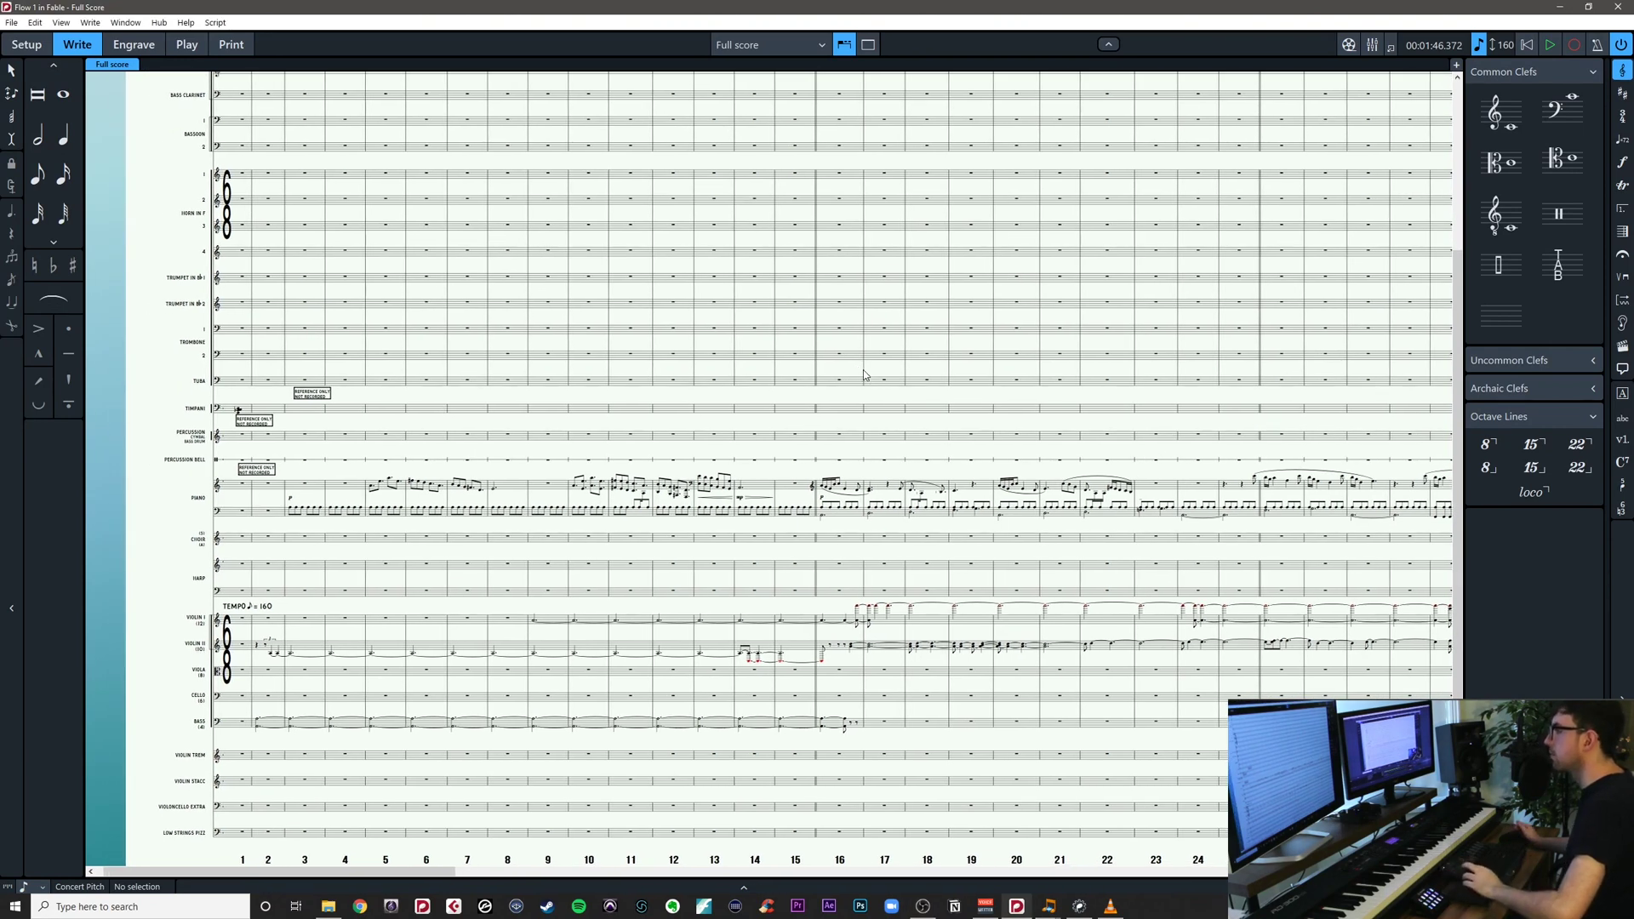
Look over the opening bars of the full score, from the brass staves down to the low strings
scroll(833, 430, "up", 2)
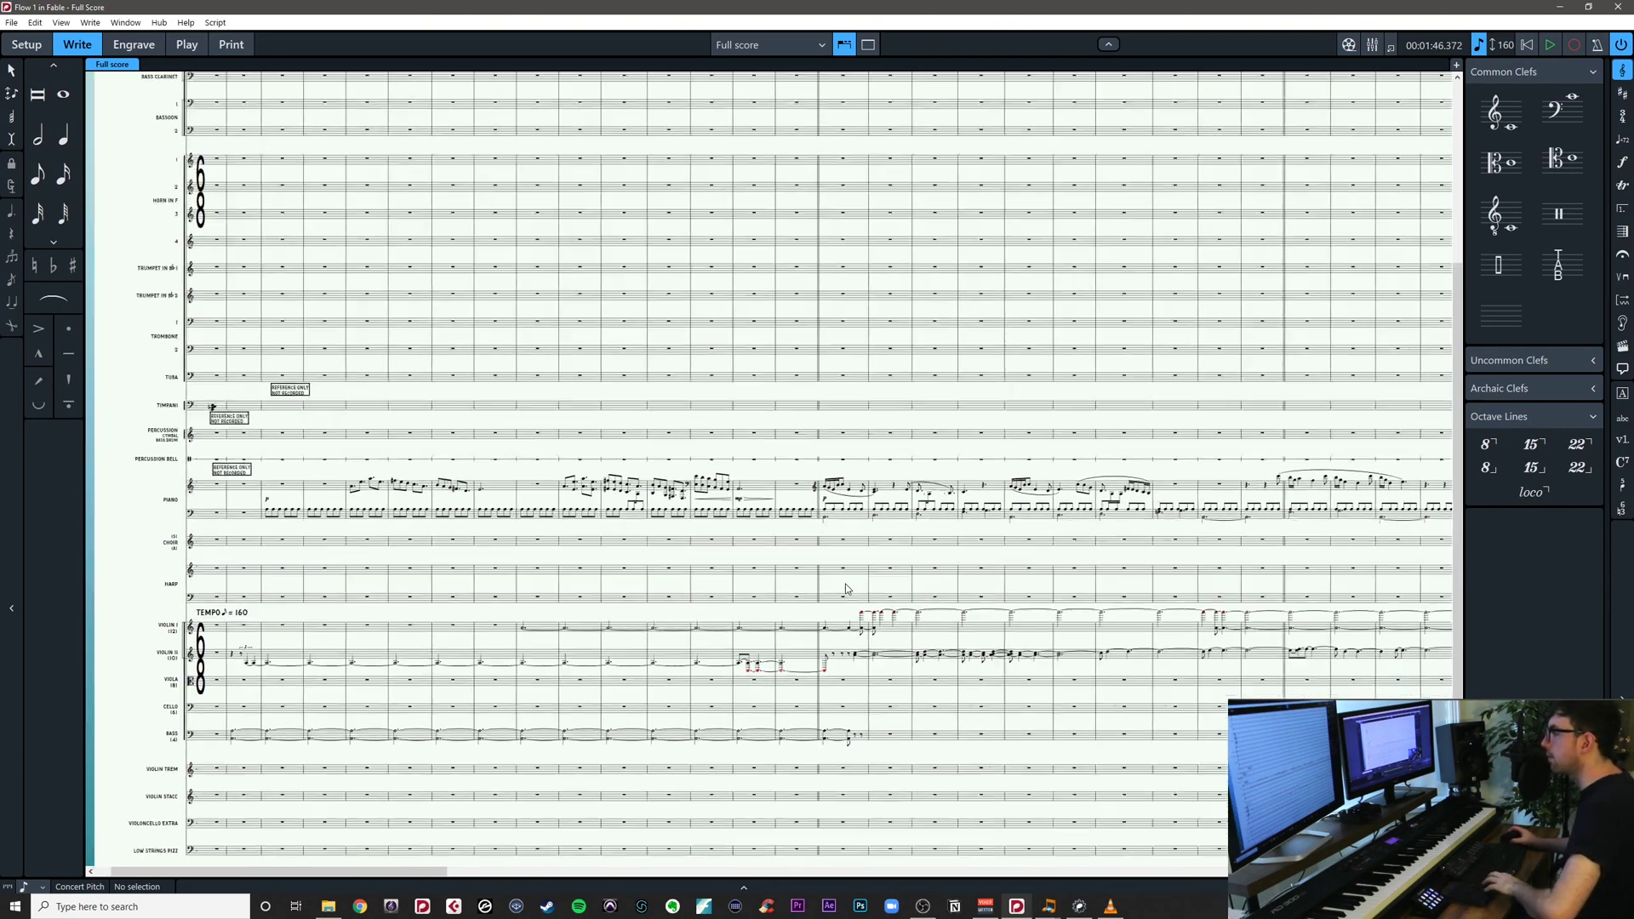
scroll(937, 430, "up", 2)
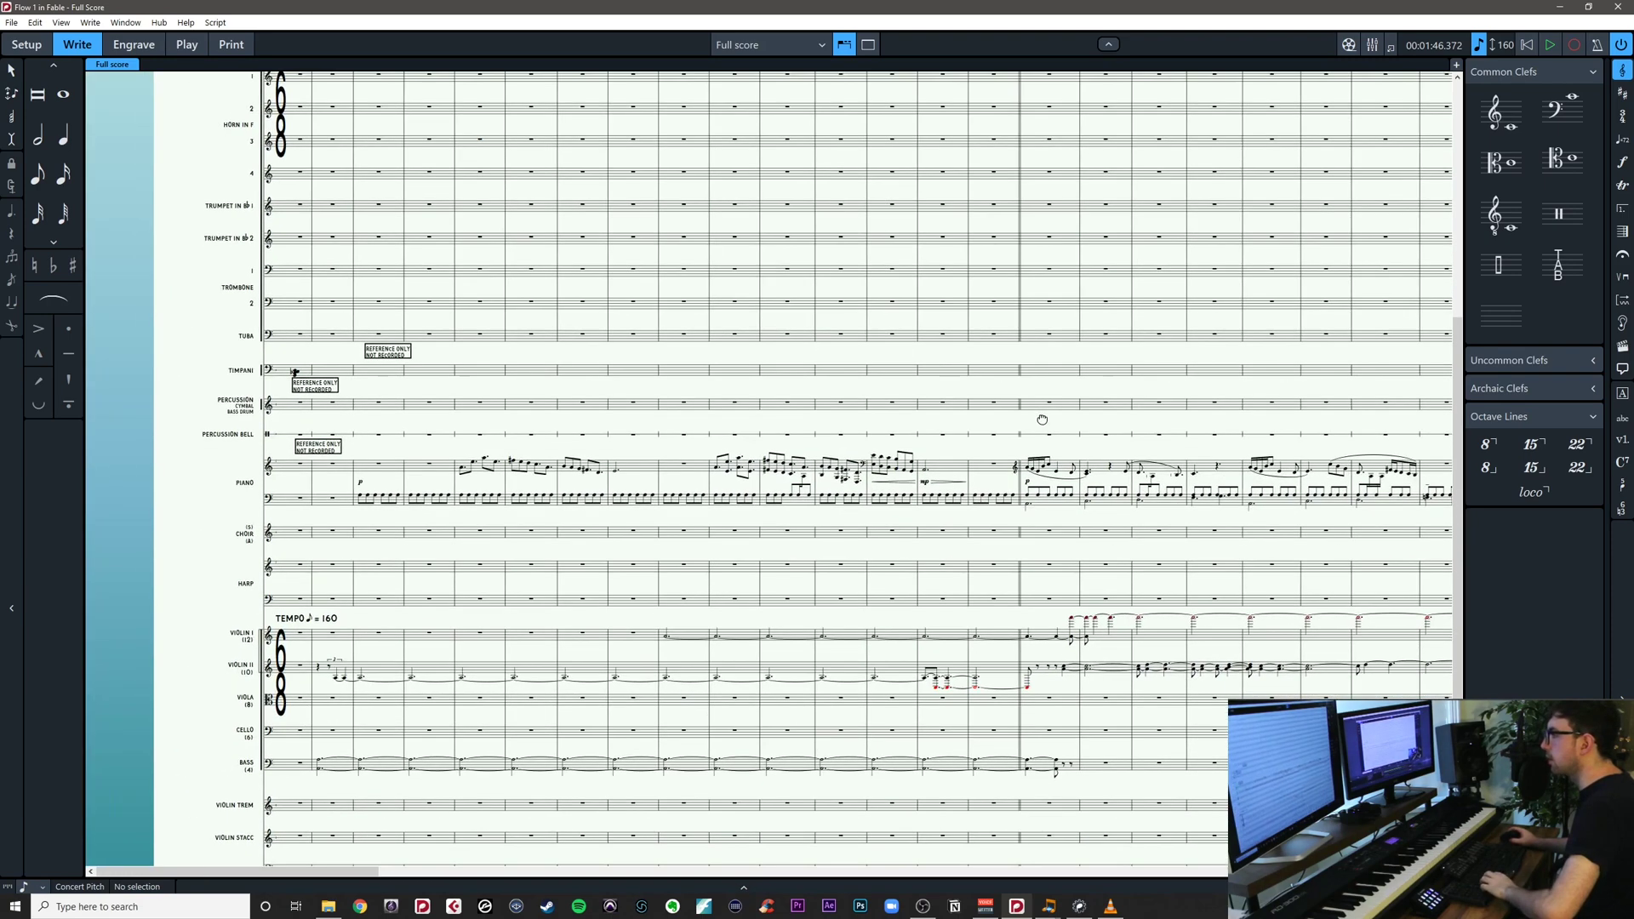
scroll(998, 515, "down", 3)
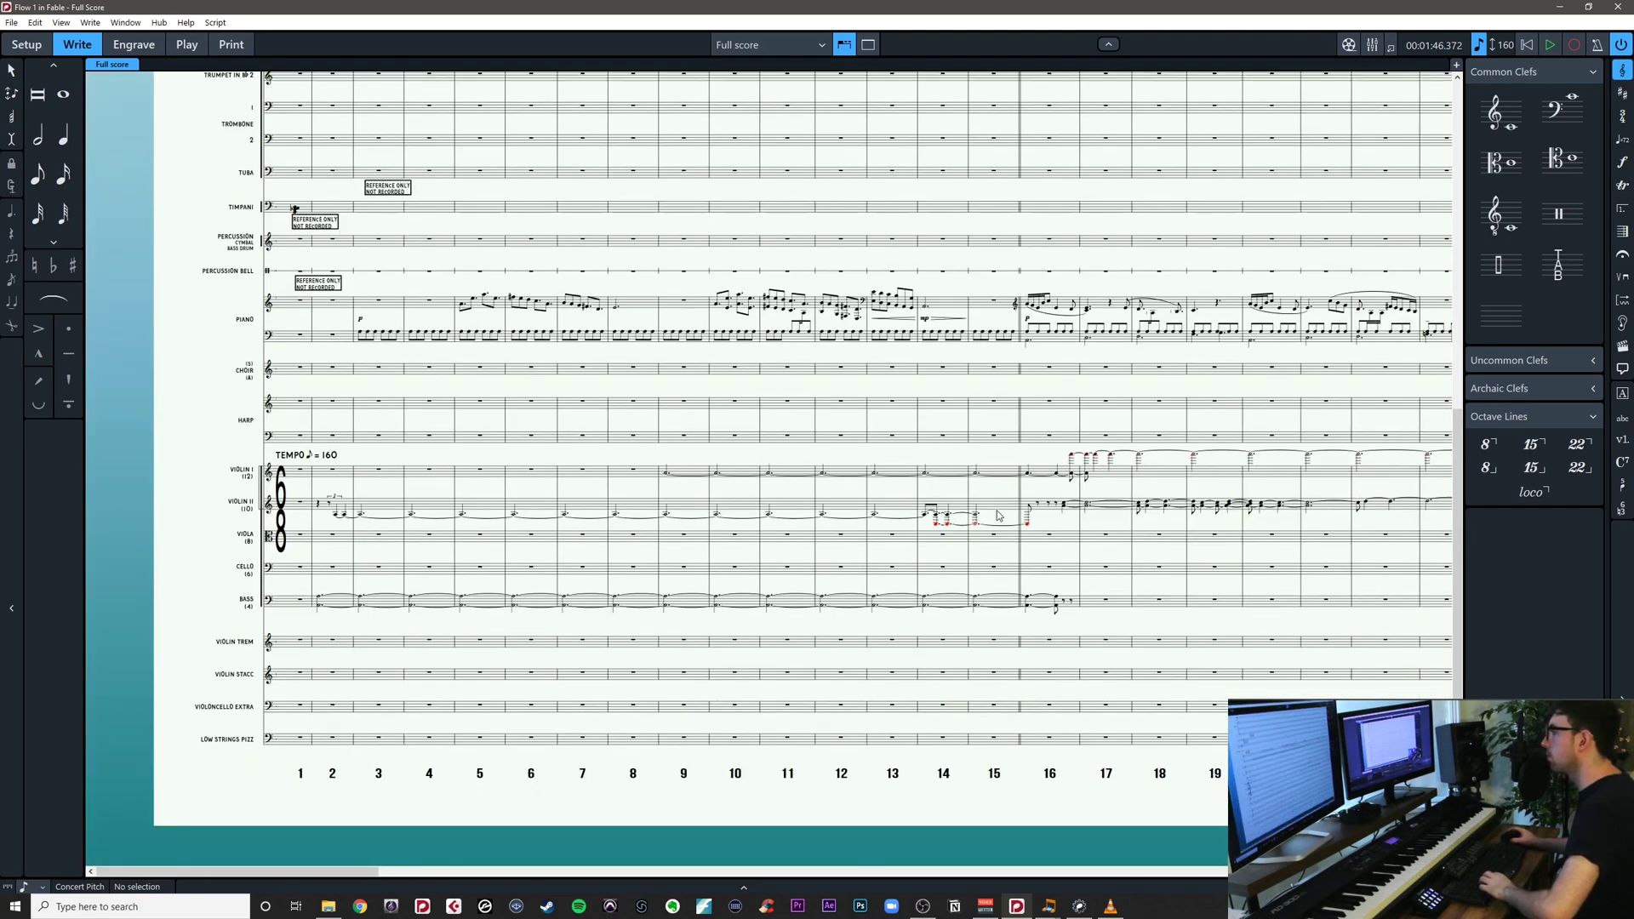
left_click_drag(1044, 461, 1142, 530)
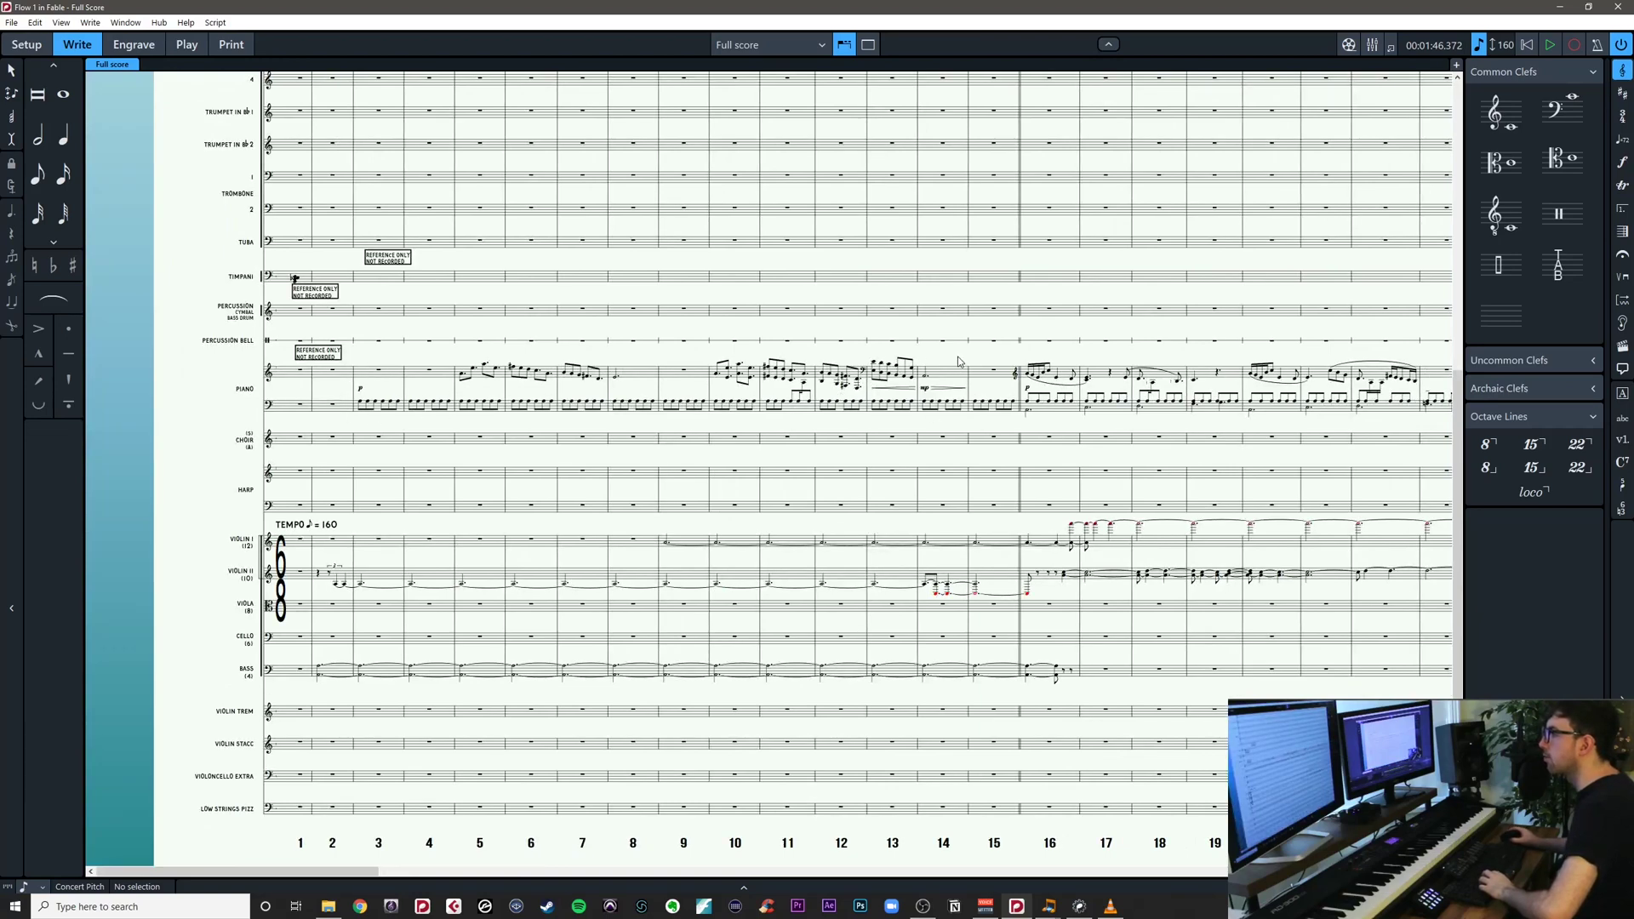
left_click_drag(959, 362, 290, 378)
scroll(417, 763, "up", 2)
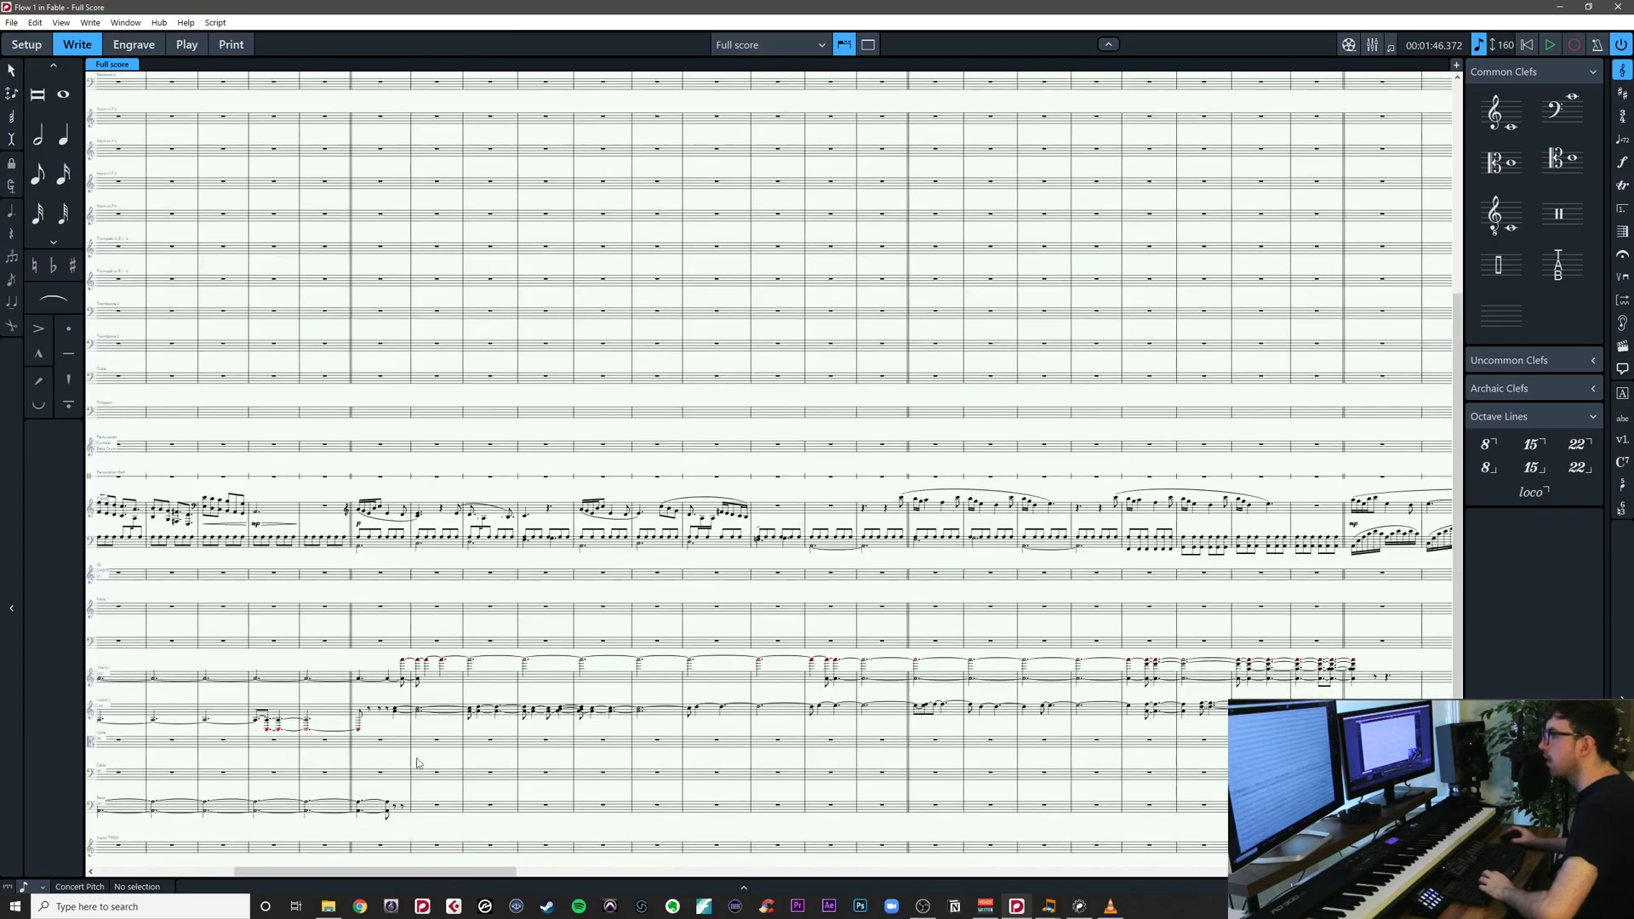
left_click_drag(363, 871, 221, 862)
scroll(1059, 607, "down", 1)
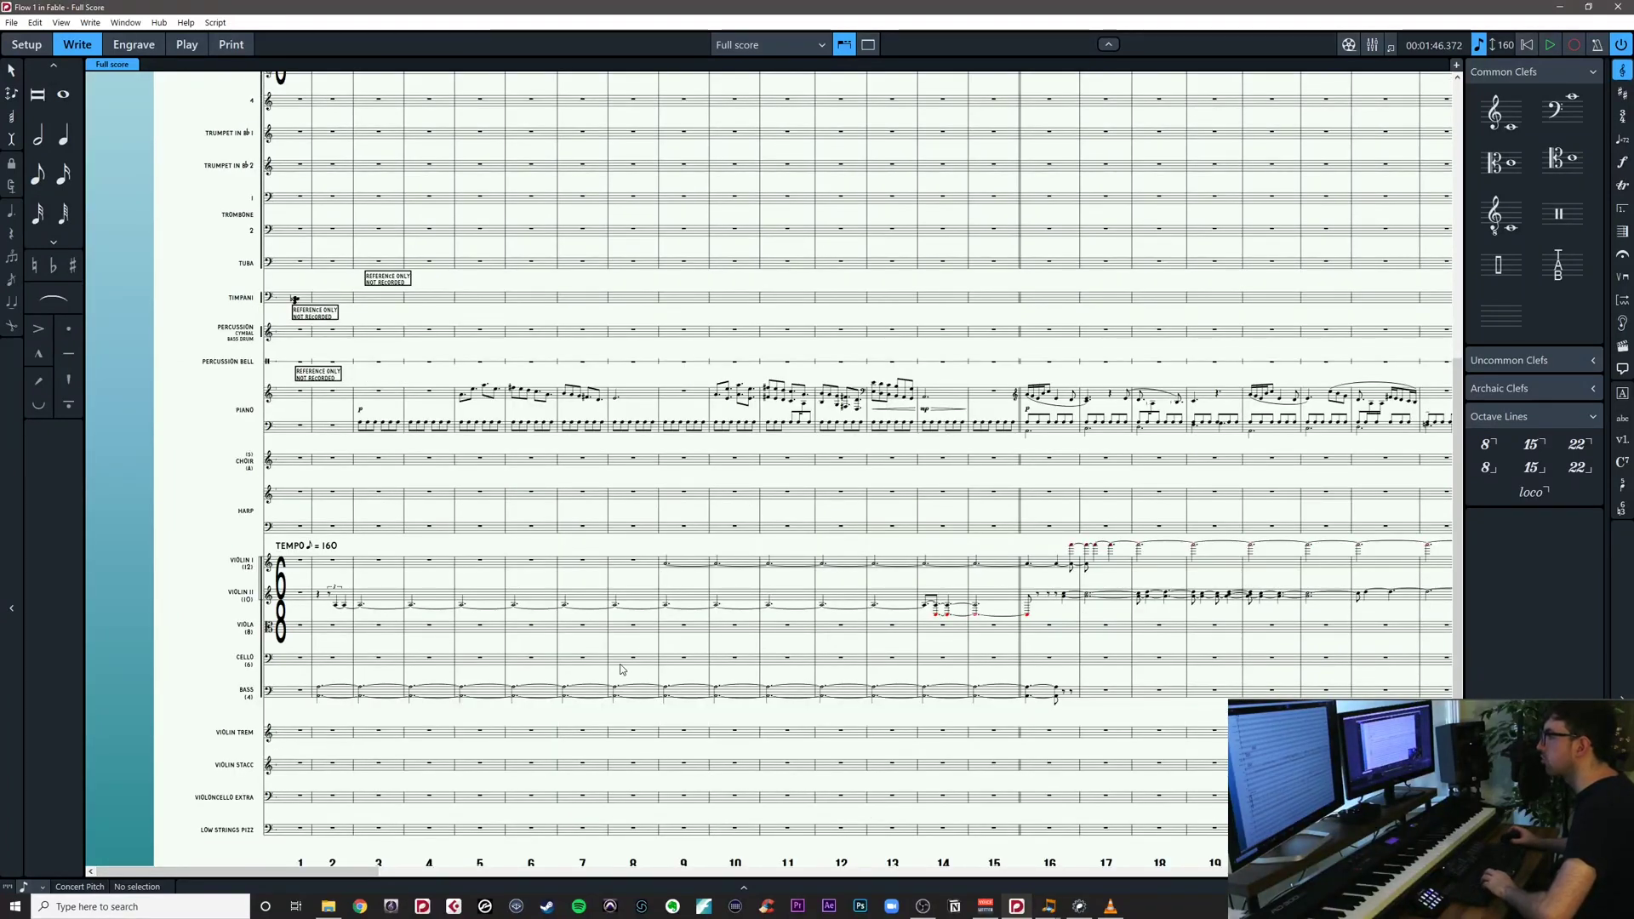
key("z")
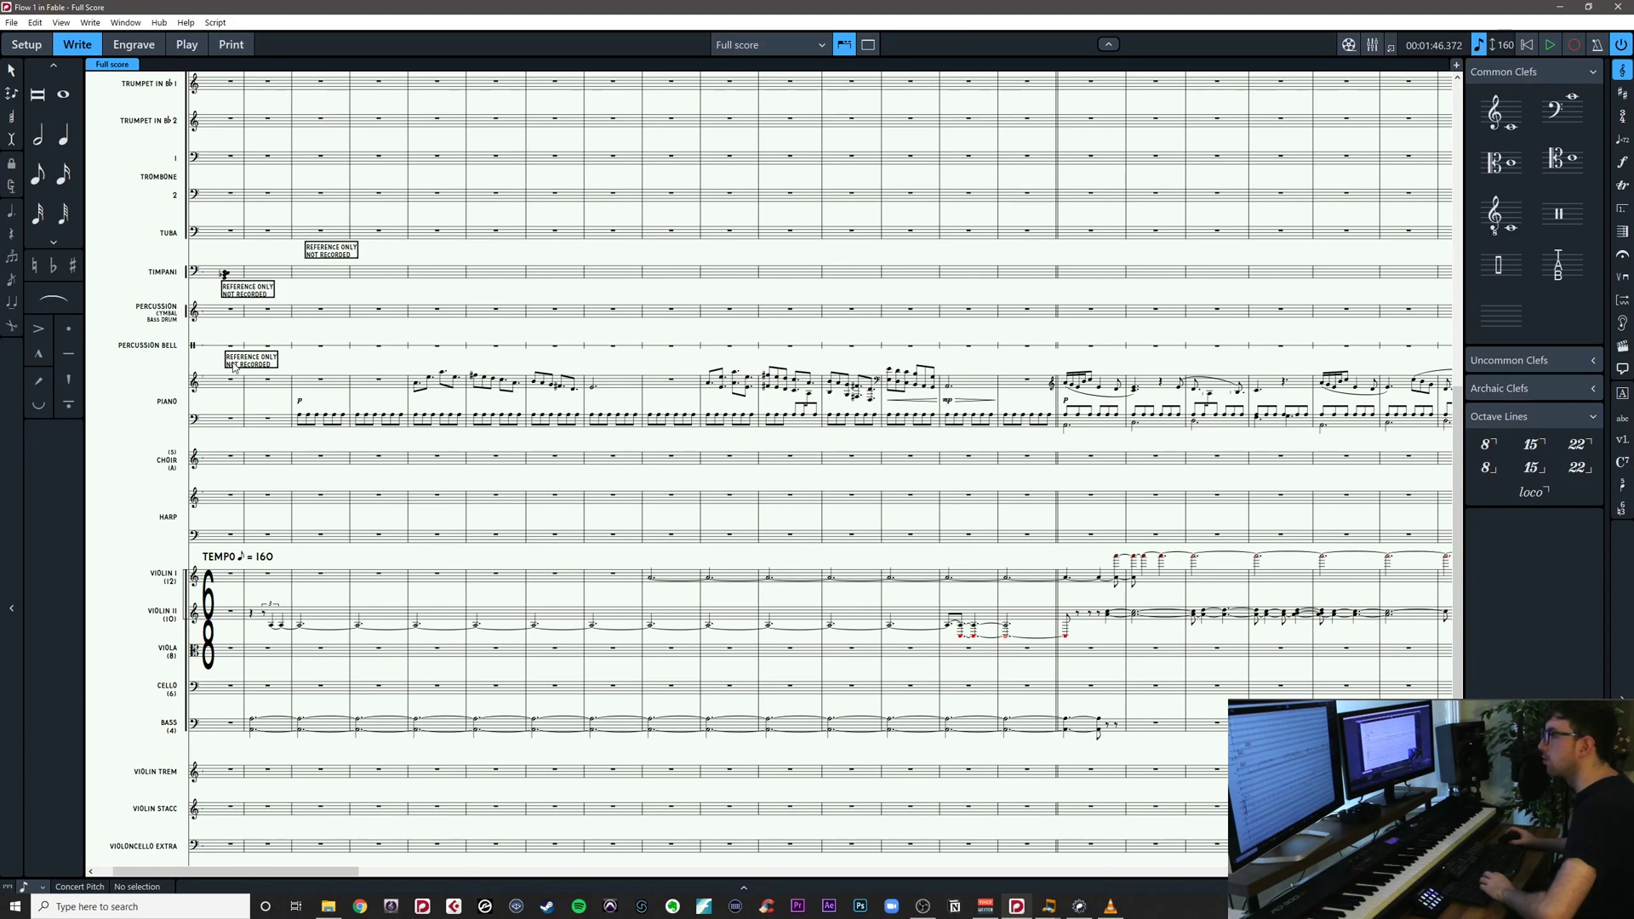
key("ctrl+equal")
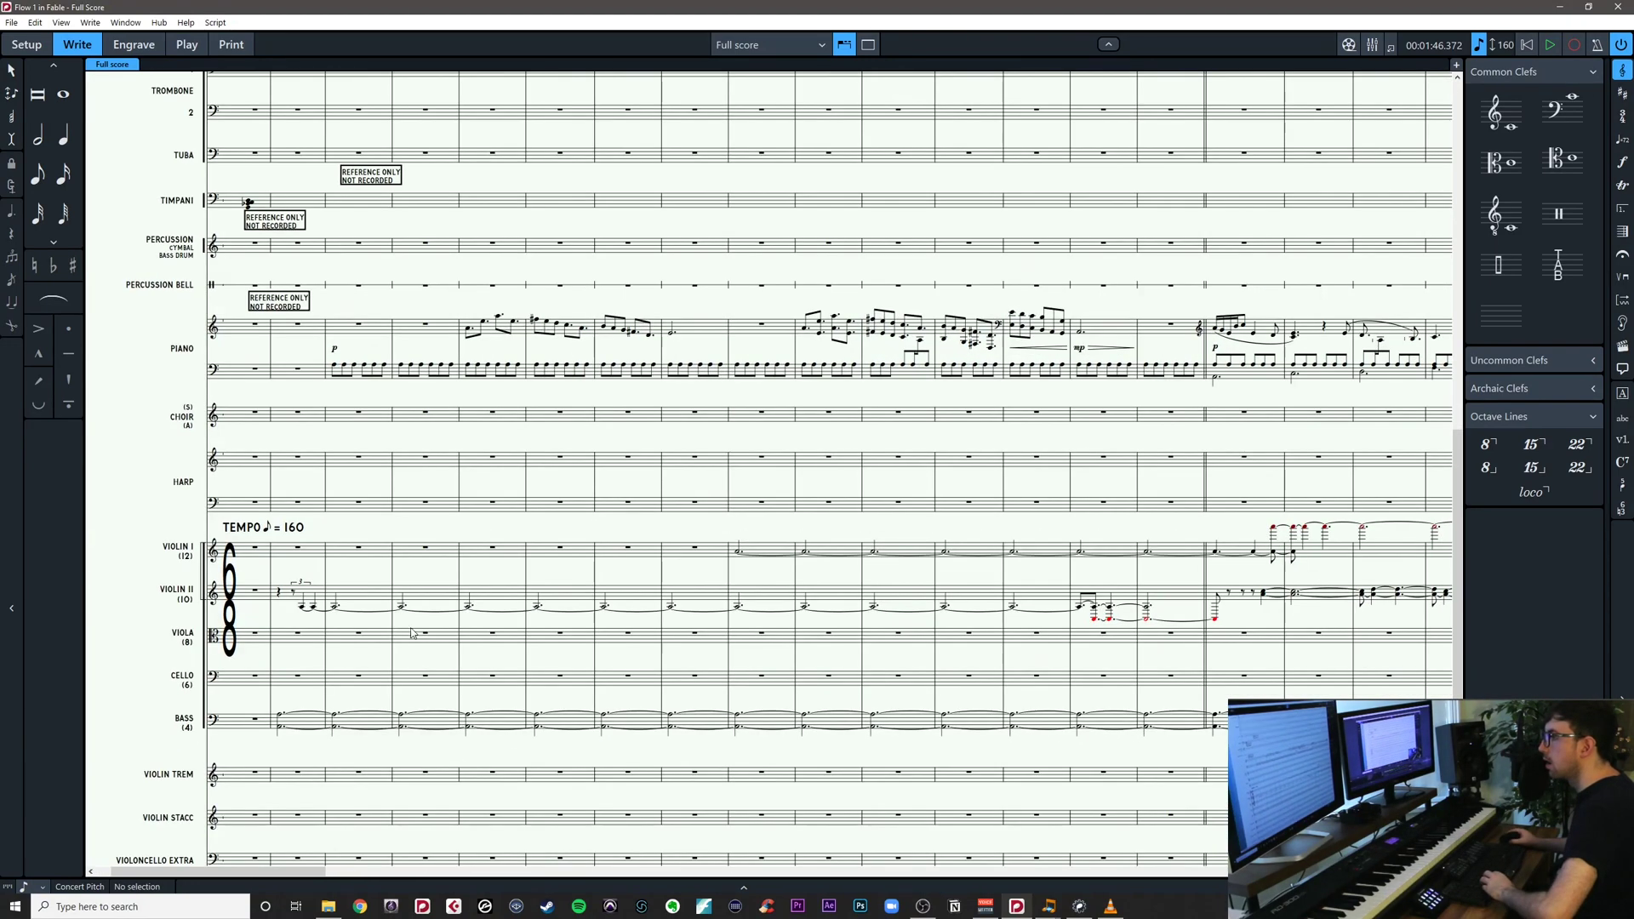
left_click_drag(422, 568, 514, 482)
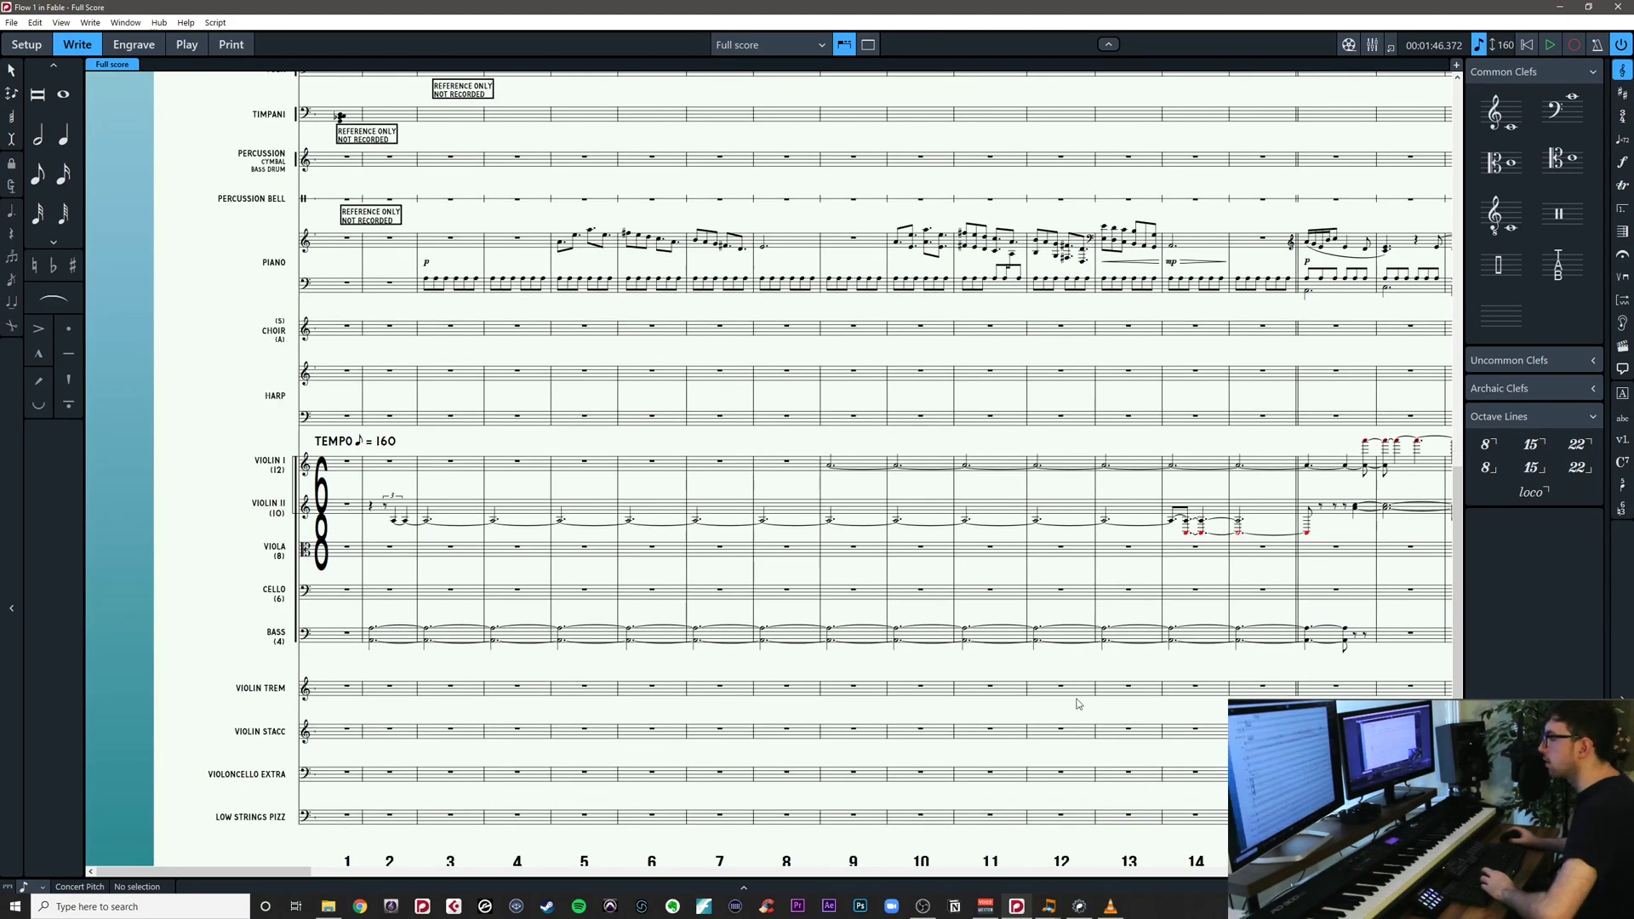
Switch to Transcribe! and check the "Fable - Orchestration - 24-07 - v3 (No Piano)" reference recording around 2:08
left_click(1043, 909)
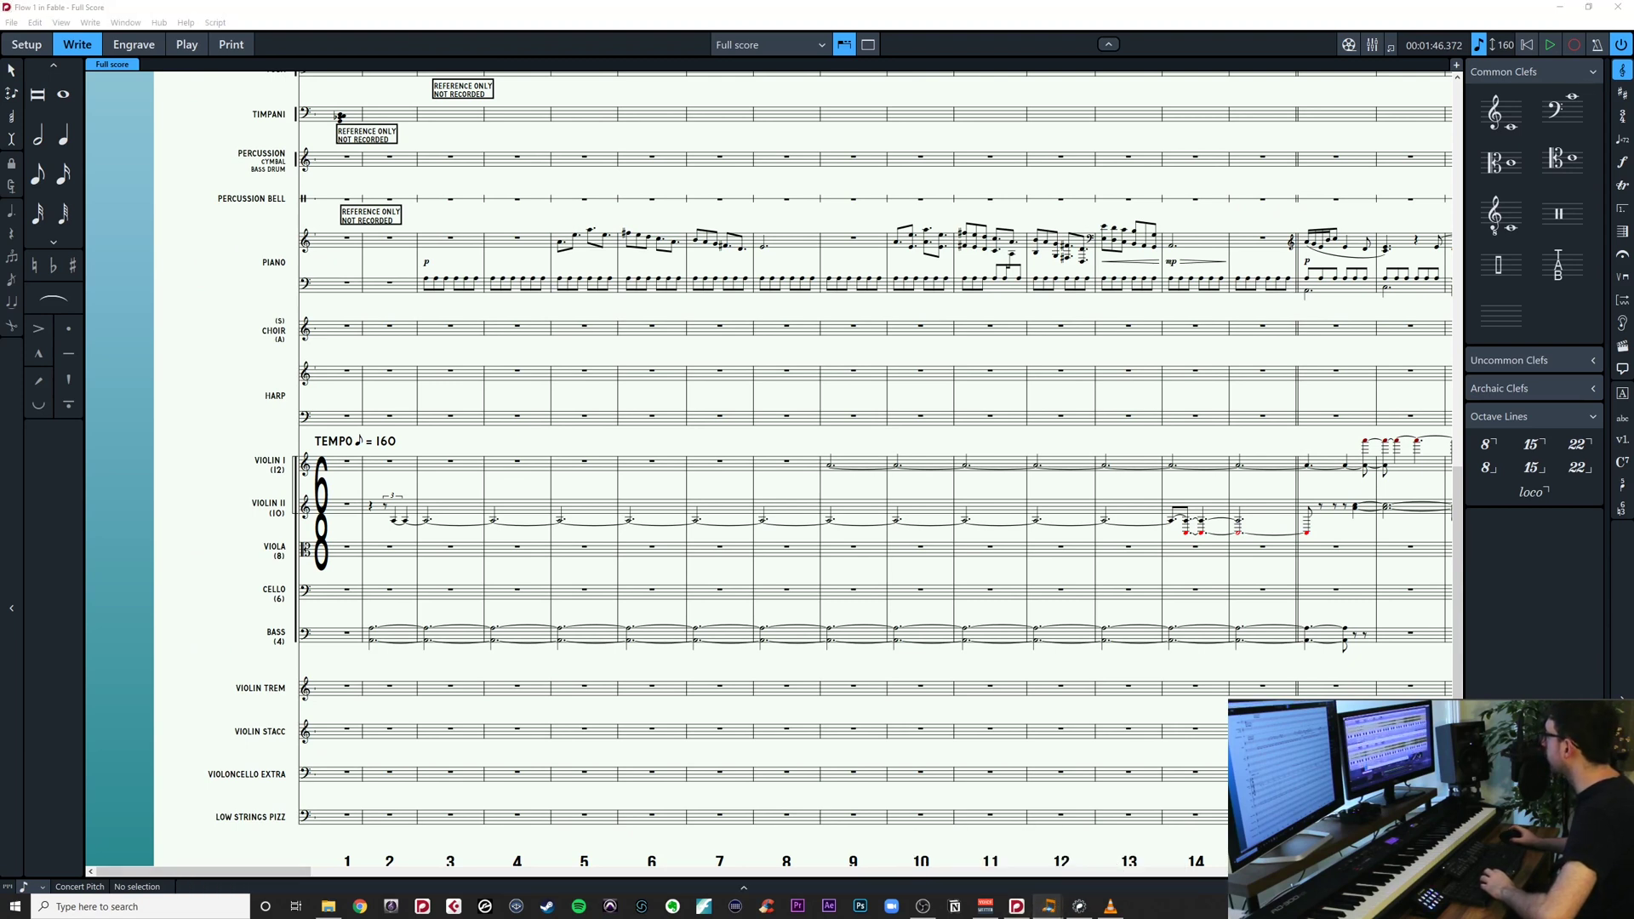
left_click_drag(1633, 20, 779, 163)
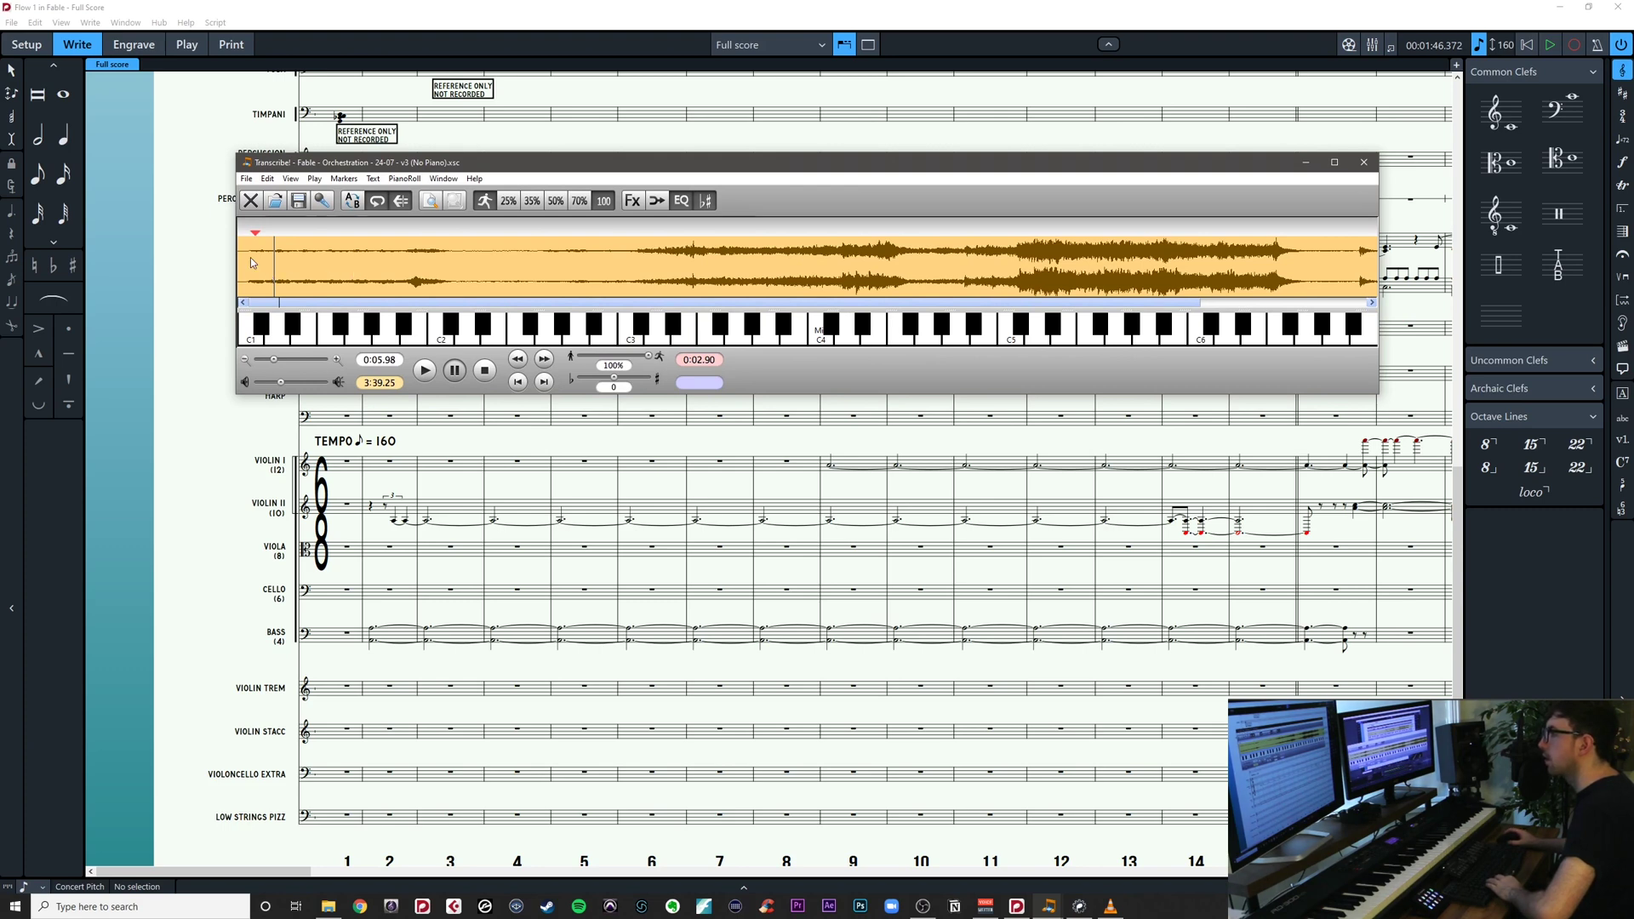
left_click_drag(598, 170, 765, 195)
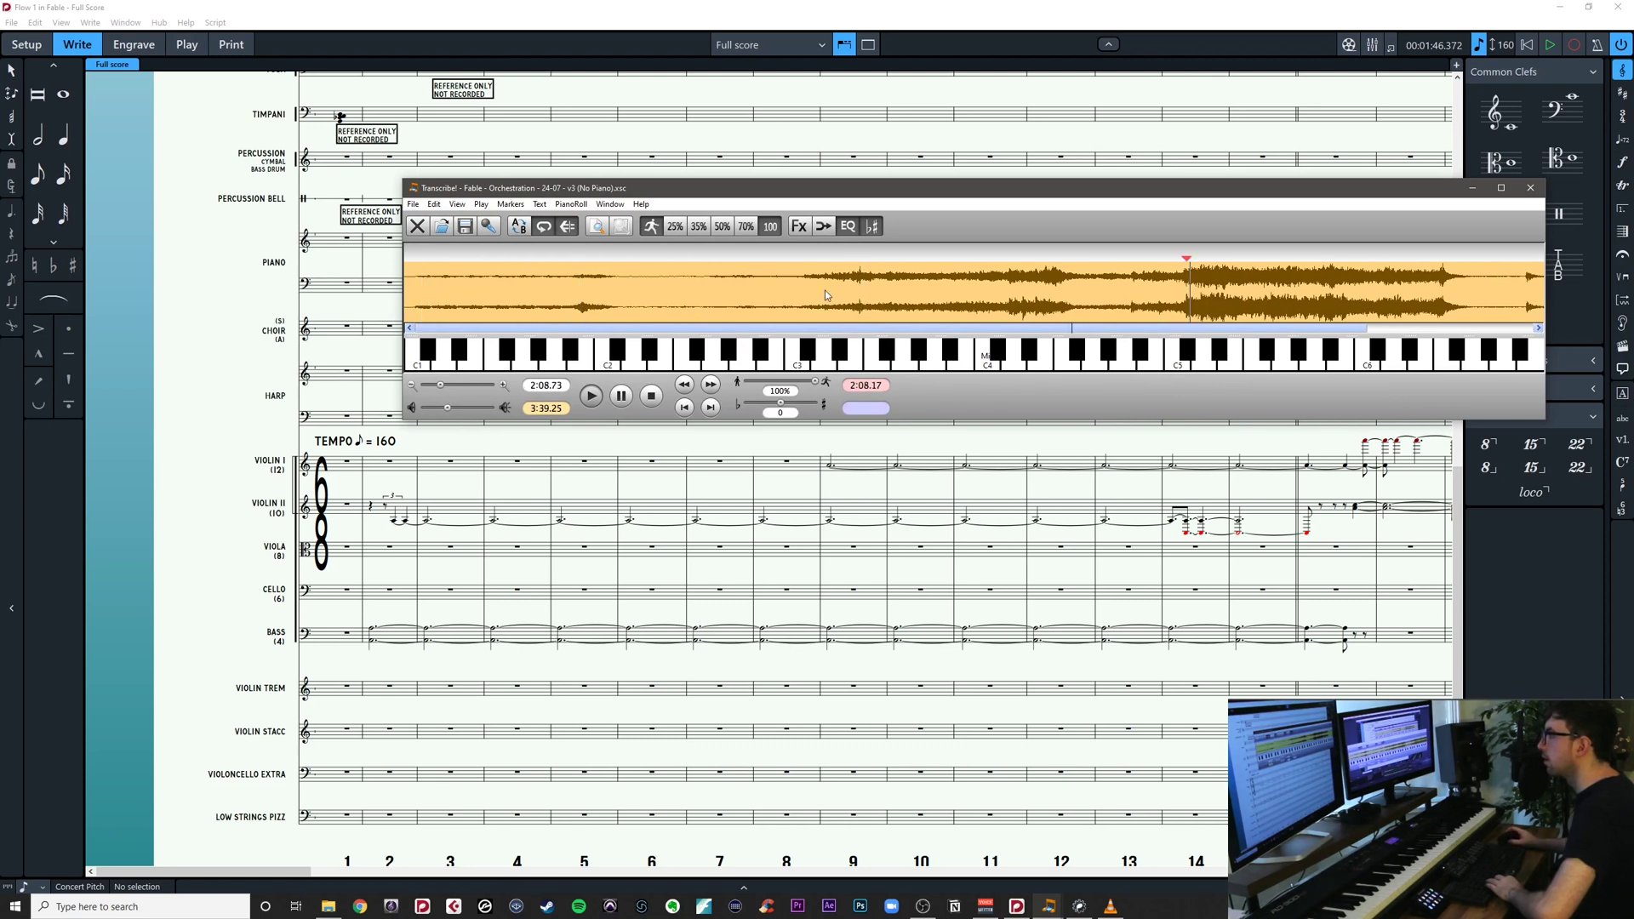
key("space")
left_click_drag(823, 194, 1633, 30)
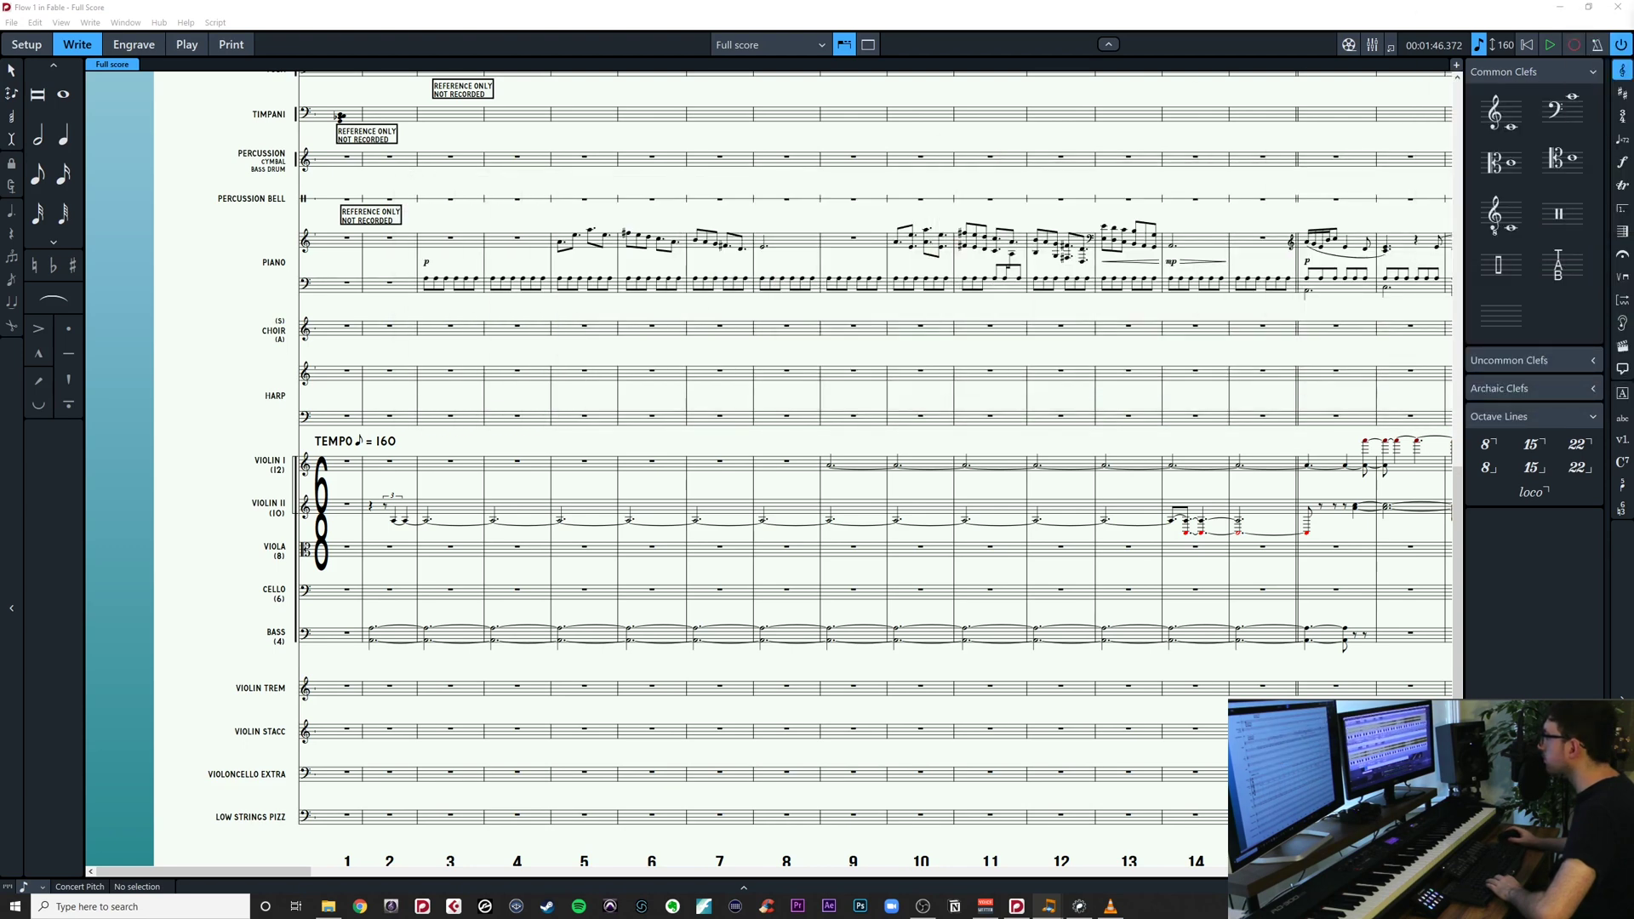
View the "Fable - Orchestration - 24-07 - v2" recording in Transcribe! and return to the score in Dorico
key("alt+Tab")
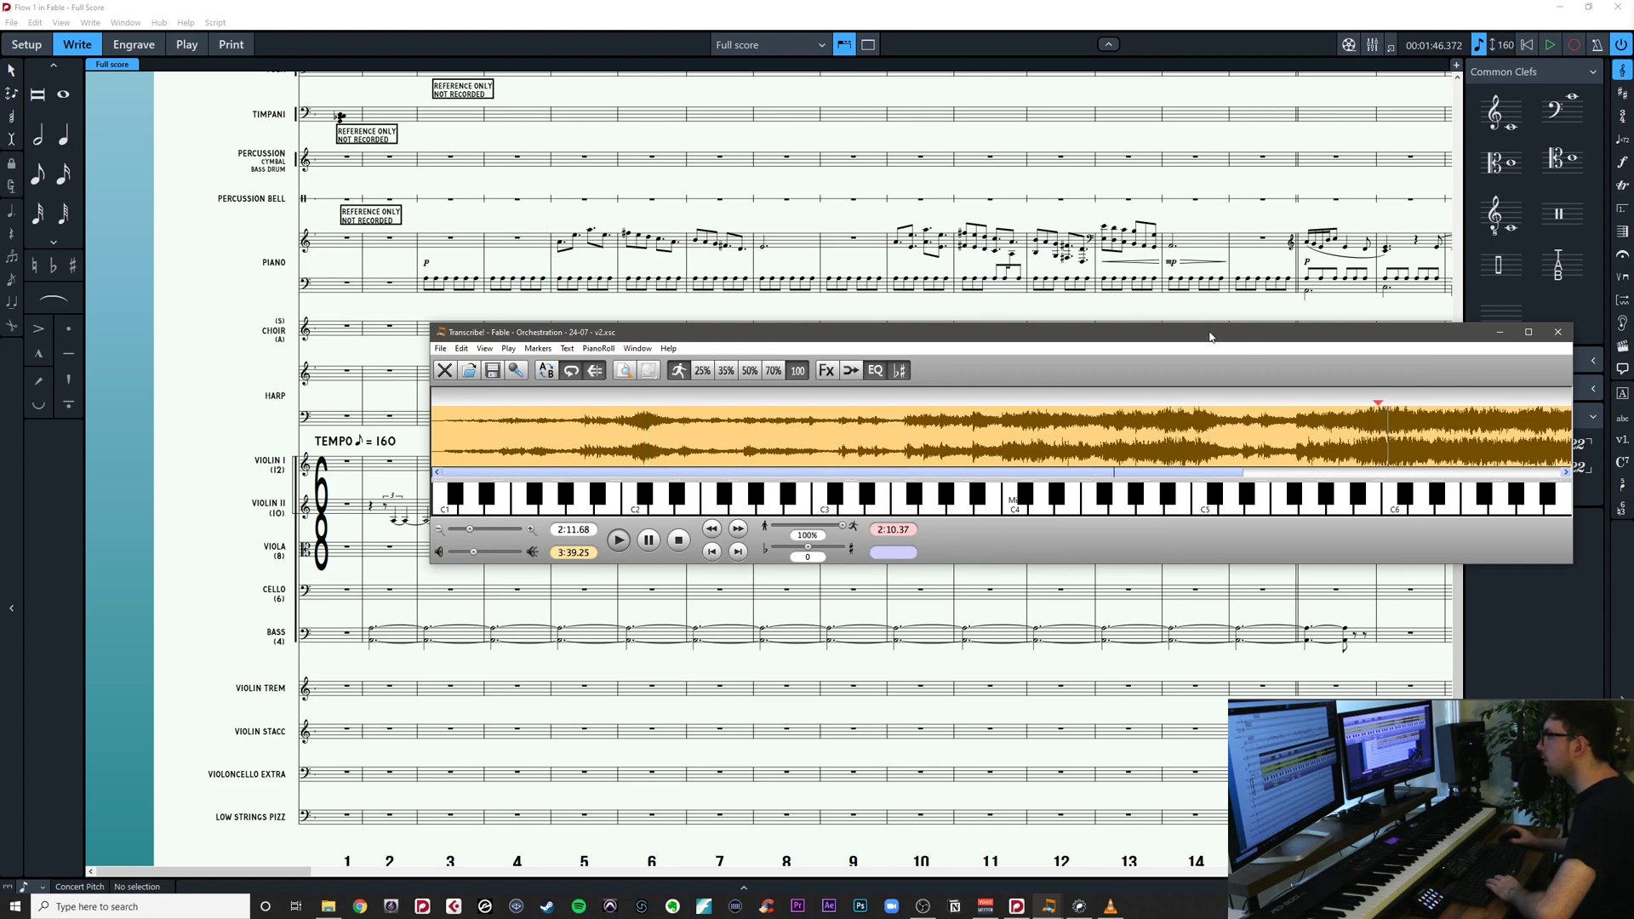
key("alt+Tab")
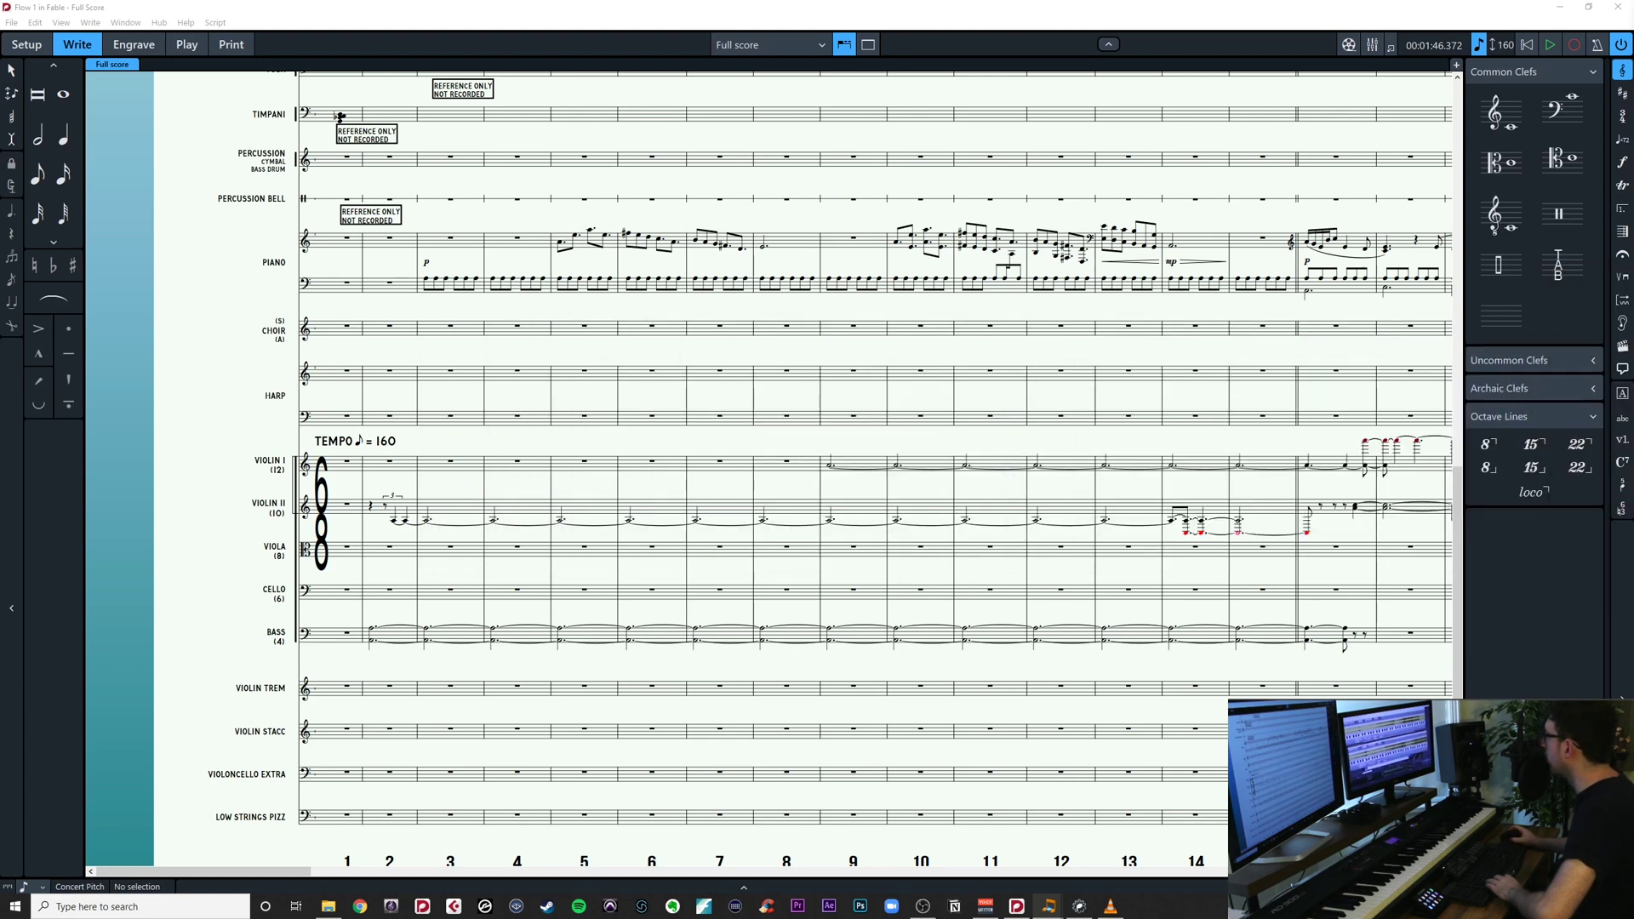
left_click_drag(670, 441, 666, 443)
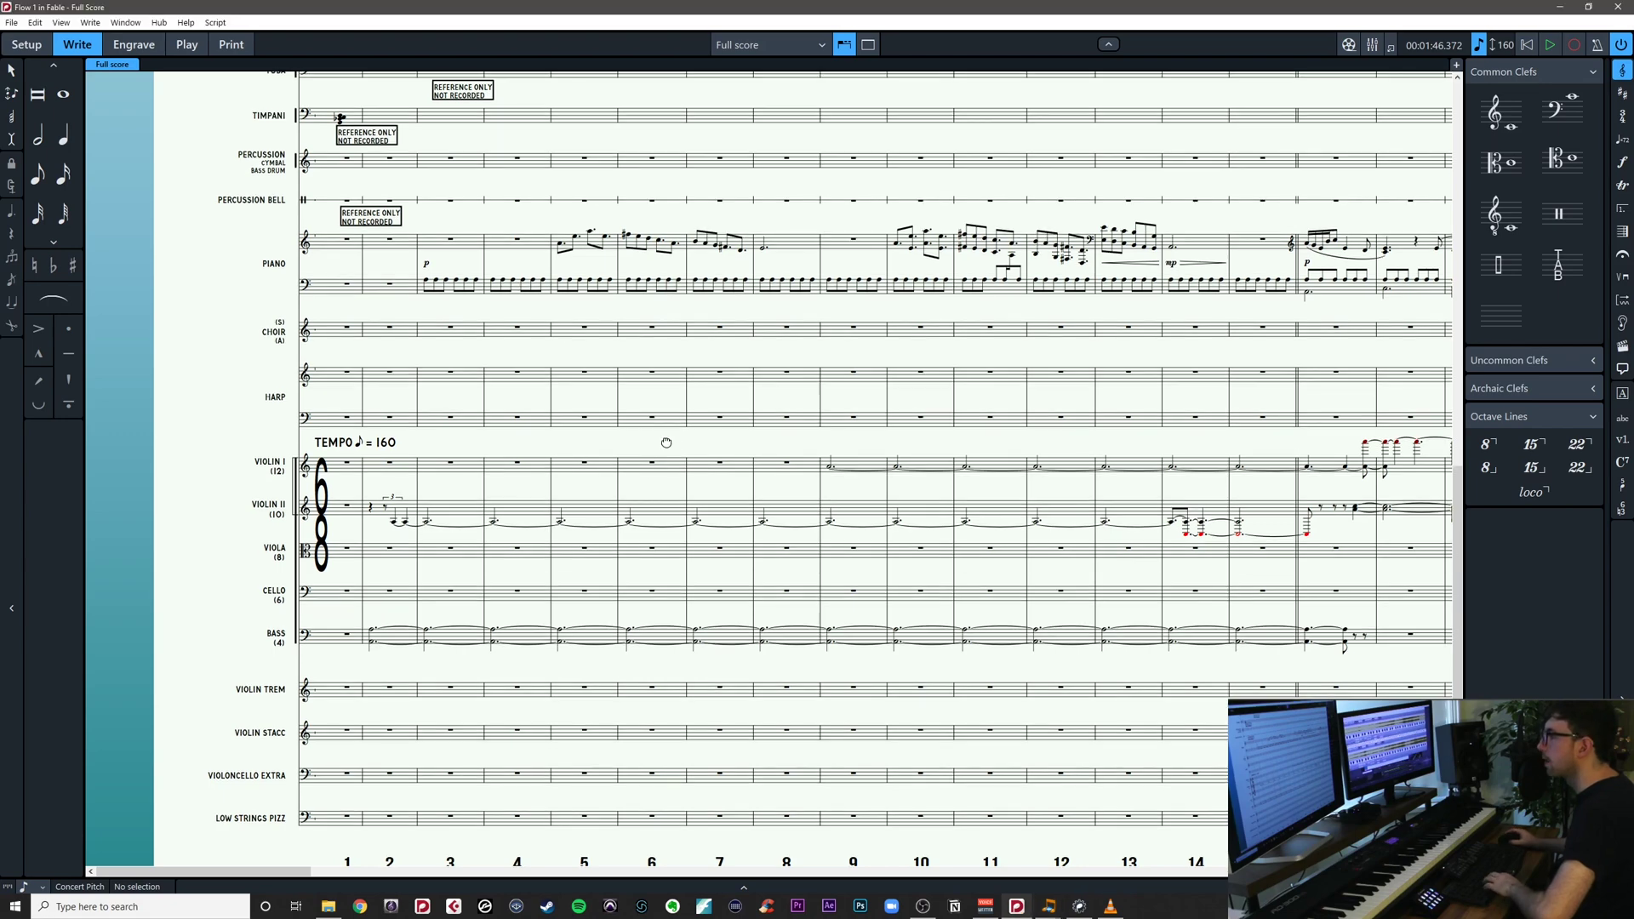
Examine the Violin I, Violin II and Bass parts against the piano in the opening bars
key("z")
left_click_drag(417, 576, 361, 548)
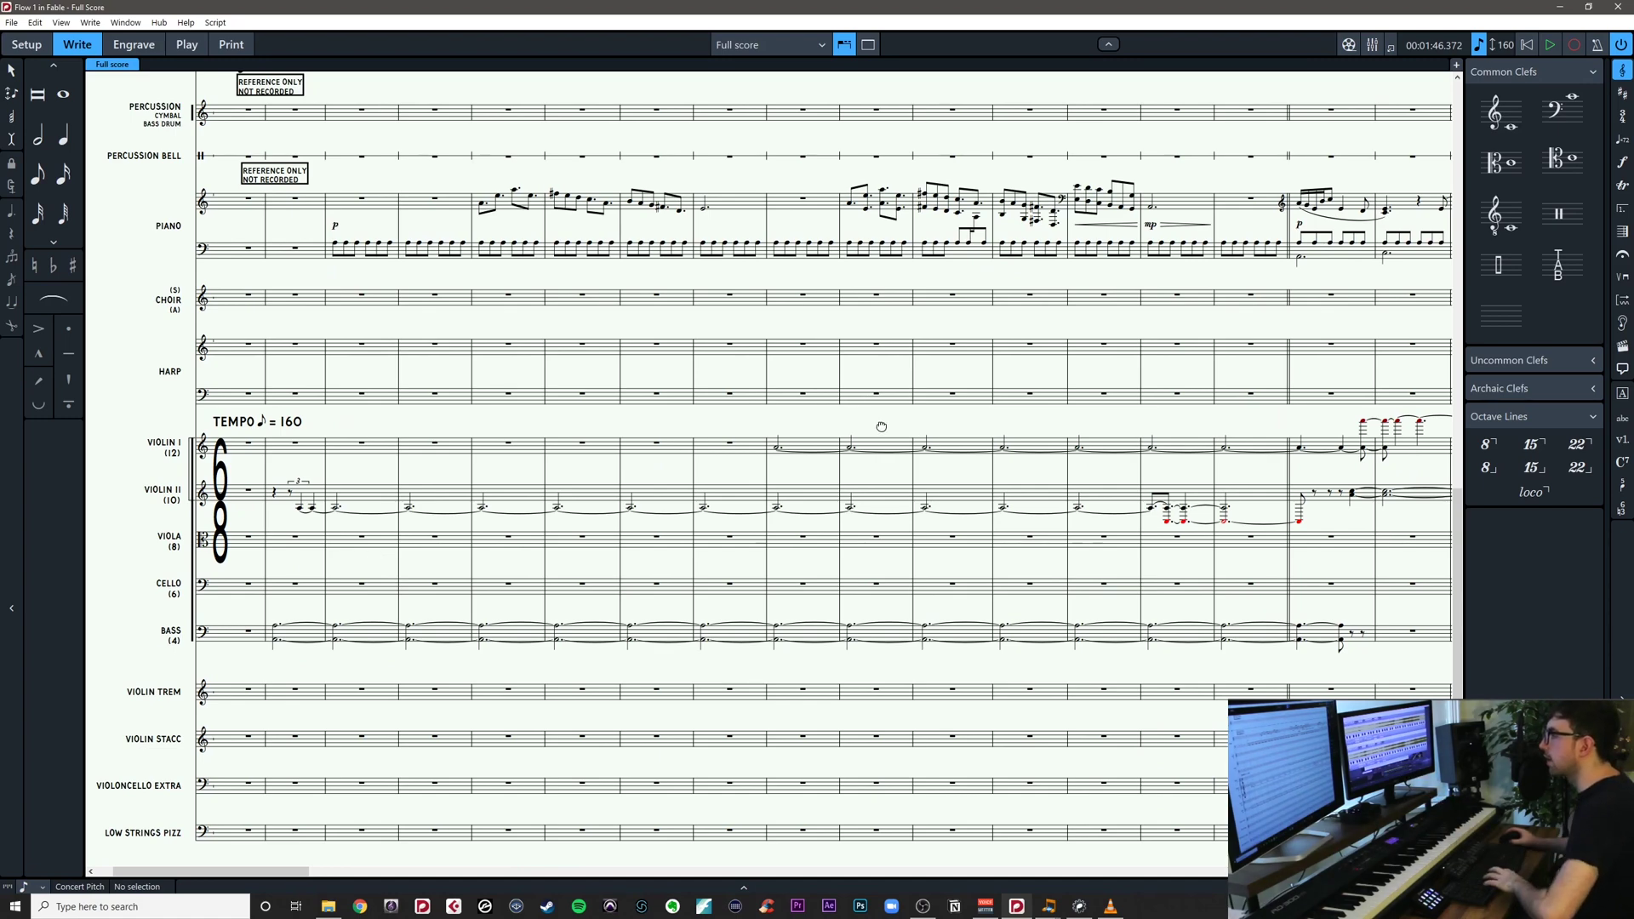
mouse_move(890, 426)
left_mouse_down()
mouse_move(468, 435)
mouse_move(877, 455)
left_mouse_up()
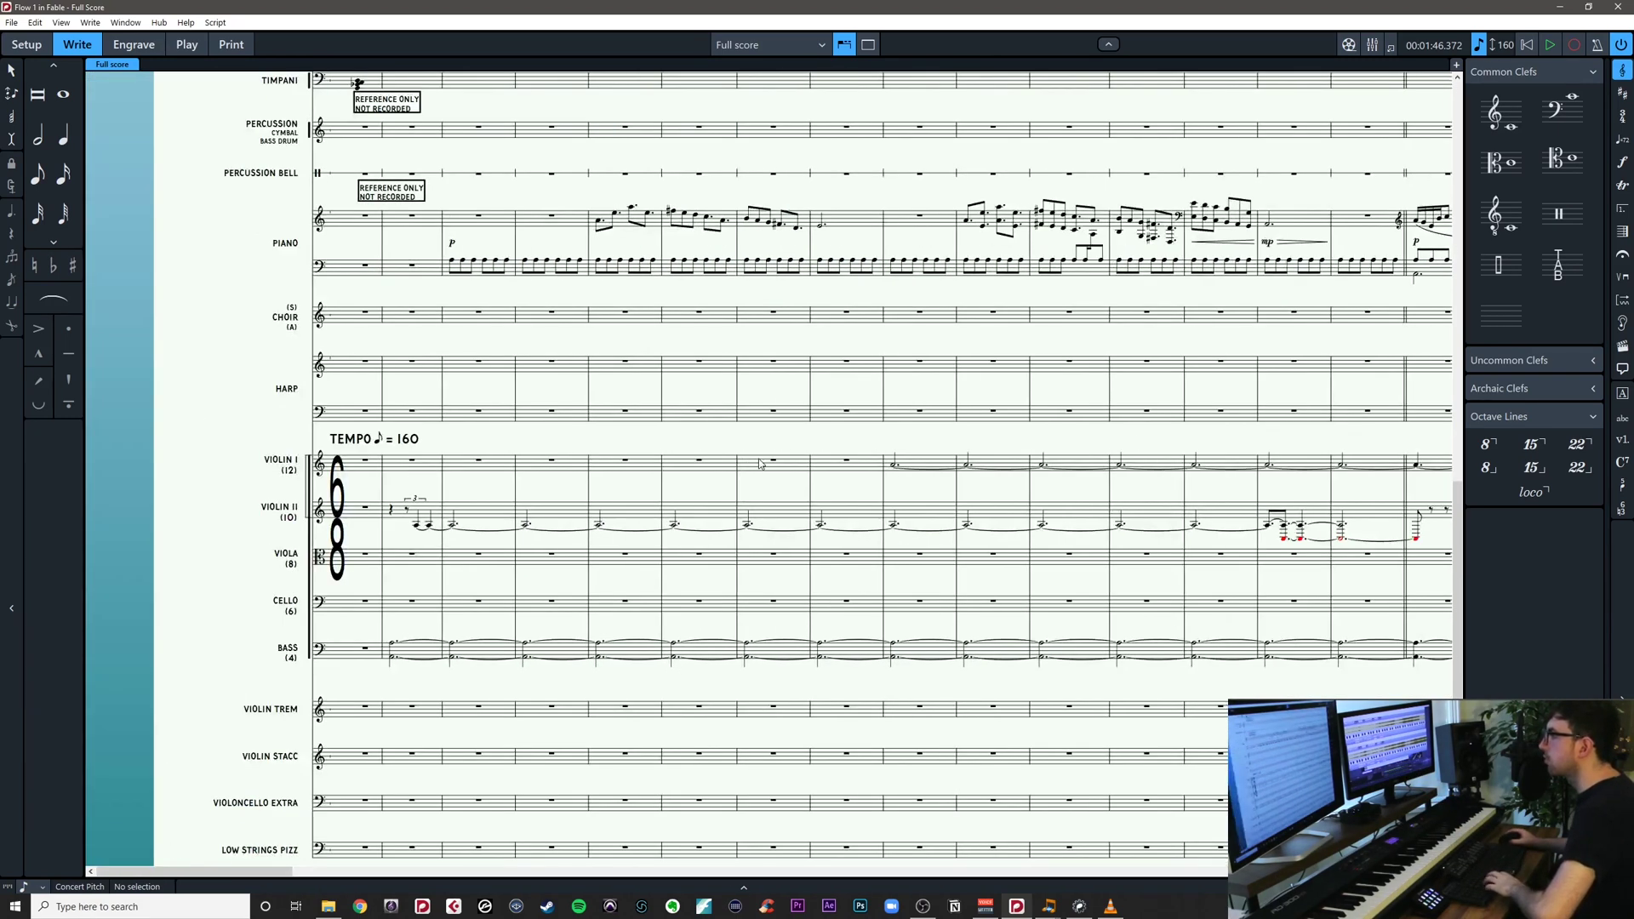
scroll(766, 426, "down", 1)
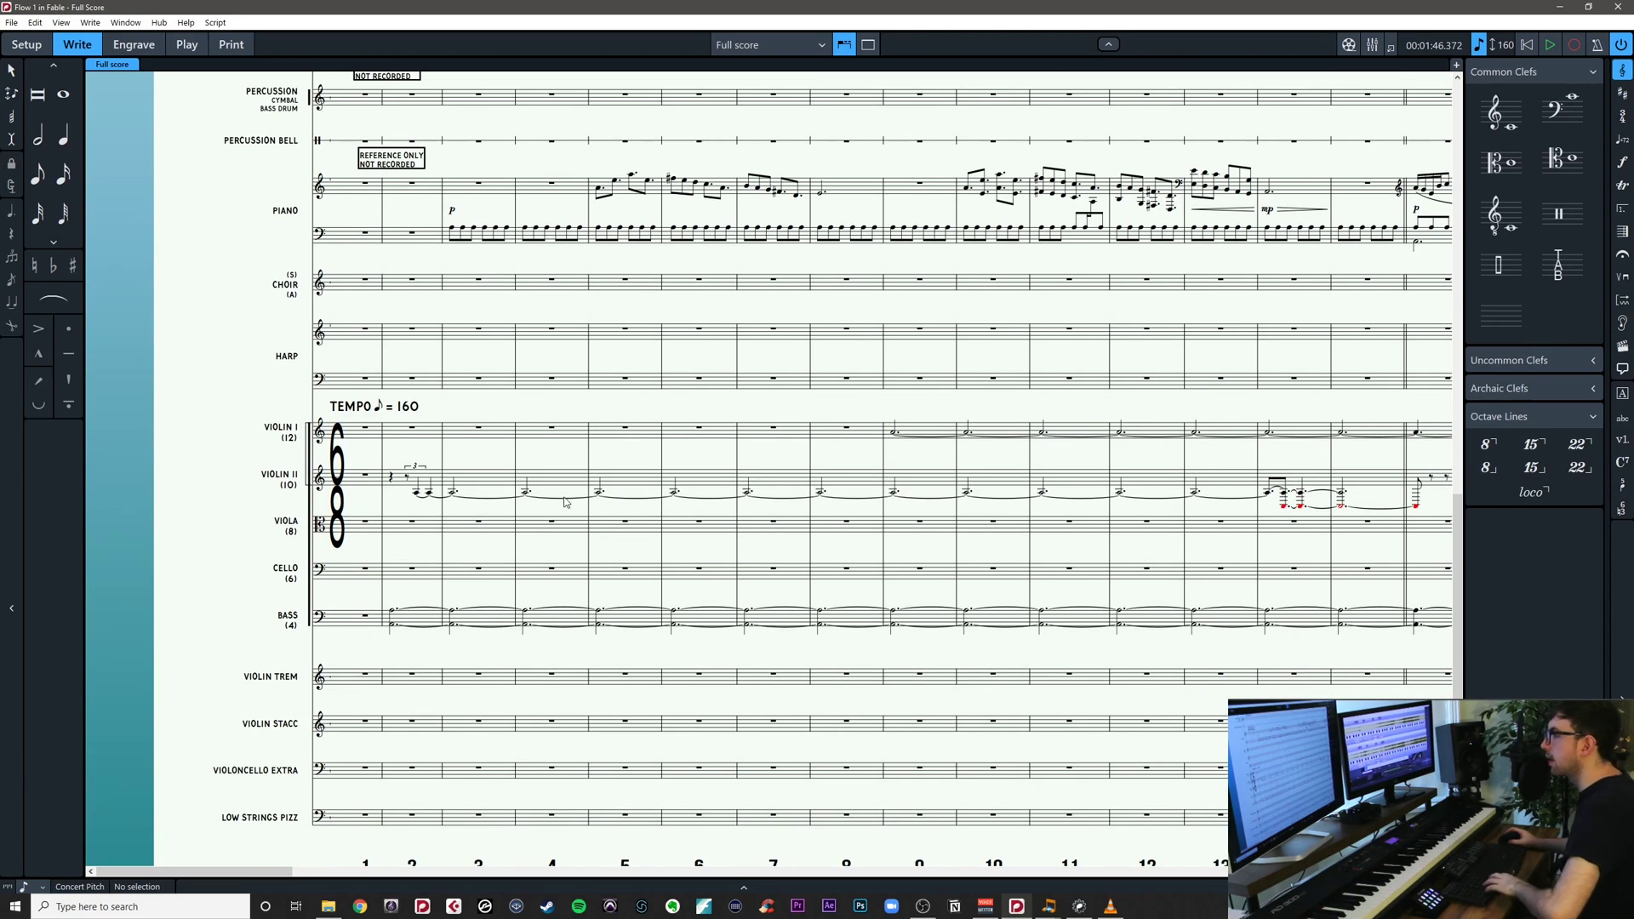
key("z")
left_click_drag(758, 456, 883, 514)
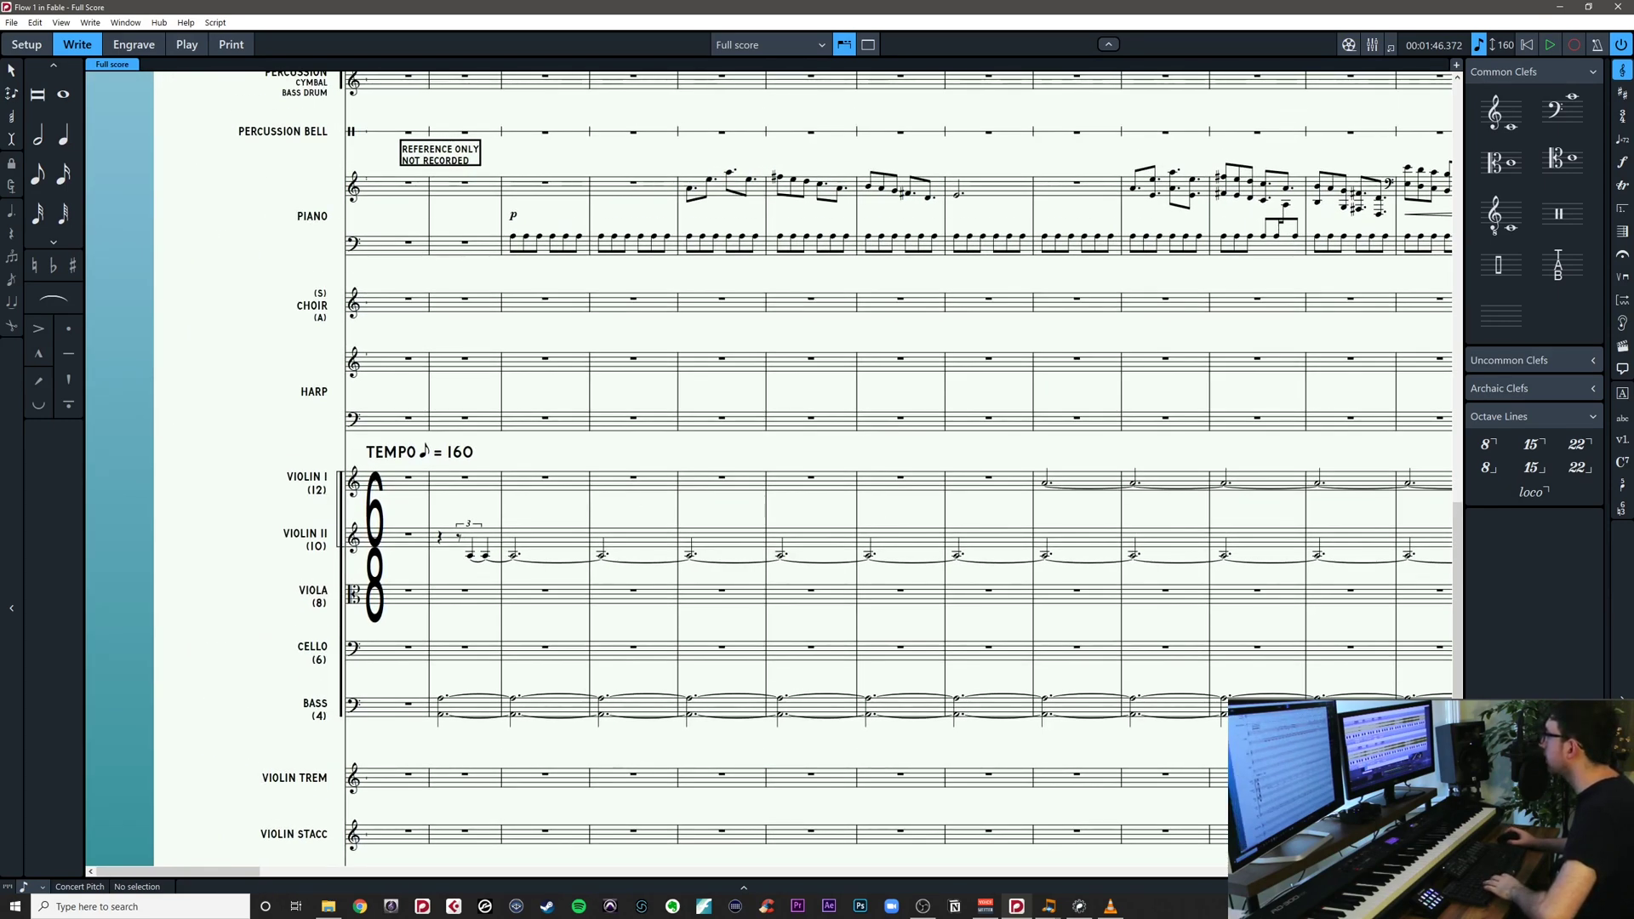
key("alt+Tab")
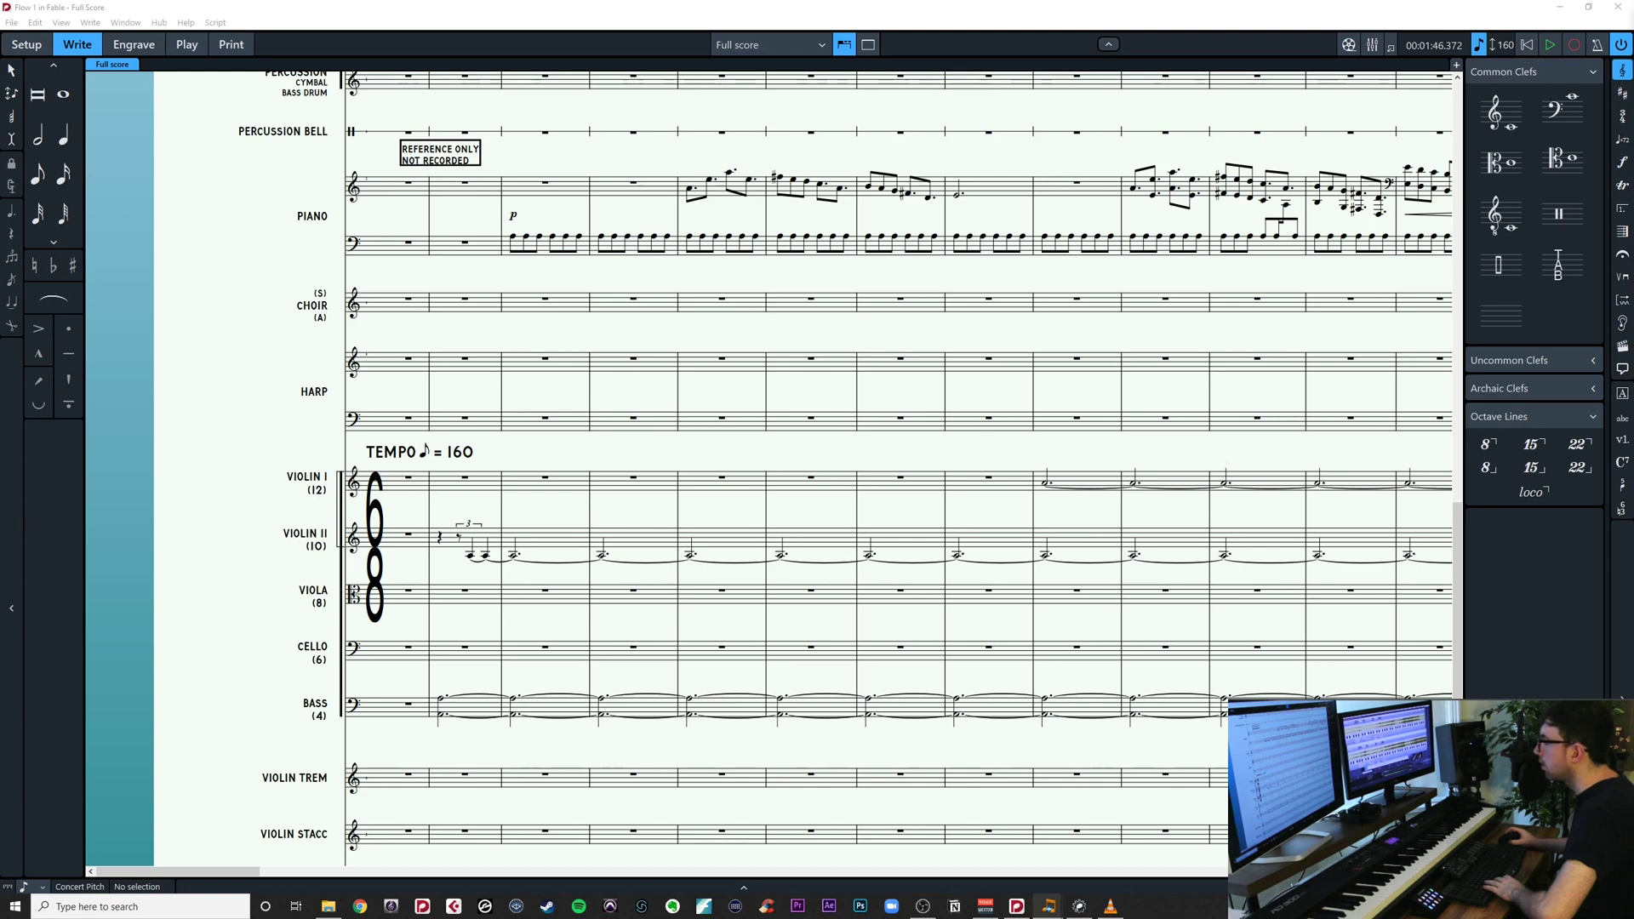
left_click(990, 478)
left_click_drag(1033, 451, 955, 435)
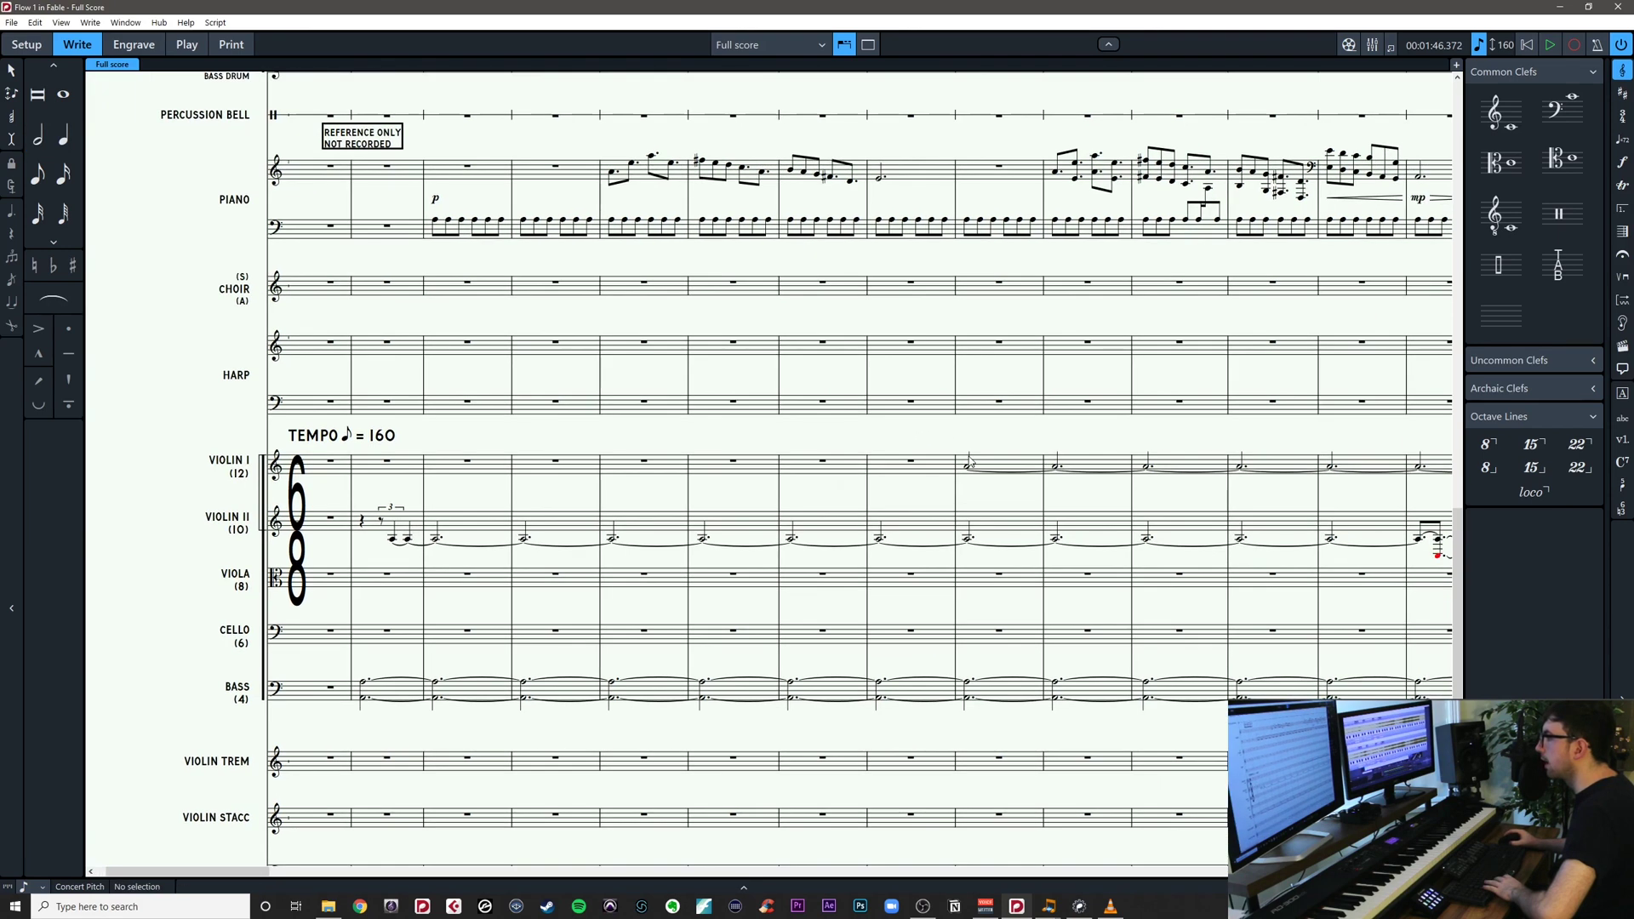
left_click(969, 470)
left_click(999, 442)
left_click_drag(1079, 433, 1009, 433)
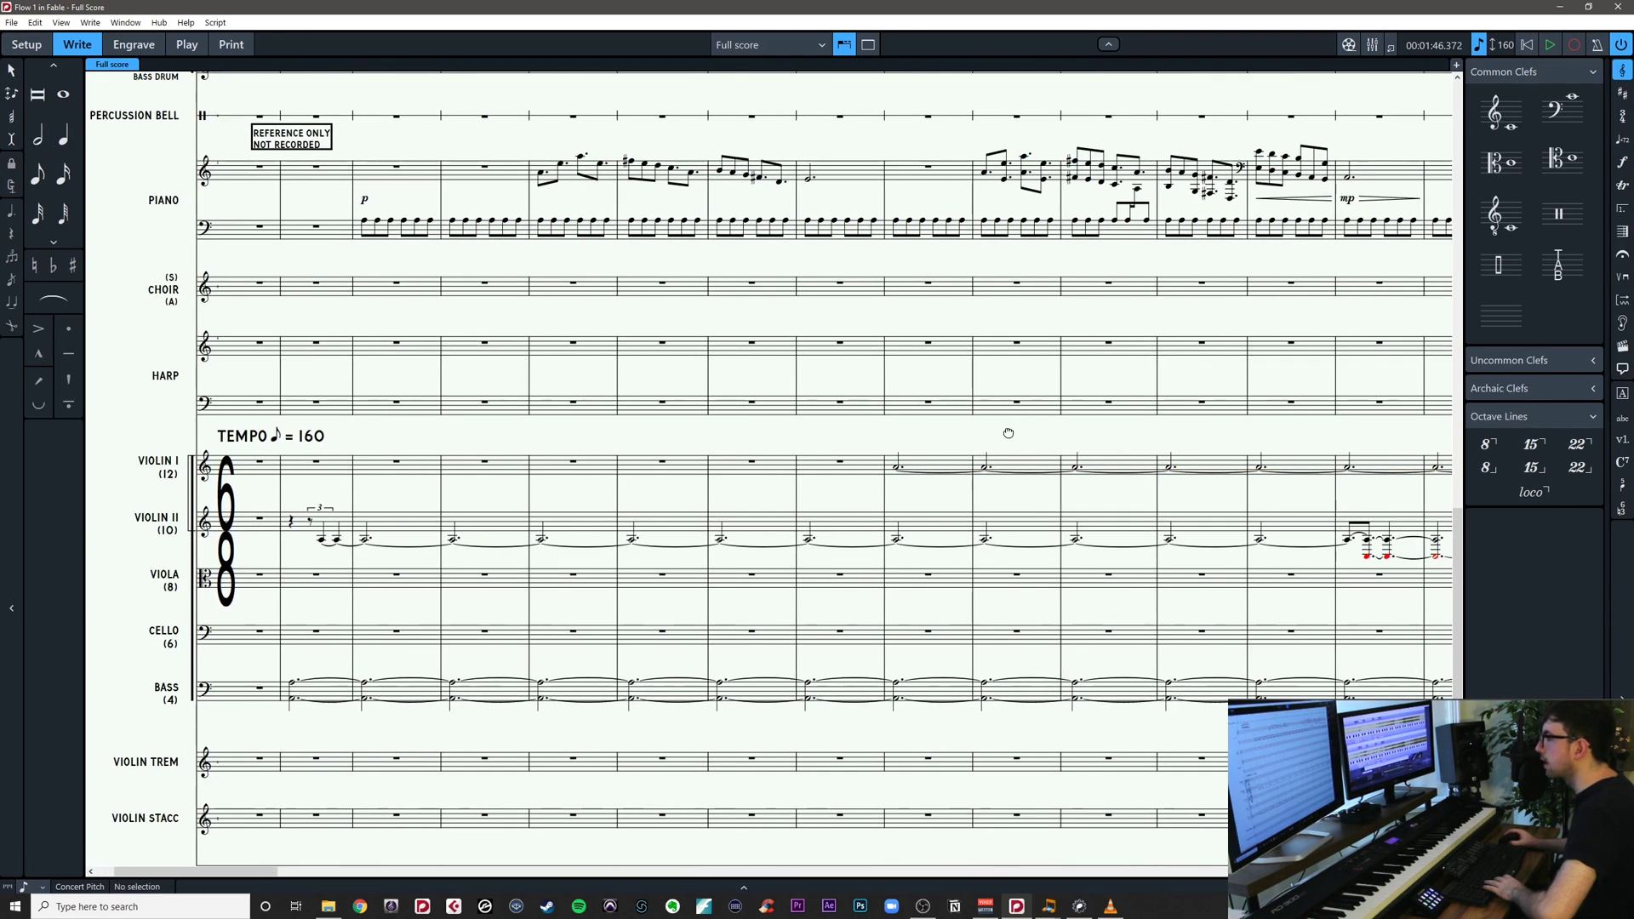
scroll(957, 464, "down", 4)
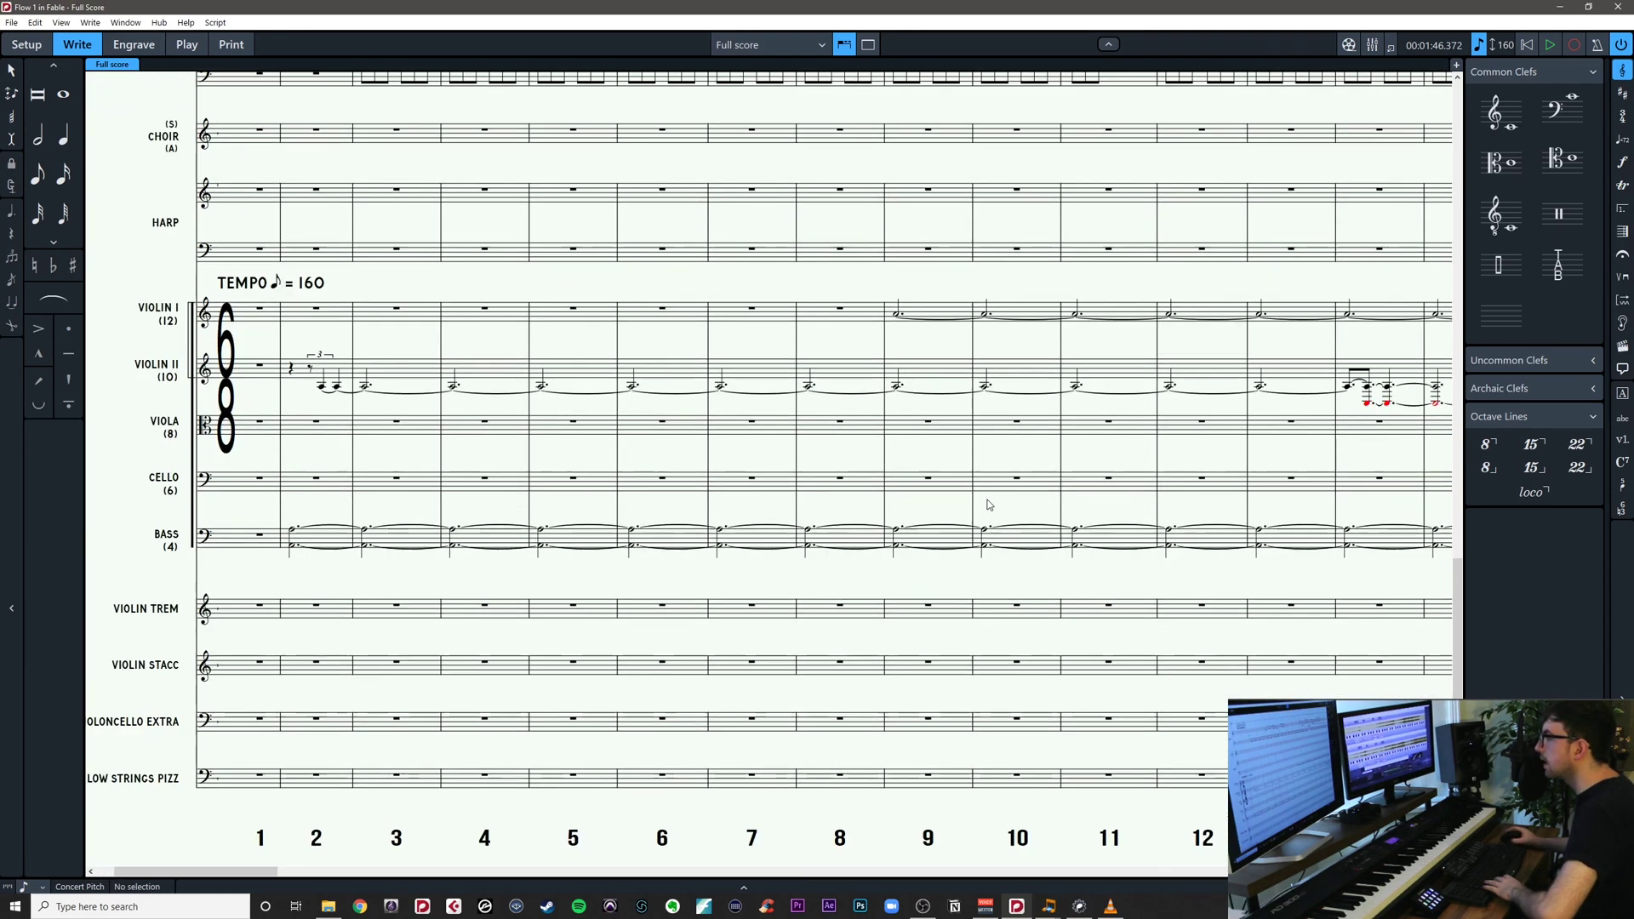
scroll(958, 451, "up", 2)
left_click_drag(959, 437, 1101, 438)
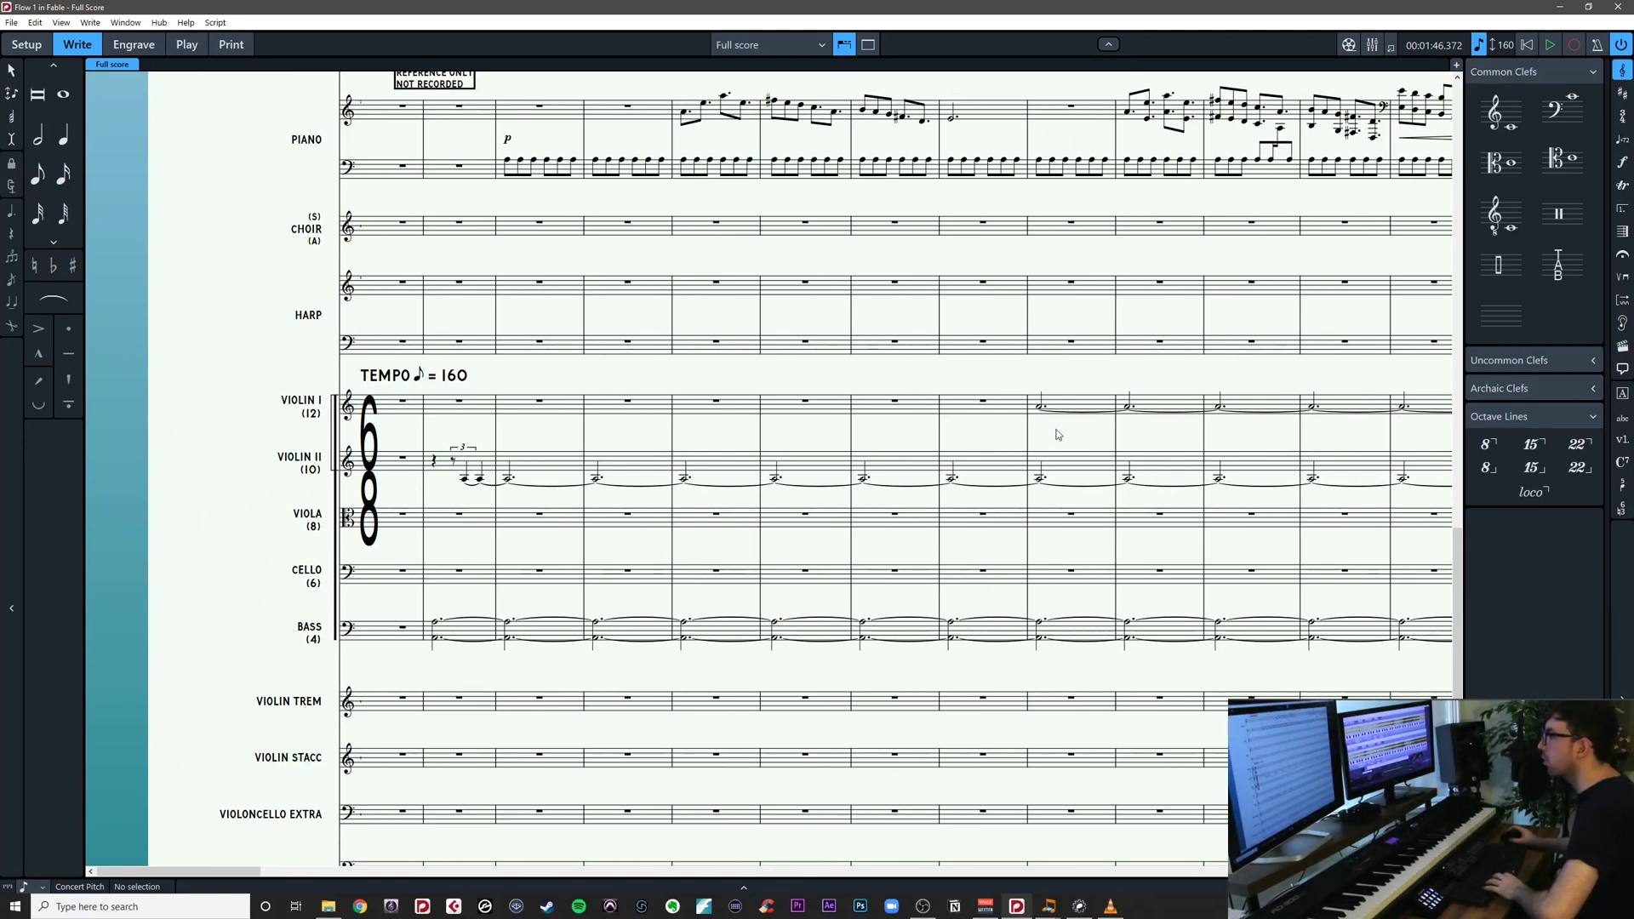
left_click_drag(1113, 428, 1119, 416)
Move the tied A1–A2 chord in the Bass staff one bar earlier, from bar 2 to start in bar 1
scroll(536, 498, "down", 3)
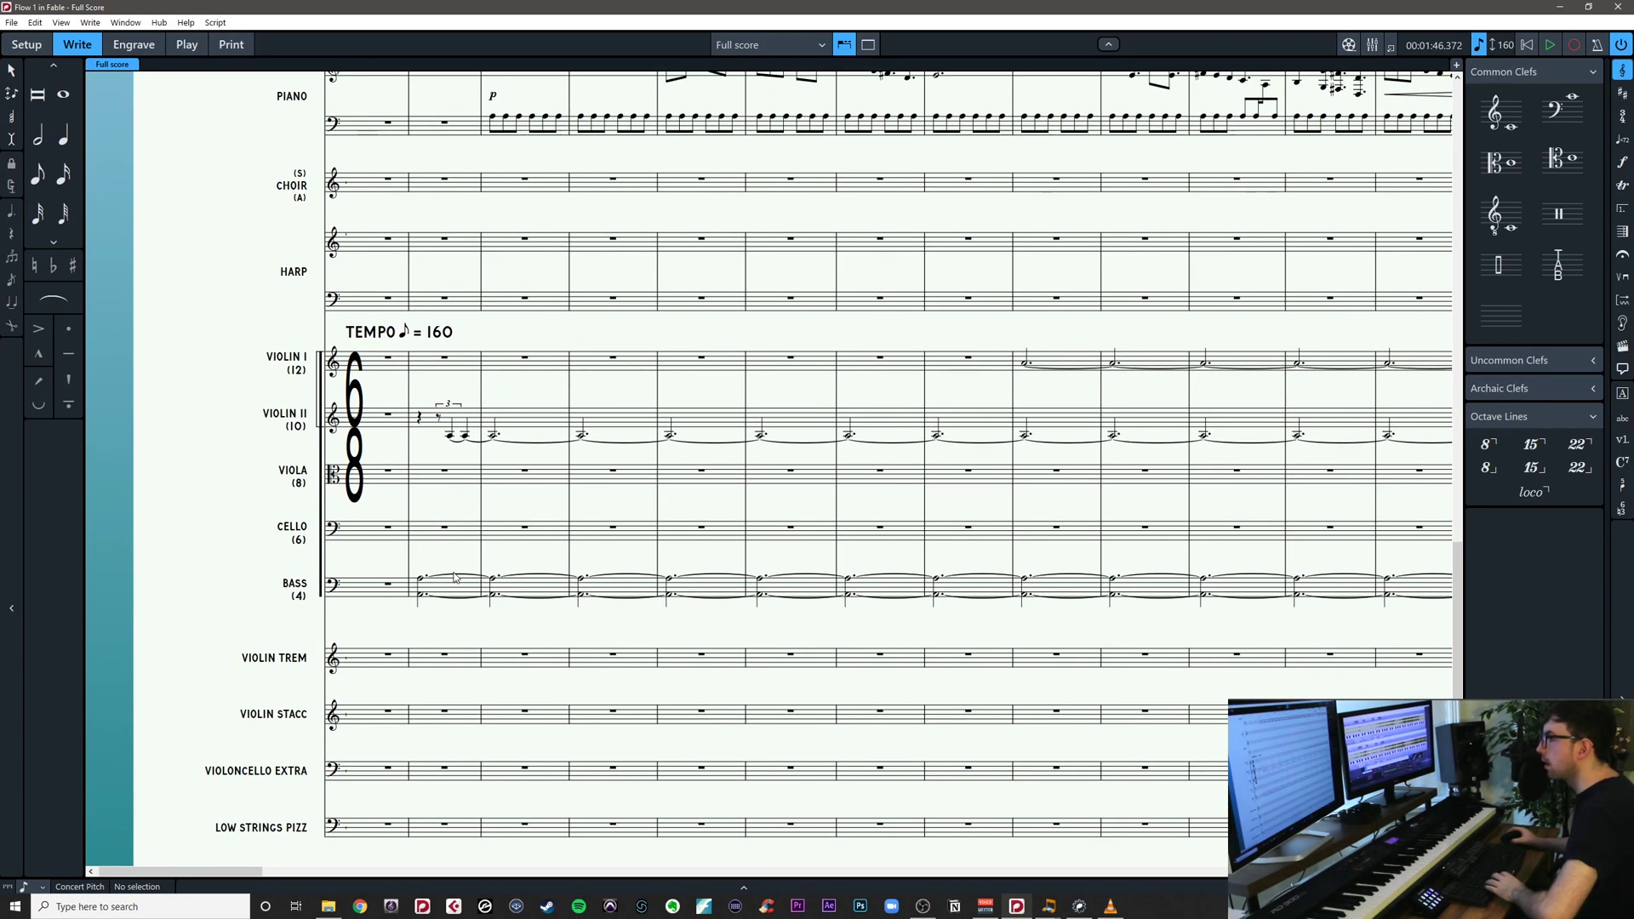
scroll(532, 565, "up", 2)
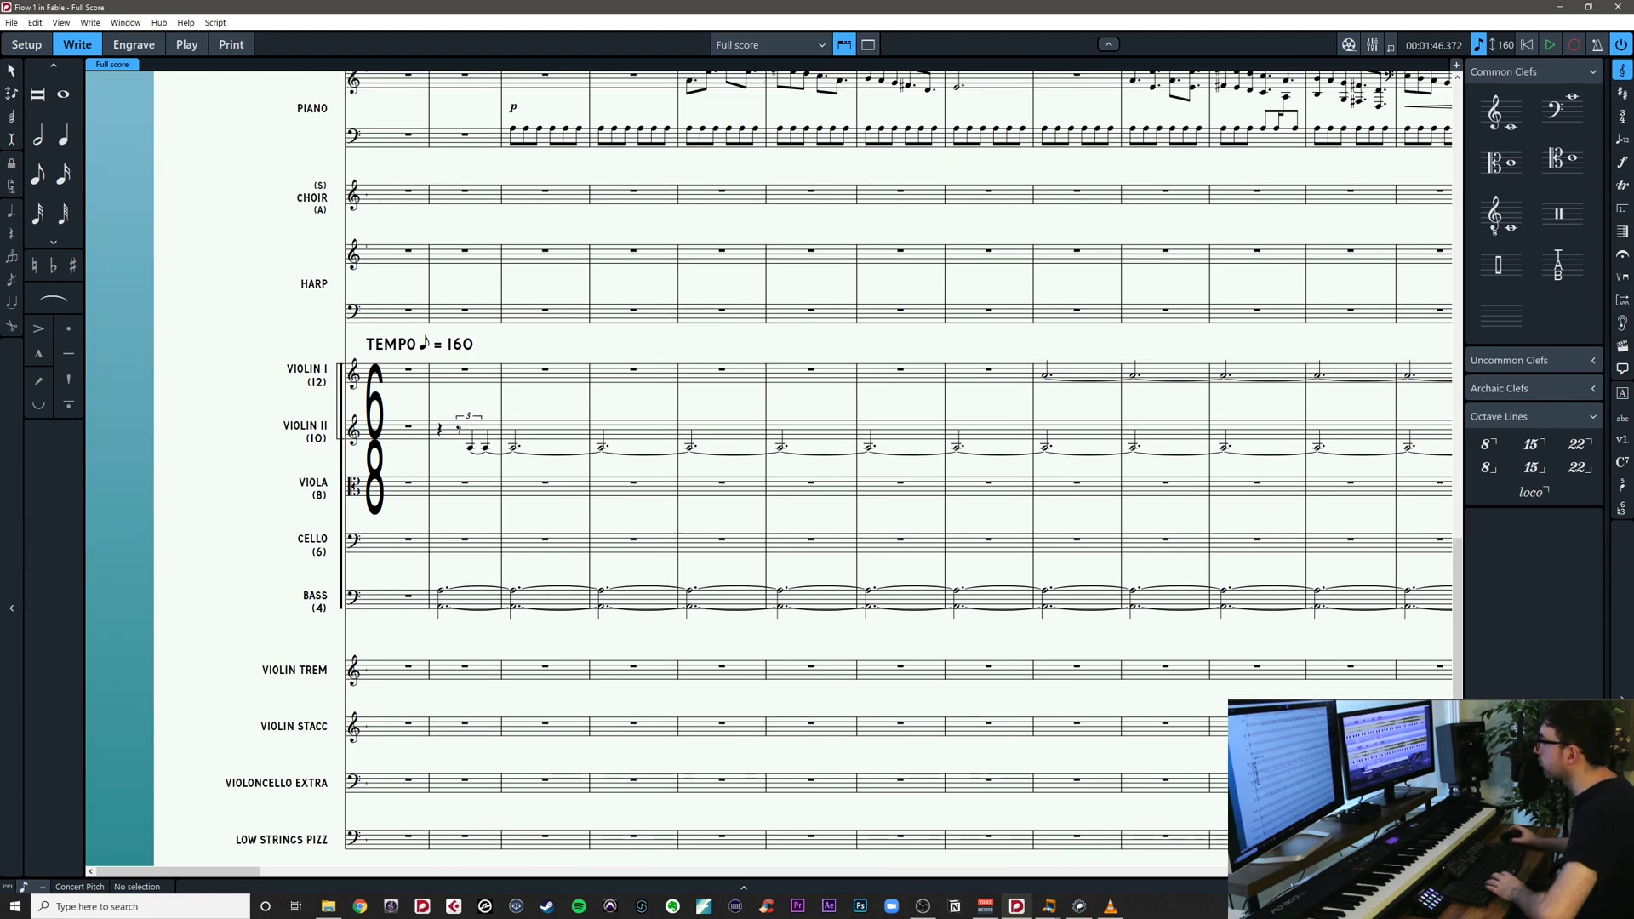
left_click(482, 598)
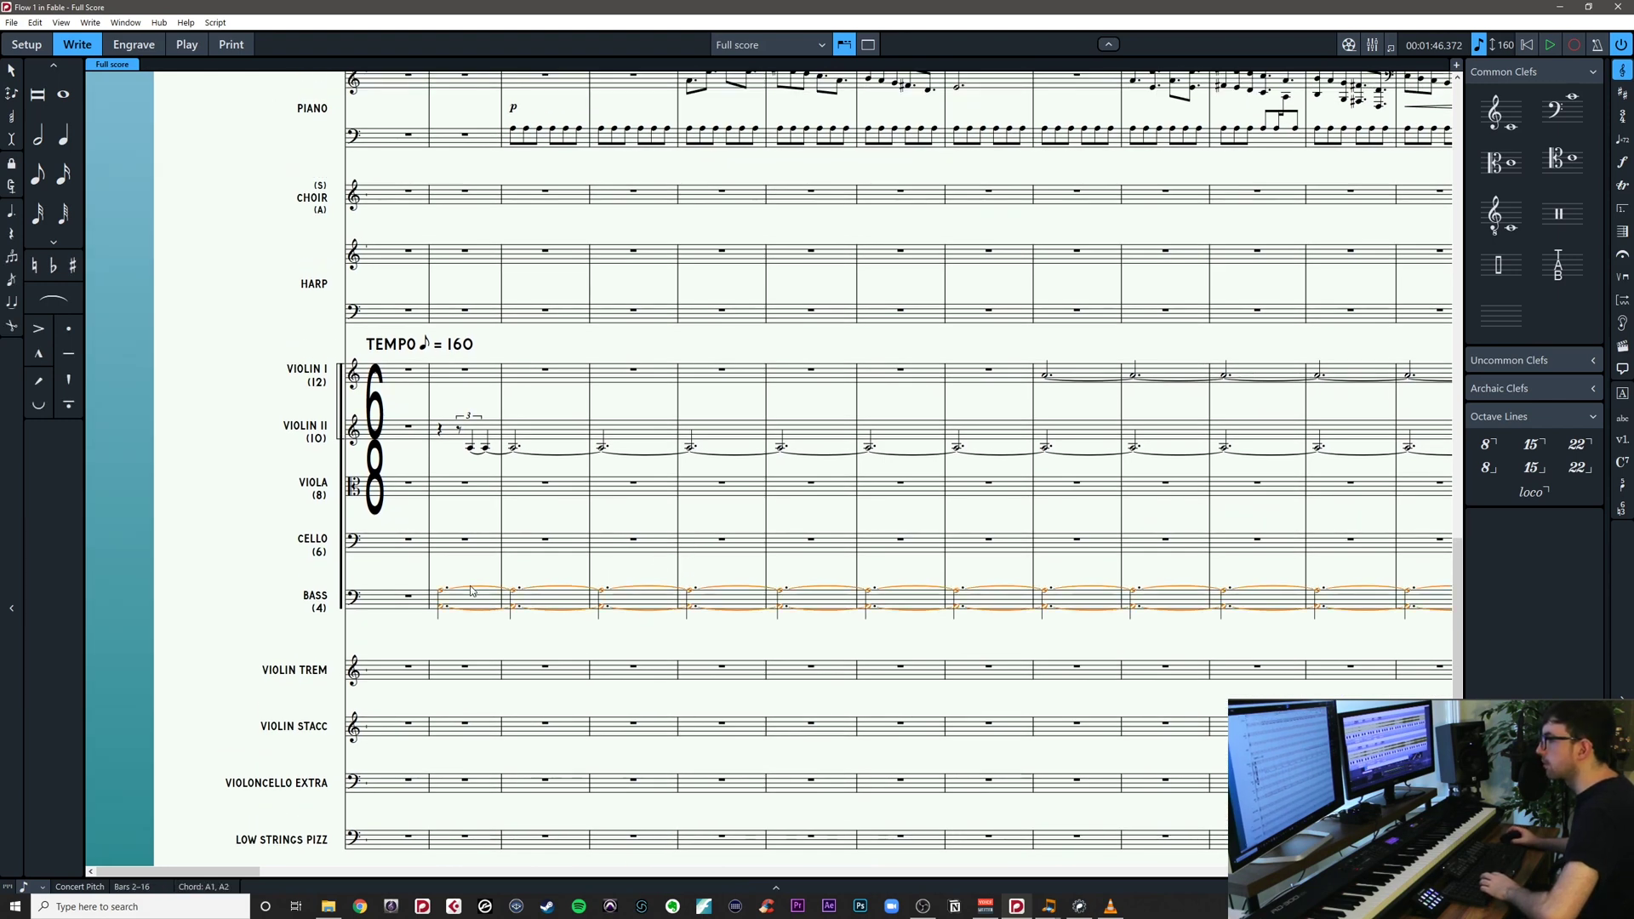
left_click_drag(857, 635, 920, 621)
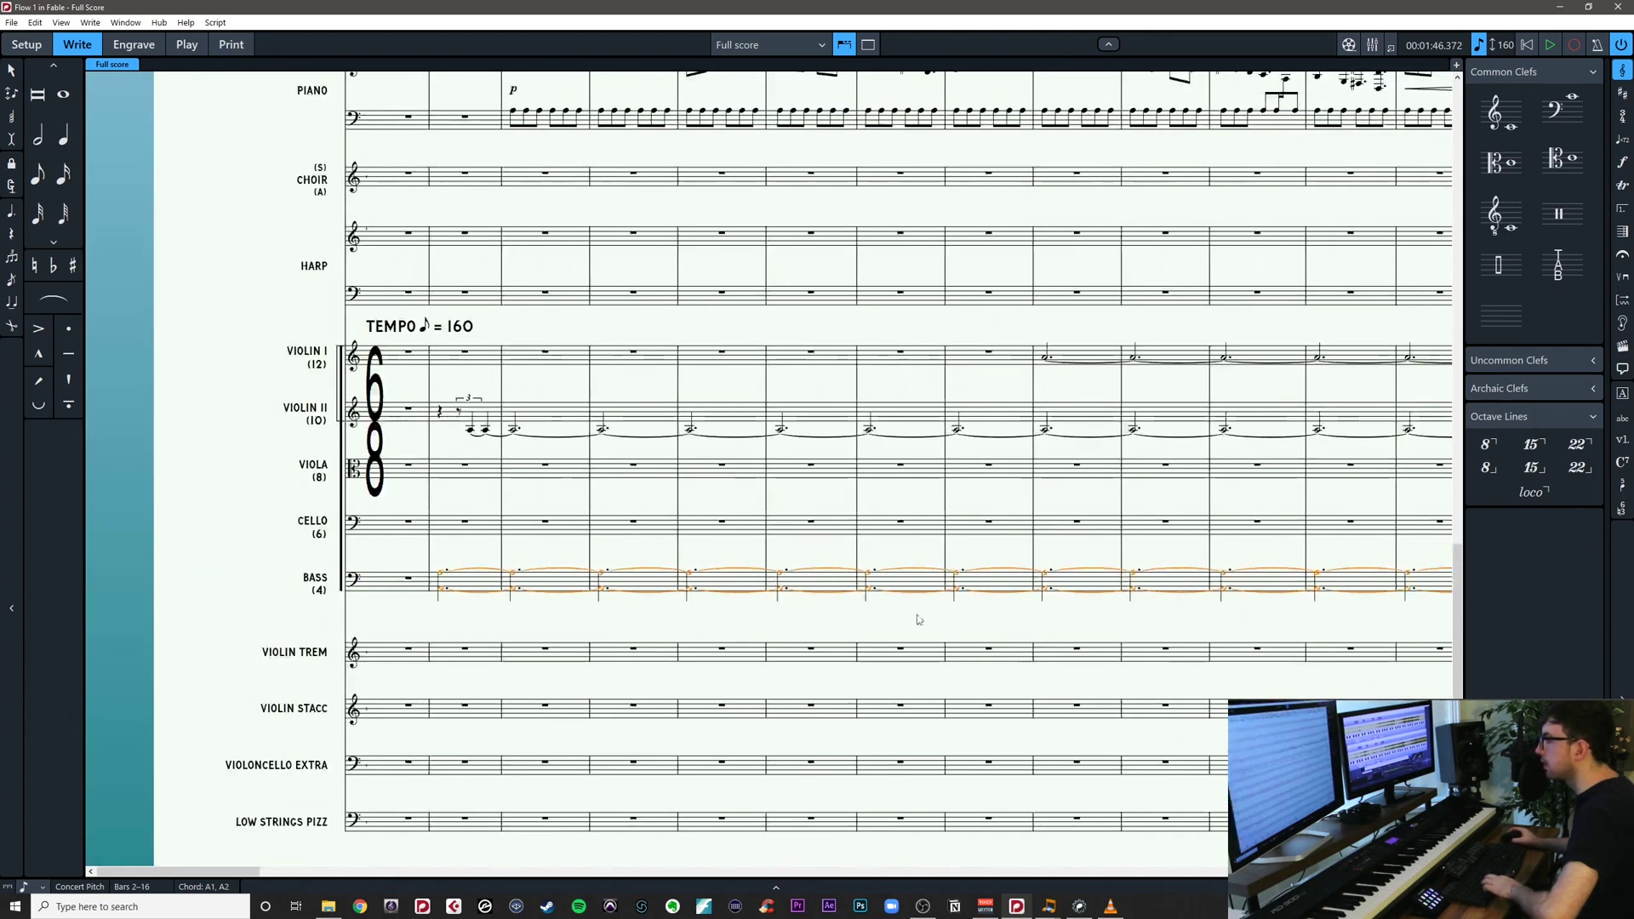
key("Delete")
left_click(388, 590)
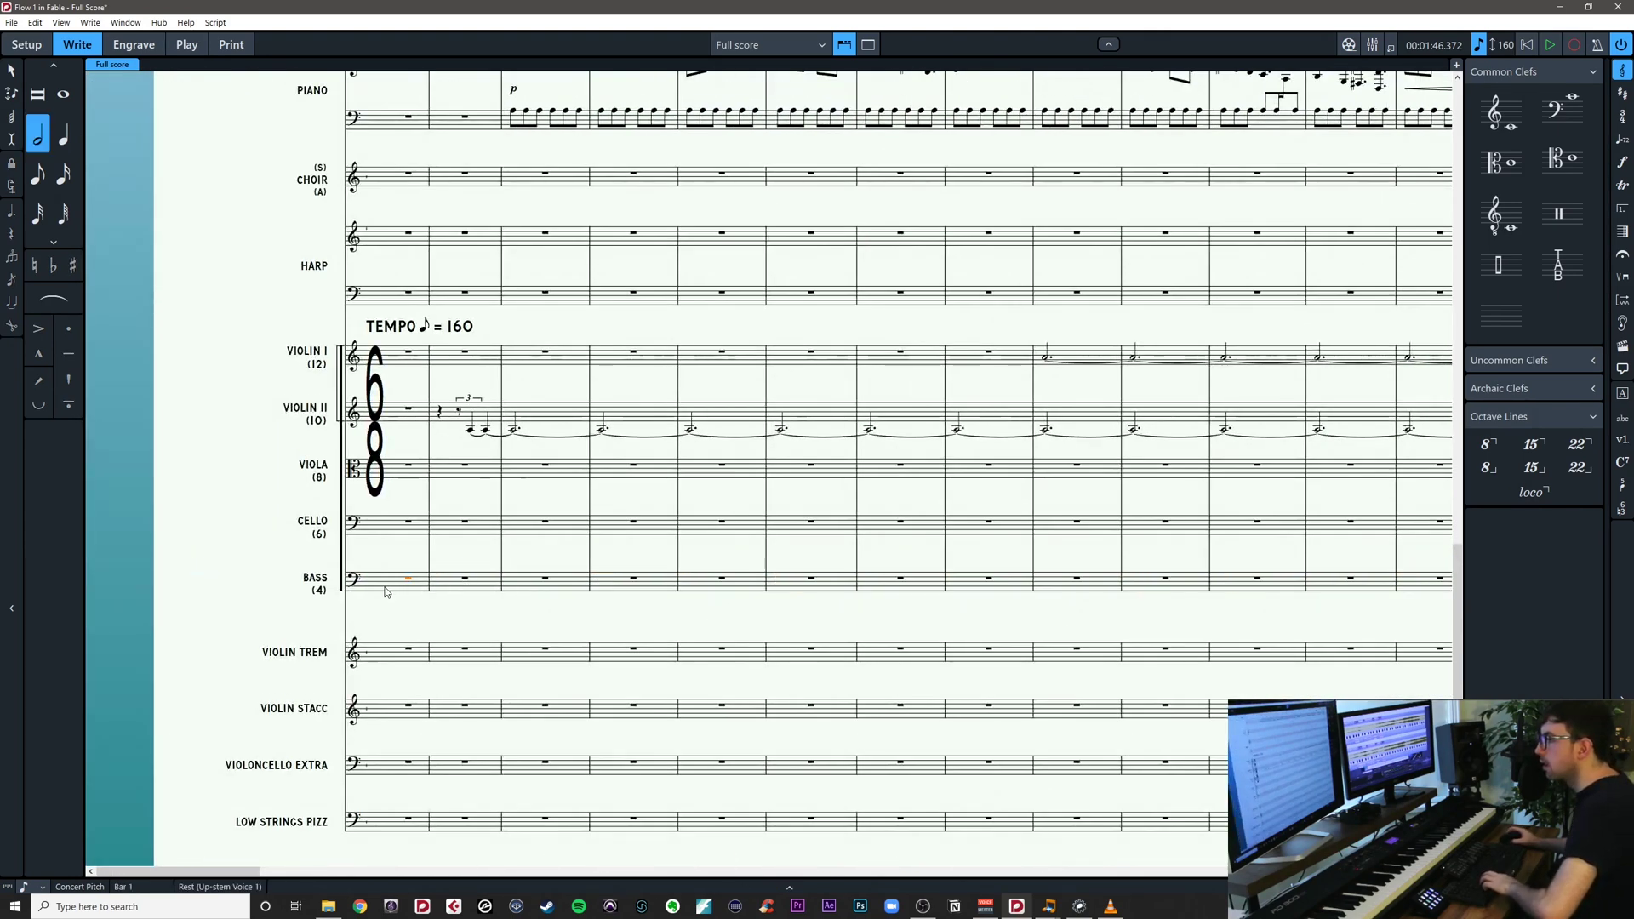
key("ctrl+z")
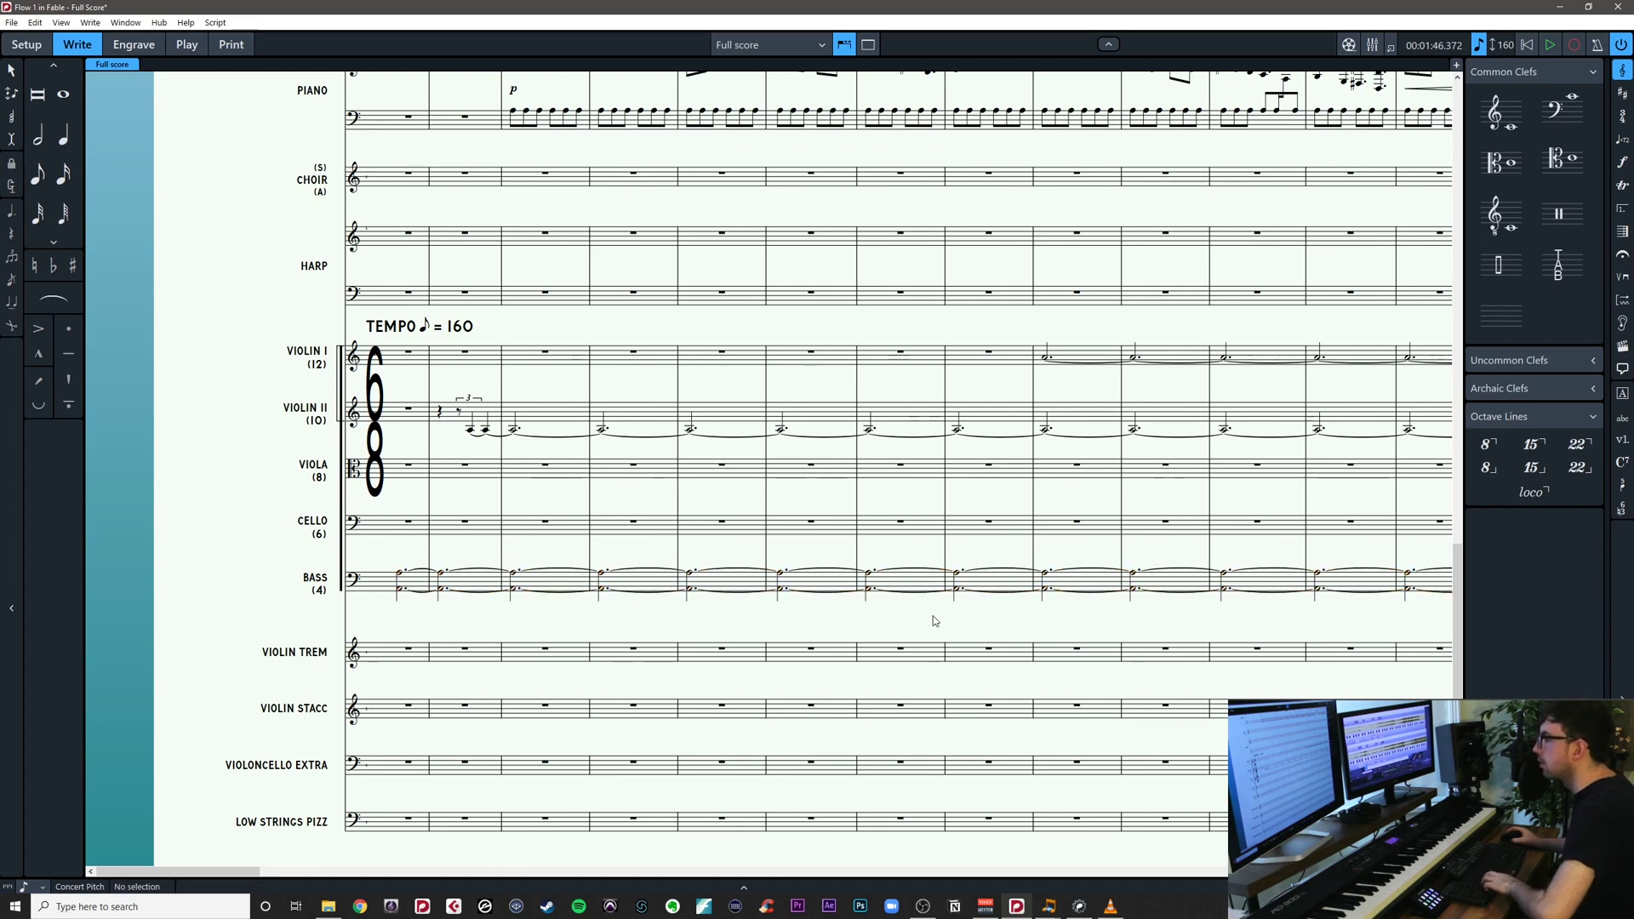
Examine the string staves further along the score, from bar 5 to well past bar 16
left_click_drag(933, 615, 373, 605)
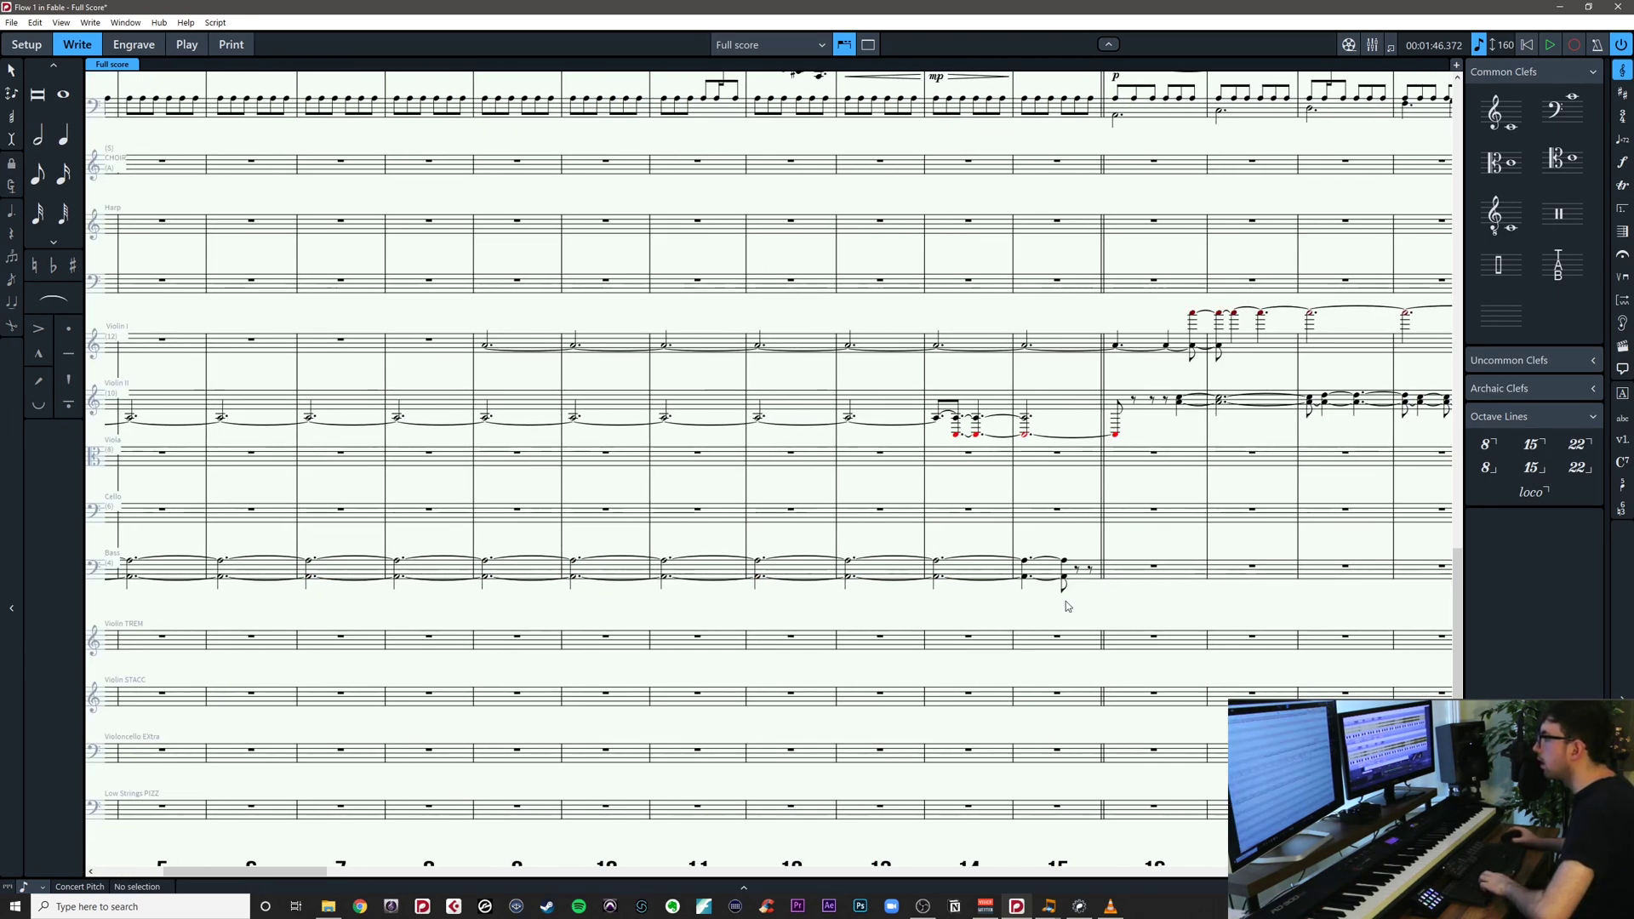
left_click_drag(1133, 603, 502, 608)
left_click_drag(992, 618, 424, 622)
left_click_drag(867, 629, 351, 640)
left_click_drag(1047, 647, 1397, 682)
left_click(188, 44)
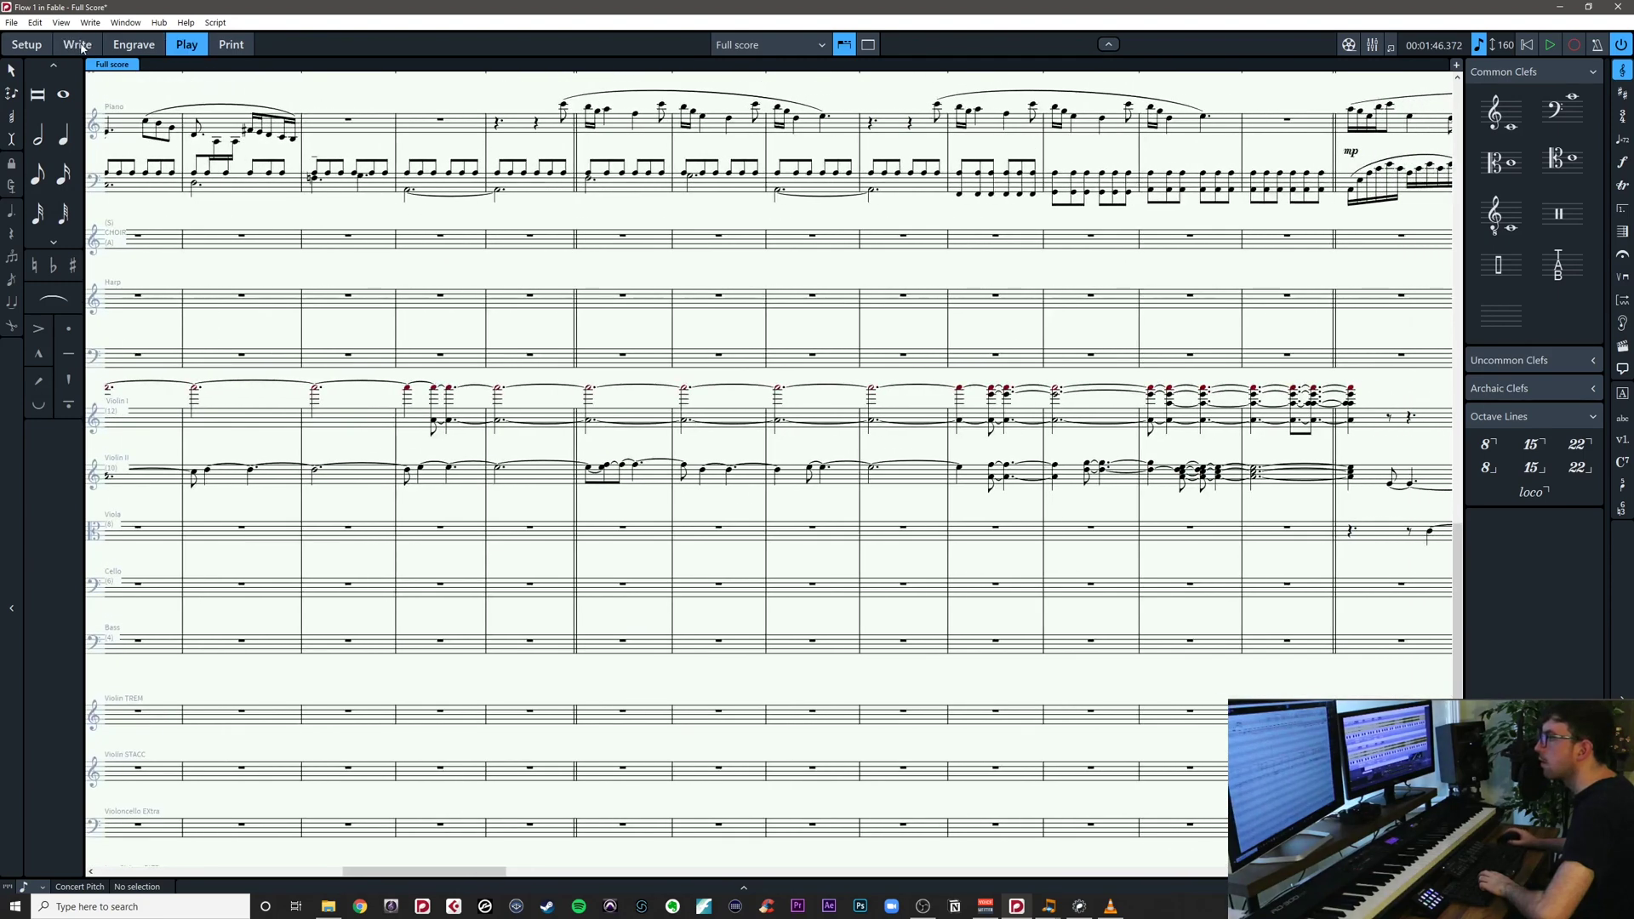
left_click(81, 47)
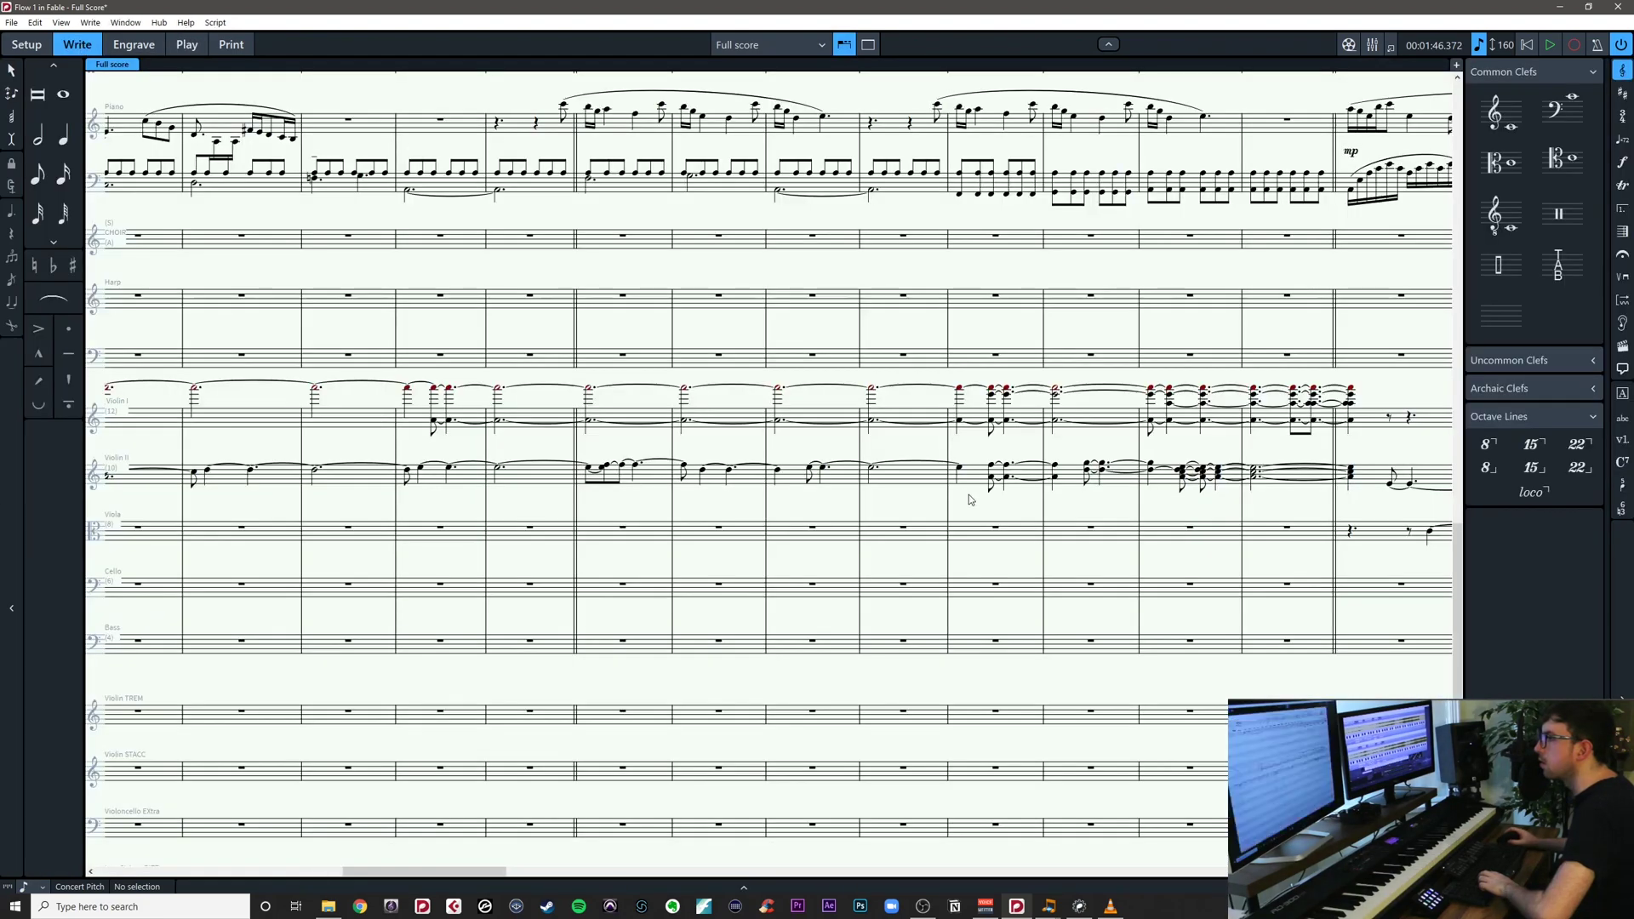
left_click_drag(1002, 562, 676, 553)
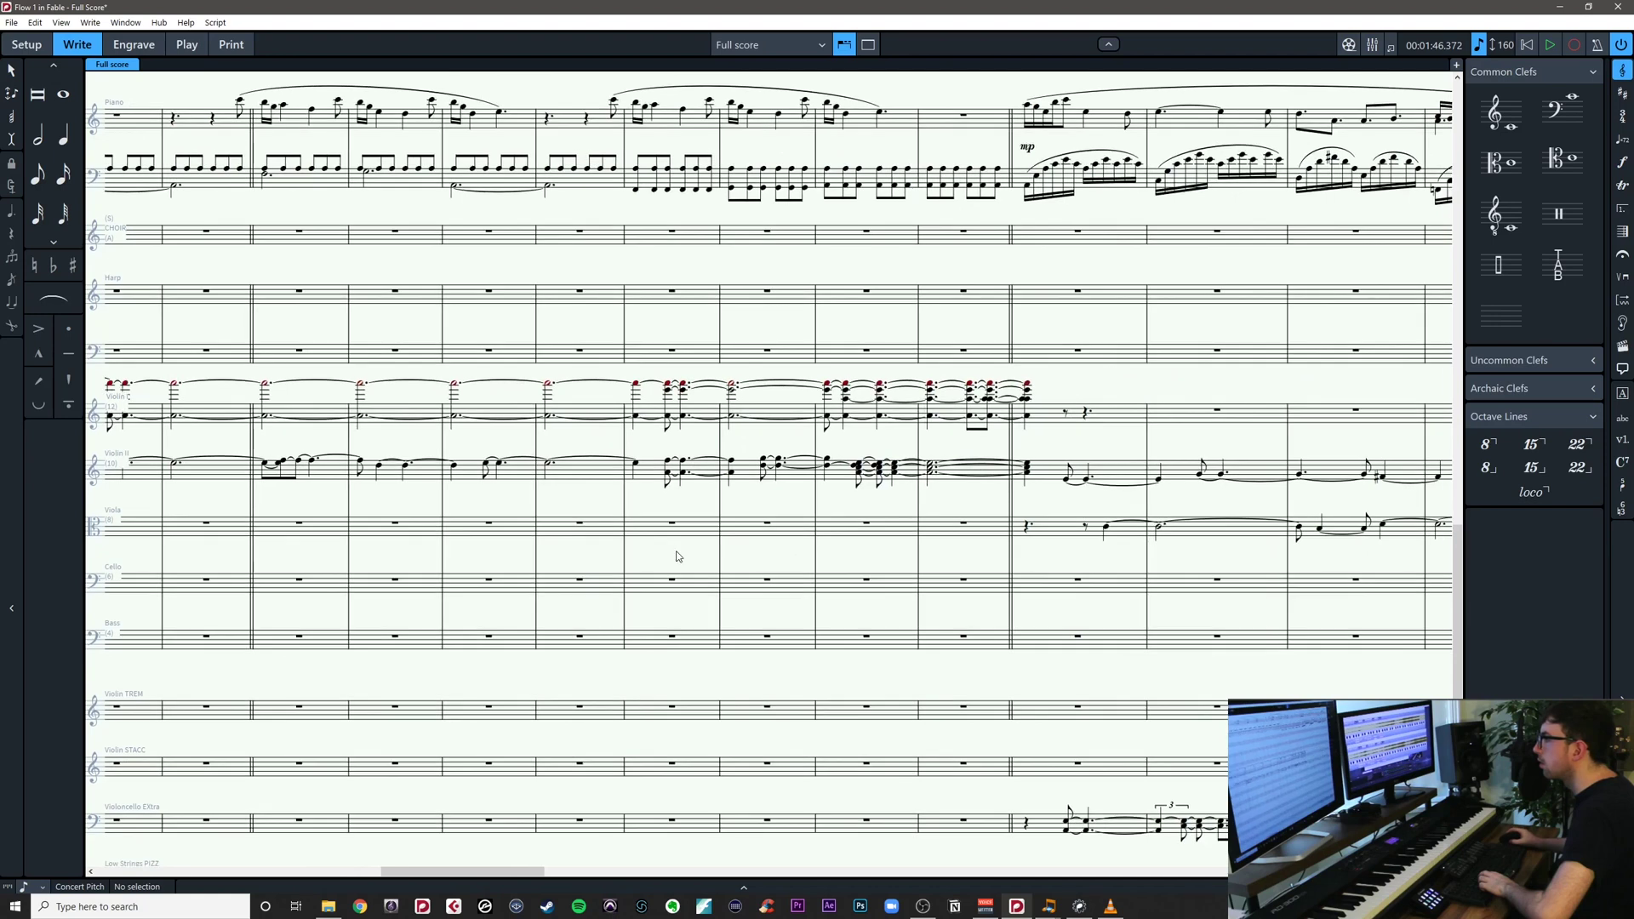
Copy the tied A1–A2 chord from the Bass staff into the Cello staff, starting in bar 1
left_click_drag(547, 868, 245, 874)
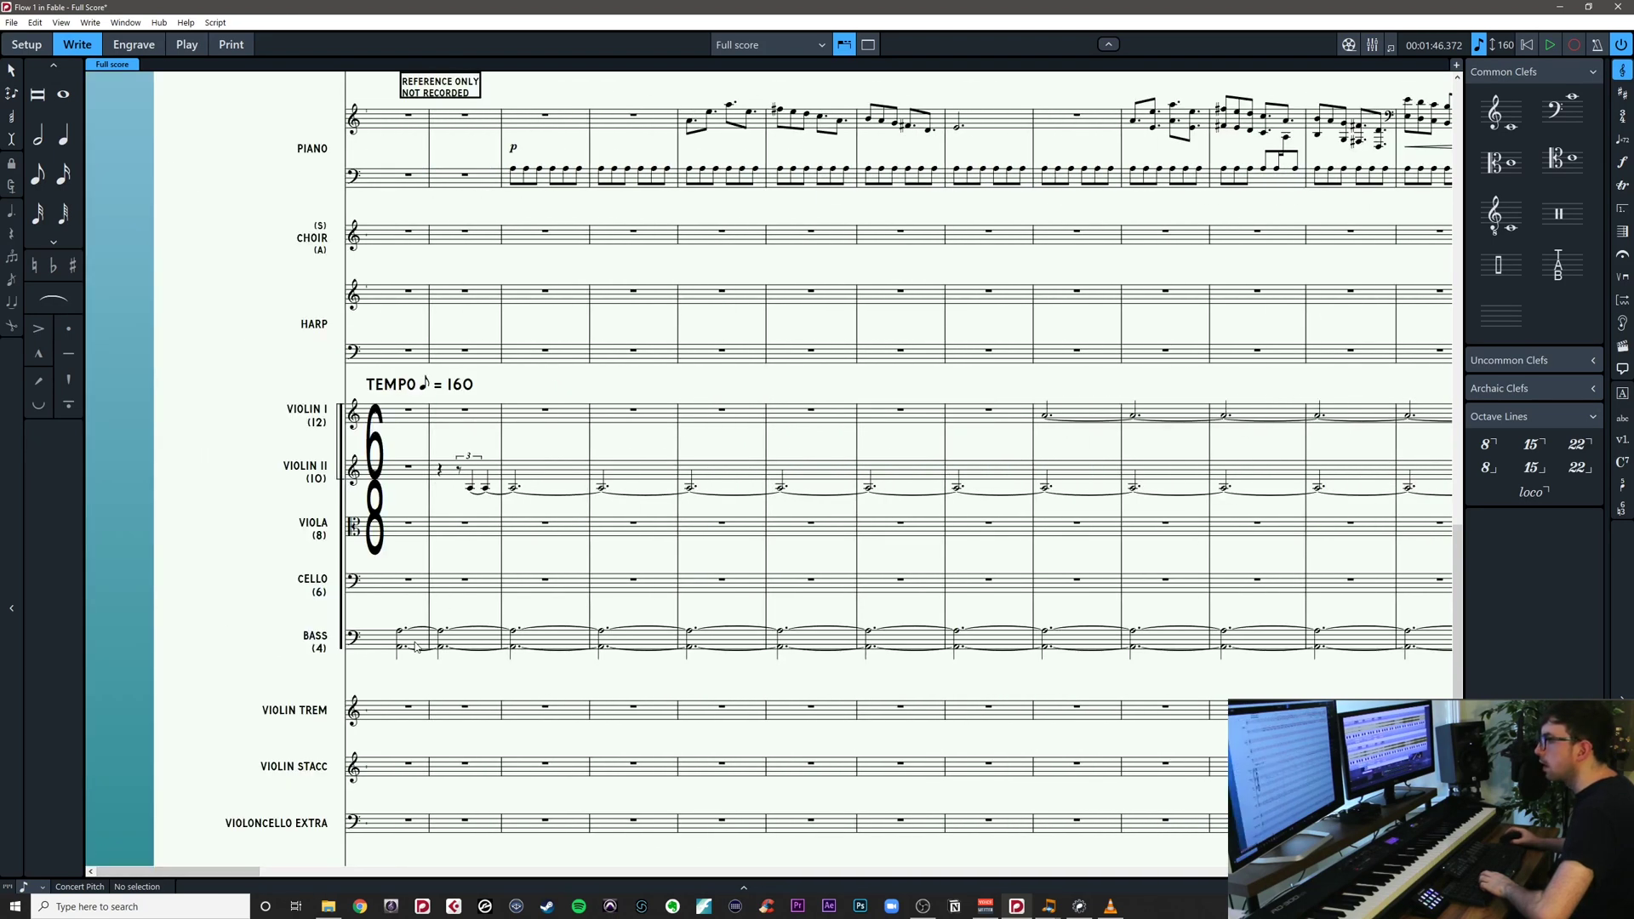
left_click(584, 630)
left_click_drag(622, 616, 272, 585)
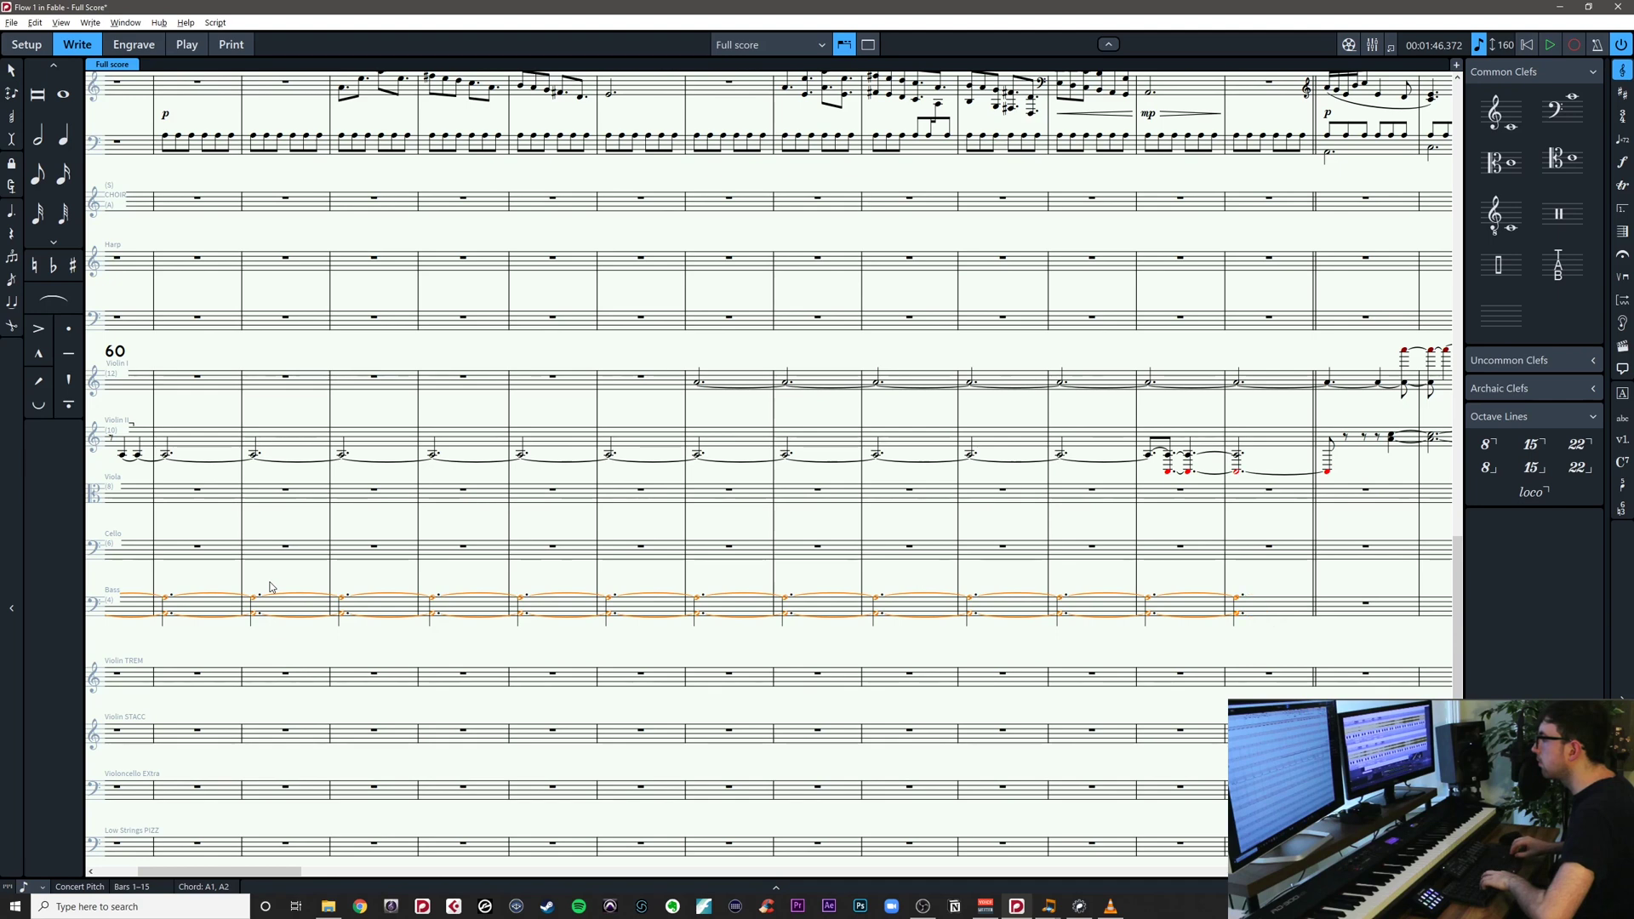
left_click(372, 585)
left_click_drag(377, 586, 725, 585)
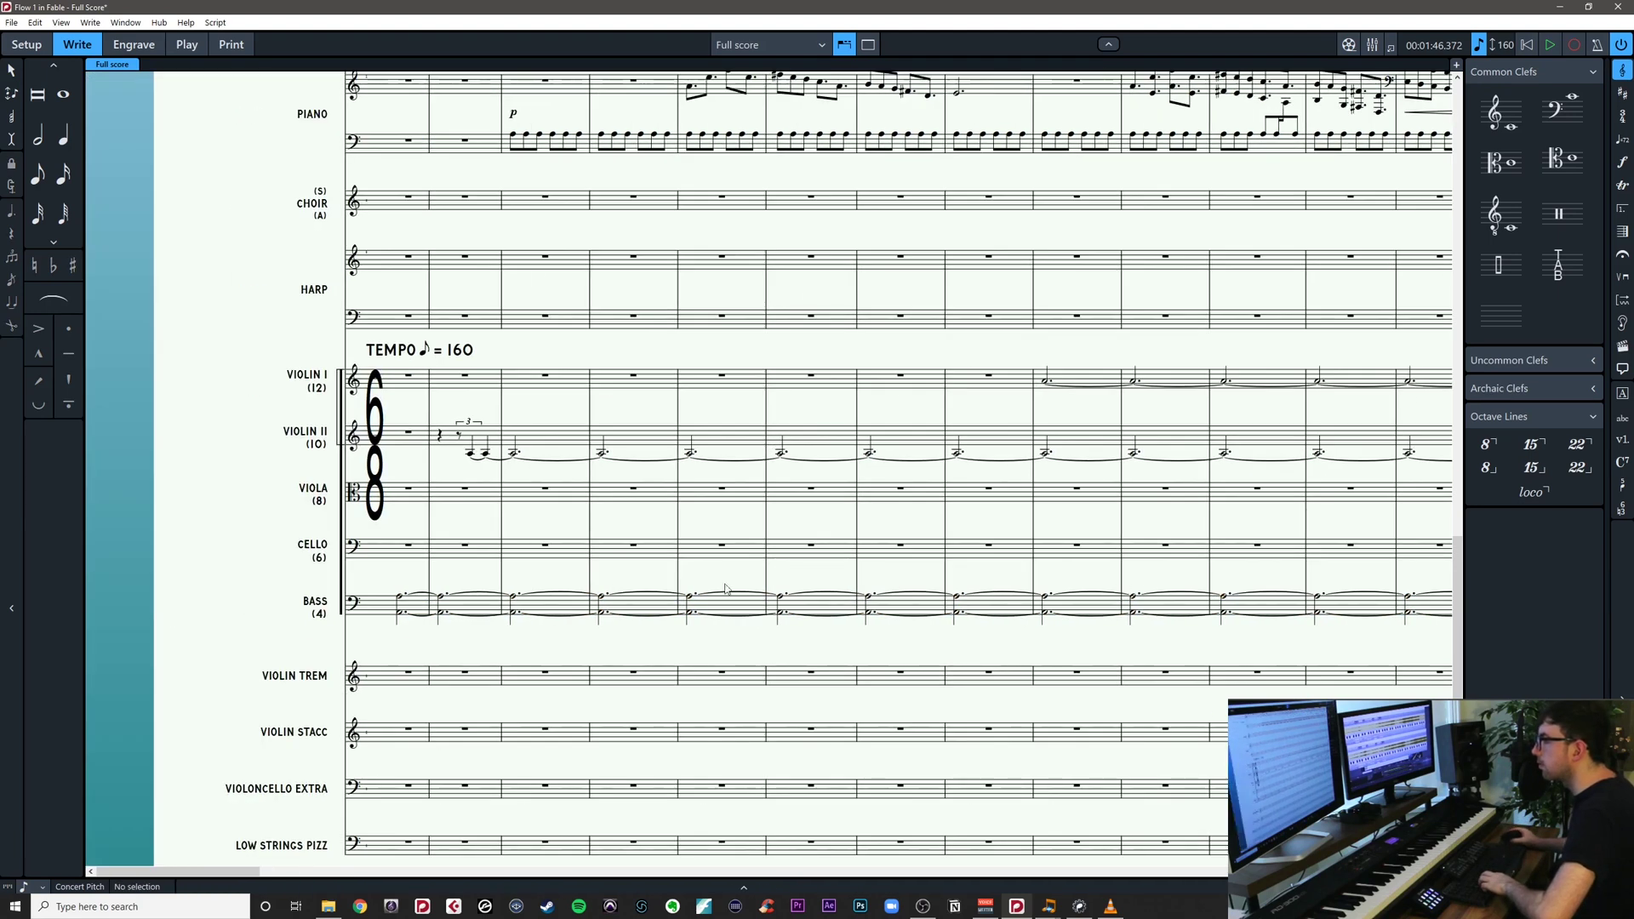
left_click(441, 610)
left_click_drag(901, 576, 739, 571)
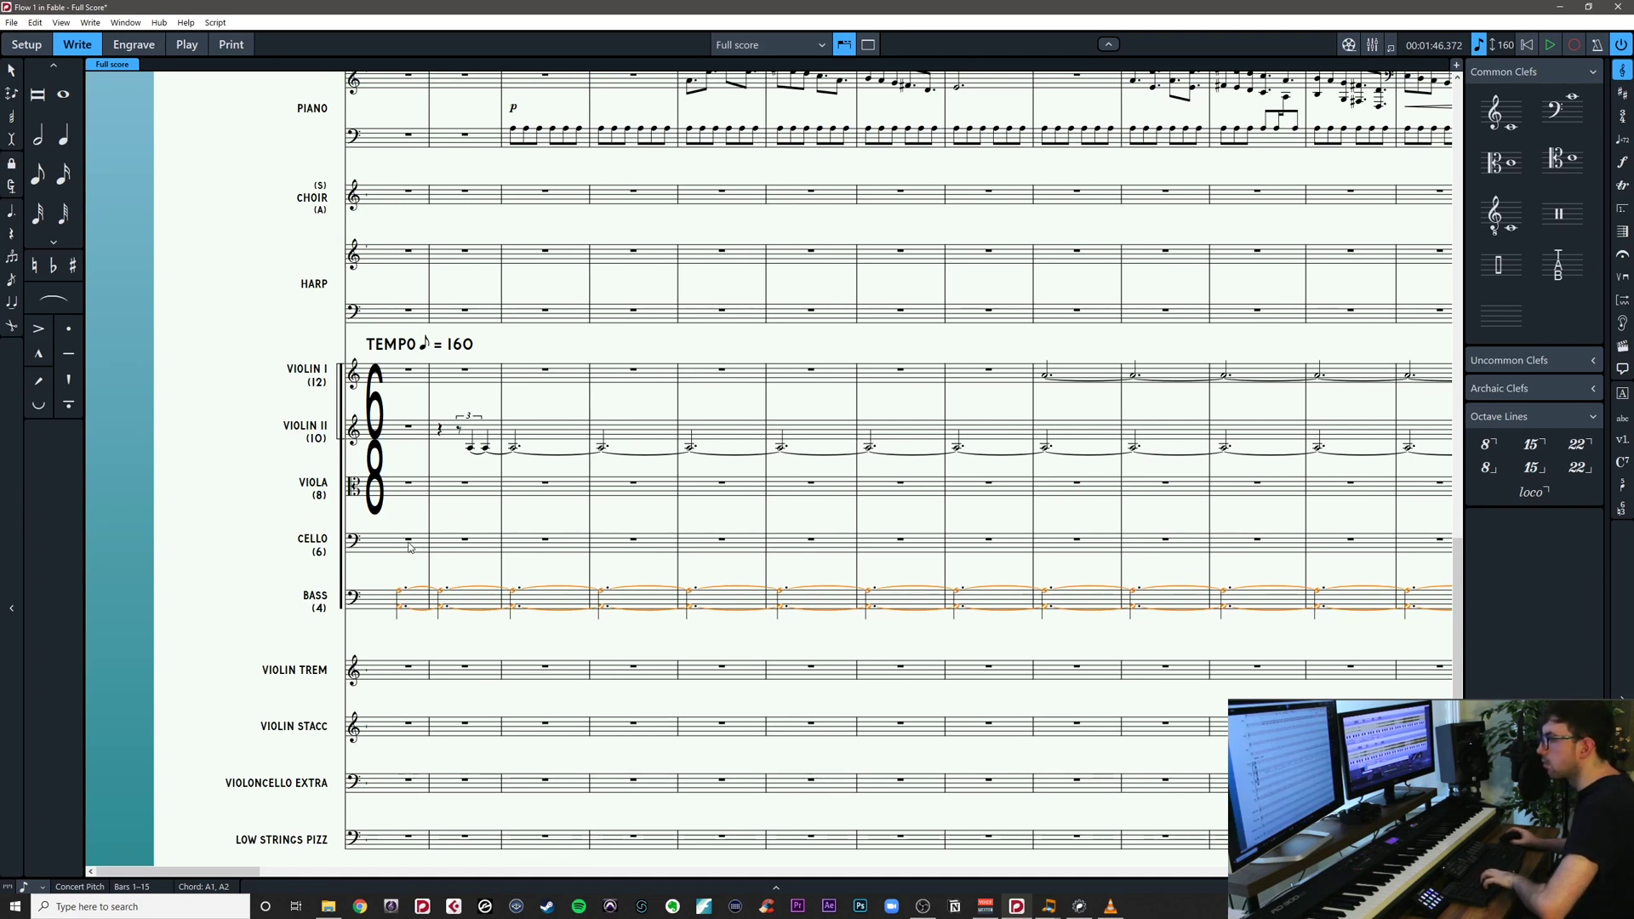
left_click(409, 543)
key("ctrl+v")
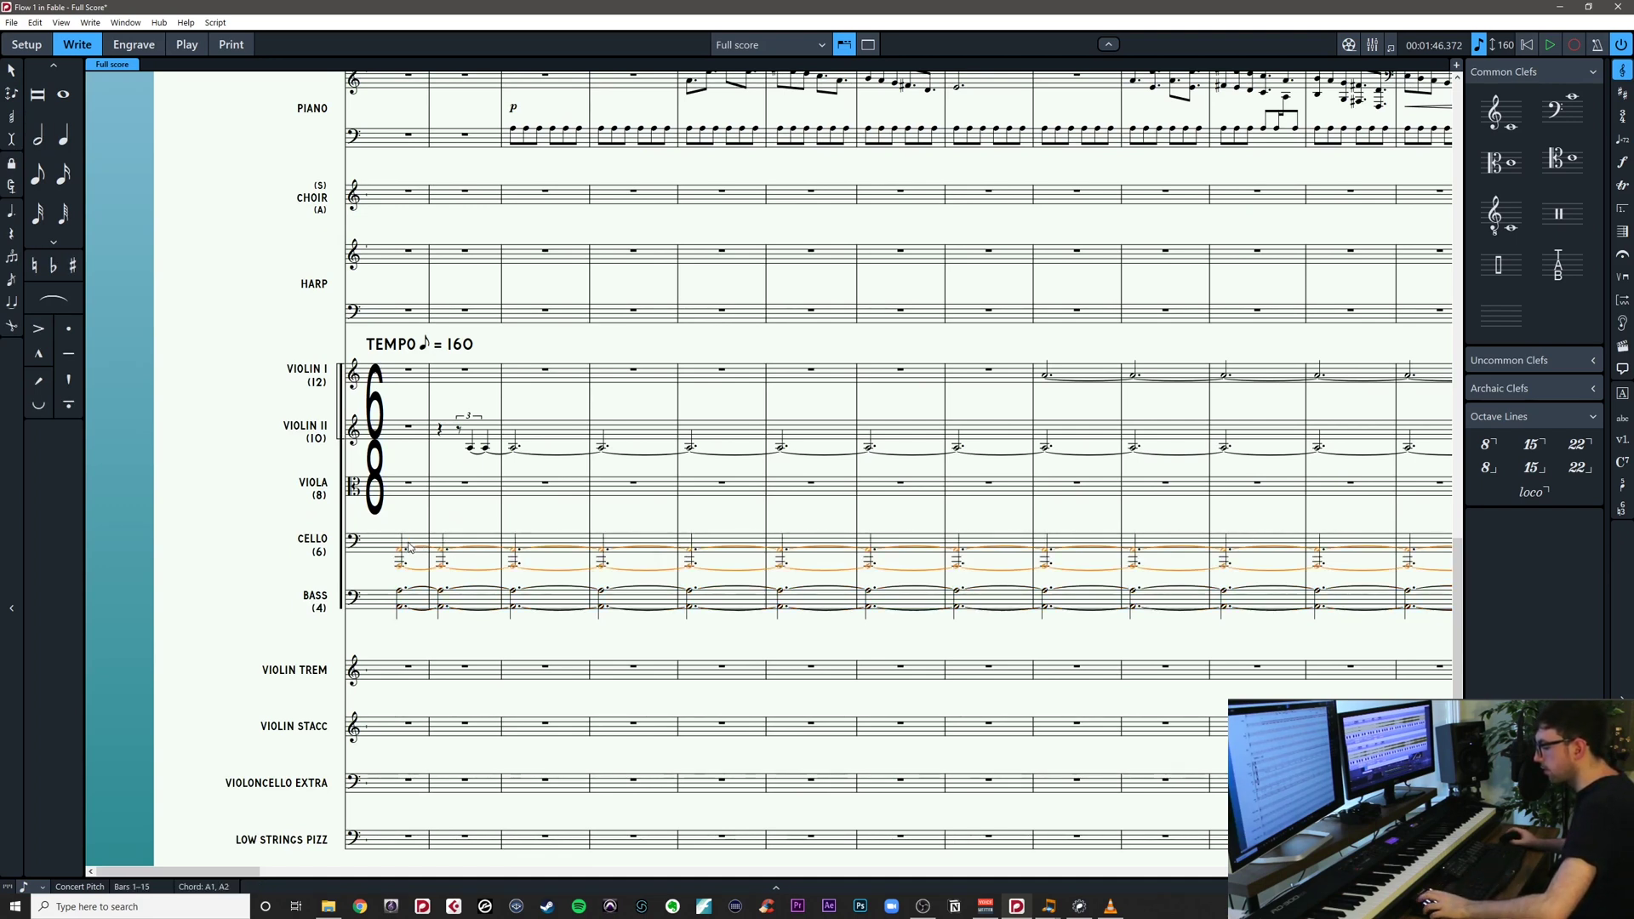
Delete the lower A1 from the tied chord in the Cello staff, keeping only A2
key("Down")
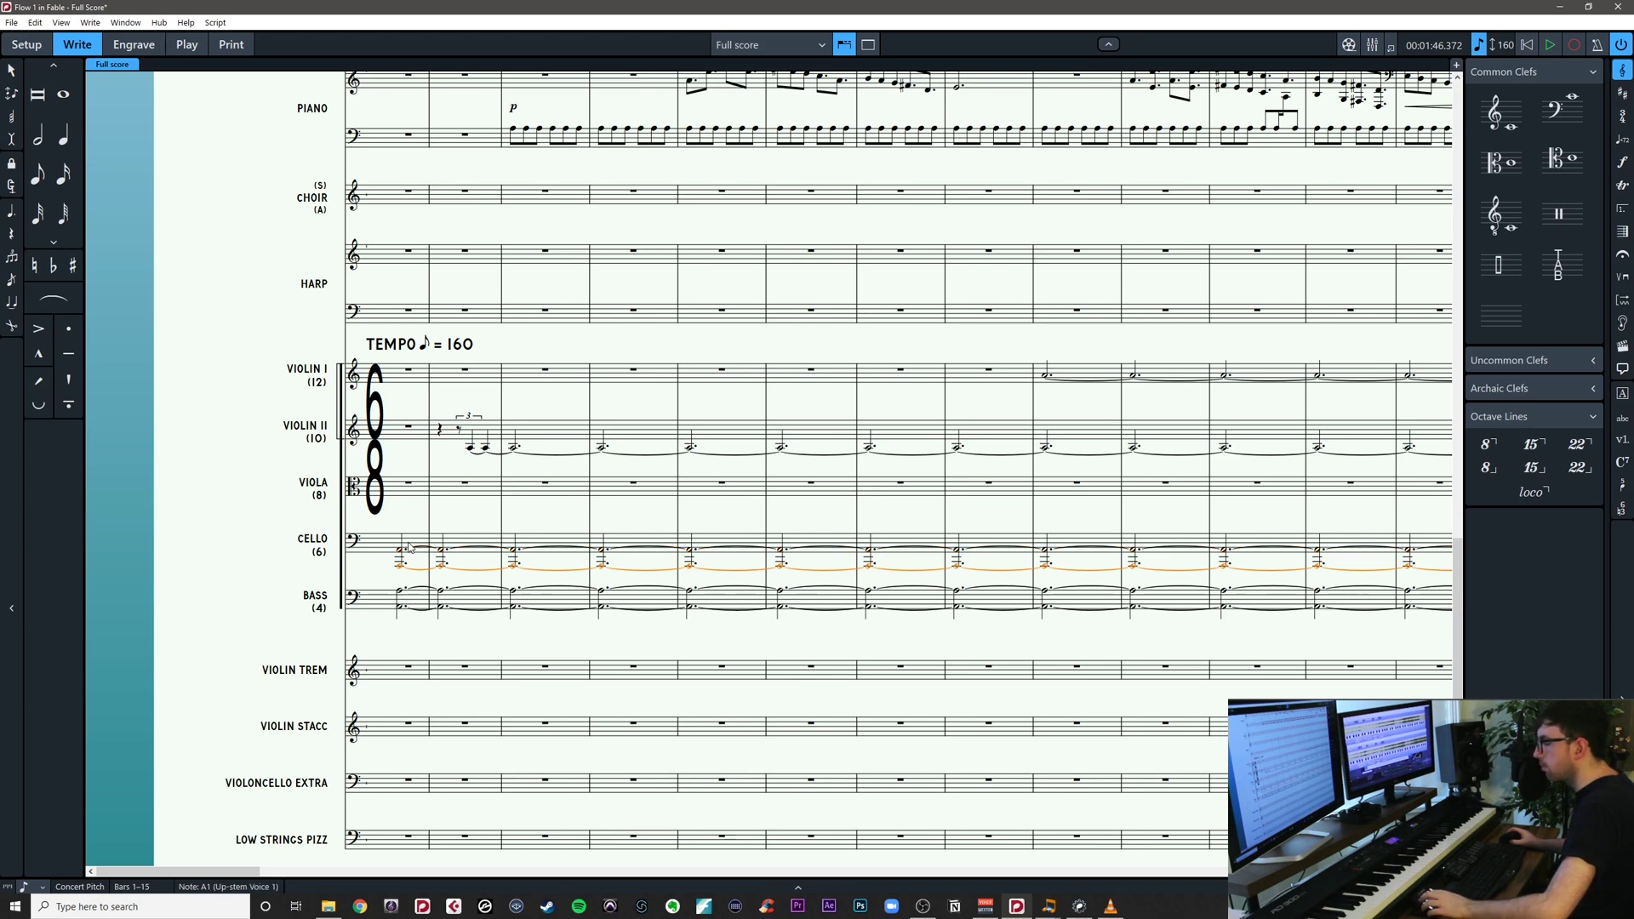
key("Delete")
left_click_drag(559, 518, 474, 521)
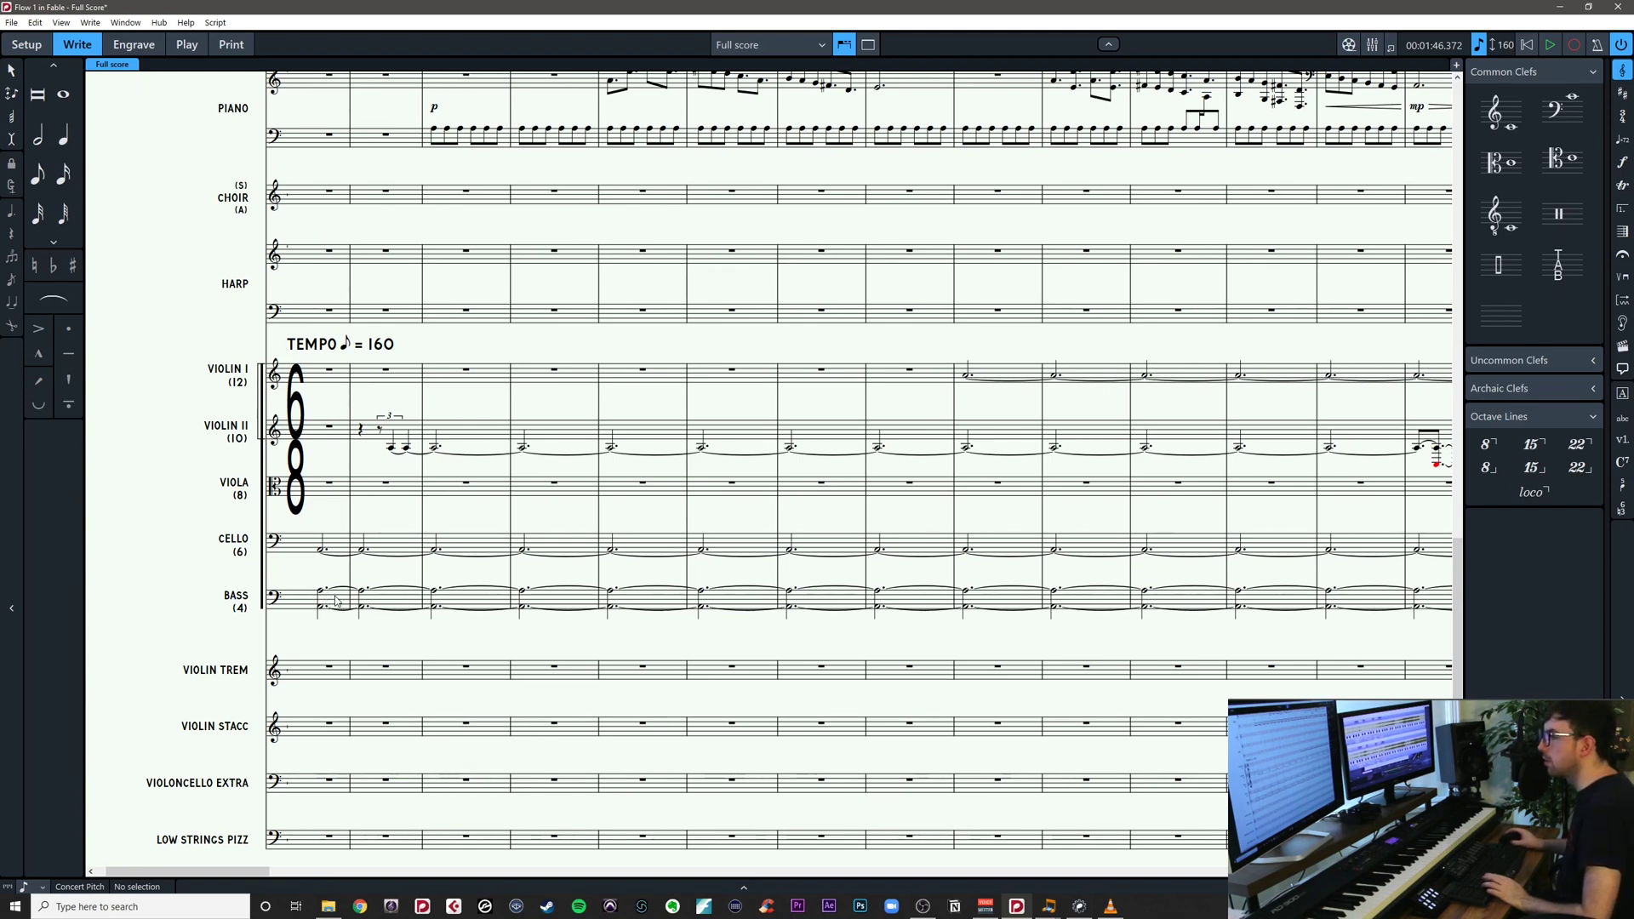
Delete the upper A2 from the tied chord in the Bass staff, keeping only A1
left_click_drag(395, 585, 325, 572)
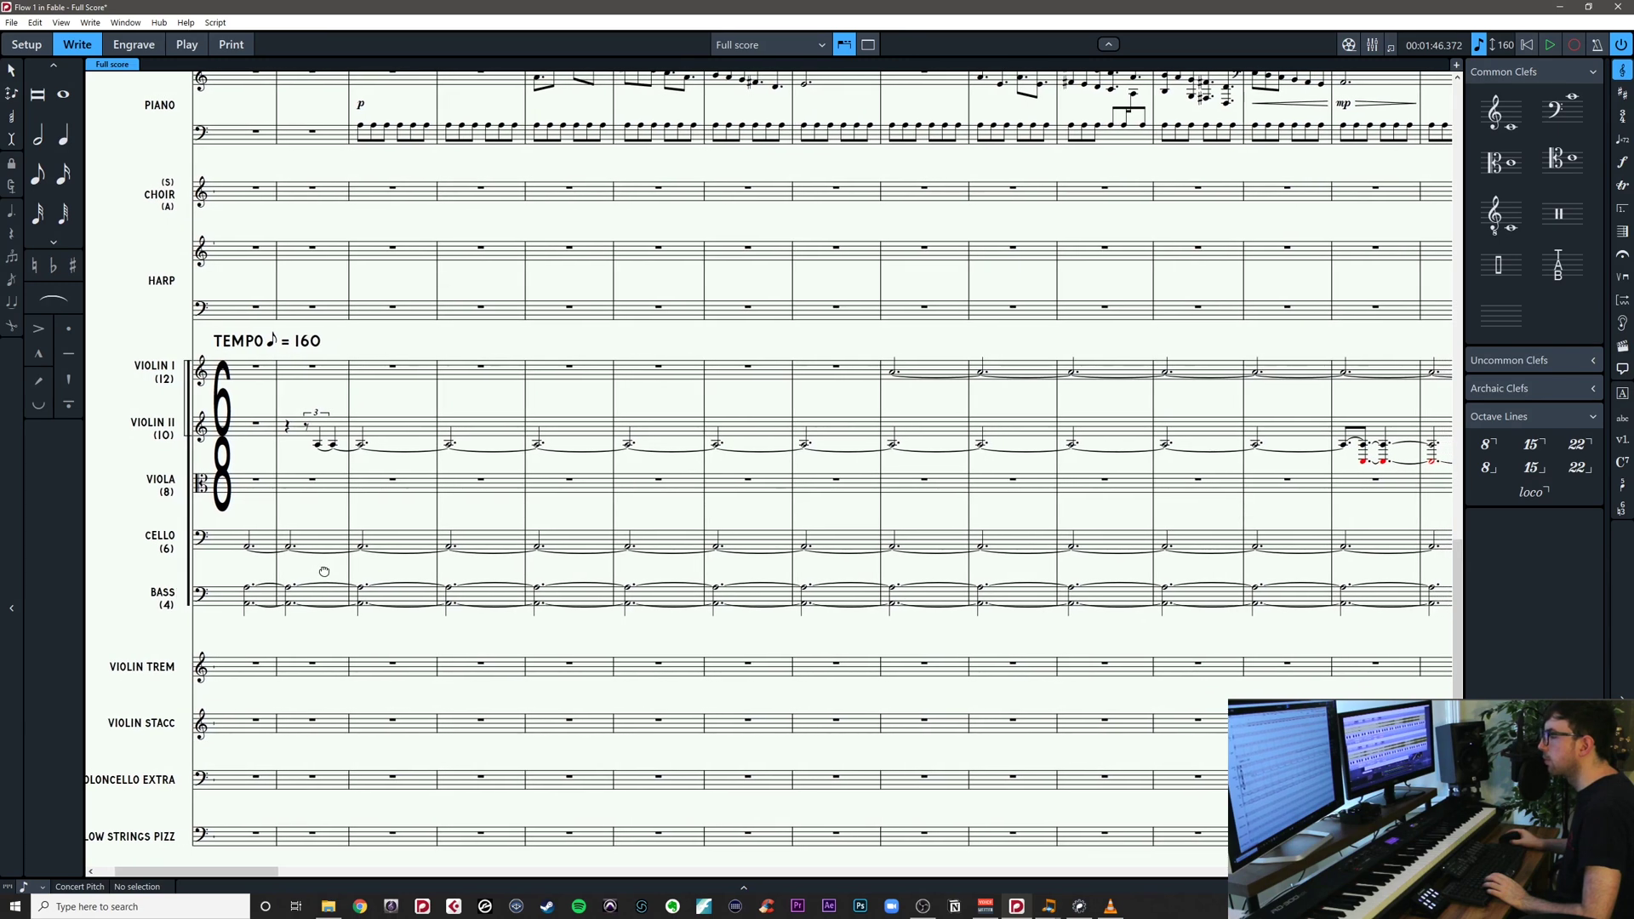
left_click(270, 596)
mouse_move(759, 630)
left_mouse_down()
mouse_move(502, 626)
mouse_move(795, 626)
mouse_move(645, 630)
left_mouse_up()
key("Escape")
left_click(289, 593)
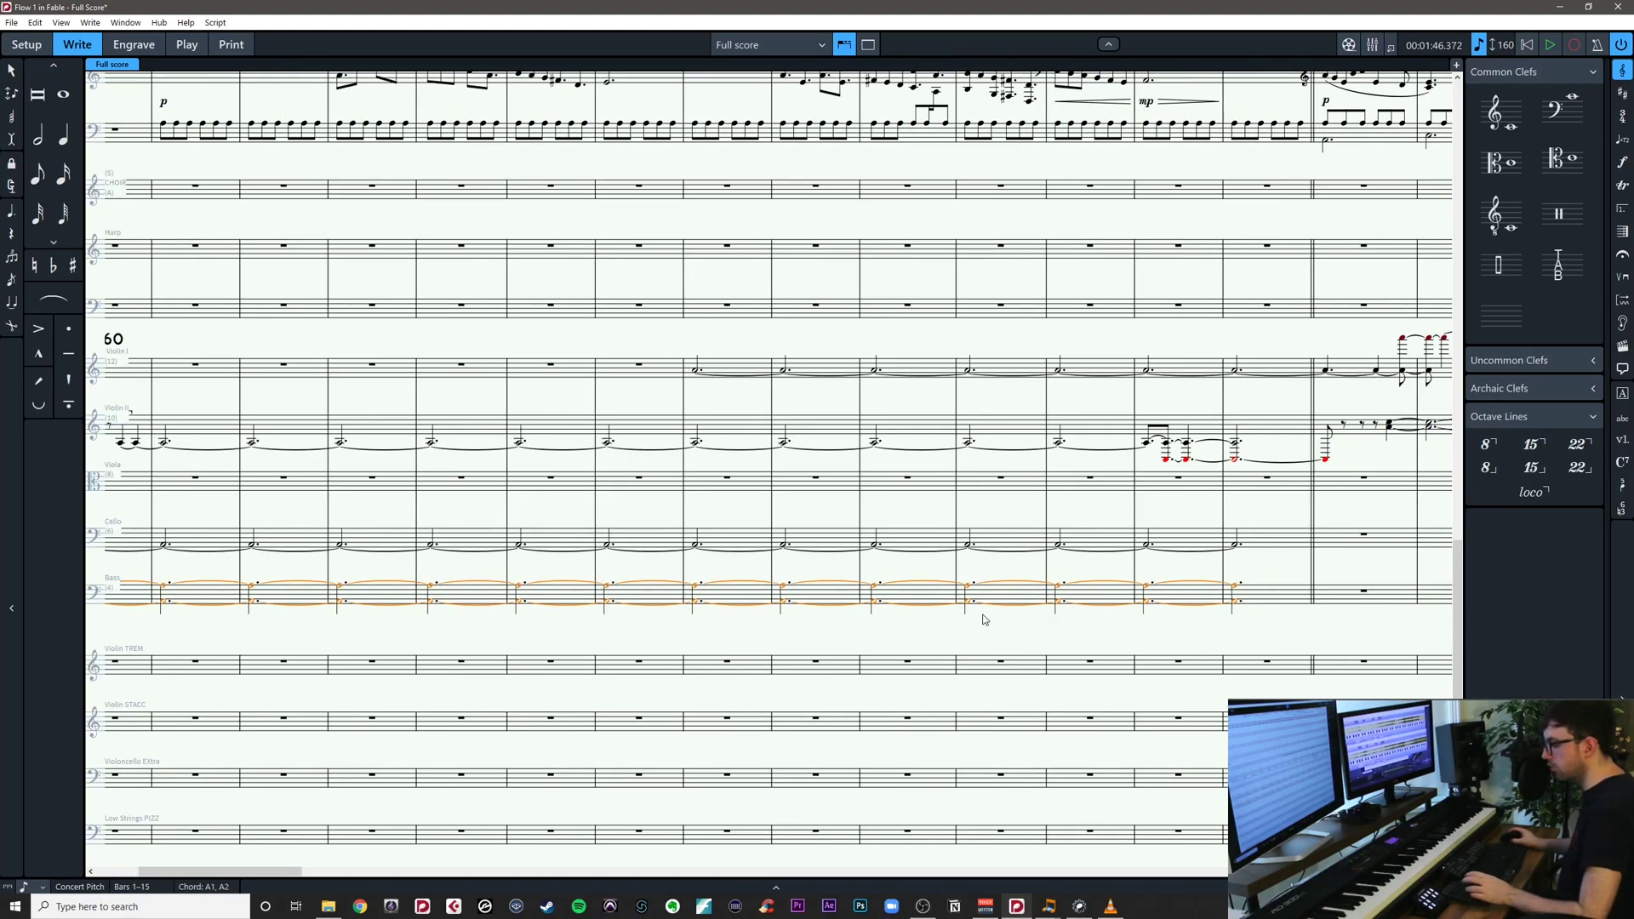
key("Up")
left_click(679, 642)
key("Delete")
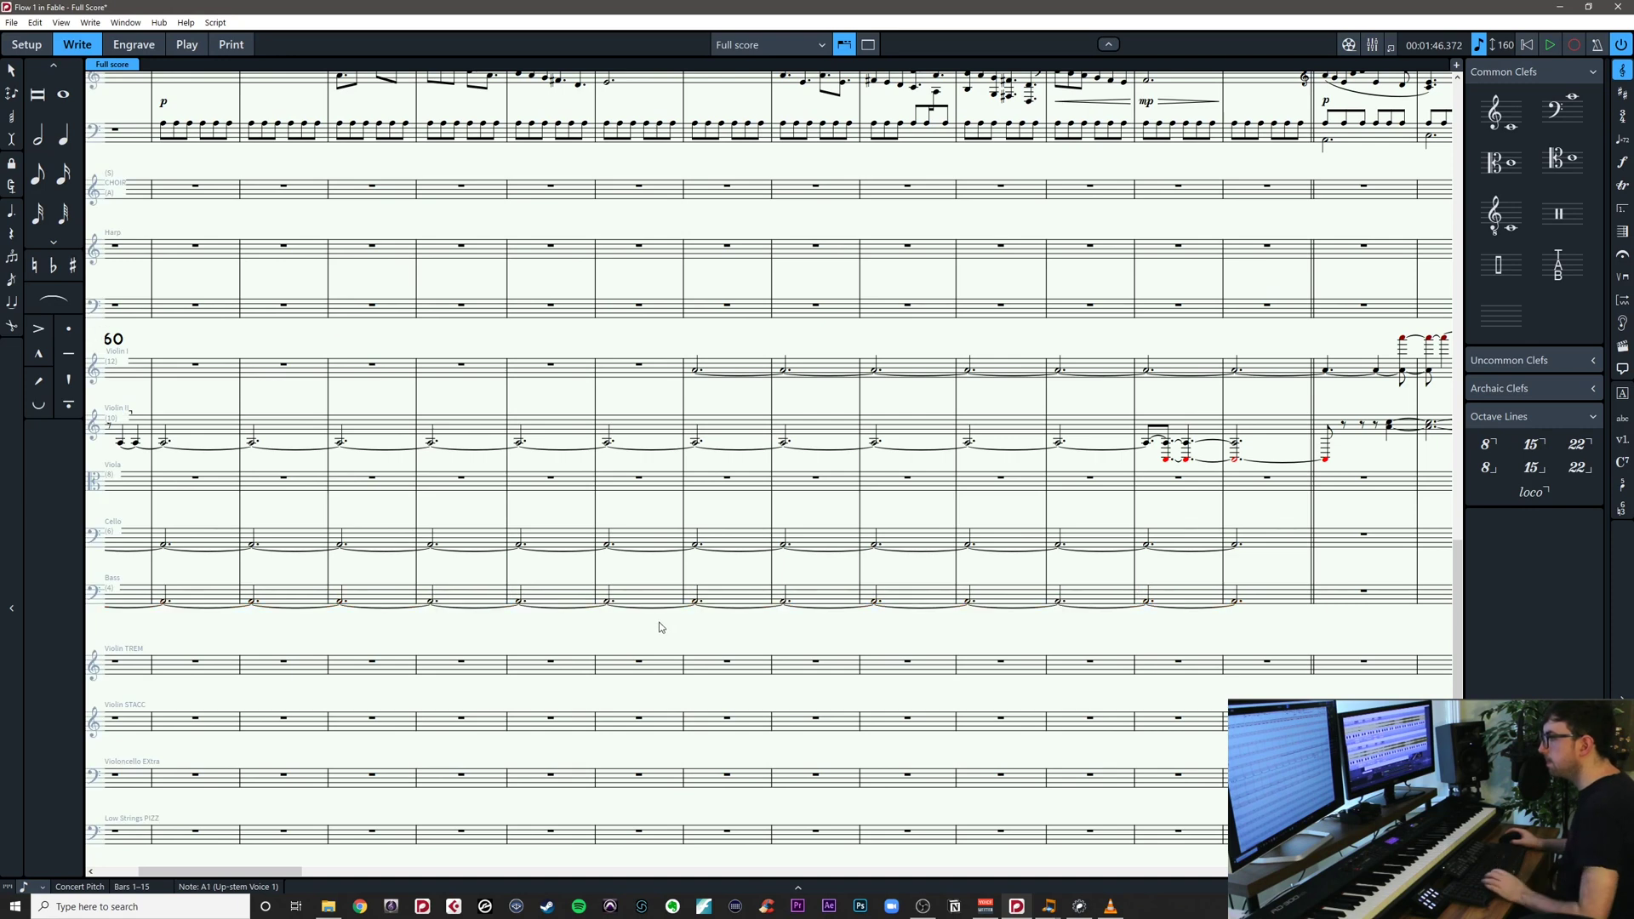
Add a ppp dynamic to the first note of both the Cello and Bass staves in bar 1
left_click_drag(703, 618, 1054, 594)
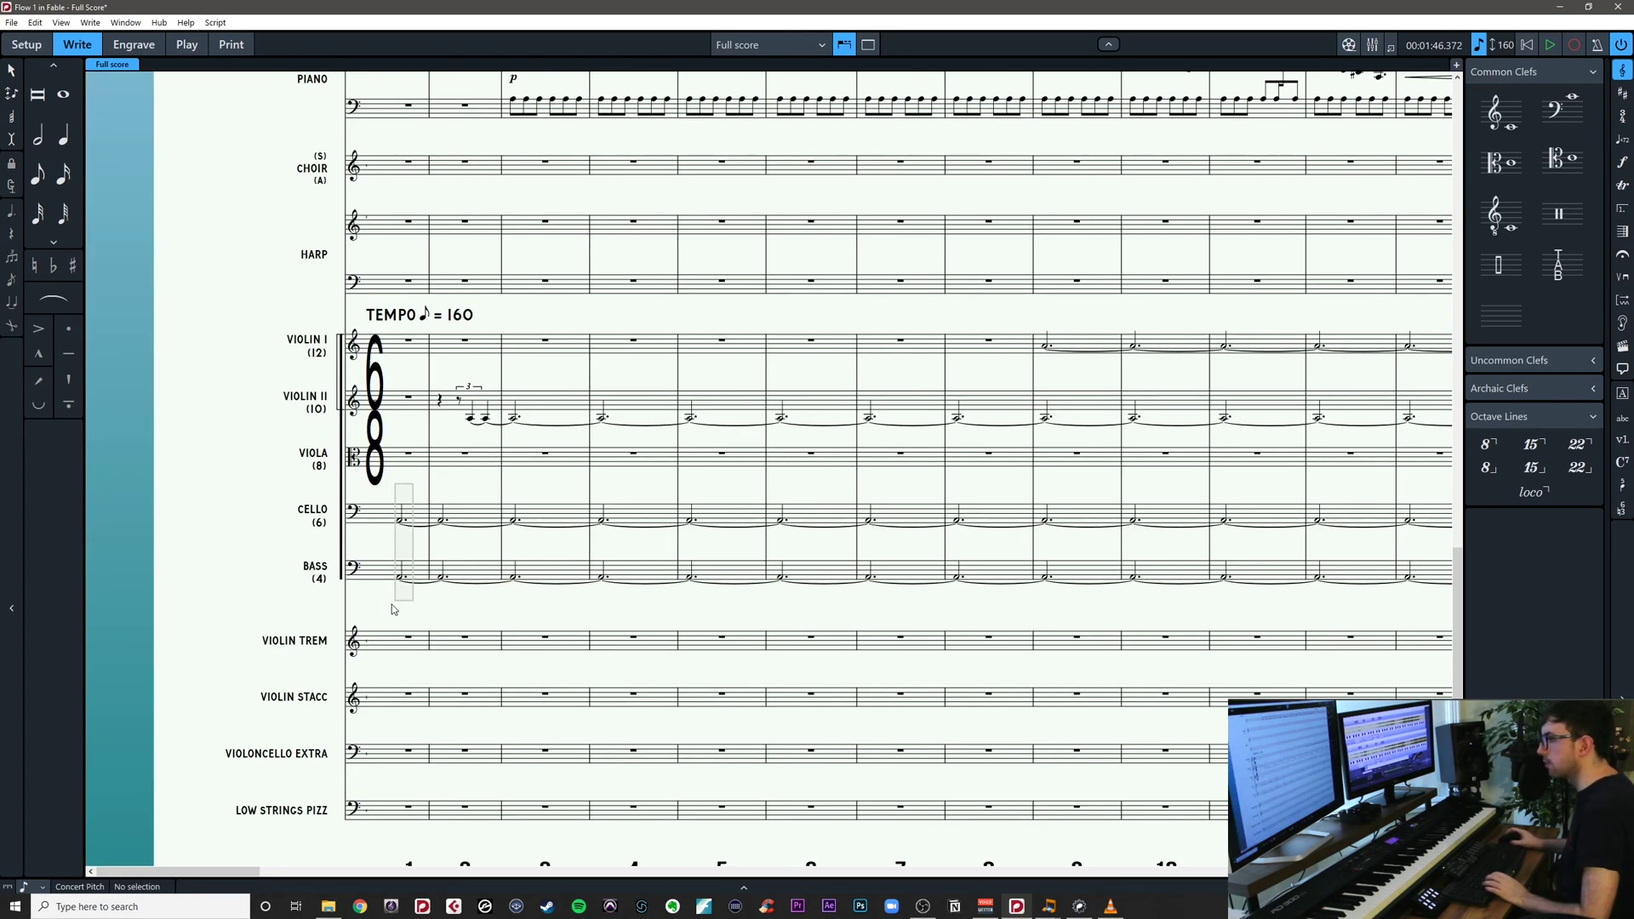
left_click_drag(391, 610, 394, 609)
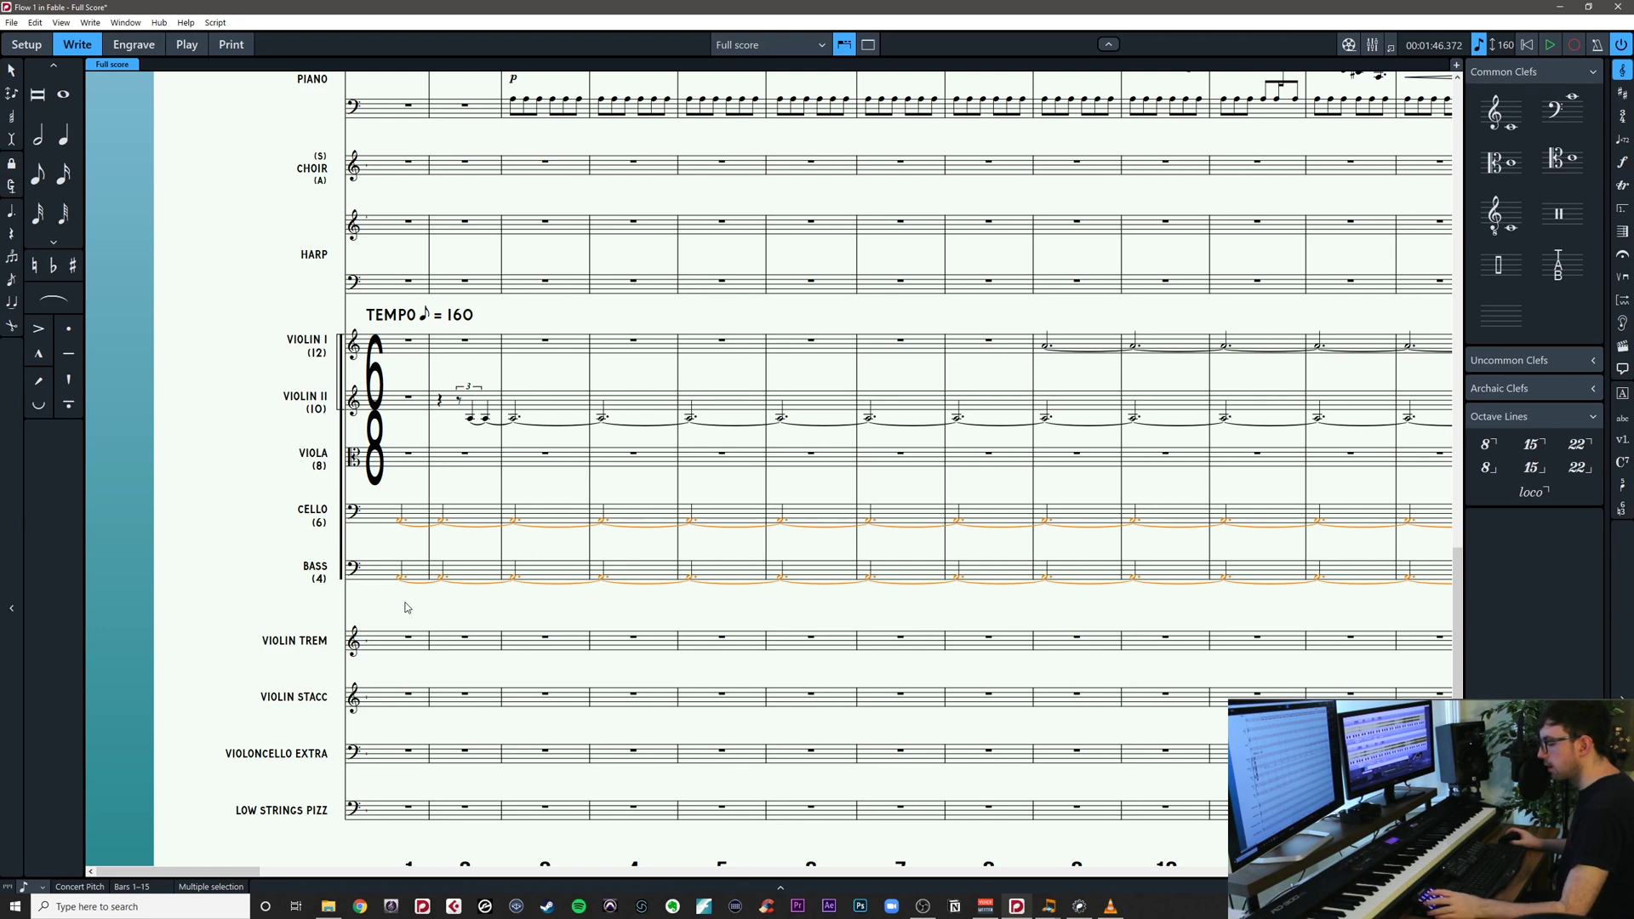
key("shift+d")
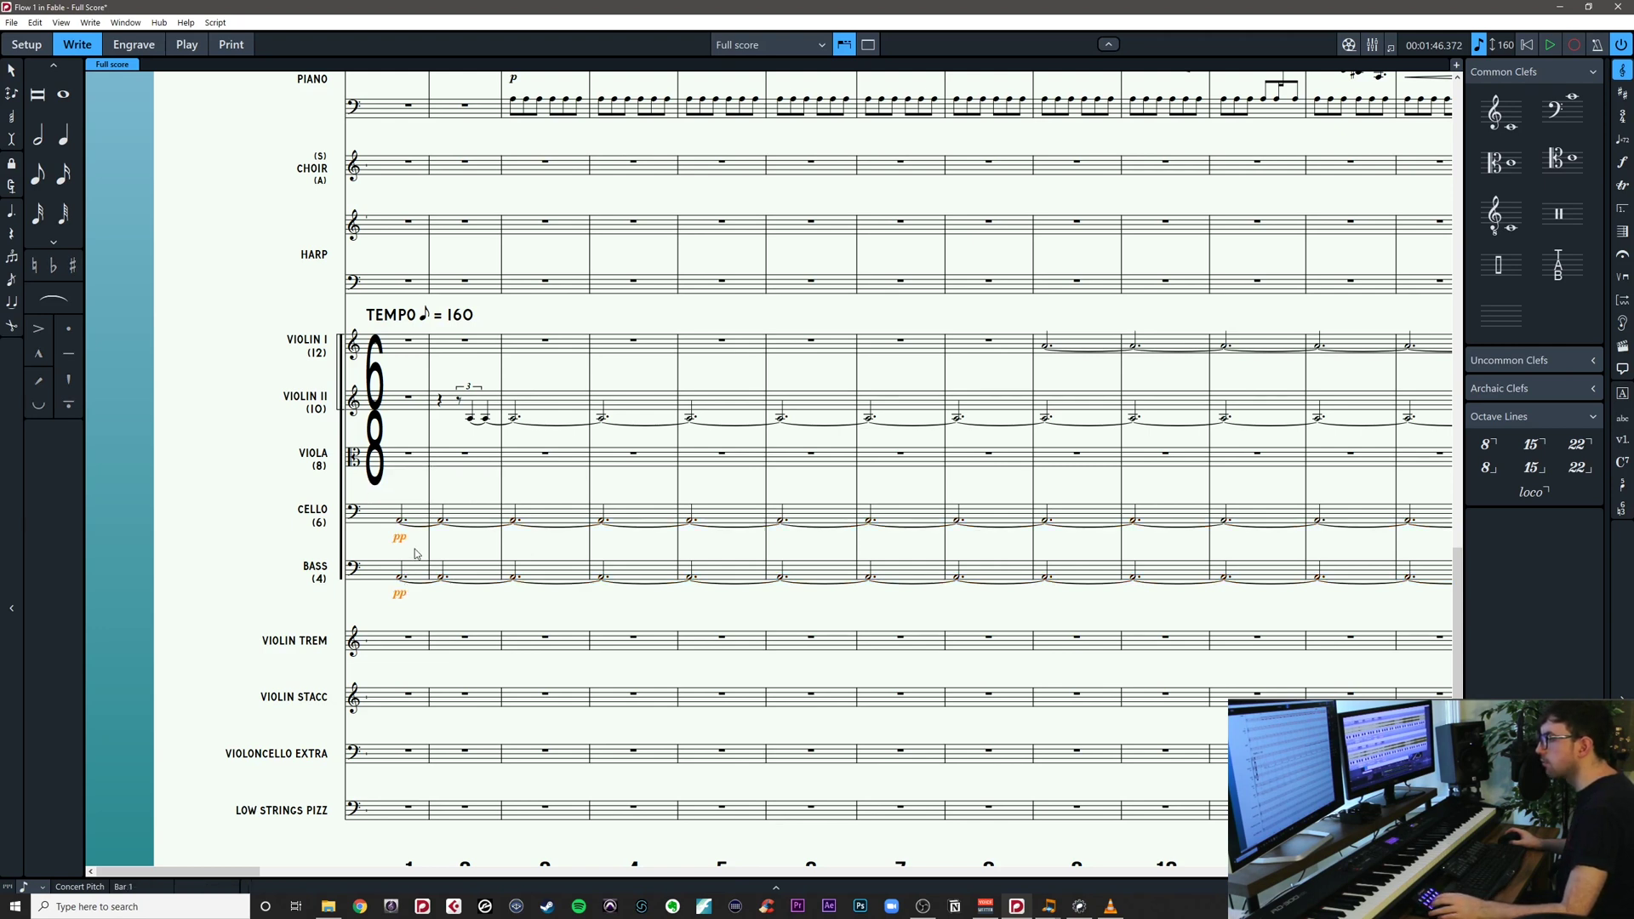
key("alt+shift+Down")
left_click(457, 550)
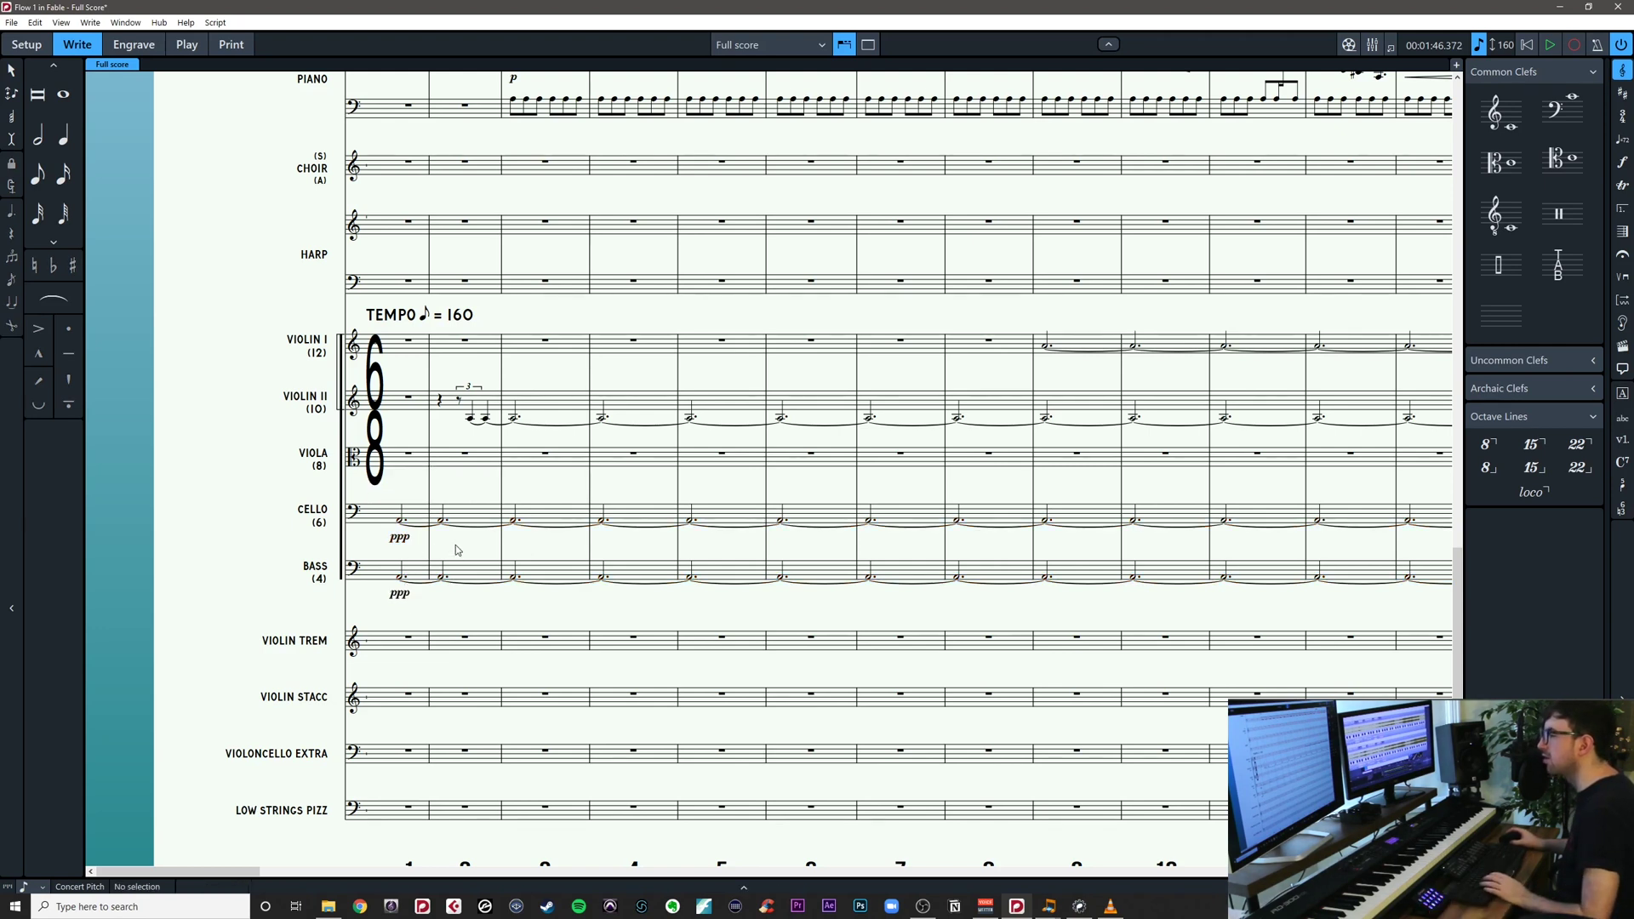
Add a pp dynamic to the Cello staff at the start of bar 3
left_click_drag(455, 550, 378, 538)
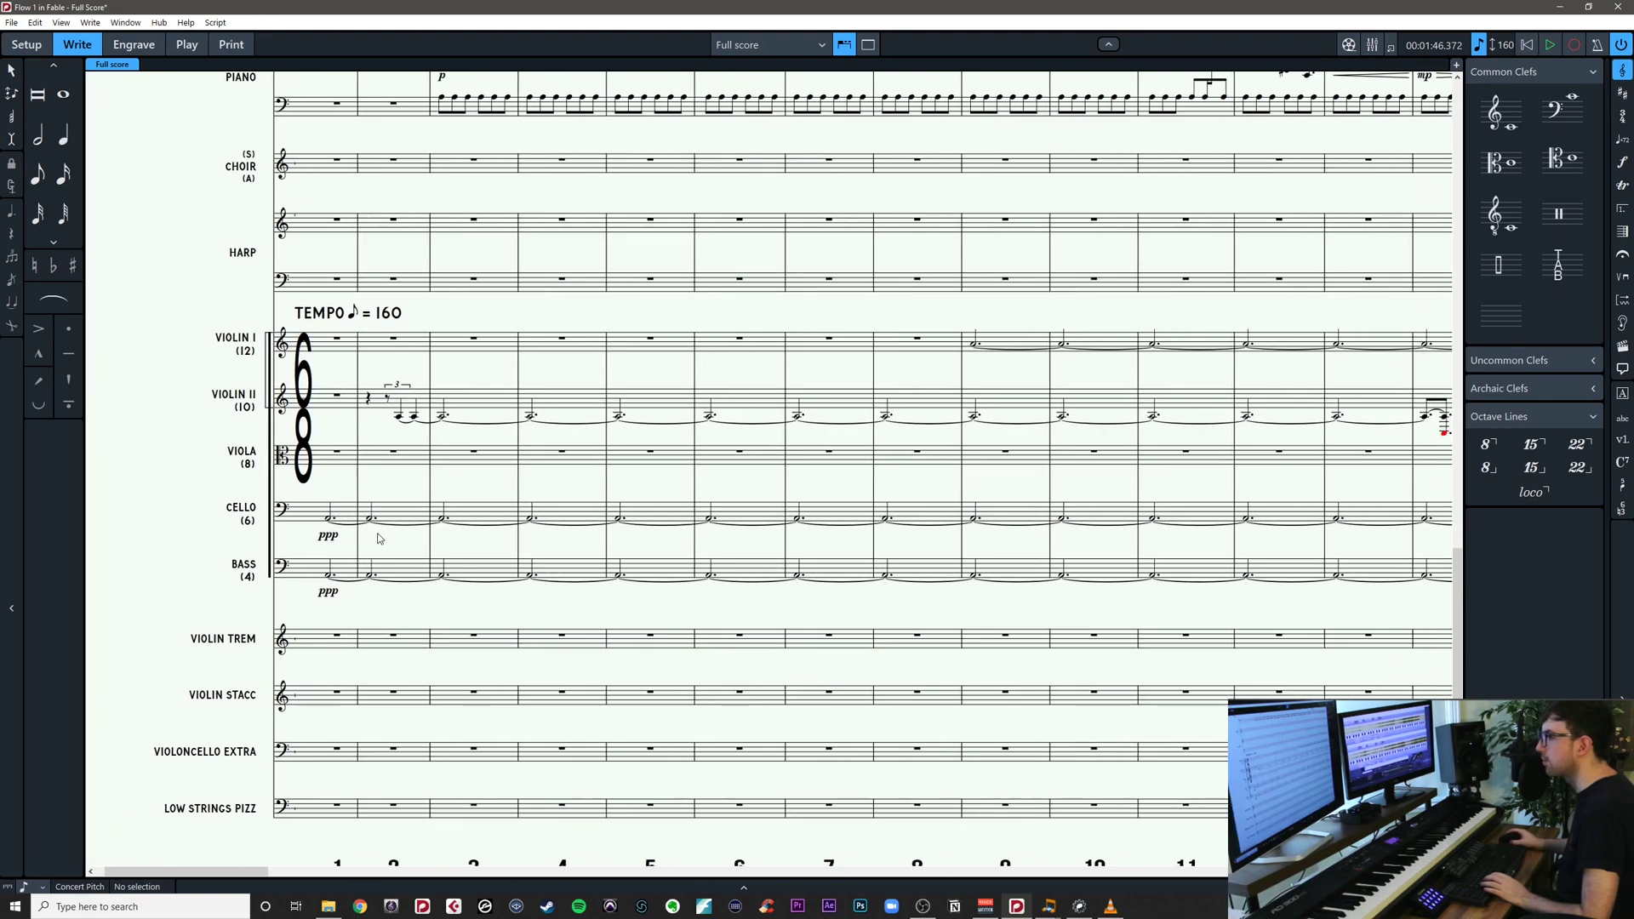
left_click(443, 522)
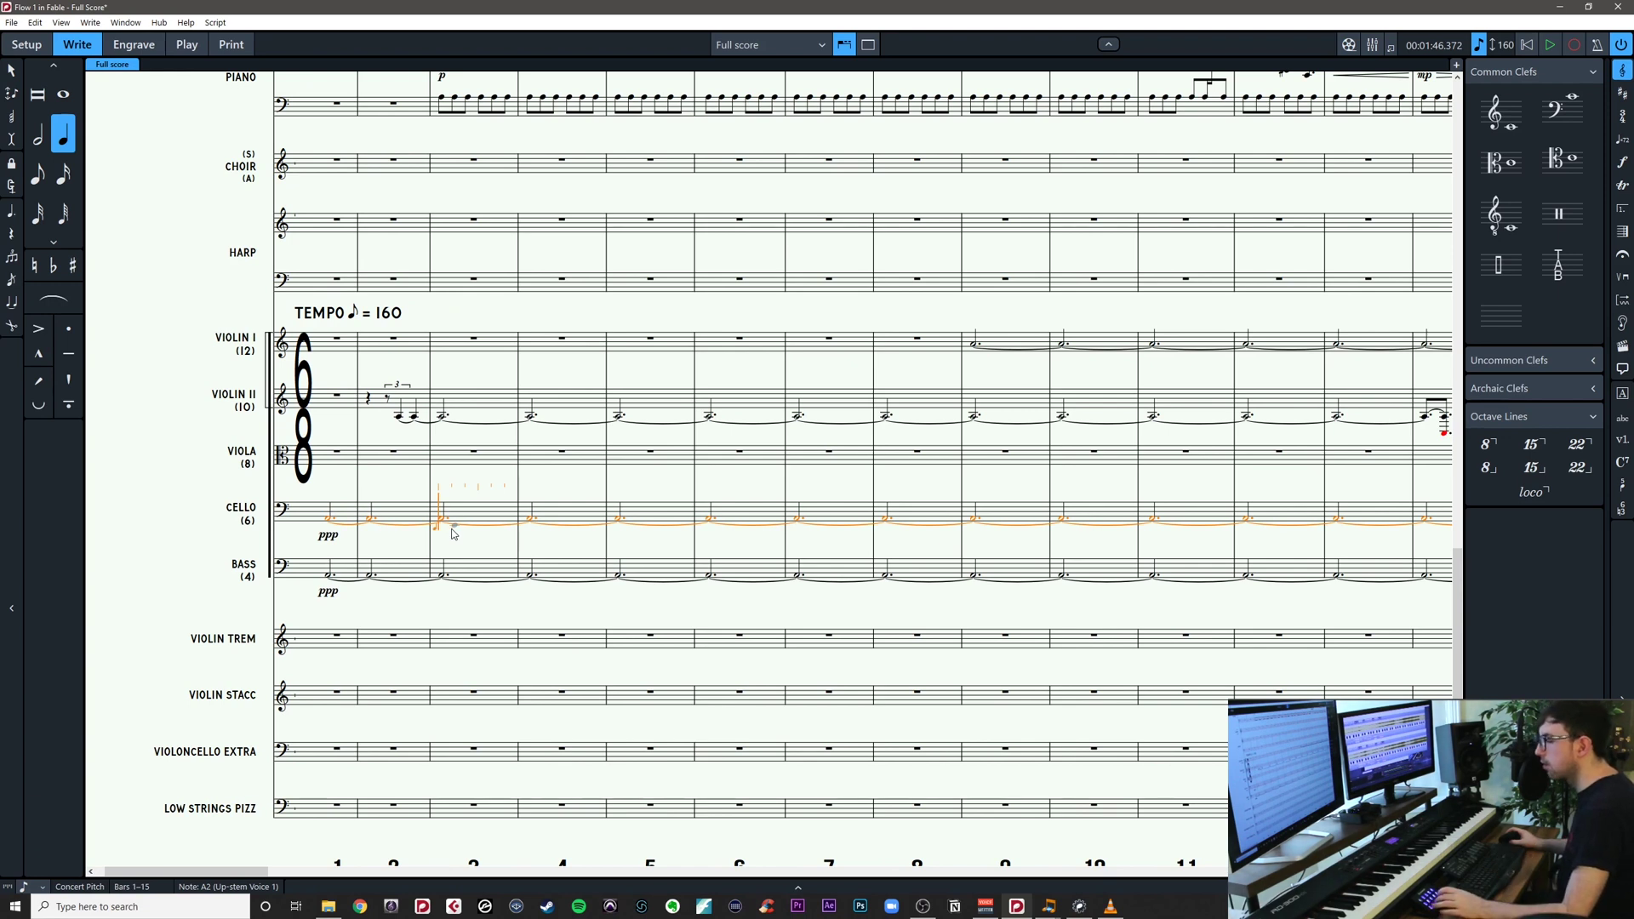
key("shift+d")
type("pp")
key("Return")
key("Escape")
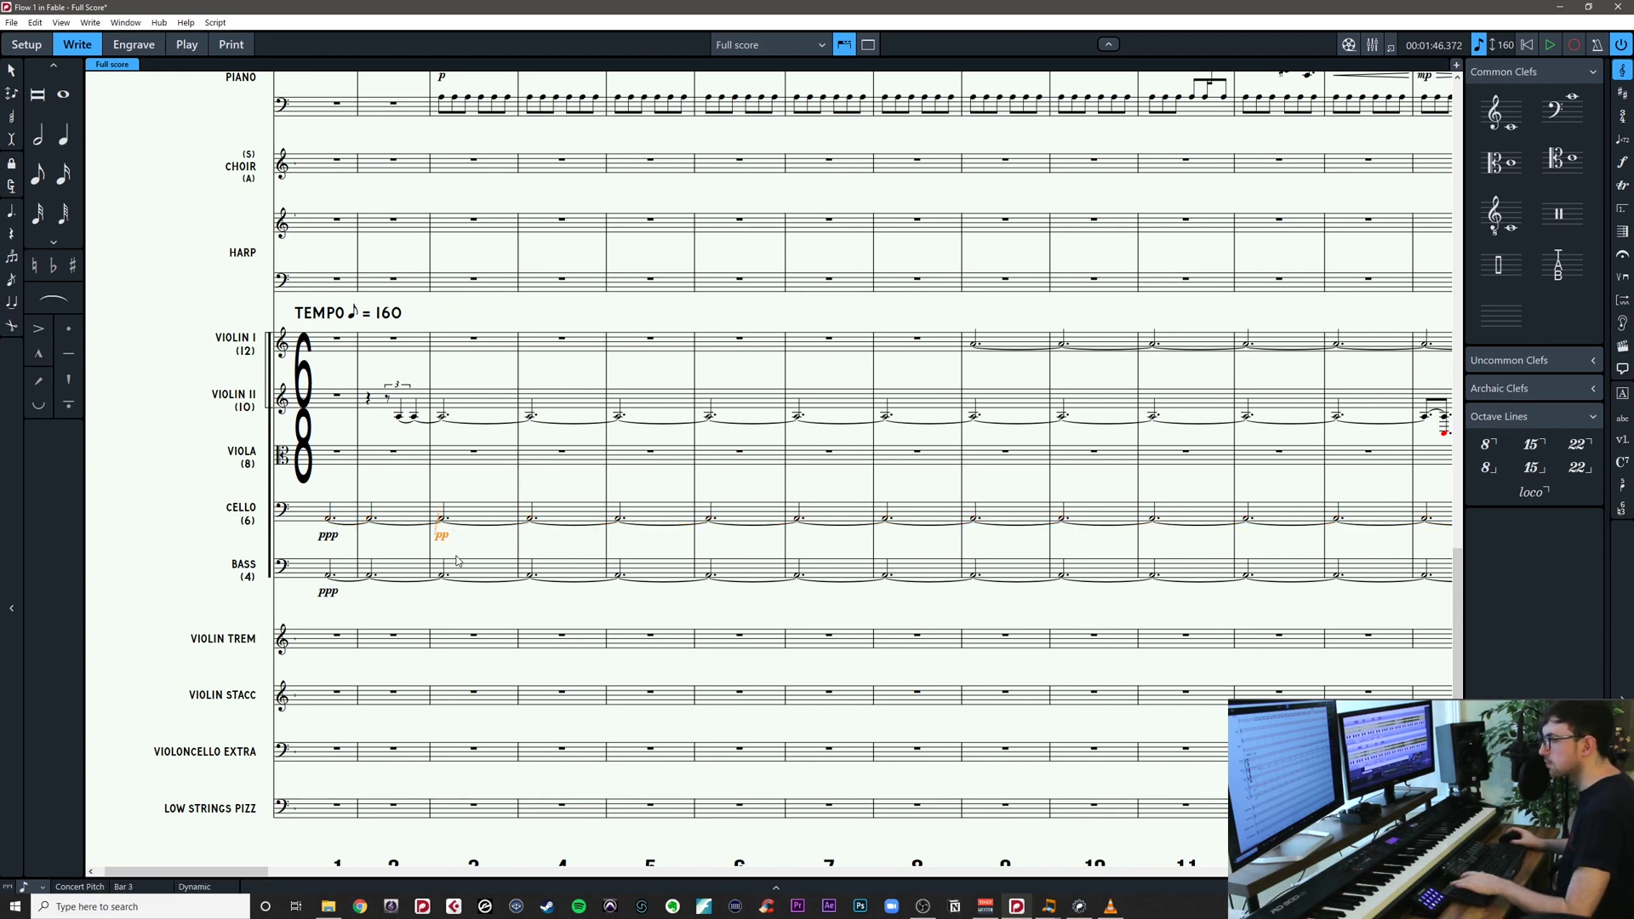
Add a crescendo hairpin to the Cello staff from the ppp in bar 1 to the pp in bar 3
left_click(379, 521)
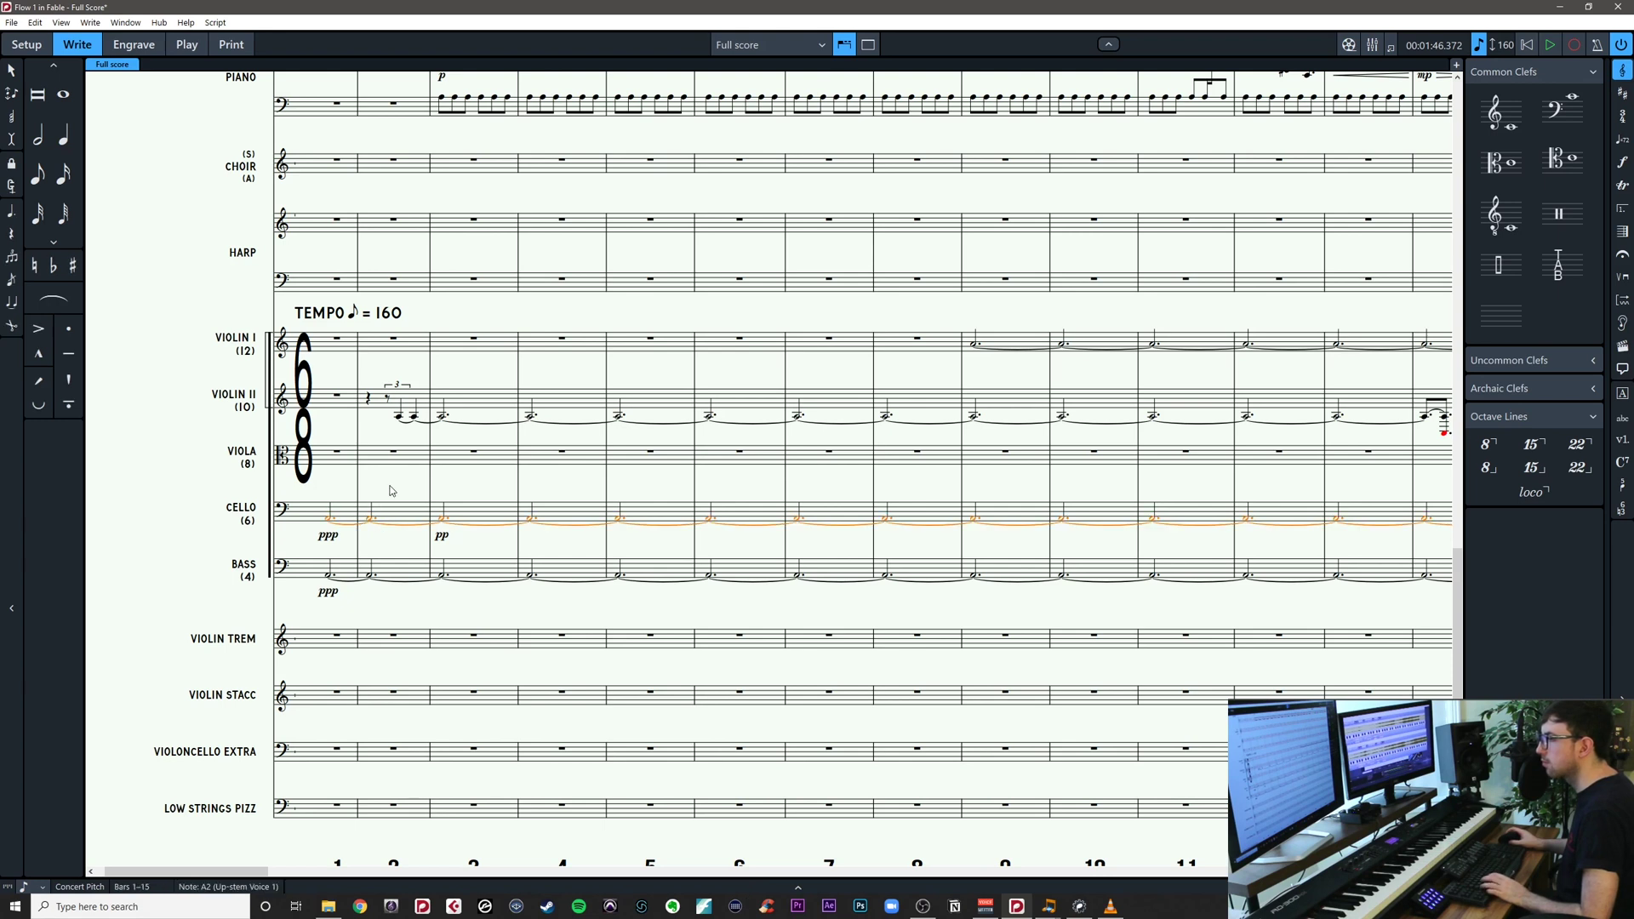
left_click(389, 487)
left_click(330, 521)
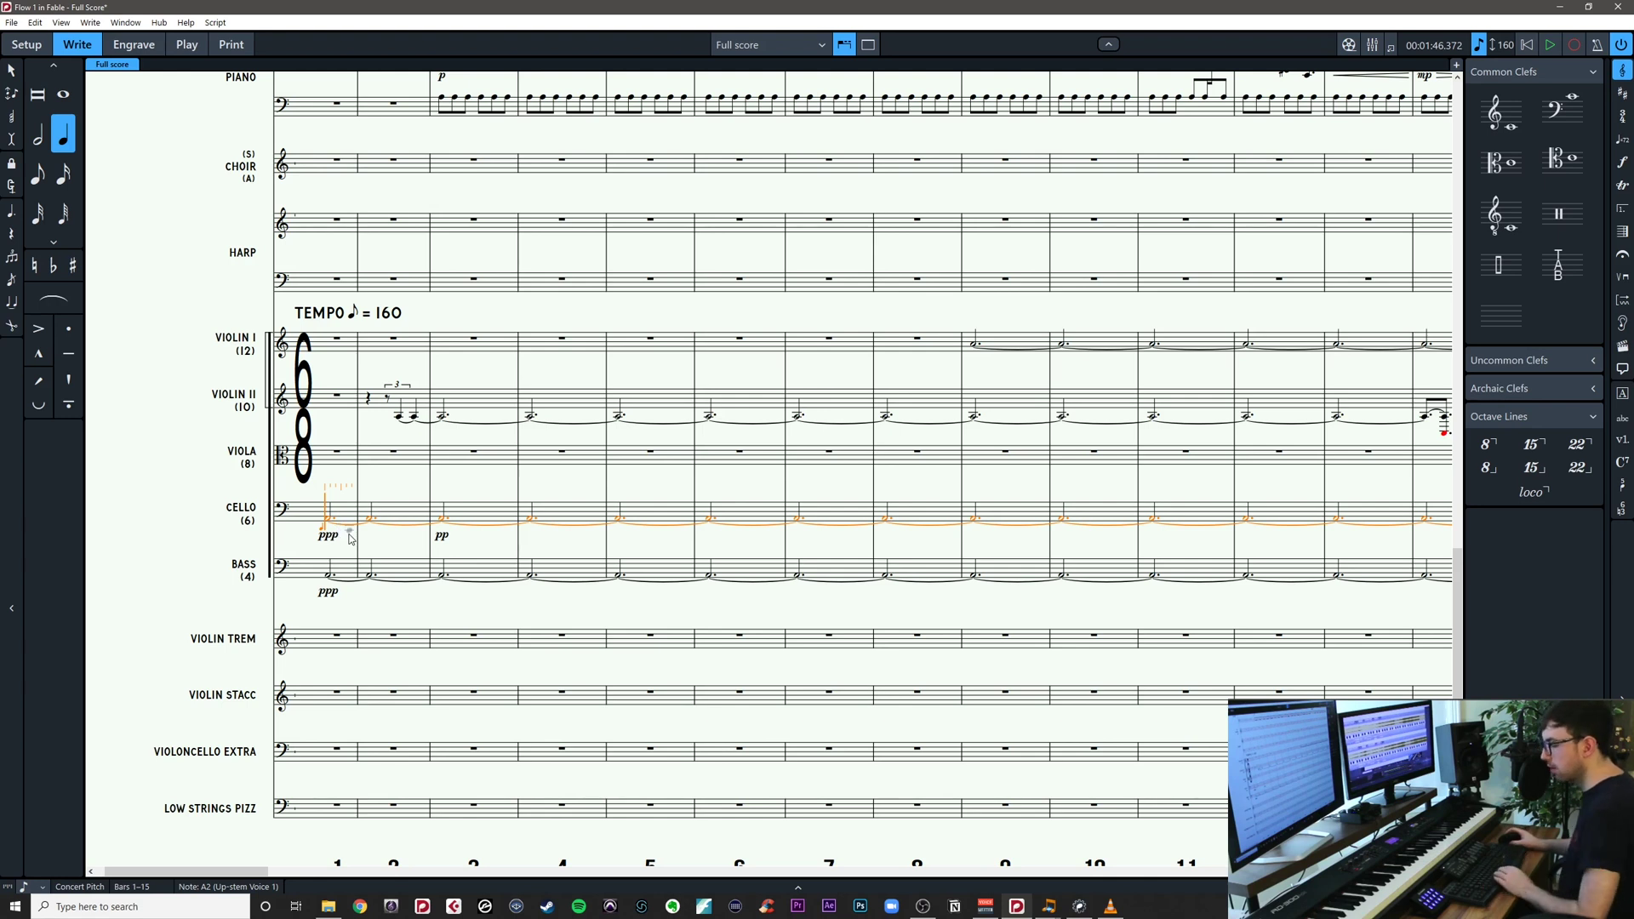
key("shift+comma")
key("space")
key("space")
key("space")
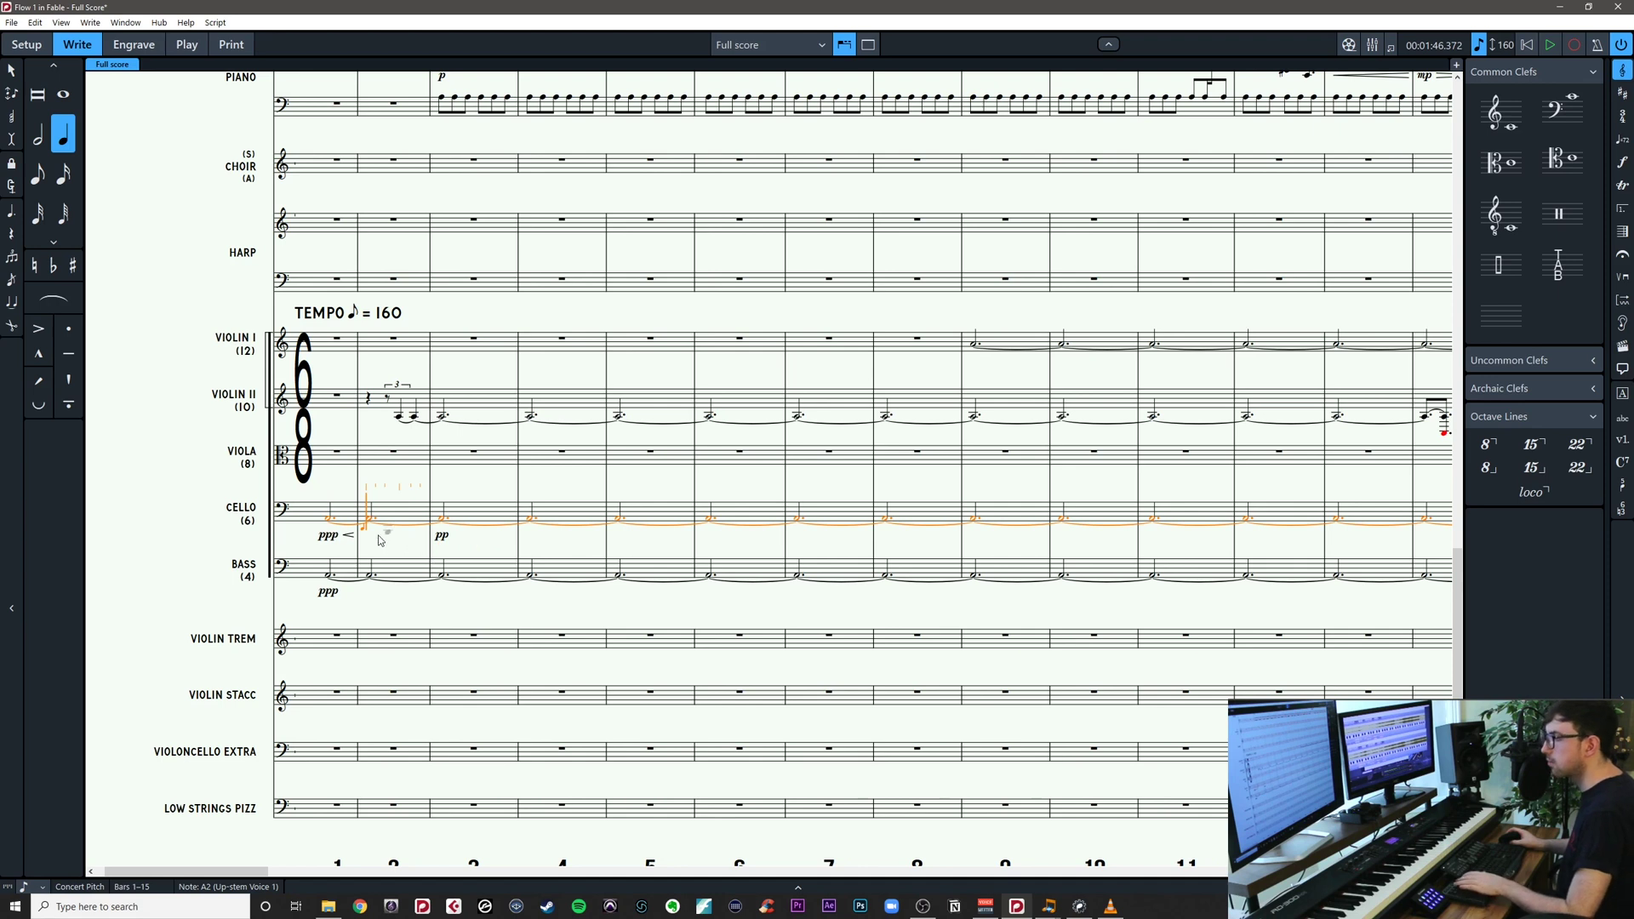
key("Escape")
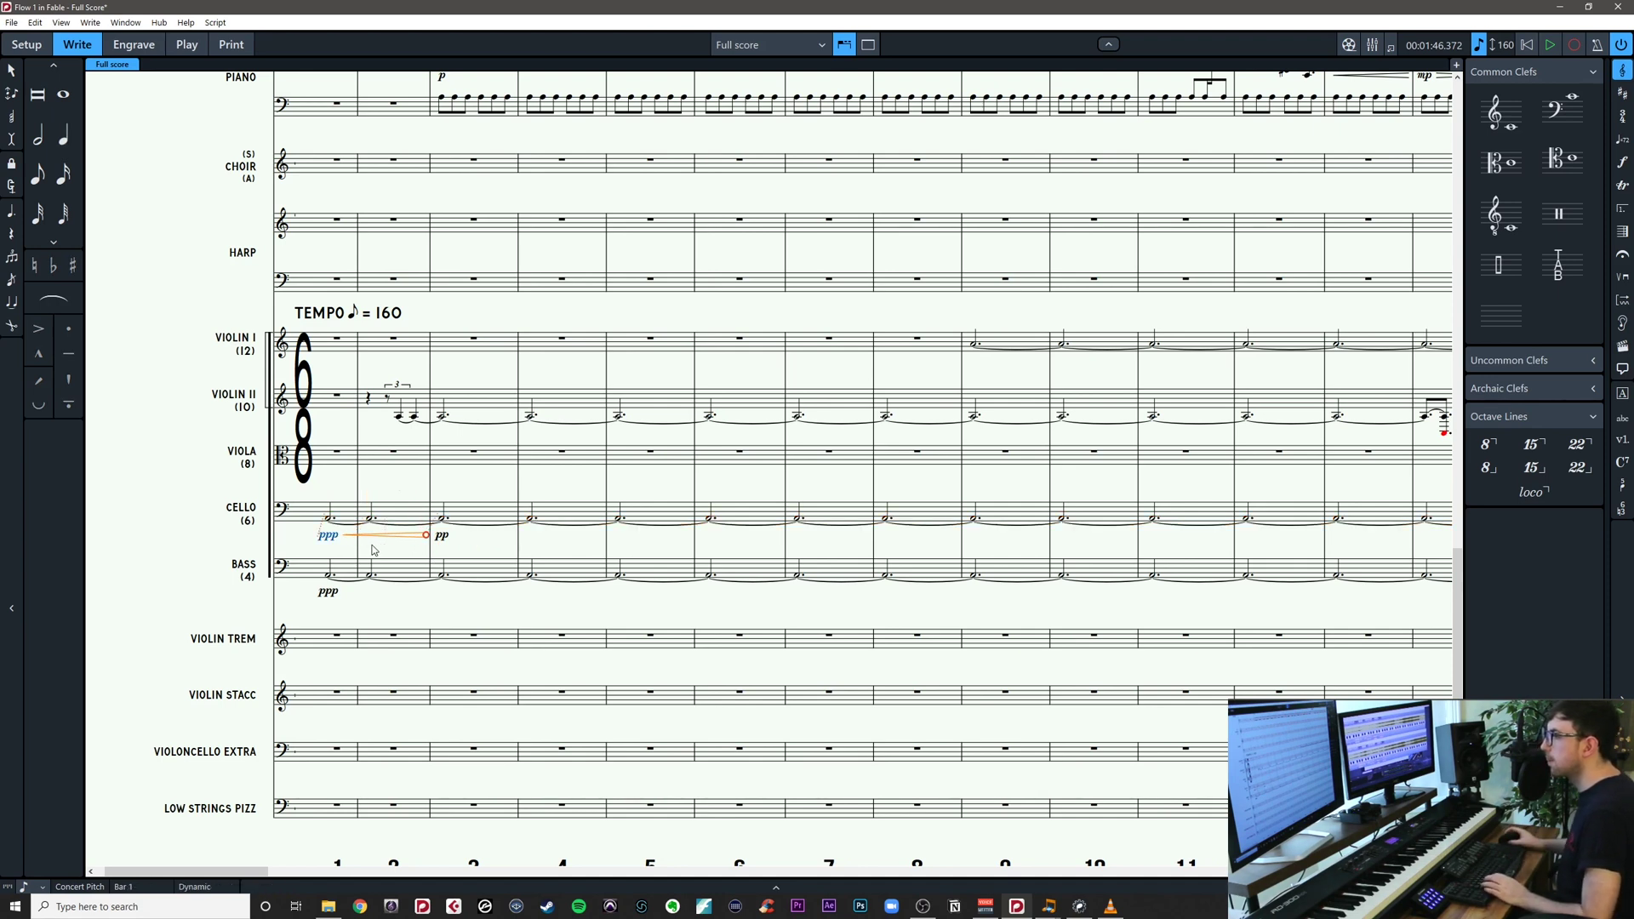
Replace the Bass dynamic in bar 1 with a copy of the Cello's ppp, crescendo hairpin and pp
left_click(357, 540)
left_click(393, 536)
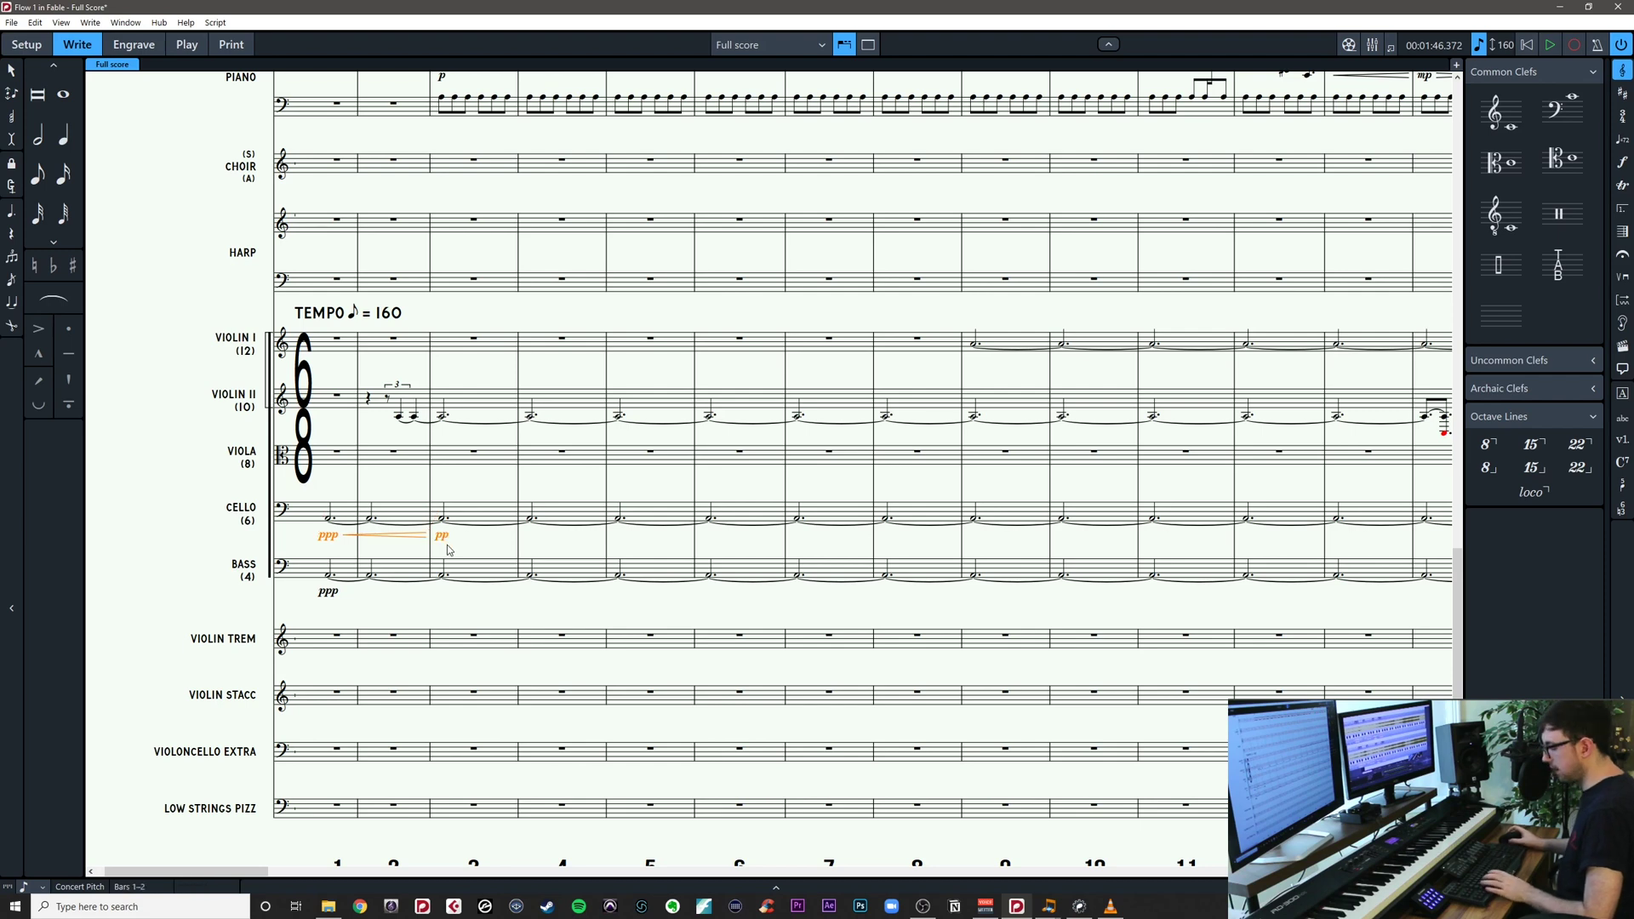
left_click(331, 593)
key("Delete")
left_click(332, 580)
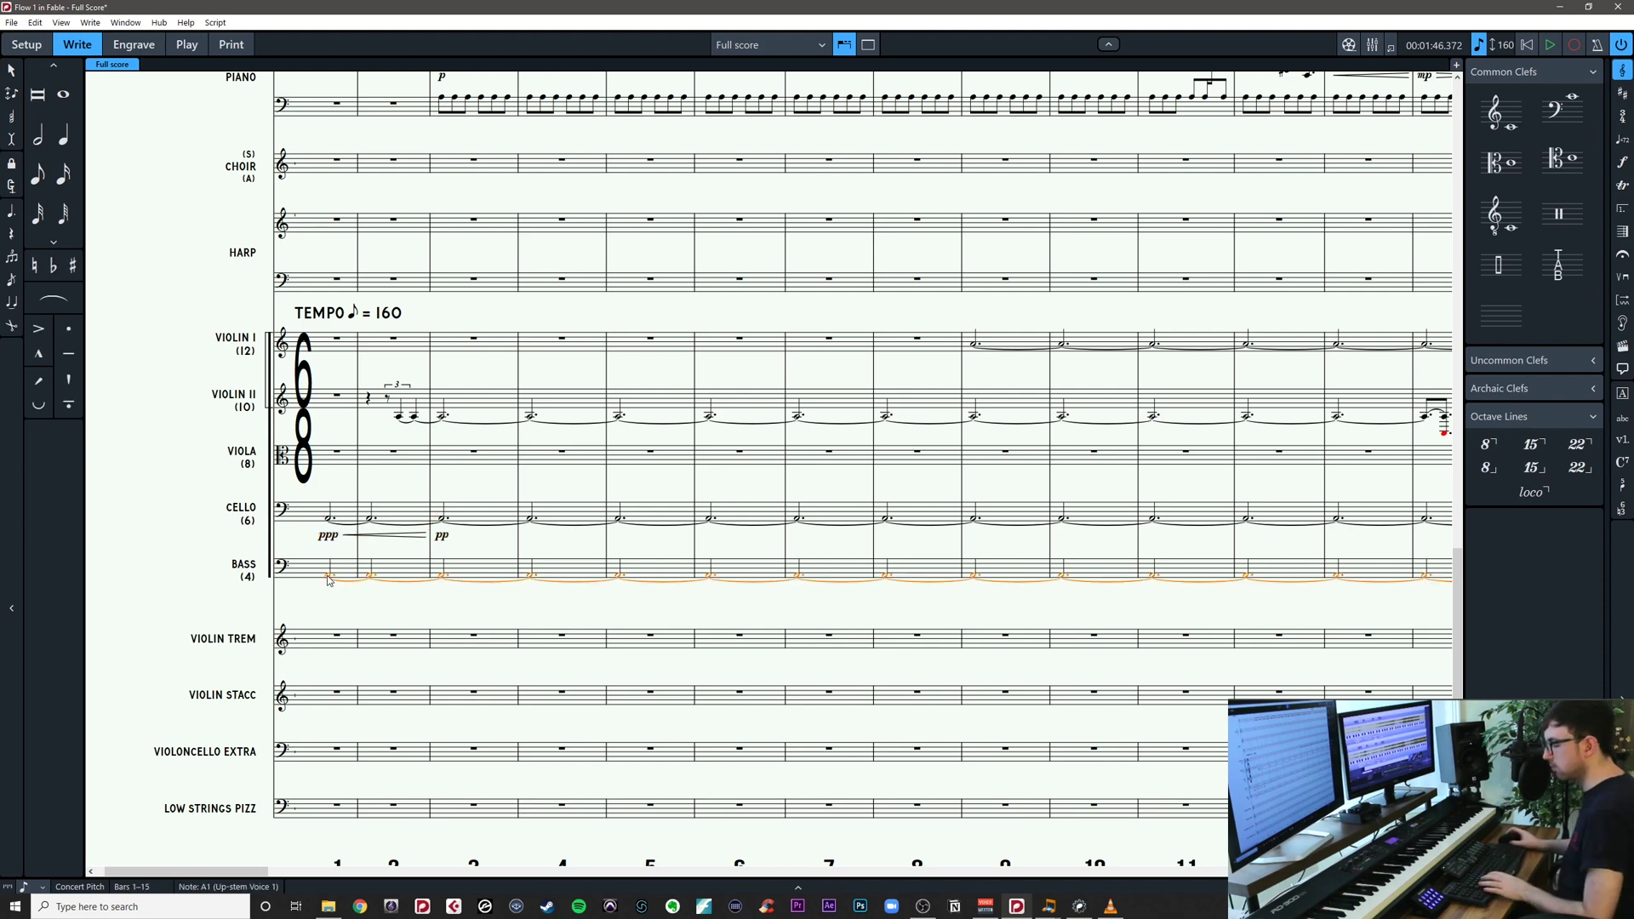
key("ctrl+v")
left_click(609, 603)
left_click_drag(609, 604, 576, 617)
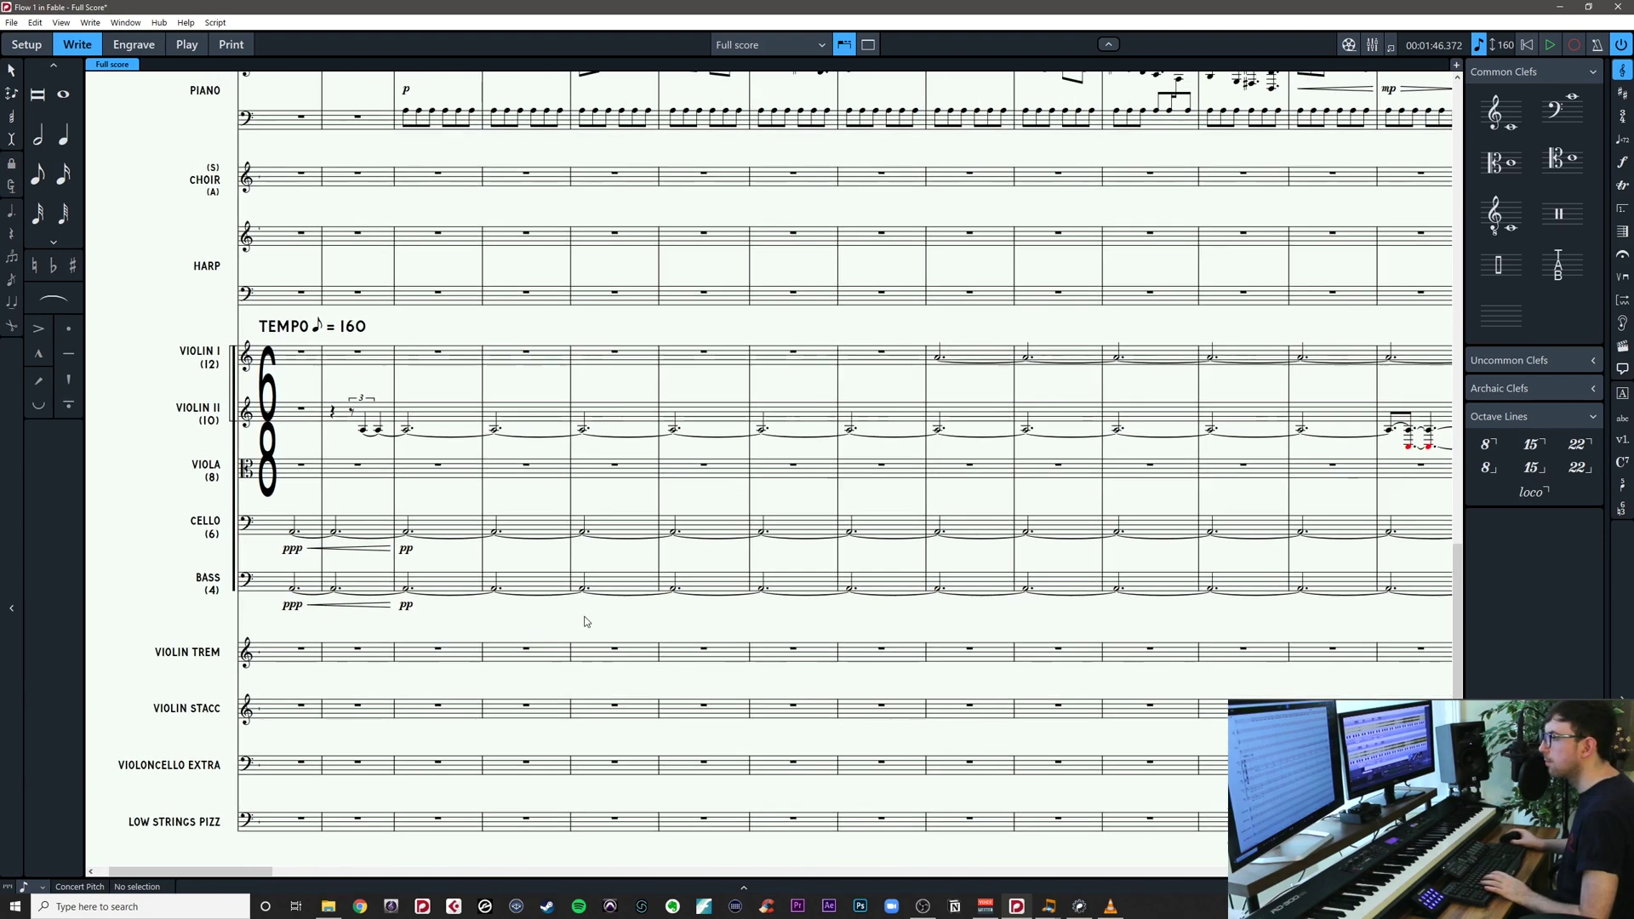
Split the long tied A3 in Violin II into separate notes and delete its short entry notes in bar 2
key("alt+Tab")
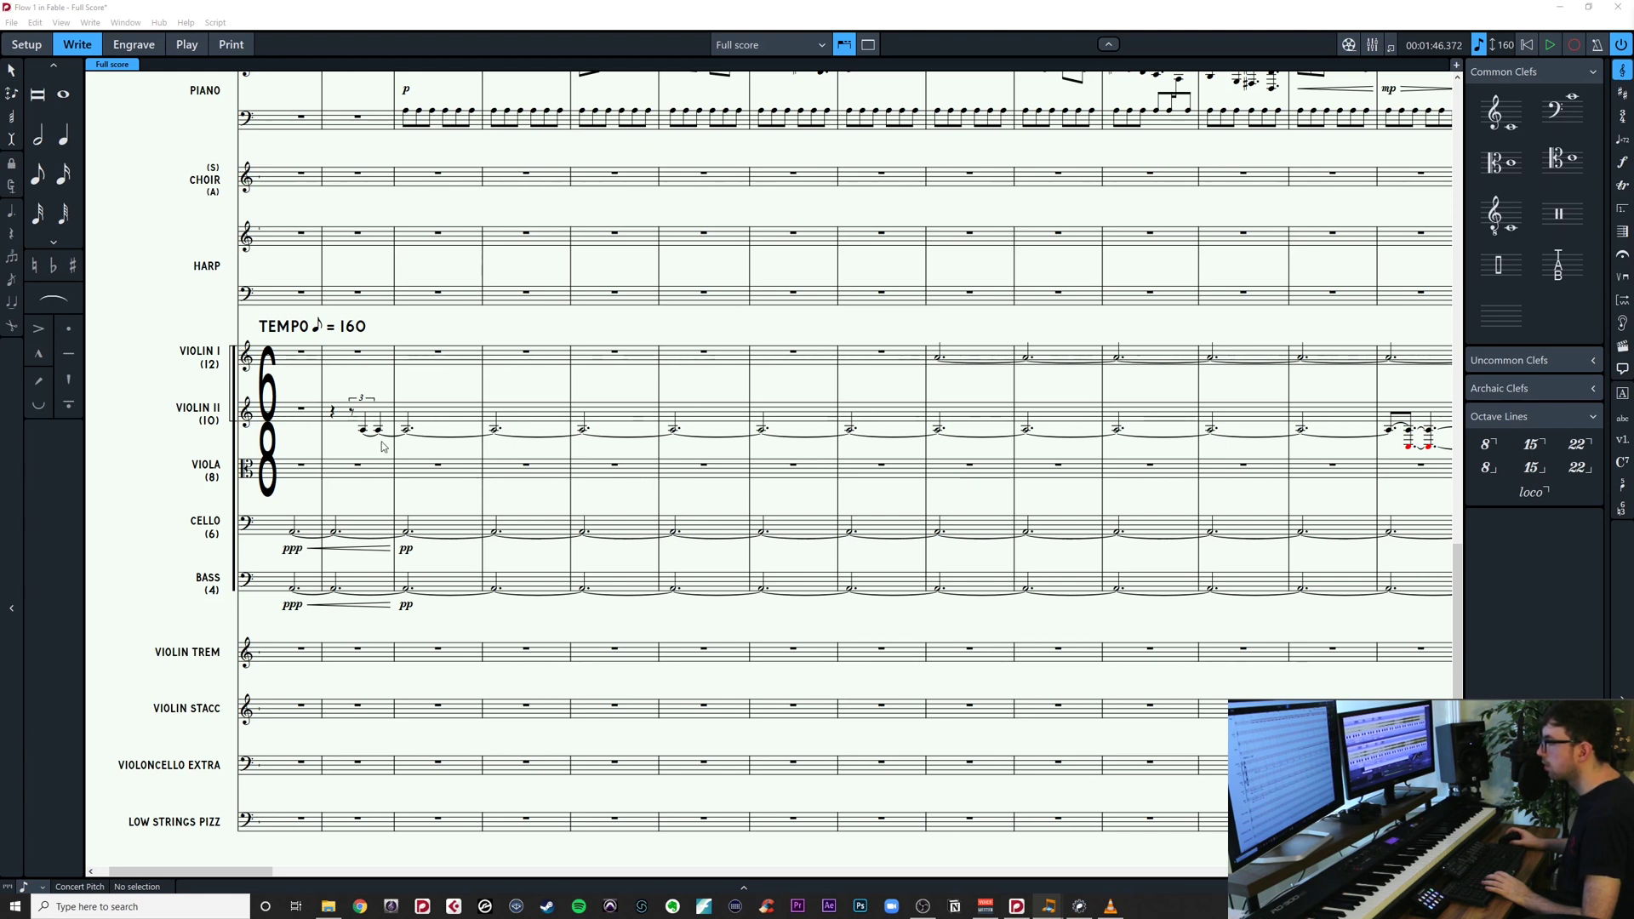
scroll(382, 446, "up", 2)
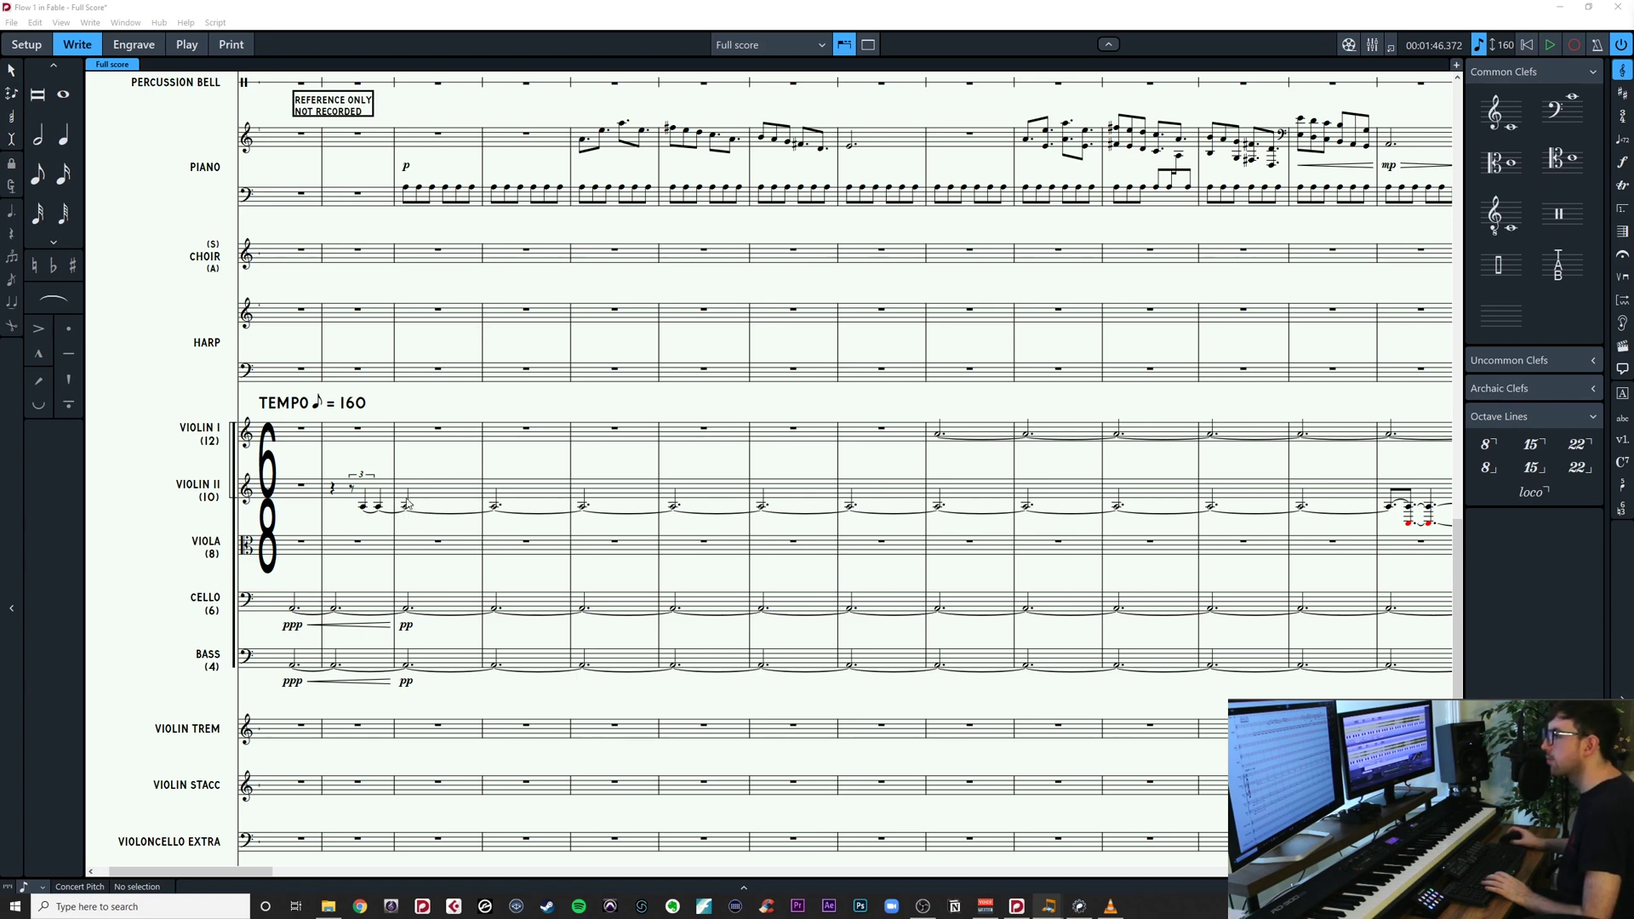
left_click(366, 505)
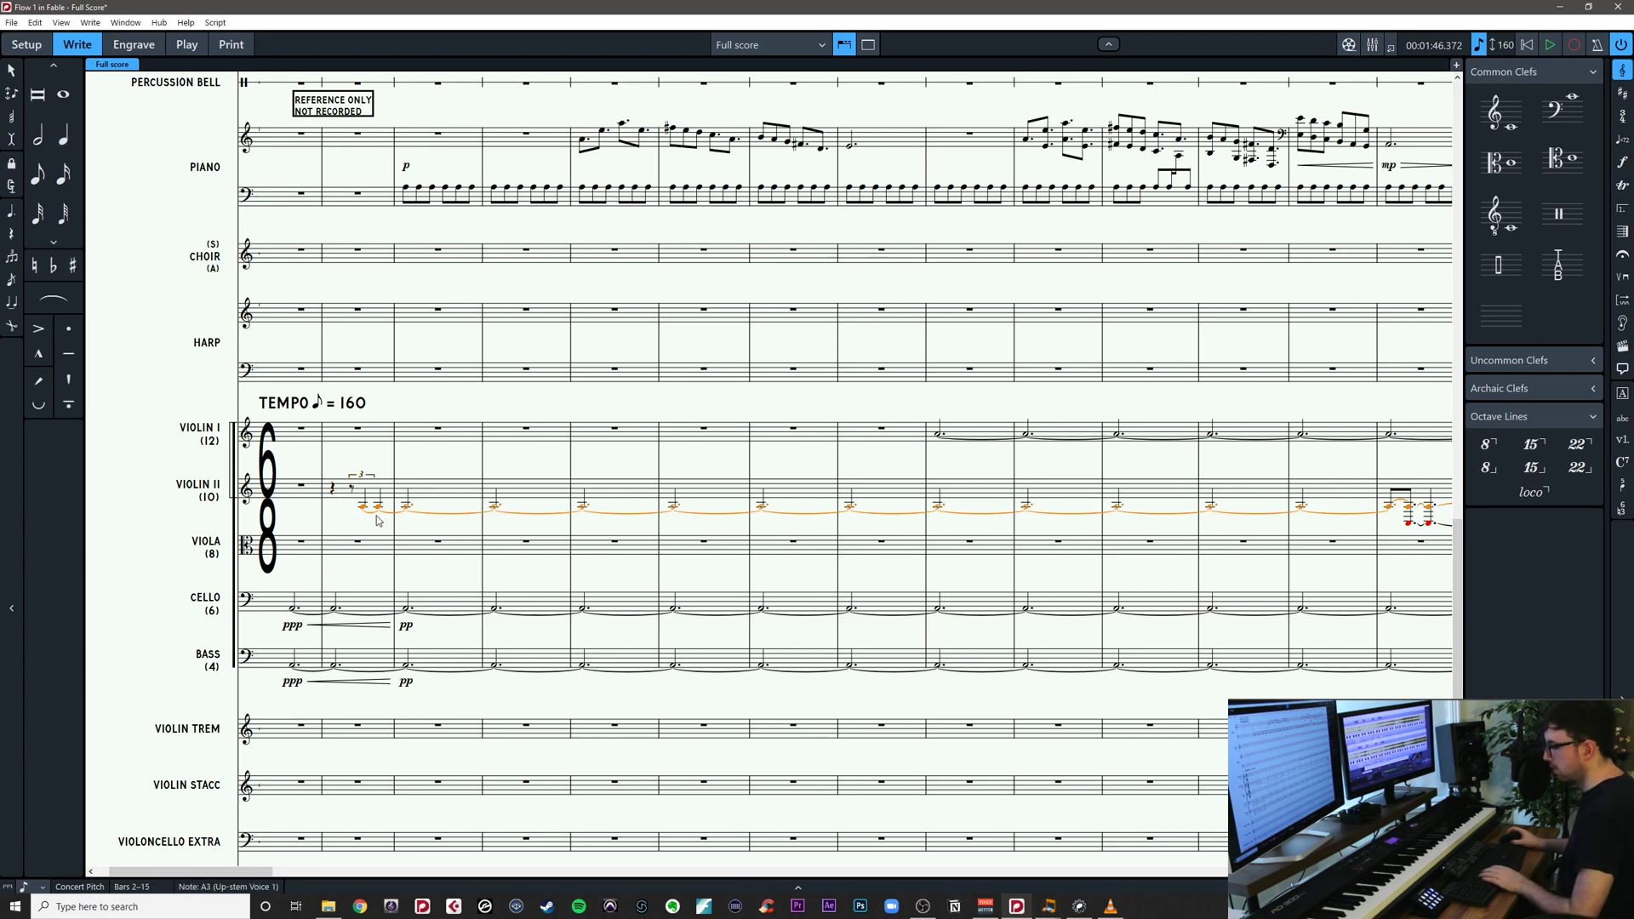
key("5")
left_click(375, 504)
key("Delete")
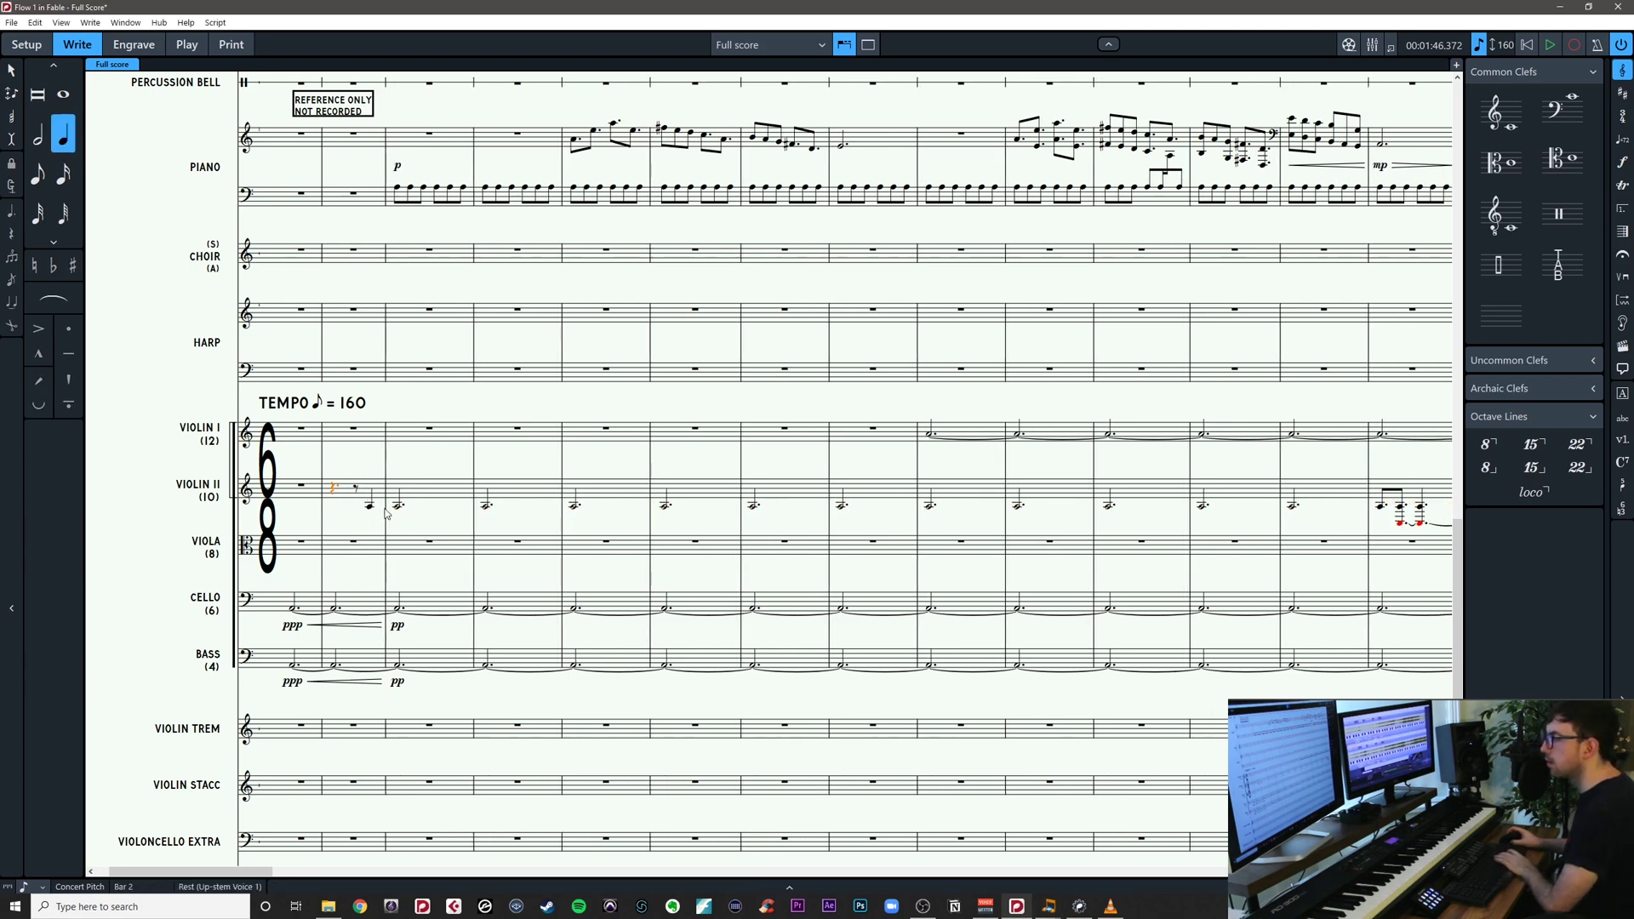
left_click(370, 505)
key("Delete")
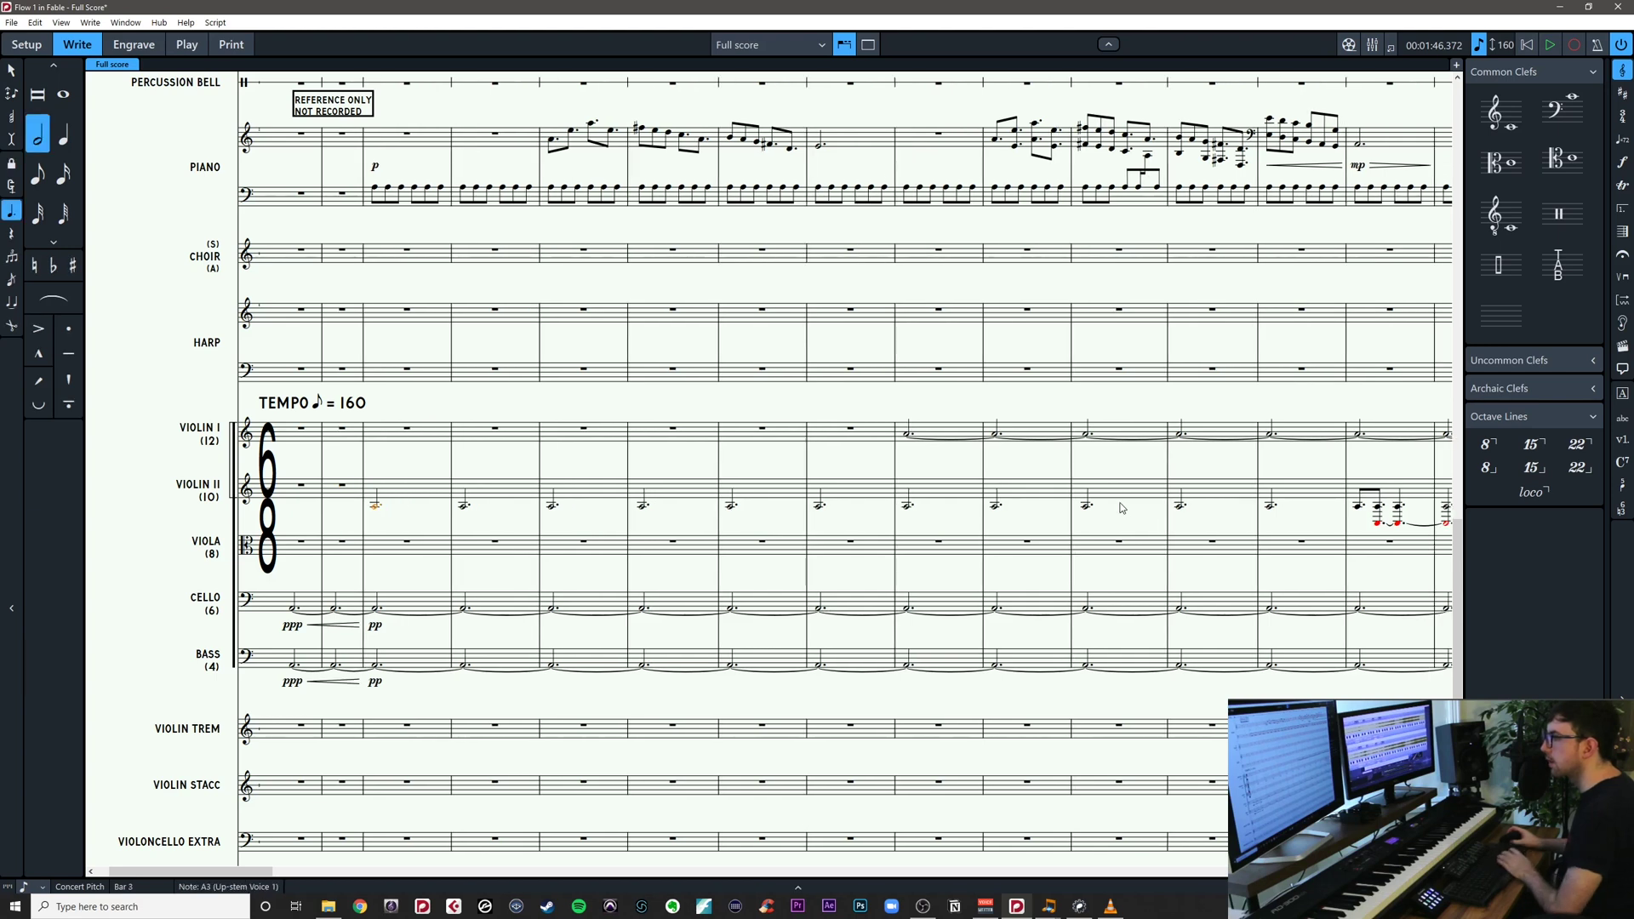
Delete the tied low A2 from Violin II in bars 14–16 and make the A3 in bar 14 a single dotted half note
scroll(1311, 529, "right", 5)
left_click(975, 522)
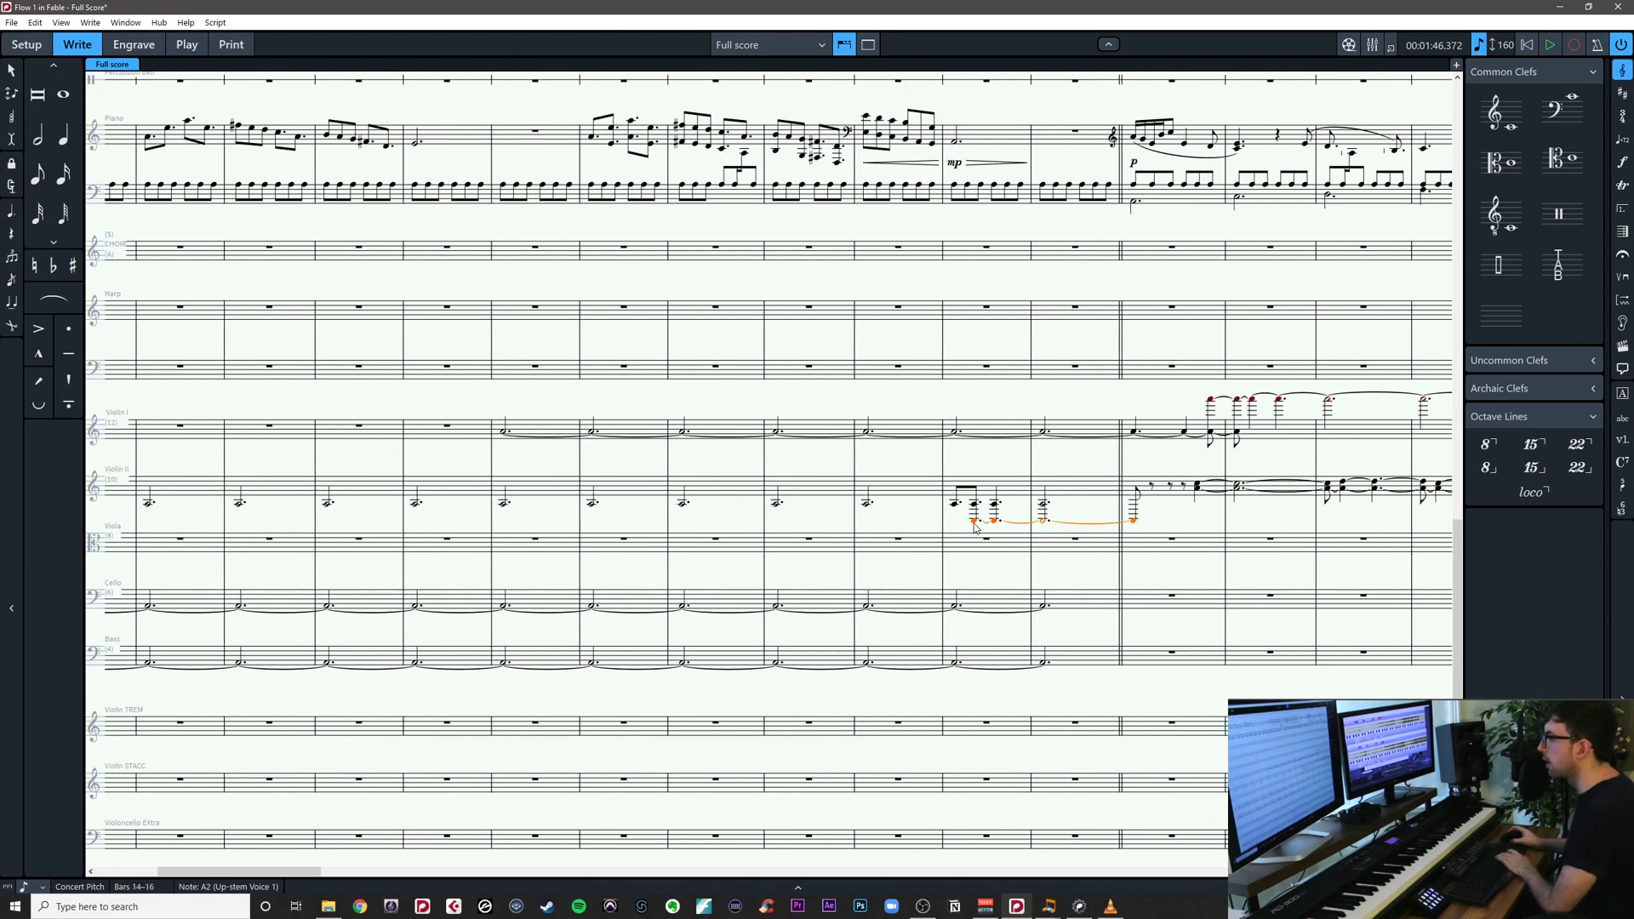
key("Delete")
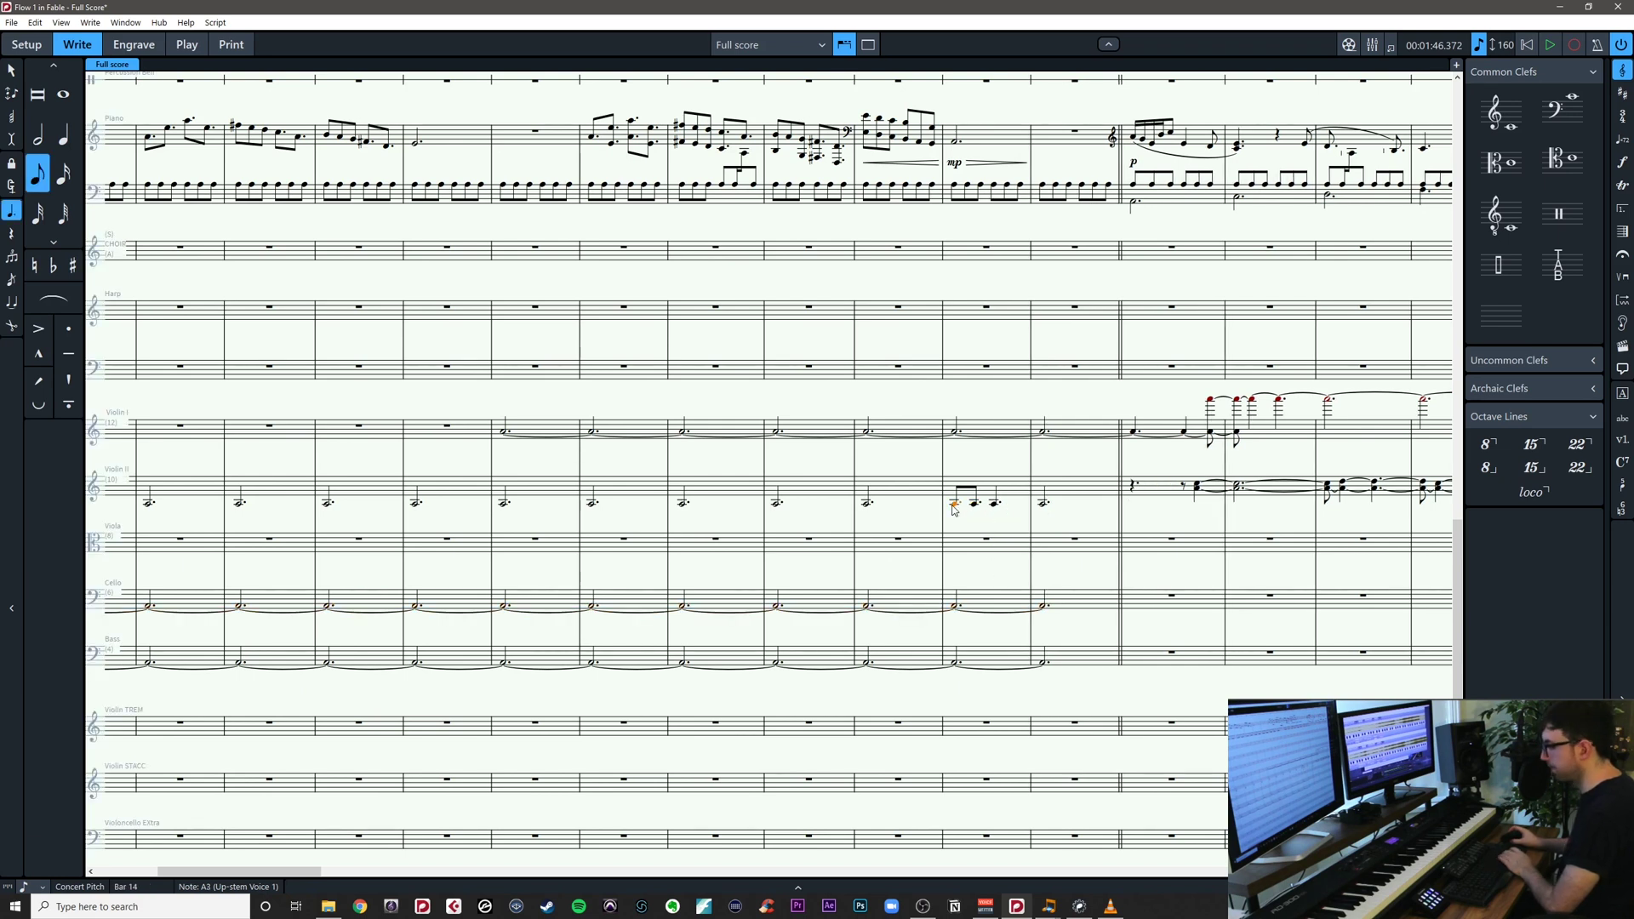
key("6")
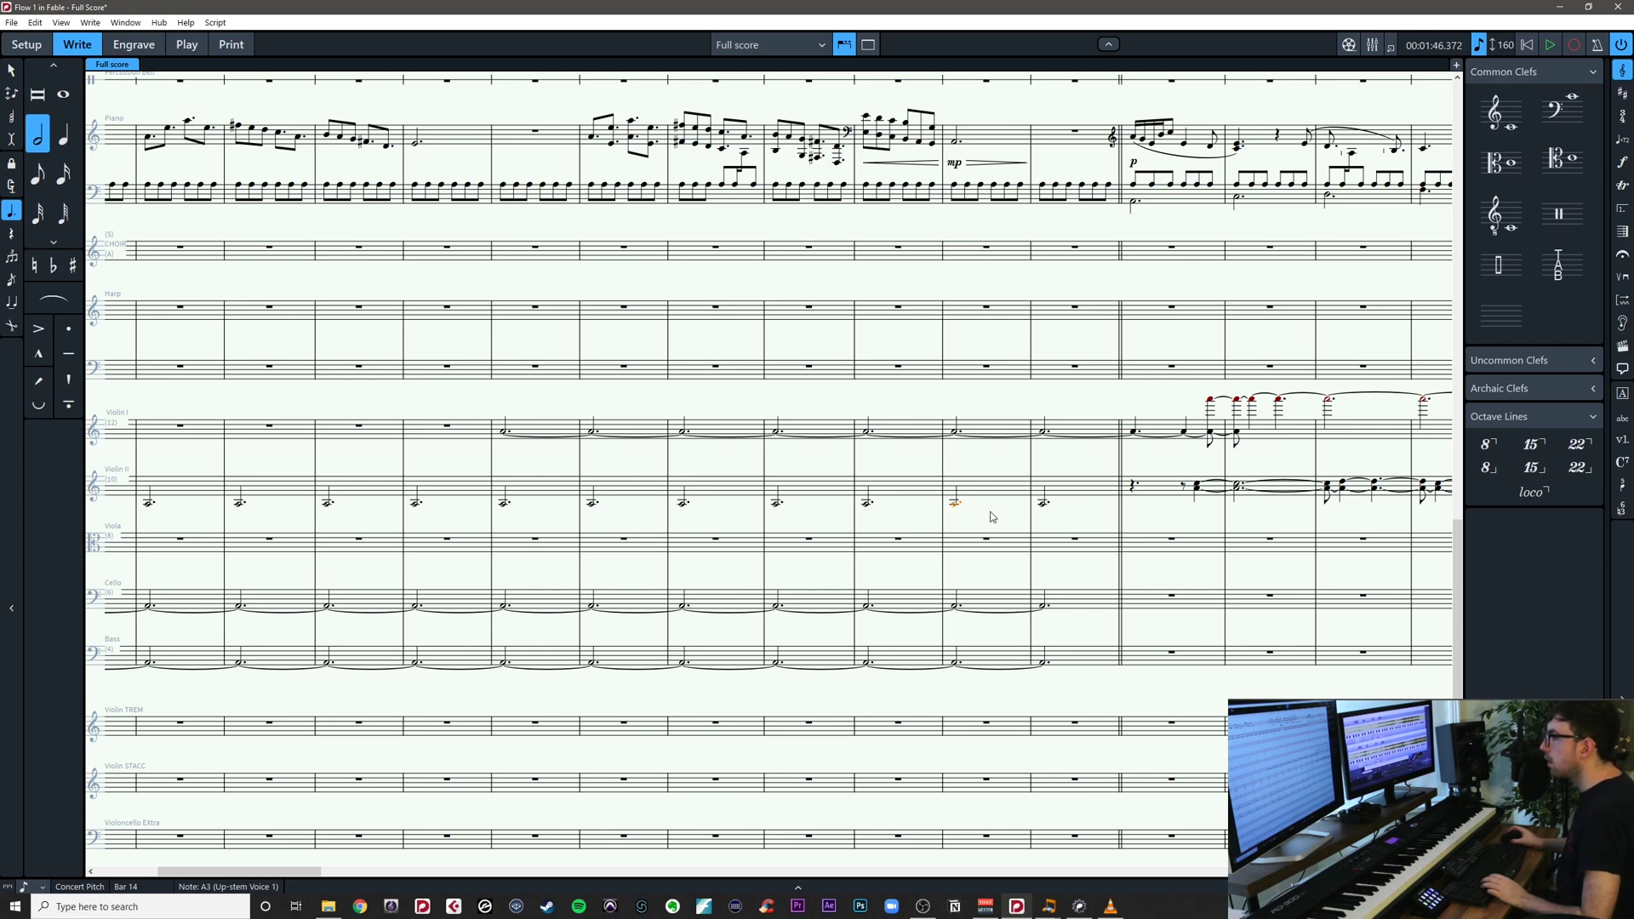
Tie the Violin II A3 notes together from bar 3 to bar 14
key("ctrl+Home")
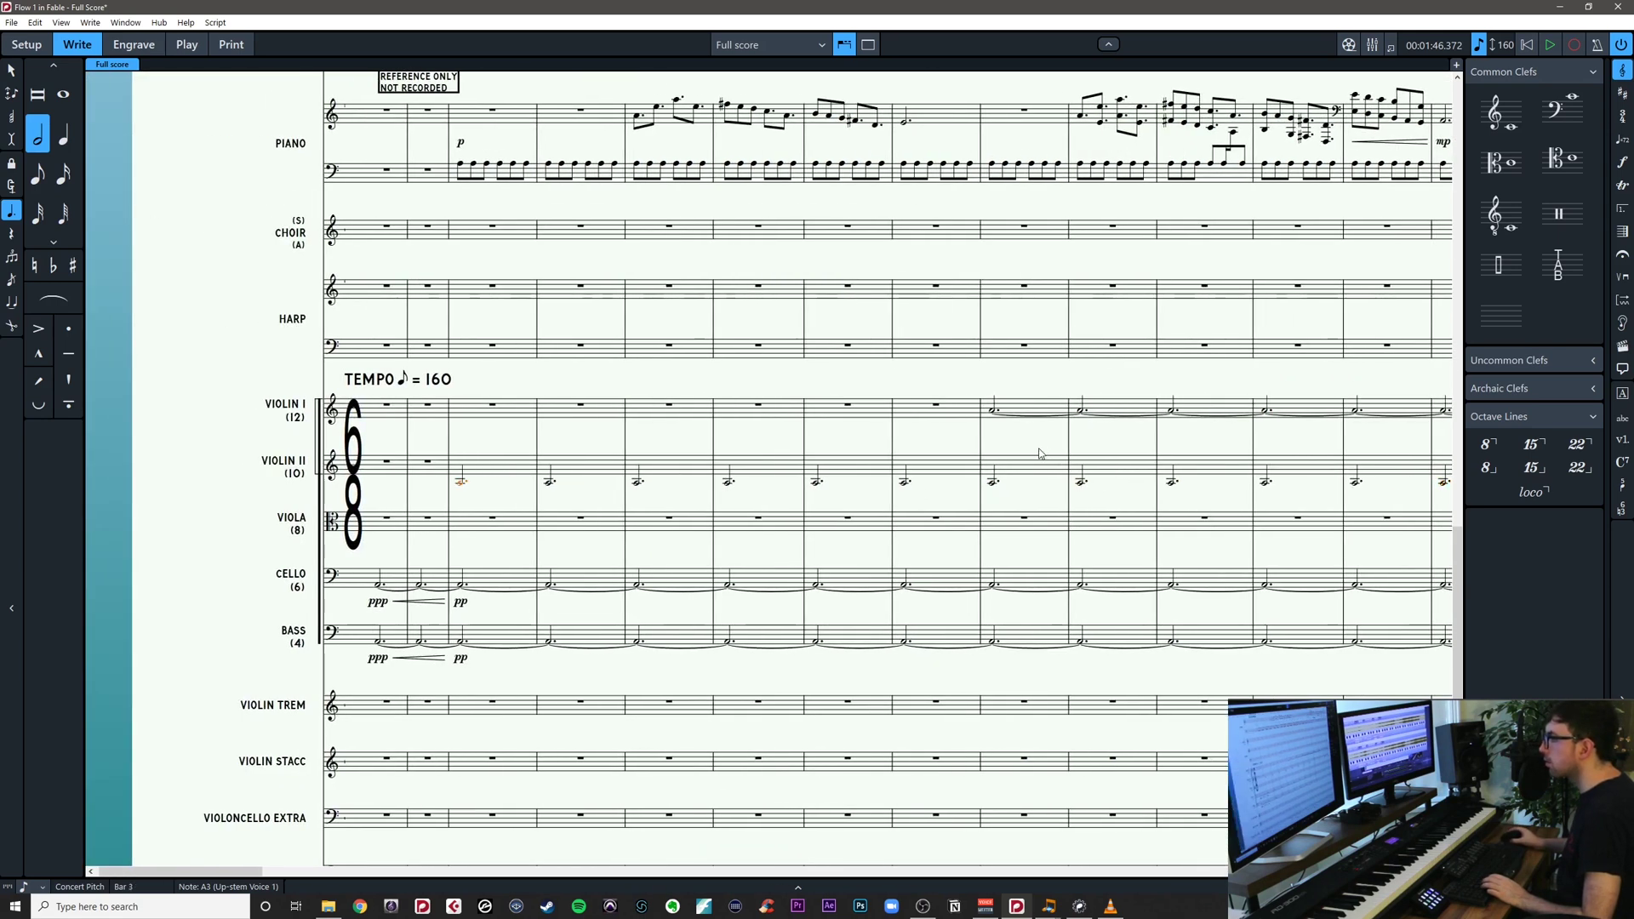
left_click_drag(1417, 486, 1199, 495)
left_click(1268, 484, "shift")
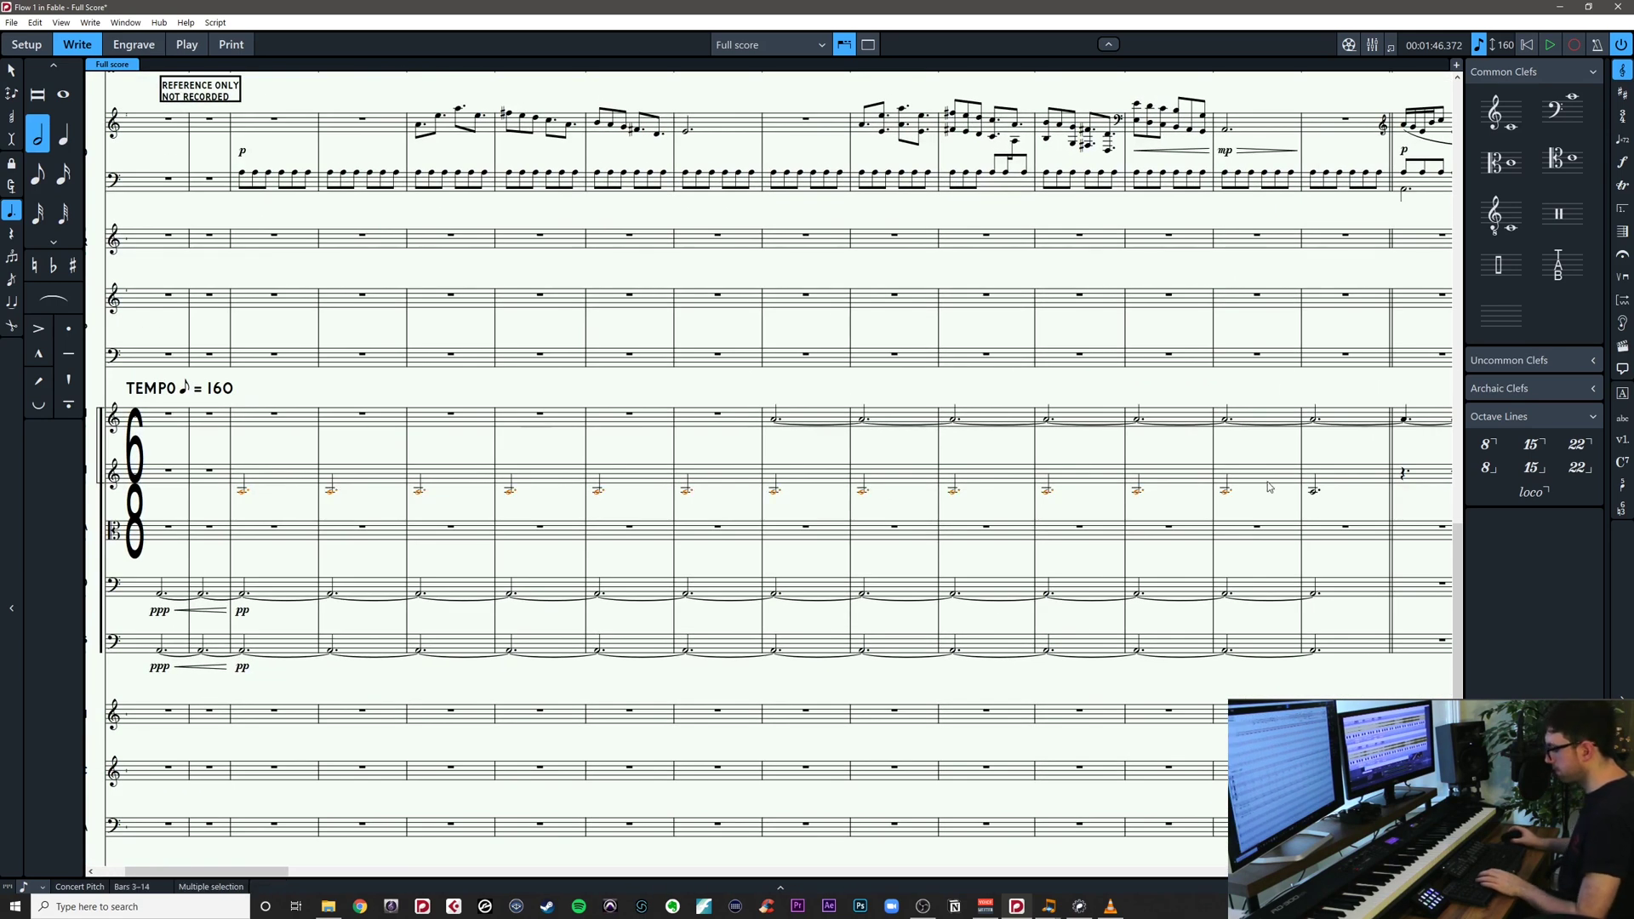
key("t")
key("Escape")
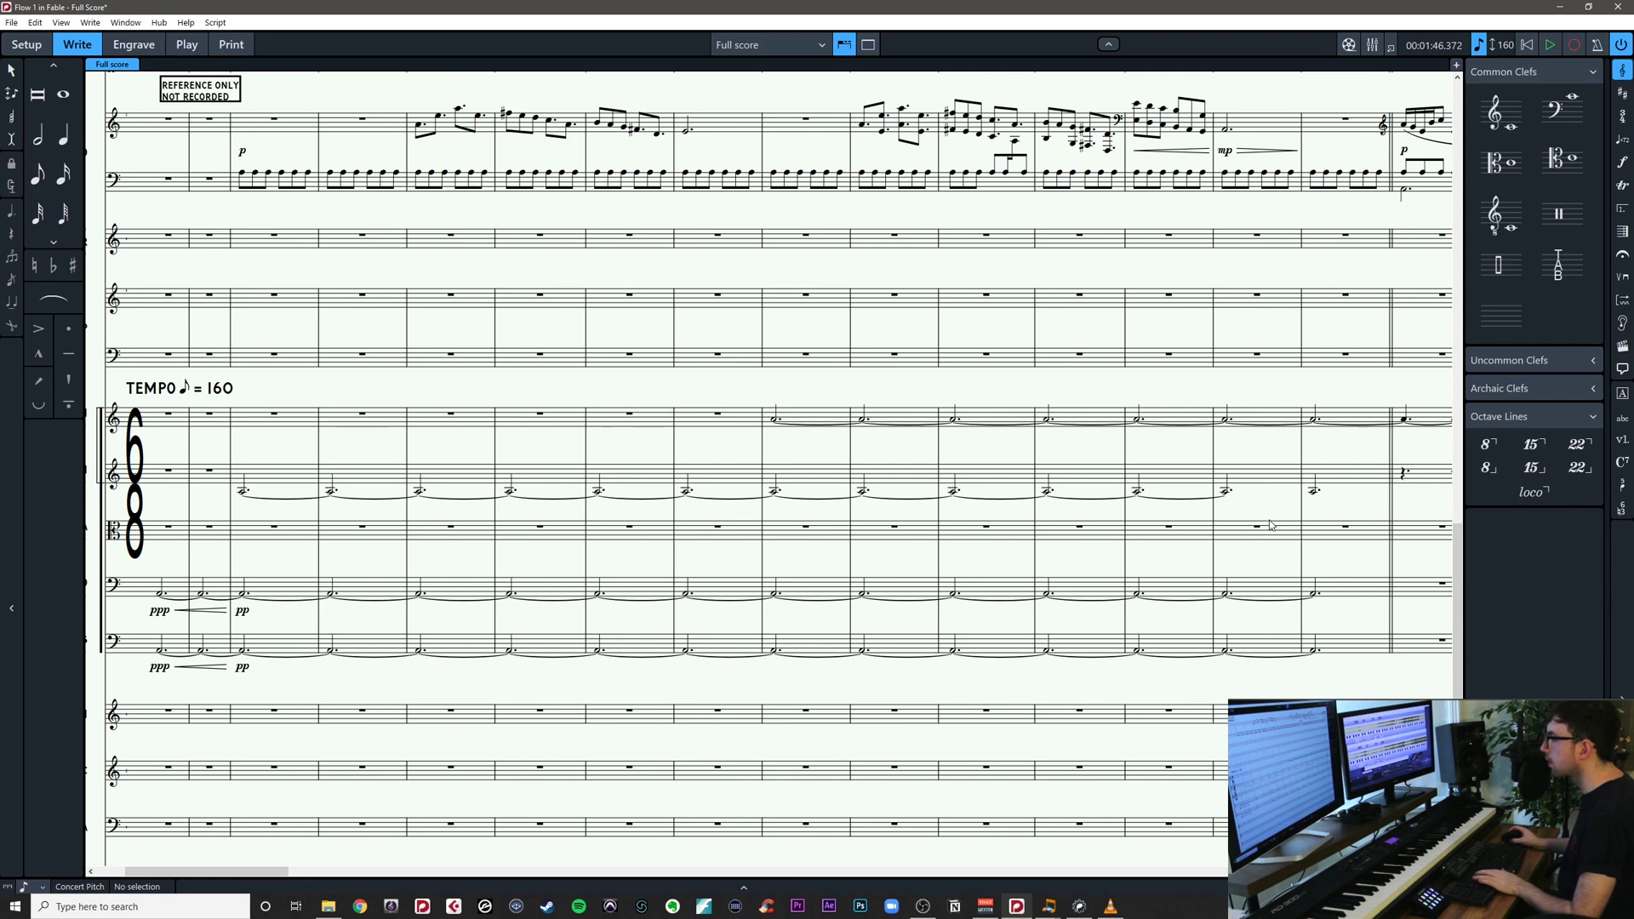
Add a pp dynamic to the start of the sustained Violin II A3 in bar 3
left_click(1231, 500)
key("Escape")
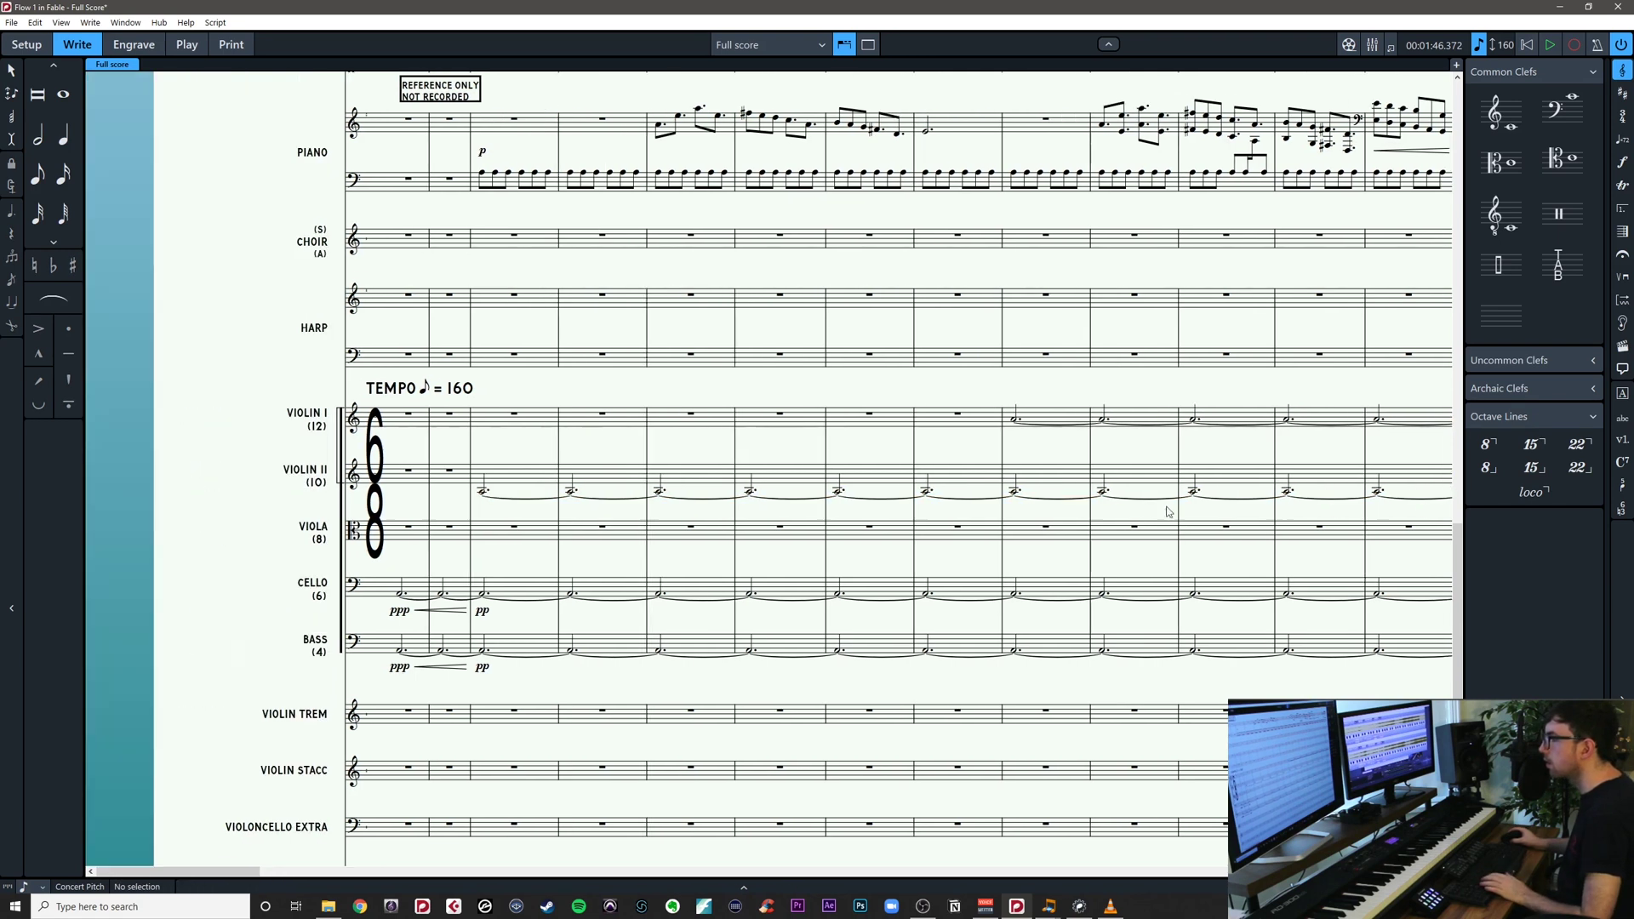
scroll(988, 513, "left", 3)
left_click(477, 500)
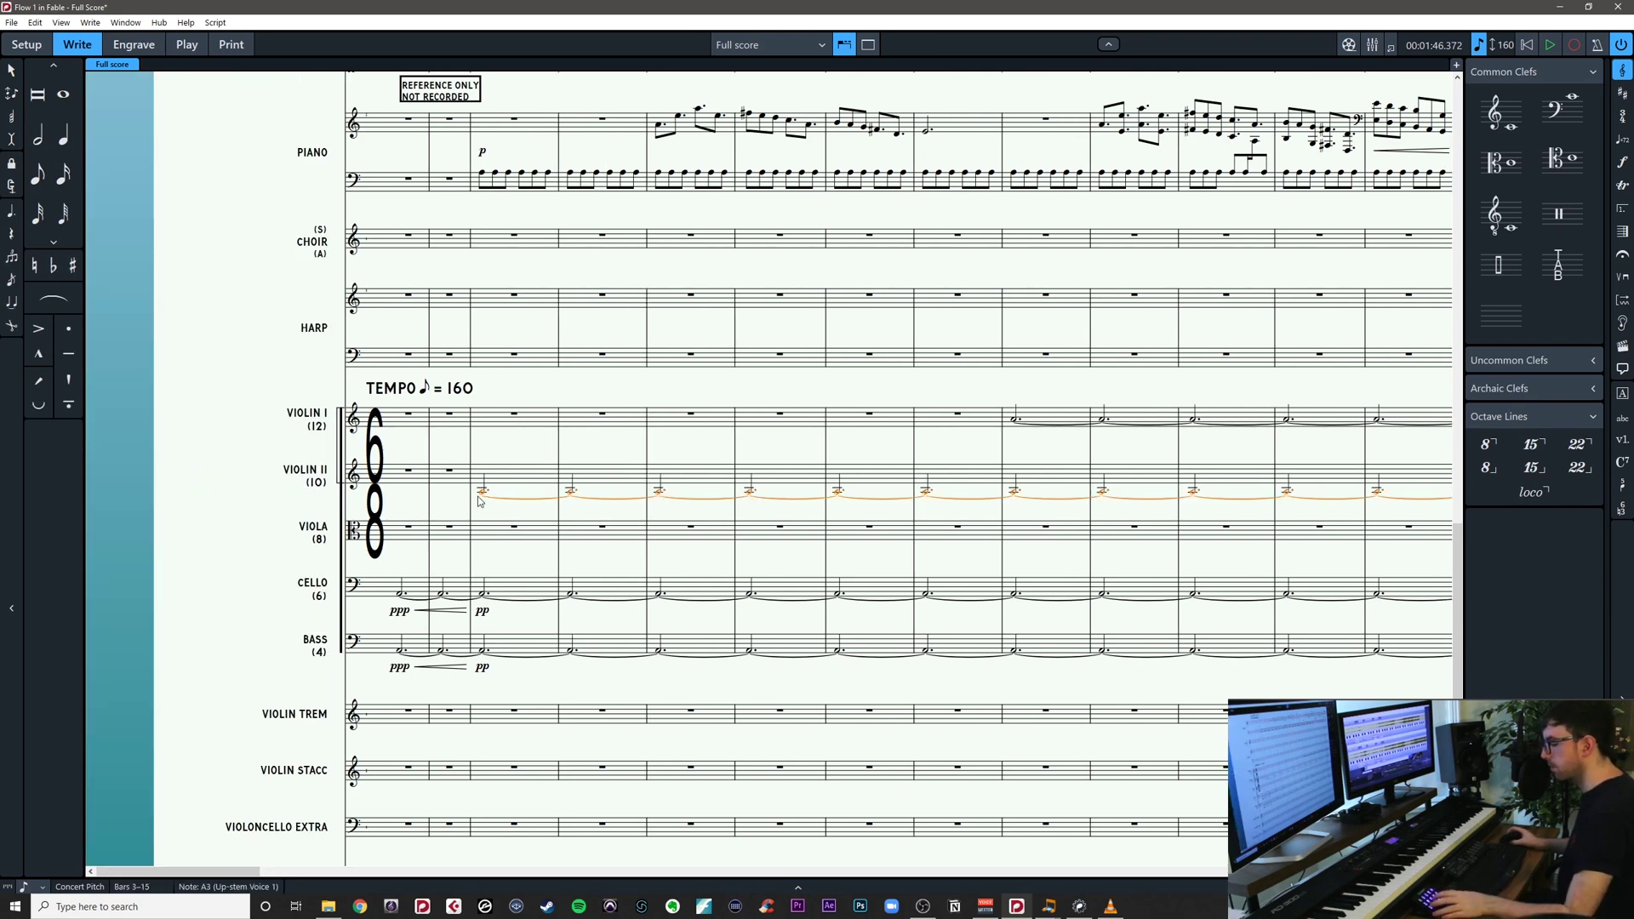
key("shift+d")
type("pp")
key("Return")
left_click(478, 563)
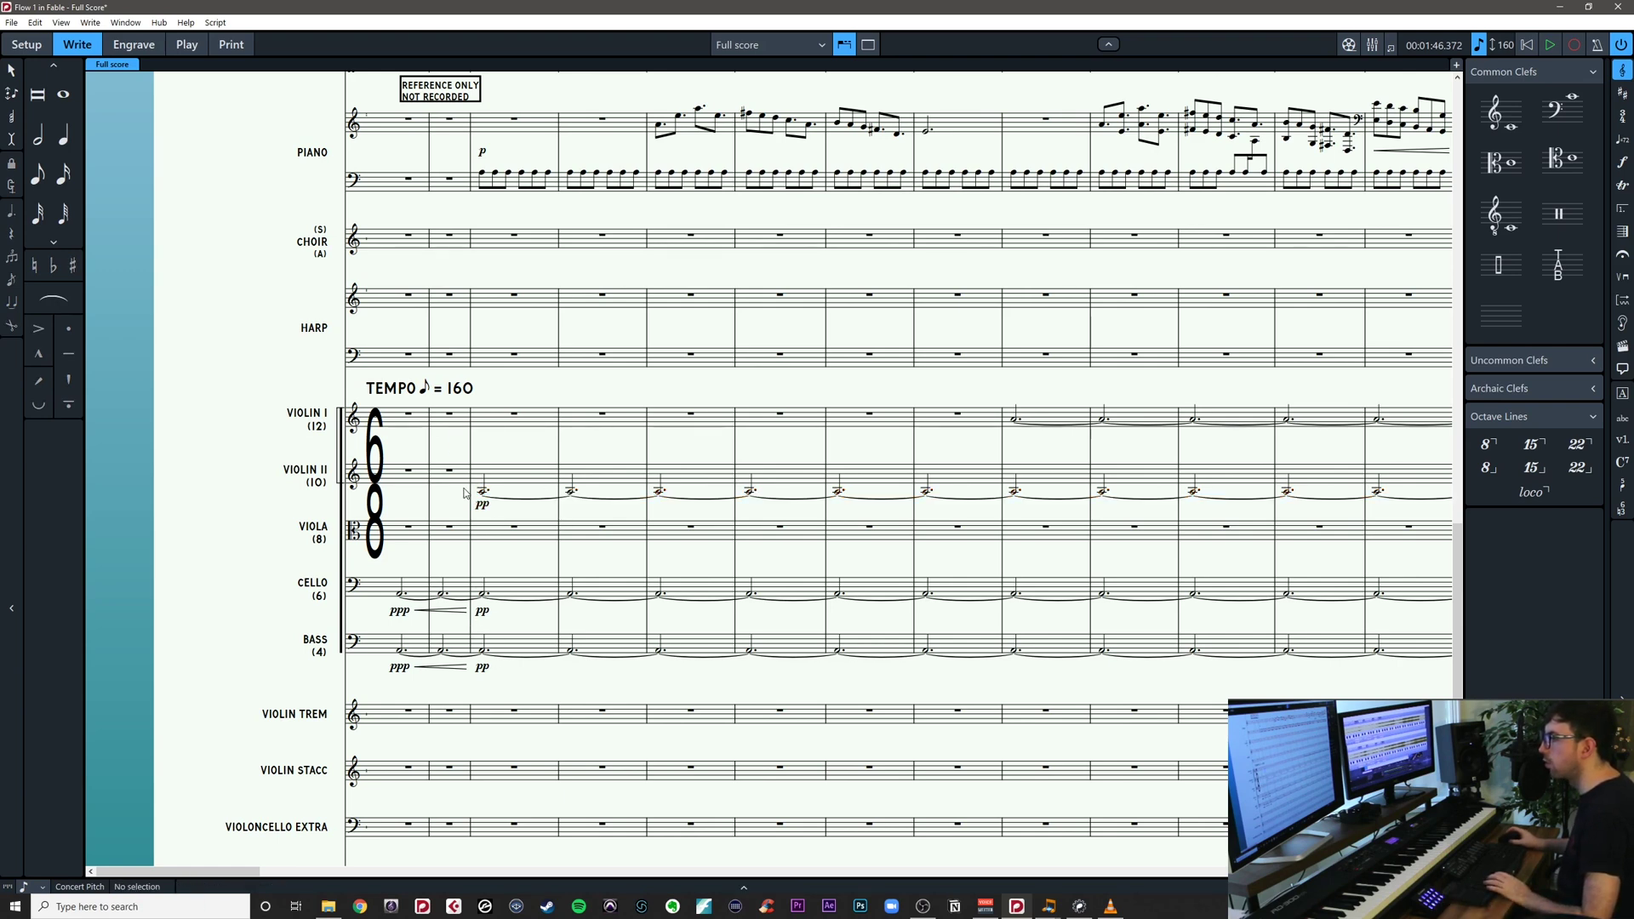
left_click_drag(528, 453, 384, 442)
left_click_drag(367, 564, 352, 548)
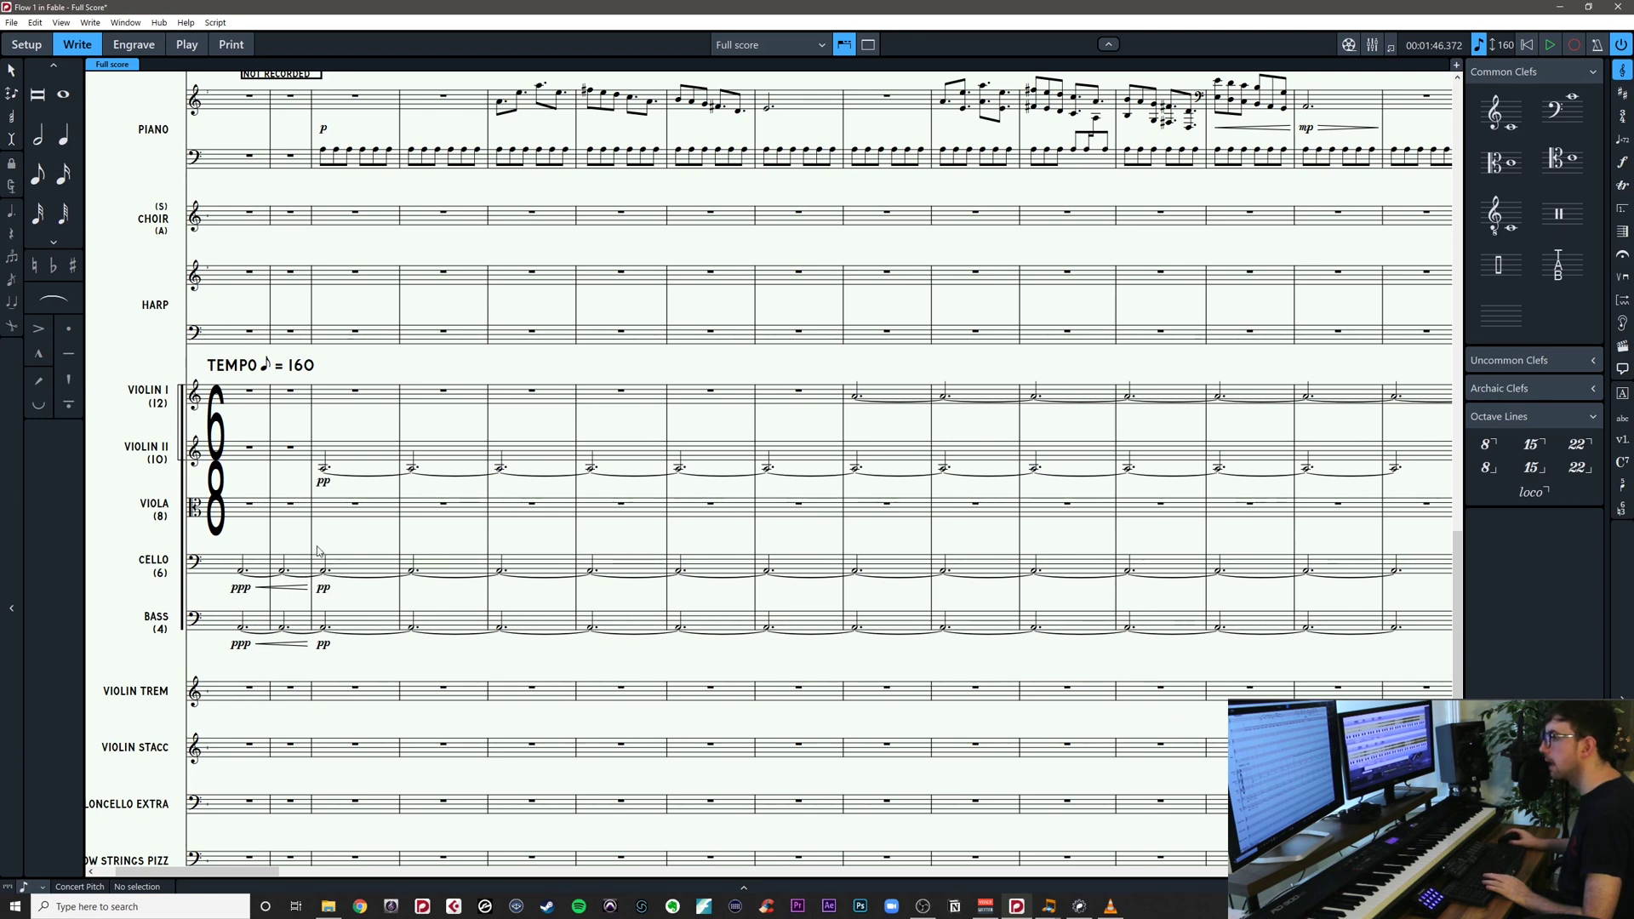
Save the score
left_click(372, 462)
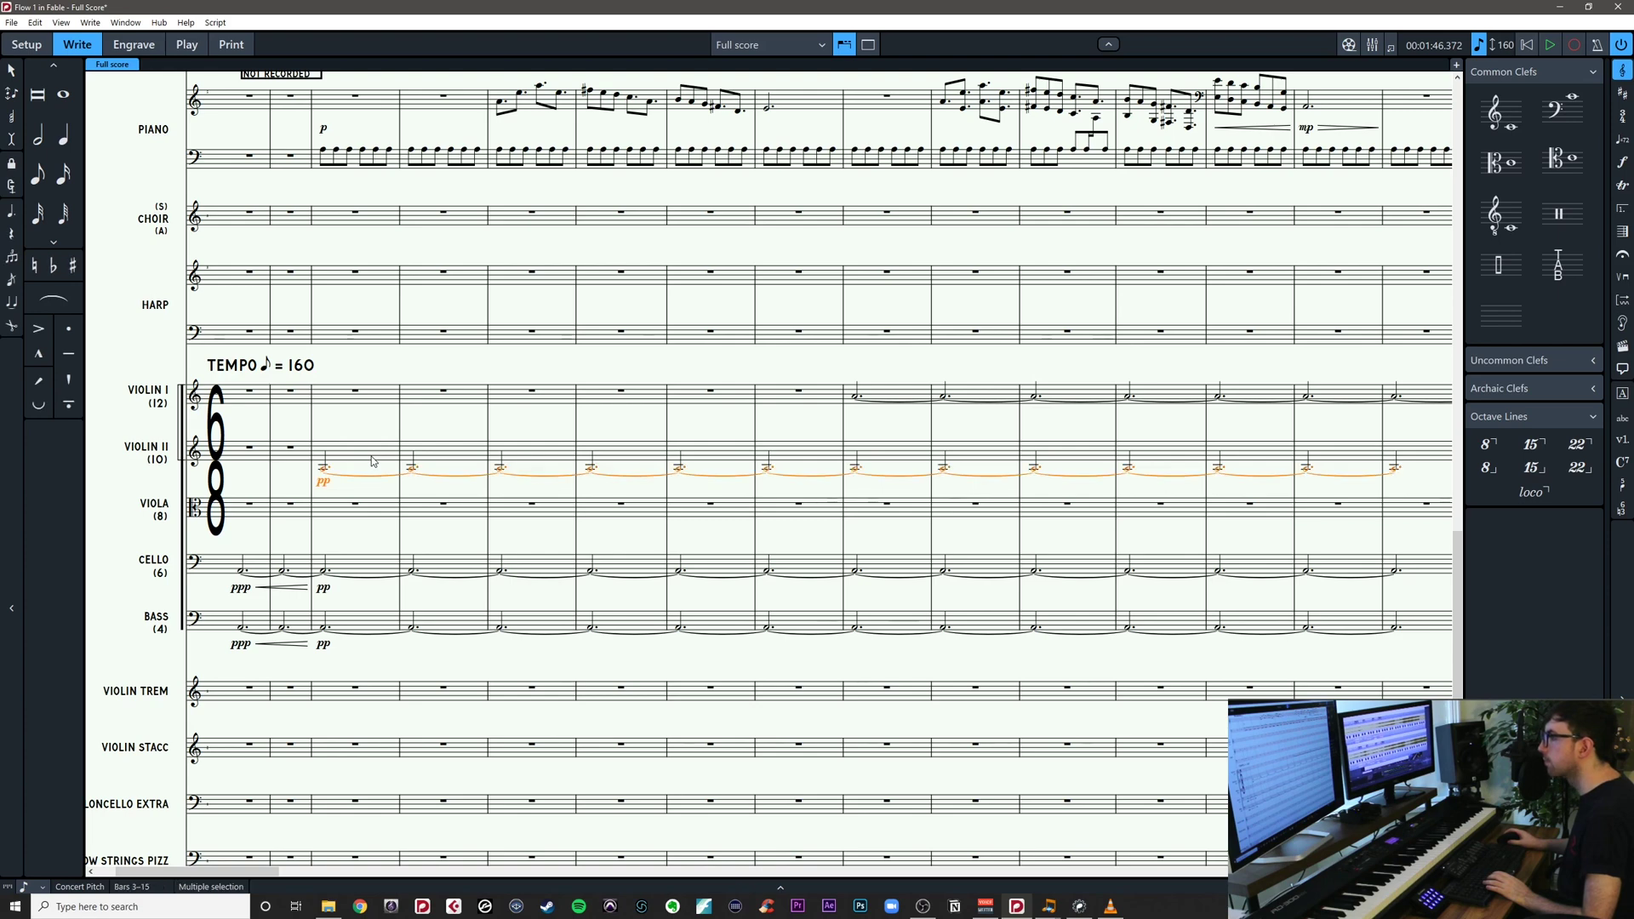
left_click_drag(875, 437, 956, 413)
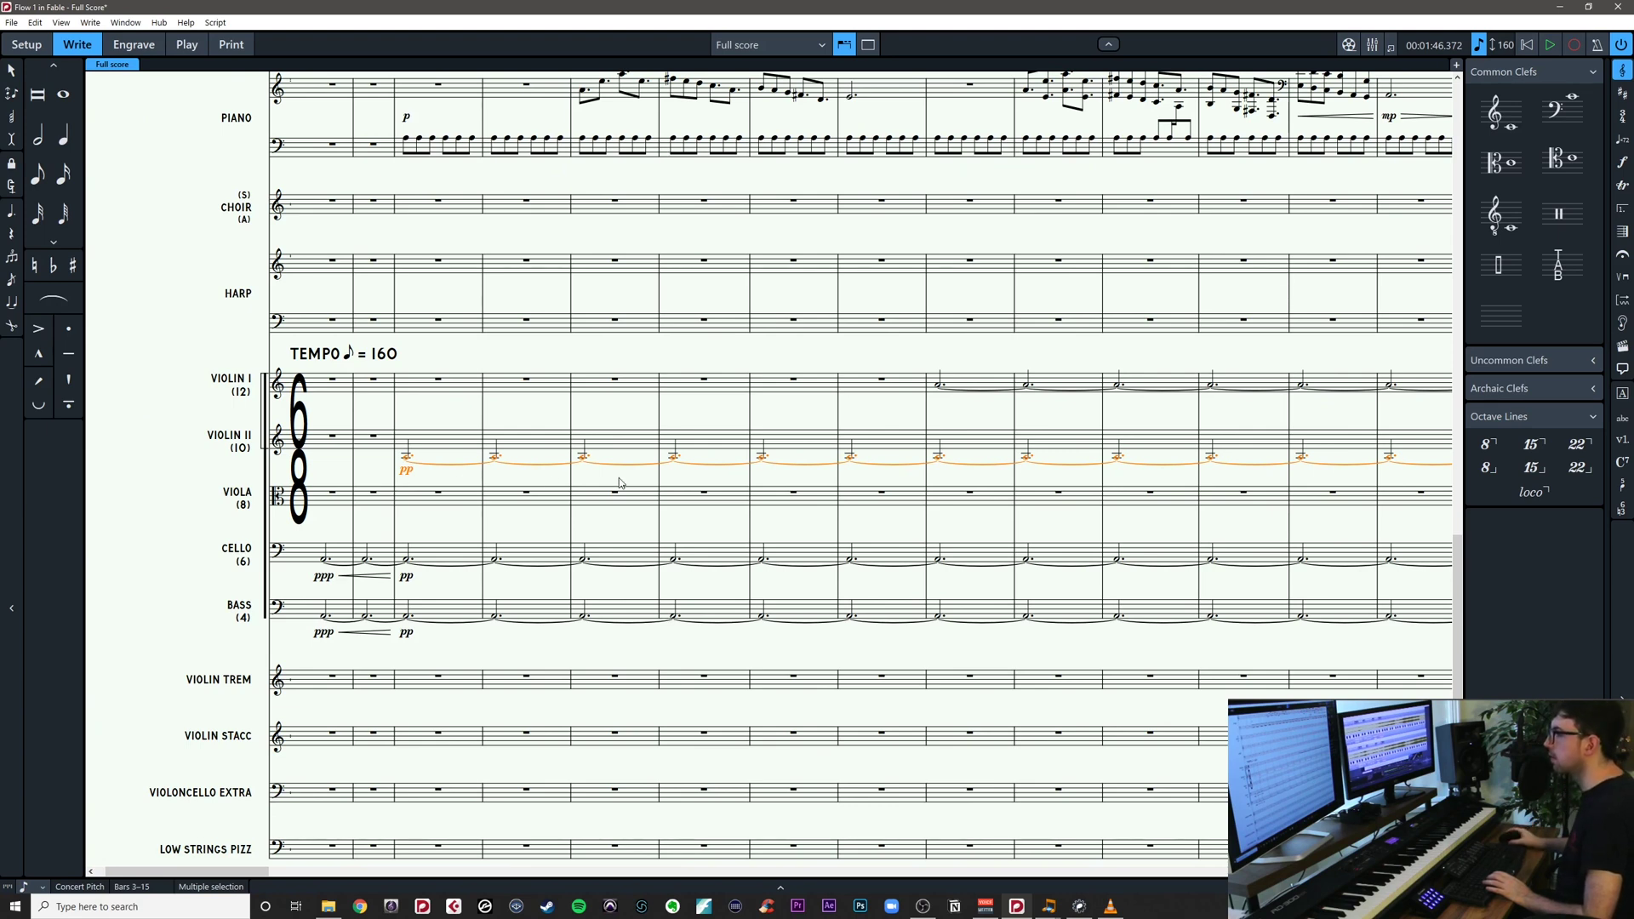
key("Escape")
scroll(627, 528, "right", 3)
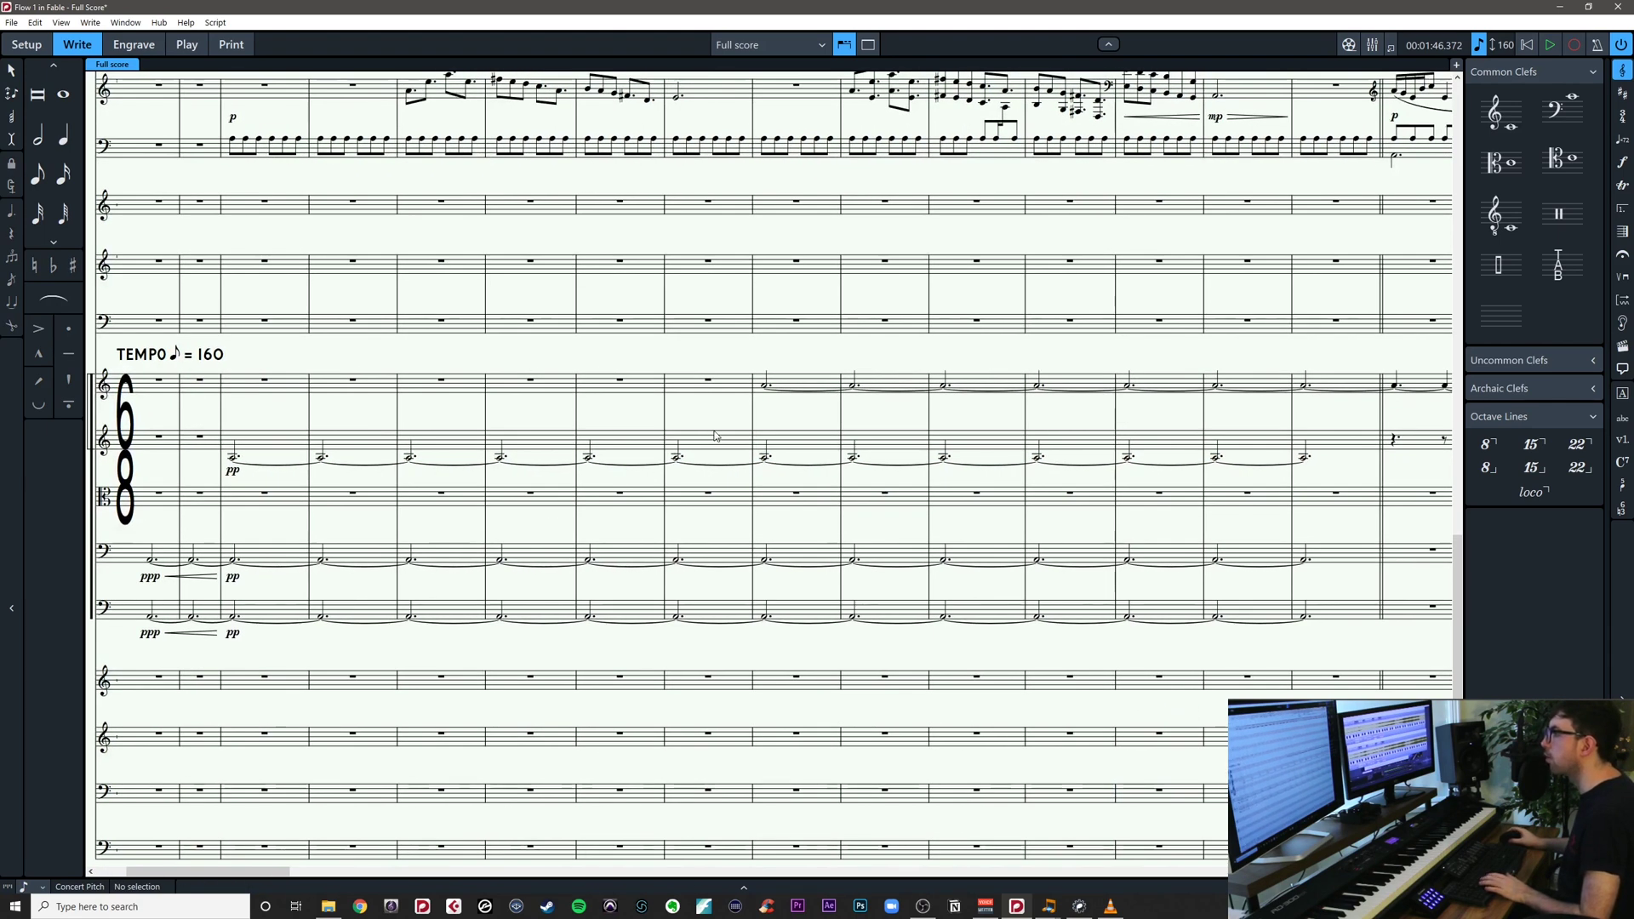
key("ctrl+s")
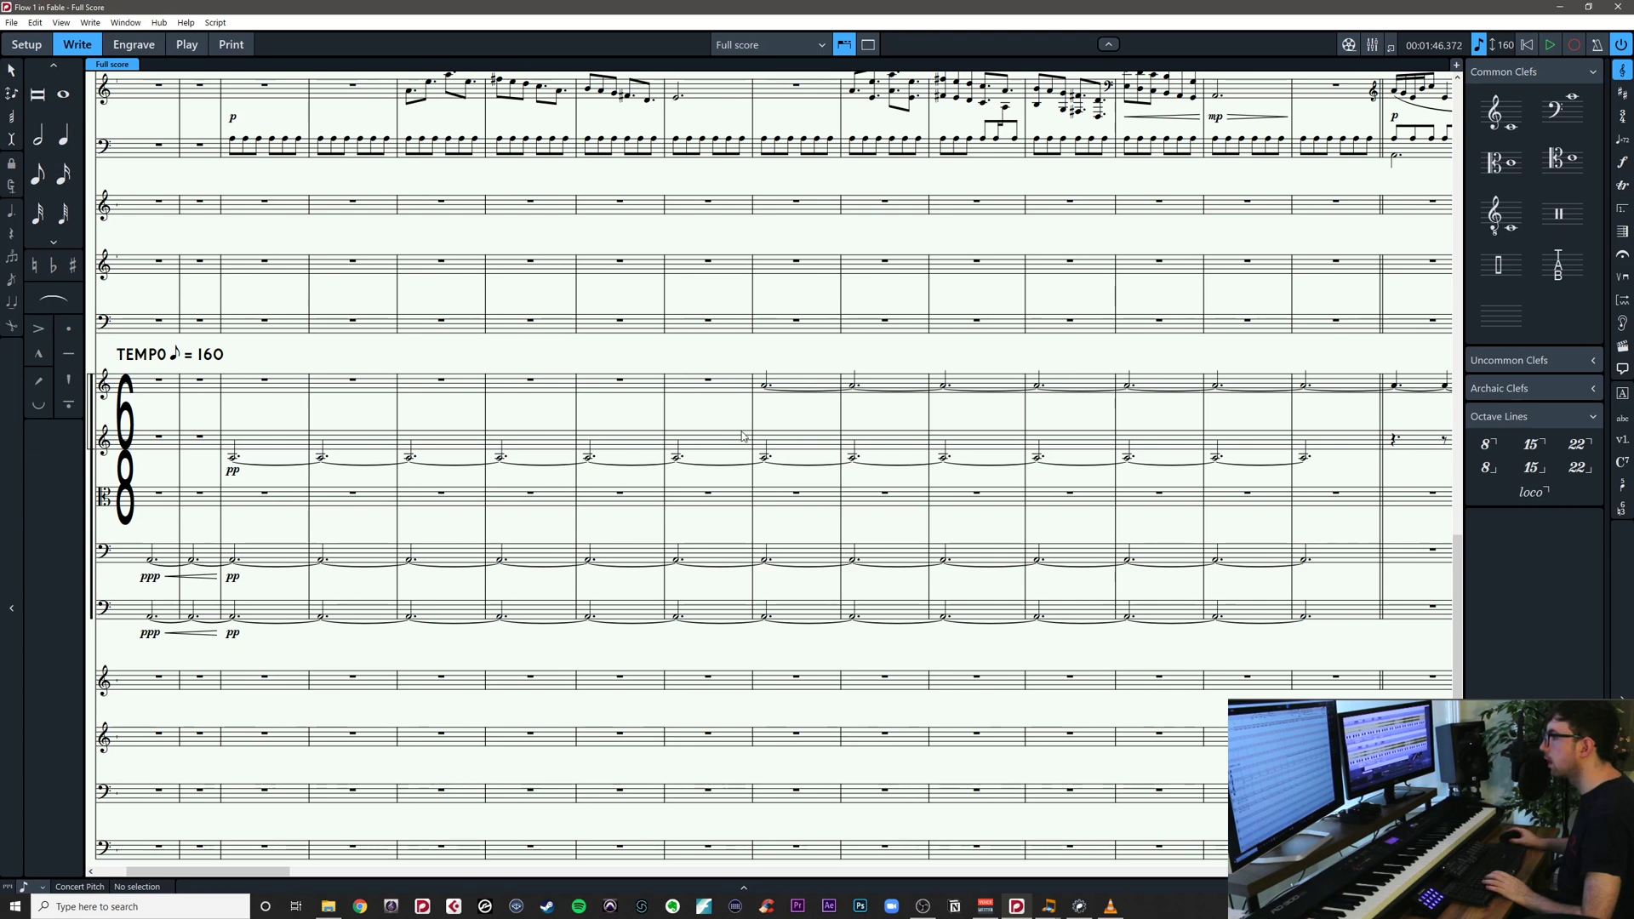
Move the tied A3 notes with their pp dynamic from Violin II to the Viola, starting in bar 3
left_click(1125, 453)
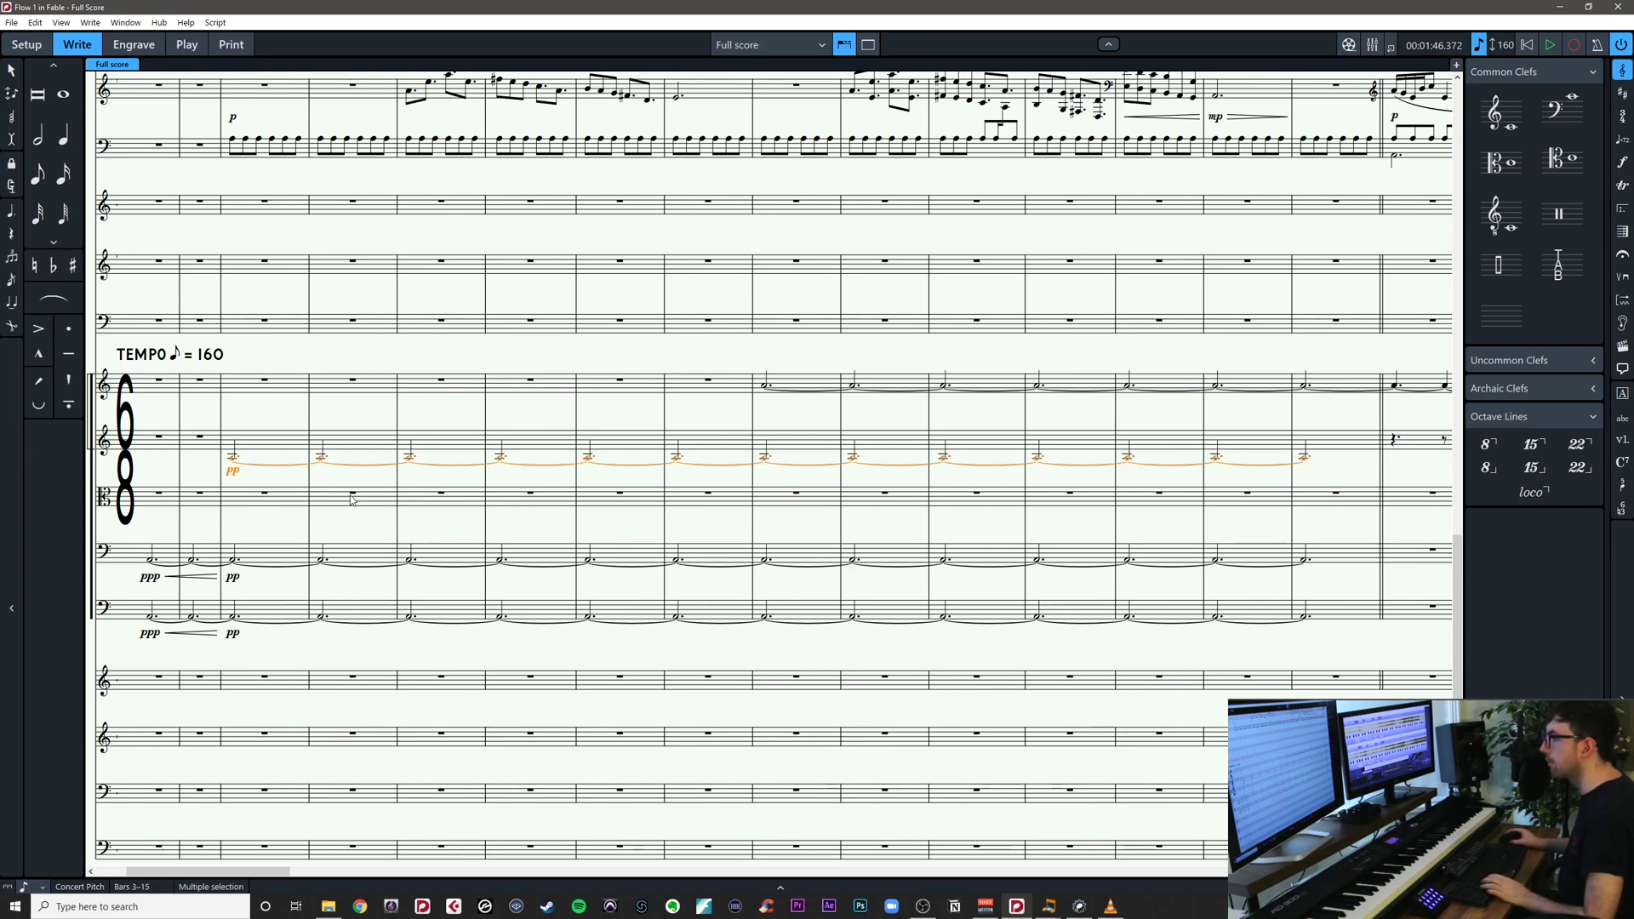
key("Delete")
left_click(260, 505)
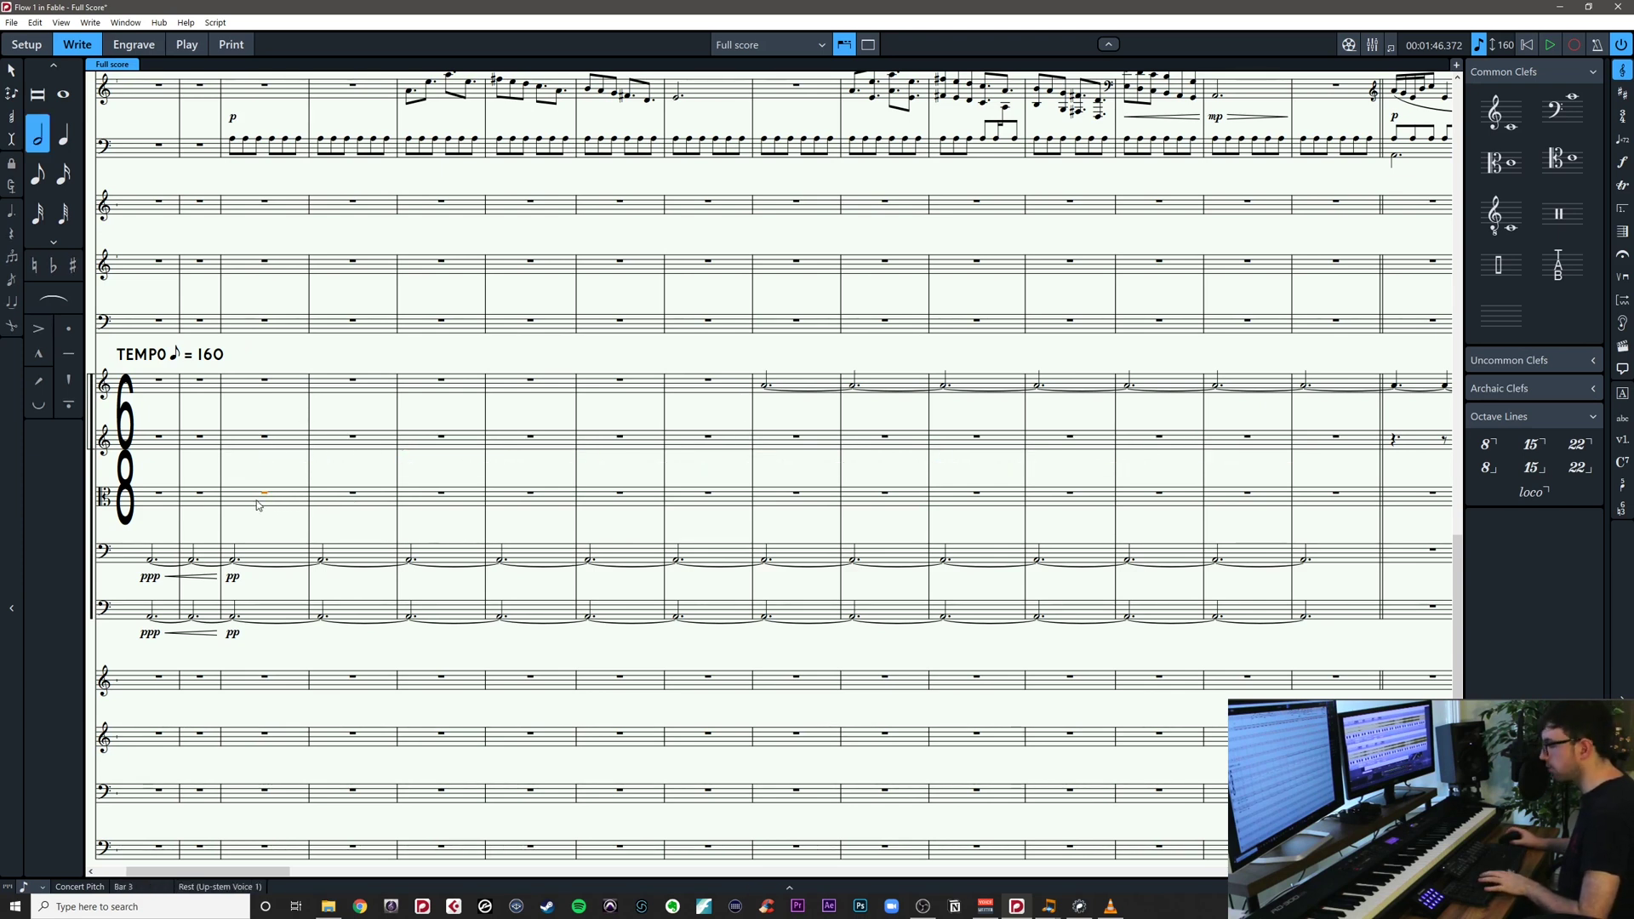
key("ctrl+v")
key("Escape")
scroll(468, 468, "left", 3)
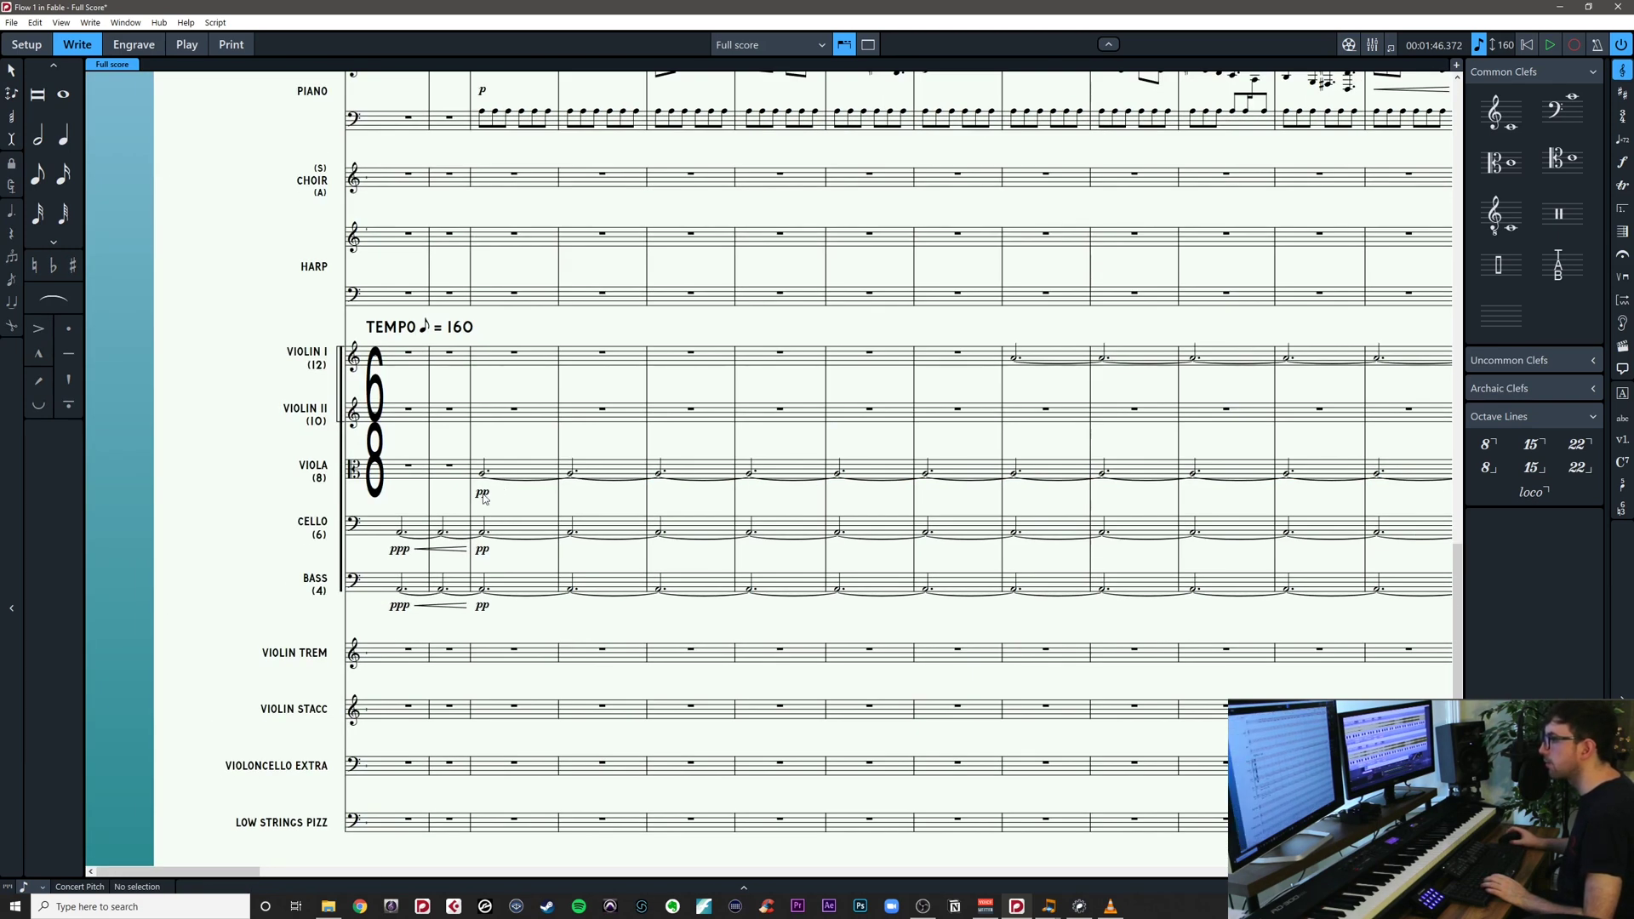
mouse_move(515, 504)
left_mouse_down()
mouse_move(223, 524)
mouse_move(455, 514)
left_mouse_up()
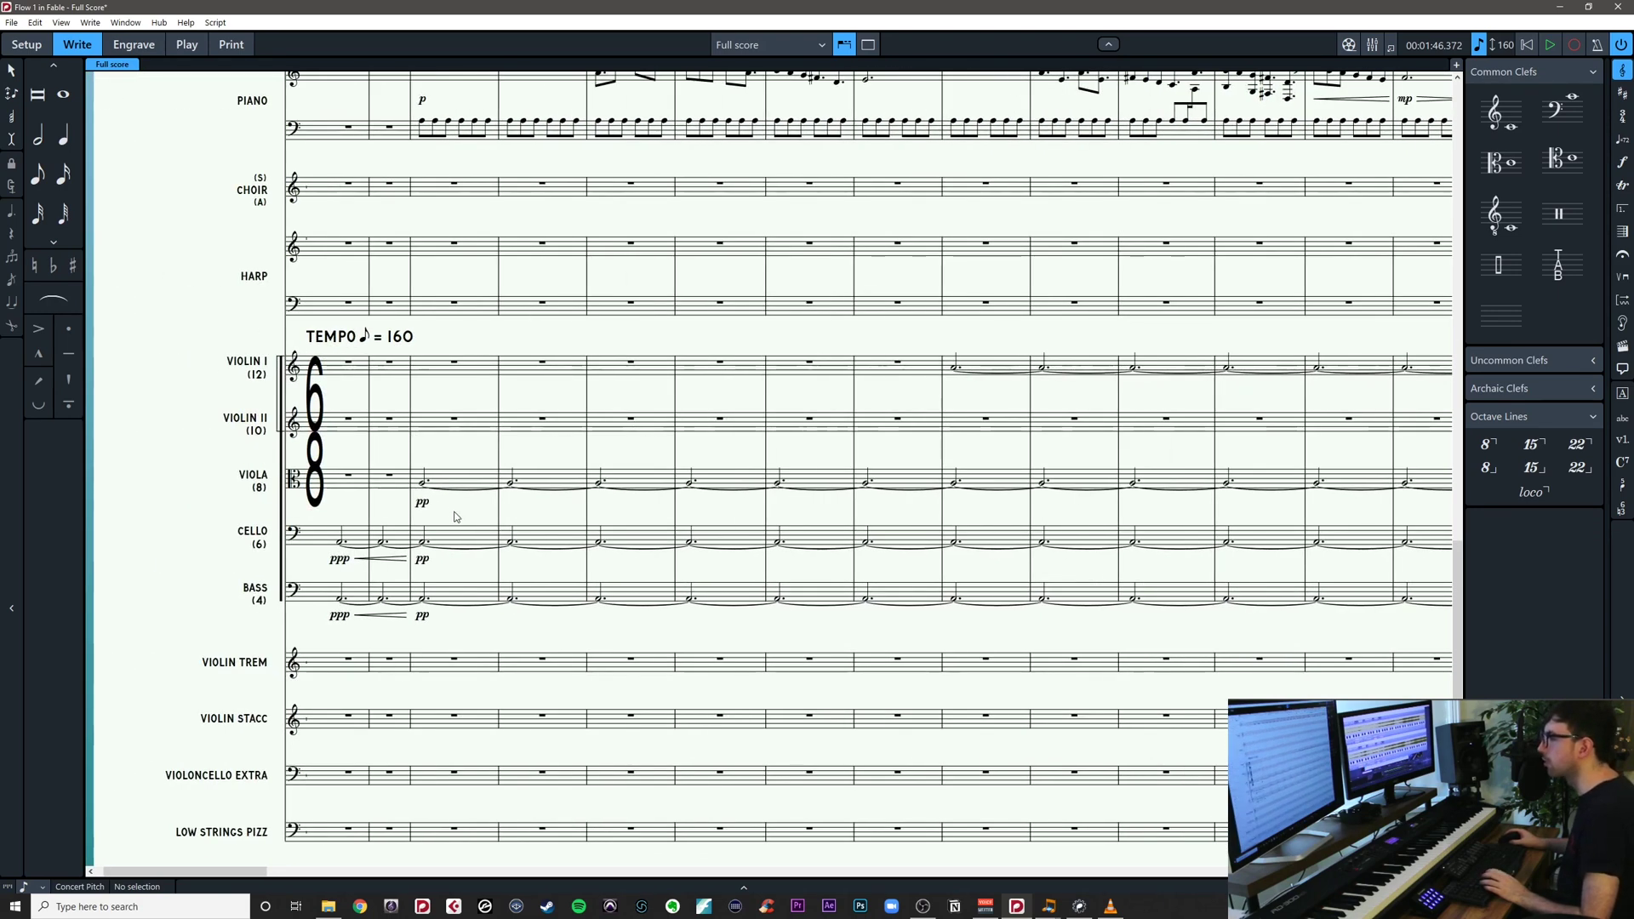
left_click_drag(552, 460, 349, 491)
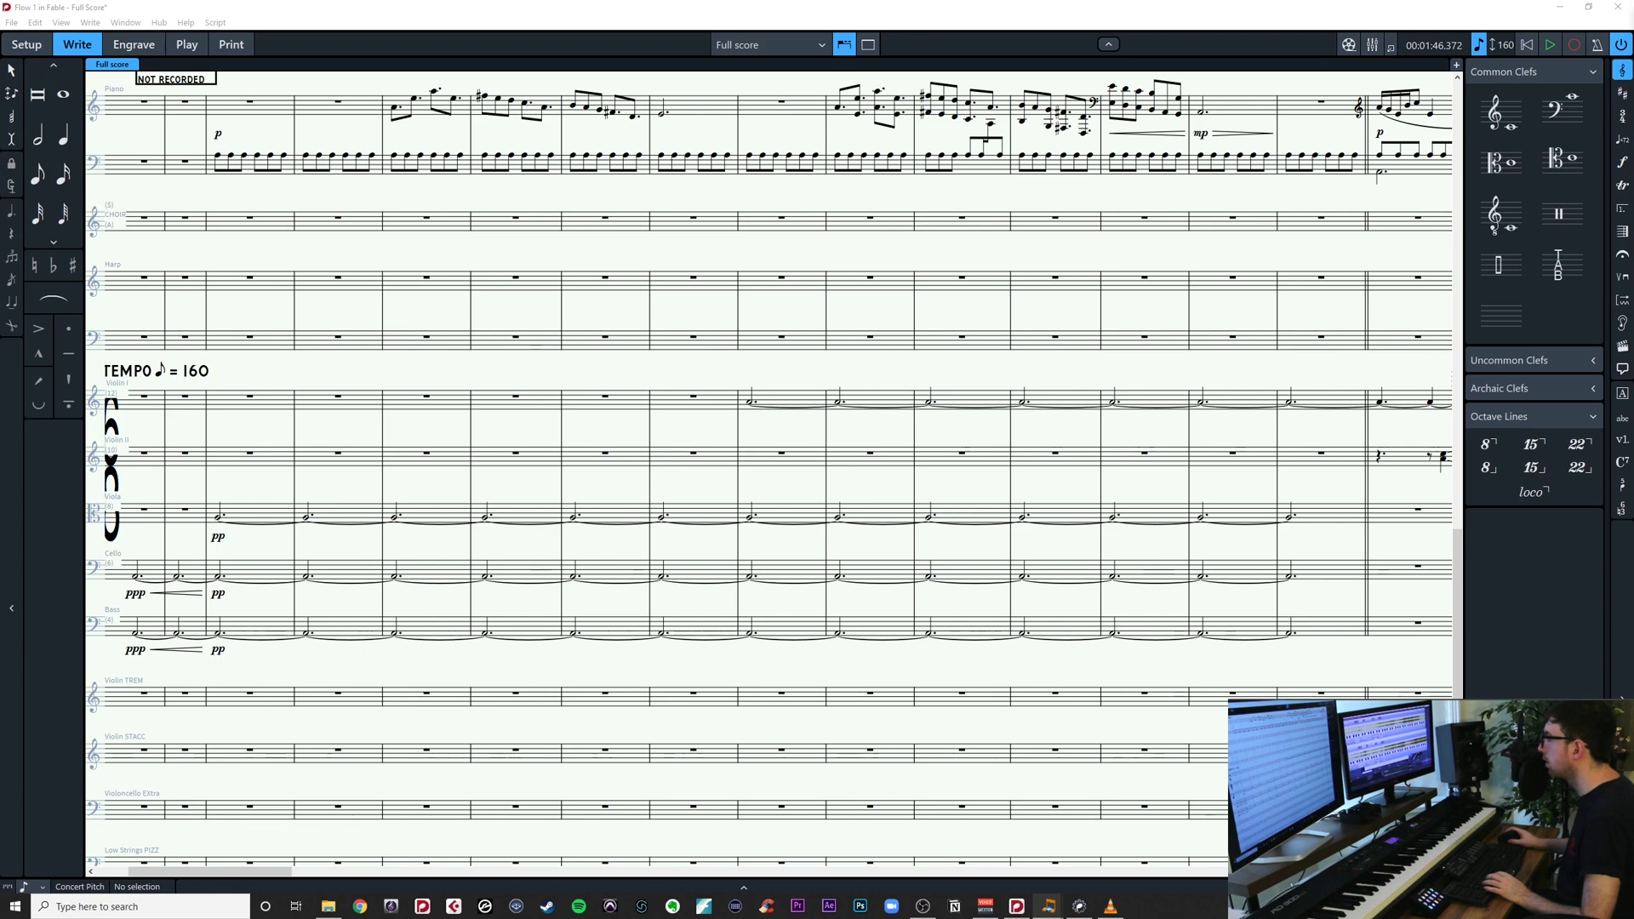
Split the long tied Violin I A4 into separate notes and tie only those in bars 9–15 together again
left_click(801, 412)
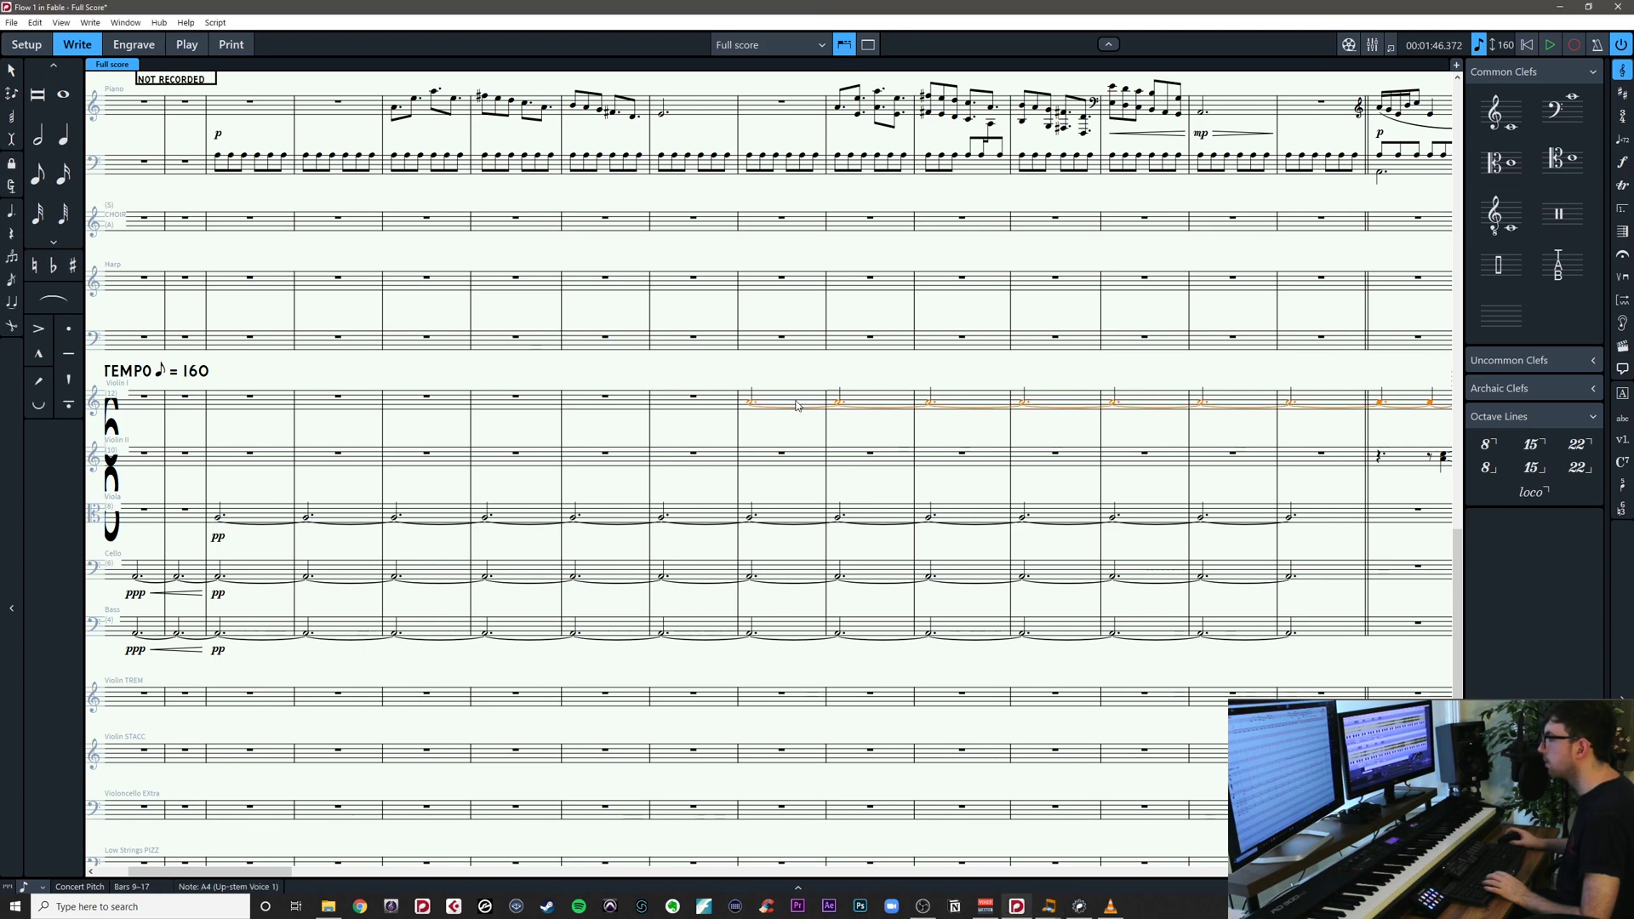
left_click_drag(1280, 427, 1067, 442)
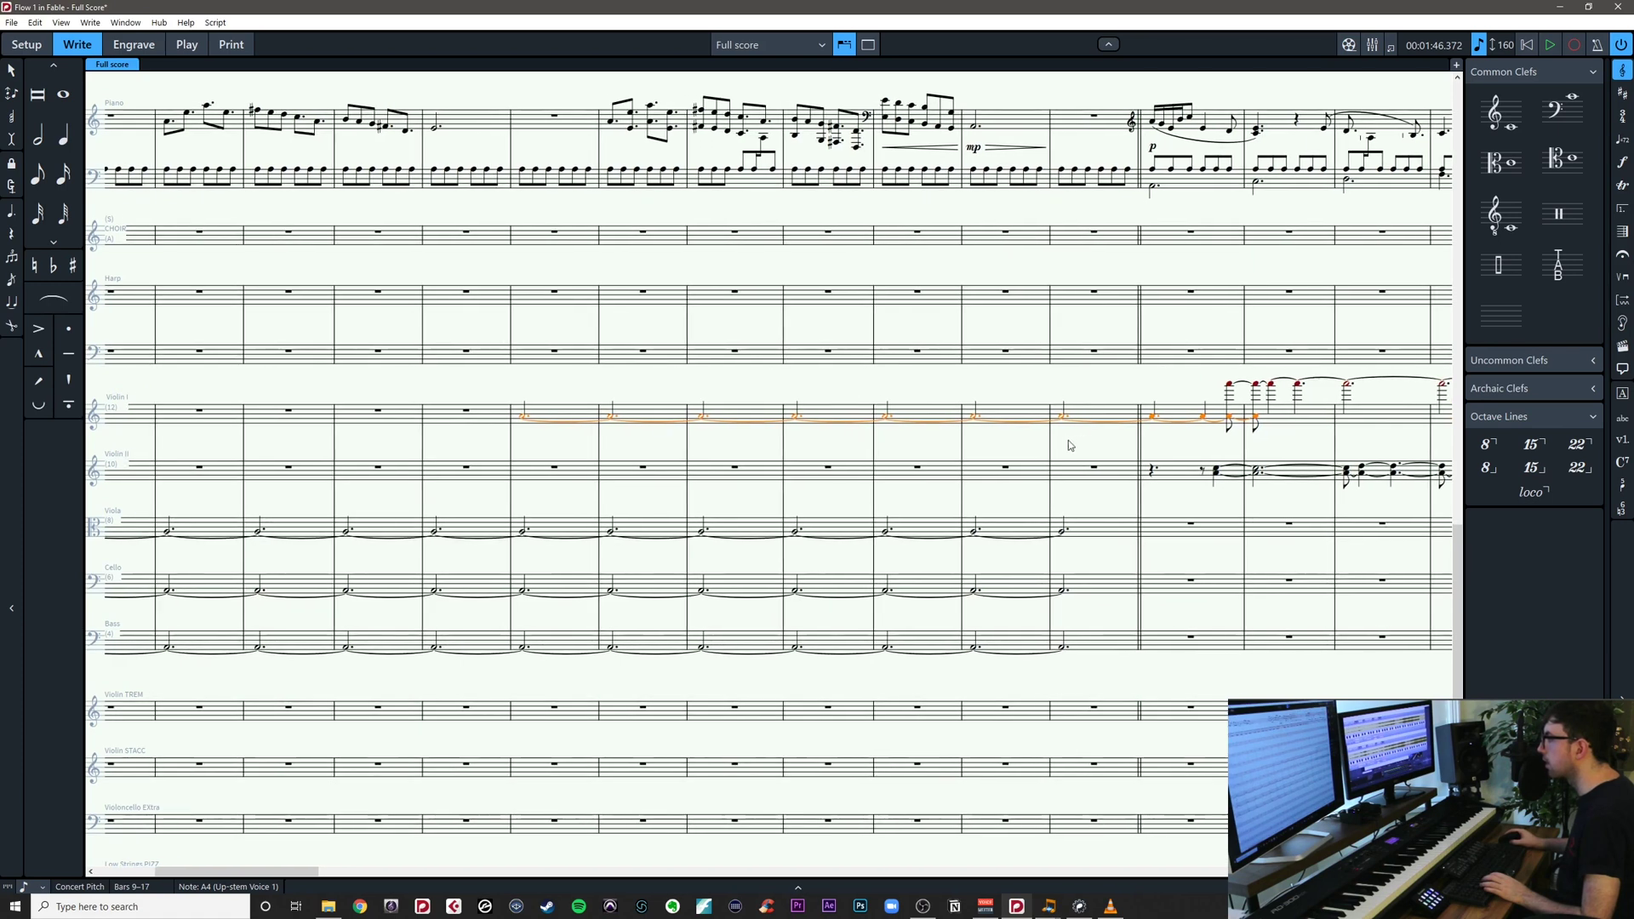
key("Escape")
left_click(1063, 419)
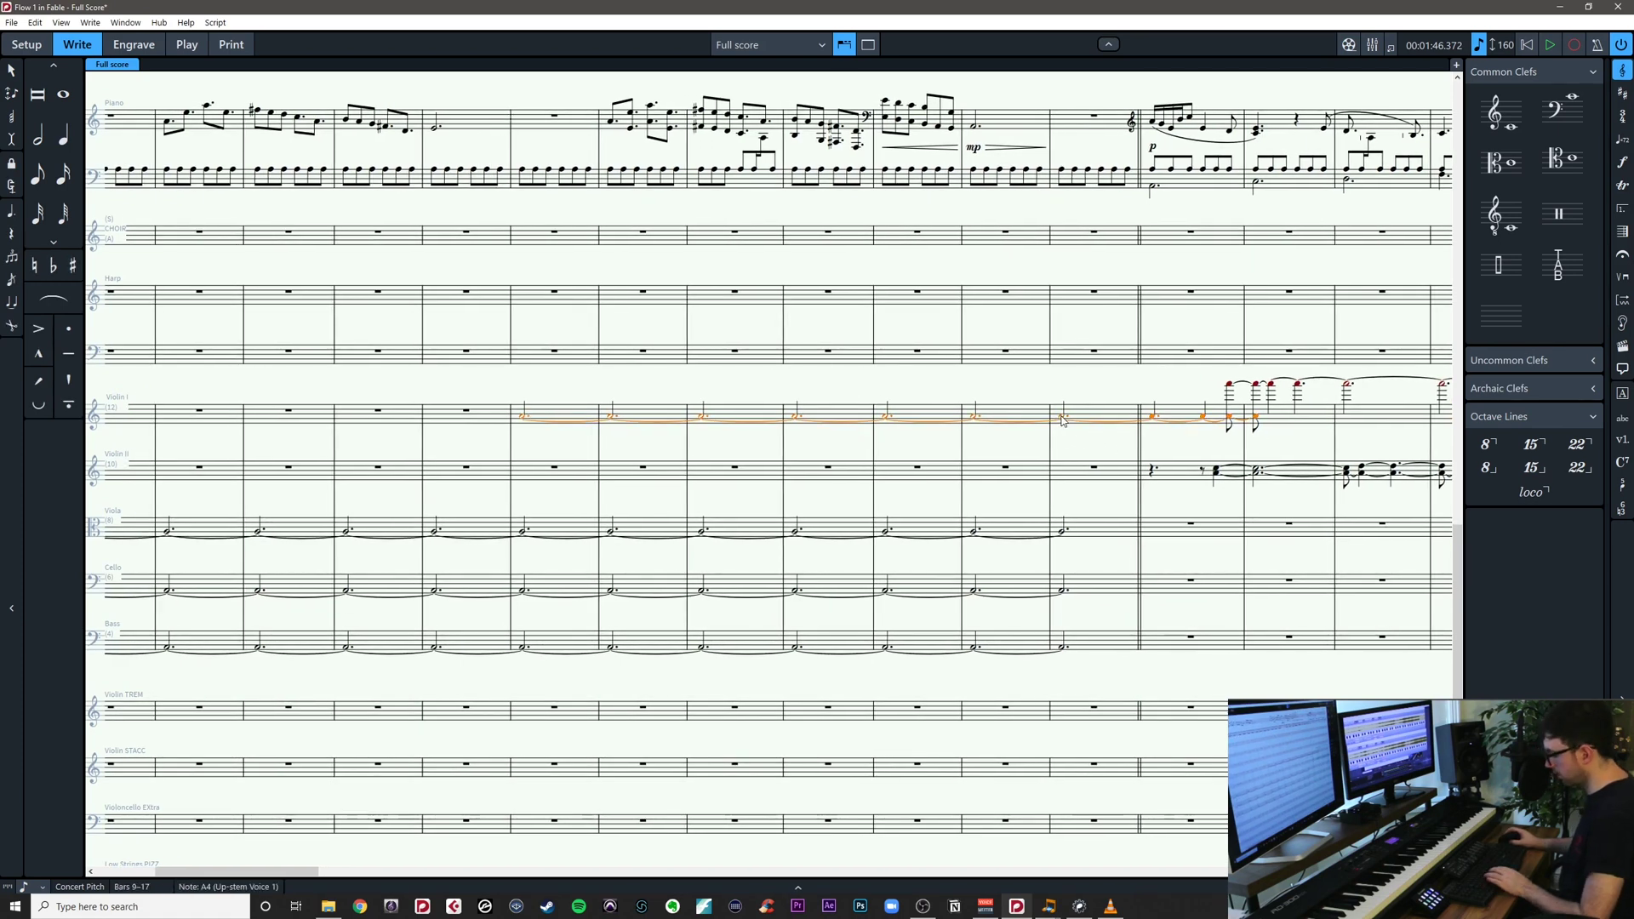
key("u")
left_click(1095, 450)
left_click_drag(498, 391, 1094, 464)
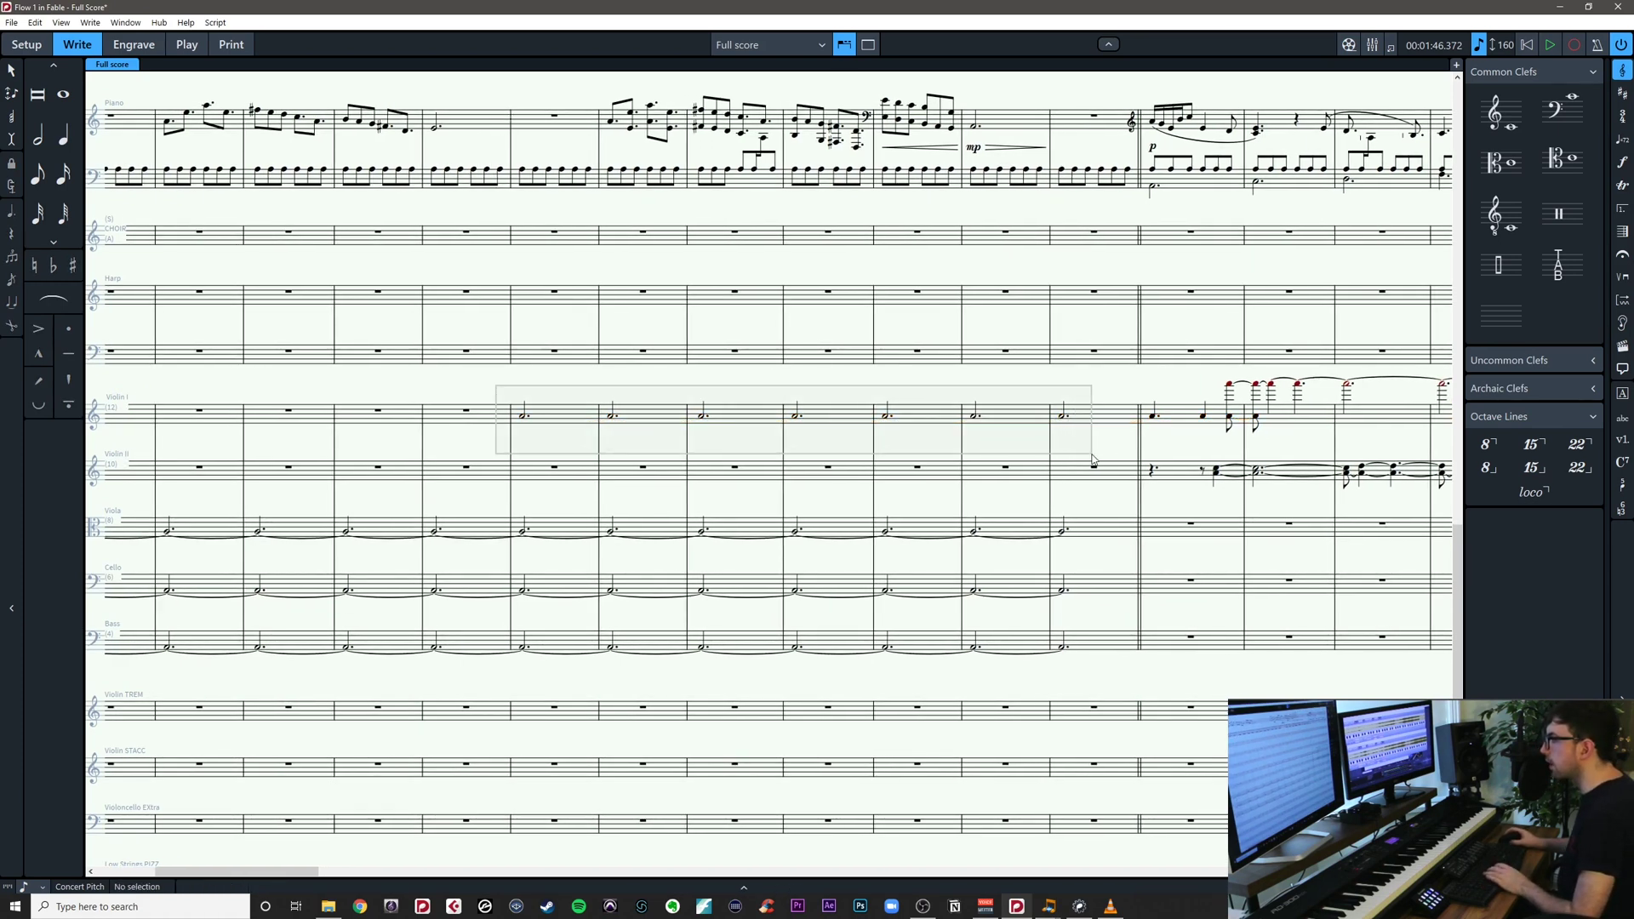
key("t")
key("Escape")
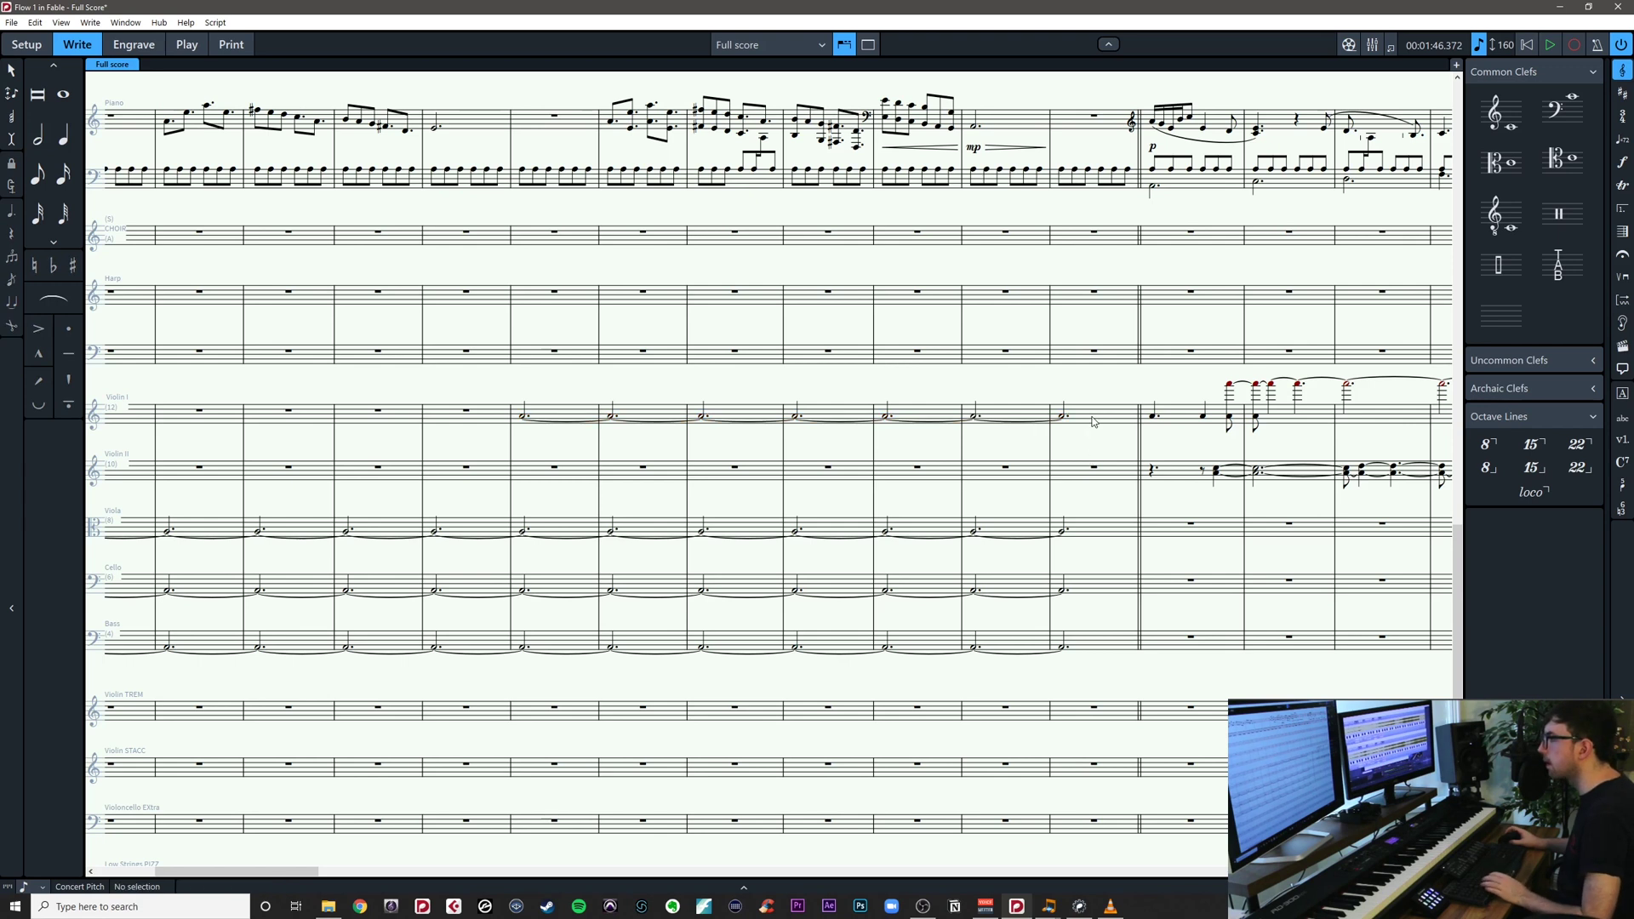
Move the tied A4 notes of bars 9–15 from Violin I to Violin II
left_click(562, 420)
key("Delete")
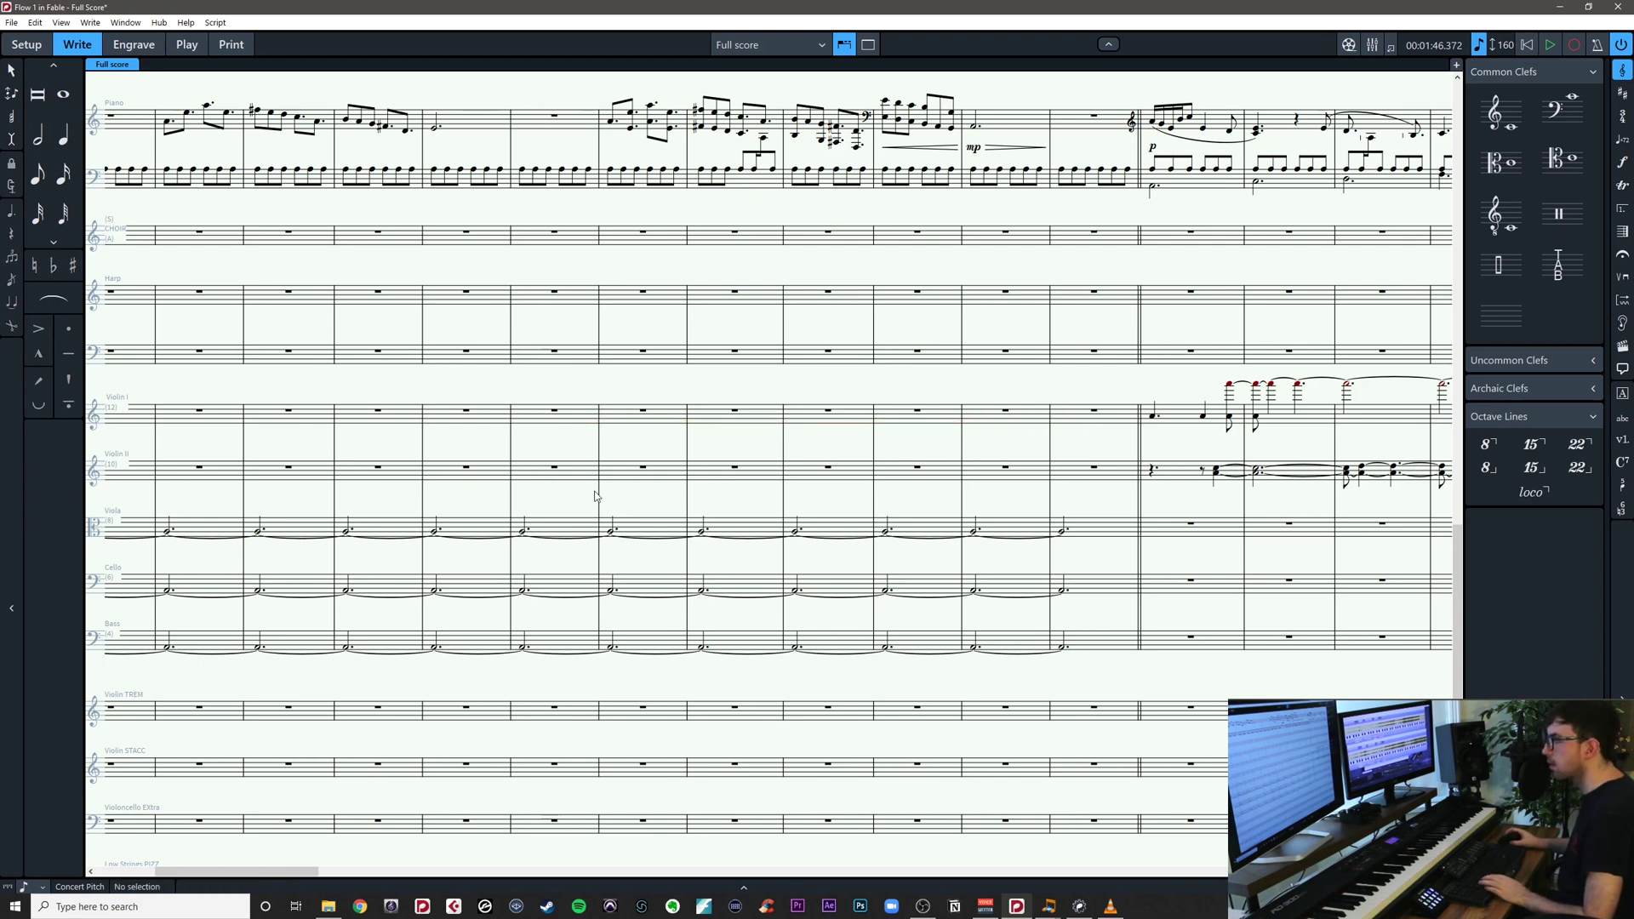
left_click(533, 478)
key("ctrl+v")
left_click(562, 503)
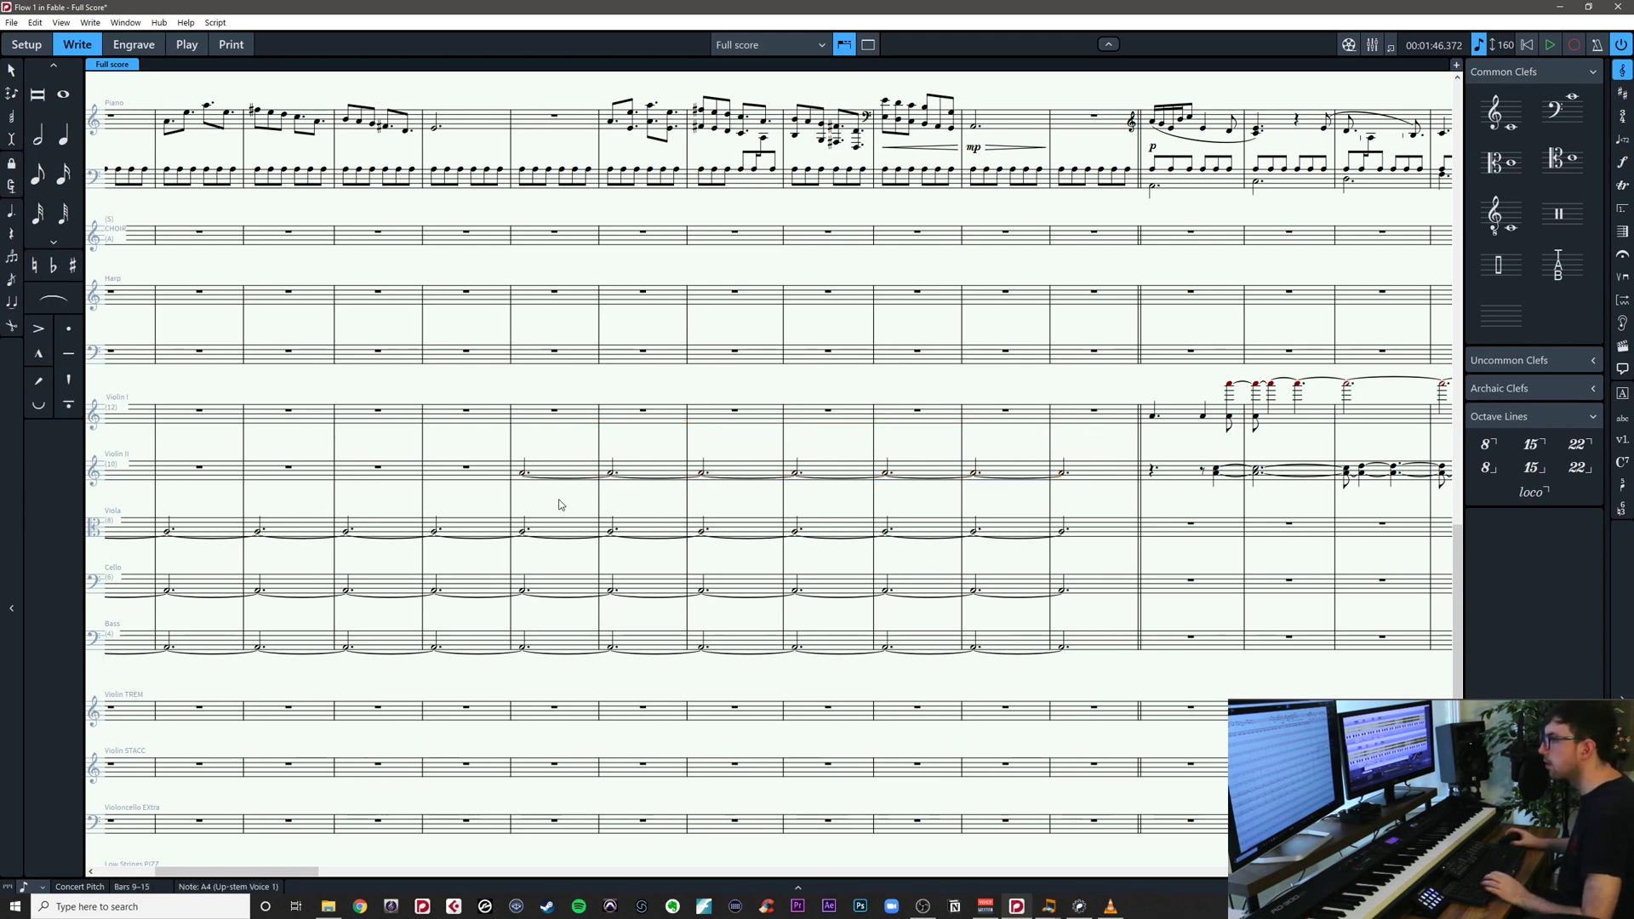
left_click_drag(562, 503, 1305, 485)
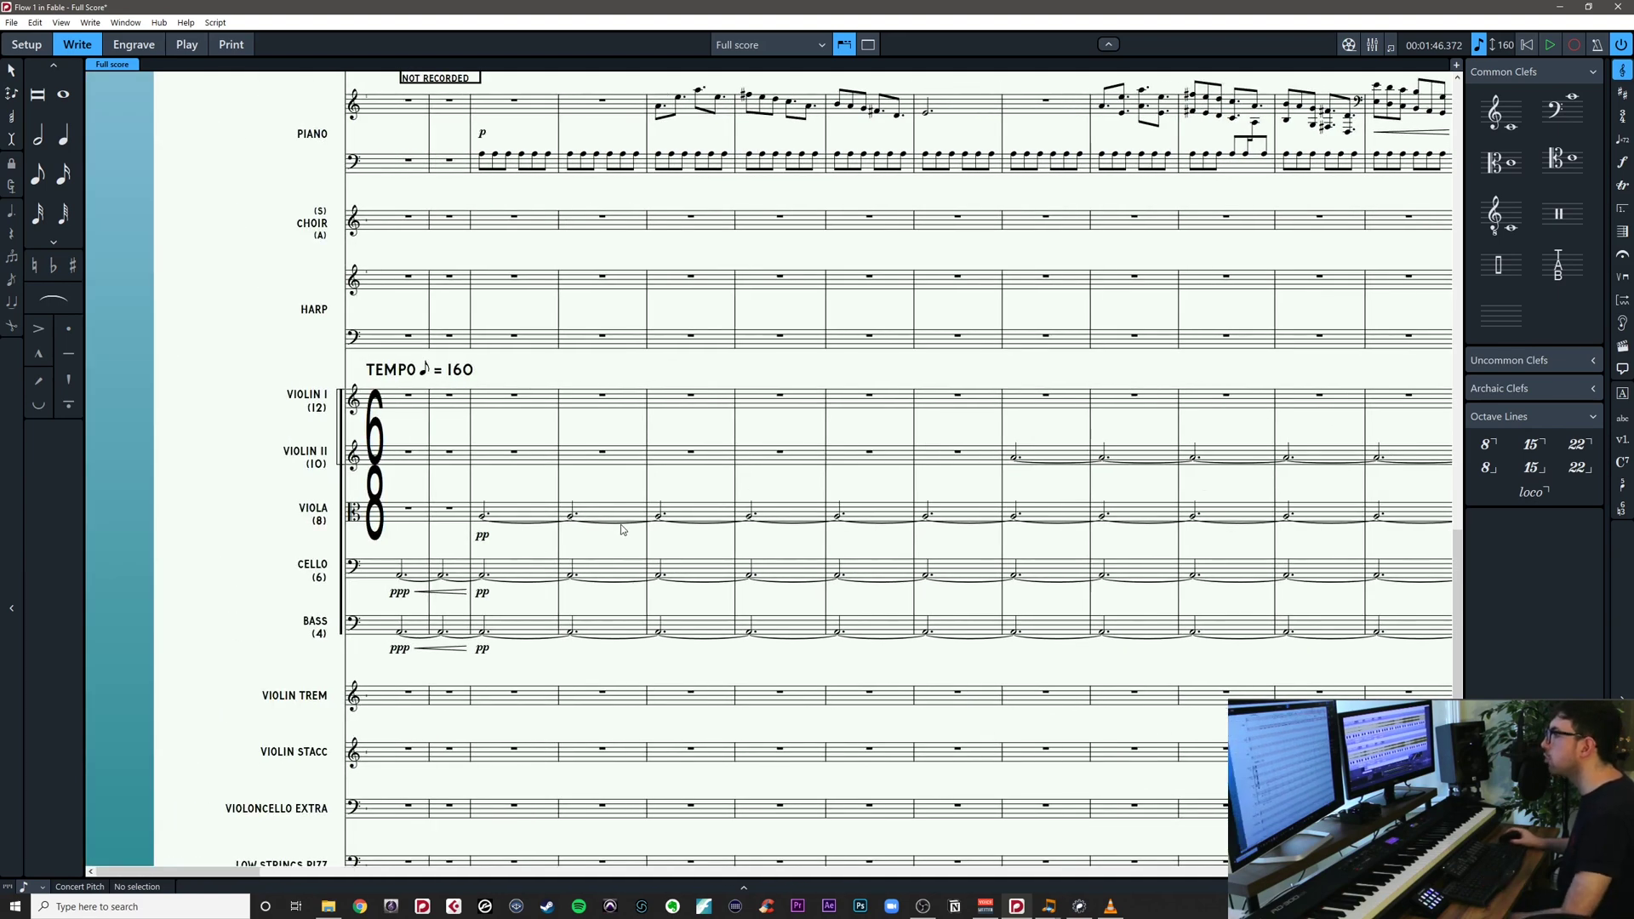
Shift the Viola's pp to bar 4 and copy the Cello's ppp onto the Viola note in bar 3
left_click_drag(869, 481, 790, 495)
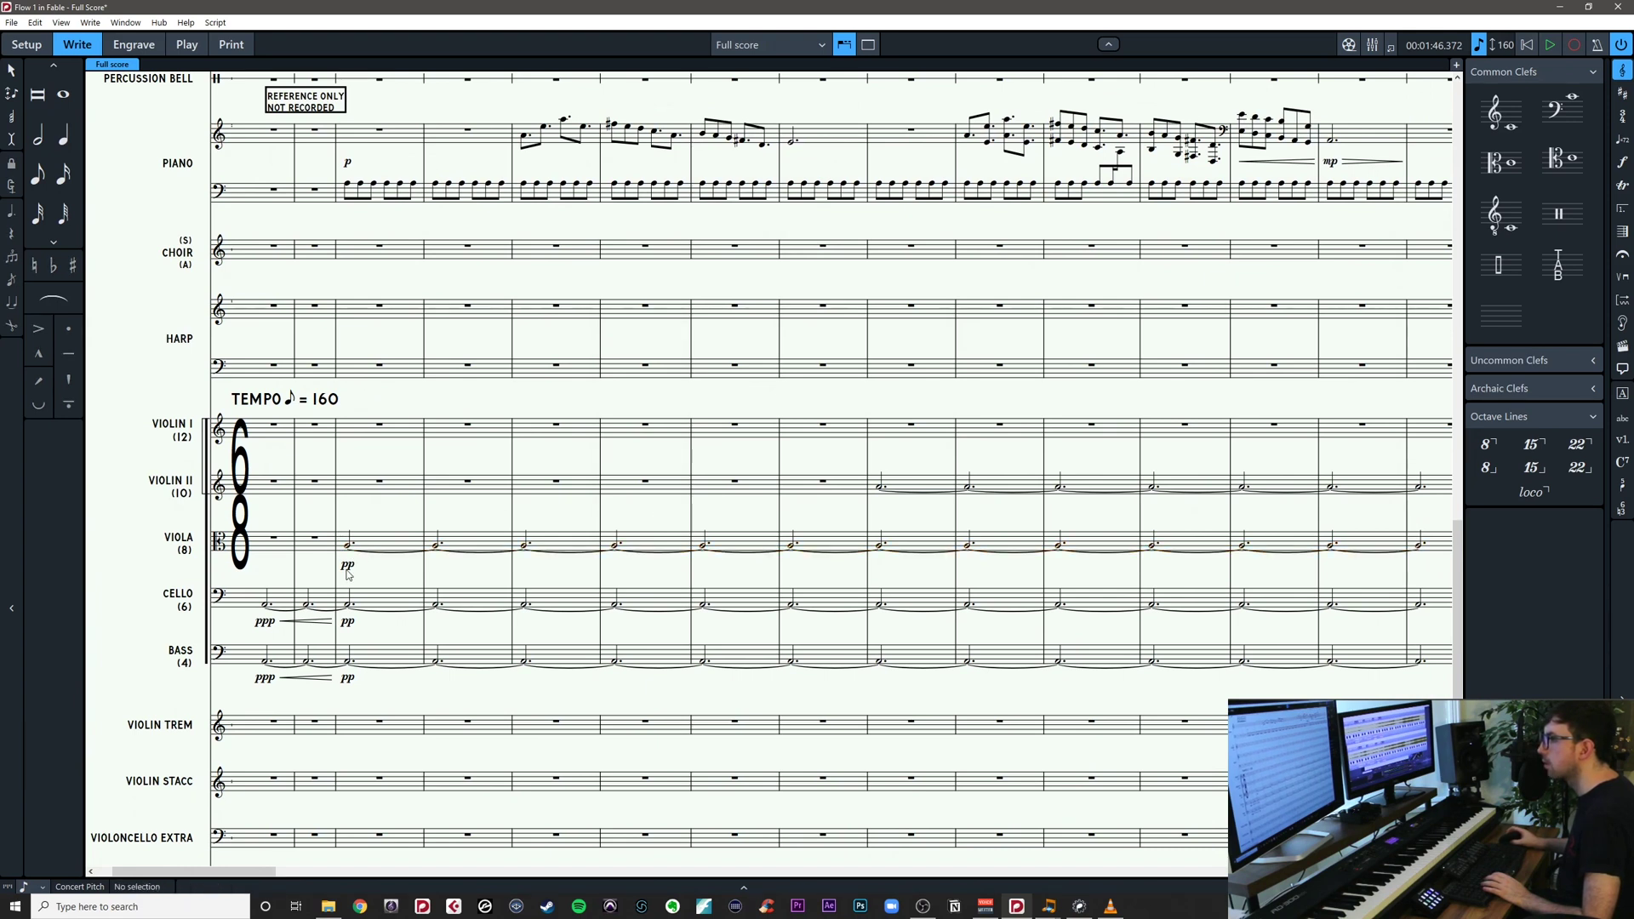
left_click_drag(347, 574, 446, 575)
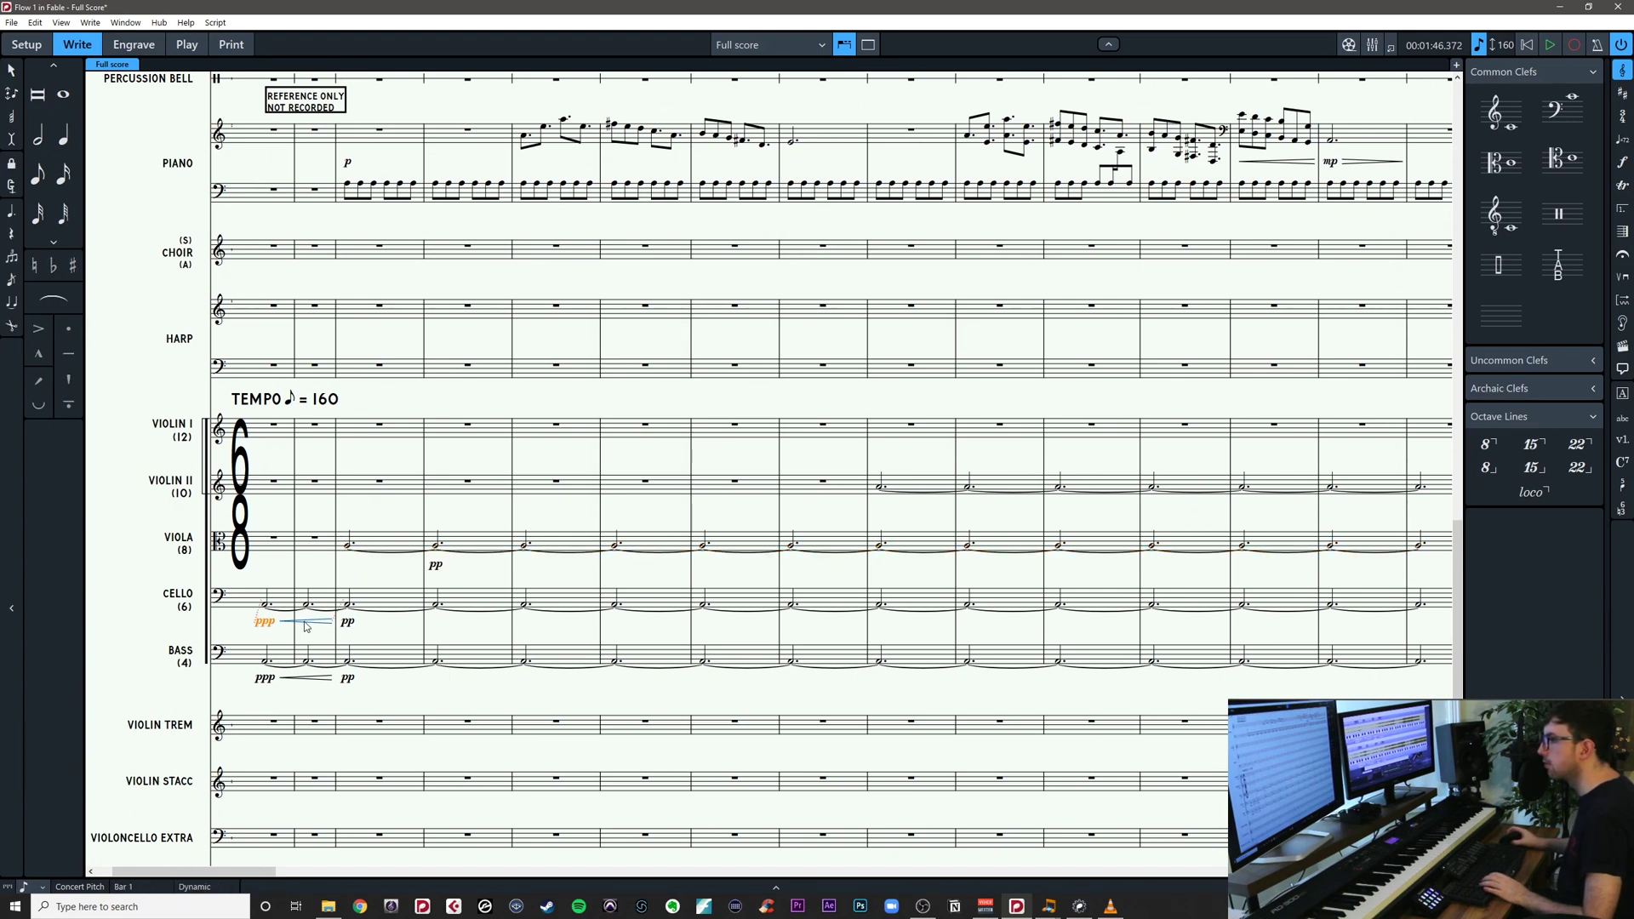
left_click(369, 578)
left_click(268, 623)
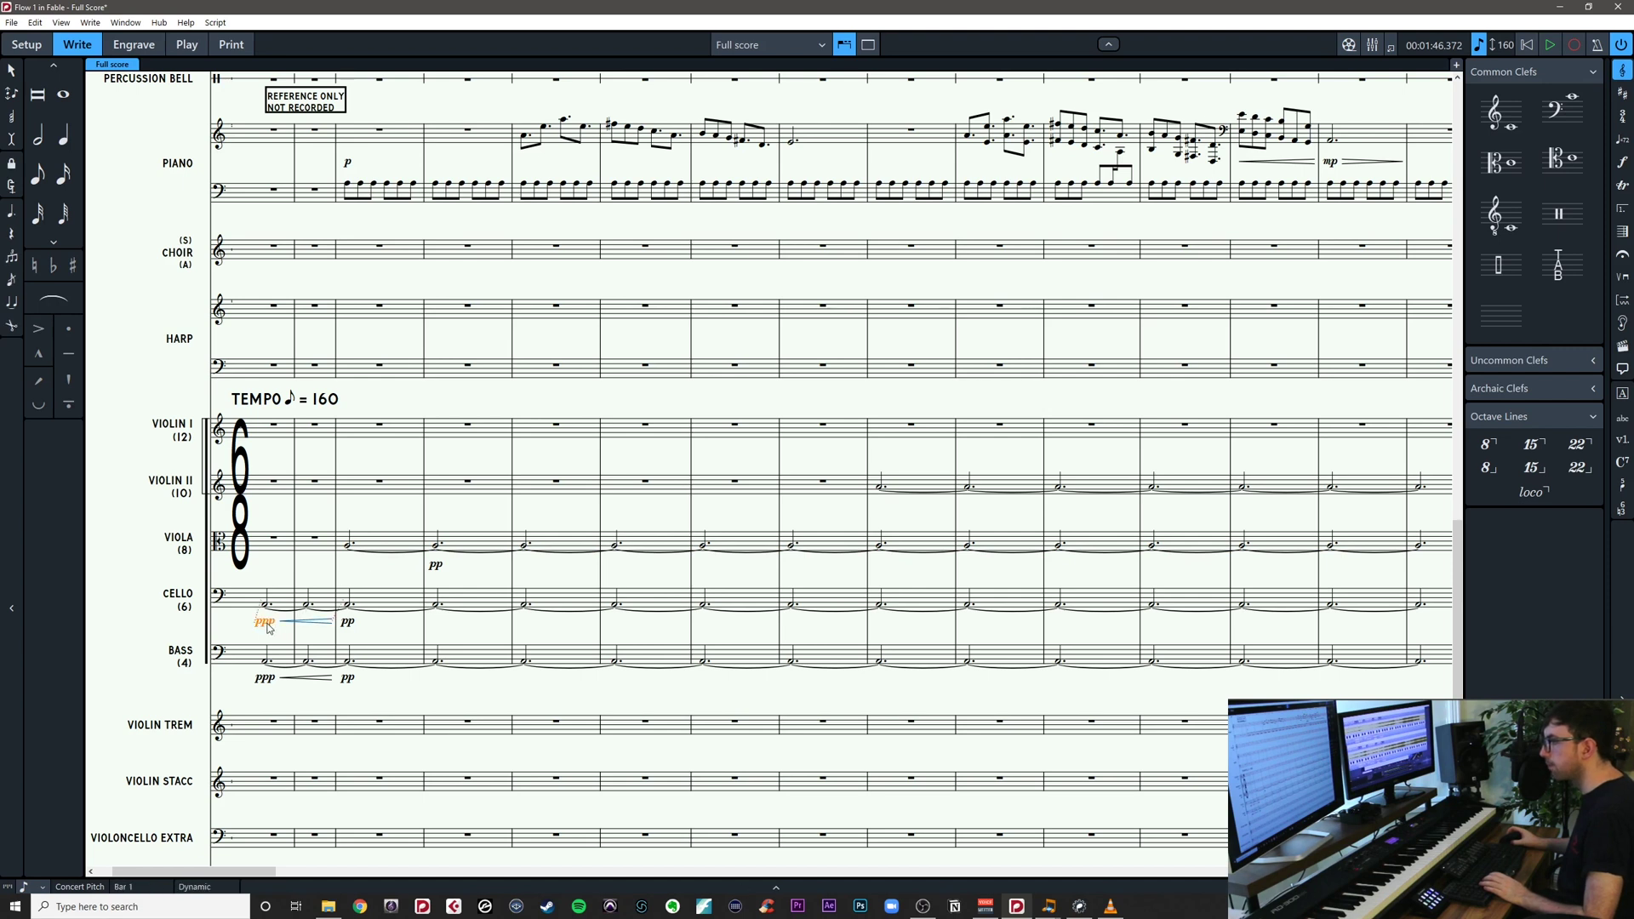
left_click(348, 551)
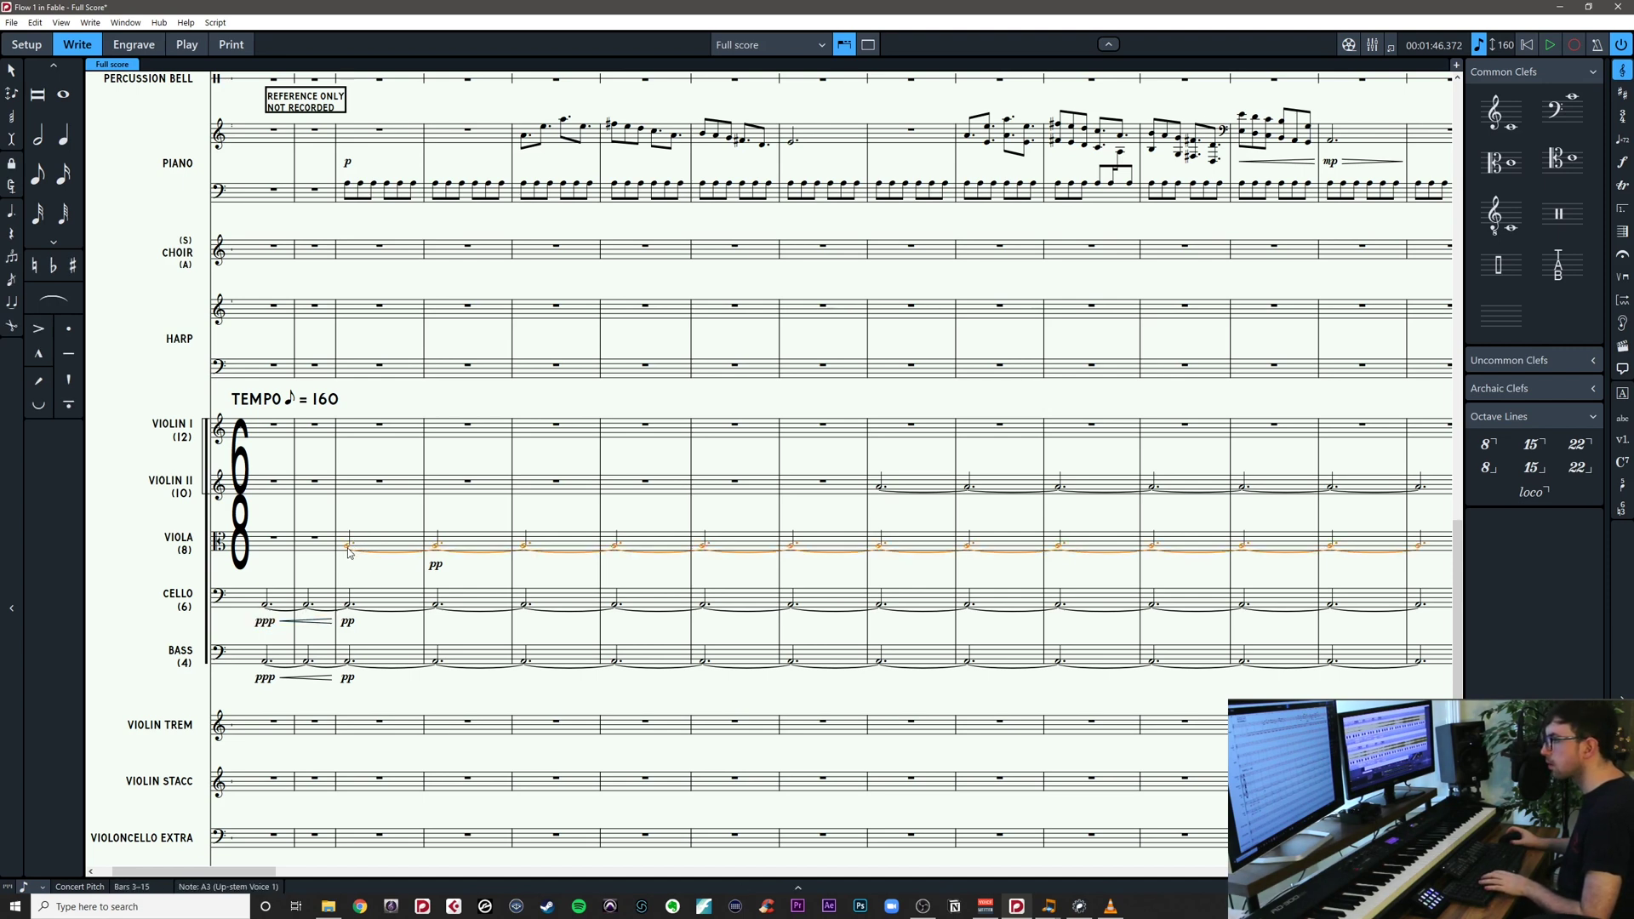
key("ctrl+v")
Add a crescendo hairpin to the Viola from the ppp in bar 3 to the pp in bar 4
left_click(348, 552)
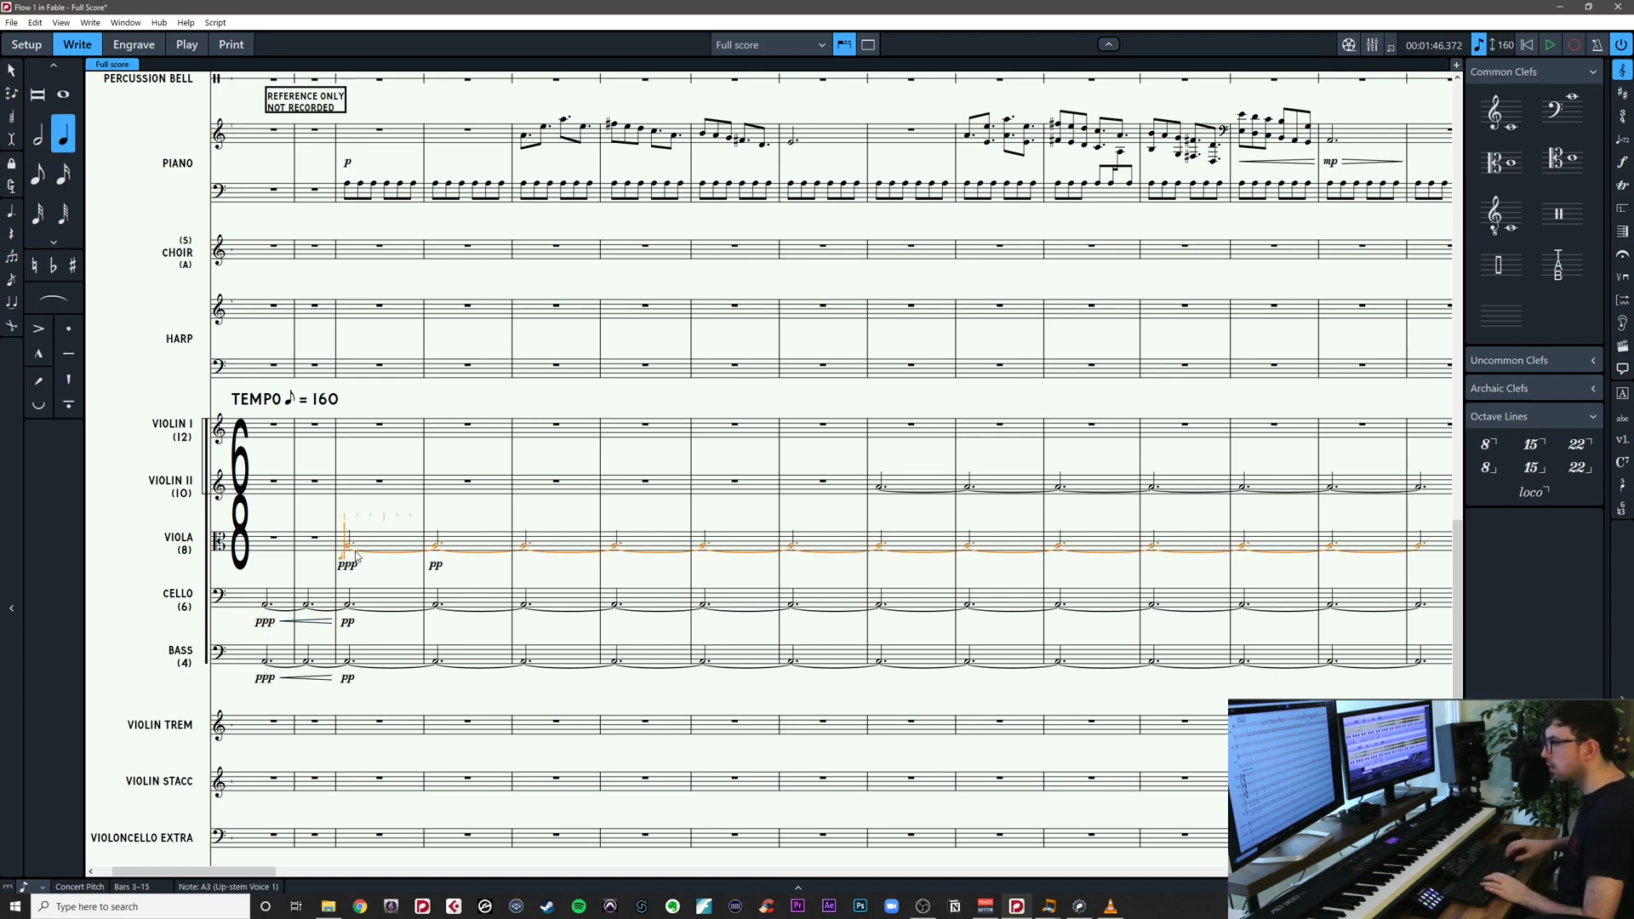
key("shift+d")
key("Escape")
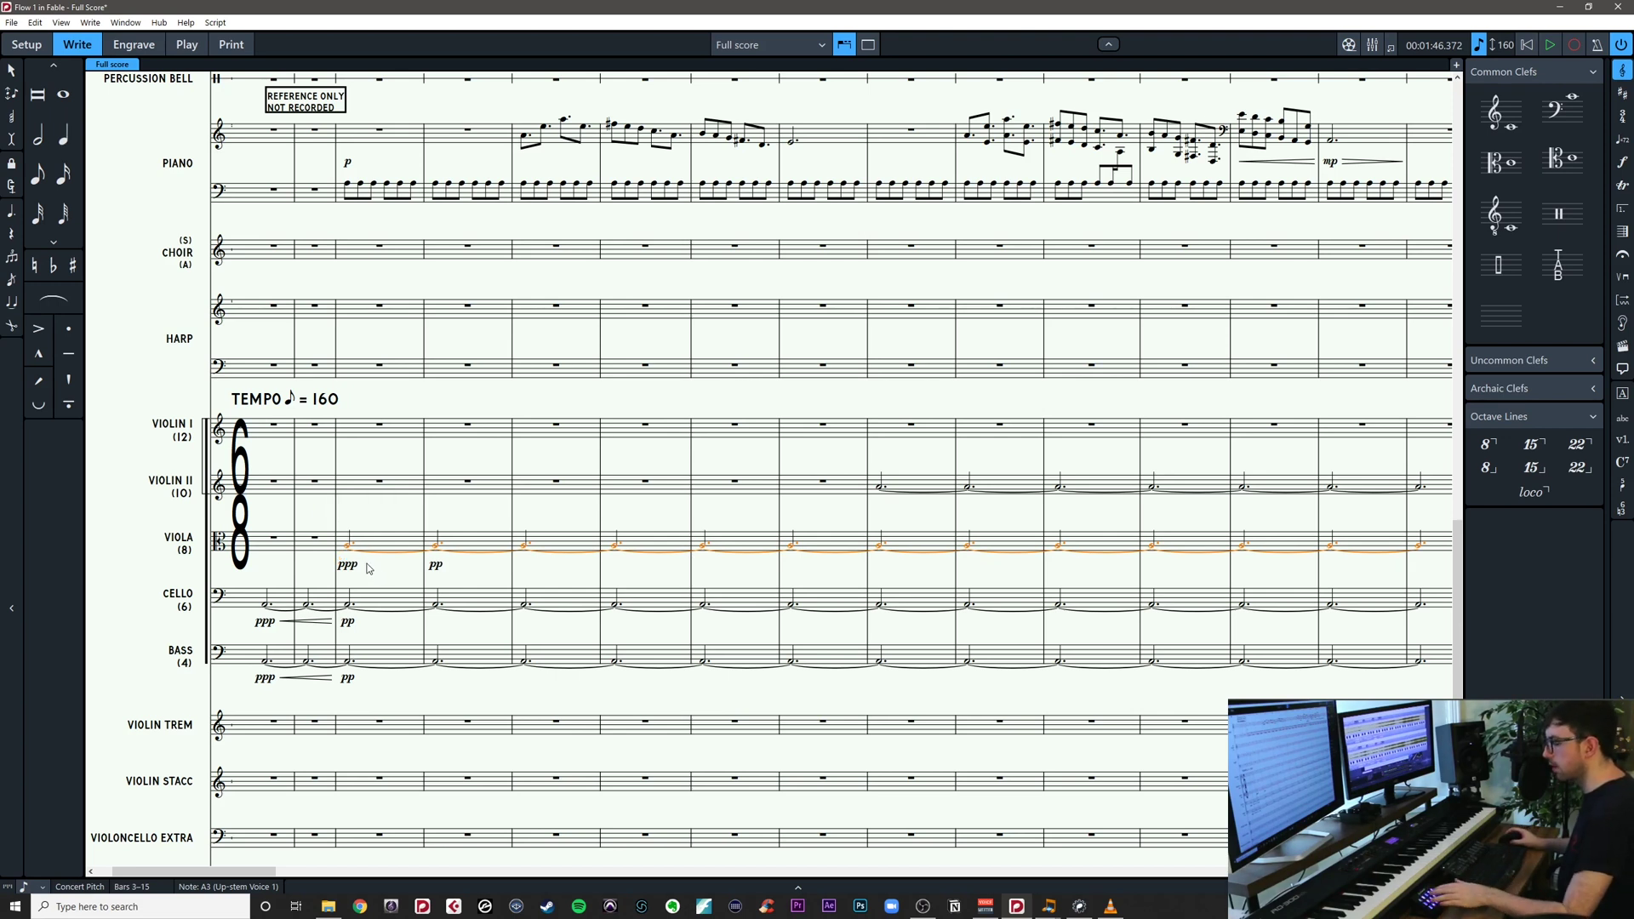
key("shift+d")
type("<")
key("Return")
key("Escape")
mouse_move(499, 578)
left_mouse_down()
mouse_move(410, 570)
mouse_move(492, 590)
left_mouse_up()
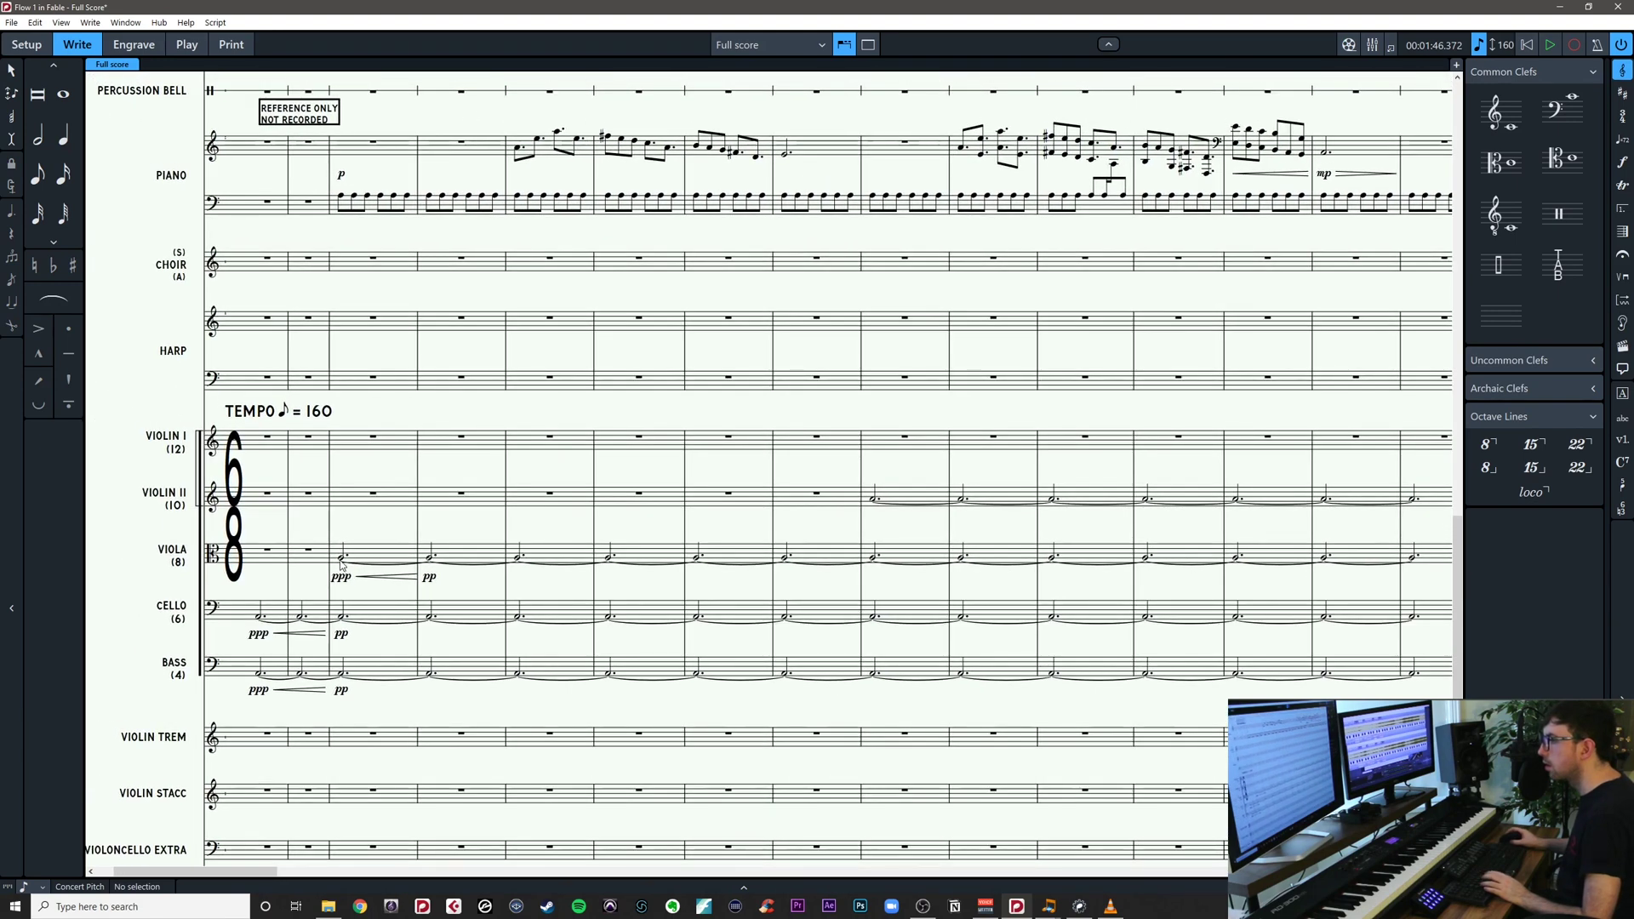
Add the playing technique "con sord." to the Viola in bar 3 and the Cello in bar 1
left_click(343, 558)
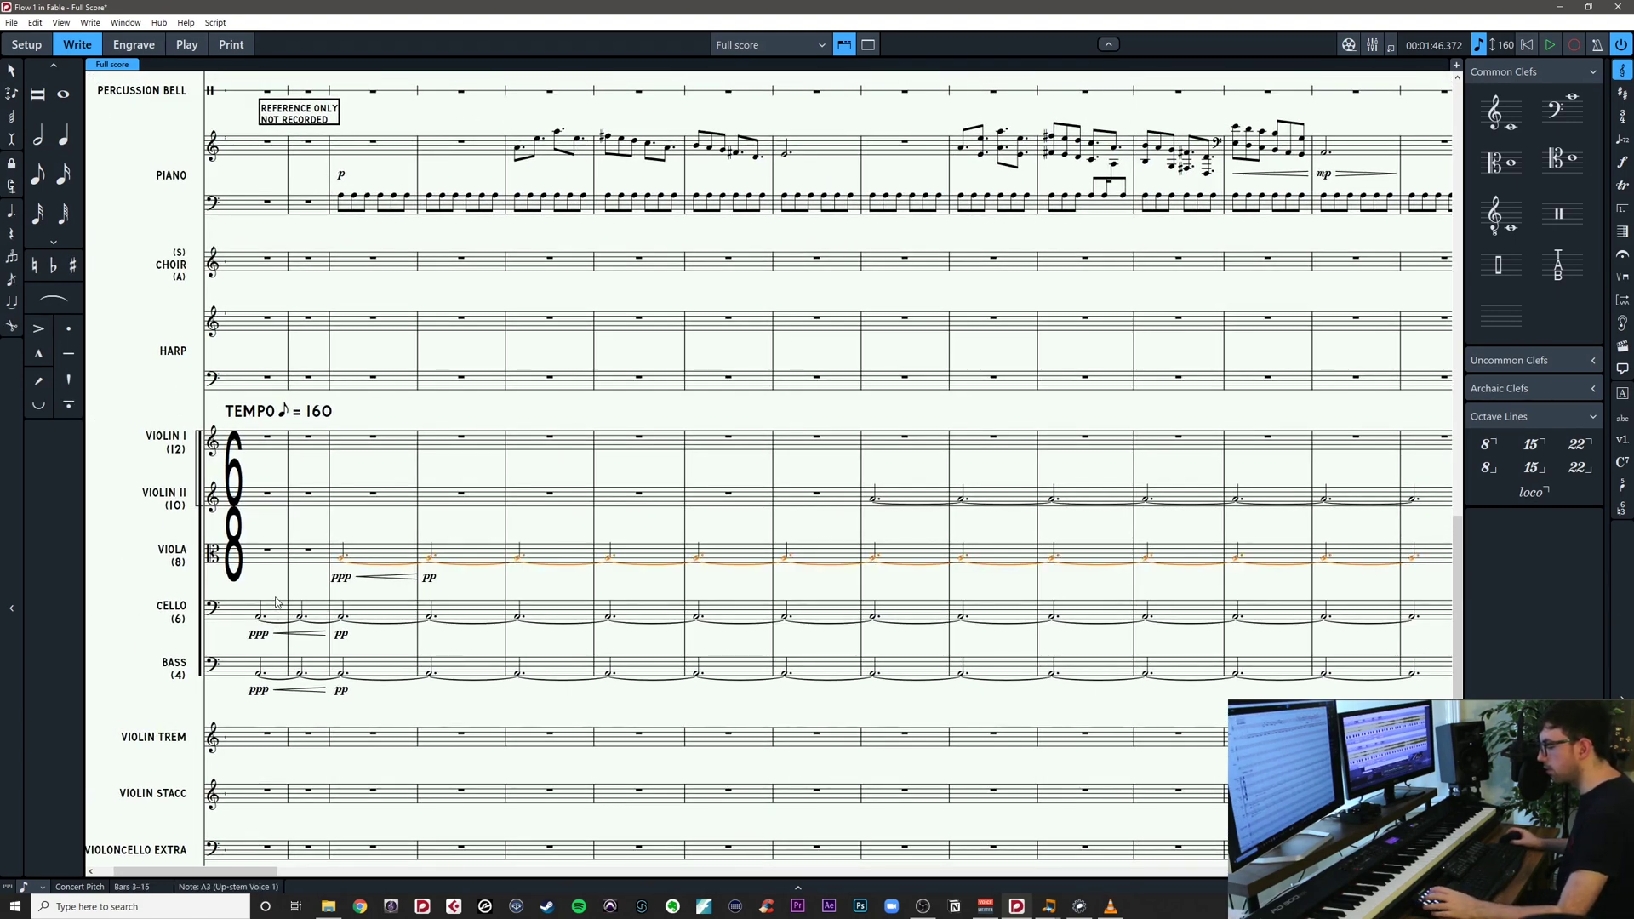
key("shift+p")
type("con sord")
key("Return")
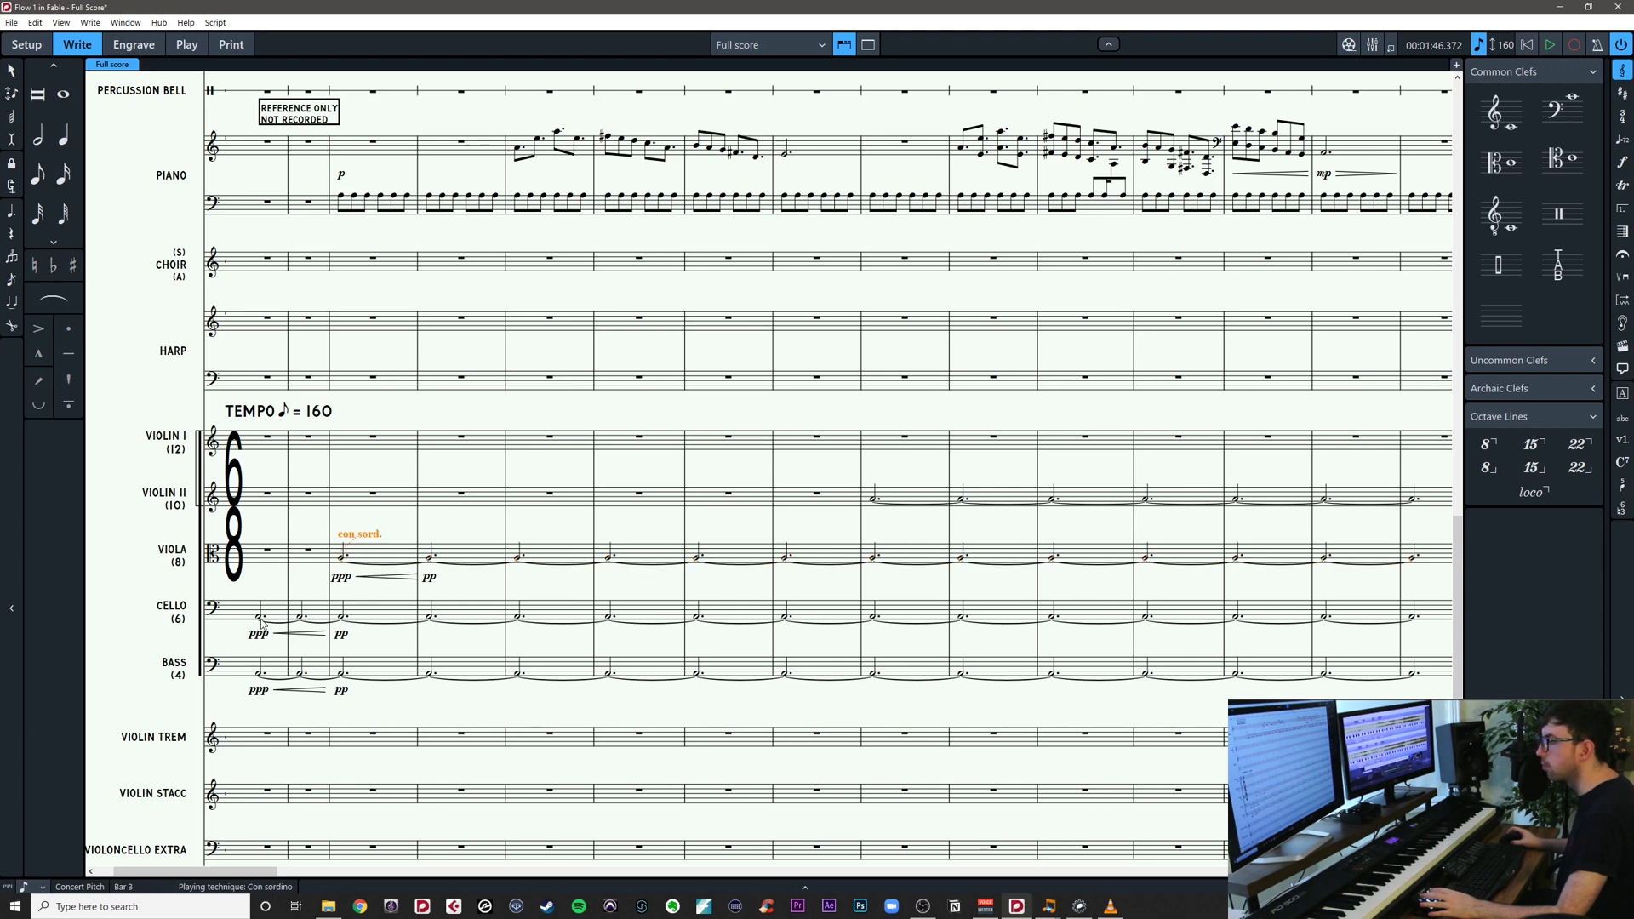
left_click(259, 617)
key("shift+p")
type("con sord")
key("Return")
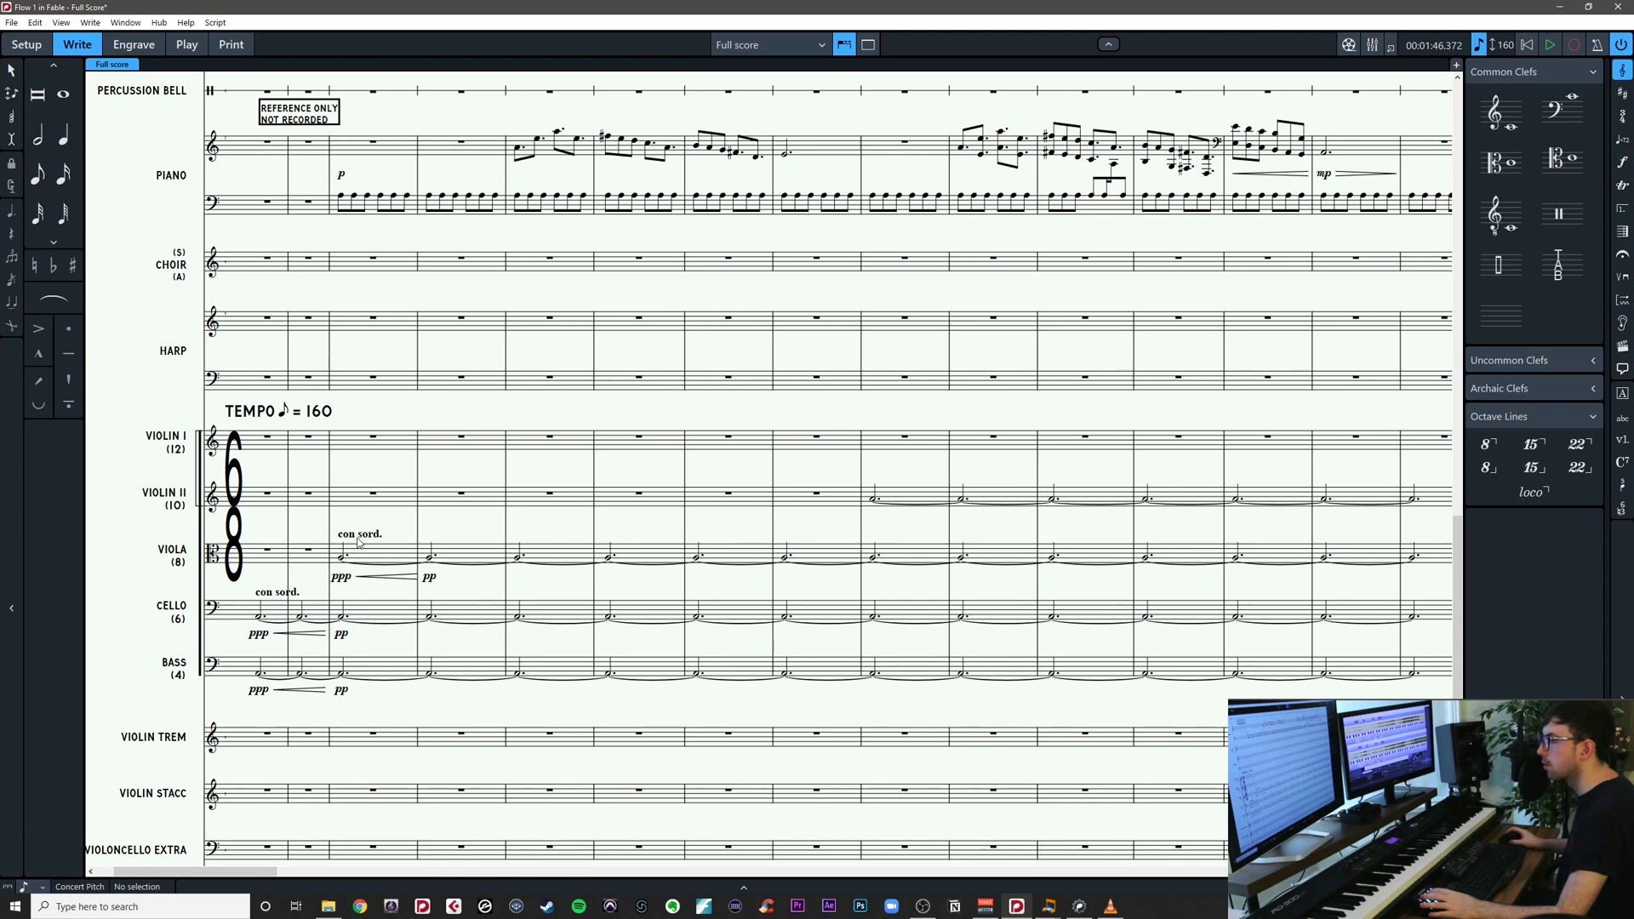
Mark the Violin II entry in bar 9 "con sord."
left_click(873, 502)
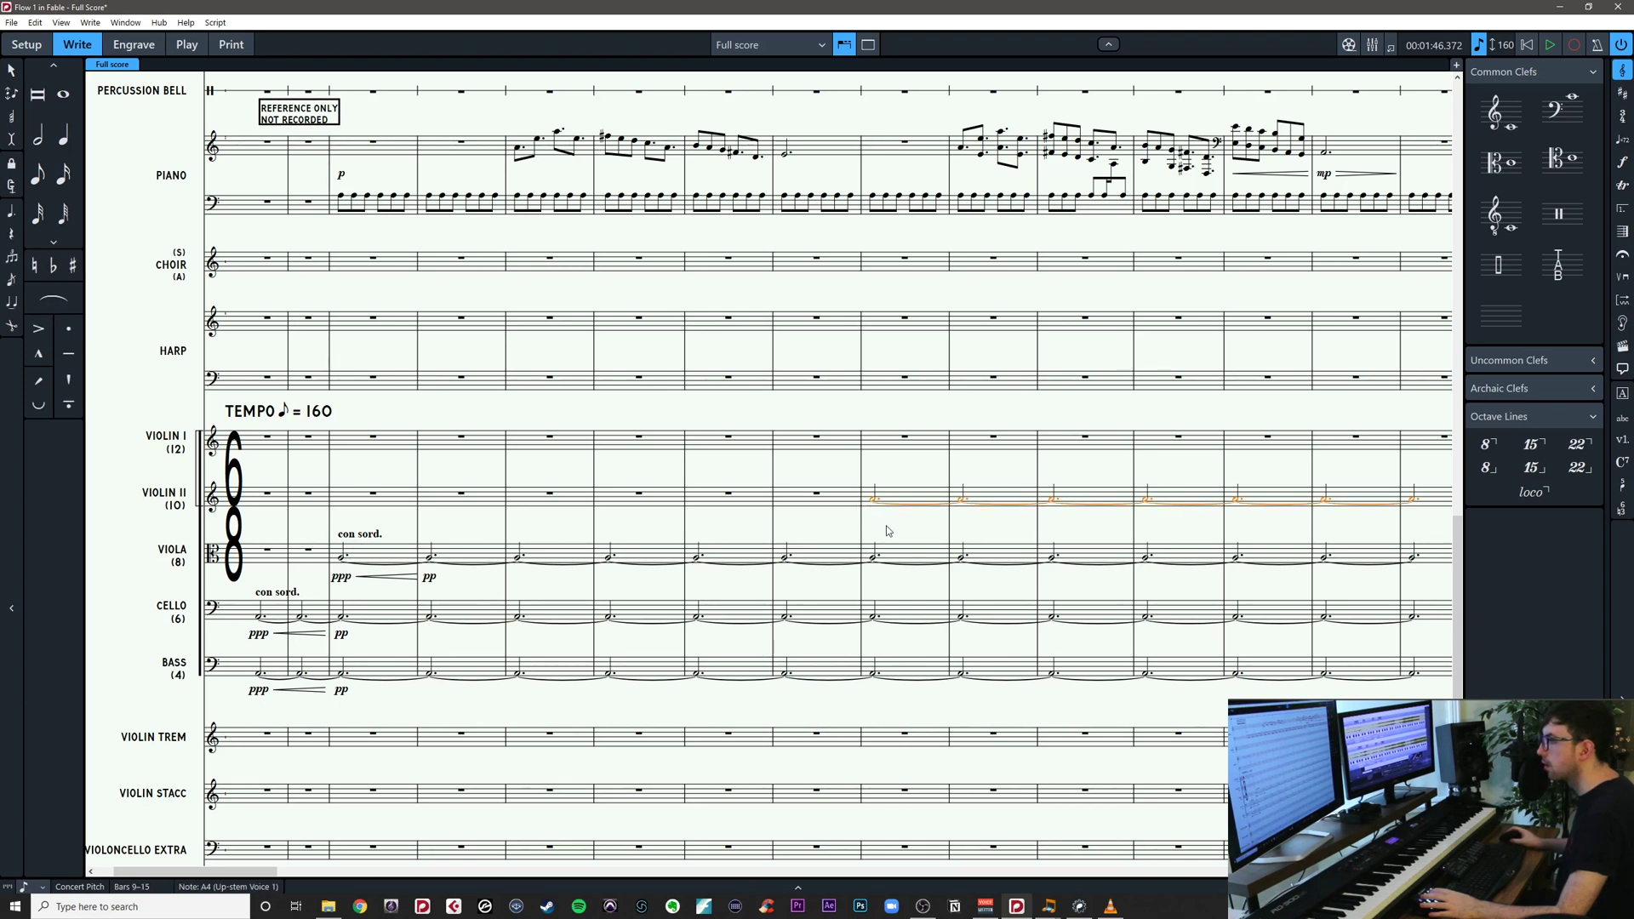
key("shift+p")
type("con sord")
key("Return")
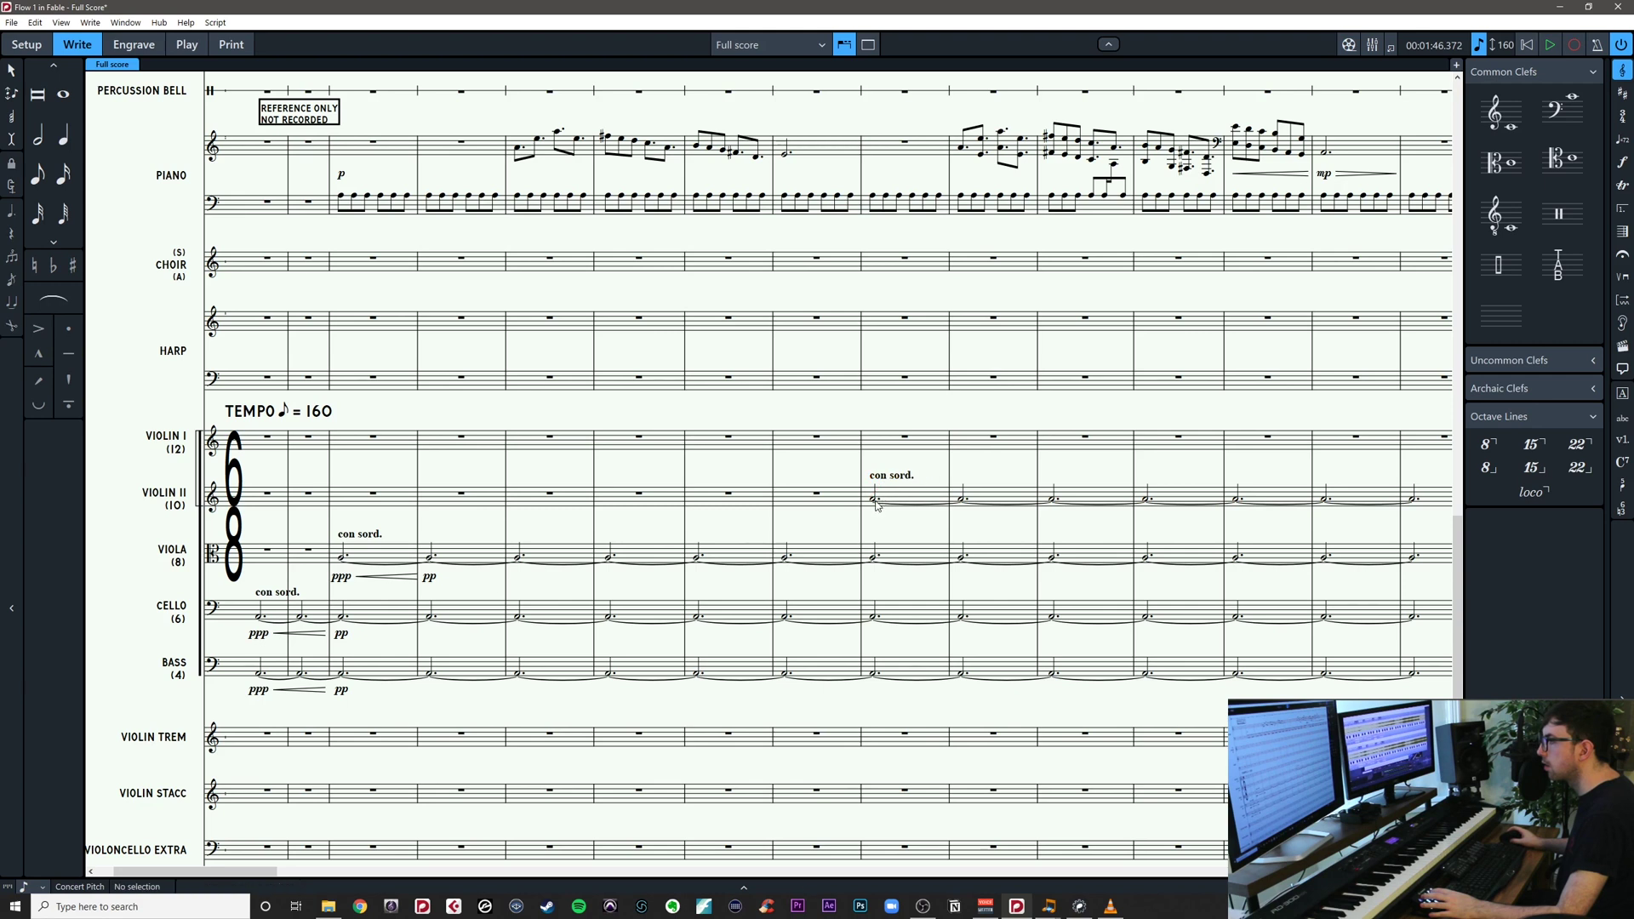
left_click(875, 502)
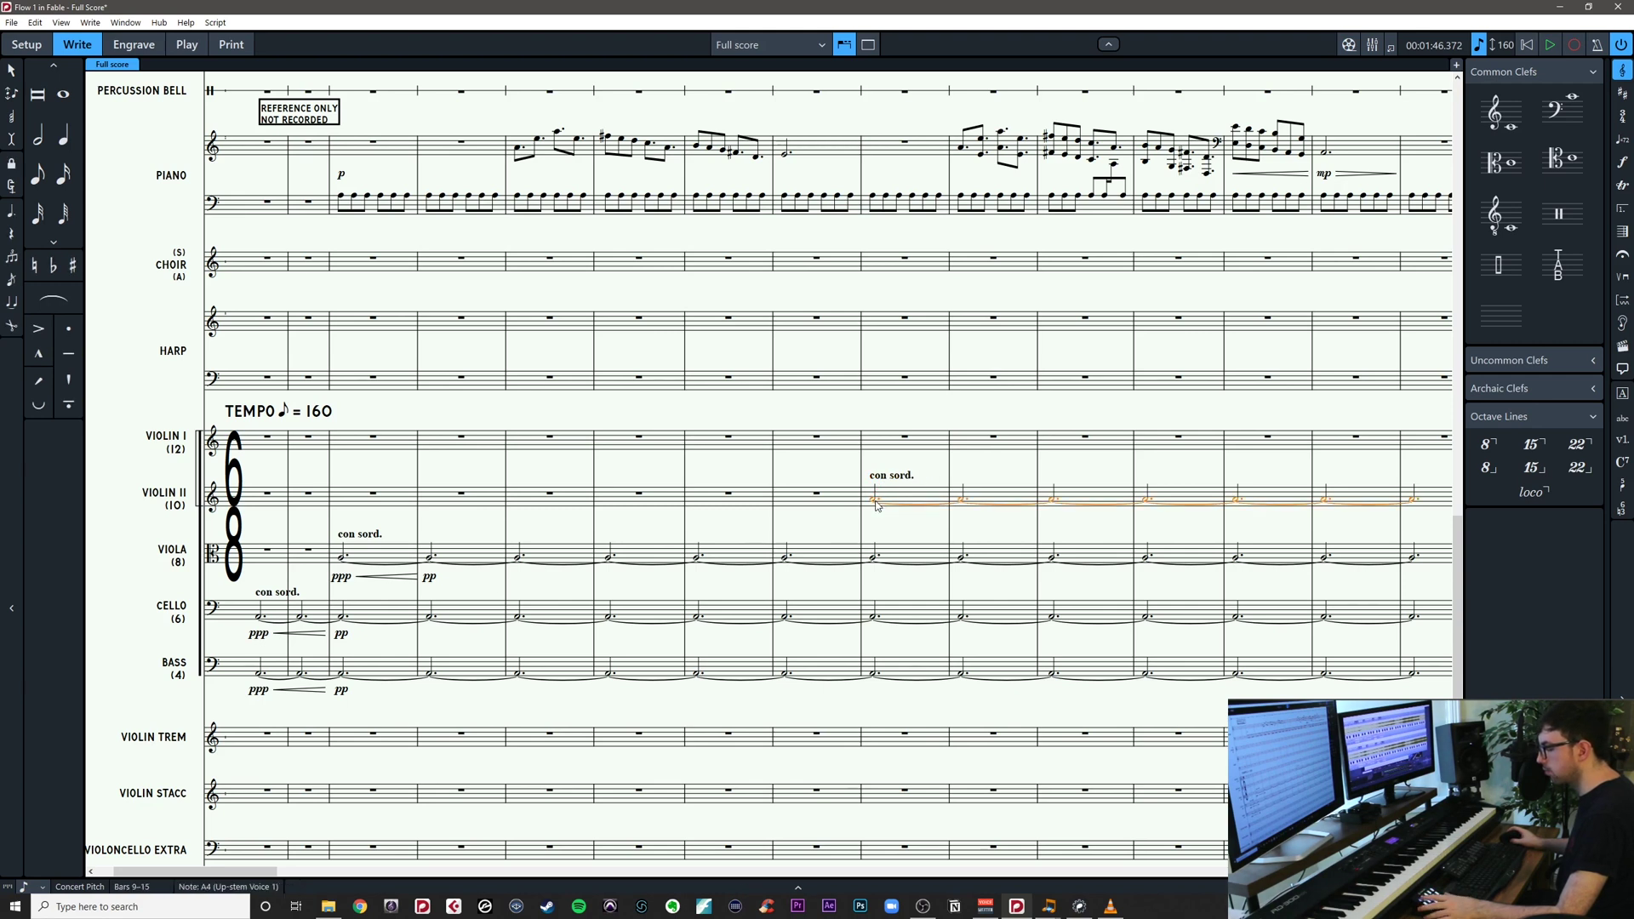
key("shift+p")
key("Escape")
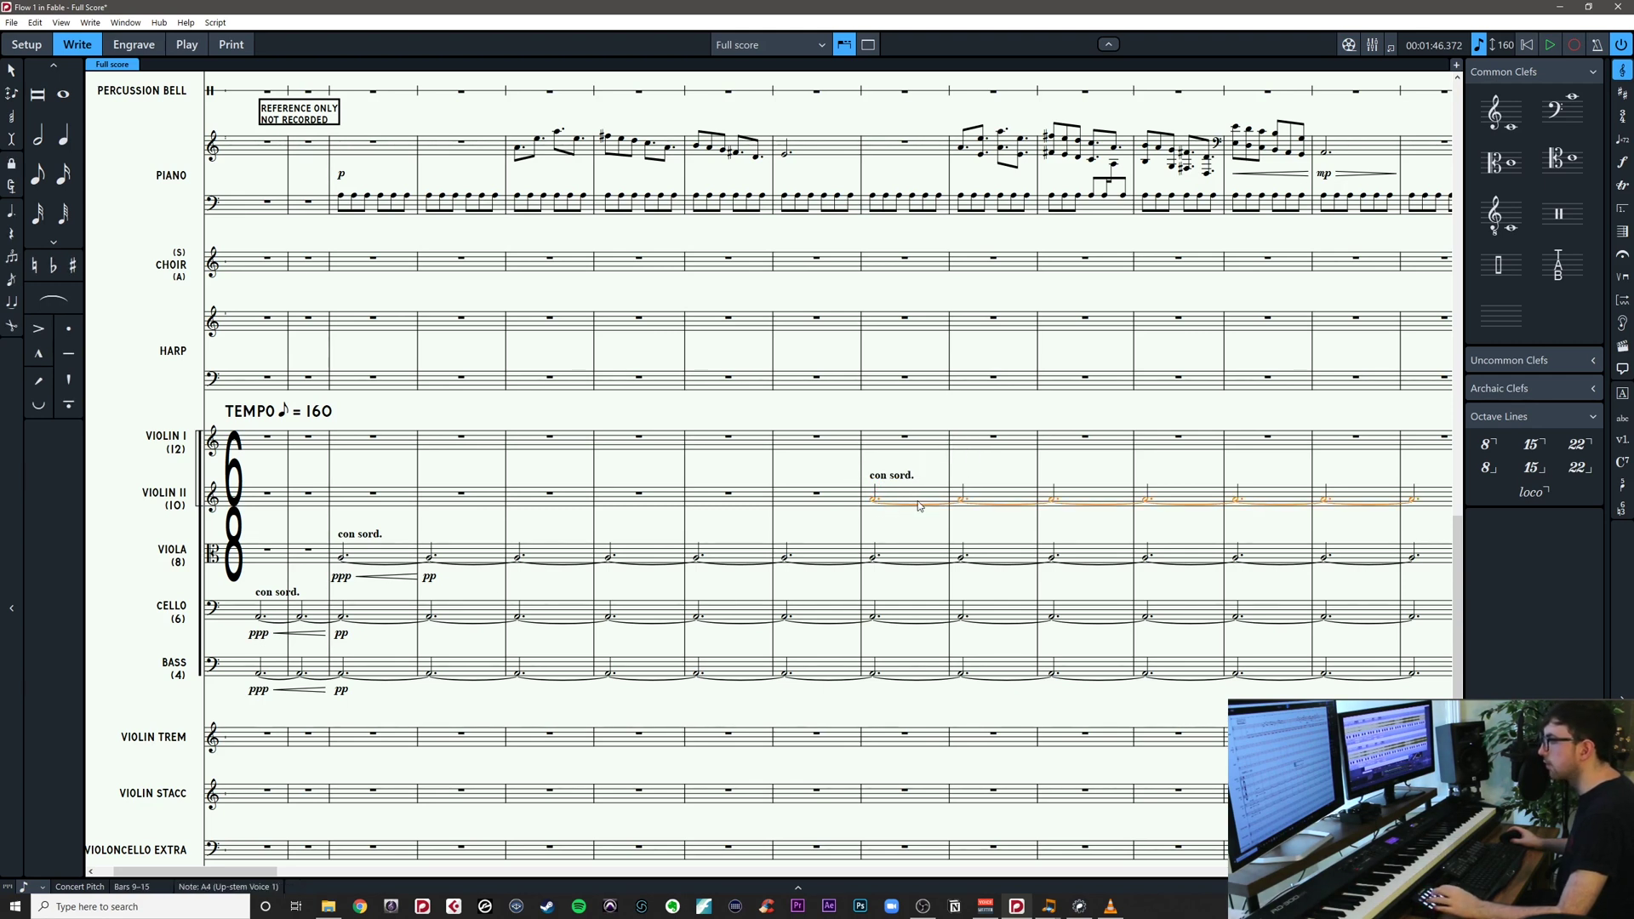
double_click(913, 477)
type("con sord")
key("Return")
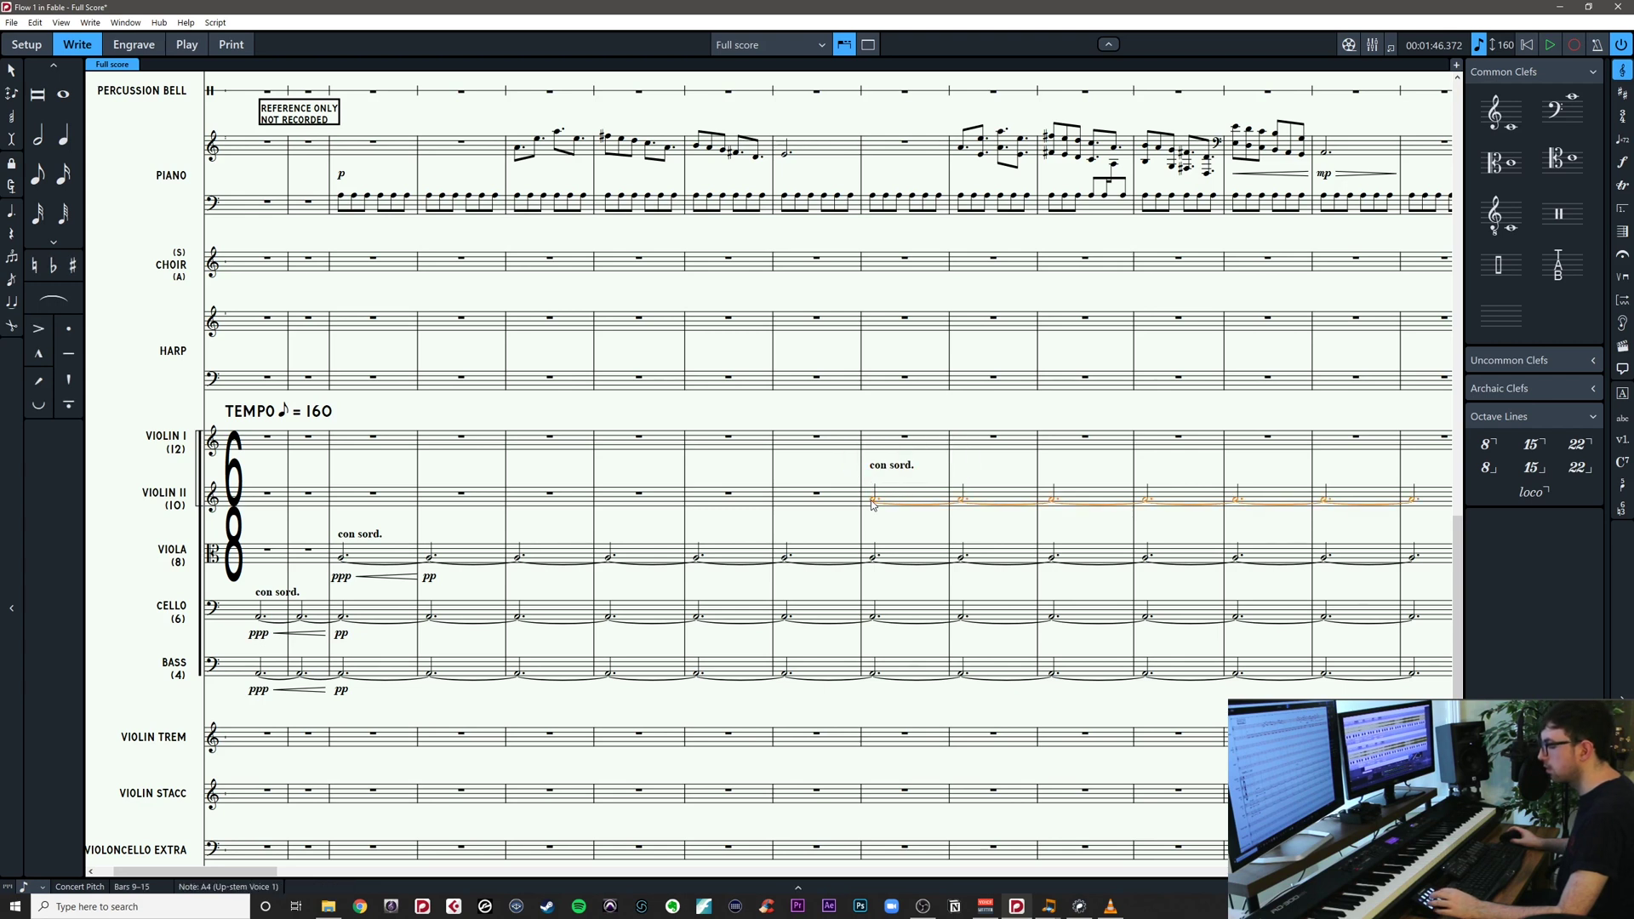
key("Escape")
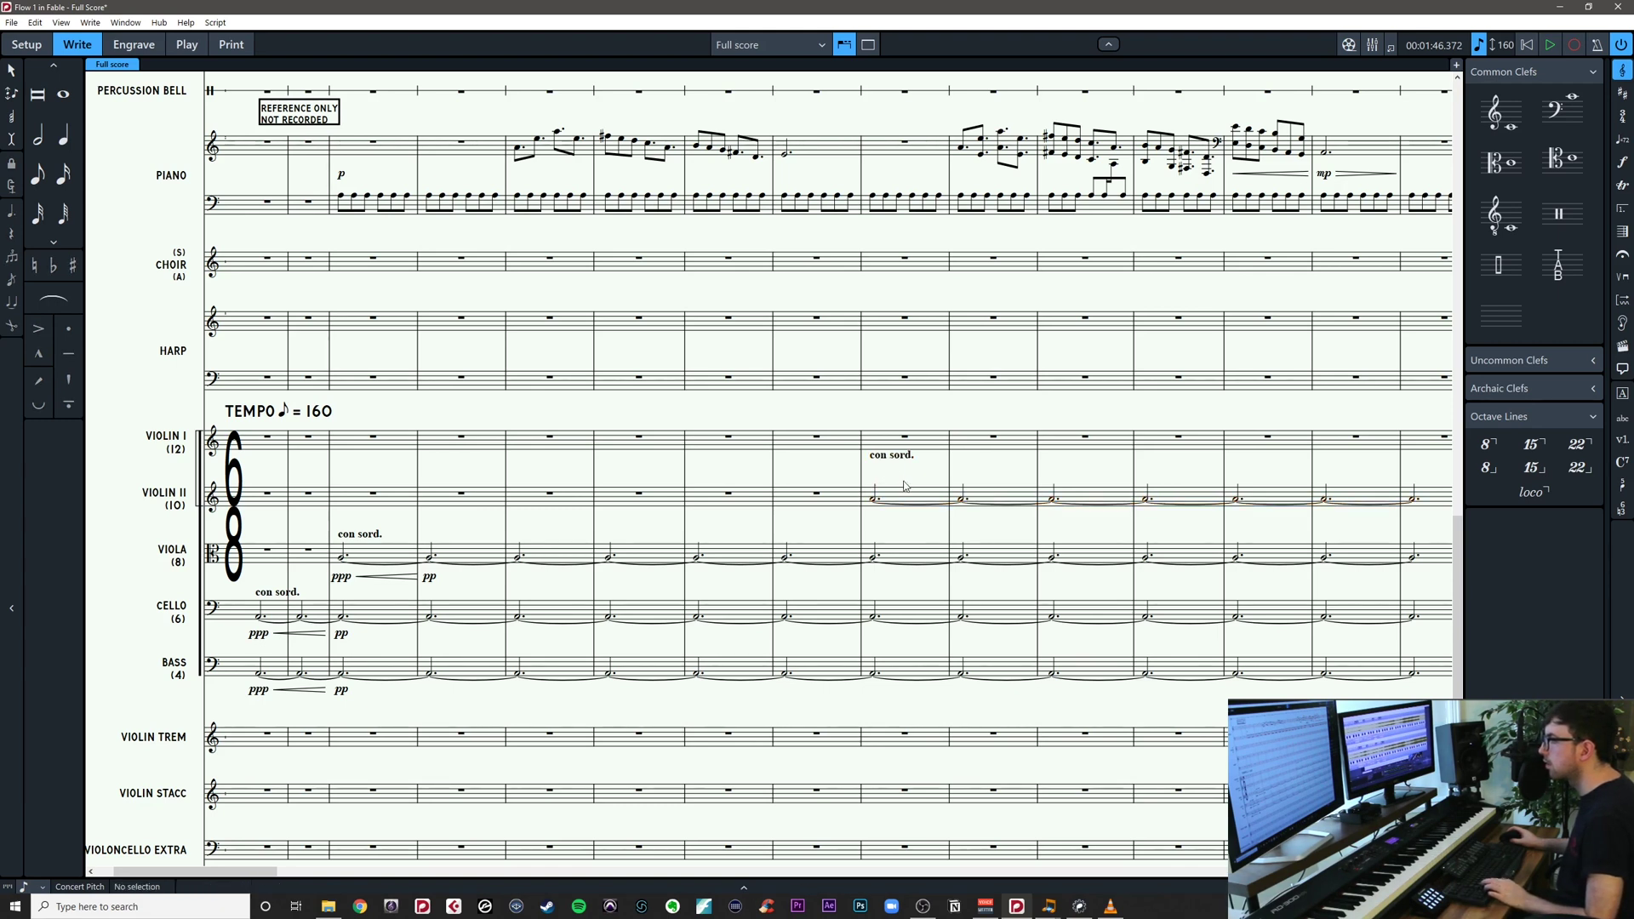
left_click(906, 486)
left_click(905, 486)
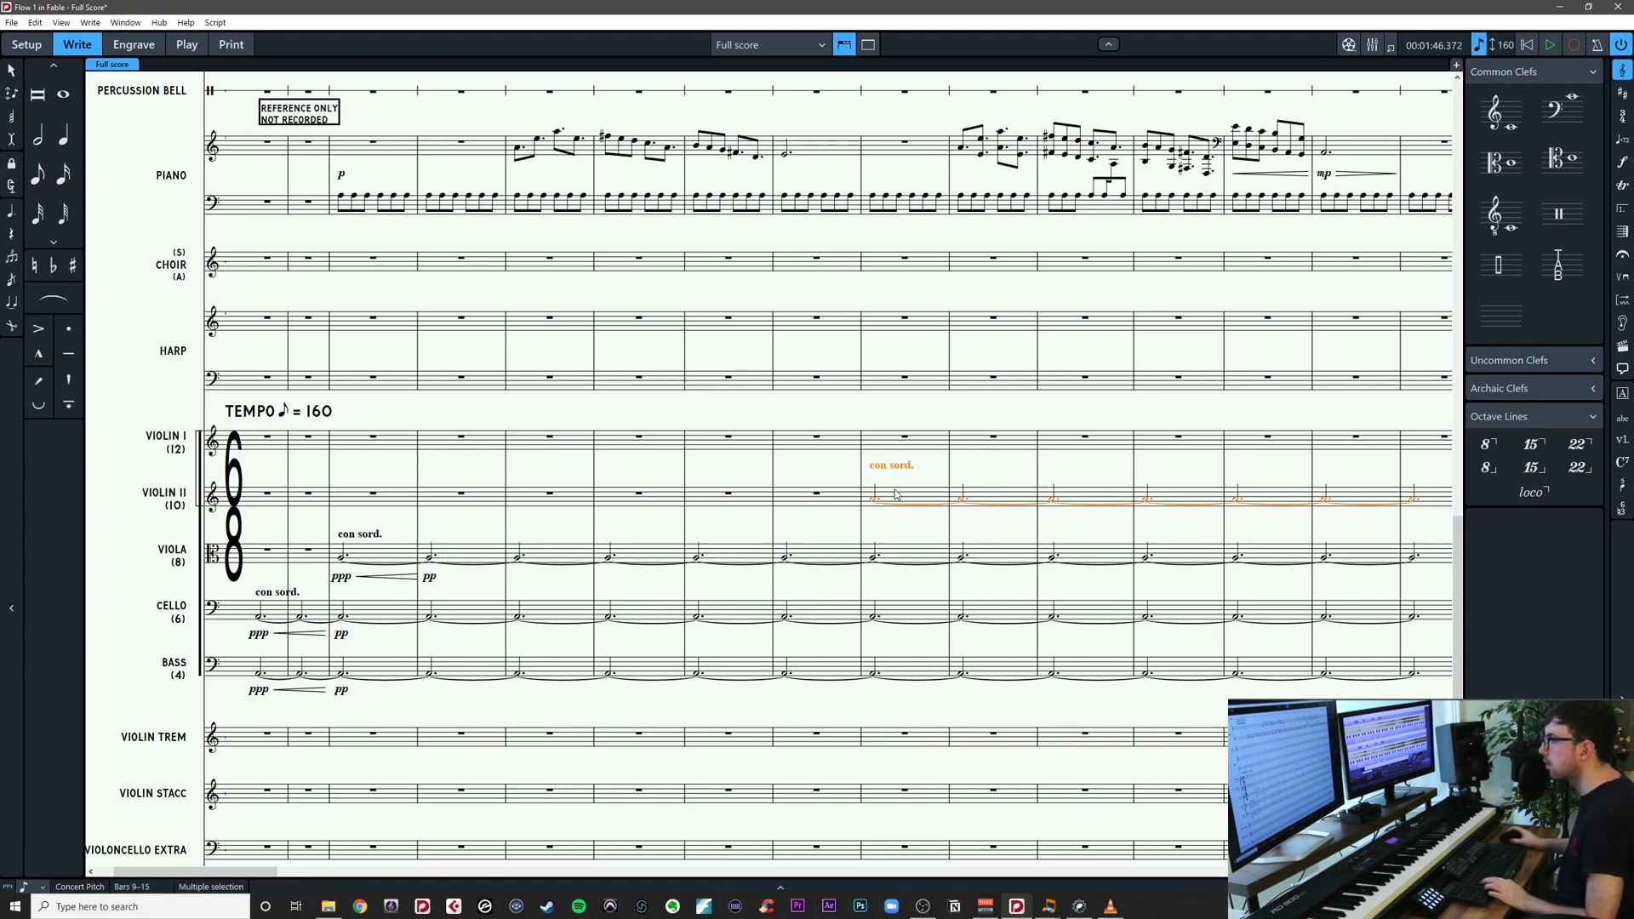
left_click(874, 503)
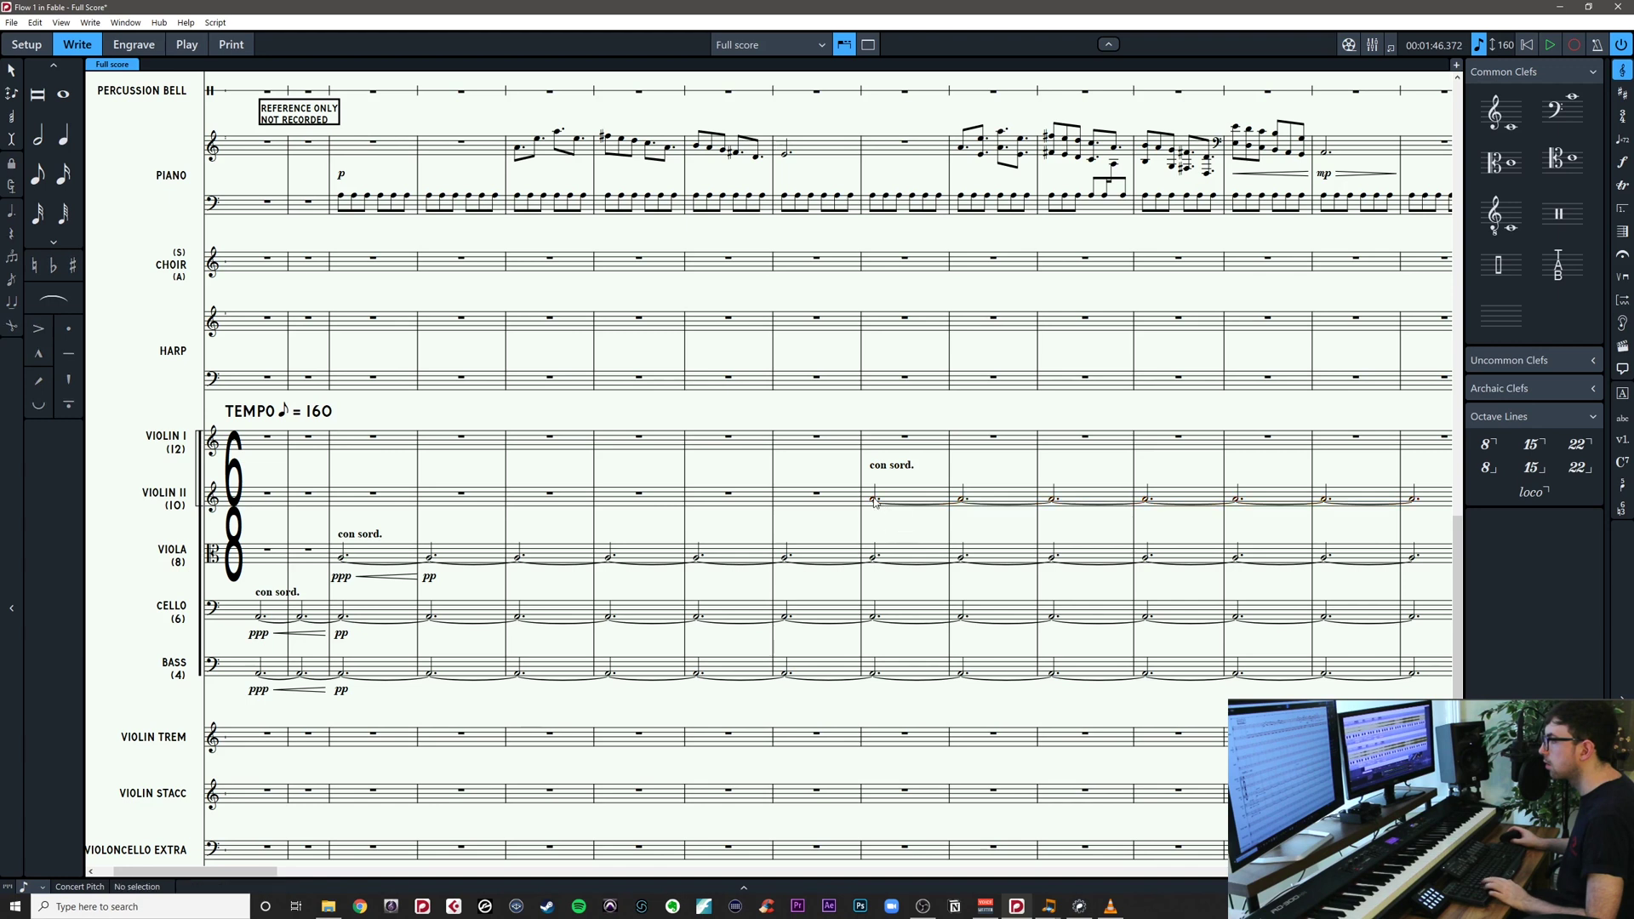
Add the staff text "poco sul pont." to the Violin II entry in bar 9
key("shift+x")
type("p")
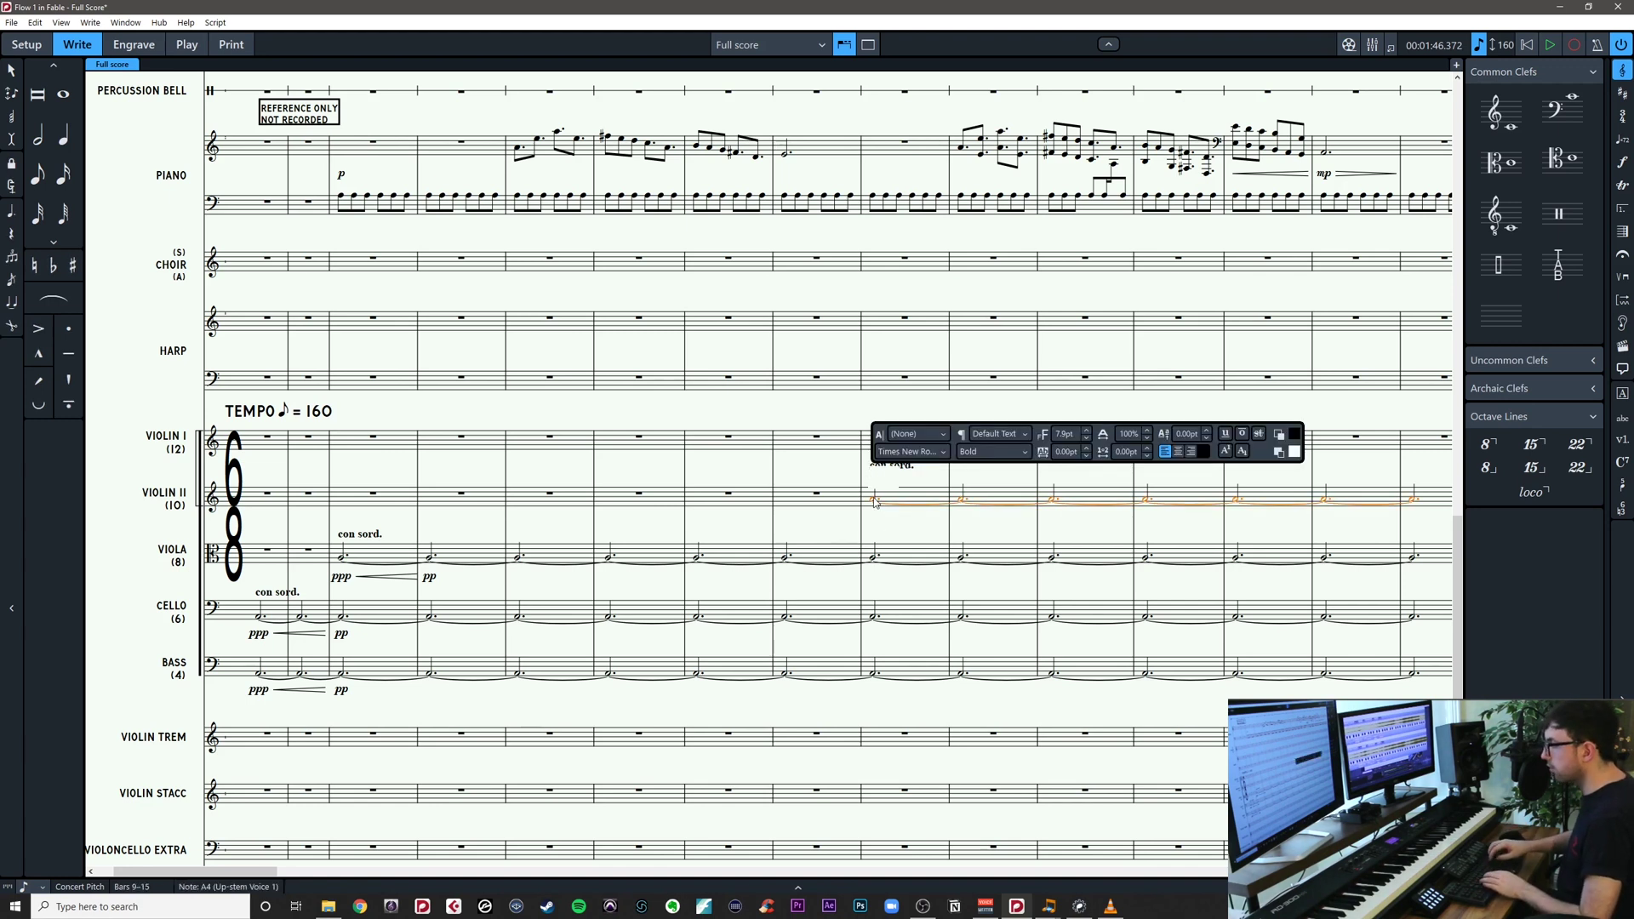
type("oco sul")
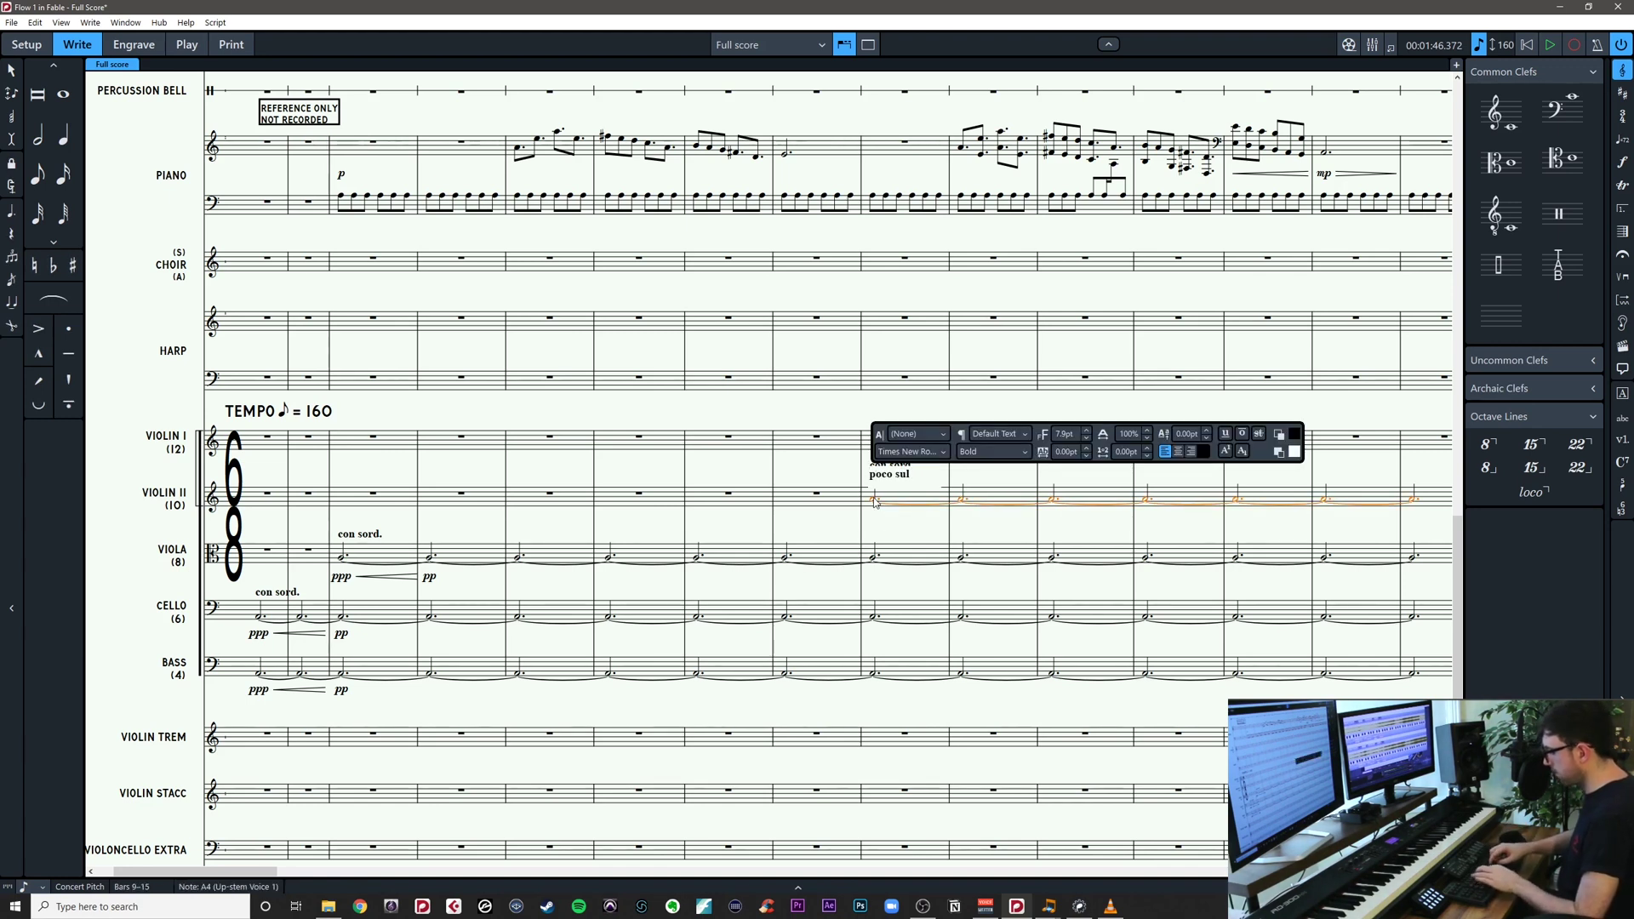
type(" pont.")
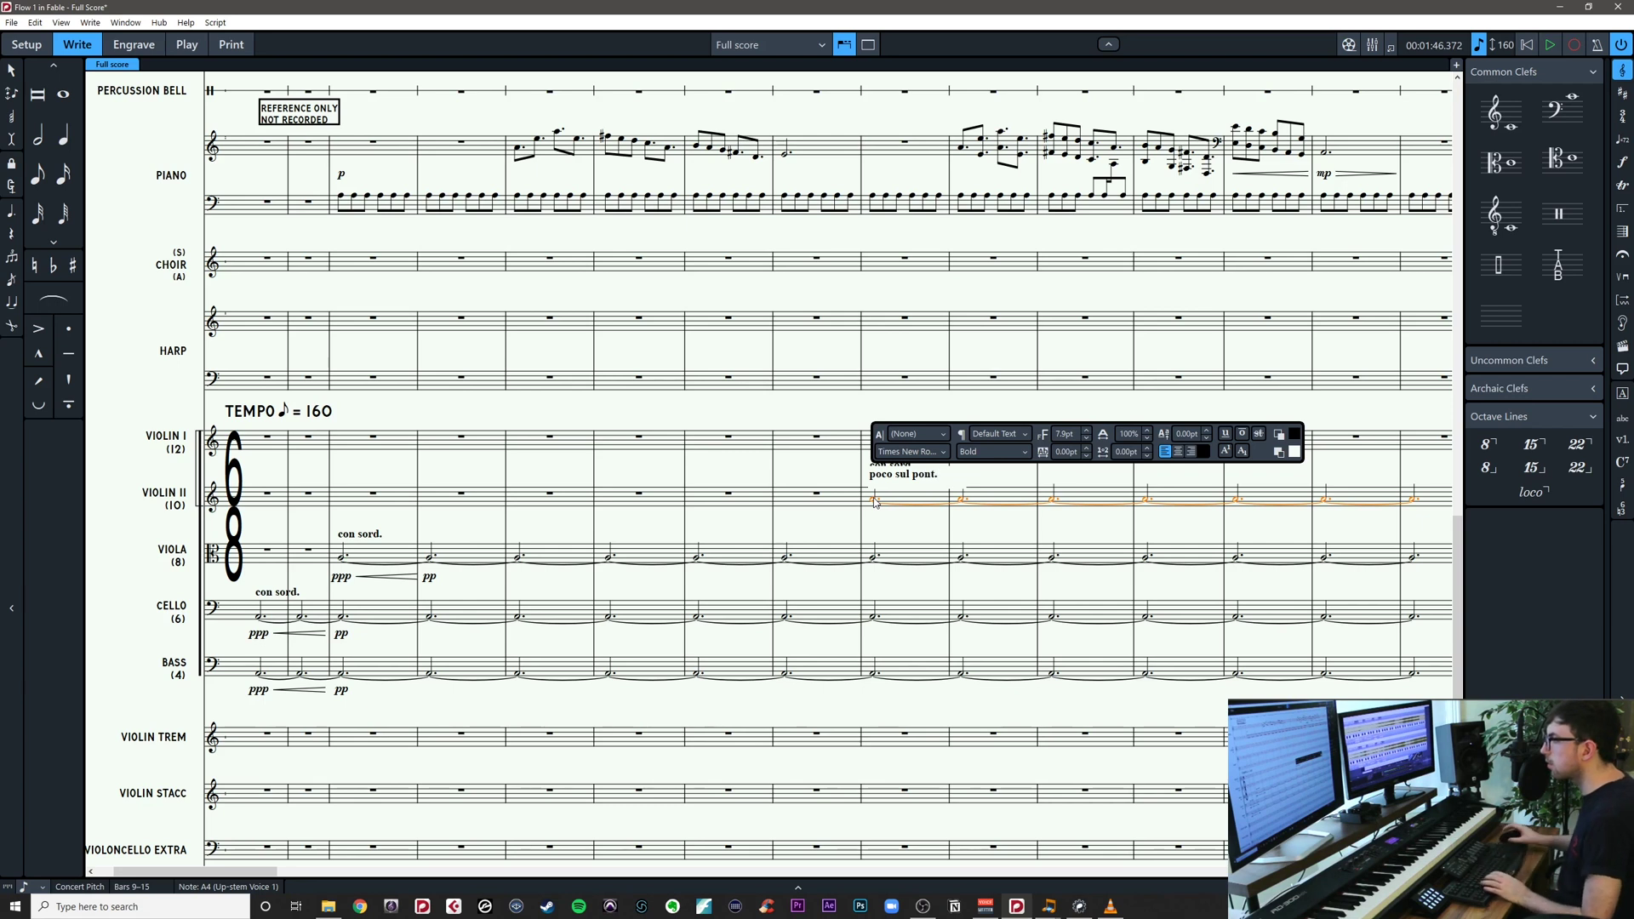
key("Escape")
left_click(888, 471)
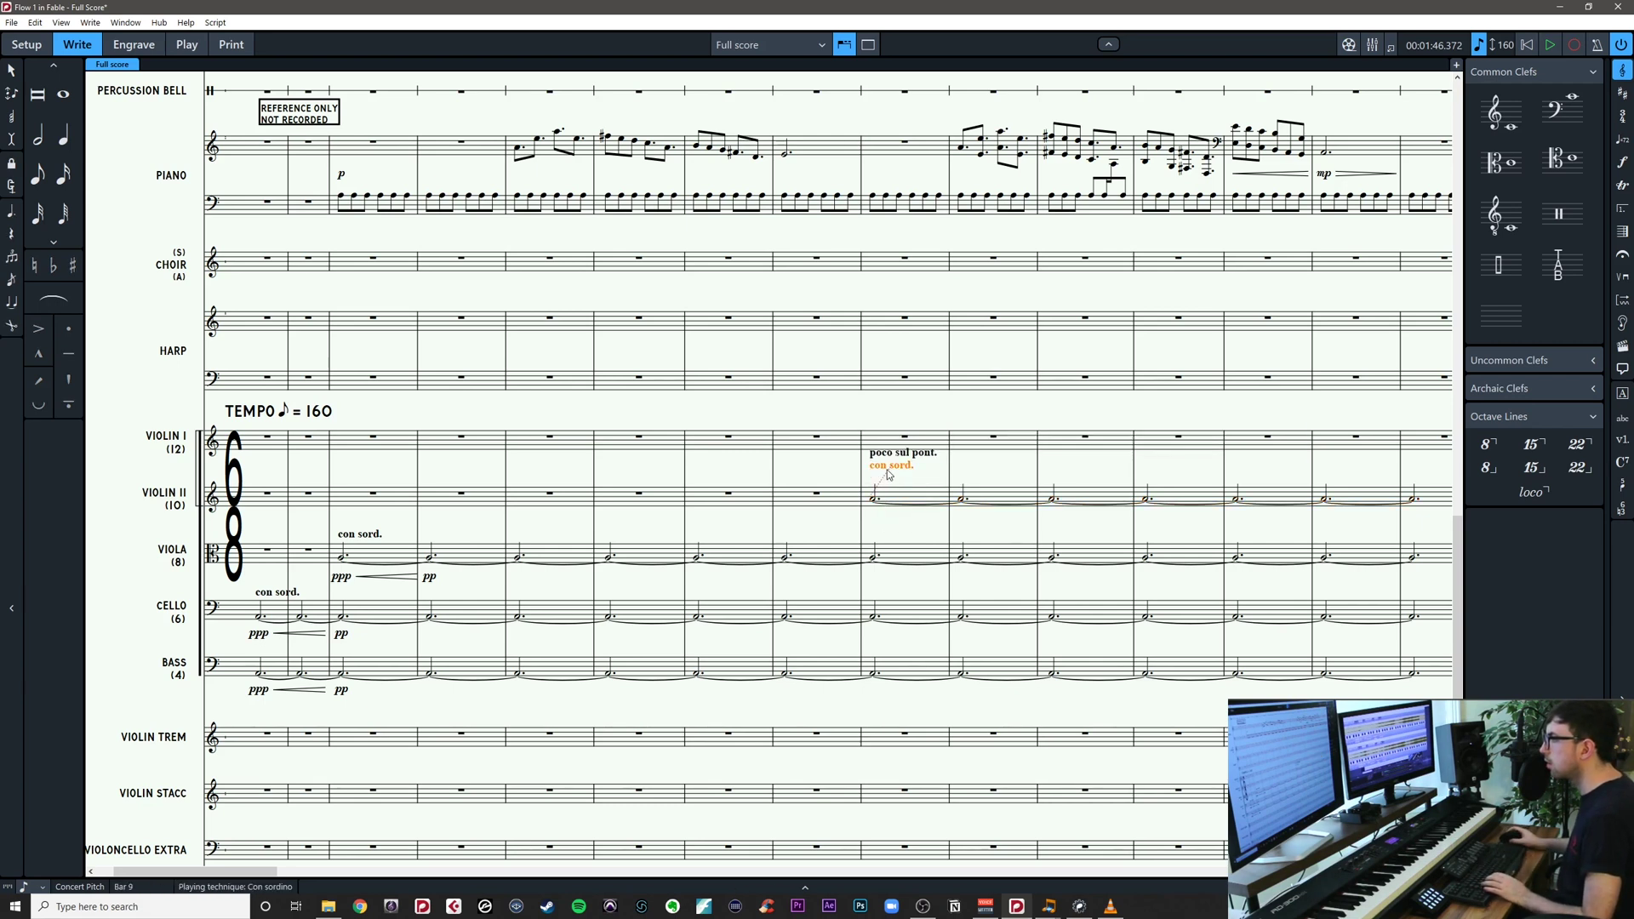
left_click(890, 454)
left_click(126, 45)
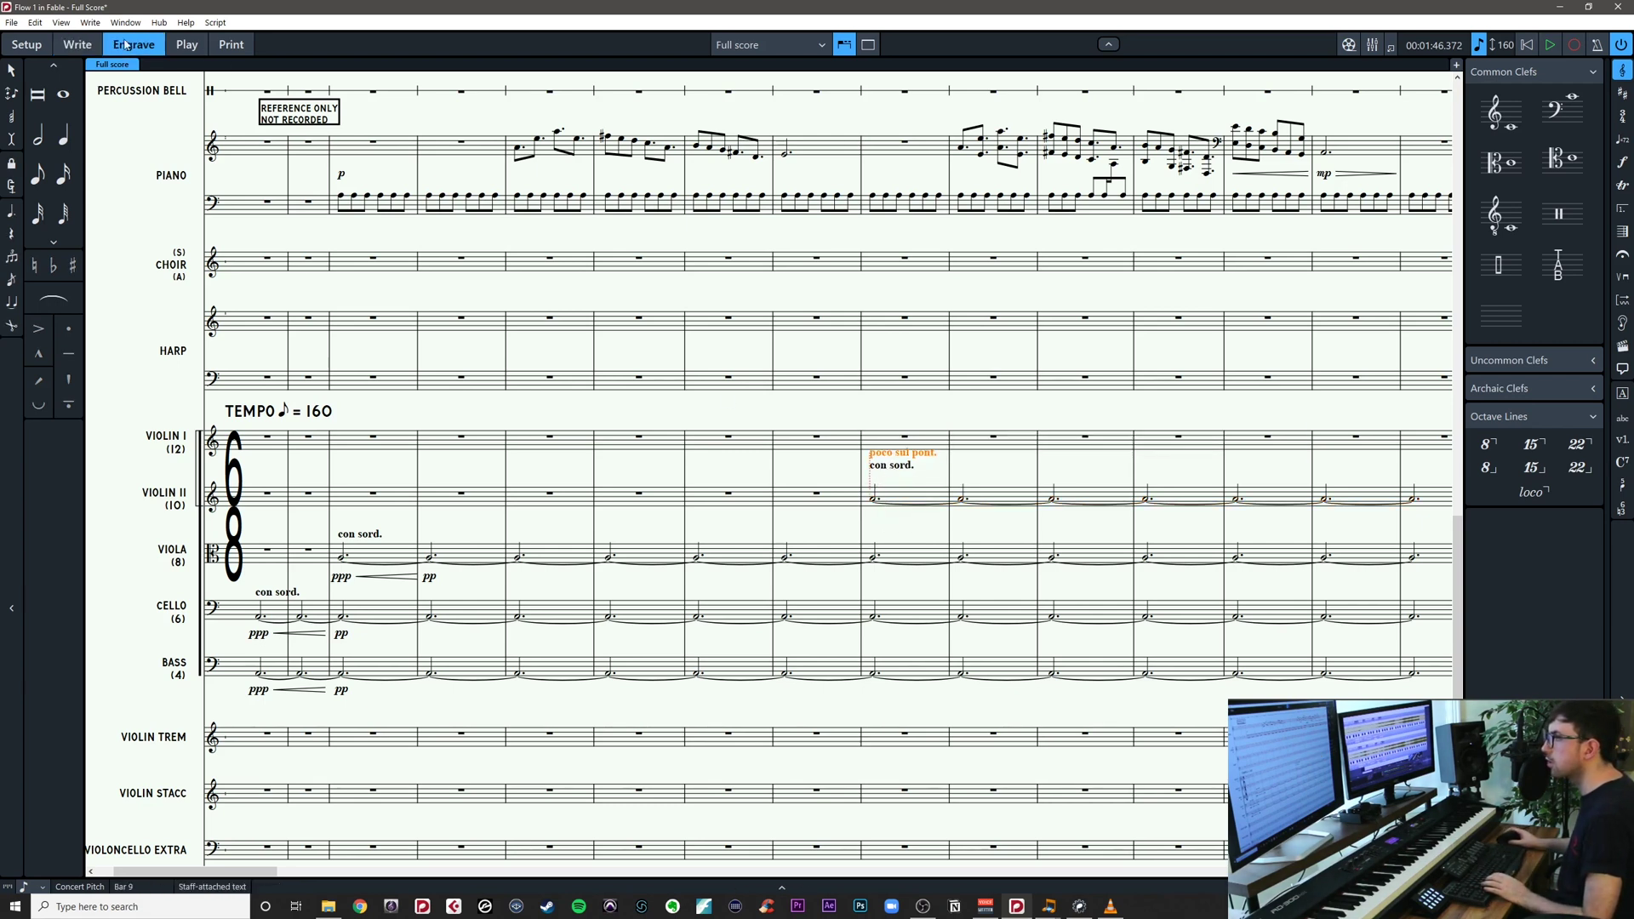
key("ctrl+2")
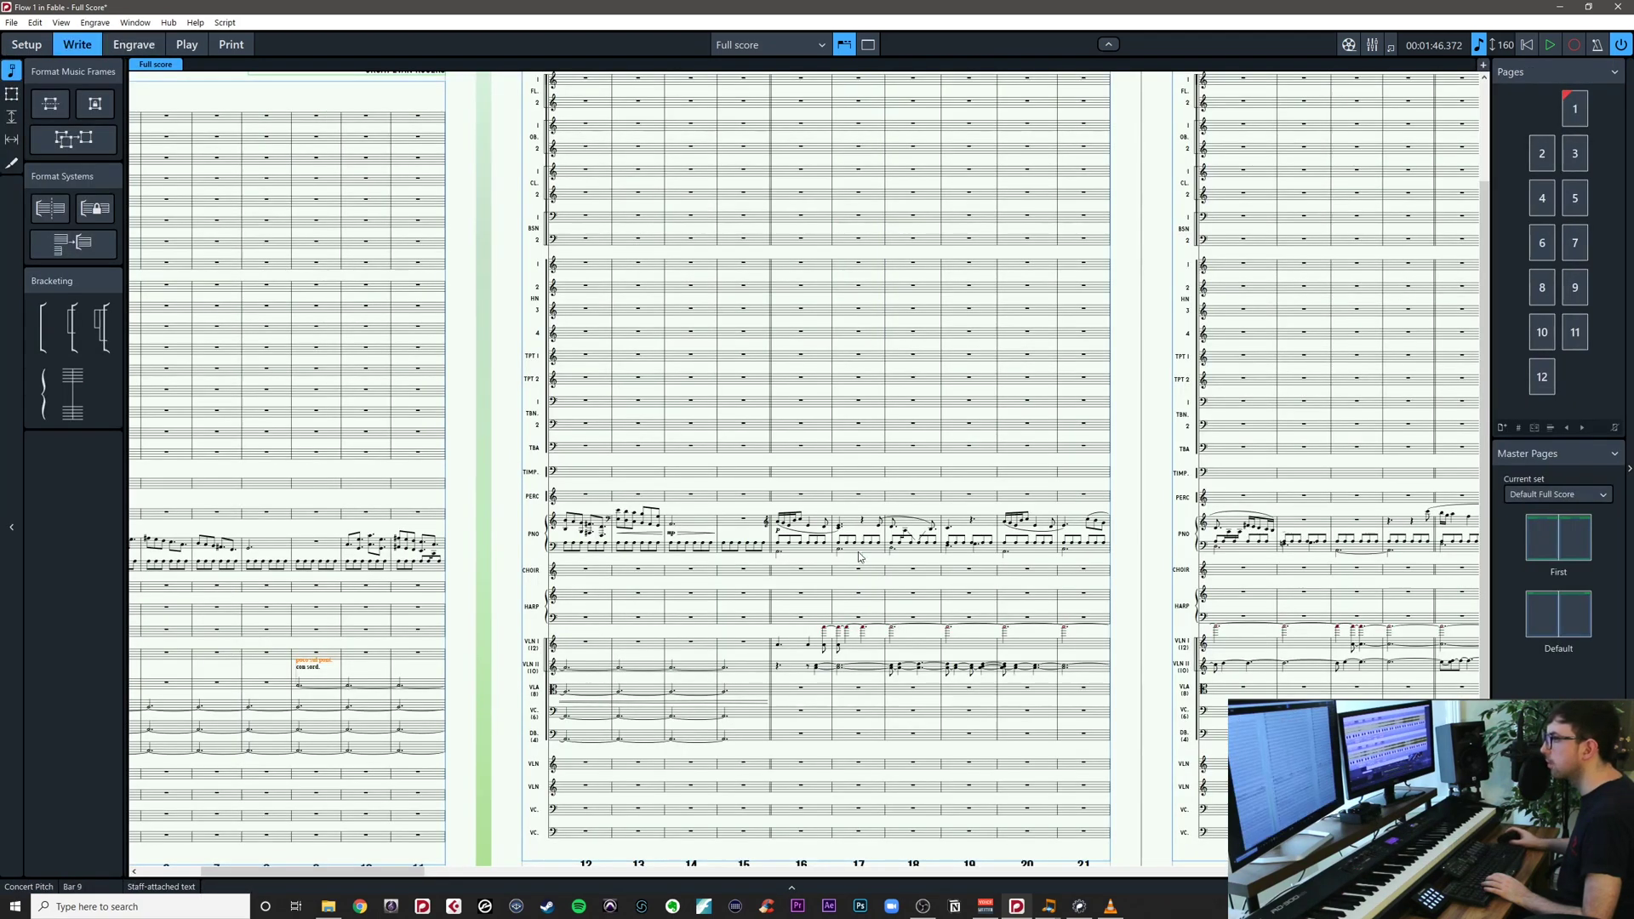
left_click_drag(753, 601, 1625, 469)
left_click_drag(937, 808, 944, 255)
left_click_drag(817, 773, 817, 431)
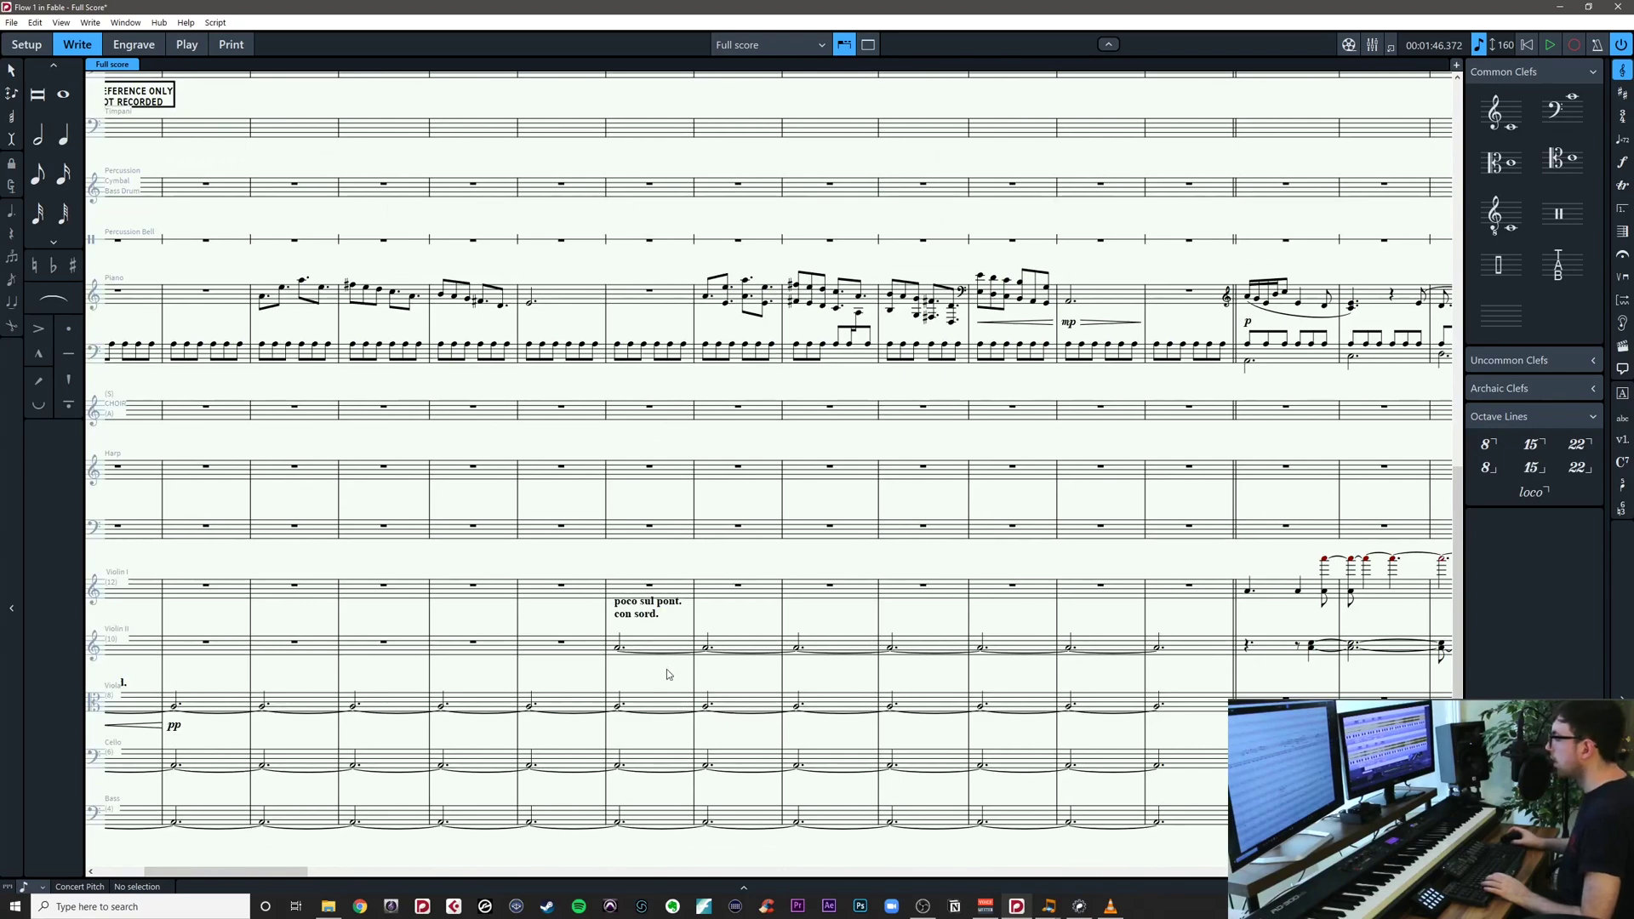
Save the score
left_click_drag(828, 614, 1224, 533)
key("ctrl+s")
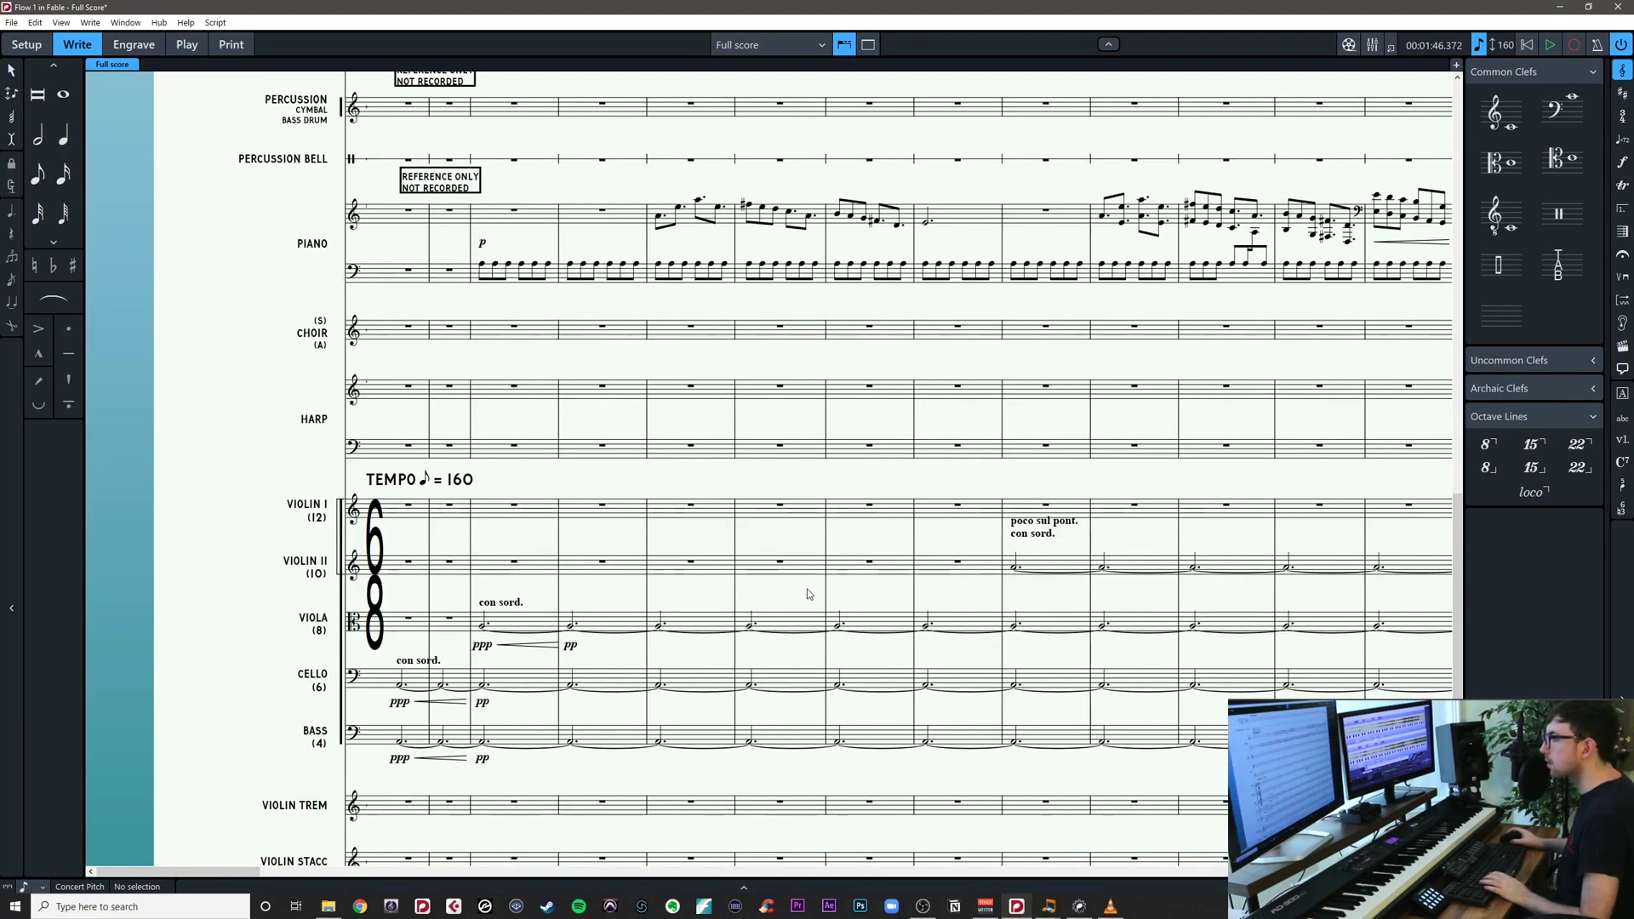
left_click_drag(807, 590, 897, 541)
scroll(979, 528, "down", 3)
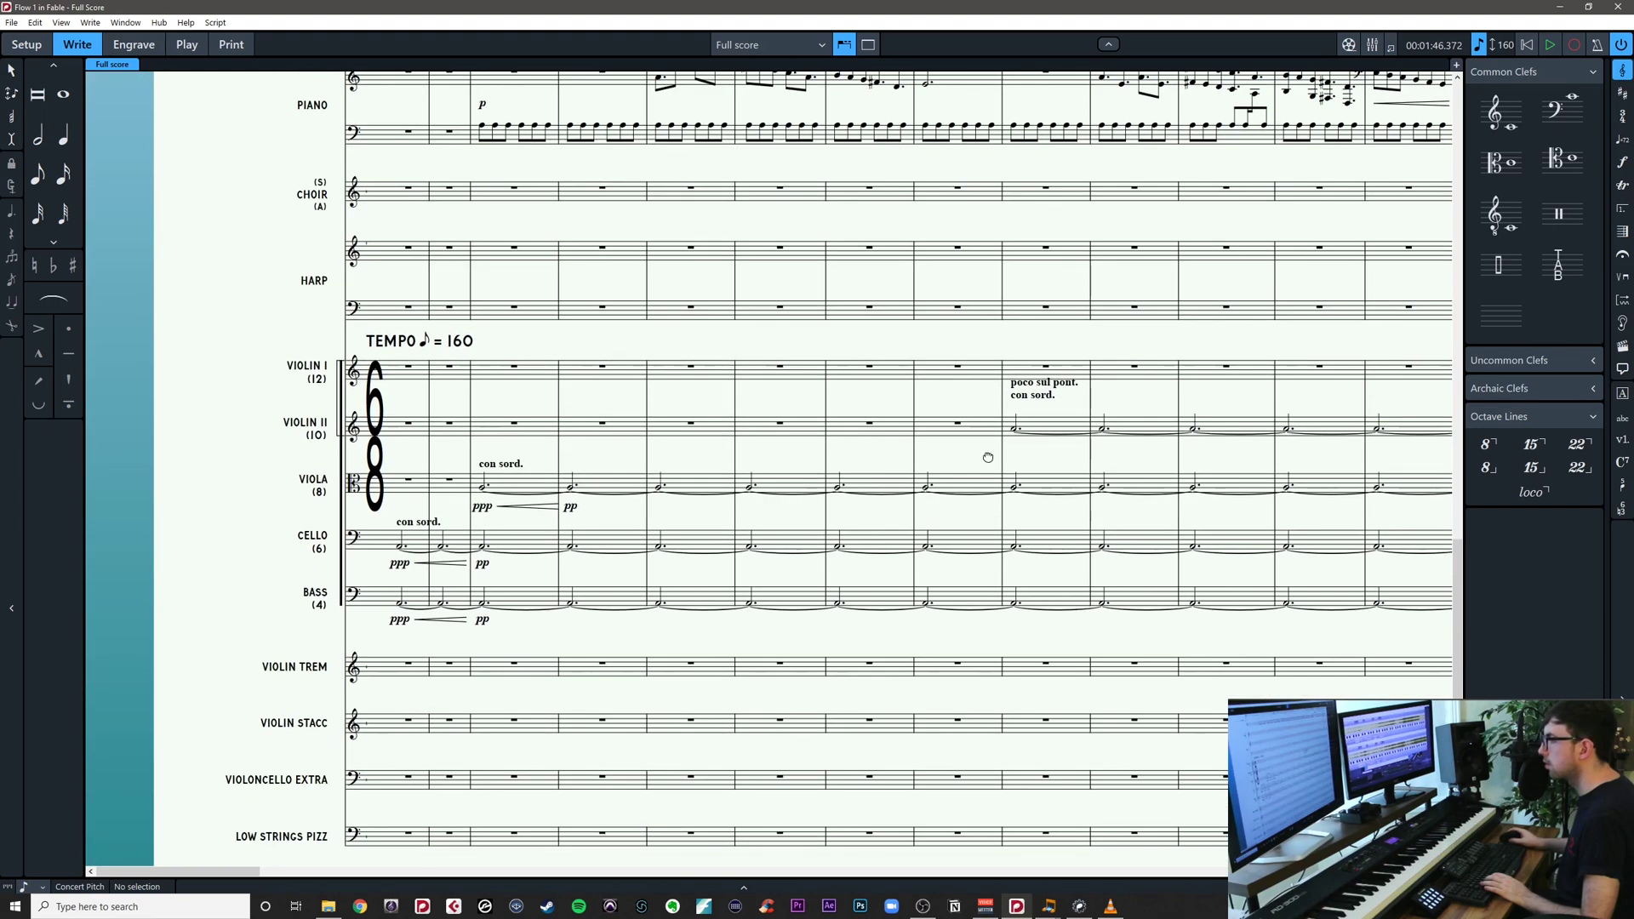
scroll(979, 477, "up", 3)
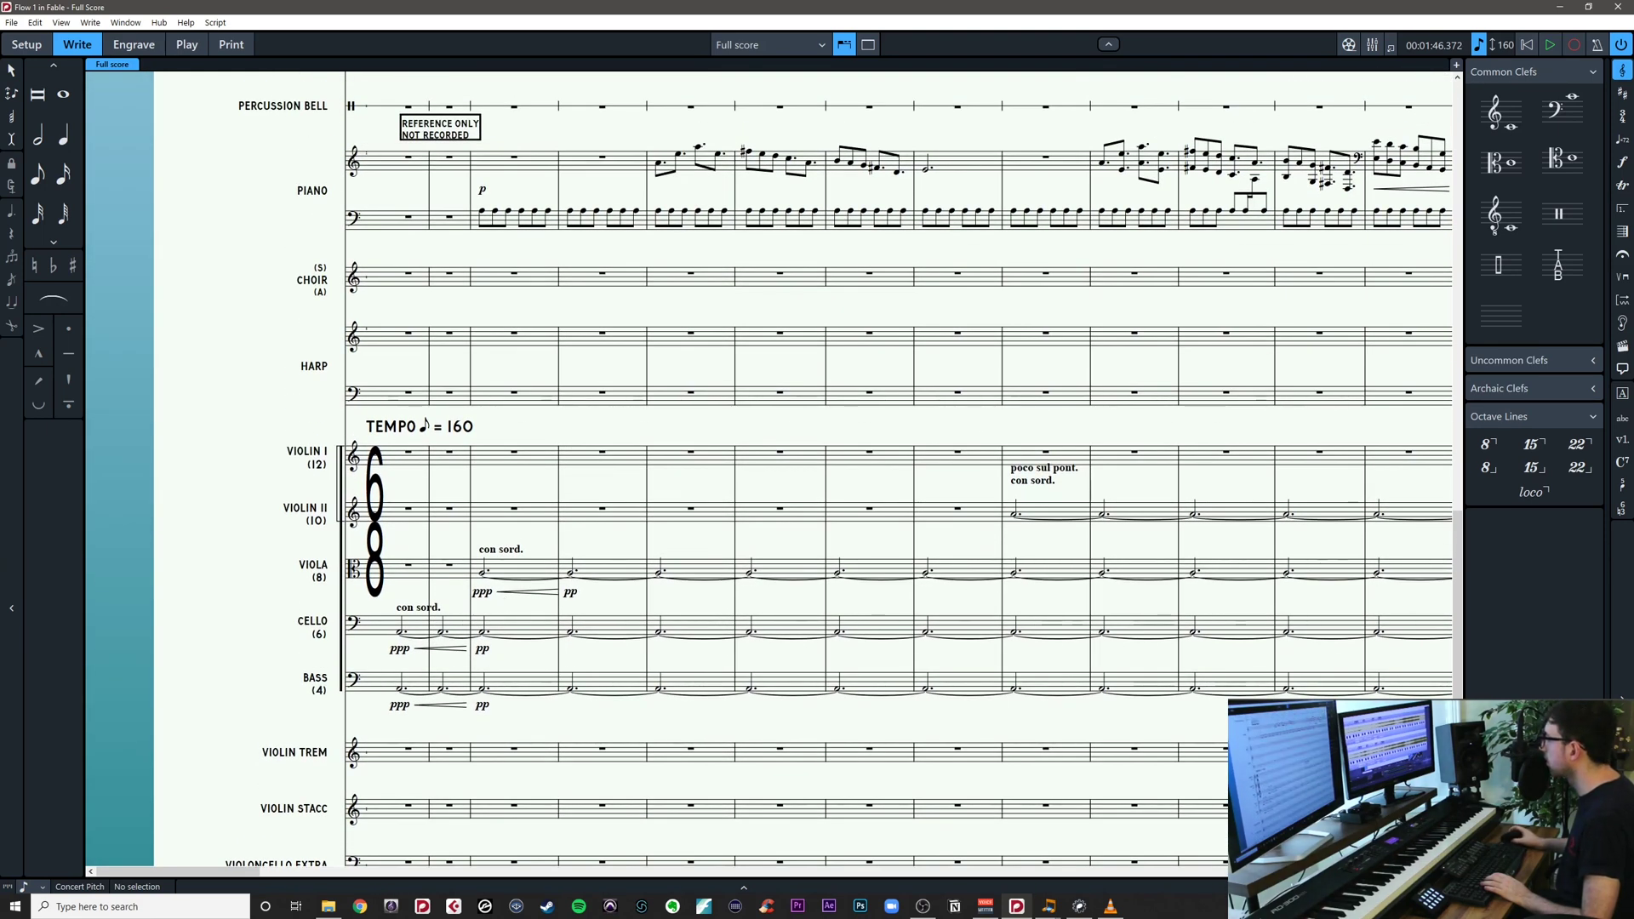
Add the playing technique "con sord." to the Bass in bar 1
left_click(402, 690)
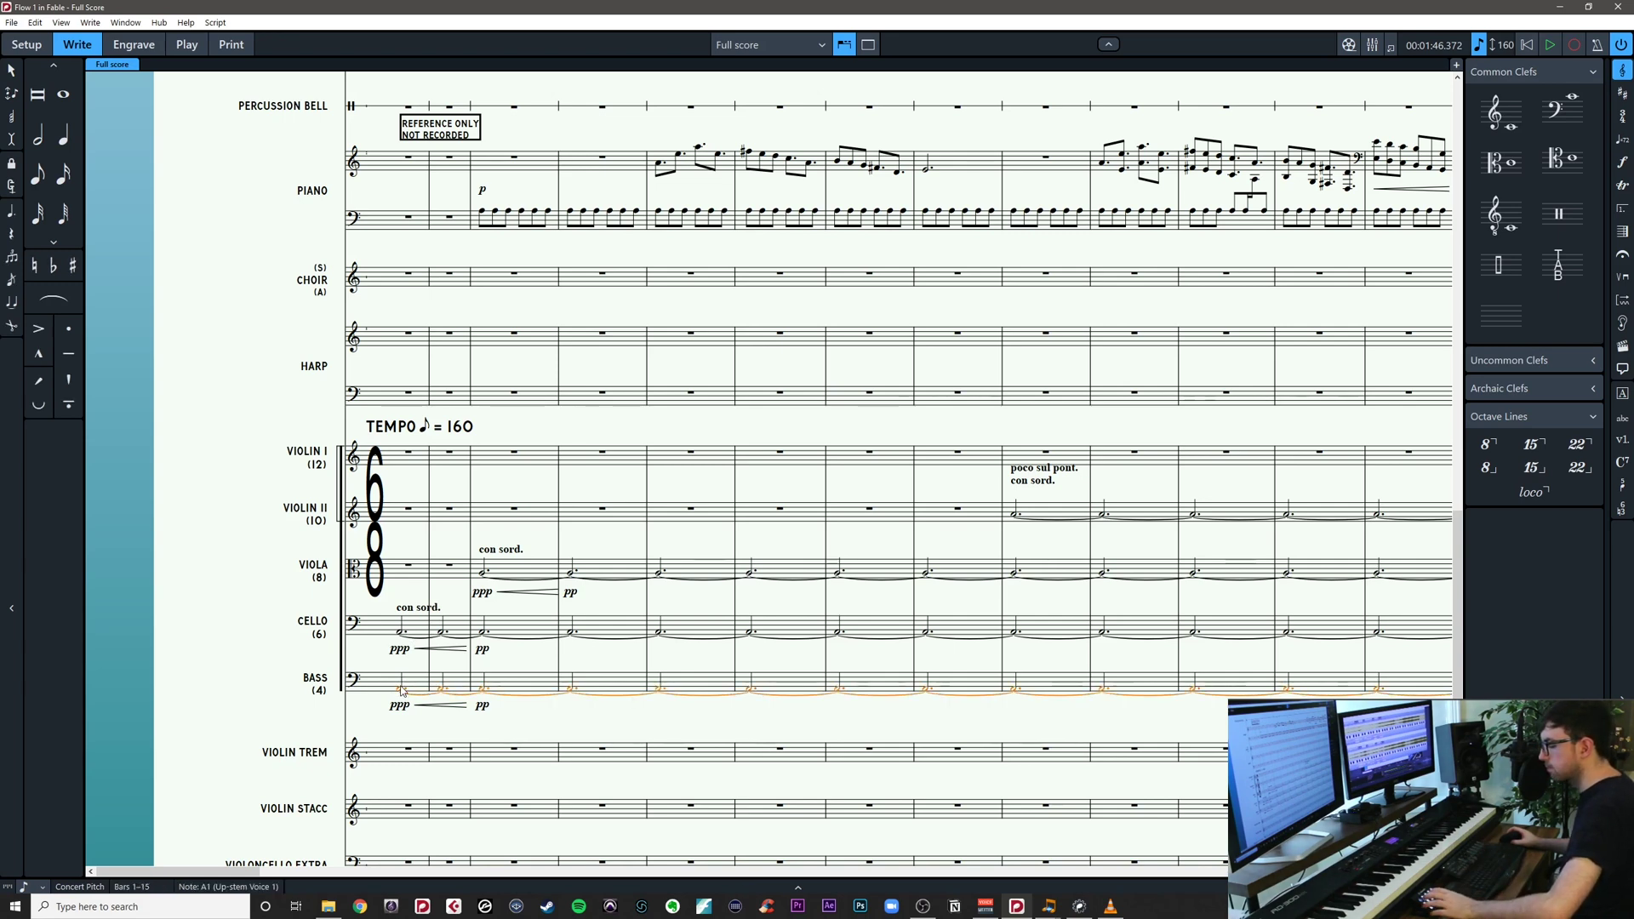
key("shift+p")
type("con sord.")
key("Return")
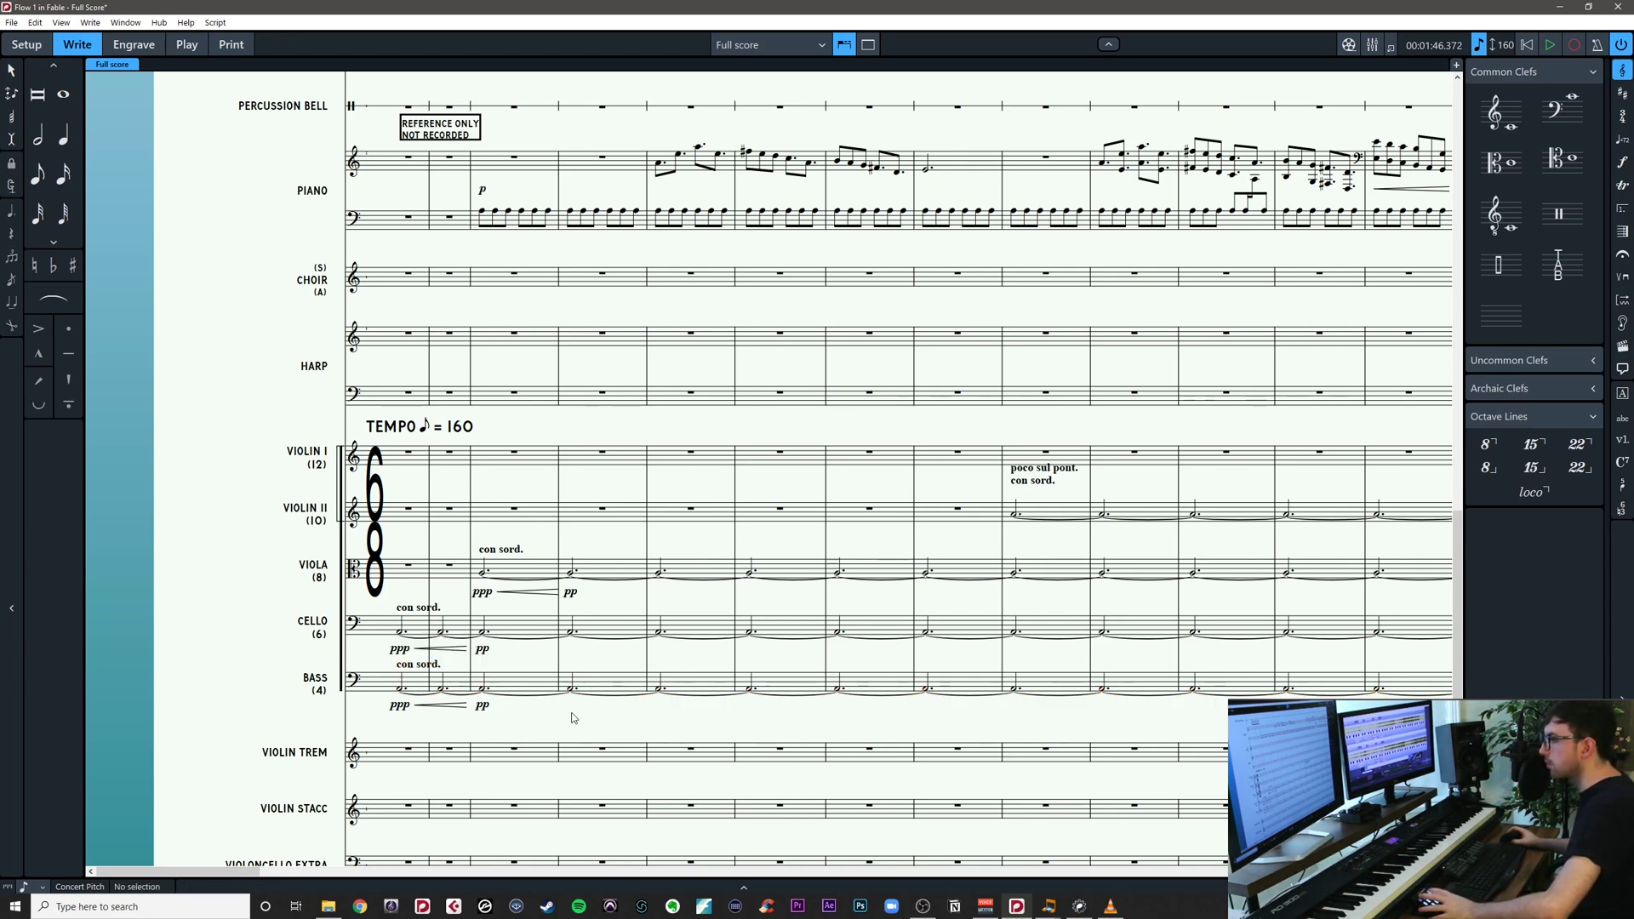
Review the string entries, dynamics and technique markings from bar 1 up to the double barline
scroll(573, 718, "right", 3)
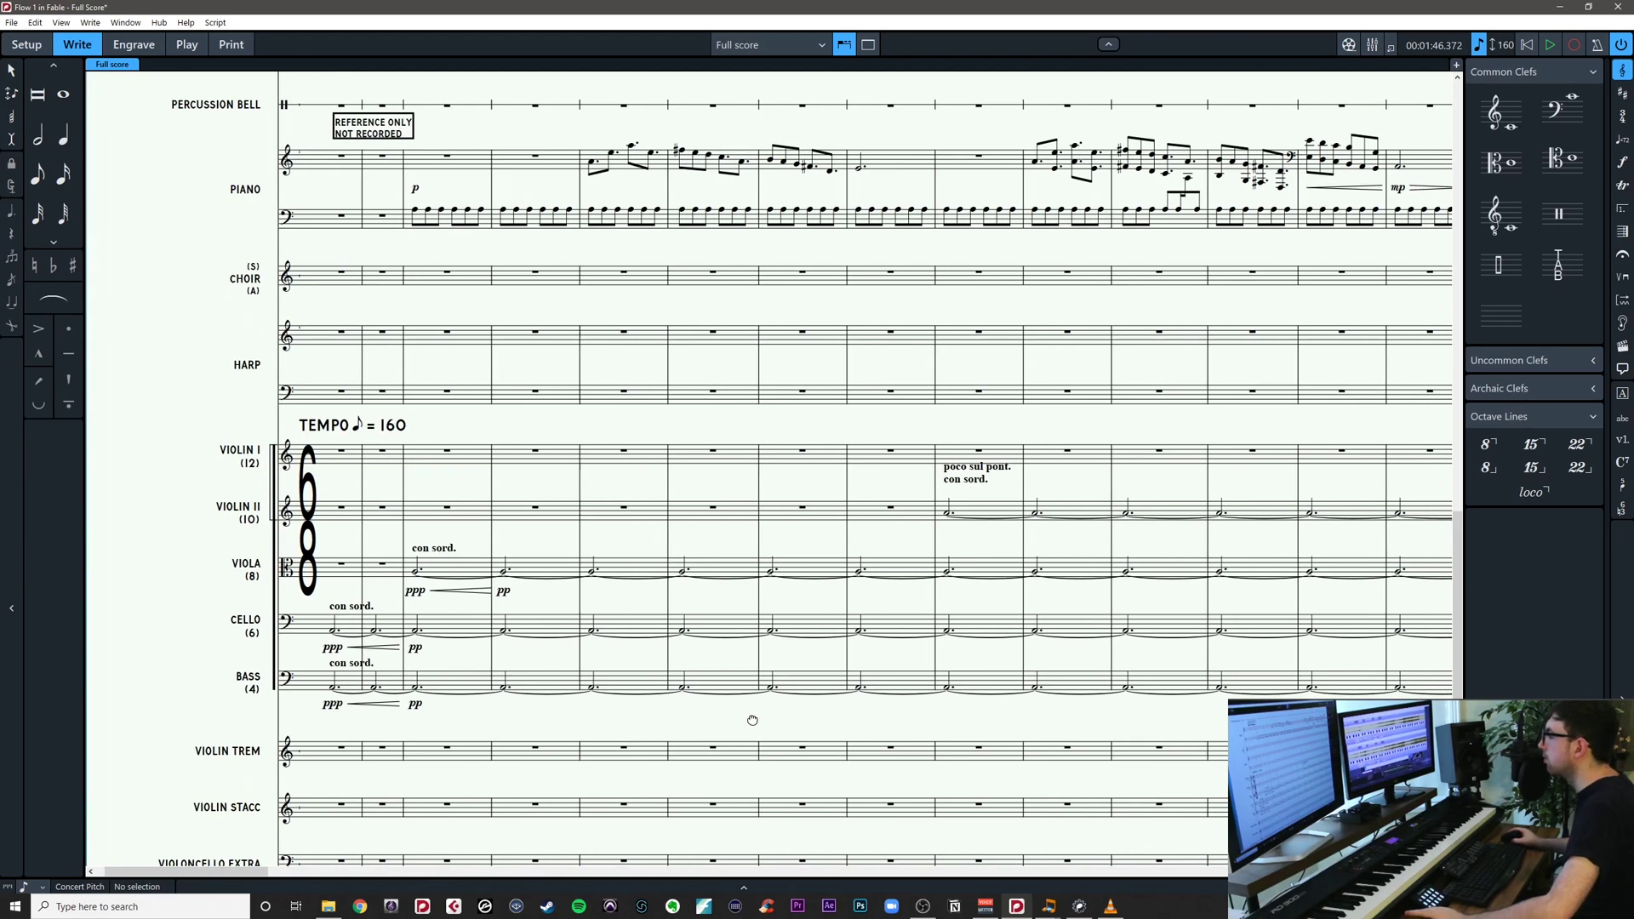
left_click_drag(752, 720, 660, 721)
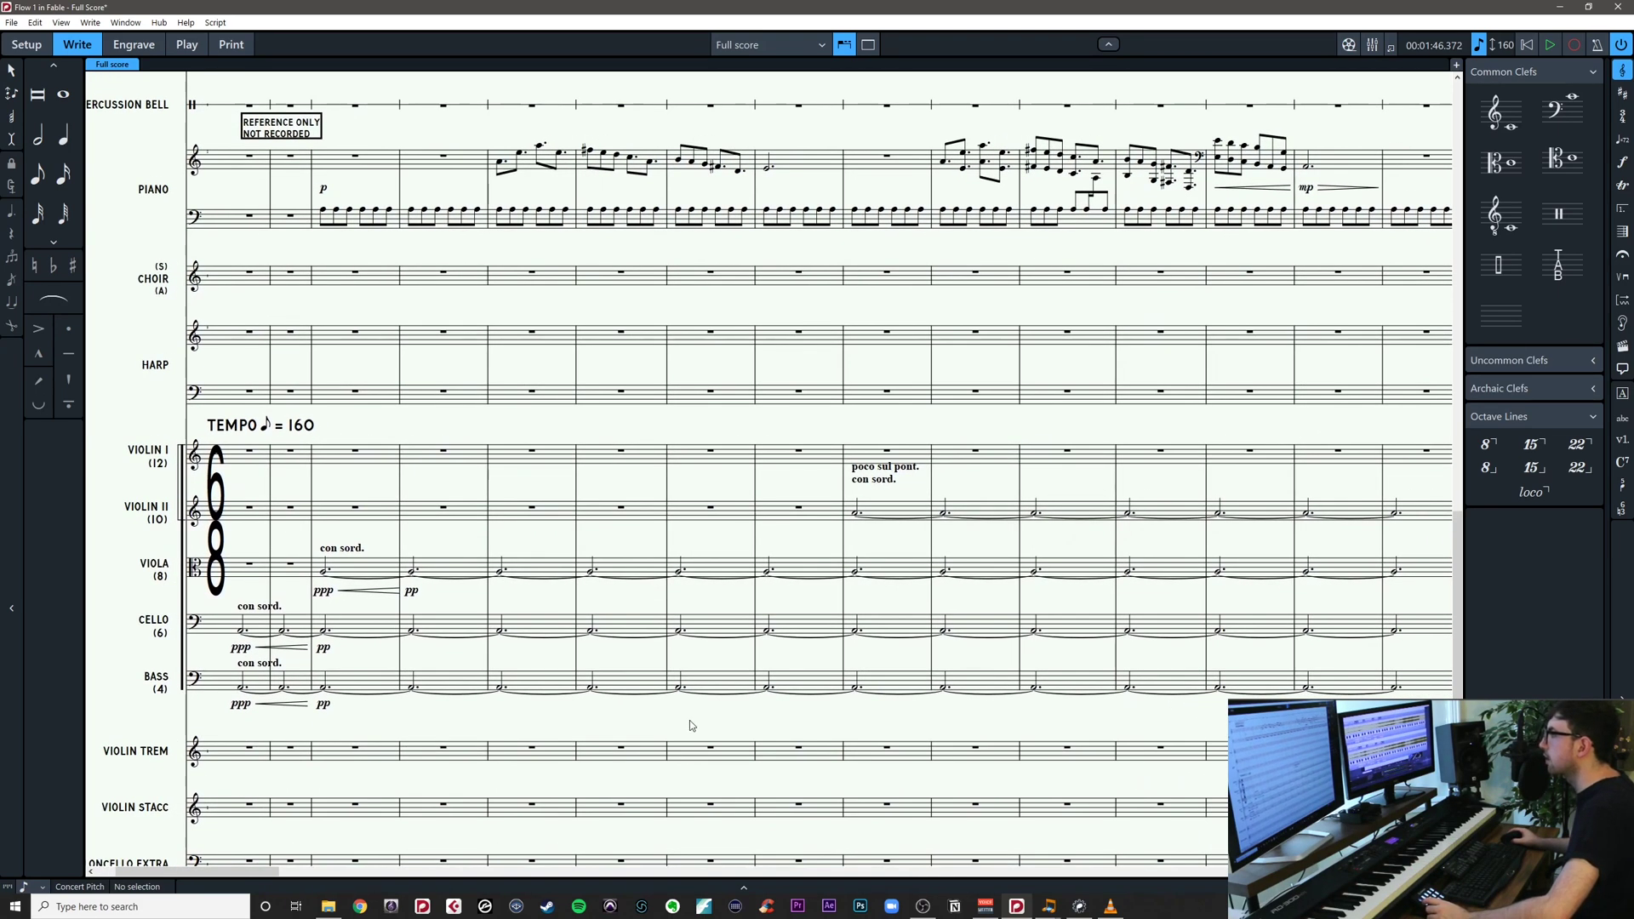
left_click_drag(913, 721, 605, 741)
left_click_drag(864, 734, 582, 748)
scroll(581, 747, "left", 10)
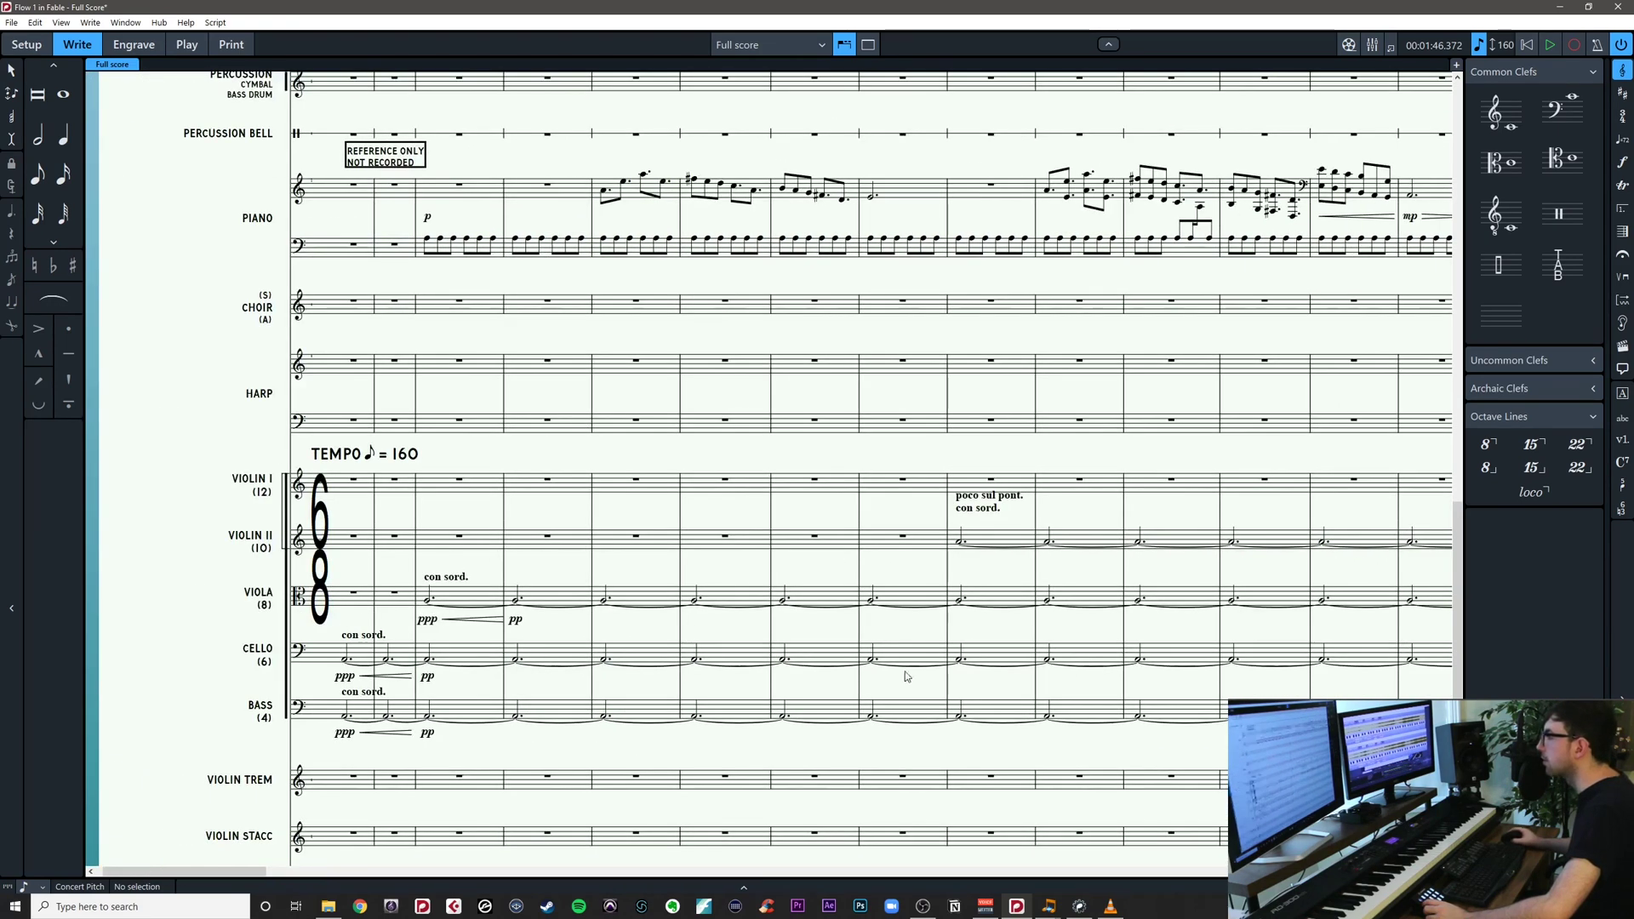
left_click_drag(887, 562, 982, 523)
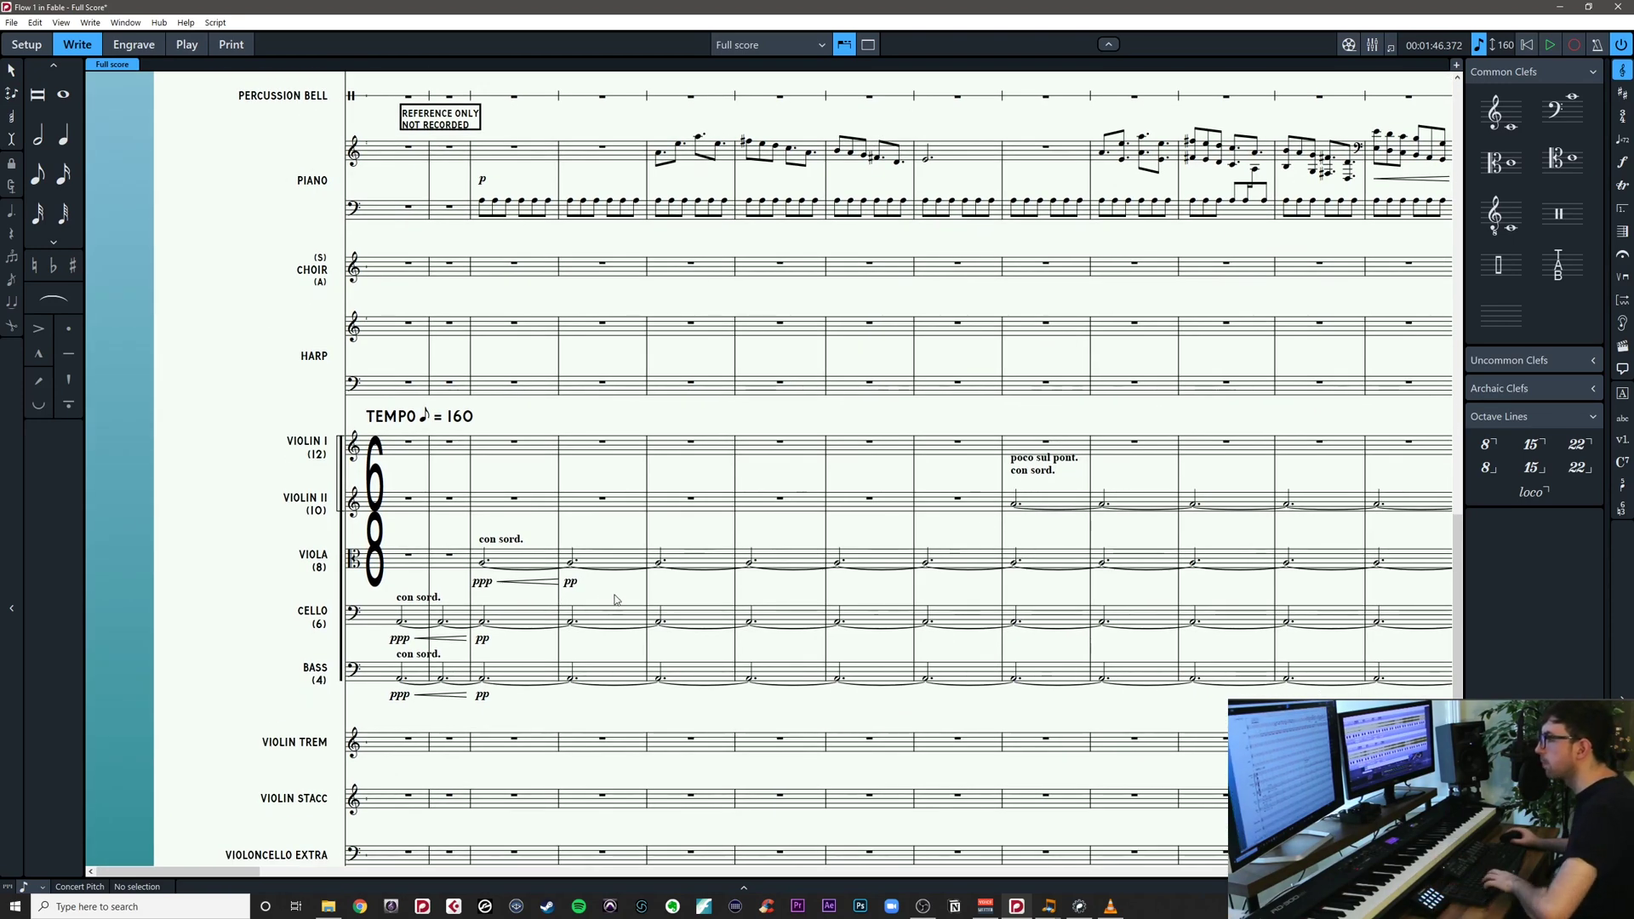
left_click_drag(618, 597, 424, 594)
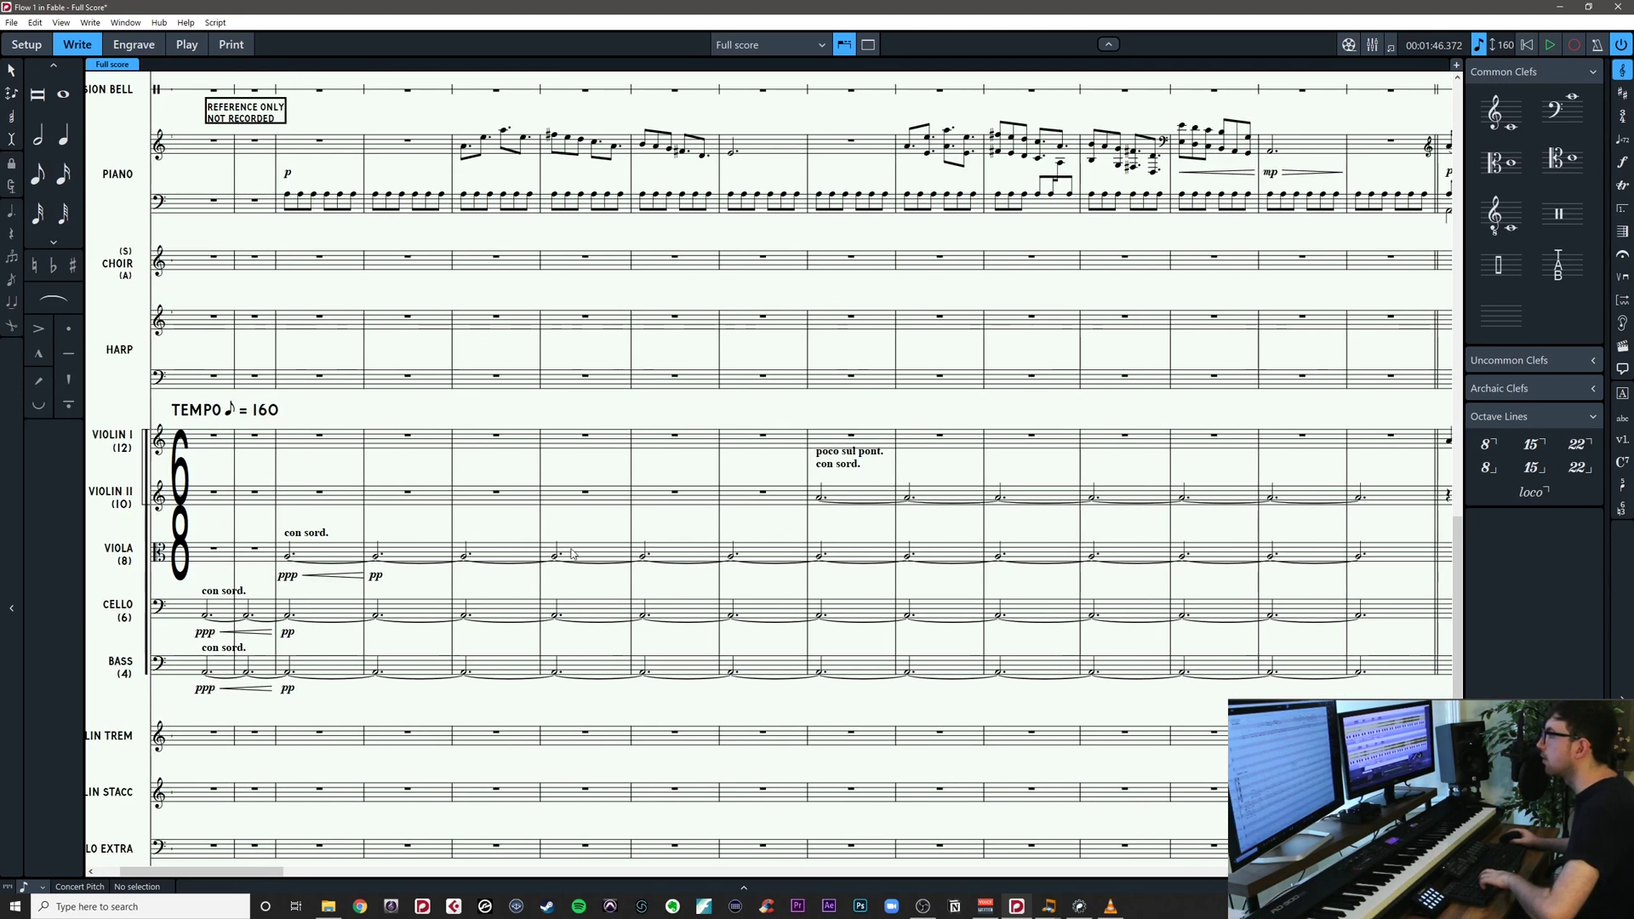
left_click_drag(894, 535, 558, 562)
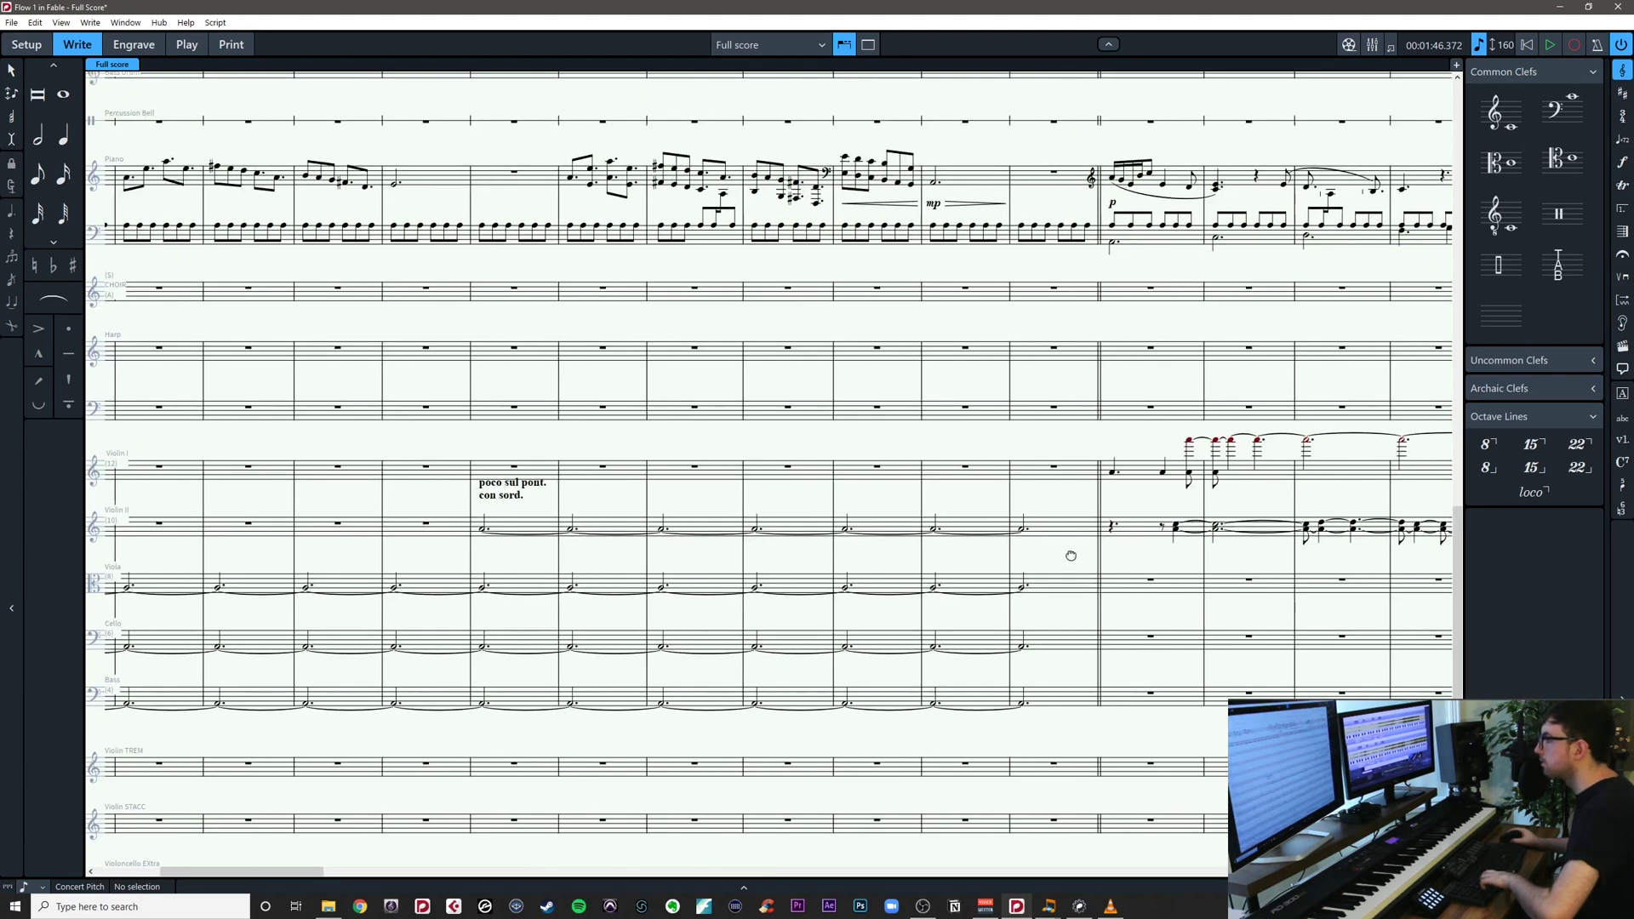
left_click_drag(1071, 556, 1496, 533)
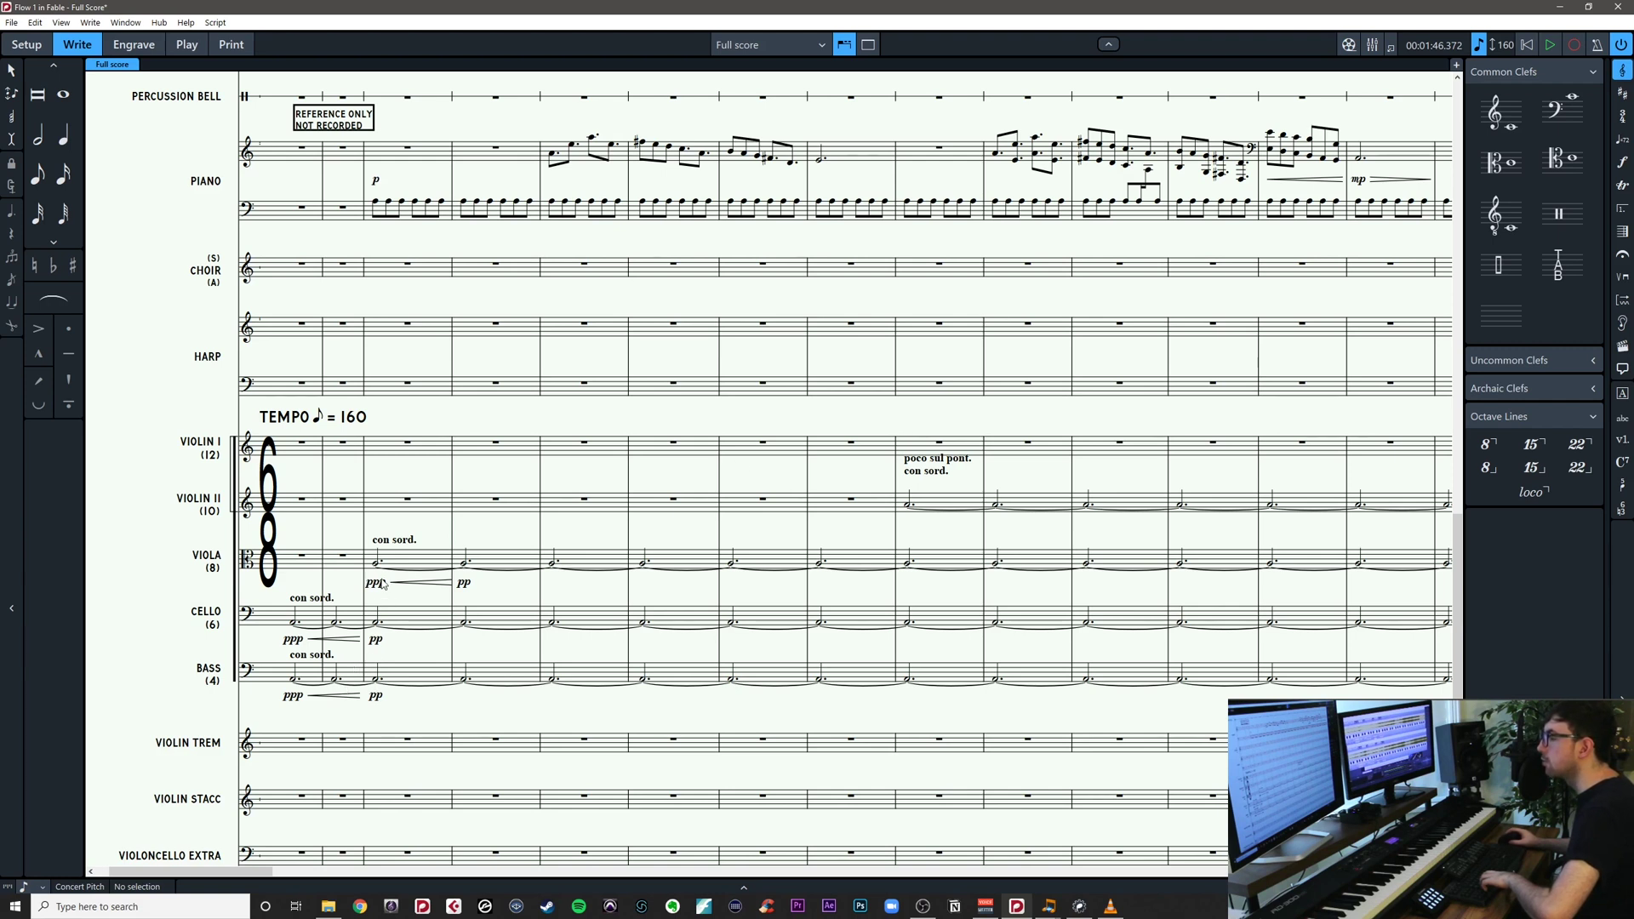
left_click(295, 681)
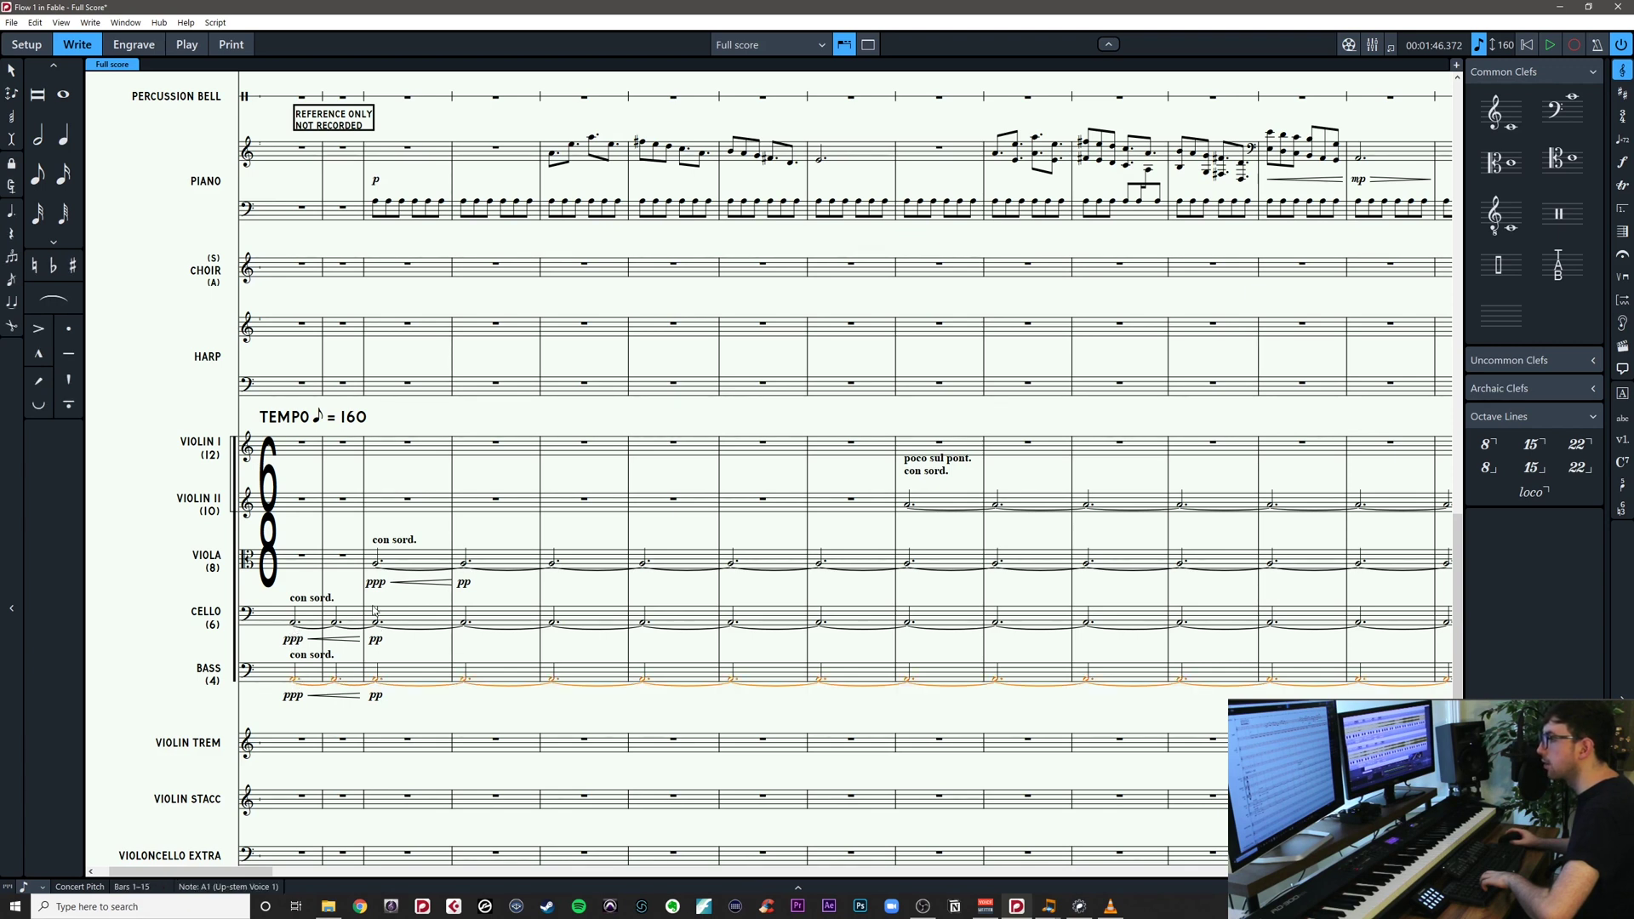
left_click(919, 508)
left_click_drag(930, 534, 882, 522)
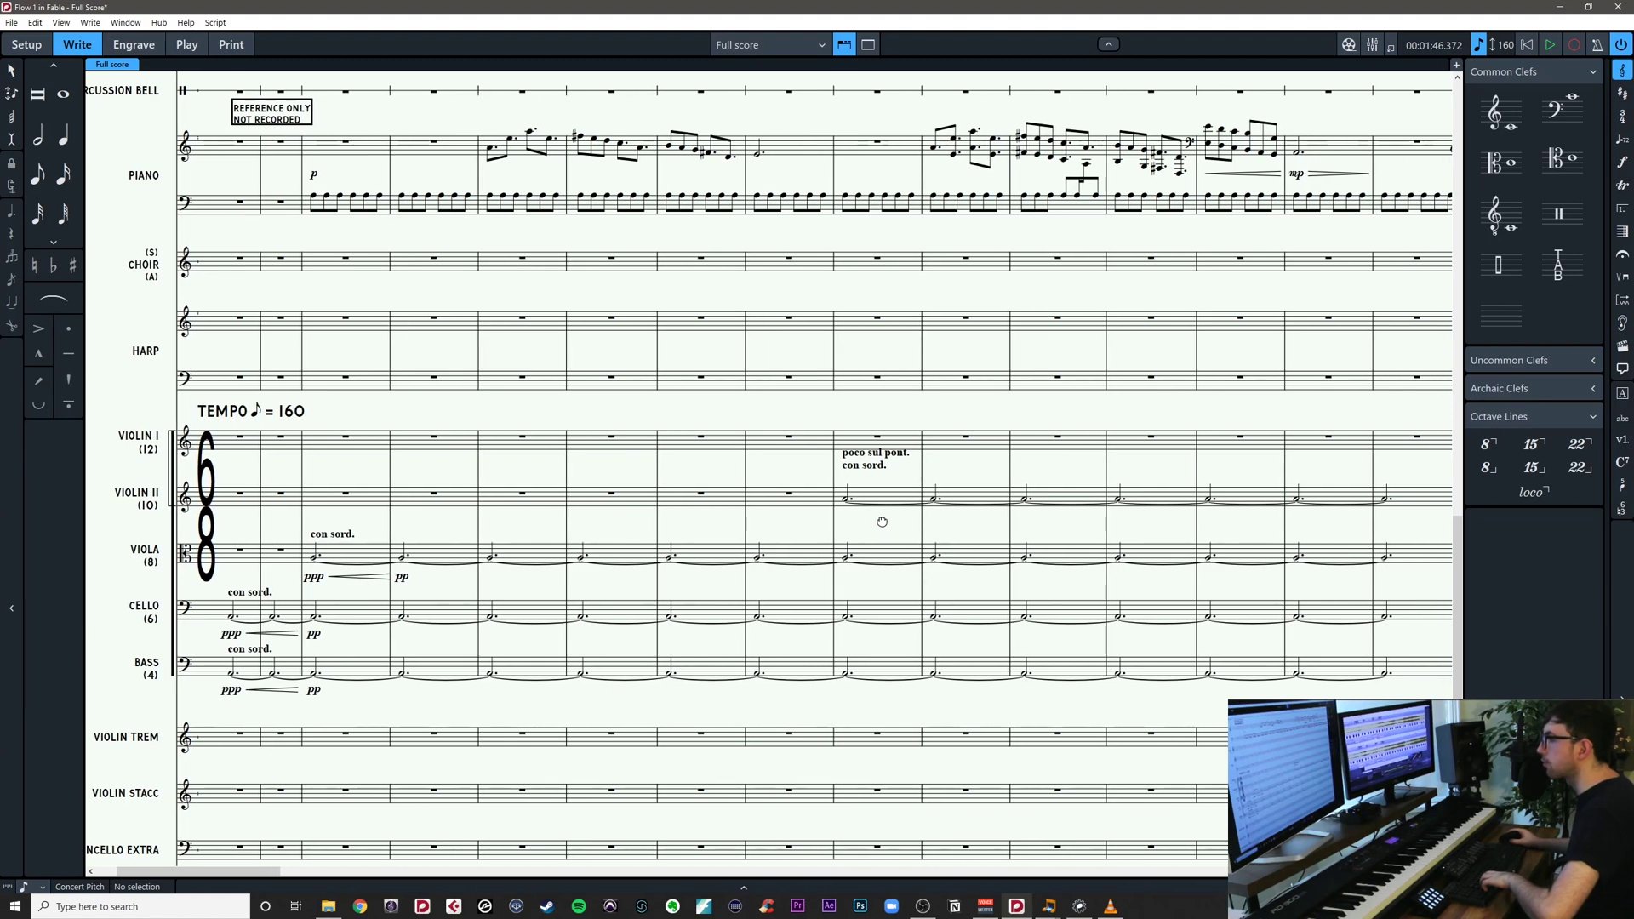
Try to add notes an octave above the Bass's sustained notes in bars 1–15
left_click(267, 681)
key("ctrl+shift+a")
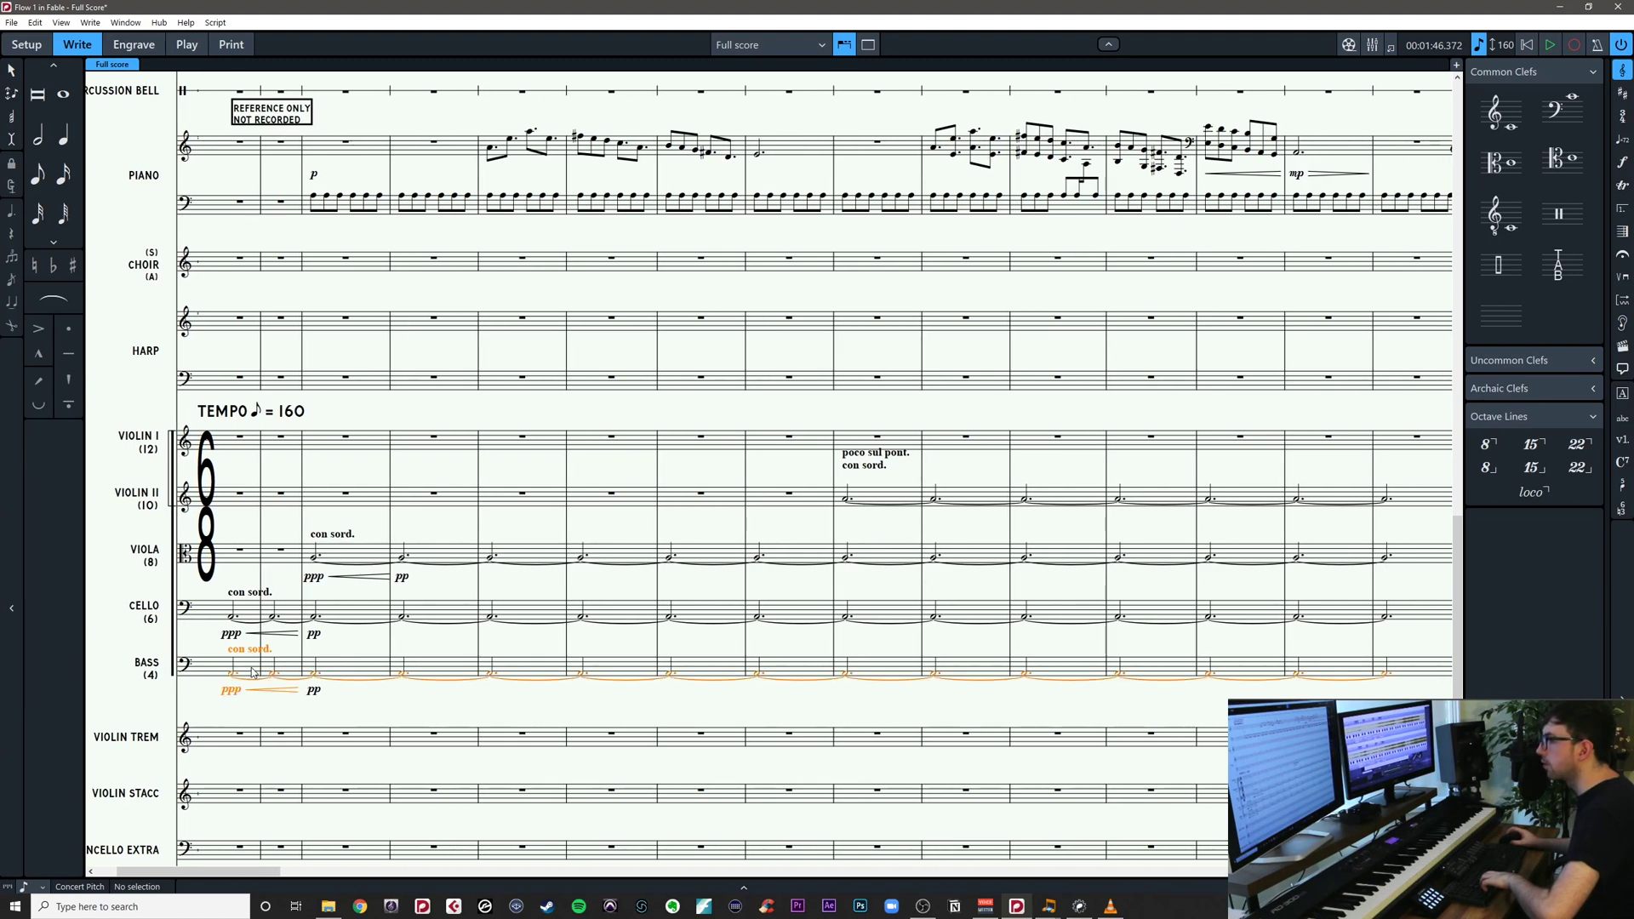
key("shift+i")
type("8")
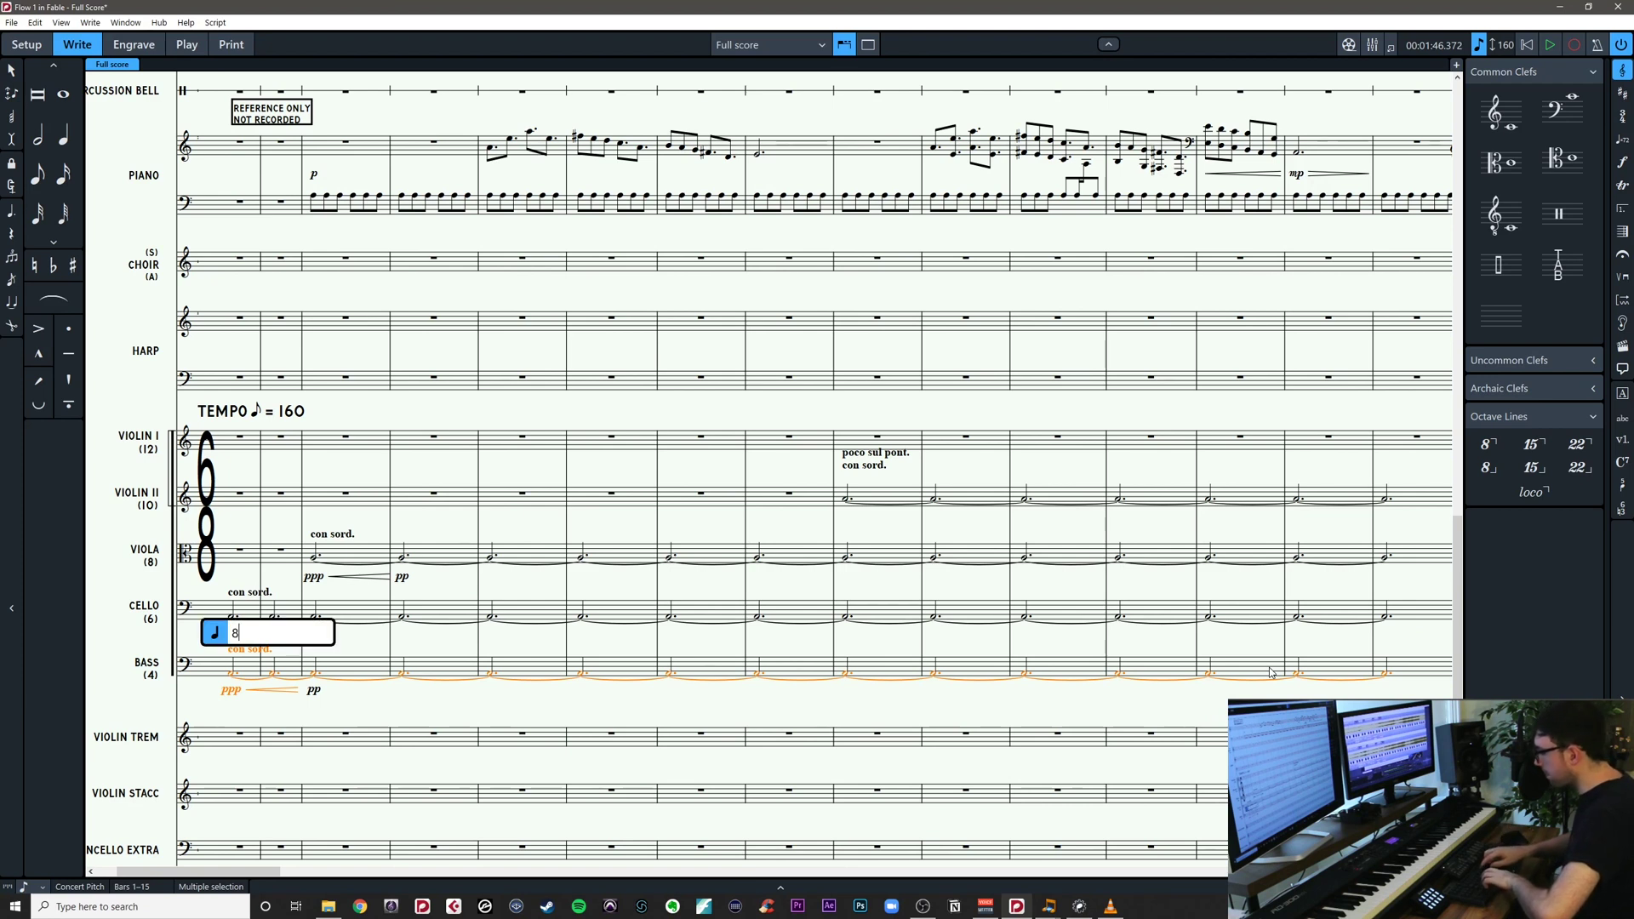
key("Return")
key("Escape")
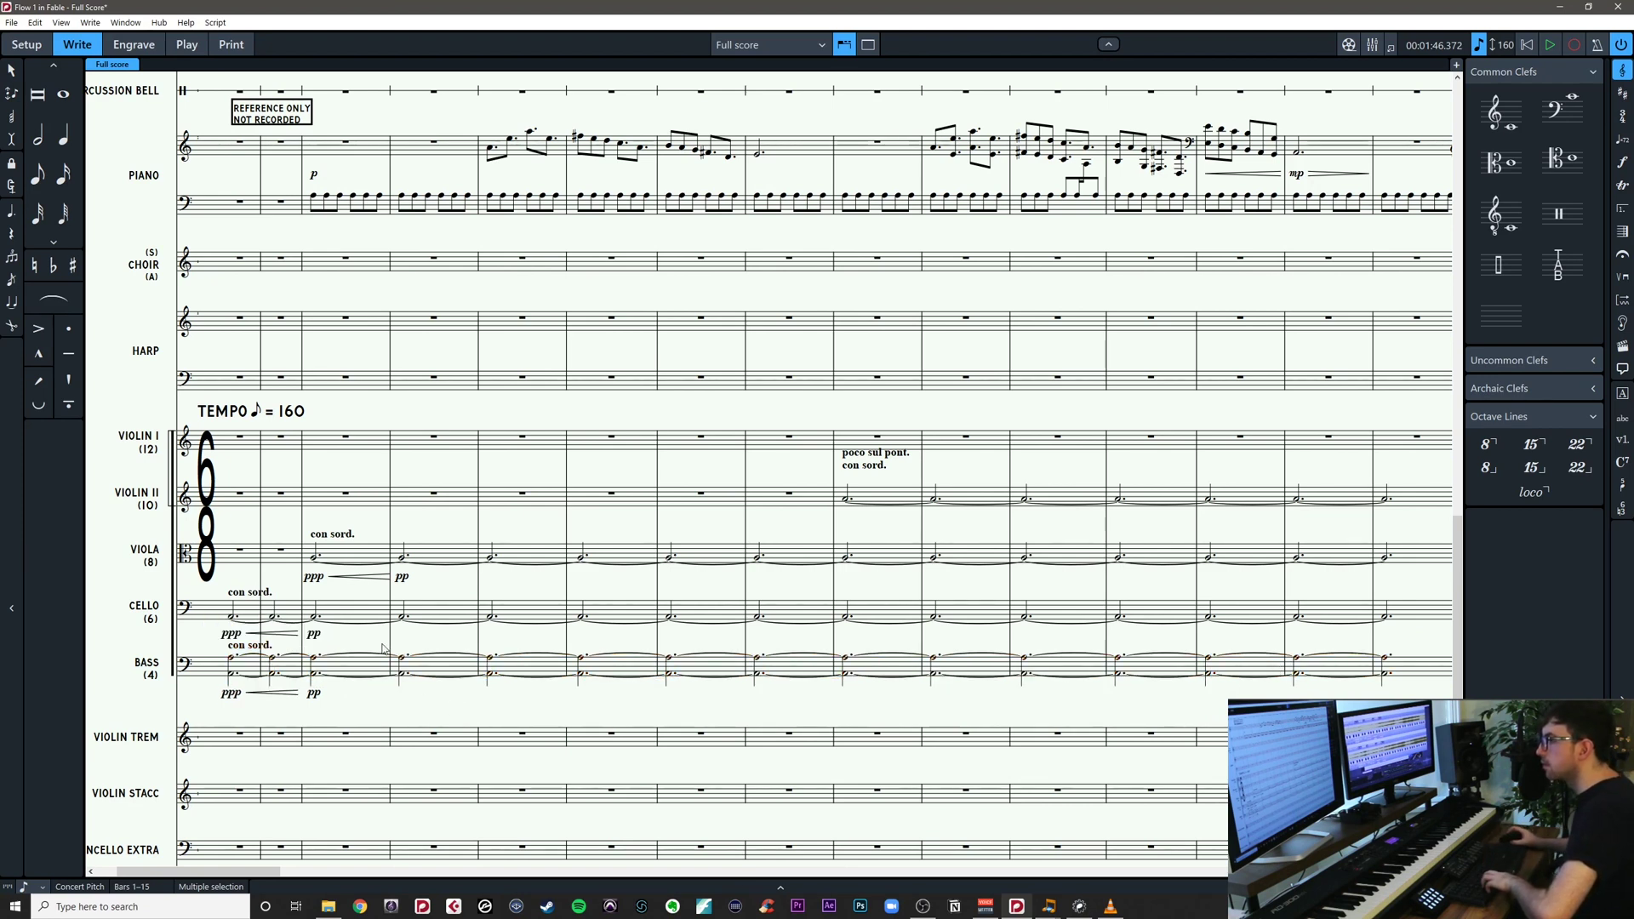
Undo the octave notes added to the Bass
left_click(230, 620)
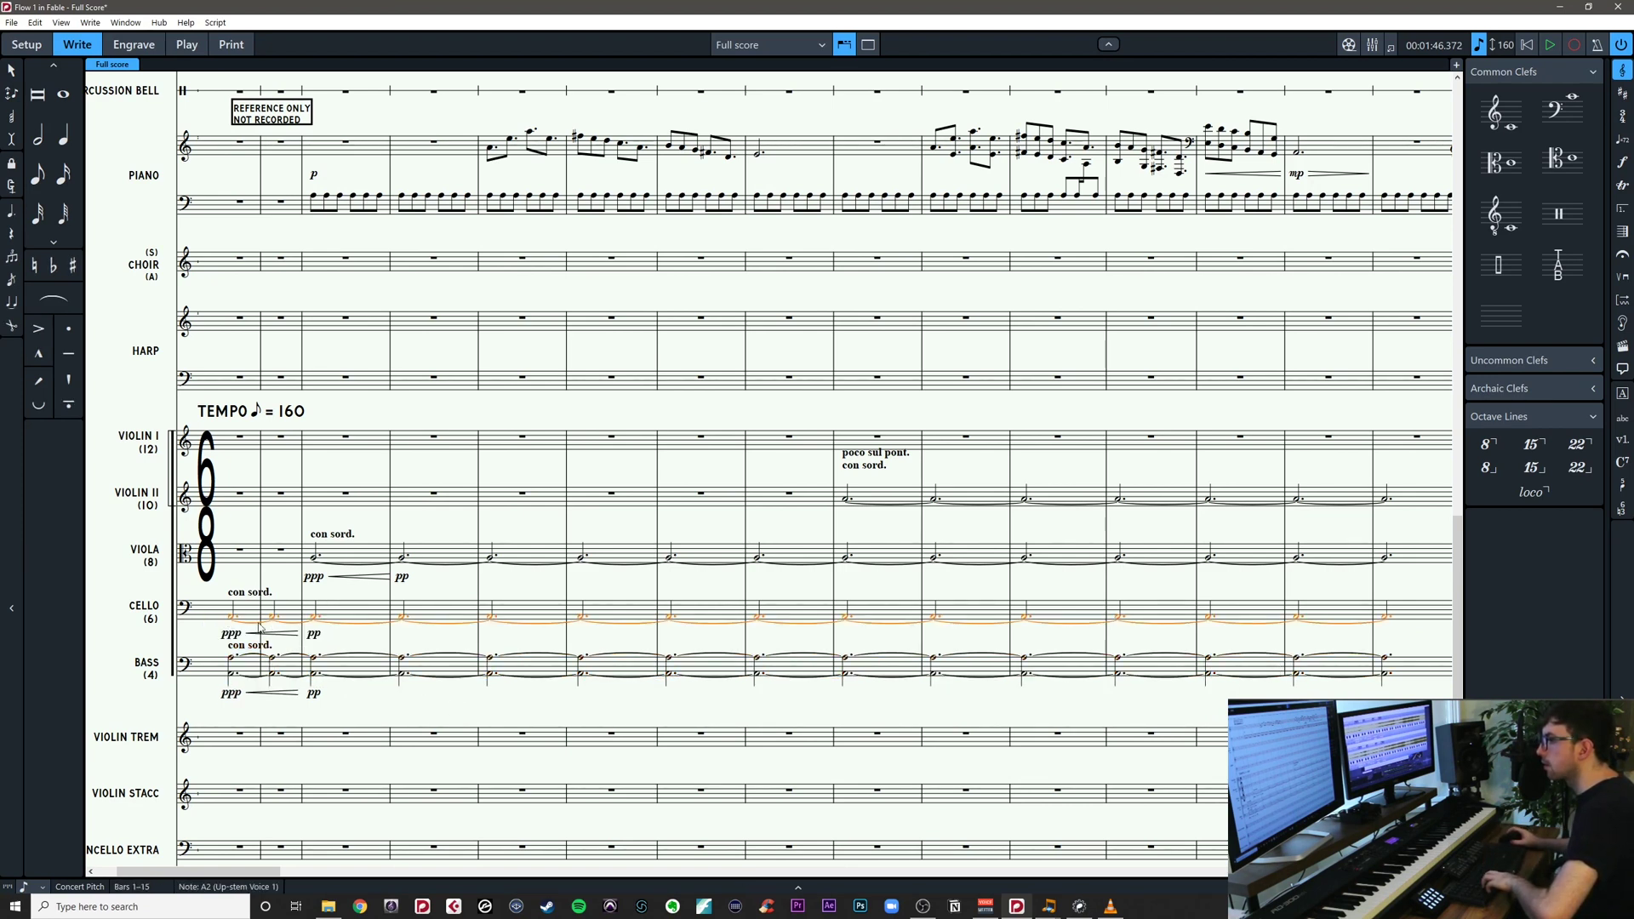
mouse_move(431, 639)
left_mouse_down()
mouse_move(412, 638)
mouse_move(500, 623)
mouse_move(437, 630)
left_mouse_up()
left_click(452, 631)
left_click(255, 655)
key("ctrl+z")
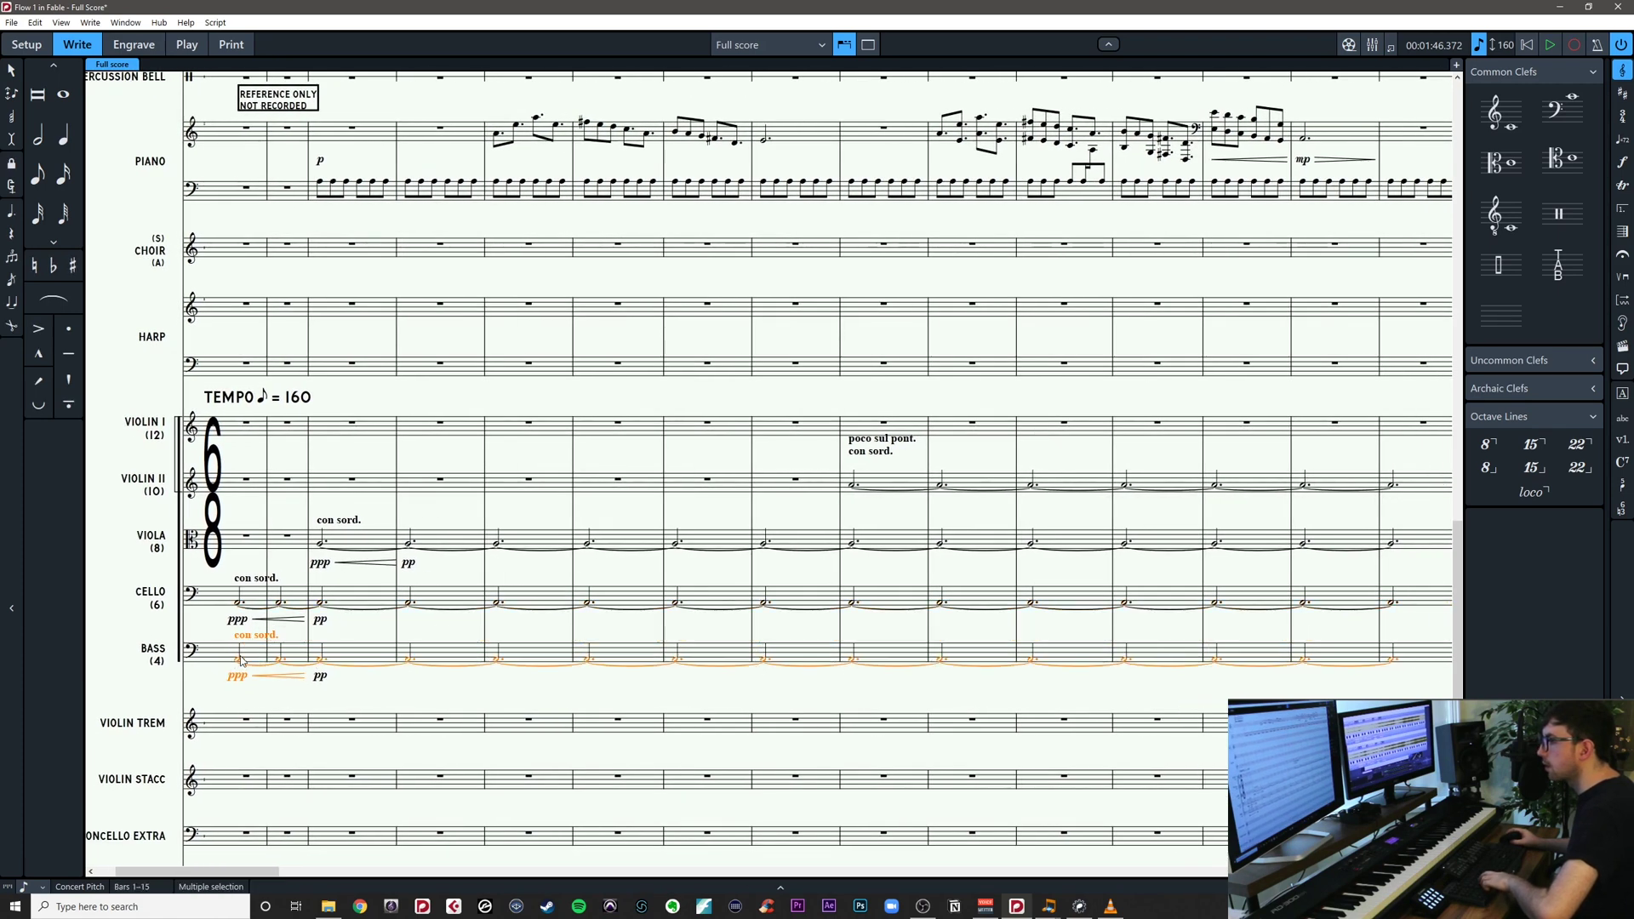
Split the Bass into two section divisions from bar 1 with a divisi change
key("ctrl+alt+d")
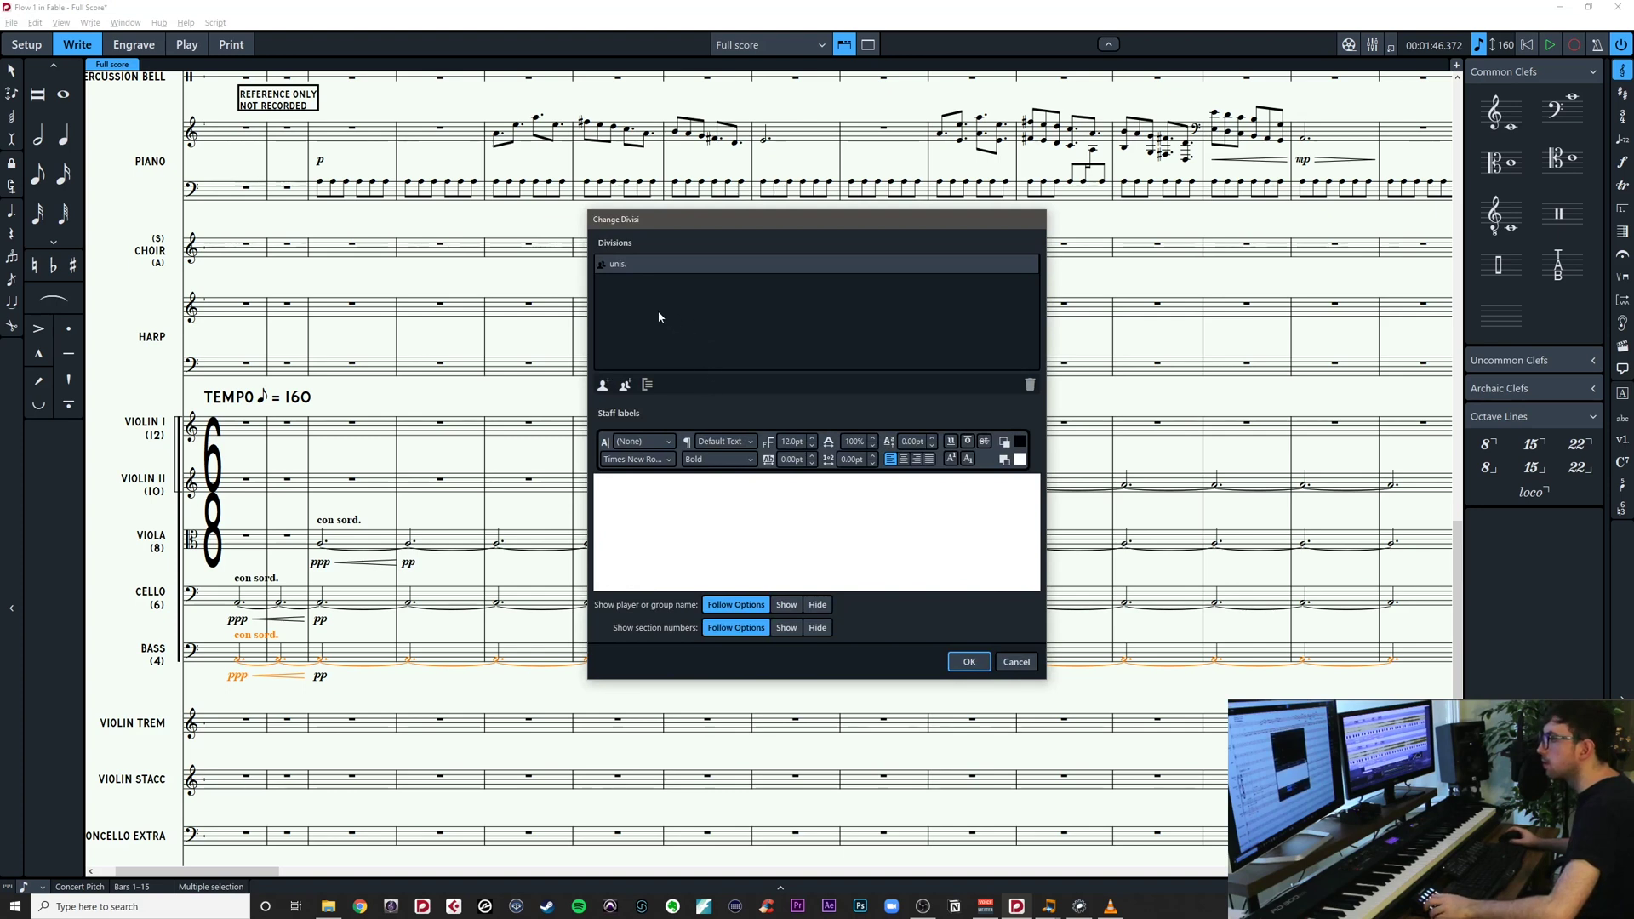
left_click(626, 386)
left_click(969, 661)
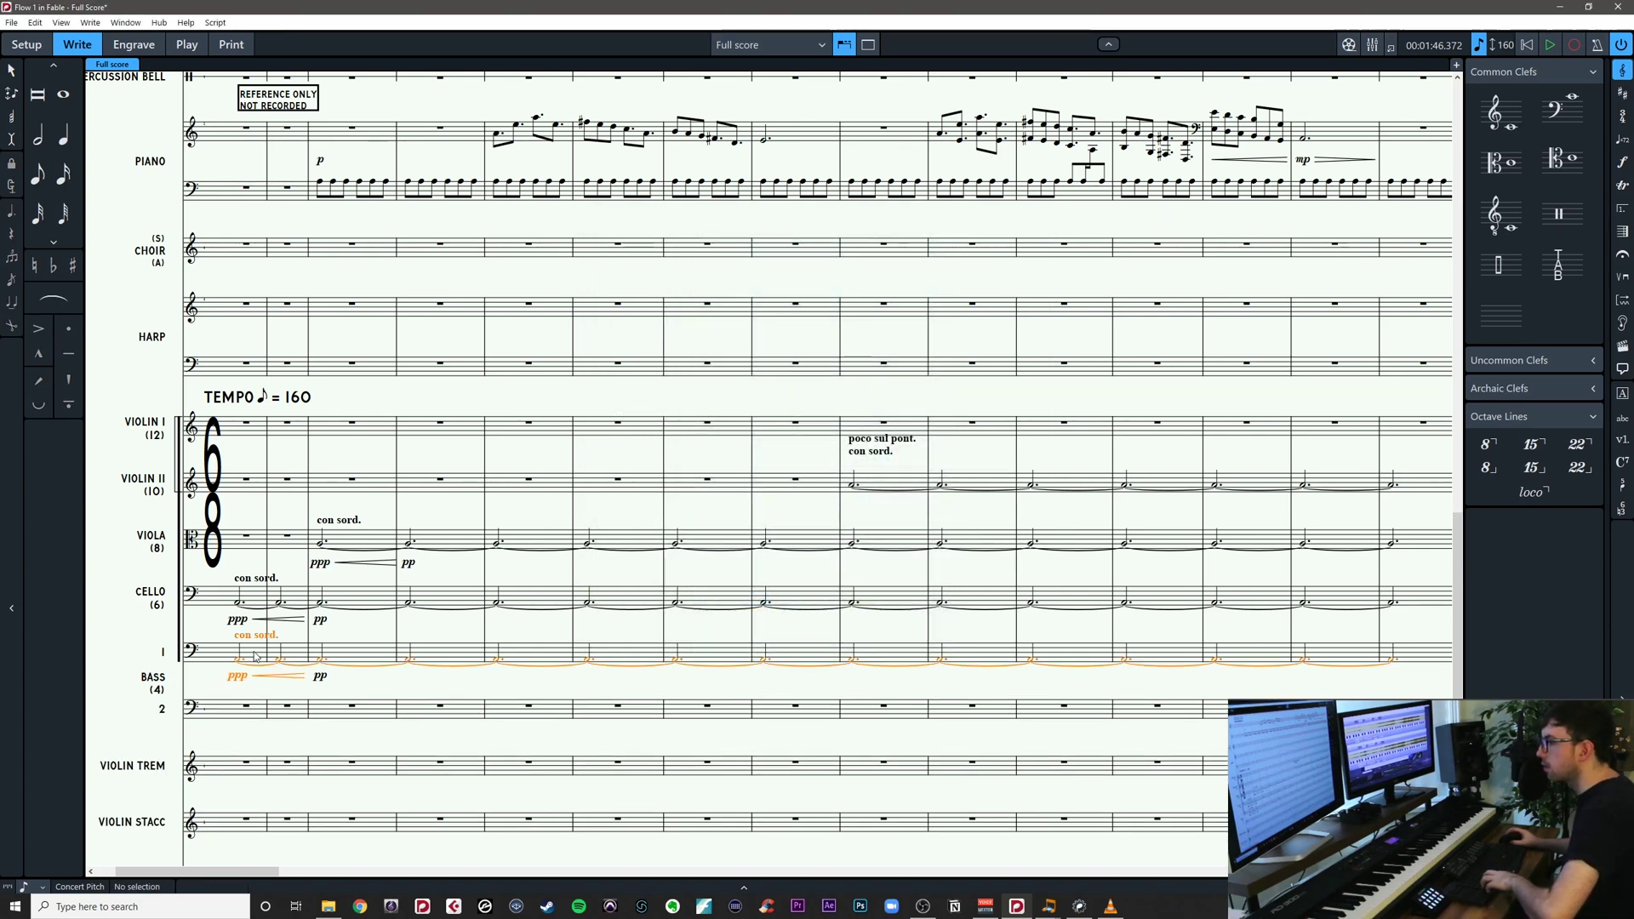
Copy the first Bass division's sustained notes, con sord., ppp and crescendo hairpin onto the second division from bar 1
left_click(255, 711)
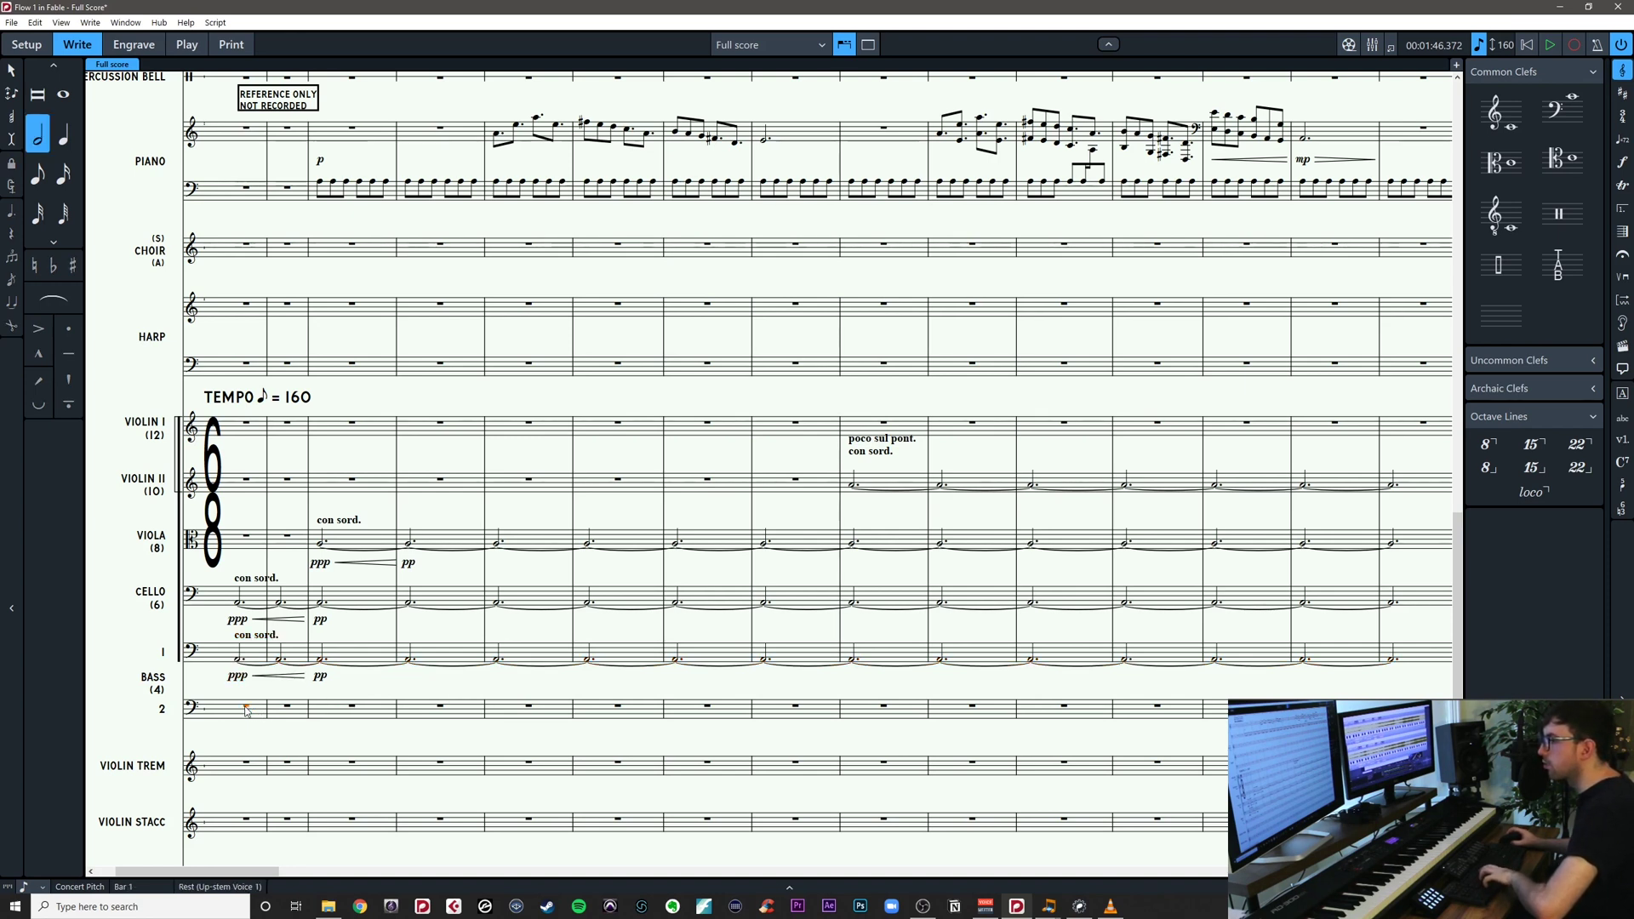
key("ctrl+v")
key("Escape")
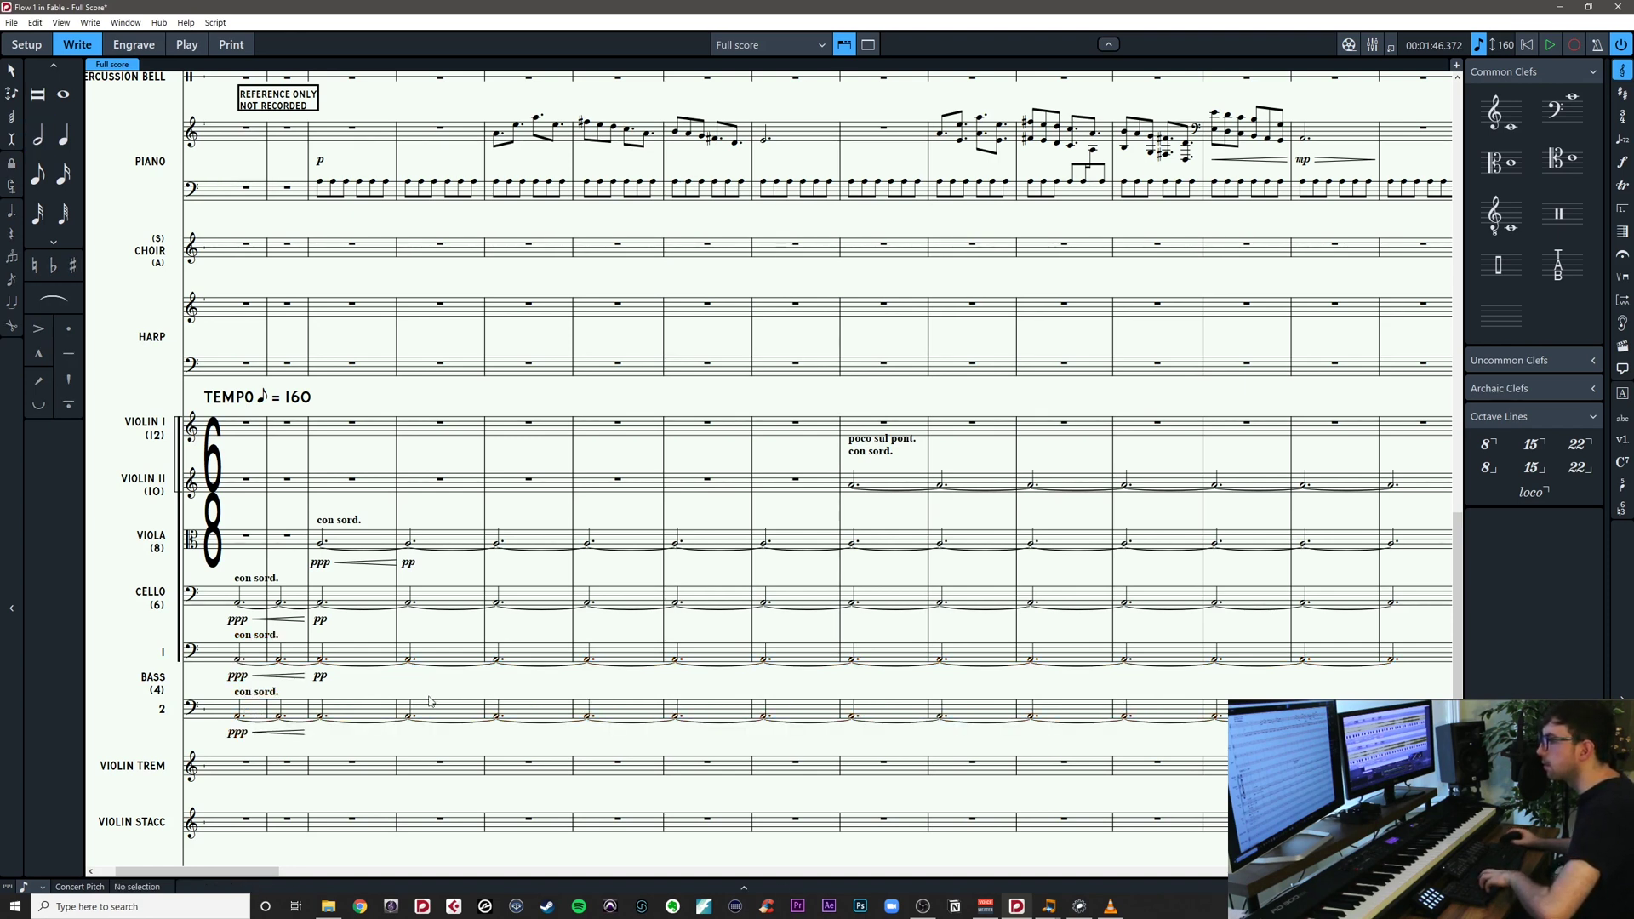
Transpose the first Bass division's sustained notes in bars 1–15 up an octave
left_click(245, 654)
left_click(845, 662, "shift")
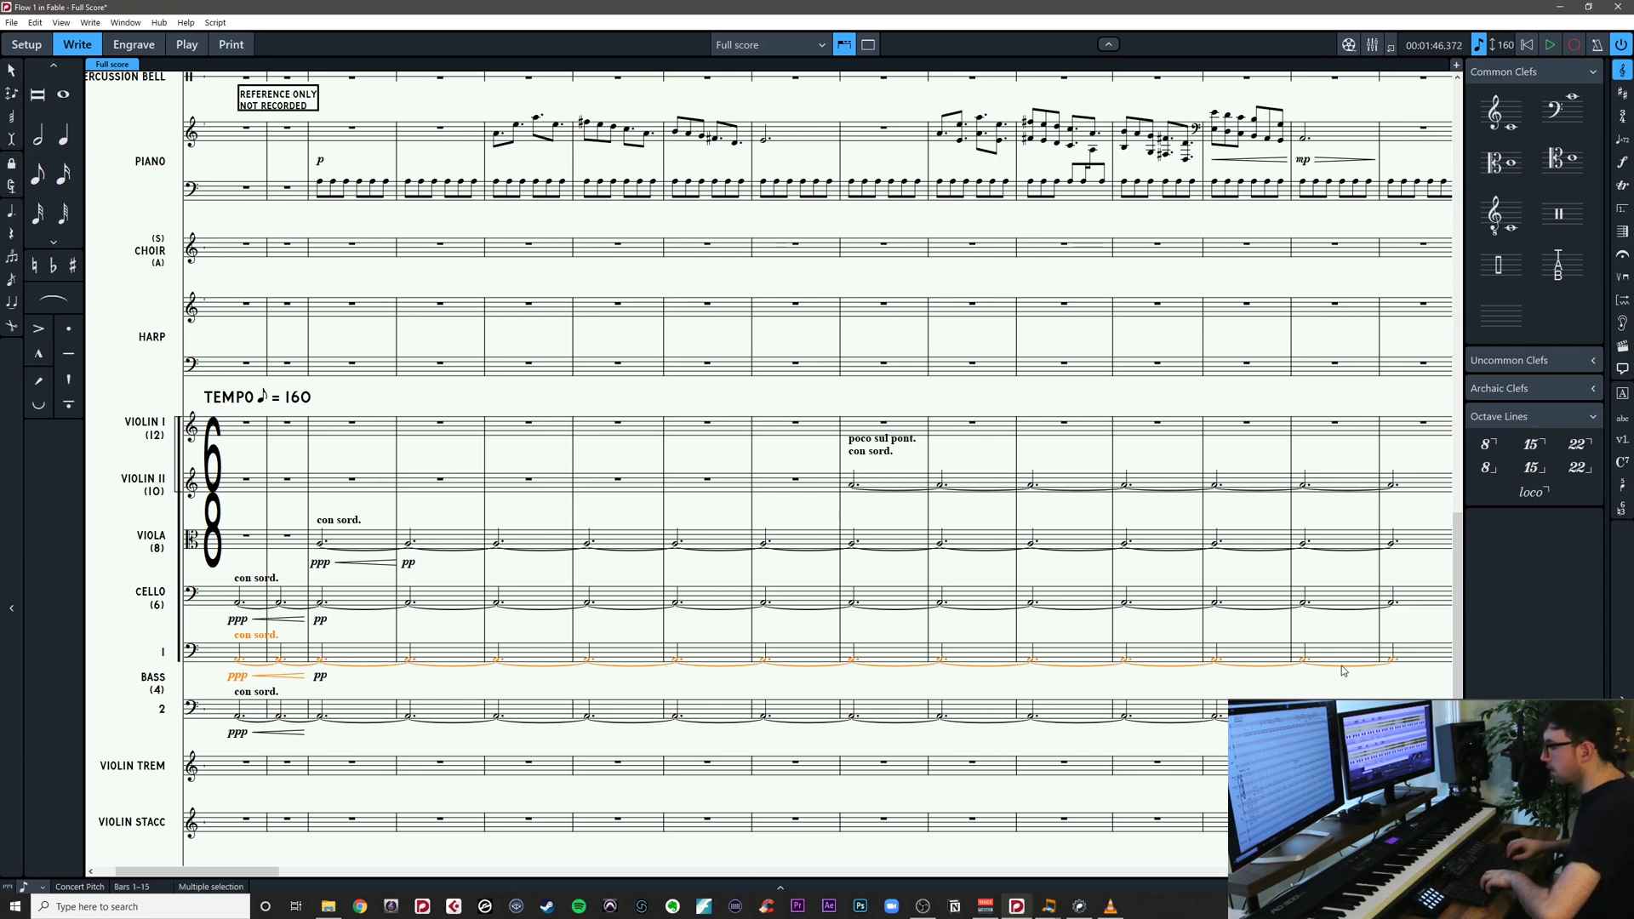
key("shift+Up")
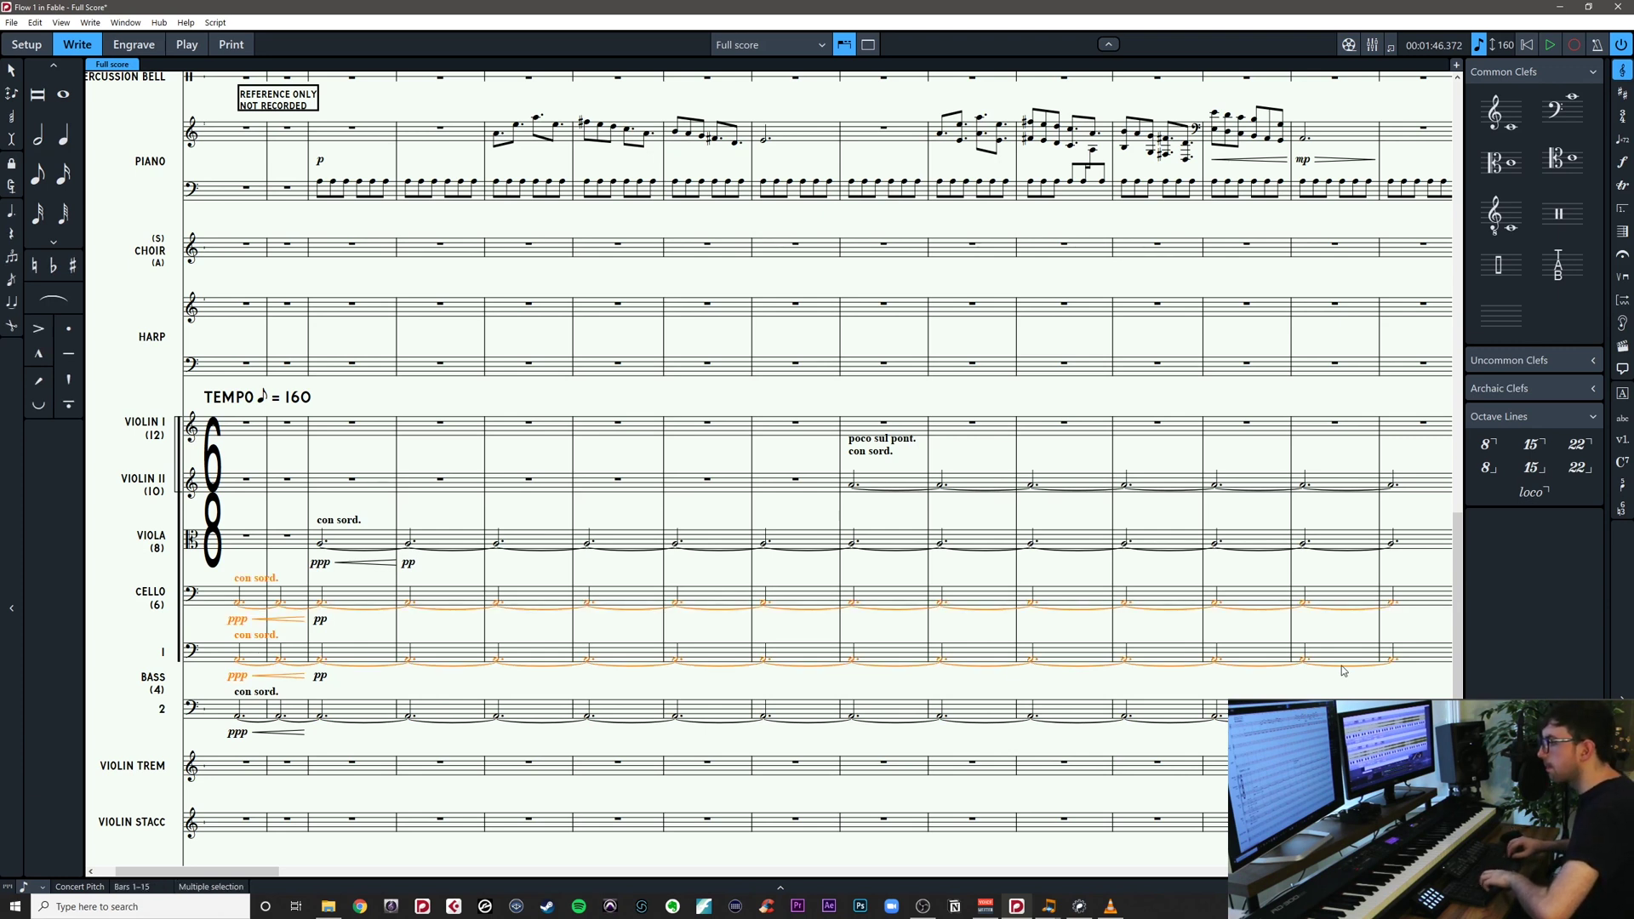
key("Escape")
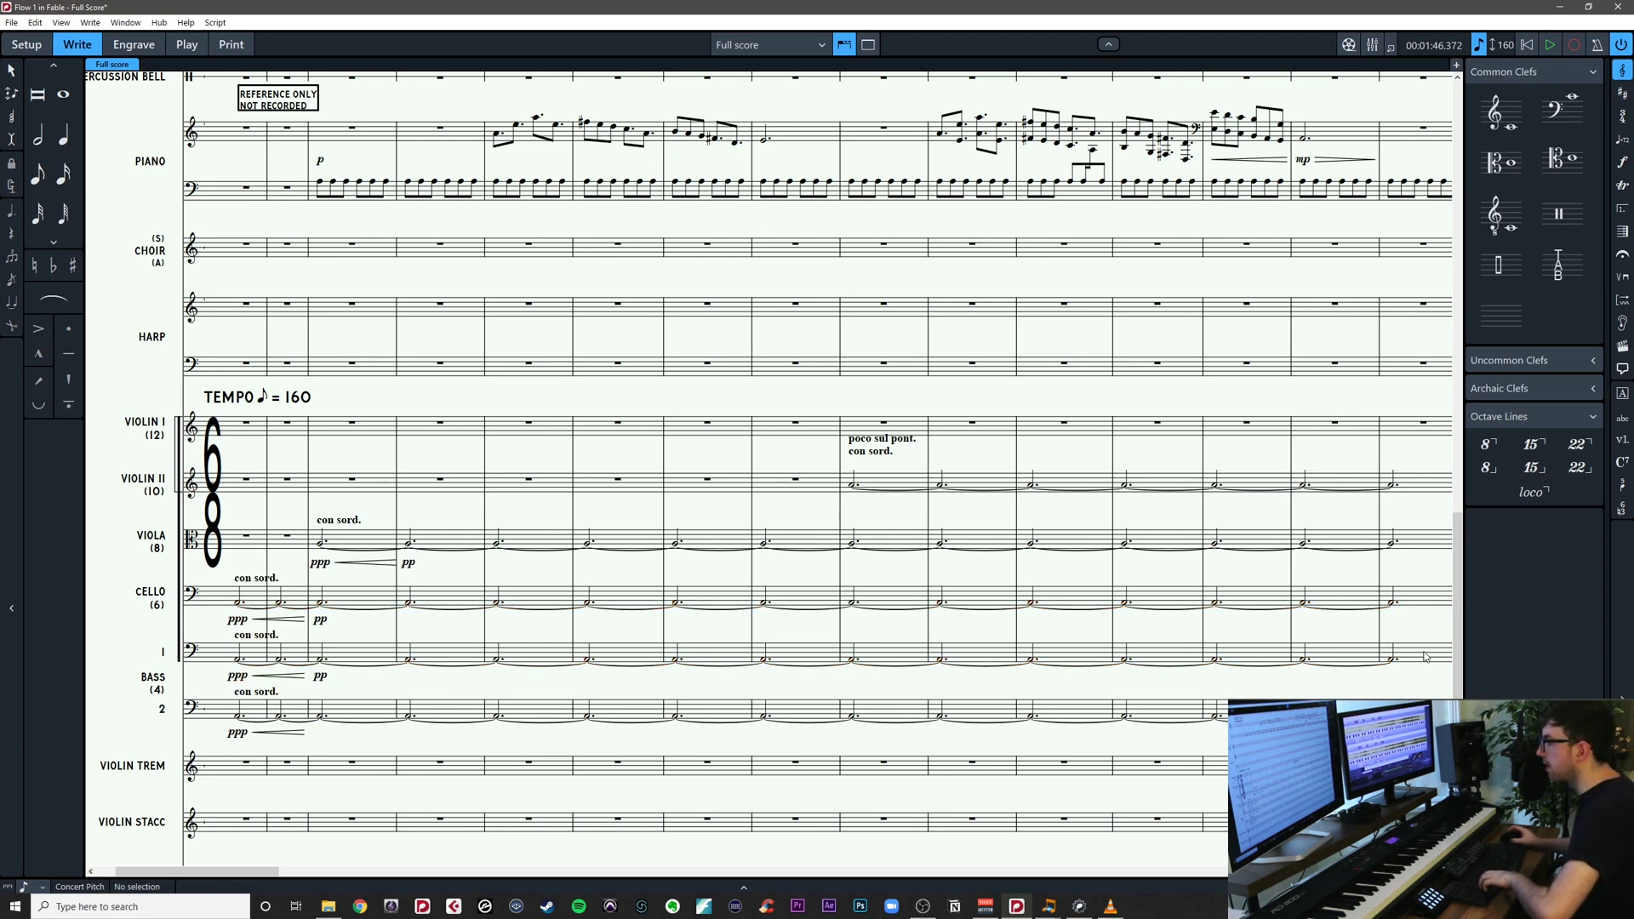
left_click(236, 663)
key("alt+Up")
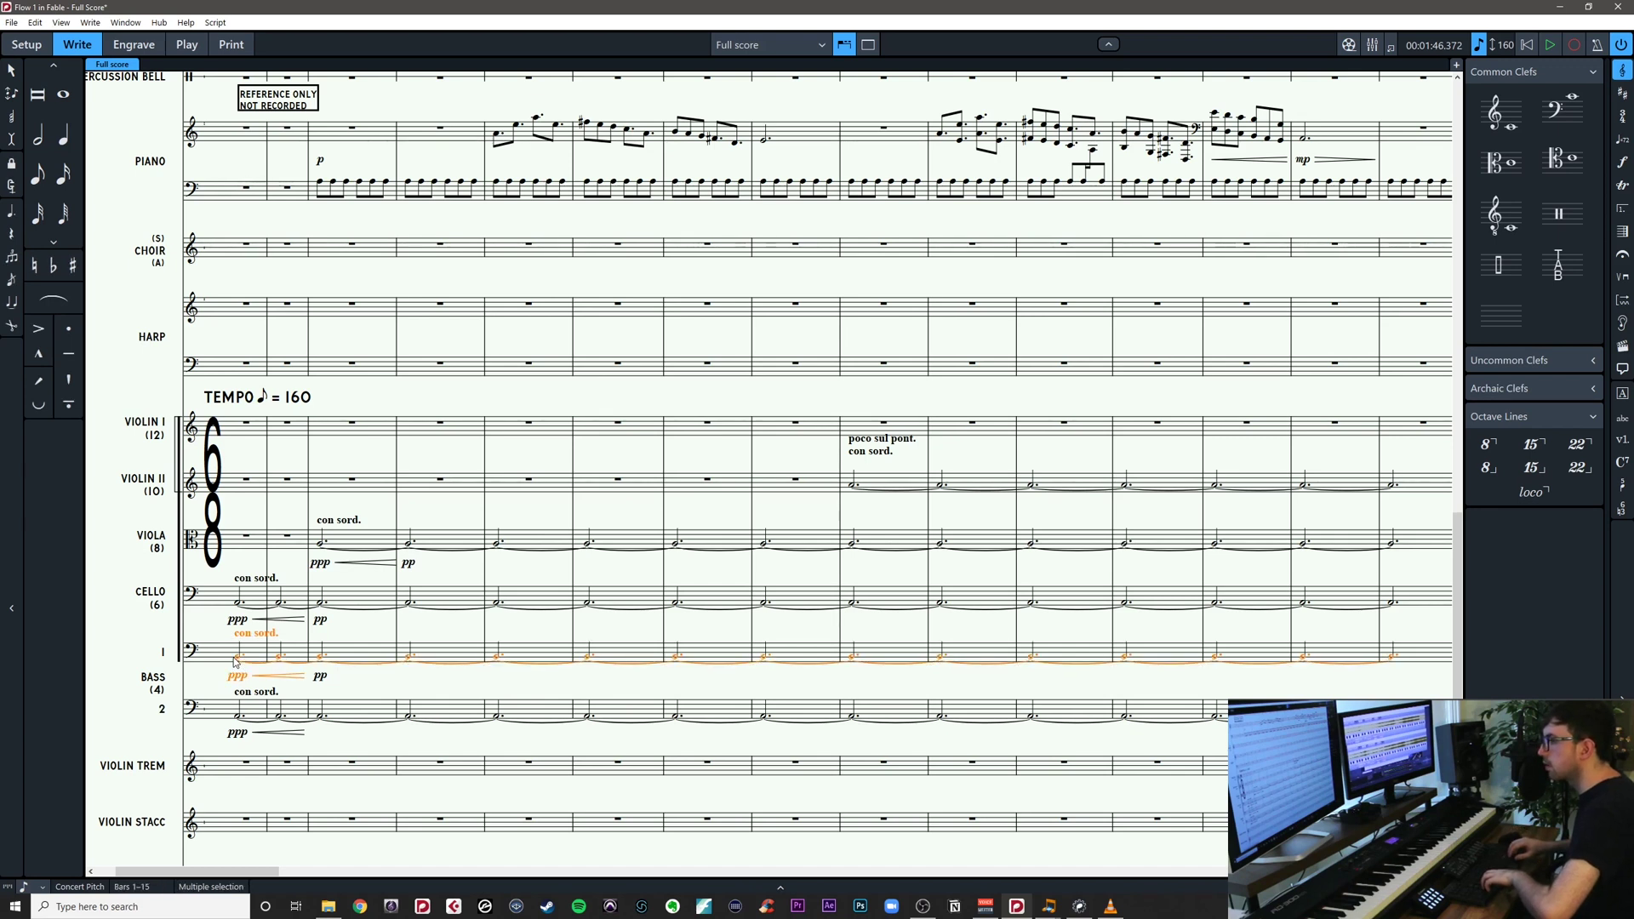
key("alt+Down")
key("ctrl+alt+Up")
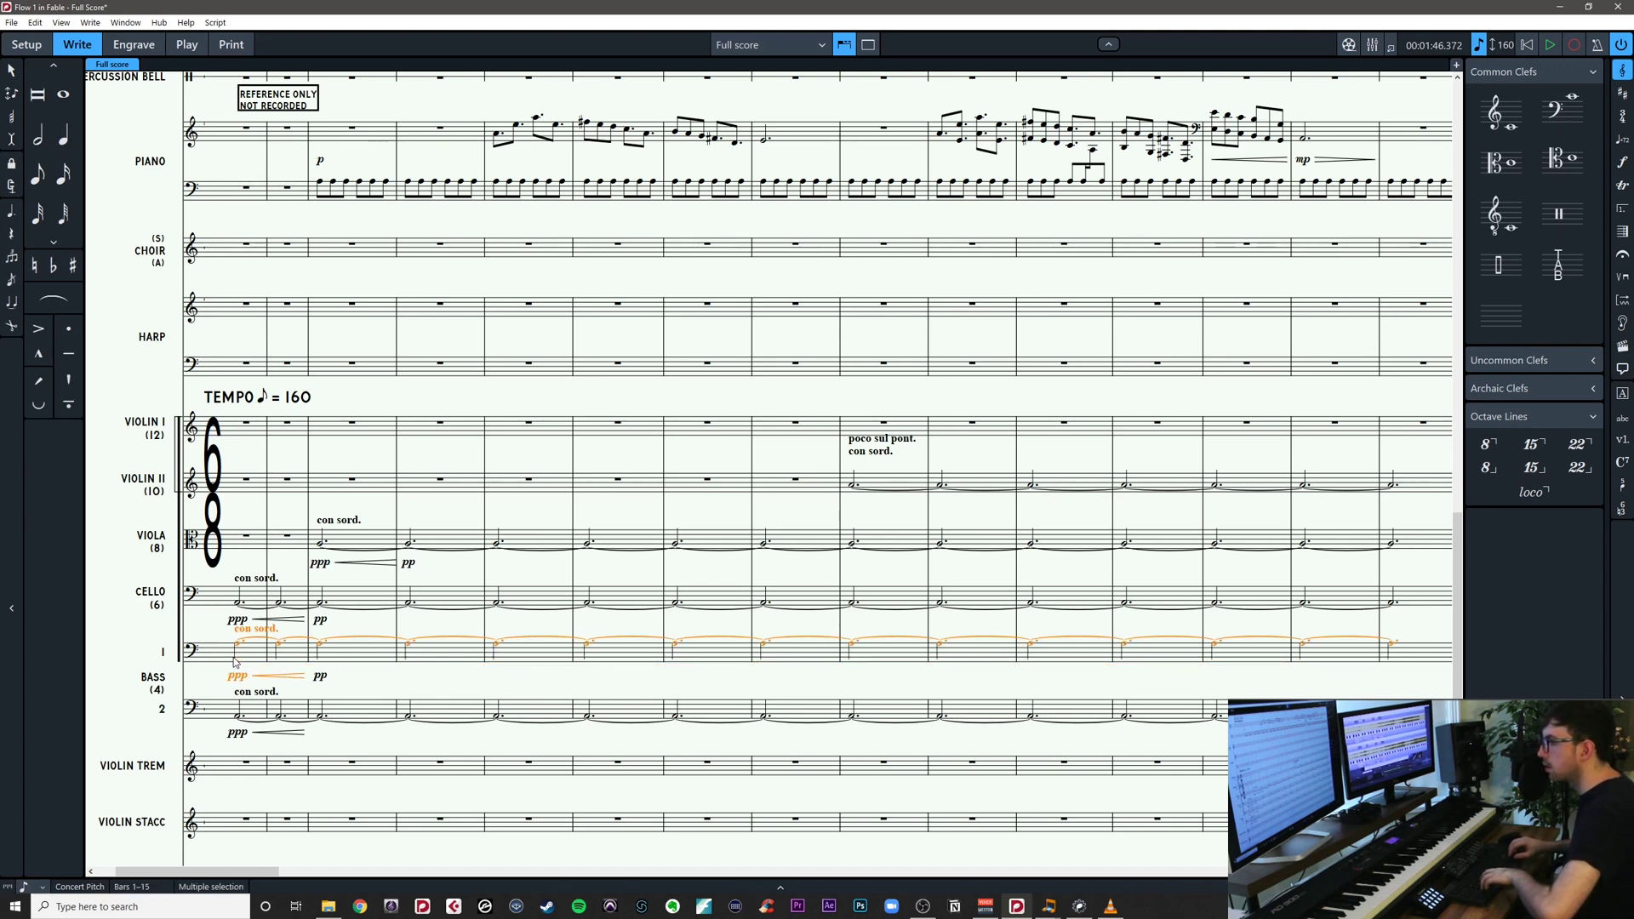
key("Escape")
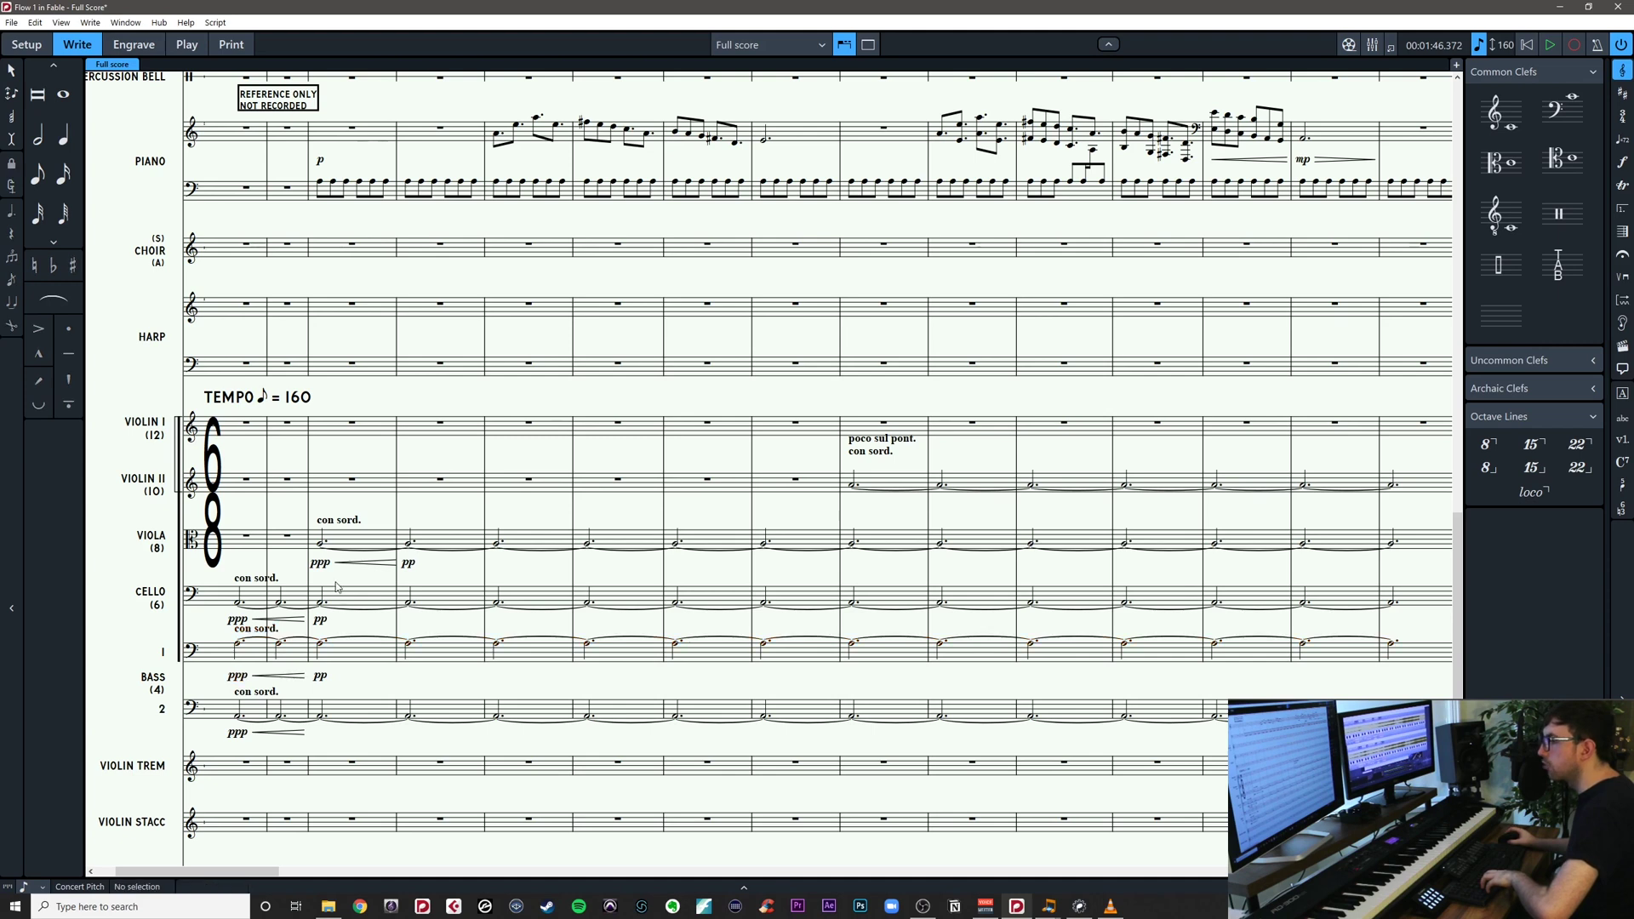
Split the Cello into two section divisions from bar 1 with a divisi change
left_click(227, 595)
key("ctrl+alt+d")
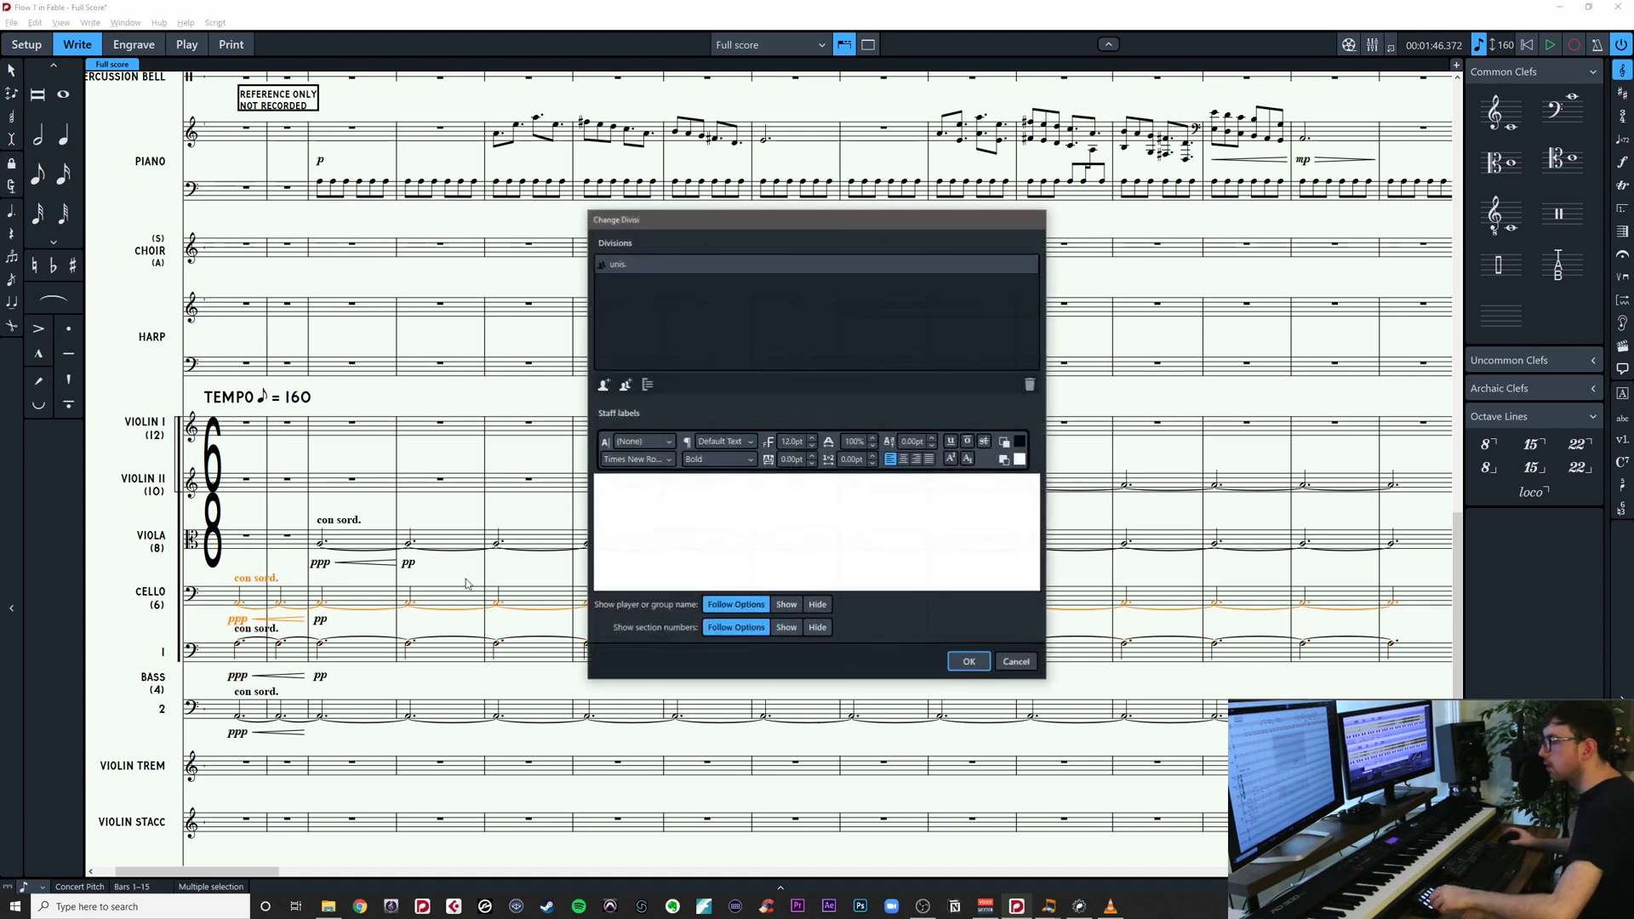
left_click(626, 385)
left_click(969, 662)
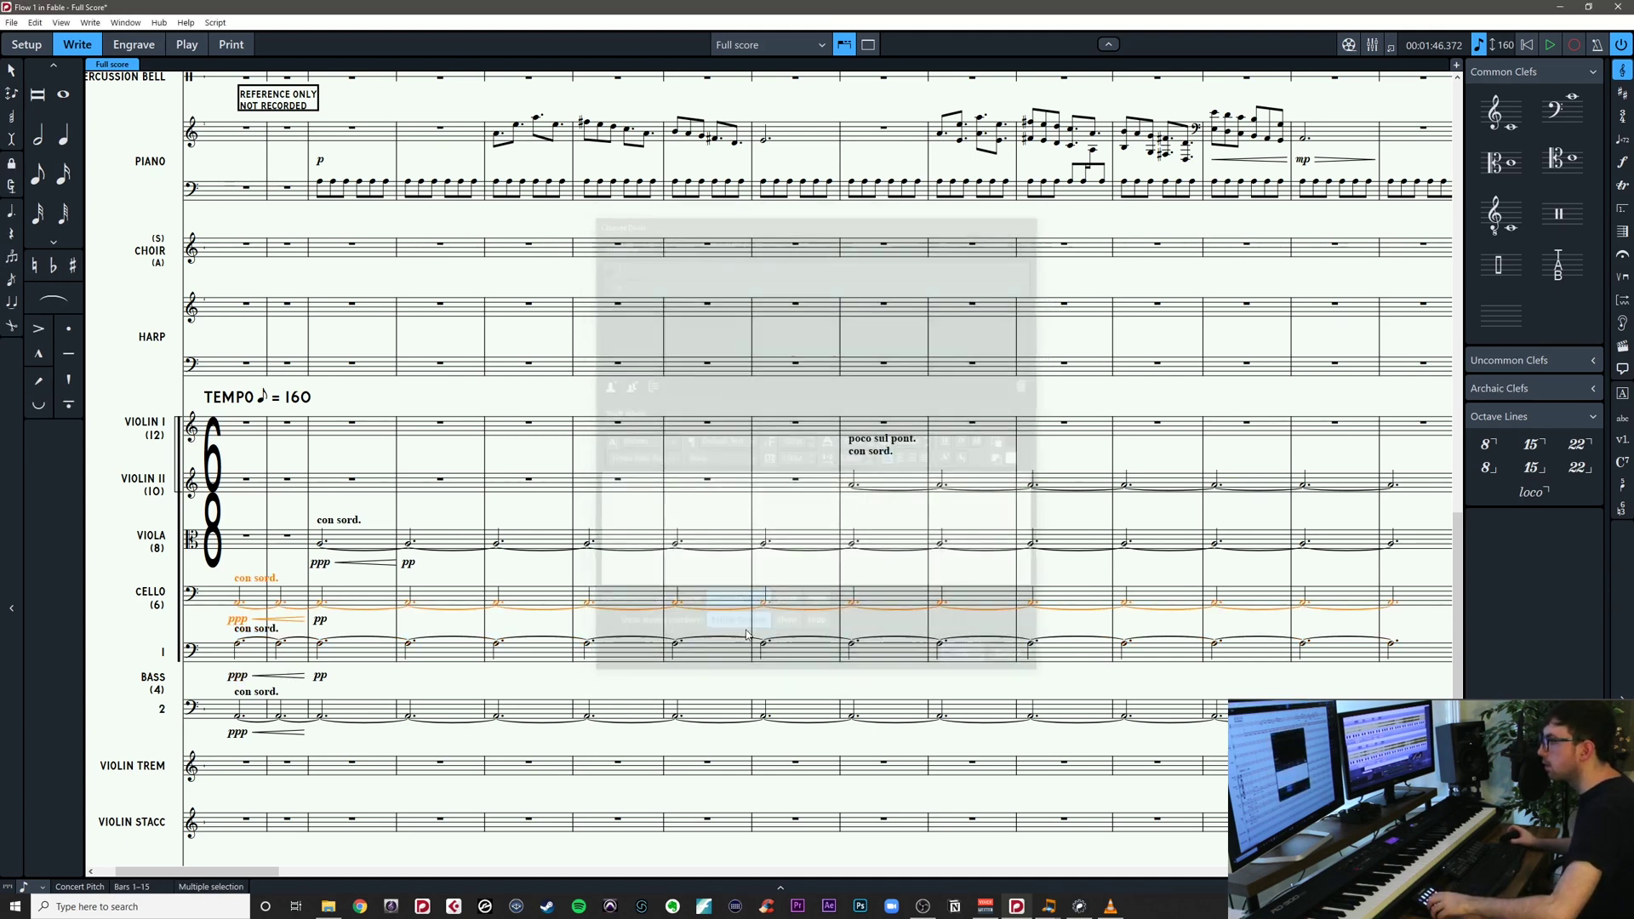
key("Escape")
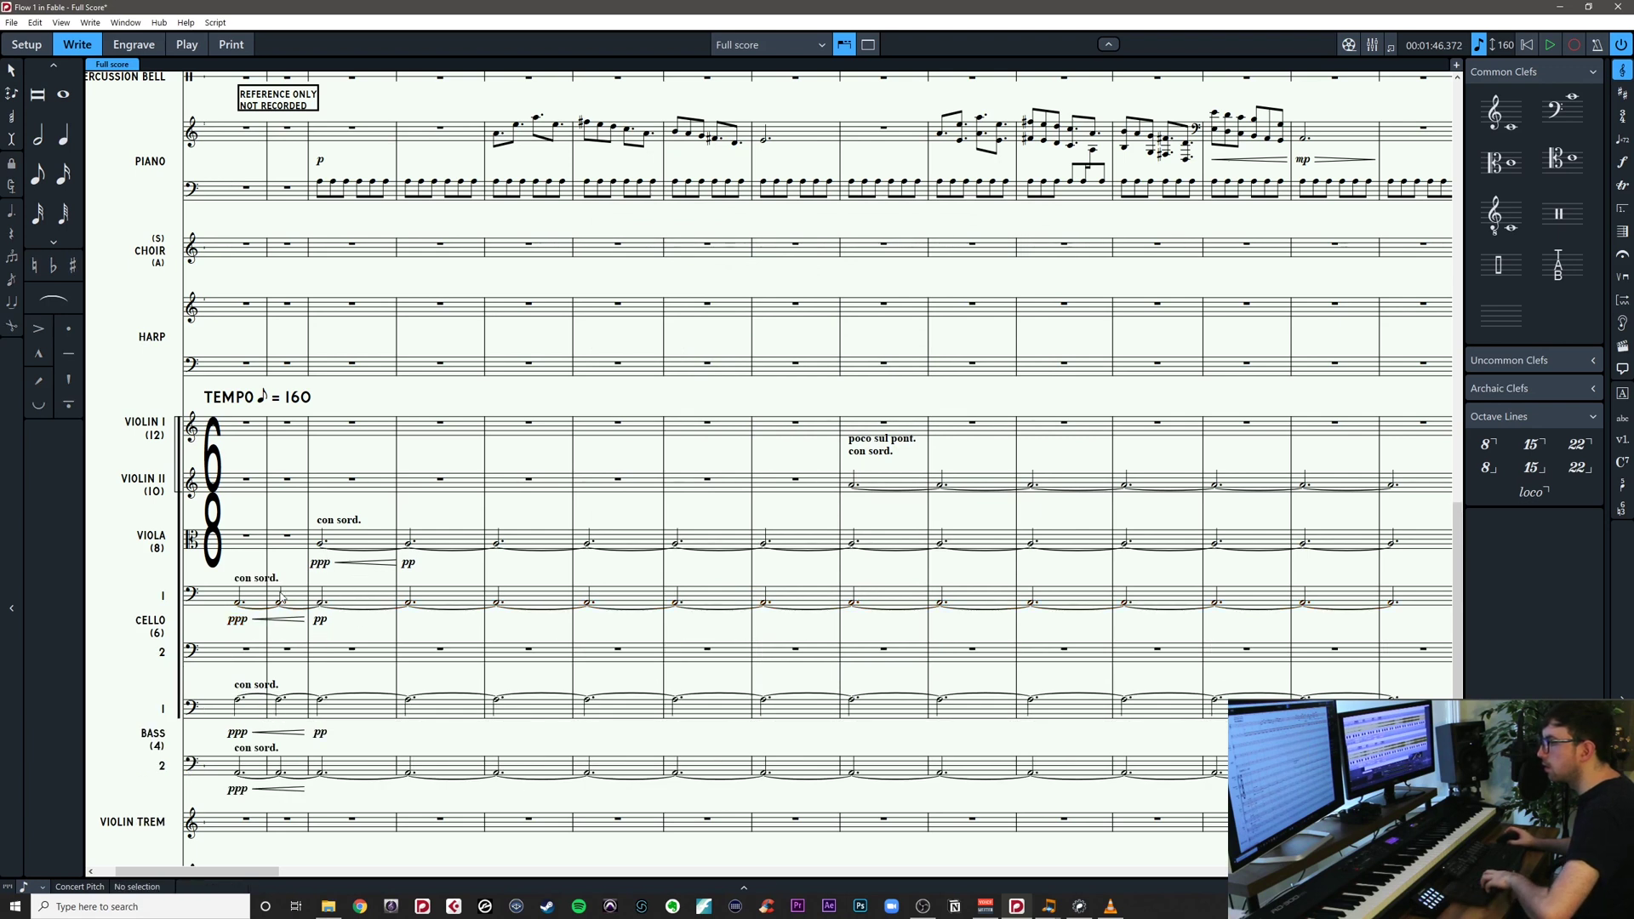
Move the first Cello division's sustained notes, con sord., ppp and crescendo hairpin to the second division from bar 1
left_click(281, 596)
key("Delete")
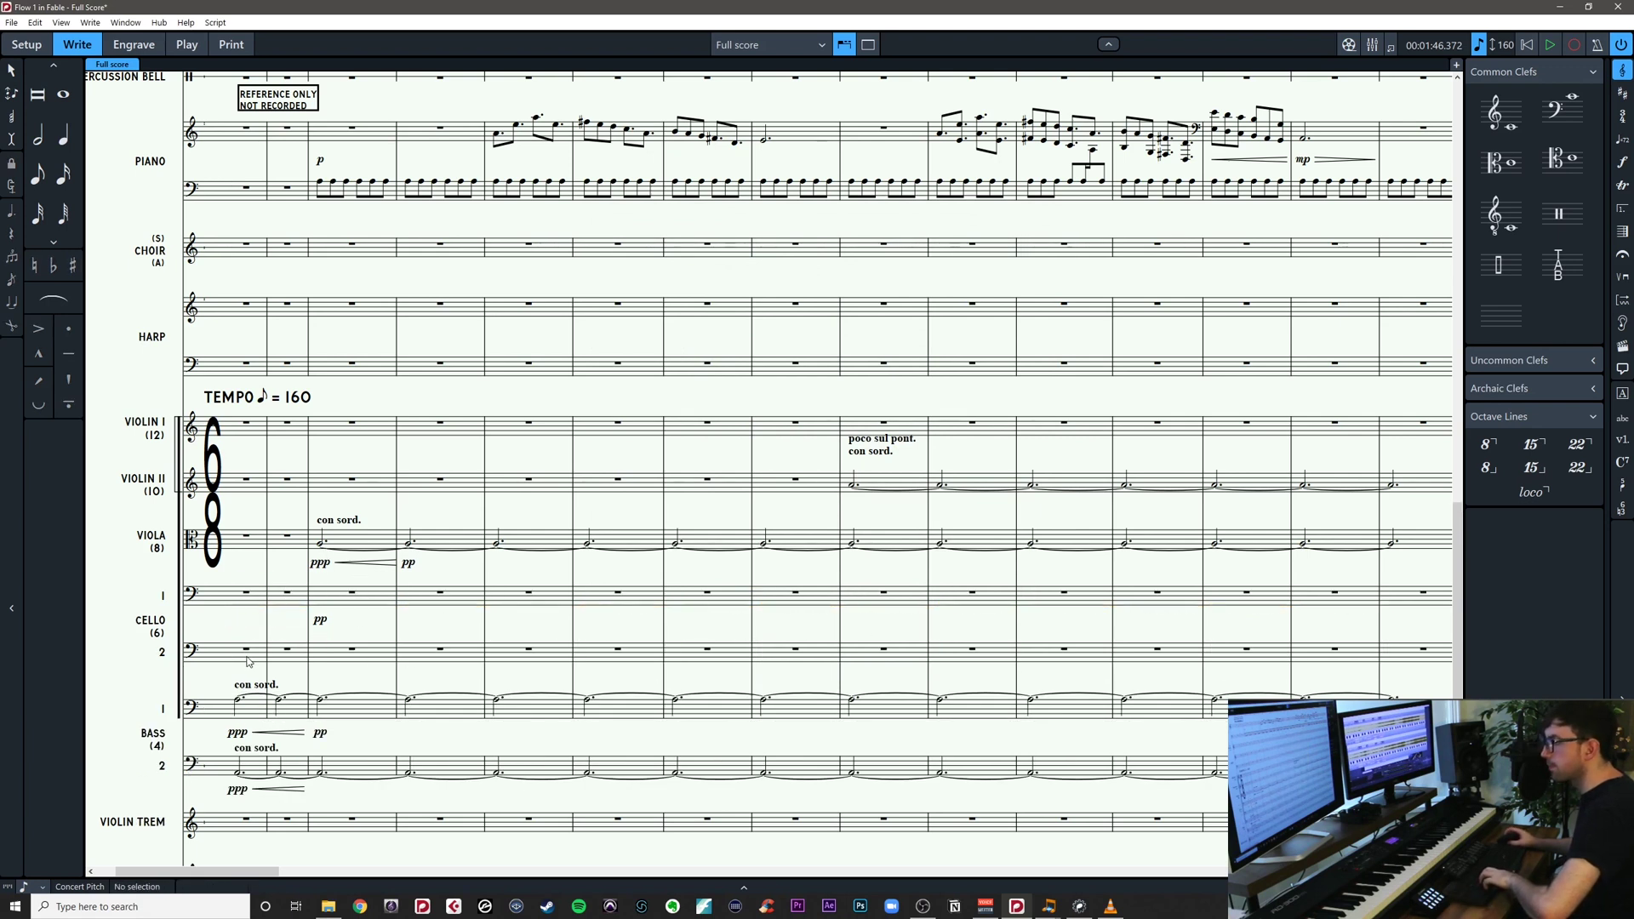
left_click(247, 656)
key("ctrl+v")
Move the Viola's sustained notes with con sord., ppp and hairpin to the first Cello division from bar 3
left_click(334, 536)
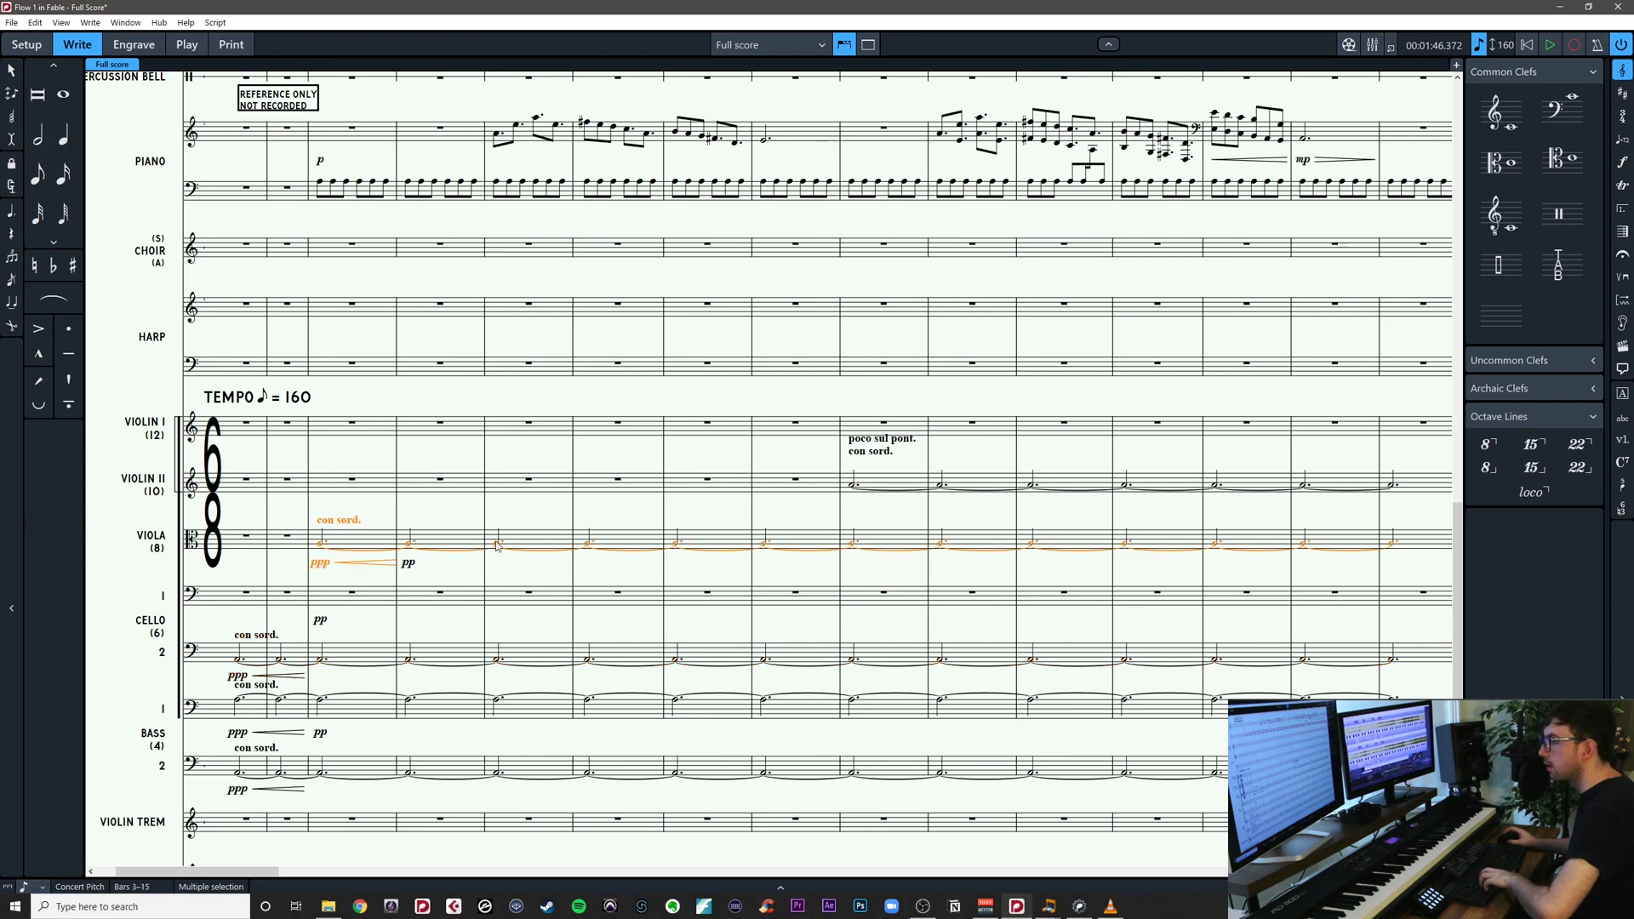
key("Delete")
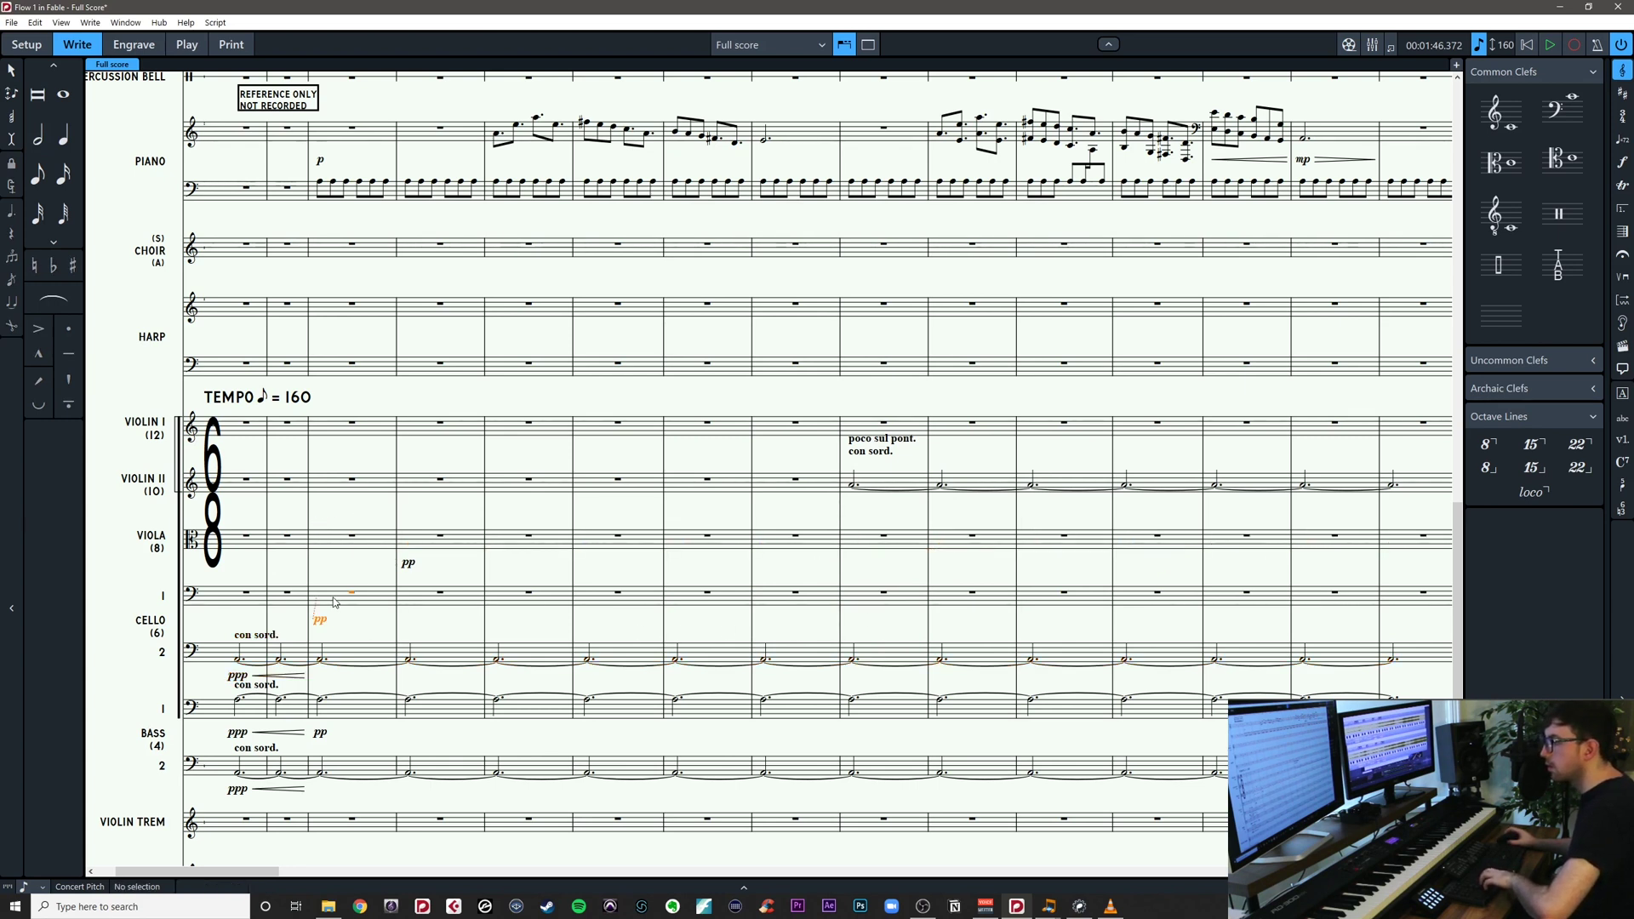
left_click(333, 602)
key("ctrl+v")
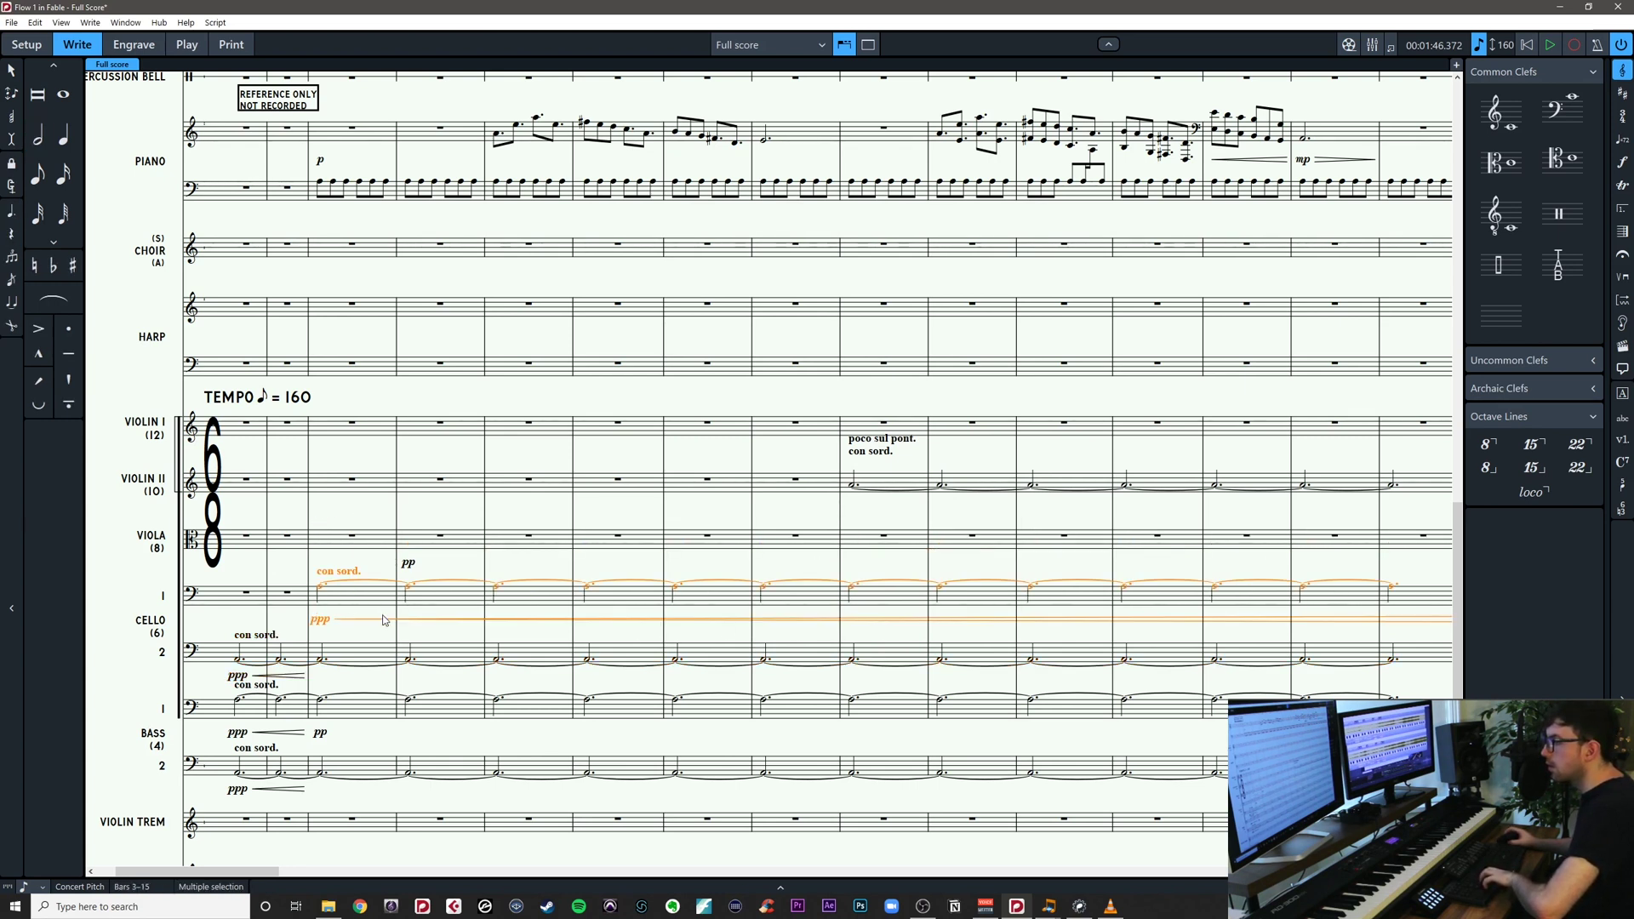
Delete the overlong hairpin under the first Cello division and the leftover pp under the Viola in bar 4
left_click(501, 628)
left_click(538, 620)
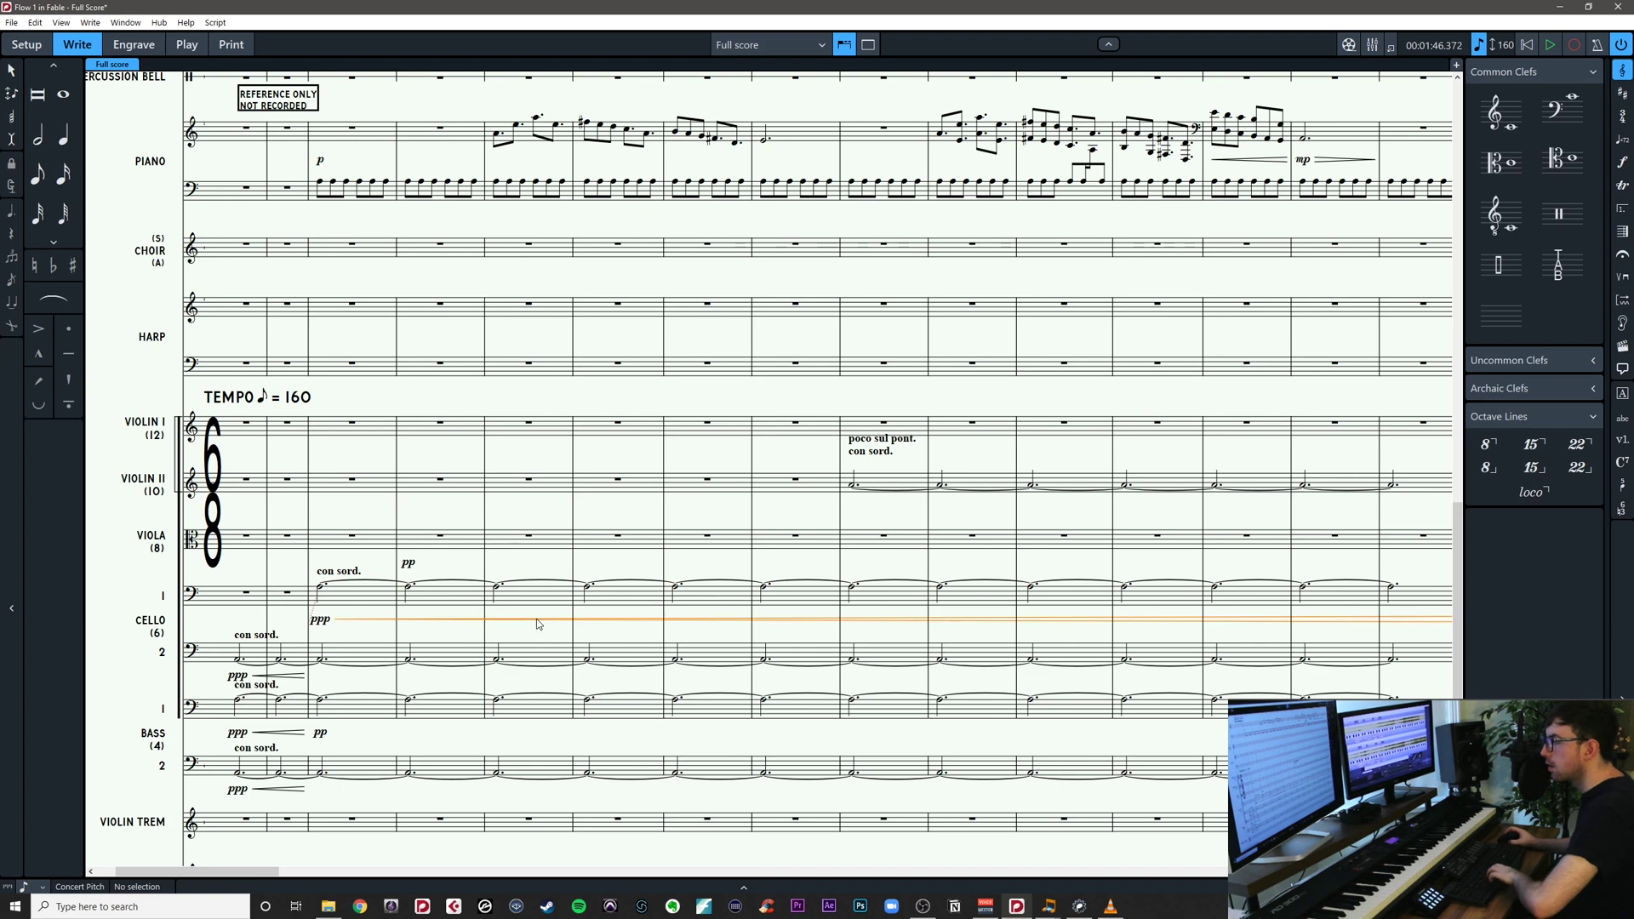
key("Delete")
left_click(412, 566)
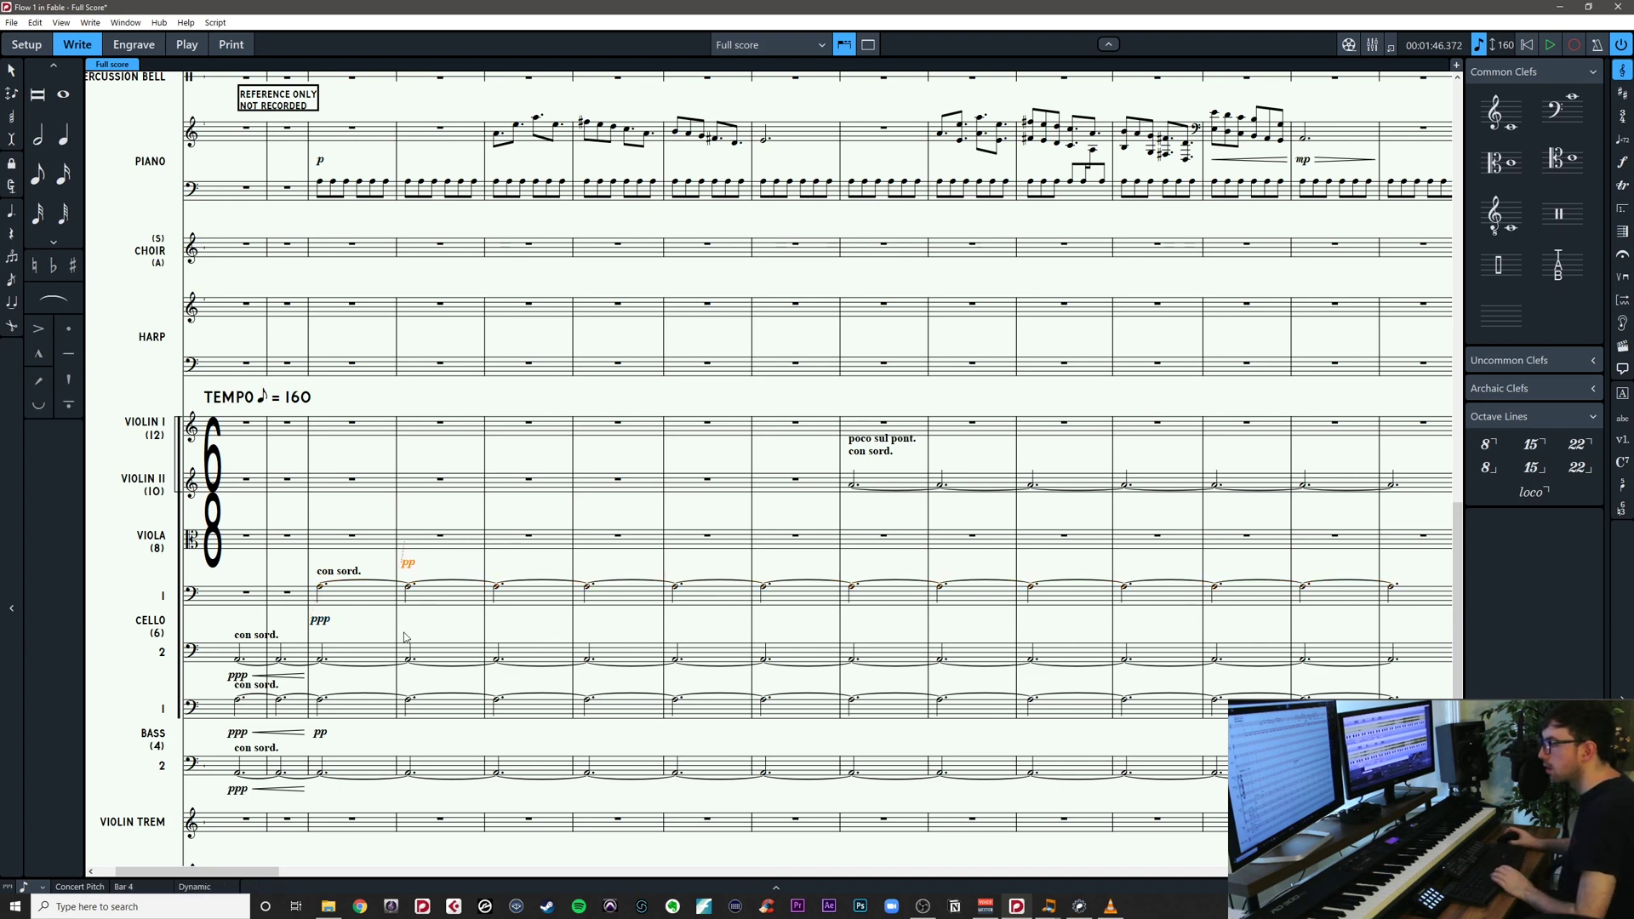
key("Delete")
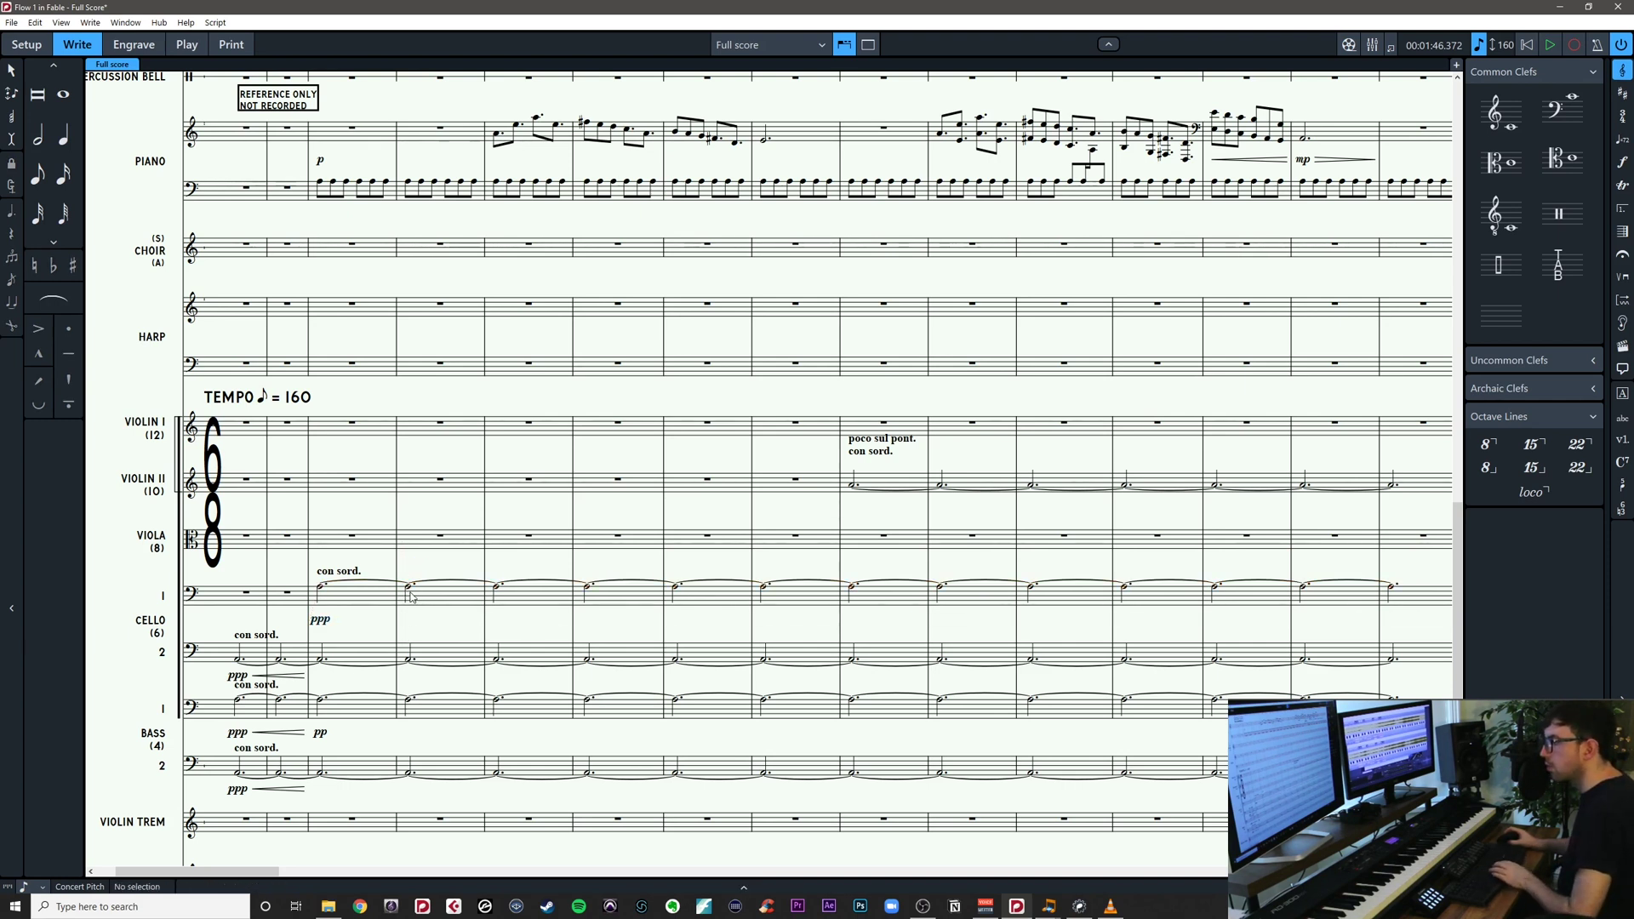
Add a pp dynamic to the first Cello division at bar 4
left_click(409, 595)
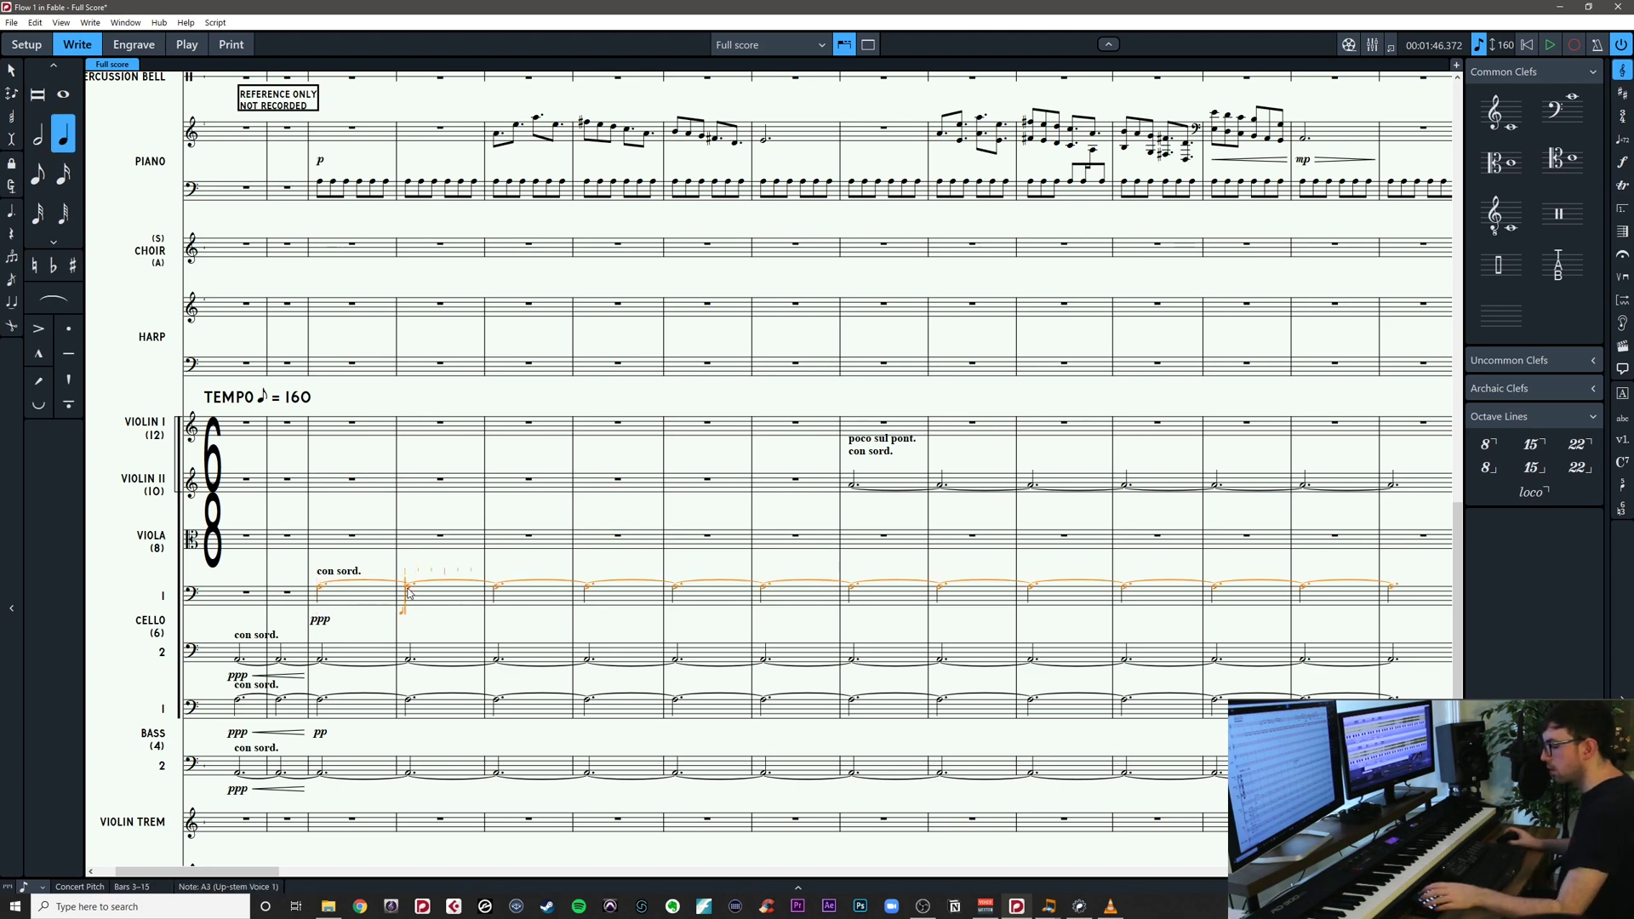
key("shift+d")
type("p")
key("Return")
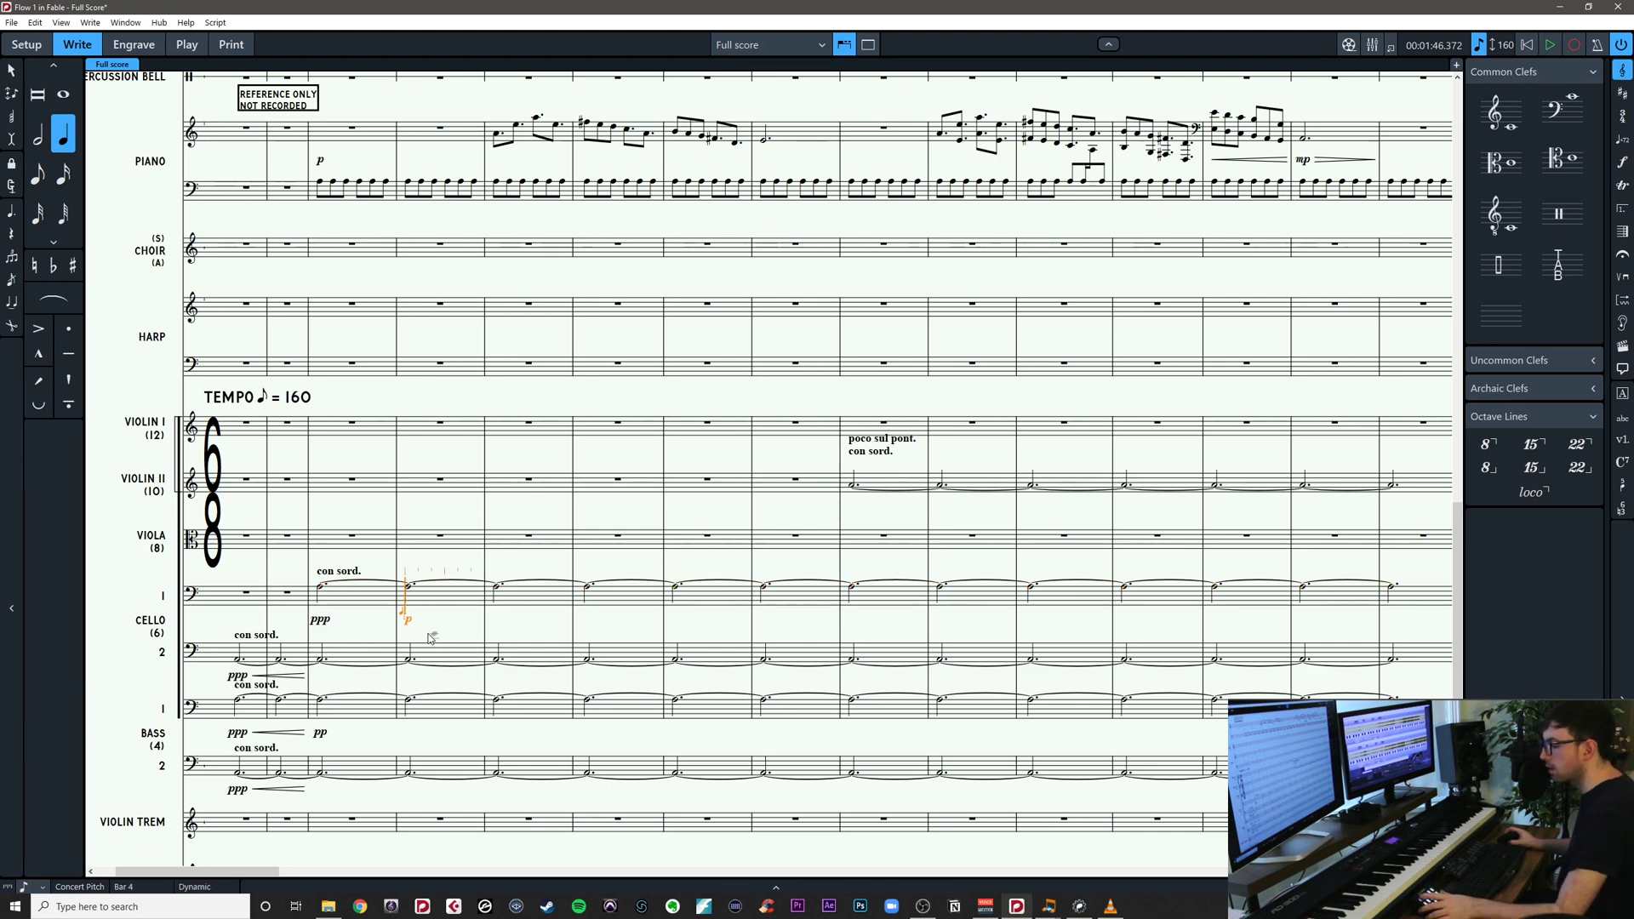
key("Escape")
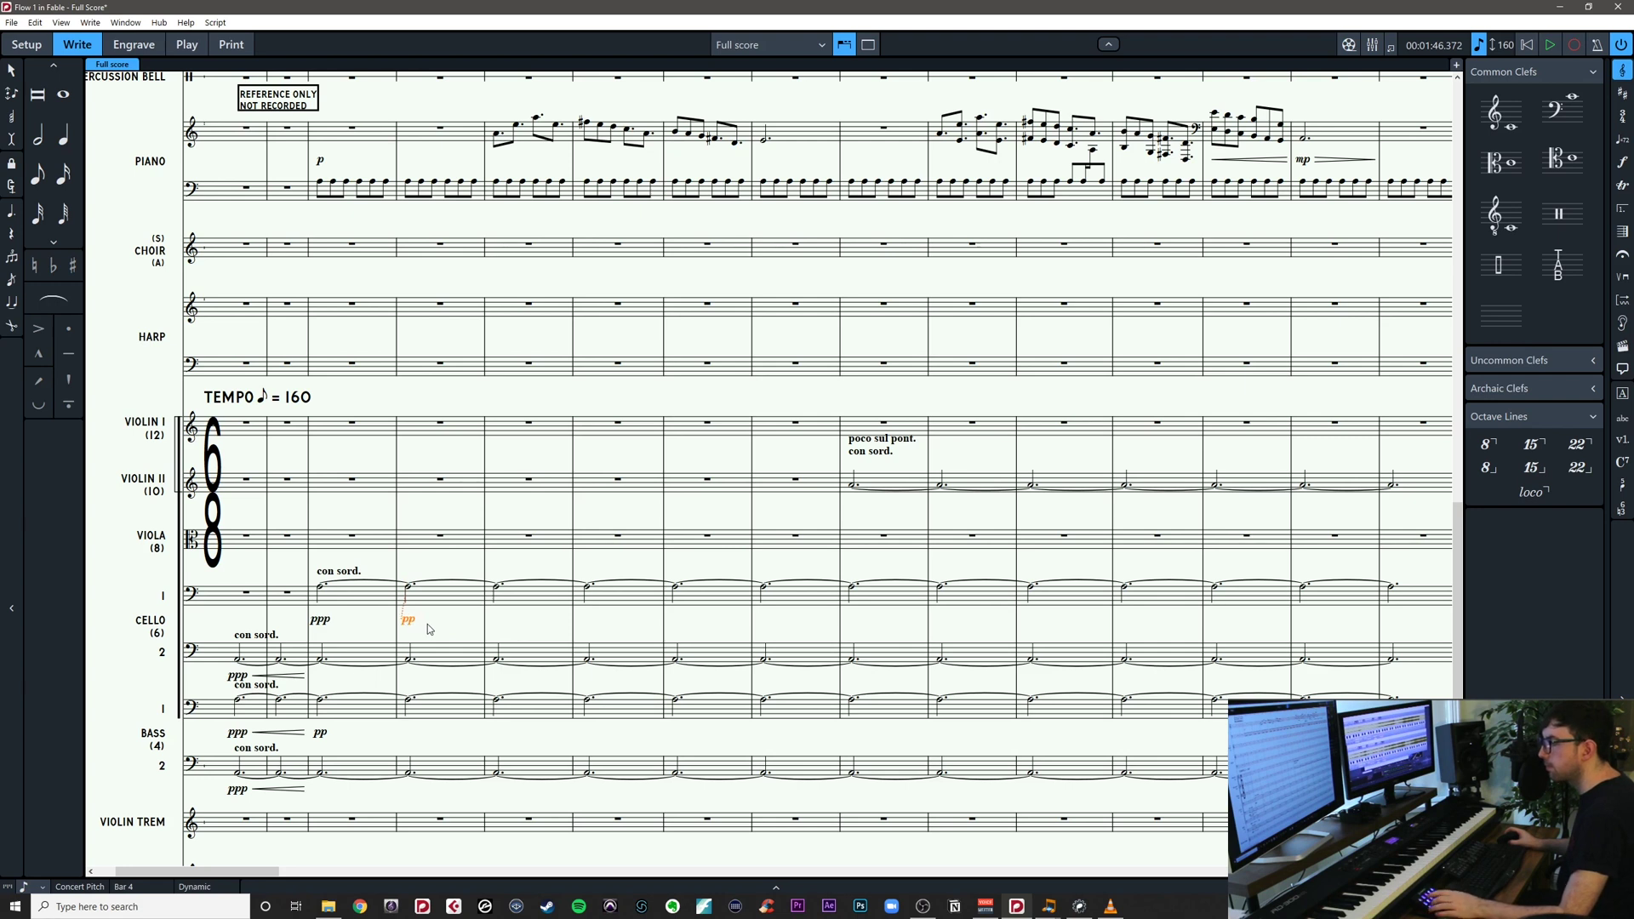
key("Escape")
Add a crescendo hairpin in bar 3 of the first Cello division and a pp at bar 3 of the second
left_click(324, 591)
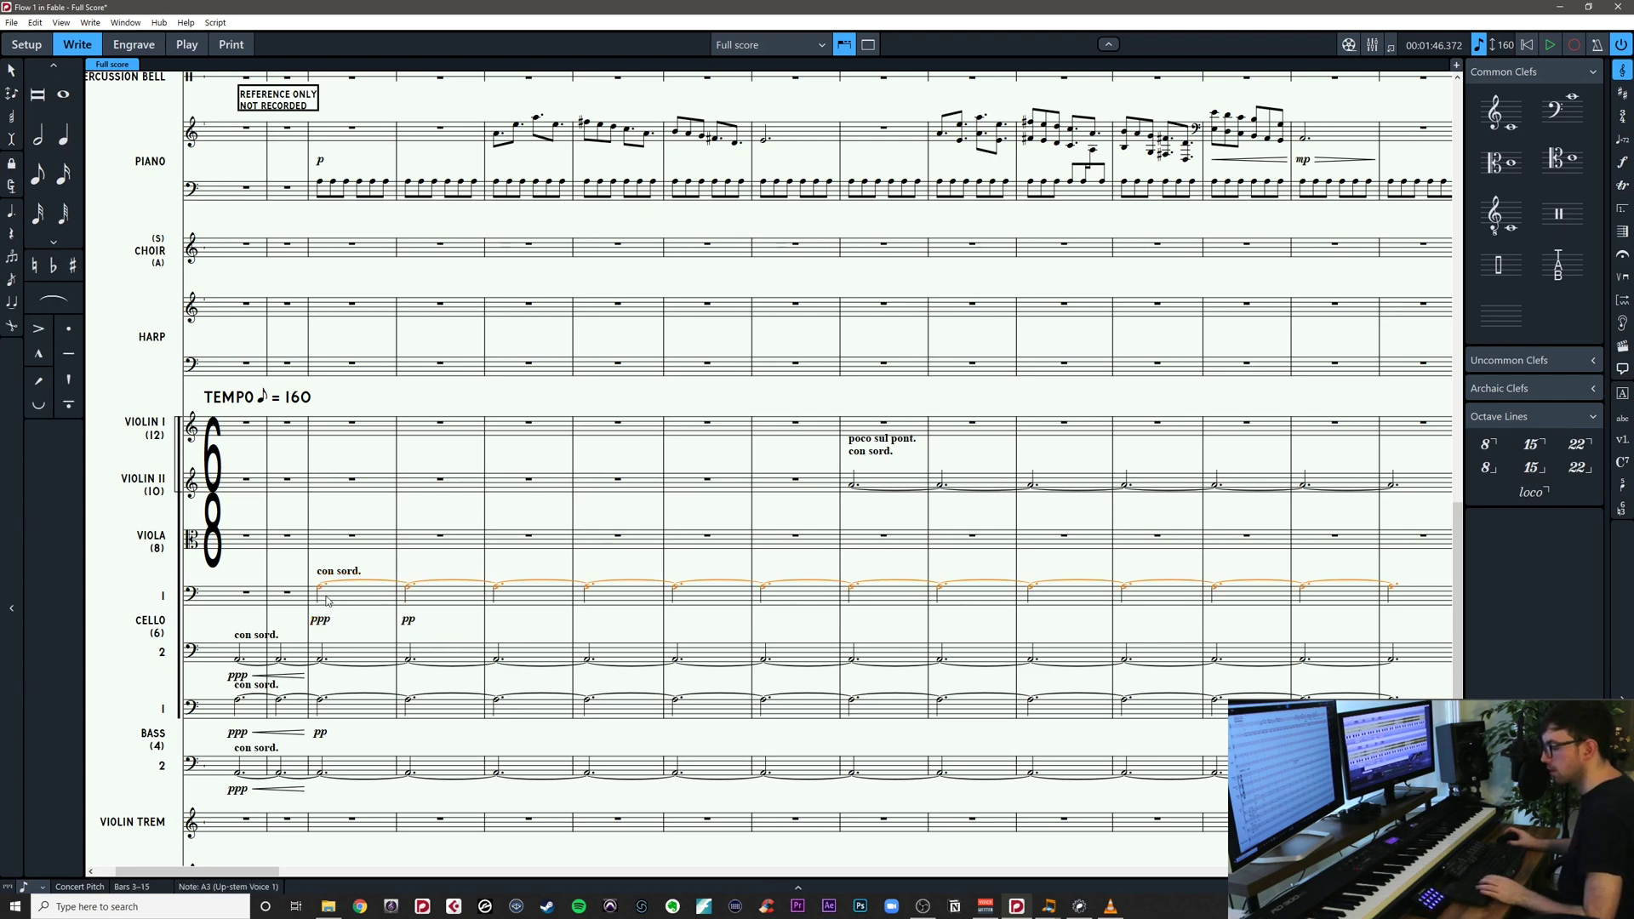
key("shift+d")
type("<")
key("Return")
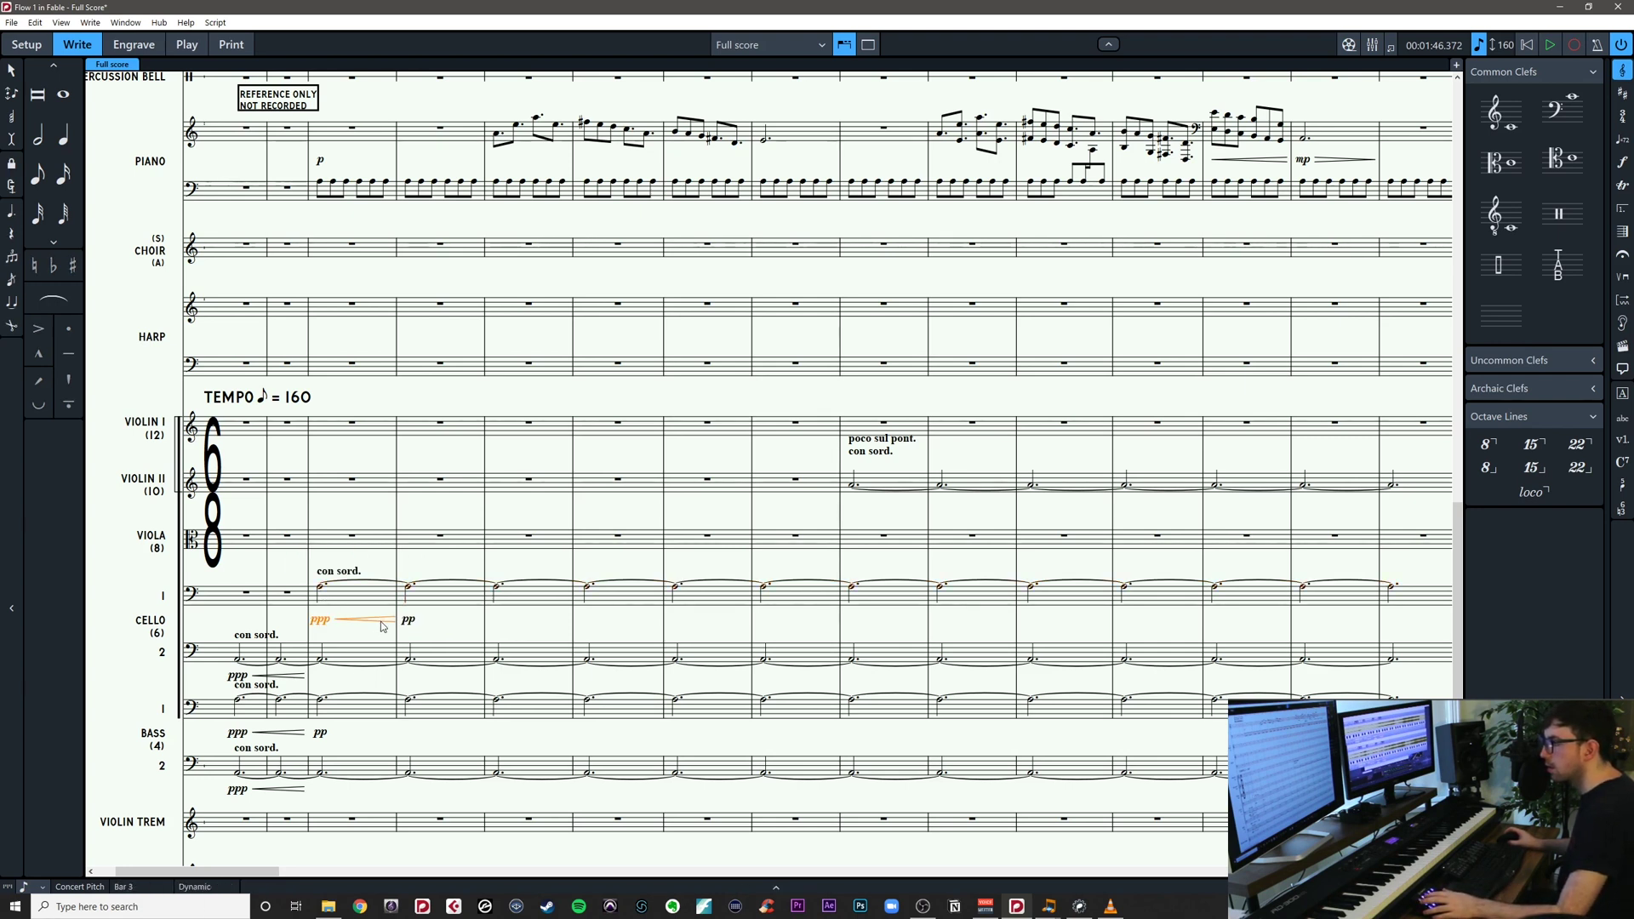
key("Escape")
left_click(323, 667)
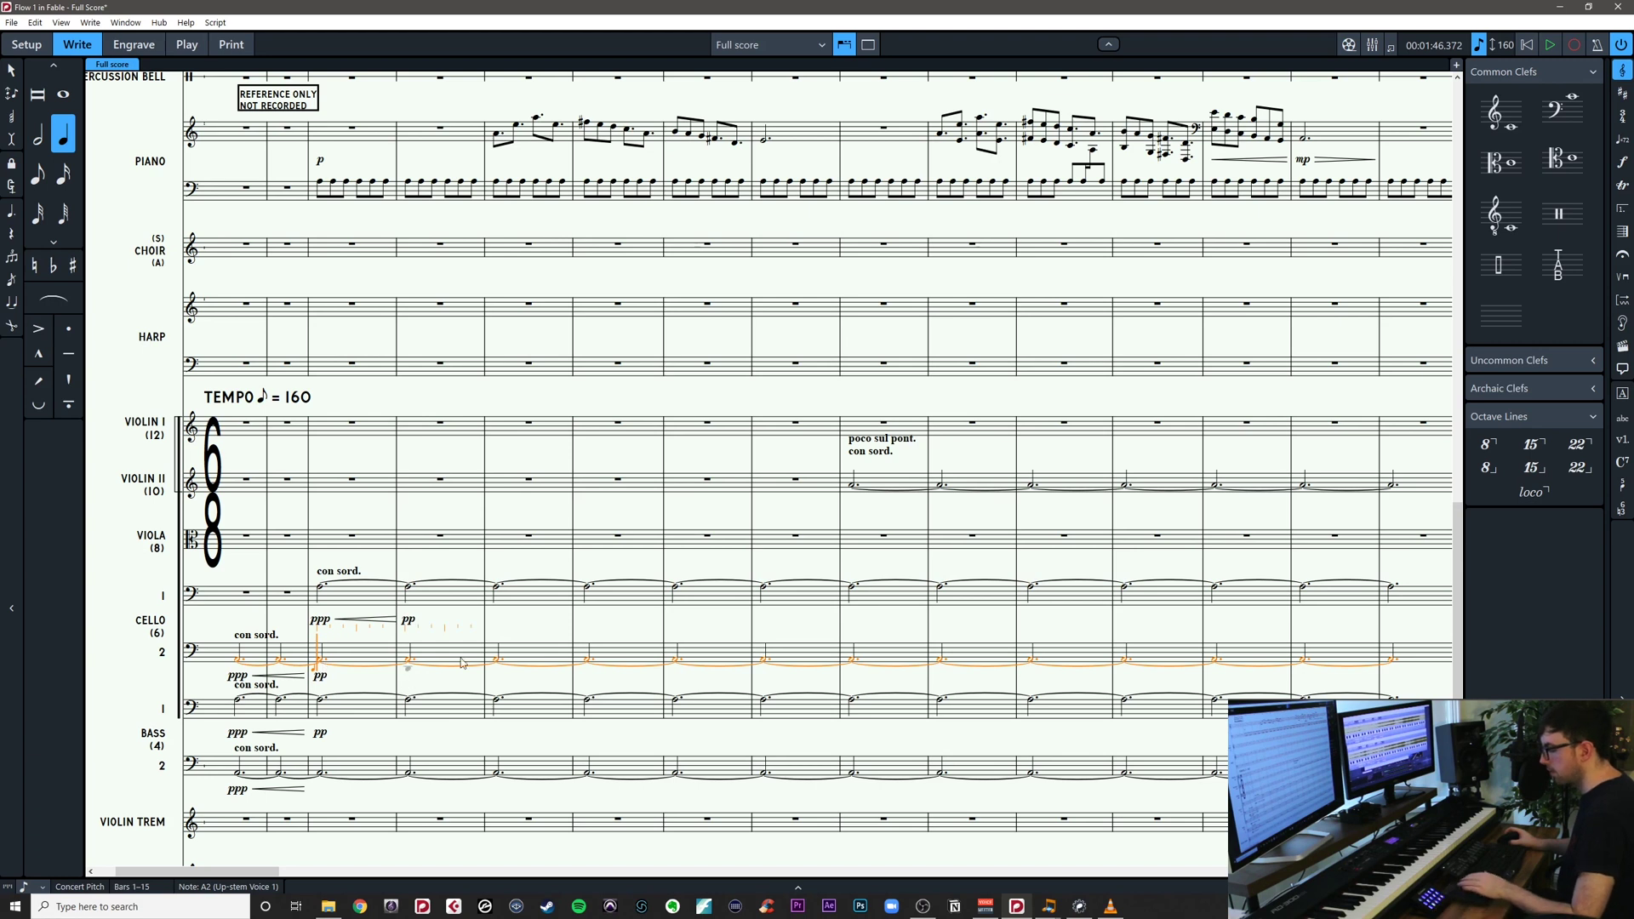
key("Escape")
Move the Violin II's sustained notes from bar 9 onward to the Viola
left_click(892, 488)
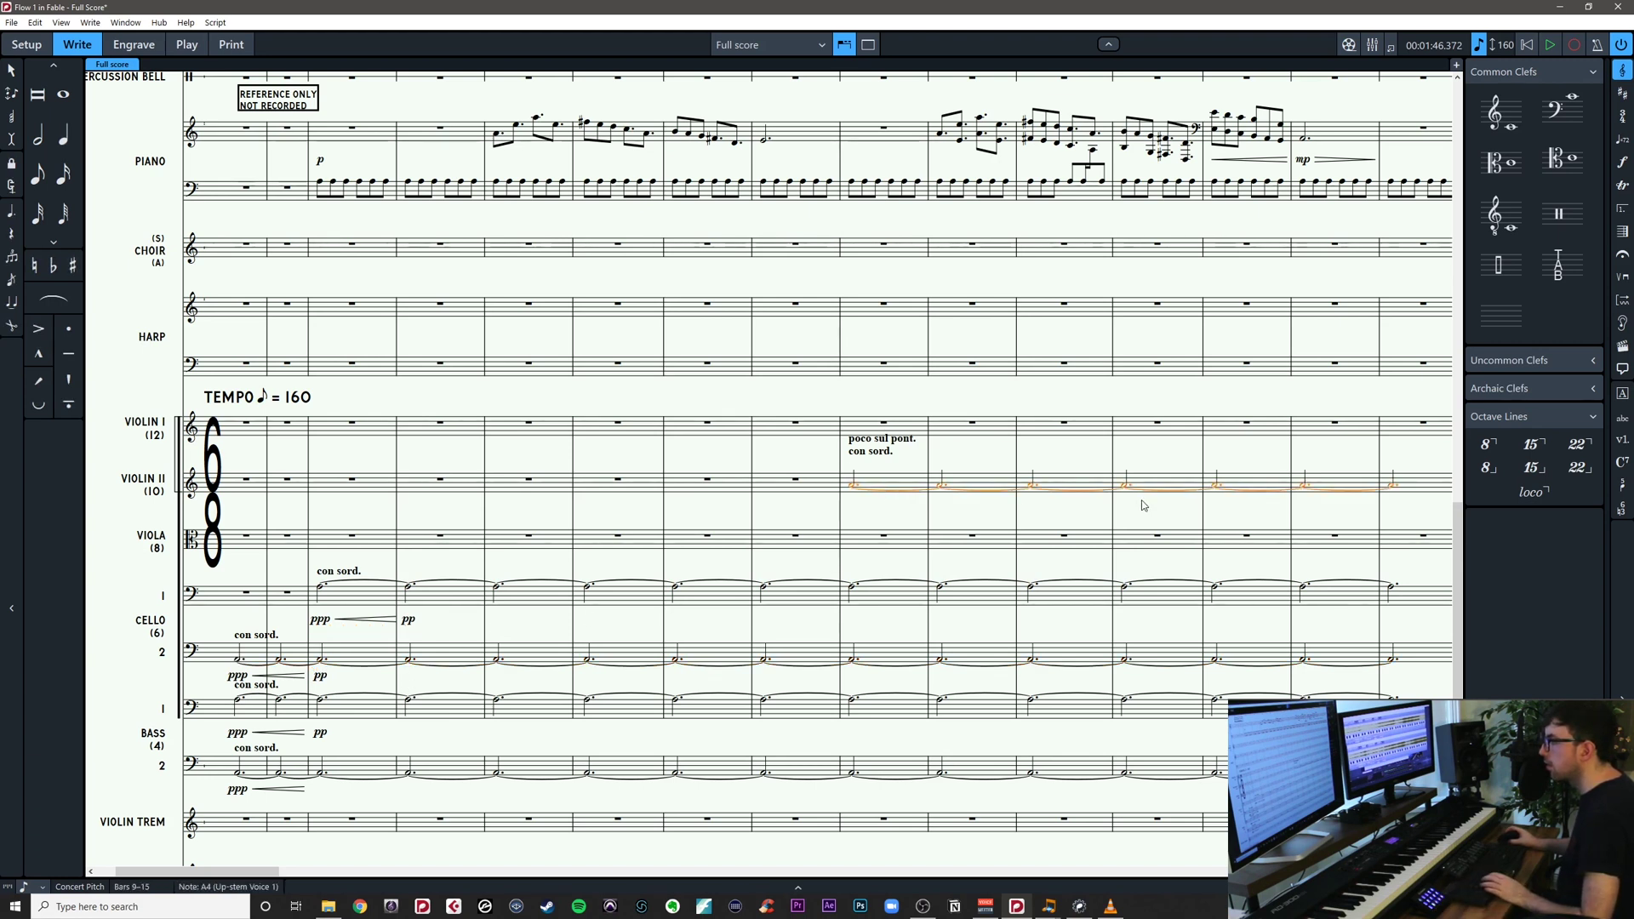
key("Delete")
left_click(870, 540)
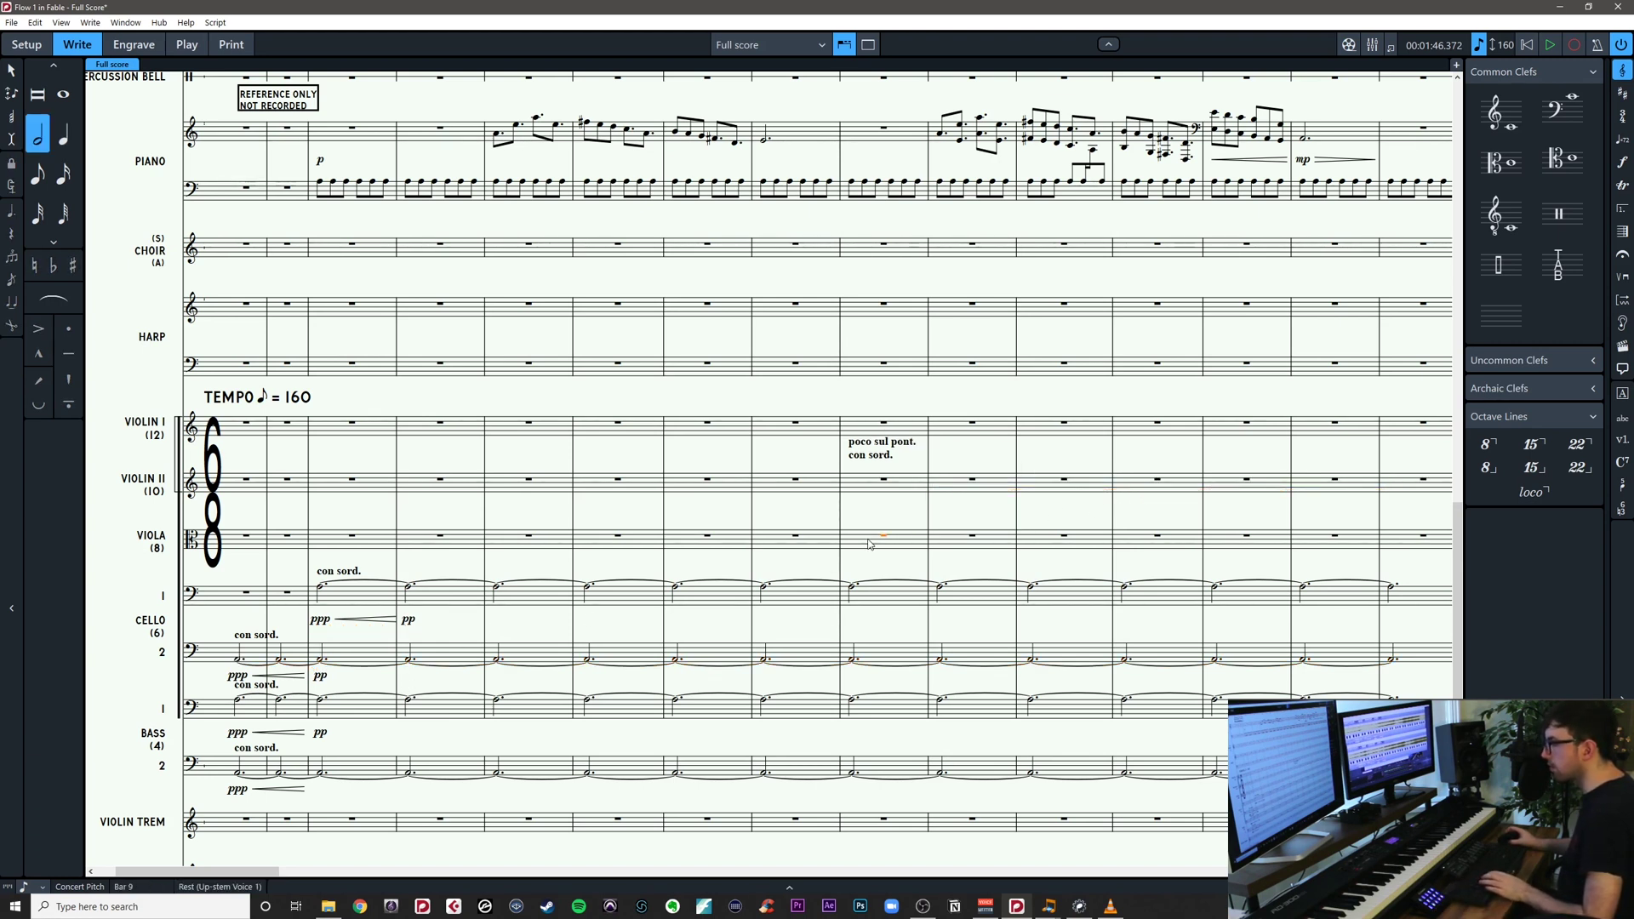
key("ctrl+v")
Move the poco sul pont. and con sord. playing techniques from Violin II to the Viola at bar 9
left_click(888, 446)
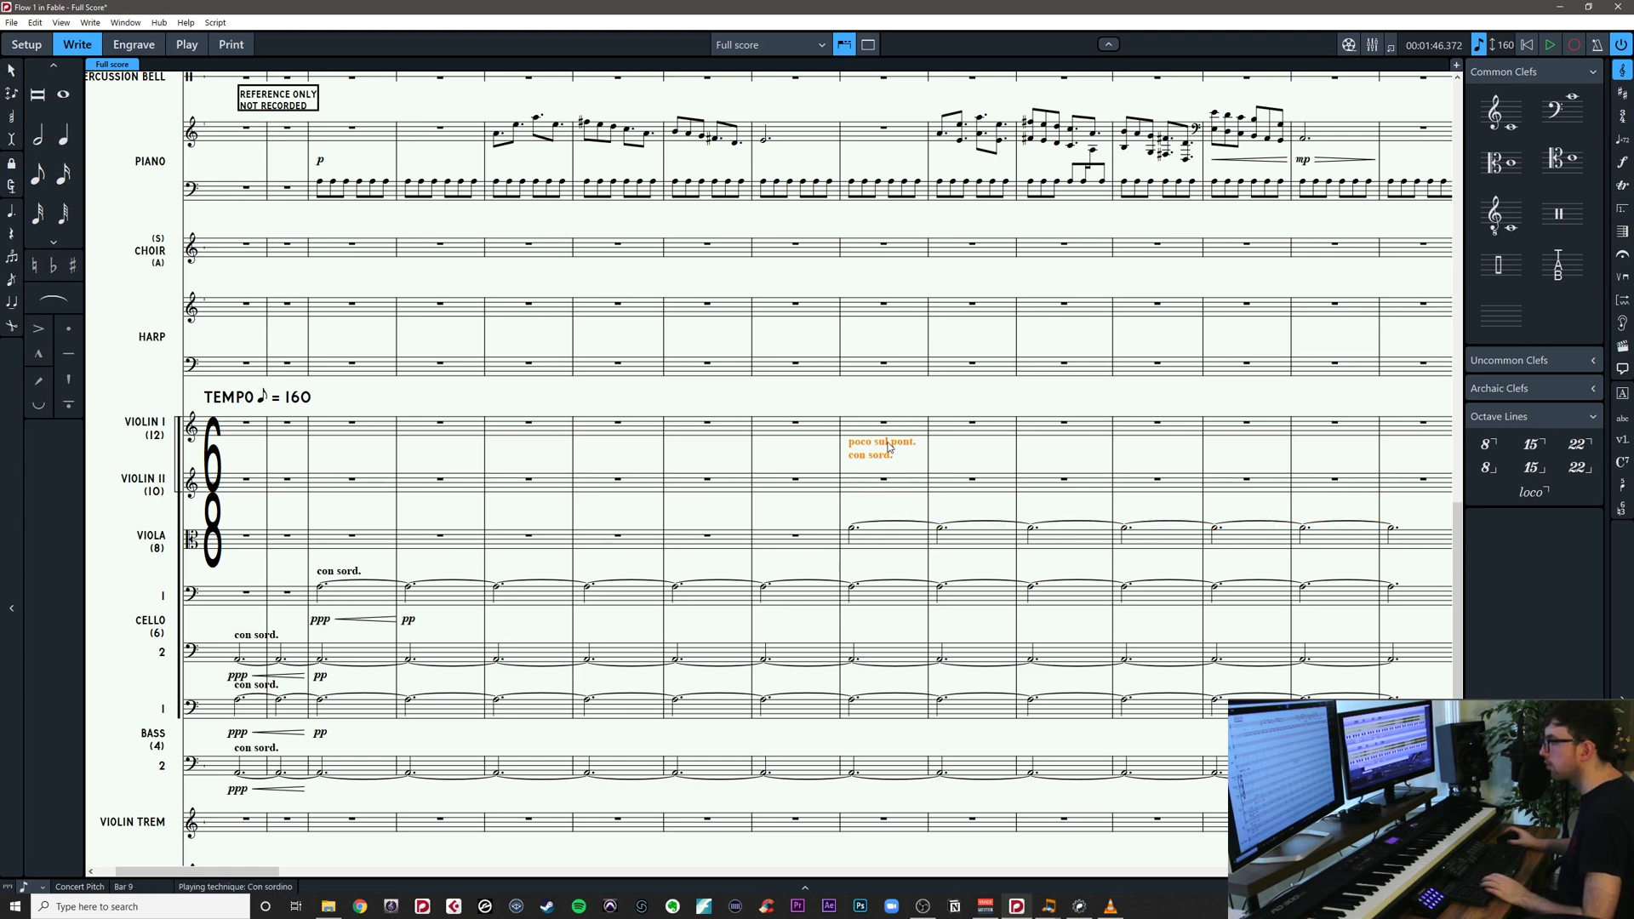
left_click(854, 533)
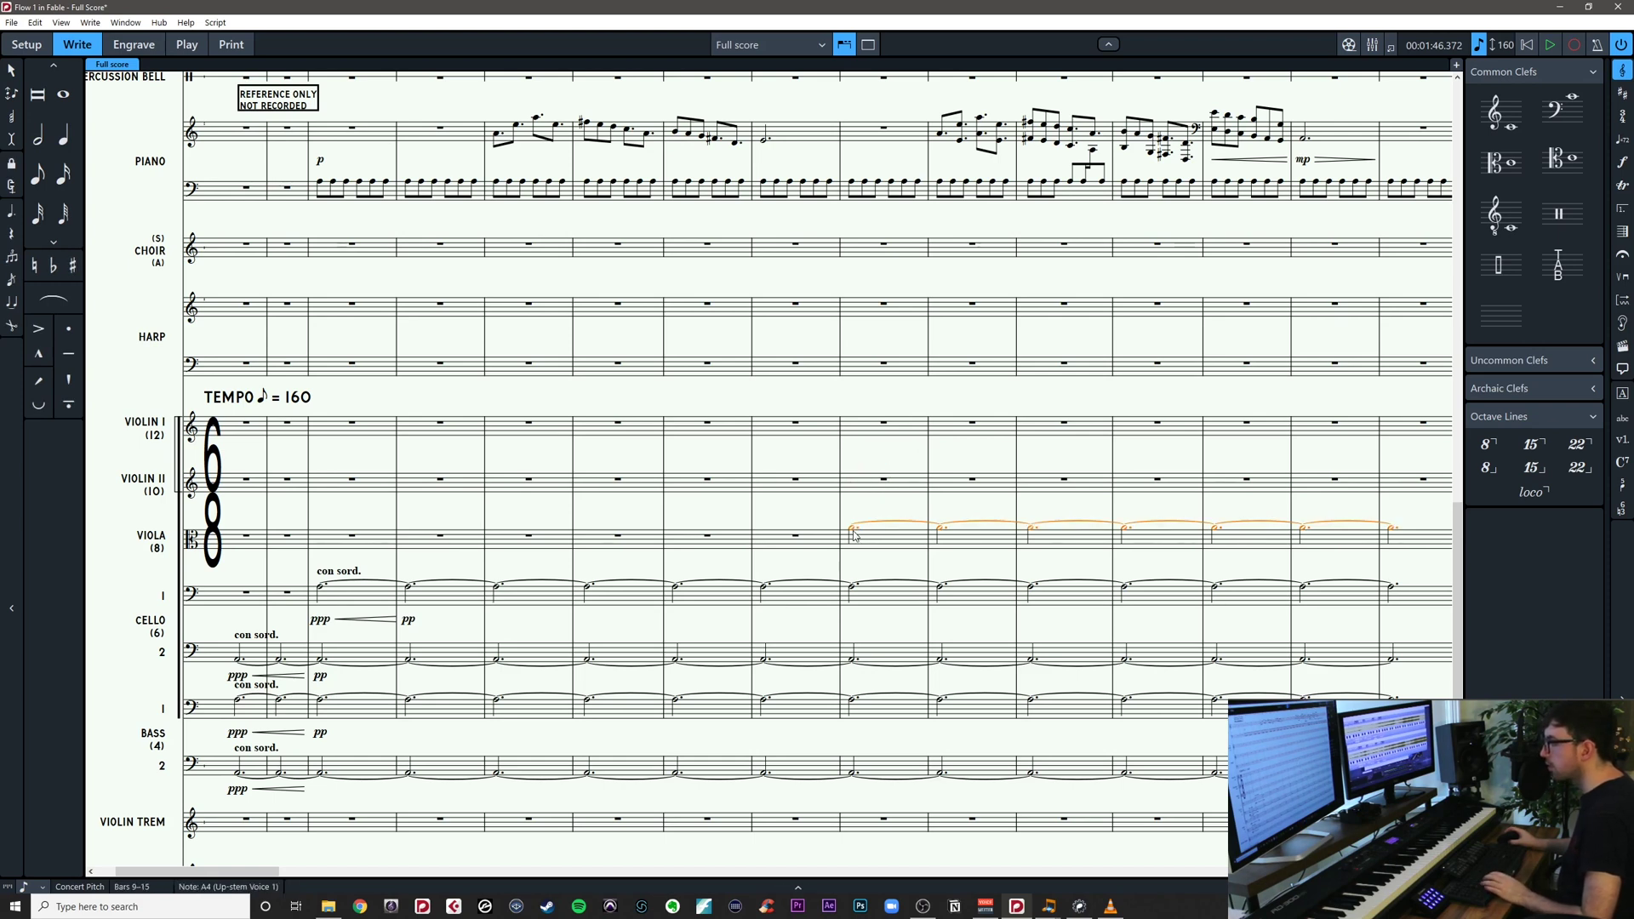
type("poco sul pont. con sord.")
left_click(896, 562)
left_click_drag(936, 552, 1021, 520)
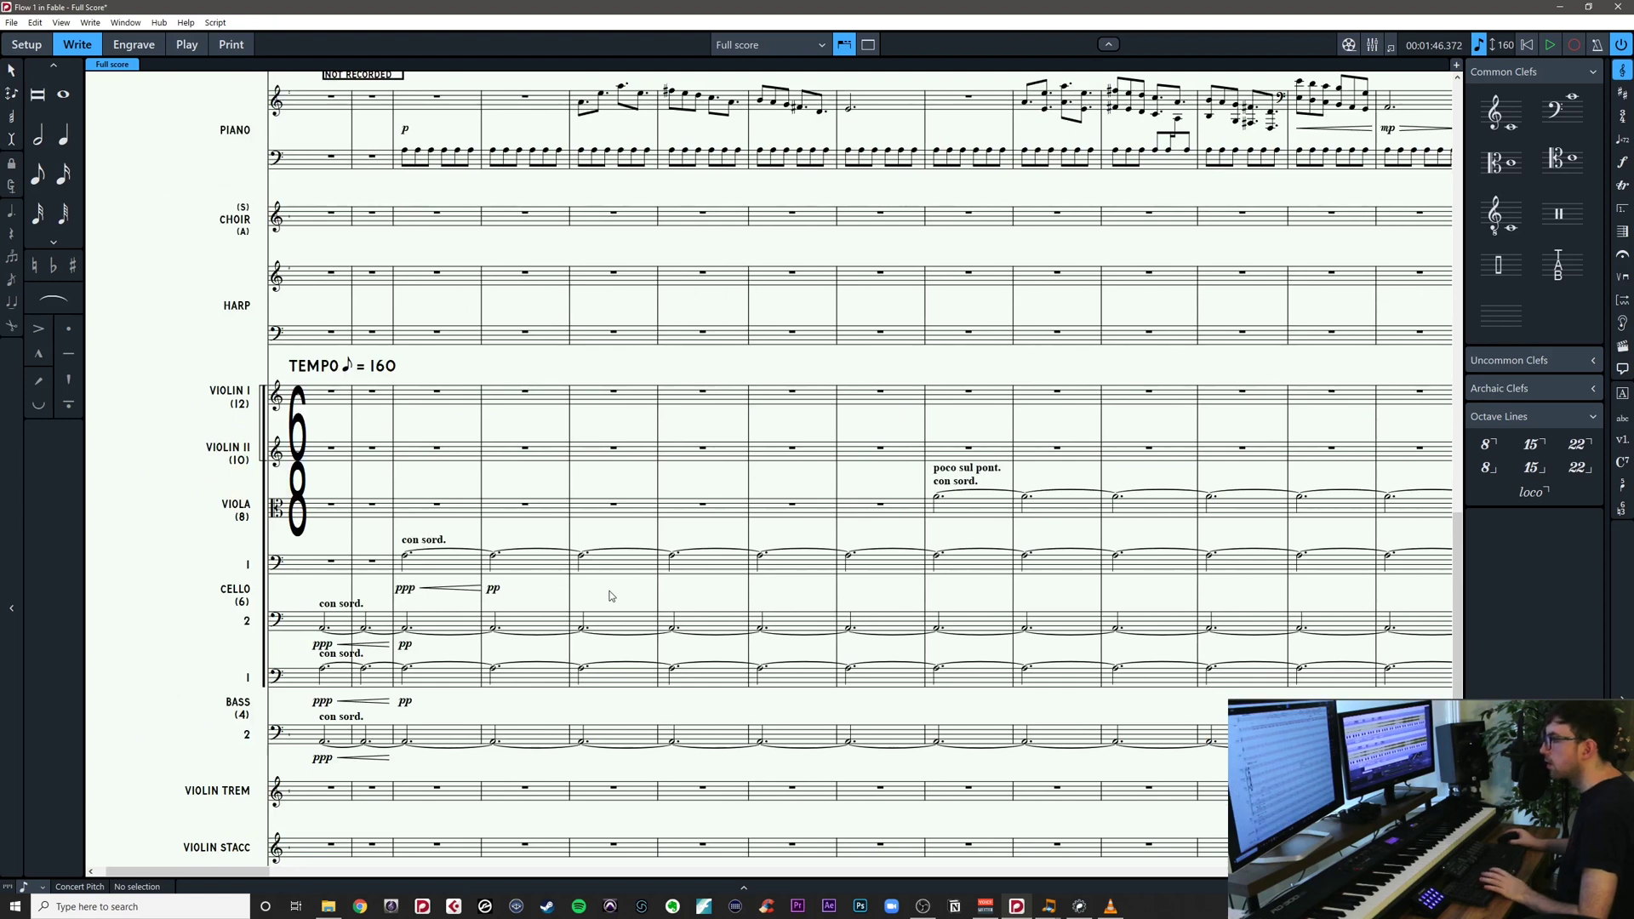
Review how the sustained notes are distributed across the Cello and Bass divisions
left_click_drag(620, 579, 598, 574)
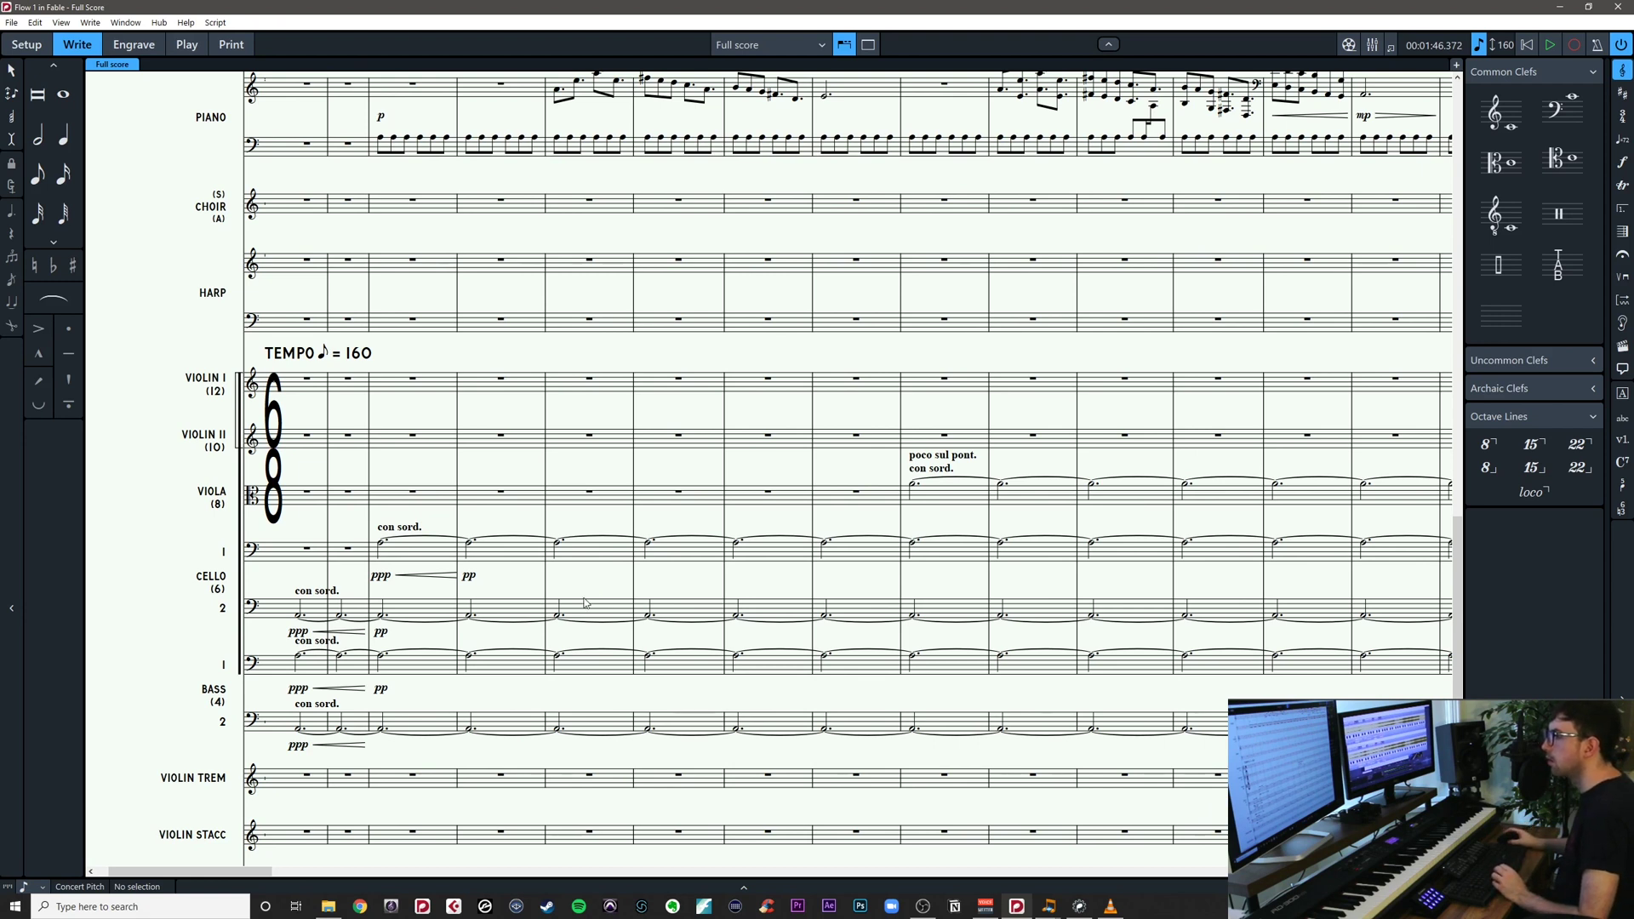
left_click(382, 729)
key("Escape")
left_click(380, 657)
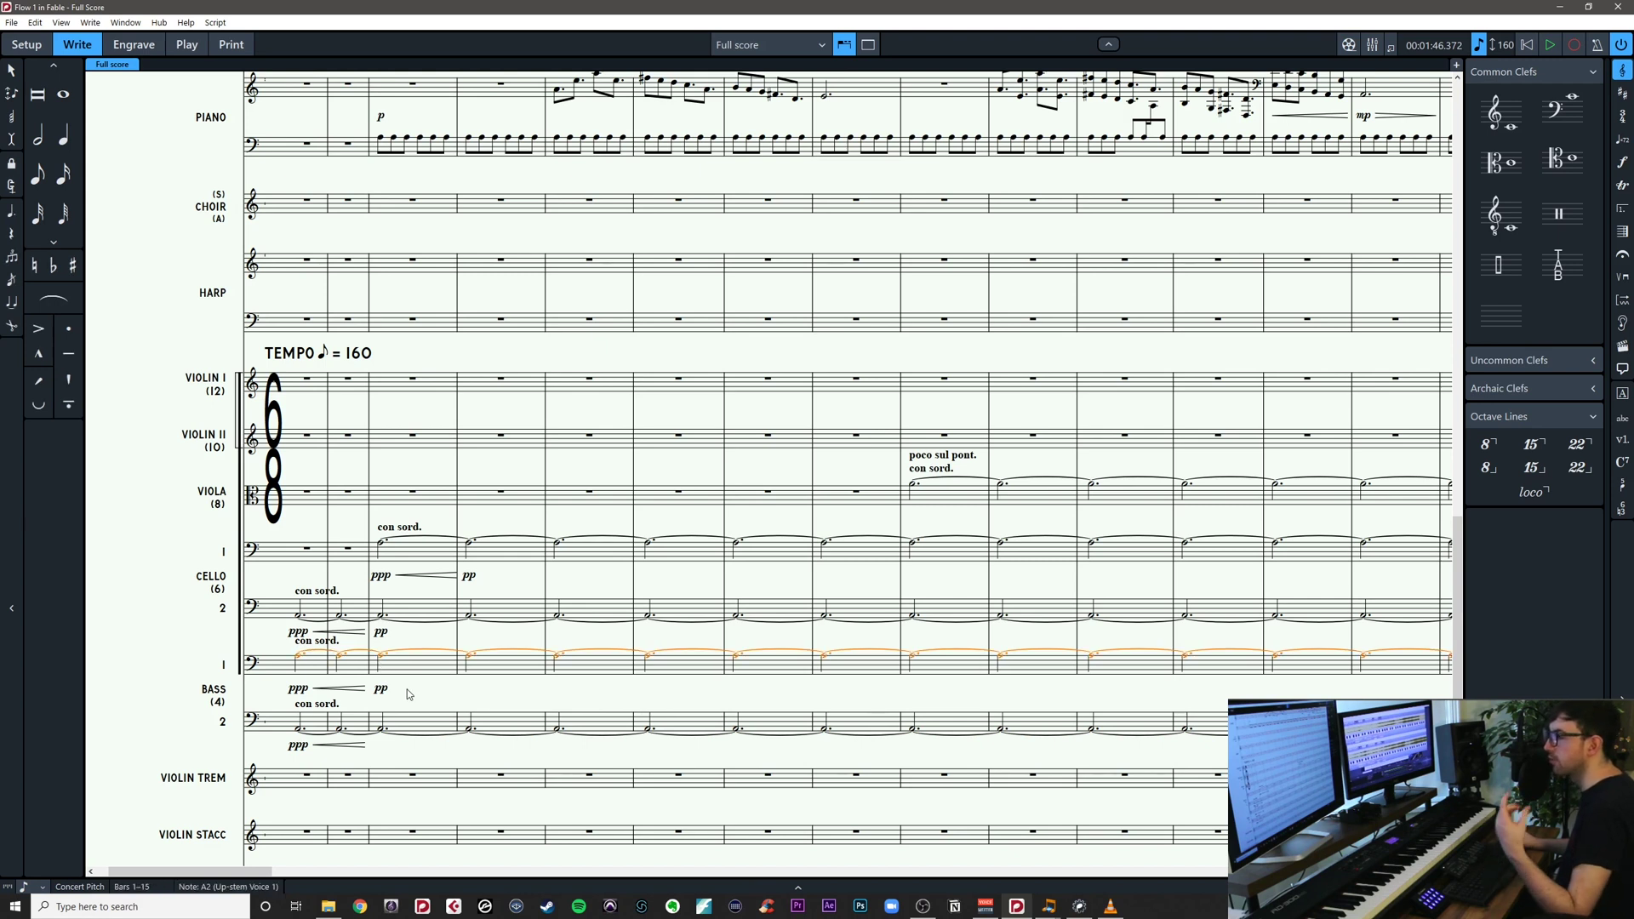
key("Escape")
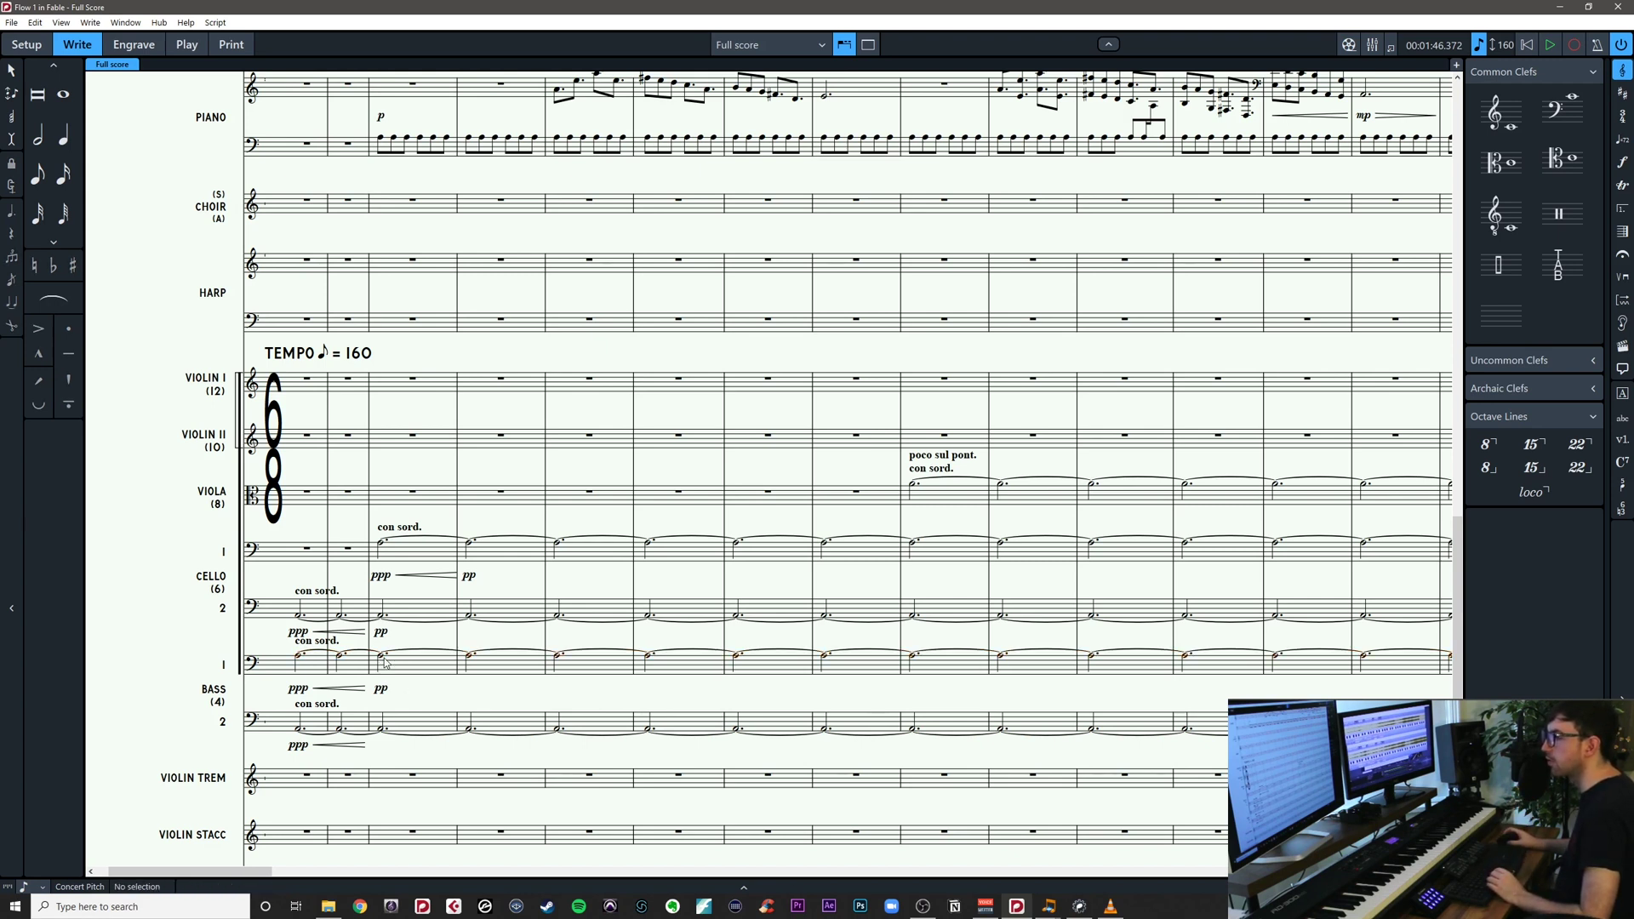
scroll(411, 642, "up", 1)
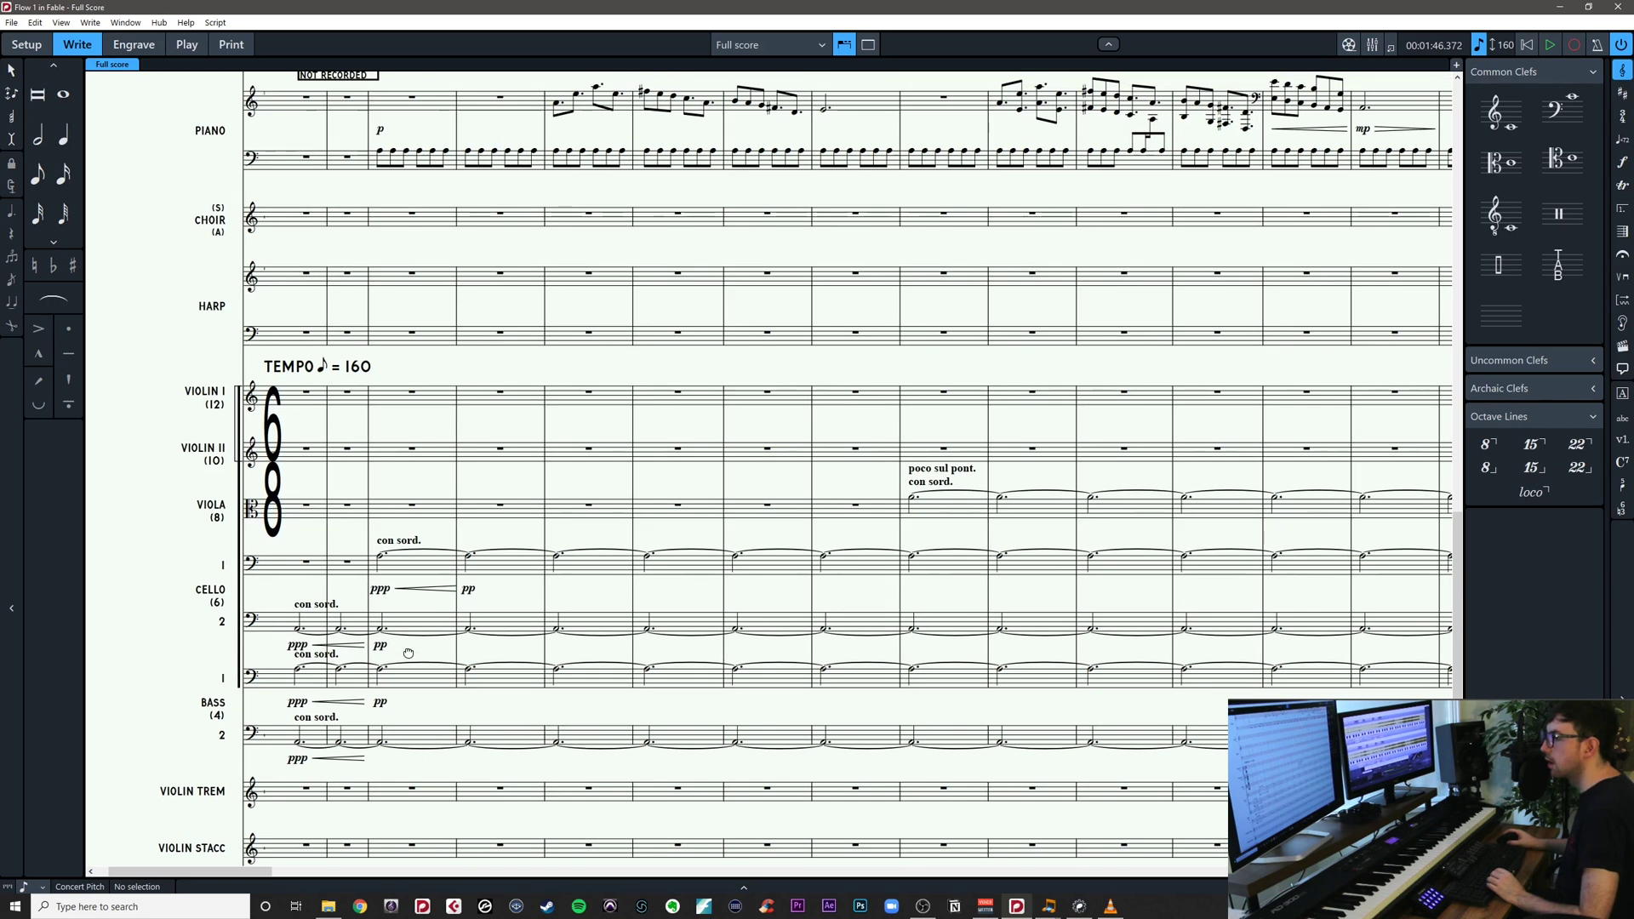
left_click(299, 634)
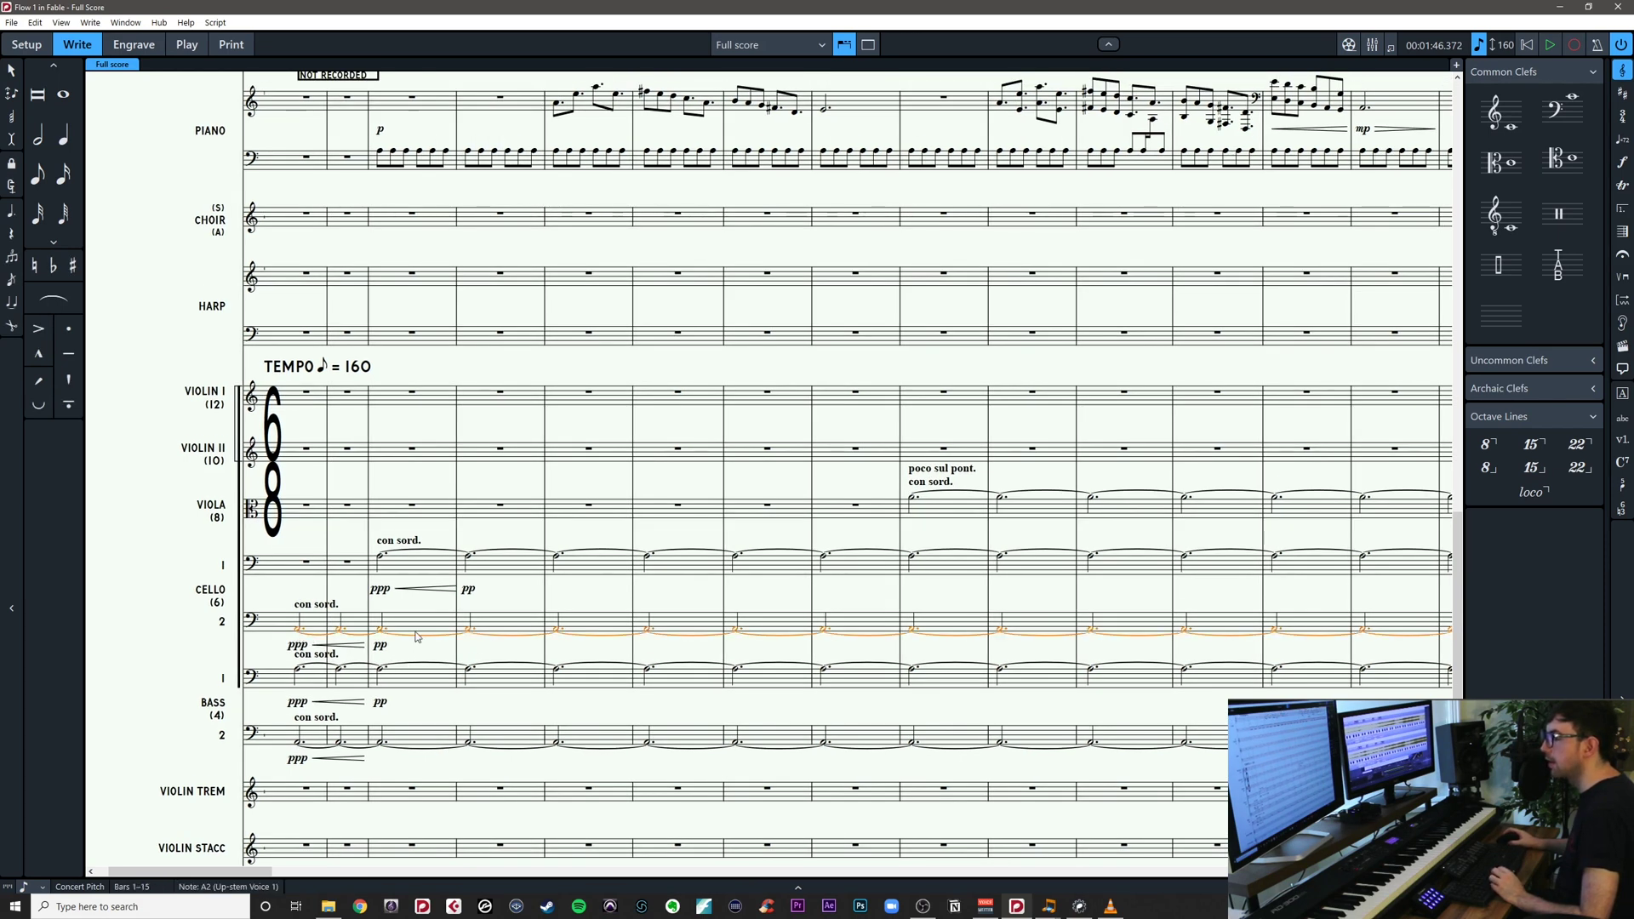
left_click(381, 558)
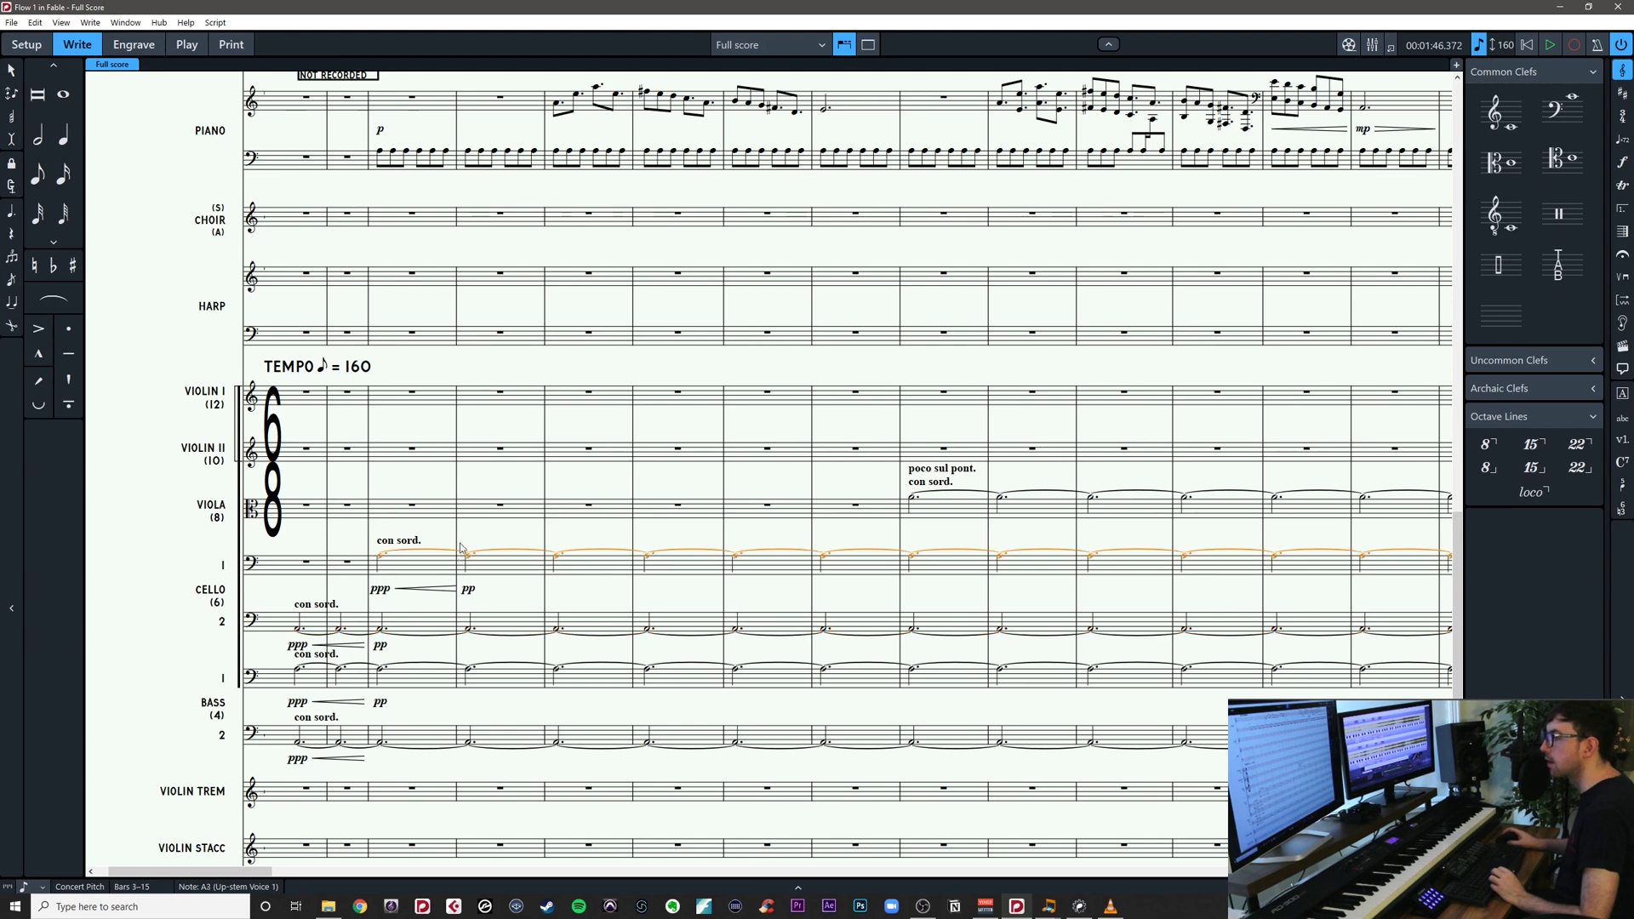
key("Escape")
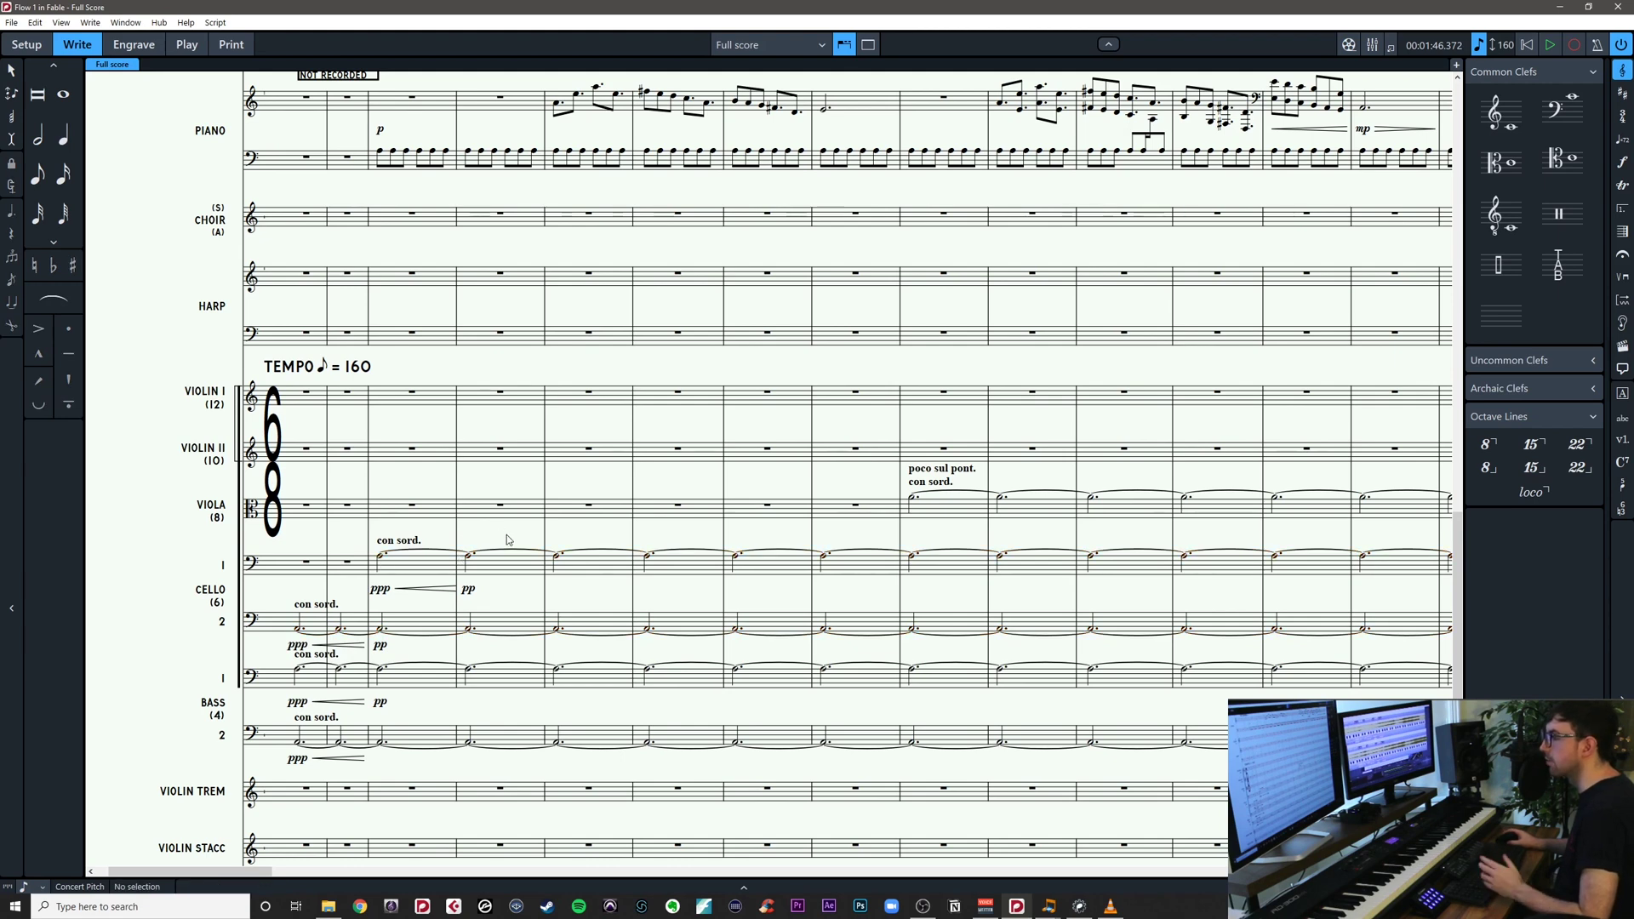
left_click_drag(500, 534, 489, 530)
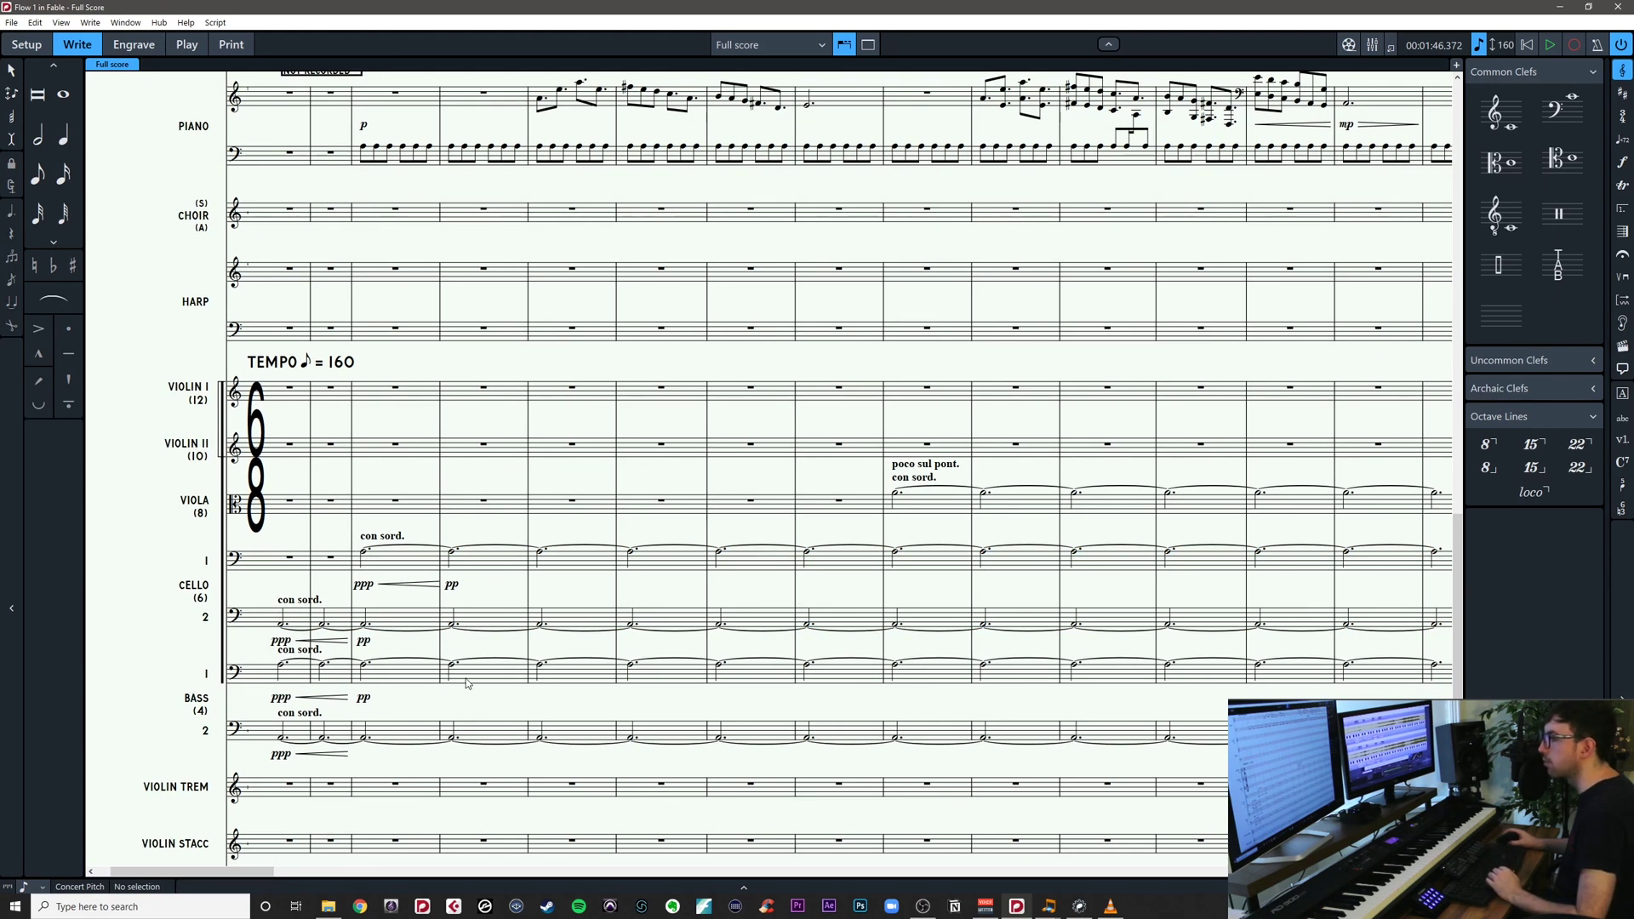
Examine the Viola's sustained notes from bar 9 against the Cello and Bass divisions
left_click(897, 496)
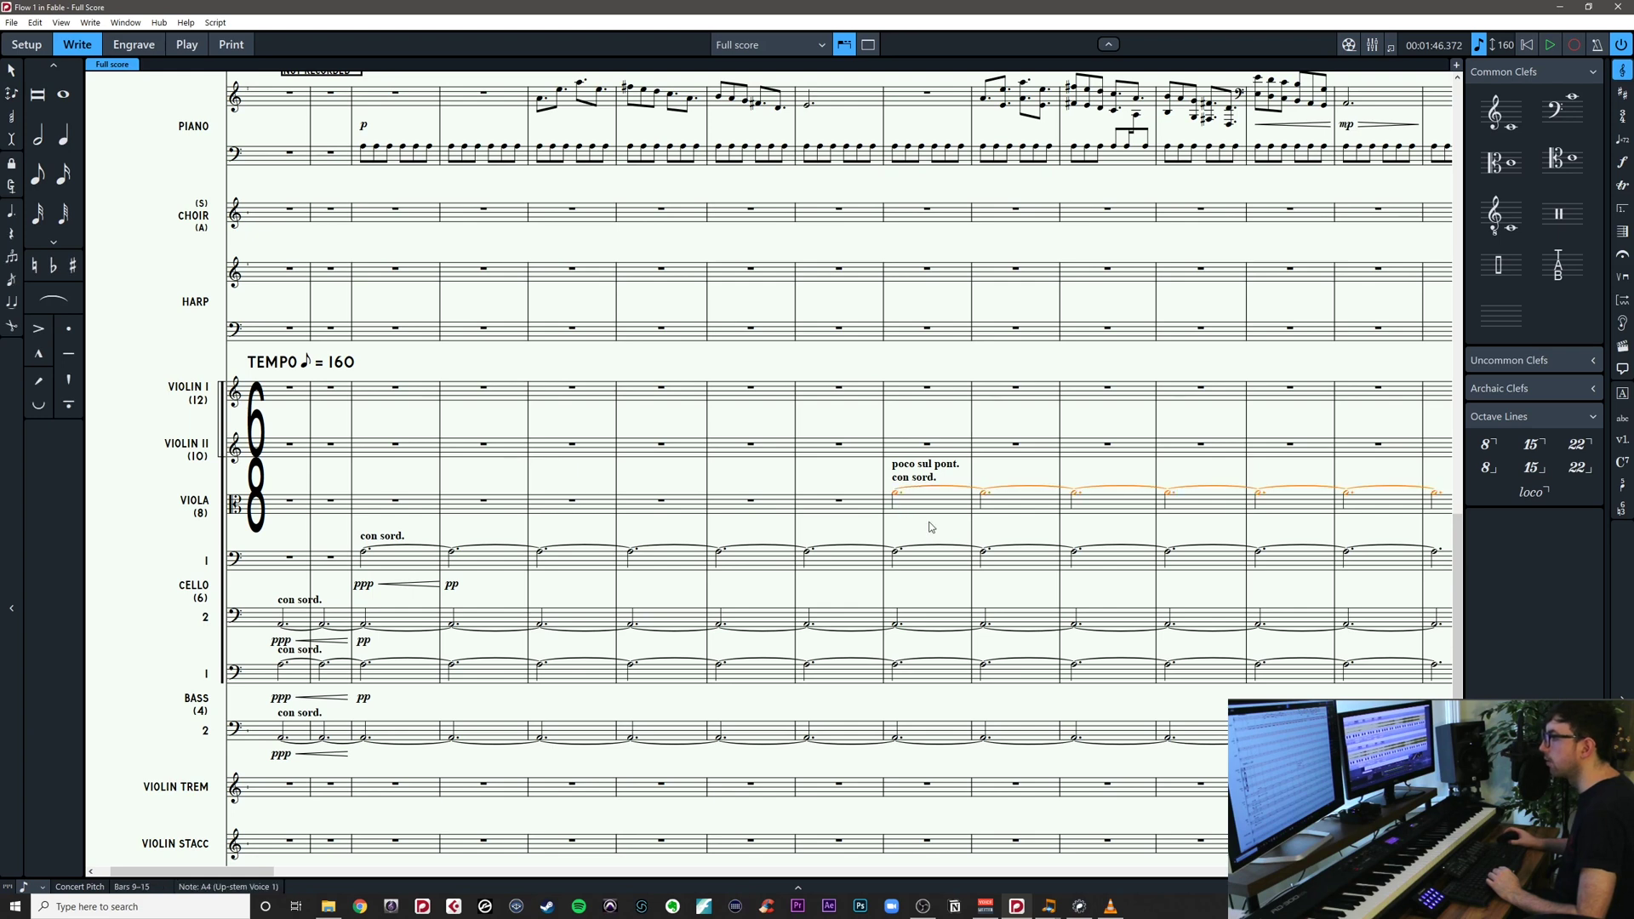
key("Escape")
mouse_move(930, 523)
left_mouse_down()
mouse_move(821, 540)
mouse_move(943, 534)
left_mouse_up()
left_click(823, 497)
left_click(883, 537)
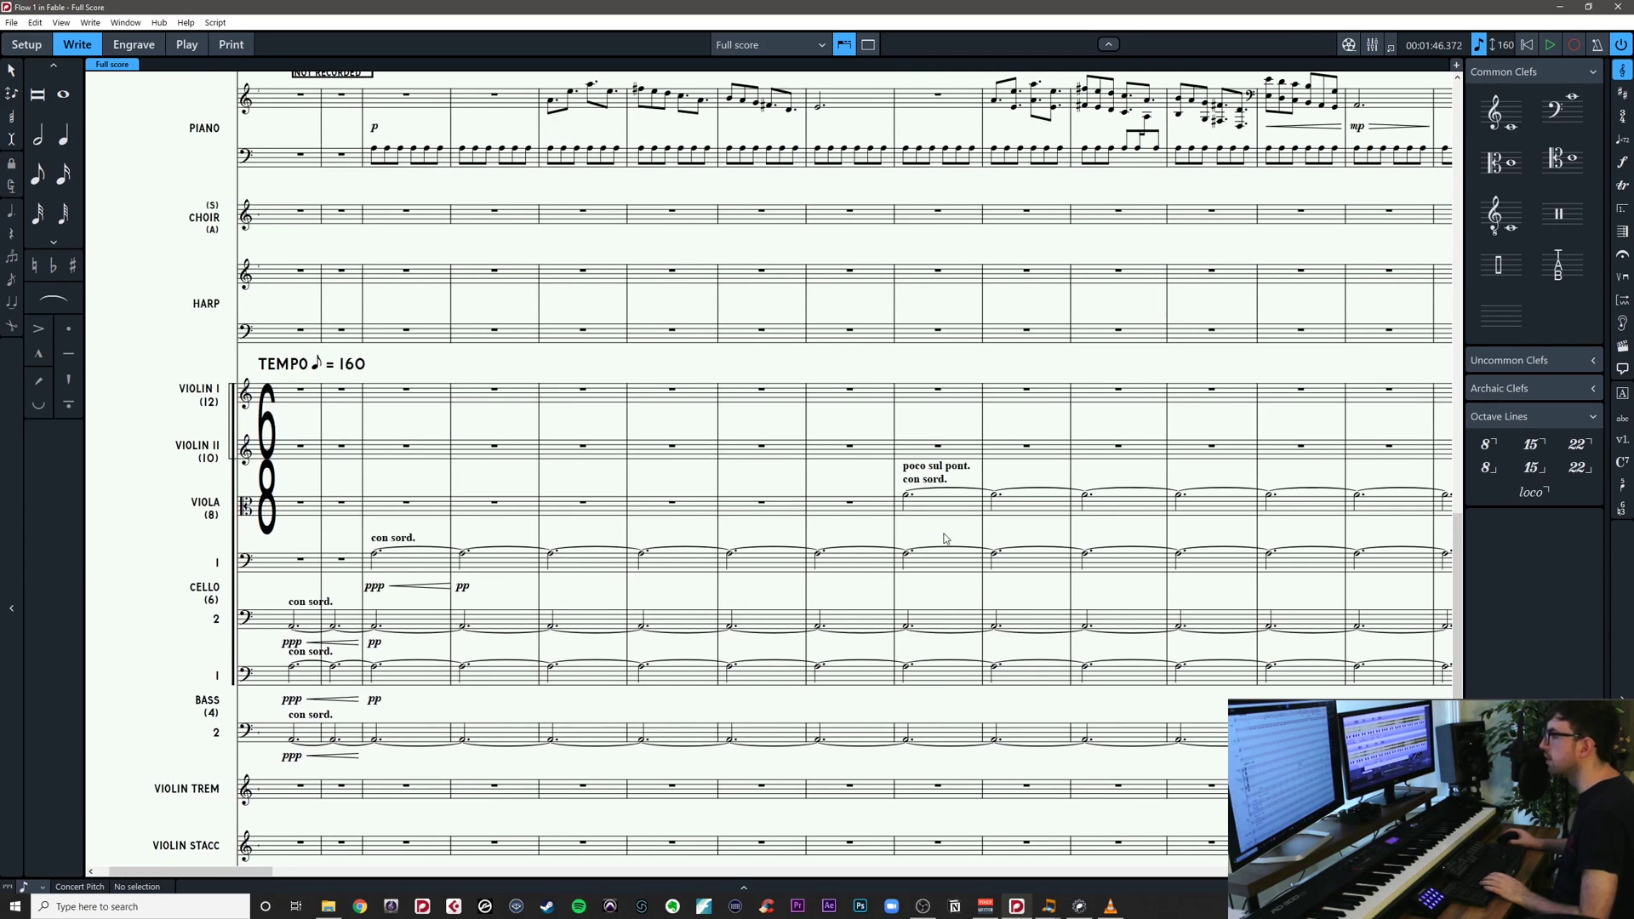
left_click_drag(944, 538, 518, 506)
left_click_drag(1040, 511, 1203, 580)
left_click_drag(706, 562, 1105, 573)
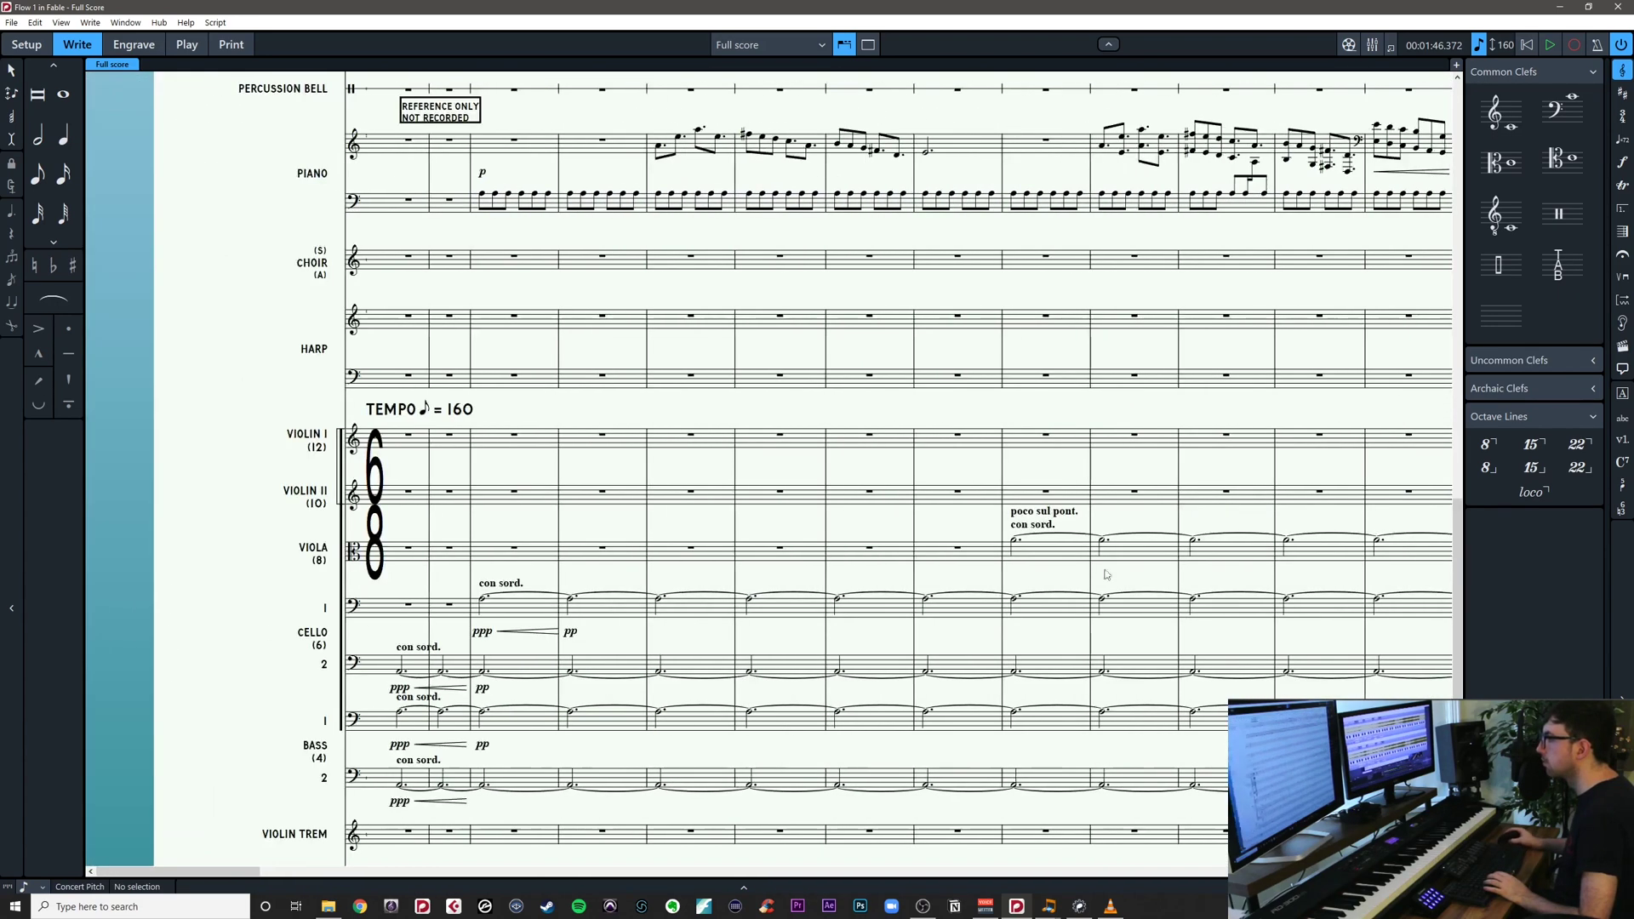
Add a pp dynamic at bar 3 of the second Bass division, at the end of its opening crescendo
scroll(769, 537, "down", 1)
scroll(481, 534, "down", 3)
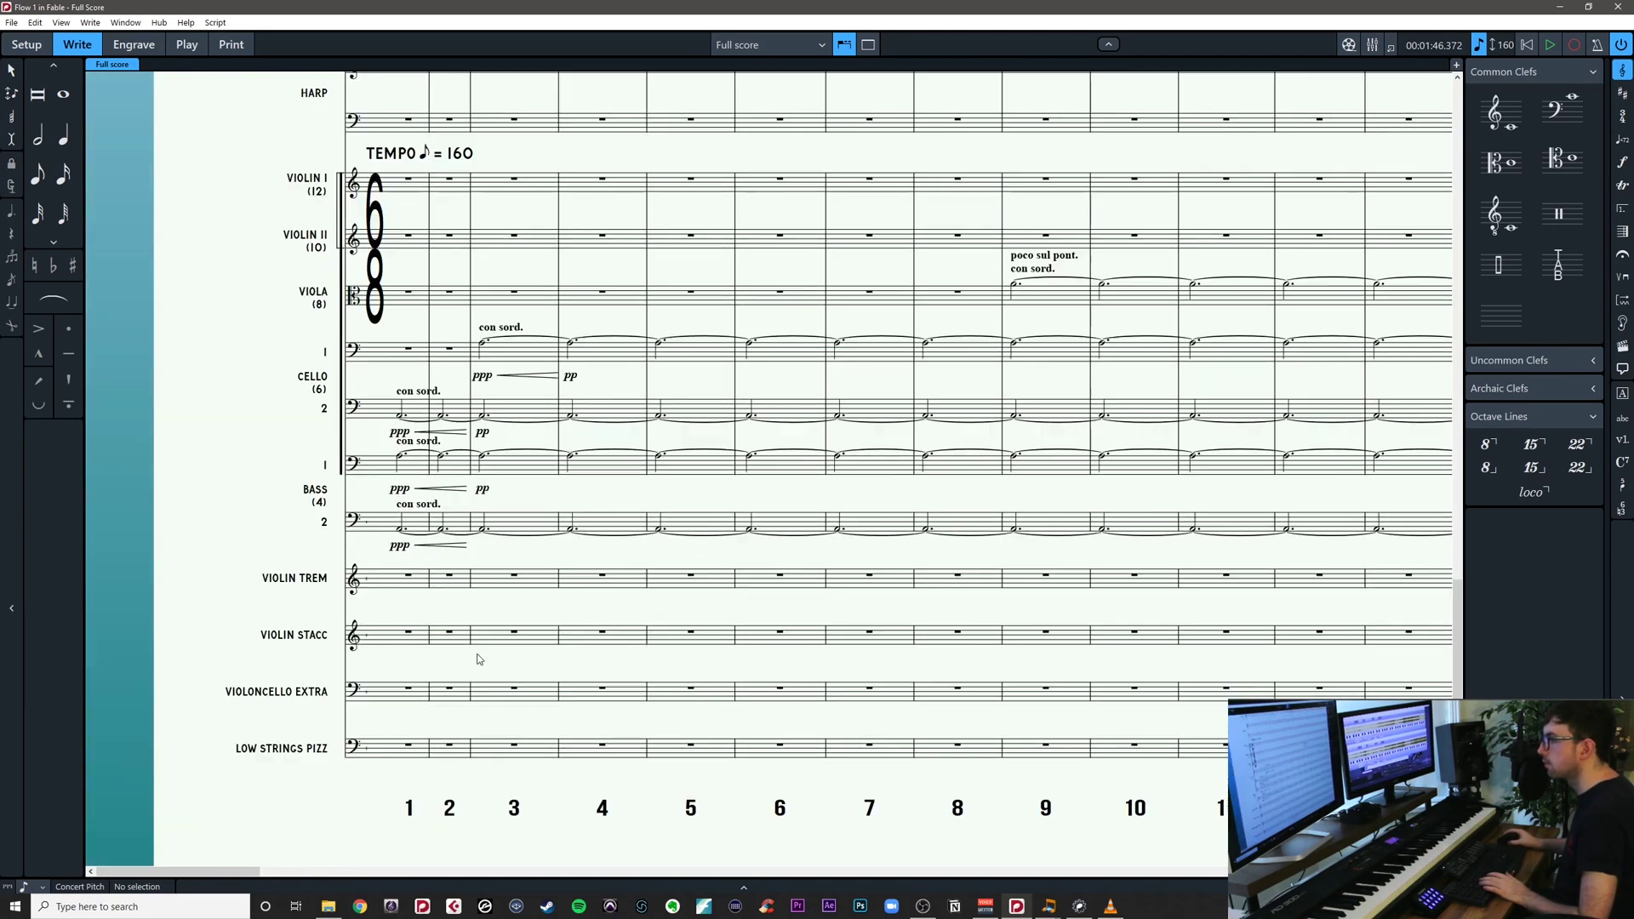
left_click(481, 534)
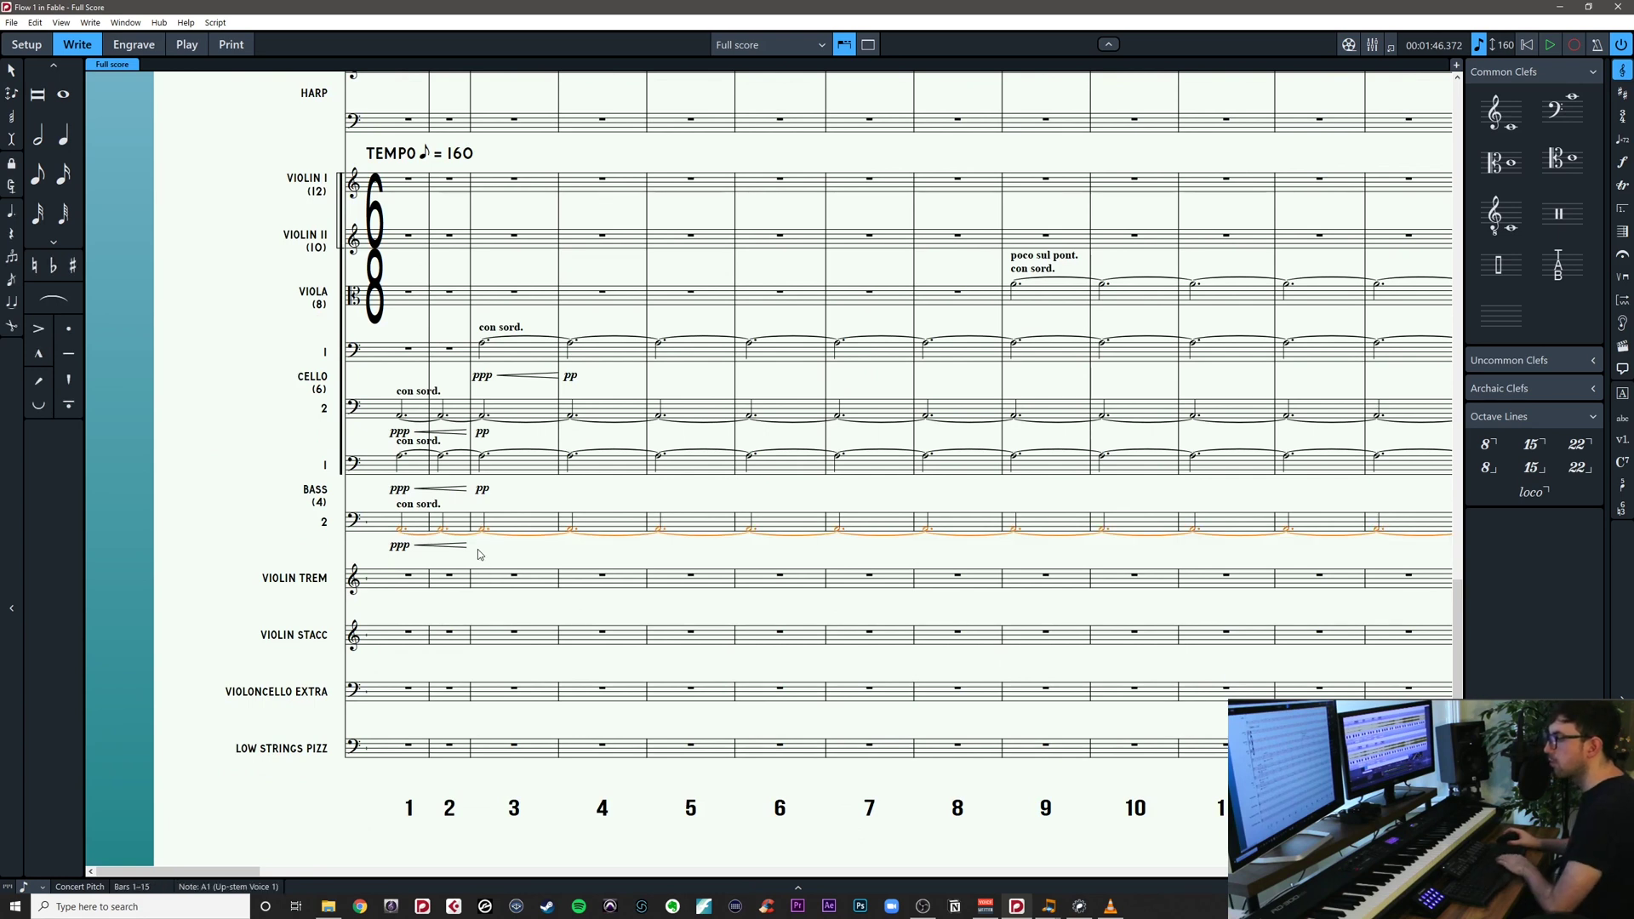
key("Right")
key("Right")
key("Right")
key("Right")
key("Right")
key("Right")
key("Right")
key("Right")
key("Right")
key("Right")
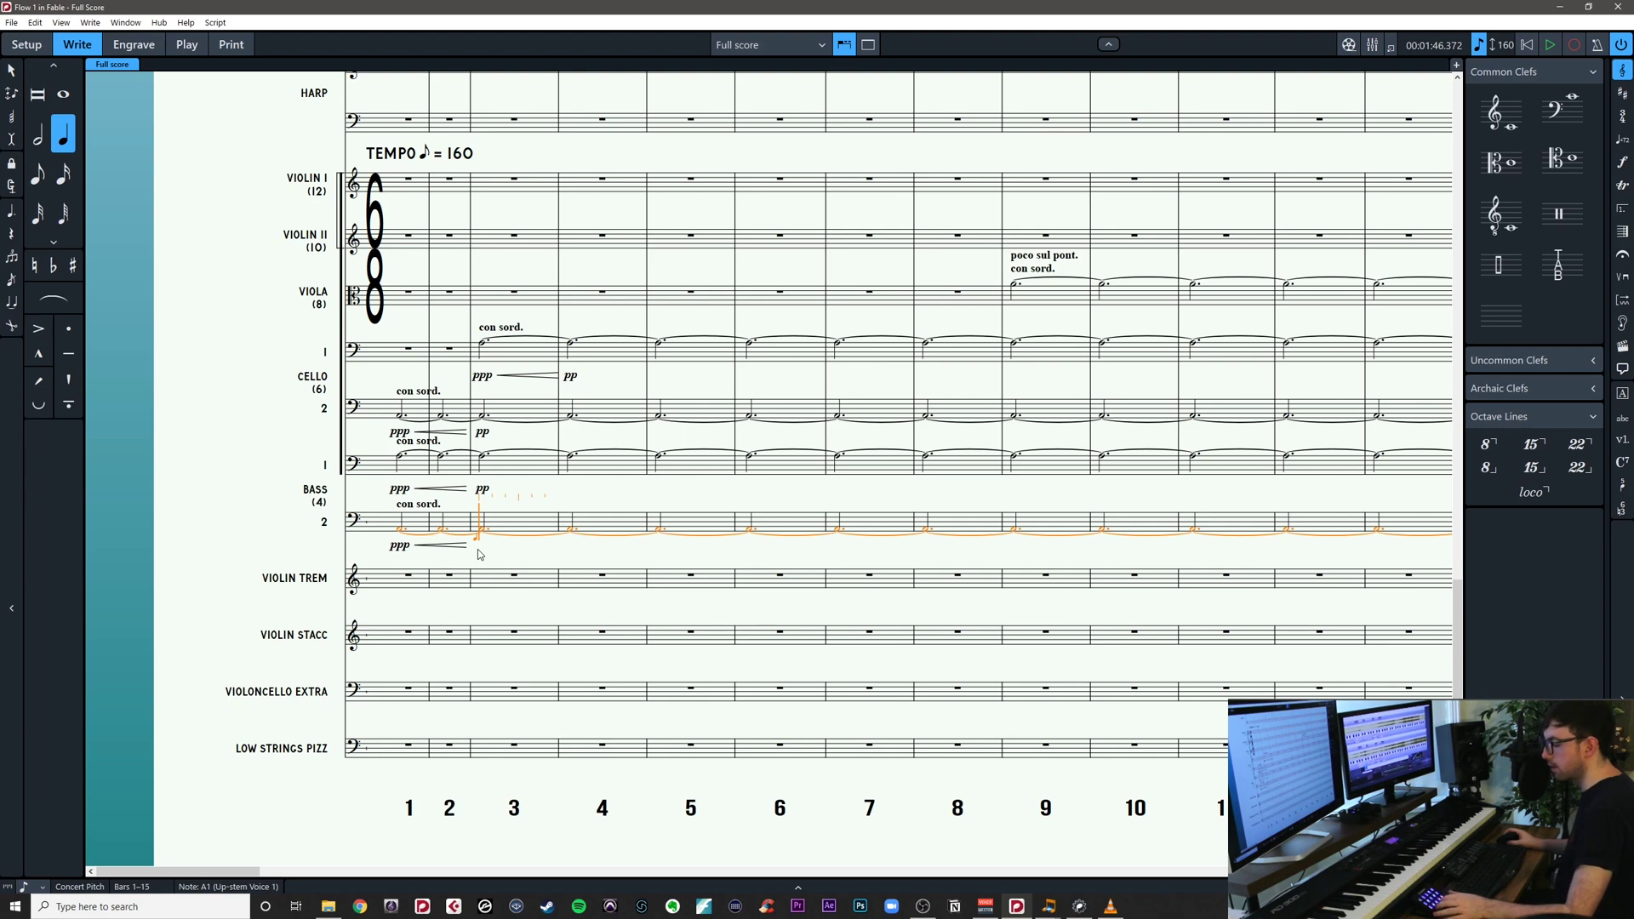
key("Escape")
left_click(559, 557)
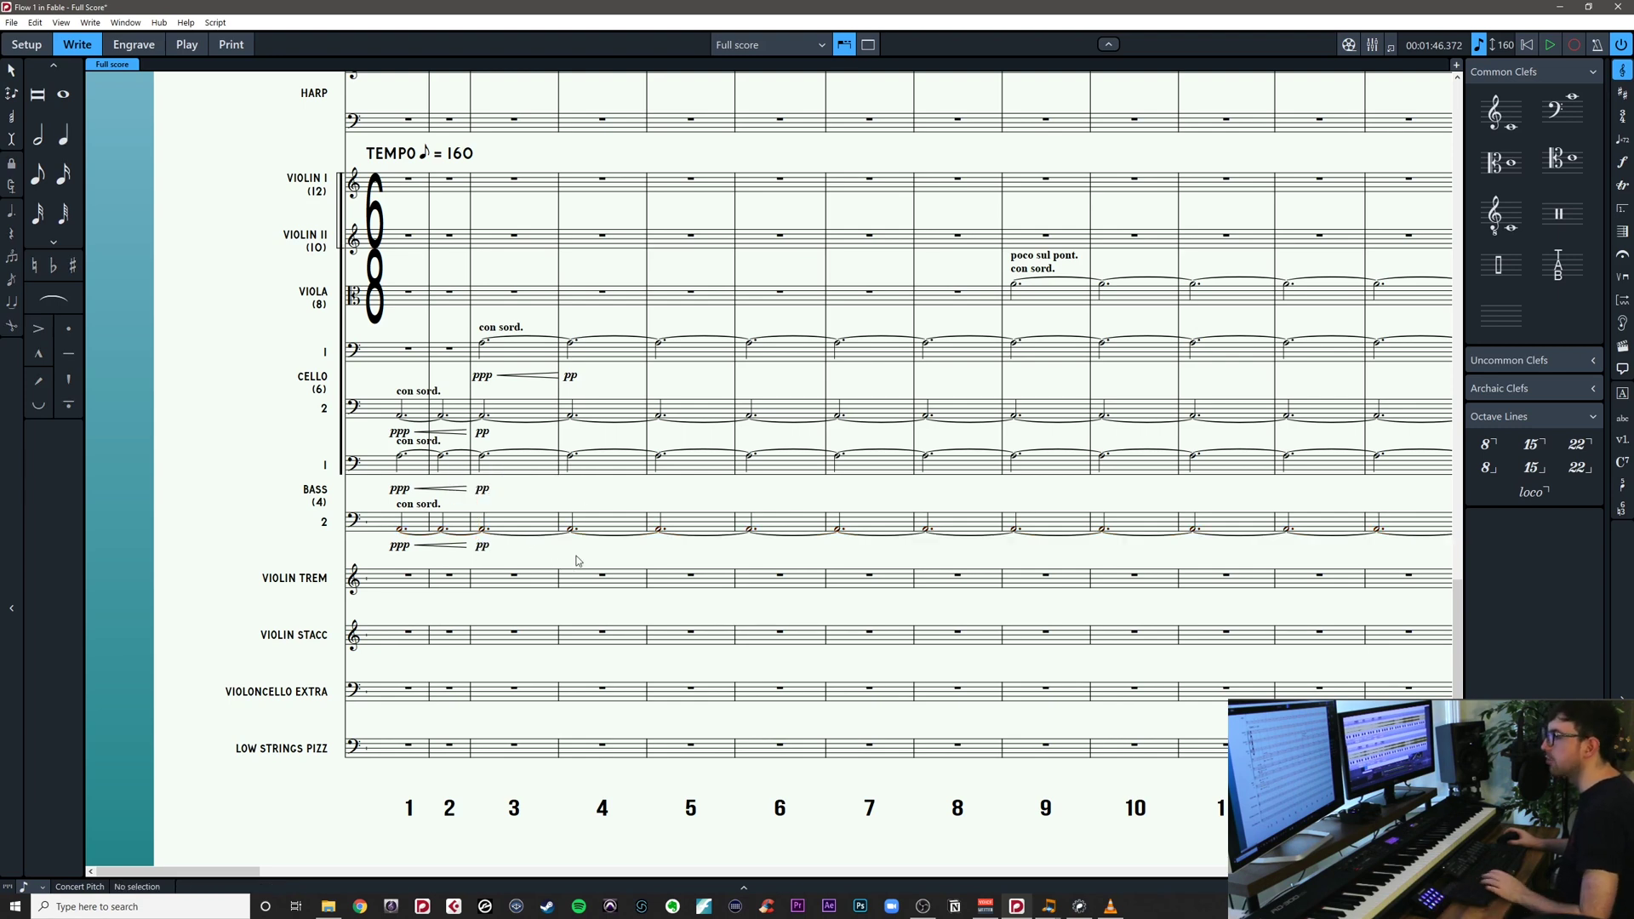
Check the divisi staves and dynamics in the Cello (6) part layout and return to the full score
mouse_move(594, 583)
left_mouse_down()
mouse_move(534, 680)
mouse_move(570, 600)
left_mouse_up()
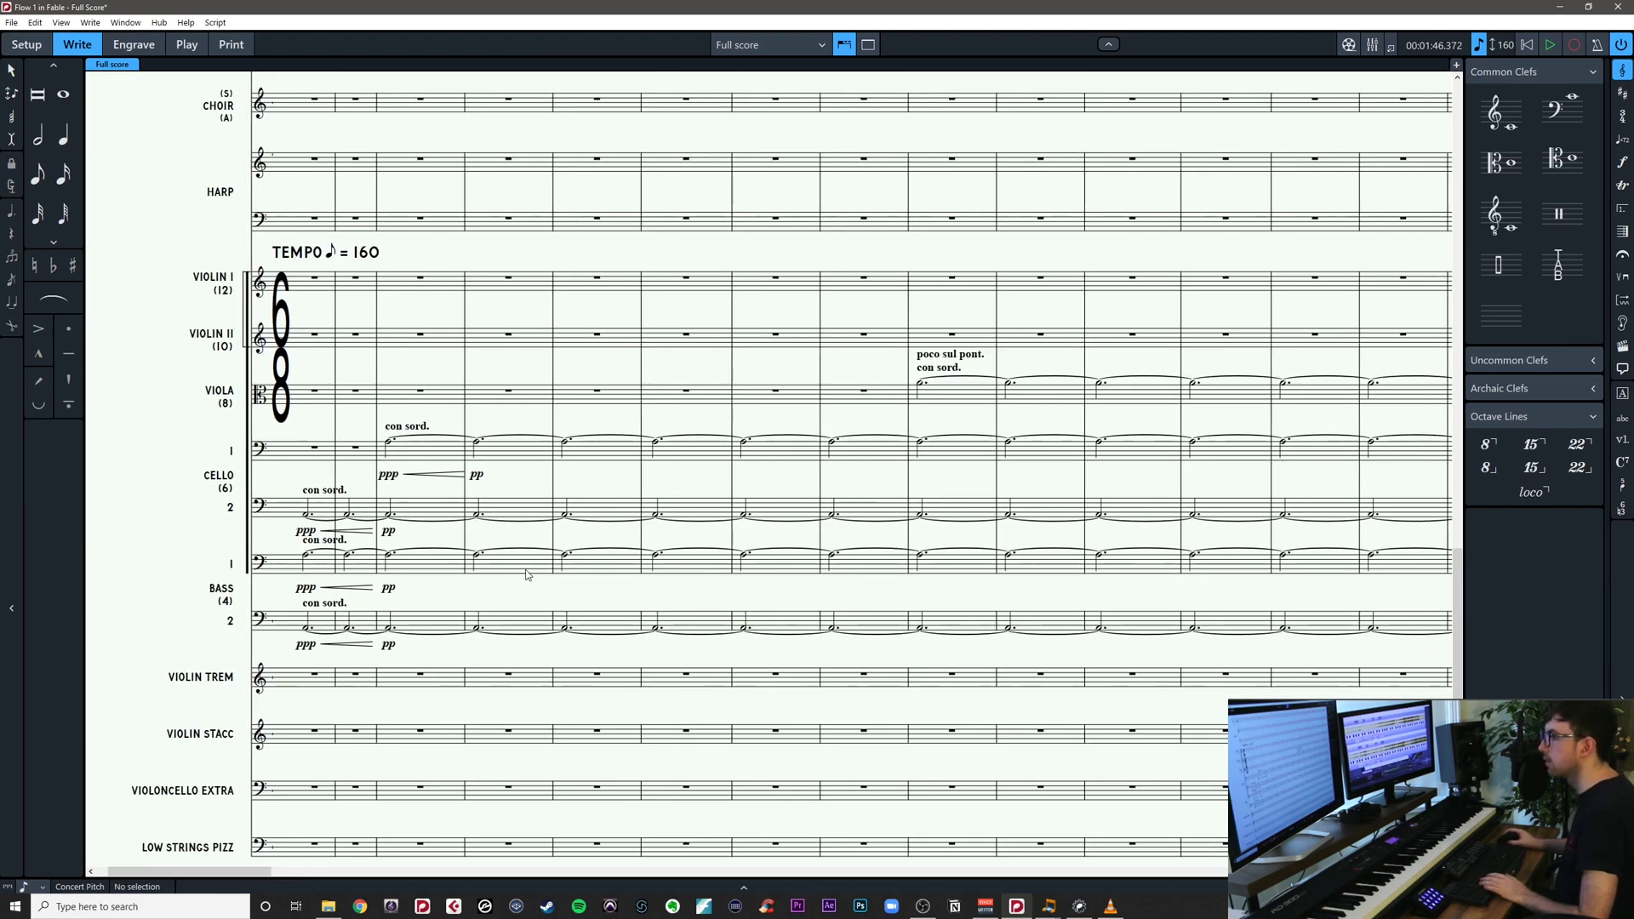
left_click_drag(710, 597, 748, 606)
key("x")
key("x")
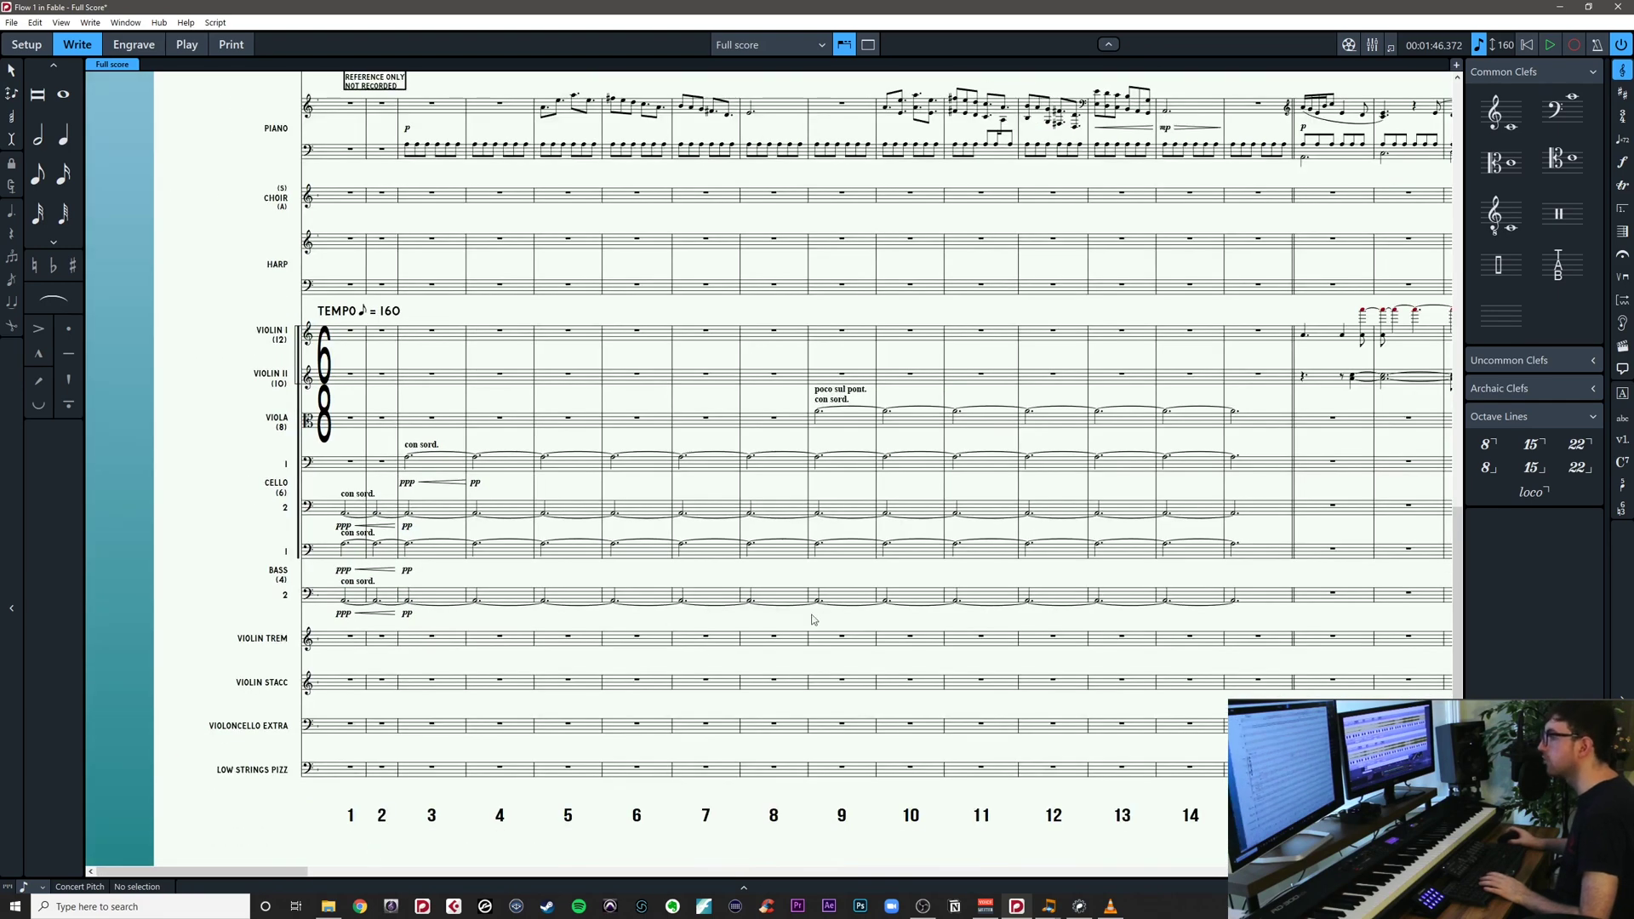
left_click_drag(851, 574, 840, 593)
left_click(770, 46)
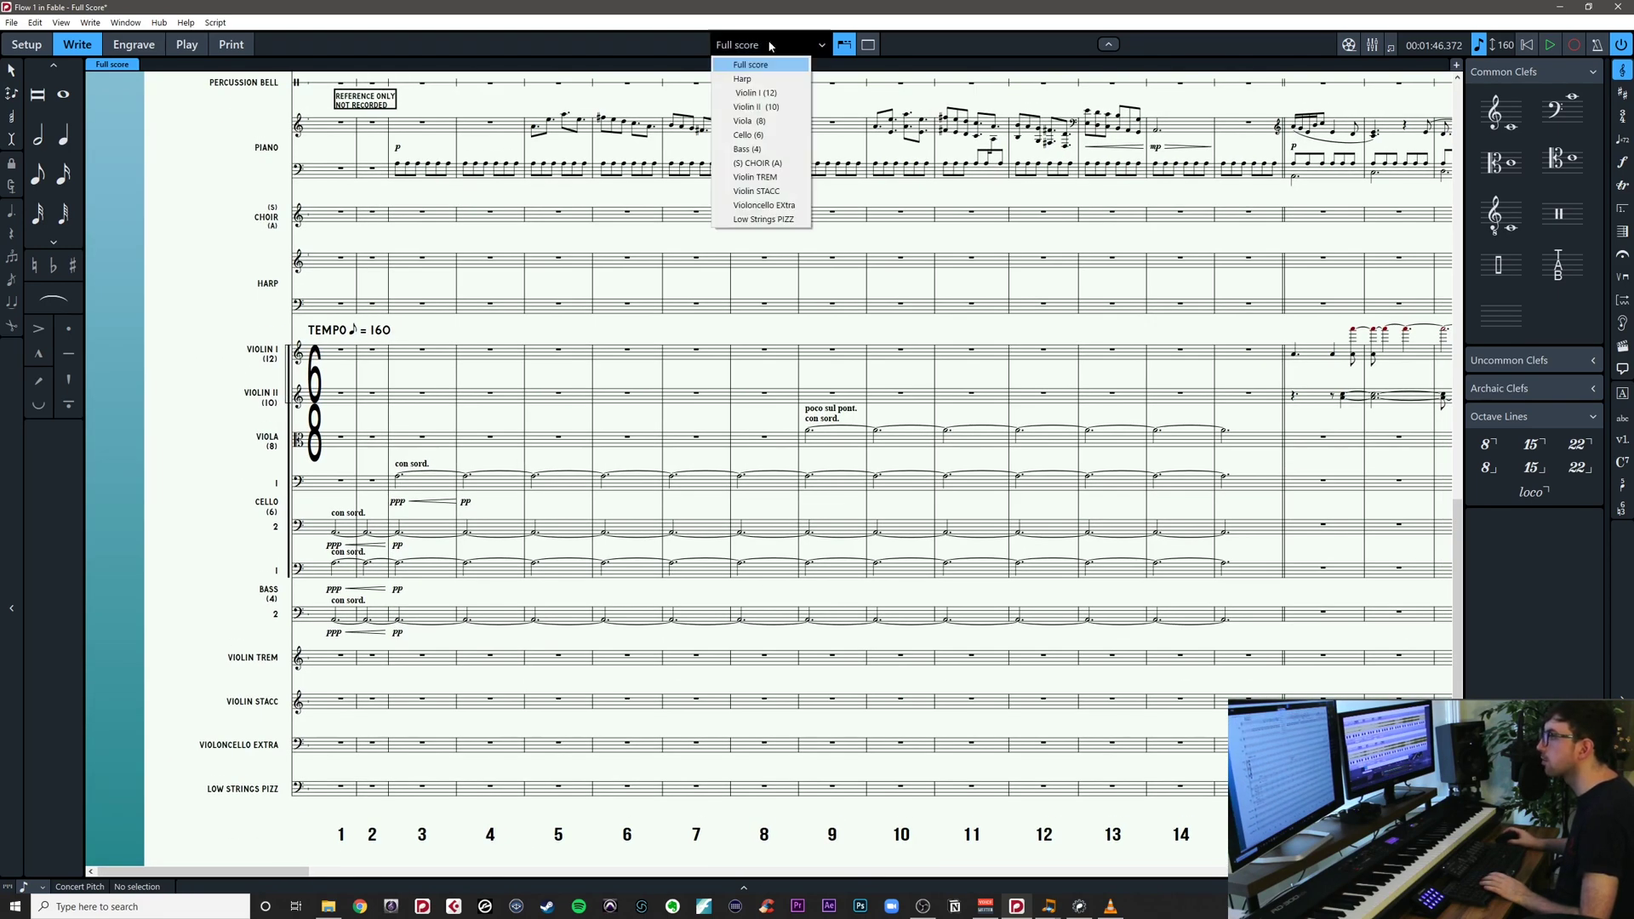
left_click(750, 135)
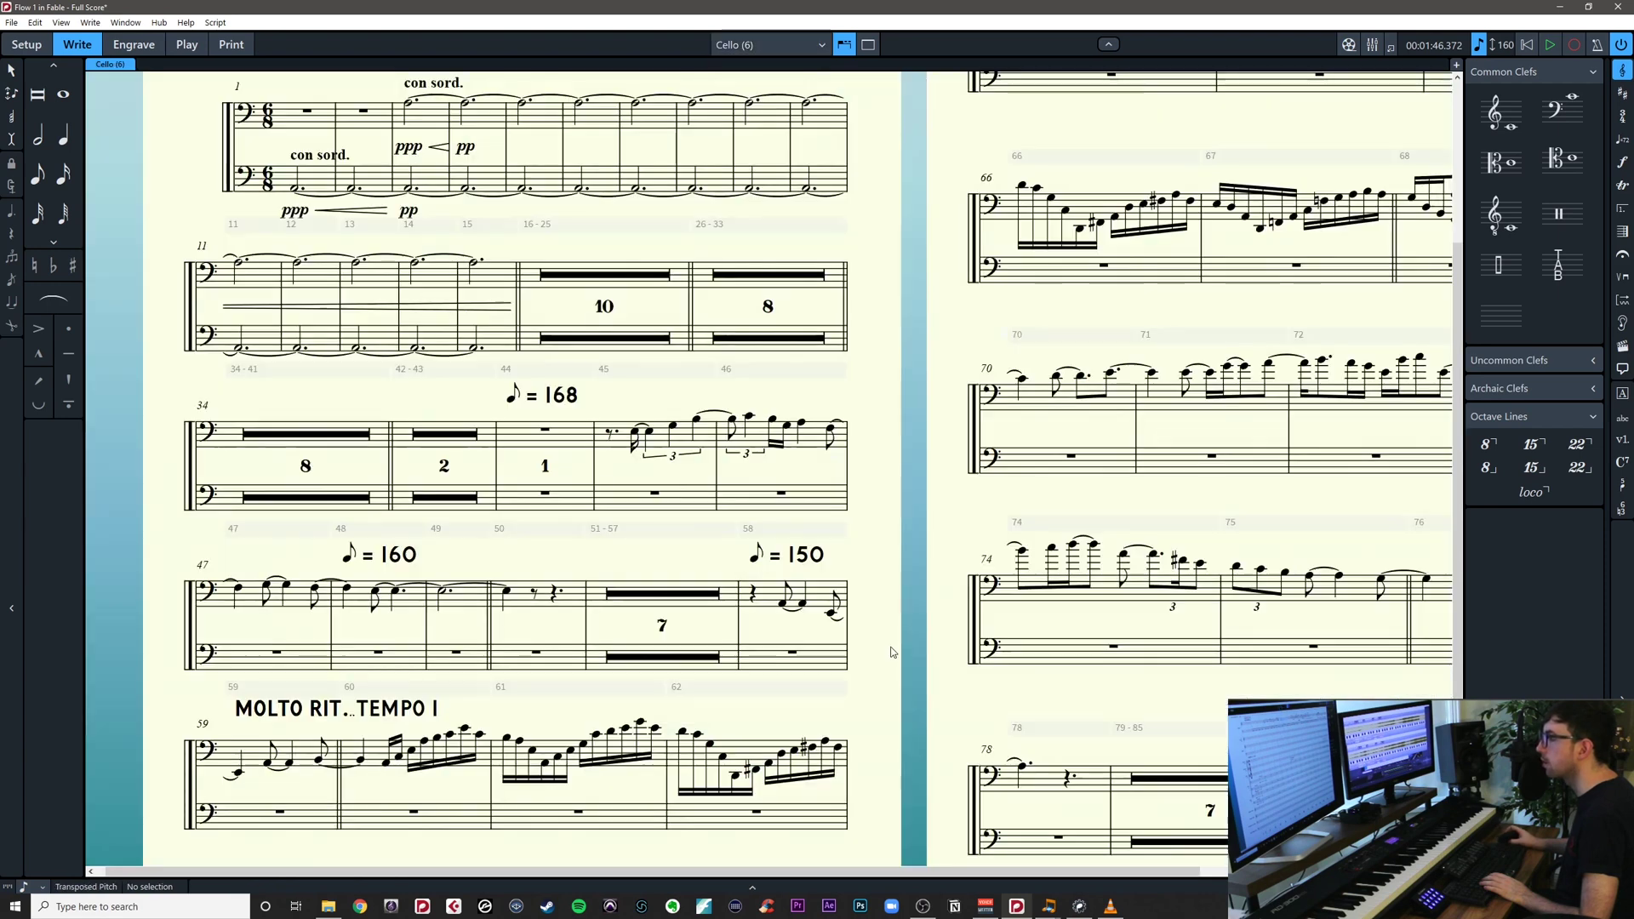
scroll(856, 616, "up", 3)
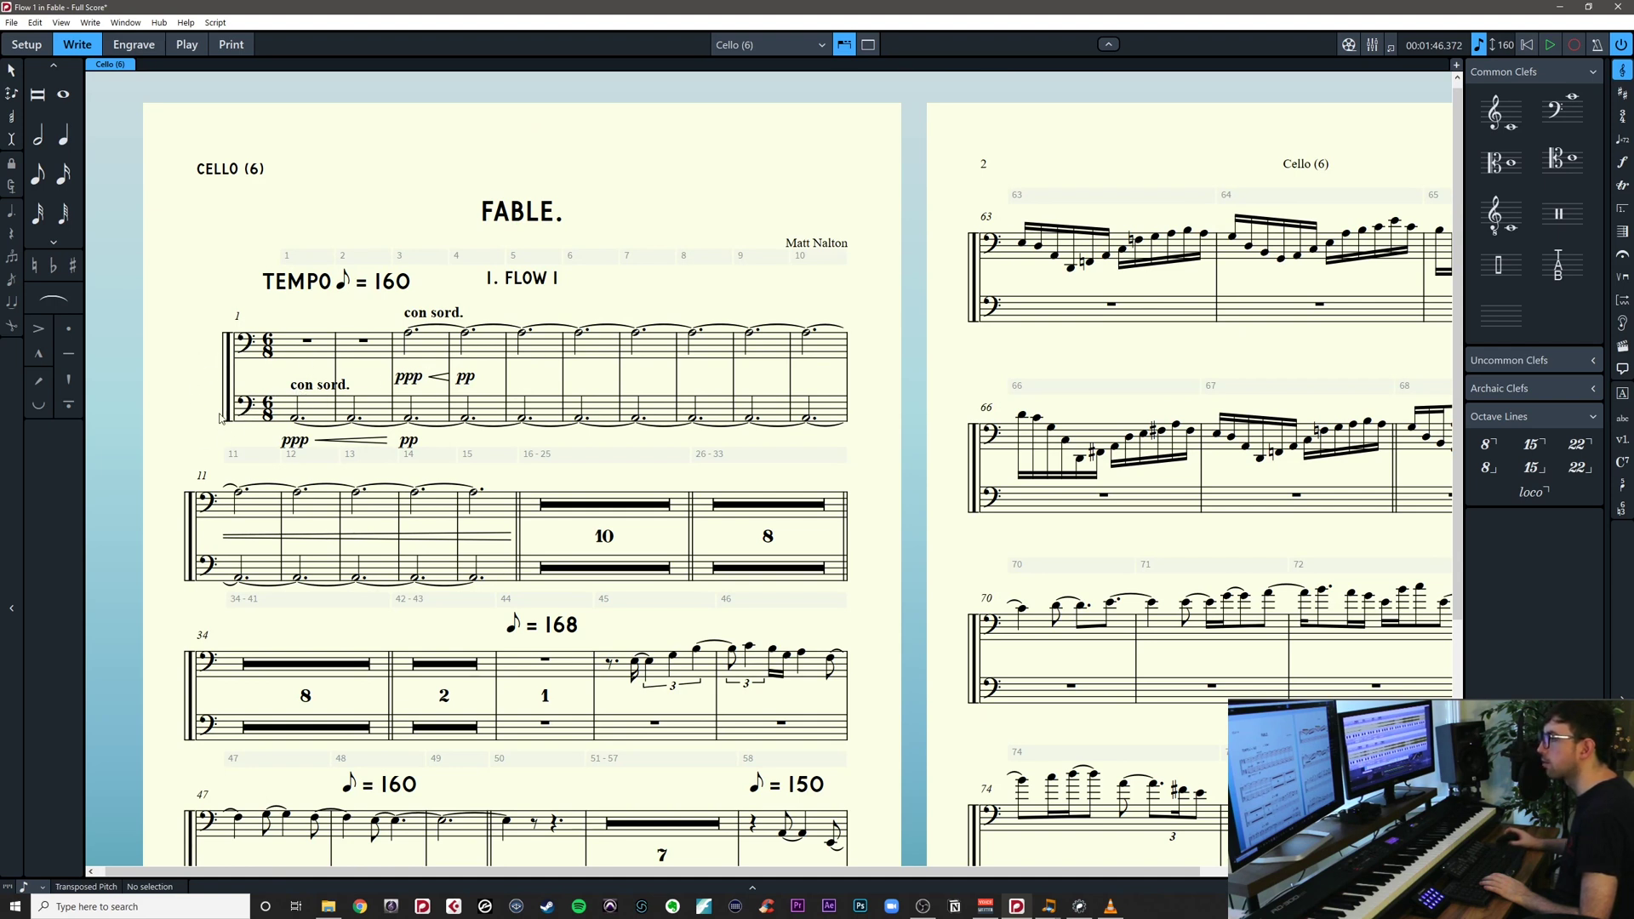
left_click(770, 44)
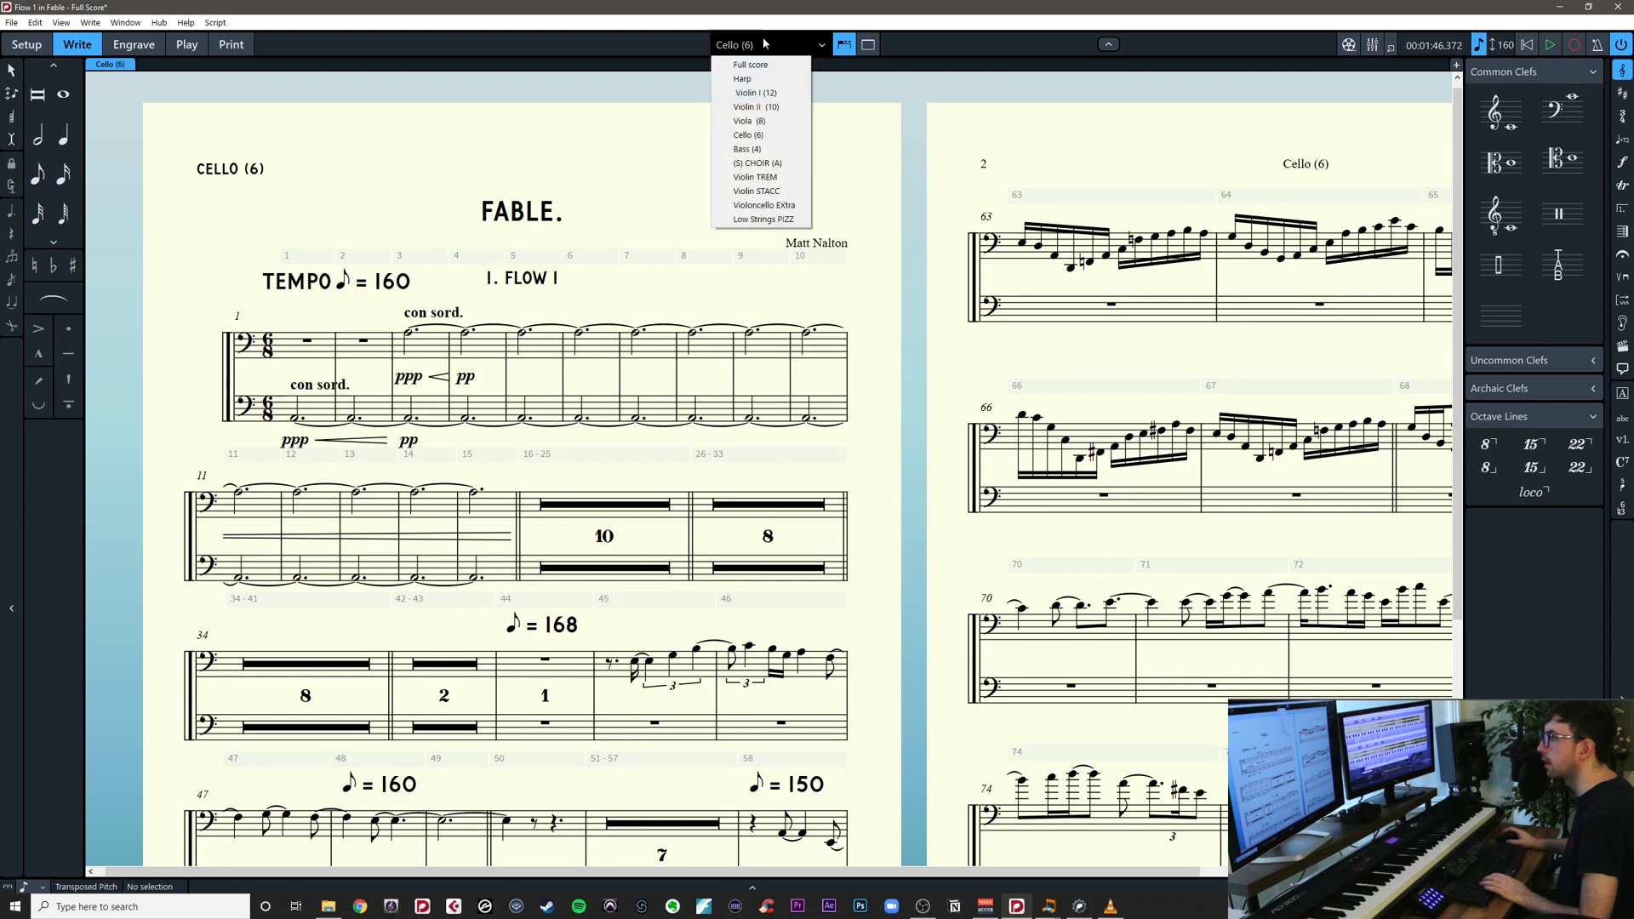
left_click(756, 66)
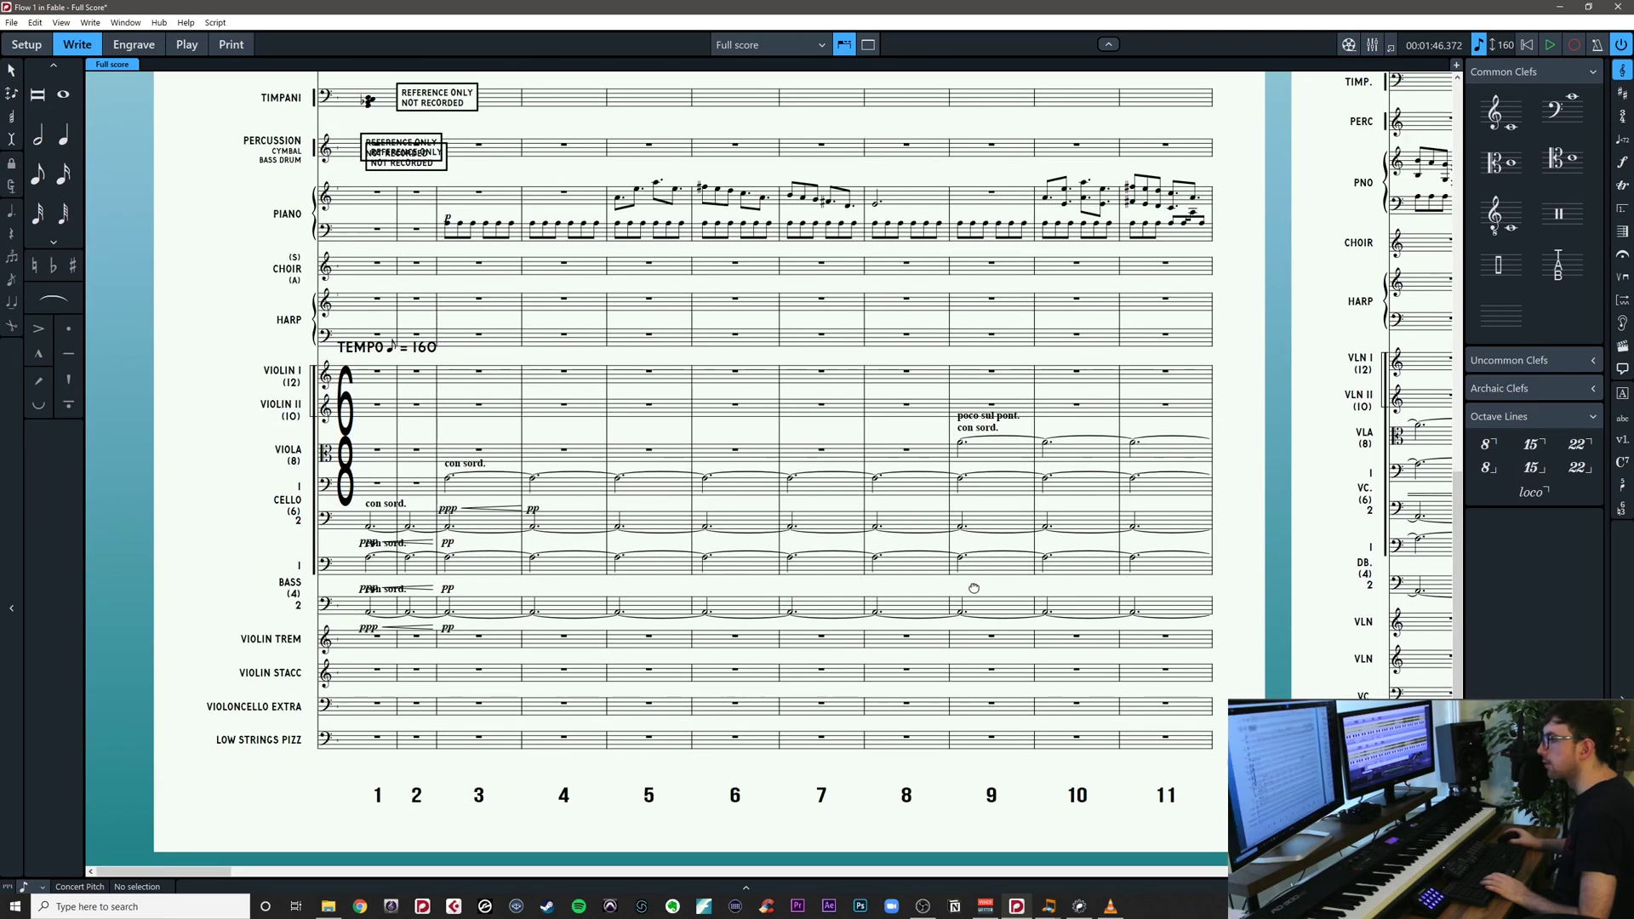
Switch the full score to galley view and bring up the opening bars of the string staves
key("z")
mouse_move(475, 606)
left_mouse_down()
mouse_move(522, 614)
mouse_move(483, 633)
left_mouse_up()
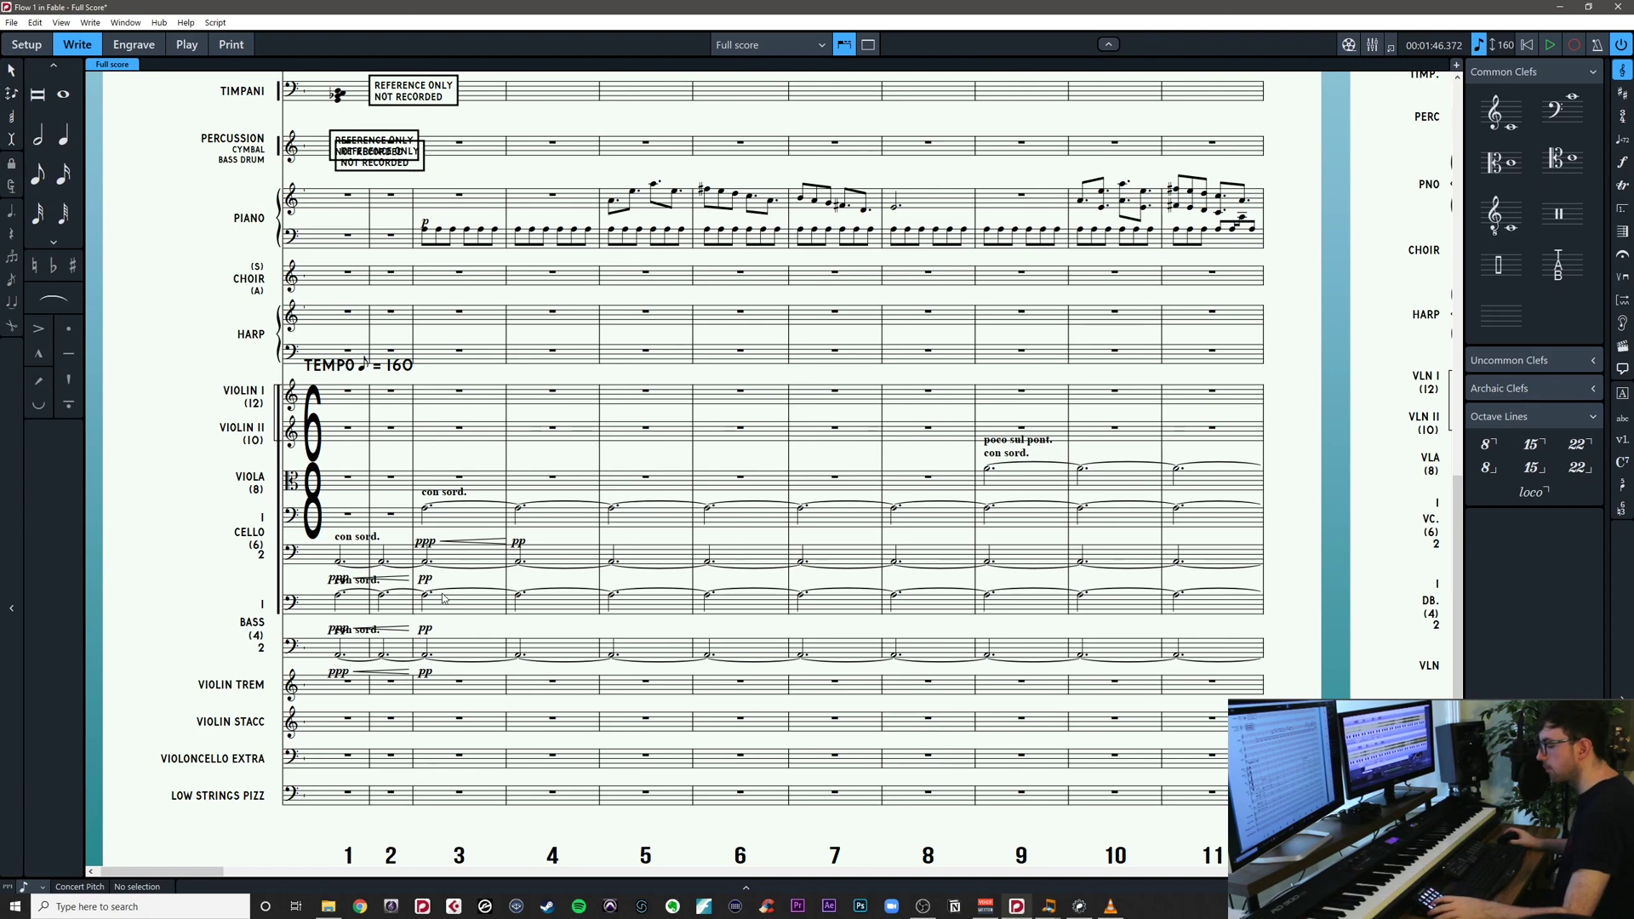
key("ctrl+alt+2")
scroll(426, 660, "down", 12)
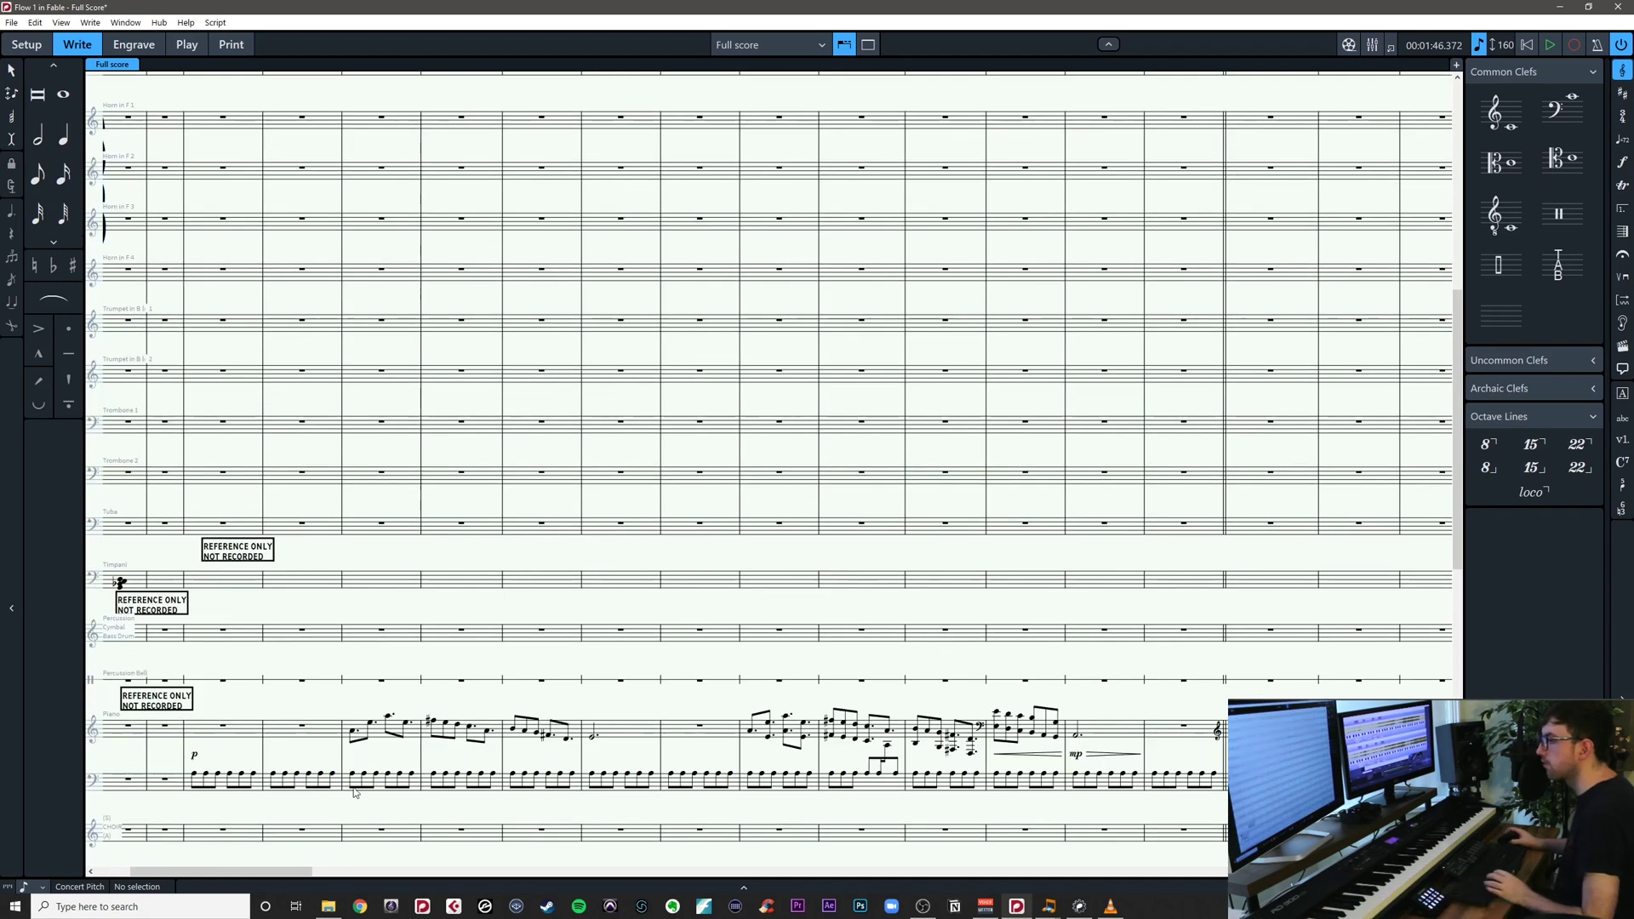
scroll(328, 813, "down", 5)
scroll(372, 688, "left", 3)
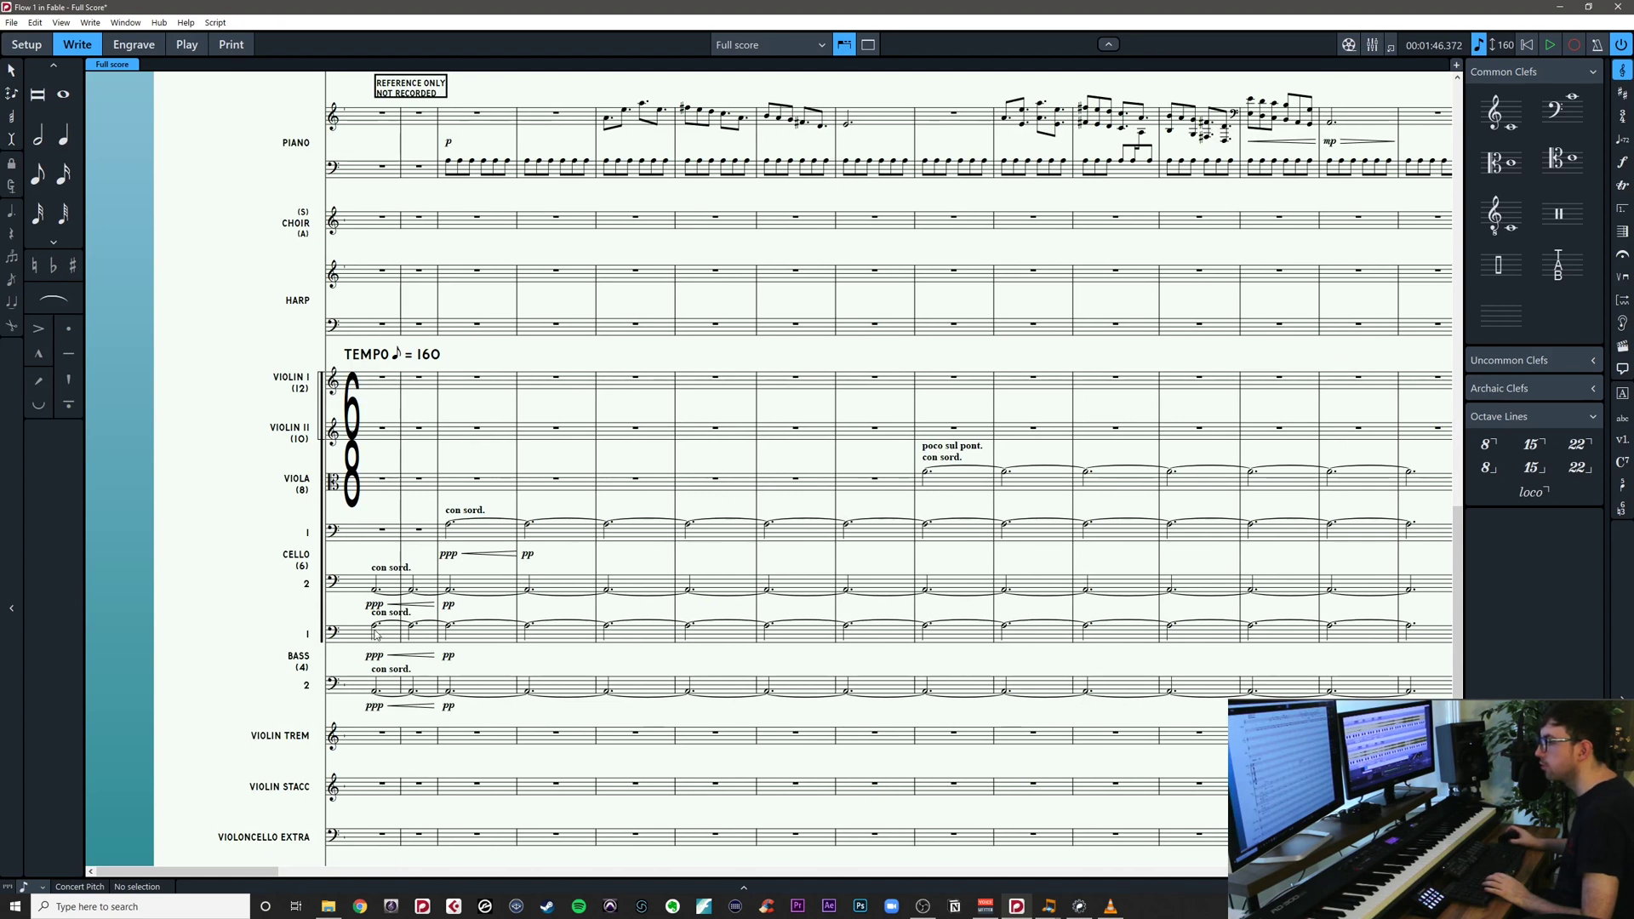
Review the sustained-note entries of both Cello divisions and the Viola, and the passage following them at bar 16
left_click(375, 589)
key("ctrl+shift+End")
left_click(447, 529)
key("ctrl+shift+End")
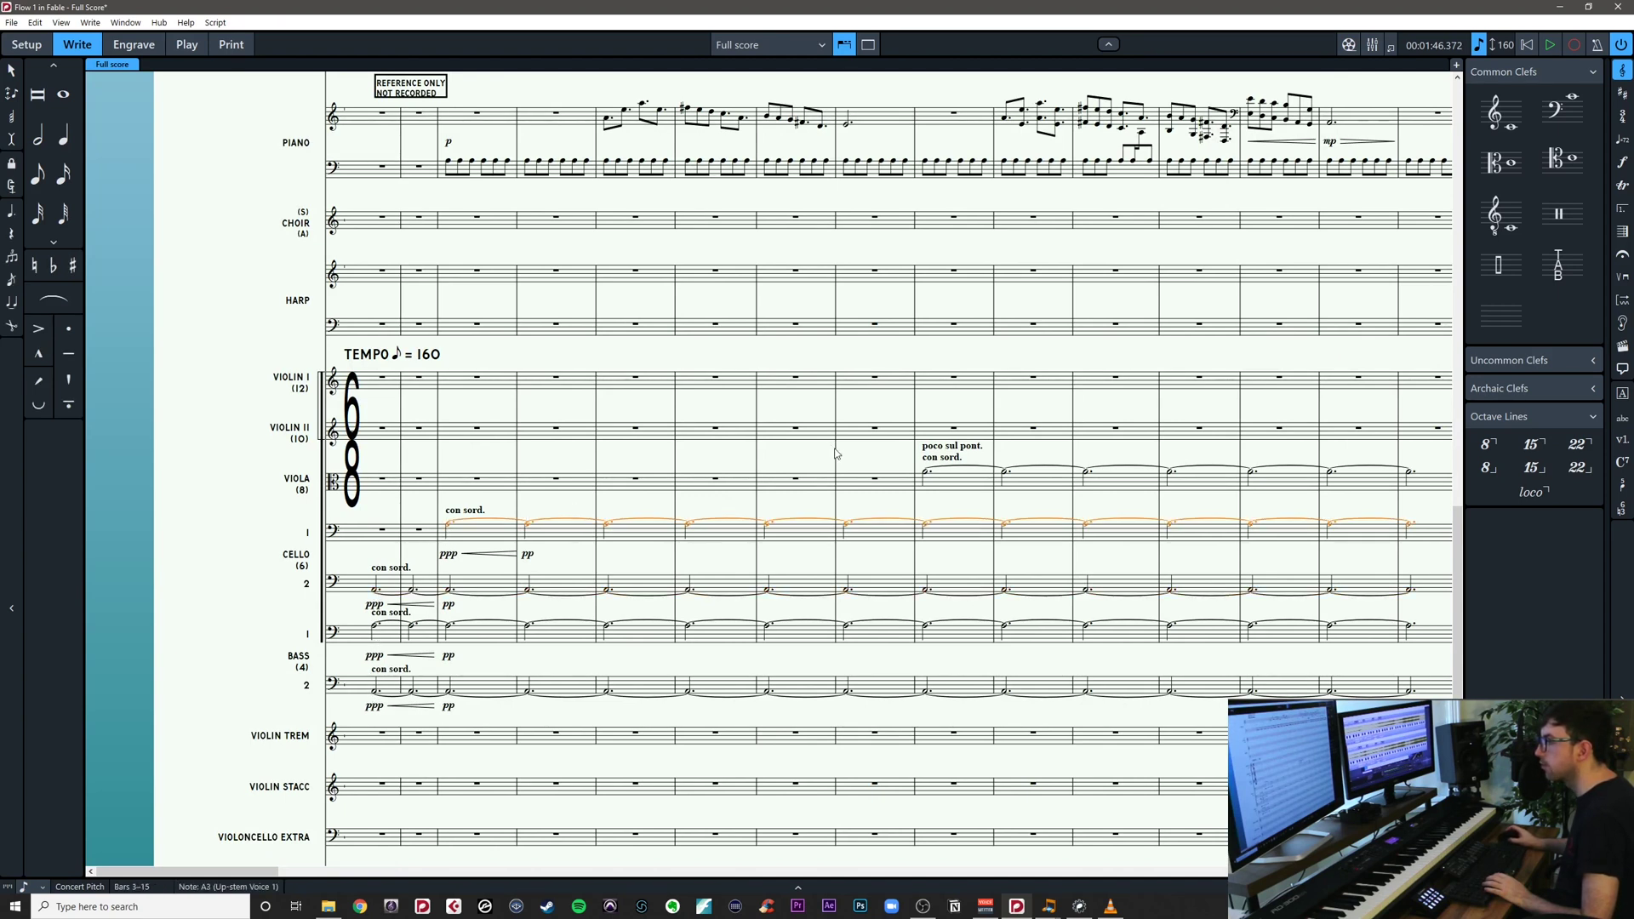
left_click(932, 477)
key("ctrl+shift+End")
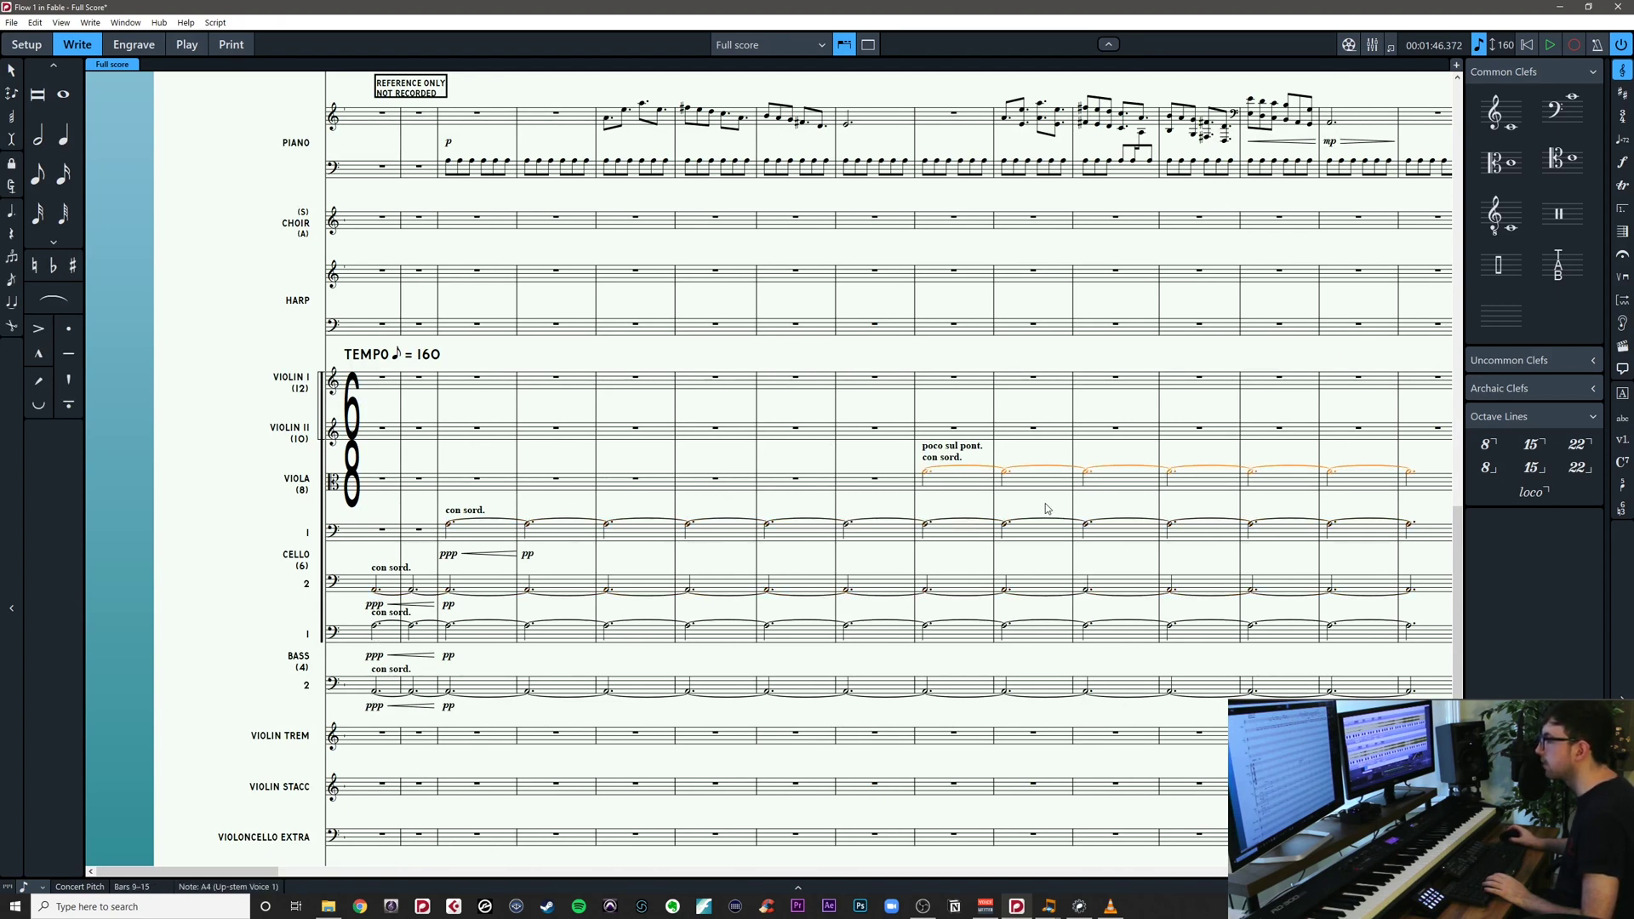
key("Escape")
key("ctrl+alt+2")
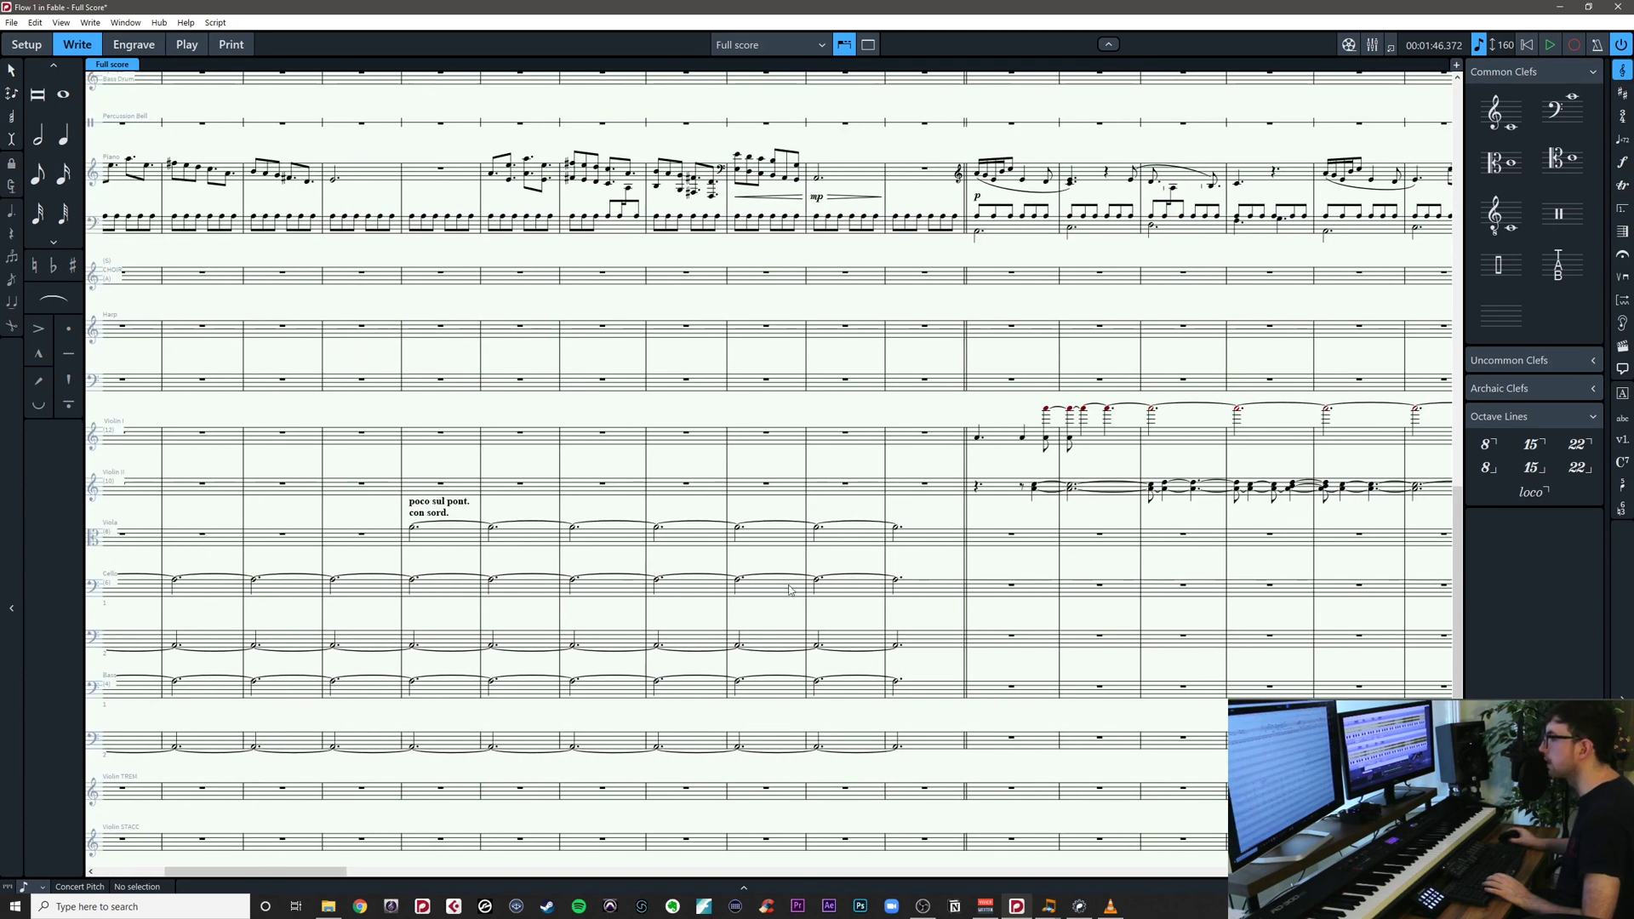
left_click_drag(941, 573, 638, 613)
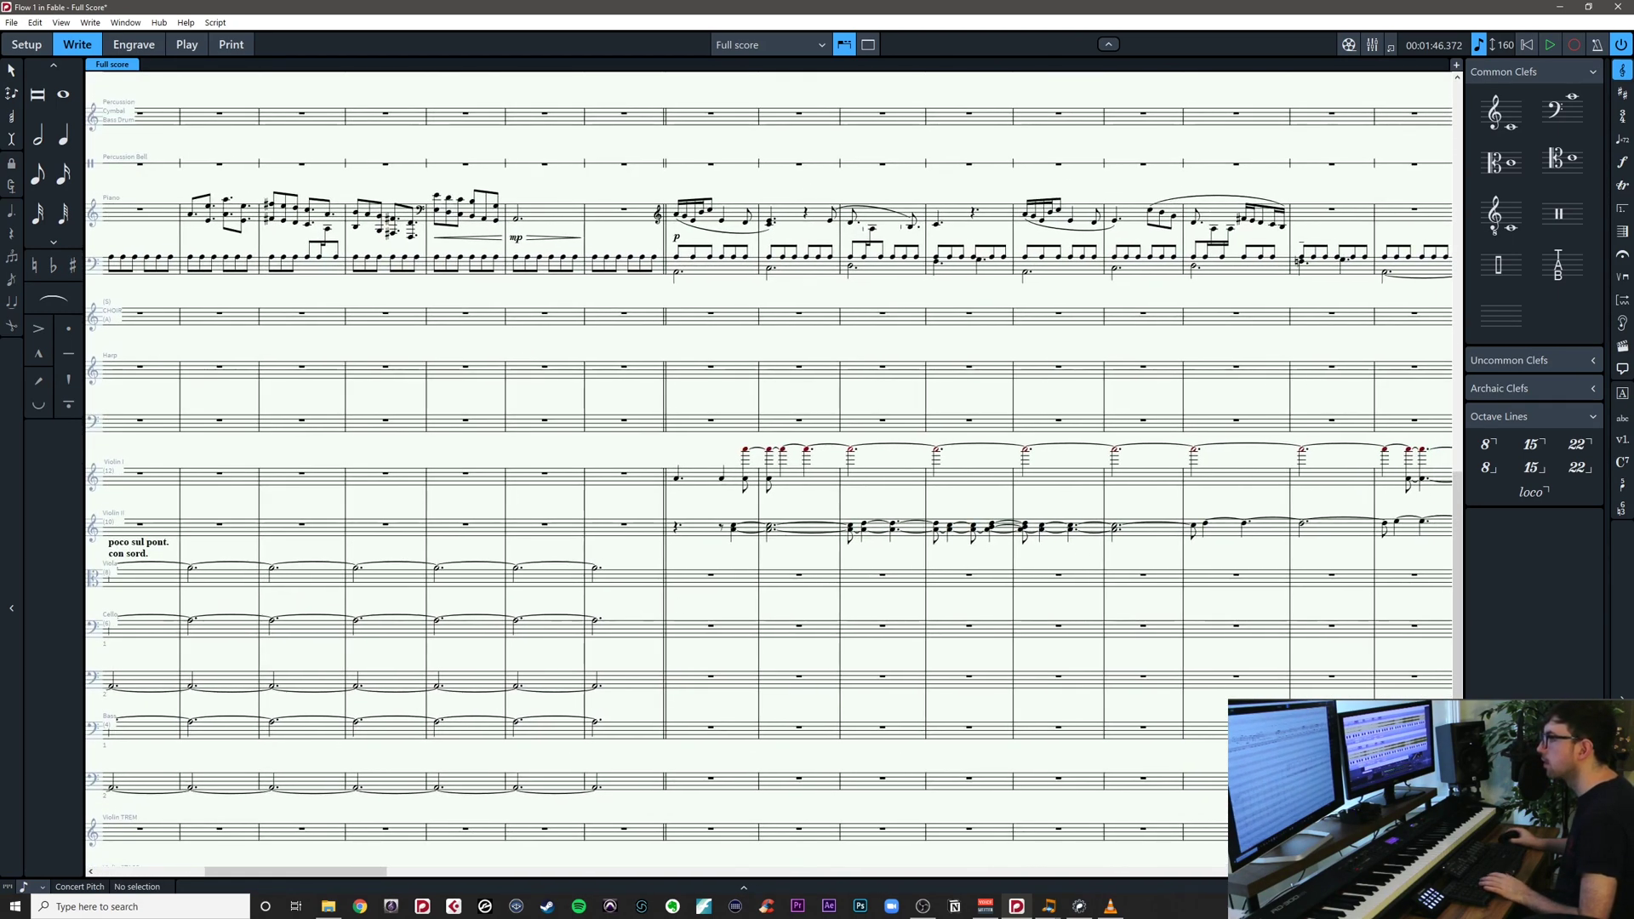
key("alt+Tab")
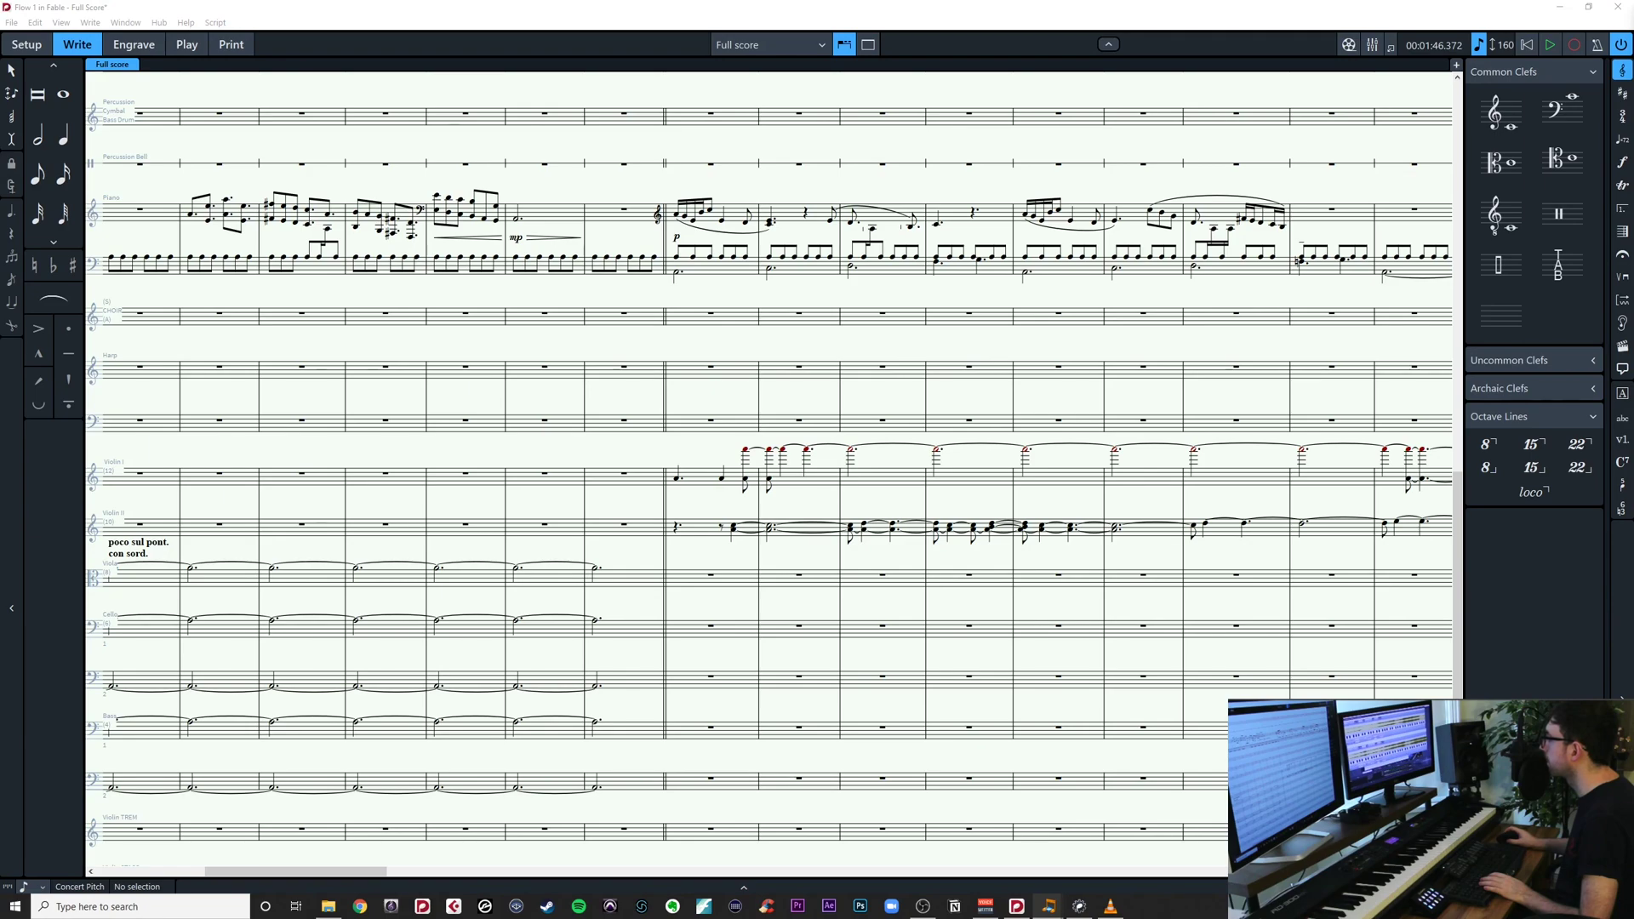
Copy the ppp, crescendo hairpin and pp from bar 3 of the first Cello division to the Viola at bar 9
left_click_drag(730, 605, 1299, 543)
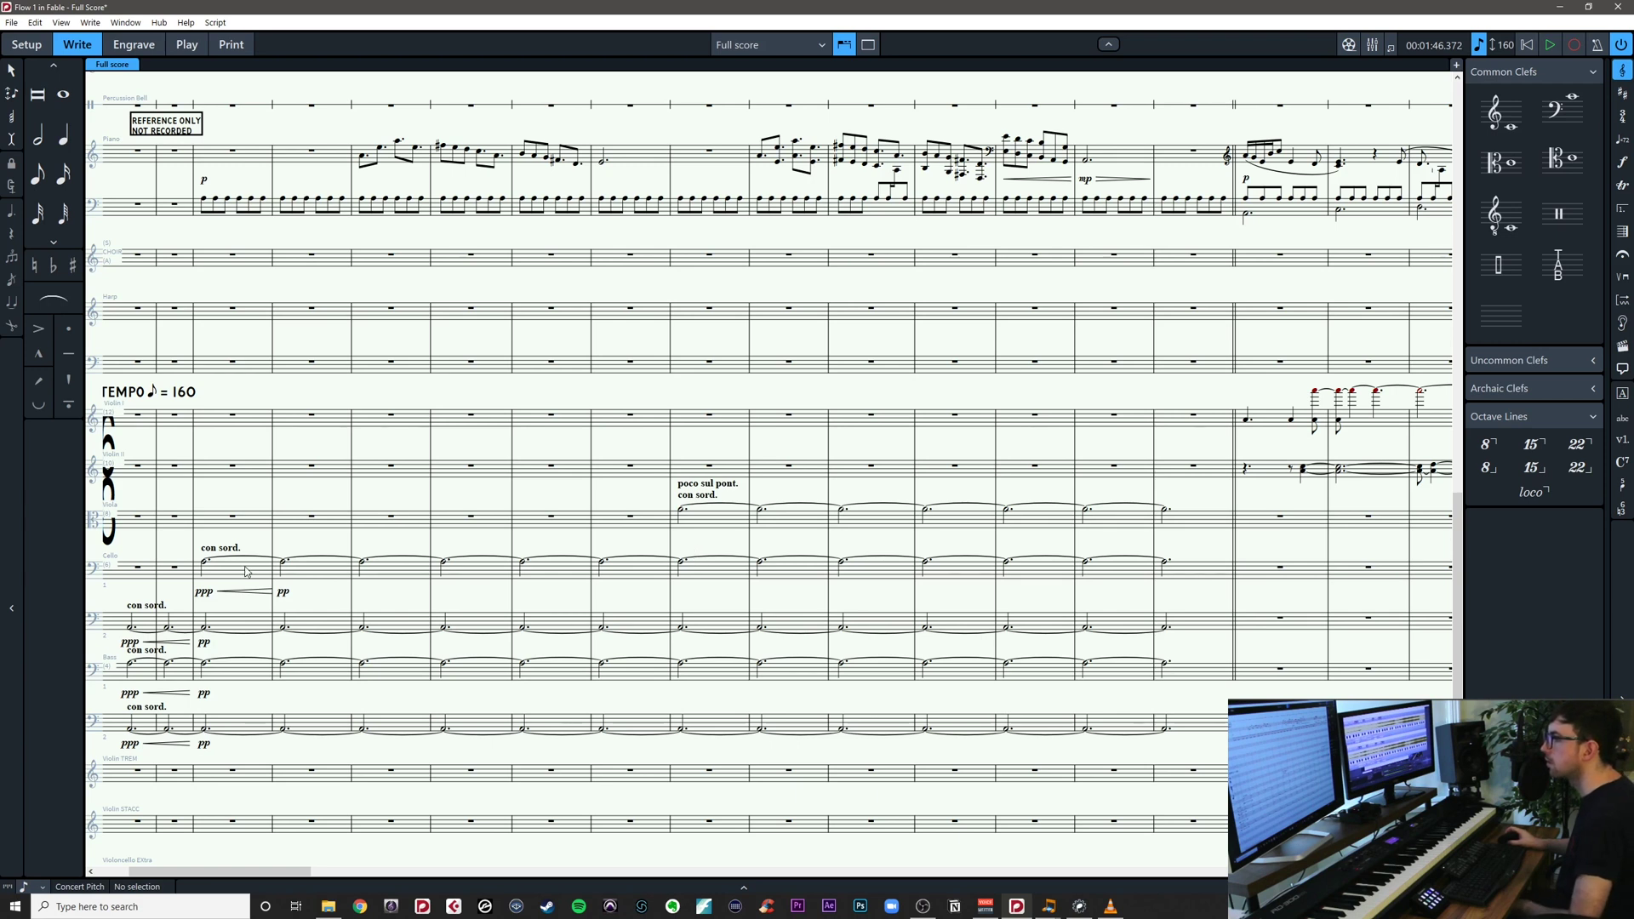
left_click(207, 594)
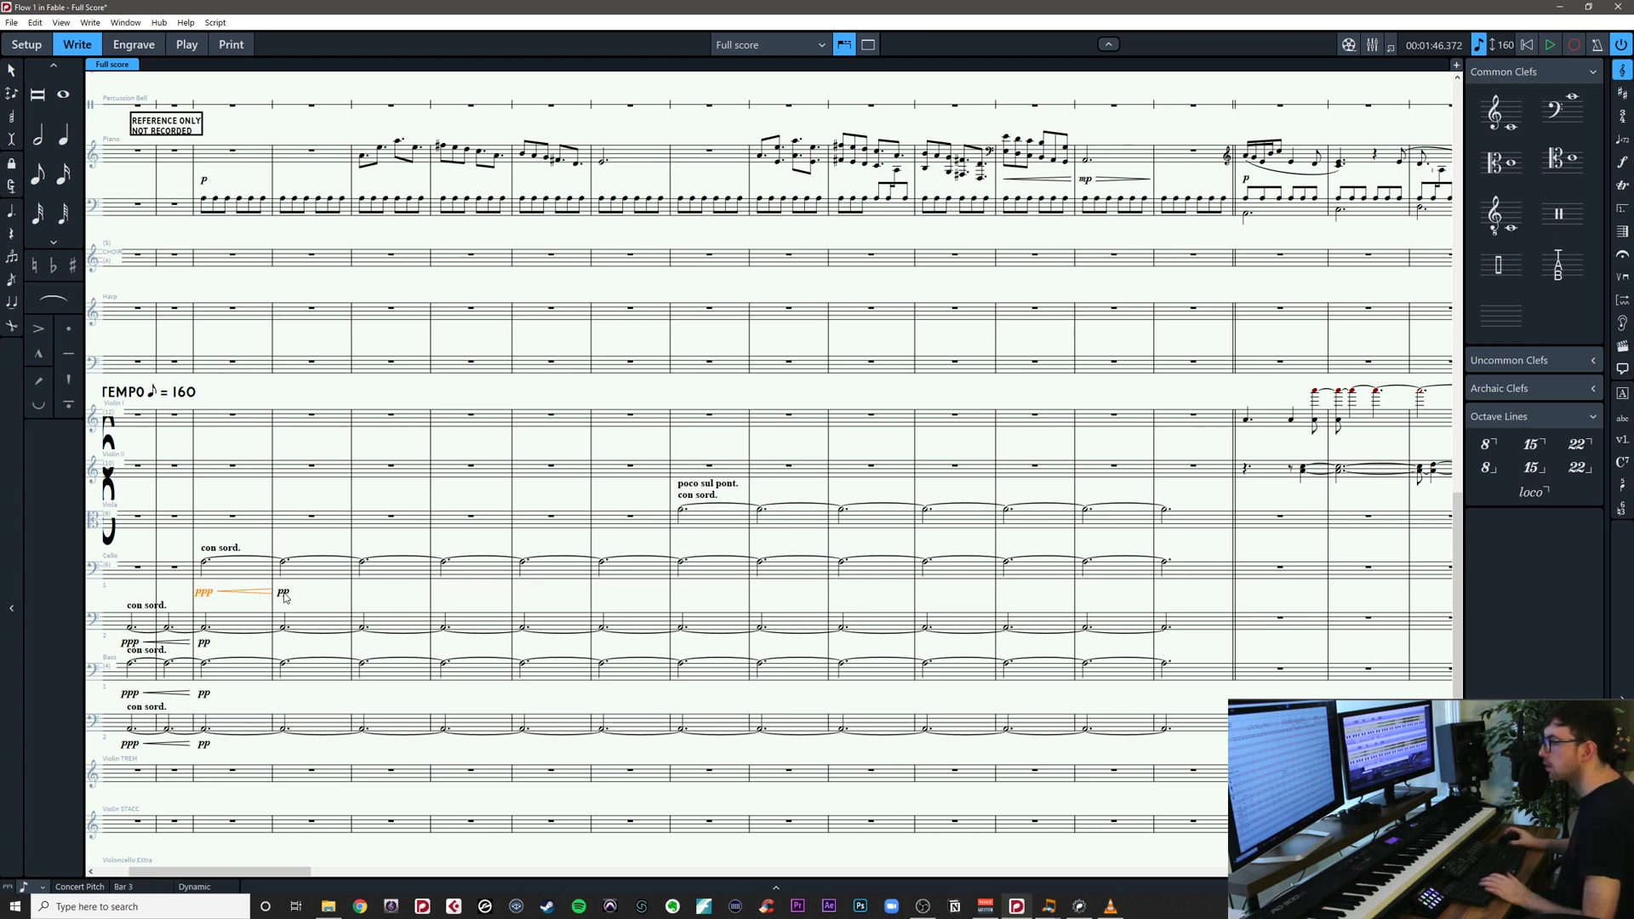
left_click(682, 510)
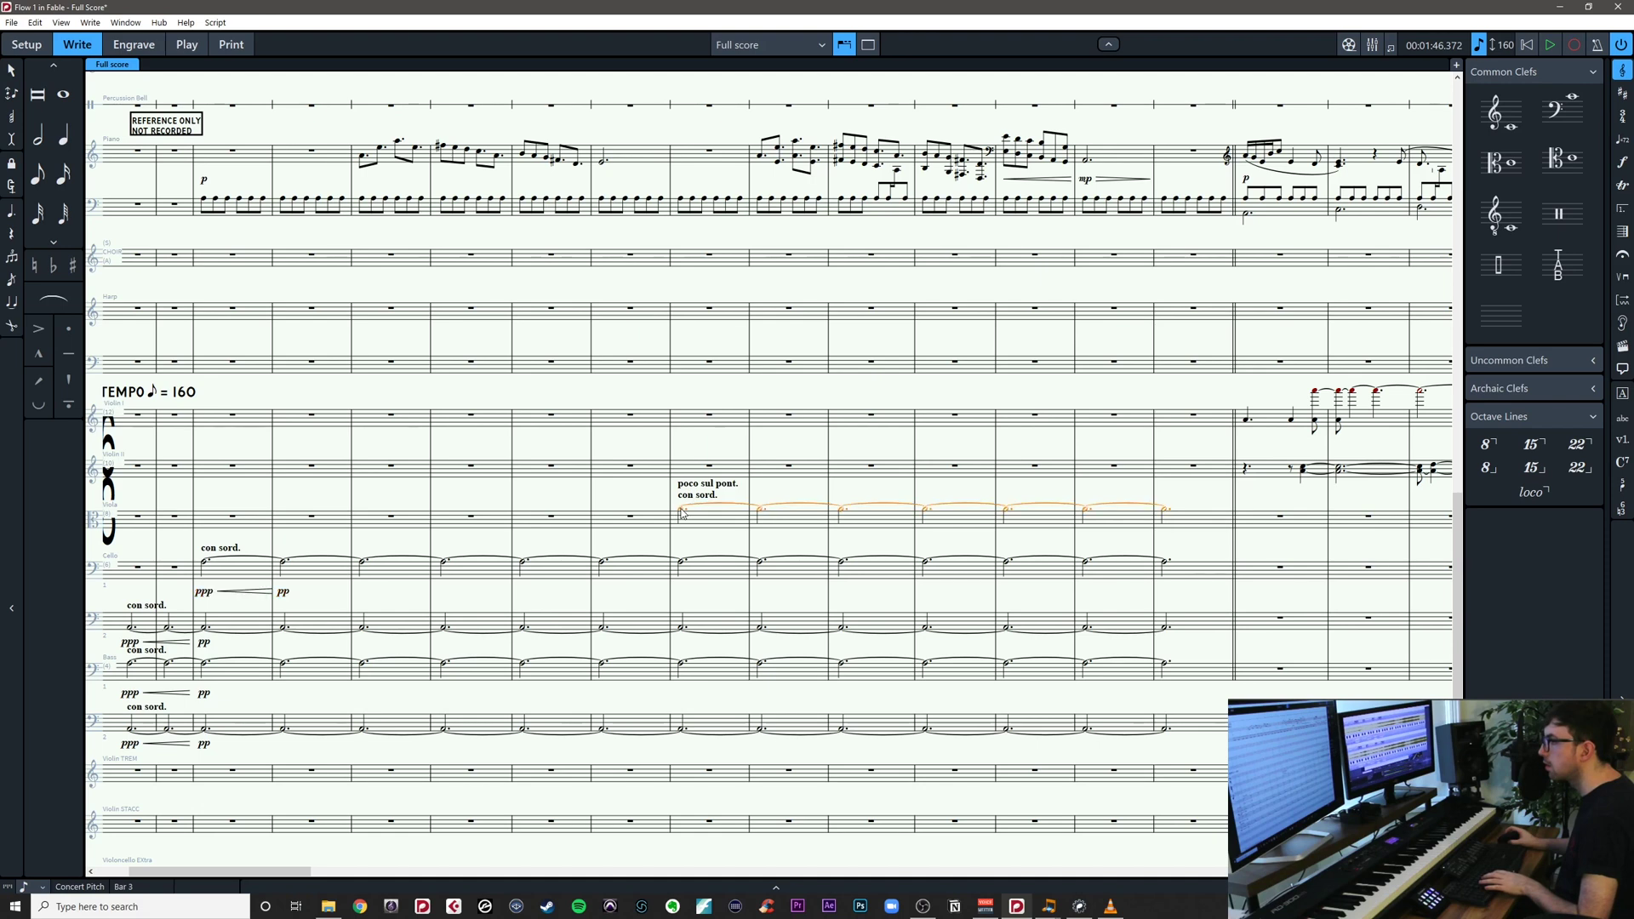
key("ctrl+v")
key("Escape")
scroll(860, 547, "right", 3)
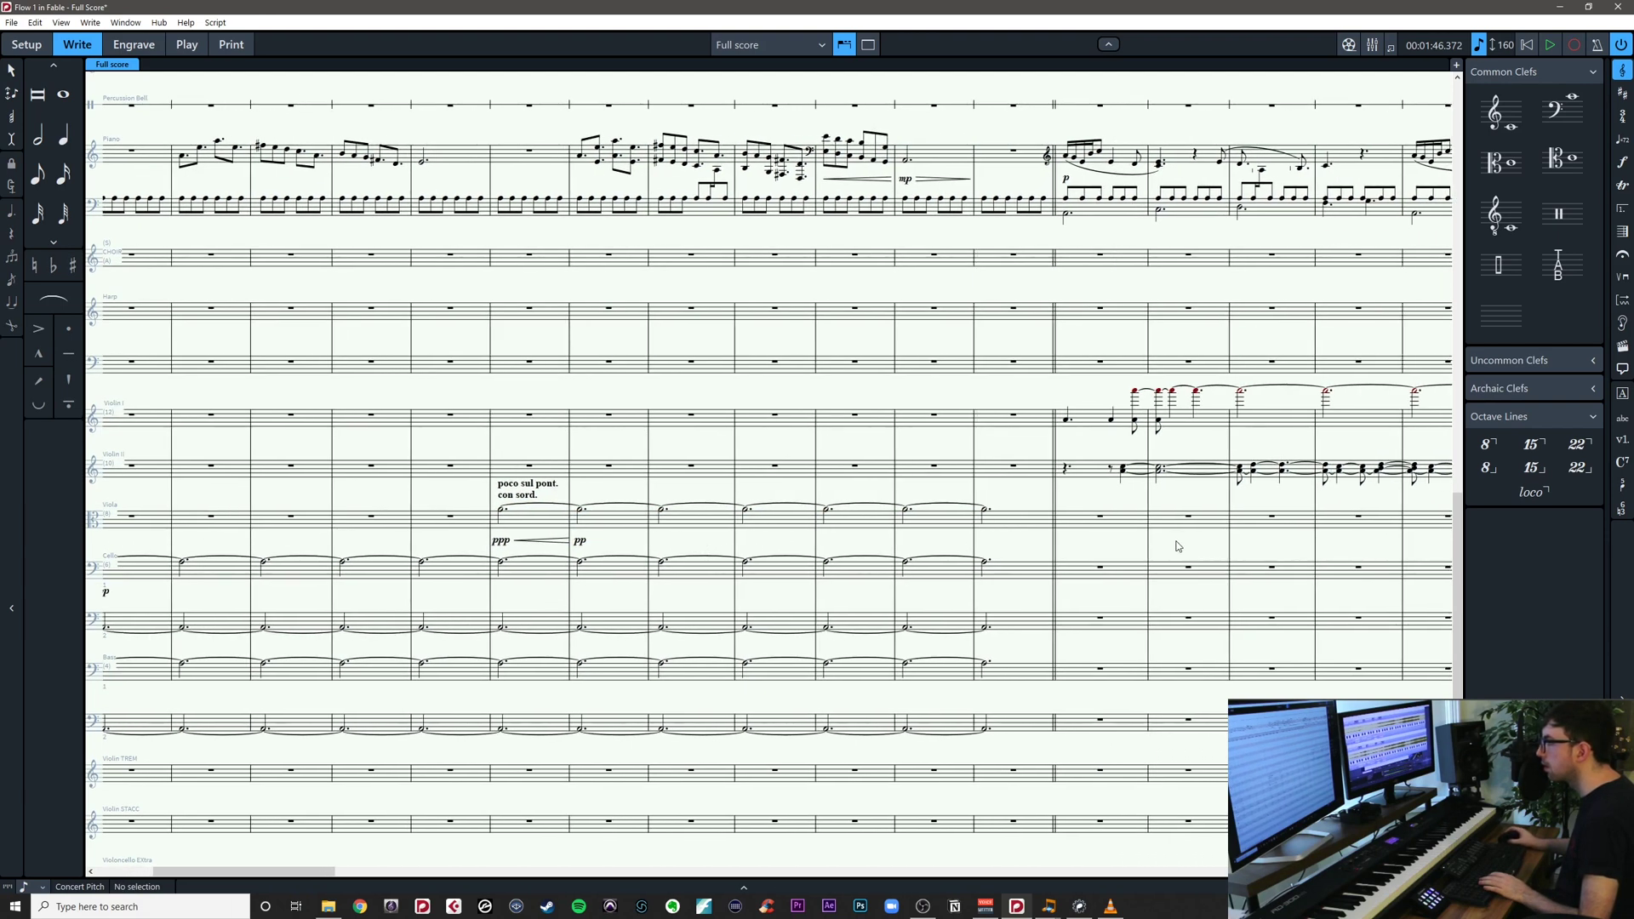
Examine the Violin I and Violin II entries from bar 16 and the sustained lower-string notes leading into them
left_click_drag(1178, 546, 603, 555)
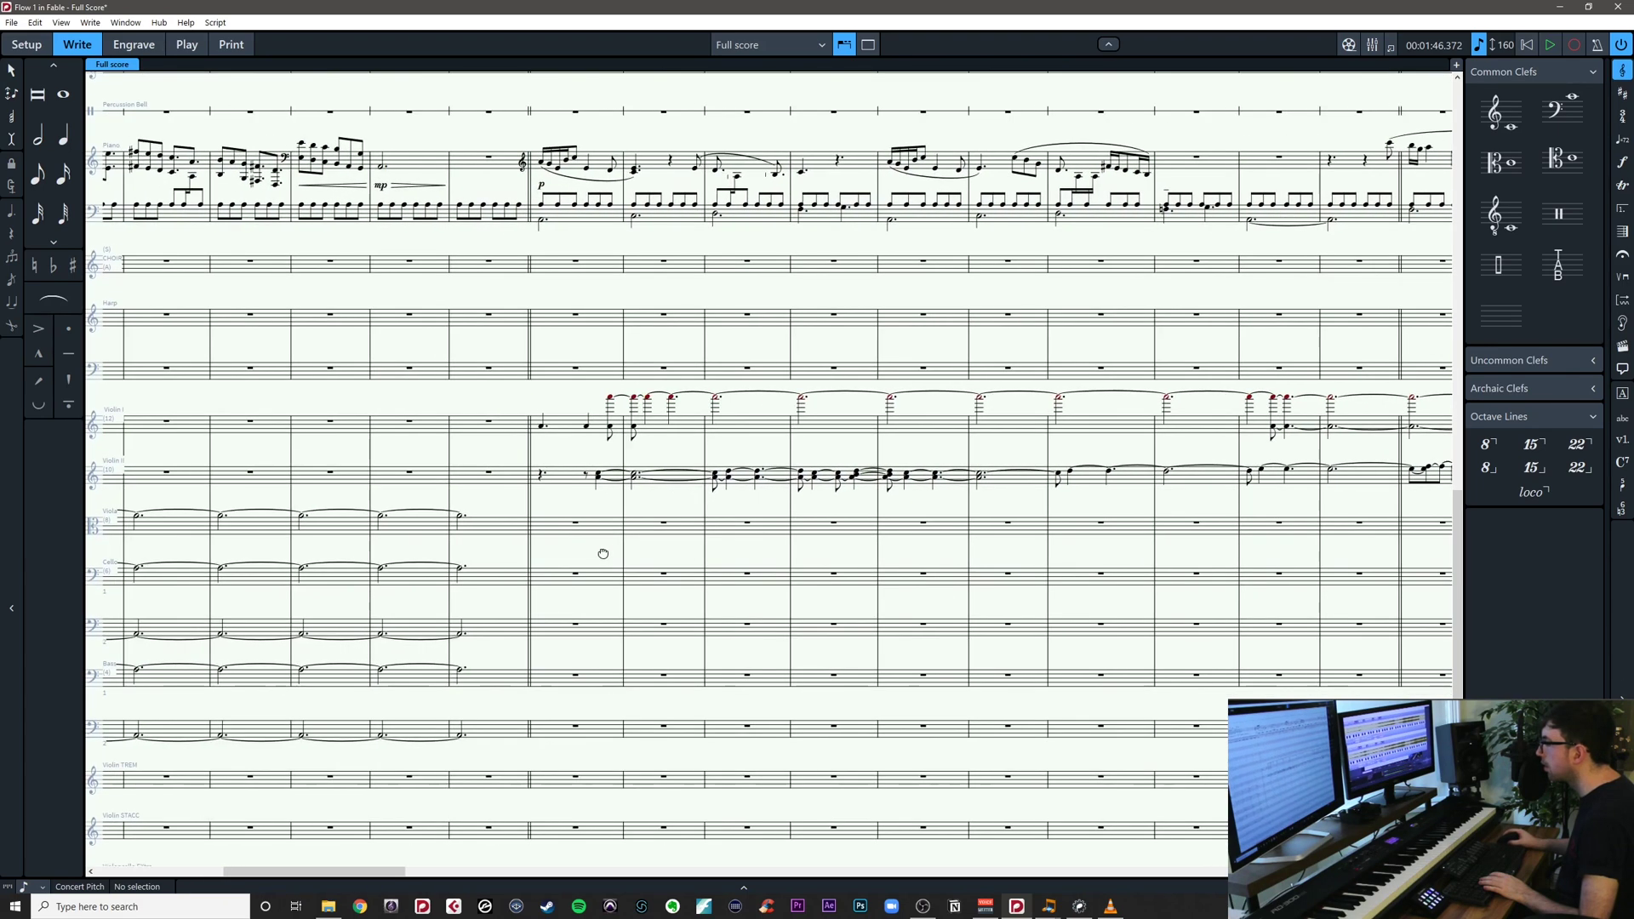
left_click_drag(1000, 481, 1034, 472)
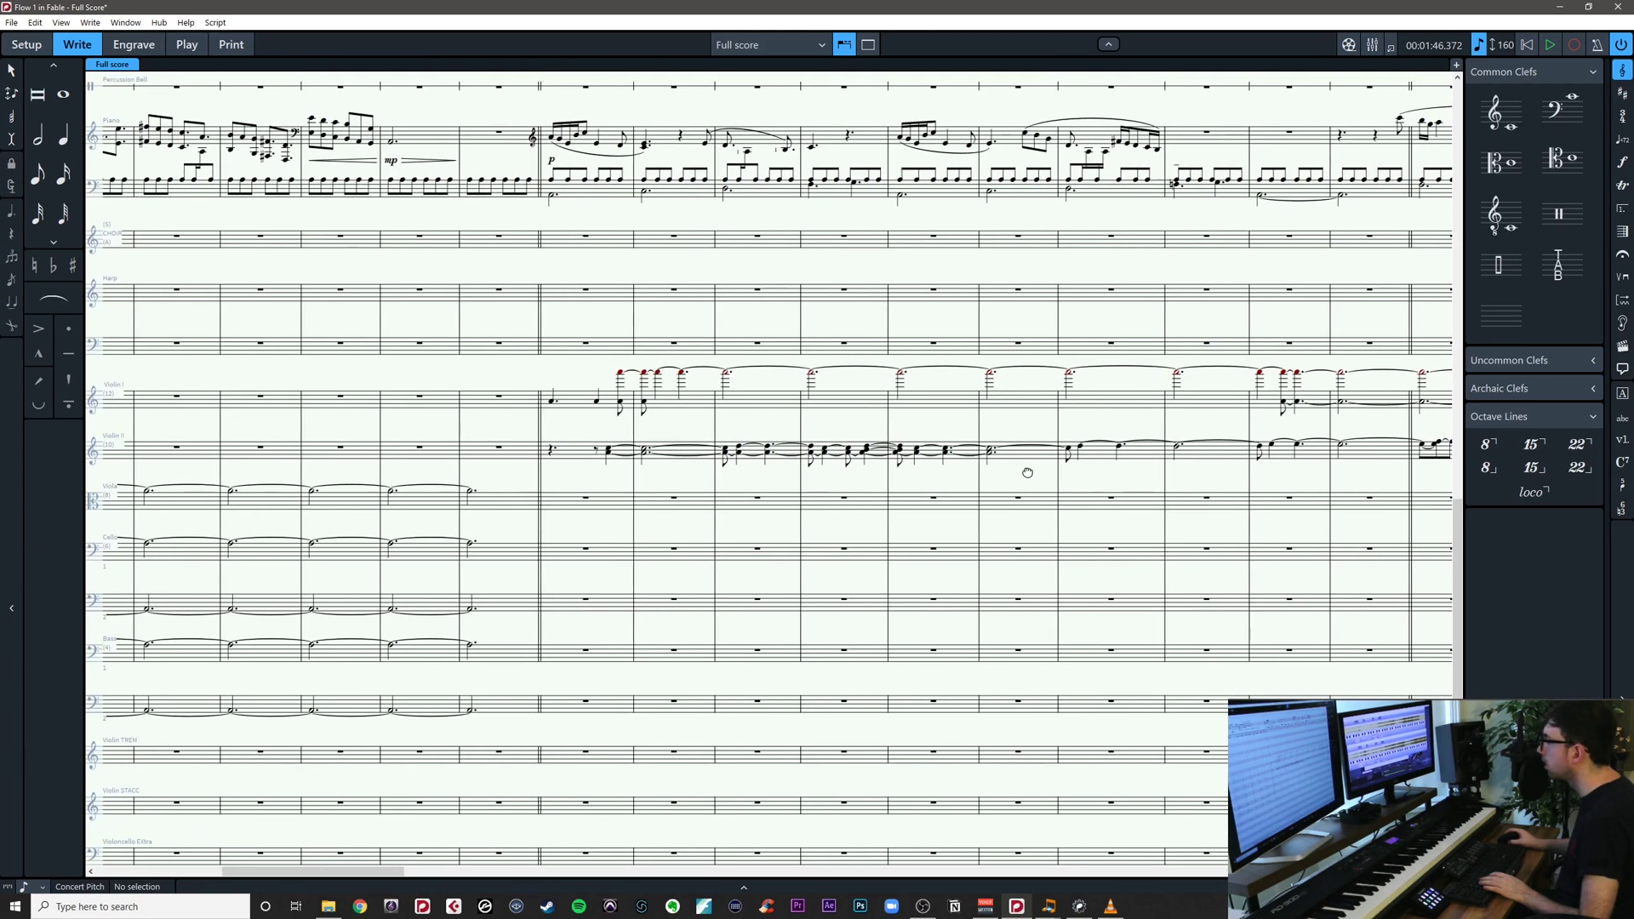
mouse_move(1029, 468)
left_mouse_down()
mouse_move(503, 496)
mouse_move(1039, 487)
left_mouse_up()
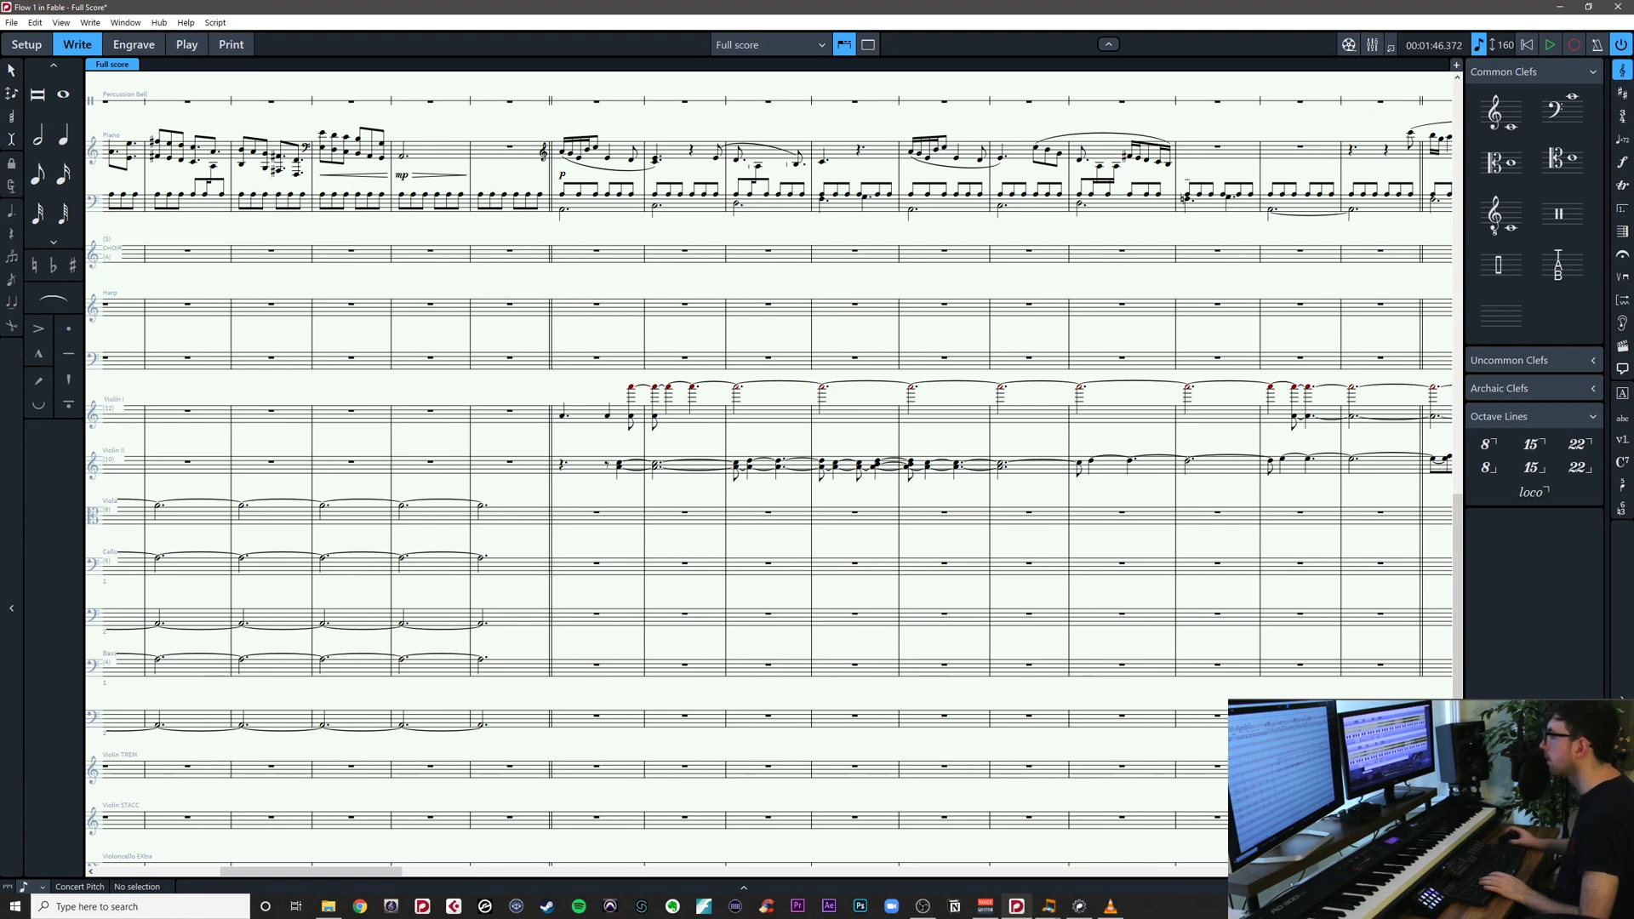
key("alt+Tab")
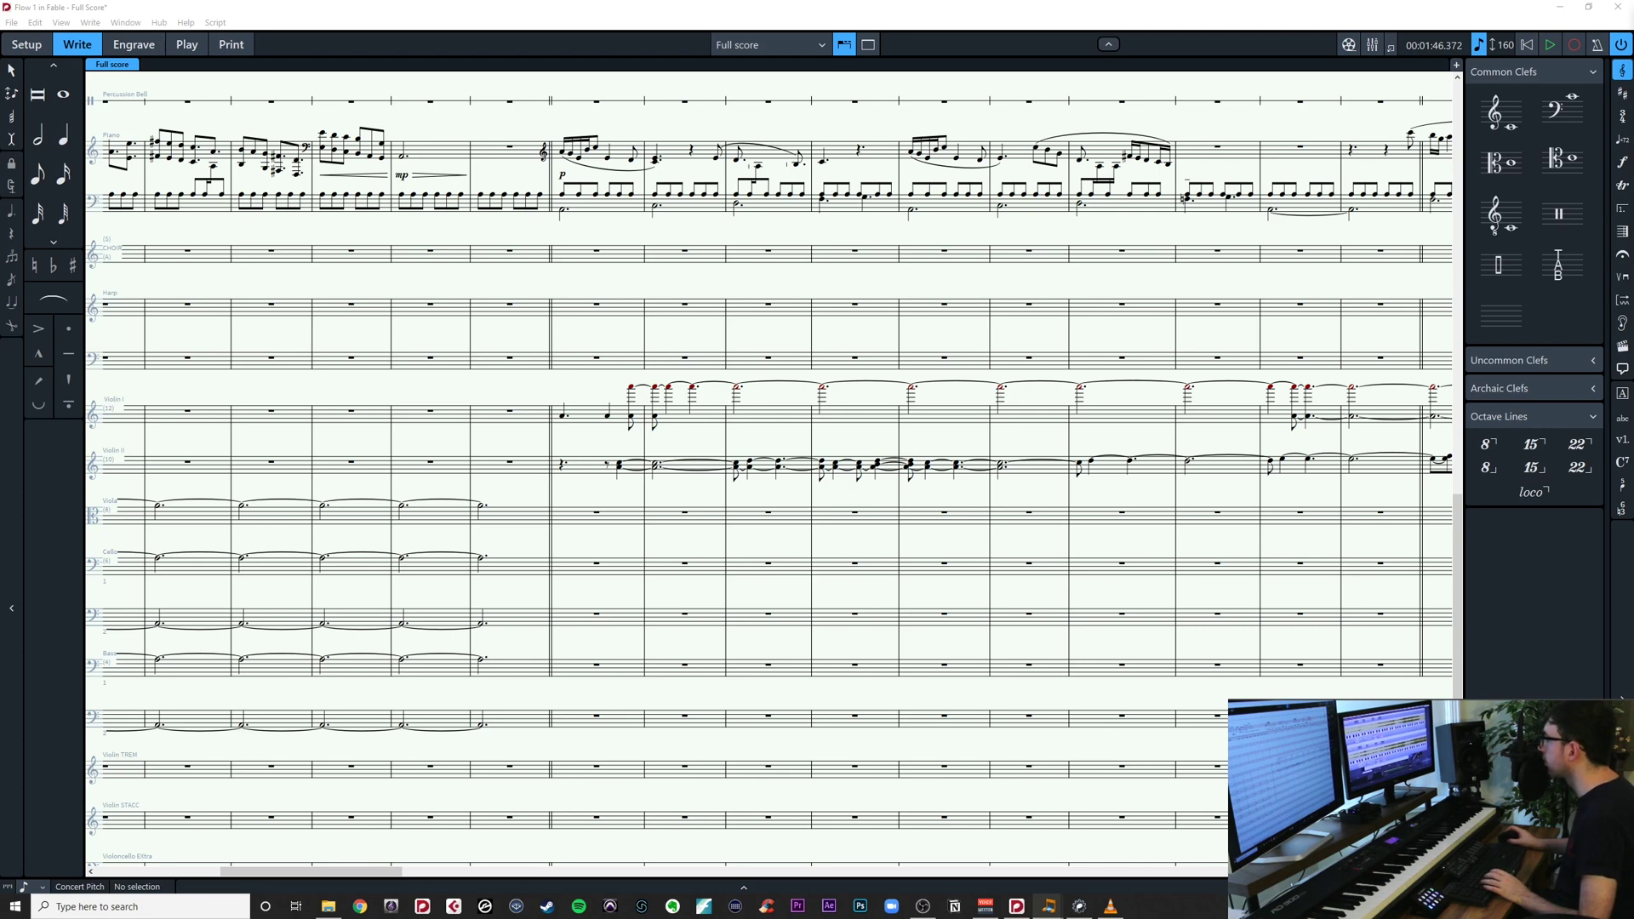
left_click_drag(625, 486, 1132, 483)
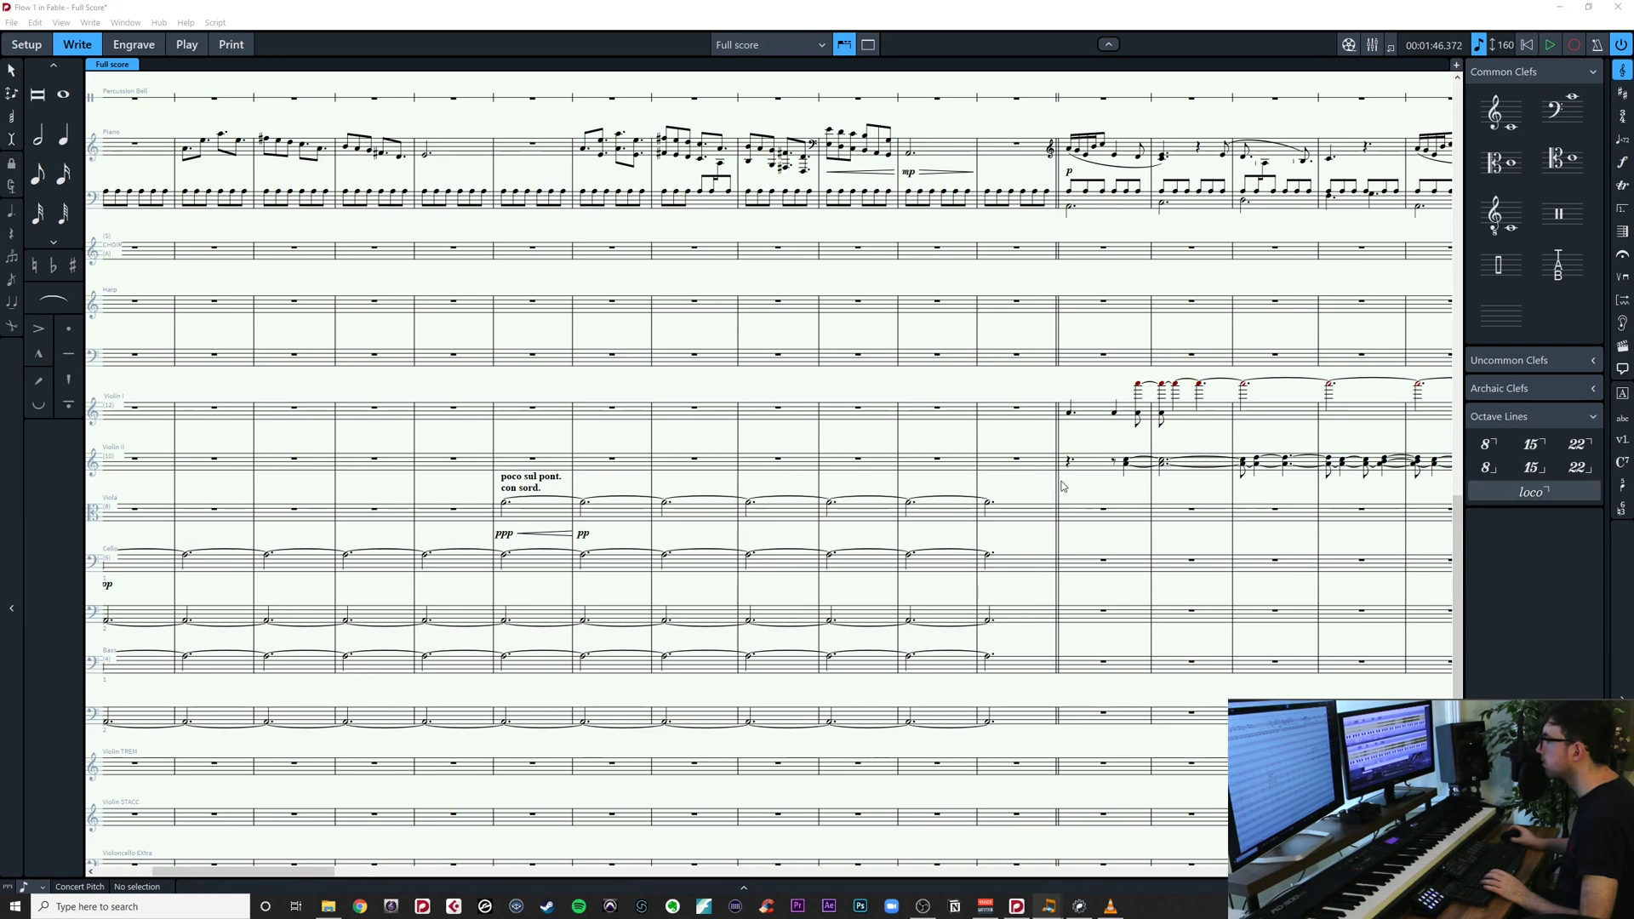
scroll(587, 437, "up", 5)
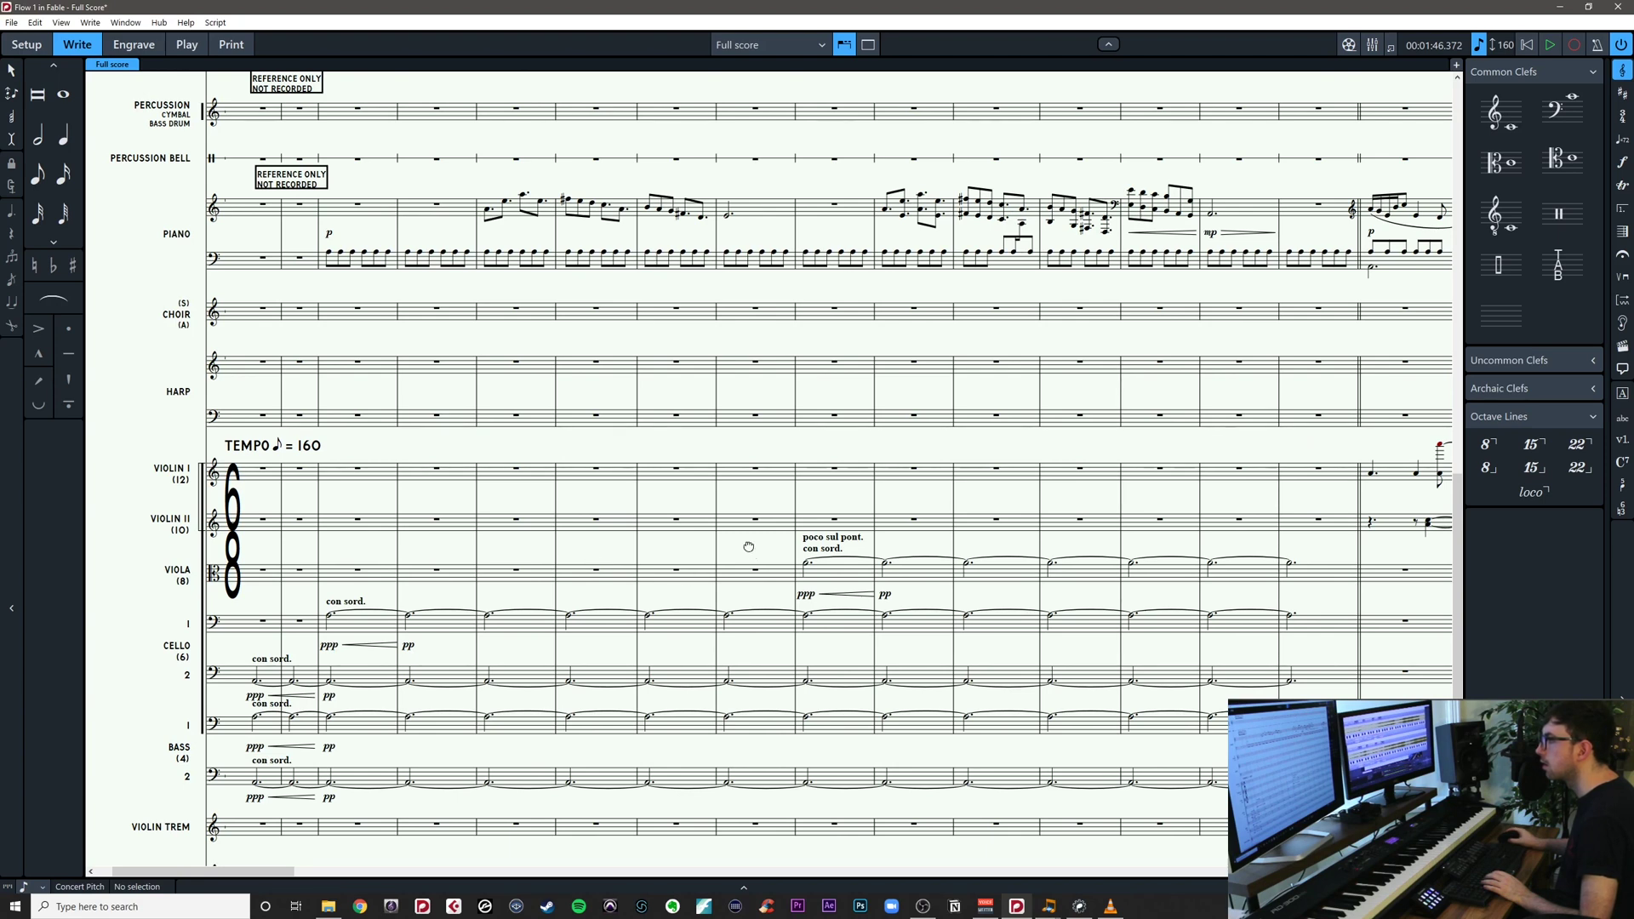
left_click_drag(749, 547, 532, 562)
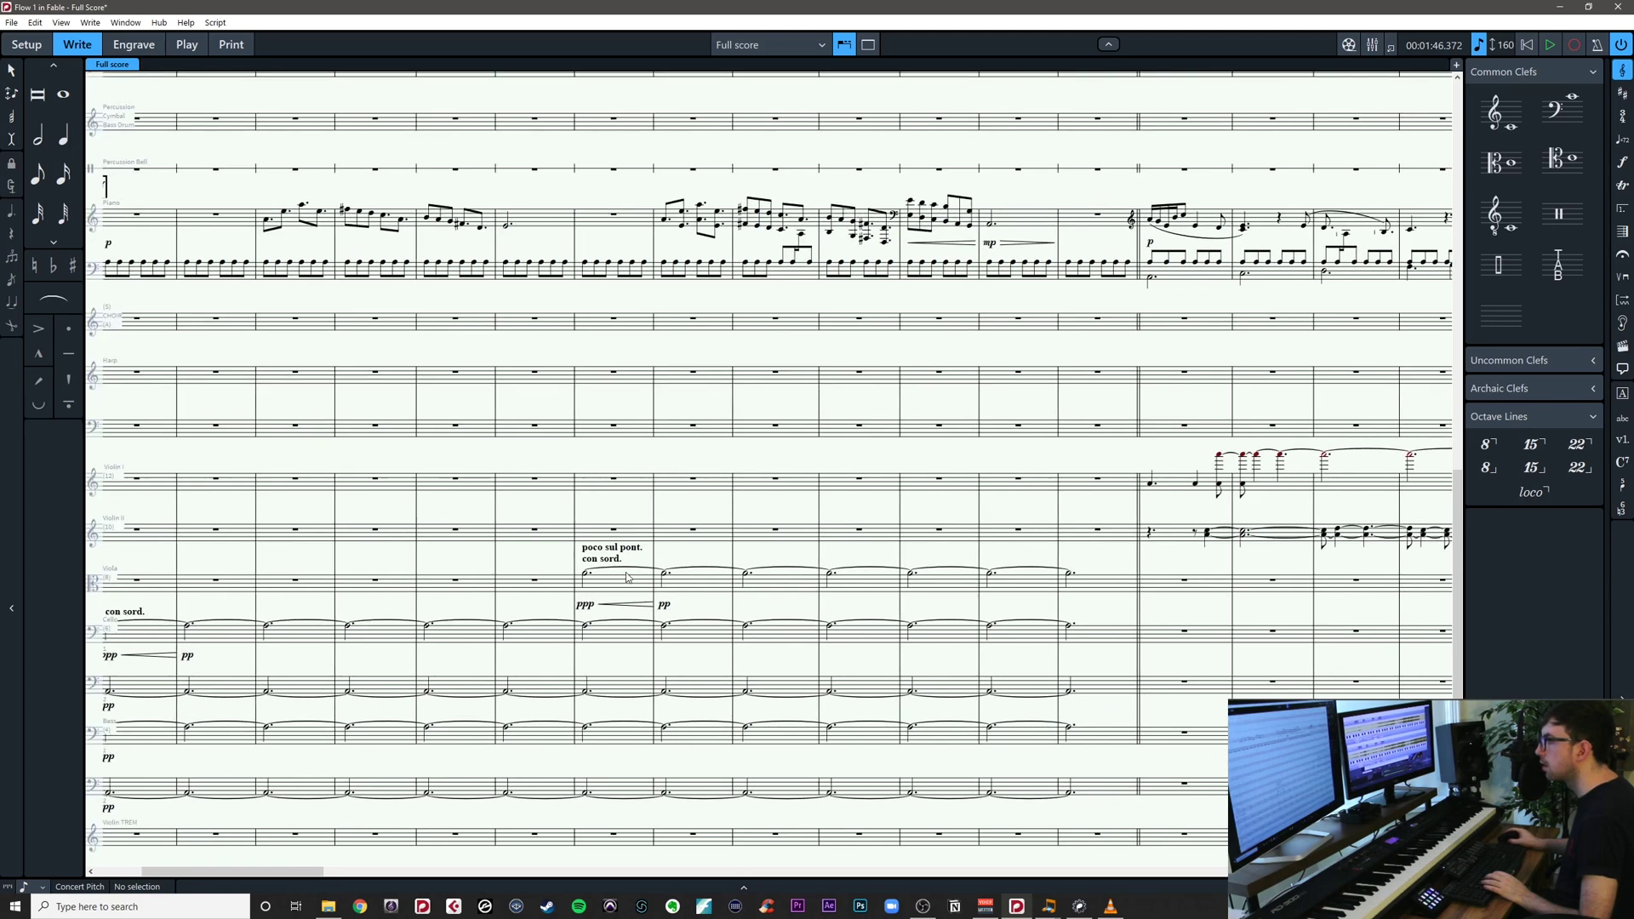
left_click_drag(715, 555, 580, 571)
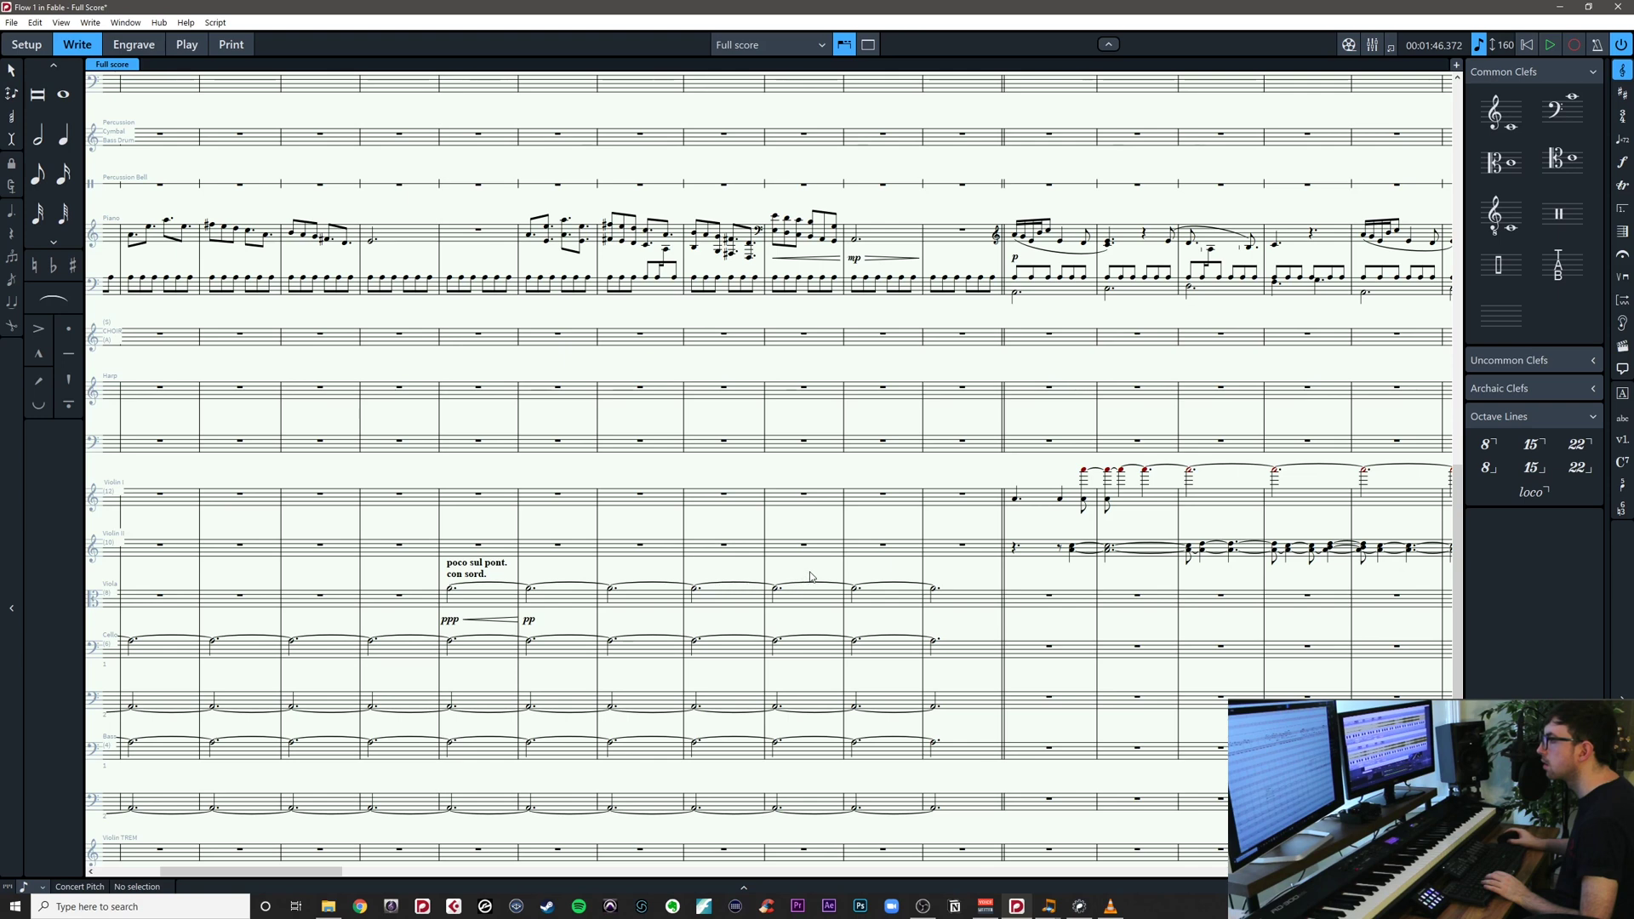
left_click_drag(811, 578, 663, 581)
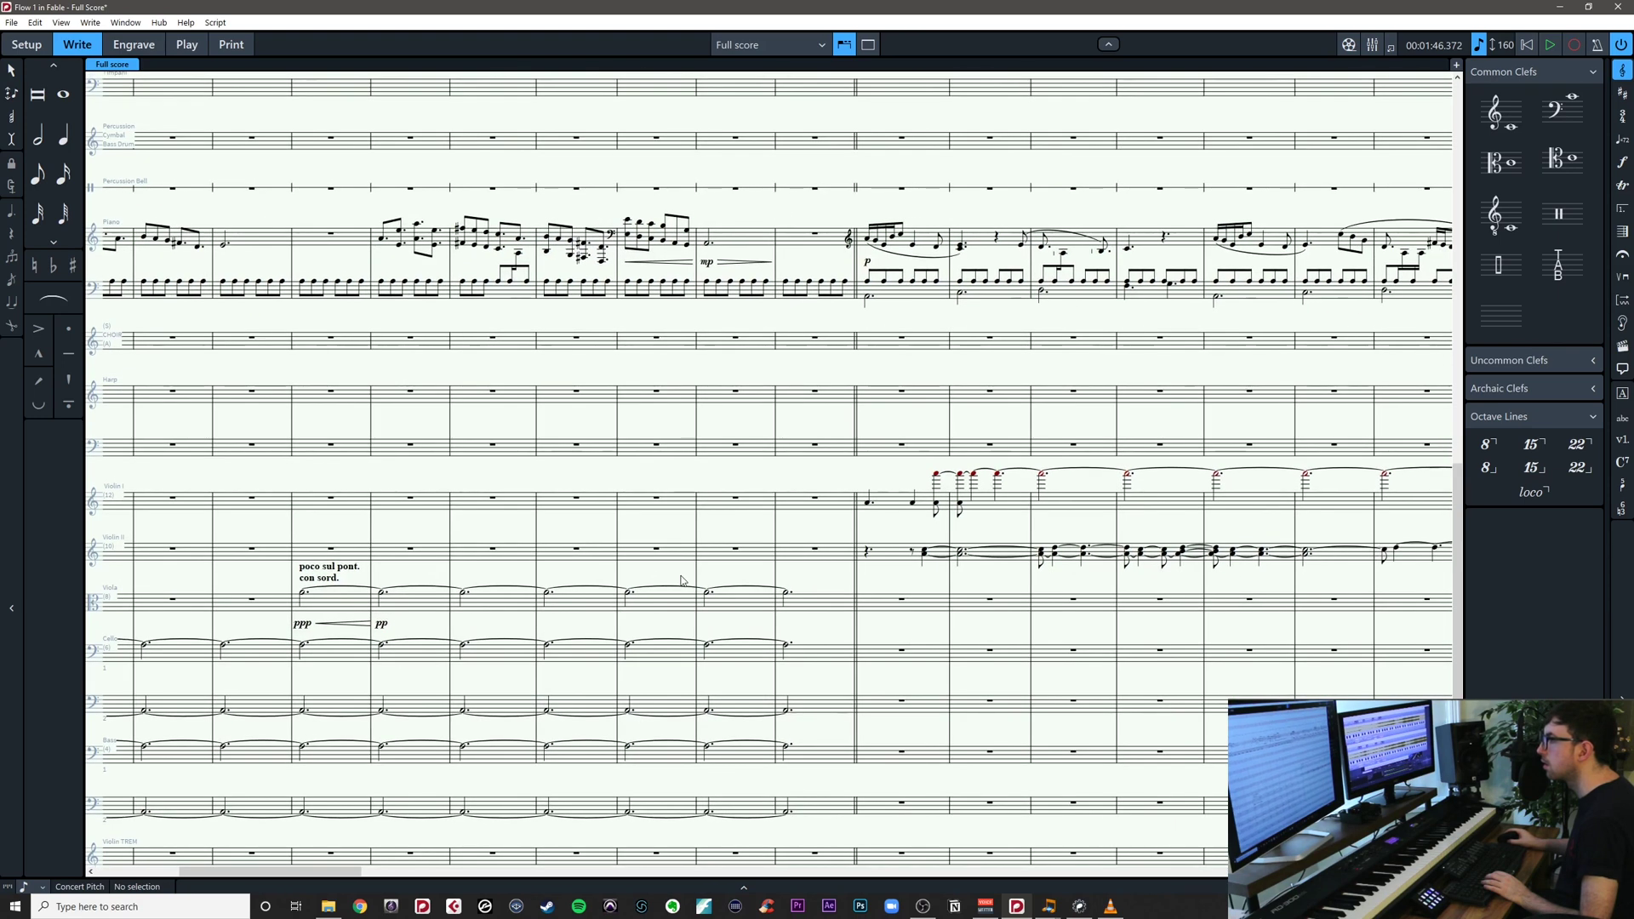
Lengthen the sustained notes of the second Cello division and both Bass divisions up to the first eighth note of bar 17
left_click_drag(814, 583, 705, 545)
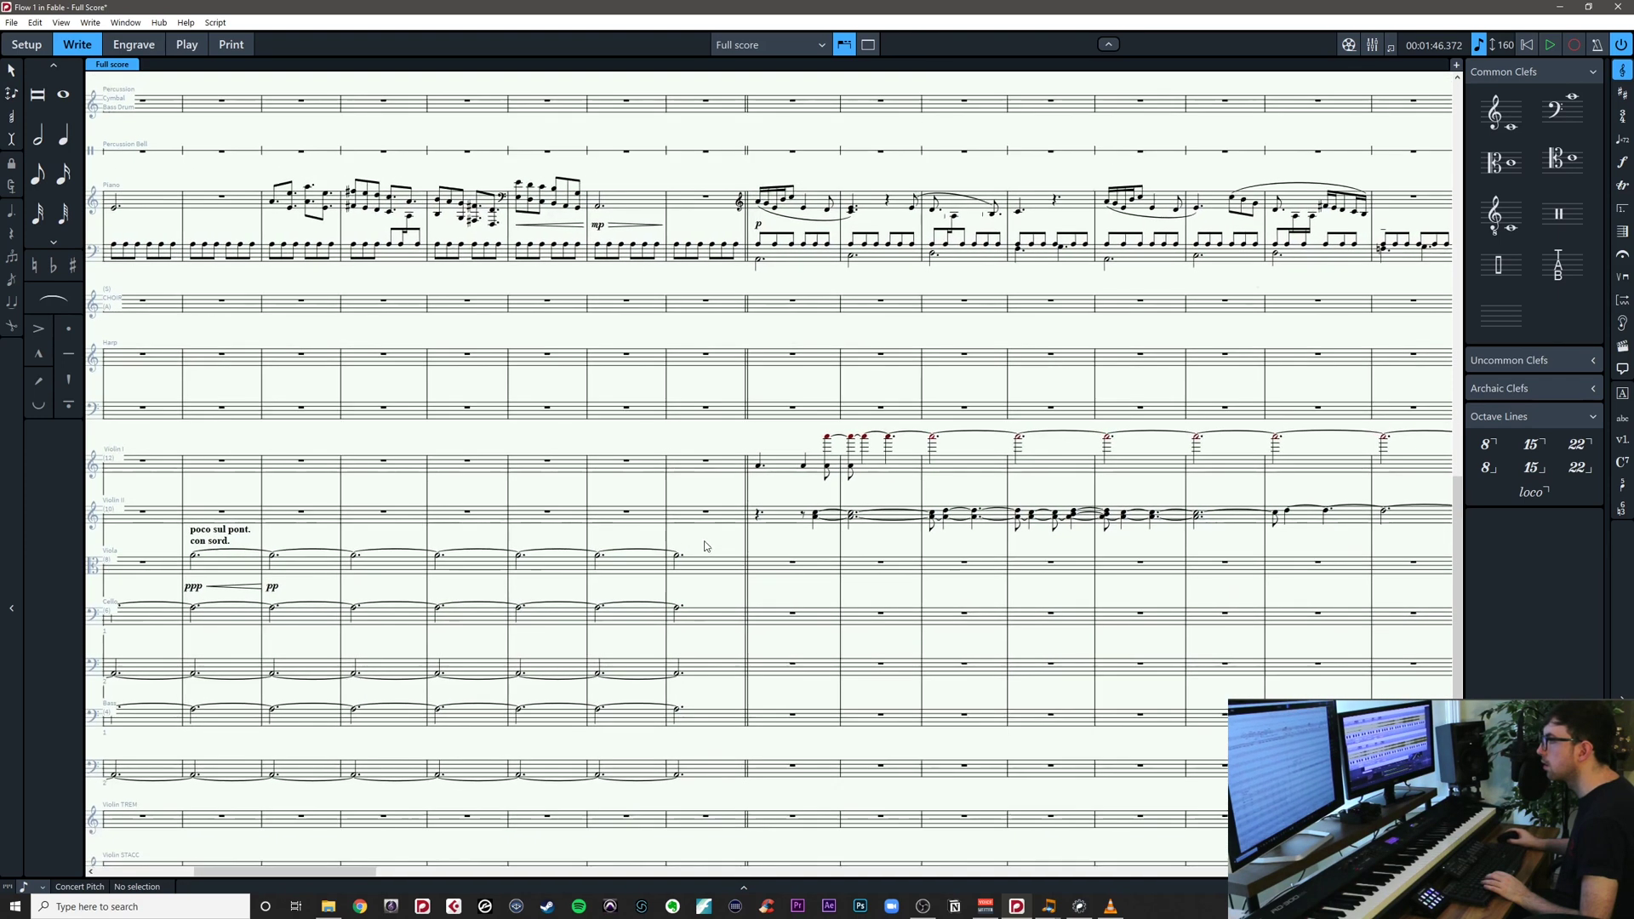
scroll(672, 562, "right", 3)
scroll(664, 564, "up", 1)
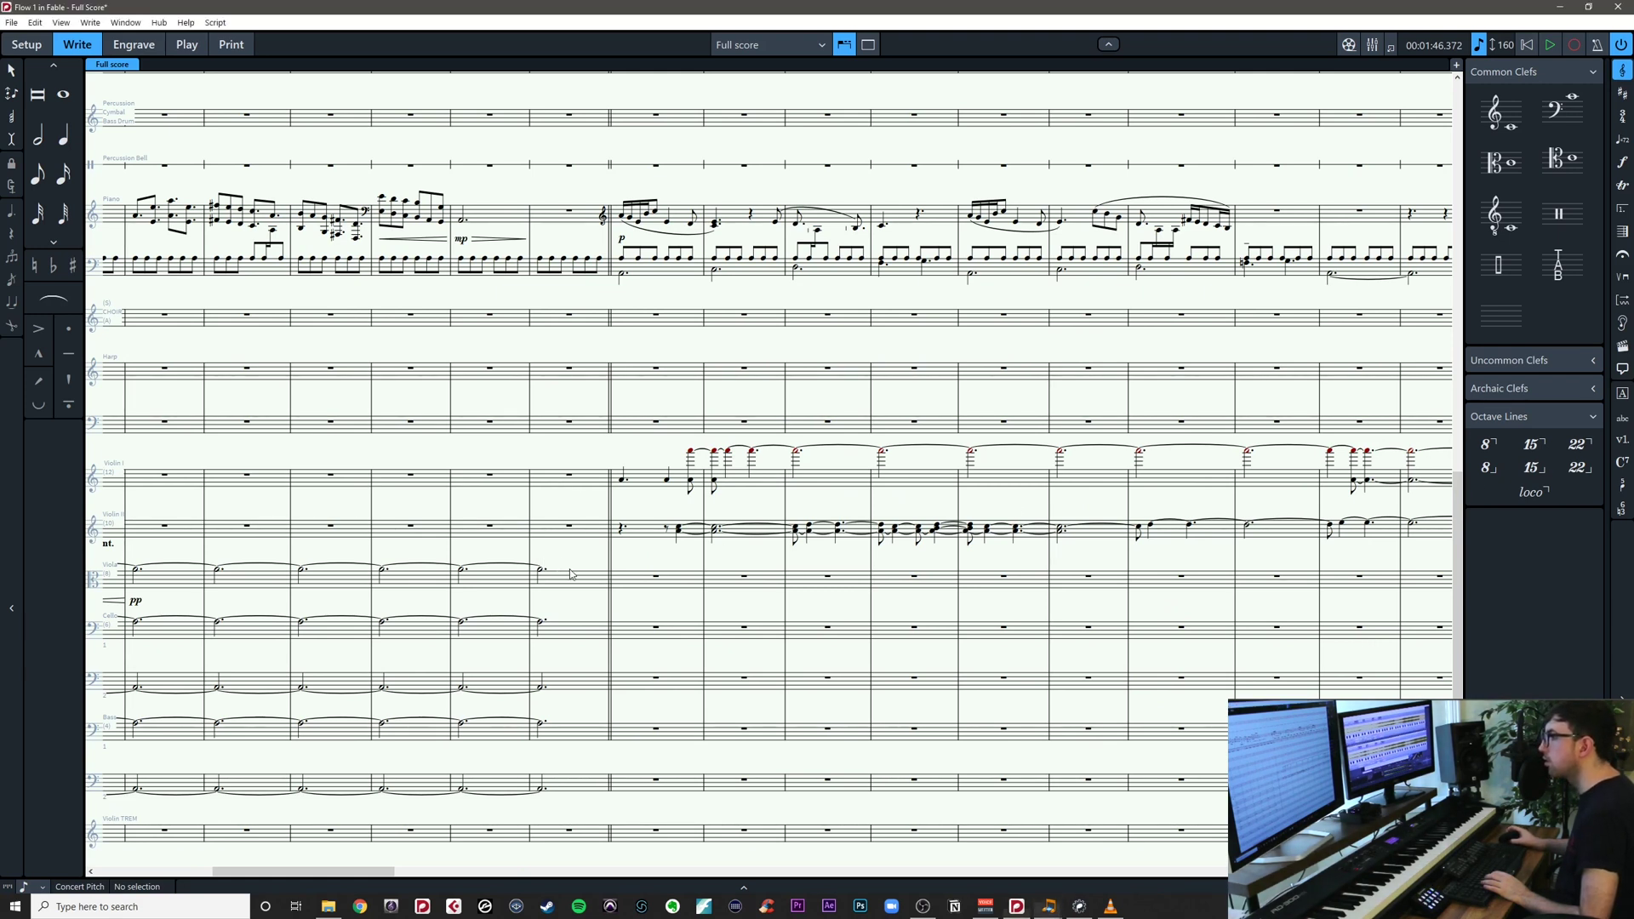
left_click(543, 573)
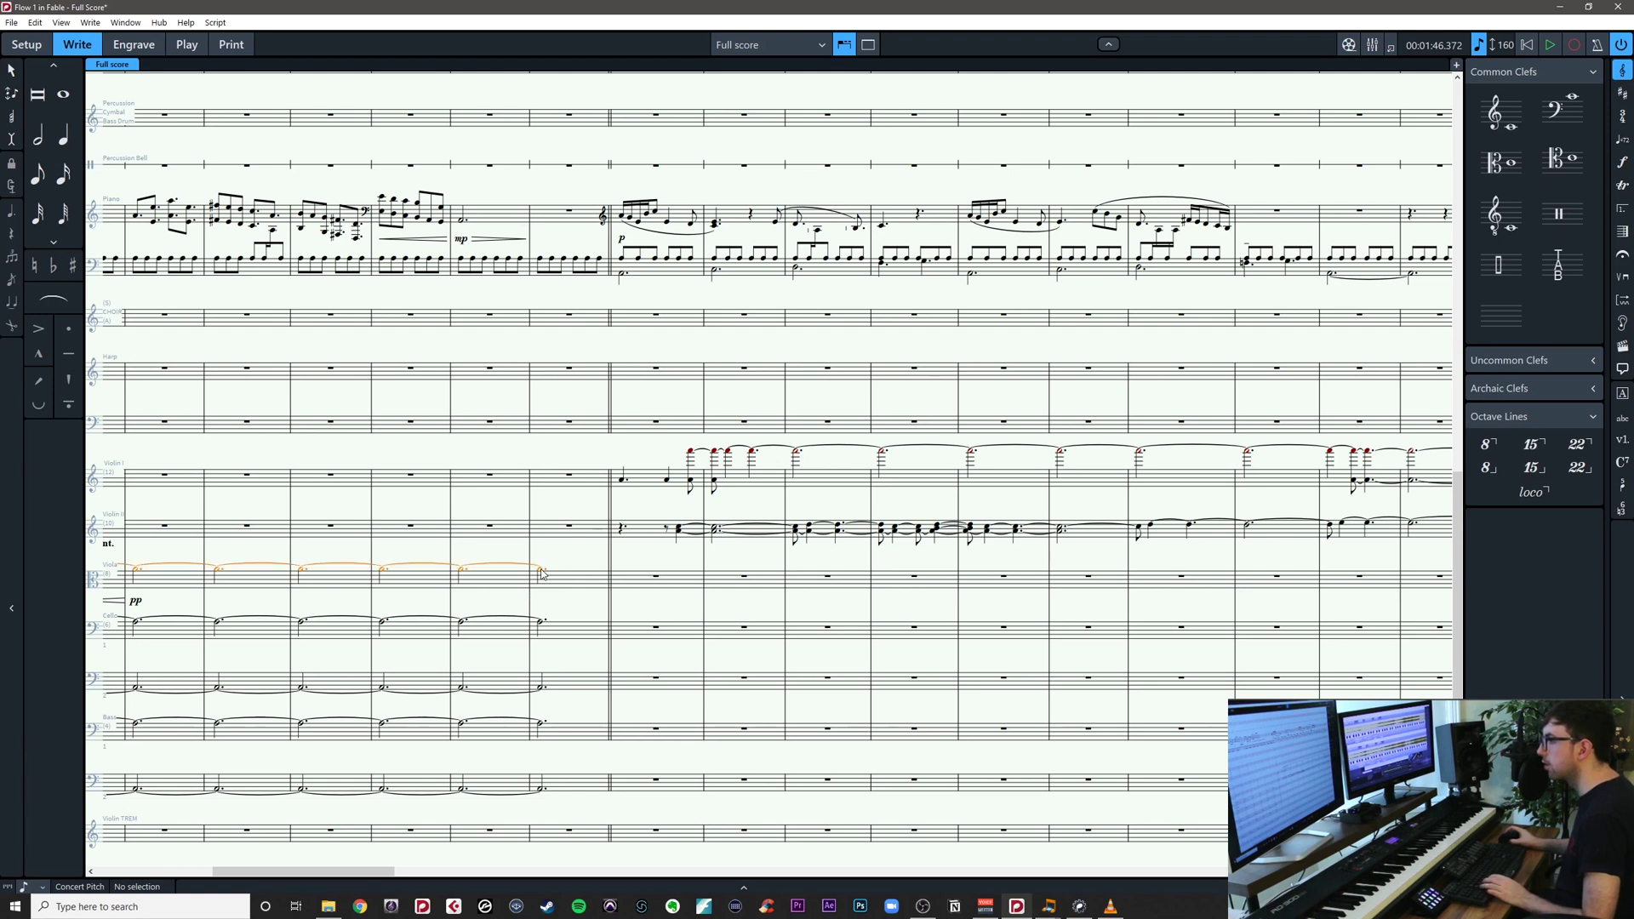
left_click(543, 794, "shift")
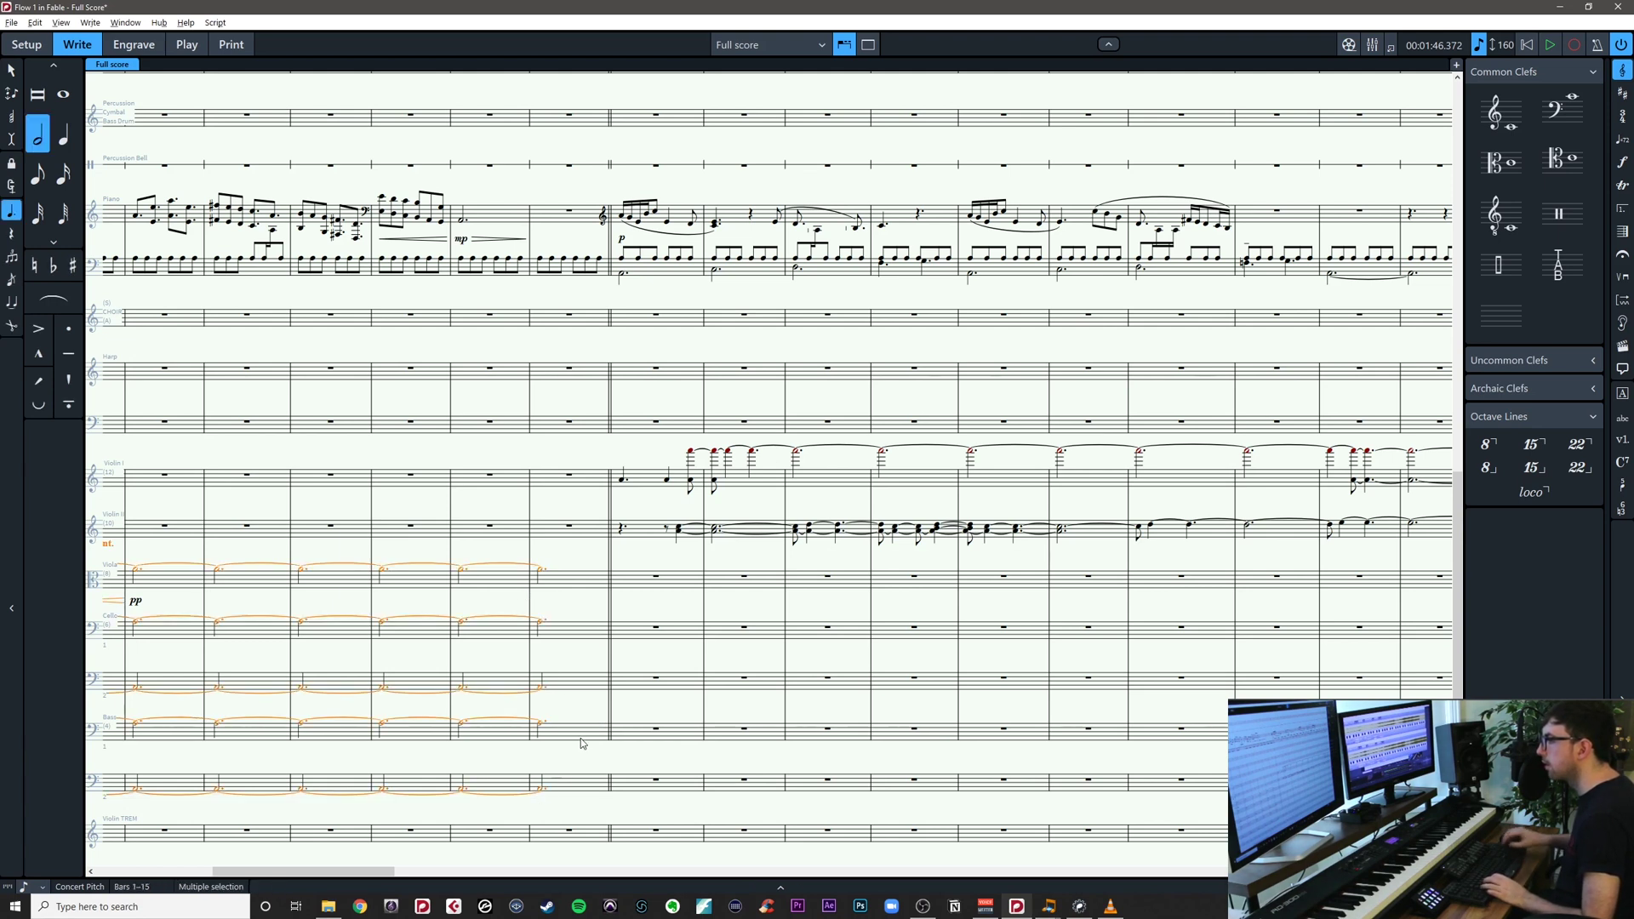
key("shift+alt+Right")
key("shift+alt+Right")
key("shift+alt+Right")
key("shift+alt+Right")
key("shift+alt+Right")
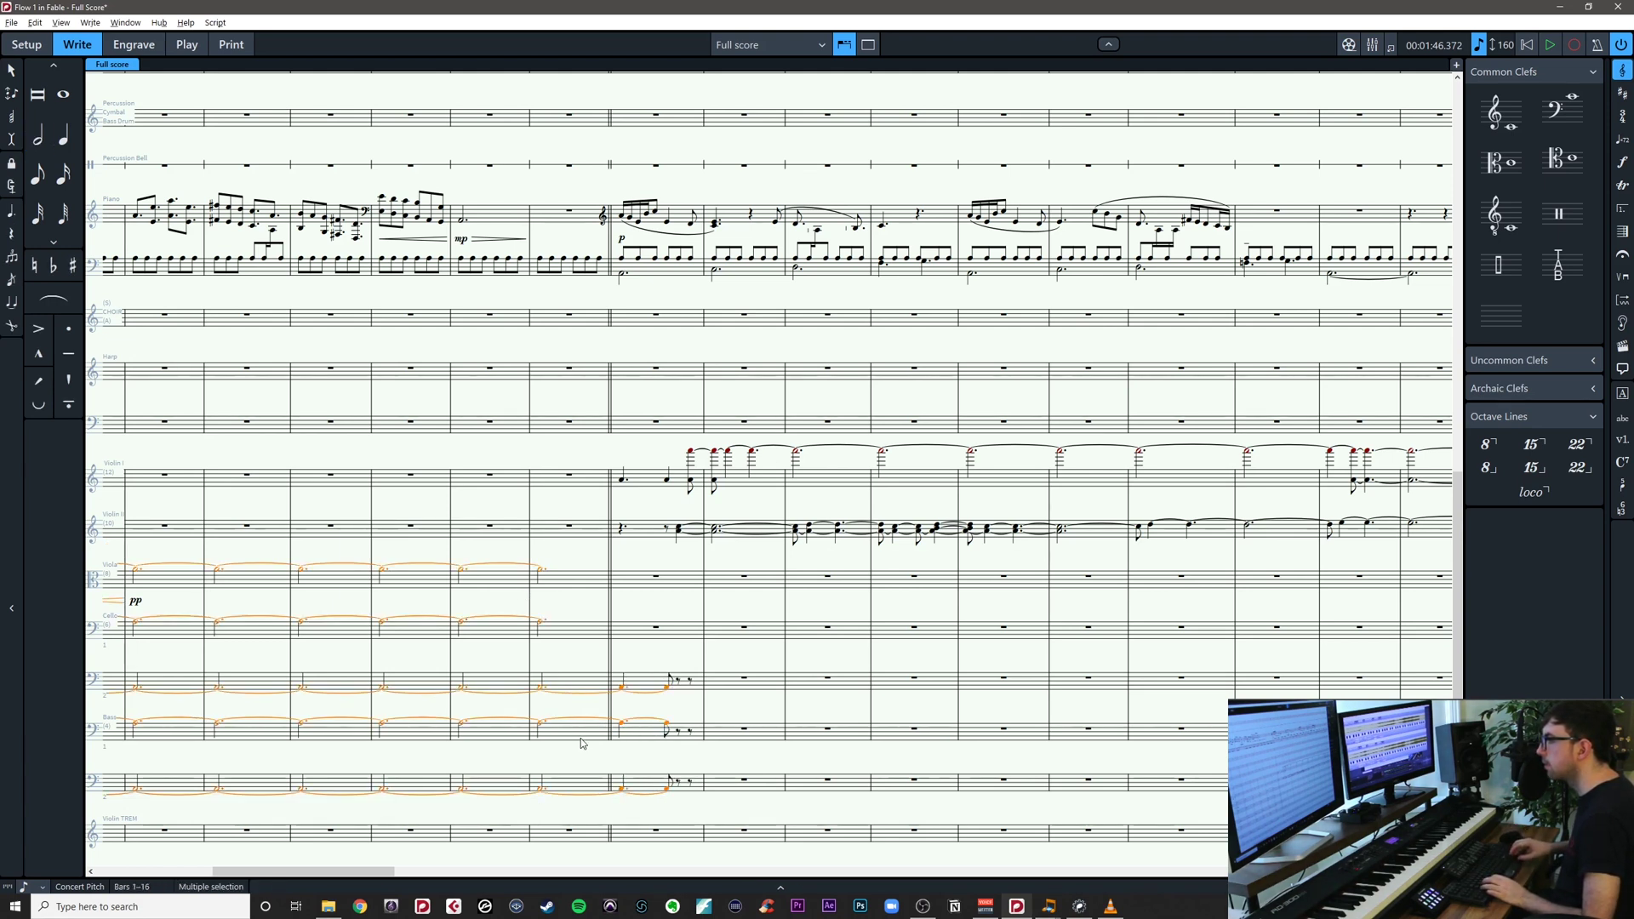
key("shift+alt+Right")
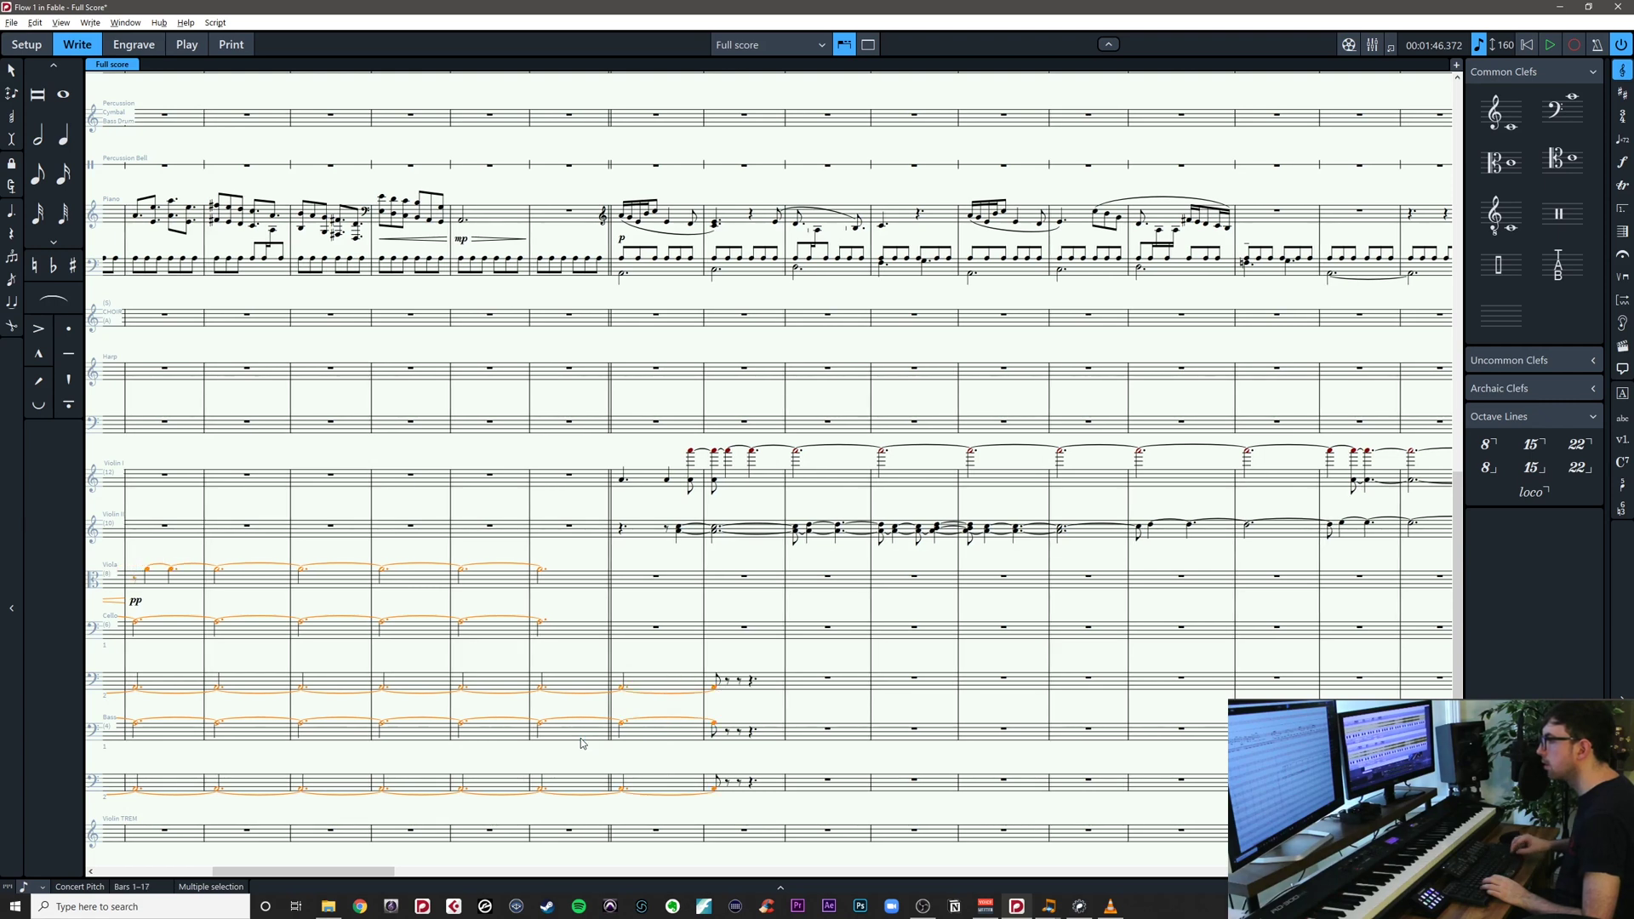
Shift the sustained notes of the first Cello division and Viola later, with the Cello ending on the first eighth of bar 17
left_click(541, 622)
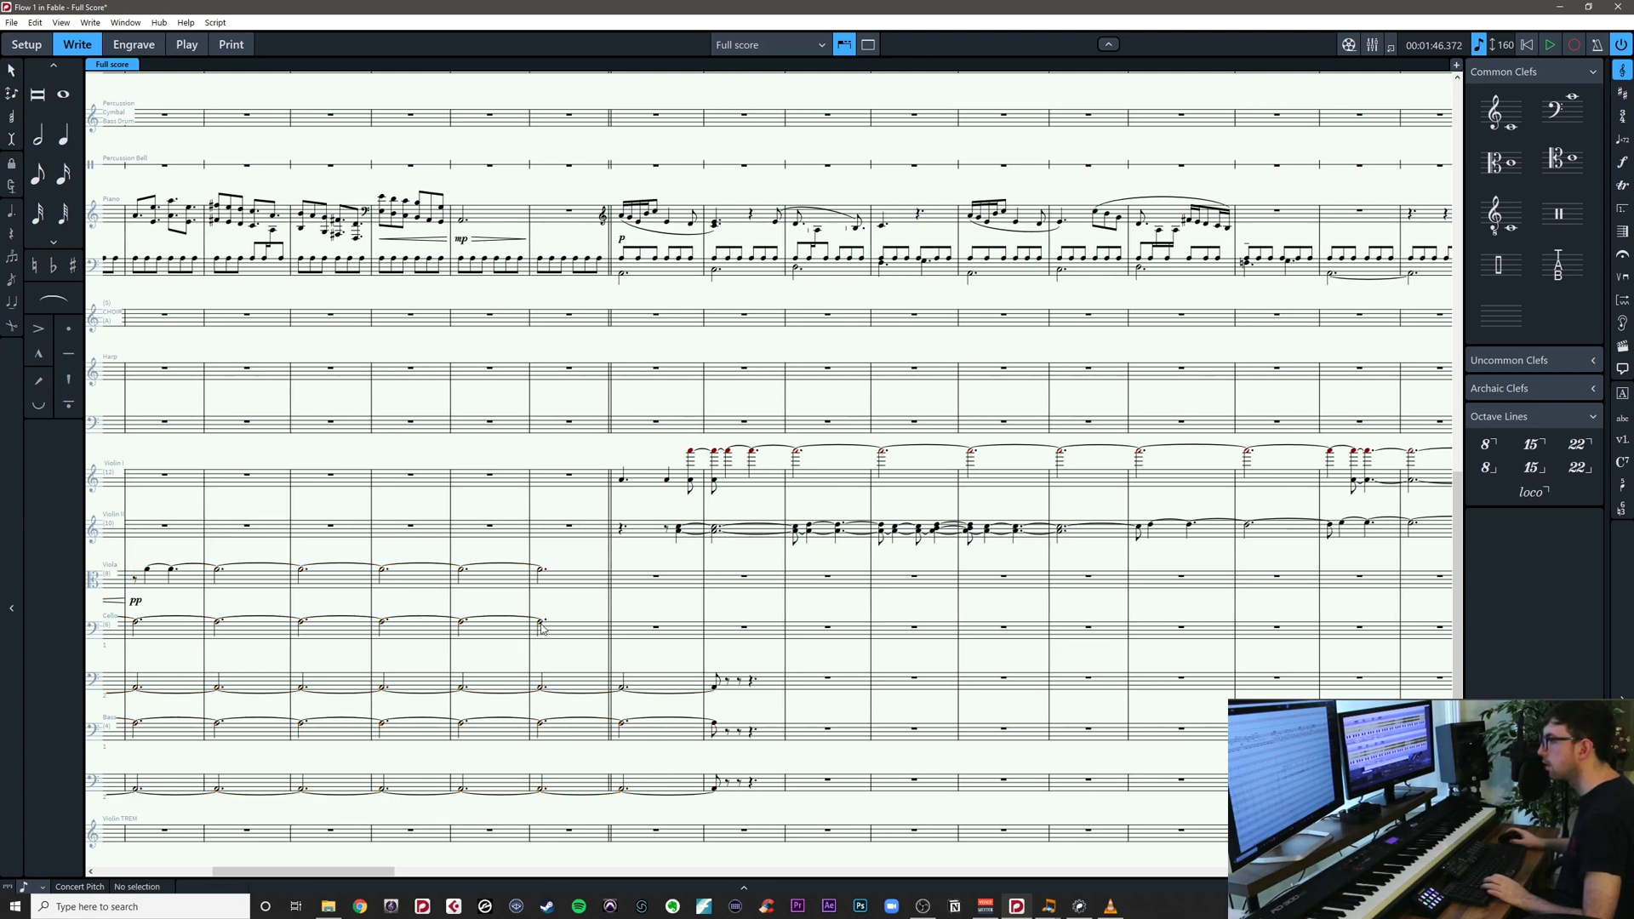
left_click(542, 576, "ctrl")
key("shift+alt+Right")
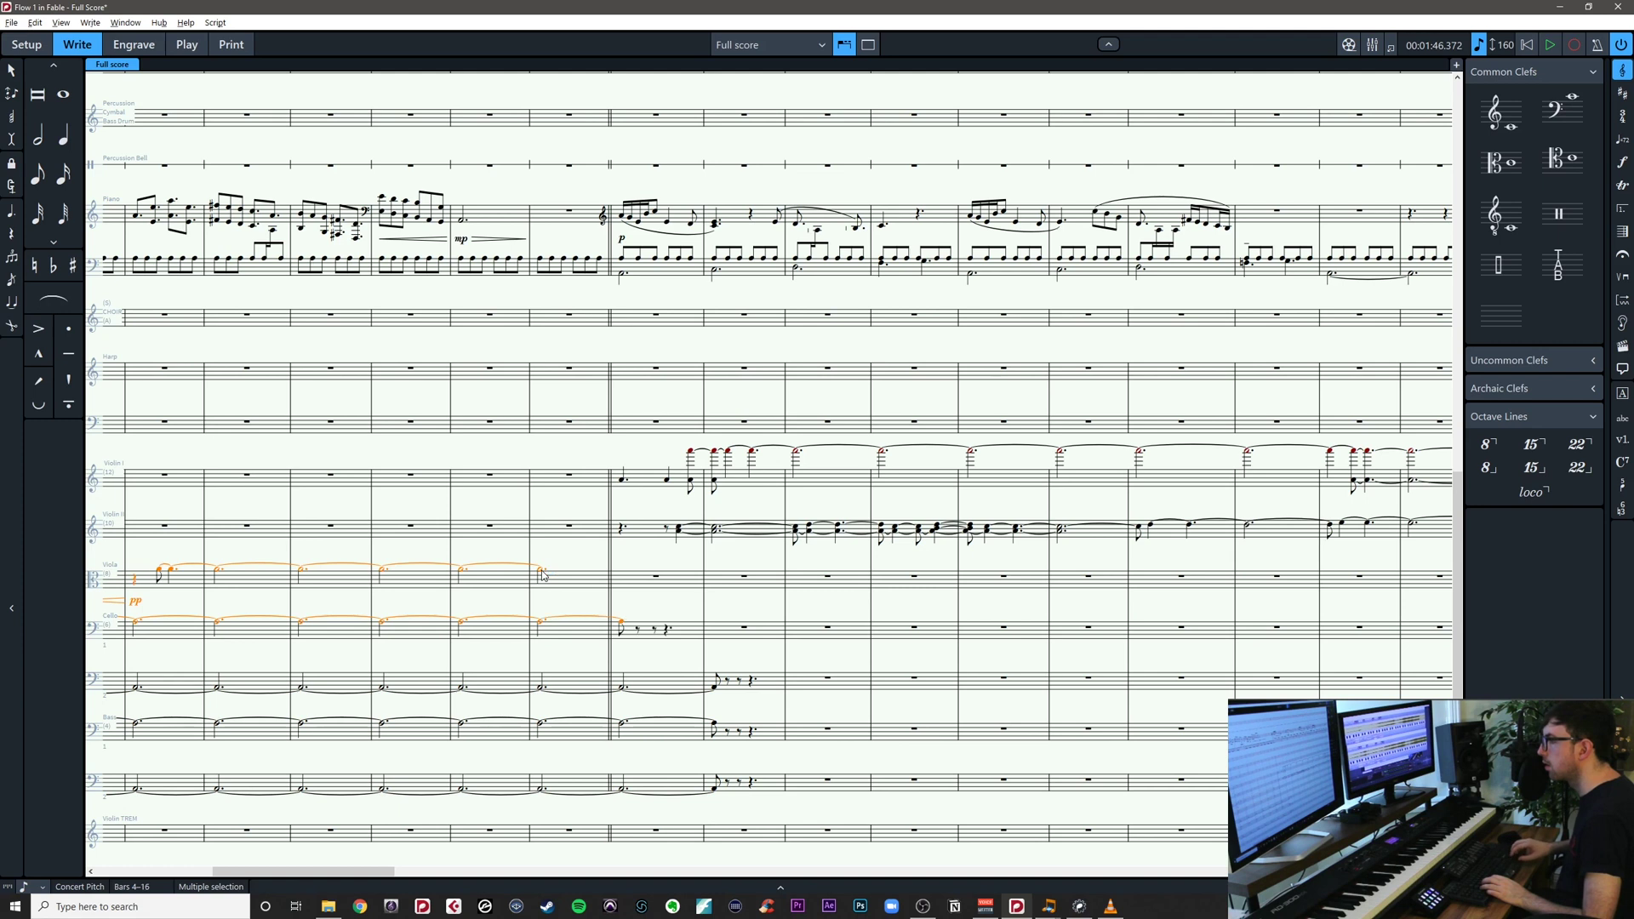
key("shift+alt+Right")
key("shift+alt+Right")
key("shift+alt+Right")
key("shift+alt+Right")
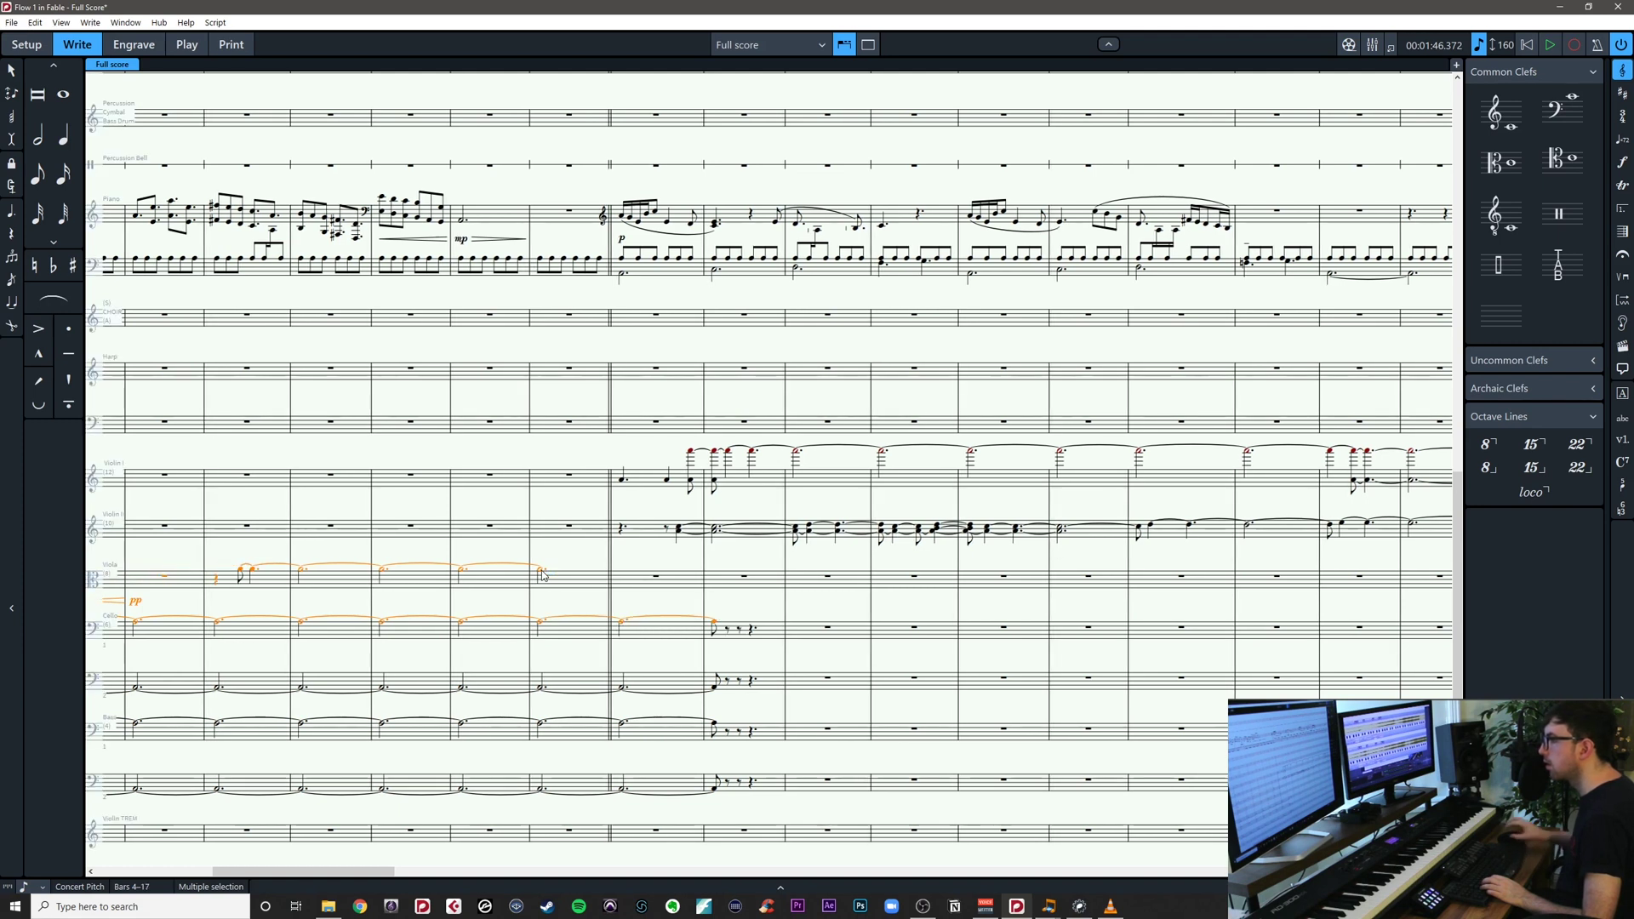
Lengthen the Viola's sustained note up to the first eighth note of bar 17
left_click(542, 571)
left_click(542, 571)
left_click(542, 571)
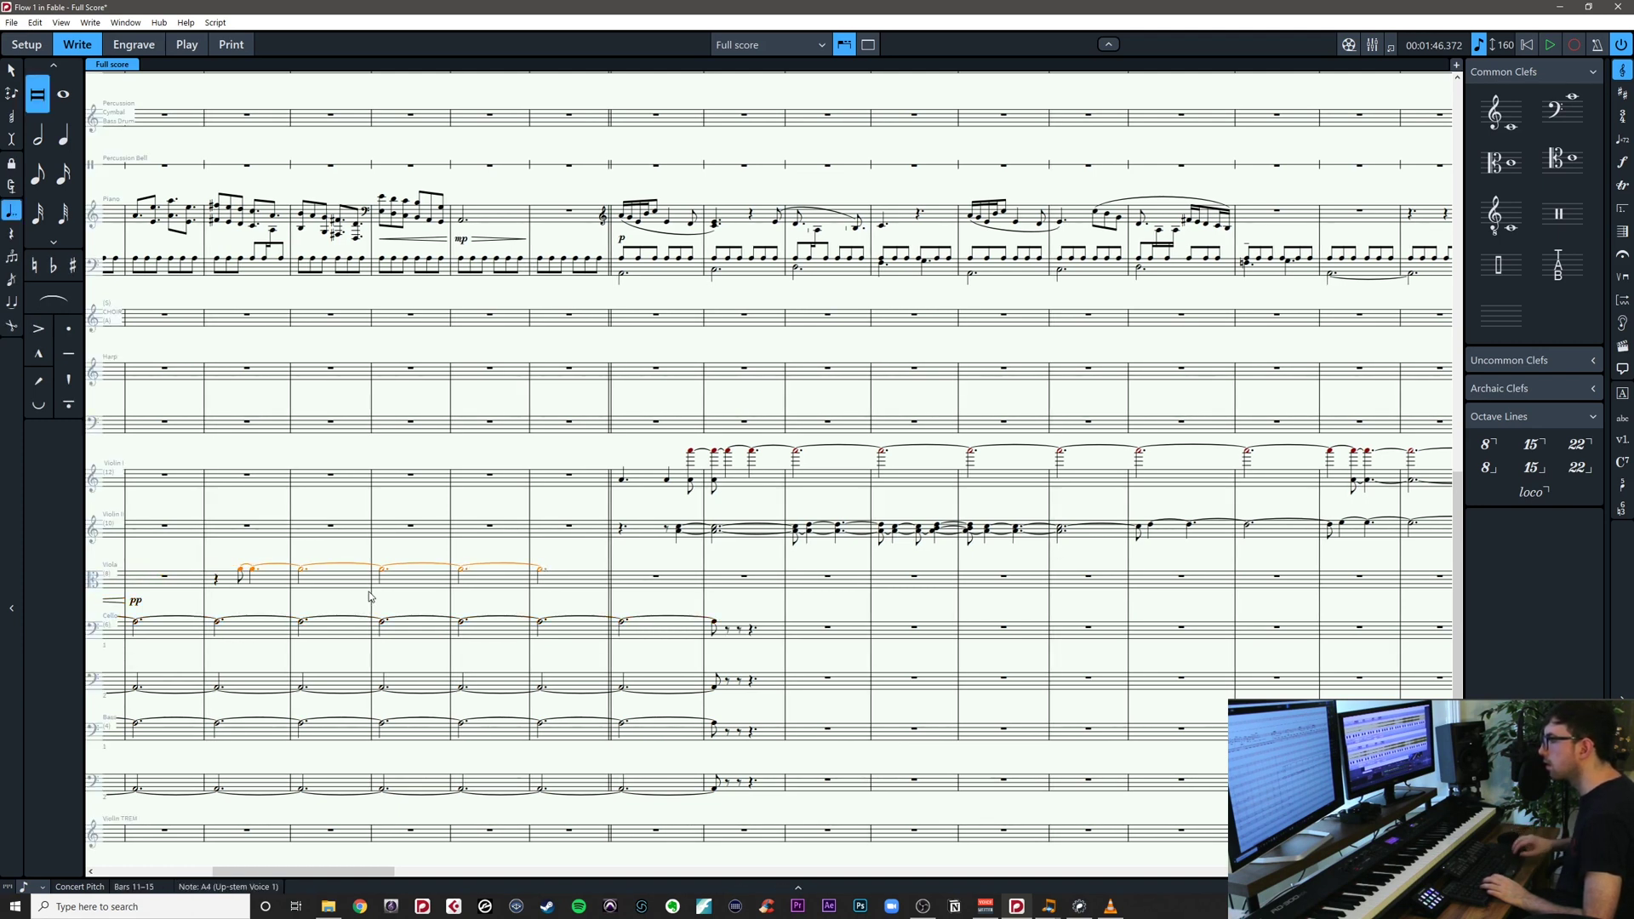
key("shift+alt+Right")
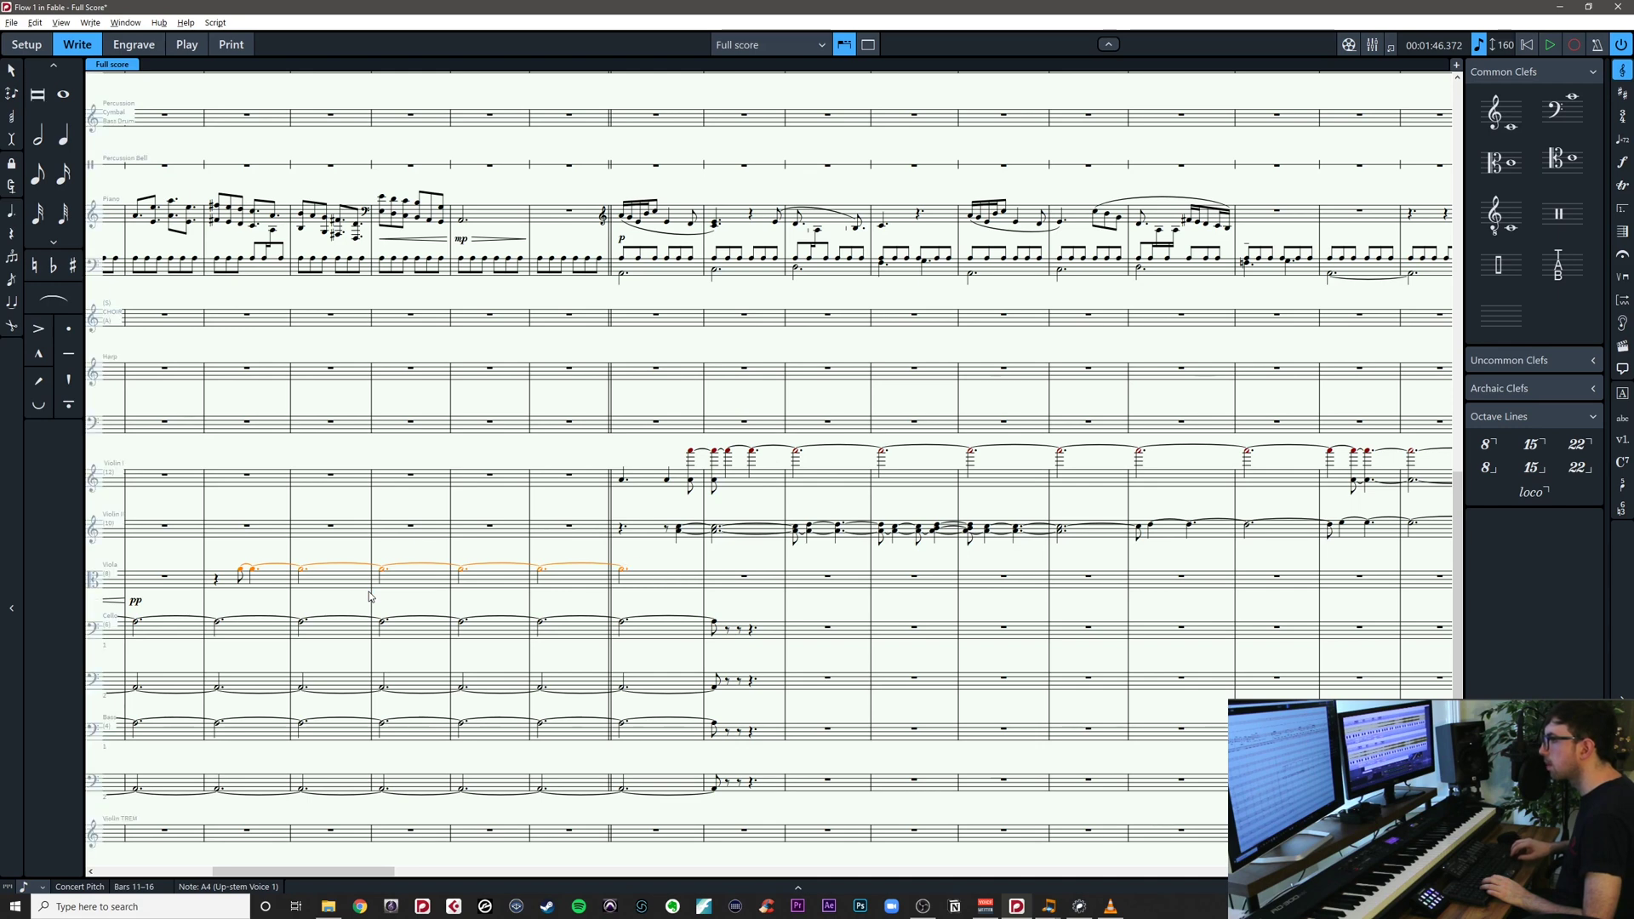
key("shift+alt+Right")
key("Escape")
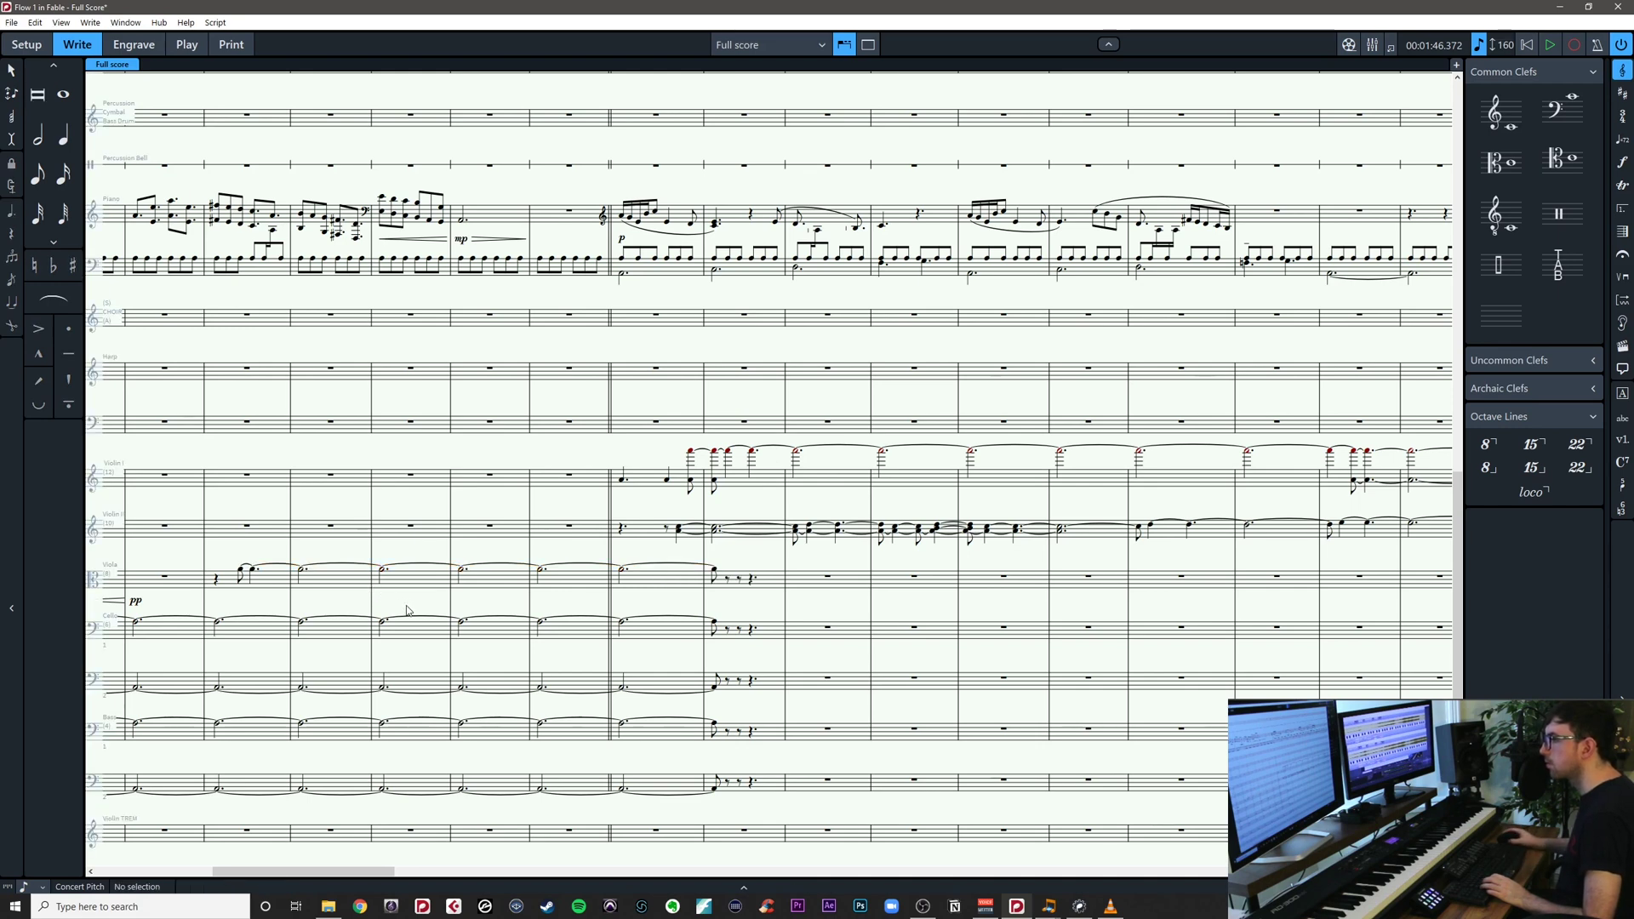
Move the first Cello division's sustained note back to the start of bar 3 and lengthen it into bar 17
scroll(407, 611, "right", 6)
scroll(417, 611, "left", 14)
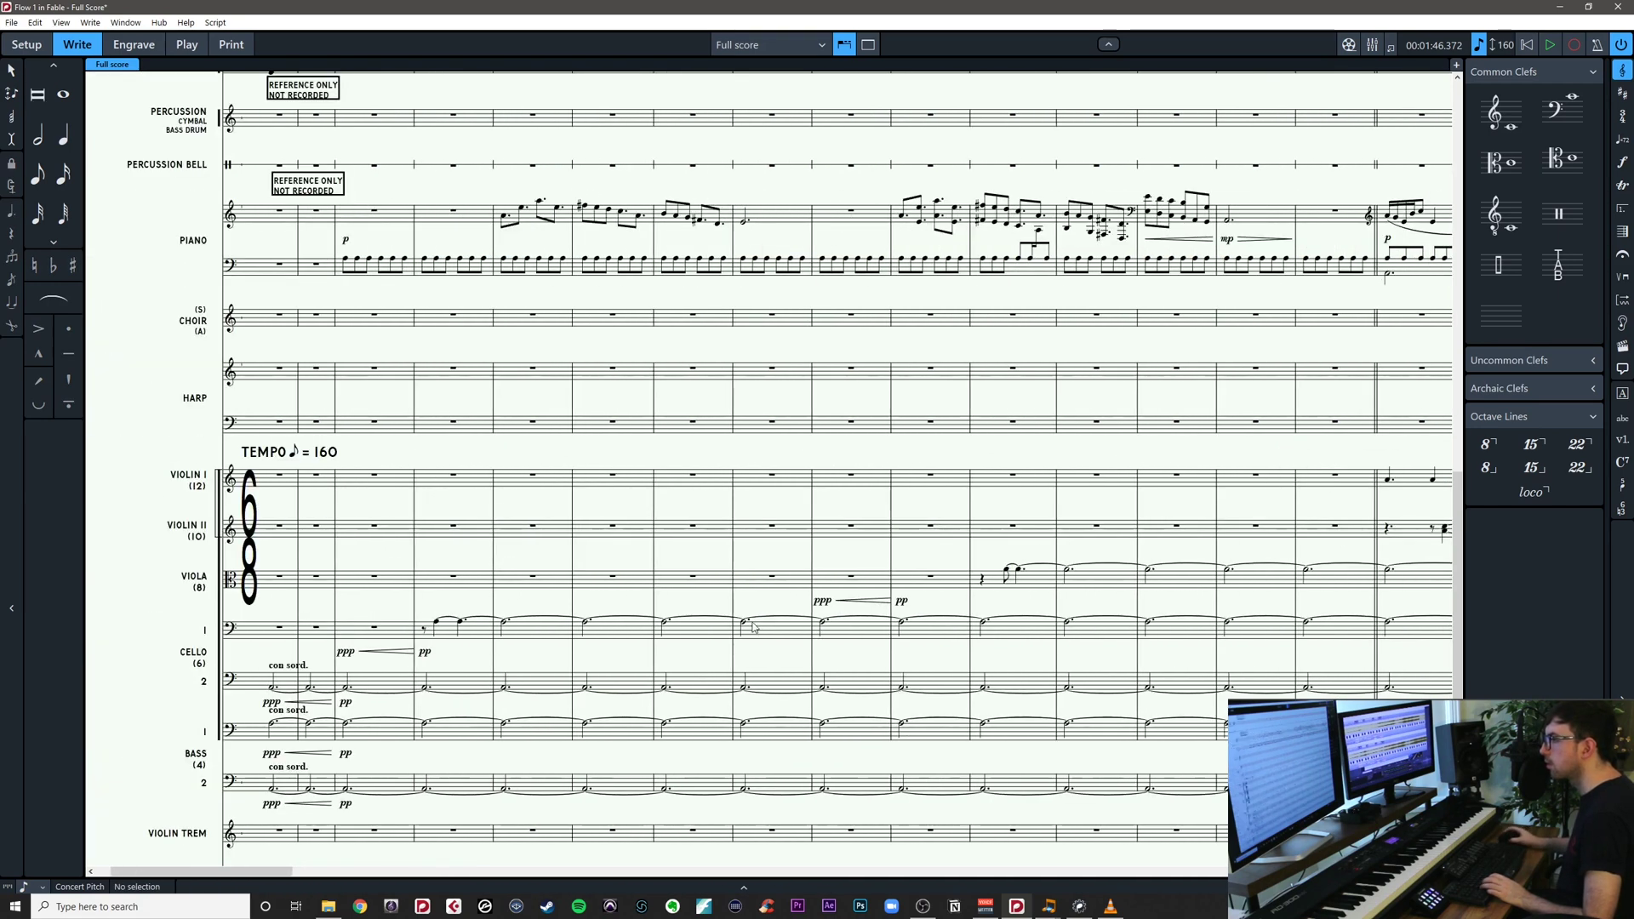
left_click(437, 626)
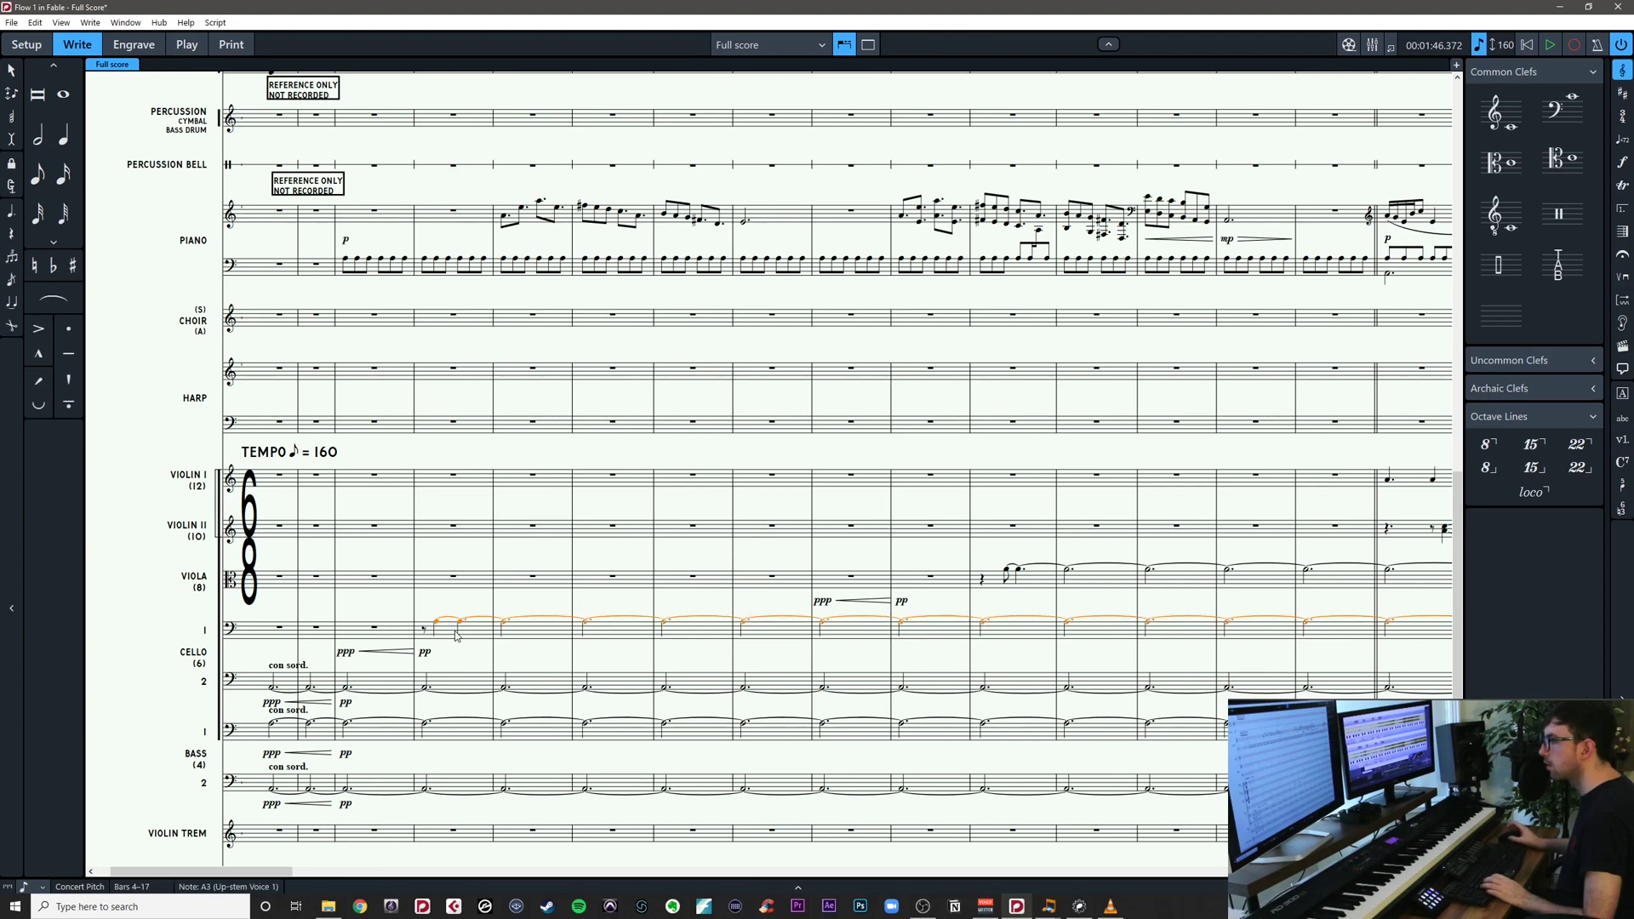
key("alt+Left")
key("alt+Left")
key("alt+Left")
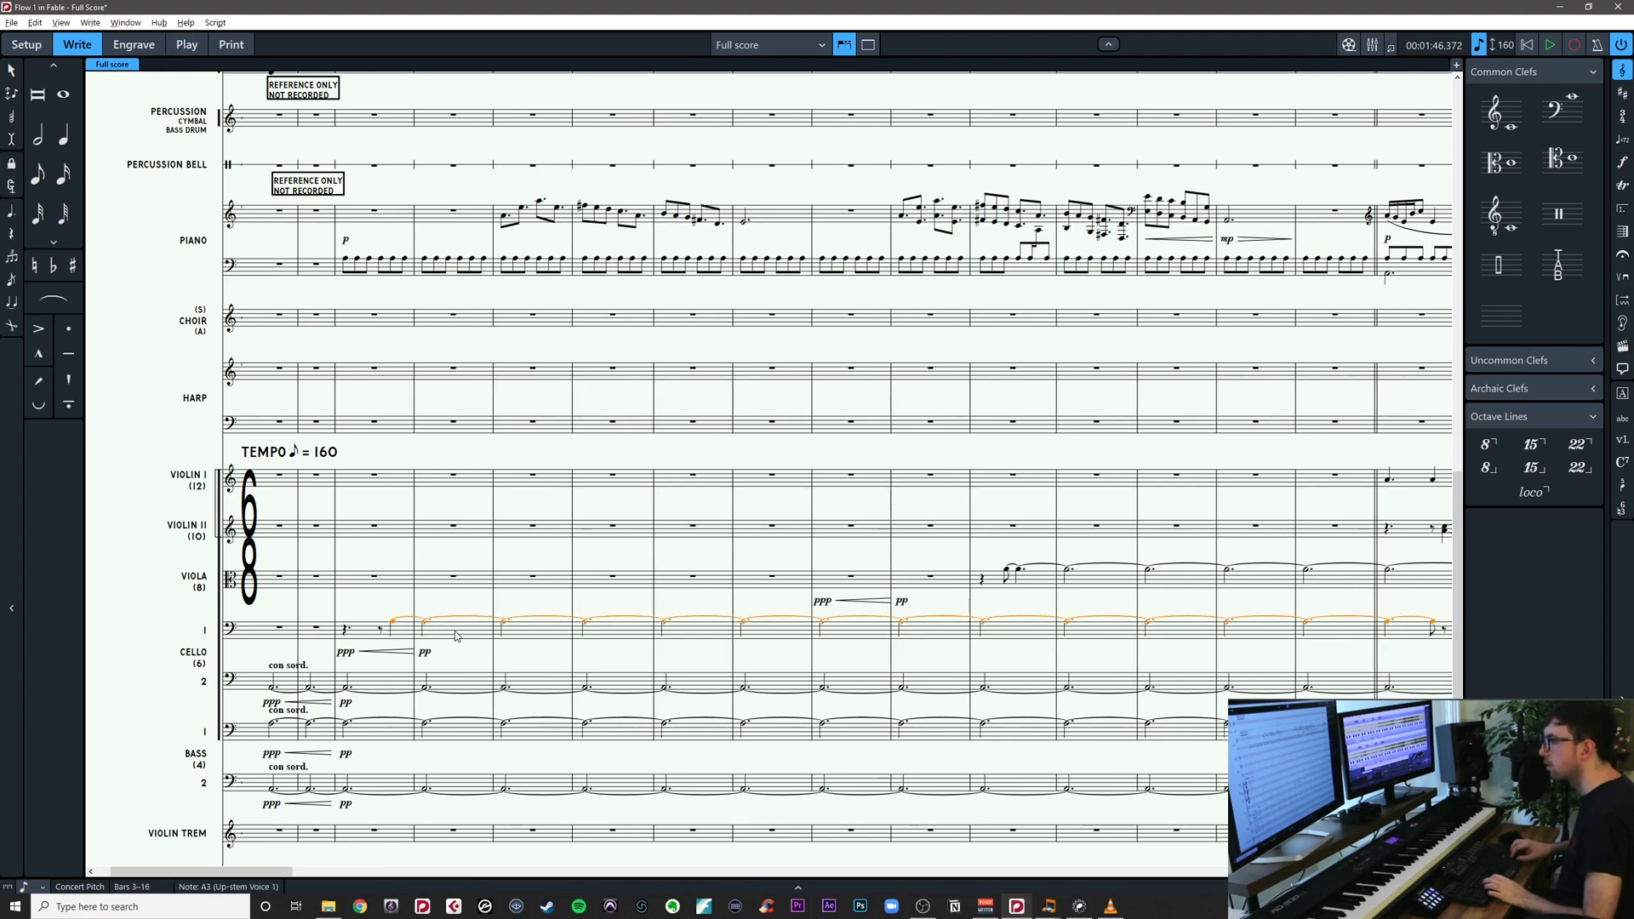
key("alt+Left")
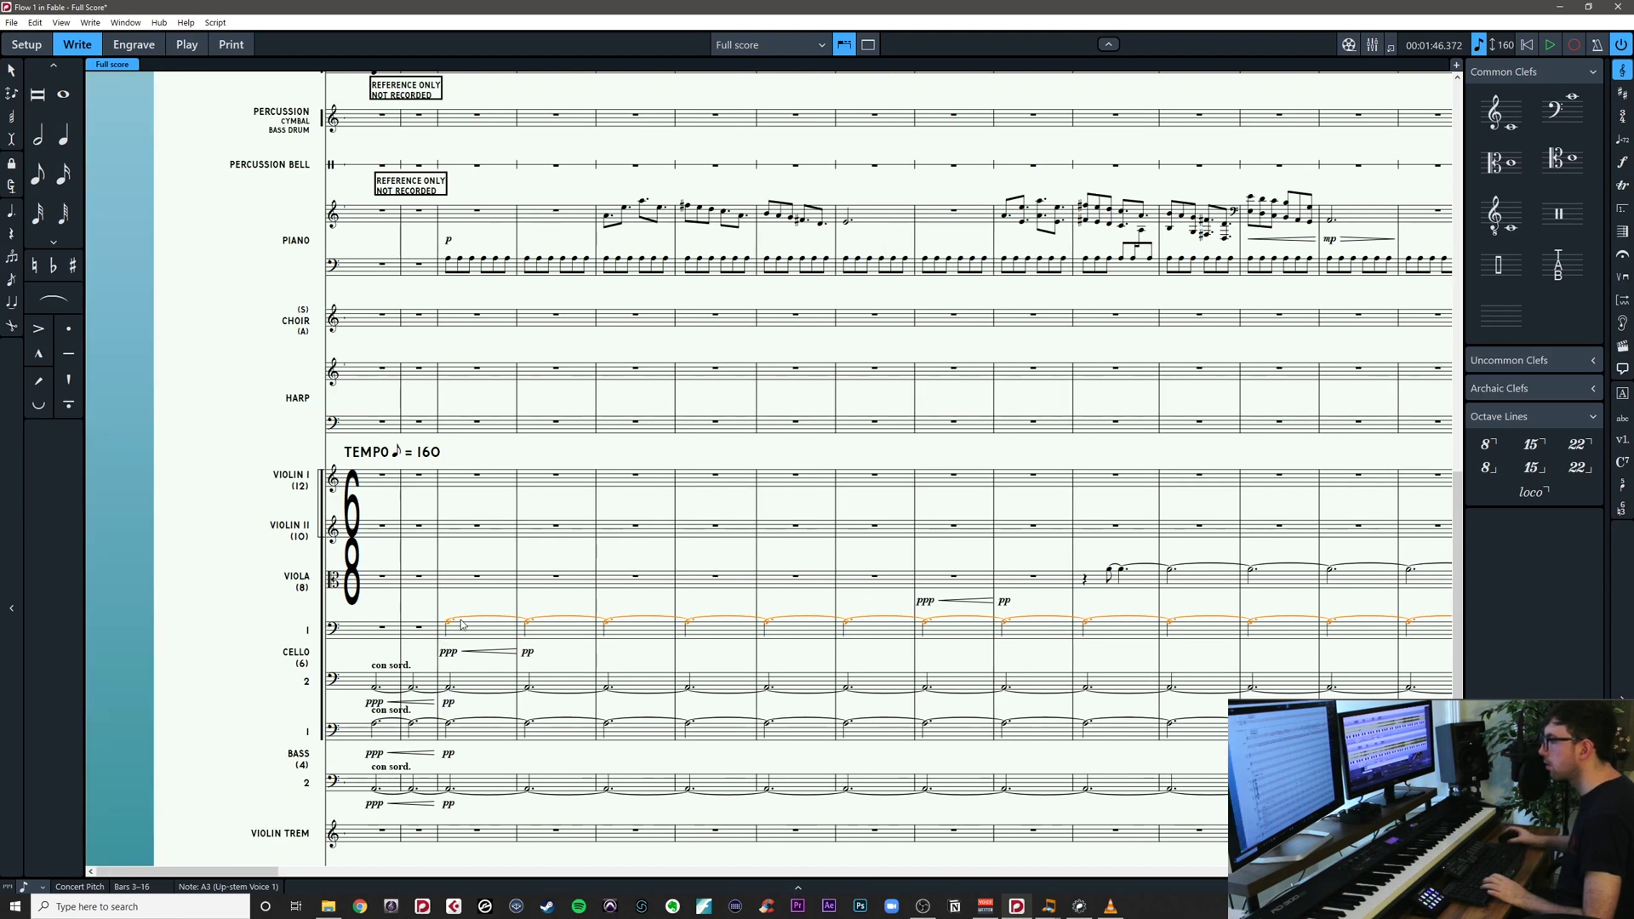
scroll(458, 630, "right", 10)
key("shift+alt+Right")
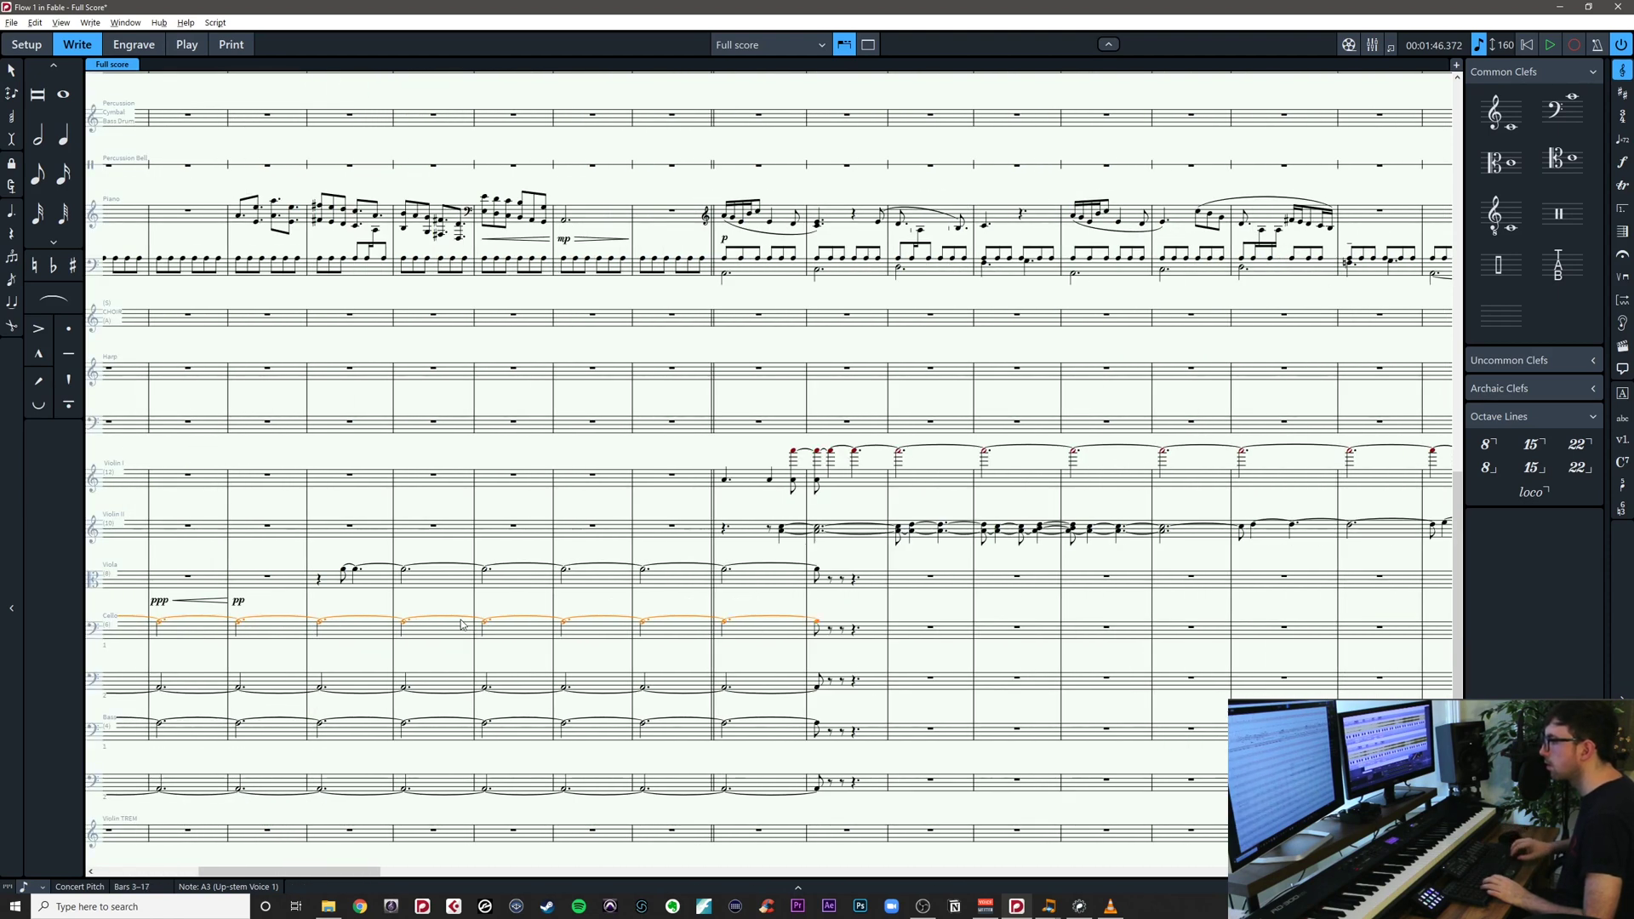
Move the Viola's sustained note back to the start of bar 9 and lengthen it to the first eighth note of bar 17
left_click(347, 570)
scroll(441, 624, "left", 6)
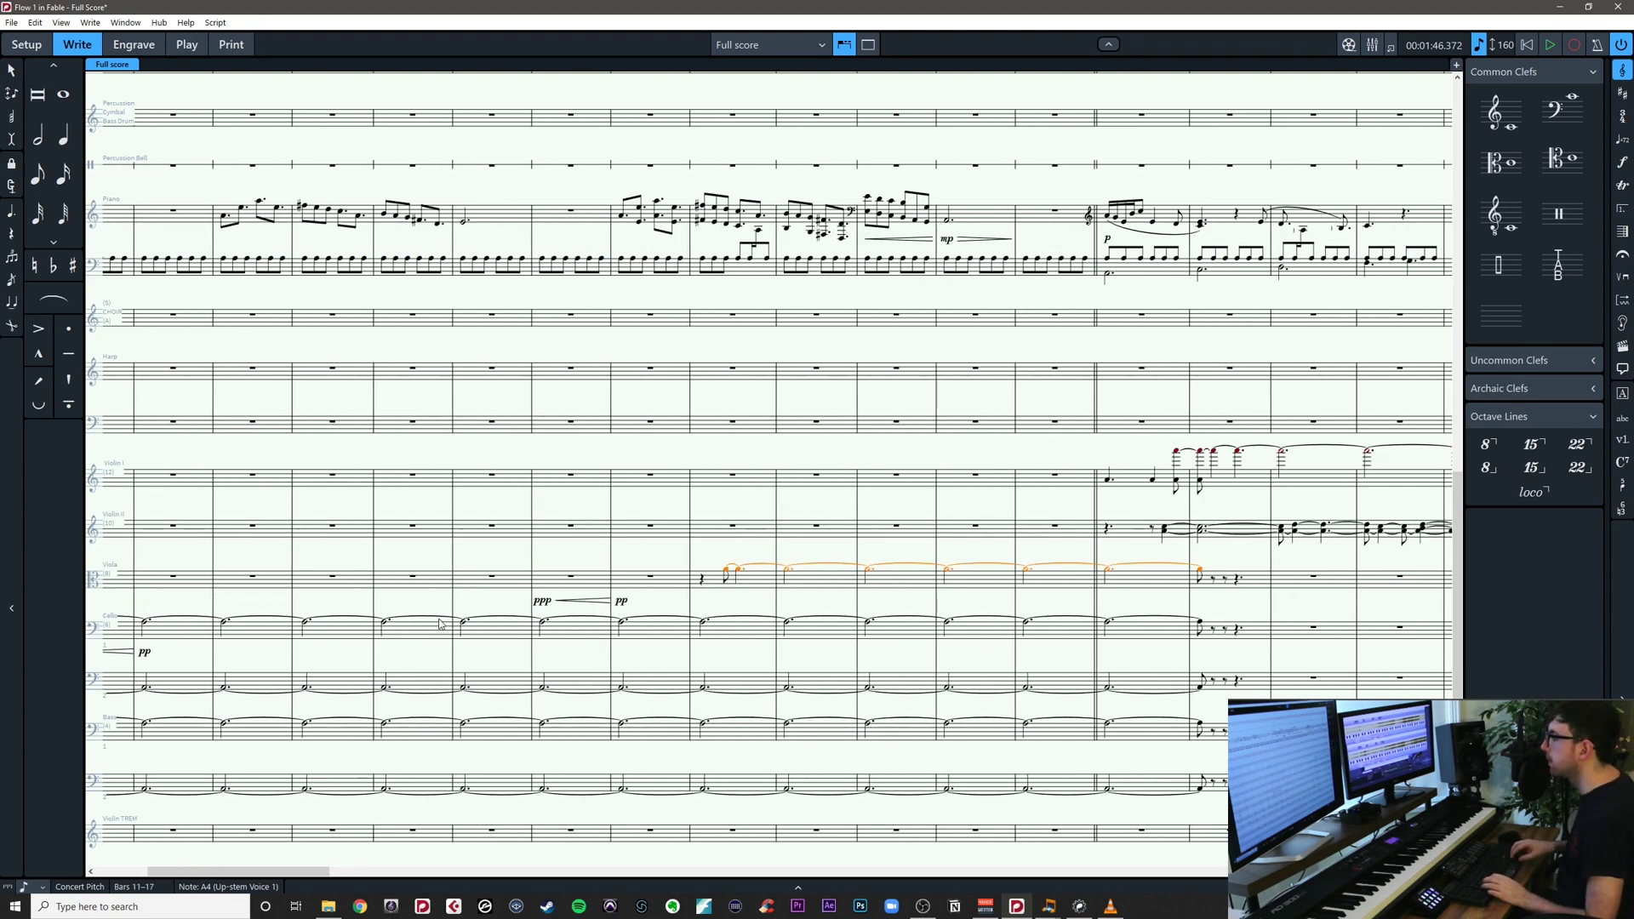
key("alt+Left")
key("alt+Left")
key("alt+Left")
key("alt+Left")
key("alt+Left")
key("alt+Left")
key("alt+Left")
key("alt+Left")
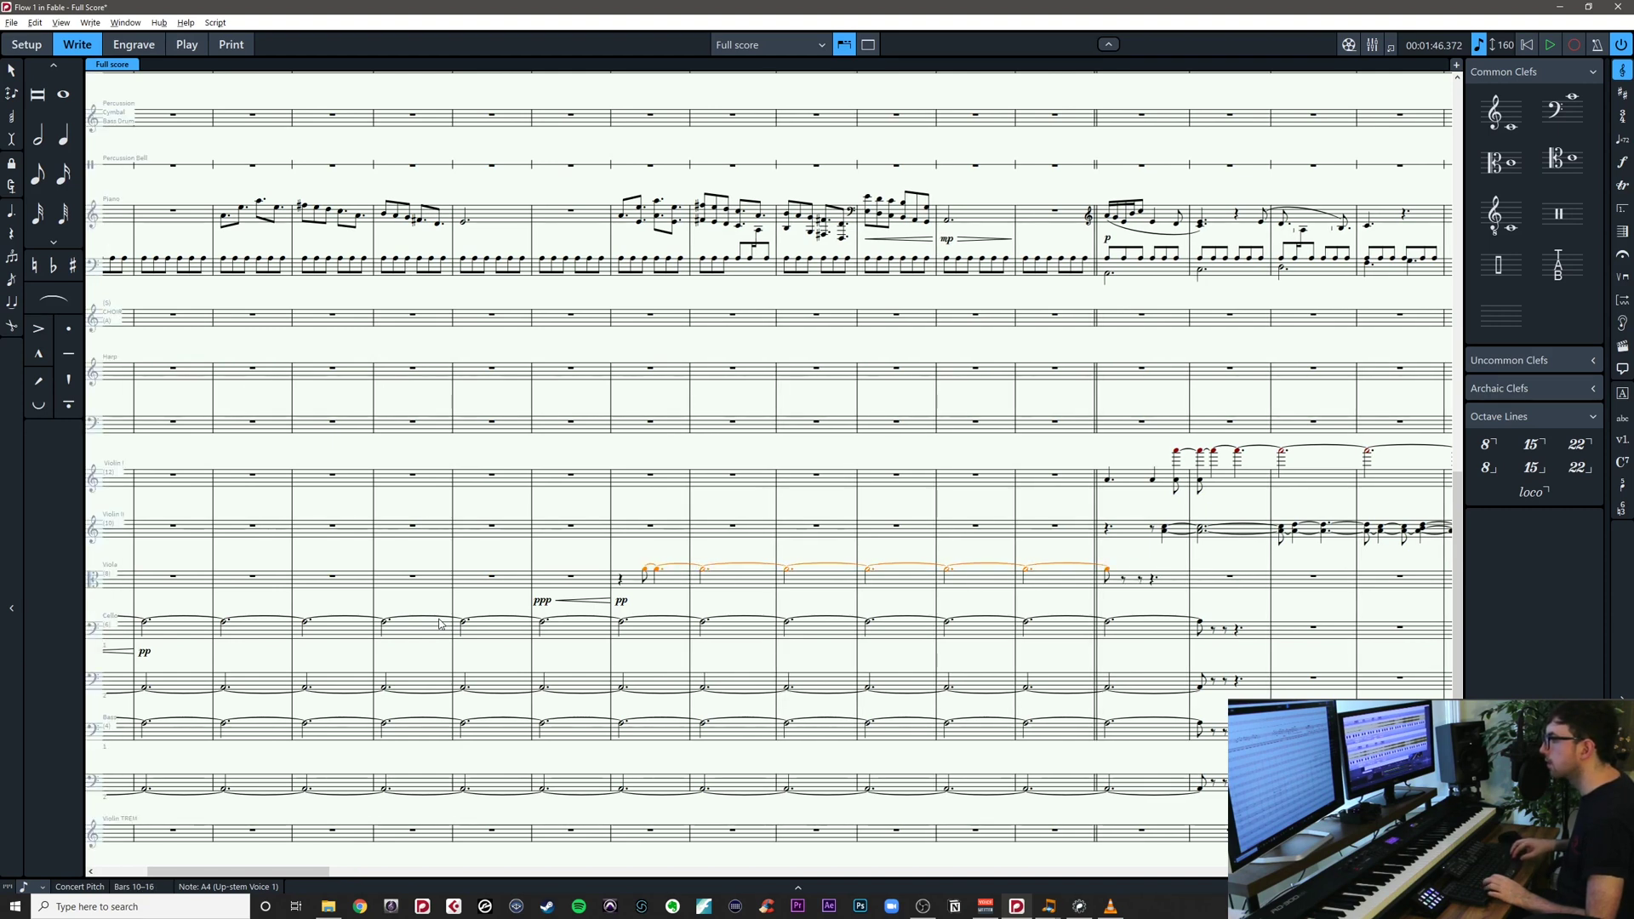
key("alt+Left")
key("alt+Left")
key("alt+Left")
key("alt+Left")
key("alt+Left")
key("alt+Left")
key("alt+Left")
key("alt+Left")
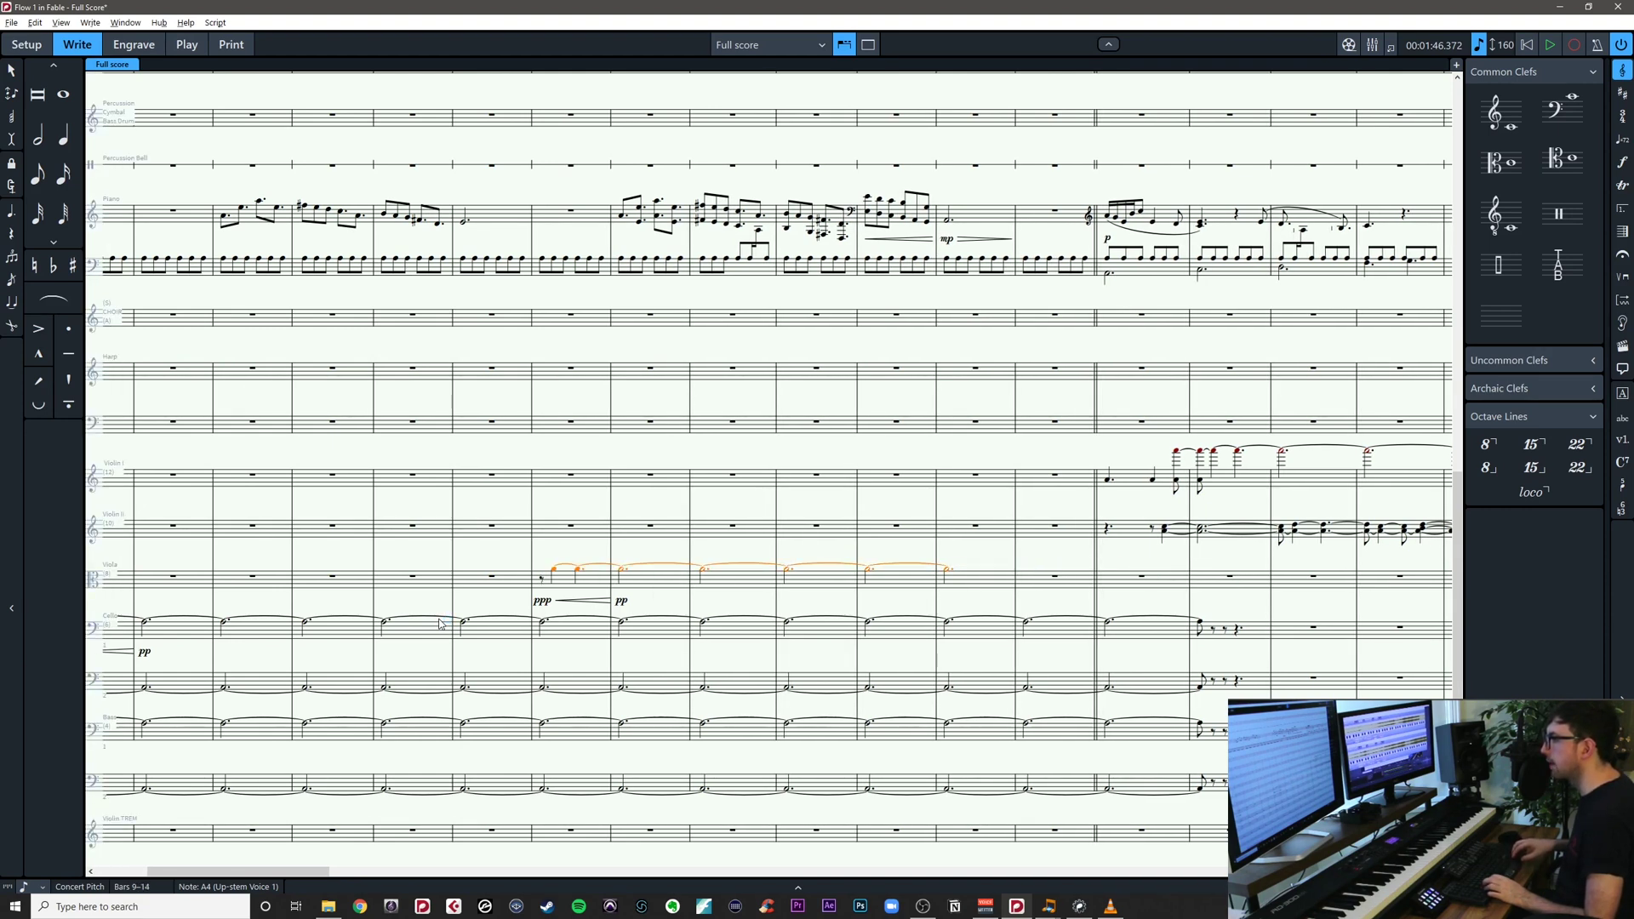
key("shift+alt+Right")
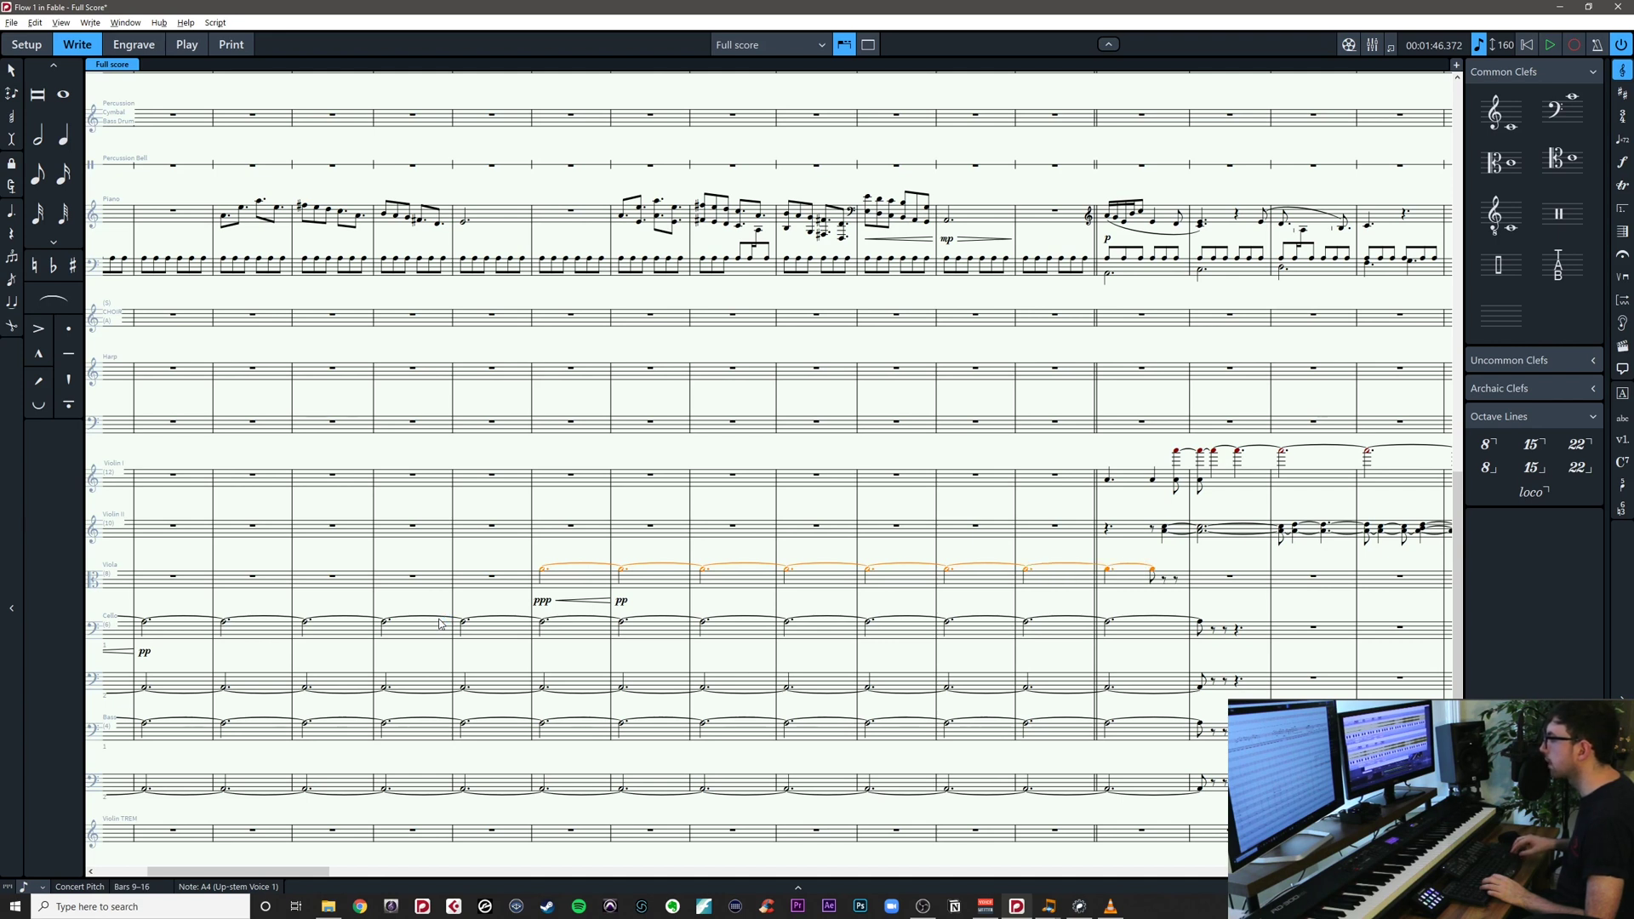
key("shift+alt+Right")
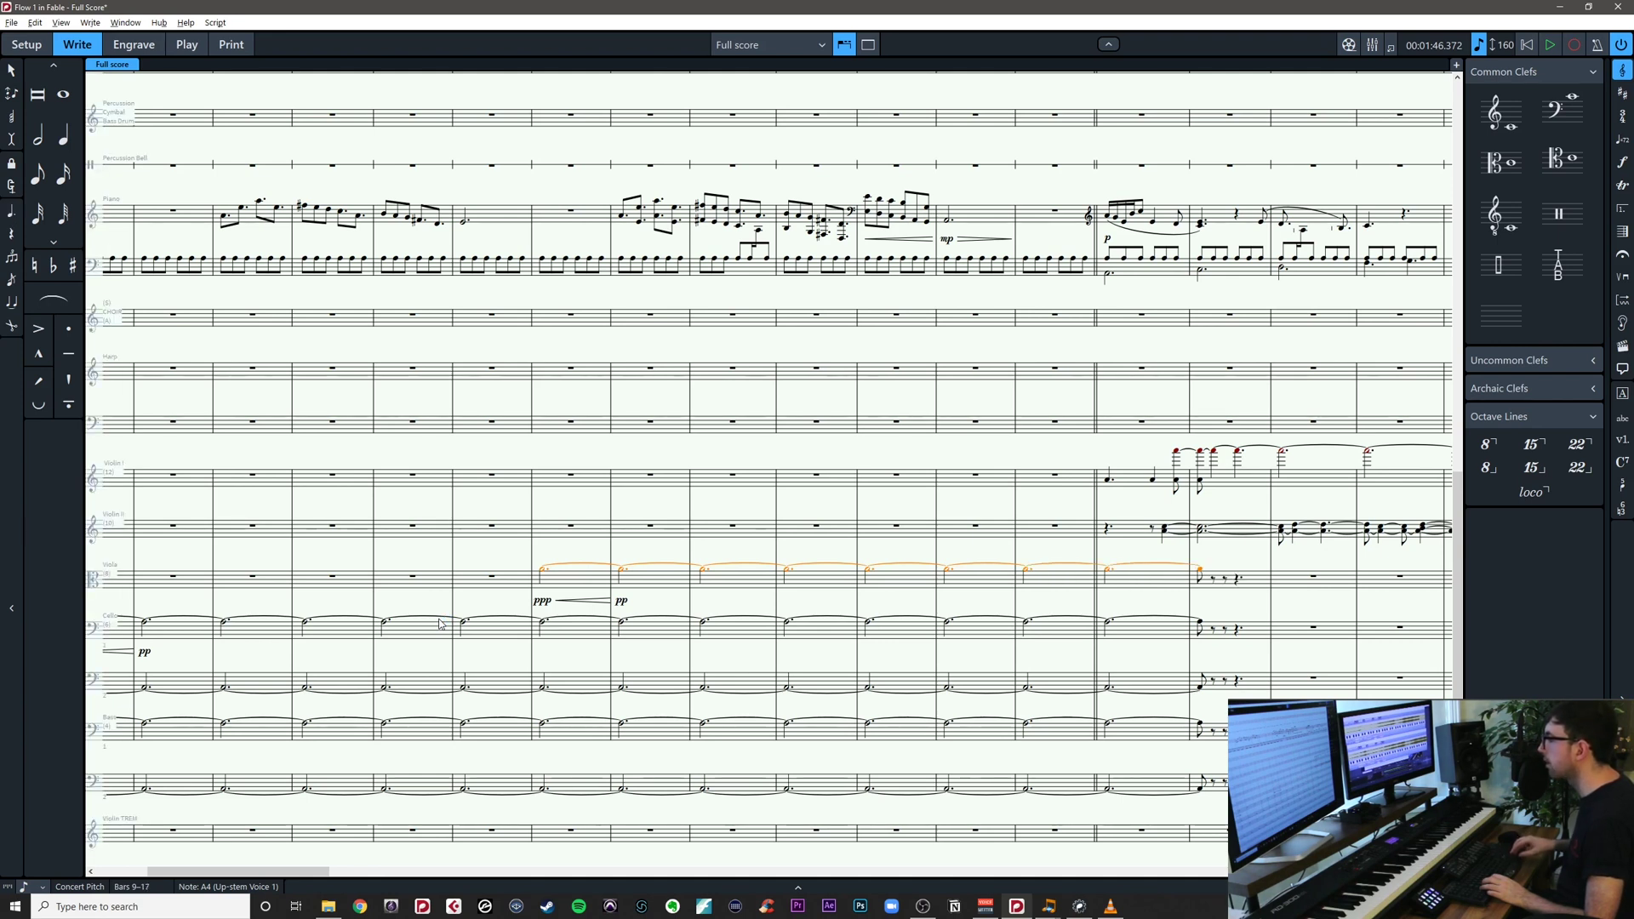
left_click(514, 597)
Review the lower-string note endings at bar 17 against the violin entries and the other staves around bar 16
left_click_drag(499, 596, 606, 556)
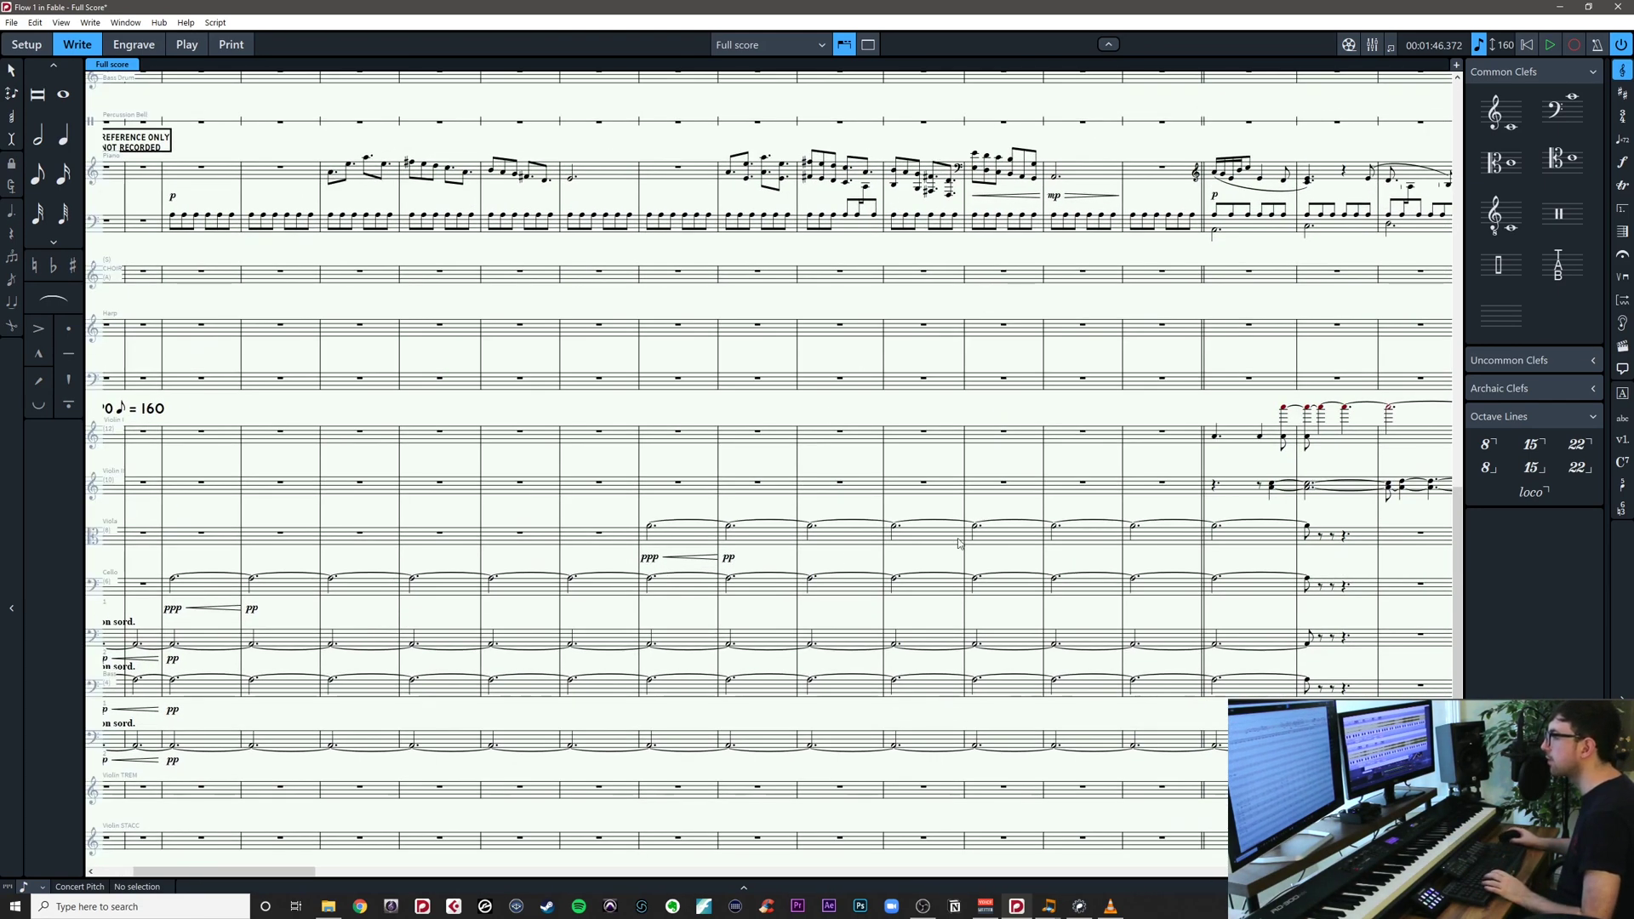
left_click_drag(1017, 549, 286, 575)
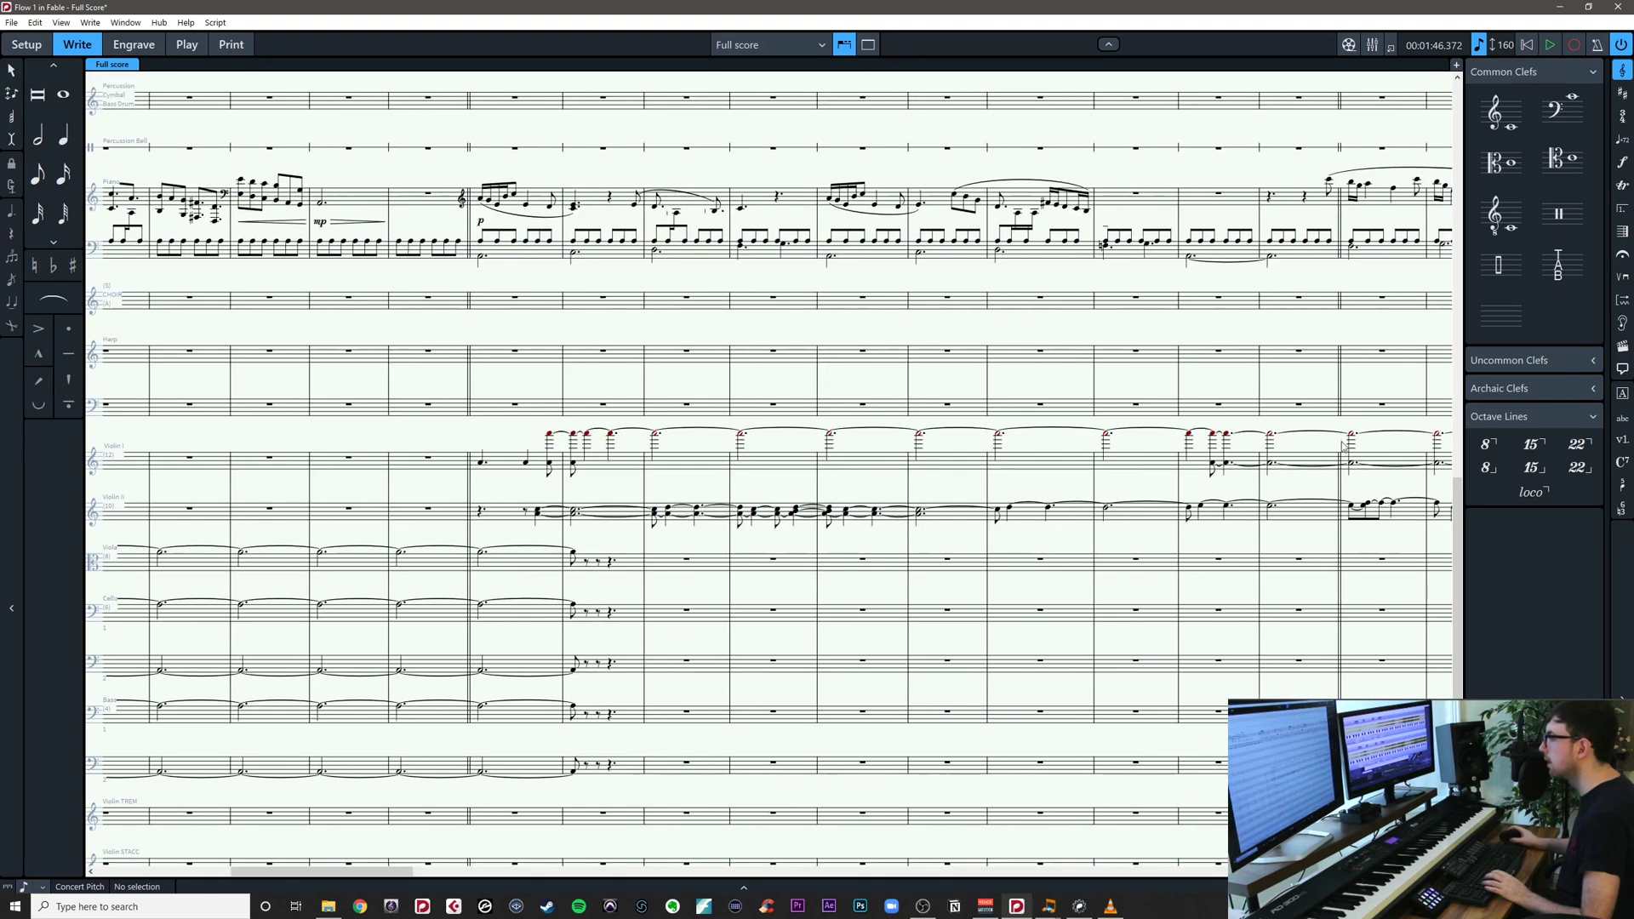
left_click_drag(765, 577, 1059, 576)
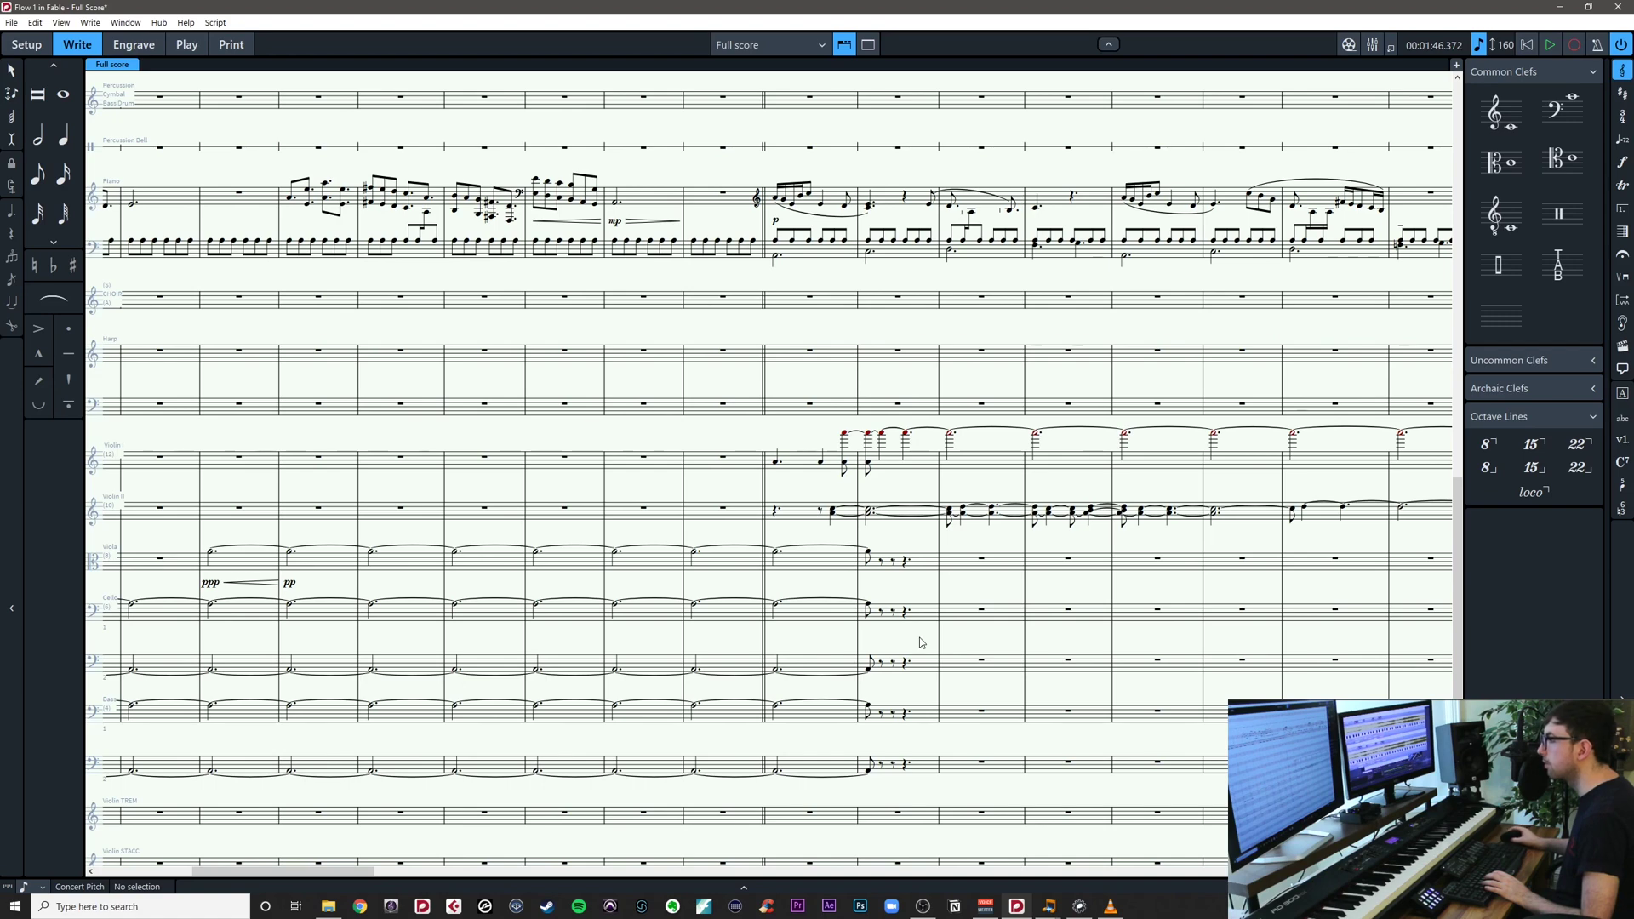
left_click_drag(919, 638, 954, 807)
left_click_drag(918, 424, 917, 805)
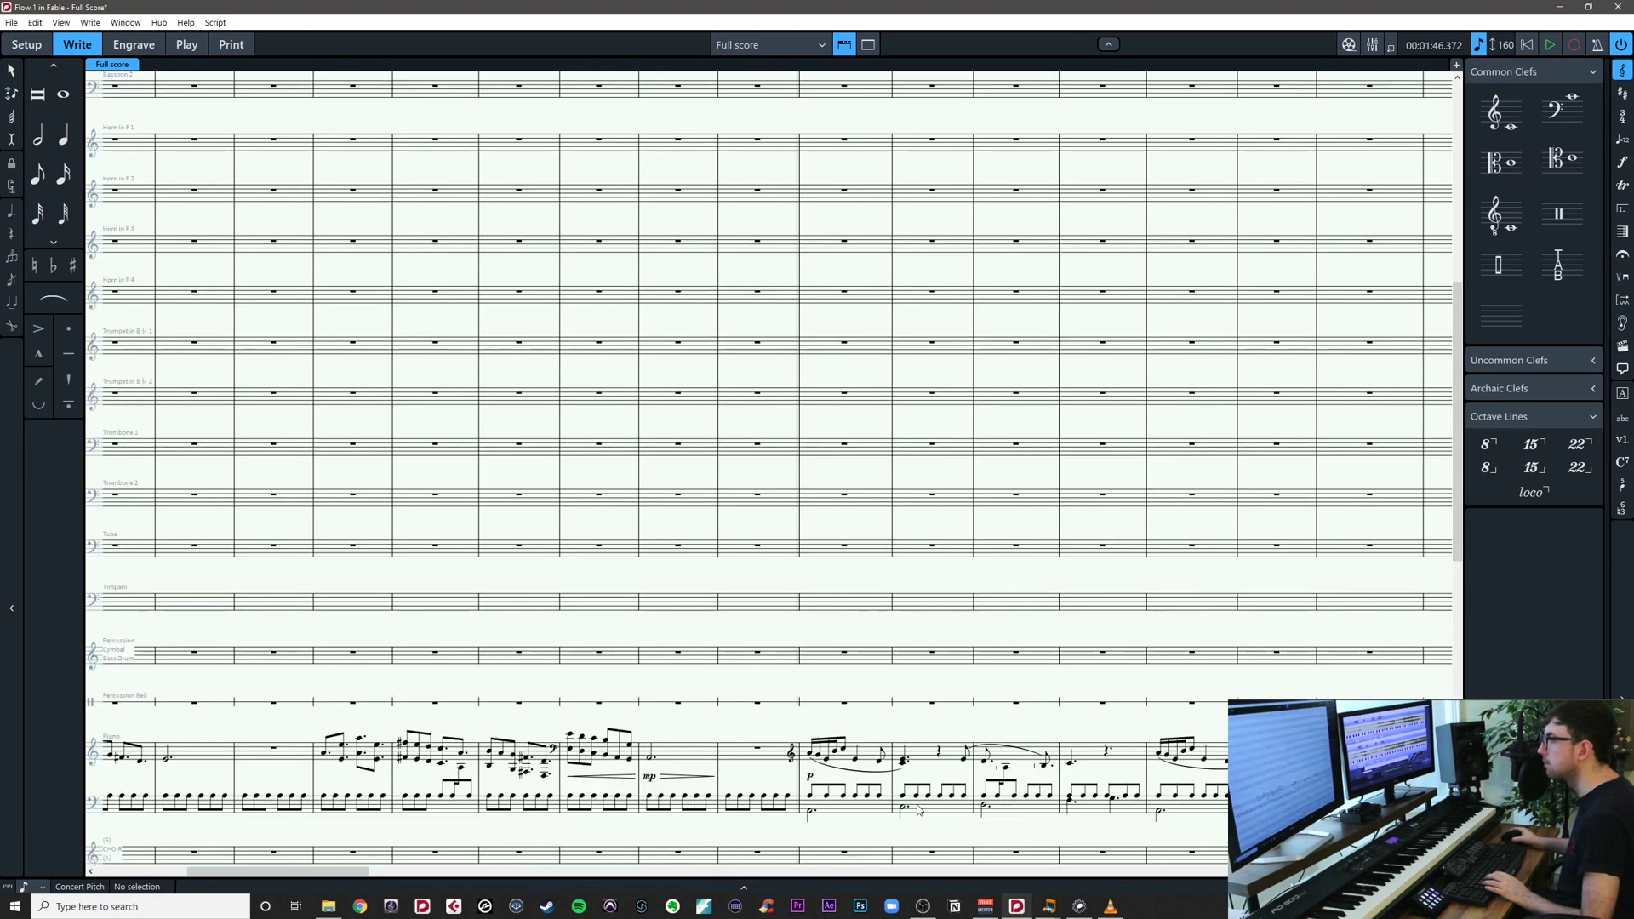
scroll(920, 809, "down", 6)
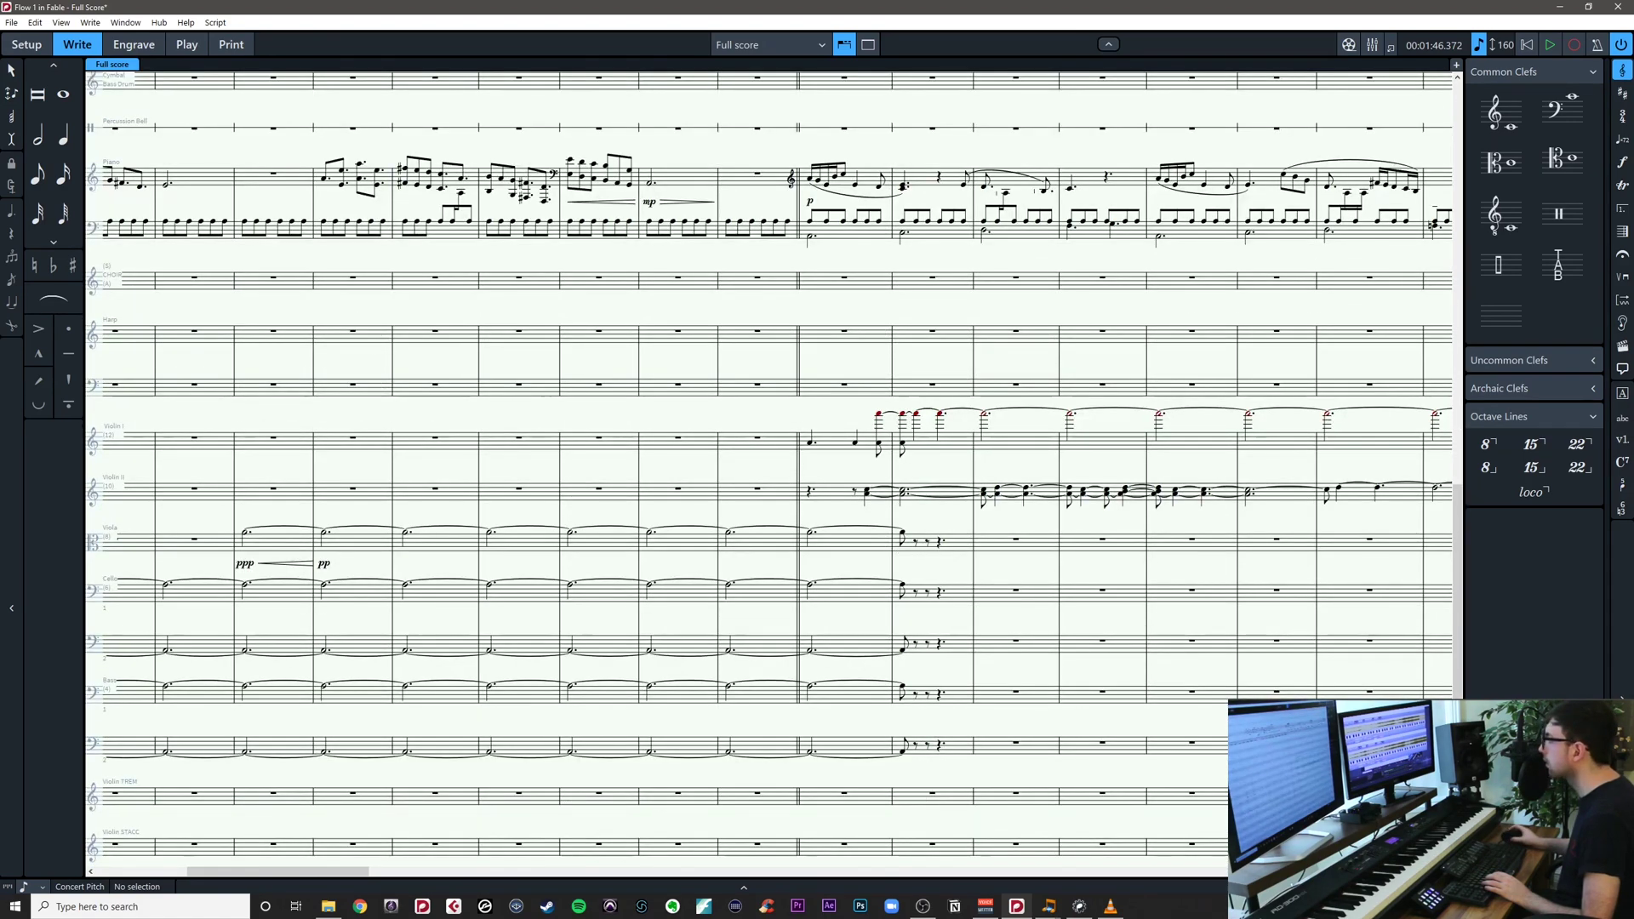
key("alt+Tab")
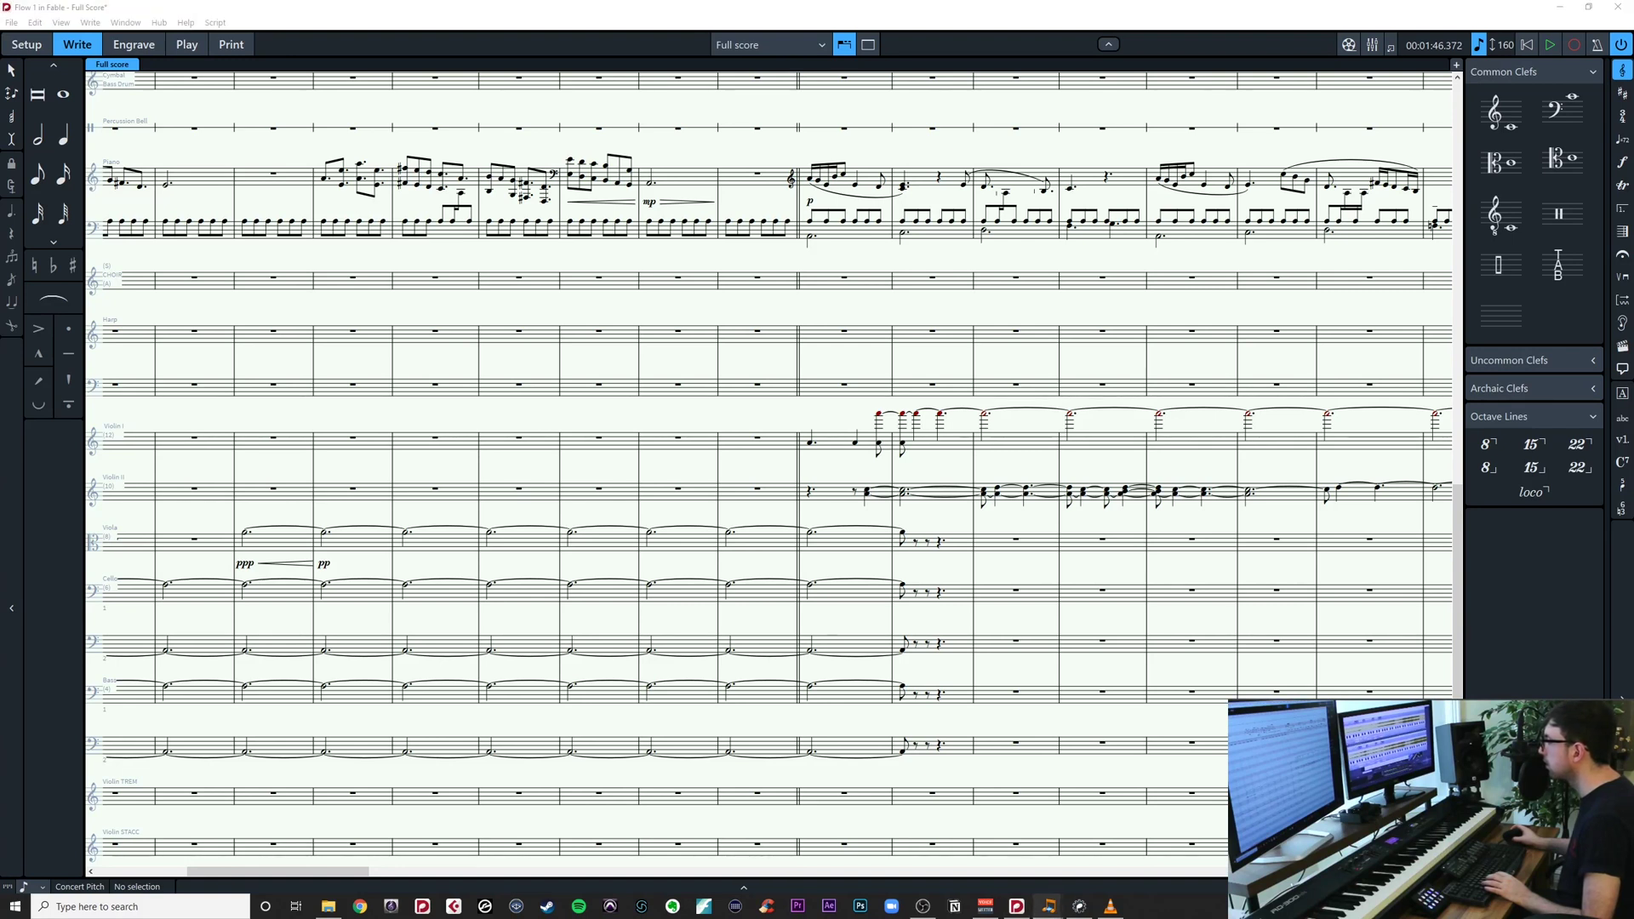
left_click(982, 572)
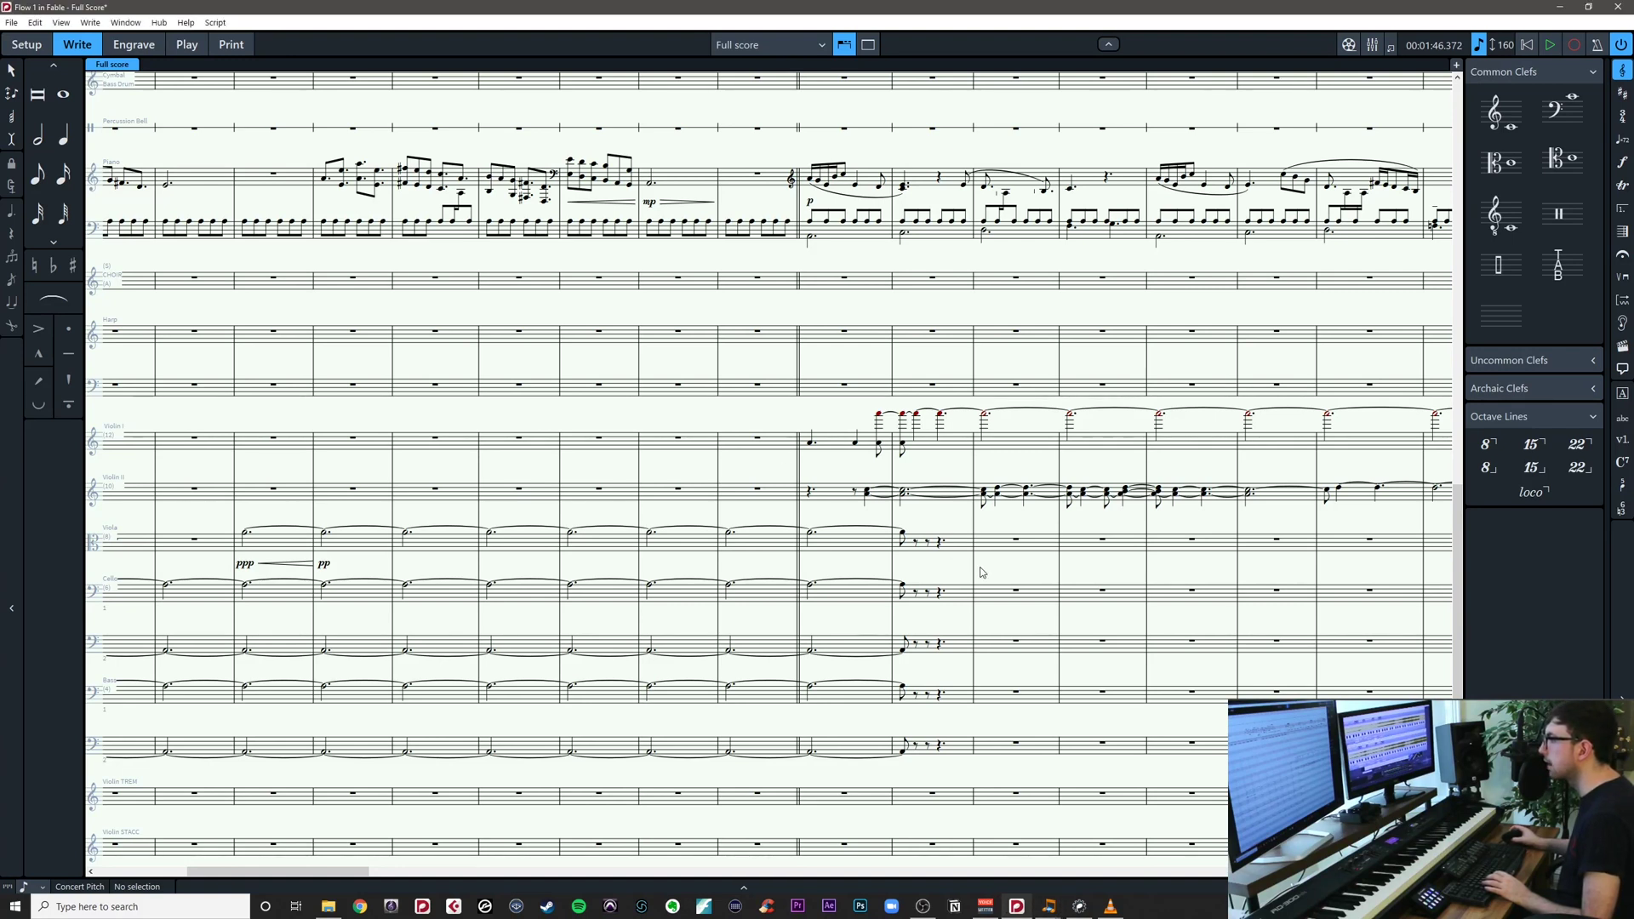
Add a diminuendo hairpin to the Viola's sustained note across bar 16
scroll(948, 511, "right", 3)
scroll(639, 450, "down", 2)
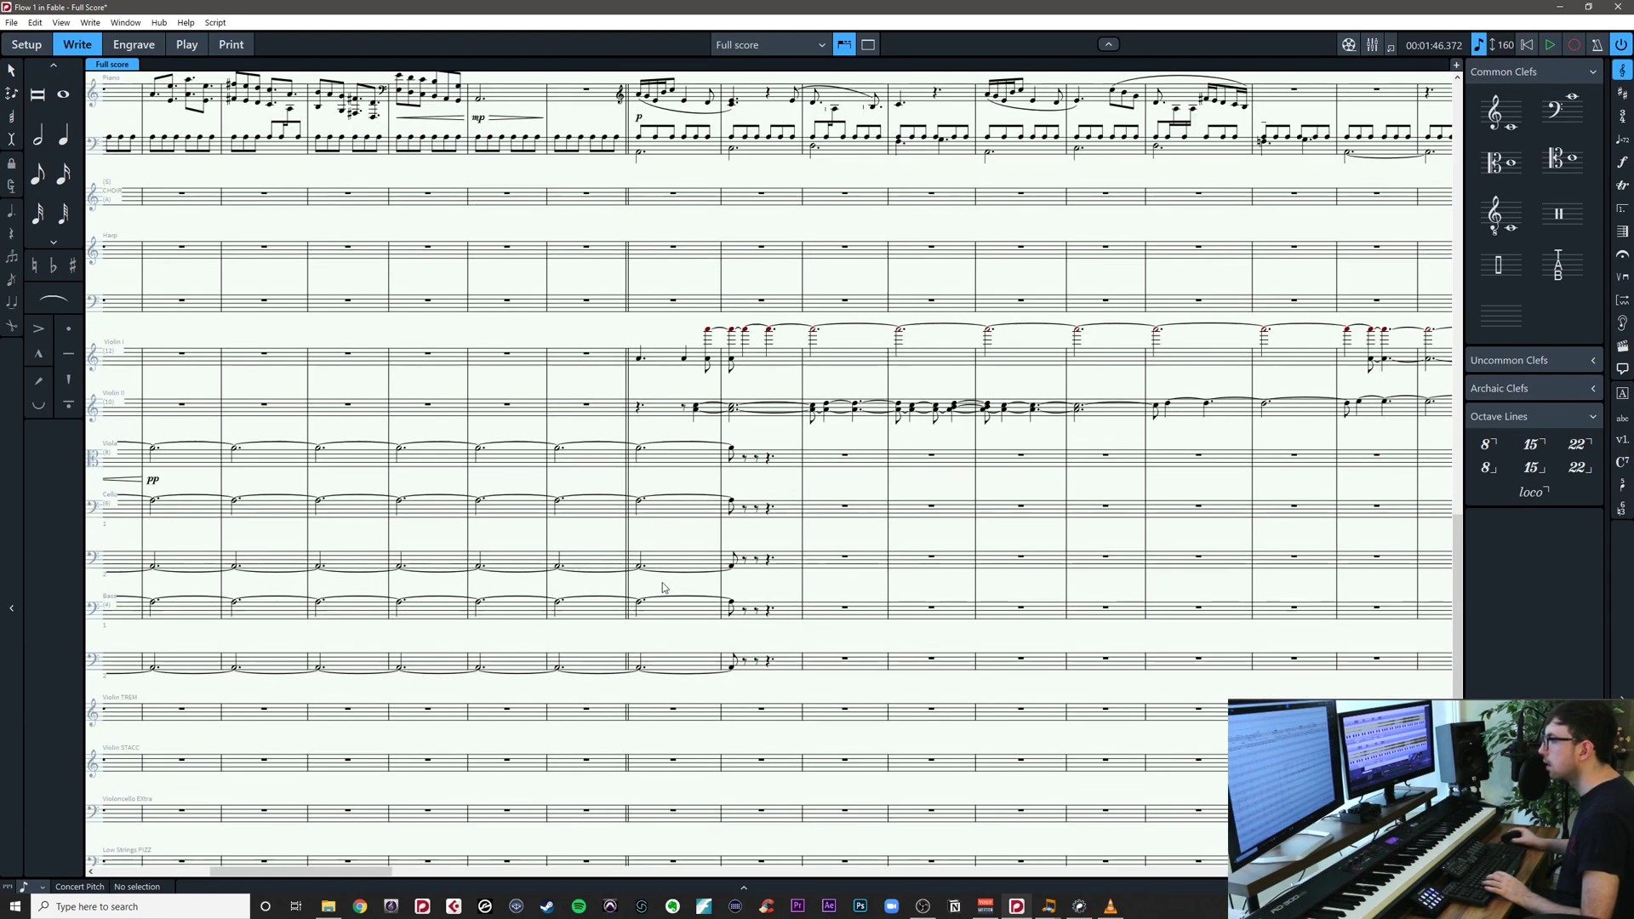
left_click(639, 449)
scroll(865, 486, "left", 2)
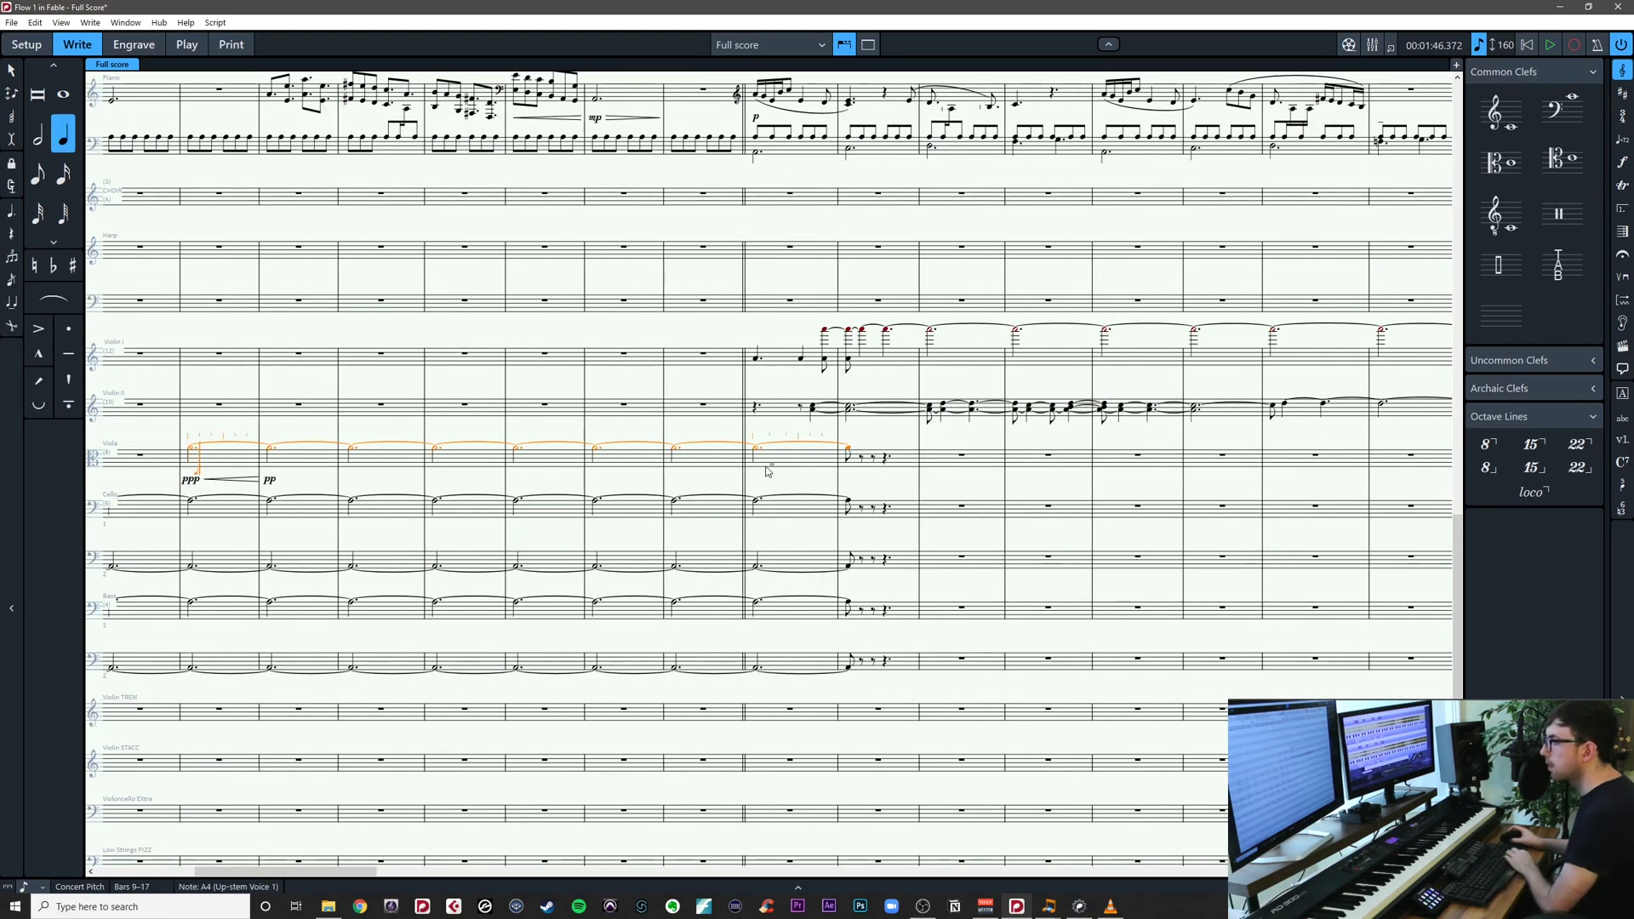
key("Right")
key("Right")
key("Right")
key("Right")
key("Right")
key("Right")
key("Right")
key("Right")
key("Right")
key("Right")
key("Right")
key("Right")
key("Right")
key("Right")
key("Right")
key("Right")
key("Right")
key("Right")
key("Right")
key("Right")
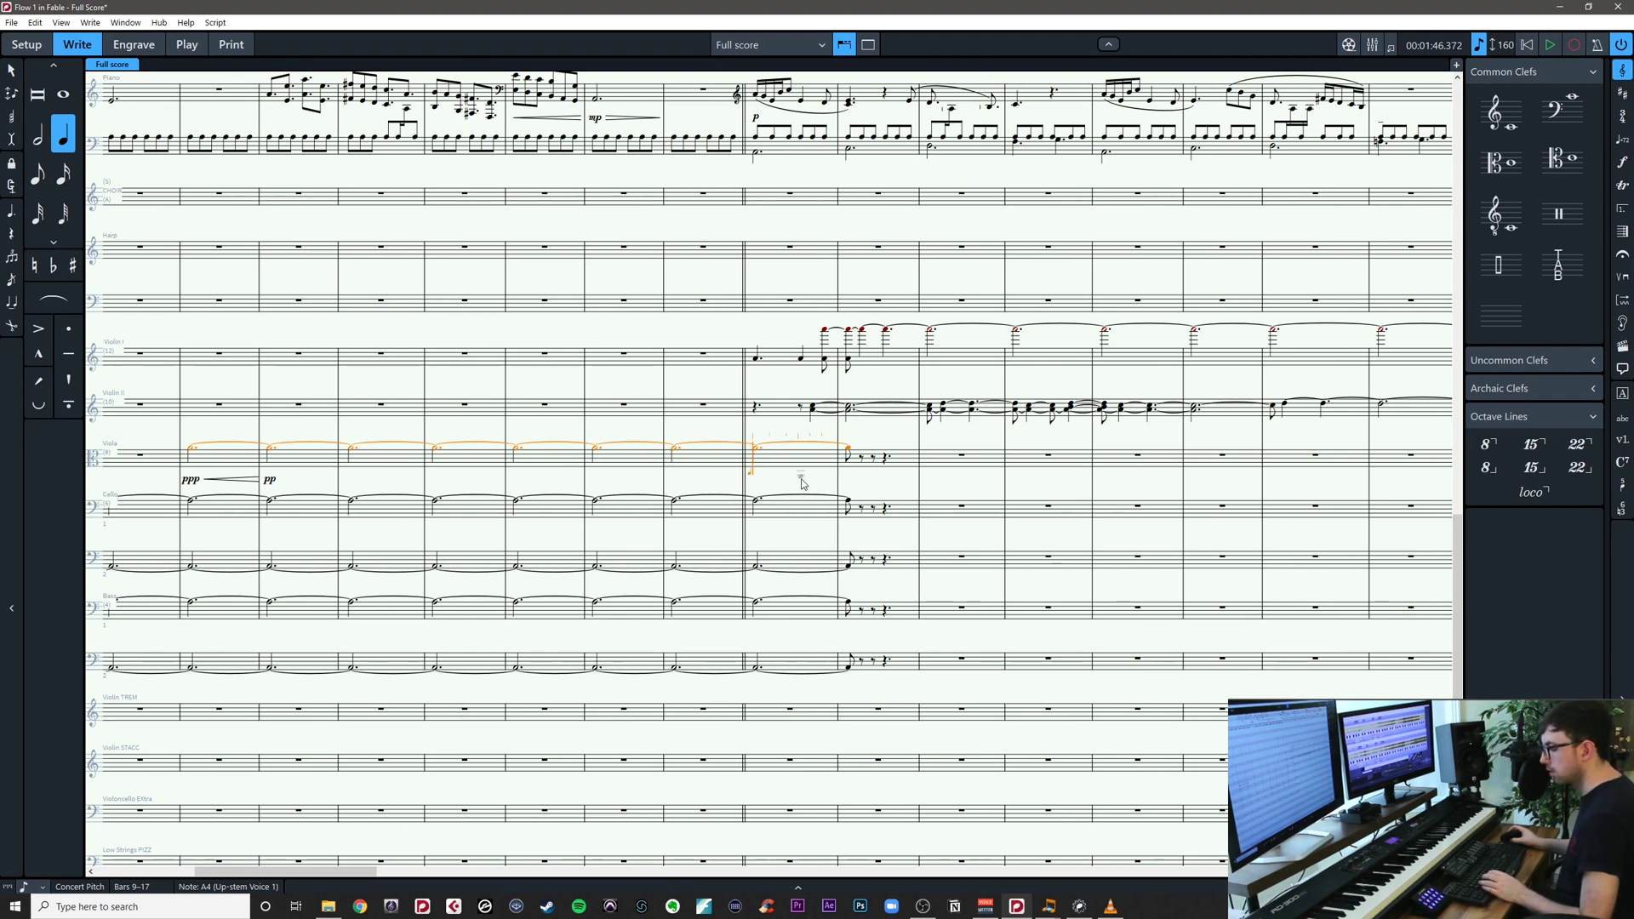
key("shift+period")
key("space")
key("space")
key("Right")
key("Right")
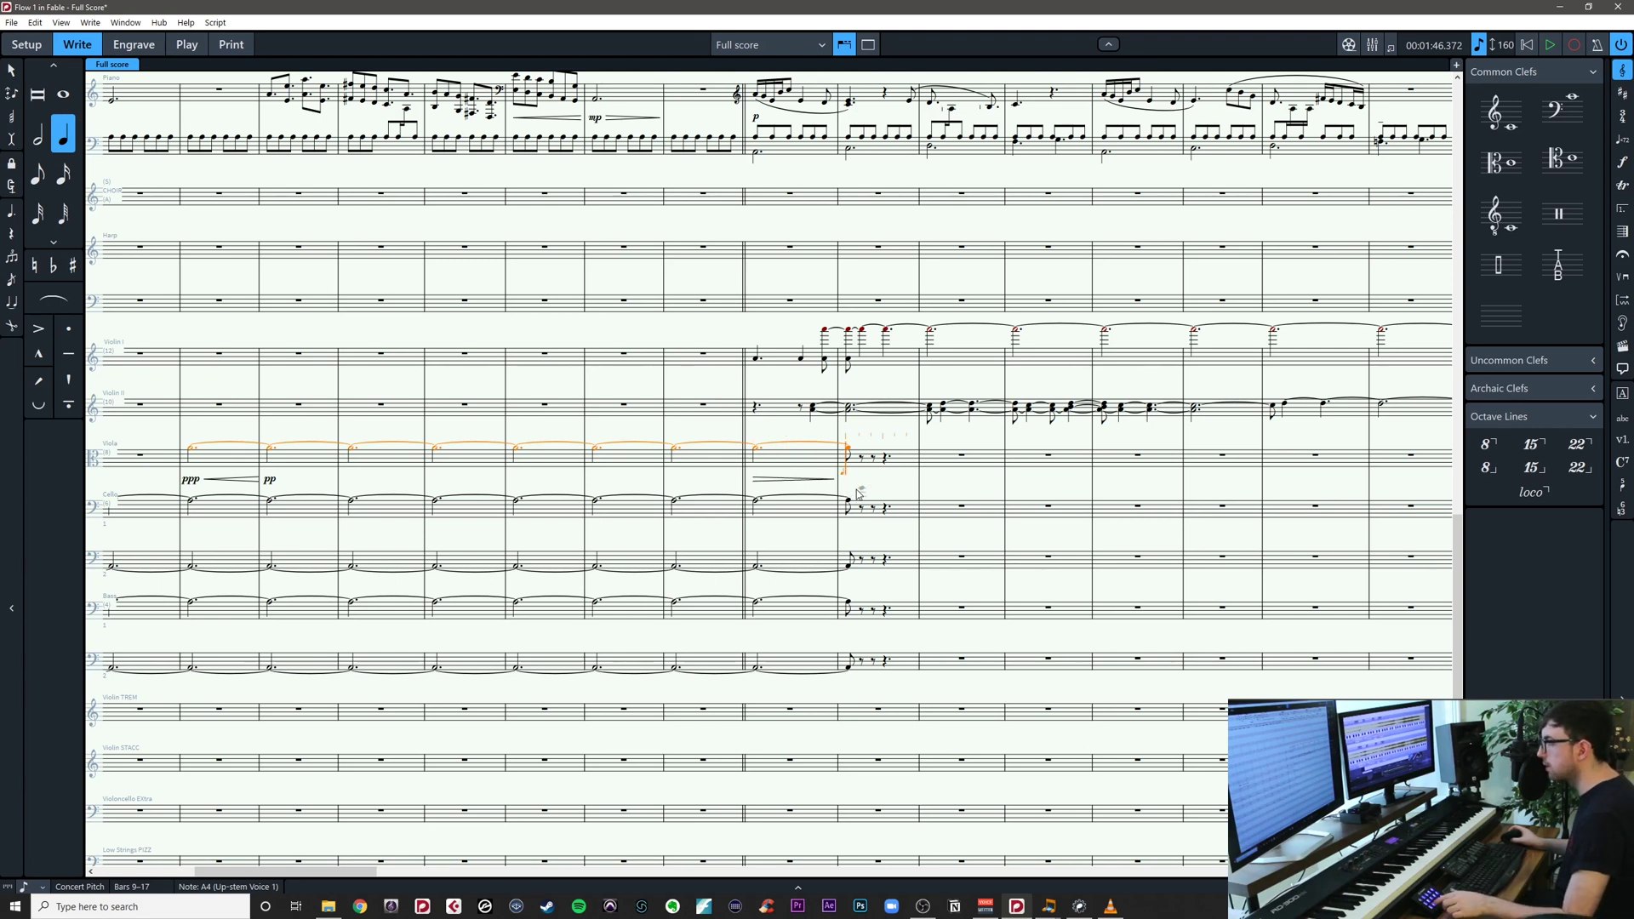
Add a pp dynamic at the end of the Viola's diminuendo, at the start of bar 17
key("shift+d")
type("pp")
key("Return")
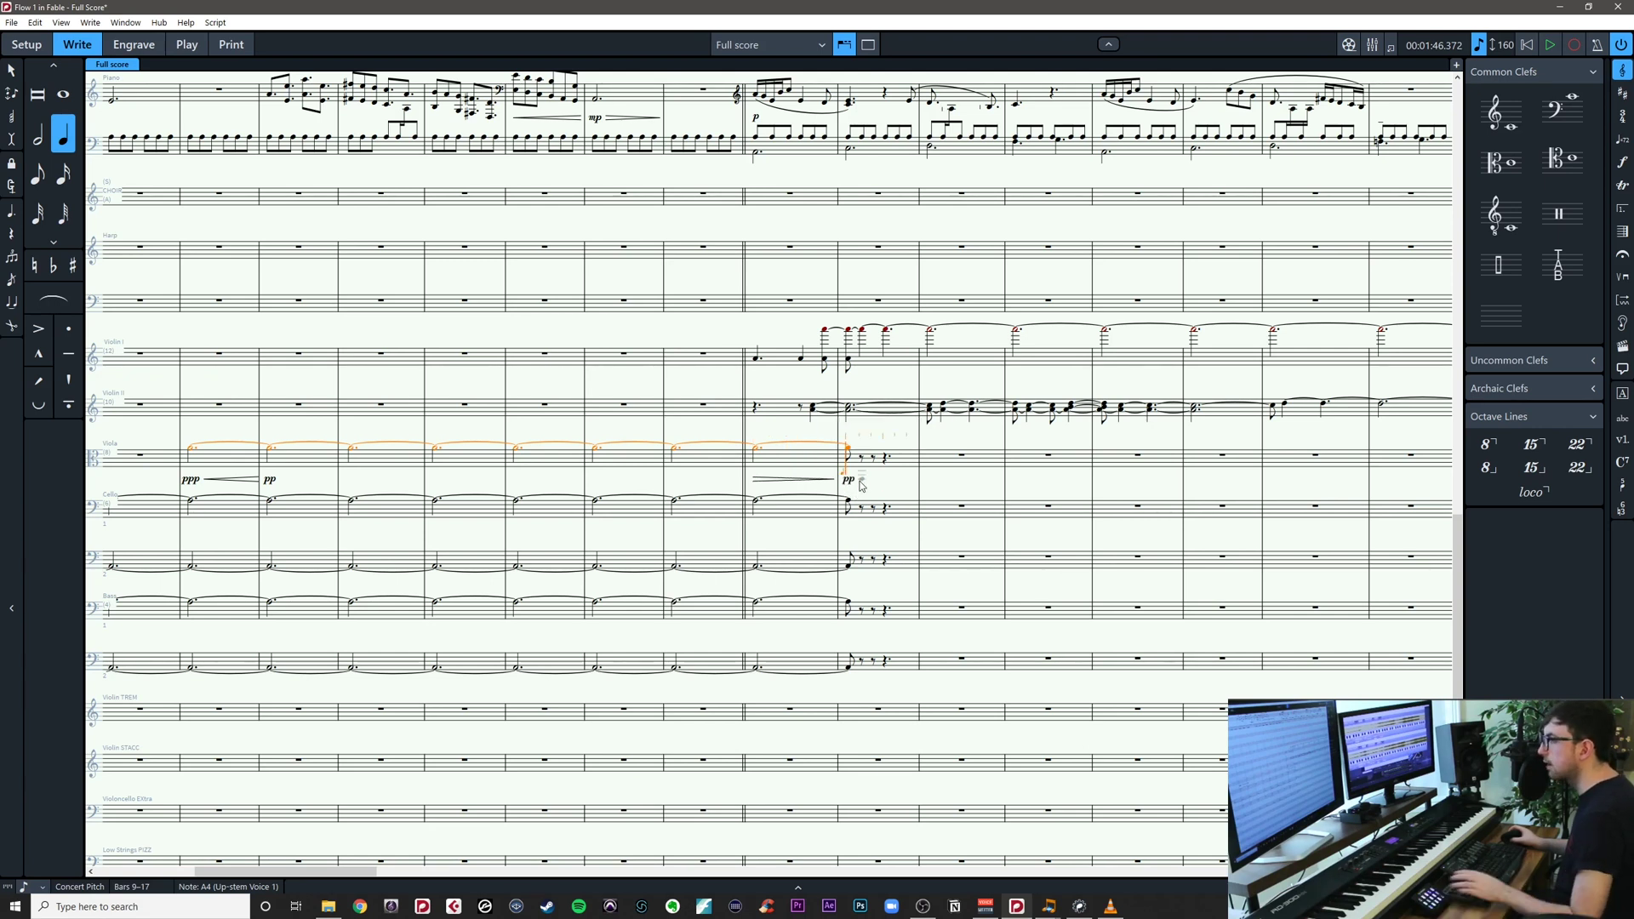
key("Escape")
Raise the opening crescendo dynamics of the Viola and all Cello and Bass staves by one level, to pp growing to p
left_click_drag(876, 486, 1609, 474)
left_click(377, 570)
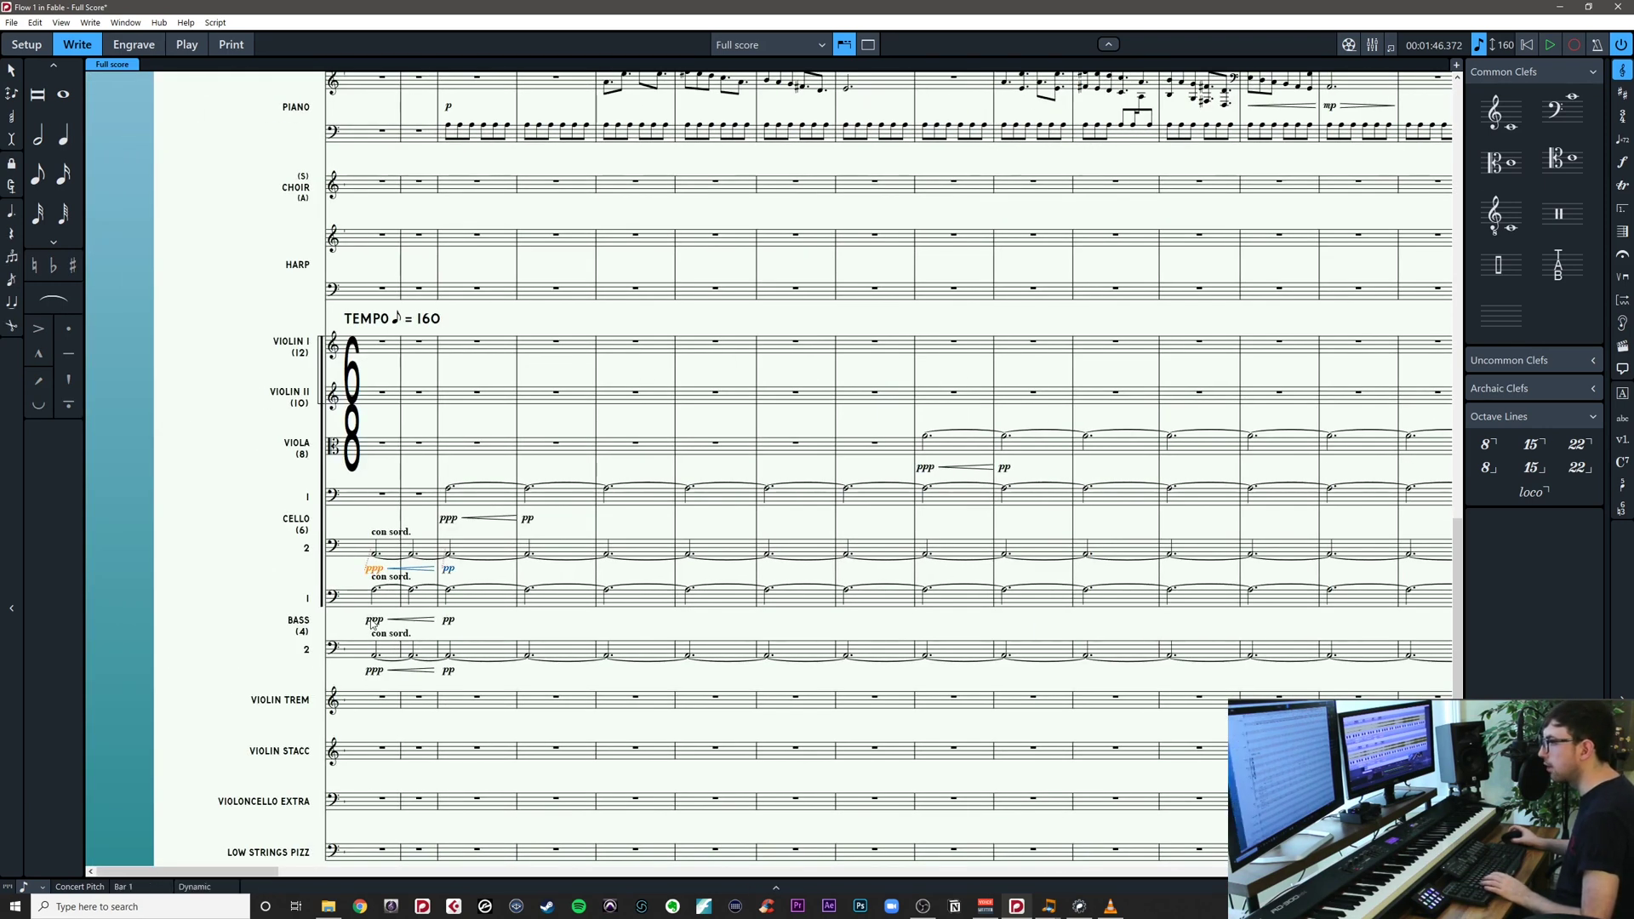
left_click(373, 620, "ctrl")
left_click(373, 671, "ctrl")
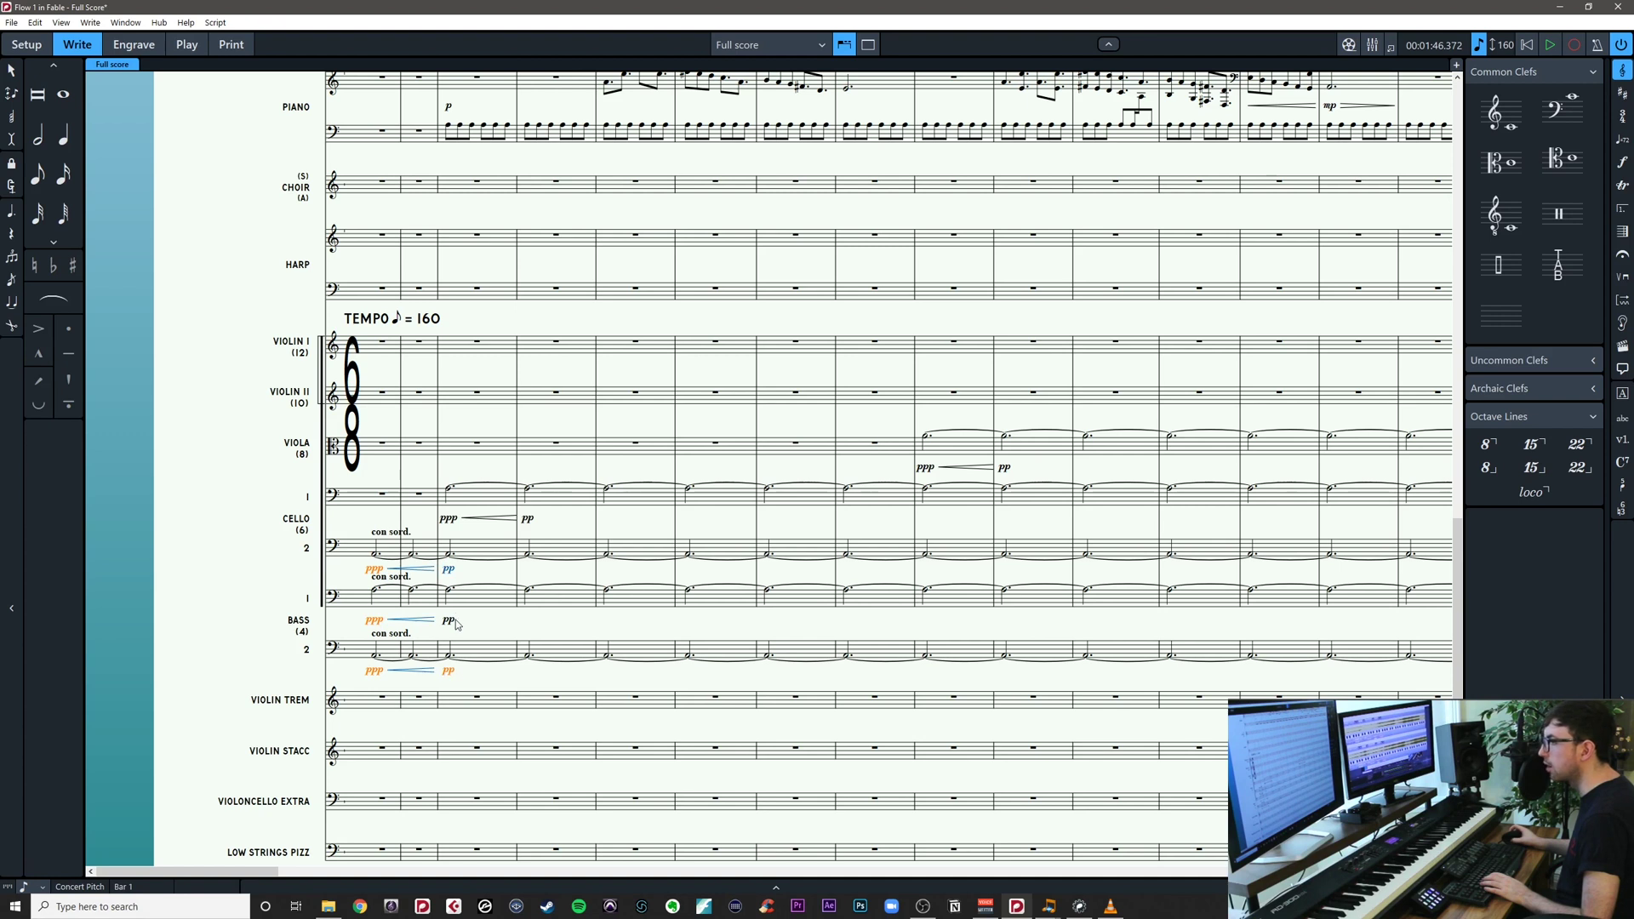
left_click(529, 520, "ctrl")
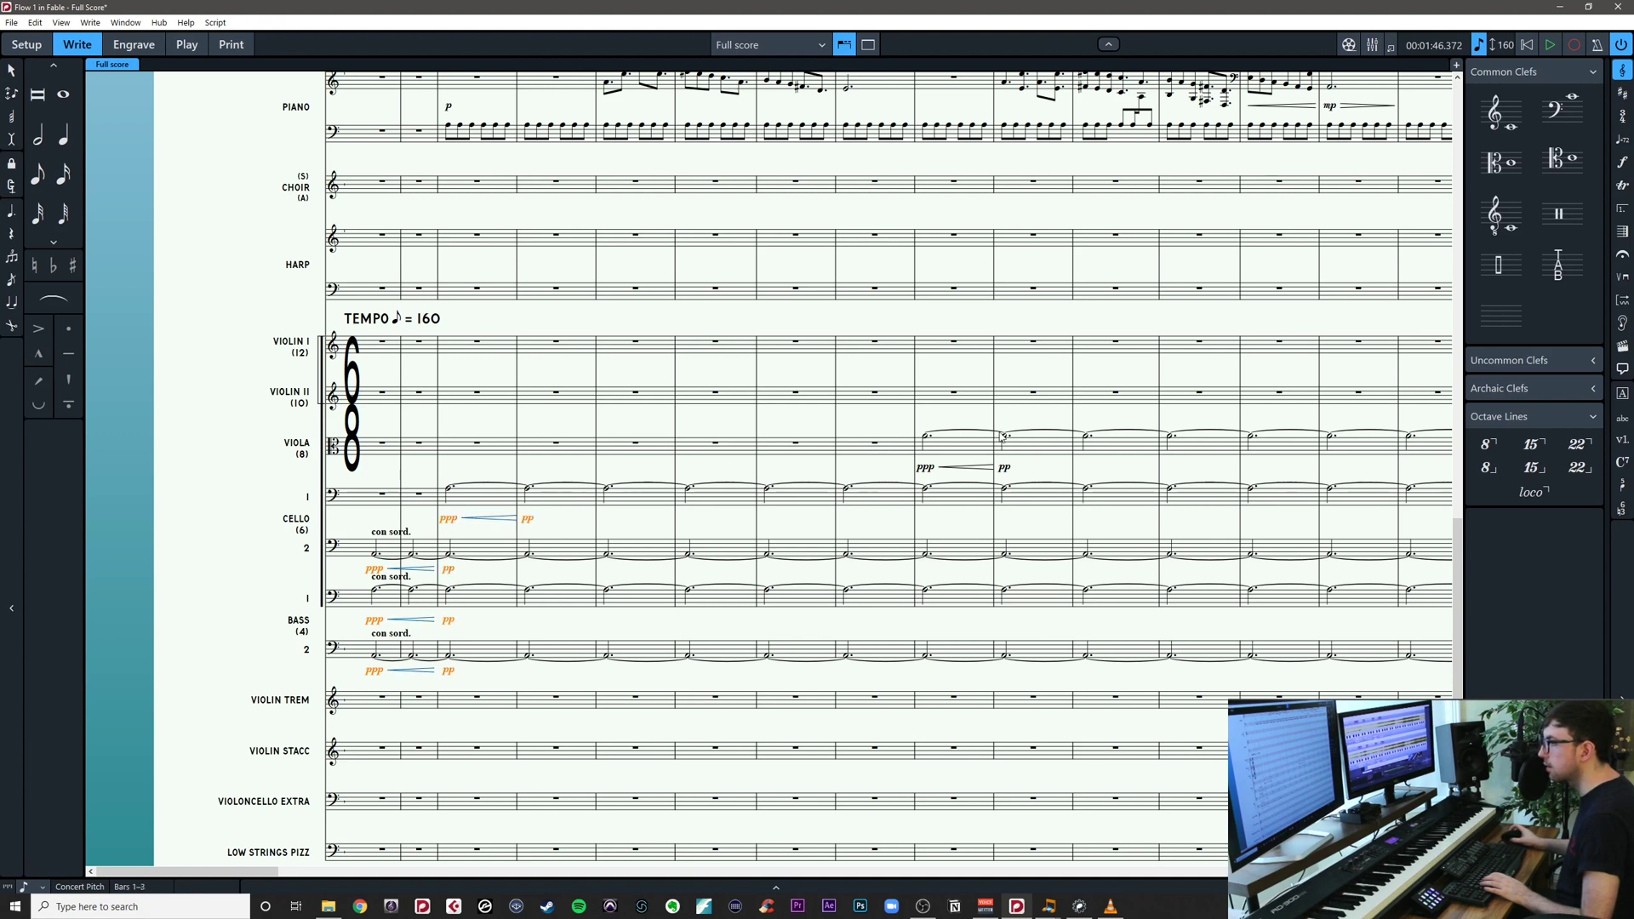
left_click(928, 474, "ctrl")
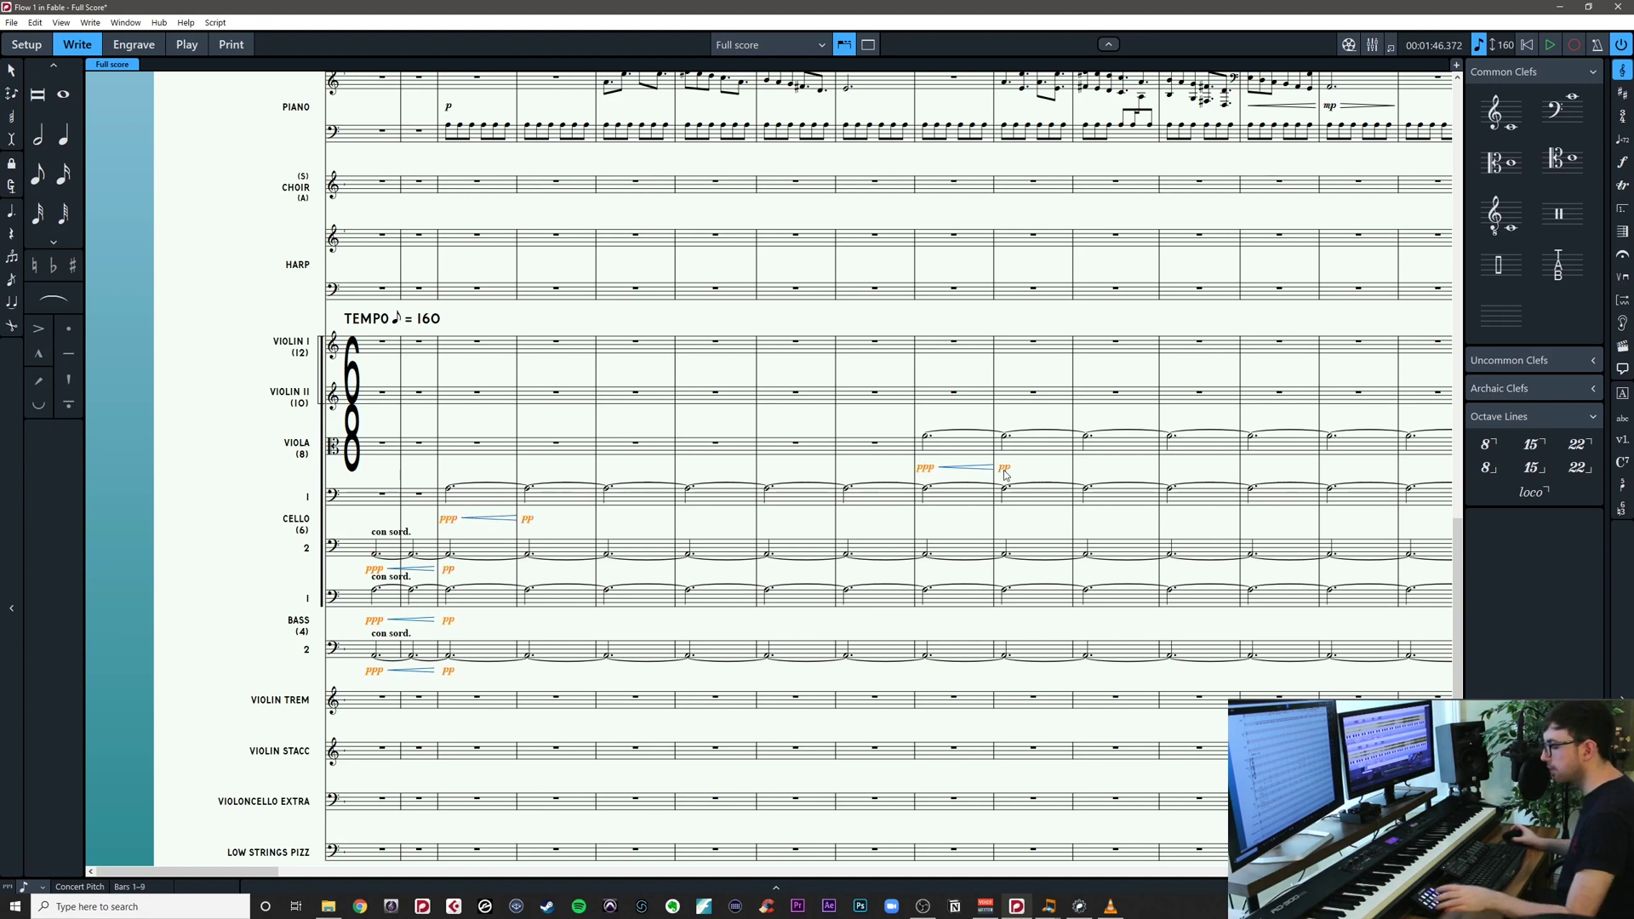
key("alt+shift+Up")
left_click(1024, 479)
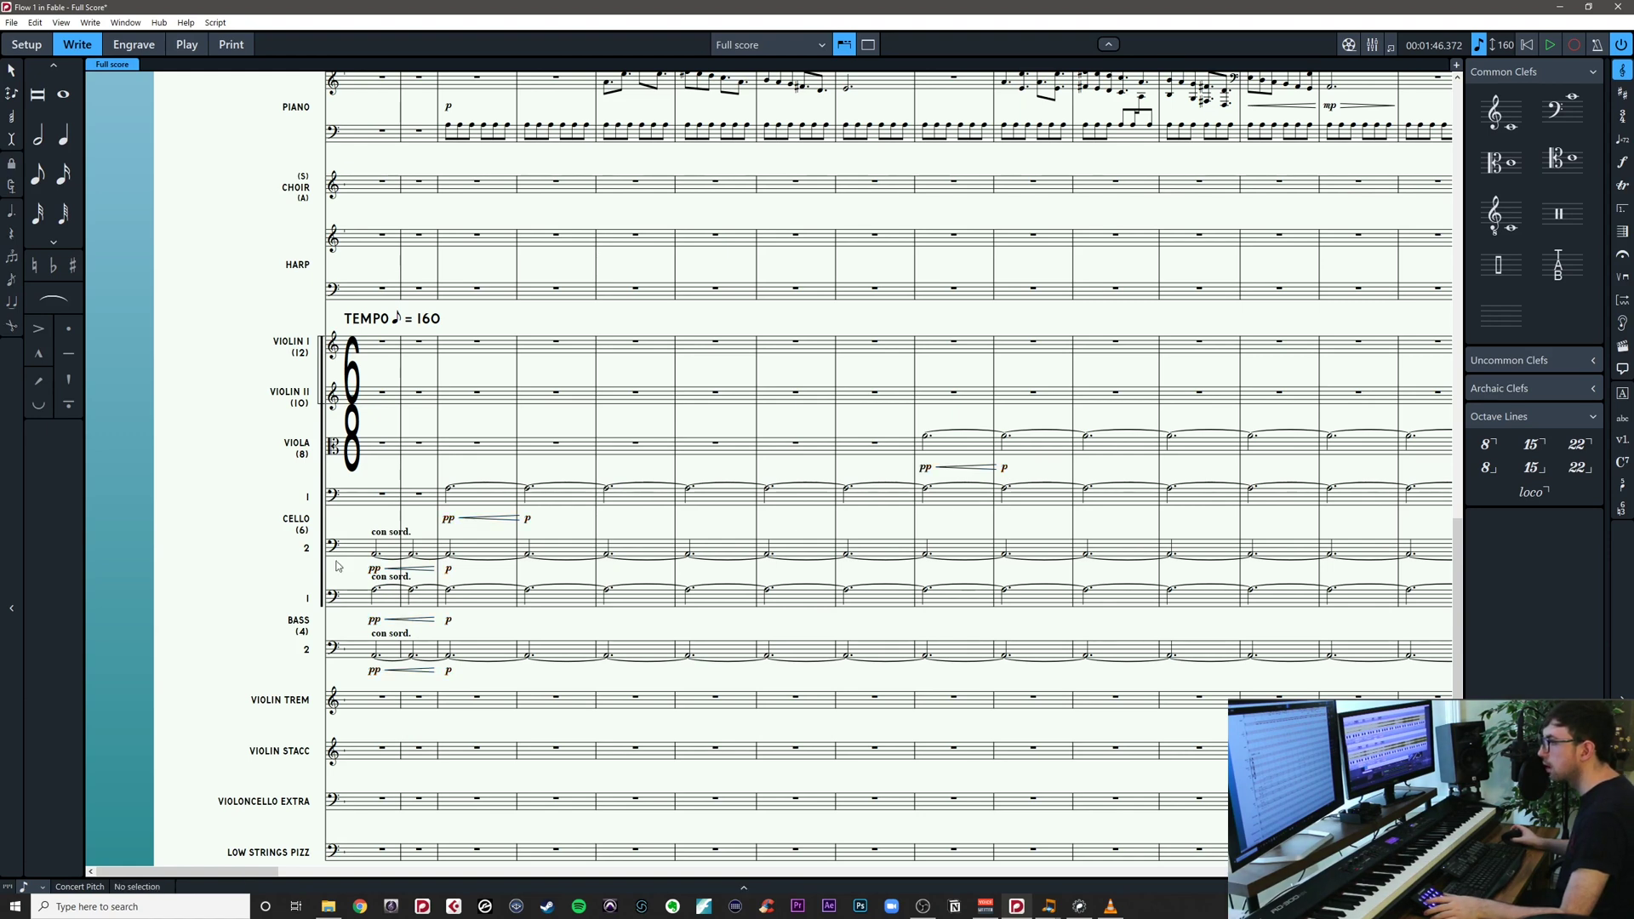
left_click_drag(553, 569, 84, 571)
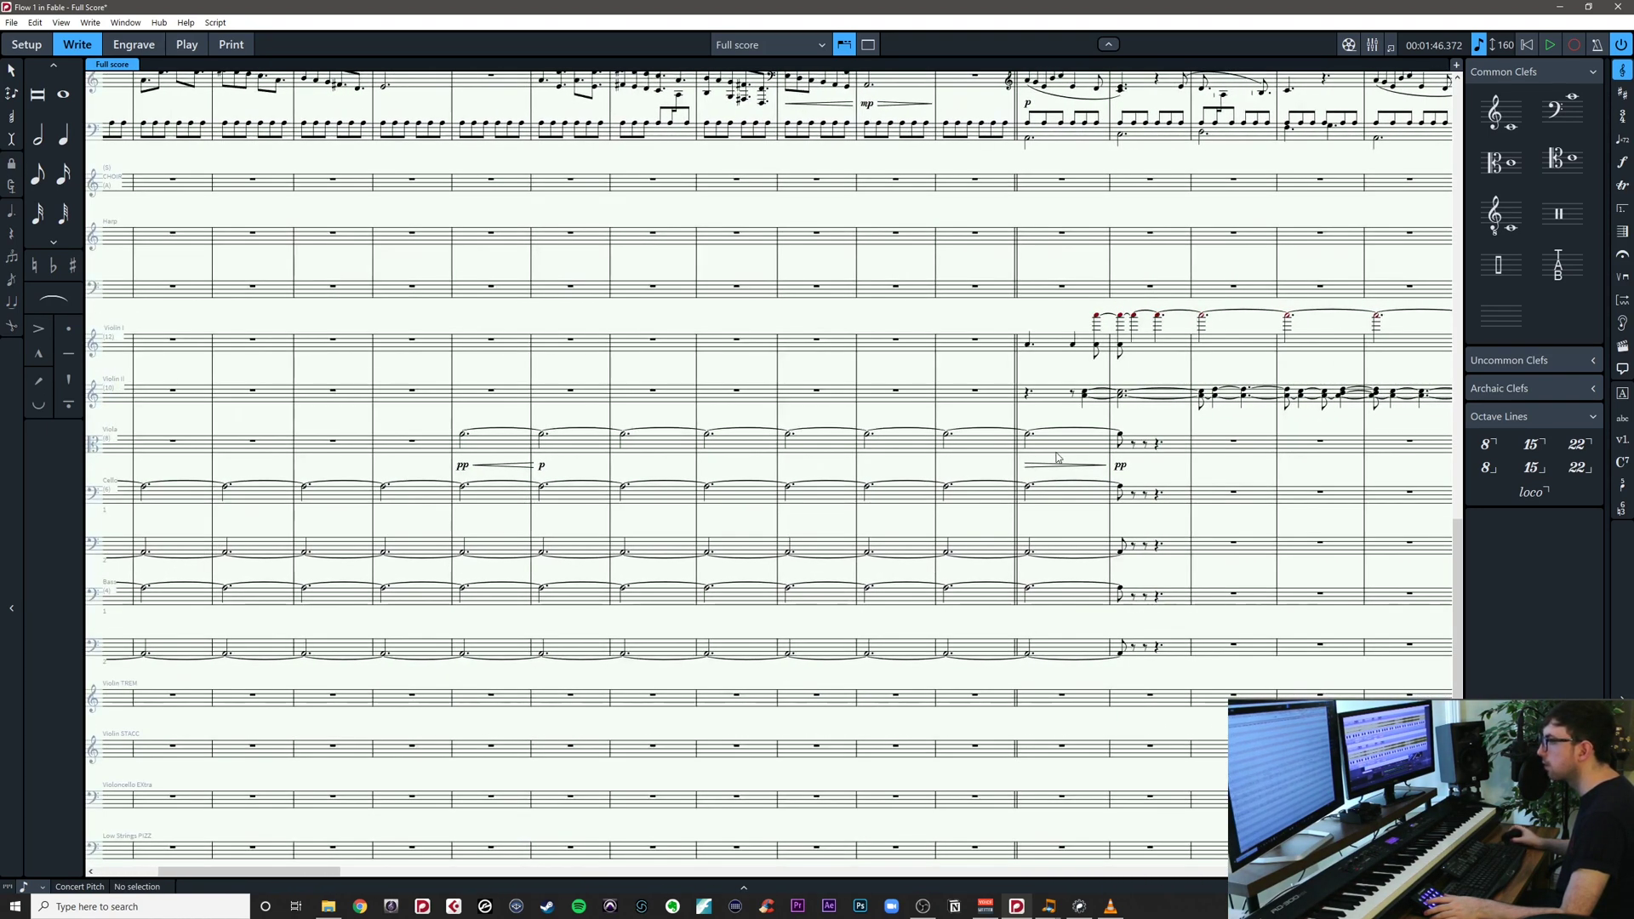
left_click(1121, 468)
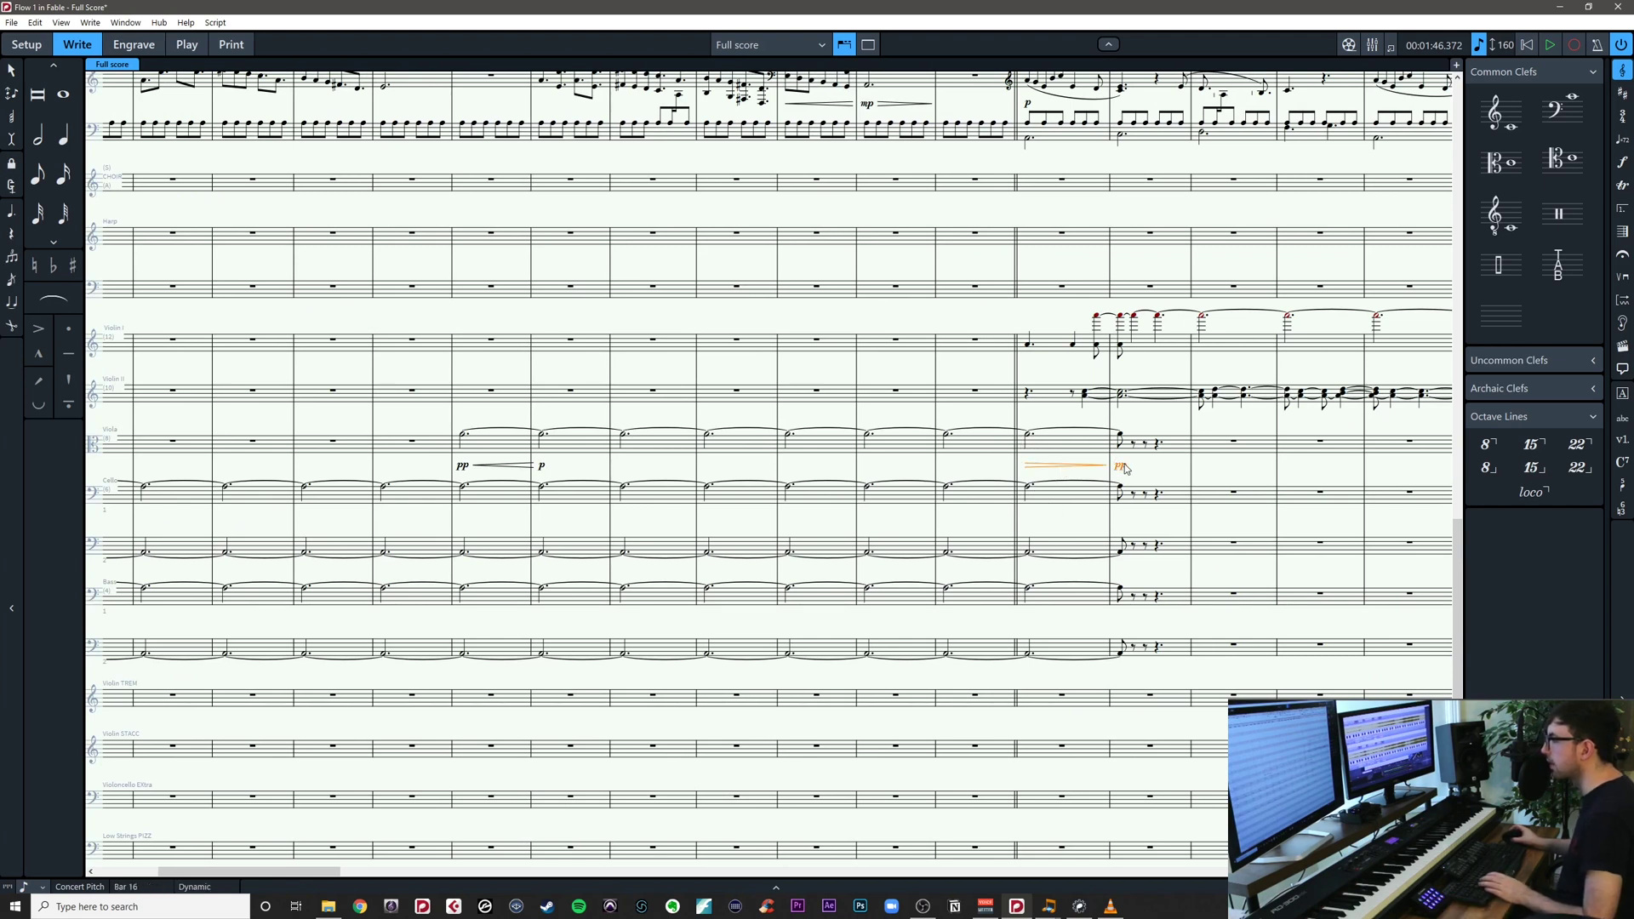
left_click(1030, 487)
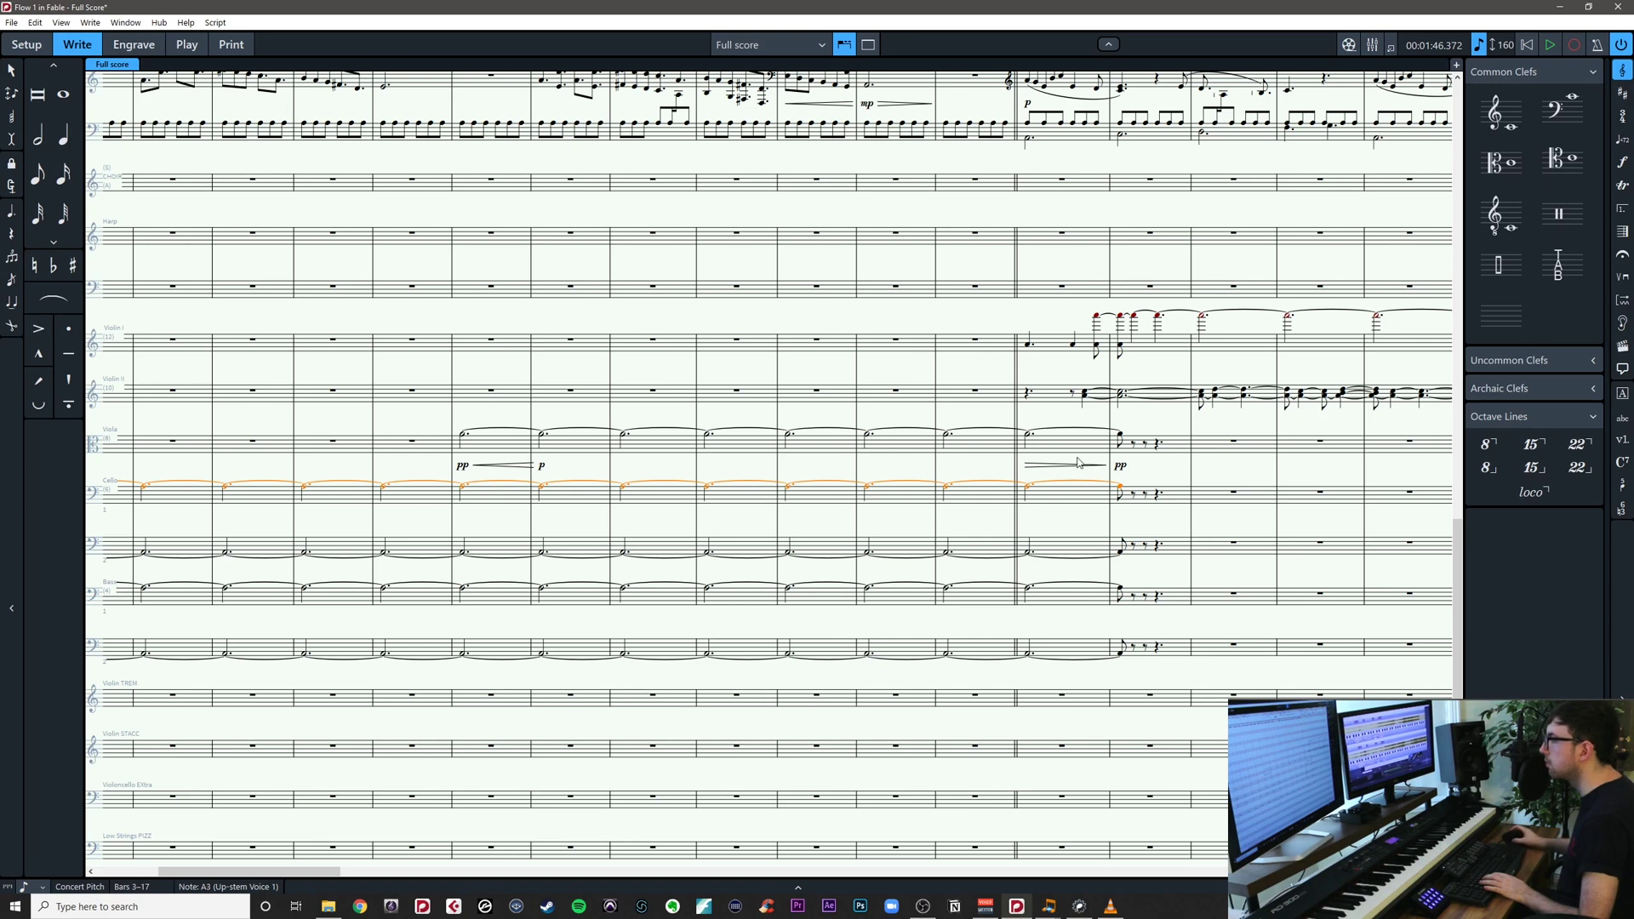
key("shift+n")
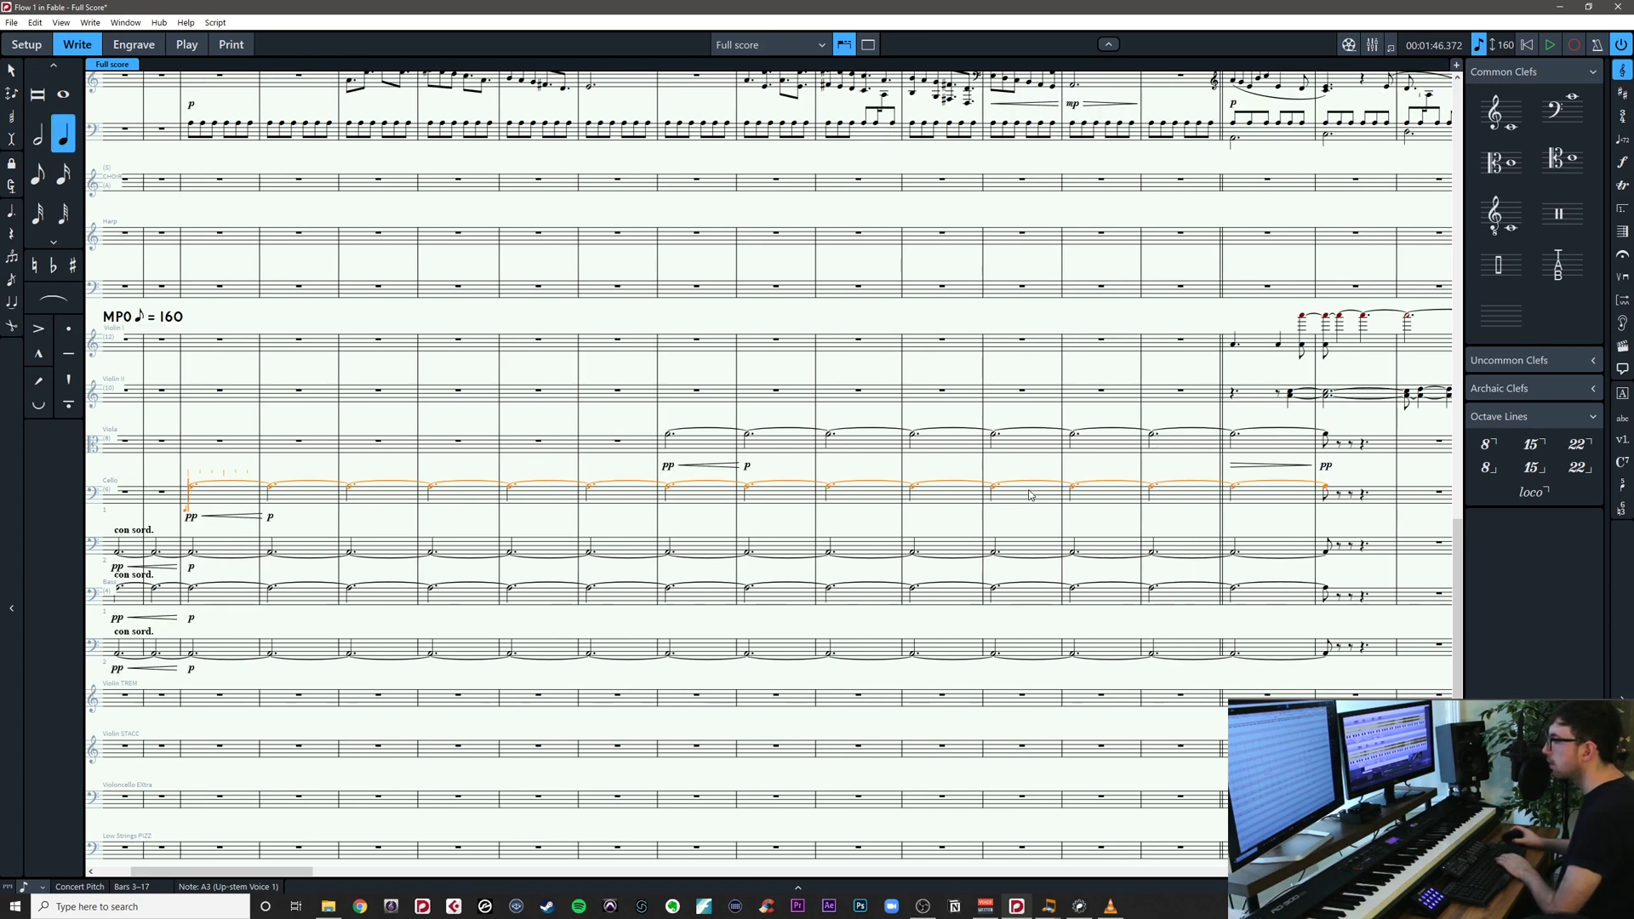
key("Escape")
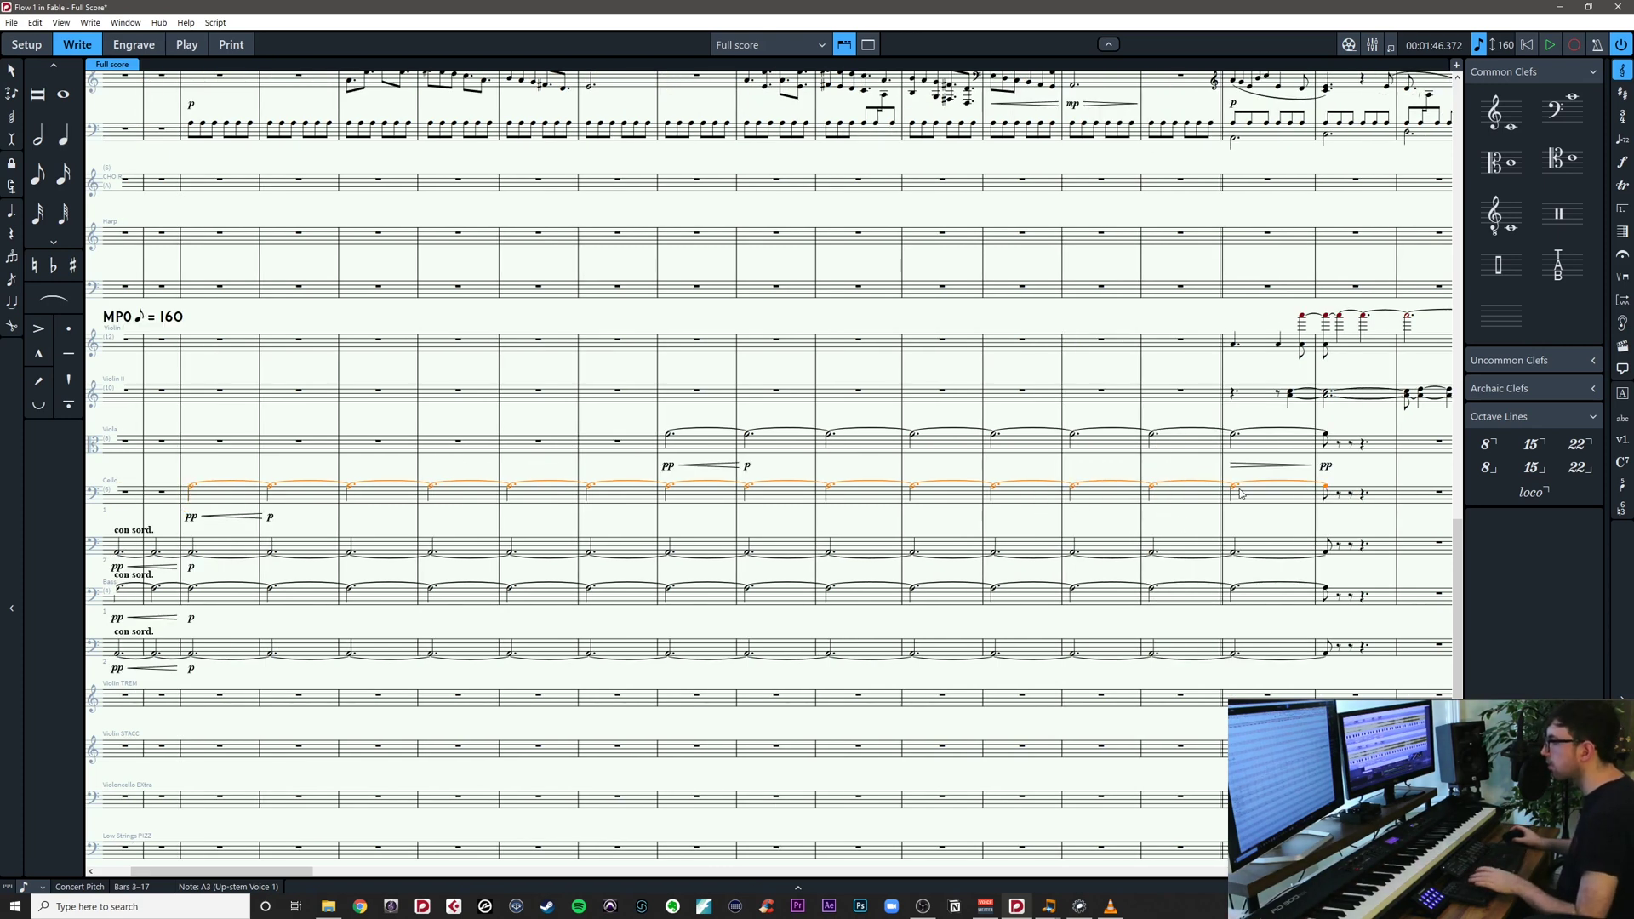
key("Escape")
key("ctrl+z")
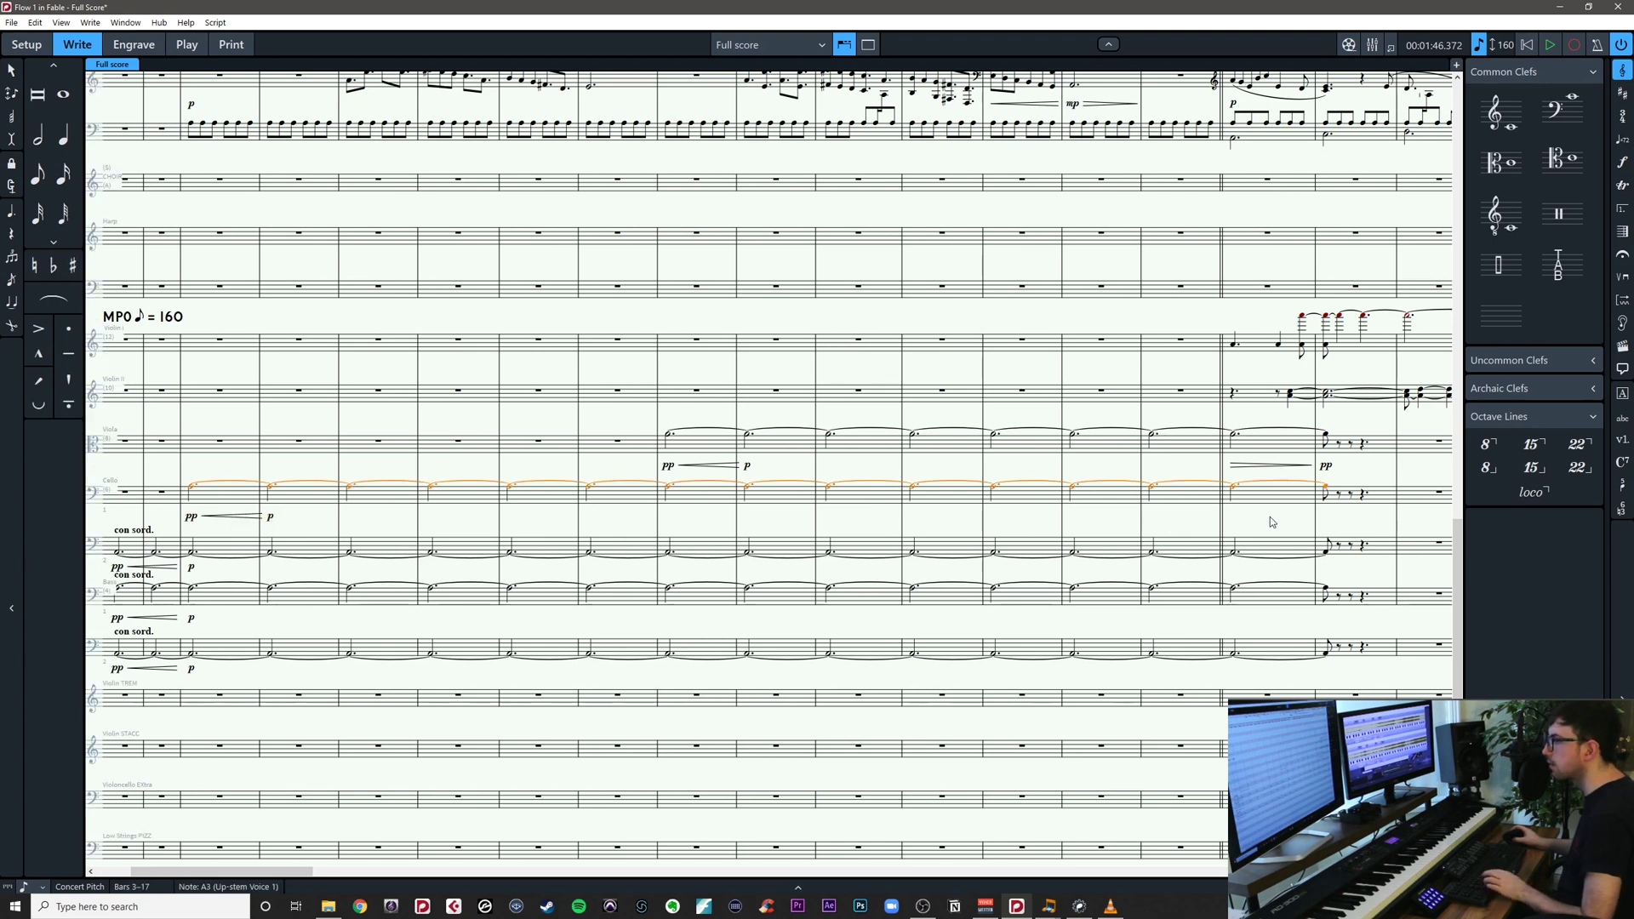
left_click(1271, 519)
Copy the Viola's bar 16 diminuendo with its closing pp to the same place in the upper Cello staff
left_click(1328, 469)
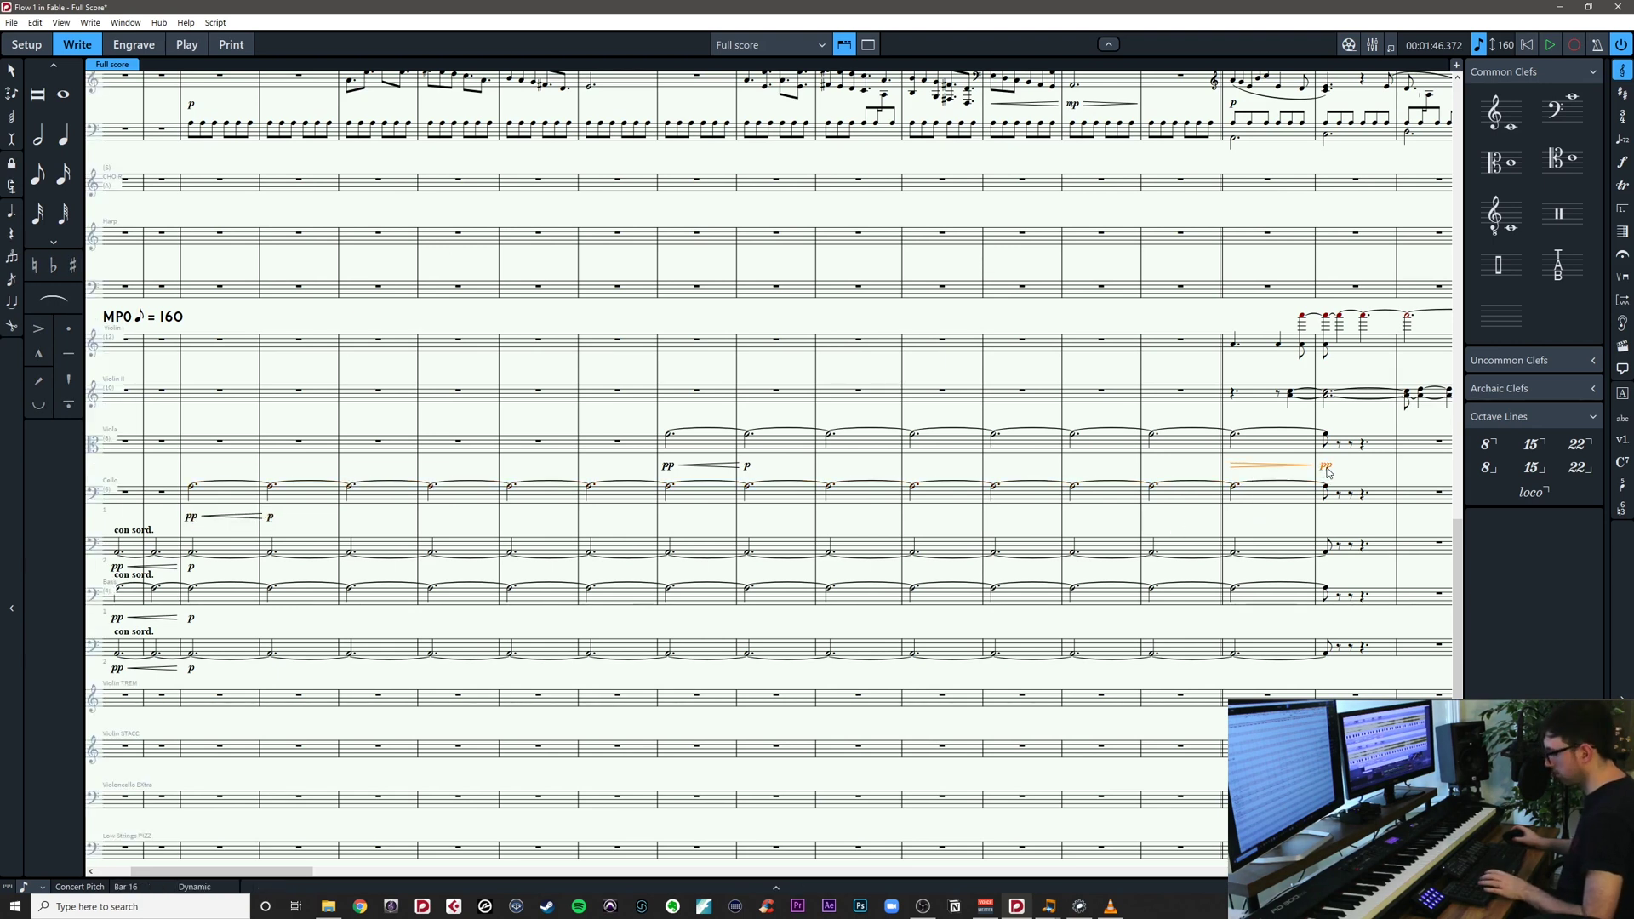
left_click(1234, 490)
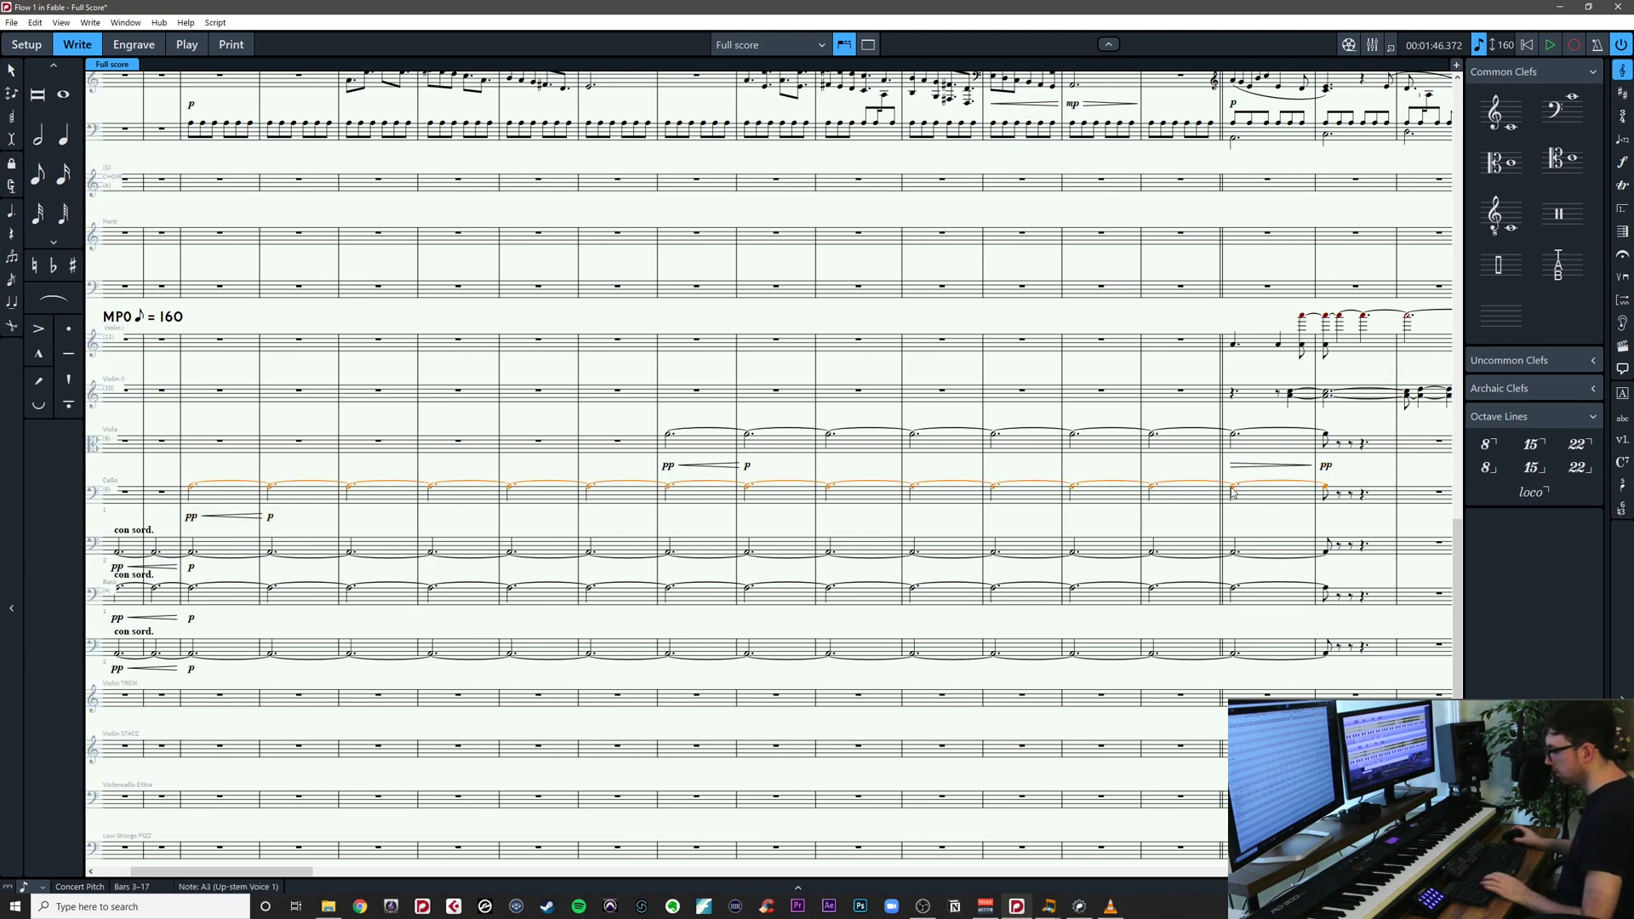
key("shift+n")
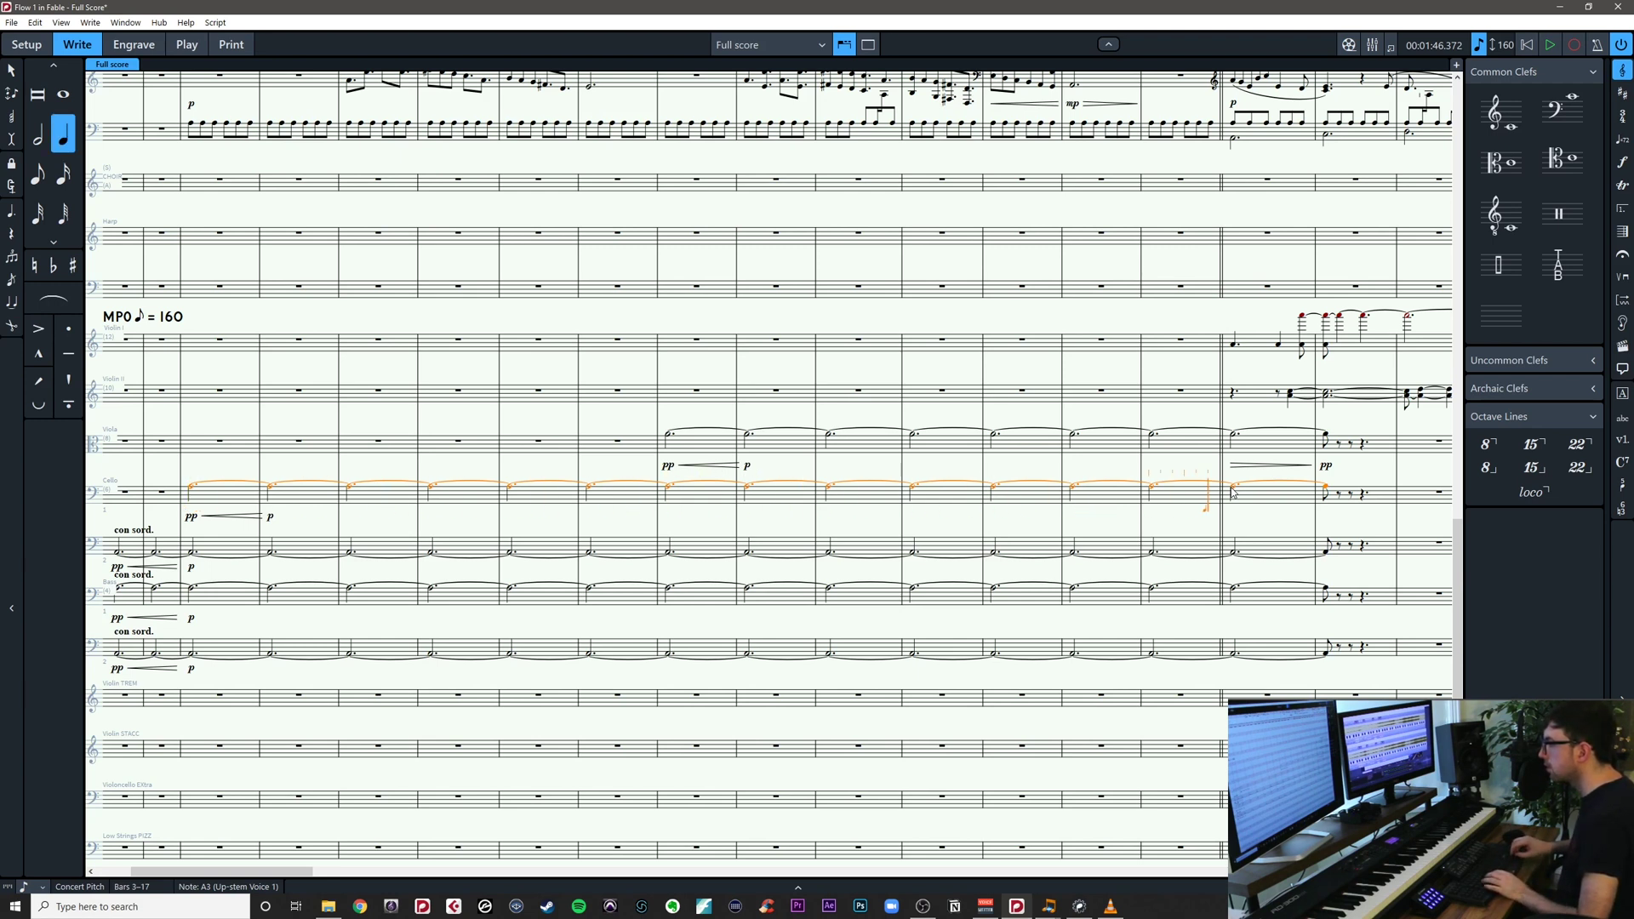
key("Right")
key("ctrl+v")
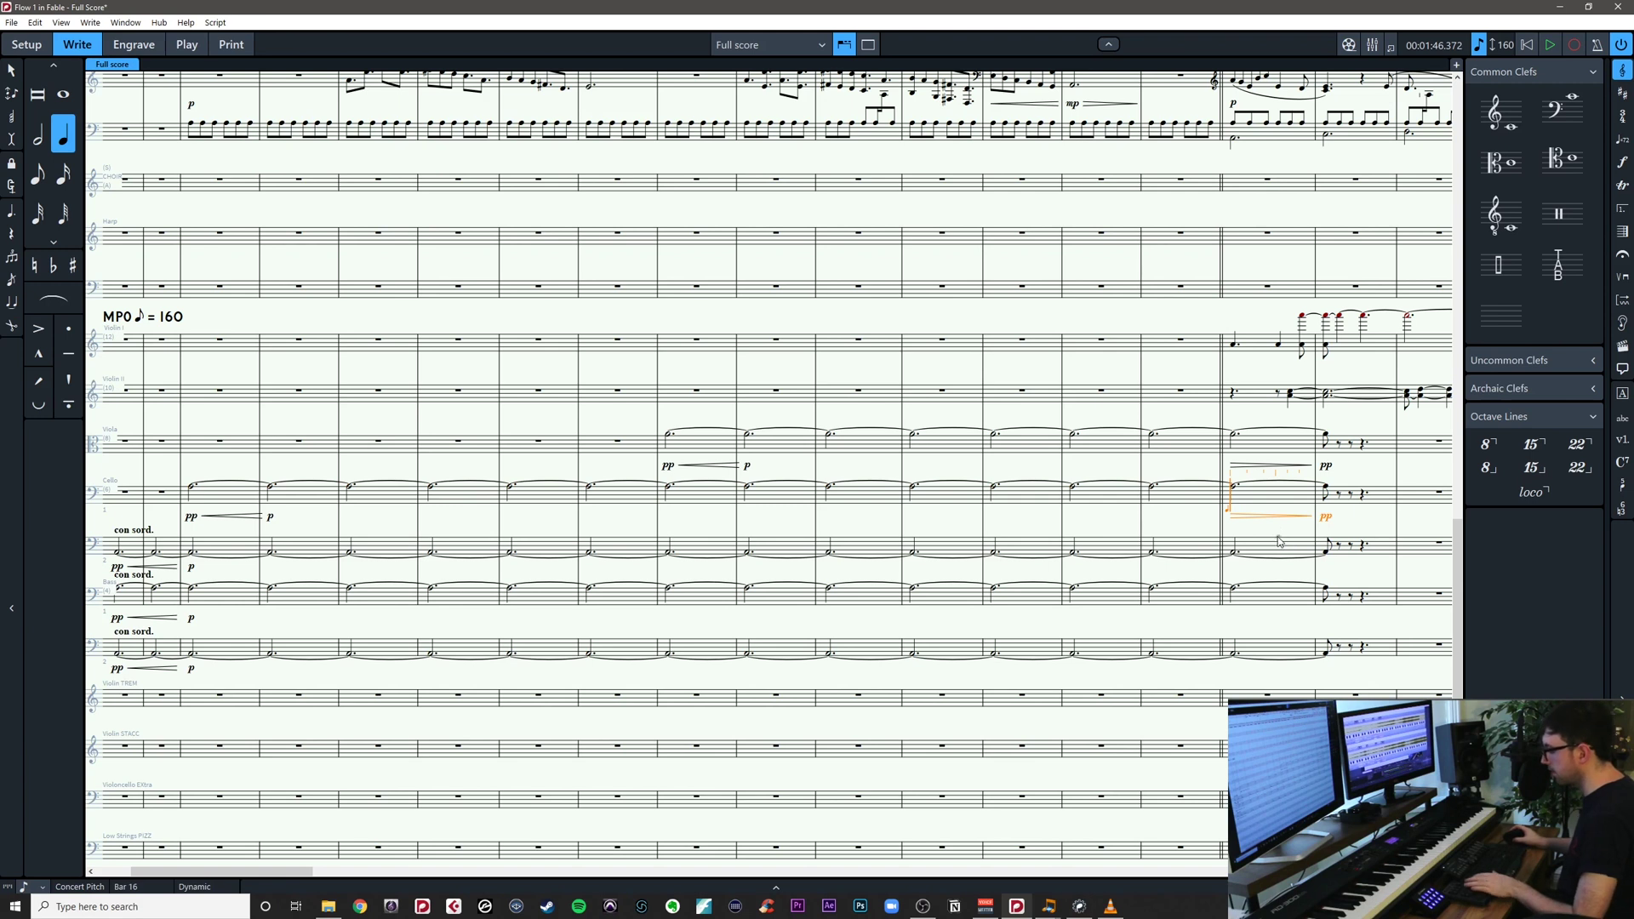
key("Escape")
Paste the same bar 16 diminuendo to pp into the second Cello staff and both Bass staves
left_click(1326, 553)
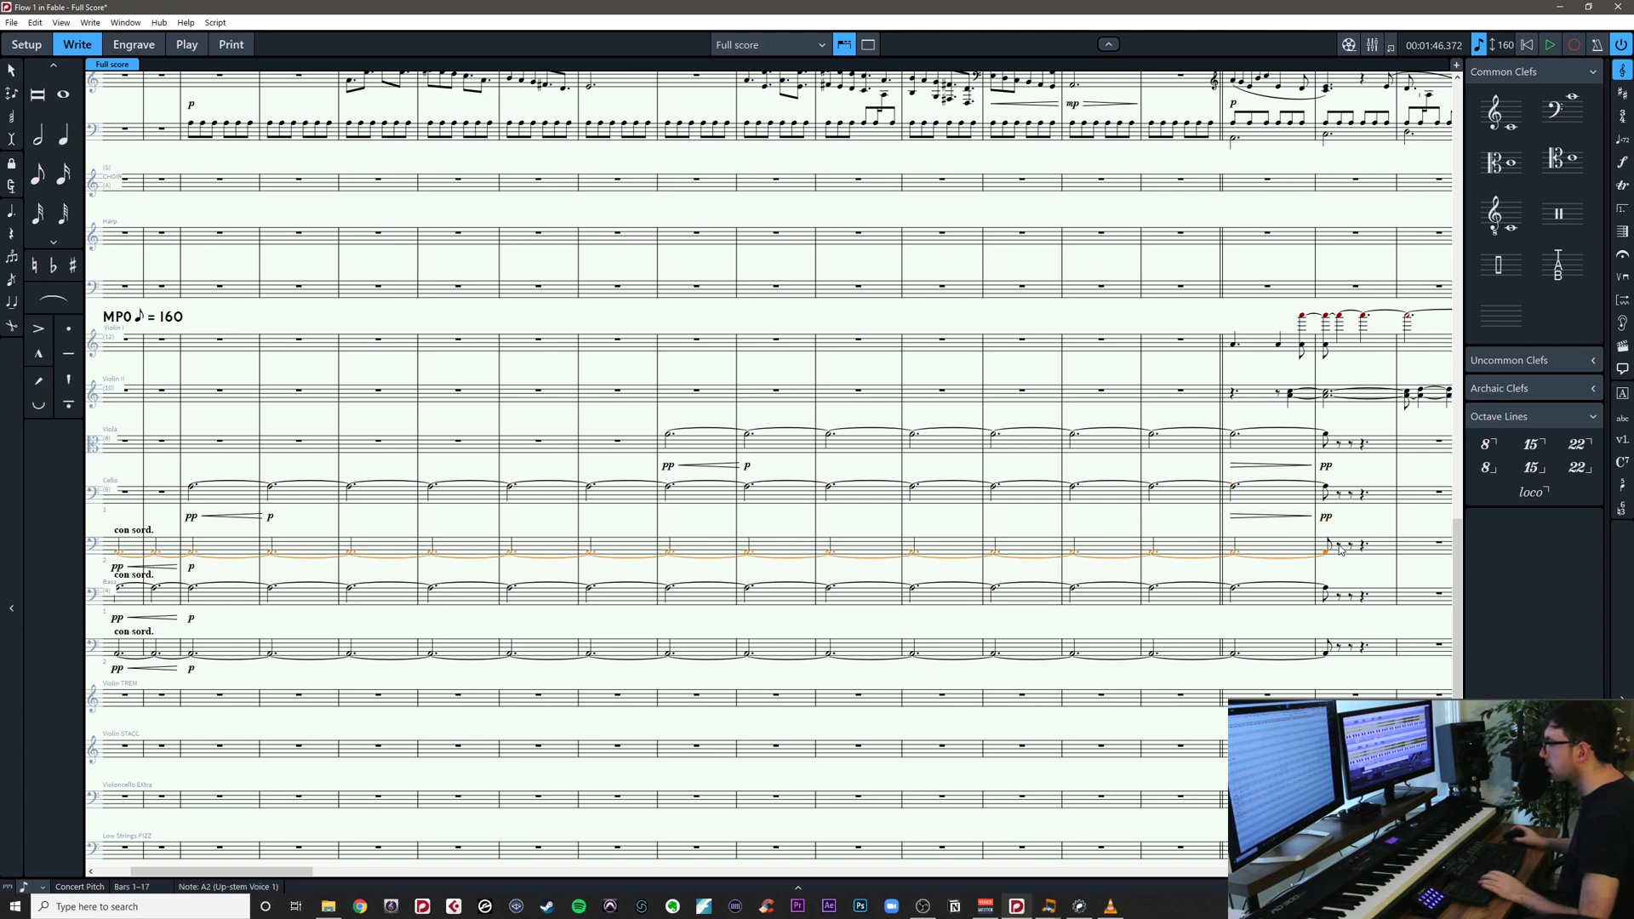
double_click(1341, 548)
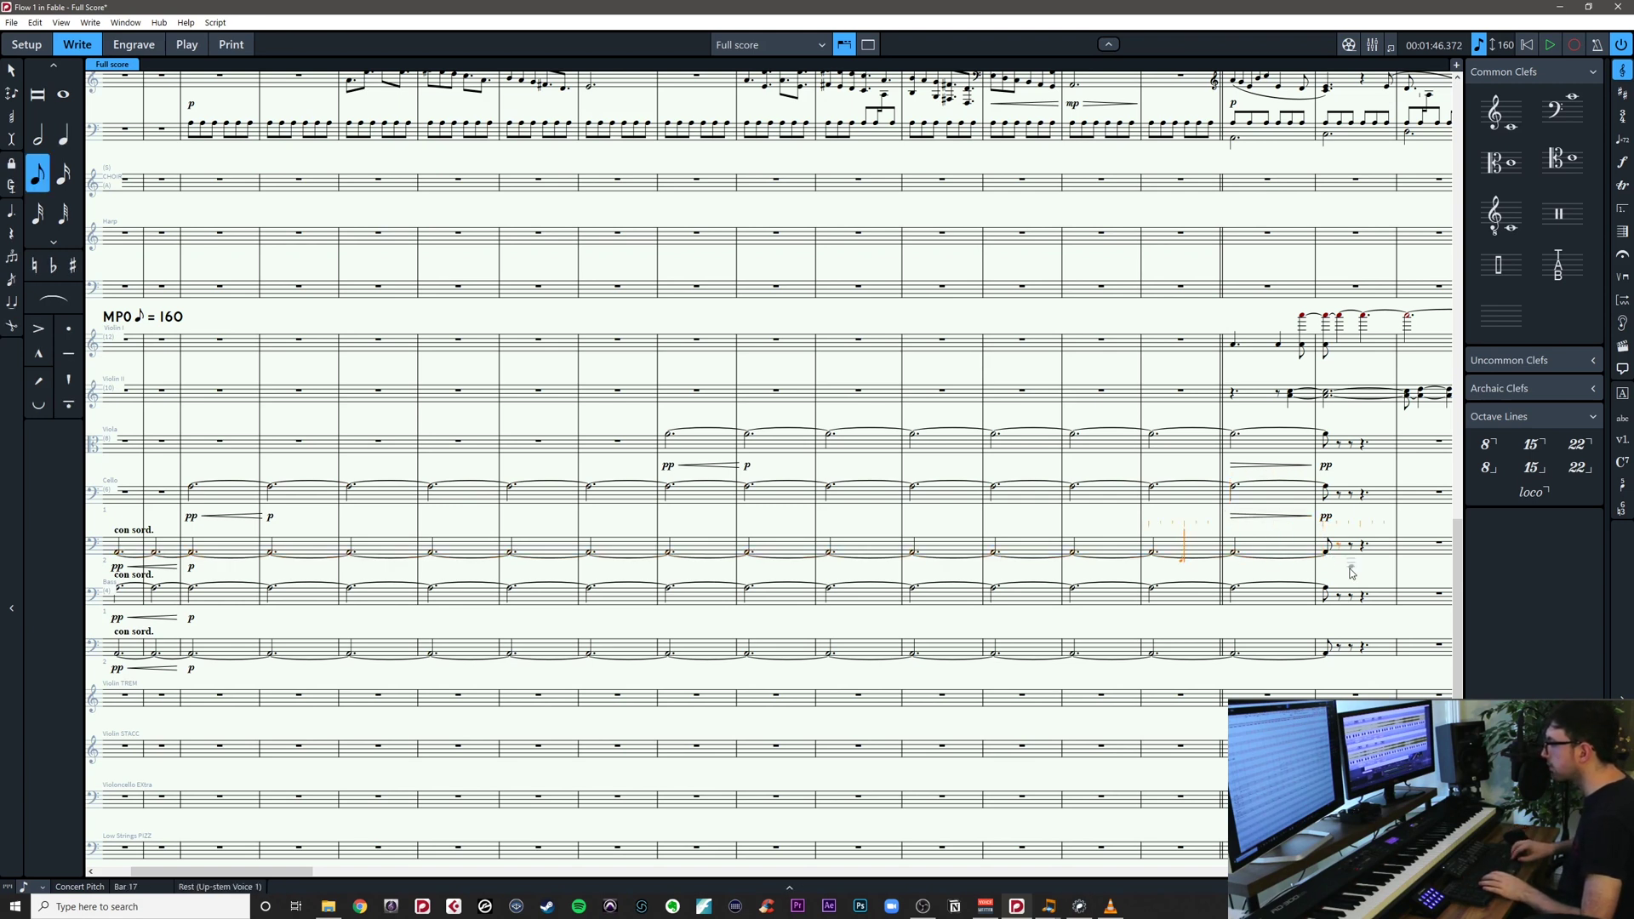
key("ctrl+v")
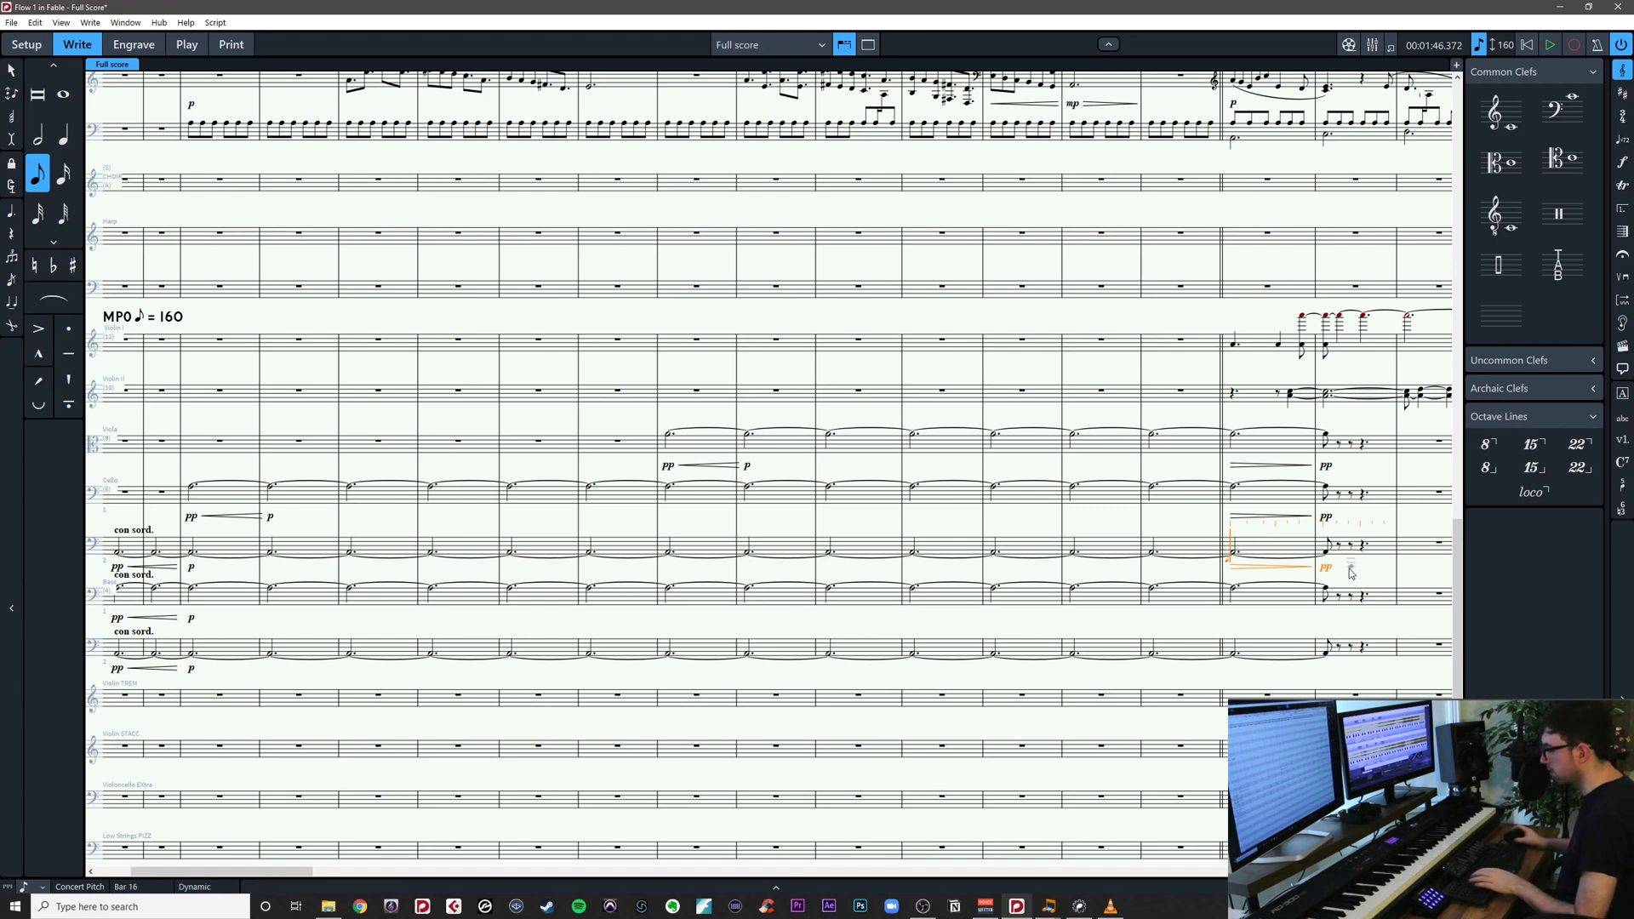
double_click(1341, 602)
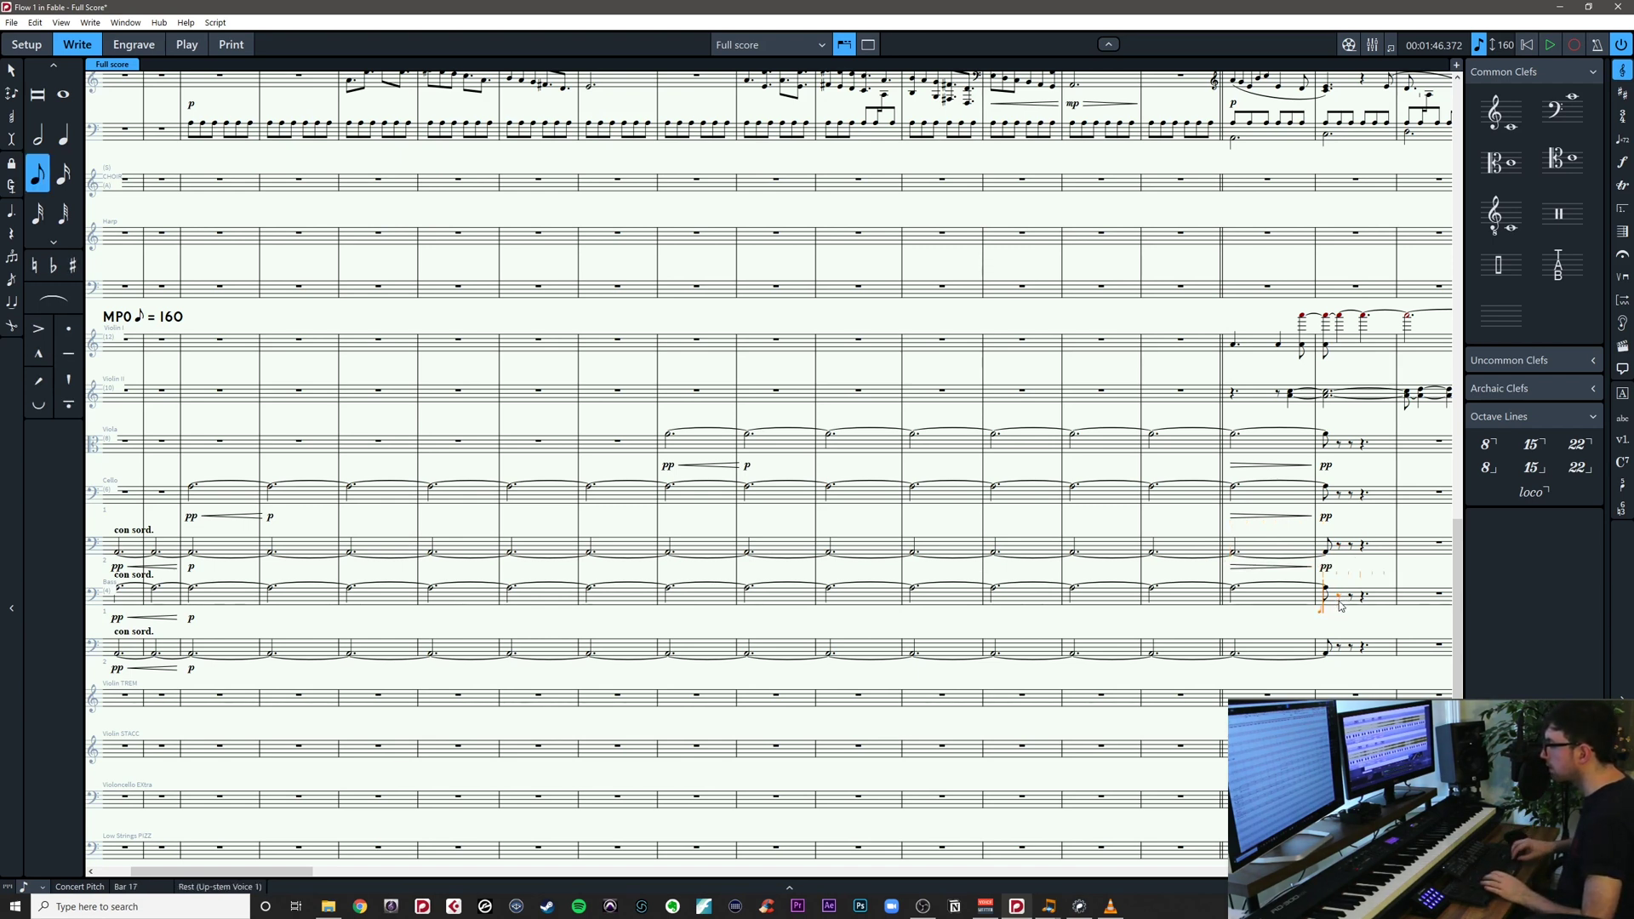
key("ctrl+v")
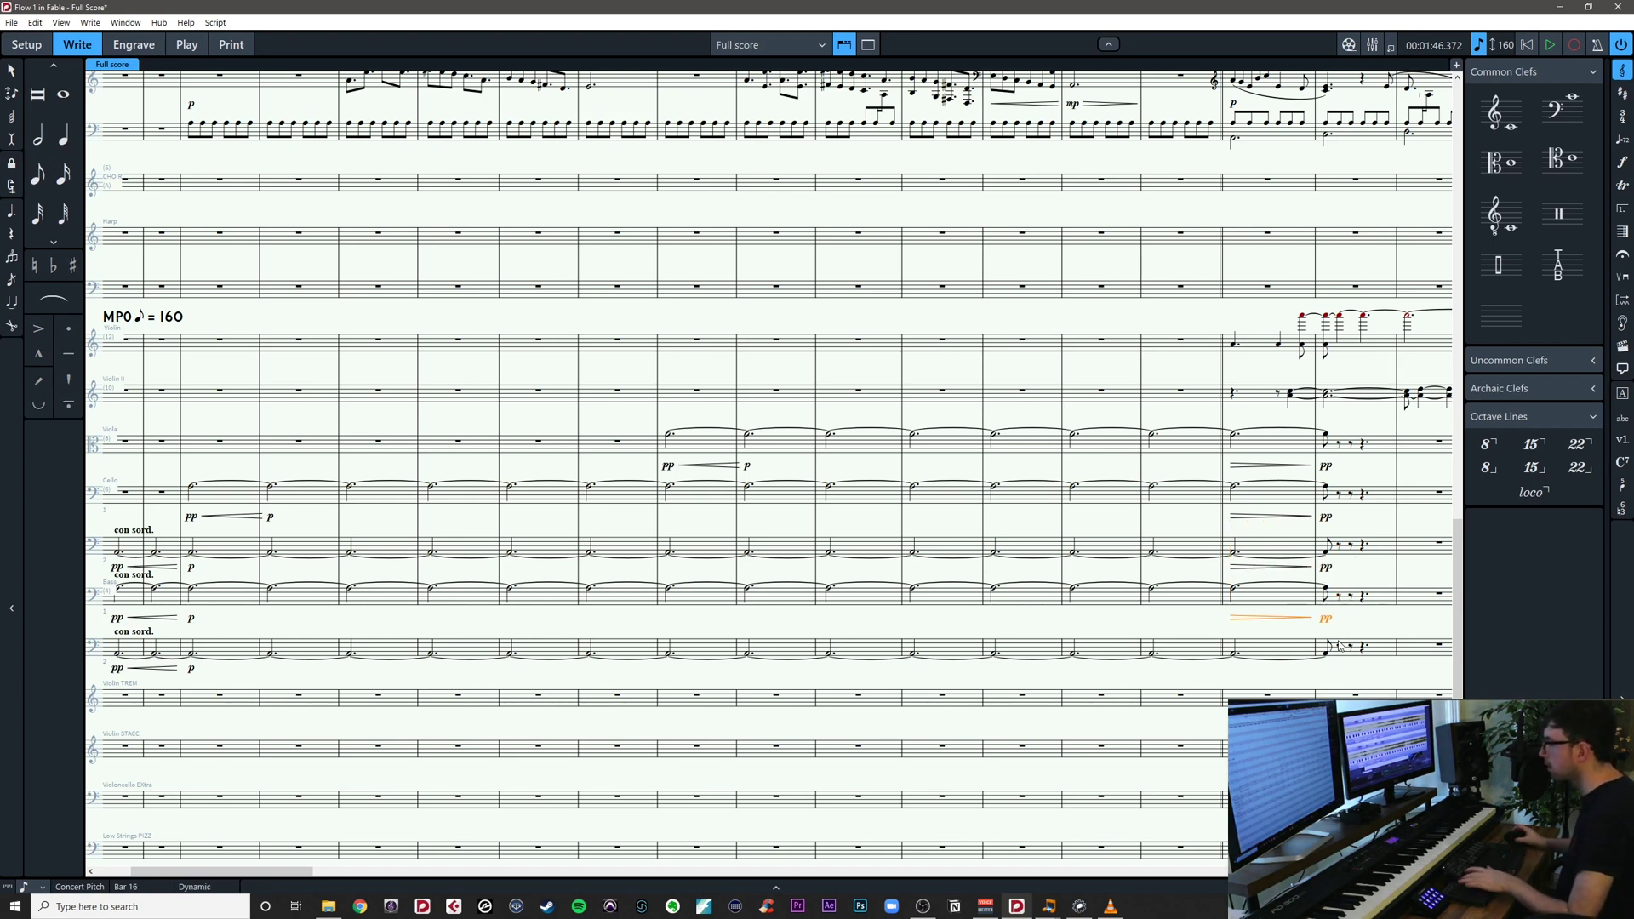
double_click(1339, 651)
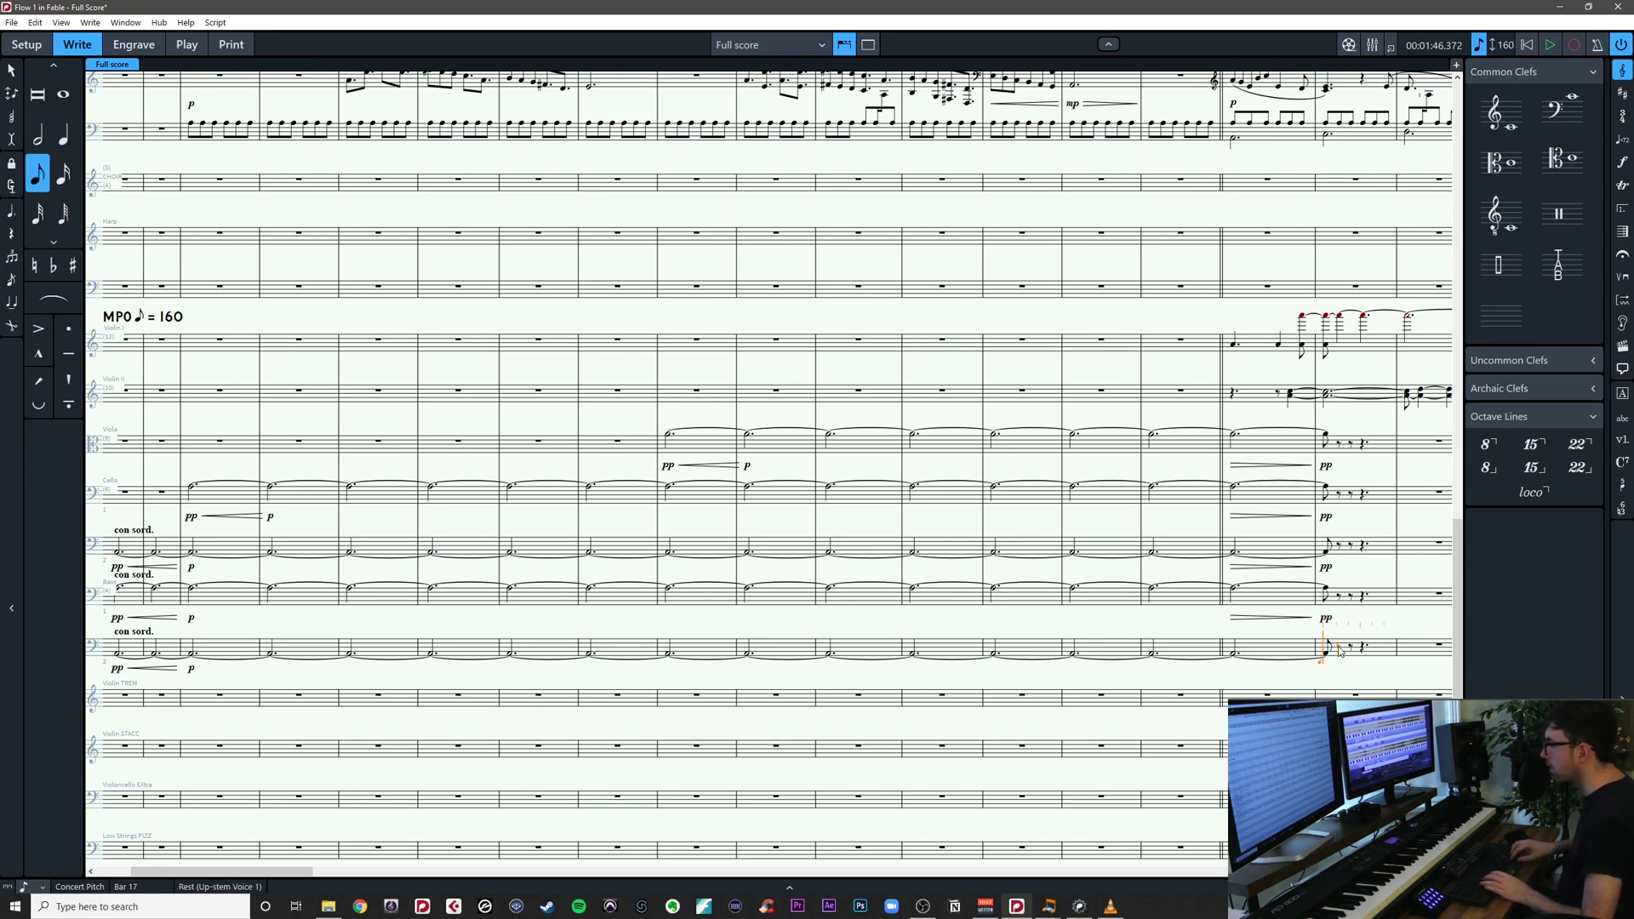
key("ctrl+v")
key("Escape")
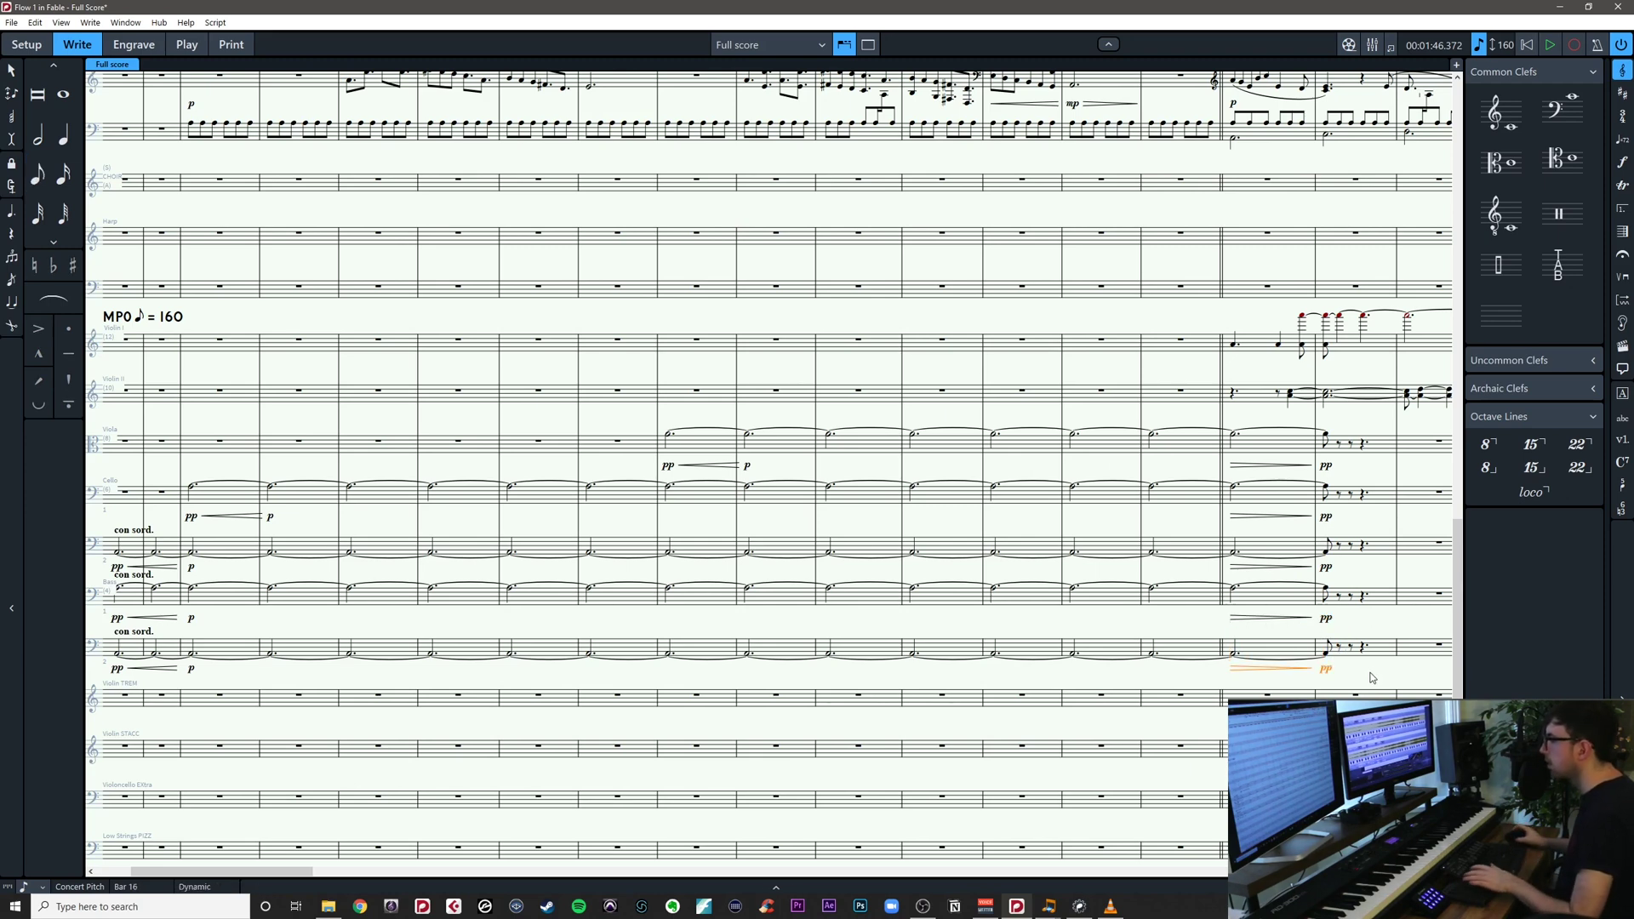
Examine the Piano and violin writing from bar 16 onward, including the Piano notes in bar 18
left_click_drag(1362, 668, 1313, 670)
scroll(1314, 670, "right", 5)
scroll(1313, 670, "up", 1)
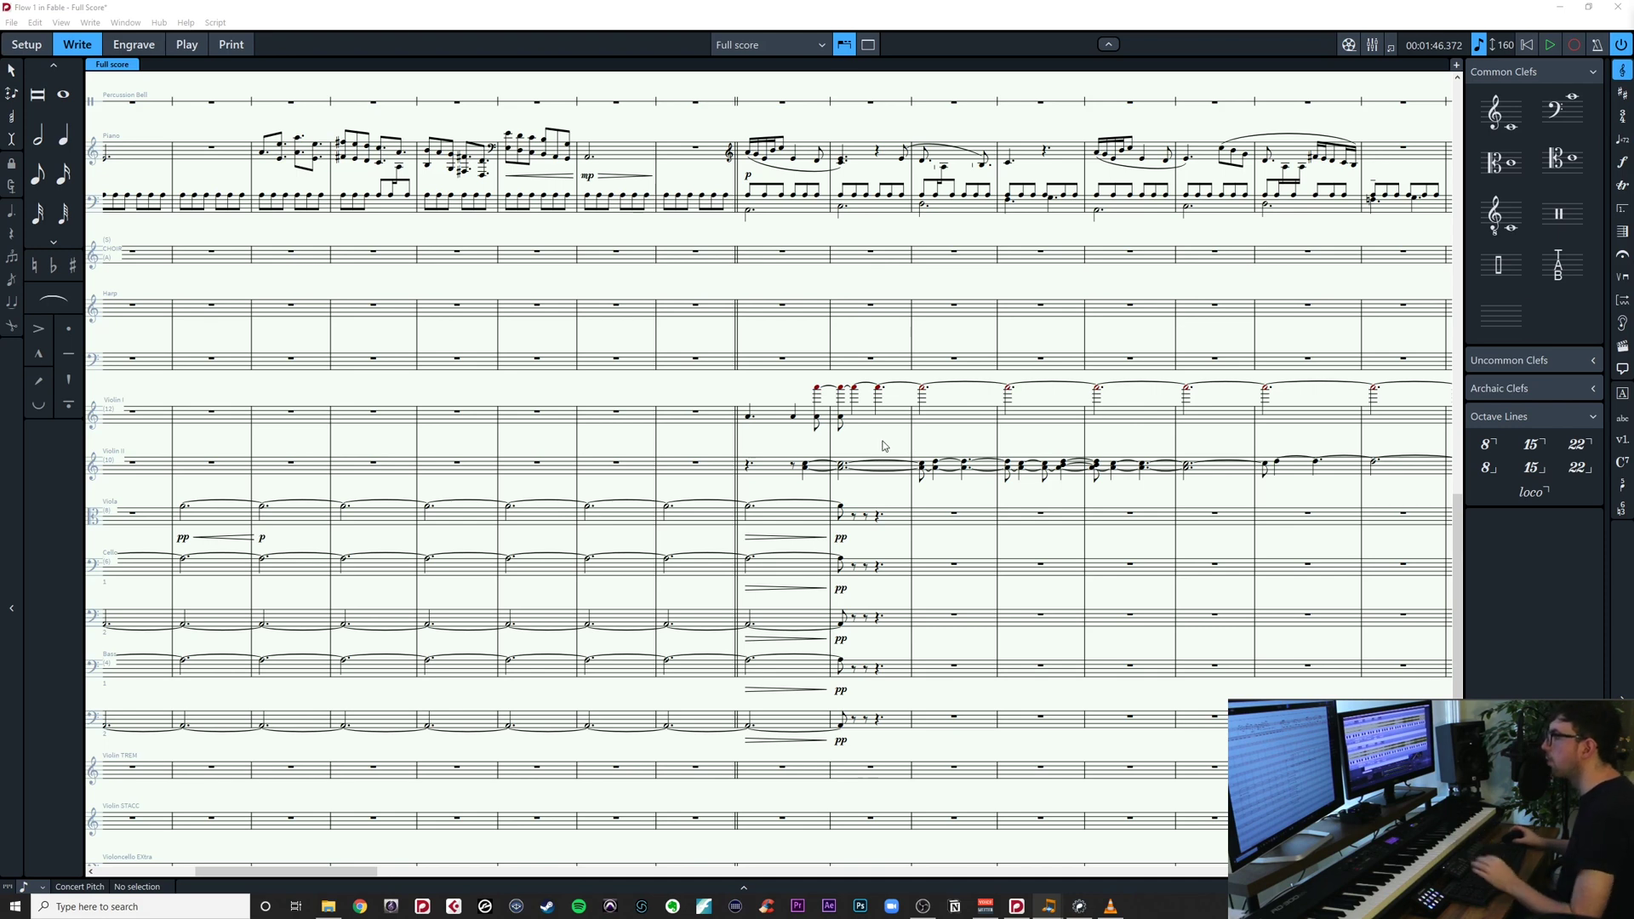
left_click_drag(885, 445, 707, 469)
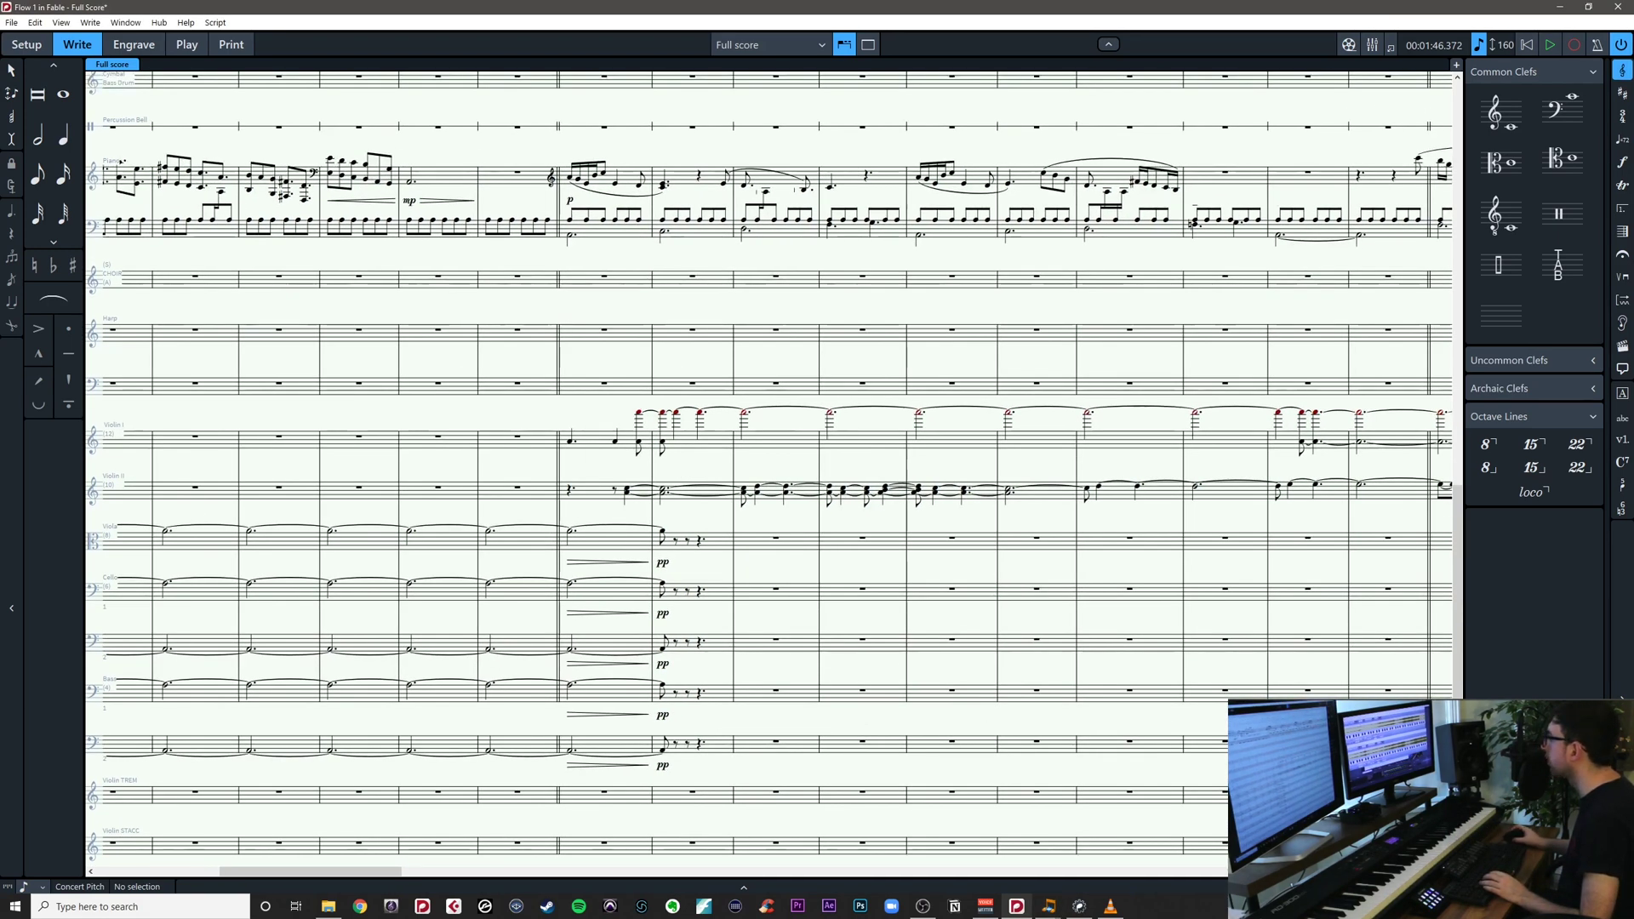
key("alt+Tab")
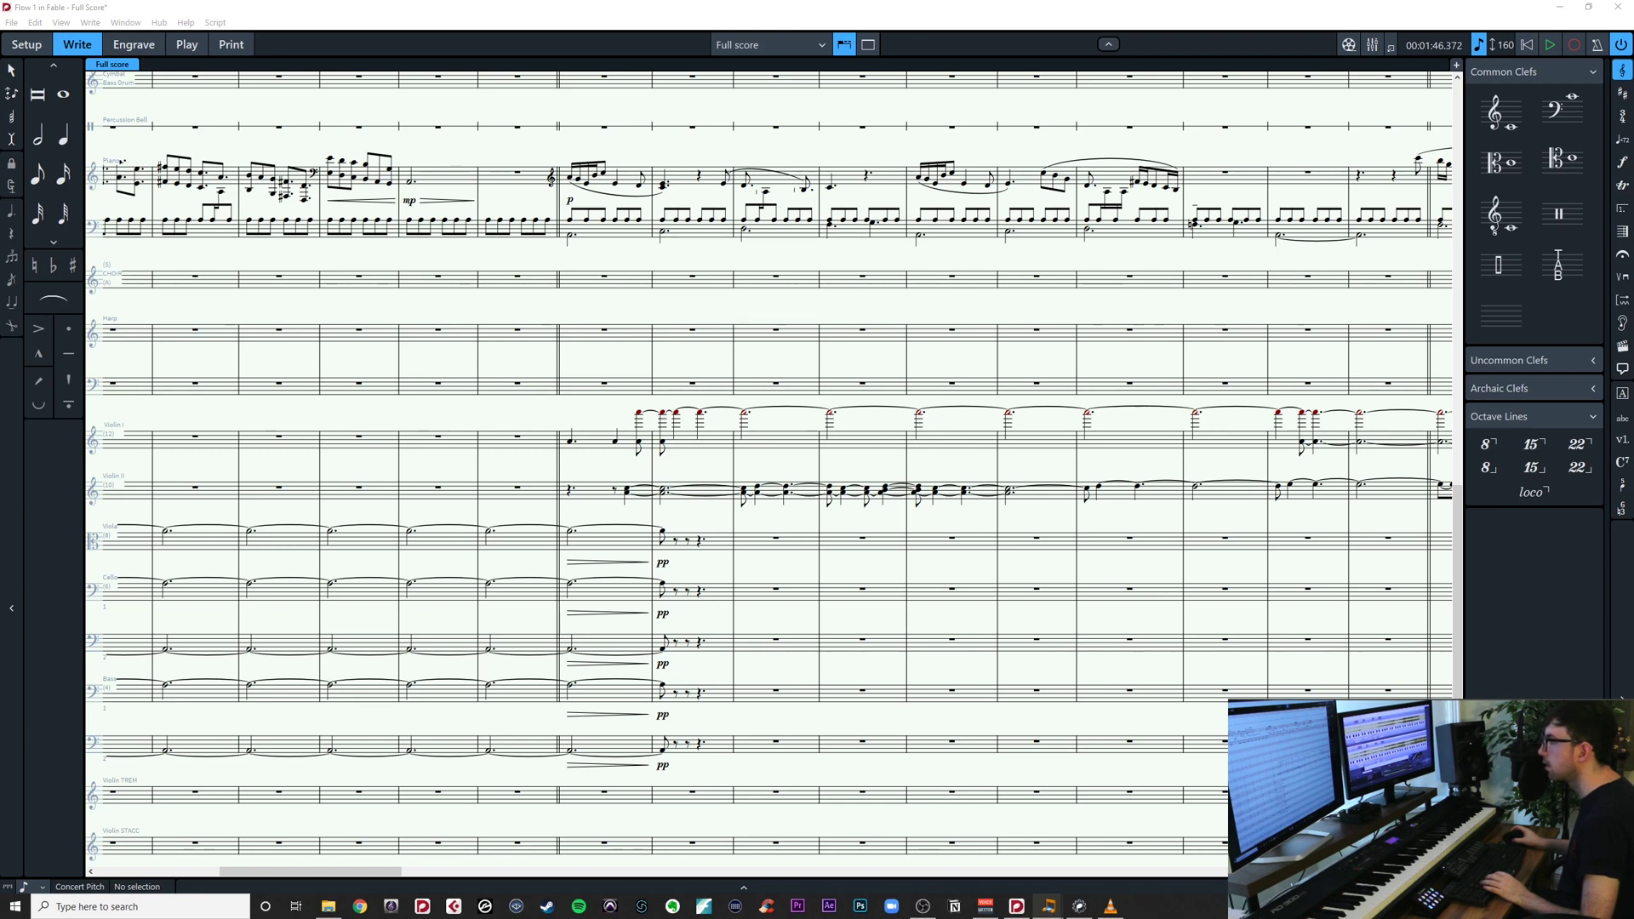
left_click(792, 206)
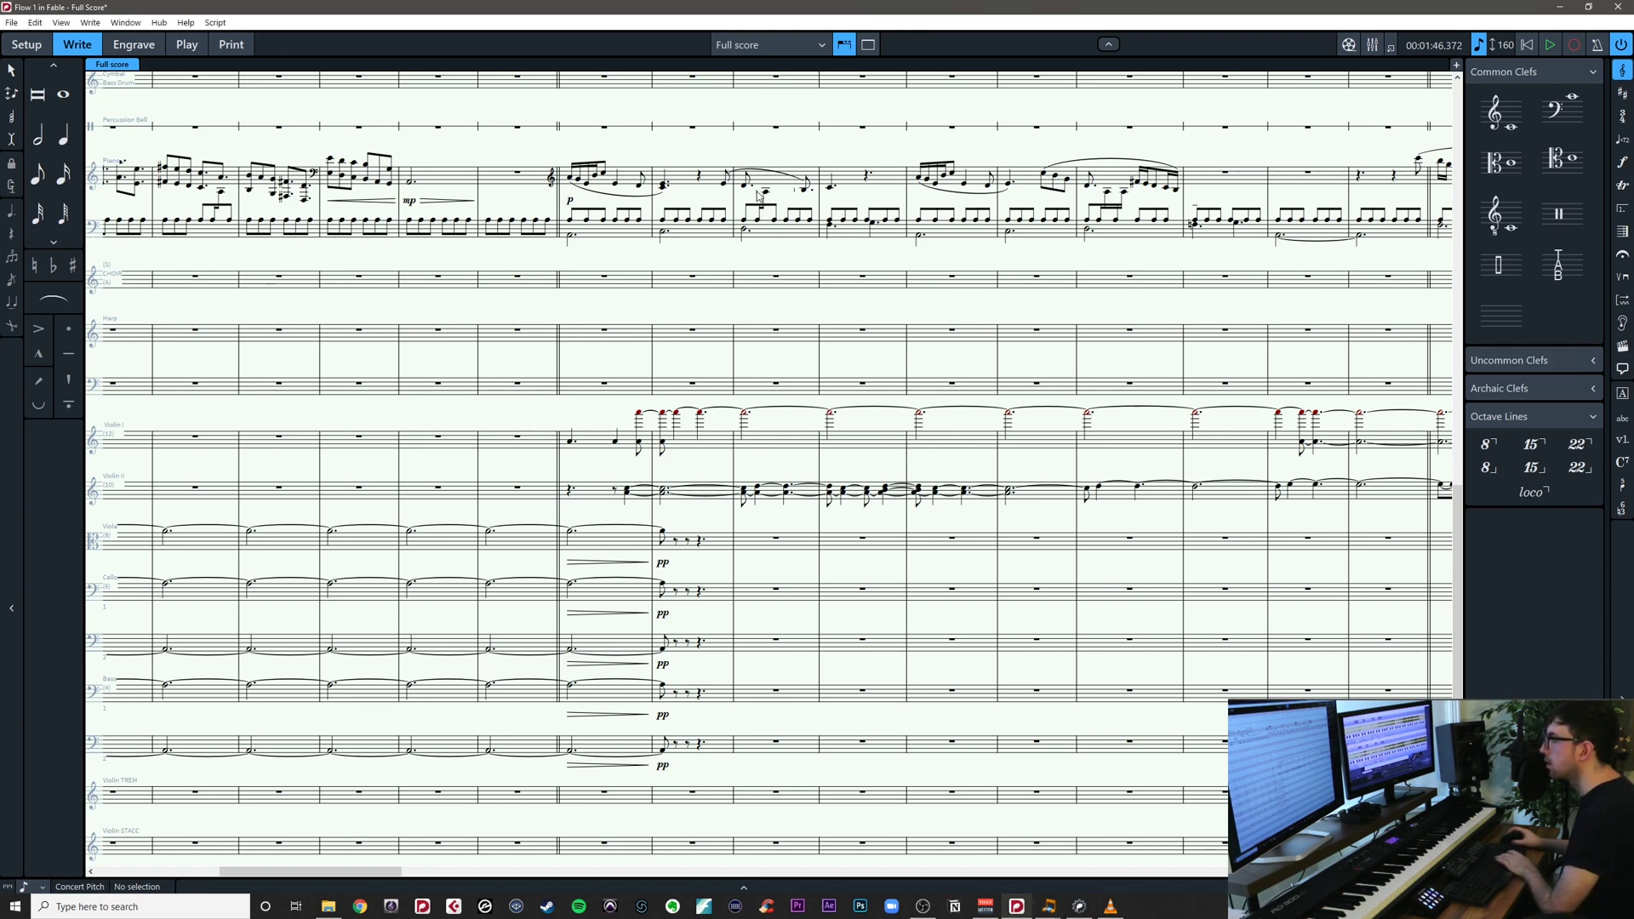
left_click(766, 193)
left_click(788, 247)
left_click(773, 220)
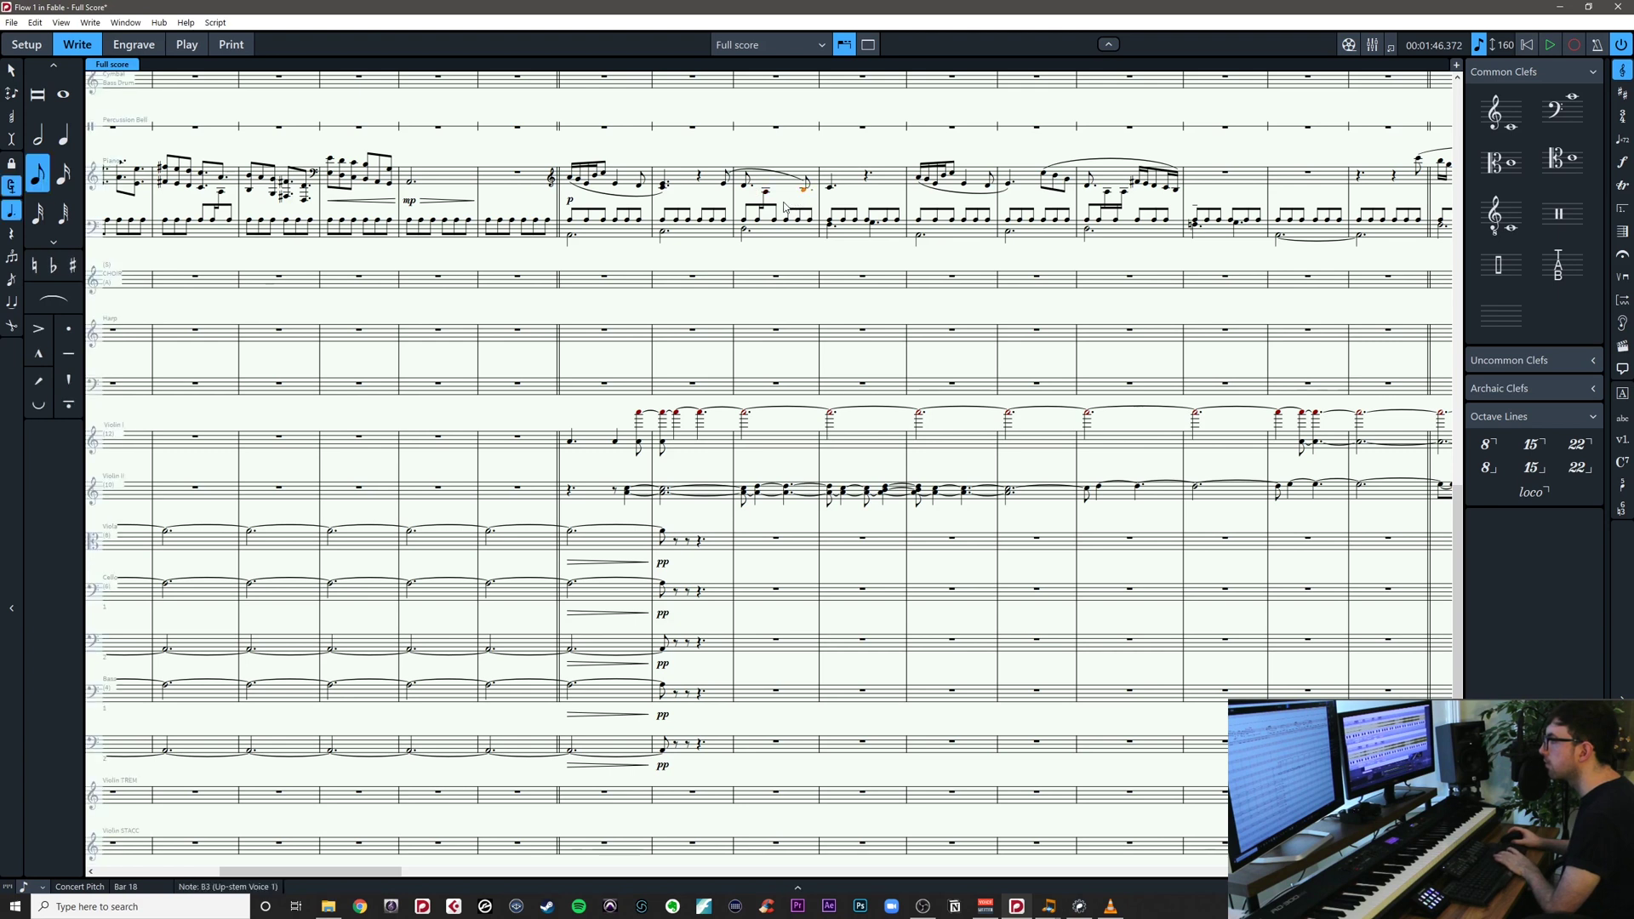
left_click(787, 247)
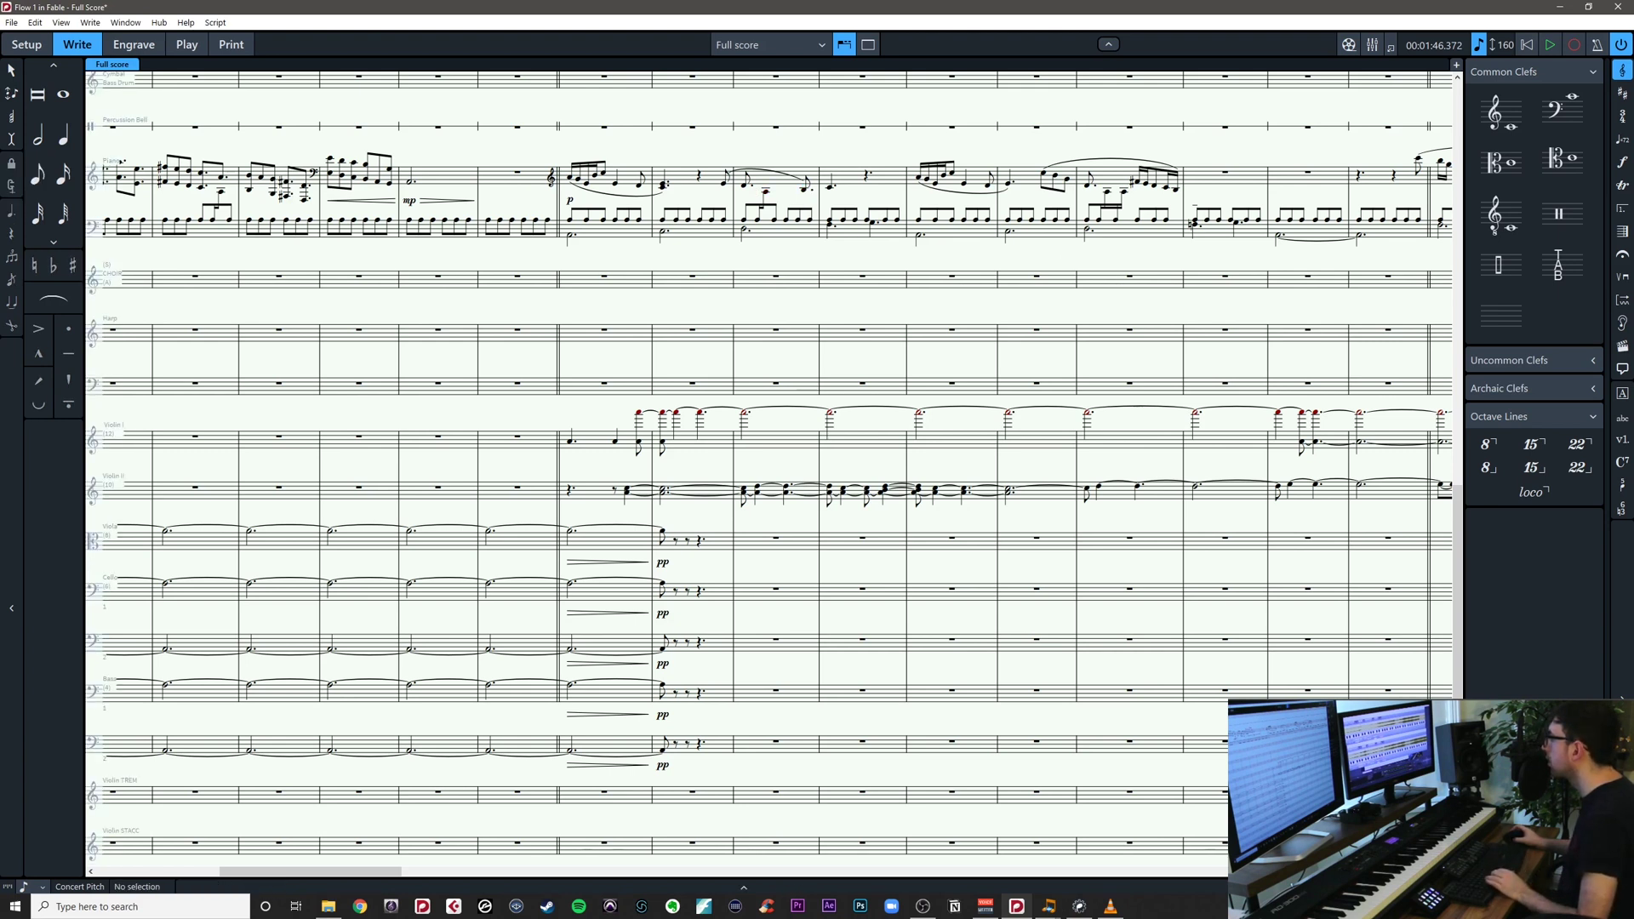
key("alt+Tab")
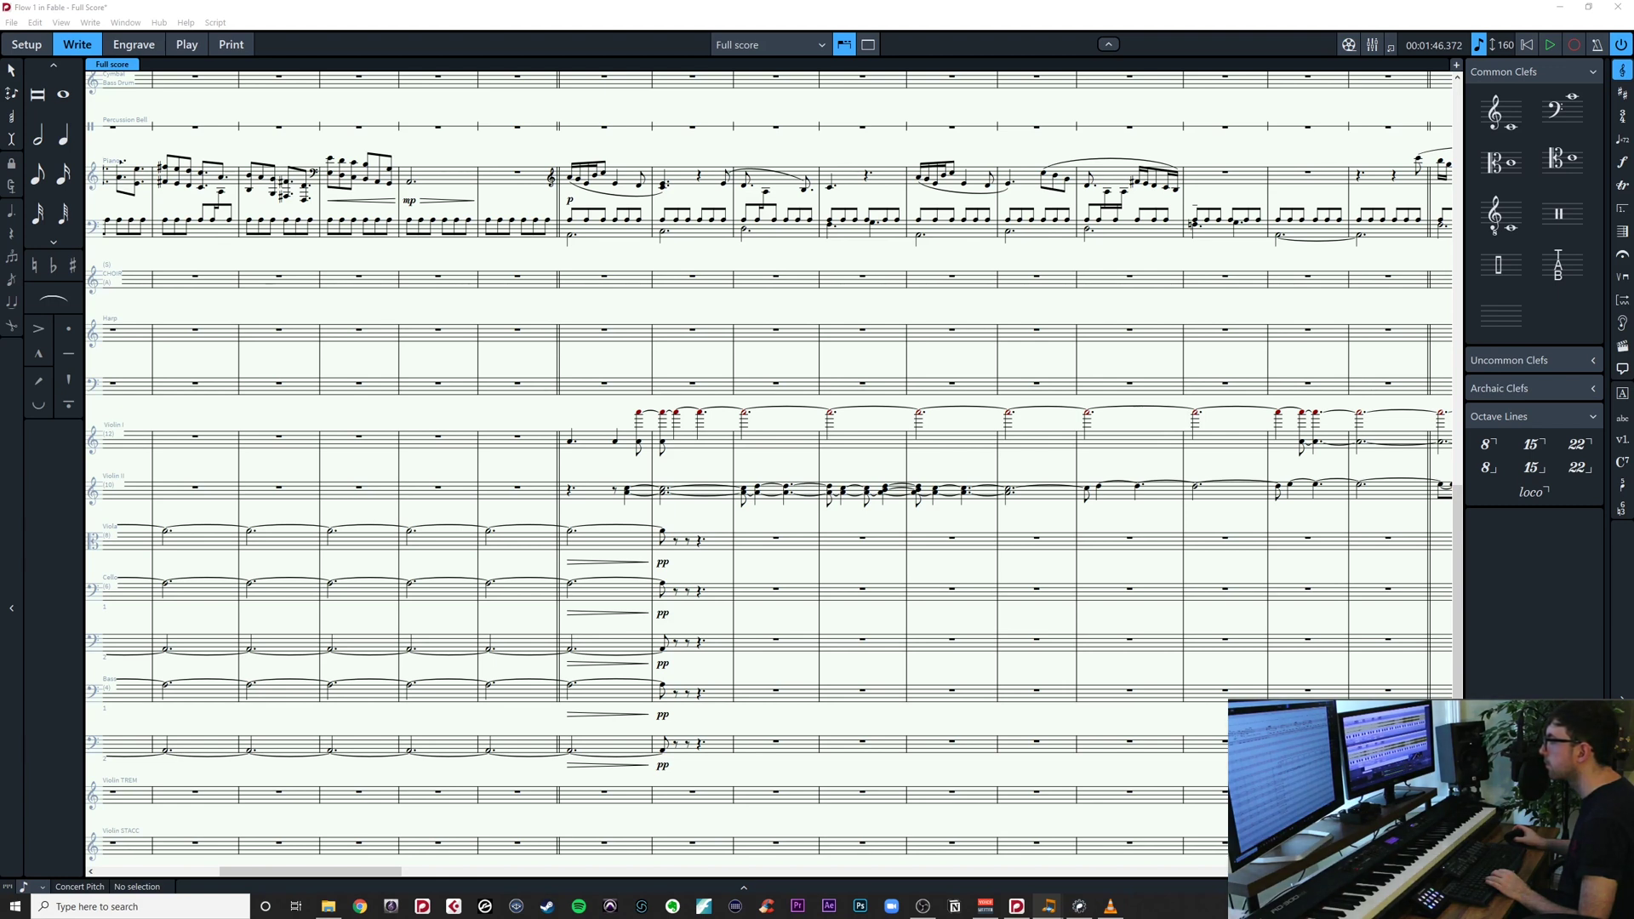
Remove the tenuto from the first A3 in the Piano's left hand at bar 23
left_click(1197, 212)
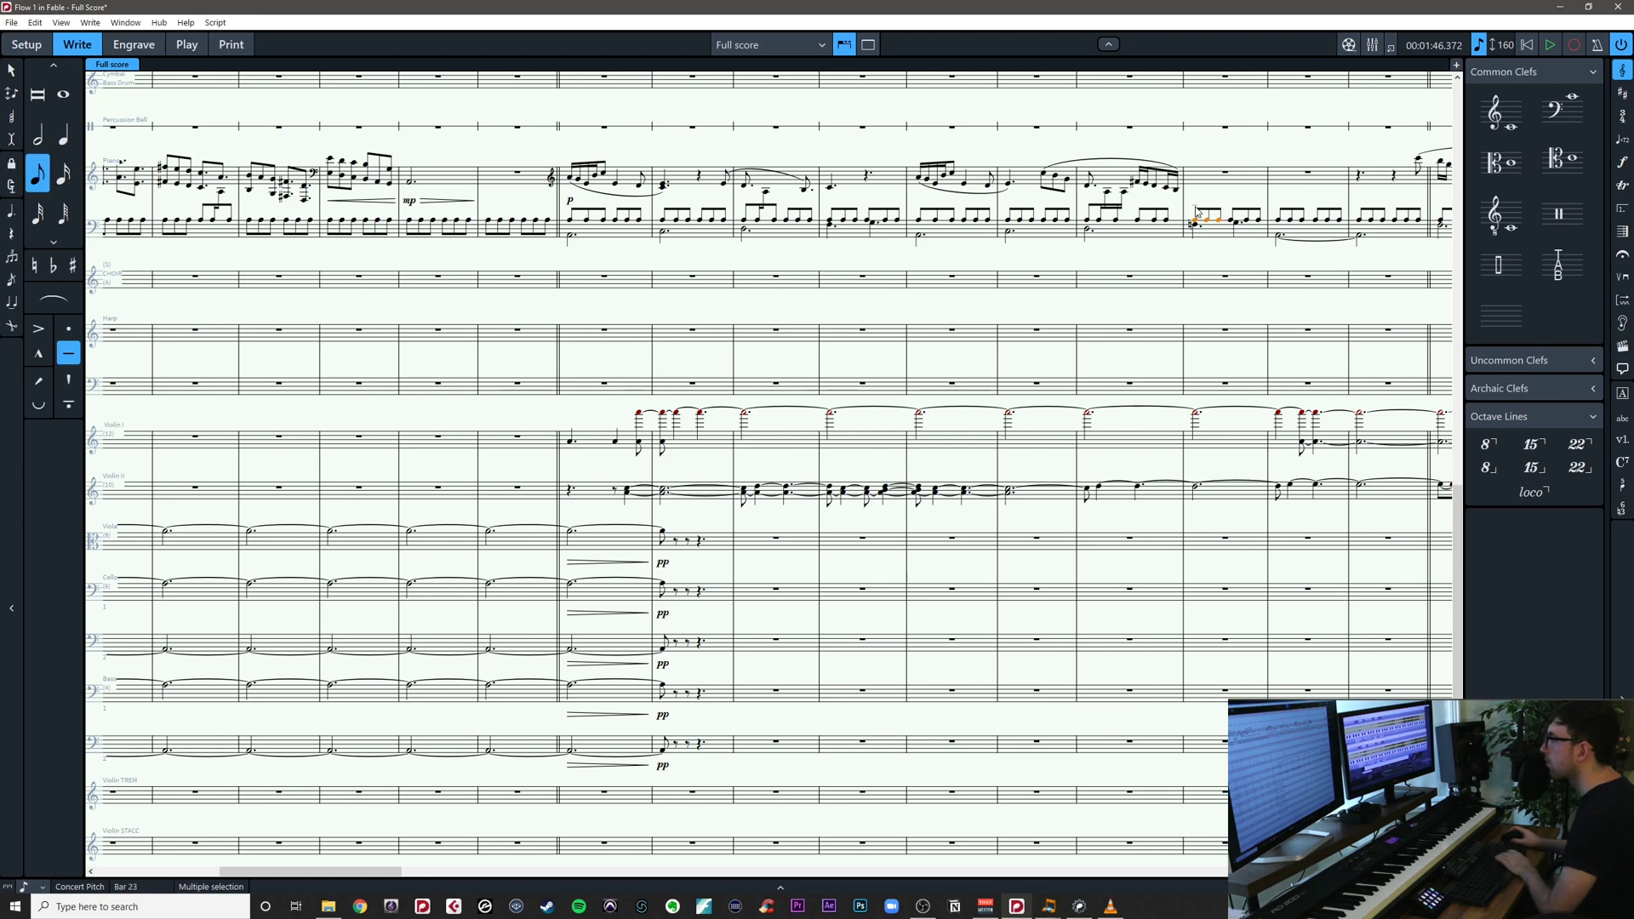
key("Escape")
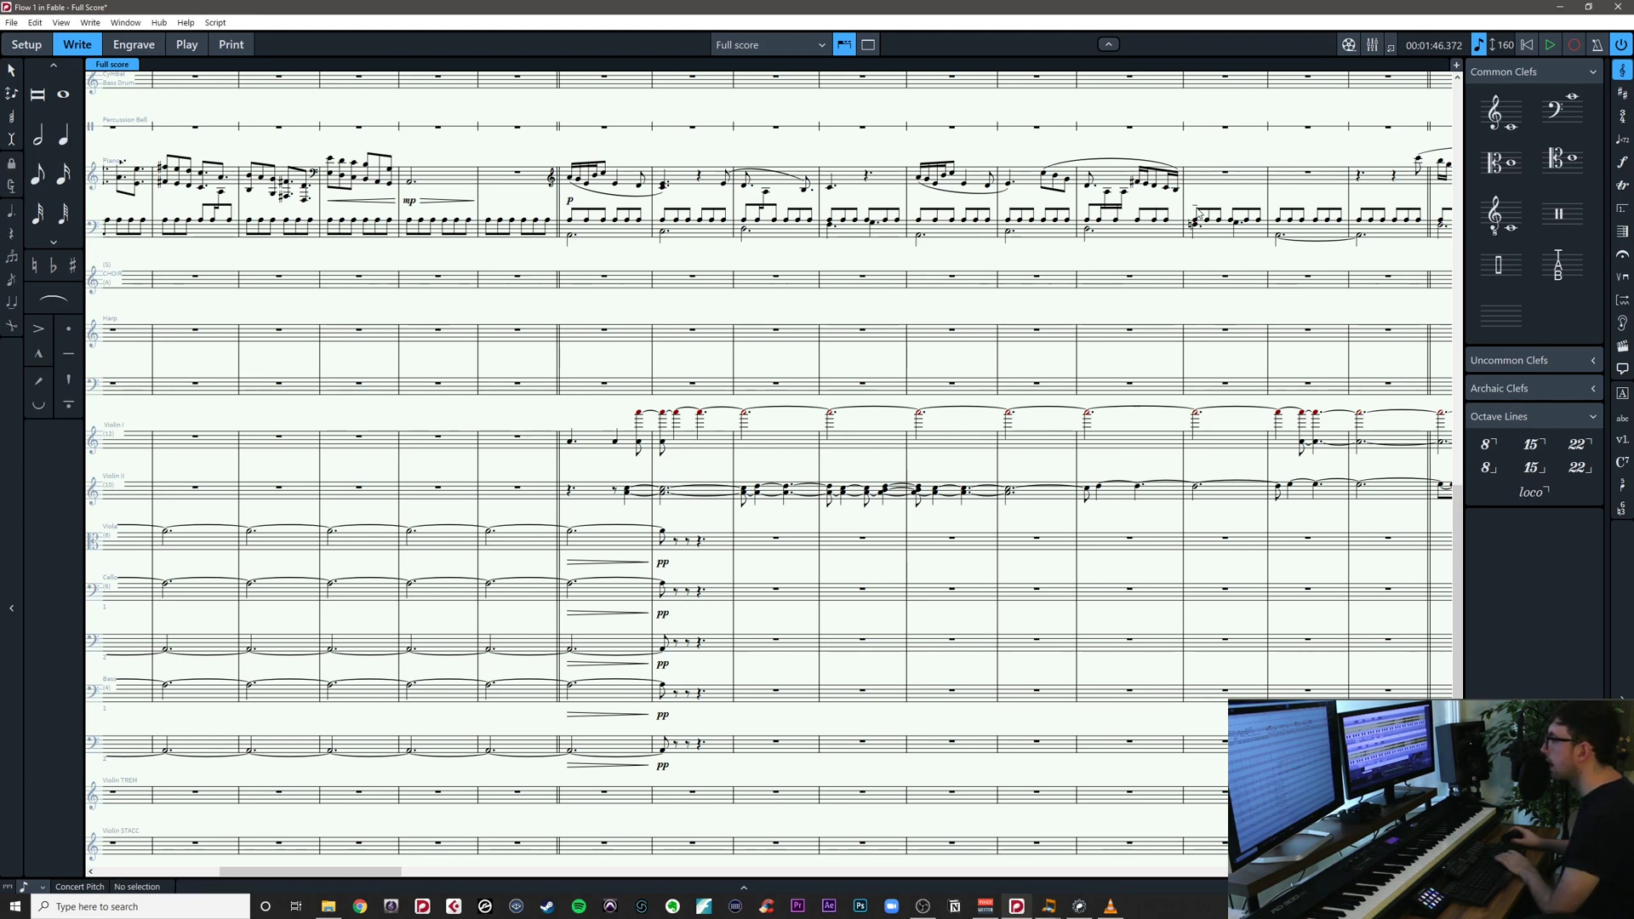
left_click(1197, 213)
left_click_drag(1220, 204, 1069, 312)
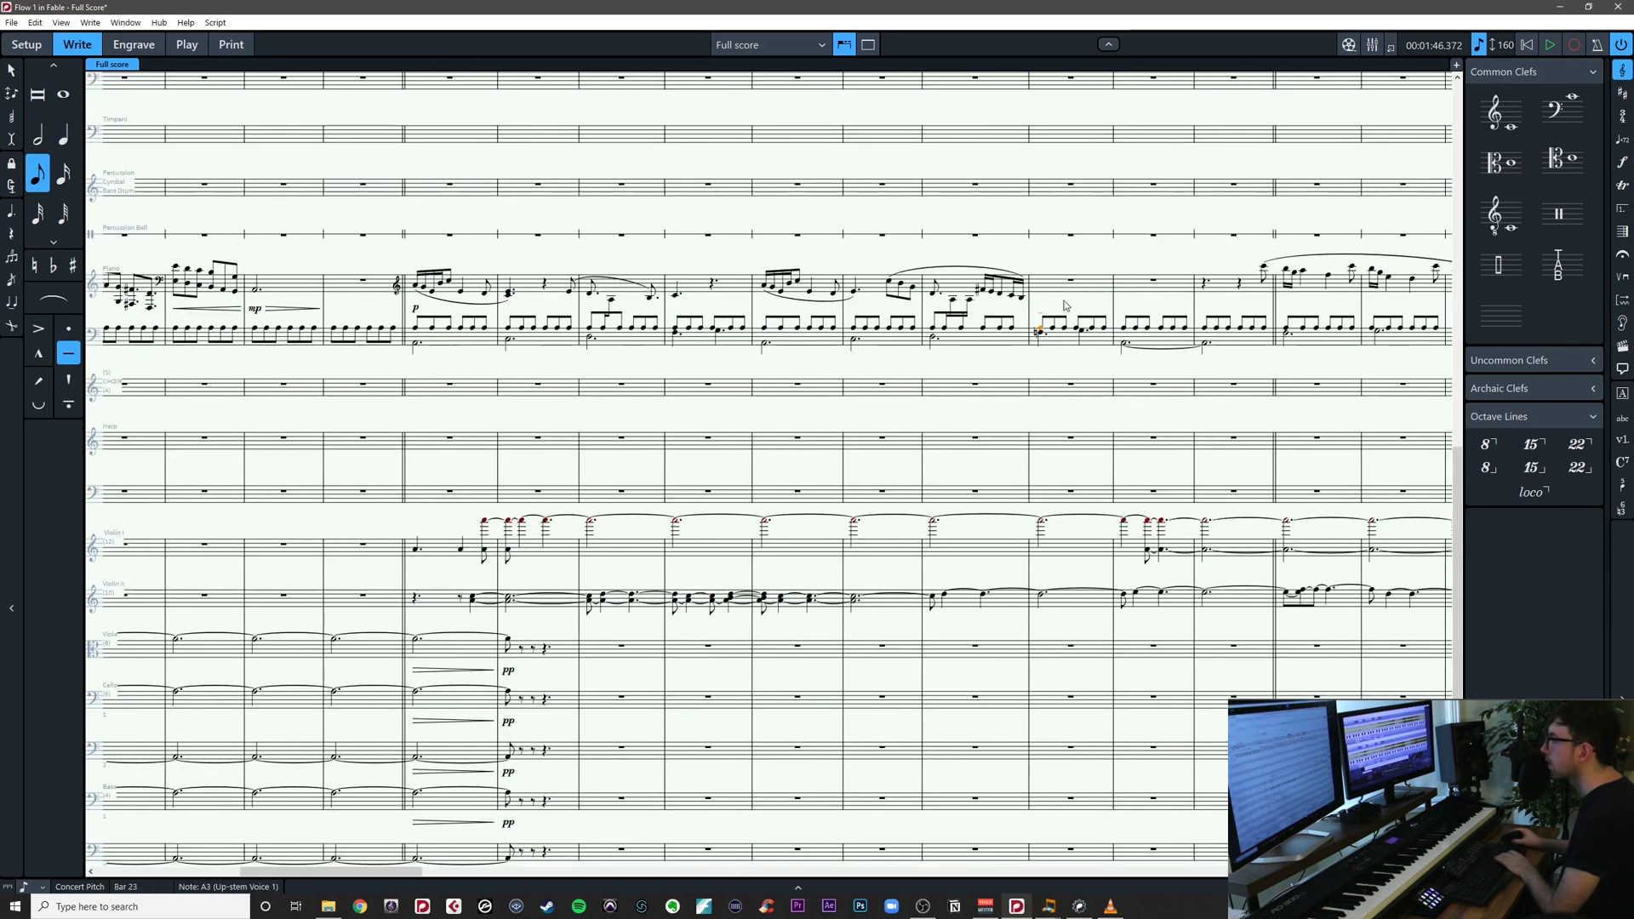
key("Escape")
key("z")
left_click_drag(1068, 525, 1174, 424)
scroll(1173, 423, "up", 2)
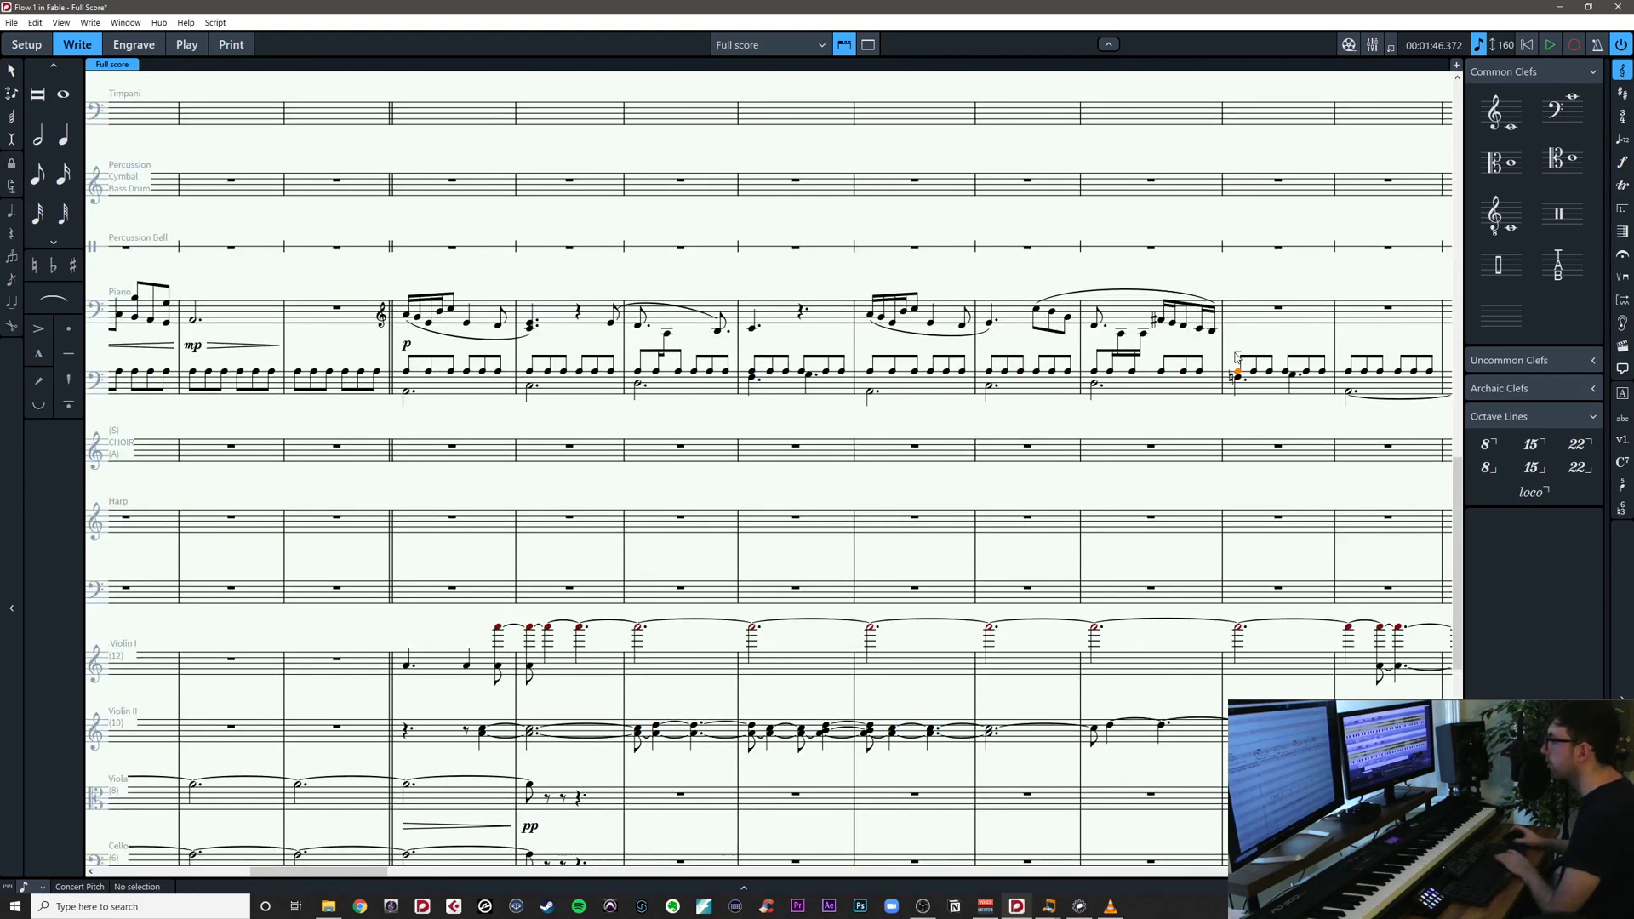
left_click(1237, 358)
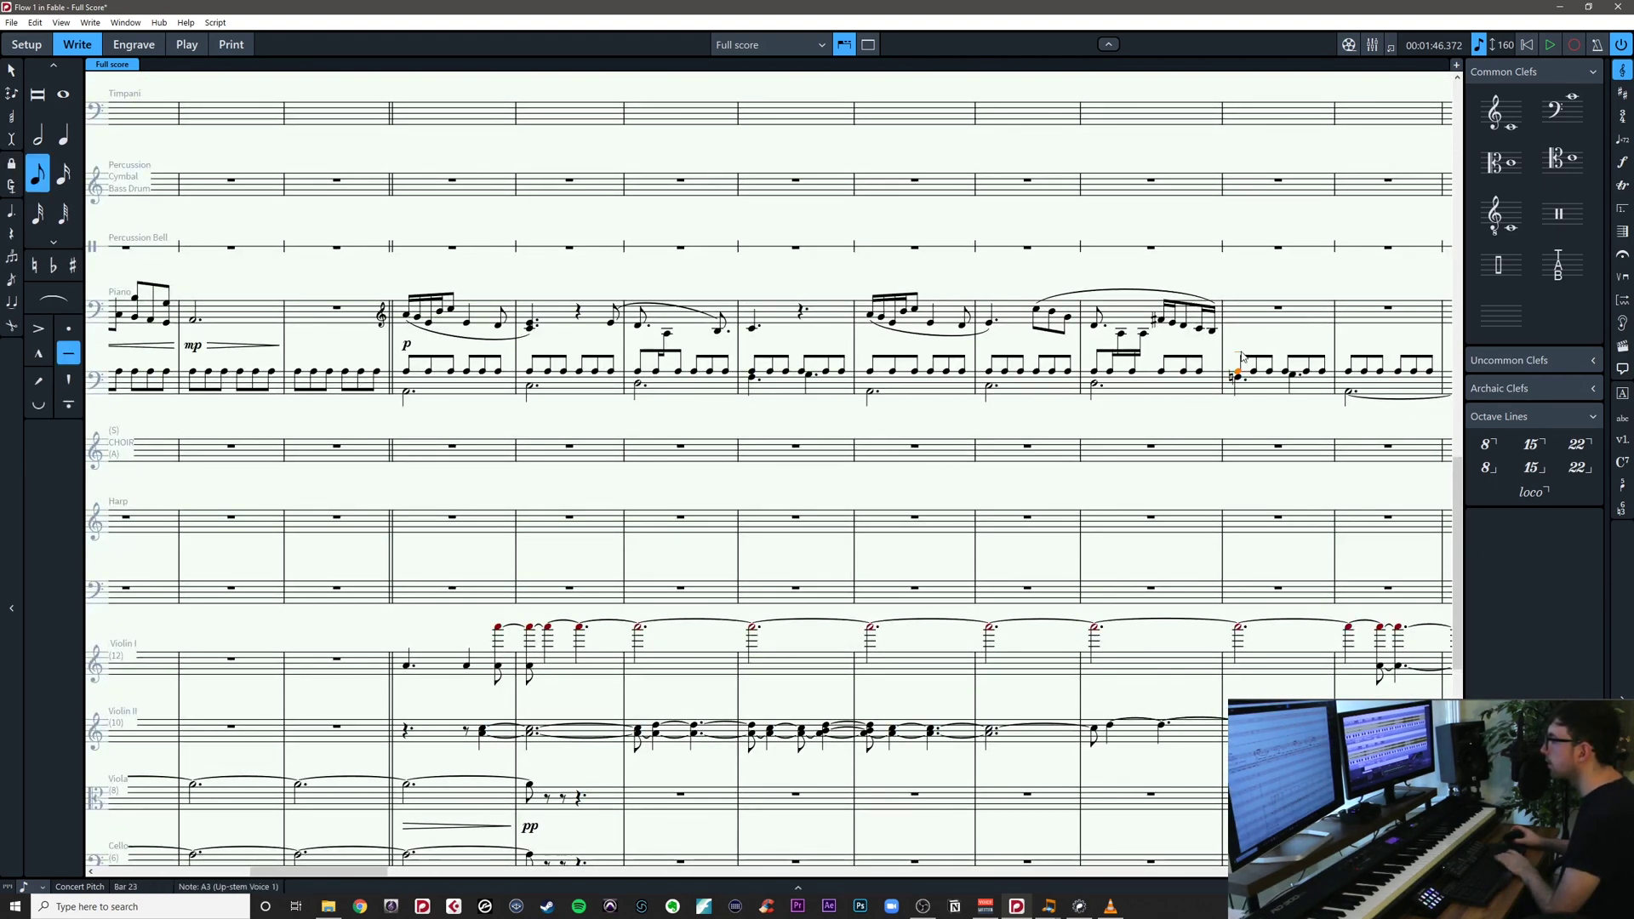
left_click(78, 360)
left_click(1193, 410)
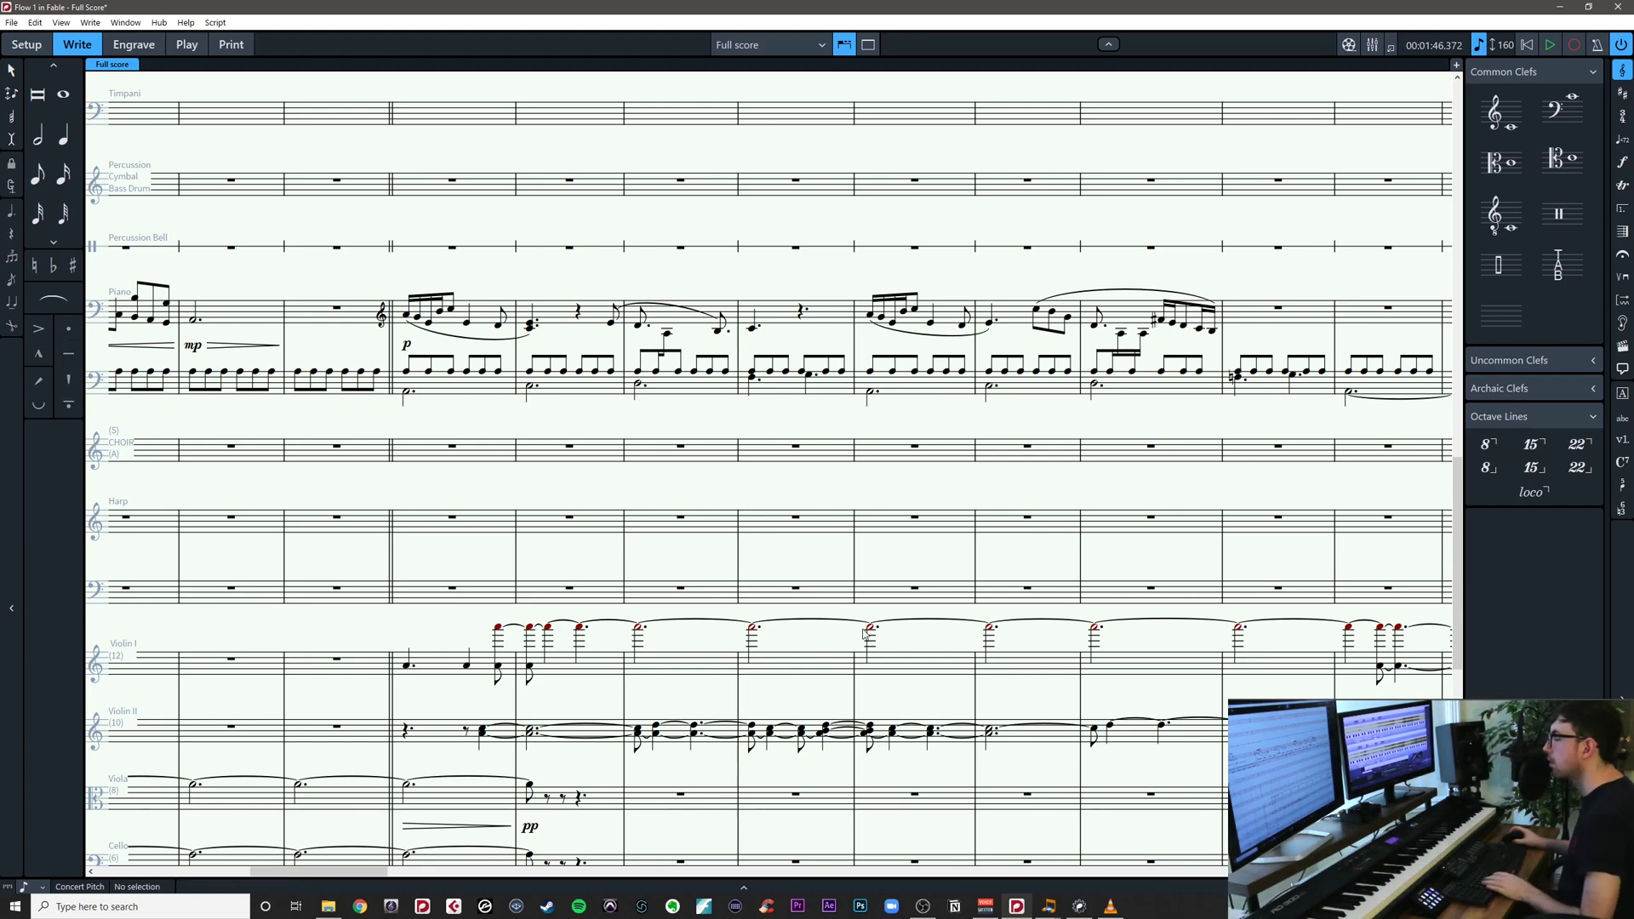
Save the score project
key("x")
key("x")
left_click_drag(861, 480, 843, 478)
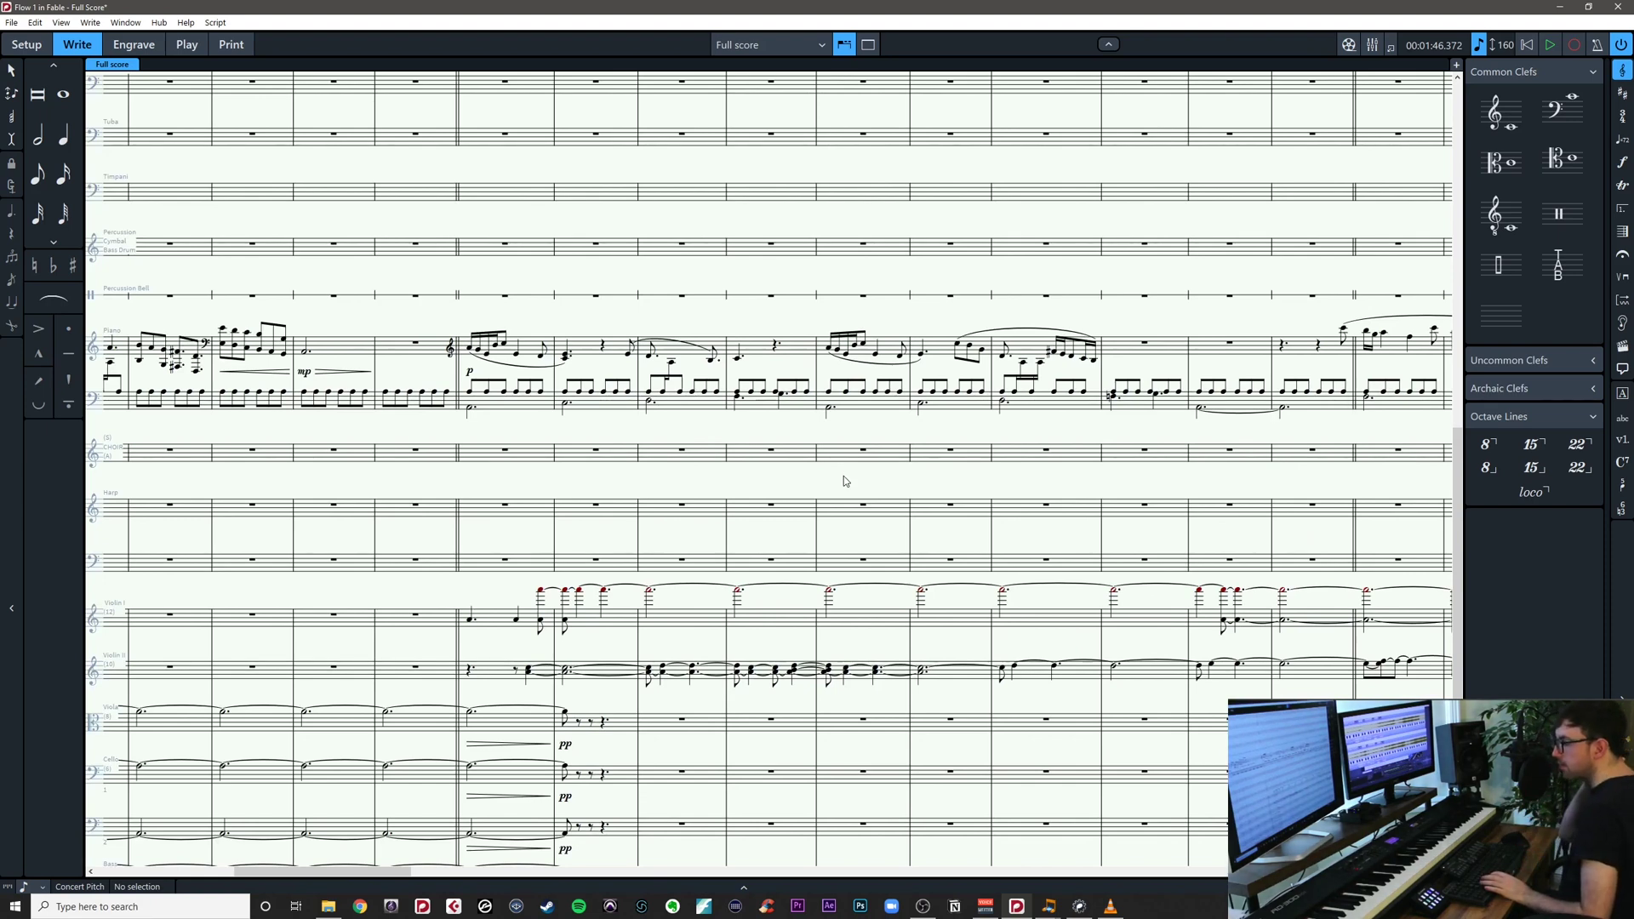
left_click_drag(841, 478, 898, 439)
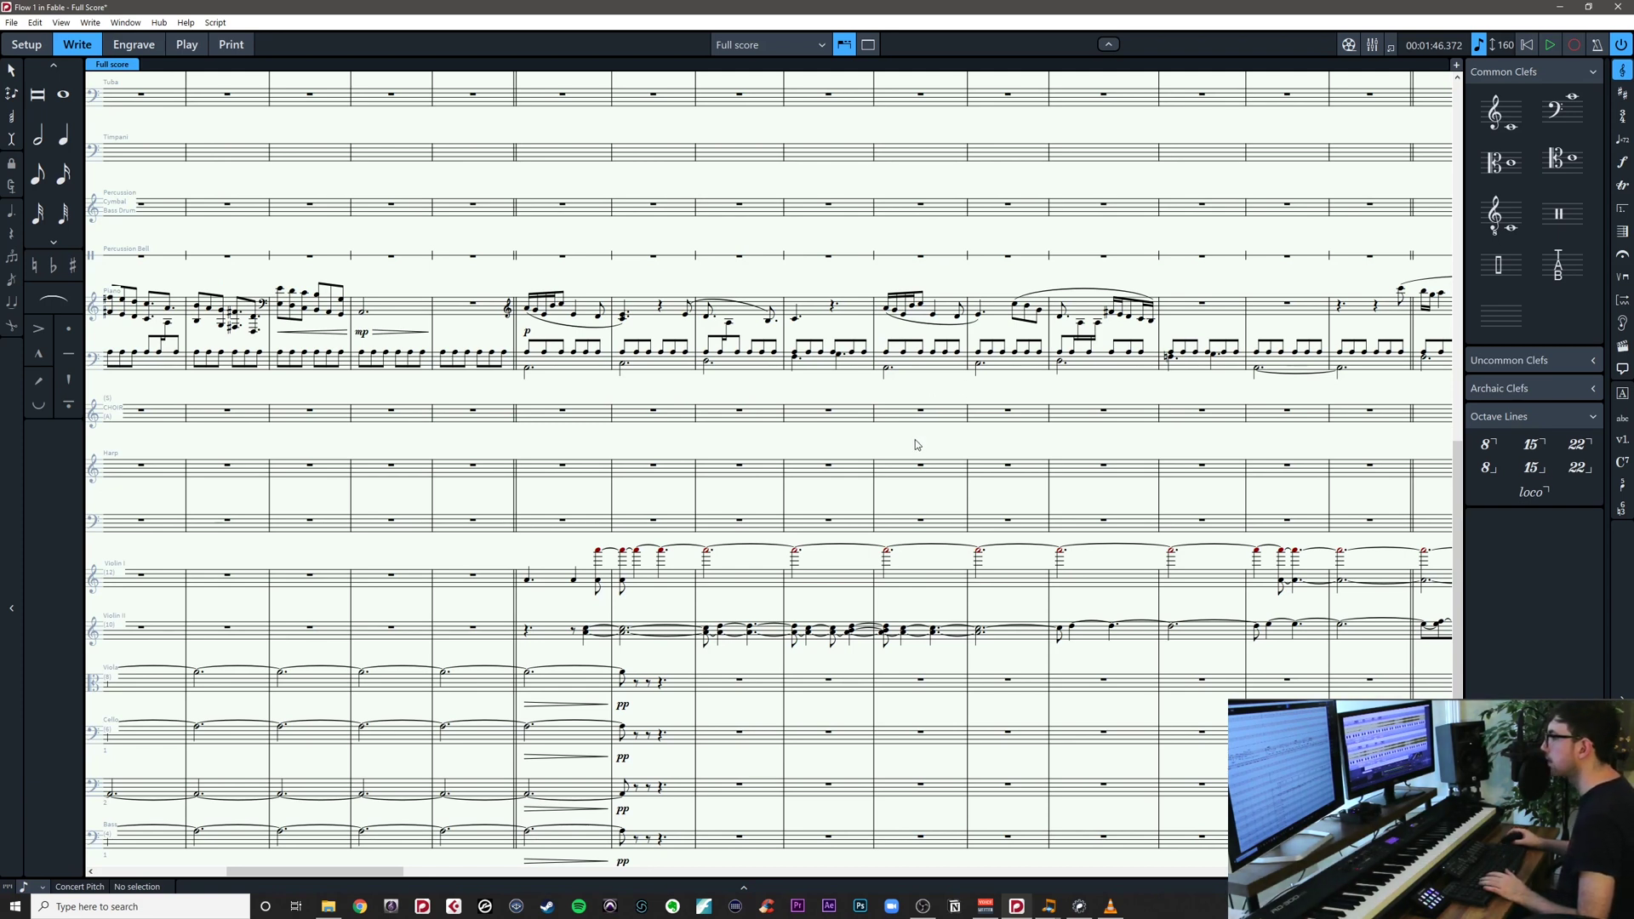
left_click_drag(917, 441, 899, 451)
key("ctrl+s")
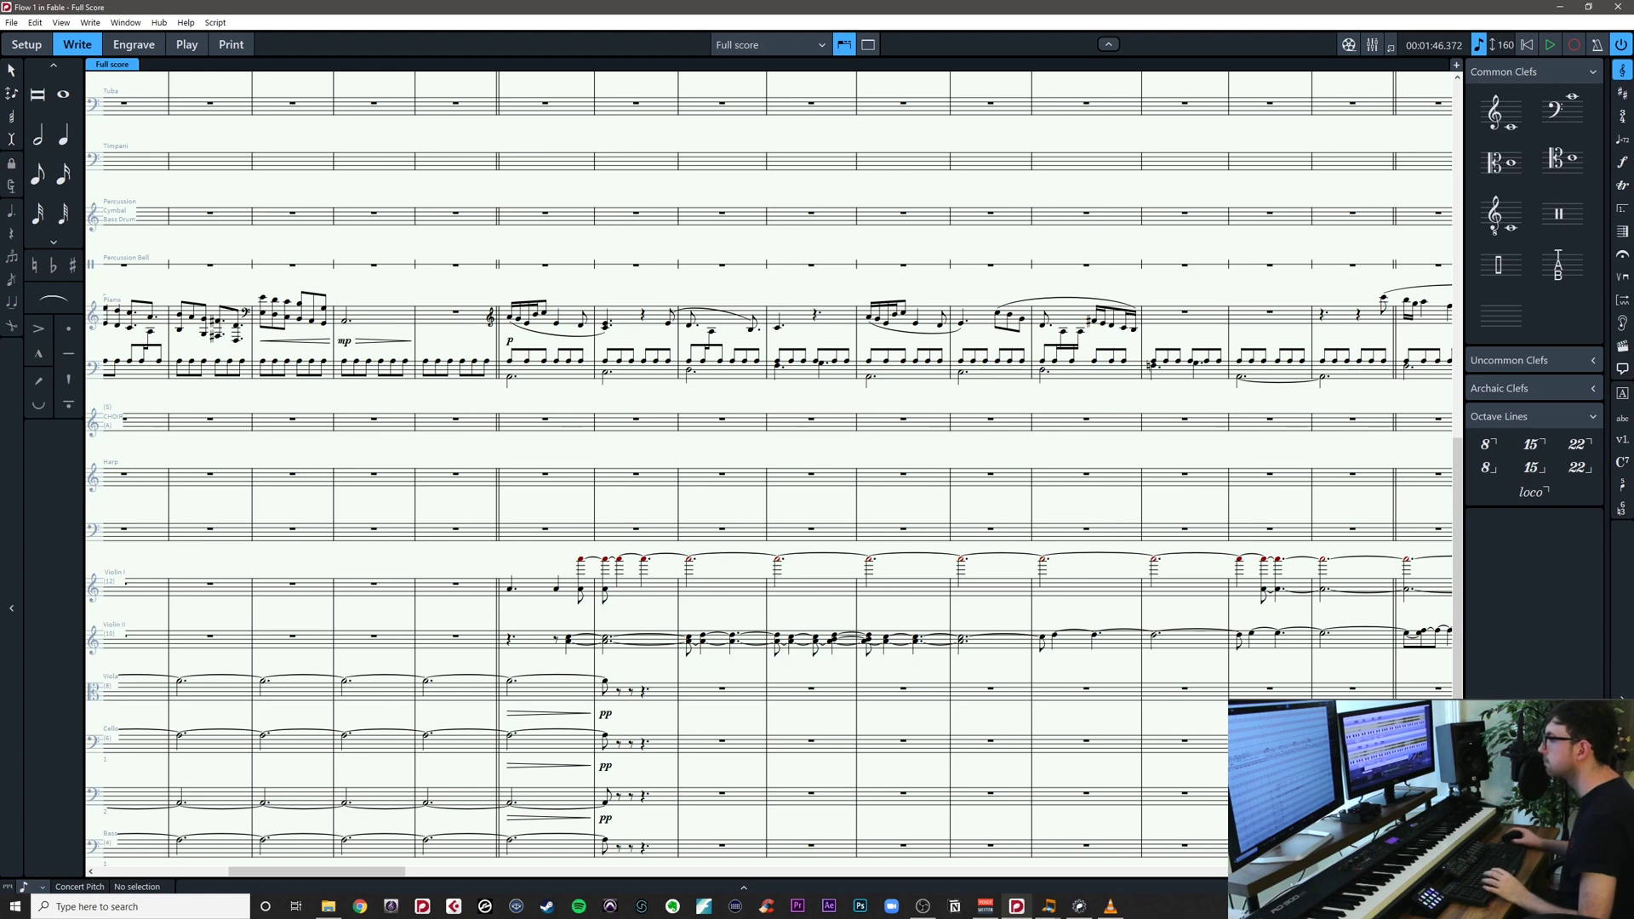
key("alt+Tab")
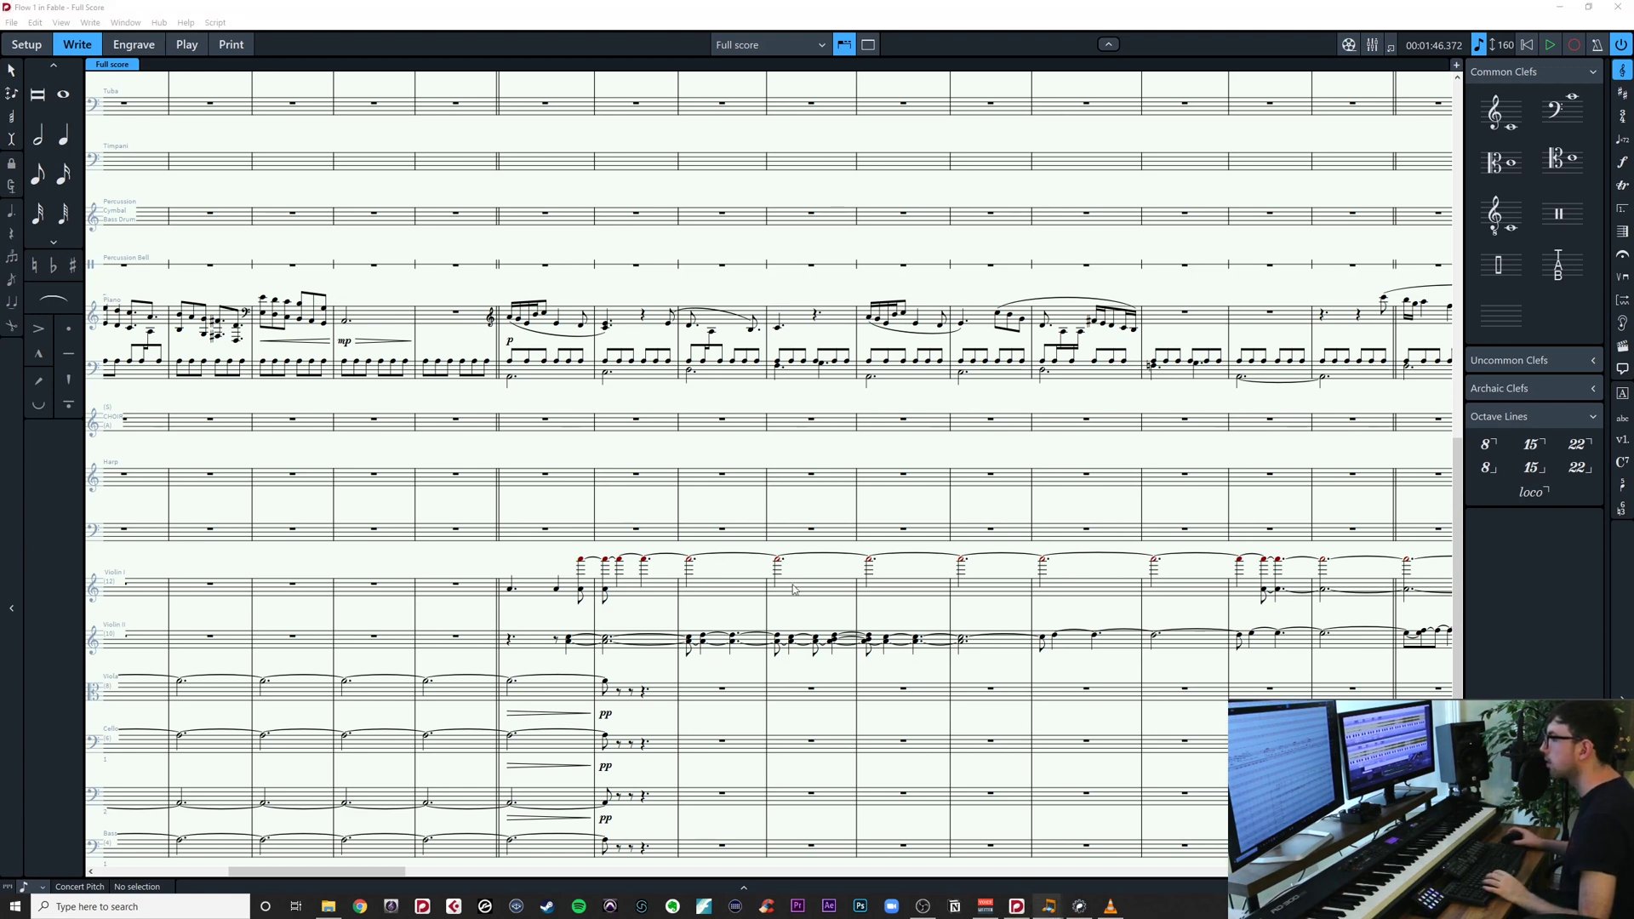
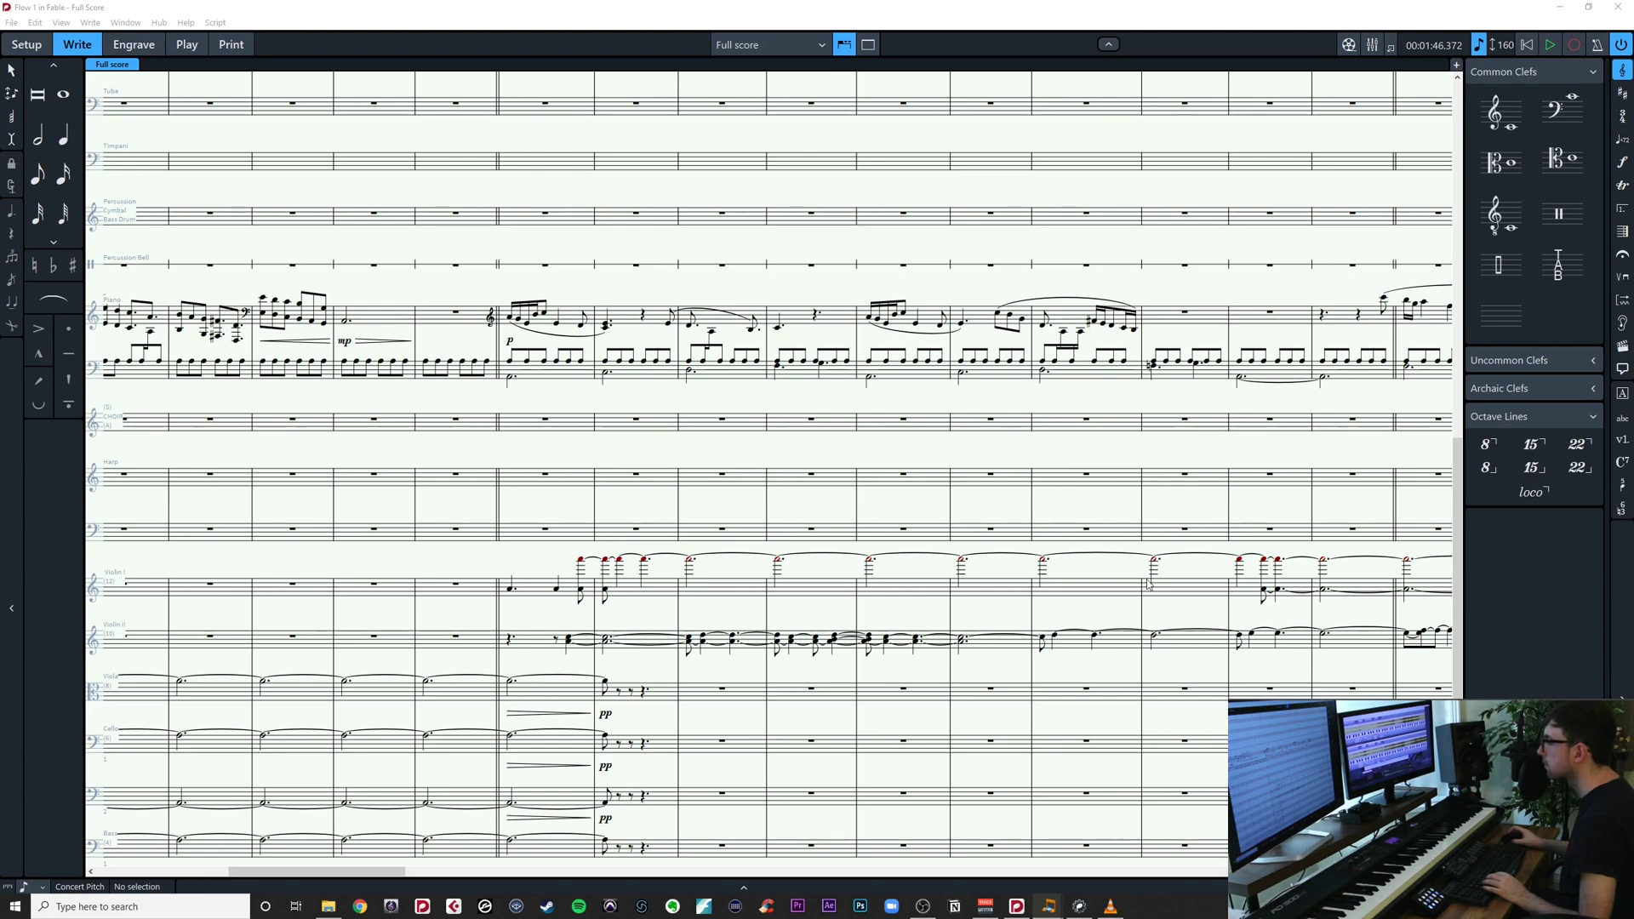
left_click_drag(998, 615, 1071, 583)
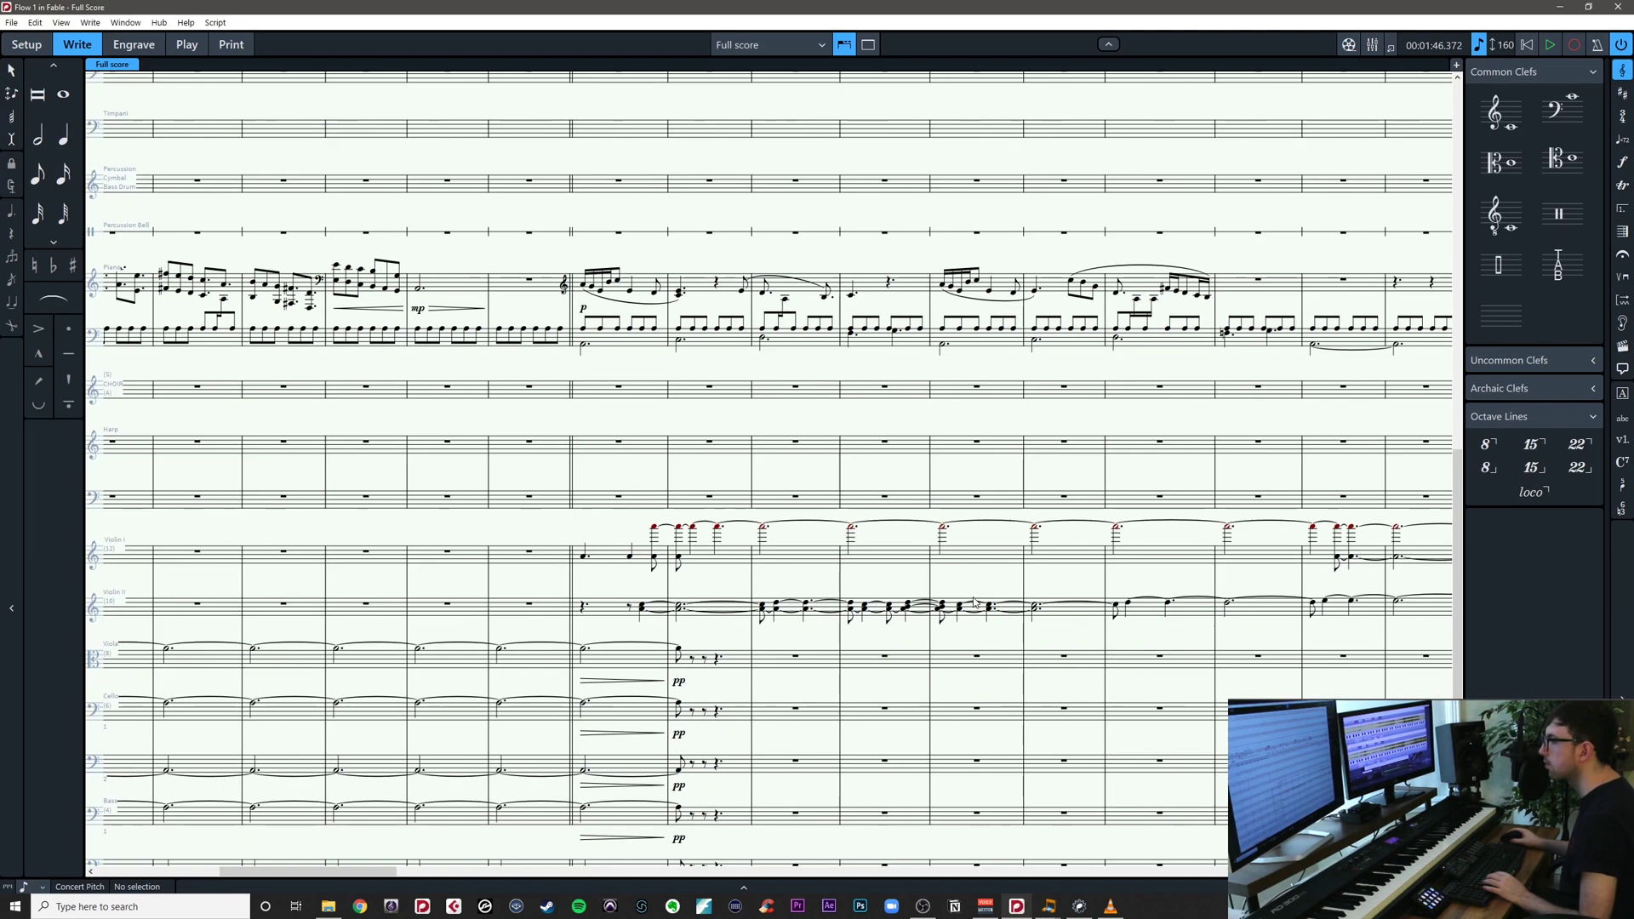
key("alt+Tab")
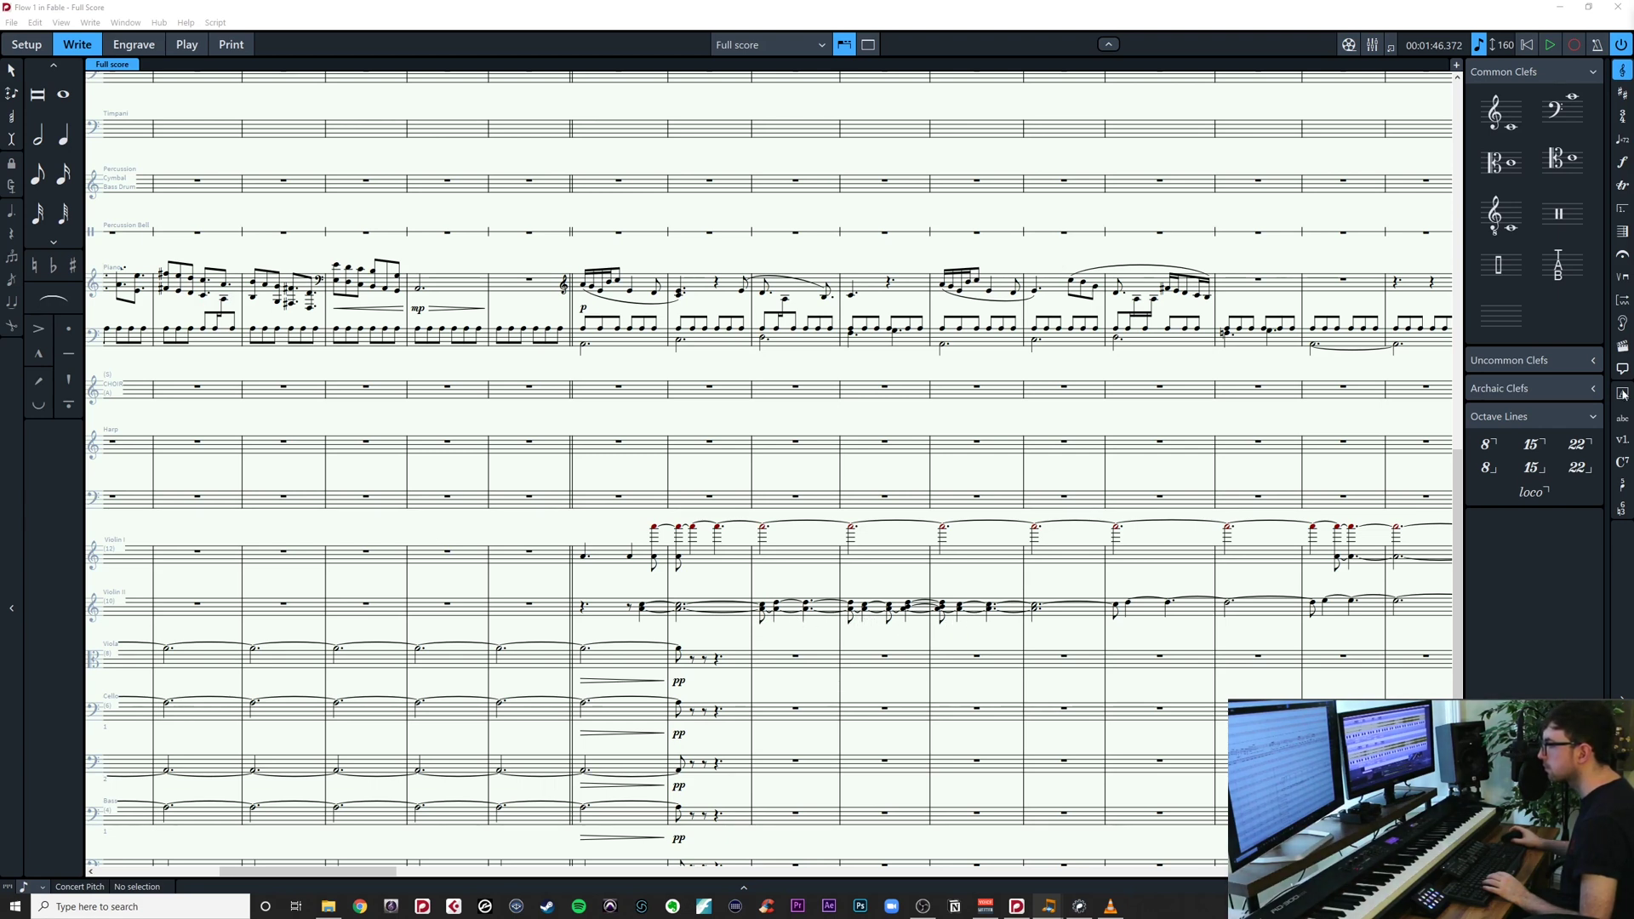
Delete the Viola's diminuendo in bar 16 together with its closing pp
left_click(730, 636)
left_click_drag(731, 637, 709, 632)
left_click(618, 677)
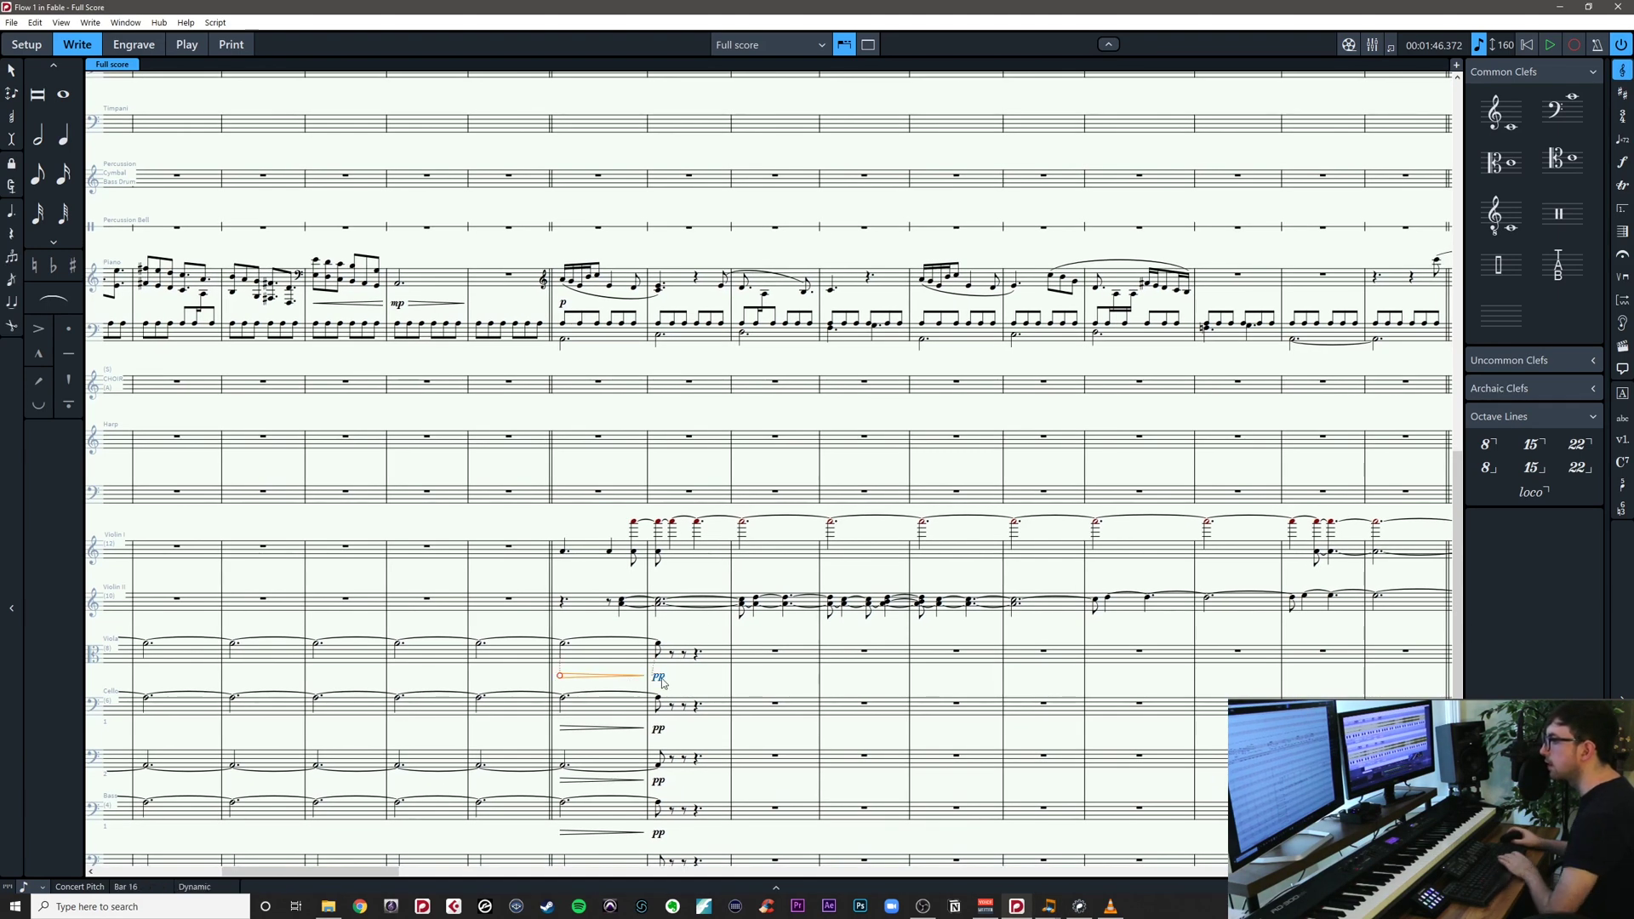
key("Delete")
left_click(658, 677)
key("Delete")
Lengthen the Viola's tied A4 from bar 17 so that it sustains to the end of bar 21
left_click(662, 647)
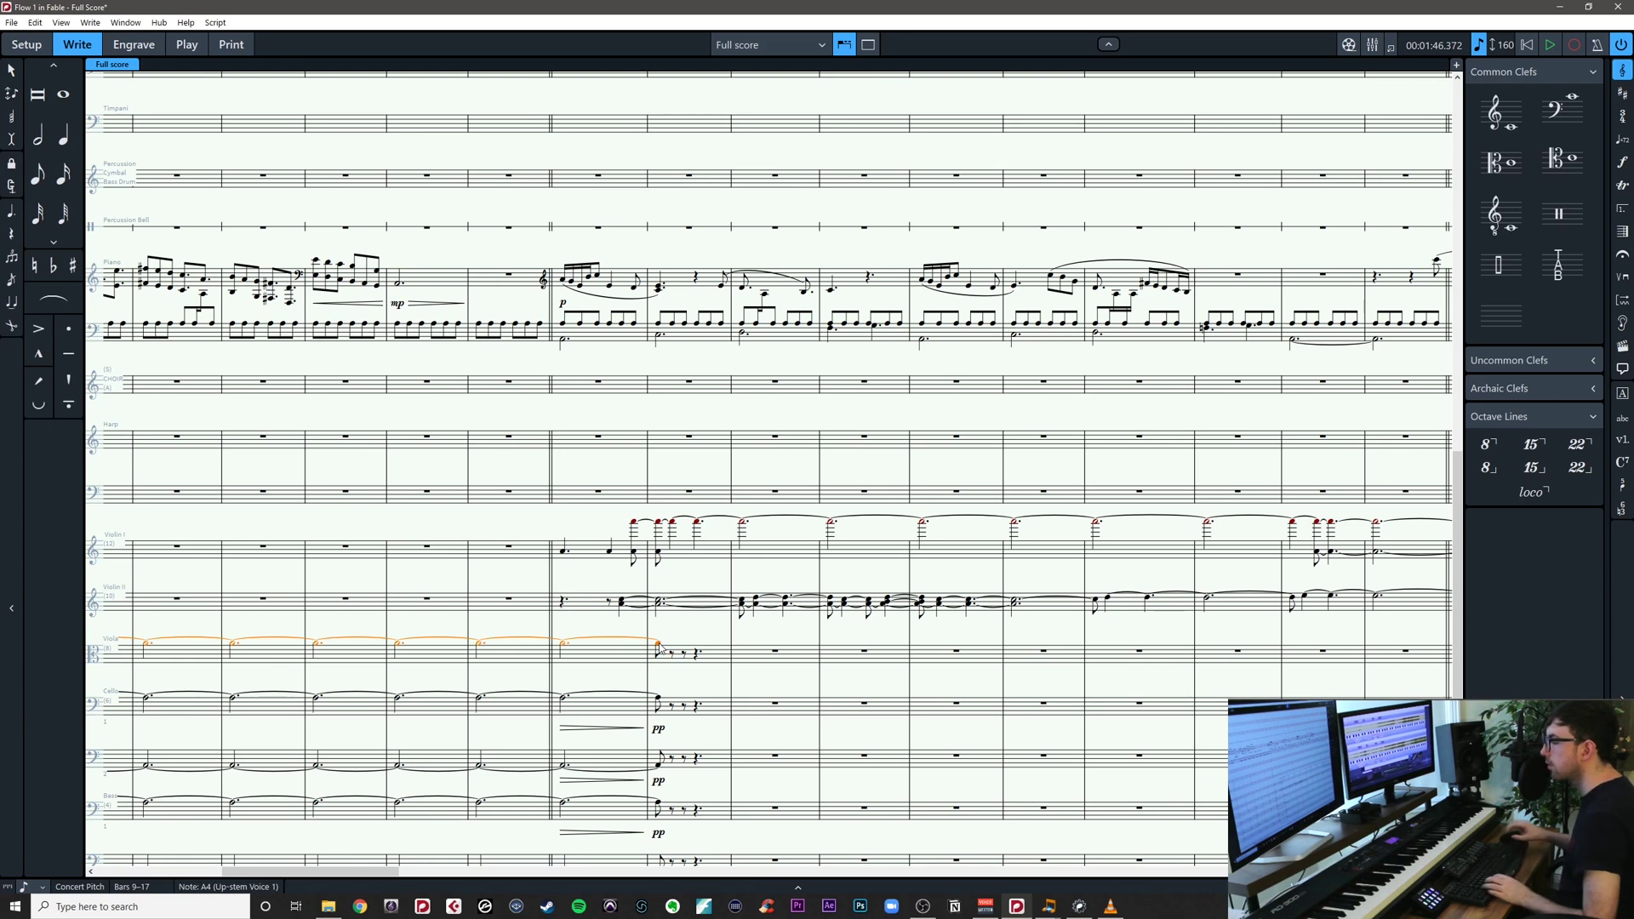
key("alt+shift+Right")
key("alt+shift+Right")
key("alt+shift+Right")
key("alt+shift+Right")
key("alt+shift+Right")
key("alt+shift+Right")
key("alt+shift+Right")
key("alt+shift+Right")
key("alt+shift+Right")
key("alt+shift+Right")
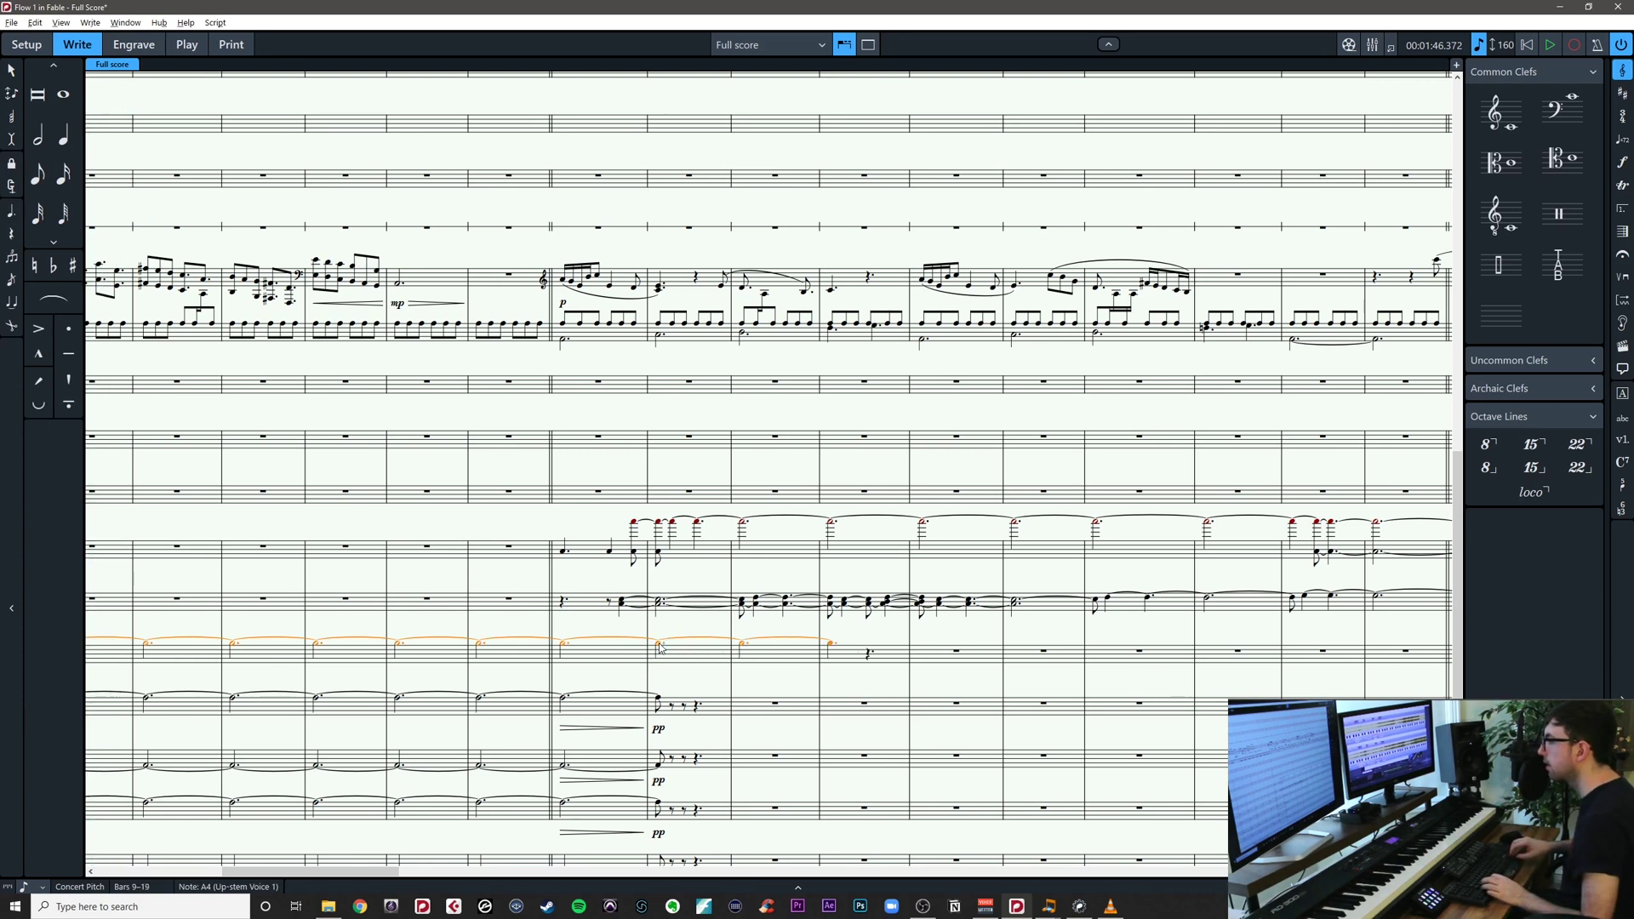
key("shift+alt+Right")
key("shift+alt+Right")
key("shift+alt+Right")
key("shift+alt+Right")
key("shift+alt+Right")
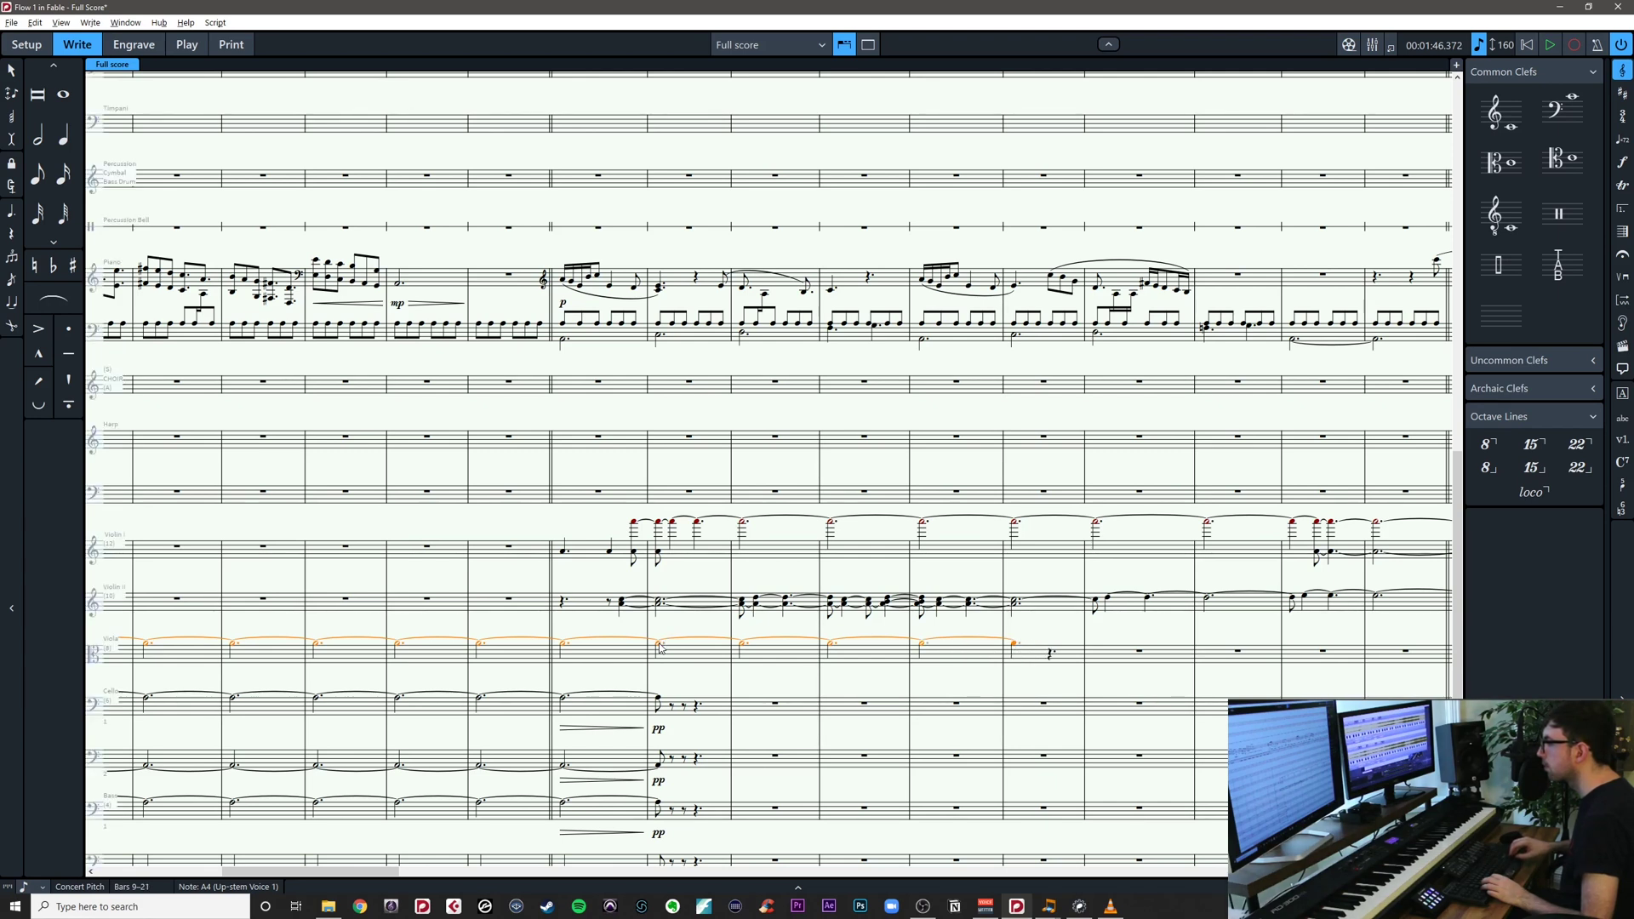
key("shift+alt+Left")
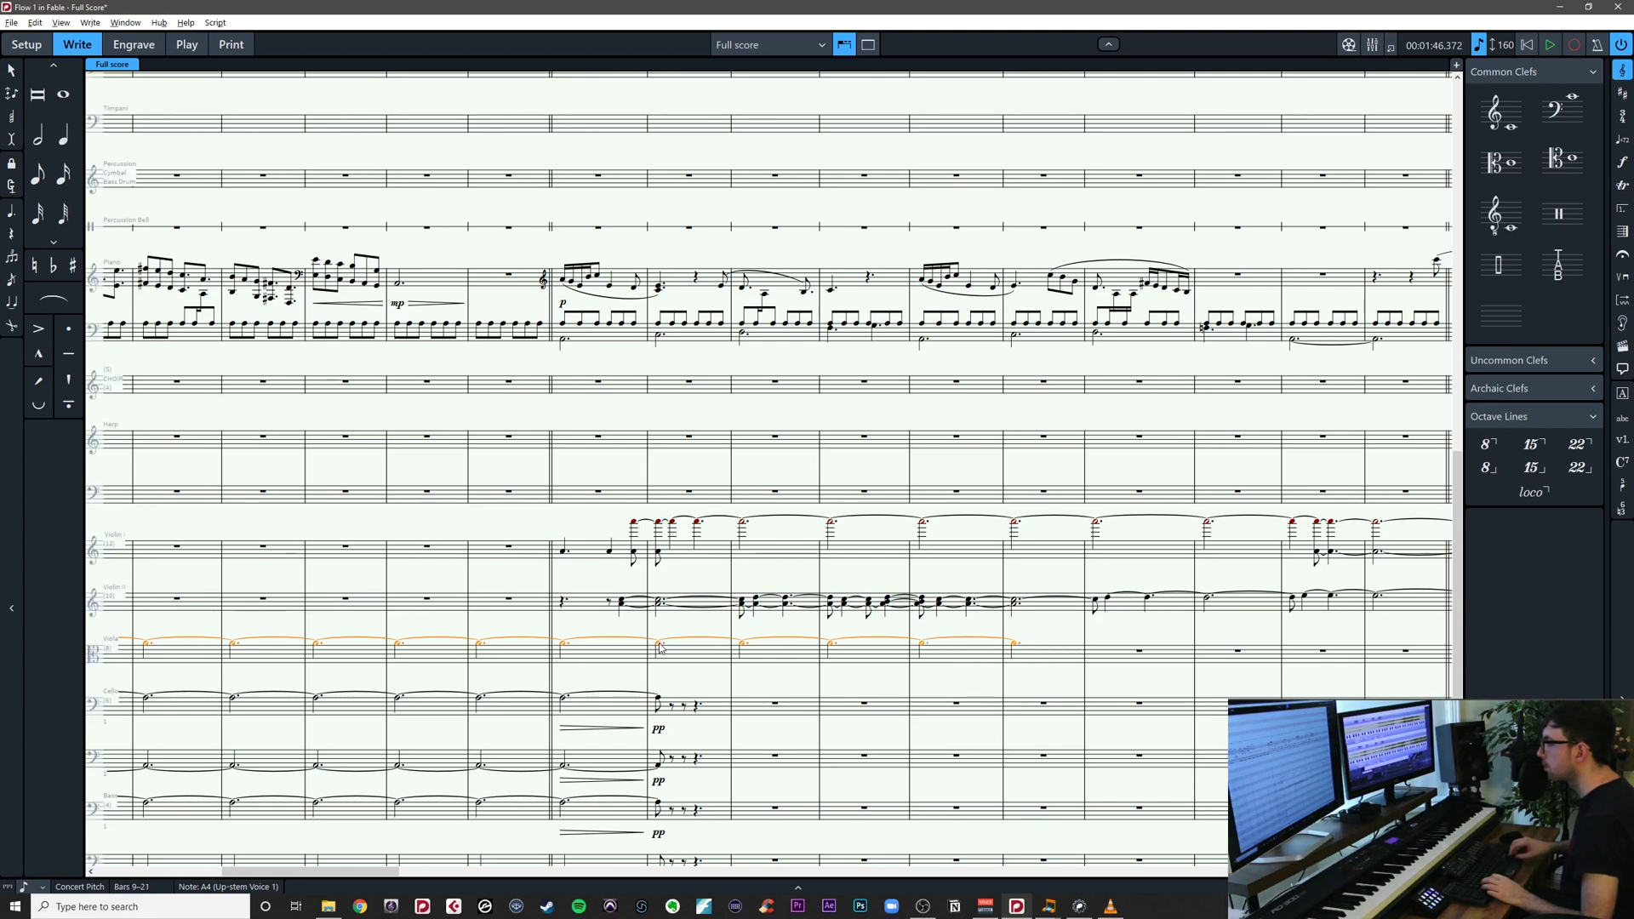
key("Escape")
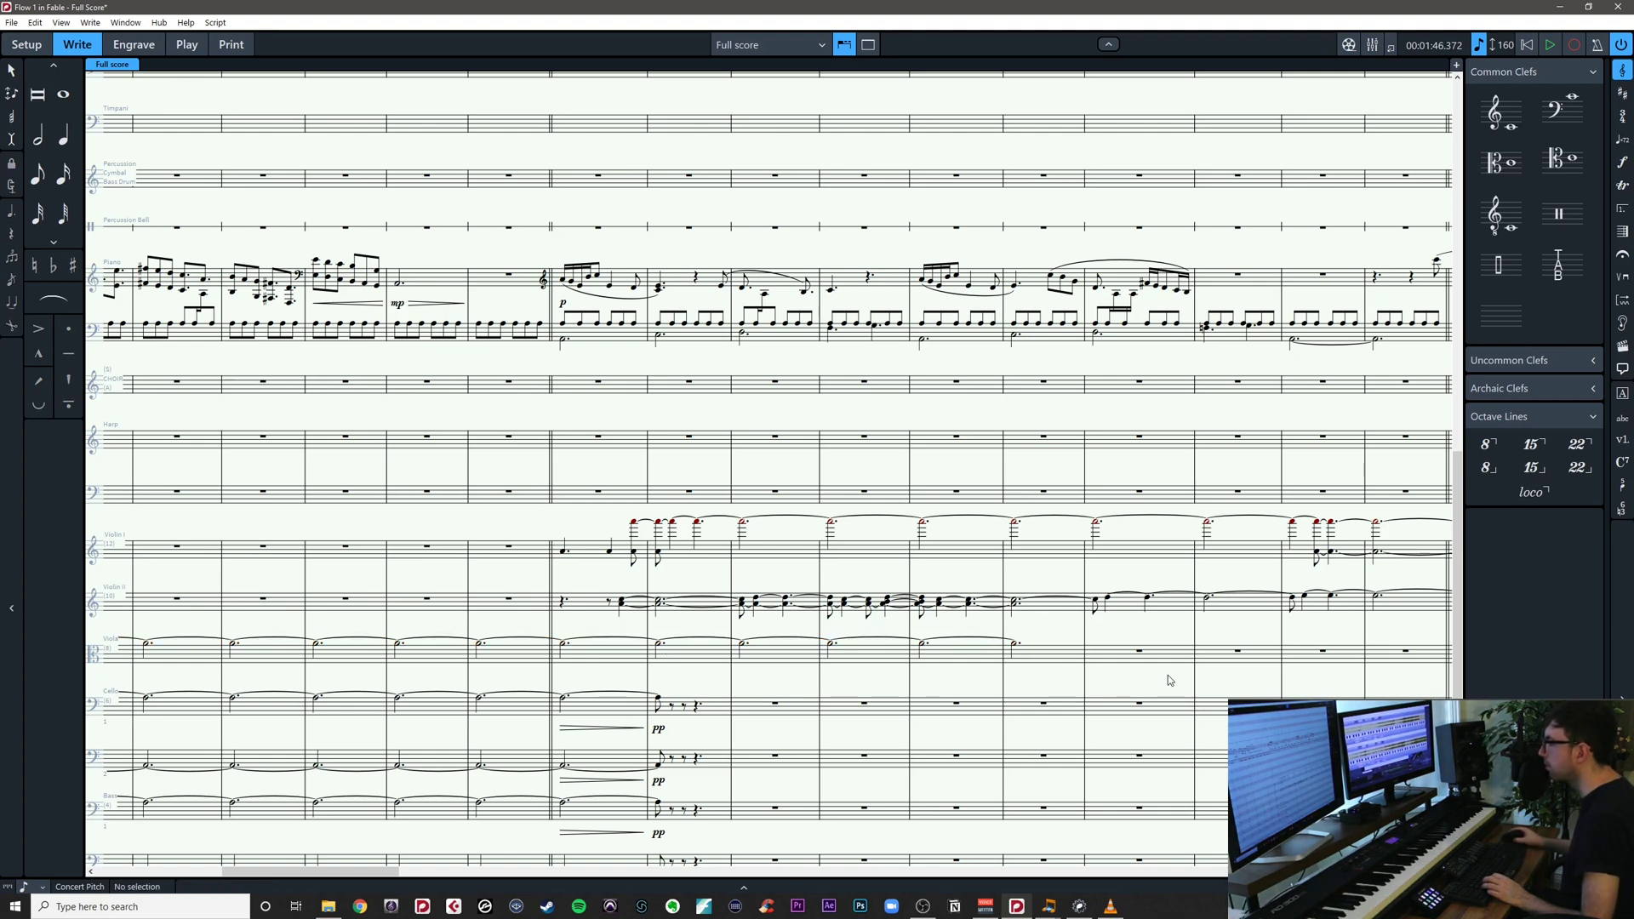
Enter an eighth-note A in the Viola and place it at the start of bar 24
scroll(1168, 676, "right", 3)
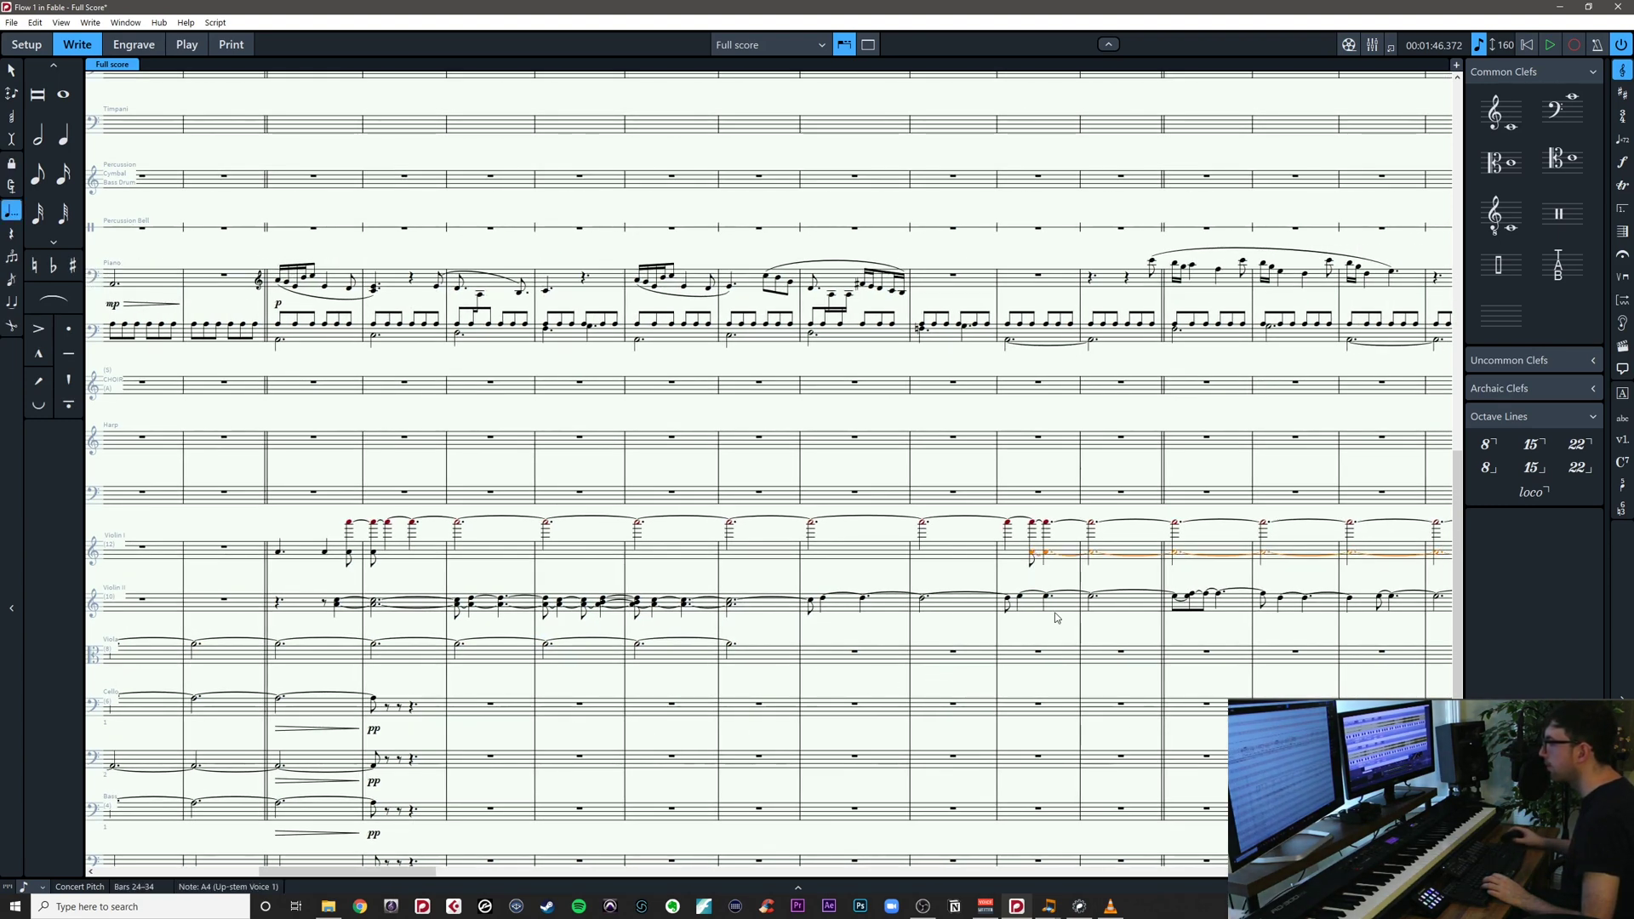
double_click(1054, 655)
key("a")
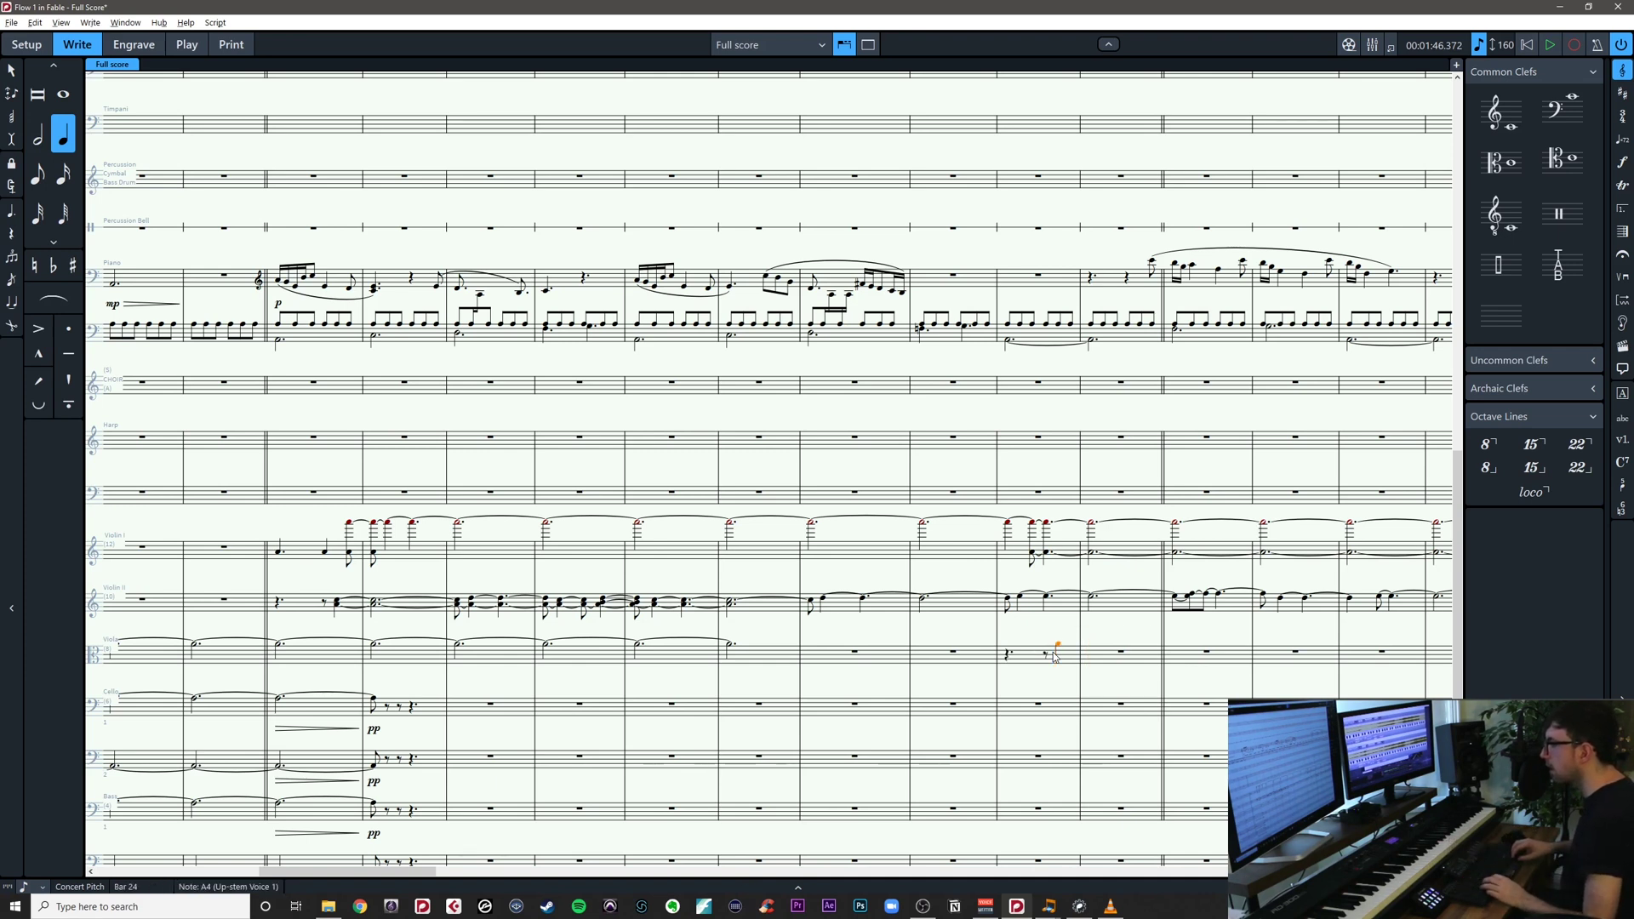
key("5")
key("alt+Left")
key("alt+Left")
key("alt+Left")
key("alt+Left")
key("alt+Left")
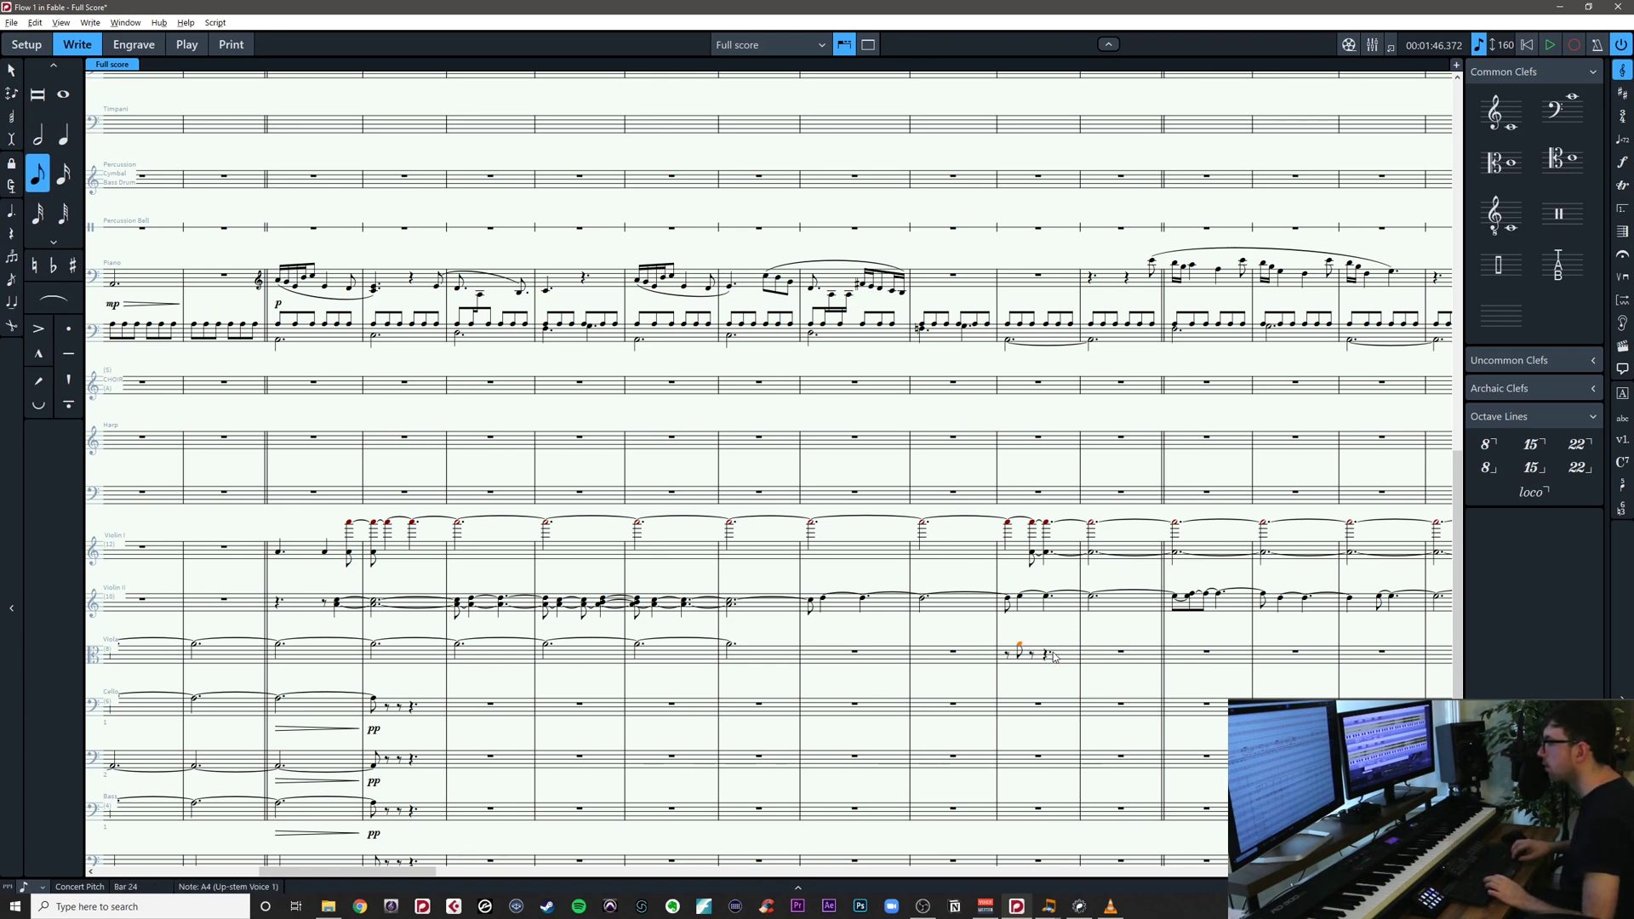
key("alt+Right")
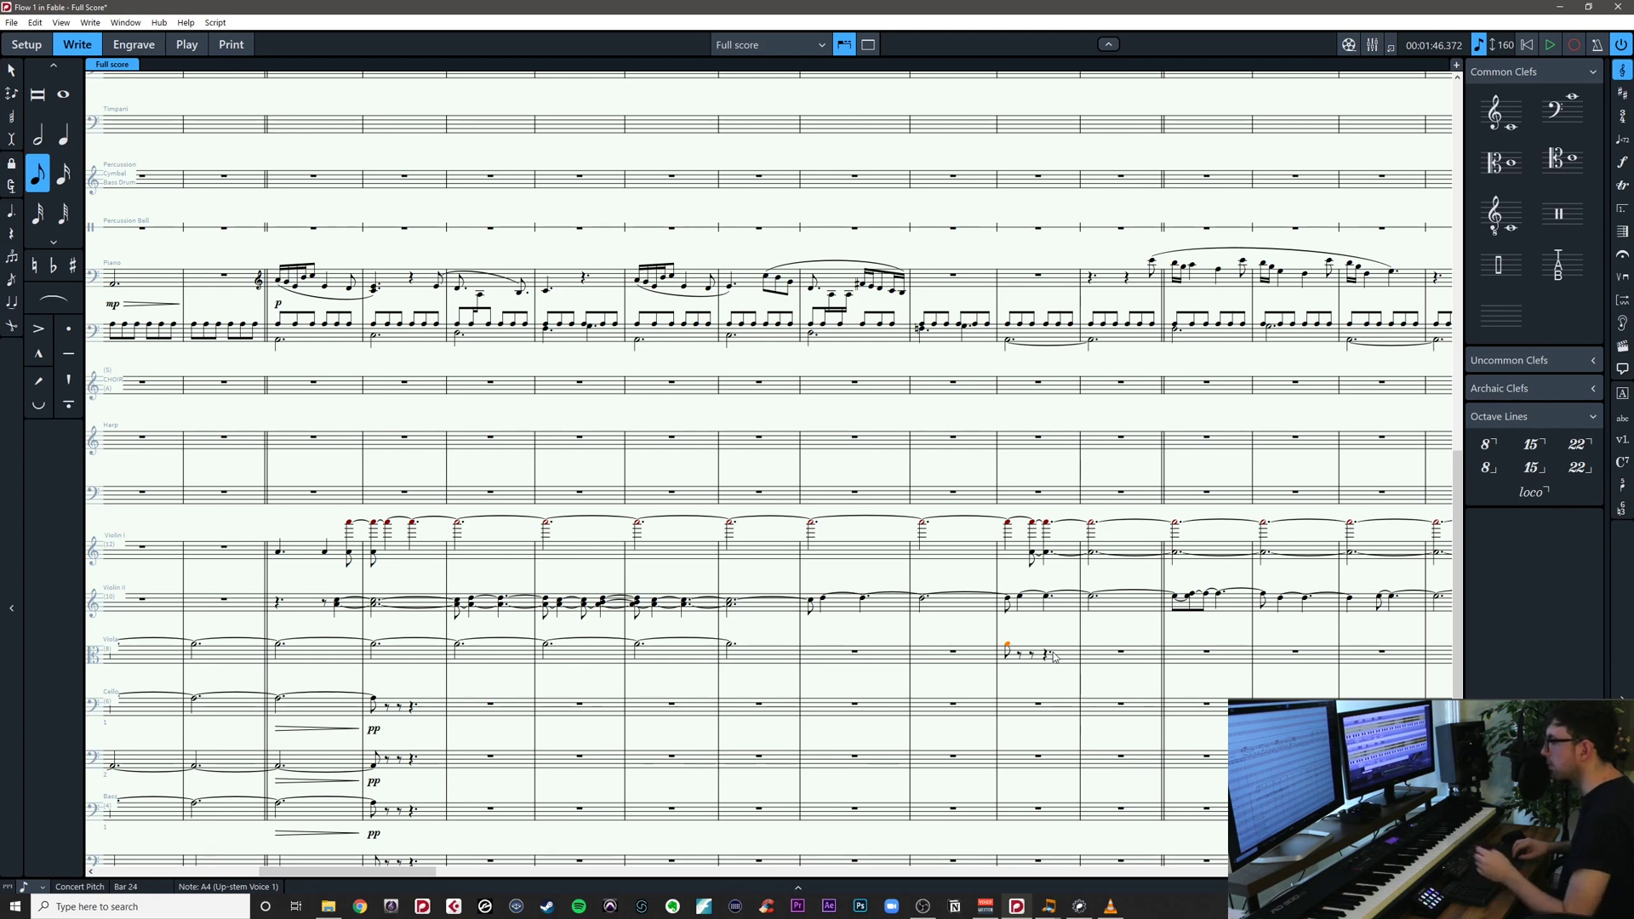
Lengthen the Viola's bar 24 A into a tied note that extends a quarter note into bar 26
key("8")
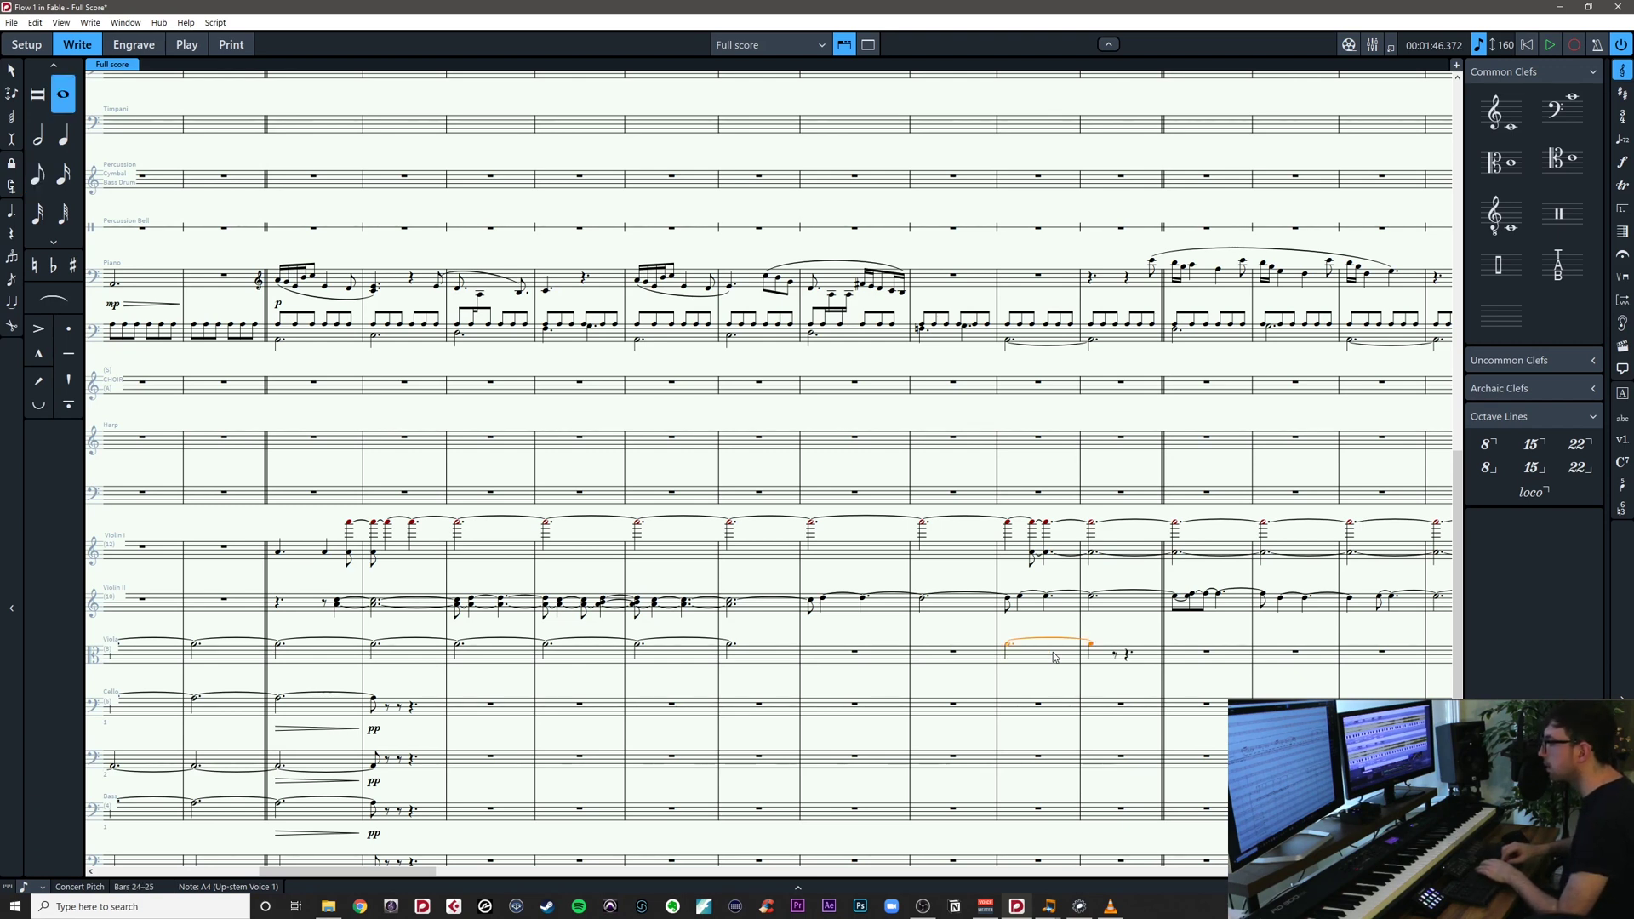
key("alt+shift+Right")
key("alt+shift+Right")
key("alt+shift+Right")
key("alt+shift+Right")
key("alt+shift+Right")
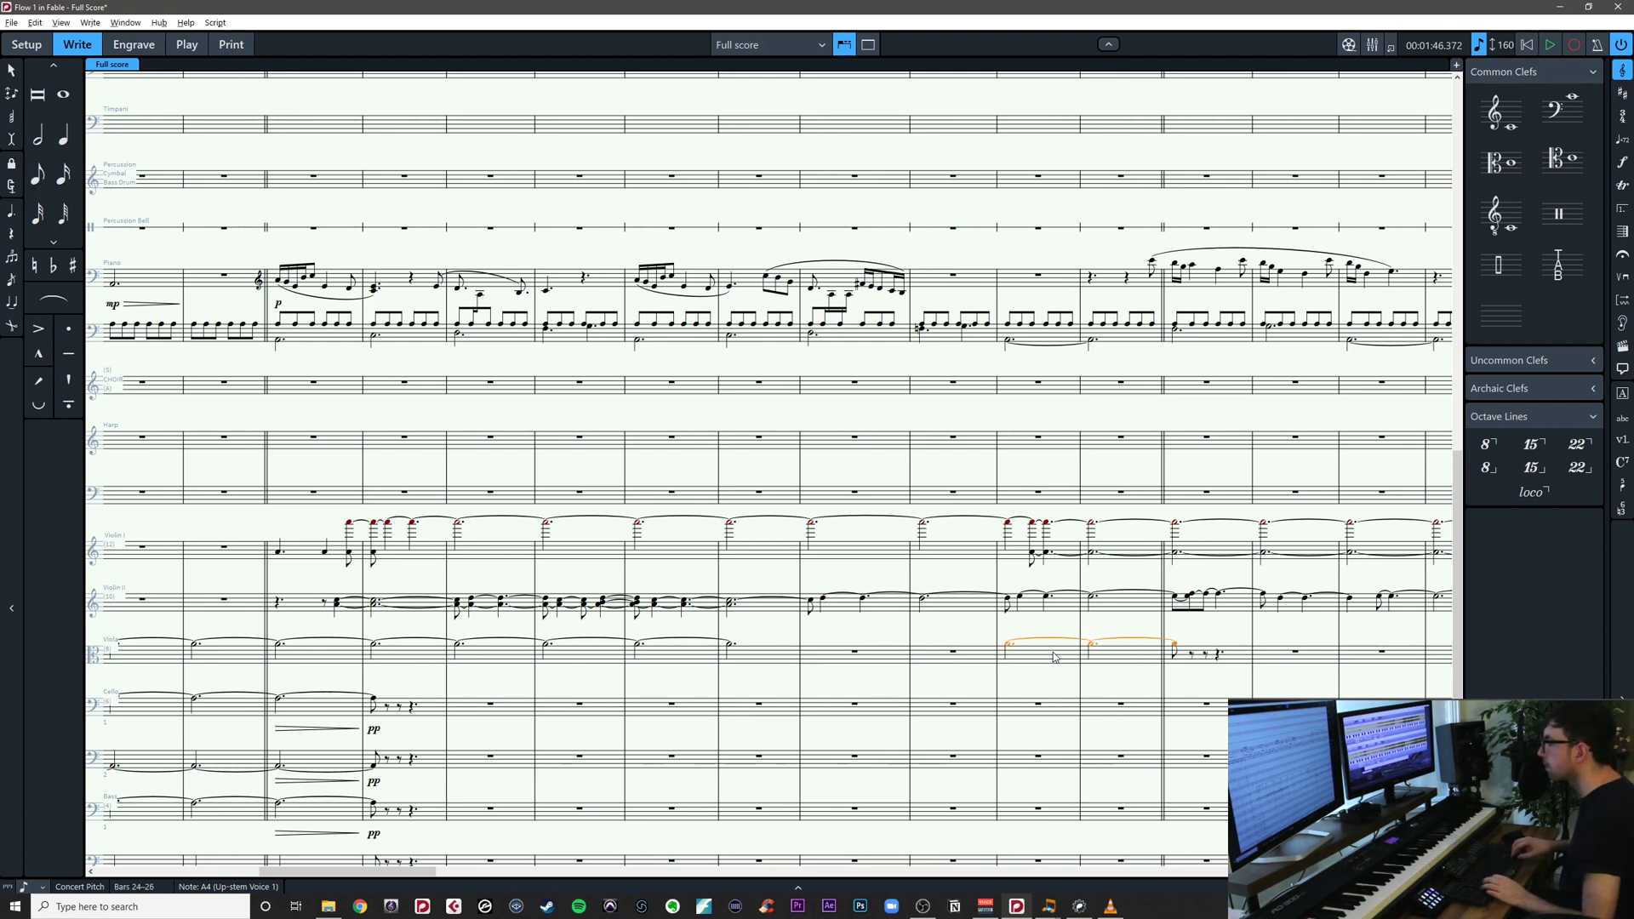
key("alt+shift+Right")
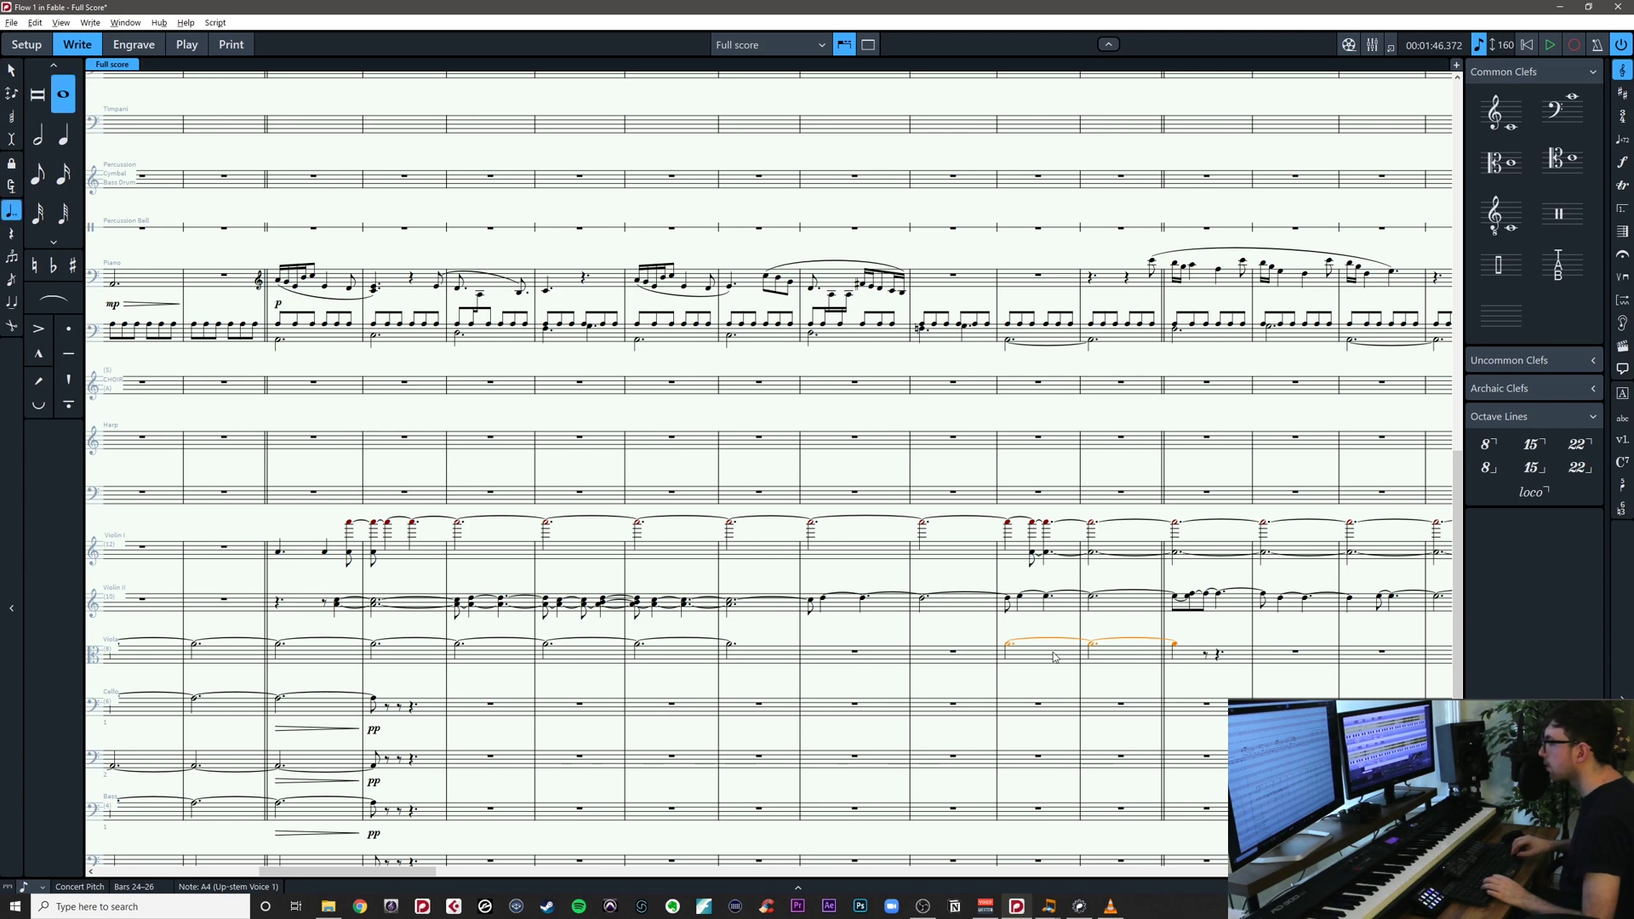
left_click(948, 675)
Delete the first two single notes of Violin I in bar 16
scroll(948, 673, "left", 3)
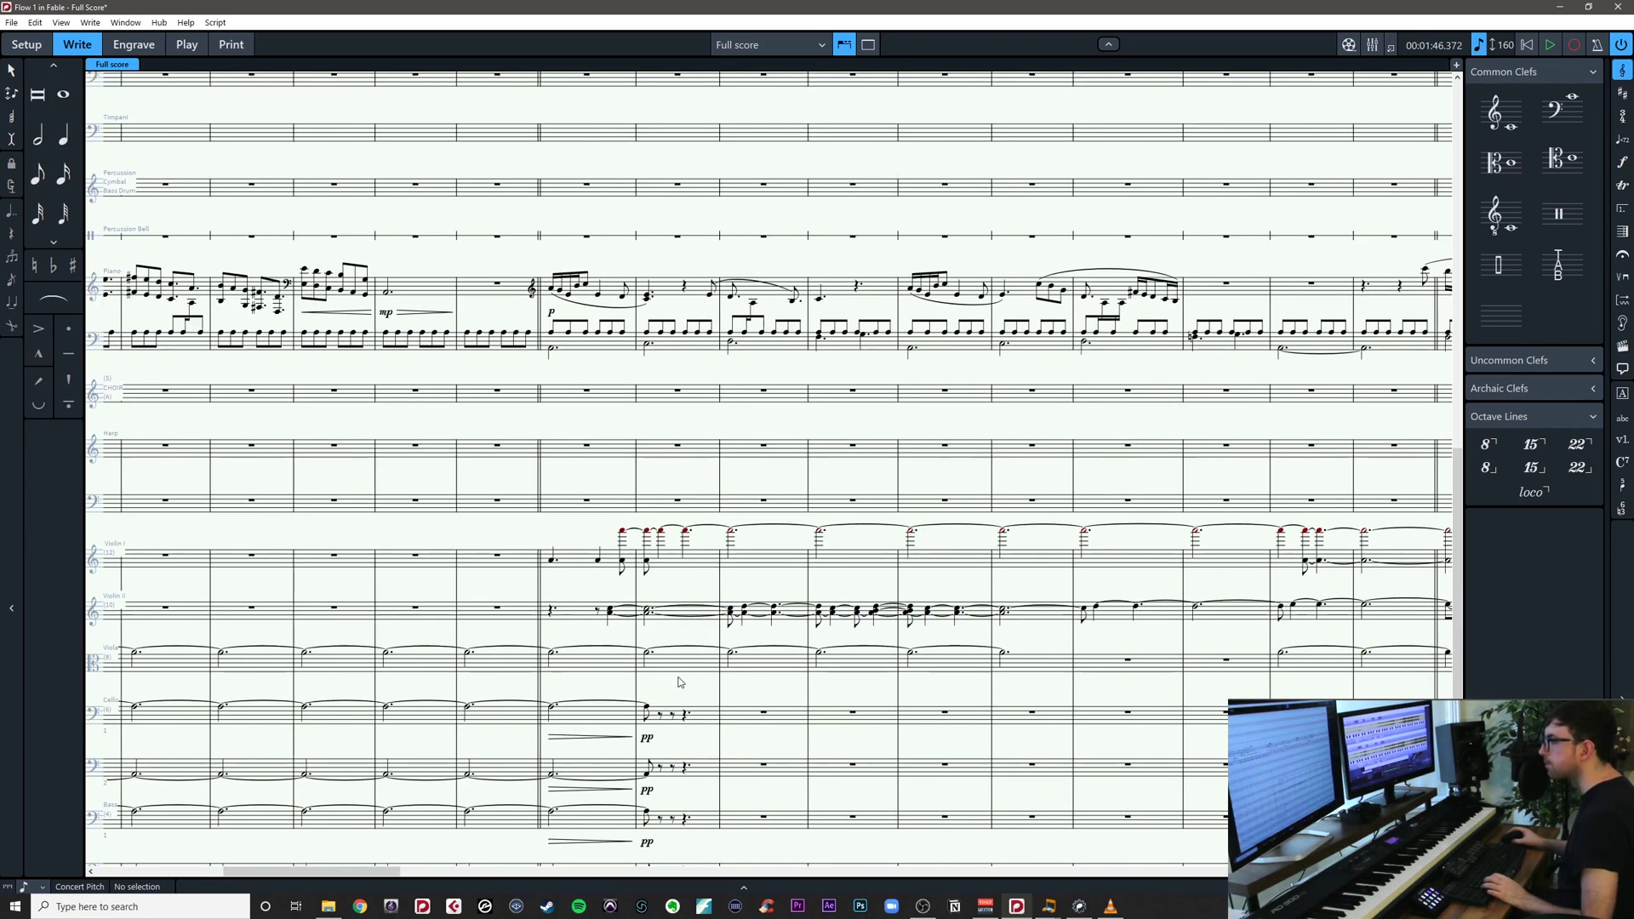
left_click(552, 563)
key("Delete")
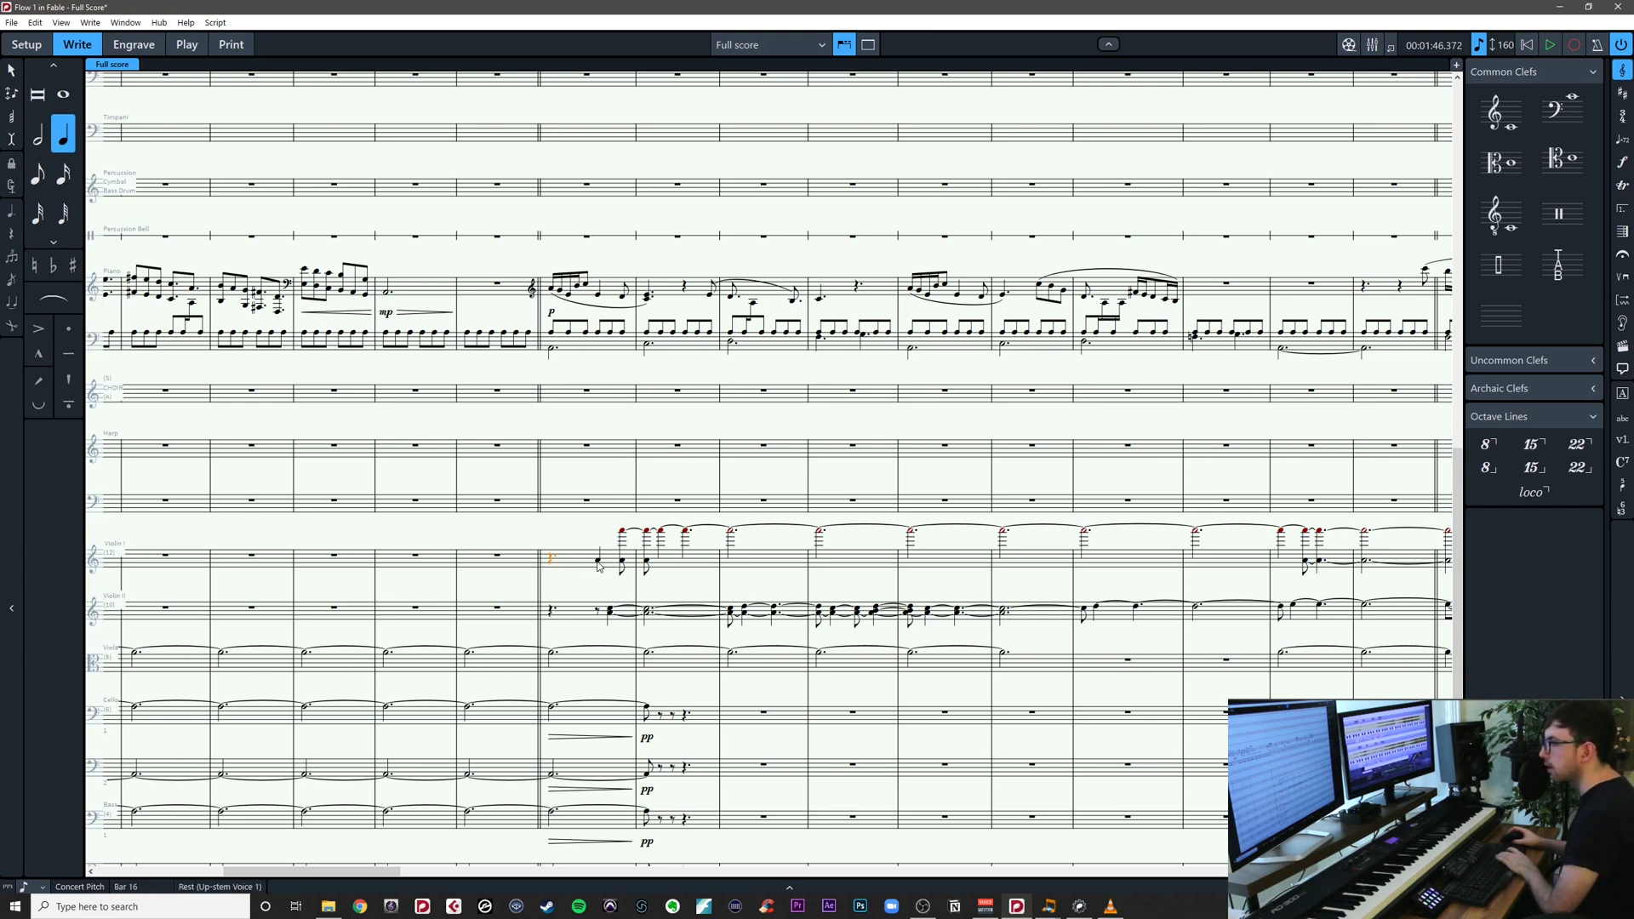
left_click(598, 563)
left_click(622, 565)
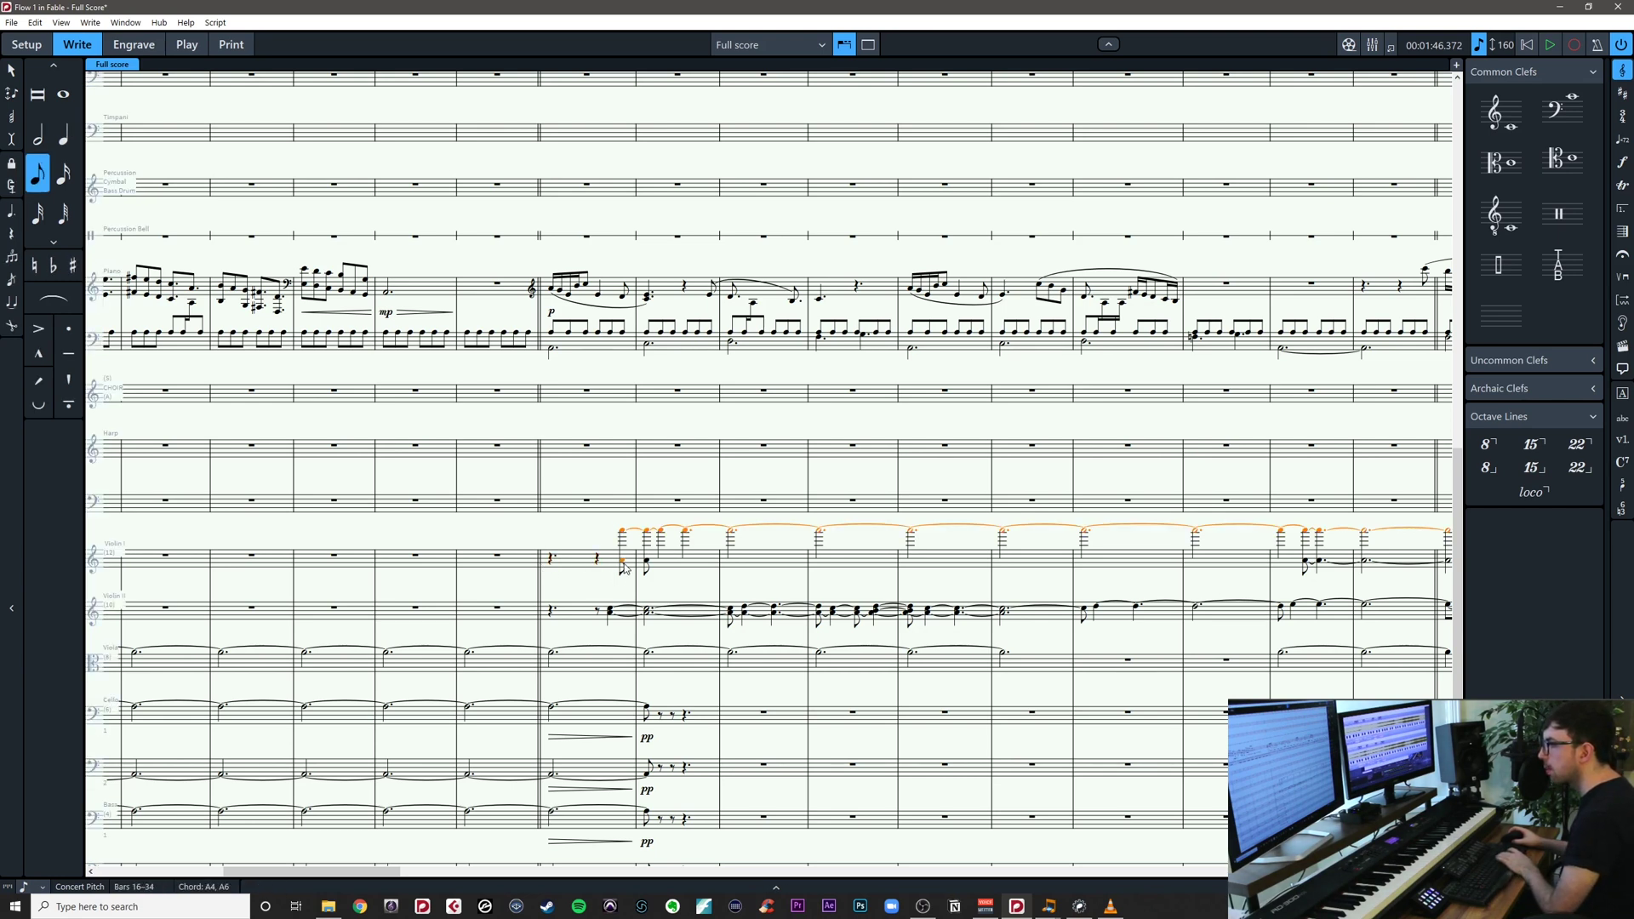
left_click(612, 613)
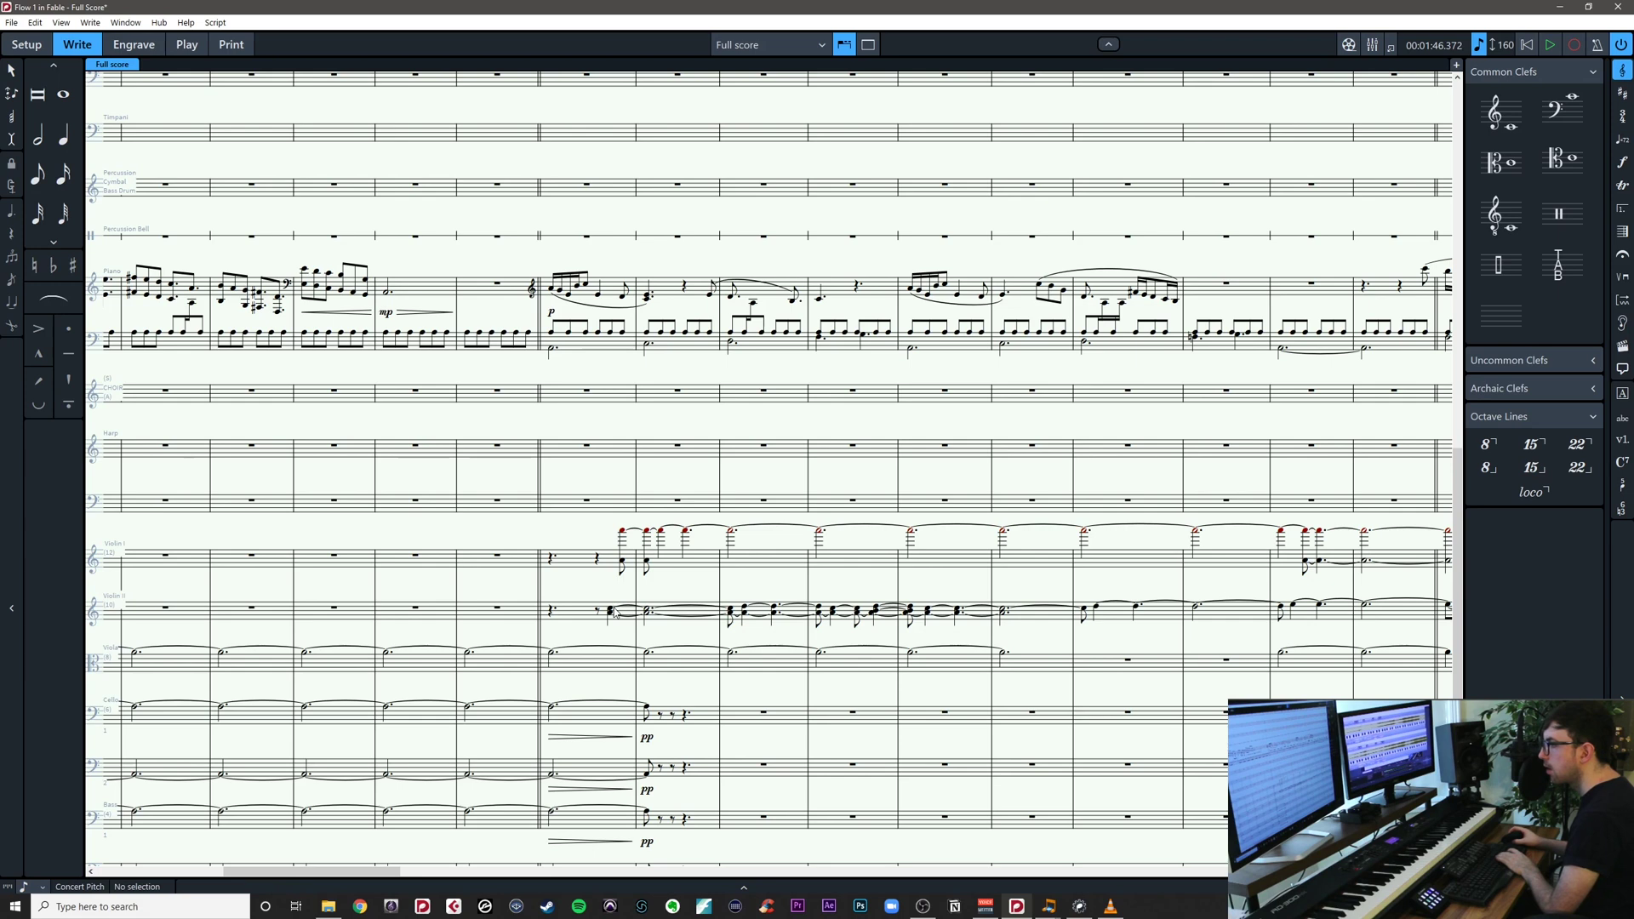
Select the Violin II notes from the first one in bar 16 through the second one in bar 24
left_click(702, 589)
left_click_drag(702, 590, 709, 527)
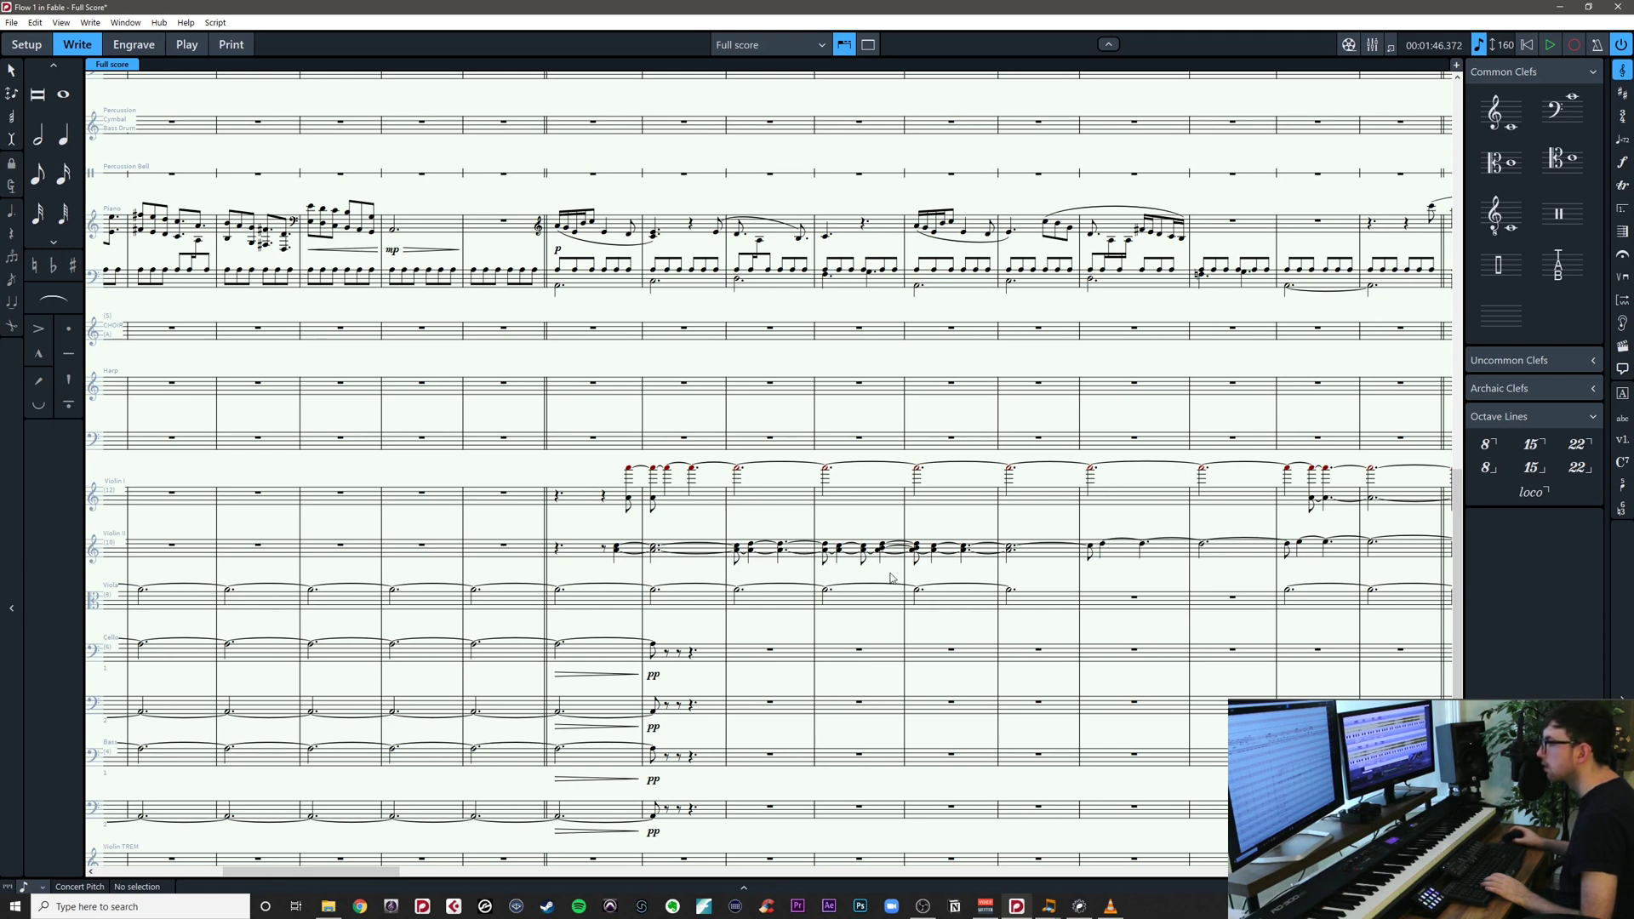
left_click(1372, 544)
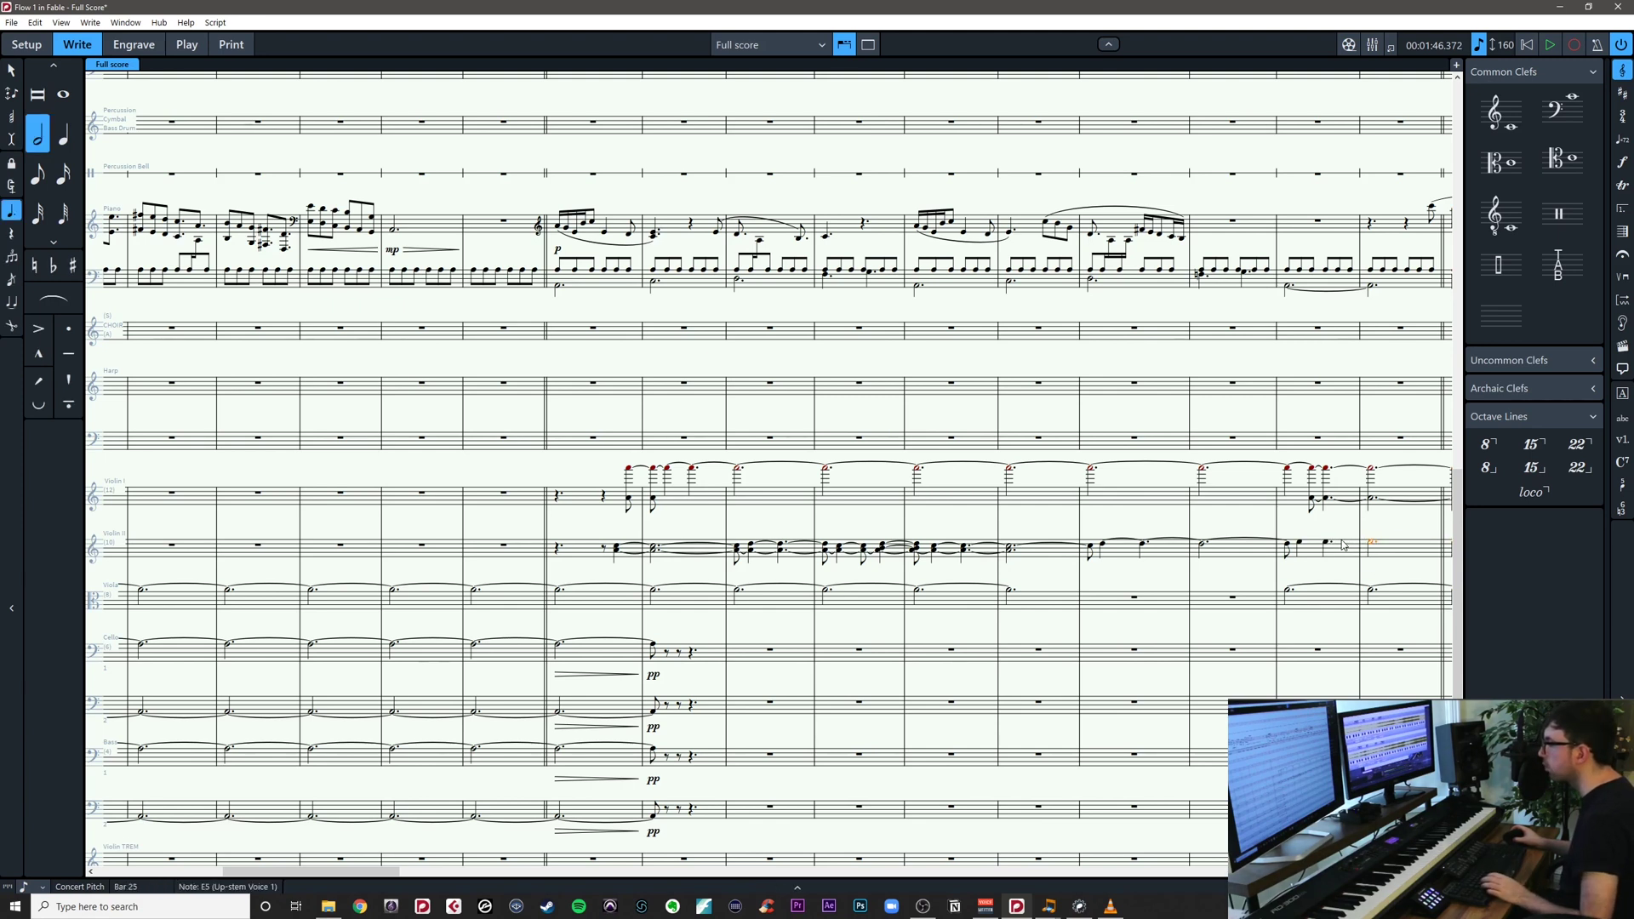
left_click(1300, 544)
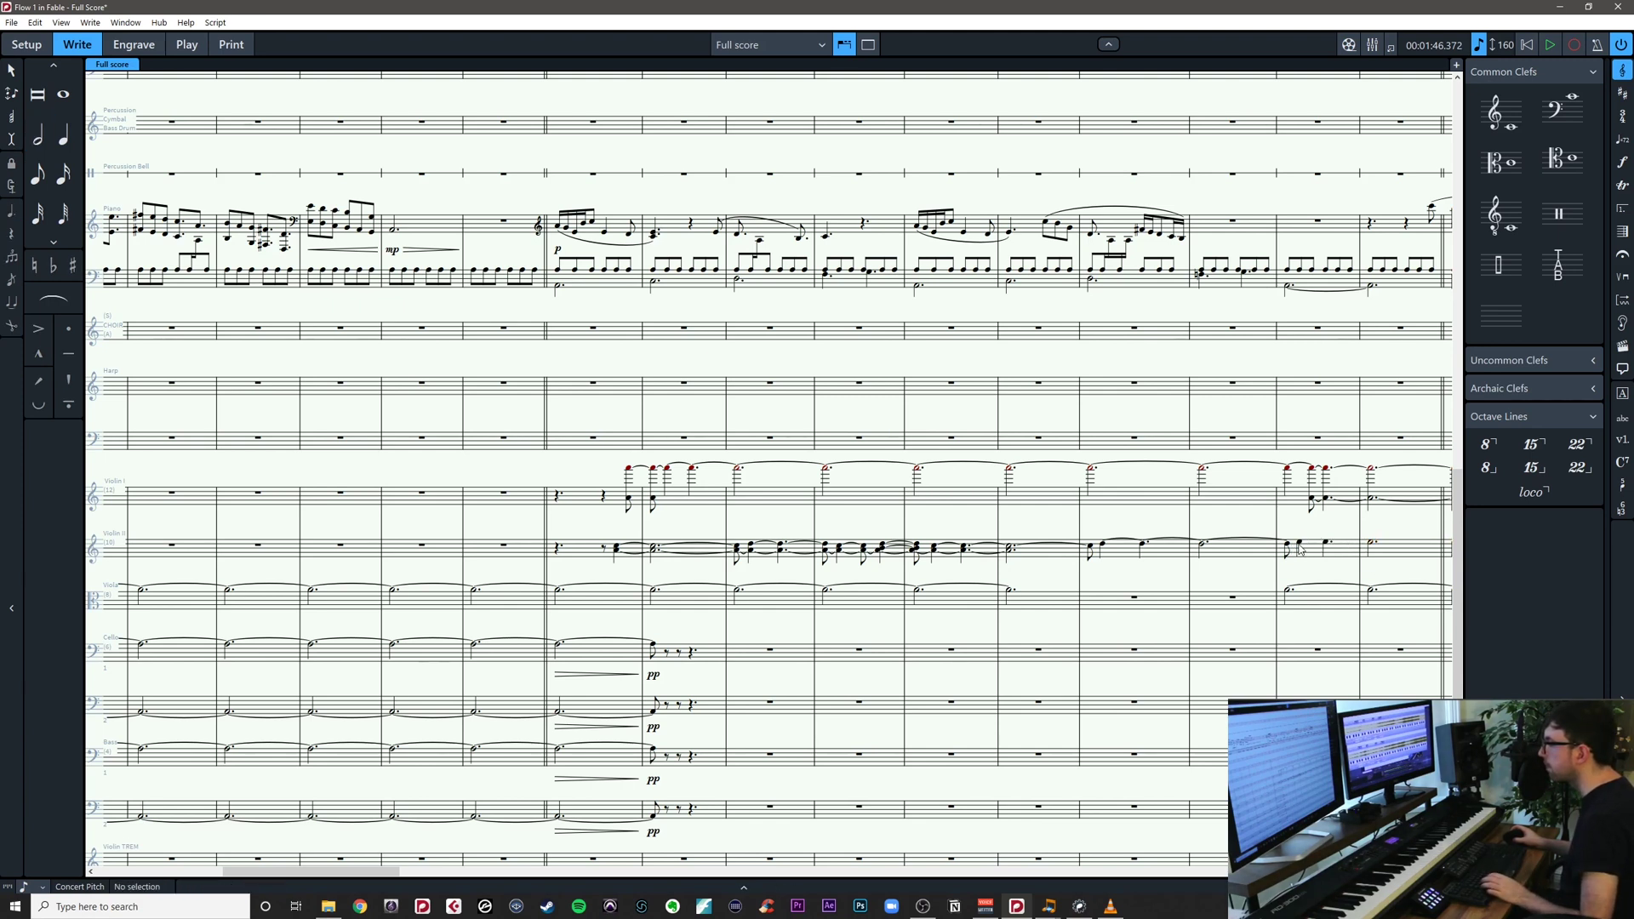
left_click(618, 549, "shift")
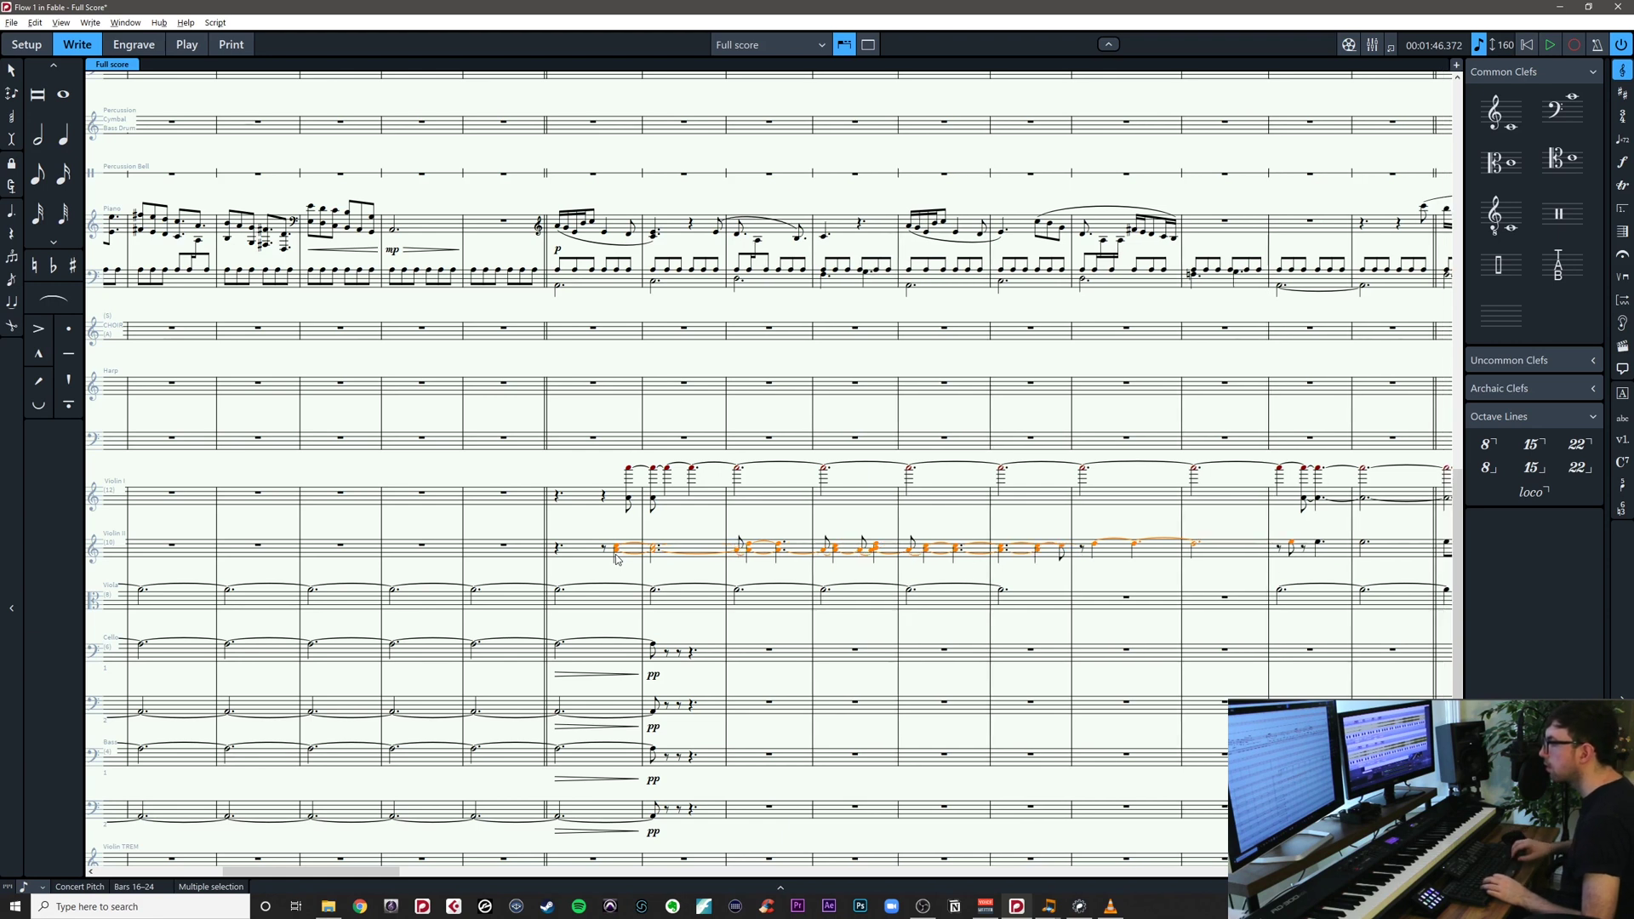
Try to shorten the selected Violin II notes in bars 16 to 24
key("alt+shift+Left")
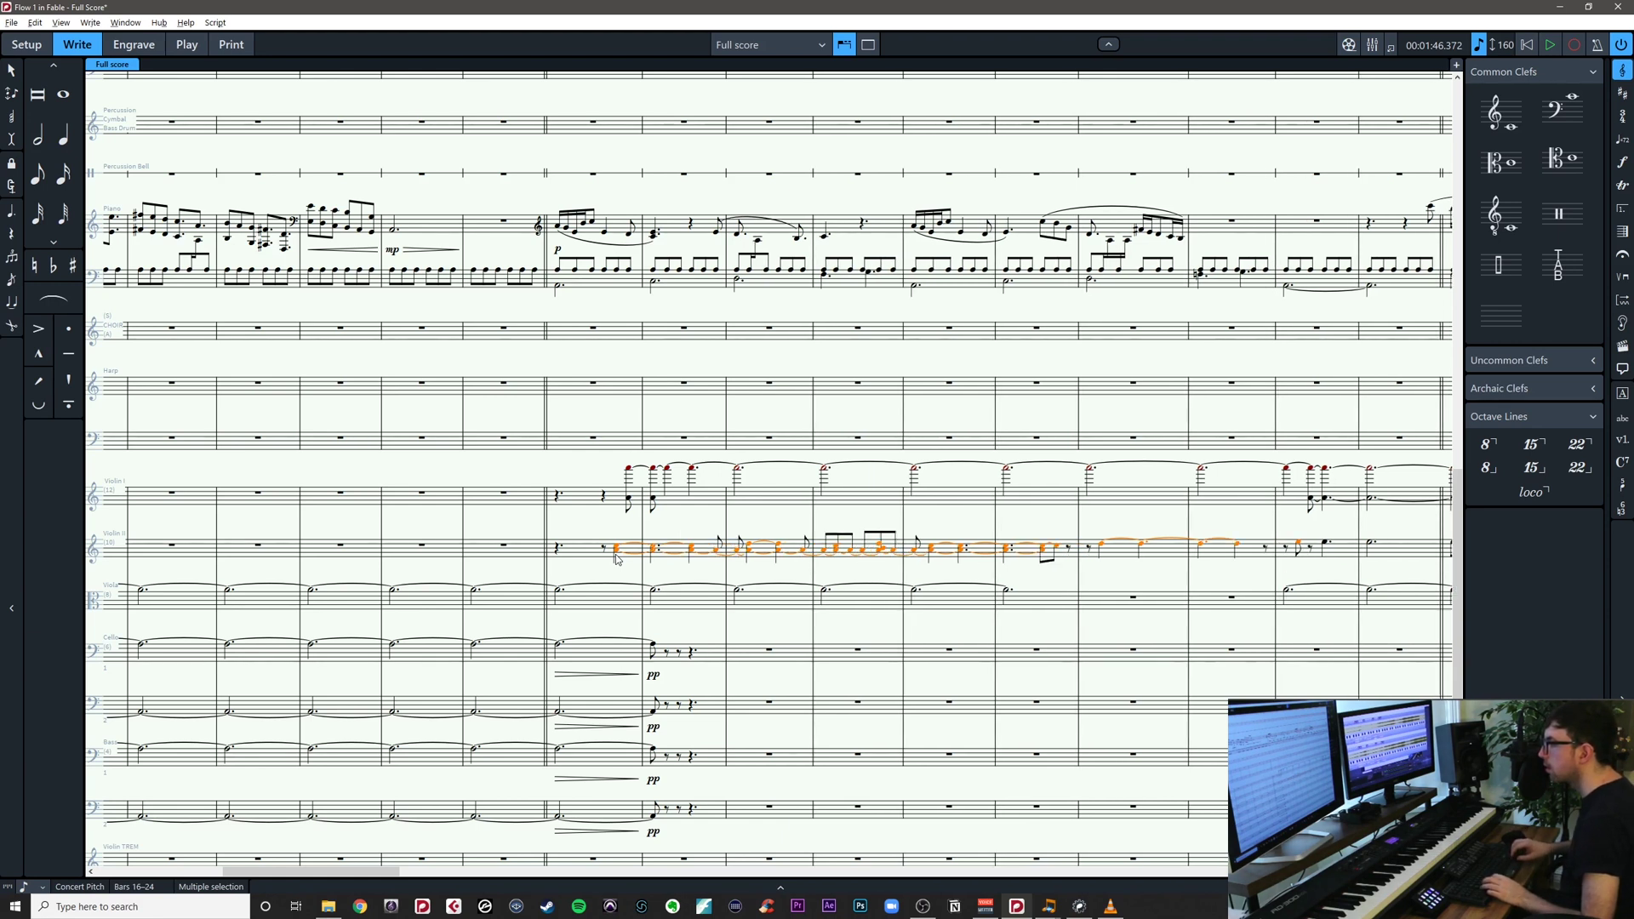
key("ctrl+z")
key("ctrl+z")
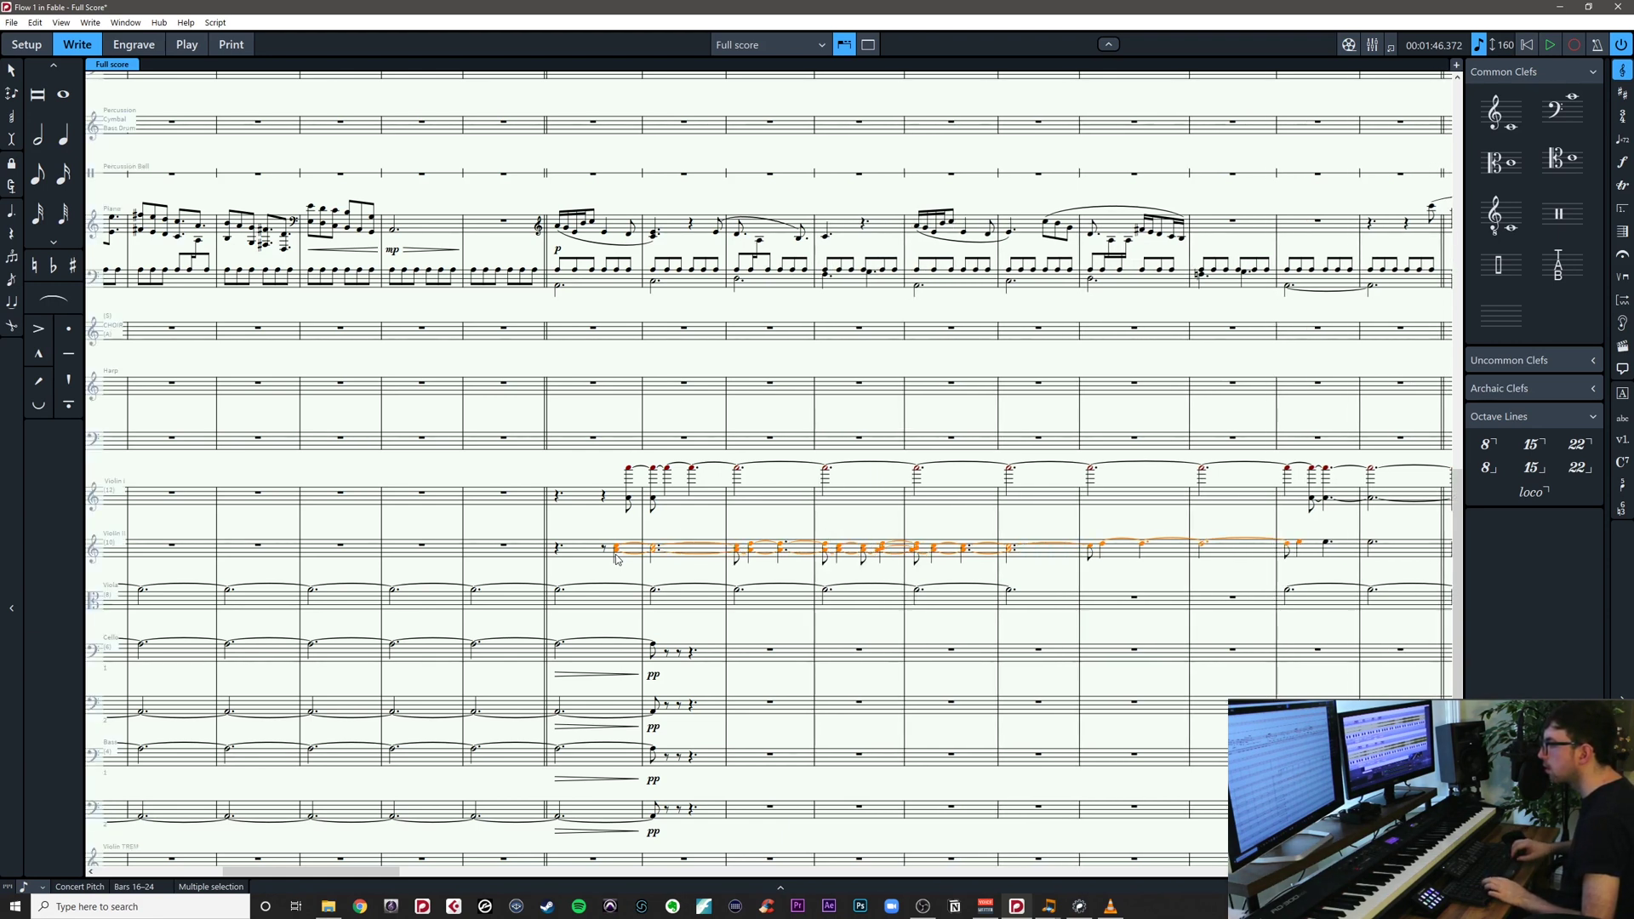
Move the selected Violin II passage one eighth note earlier and delete its sustained lower A4 in bars 16 to 21
key("alt+Left")
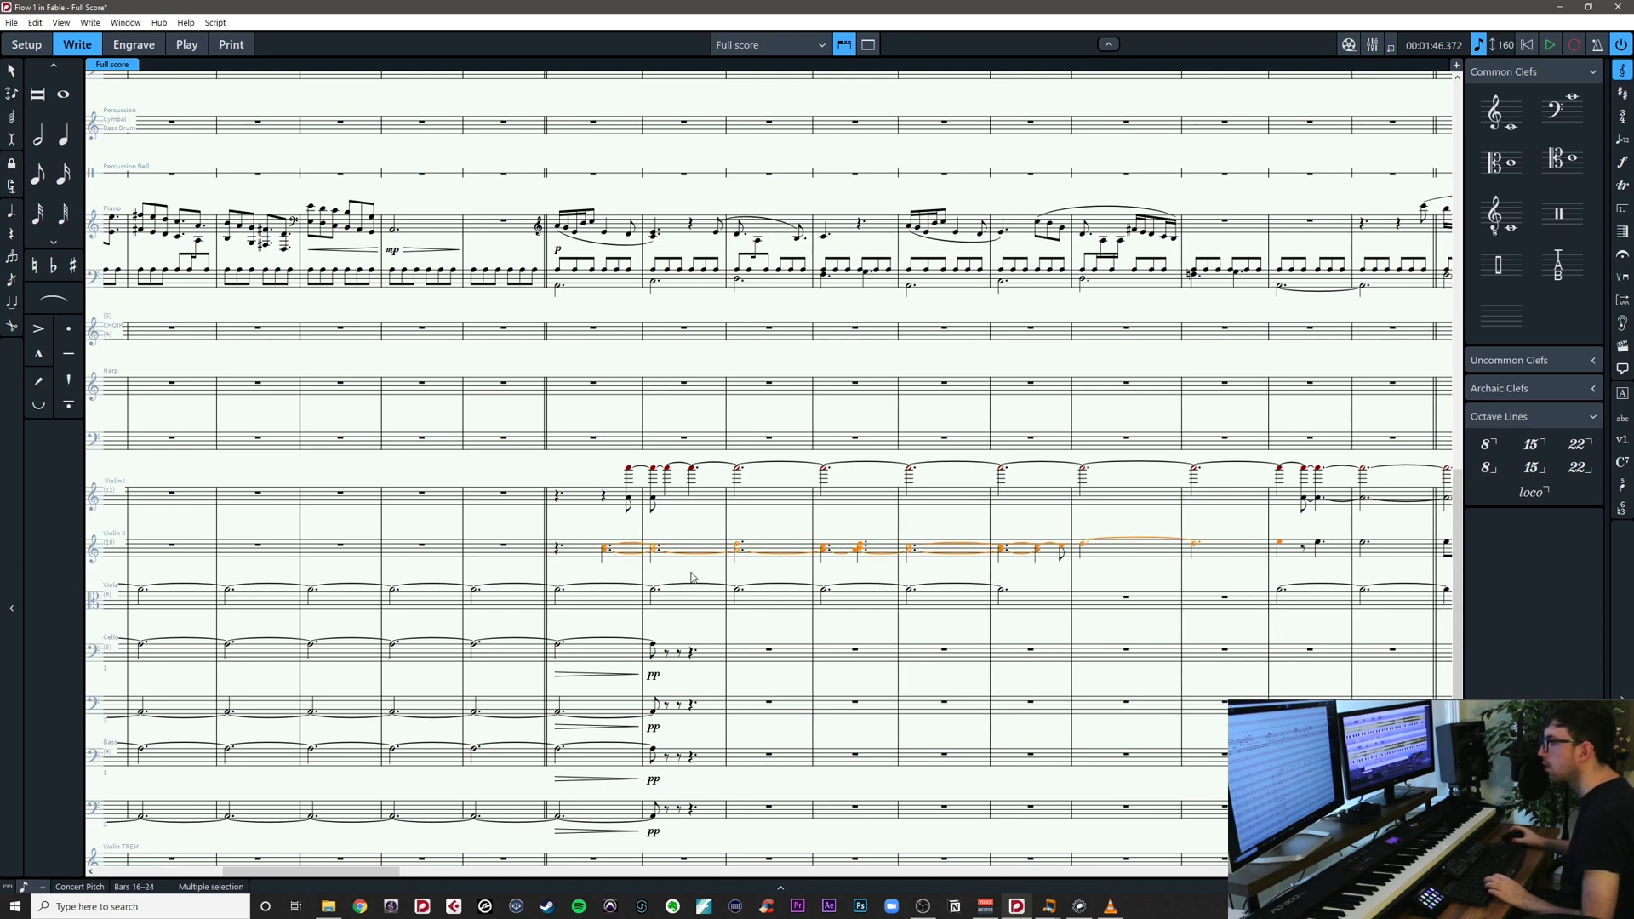
key("Escape")
left_click(642, 558)
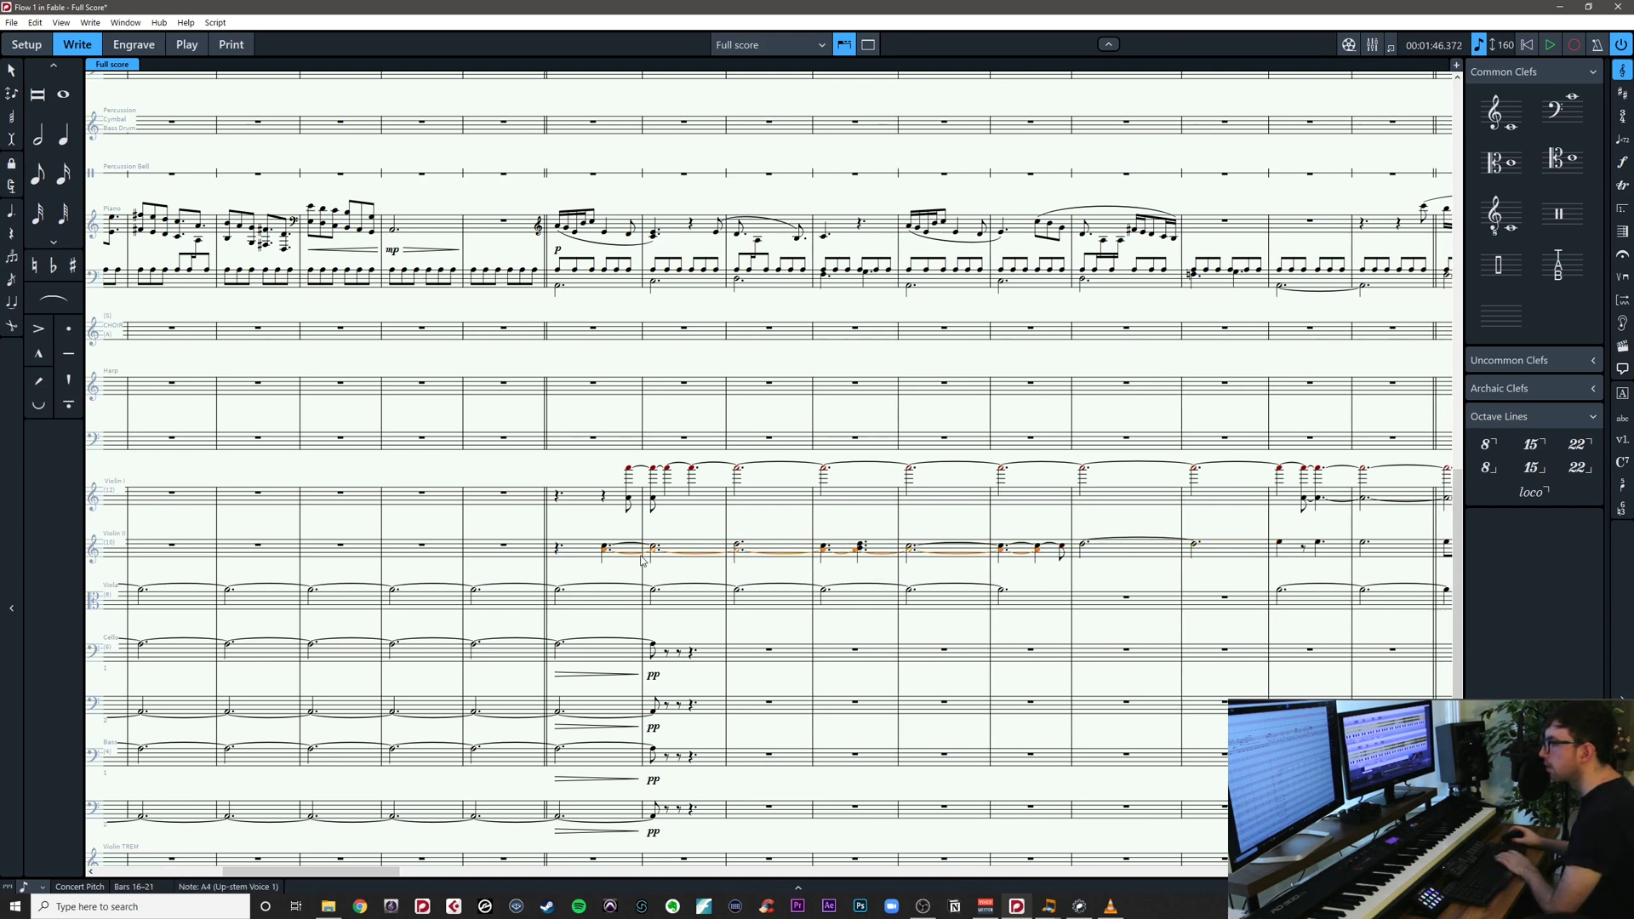
key("Escape")
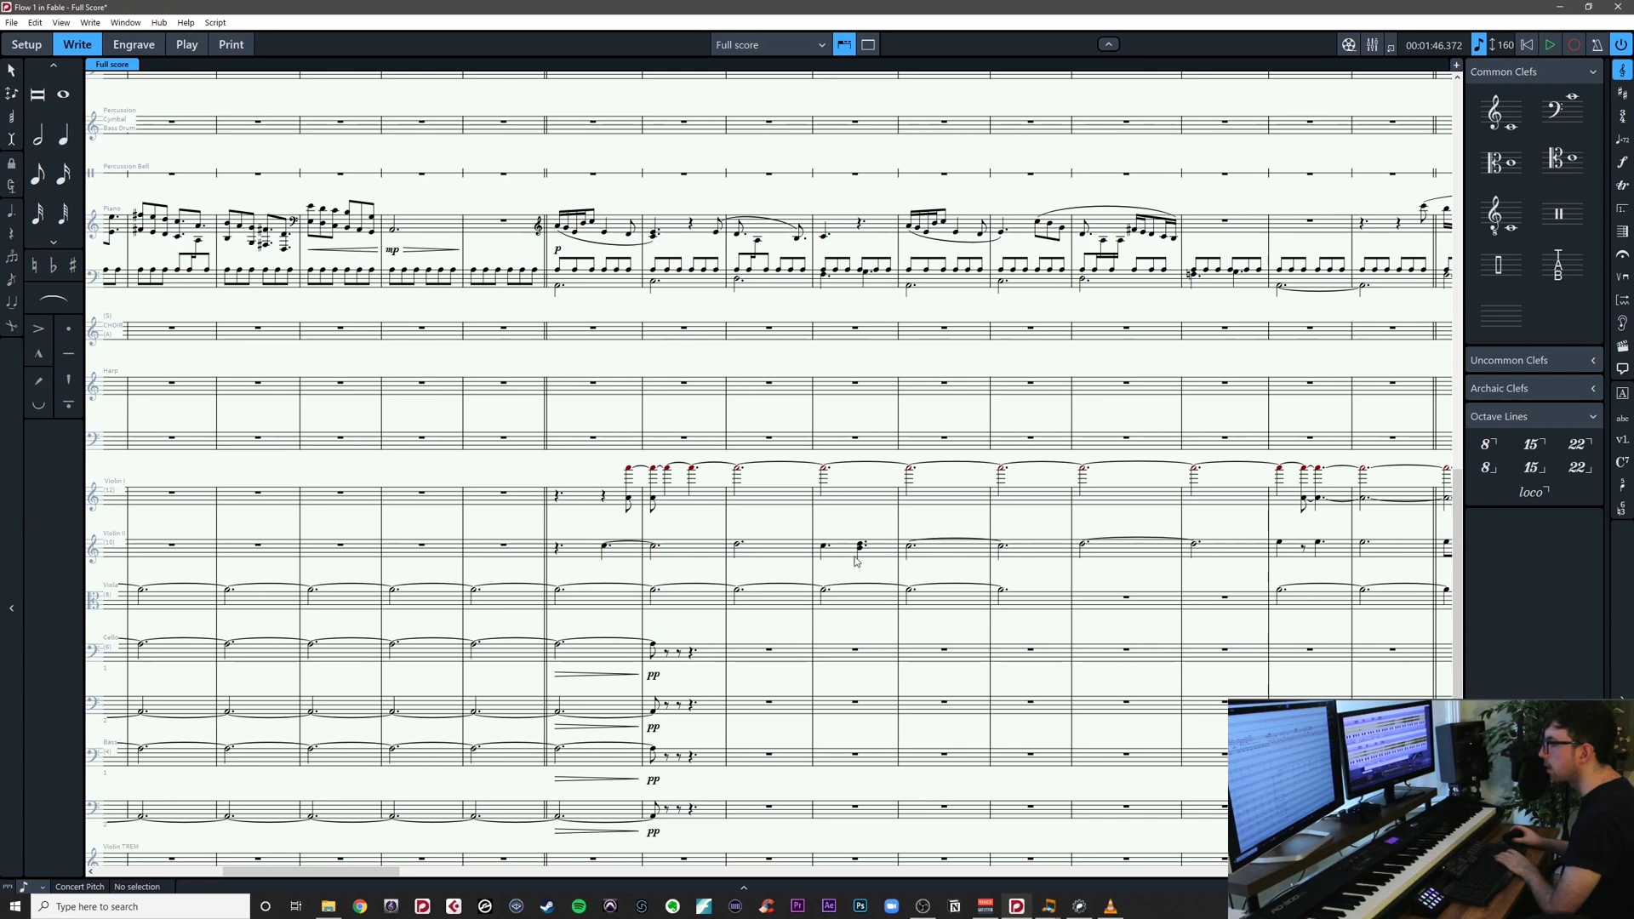
Change the E5 at the start of Violin II's bar 24 to a dotted half note
left_click(861, 551)
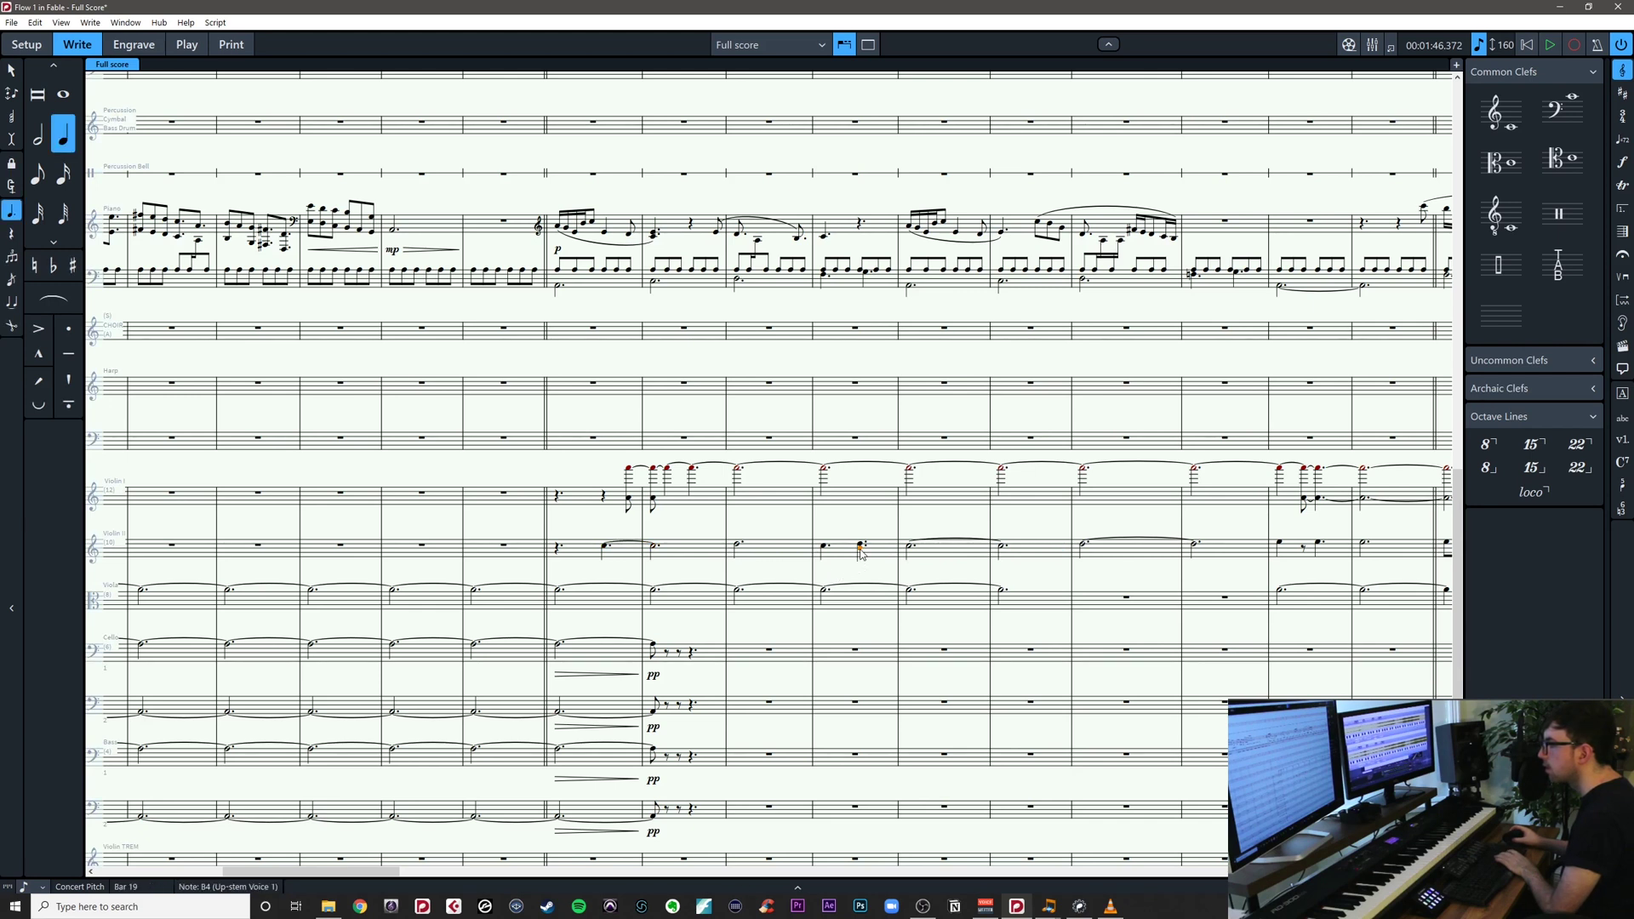
left_click(1279, 545)
key("6")
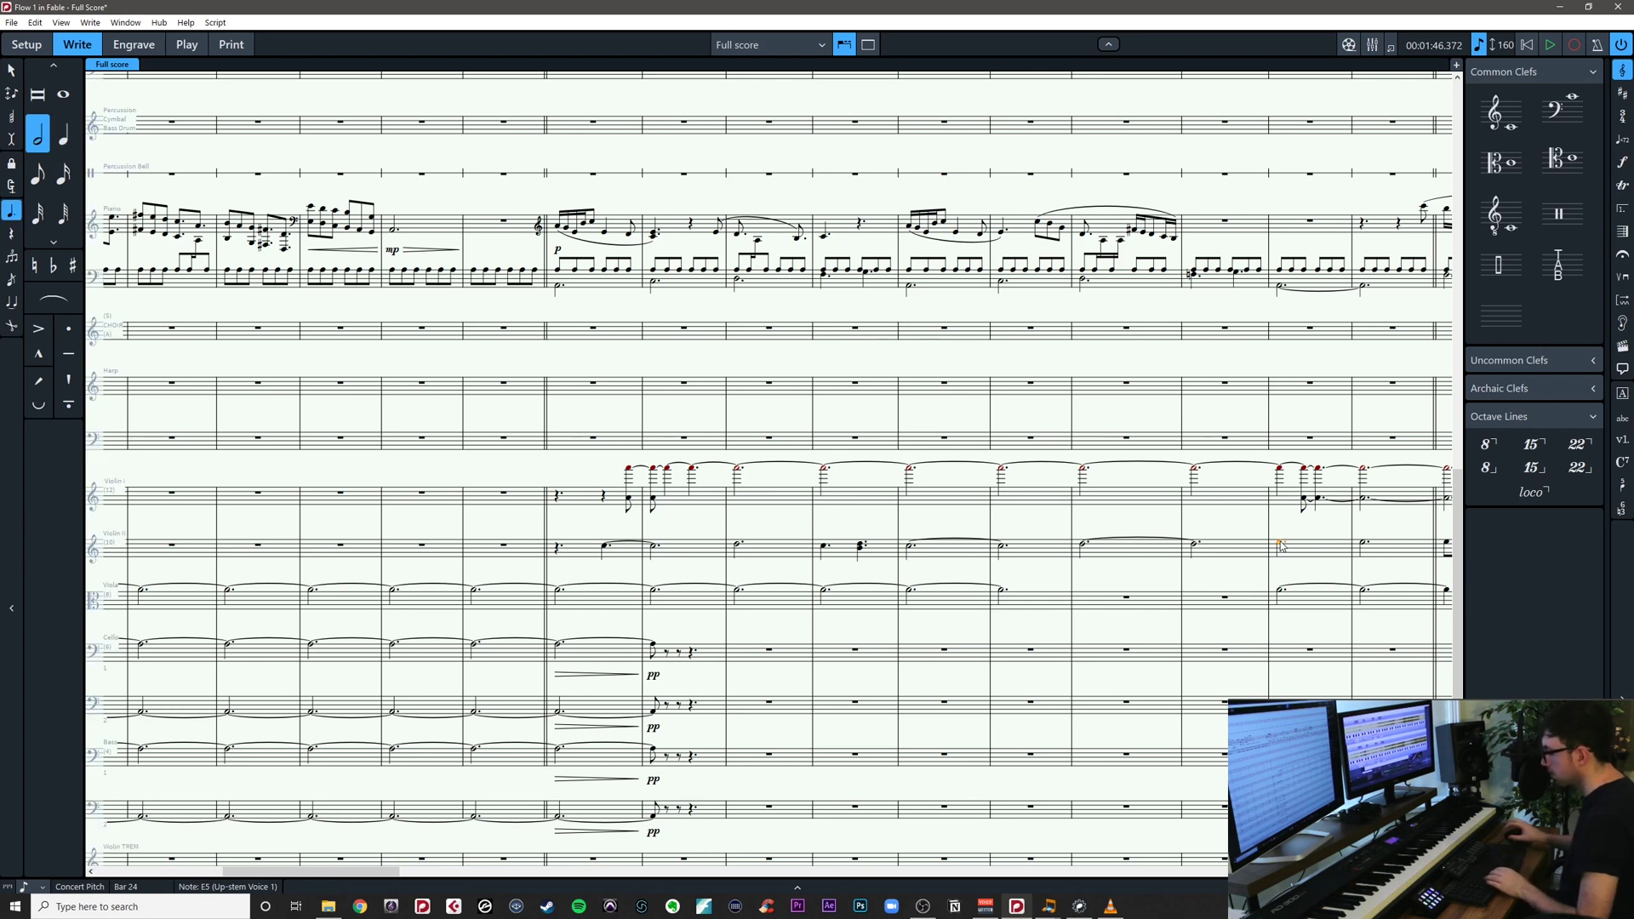
Extend Violin II's E5 in bar 24 through bar 25, and make its C5 fill bars 16 and 17
key("7")
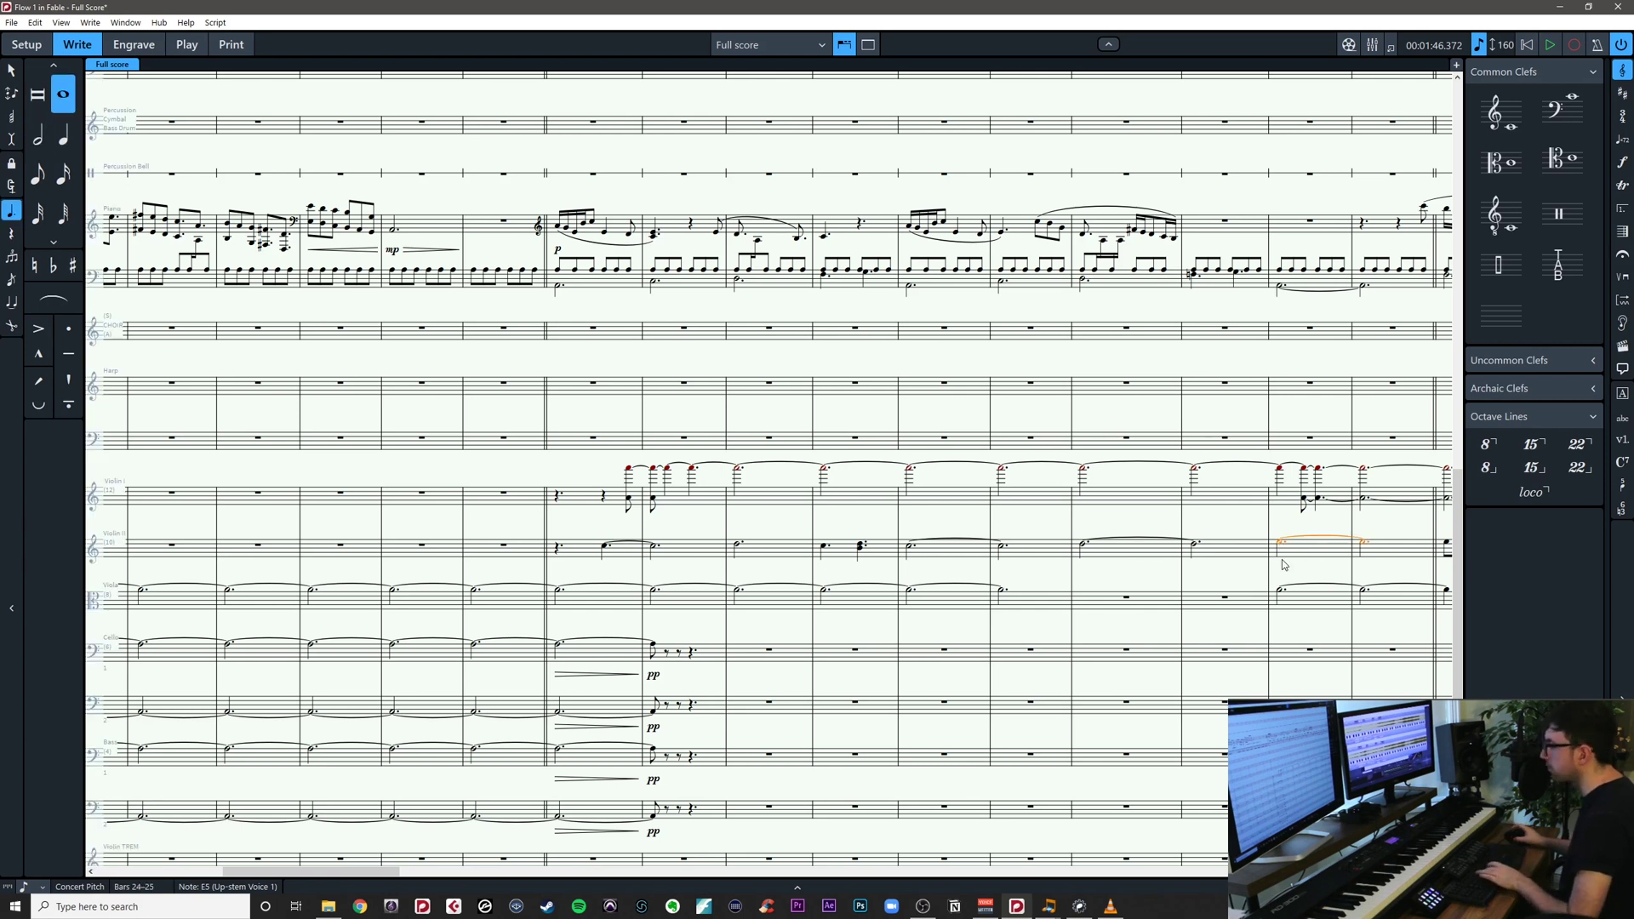
left_click(603, 546)
key("6")
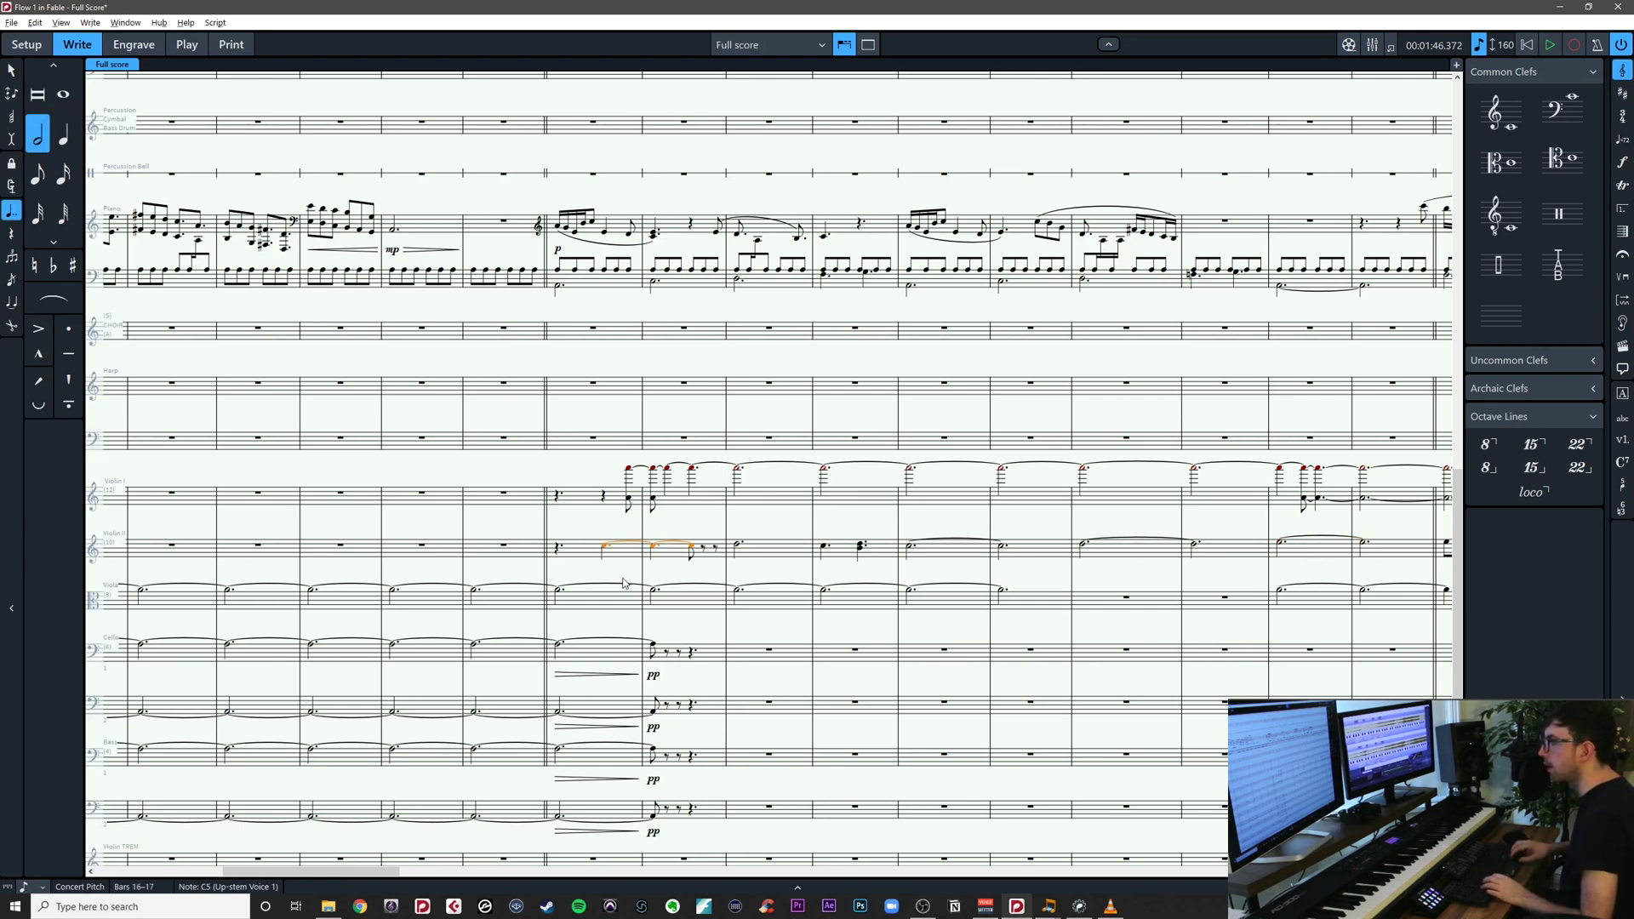
key("alt+shift+Right")
key("alt+shift+Right")
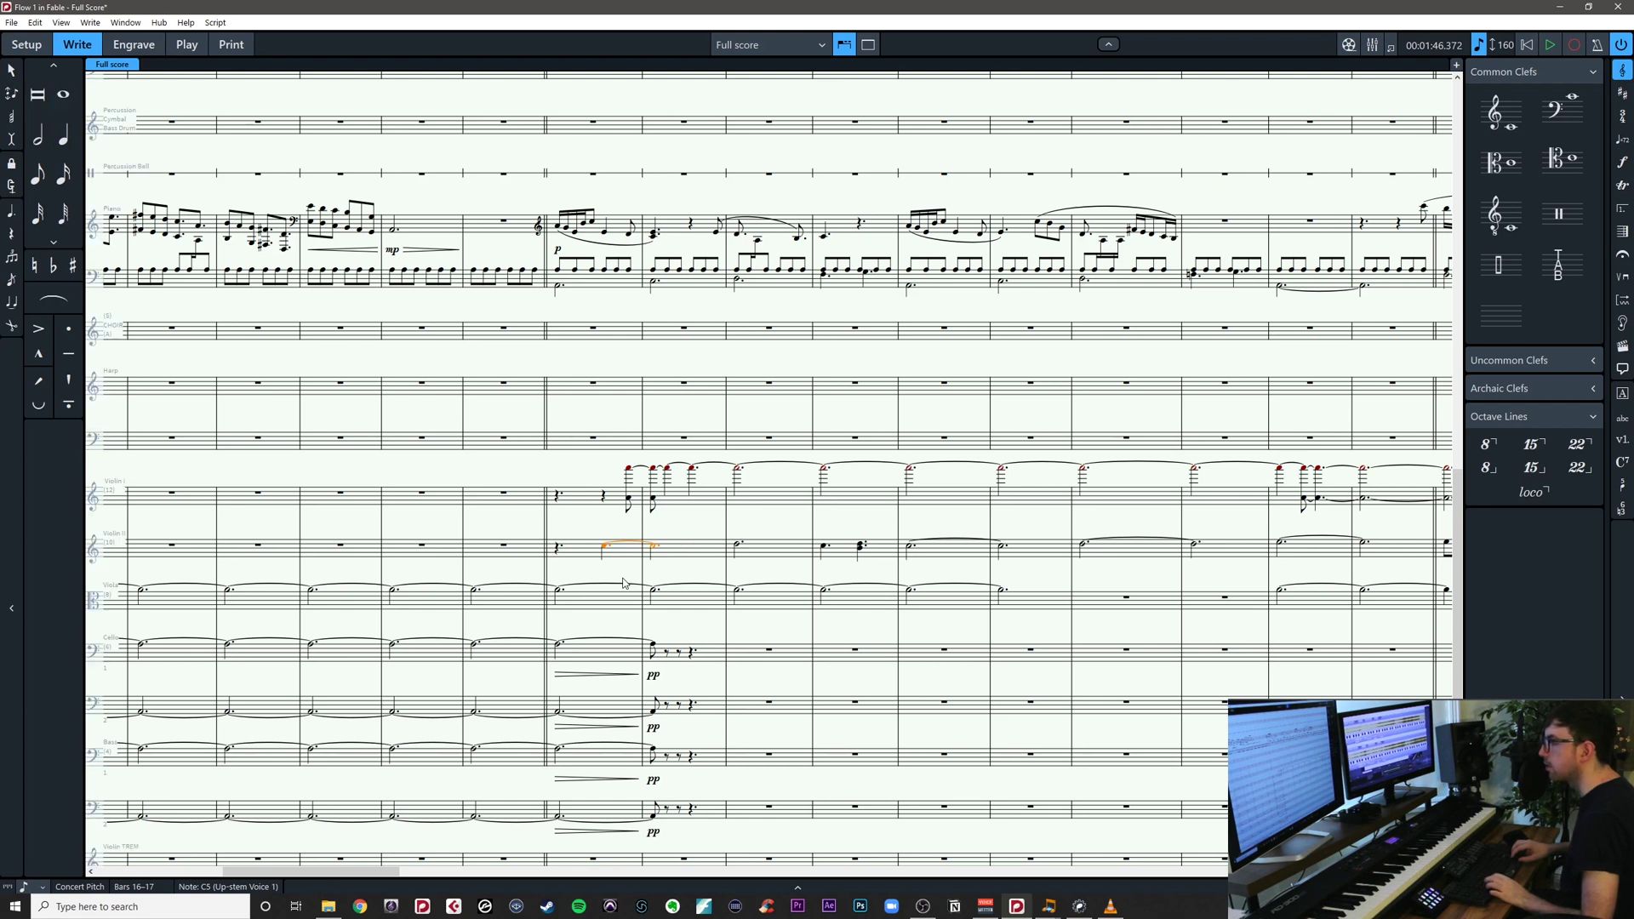
key("alt+Left")
key("alt+Left")
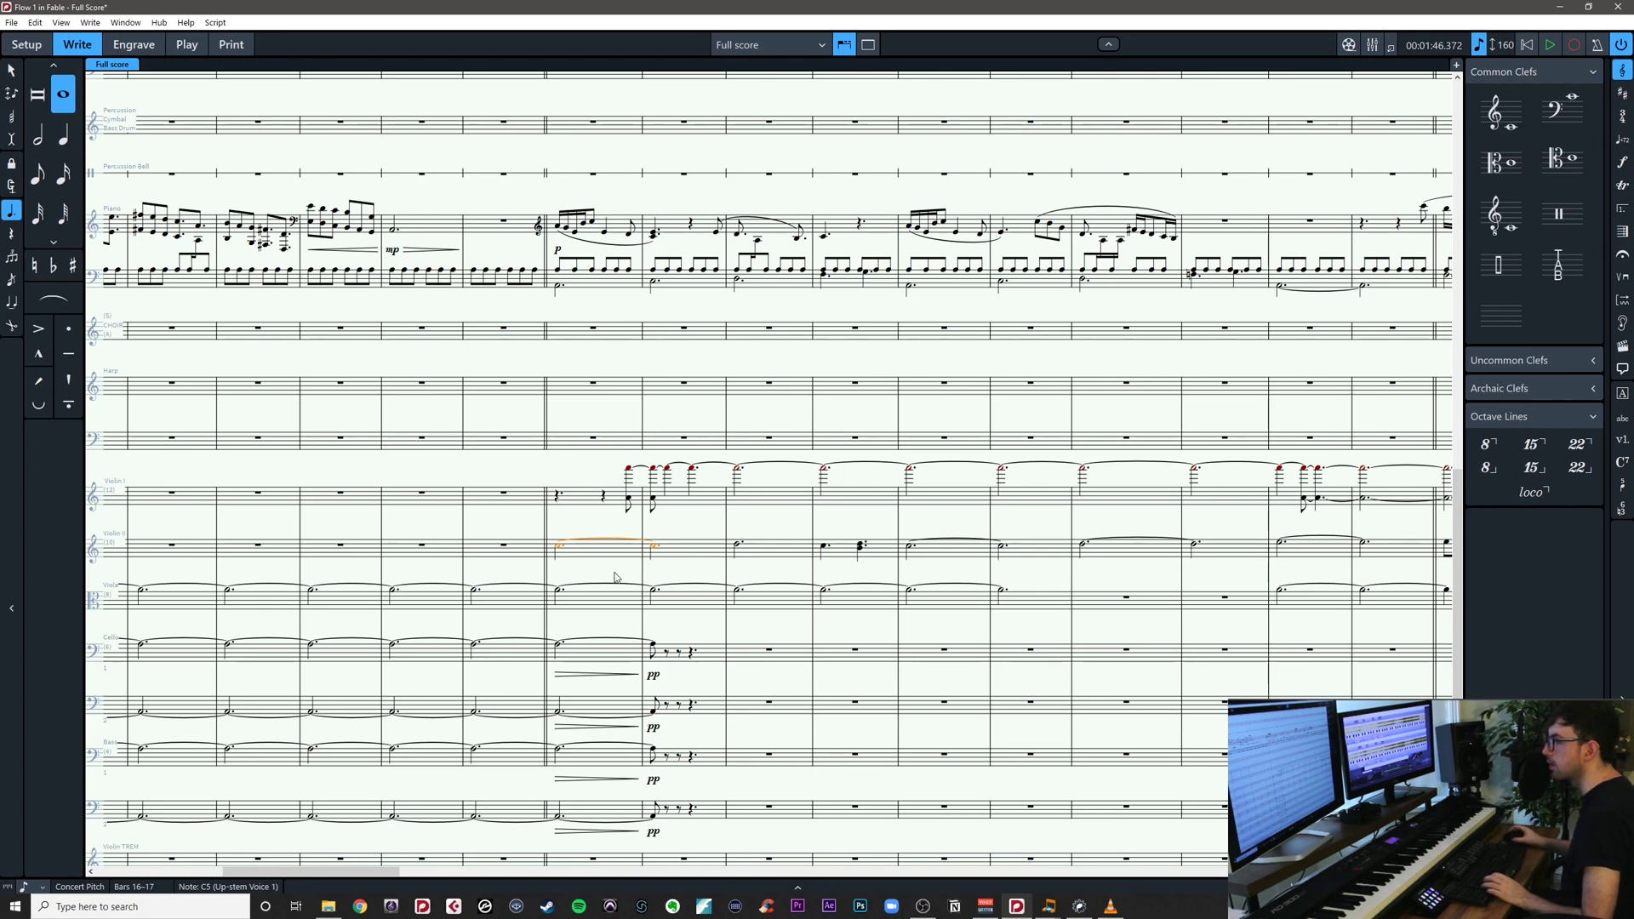
key("Escape")
Copy the pp crescendo to p from Cello 1's bar 3 to Violin II's C5 at bar 16
key("Home")
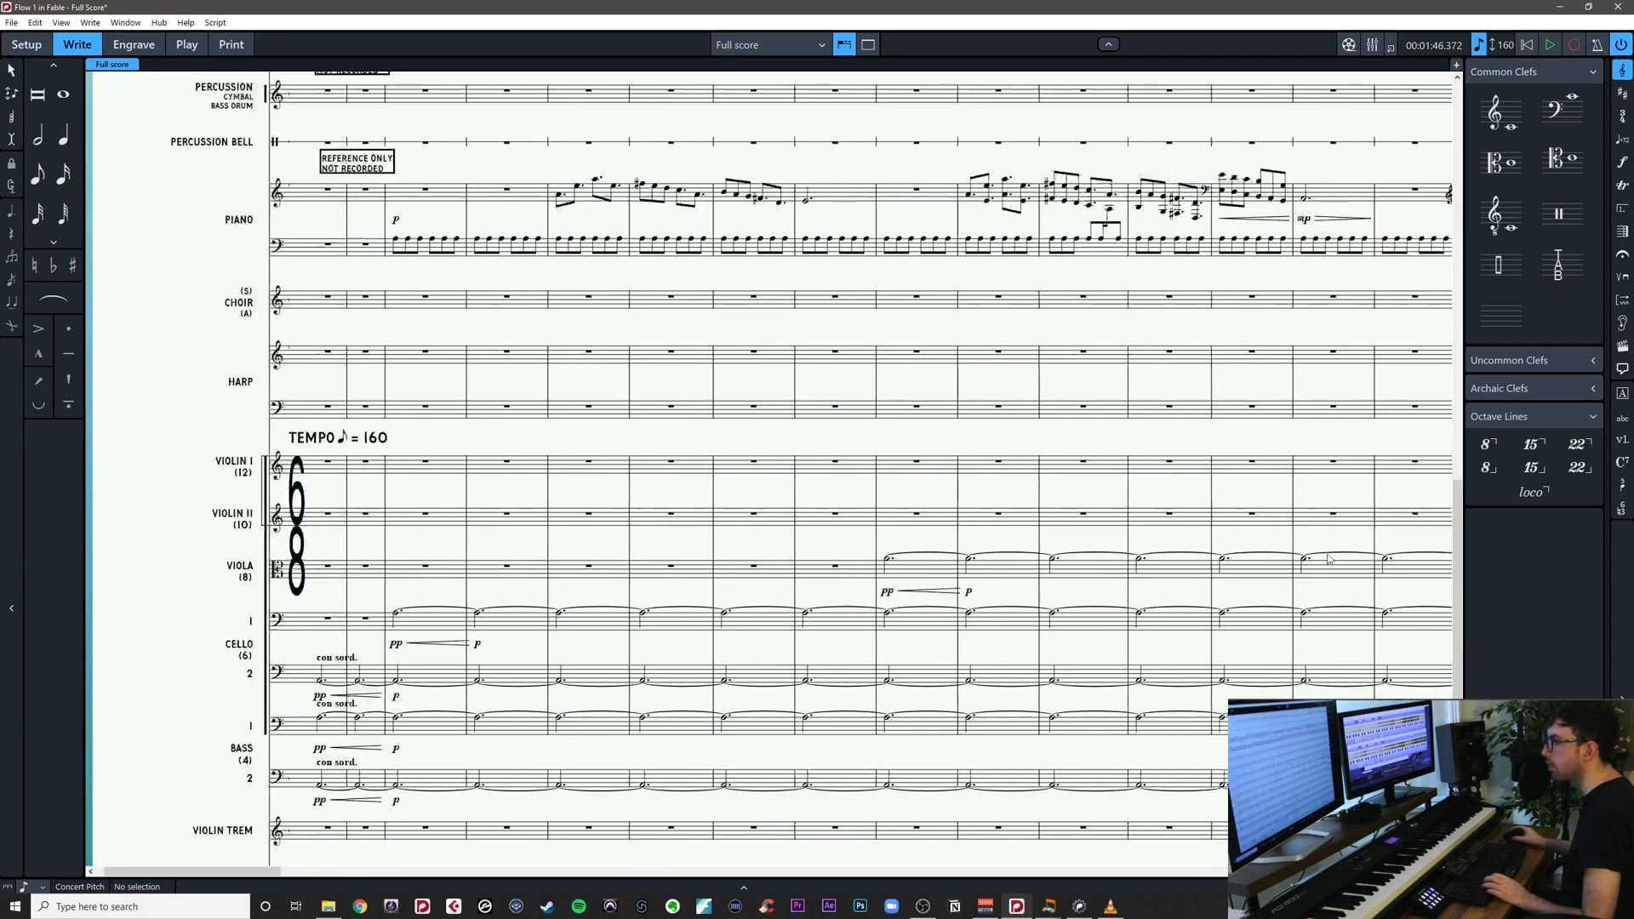
left_click(396, 645)
left_click(478, 645, "ctrl")
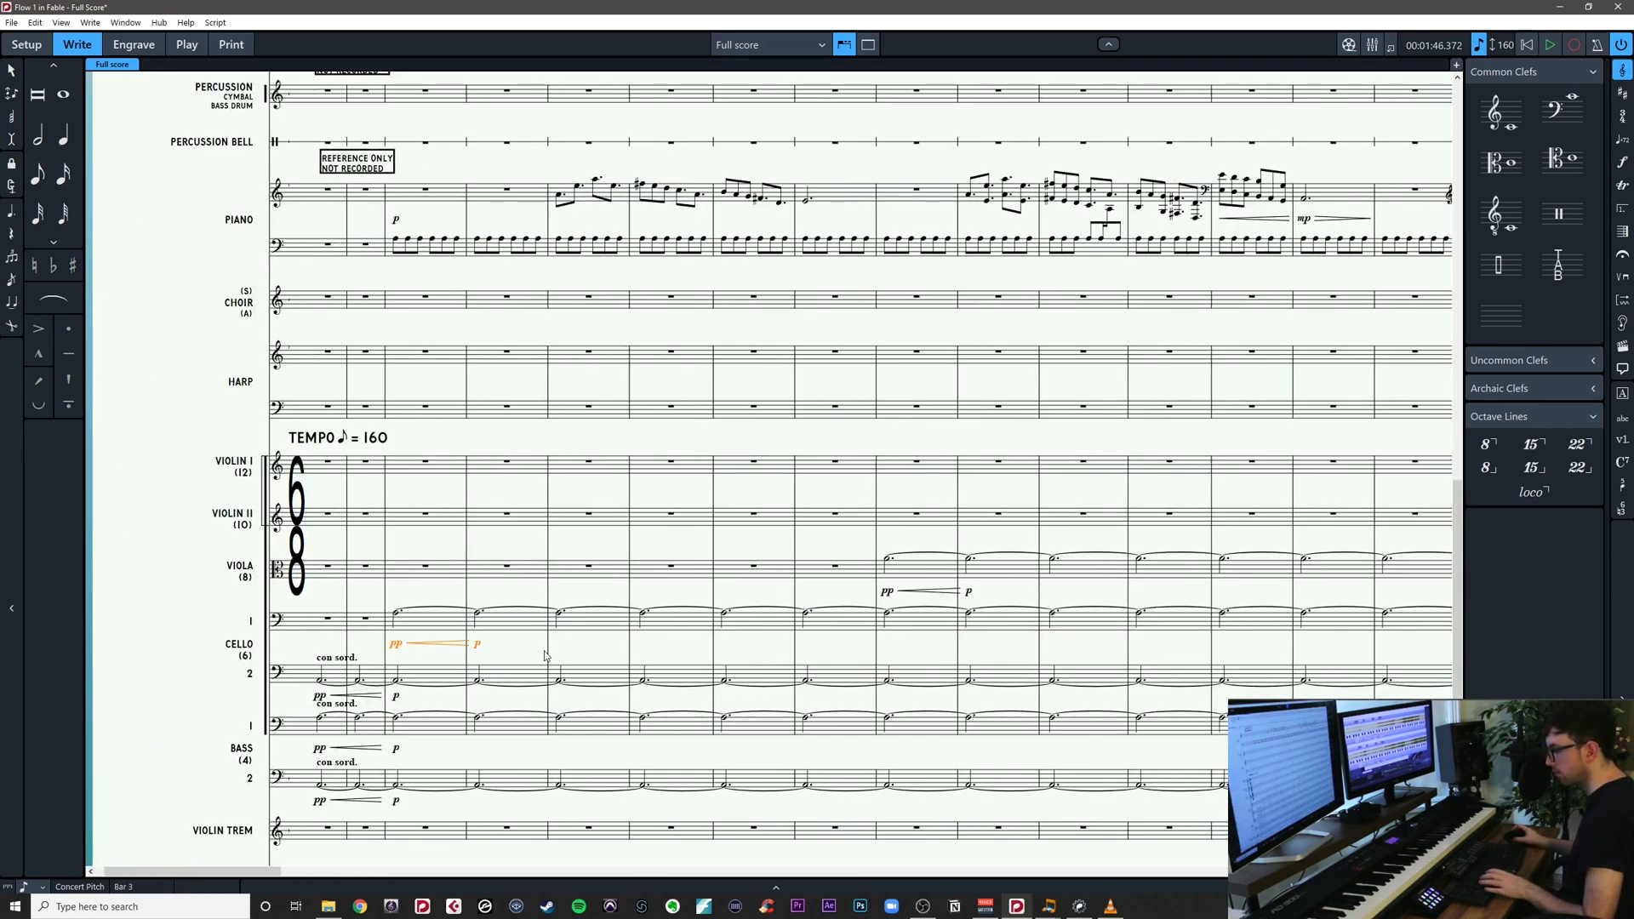
left_click(839, 656)
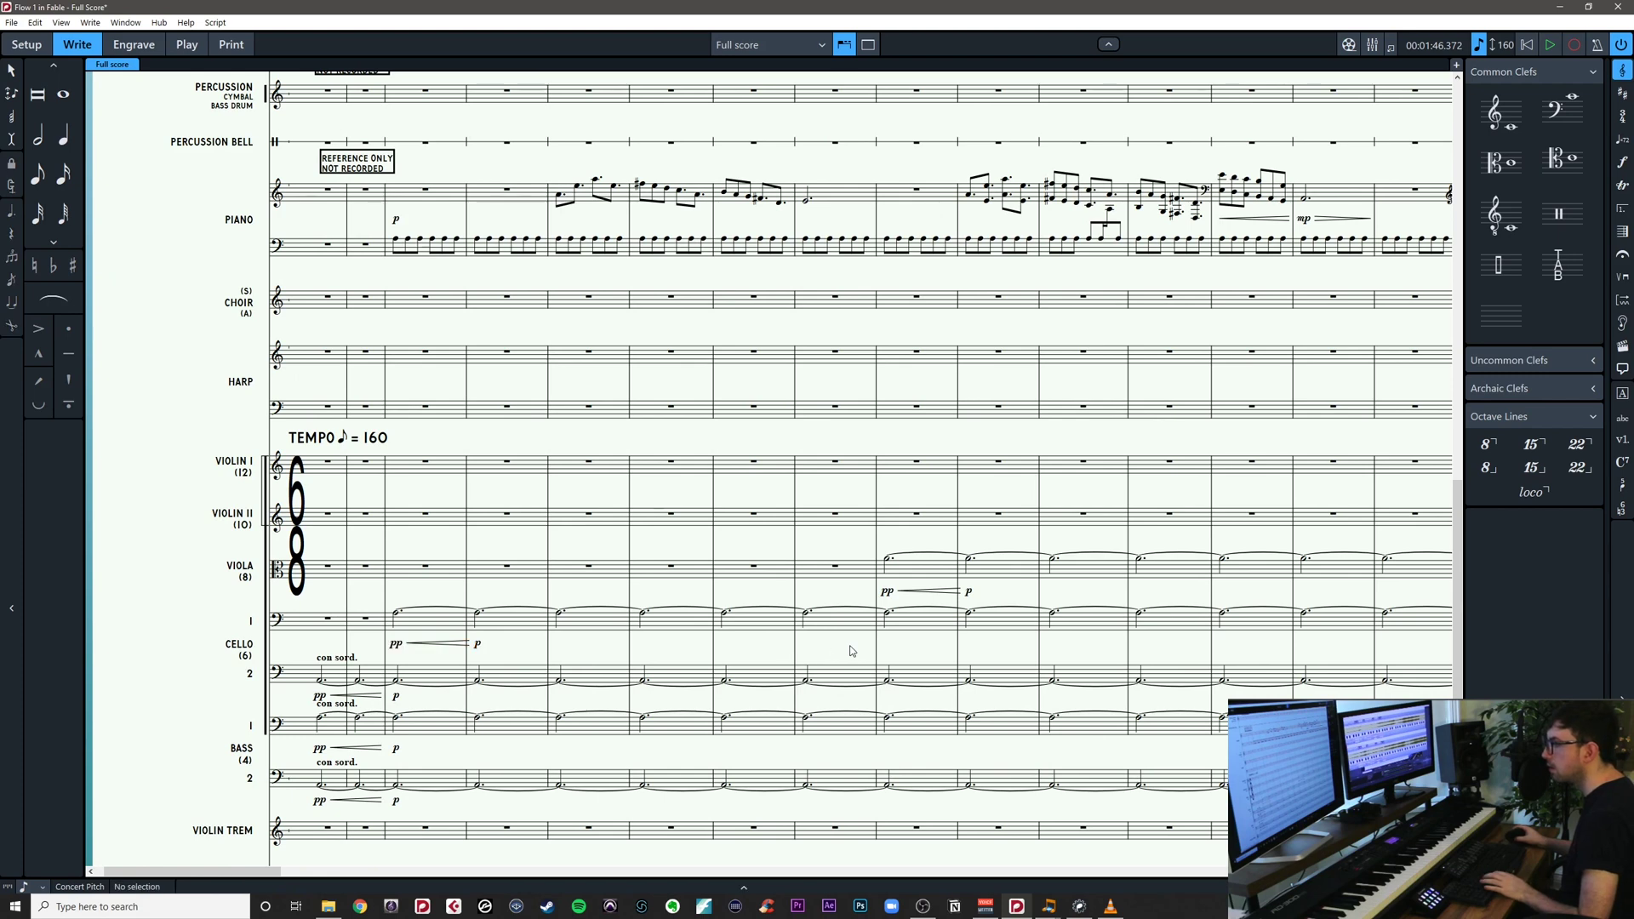
scroll(850, 651, "right", 5)
left_click(804, 521)
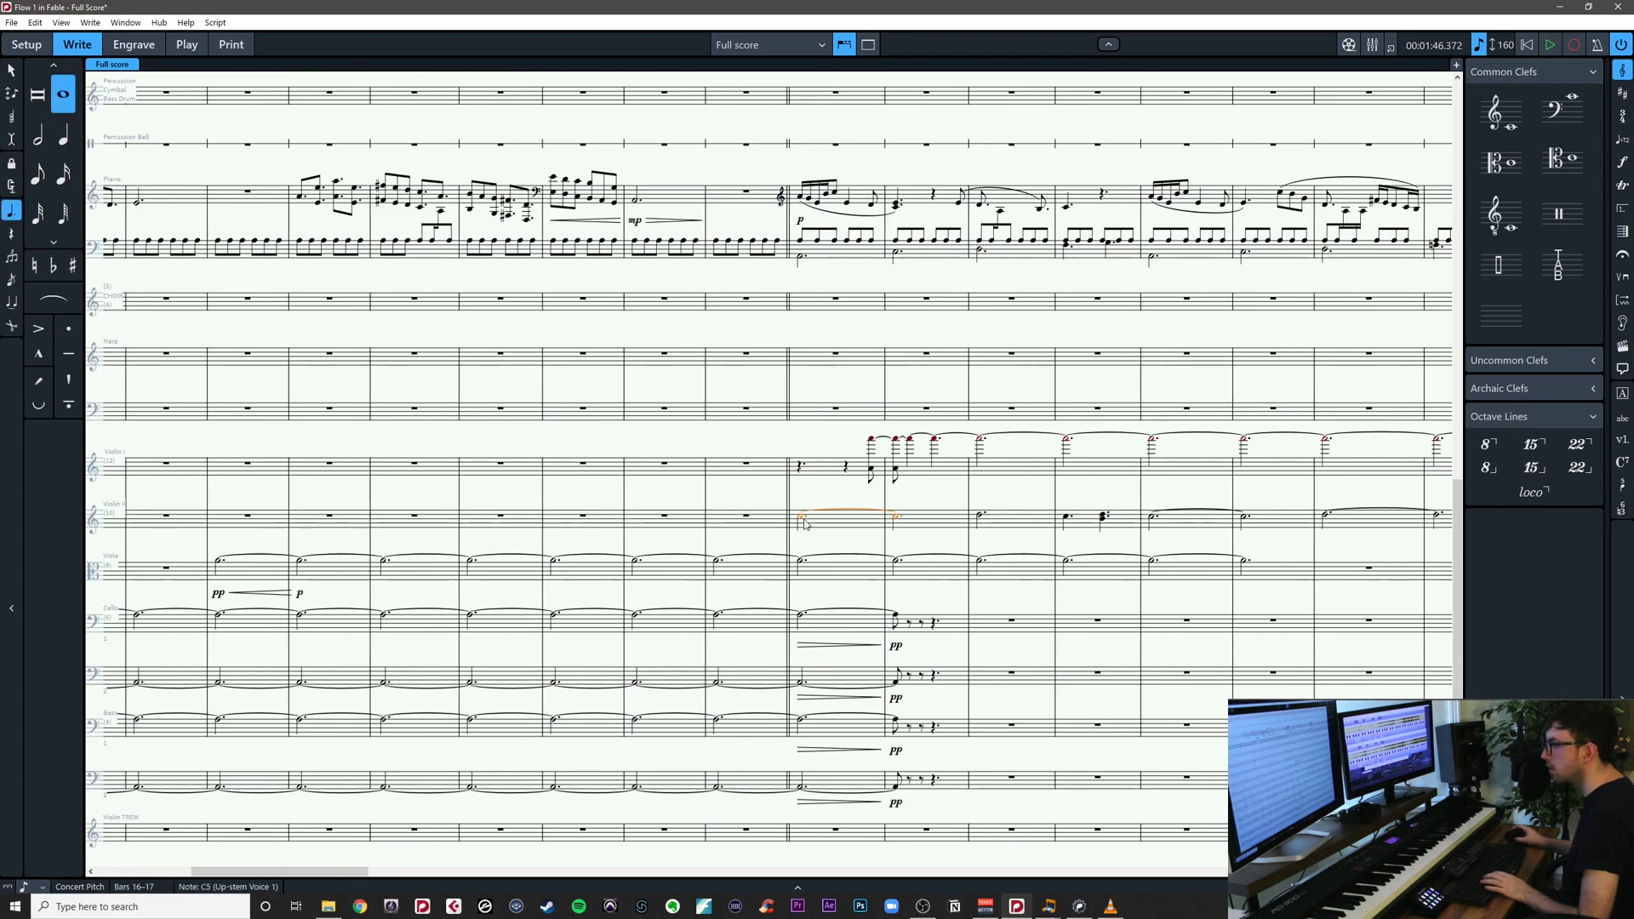
key("Escape")
scroll(502, 603, "left", 6)
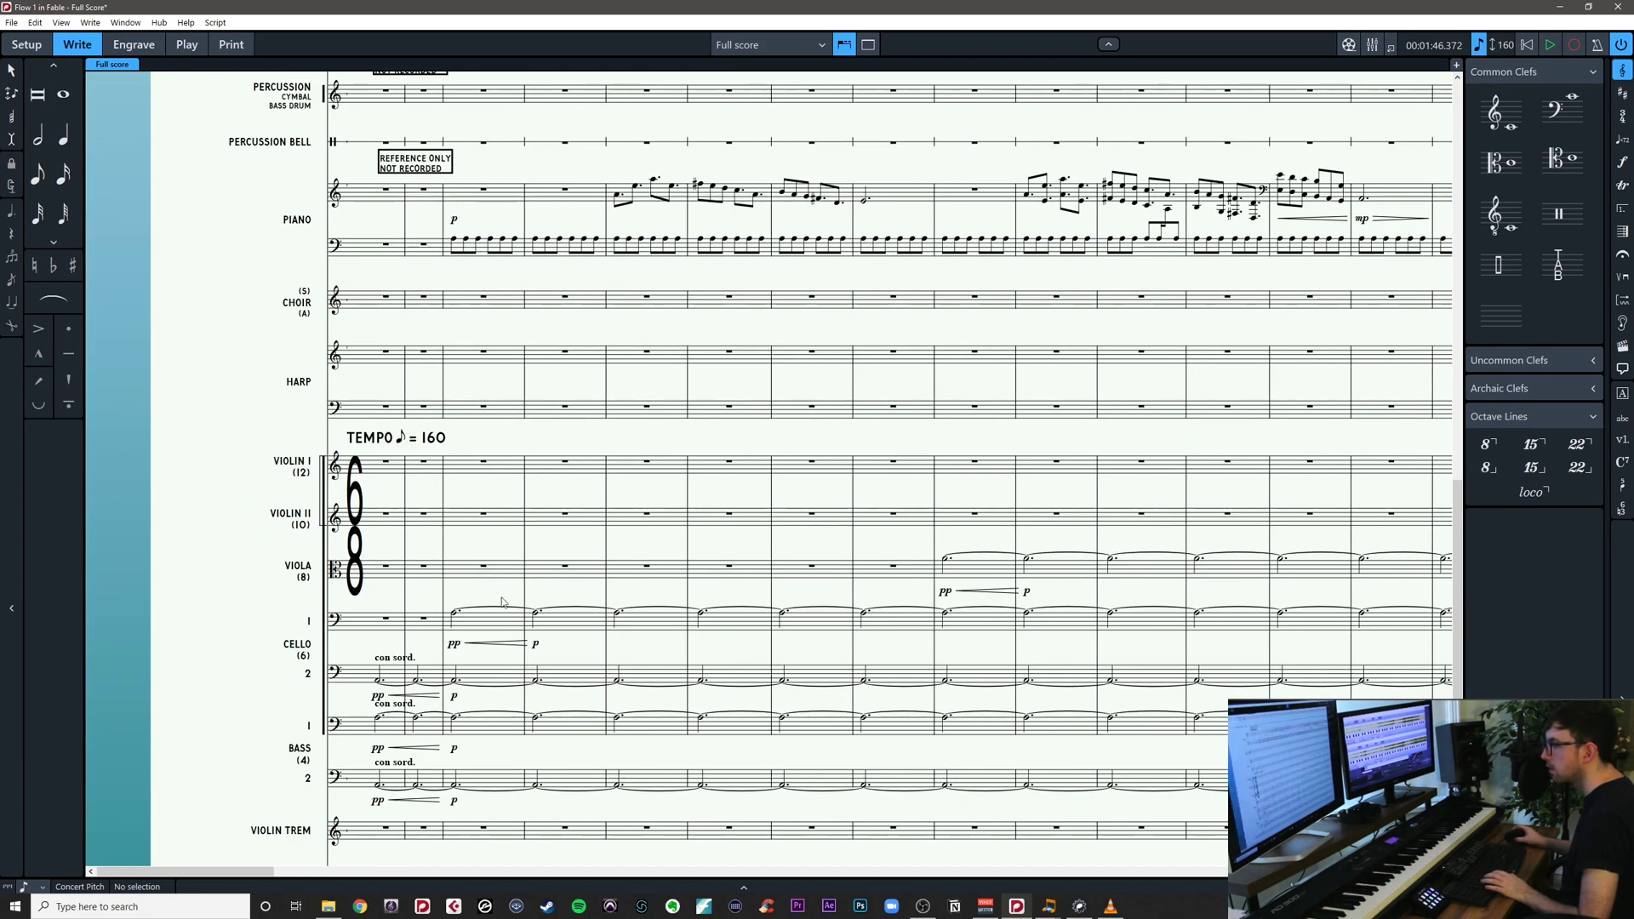
Add the con sord. playing technique to Cello 1's entry in bar 3 and the Viola's entry in bar 9
left_click(456, 614)
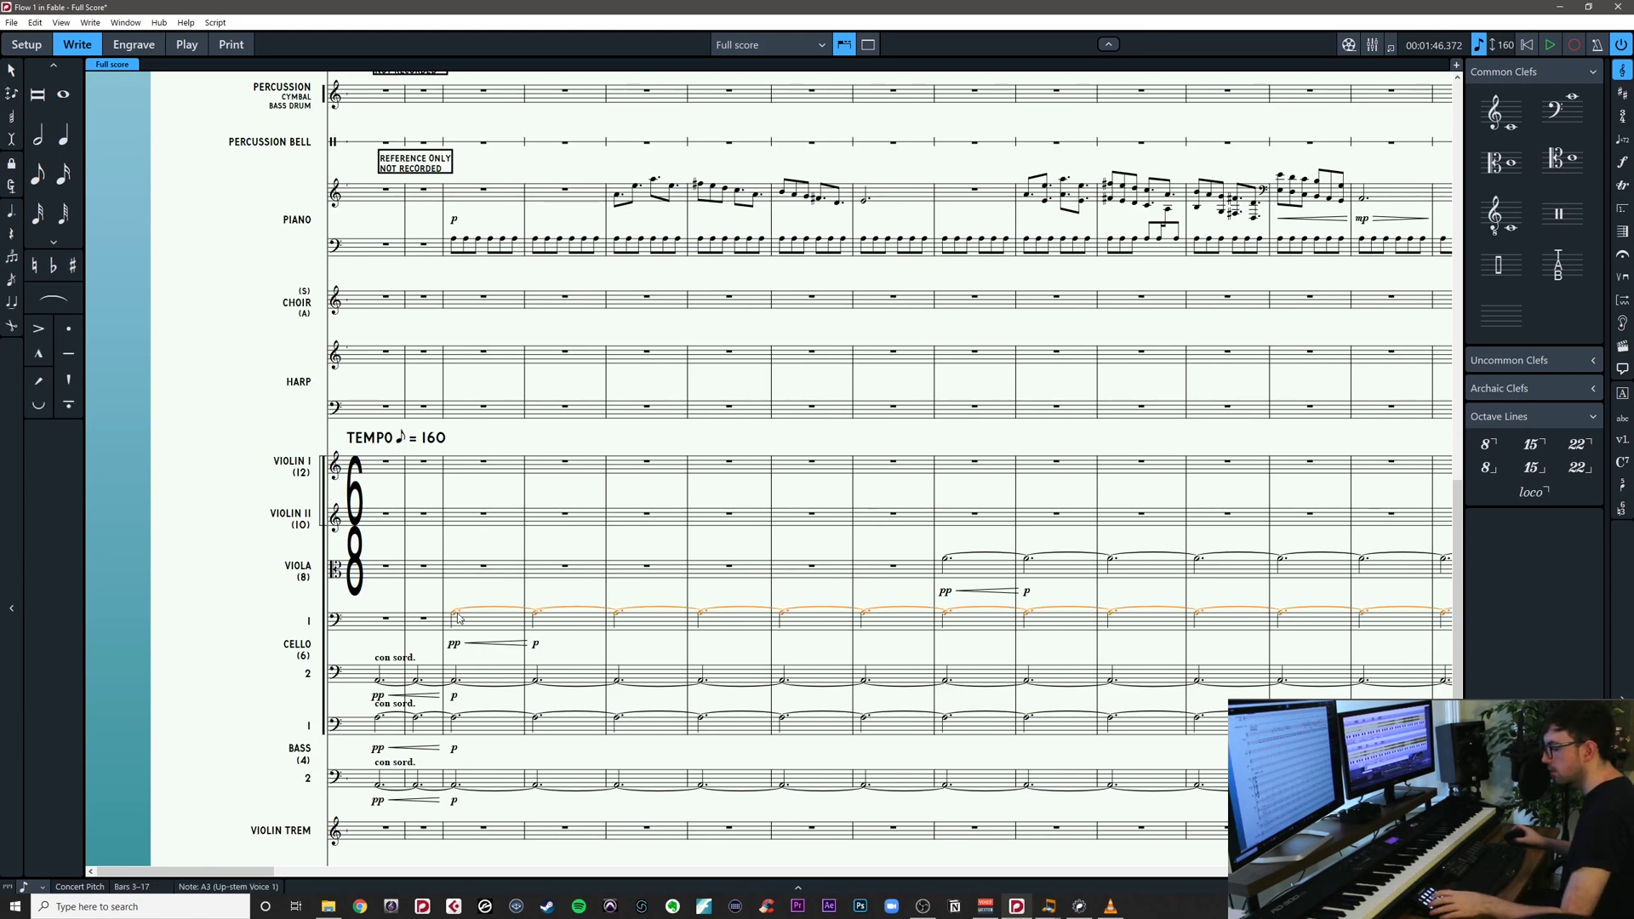
key("shift+p")
type("con sord.")
key("Return")
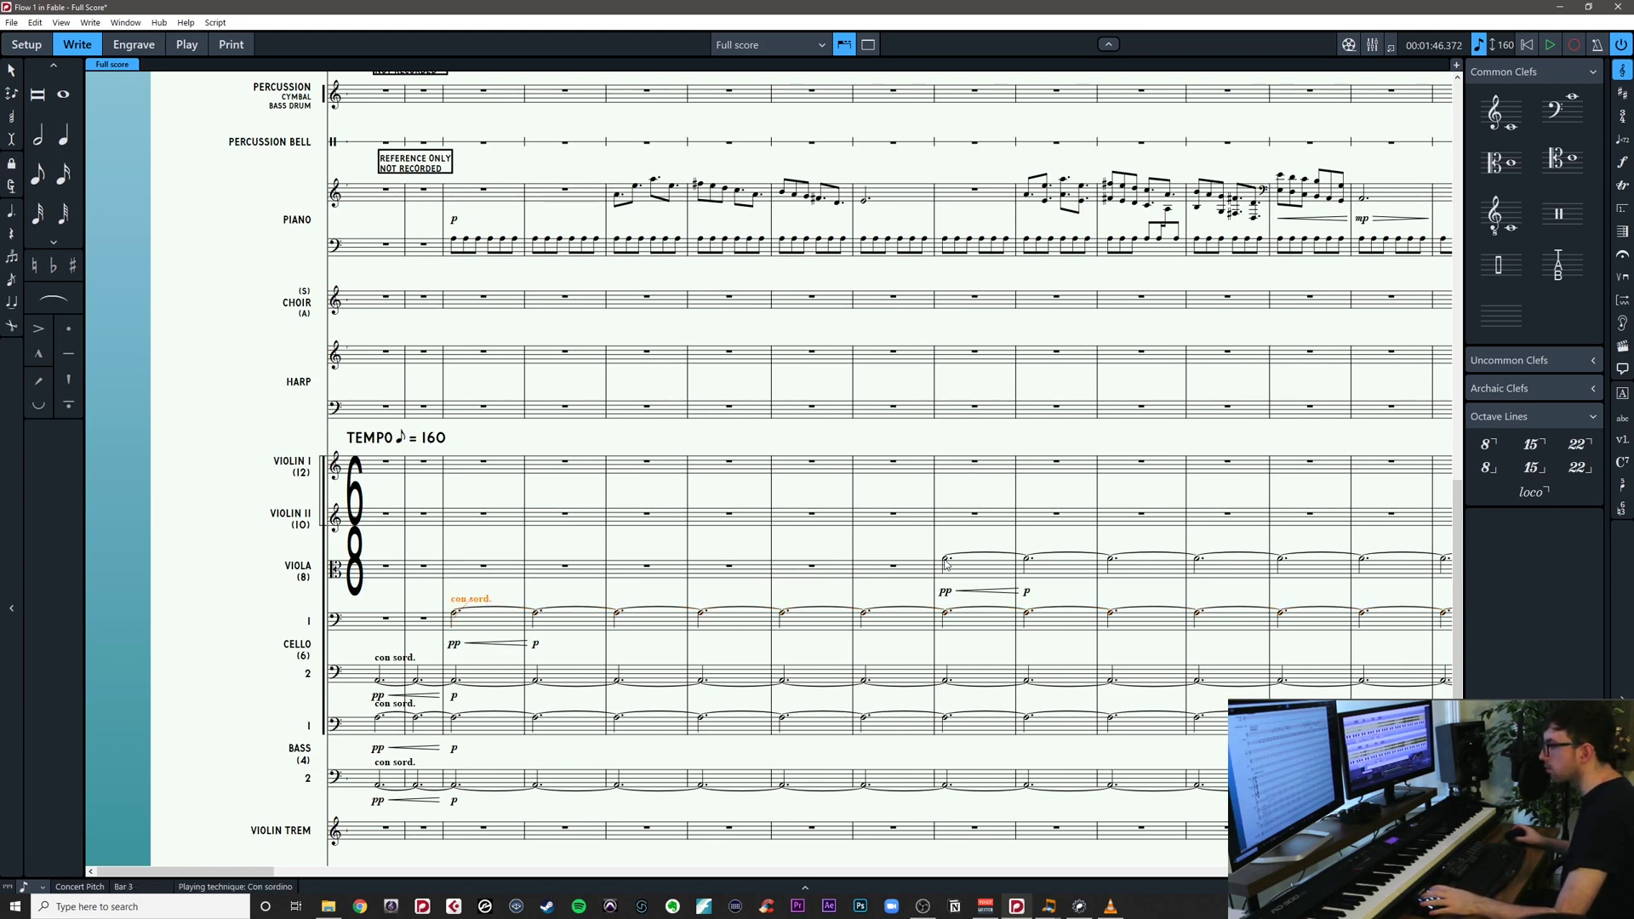
left_click(947, 563)
key("shift+p")
type("con sord")
key("Return")
key("Escape")
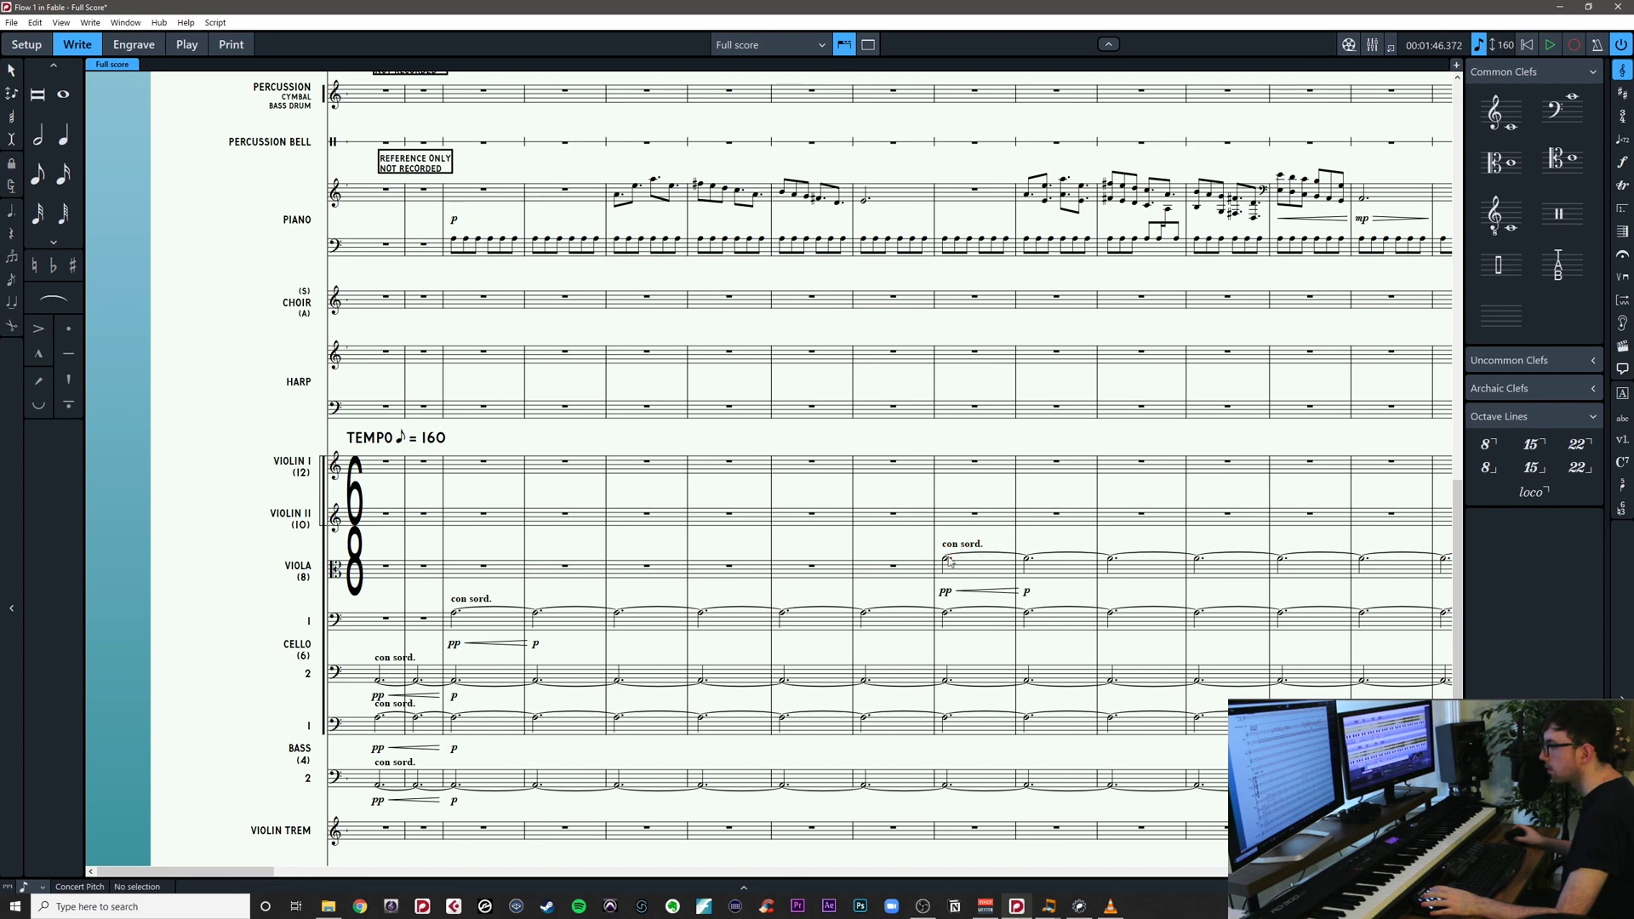
Add the text "poco sul pont." above the Viola's entry in bar 9 and save the score
left_click(950, 562)
key("shift+x")
type("poc")
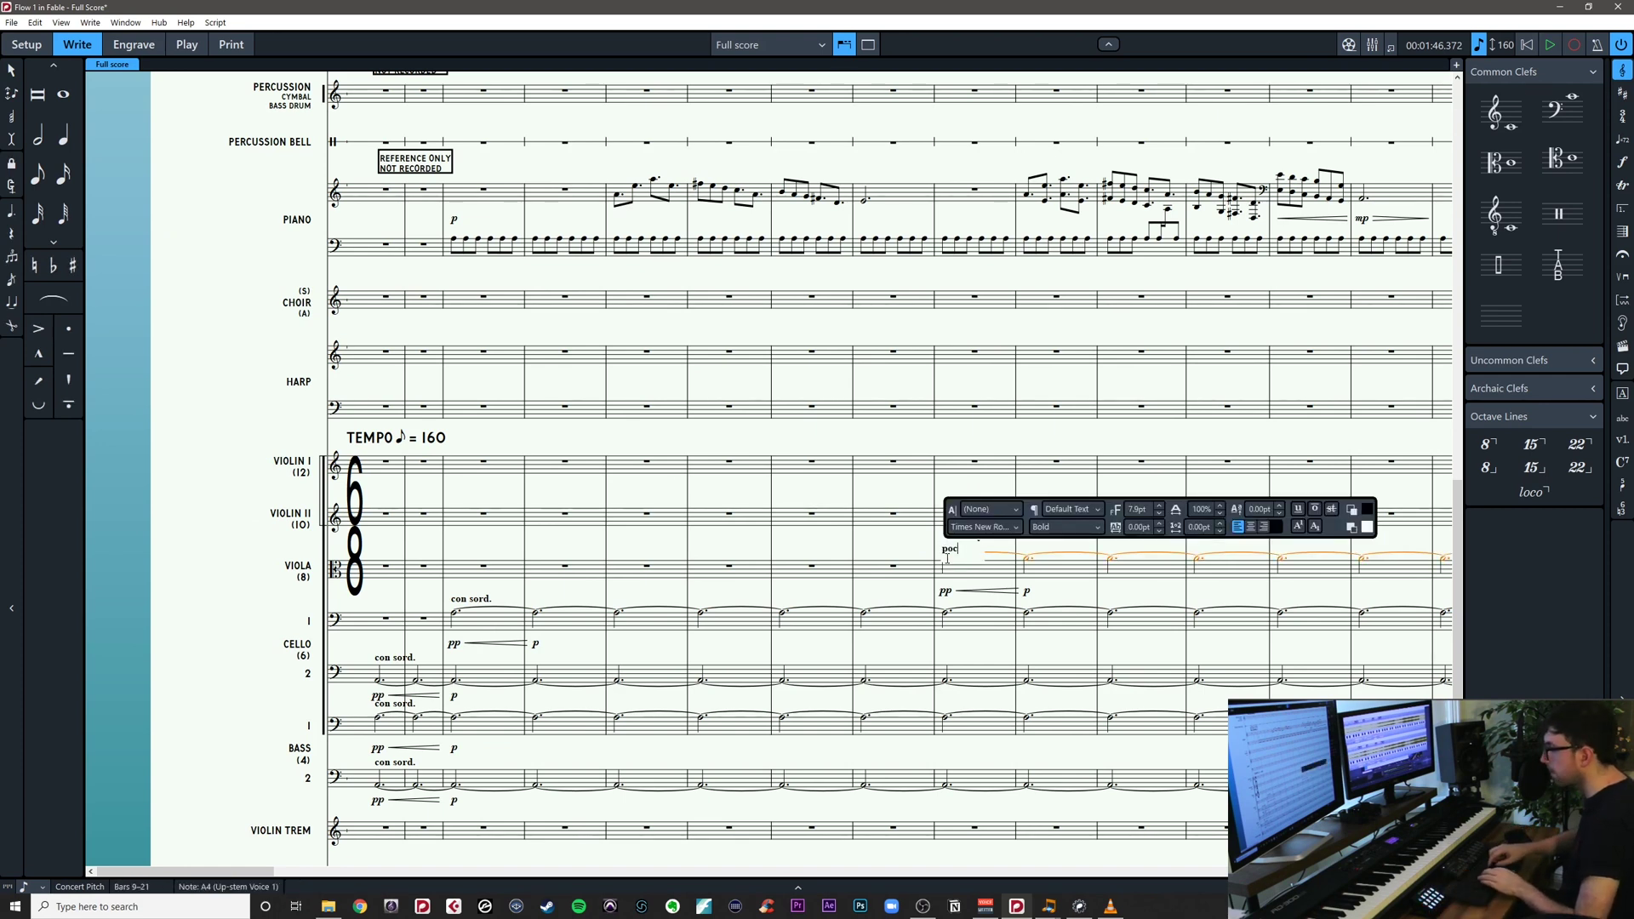
type("o s")
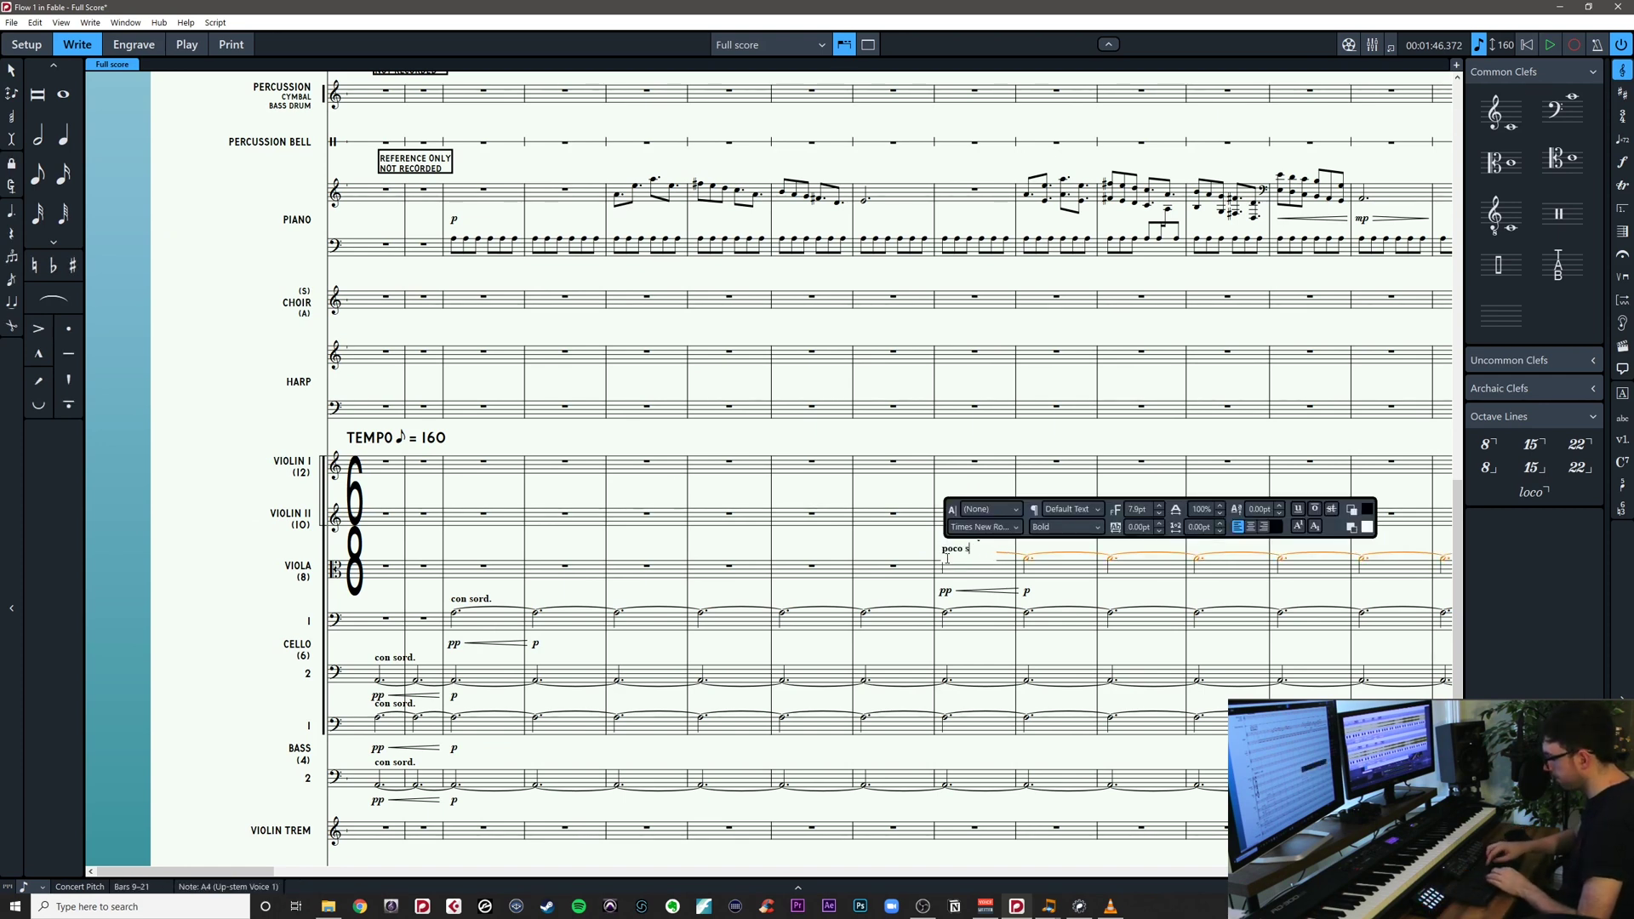
type("ul pont.")
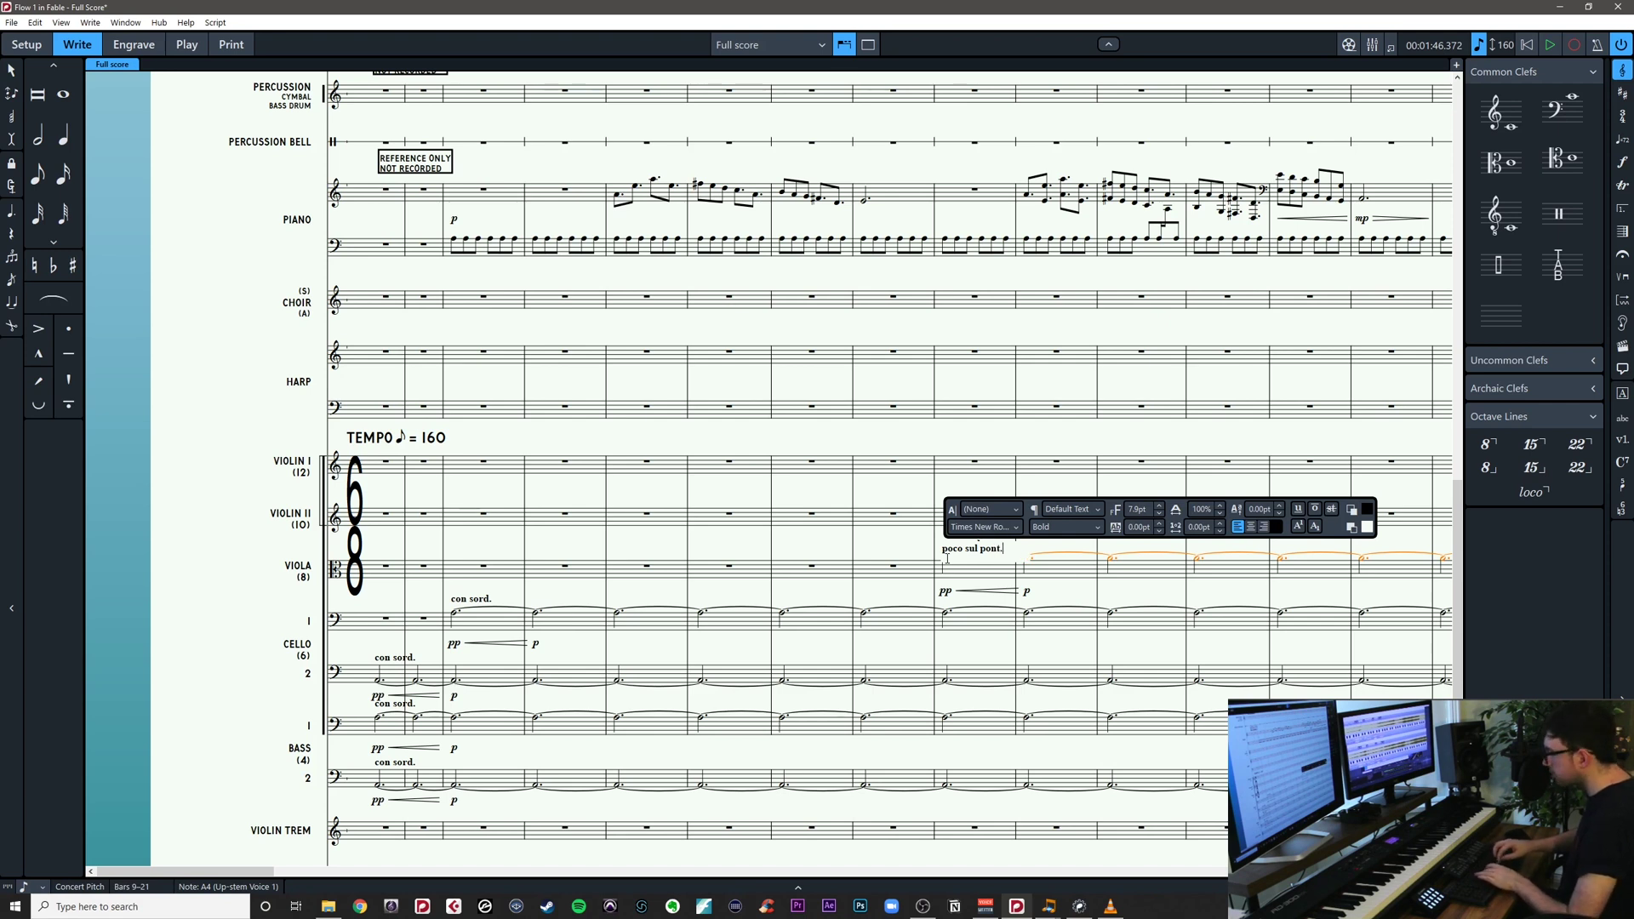
left_click(911, 540)
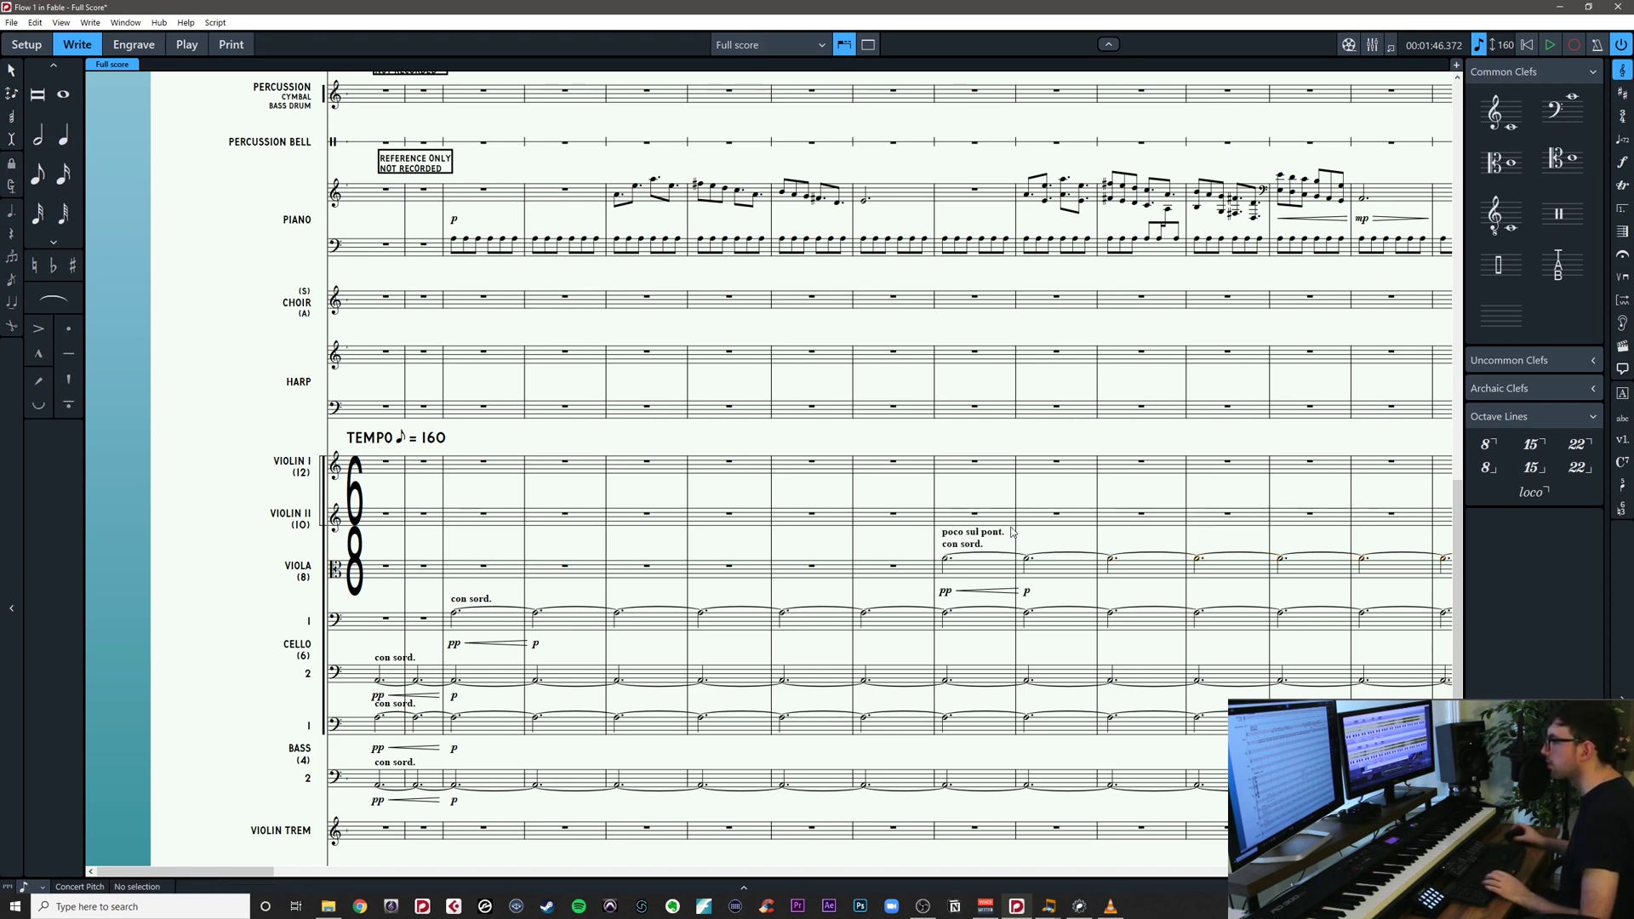
left_click(968, 544)
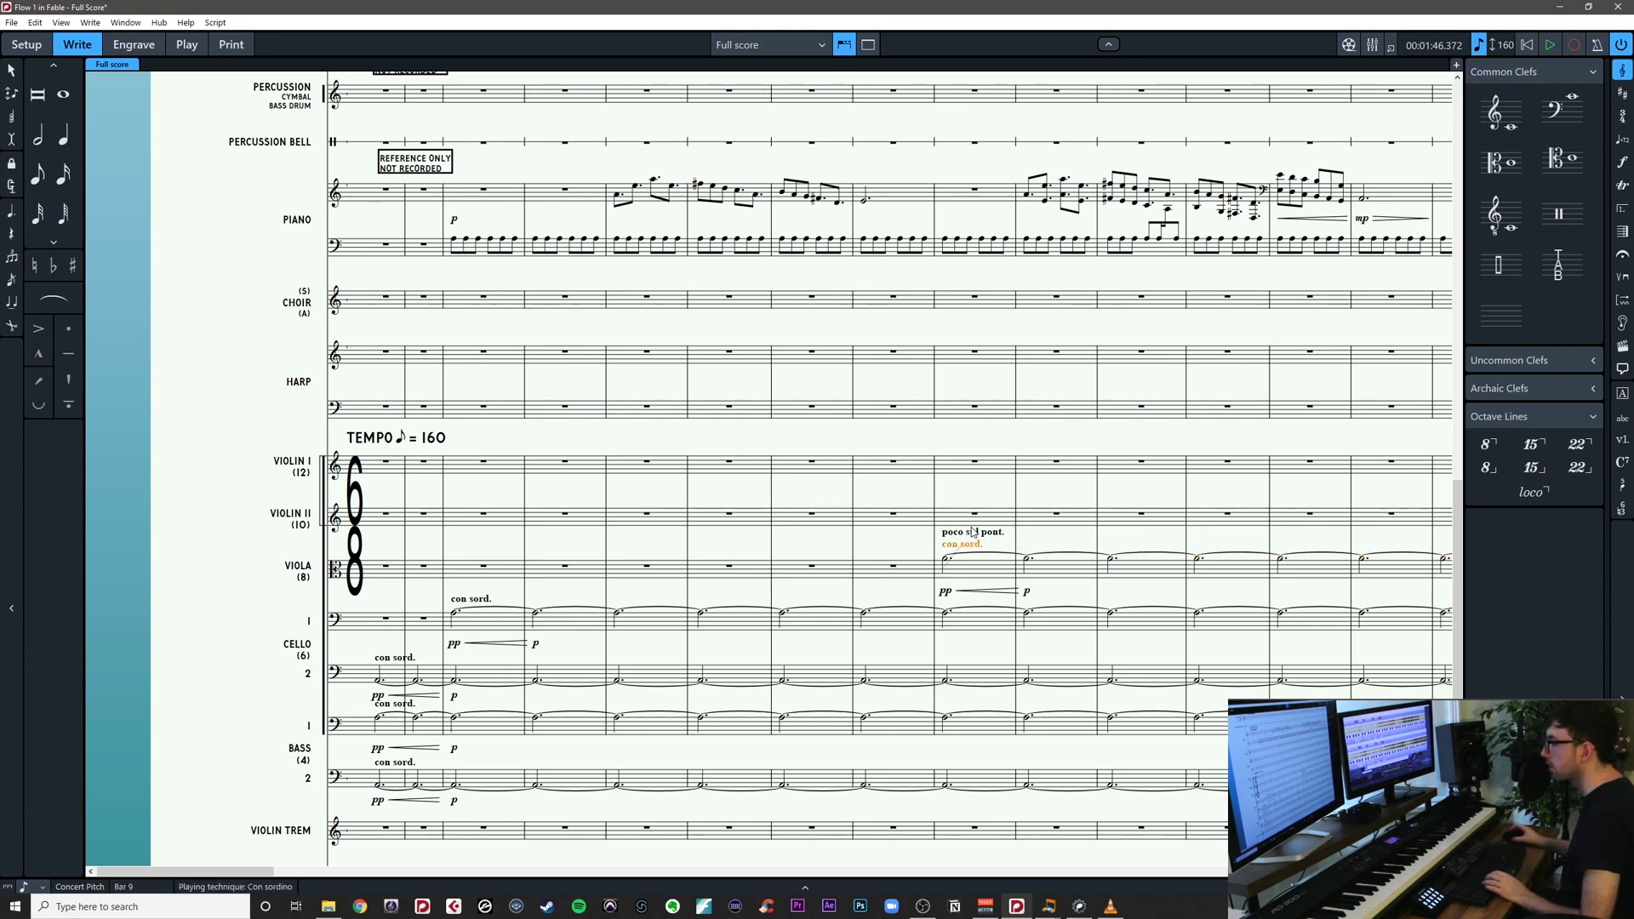
left_click(1092, 547)
left_click_drag(1159, 542, 486, 547)
key("ctrl+s")
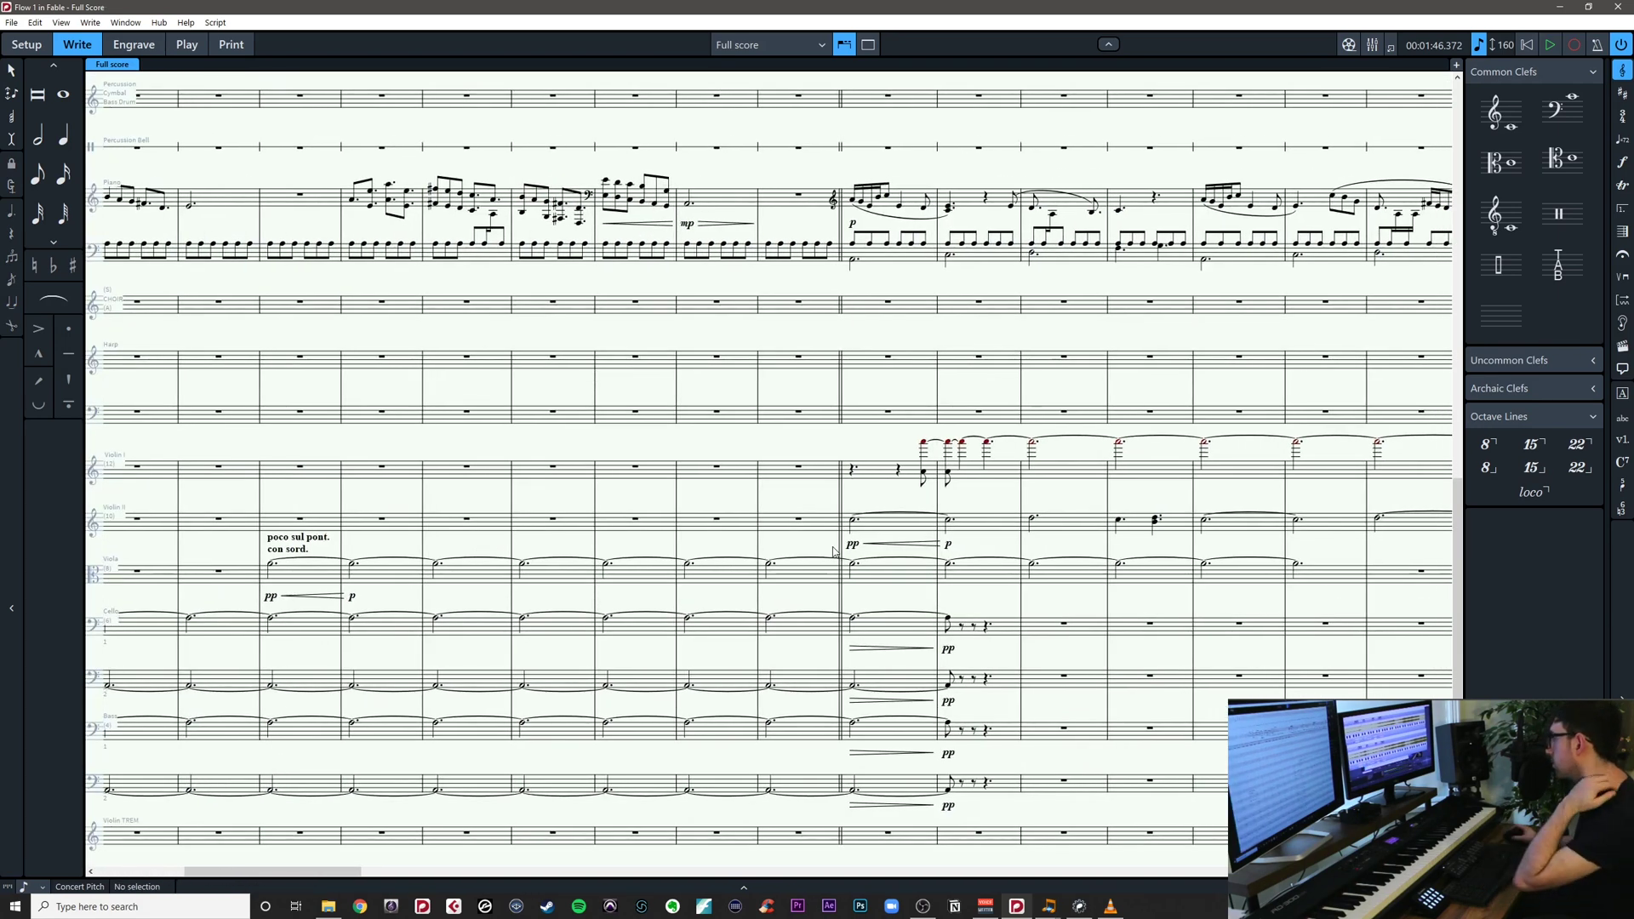
Delete Violin I's lower A4 in bar 16
left_click_drag(992, 544, 935, 546)
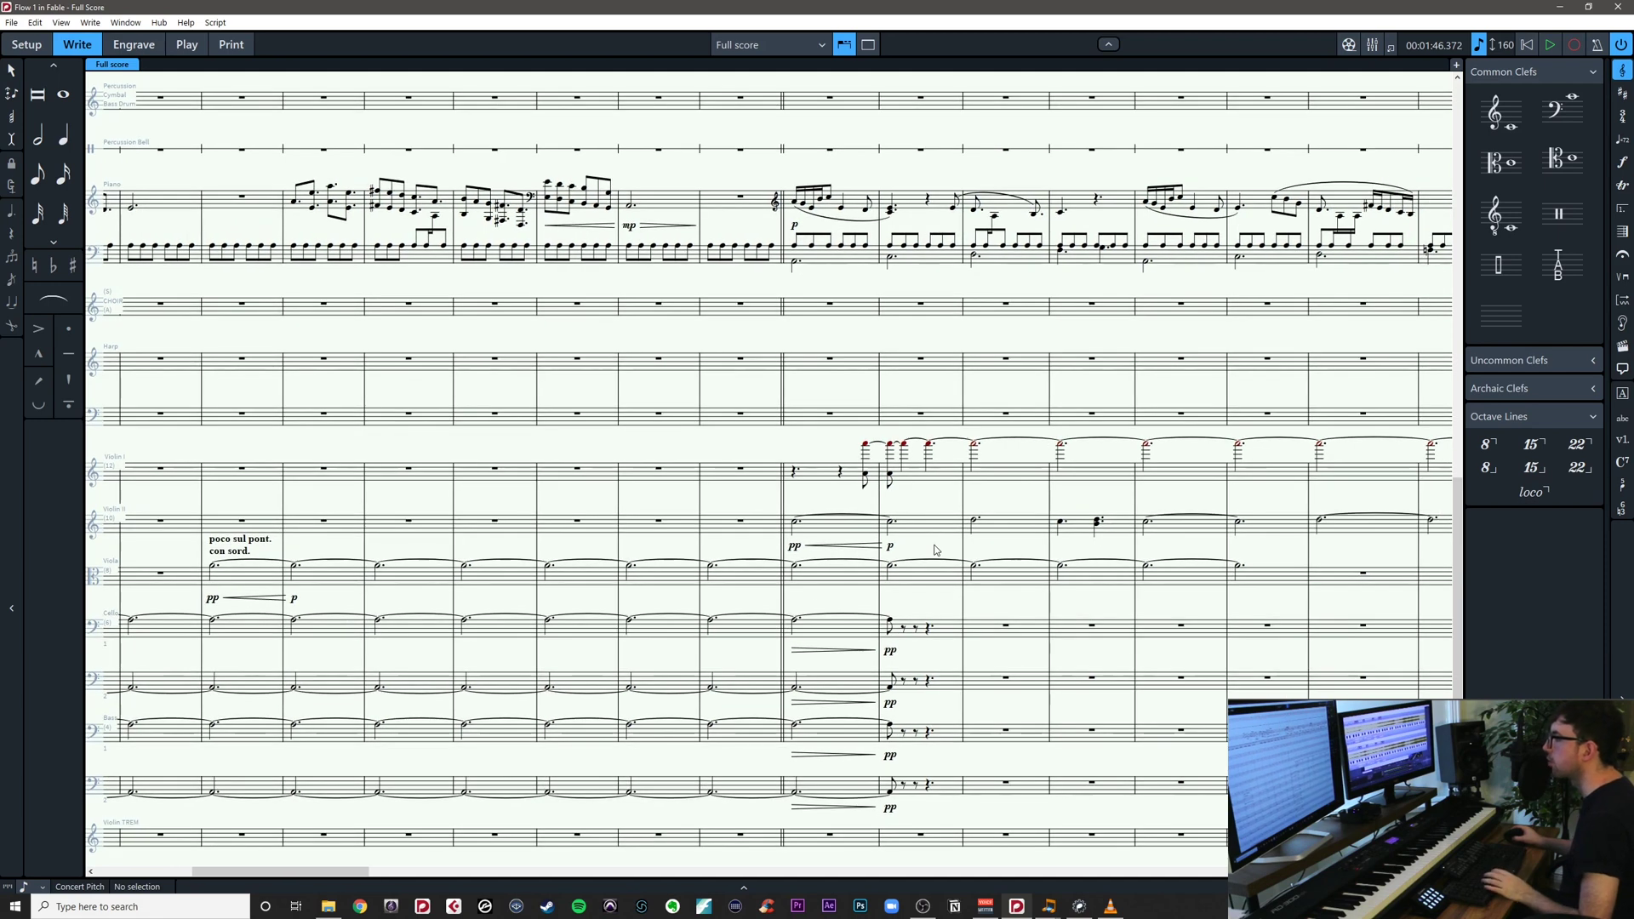
left_click(866, 474)
key("ctrl+shift+End")
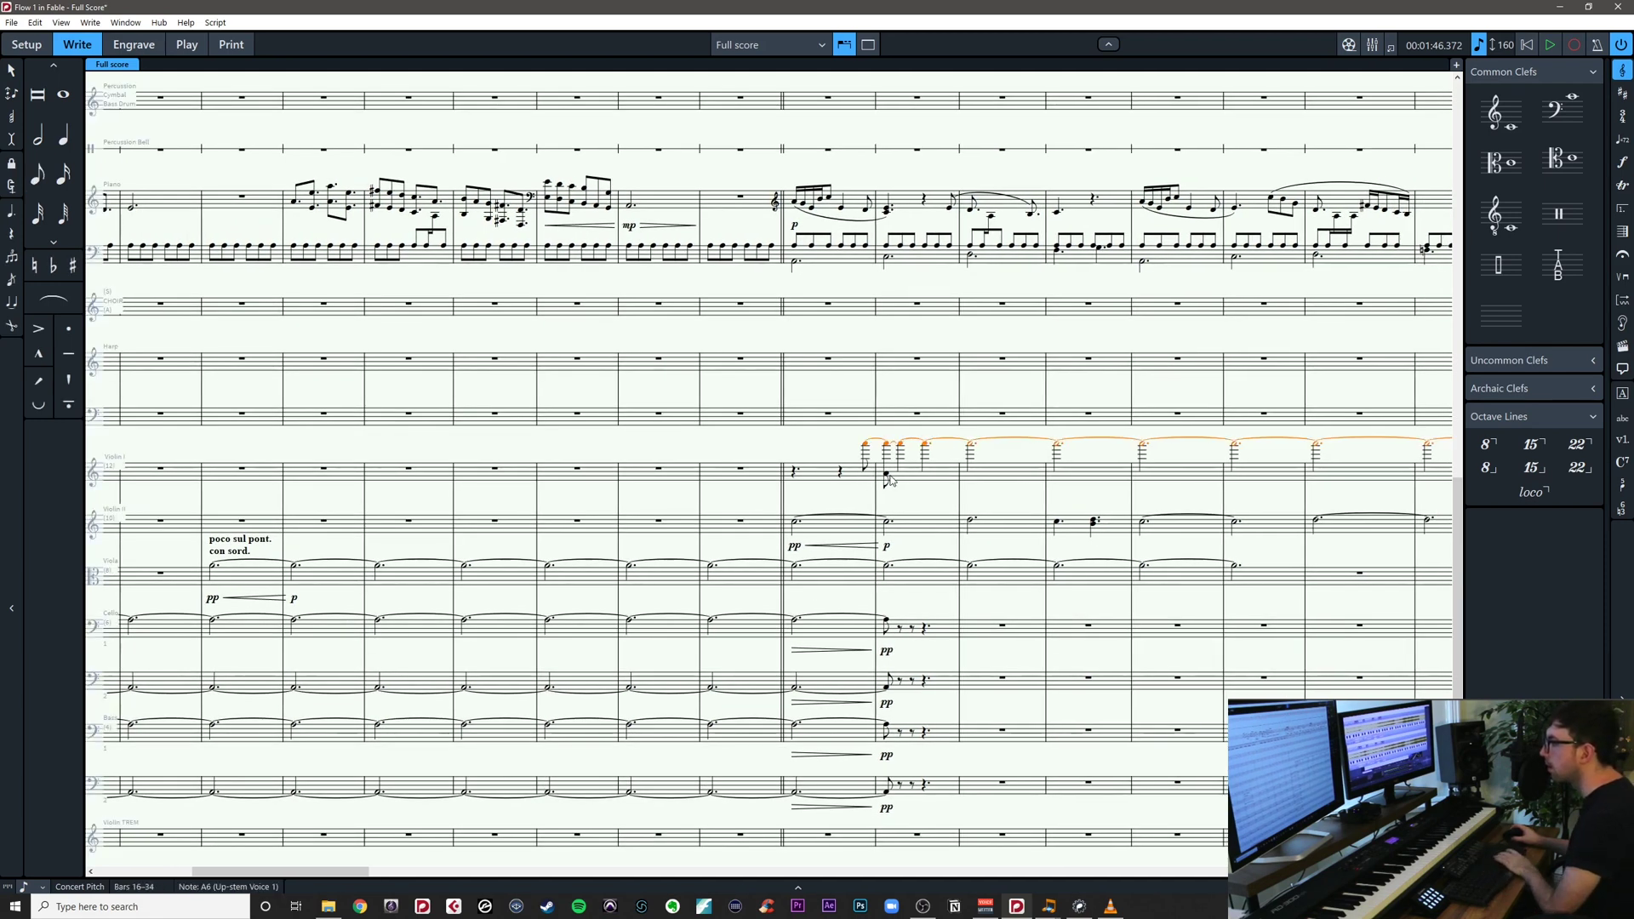
key("Delete")
left_click(899, 480)
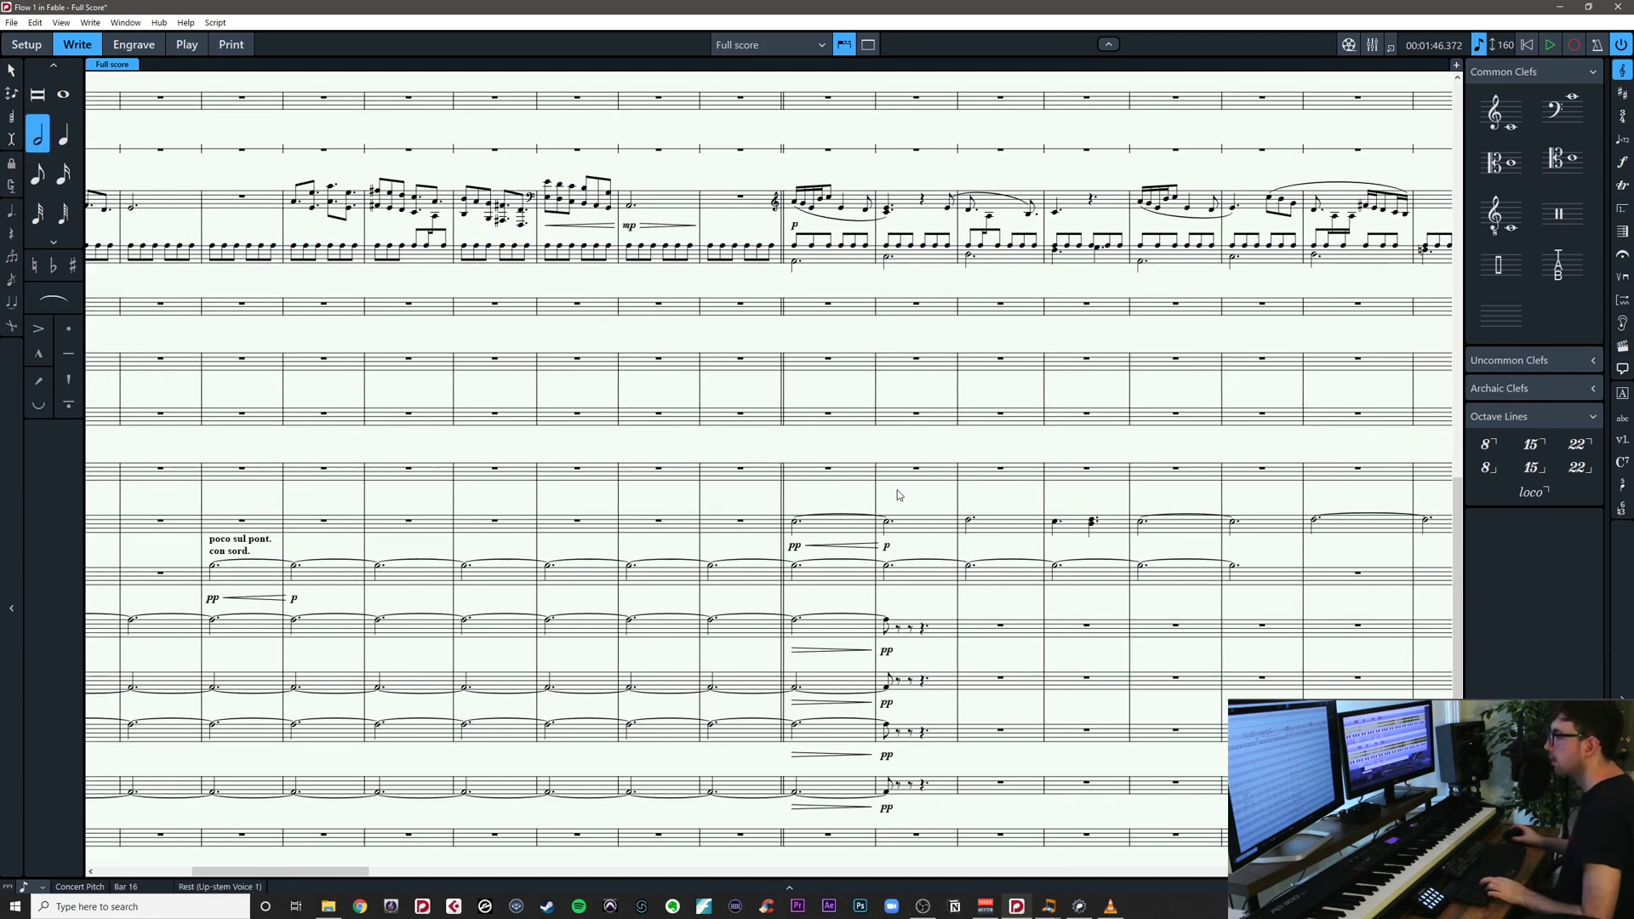
key("ctrl+v")
Delete Violin I's lower A4 in bar 17, keeping the sustained A6 above it
left_click_drag(1128, 471, 1328, 464)
left_click_drag(543, 469, 1328, 465)
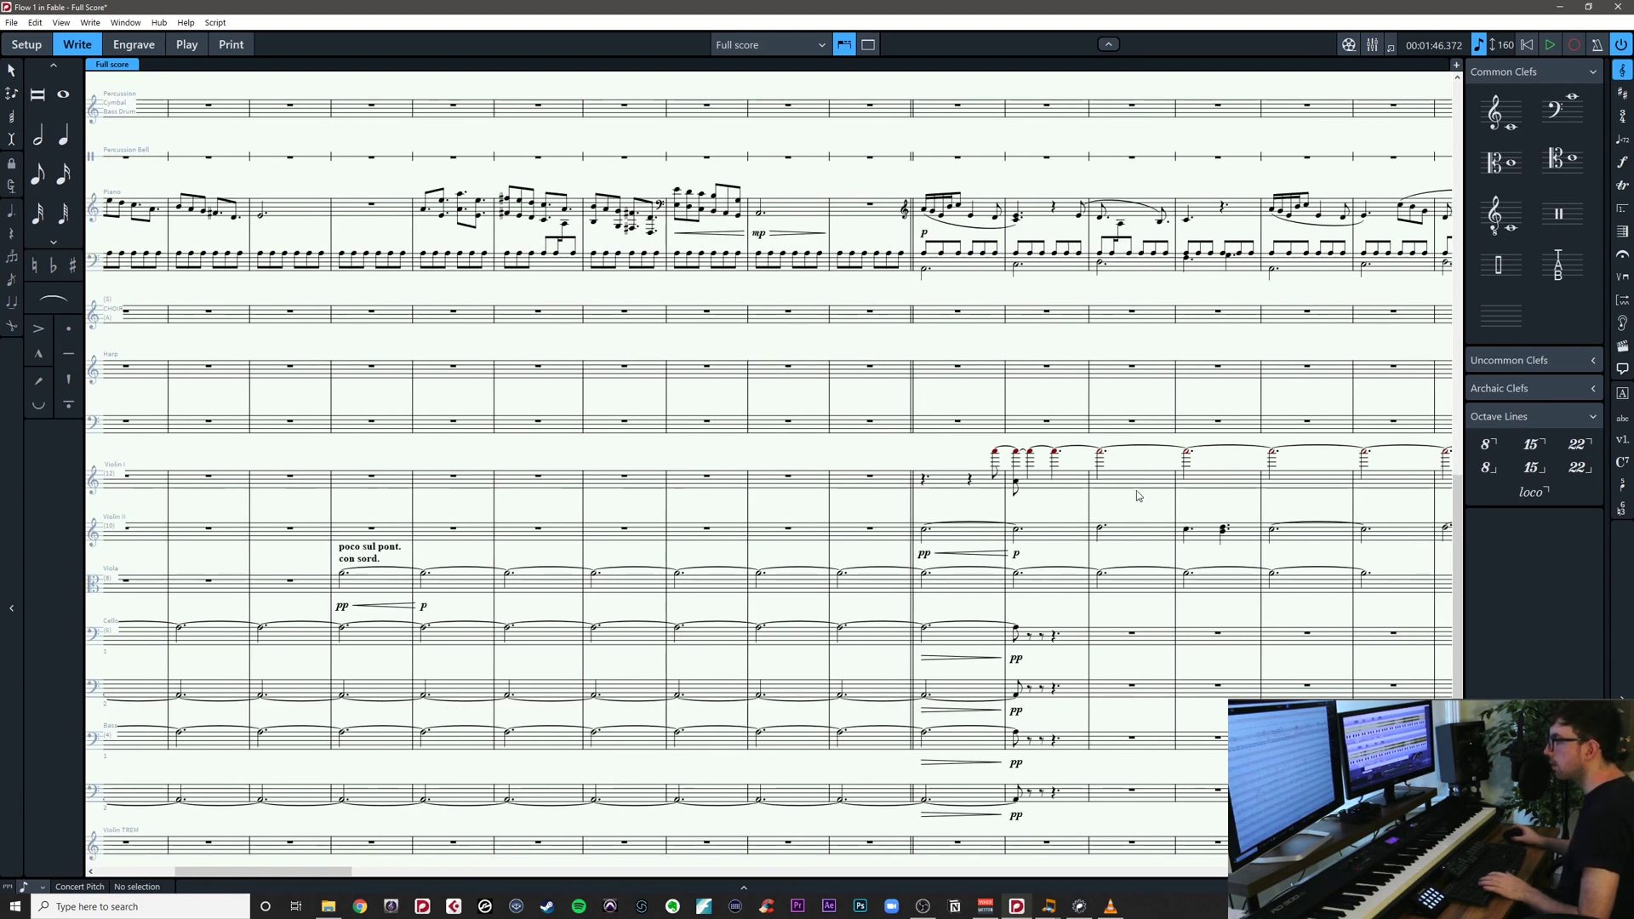
left_click(1017, 452)
left_click(1017, 483, "ctrl")
left_click(1018, 483)
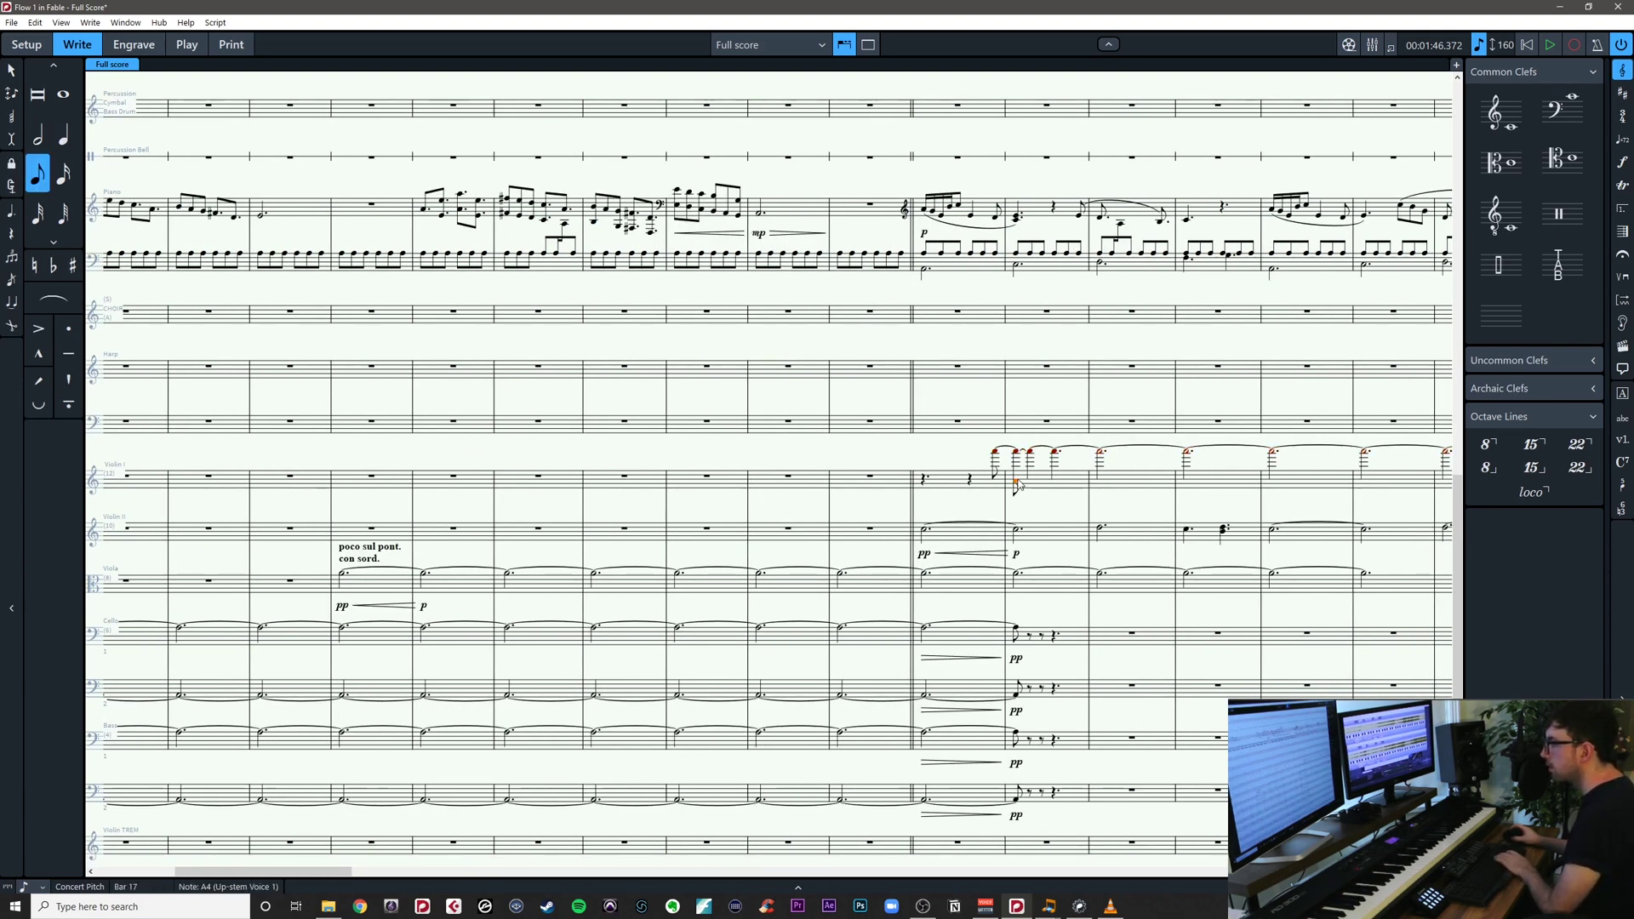
key("Delete")
Play back the score from Violin II's entry in bar 16 to check the string chords
left_click_drag(1061, 509, 727, 506)
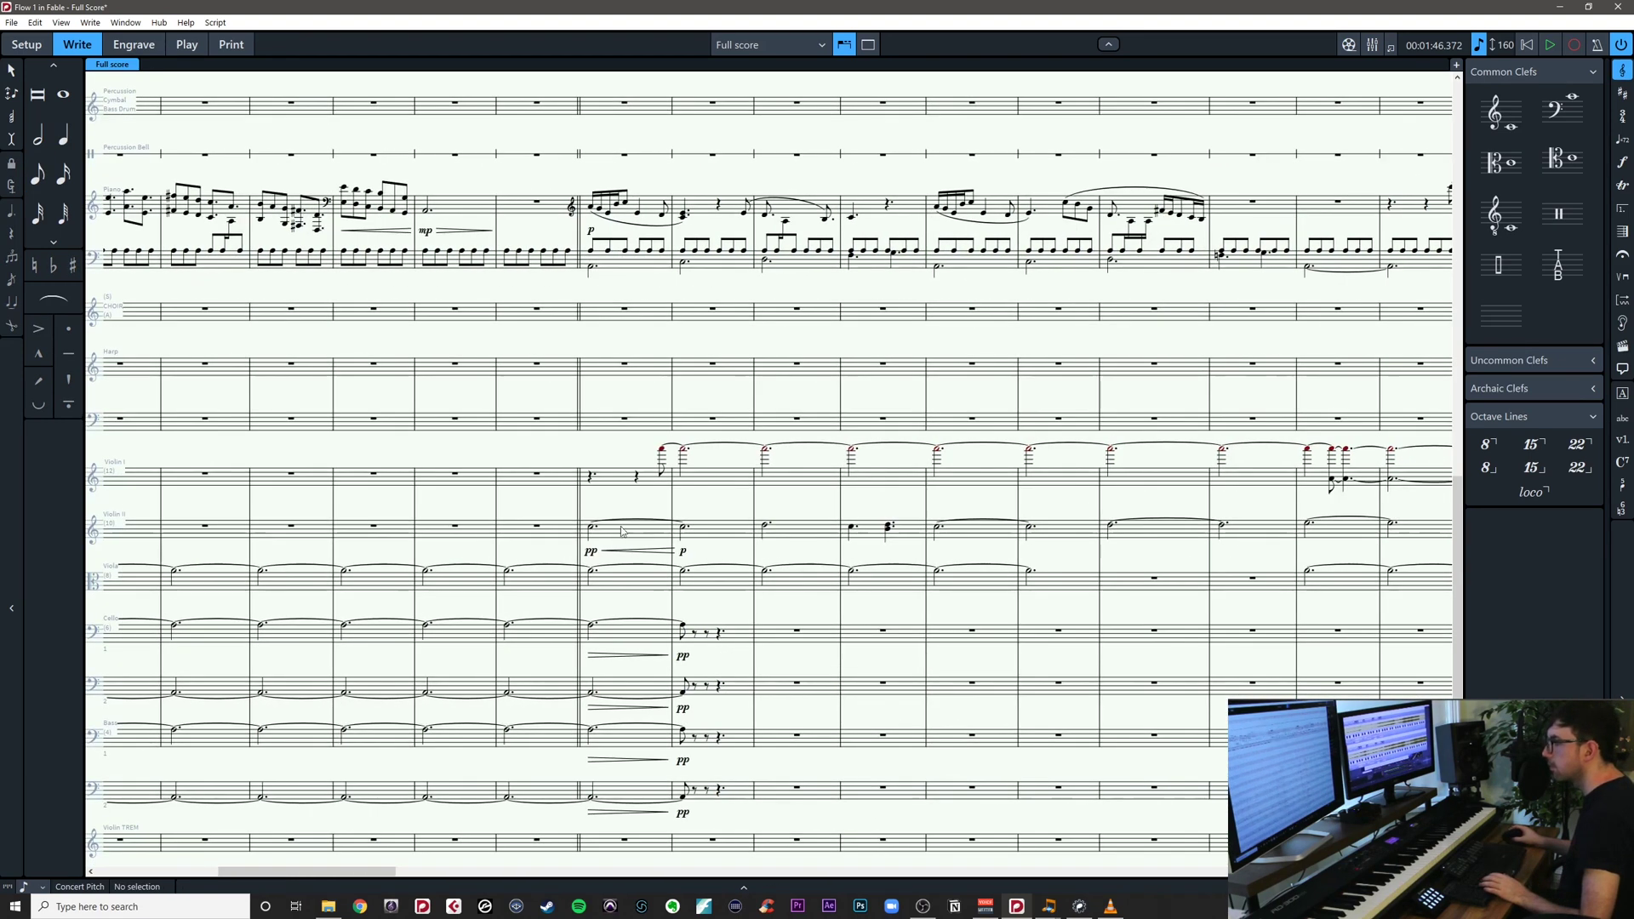
left_click(593, 530)
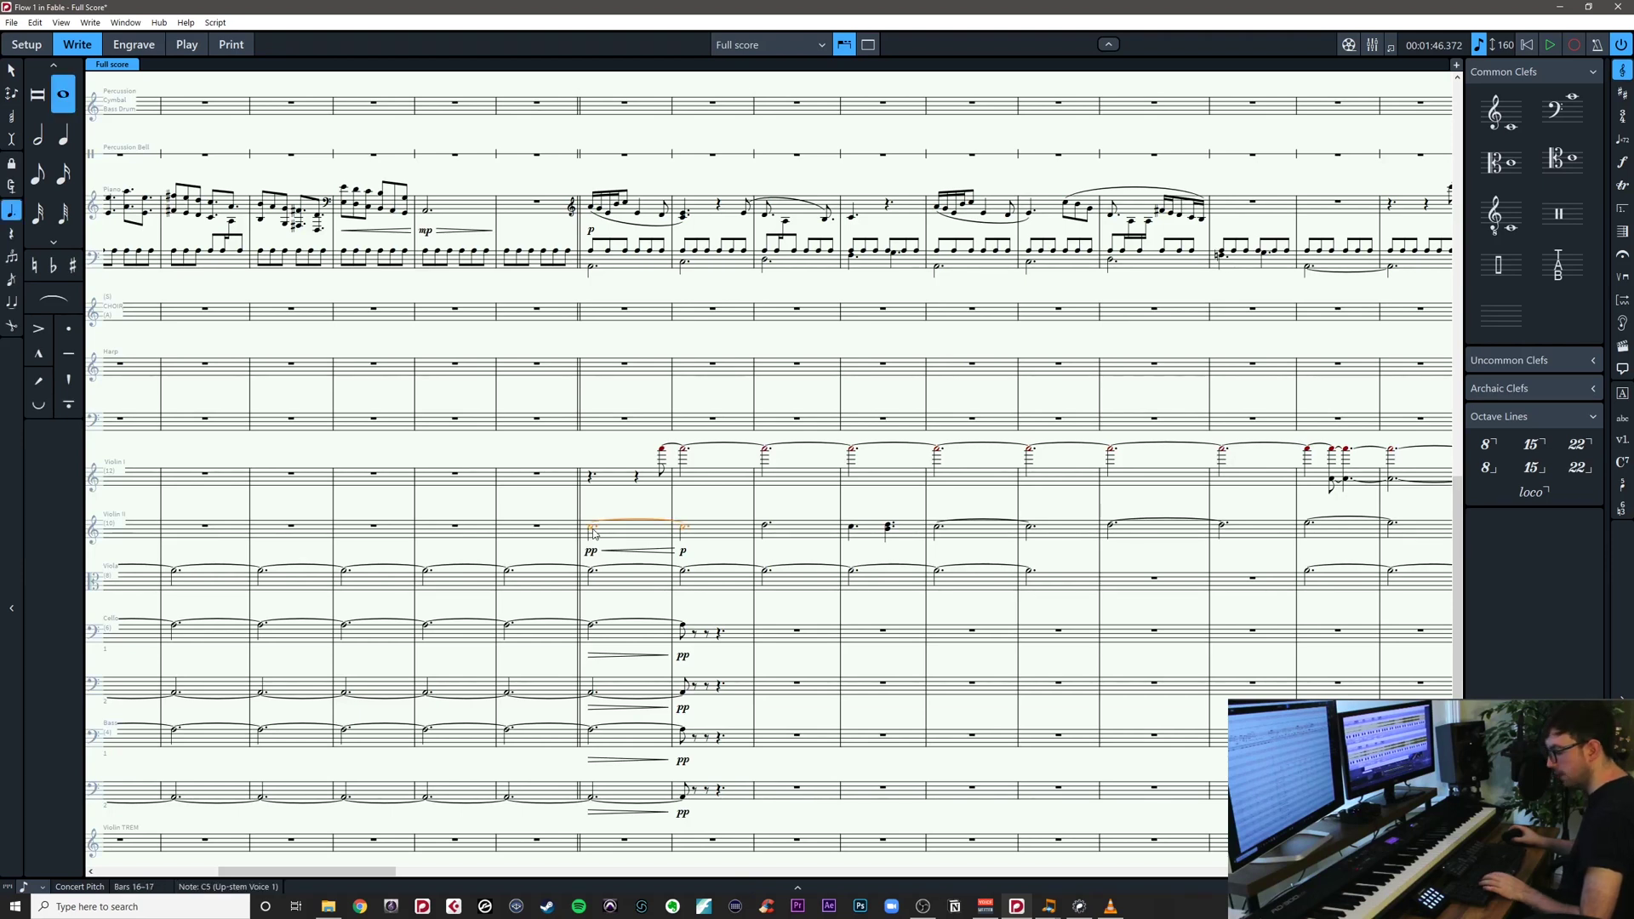
key("p")
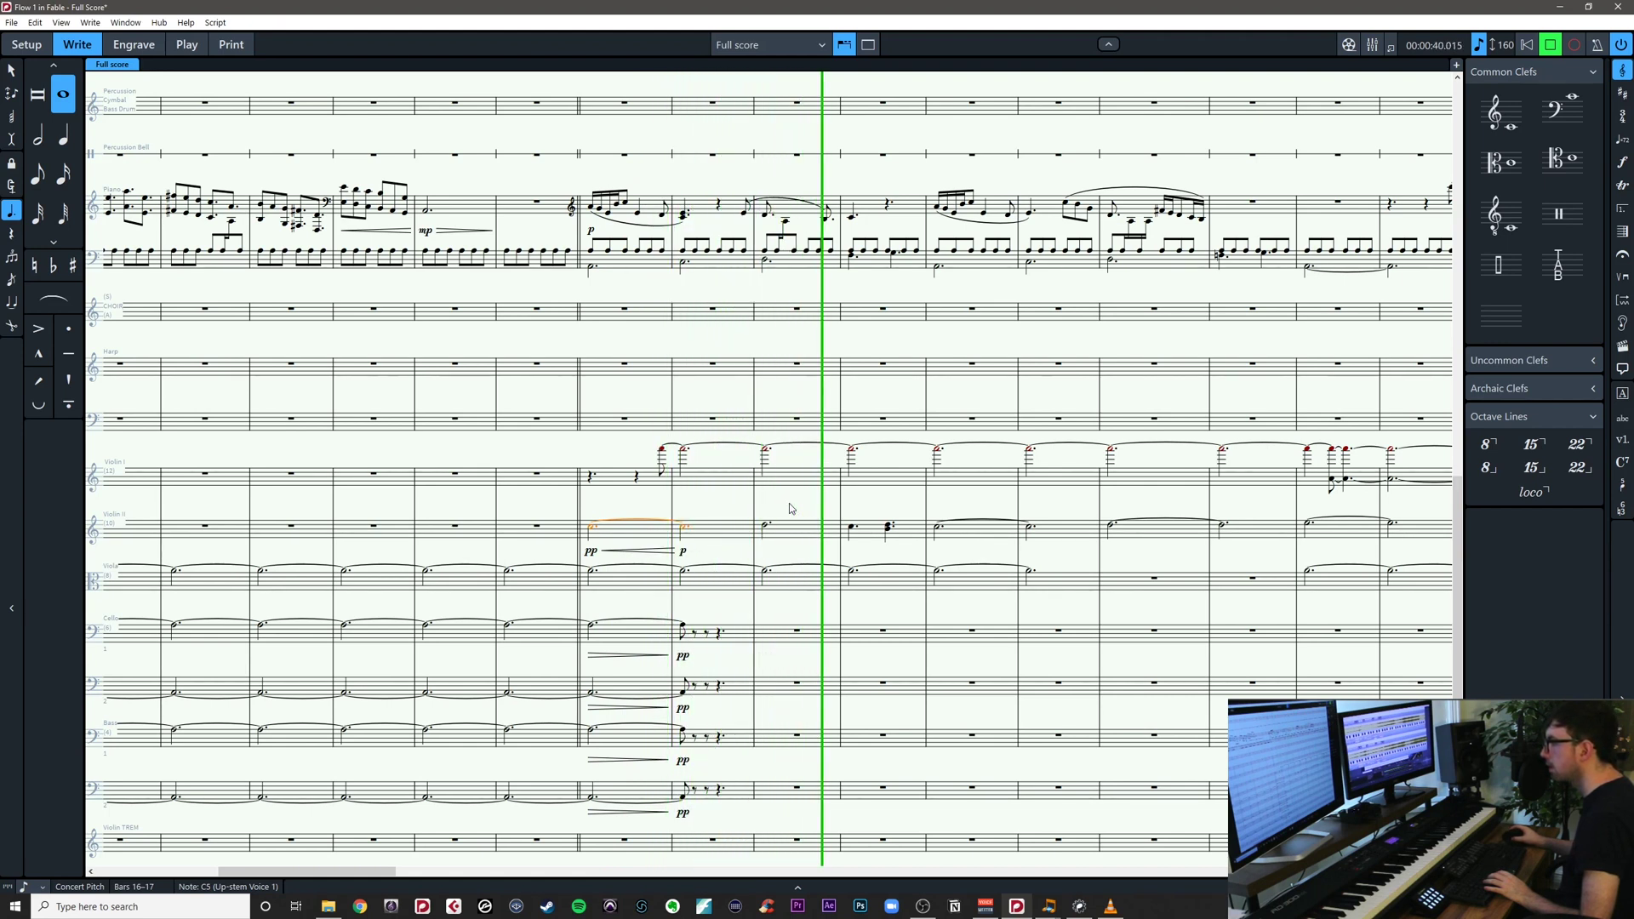
key("space")
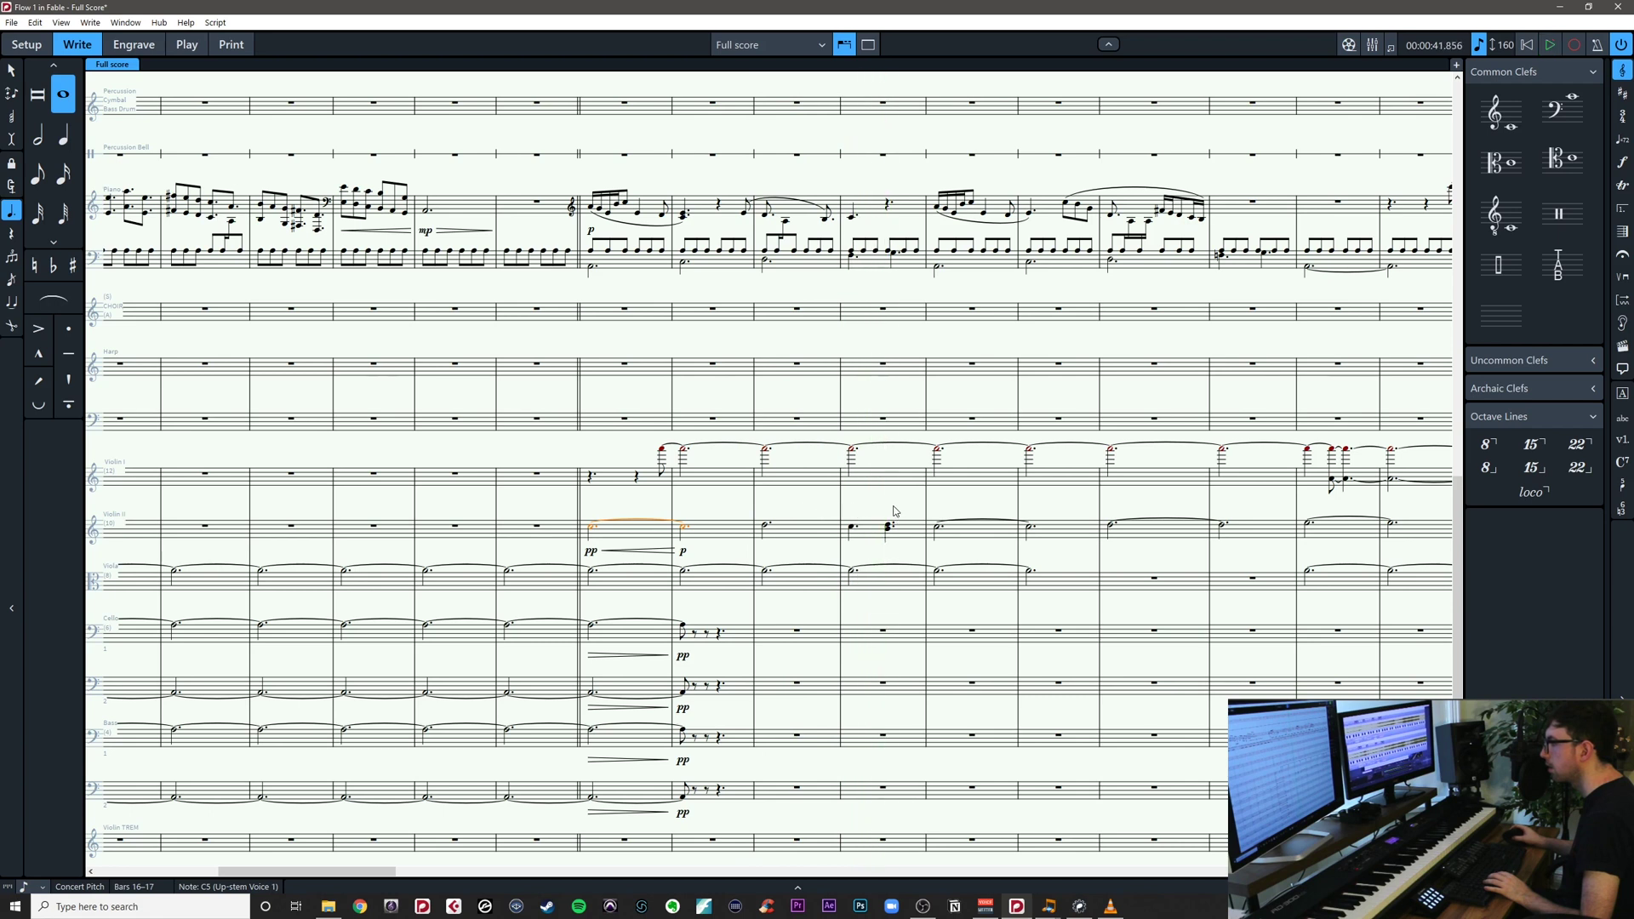
Tie Violin II's first note in bar 19 to the chord that follows it
left_click_drag(916, 506, 838, 543)
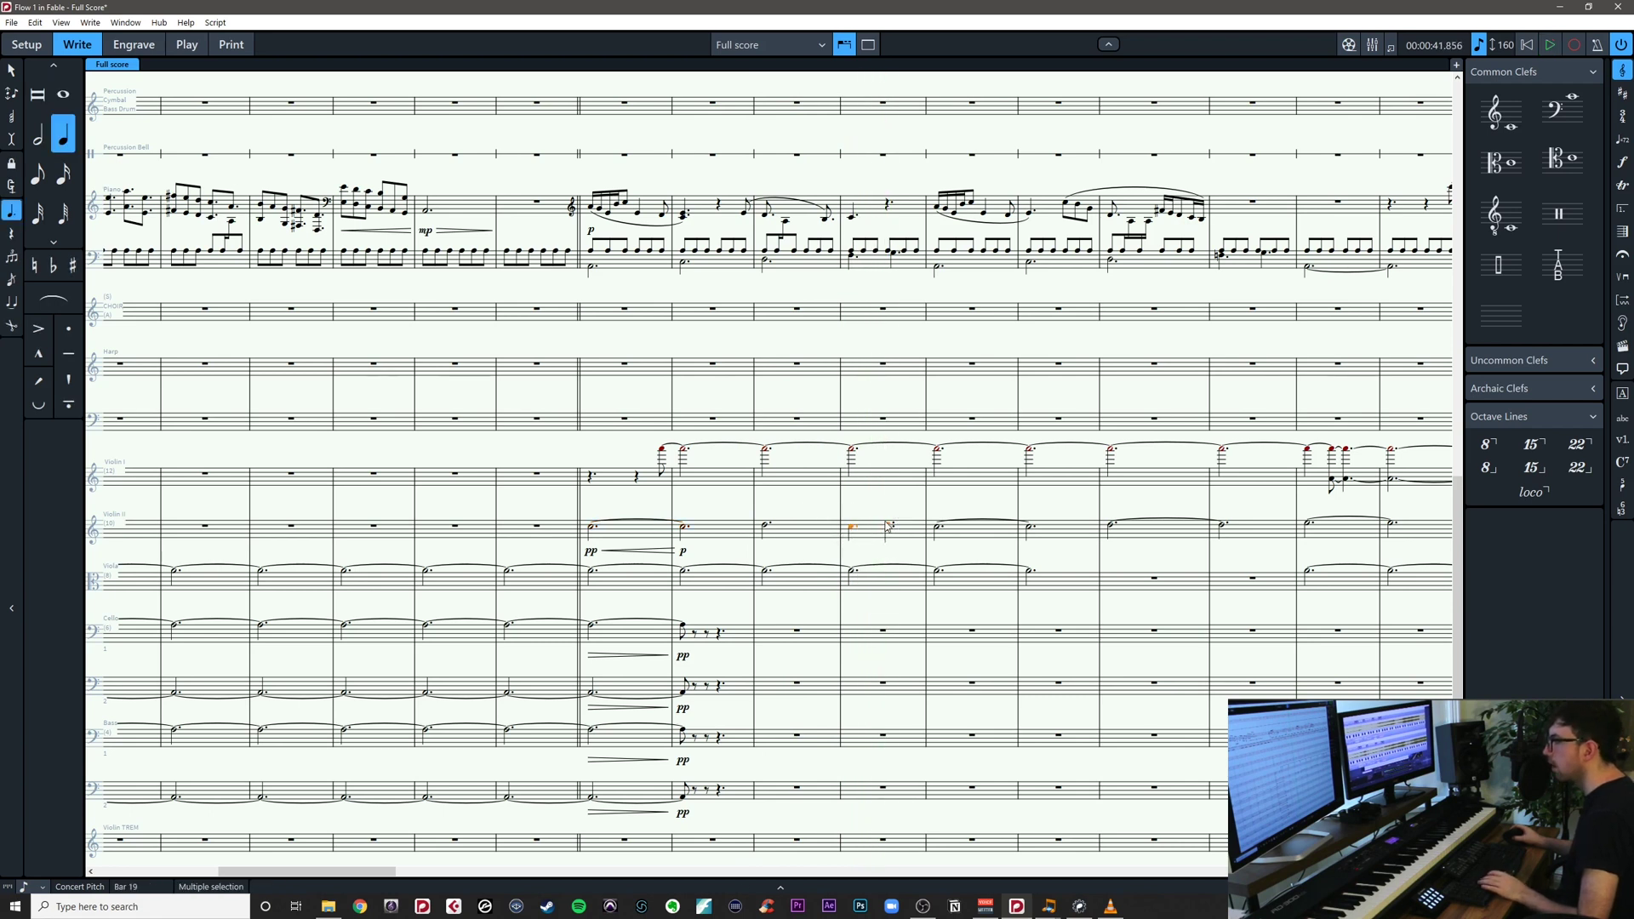
key("t")
key("Escape")
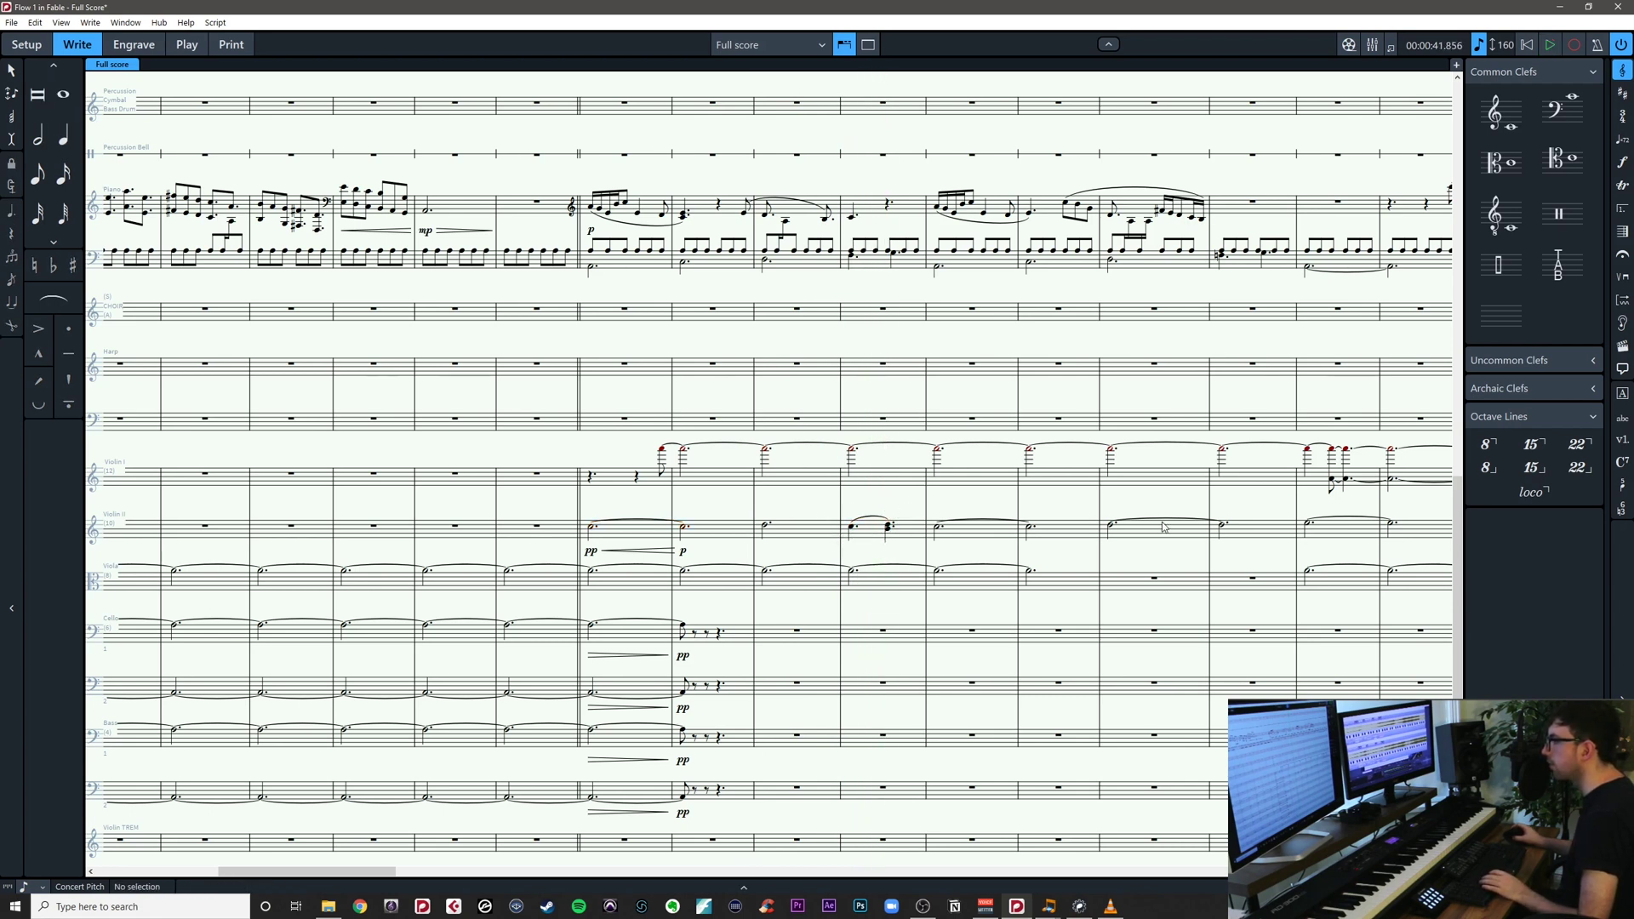
Extend the Viola's sustained A4 that starts in bar 9 through the end of bar 23
left_click(1032, 570)
key("shift+alt+Right")
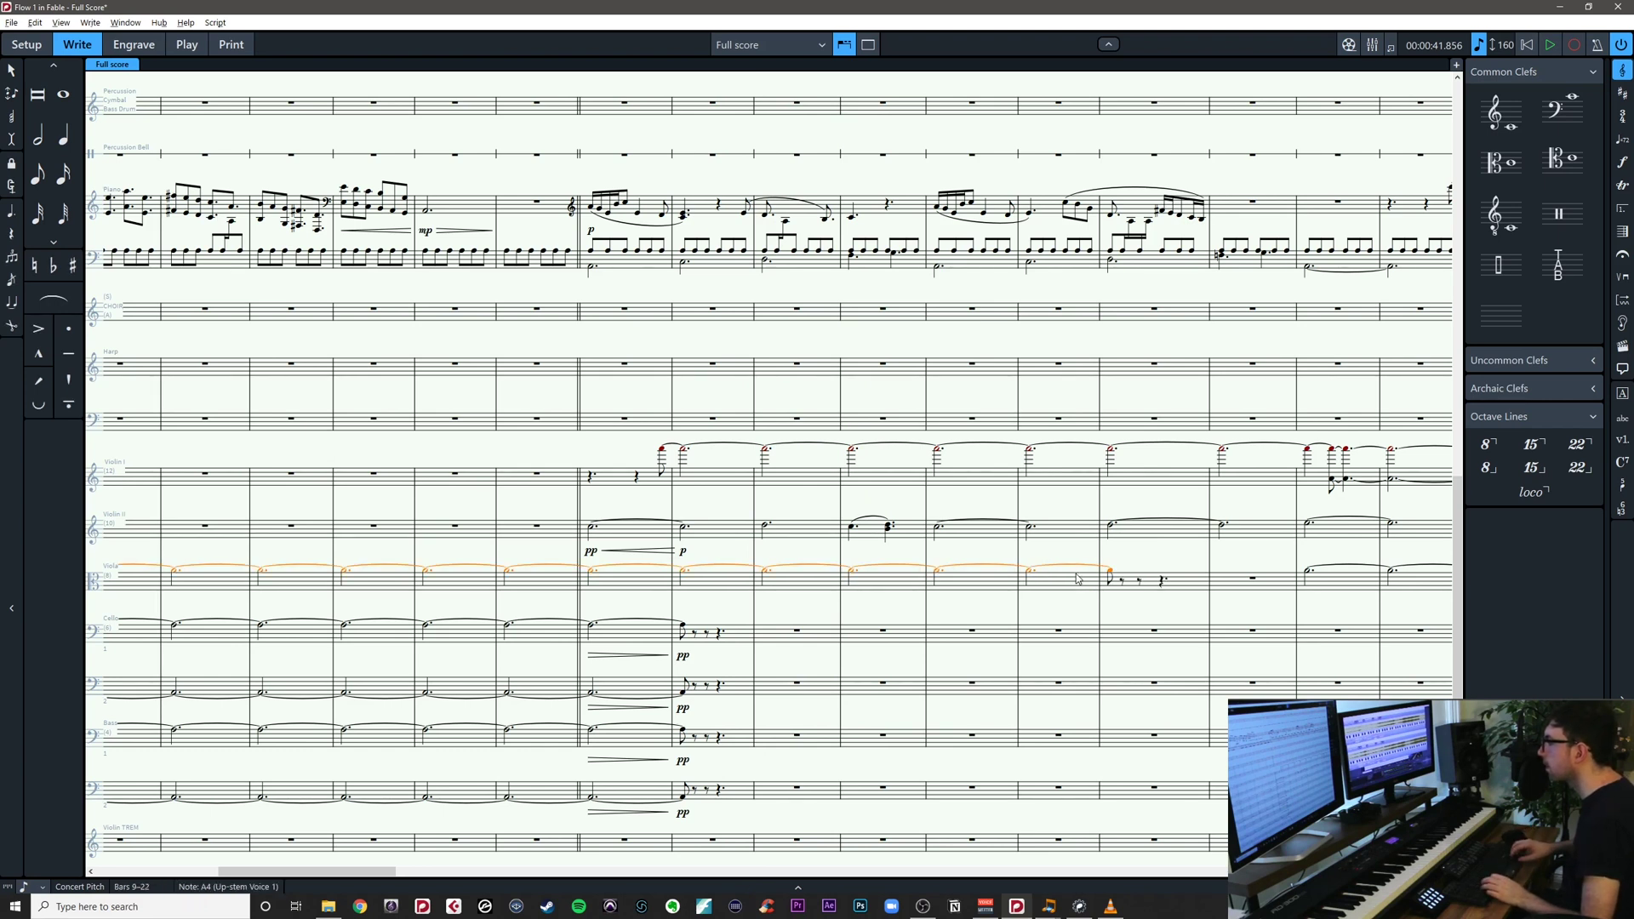
key("shift+alt+Right")
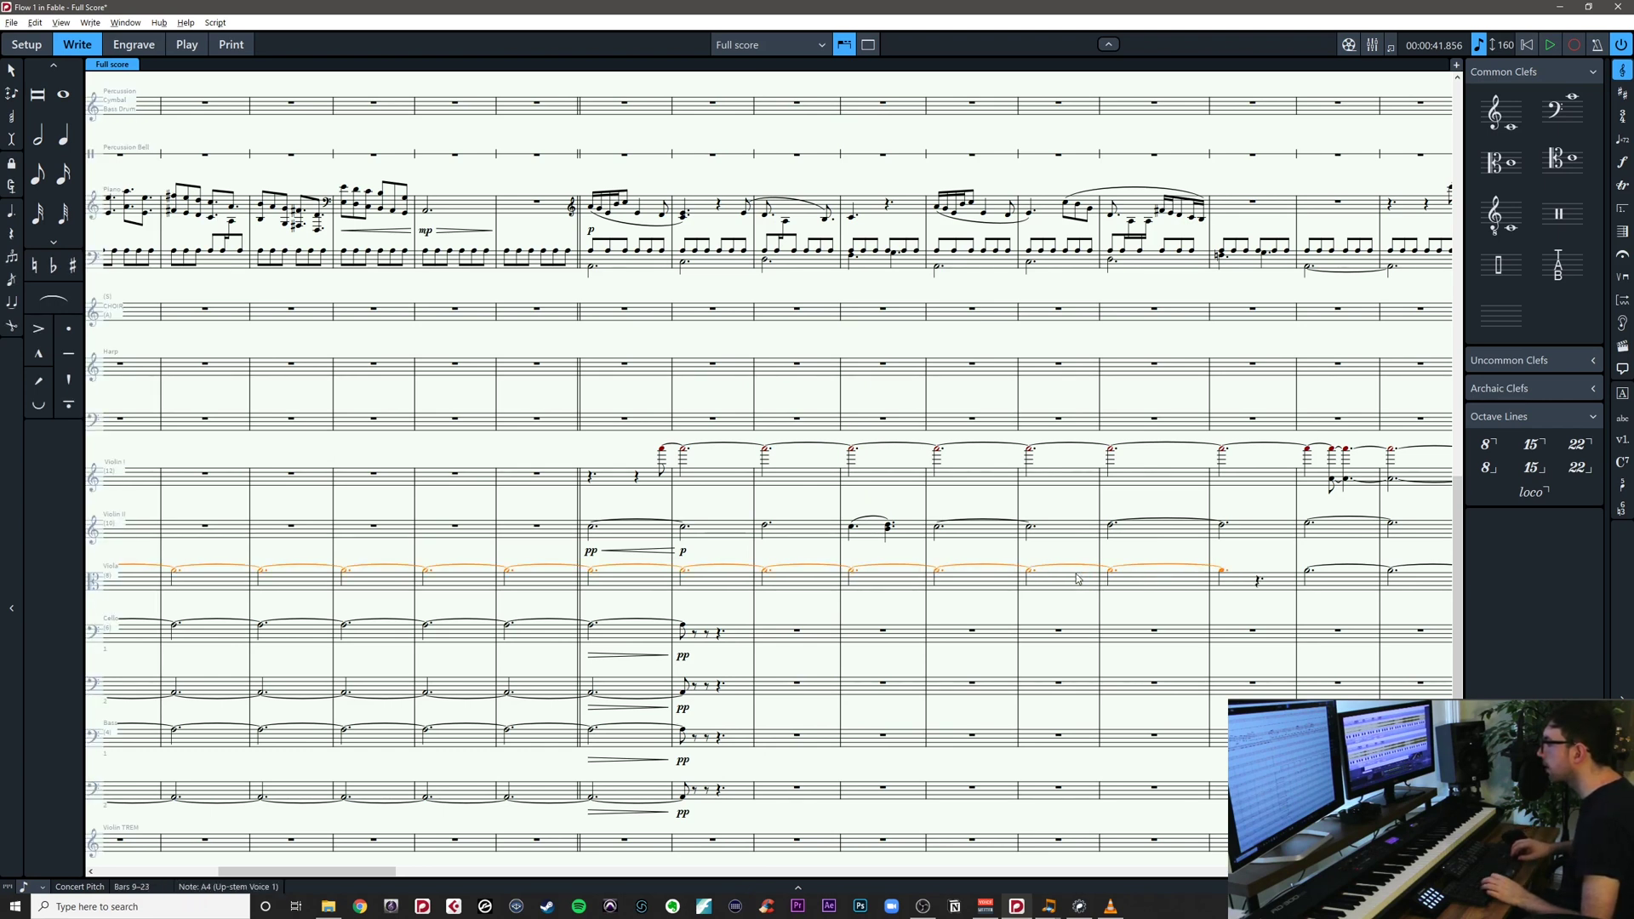
key("shift+alt+Right")
key("shift+alt+Right")
key("shift+alt+Right")
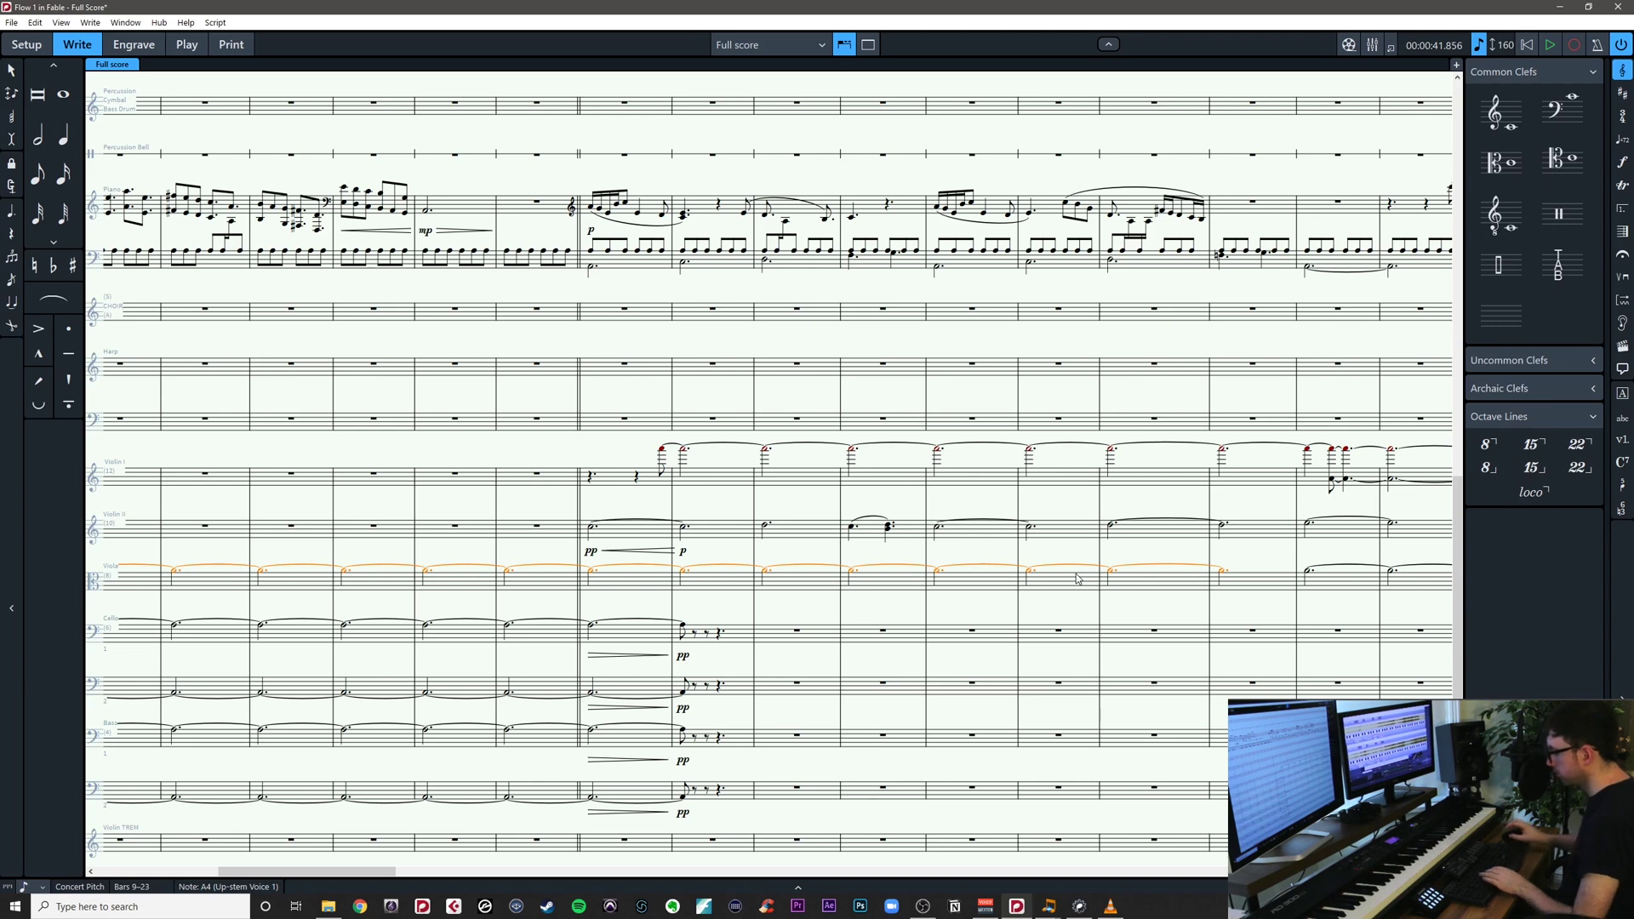
key("Escape")
scroll(1174, 552, "left", 6)
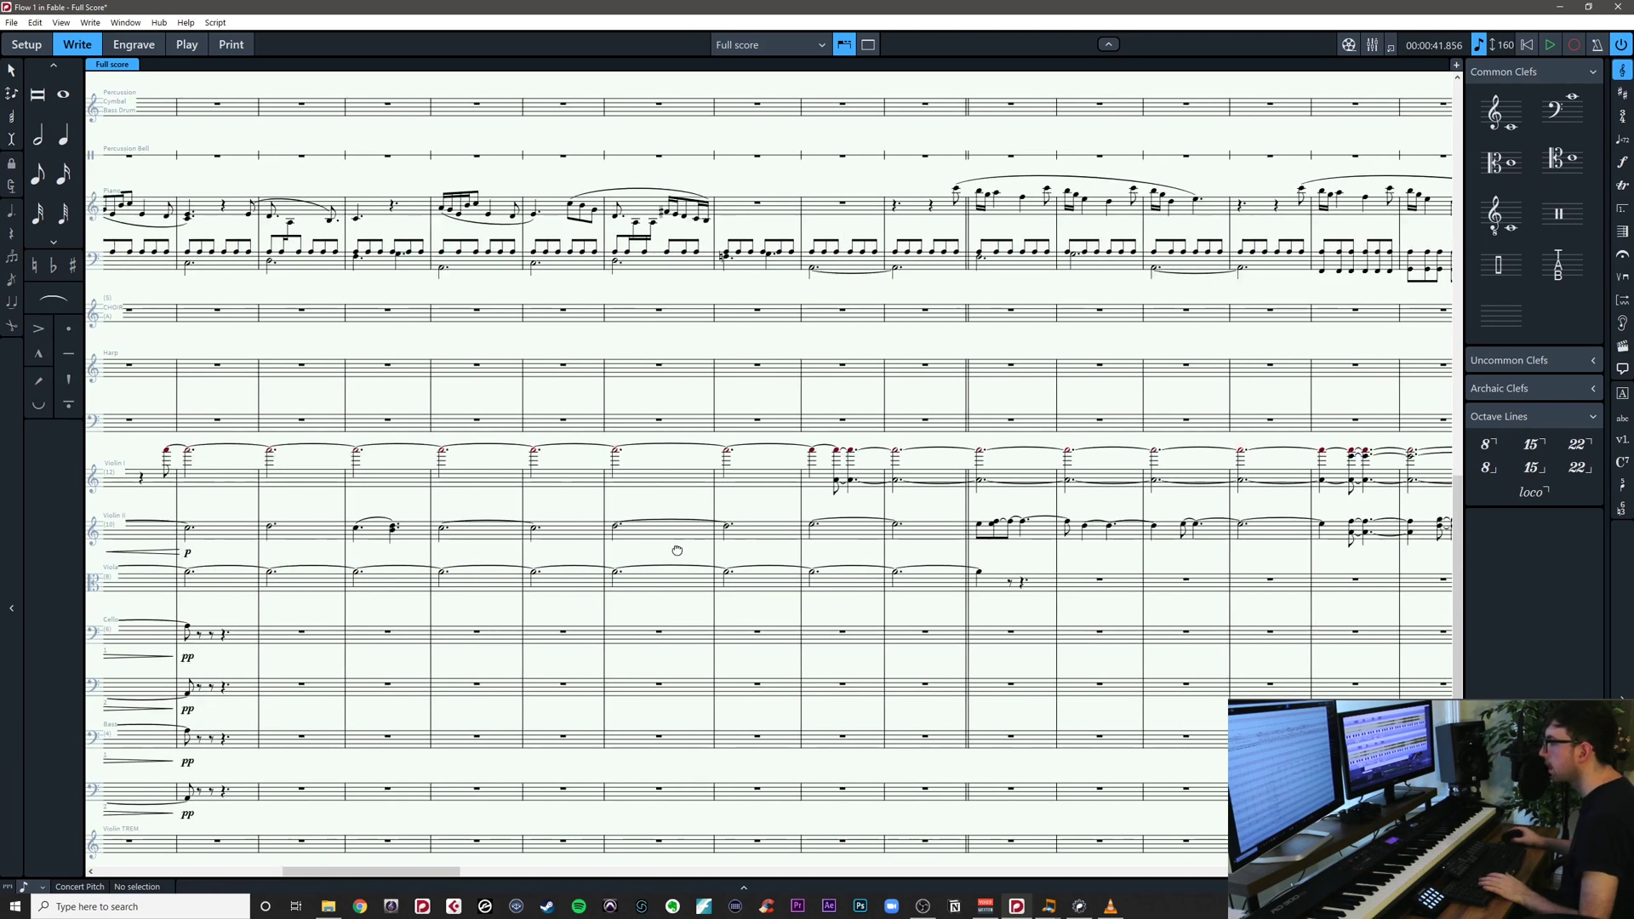
scroll(1017, 590, "right", 6)
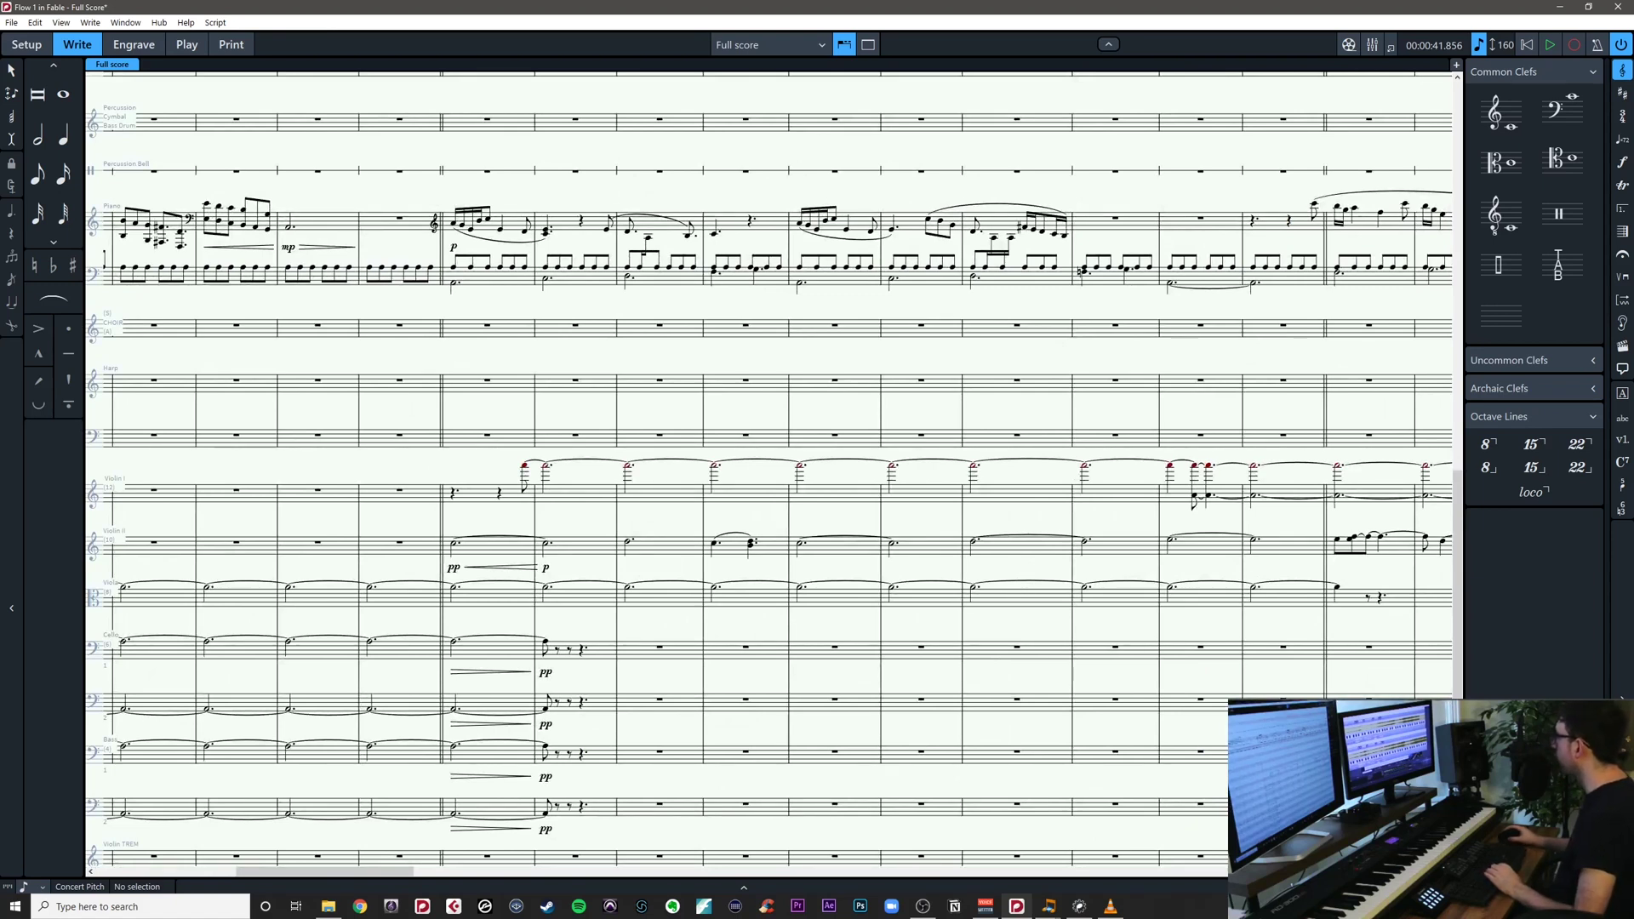
key("alt+Tab")
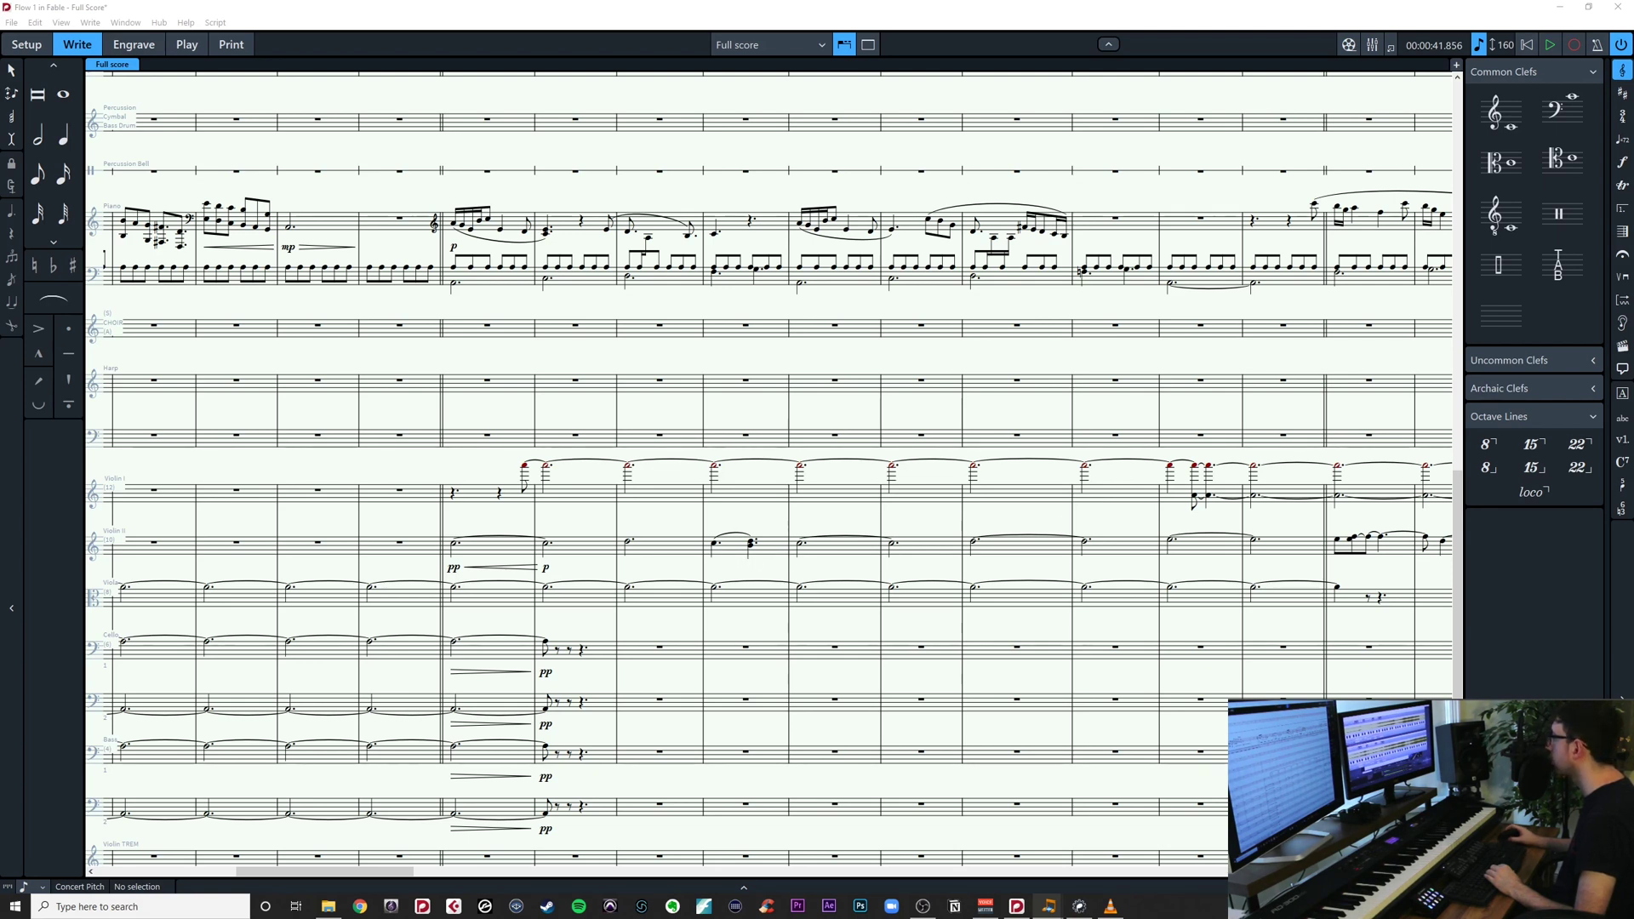
Examine the sustained violin and viola notes from bar 16 to bar 24, including Violin II's tied notes
left_click_drag(502, 477, 693, 445)
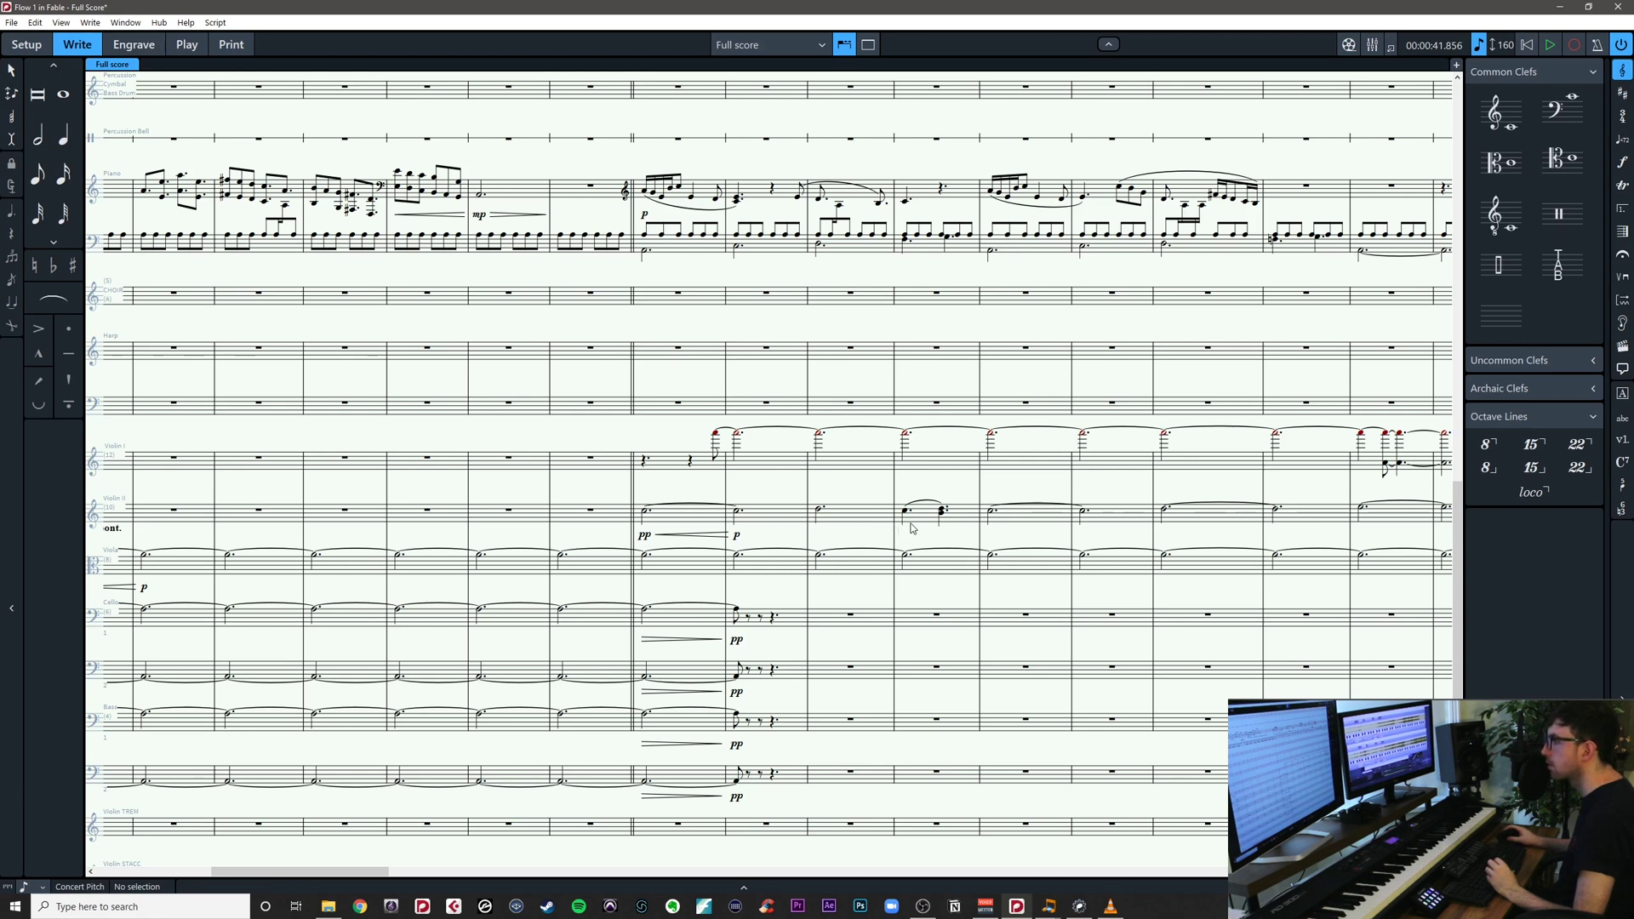
left_click_drag(1026, 544, 815, 567)
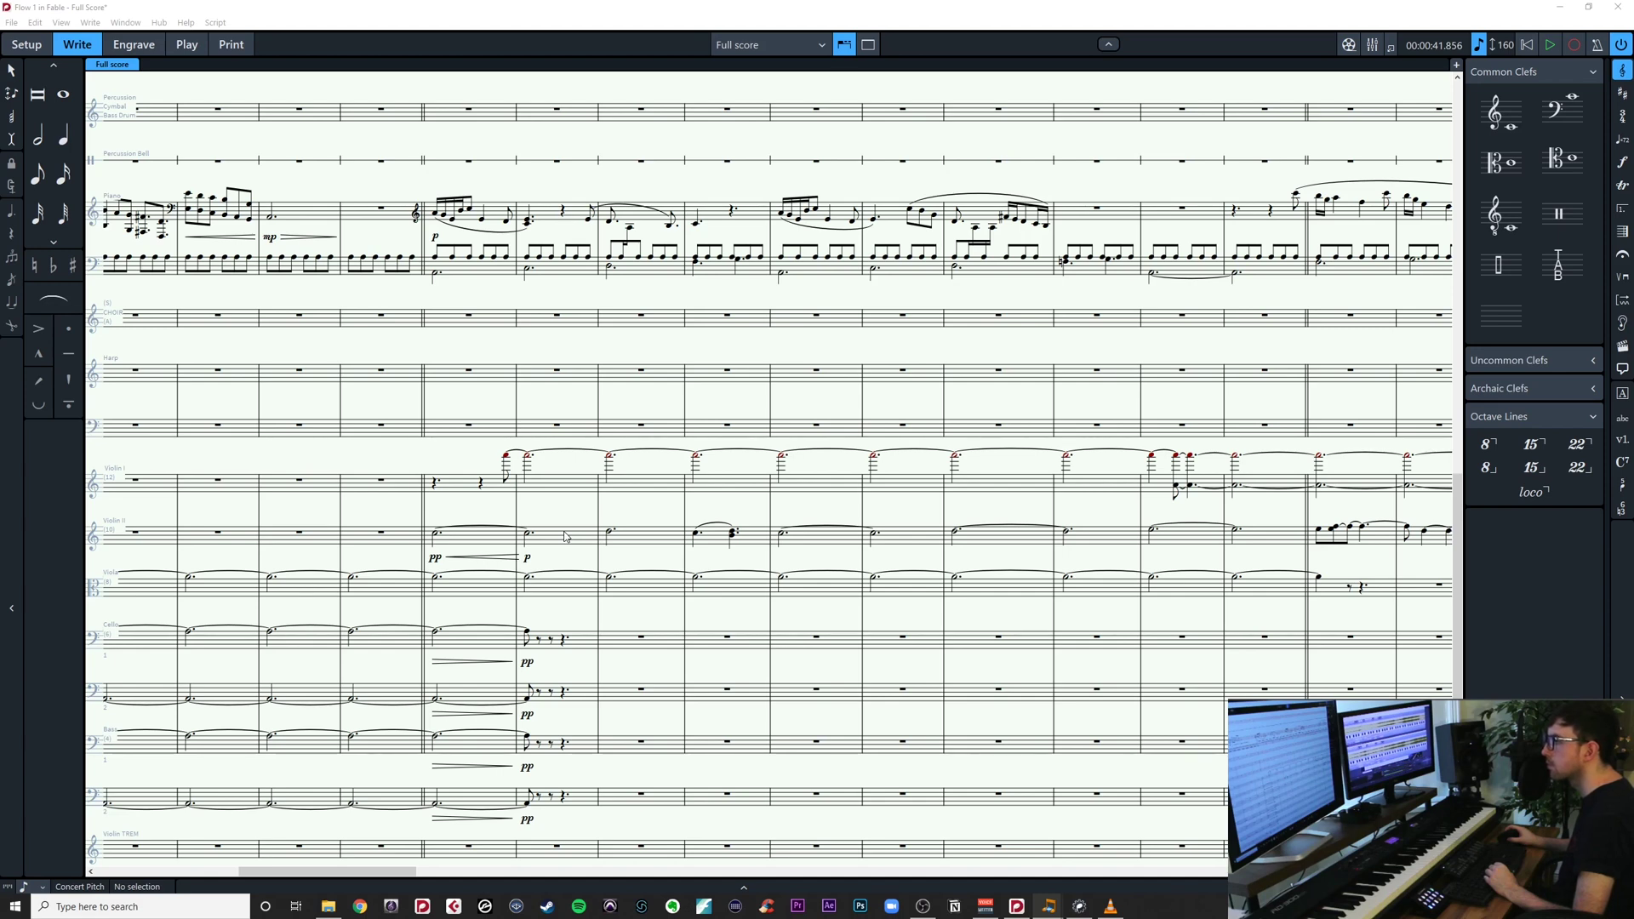
left_click_drag(562, 560, 734, 557)
key("alt+Tab")
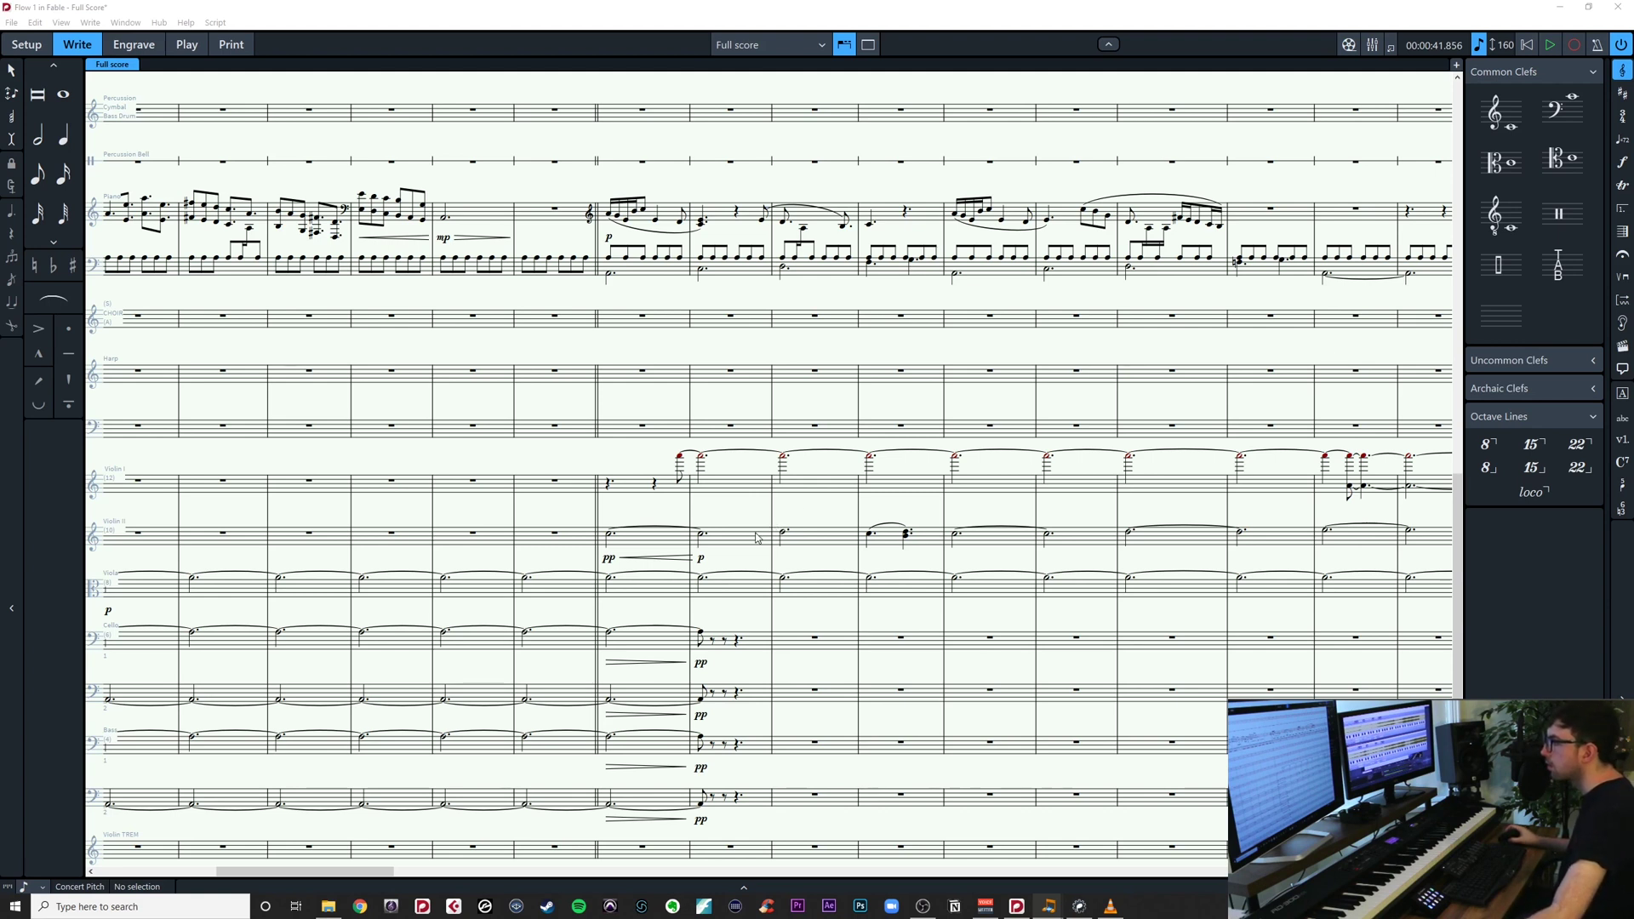
left_click(784, 534)
key("Escape")
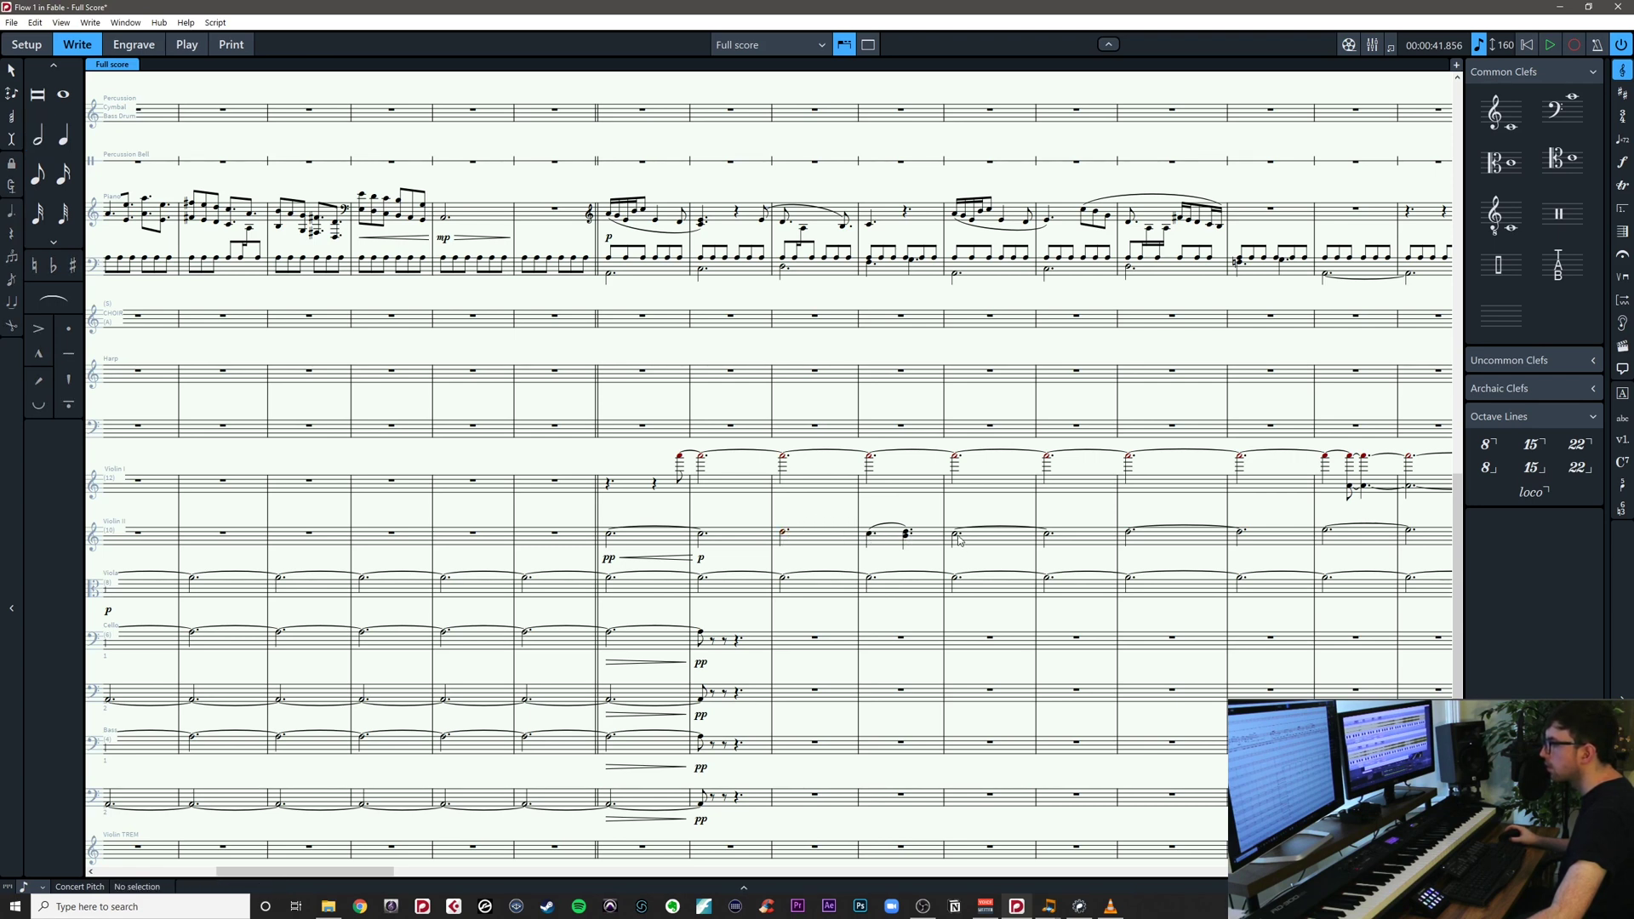
scroll(1067, 527, "right", 2)
left_click(1050, 521)
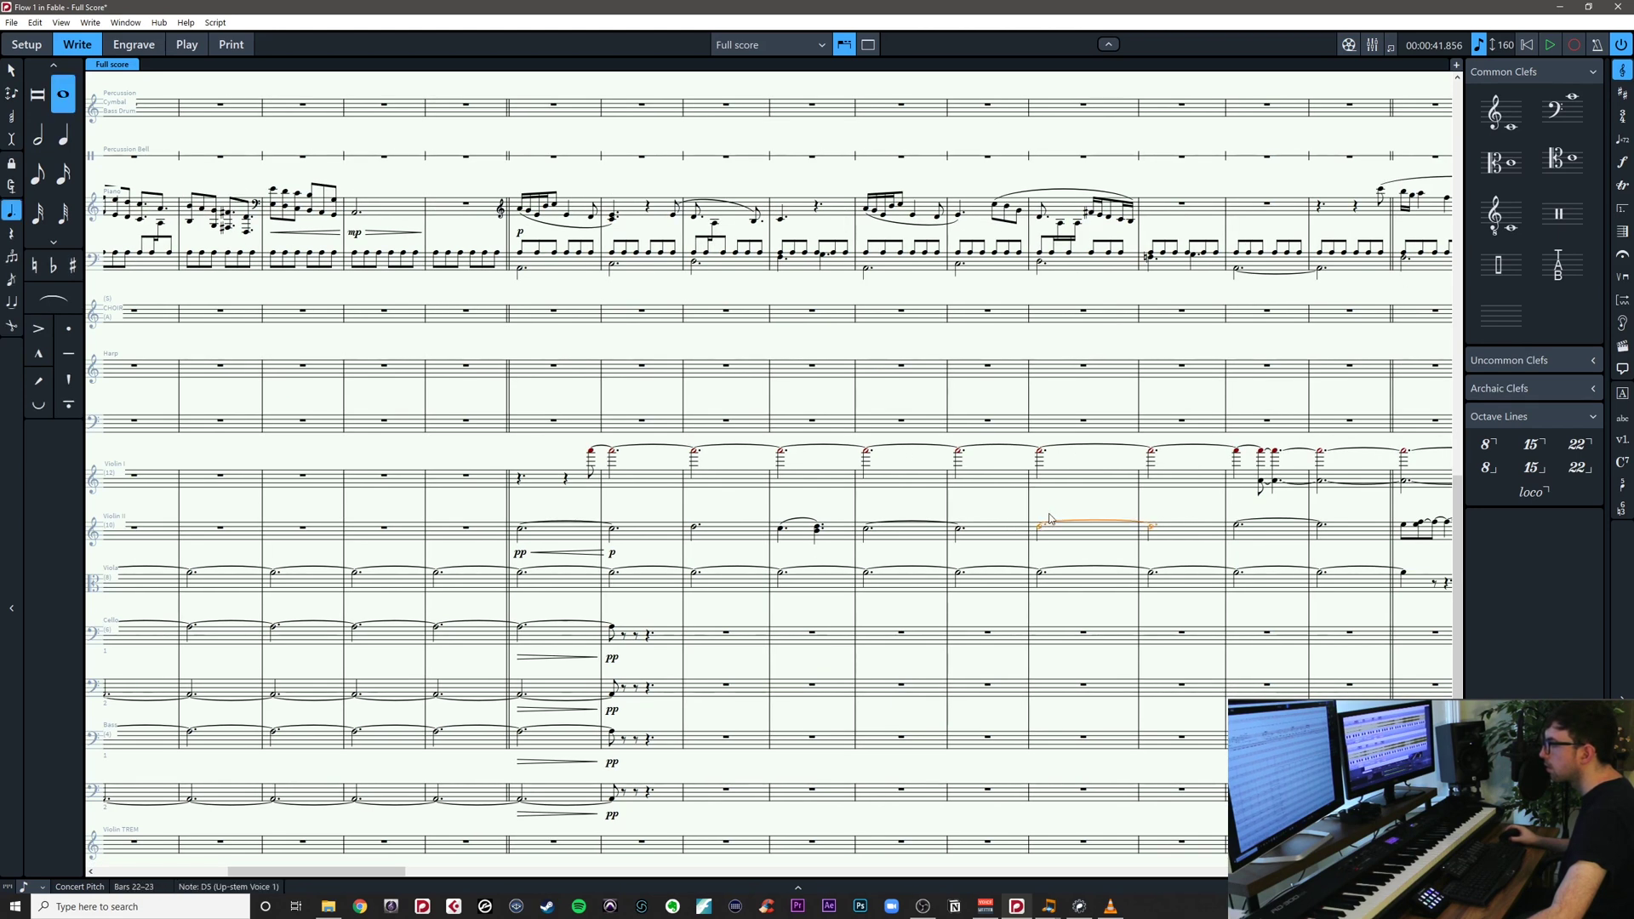
key("Escape")
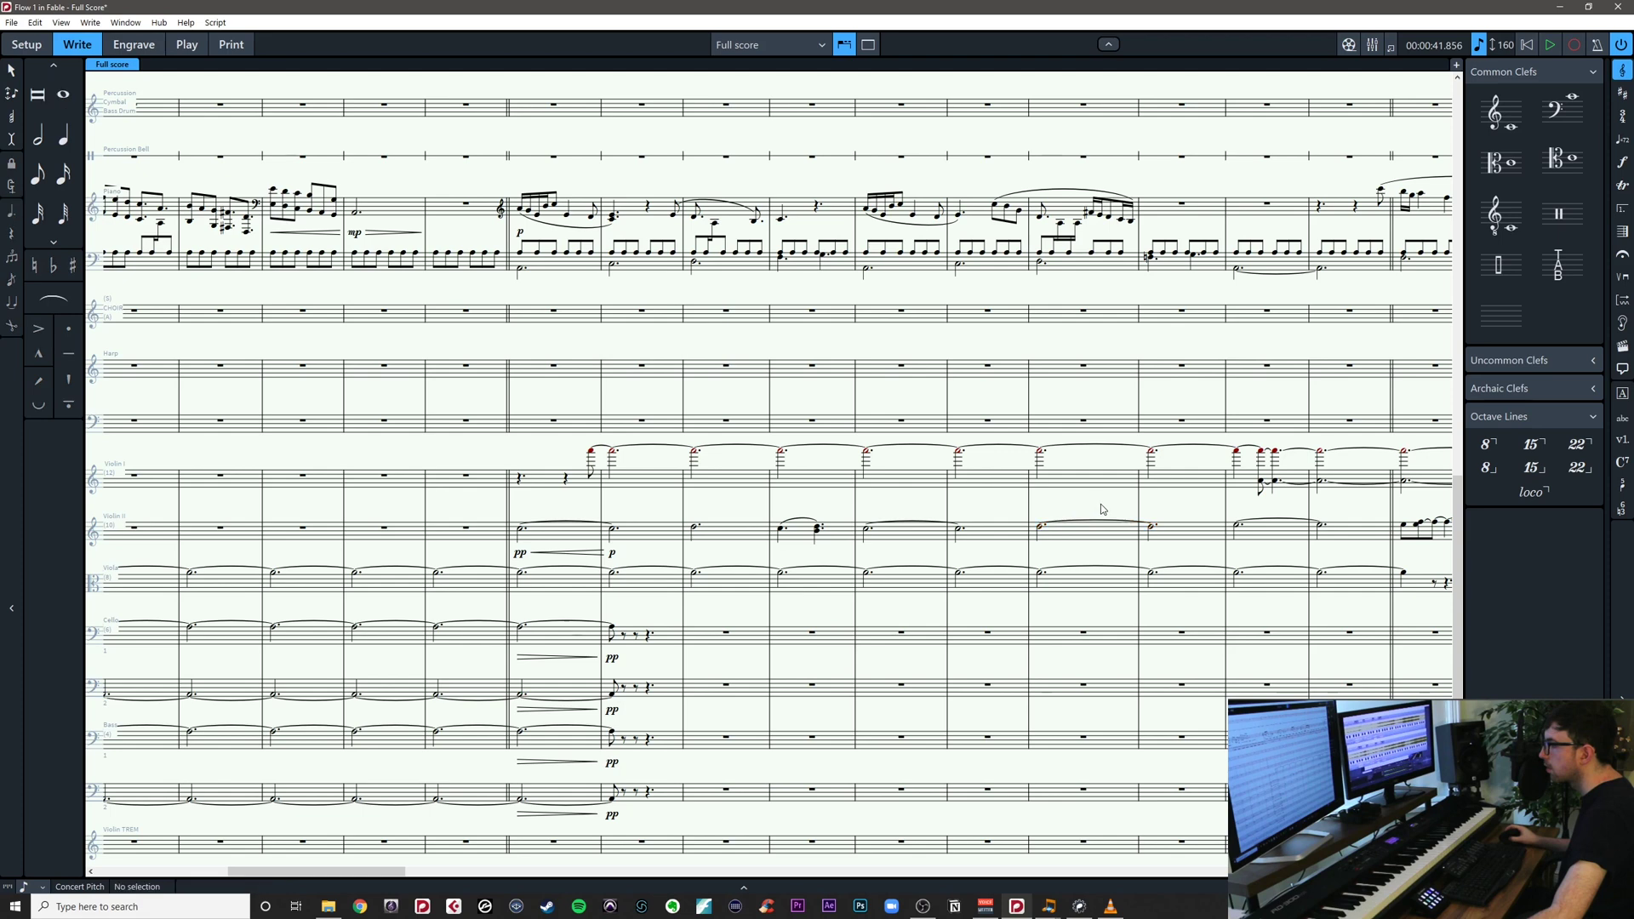
scroll(1081, 508, "right", 2)
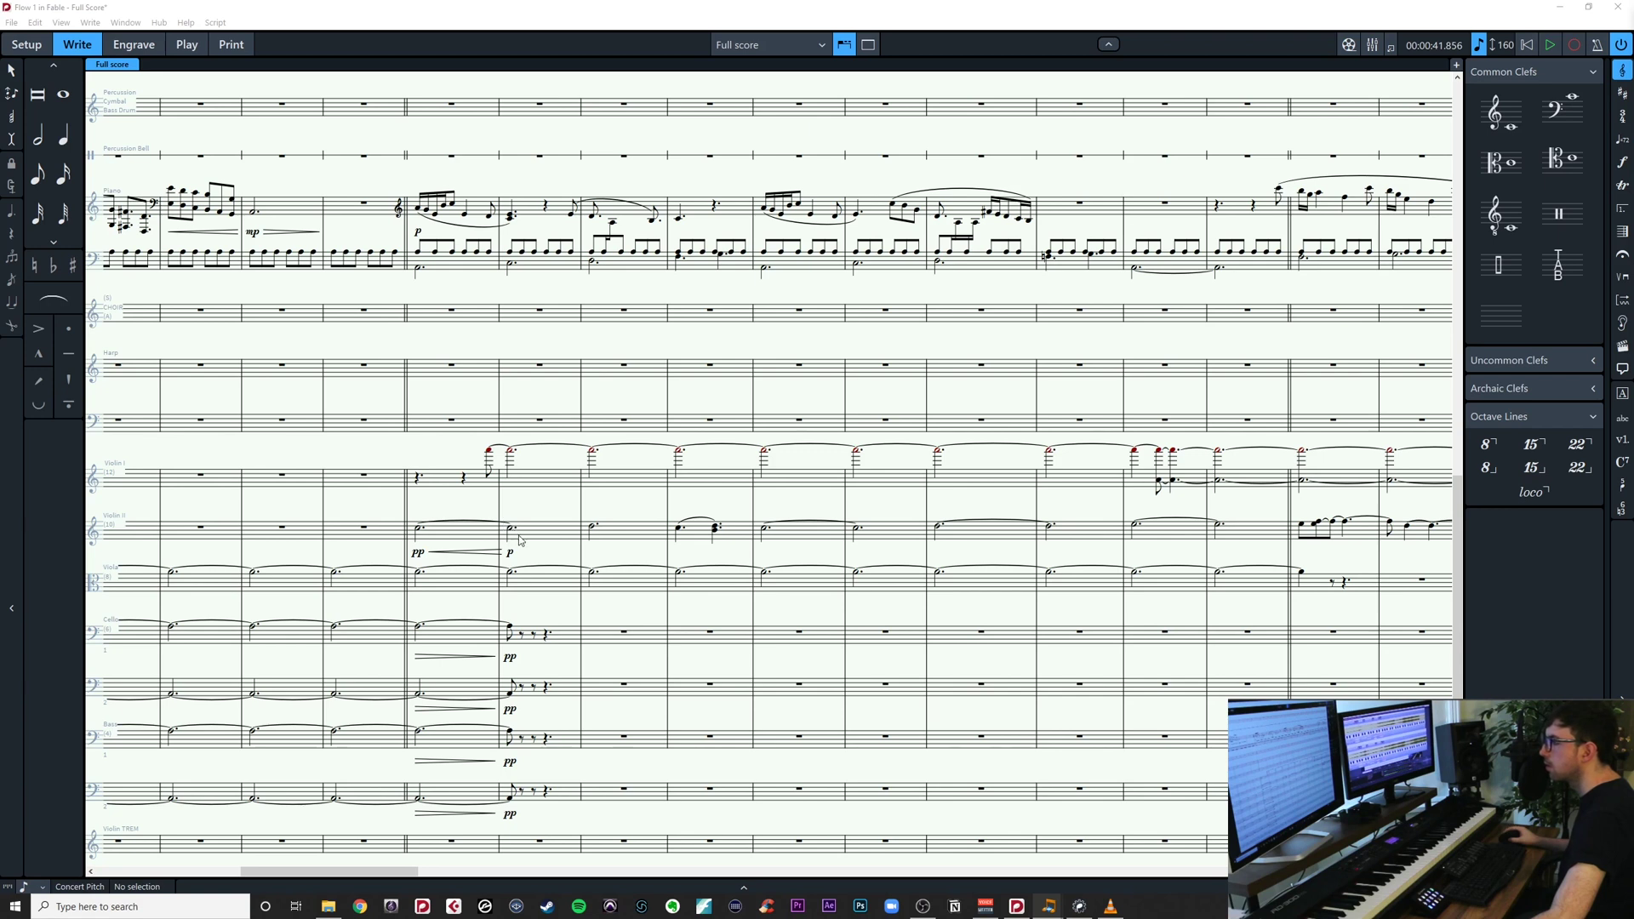
Reduce Violin II's chord in the second half of bar 19 to a single D5
left_click(596, 531)
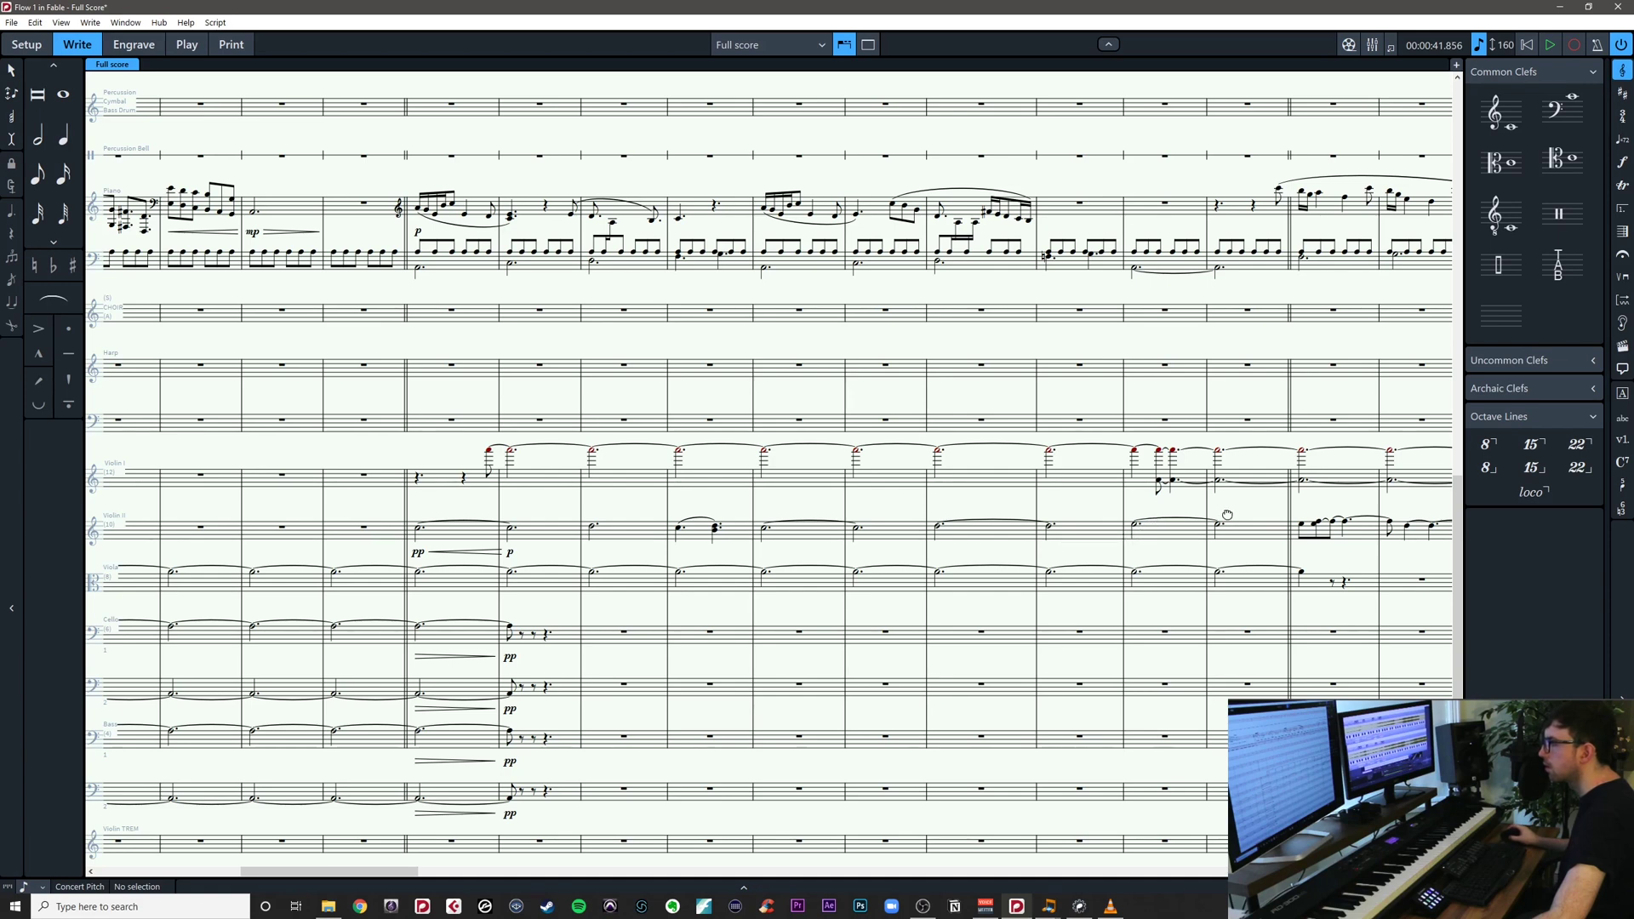
left_click_drag(1228, 515, 1039, 525)
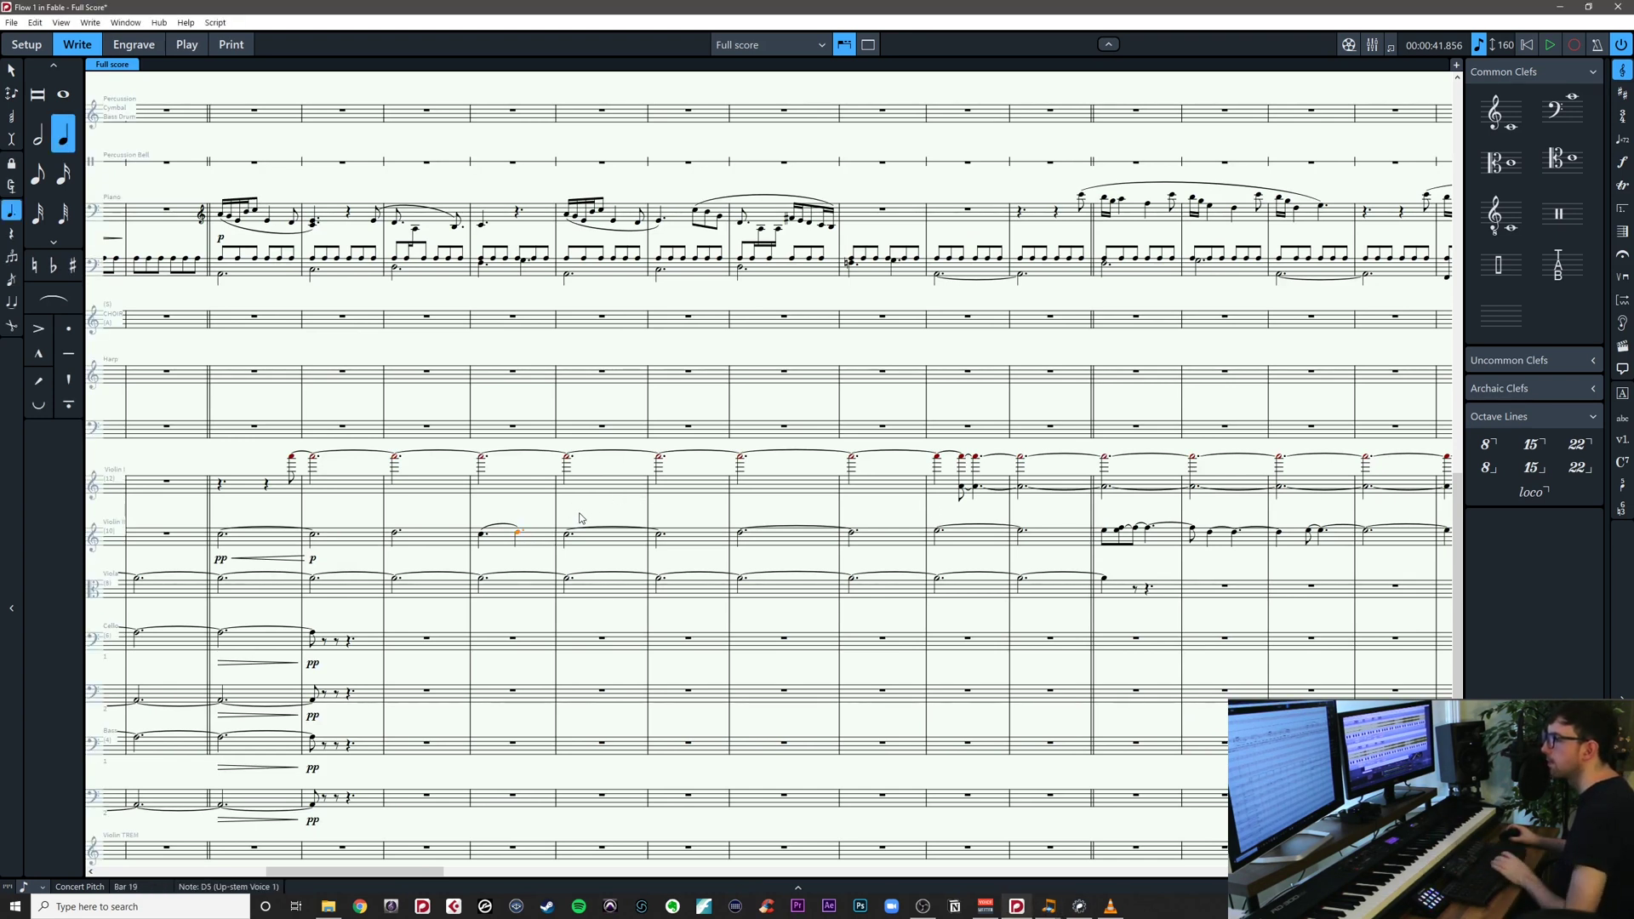
left_click_drag(565, 541, 651, 535)
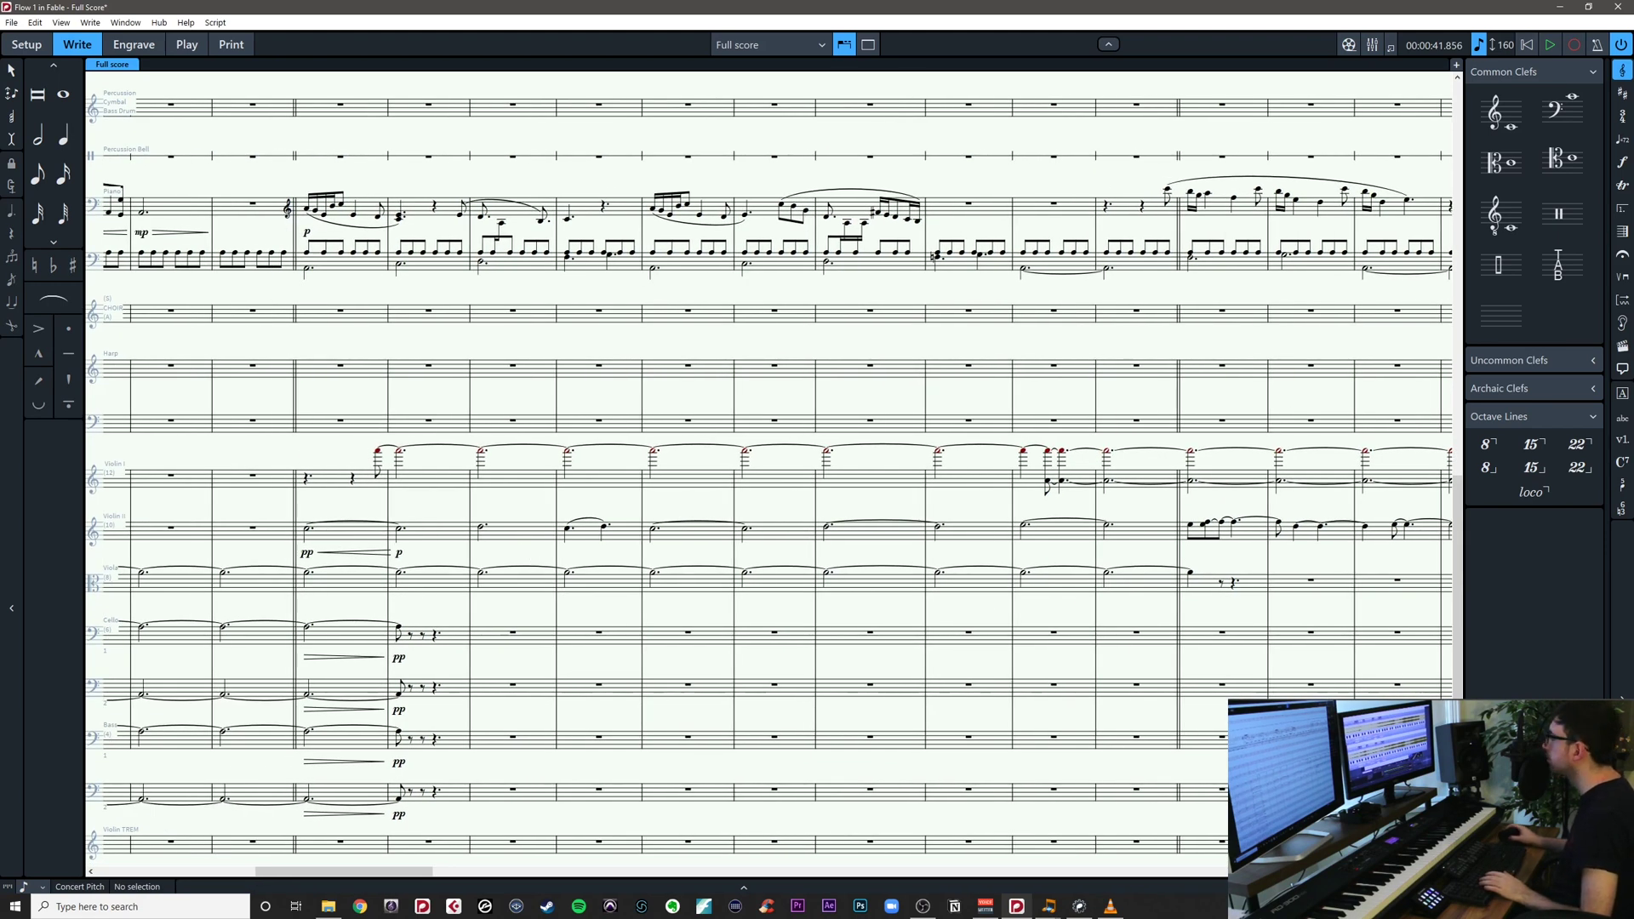
Add a "con sord." playing technique above Violin II's first note in bar 16
scroll(439, 513, "left", 5)
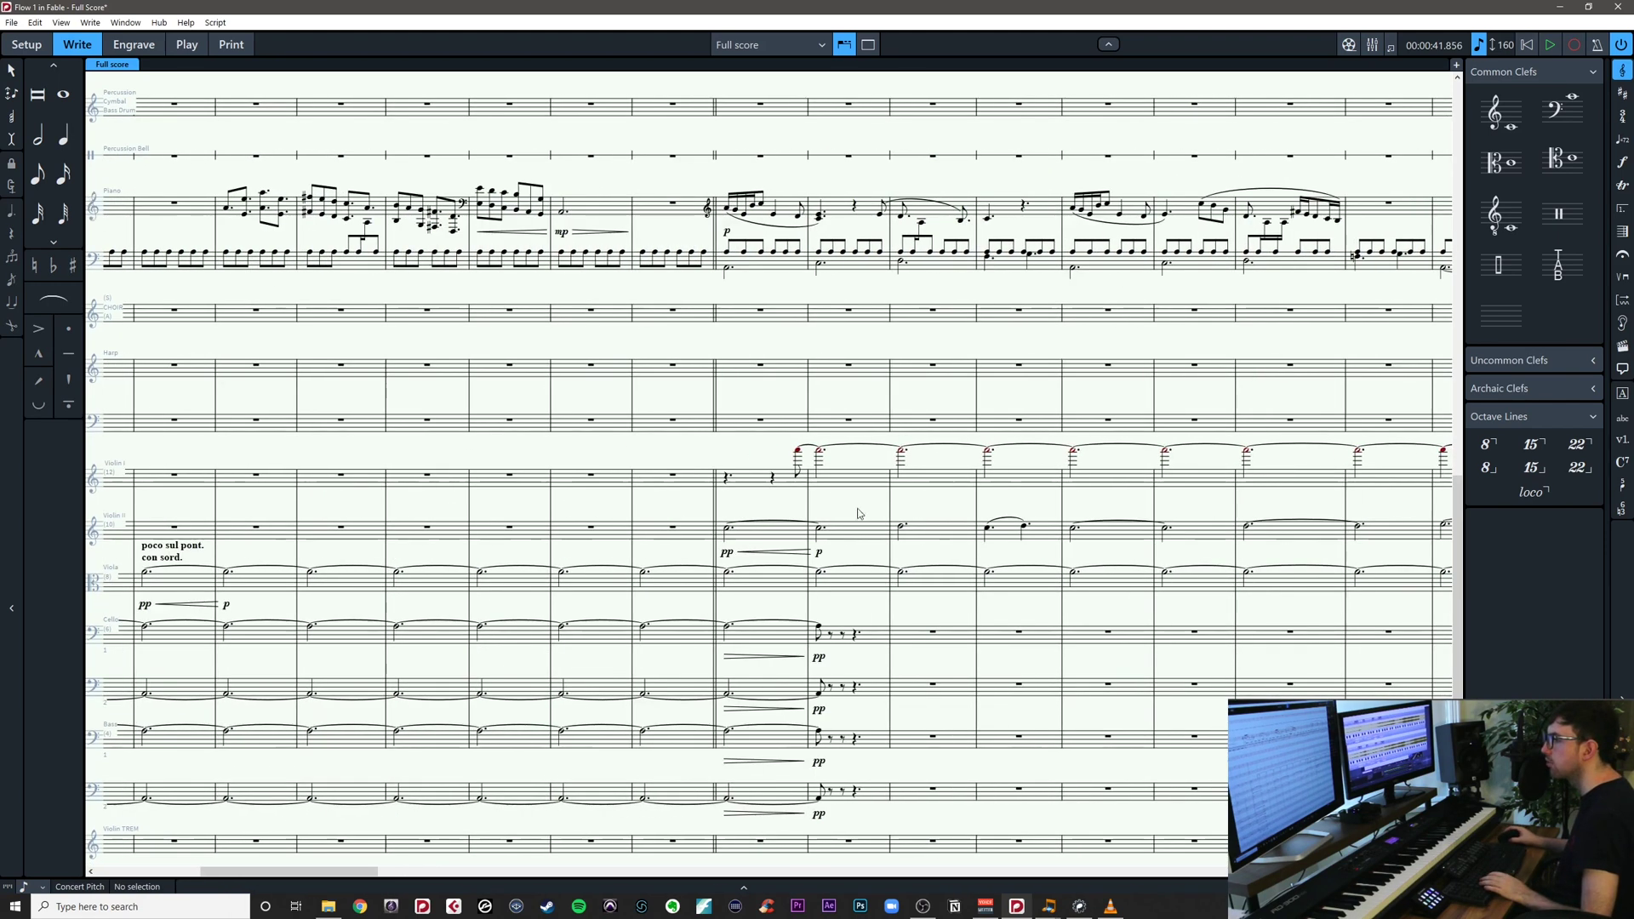
left_click(730, 530)
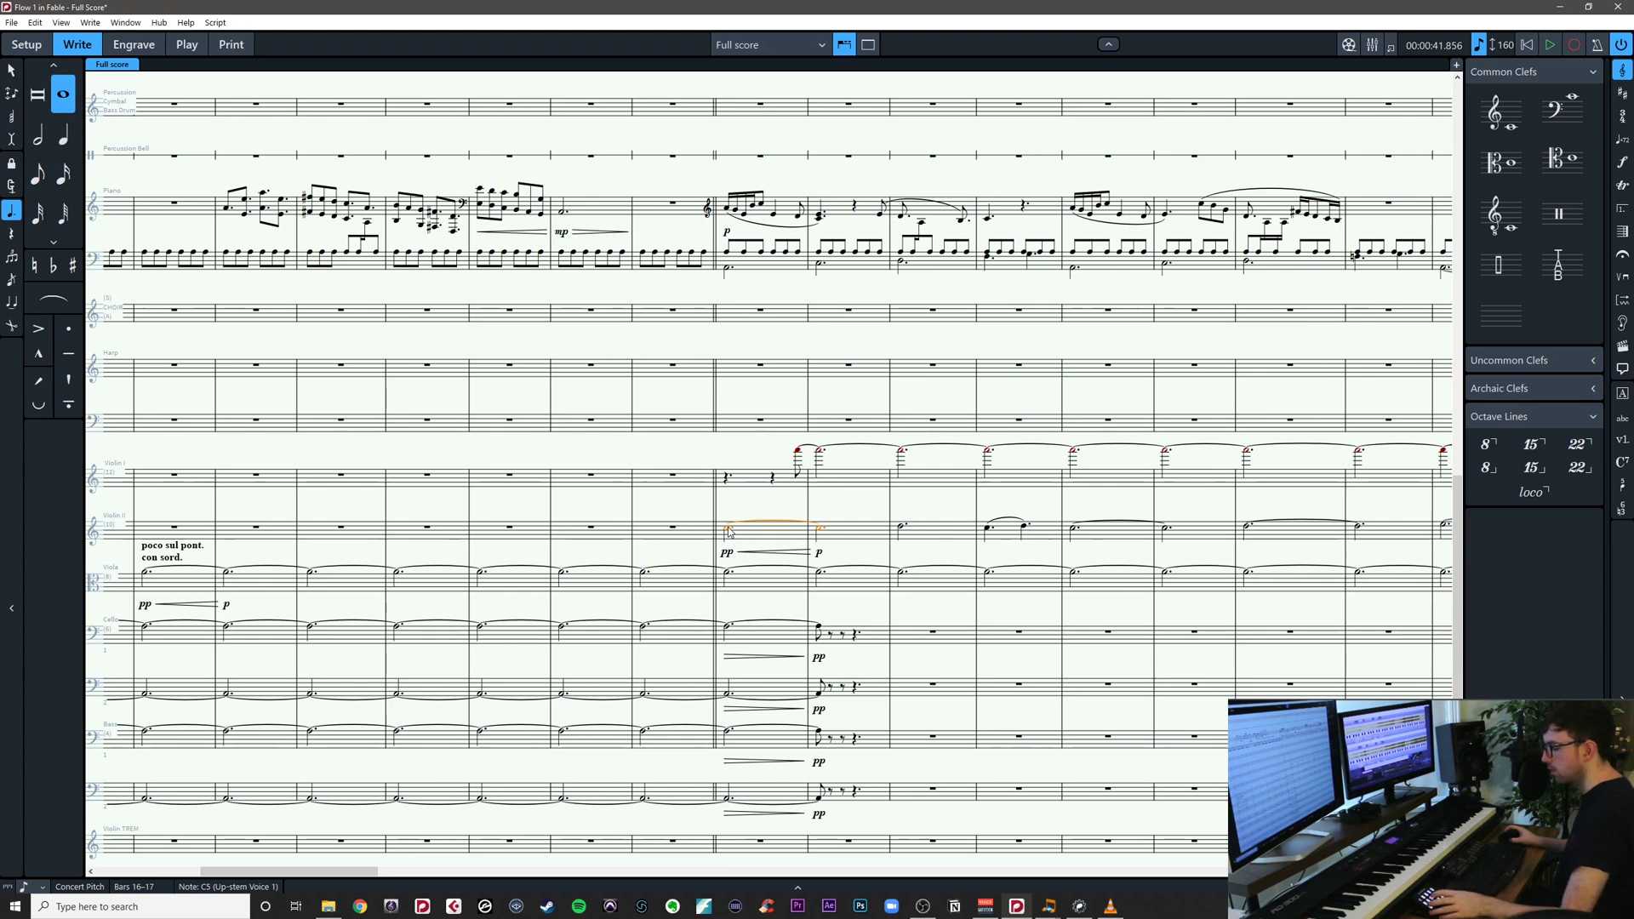
key("shift+p")
type("con sord")
key("Return")
key("Escape")
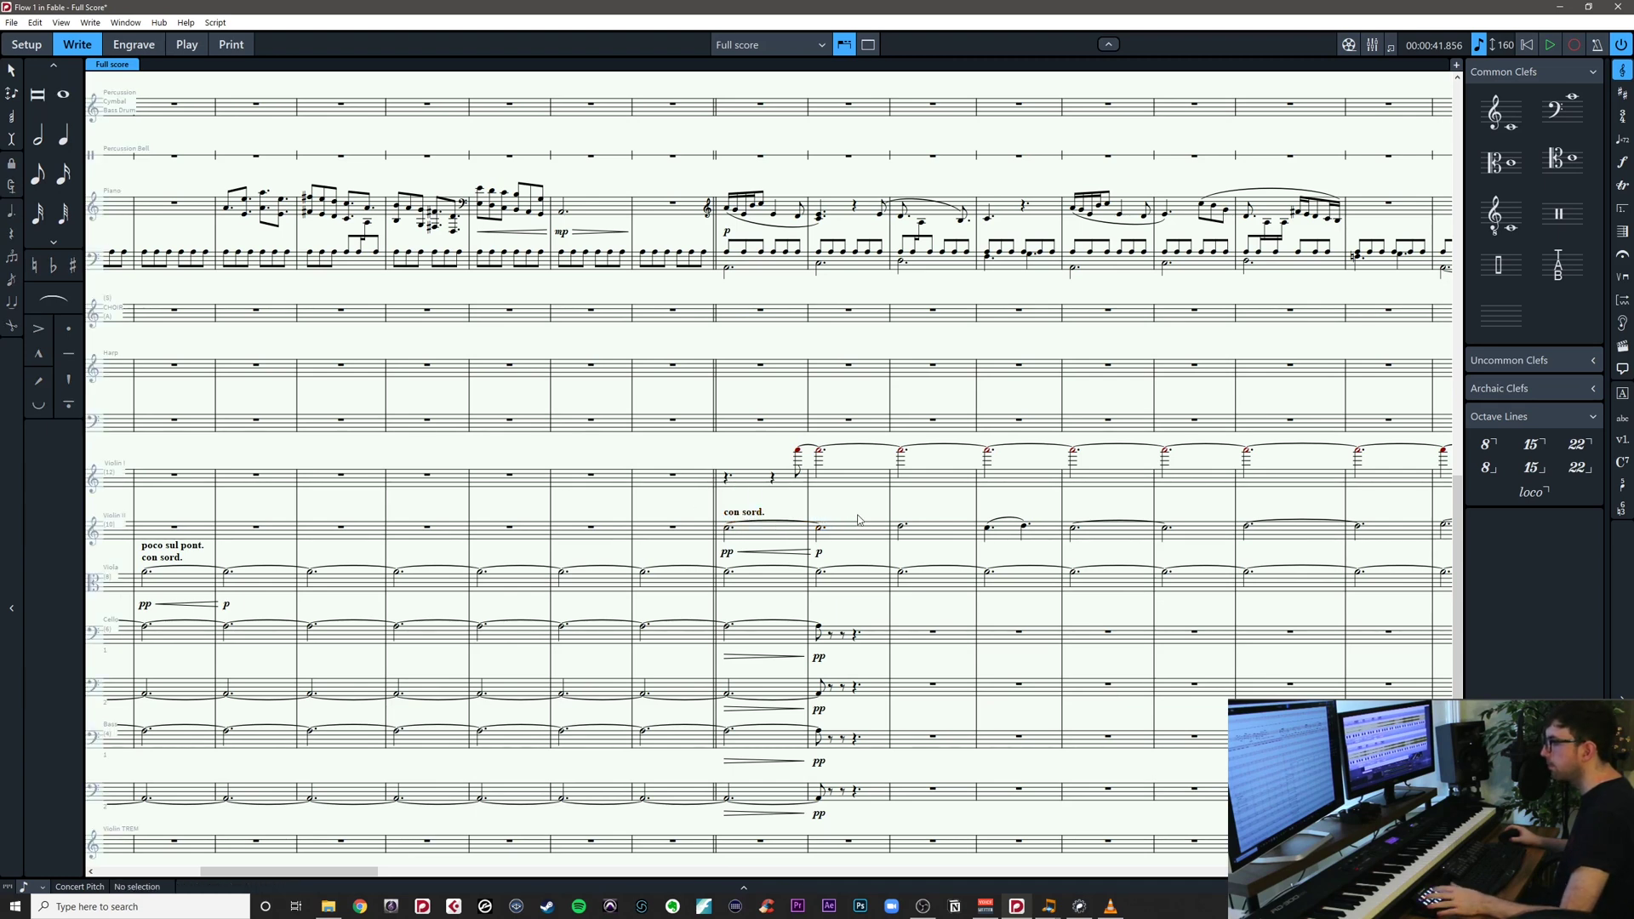
Mark Violin II's bar 16 entry with the two-line text "molto sul tasto" and "con sord." instead, and save the score
scroll(836, 517, "right", 1)
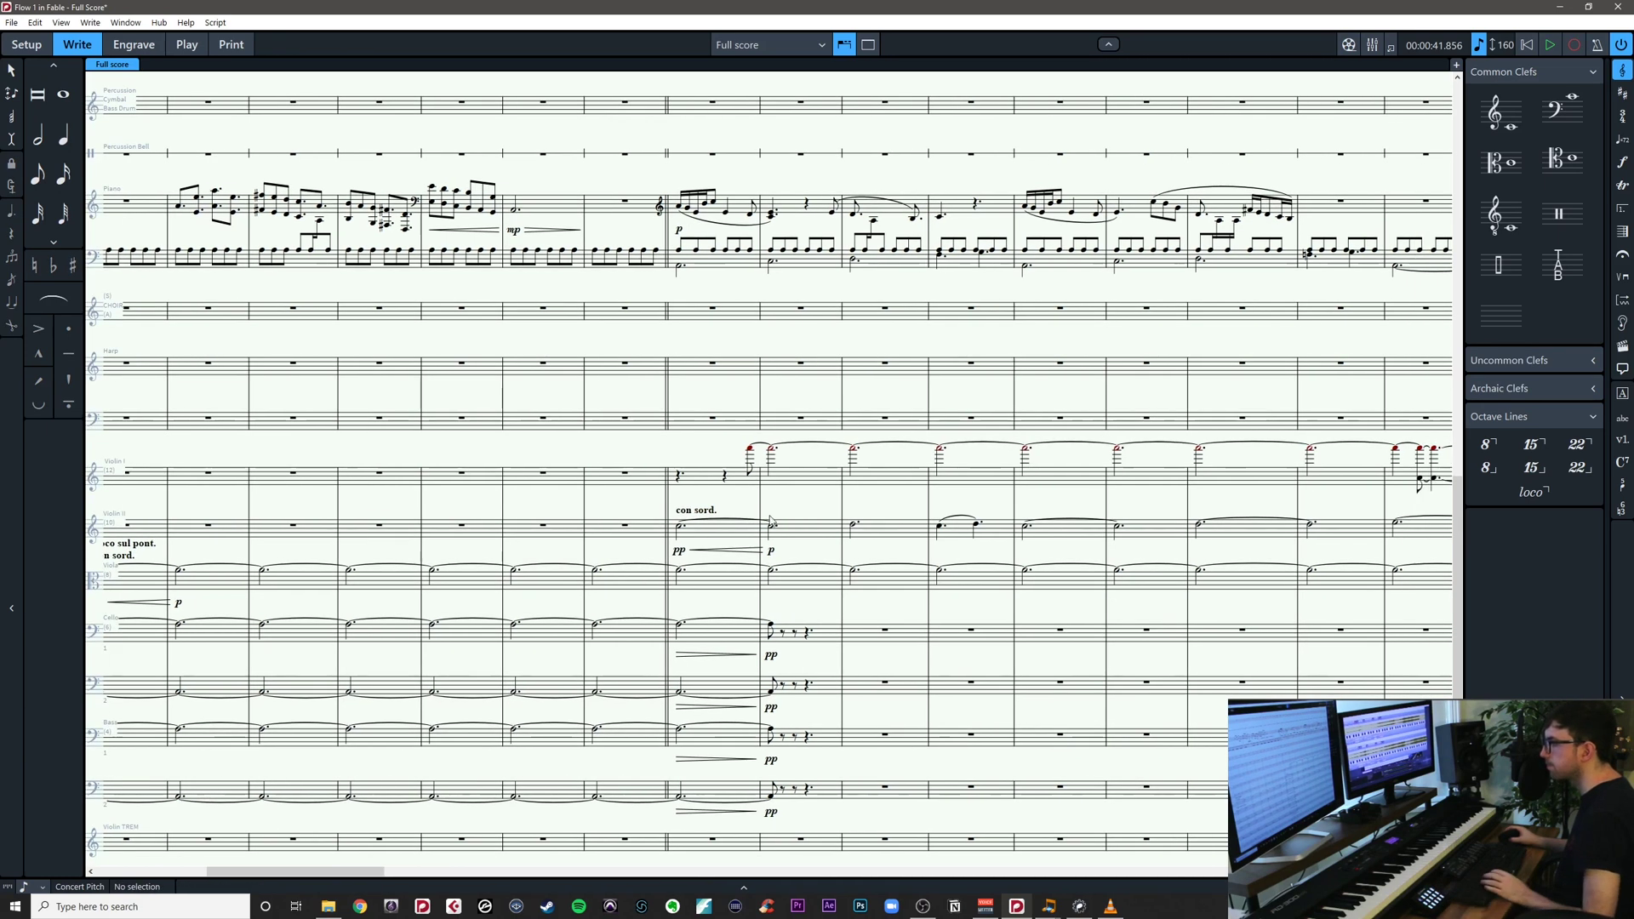
left_click(680, 531)
key("shift+x")
type("molto")
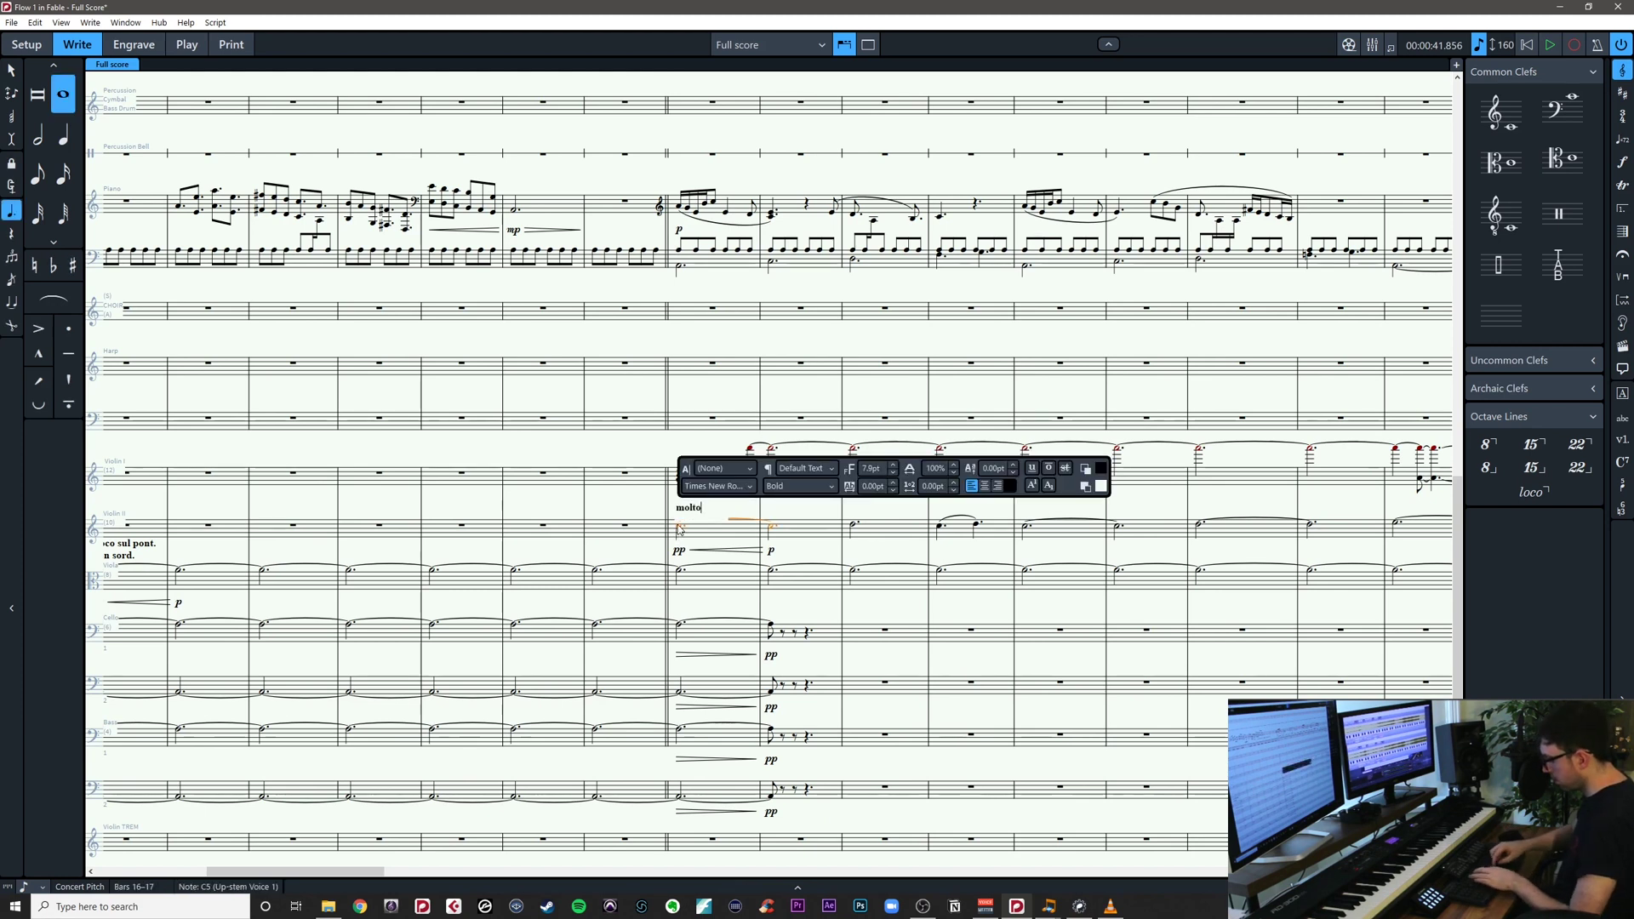
type(" sul tasto")
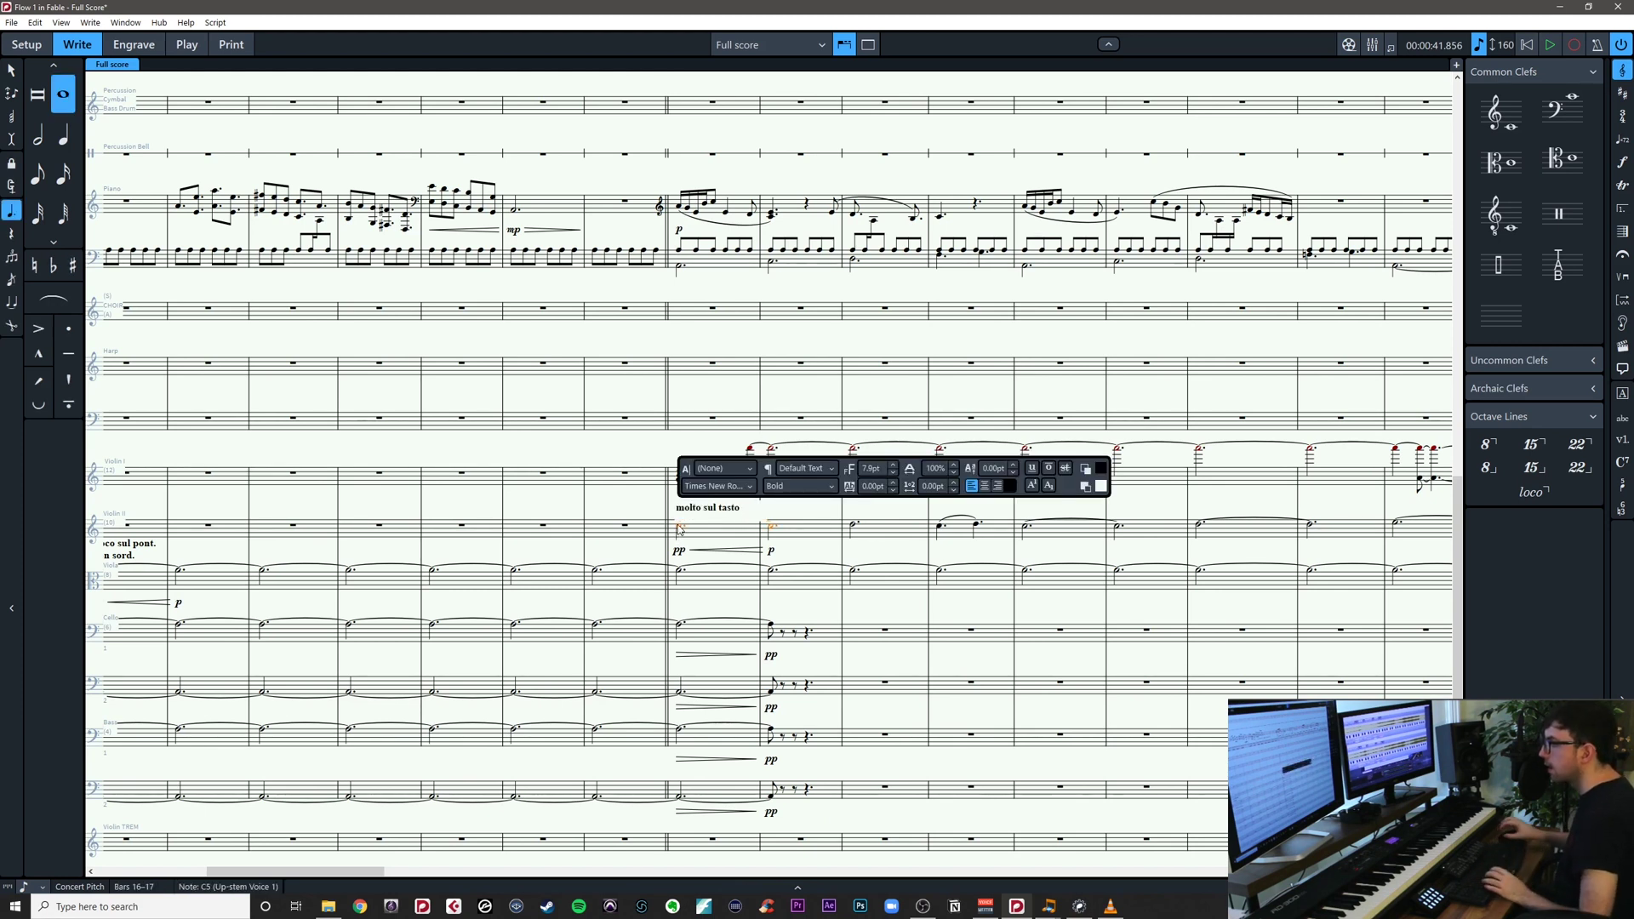
key("Return")
type("con sord.")
key("Escape")
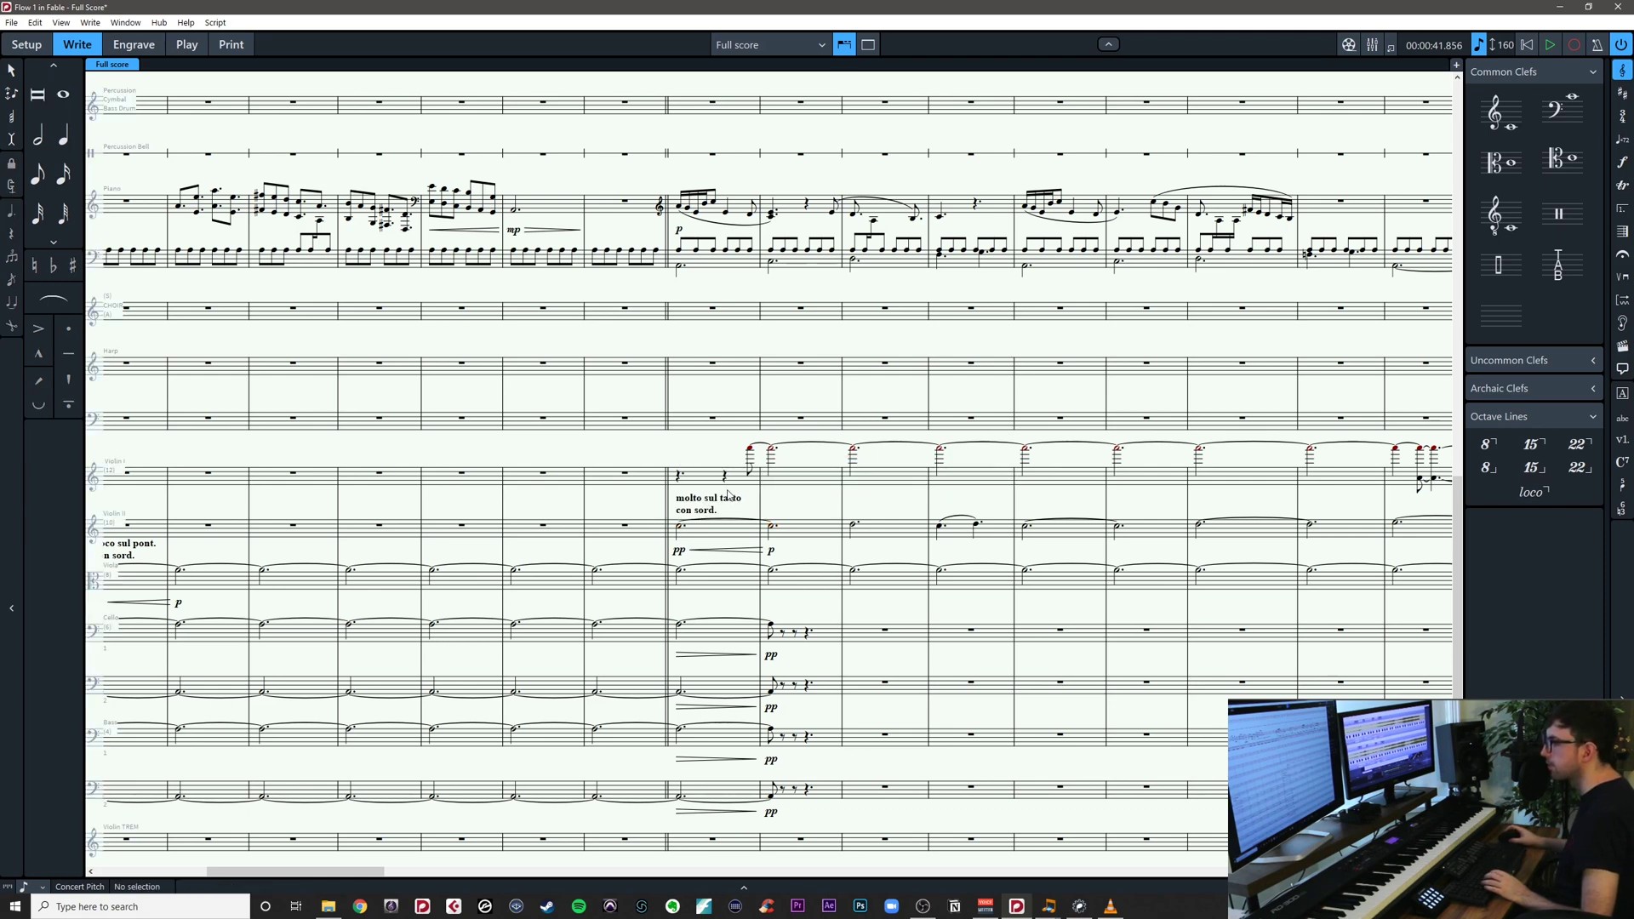
scroll(681, 511, "right", 2)
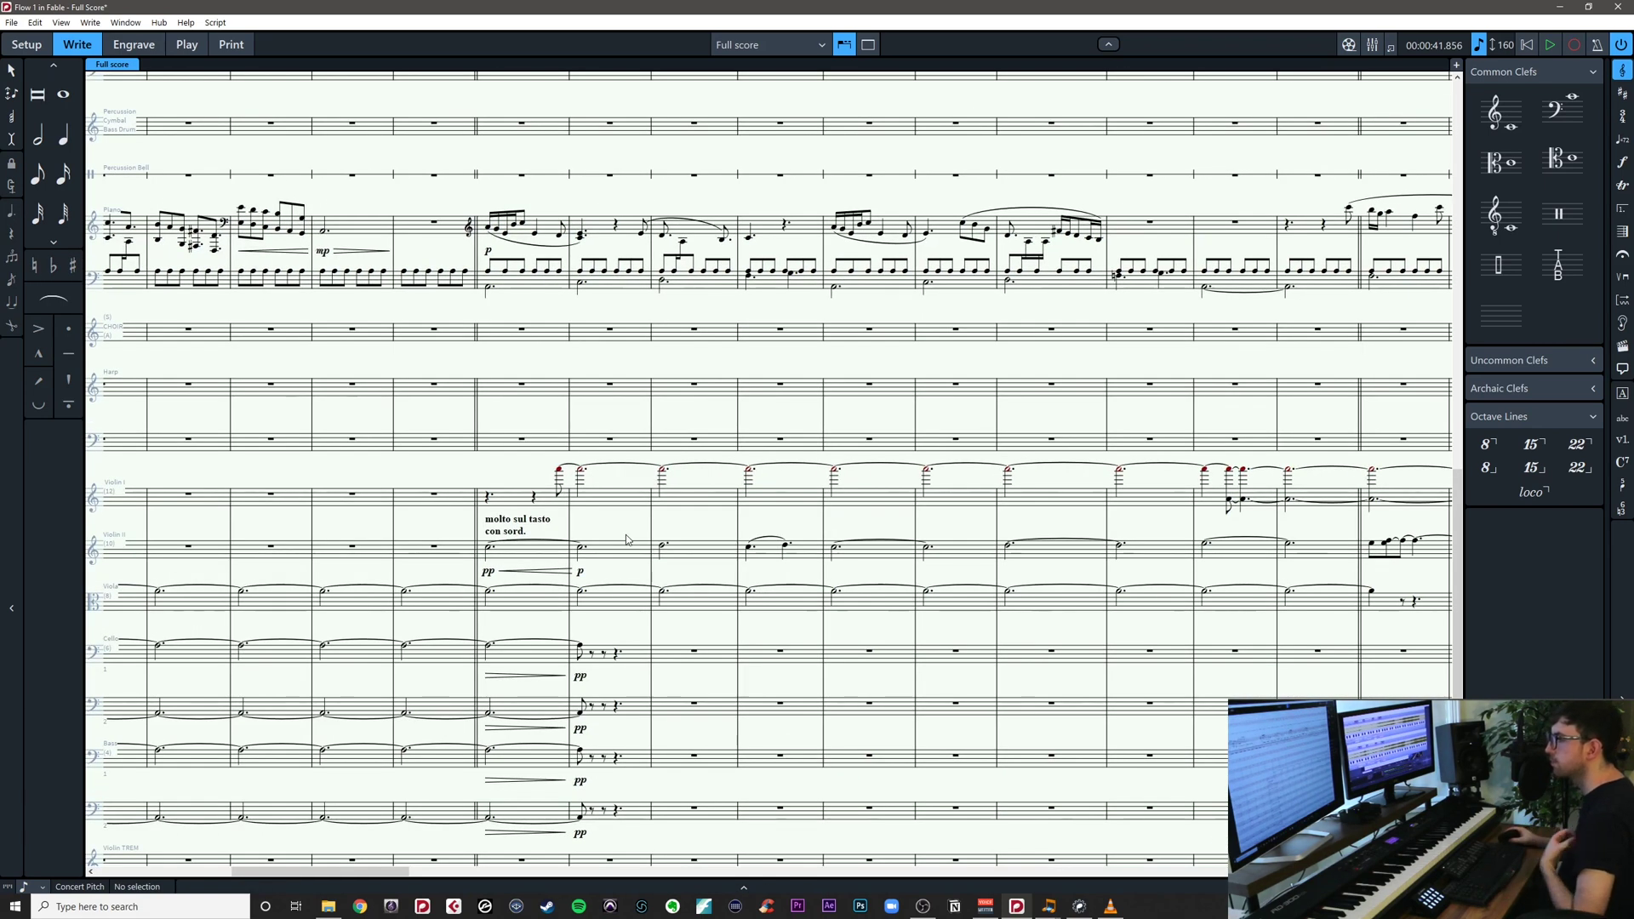
key("ctrl+s")
Review the Violin I and Violin II parts from bar 16 through the section starting after the next double barline
left_click_drag(1023, 567, 912, 591)
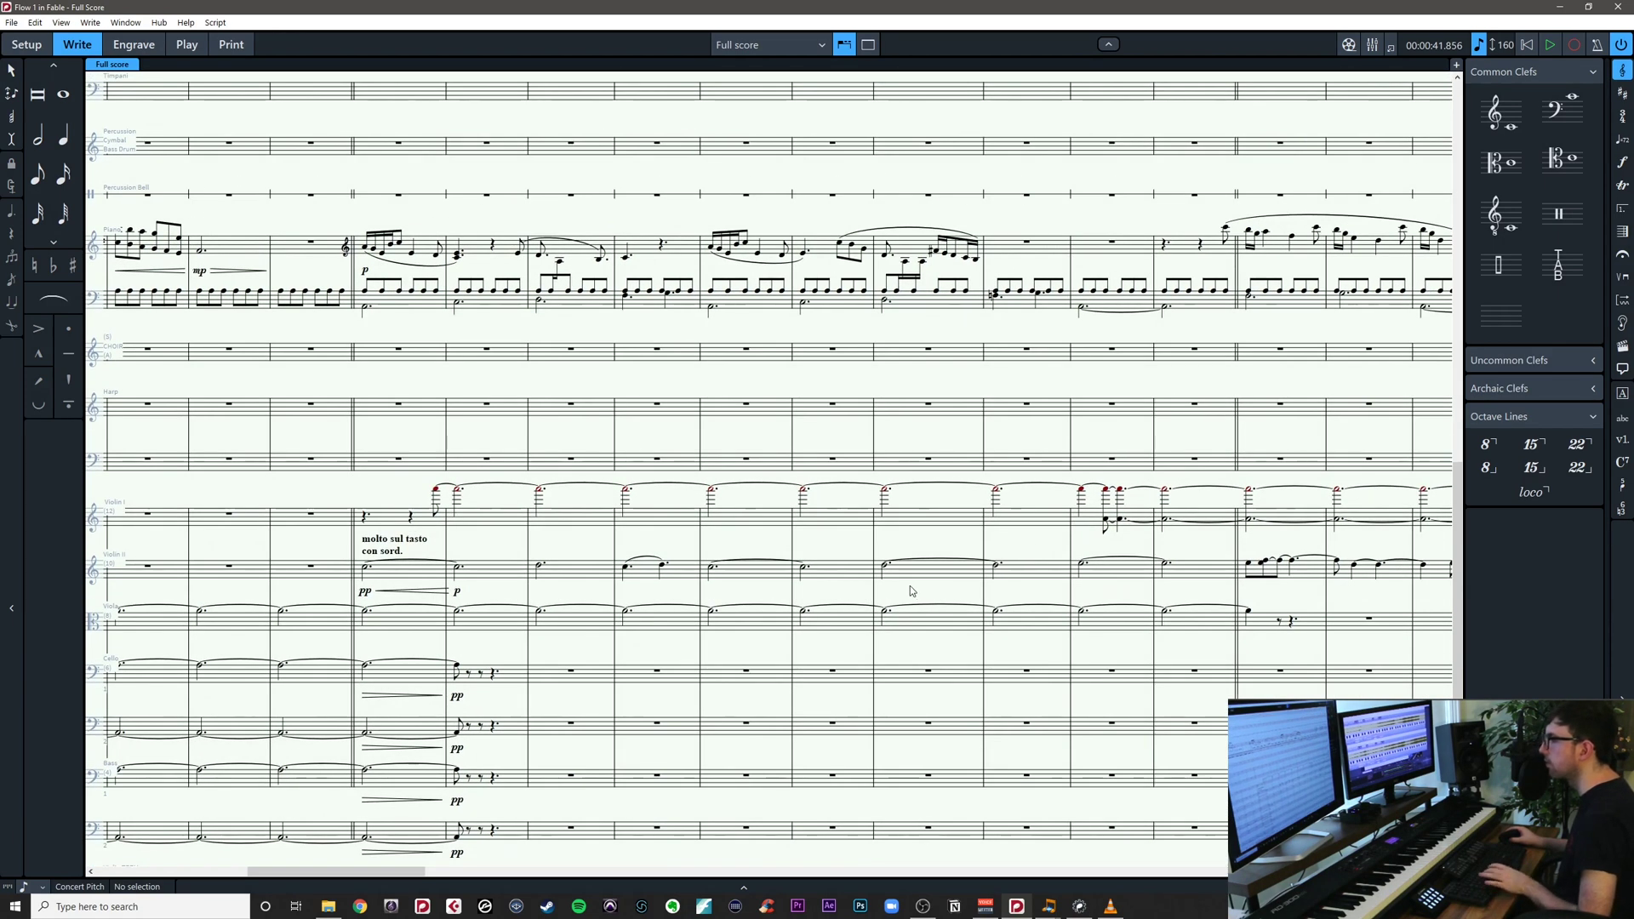
mouse_move(928, 651)
left_mouse_down()
mouse_move(954, 421)
mouse_move(923, 708)
mouse_move(911, 624)
left_mouse_up()
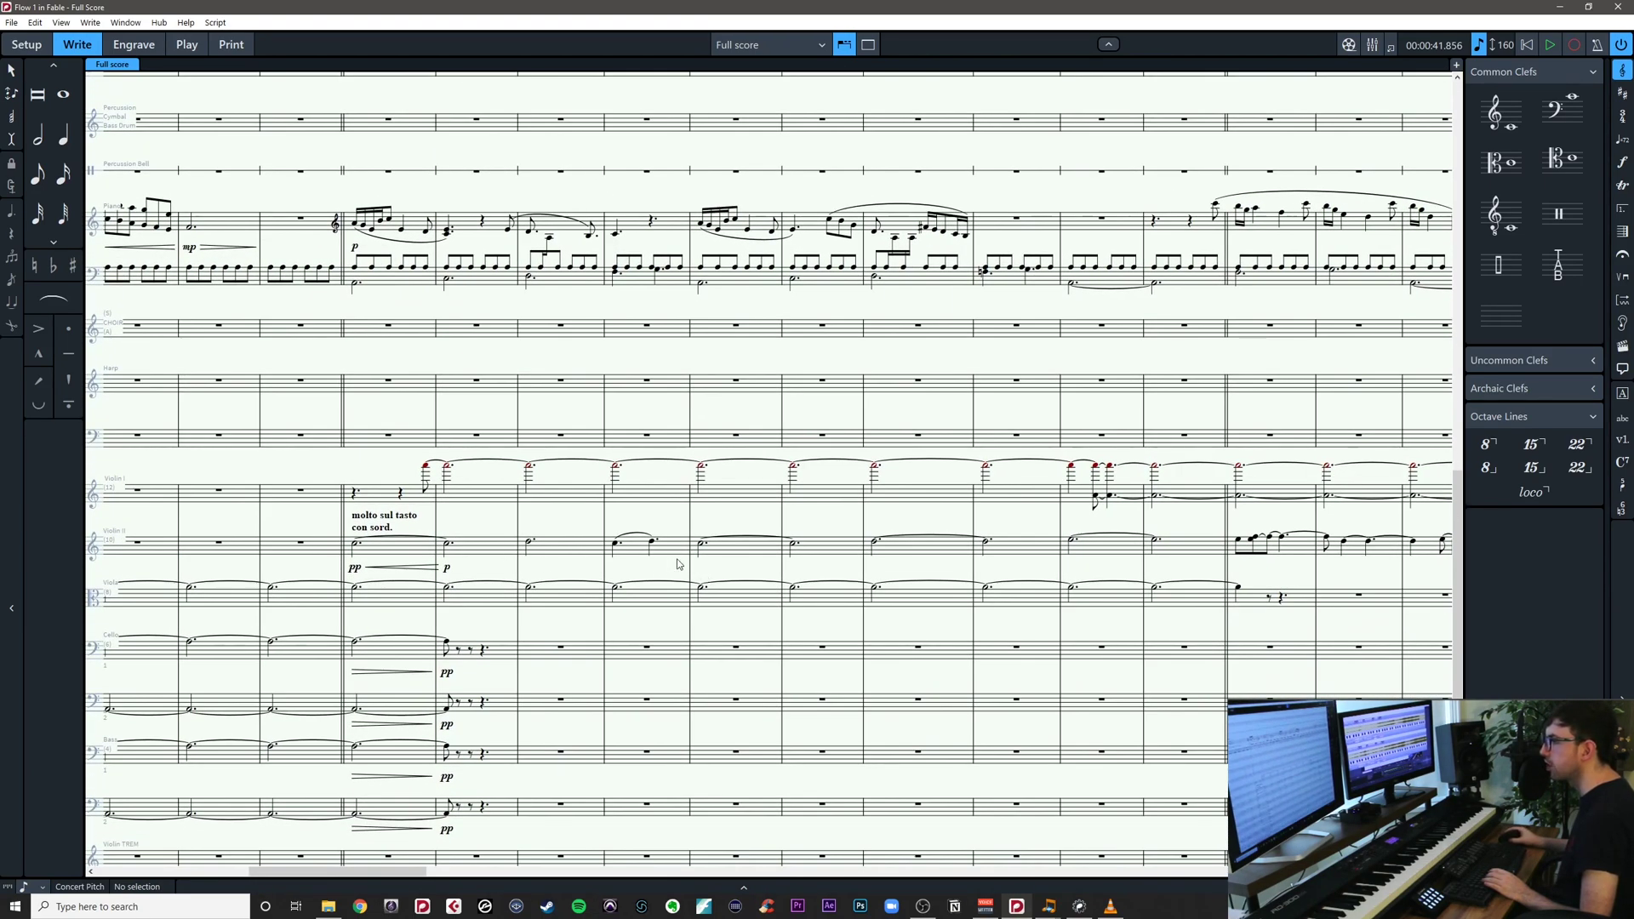
left_click_drag(679, 565, 728, 612)
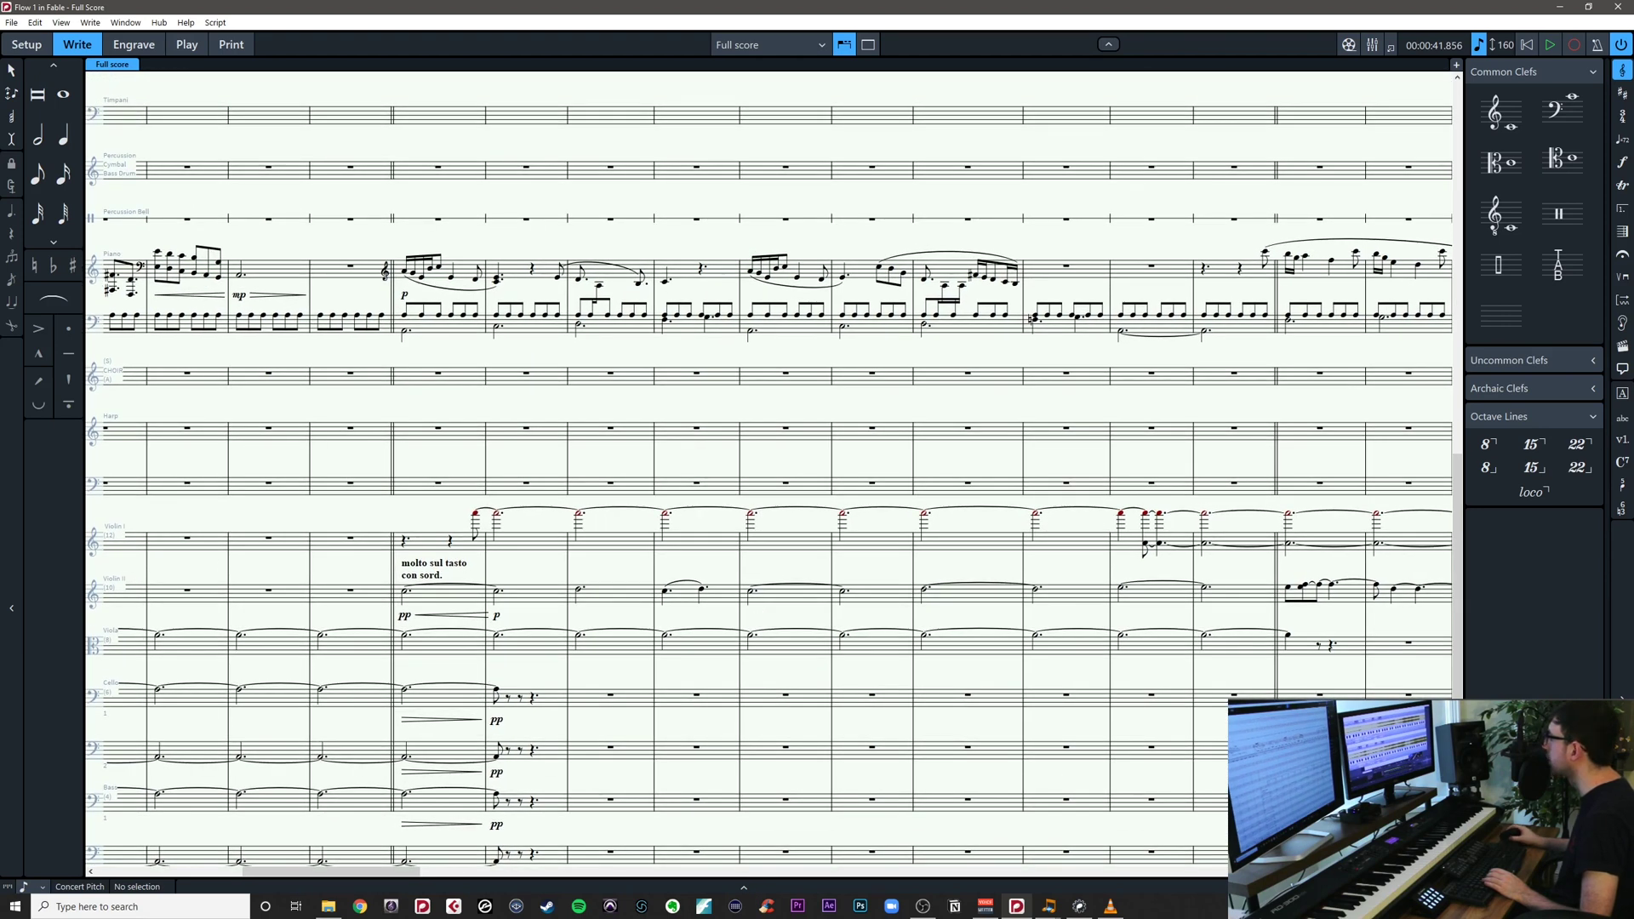
key("alt+Tab")
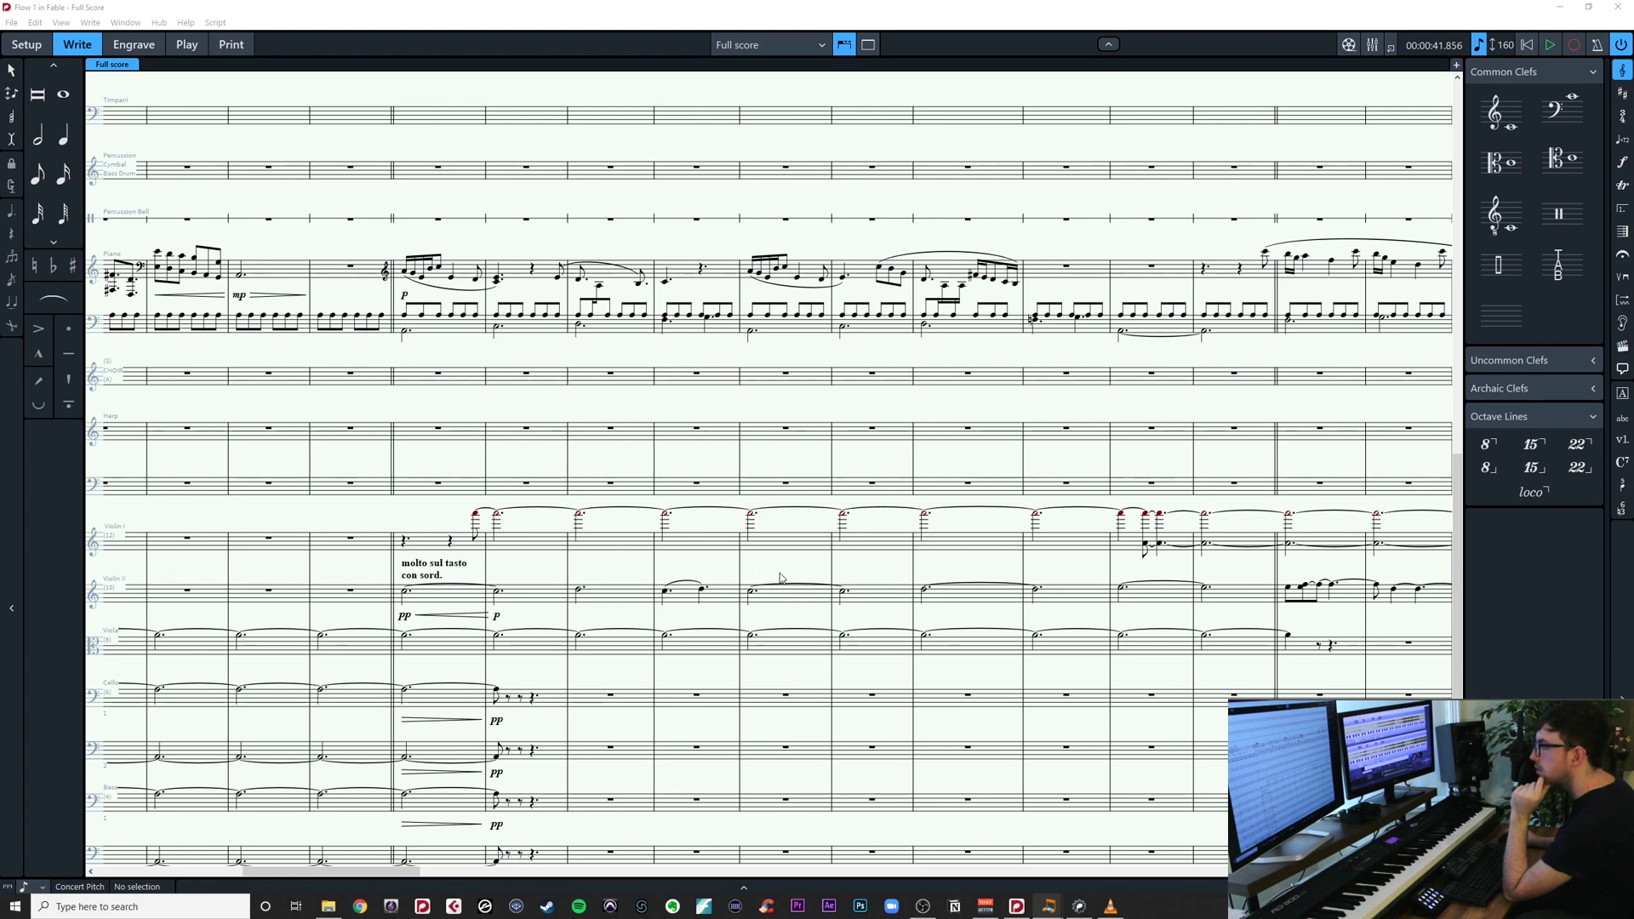
left_click(844, 593)
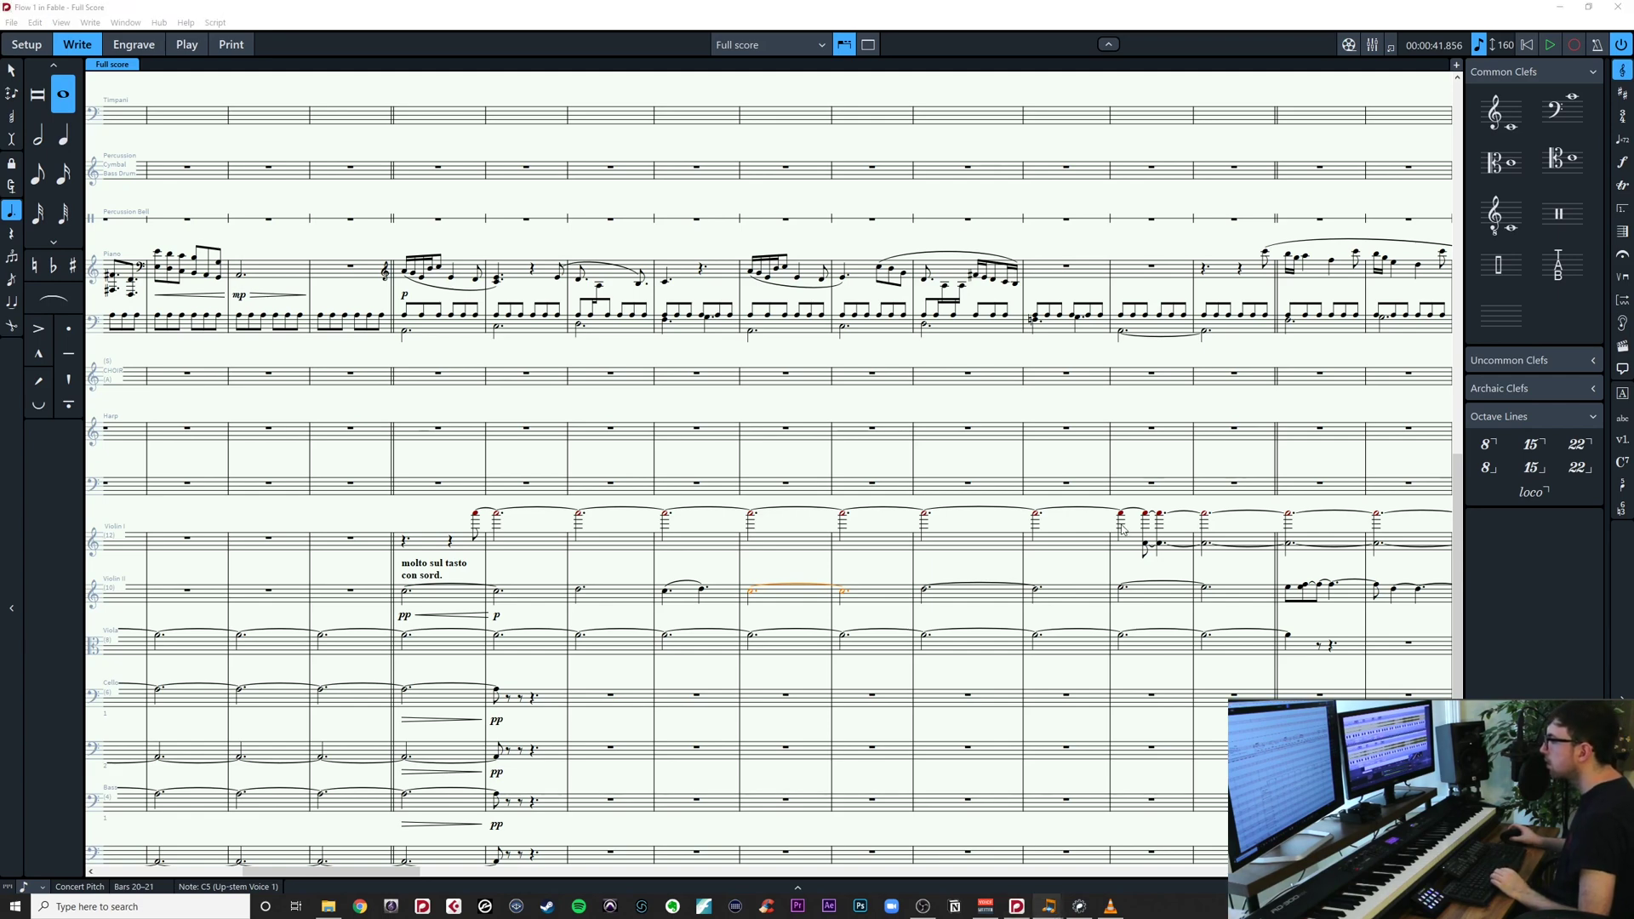
left_click_drag(1085, 562, 886, 536)
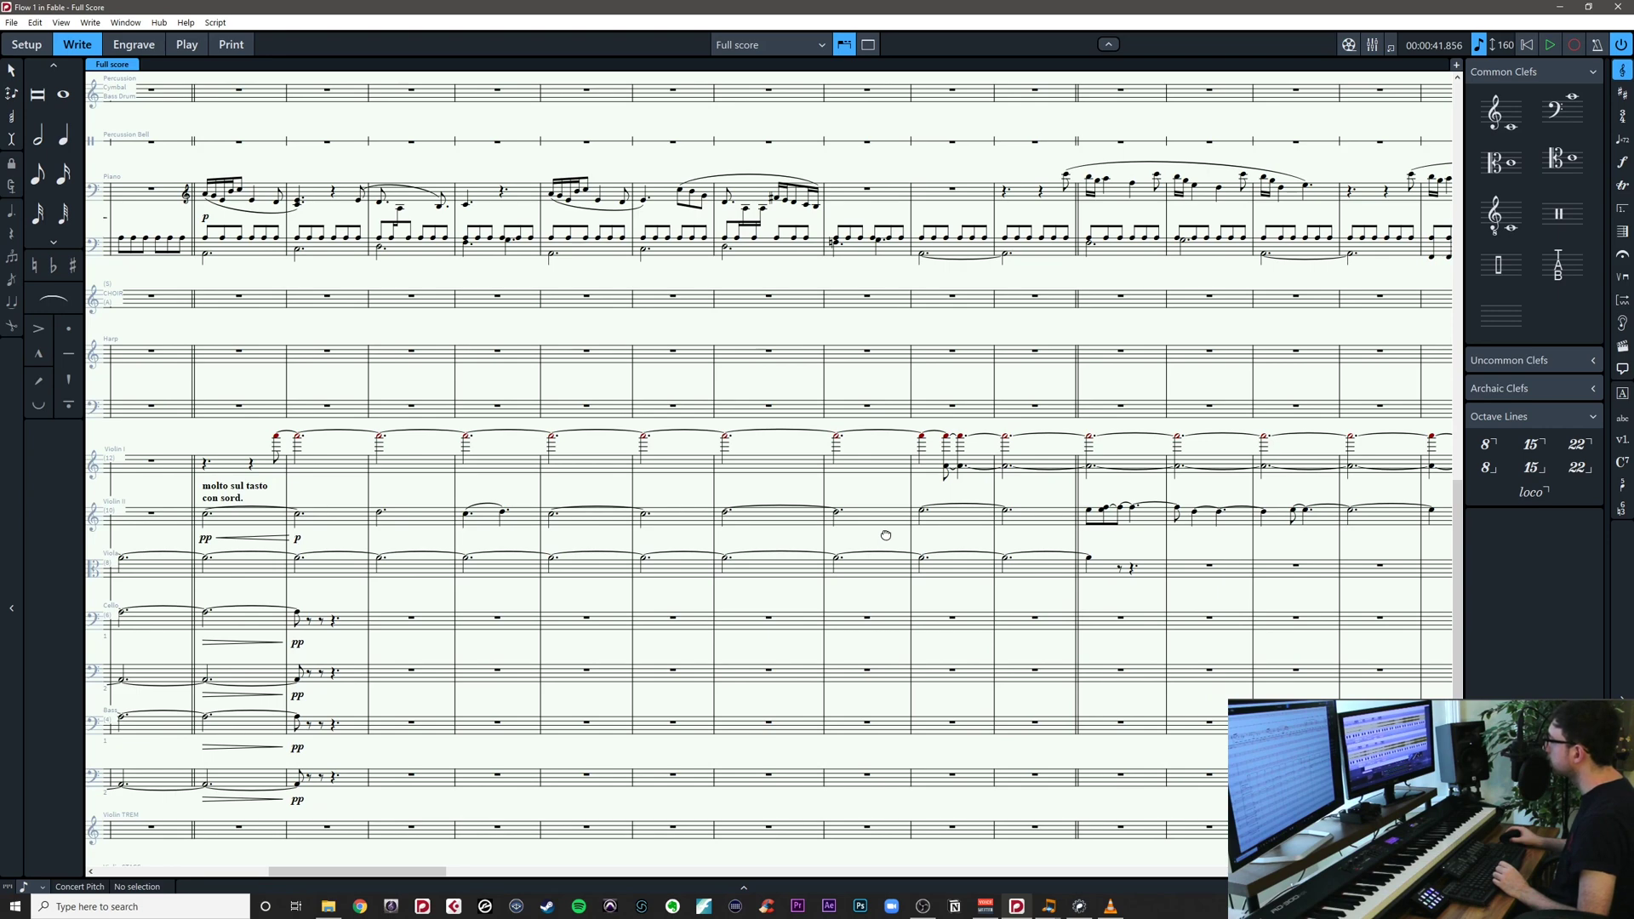
mouse_move(887, 536)
left_mouse_down()
mouse_move(962, 549)
mouse_move(927, 520)
mouse_move(914, 548)
left_mouse_up()
Select Violin I's sustained A6 that starts at the end of bar 16
left_click_drag(717, 504, 1171, 557)
scroll(781, 546, "up", 2)
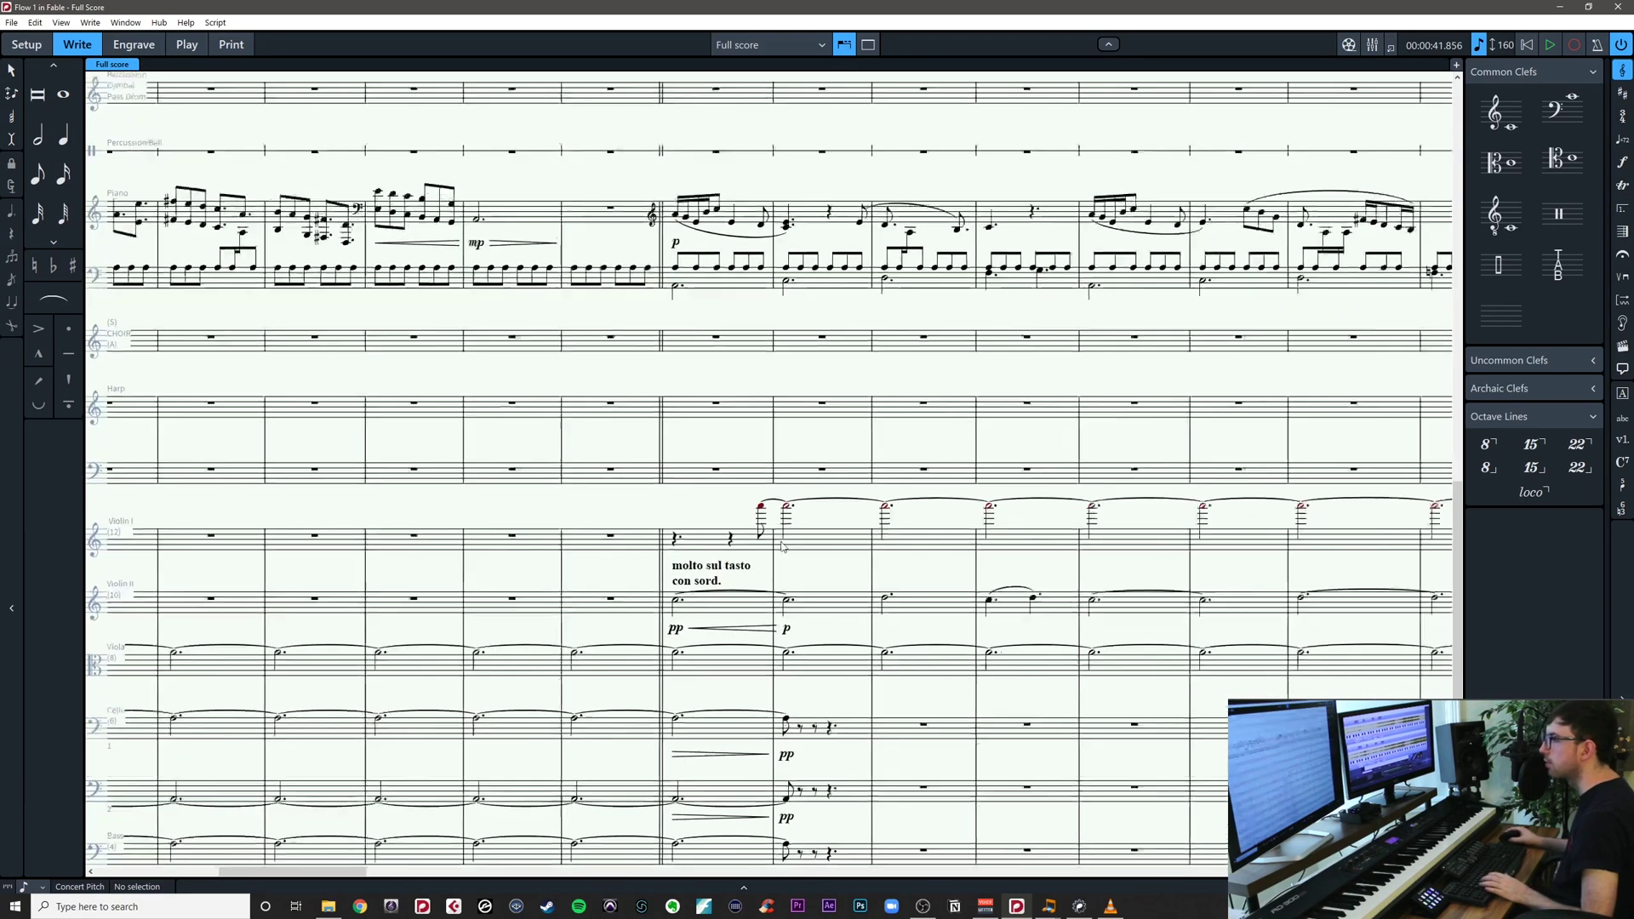
scroll(783, 547, "up", 1)
left_click(792, 510)
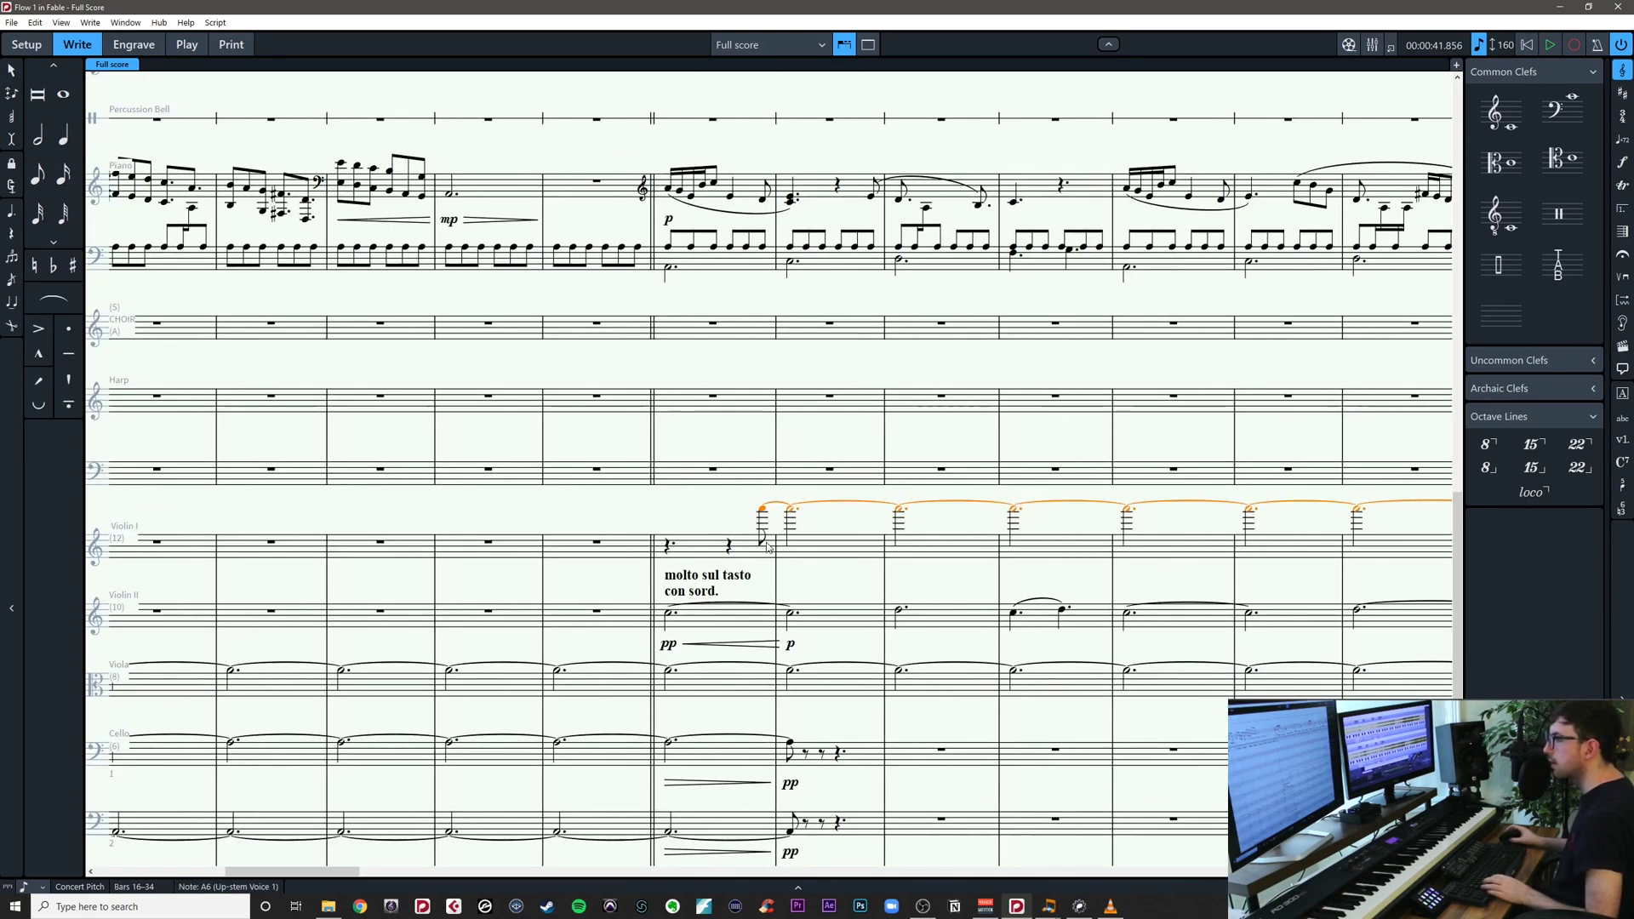
Split the tied high A6 notes in Violin I into separate notes and delete the first one, in bar 16
key("u")
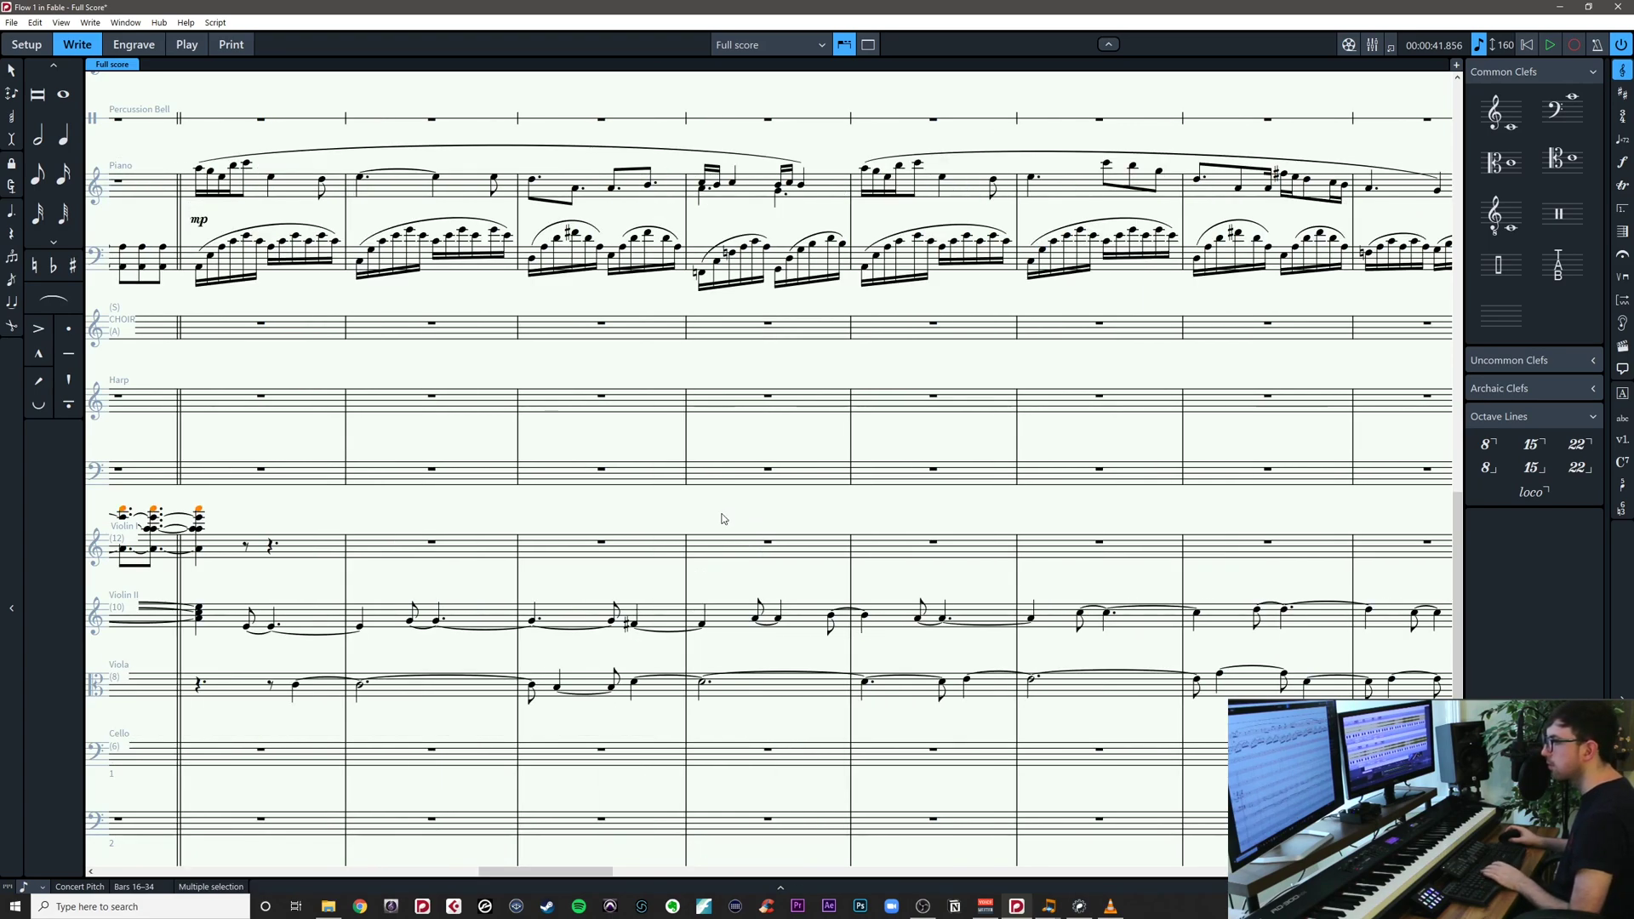
left_click_drag(723, 519, 1192, 521)
scroll(766, 517, "down", 3)
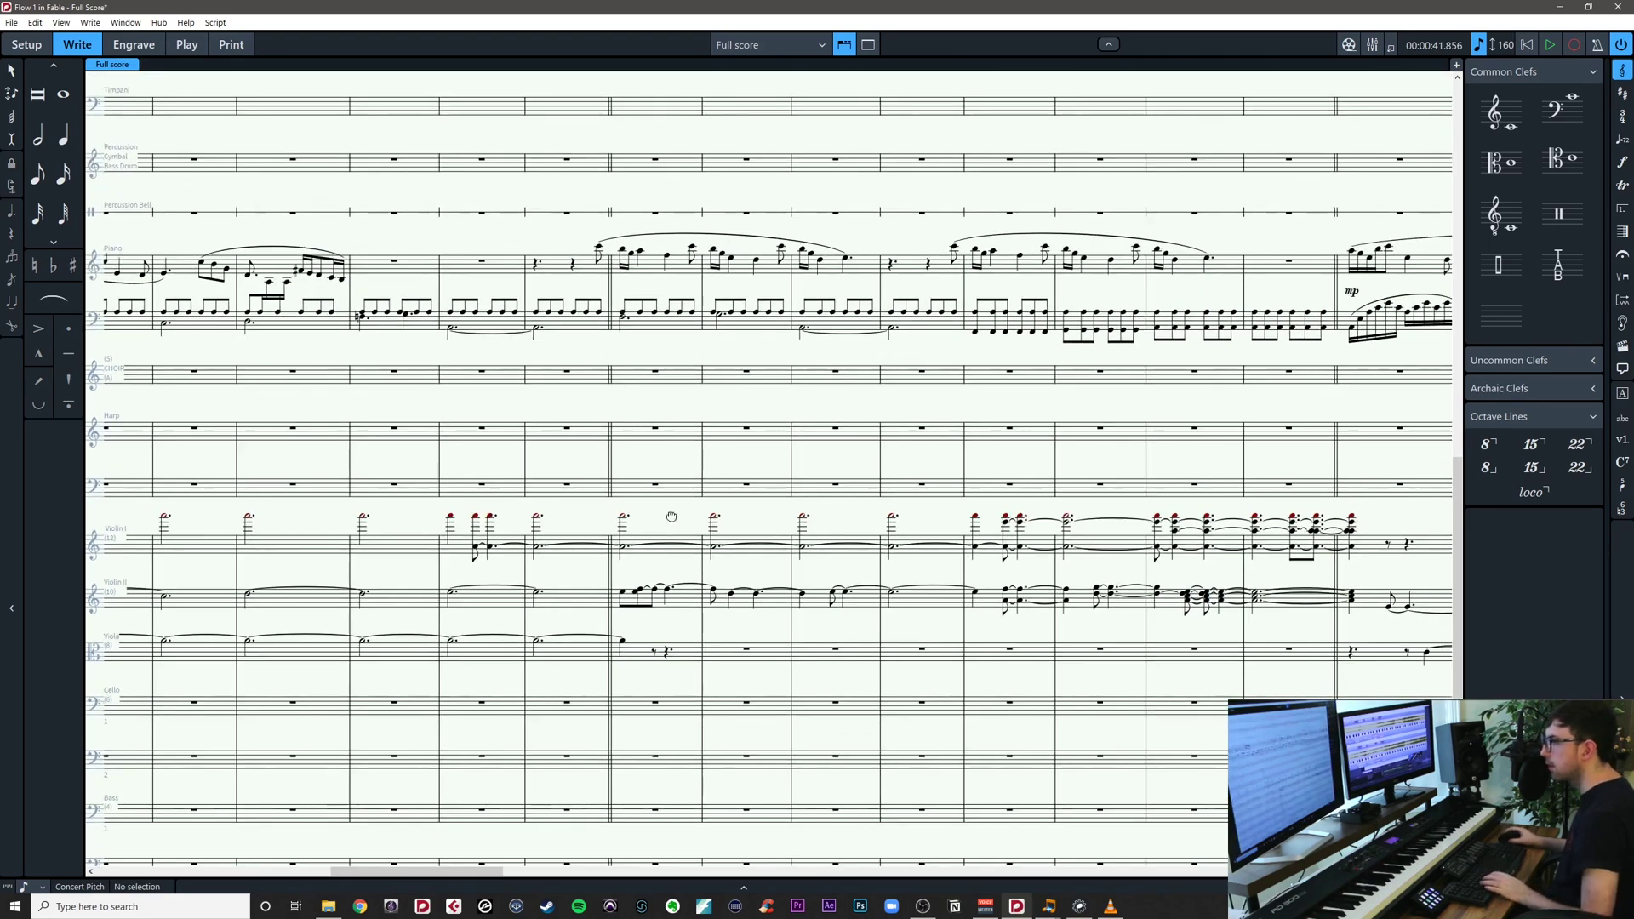
left_click_drag(672, 517, 758, 536)
scroll(987, 559, "up", 3)
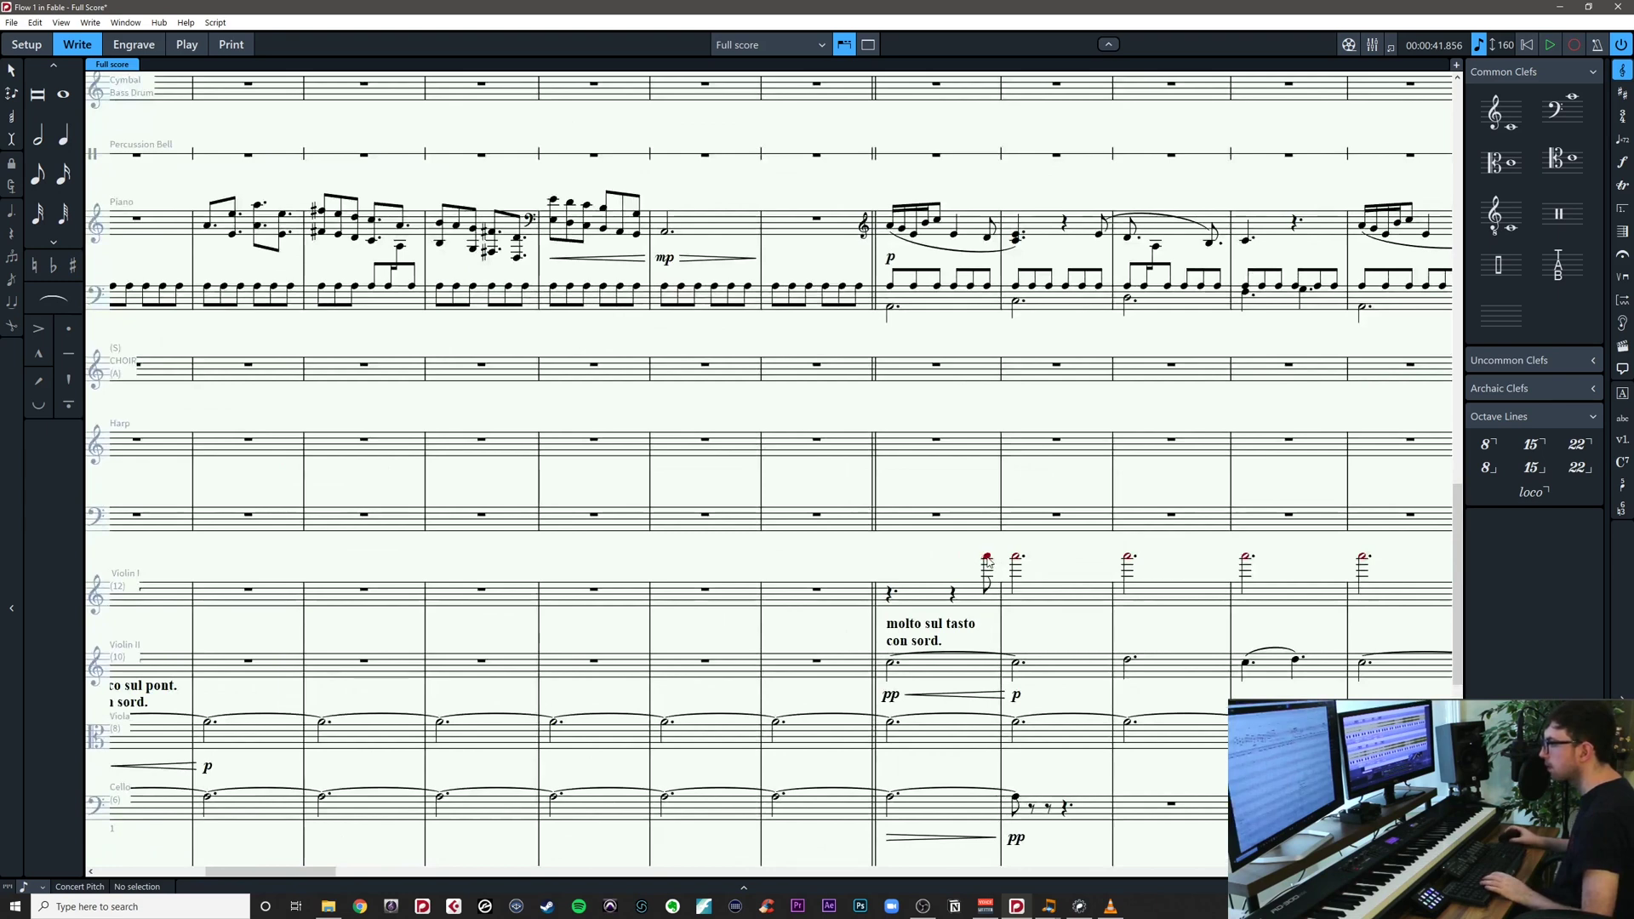
left_click(988, 561)
key("Delete")
Tie the high A6 notes in Violin I together from bar 17 to bar 23
left_click(1015, 560)
left_click_drag(1056, 560, 434, 606)
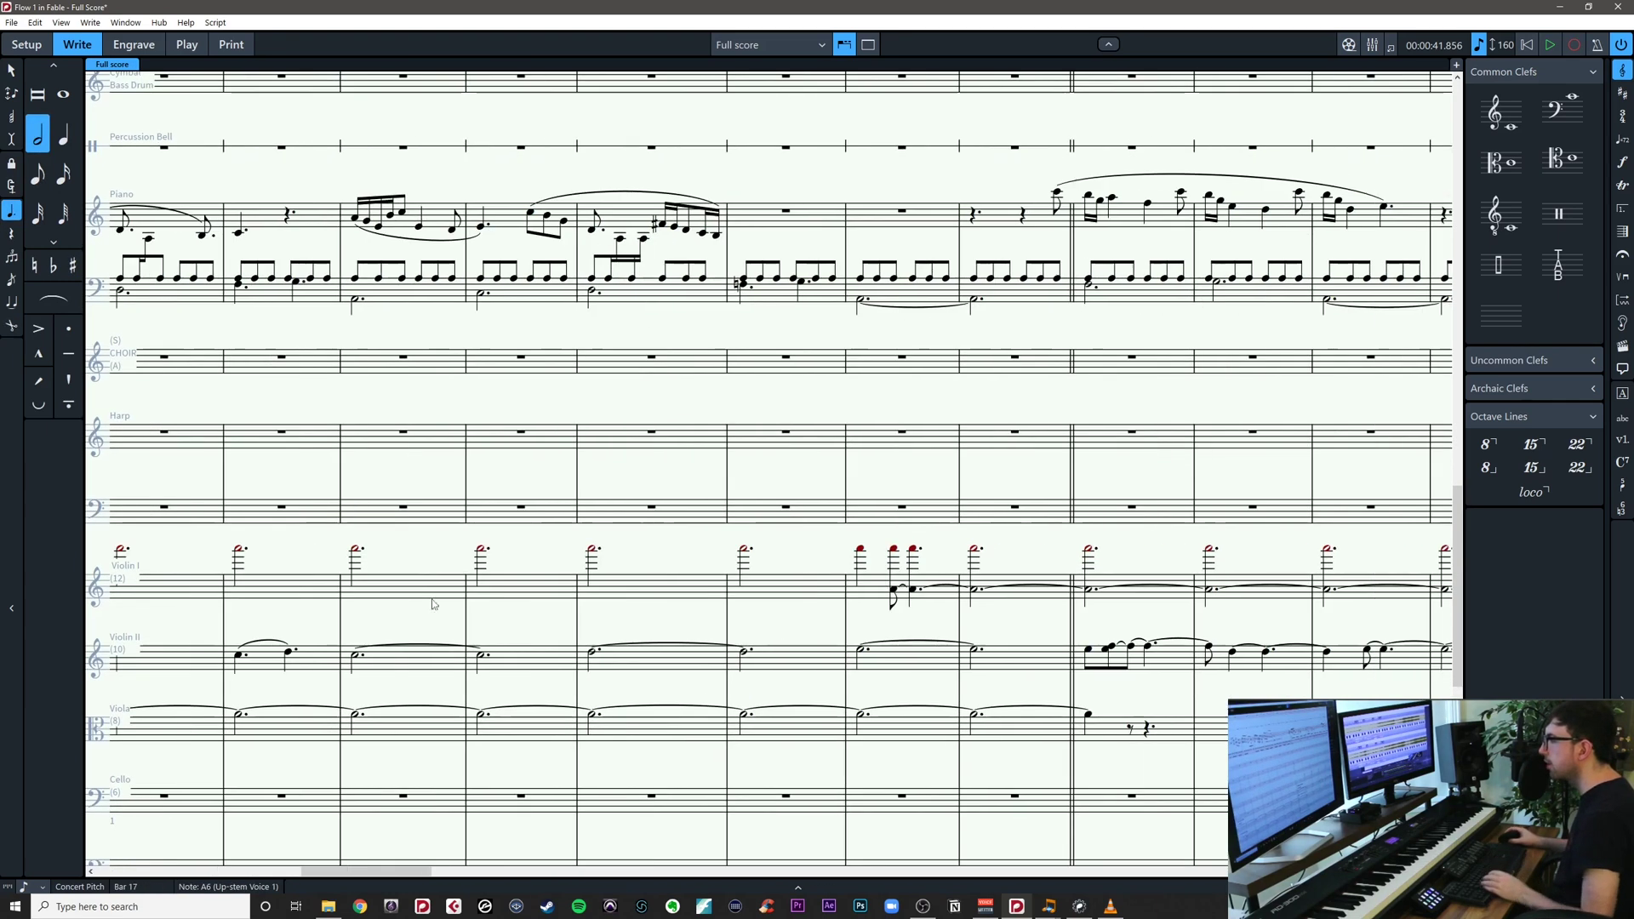
scroll(434, 605, "down", 1)
left_click(747, 545, "shift")
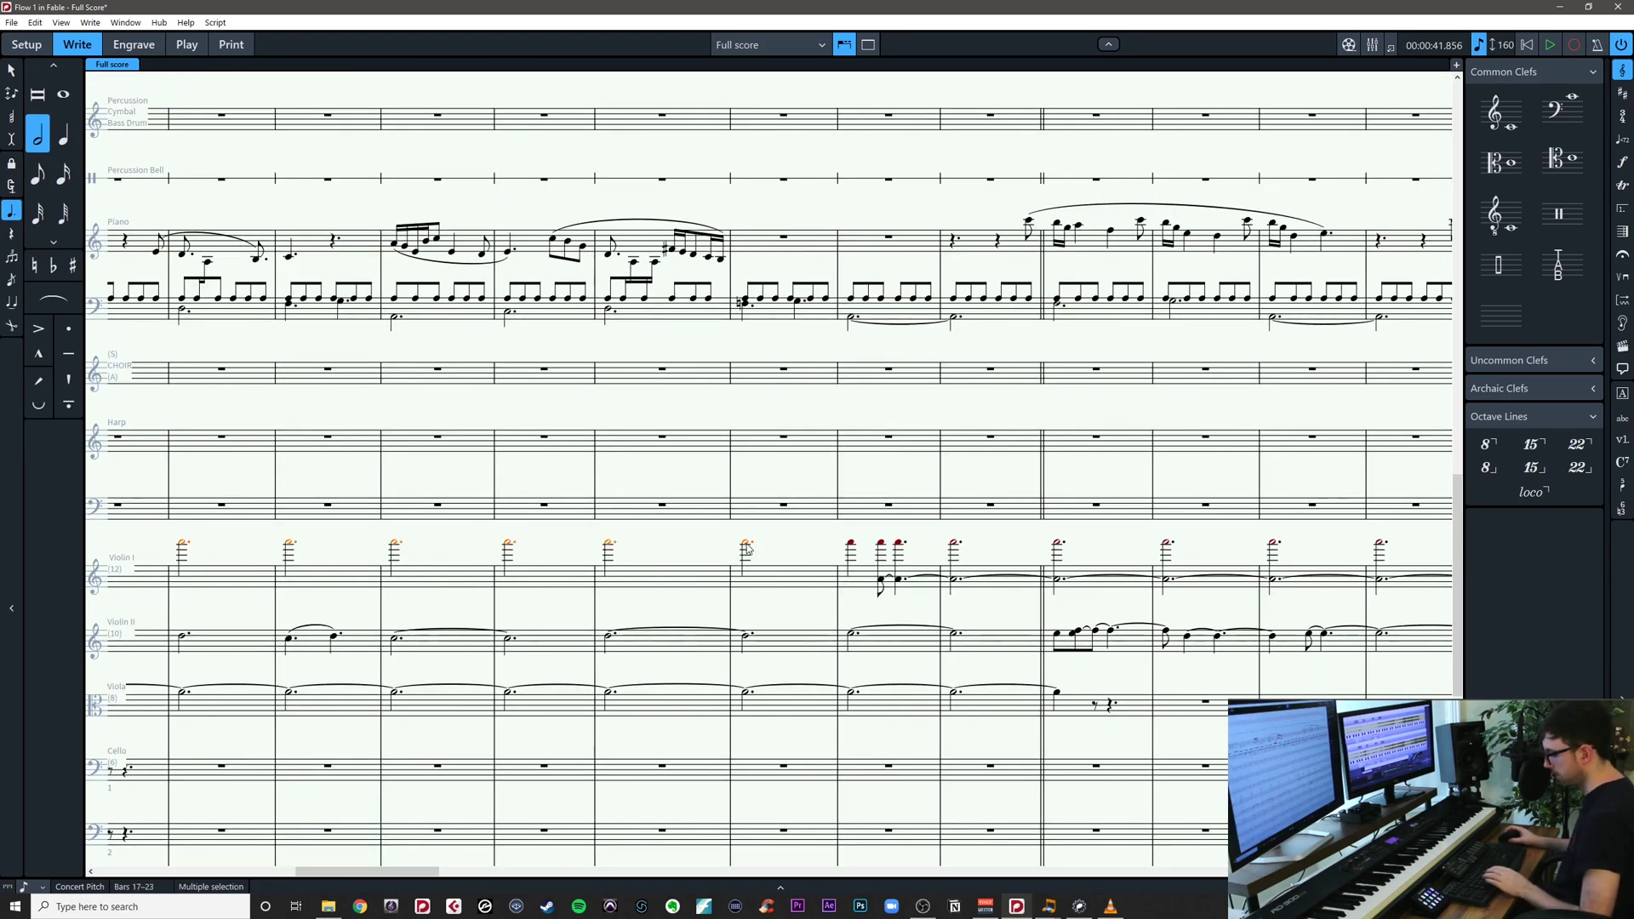
key("t")
left_click(775, 550)
left_click_drag(773, 543, 1567, 543)
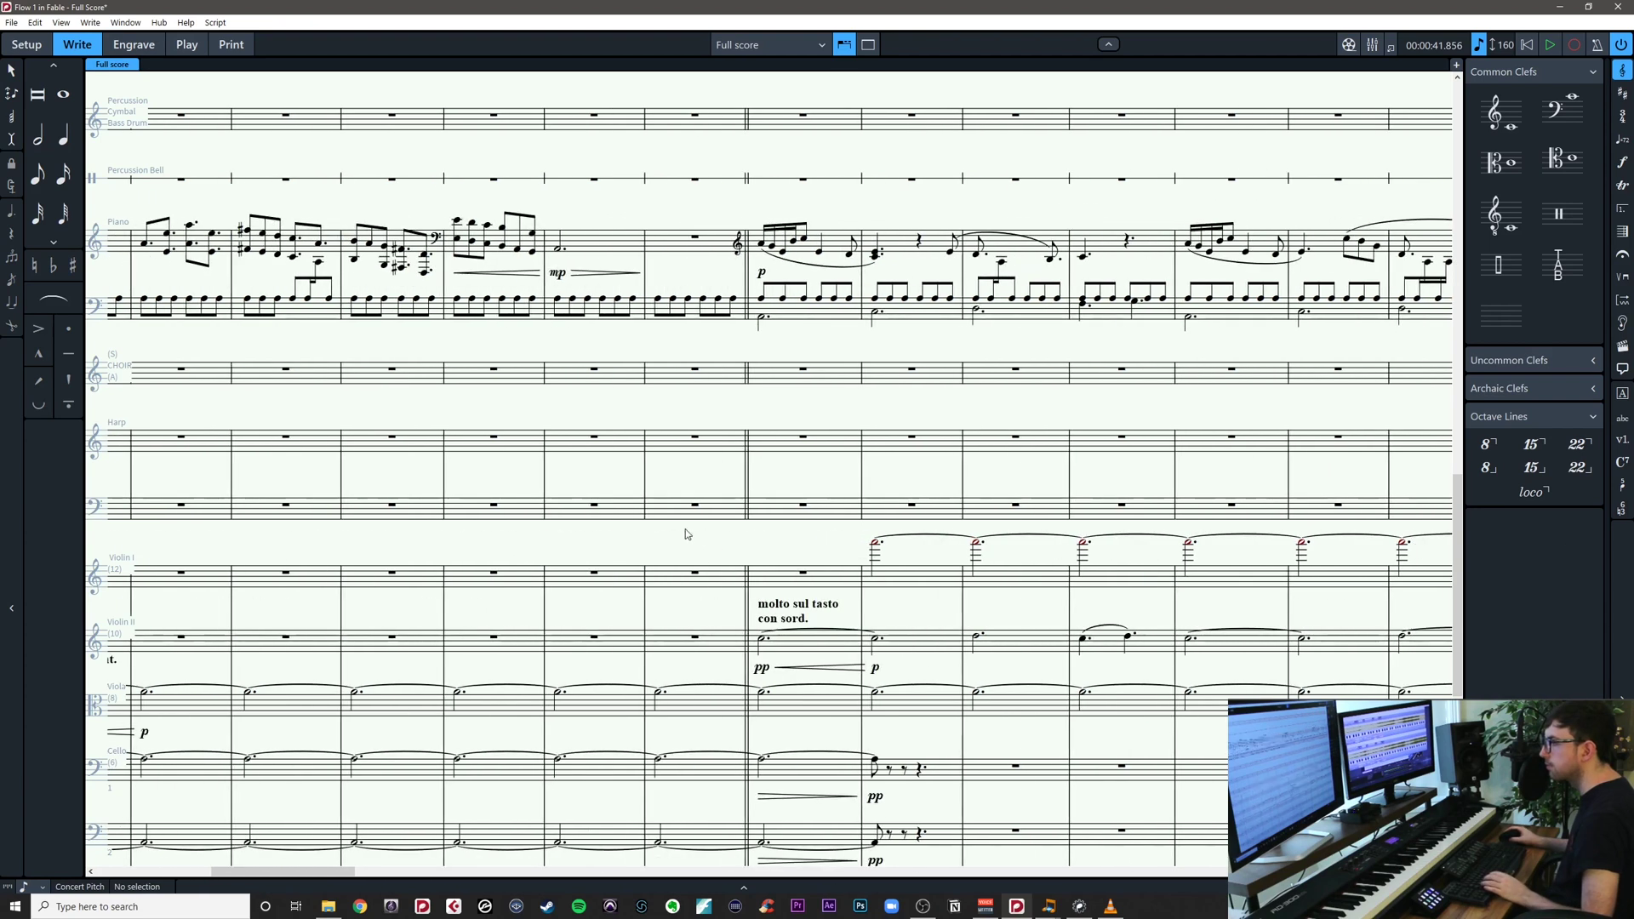
Delete the tied high A6 note chain in Violin I spanning bars 17 to 23
left_click(875, 547)
scroll(903, 545, "right", 5)
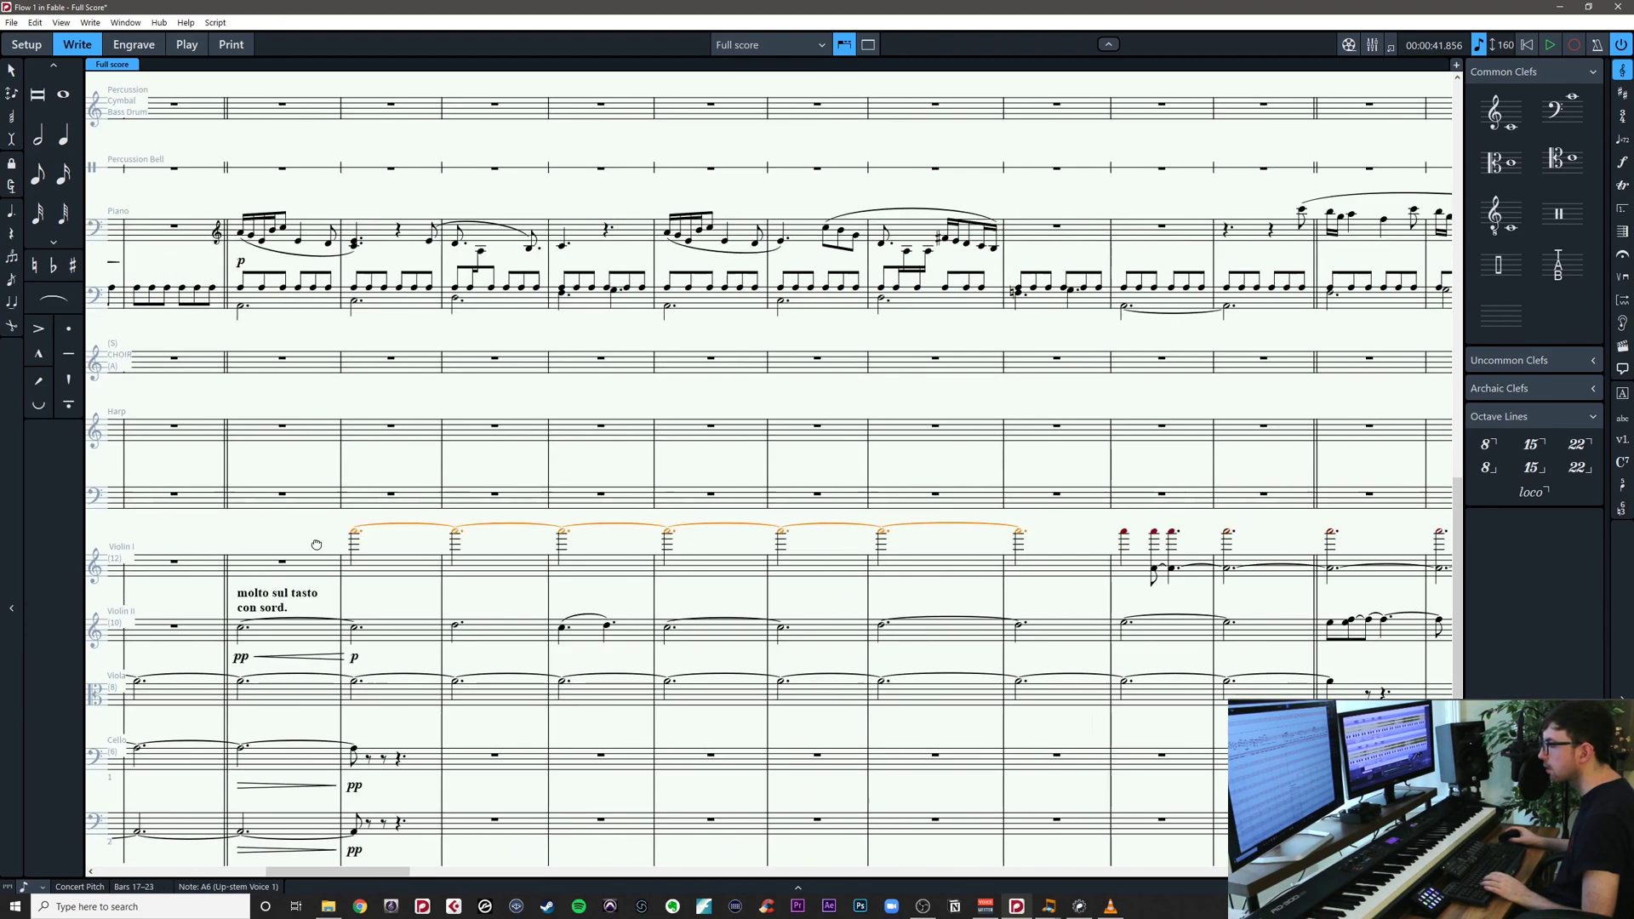
left_click_drag(986, 538, 1098, 549)
left_click(971, 540)
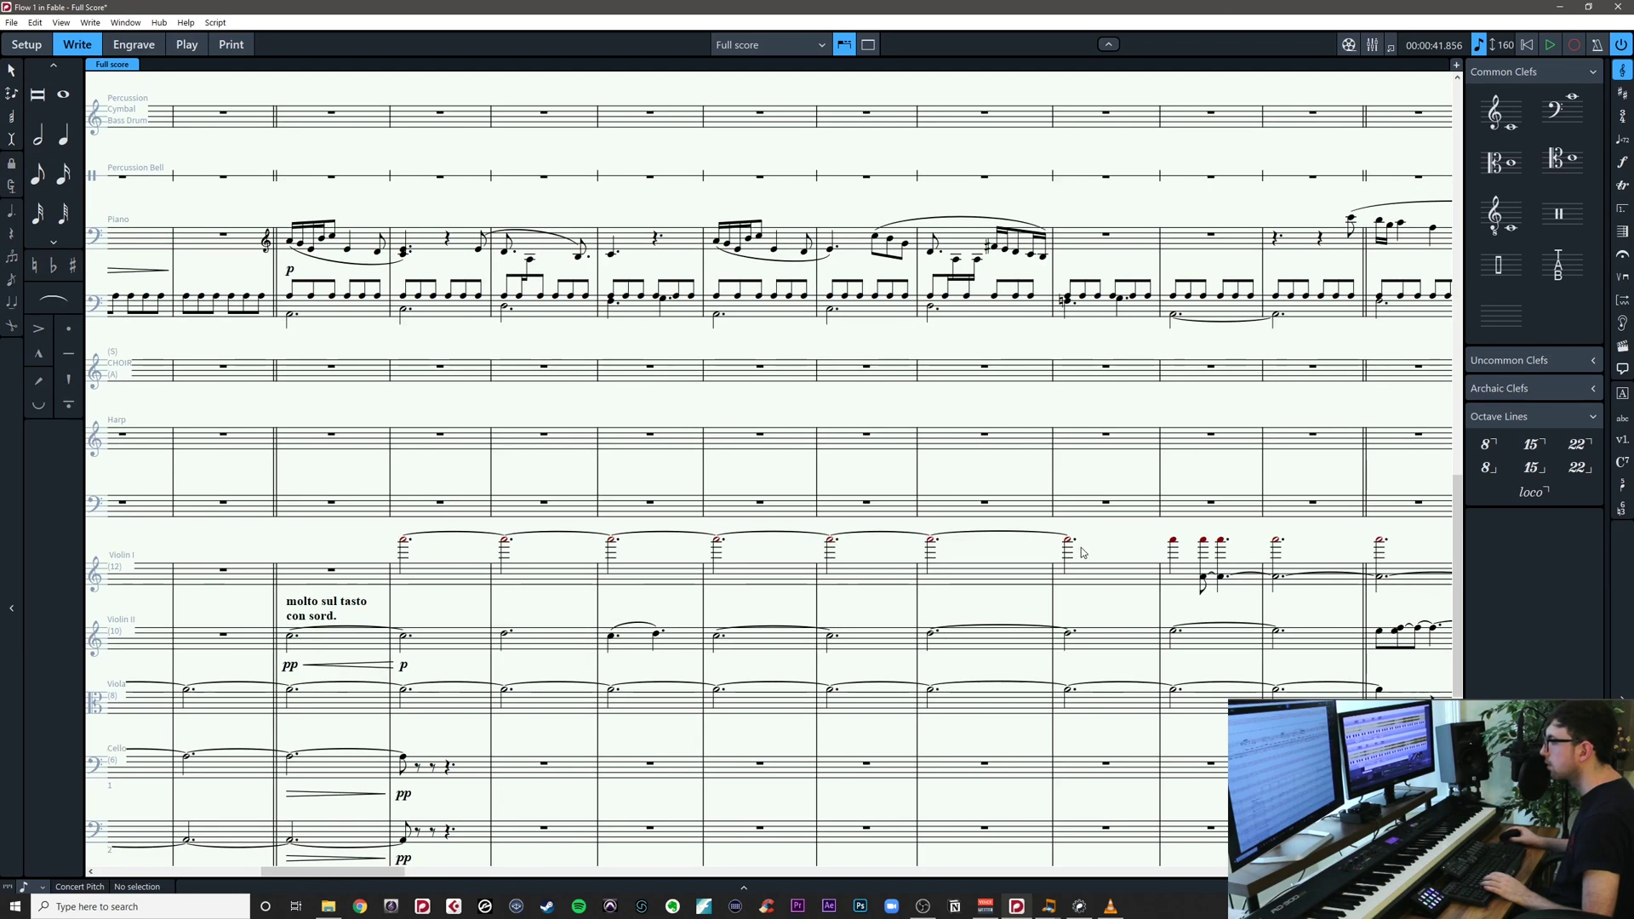
left_click(1071, 541)
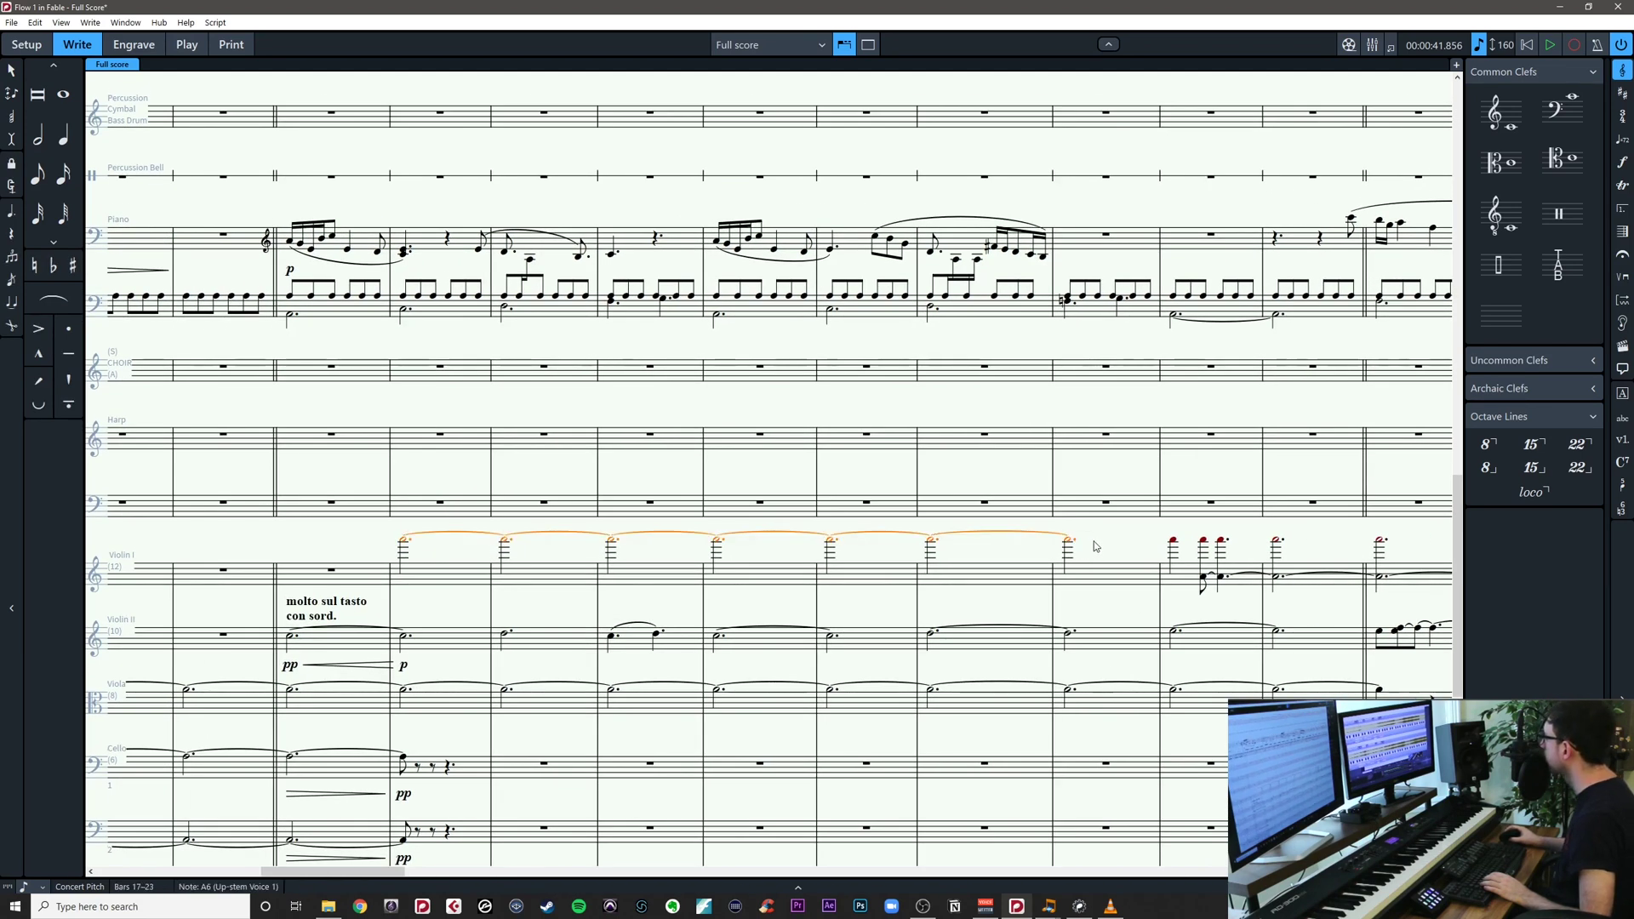
key("Delete")
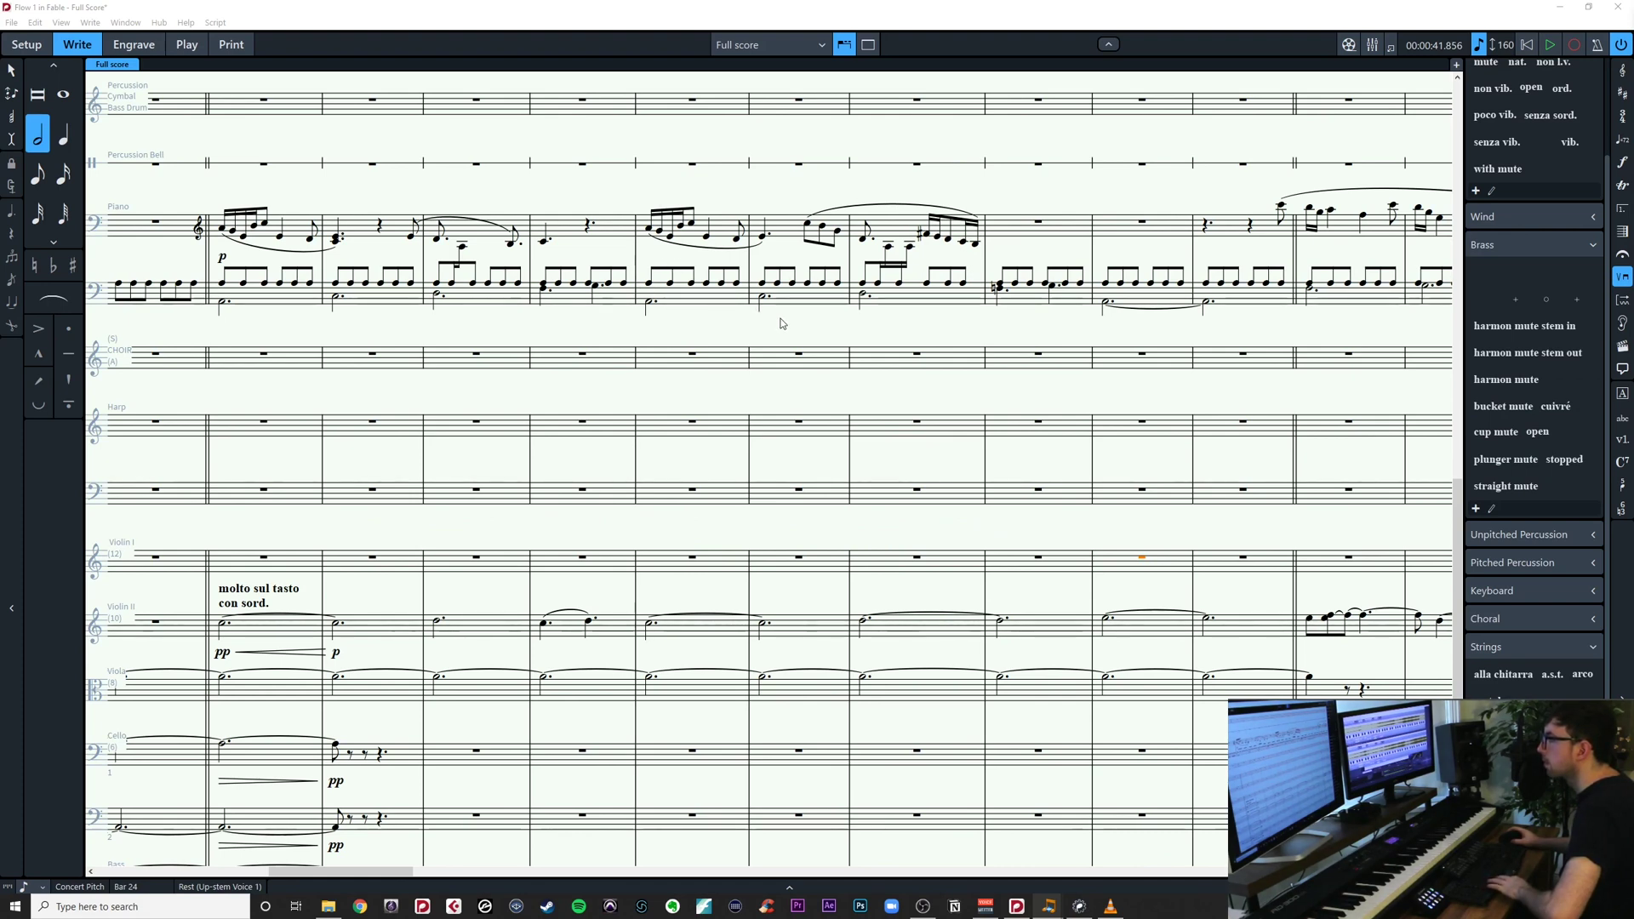
Enter an A3 at the start of bar 23 in the second Cello staff
scroll(843, 627, "down", 2)
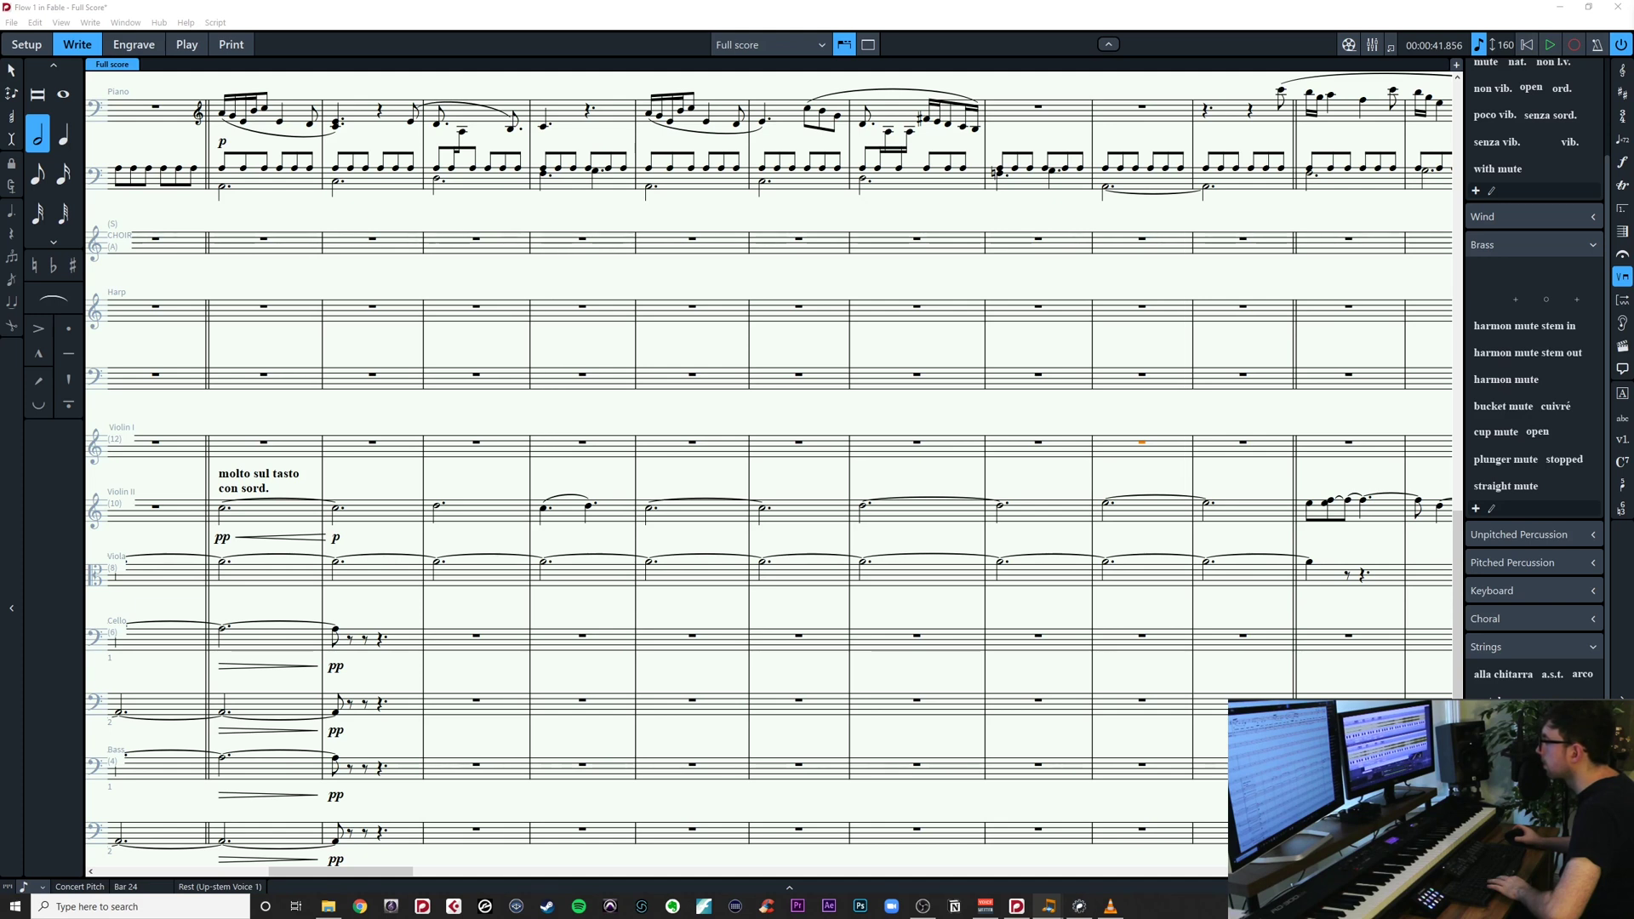
left_click(1045, 710)
key("shift+n")
key("6")
key("a")
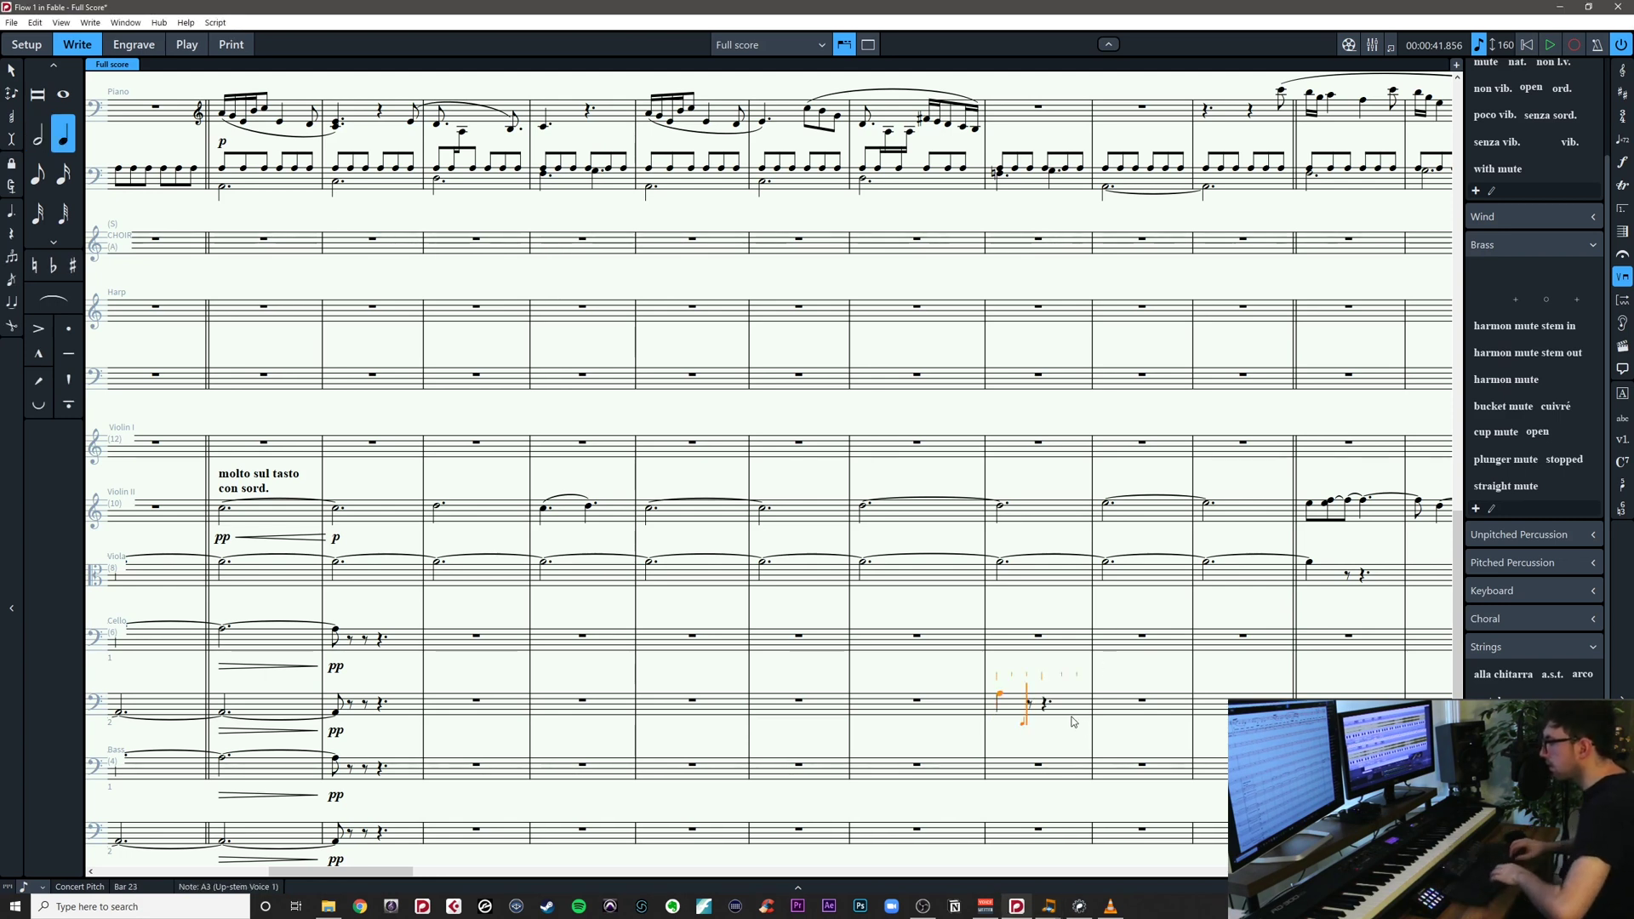
Lengthen the A3 in the second Cello staff so it is tied from bar 23 into bar 26
key("shift+alt+Right")
key("shift+alt+Right")
key("shift+alt+Right")
key("shift+alt+Right")
key("shift+alt+Right")
key("shift+alt+Right")
key("shift+alt+Right")
key("shift+alt+Right")
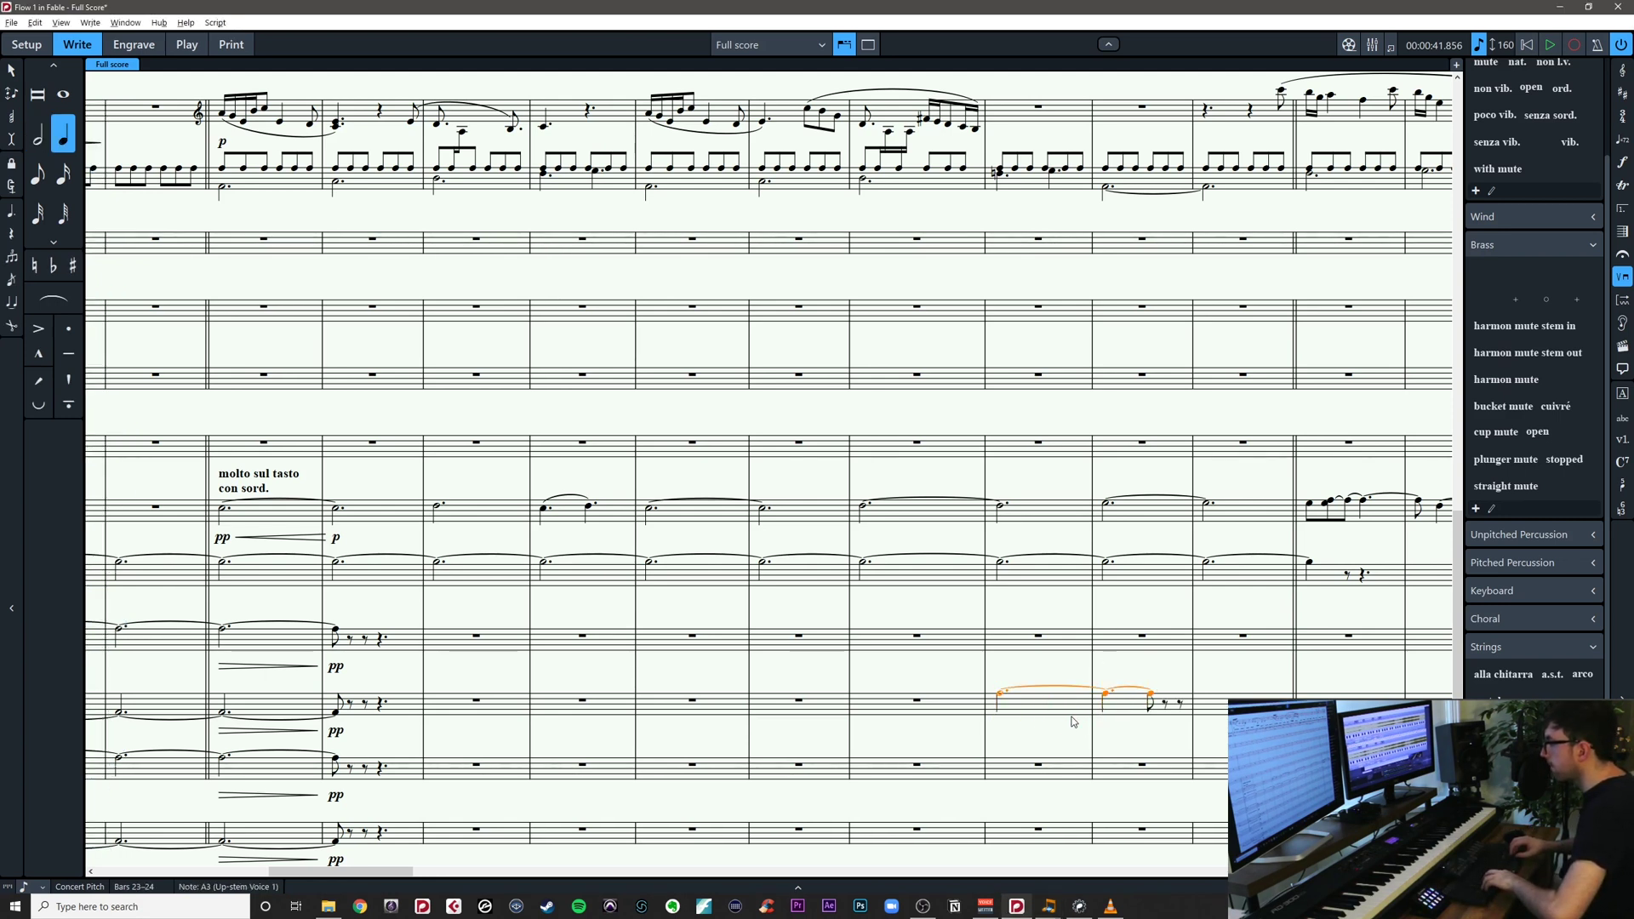
key("shift+alt+Right")
key("shift+alt+Right")
key("shift+alt+Right")
key("shift+alt+Right")
key("shift+alt+Right")
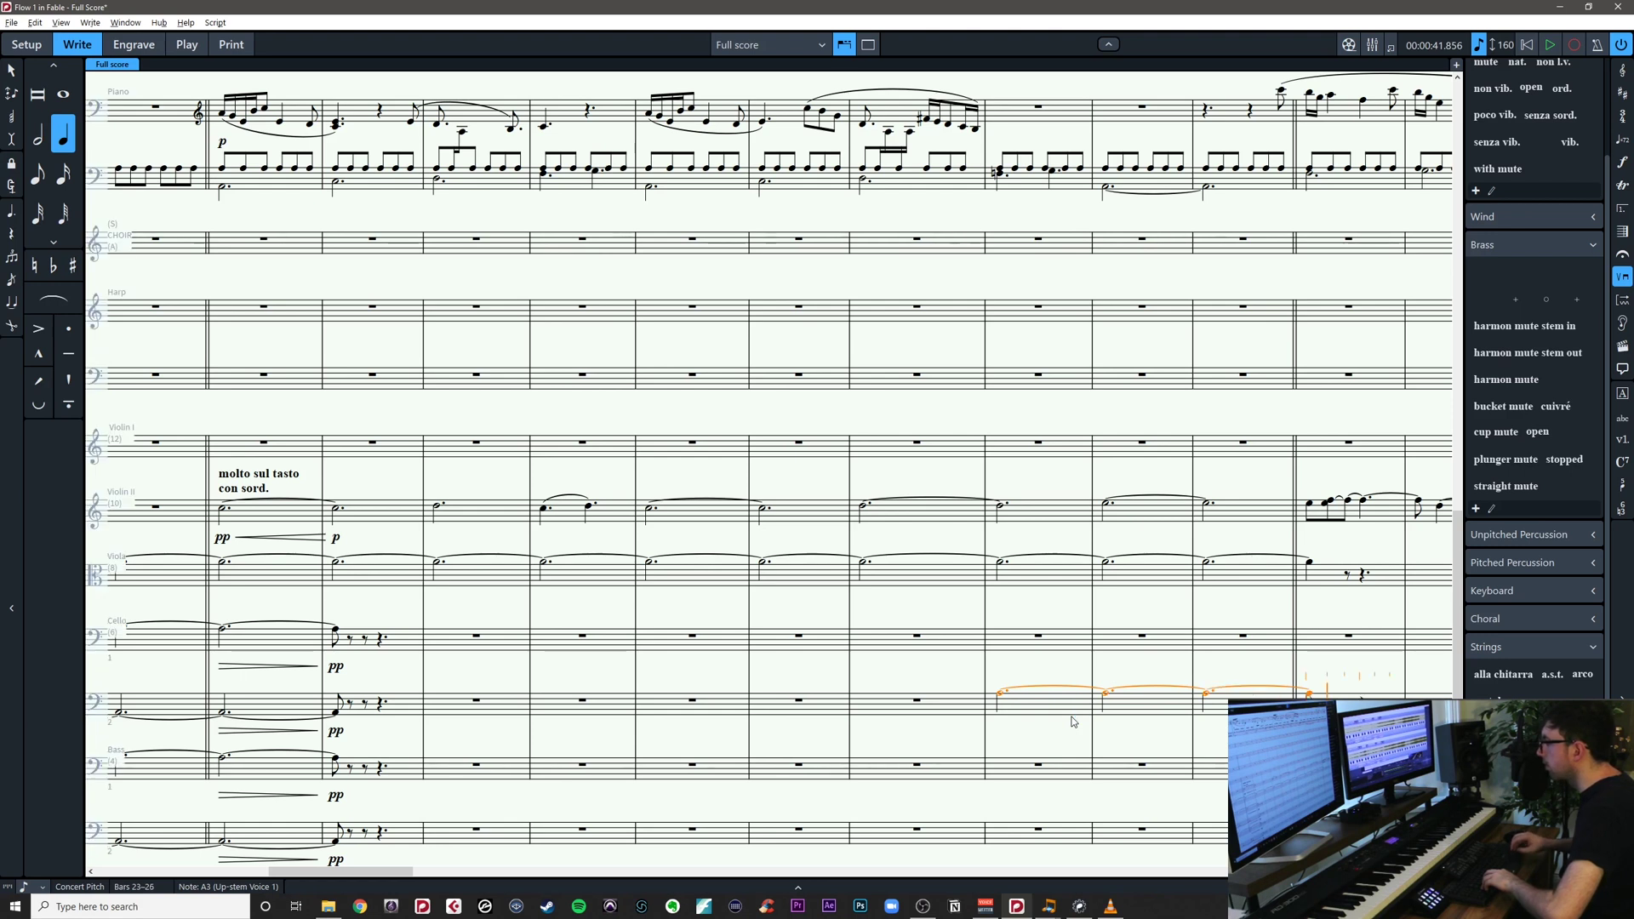
key("Escape")
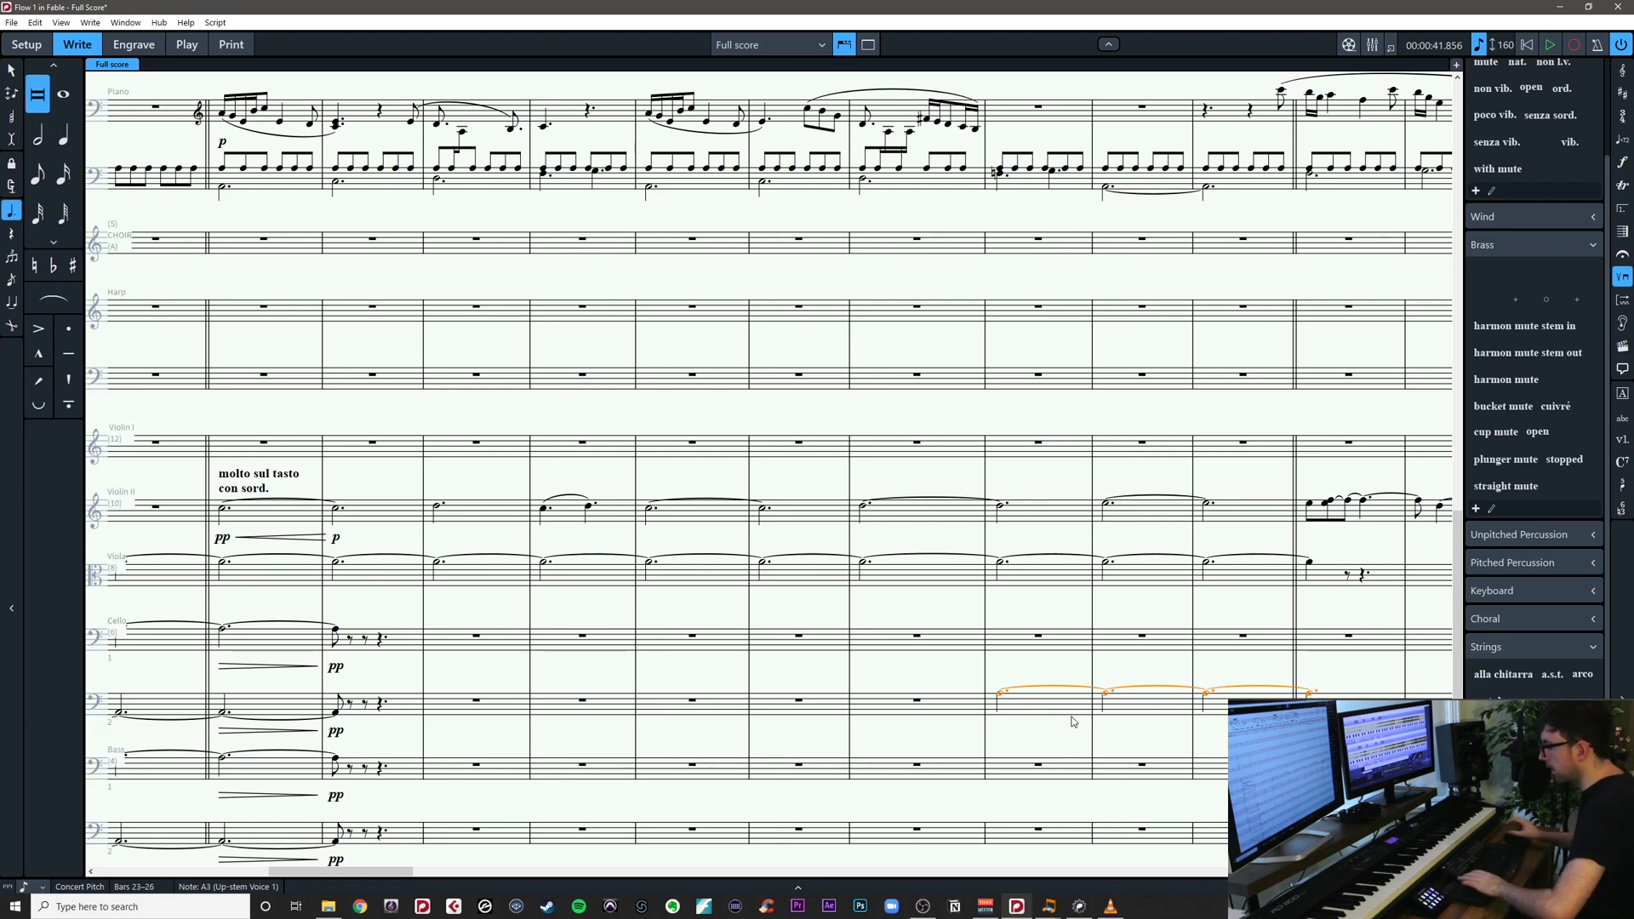
key("Escape")
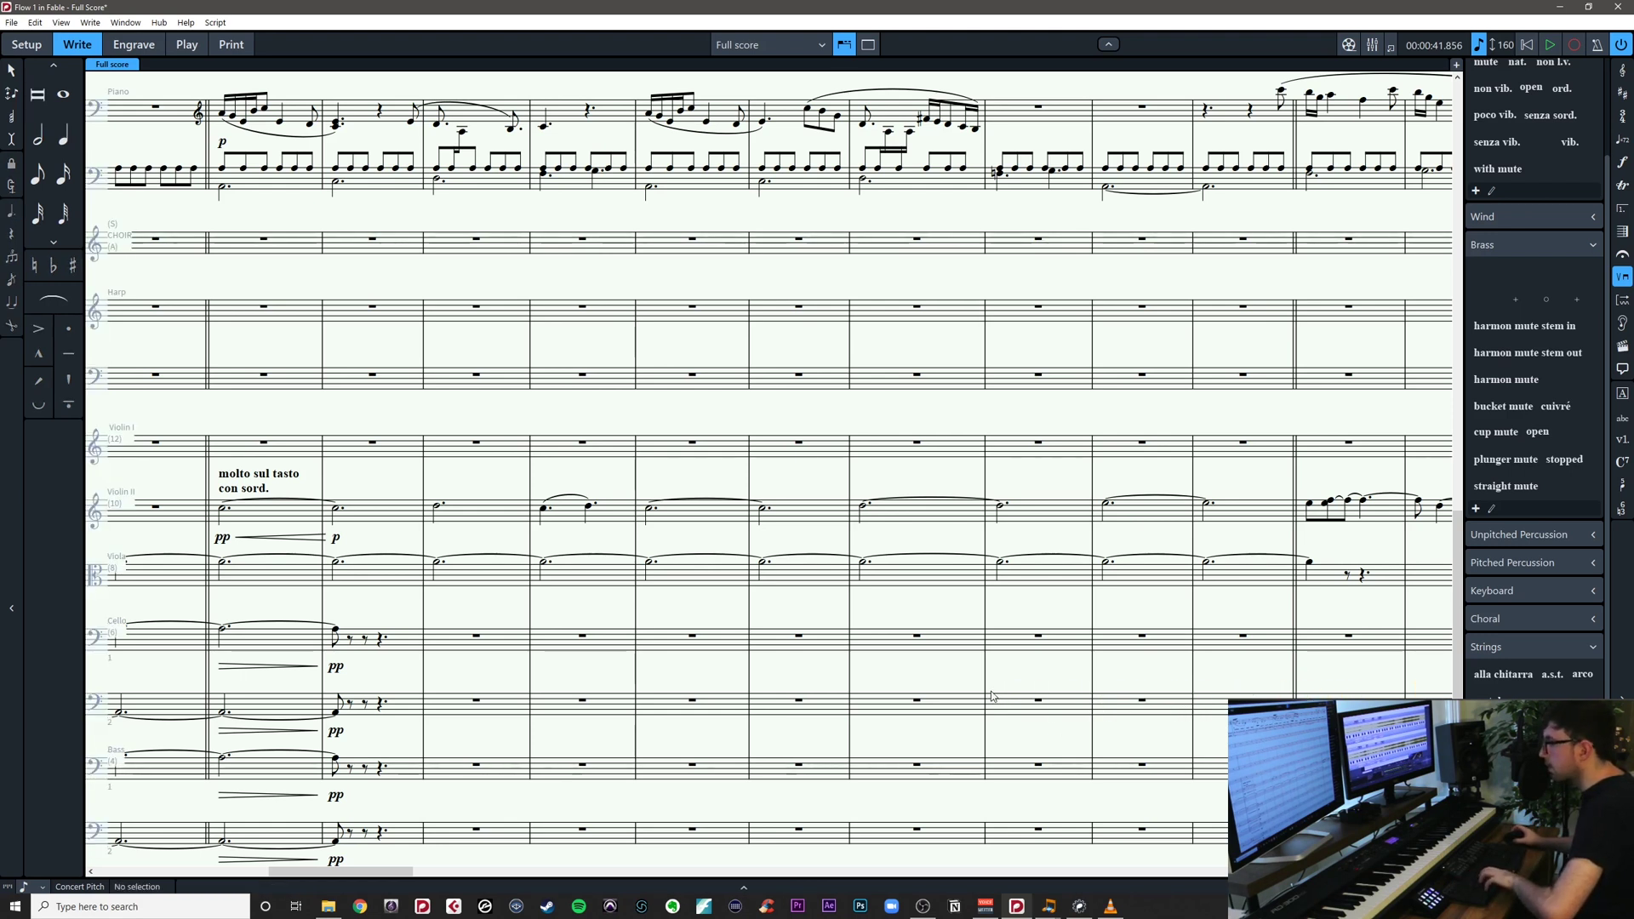
Apply a divisi change to unison for the Cello section at bar 23
left_click(1035, 701)
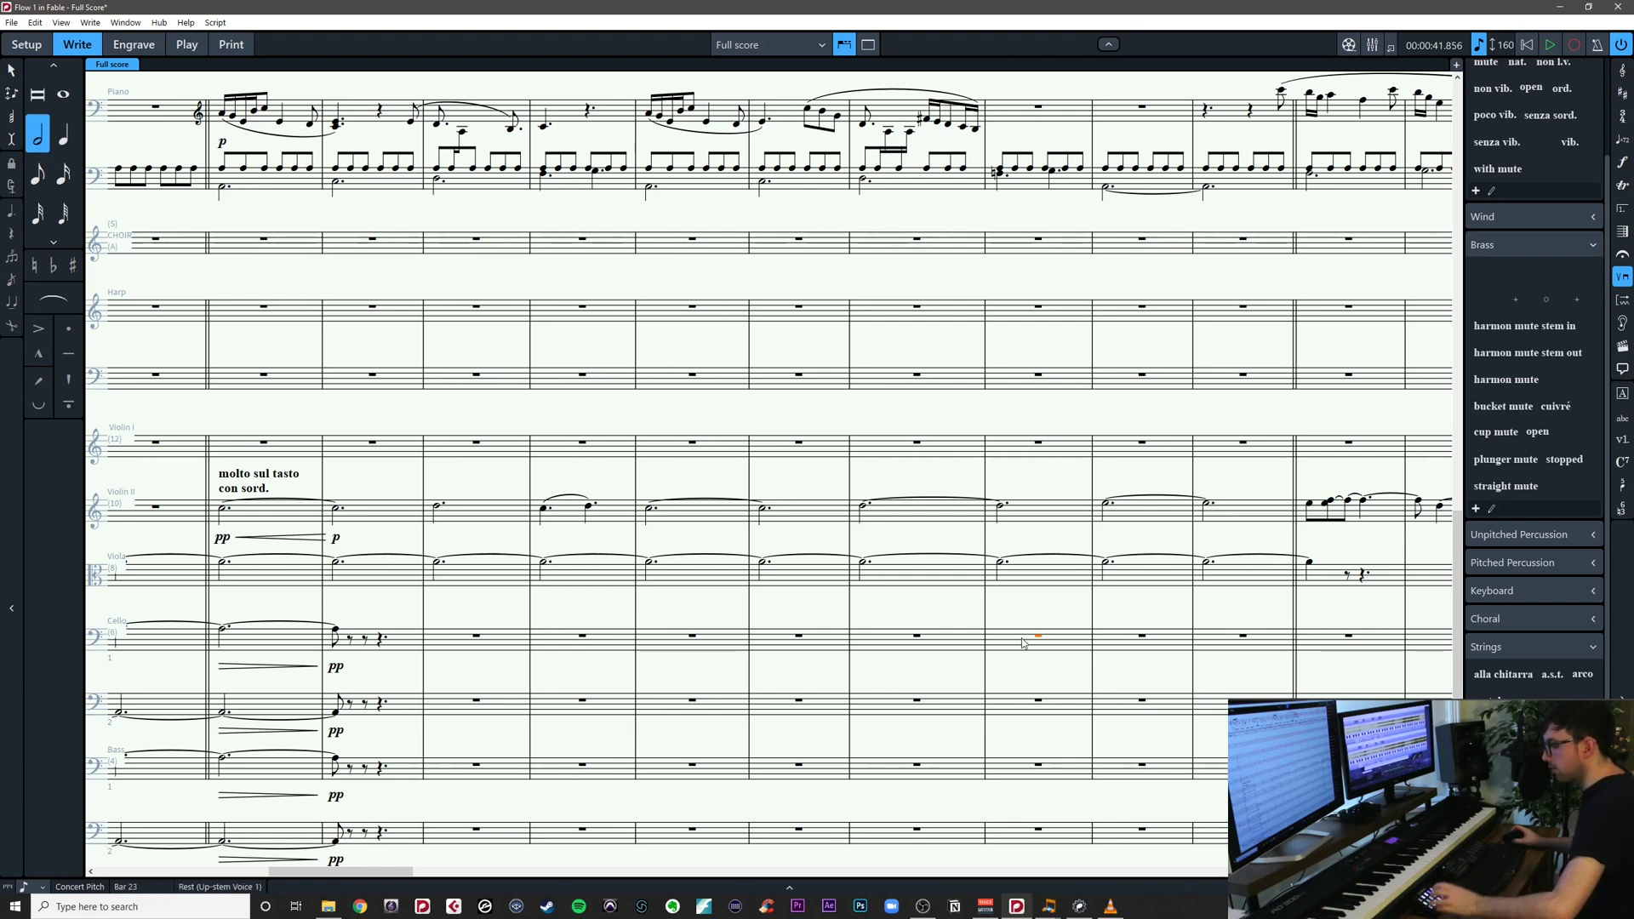
key("alt+d")
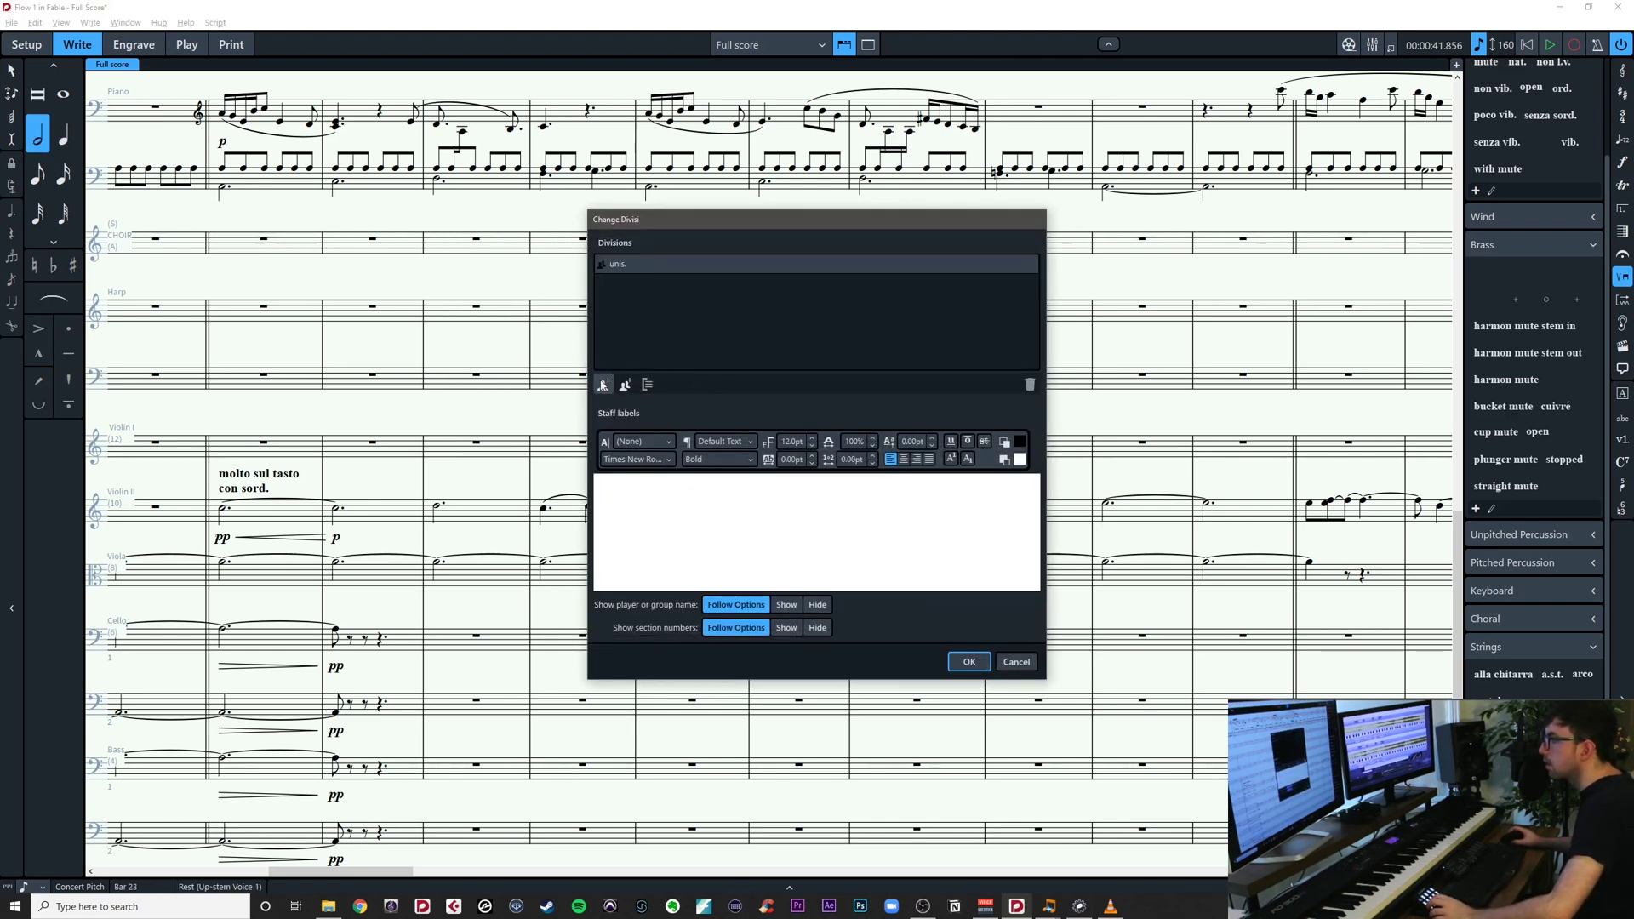
left_click(969, 661)
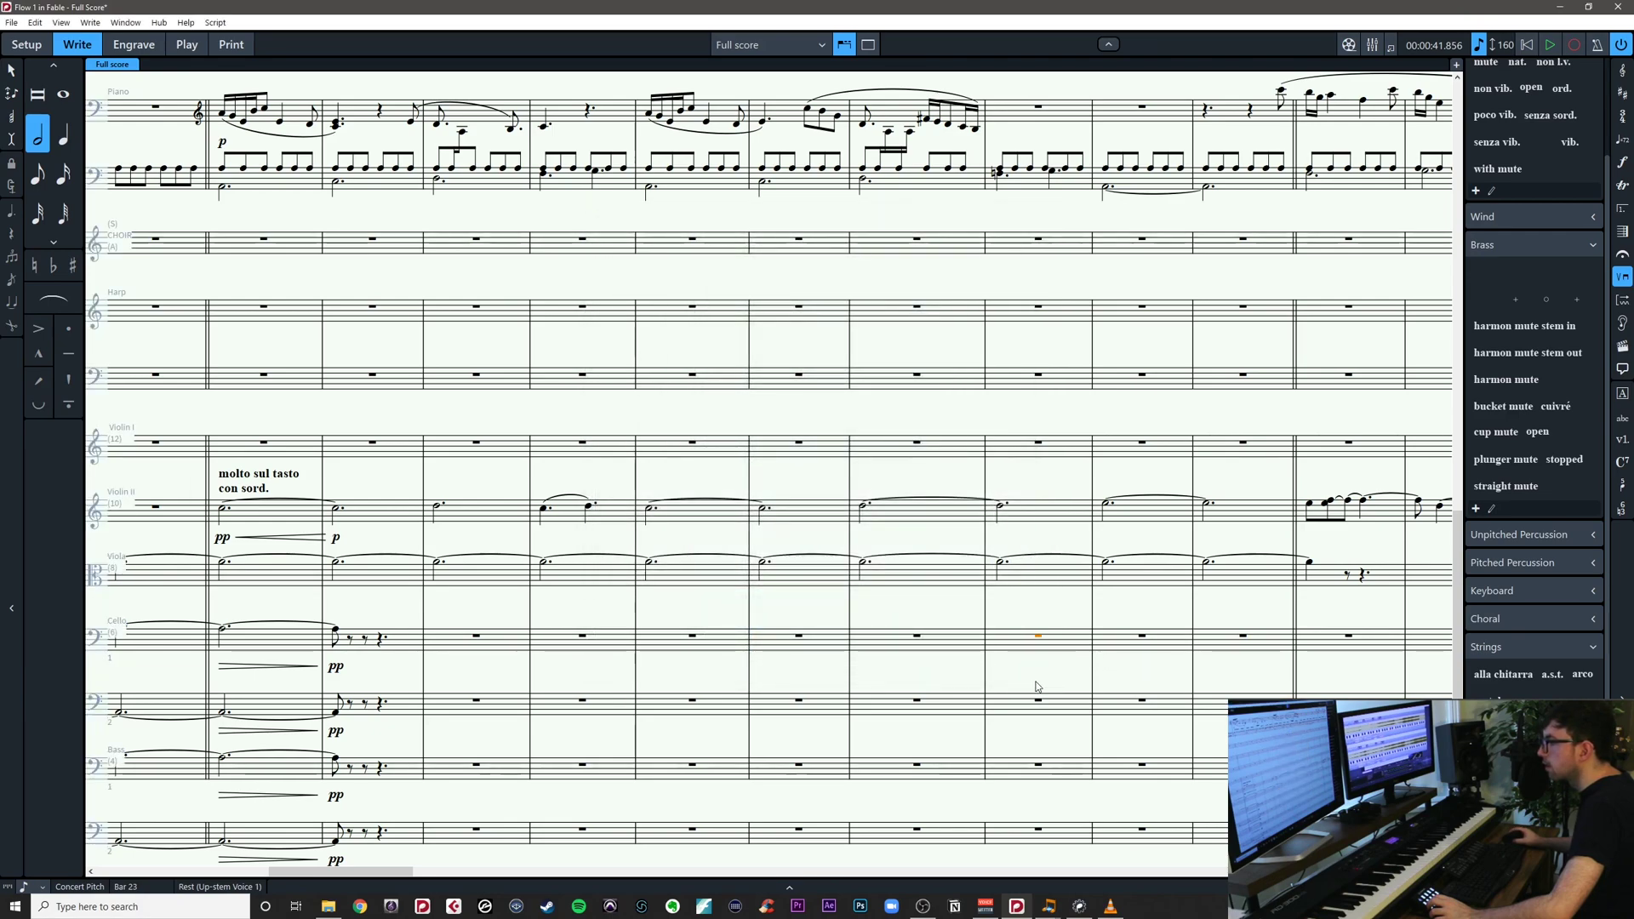
Divide the Cello section at bar 23 into a solo line and gli altri with a divisi change
left_click_drag(1040, 686, 1534, 611)
key("x")
key("x")
key("x")
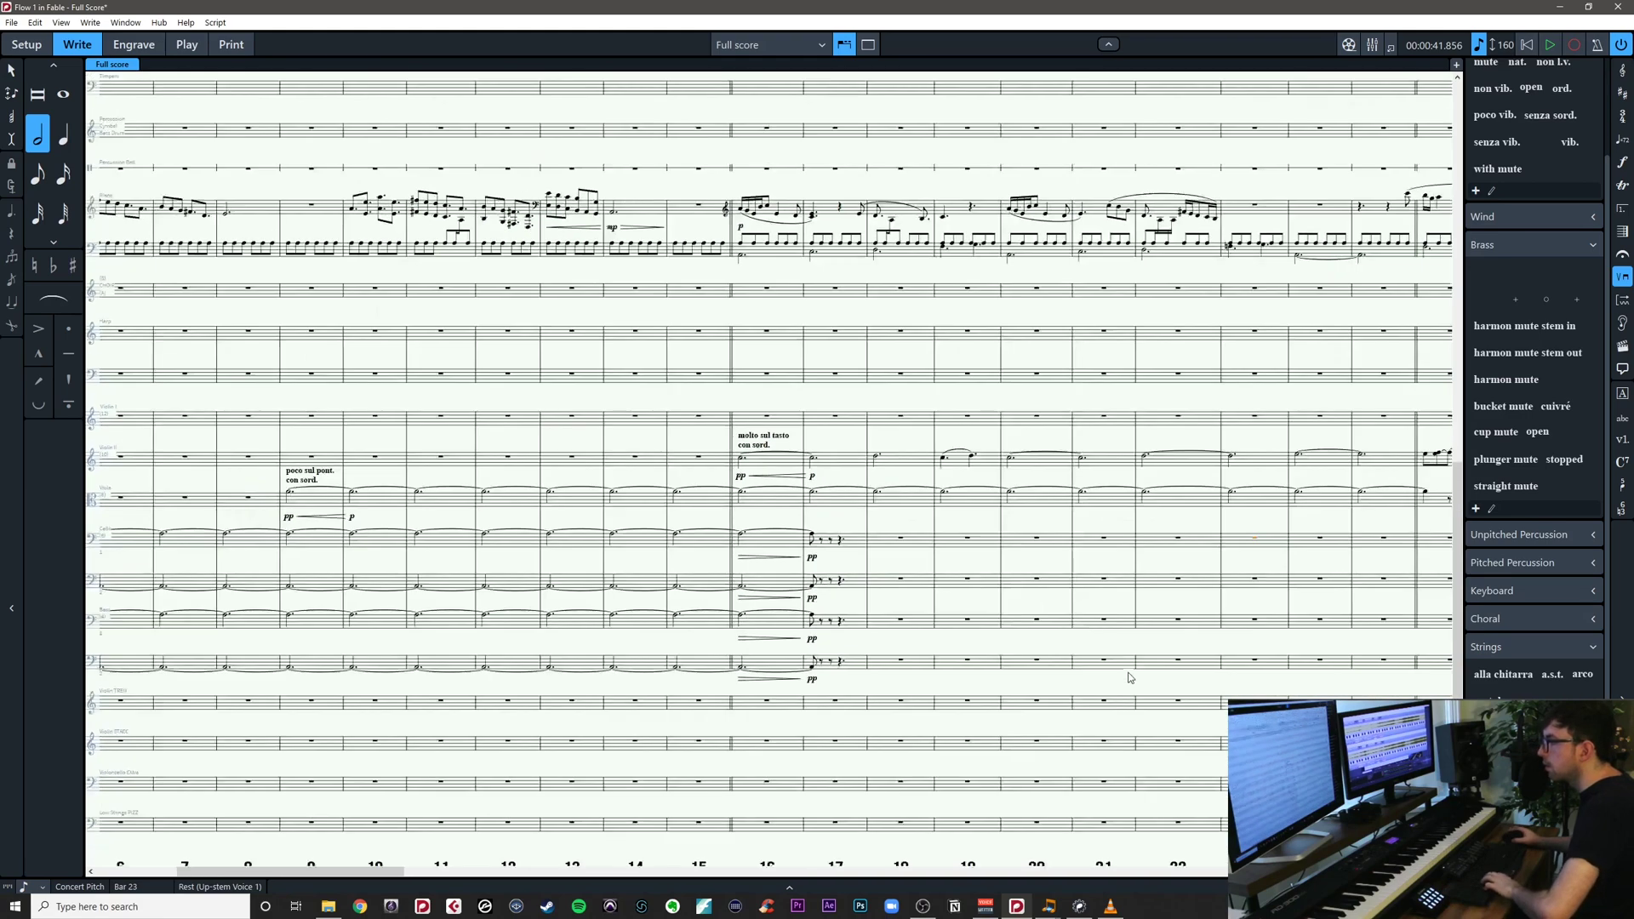
left_click_drag(1018, 568, 917, 571)
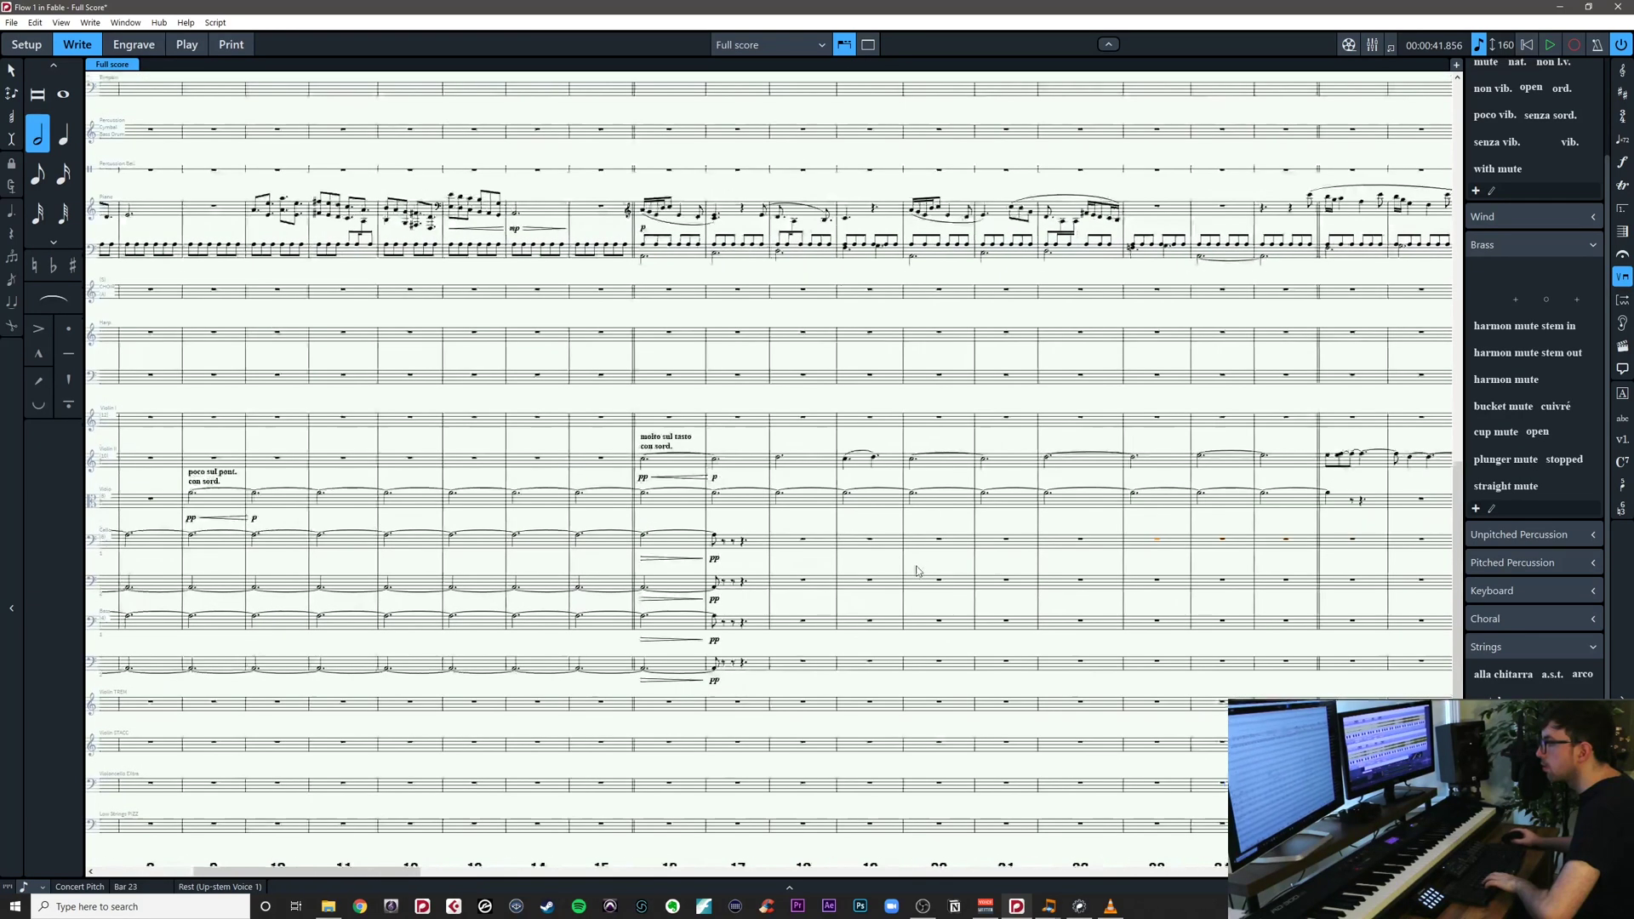
key("ctrl+shift+d")
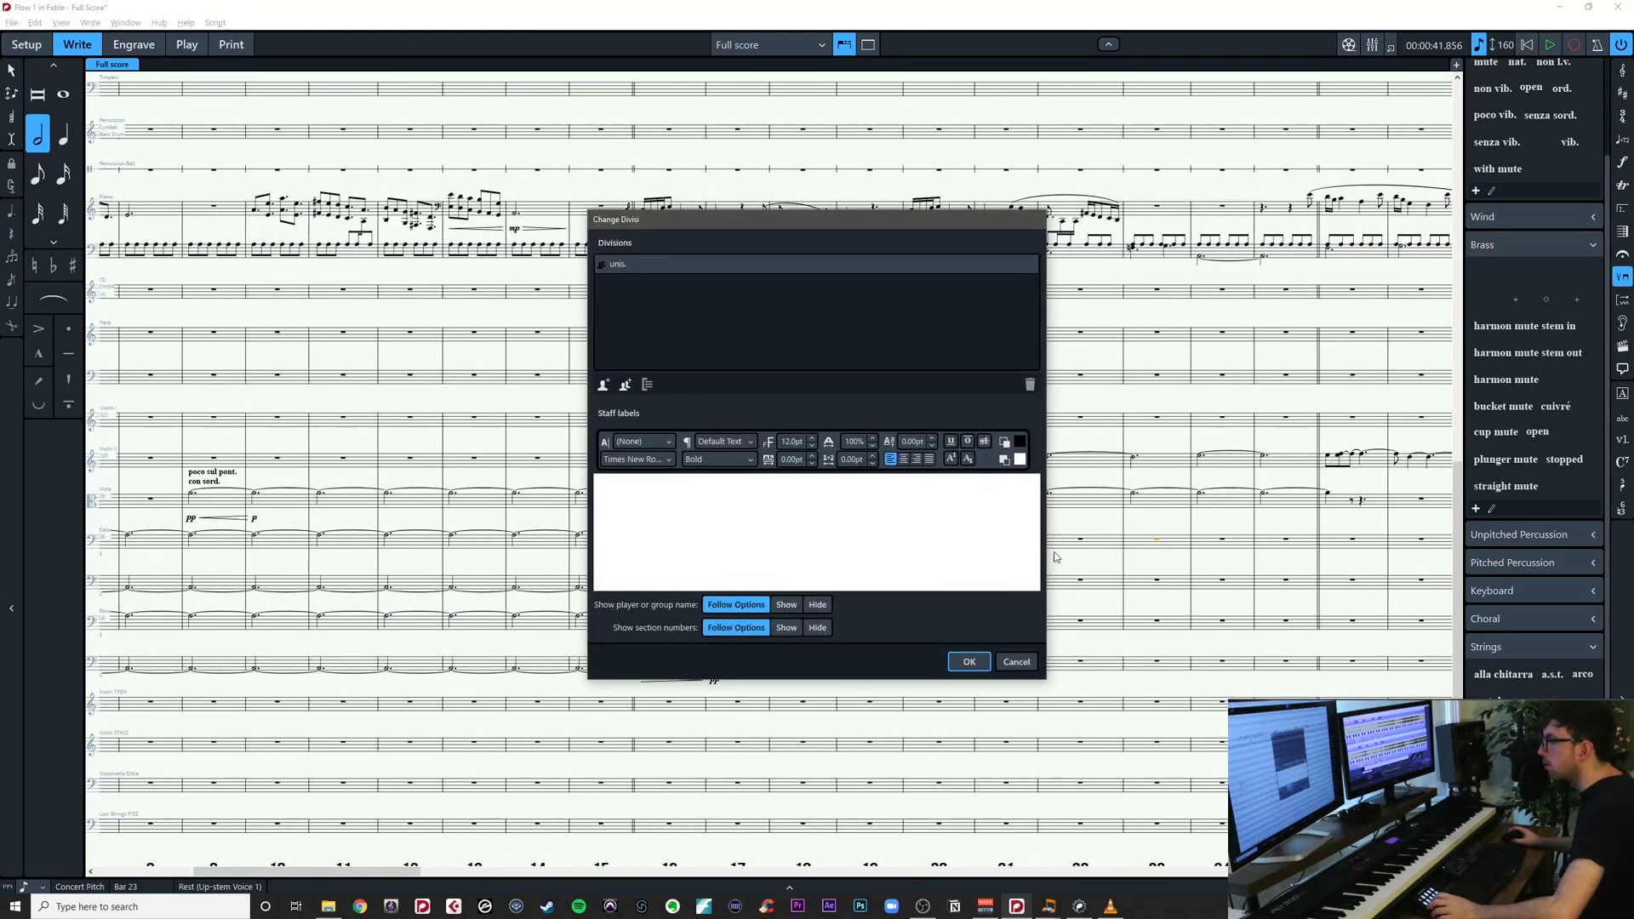
left_click(602, 386)
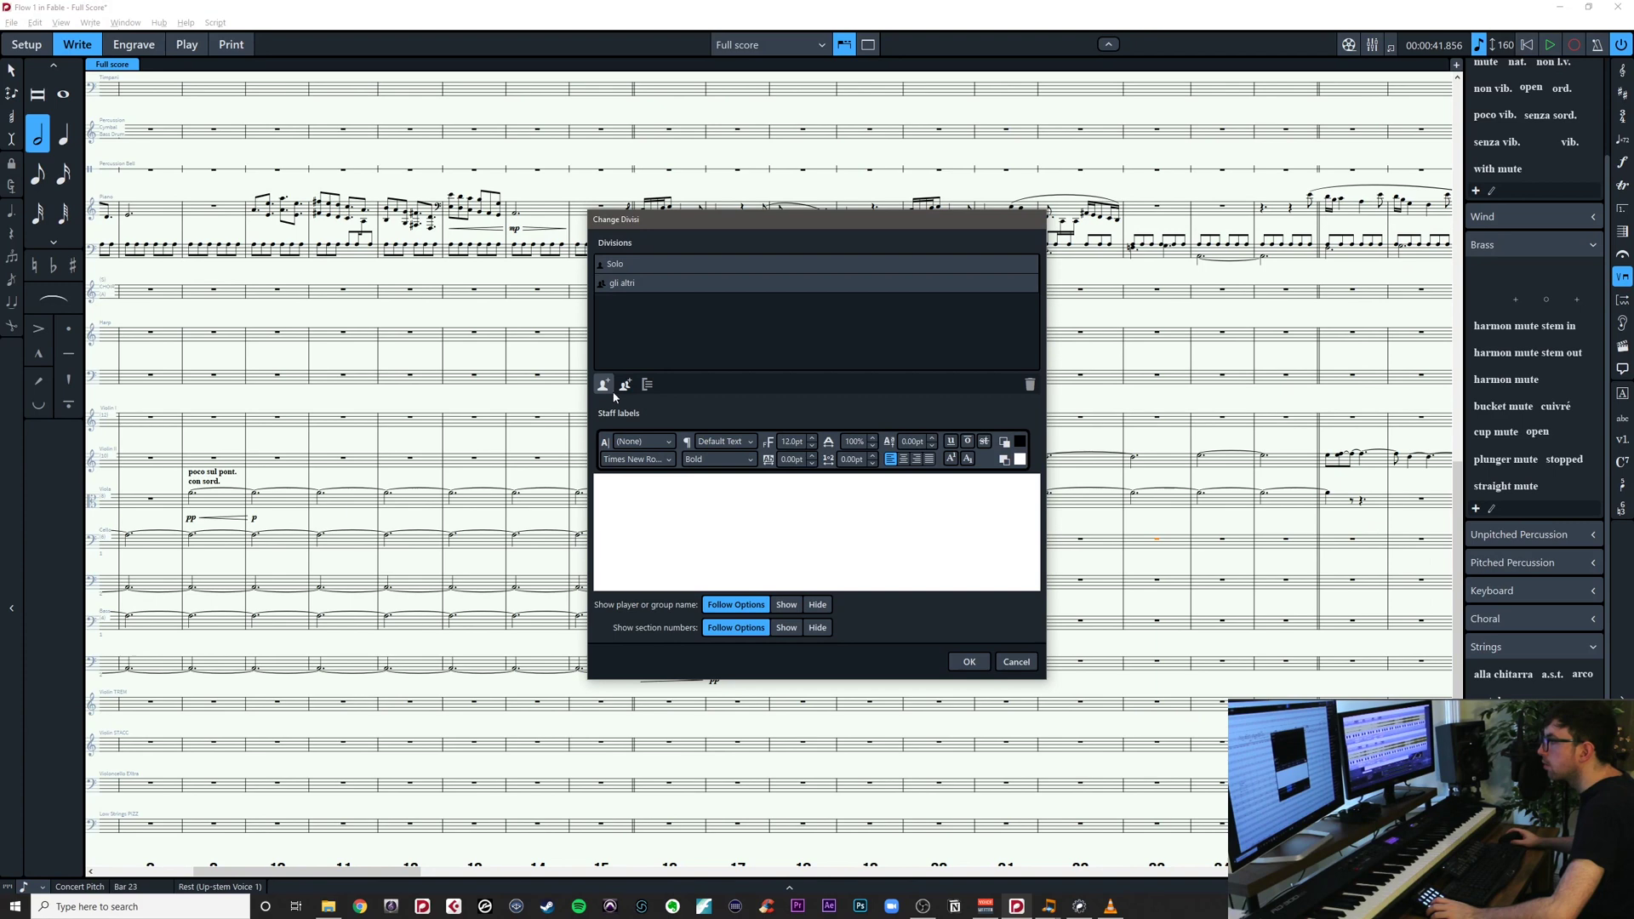
left_click(965, 661)
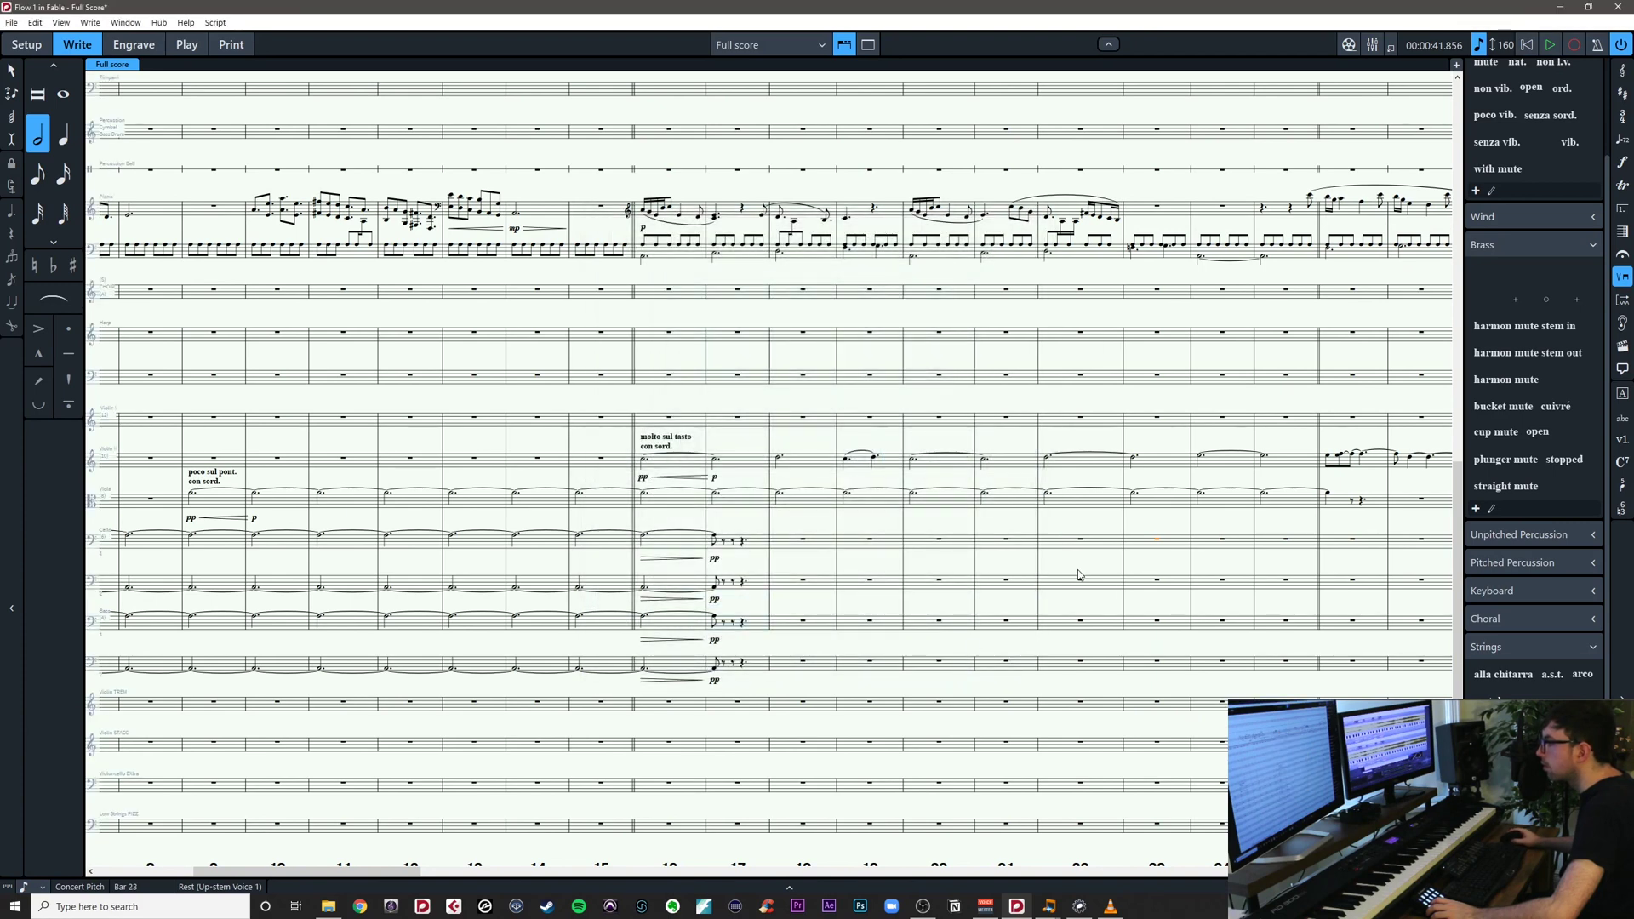
Examine the opening of the full score and the Cello (6) part layout, and return to the full score in galley view
left_click_drag(1078, 573, 1633, 580)
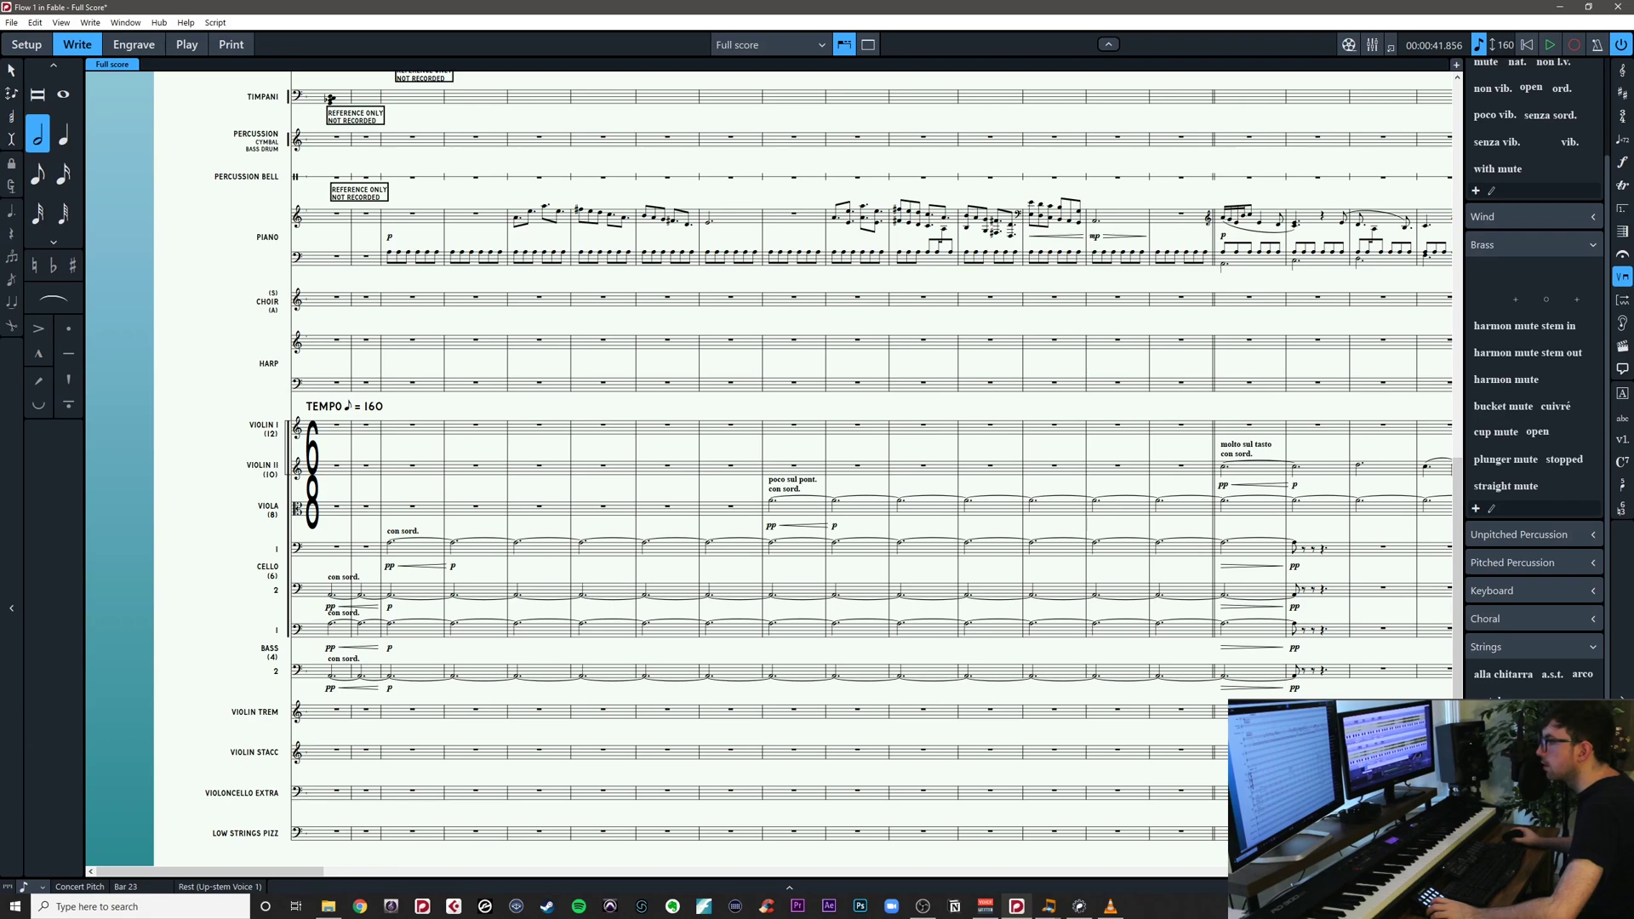
scroll(769, 468, "down", 1)
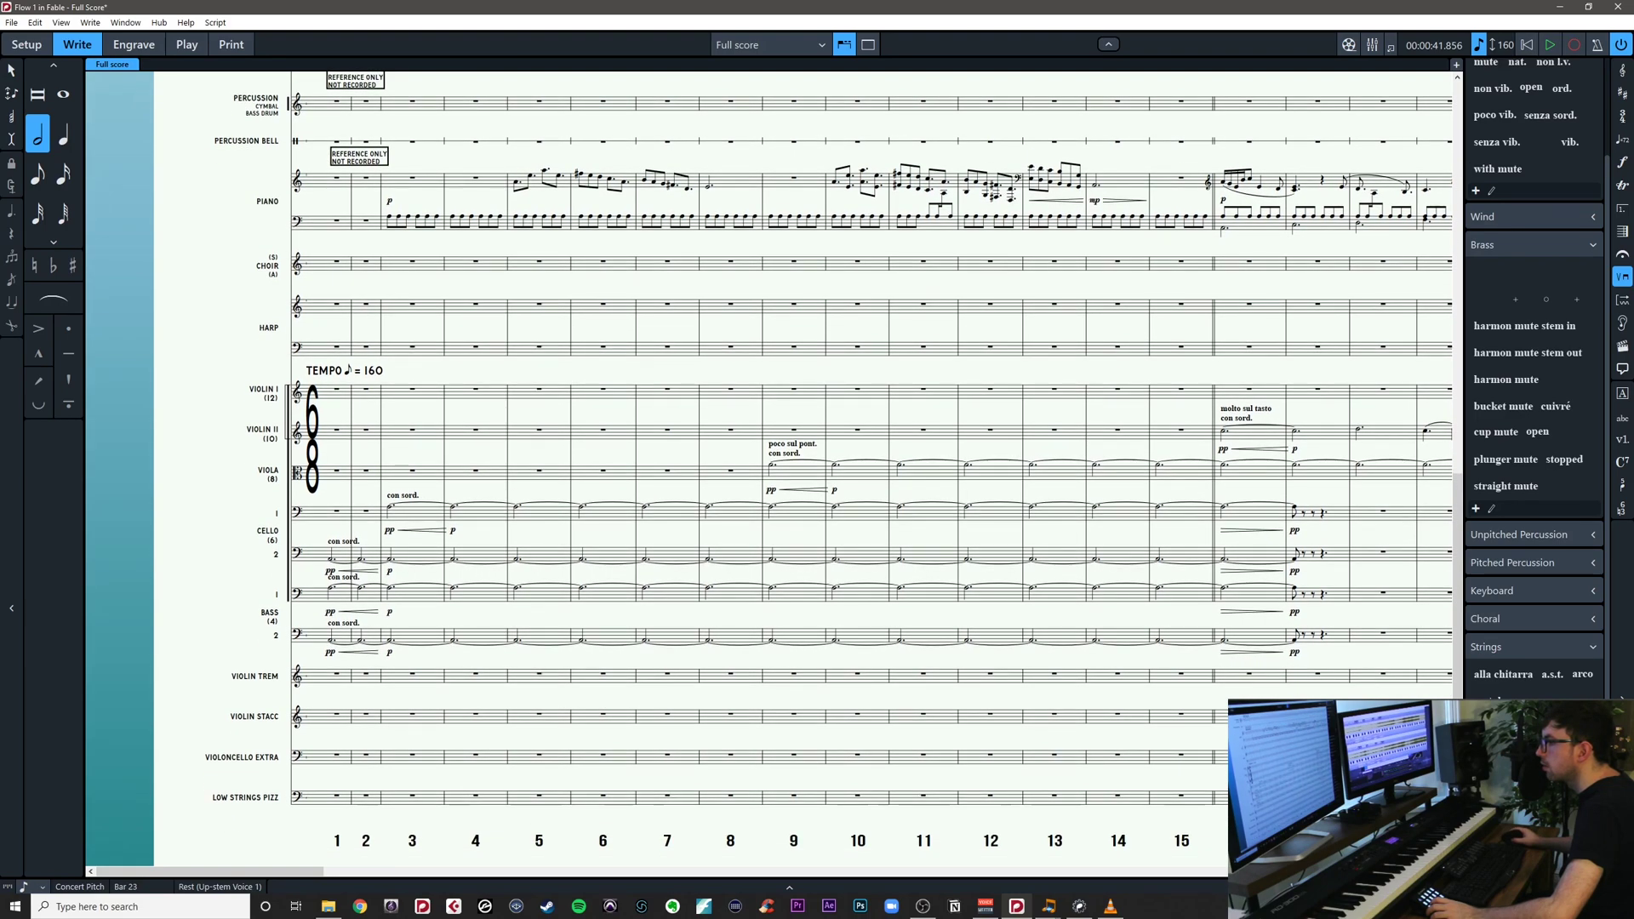
left_click_drag(1633, 539, 1436, 574)
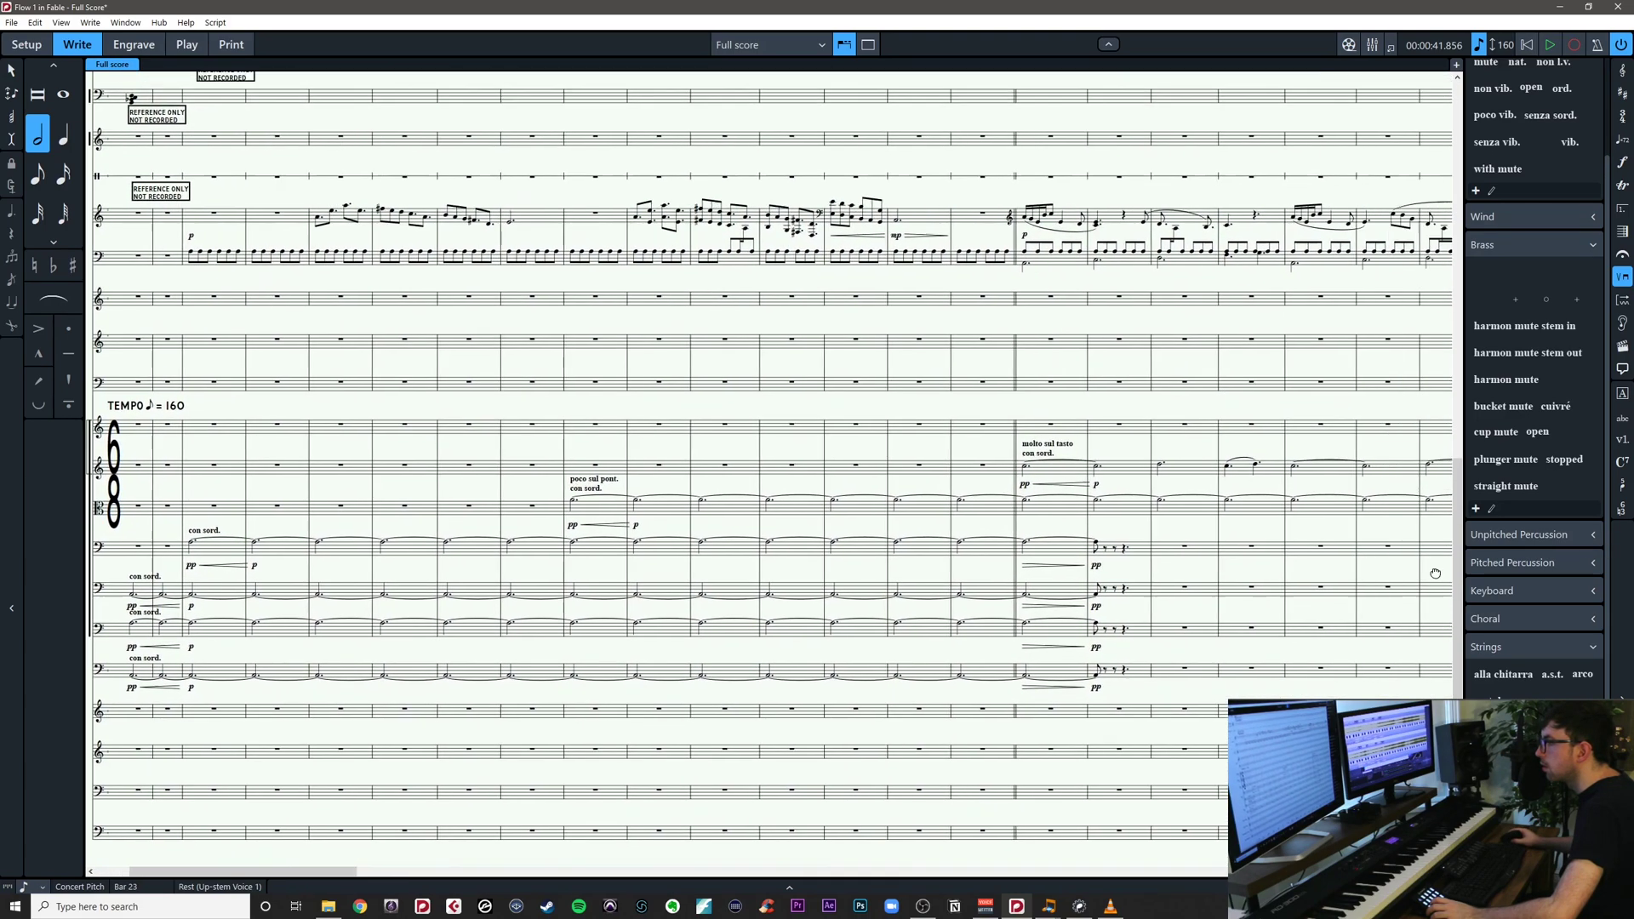
left_click(766, 45)
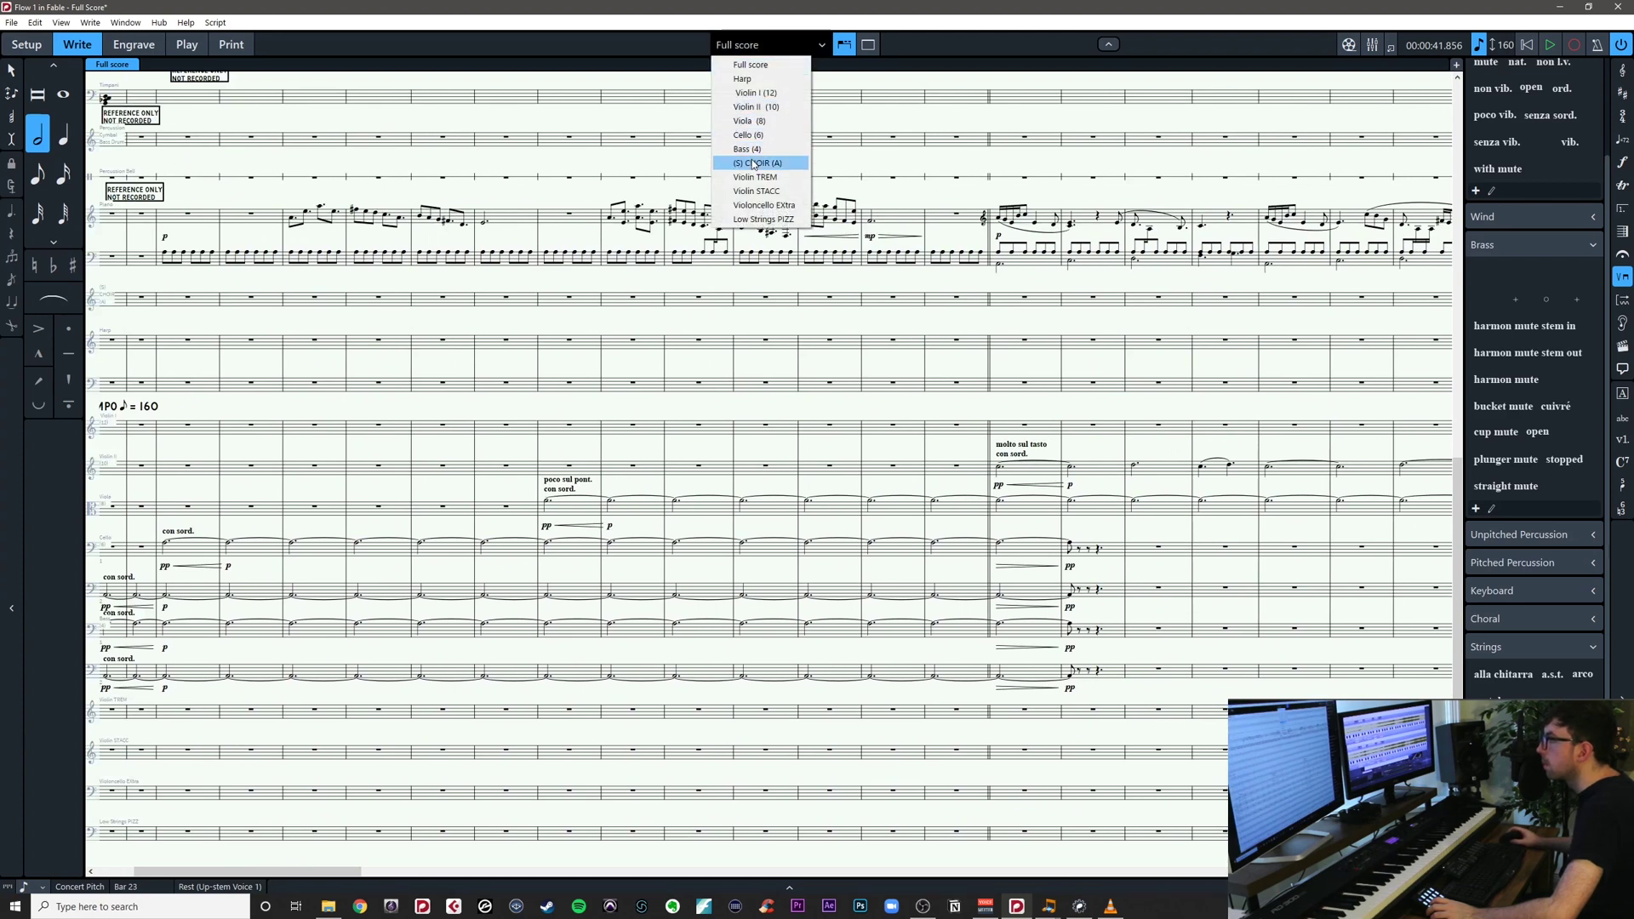
left_click(749, 134)
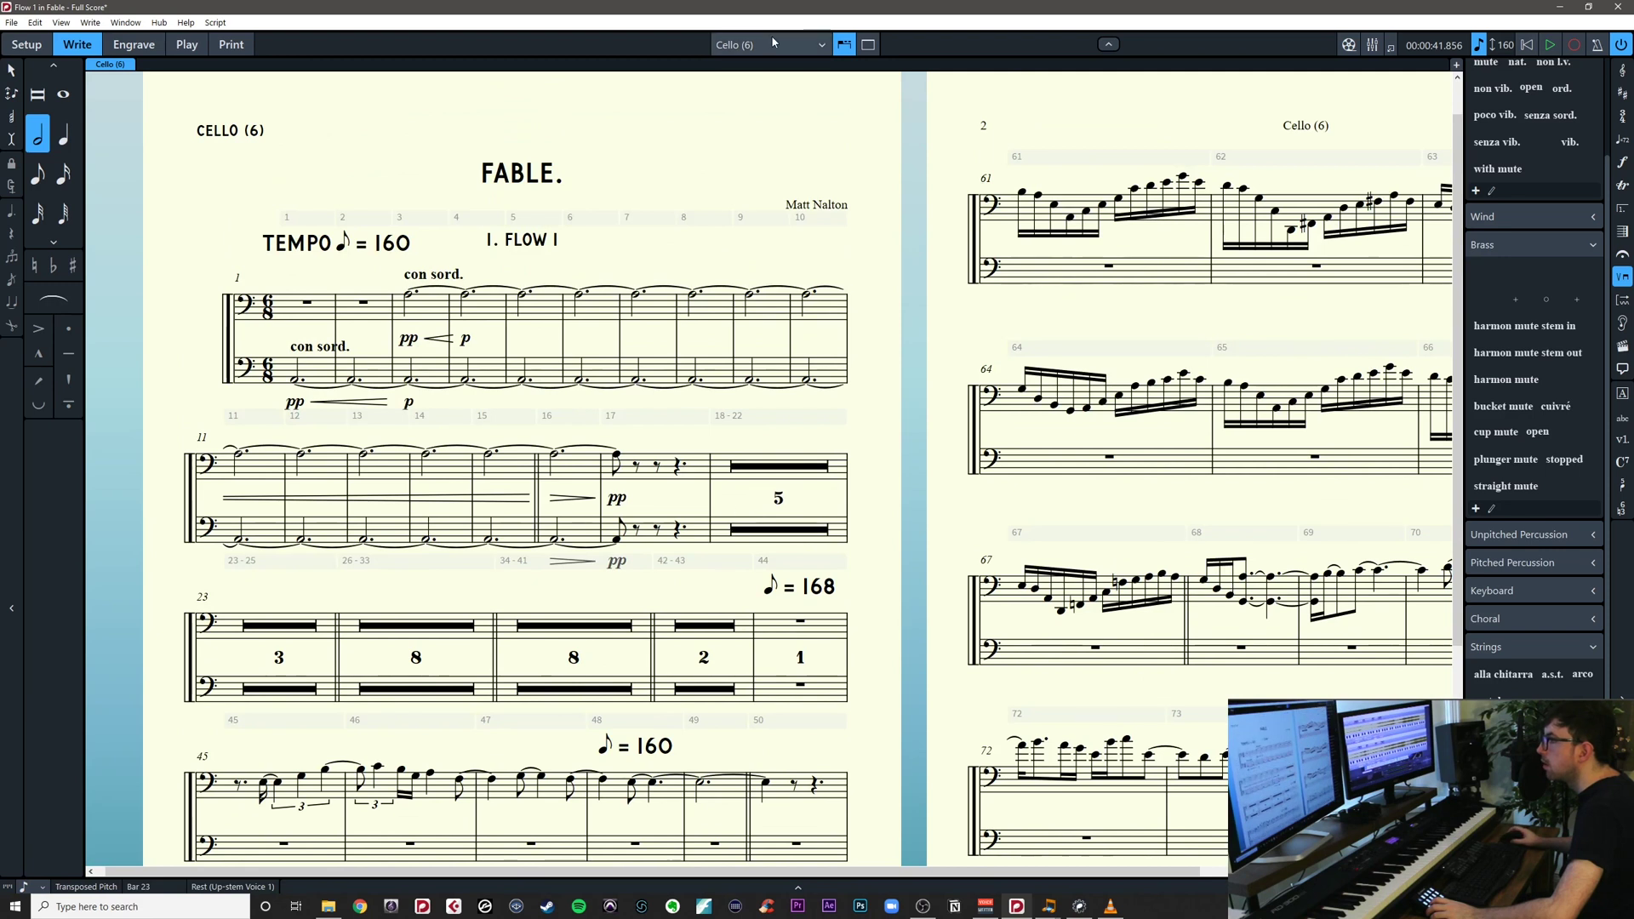
left_click(773, 42)
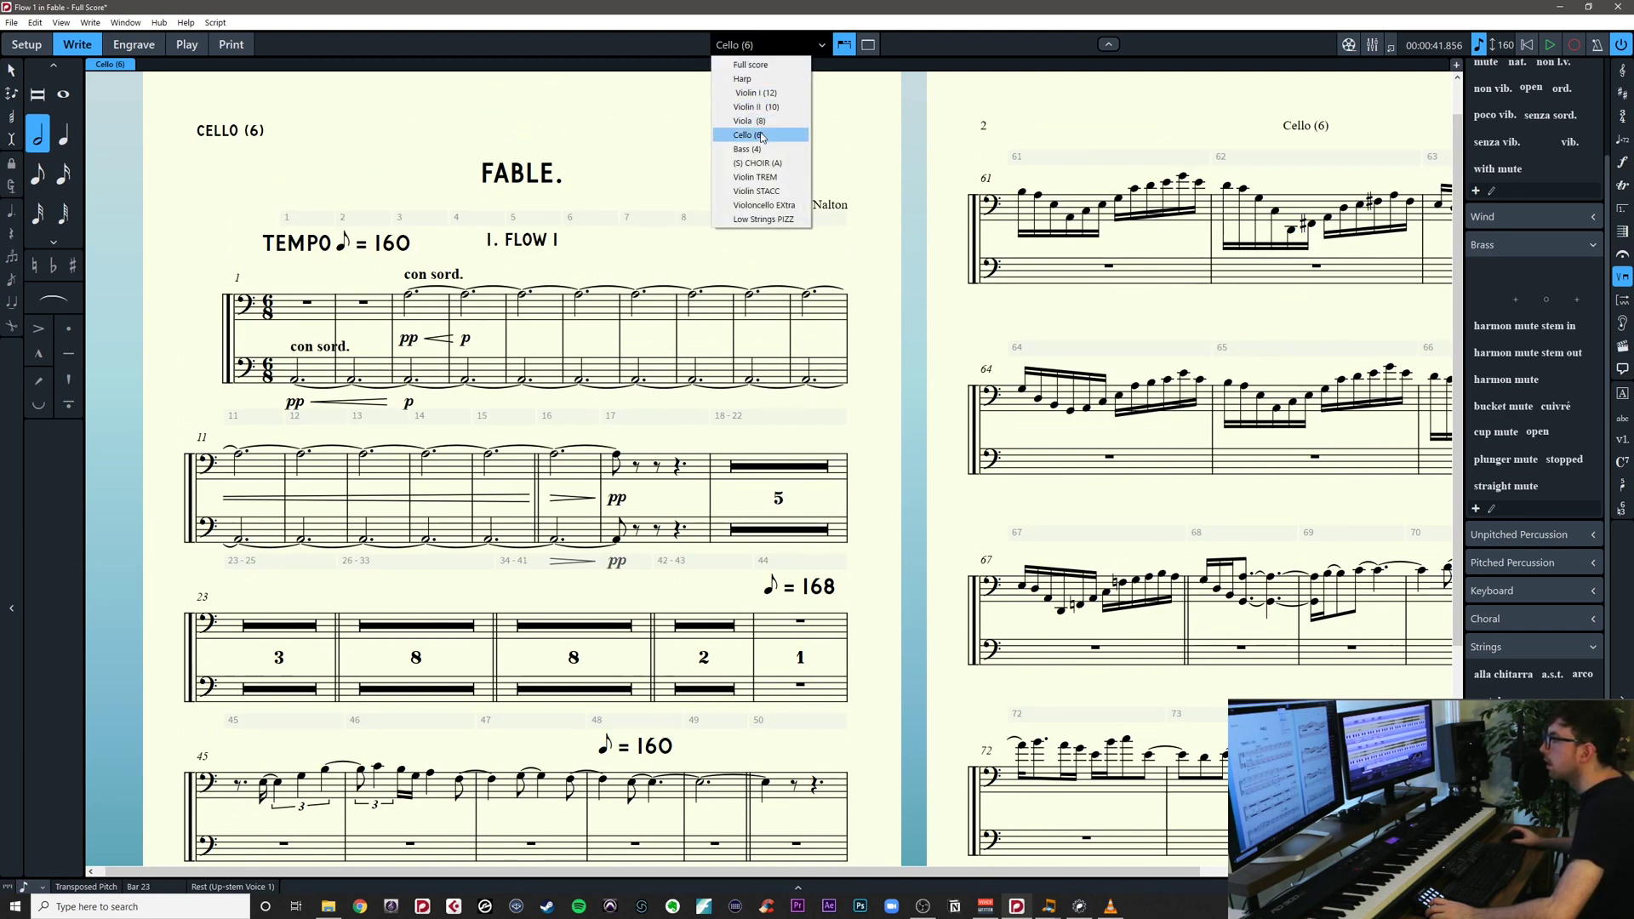
left_click(751, 64)
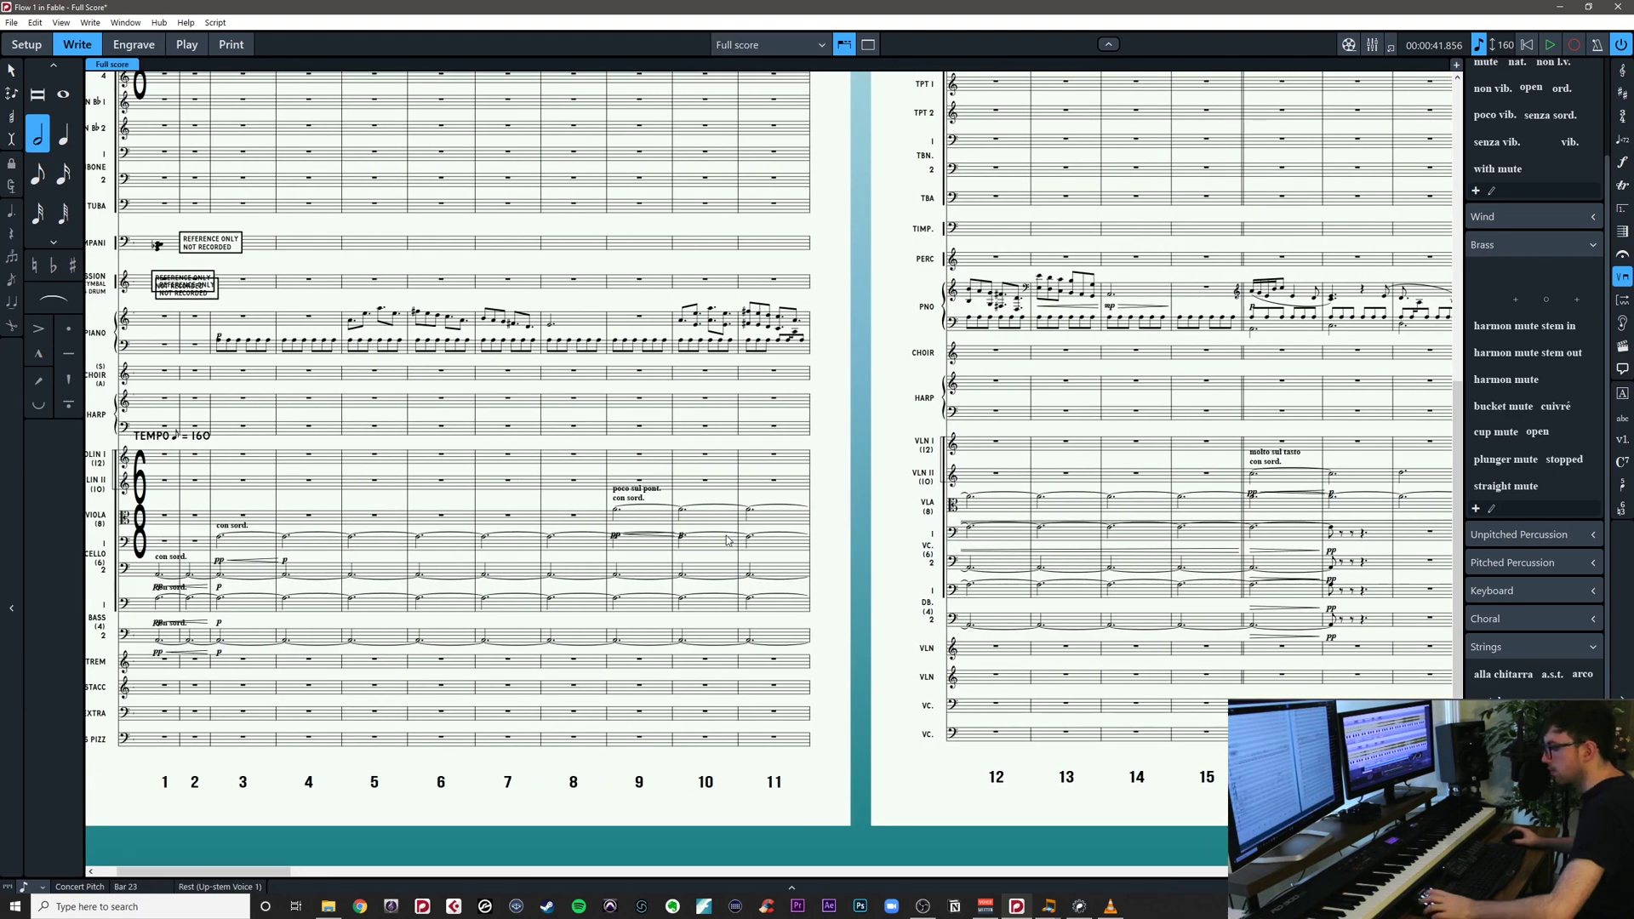
key("ctrl+alt+2")
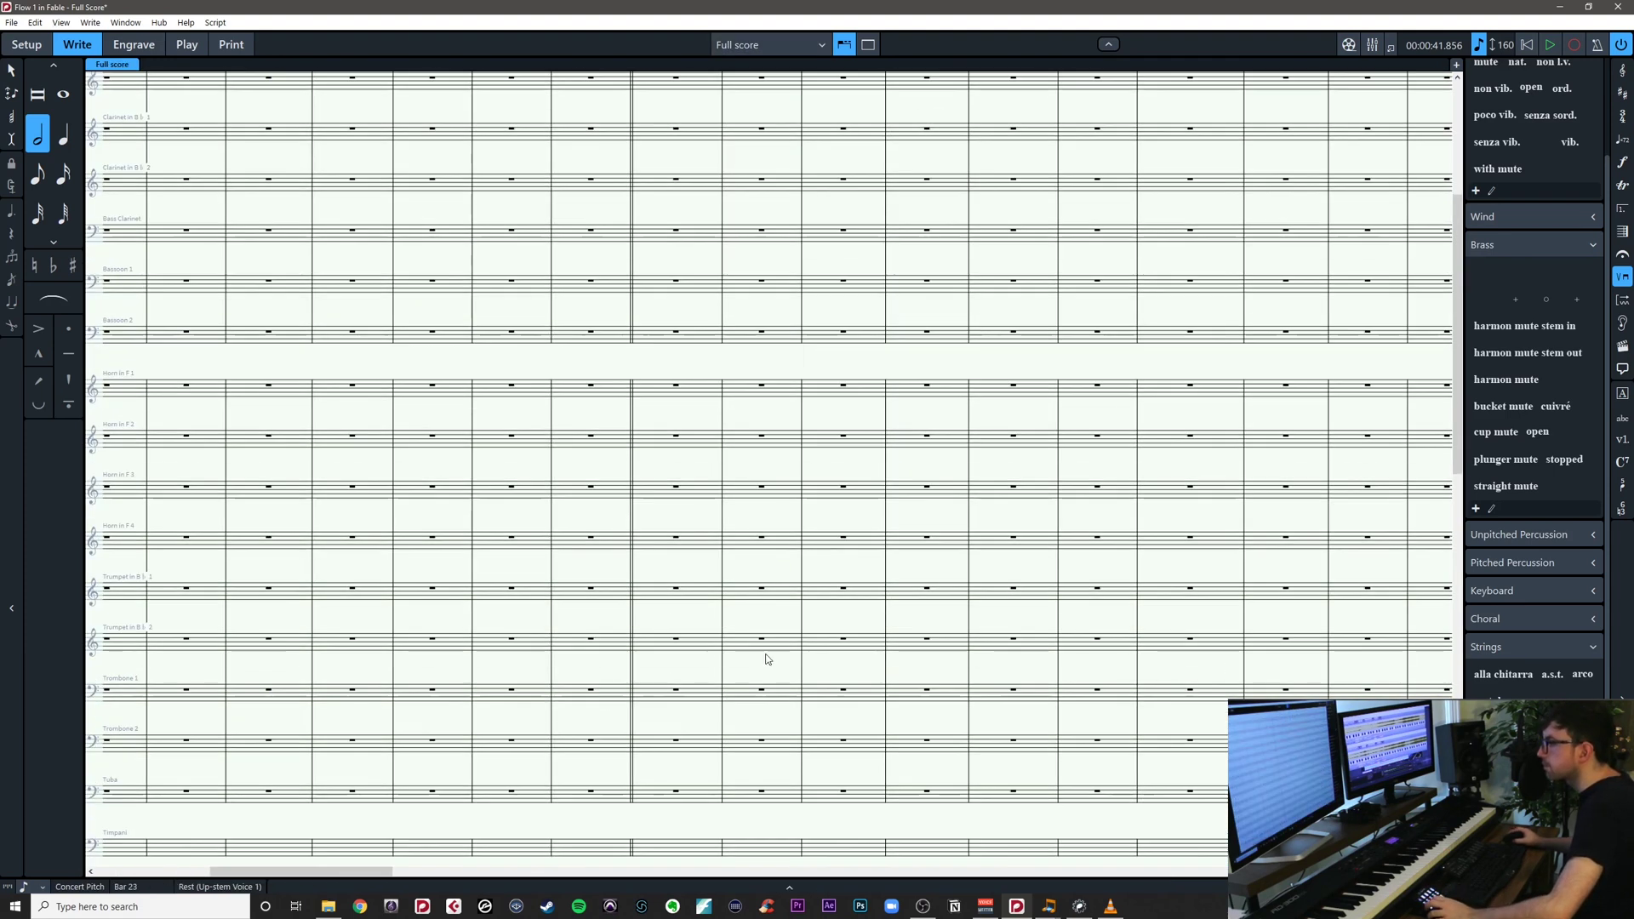
Apply a divisi change to unison for the Cello section at bar 18
scroll(766, 658, "down", 15)
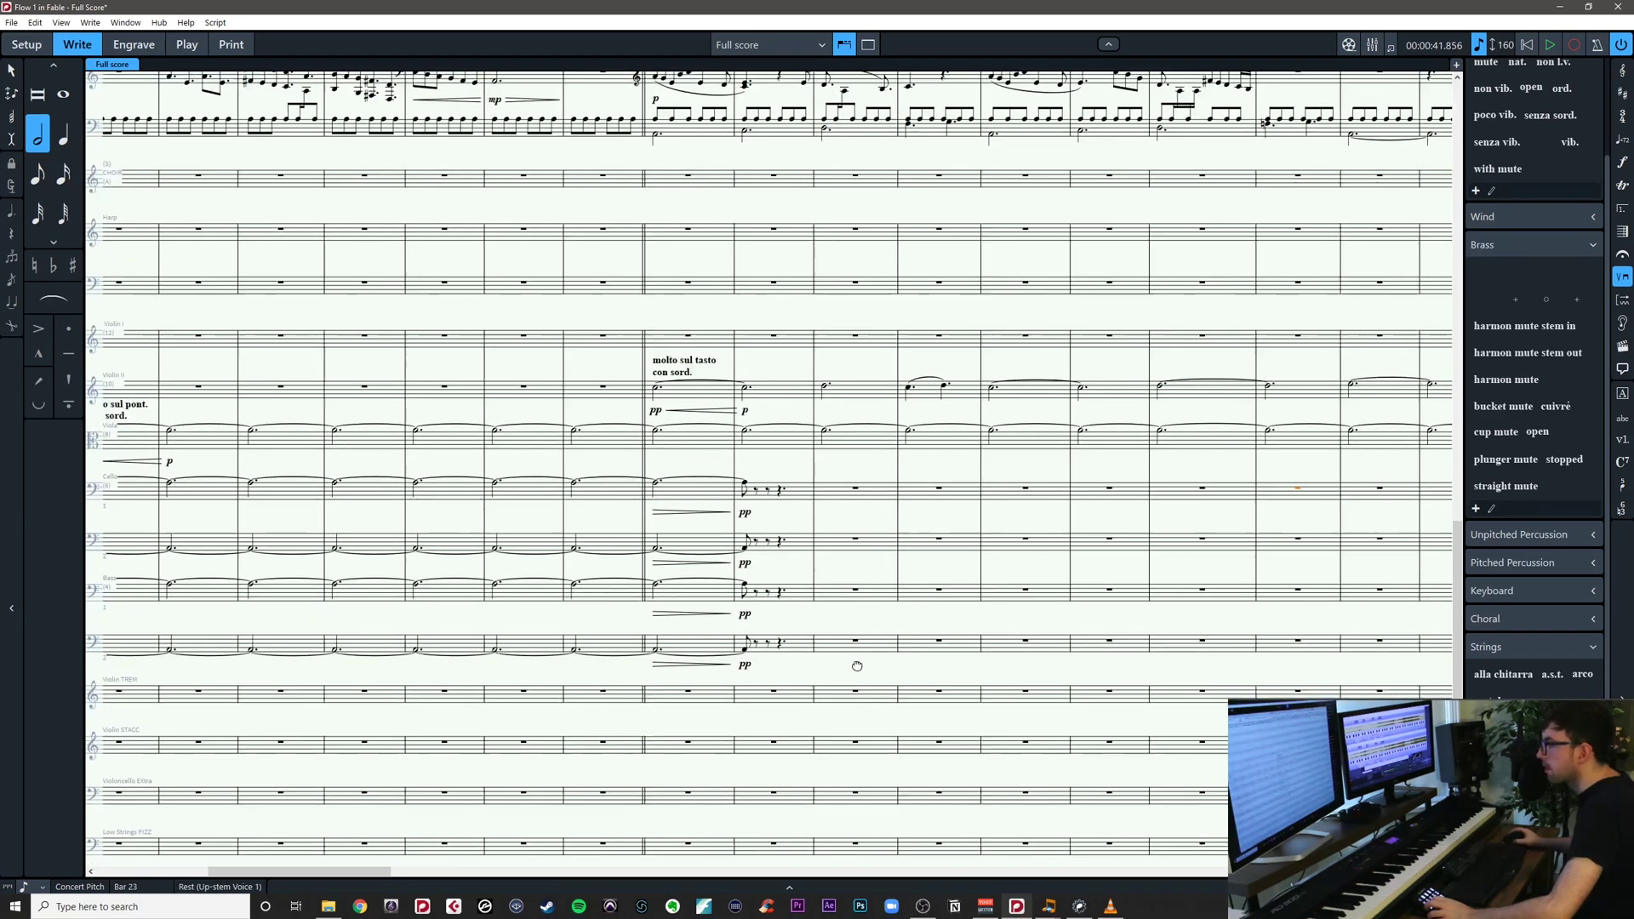
left_click_drag(857, 667, 806, 655)
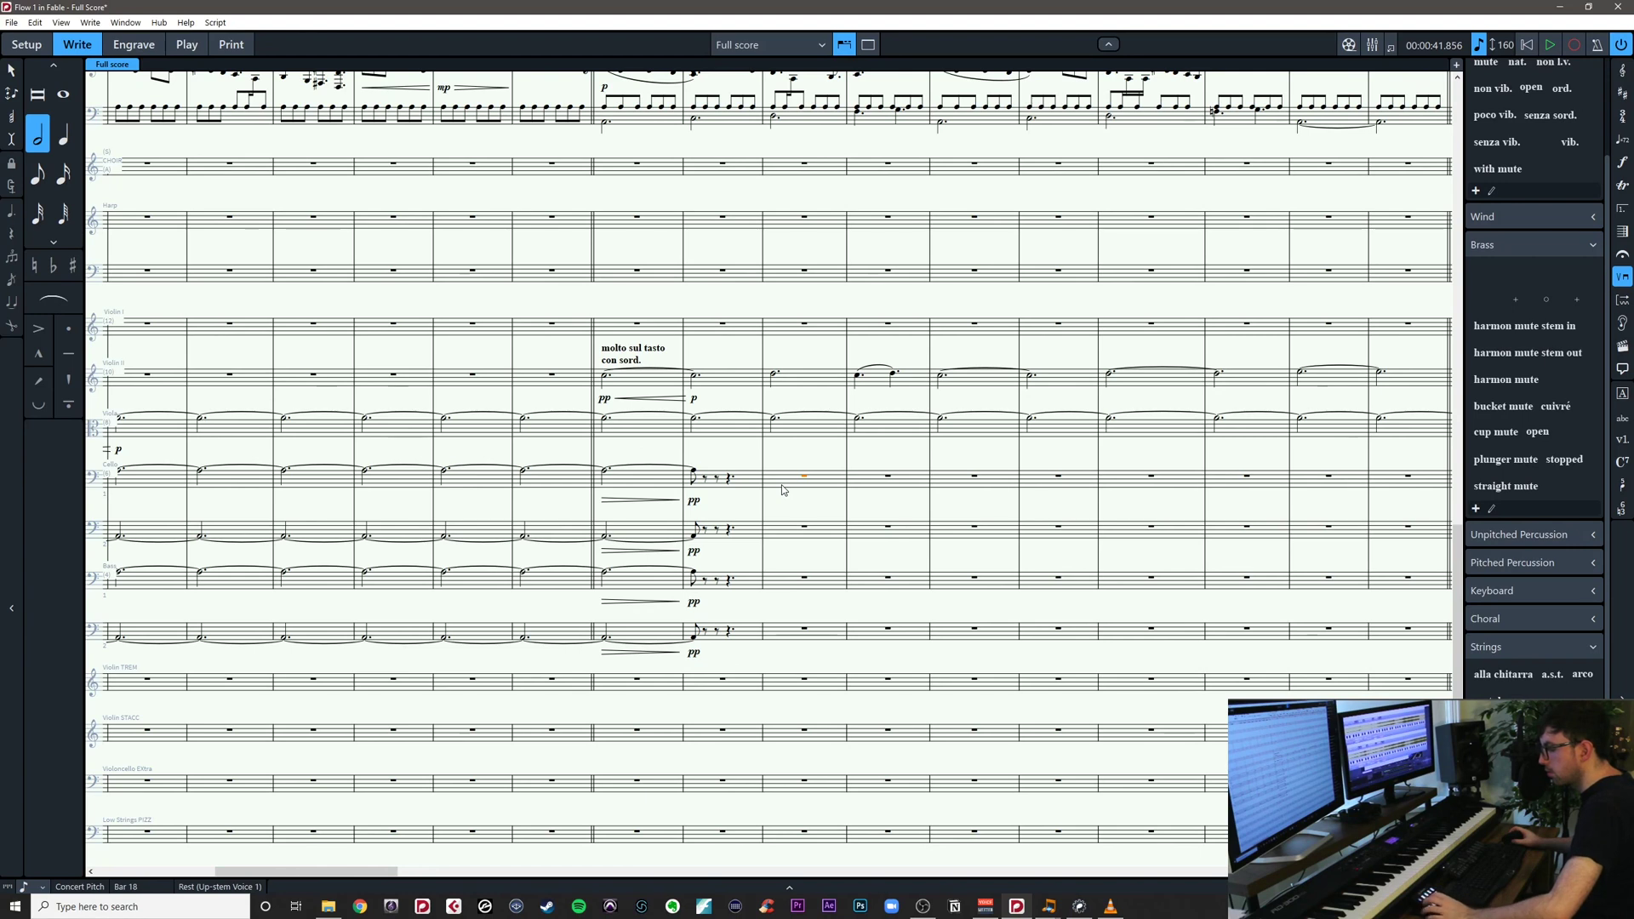
key("ctrl+shift+d")
left_click(970, 663)
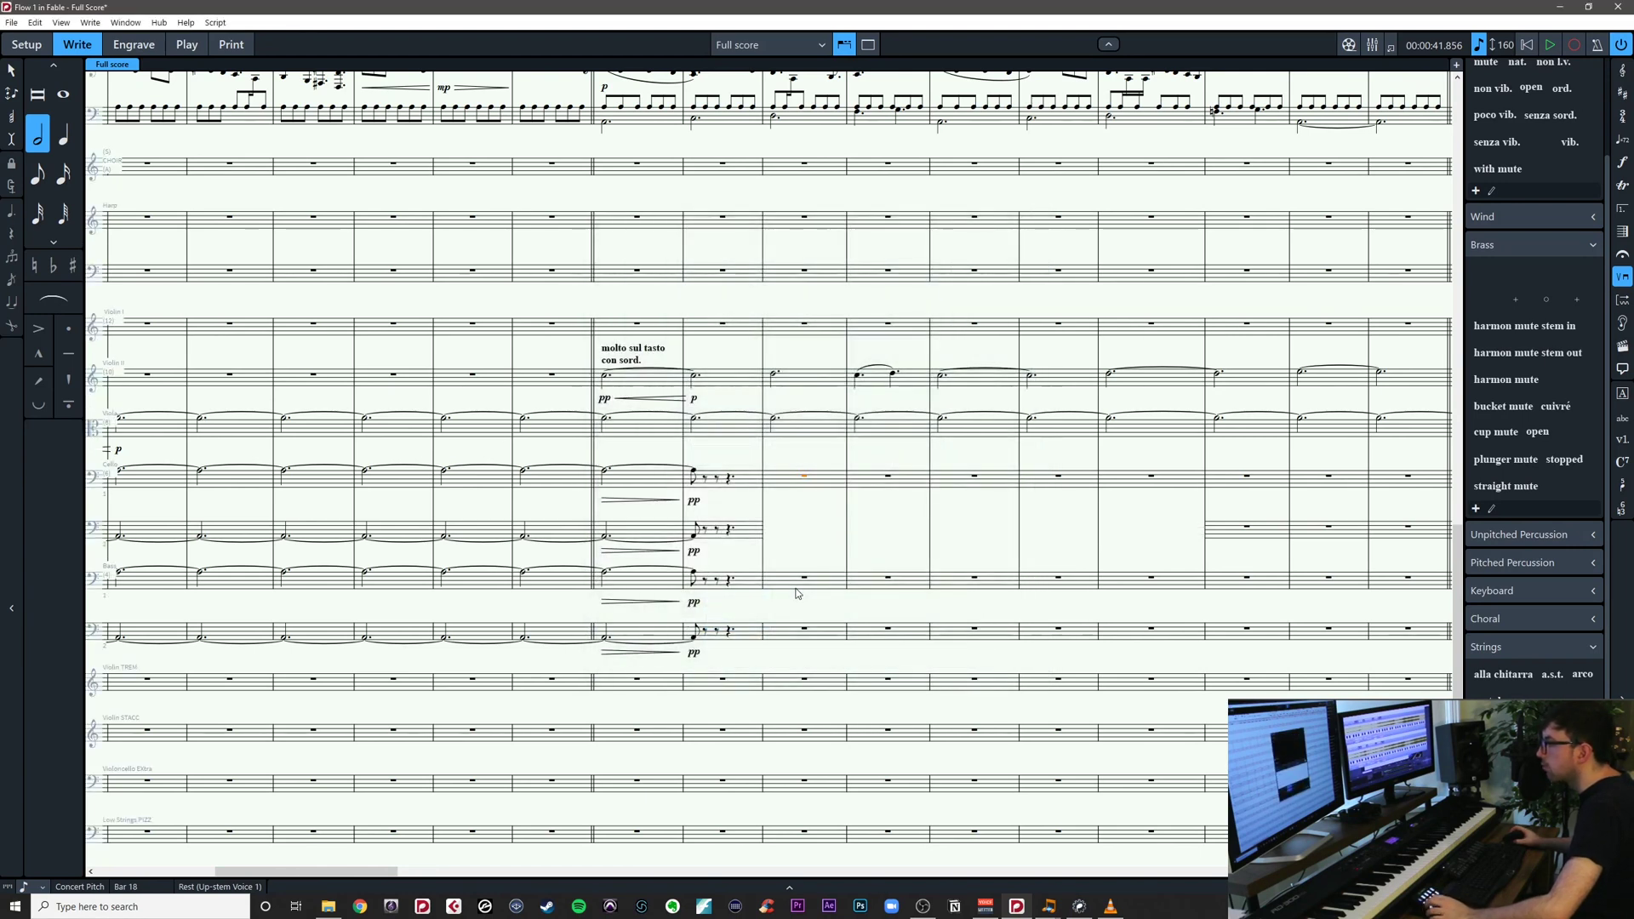
Add a solo division to the Cello section from bar 23 with a divisi change
scroll(797, 518, "right", 2)
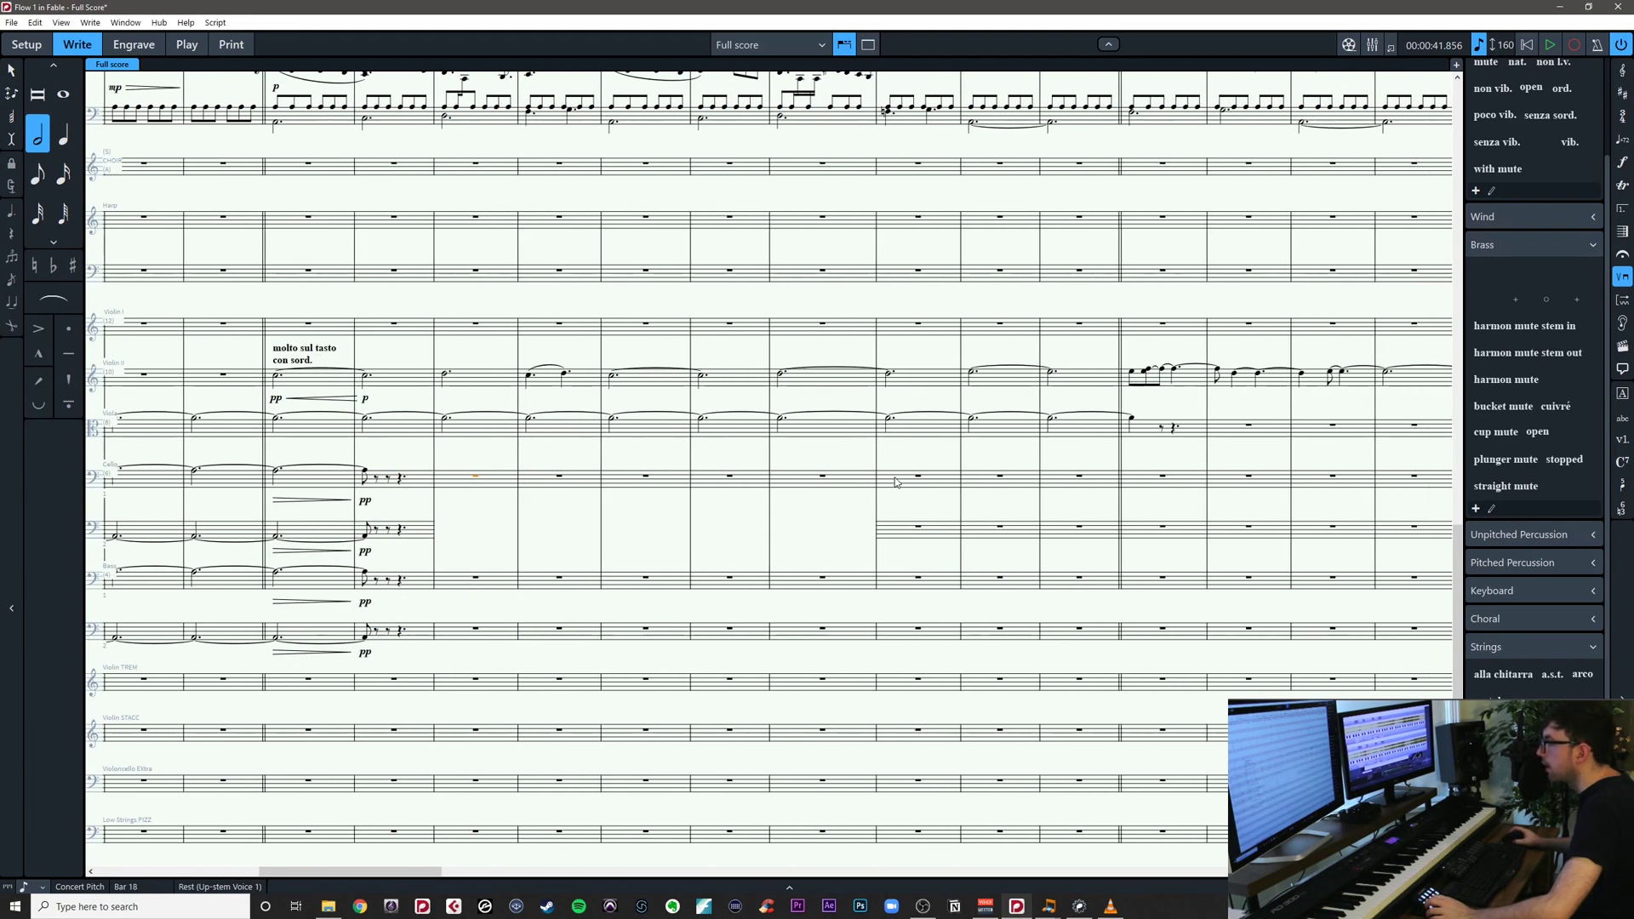
key("ctrl+shift+d")
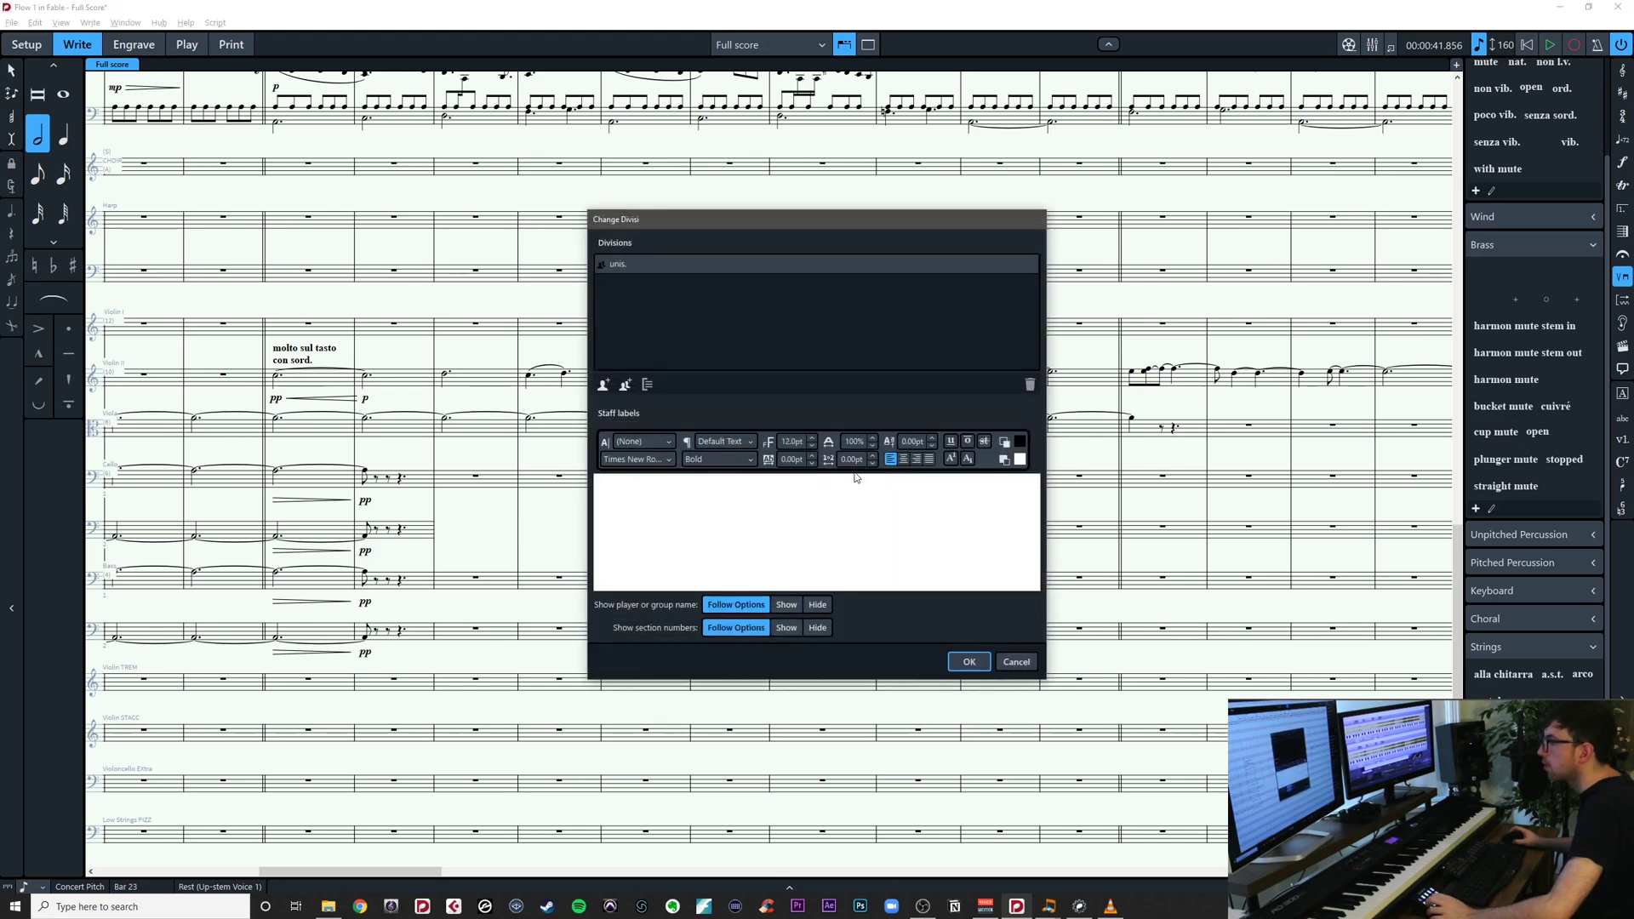
left_click(603, 386)
left_click(988, 665)
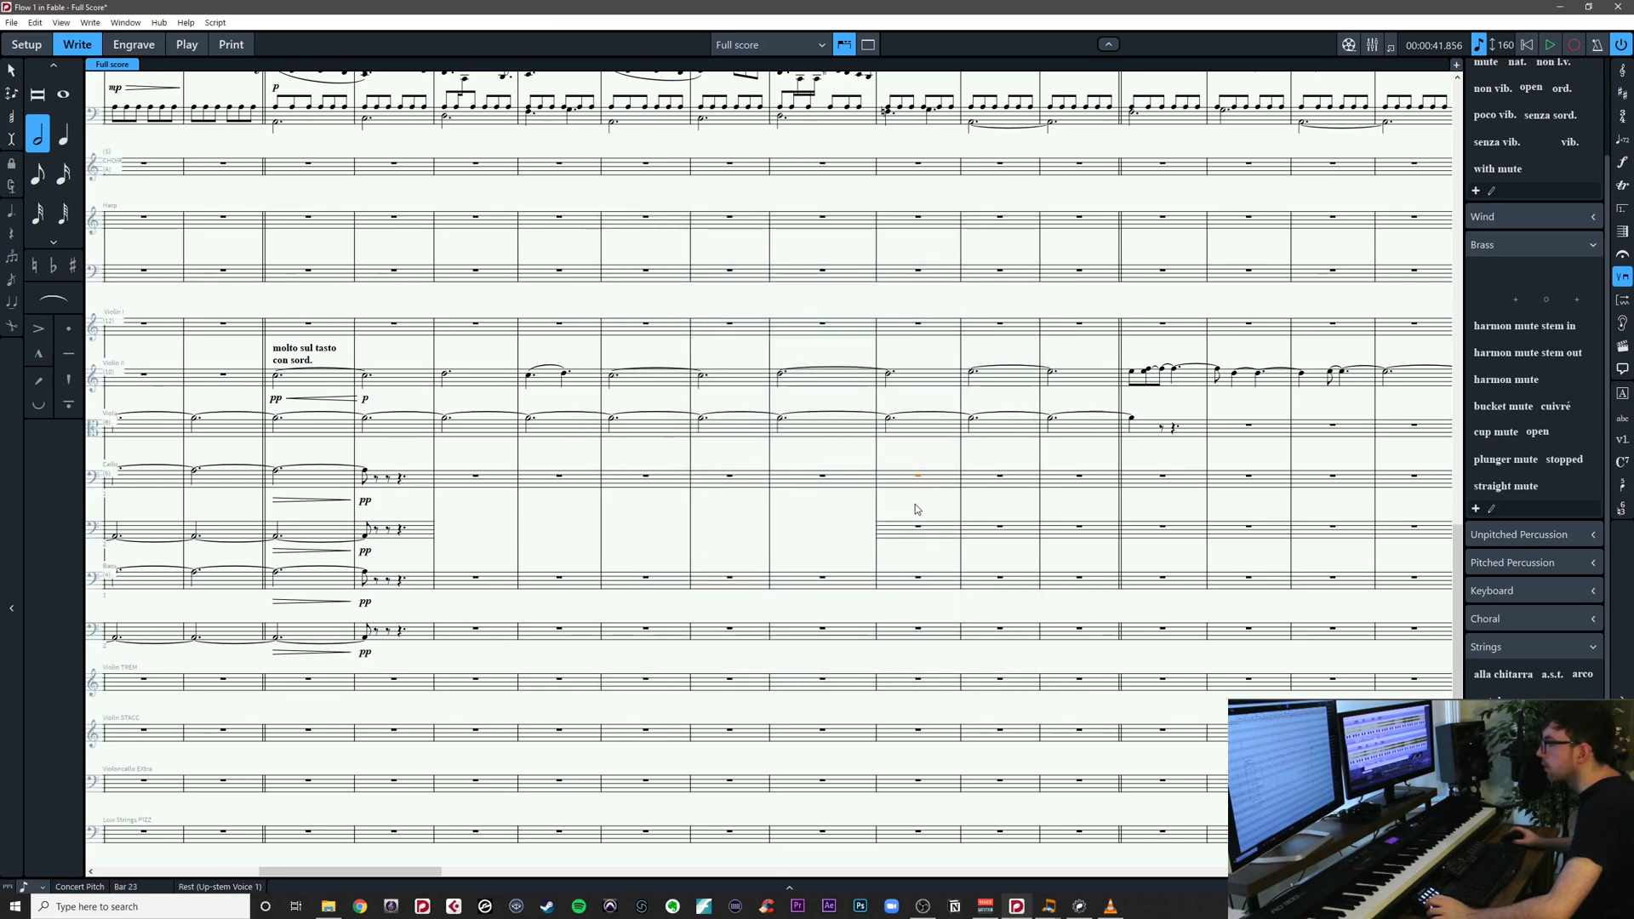
Paste the copied held A3 notes into the upper Cello staff across bars 23–26
left_click_drag(916, 504, 667, 539)
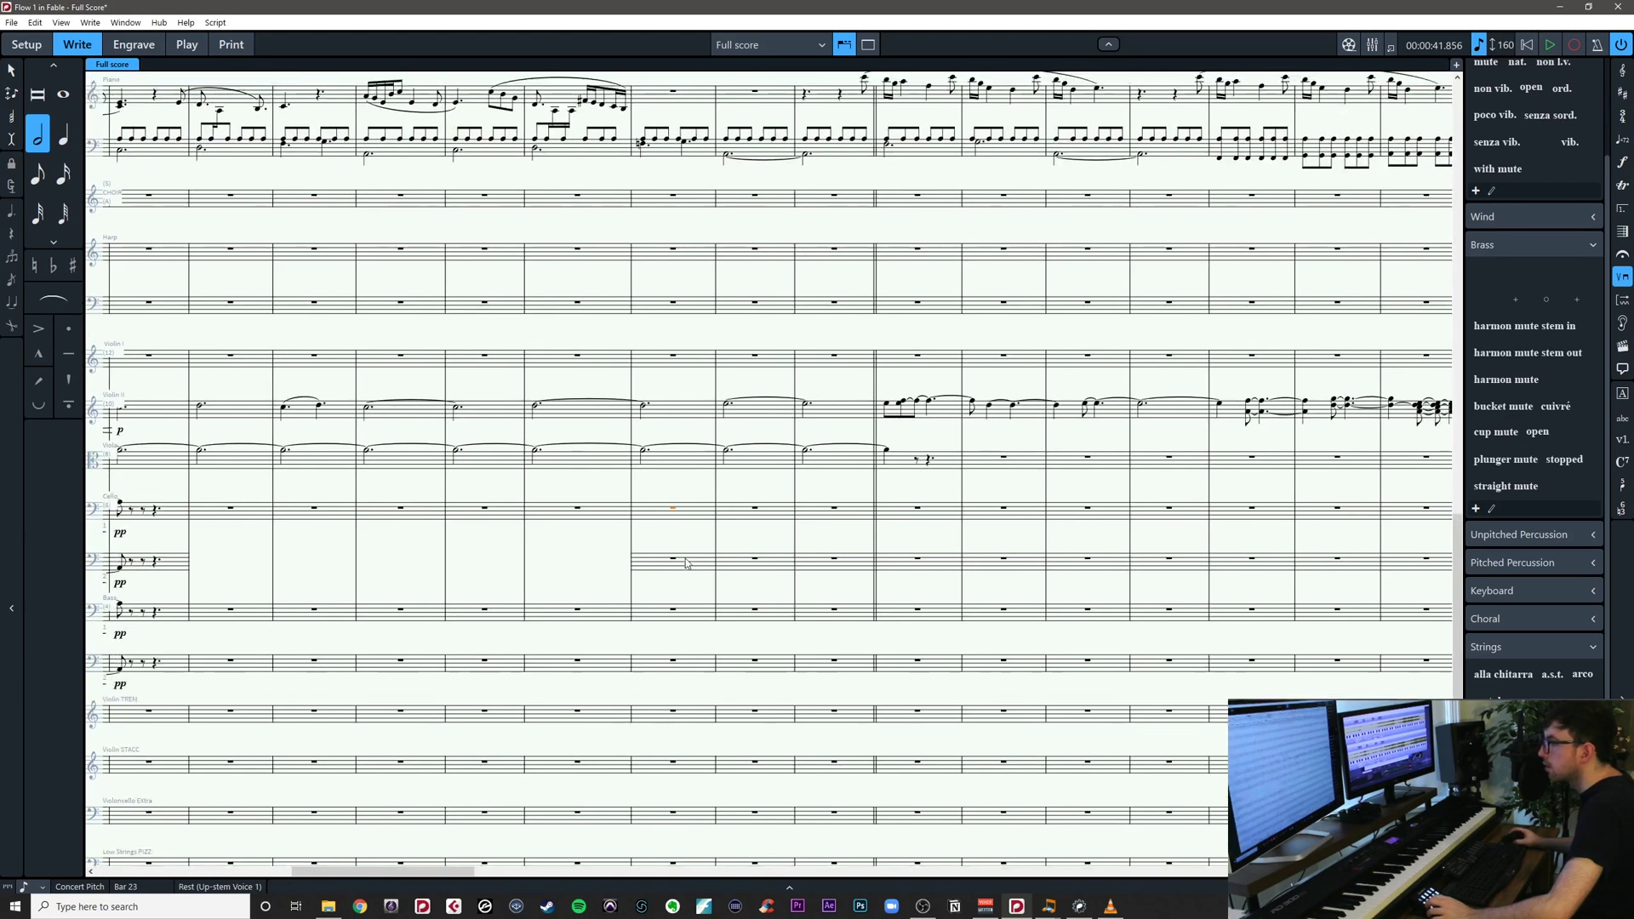
key("ctrl+v")
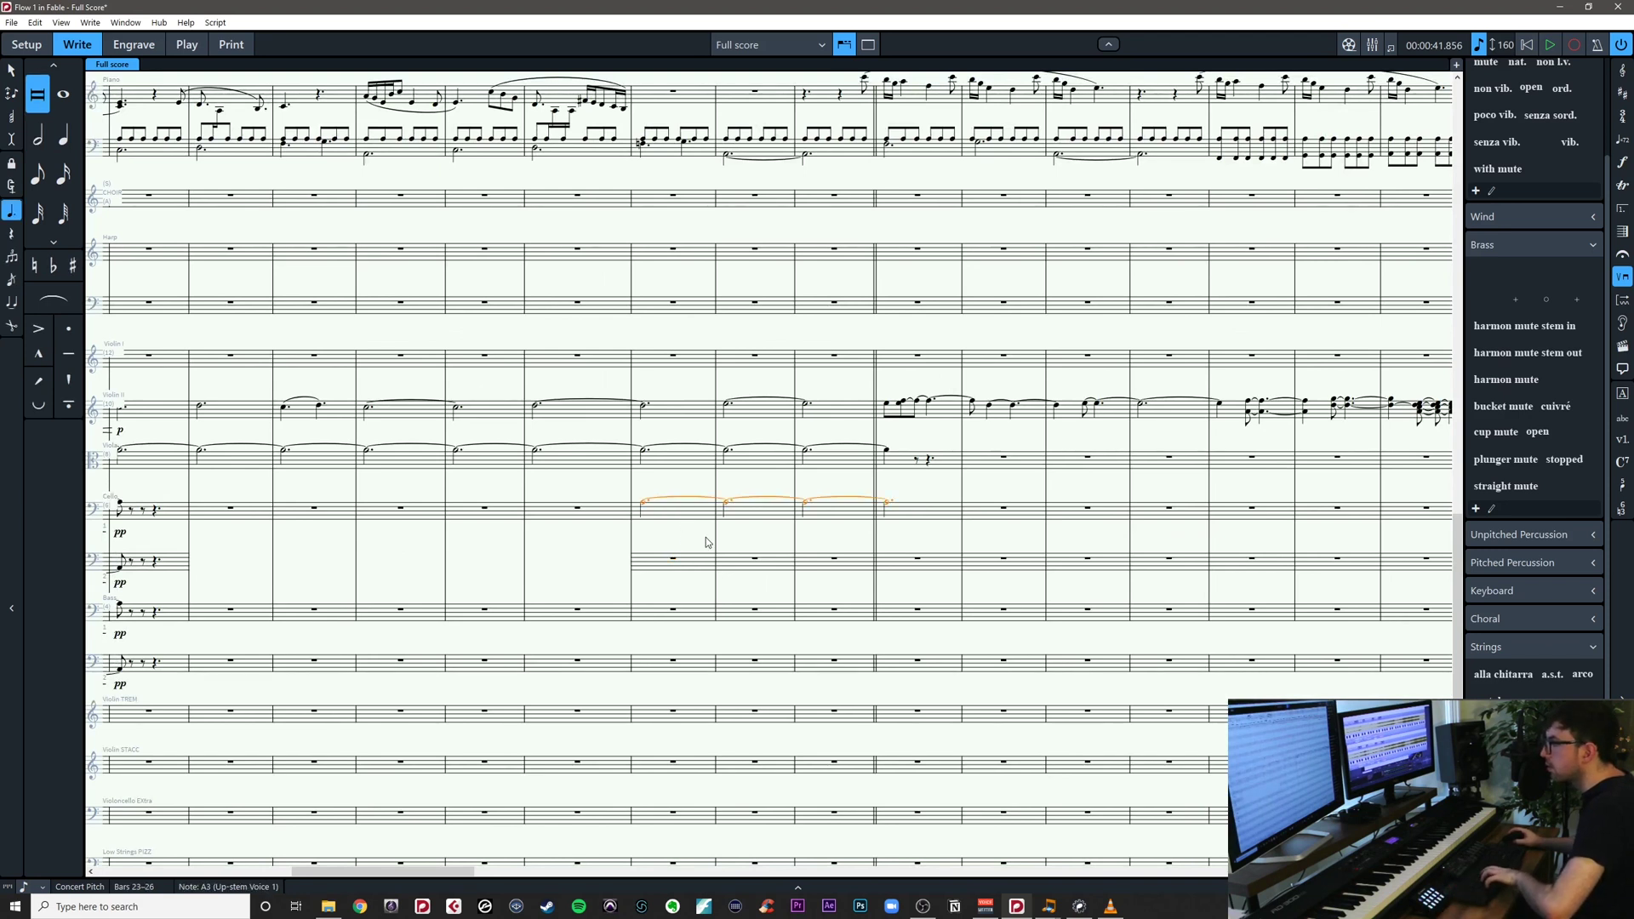
left_click(707, 539)
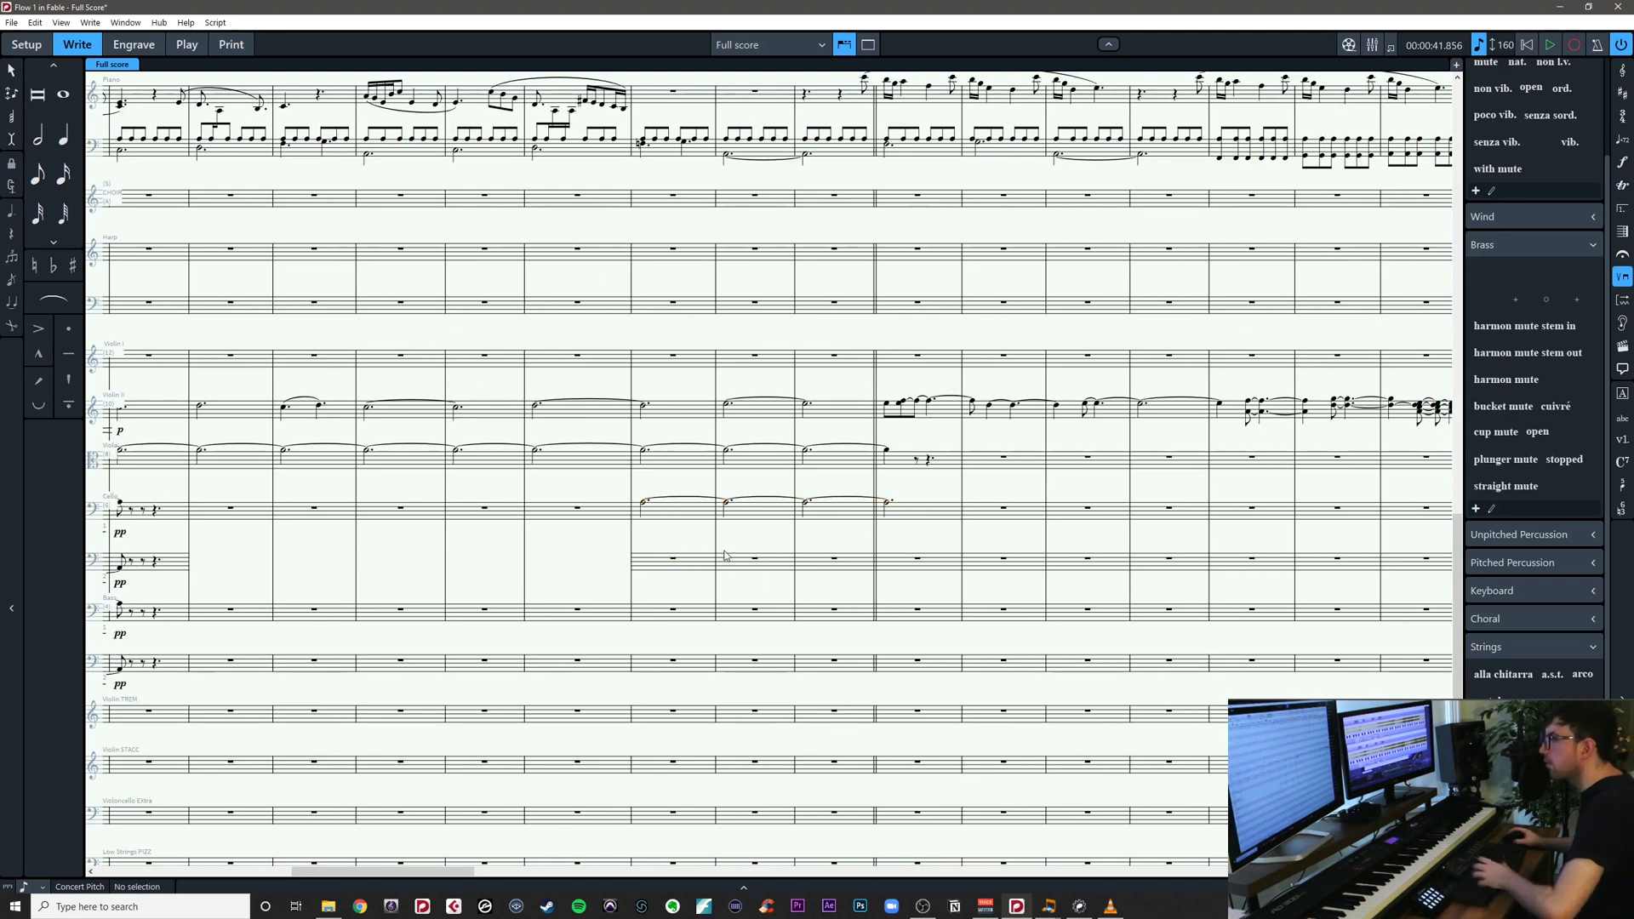
Examine the unis. markings and divided staves in the Cello (6) part layout, and return to the full score in galley view
left_click(790, 45)
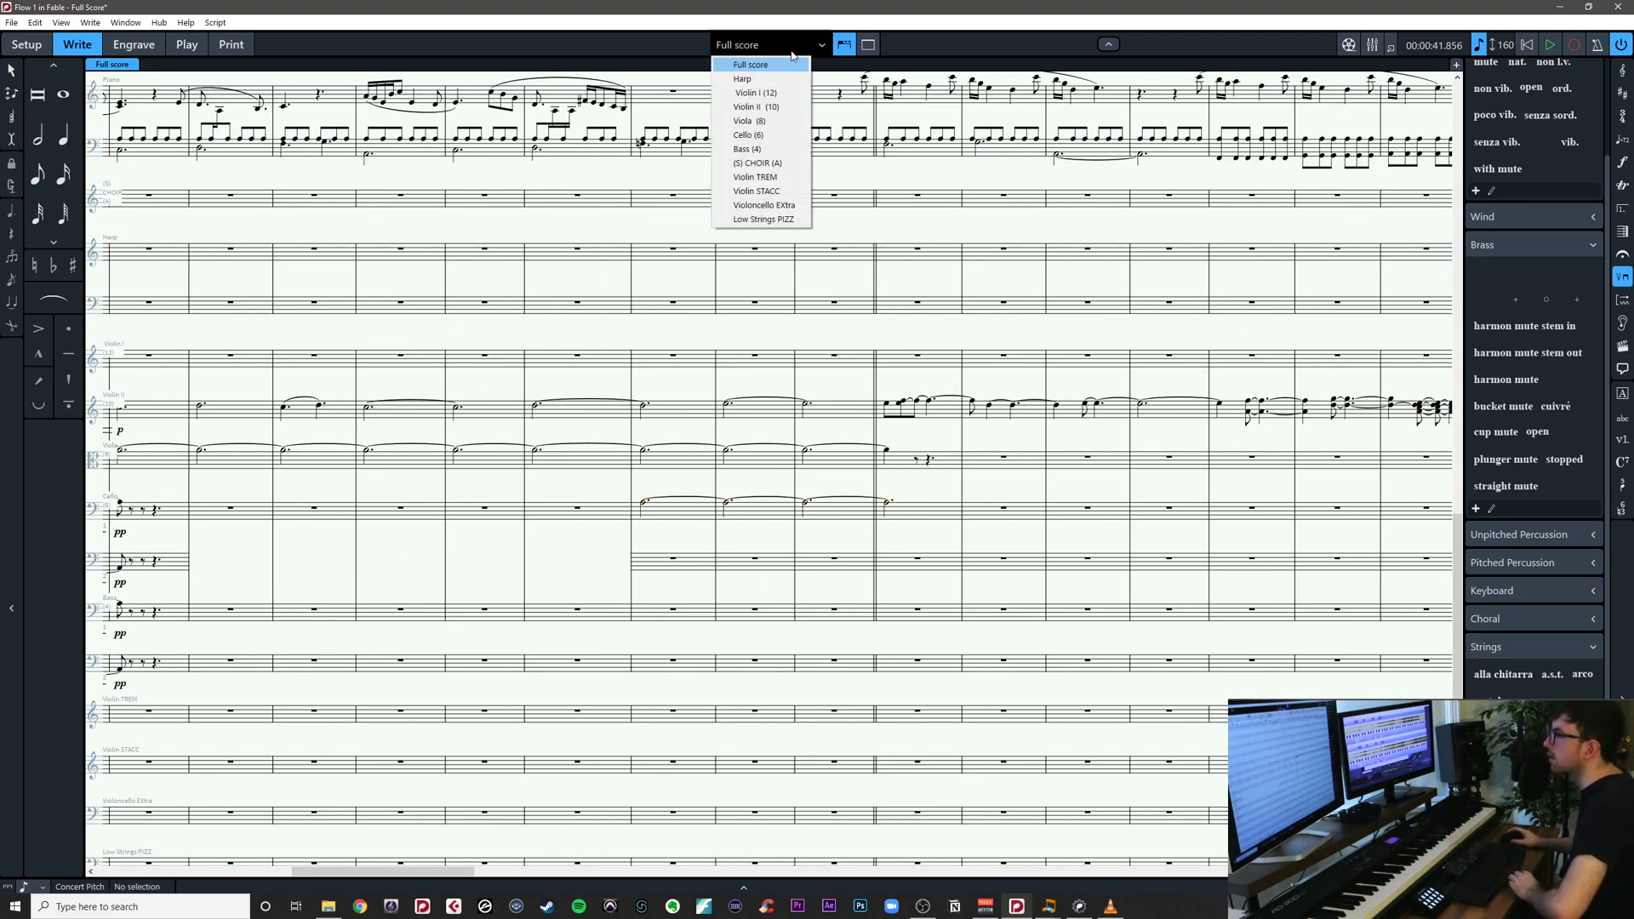
left_click(749, 135)
scroll(818, 542, "down", 3)
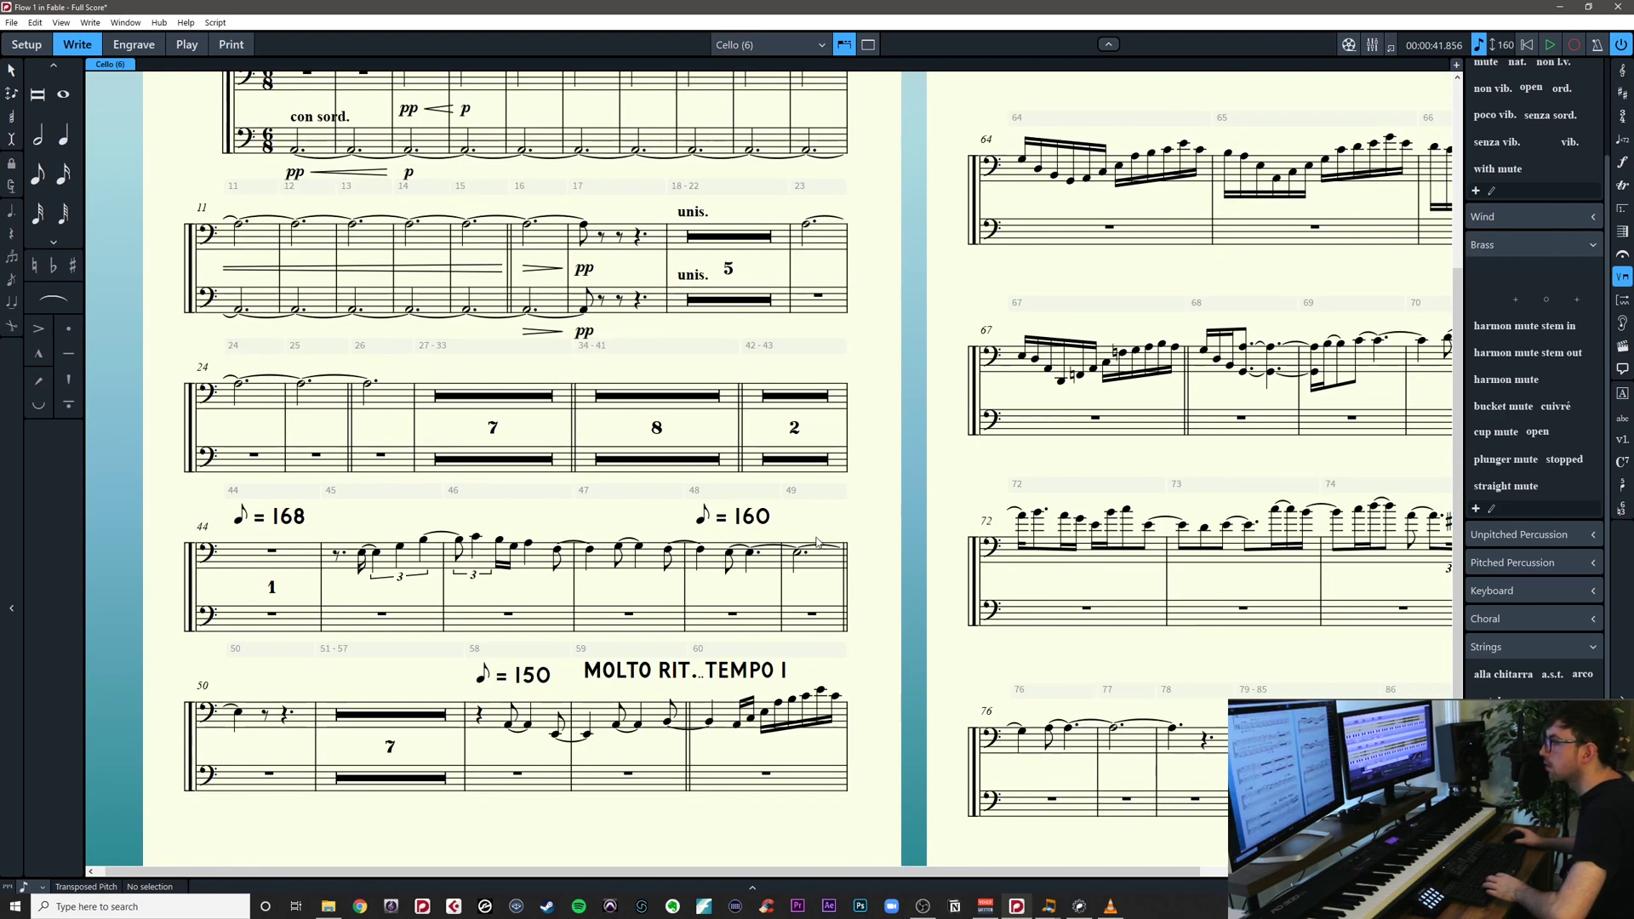
scroll(818, 542, "up", 2)
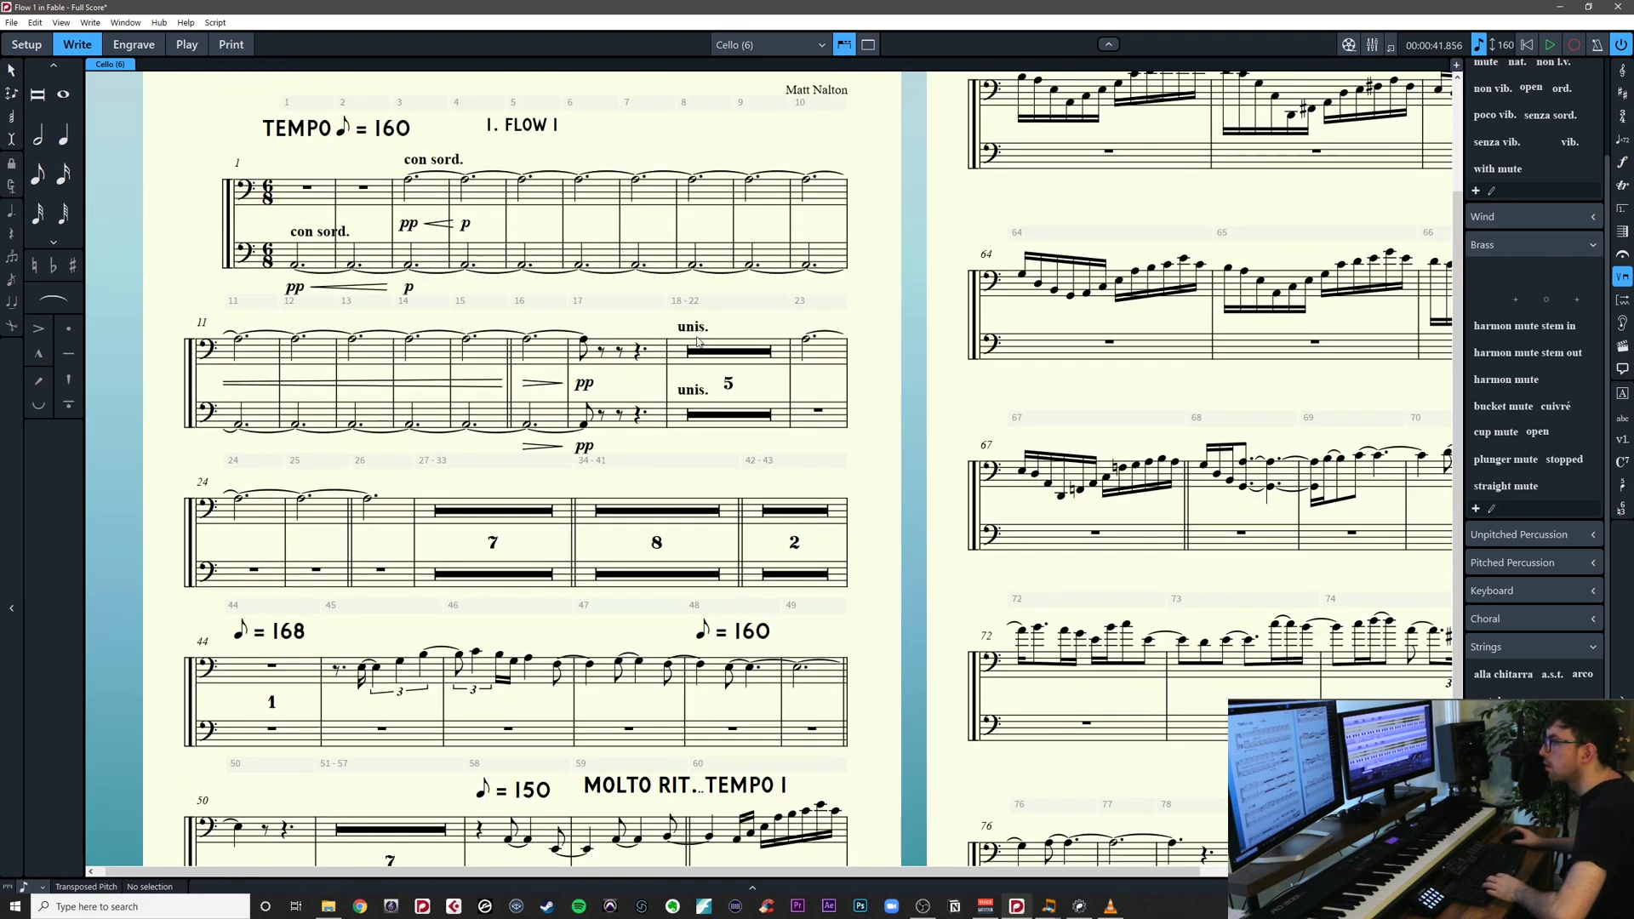
left_click(796, 48)
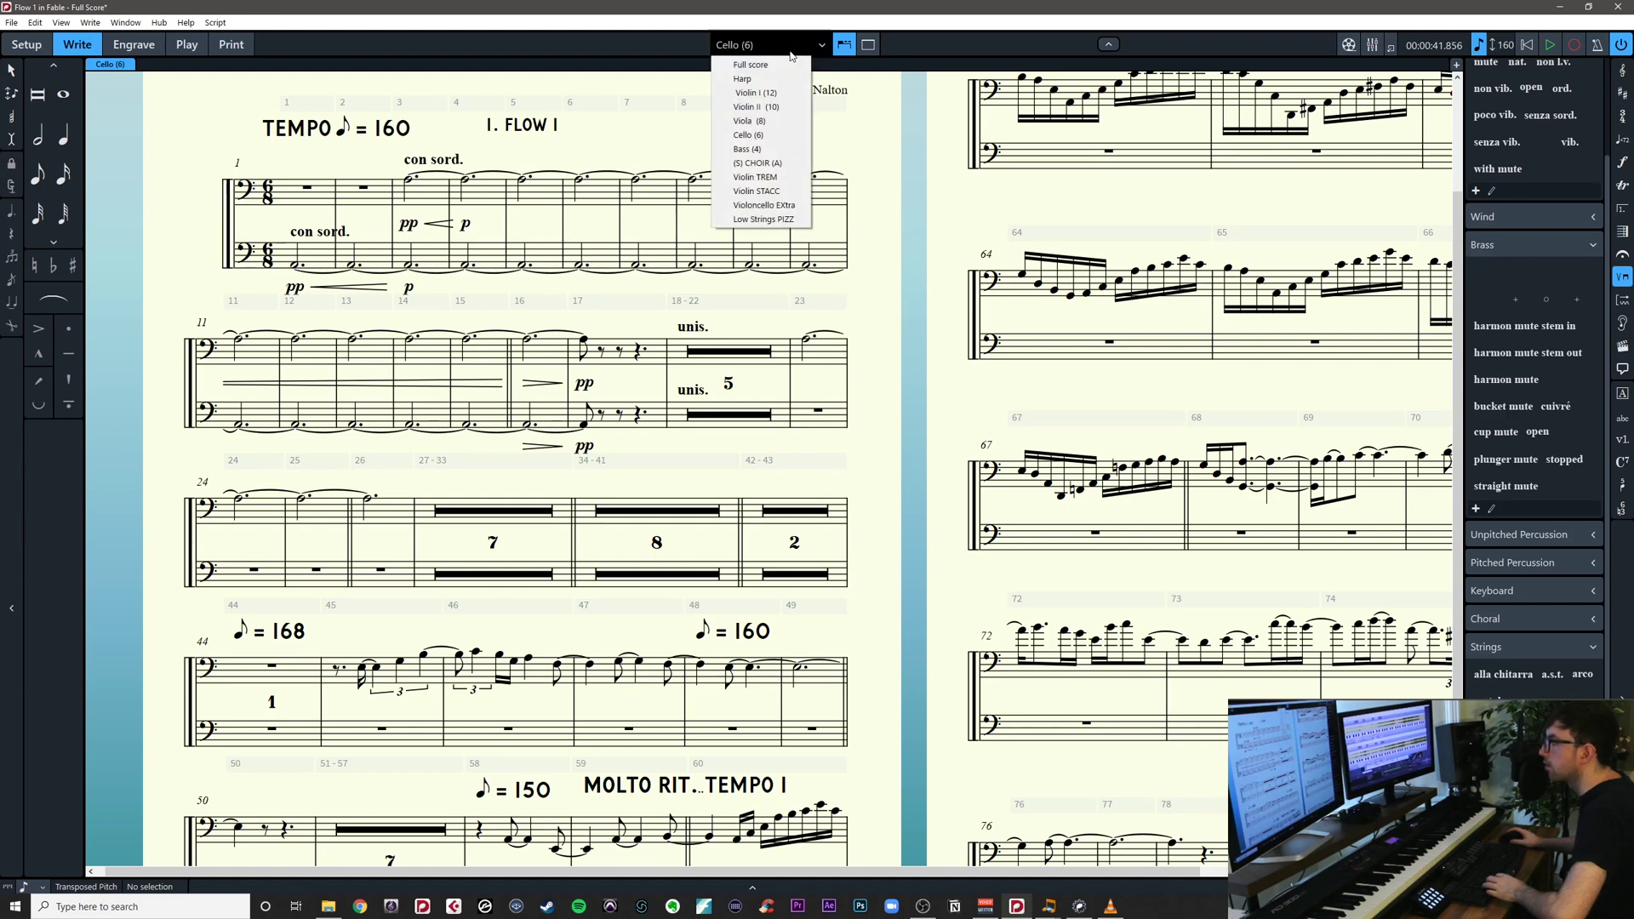
left_click(773, 63)
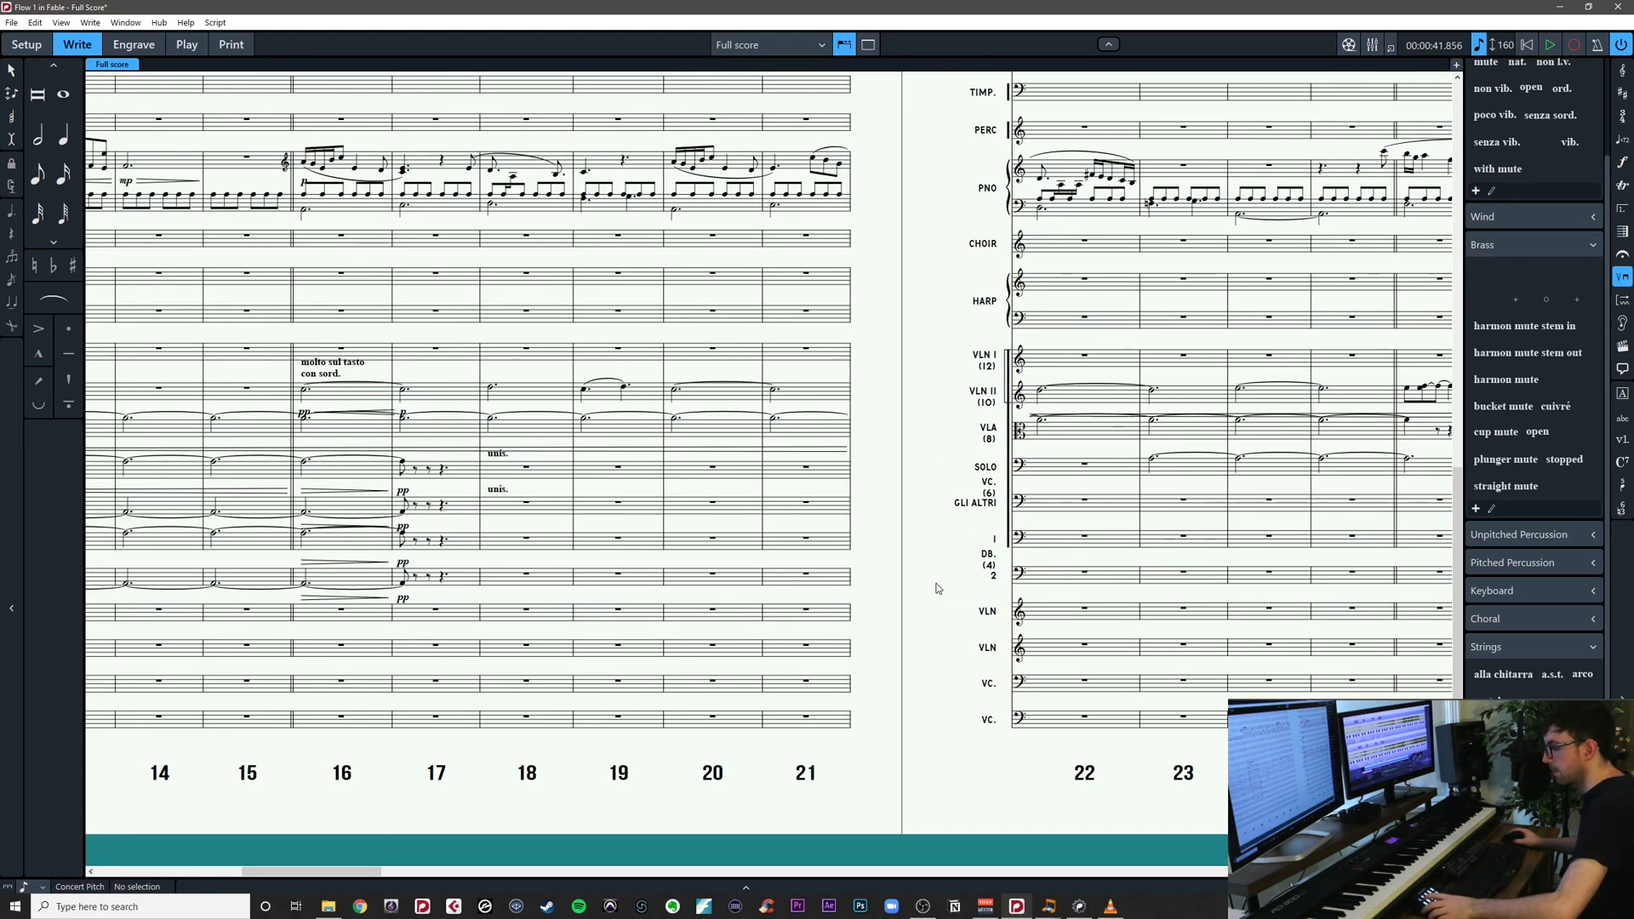
key("ctrl+alt+2")
Add the playing technique senza sord. to the Cello's held A3 at bar 23
left_click_drag(937, 587, 919, 647)
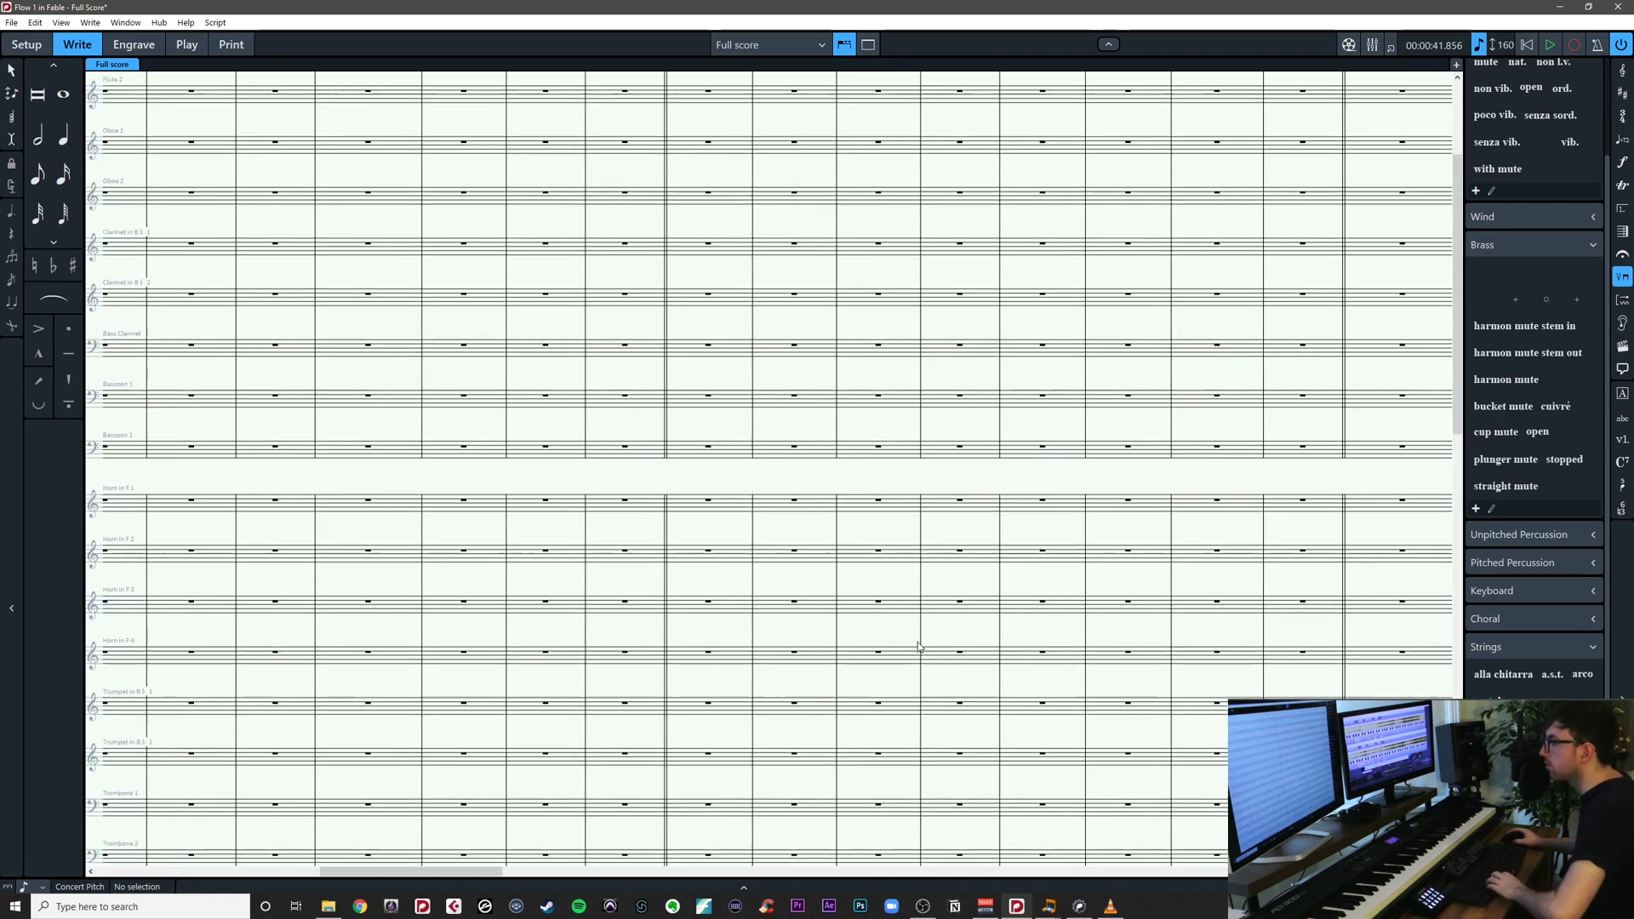
scroll(919, 647, "down", 15)
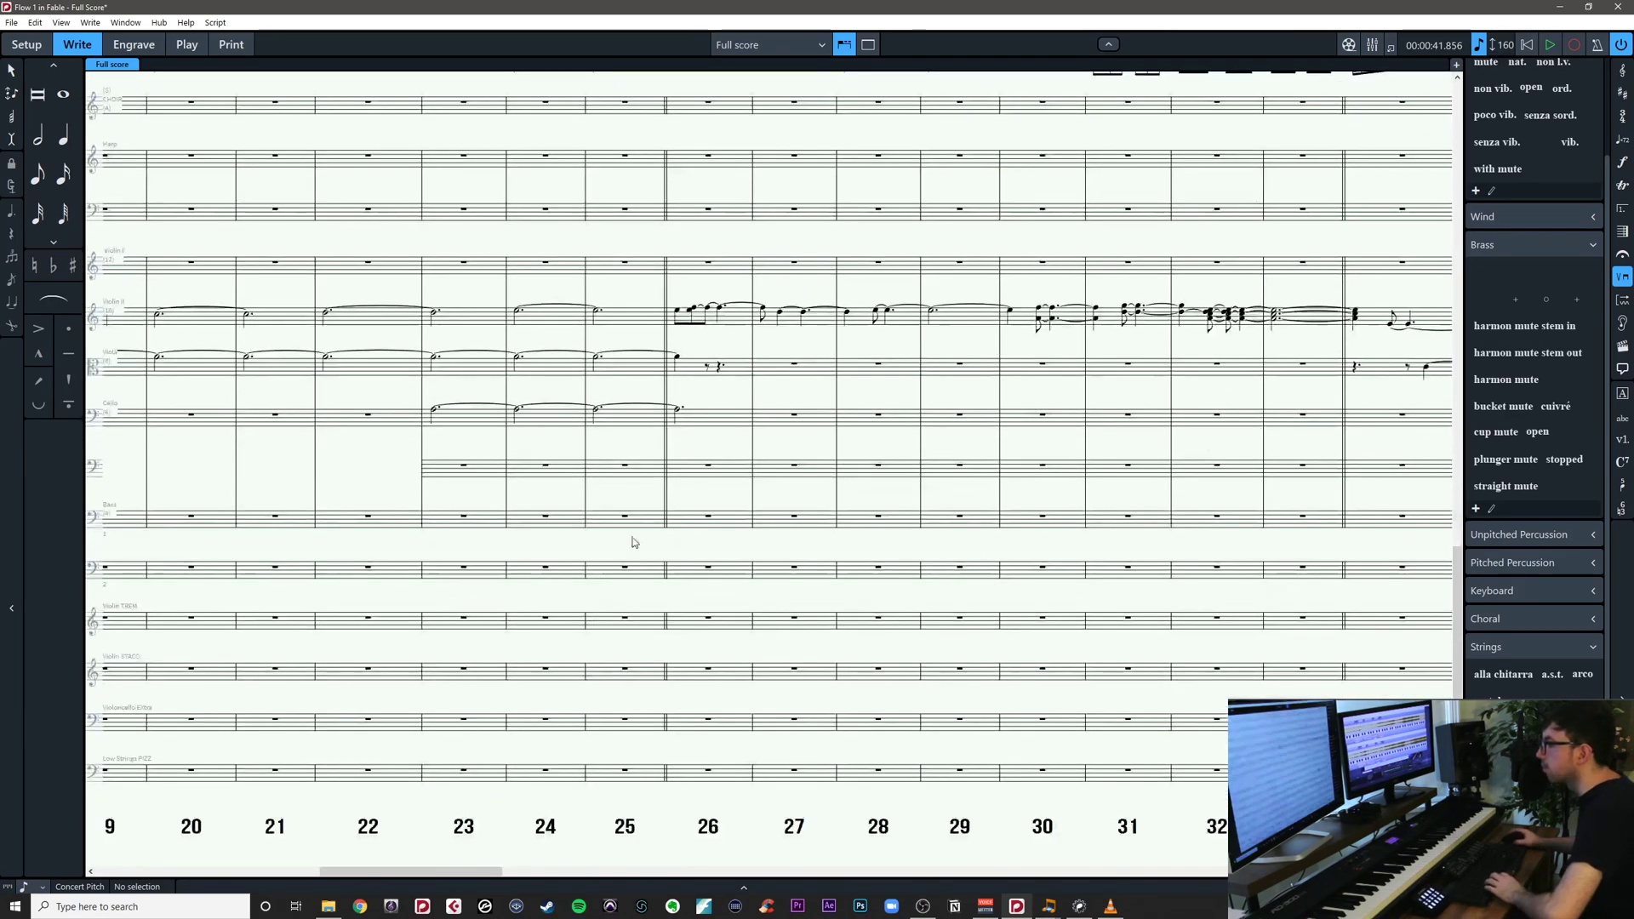
scroll(632, 542, "up", 5)
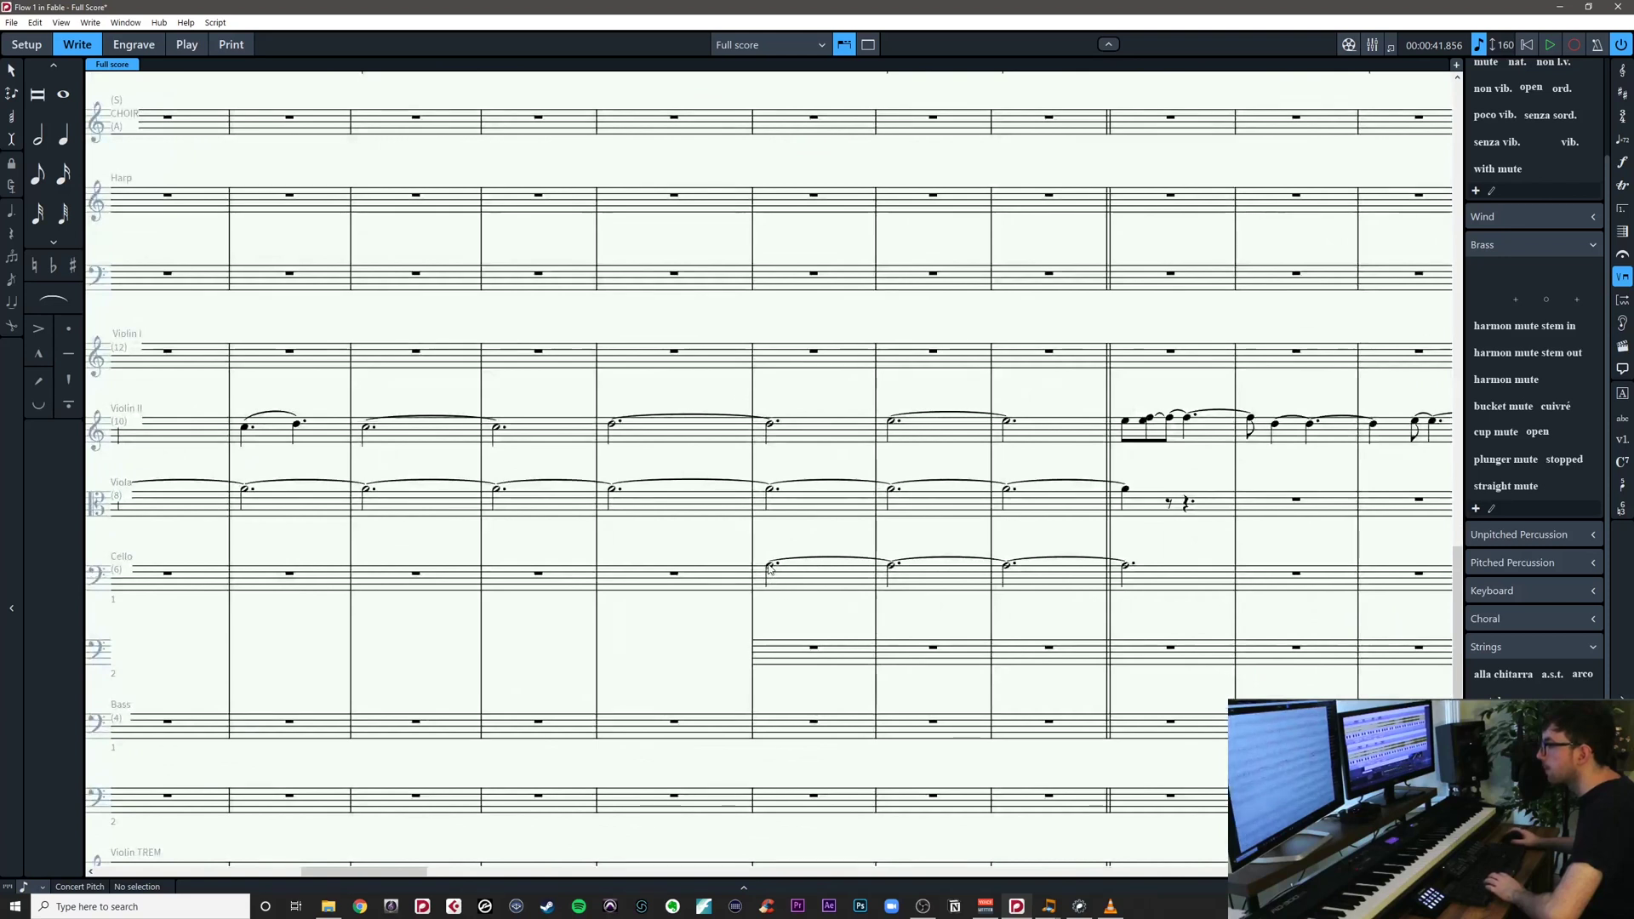
left_click(770, 569)
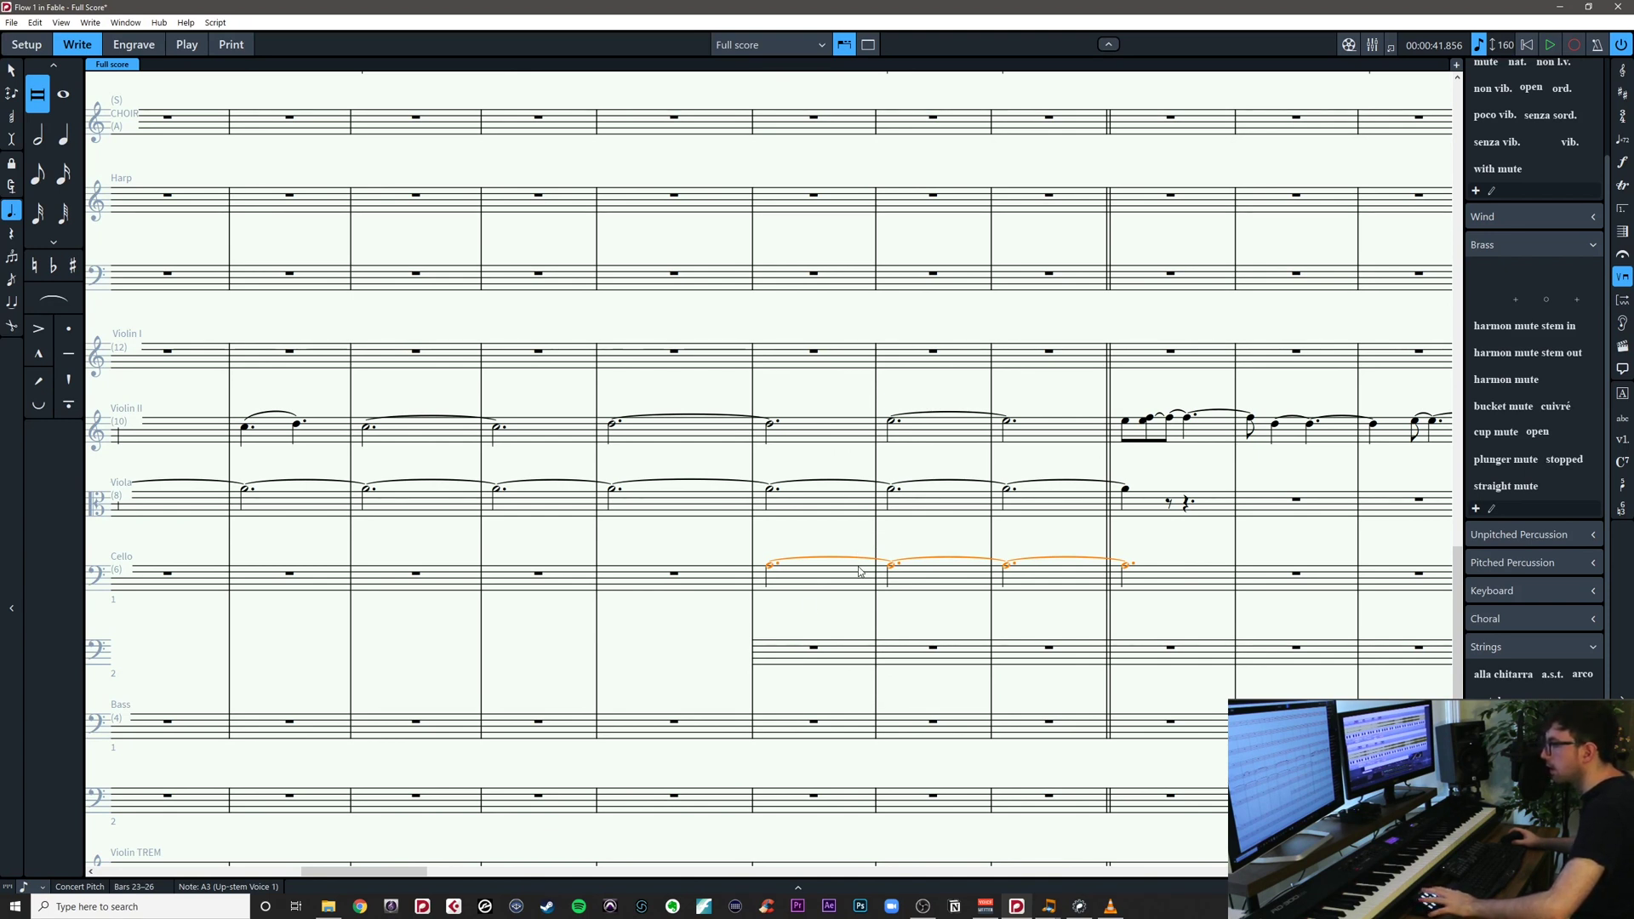
key("shift+p")
type("senza sord")
key("Return")
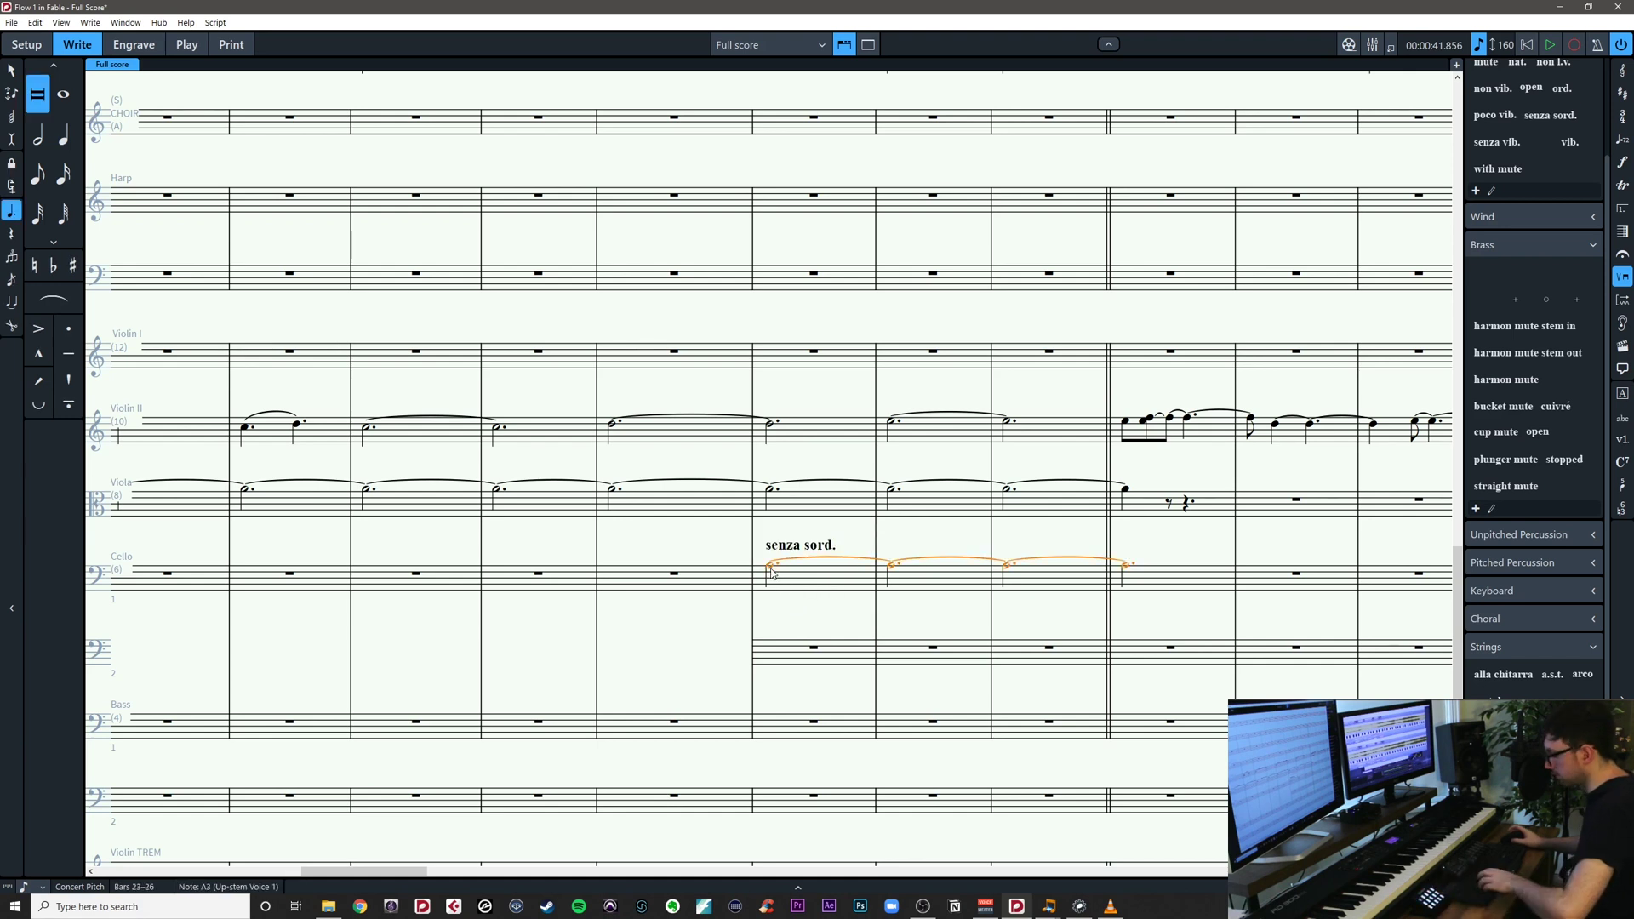
Add the staff text "solo" above the held Cello note at bar 23
key("shift+x")
type("solo")
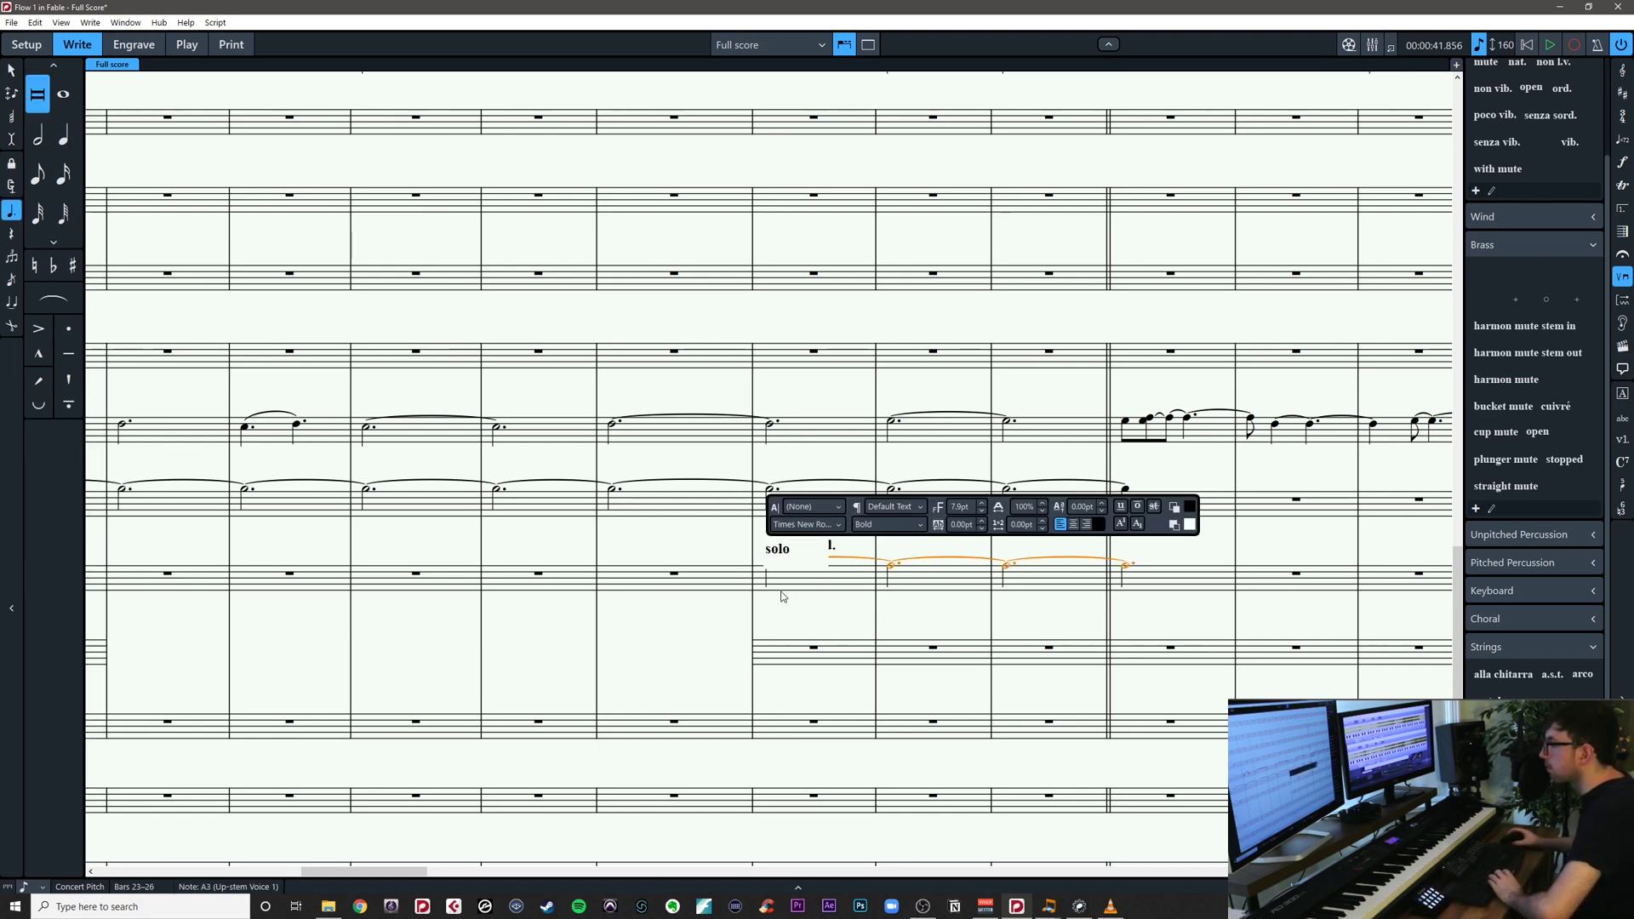
key("Escape")
key("Escape")
Add an mp dynamic to the solo Cello note at bar 23
scroll(862, 562, "left", 2)
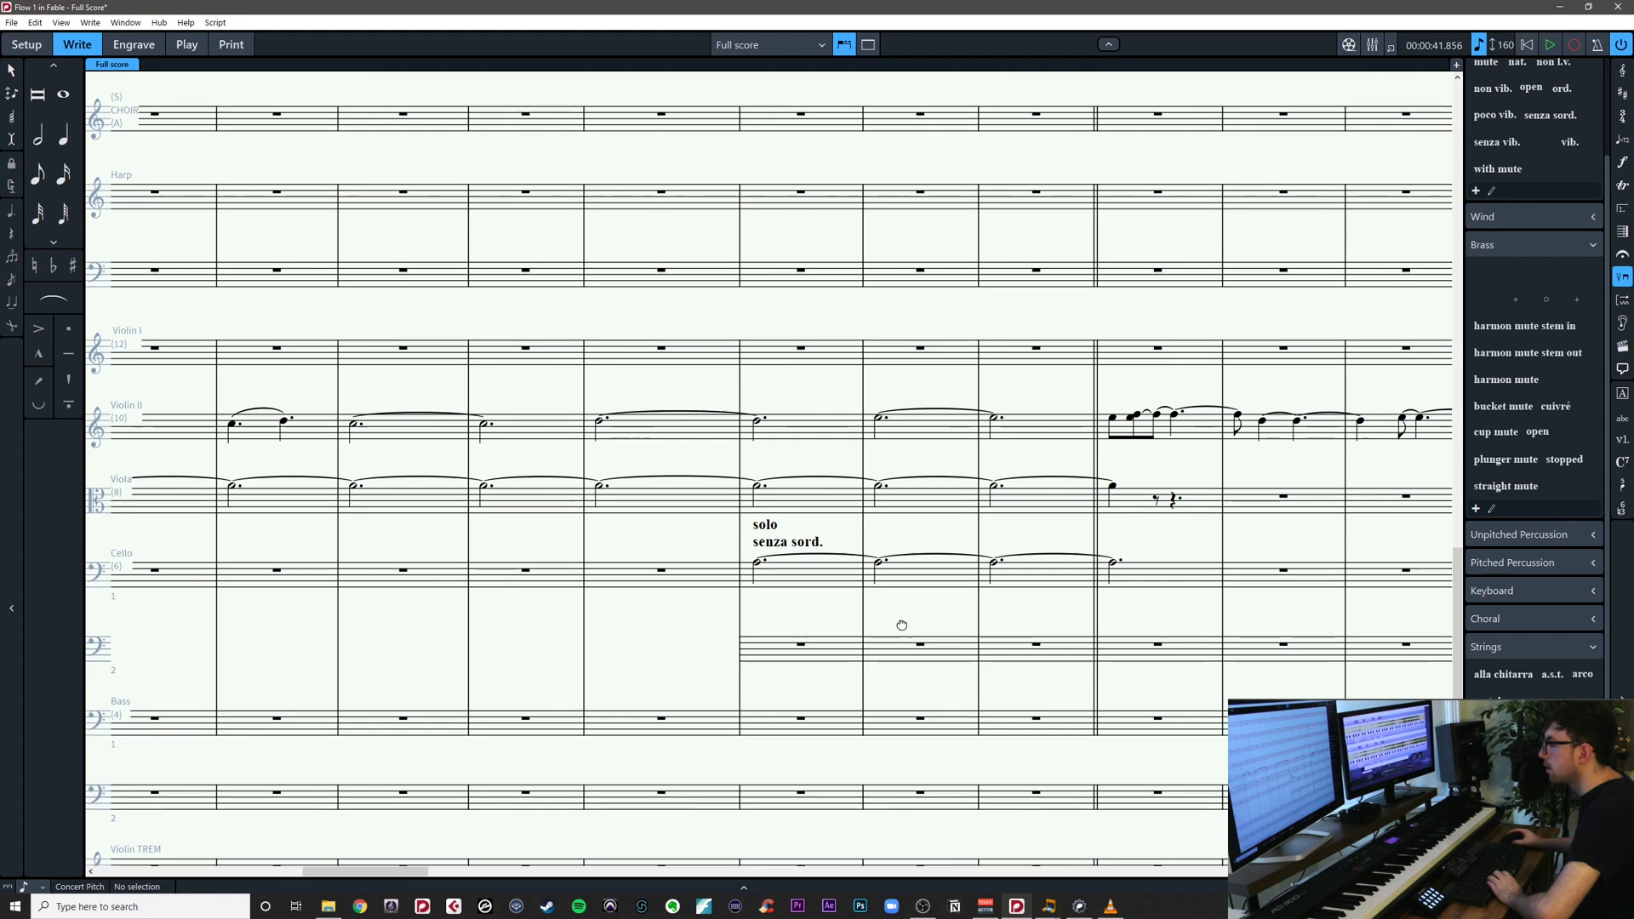
scroll(741, 623, "left", 6)
scroll(851, 613, "right", 9)
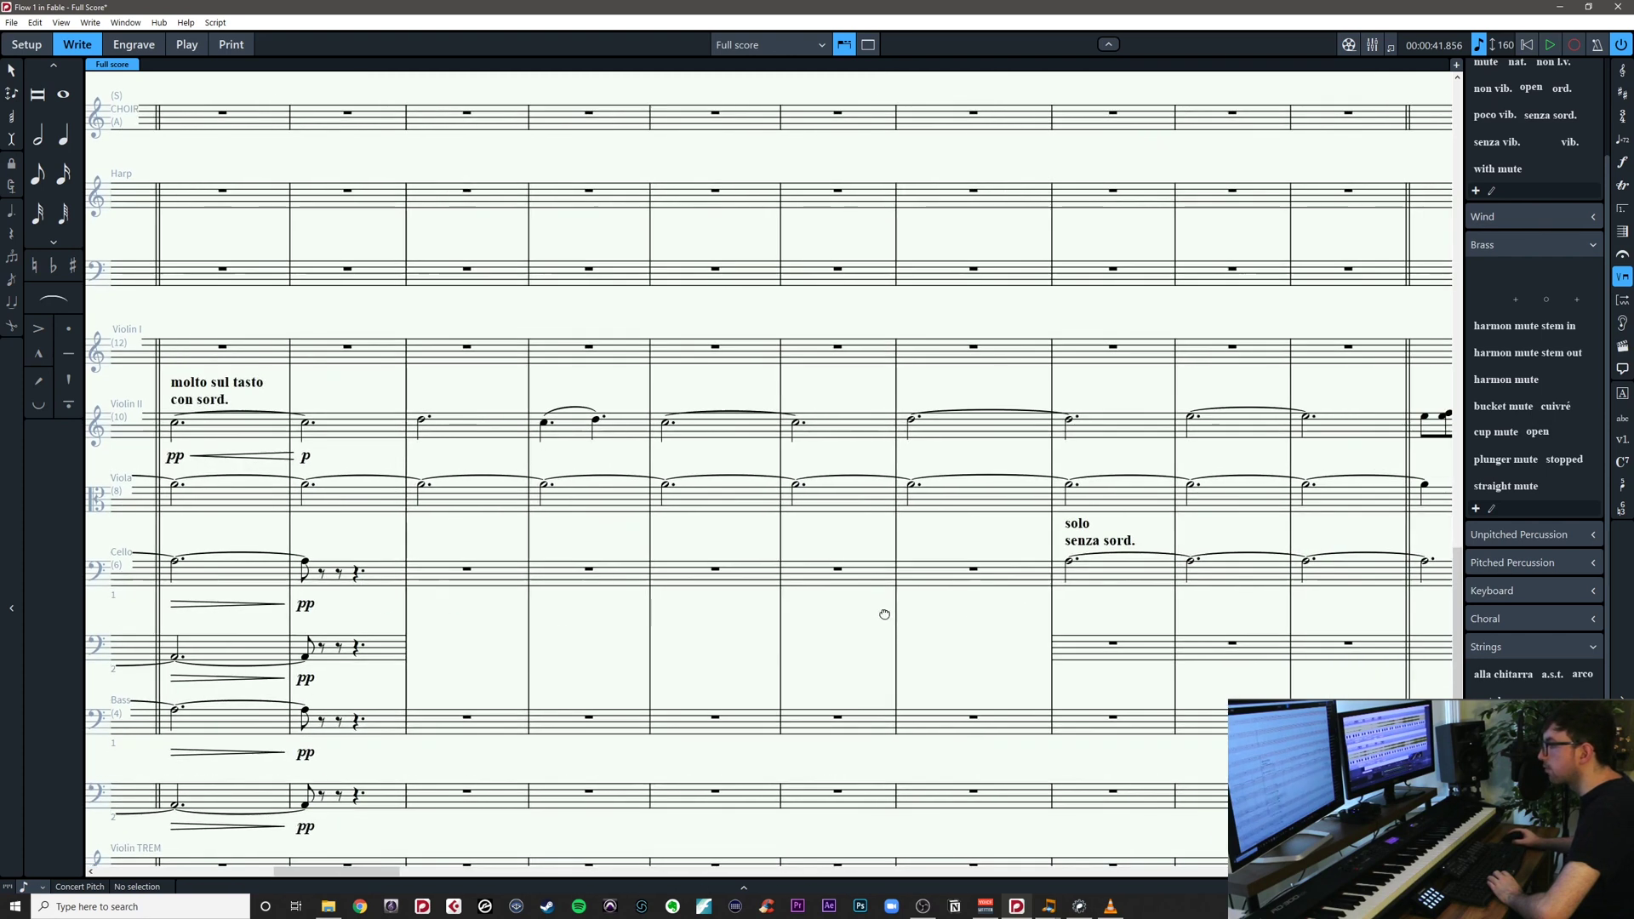
left_click(741, 564)
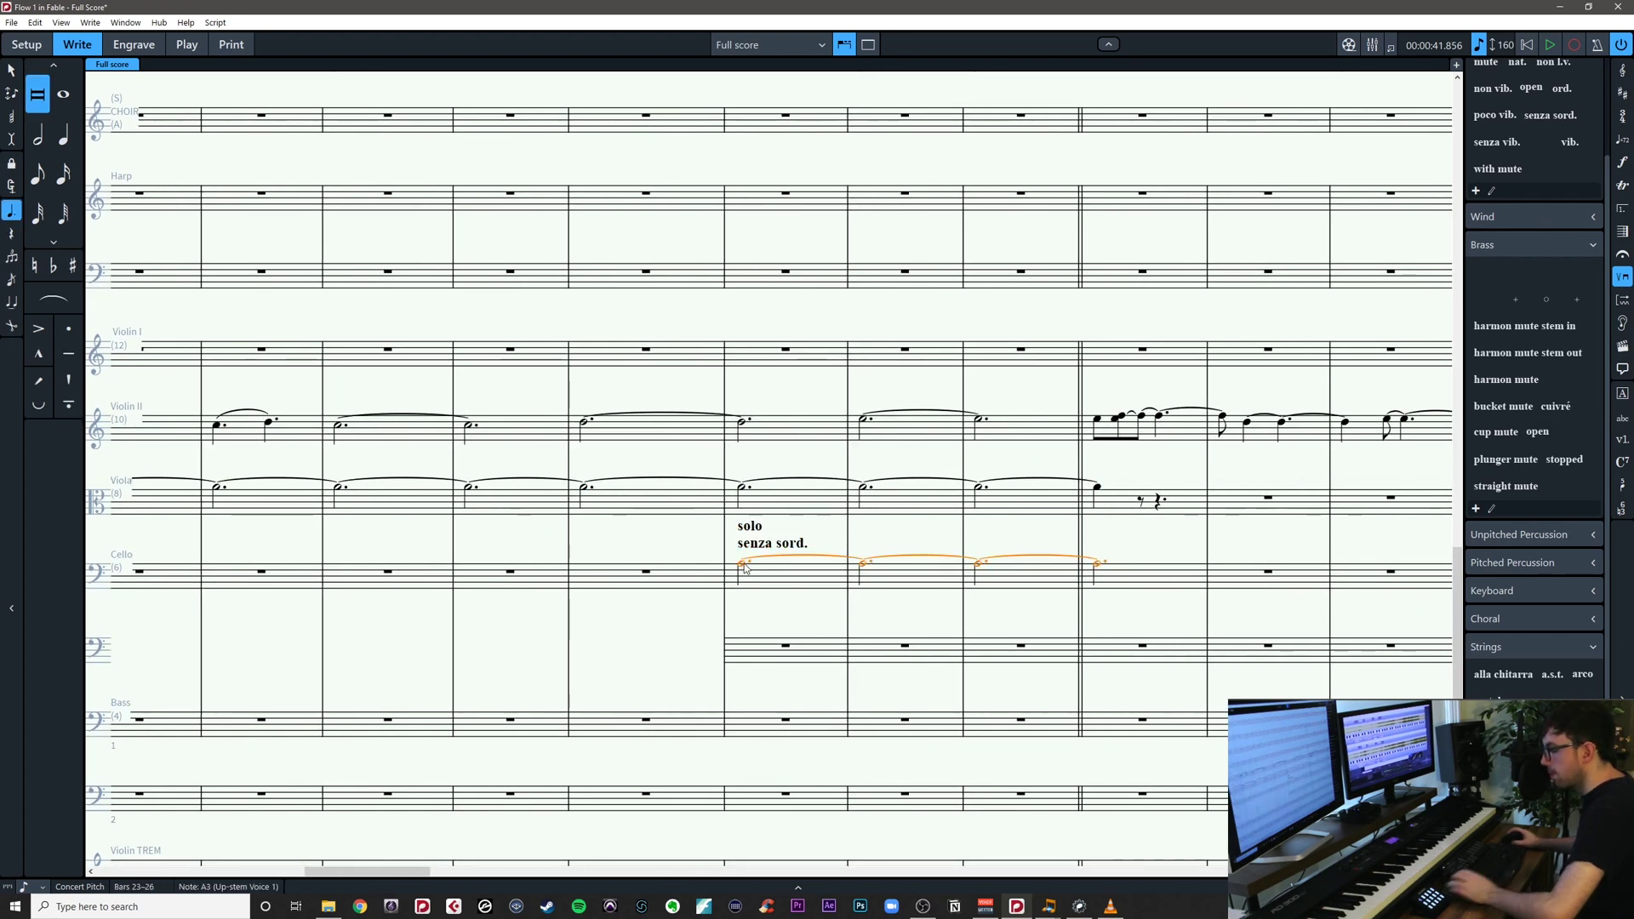
key("shift+d")
type("mp")
key("Return")
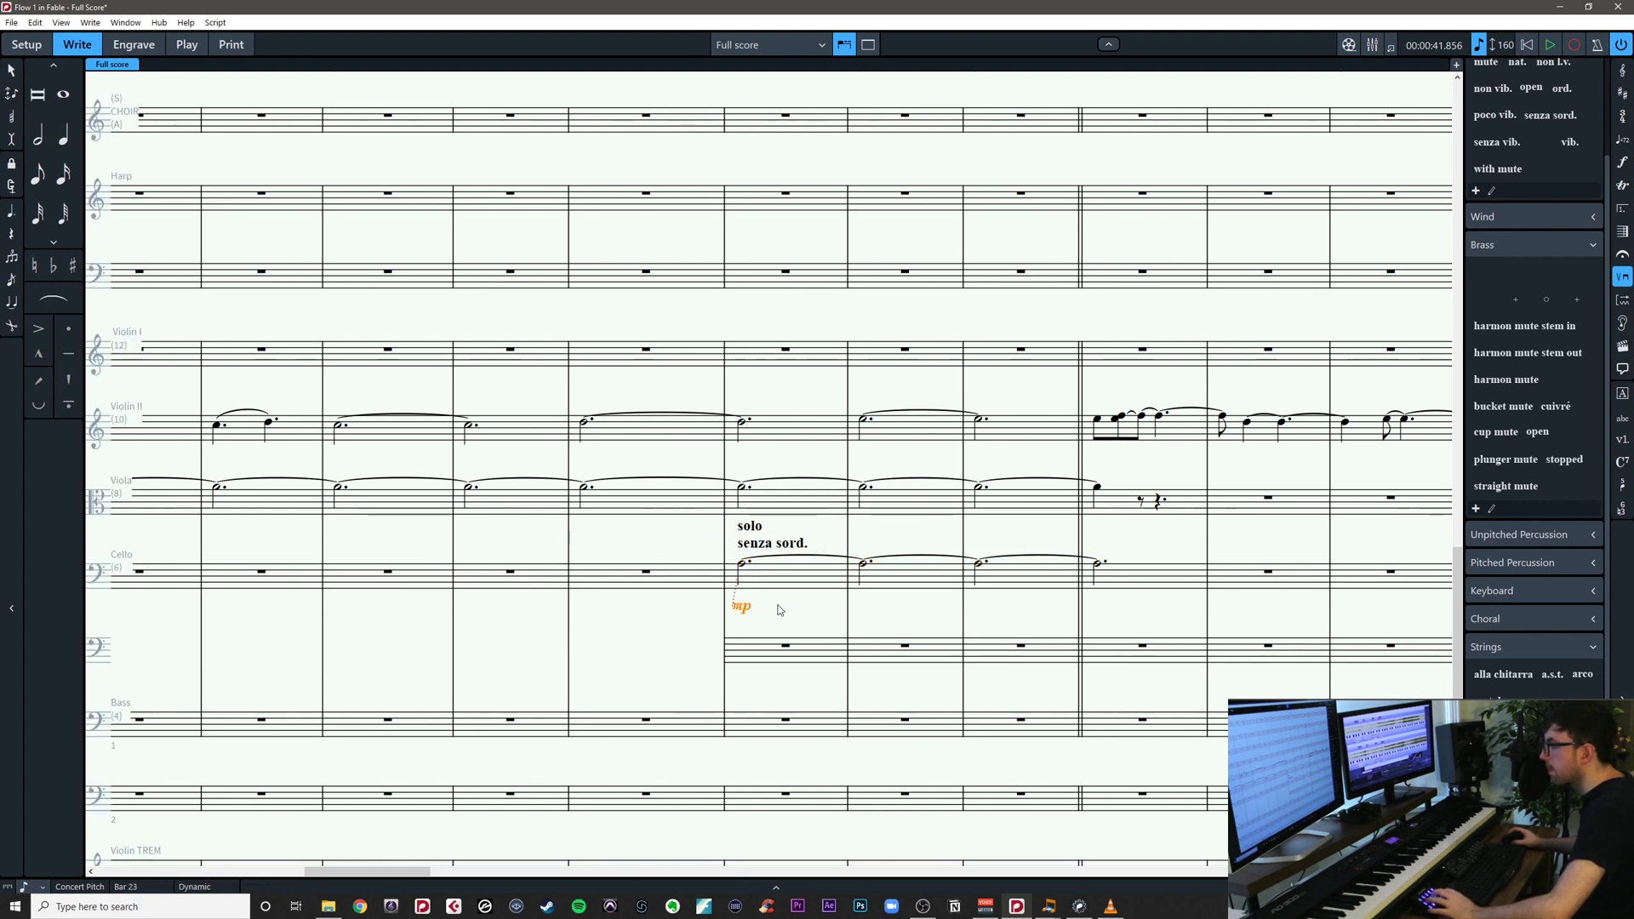
Add the staff text "espress." in italic to the solo Cello note at bar 23
key("shift+x")
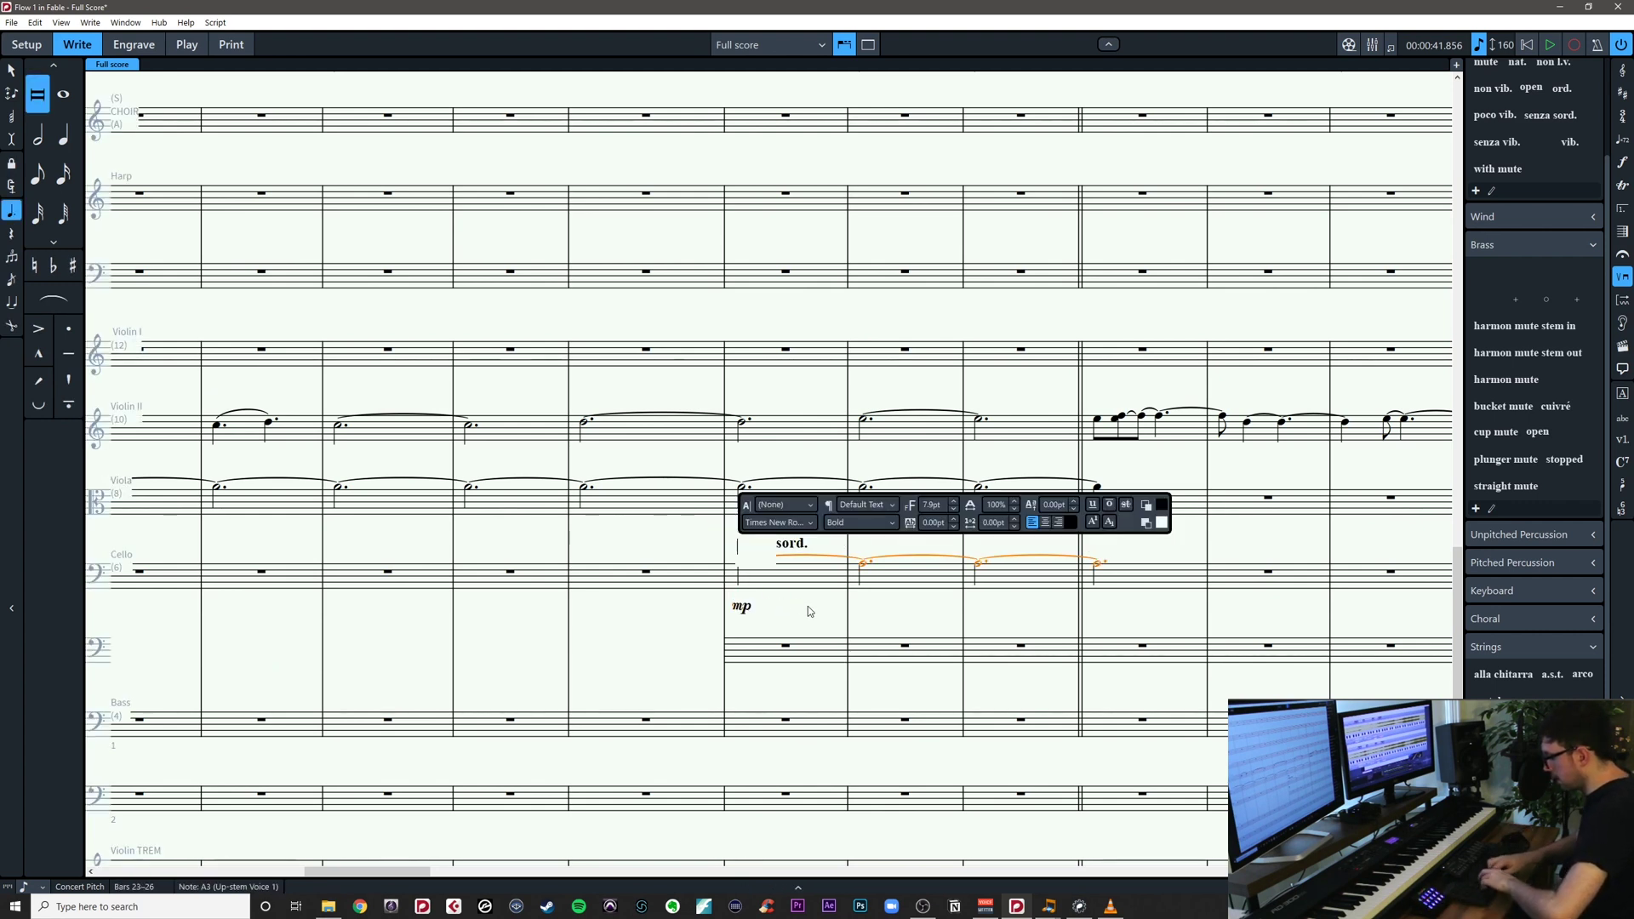
type("espress.")
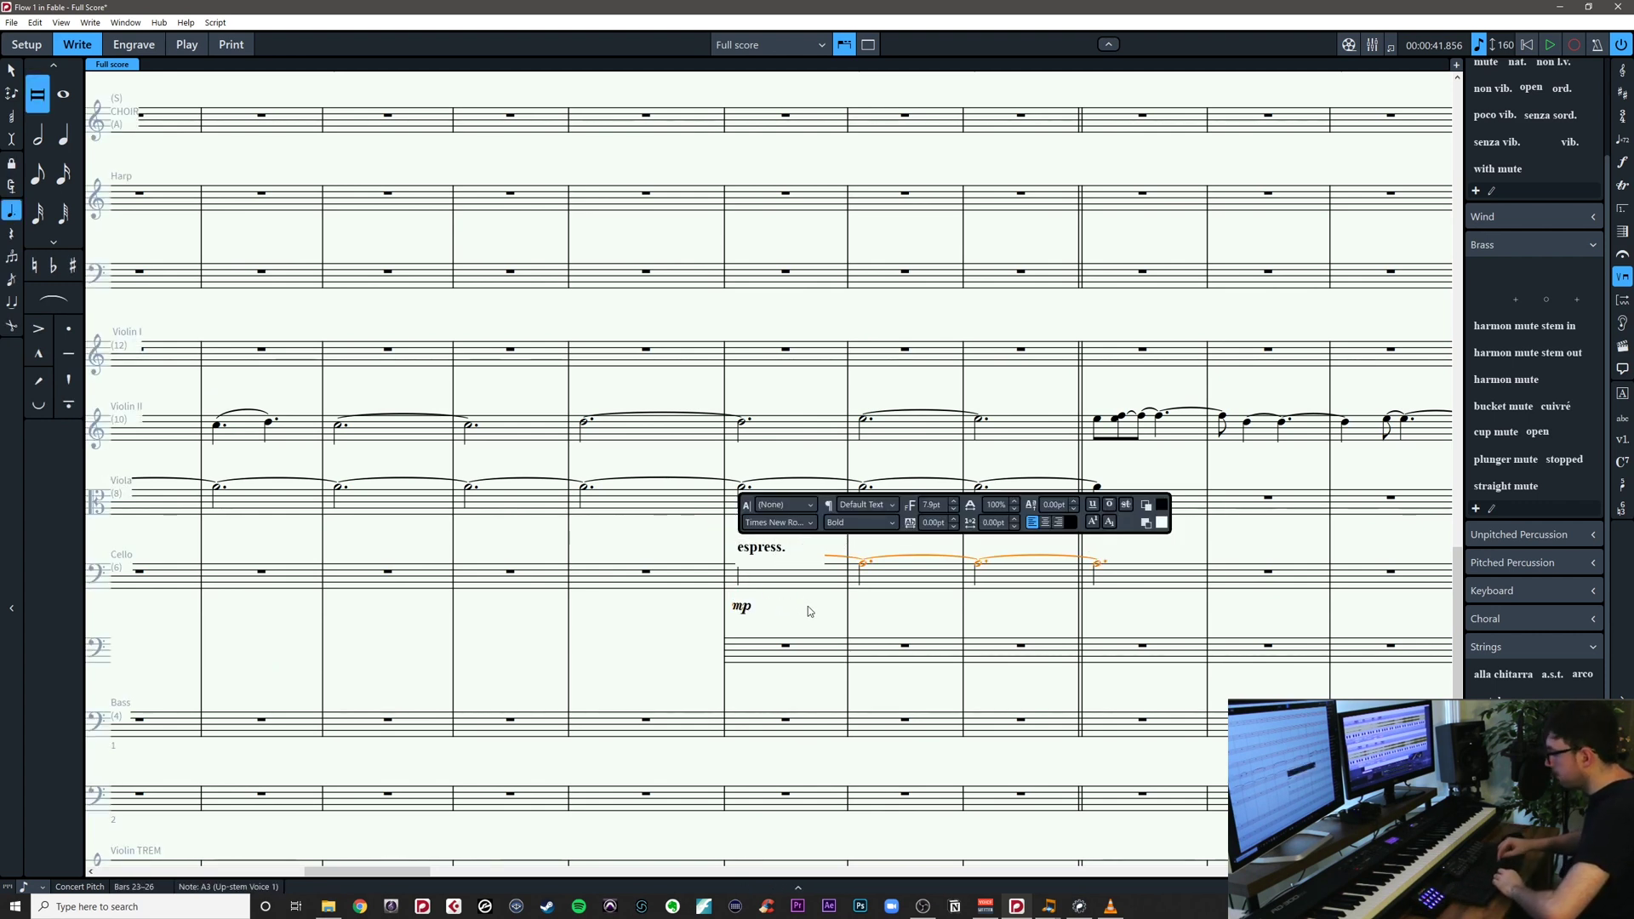
key("ctrl+a")
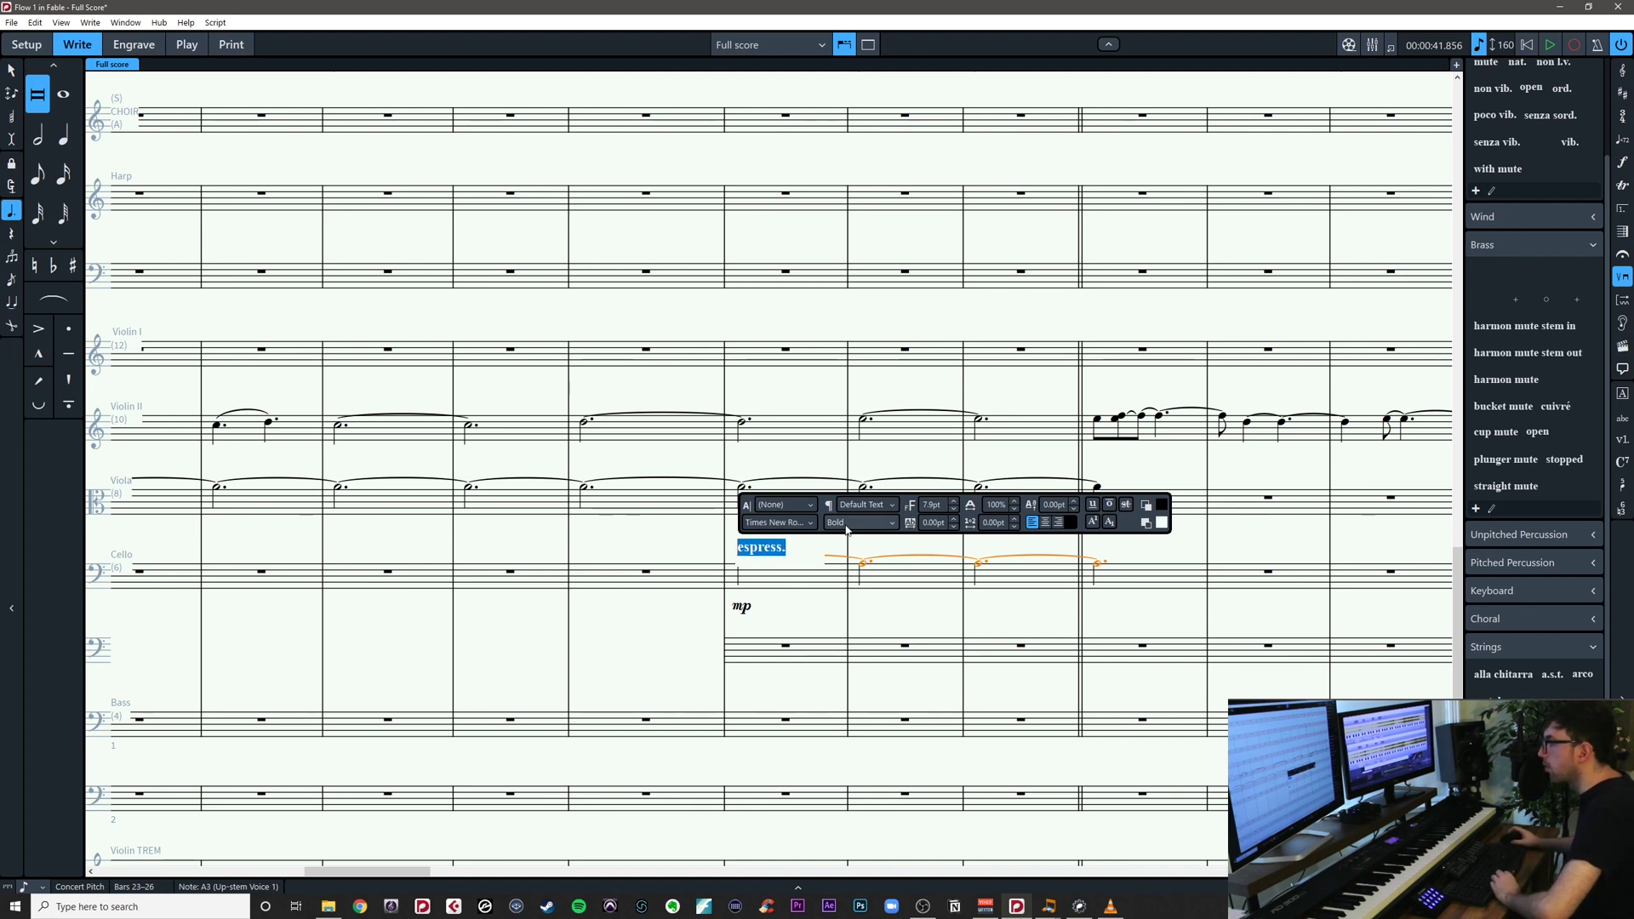
left_click(858, 522)
left_click(853, 556)
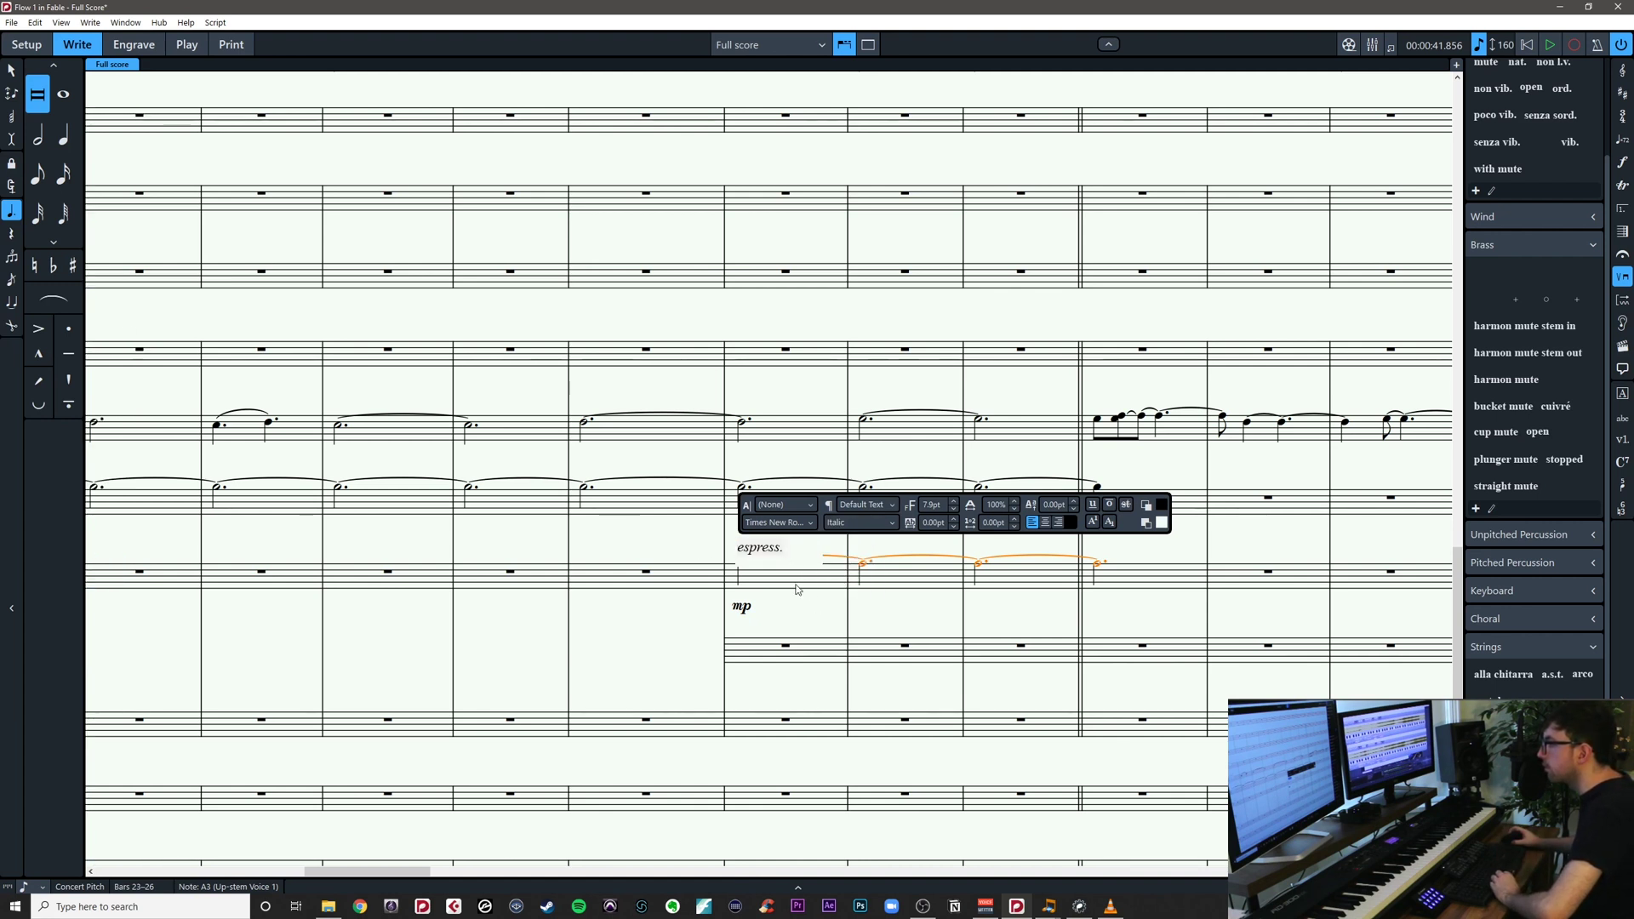
key("Escape")
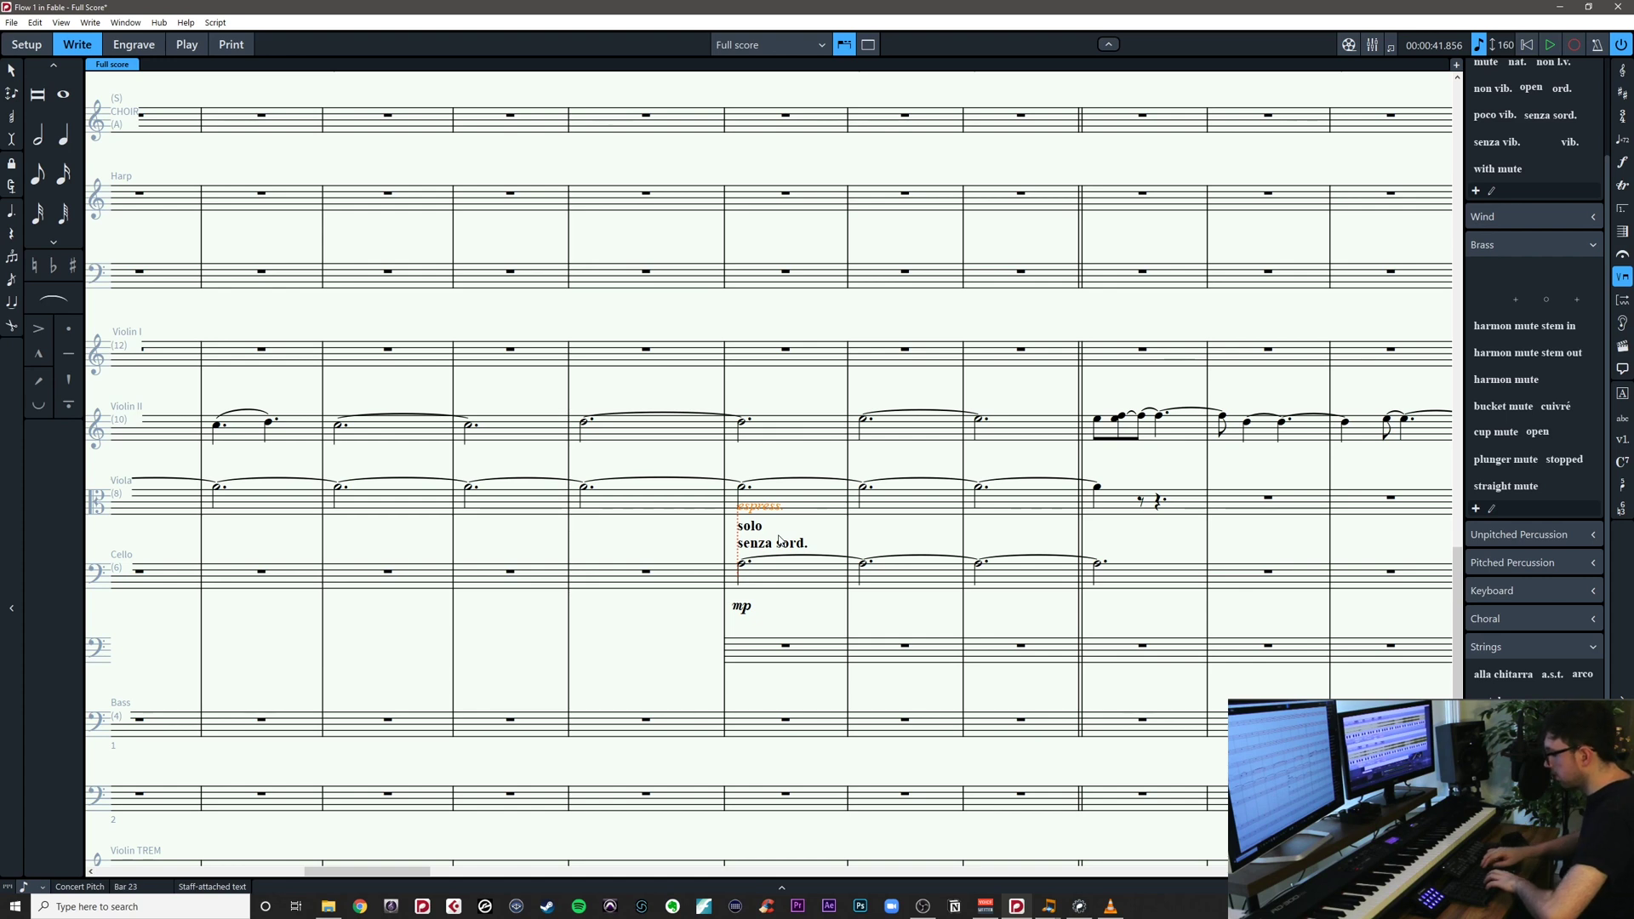
Set the position of the espress. text at bar 23 to below the Cello staff
left_click(781, 888)
left_click(380, 763)
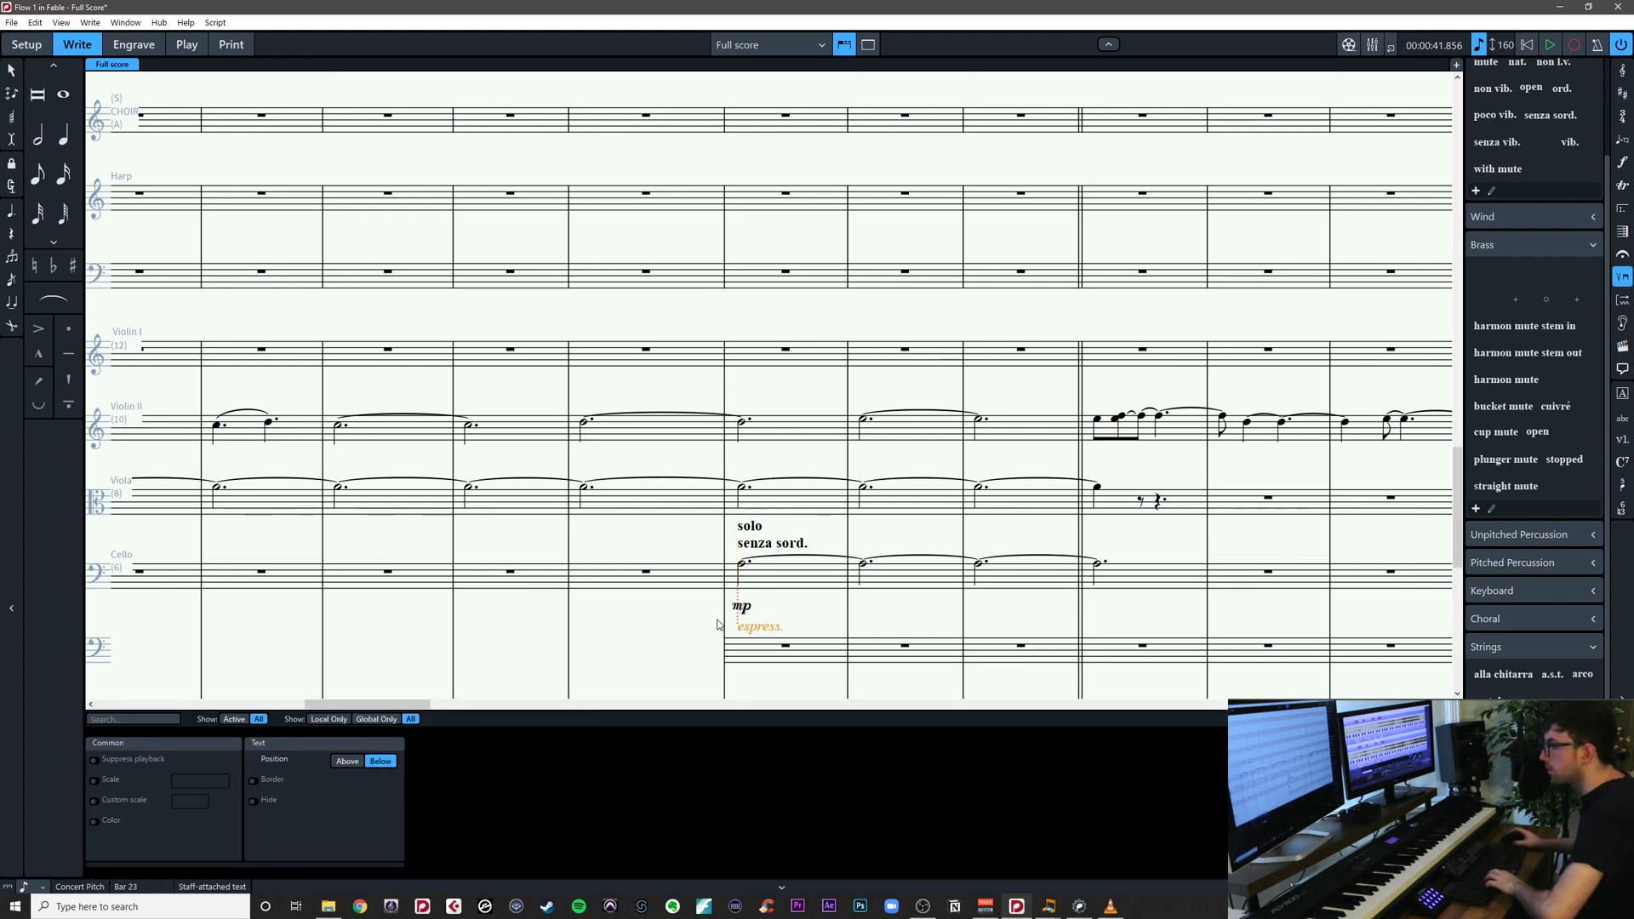
left_click(720, 626)
left_click(781, 887)
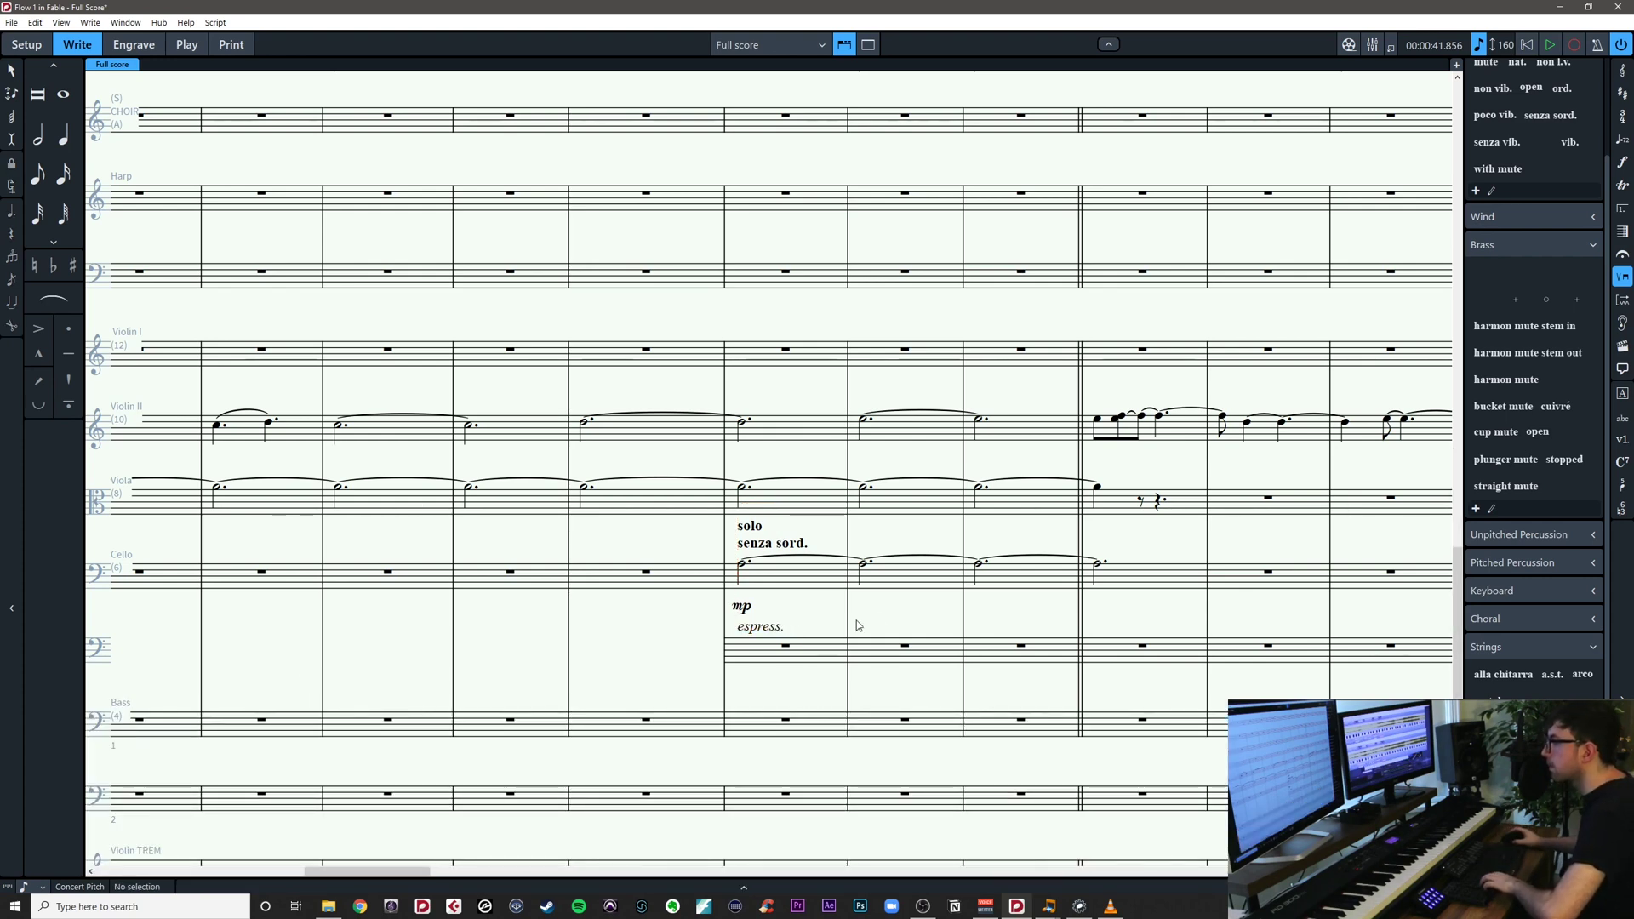
left_click_drag(883, 615, 705, 648)
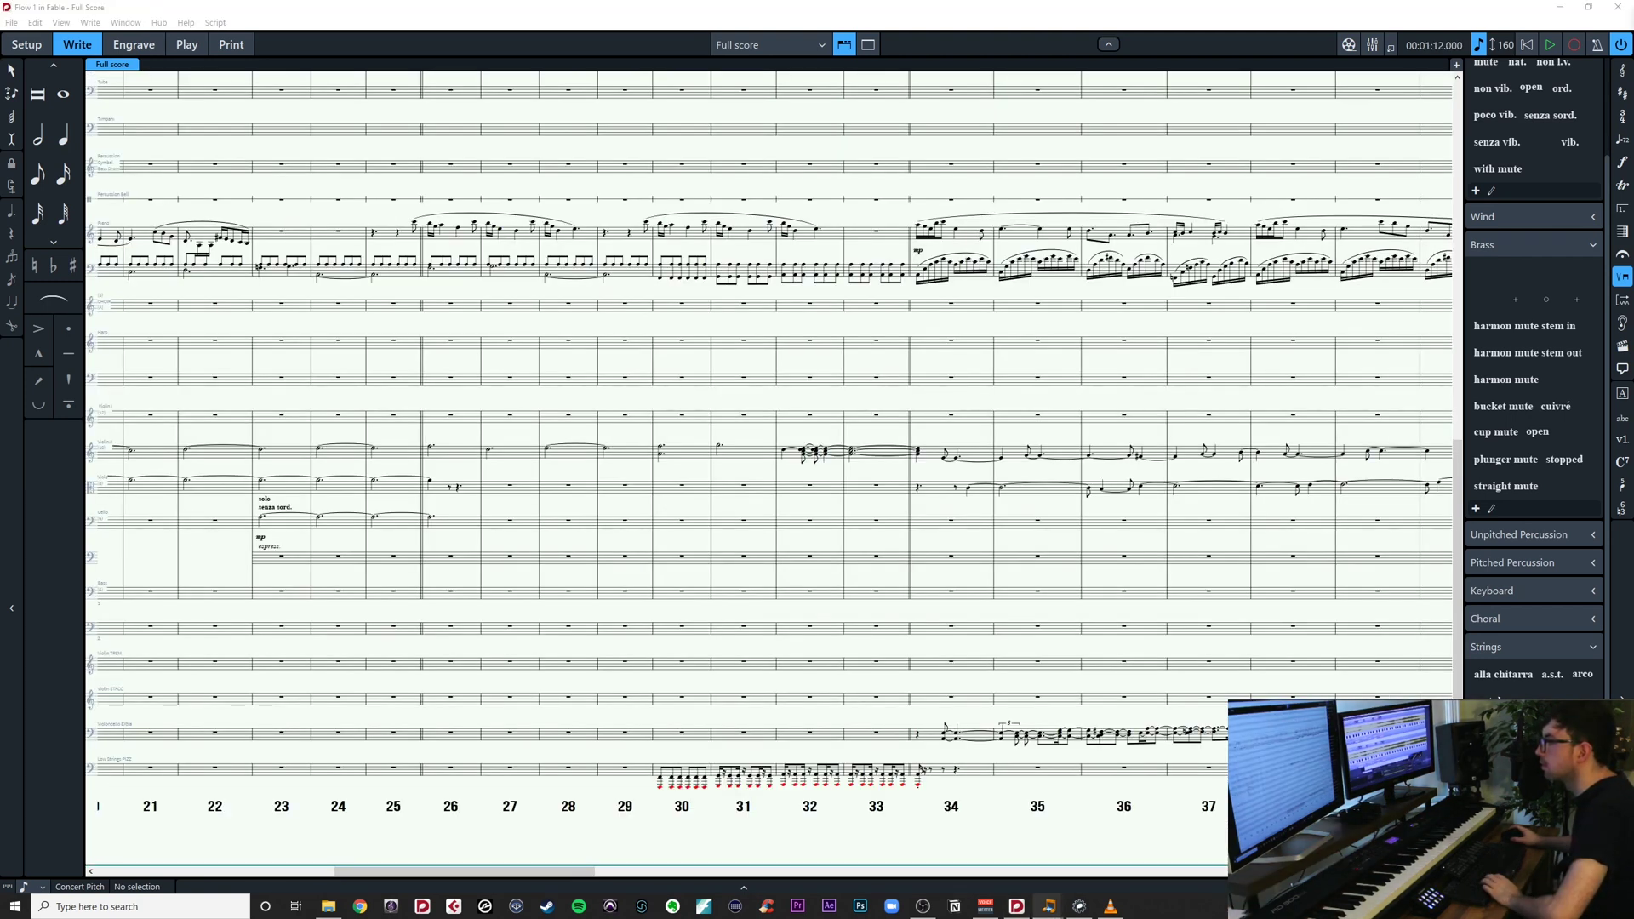
left_click_drag(511, 472, 760, 446)
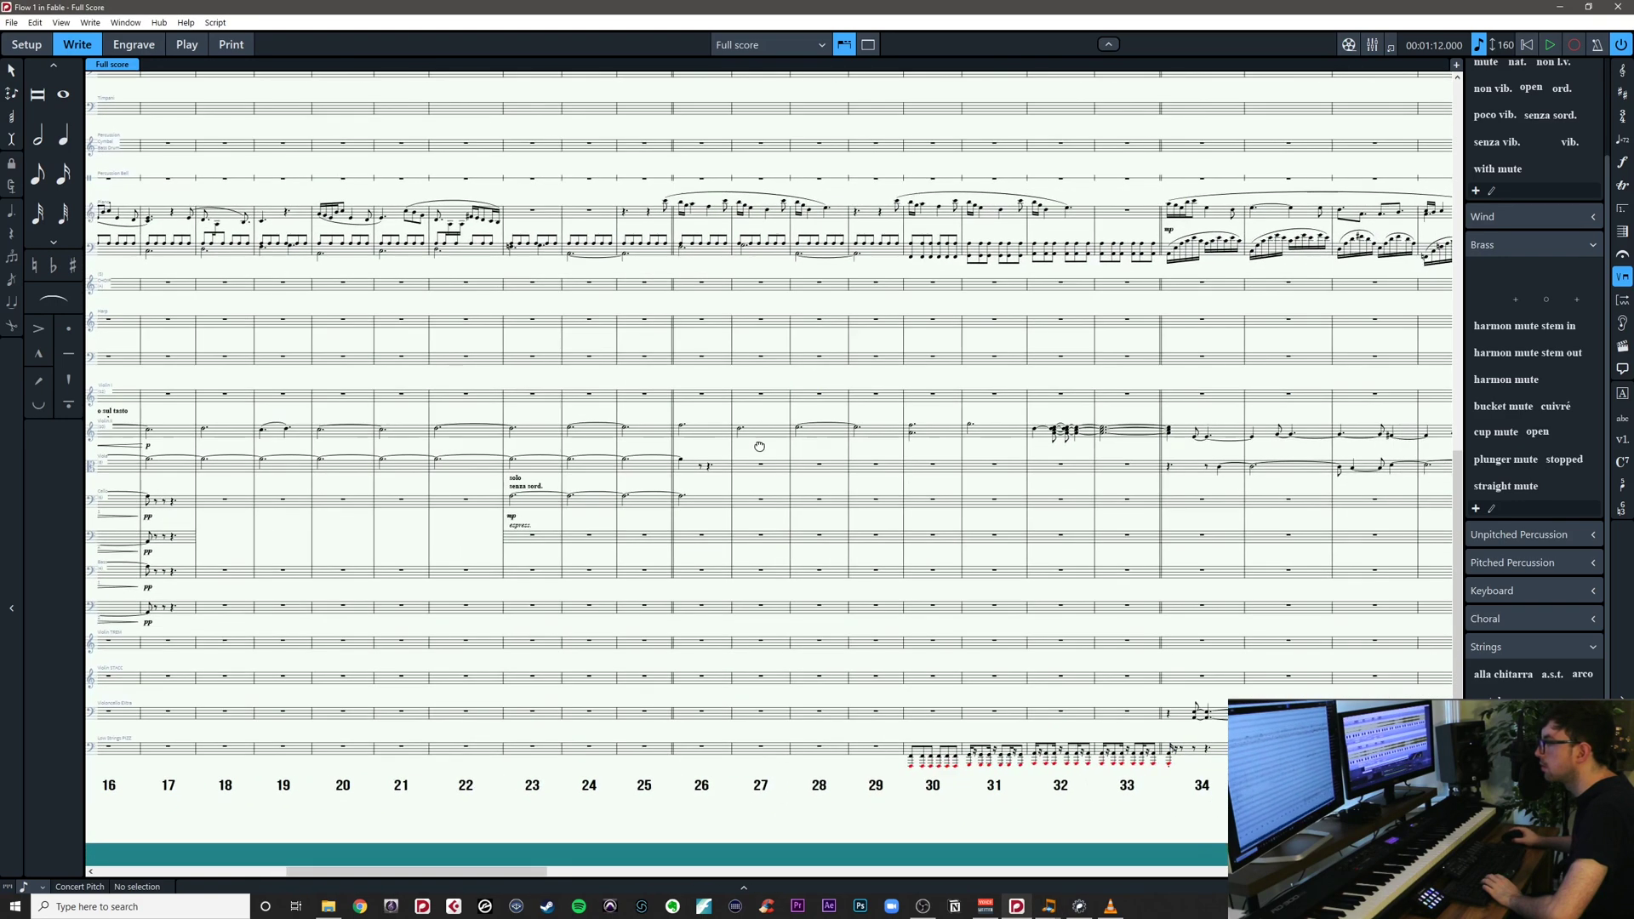
scroll(768, 486, "up", 1)
left_click_drag(1079, 430, 1101, 453)
key("alt+Tab")
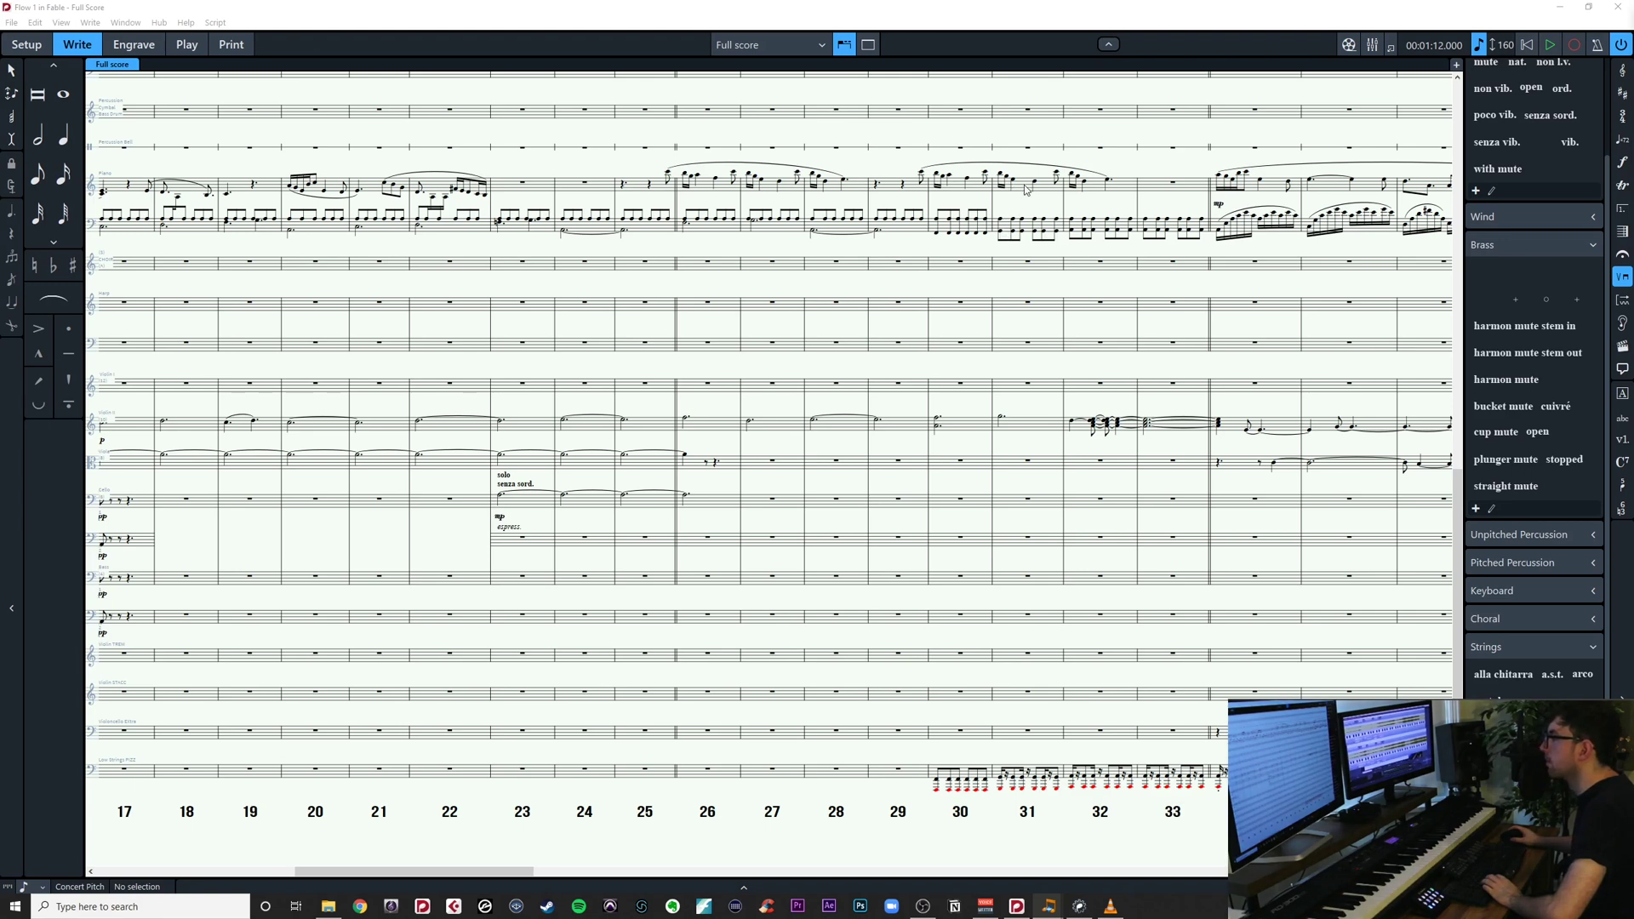
Add a note a sixth below the Violin II G5 in bar 31 with the interval entry -6
left_click(1003, 418)
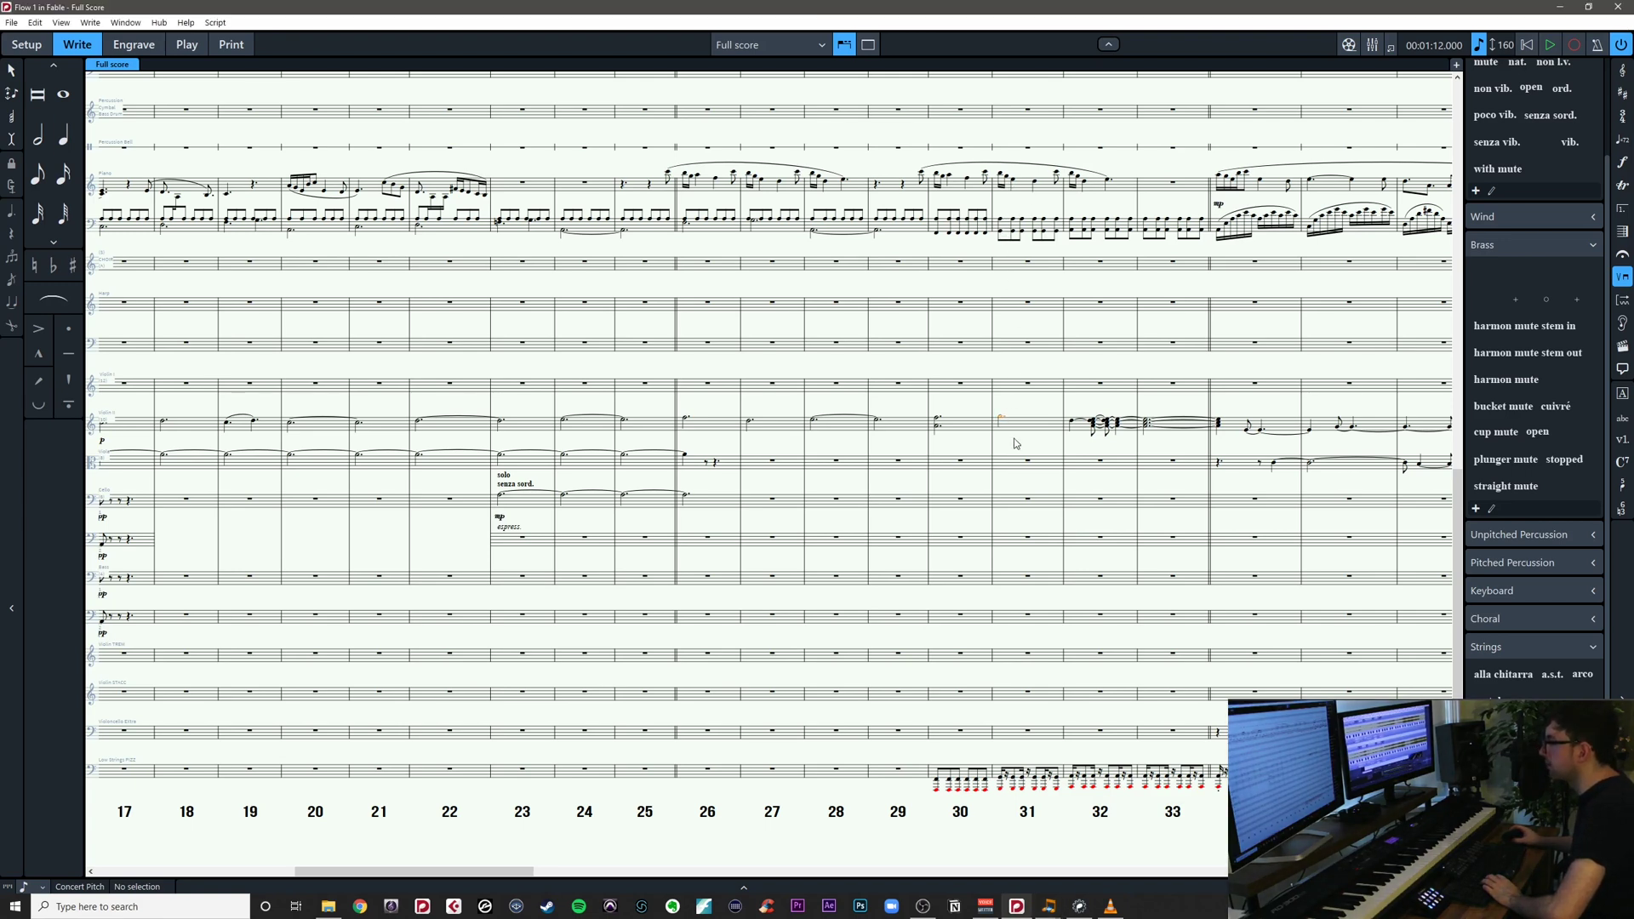
key("shift+n")
key("ctrl+equal")
scroll(1024, 478, "up", 1)
left_click_drag(1038, 356, 1033, 383)
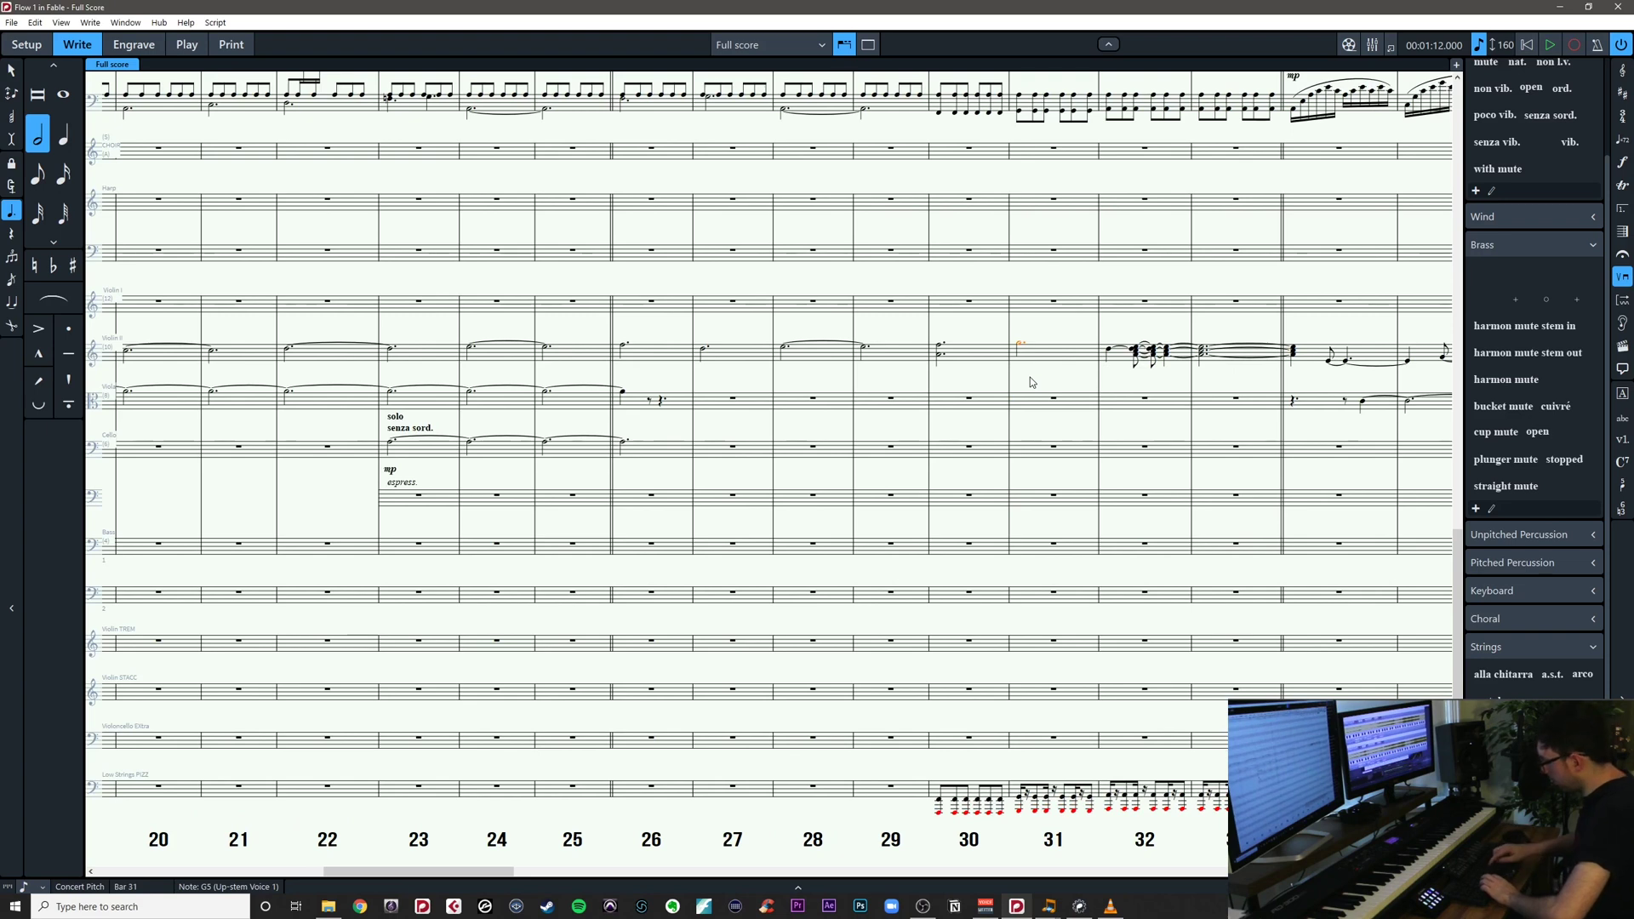
key("shift+i")
type("-6")
key("Return")
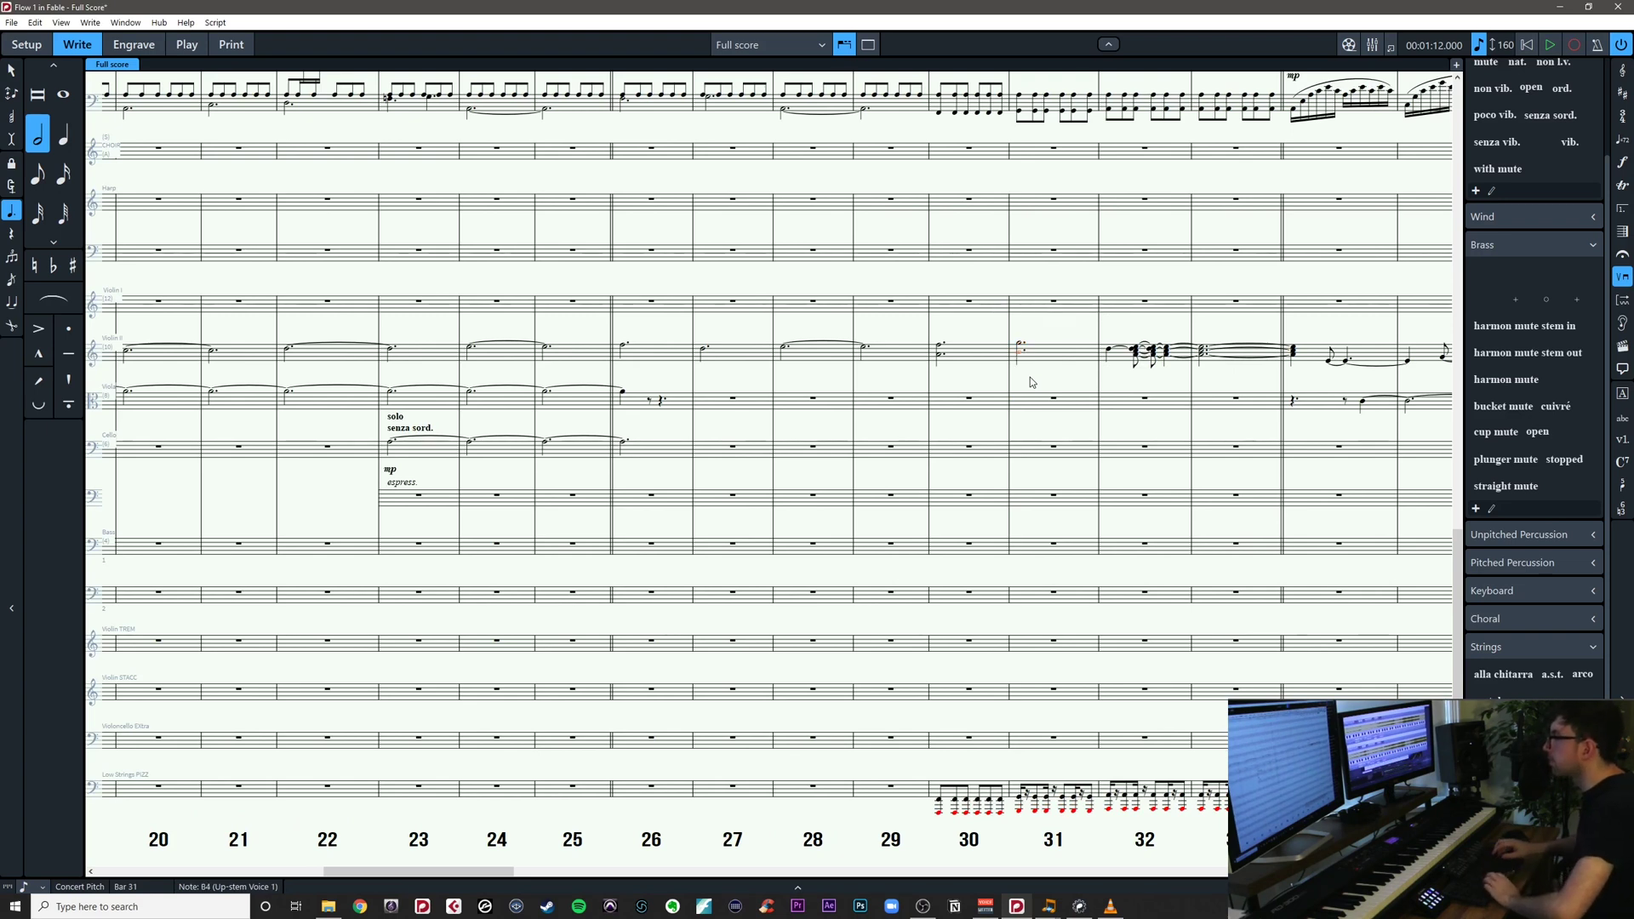
left_click(1077, 377)
left_click_drag(1079, 377, 992, 410)
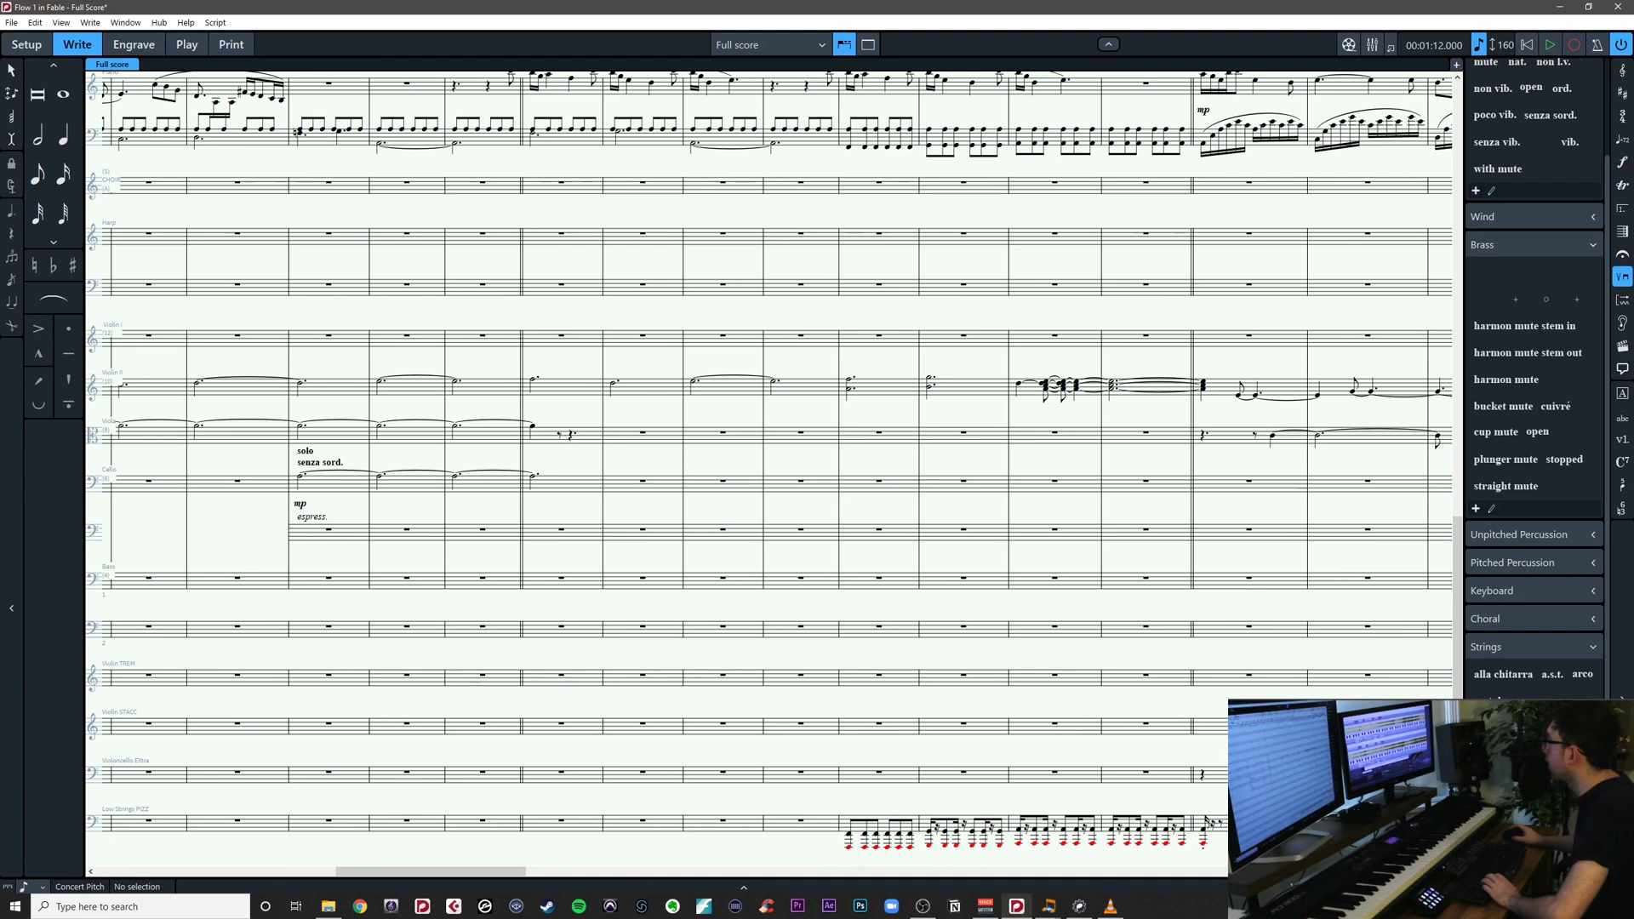
Delete the leftover Violin II G5 that is tied into the start of bar 32
key("alt+Tab")
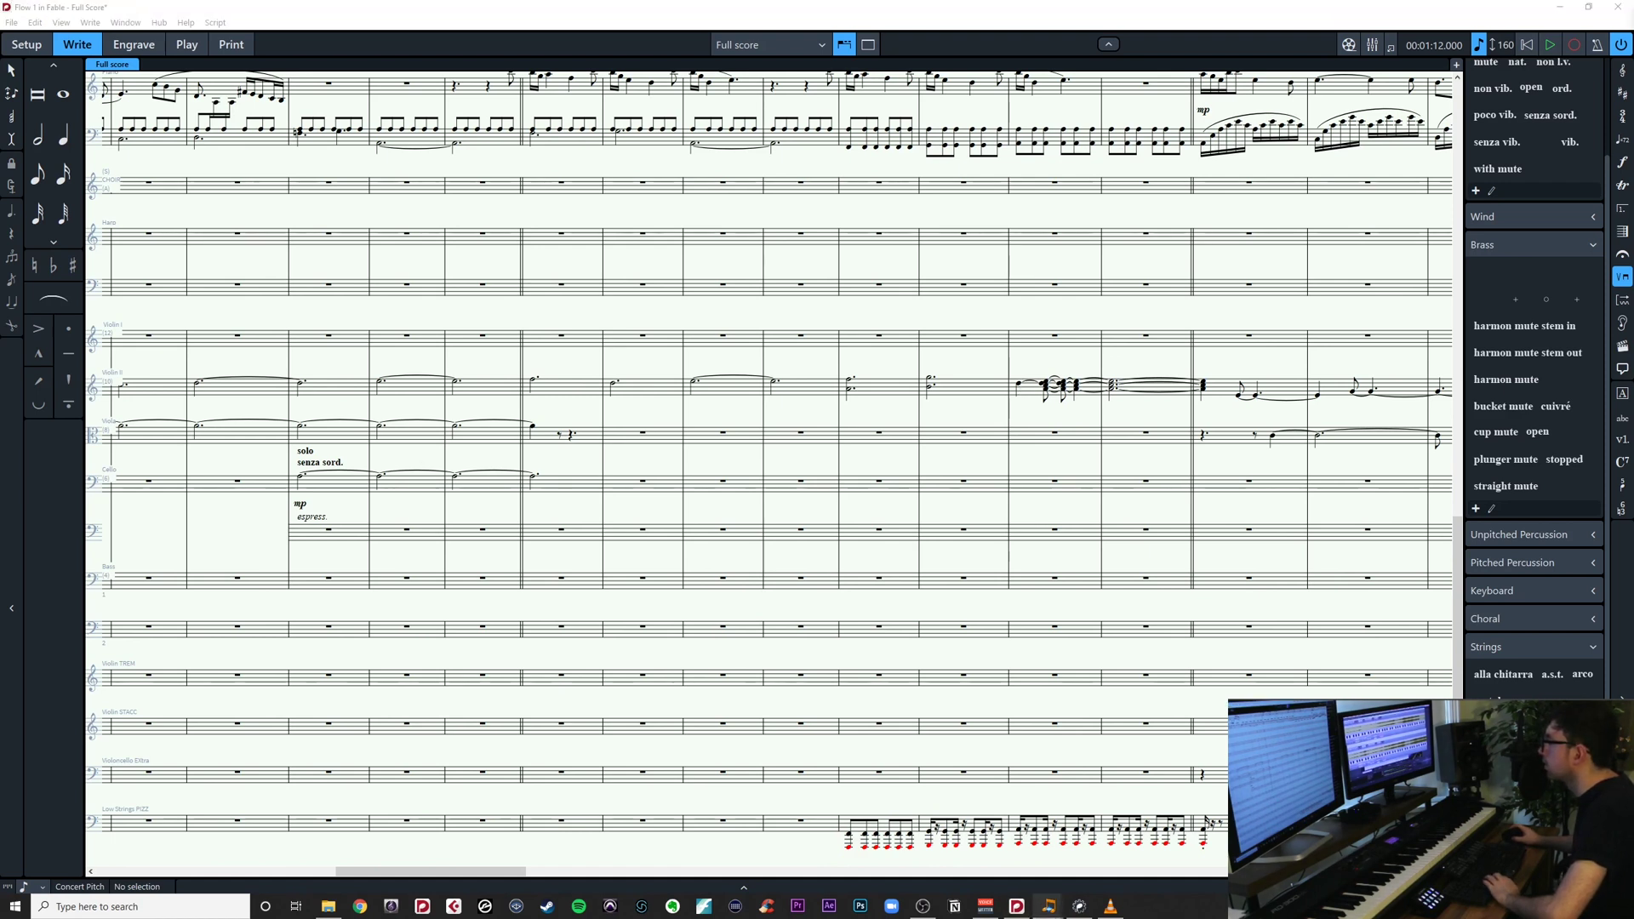
left_click(1015, 389)
left_click(1019, 385)
key("Delete")
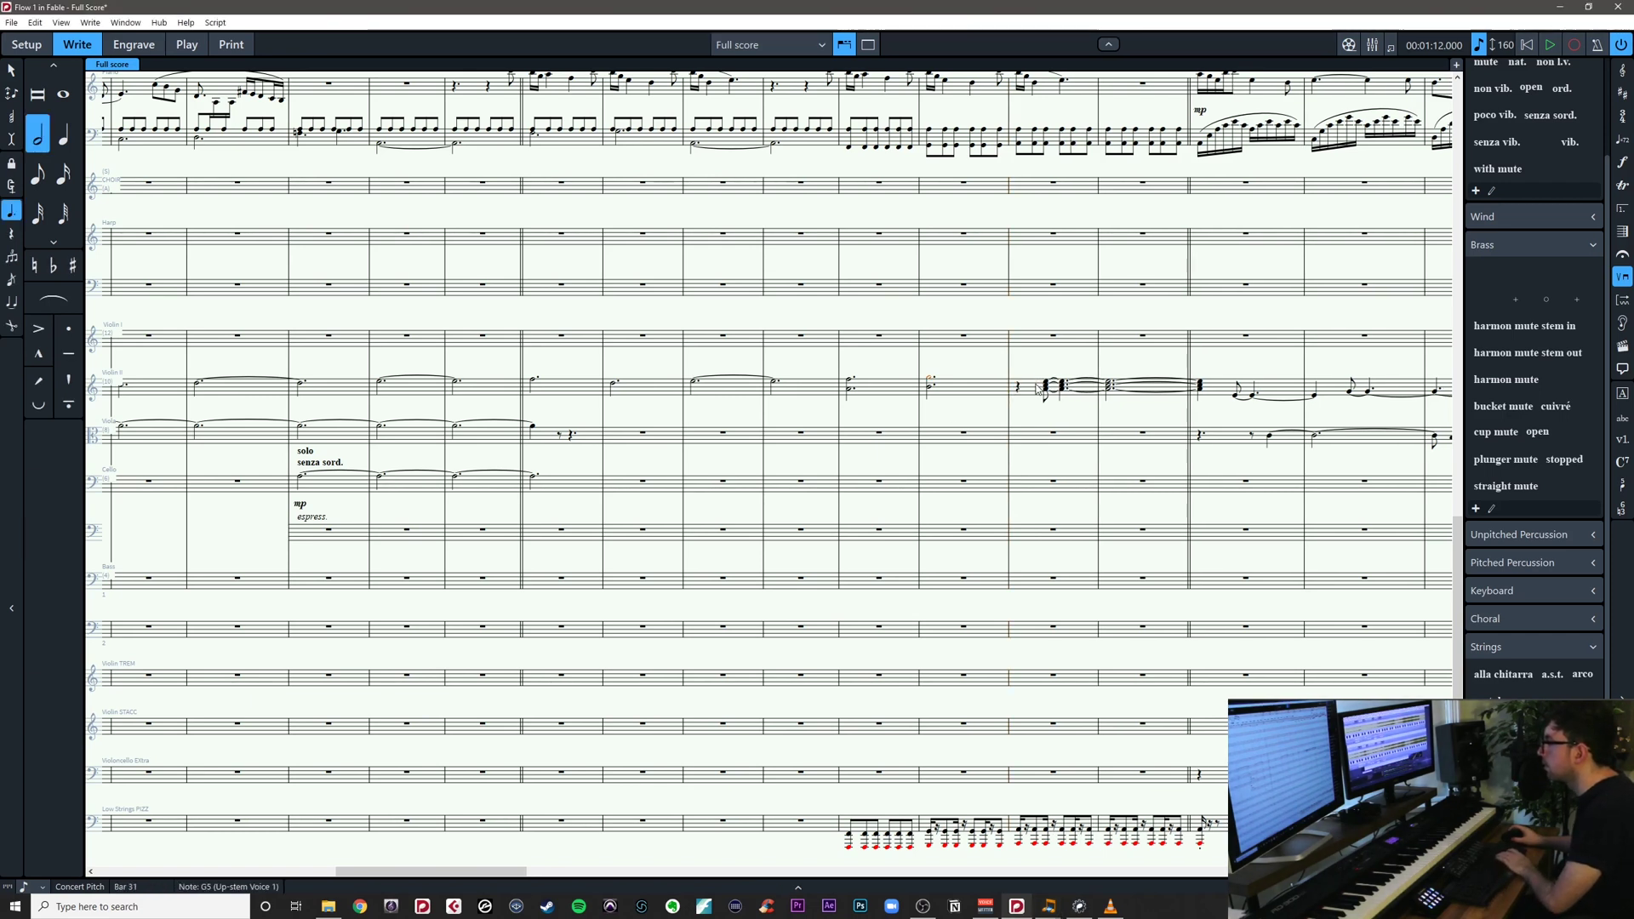
key("Escape")
Move the Violin II A4, C5, E5 chord to the start of bar 32 and adjust its length to fill bars 32 and 33
left_click(1117, 400)
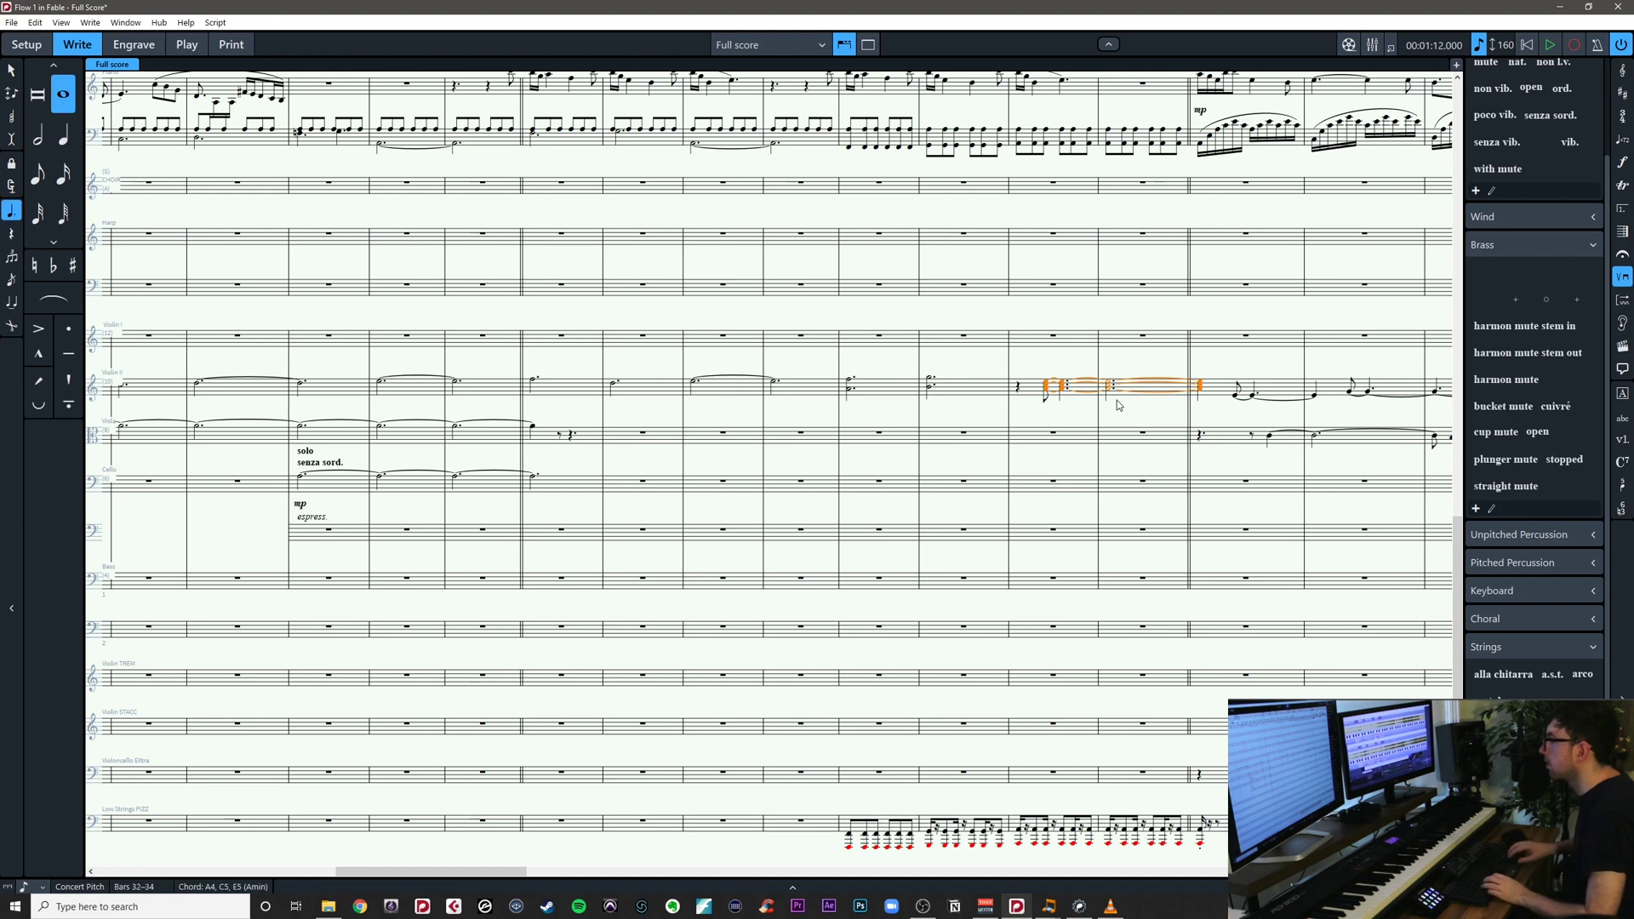
key("alt+shift+Left")
key("alt+shift+Left")
key("alt+Left")
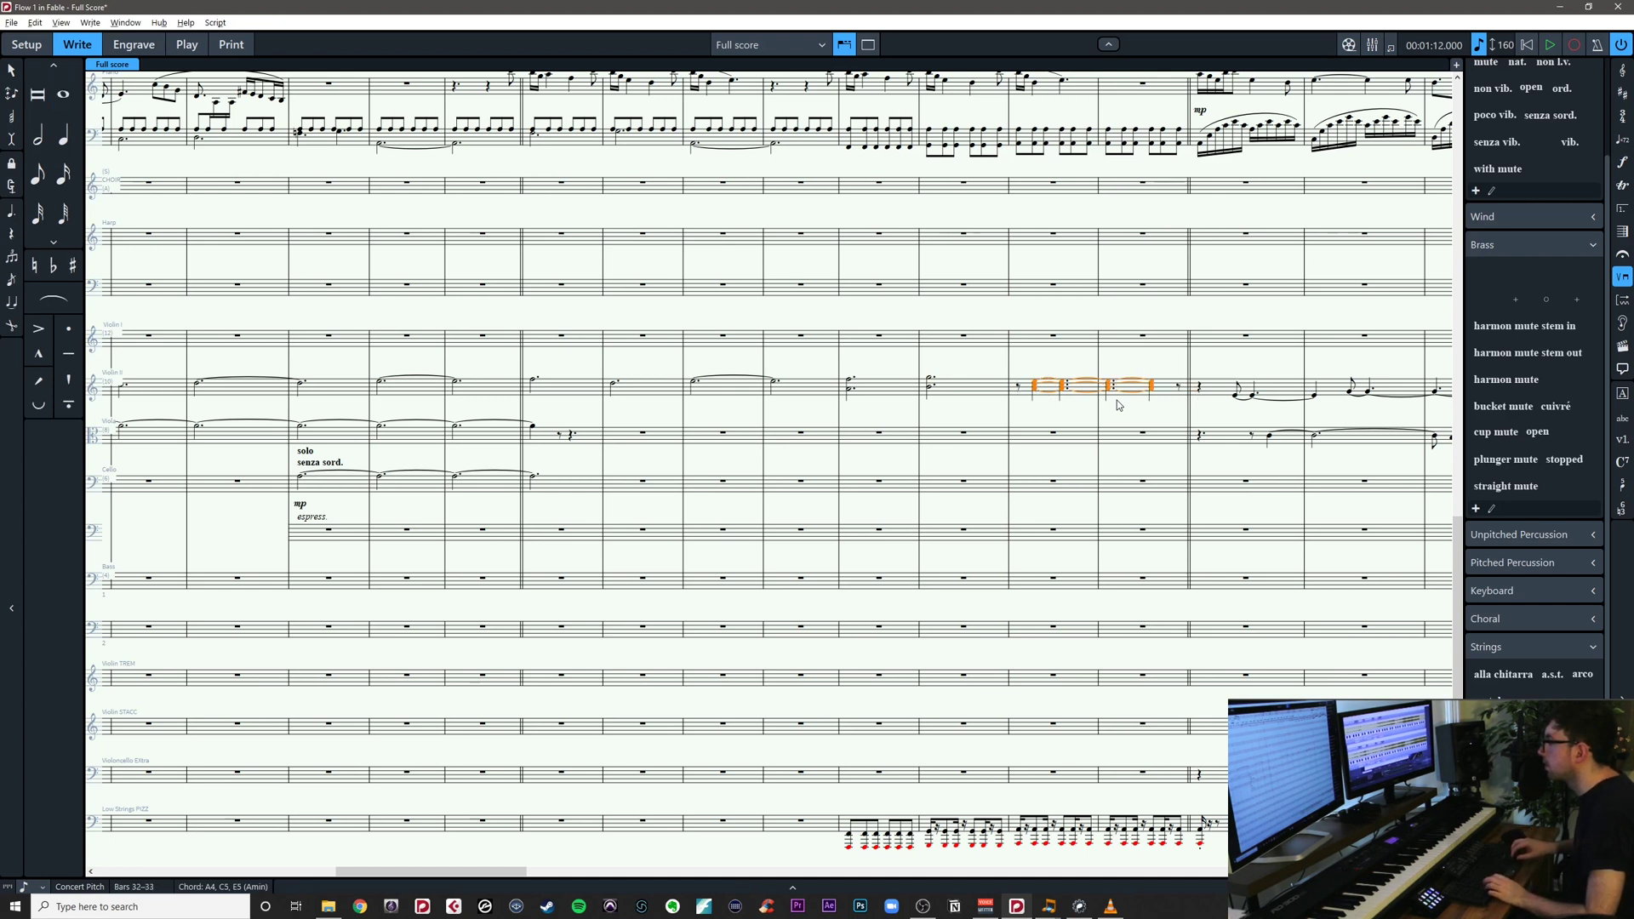
key("alt+Left")
key("alt+shift+Right")
left_click(1131, 409)
left_click_drag(1141, 404, 1143, 405)
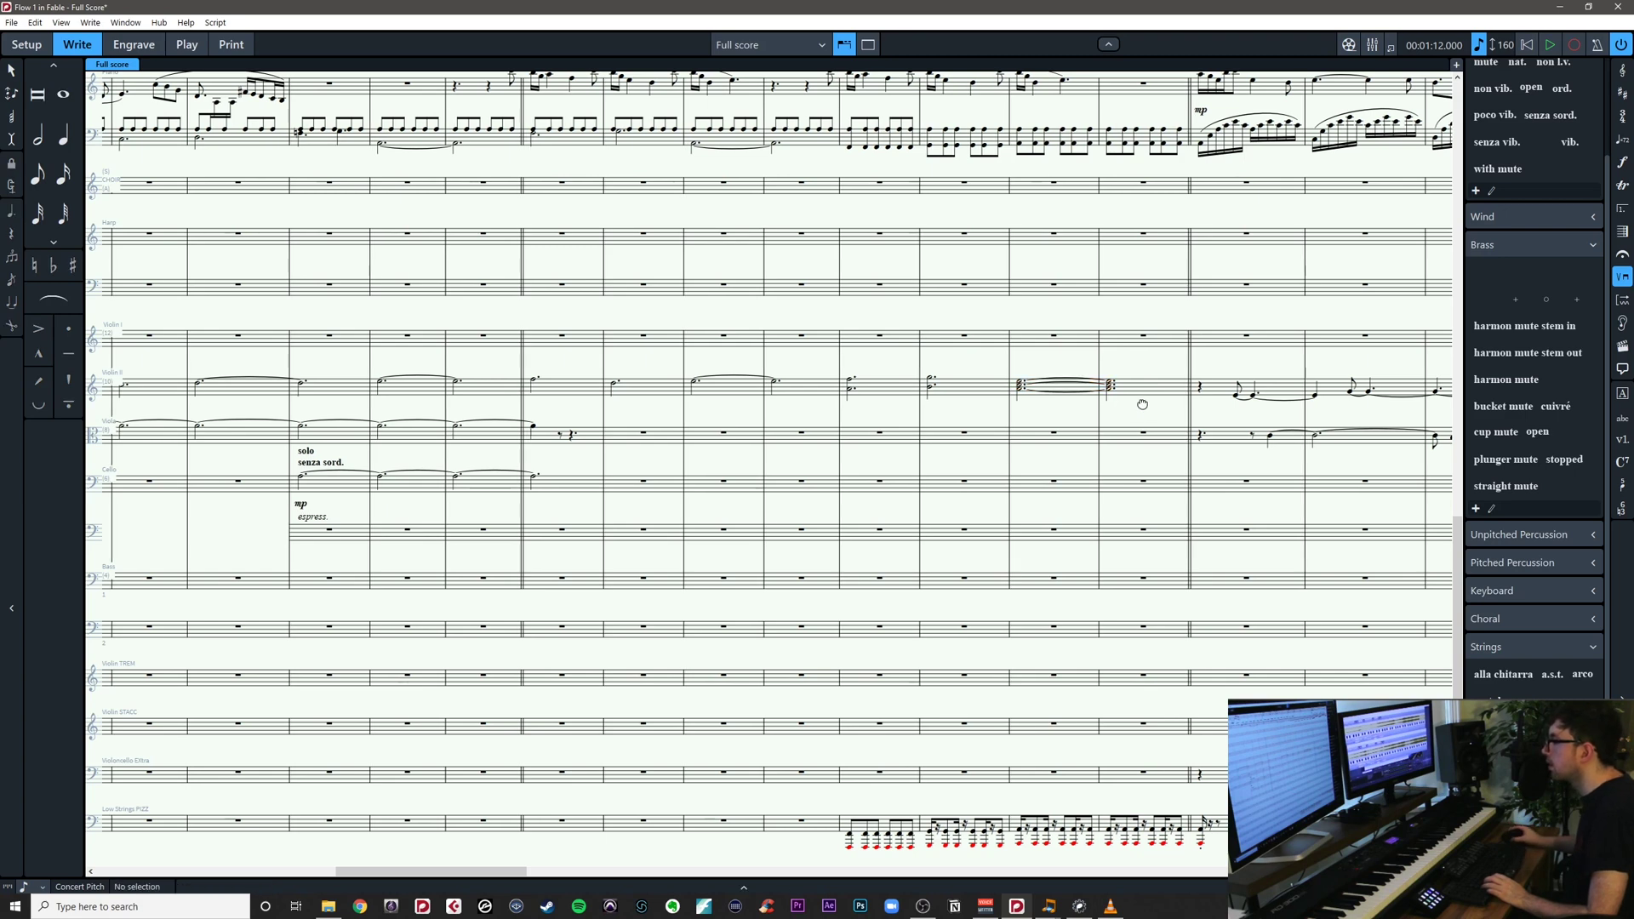
Requantize the Low Strings PIZZ notes in bars 30 to 34 with the tuplet quantization unit set to eighth notes
scroll(1142, 404, "down", 3)
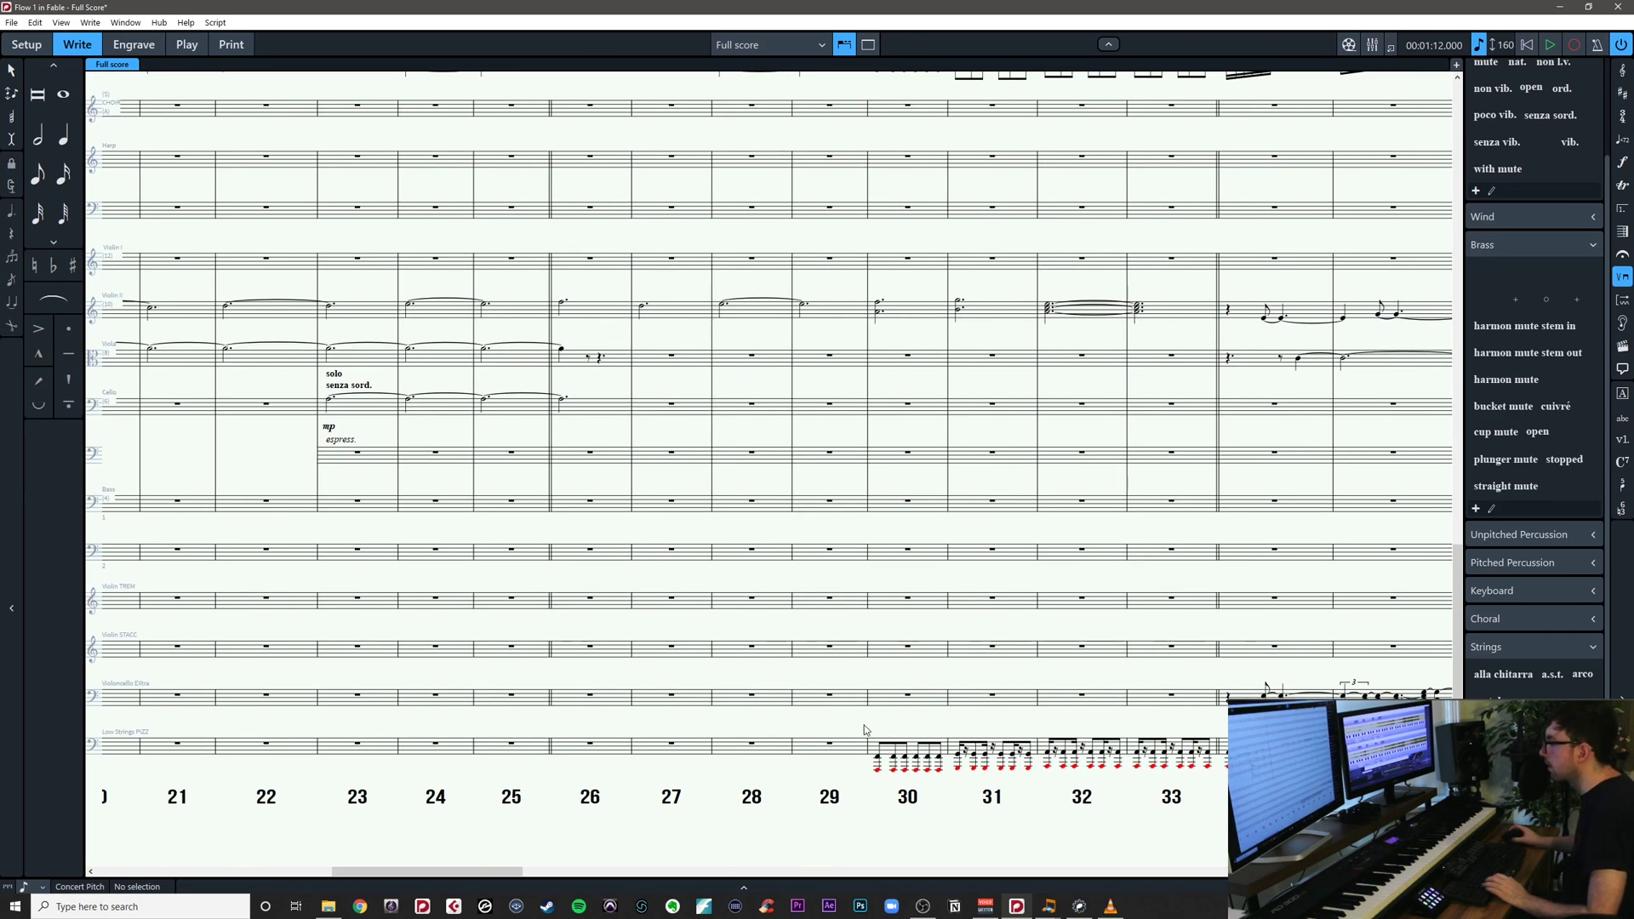
left_click_drag(866, 730, 1245, 800)
left_click(35, 23)
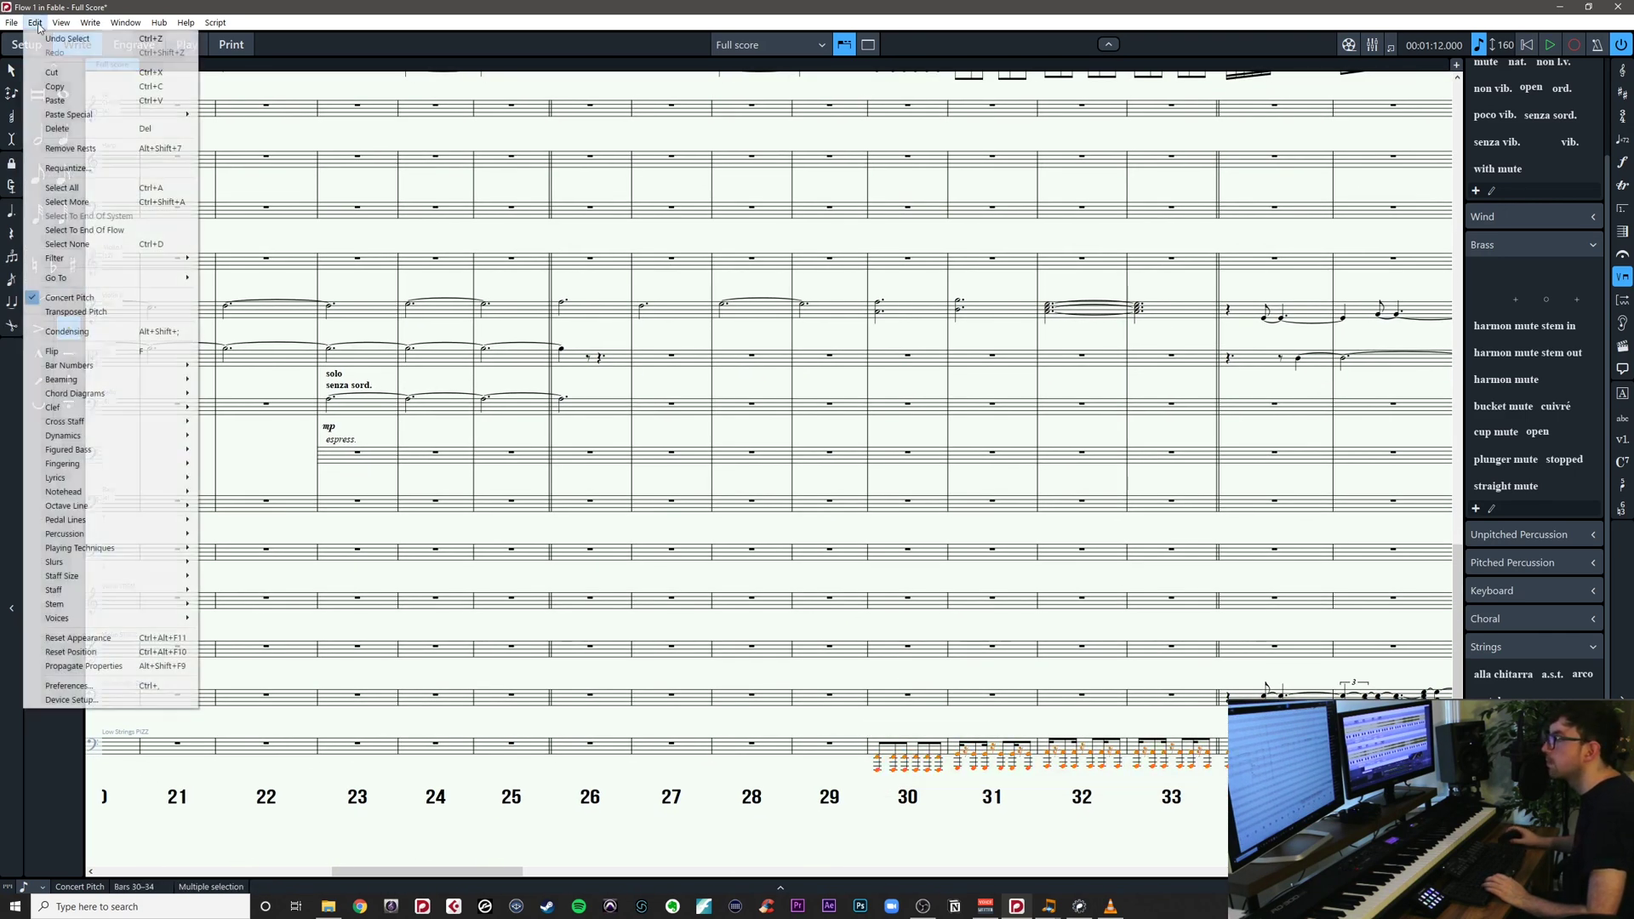
left_click(66, 168)
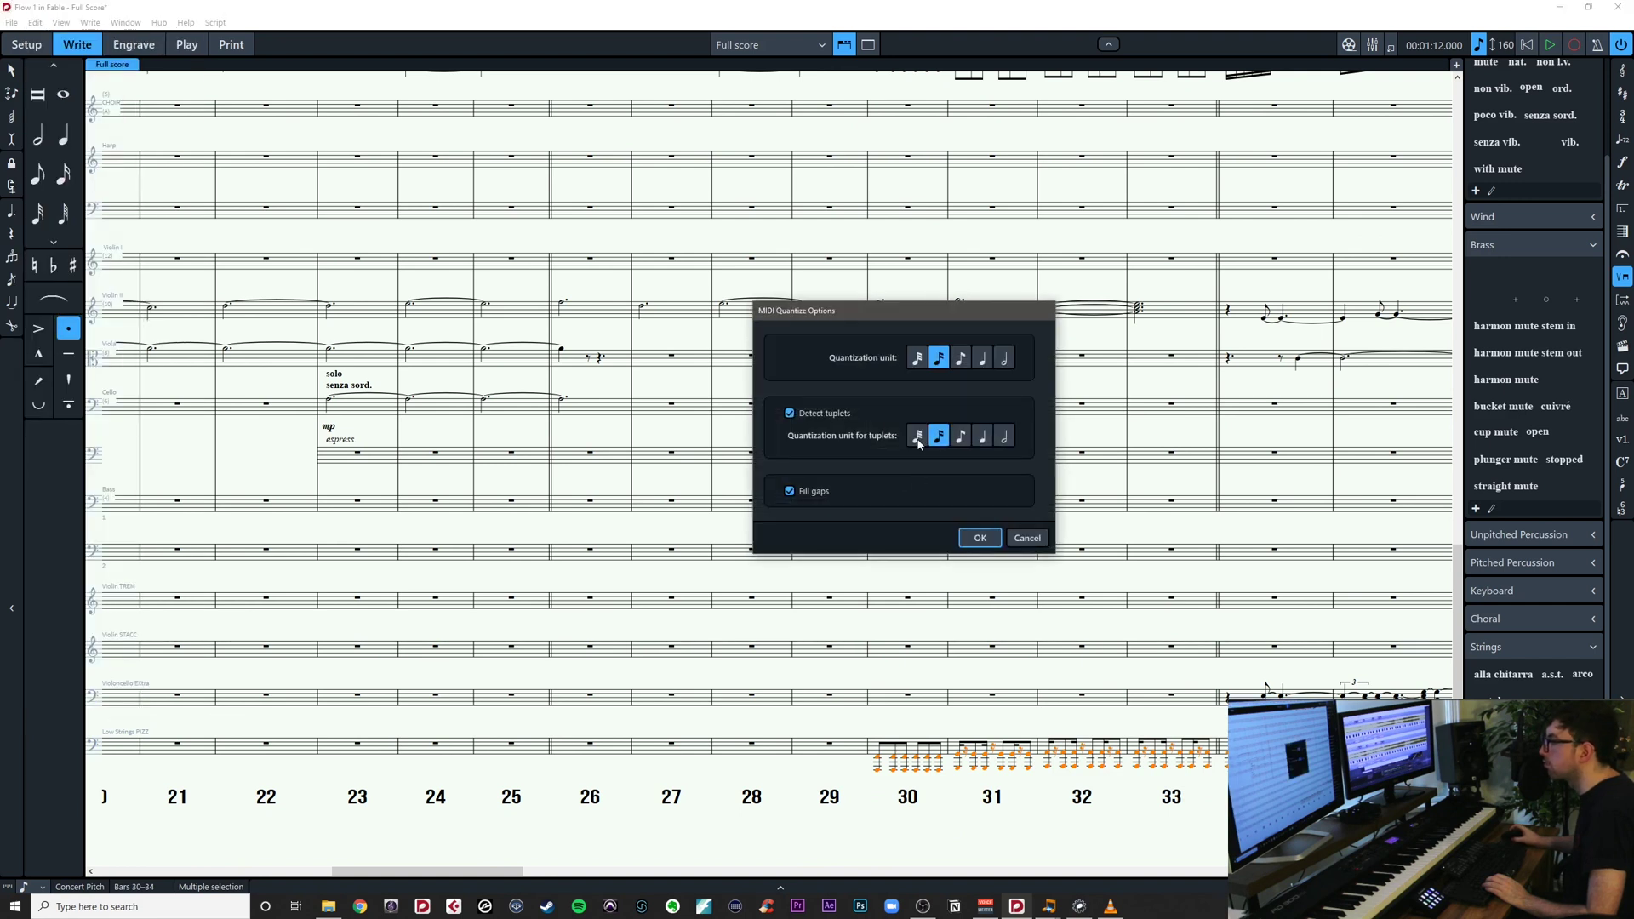
left_click(959, 438)
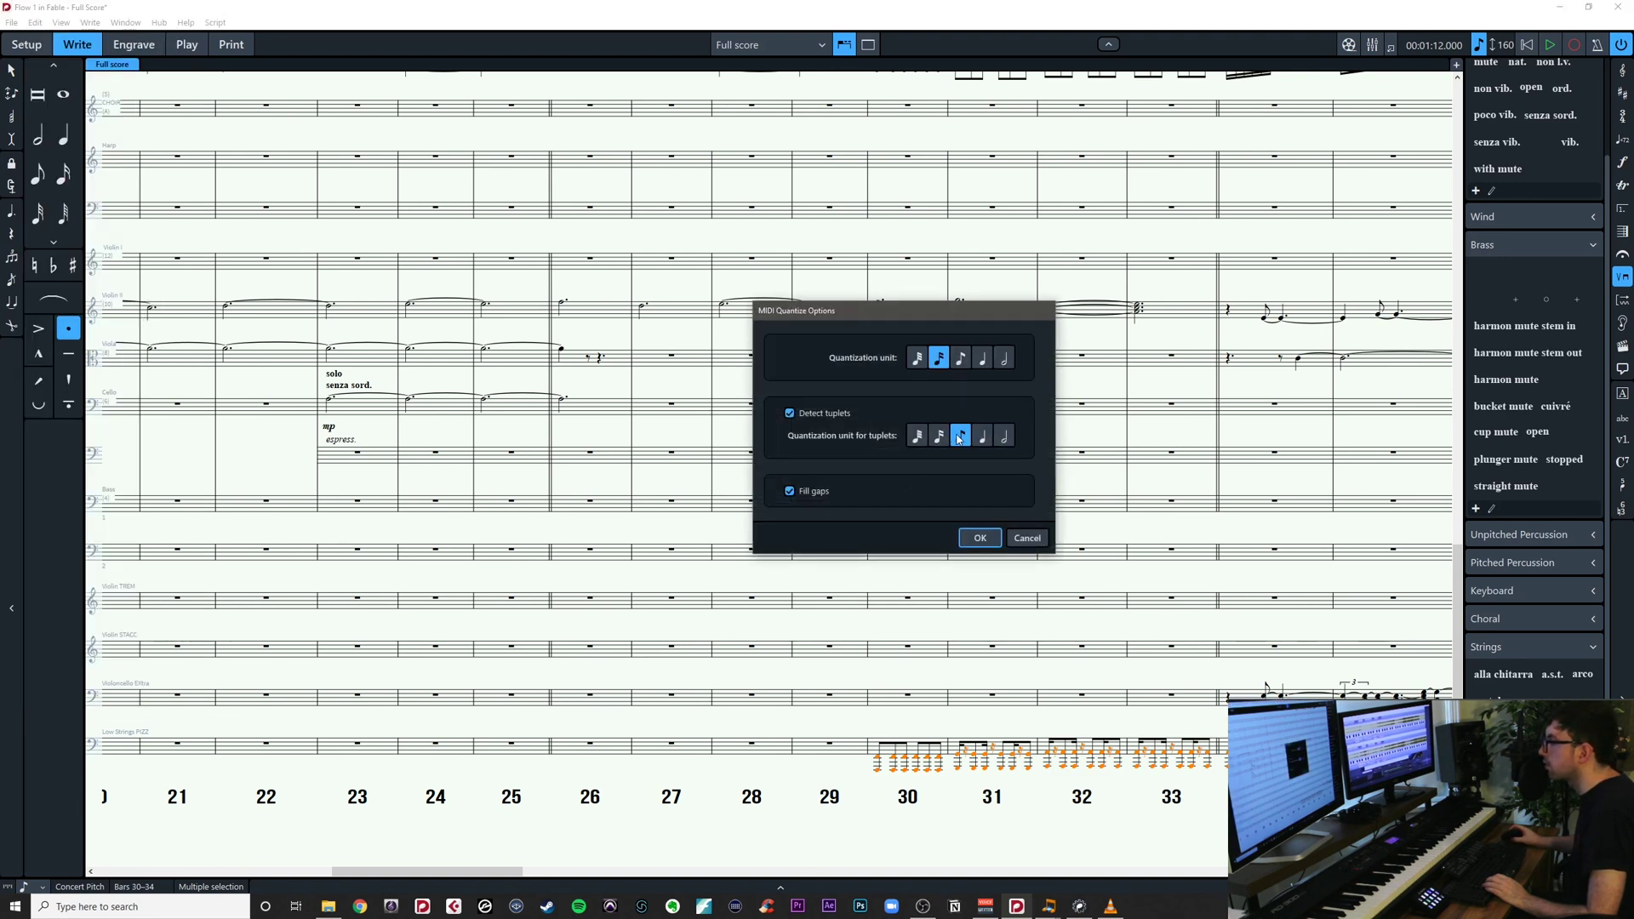
left_click(979, 540)
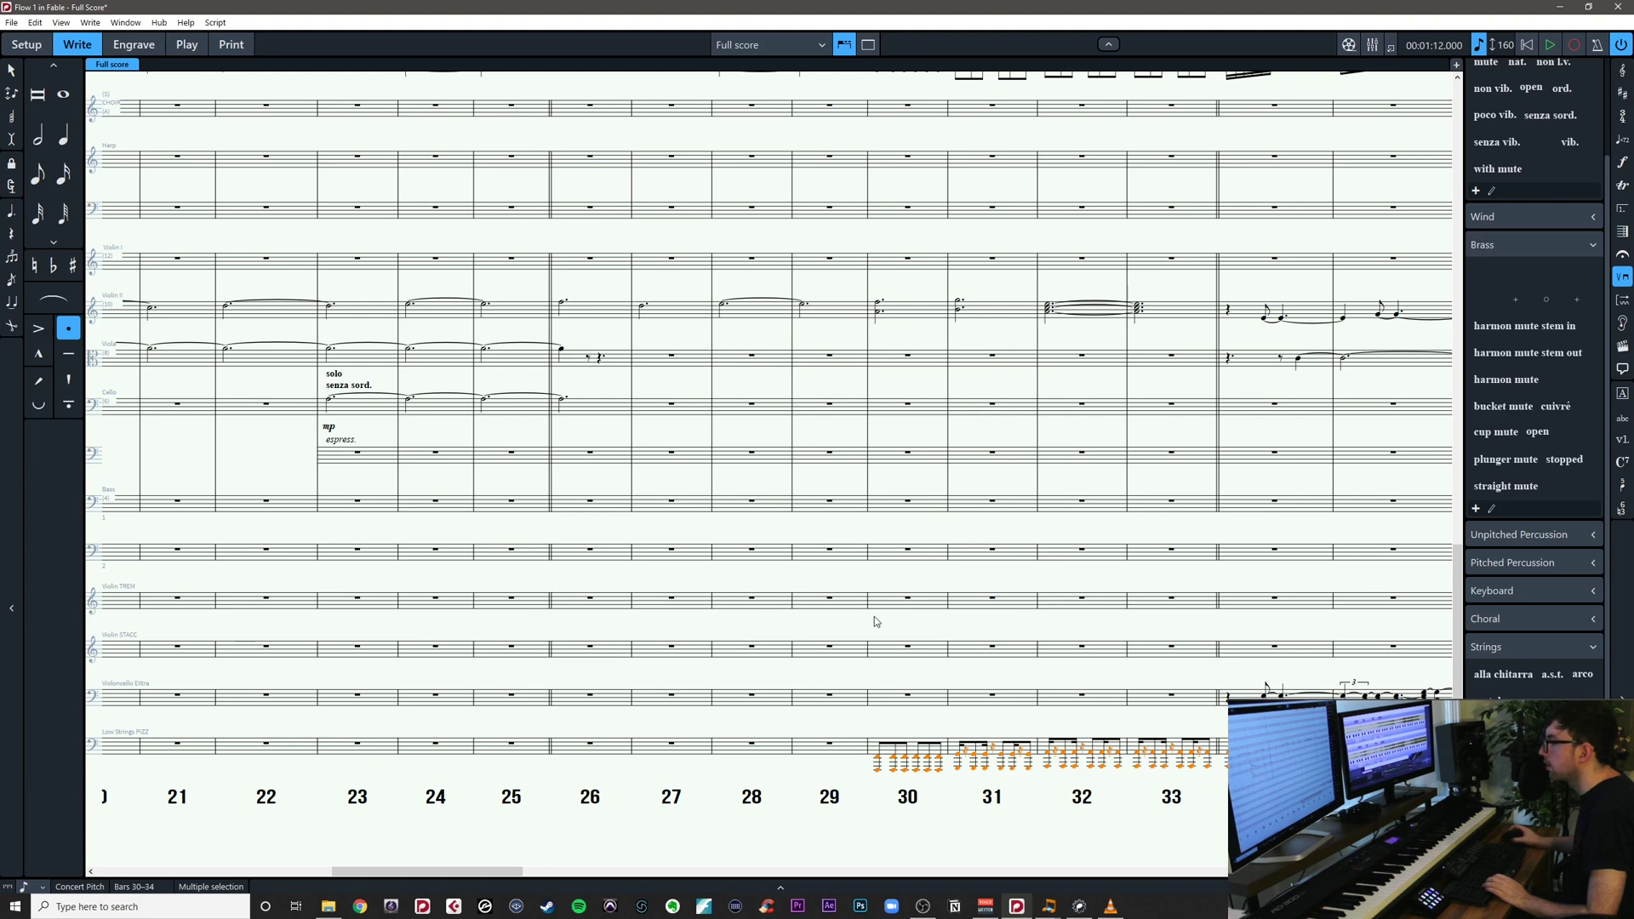
Requantize the same Low Strings PIZZ notes again with the main quantization unit set to eighth notes
left_click(34, 22)
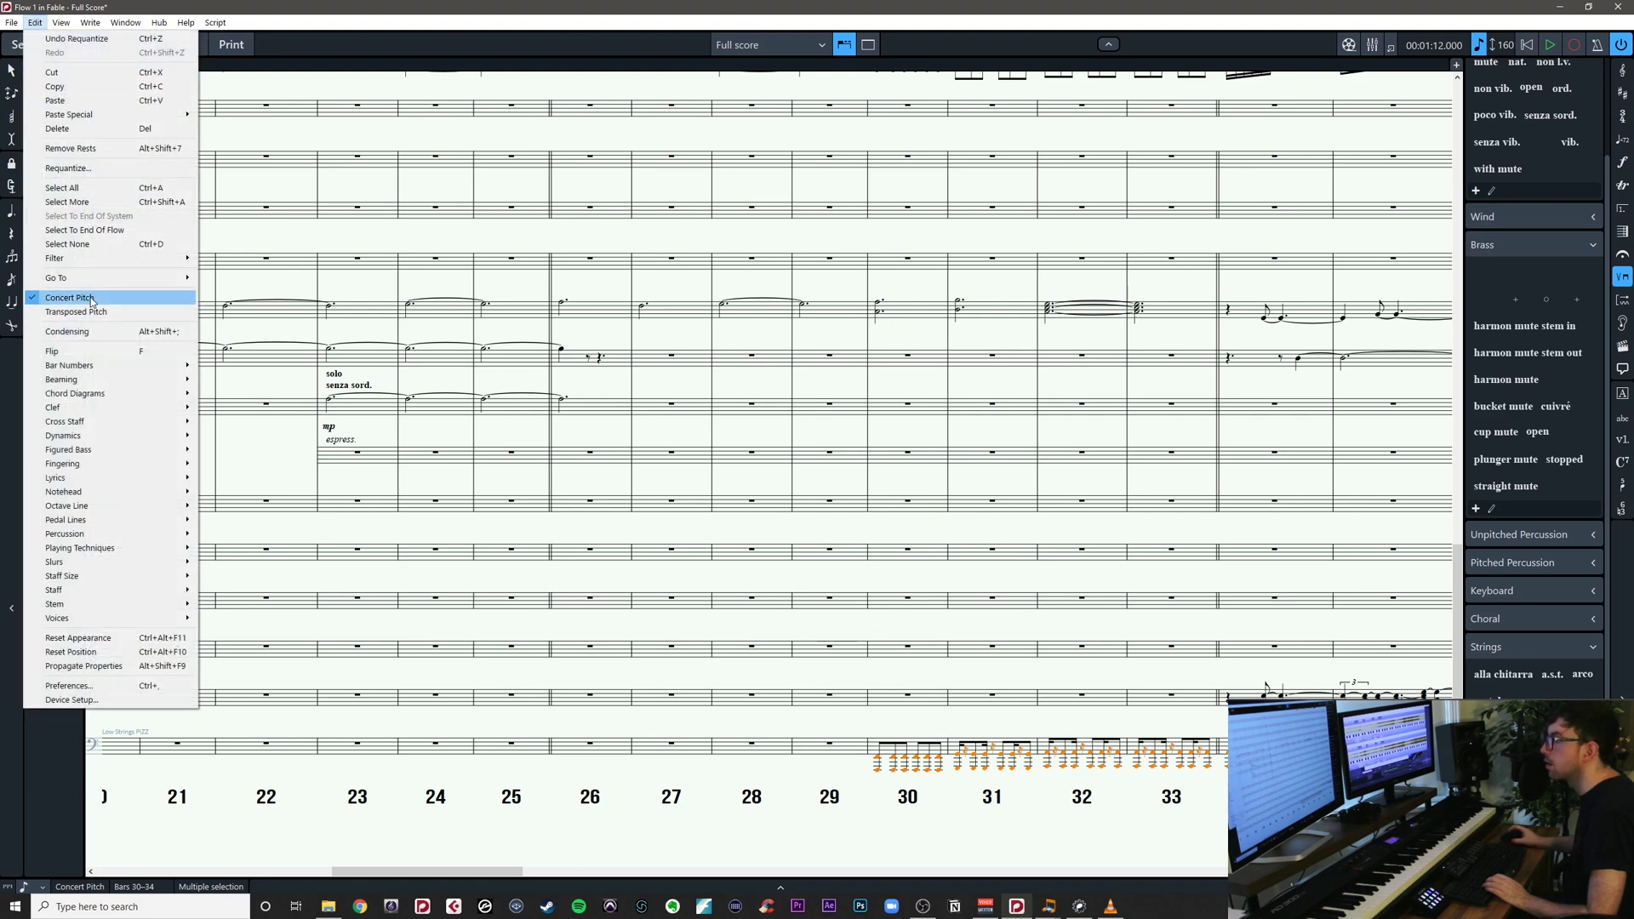
left_click(85, 168)
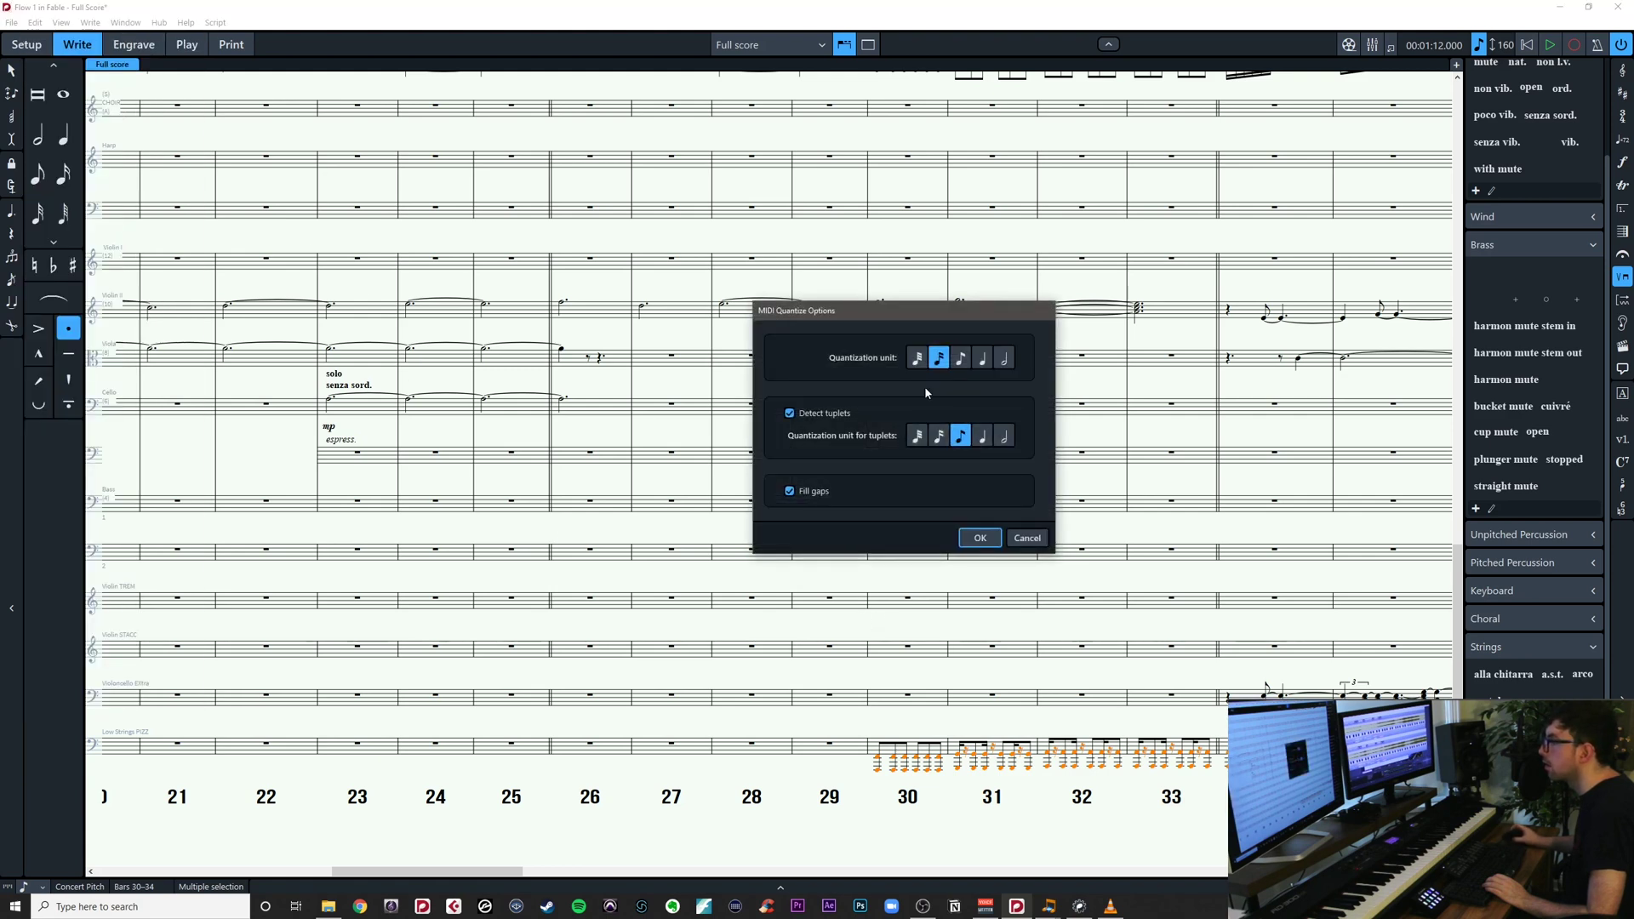
left_click(959, 358)
left_click(981, 536)
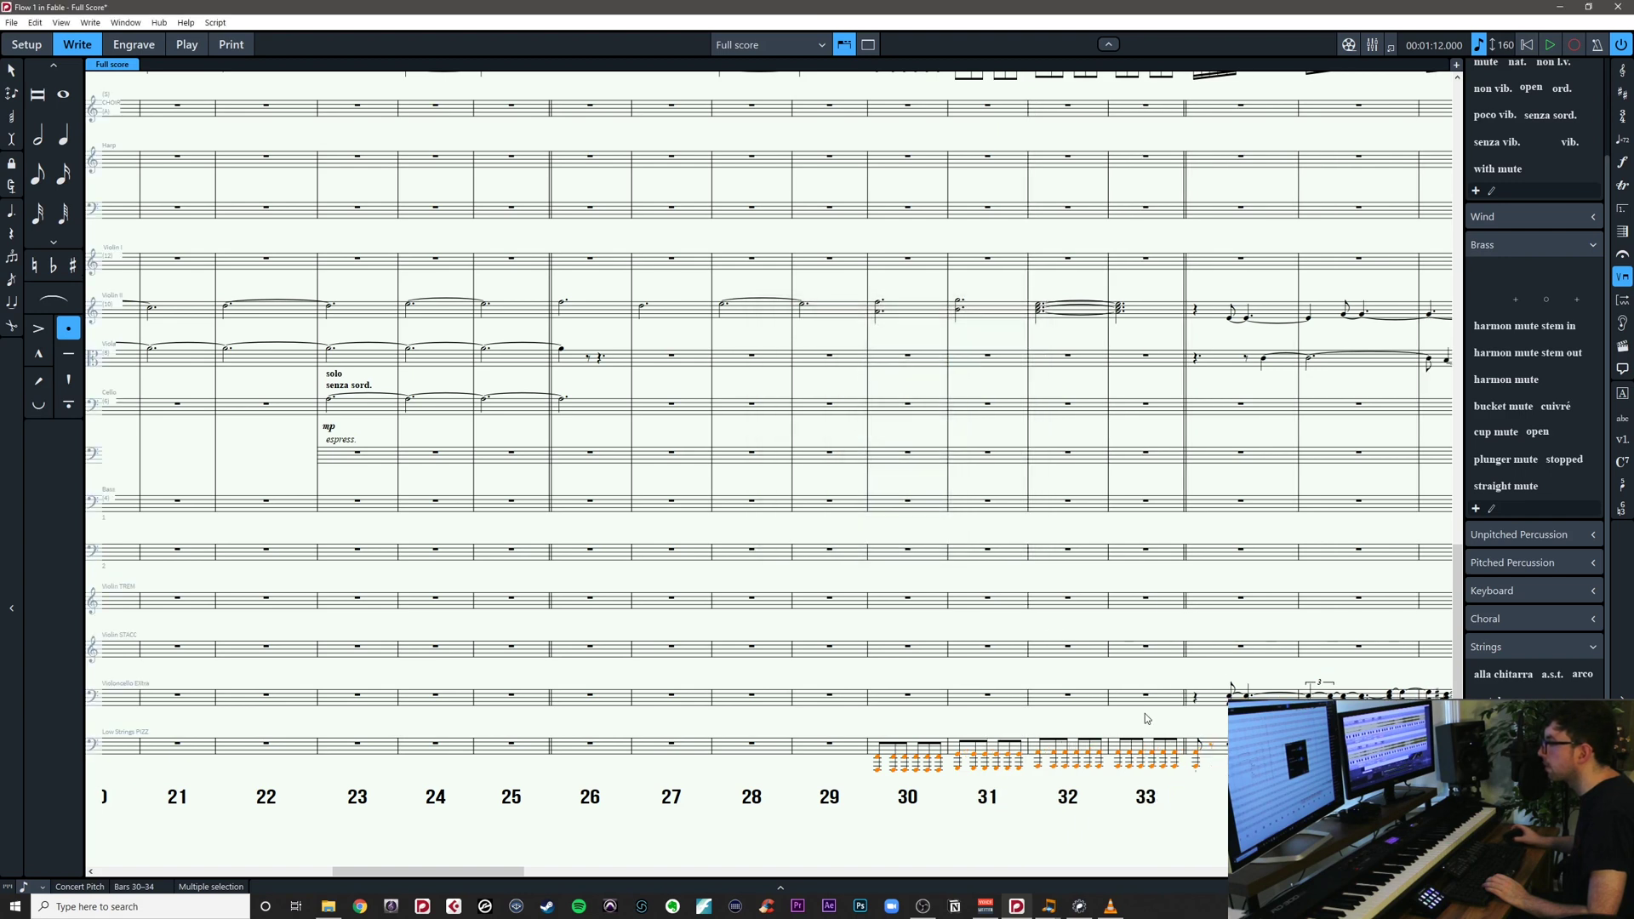
Apply staccato to the Low Strings PIZZ notes at the end of bar 33 and start of bar 34, and save the score
left_click(1202, 745)
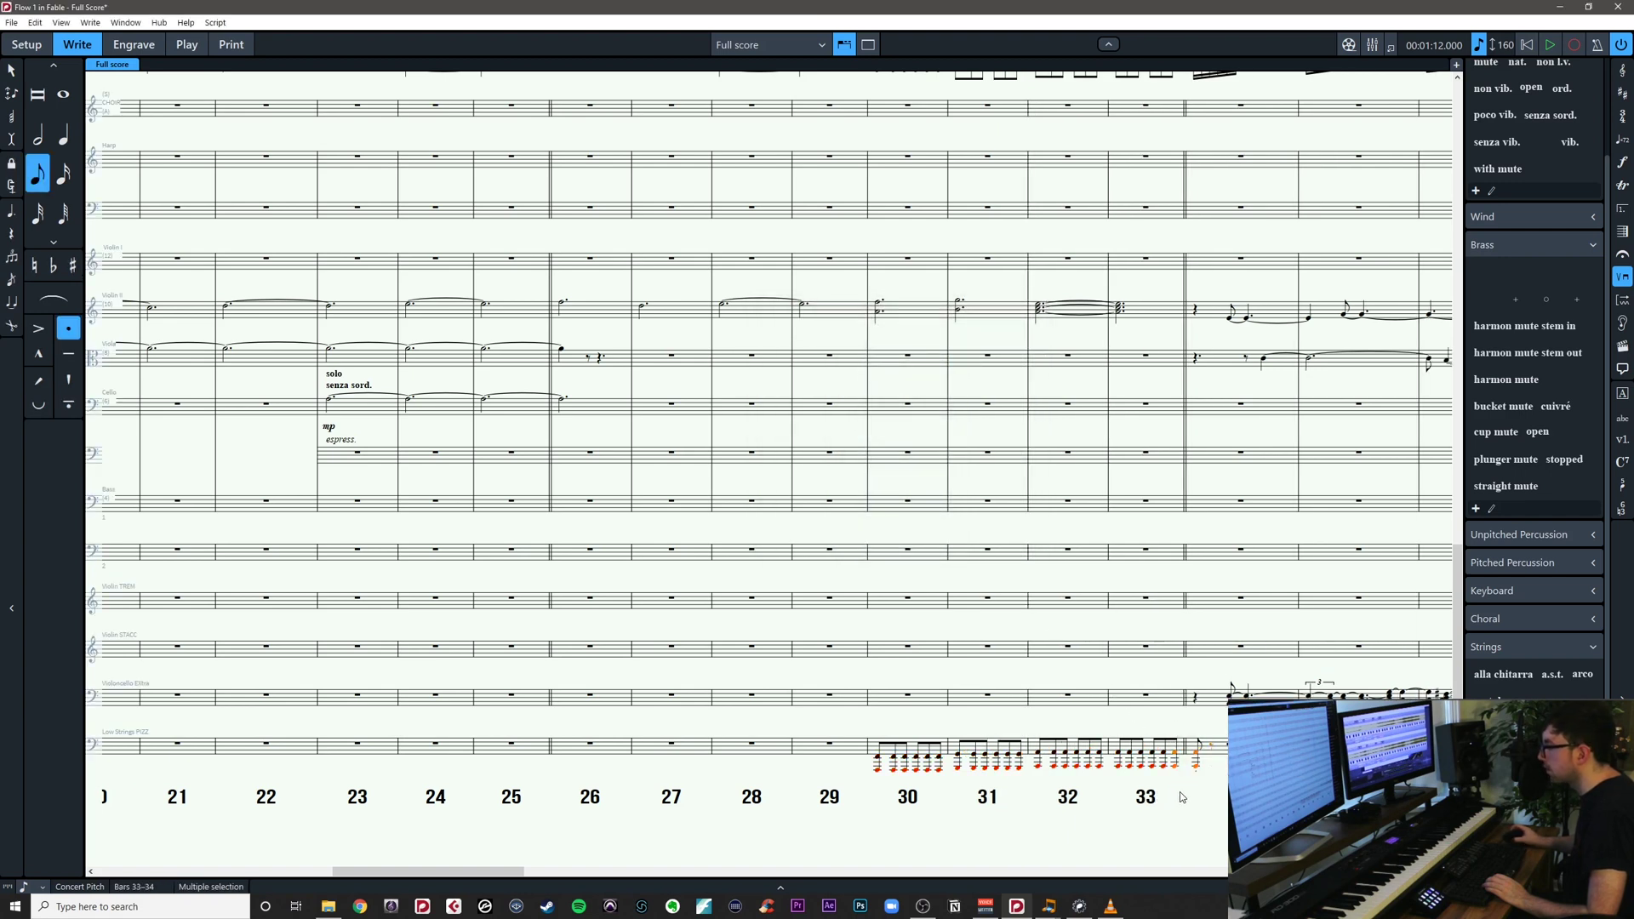
key("bracketright")
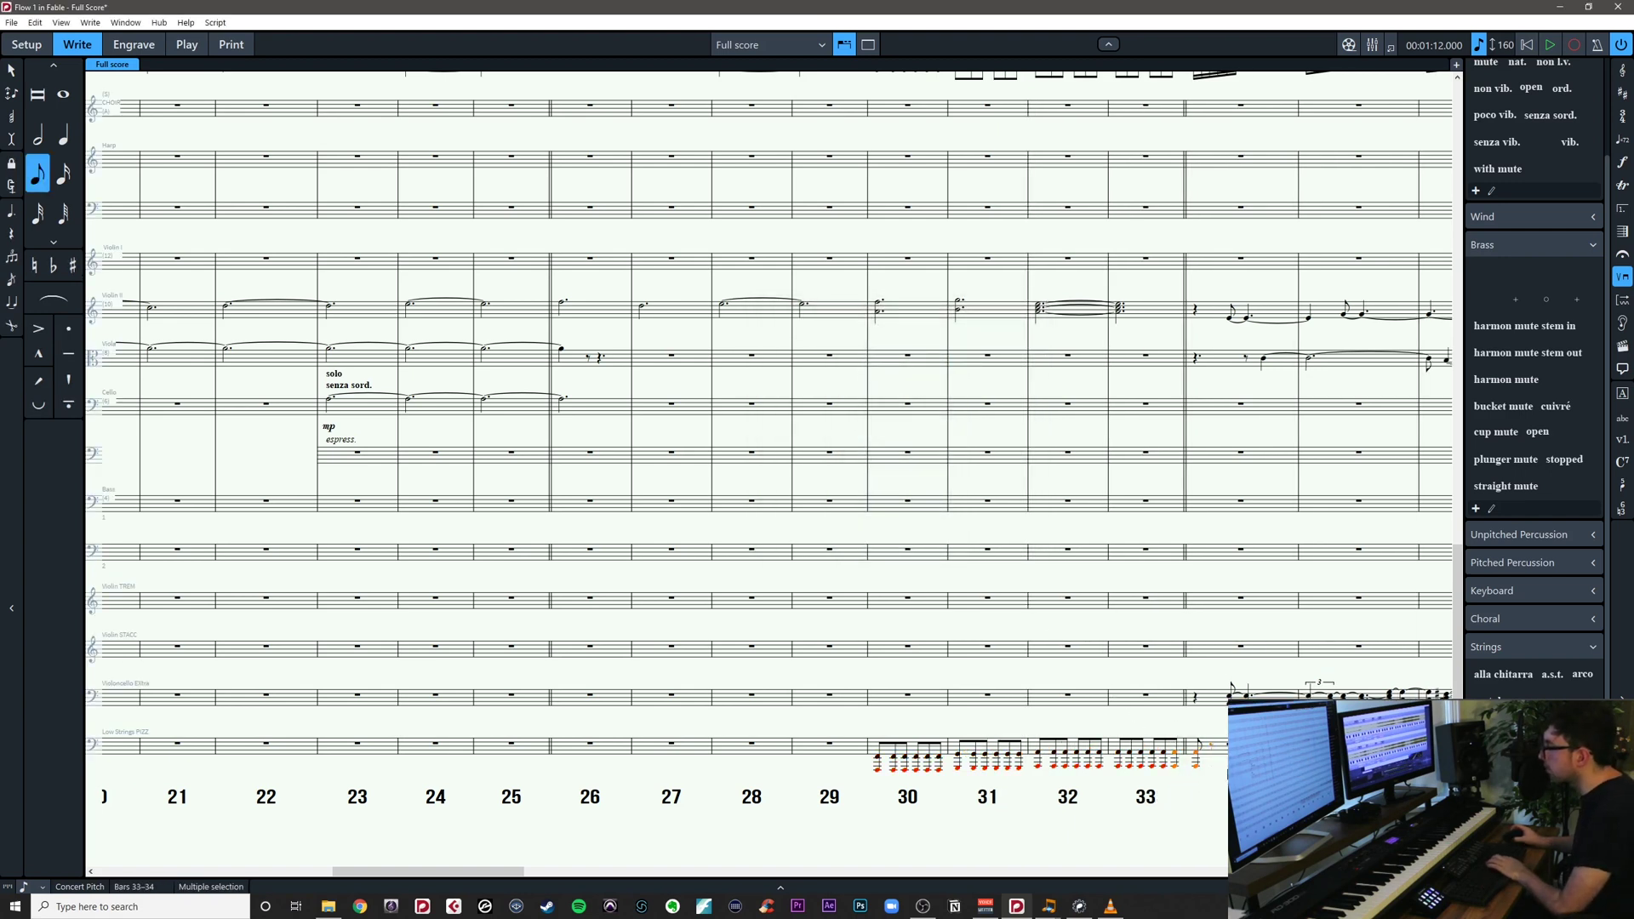
left_click_drag(1255, 770, 1177, 768)
left_click(1210, 773)
scroll(867, 718, "up", 3)
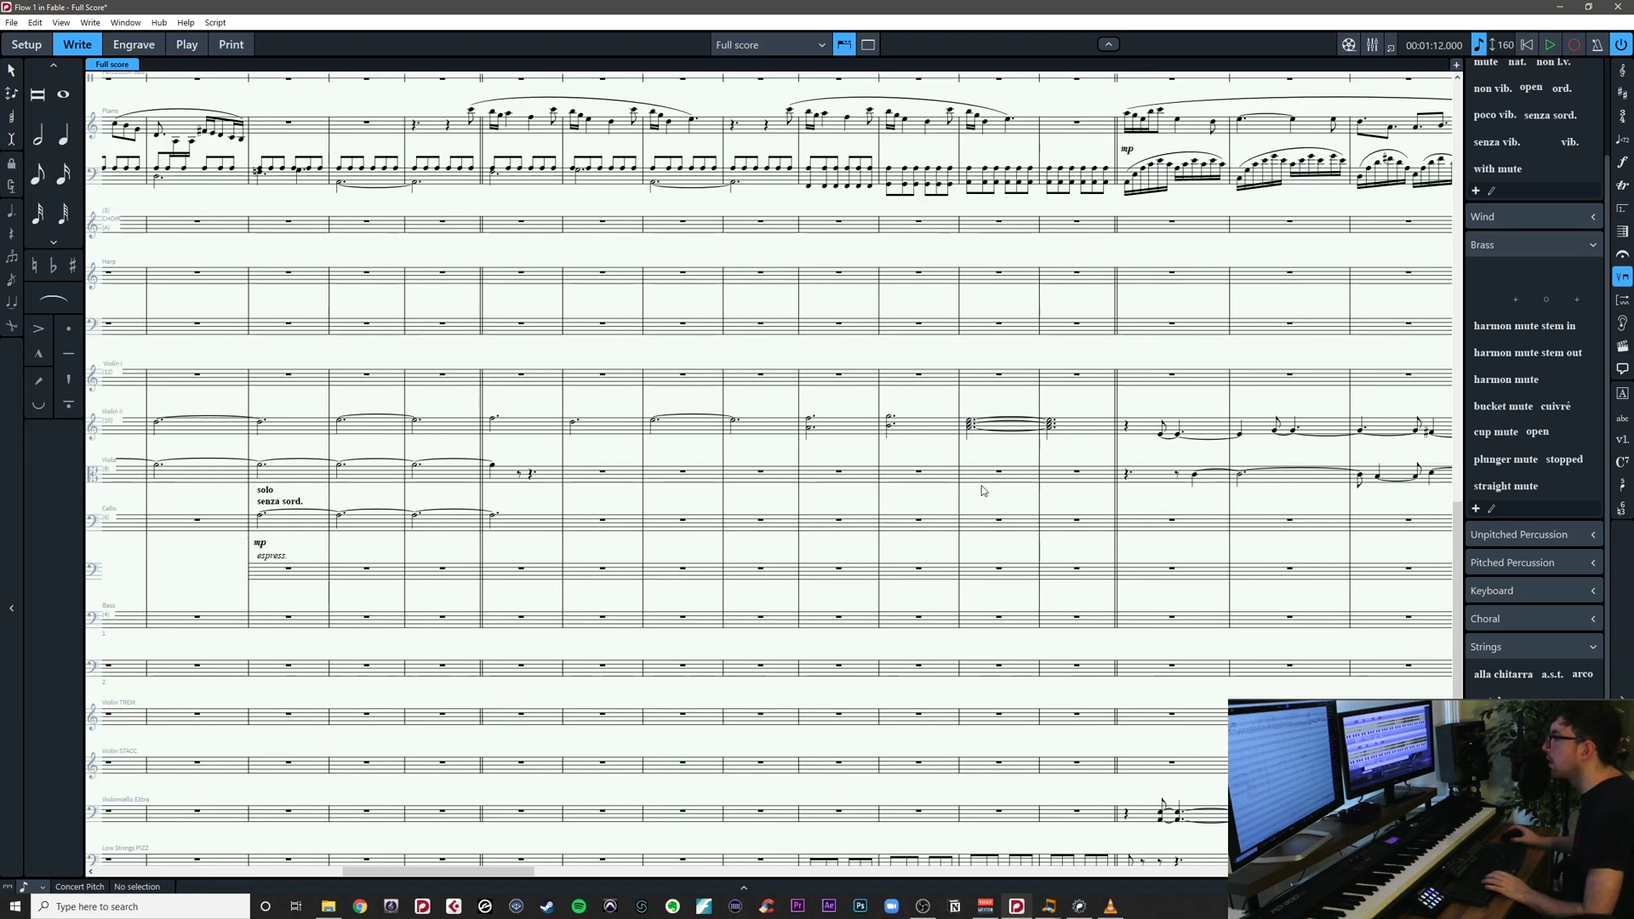
scroll(920, 764, "down", 2)
scroll(920, 764, "up", 1)
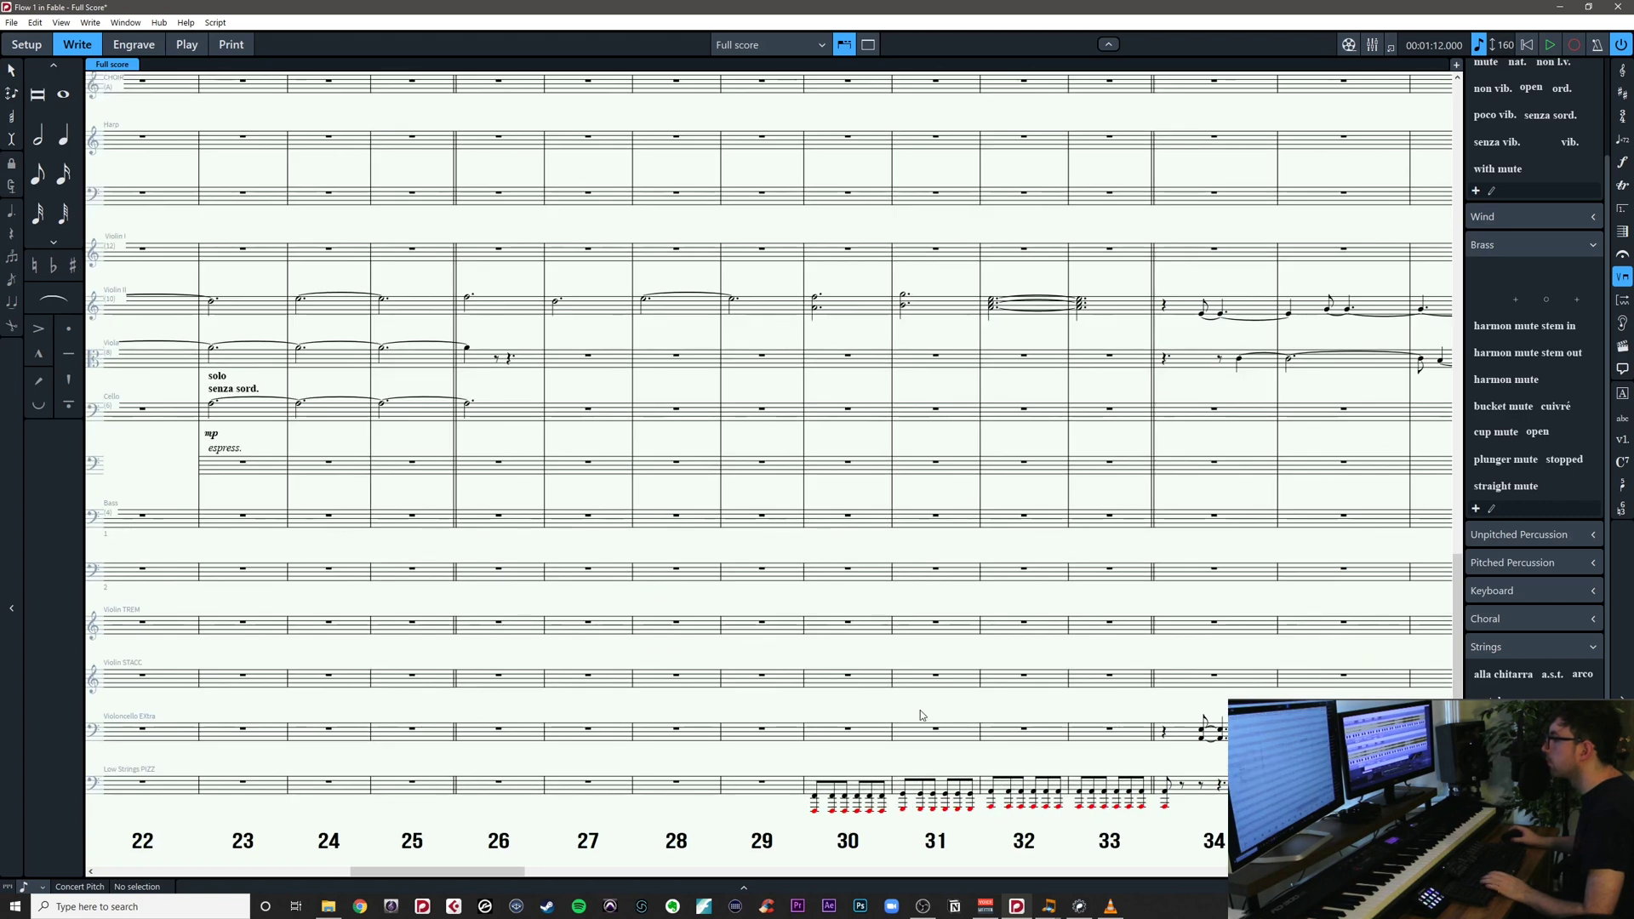
left_click_drag(920, 717, 984, 771)
key("ctrl+s")
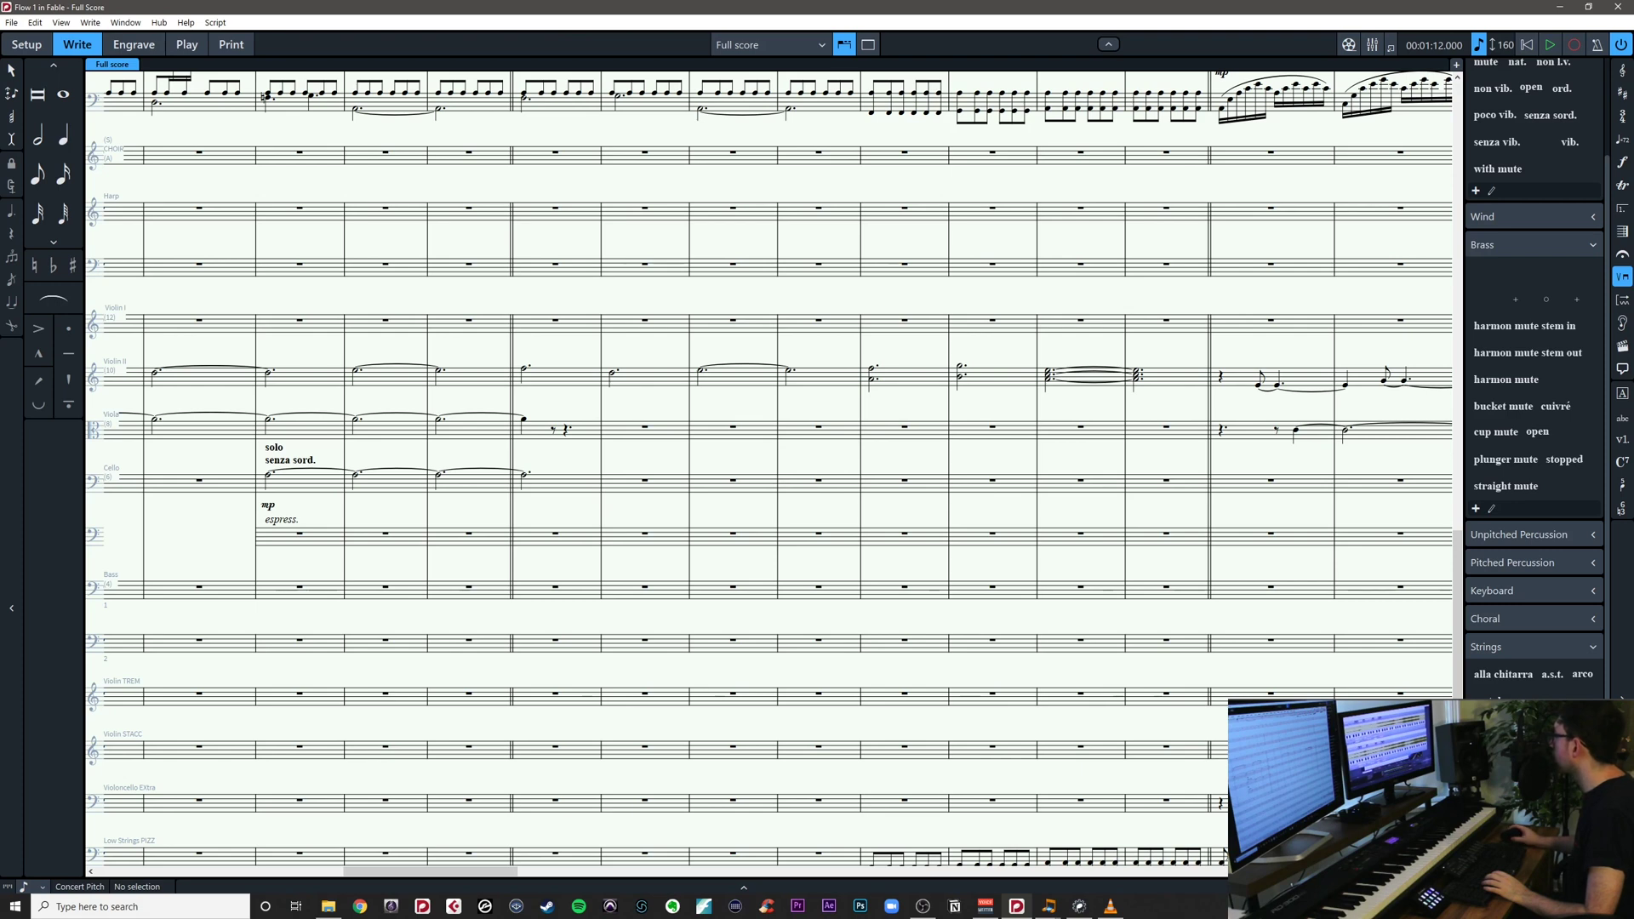
Enter dotted half notes on the upper Cello staff: G3 in bar 27 and A3 in bar 28
key("alt+Tab")
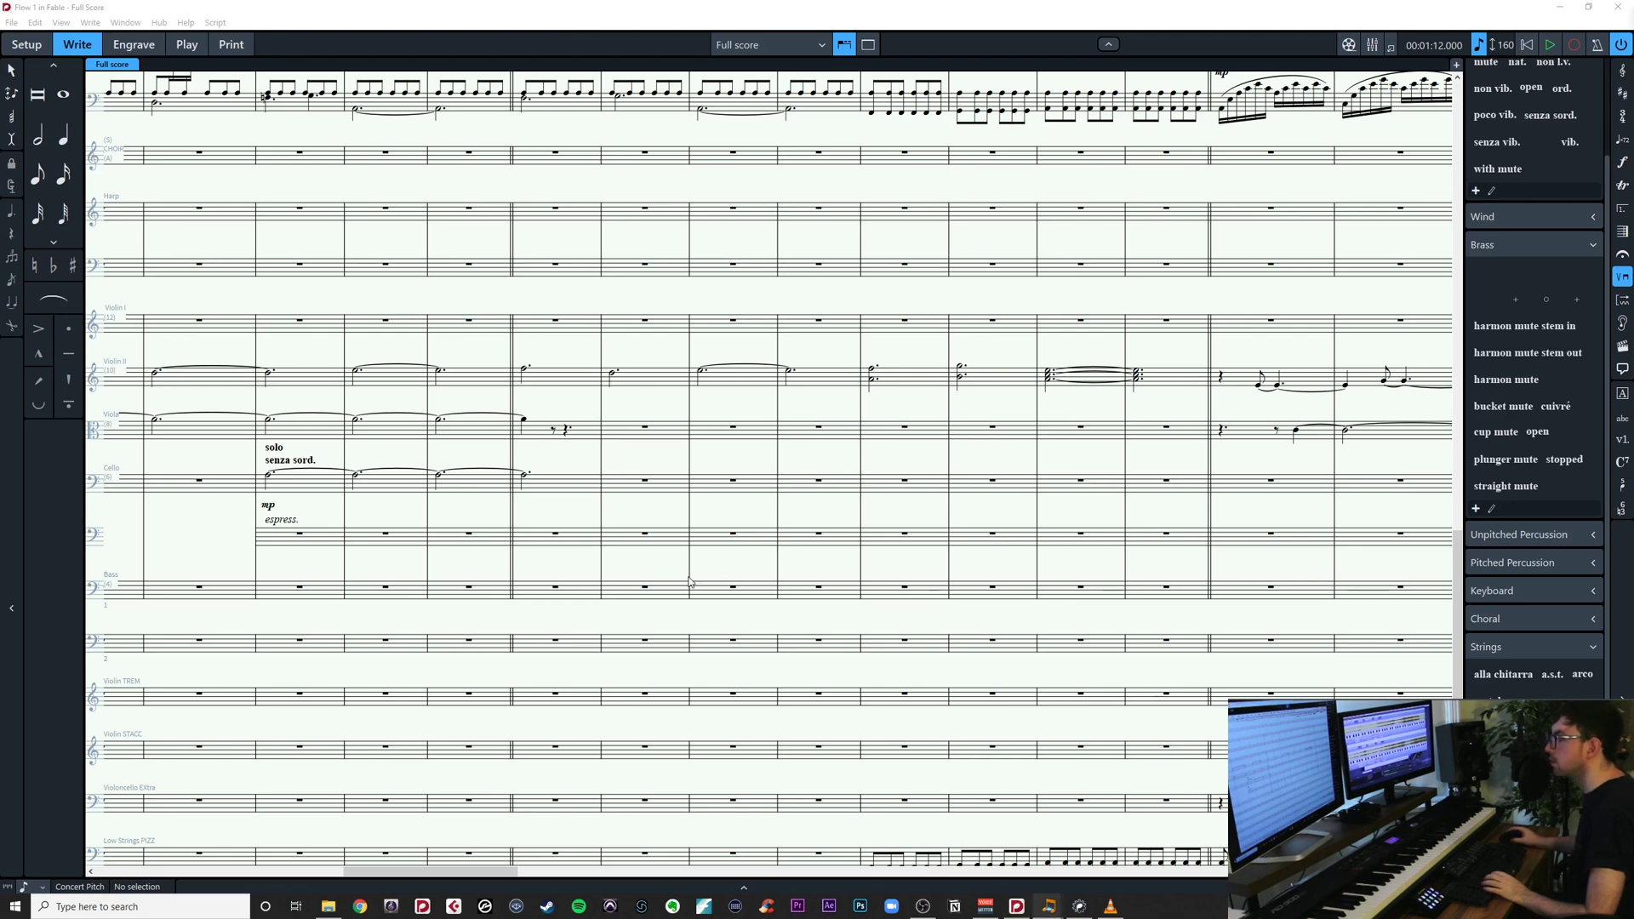
left_click_drag(628, 614, 1050, 719)
key("z")
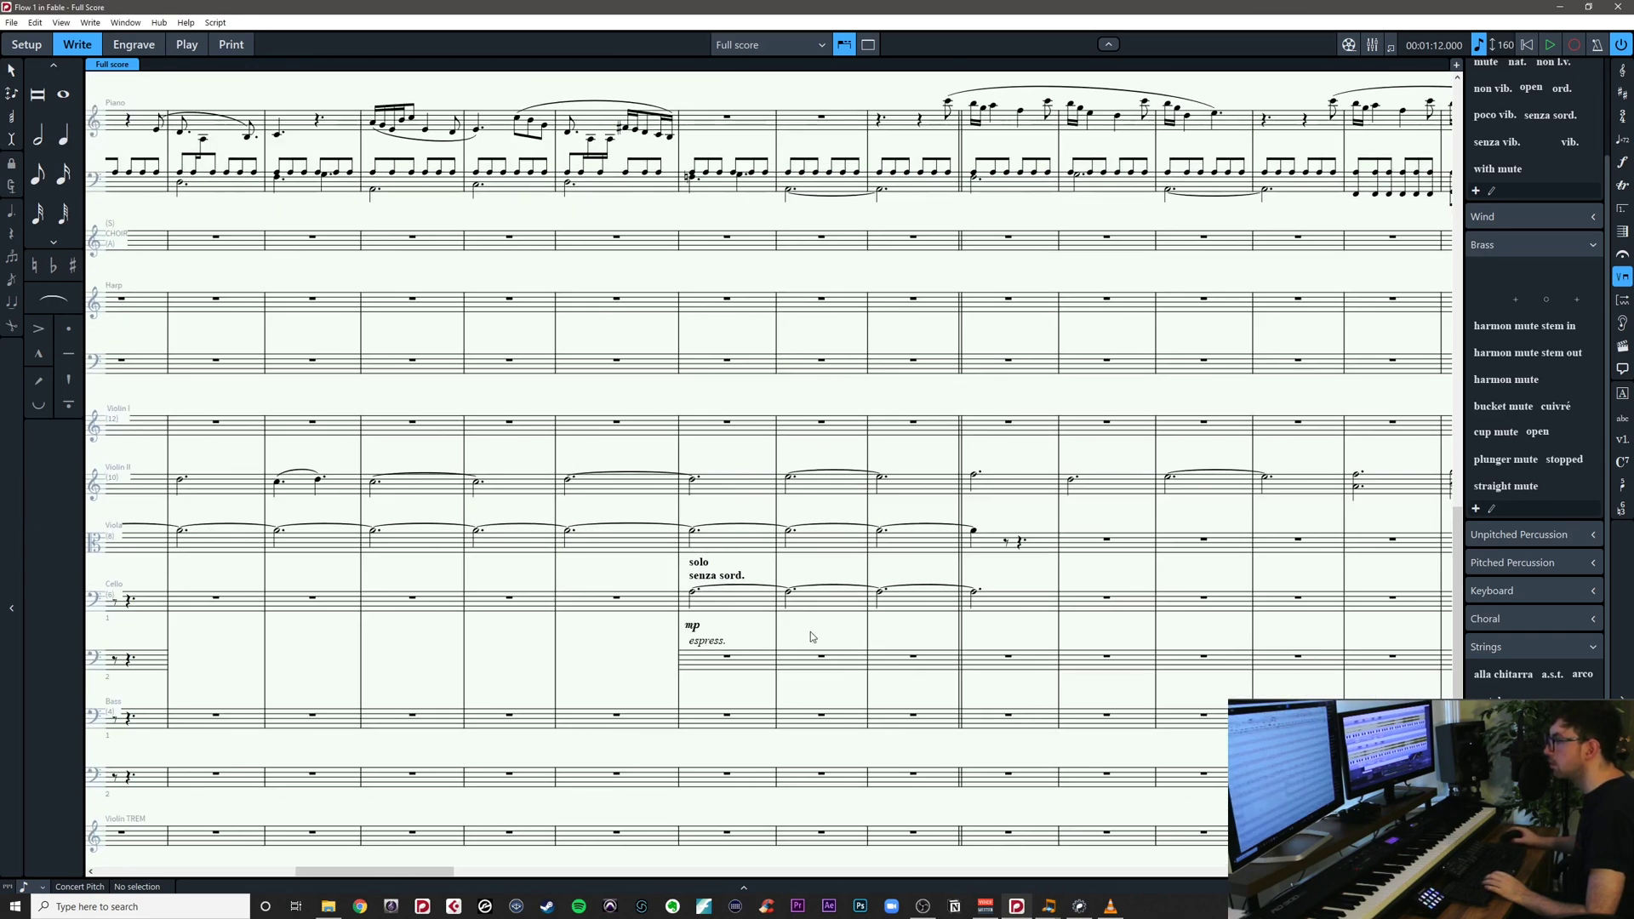
left_click_drag(810, 631, 750, 622)
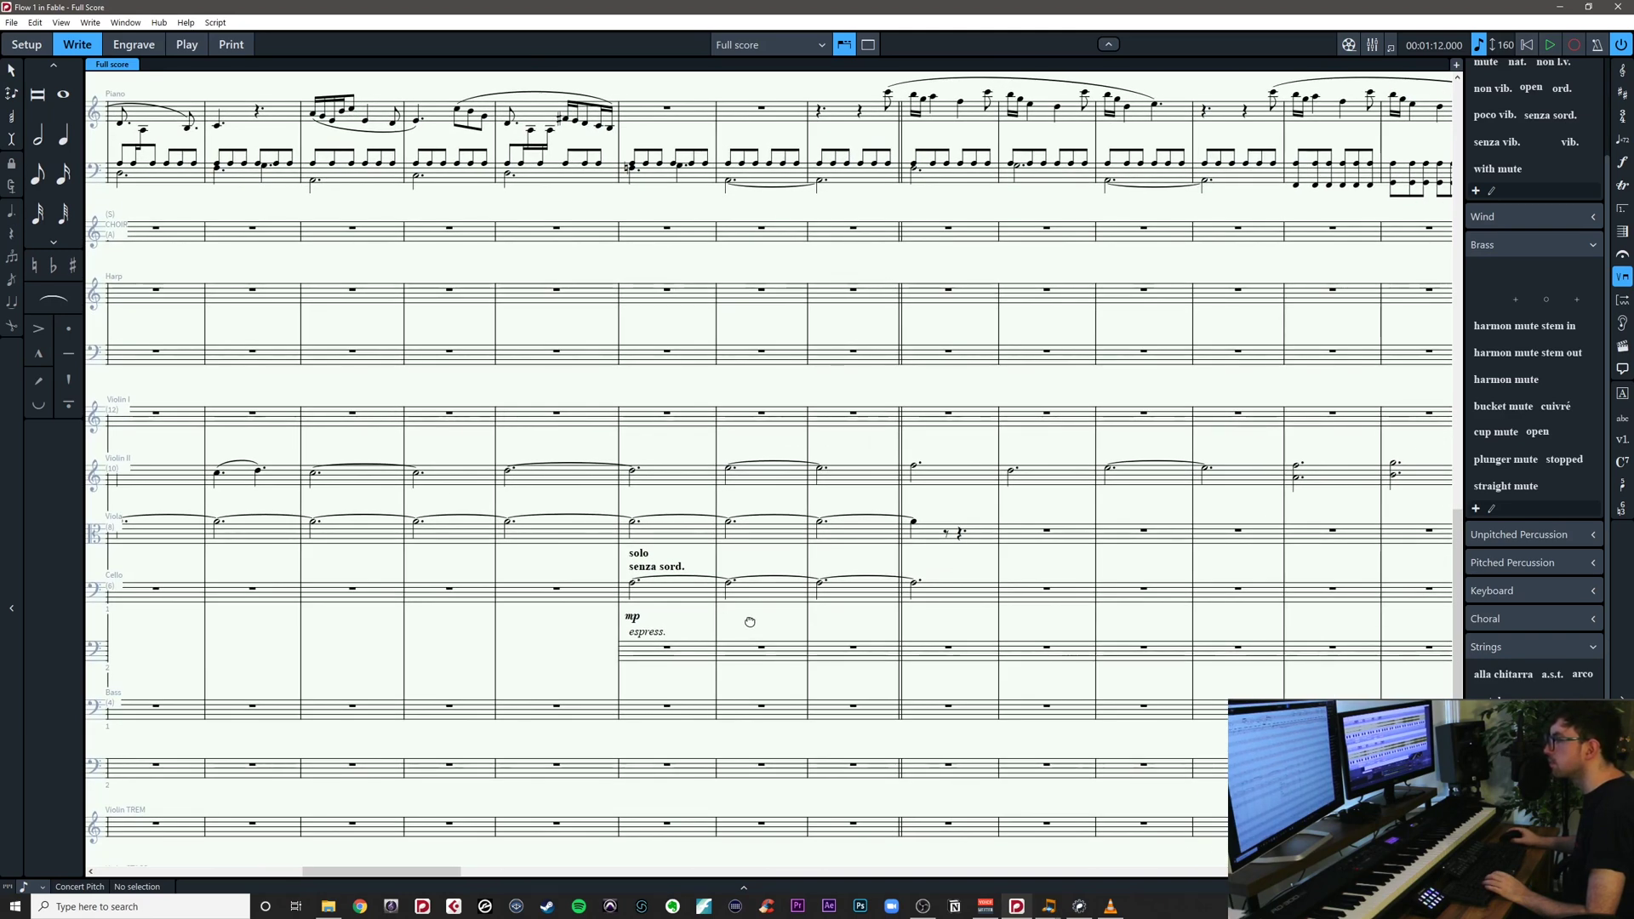
left_click_drag(750, 623, 621, 602)
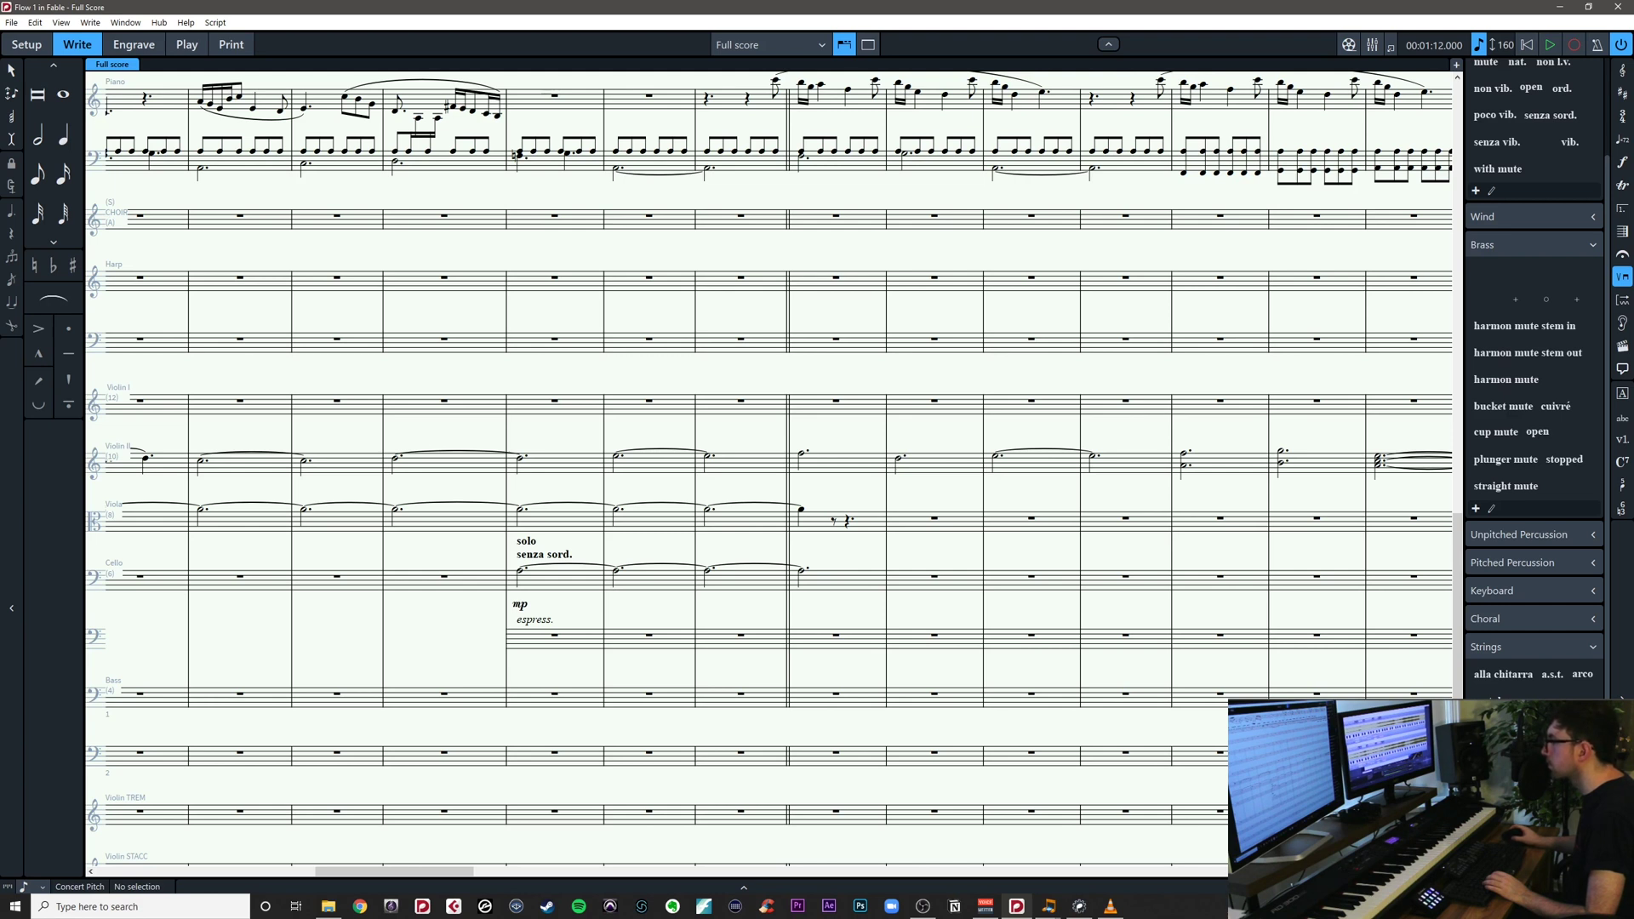
key("alt+Tab")
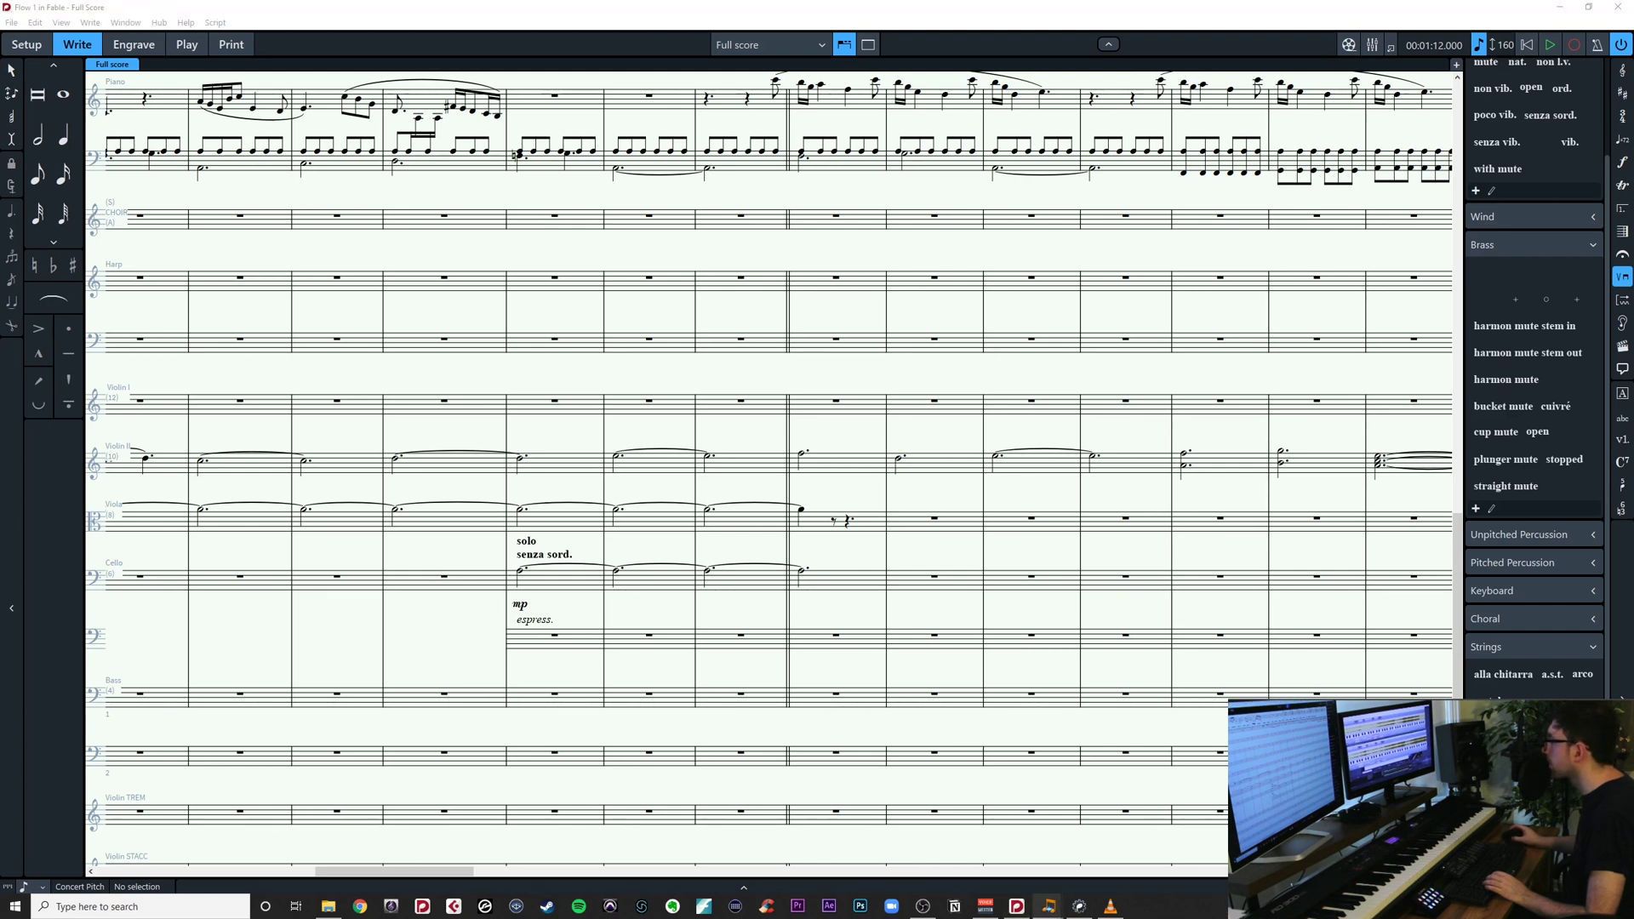
left_click(920, 580)
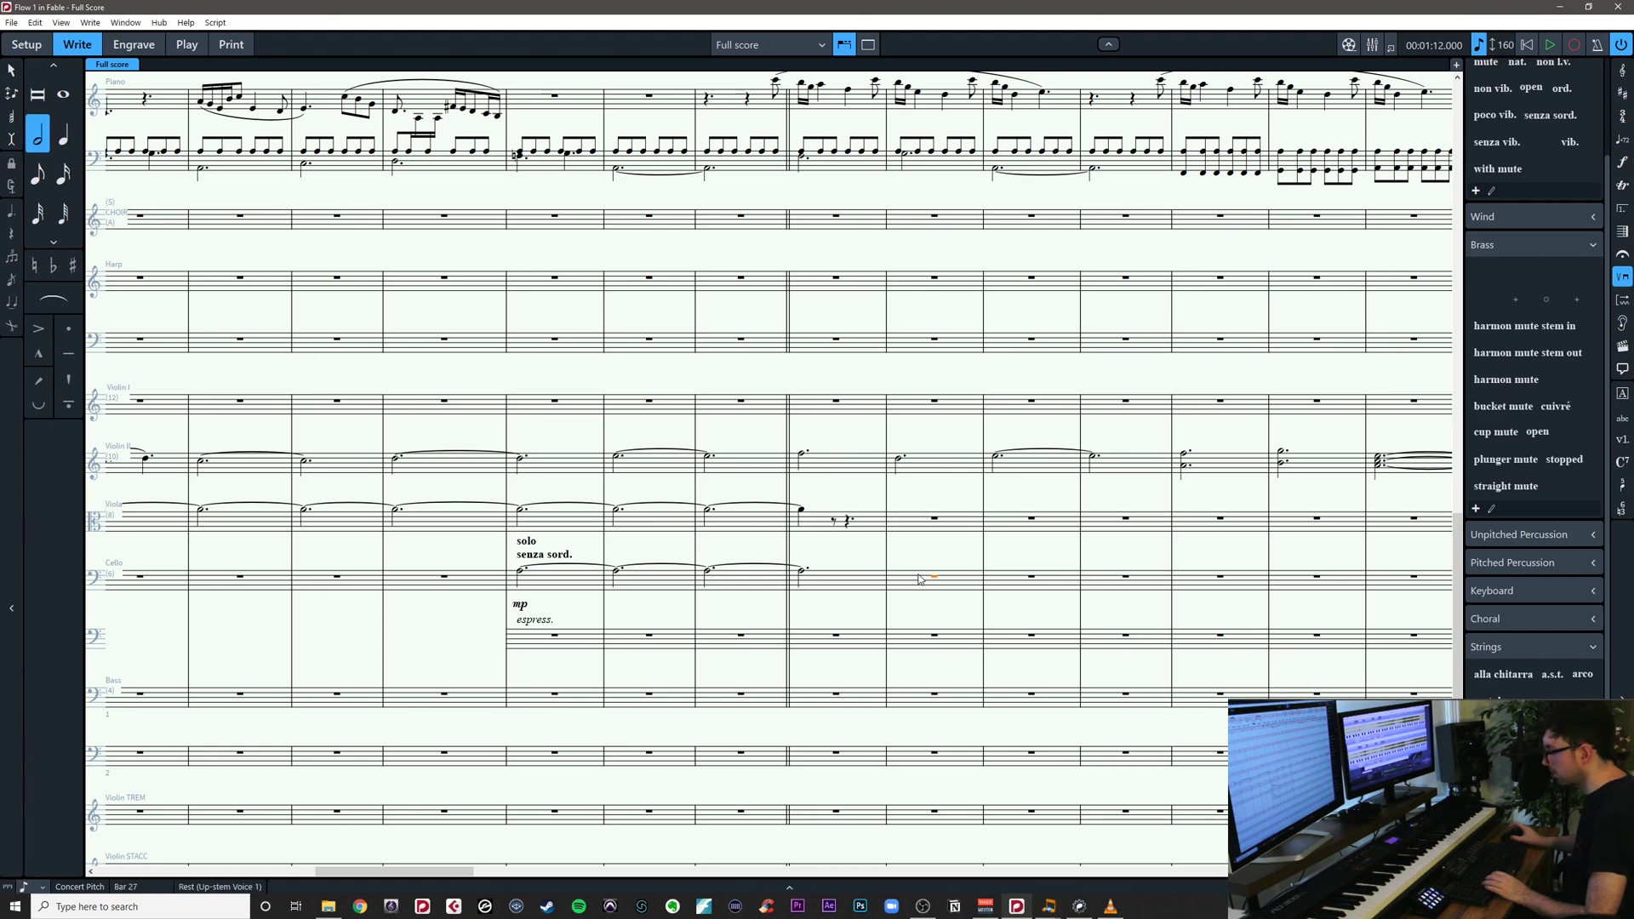
key("shift+n")
key("7")
key("period")
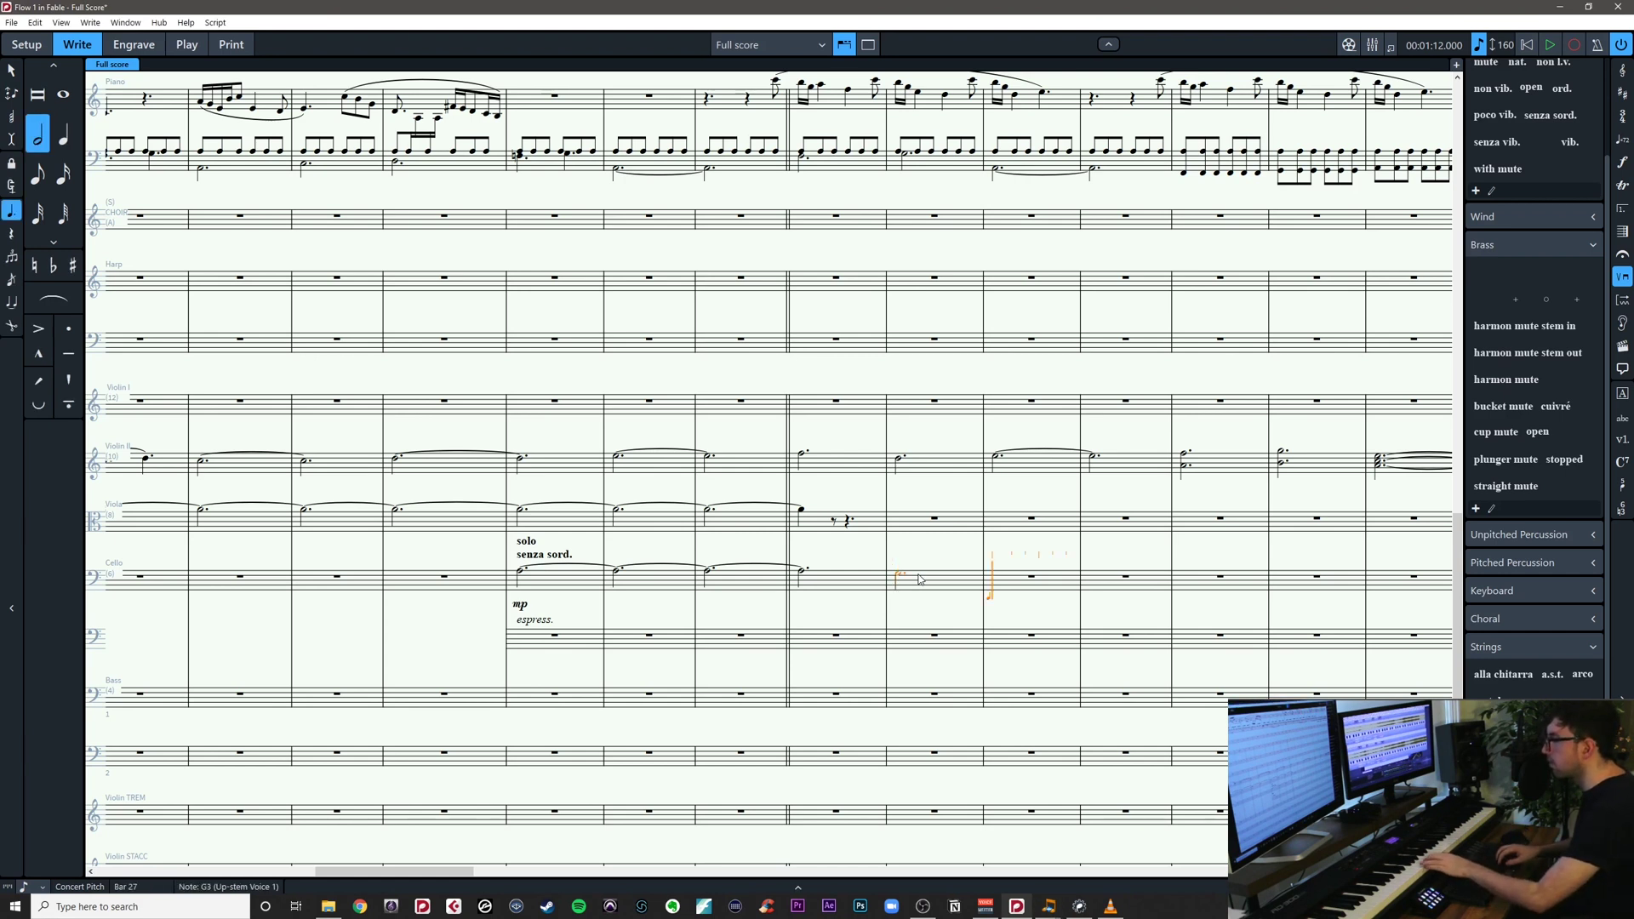
key("Escape")
Lengthen the Cello A3 in bar 28 so that it is held through the end of bar 29
key("alt+Tab")
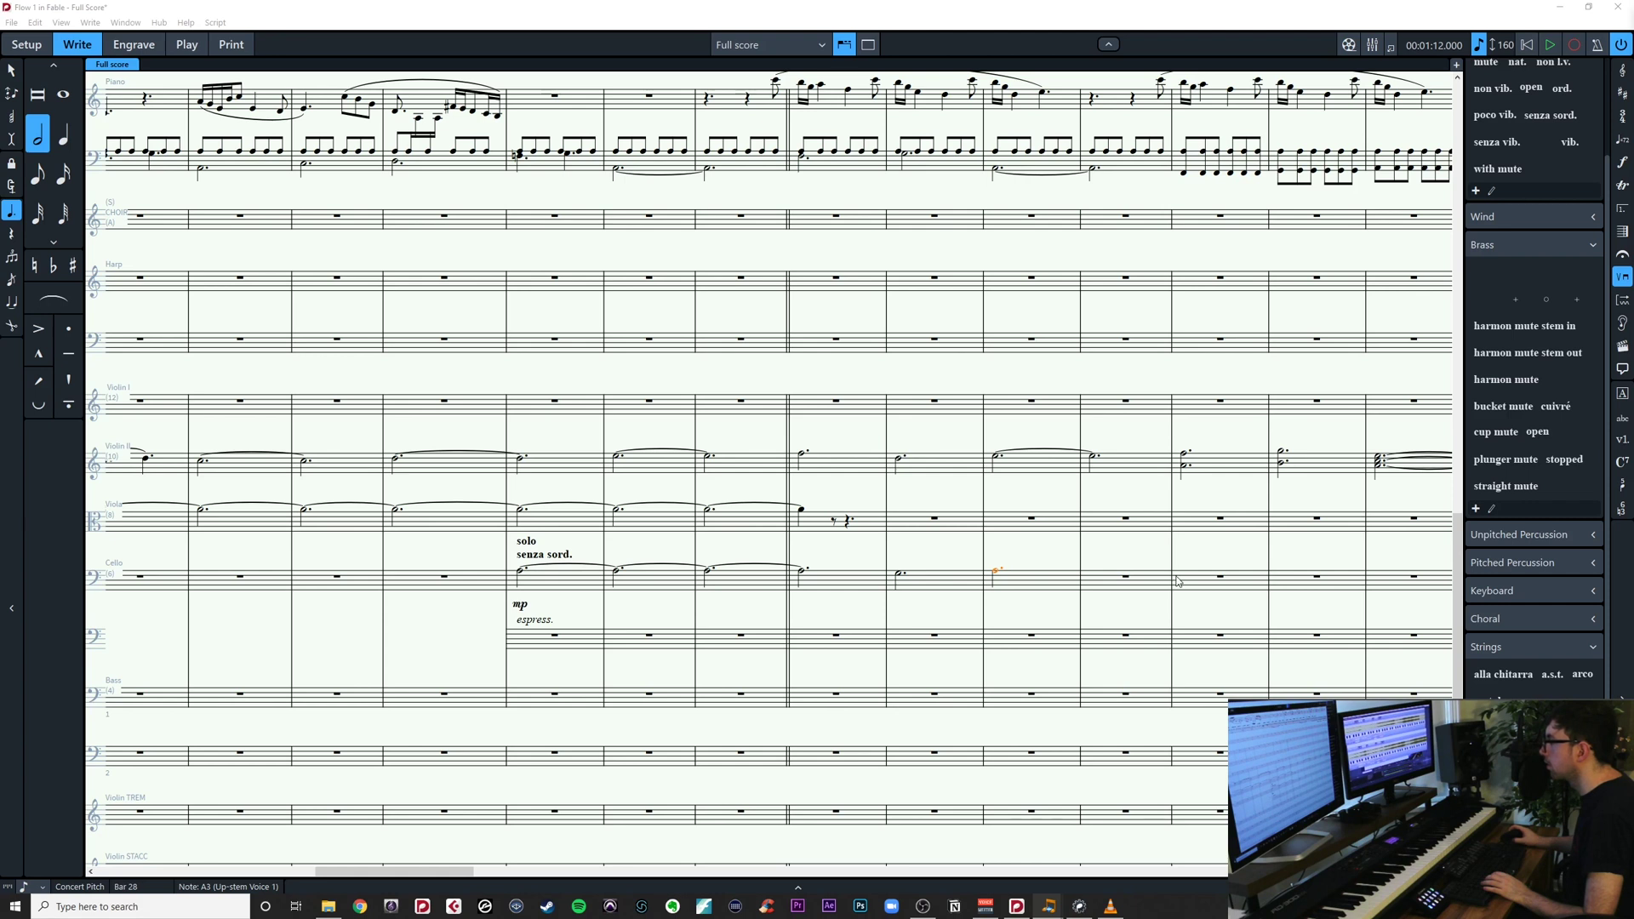
left_click(1053, 530)
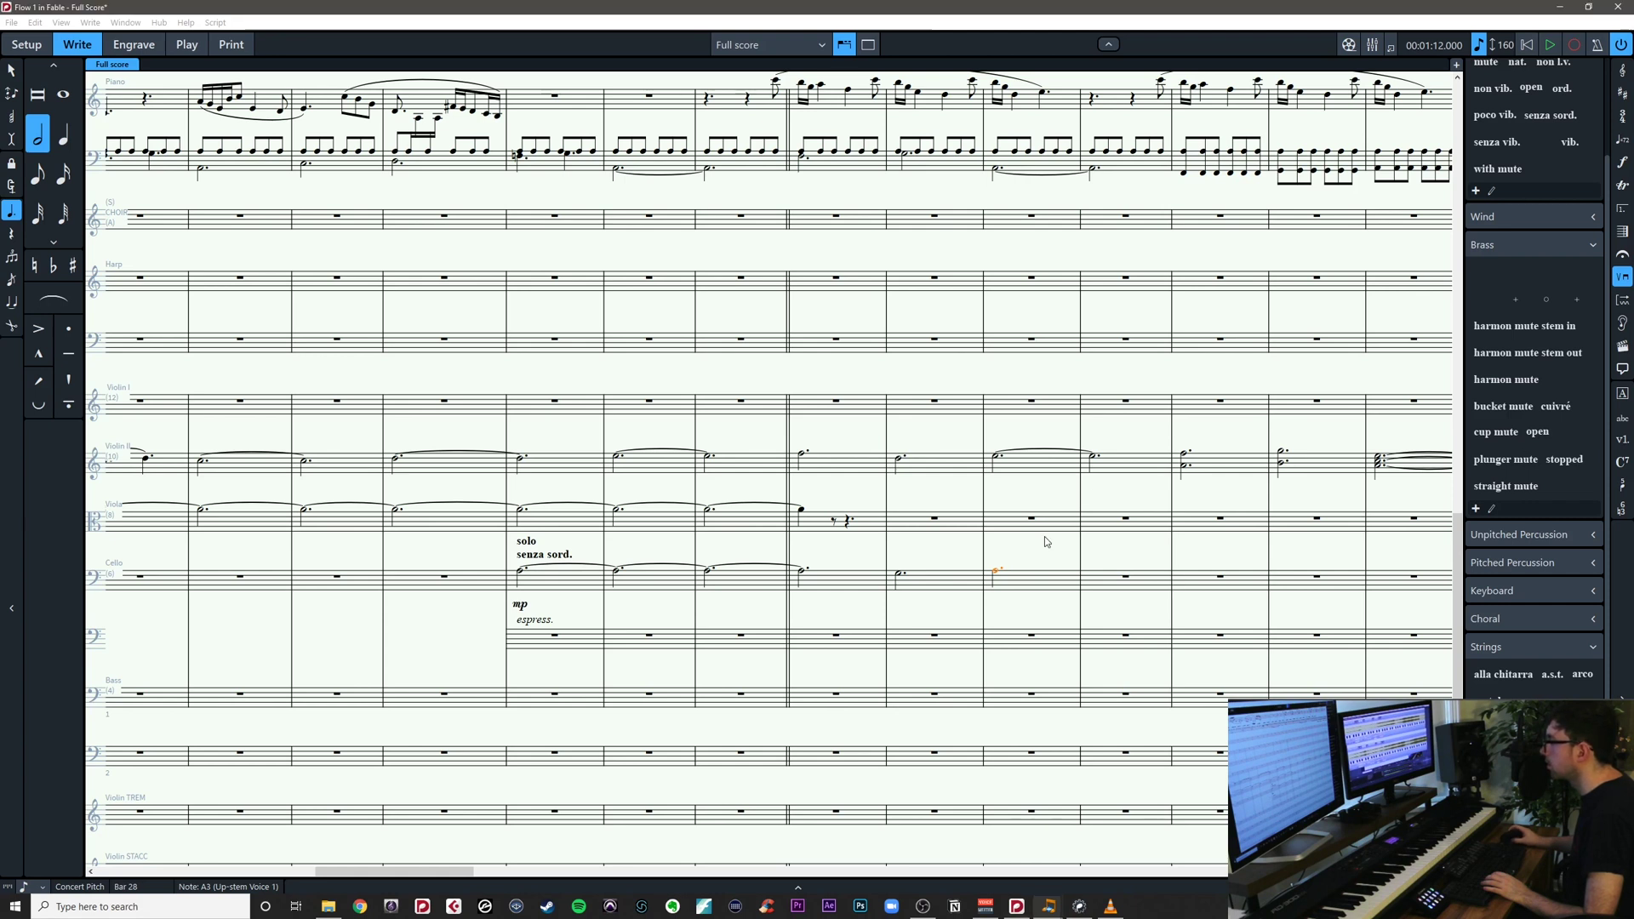
left_click(997, 571)
key("shift+alt+Right")
key("shift+alt+Right")
key("shift+alt+Right")
key("shift+alt+Right")
key("shift+alt+Right")
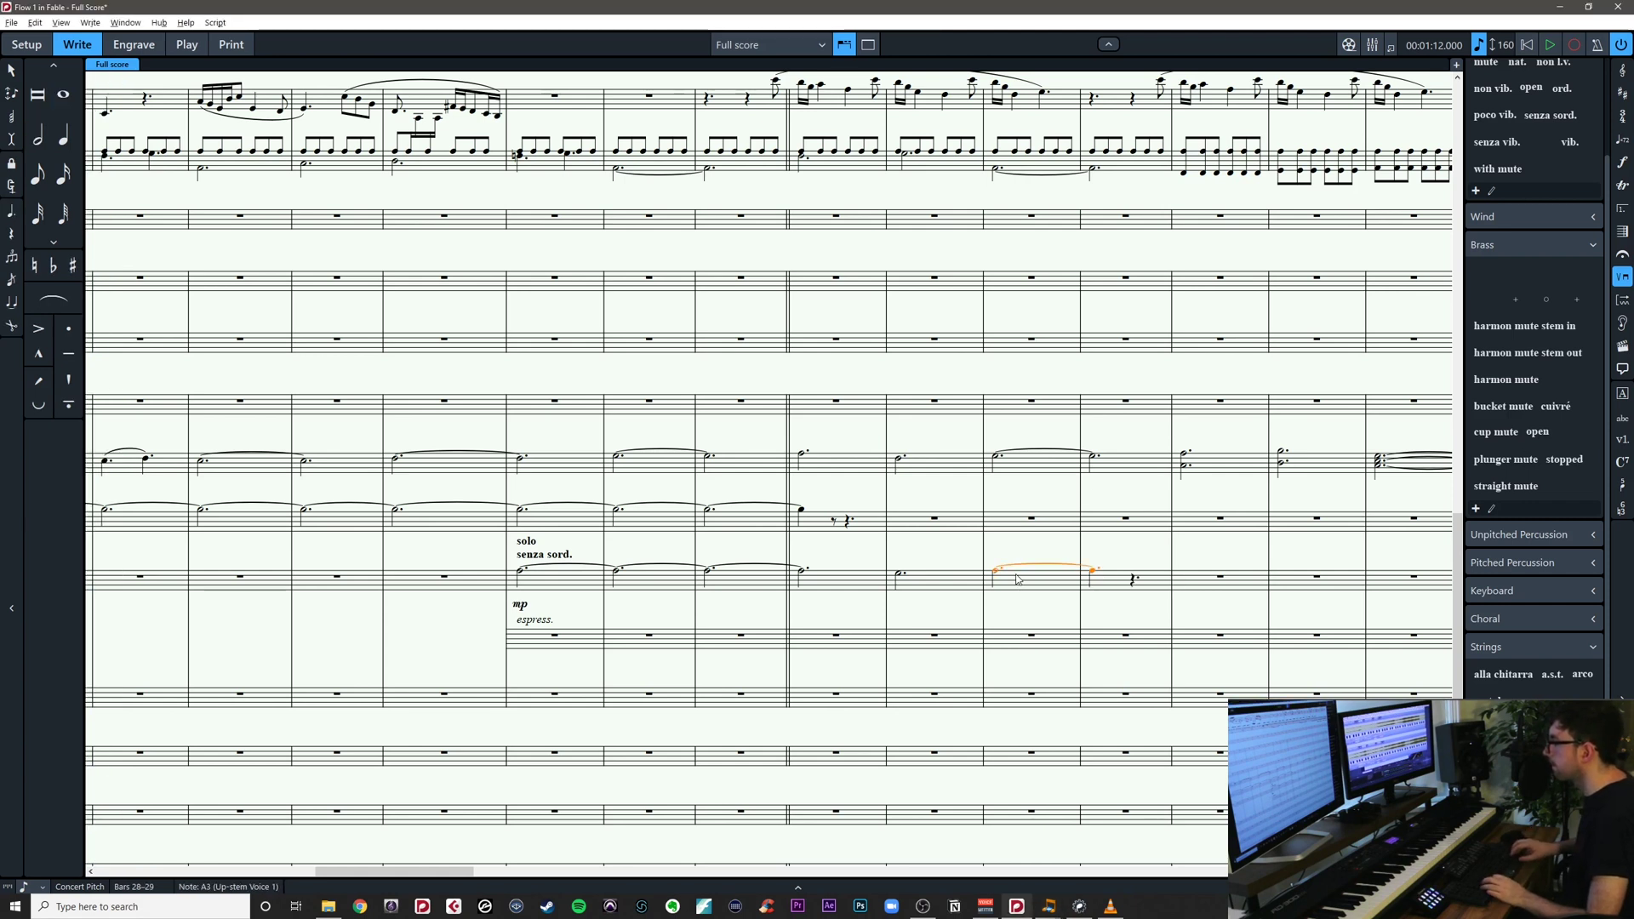
key("shift+alt+Right")
Enter a dotted half note in bar 30 of the upper Cello staff and raise its pitch to F3
key("Right")
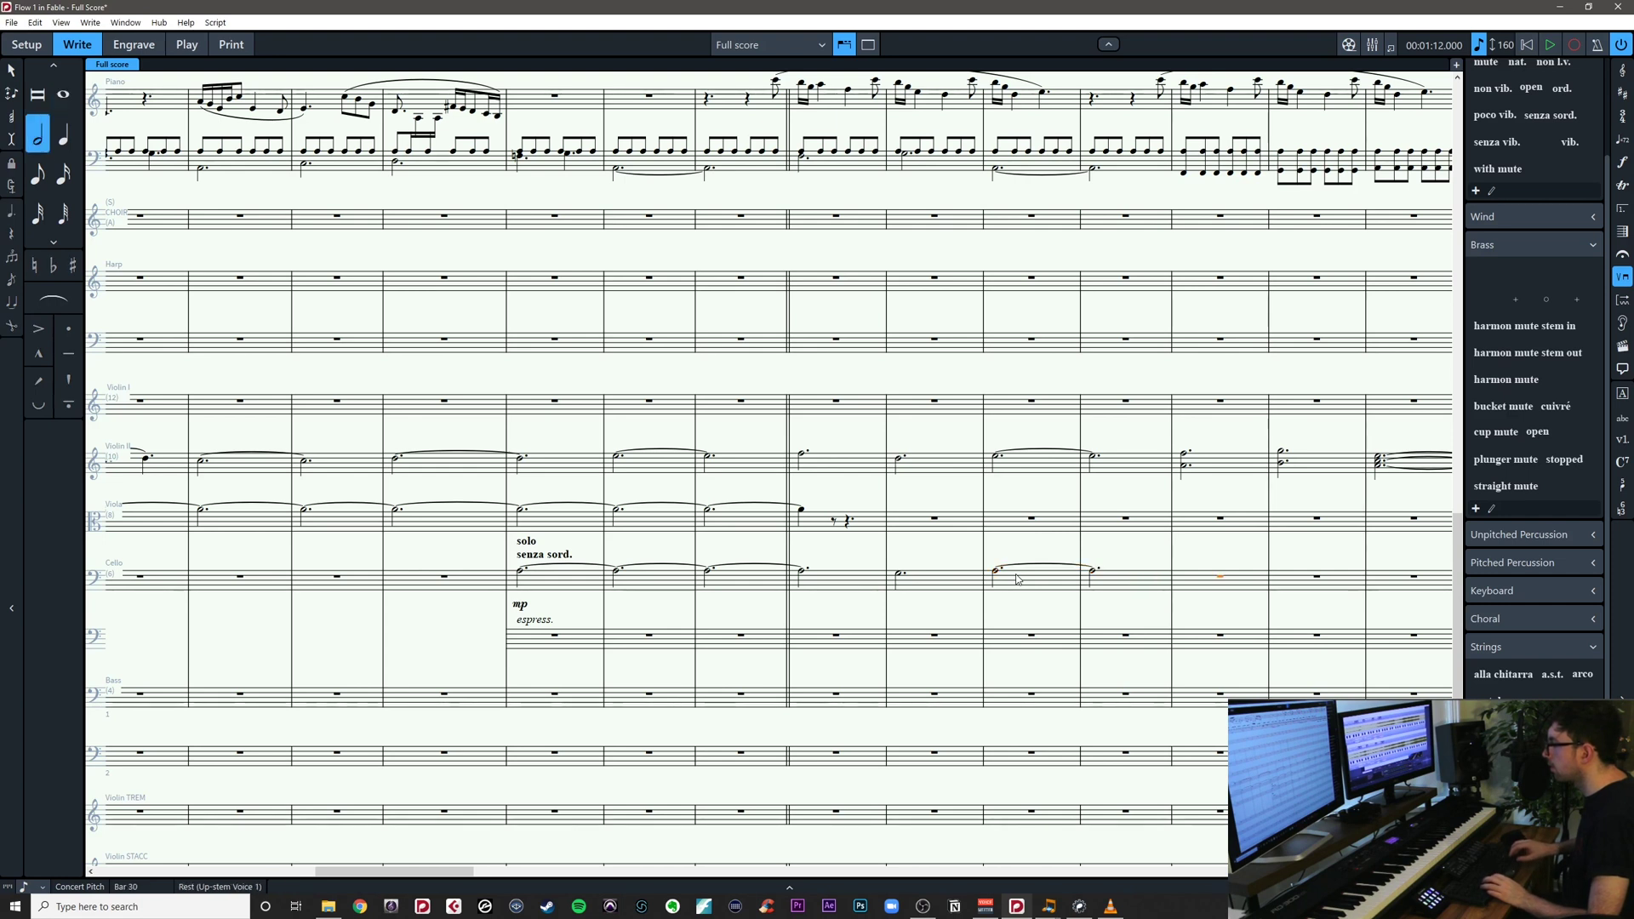
key("shift+n")
key("7")
key("period")
key("e")
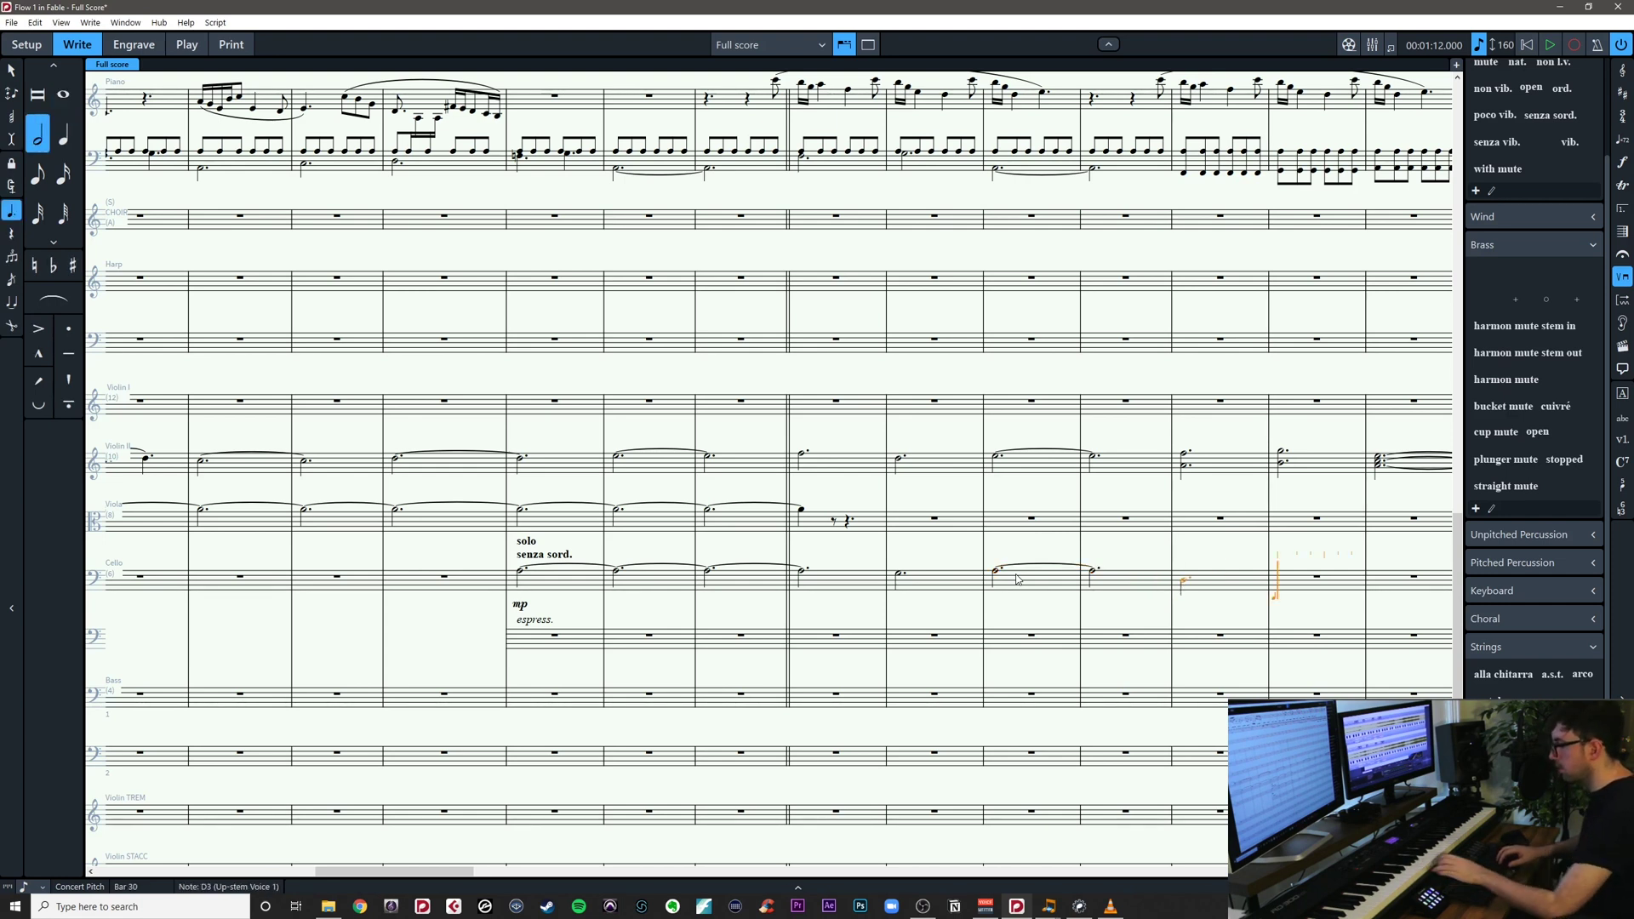
key("alt+Up")
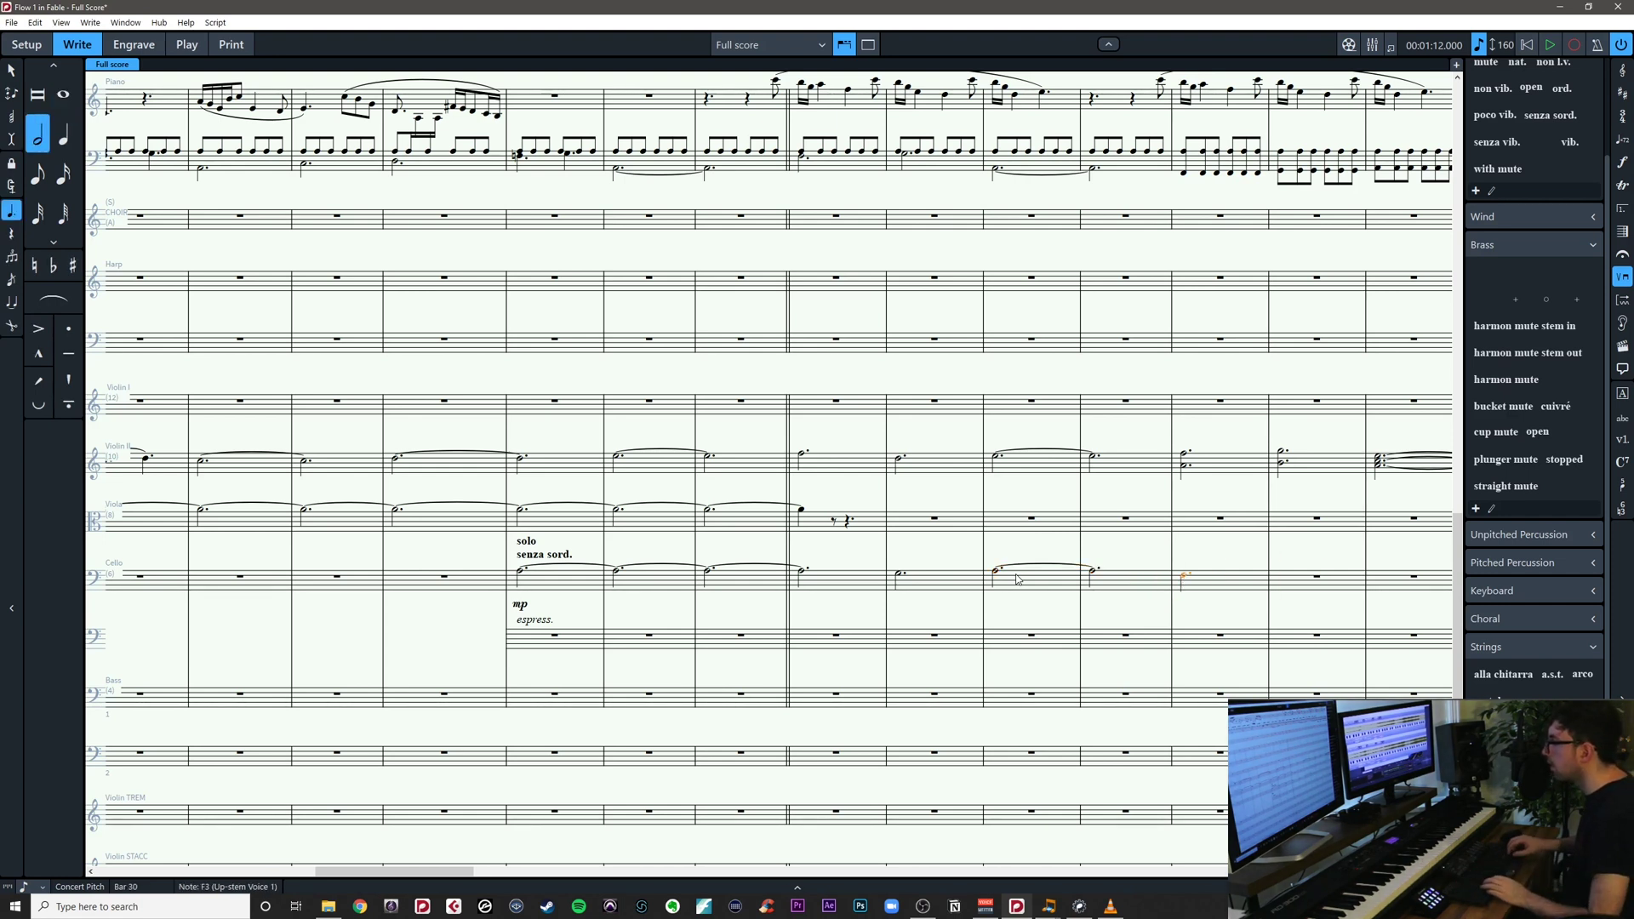
Repeat the Cello's bar 30 dotted half note in bar 31 and raise the copy to G3
left_click_drag(1241, 605, 1045, 638)
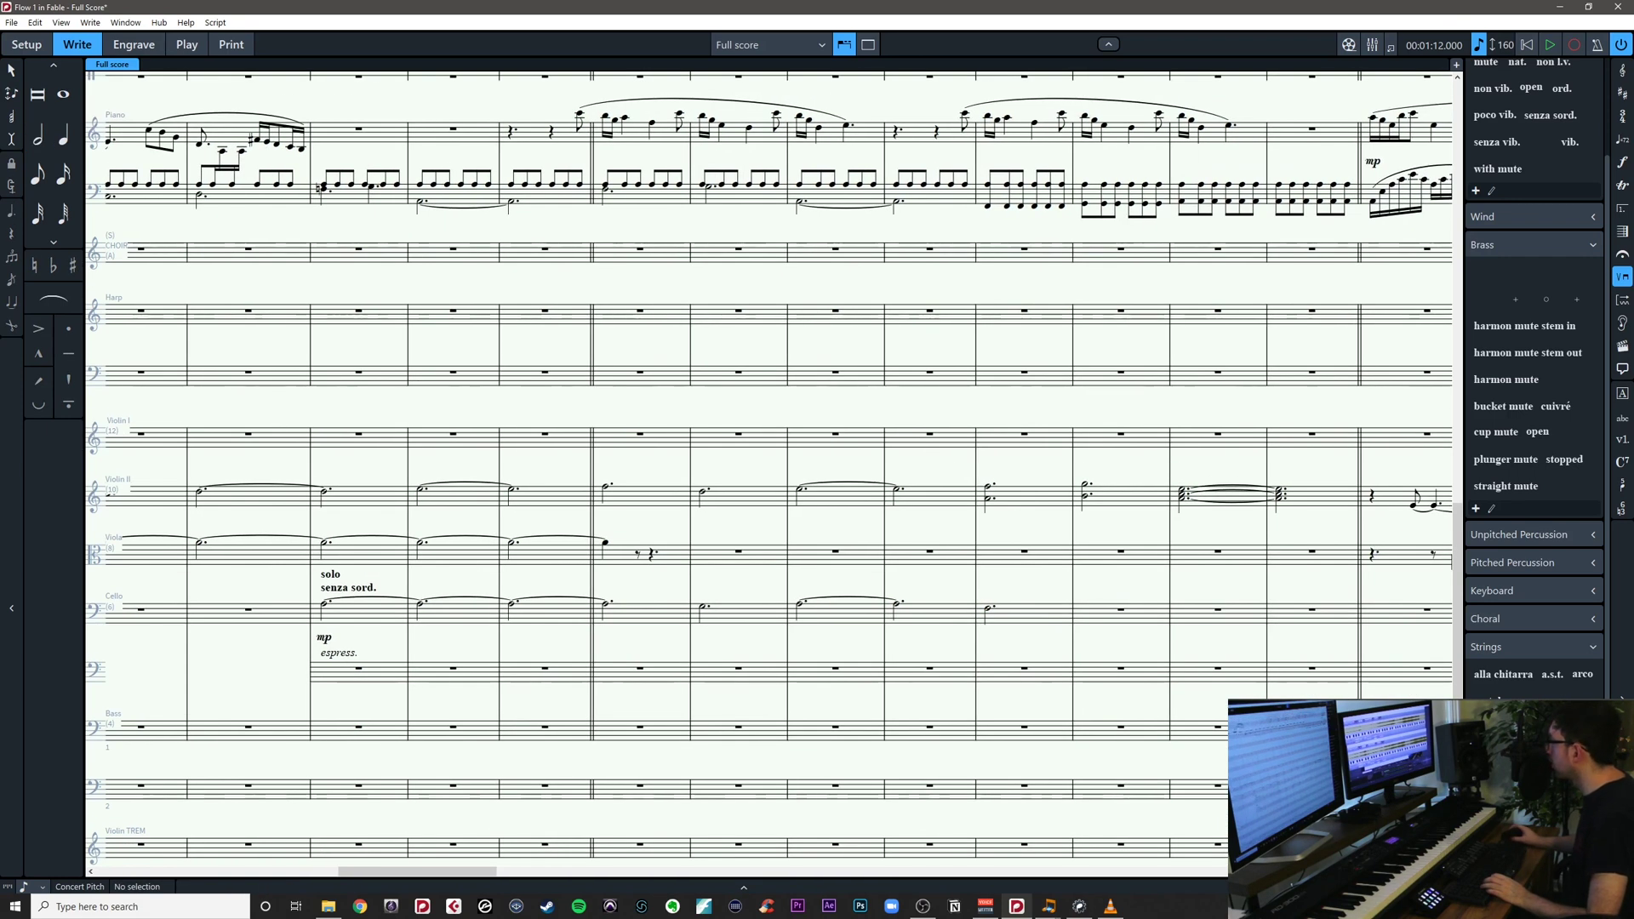
key("alt+Tab")
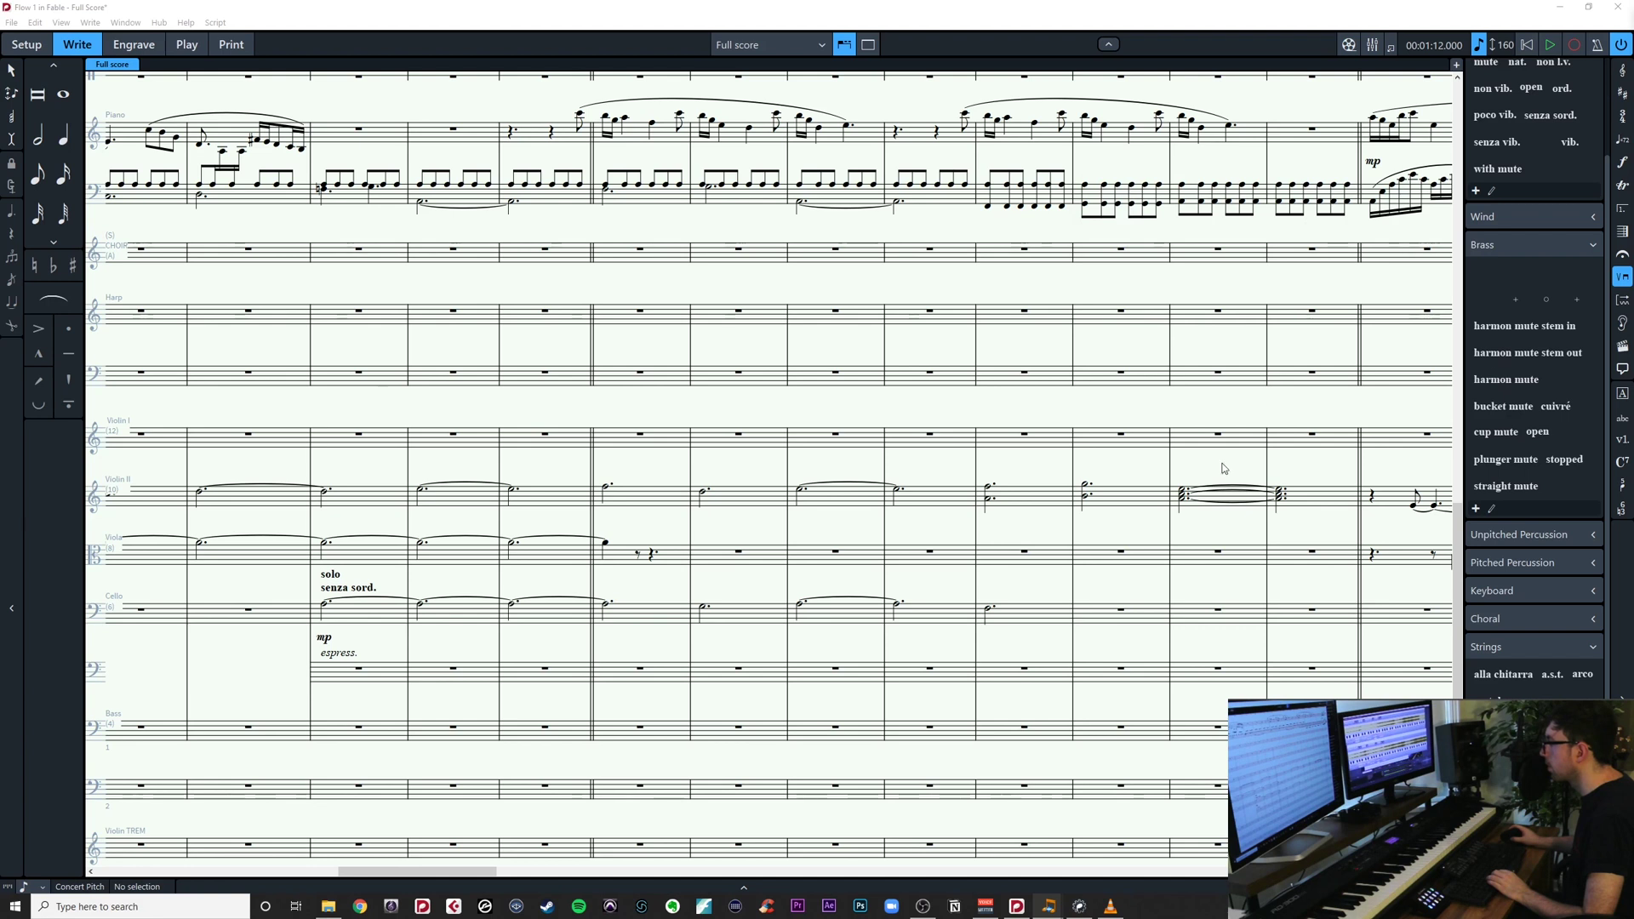
left_click(1020, 623)
key("r")
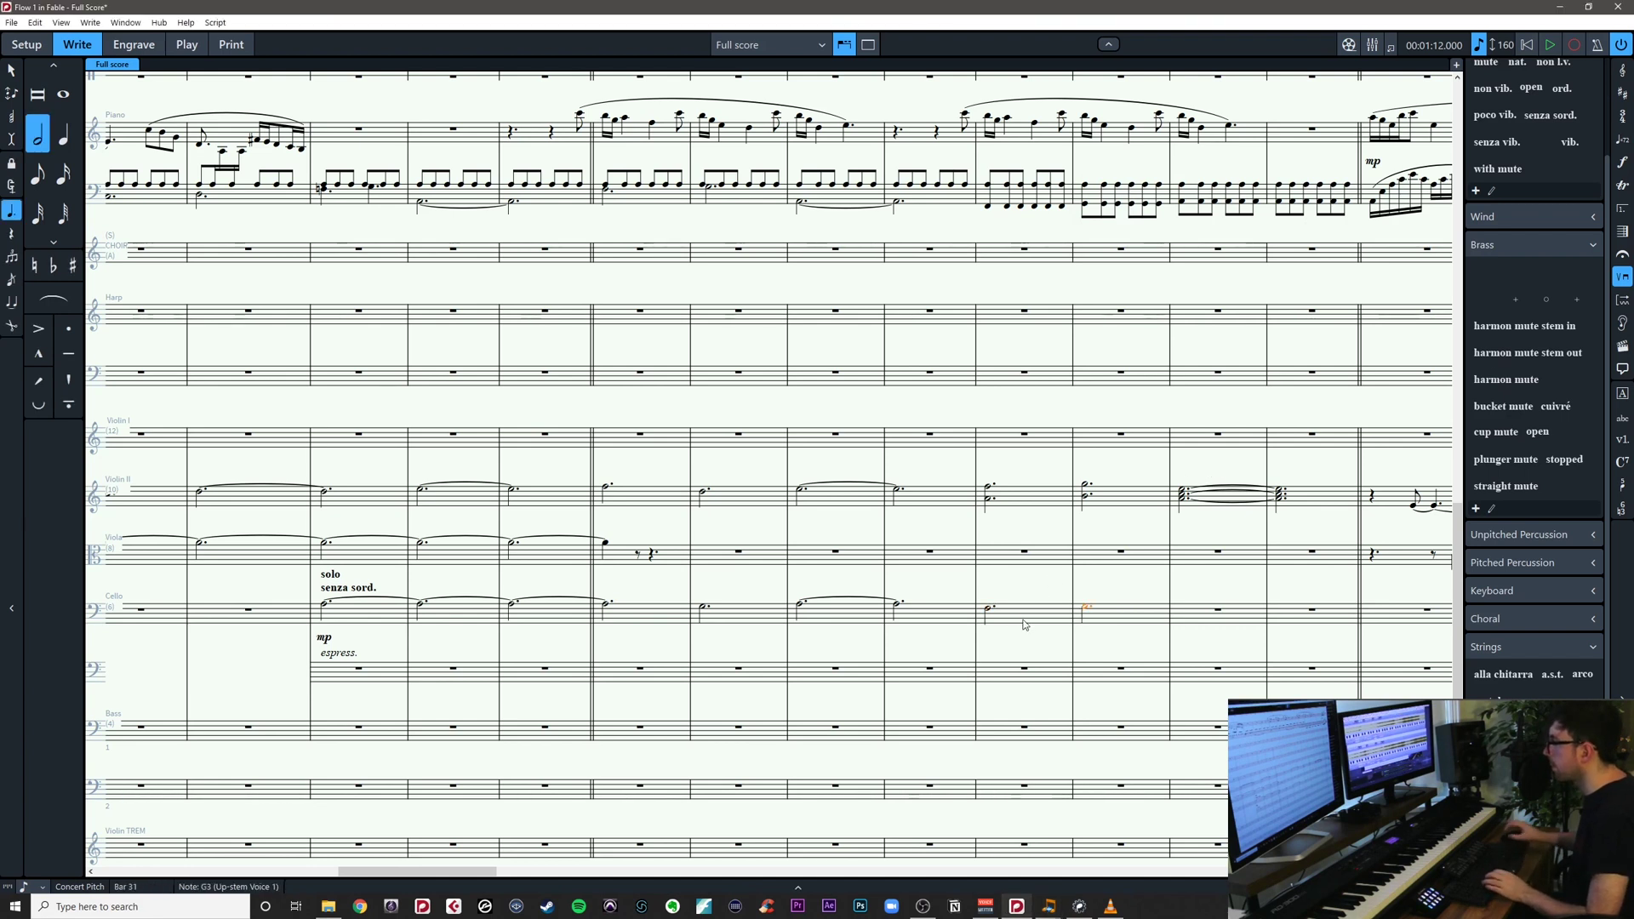
key("alt+Up")
key("alt+Tab")
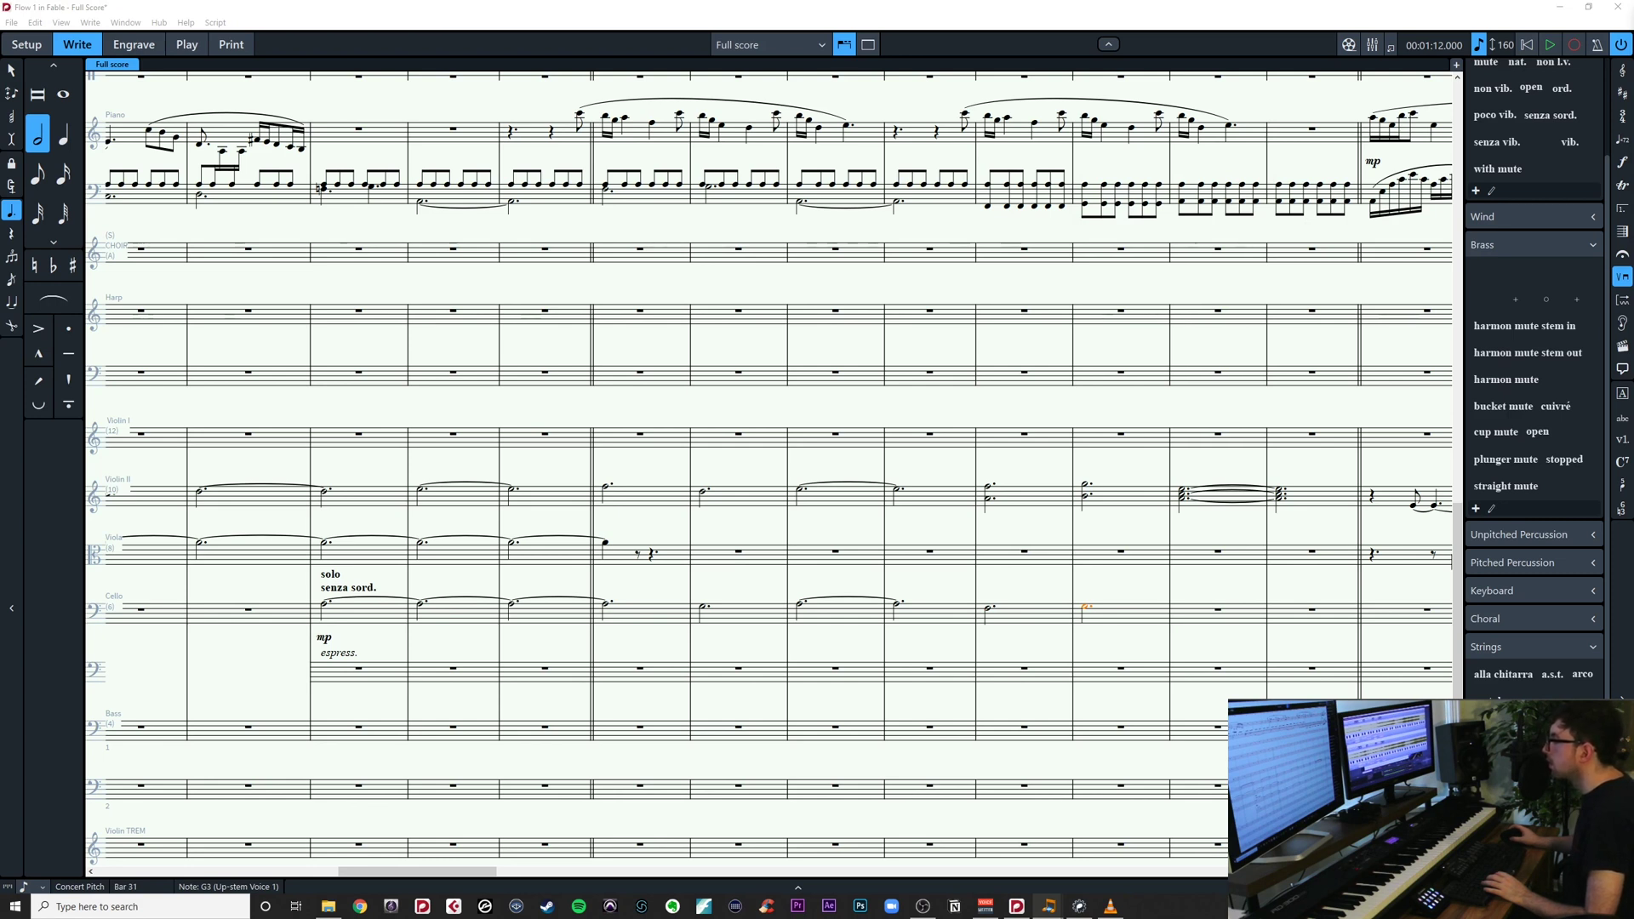
Repeat the Cello's bar 31 dotted half note in bar 32 and change the copy's pitch to A2
left_click(1139, 631)
left_click(1128, 620)
key("r")
key("alt+Up")
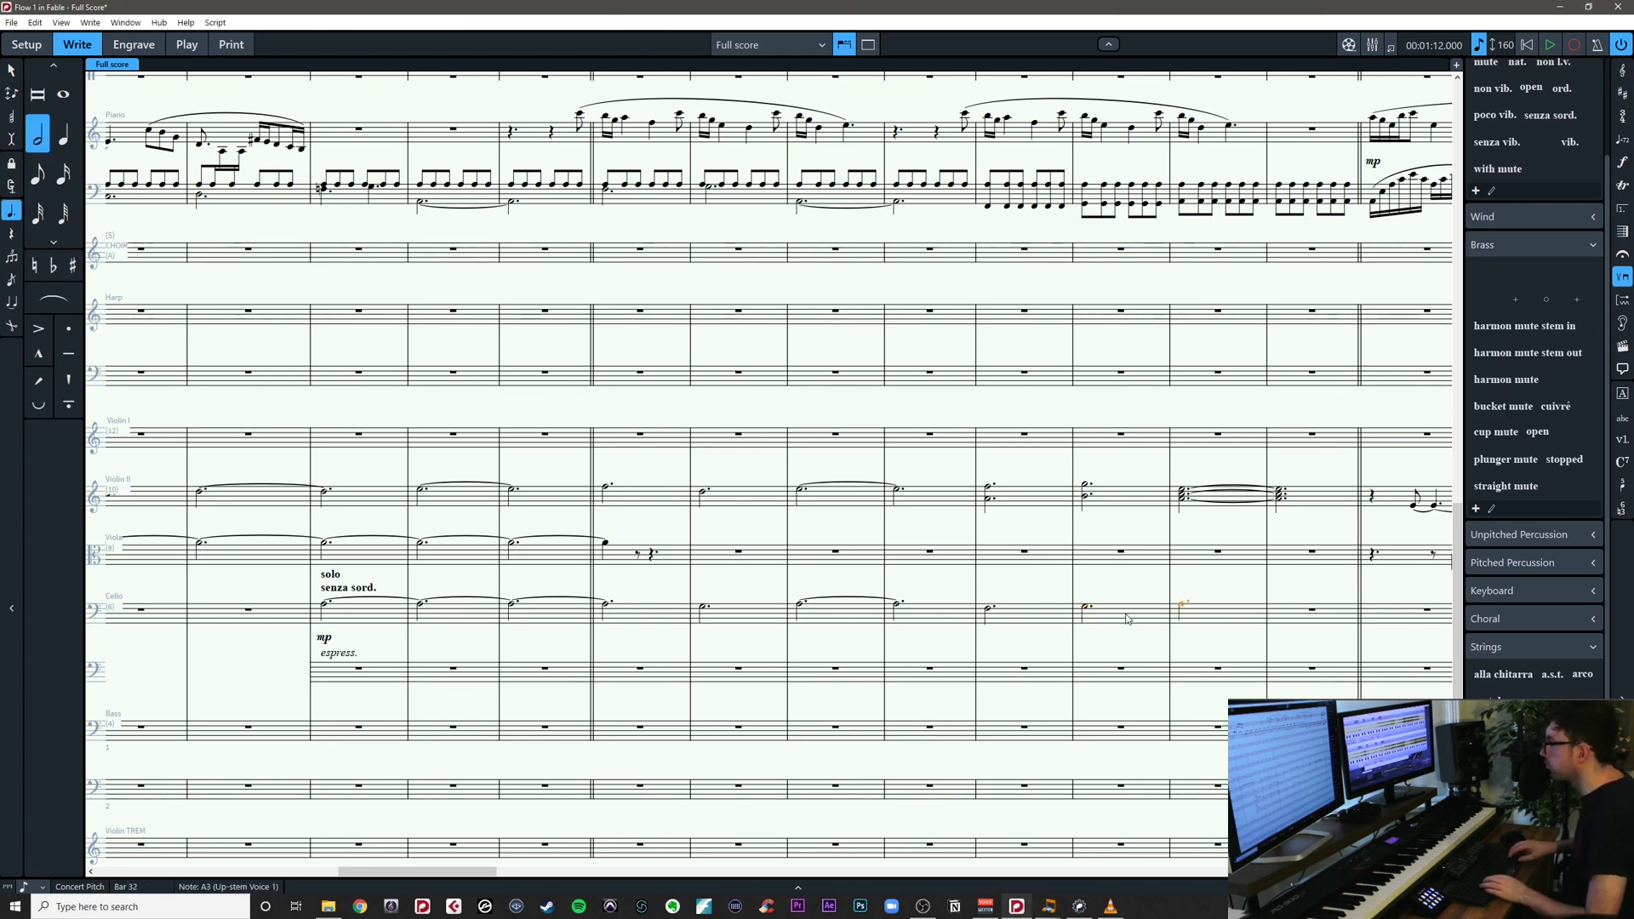
key("ctrl+alt+Down")
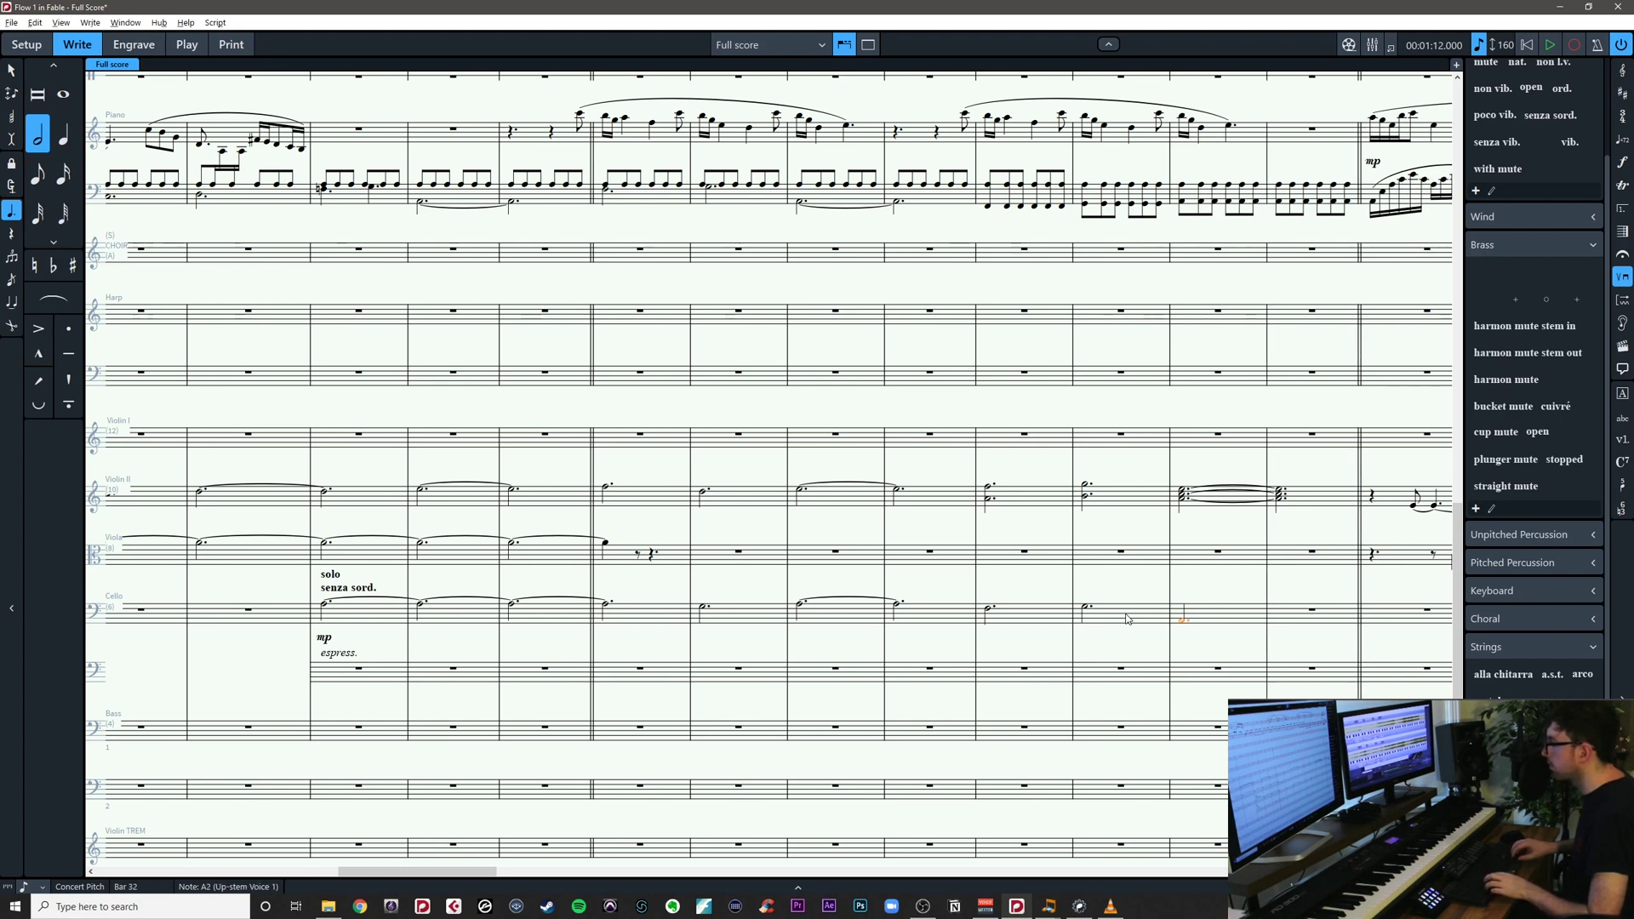
Lengthen the Cello A2 in bar 32 so that it is held through the end of bar 33
left_click(1184, 635)
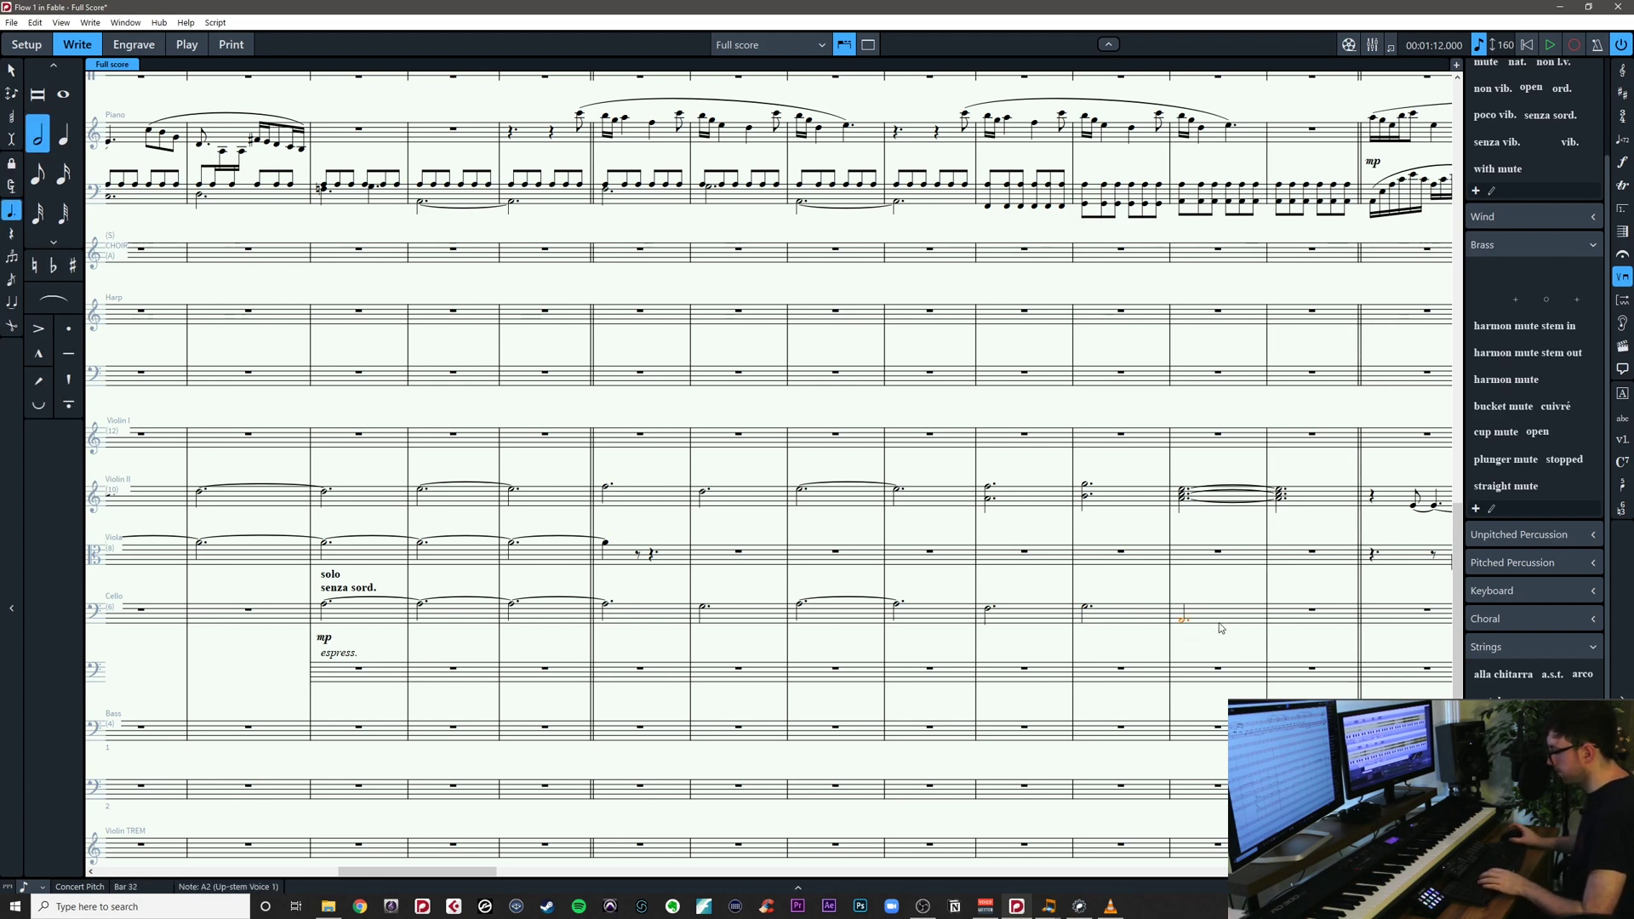
key("alt+shift+Right")
key("alt+shift+Right")
key("alt+shift+Right")
key("alt+shift+Right")
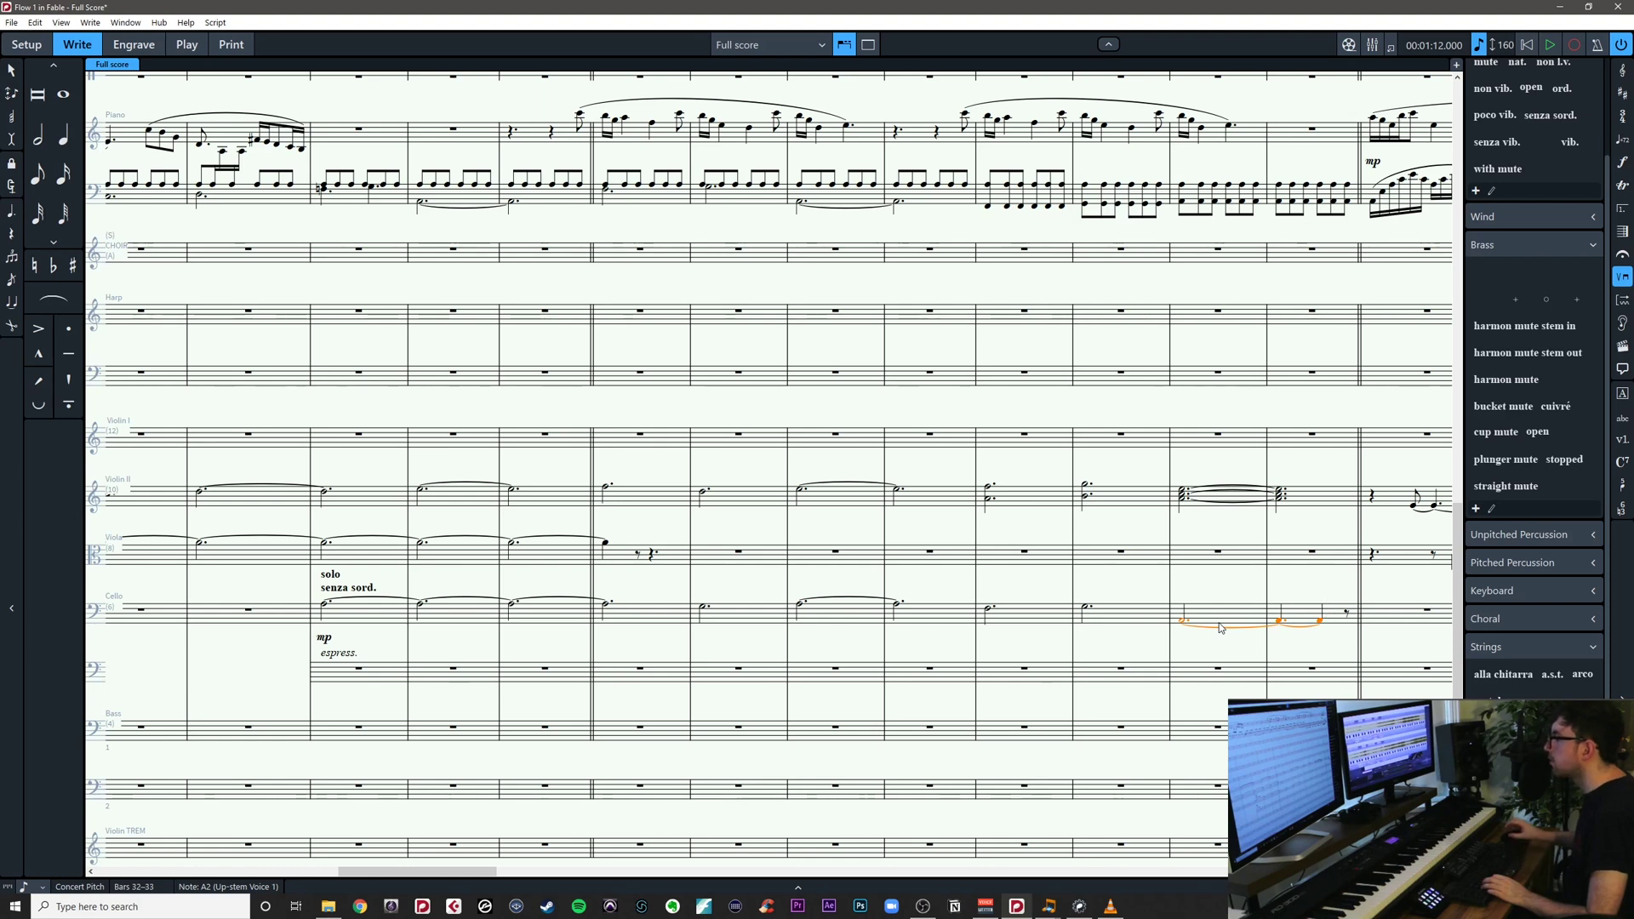
key("7")
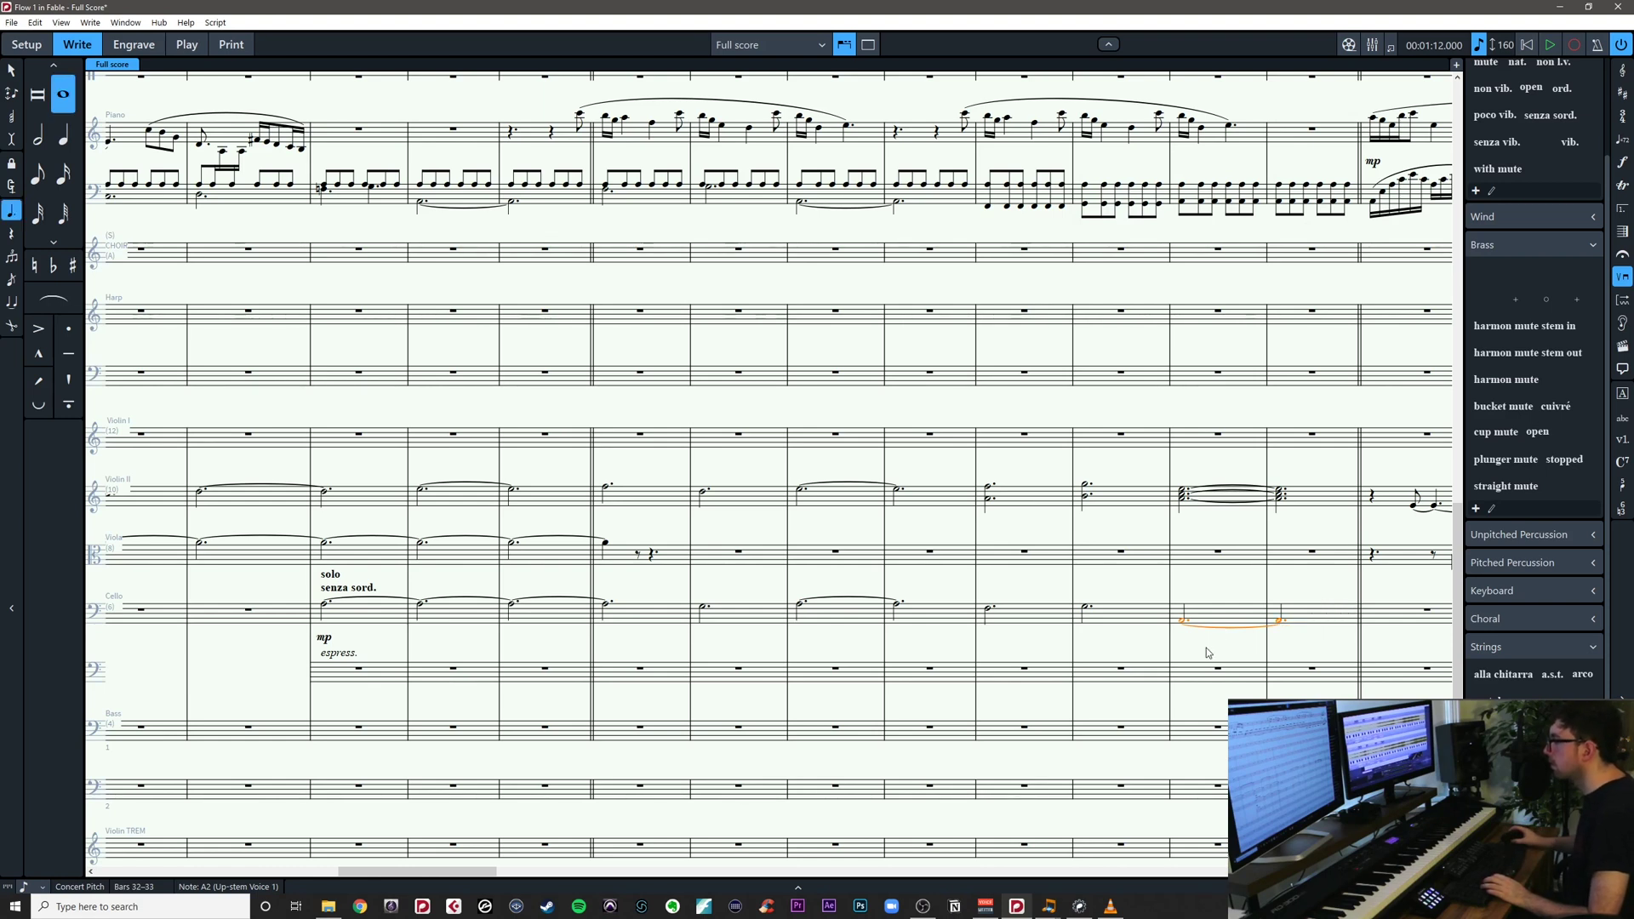
left_click_drag(1207, 648, 1298, 640)
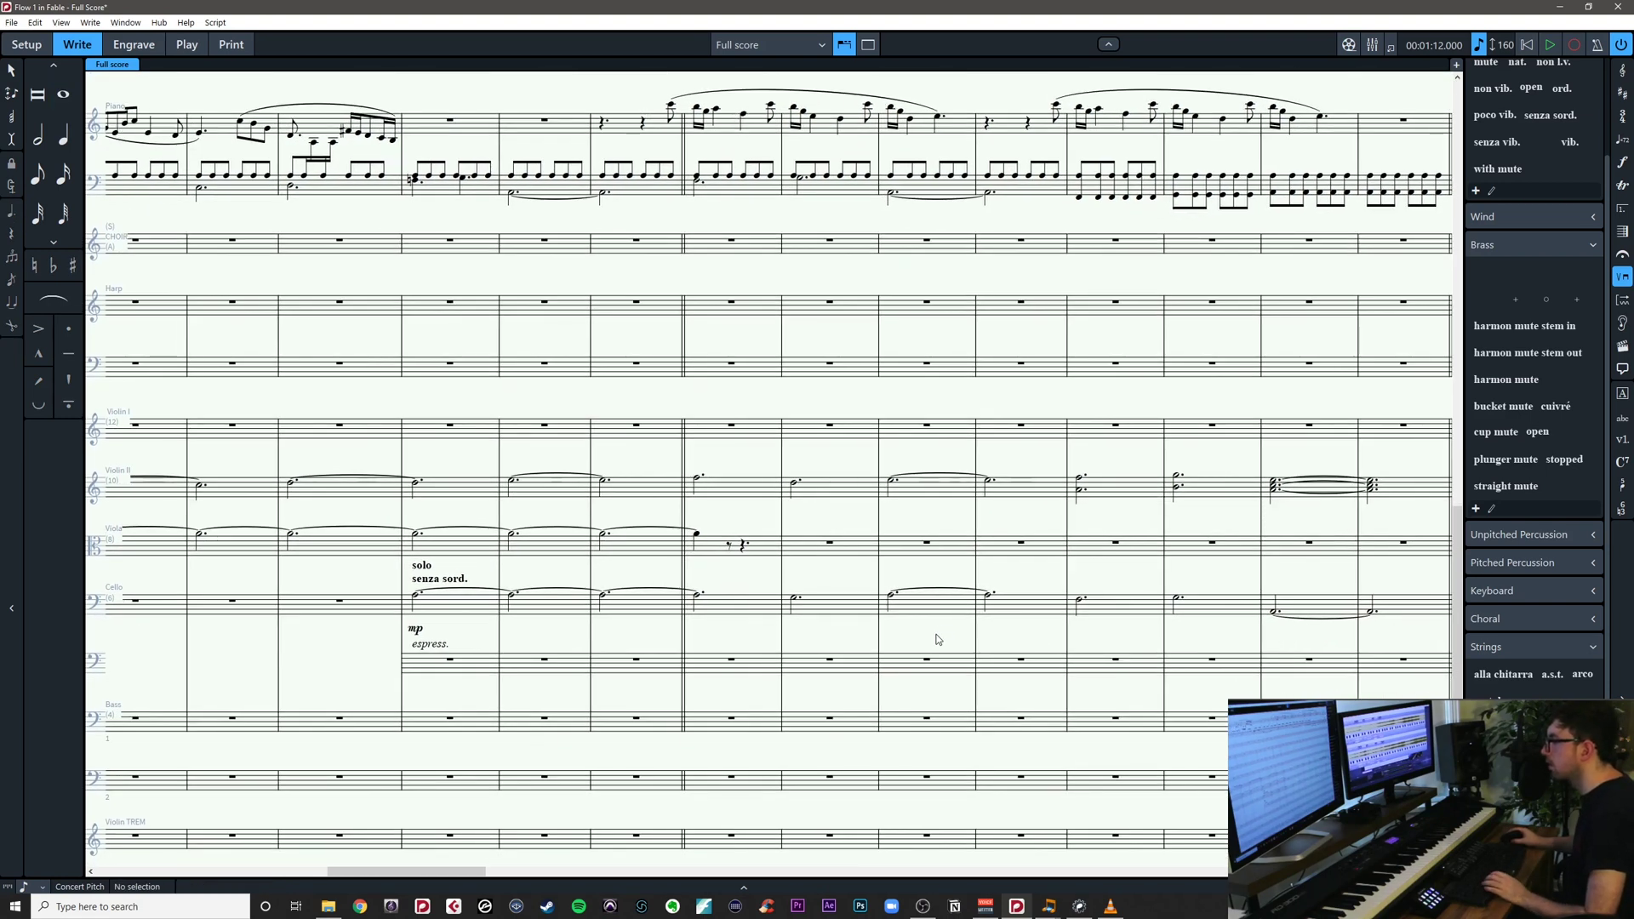
Review the Violin II, Viola and Cello lines against the piano around bars 13 to 35, including the spare string staves beneath them
left_click_drag(938, 639, 795, 642)
key("alt+Tab")
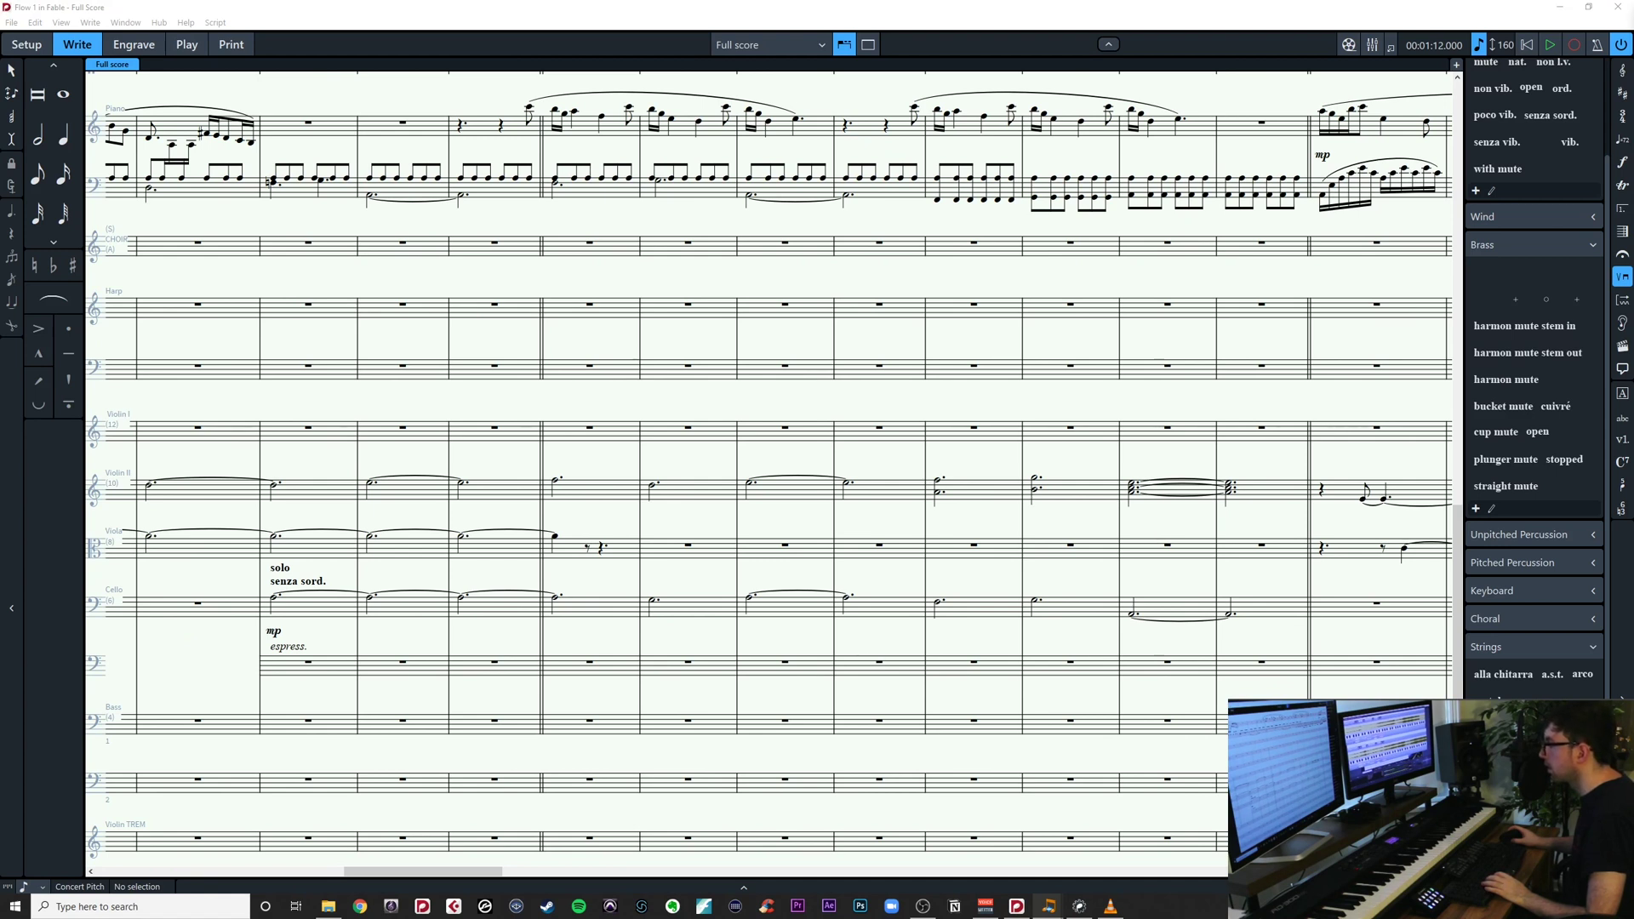
left_click_drag(1415, 637, 886, 658)
left_click_drag(1020, 655, 911, 669)
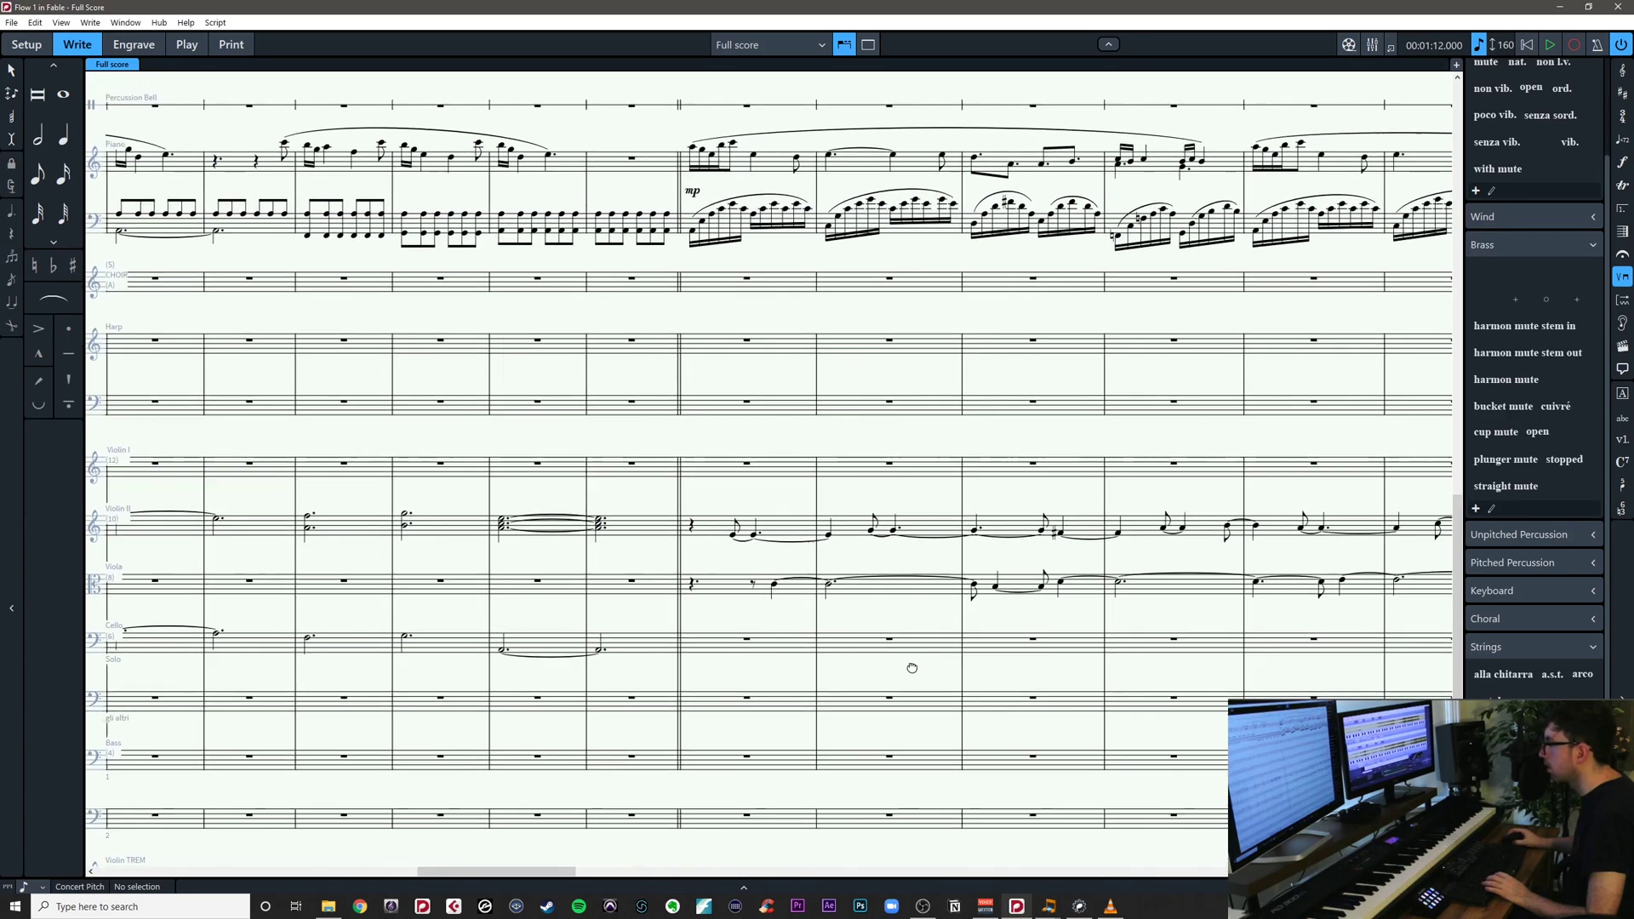
key("alt+Tab")
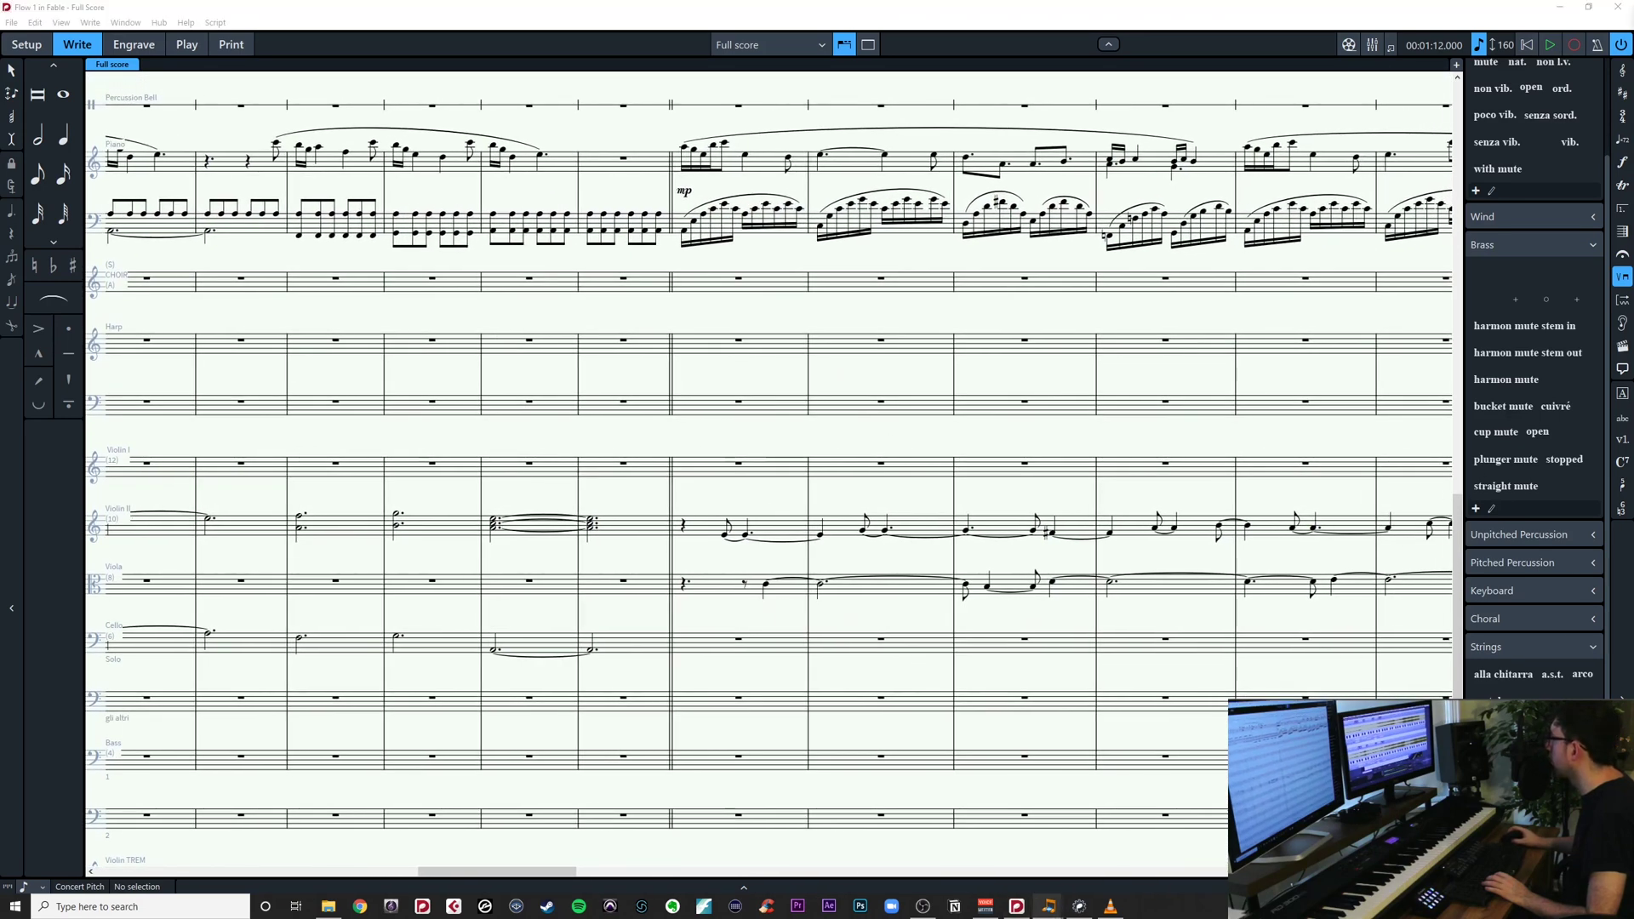
left_click_drag(733, 682, 1463, 647)
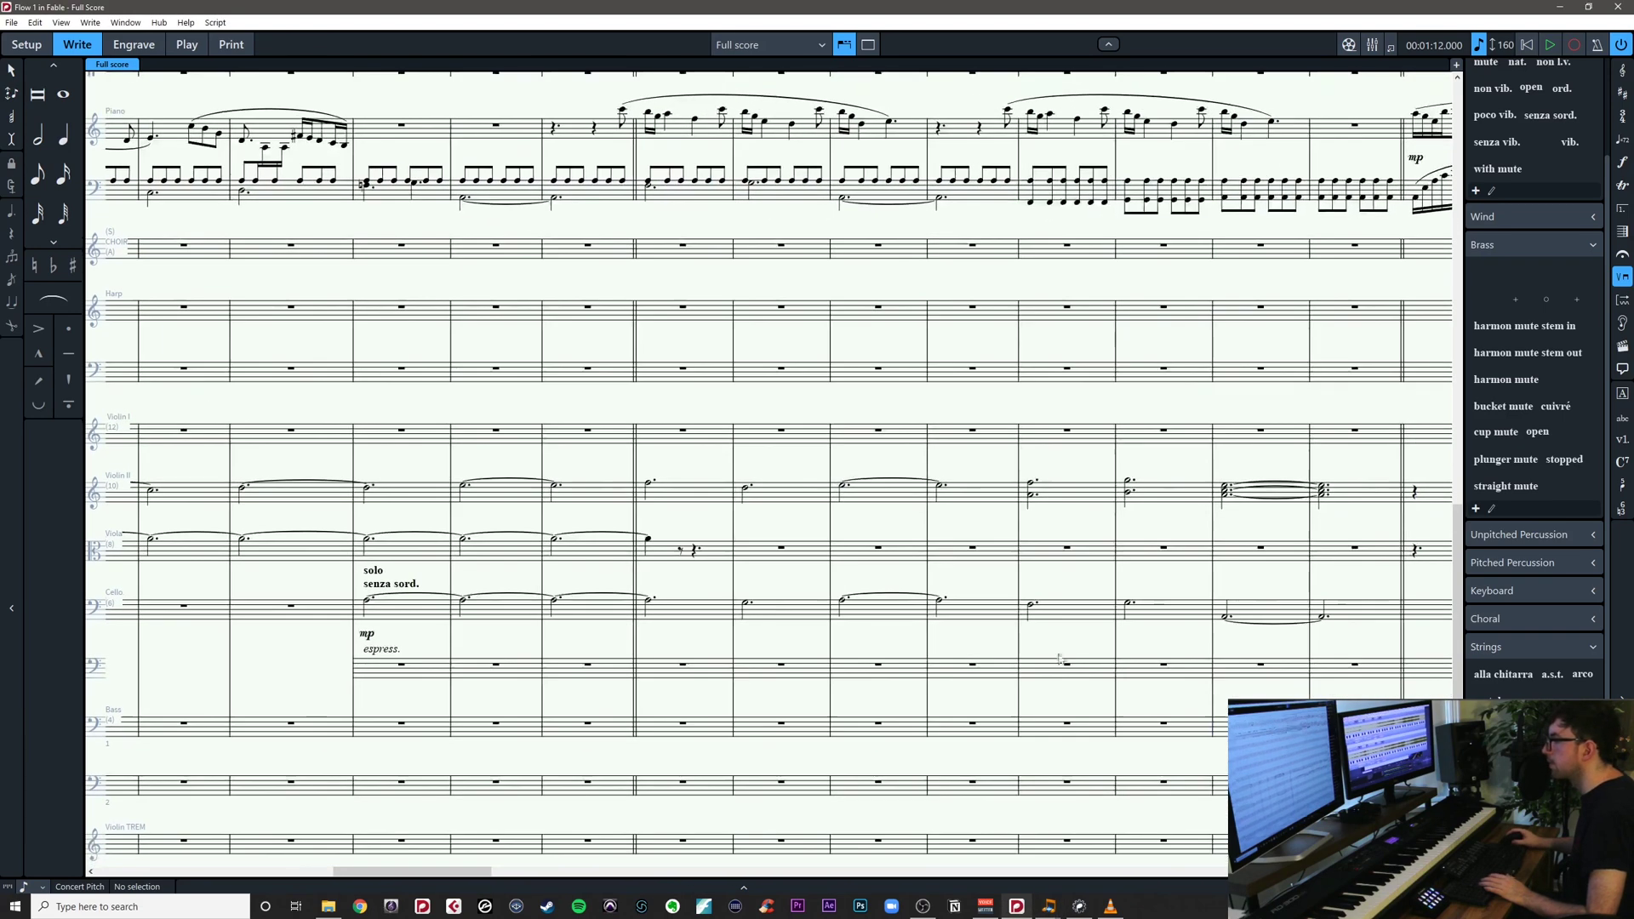
left_click_drag(698, 529, 1413, 522)
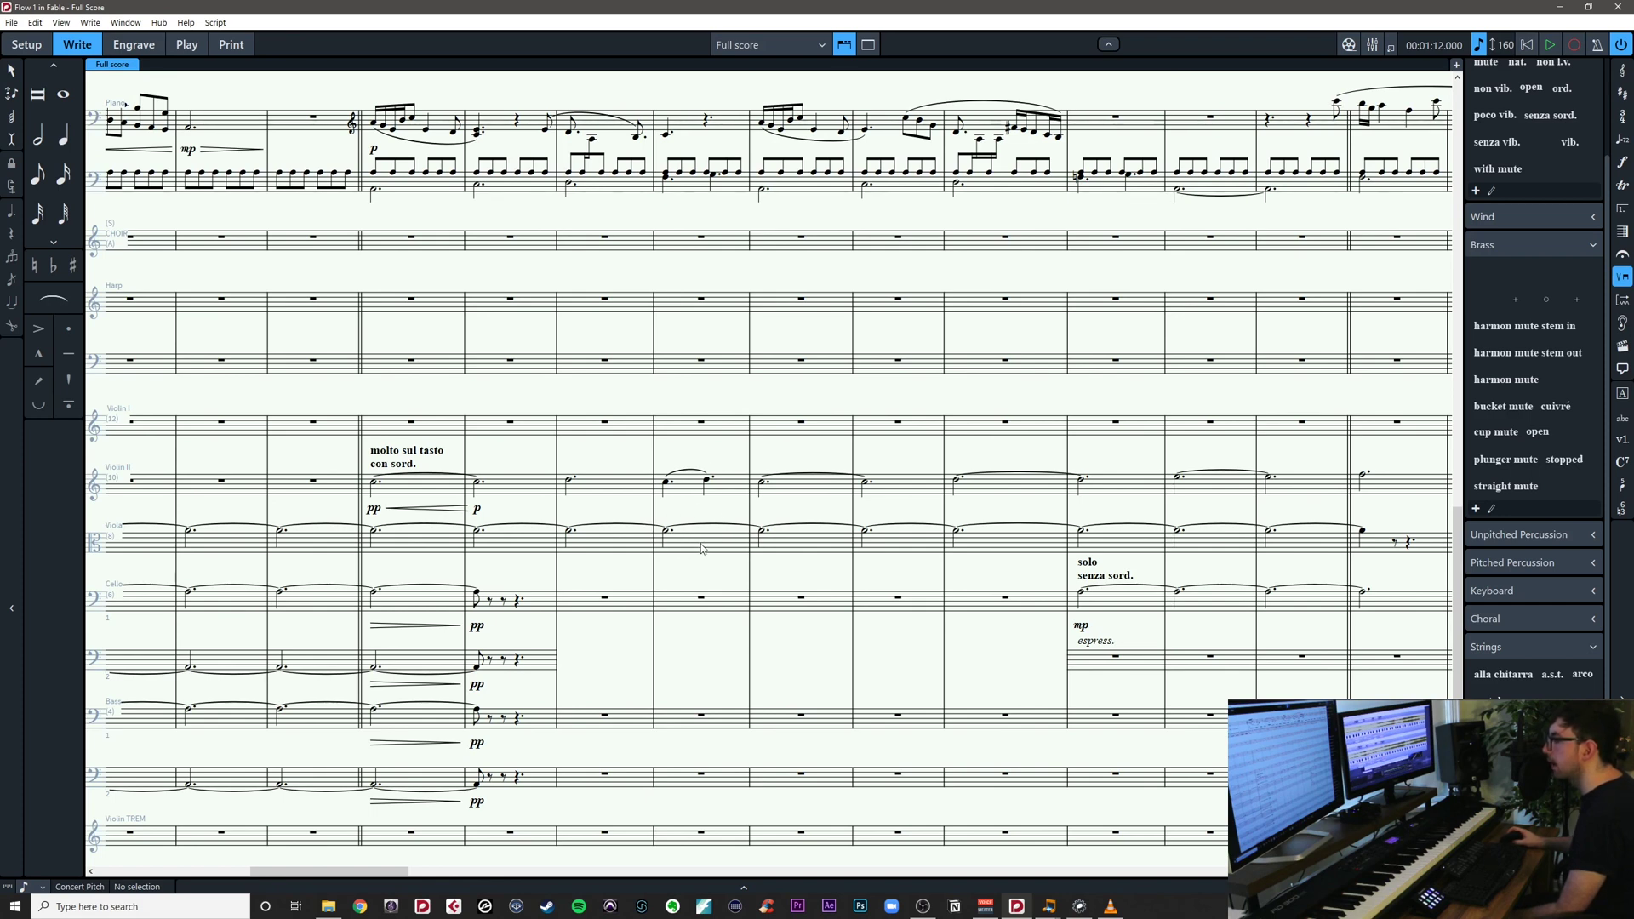
left_click_drag(792, 508, 767, 511)
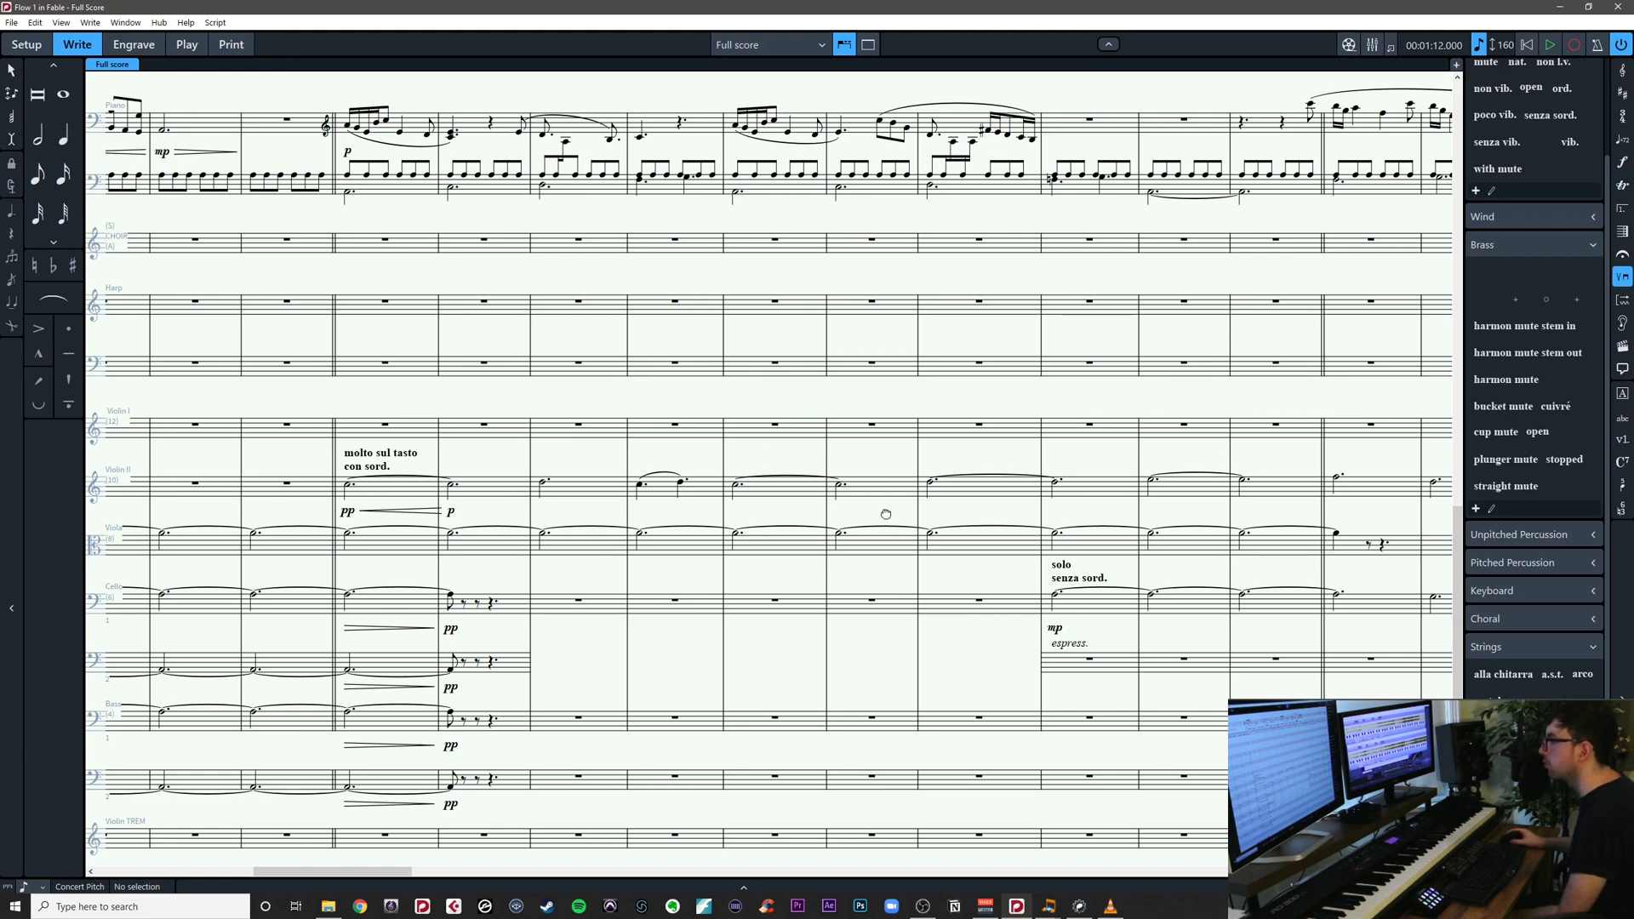
left_click_drag(887, 514, 741, 539)
left_click_drag(1051, 527, 1008, 527)
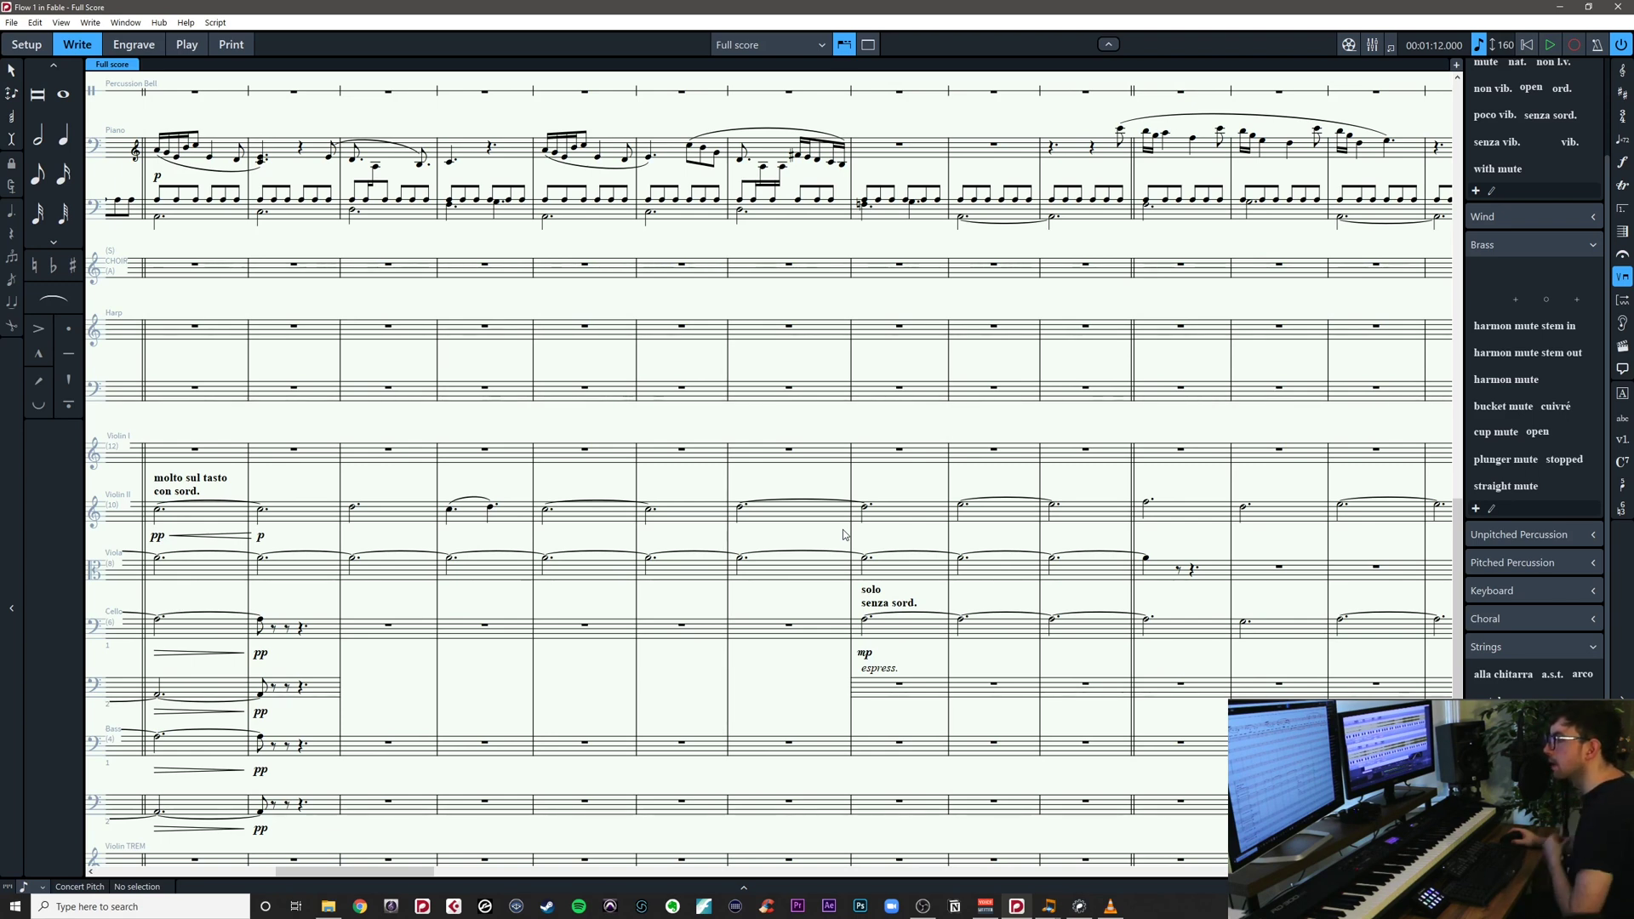
left_click_drag(915, 537, 912, 538)
scroll(912, 538, "right", 3)
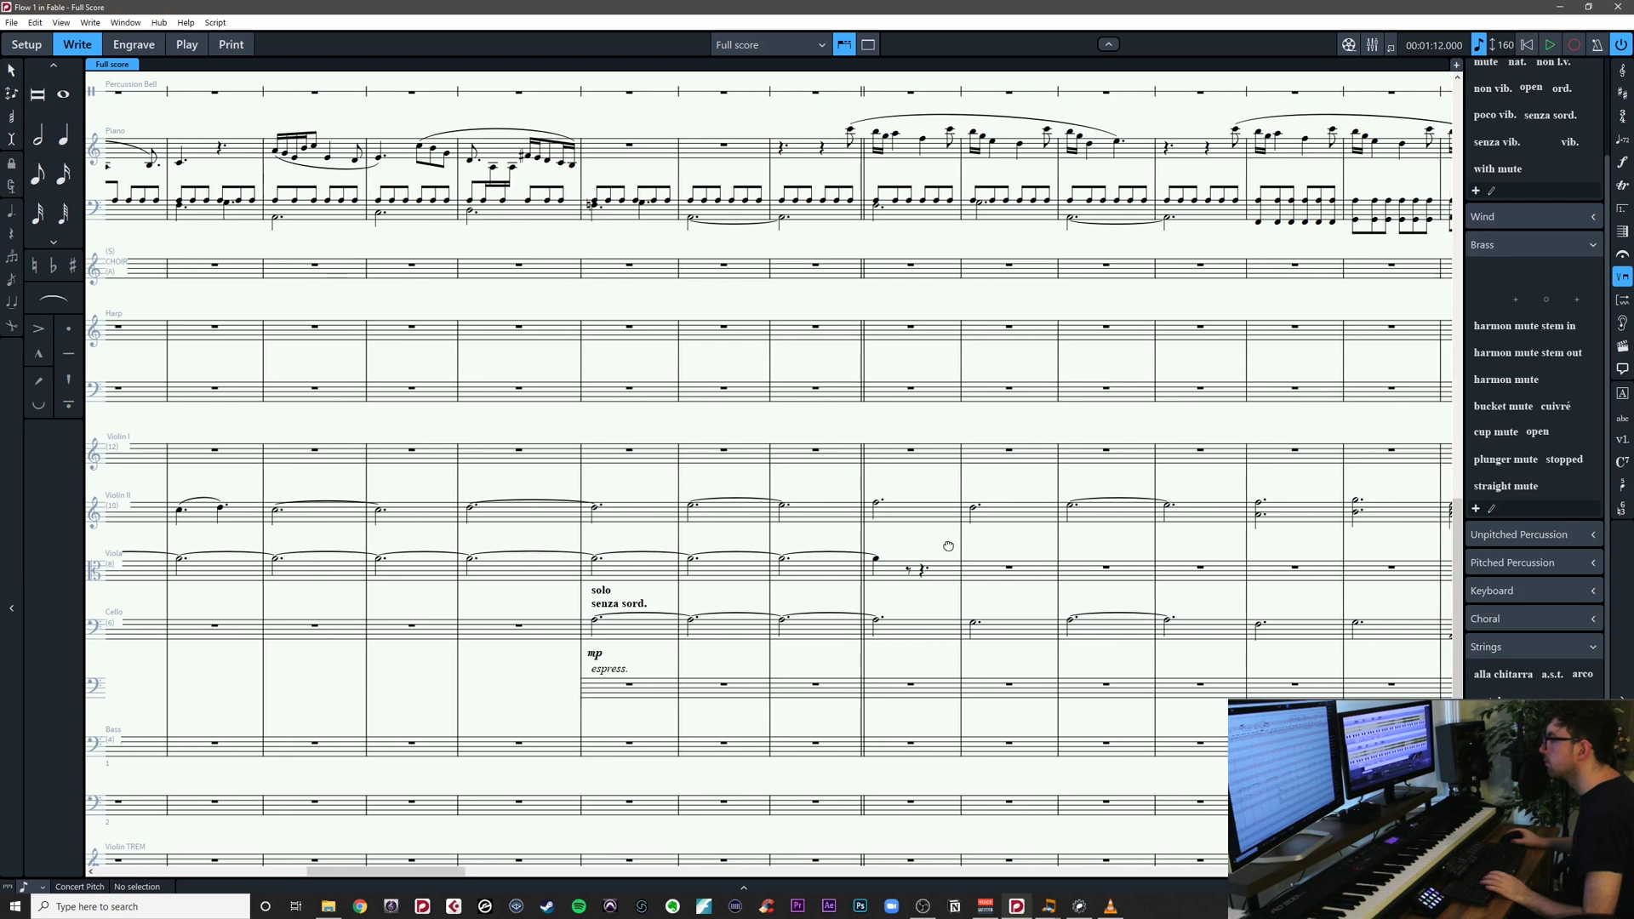
scroll(953, 543, "right", 1)
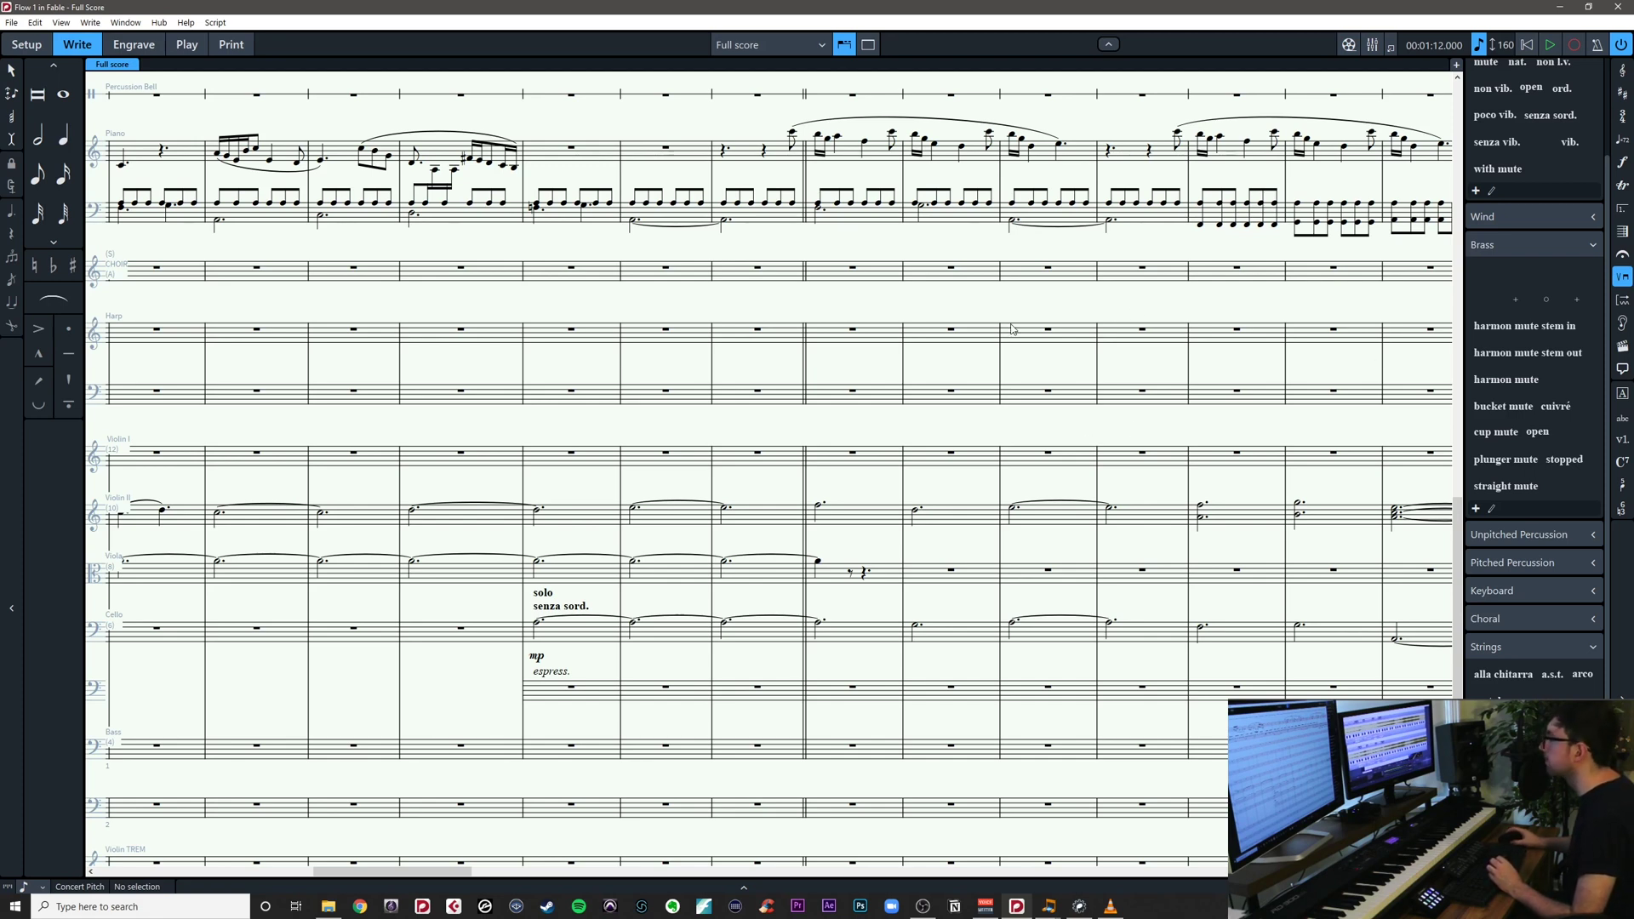
scroll(1160, 431, "left", 4)
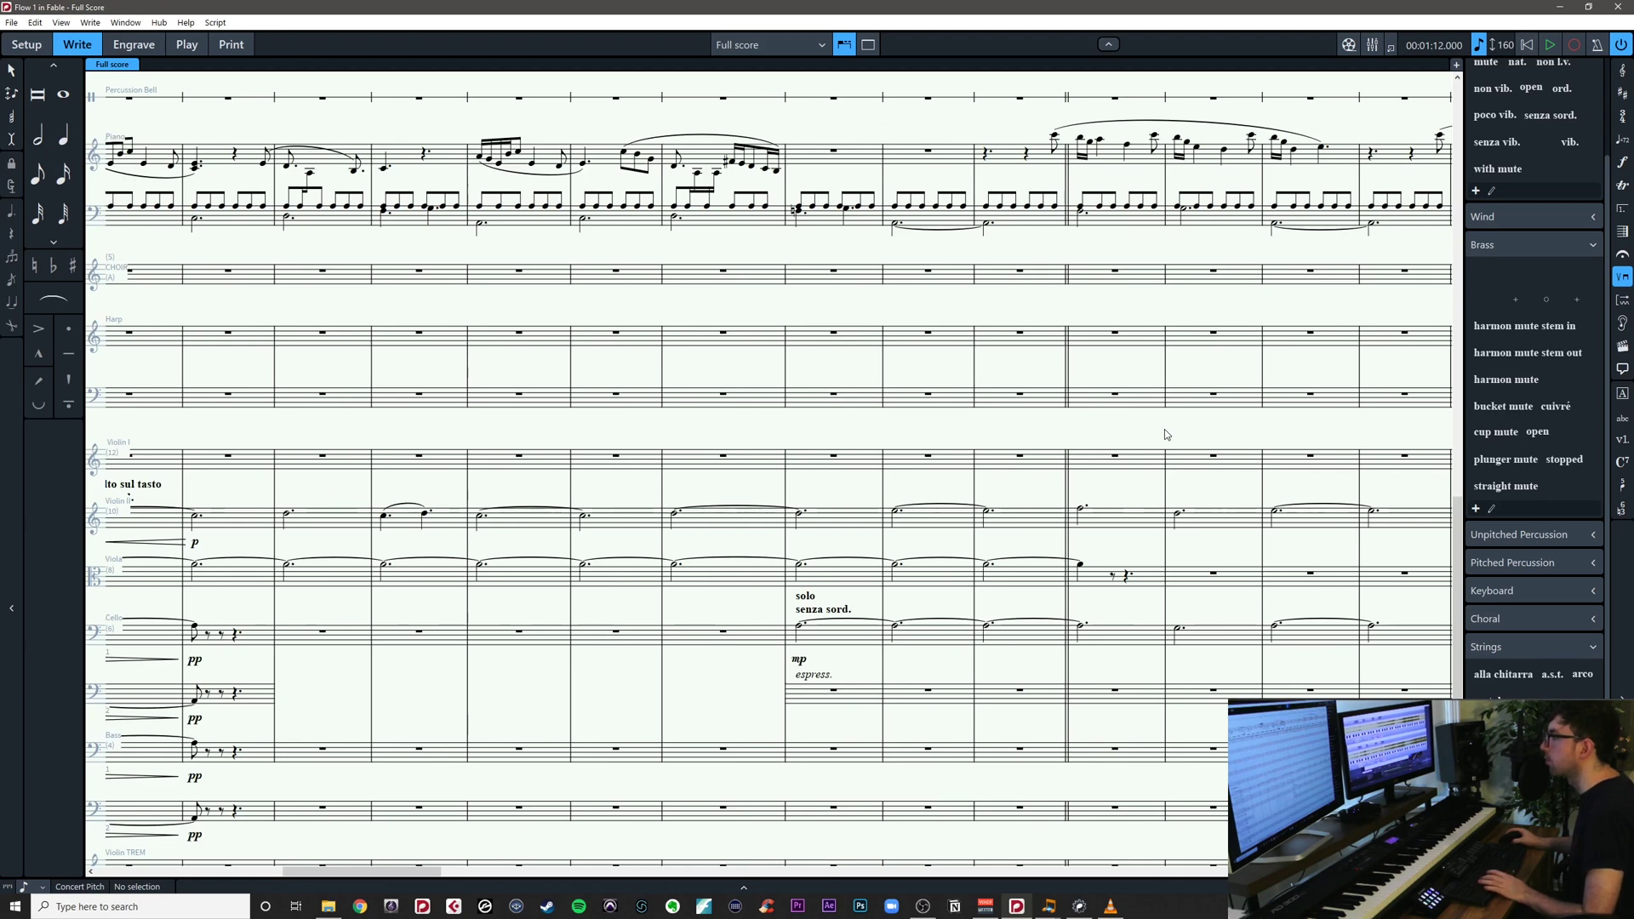
left_click_drag(1153, 431, 892, 419)
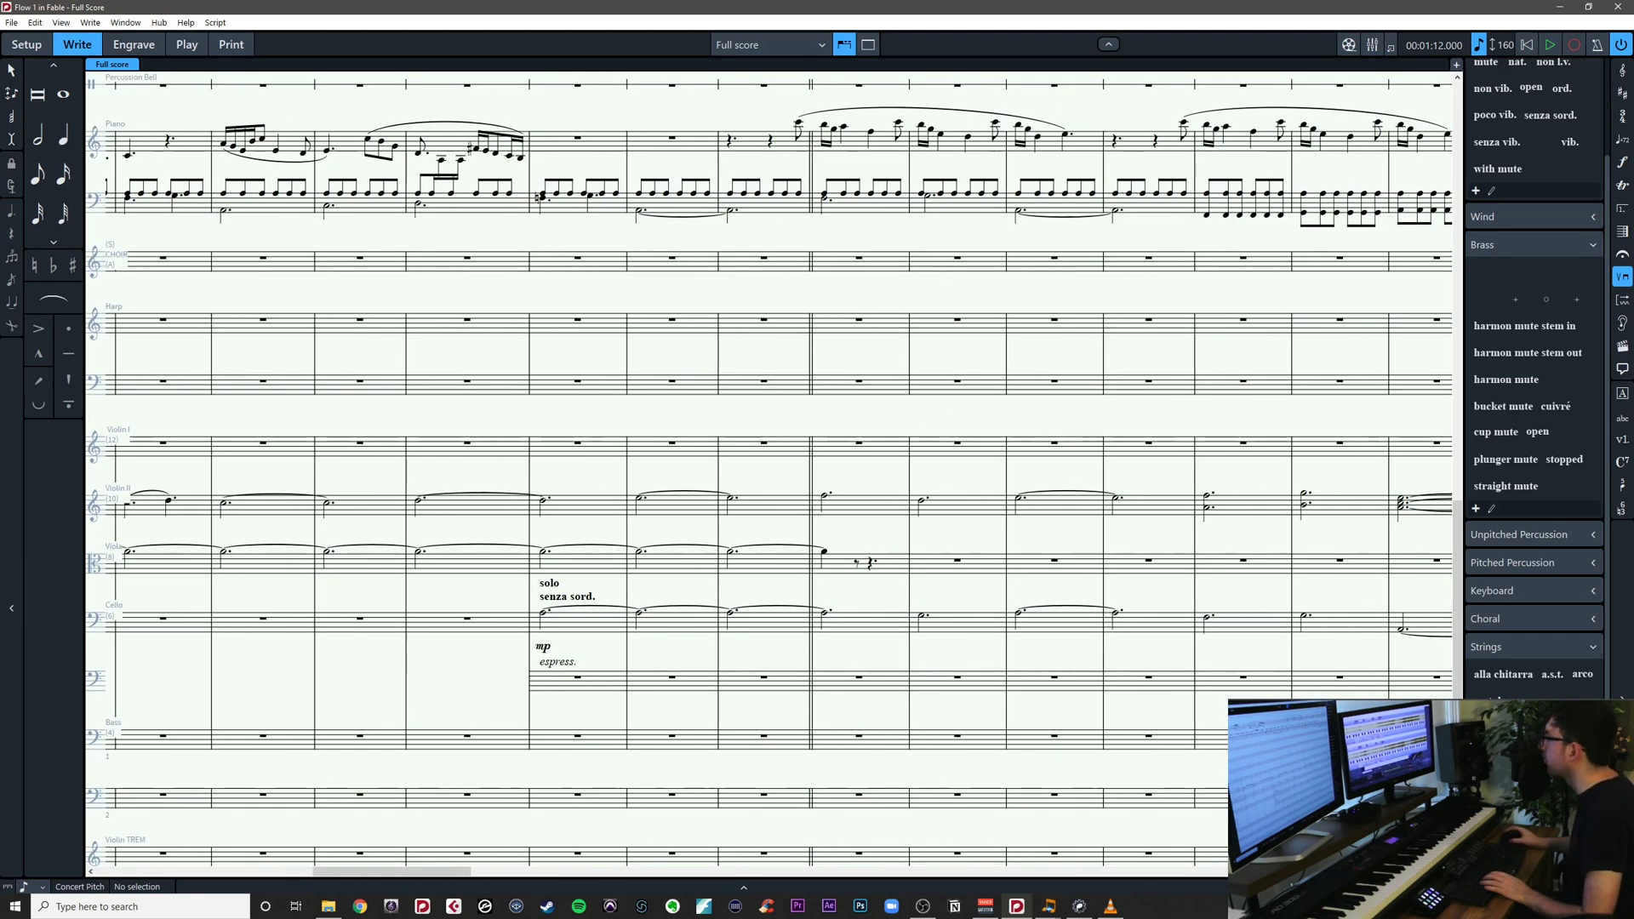
key("alt+Tab")
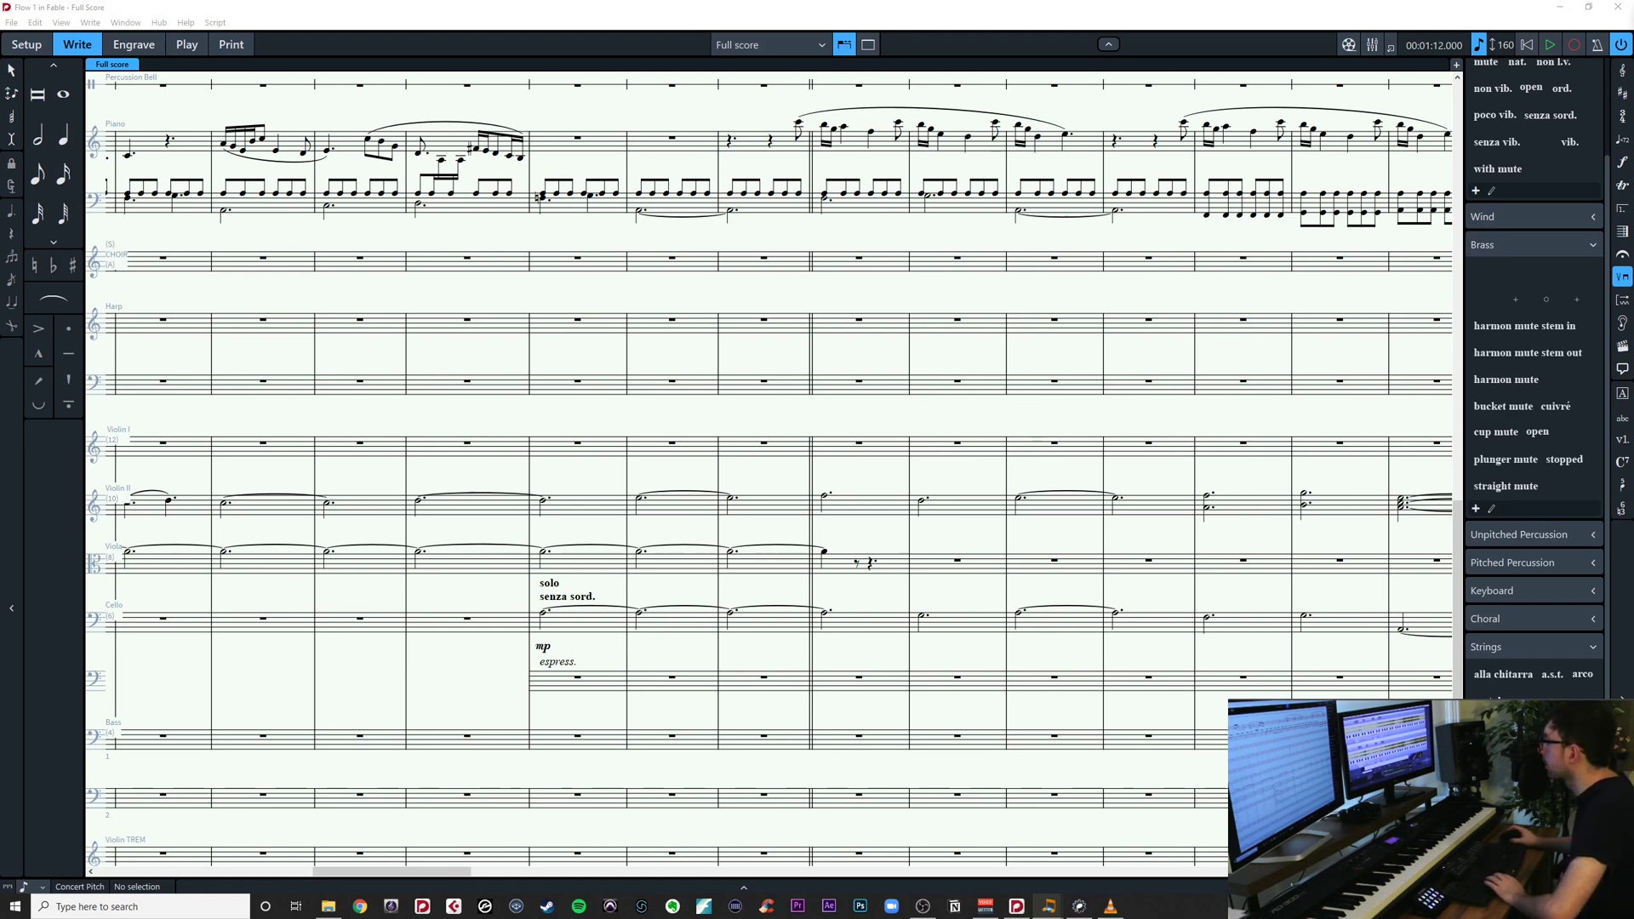
scroll(1079, 595, "down", 3)
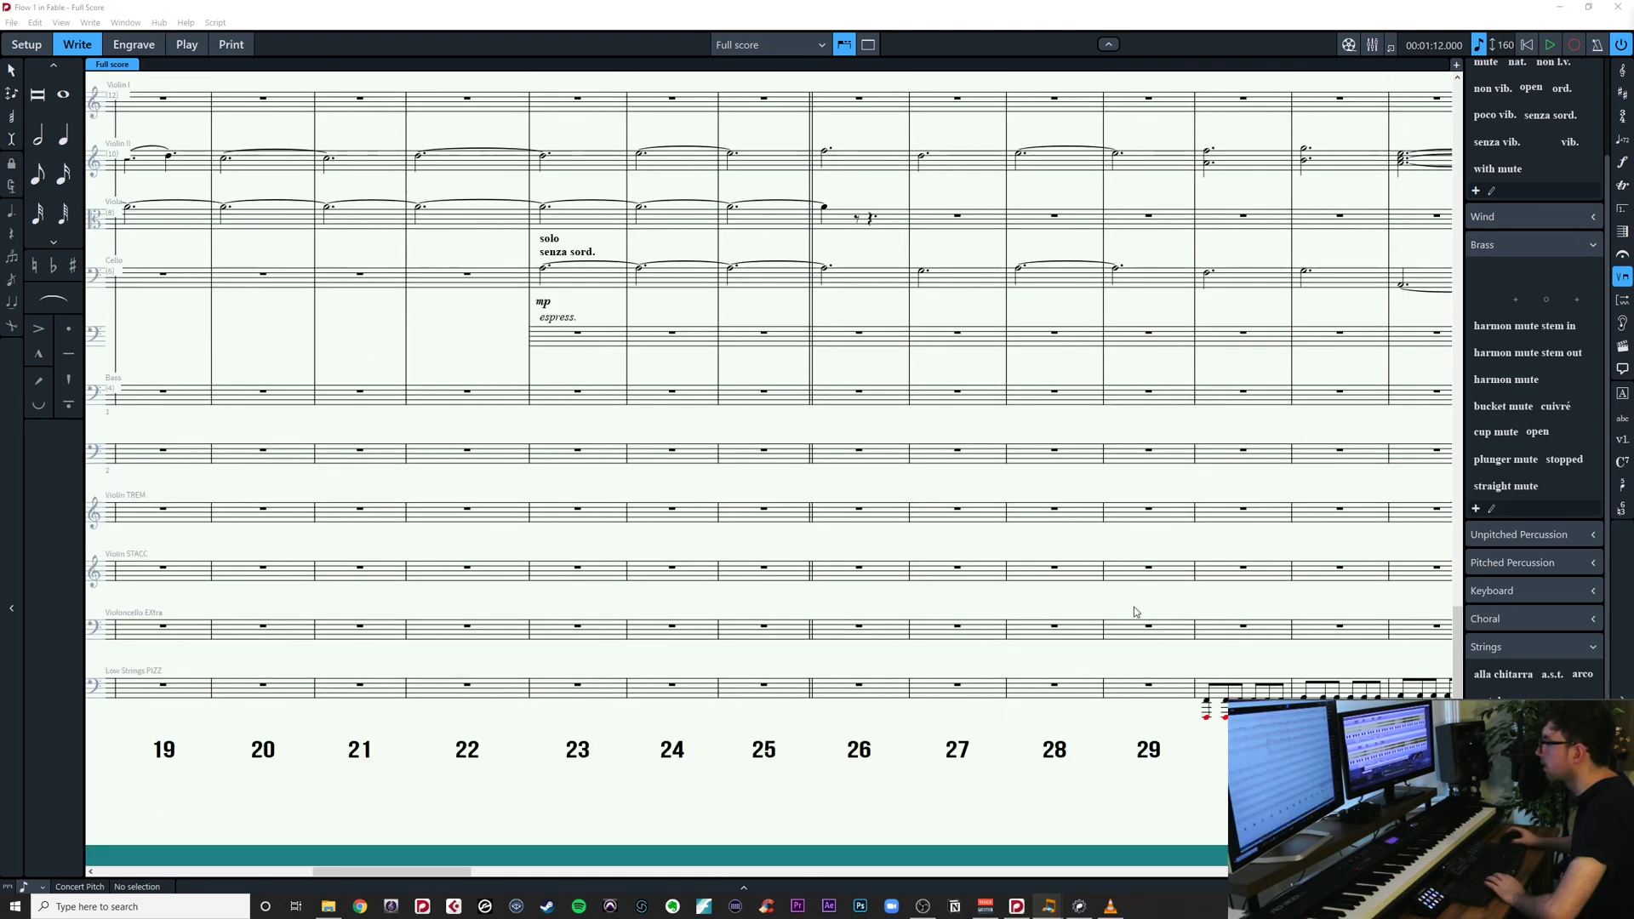
left_click_drag(1125, 608, 924, 669)
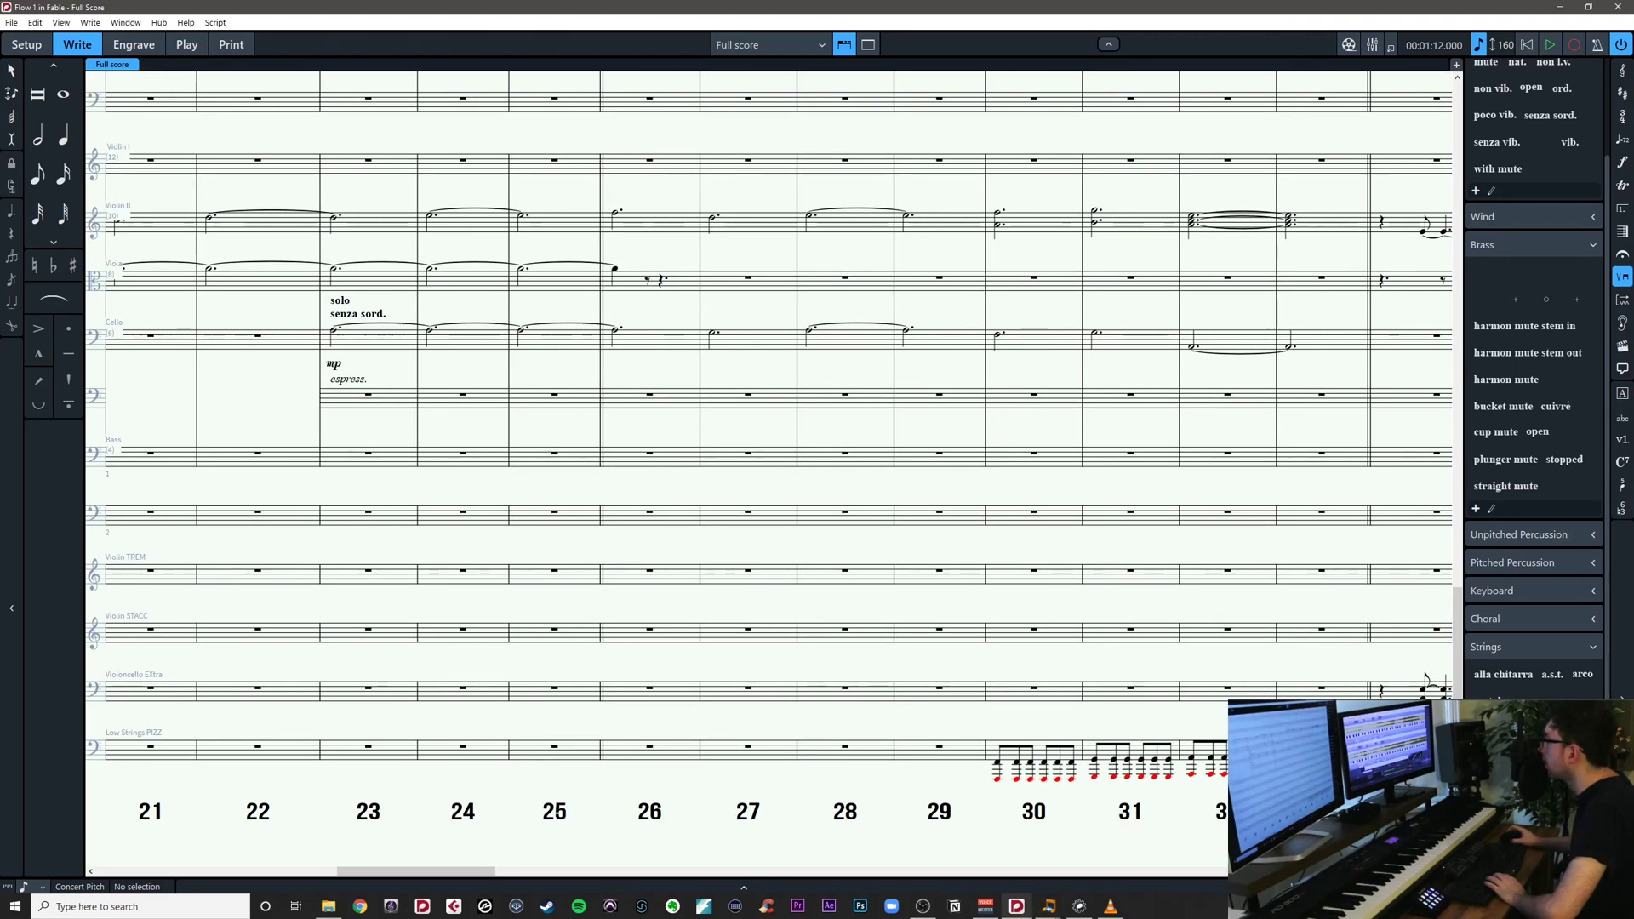
key("alt+Tab")
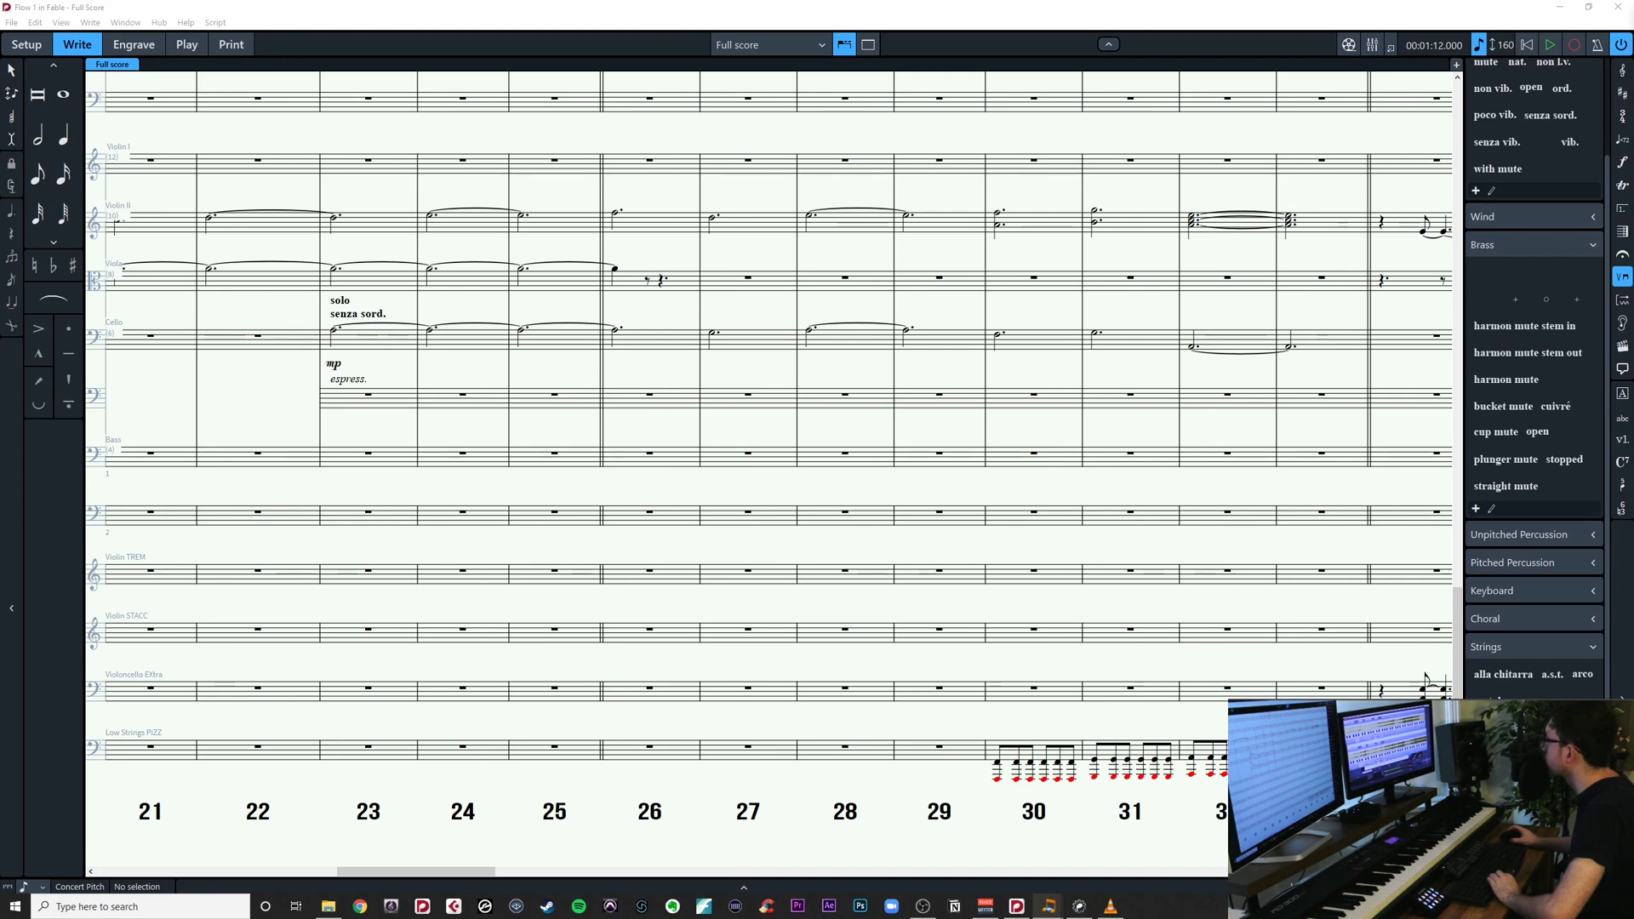
scroll(735, 278, "up", 5)
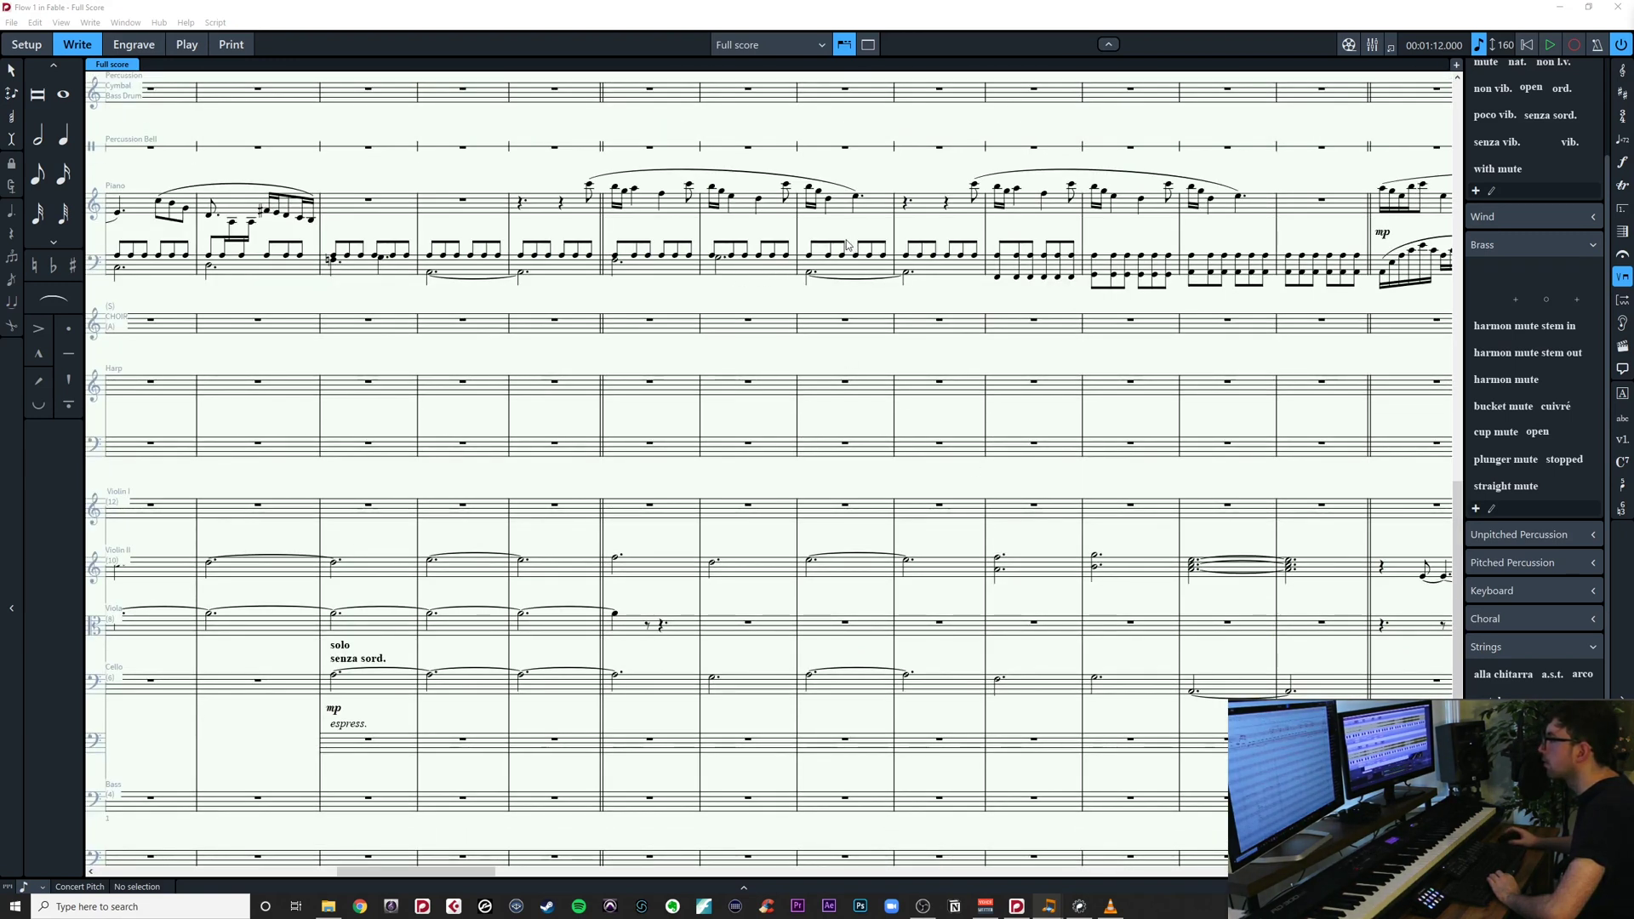
Delete the lower-octave notes from the Low Strings PIZZ passage in bars 30 to 34
scroll(837, 290, "down", 5)
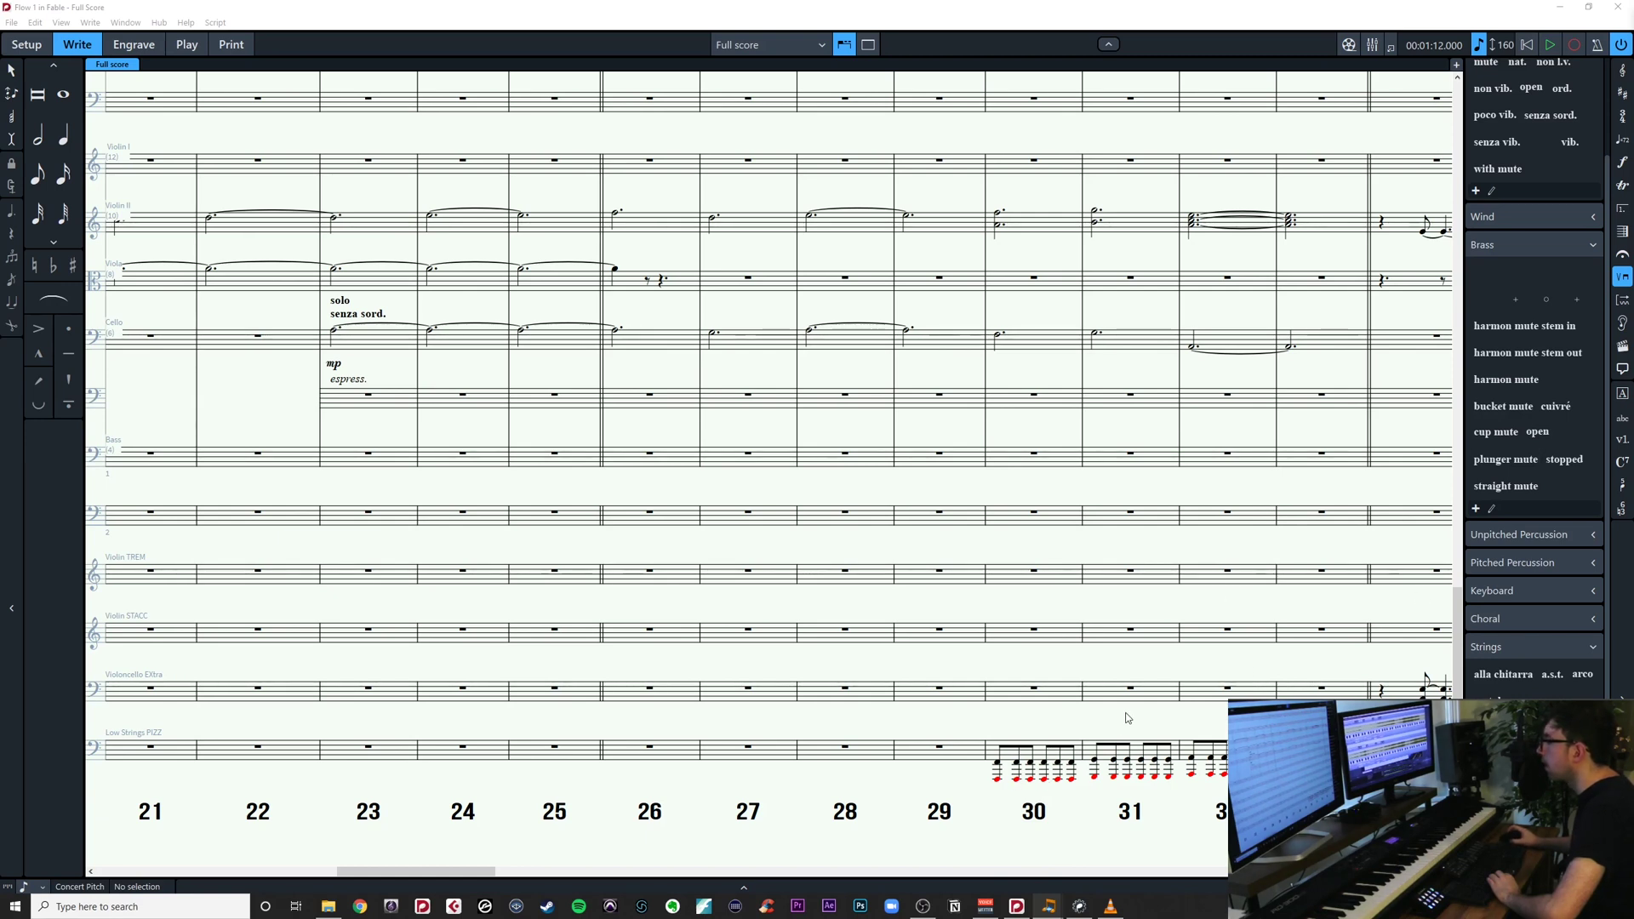
left_click_drag(1125, 719, 932, 723)
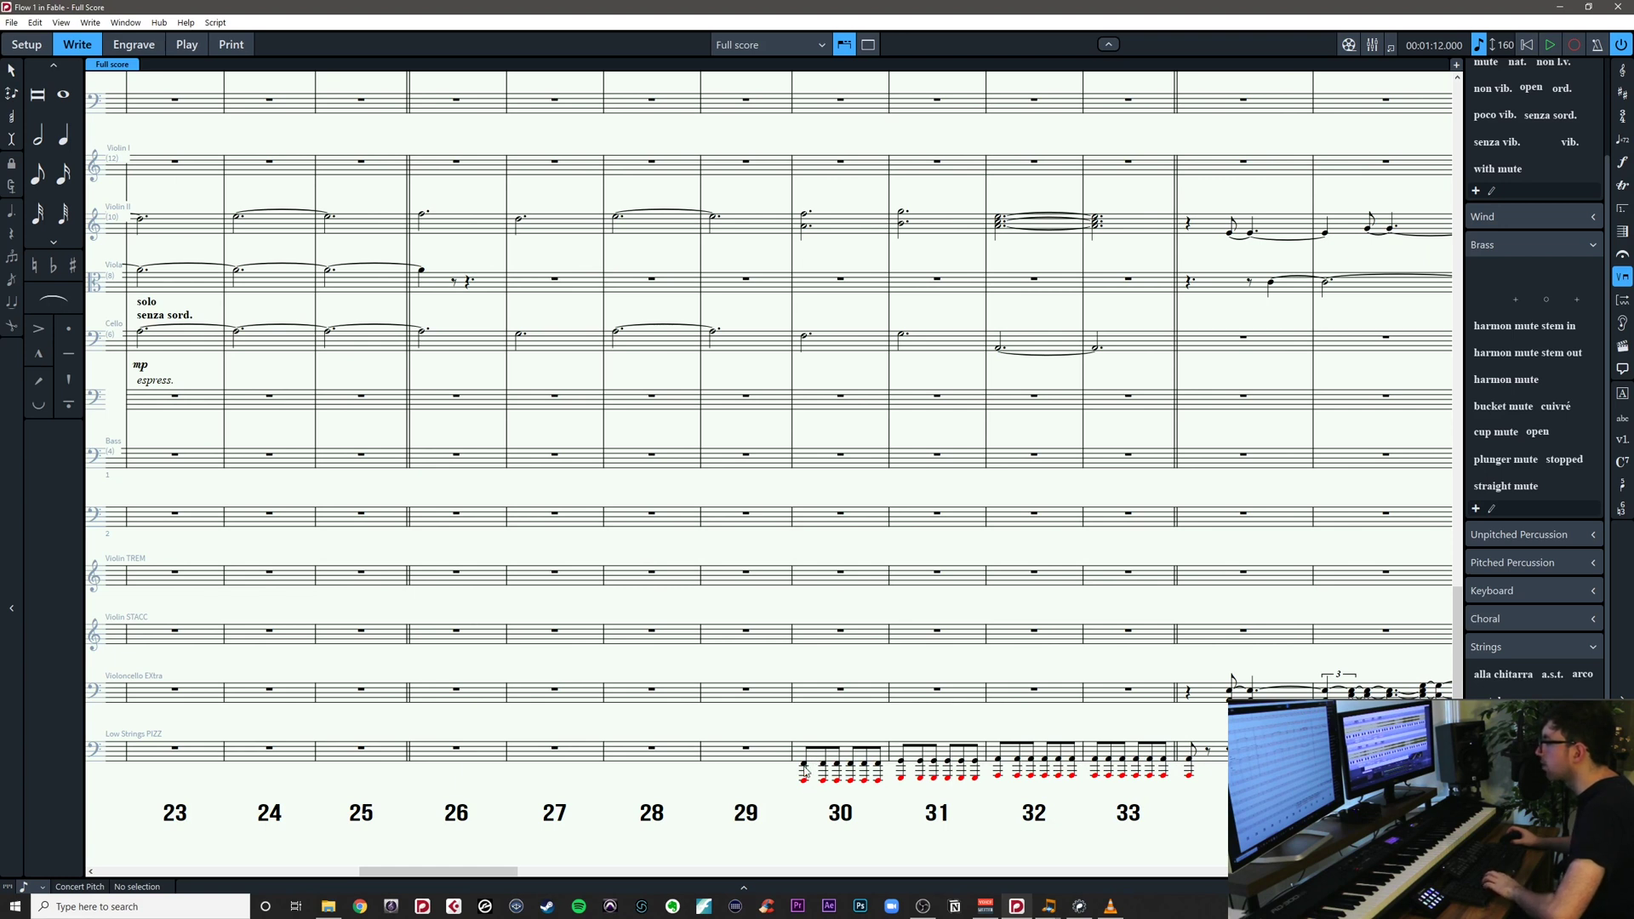
left_click_drag(1005, 787, 1202, 798)
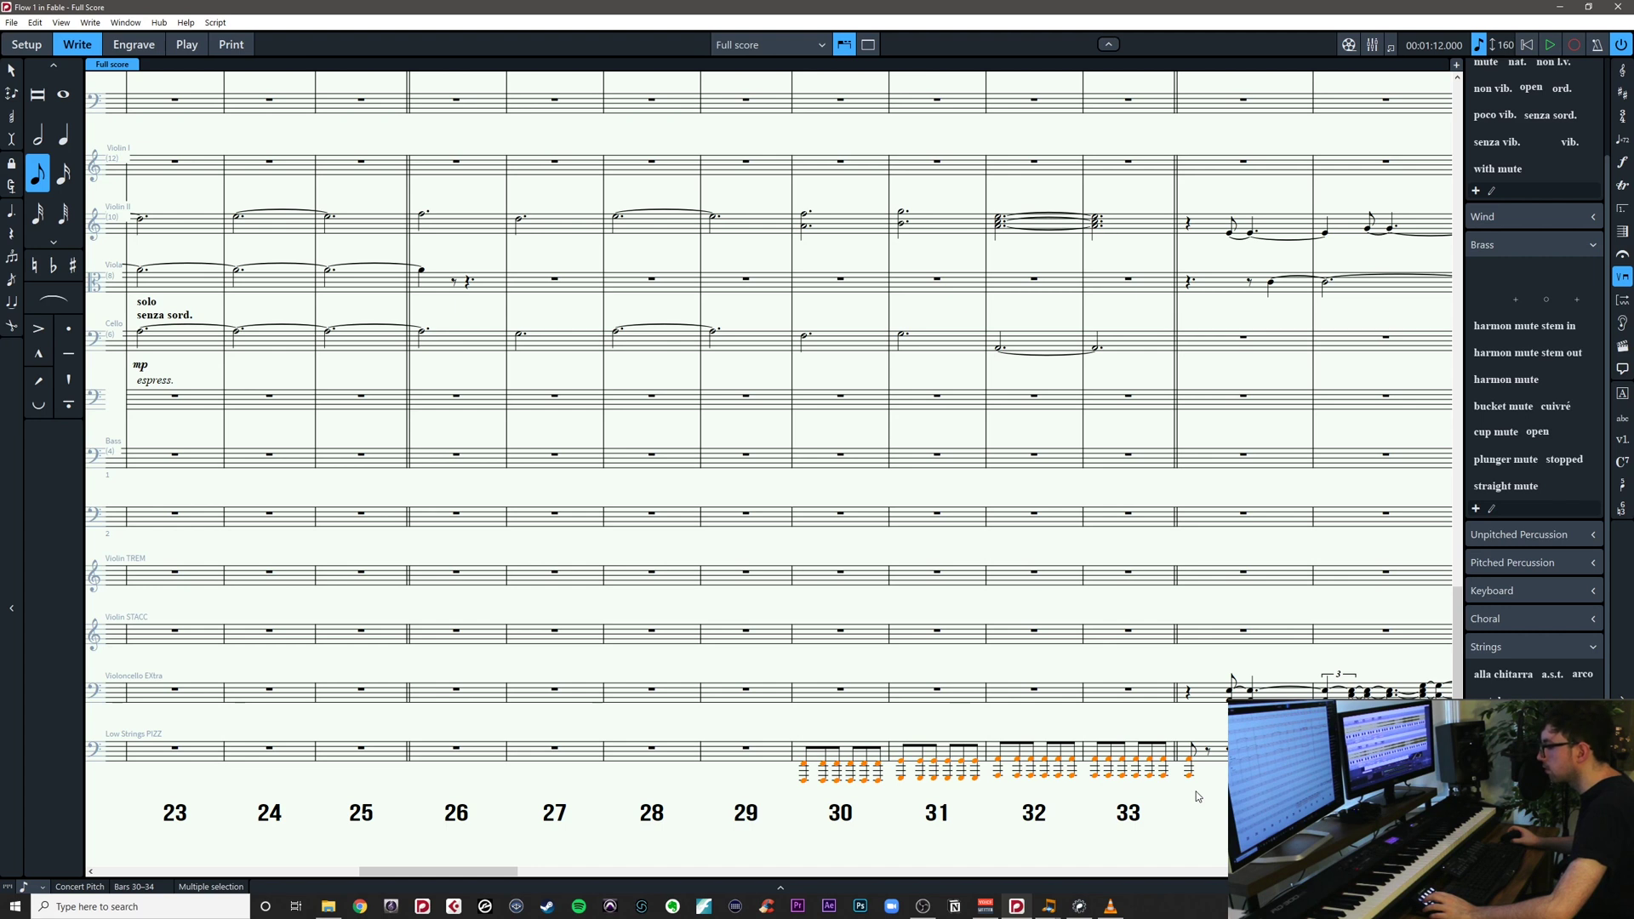
key("Delete")
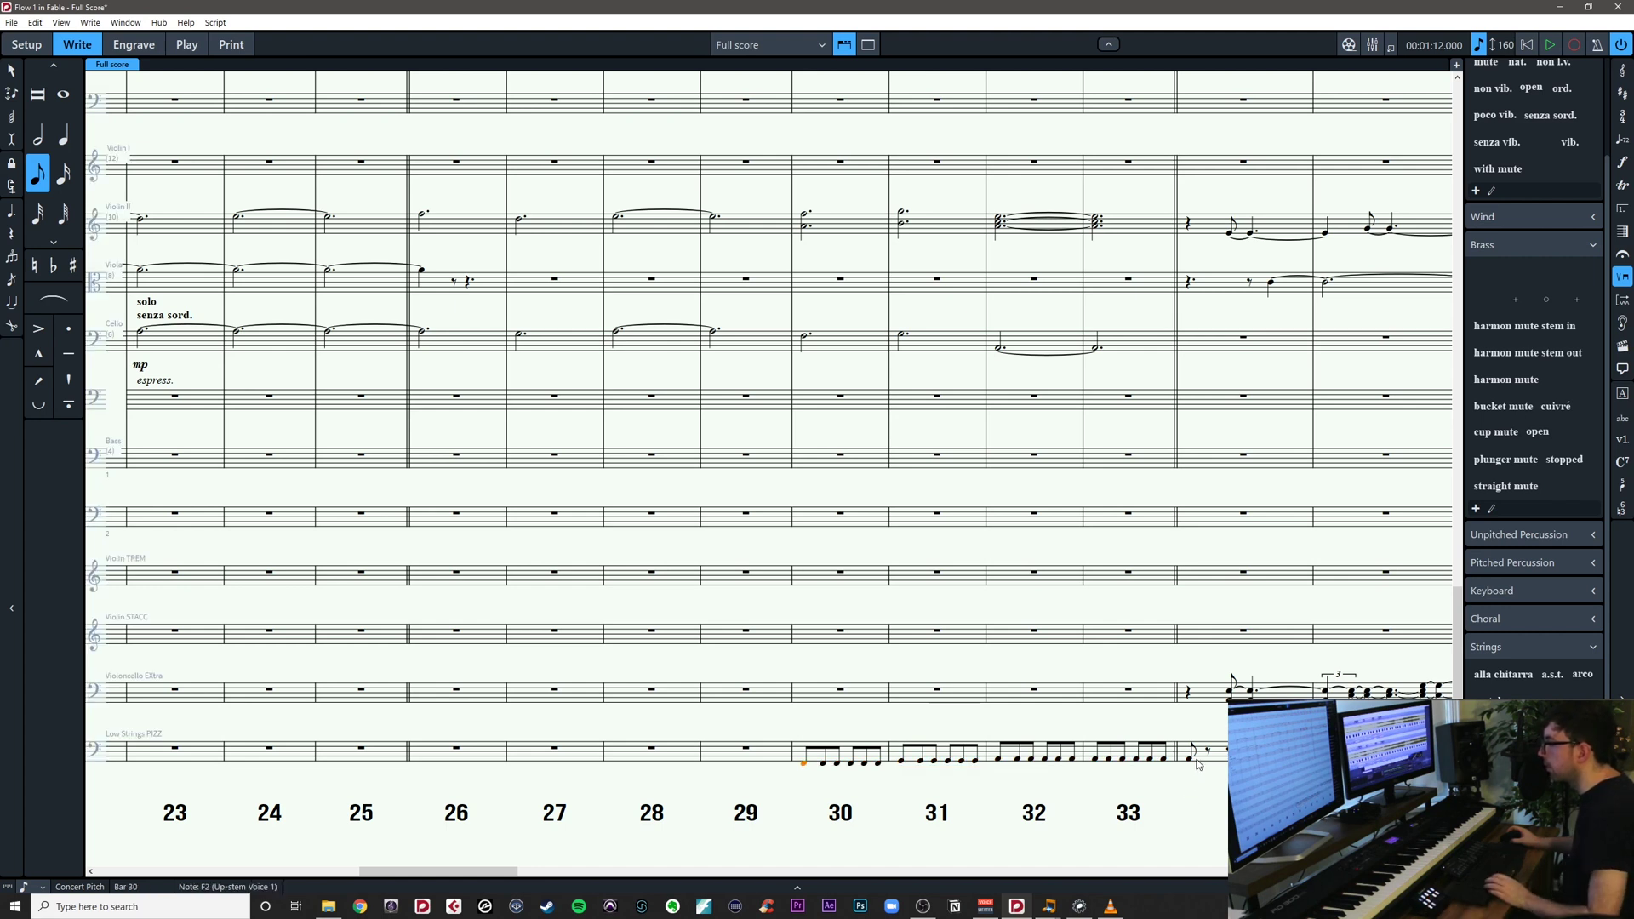
Move the remaining Low Strings PIZZ notes in bars 30 to 34 onto the upper Bass staff, starting at bar 30
left_click(1197, 763)
left_click(804, 765)
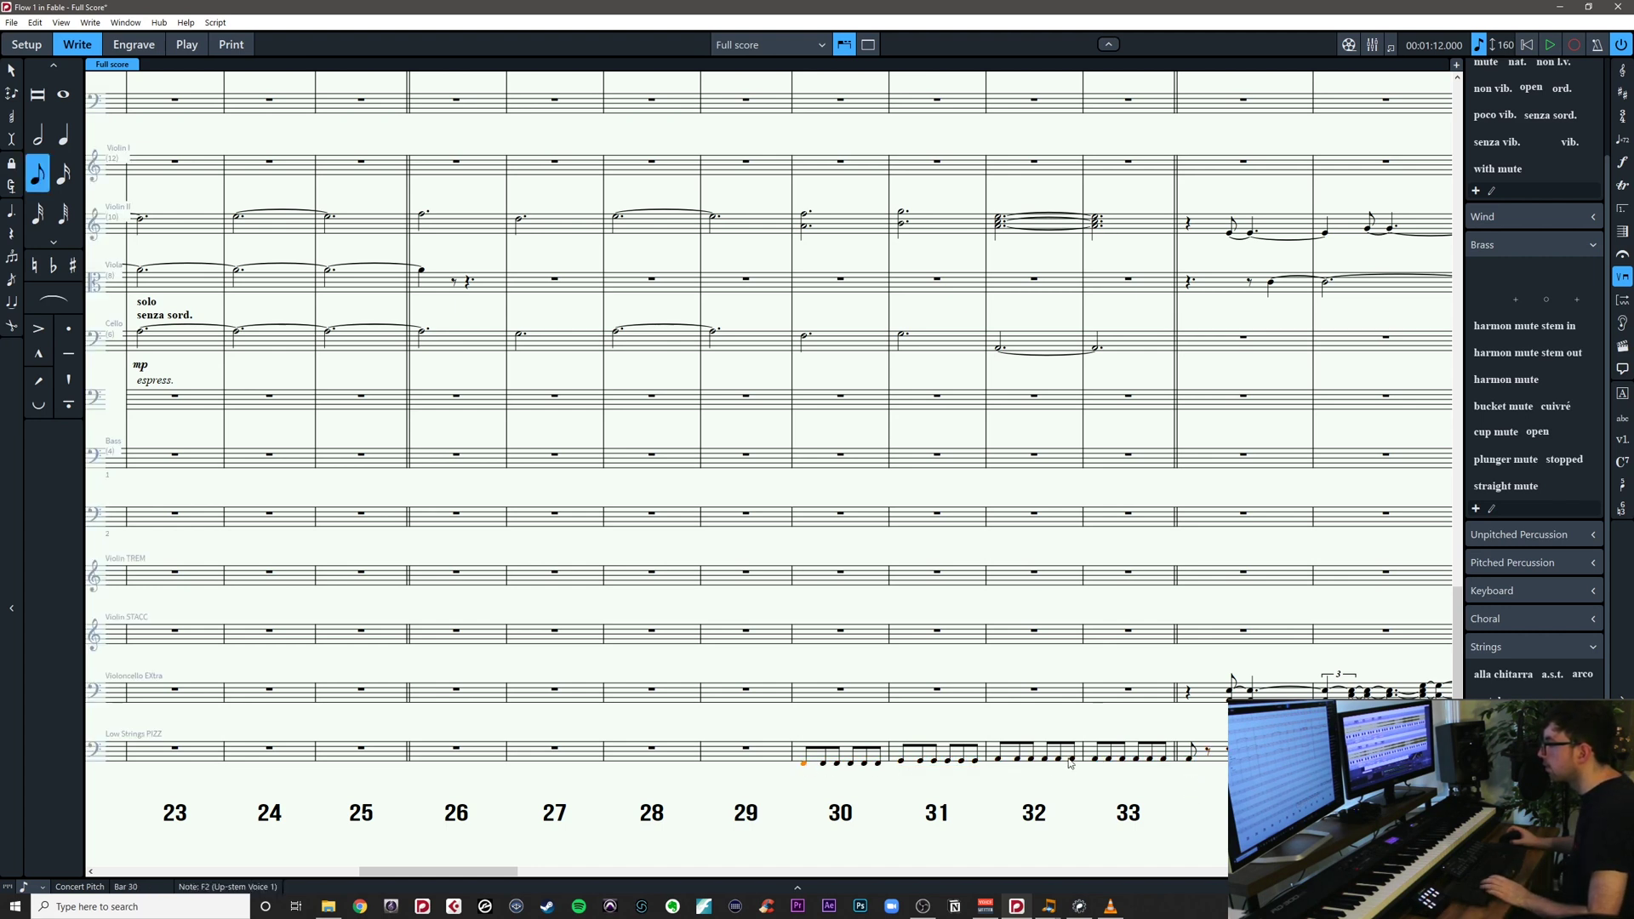
left_click(1192, 761, "shift")
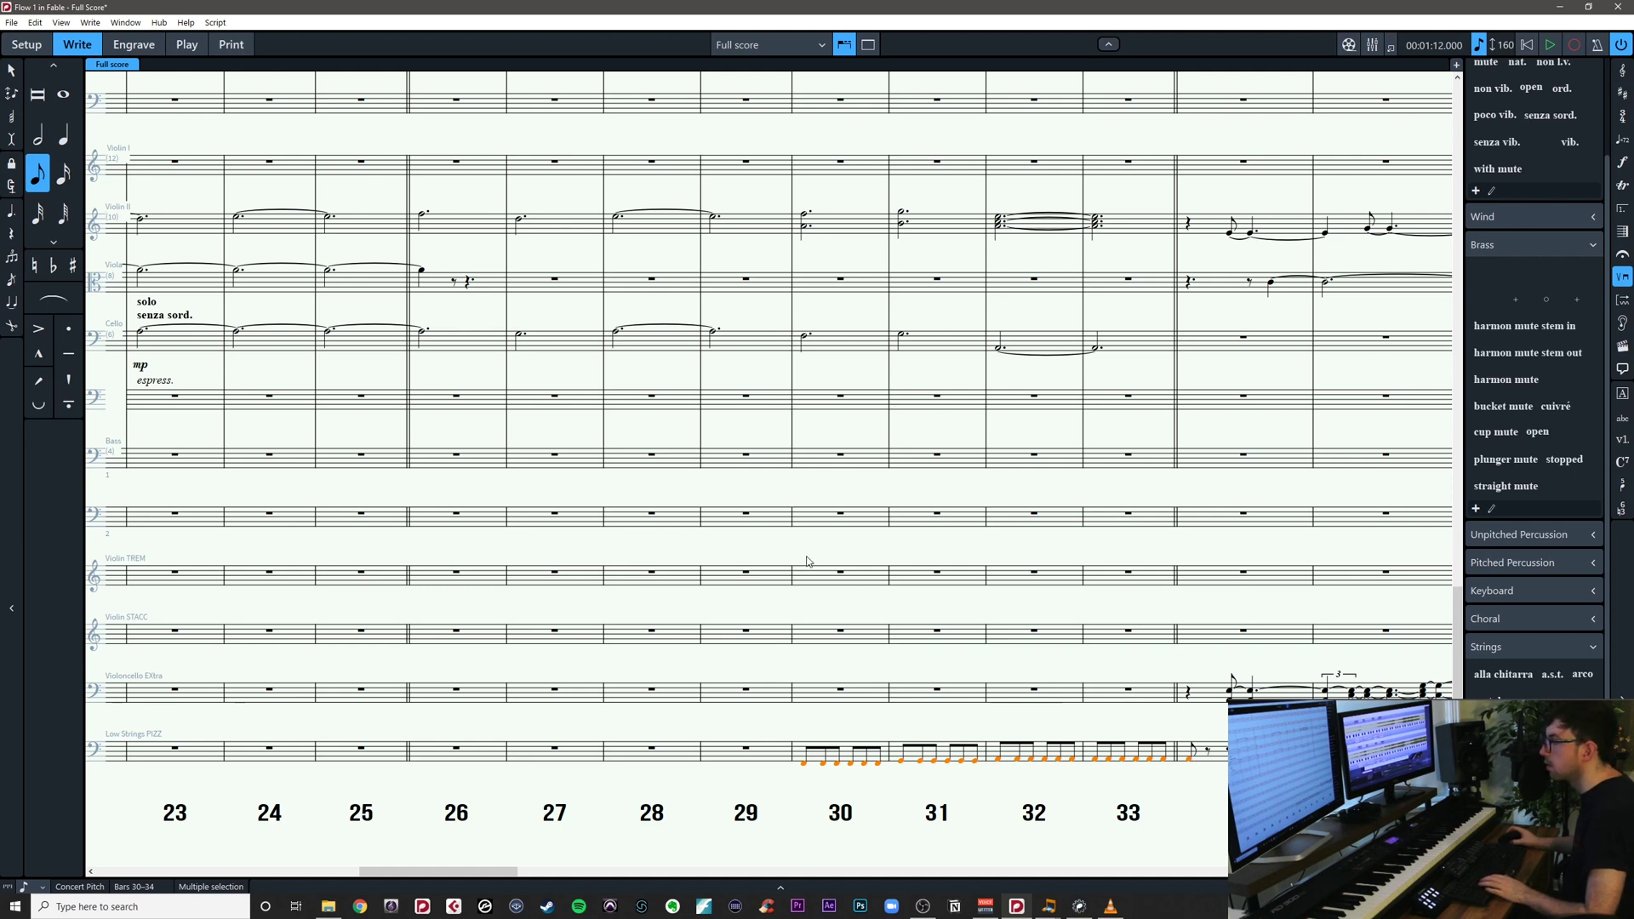
key("Delete")
left_click(811, 462)
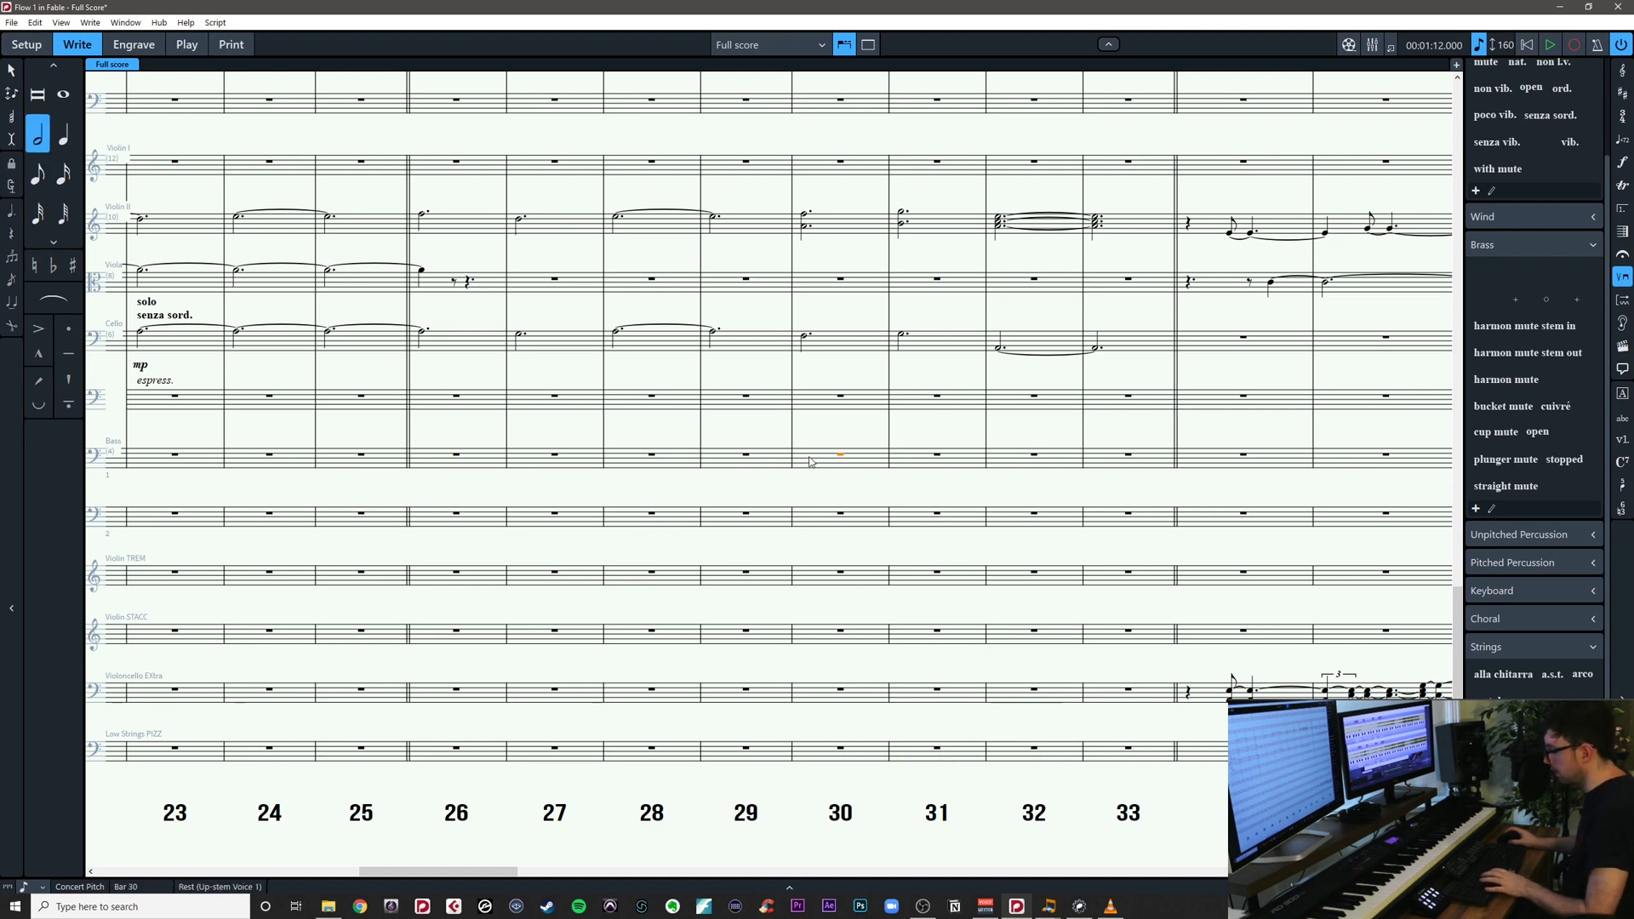
key("ctrl+v")
key("Escape")
Change the Bass divisi to unison from bar 18 onward
scroll(727, 492, "left", 5)
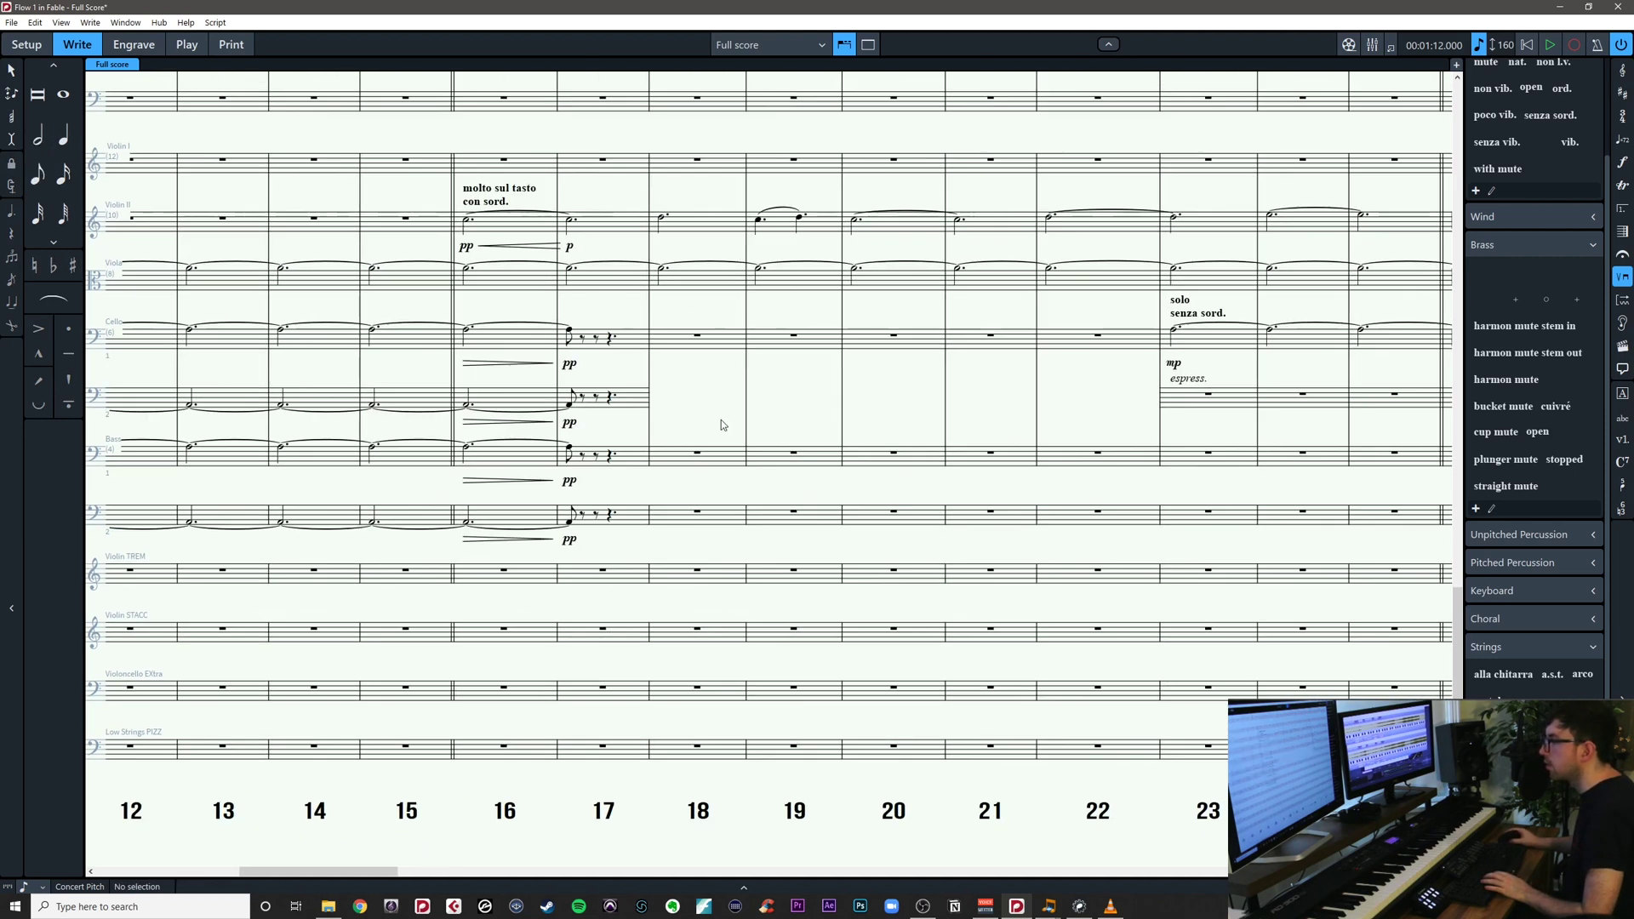
left_click(706, 463)
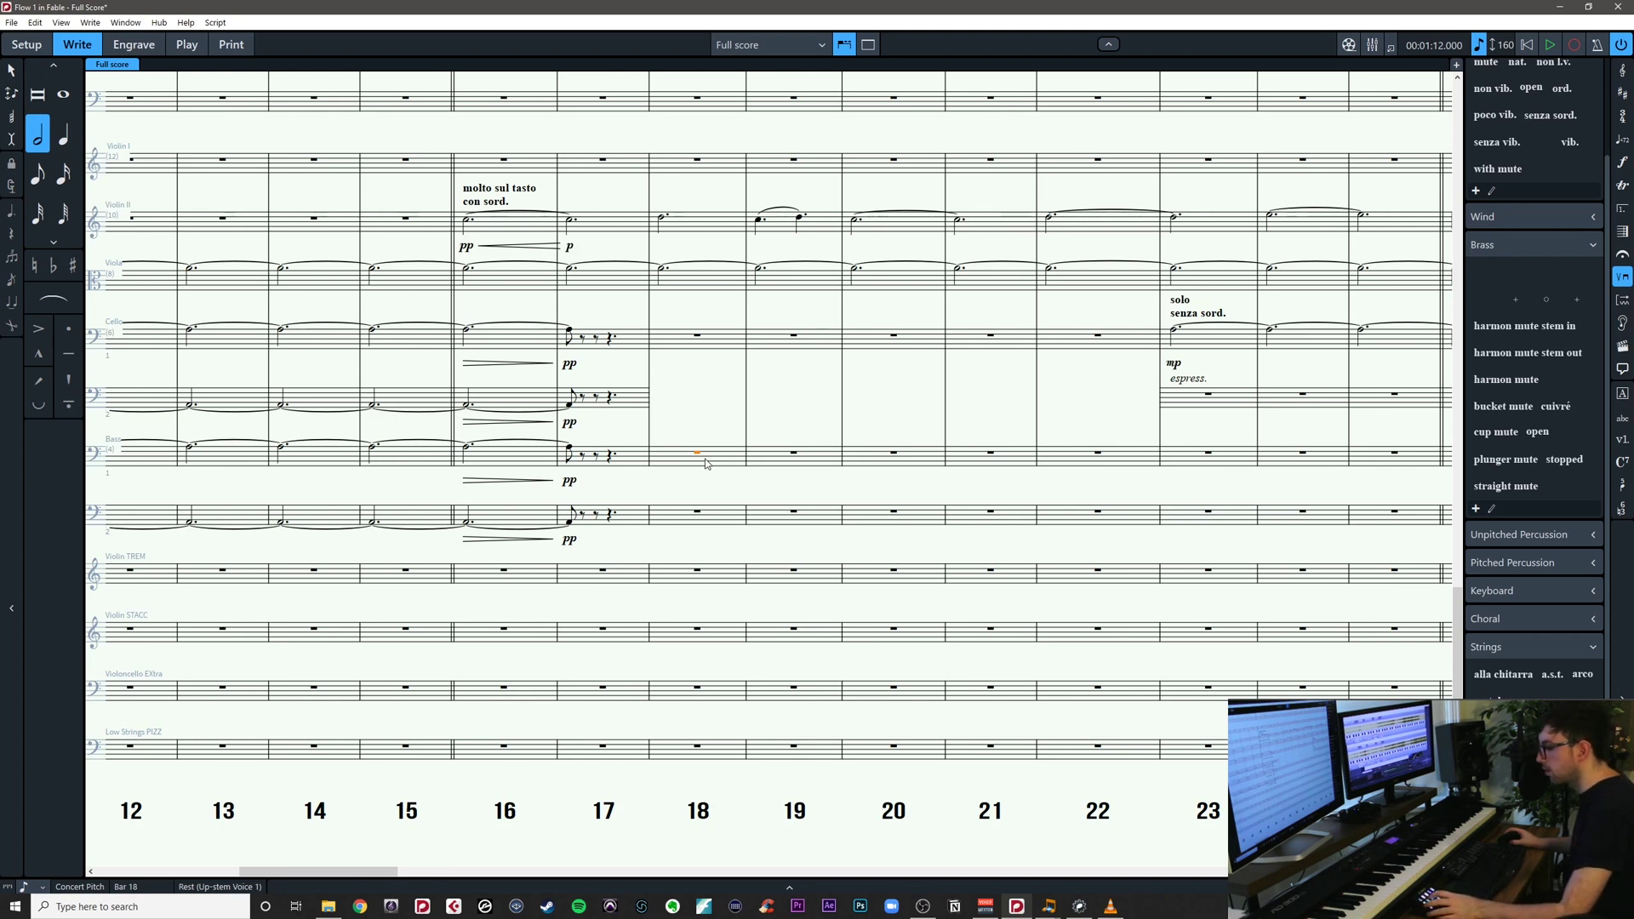
key("ctrl+shift+d")
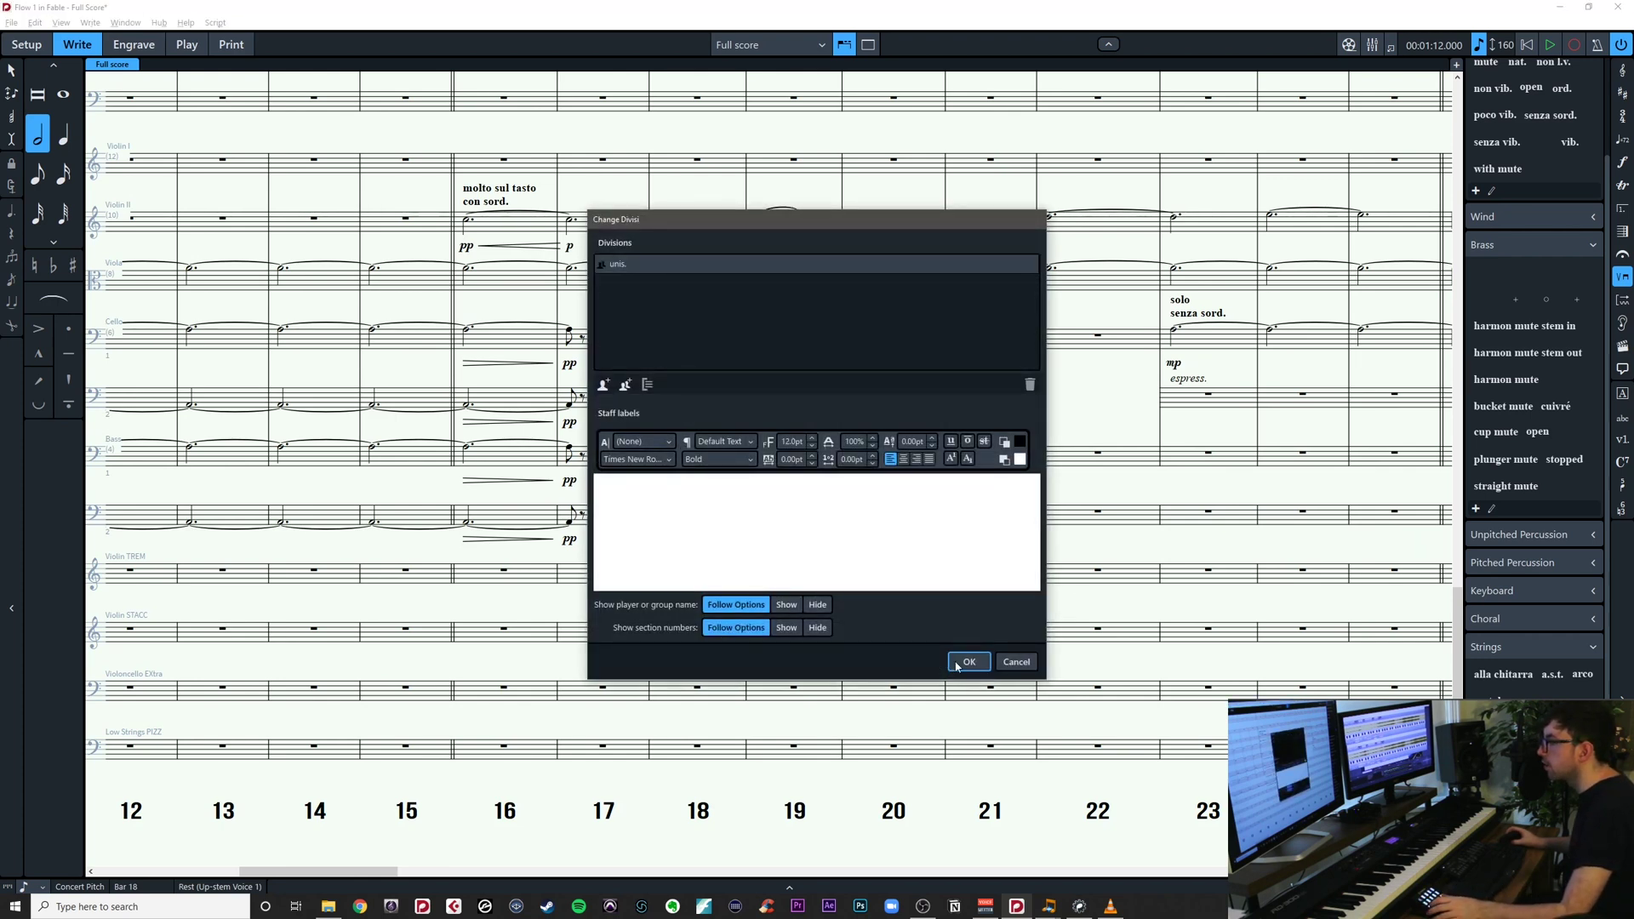
left_click(968, 663)
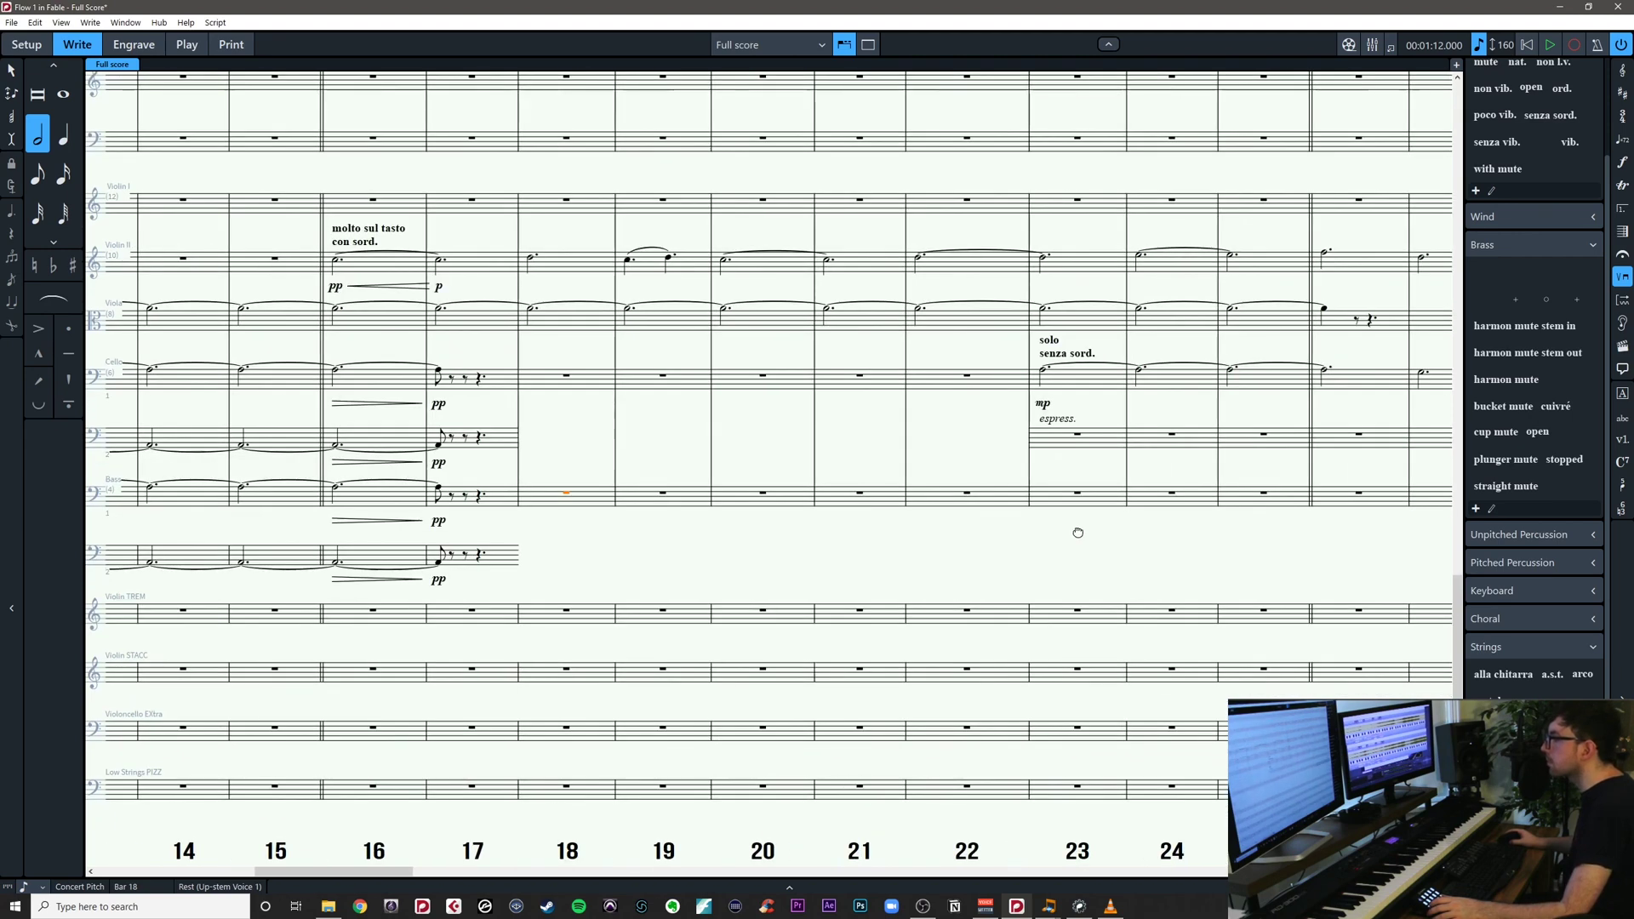
left_click(518, 555)
left_click_drag(1218, 554, 497, 555)
left_click_drag(988, 560, 1633, 551)
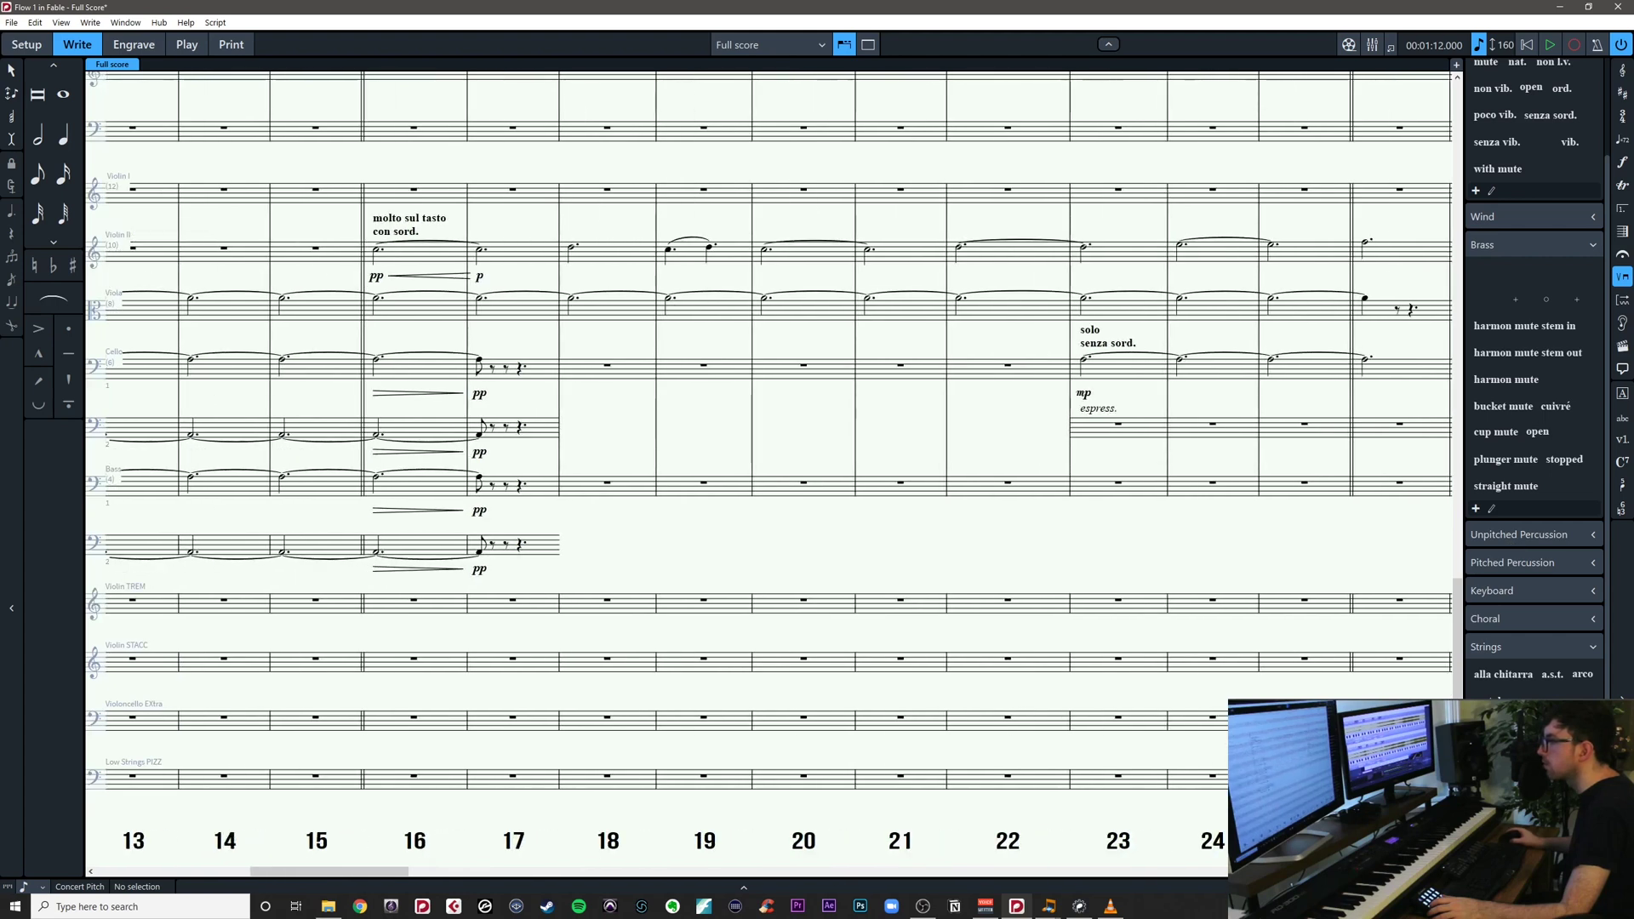
Try to lengthen all the Bass pizzicato notes in bars 30 to 34 to dotted quarter notes at once
scroll(850, 557, "right", 14)
left_click(650, 494)
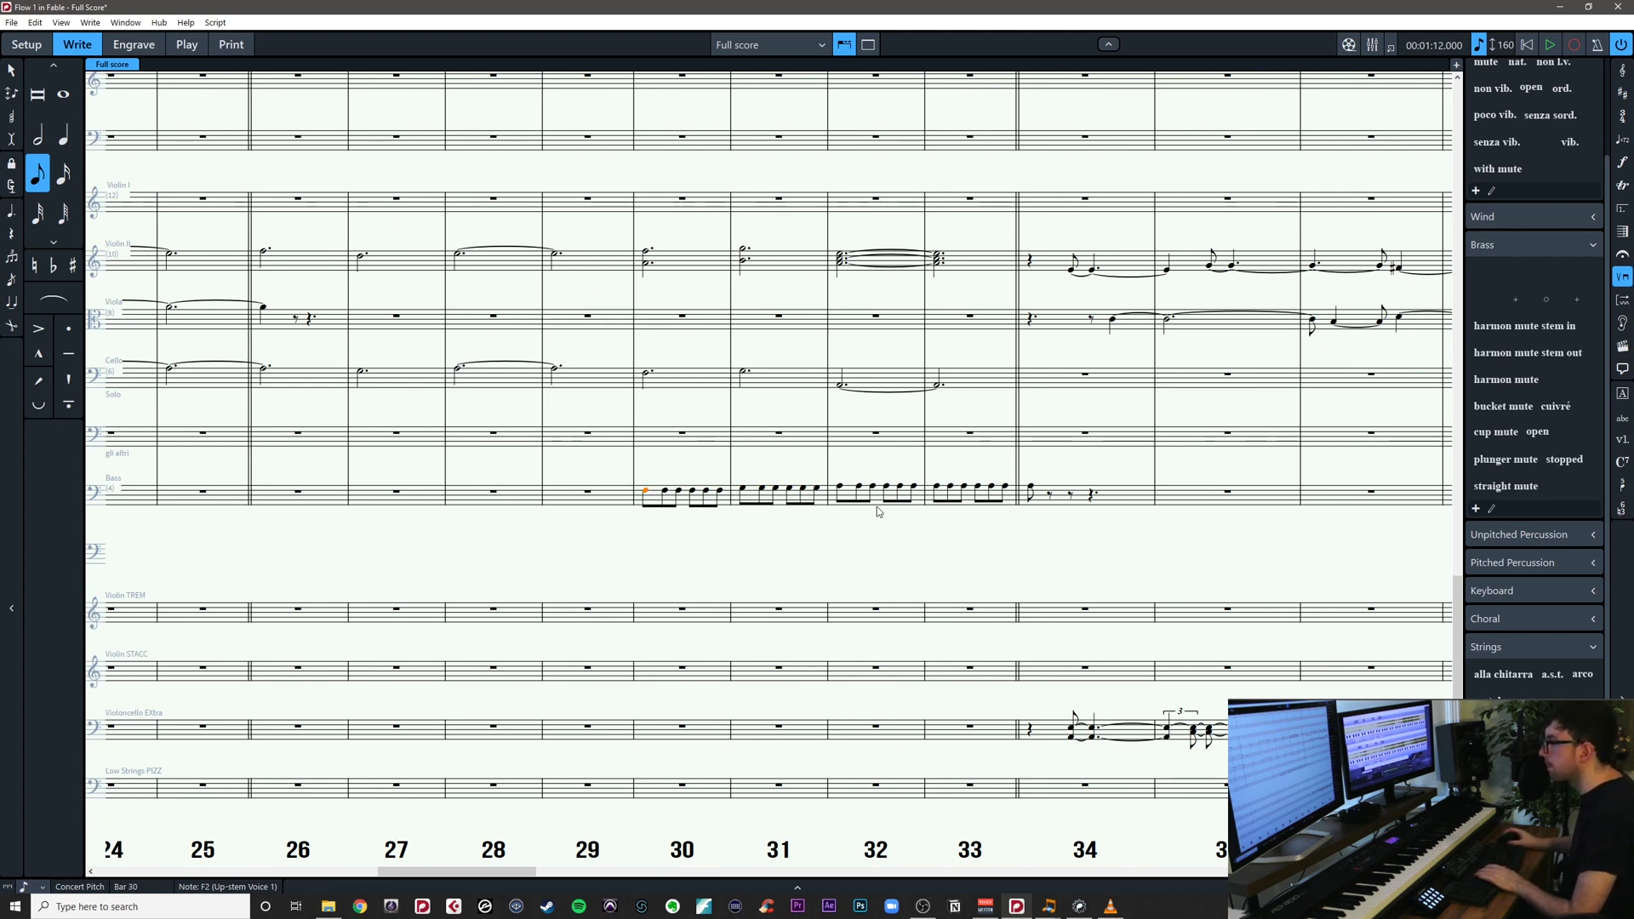
left_click_drag(627, 466, 1087, 535)
key("6")
key(".")
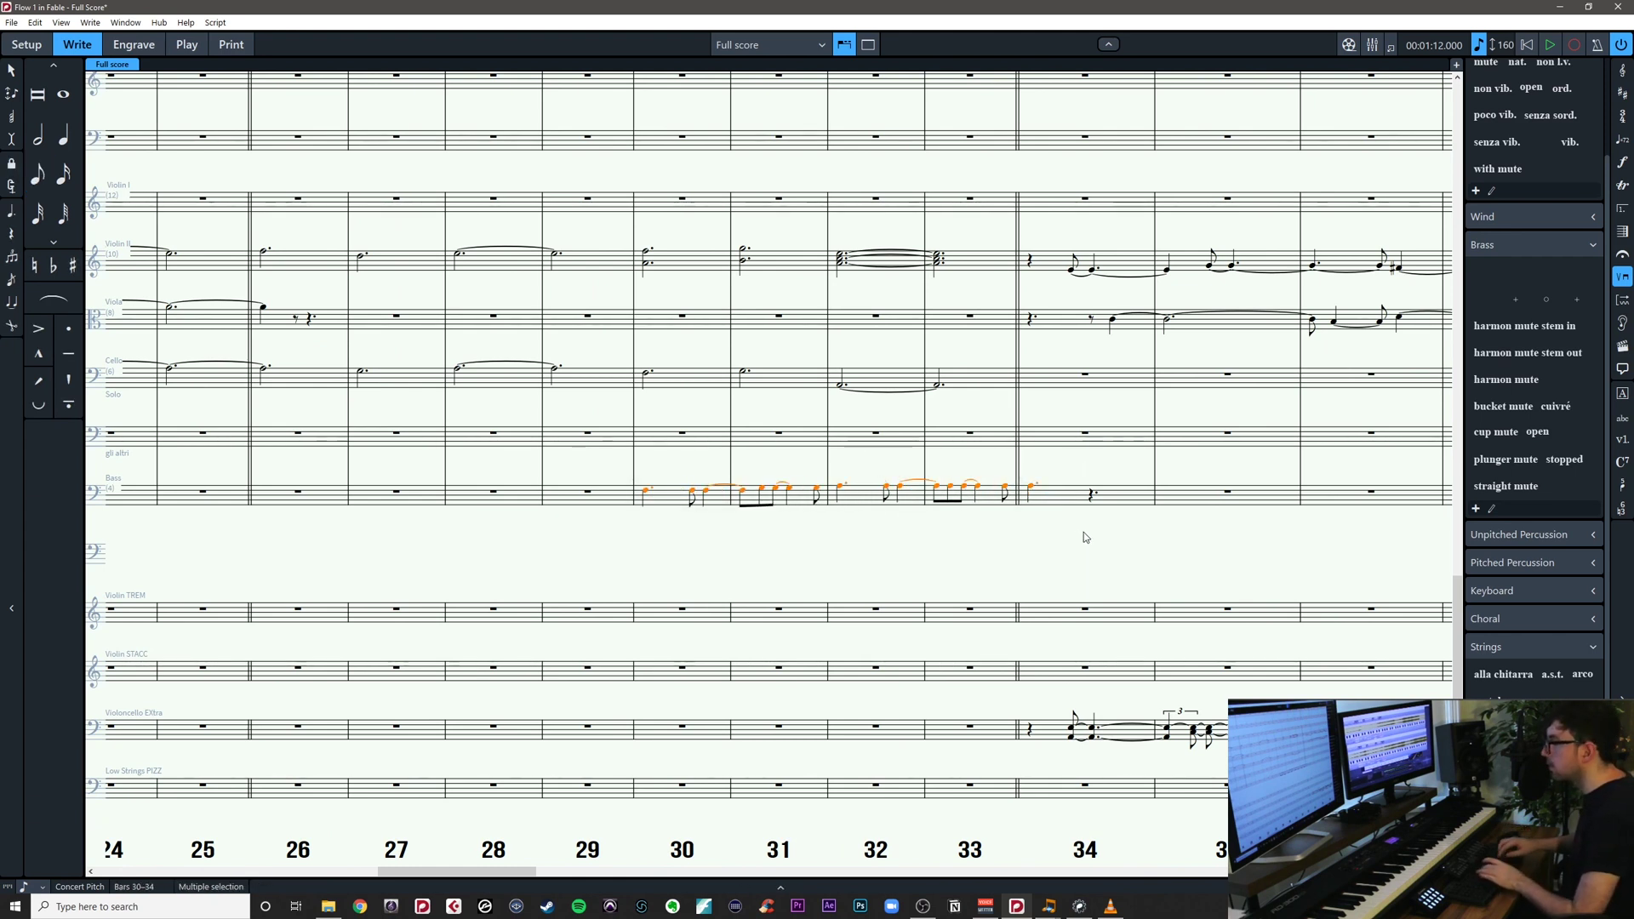
key("ctrl+z")
key("ctrl+z")
Rewrite the repeated Bass eighth notes in bars 30 to 33 as two dotted quarter notes per bar
left_click(647, 493)
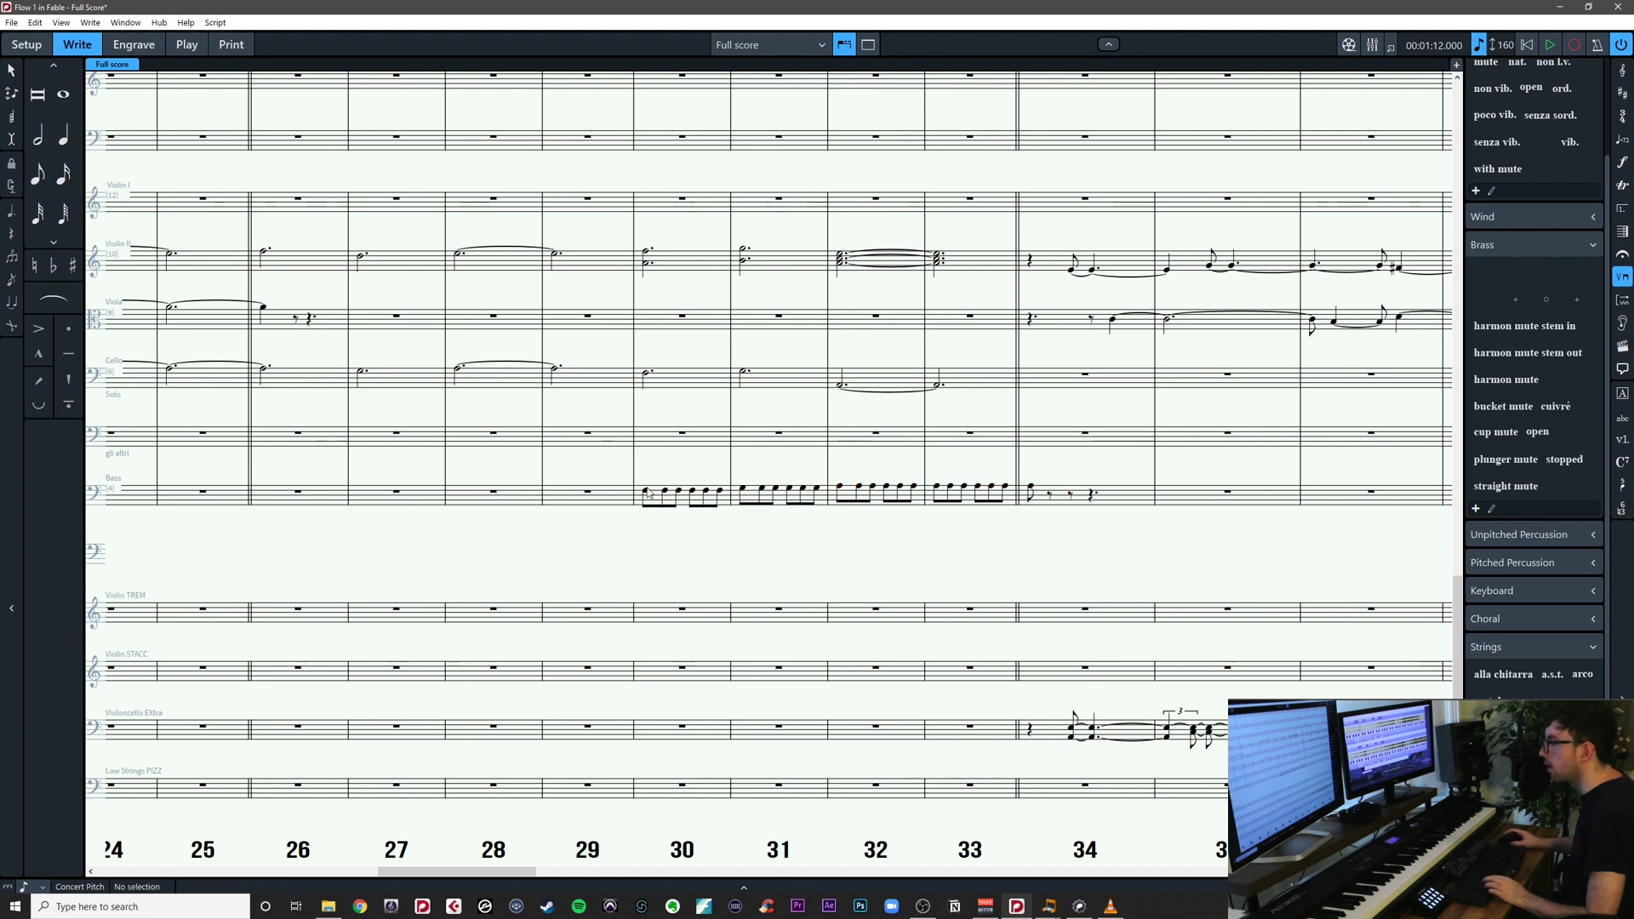
key("t")
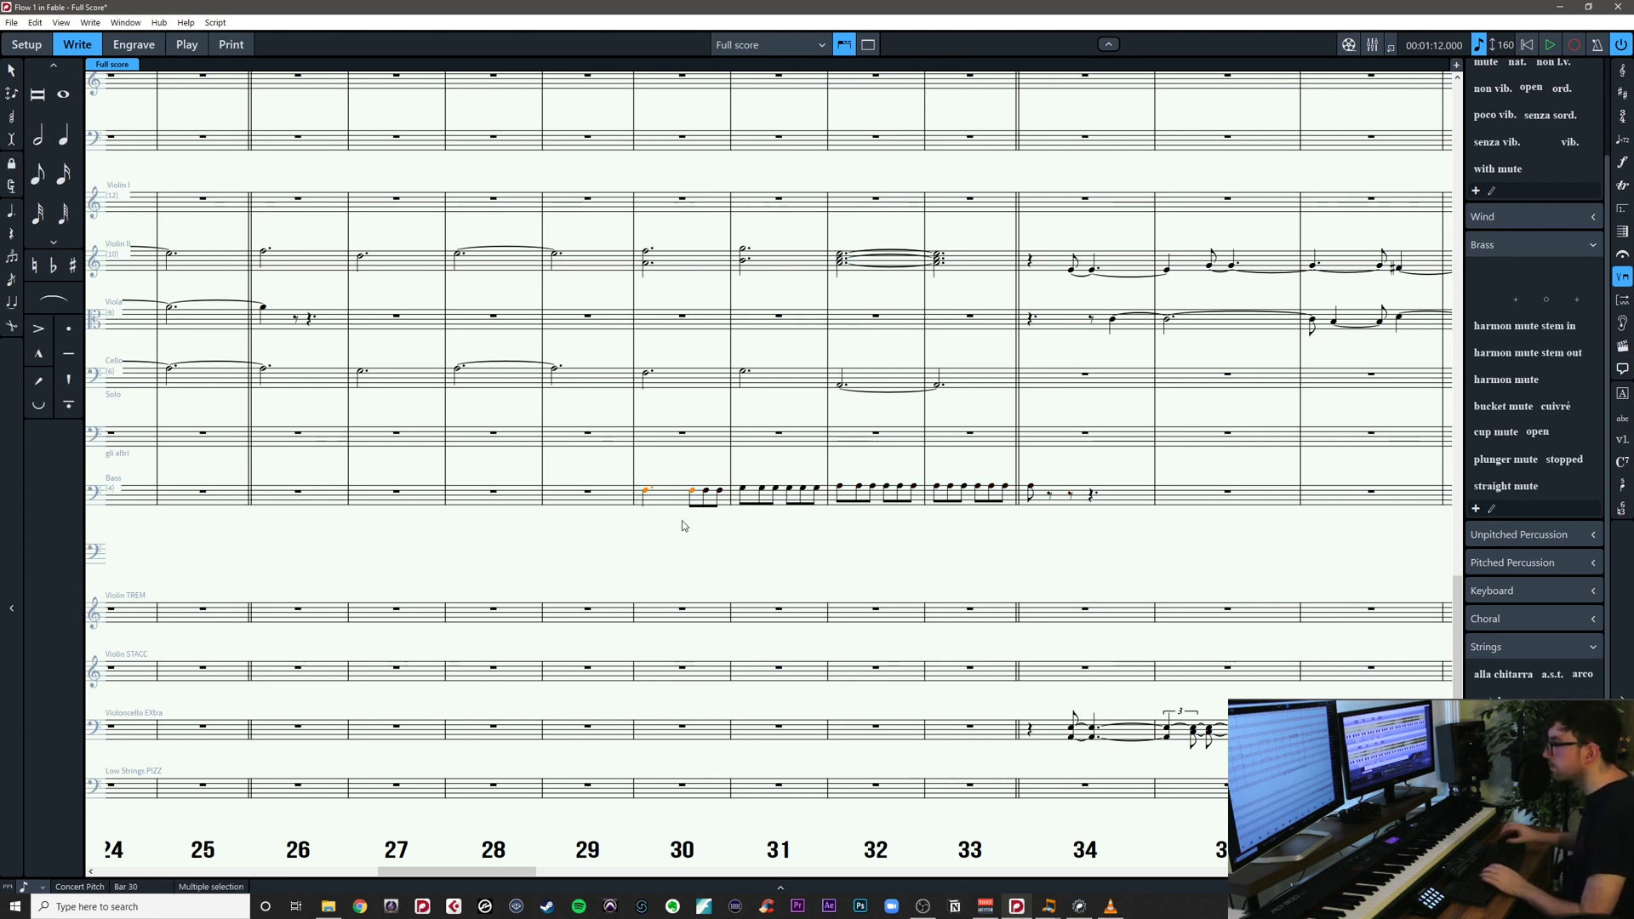
left_click(682, 521)
left_click(647, 493)
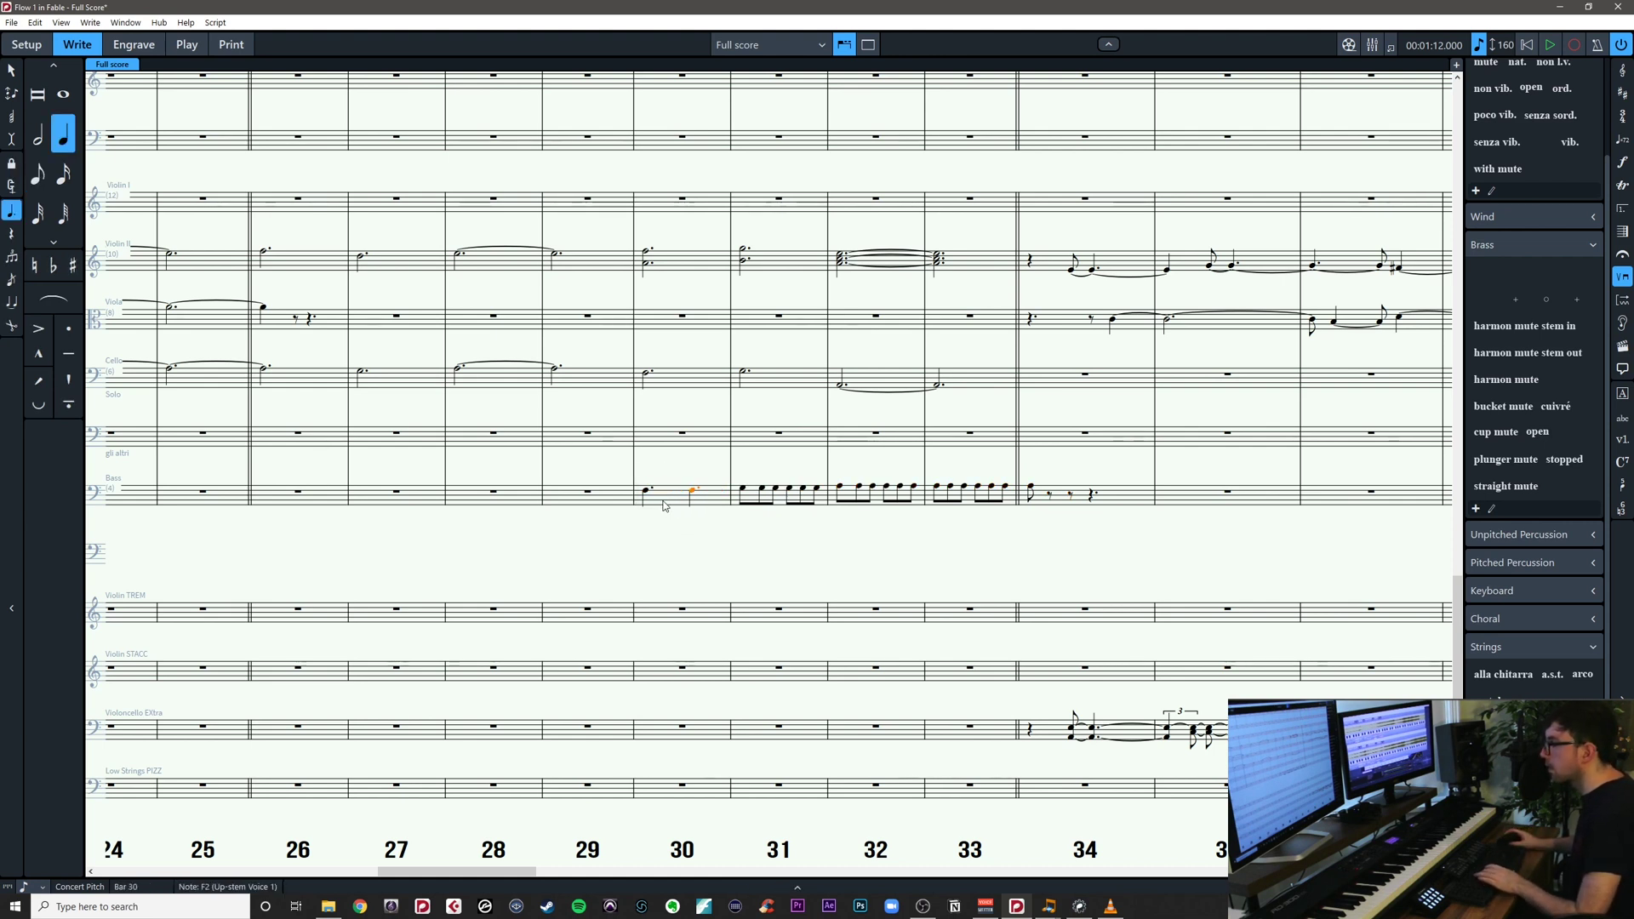
key("shift+Left")
key("r")
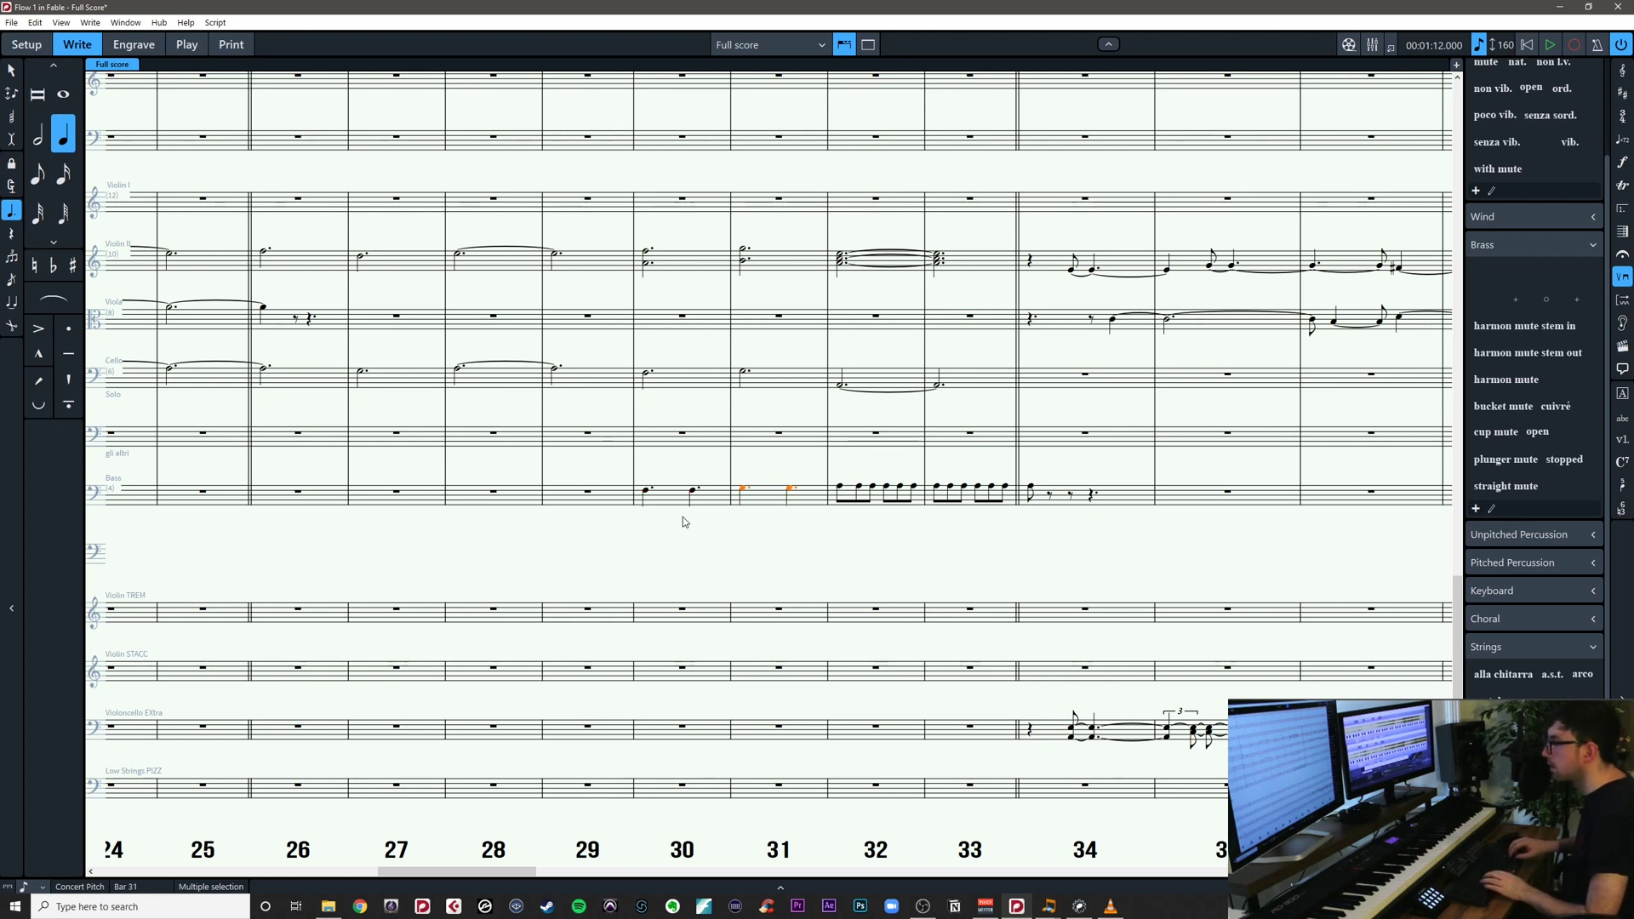
key("r")
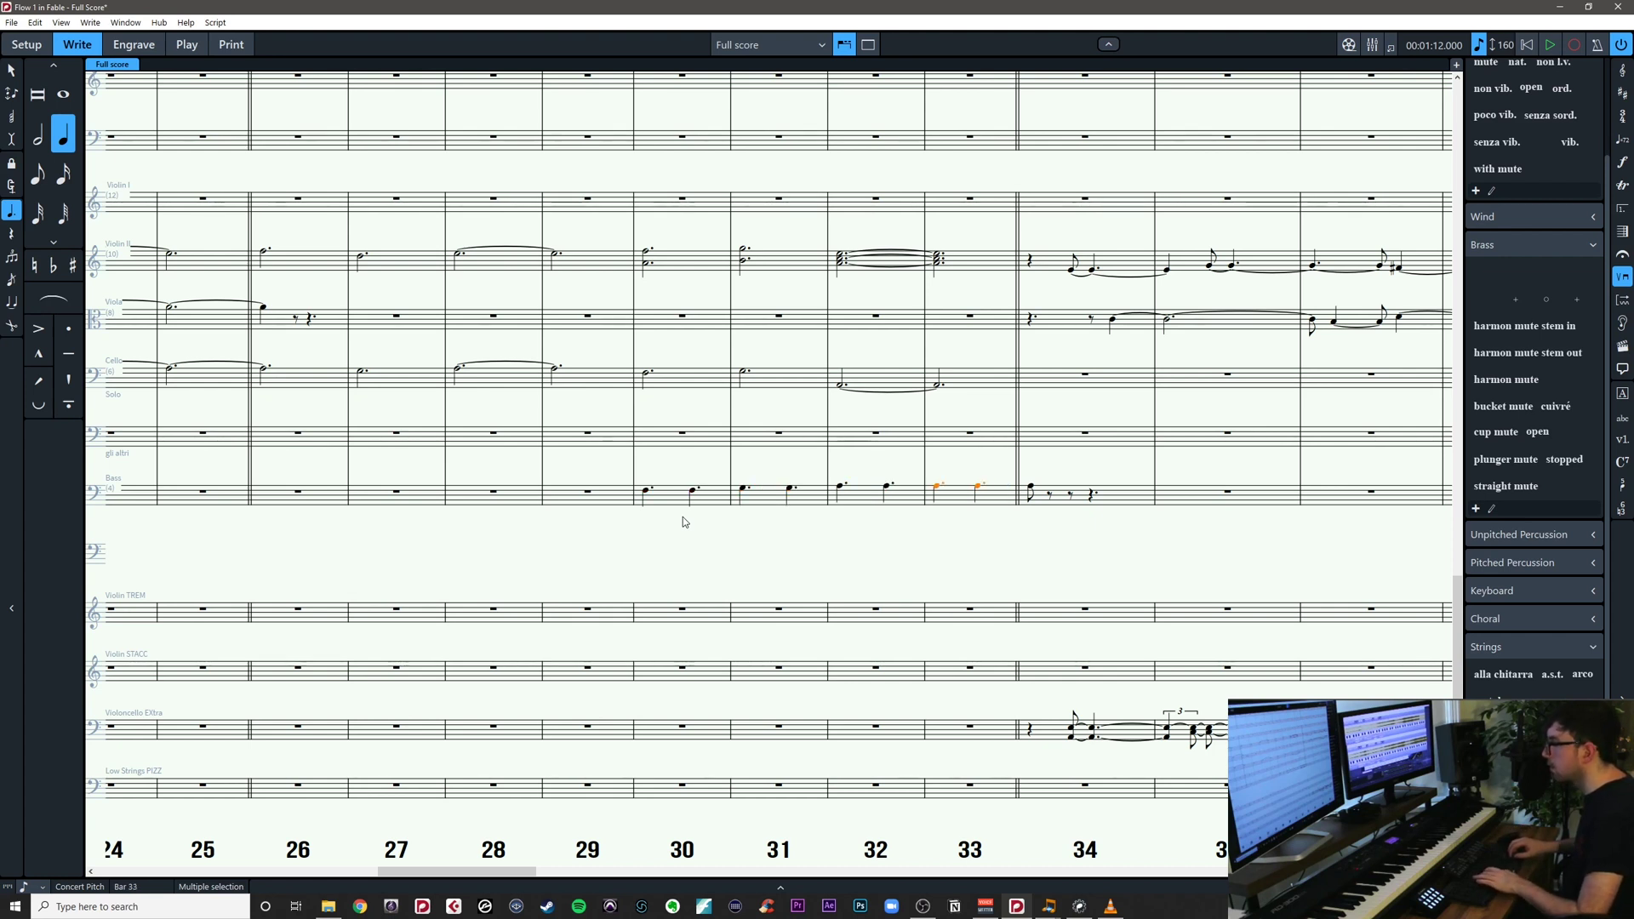
Make the final Bass note at the start of bar 34 a dotted quarter note
left_click(1151, 501)
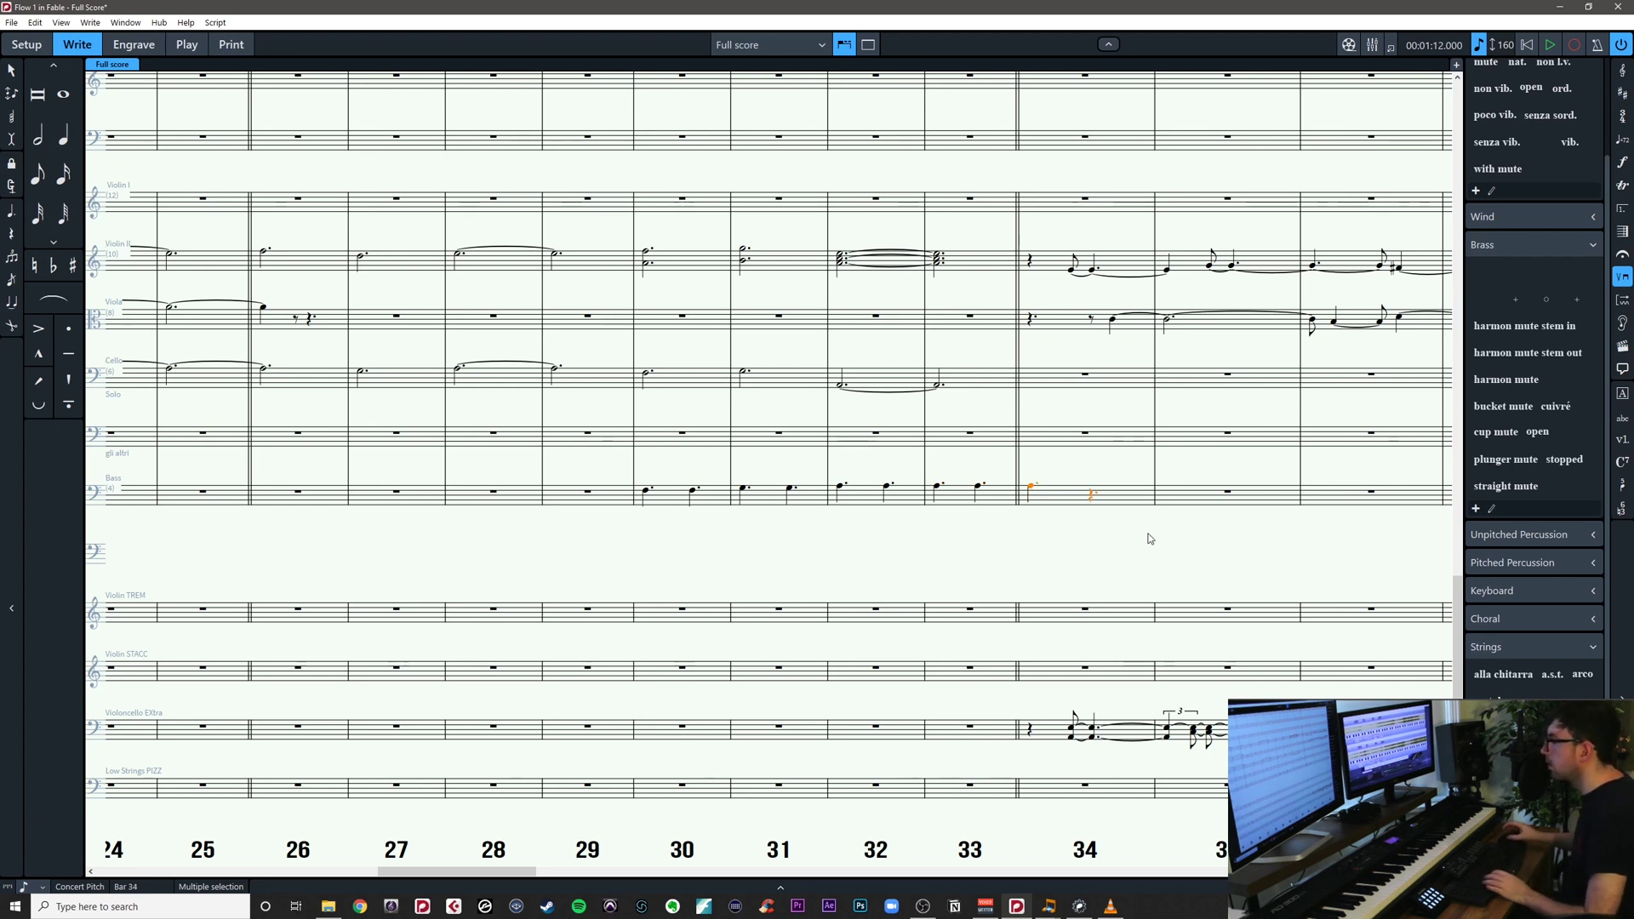
left_click(1067, 508)
left_click(1032, 487)
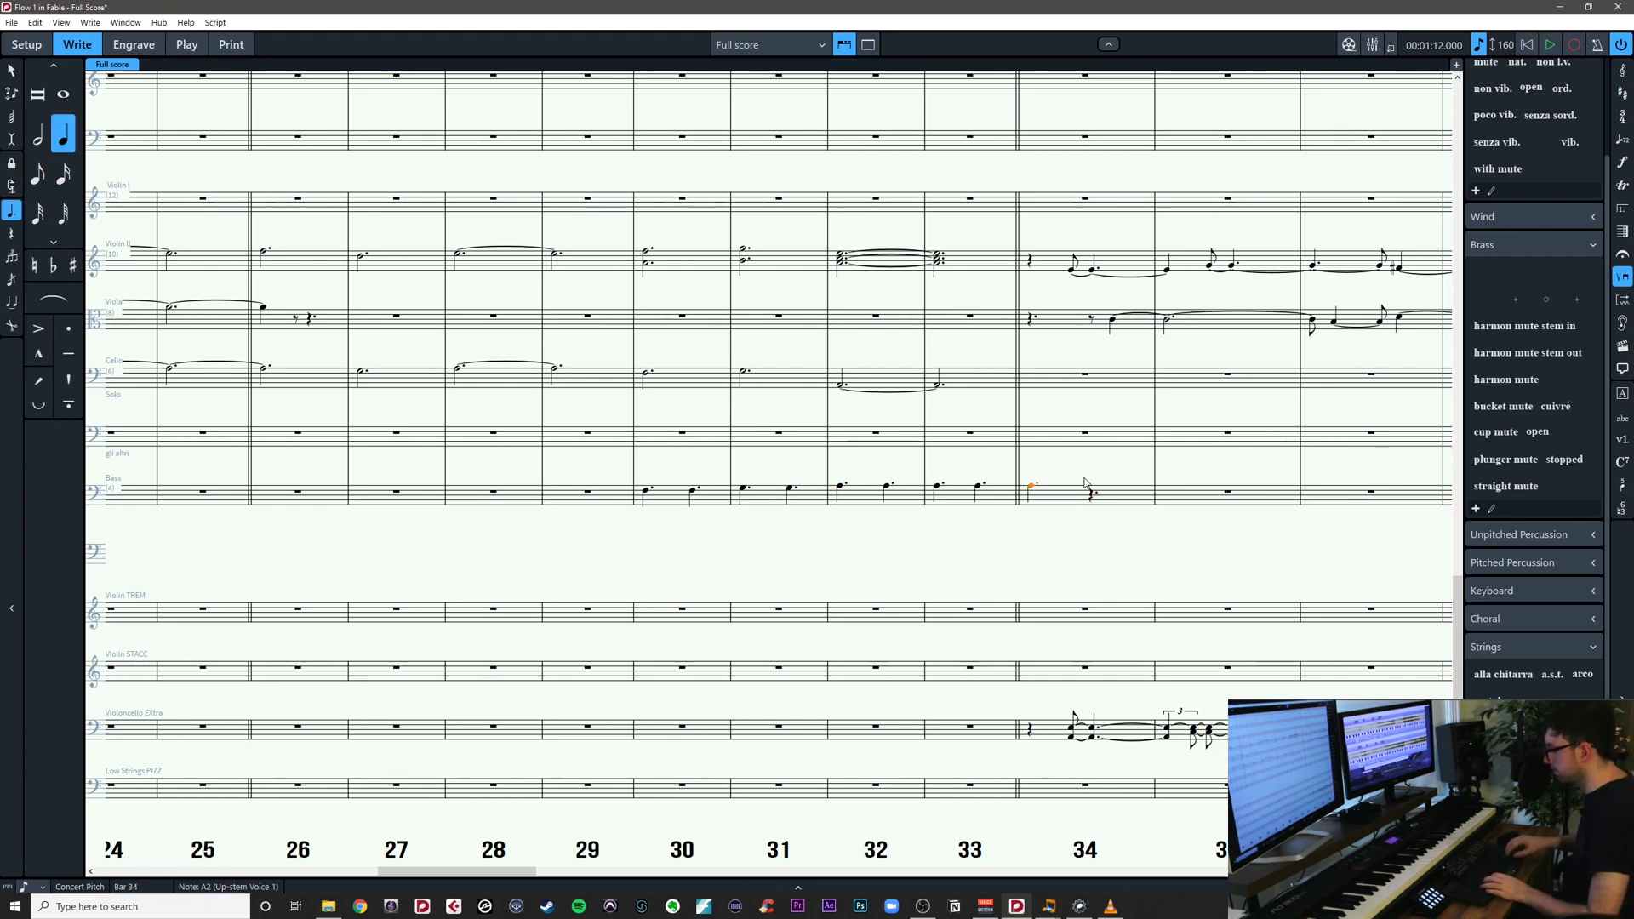
key("7")
key("6")
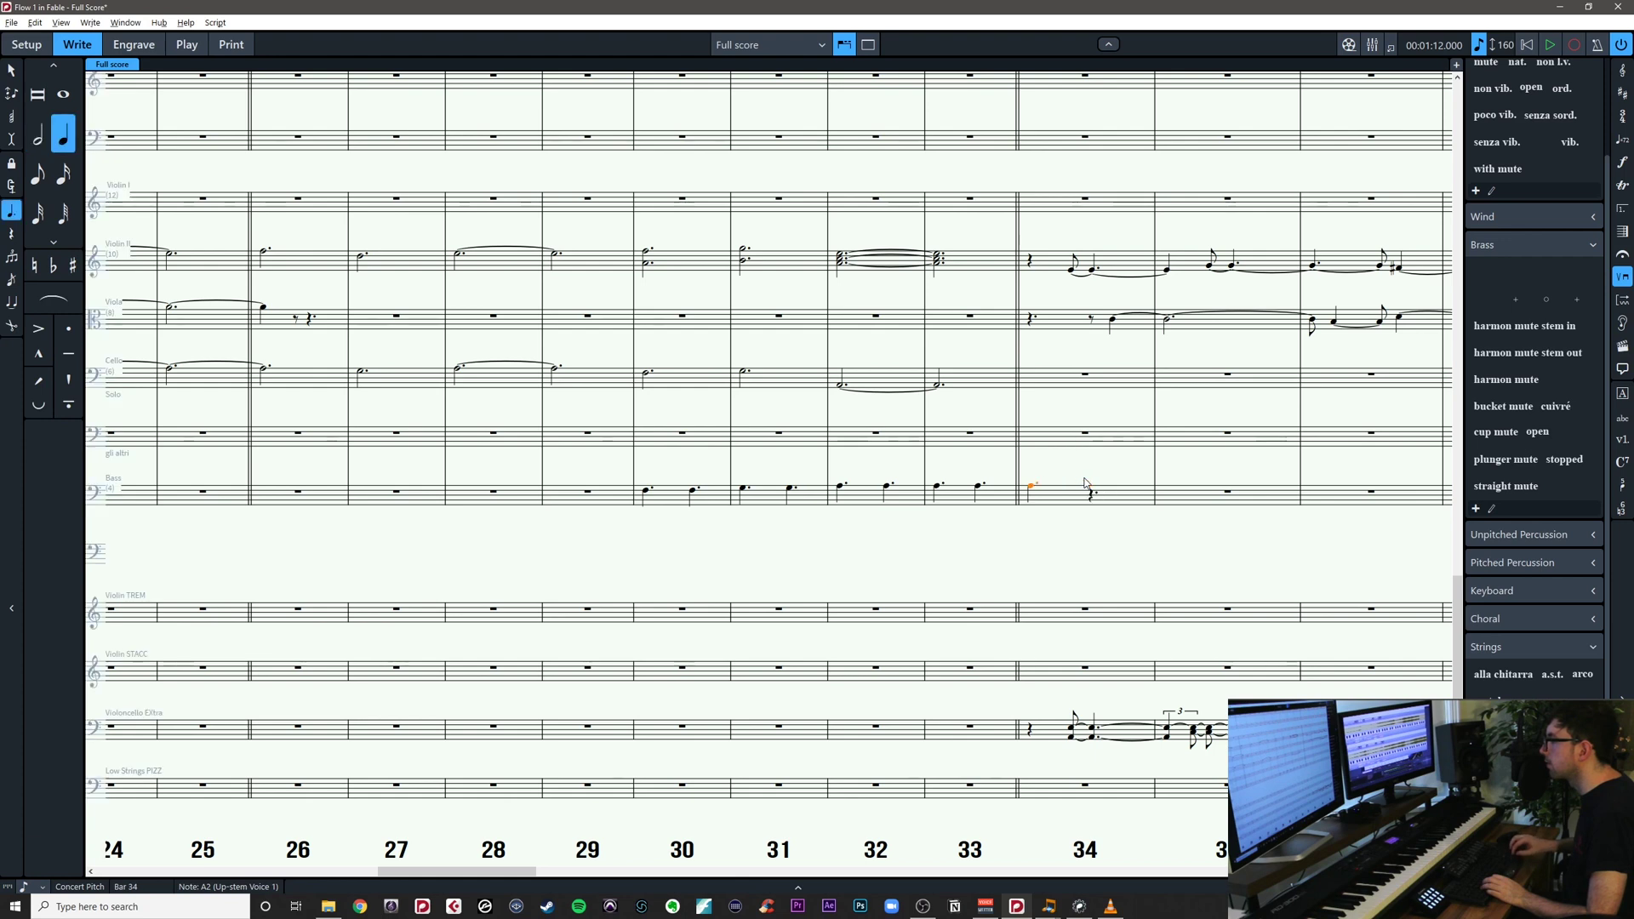
key("Escape")
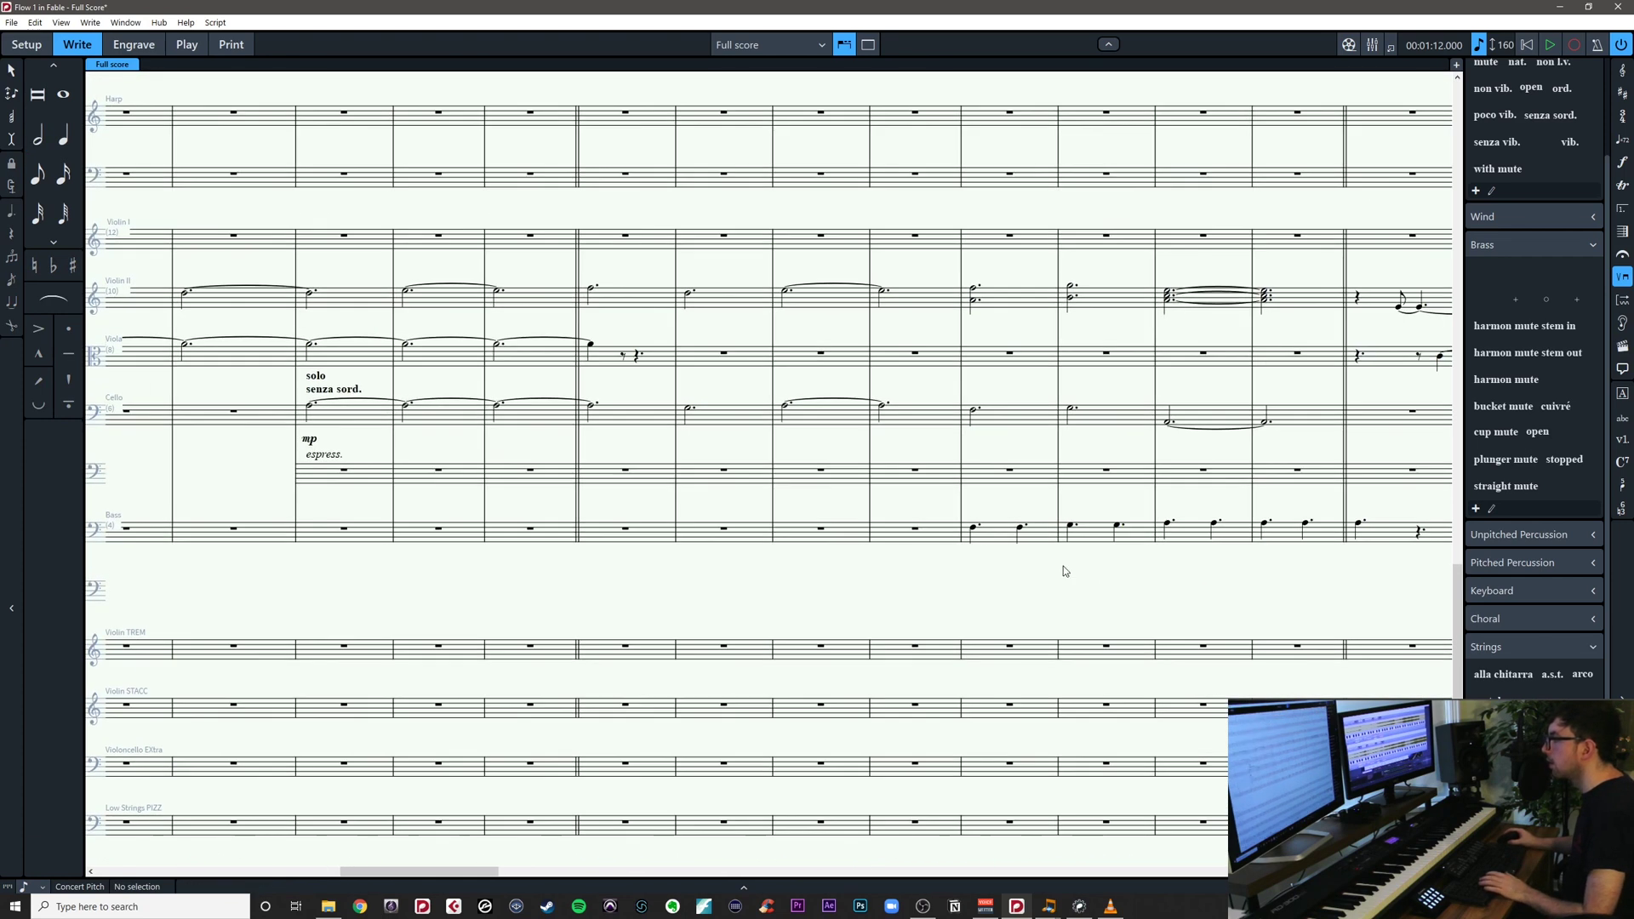
Add a pizz. playing technique to the first Bass note in bar 30
left_click_drag(1020, 560, 889, 555)
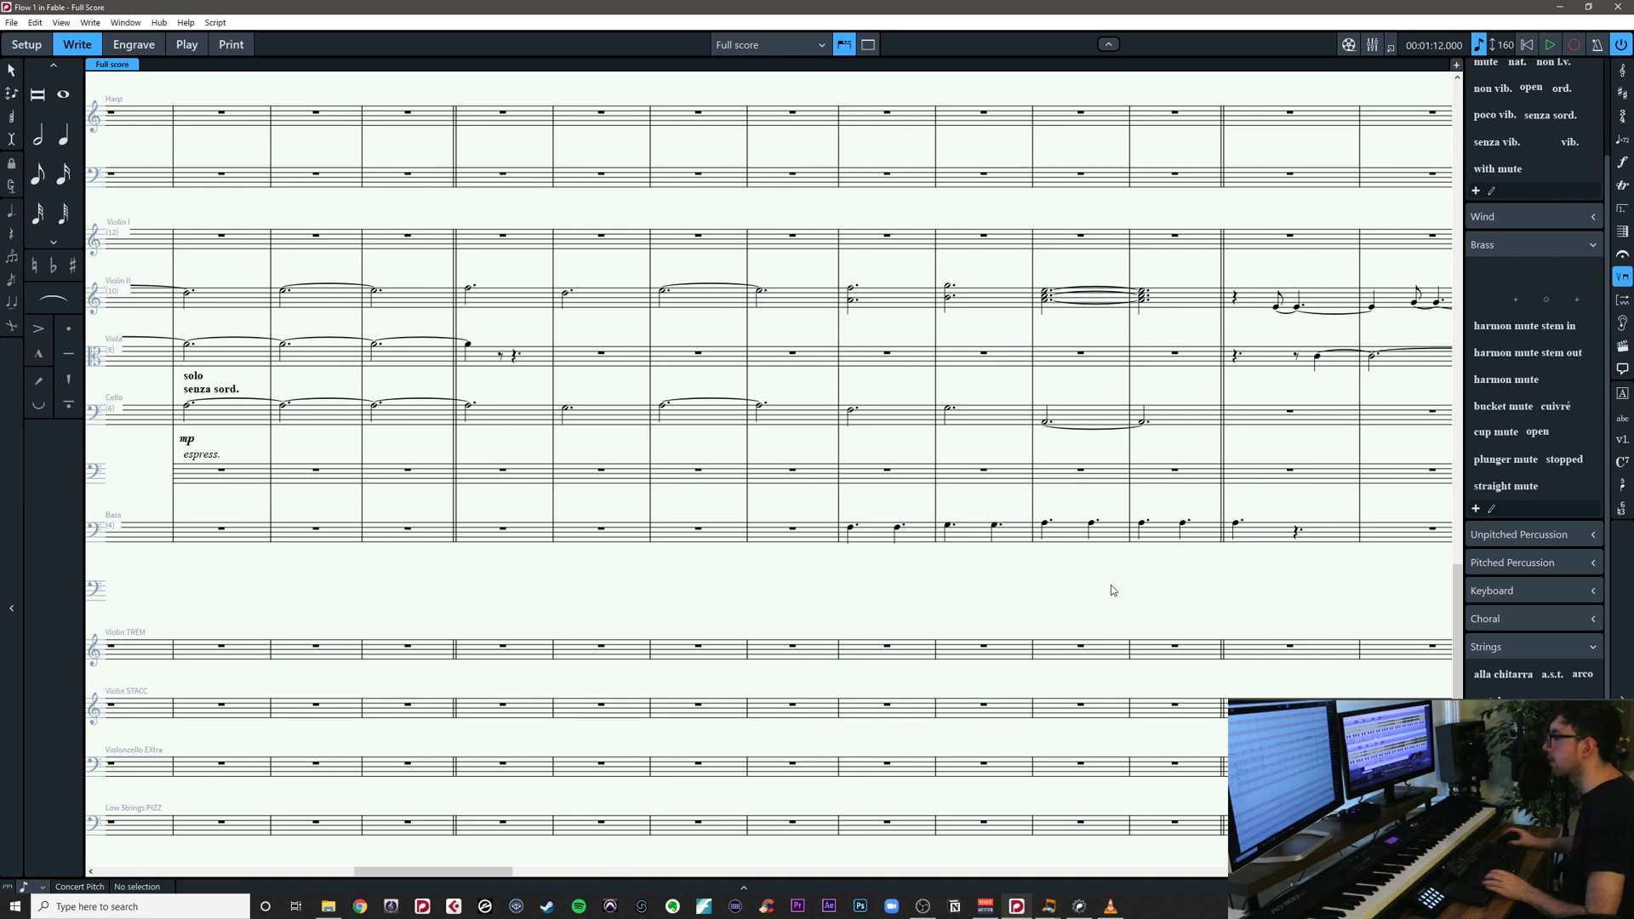
left_click_drag(1111, 590, 878, 582)
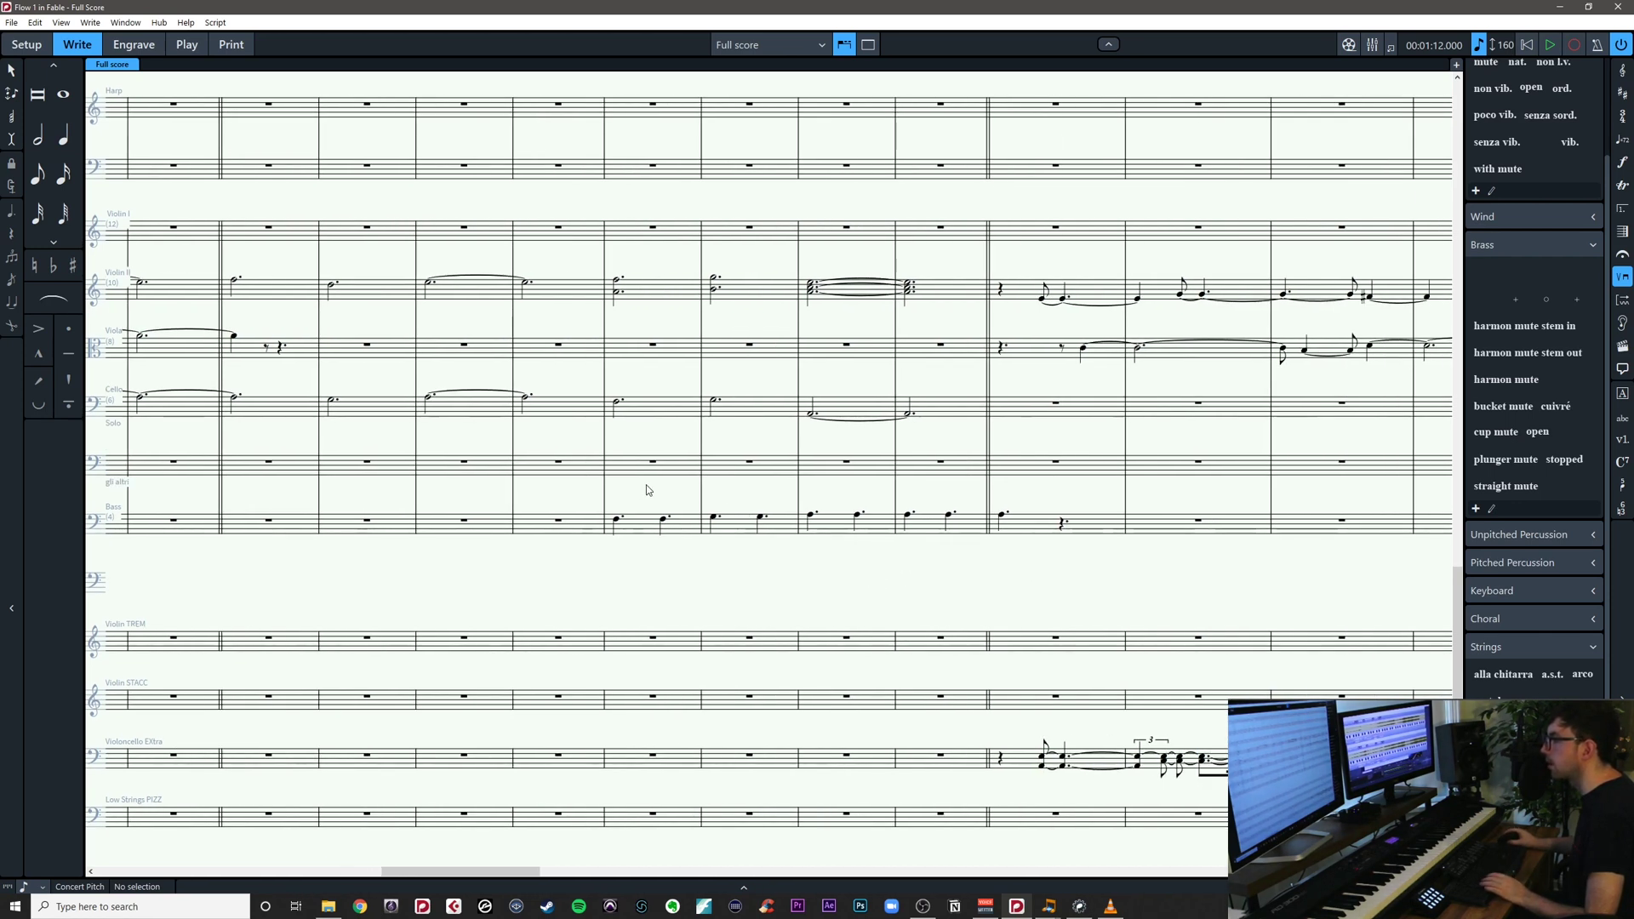
left_click_drag(650, 487, 942, 493)
left_click(916, 515)
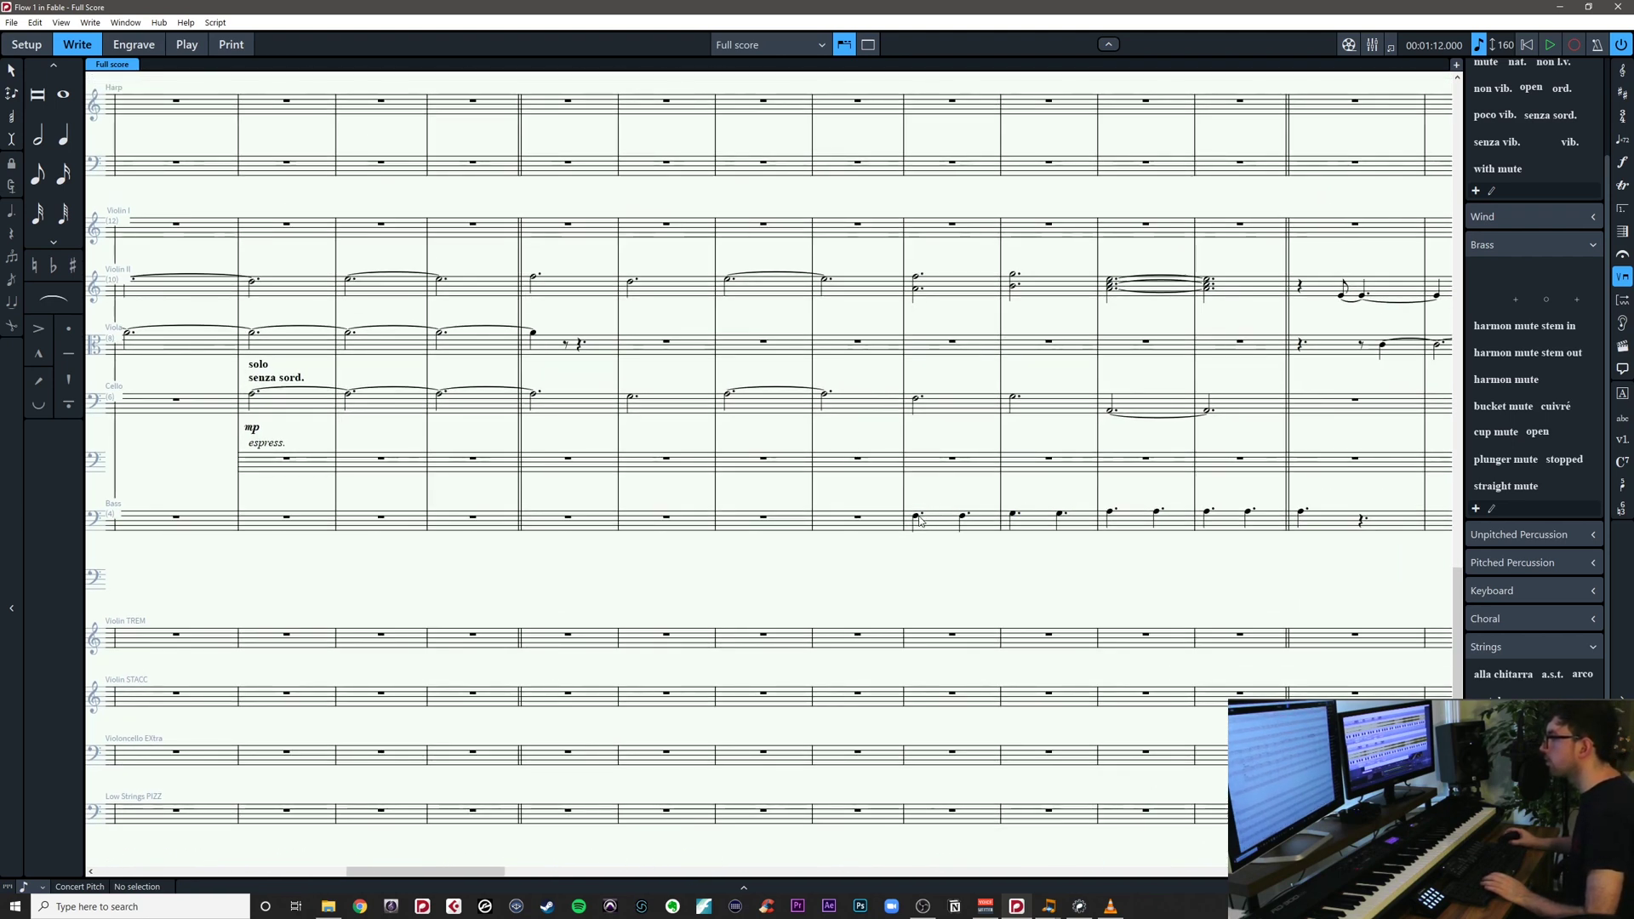
key("shift+p")
type("pizz")
key("Return")
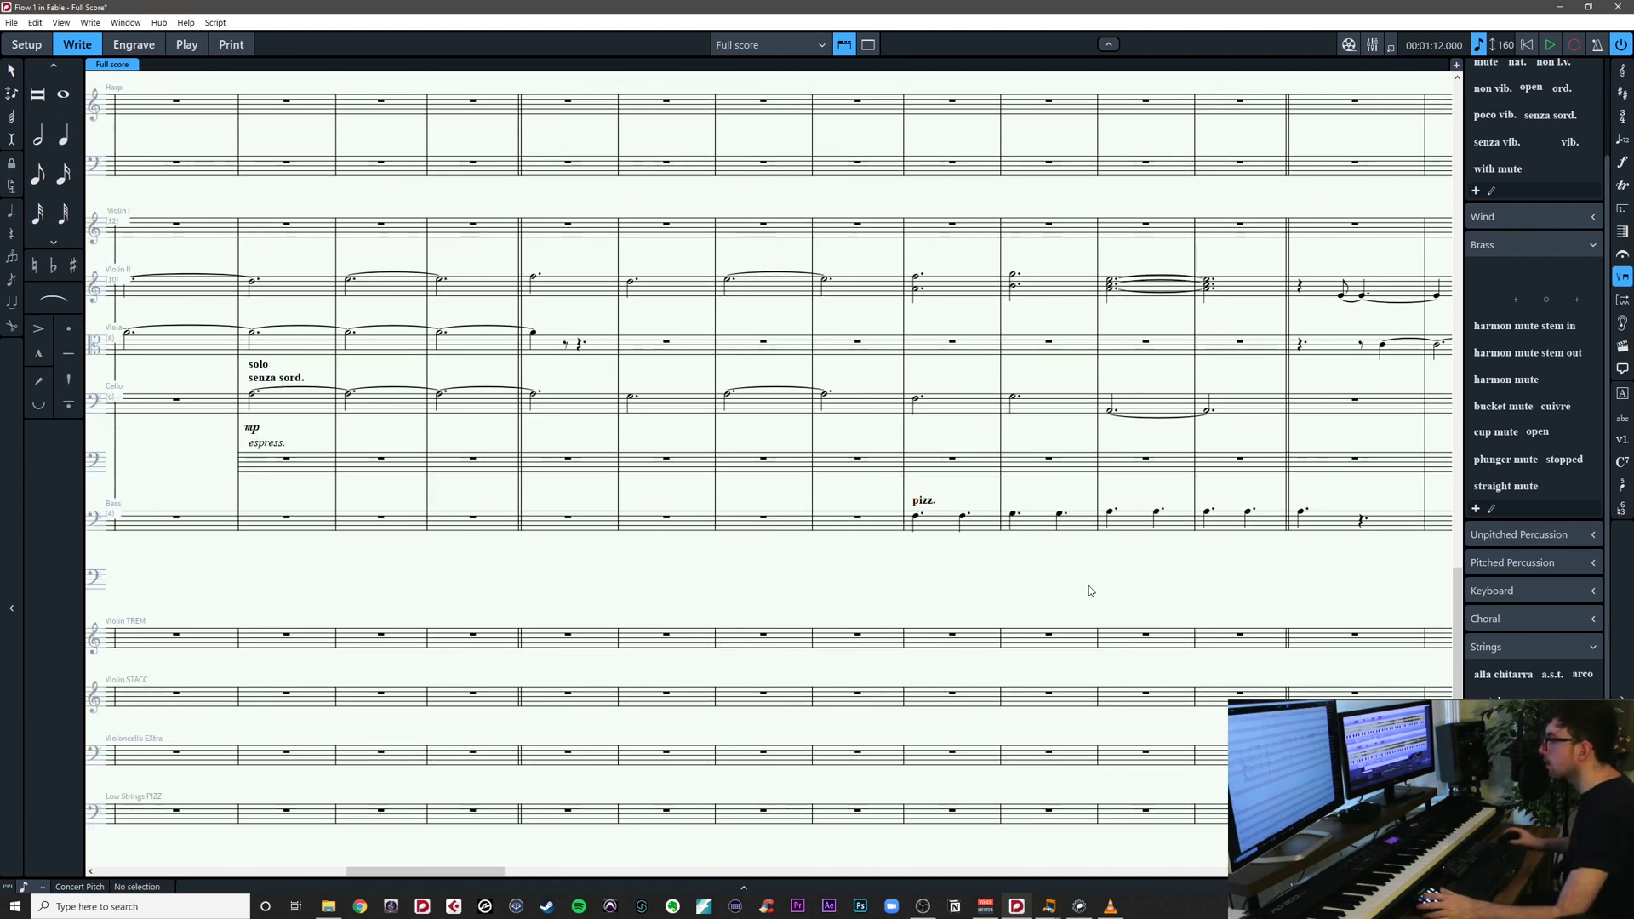
Add a p dynamic to the first Bass note in bar 30
left_click_drag(1090, 586, 733, 602)
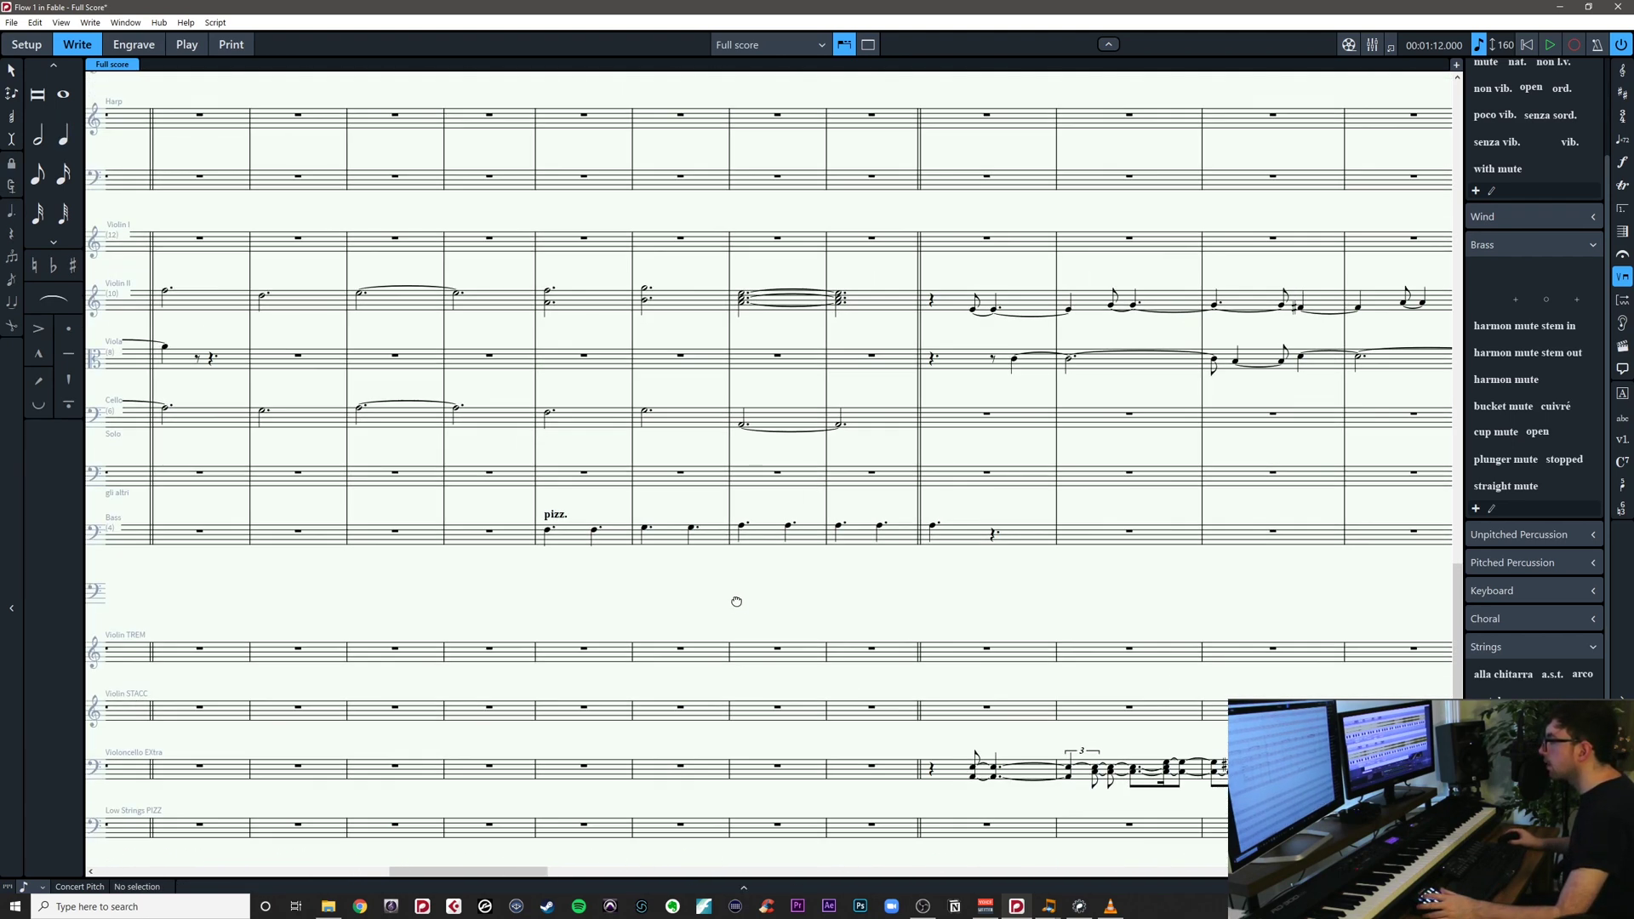
left_click(548, 531)
key("shift+d")
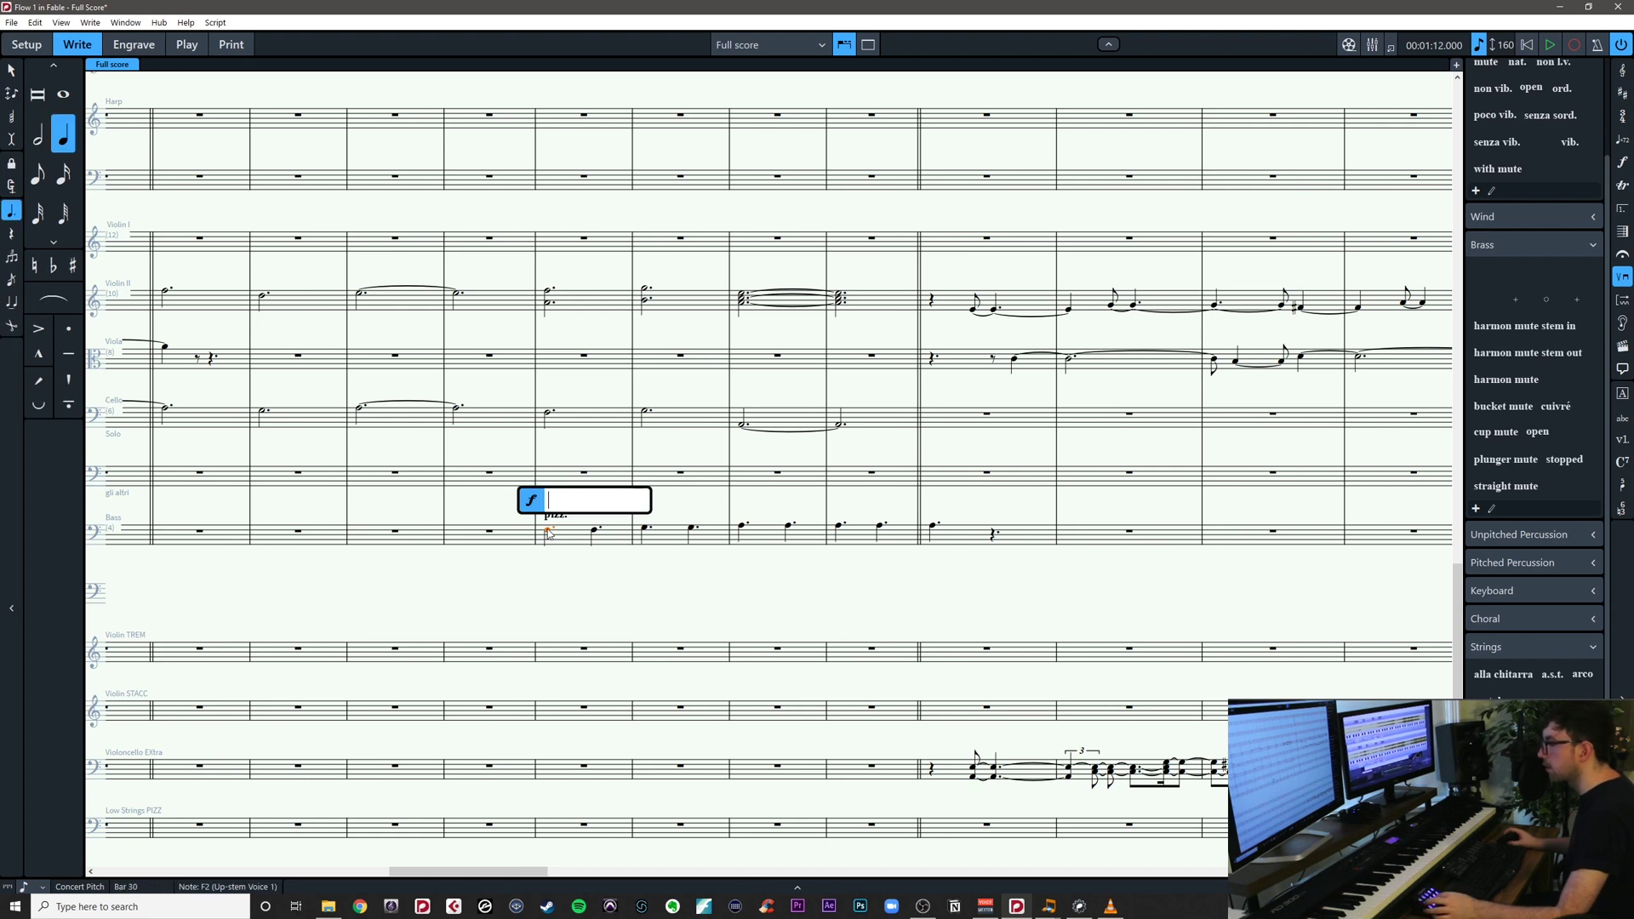
type("p")
key("Return")
Add a crescendo under the Bass notes in bars 30 to 33, leading to an mp dynamic at bar 34
left_click_drag(516, 590, 924, 513)
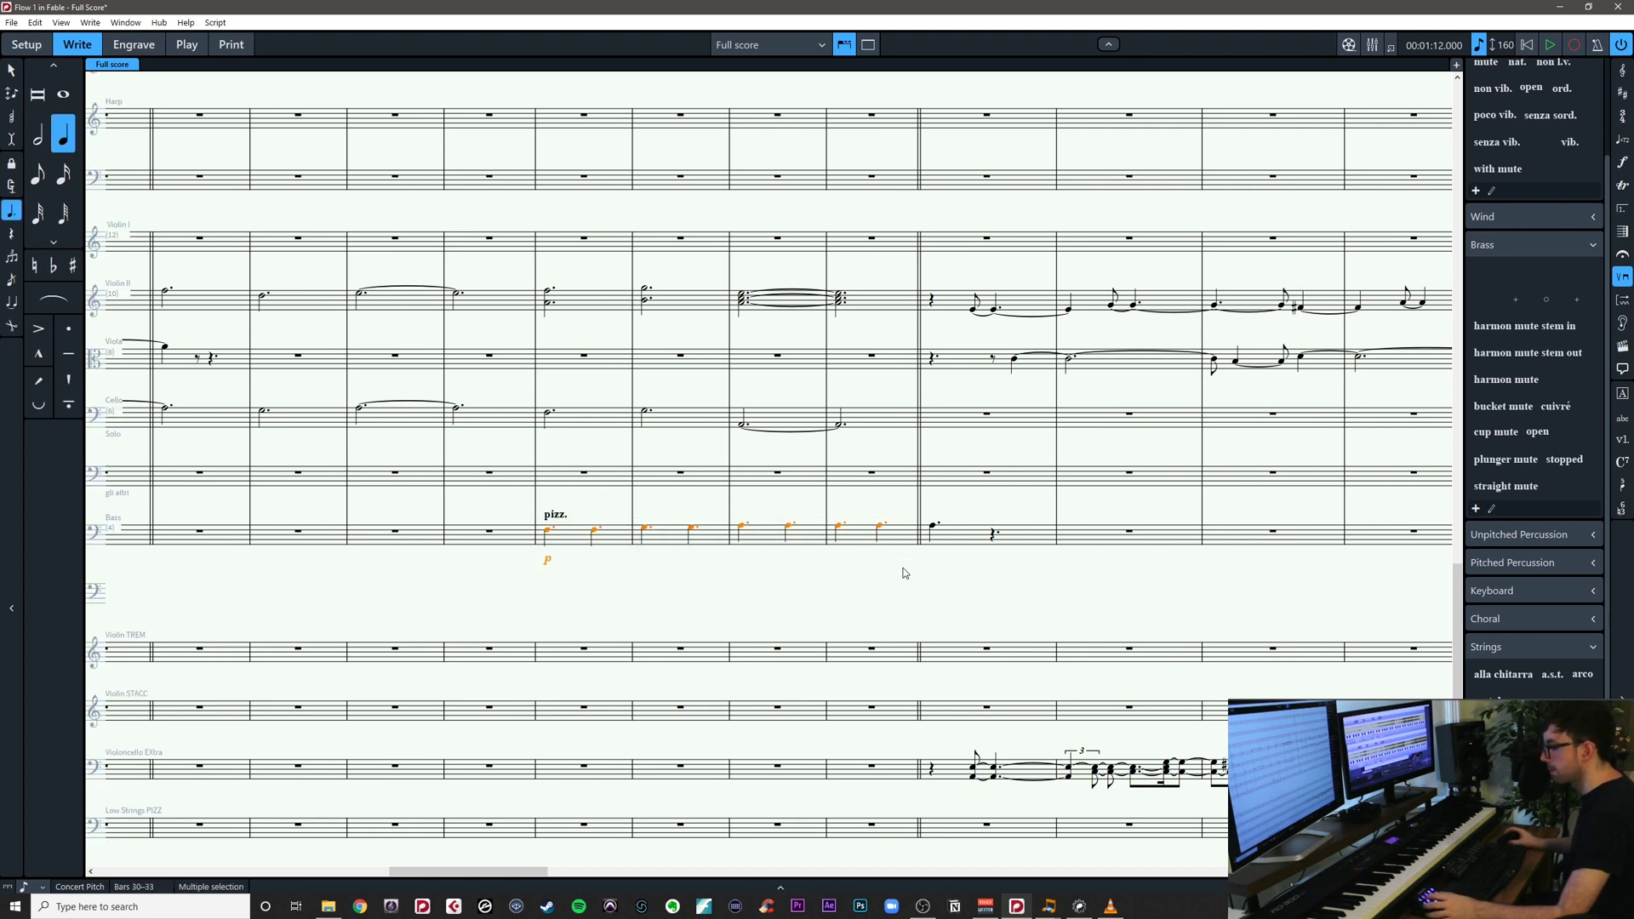
key("shift+comma")
key("Right")
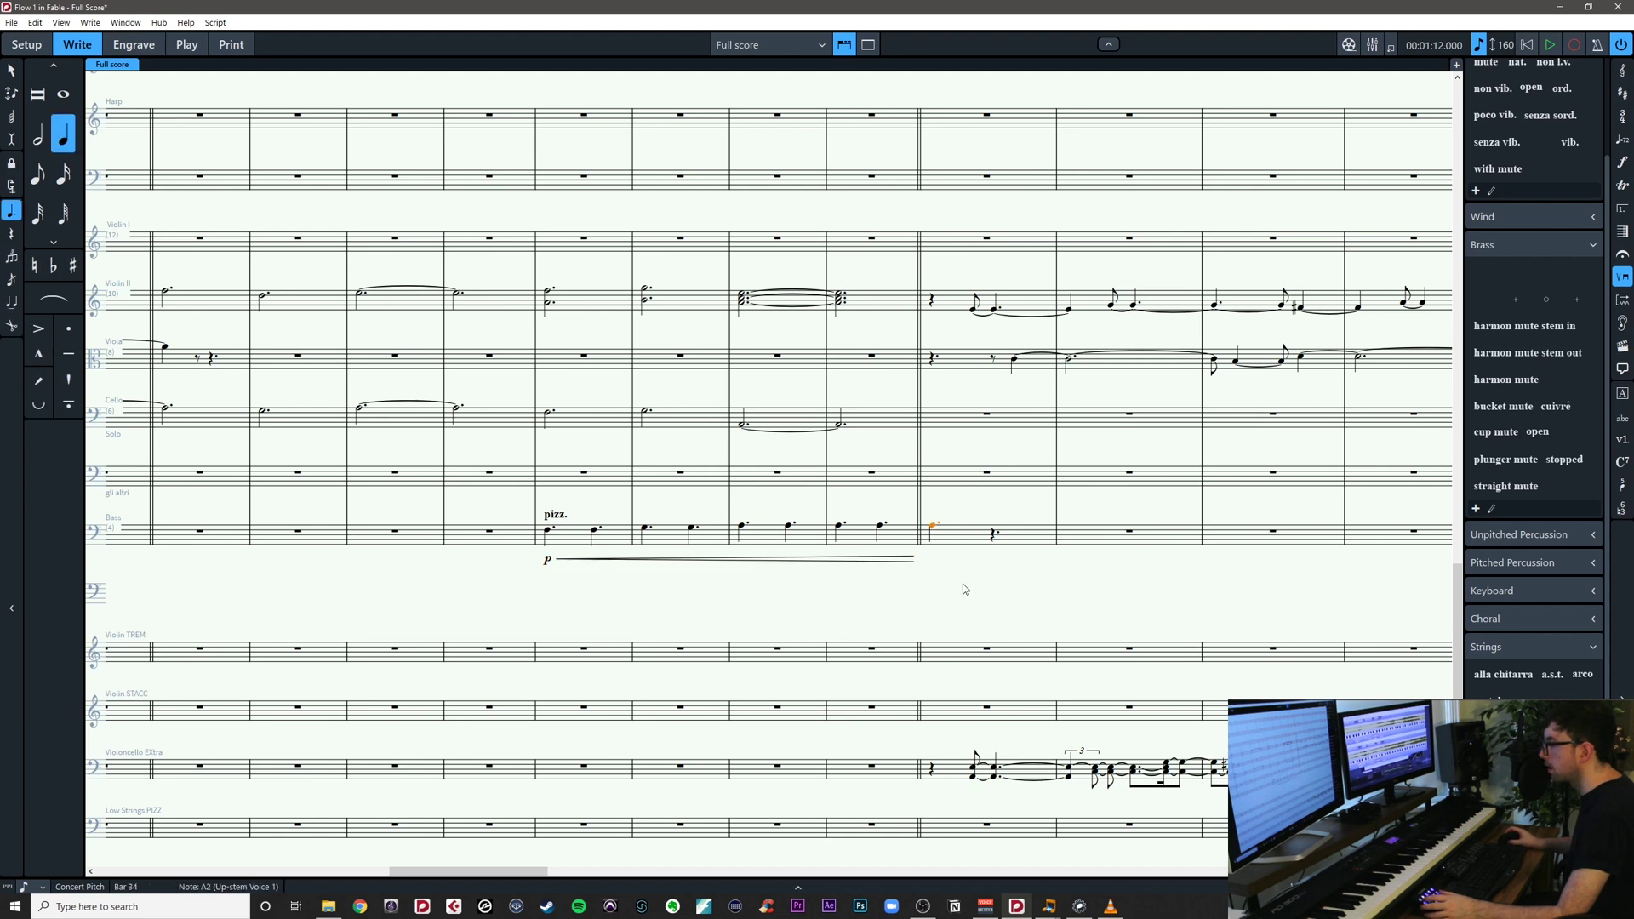
key("shift+d")
type("mp")
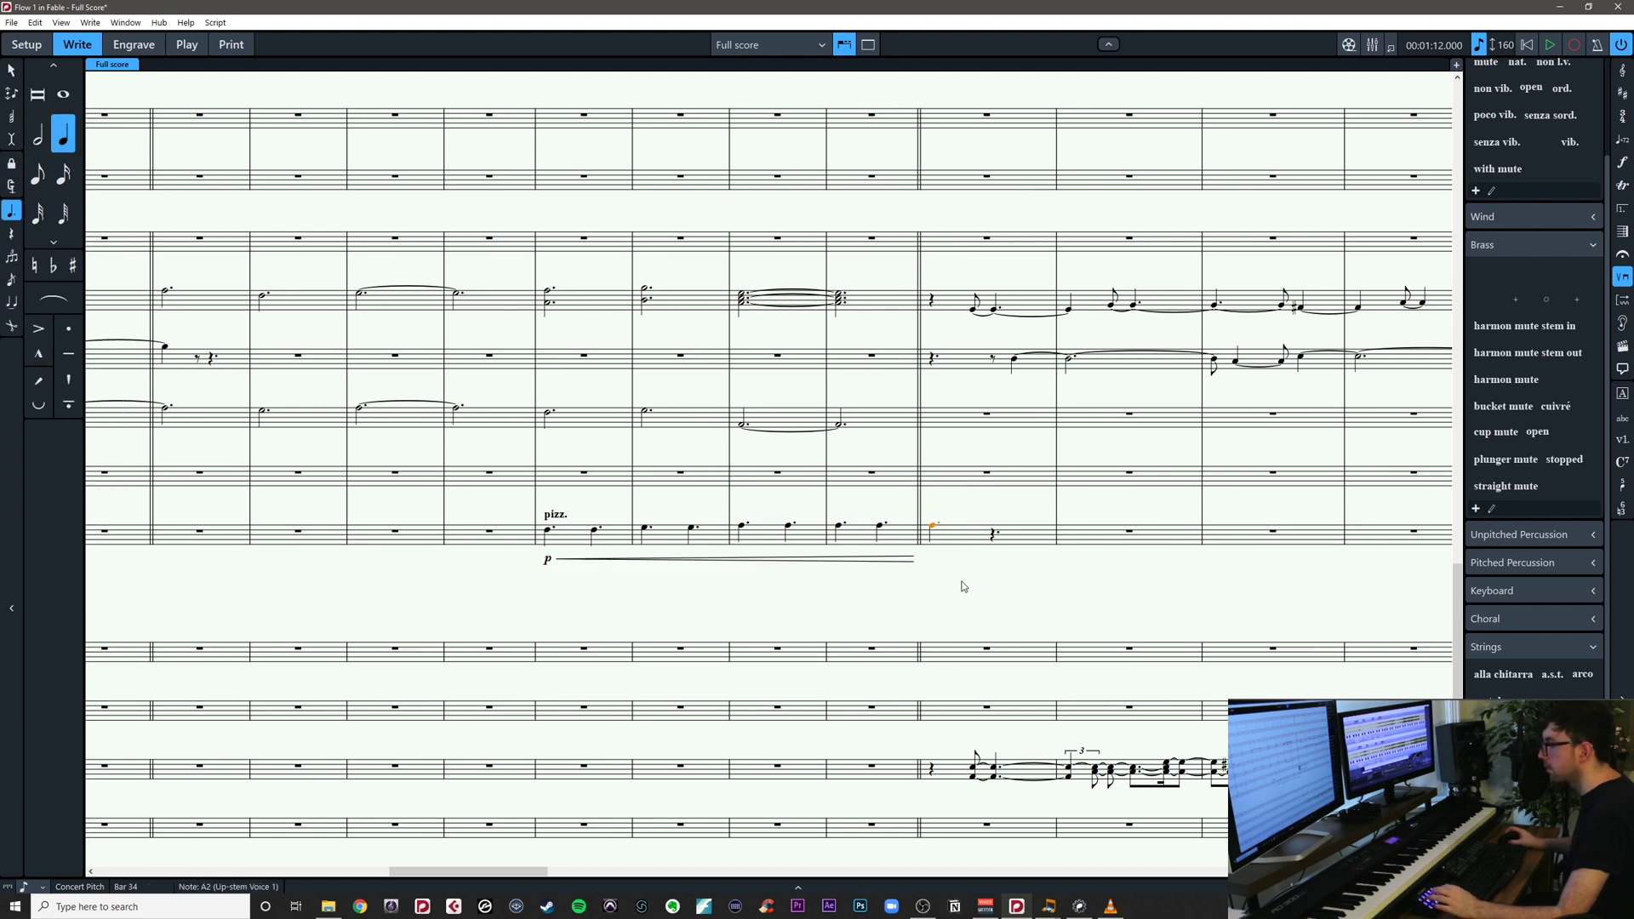
key("Return")
key("Escape")
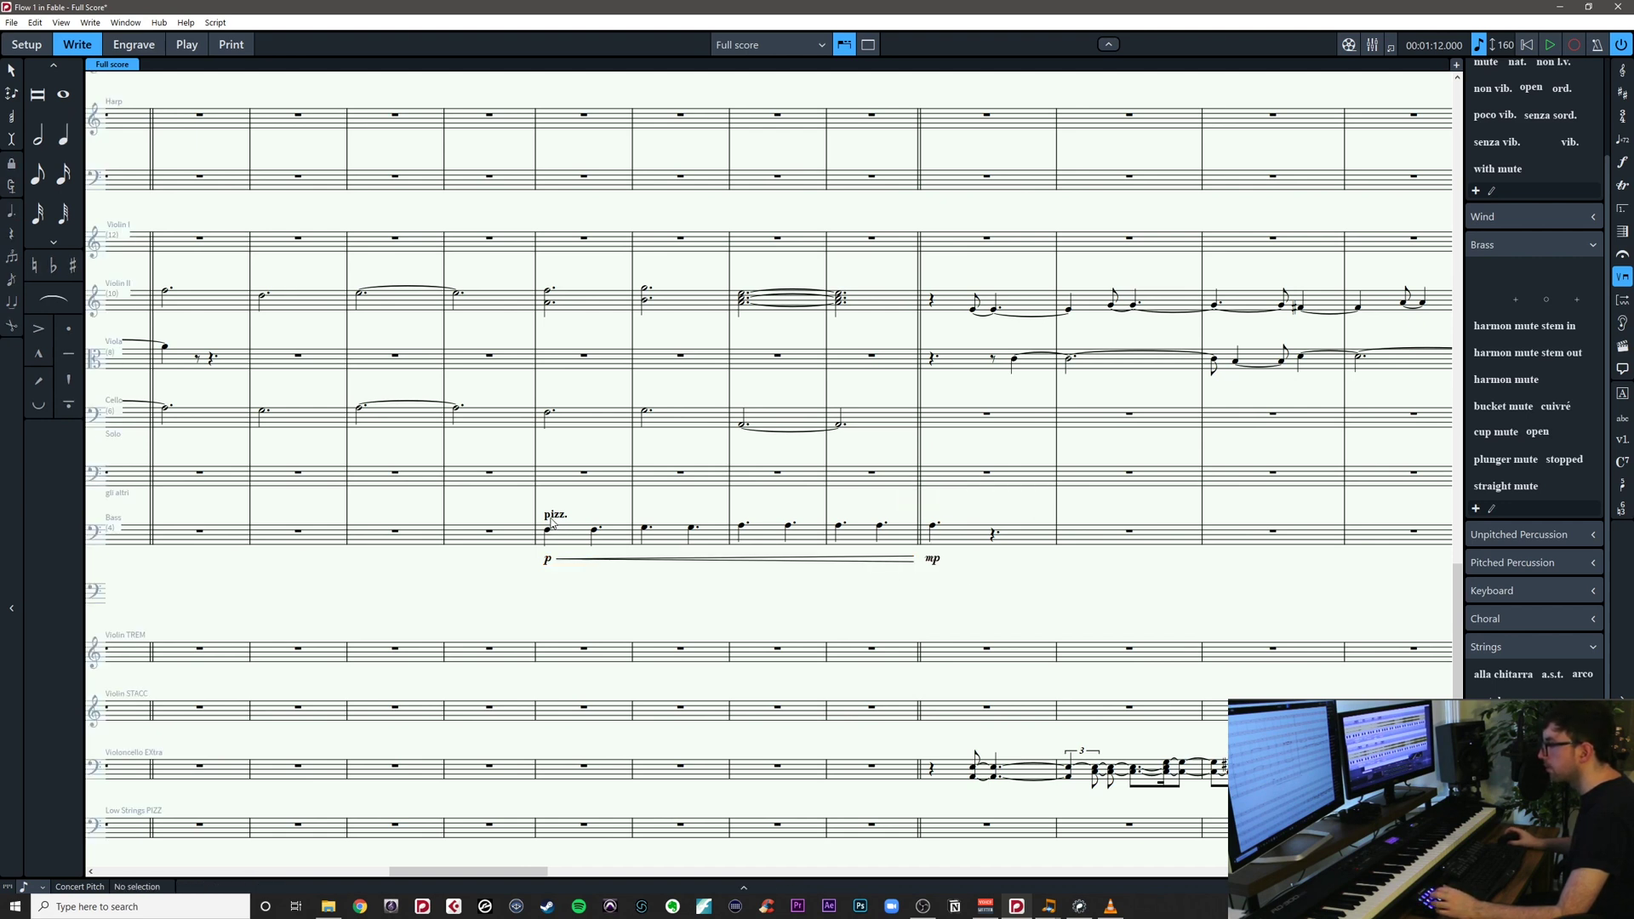
Add a senza sord. playing technique to the first Bass note in bar 30
left_click(551, 527)
left_click(551, 527)
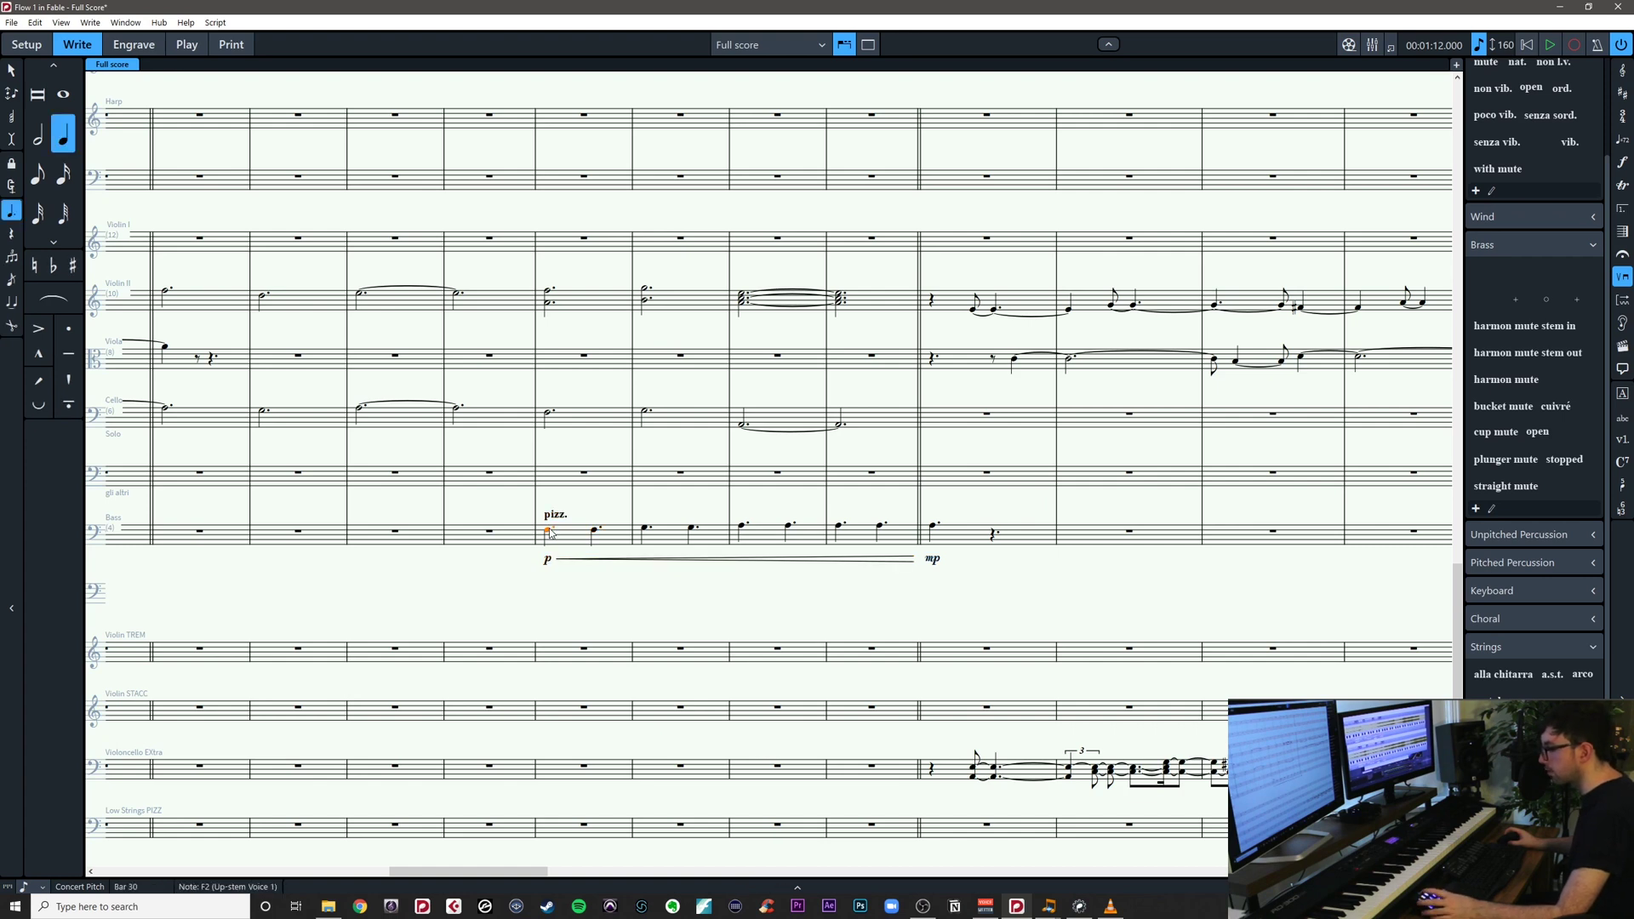
key("shift+p")
type("senza sord.")
key("Return")
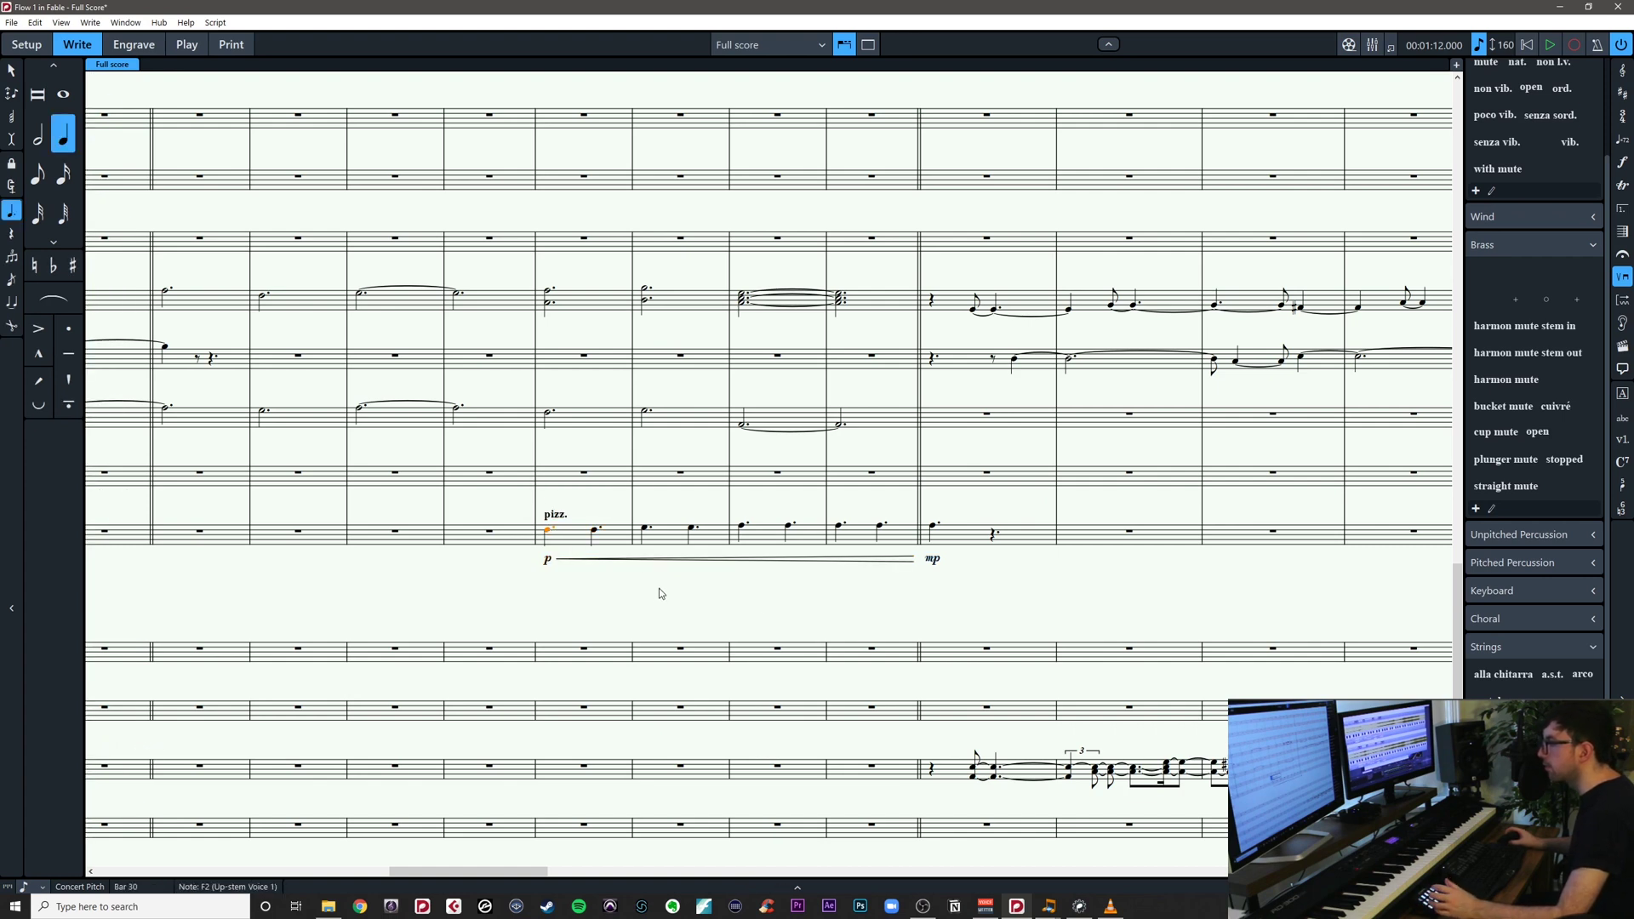
Delete the con sord. marking above the lower Bass staff at the opening of the piece
left_click_drag(565, 603, 1633, 602)
left_click_drag(255, 511, 1421, 481)
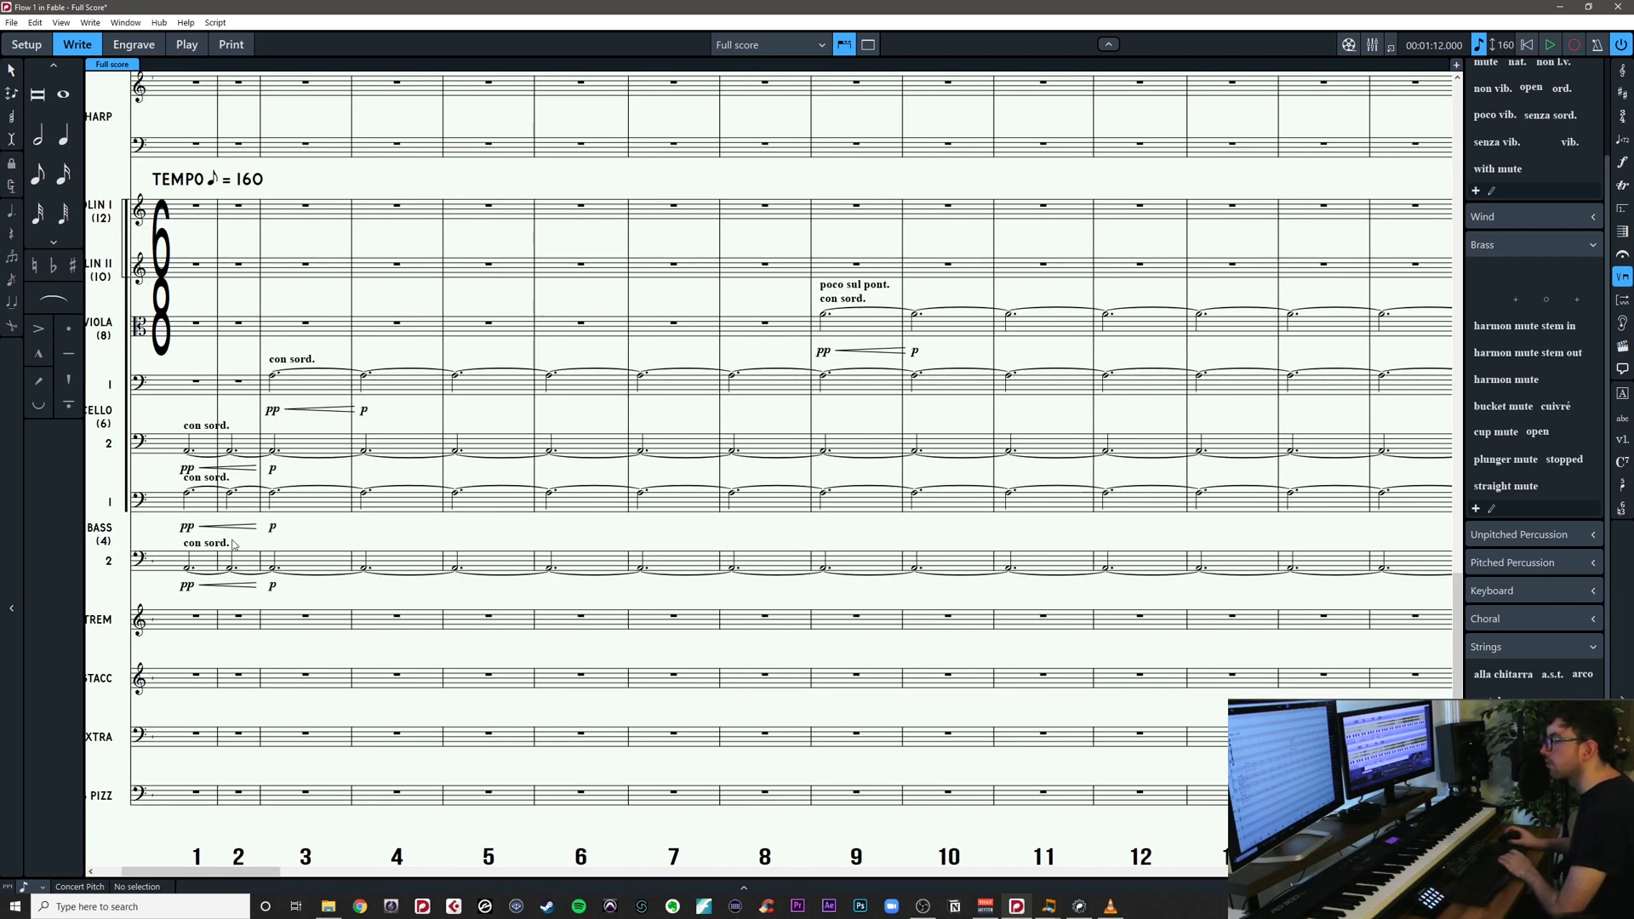
left_click(198, 544)
key("Delete")
Delete the senza sord. marking above the Bass pizz. in bar 30
left_click_drag(978, 540, 3, 565)
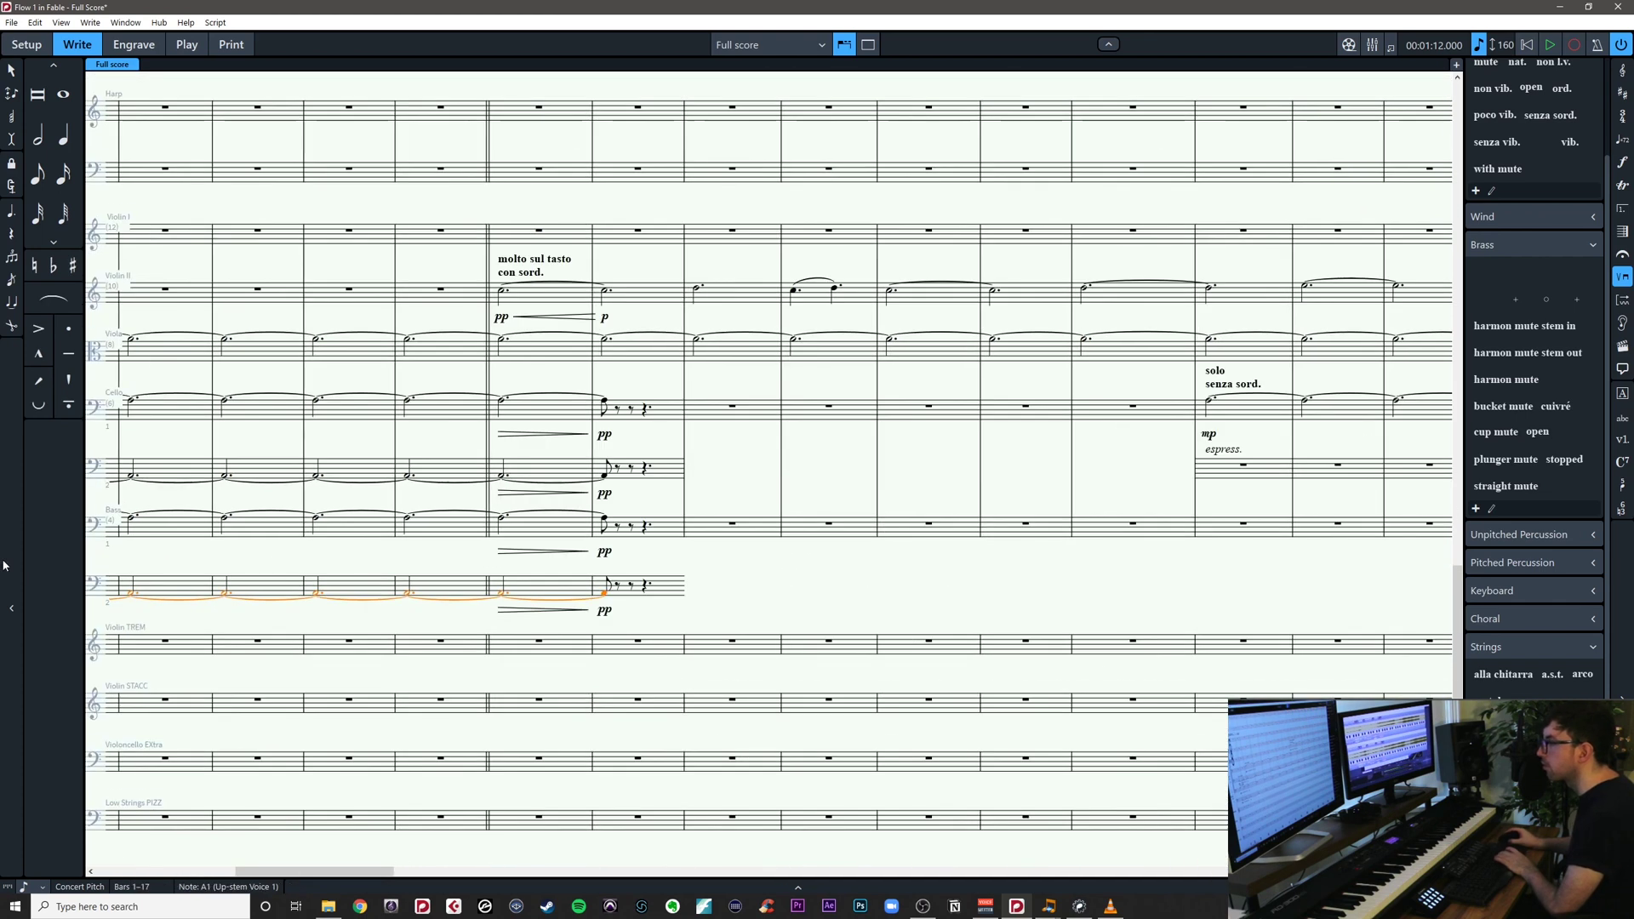
left_click(856, 564)
scroll(1004, 554, "right", 10)
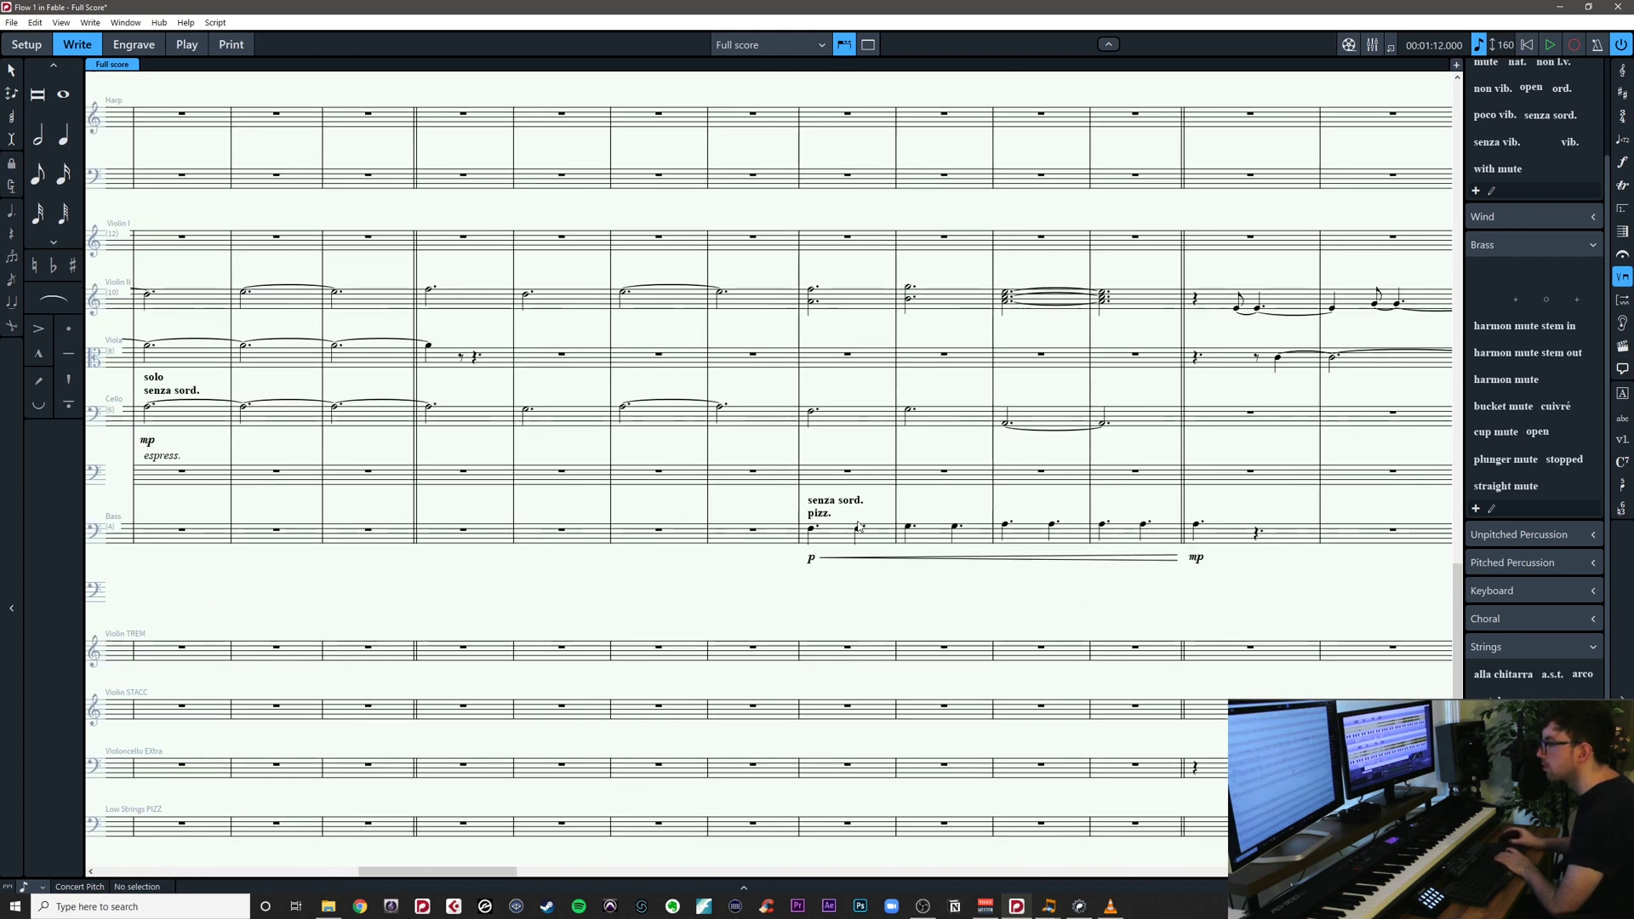
left_click(847, 502)
key("Delete")
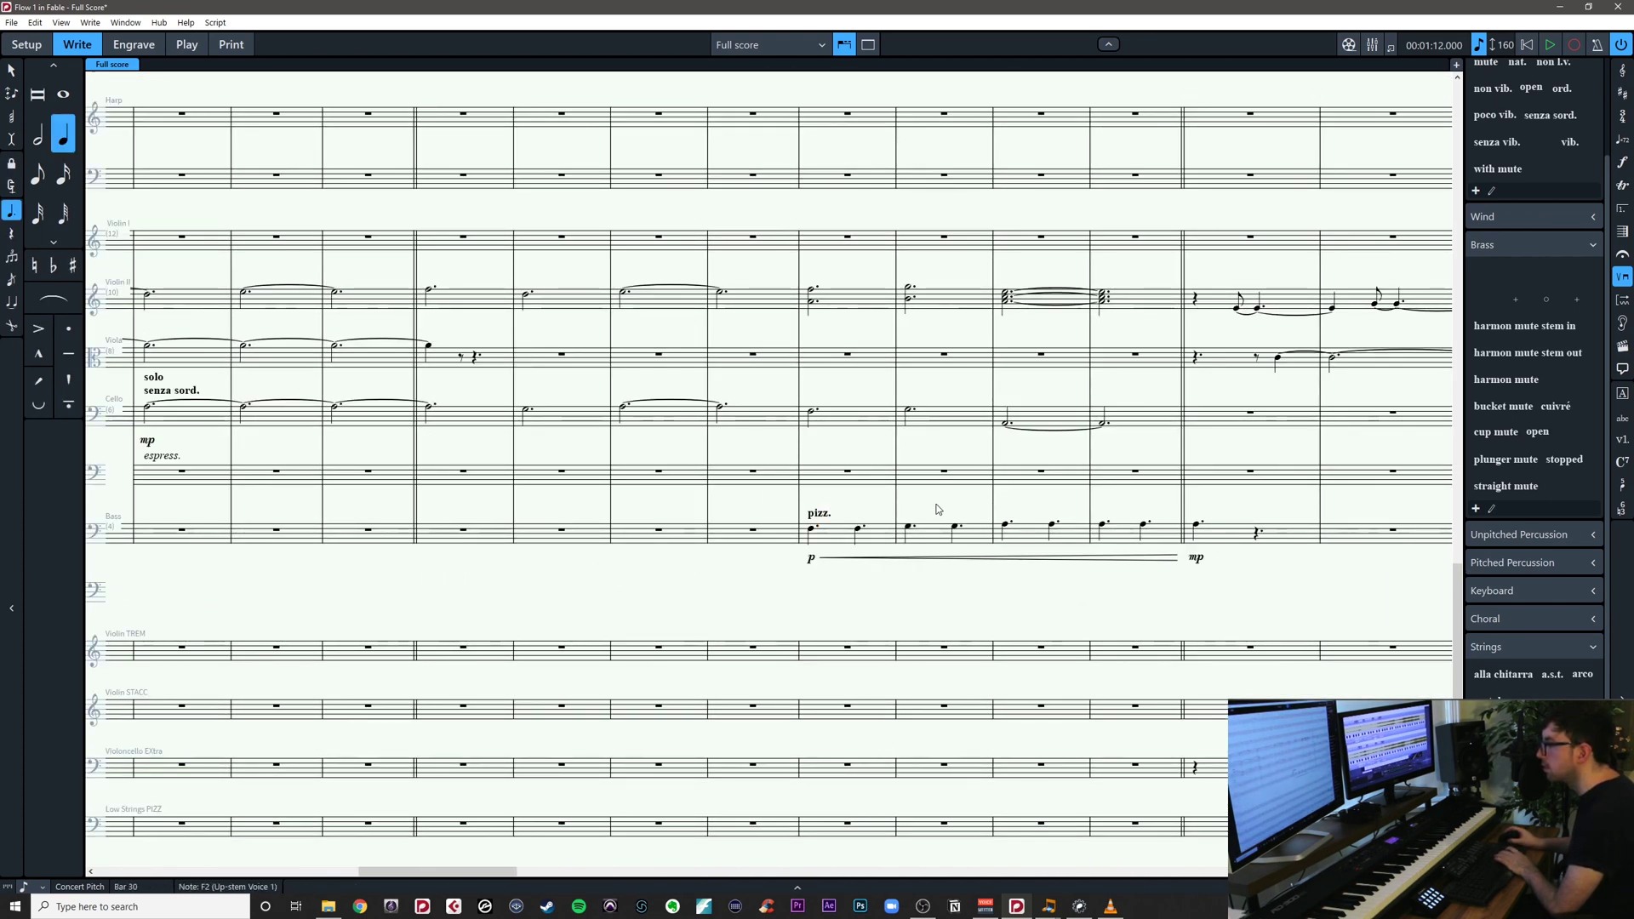
Check the Bass pizzicato passage against the piano left hand and save the project
left_click_drag(937, 508, 741, 632)
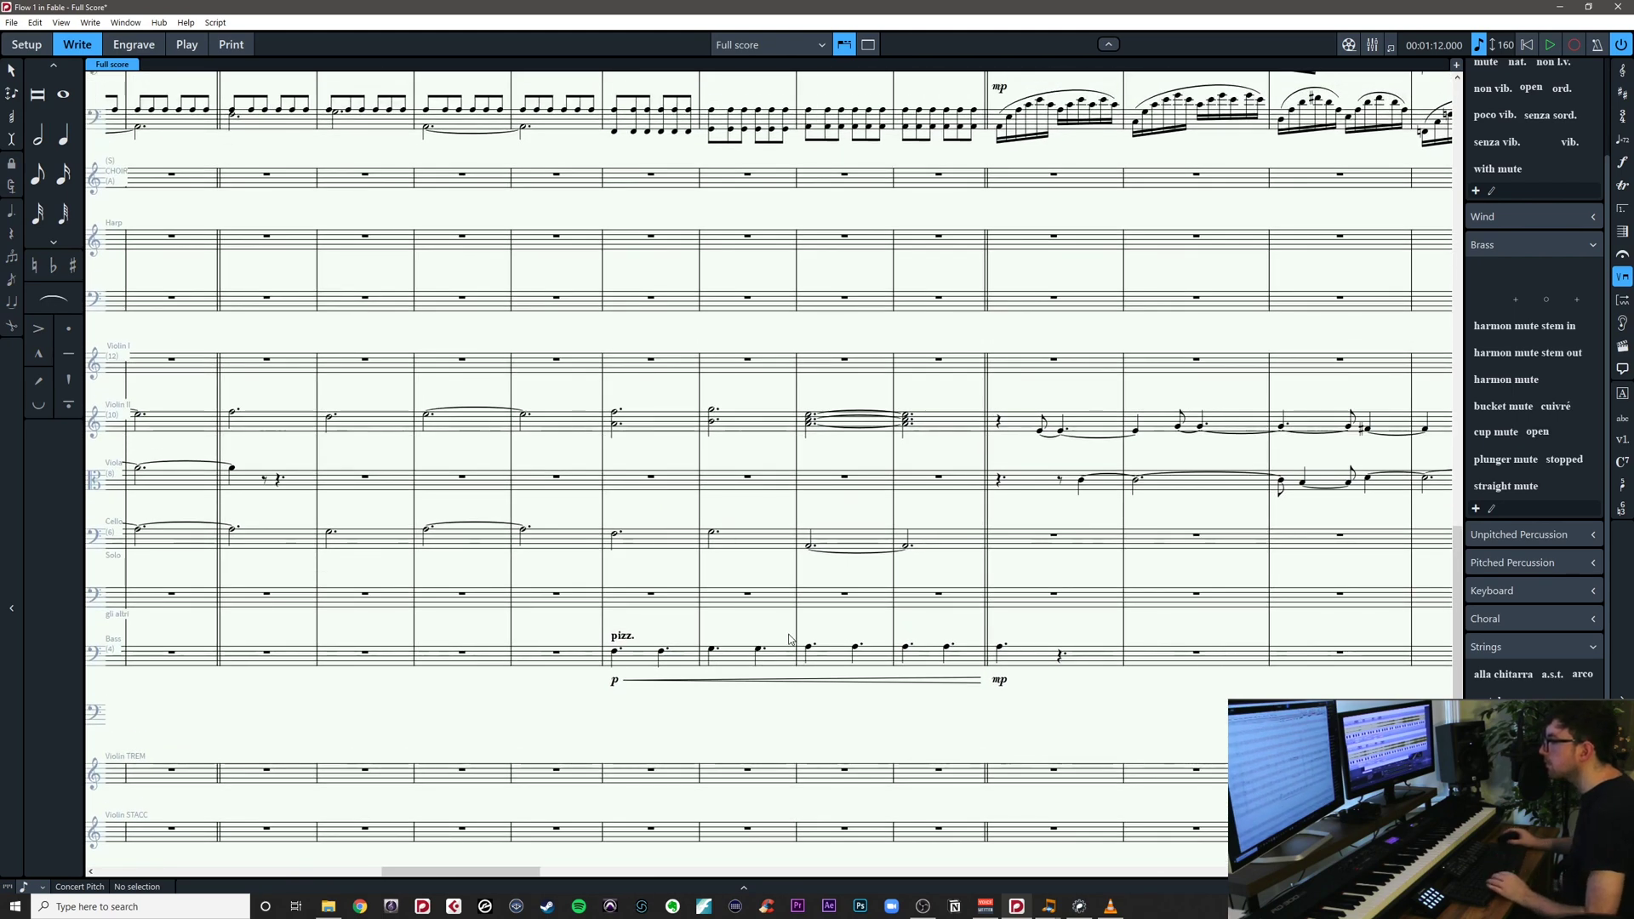
scroll(723, 673, "up", 1)
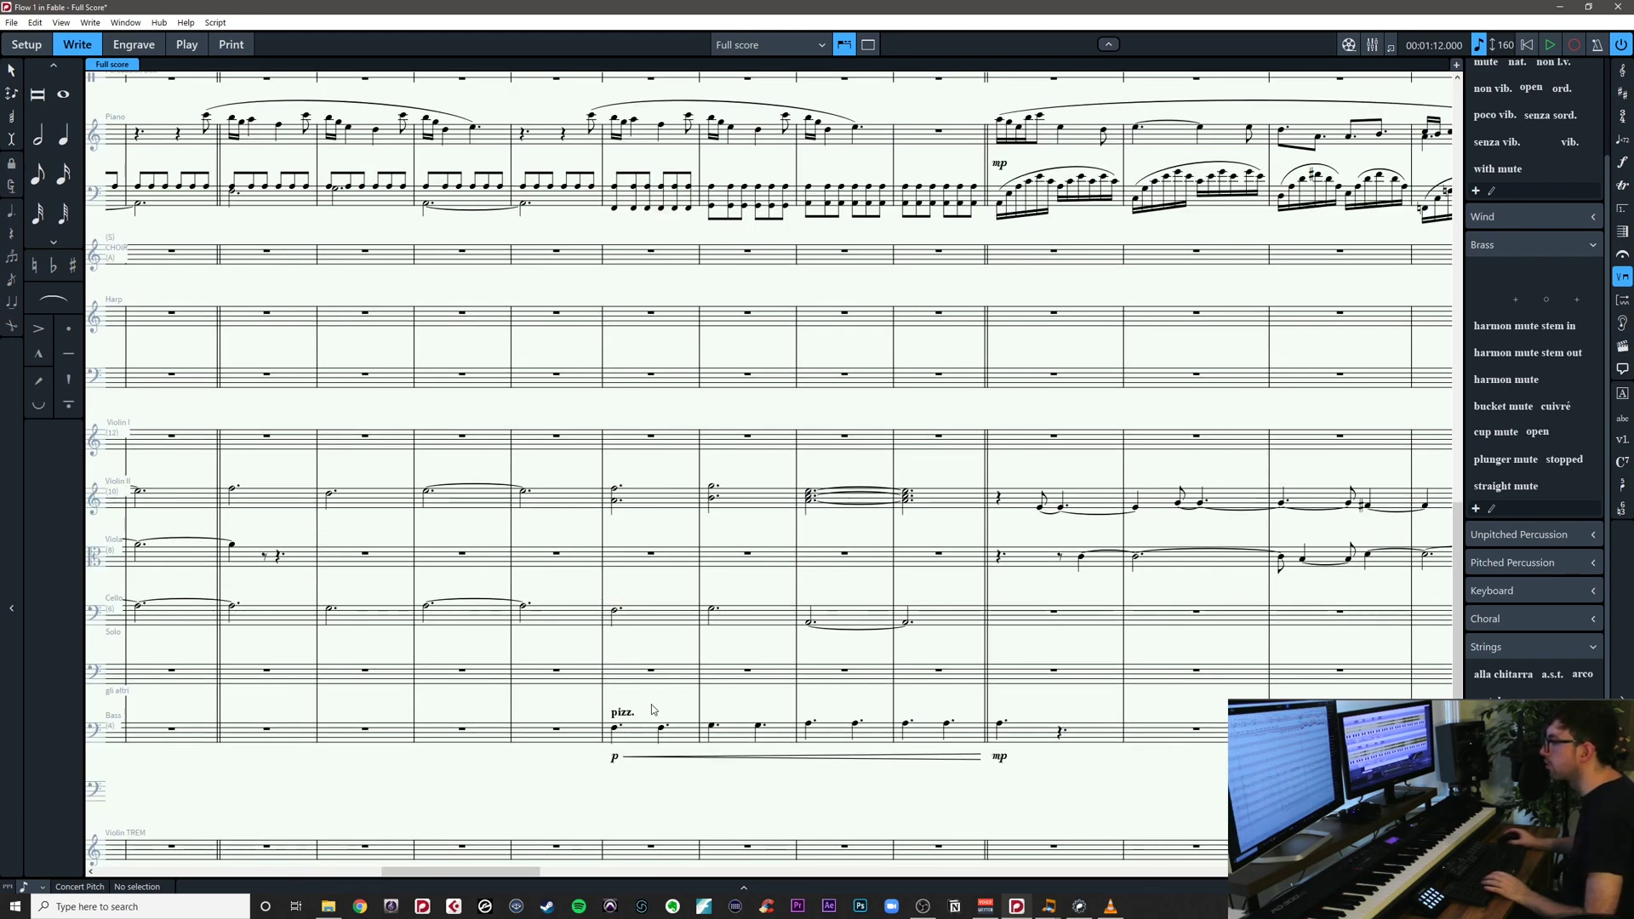
left_click_drag(651, 710, 740, 732)
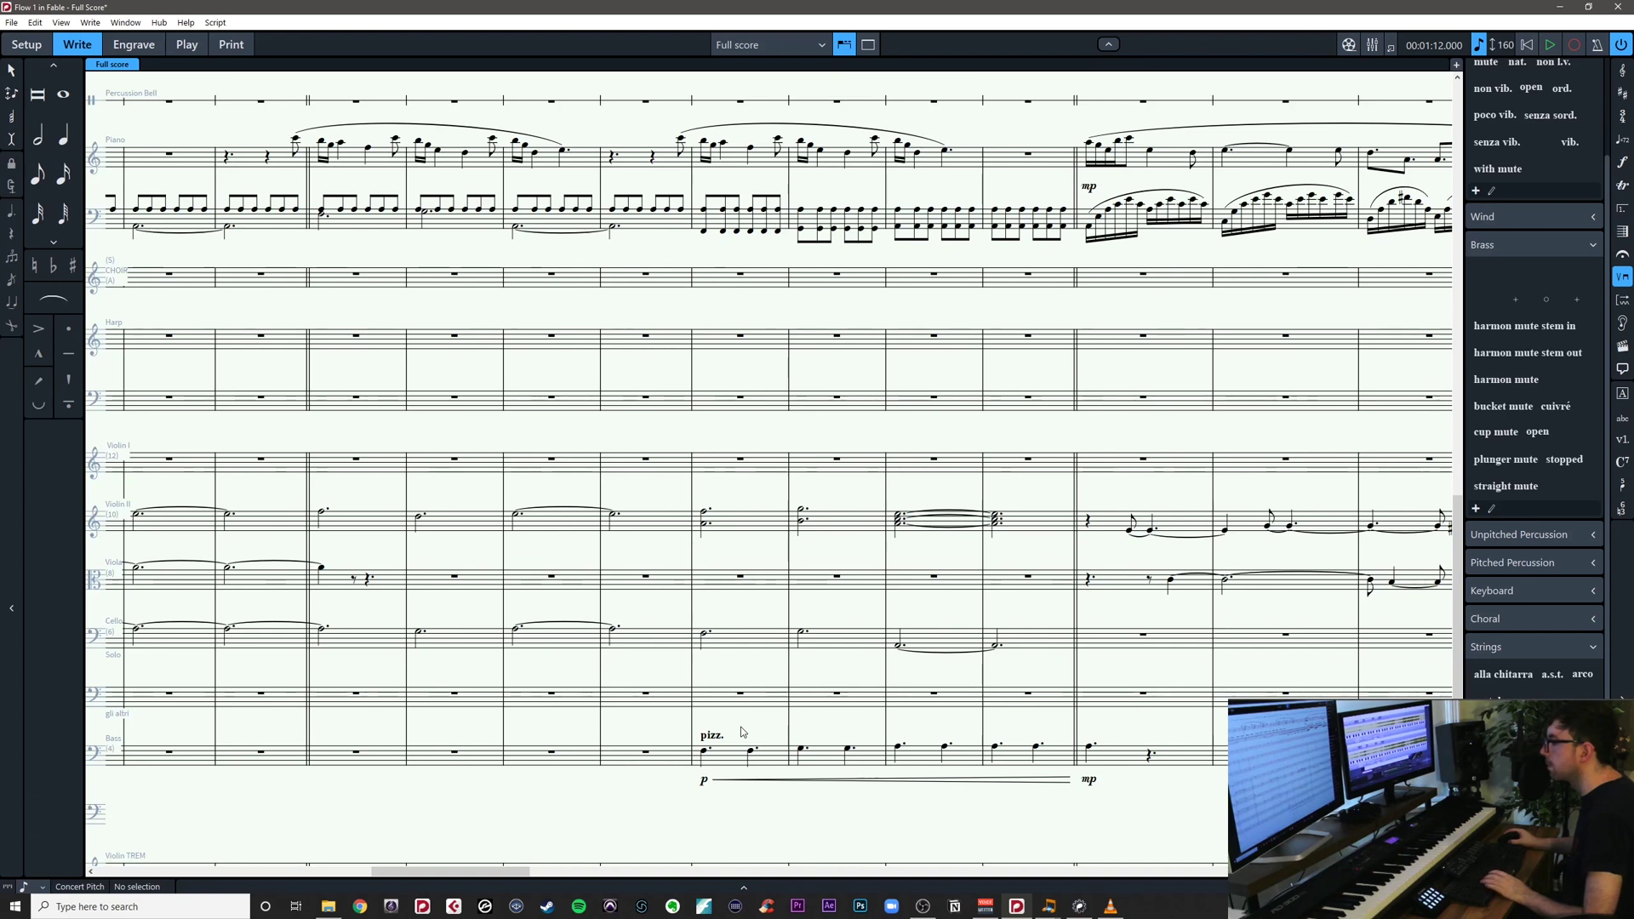
key("ctrl+s")
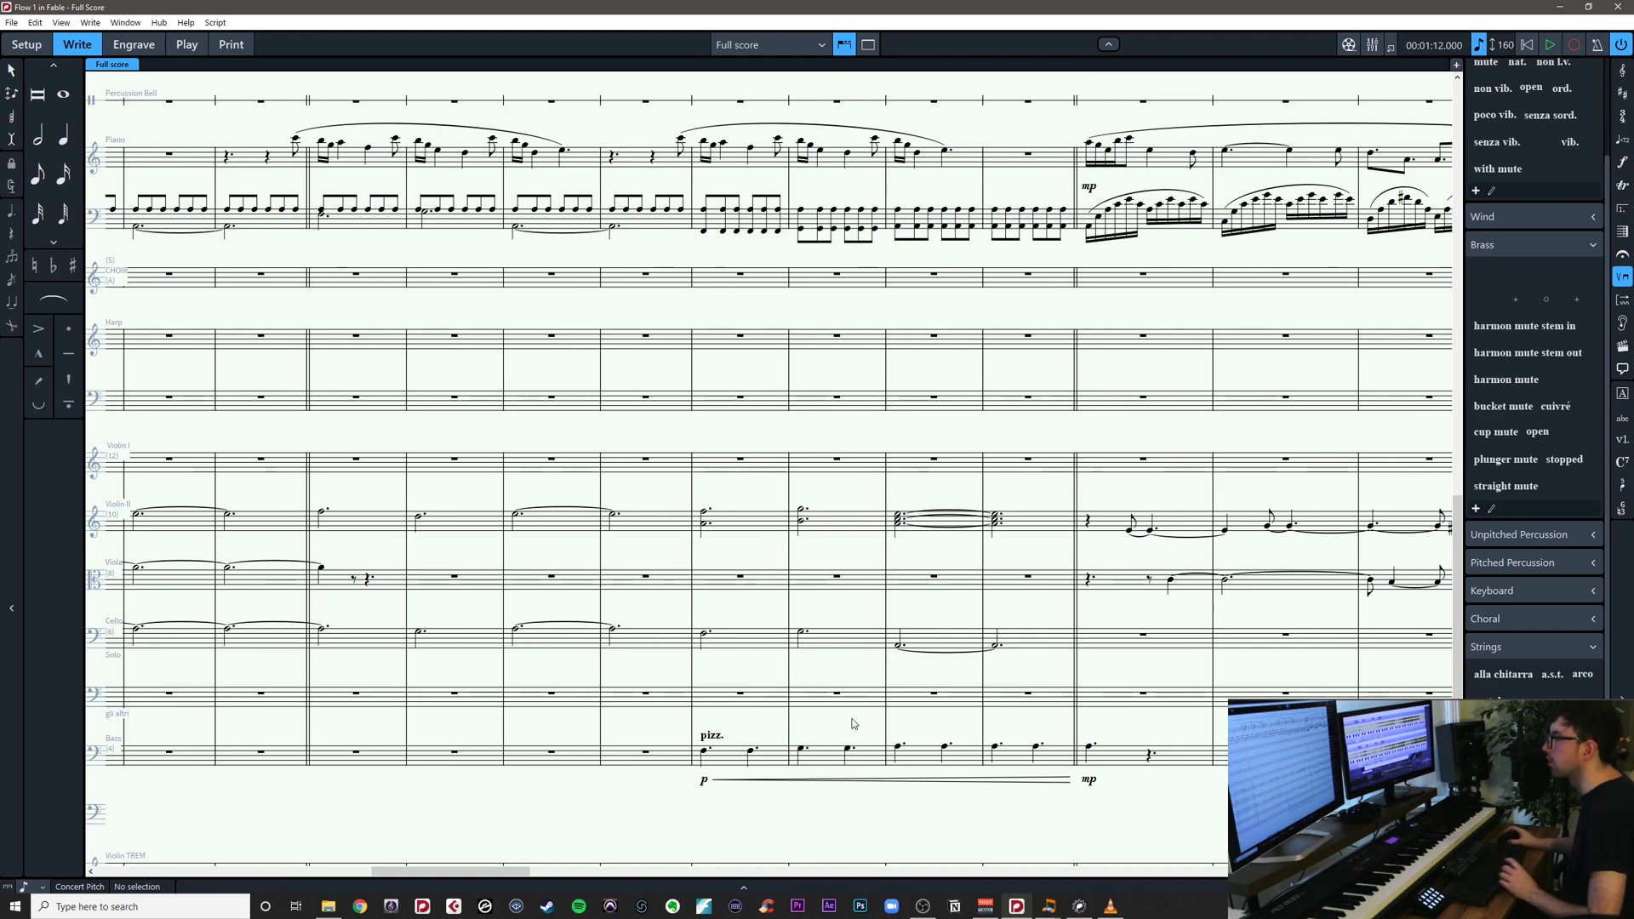
Examine how the Violin II chords relate to the Viola, Cello and Bass parts in bars 26 to 33
left_click_drag(721, 587, 994, 596)
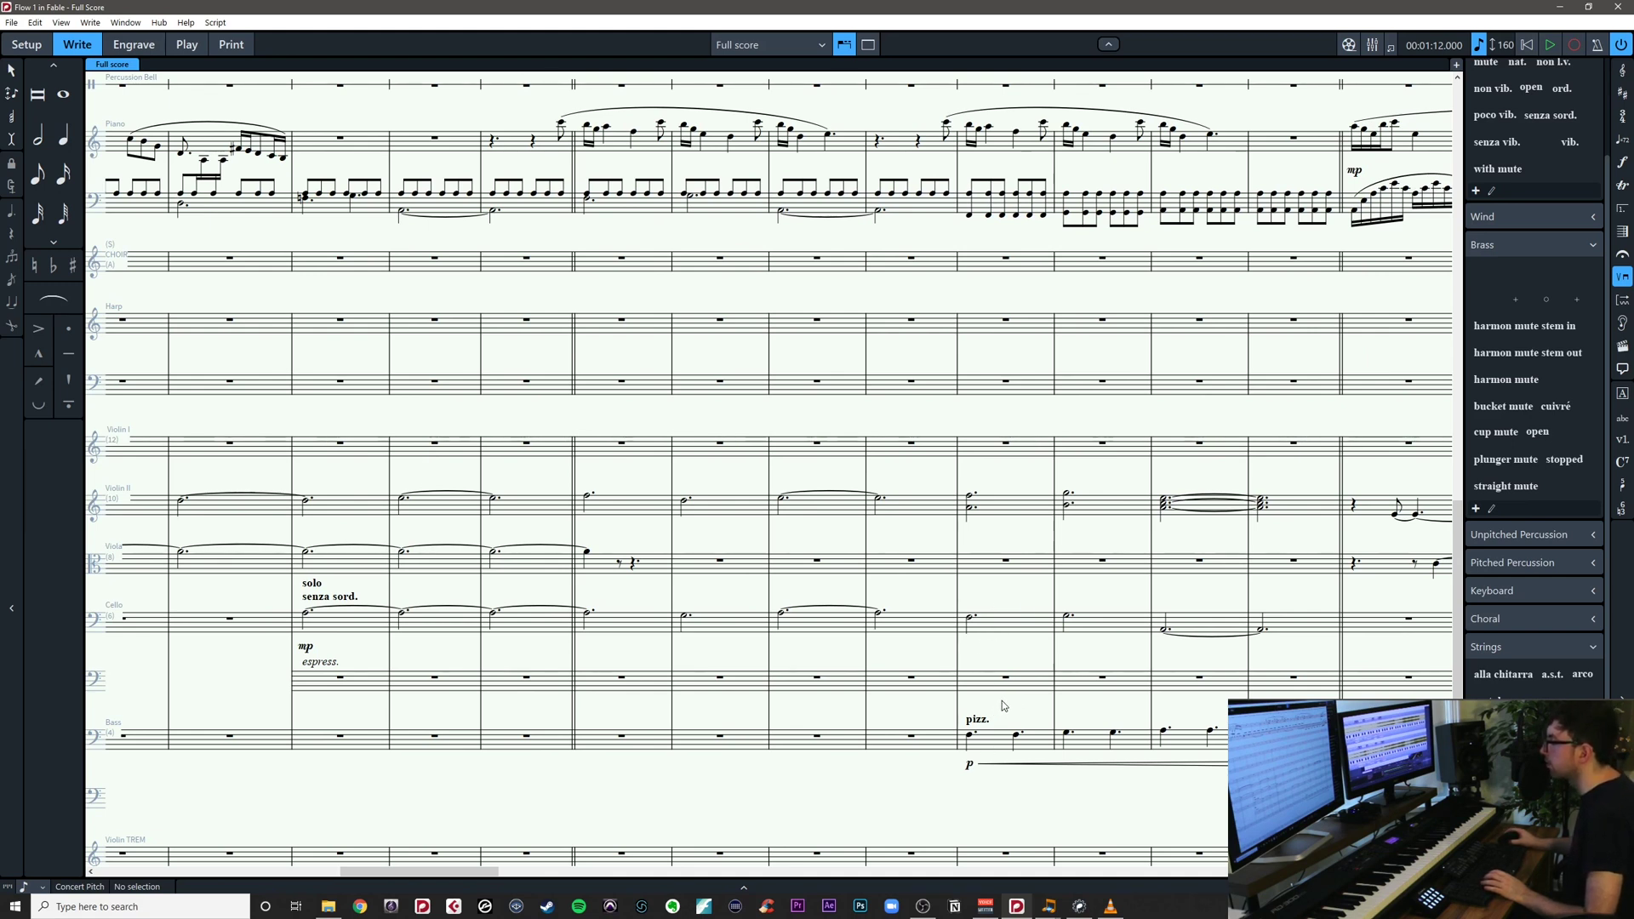
scroll(1003, 706, "right", 5)
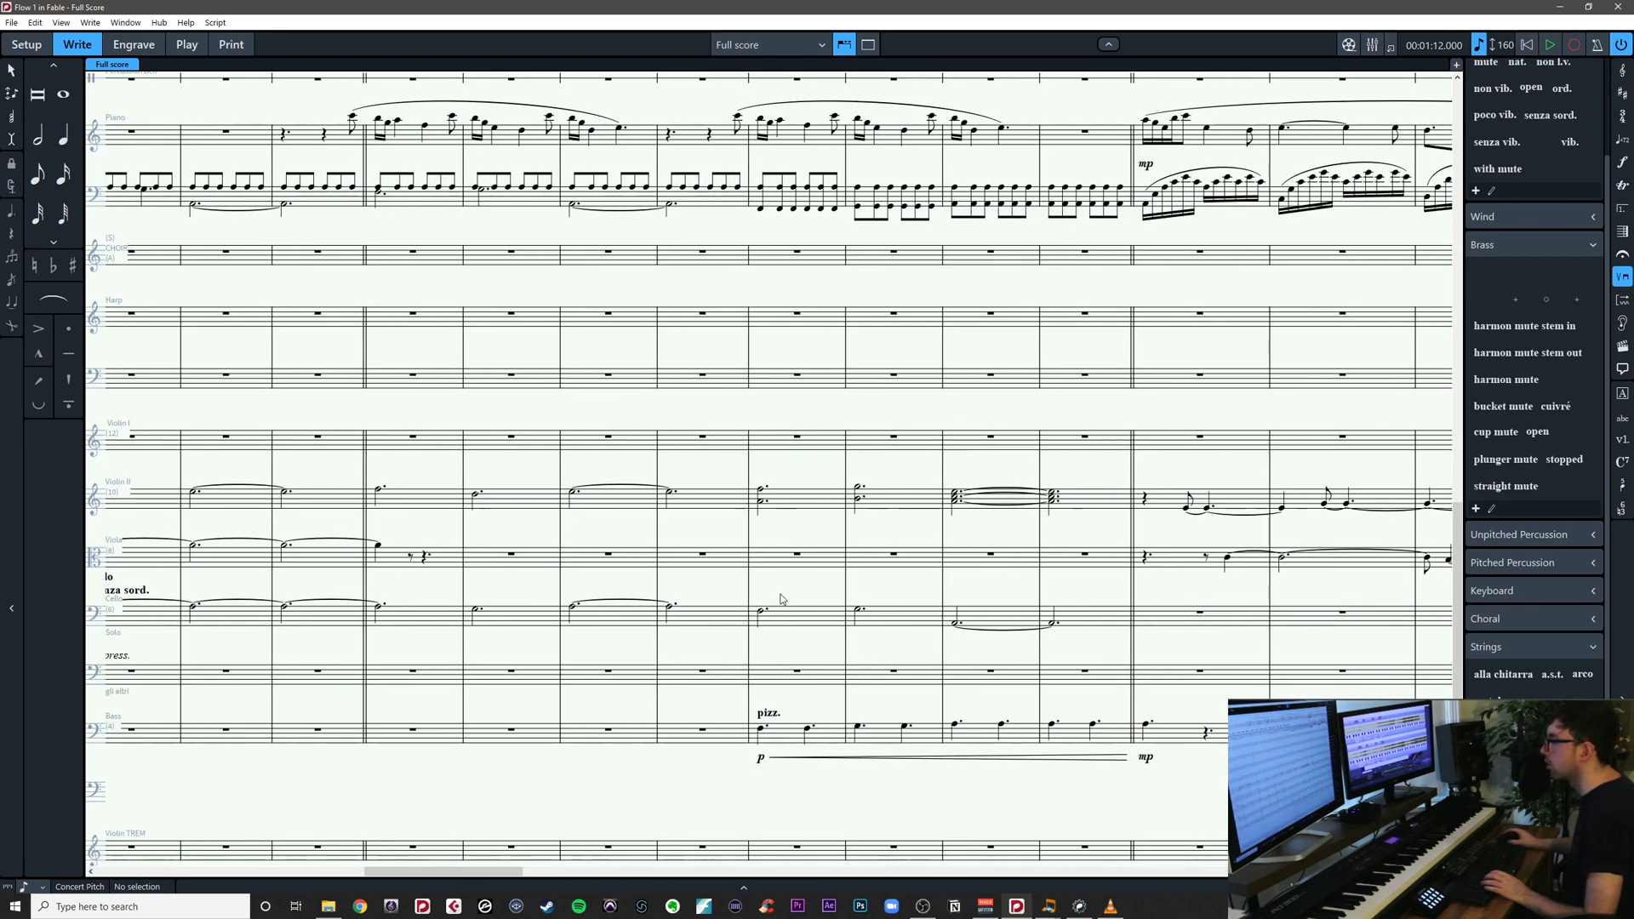
left_click_drag(780, 599, 898, 639)
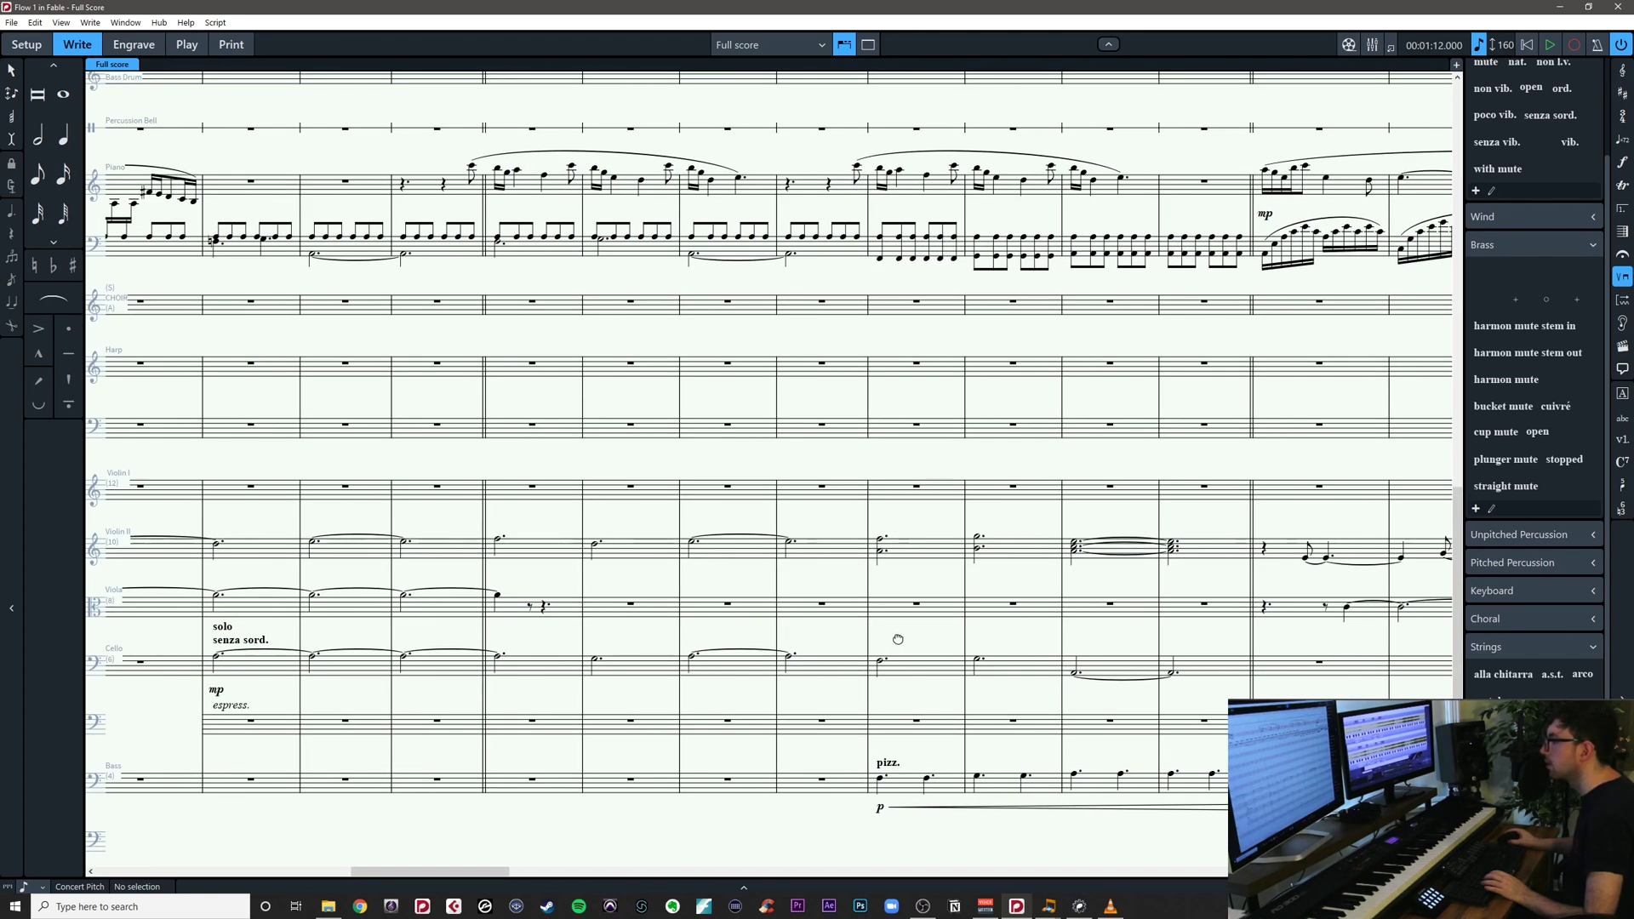
left_click(499, 542)
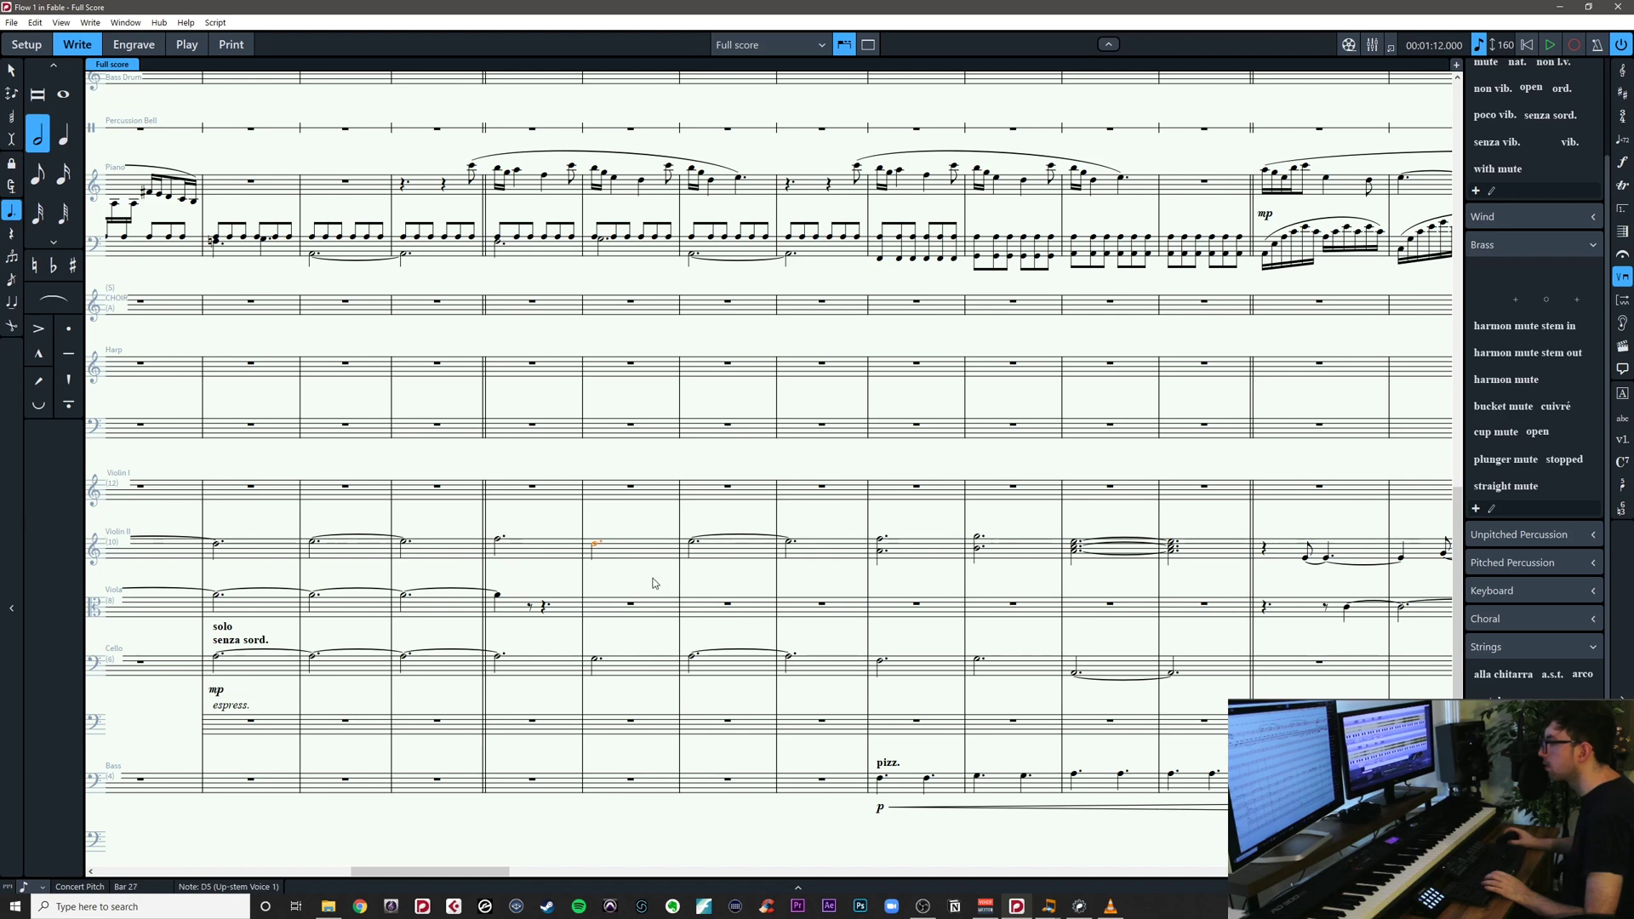
key("Escape")
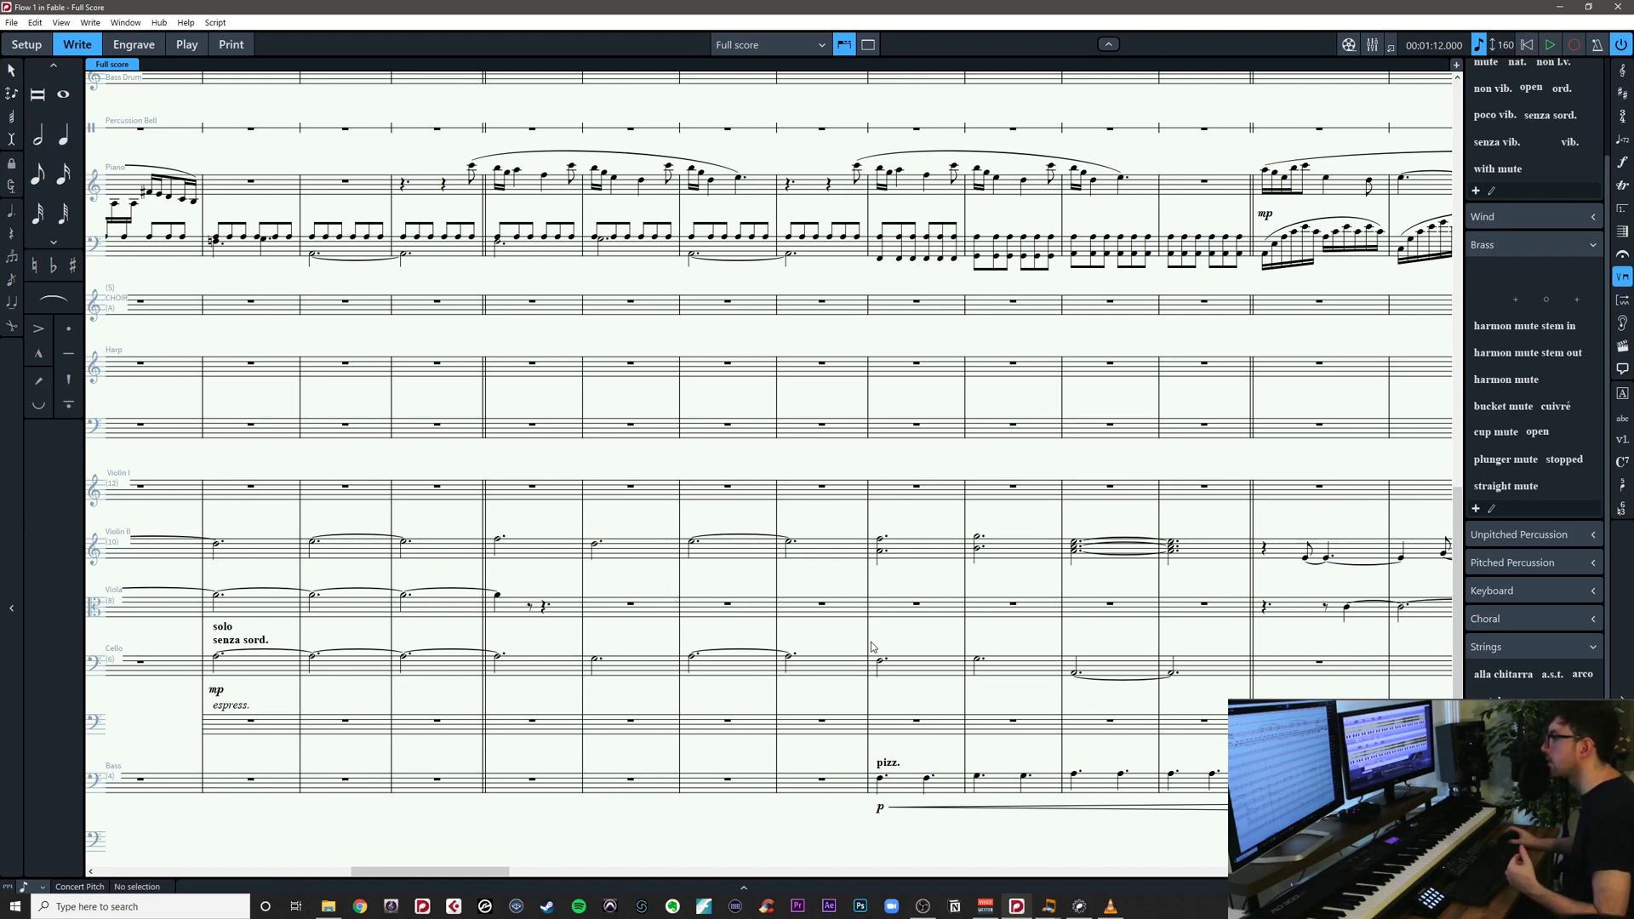
left_click_drag(908, 642, 899, 670)
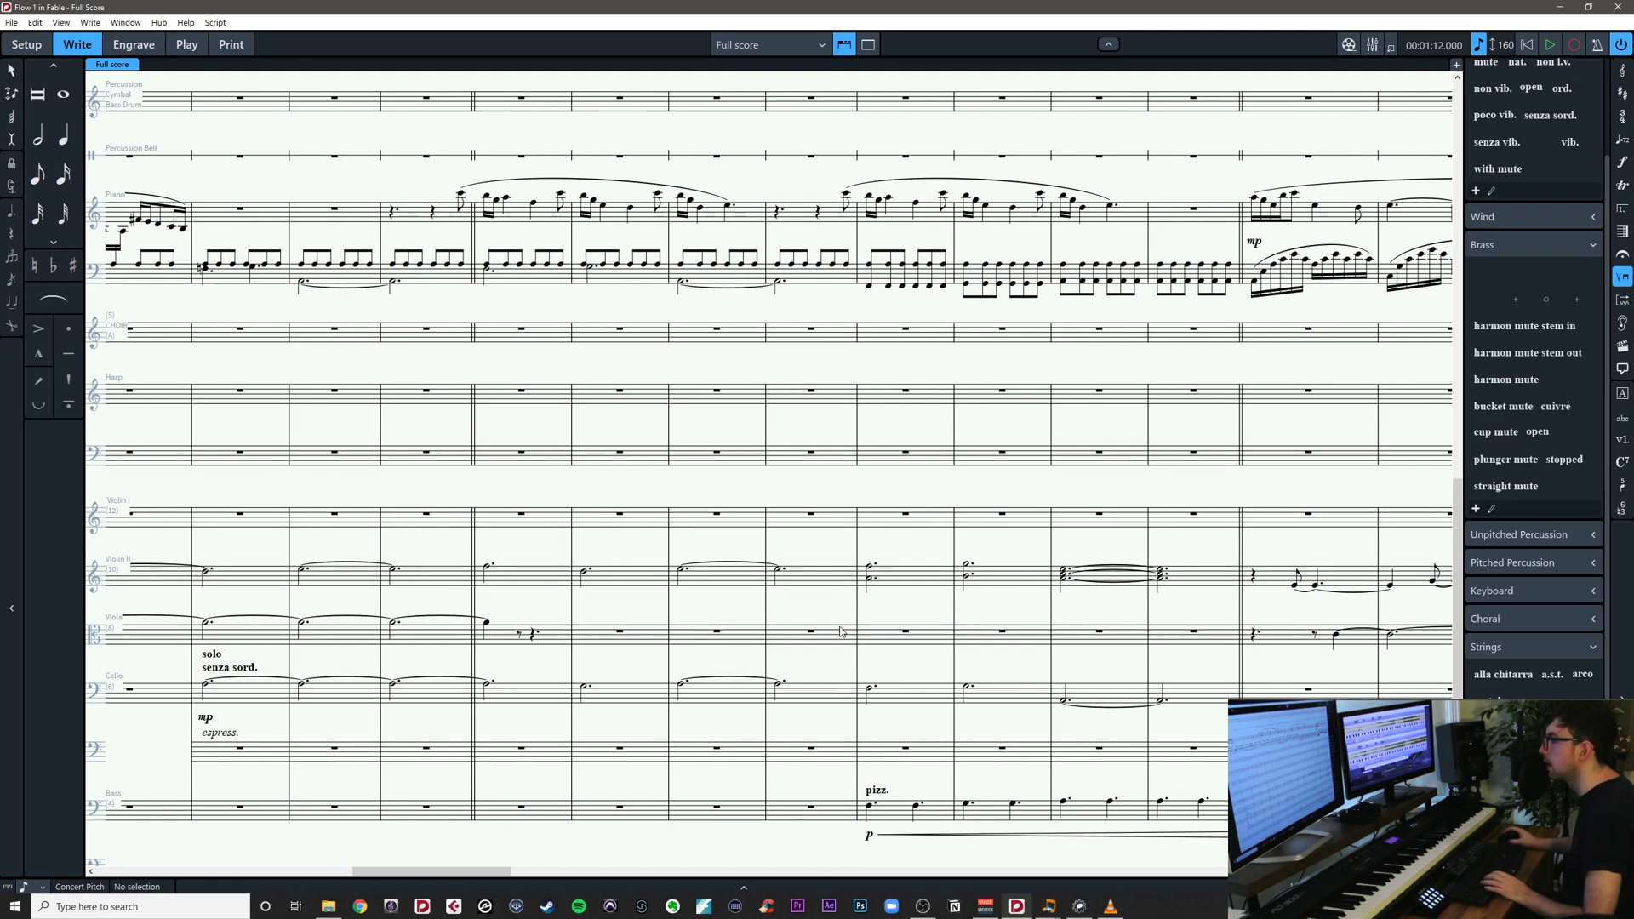
scroll(837, 633, "up", 1)
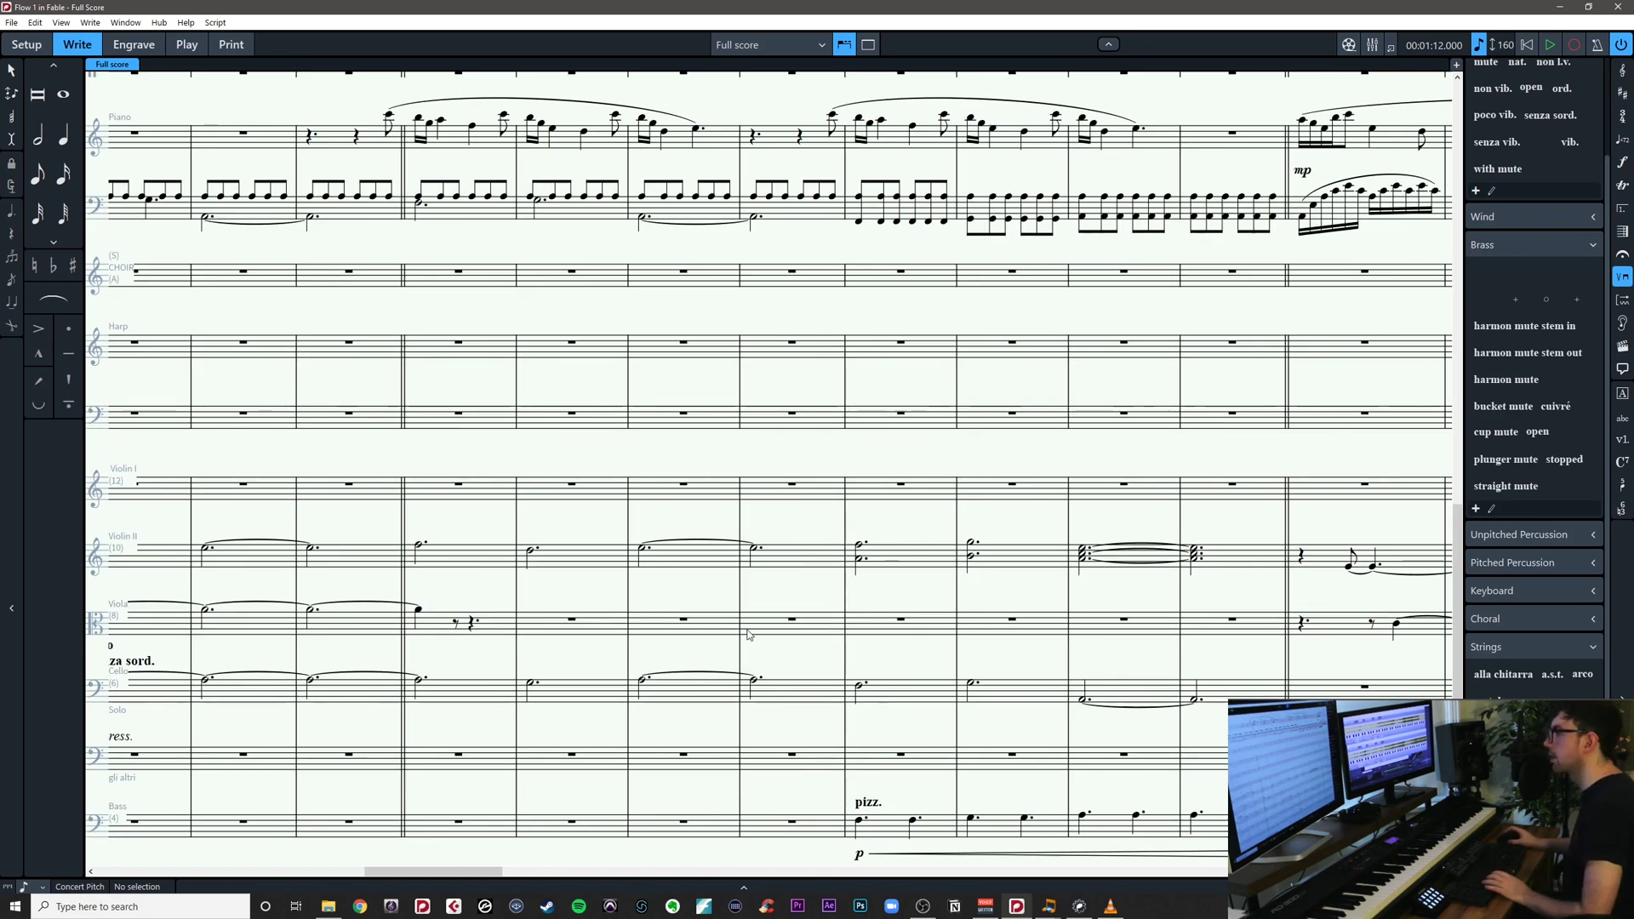
left_click_drag(696, 600, 697, 618)
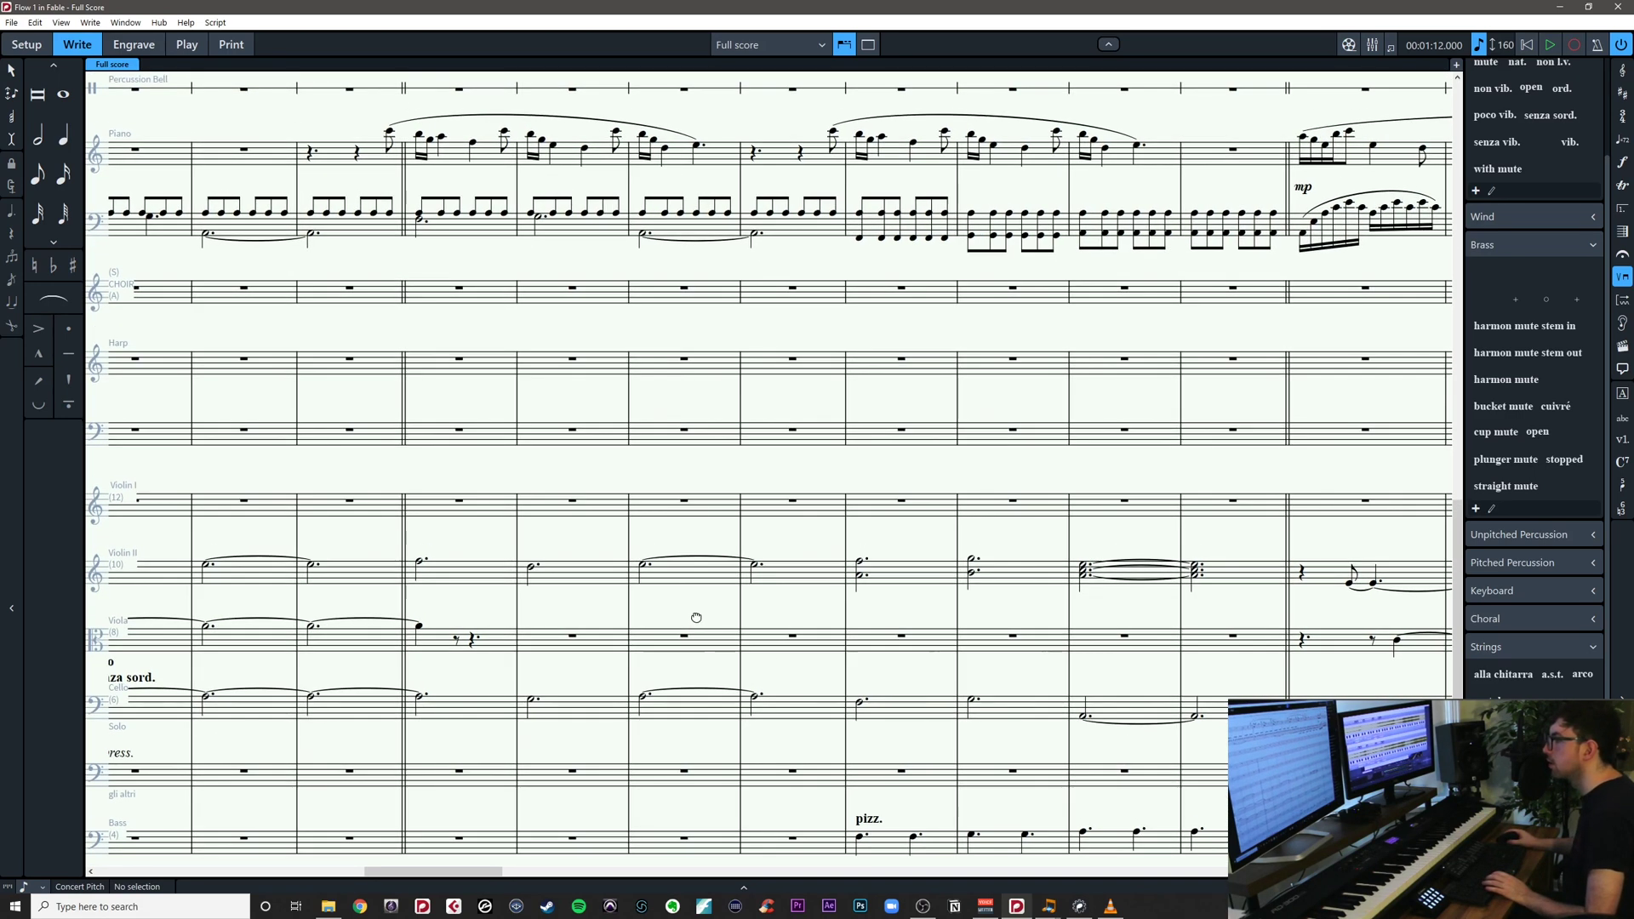
left_click(419, 562)
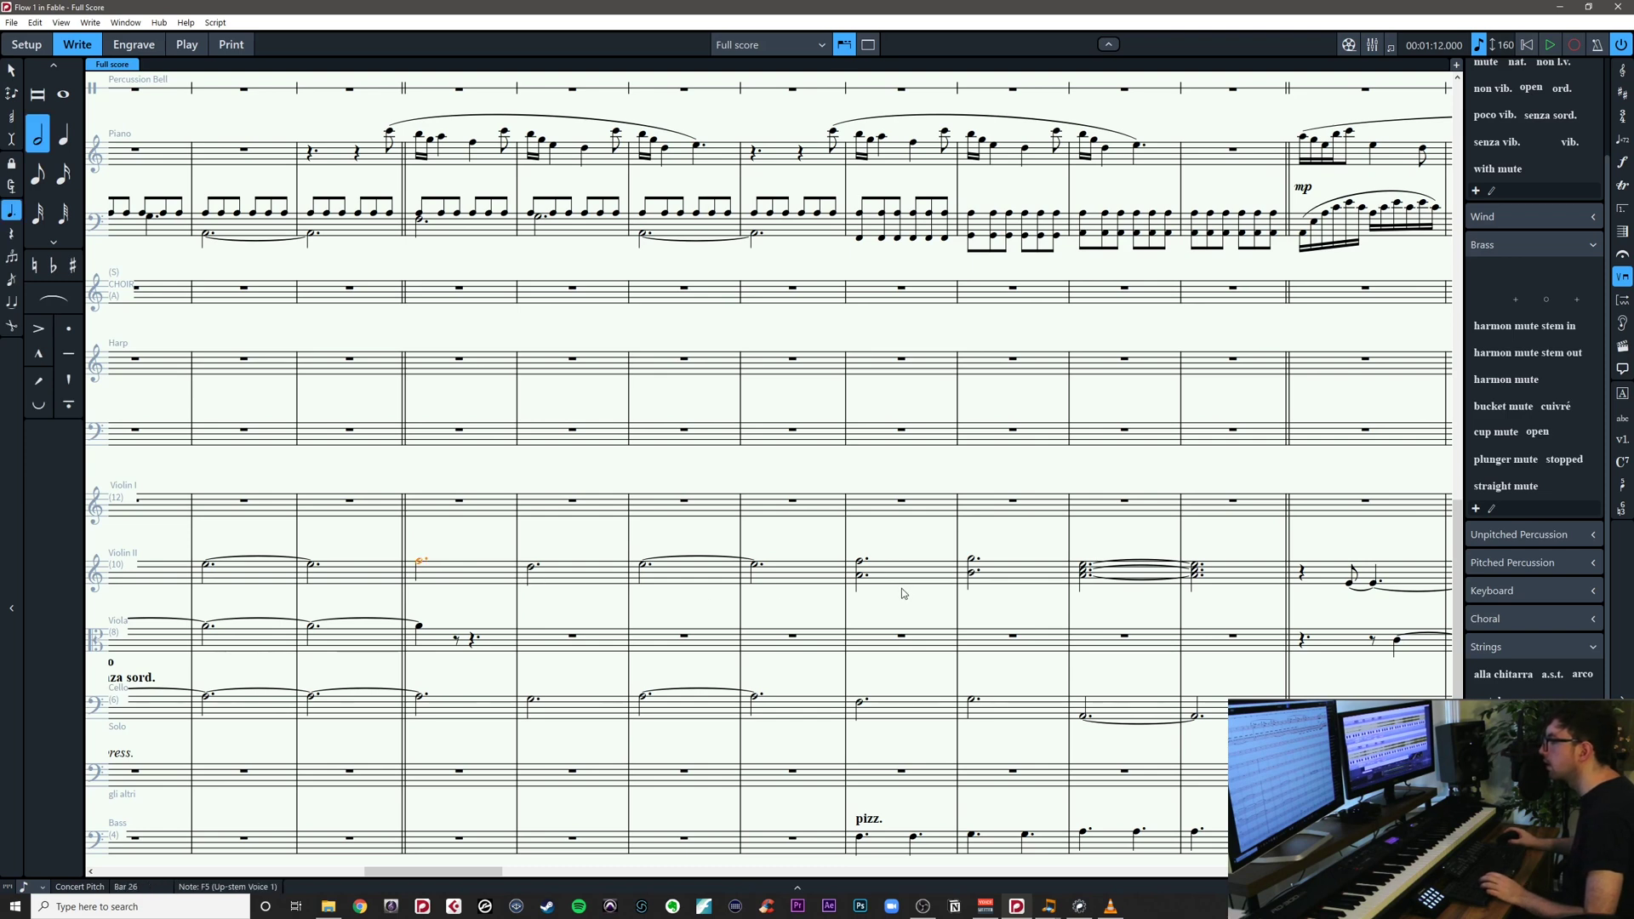
left_click_drag(464, 557, 720, 545)
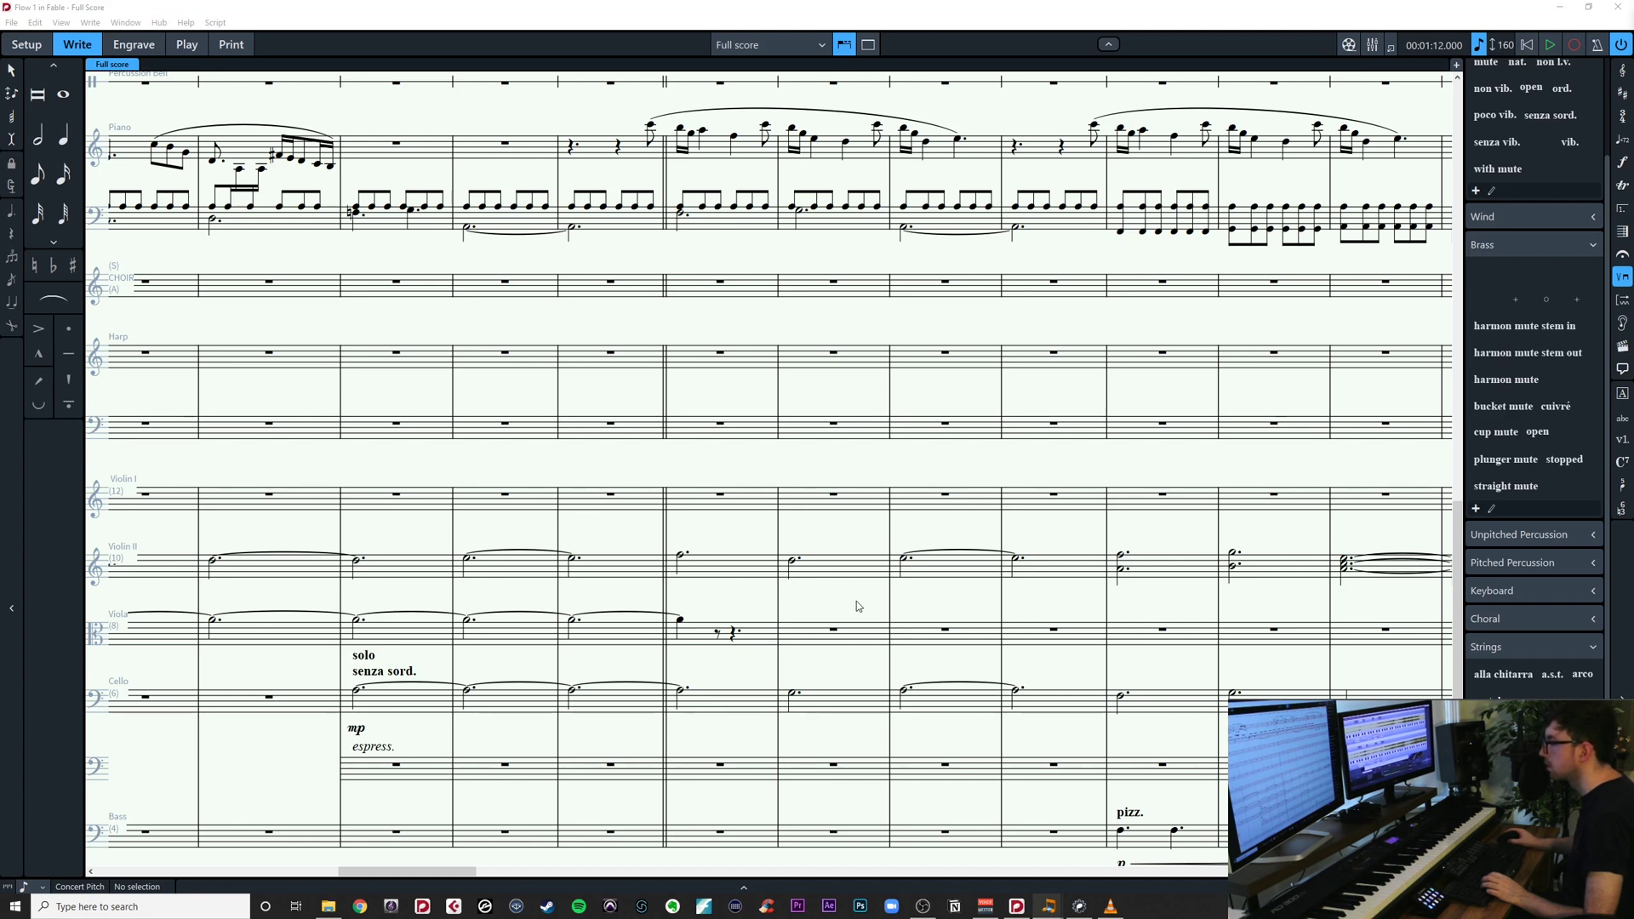
left_click_drag(857, 601, 626, 602)
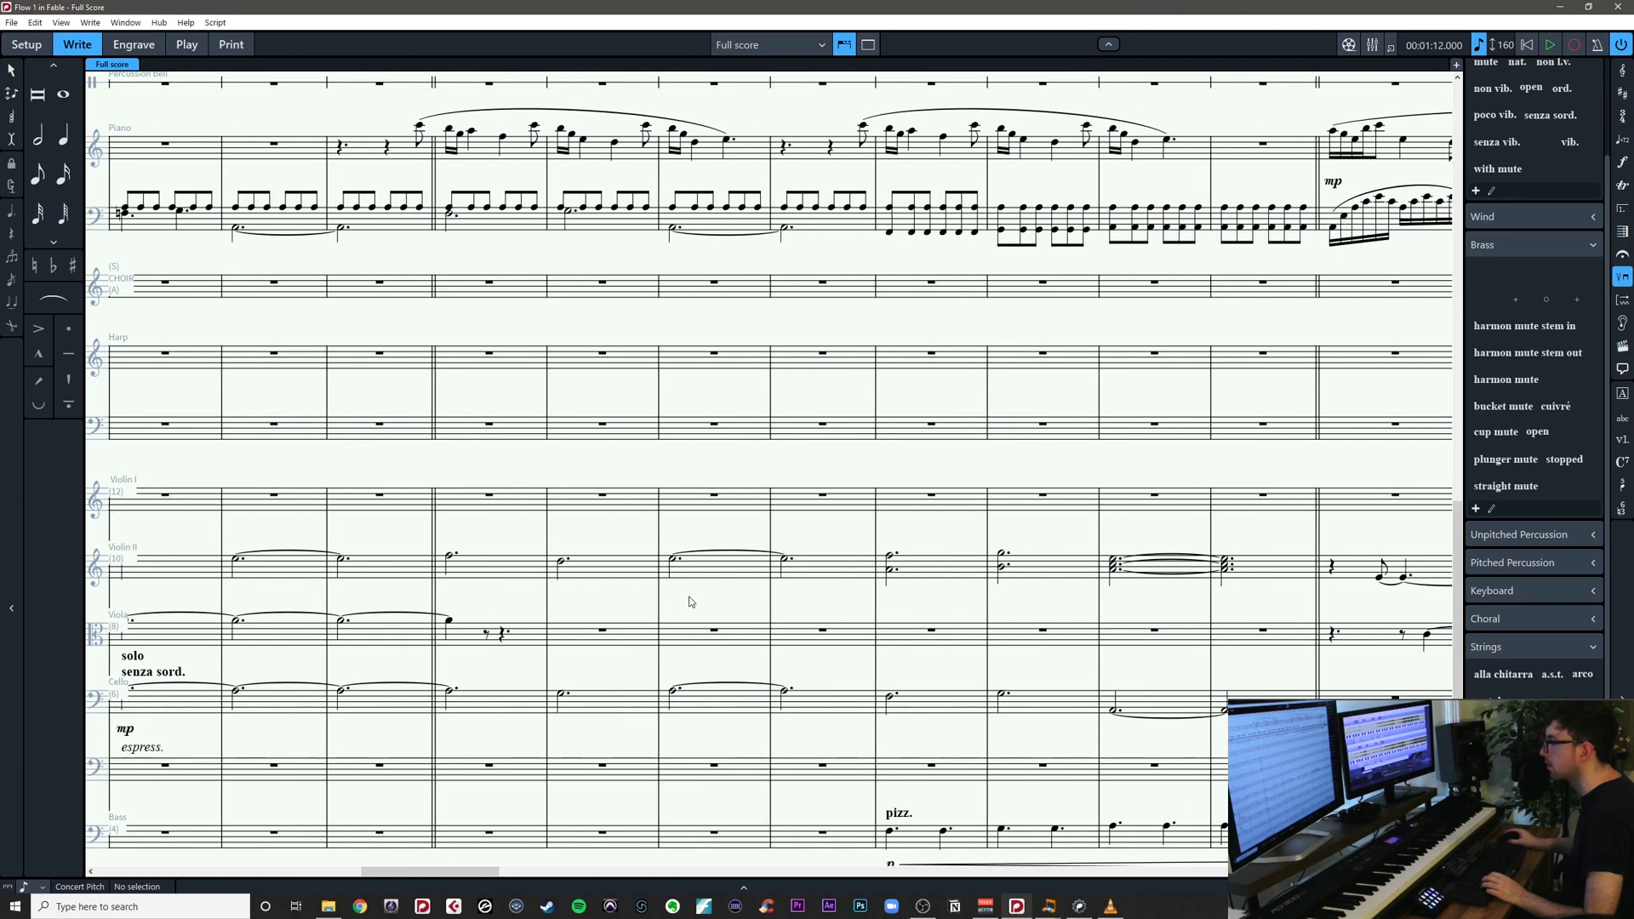
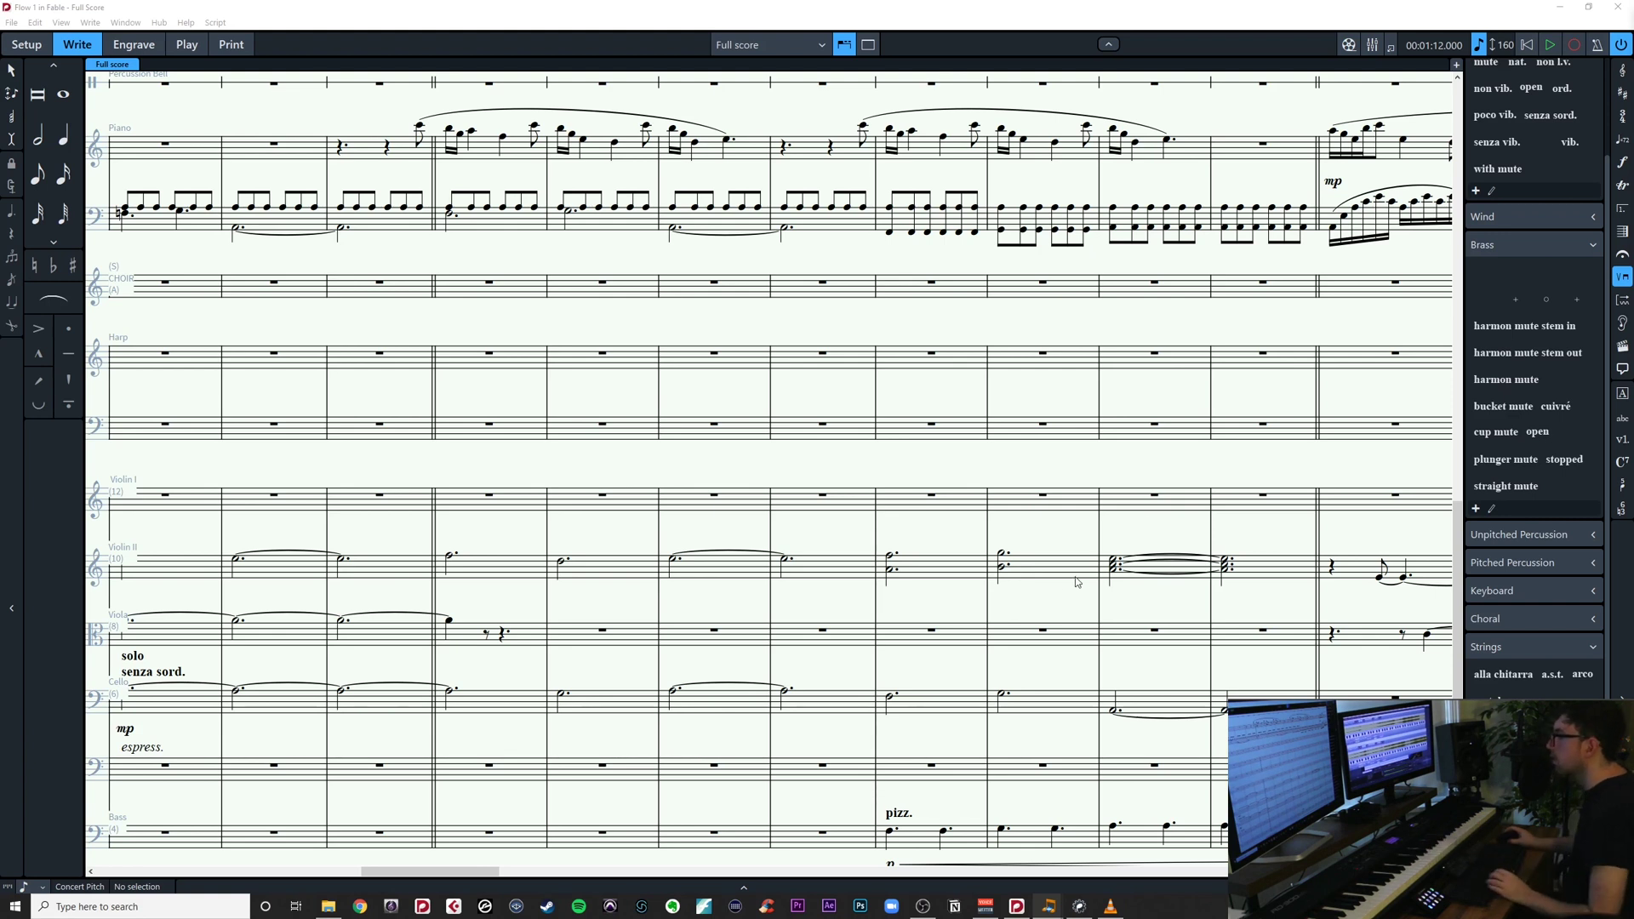
left_click(1042, 611)
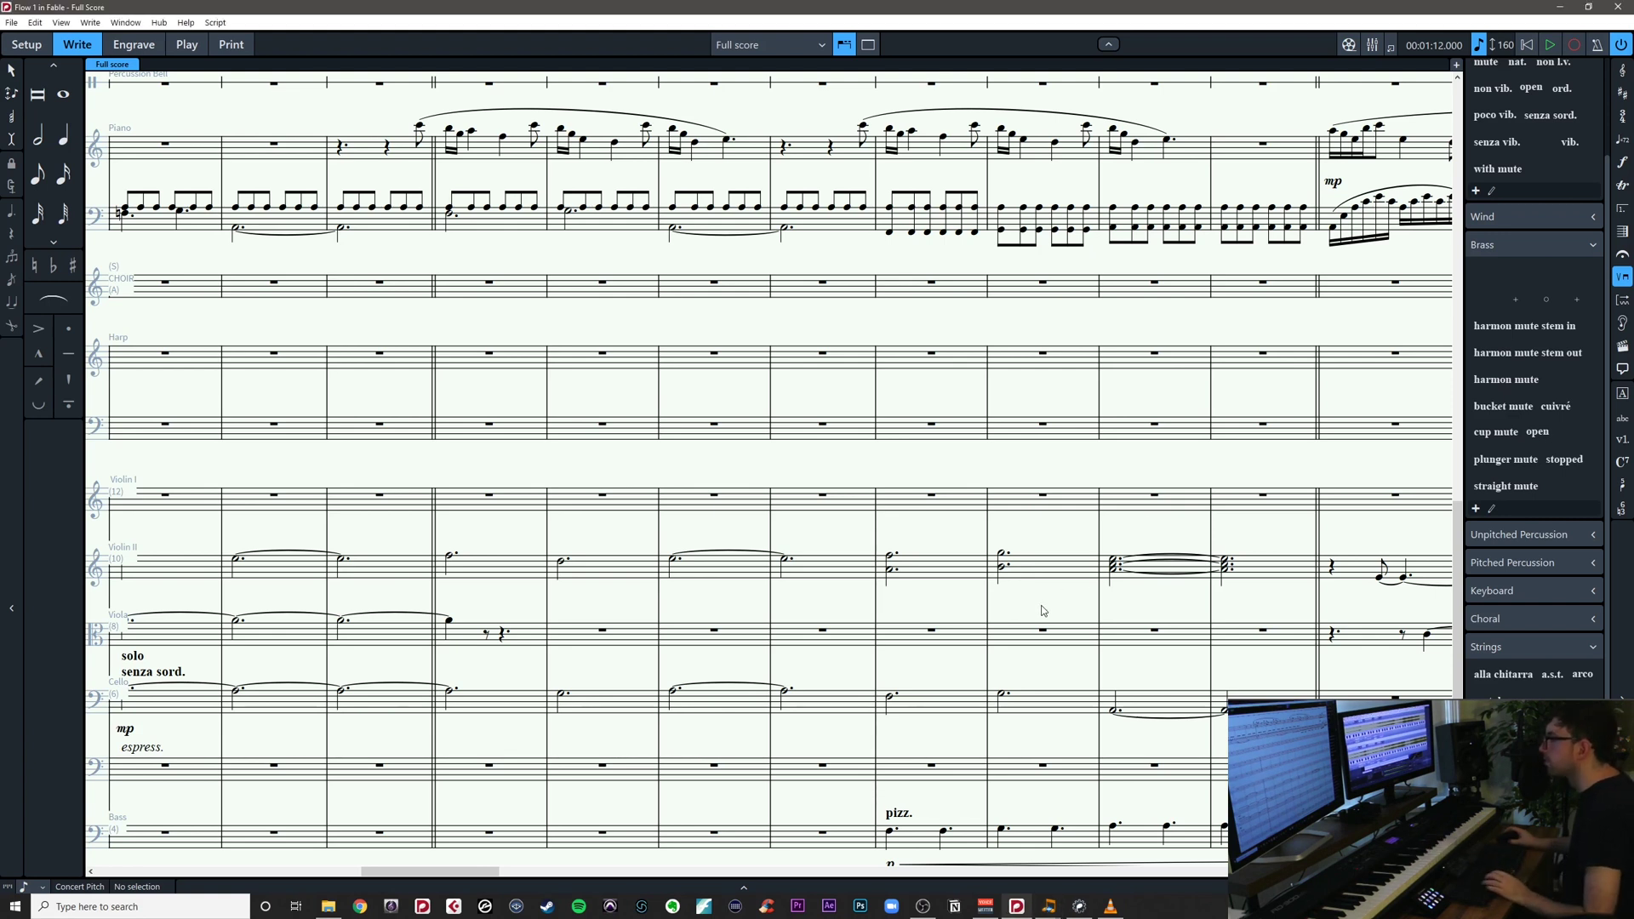
Move the lowest note of the tied Violin II chord in bars 32 to 33 down to the Viola staff
left_click(1115, 573)
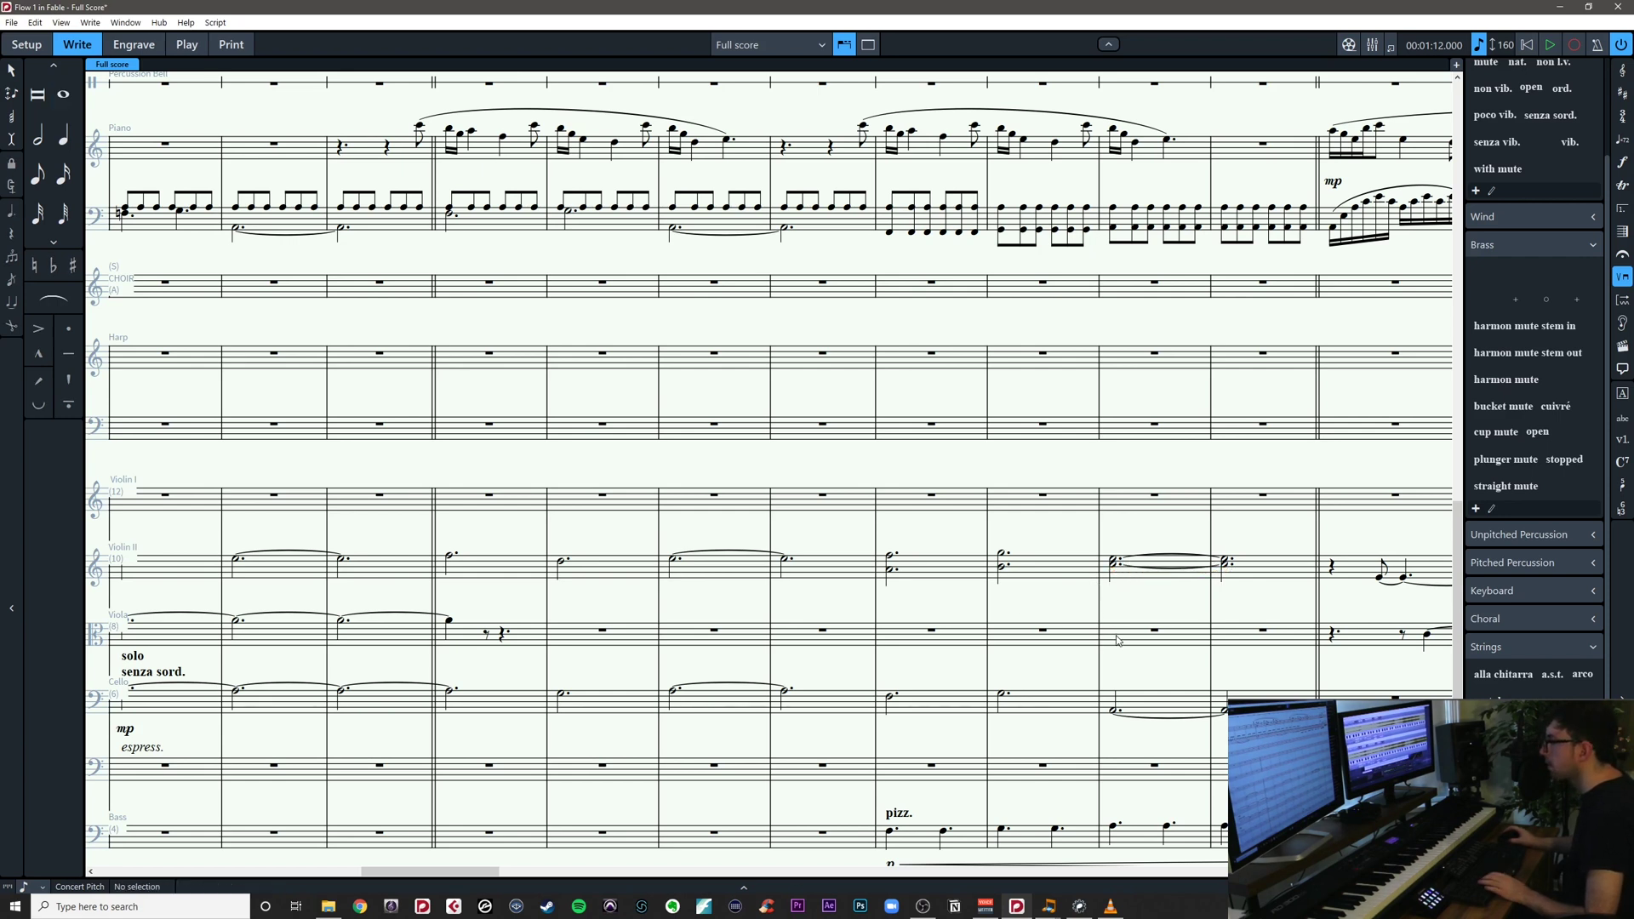
key("shift+alt+Down")
key("Escape")
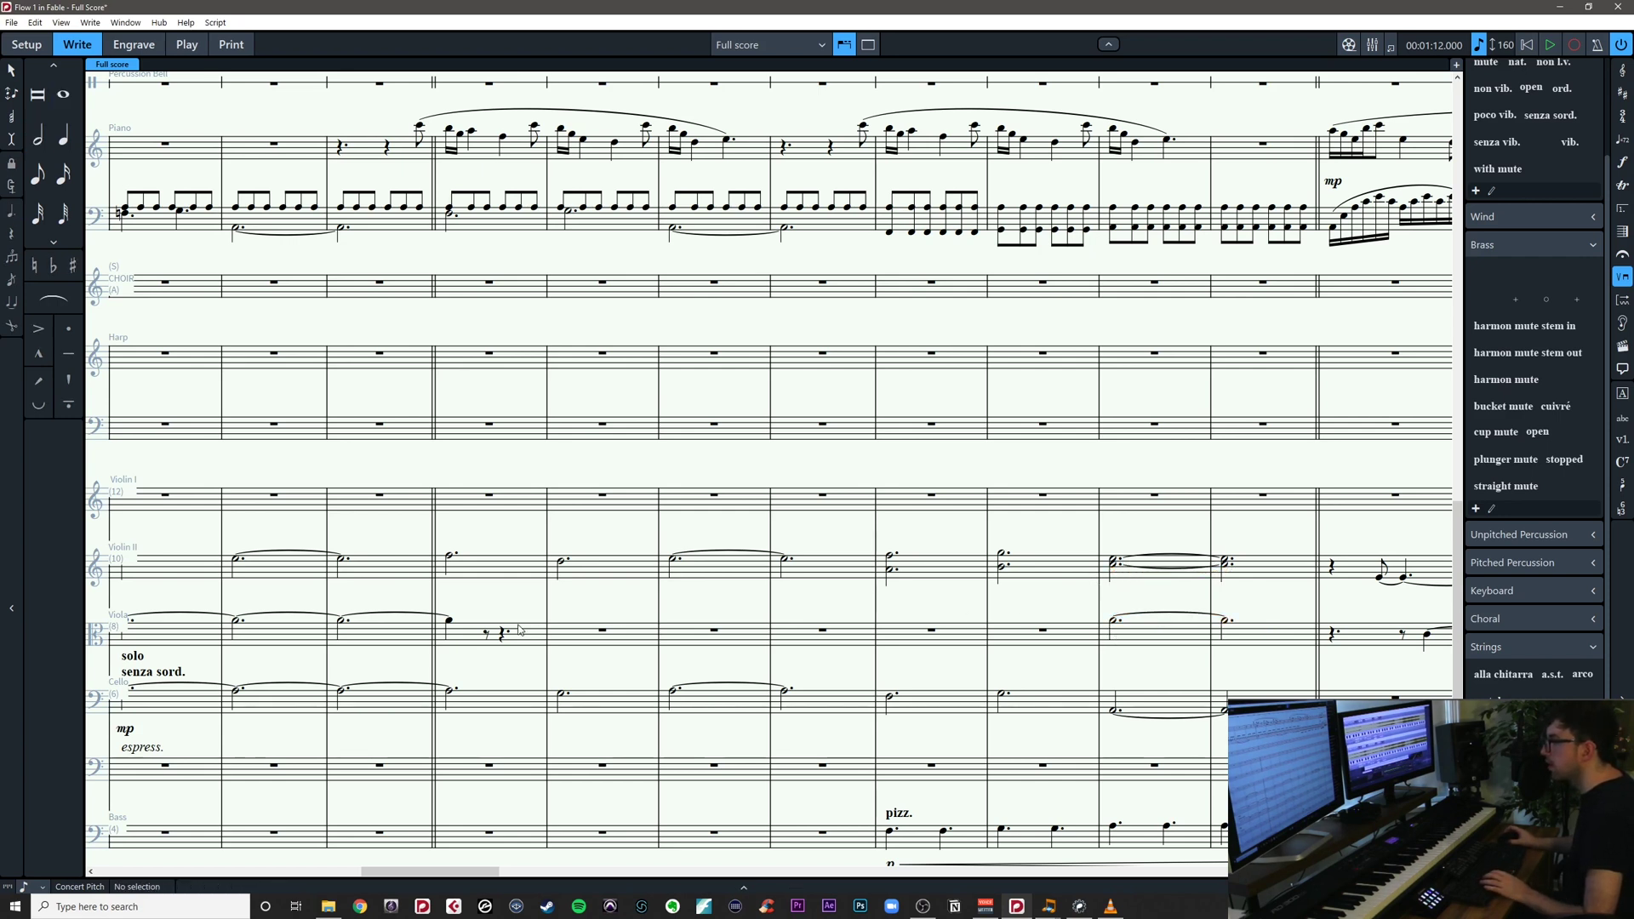
Move the lower note of the Violin II chord in bar 30 to the Viola staff in the same bar
scroll(451, 604, "left", 5)
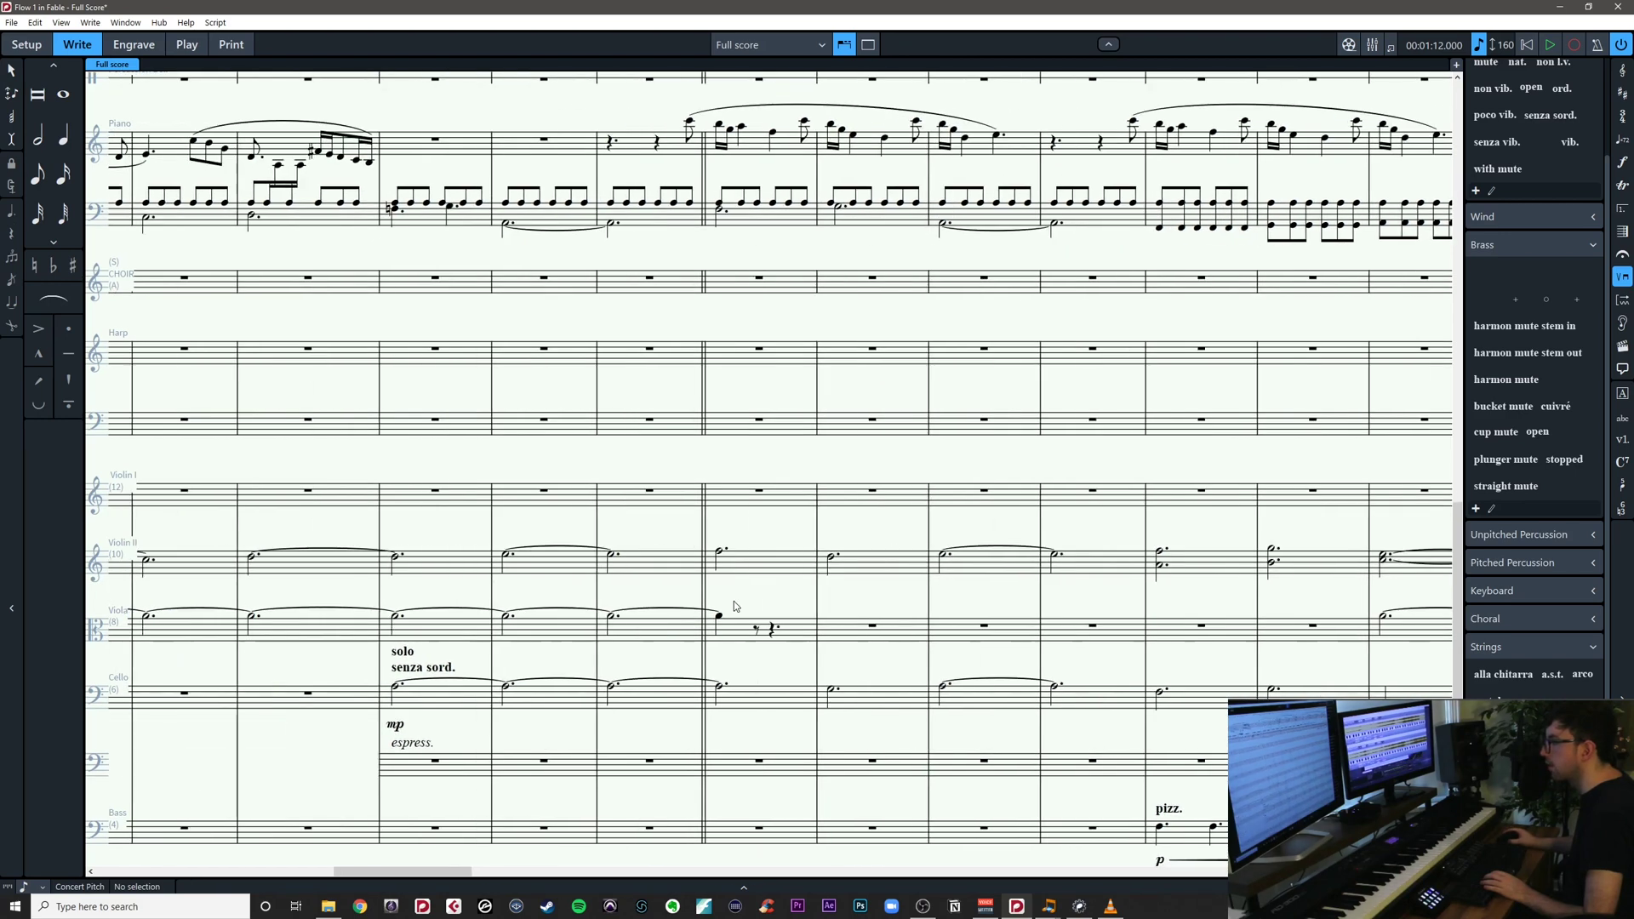
left_click(719, 617)
scroll(672, 623, "right", 6)
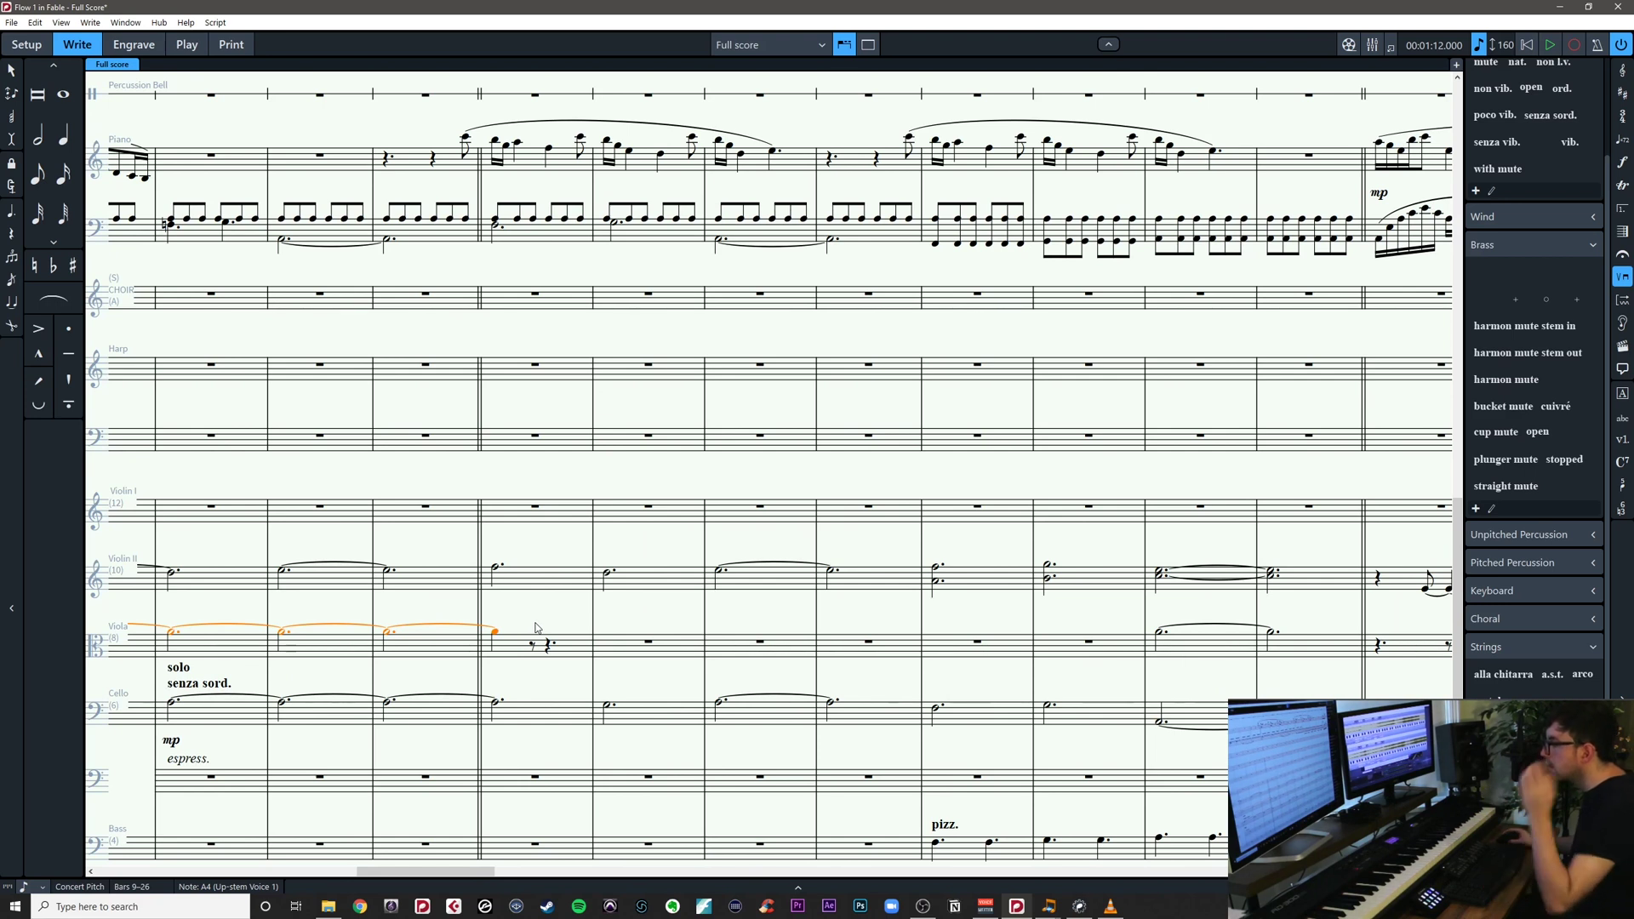
left_click(934, 585)
left_click(976, 642)
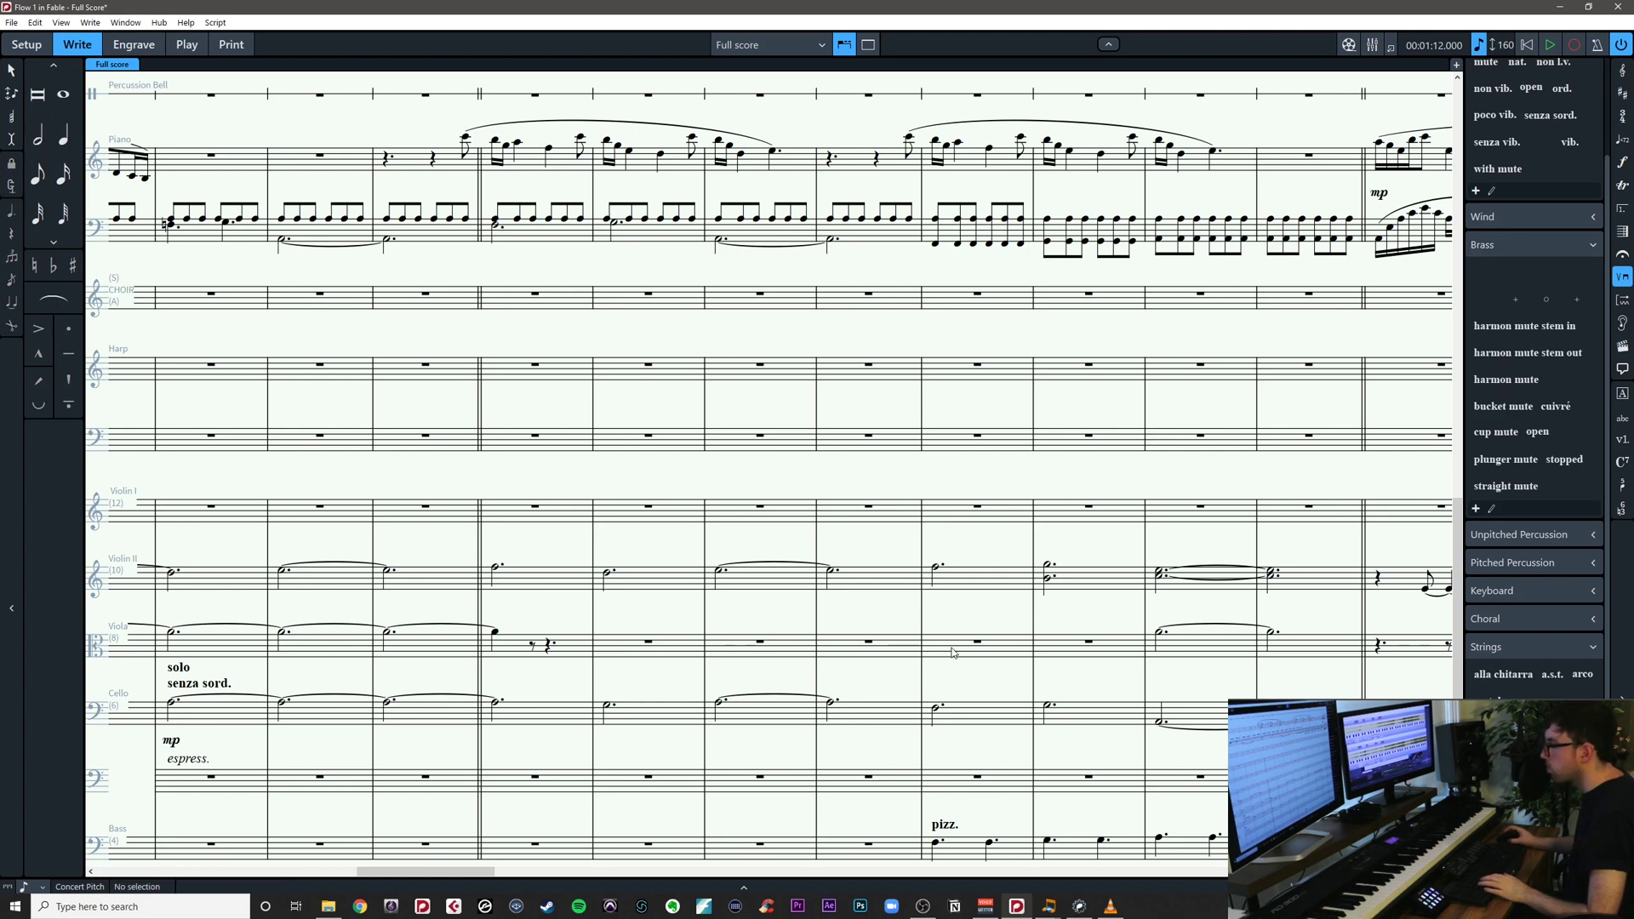
key("ctrl+v")
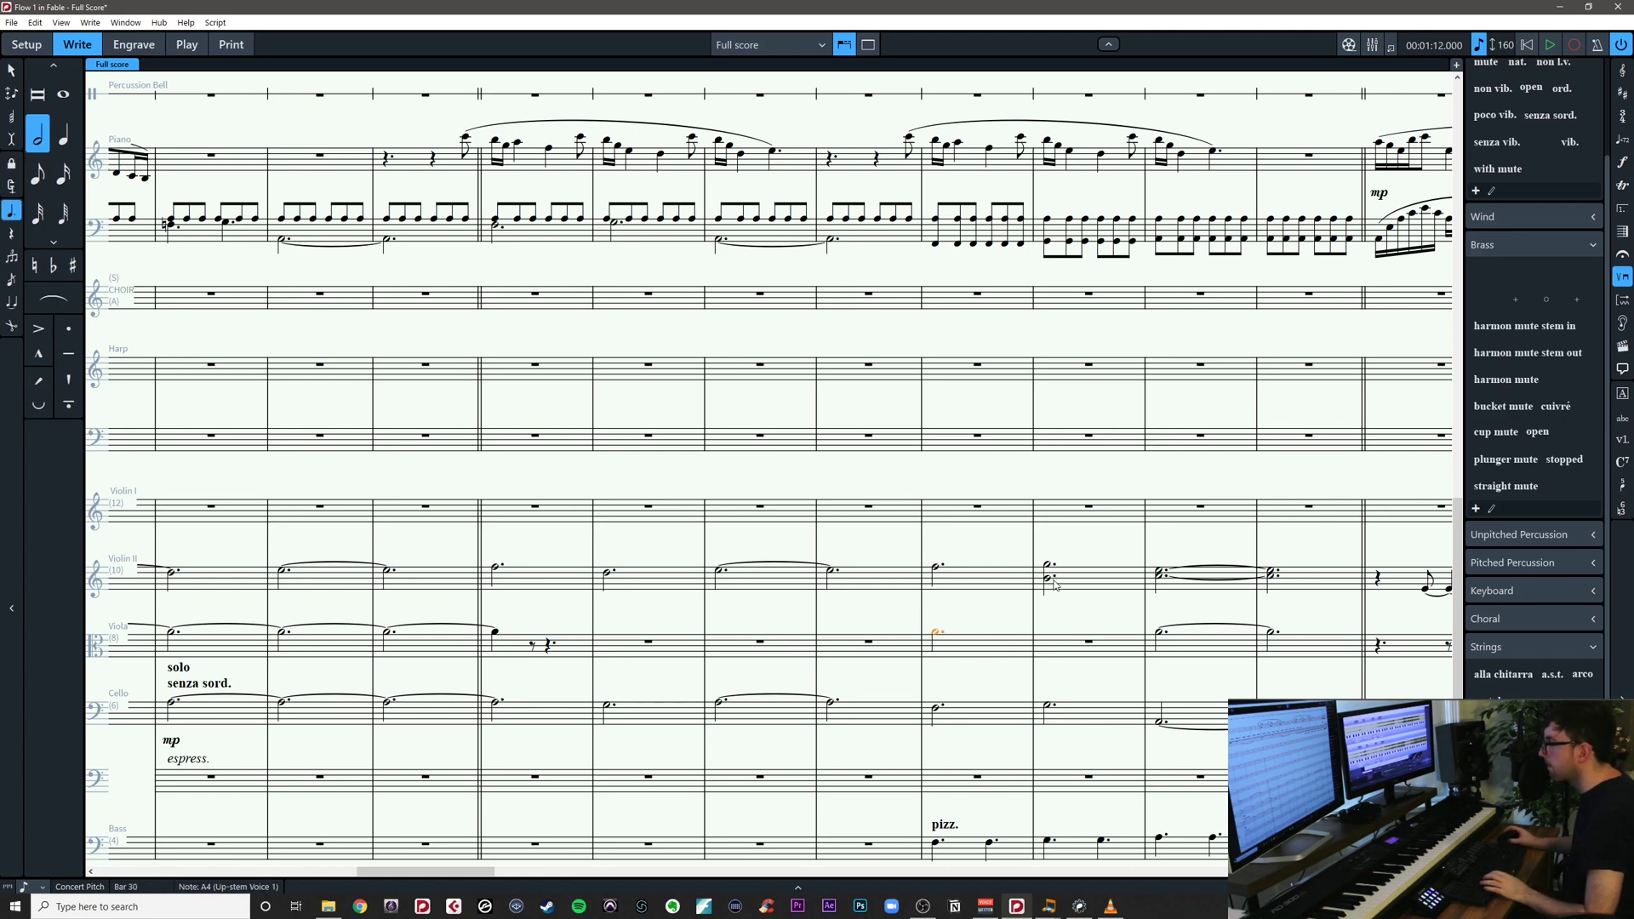
key("Escape")
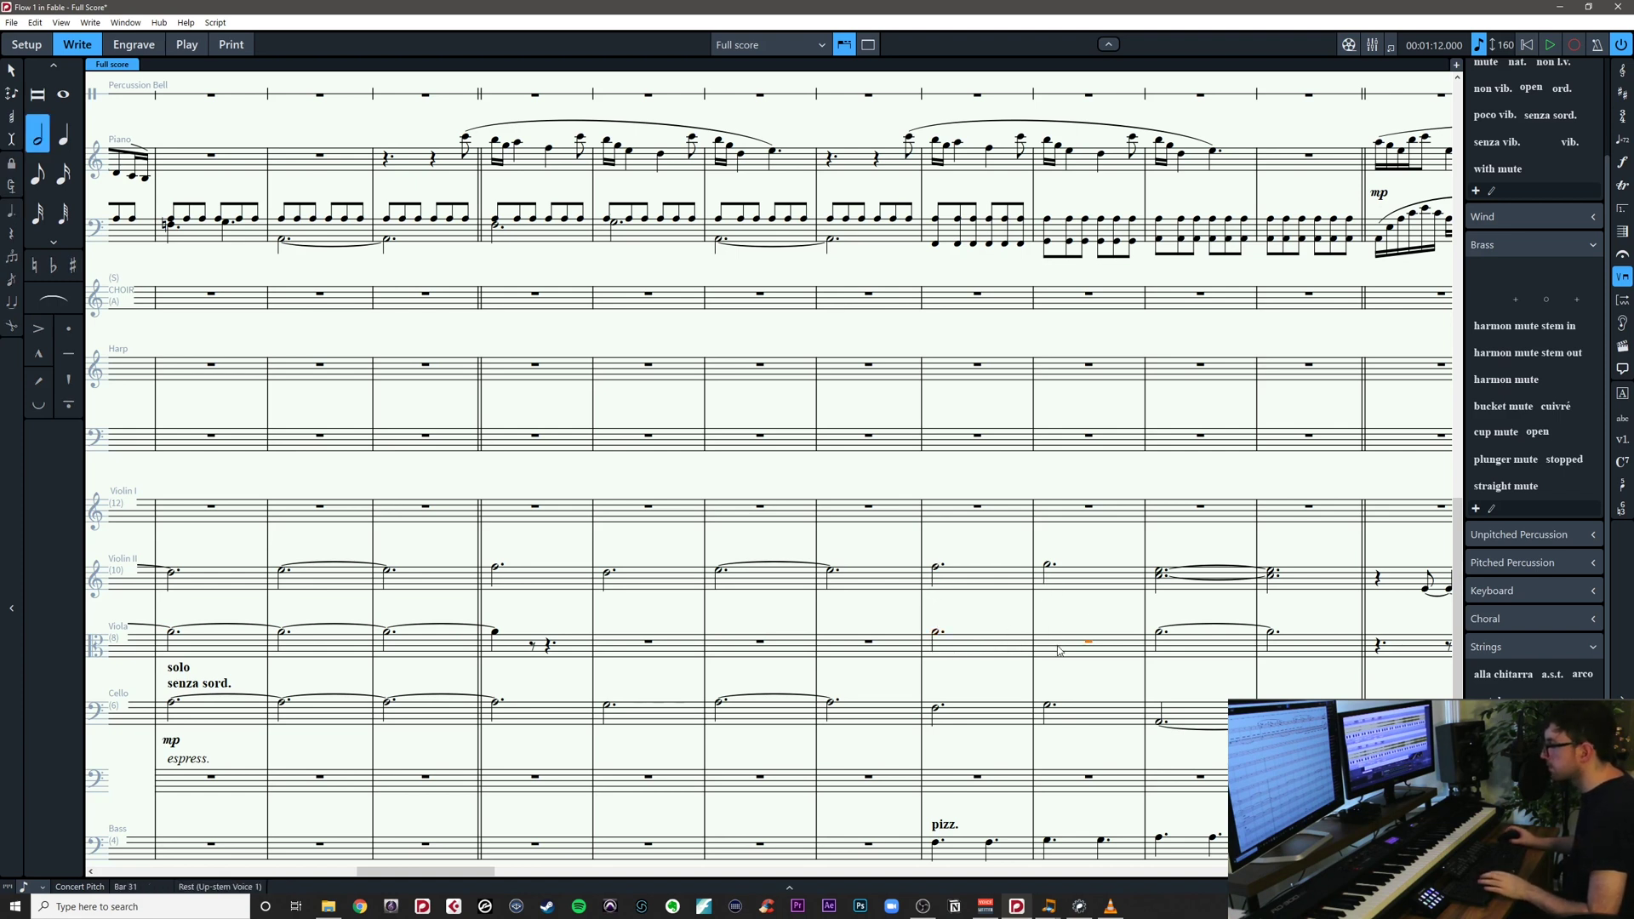
Transfer the lower Violin II note of bar 31 to the Viola staff, replacing the bar rest
left_click(1059, 652)
key("Return")
key("a")
key("Escape")
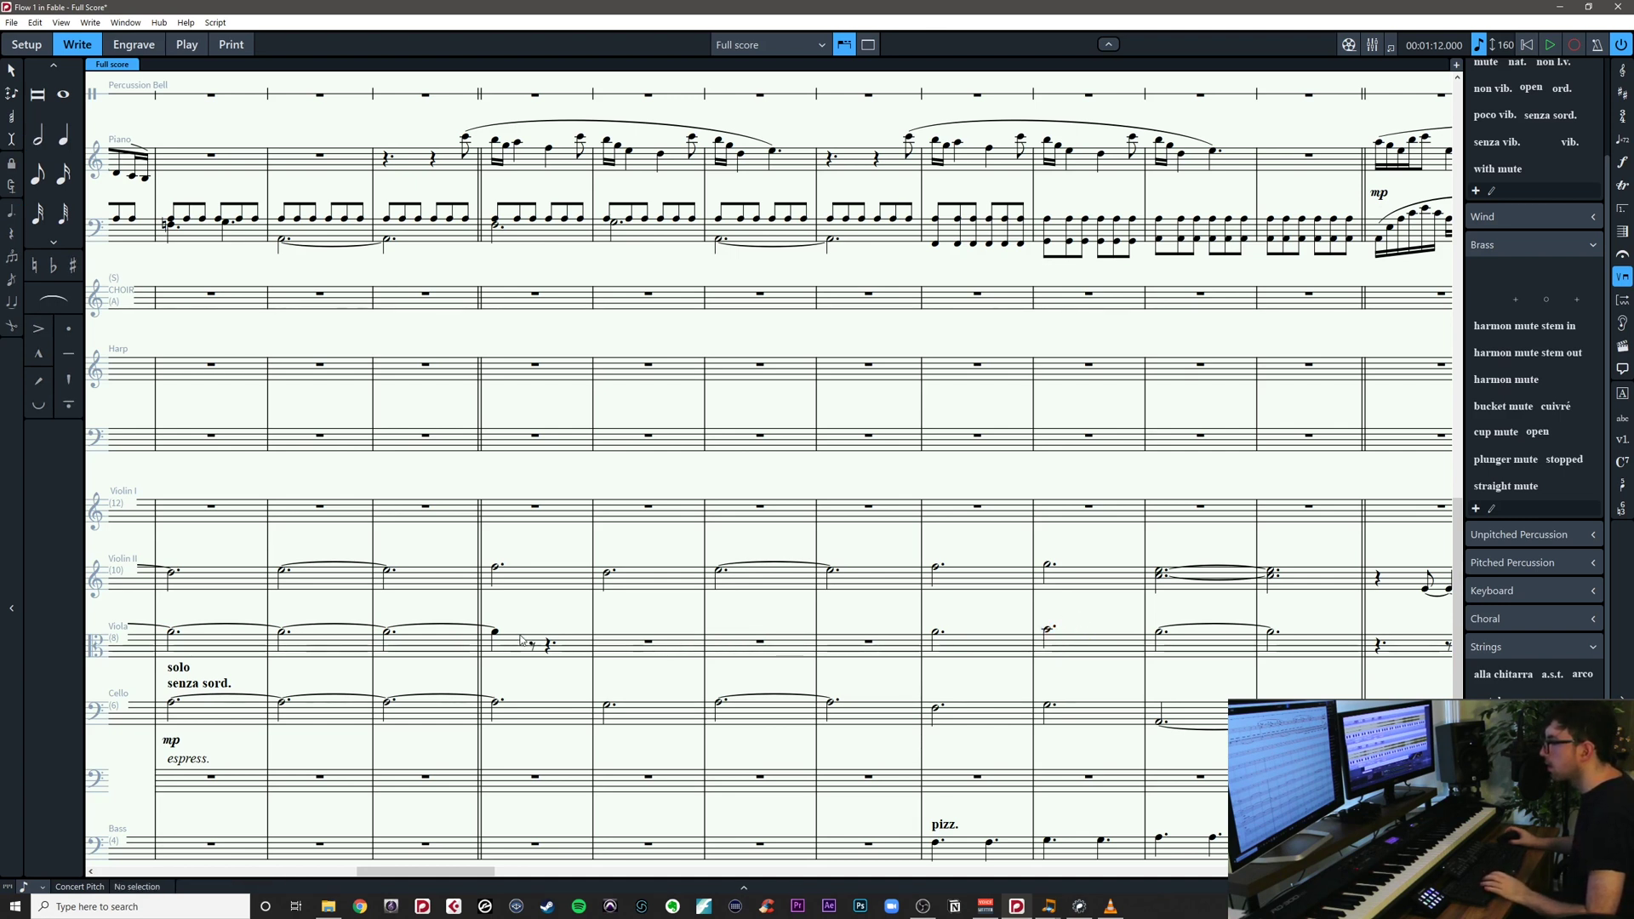
Extend the Viola's held A4 from bar 26 to the end of bar 29 and tie it to the note in bar 30
left_click(497, 635)
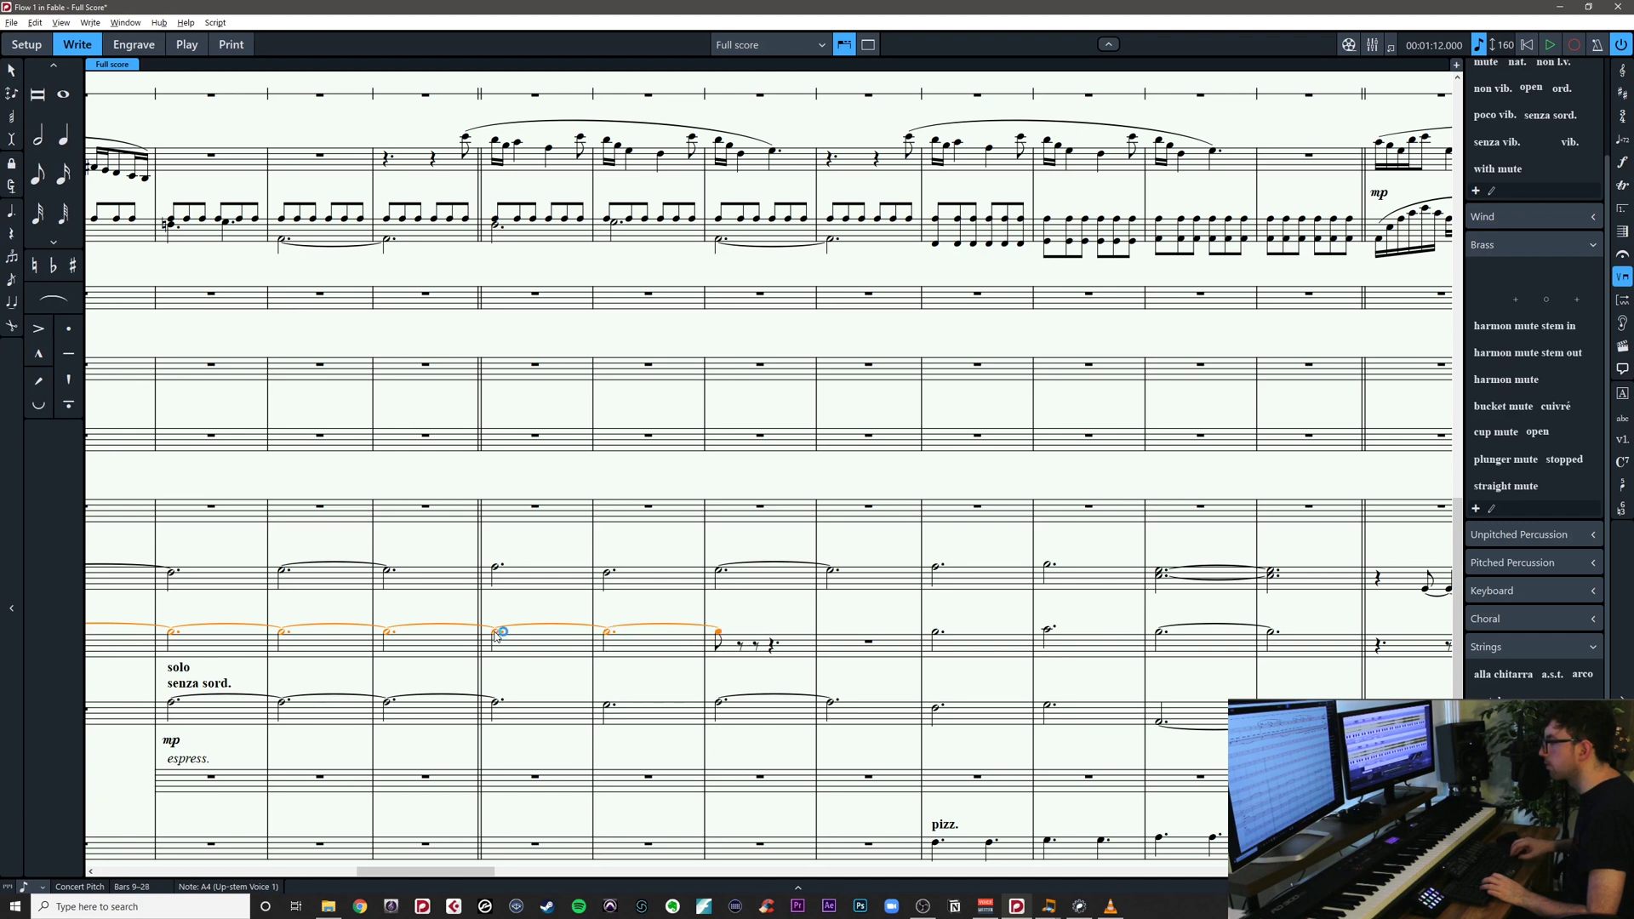
key("alt+shift+Right")
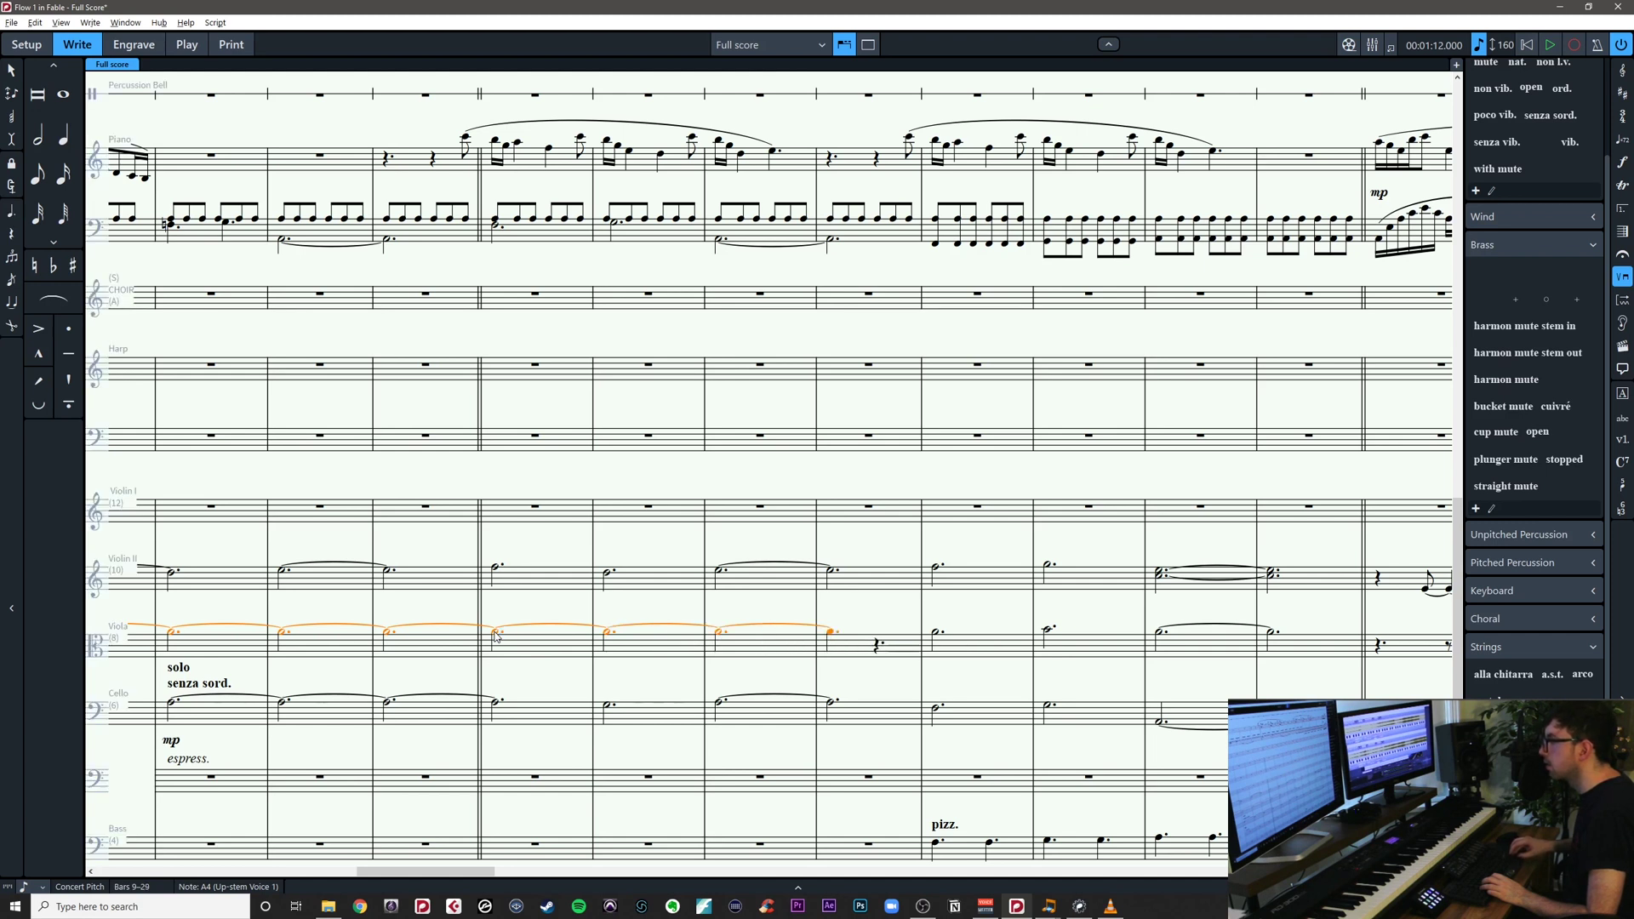
key("alt+shift+Right")
key("alt+shift+Right")
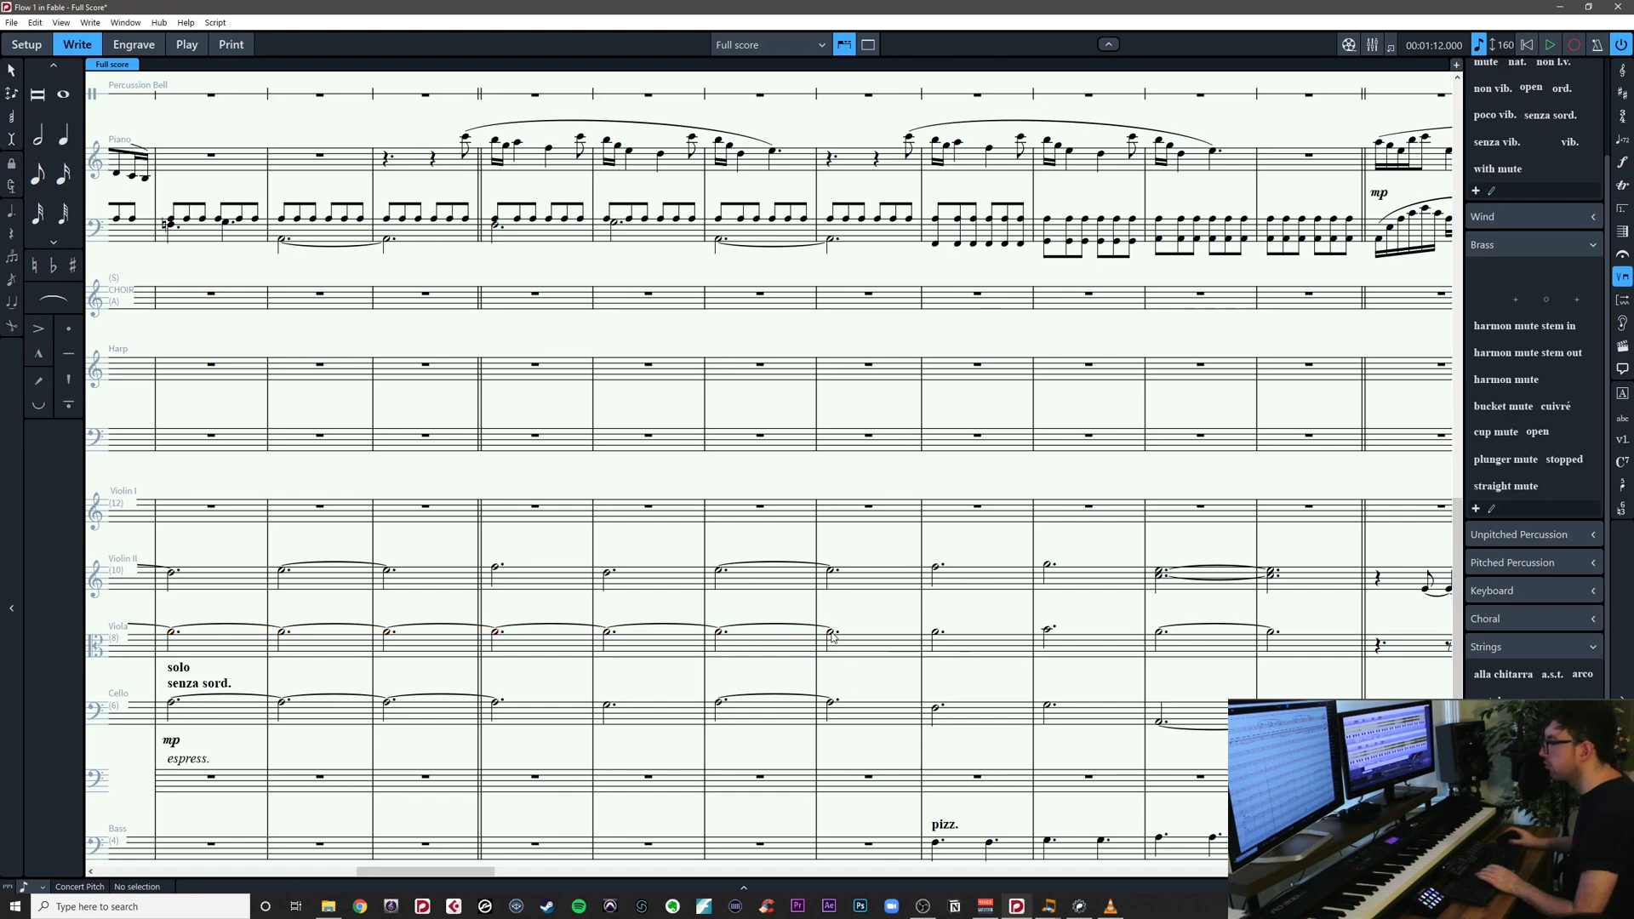
left_click_drag(1000, 628, 837, 650)
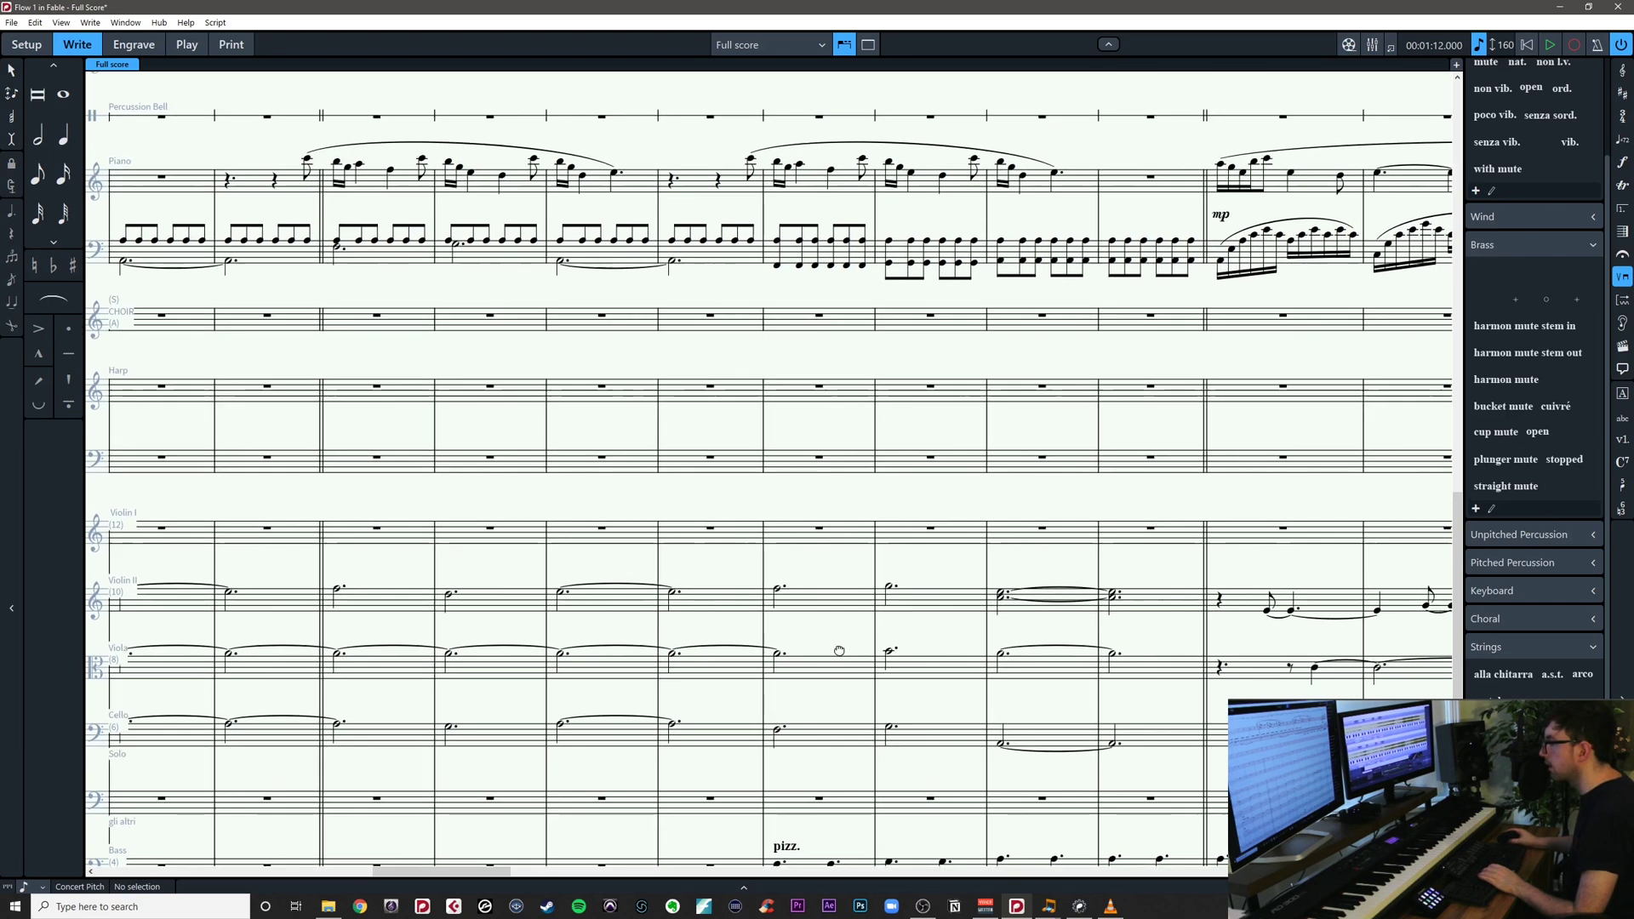
Add the text "div." above the Violin II chord in bar 32 and save the project
left_click_drag(950, 627, 1001, 617)
left_click(1054, 587)
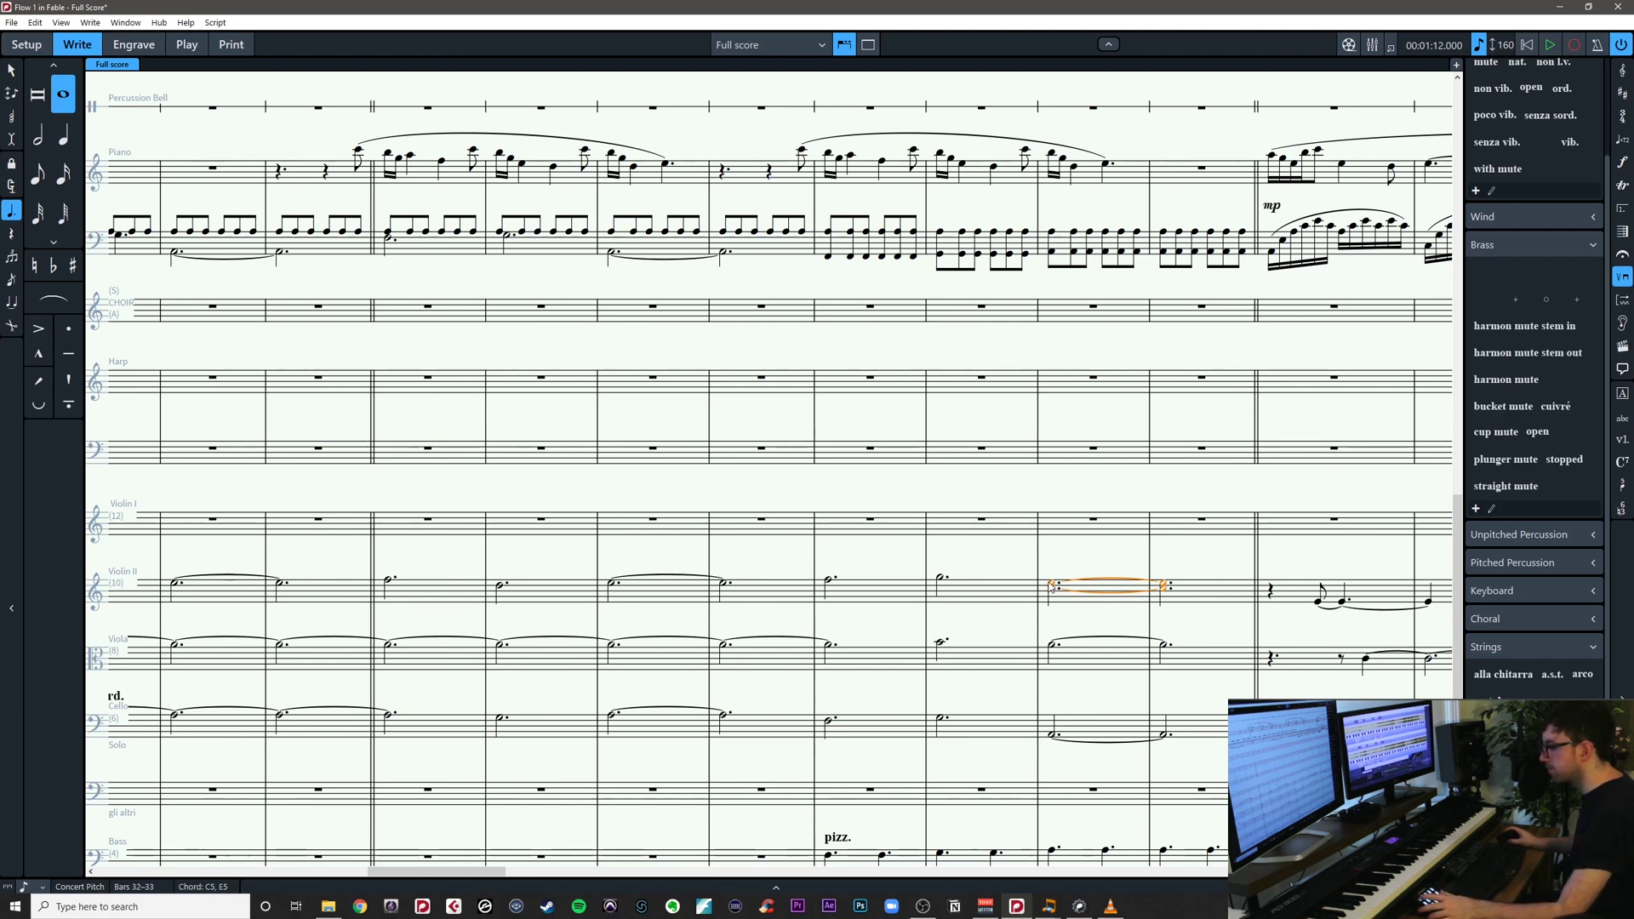
key("shift+x")
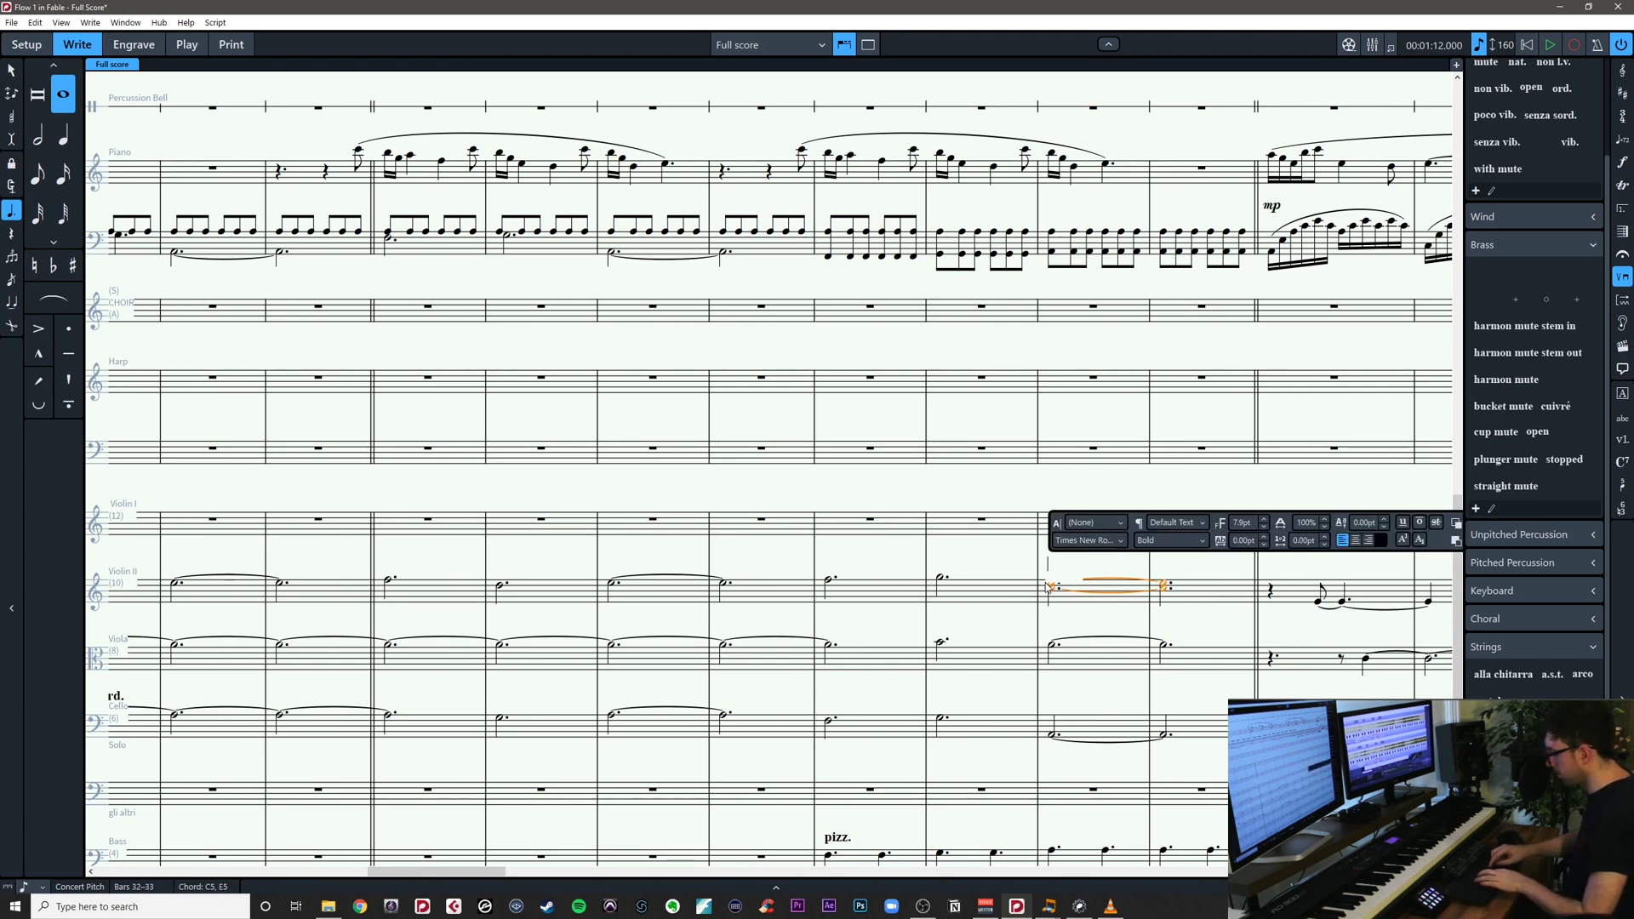
type("div.")
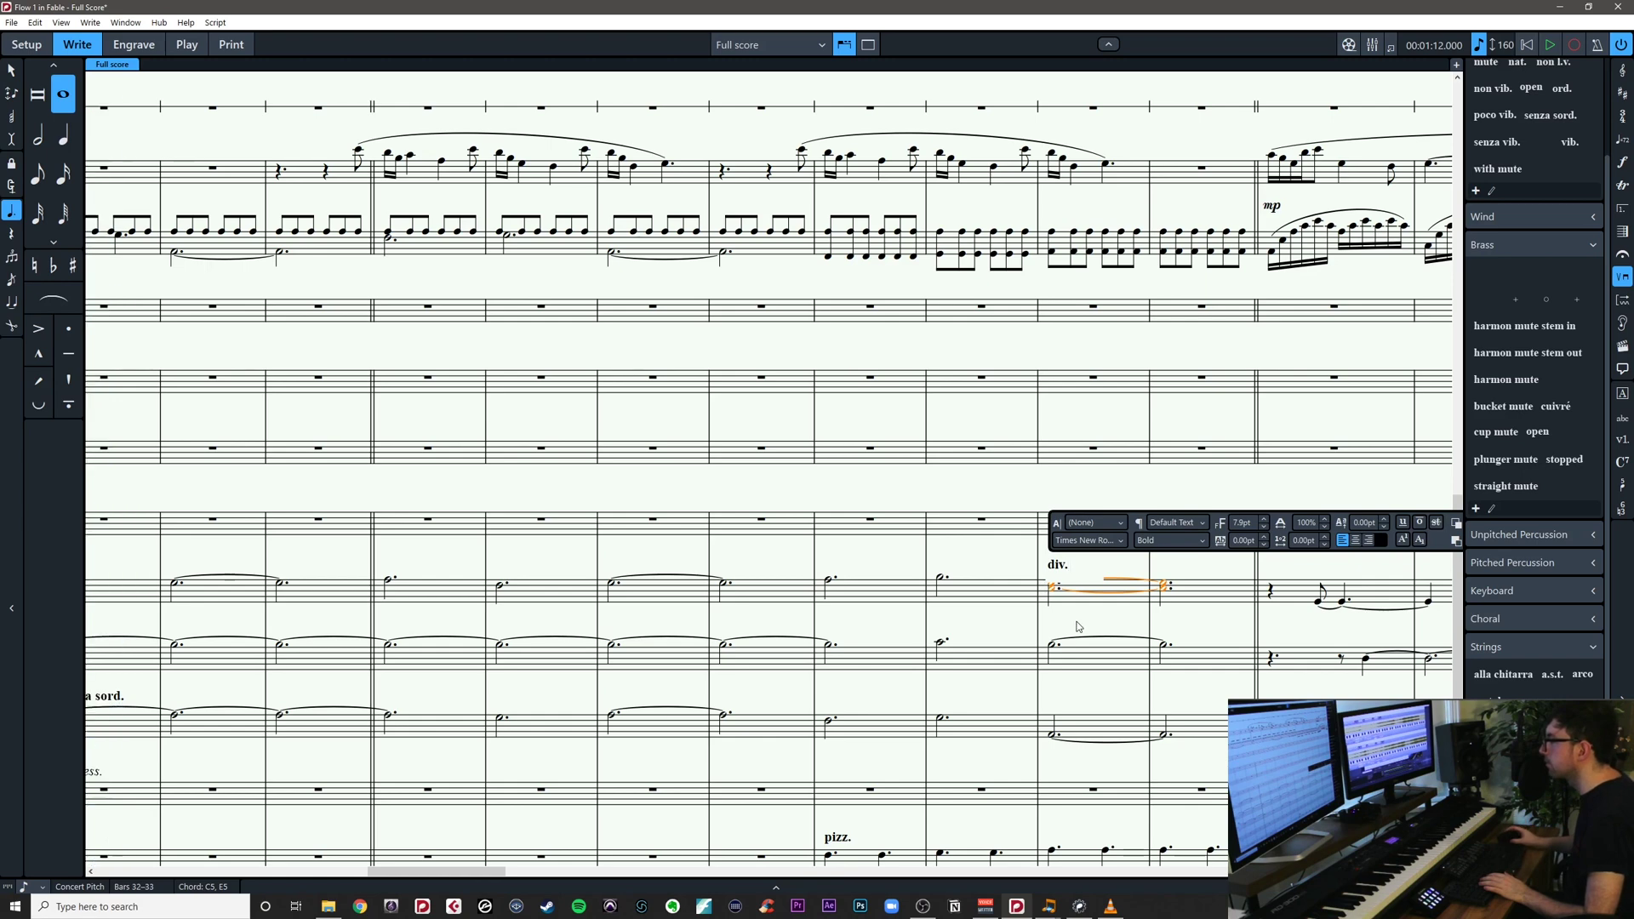
key("Escape")
key("Escape")
scroll(1106, 624, "left", 2)
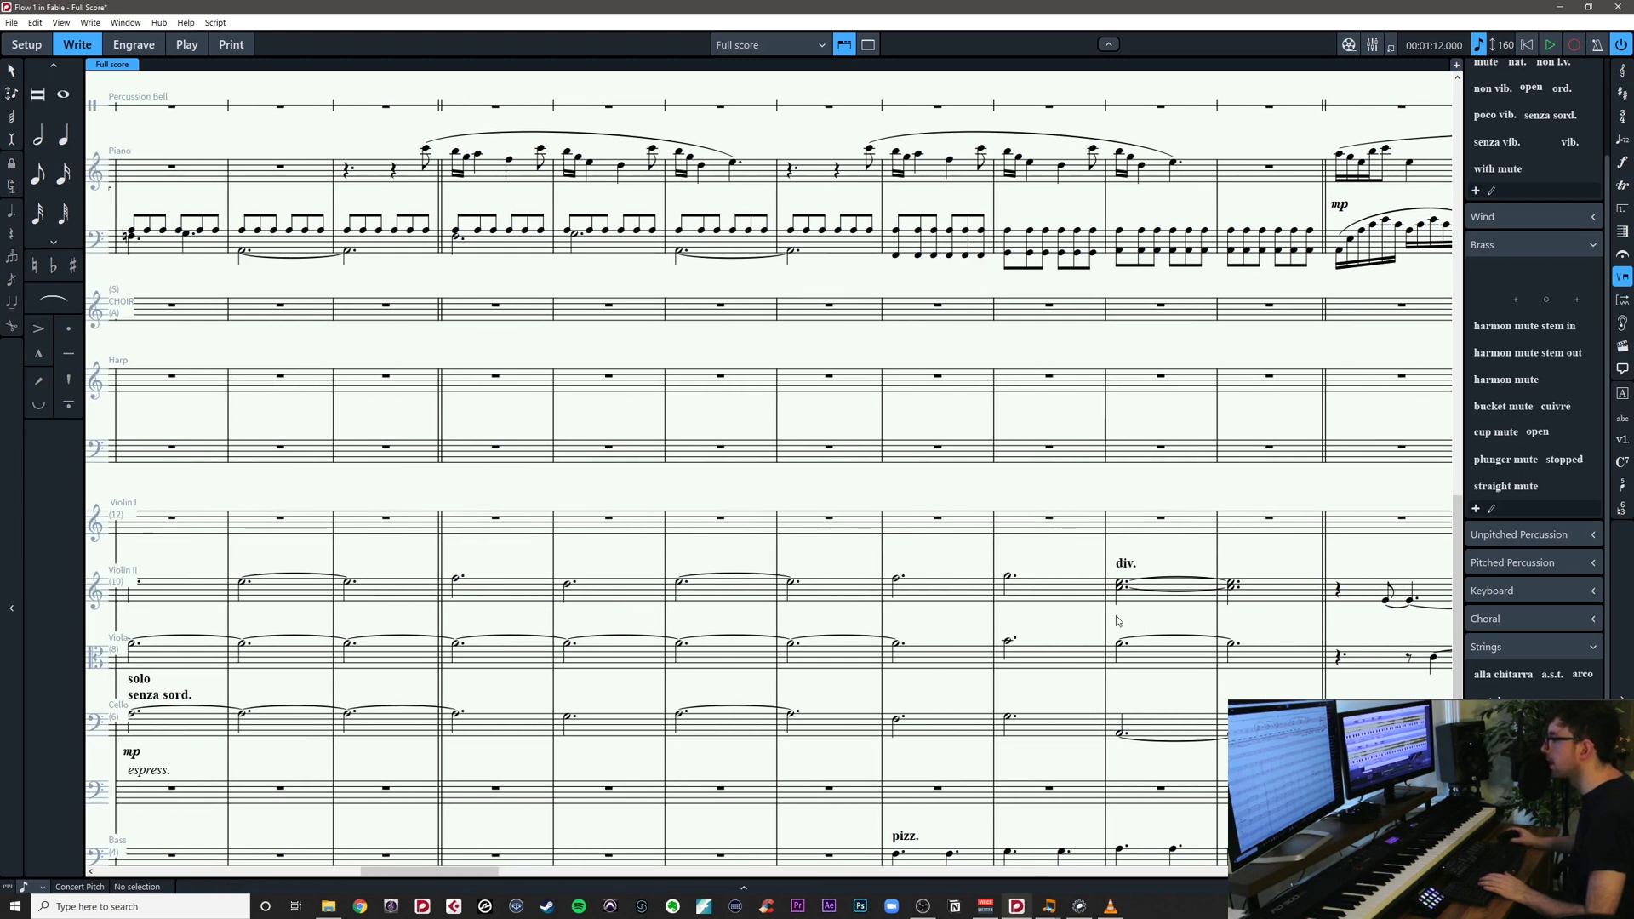
scroll(1050, 627, "left", 2)
key("ctrl+s")
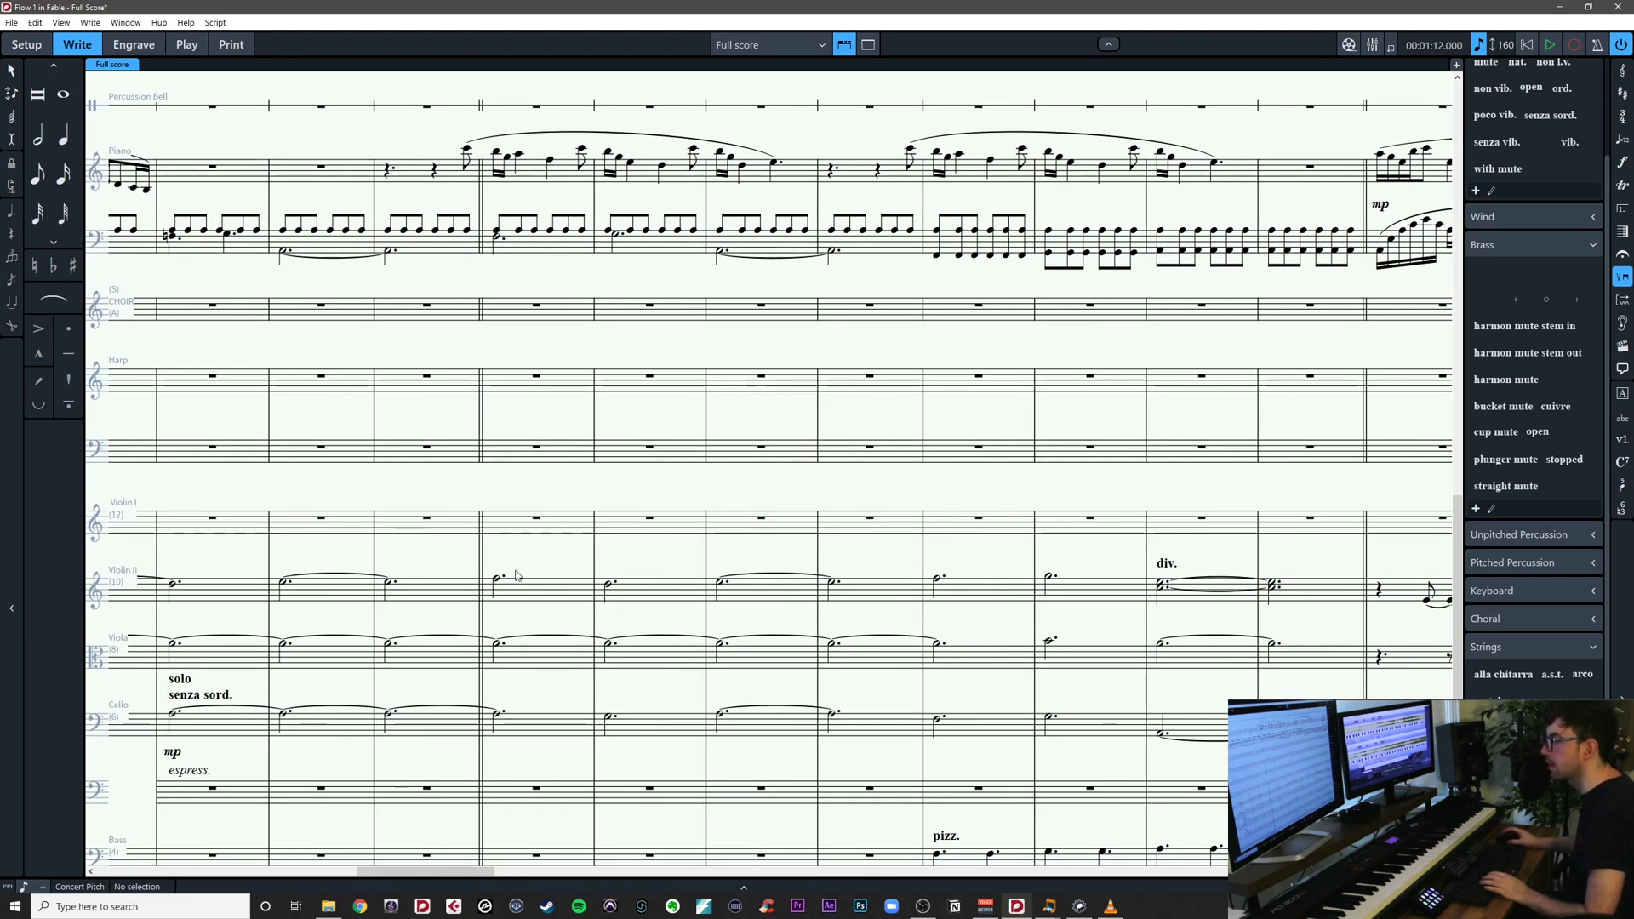
Enter a dotted quarter note F5 at the start of bar 26 on the Violin I staff
mouse_move(516, 570)
left_mouse_down()
mouse_move(1098, 550)
mouse_move(527, 545)
left_mouse_up()
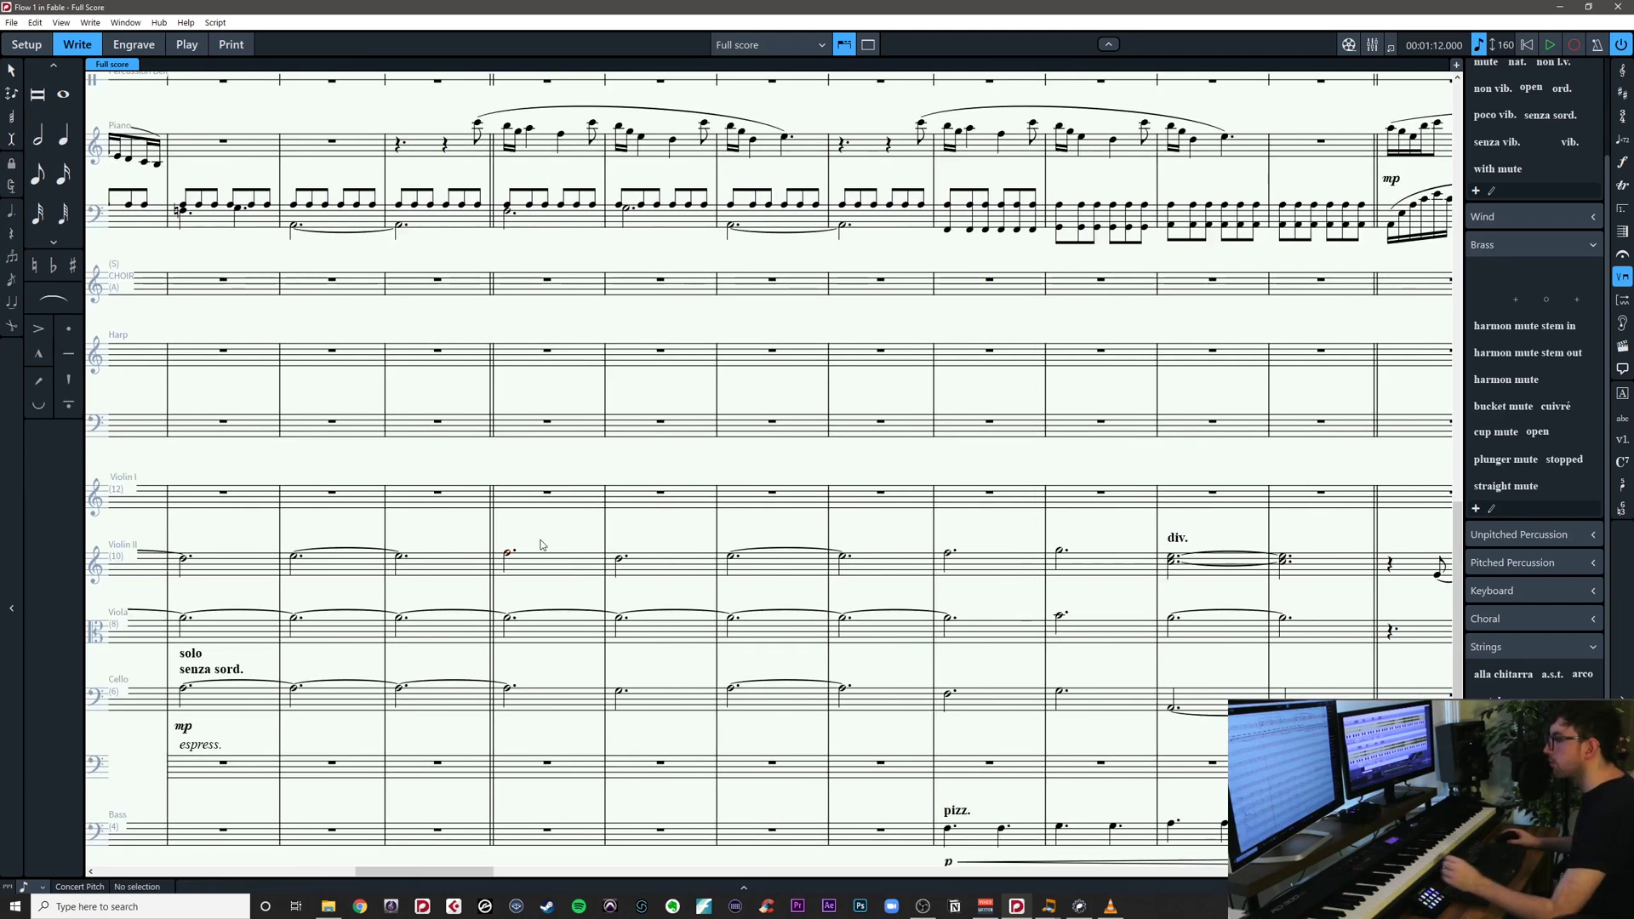
left_click(530, 501)
key("5")
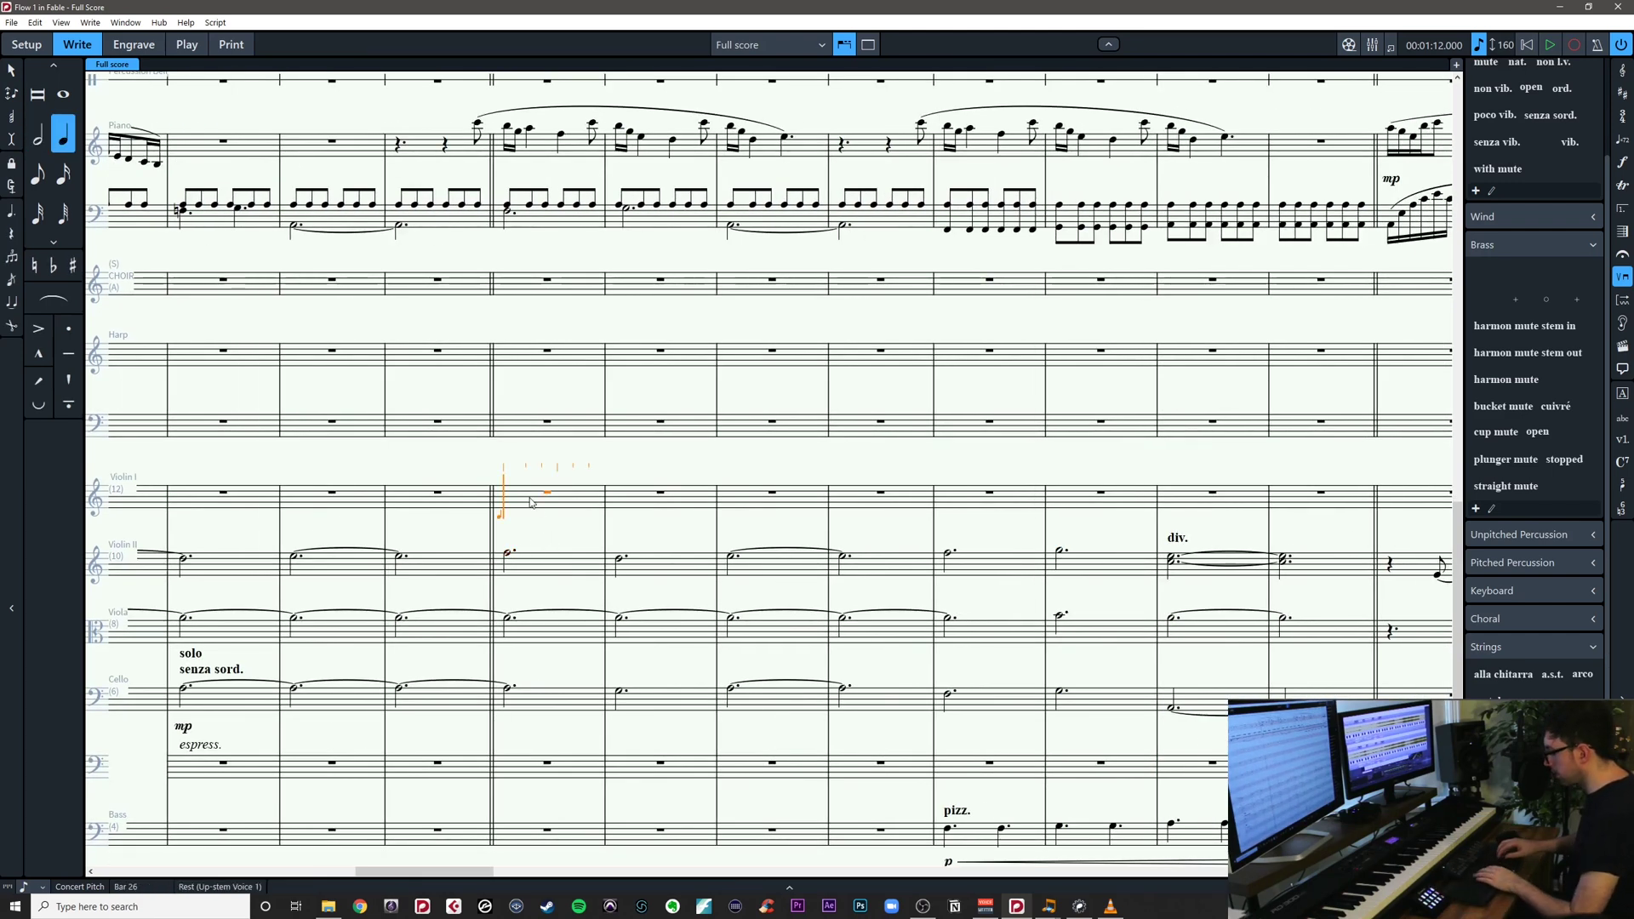
key("shift+n")
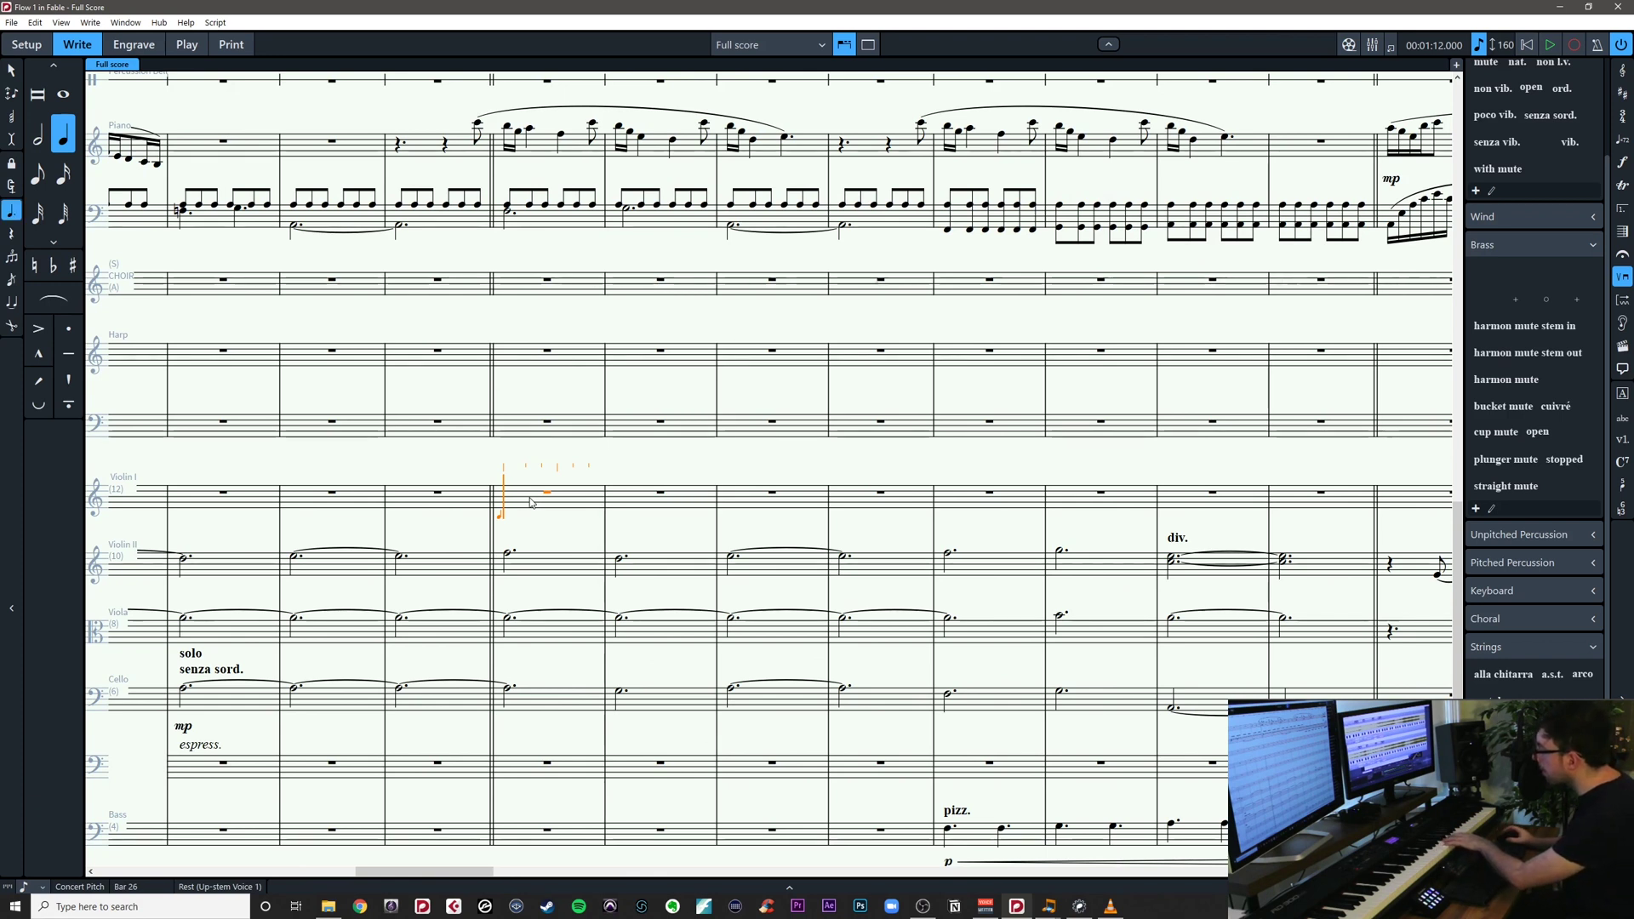
key("f")
key("Escape")
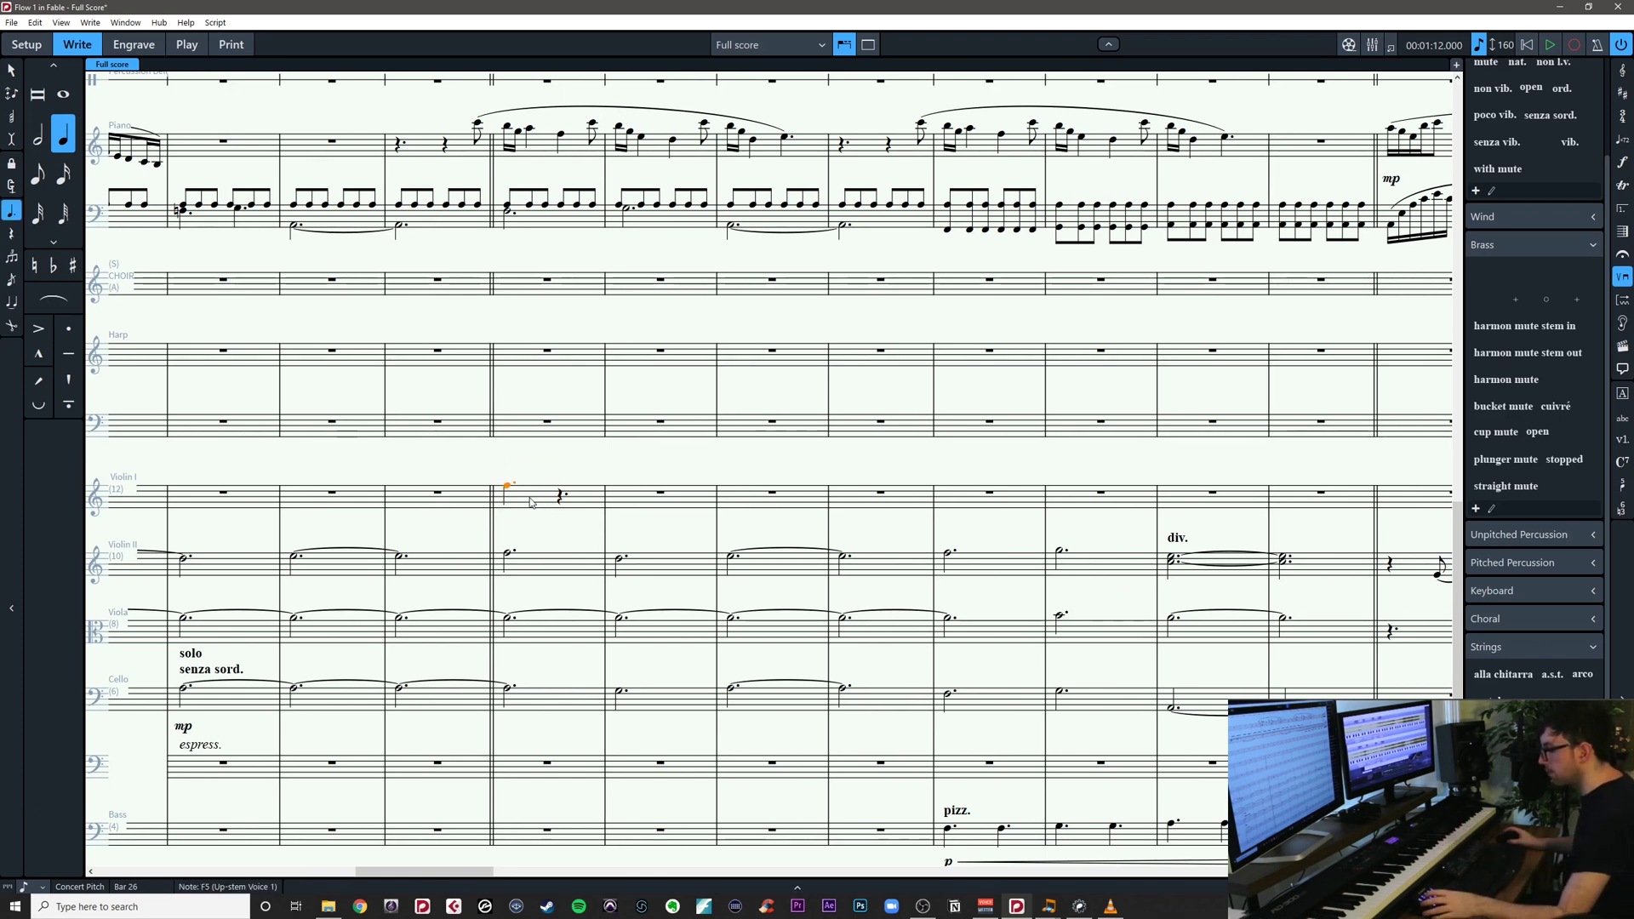
Add a three-stroke tremolo to the Violin I F5 in bar 26
key("shift+r")
type("///")
key("Return")
left_click(533, 538)
left_click(510, 487)
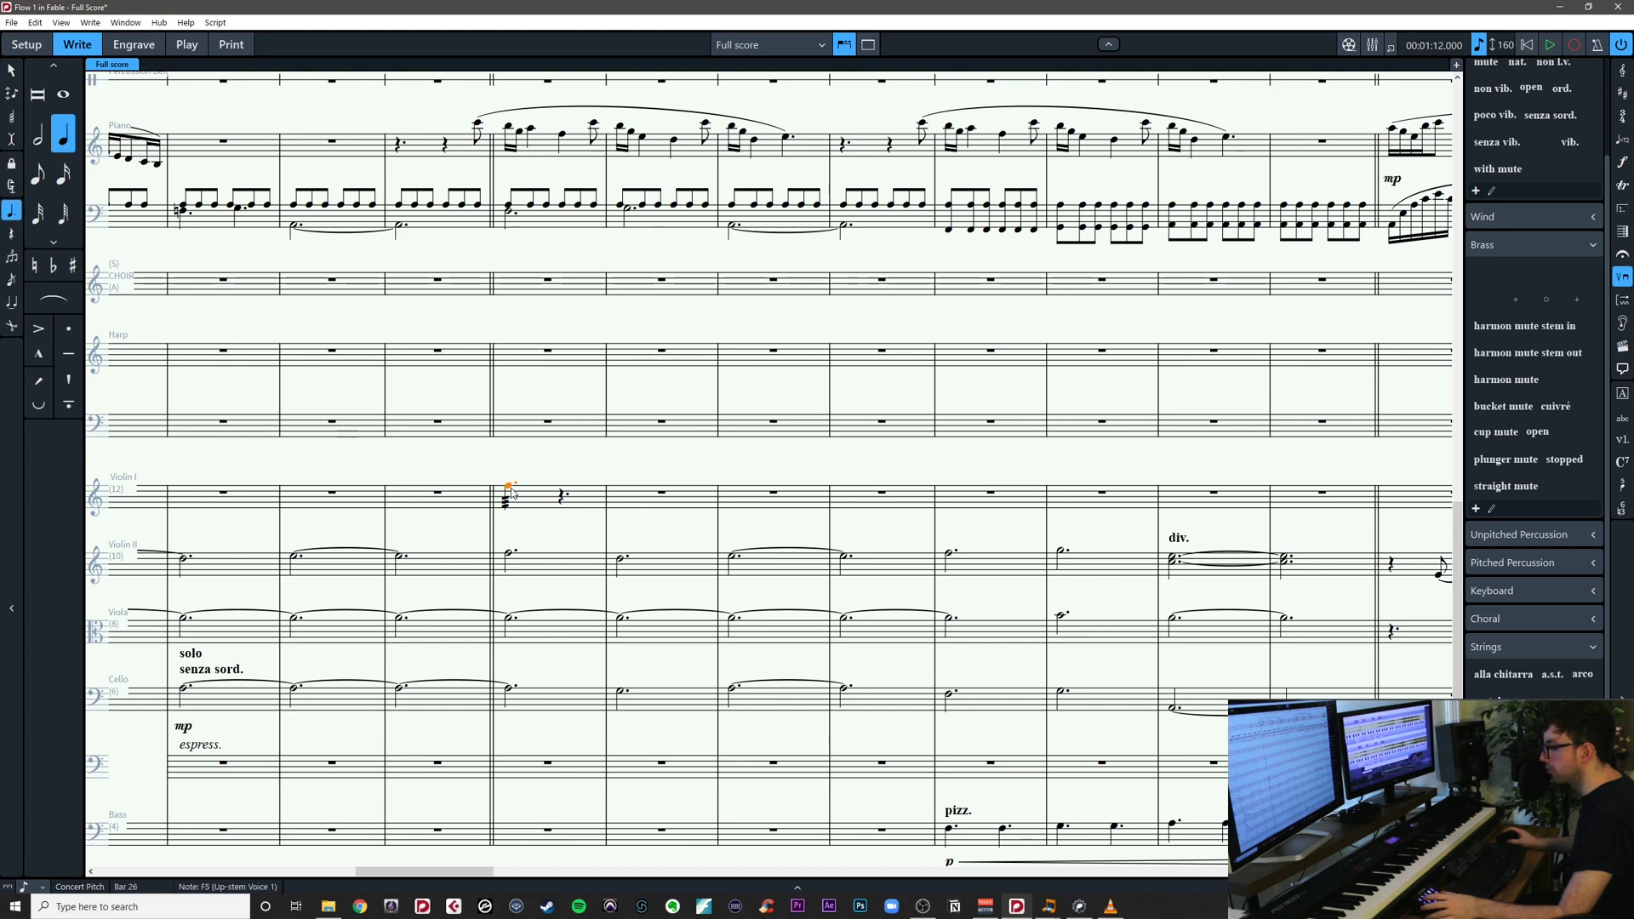
Add the dynamics mp, diminuendo and pp plus an accent to the Violin I tremolo note in bar 26
key("shift+d")
type("mp")
key("Return")
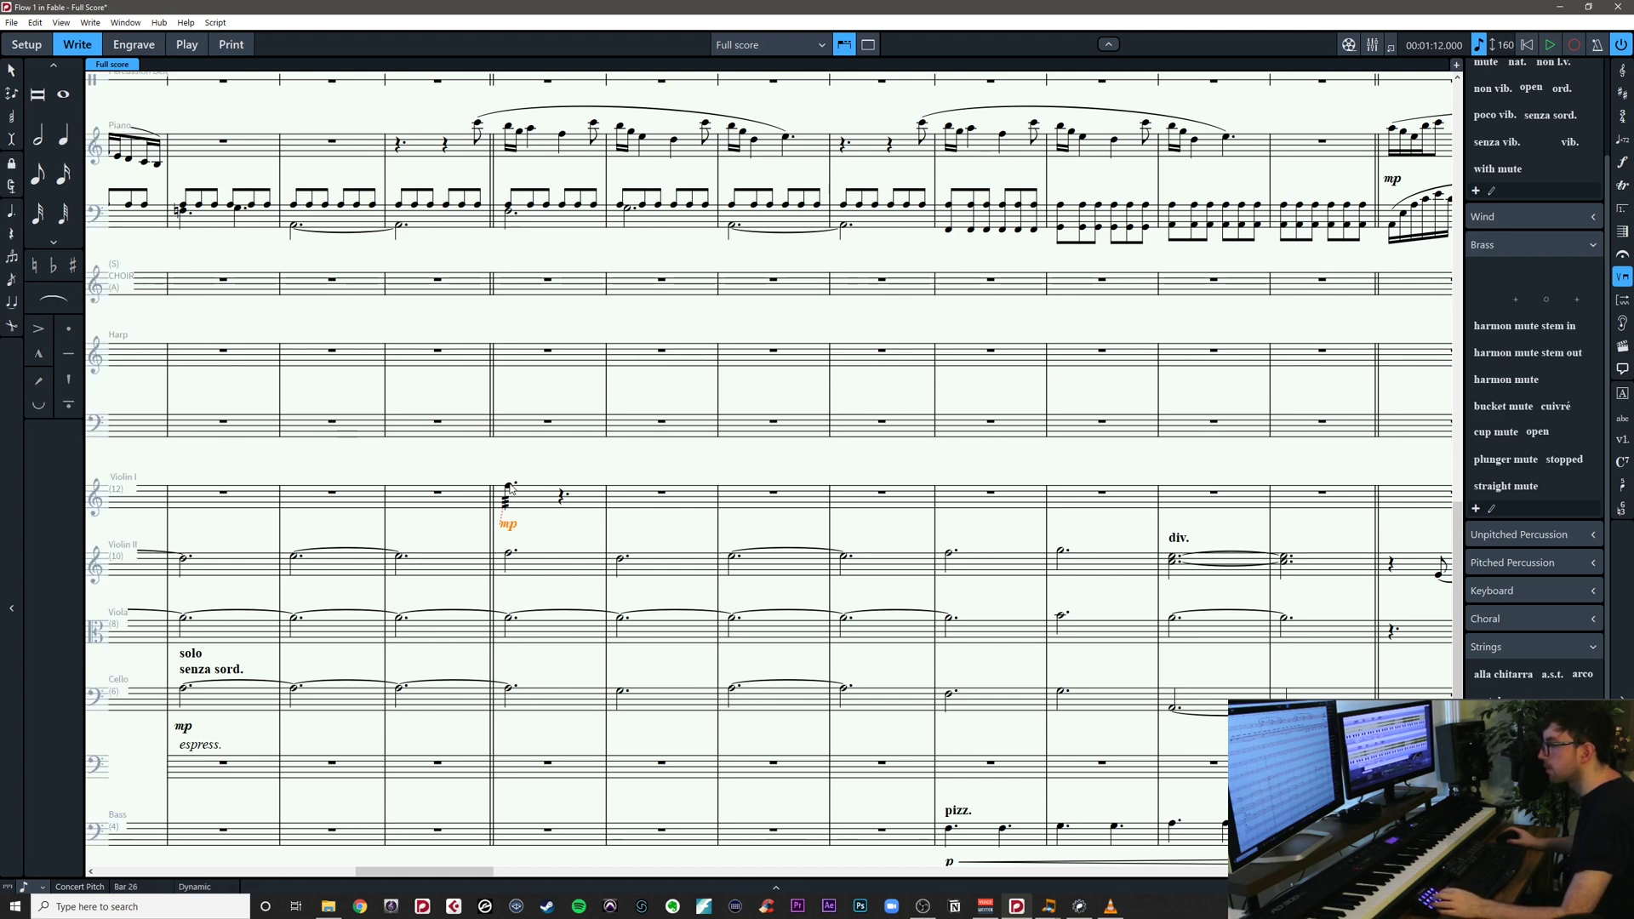
left_click(510, 486)
key("shift+d")
type(">")
key("Return")
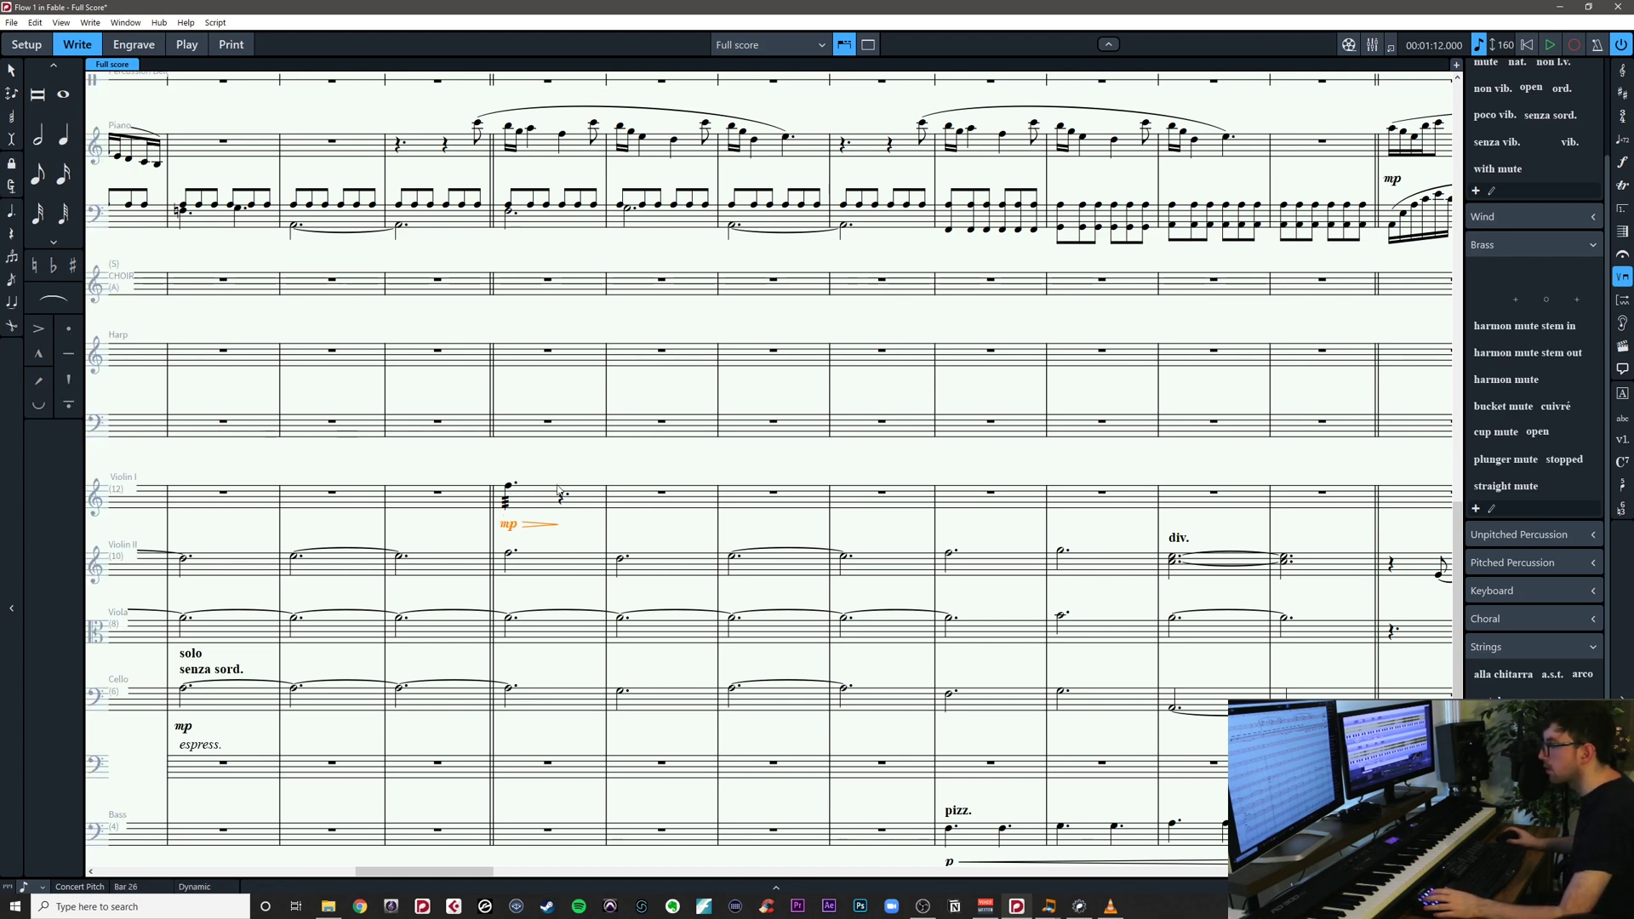
key("shift+d")
type("pp")
key("Return")
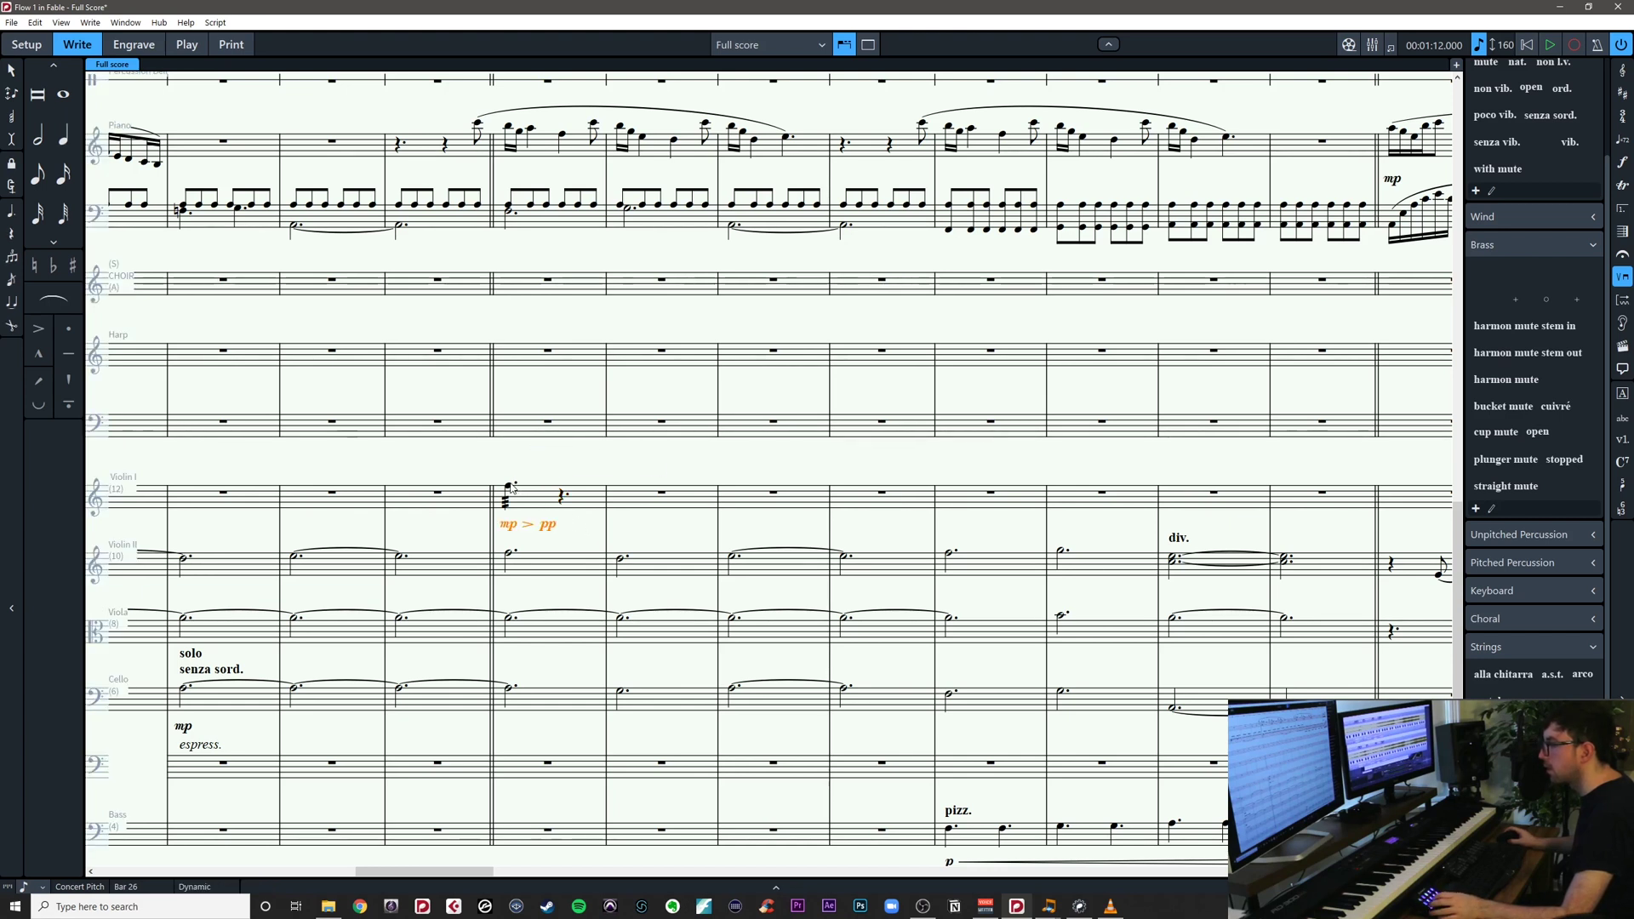
left_click(517, 494)
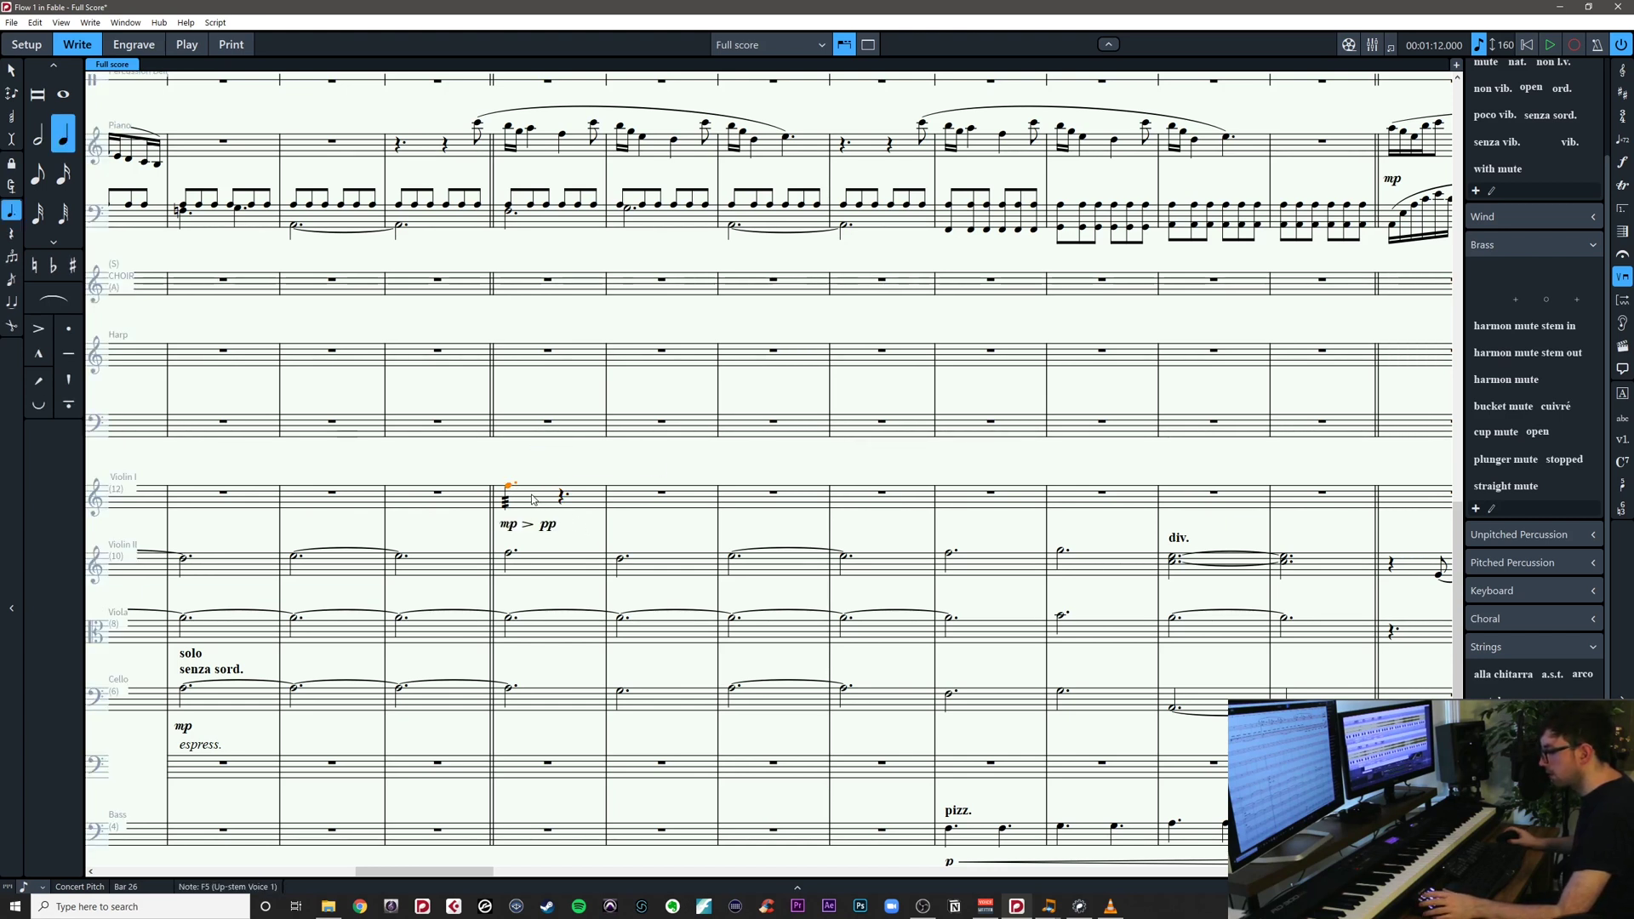
key("Escape")
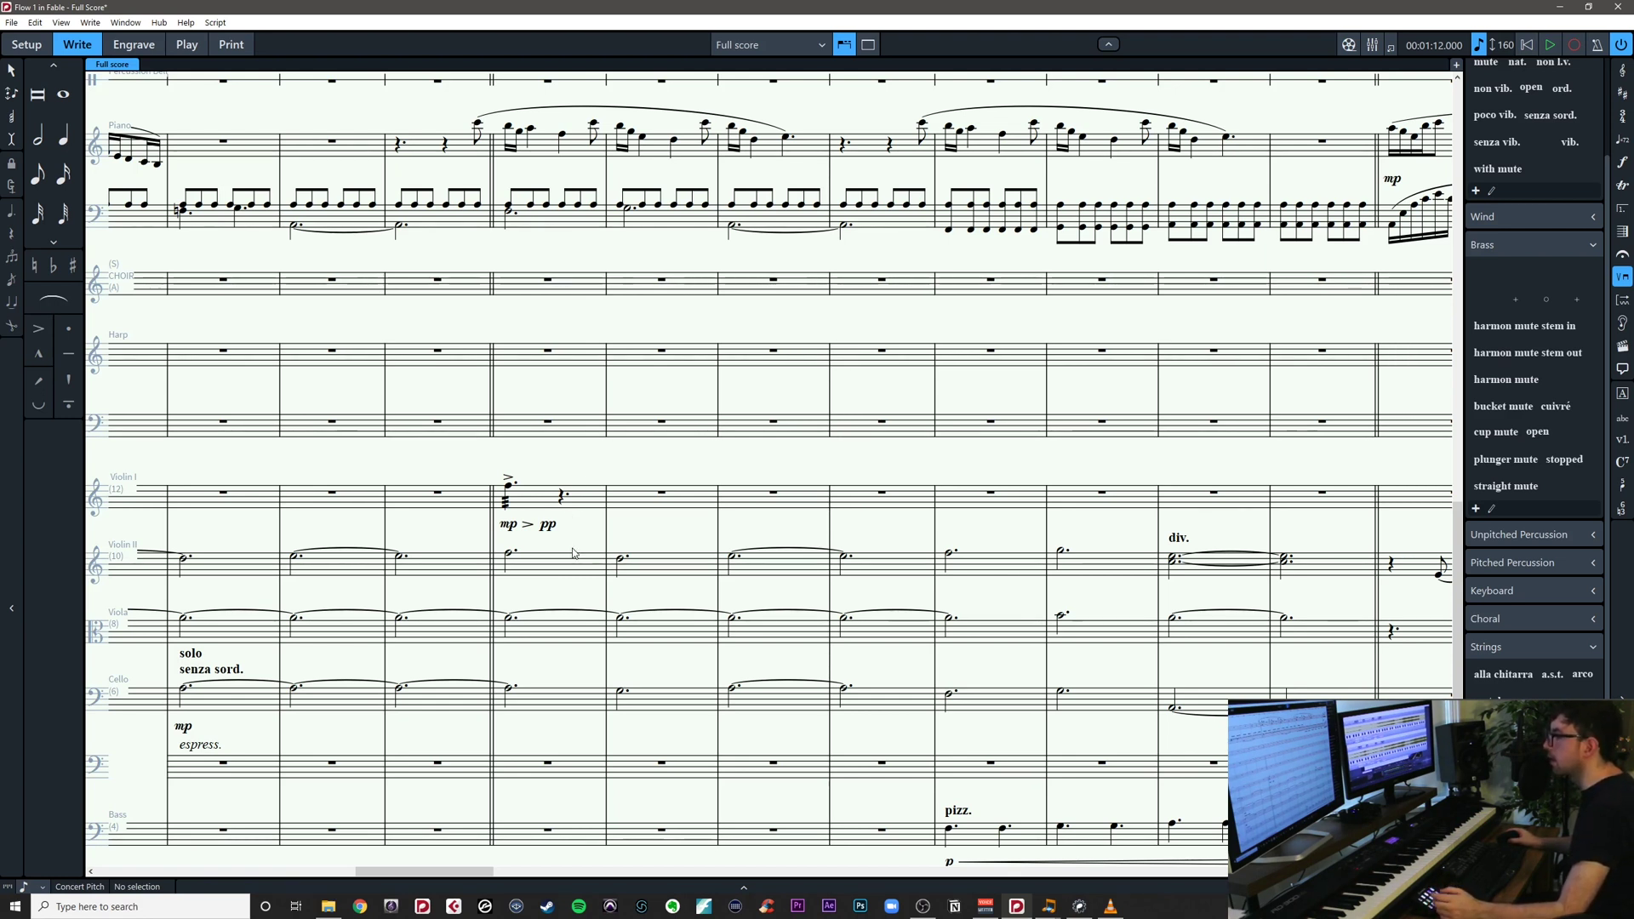
Delete the tremolo note with its accent and dynamics from bar 26 of Violin I
left_click(586, 511)
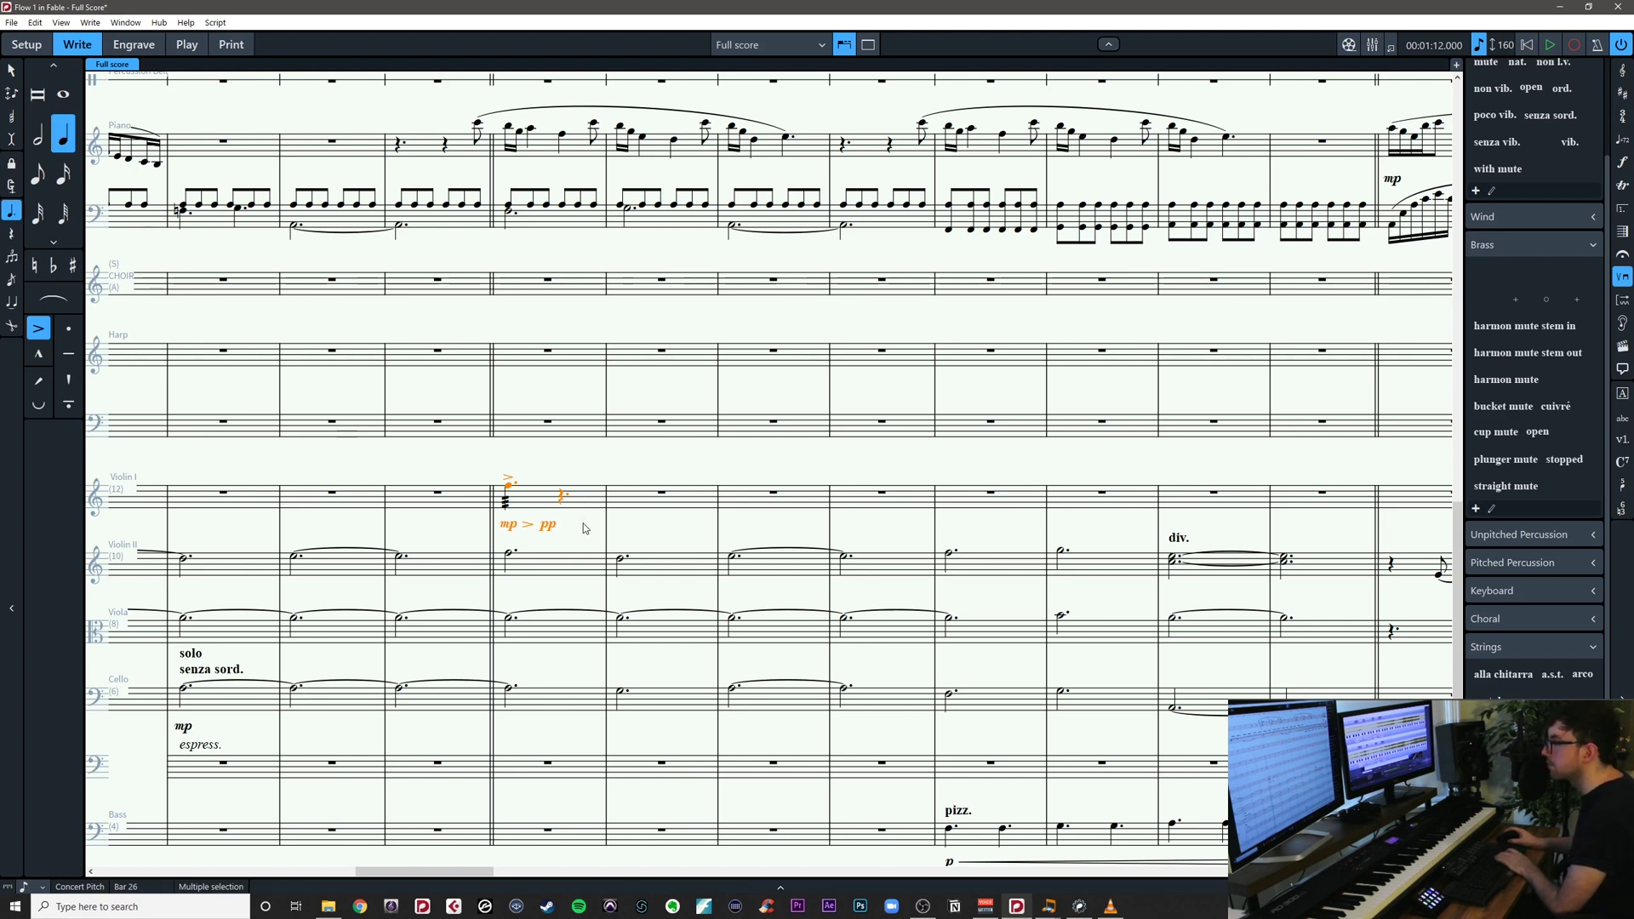
key("Delete")
key("Down")
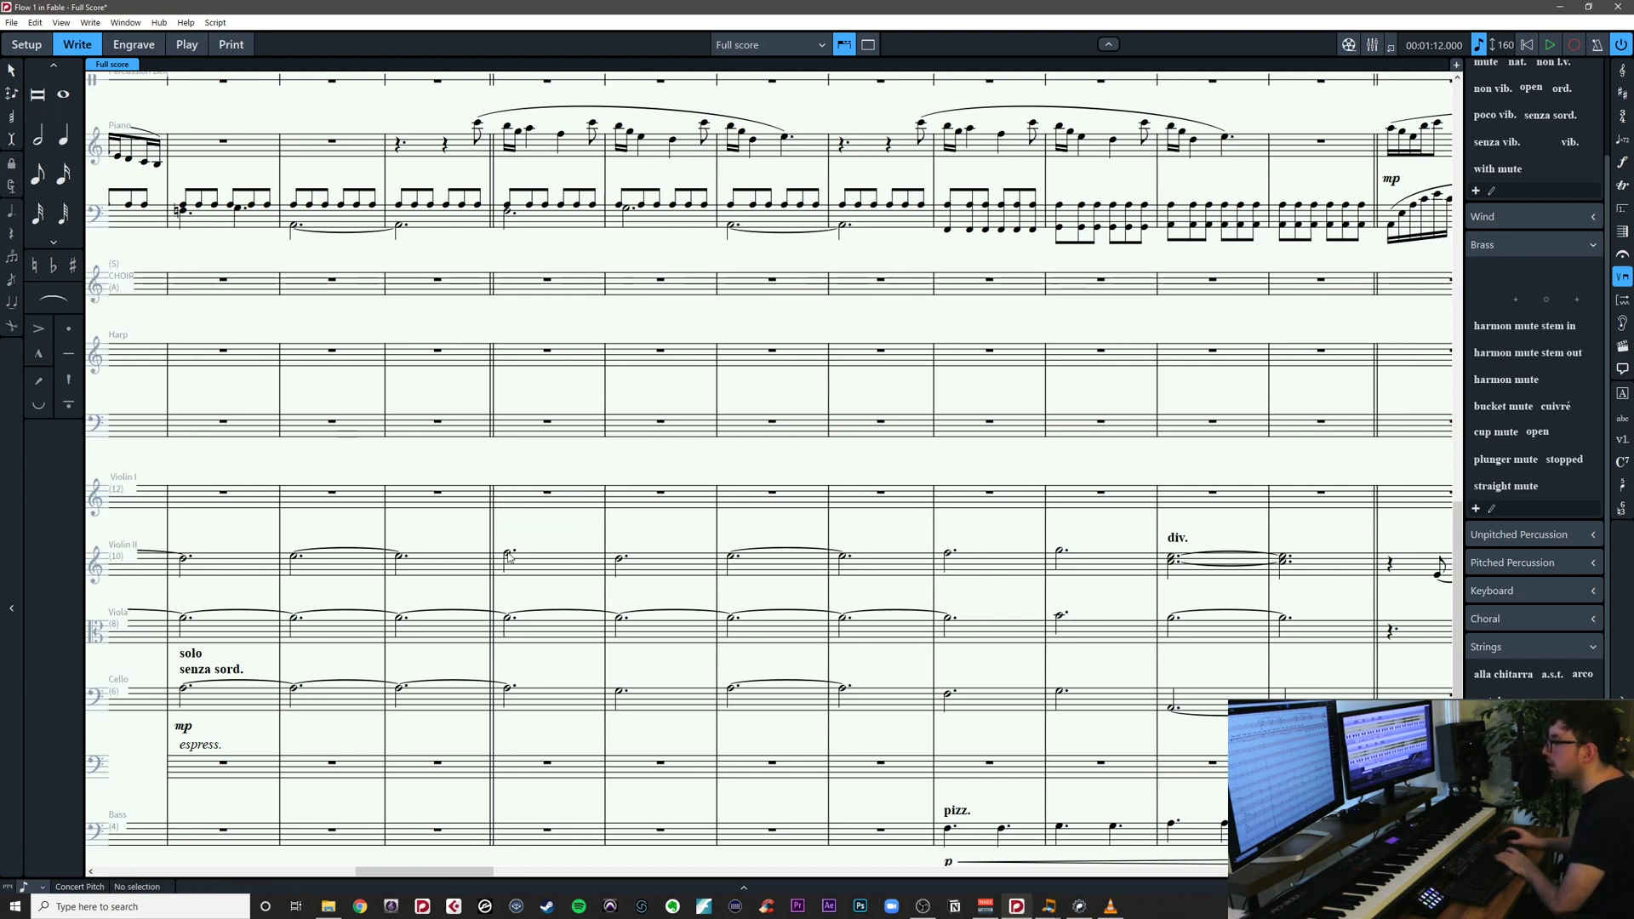
Add the two-line text "1/2 trem" and "1/2 ord." above the Violin II note F5 in bar 26
key("shift+x")
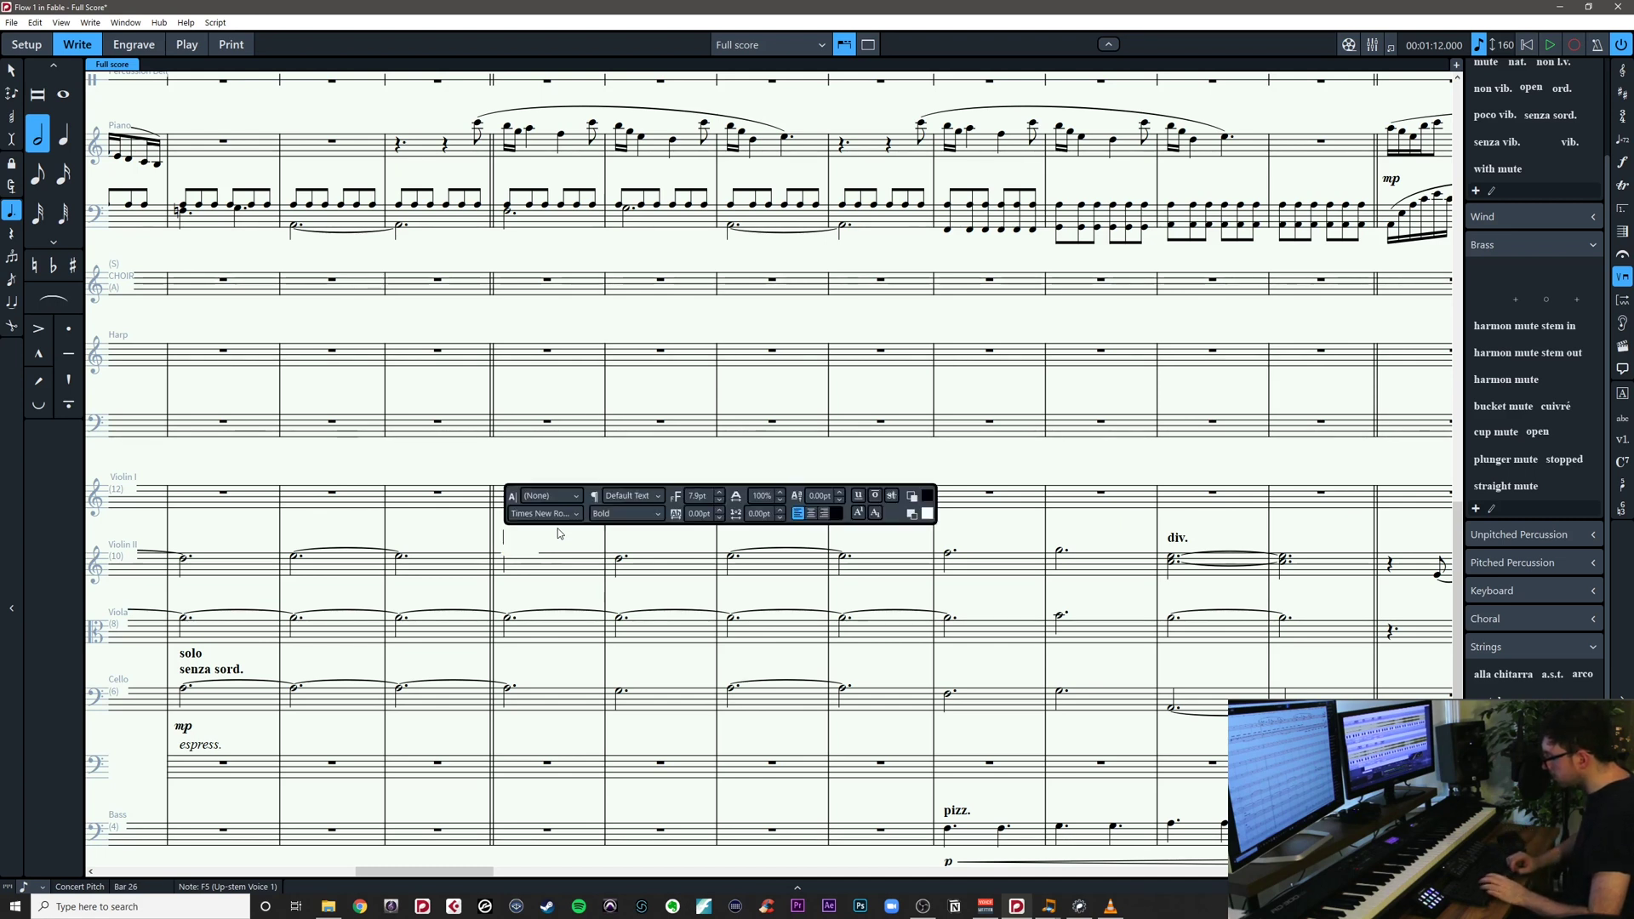
type("1/2 trem")
key("Return")
type("1/2 ord.")
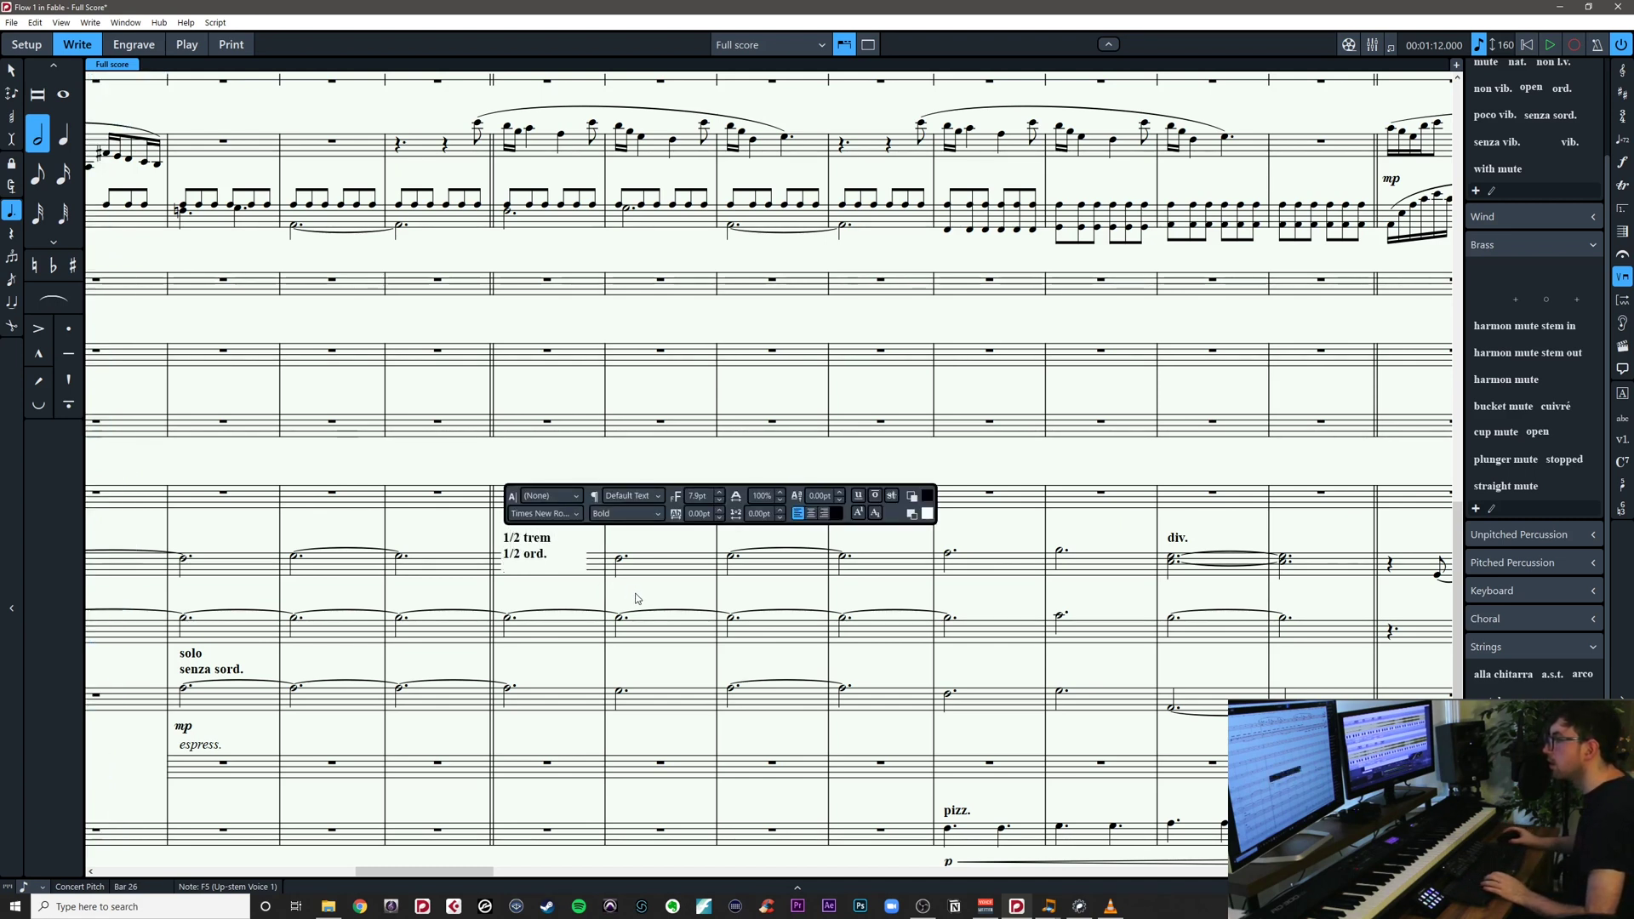
key("Escape")
Examine the string parts before and after the Violin II marking in bar 26, up to the double barline after bar 33
left_click_drag(647, 544, 597, 543)
scroll(598, 543, "down", 2)
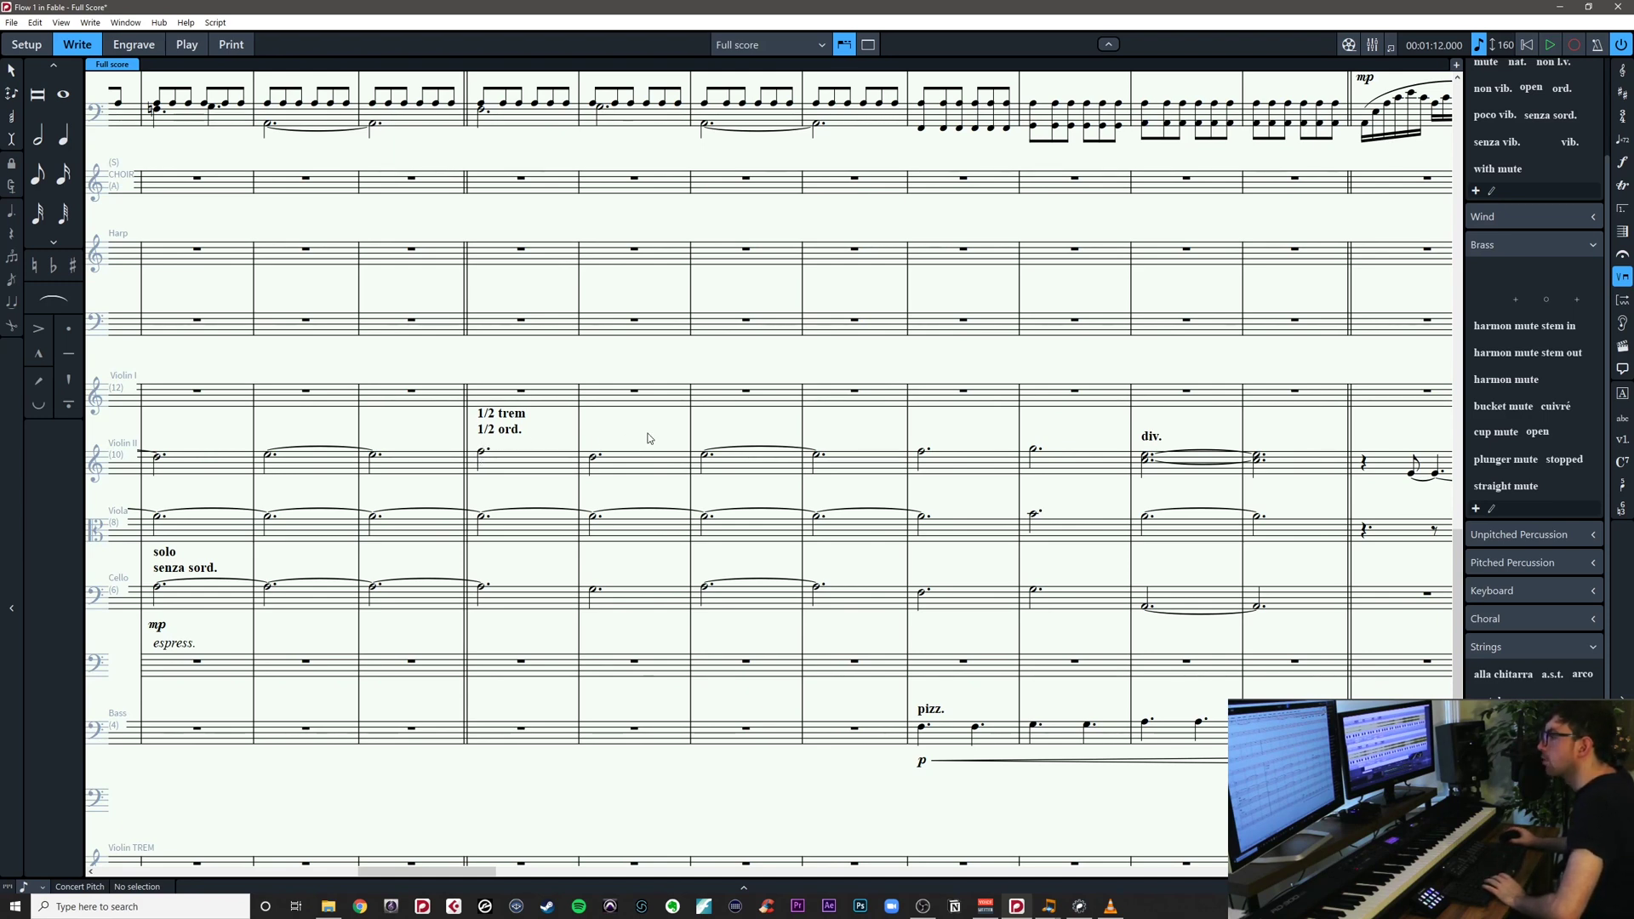
left_click_drag(648, 437, 730, 486)
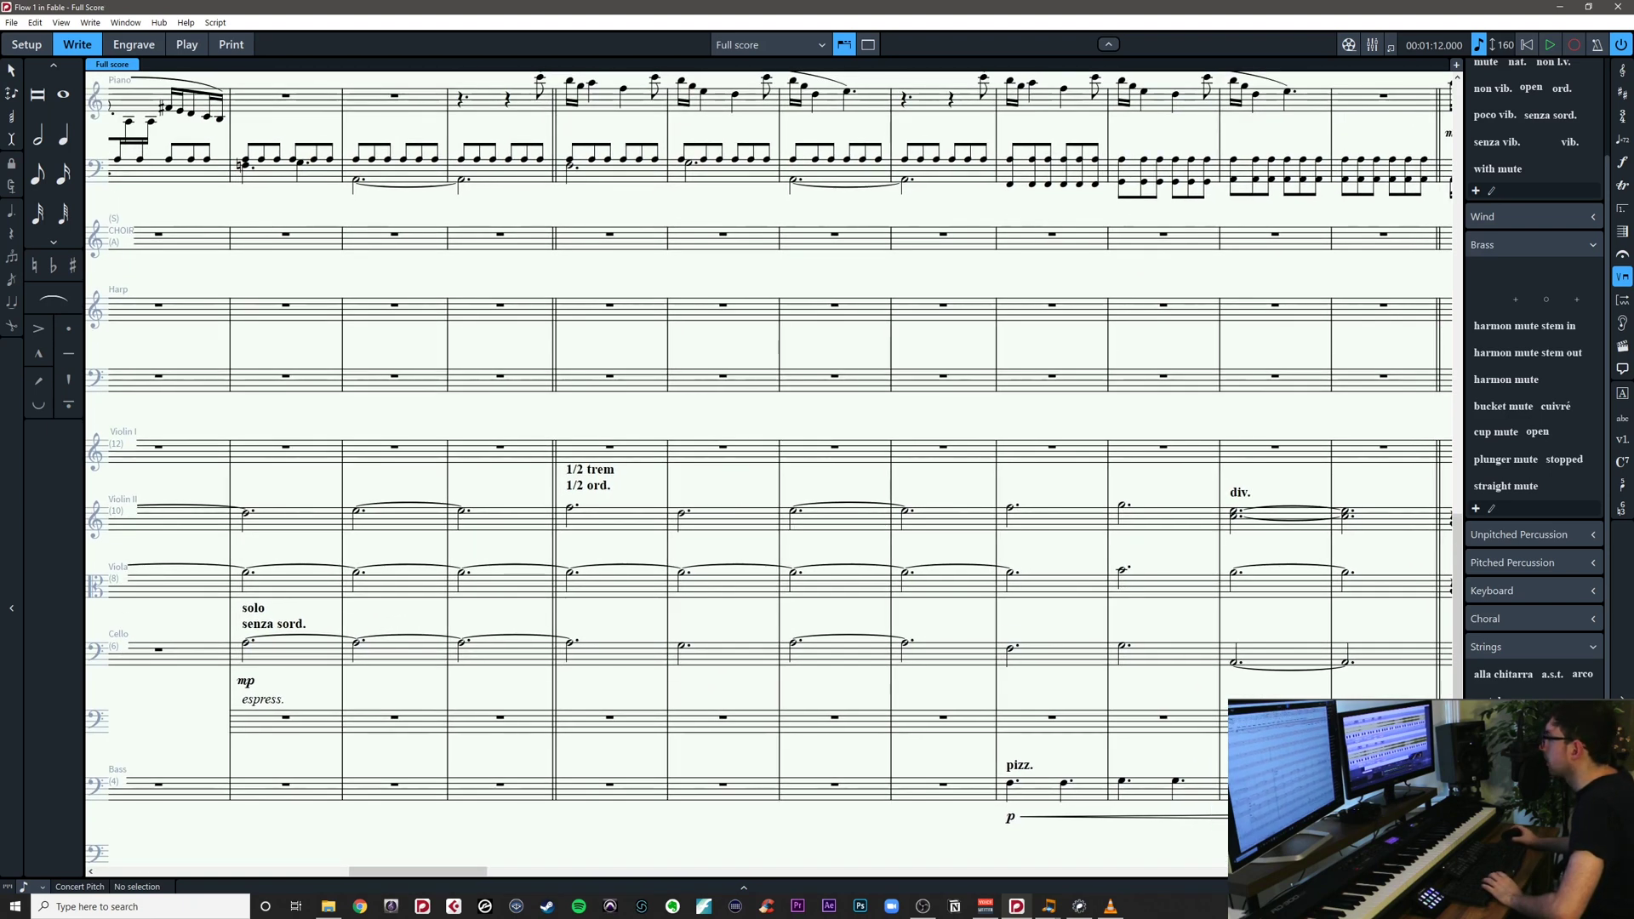
key("alt+Tab")
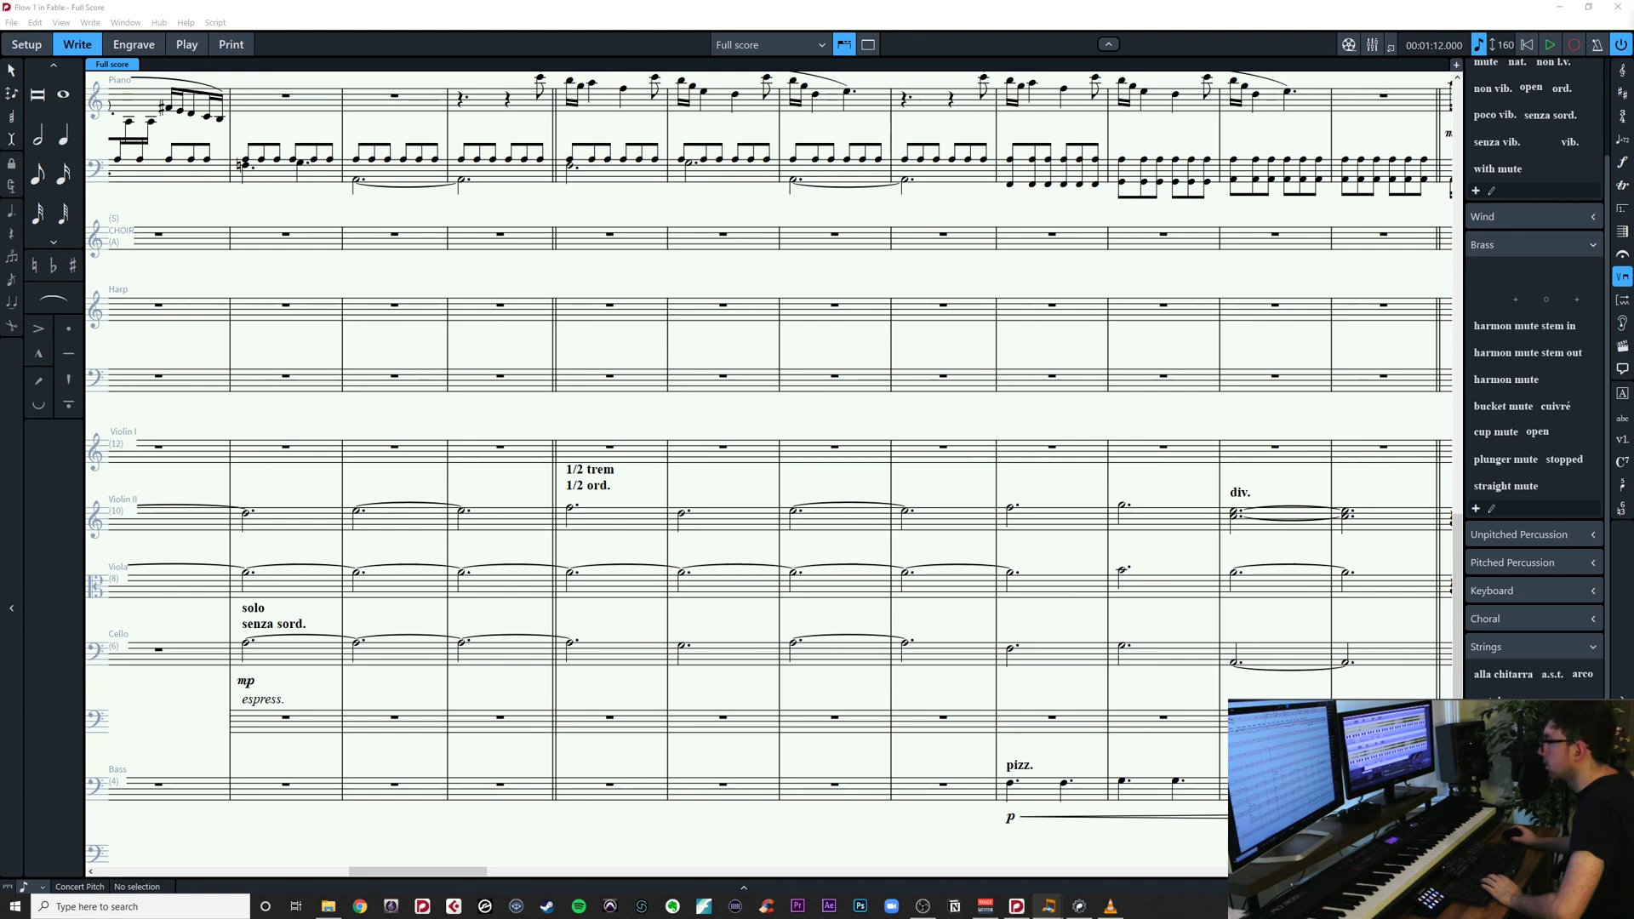
left_click(974, 484)
left_click_drag(971, 482, 804, 453)
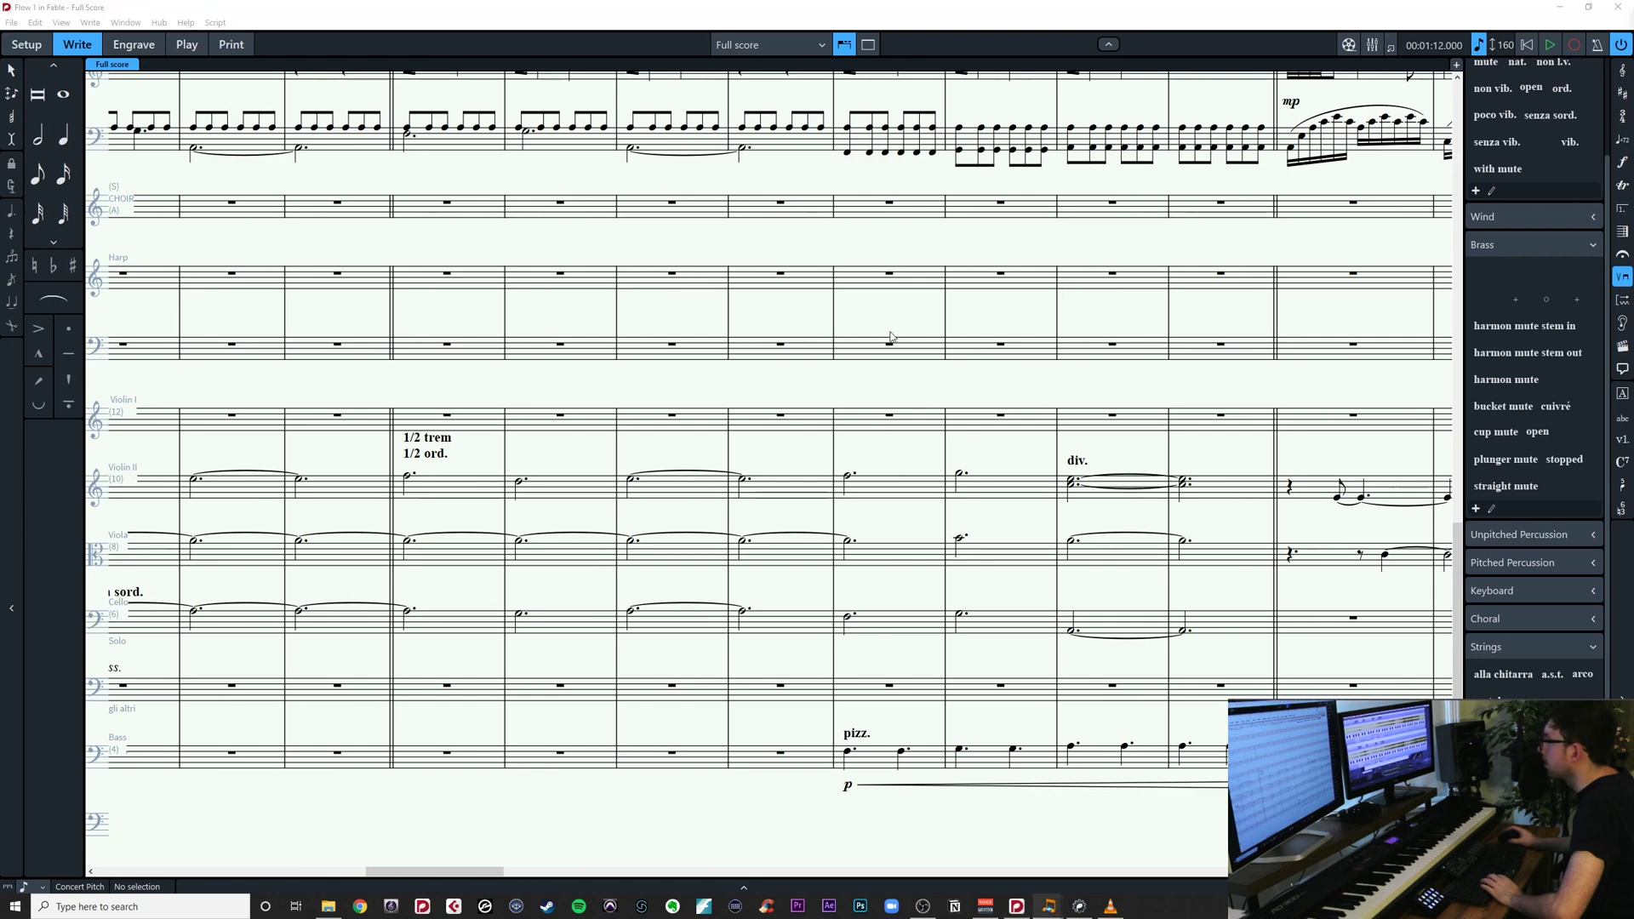
left_click_drag(766, 449, 1537, 409)
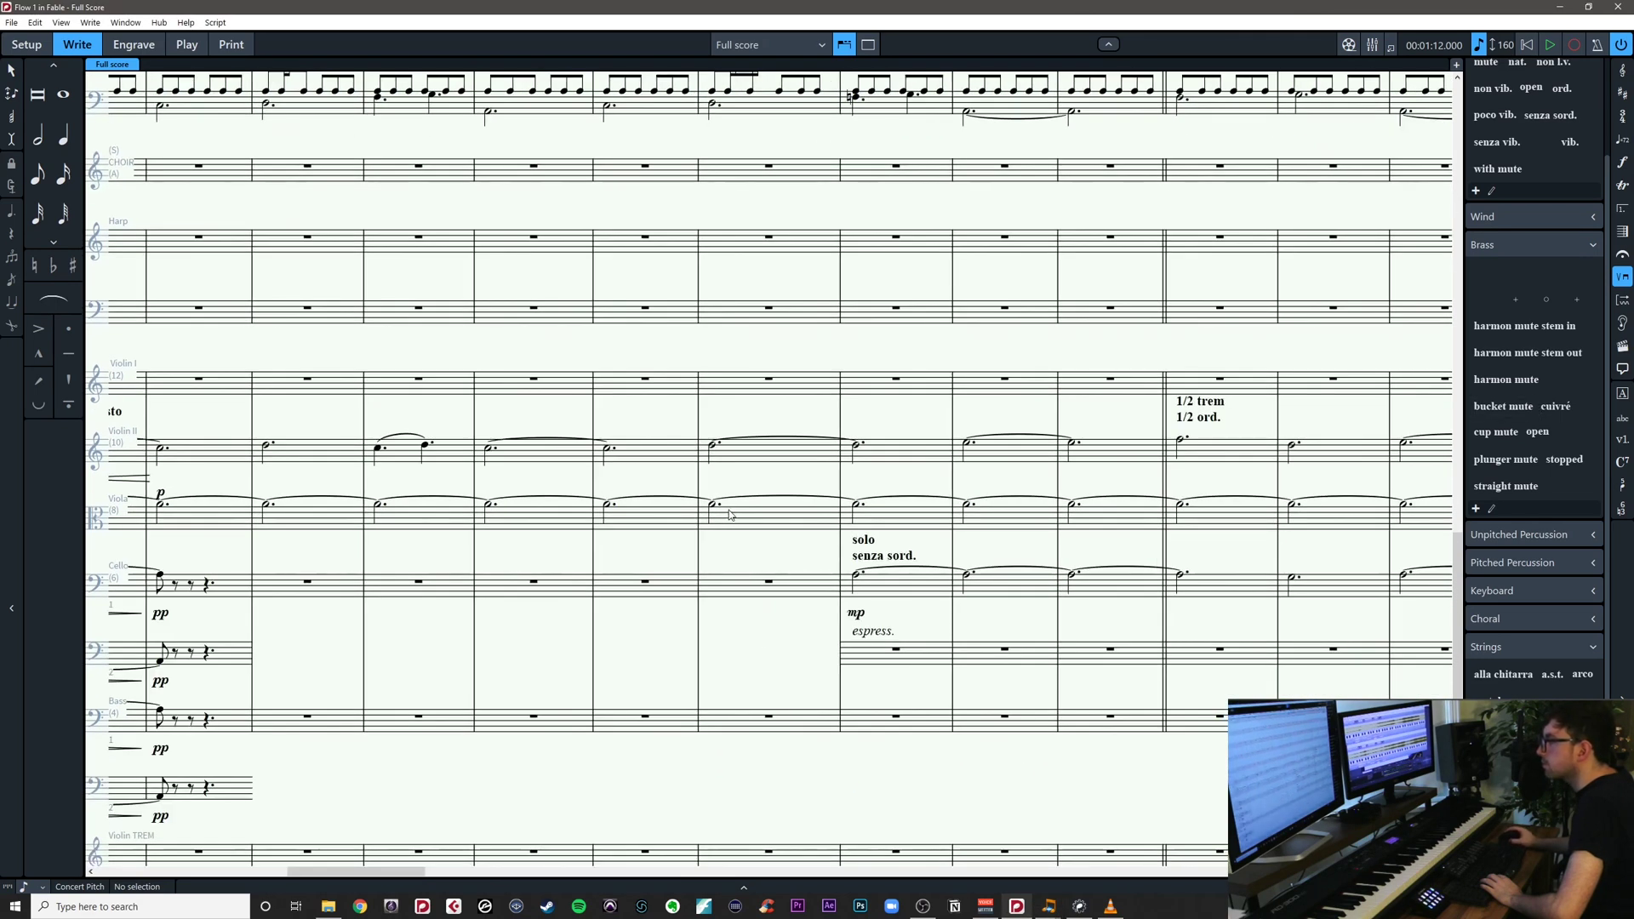
left_click_drag(733, 468, 429, 479)
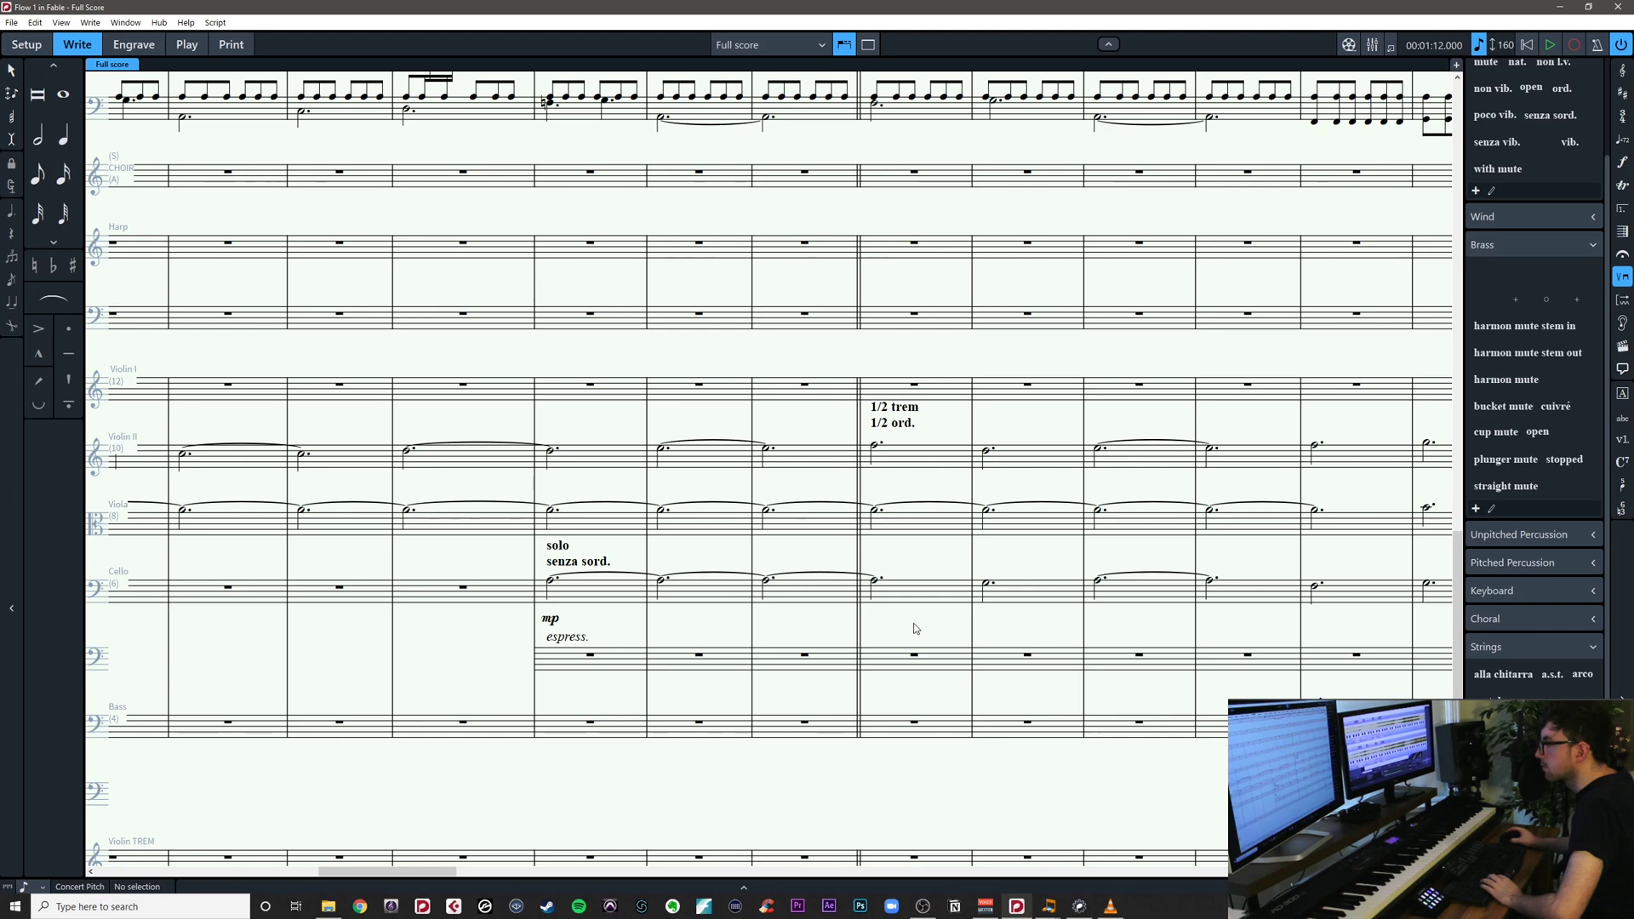
left_click_drag(914, 629, 739, 627)
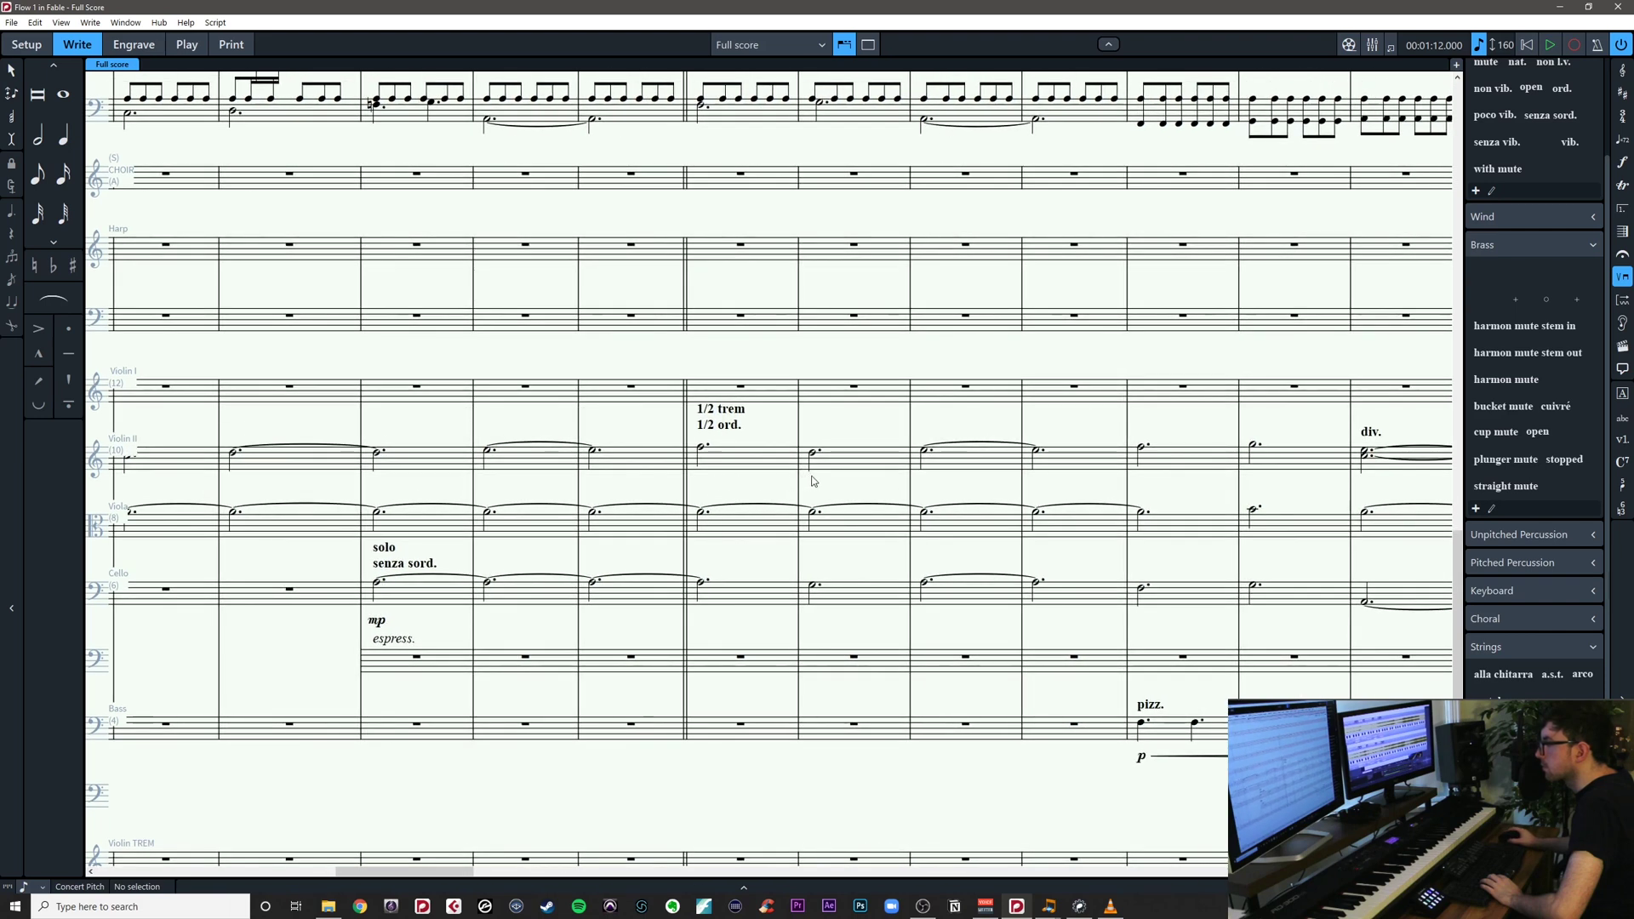
left_click_drag(880, 498, 728, 509)
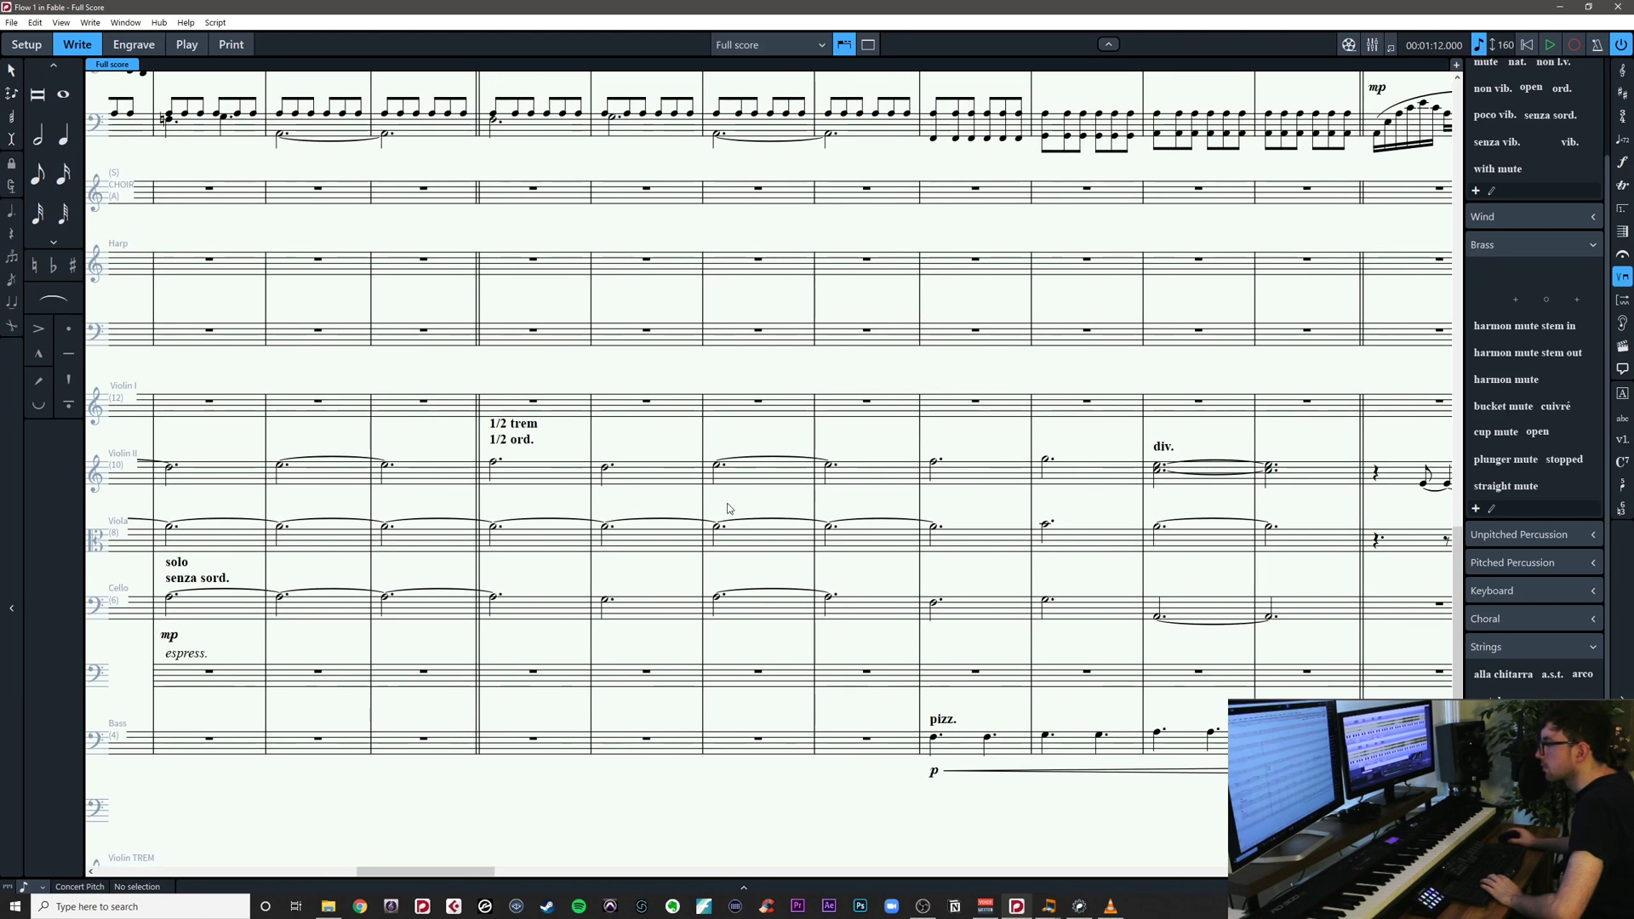
left_click_drag(845, 507, 716, 510)
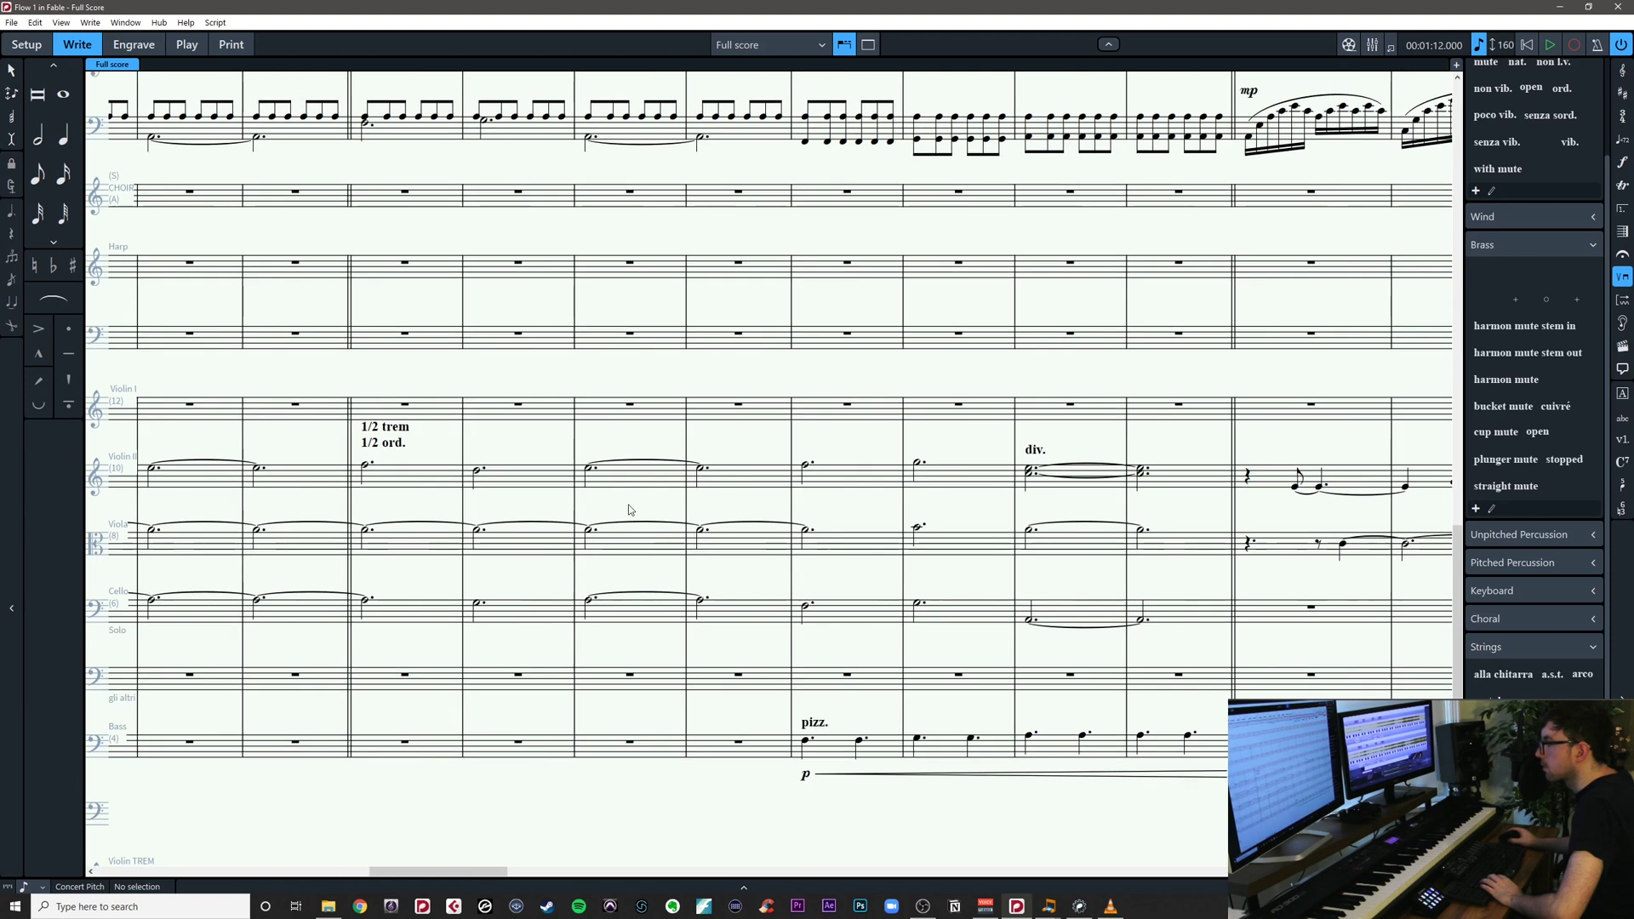
Add a crescendo hairpin below the Violin II notes across bars 30 to 33
left_click(806, 466)
key("Escape")
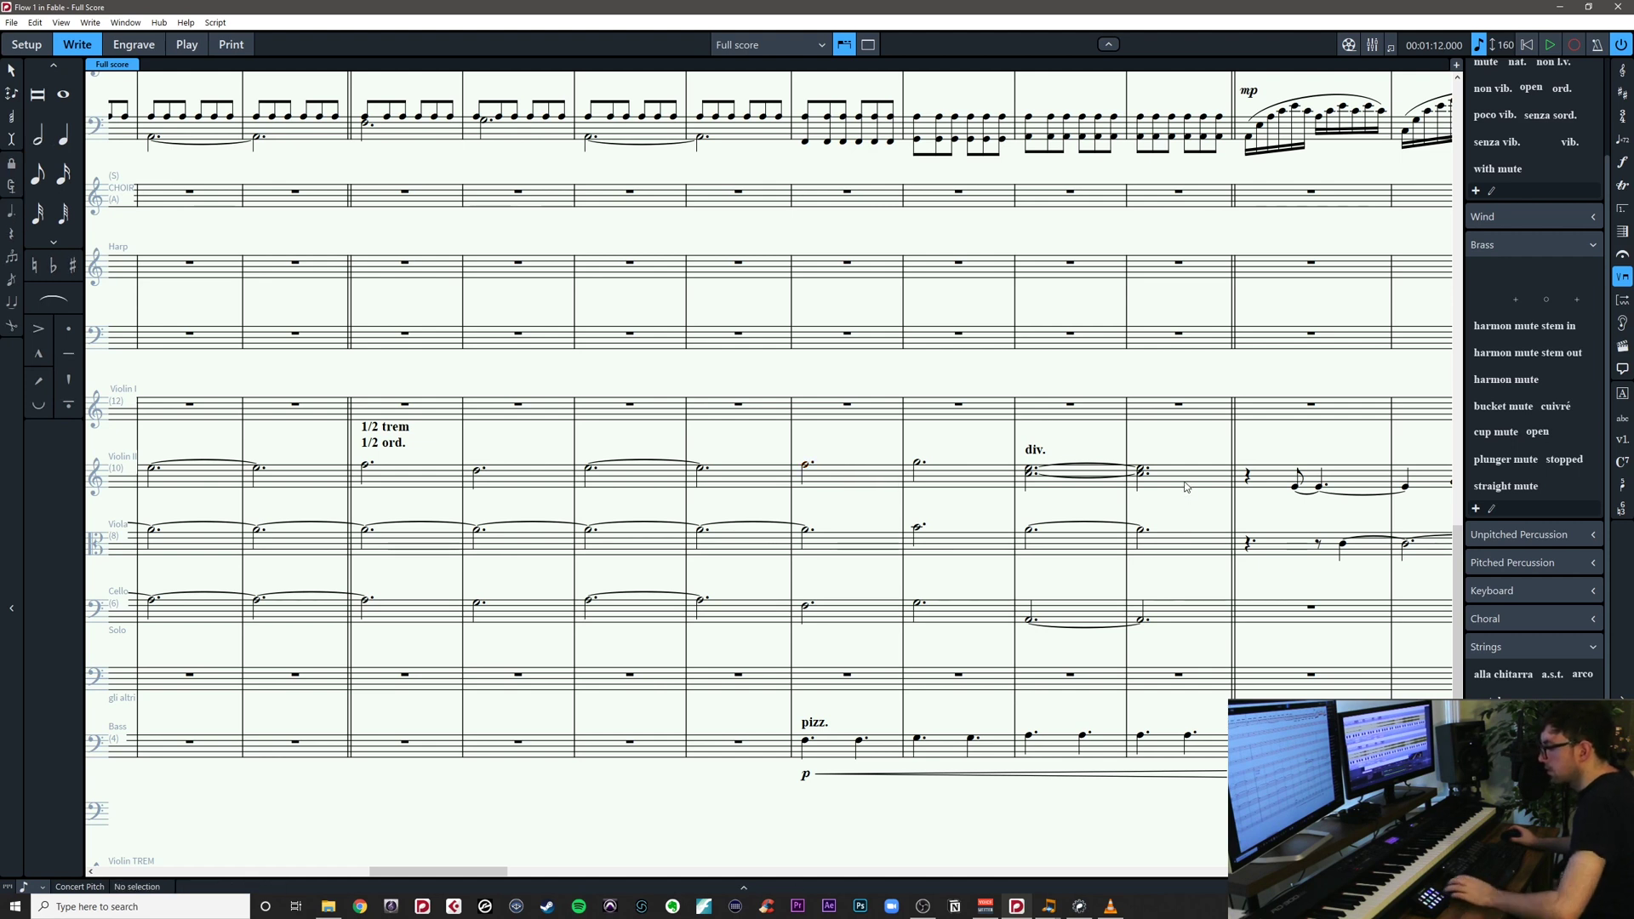
left_click_drag(1193, 428, 794, 512)
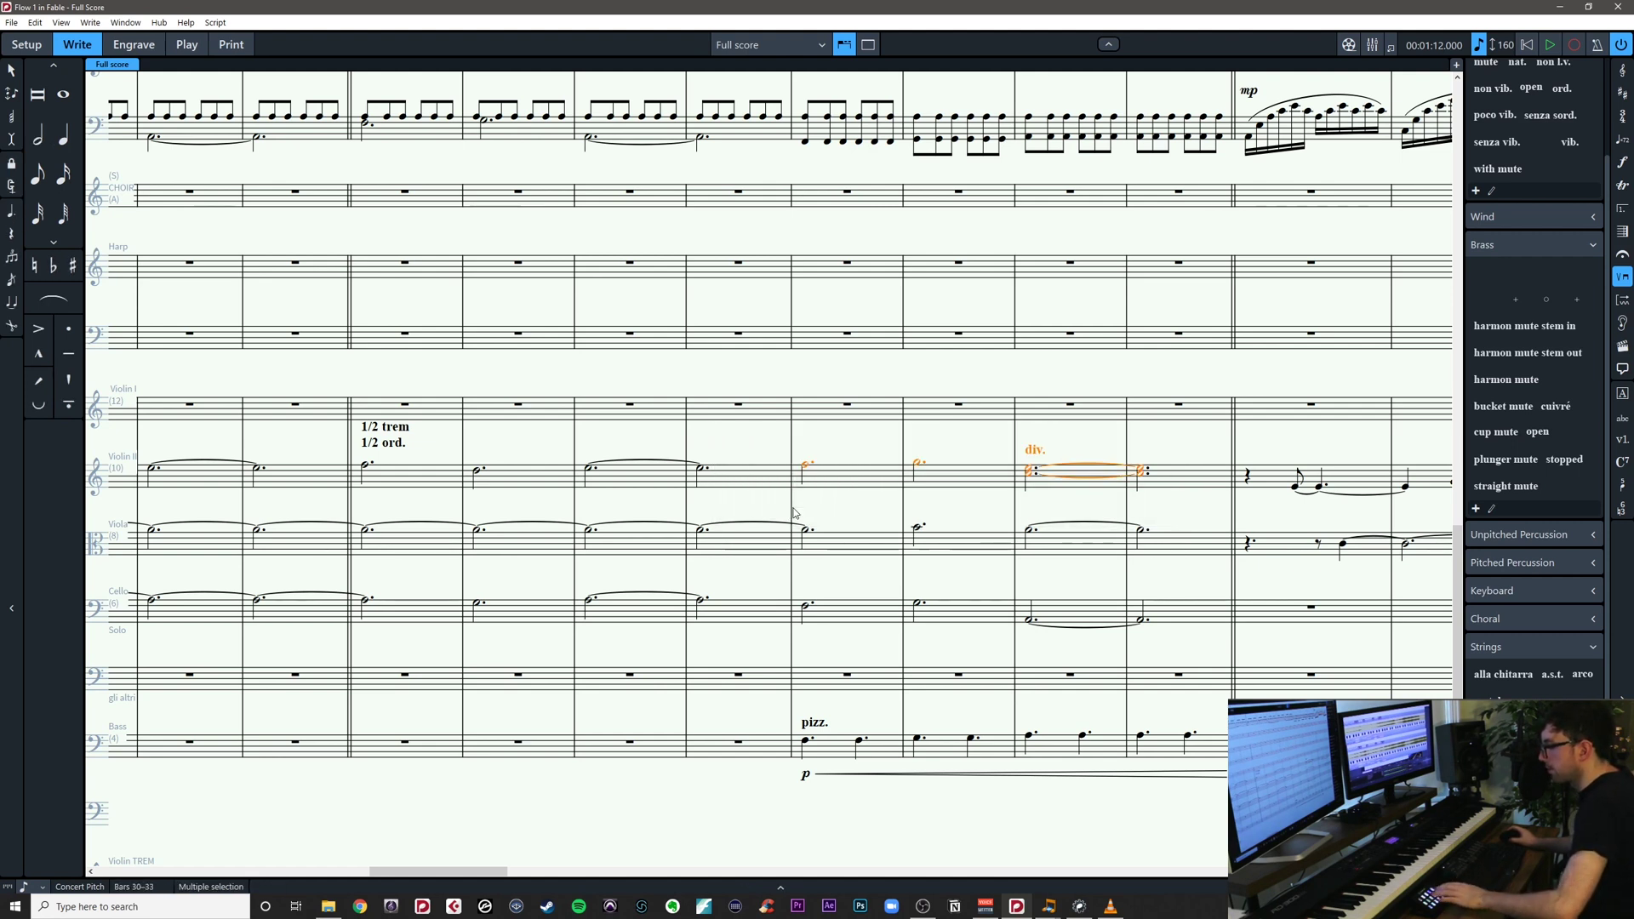
key("<")
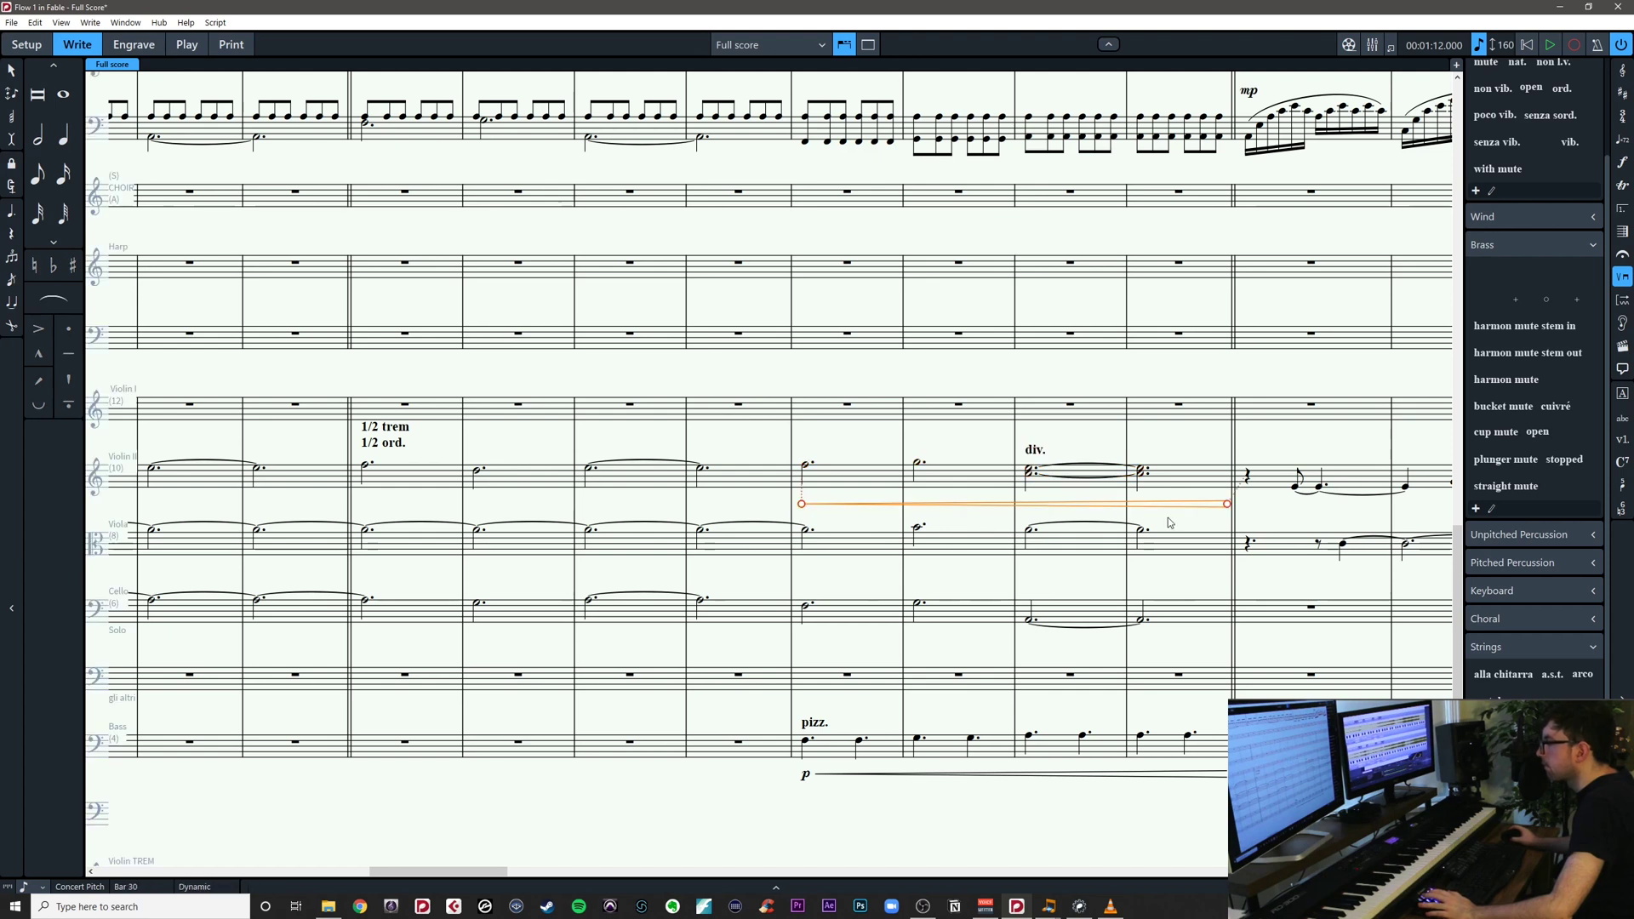
Add a crescendo hairpin below the Viola notes across bars 31 to 33
left_click_drag(1203, 544, 797, 582)
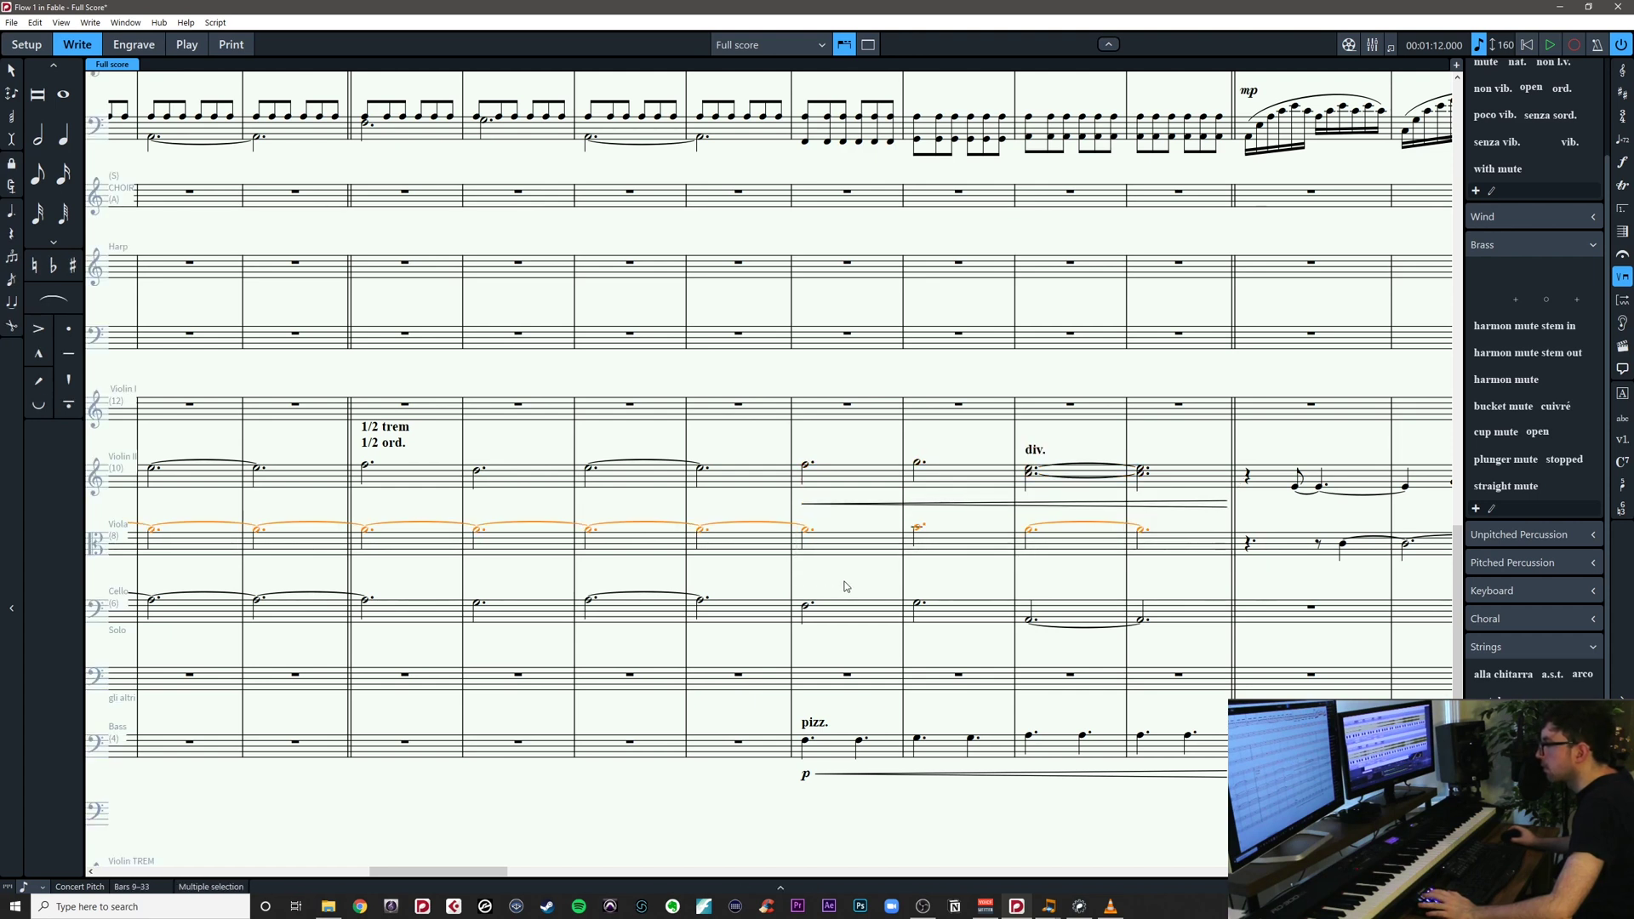
key("Escape")
left_click_drag(1007, 547, 1241, 574)
key("shift+d")
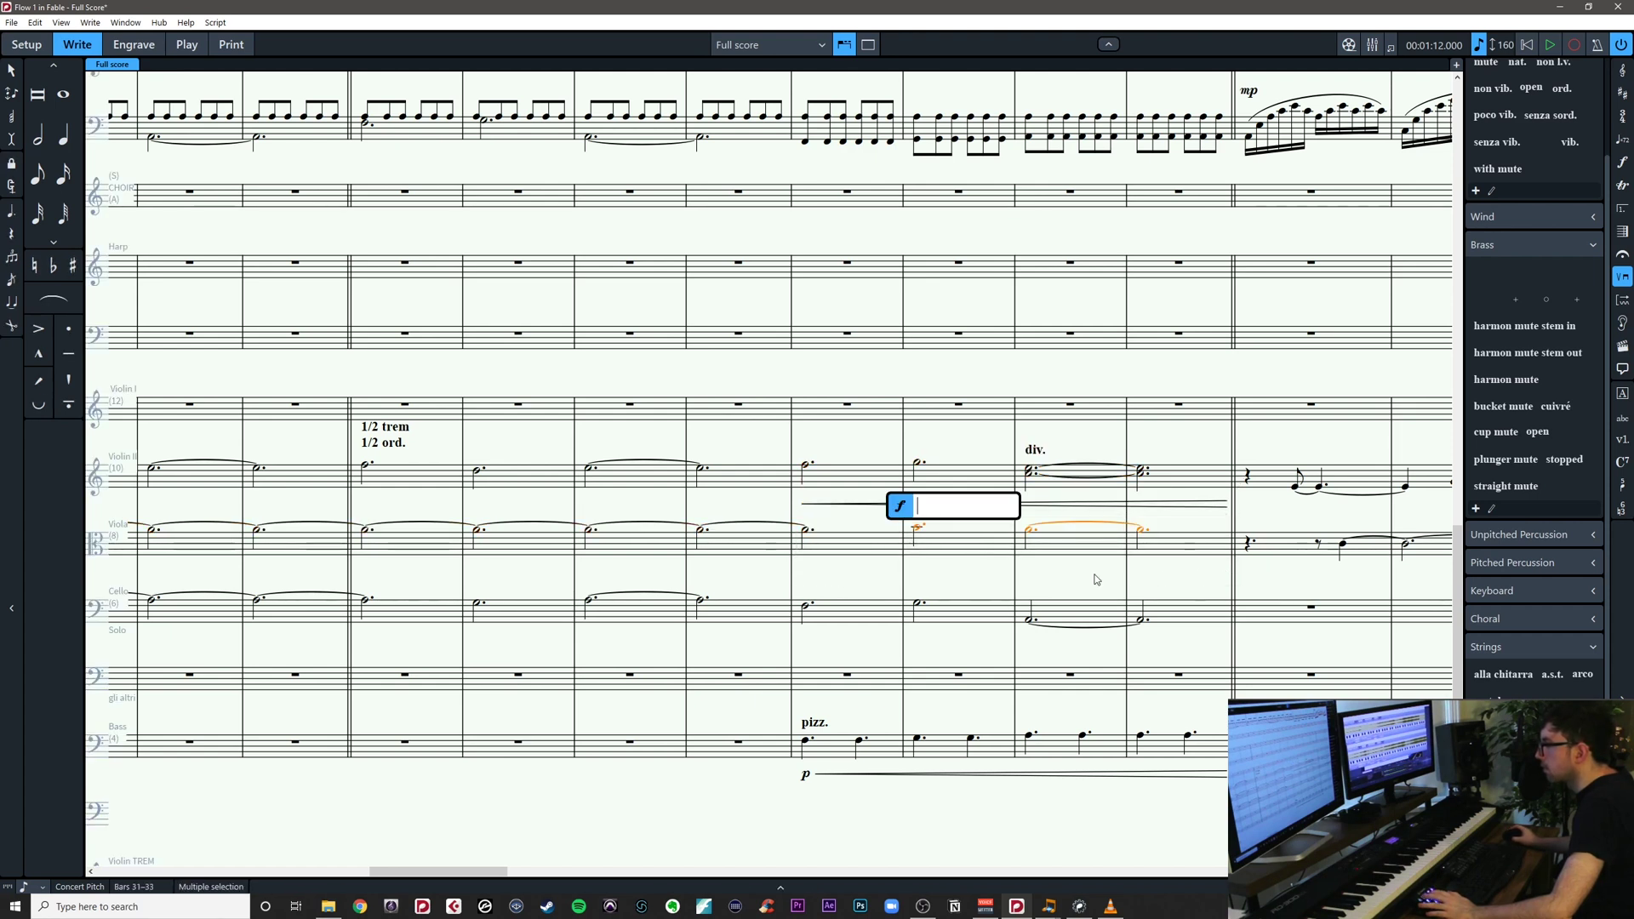
type("<")
key("Return")
key("alt+Tab")
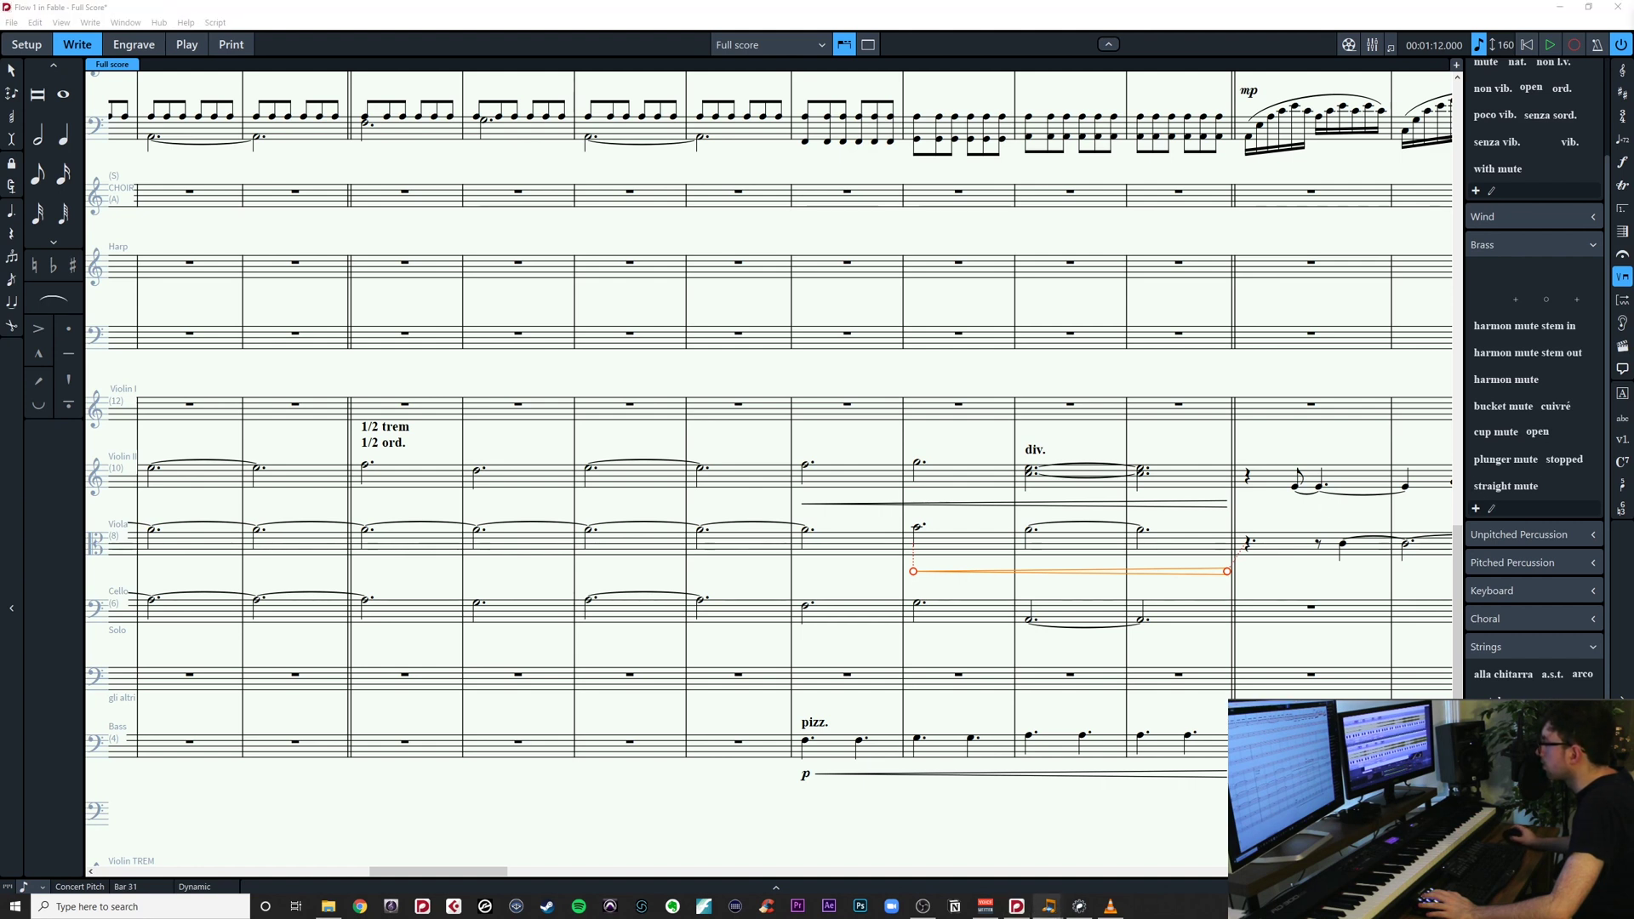
Add a crescendo hairpin below the upper Cello staff's notes across bars 30 to 33
left_click(919, 603)
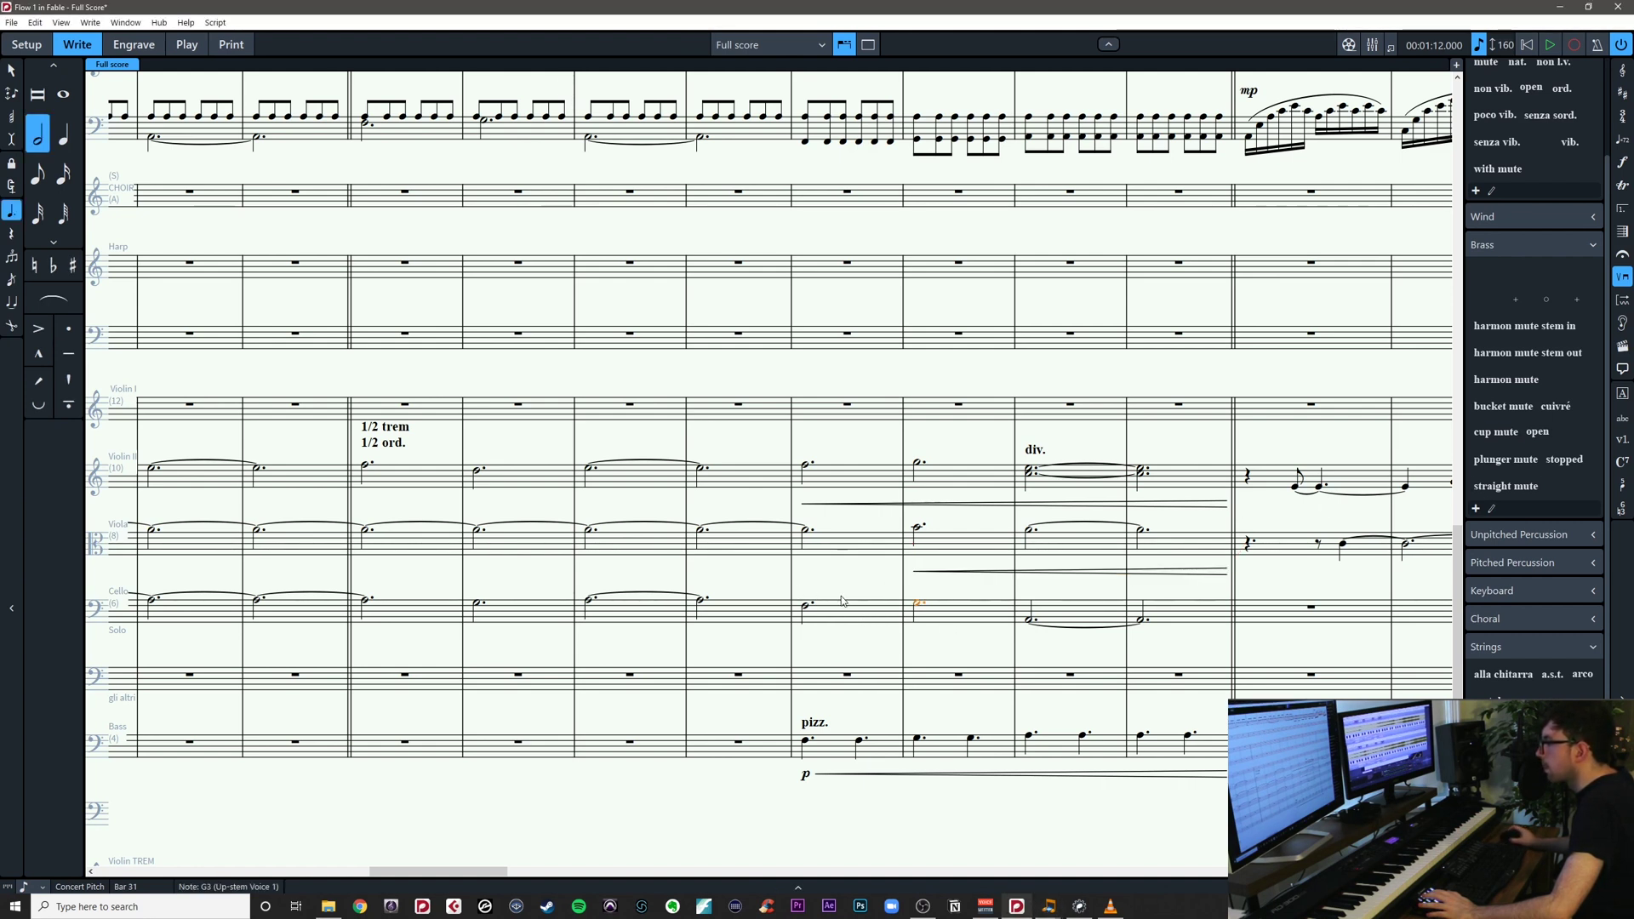
left_click_drag(796, 587, 1190, 645)
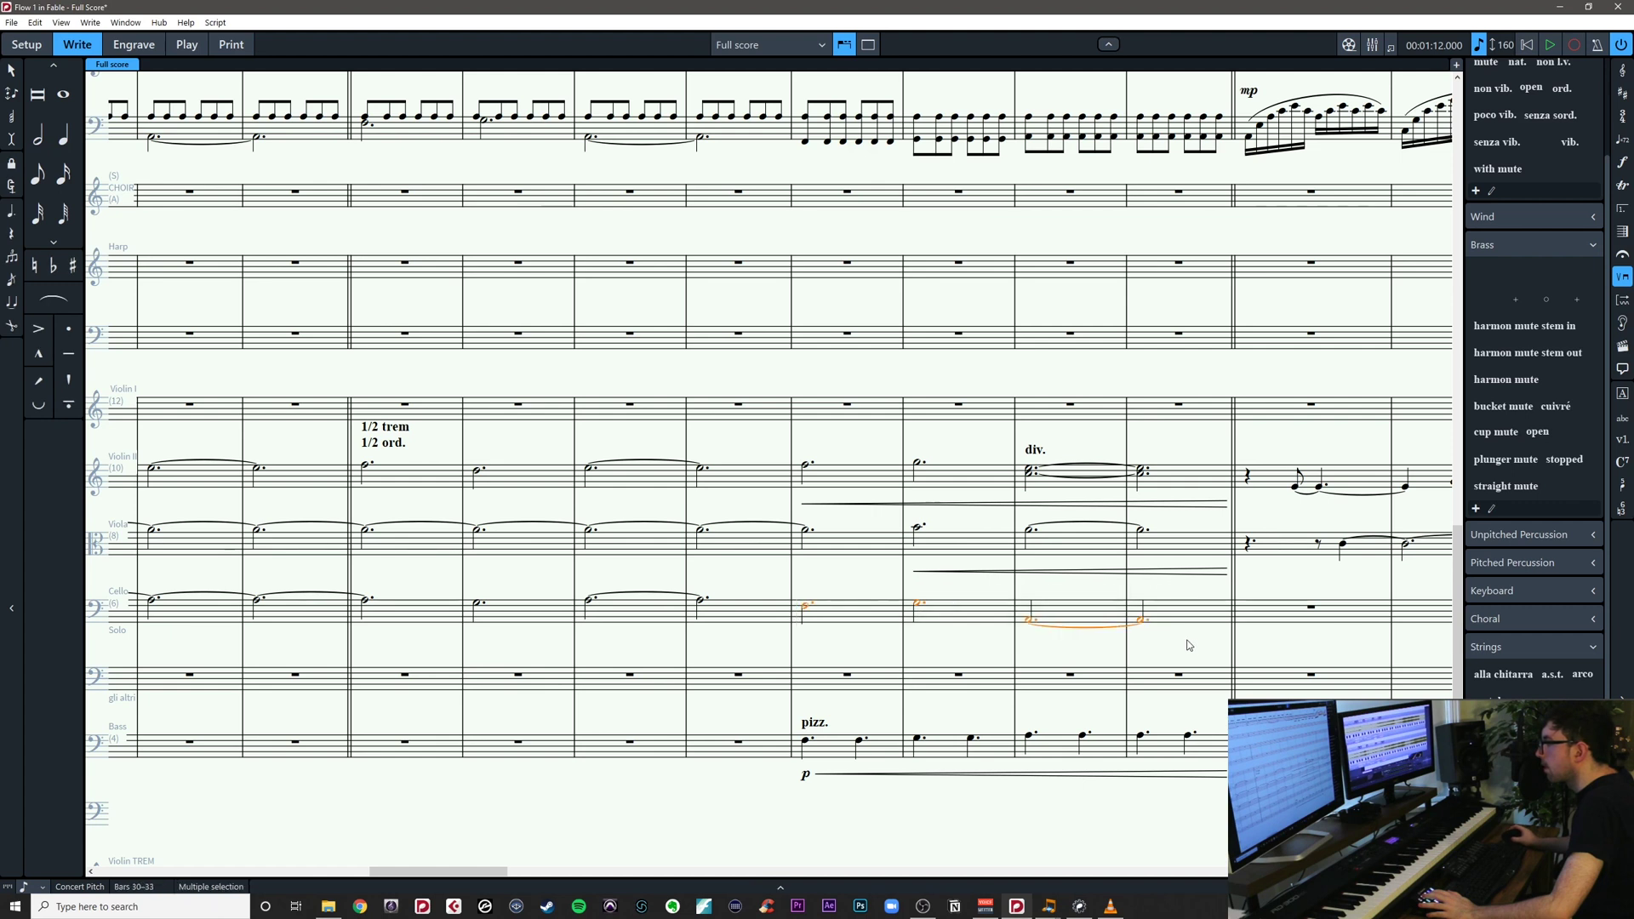
key("shift+comma")
left_click(968, 656)
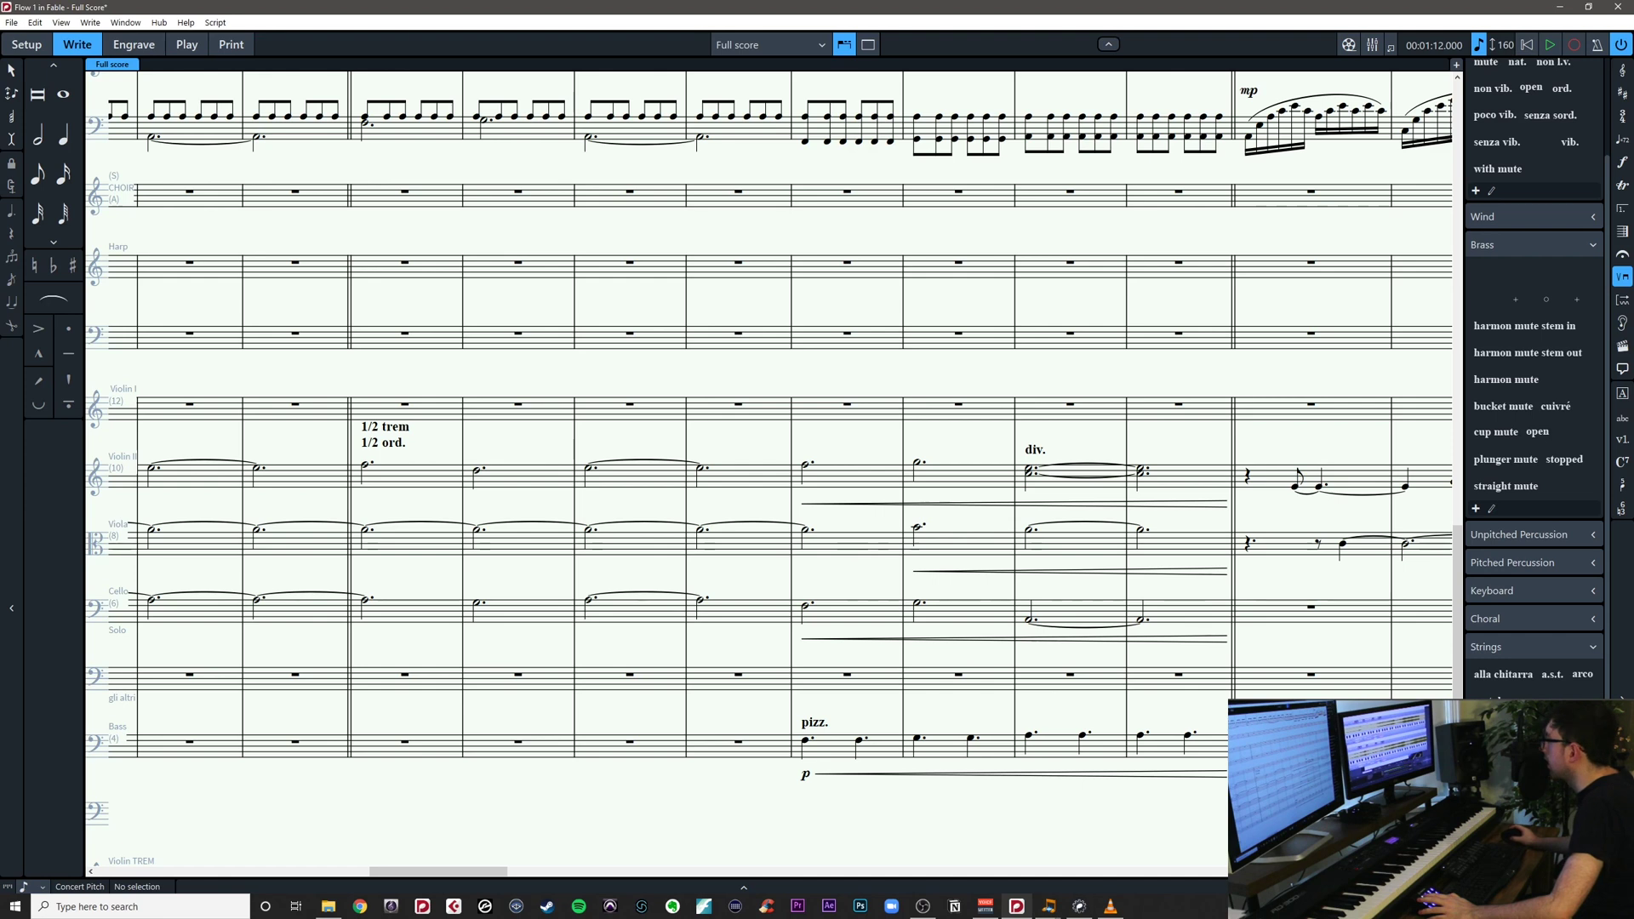
Add the text "tutti ord." above the Violin II divisi chord in bar 32 and save the project
left_click_drag(1171, 431, 1016, 428)
left_click(871, 470)
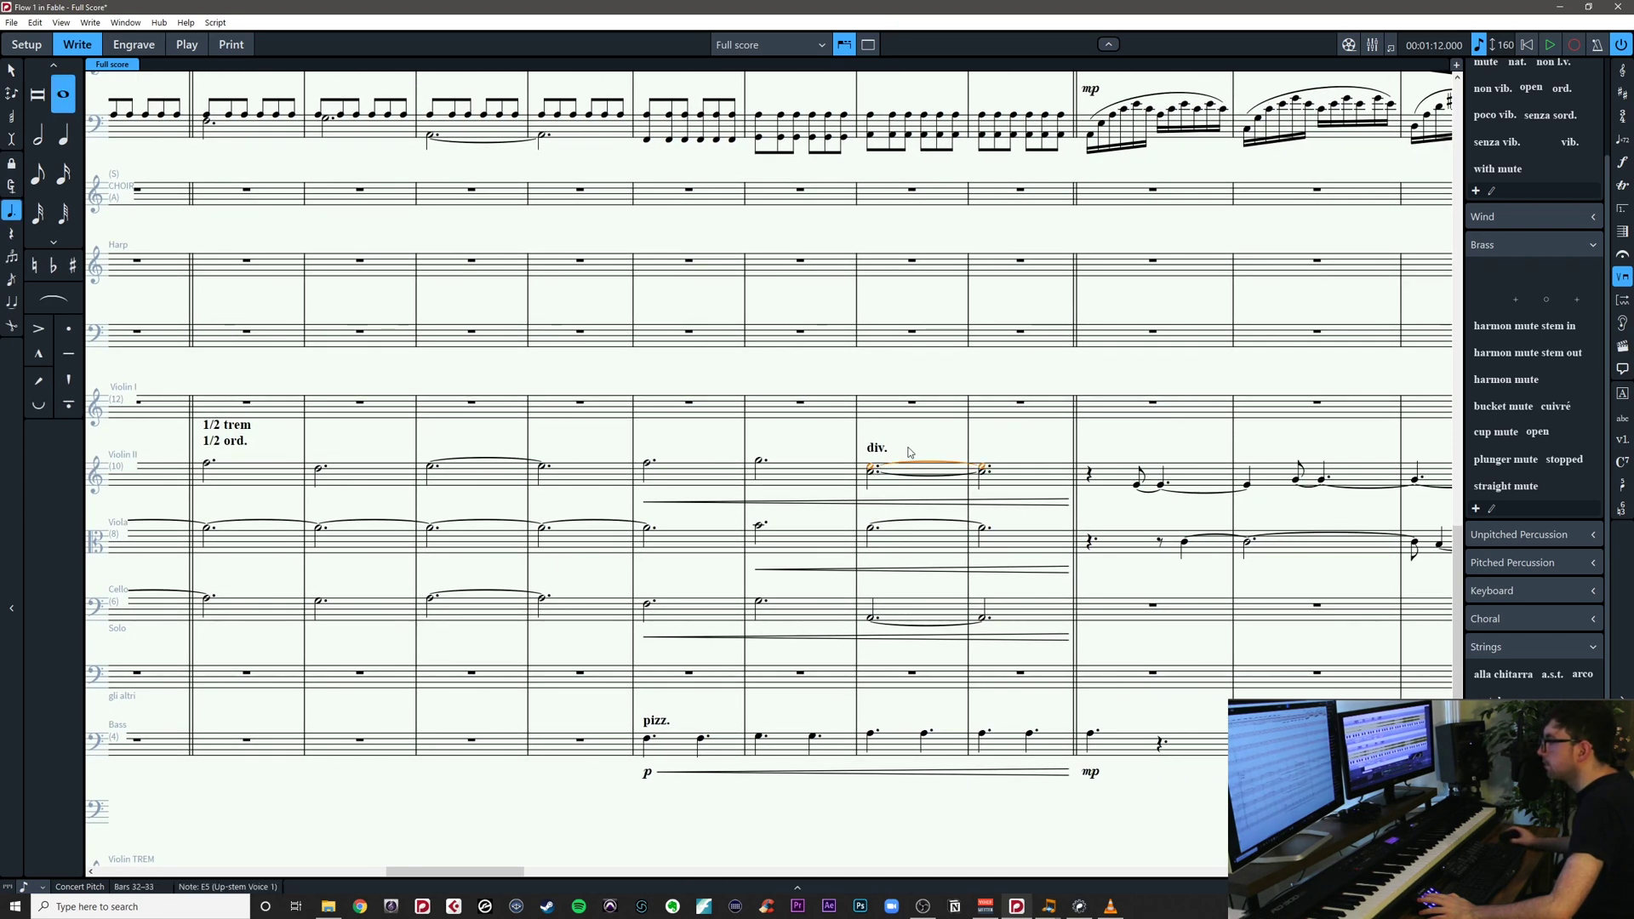
key("shift+x")
type("tutti or")
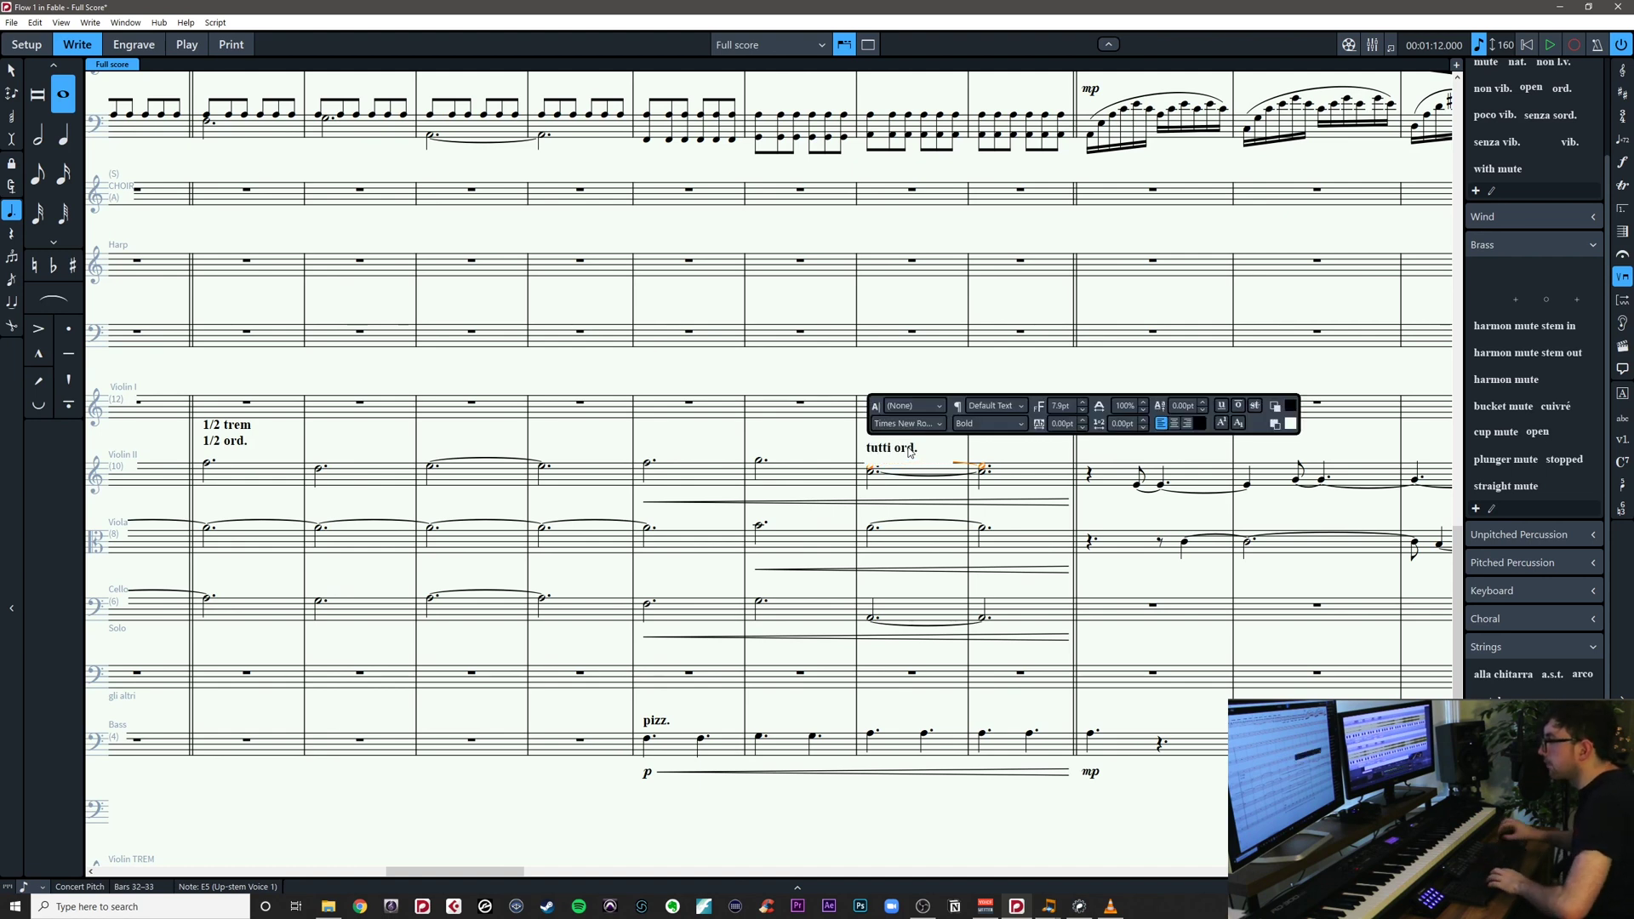
left_click(999, 452)
left_click_drag(1000, 452, 1353, 441)
key("ctrl+s")
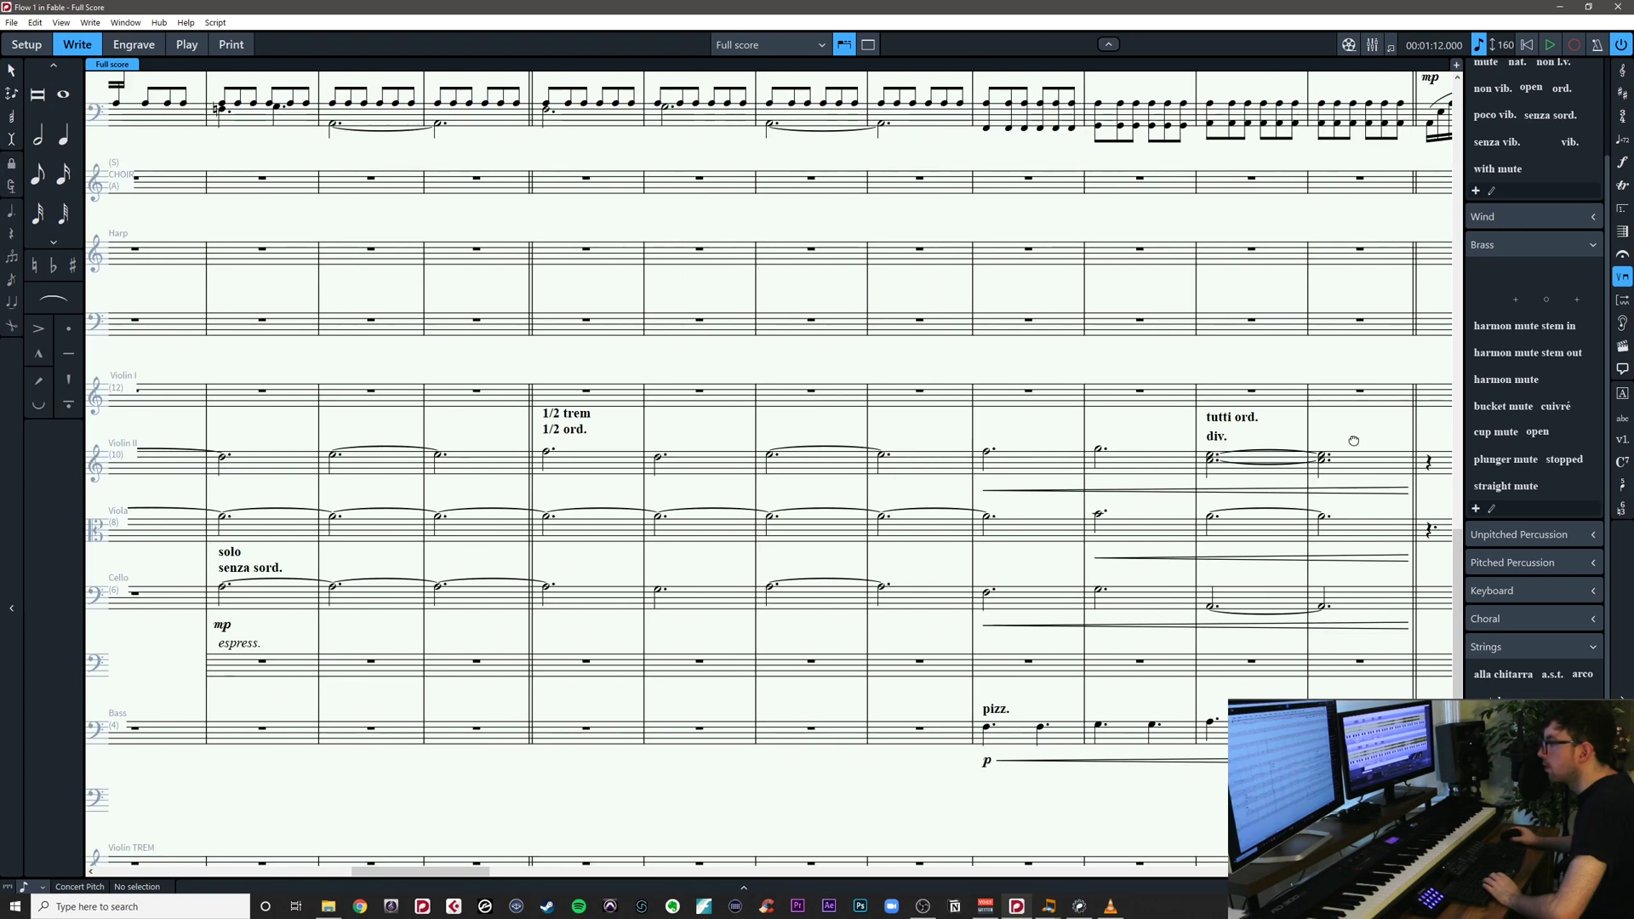
Start a divisi change on Violin II at bar 26 that splits the section into two divisions on separate staves
left_click_drag(1353, 441, 1633, 460)
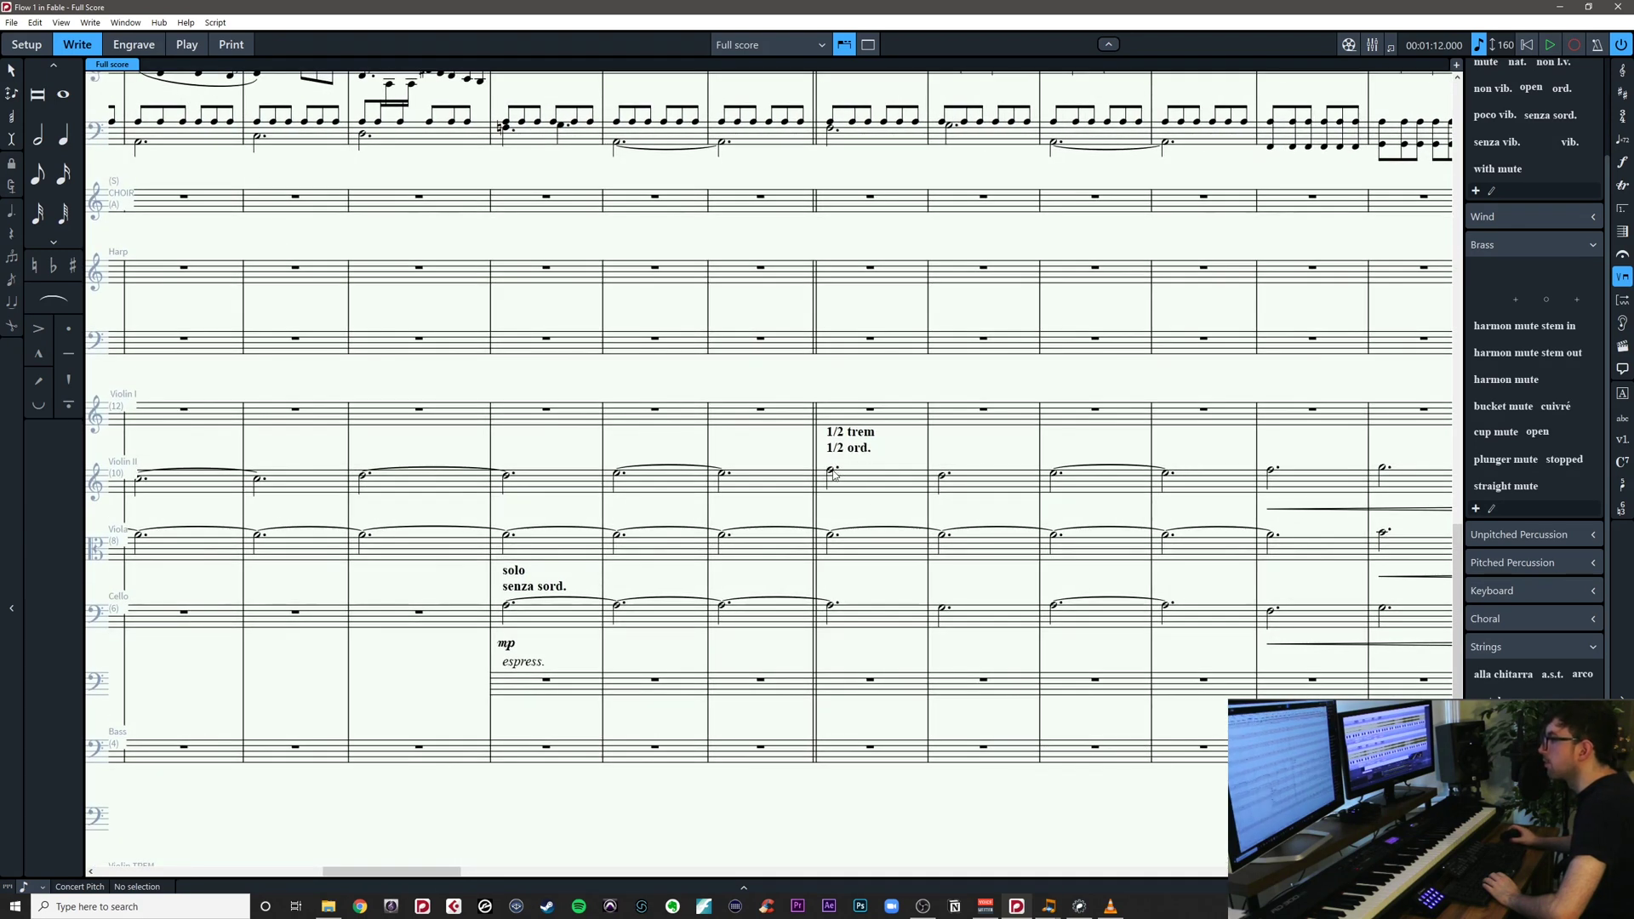
left_click(833, 472)
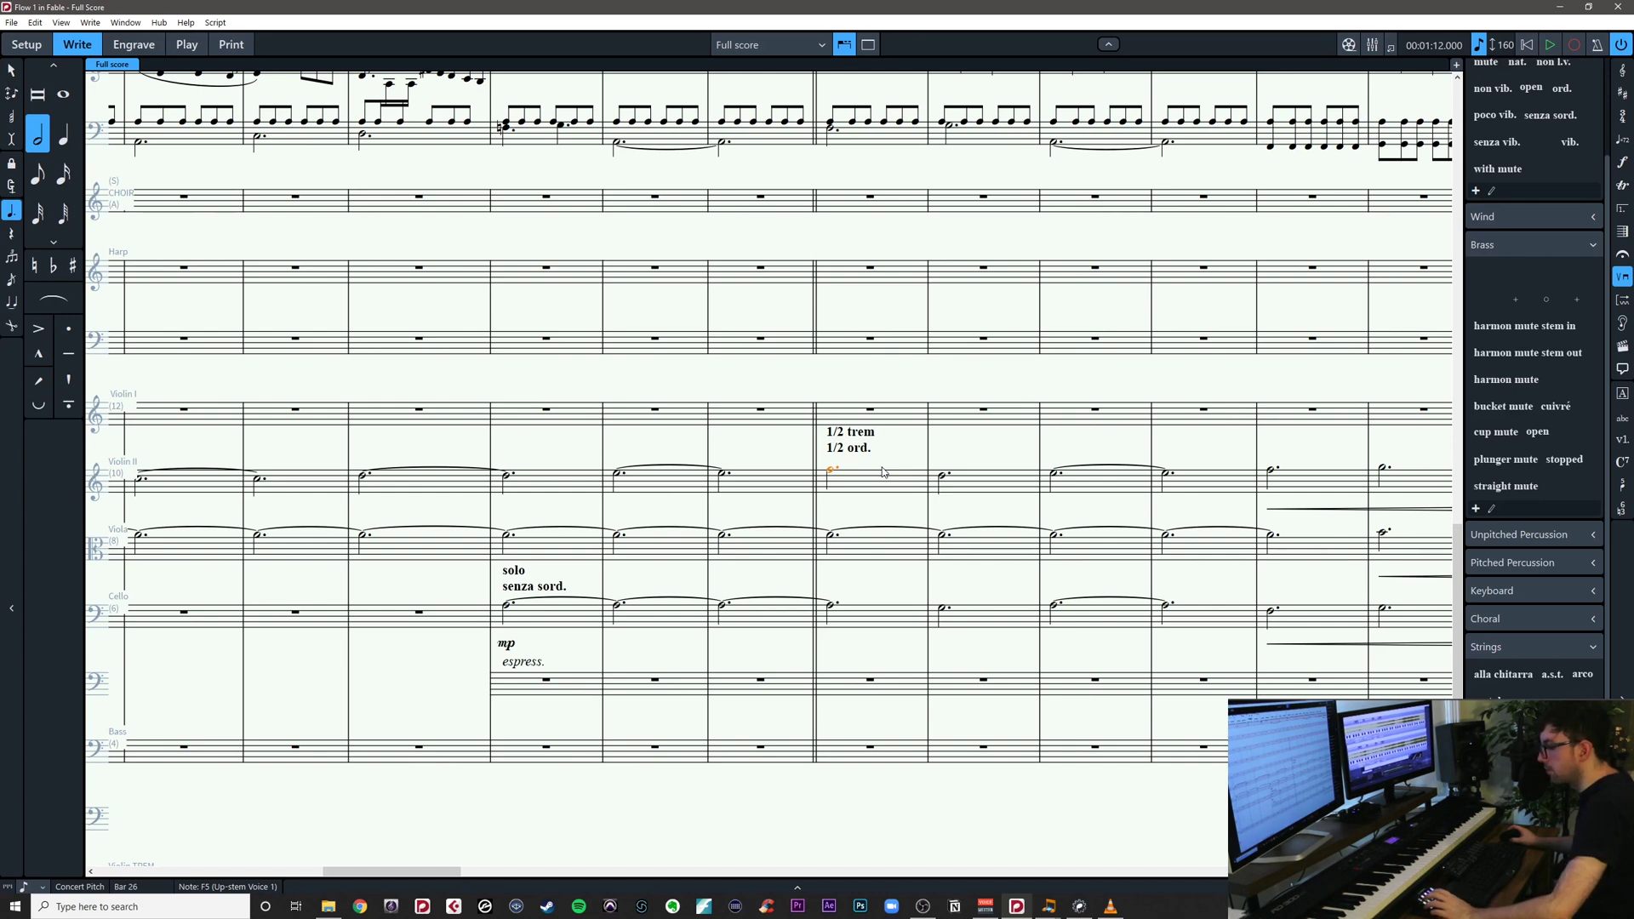
key("ctrl+shift+d")
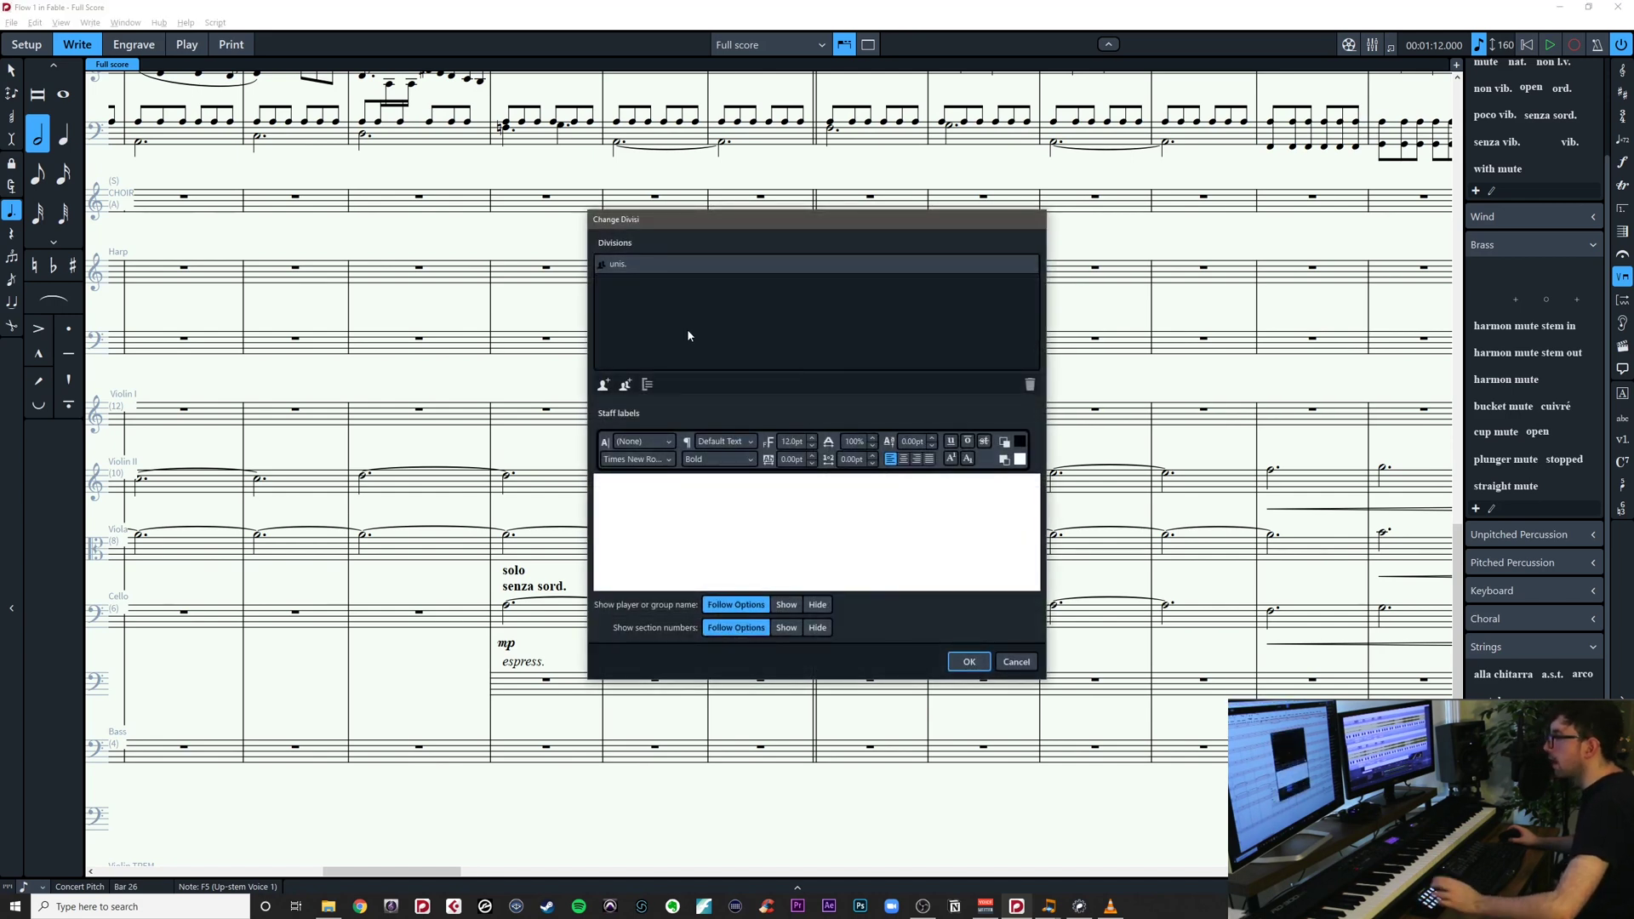
left_click(629, 388)
key("Return")
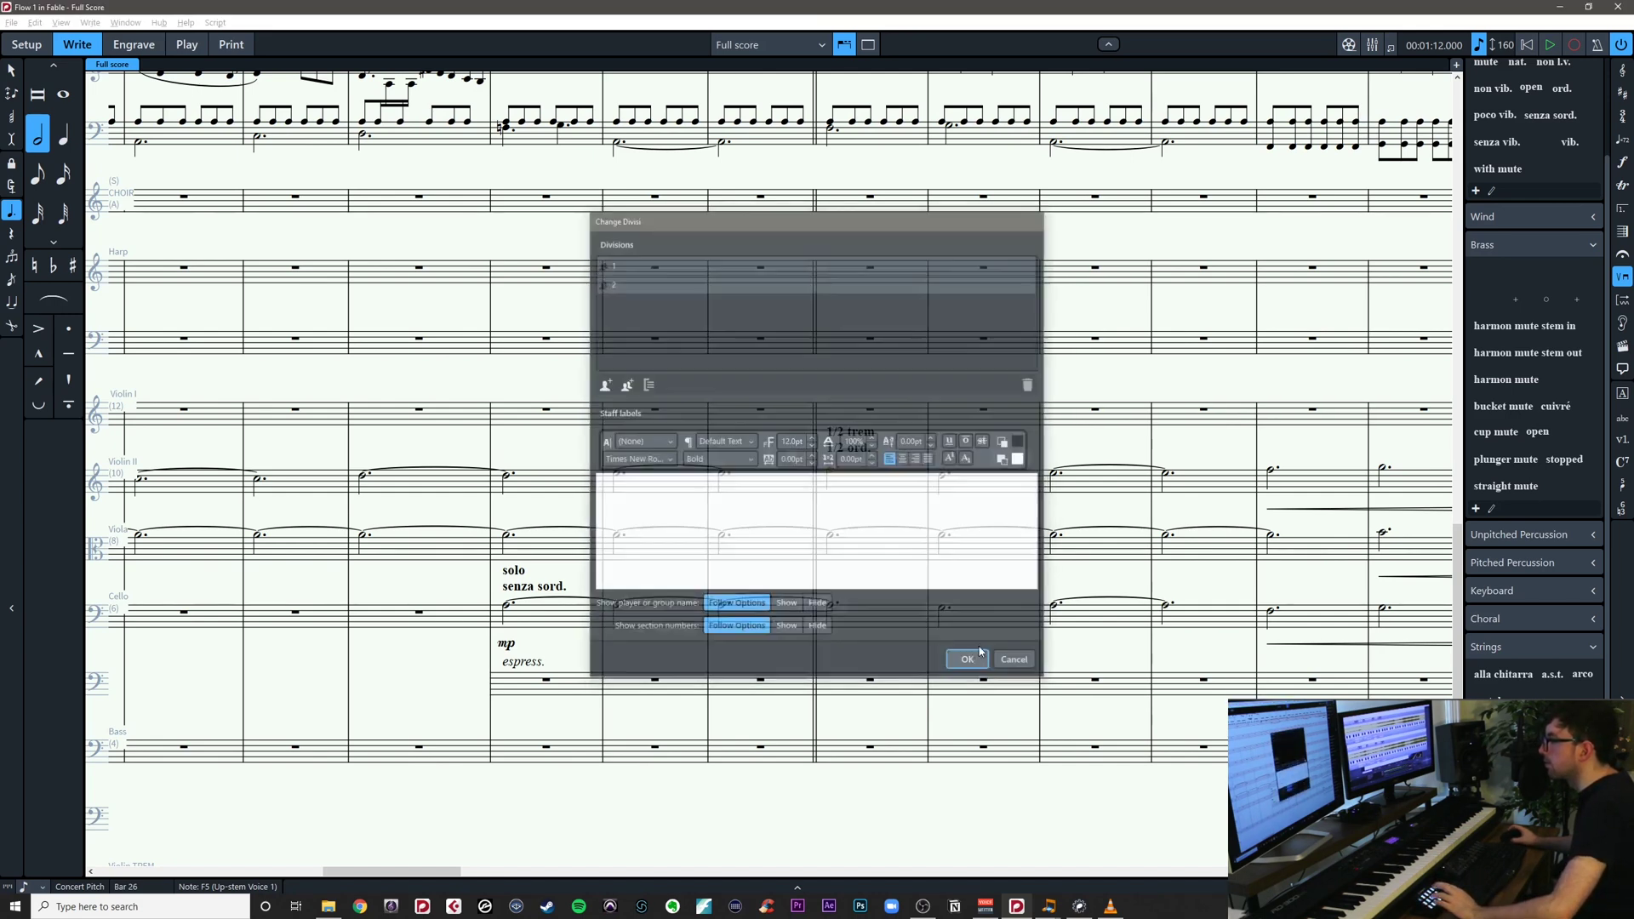
scroll(862, 508, "right", 5)
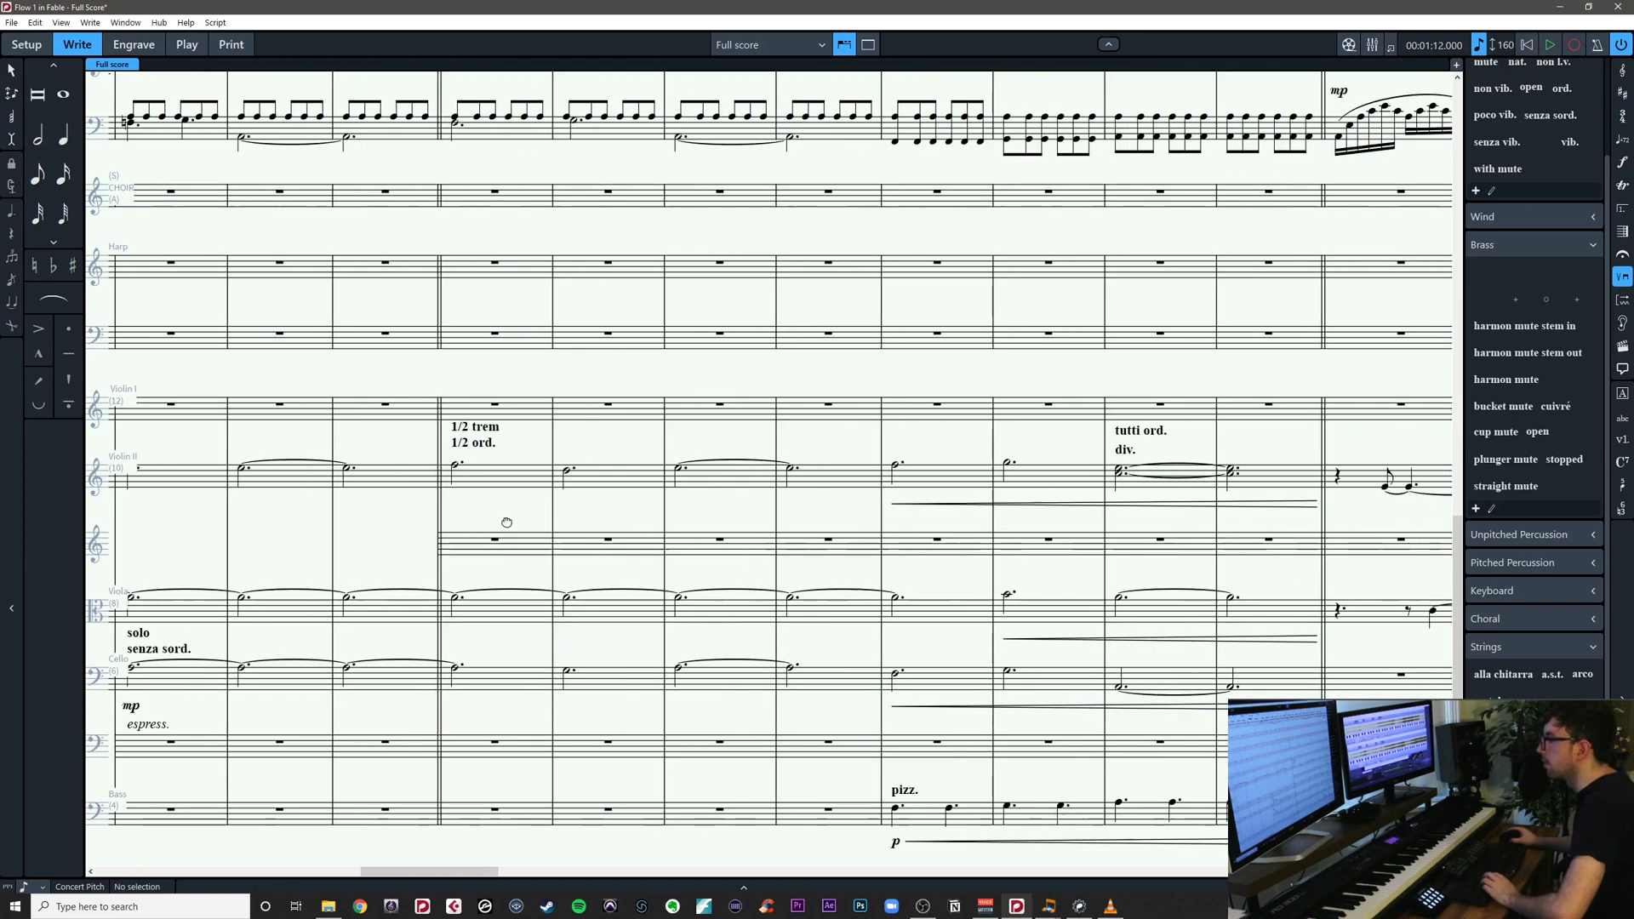
Copy the Violin II notes and crescendo starting in bars 26 to 31 onto the lower divisi staff from bar 26
left_click(1030, 478, "shift")
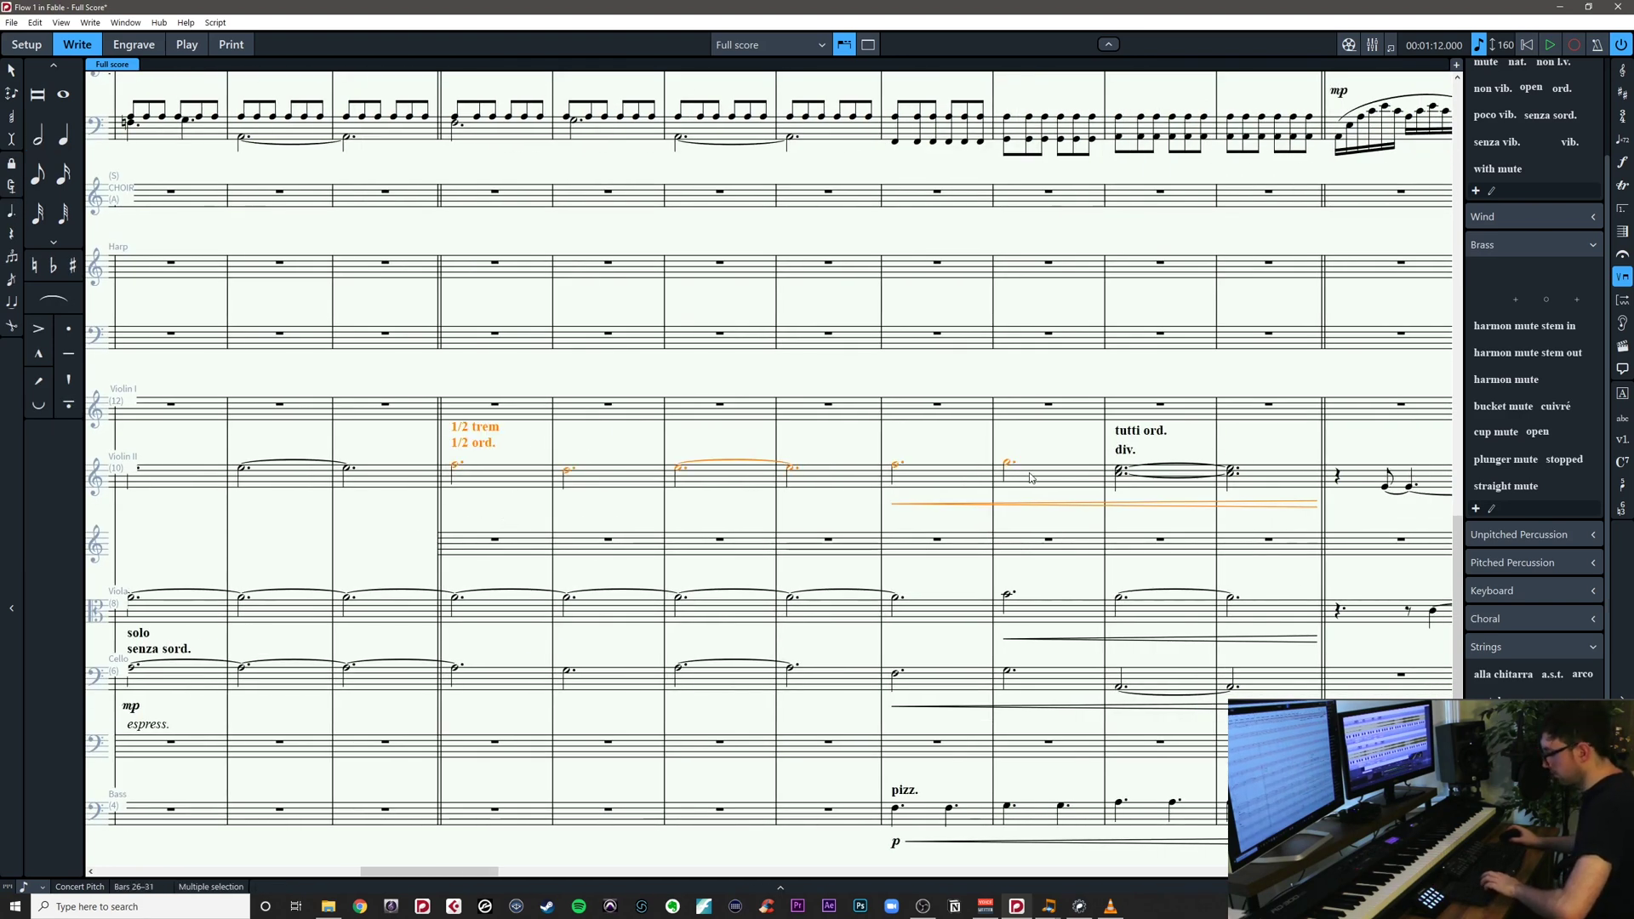
left_click(495, 541)
key("ctrl+v")
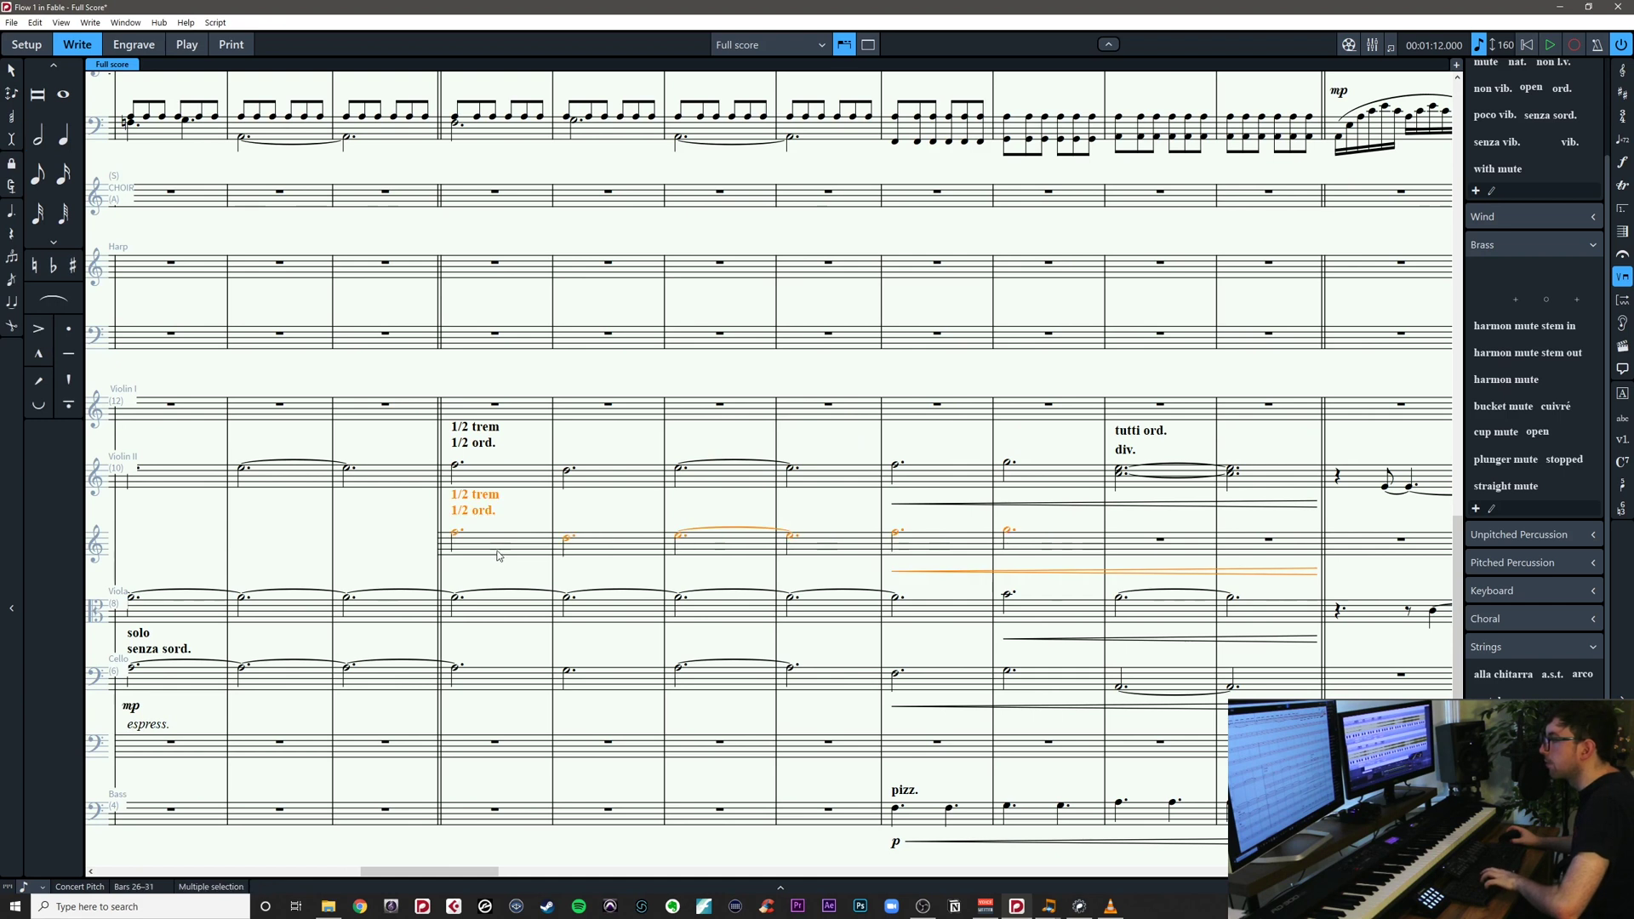
Delete the "1/2 trem 1/2 ord." texts above both Violin II staves at bar 26
double_click(499, 509)
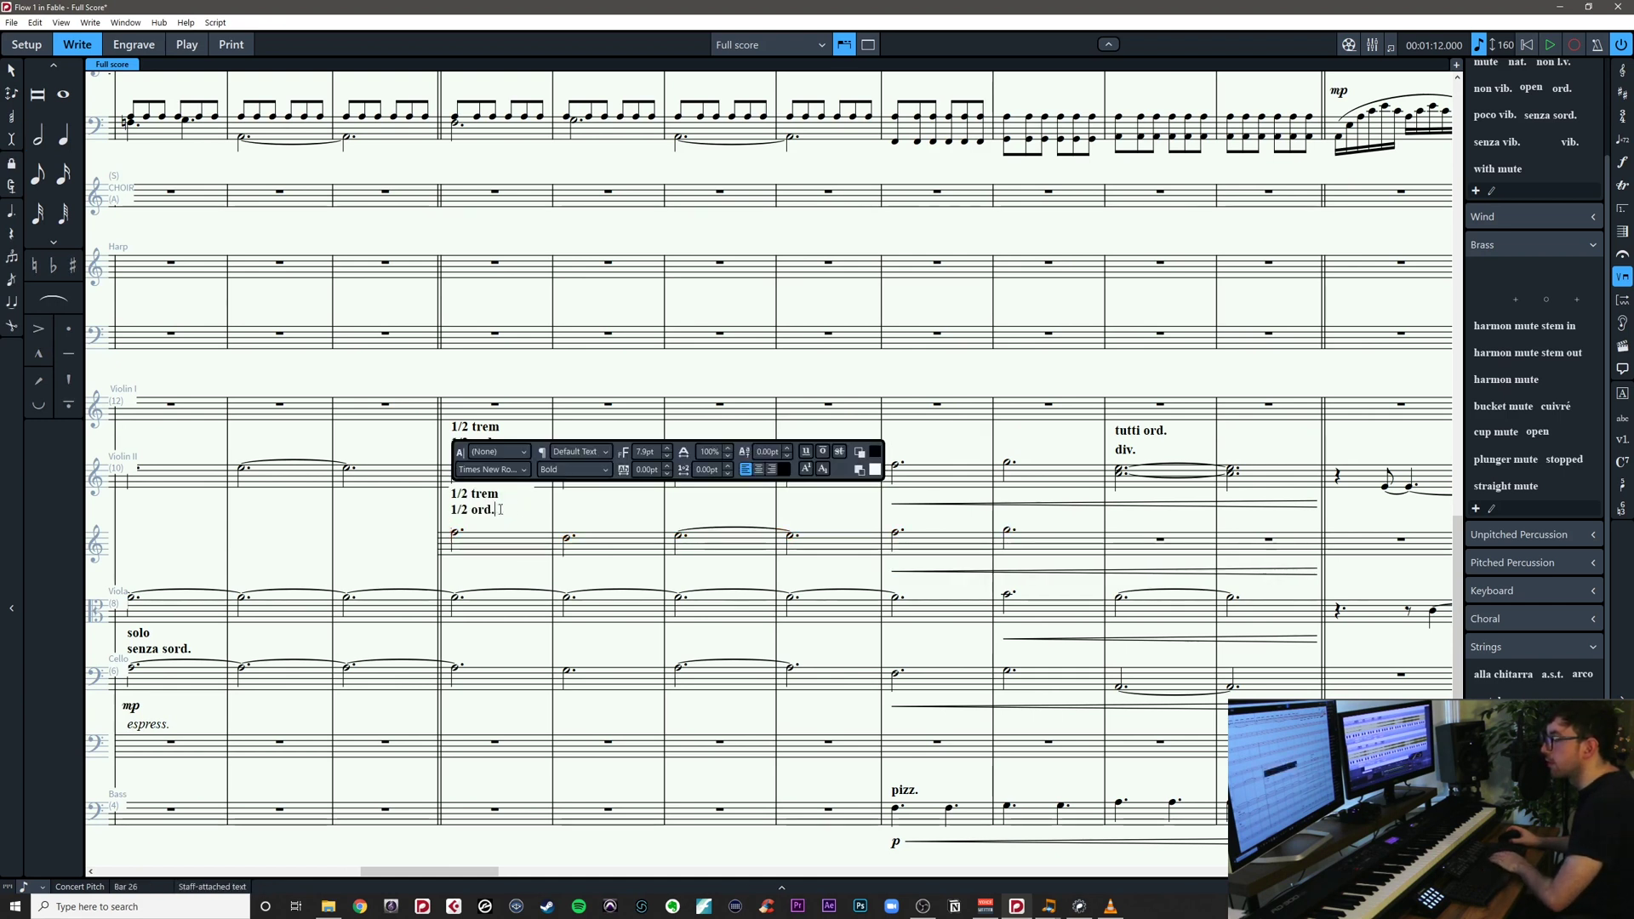
left_click(547, 516)
left_click(483, 500)
key("Delete")
left_click(482, 435)
key("Delete")
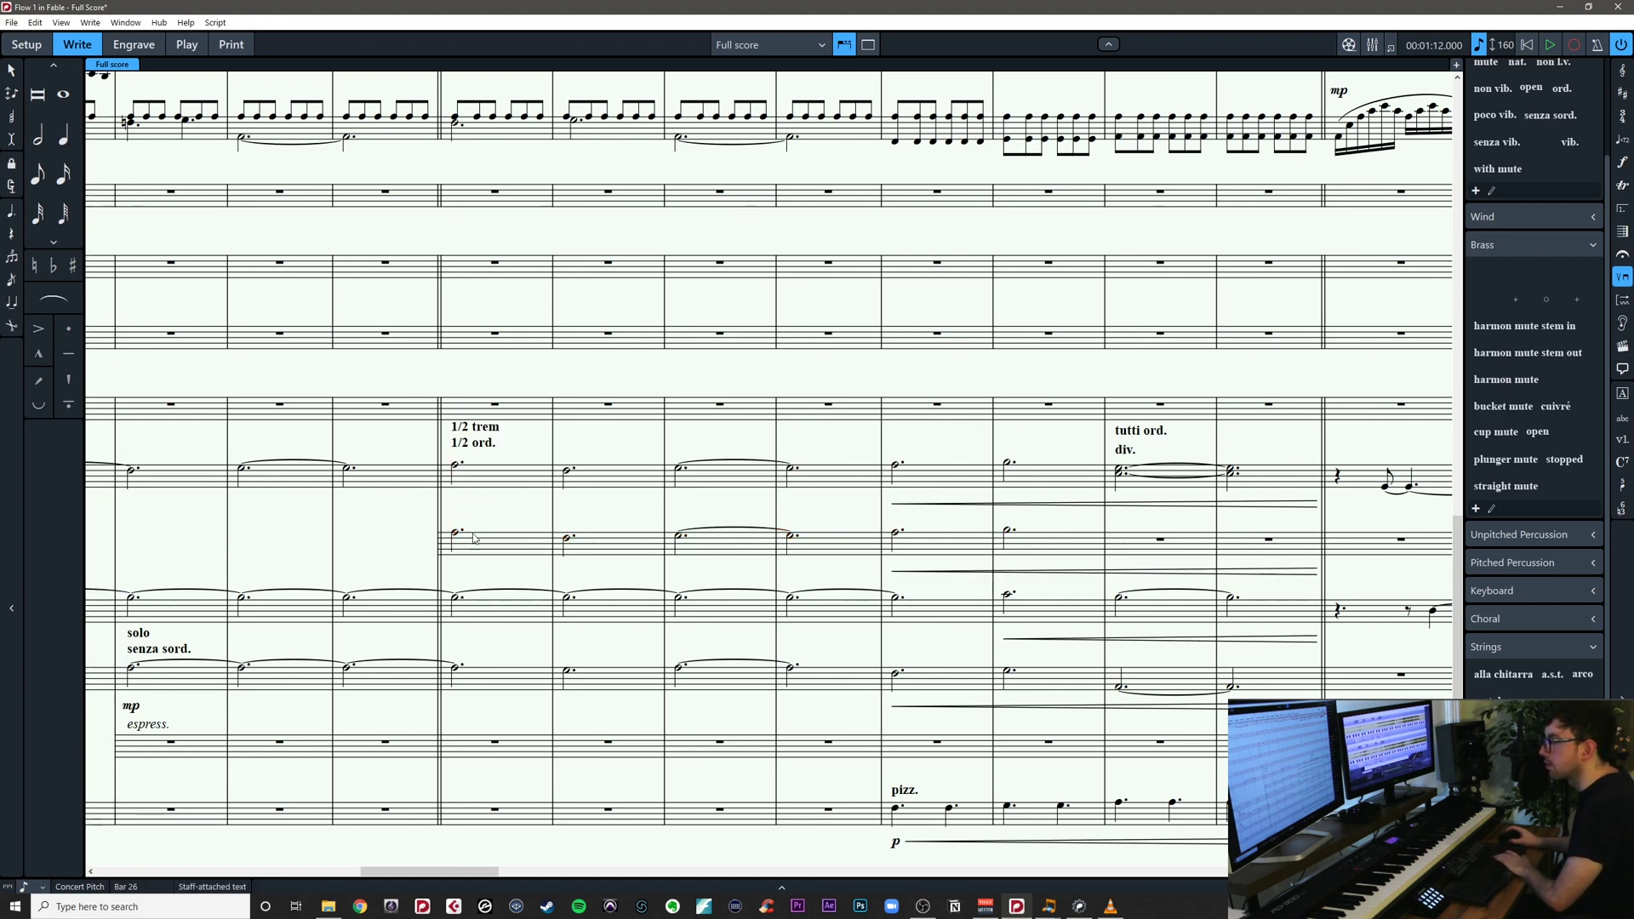
Apply three-stroke tremolos to the lower Violin II staff's notes in bars 26 to 31 and save the project
left_click(455, 534)
left_click(1064, 547, "shift")
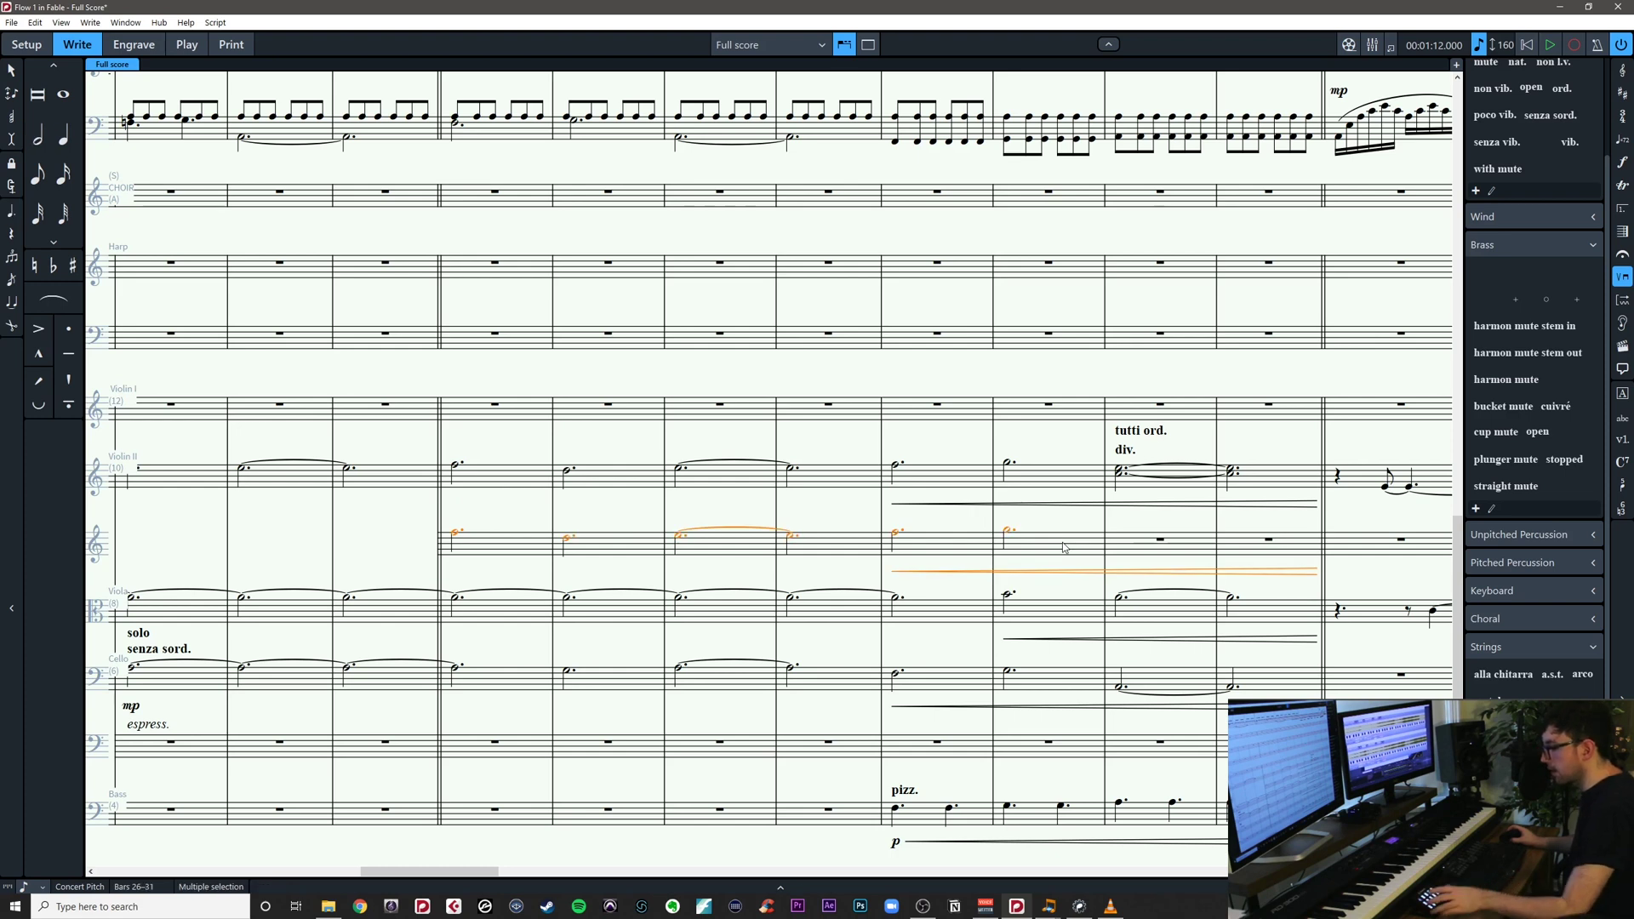
key("shift+r")
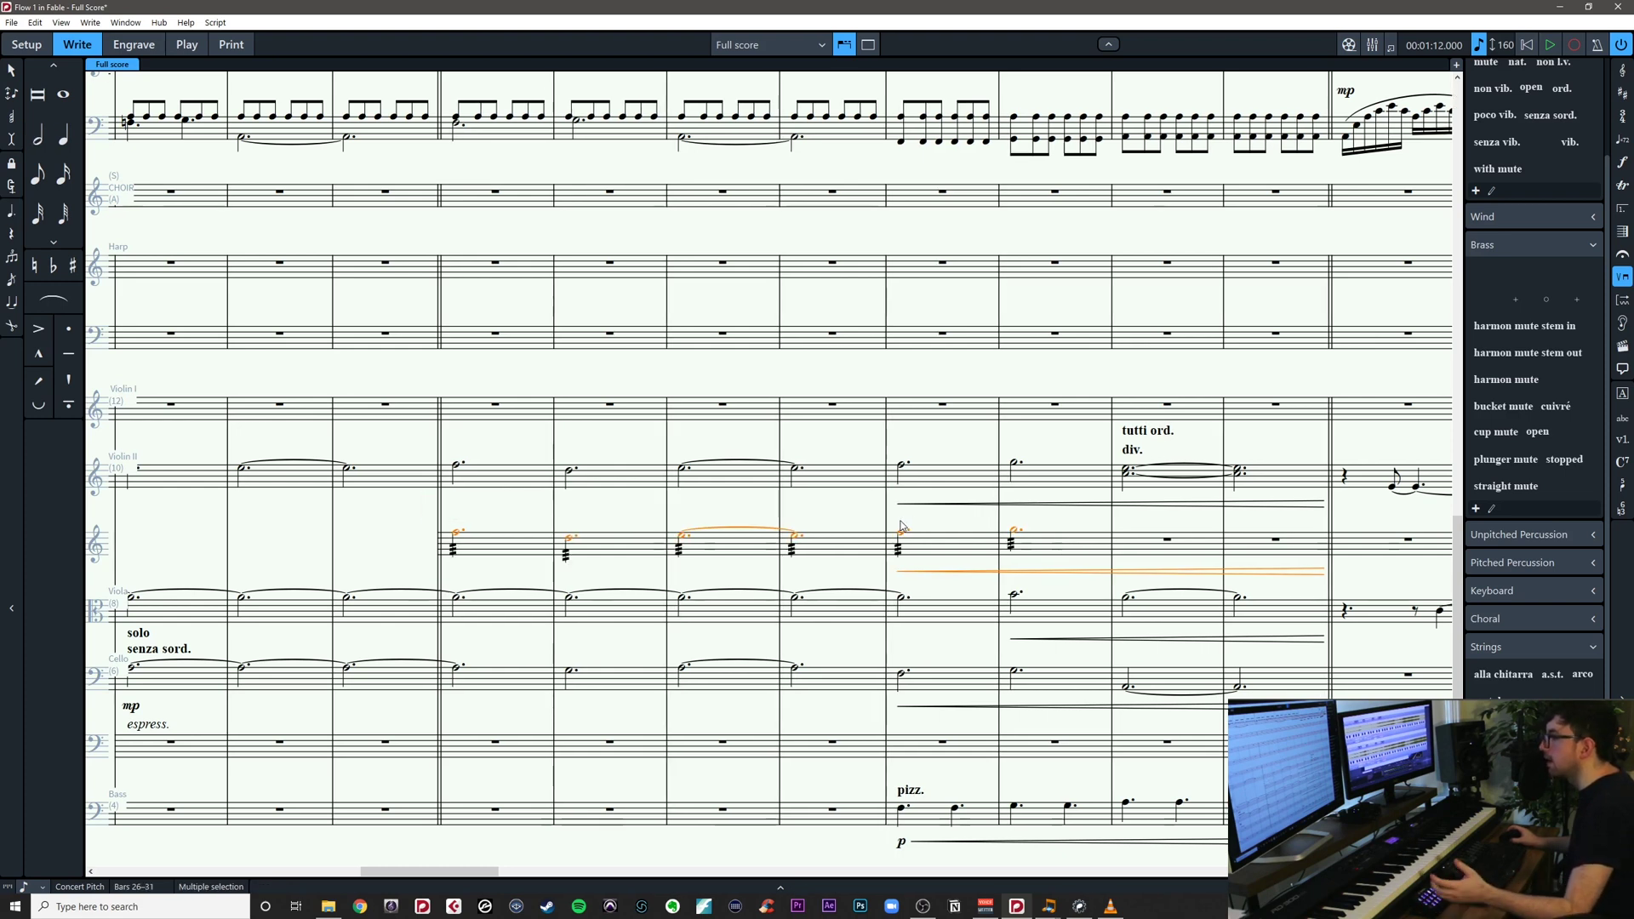
left_click(847, 514)
left_click_drag(846, 516, 1142, 479)
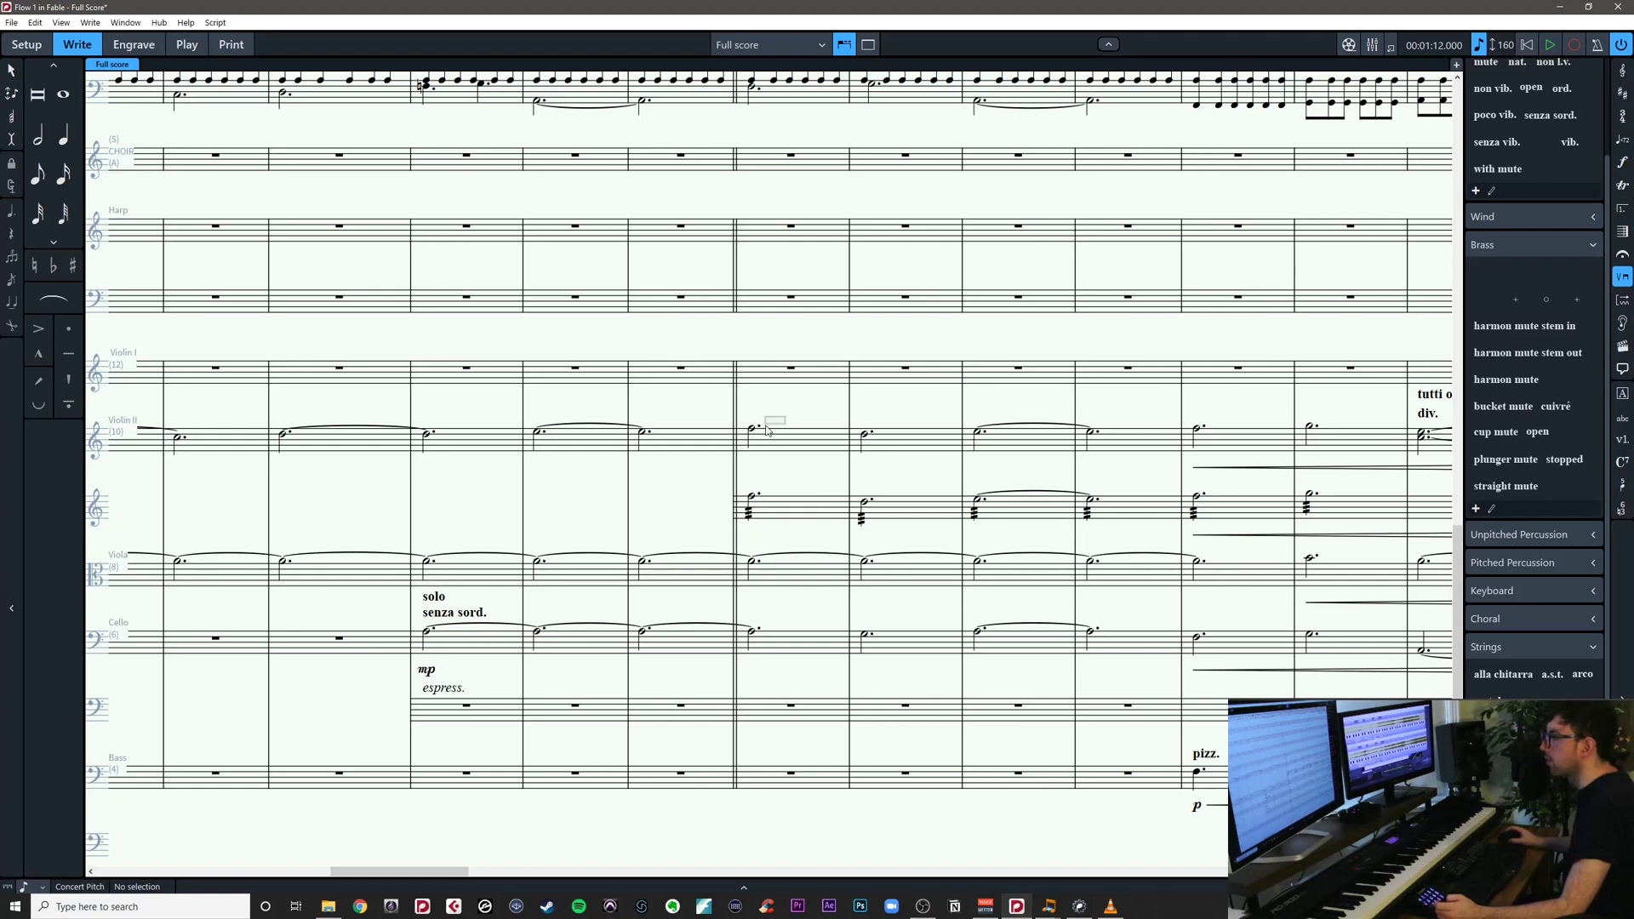
left_click(756, 497)
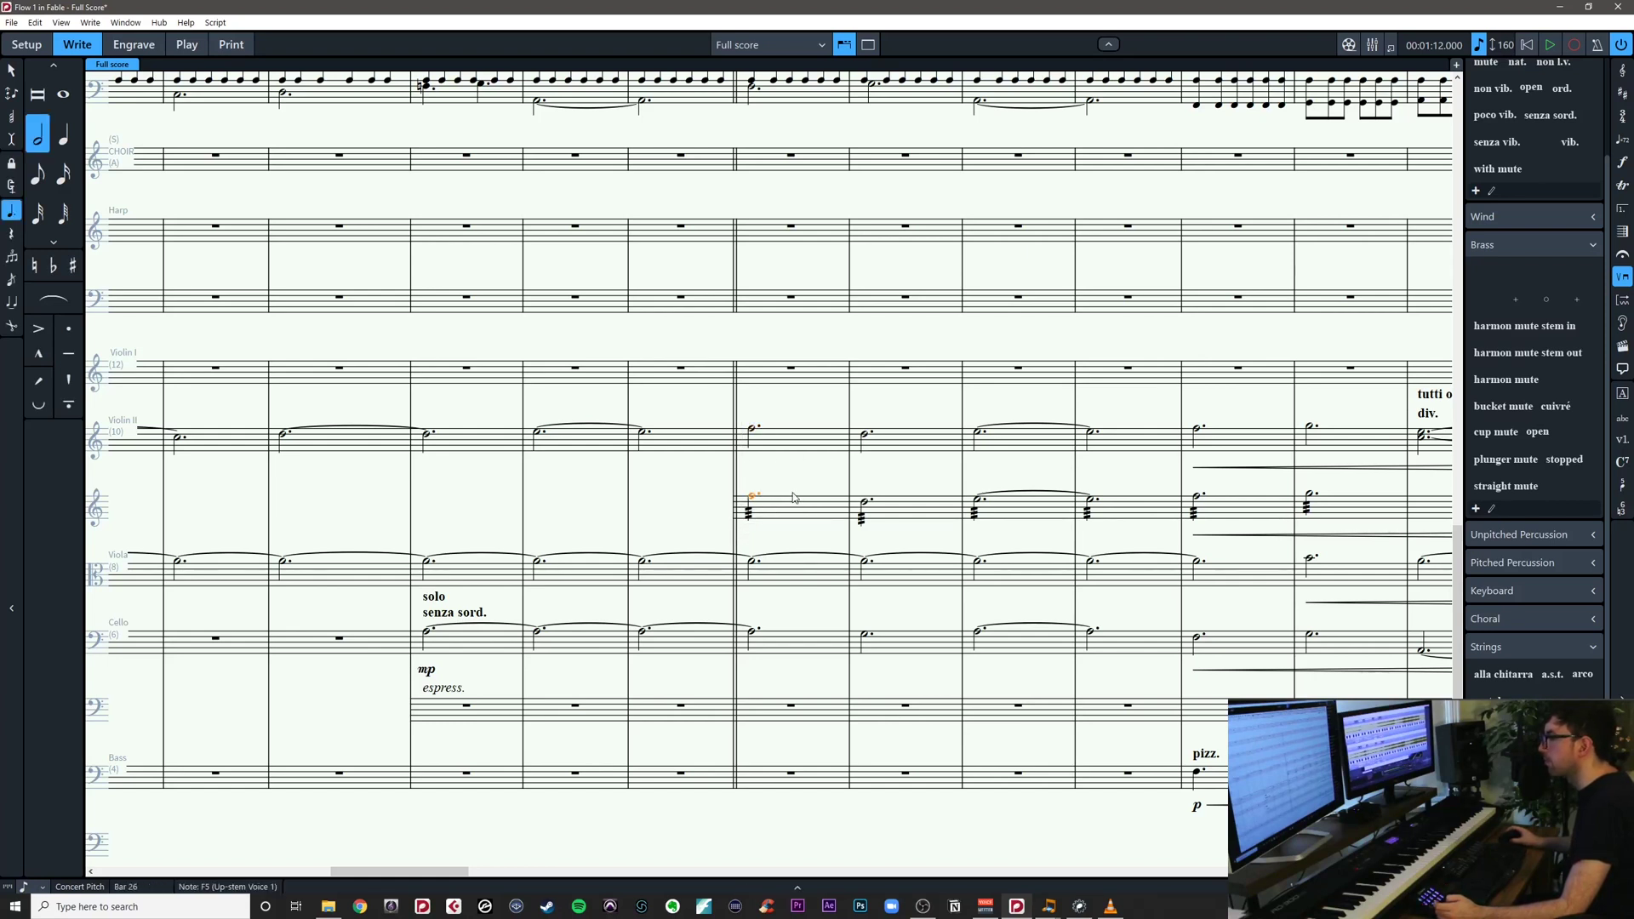
key("ctrl+Up")
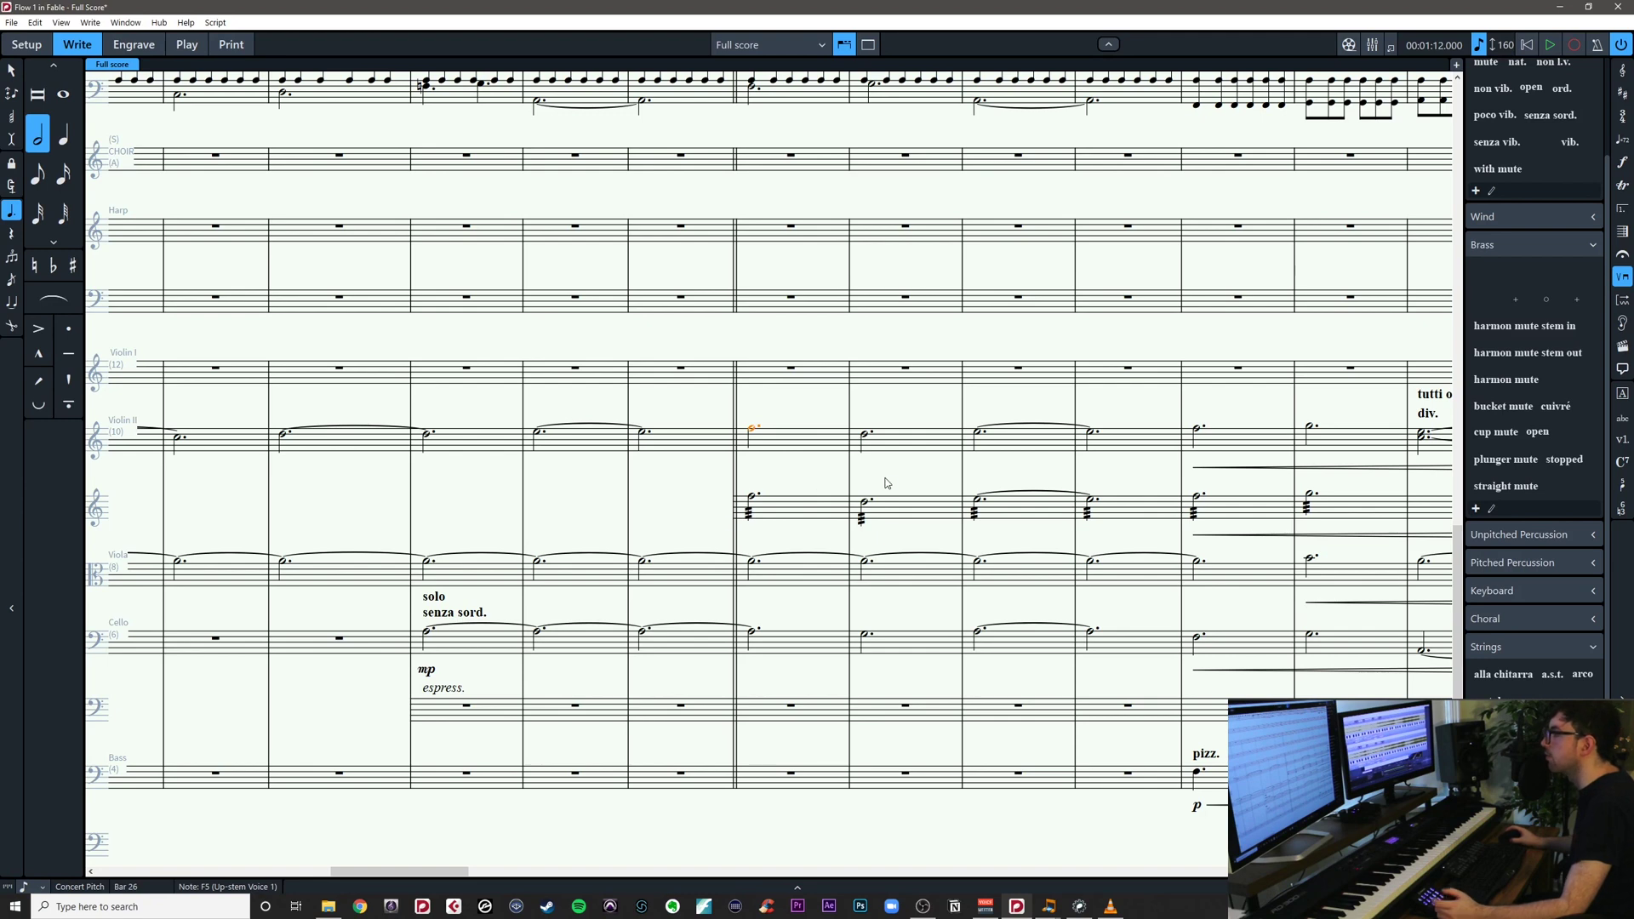
left_click_drag(802, 477, 429, 500)
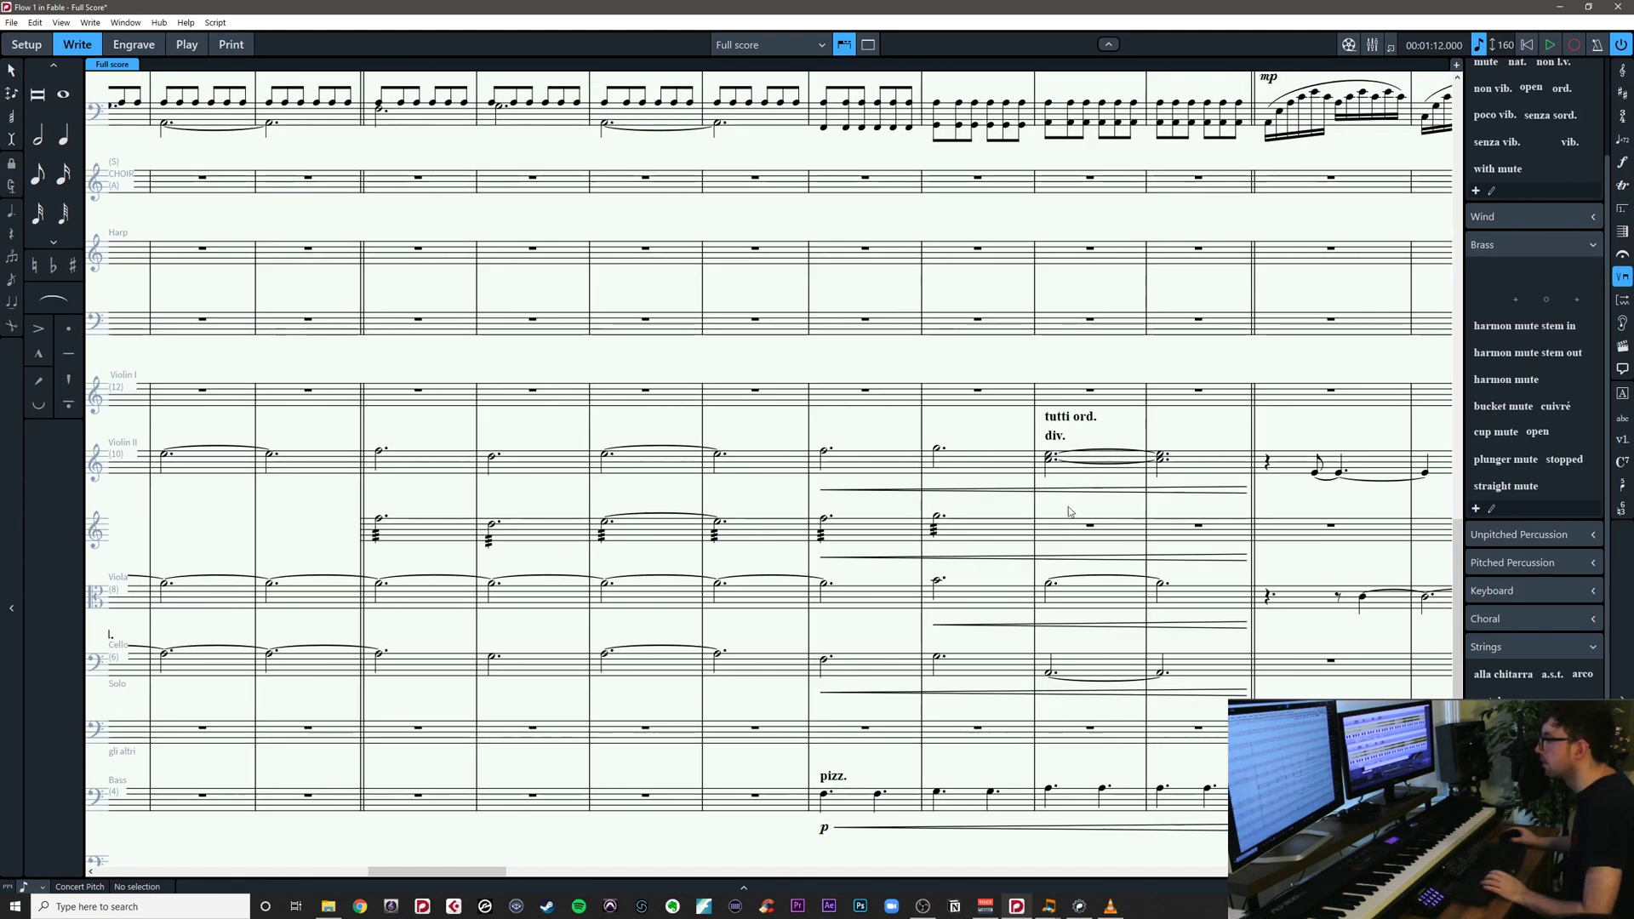
key("ctrl+s")
Move the lower tied note of the Violin II chord in bars 32 to 33 onto the lower divisi staff
left_click(1027, 465)
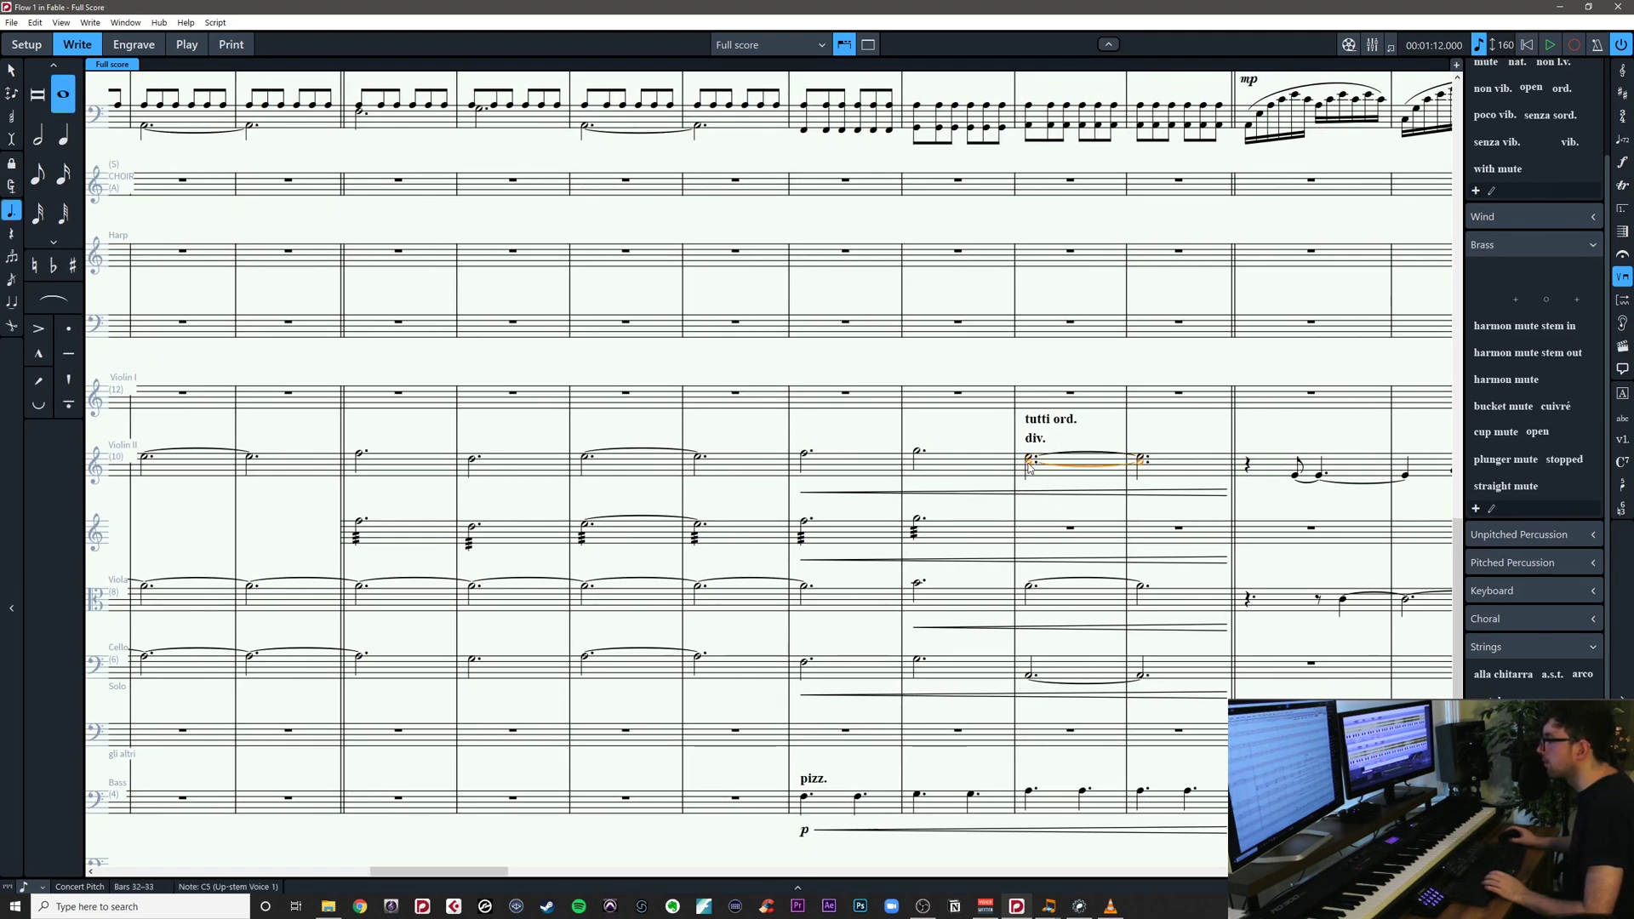
key("alt+m")
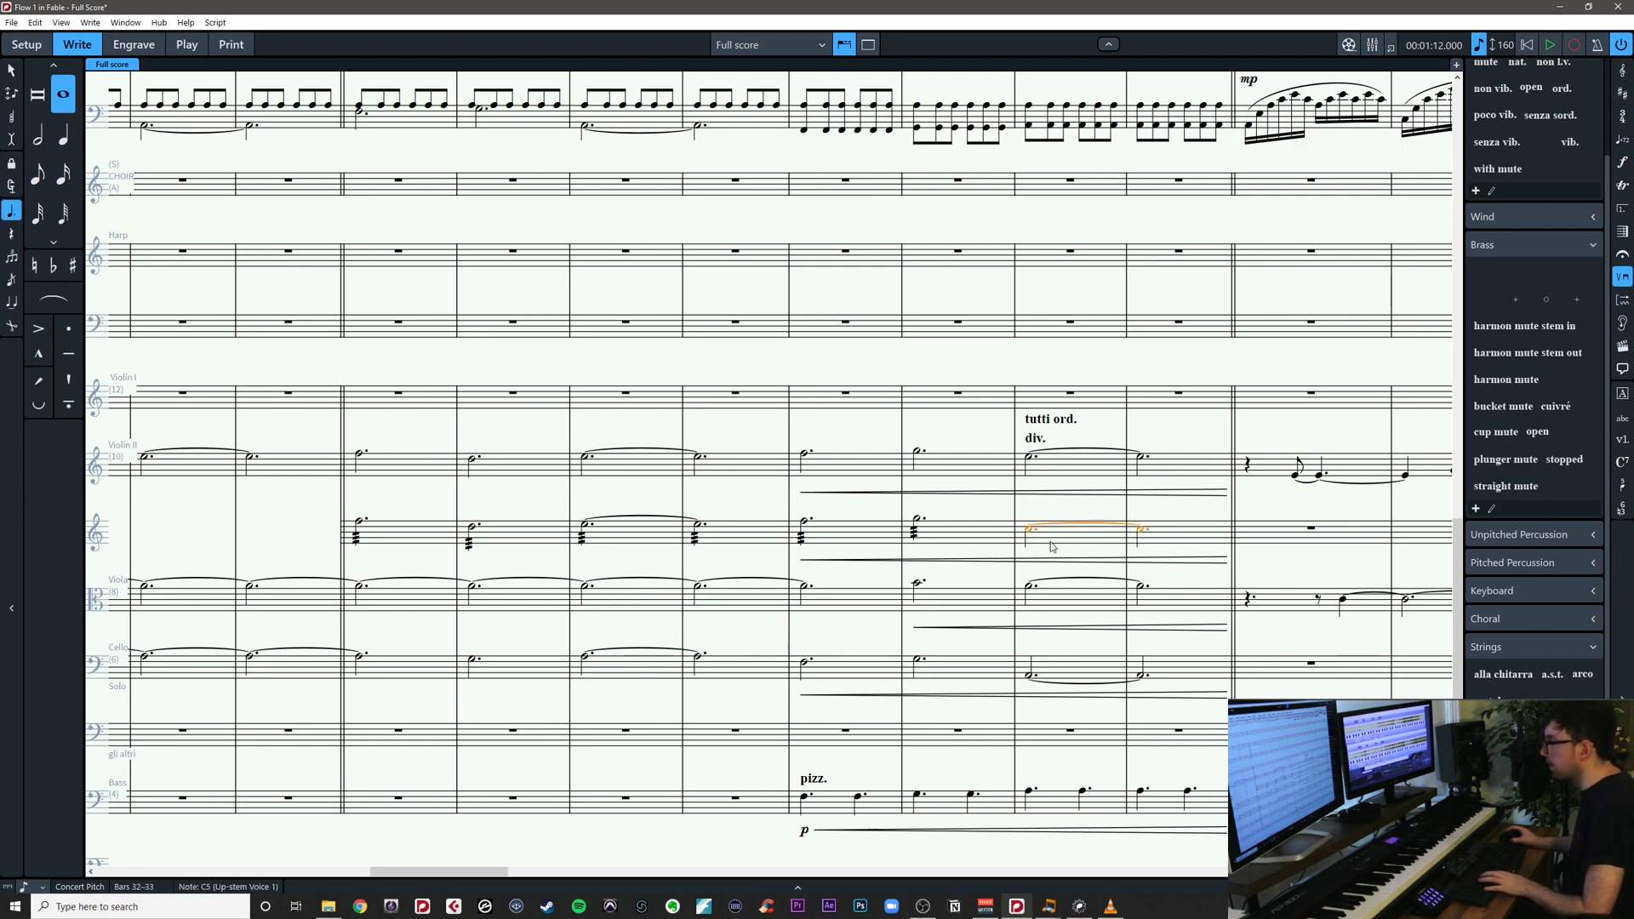
left_click(1172, 517)
left_click_drag(1188, 513, 1413, 510)
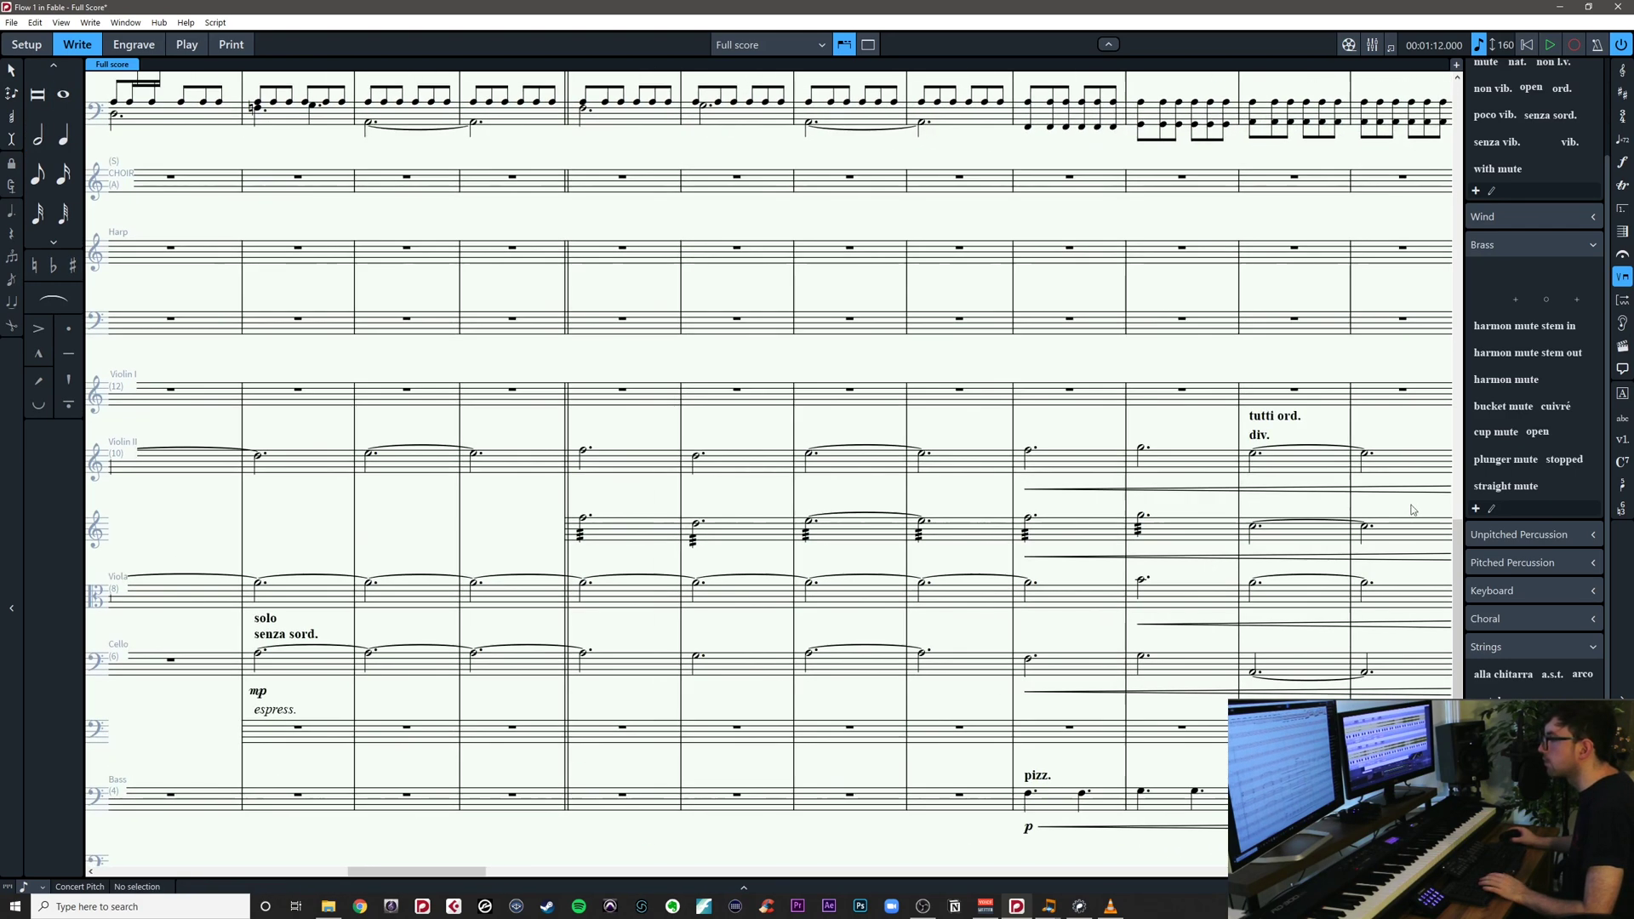
Add a p dynamic below the first tremolo note of the lower Violin II staff in bar 26
mouse_move(630, 495)
left_mouse_down()
mouse_move(1567, 467)
mouse_move(642, 481)
left_mouse_up()
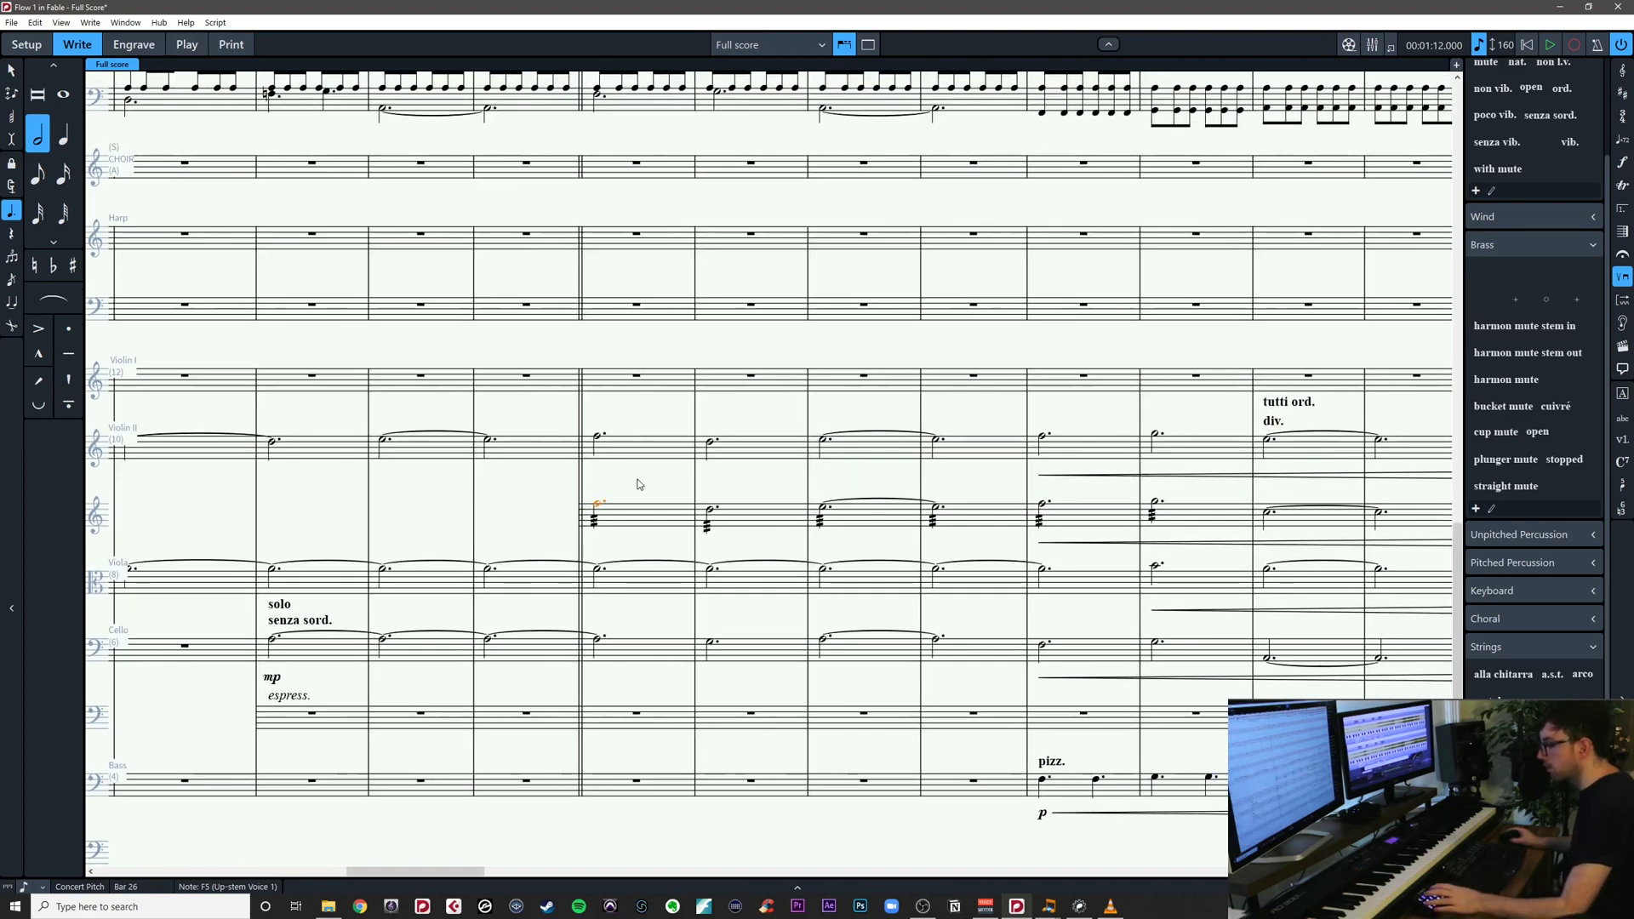
key("shift+d")
type("p")
key("Return")
key("Escape")
scroll(809, 460, "right", 3)
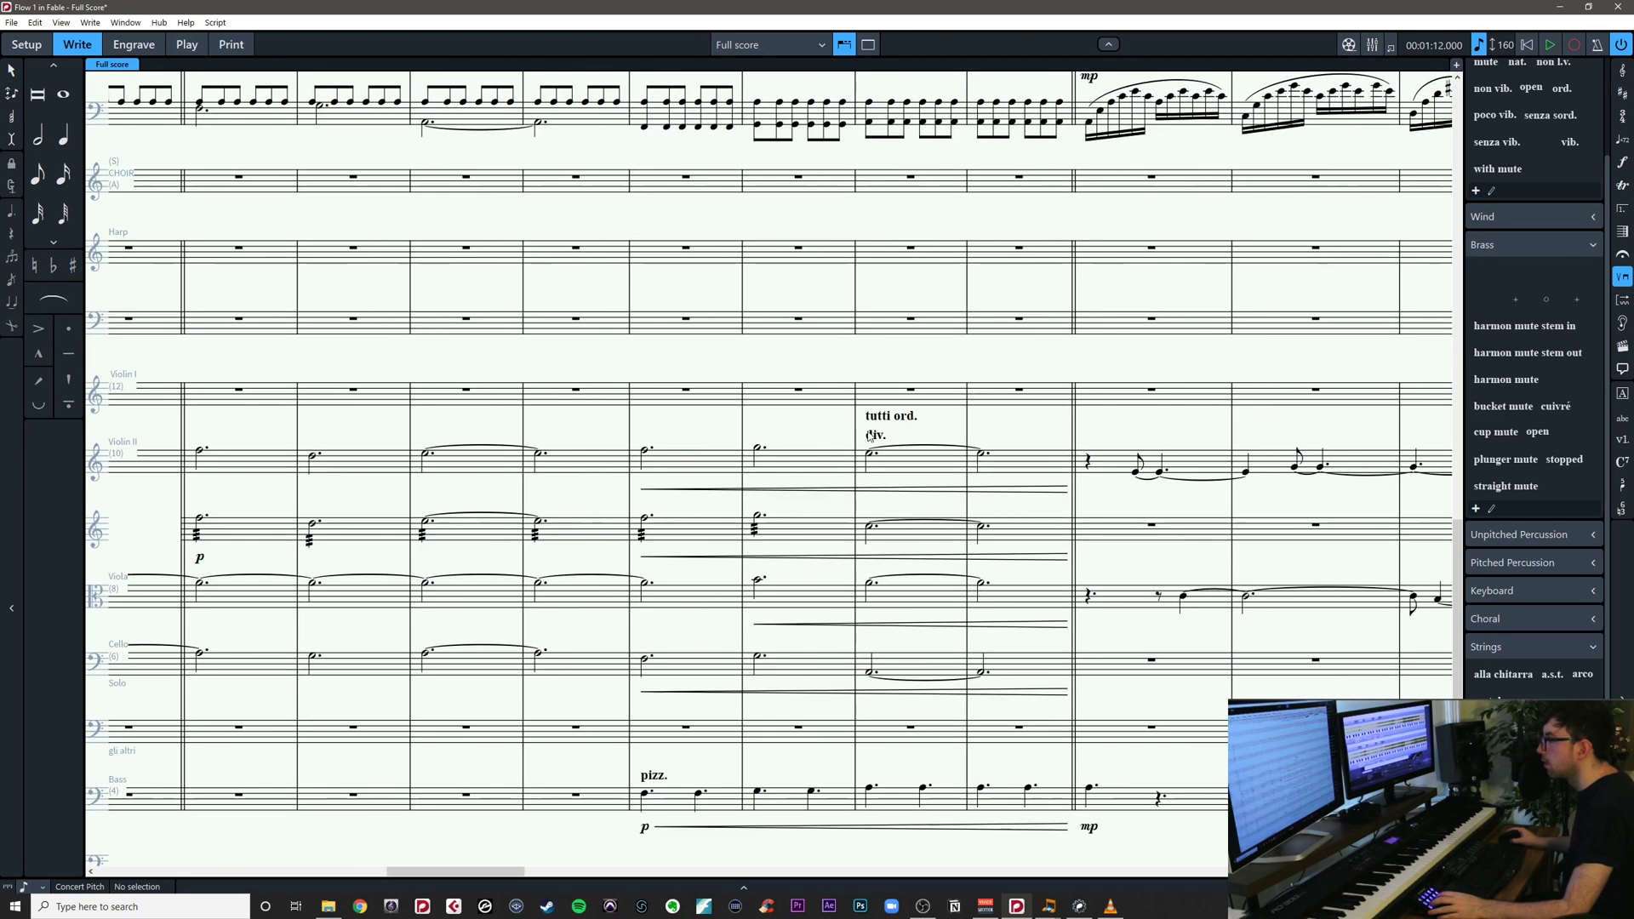
Delete the "tutti ord." and "div." texts above Violin II at bar 32
double_click(891, 423)
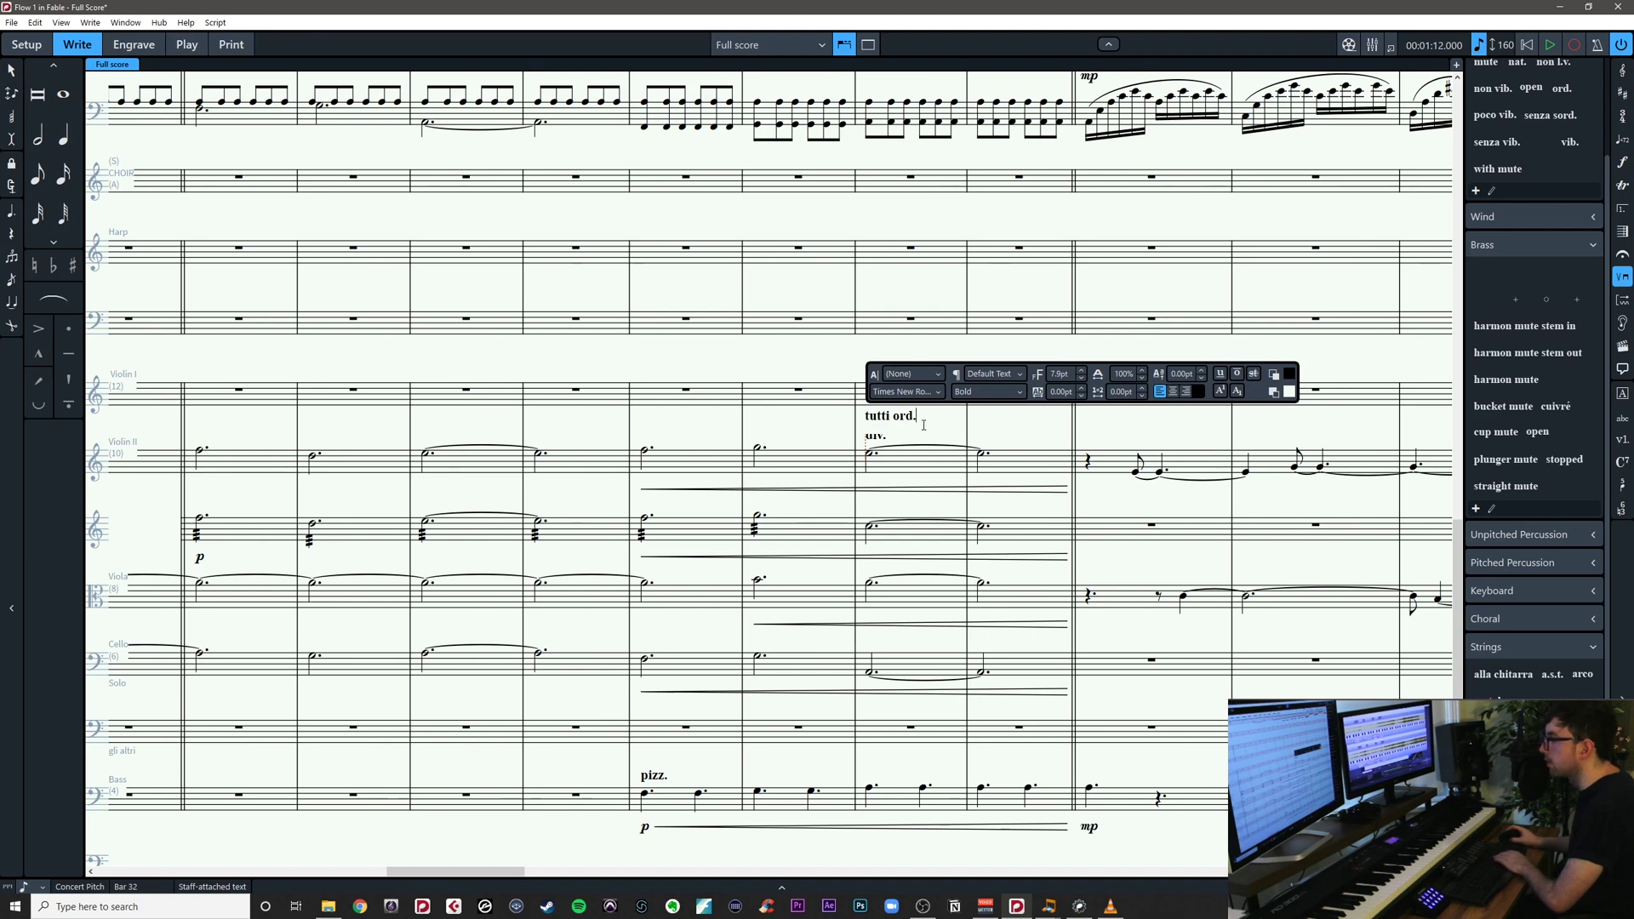
left_click(1005, 428)
left_click(908, 419)
key("Delete")
left_click(877, 436)
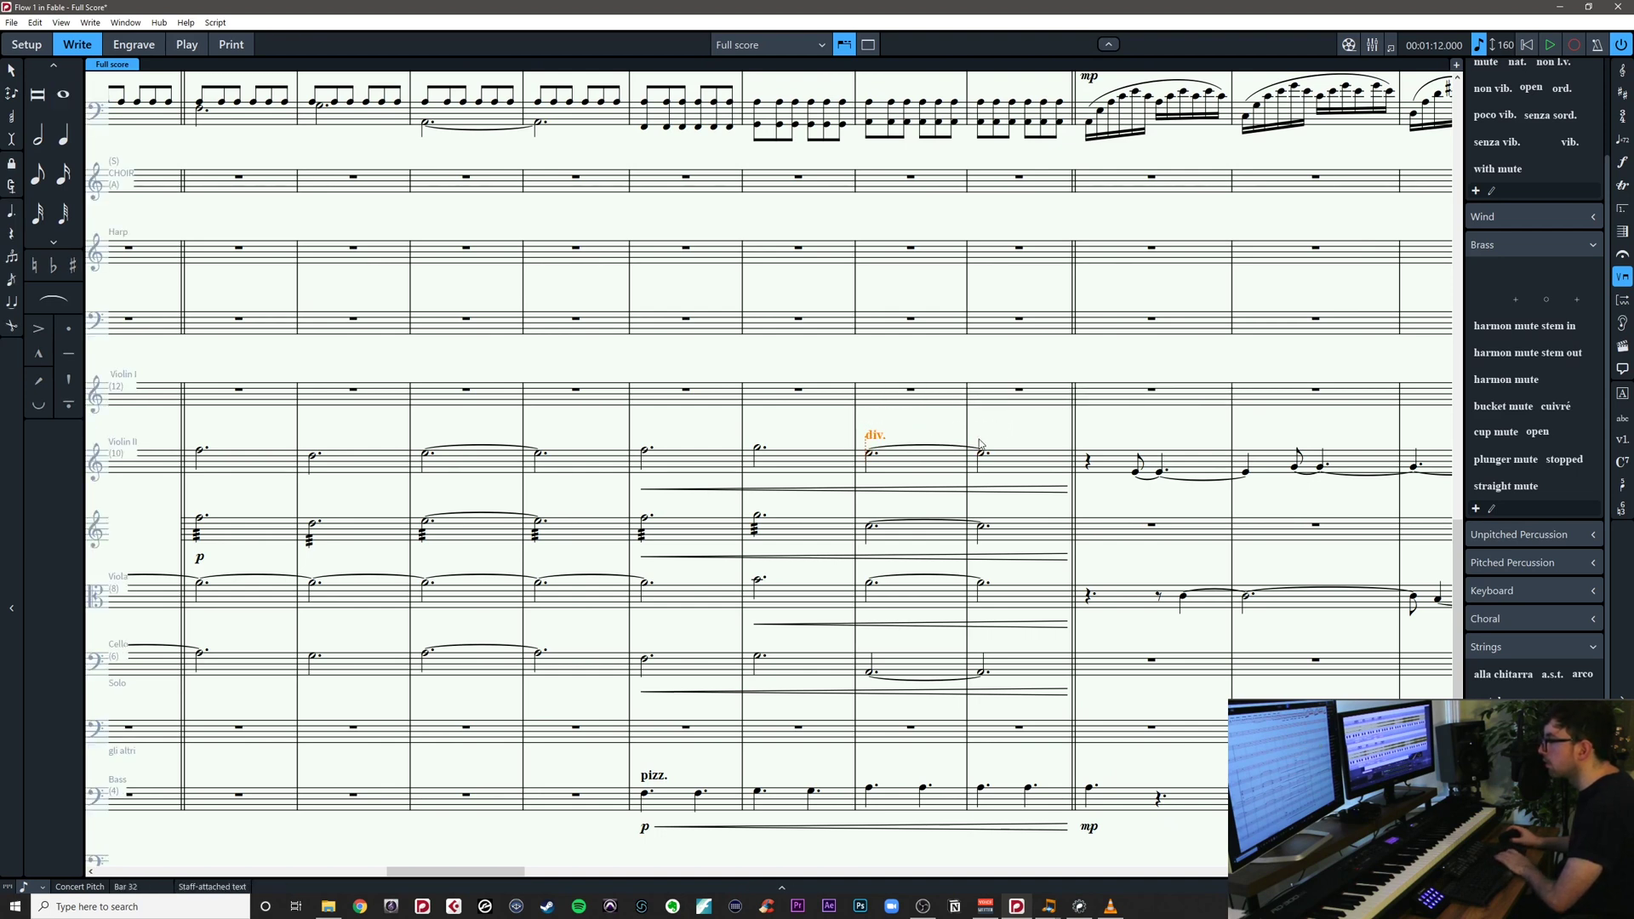
key("Delete")
Try to play back the string section from bar 26, then stop playback
scroll(1010, 427, "left", 3)
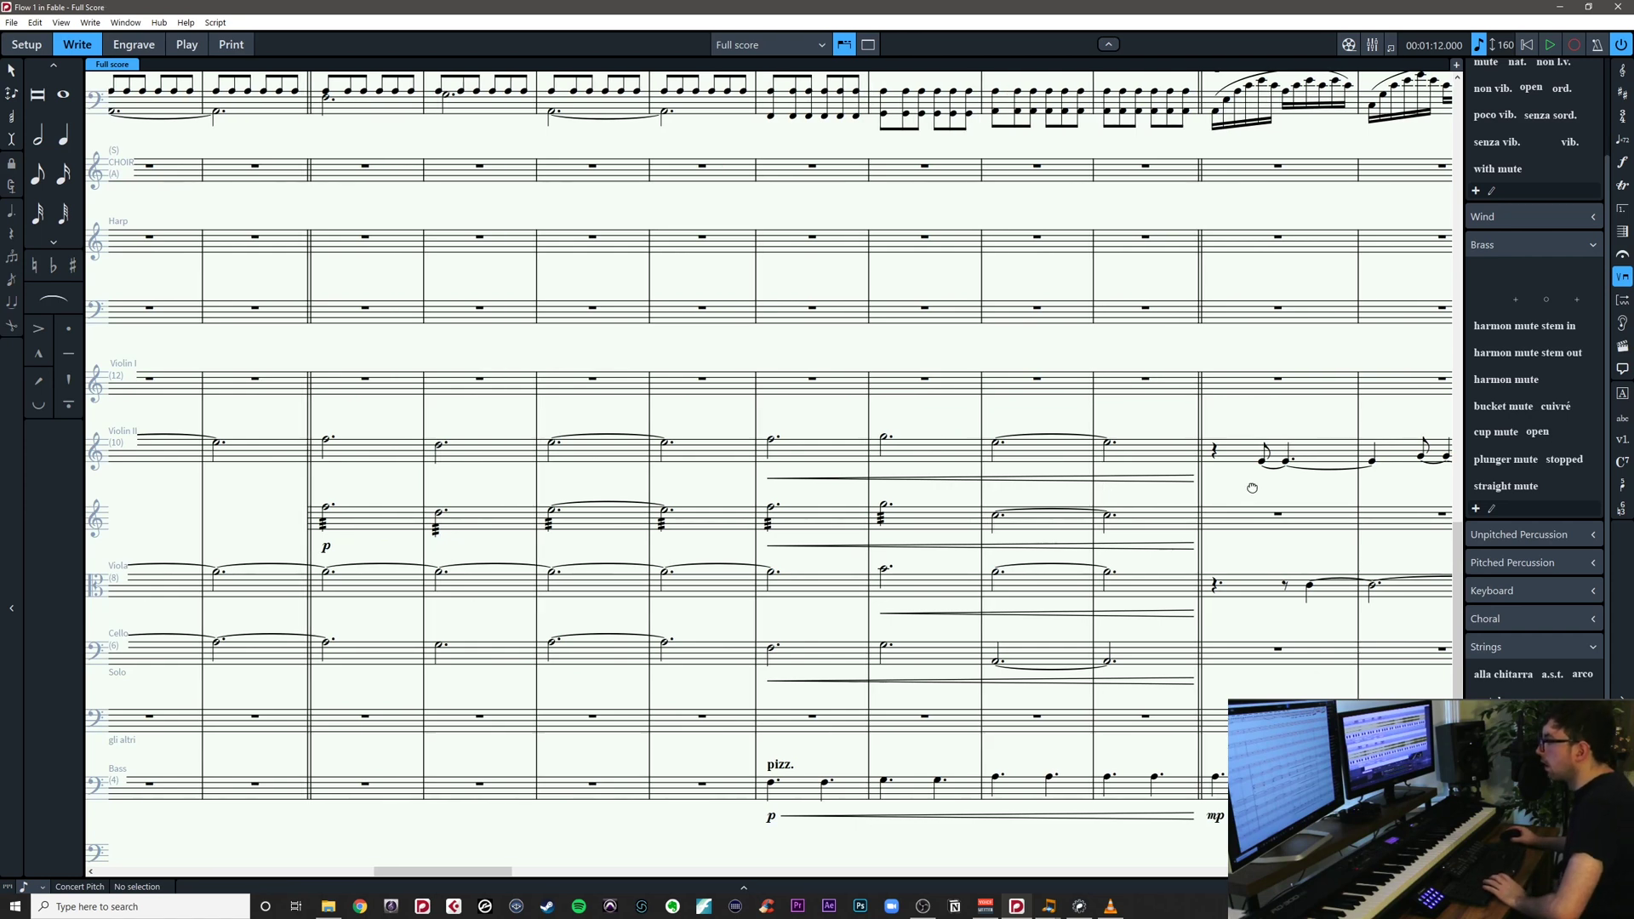
scroll(389, 415, "left", 3)
left_click_drag(436, 407, 777, 723)
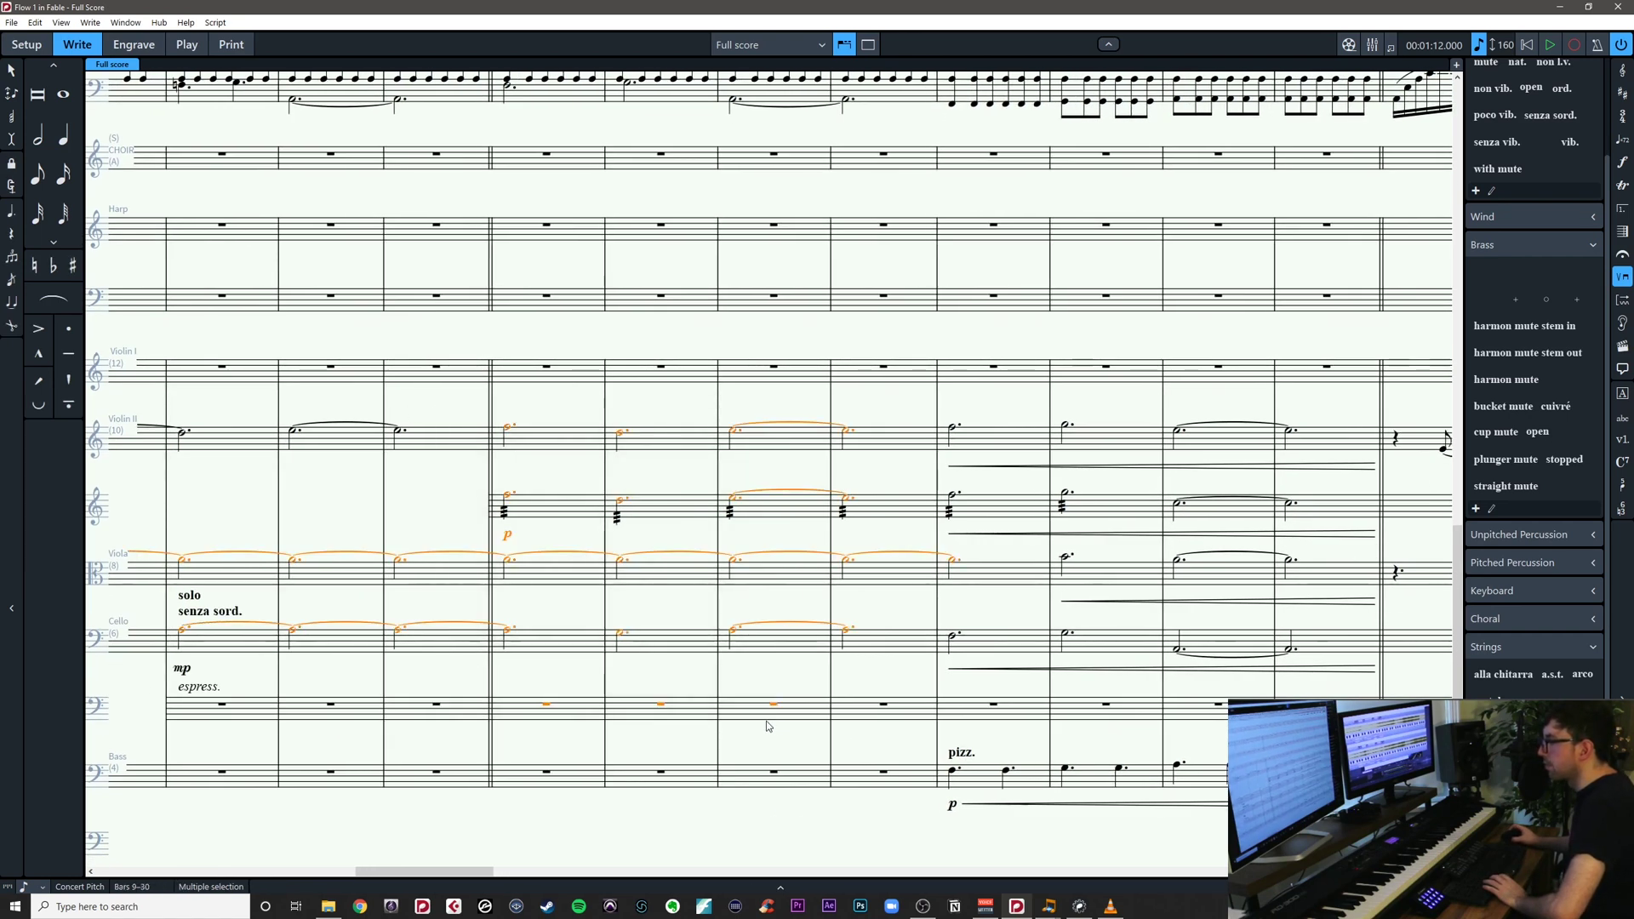
key("p")
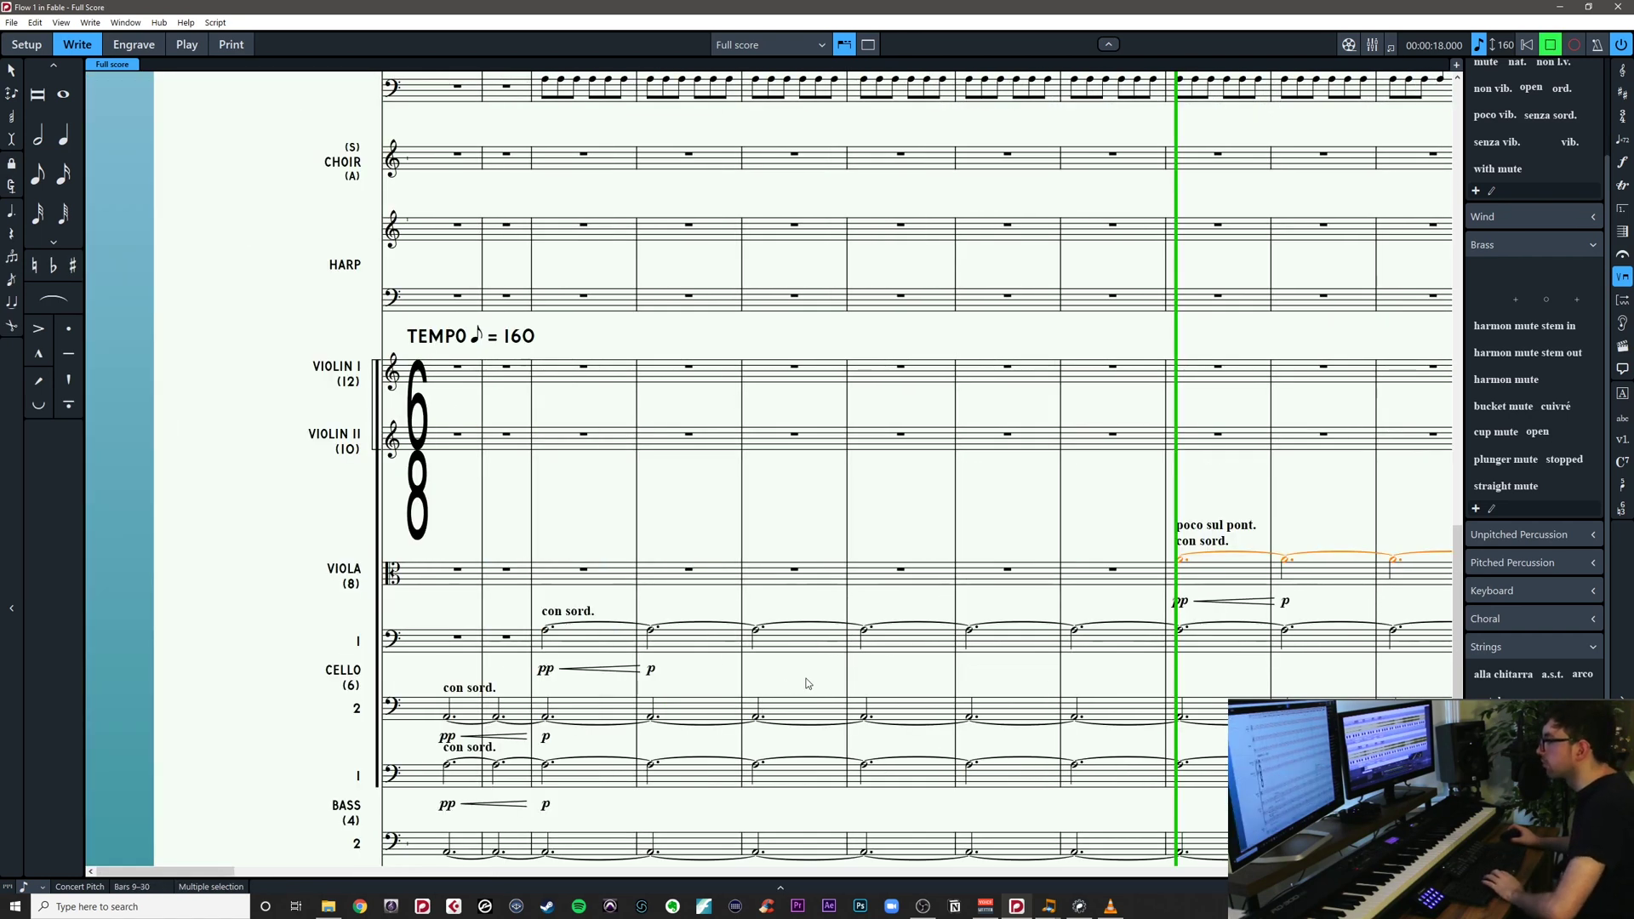
scroll(1034, 507, "down", 5)
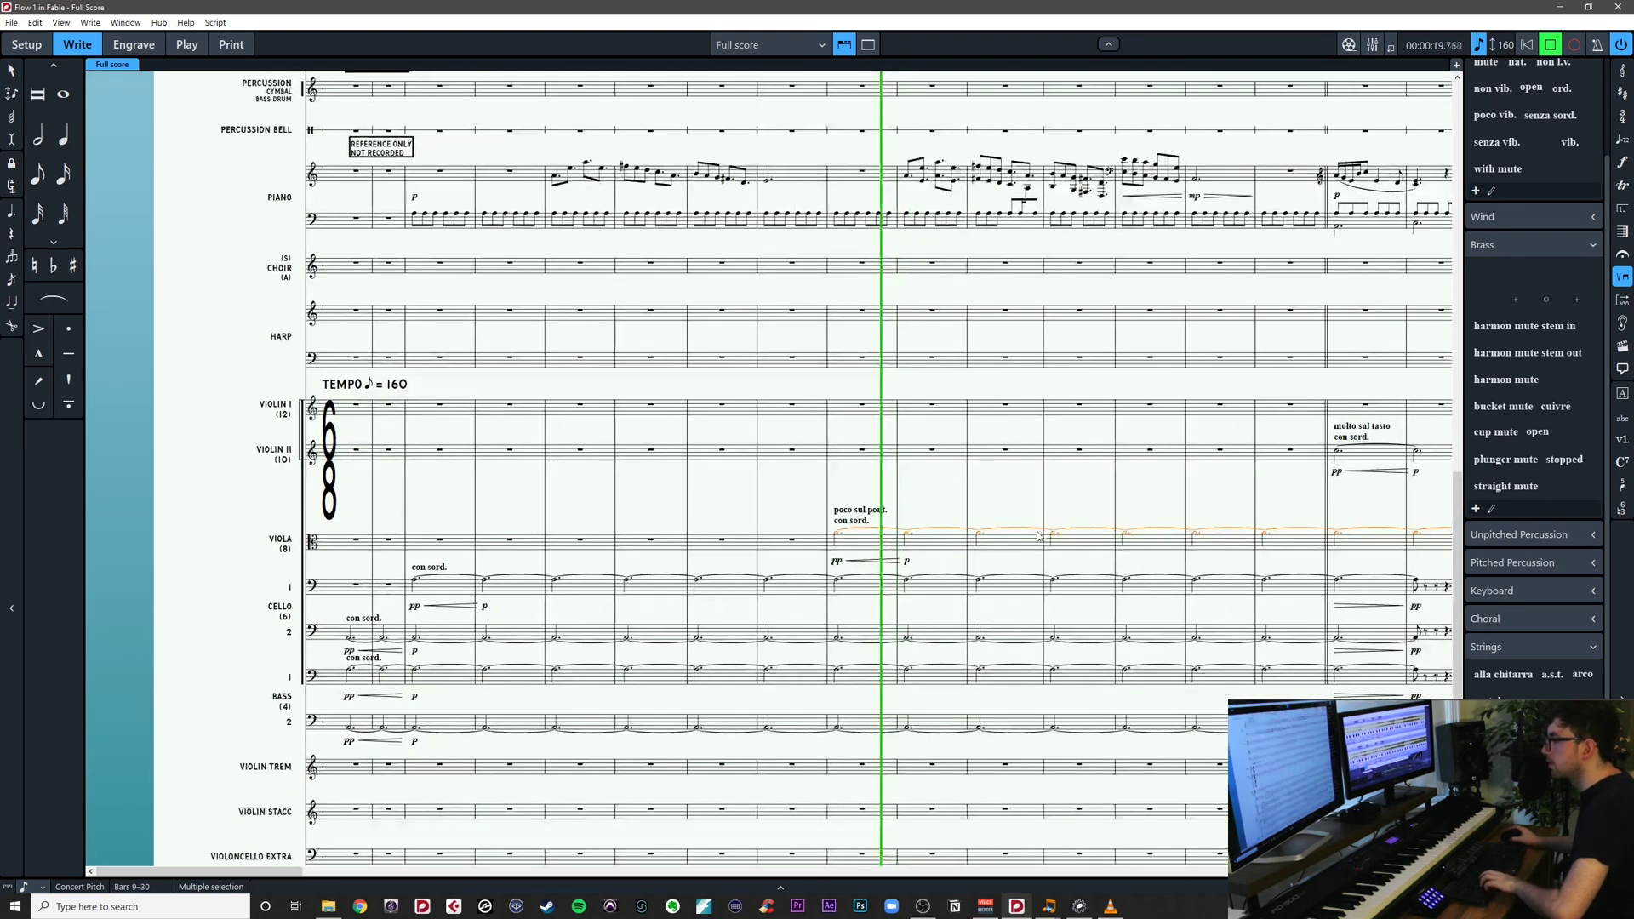
left_click_drag(1040, 514, 382, 501)
key("space")
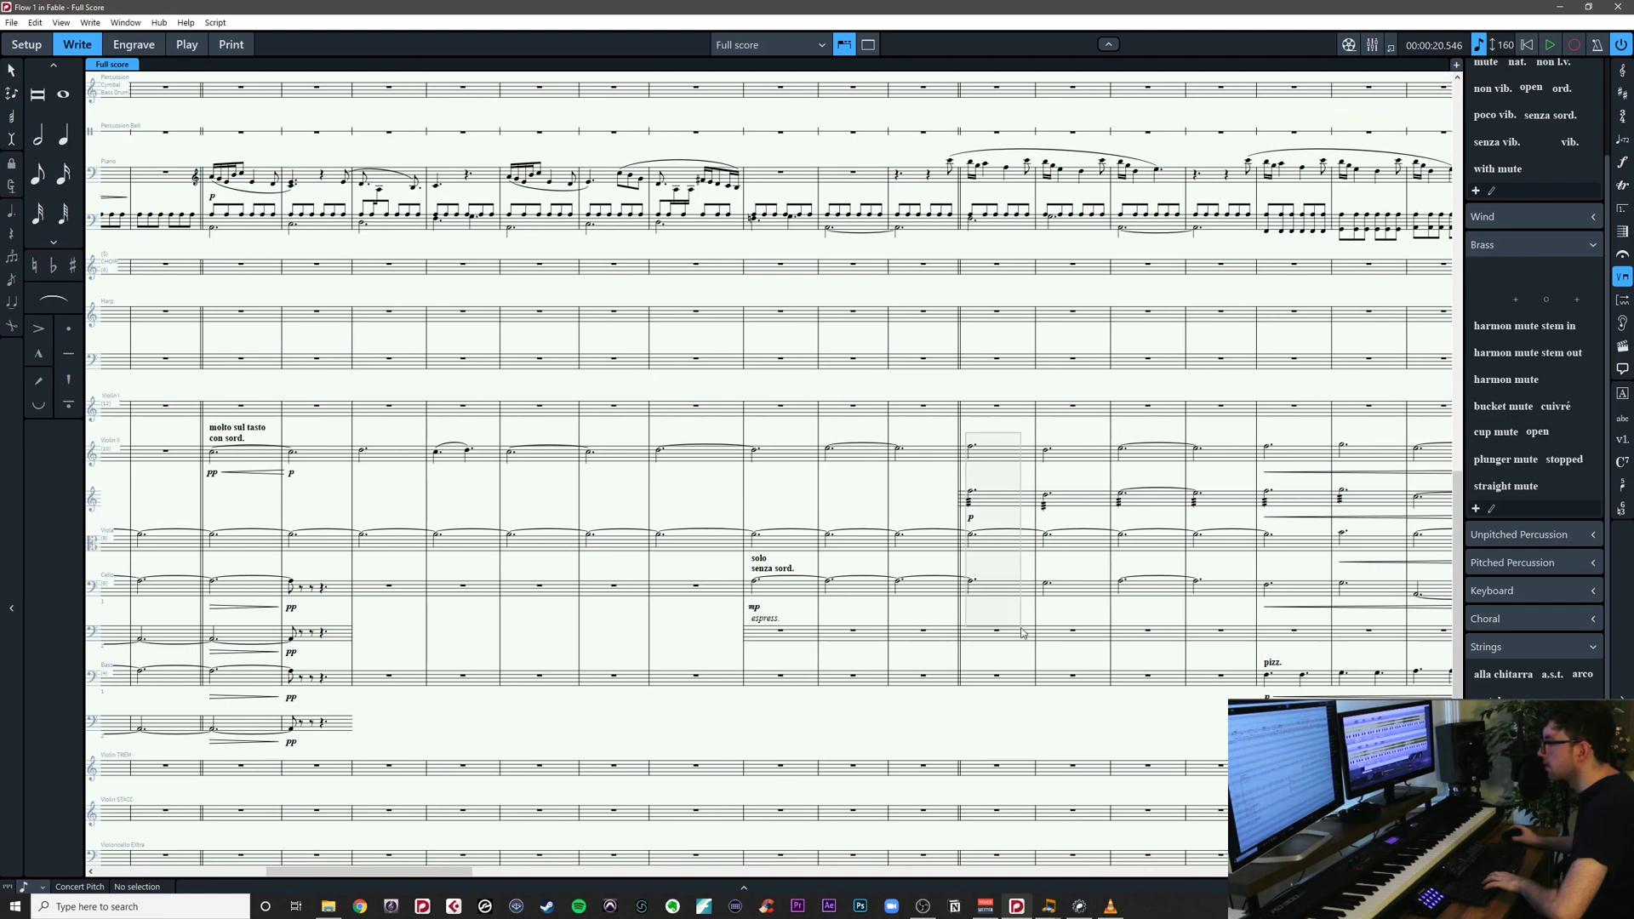
Untie the long Viola note chain and retie only its notes in bars 26 to 30
left_click_drag(1023, 633, 1022, 633)
key("u")
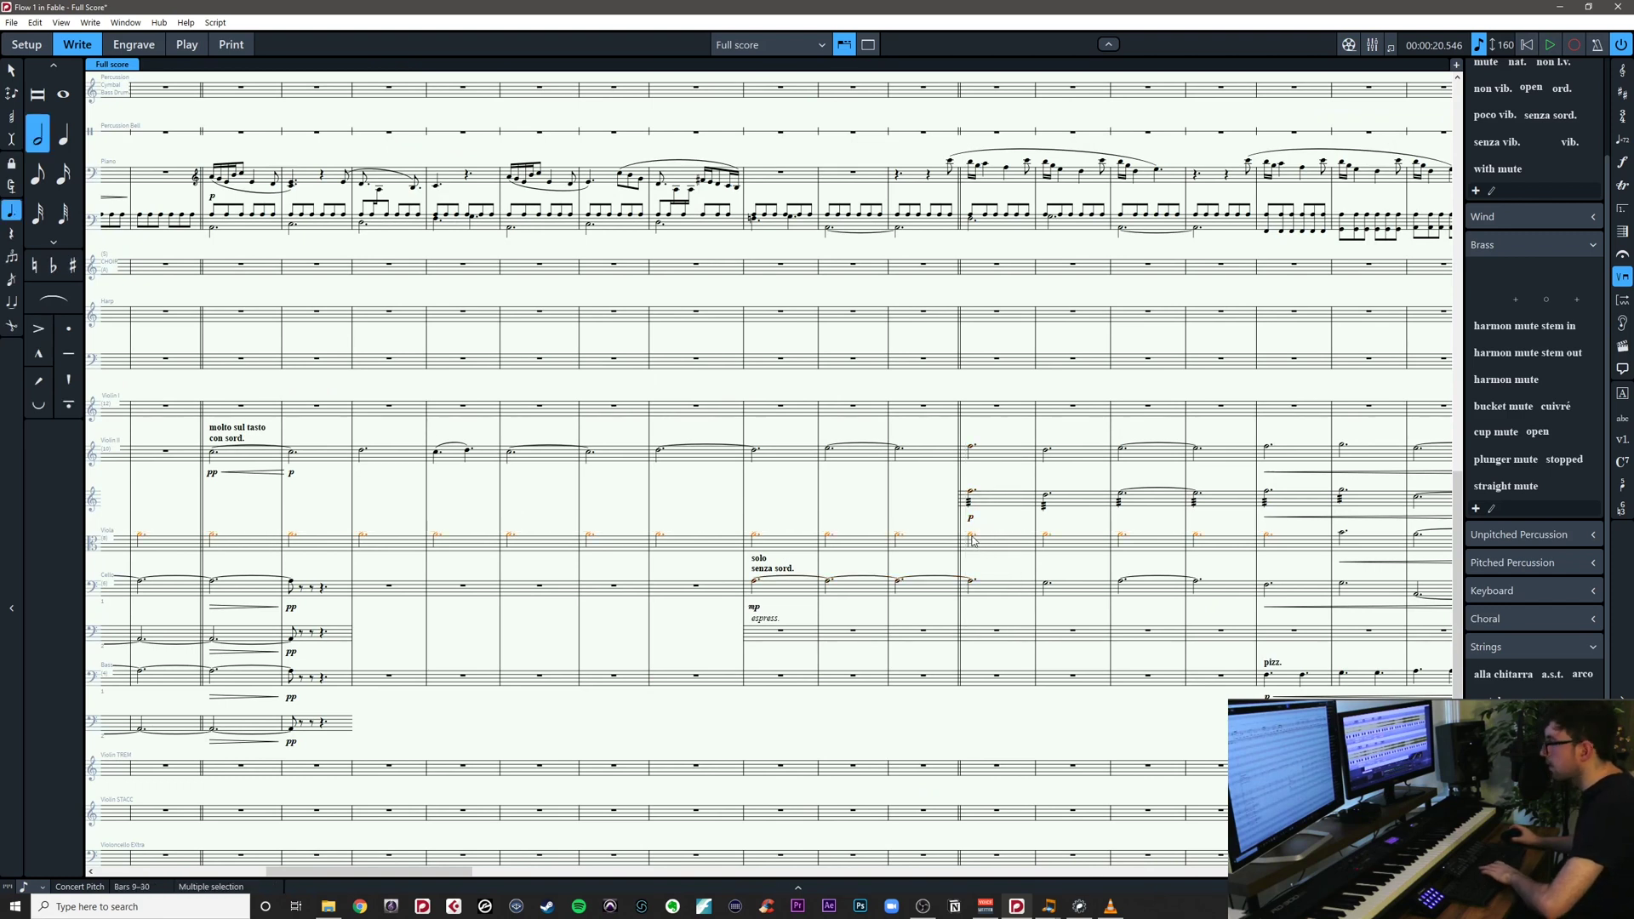
left_click_drag(941, 522, 1322, 565)
key("t")
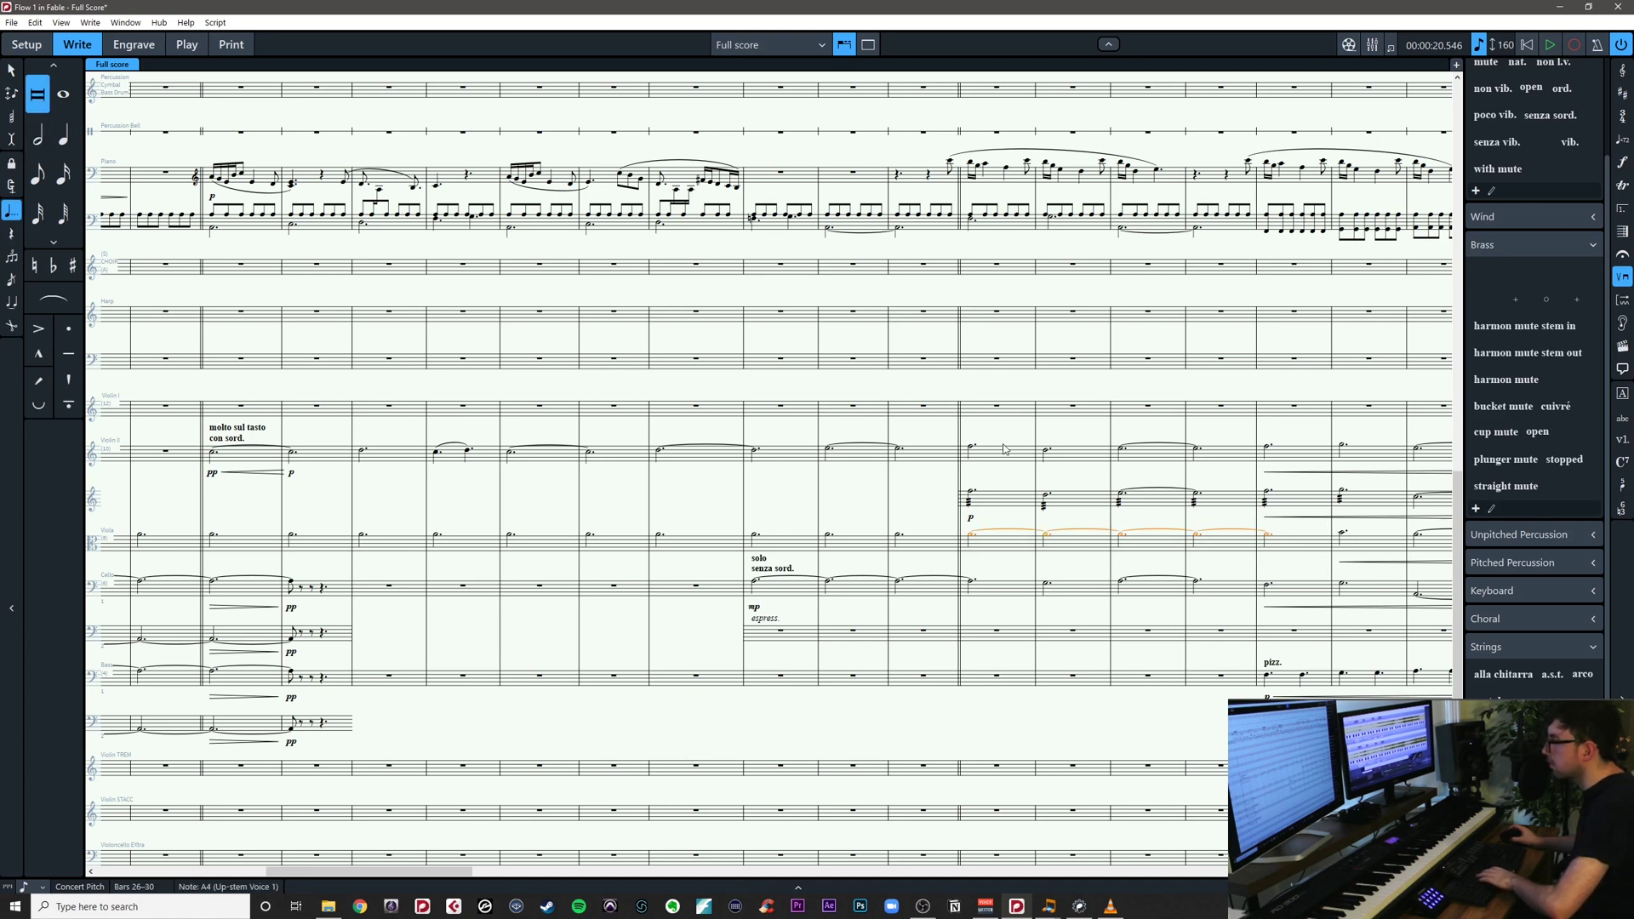
Play back the string passage from bar 23 through to bar 33
left_click_drag(998, 430, 997, 584)
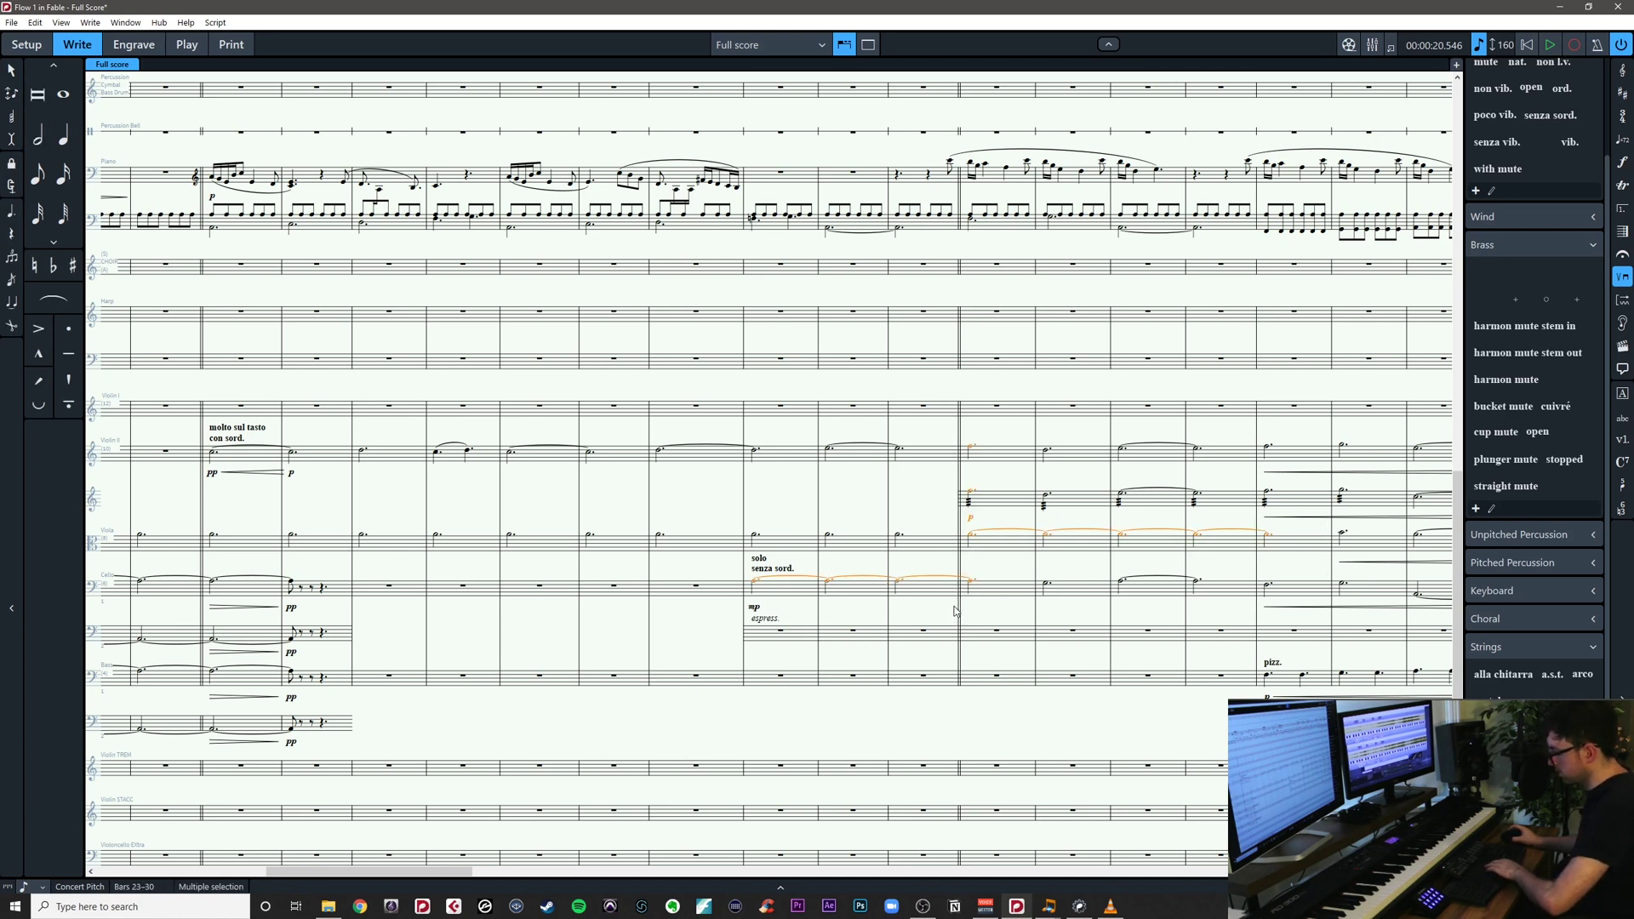
key("p")
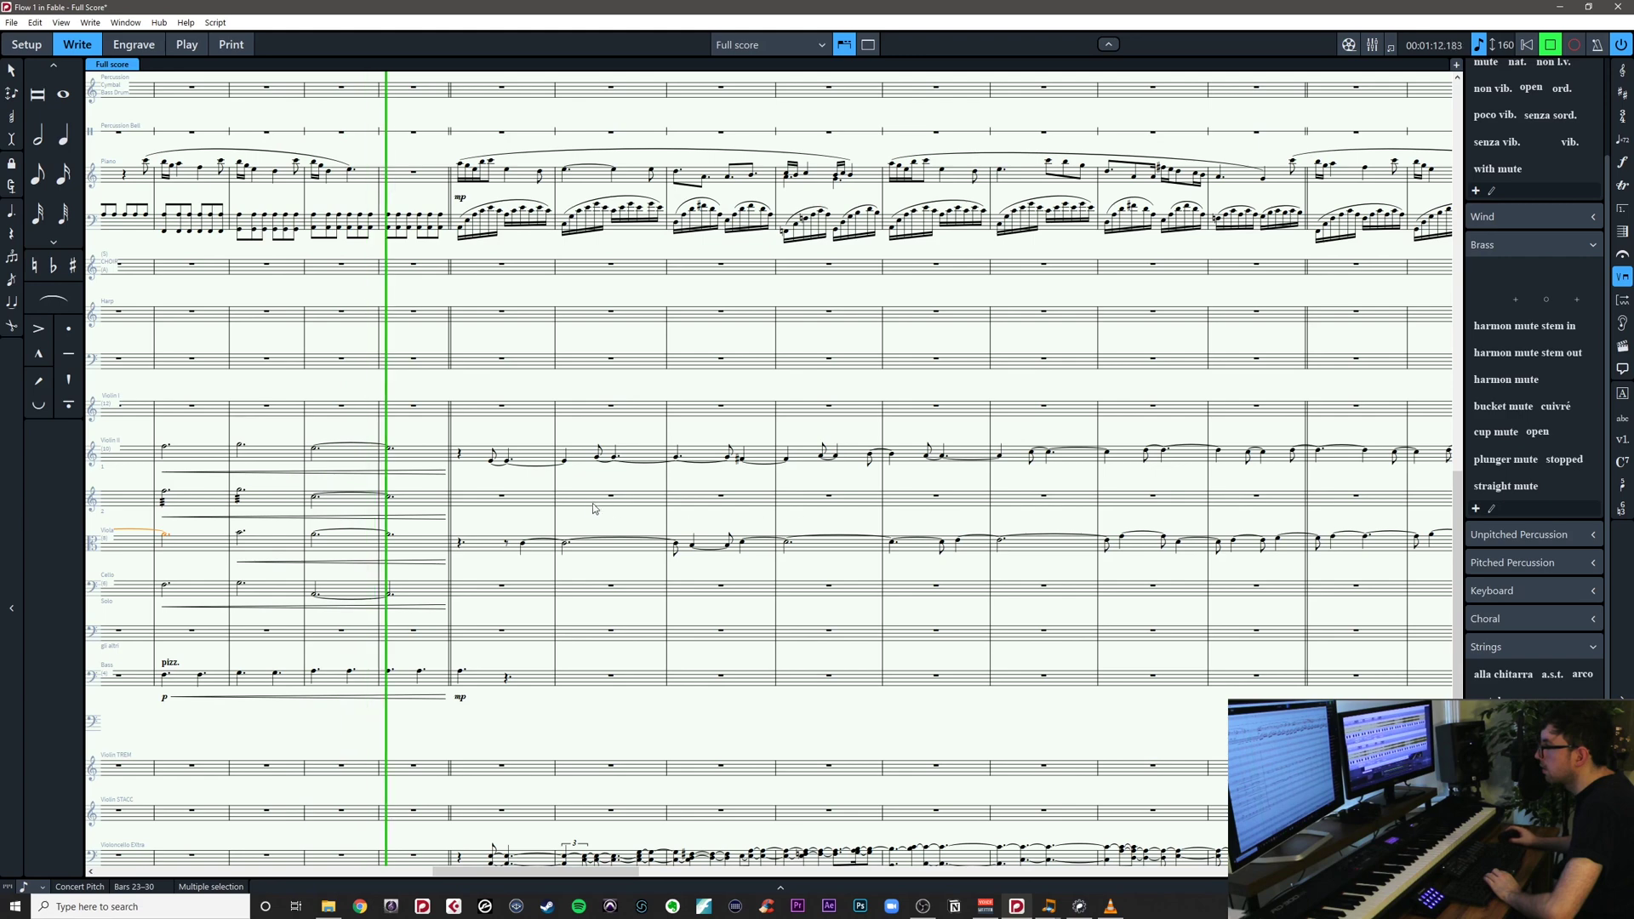
key("space")
Retie the Viola notes across bars 9 to 25
left_click_drag(527, 529, 1011, 516)
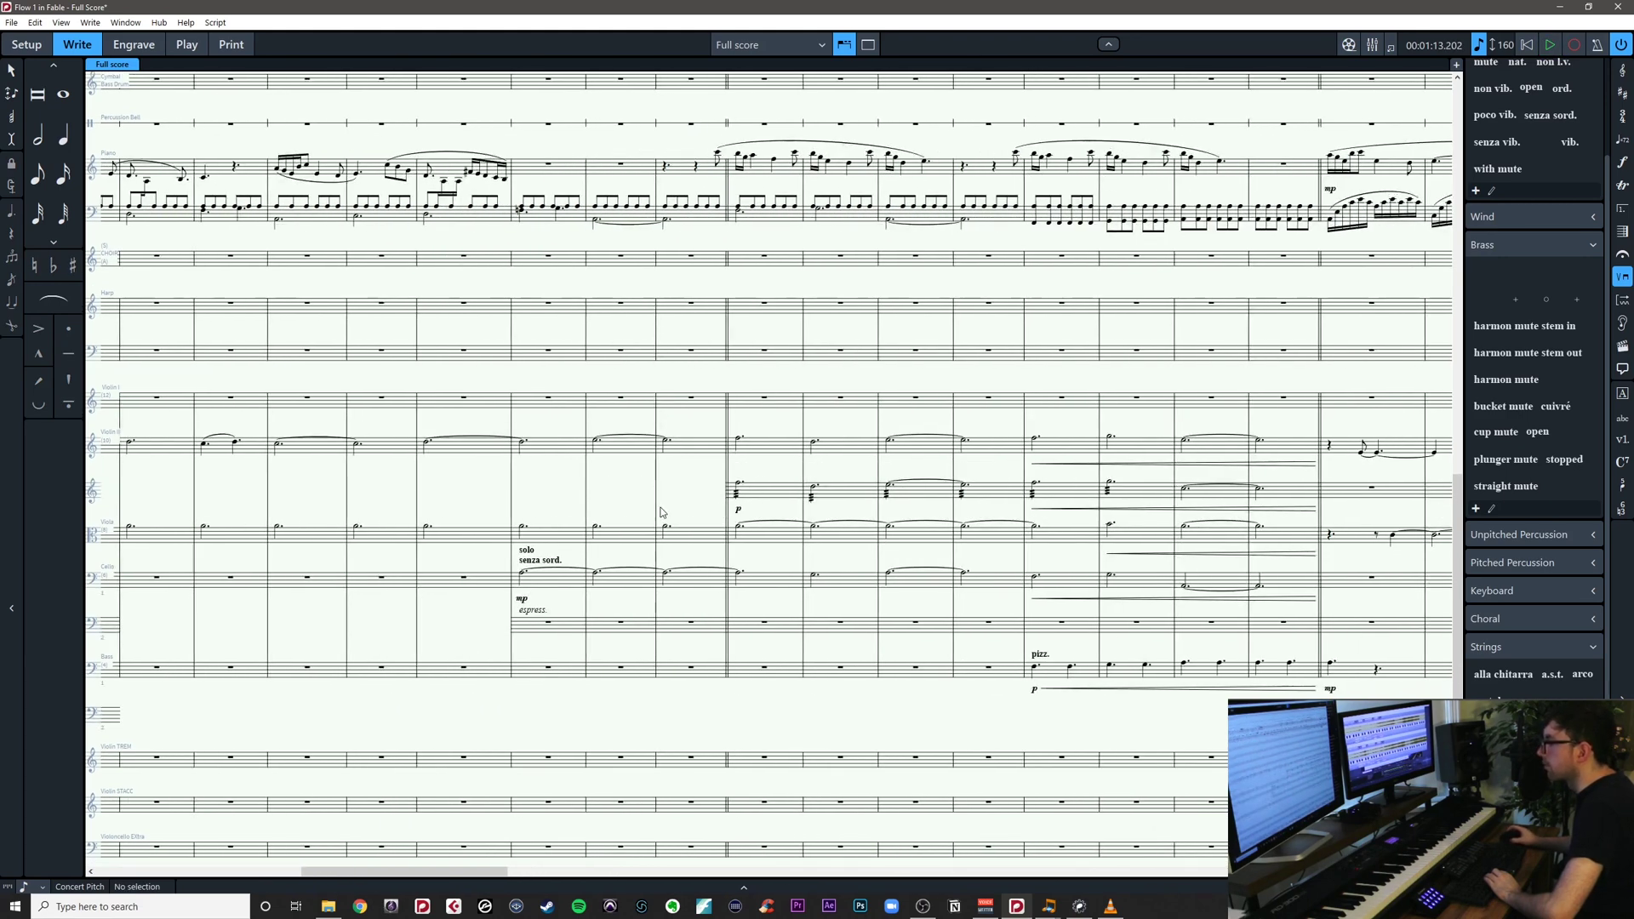
scroll(766, 511, "left", 5)
left_click_drag(167, 515, 825, 531)
key("t")
key("Escape")
left_click(788, 539)
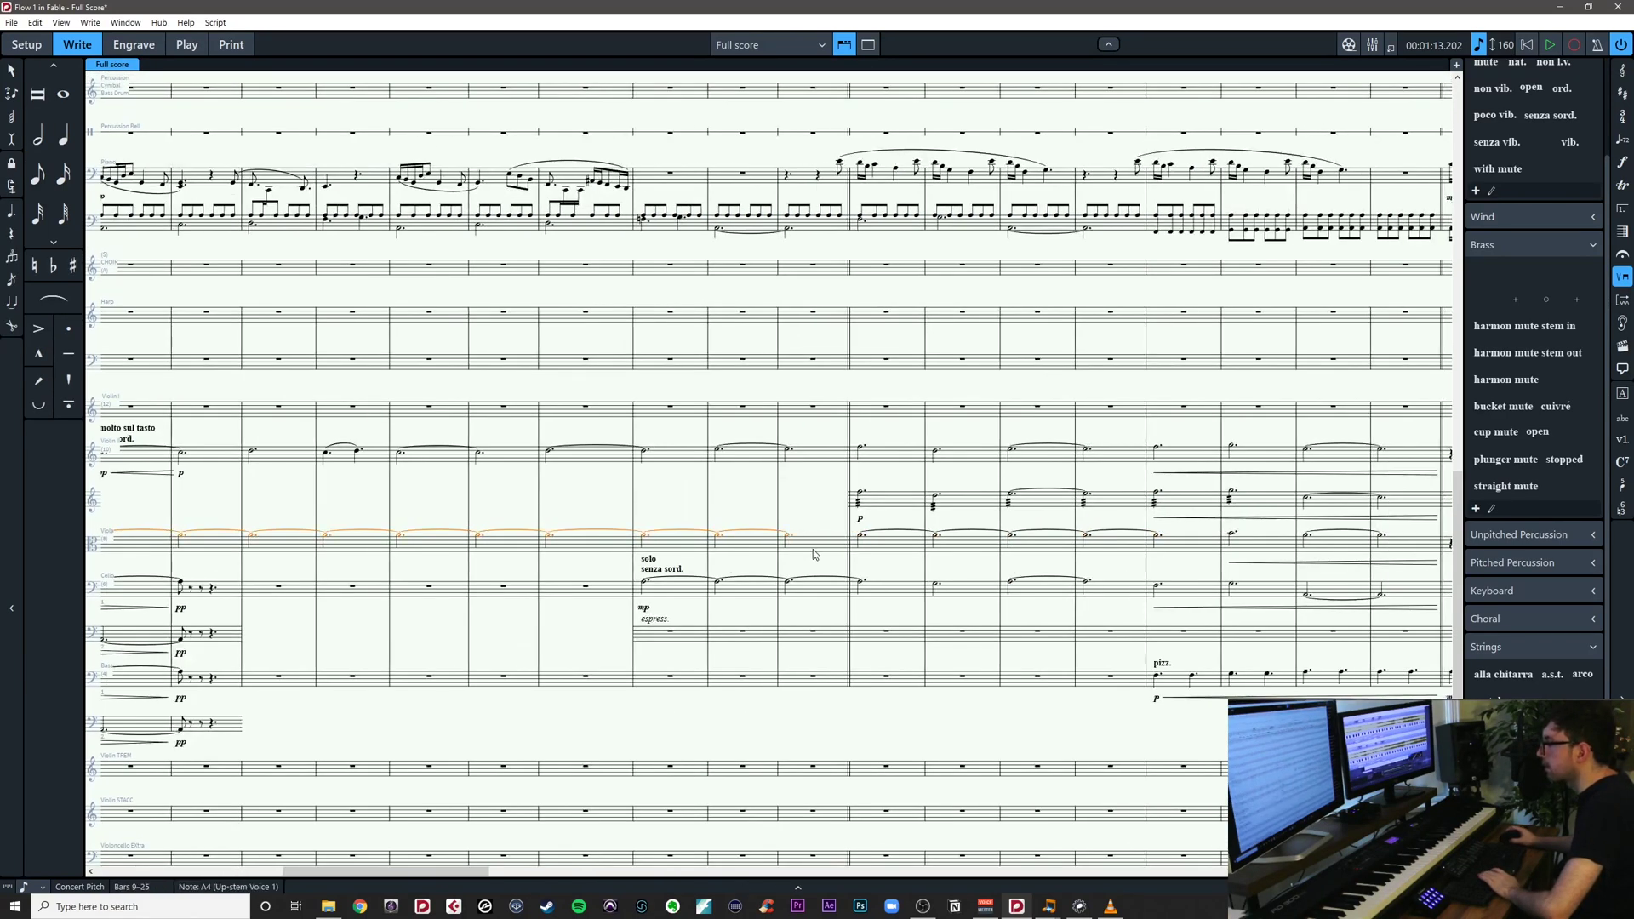
left_click(1181, 536)
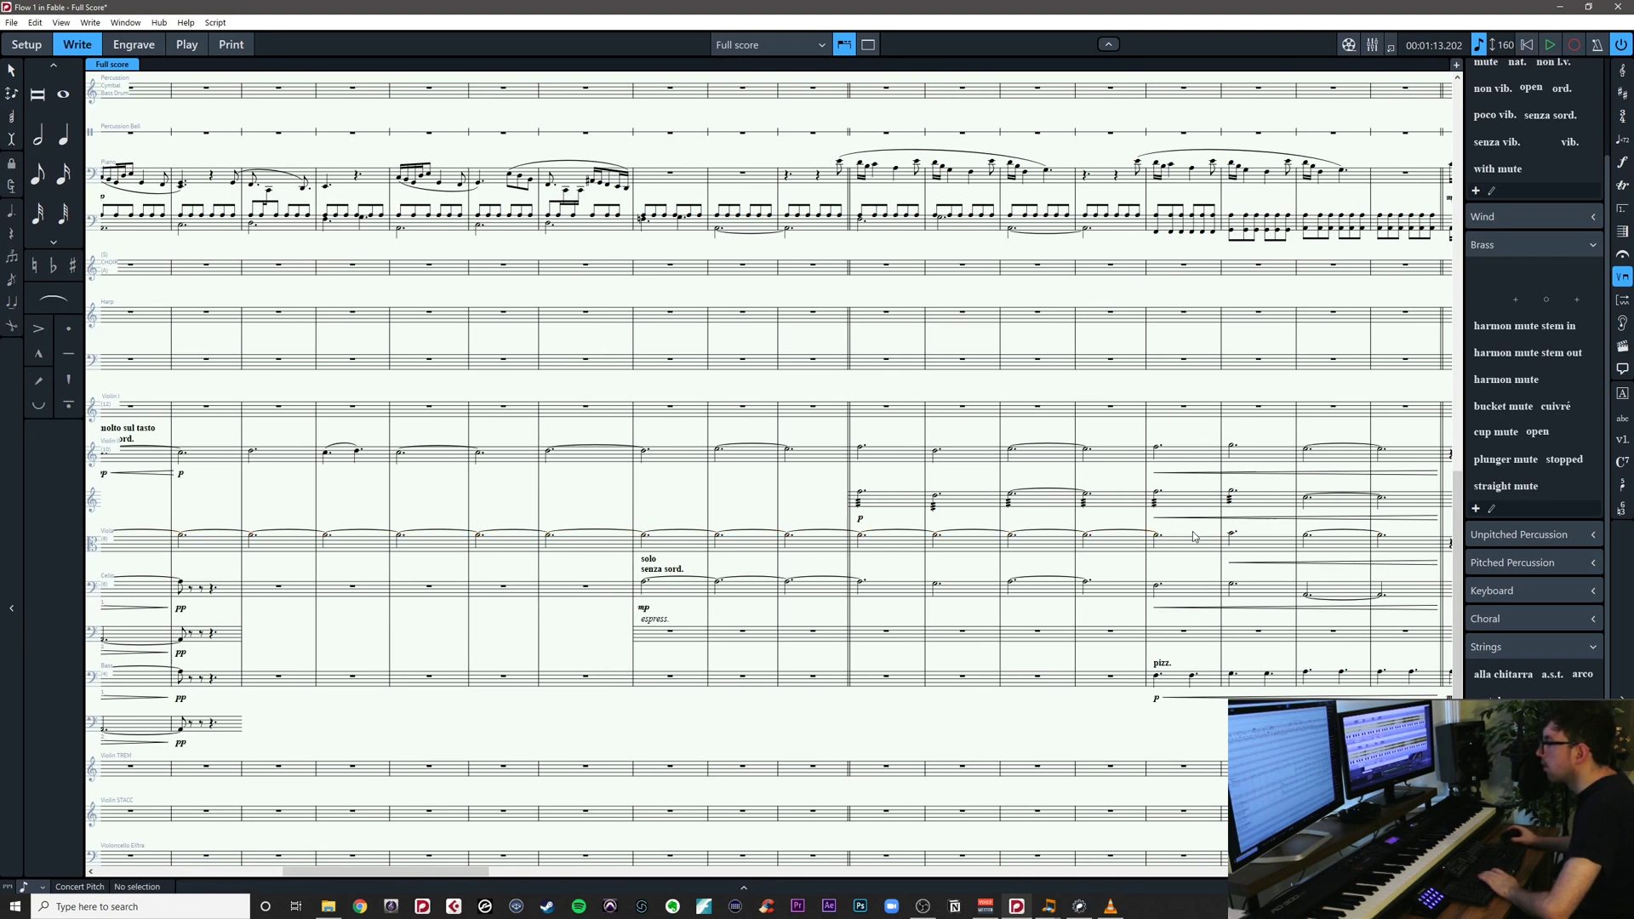
left_click_drag(1183, 536, 1043, 561)
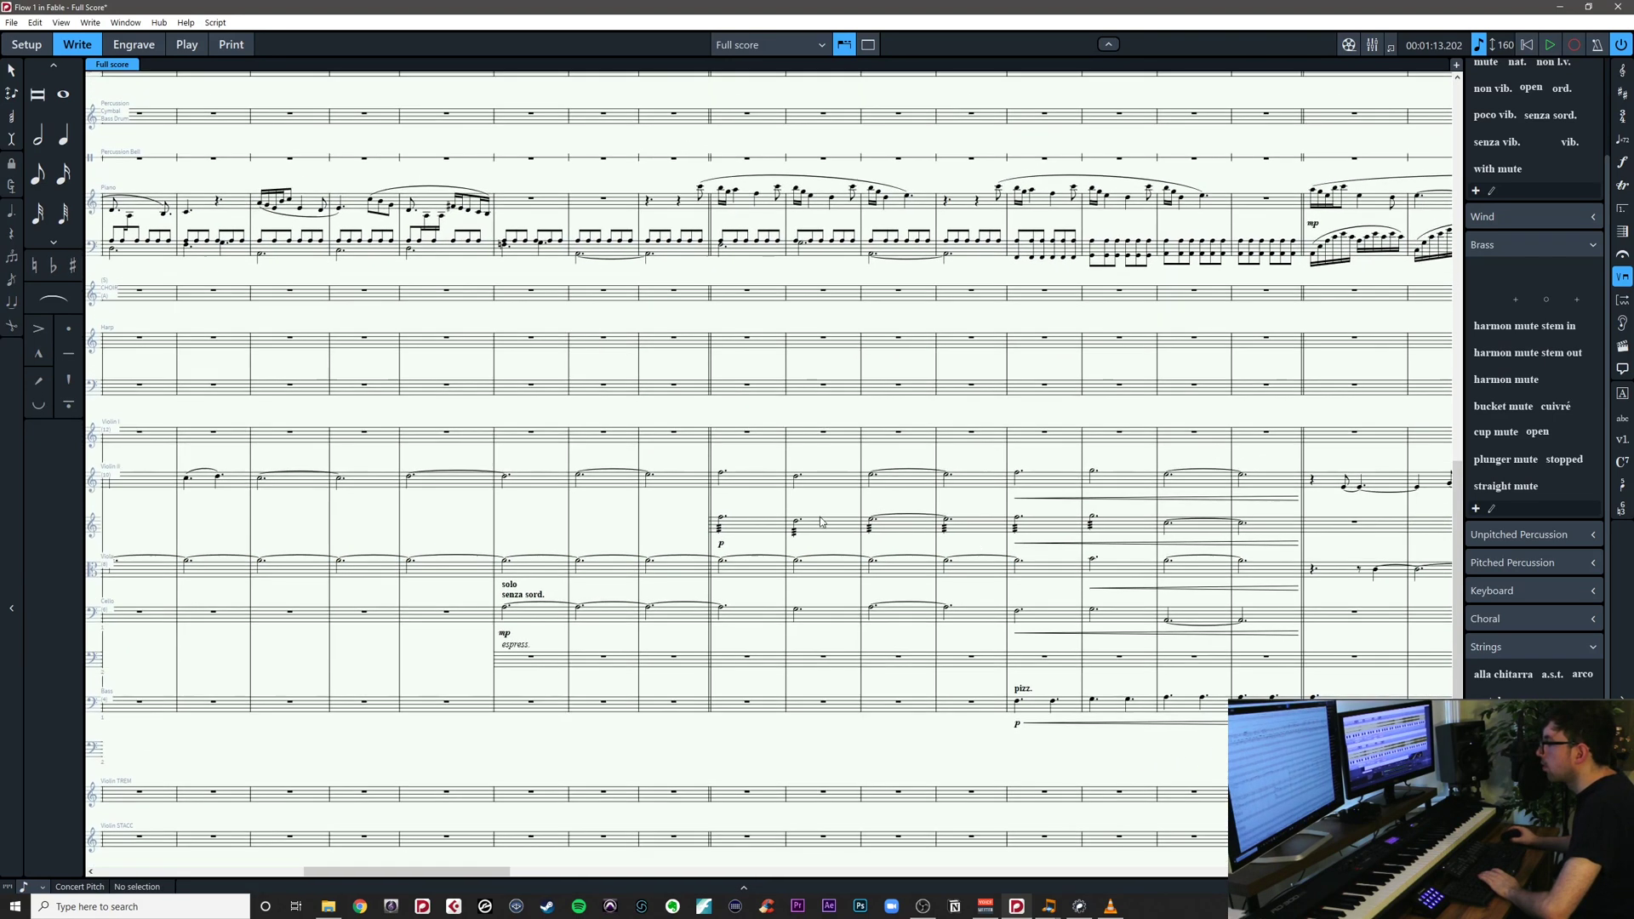
Add accents to tremolo notes on the lower Violin II staff within bars 26 to 31
left_click(639, 508)
left_click(681, 515)
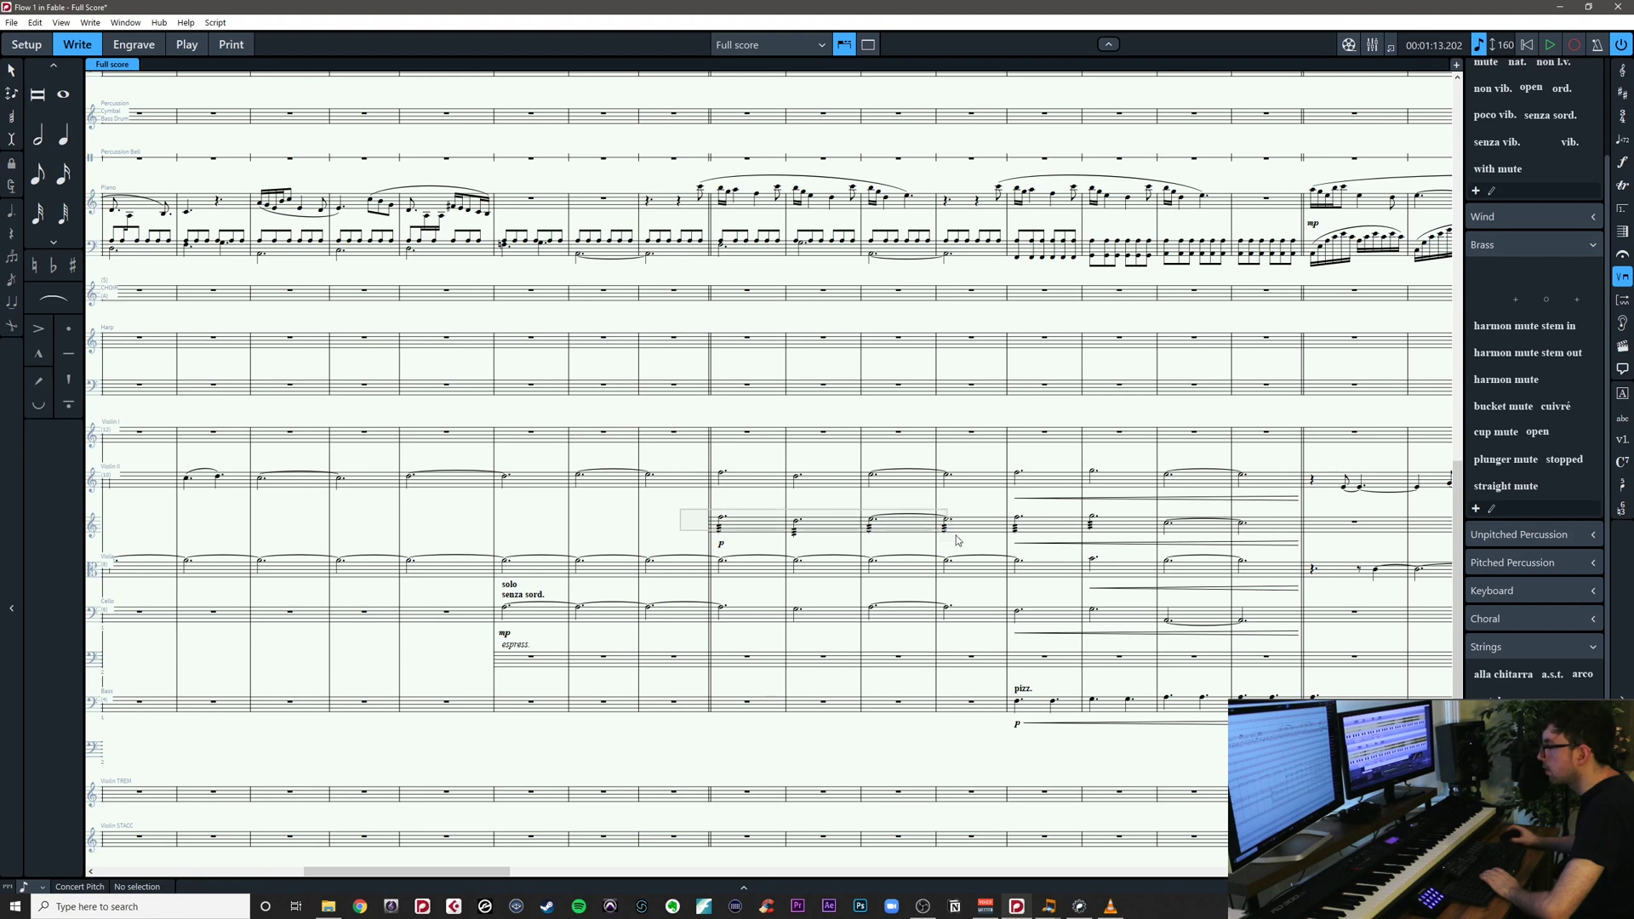
left_click_drag(956, 536, 1118, 533)
key("[")
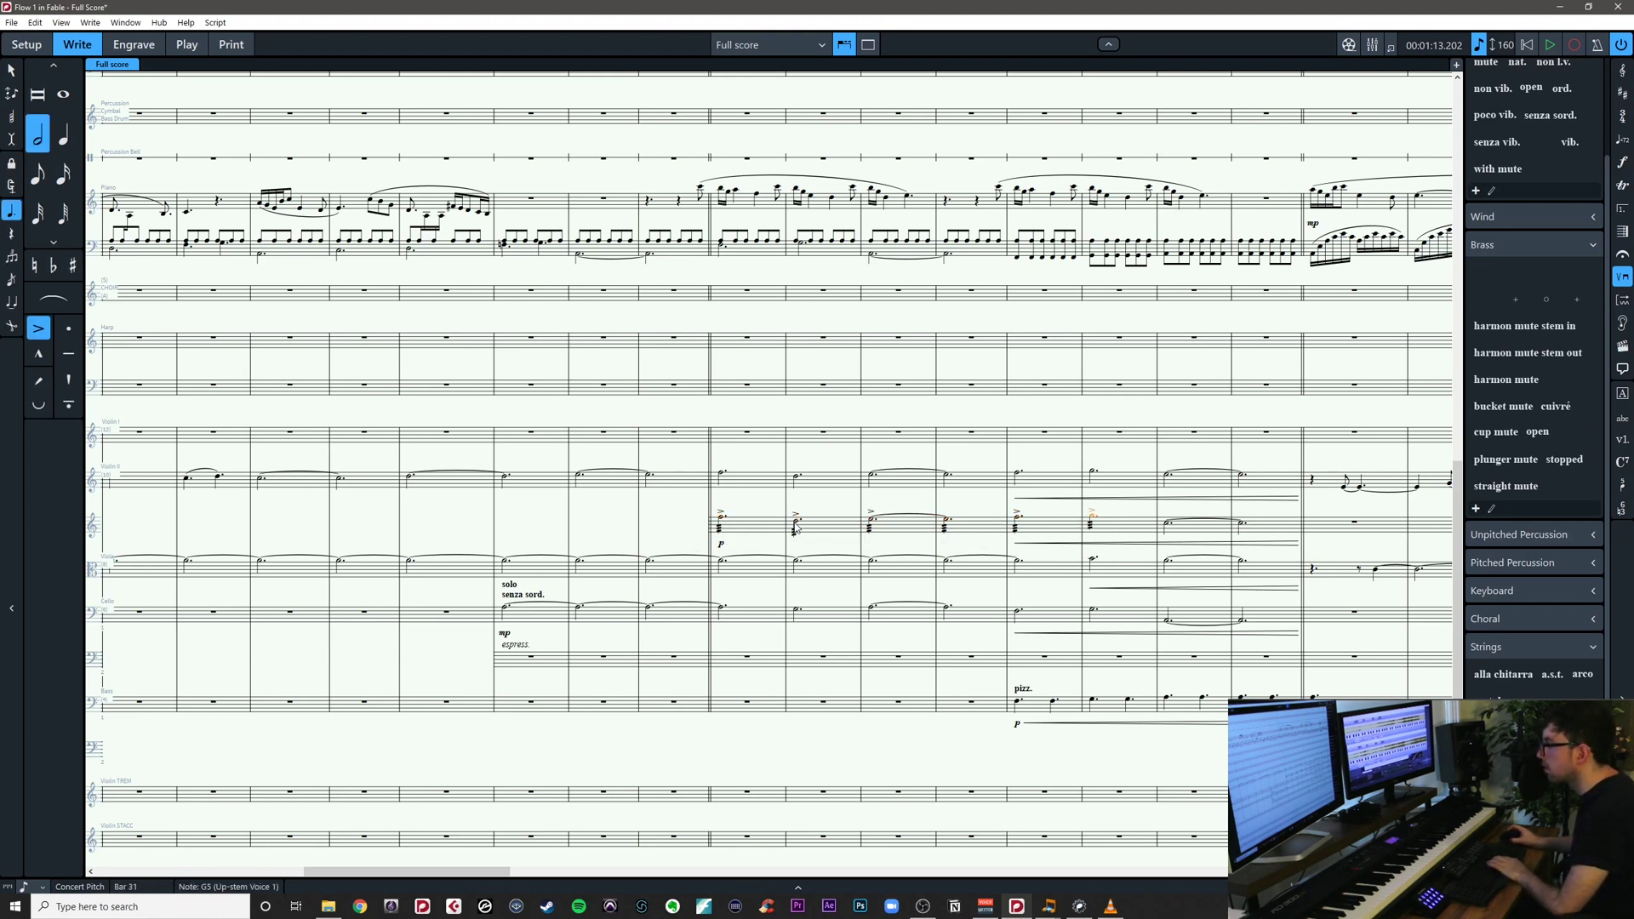
left_click(870, 523)
key("Escape")
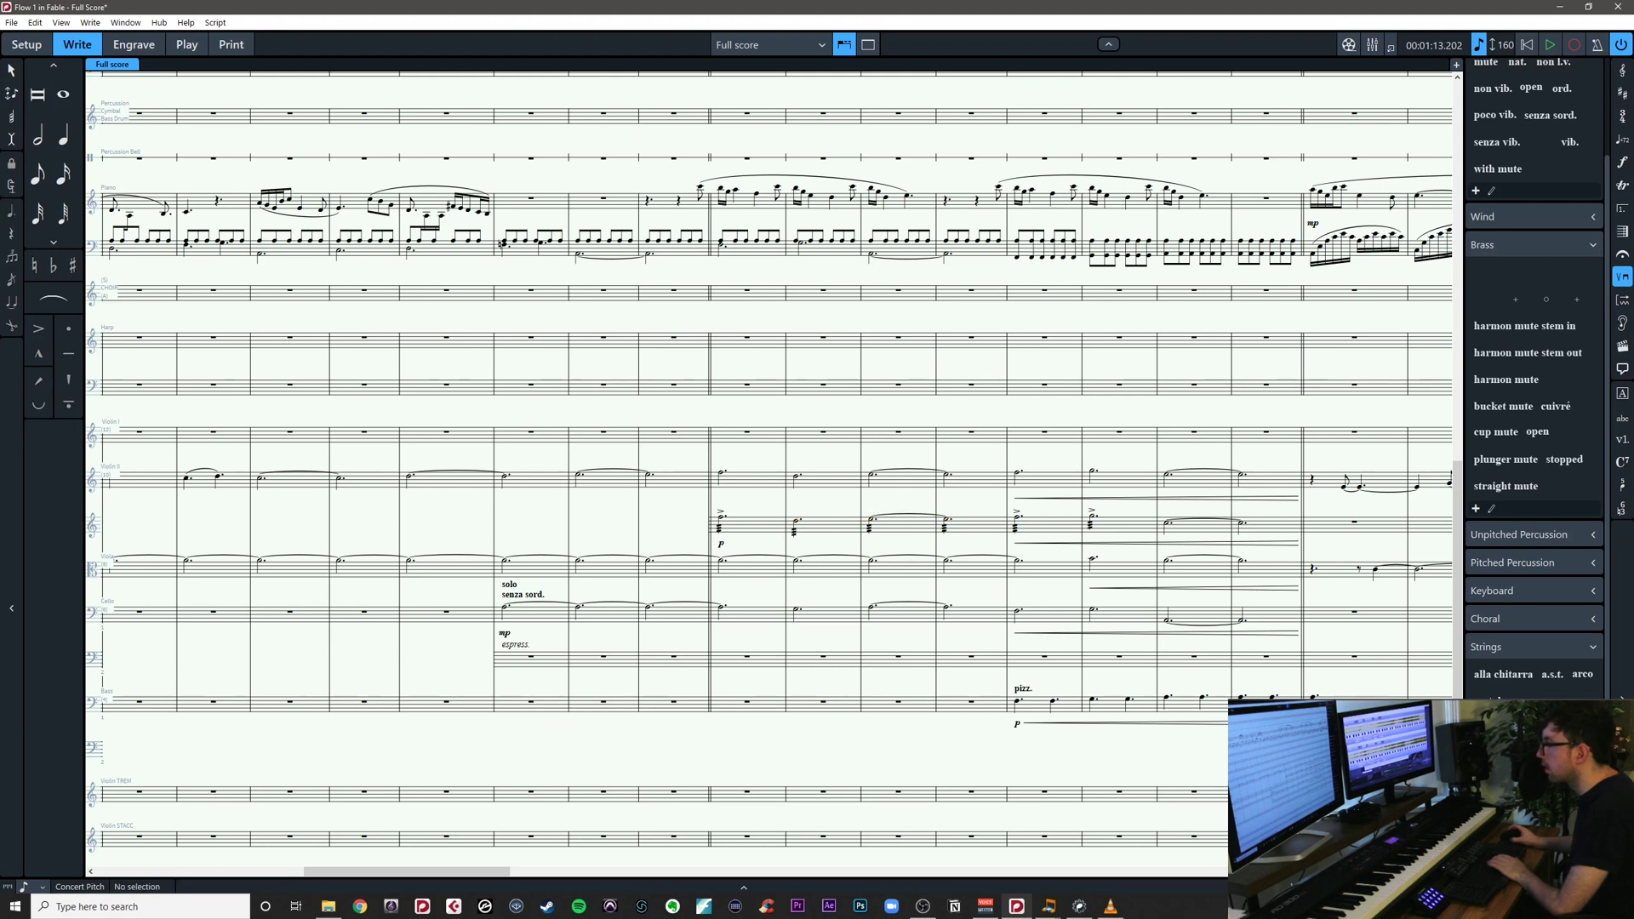
Add a three-stroke tremolo to the tied notes on the lower Violin II staff in bars 32 to 33
key("alt+Tab")
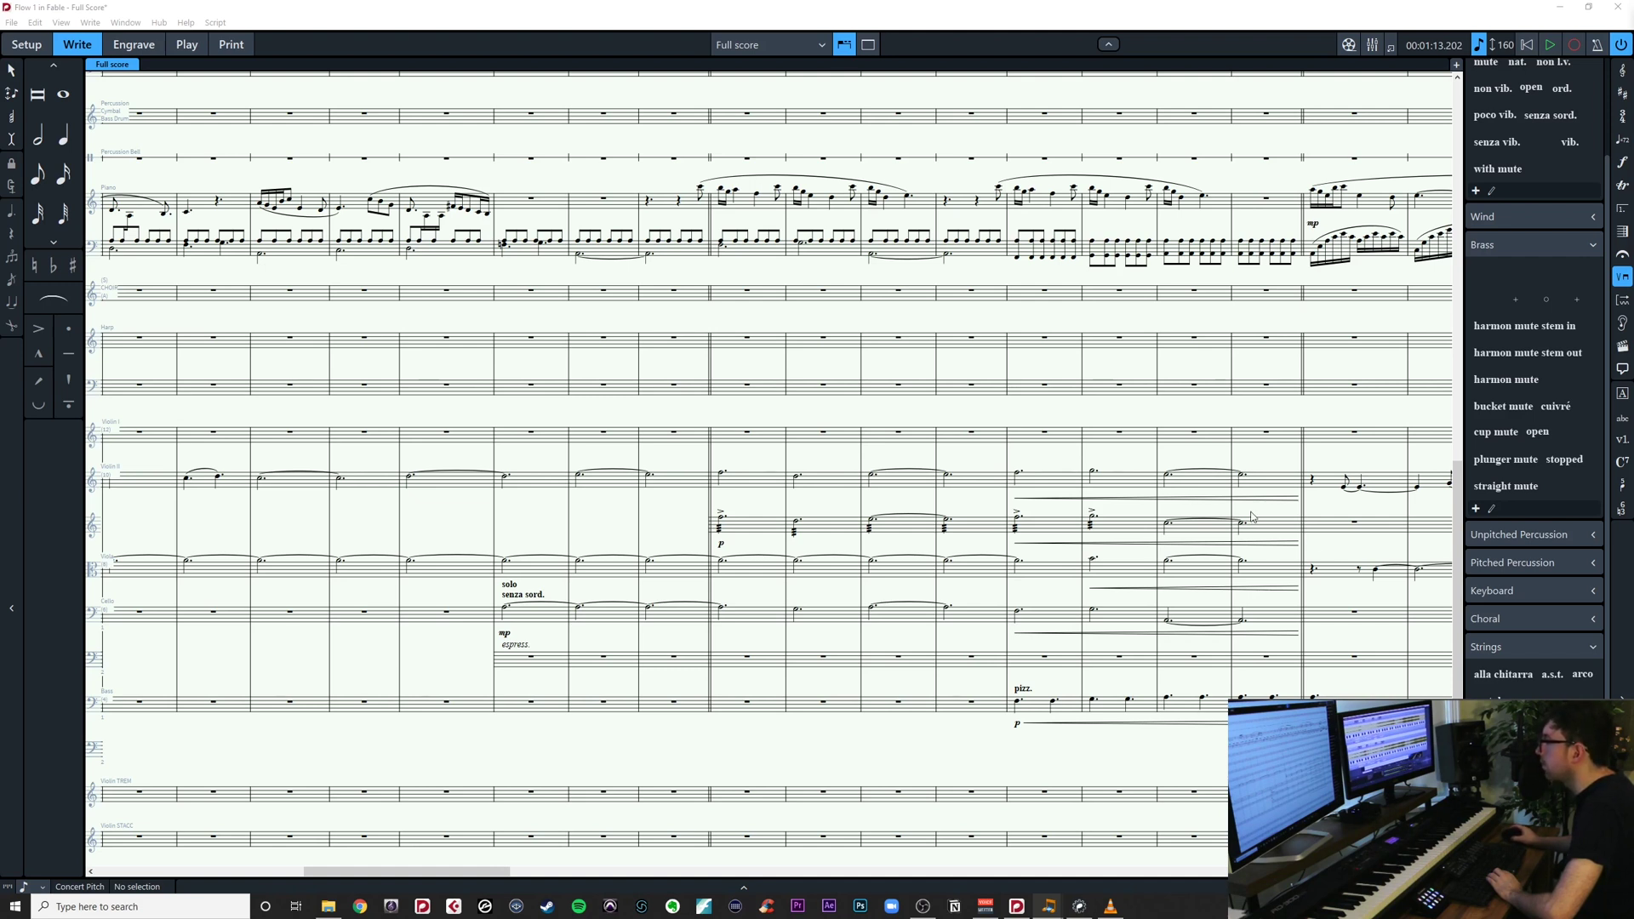
left_click_drag(1273, 516, 1181, 529)
left_click(1160, 540)
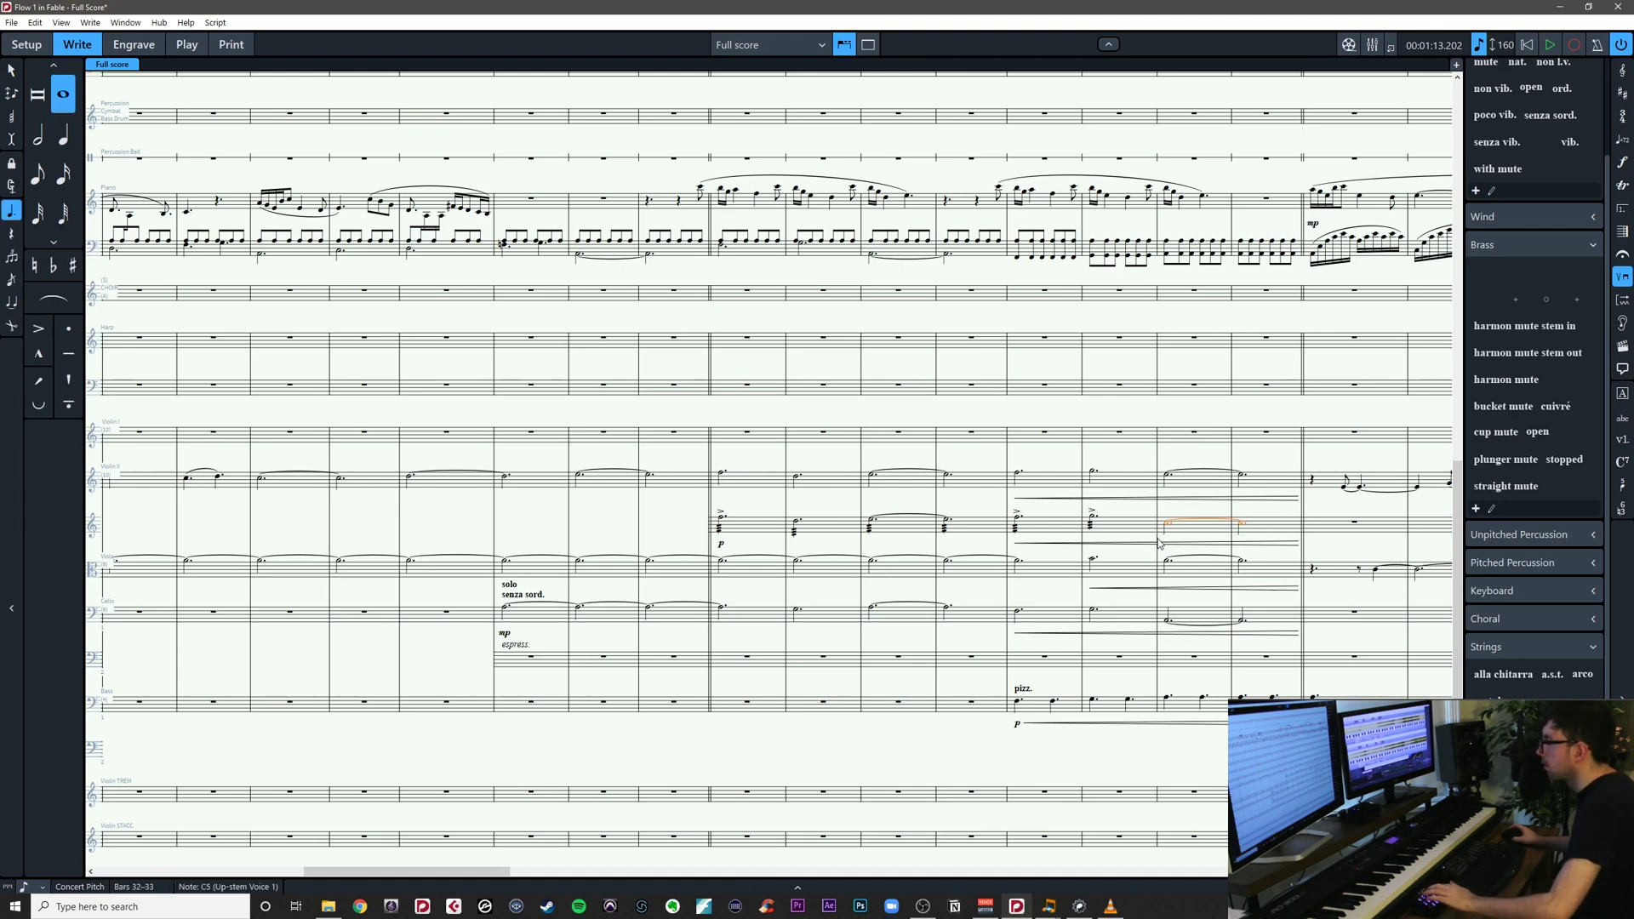
key("shift+r")
type("///")
key("Return")
Try removing the molto sul tasto instruction from Violin II at bar 16
left_click_drag(1275, 563, 1560, 577)
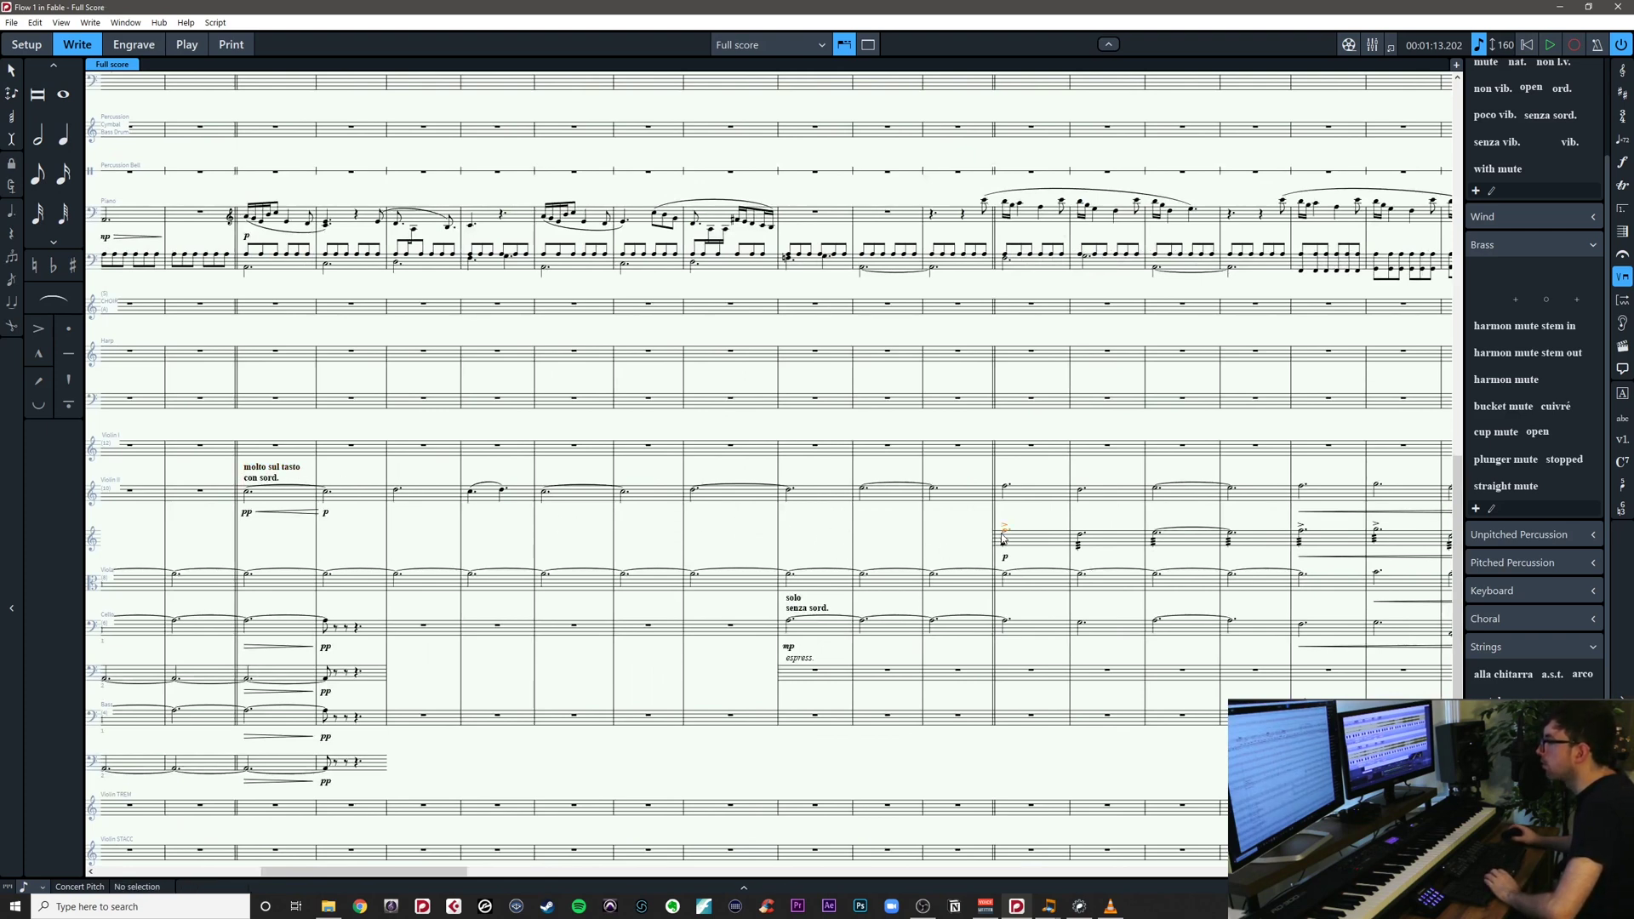
scroll(991, 528, "right", 2)
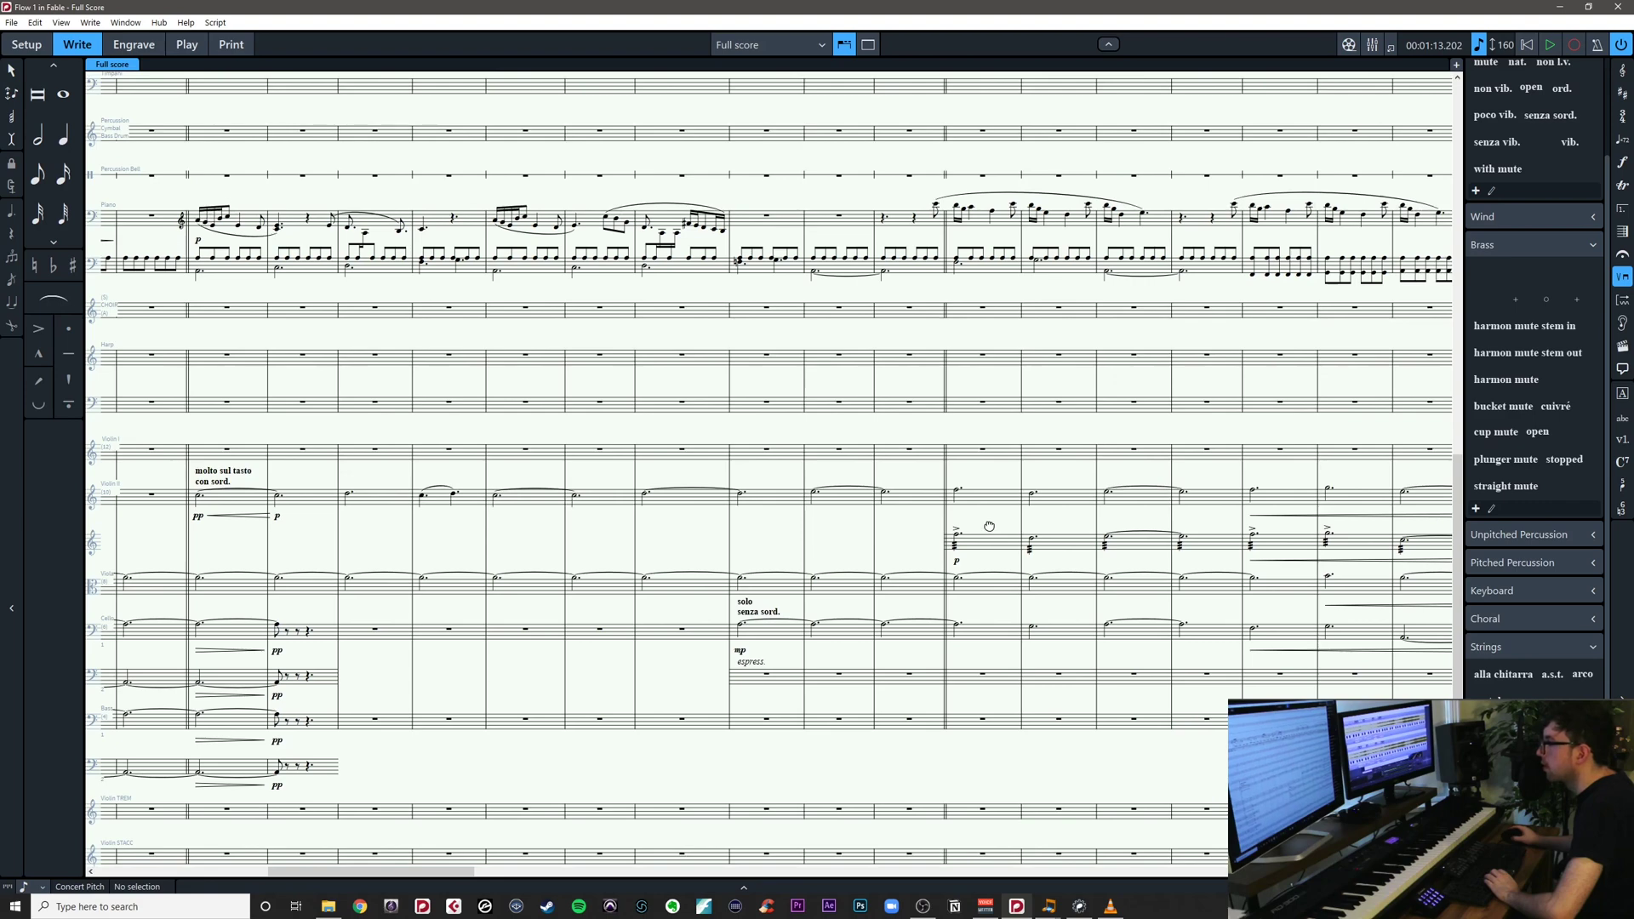
left_click_drag(989, 526, 1155, 521)
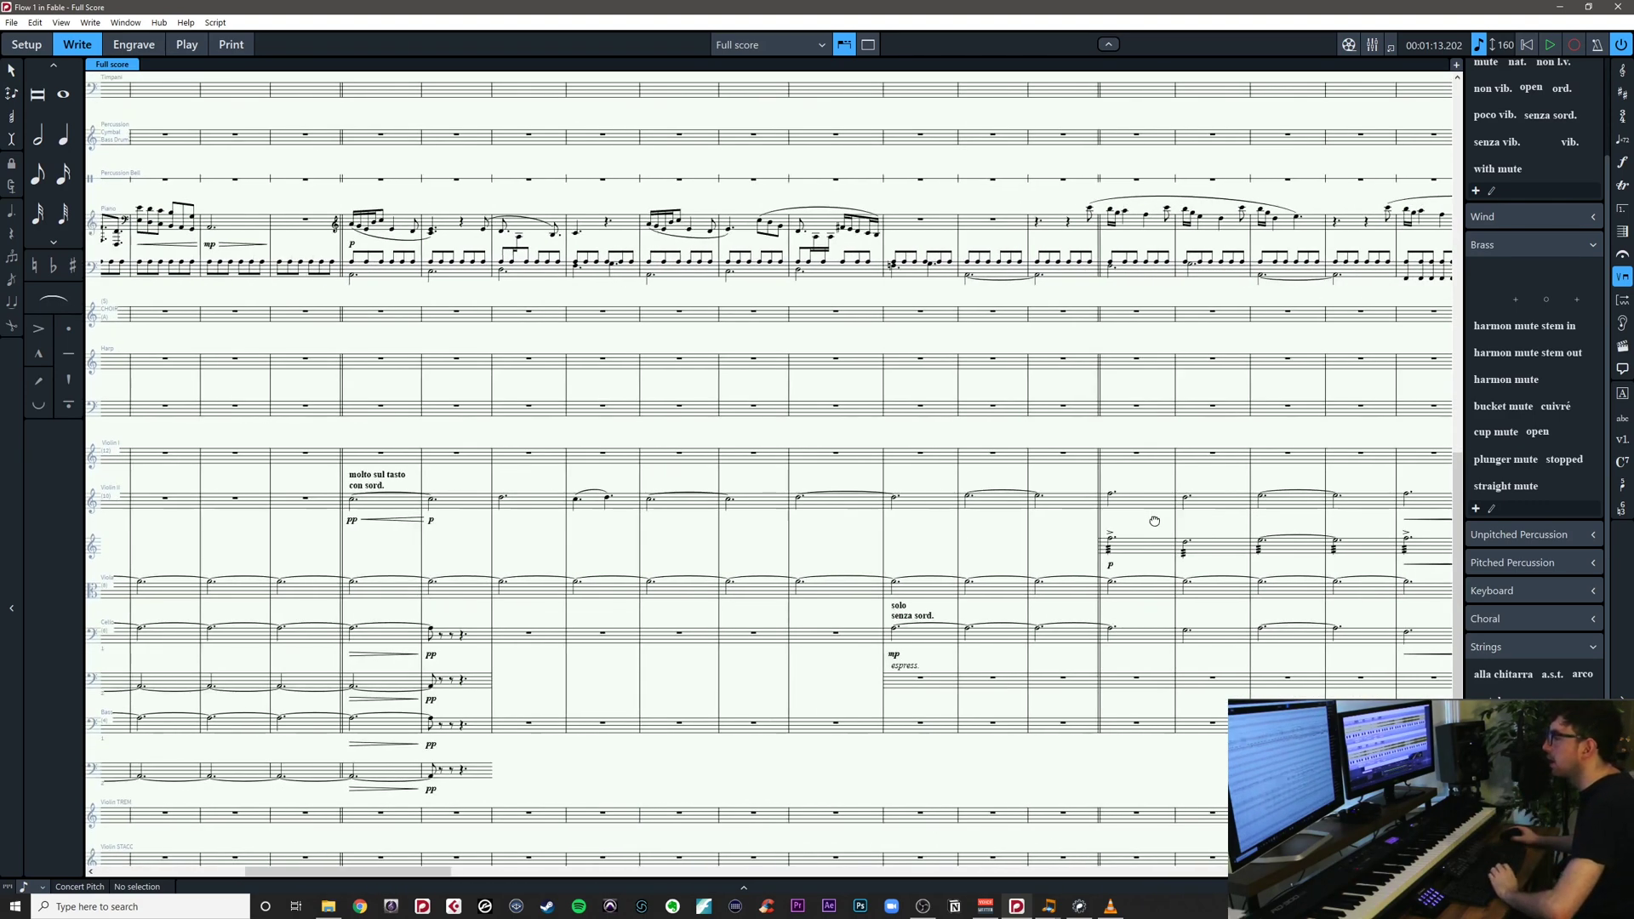
left_click(386, 478)
key("Delete")
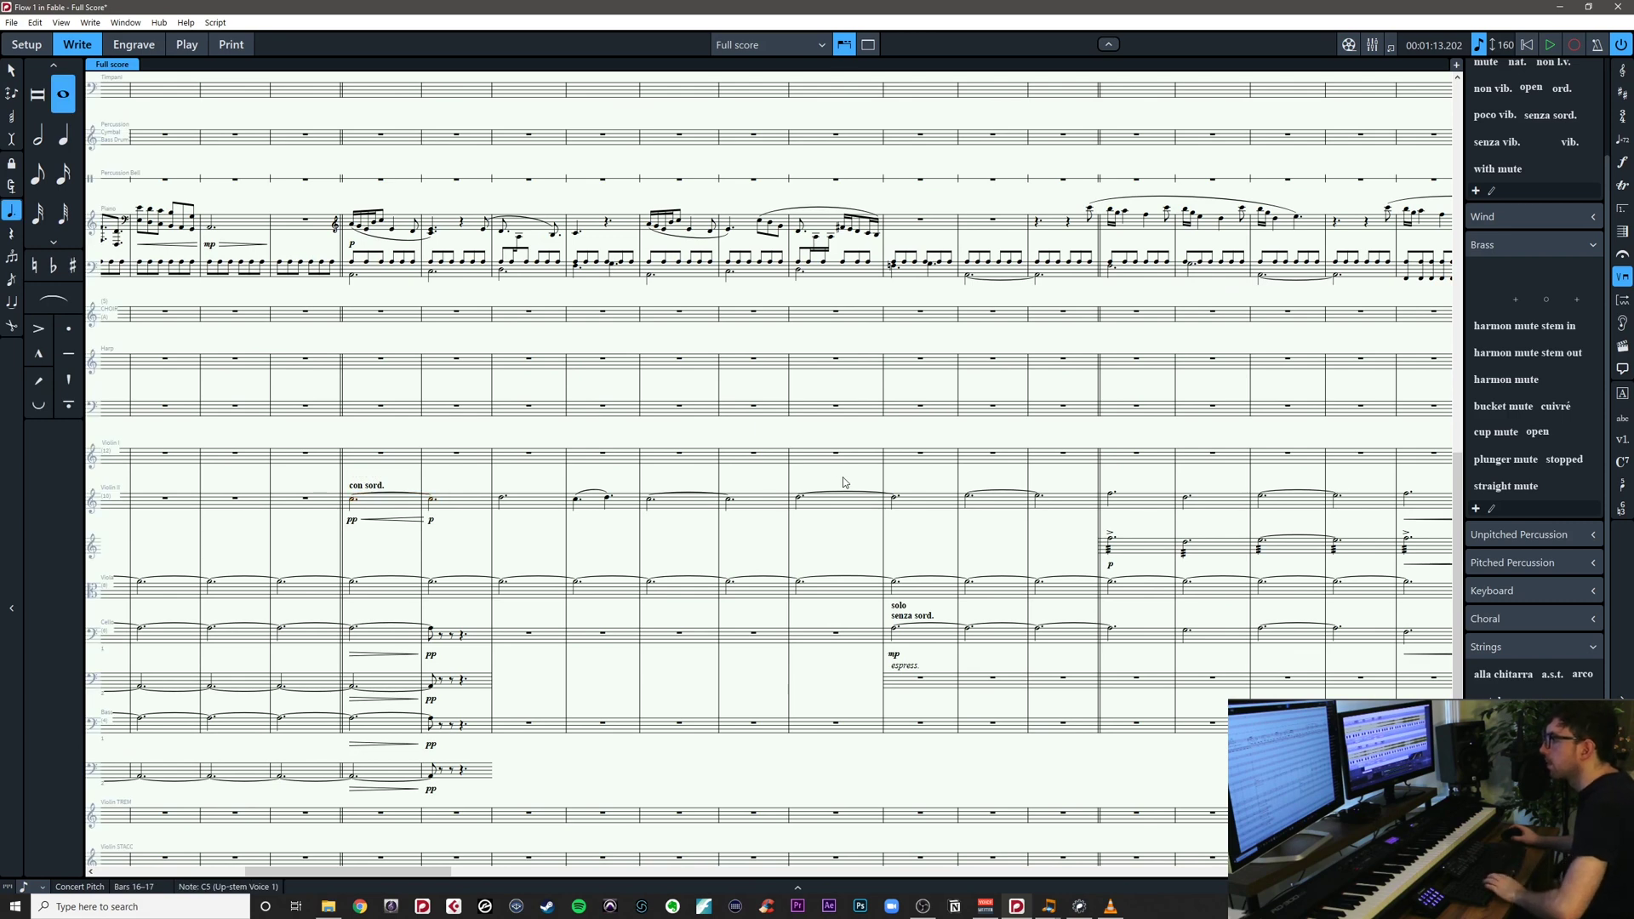
key("ctrl+z")
key("Escape")
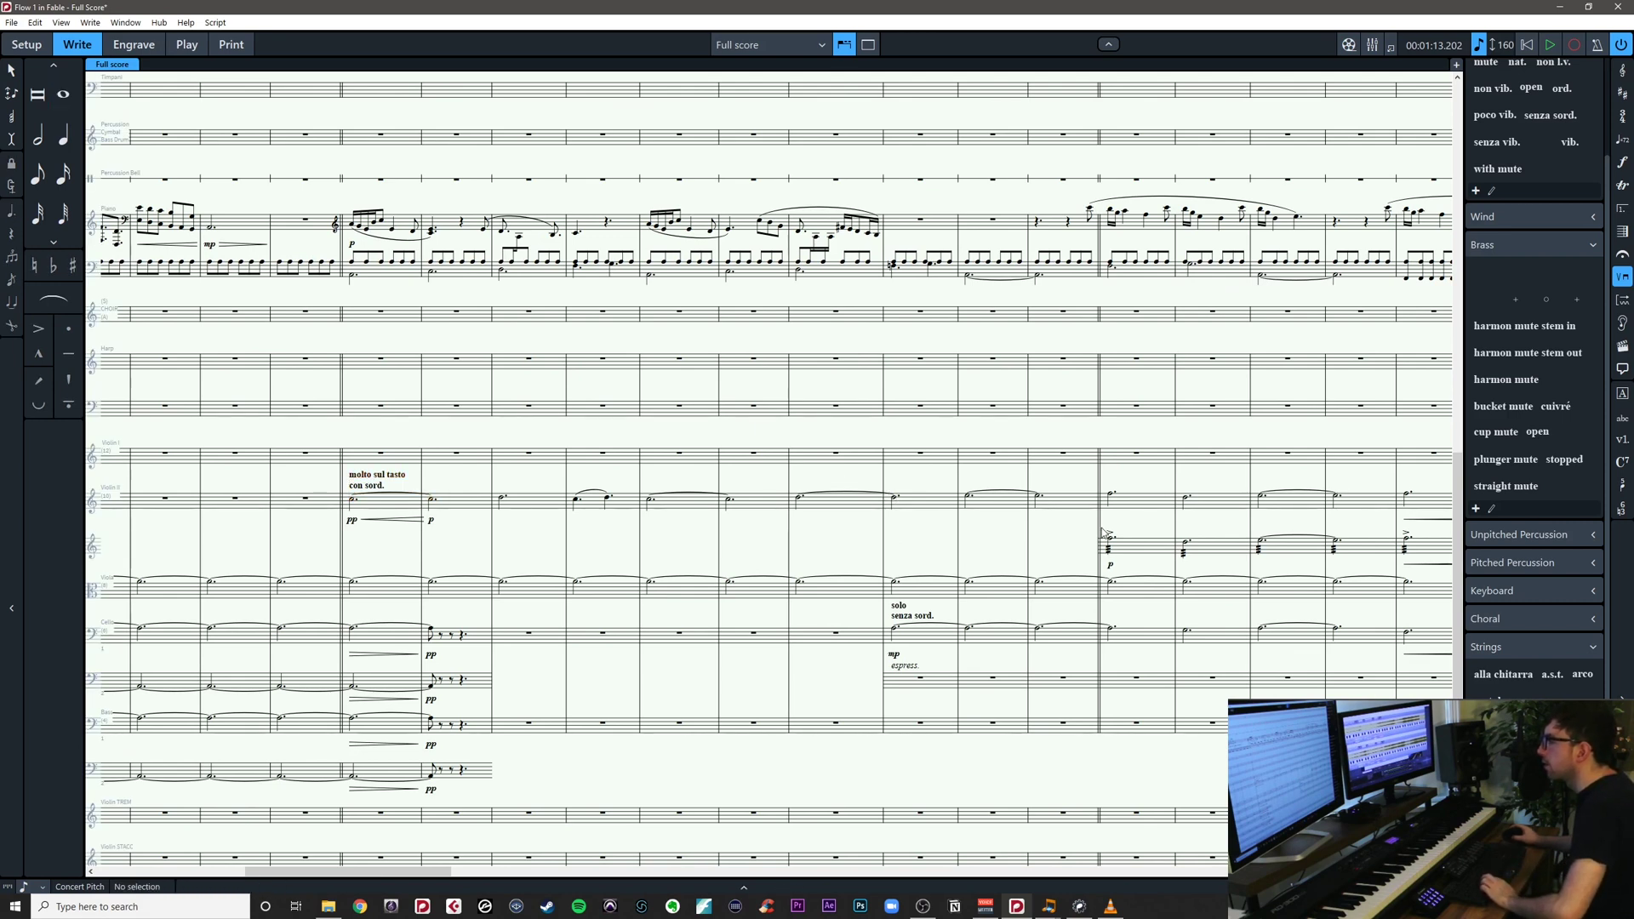
Add the playing instruction "ord." above the lower Violin II staff at bar 26
left_click(1110, 538)
left_click_drag(1141, 538, 800, 539)
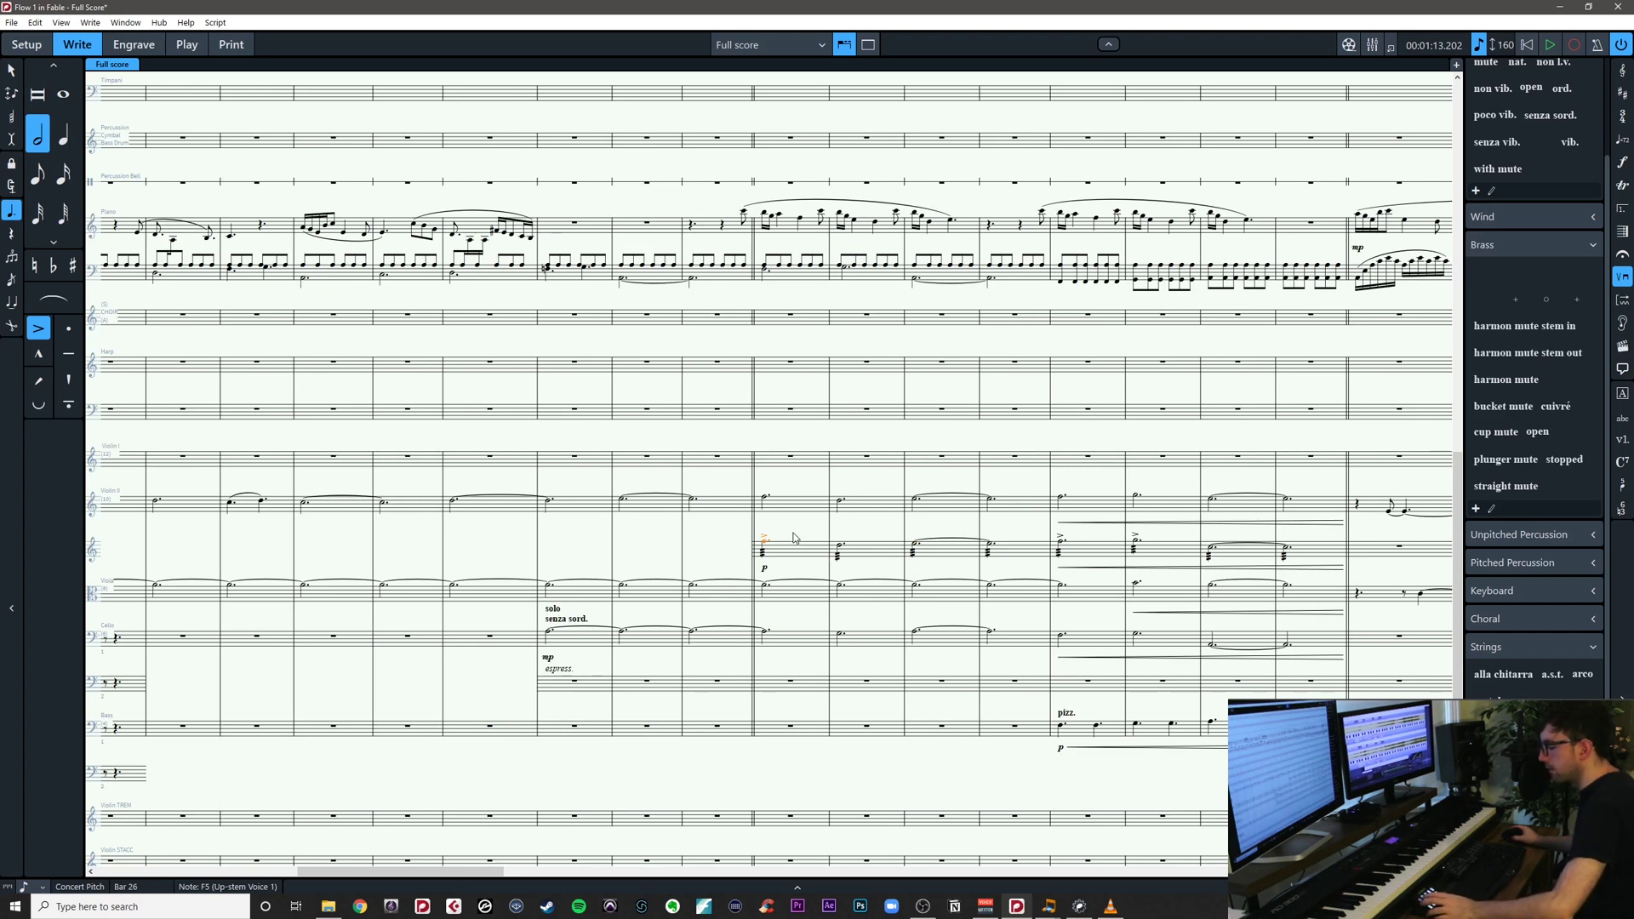
key("shift+x")
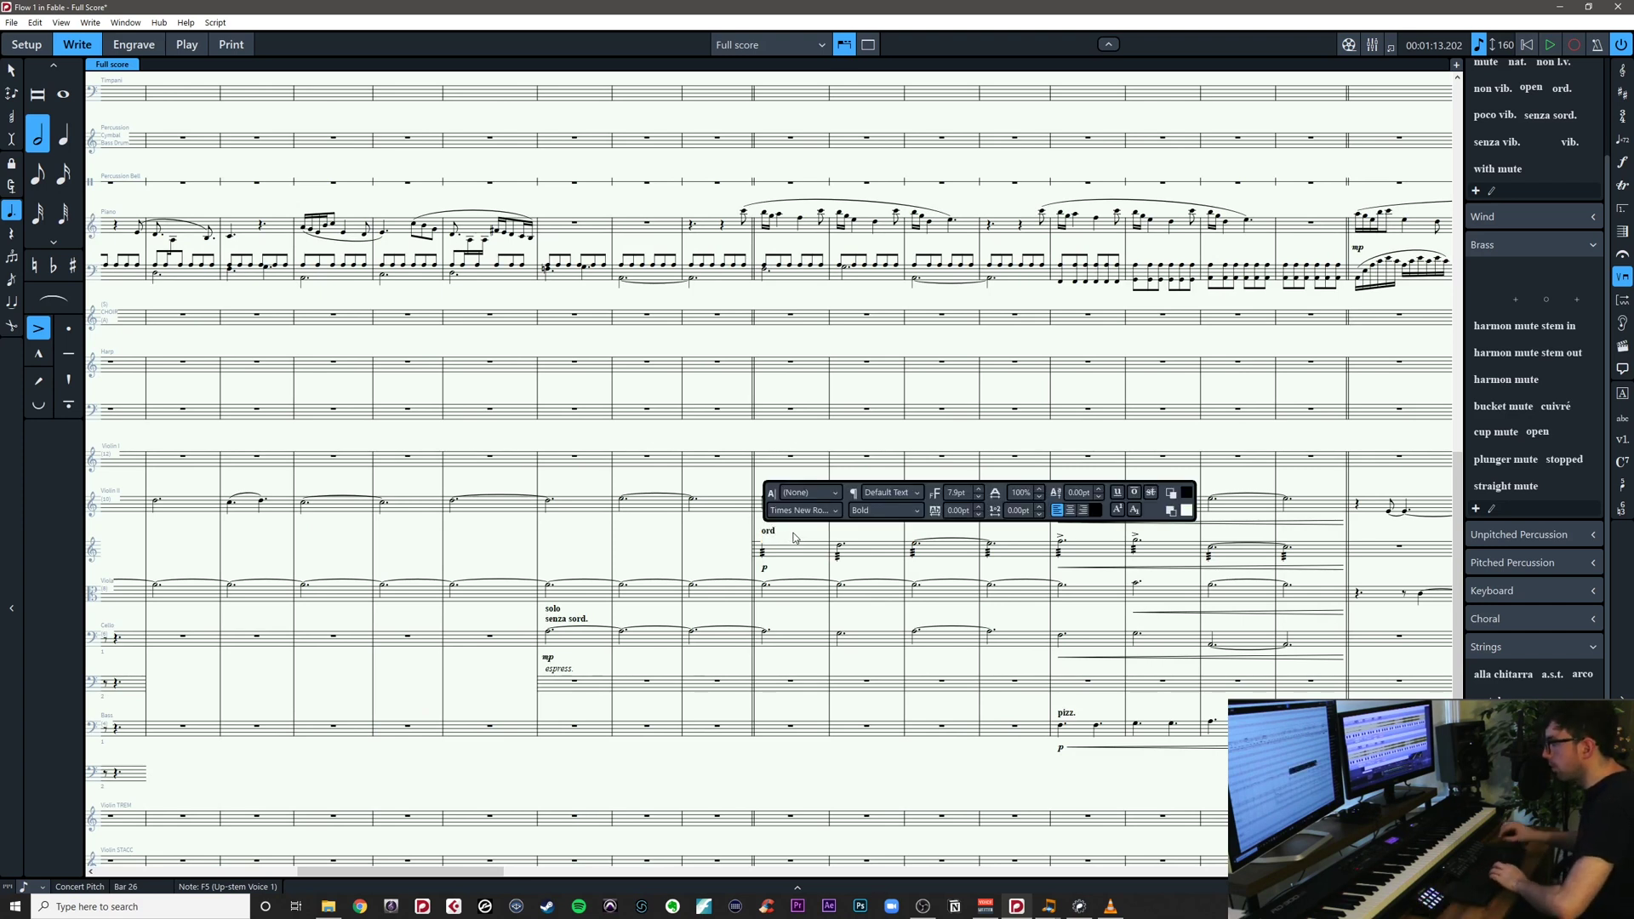
key("Escape")
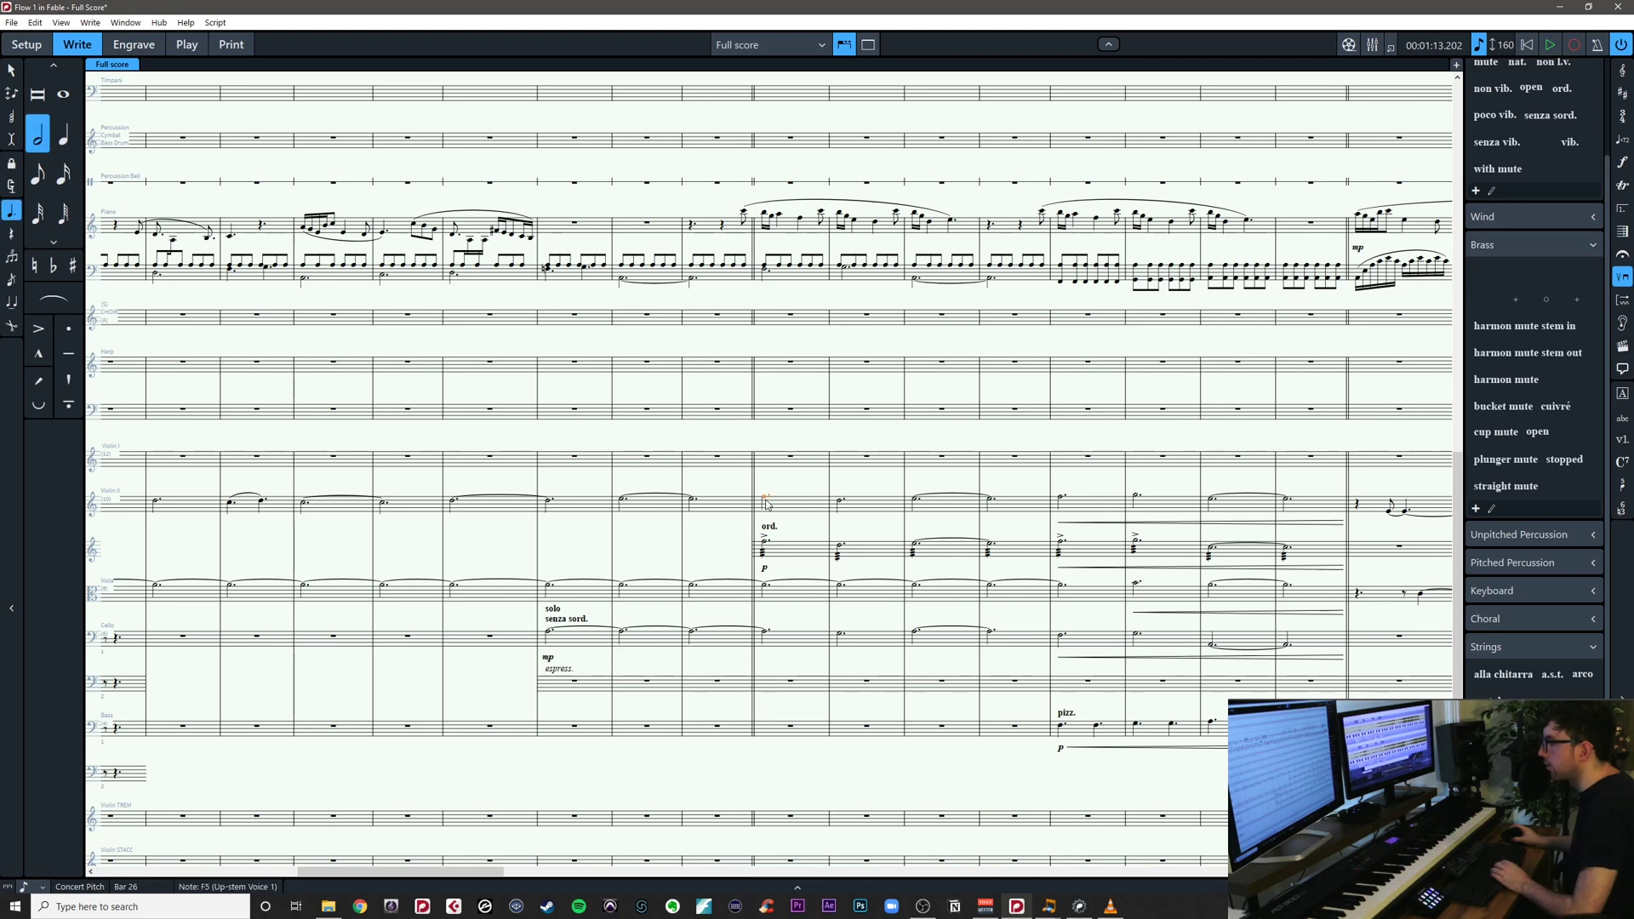
Add the text "(sul tasto)" above the upper Violin II staff at bar 26 and save the score
key("shift+x")
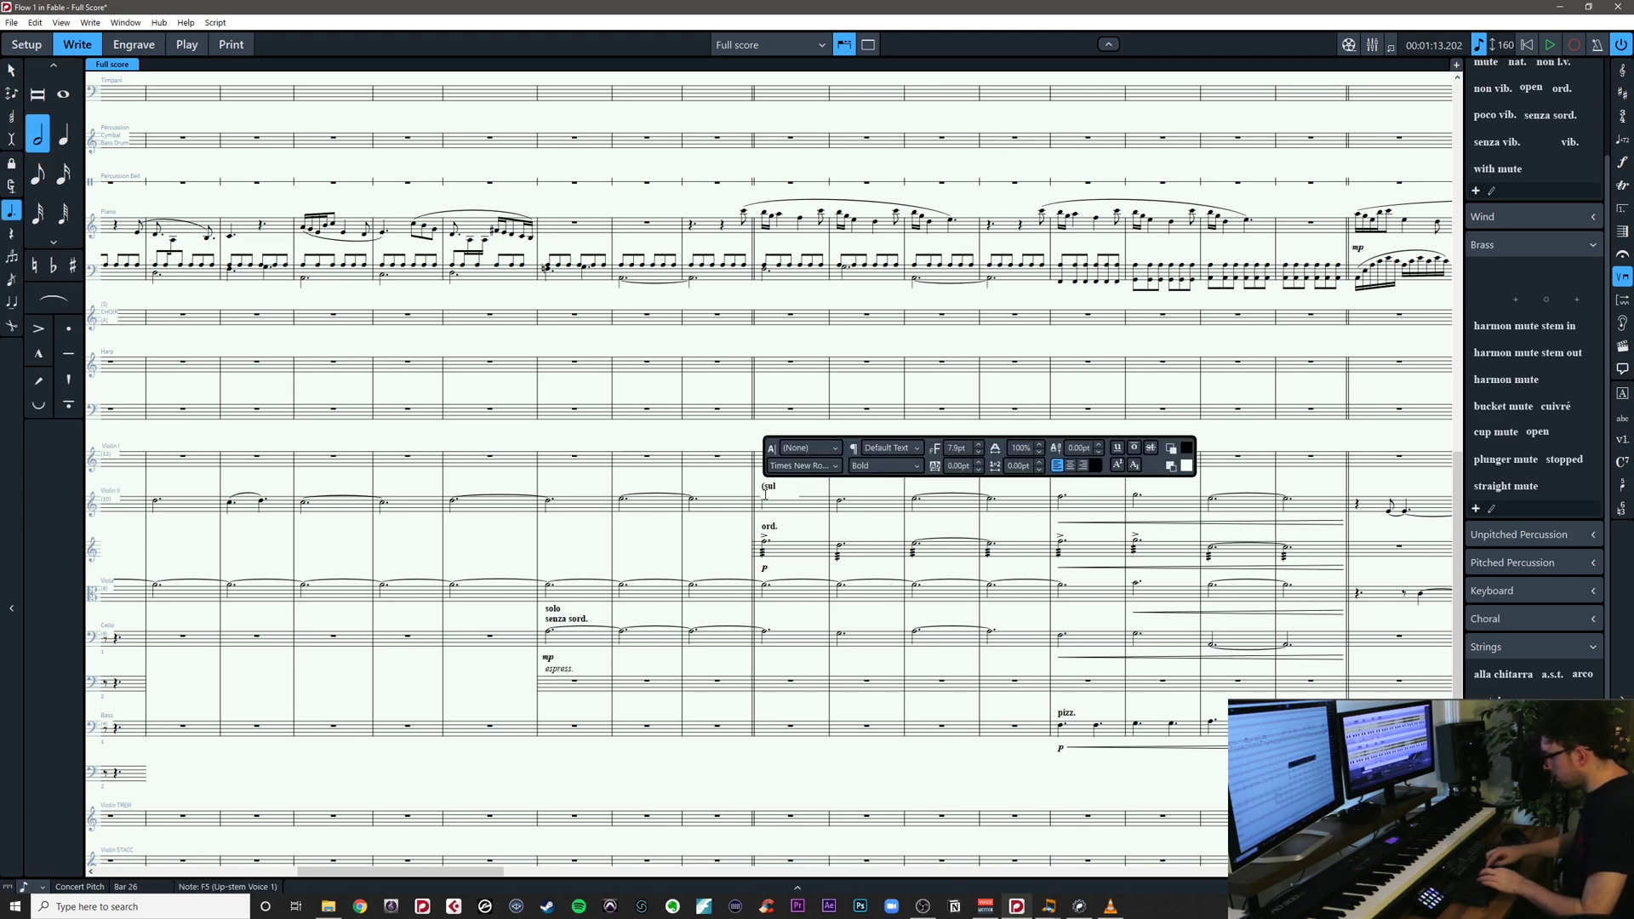
type("(sul tasto)")
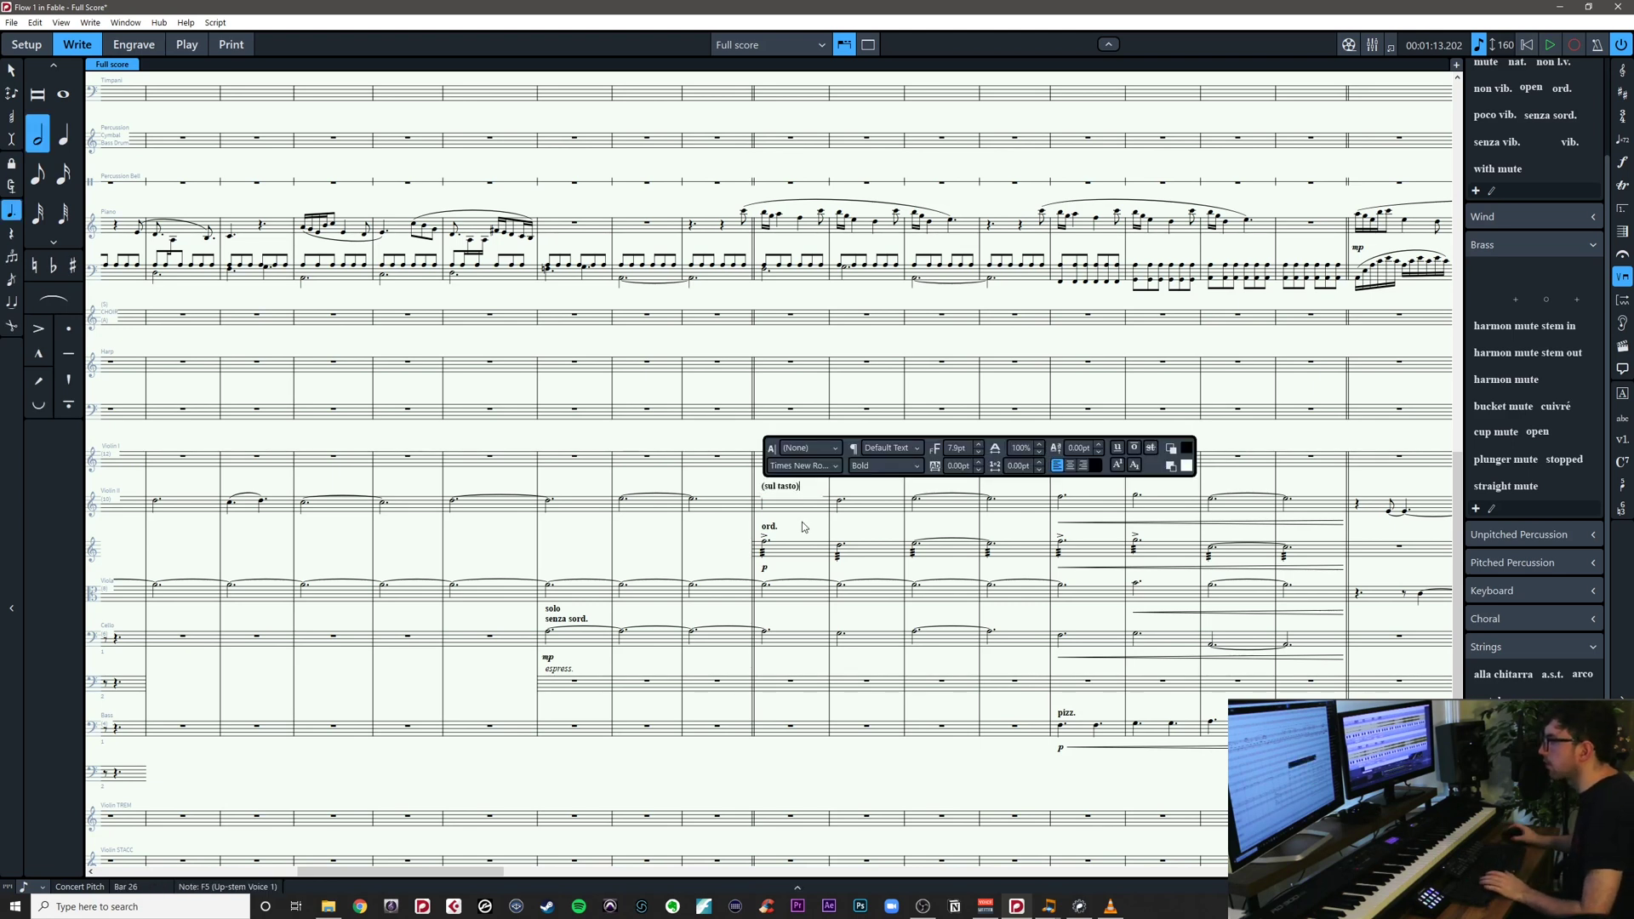
key("Escape")
key("Escape")
scroll(749, 532, "right", 3)
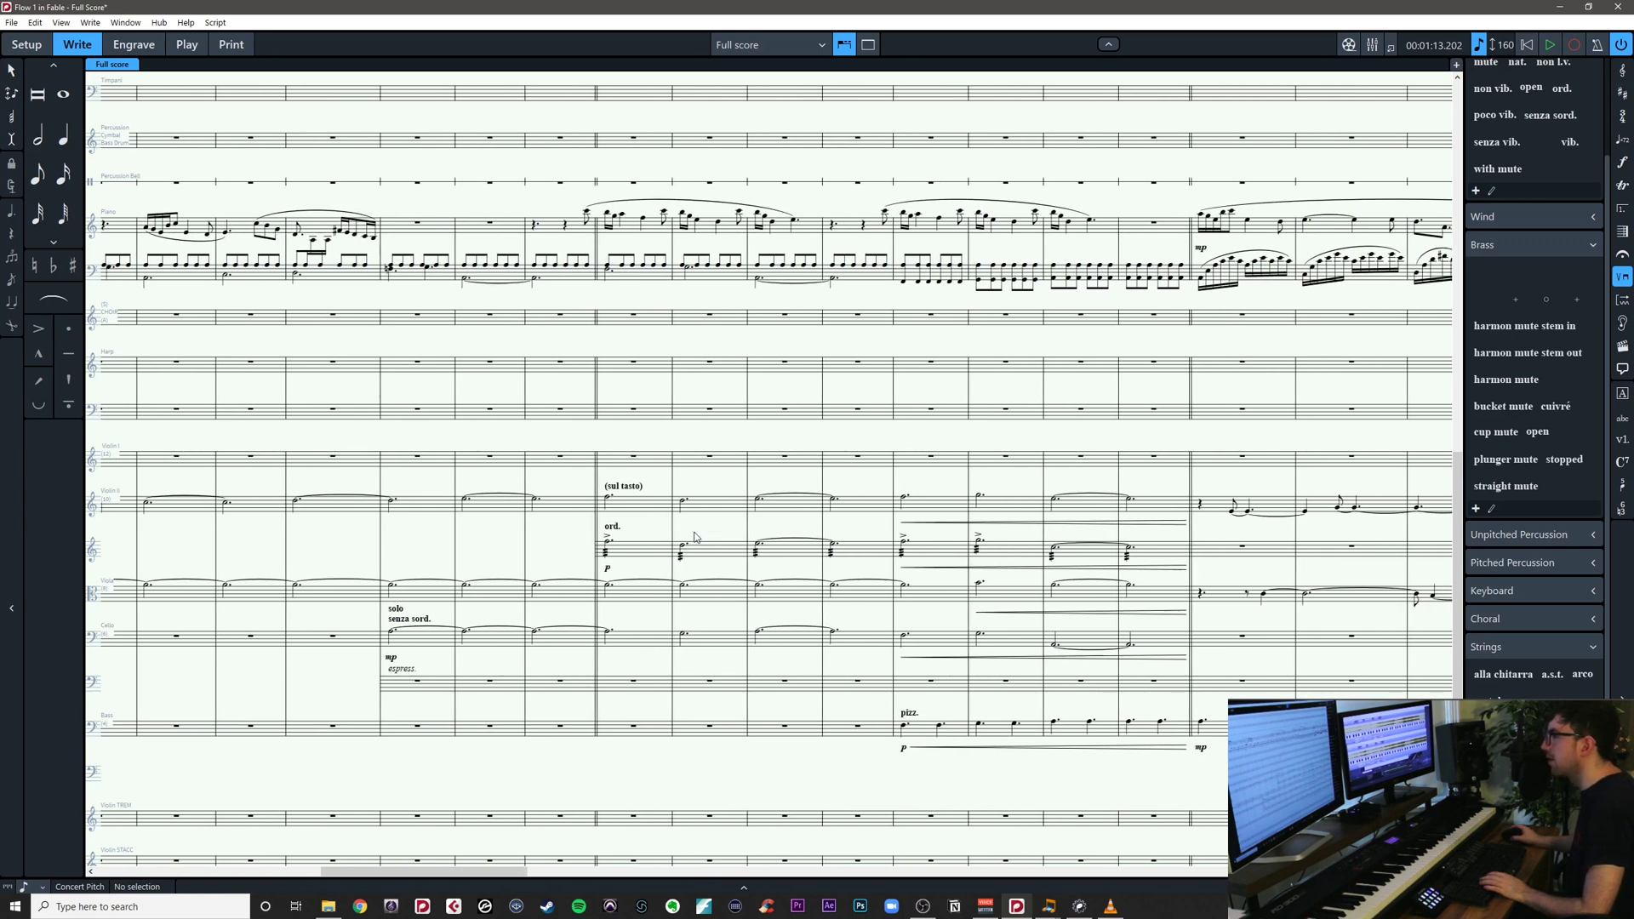
key("ctrl+s")
Review the Violin II playing instructions from bar 16 onward against the divided staves from bar 26
scroll(766, 545, "left", 2)
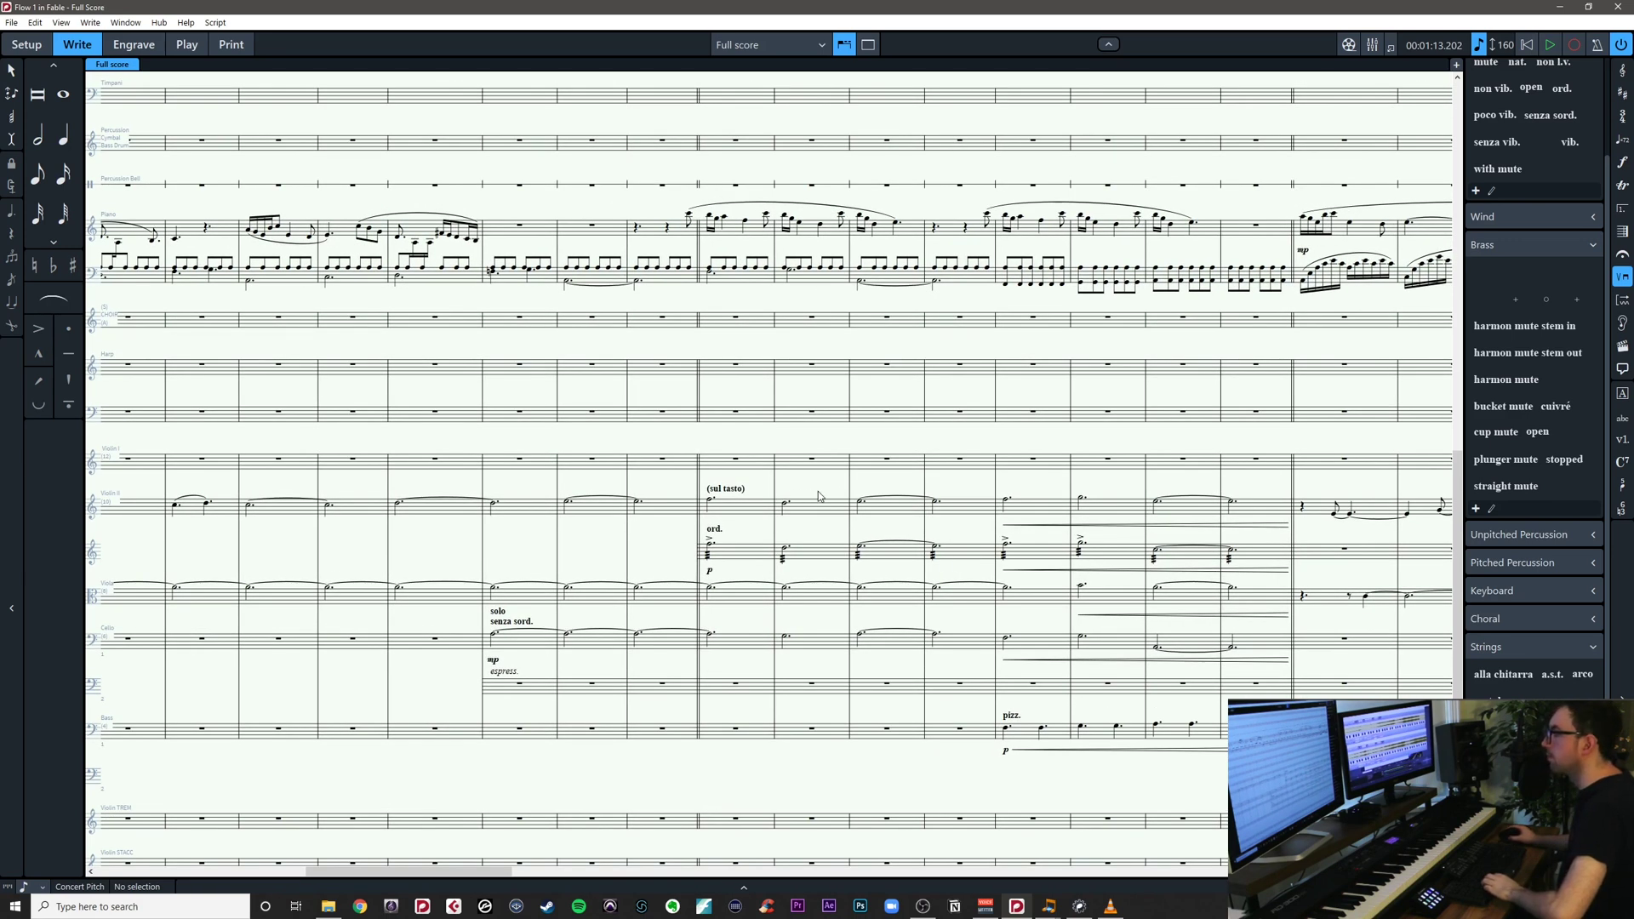
left_click_drag(819, 497, 673, 524)
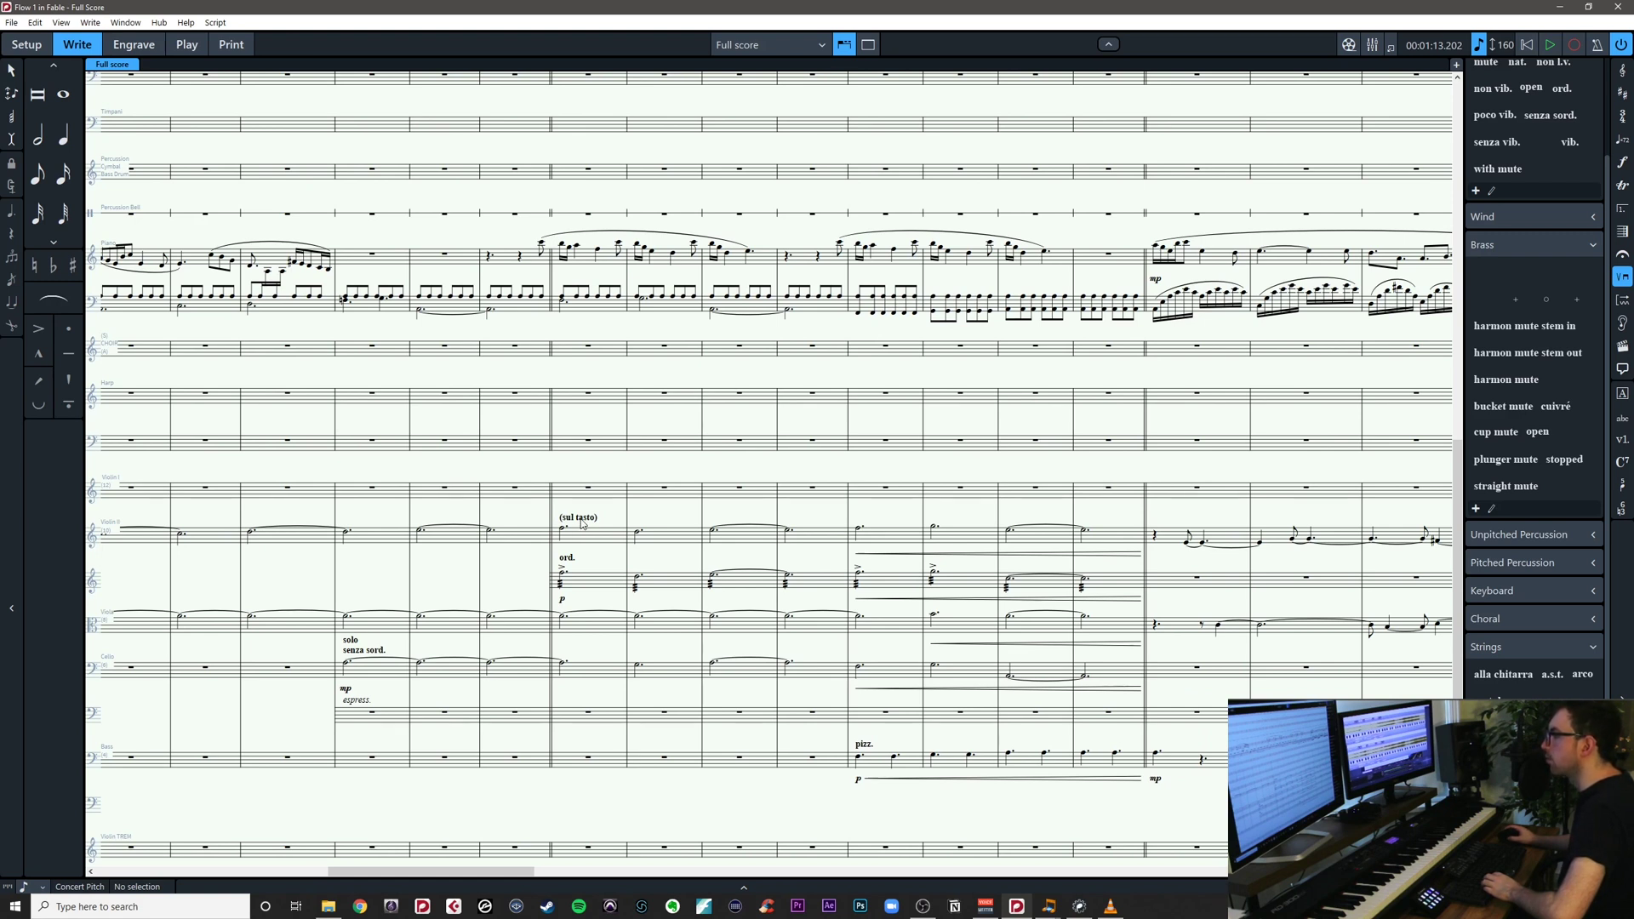
scroll(596, 508, "left", 5)
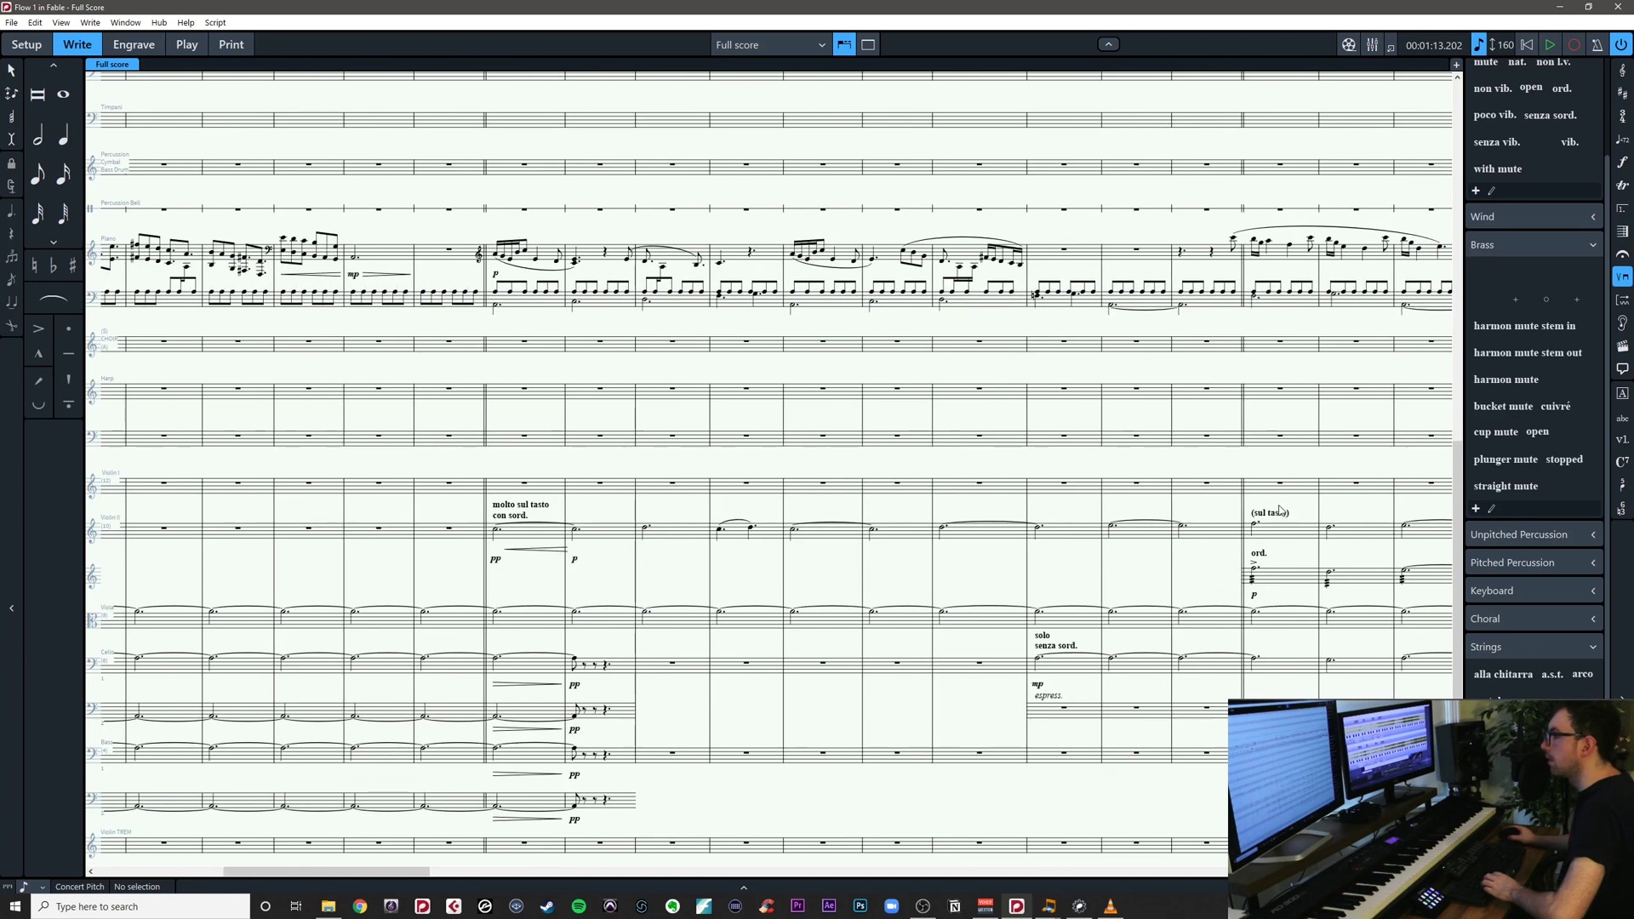
scroll(1158, 515, "right", 4)
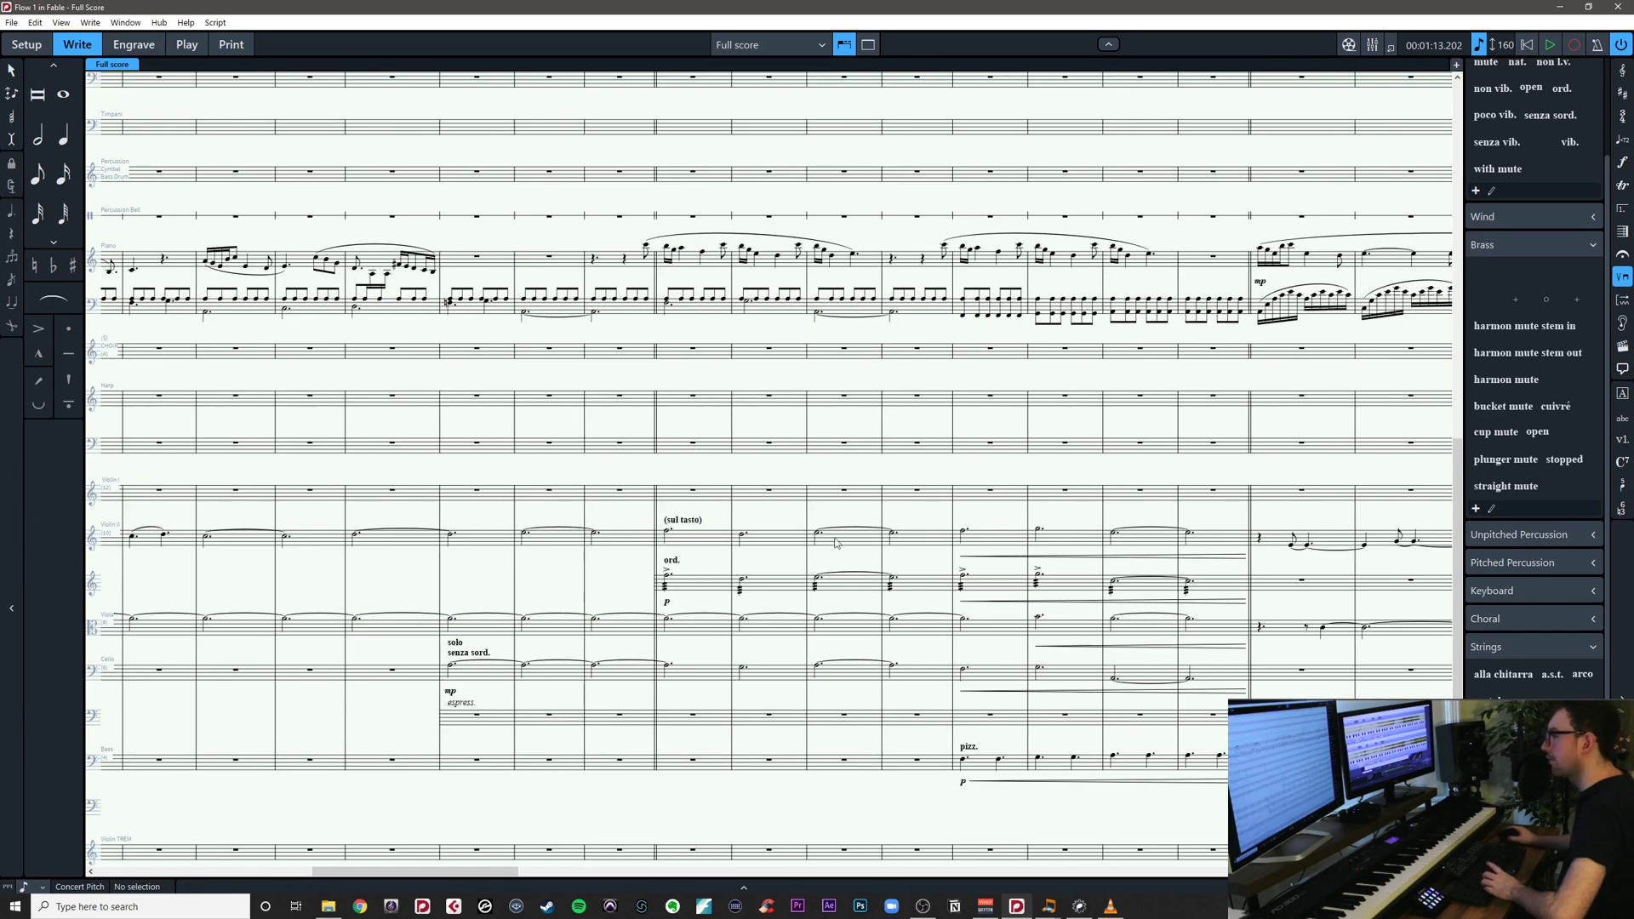
scroll(651, 541, "right", 1)
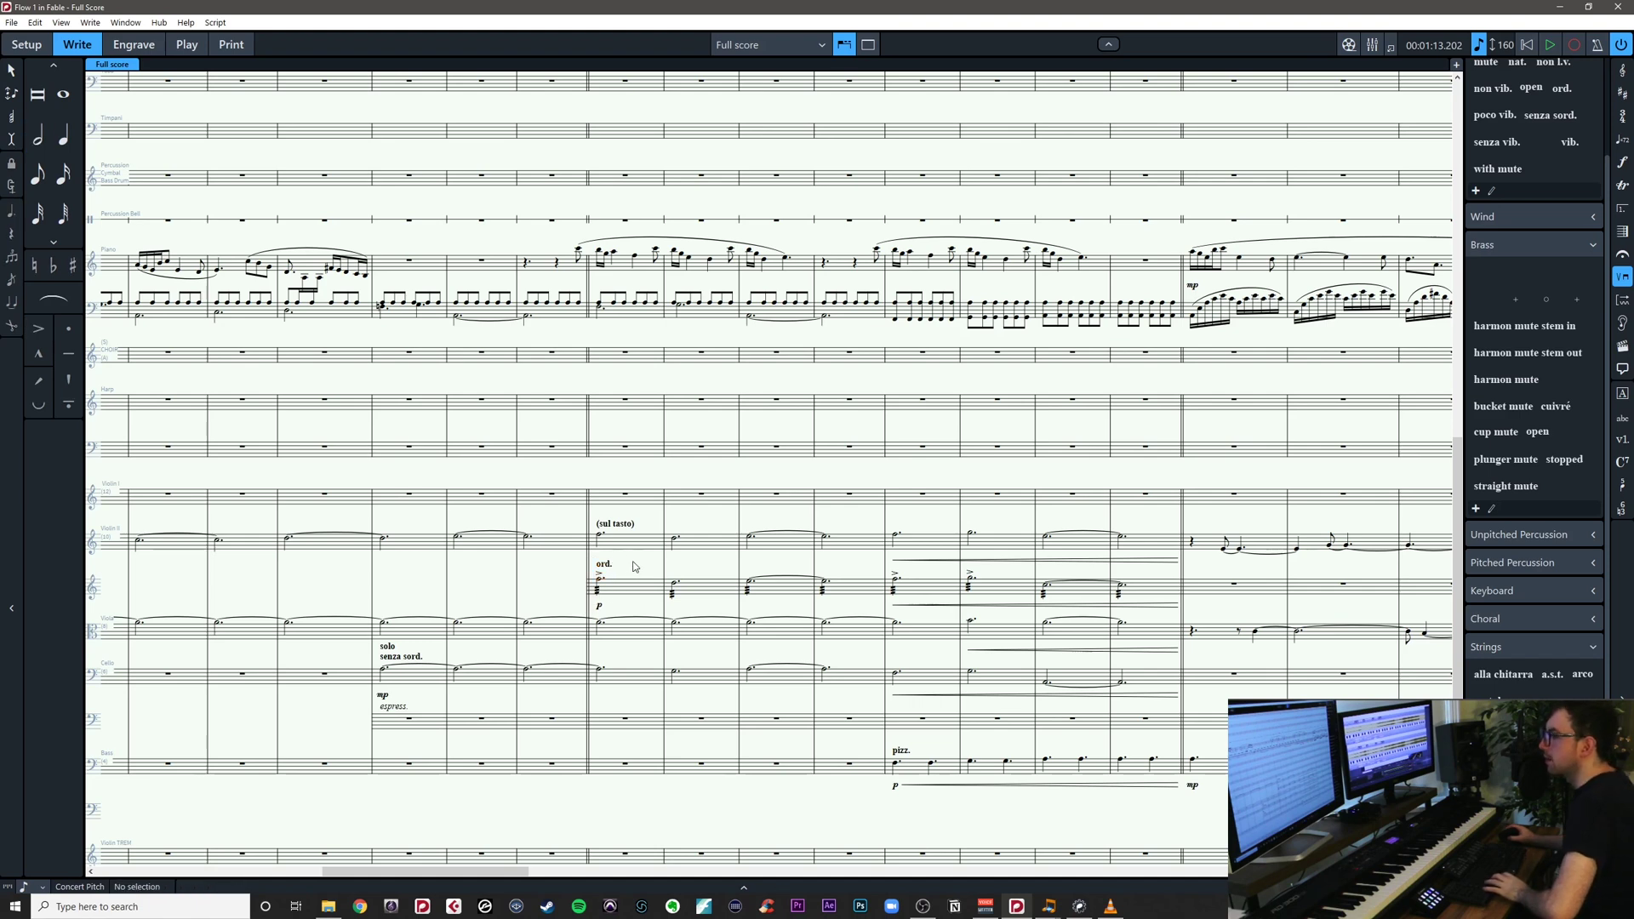
left_click_drag(631, 565, 548, 560)
left_click_drag(676, 564, 624, 562)
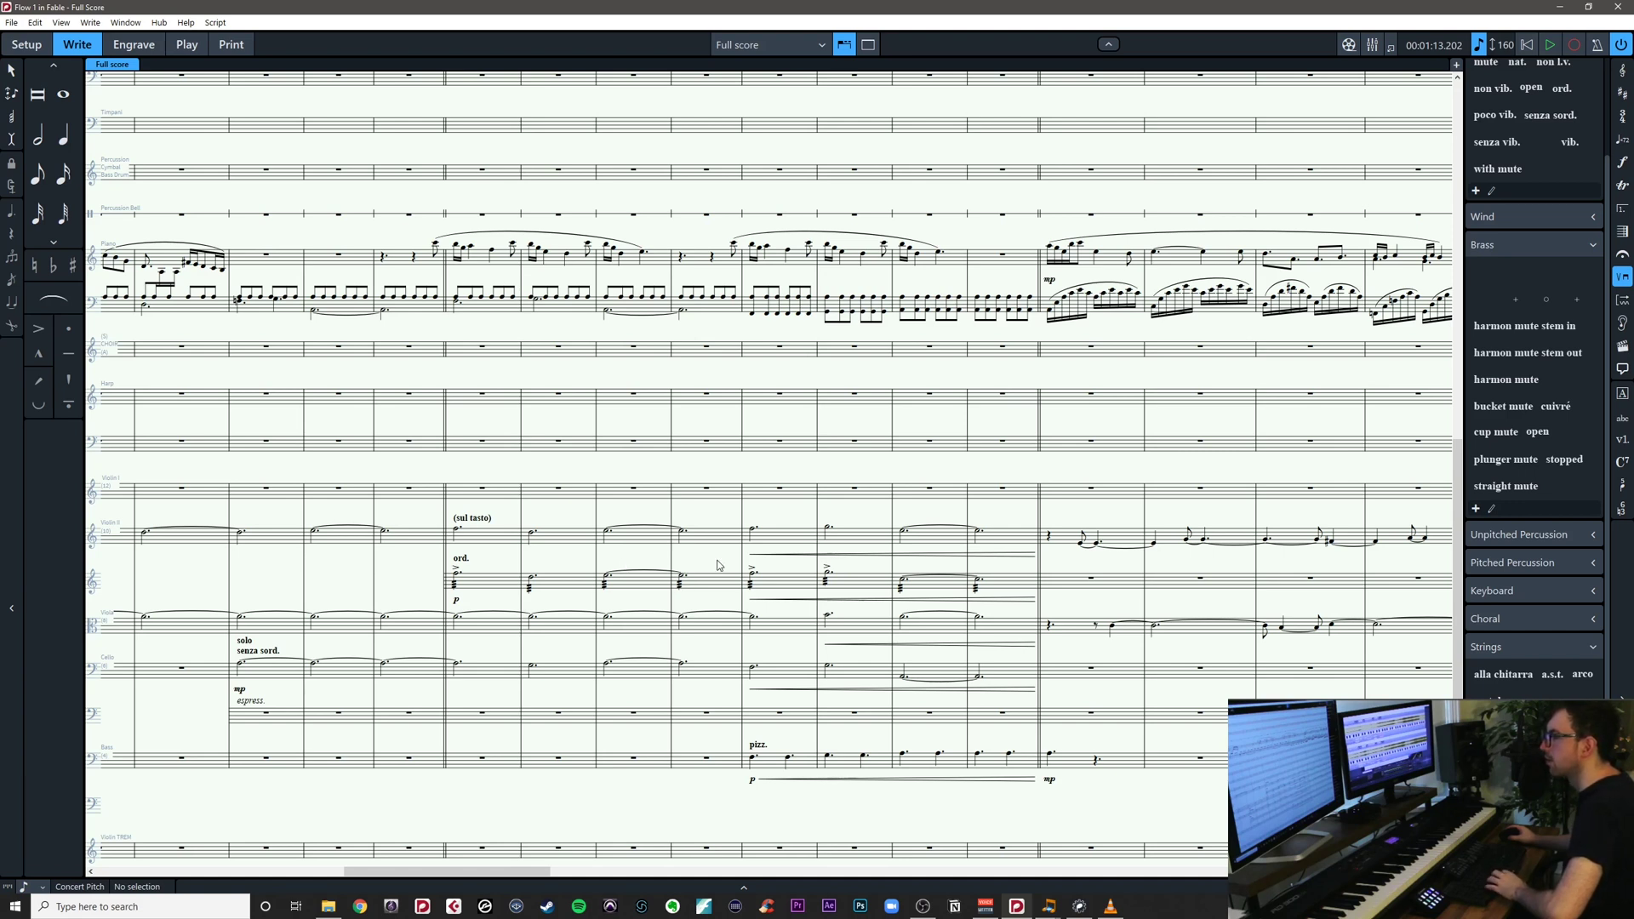
left_click_drag(717, 565, 695, 558)
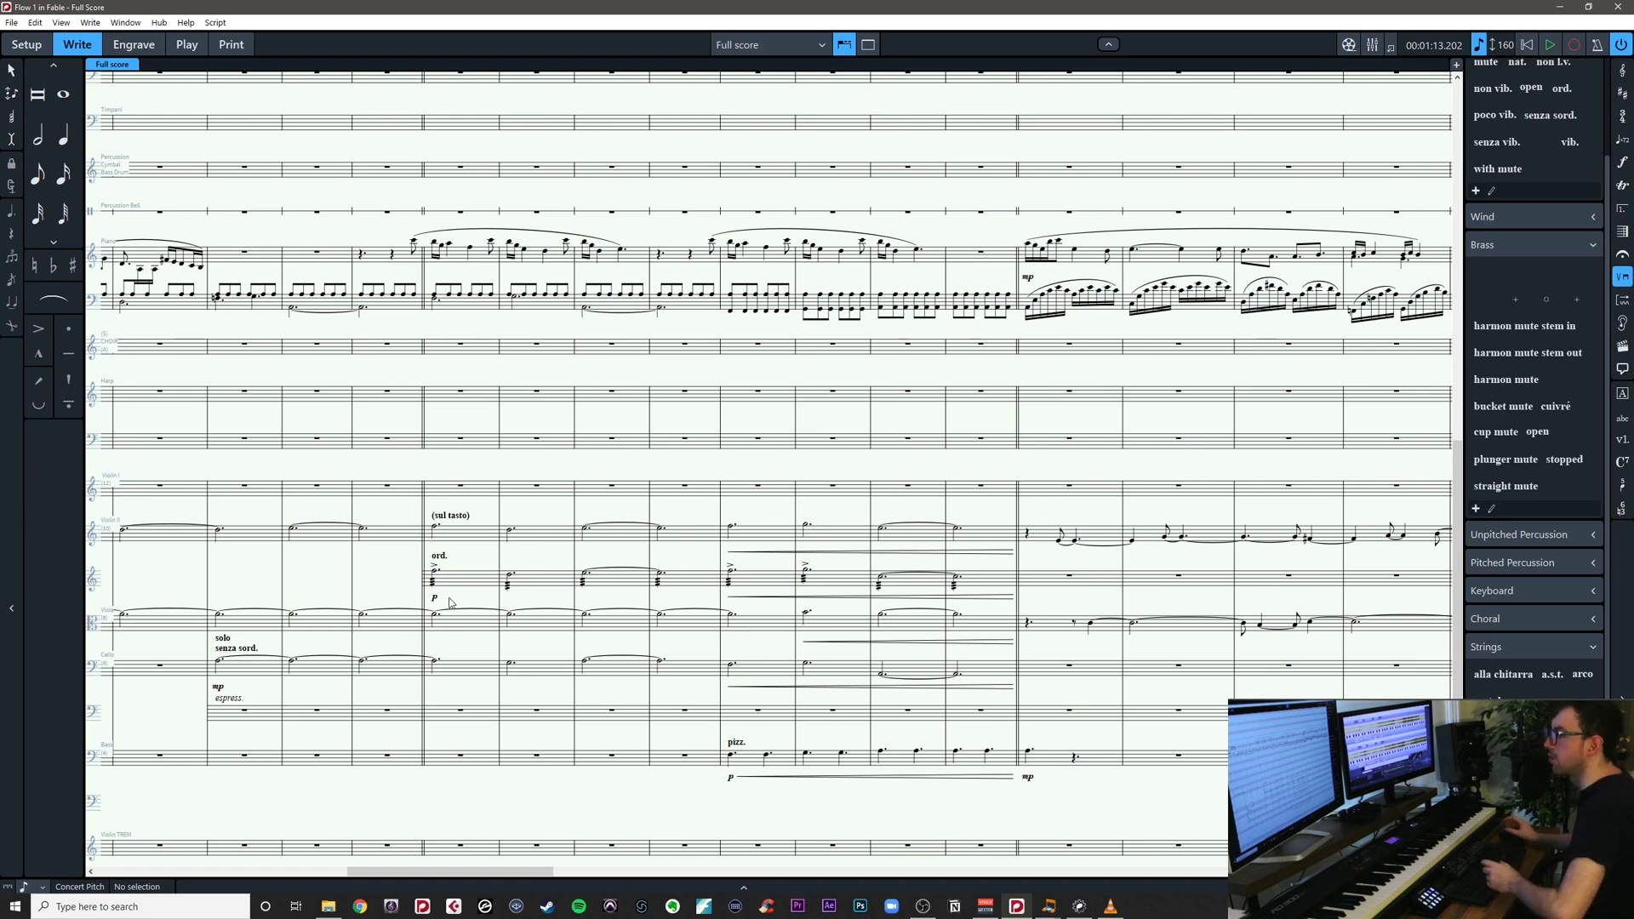
left_click_drag(478, 558, 749, 554)
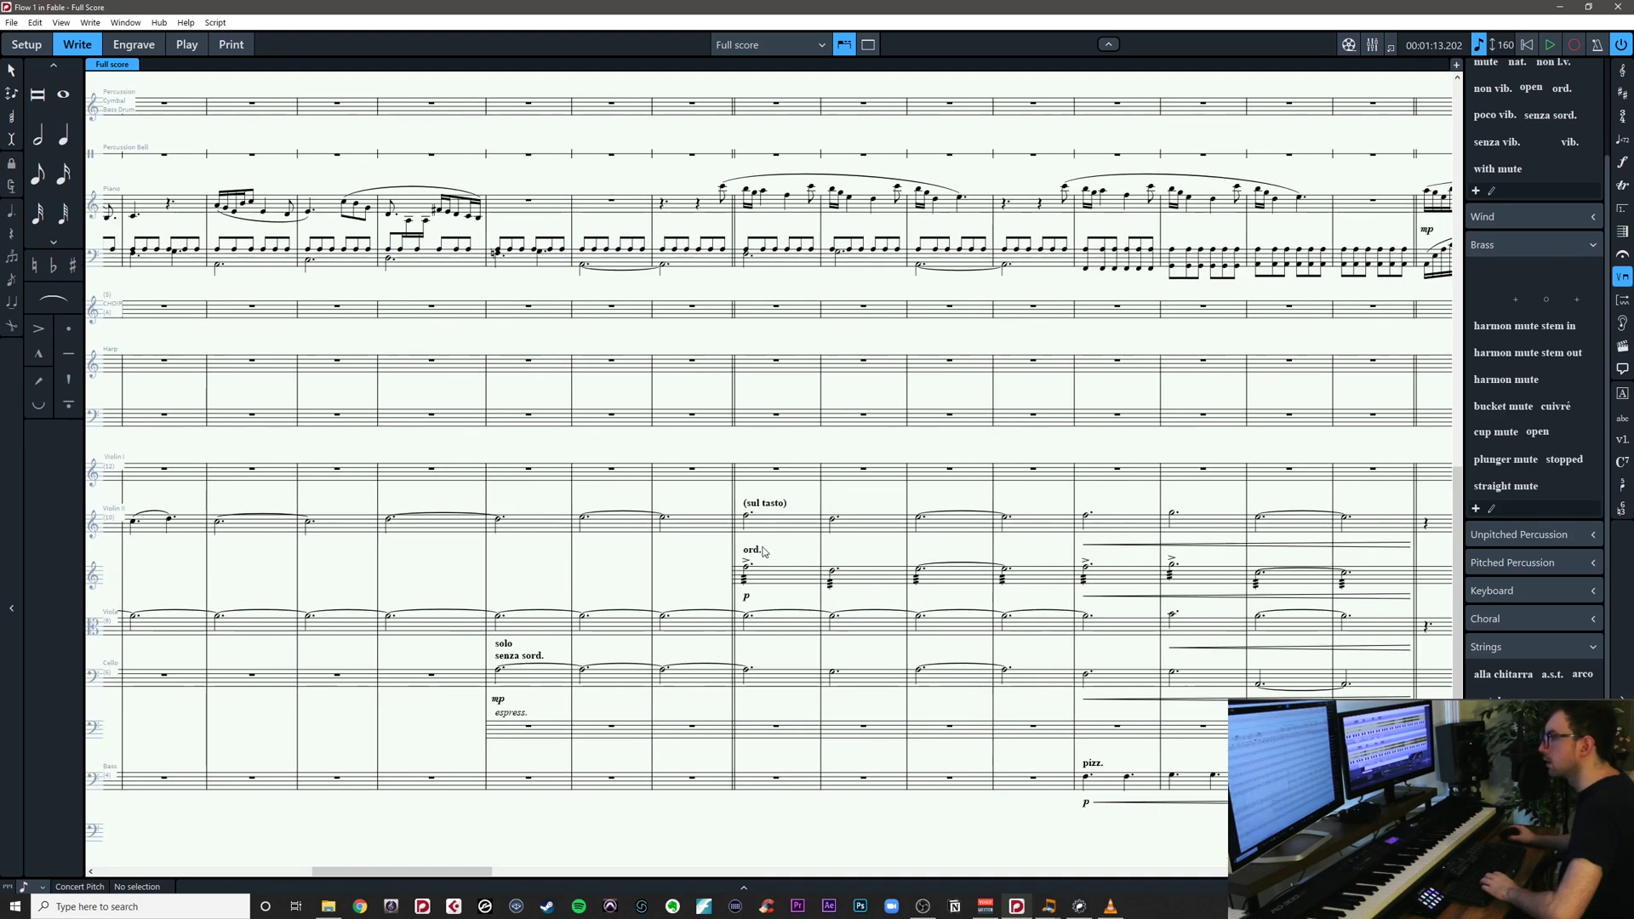
Delete the "ord." and "(sul tasto)" texts from the two Violin II staves at bar 26
left_click(749, 554)
key("Delete")
left_click(773, 505)
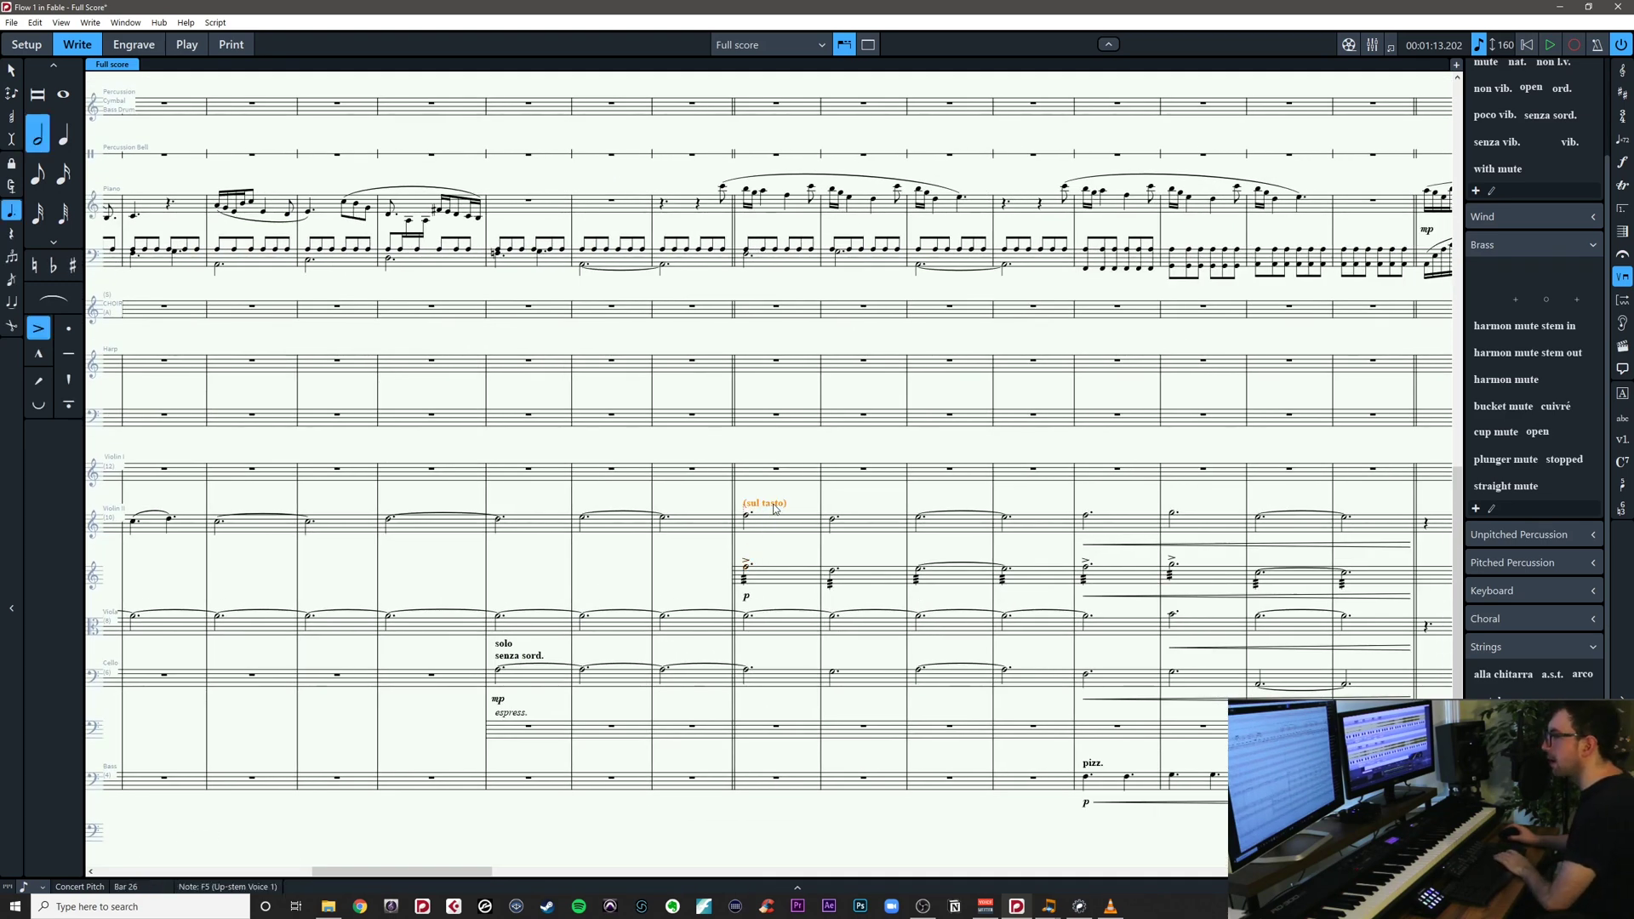
key("Delete")
left_click(889, 551)
left_click_drag(891, 551, 543, 553)
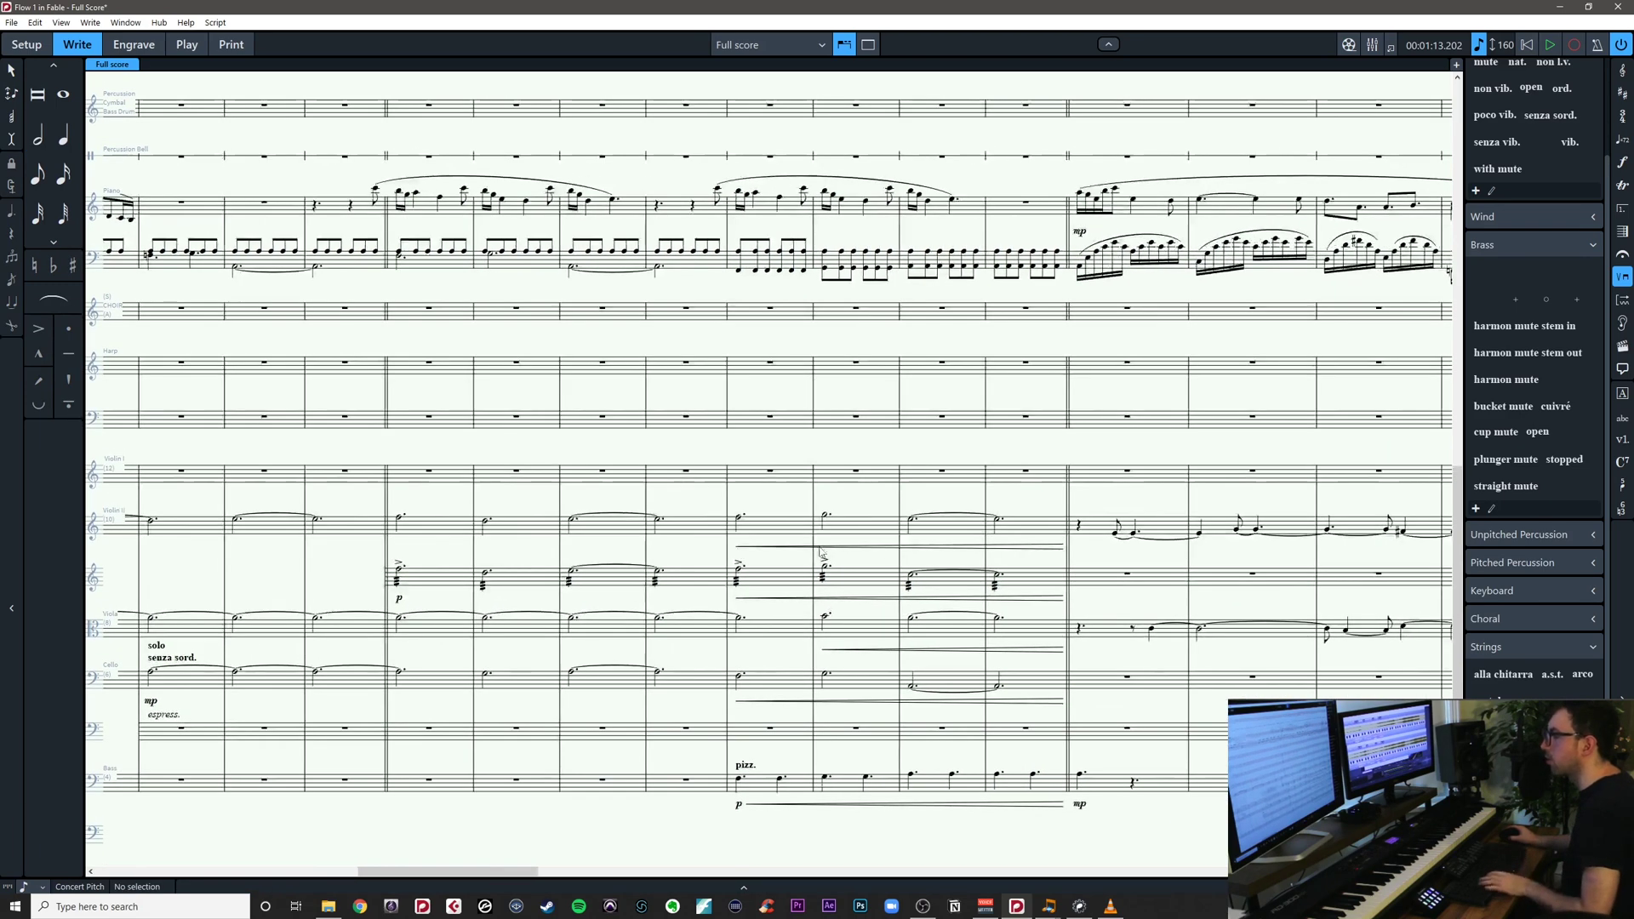
left_click_drag(1130, 560, 802, 561)
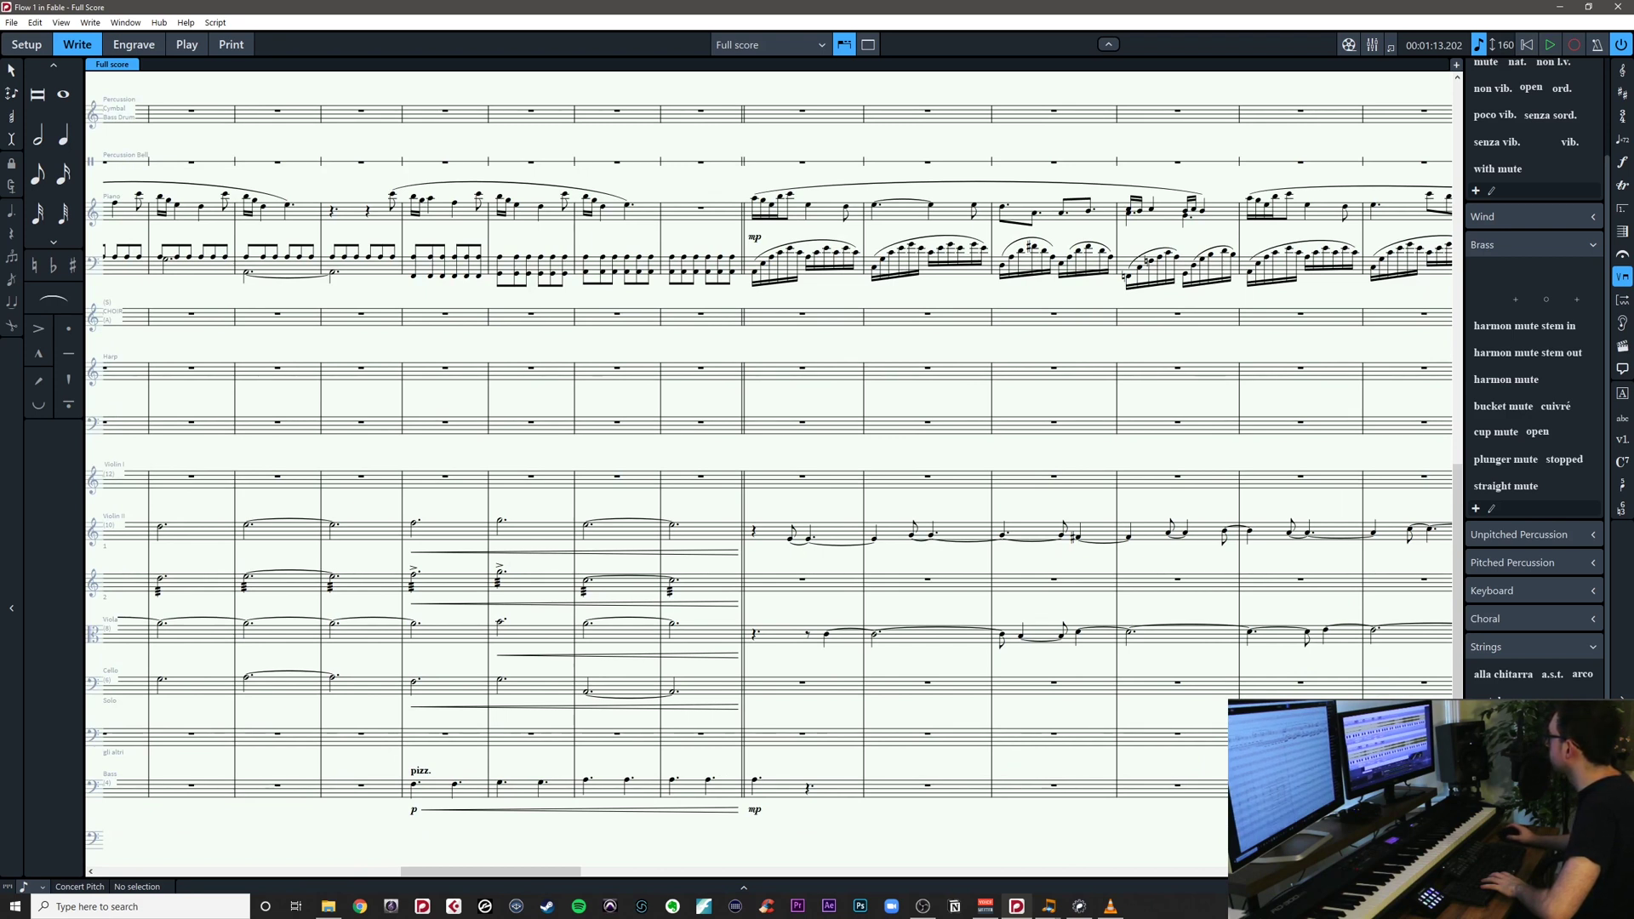
Enter dotted half notes A and C on the upper Cello staff in bars 34 and 35
key("alt+Tab")
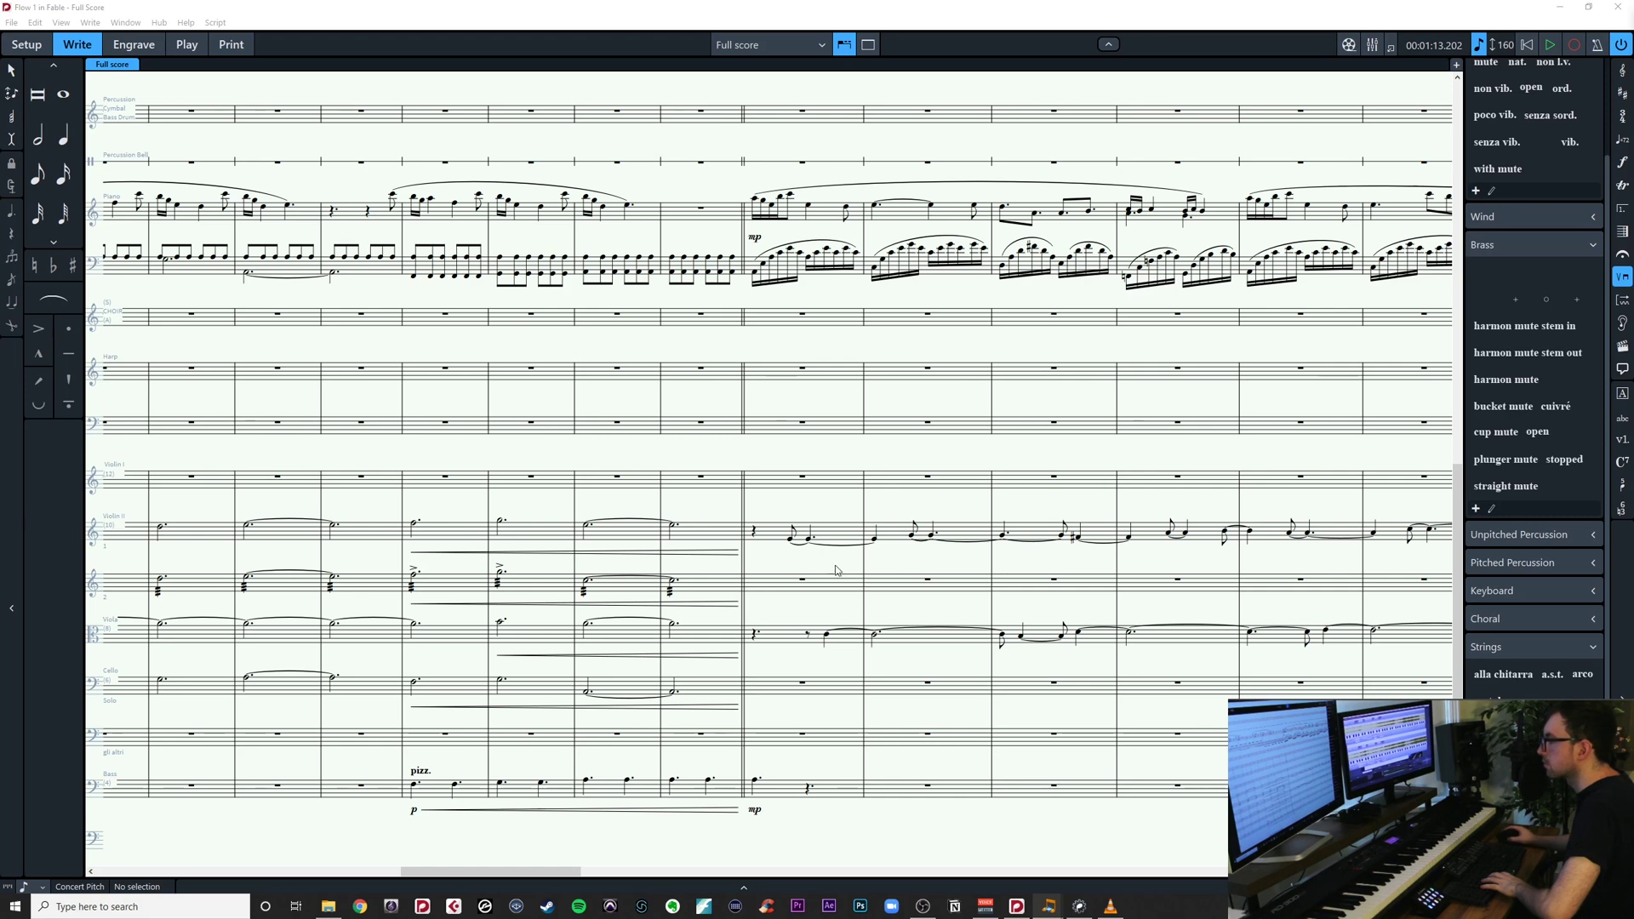
left_click_drag(844, 576, 1109, 554)
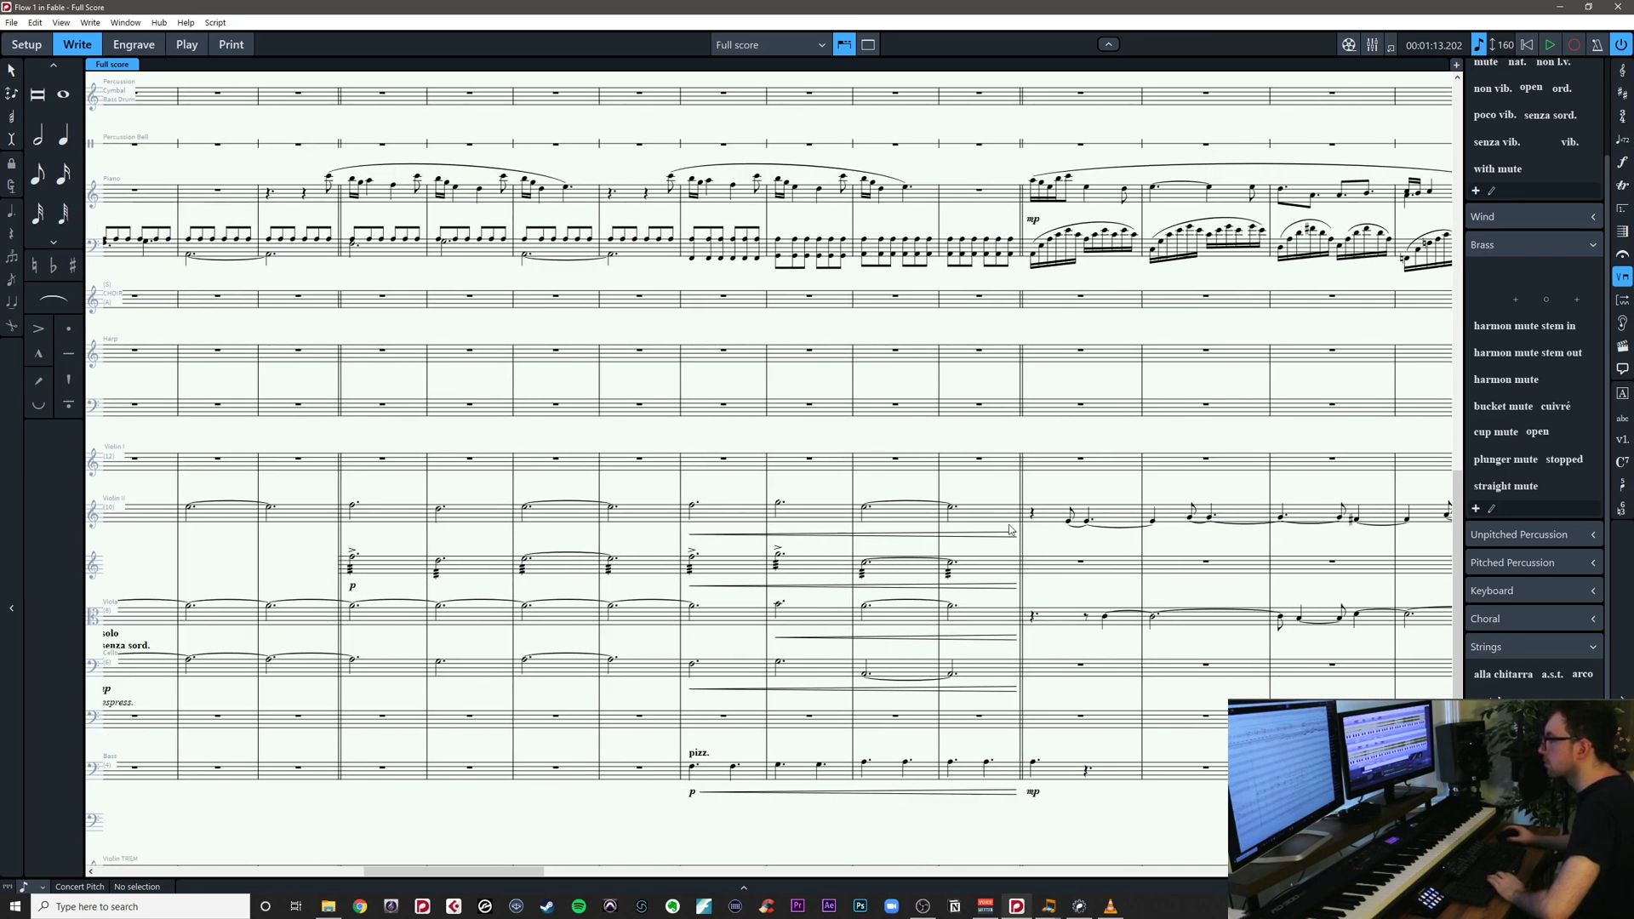
left_click_drag(1095, 692, 724, 655)
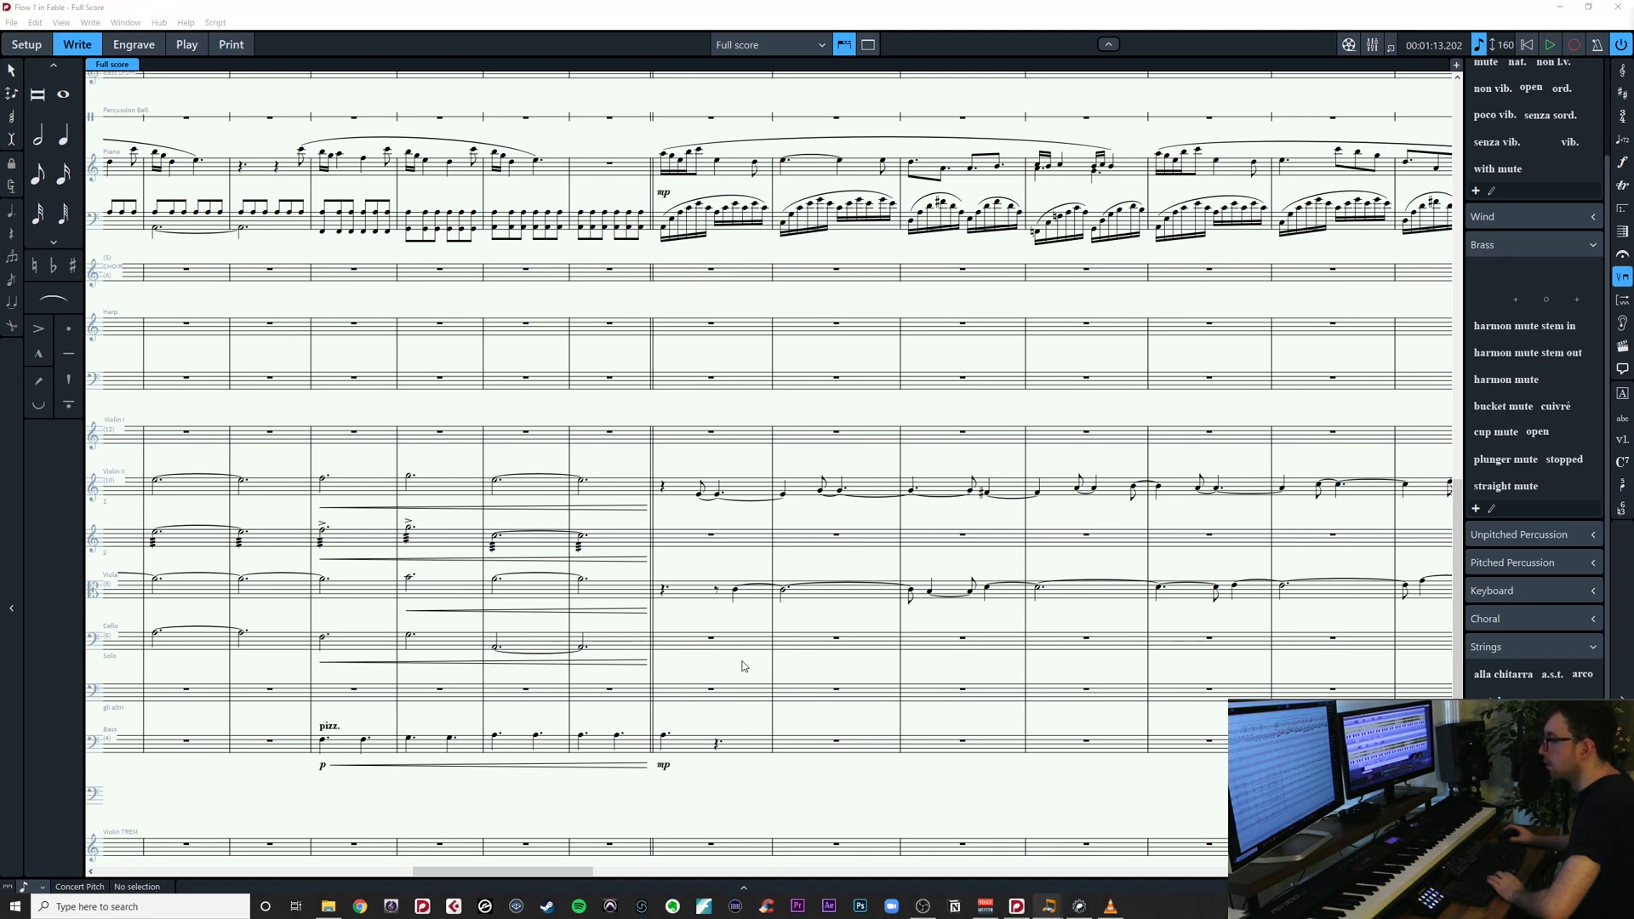
left_click(745, 666)
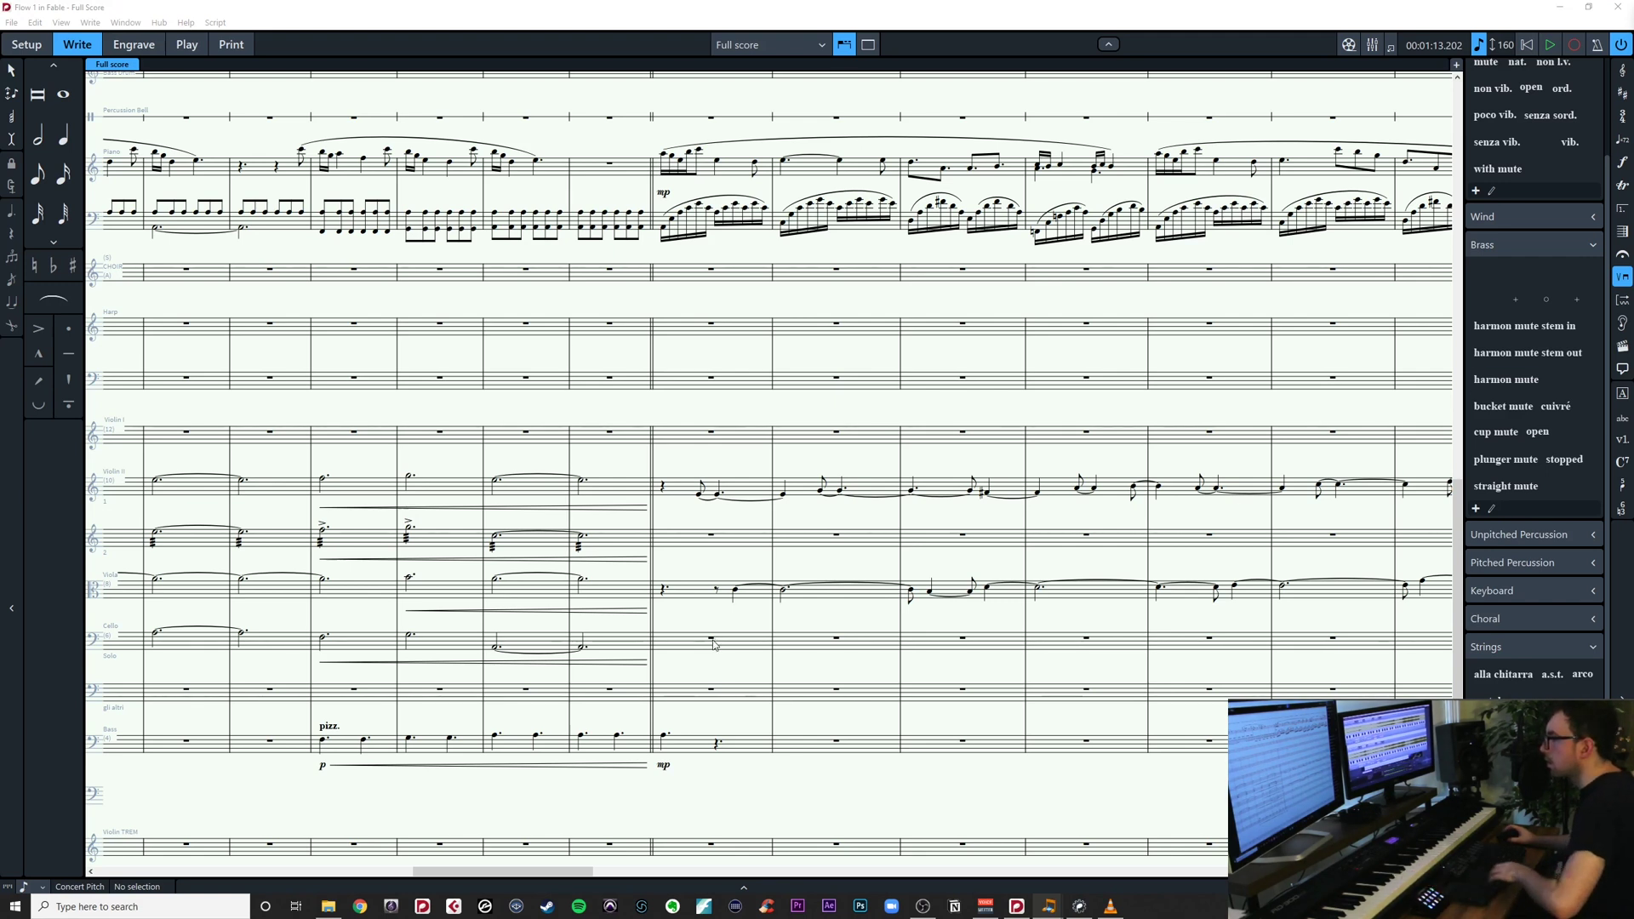
left_click(745, 647)
key("shift+n")
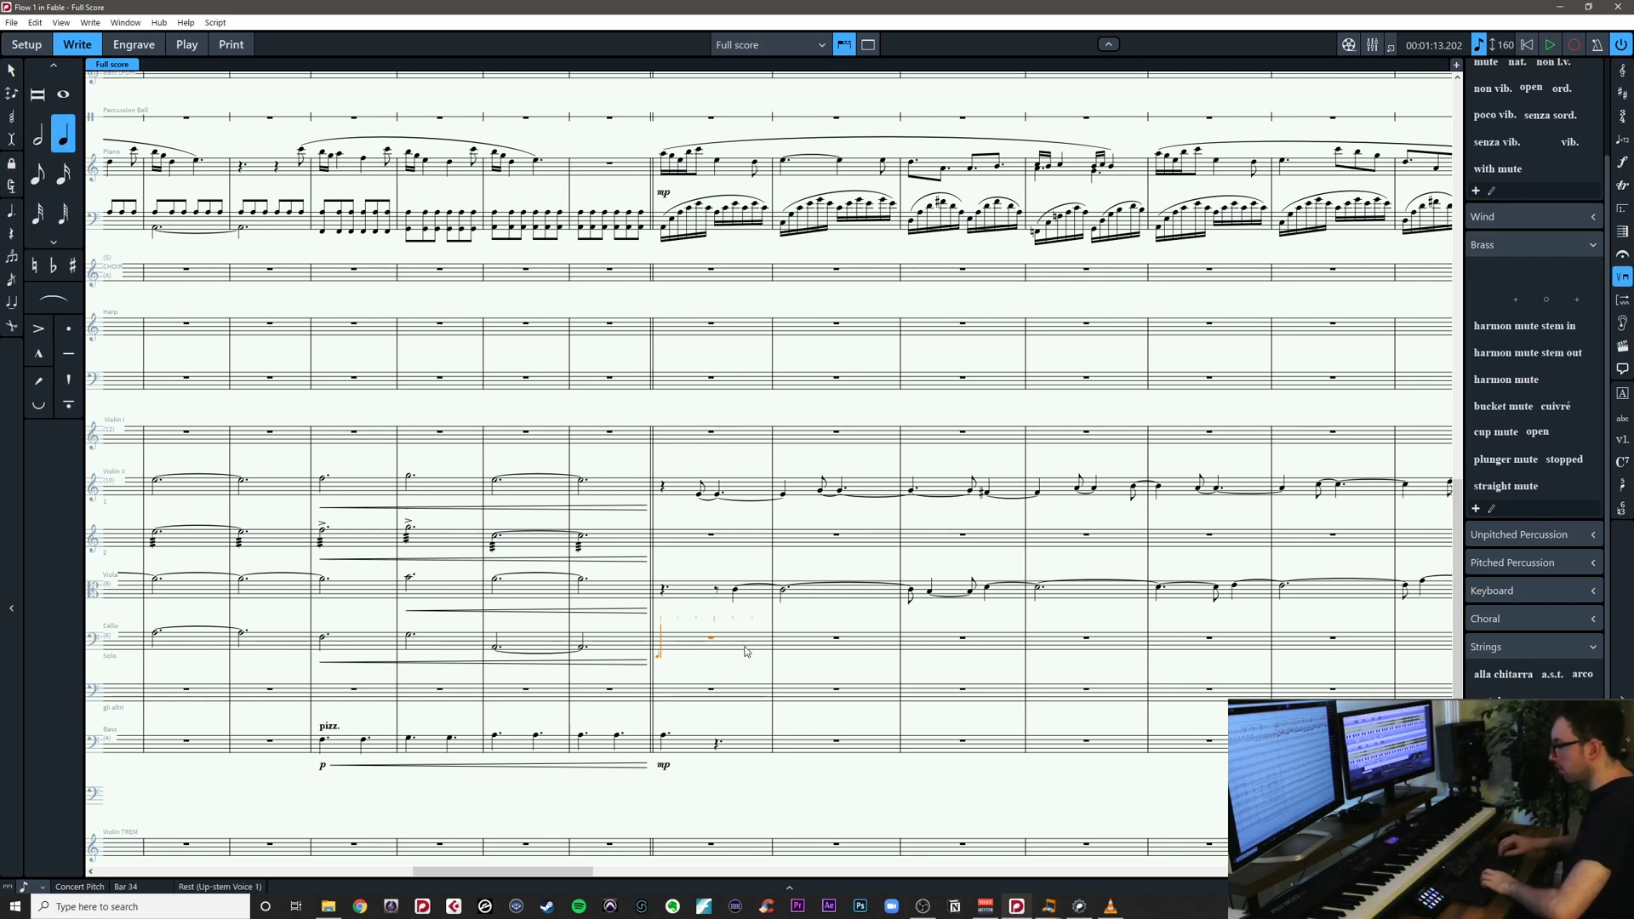
key("7")
key("period")
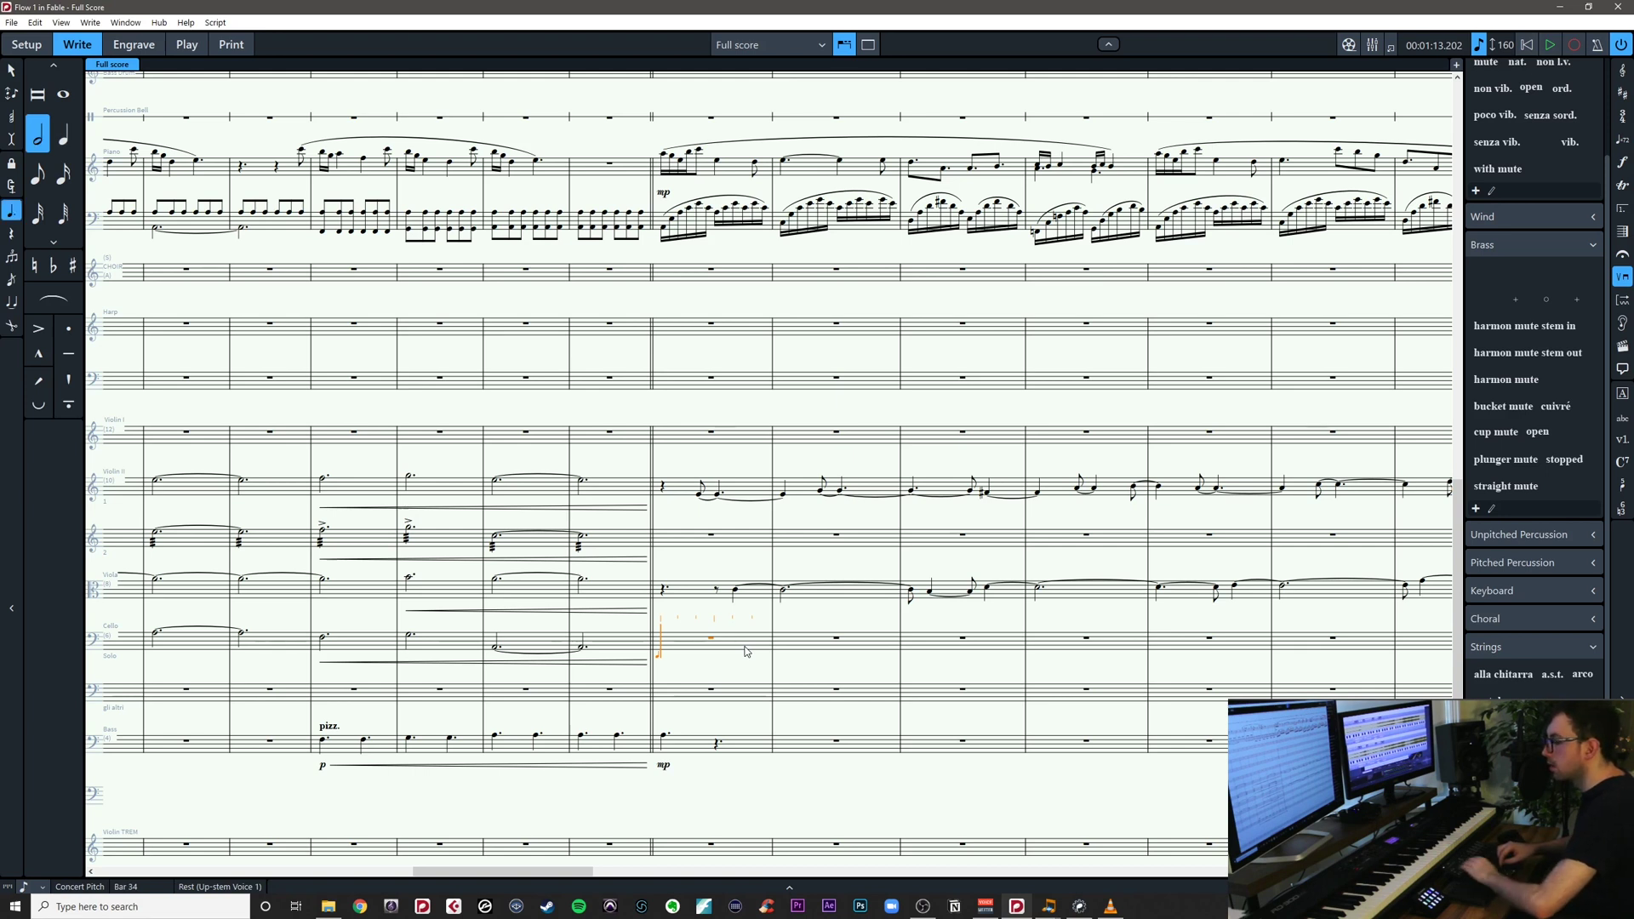
key("a")
key("c")
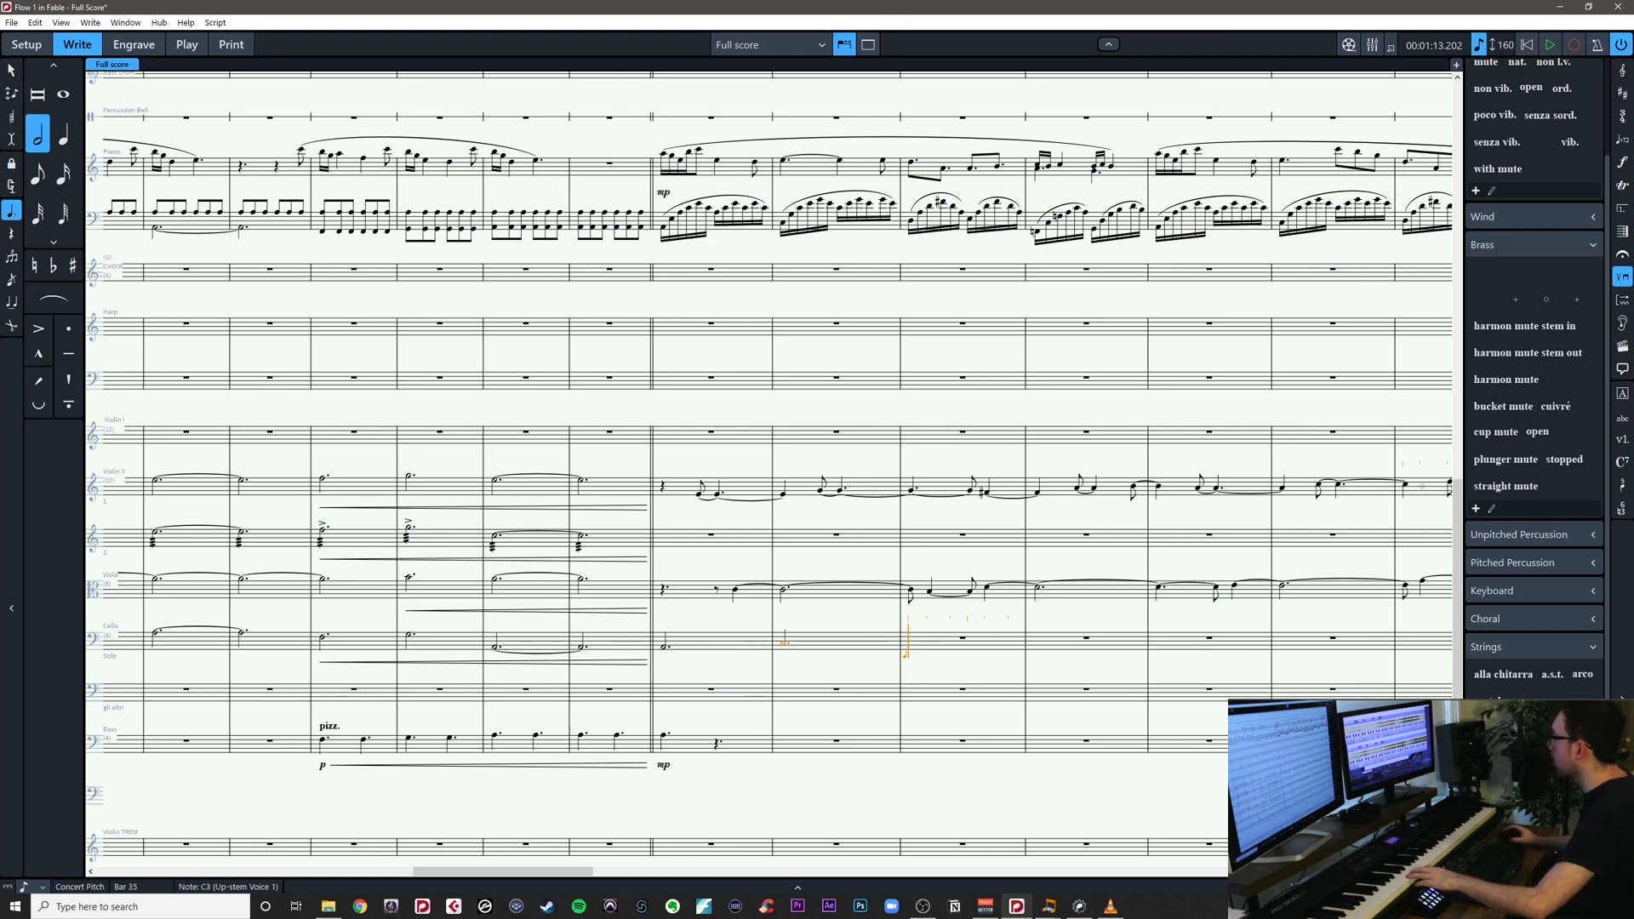
key("alt+Tab")
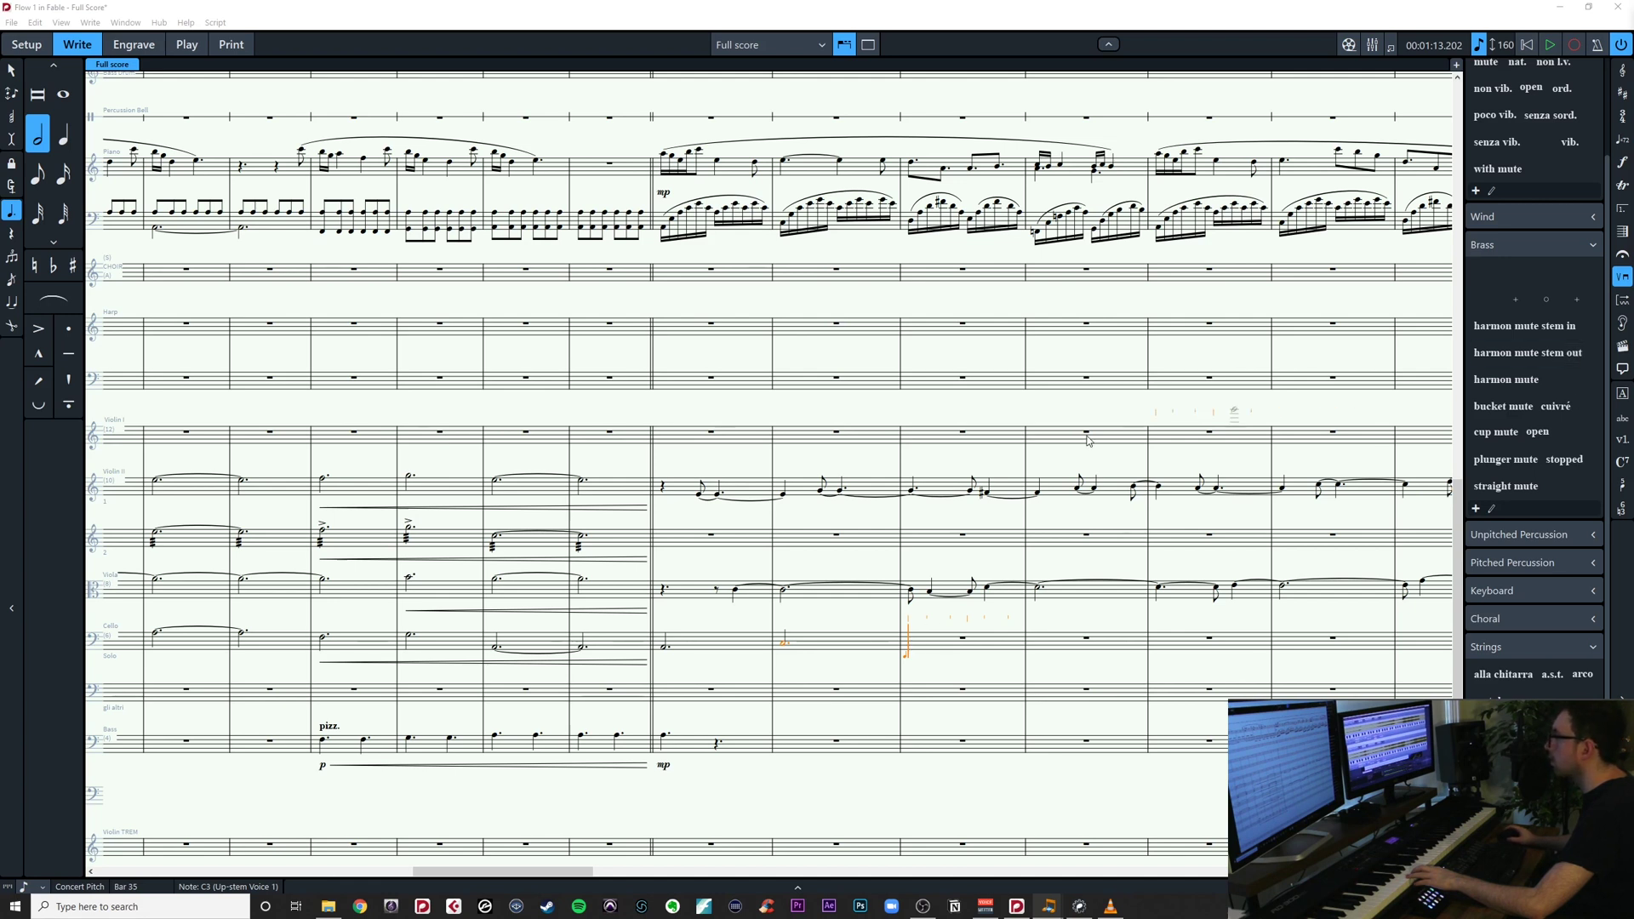
left_click(919, 648)
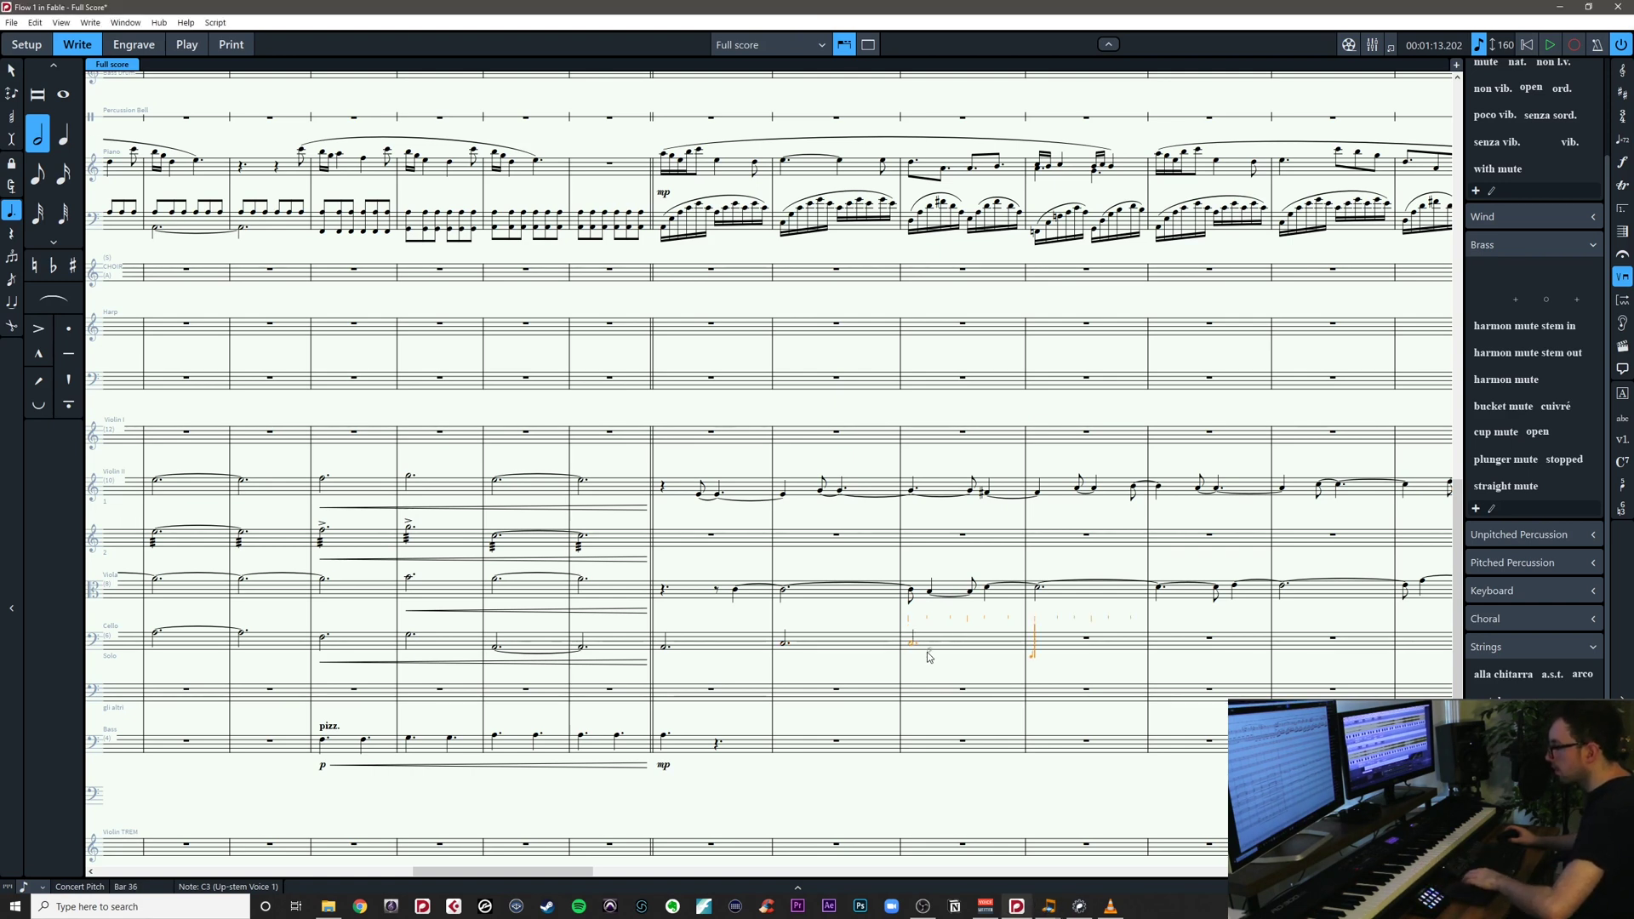
key("ctrl+z")
Enter dotted quarter notes D and E on the upper Cello staff in bar 36
key("6")
key("period")
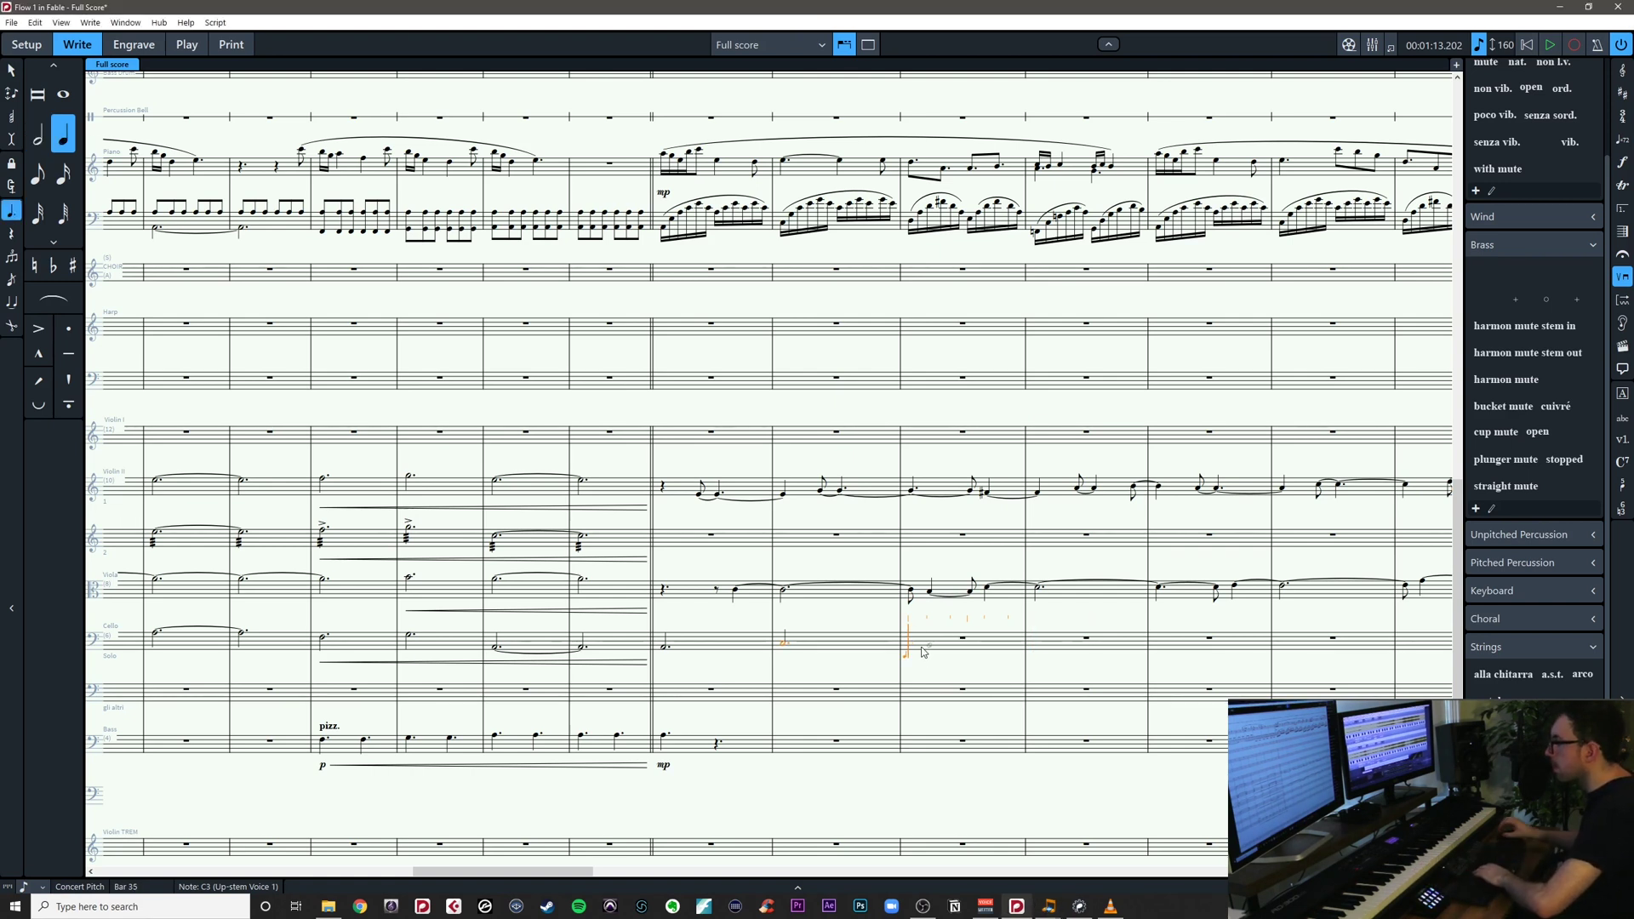
key("d")
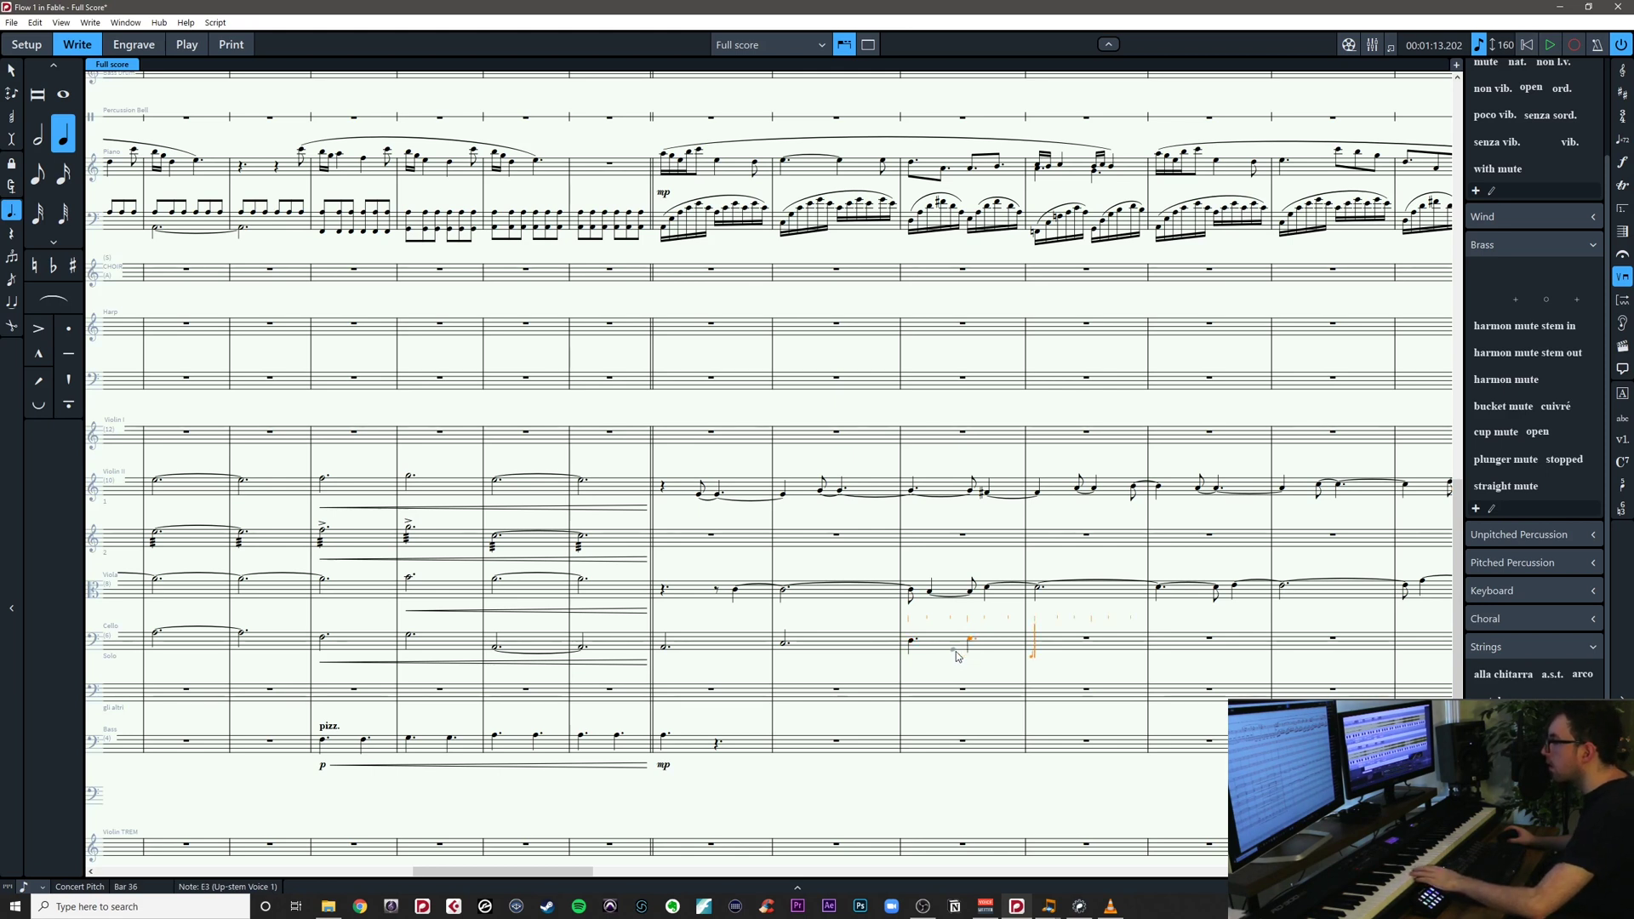
Enter dotted quarter notes F and G on the upper Cello staff in bar 37
key("f")
key("g")
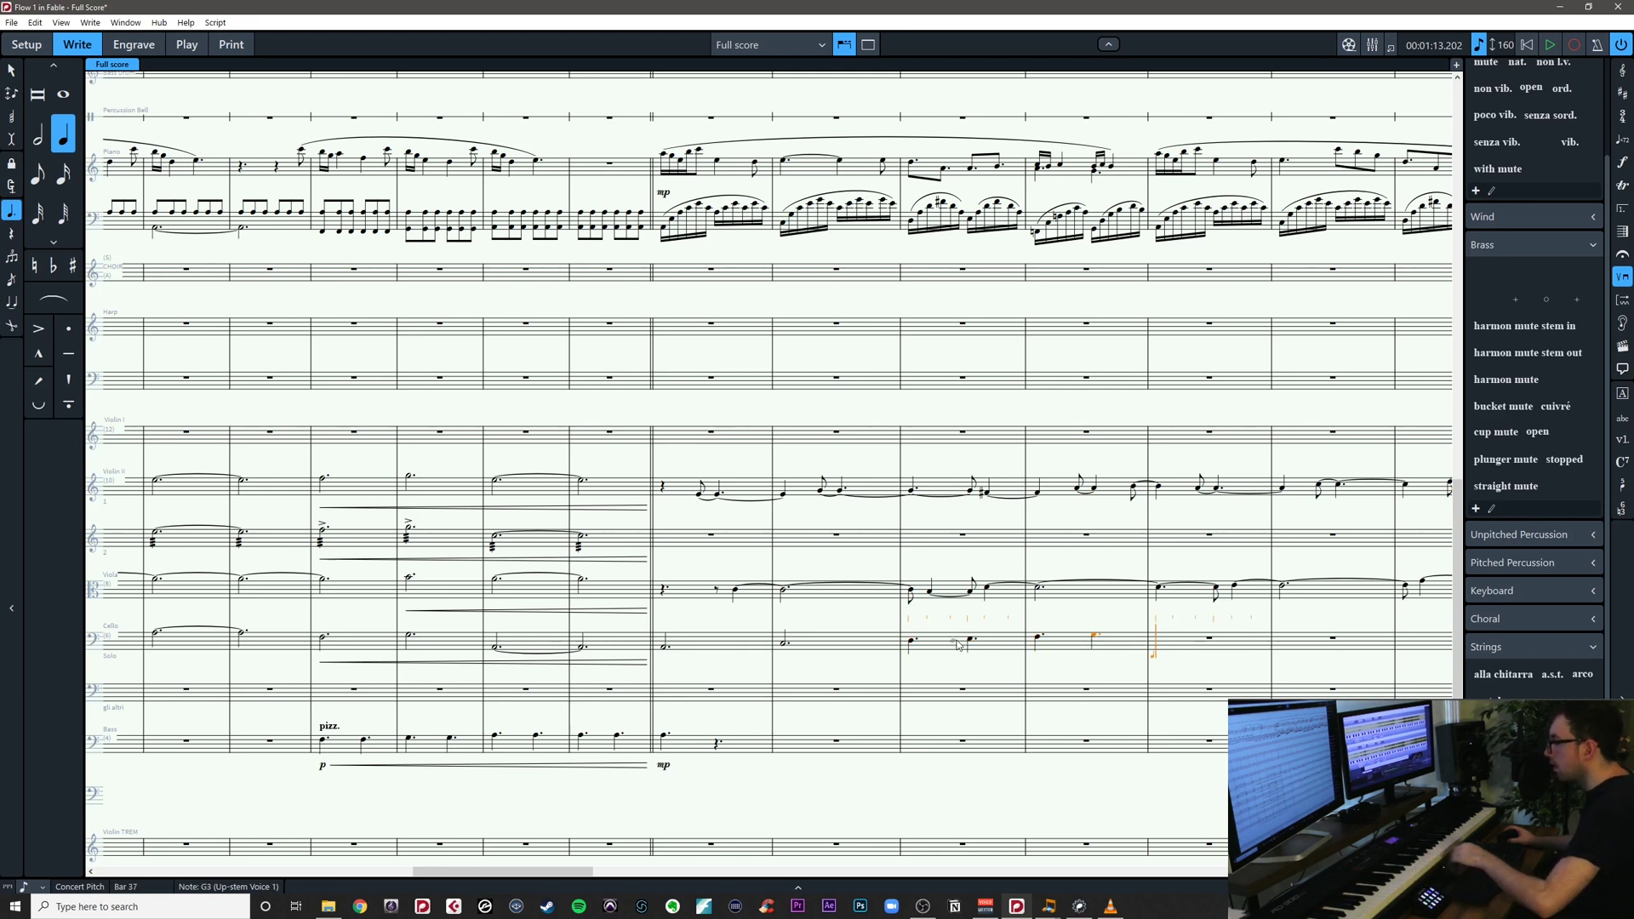
key("Escape")
Enter an A on the upper Cello staff in bar 38 and lengthen it to a dotted half note
left_click_drag(1088, 667, 955, 676)
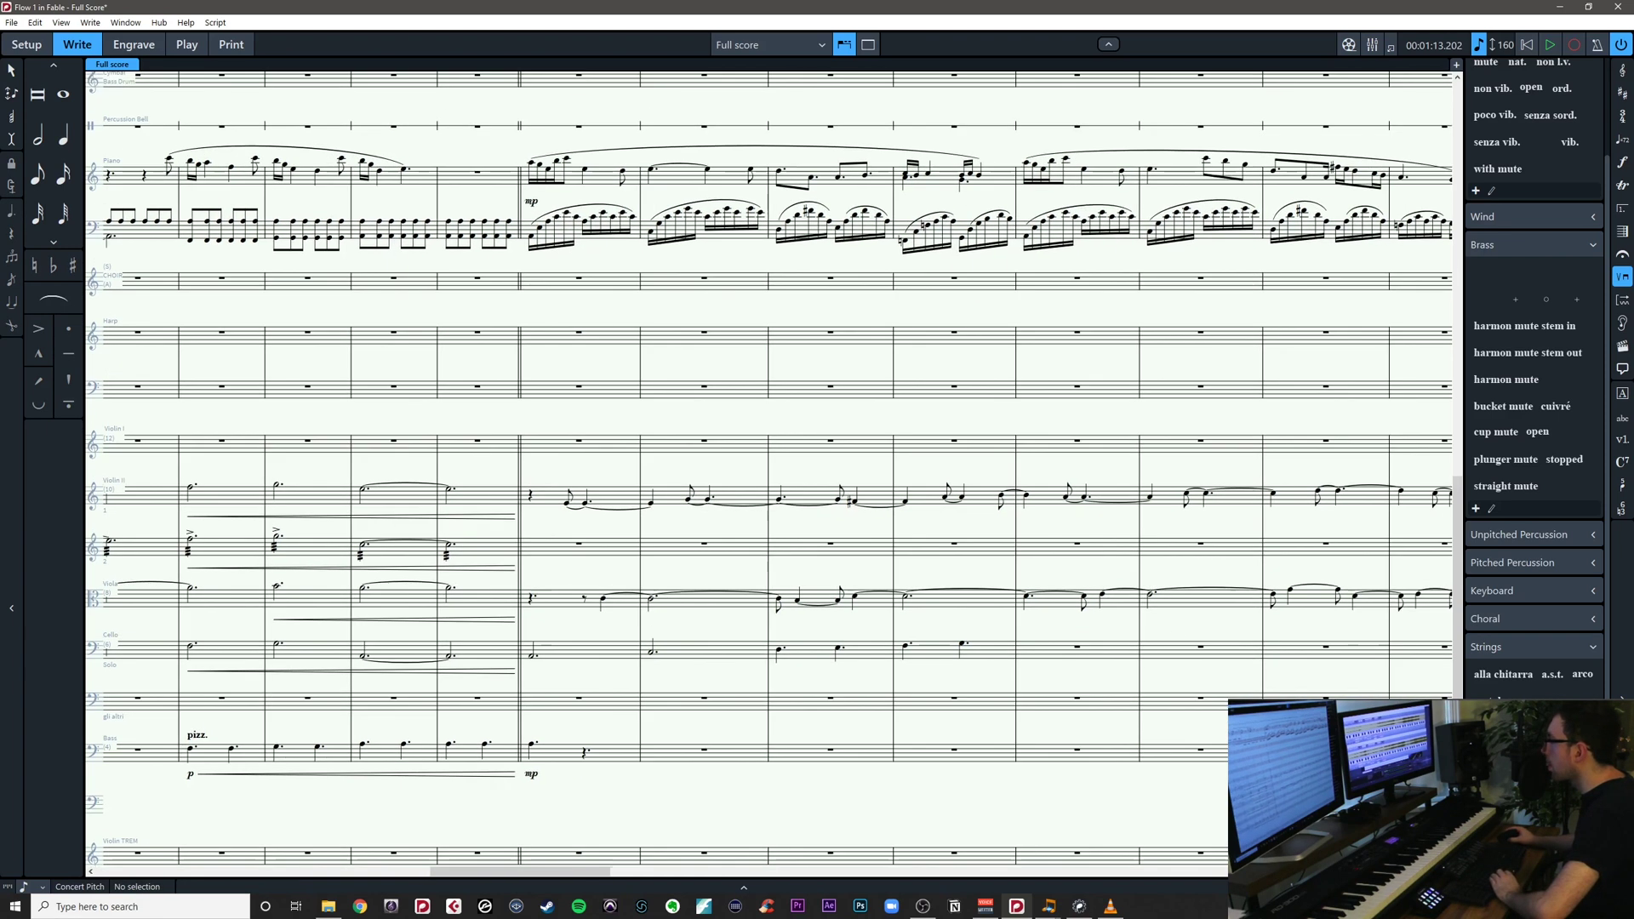
key("alt+Tab")
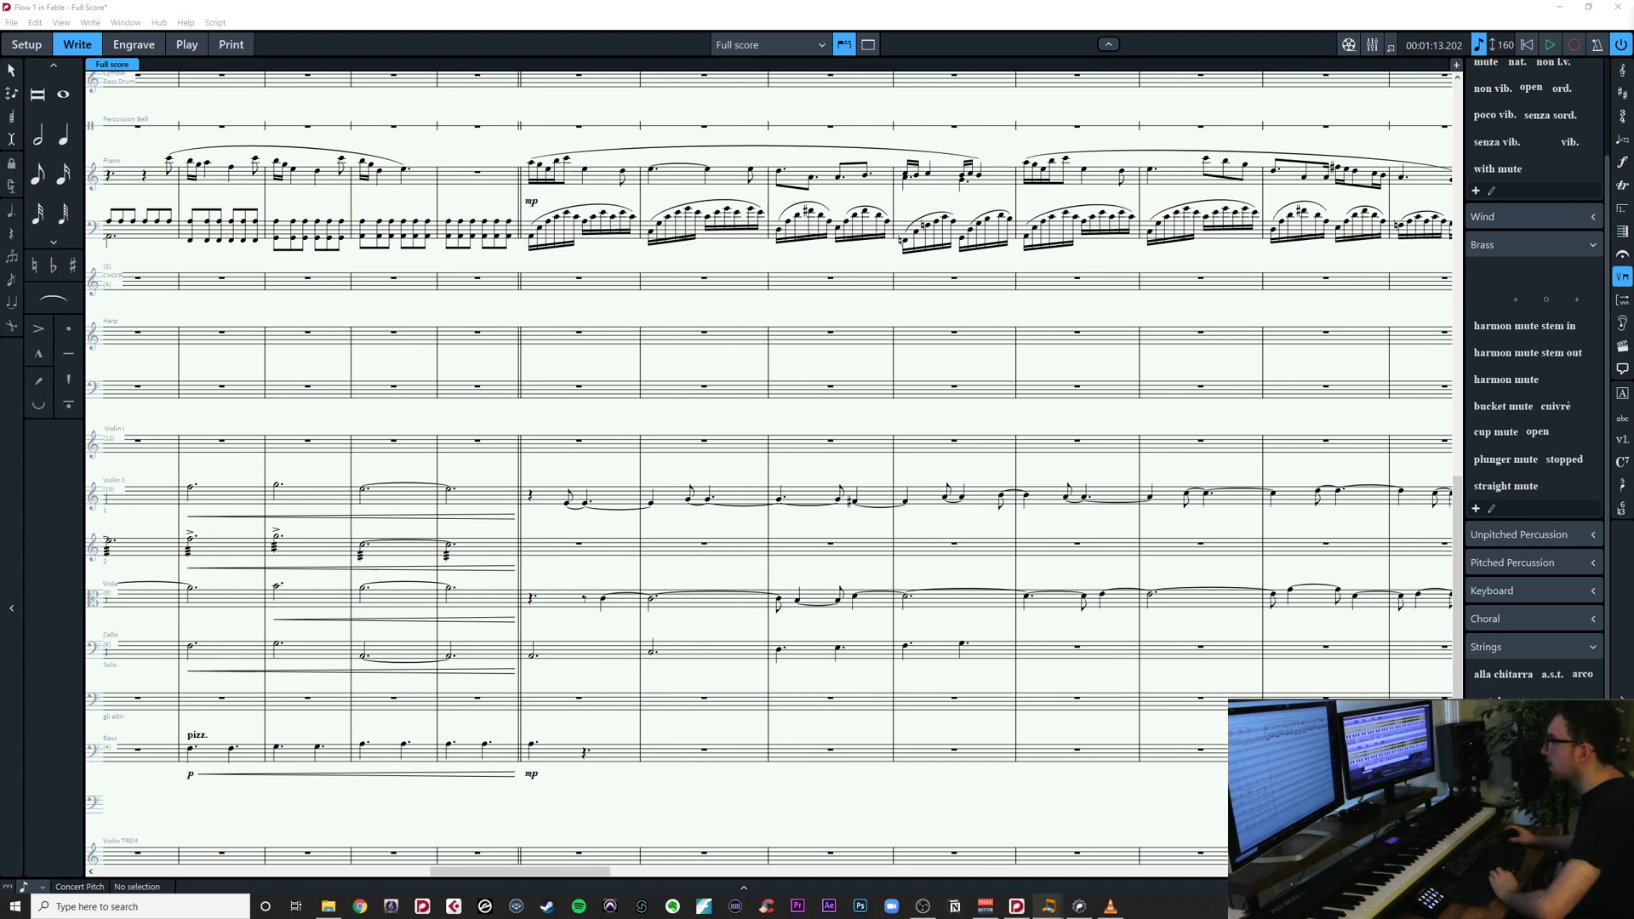
left_click(1046, 654)
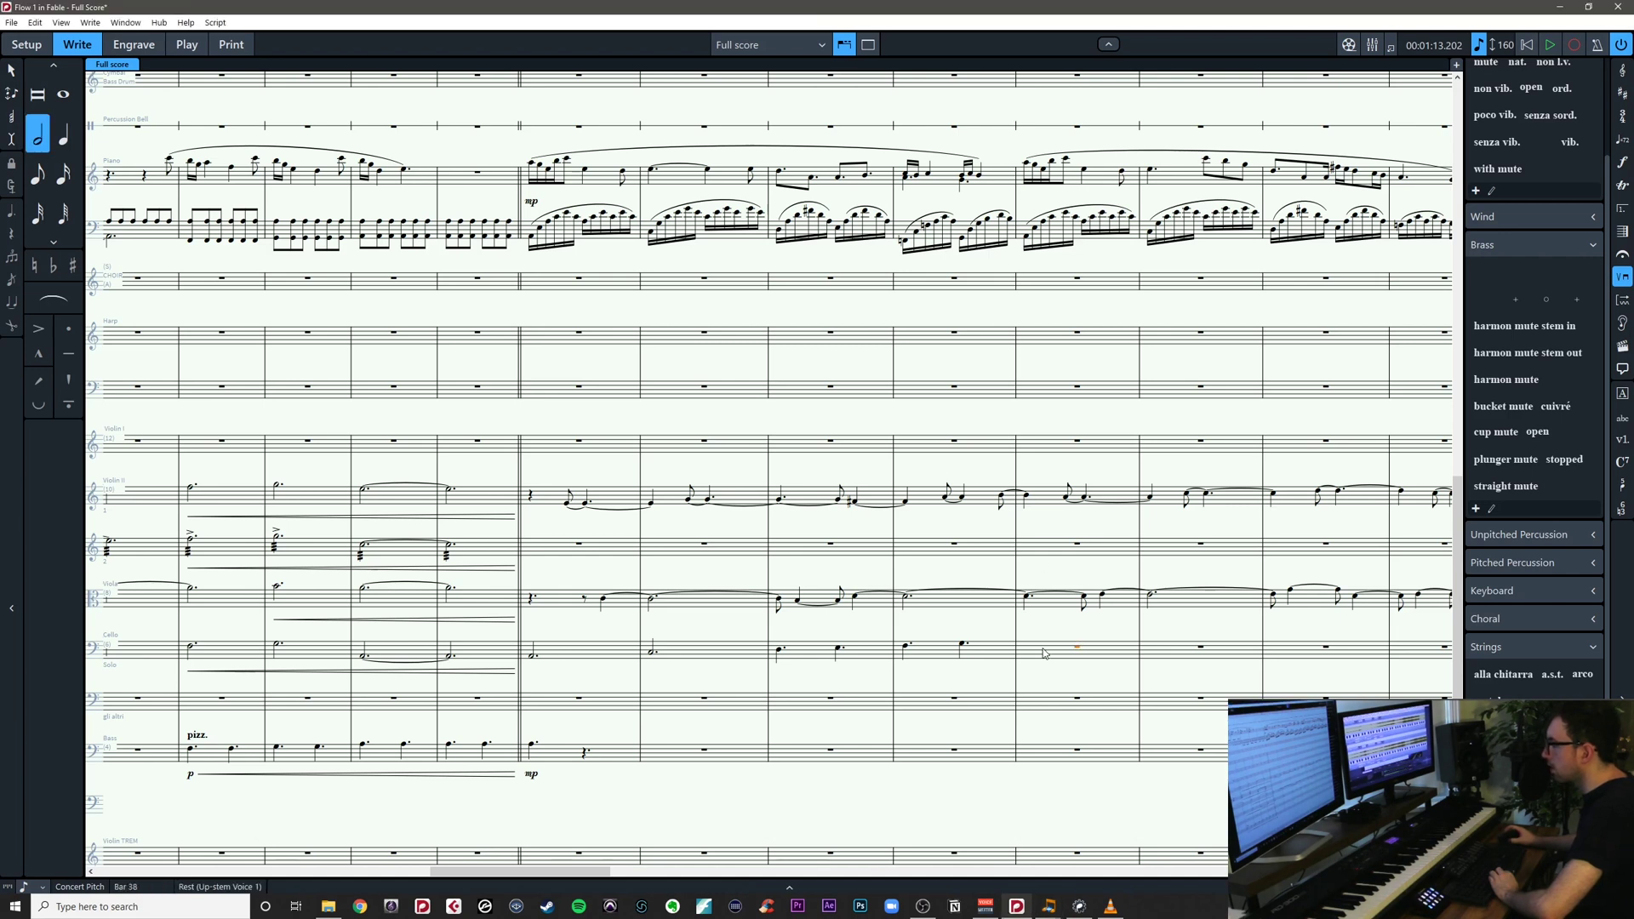
key("shift+n")
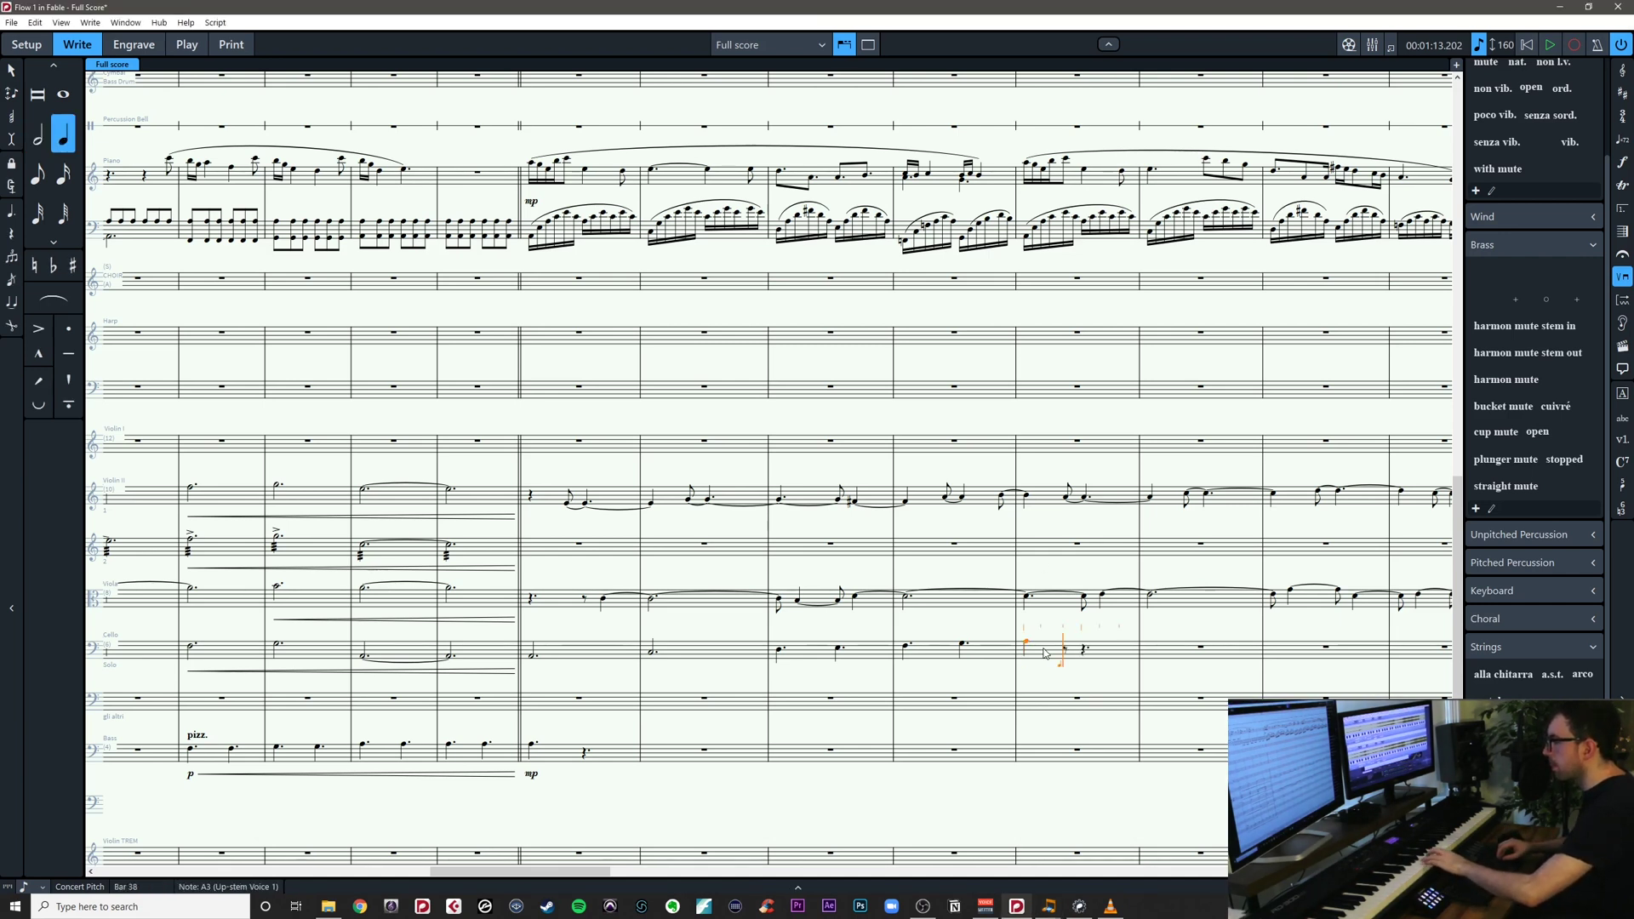
key("Escape")
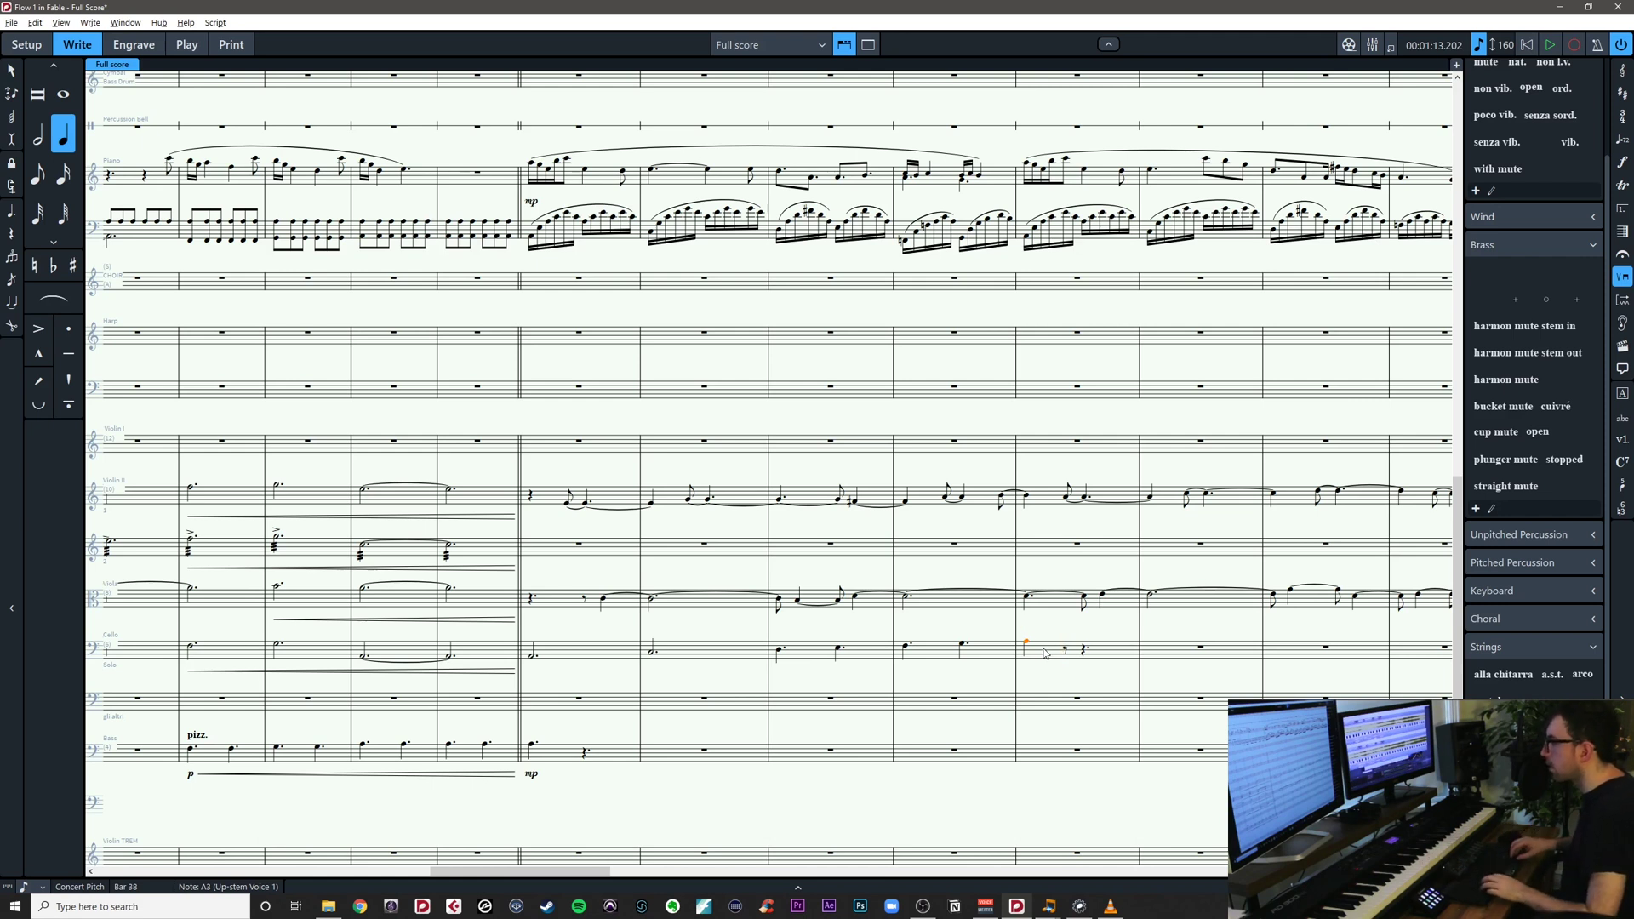
key("7")
key("Right")
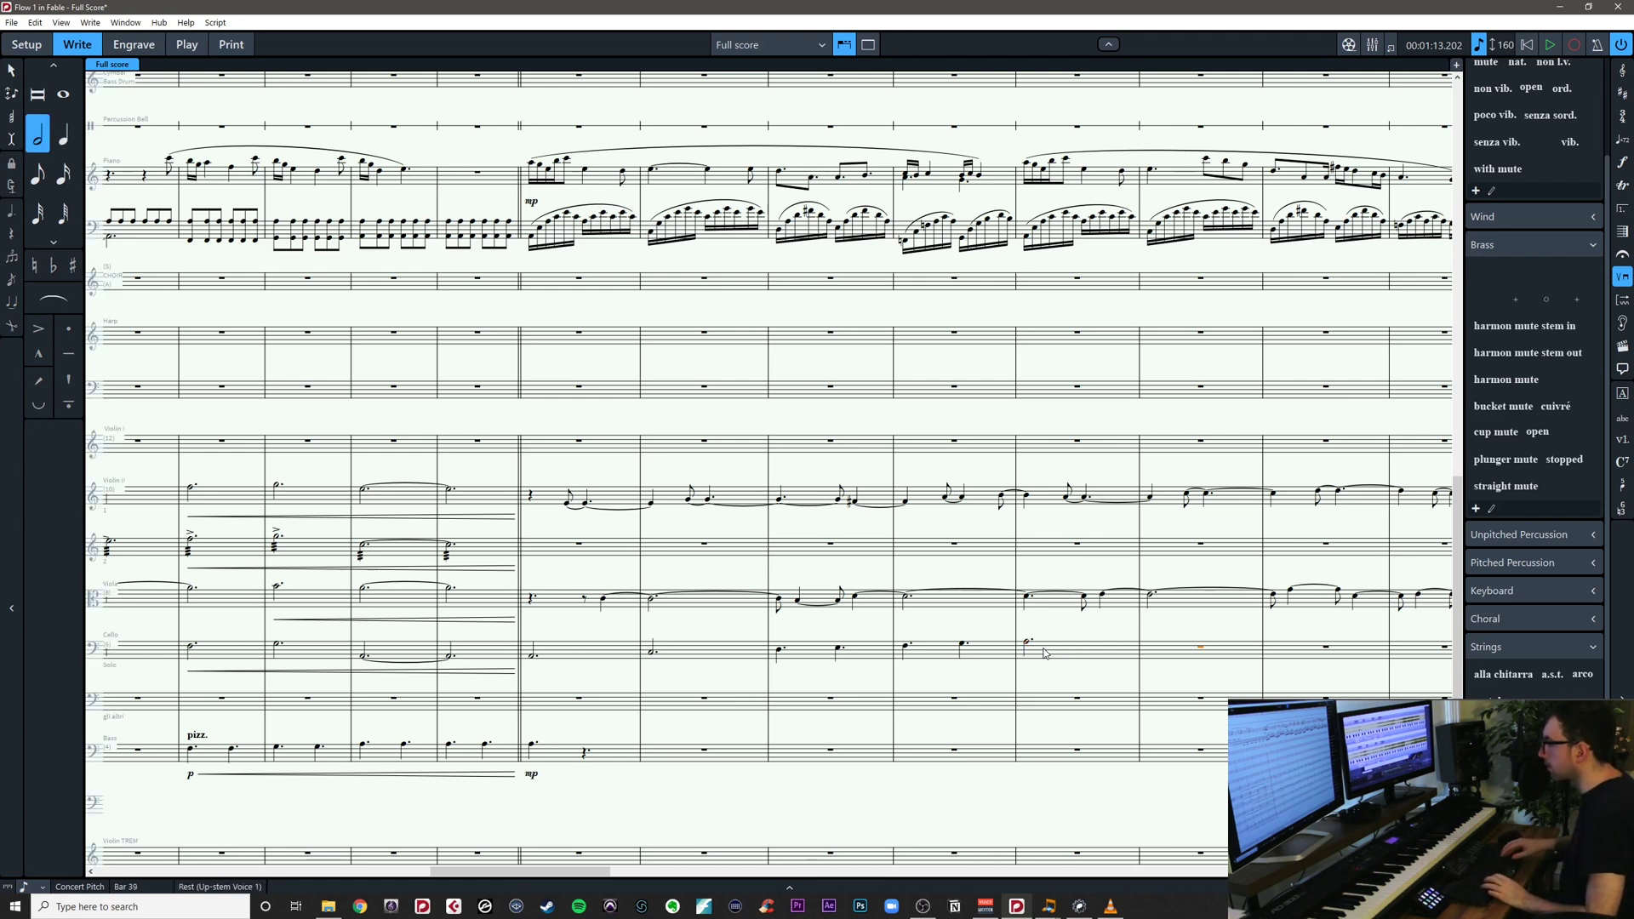
Enter a C on the upper Cello staff in bar 39 and extend it to a dotted half note filling the bar
key("6")
key("shift+n")
key("Escape")
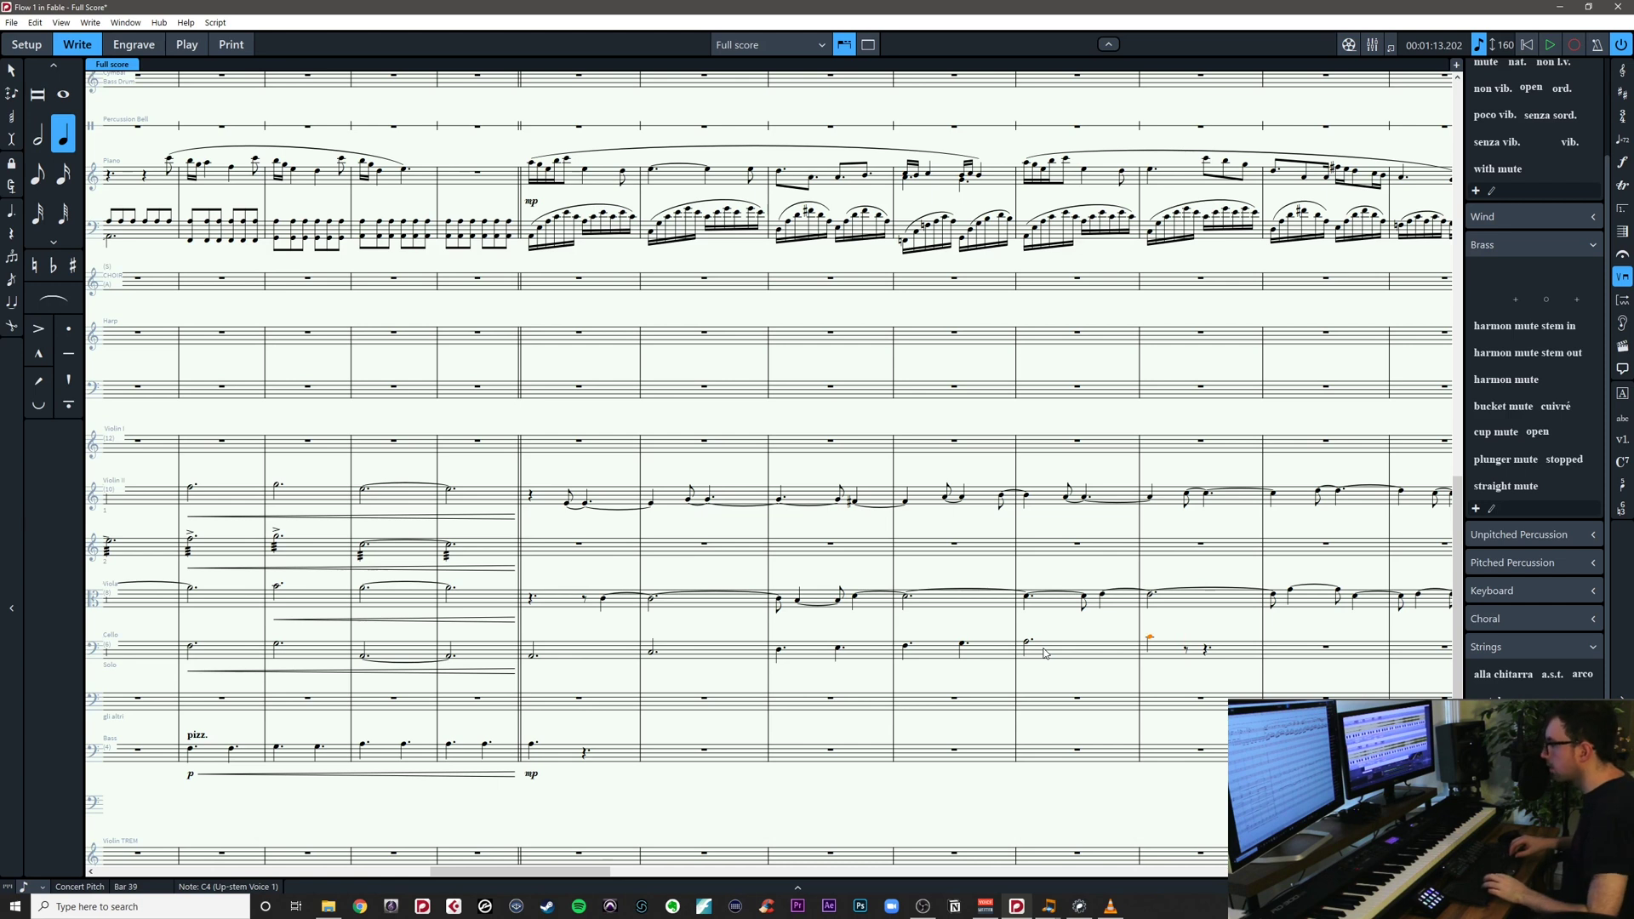
key("t")
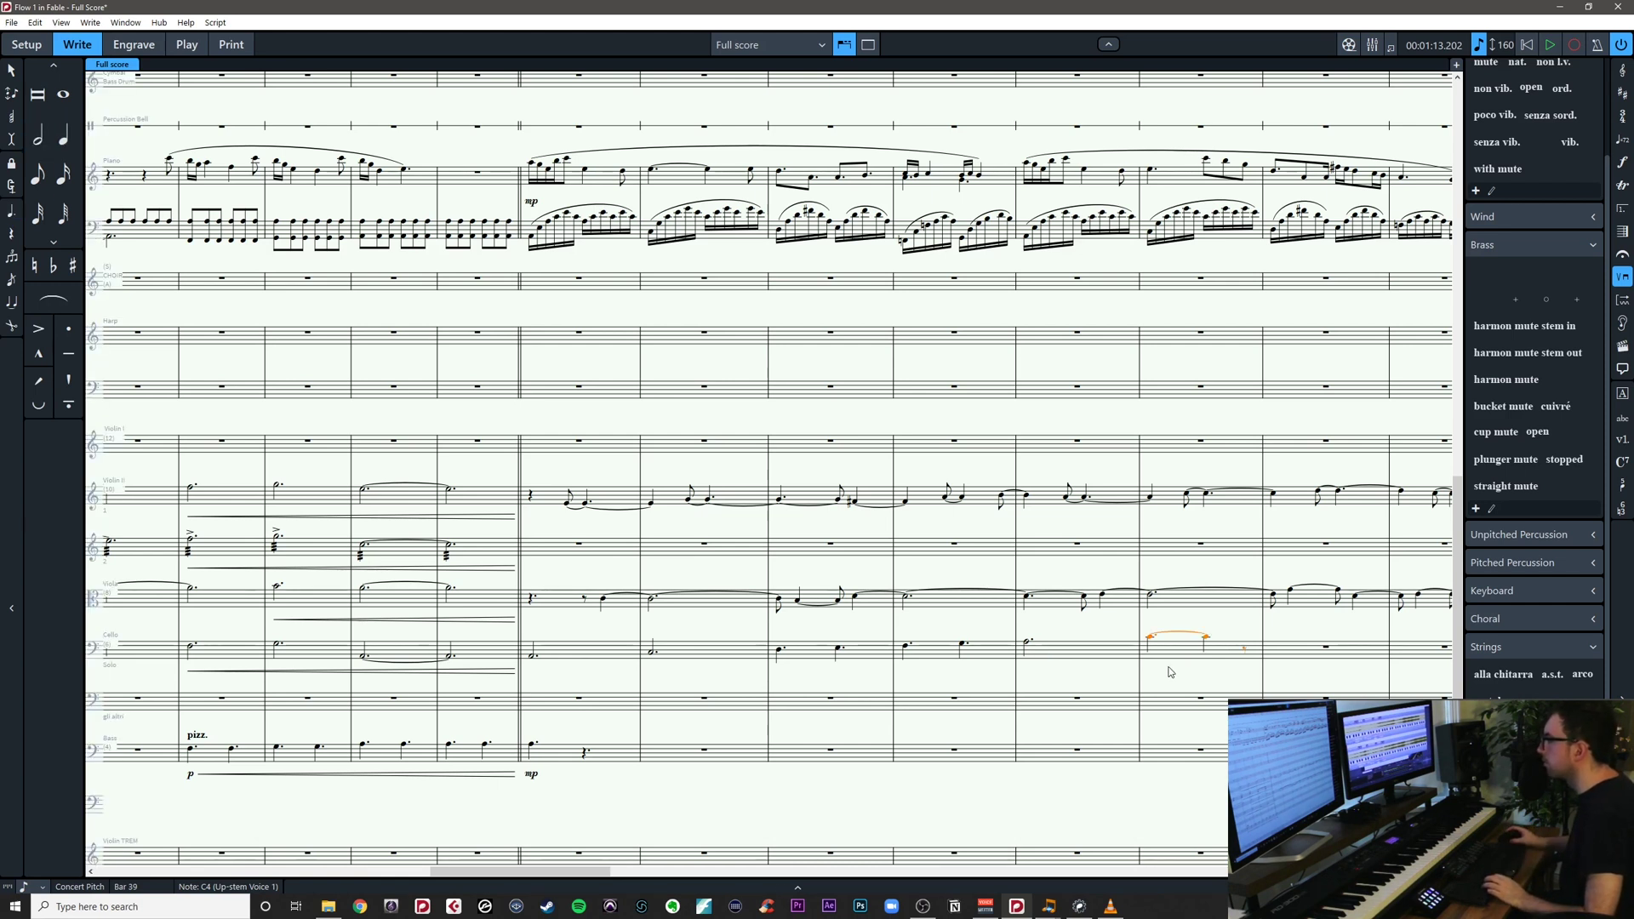
left_click(1245, 650, "shift")
key("alt+Tab")
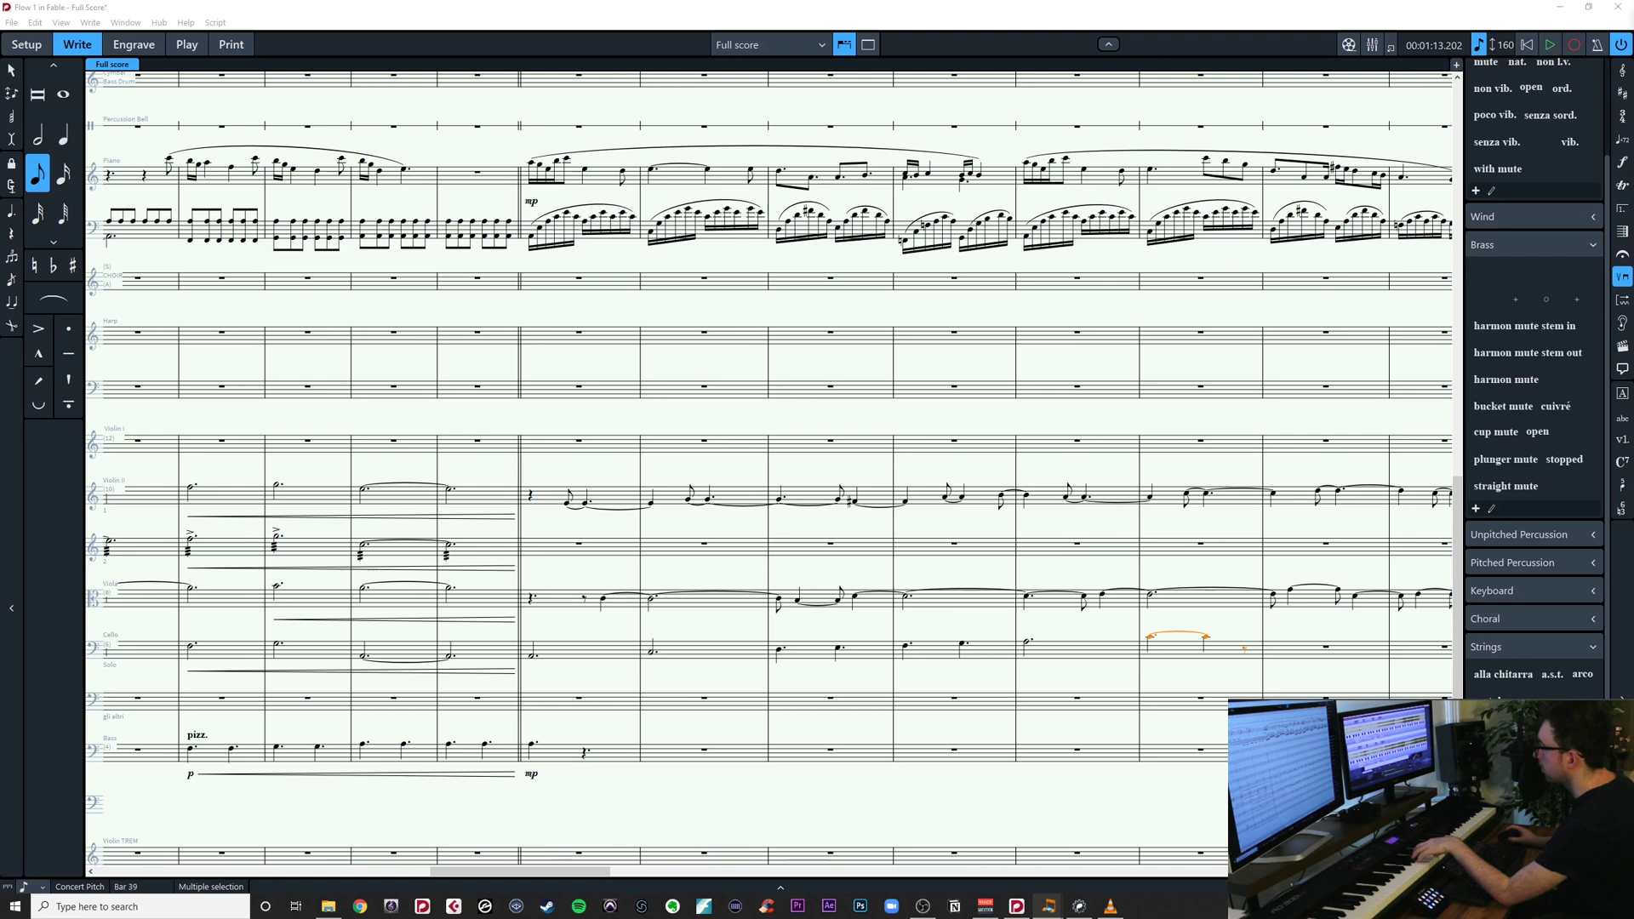
left_click(1207, 640)
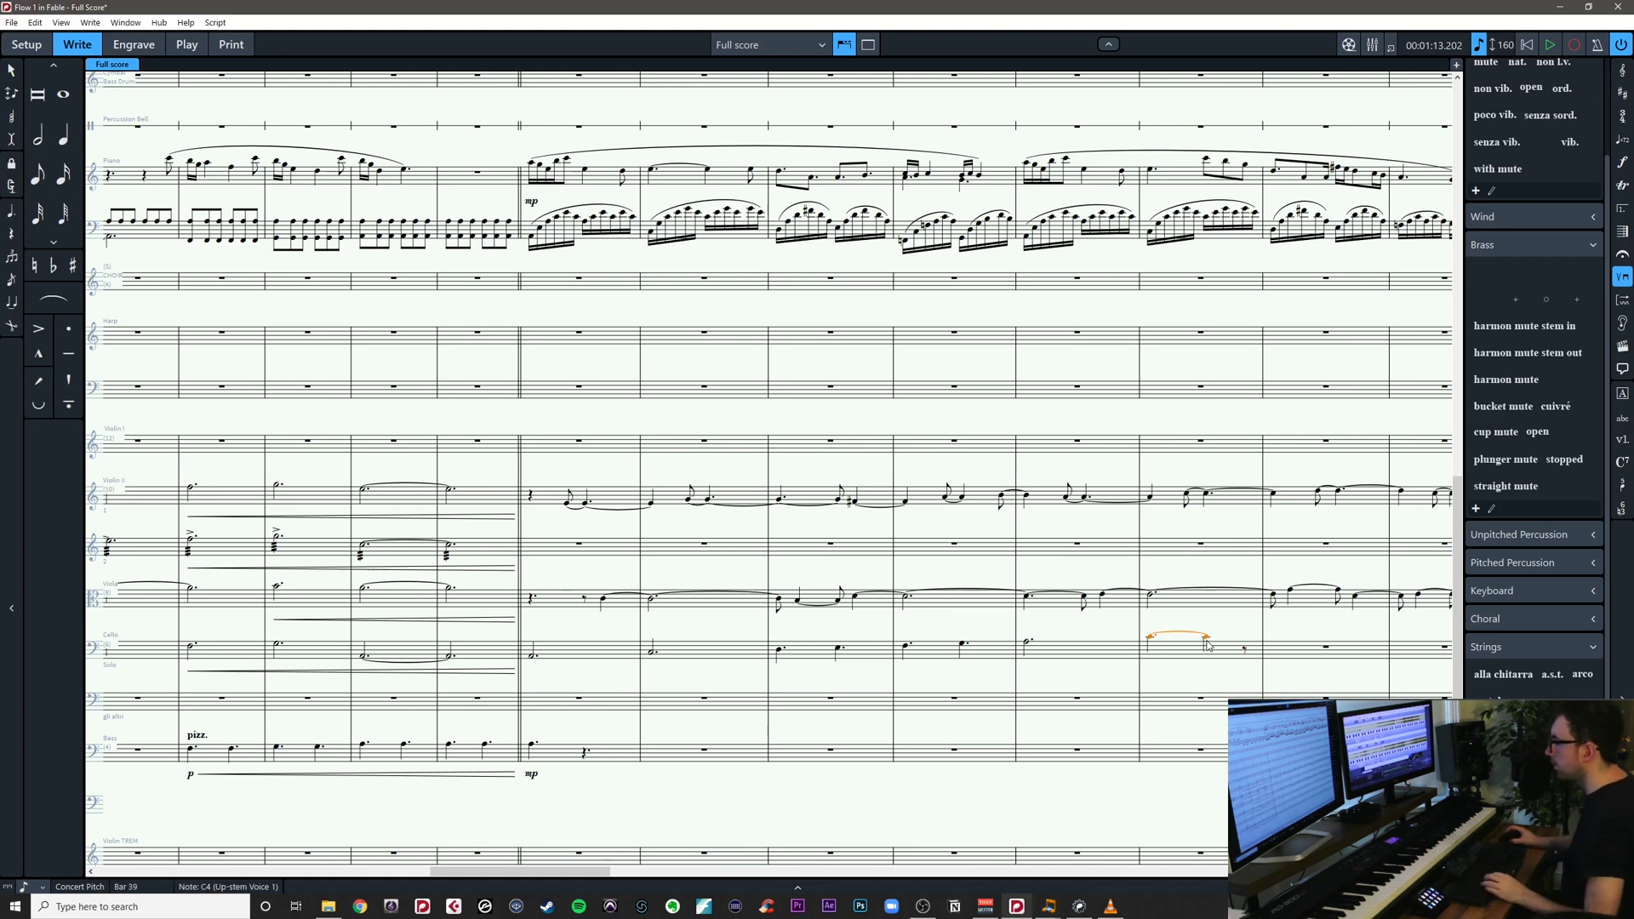
key("shift+alt+Right")
key("Right")
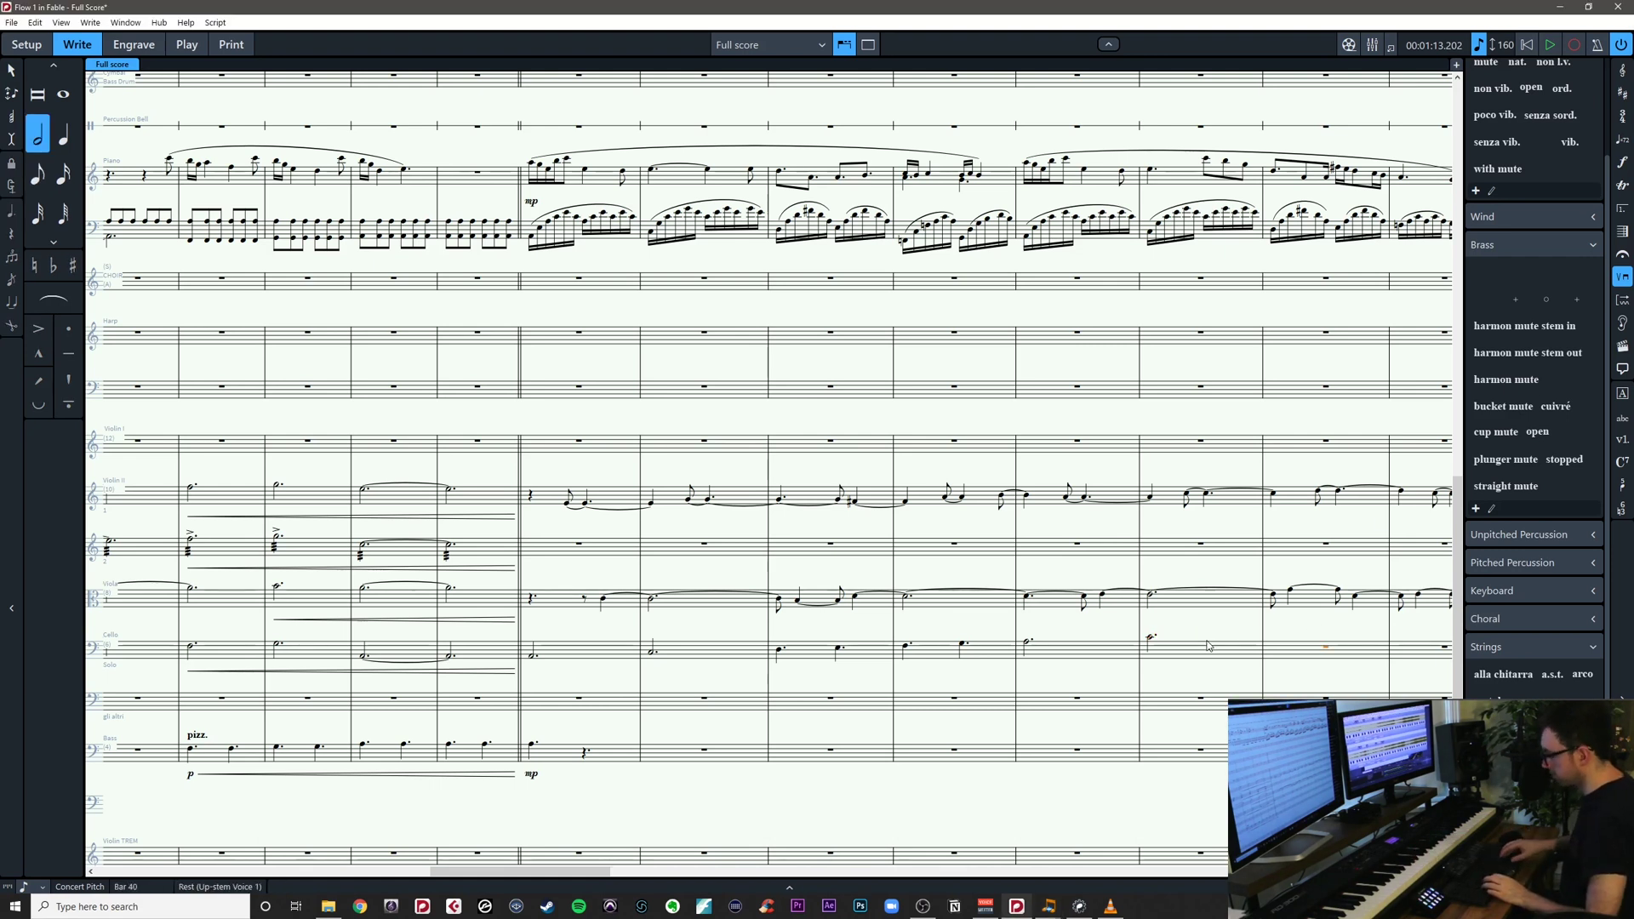
Enter a D on the upper Cello staff at the start of bar 40 as a dotted quarter tied to a quarter note
key("Return")
key("6")
key("d")
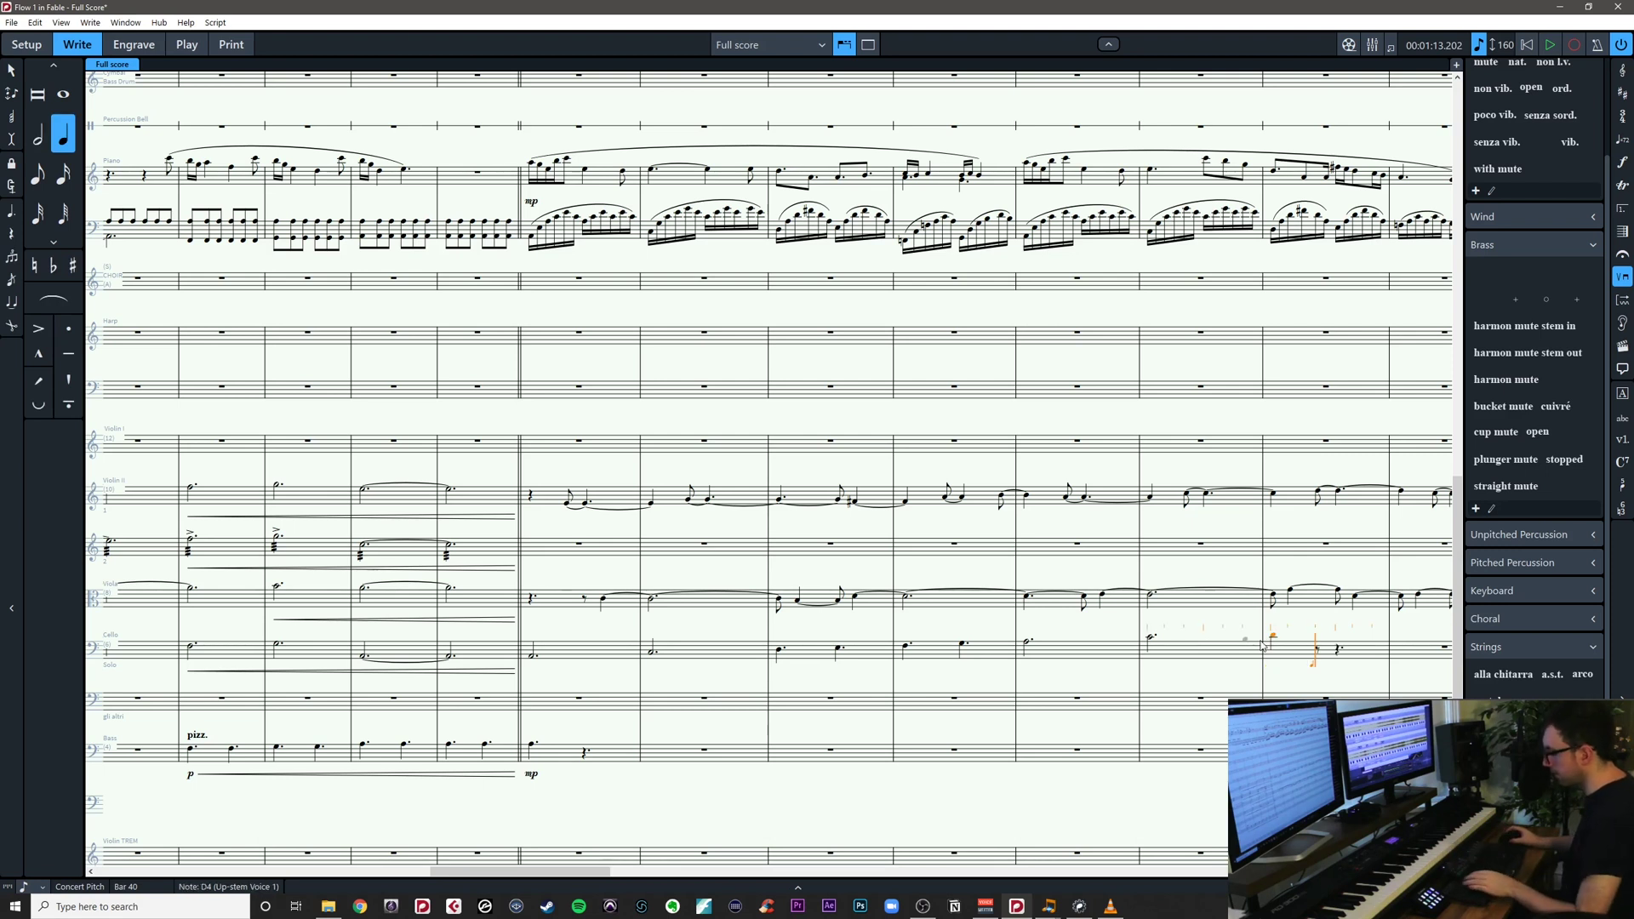
key("t")
key("Escape")
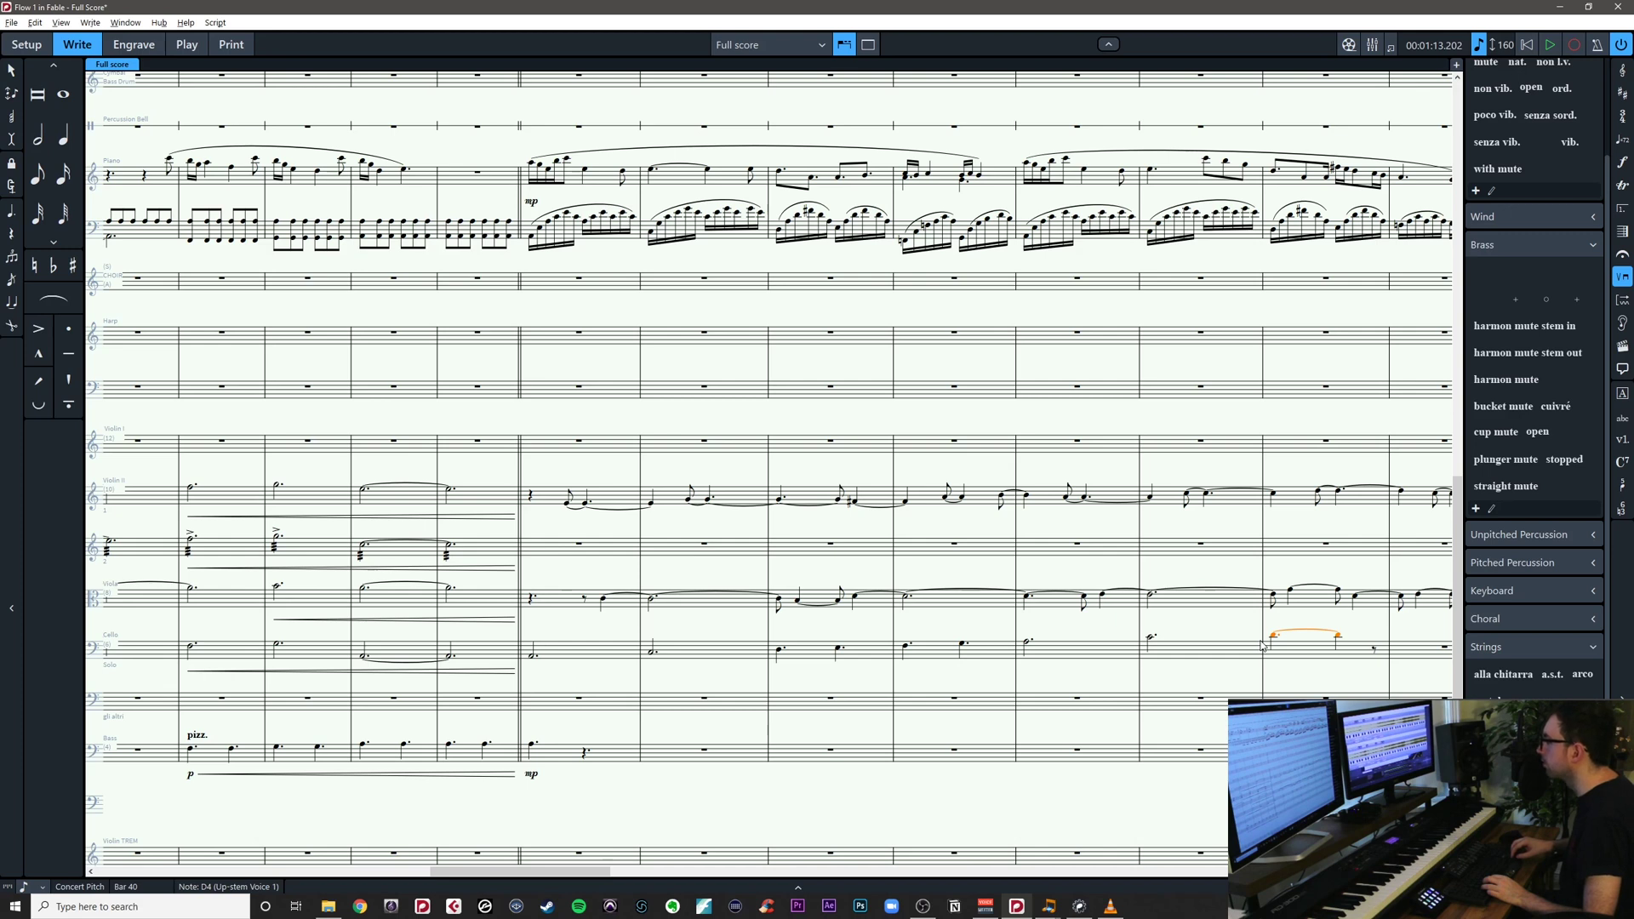
Fill the final eighth of bar 40 on the upper Cello staff with sixteenth notes C and B
left_click_drag(1355, 674, 1168, 680)
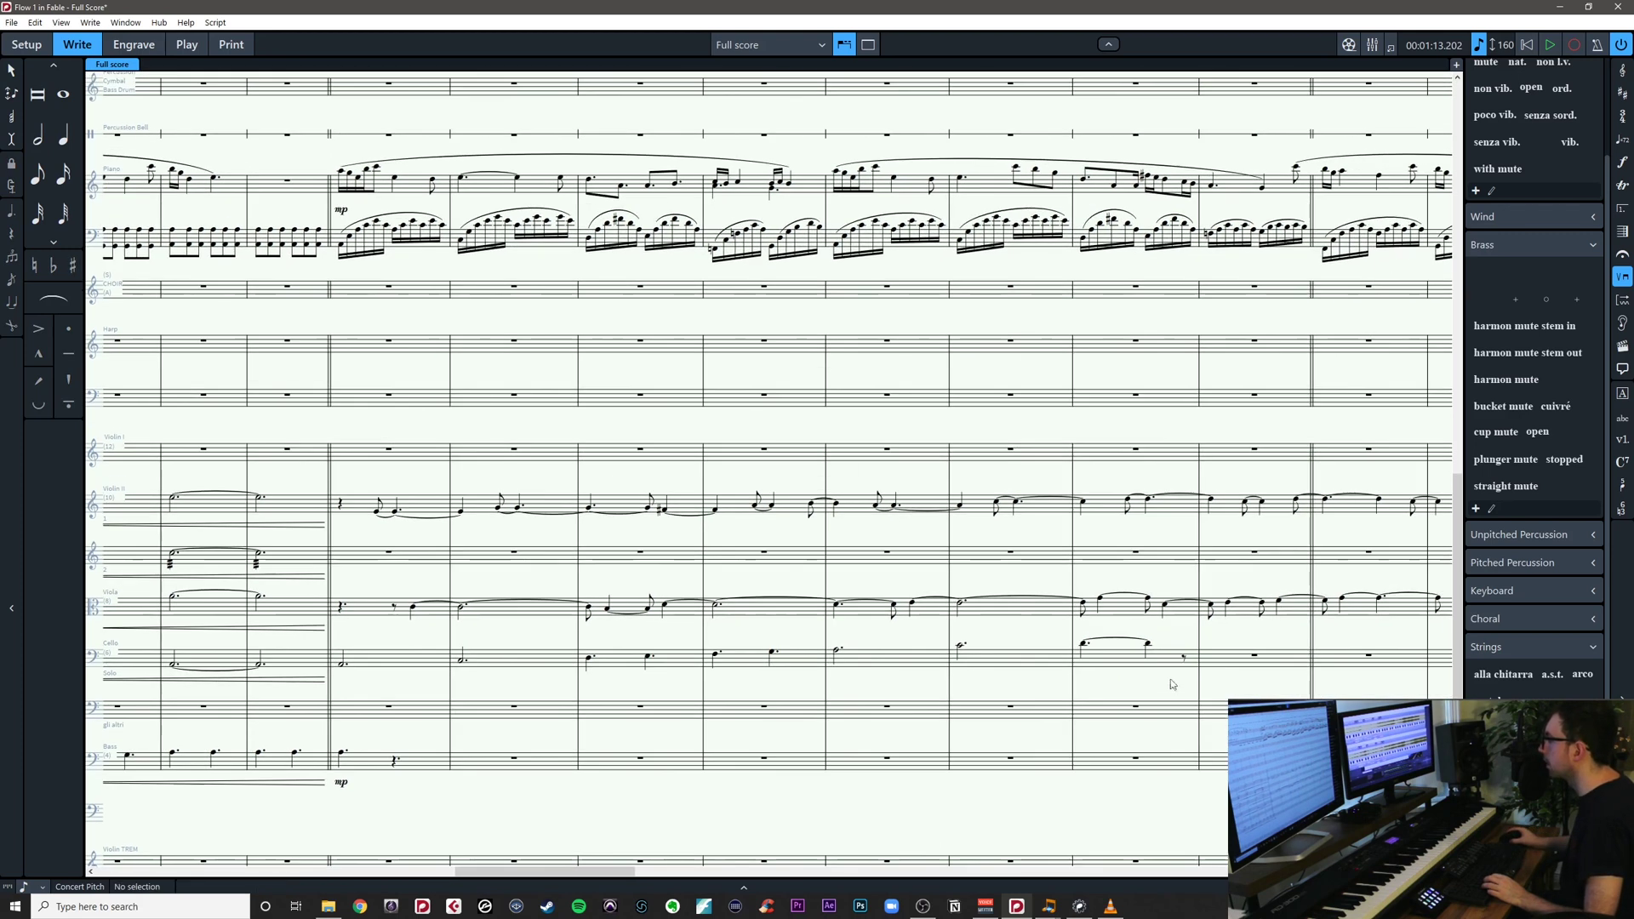
left_click(1184, 658)
key("Return")
key("4")
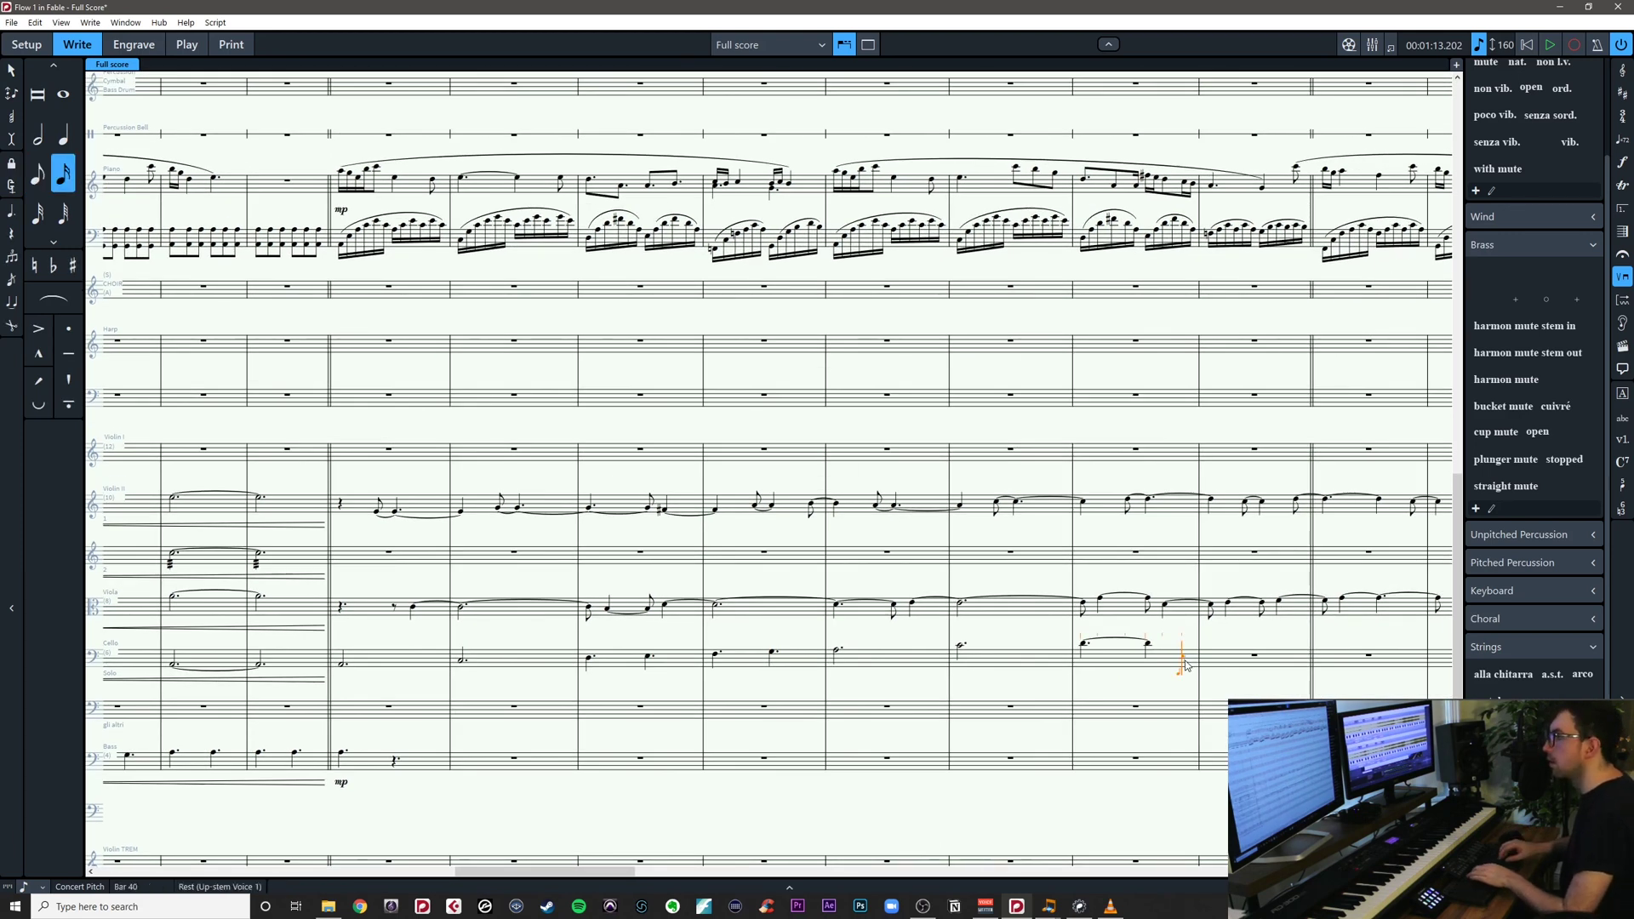
key("b")
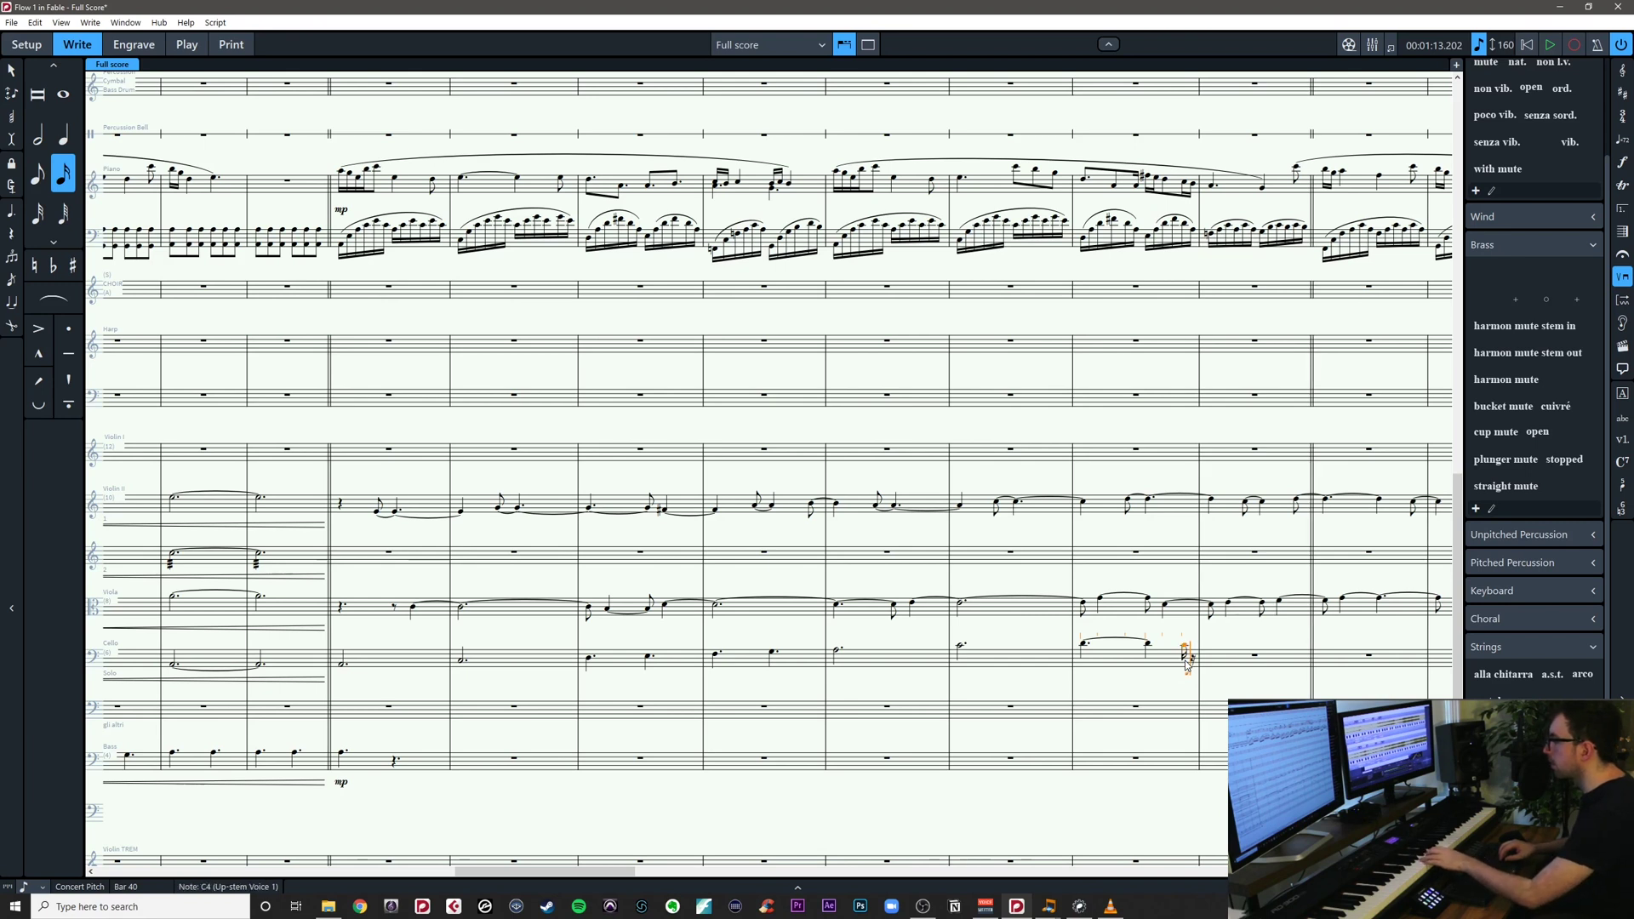
key("Right")
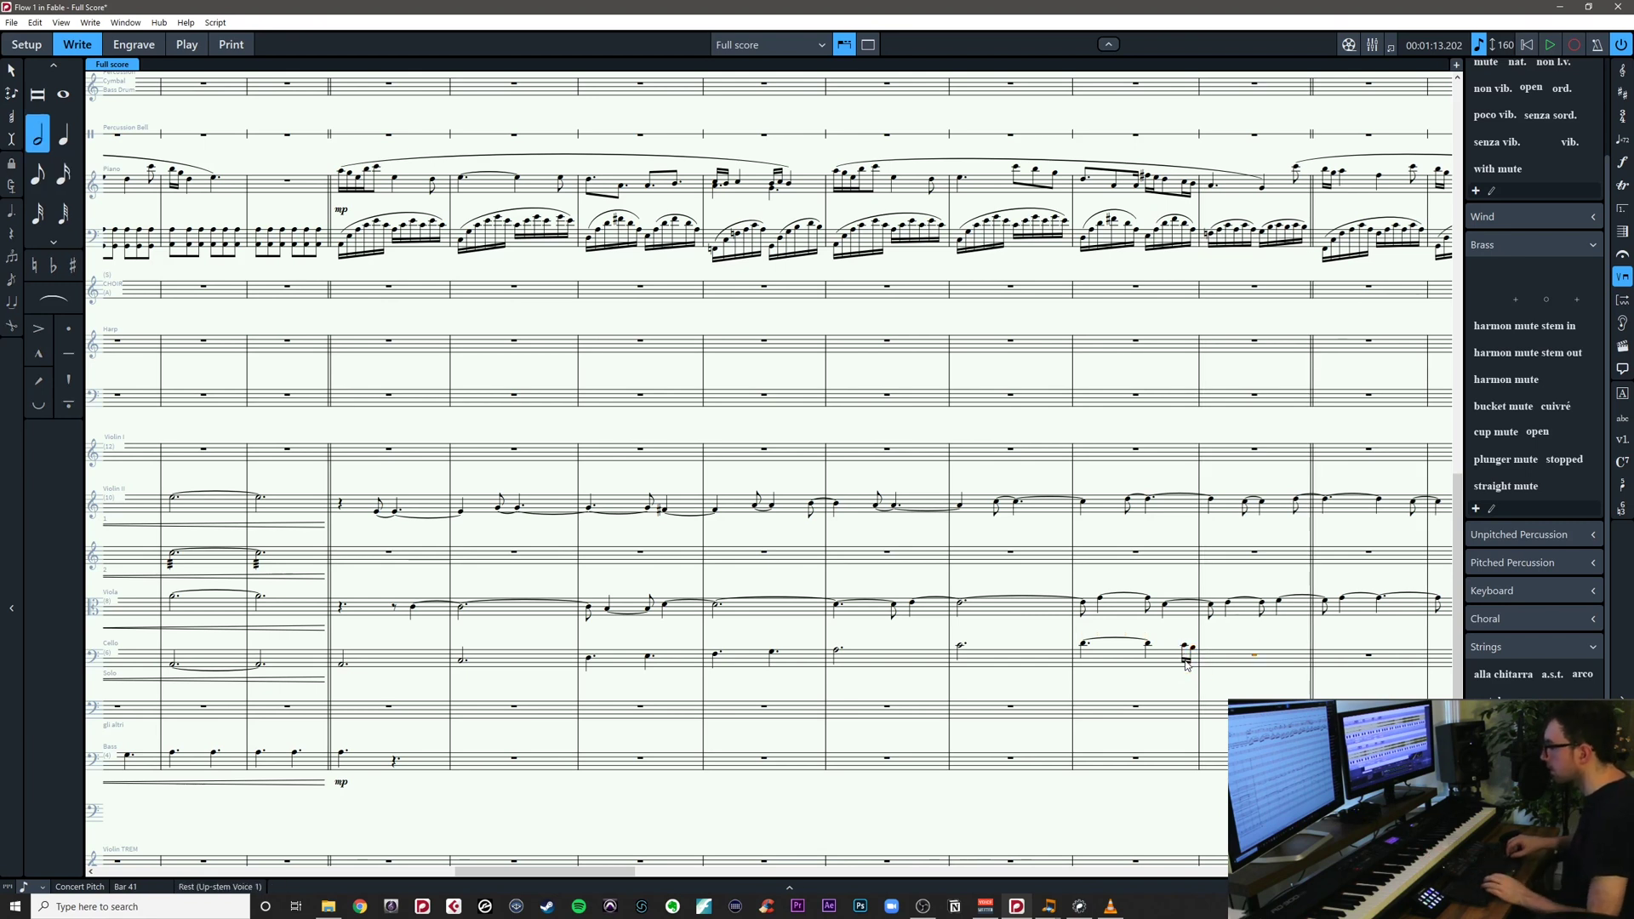
Enter a dotted half note A on the upper Cello staff in bar 41
key("Return")
key("5")
key("7")
key("period")
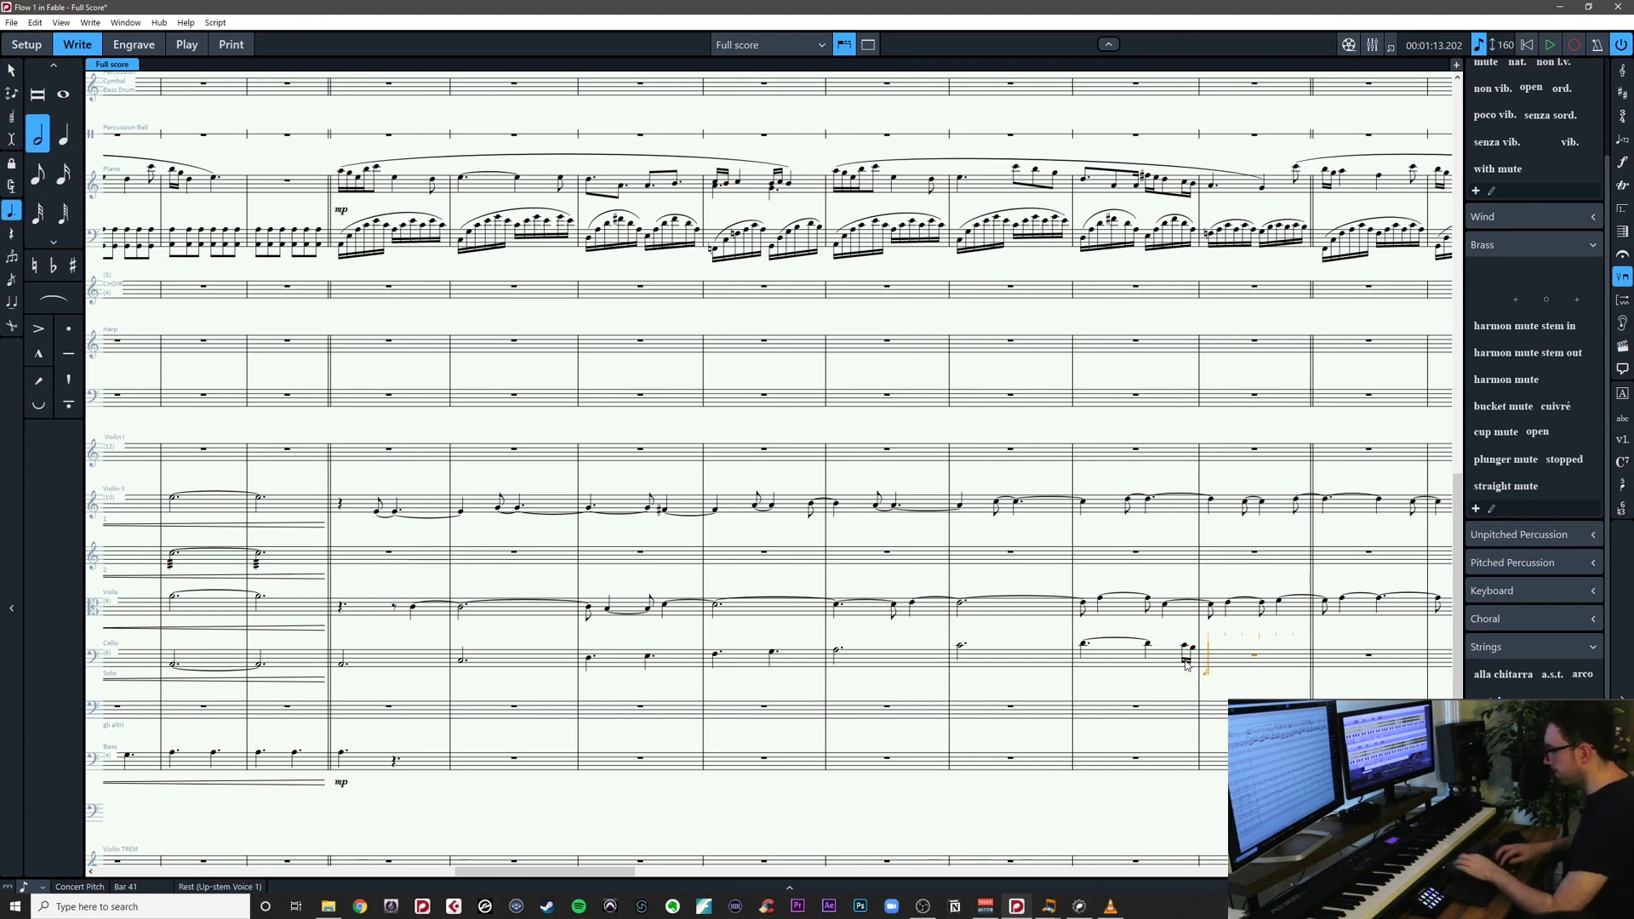
key("a")
key("Escape")
Tie the Cello's low A from bar 33 into bar 34 and add tenuto marks to the Cello notes in bars 36 and 37
left_click_drag(1127, 679, 1244, 685)
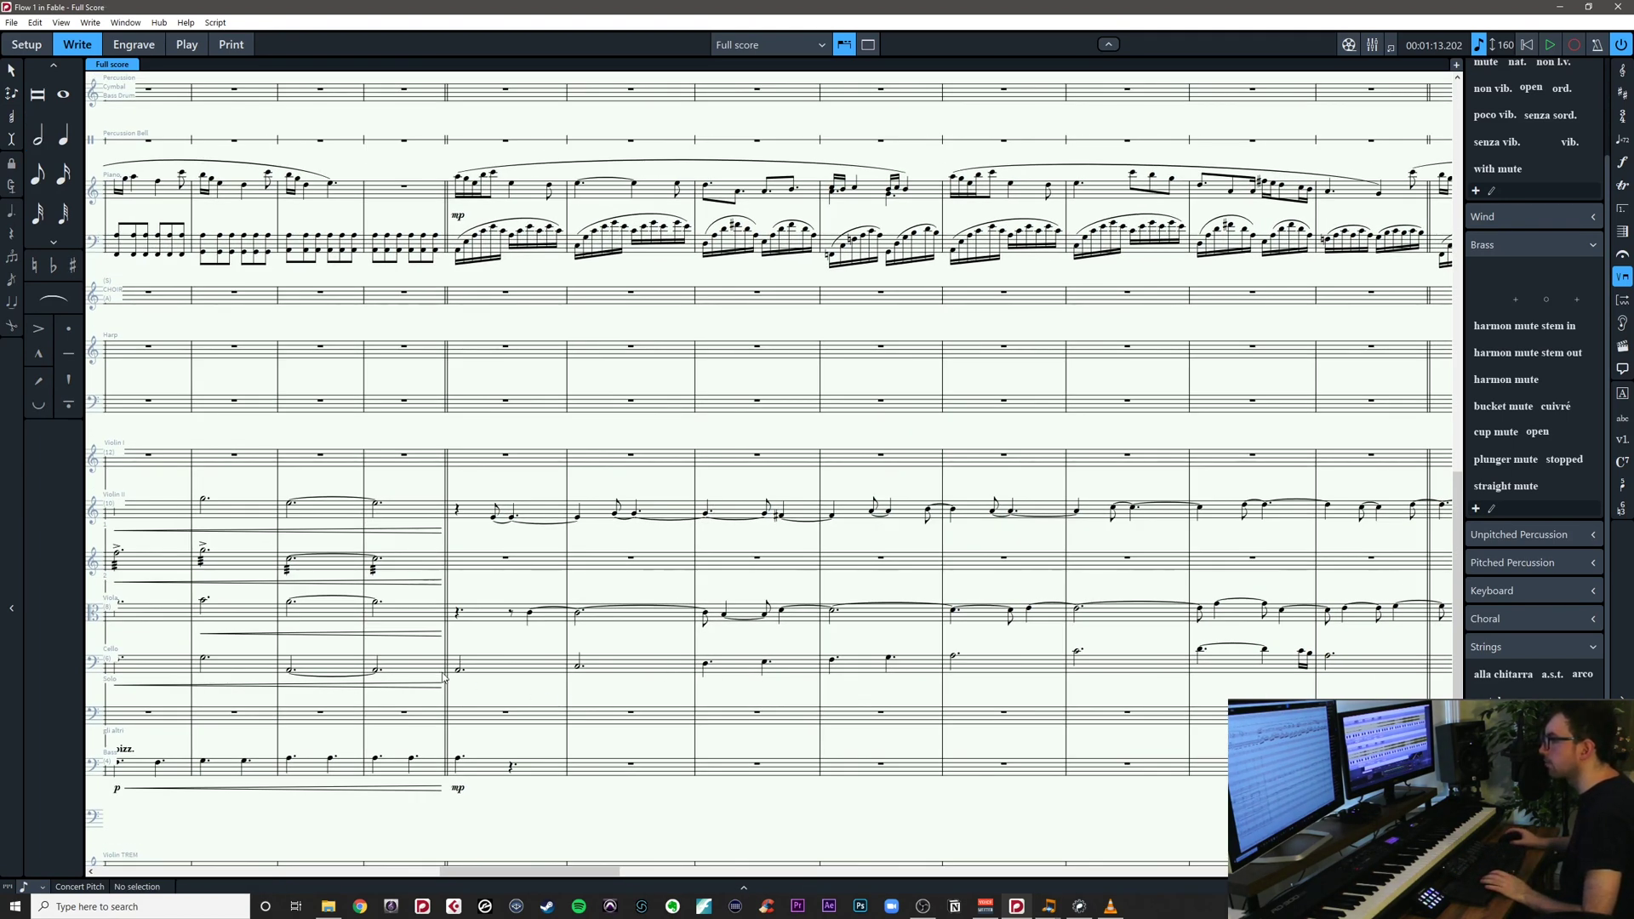
key("t")
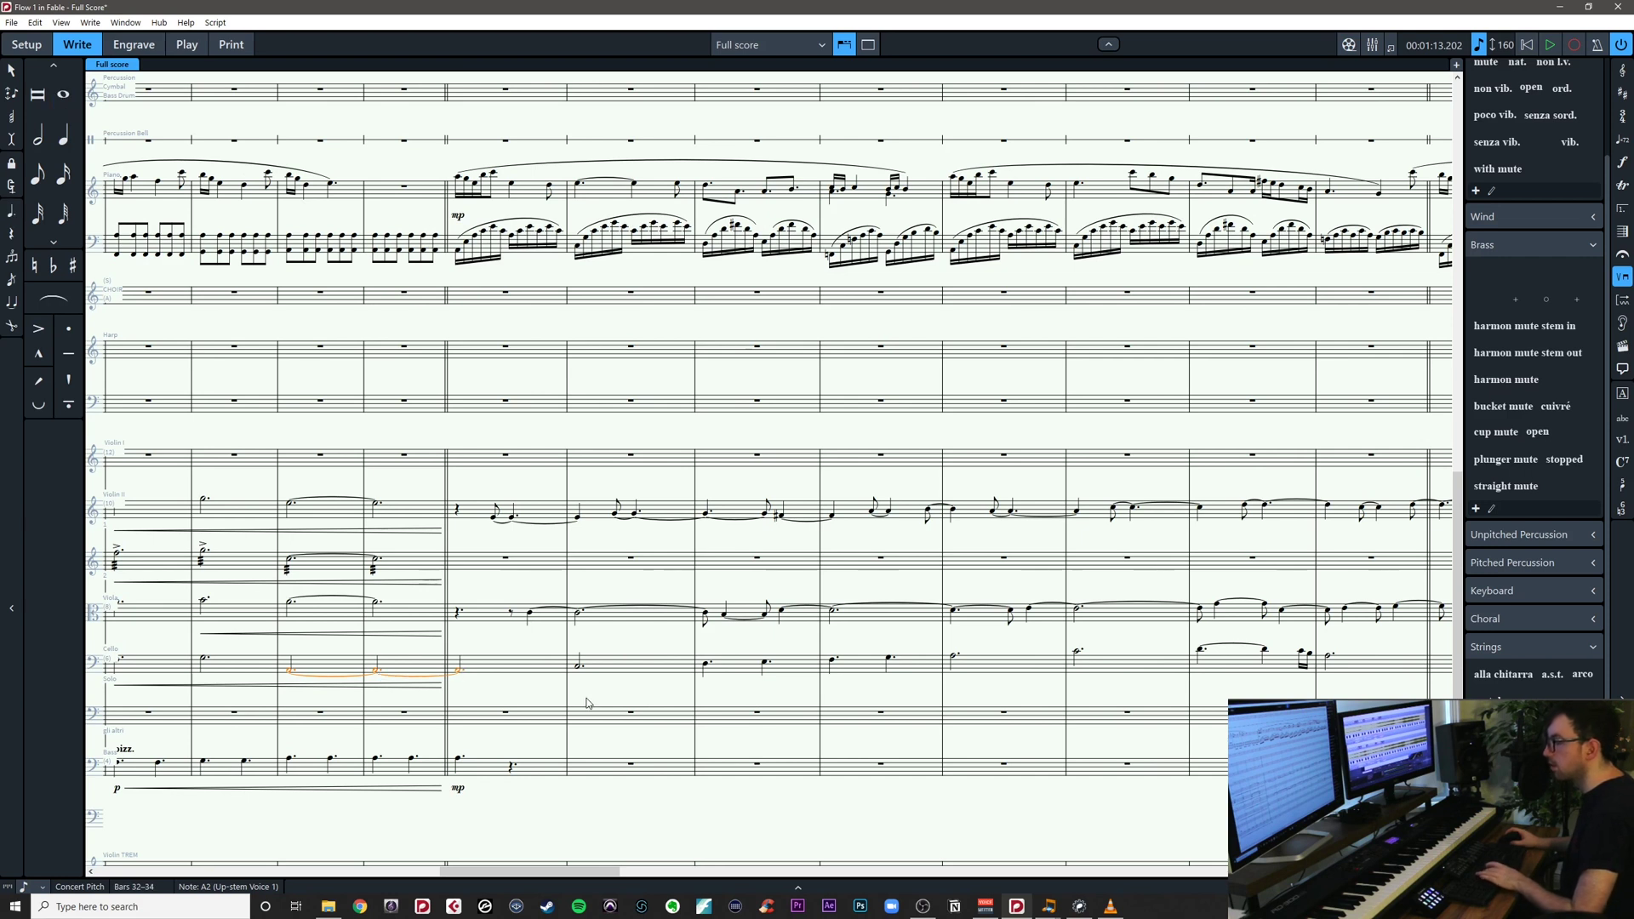
left_click(547, 694)
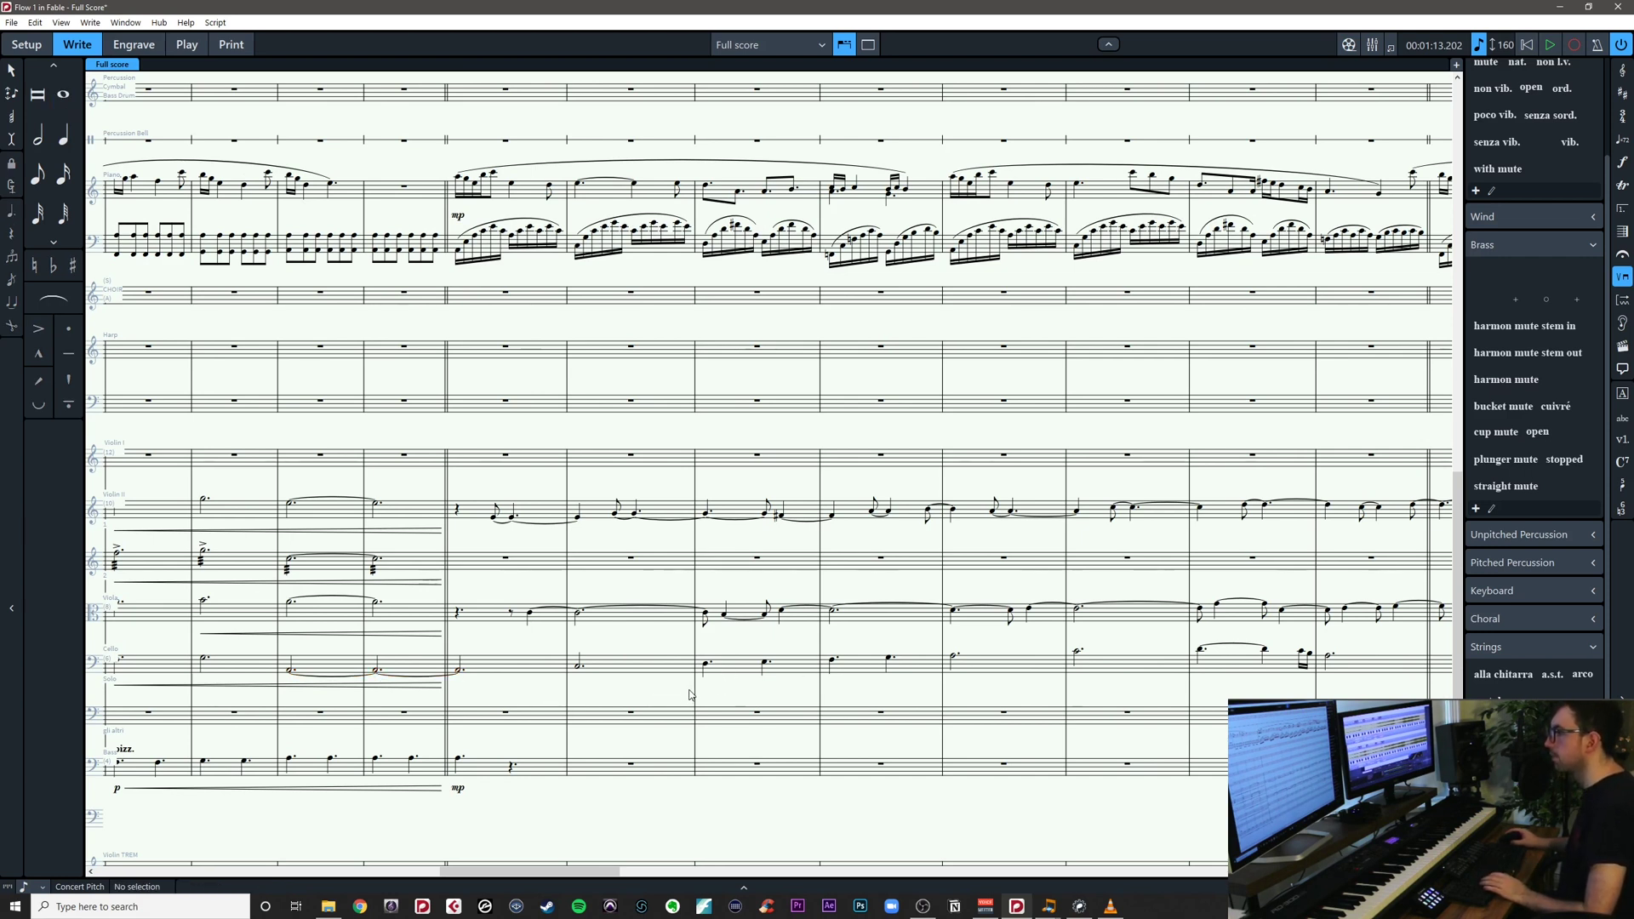
left_click_drag(685, 638, 930, 696)
key("apostrophe")
key("Escape")
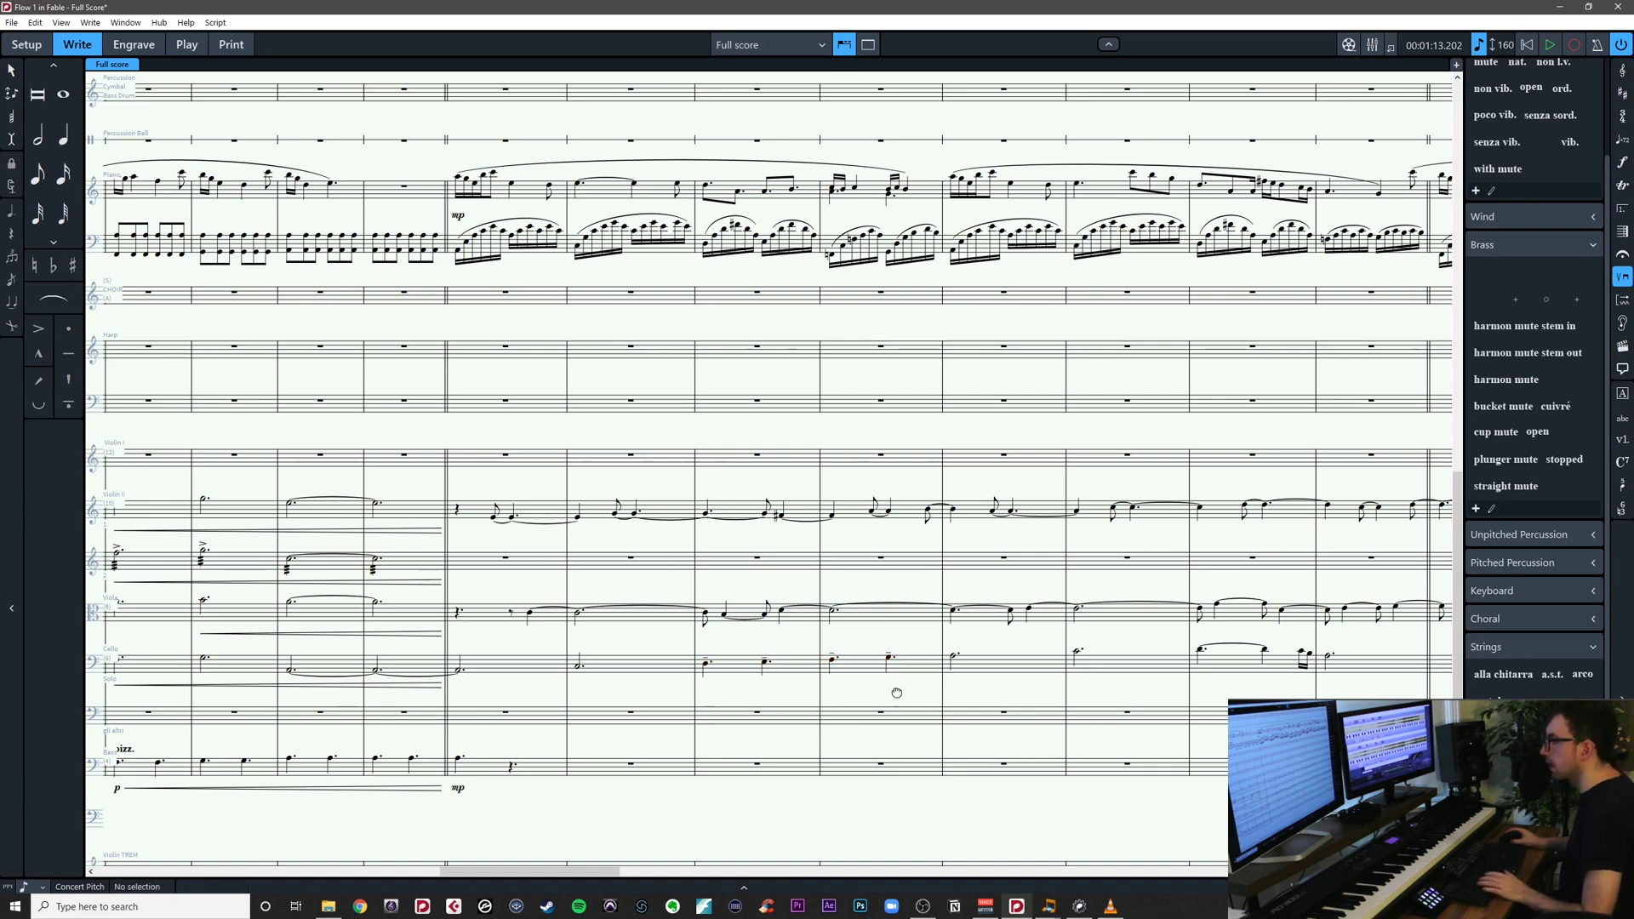
Add a slur over all the Cello notes in bar 40 and save the project
scroll(755, 700, "right", 2)
scroll(885, 698, "right", 1)
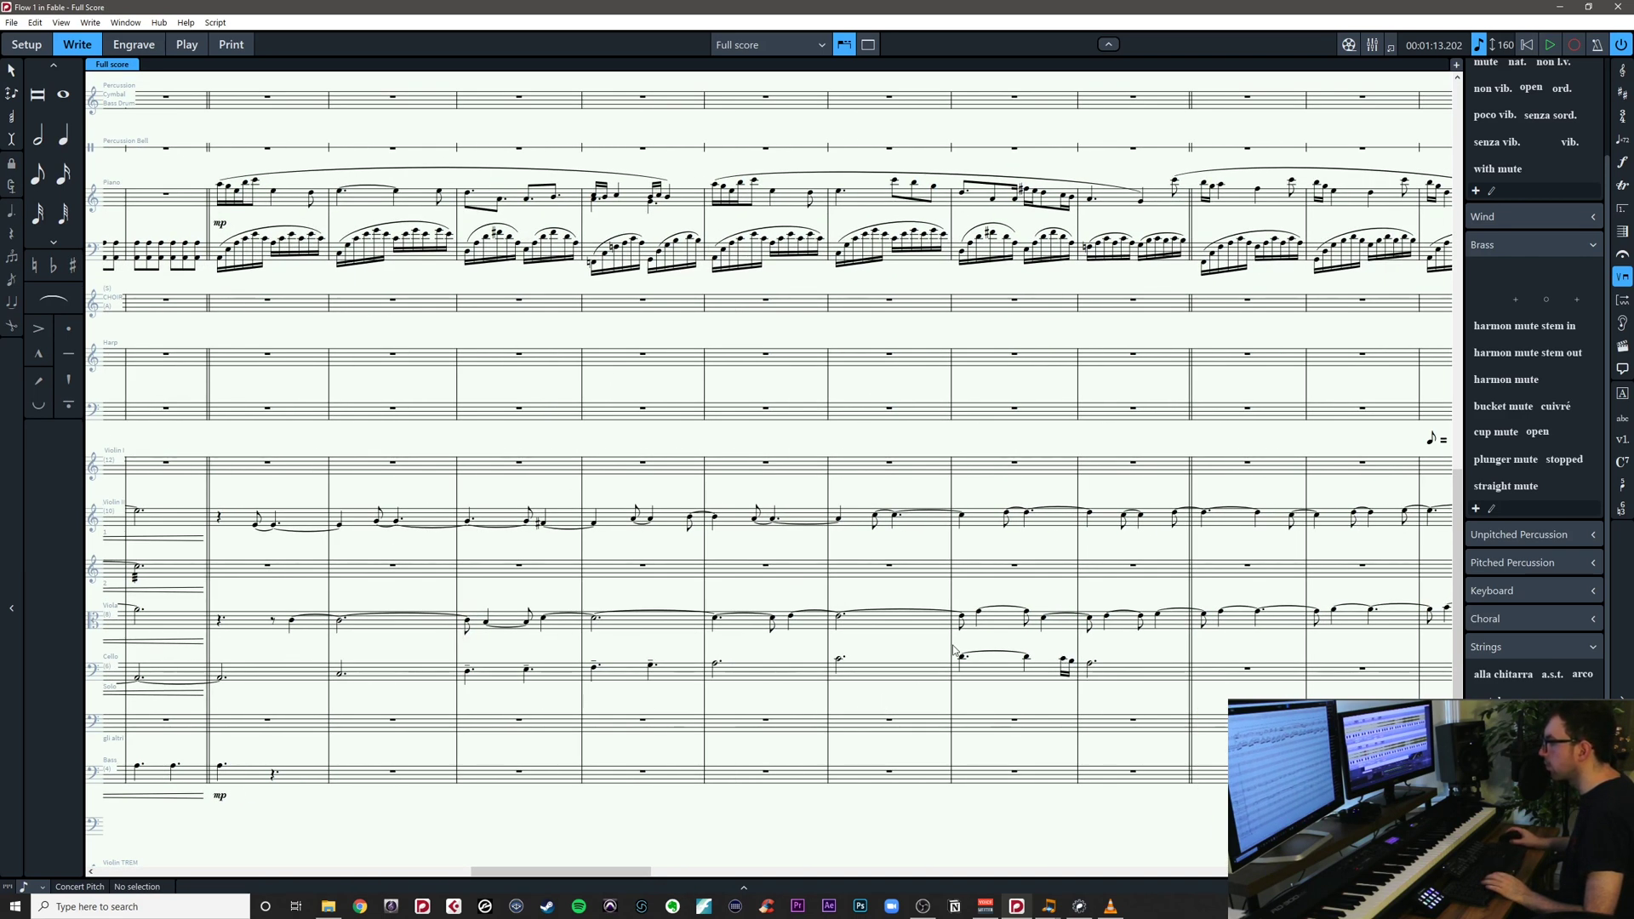
left_click_drag(945, 649, 1086, 686)
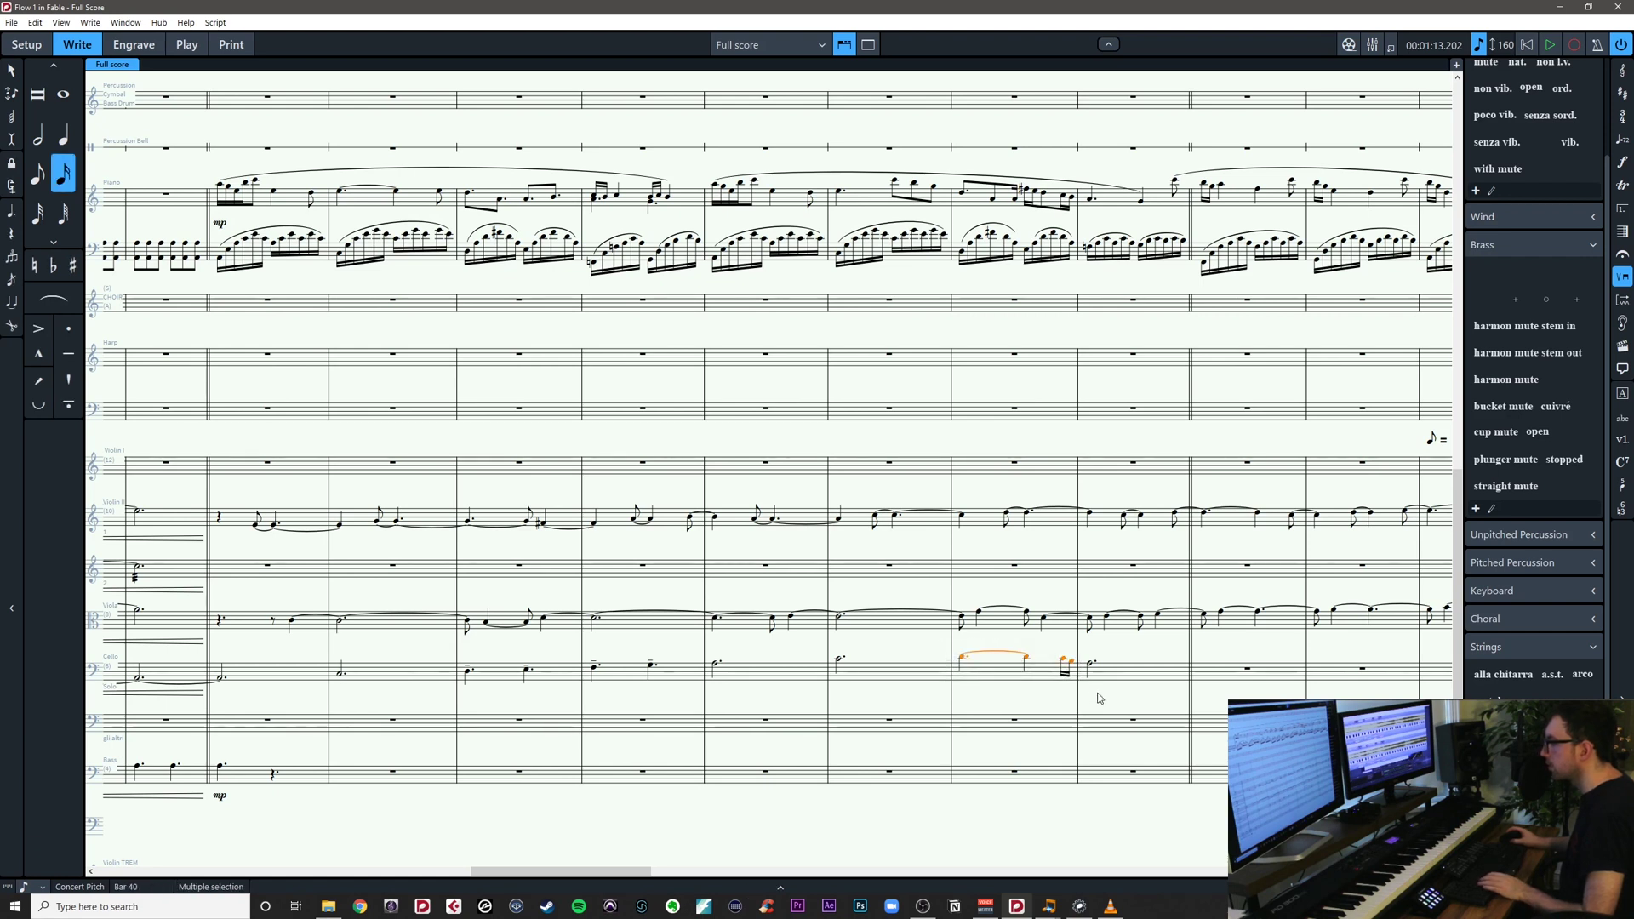
key("s")
key("Escape")
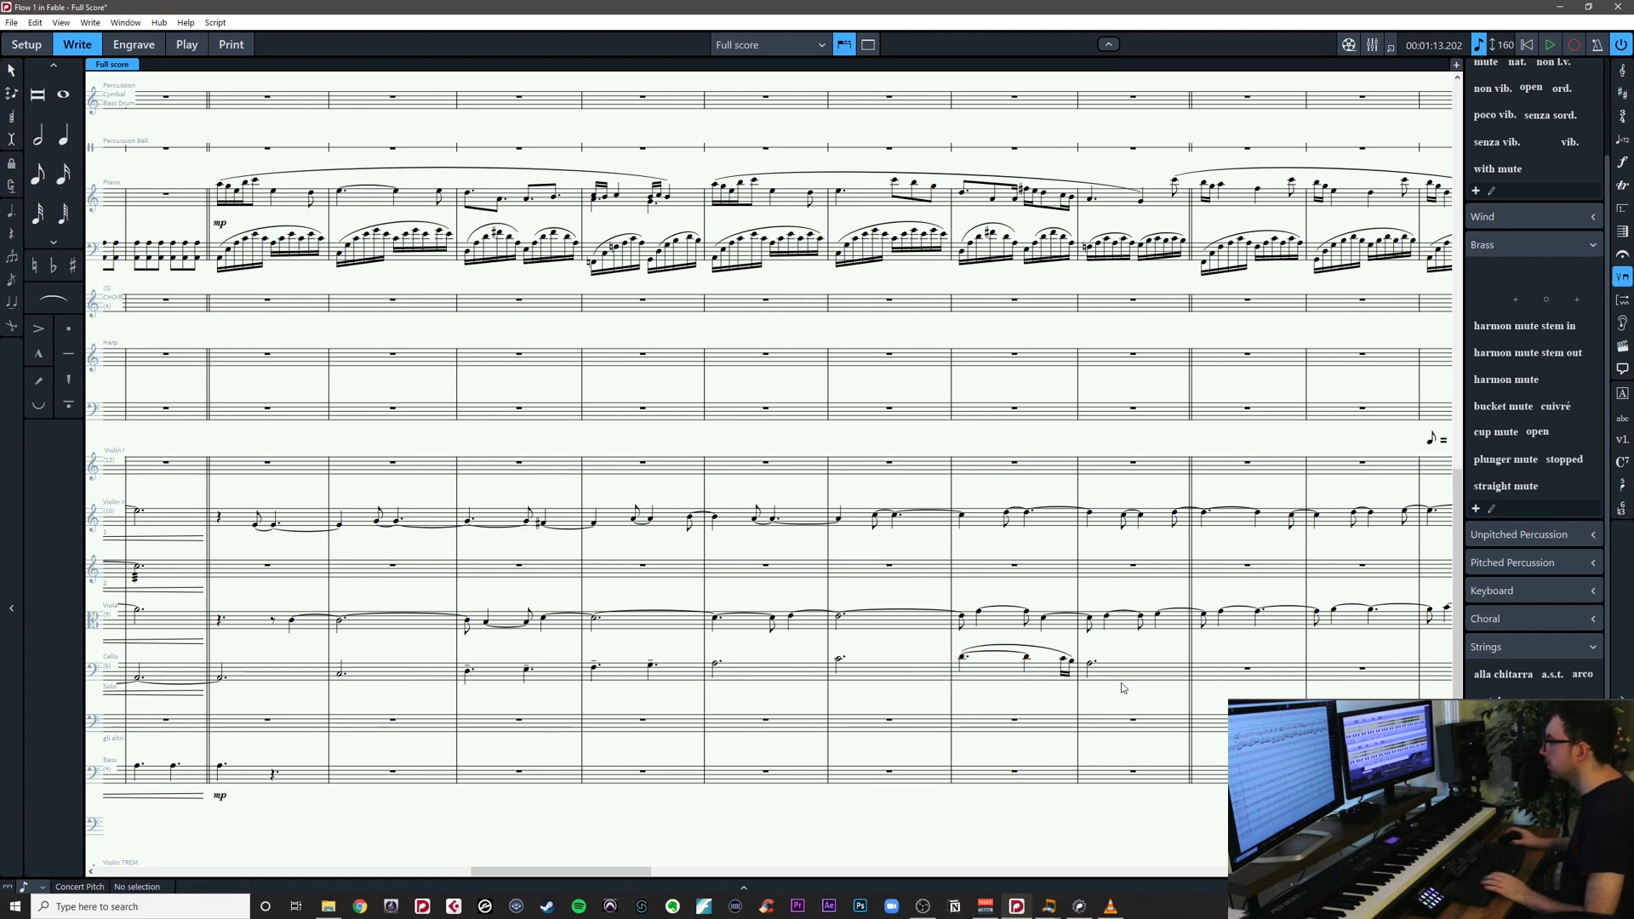
left_click(1048, 654)
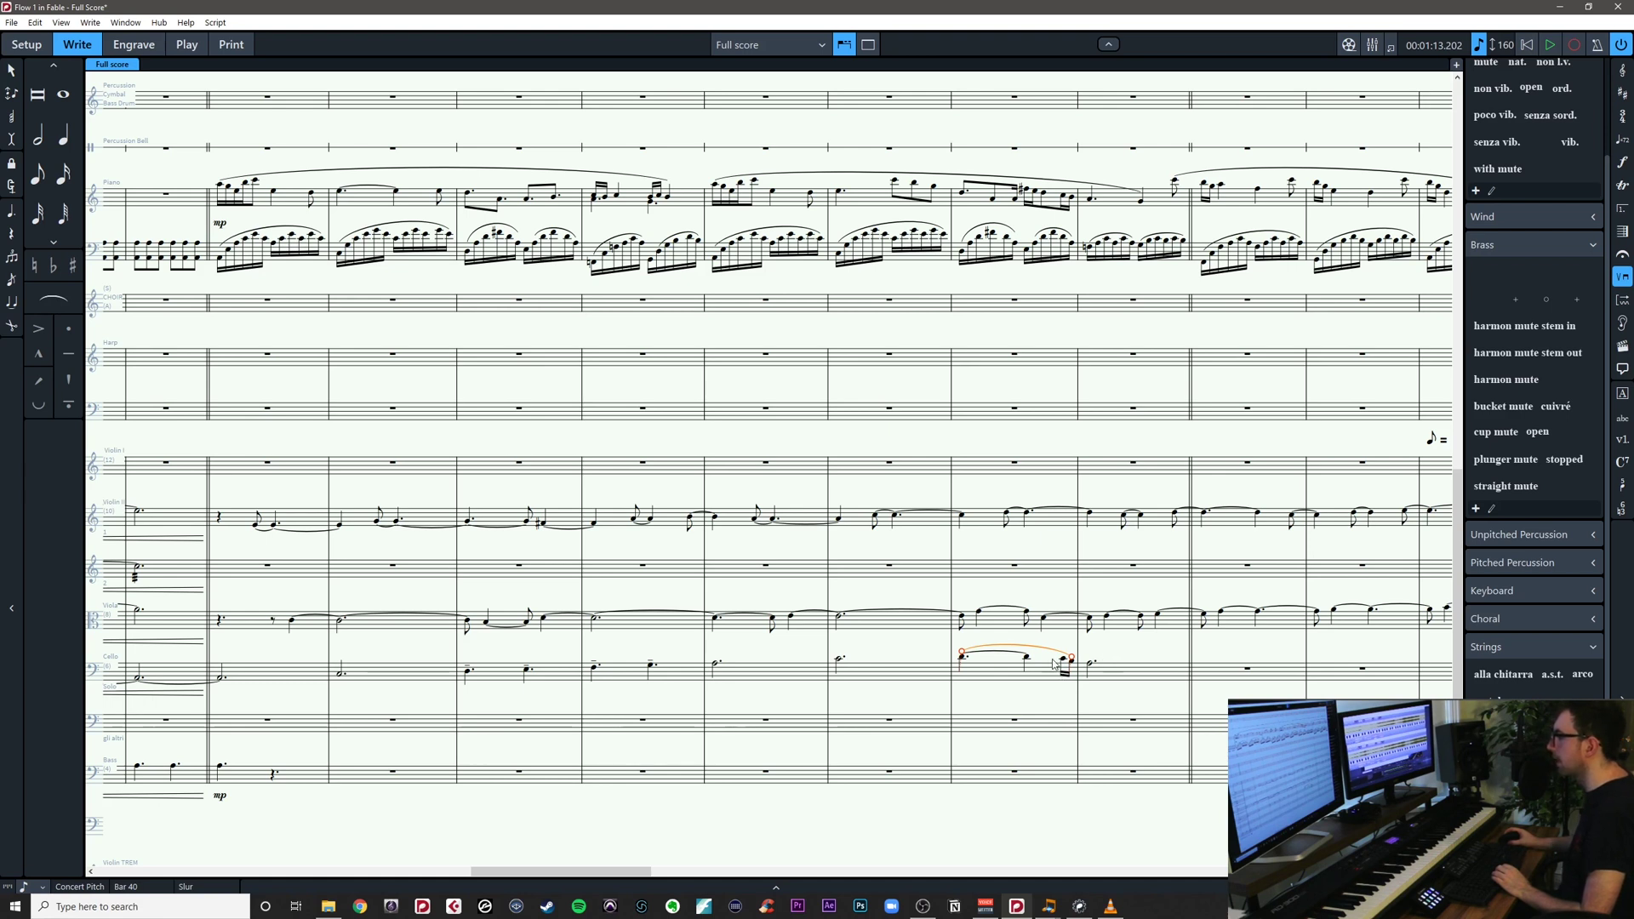
left_click(1115, 657)
key("ctrl+s")
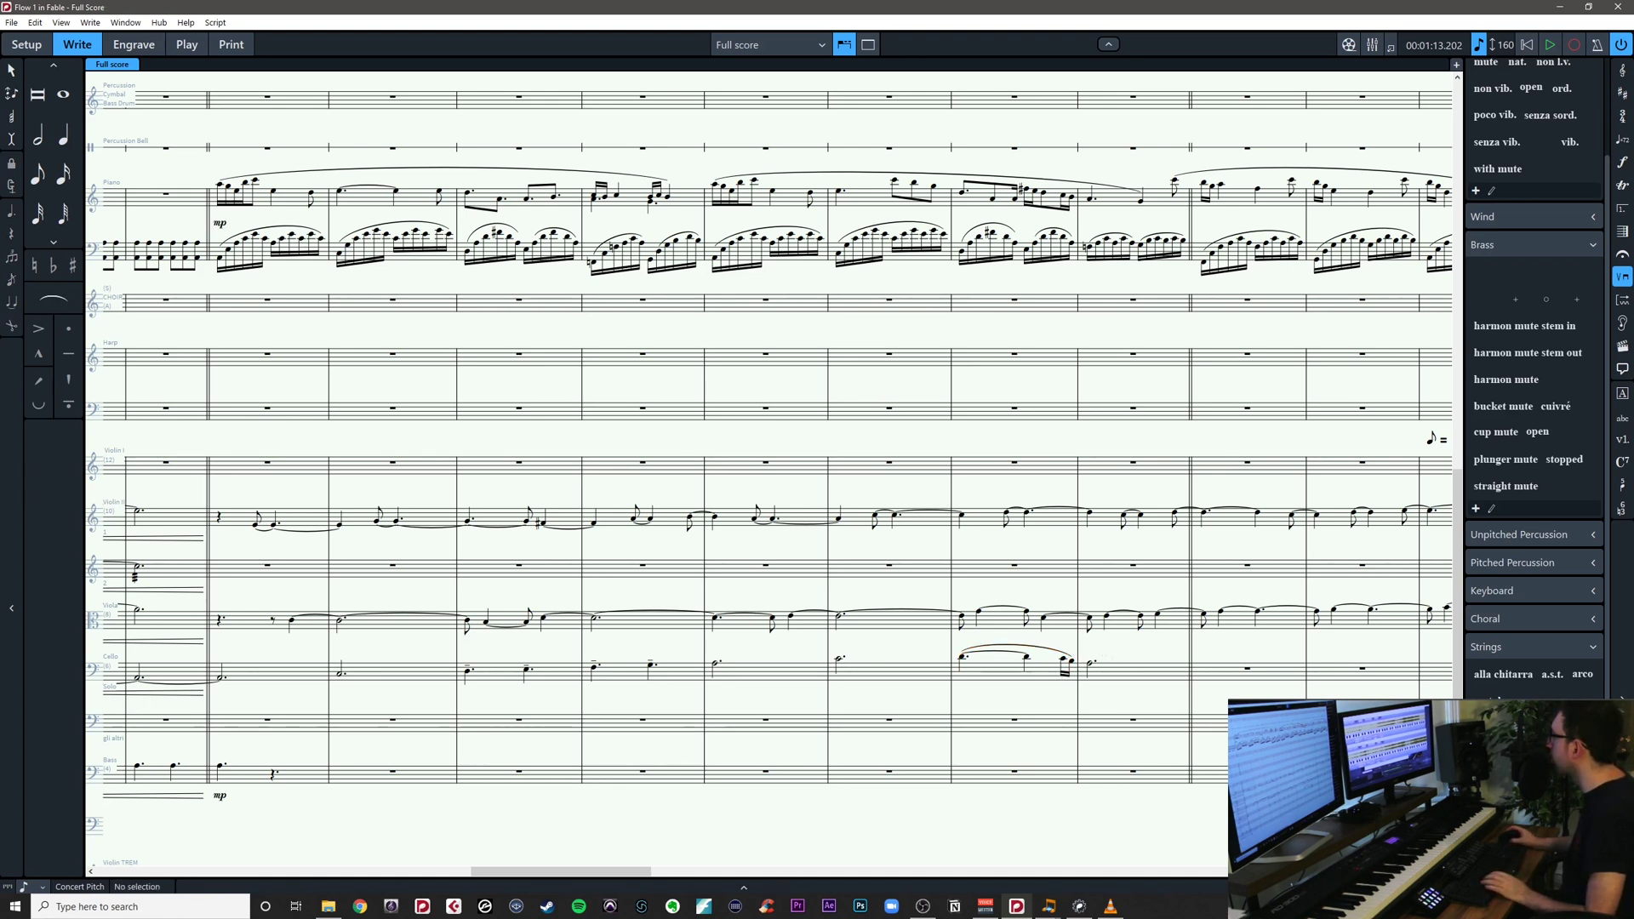
key("alt+Tab")
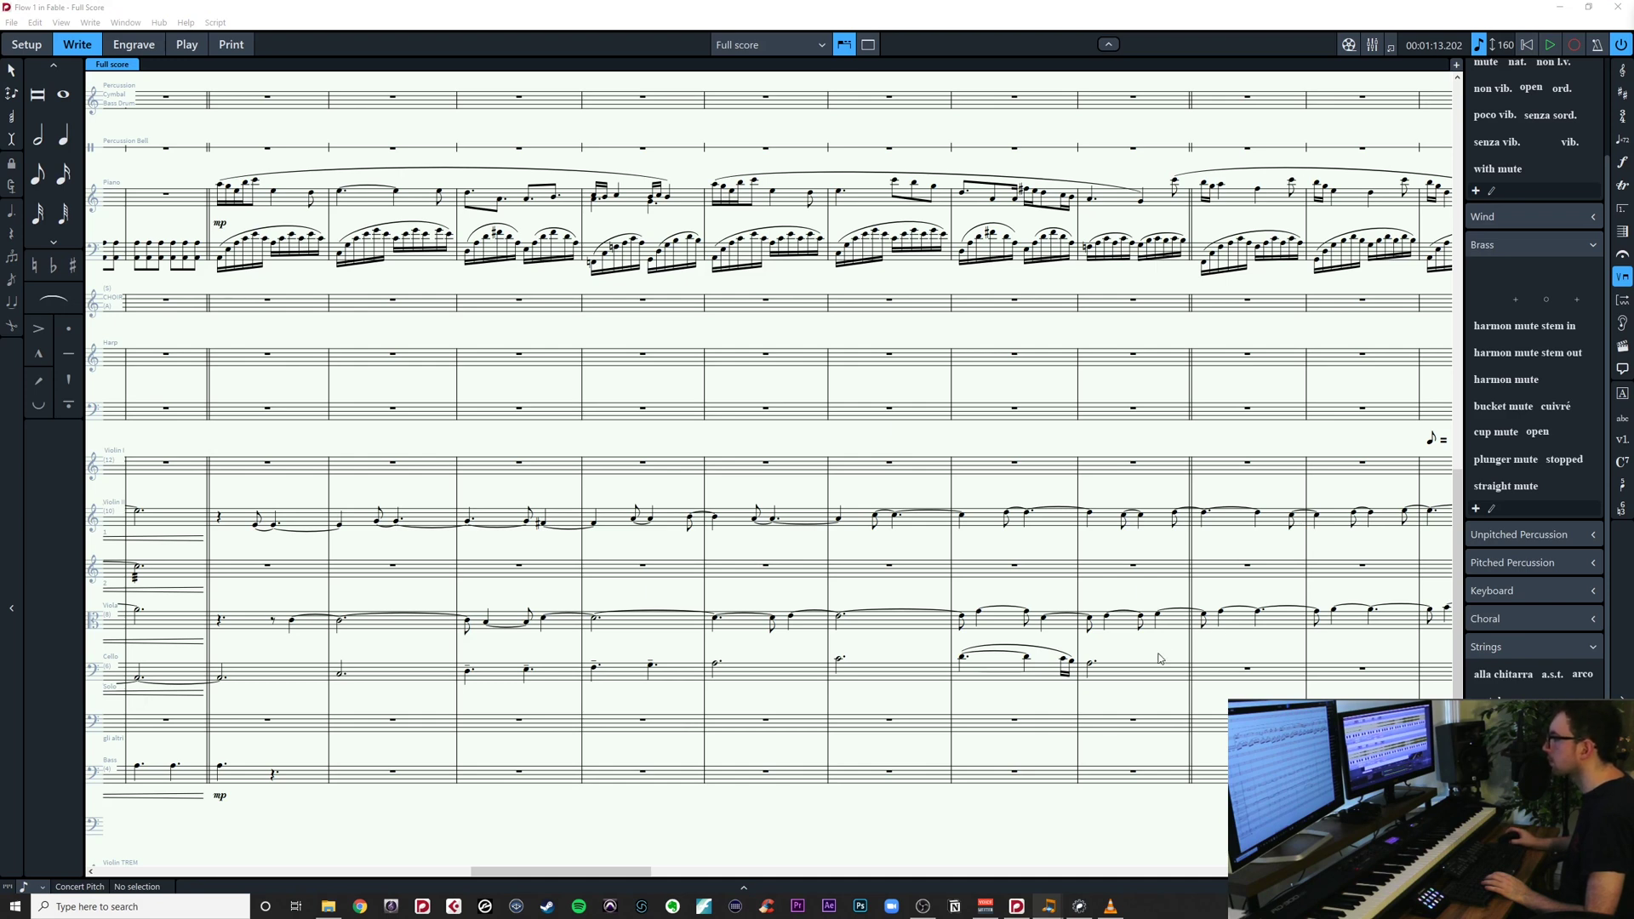
left_click_drag(1158, 654, 968, 652)
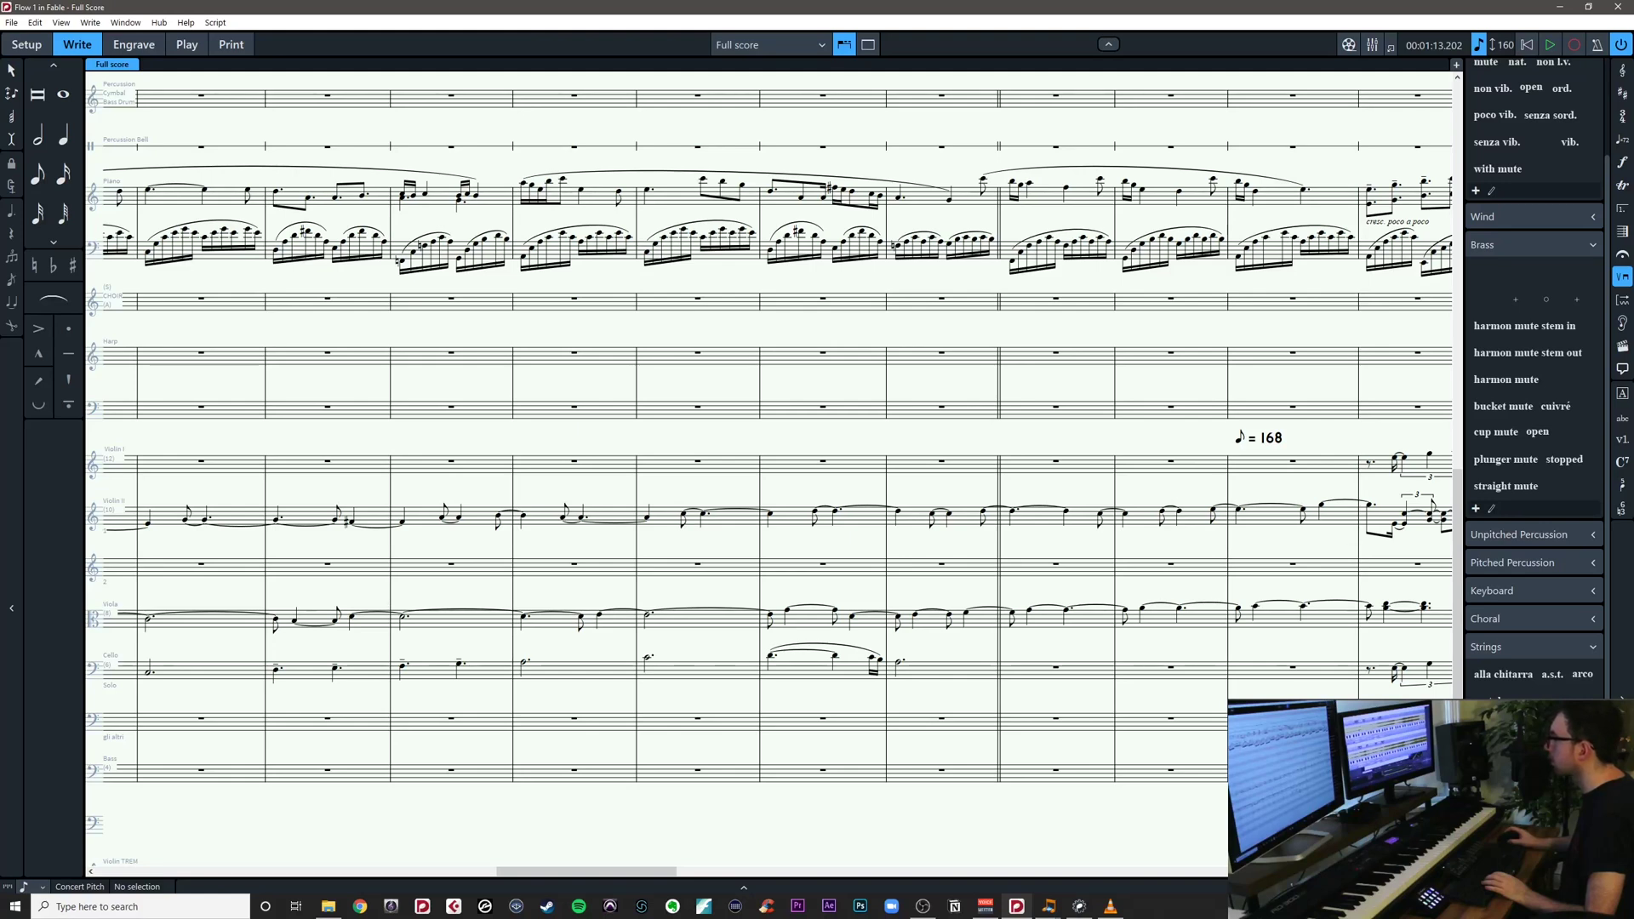
left_click(954, 649)
left_click_drag(954, 649, 1328, 624)
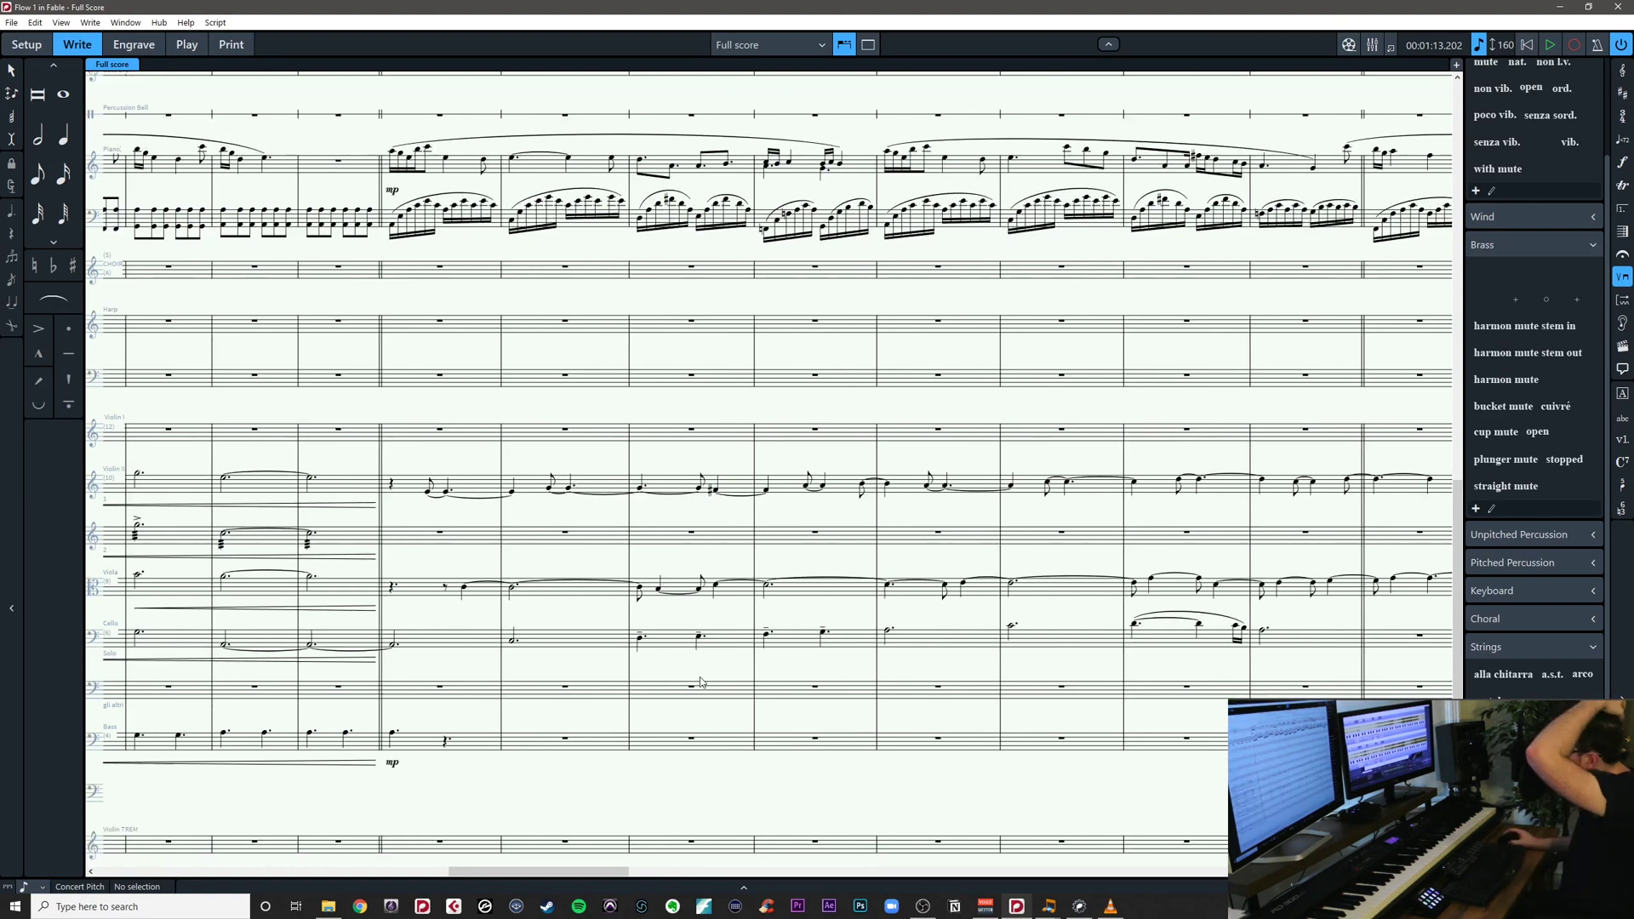
Move the Violoncello sketch passage in bars 34–49 earlier so that it starts on the first beat of bar 34
scroll(723, 698, "down", 4)
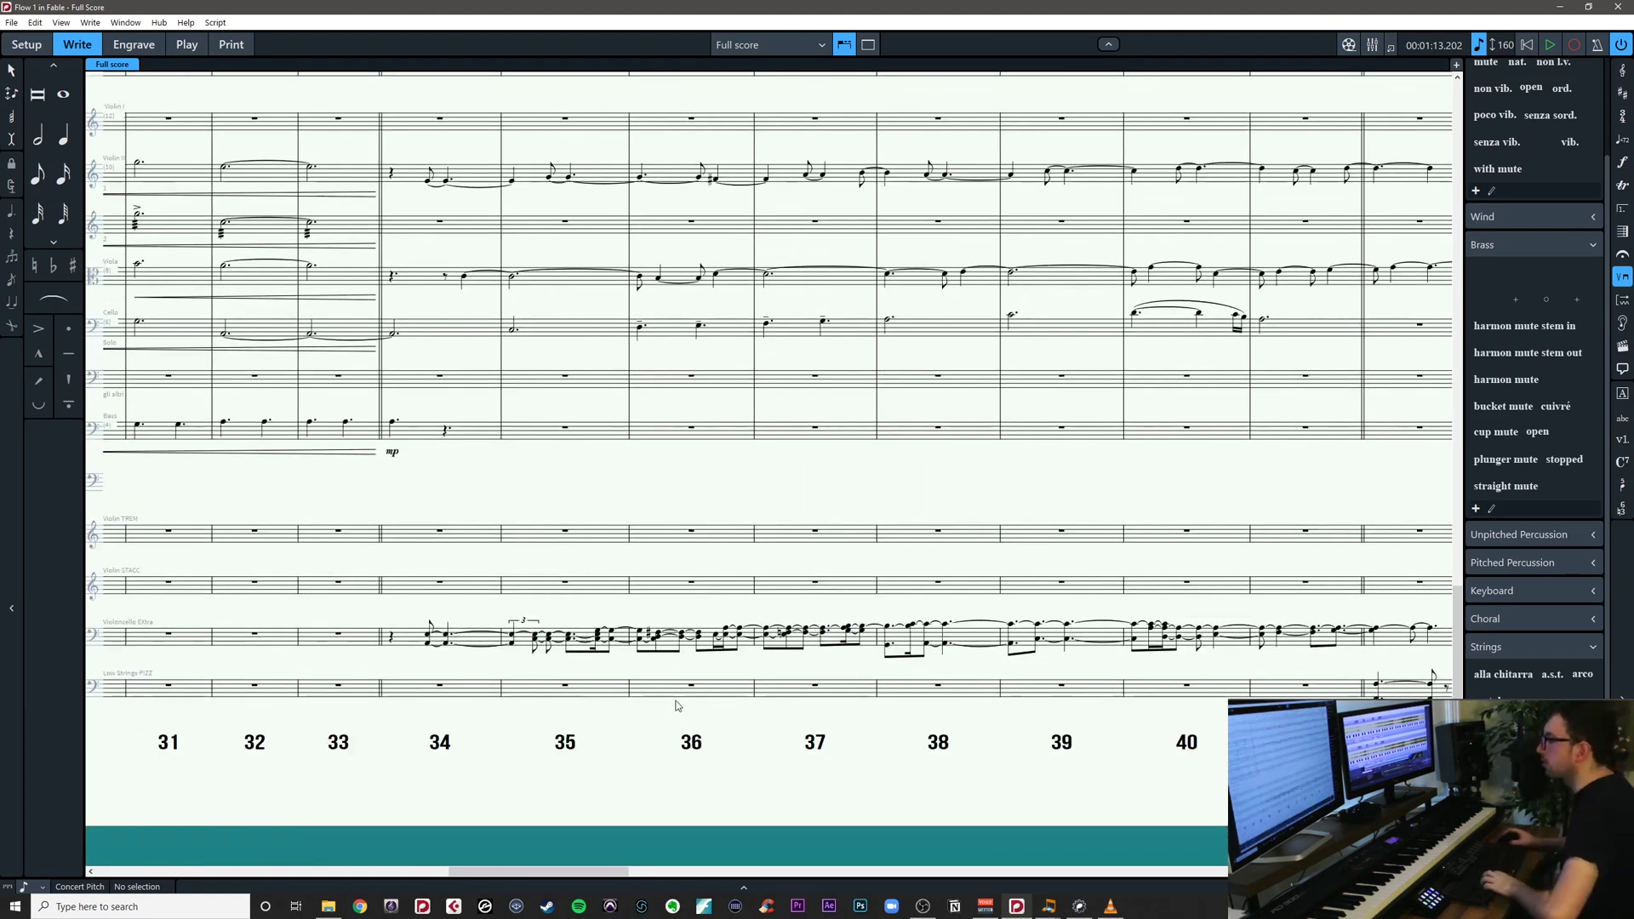
left_click_drag(965, 676, 975, 722)
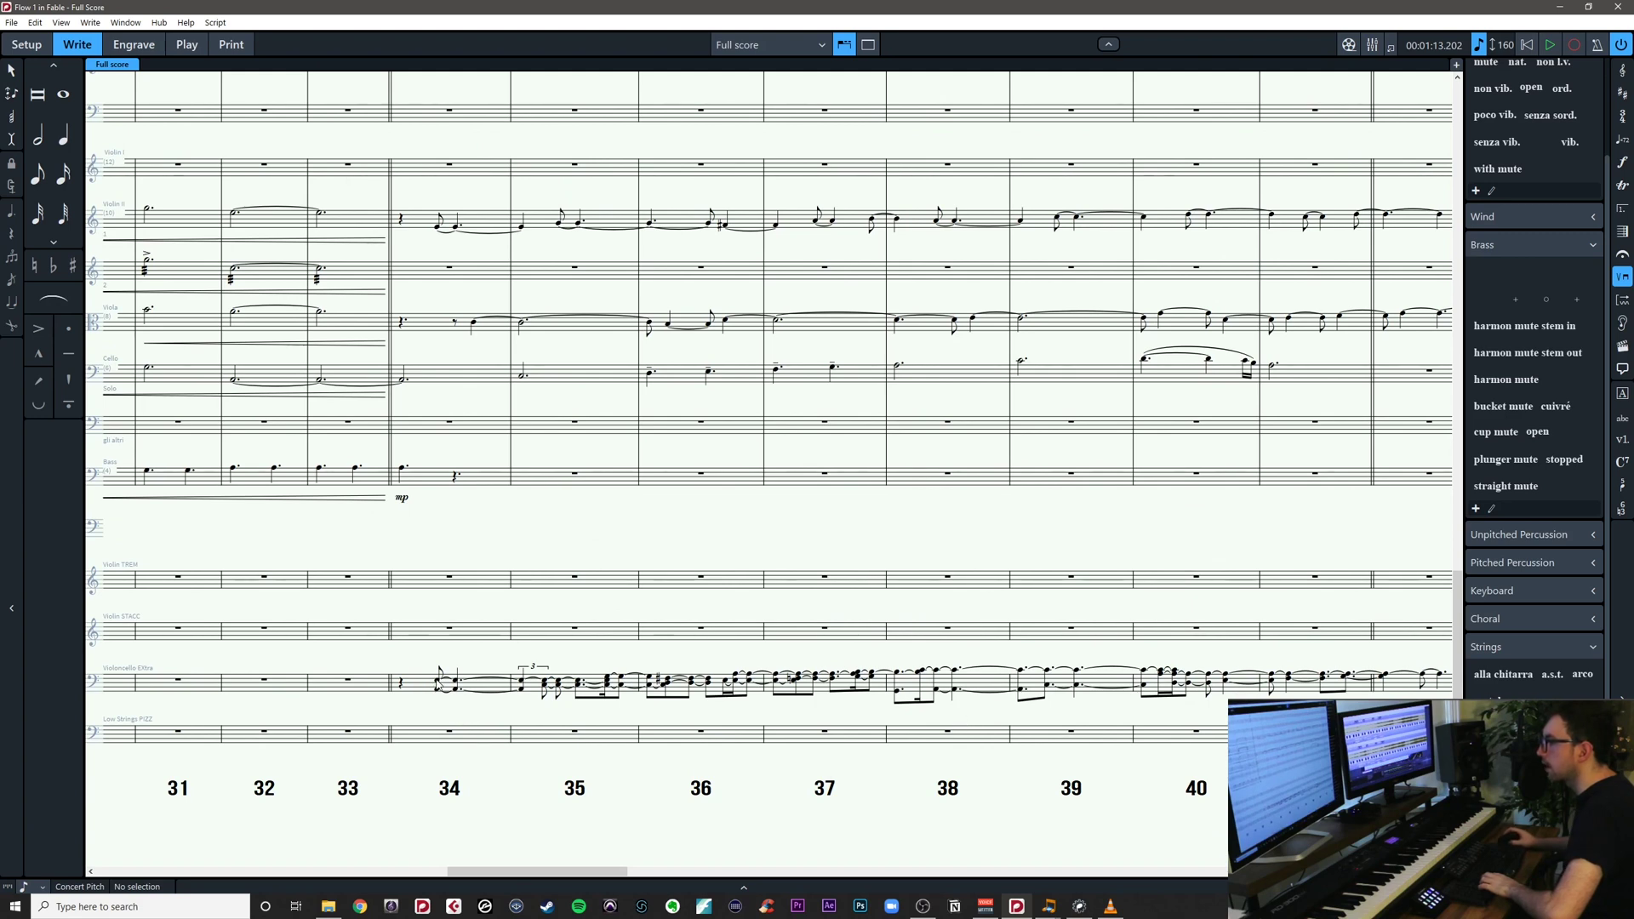
left_click(438, 683)
key("x")
key("x")
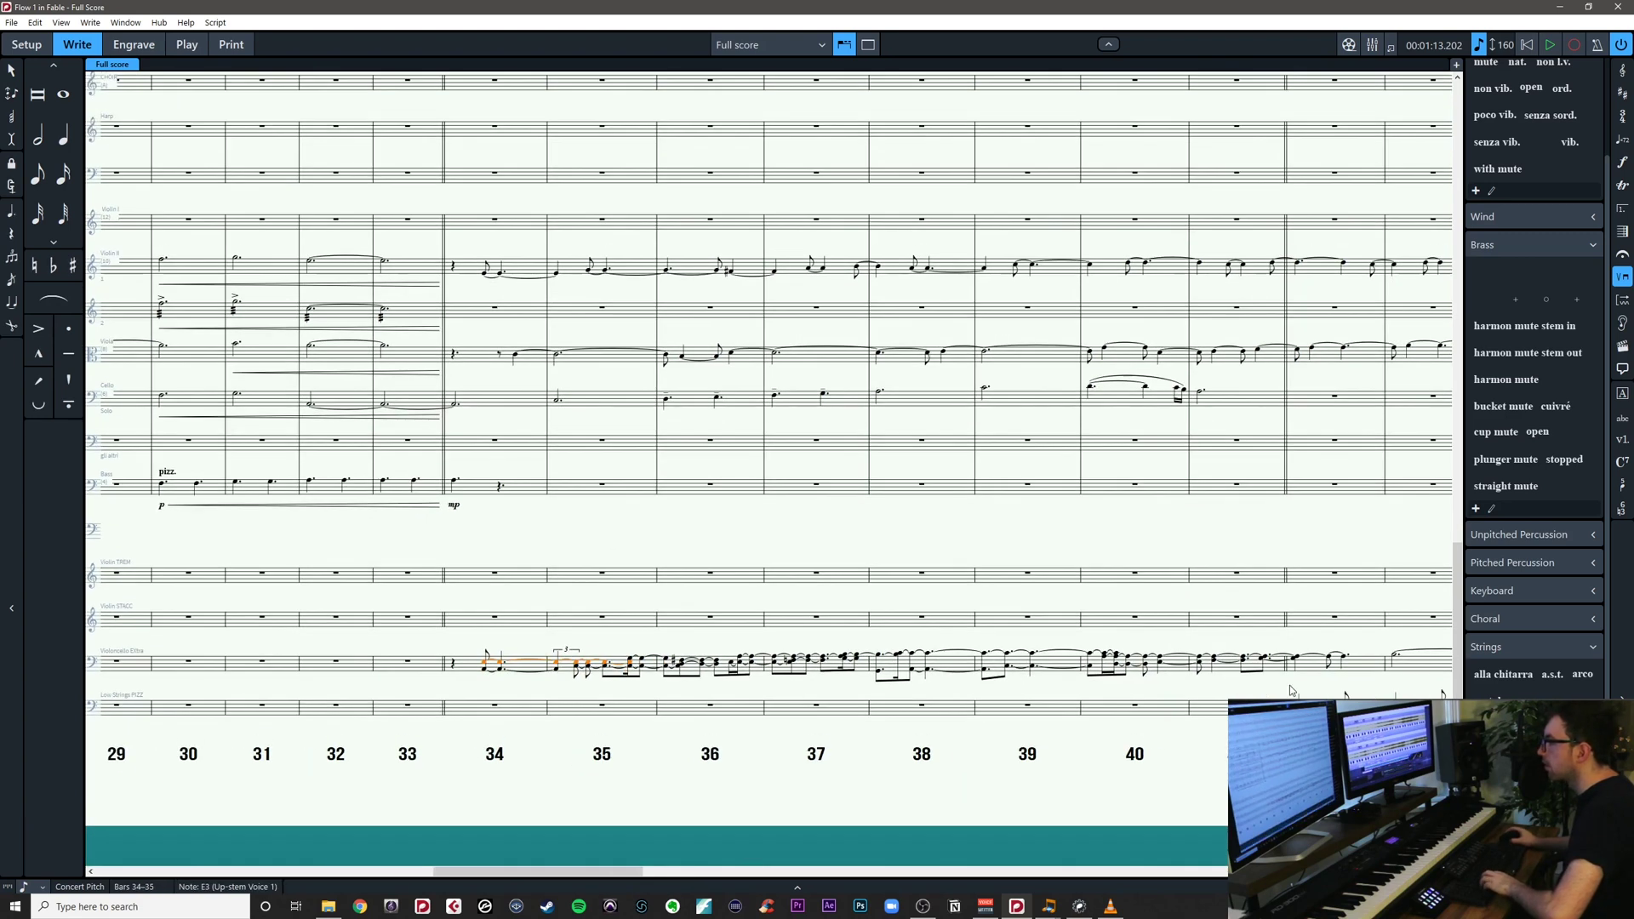
left_click_drag(1291, 691, 472, 686)
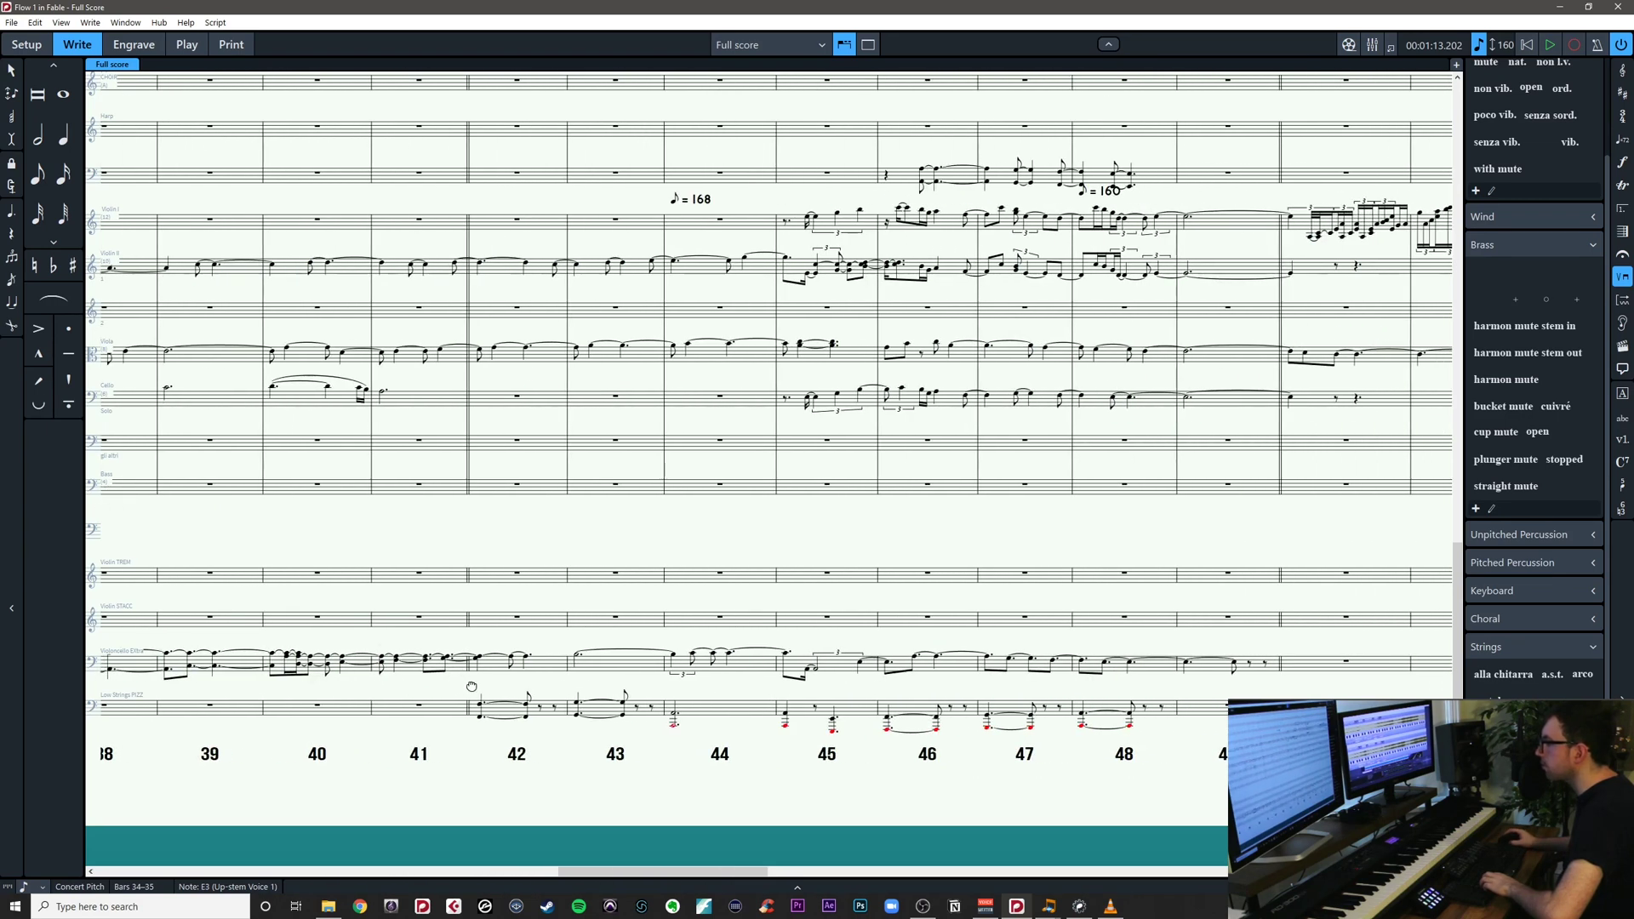
left_click(1236, 669, "shift")
left_click_drag(386, 684, 1044, 686)
scroll(542, 705, "up", 2)
scroll(541, 704, "left", 5)
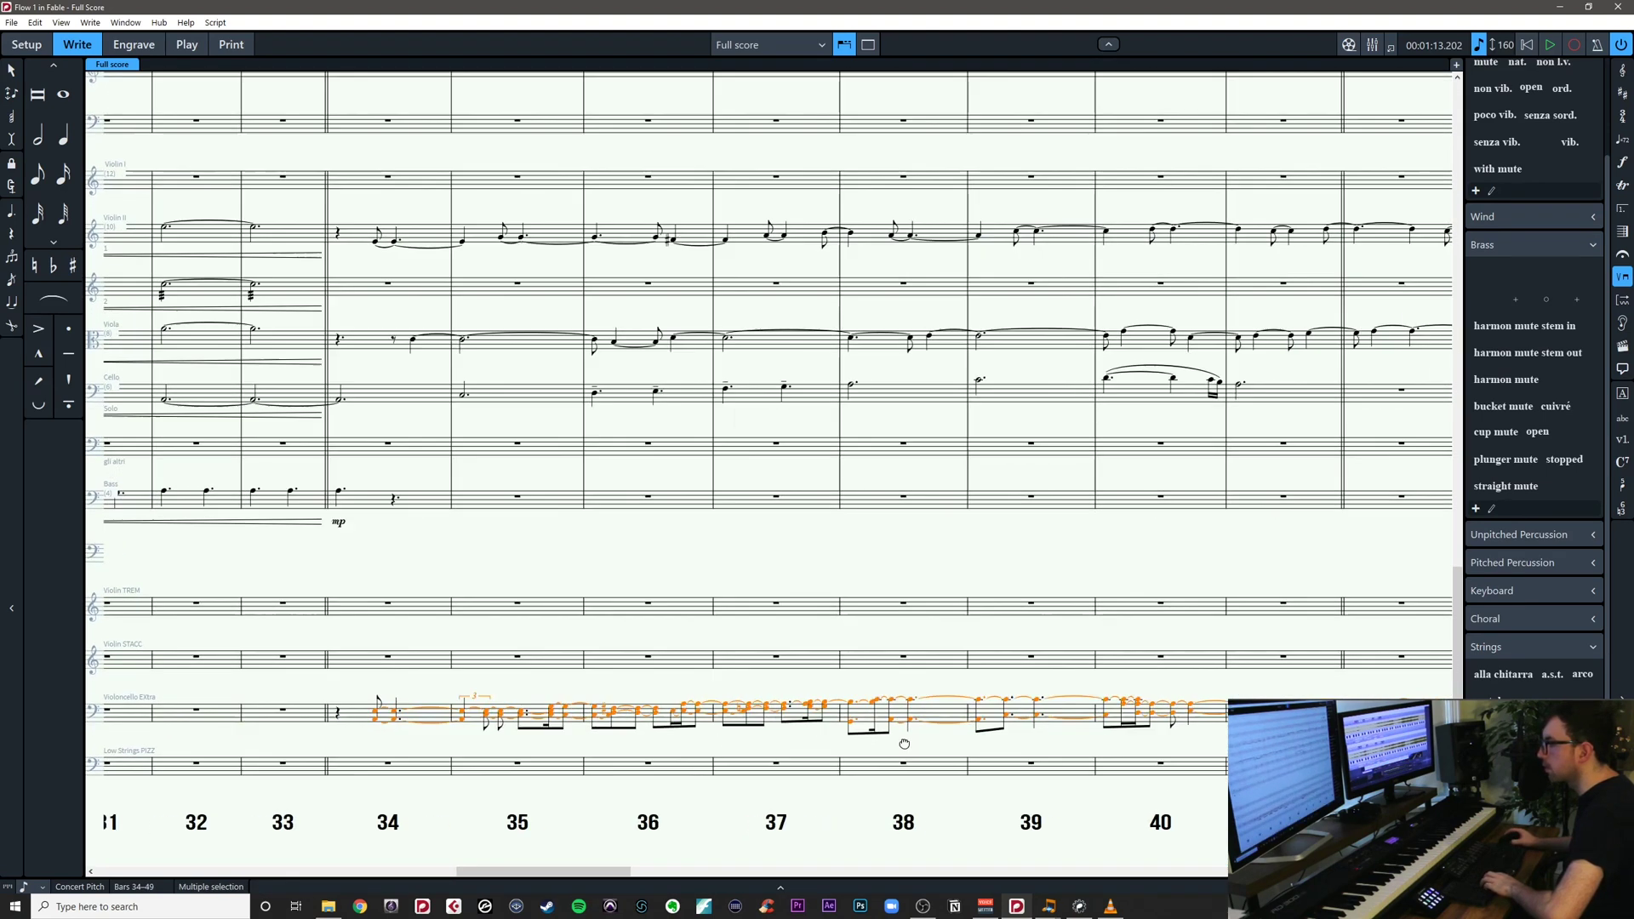
key("Delete")
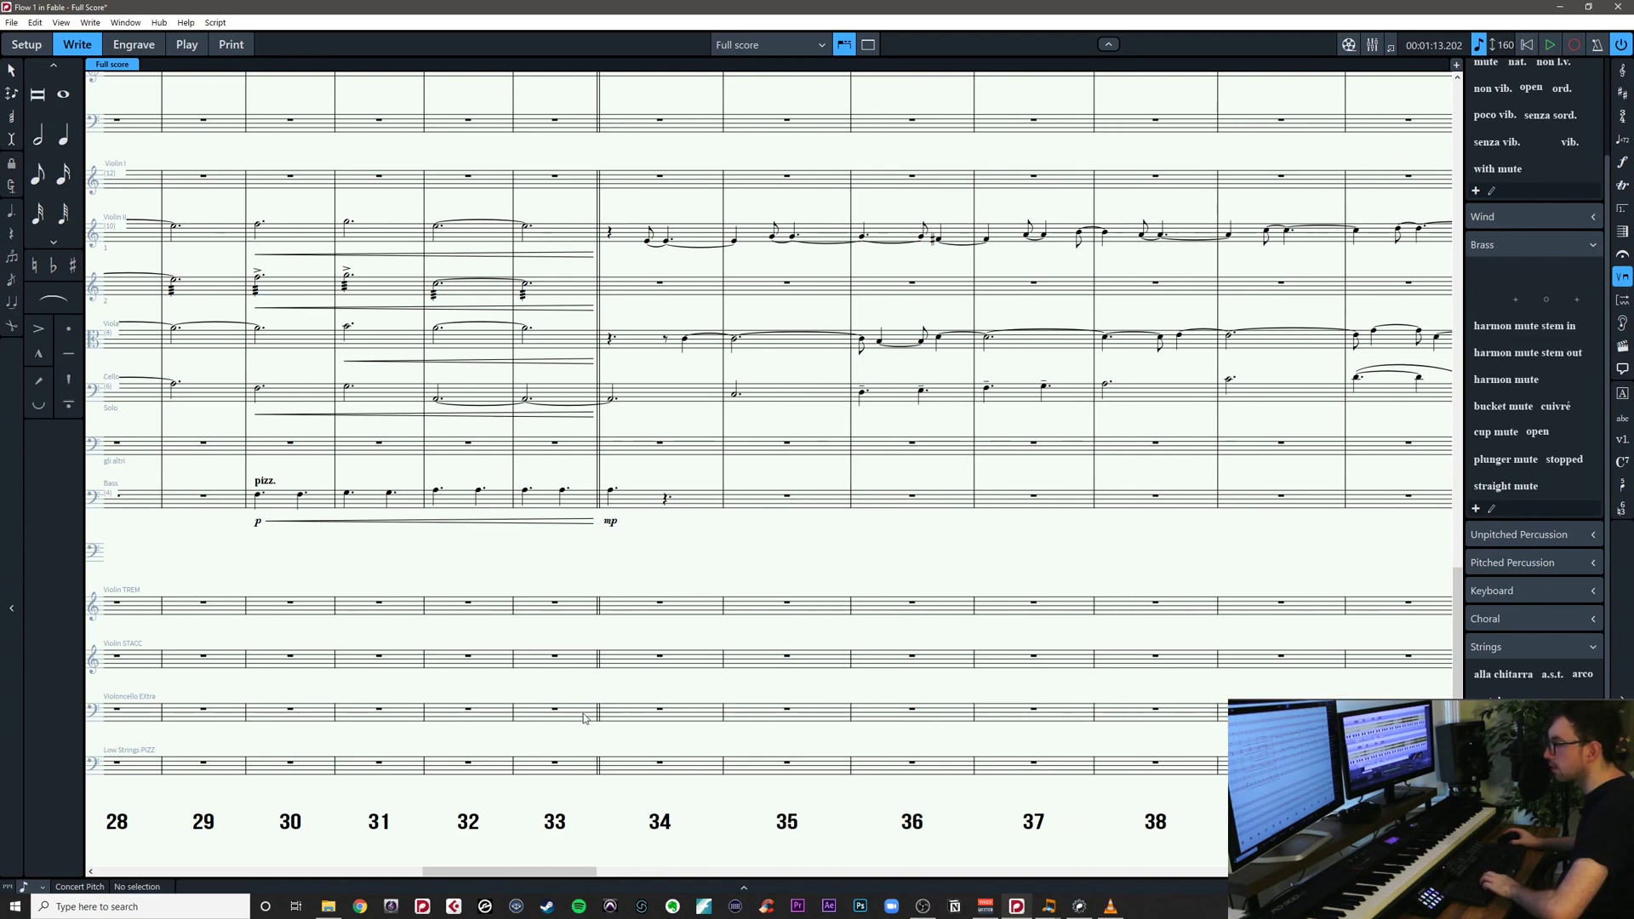
key("ctrl+z")
scroll(639, 736, "left", 5)
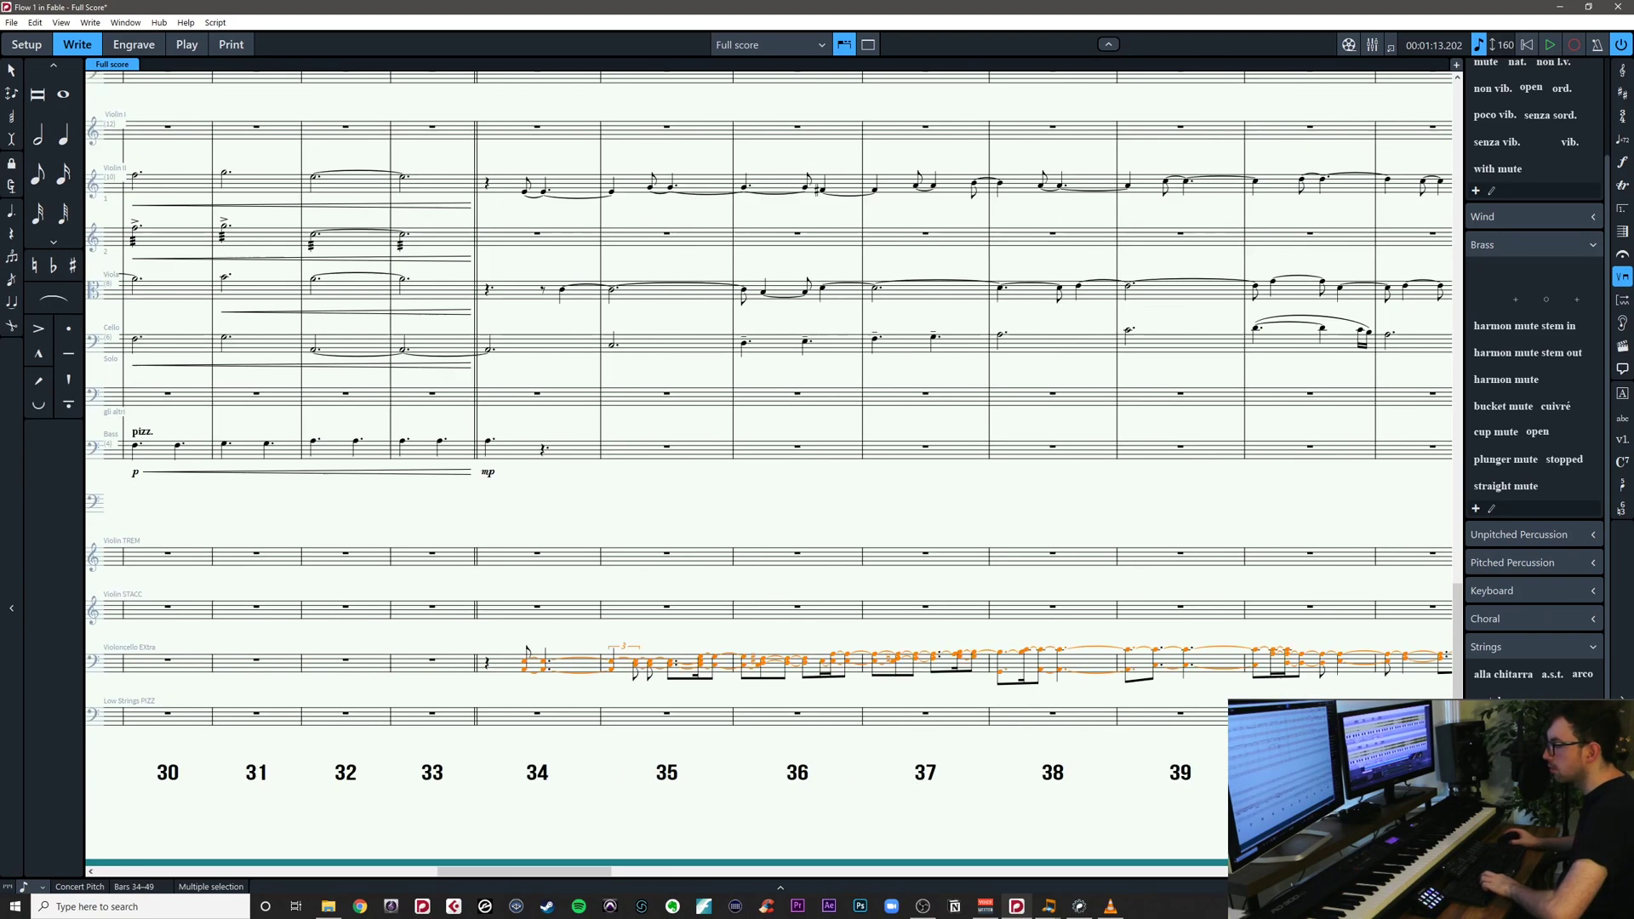
key("Delete")
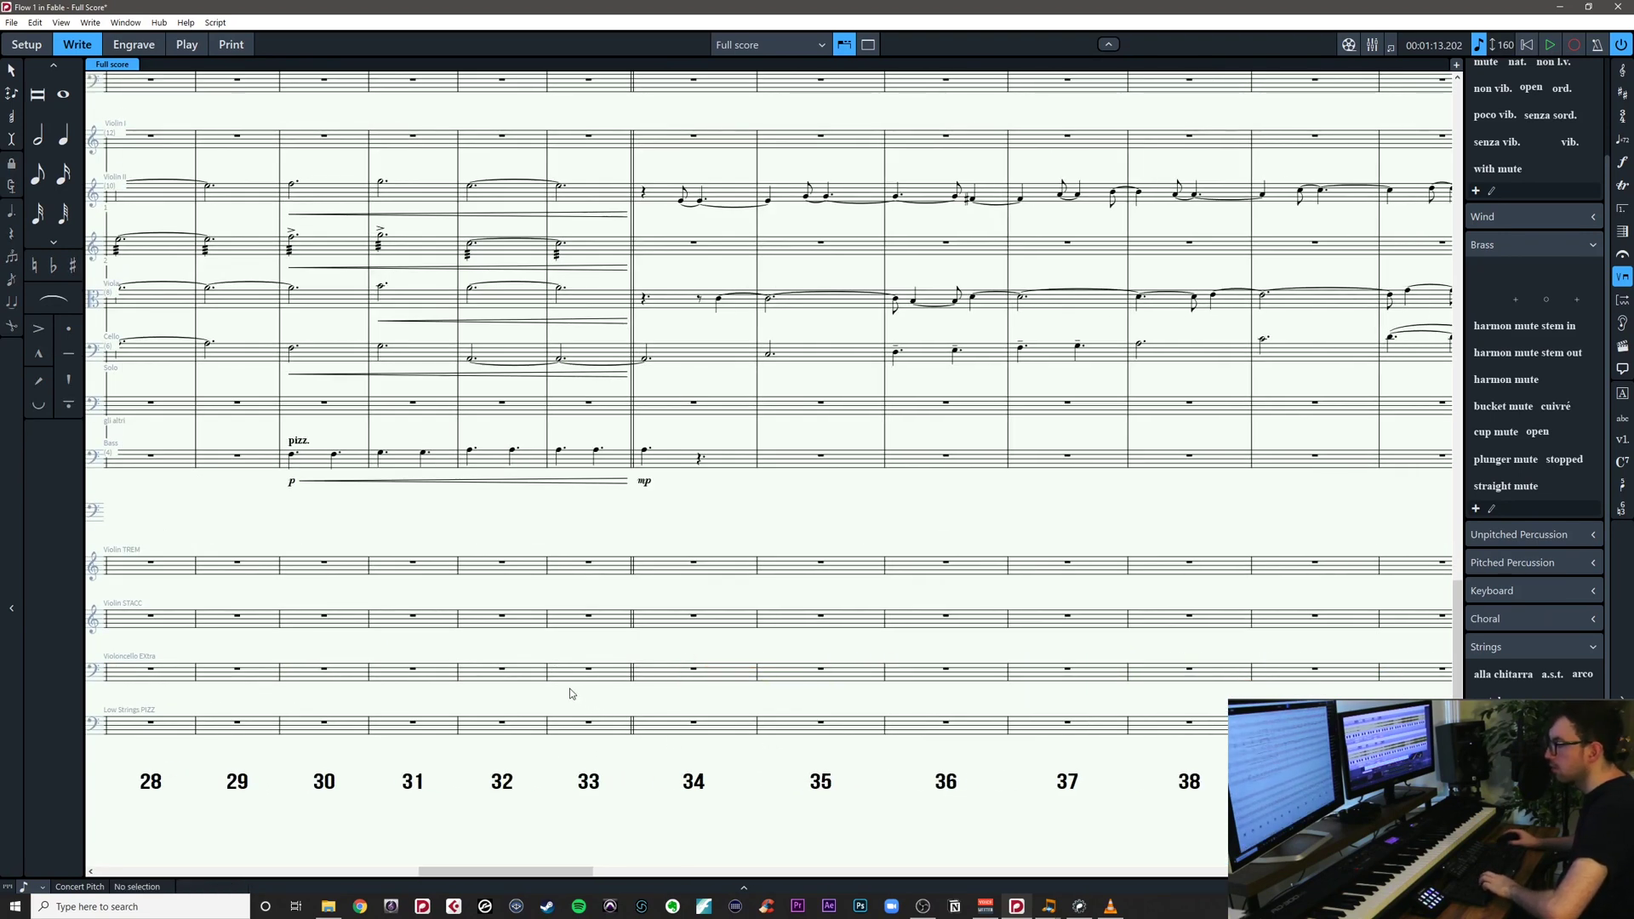
key("ctrl+z")
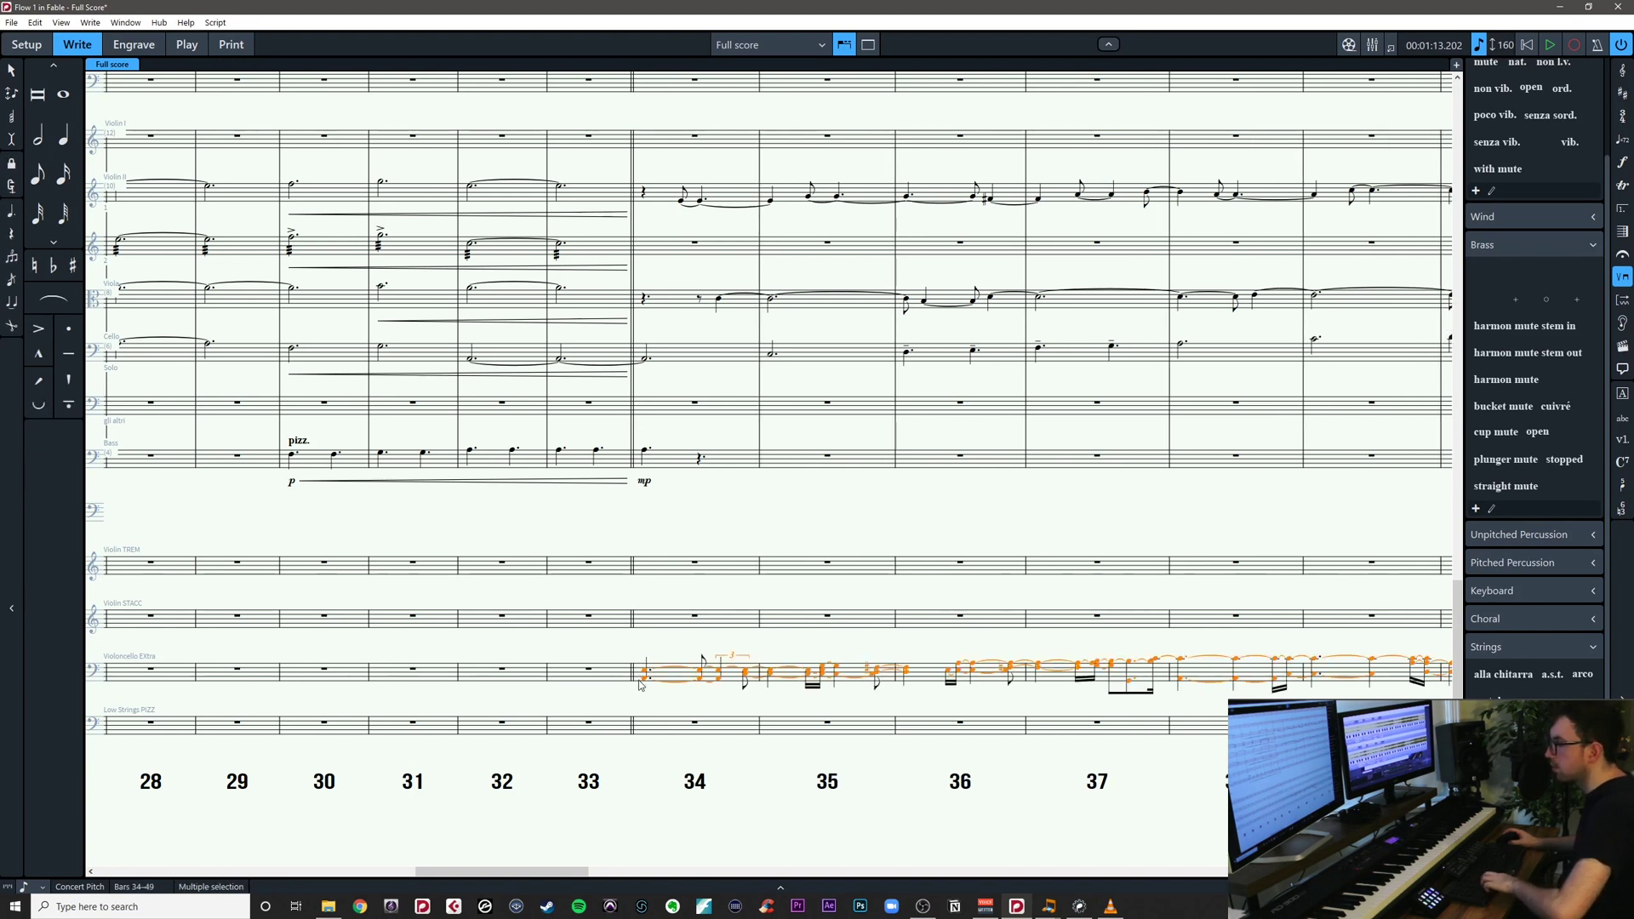
key("Escape")
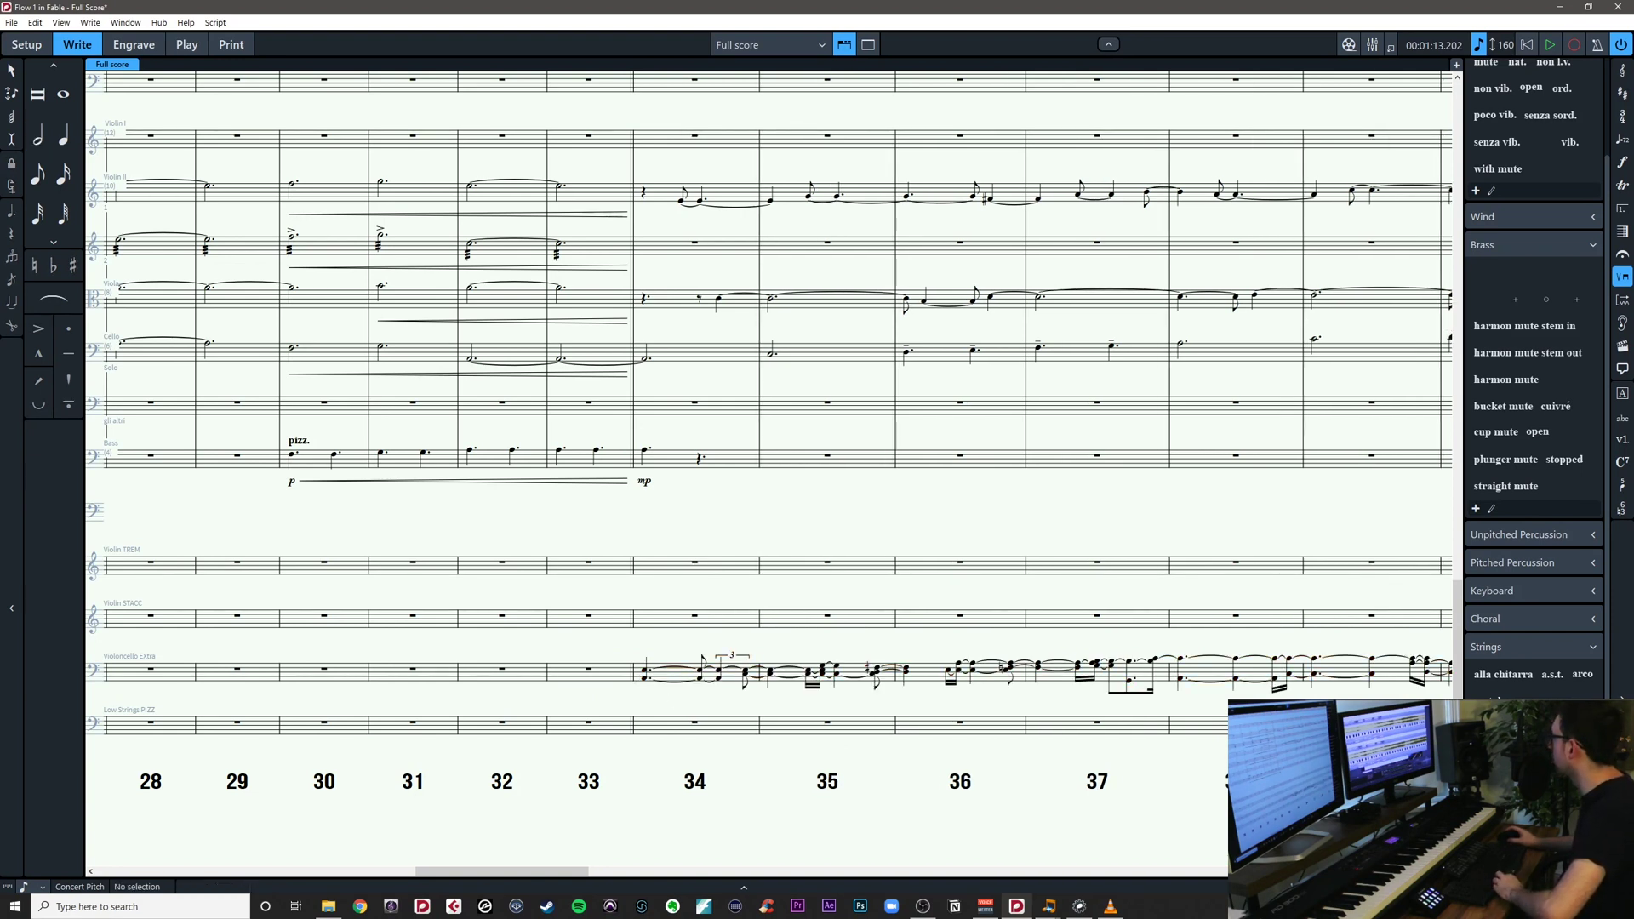
key("alt+Tab")
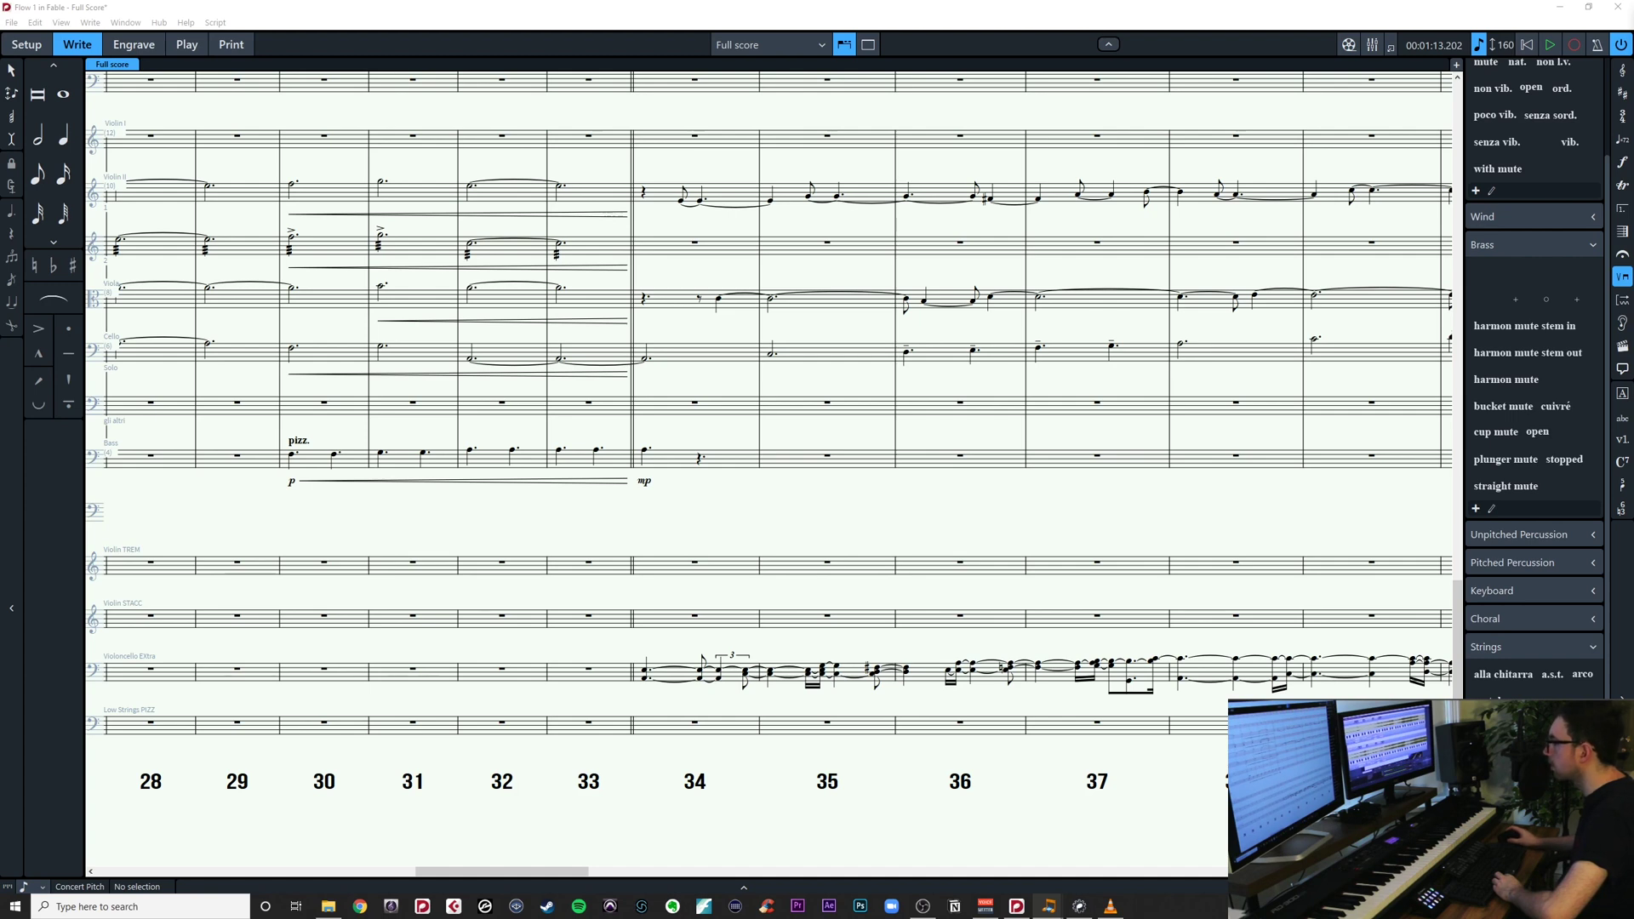
left_click(813, 315)
left_click_drag(821, 322, 652, 494)
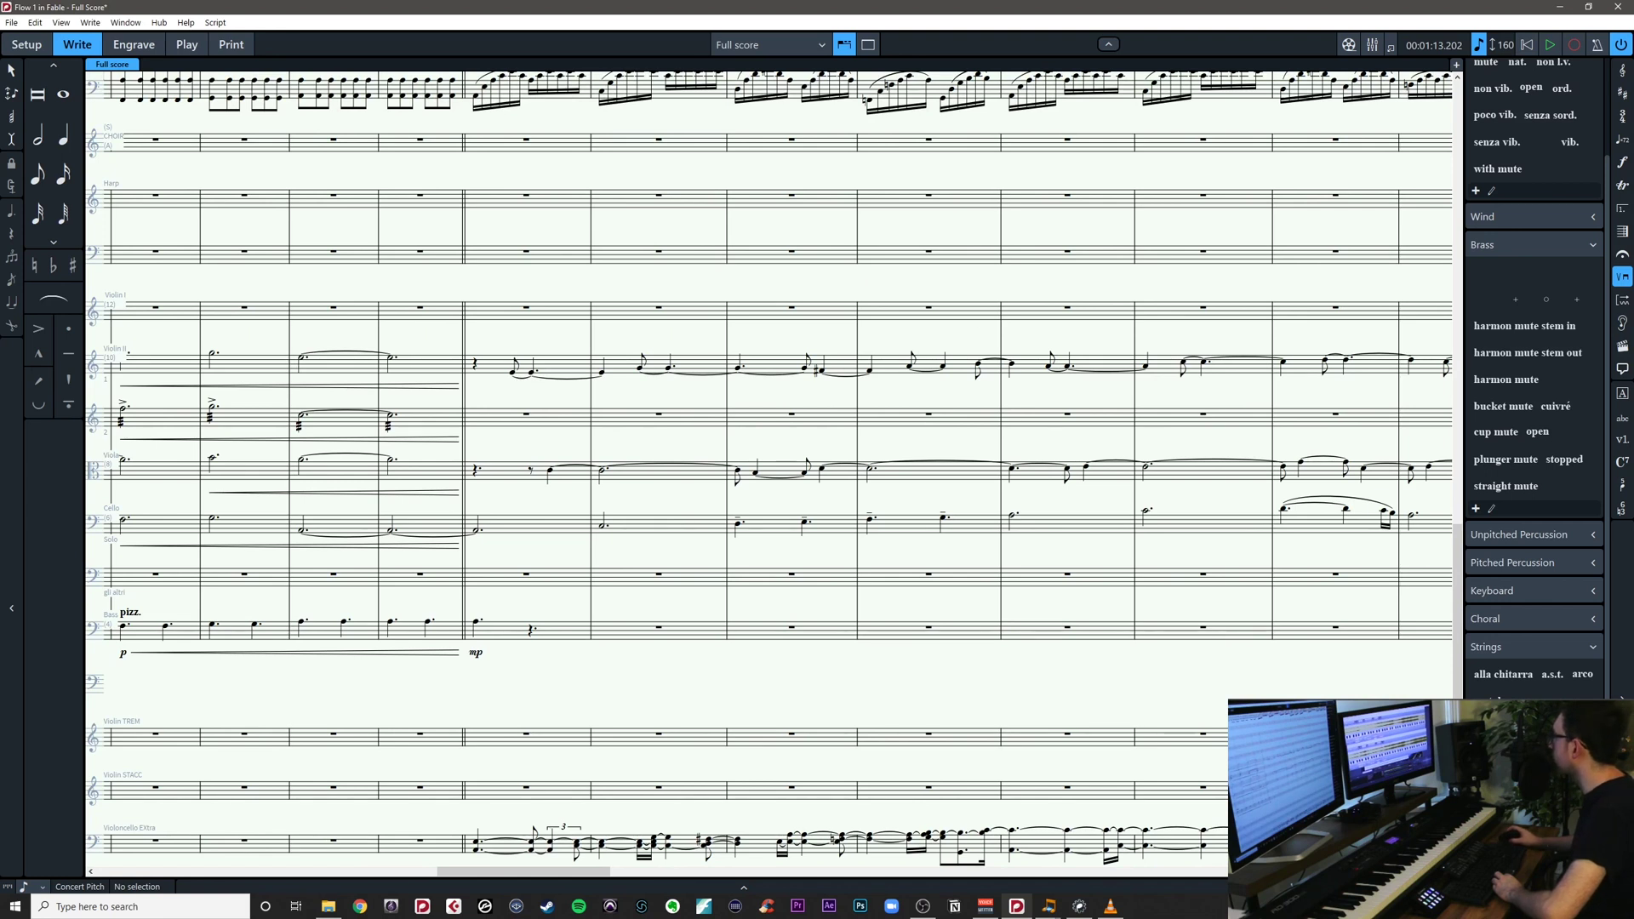
key("alt+Tab")
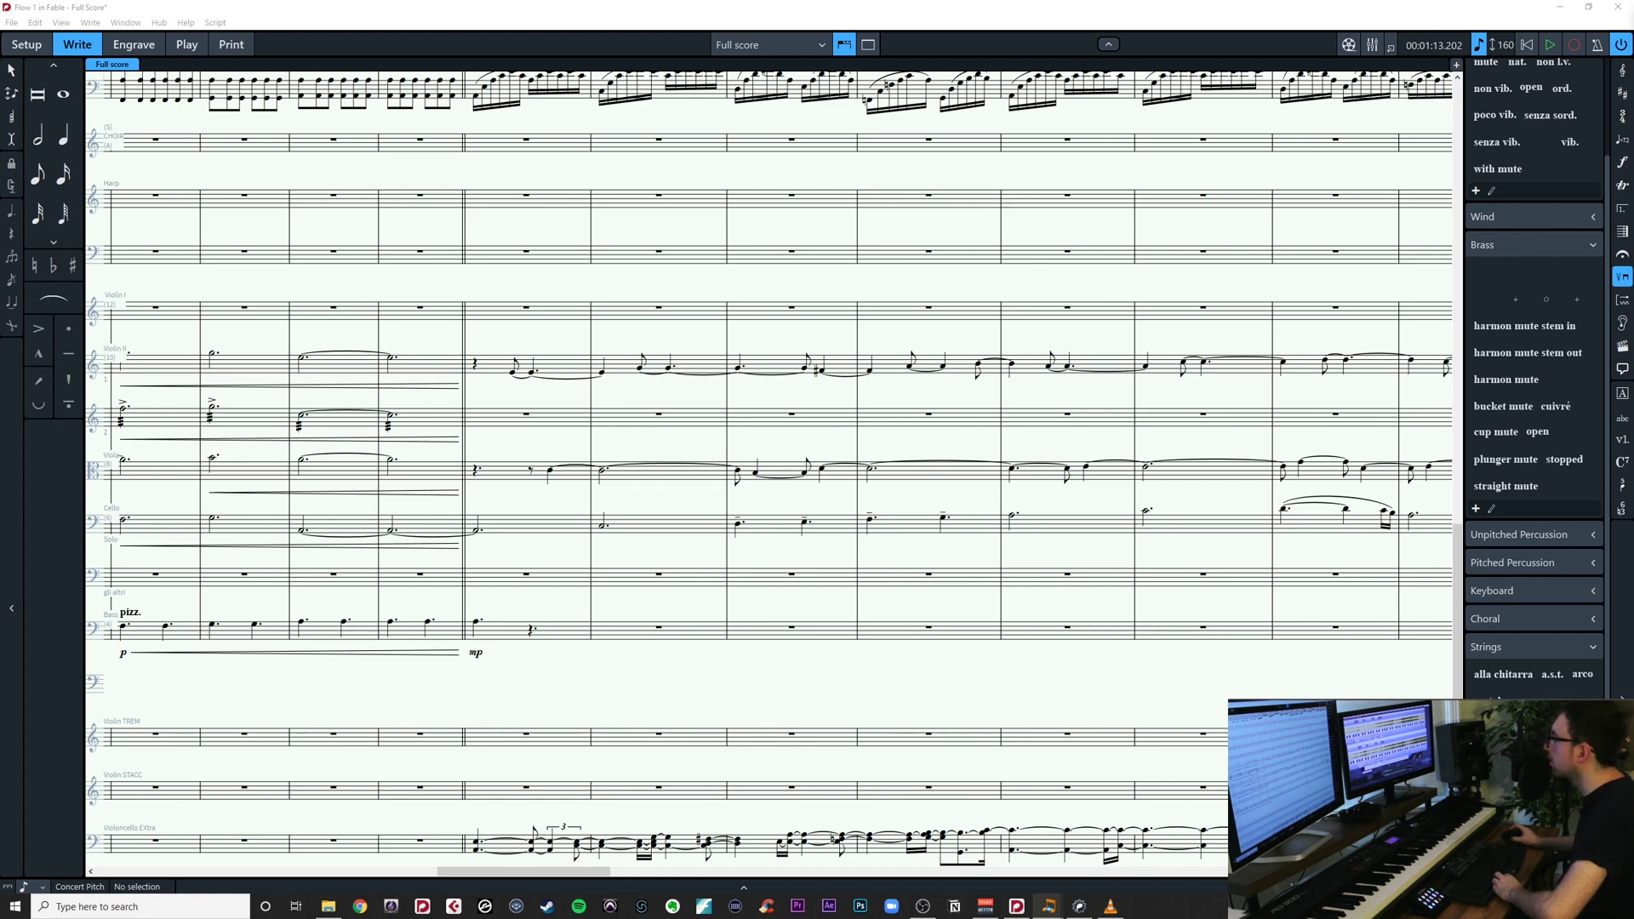
Move the upper Violin II staff's notes in bars 34–42 earlier so that they start on the first beat of bar 34
left_click_drag(1175, 391, 1083, 405)
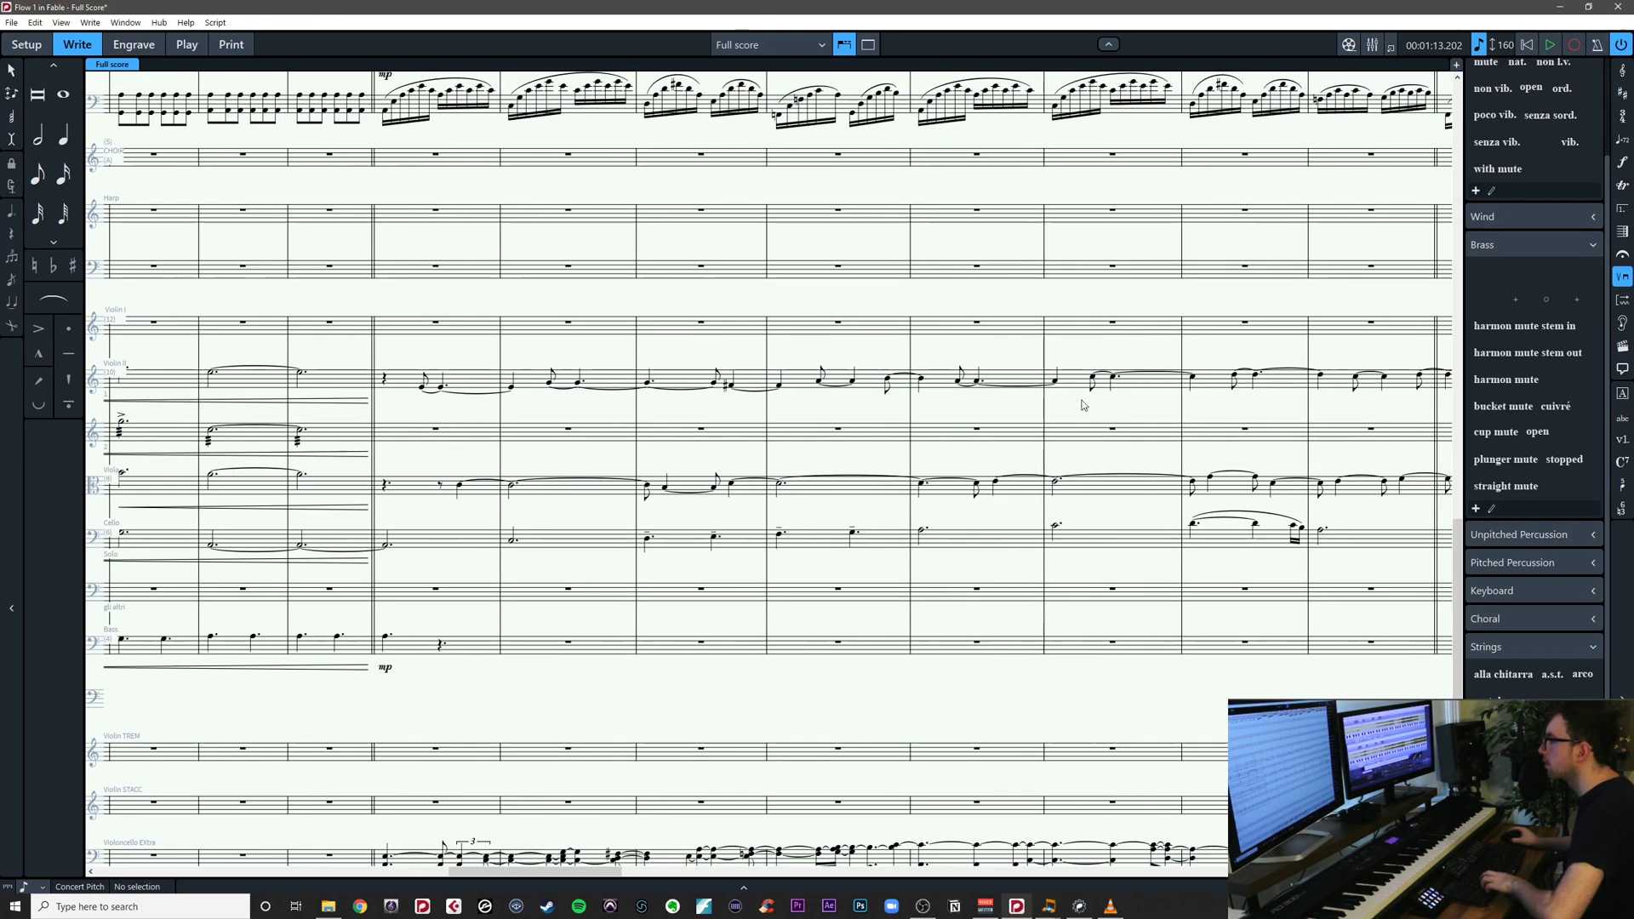
left_click(442, 393)
left_click_drag(1342, 412, 1504, 423)
left_click(1245, 372, "shift")
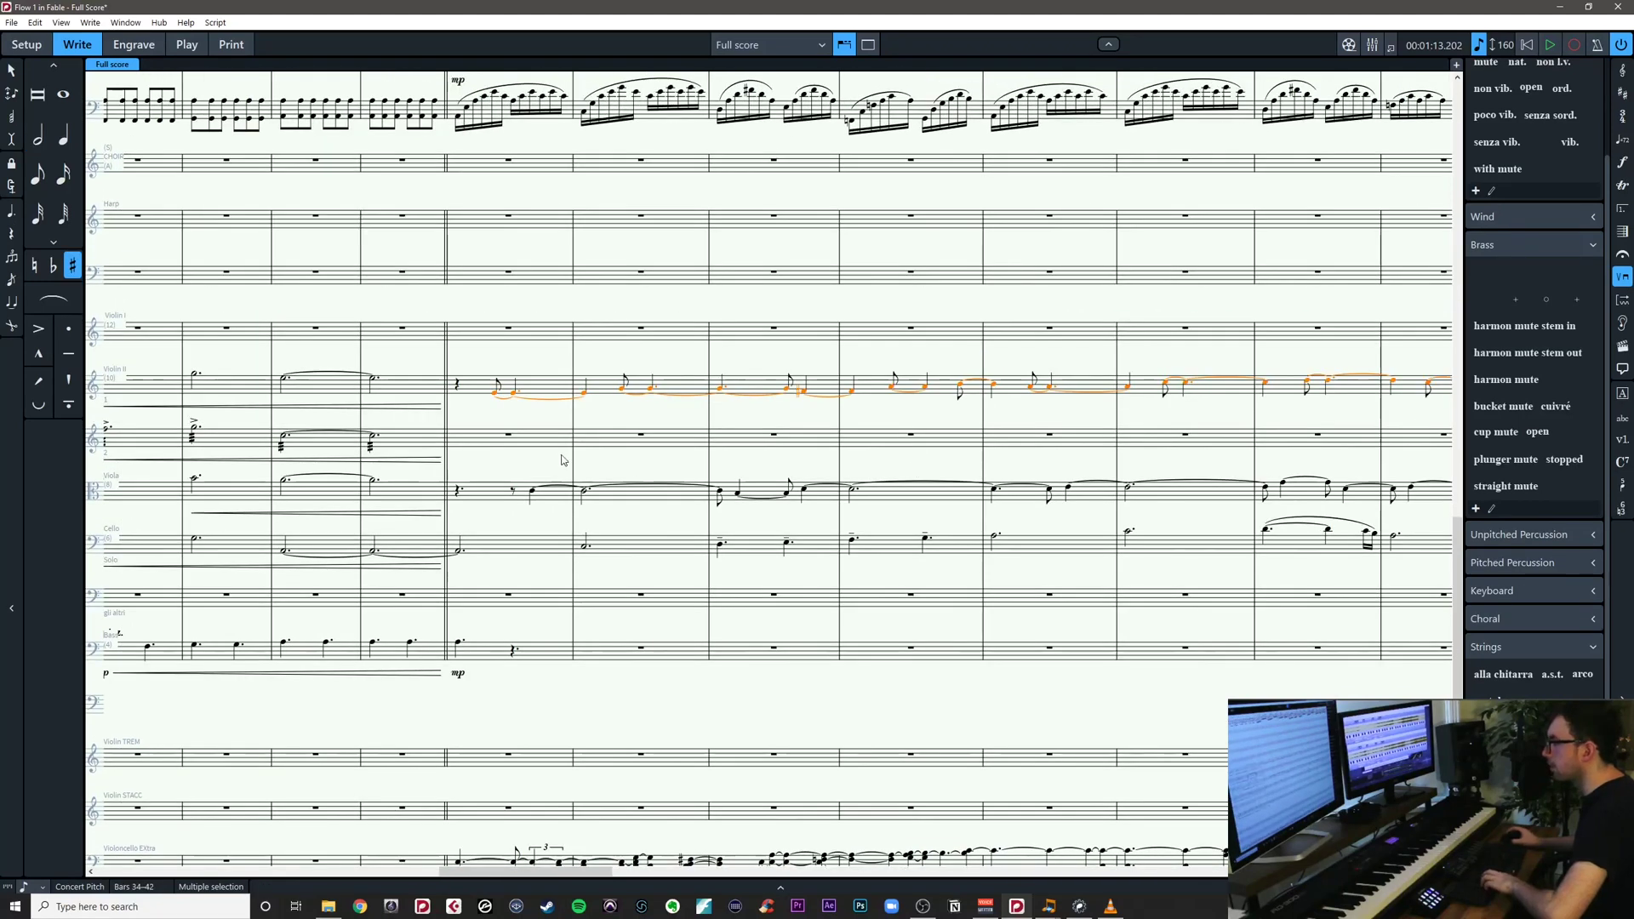
key("Delete")
left_click(461, 390)
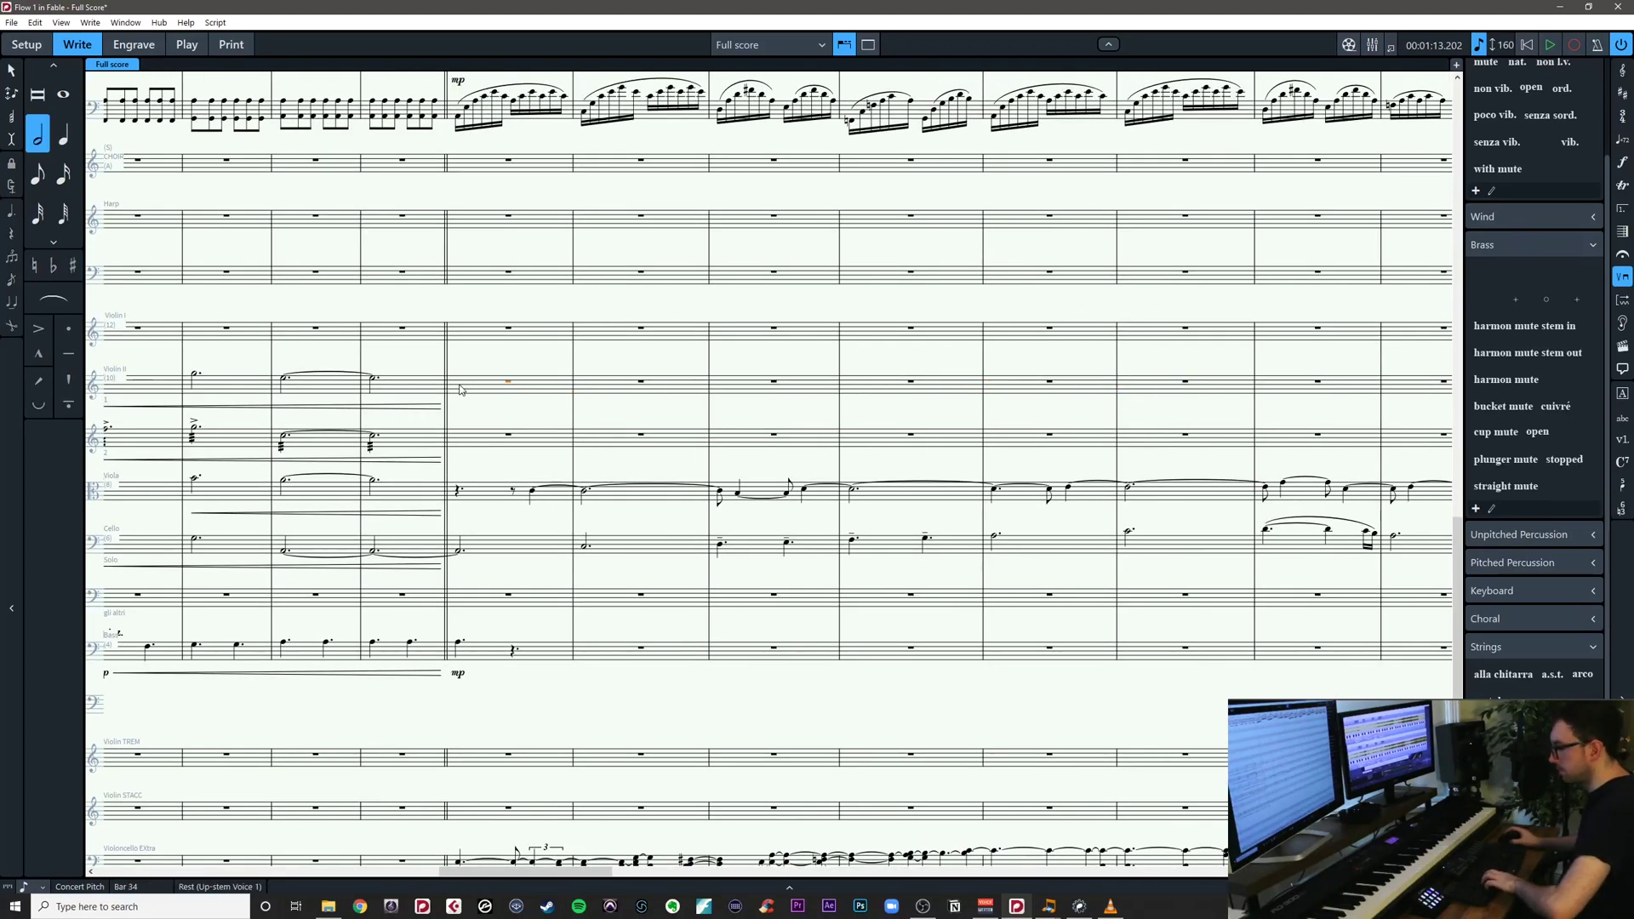
key("ctrl+v")
Lengthen the Violin II G tied from bar 35 so that it fills a dotted quarter in bar 36 before the F sharp
left_click(500, 419)
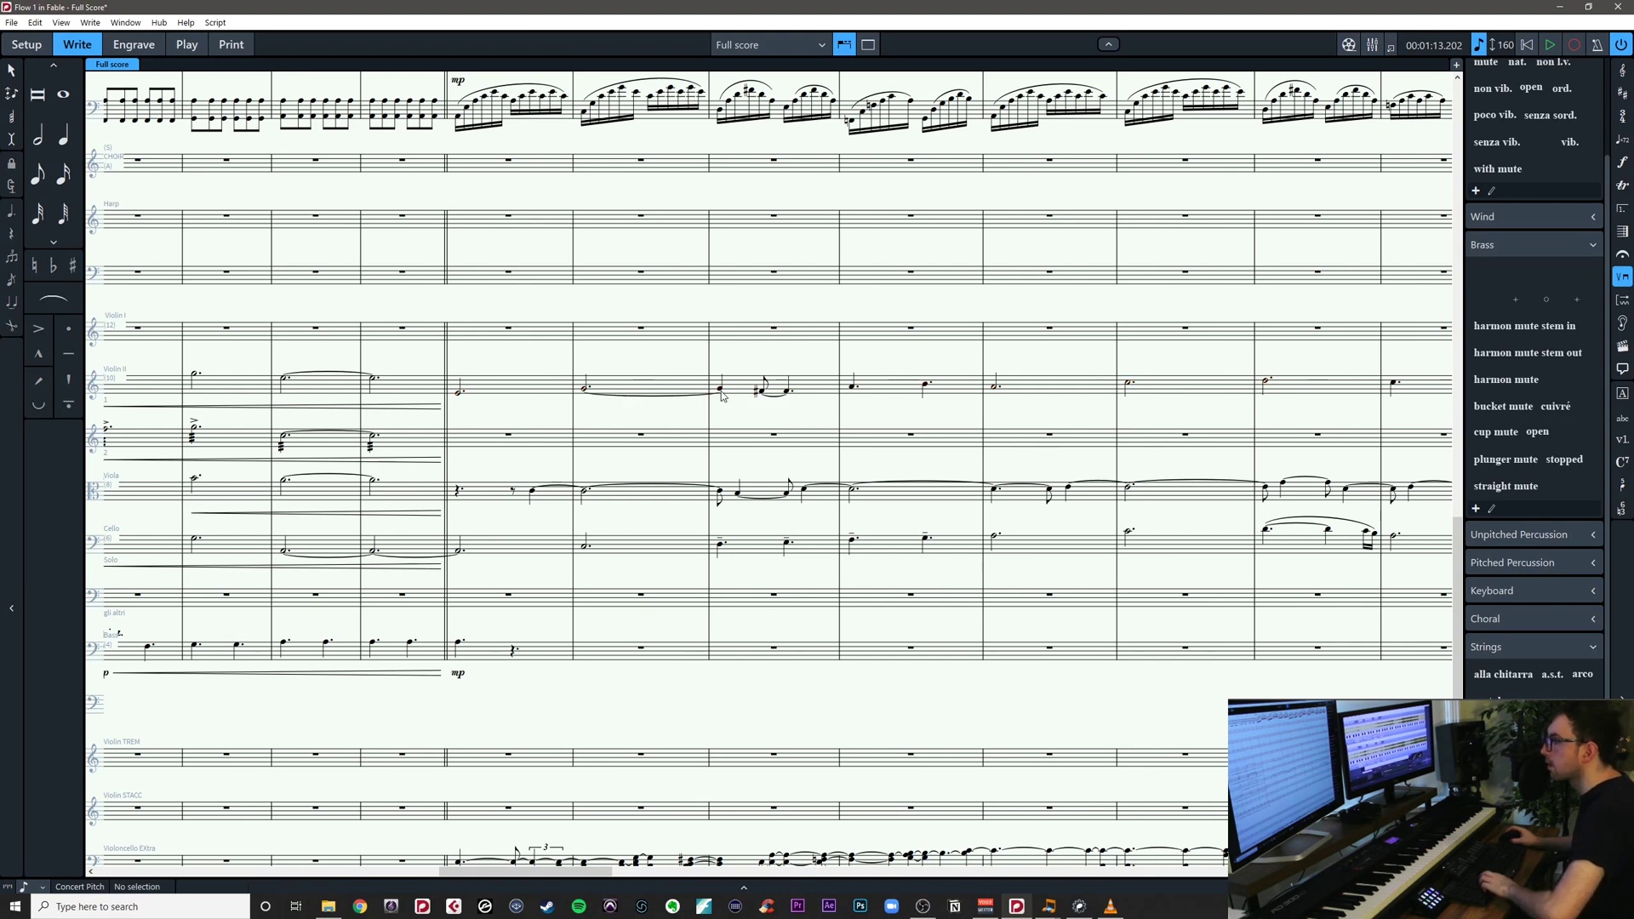
left_click(715, 393)
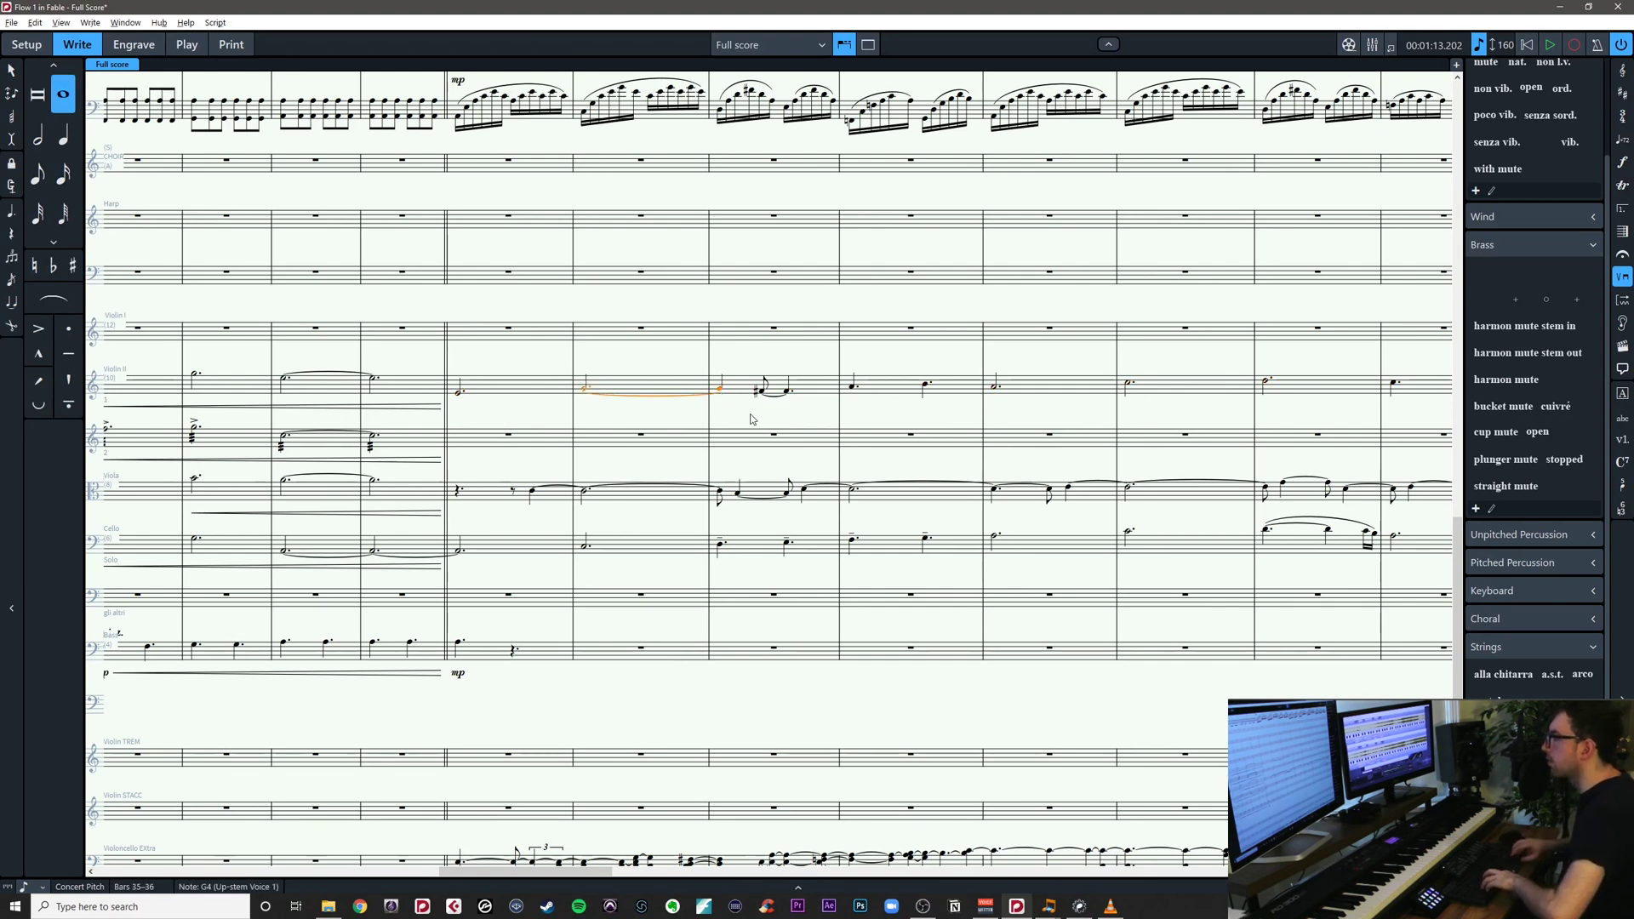
left_click_drag(988, 422, 804, 437)
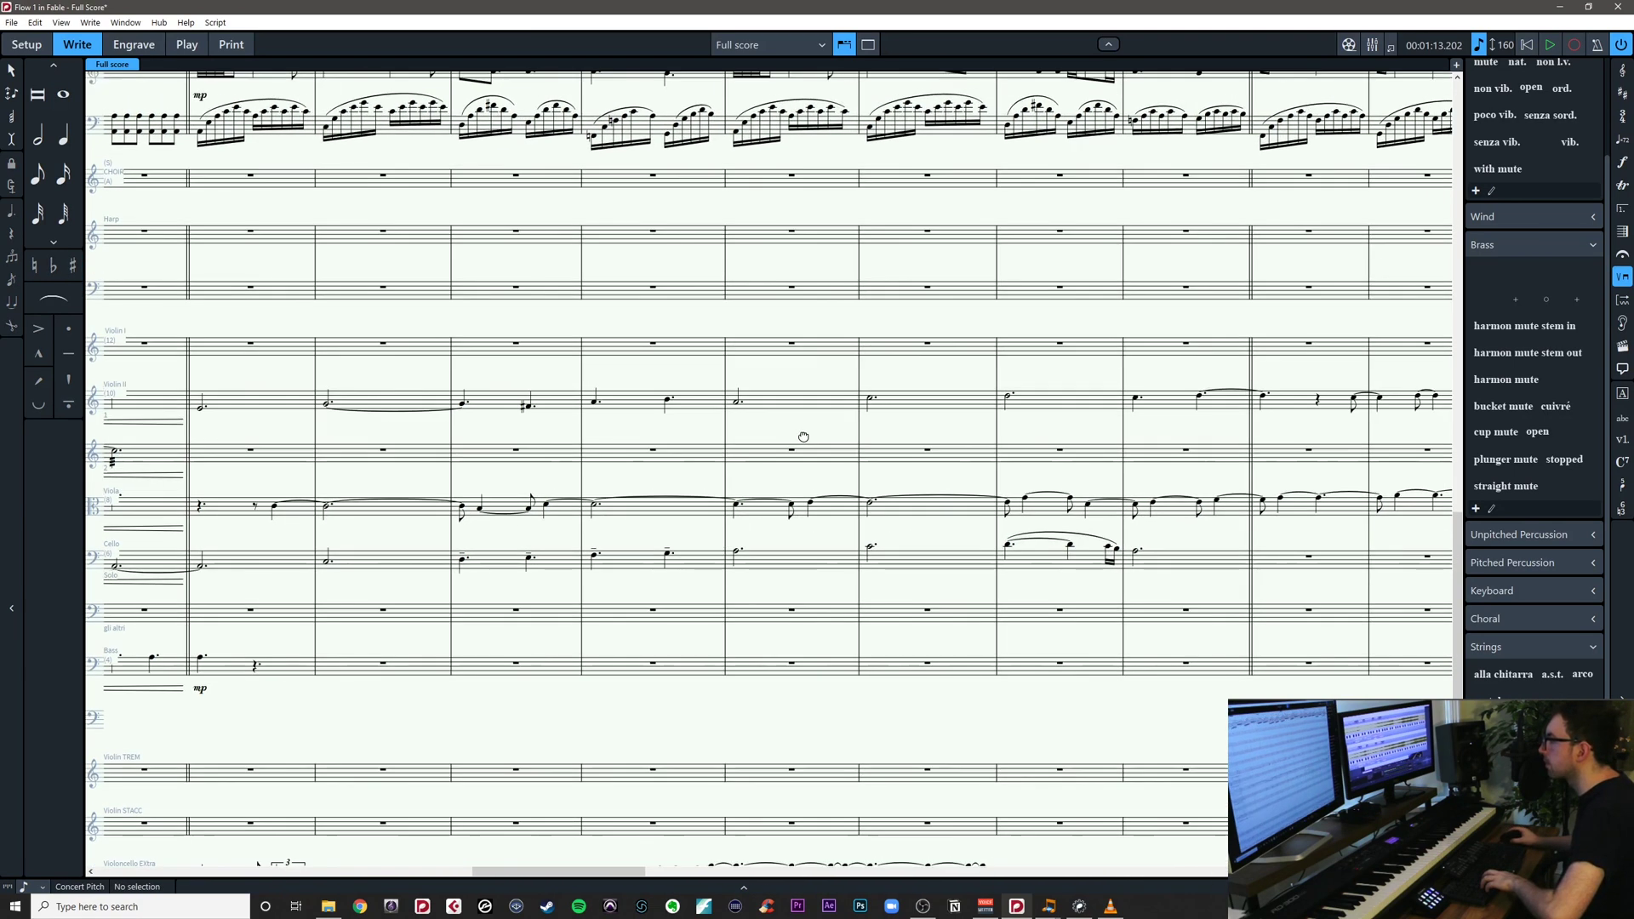
Review the Violin II line from bar 34 to past the 168 tempo mark and save the project
scroll(1022, 430, "left", 5)
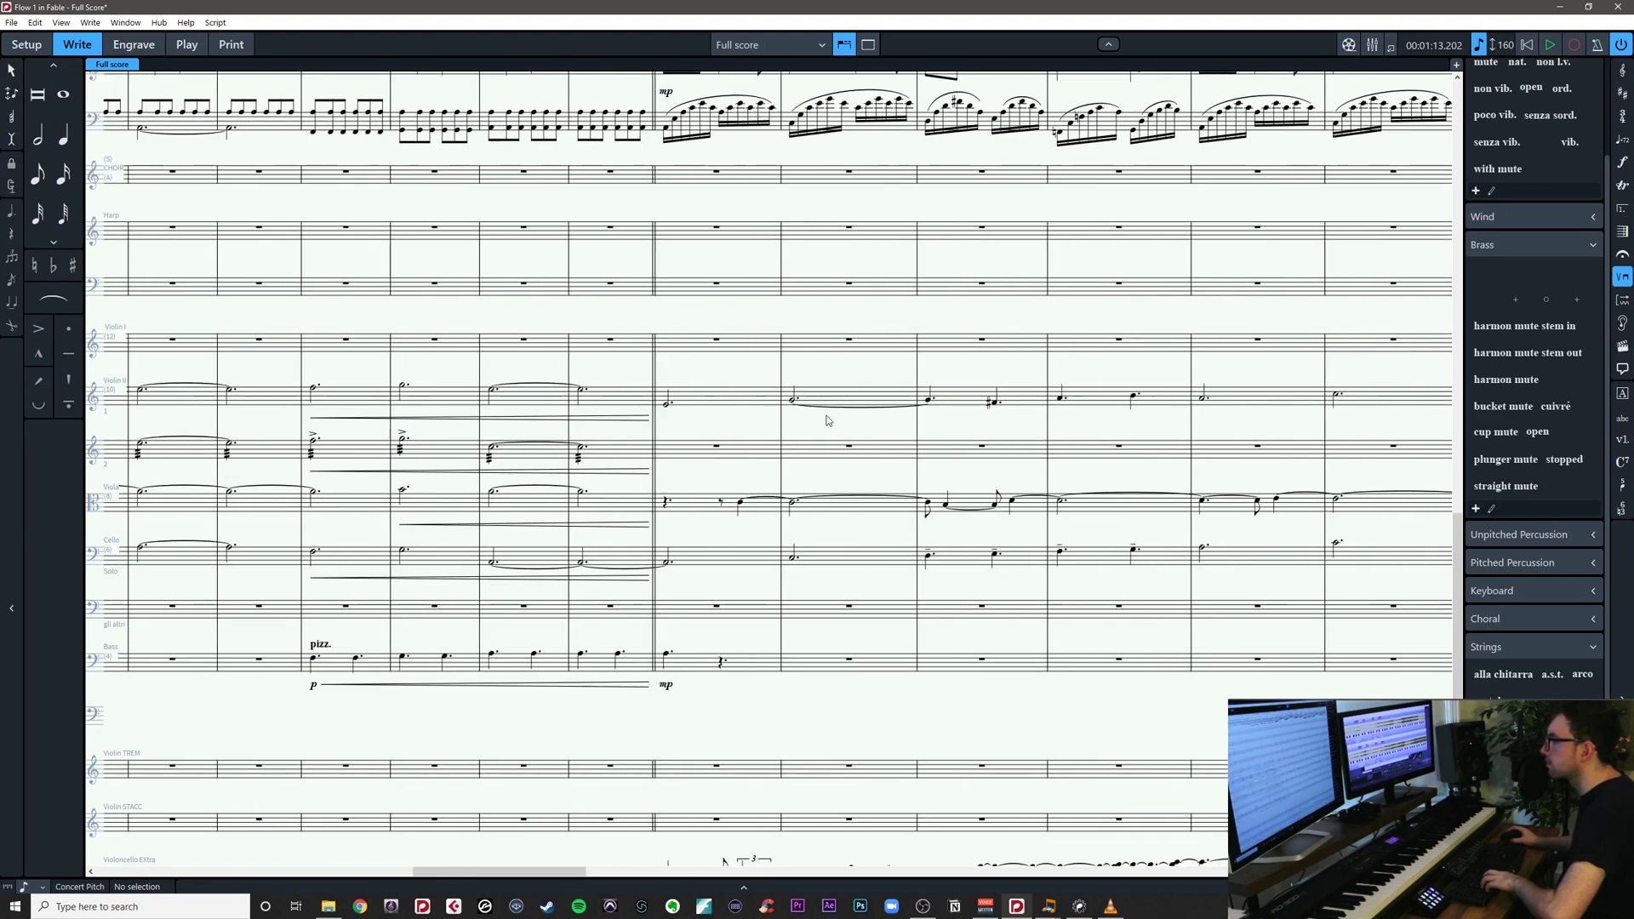
left_click_drag(1012, 435, 912, 460)
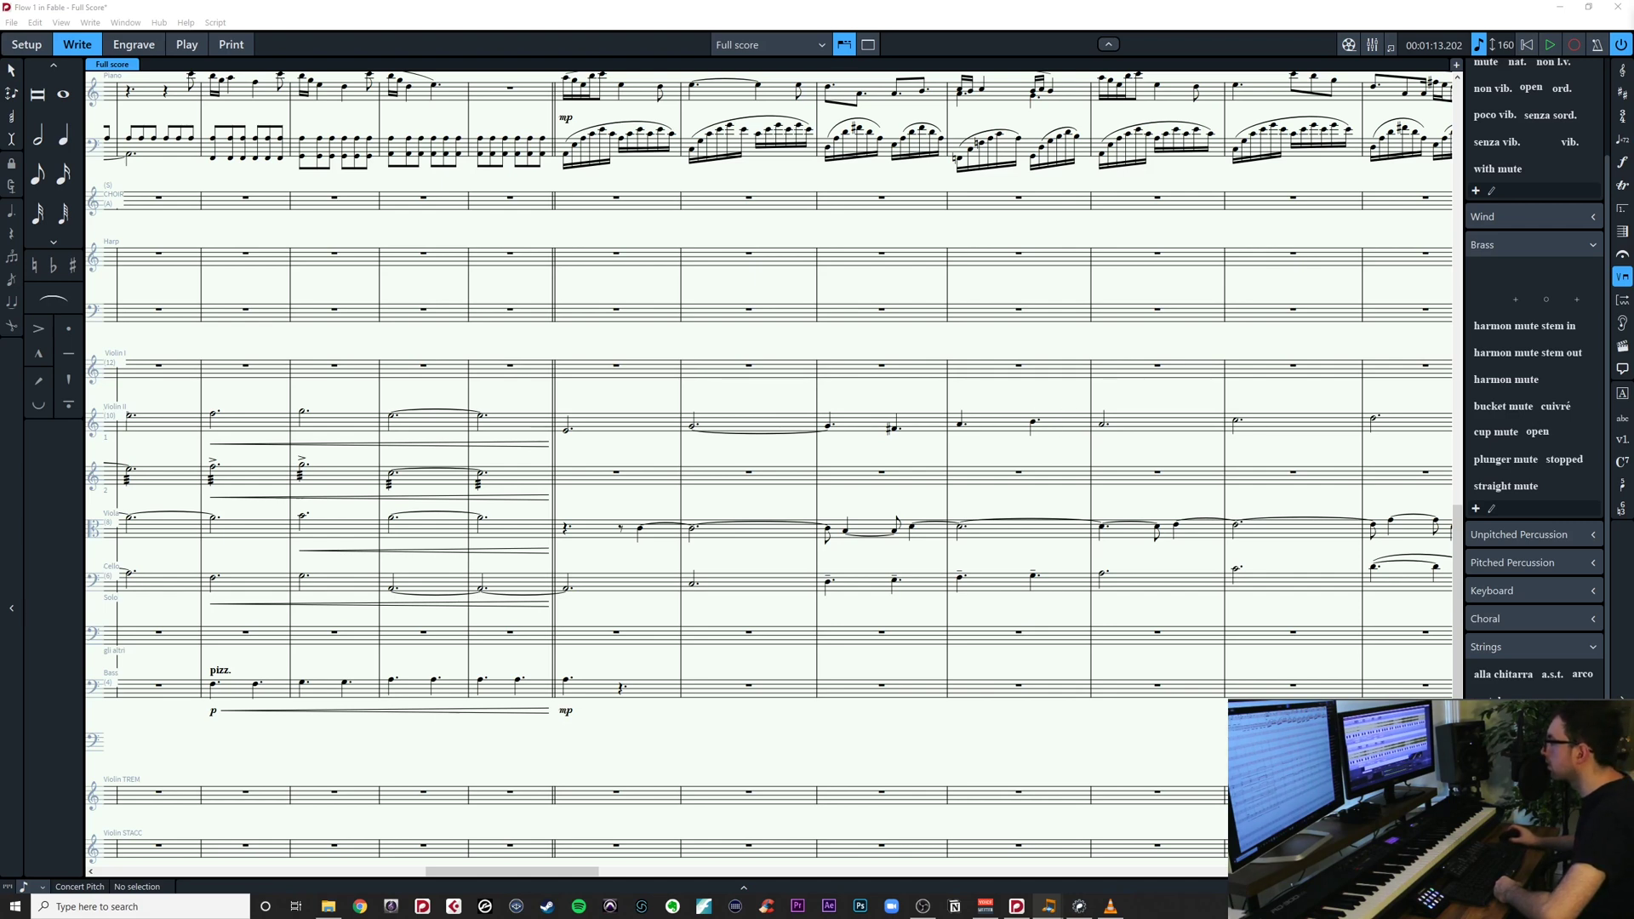
left_click_drag(1181, 445, 833, 449)
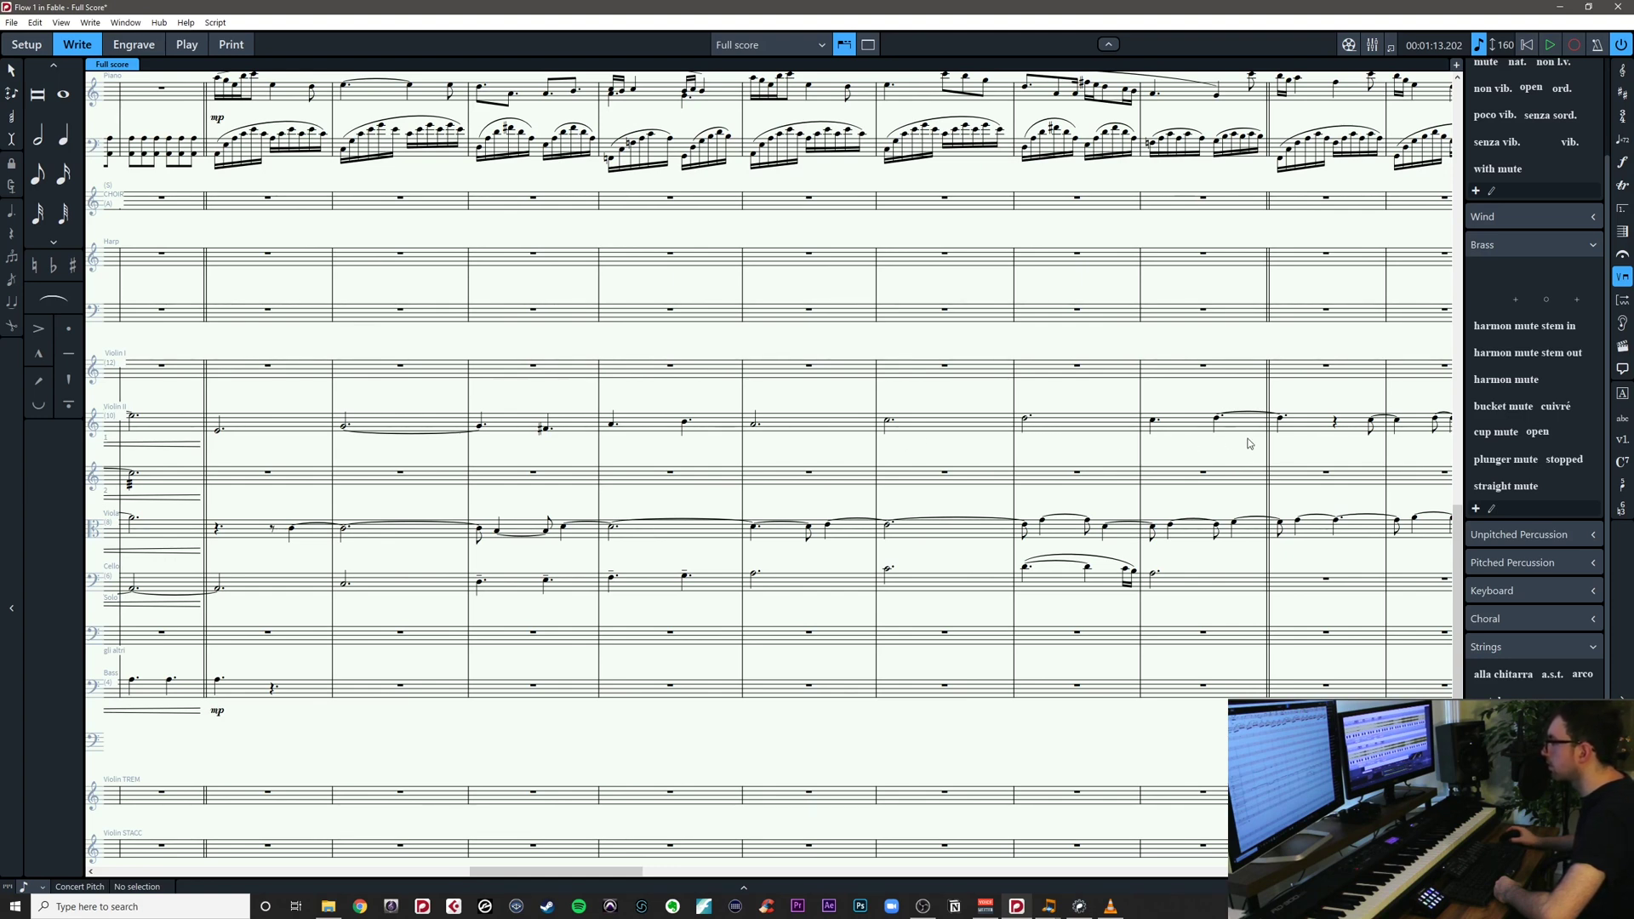
left_click_drag(1304, 453, 1190, 453)
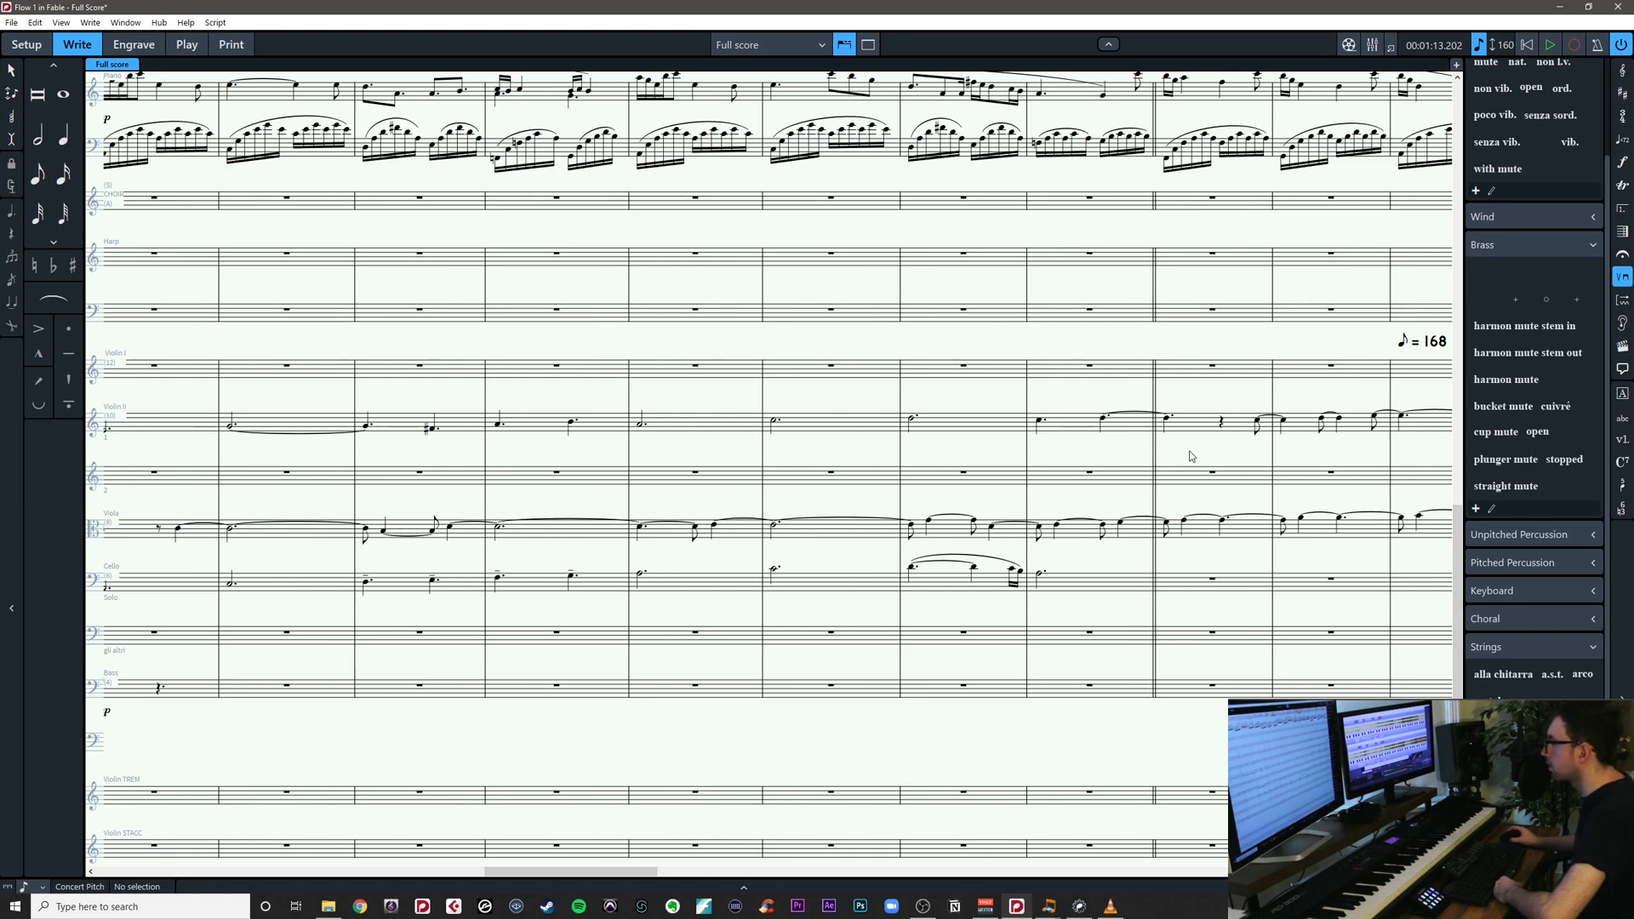
scroll(1252, 457, "right", 5)
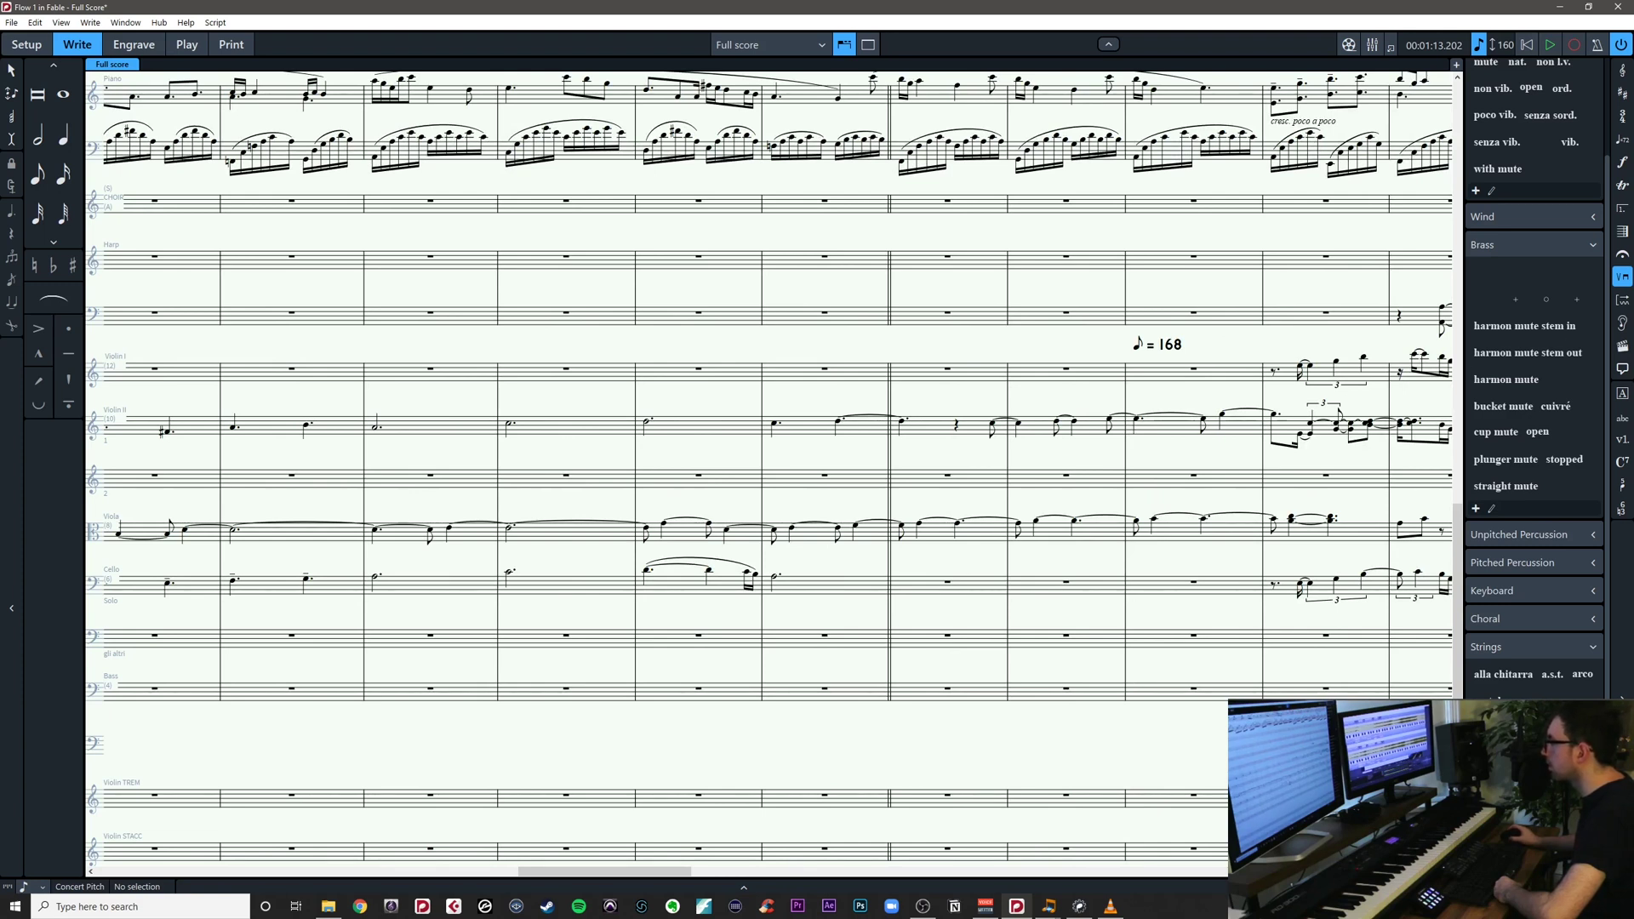
key("alt+Tab")
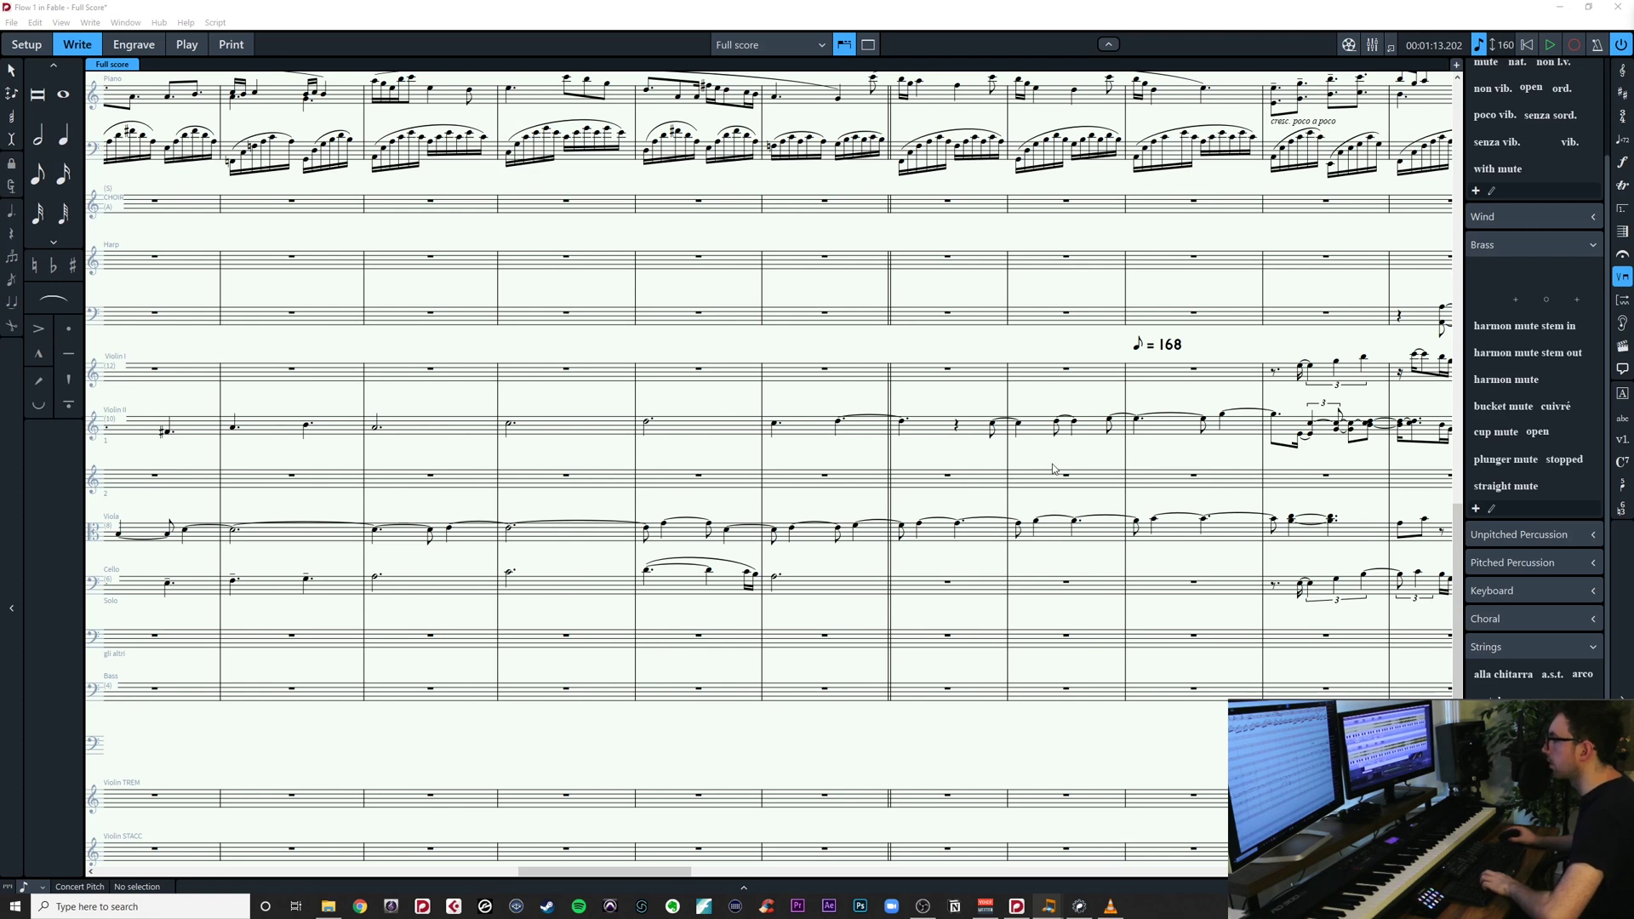
scroll(1053, 468, "left", 8)
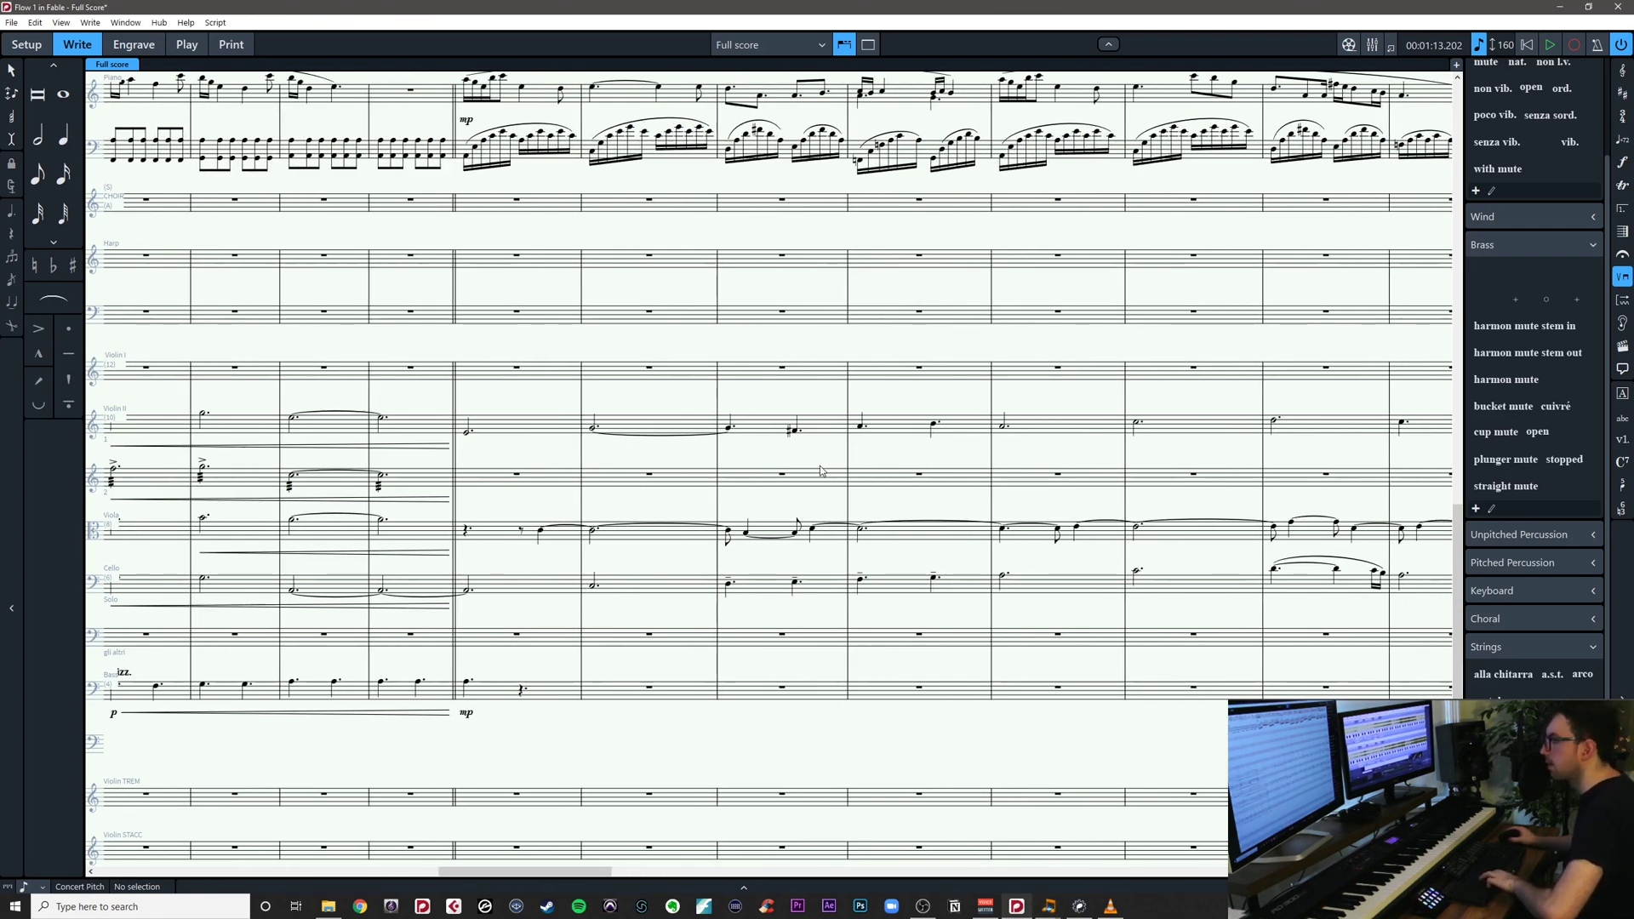
key("ctrl+s")
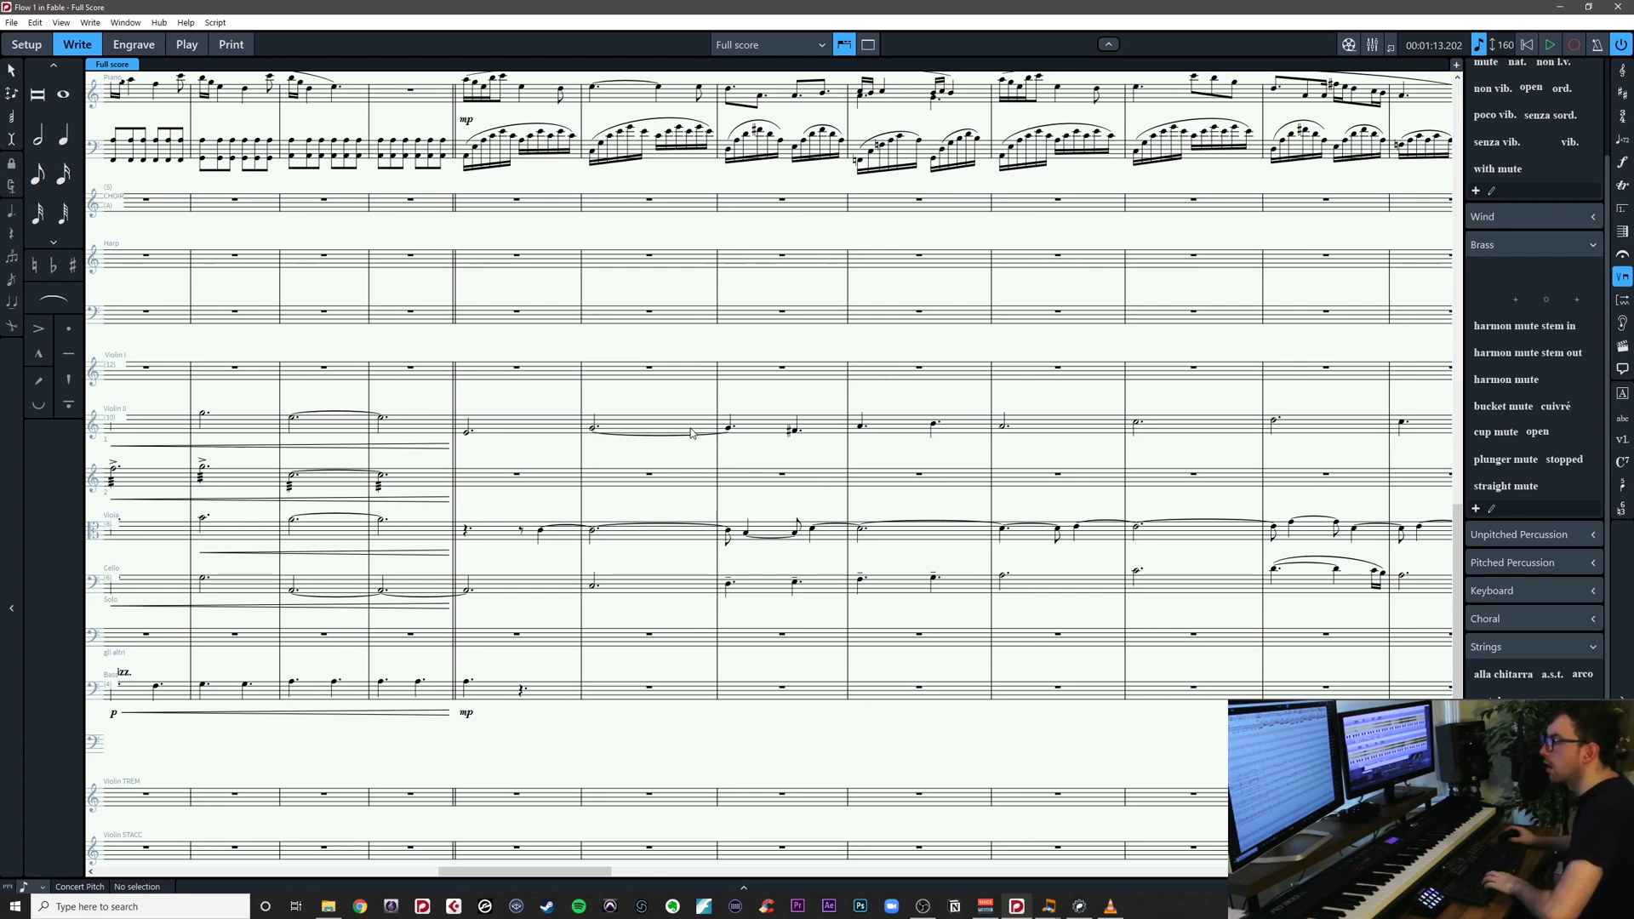
Move the Viola notes in bars 34–42 earlier so that they start on the first beat of bar 34
left_click_drag(634, 453, 716, 450)
left_click(622, 470)
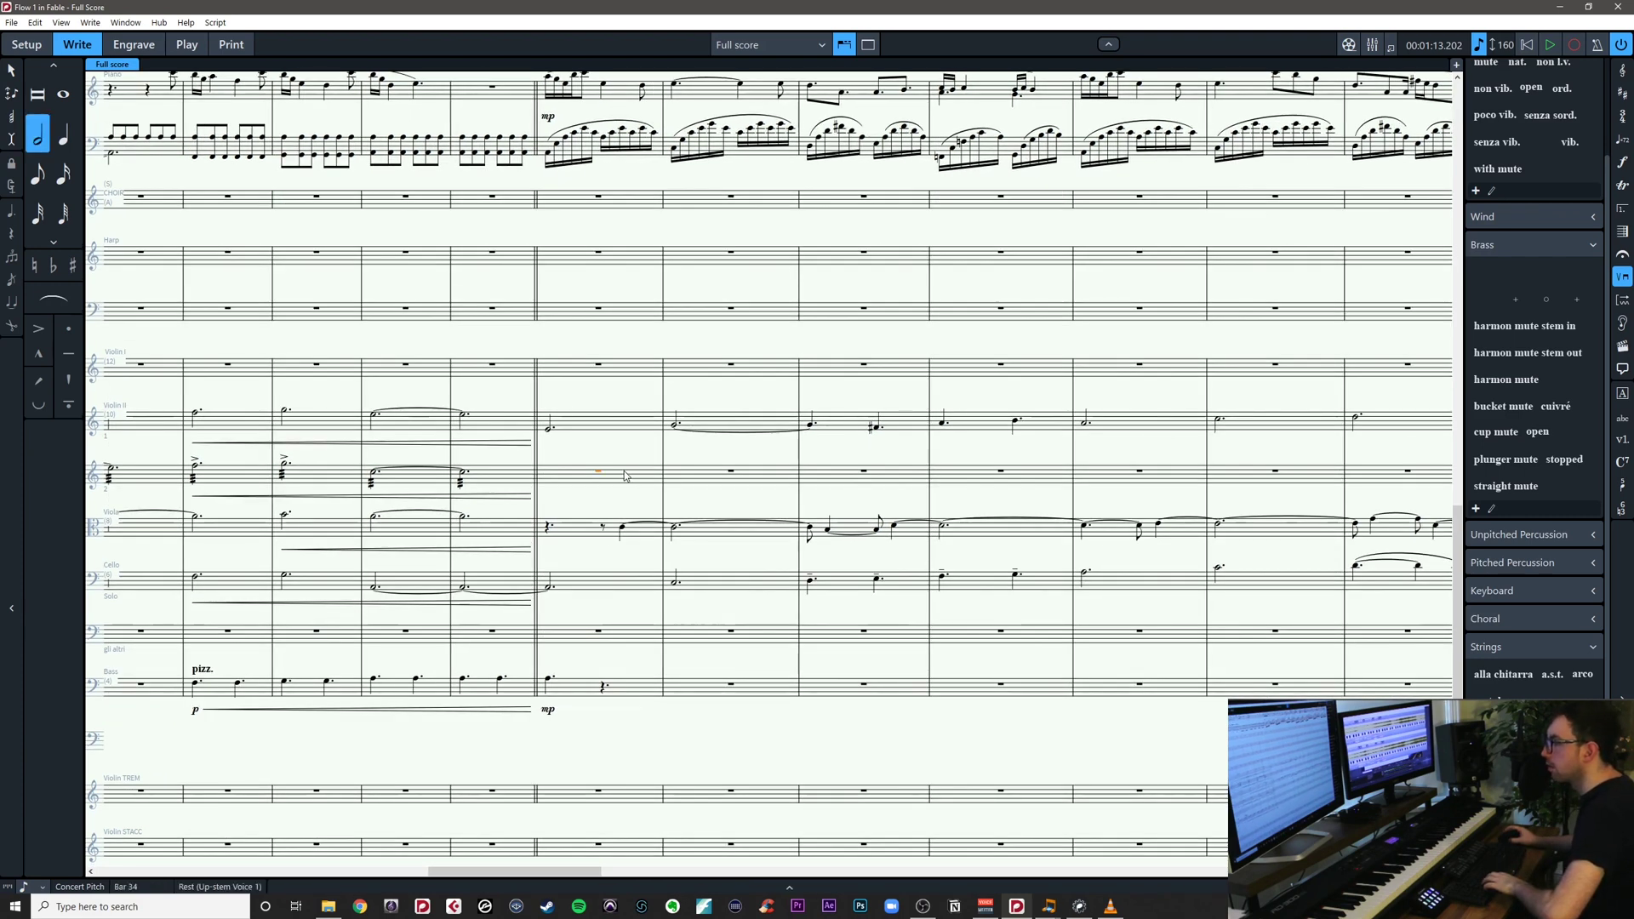
key("Escape")
left_click(622, 529)
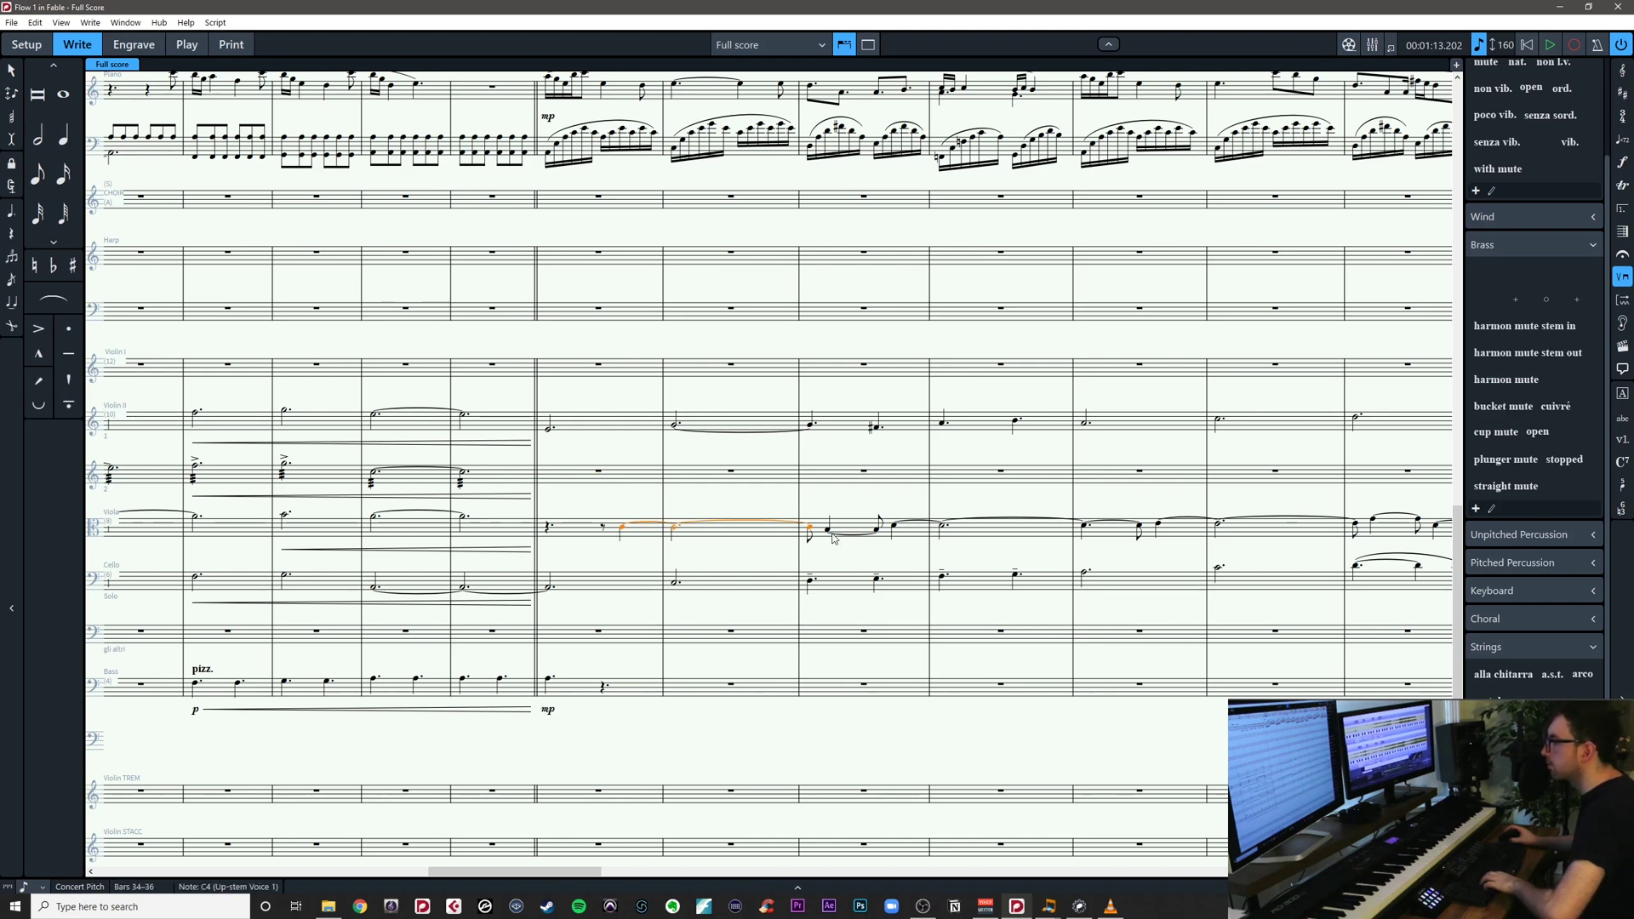
scroll(886, 509, "right", 8)
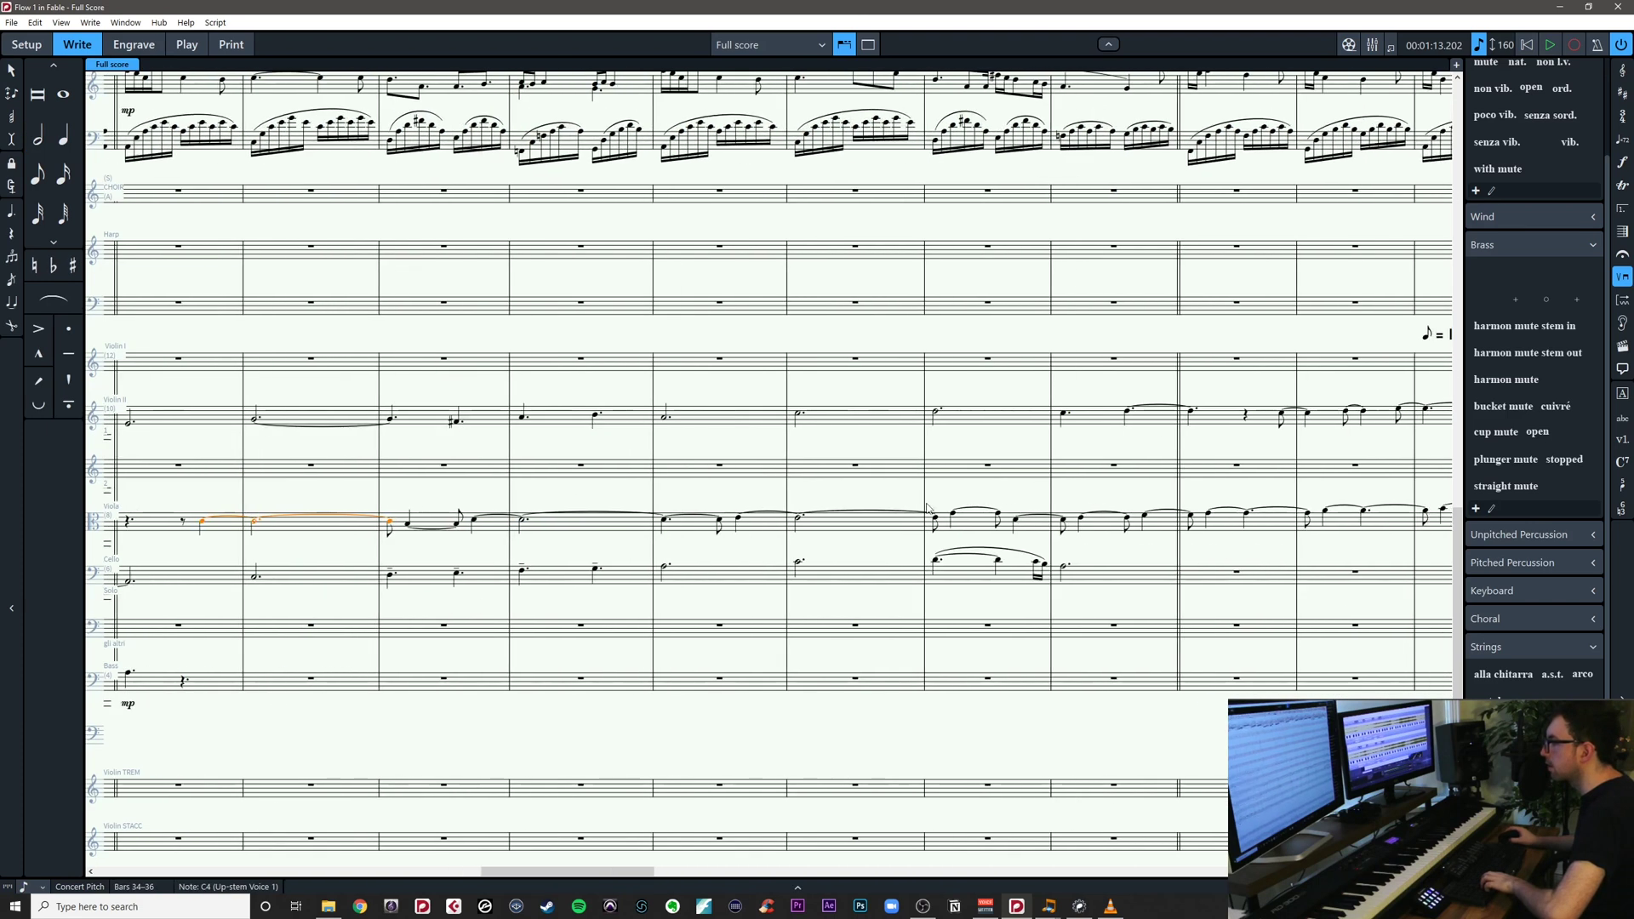
left_click(1192, 520, "shift")
key("Delete")
scroll(603, 514, "left", 8)
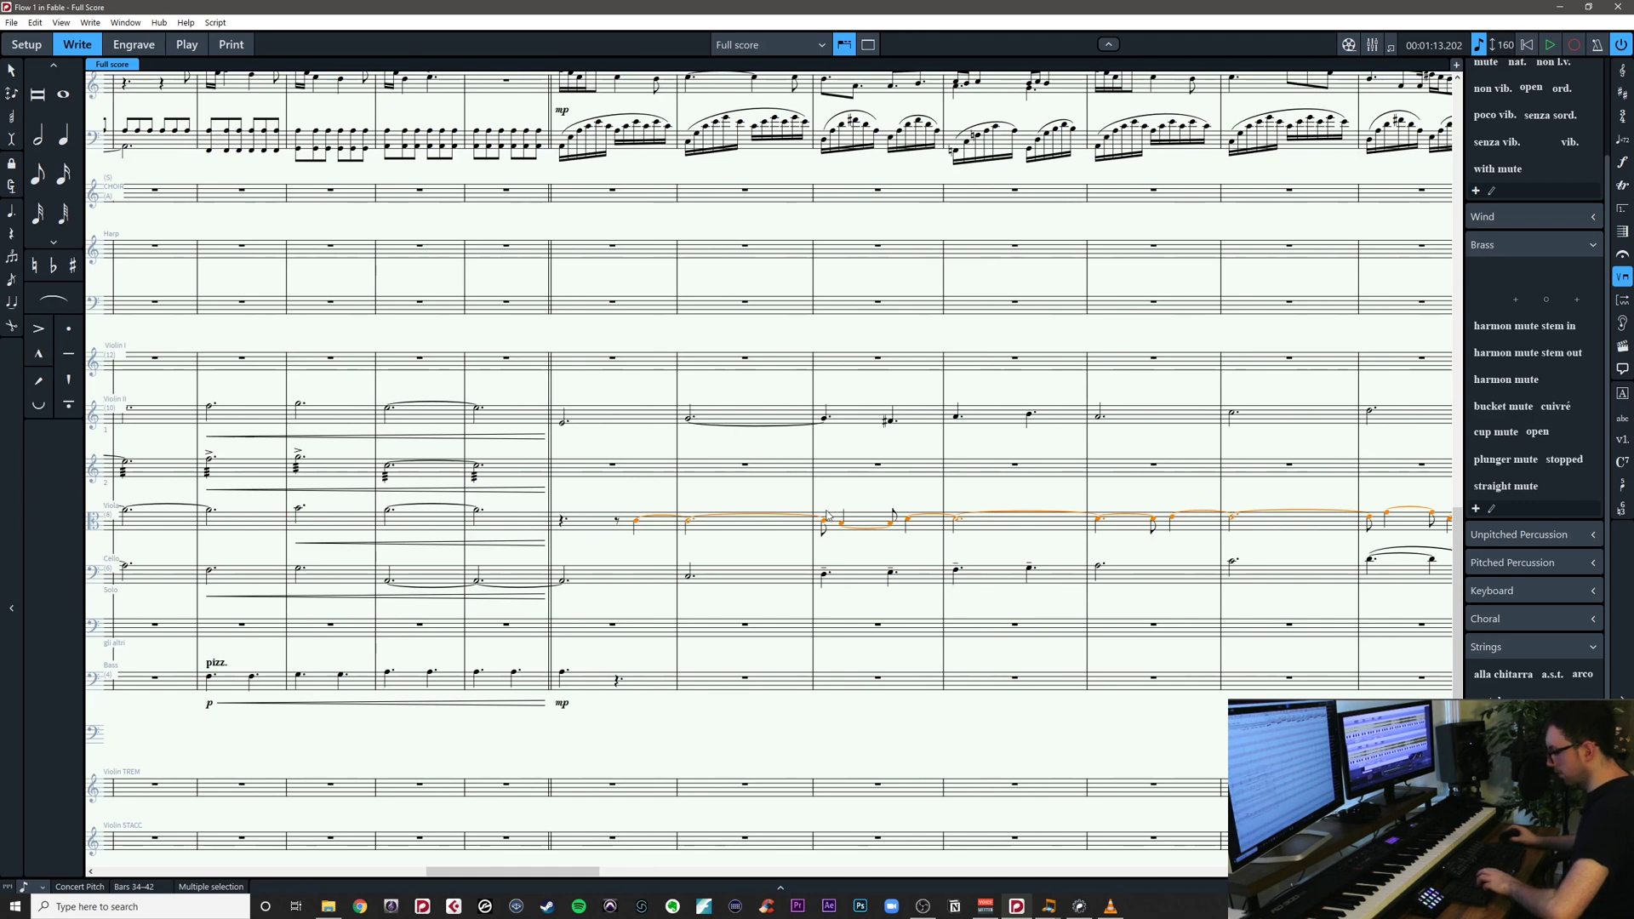
key("Escape")
left_click(603, 514)
key("ctrl+v")
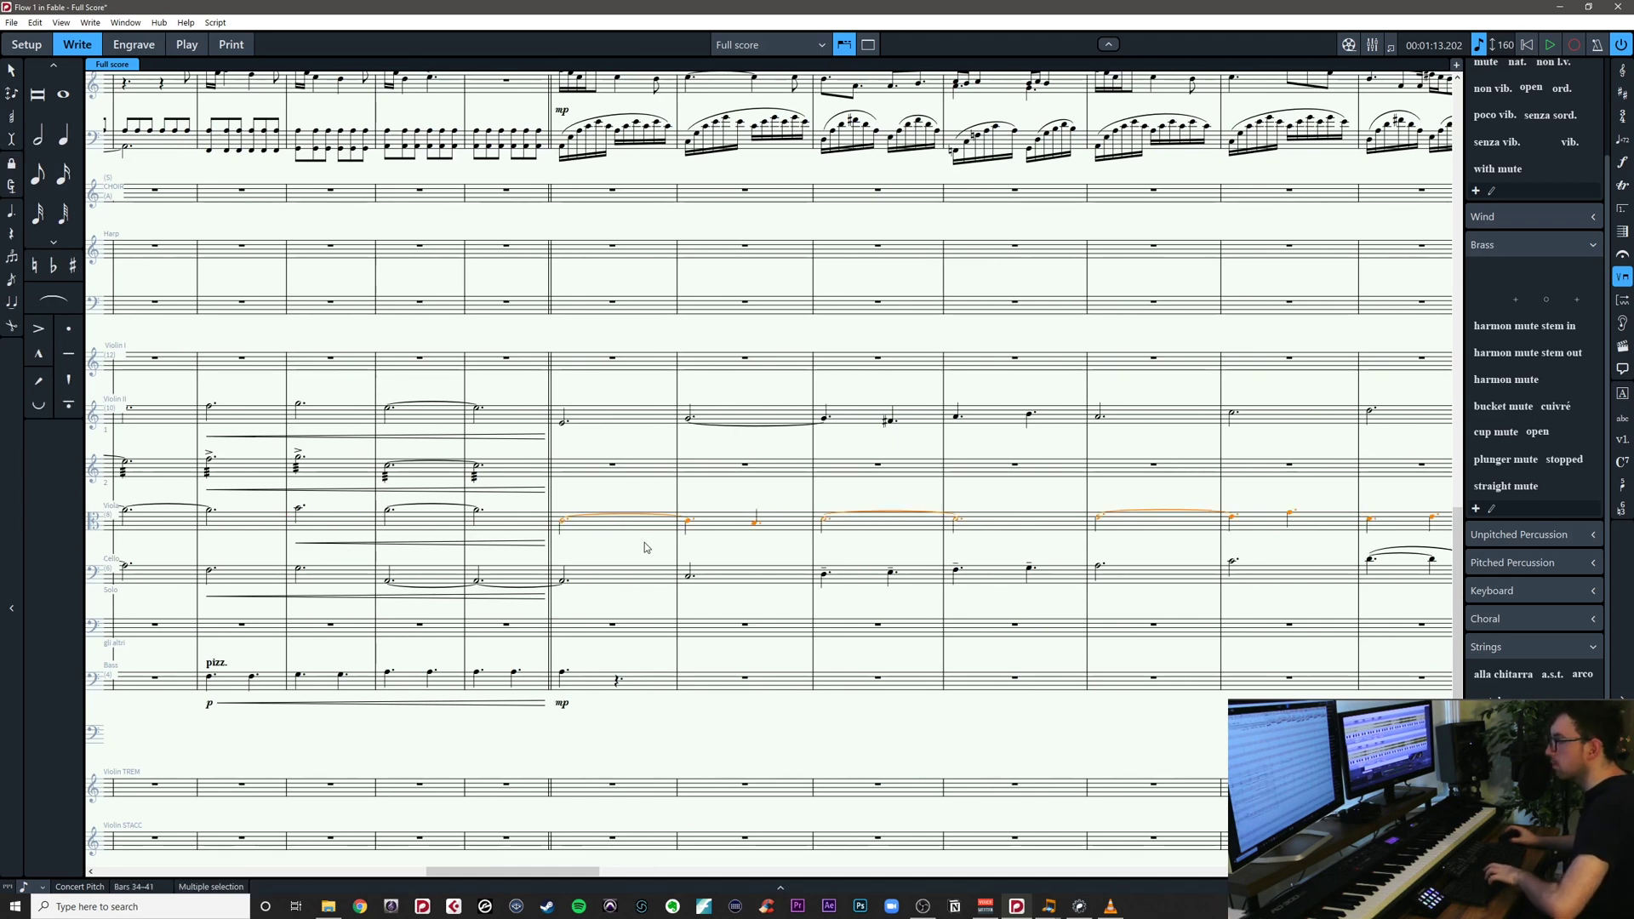
key("Escape")
scroll(875, 547, "right", 5)
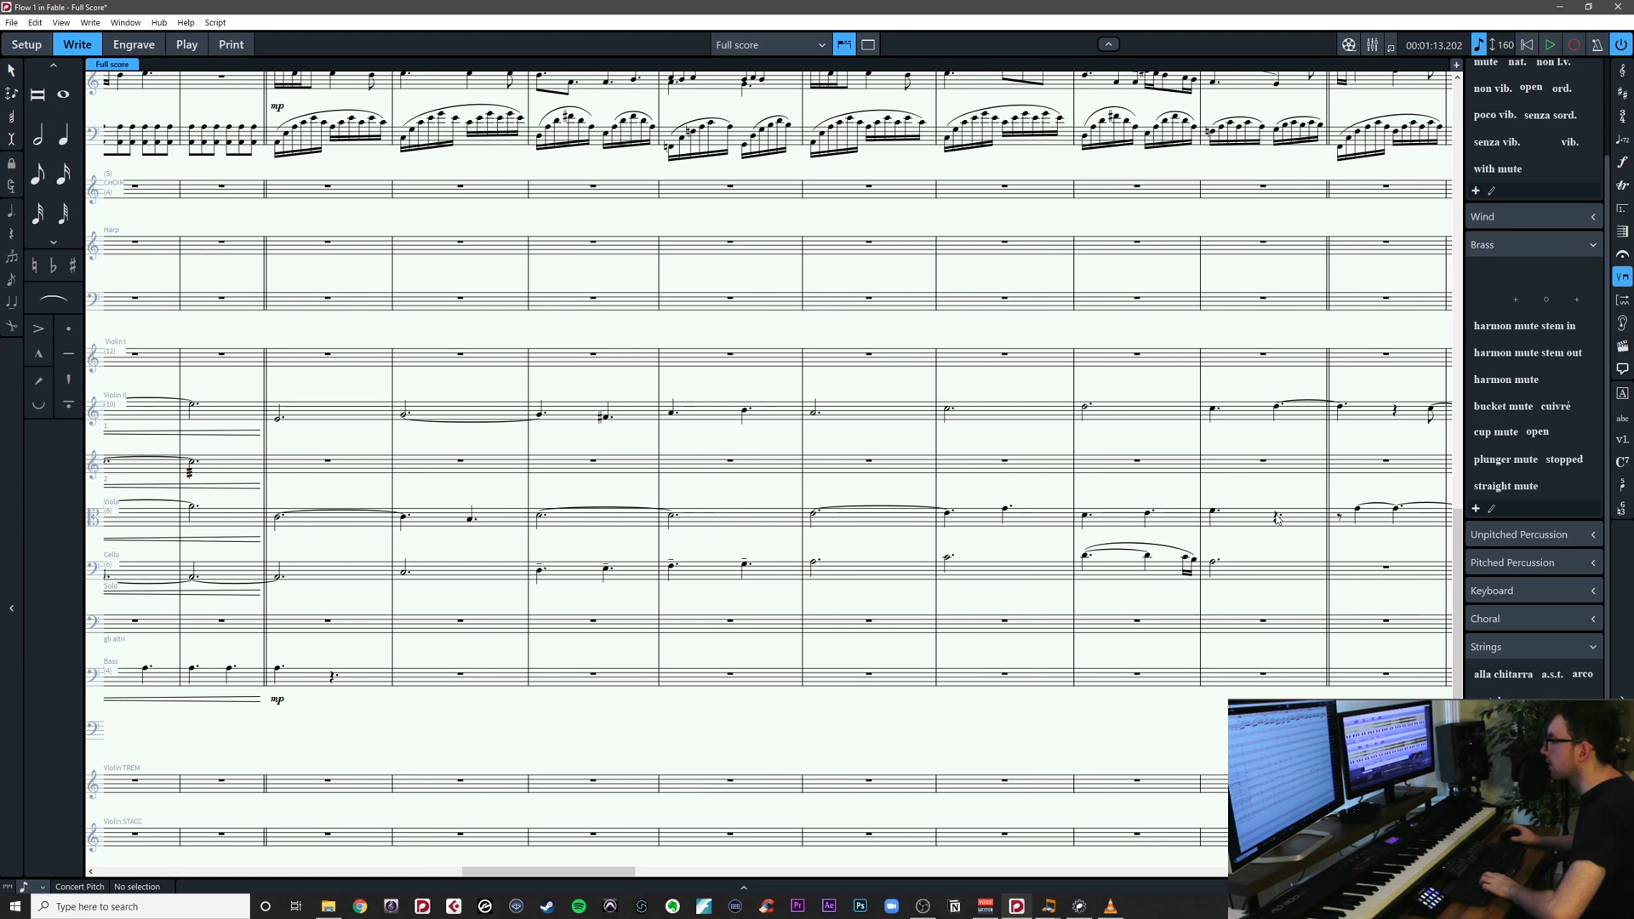
scroll(1275, 520, "right", 3)
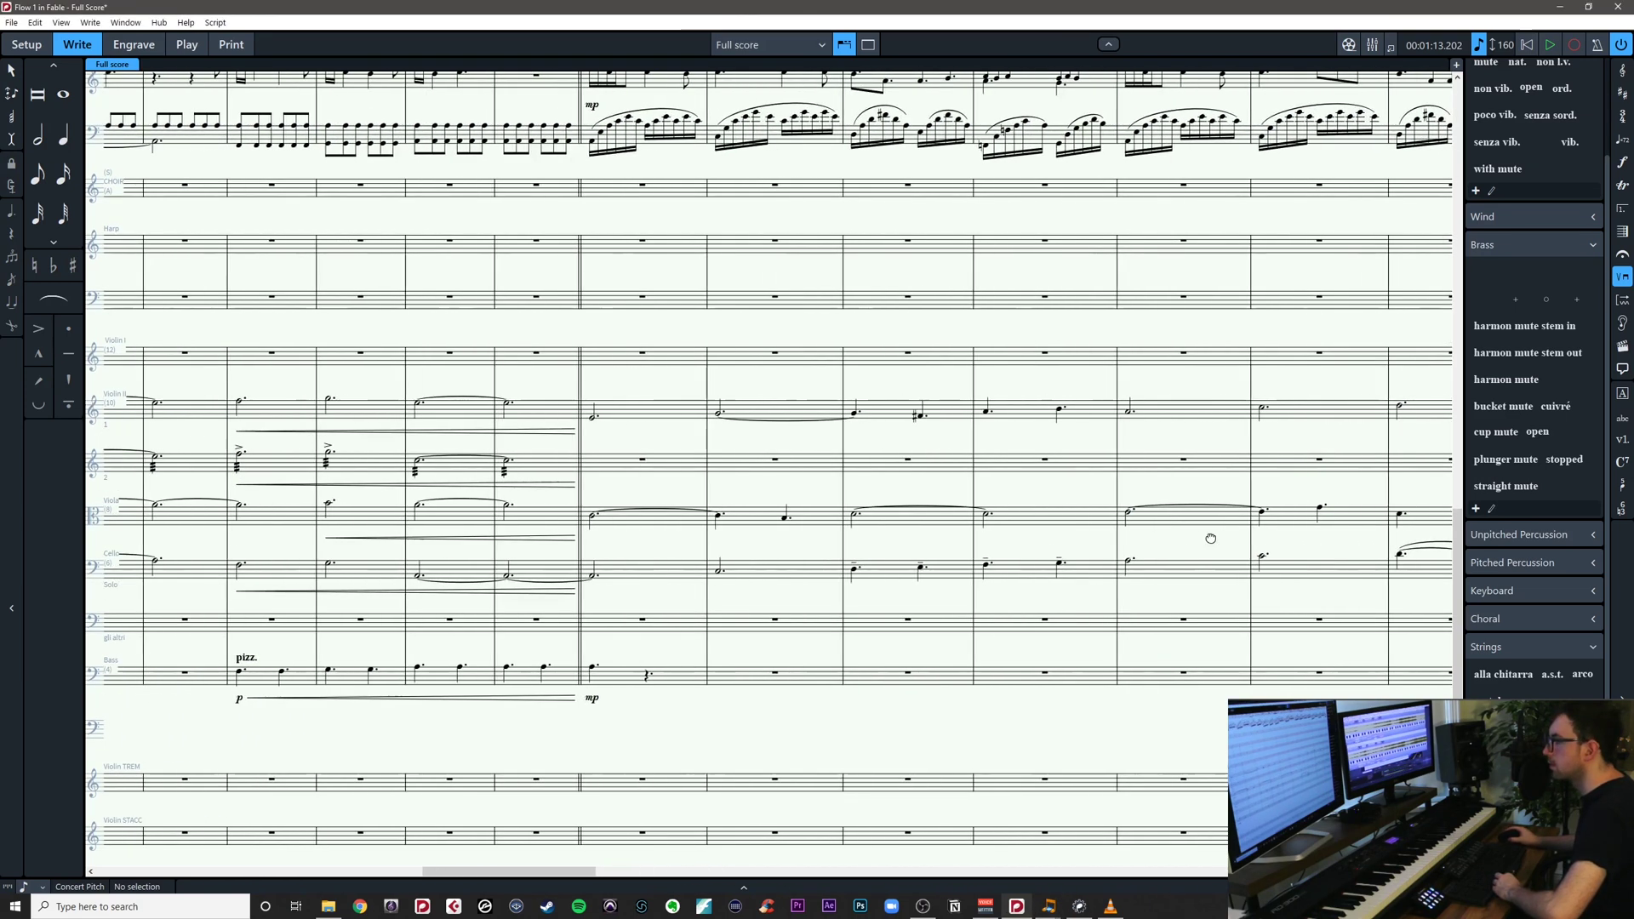
scroll(601, 549, "left", 9)
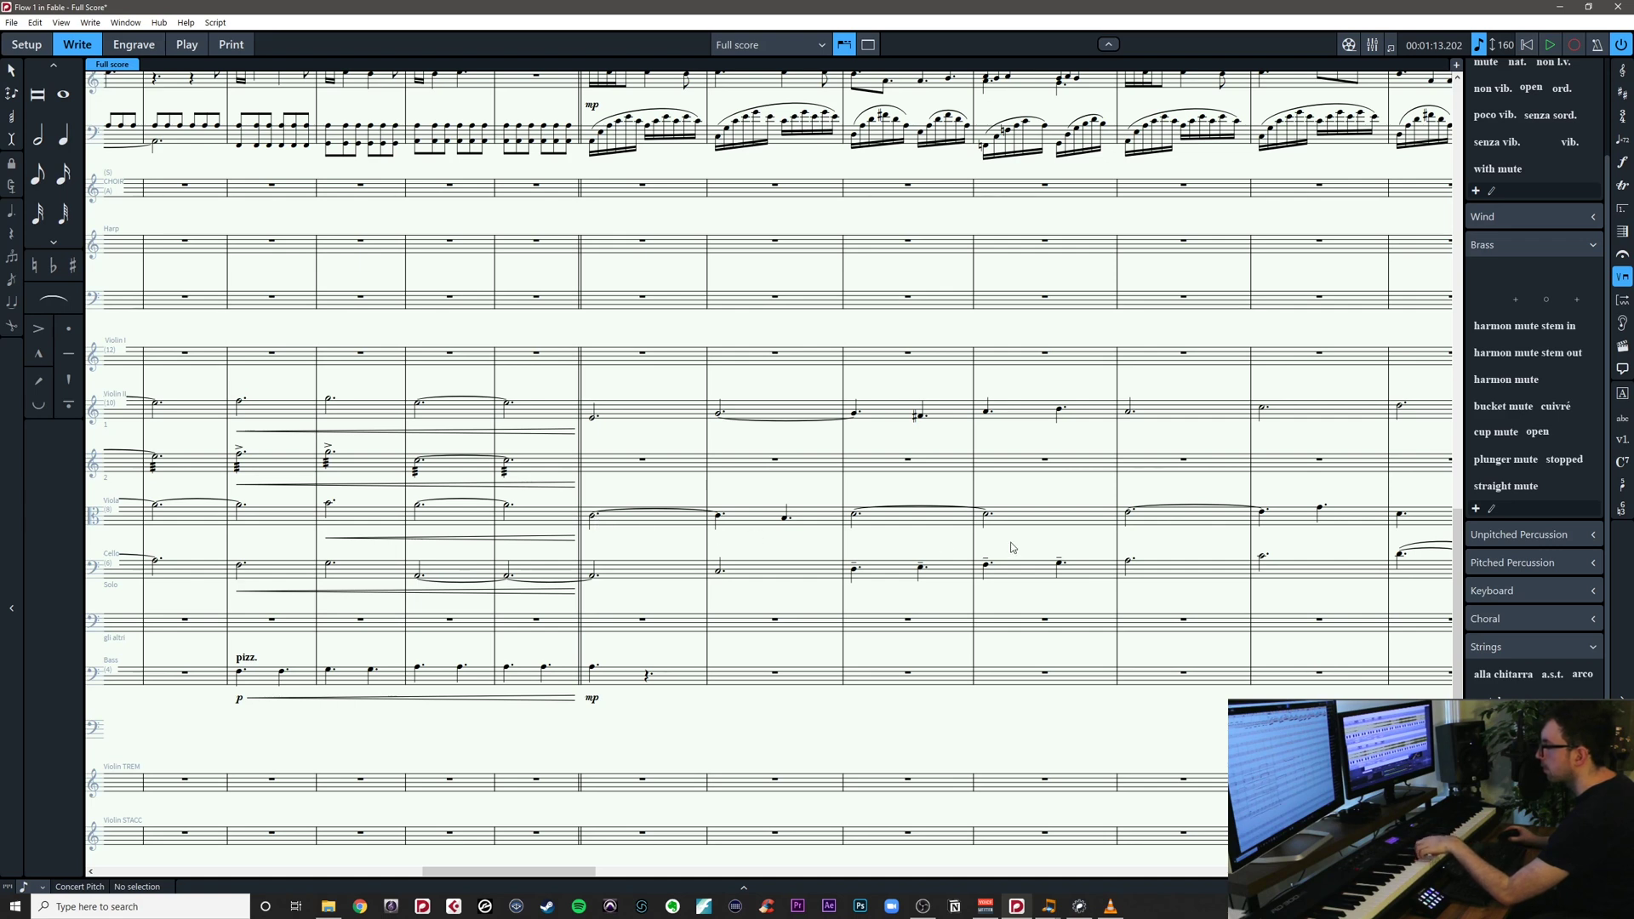
left_click_drag(1029, 548, 801, 530)
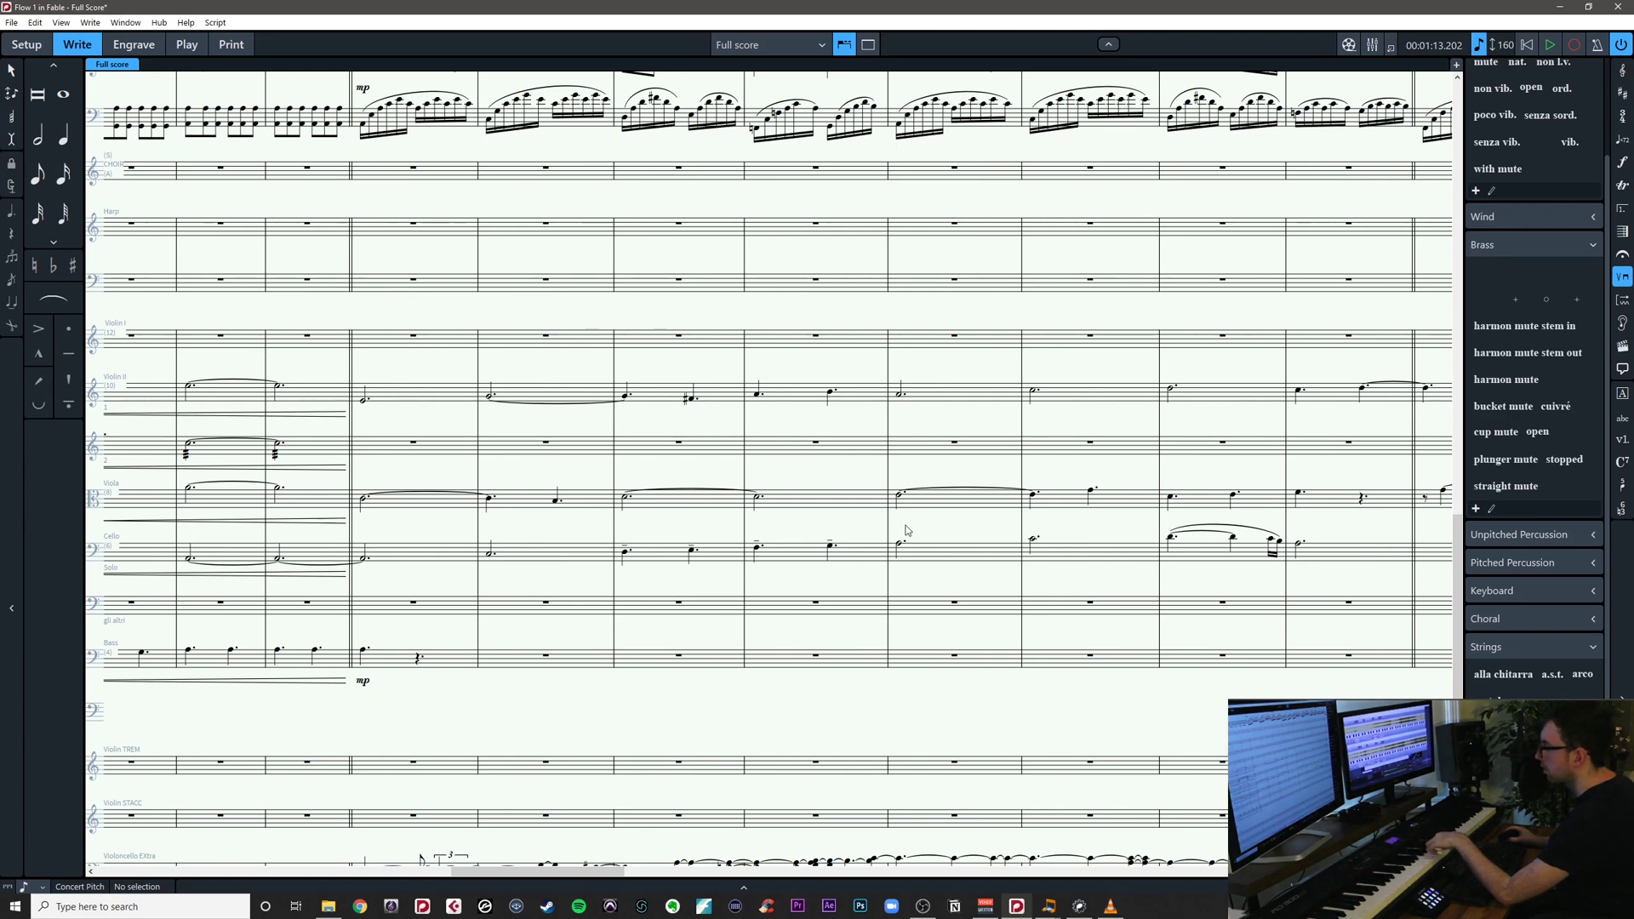
Examine the string staves and the Violoncello Extra sketch from the bars before the double barline at bar 34 onward
left_click_drag(905, 530, 776, 510)
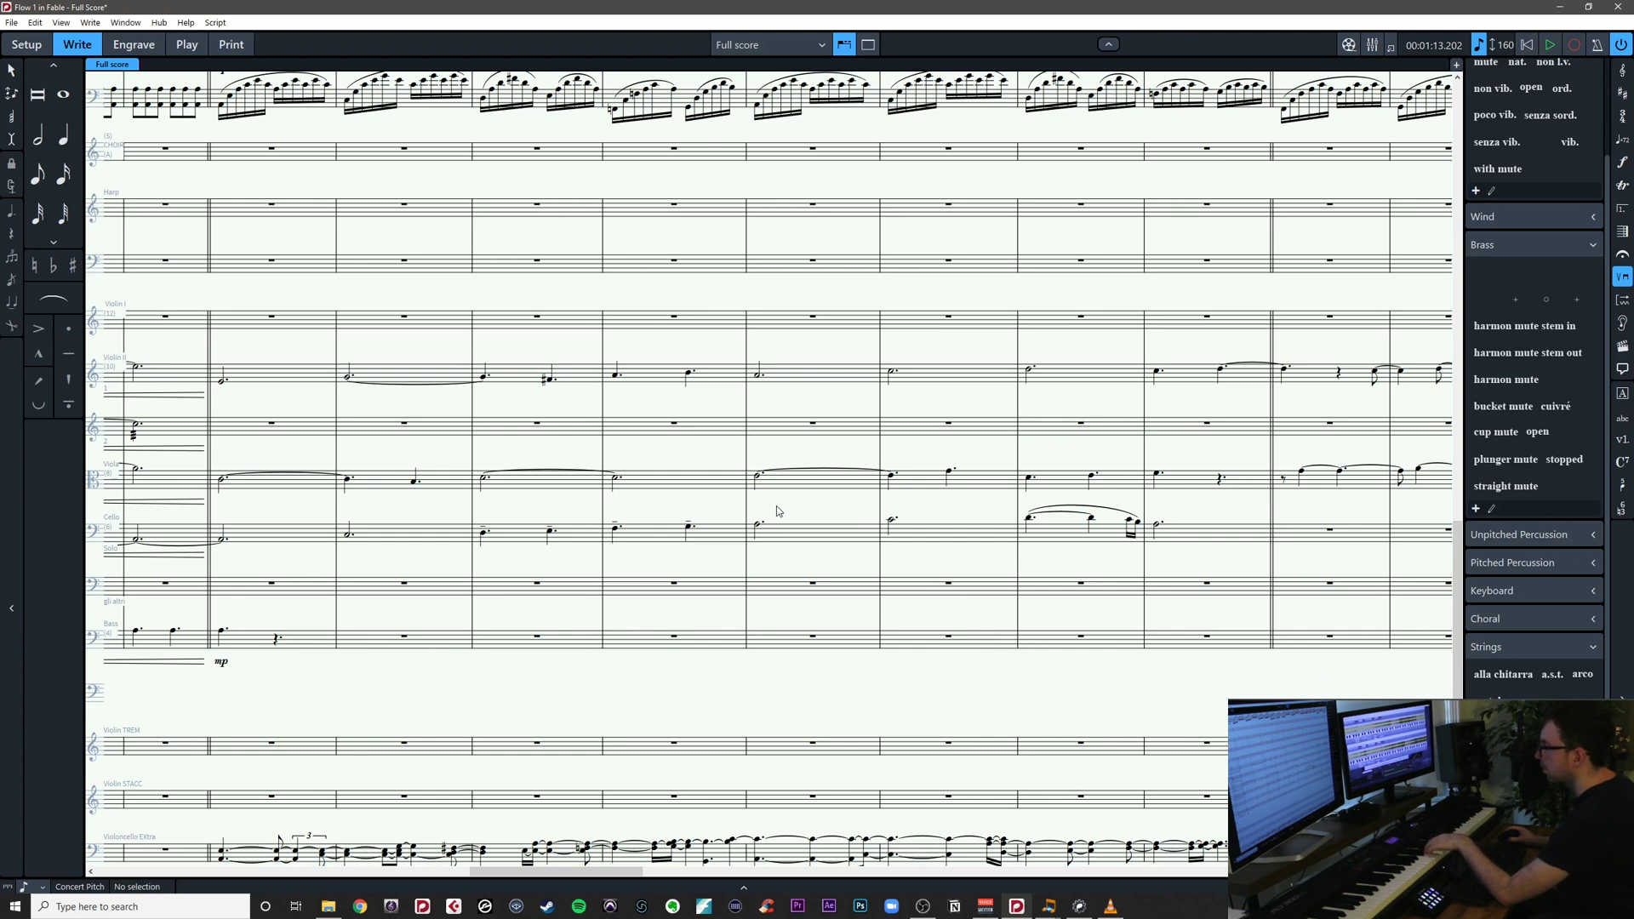
key("alt+Tab")
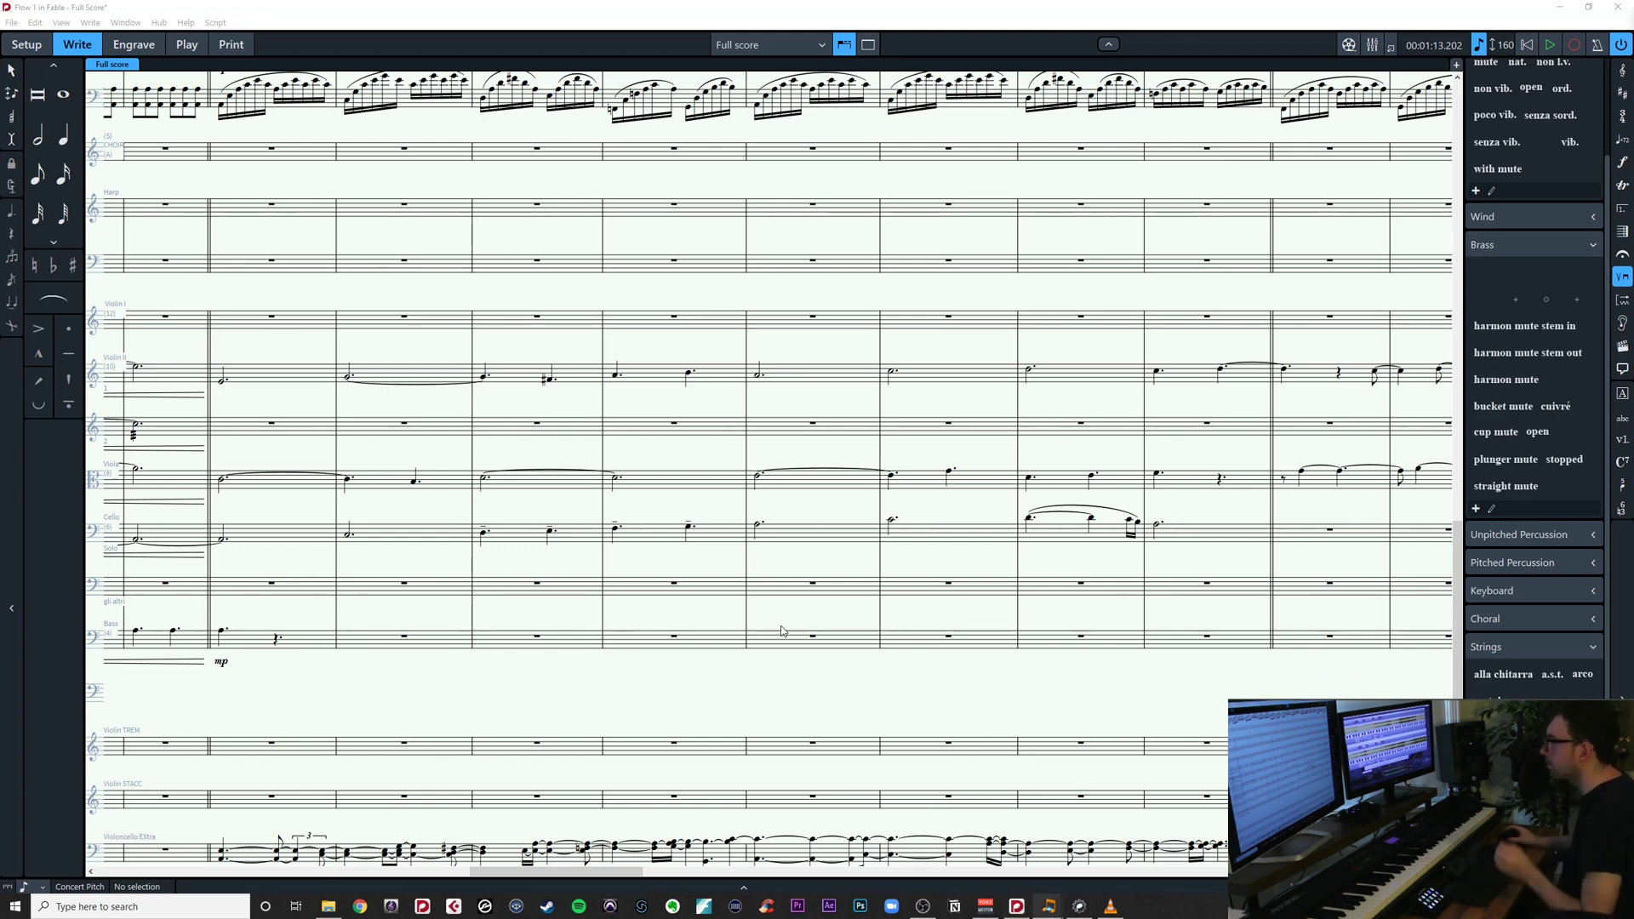
scroll(783, 631, "down", 2)
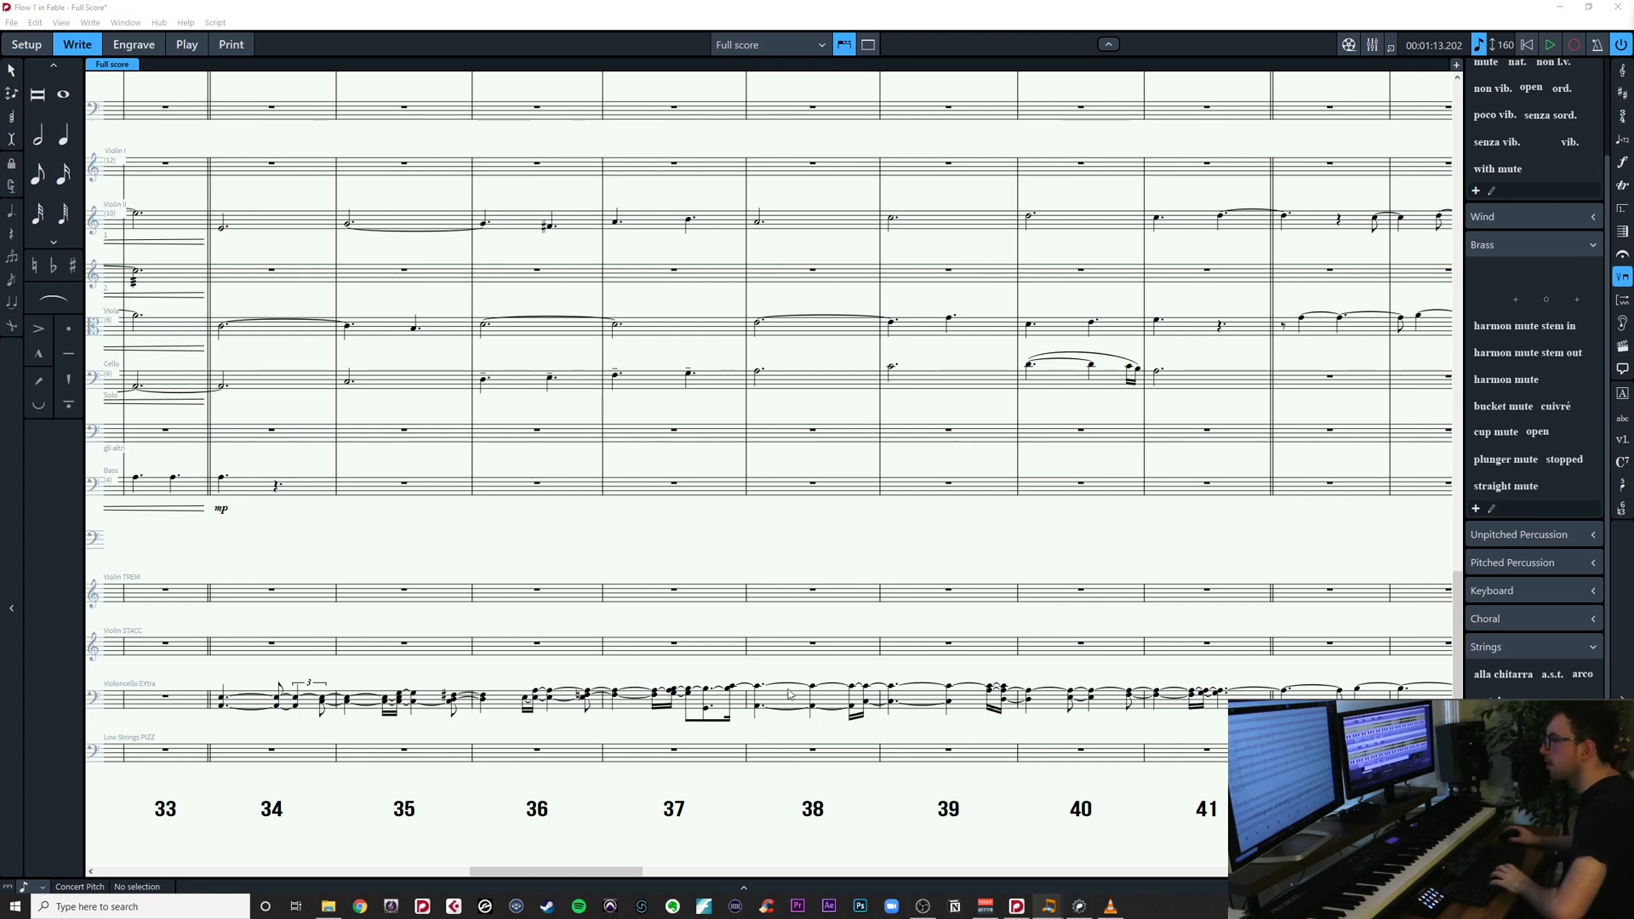
scroll(857, 577, "up", 2)
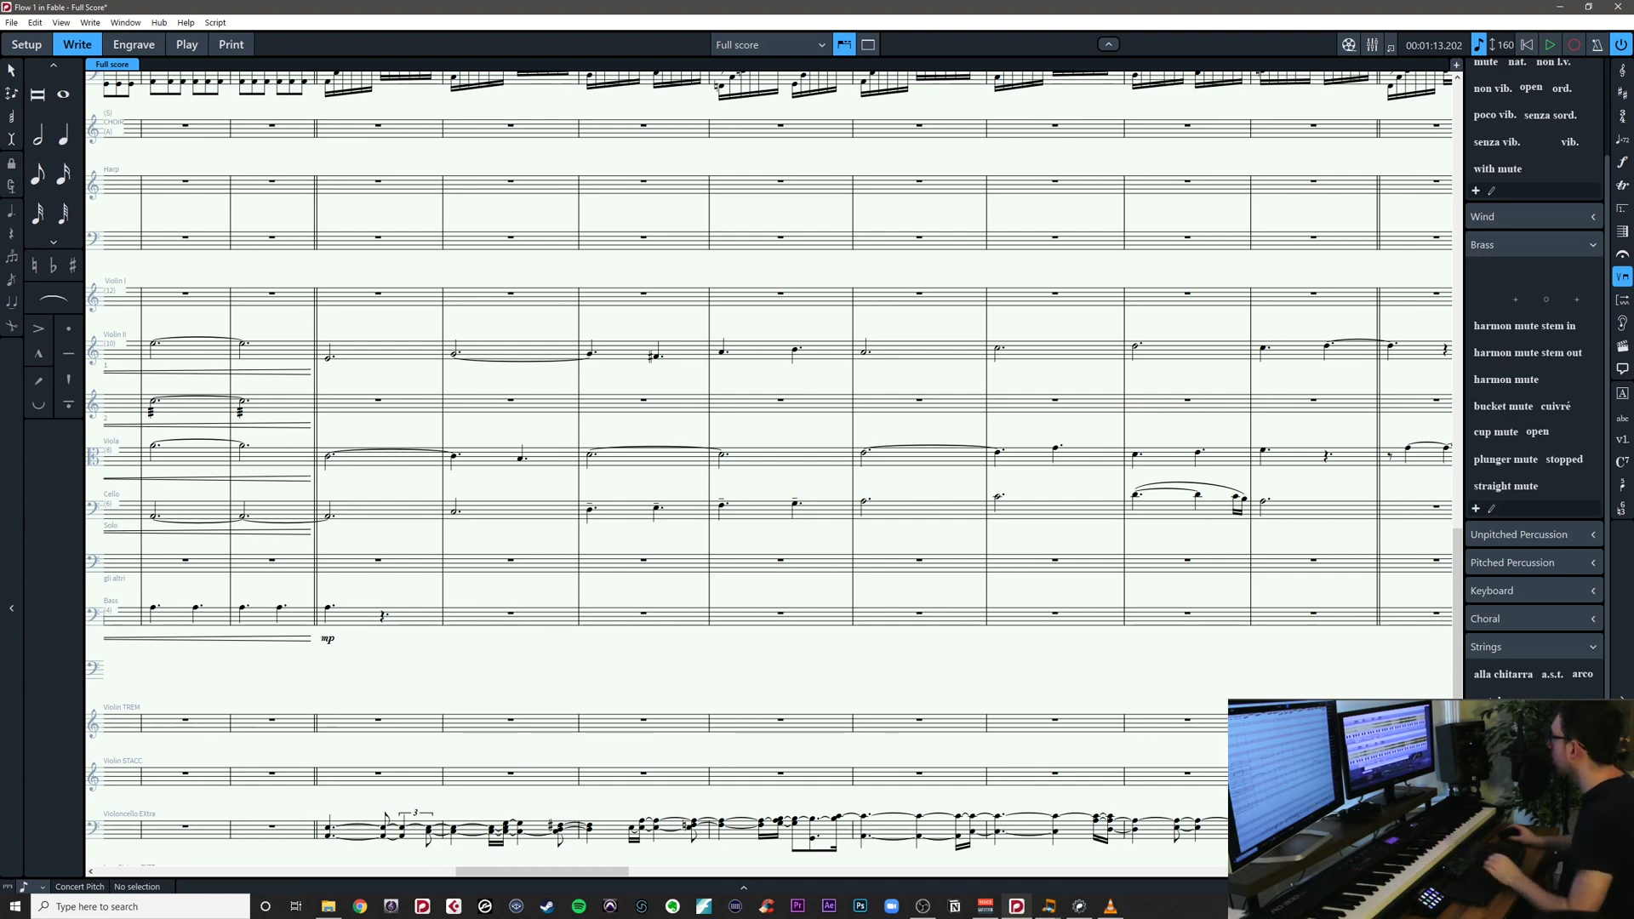
key("alt+Tab")
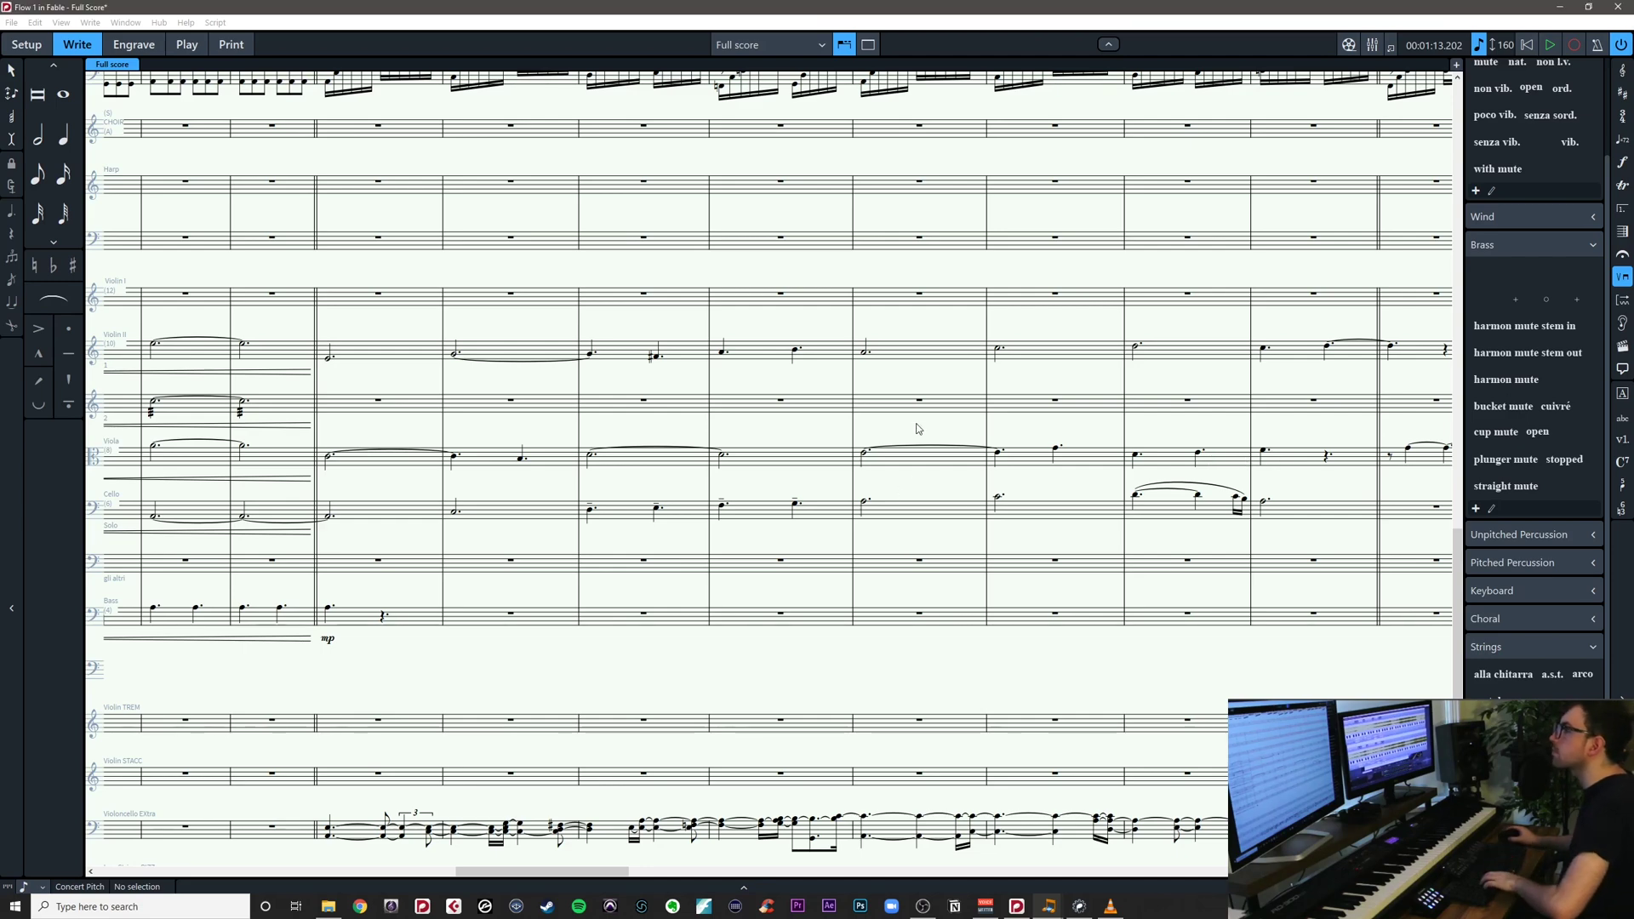
left_click_drag(911, 427, 1098, 462)
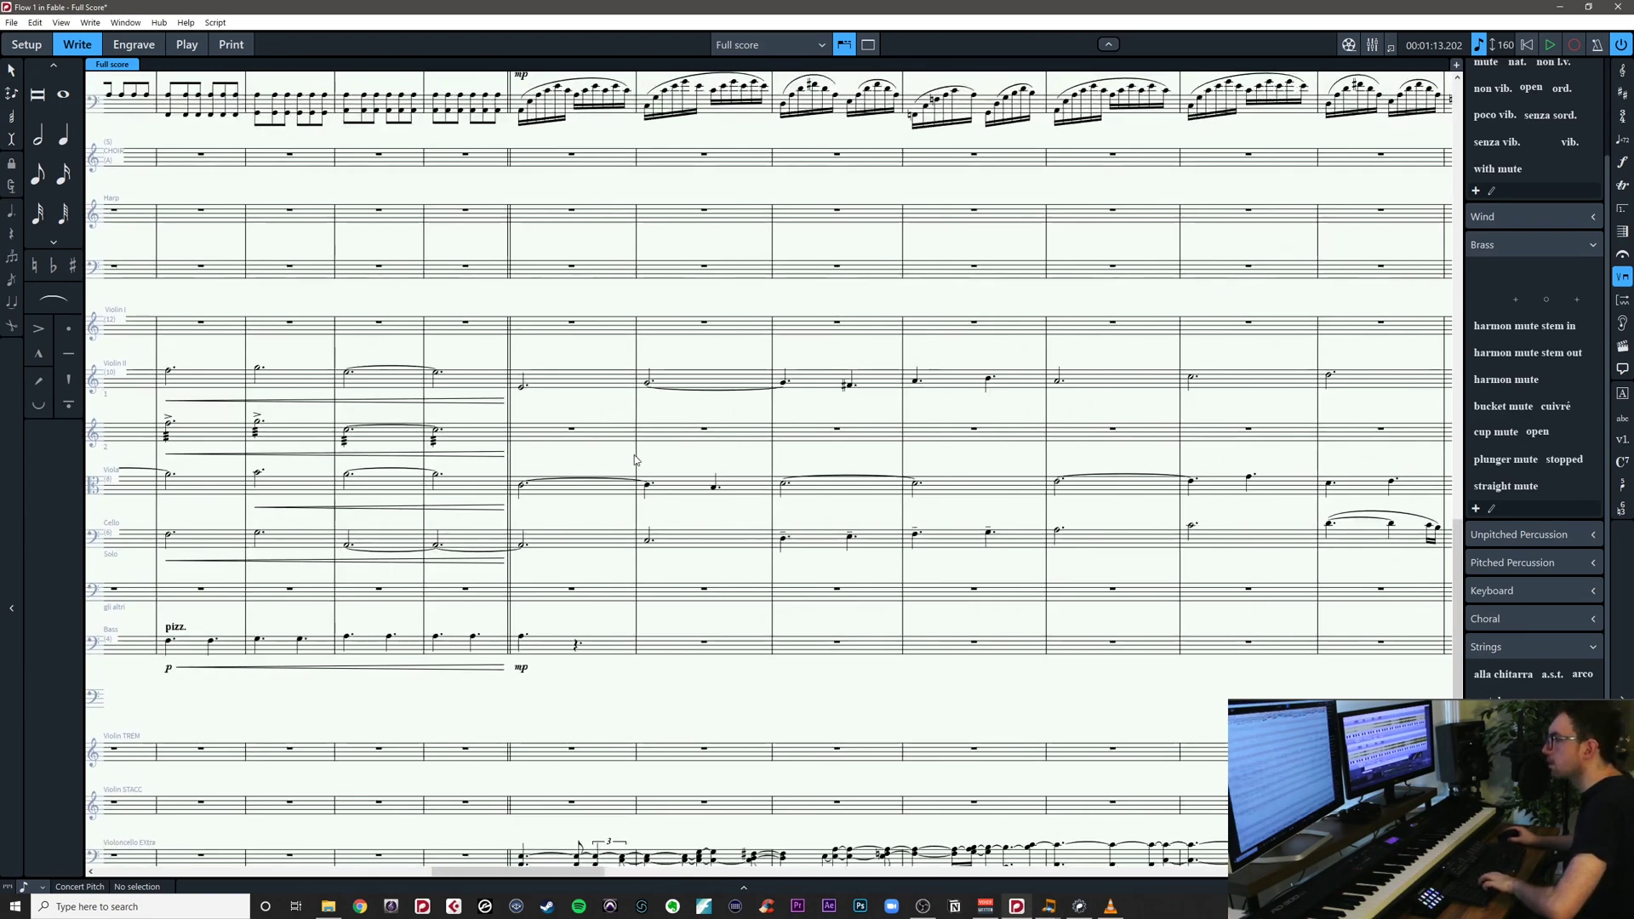
left_click_drag(610, 457, 548, 401)
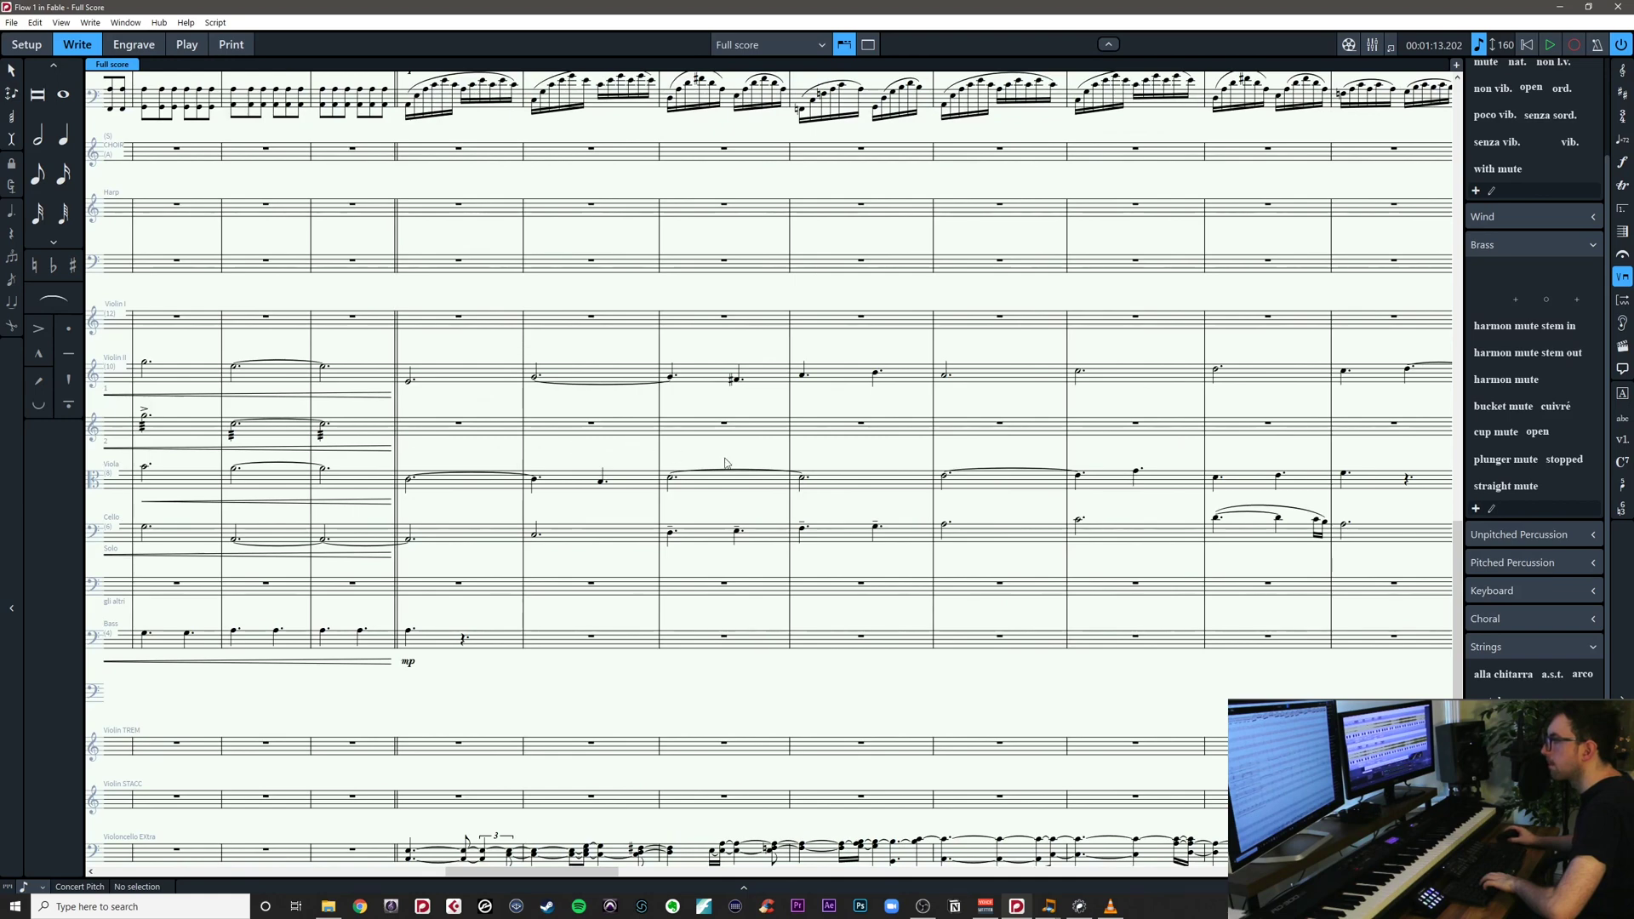
left_click_drag(875, 462, 641, 426)
left_click(829, 385)
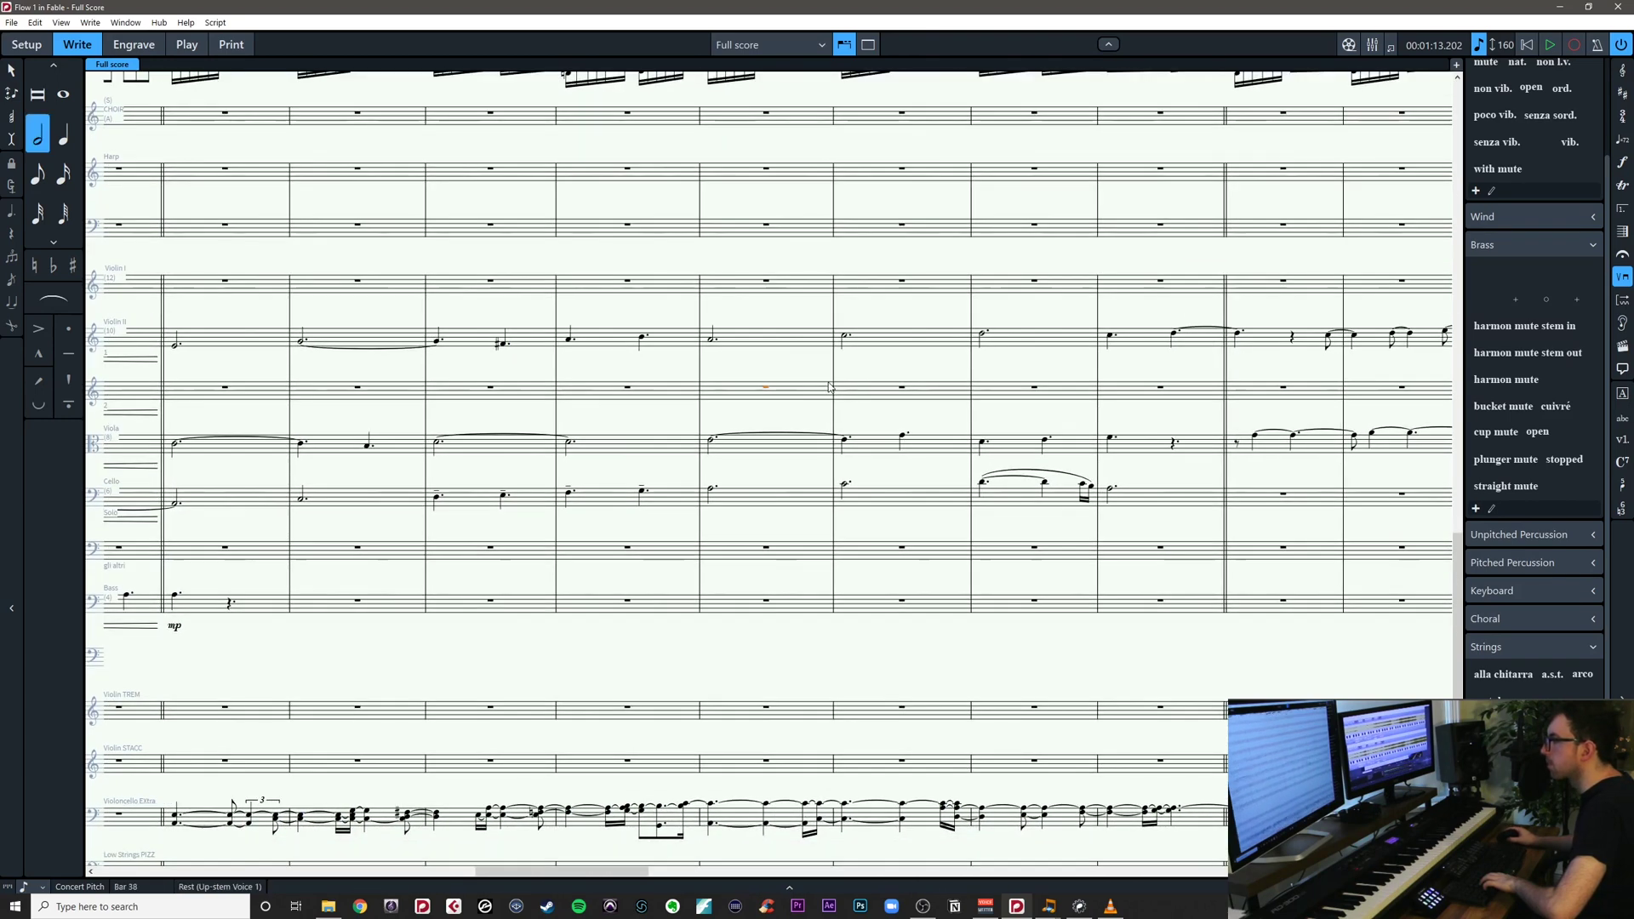
Requantize the Violoncello Extra passage in bars 34–42 to eighth notes, with eighth-note tuplet detection and gap filling enabled
scroll(791, 467, "down", 2)
left_click_drag(541, 689, 968, 655)
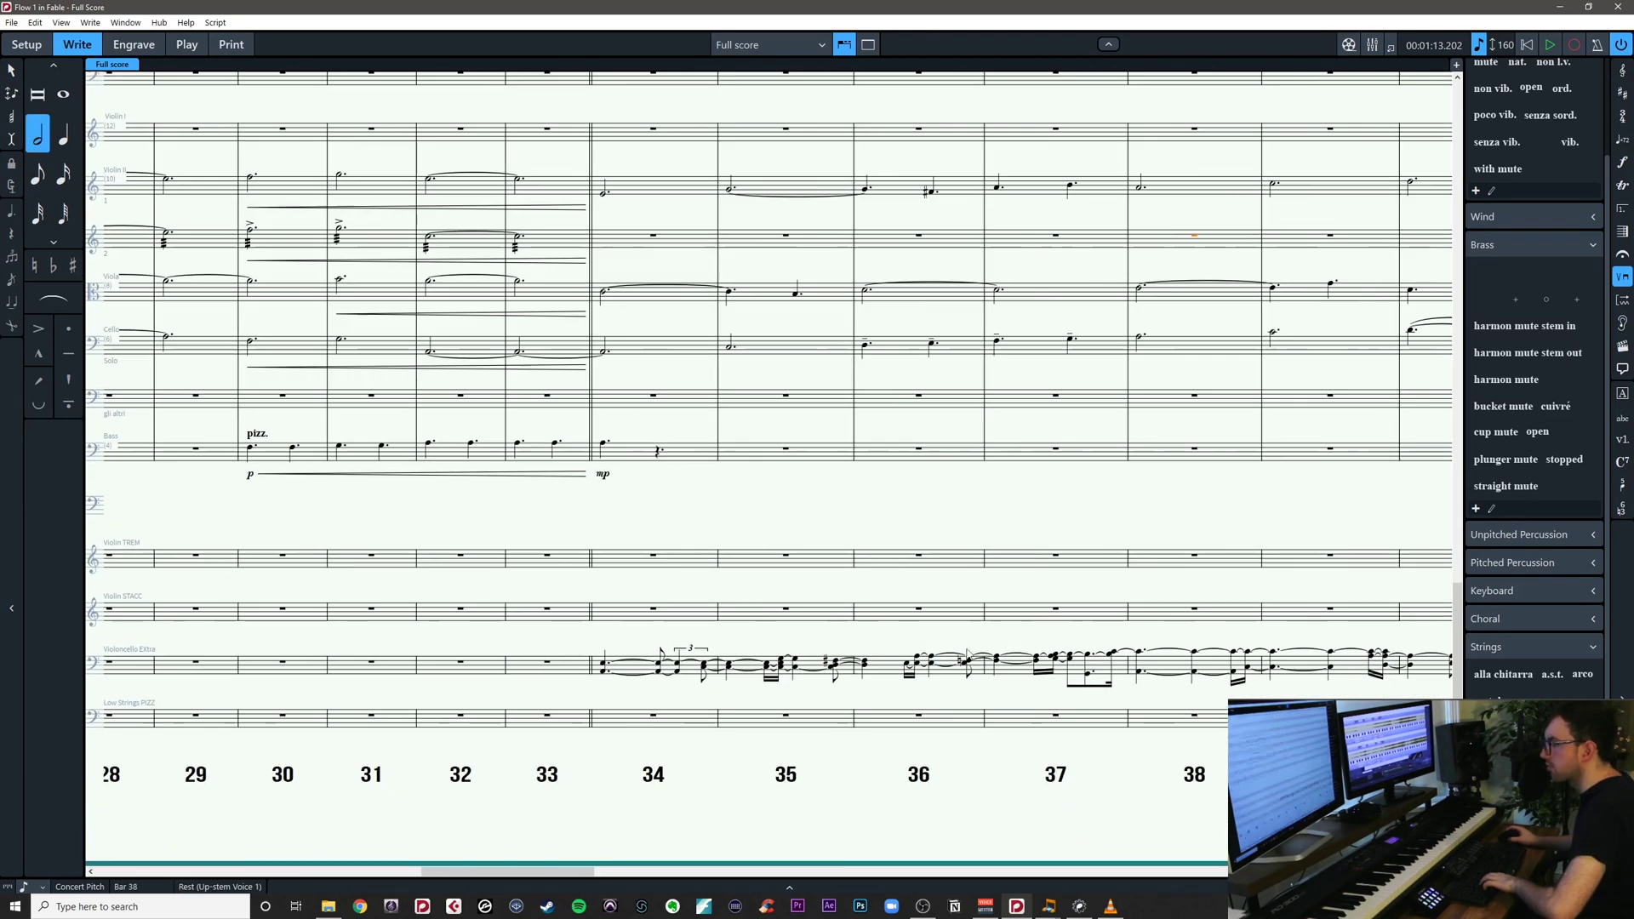
key("Escape")
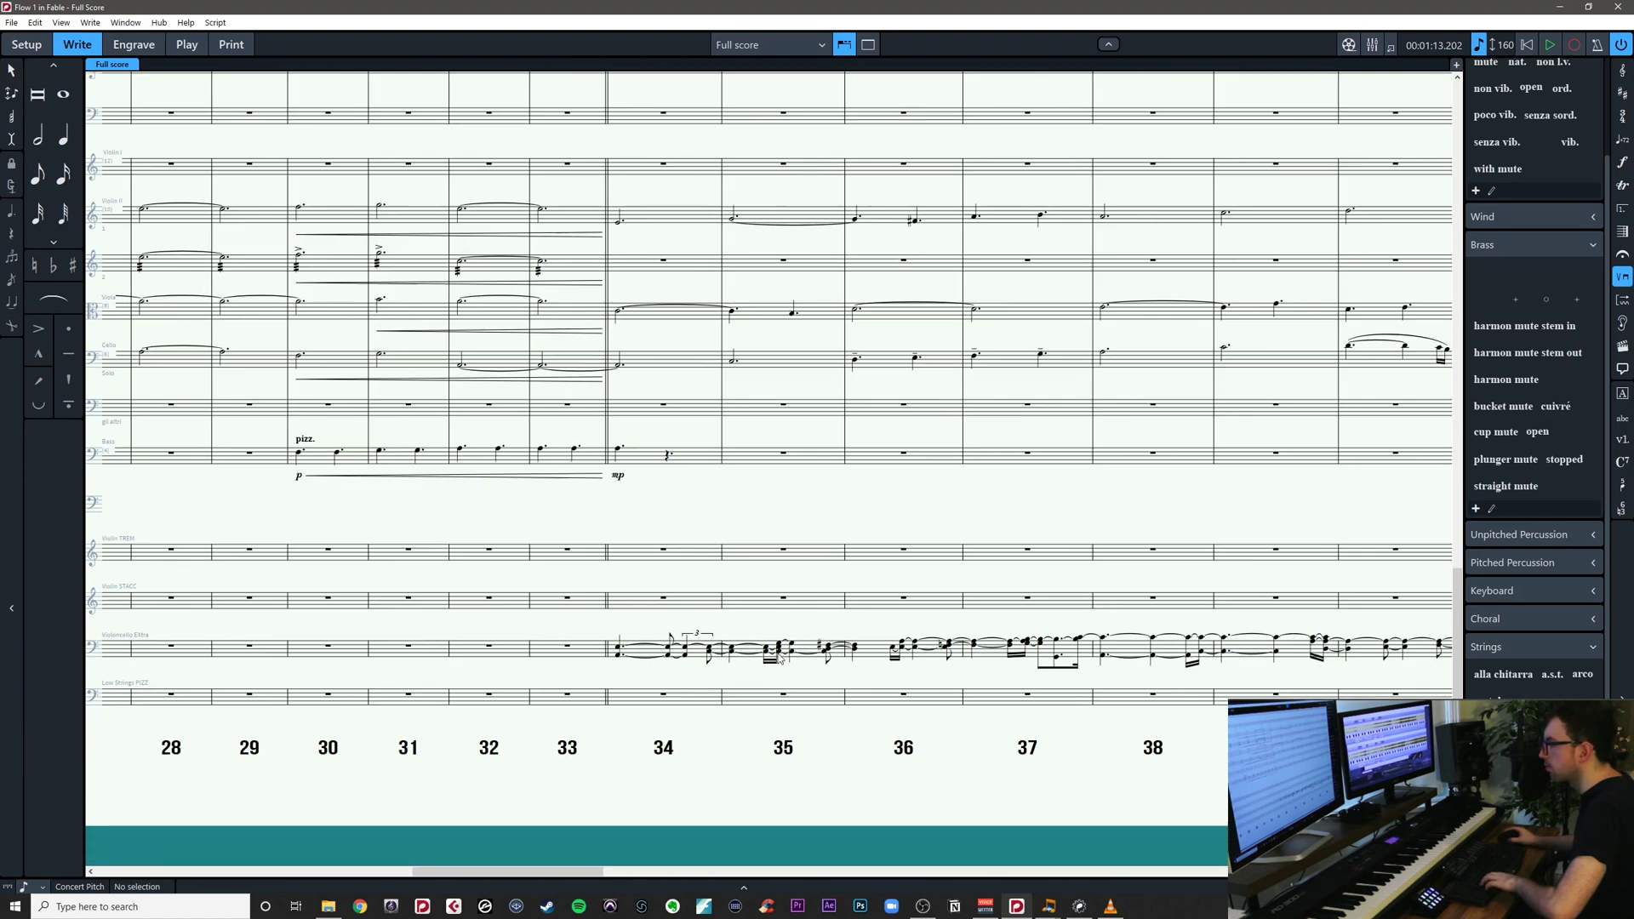
key("ctrl+minus")
left_click_drag(639, 628, 1409, 679)
left_click(12, 23)
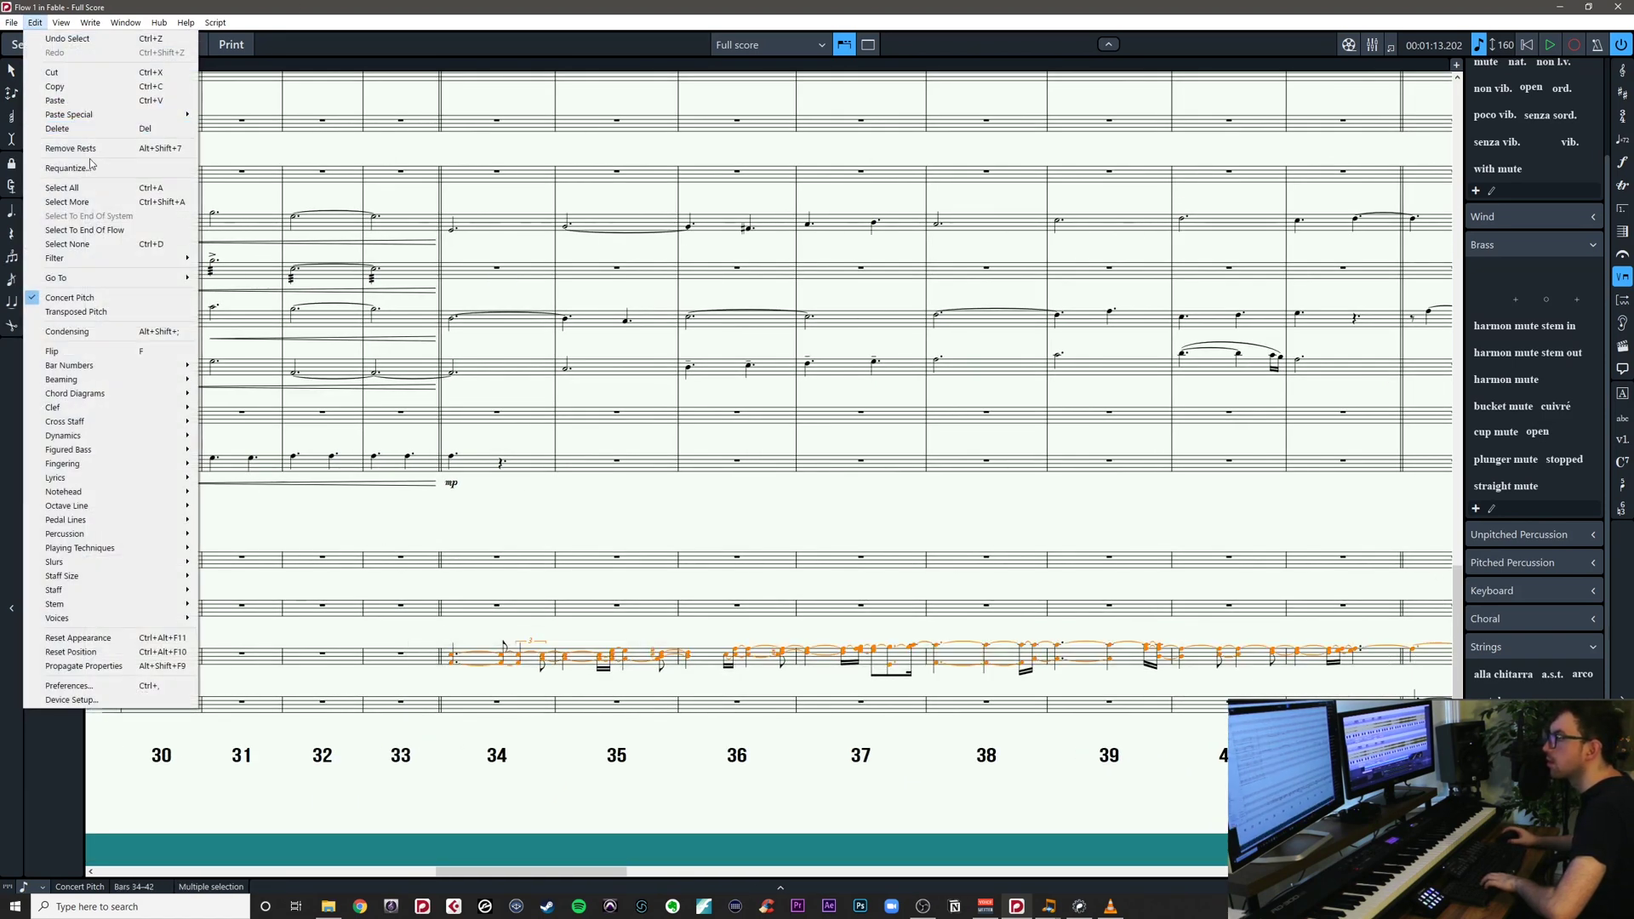
left_click(121, 175)
left_click(977, 537)
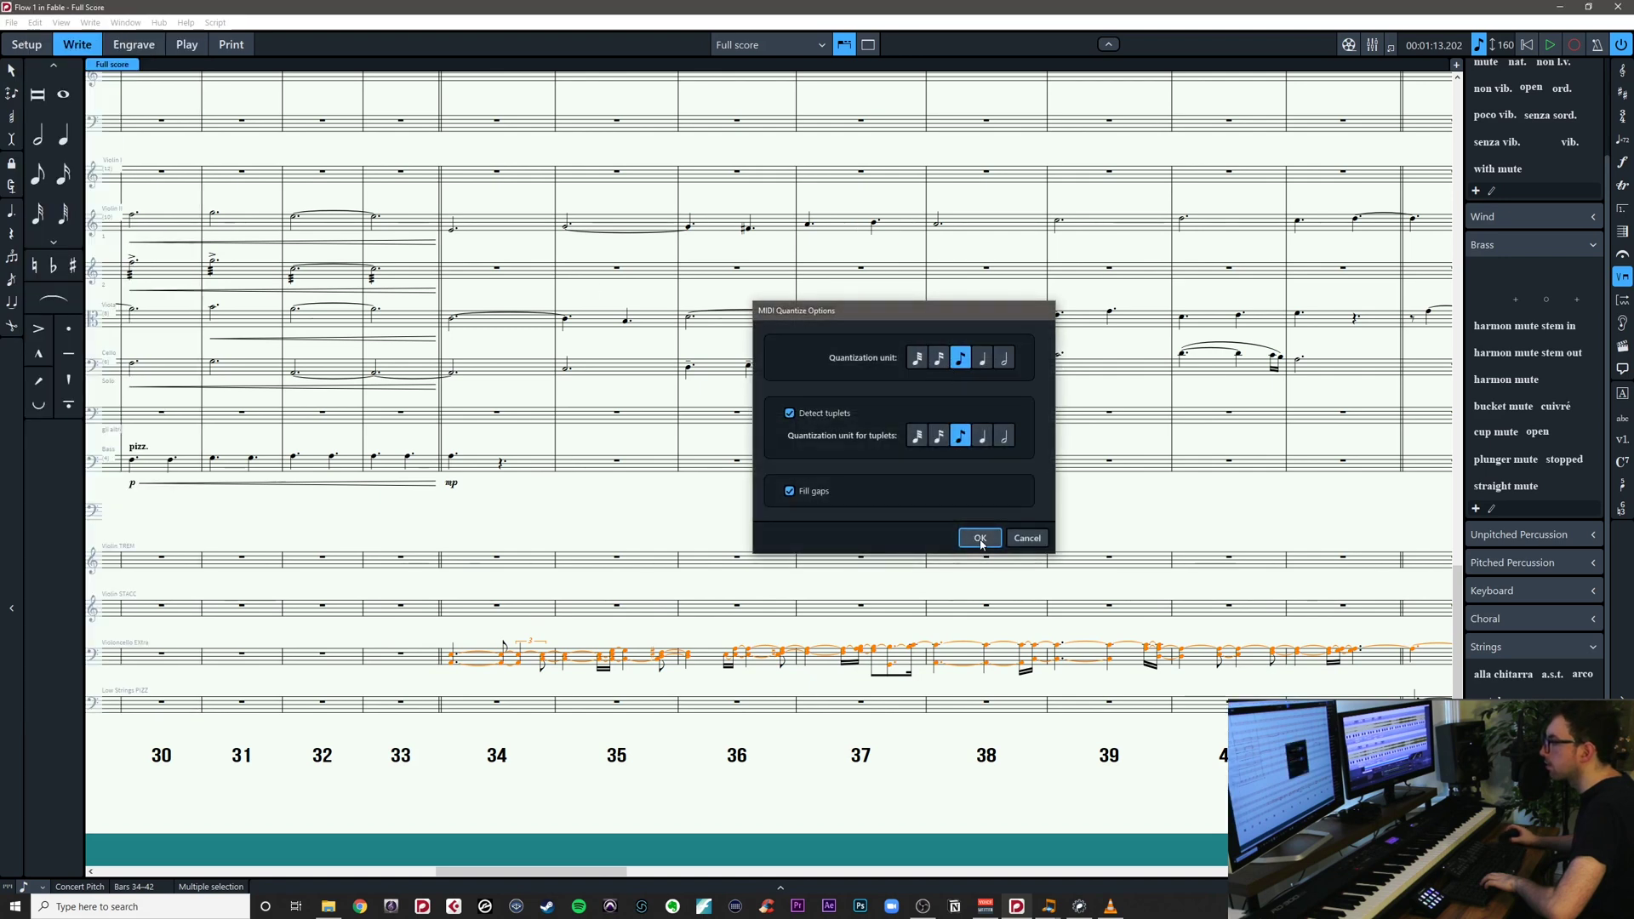
key("z")
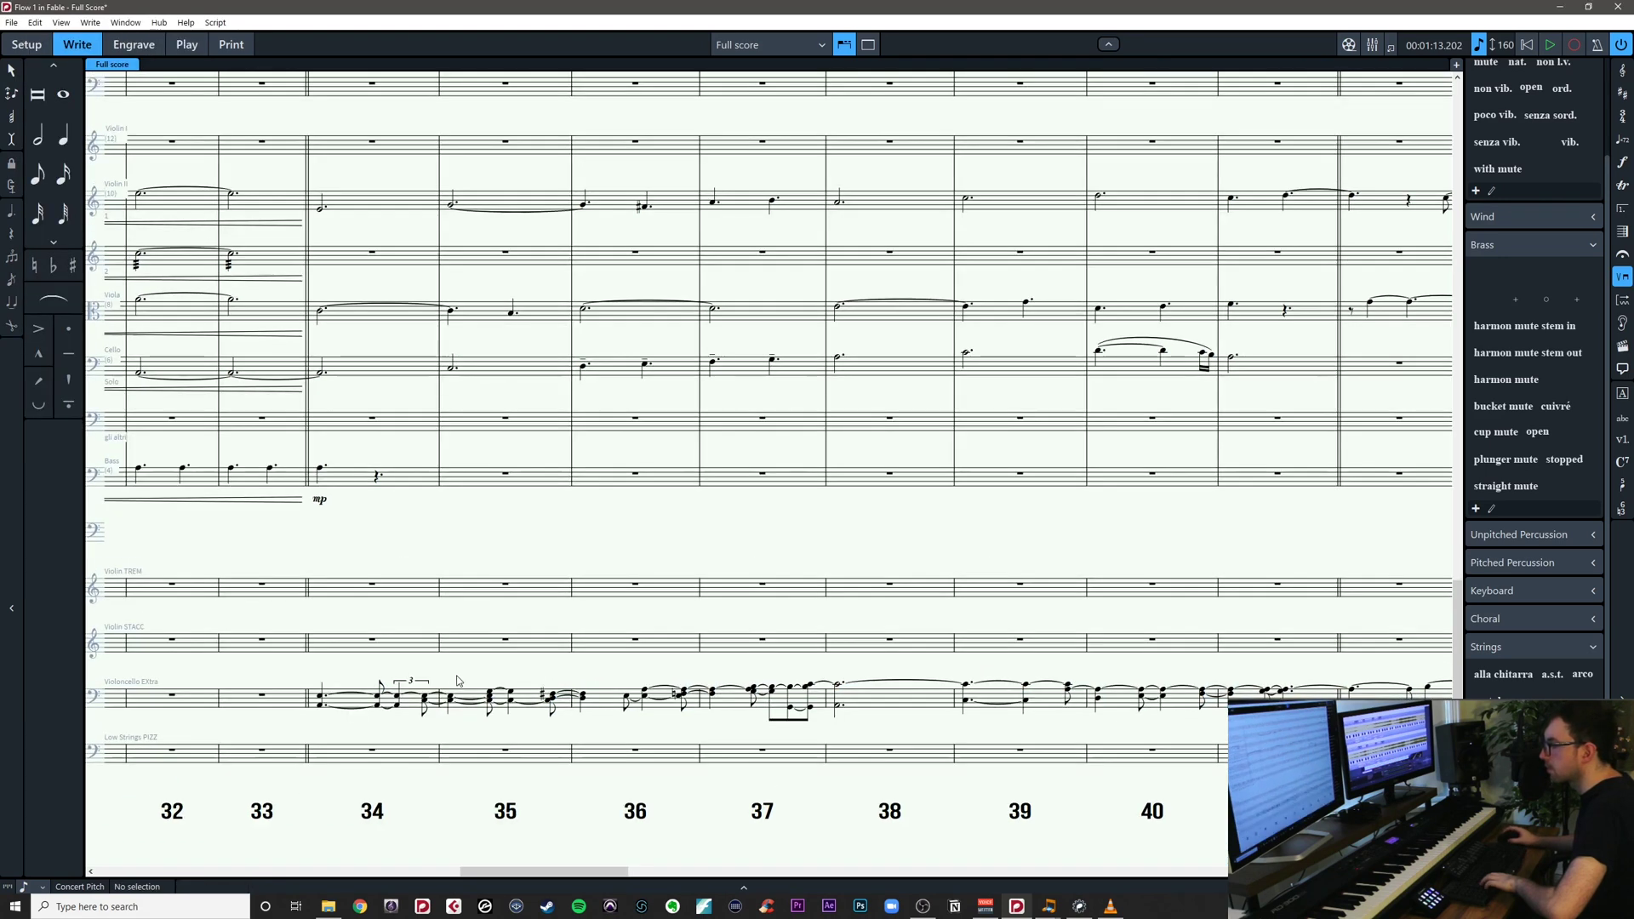
Lengthen the A2–E3 chord in bar 34 of the Violoncello Extra staff so it replaces the triplet at the bar's end
left_click_drag(356, 697, 830, 645)
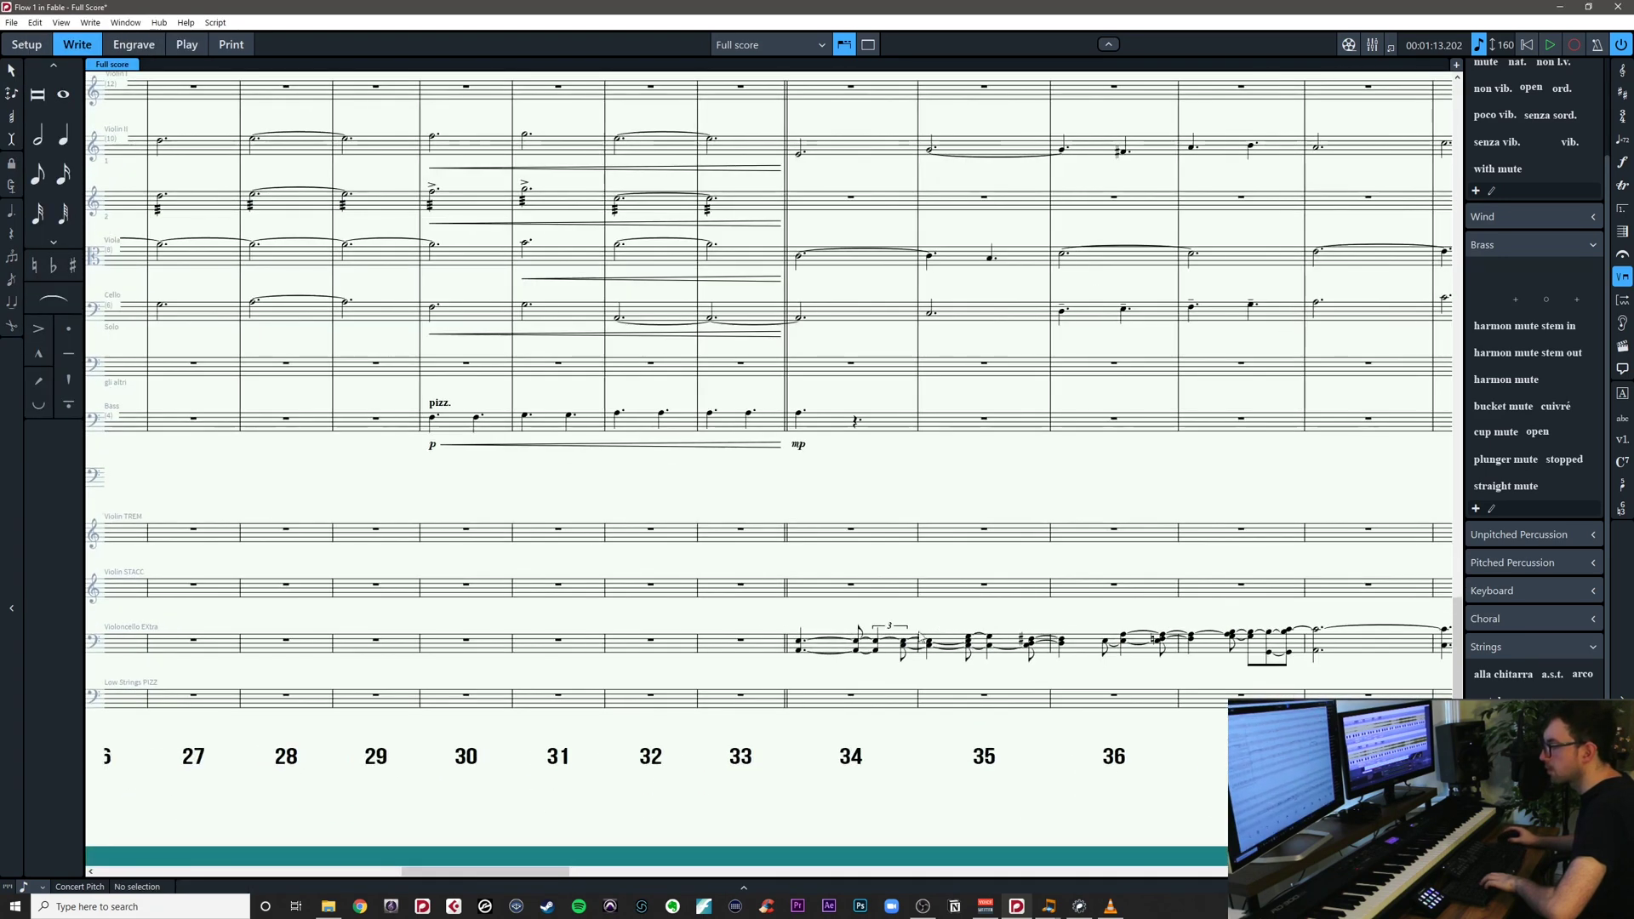
left_click(800, 647)
key("u")
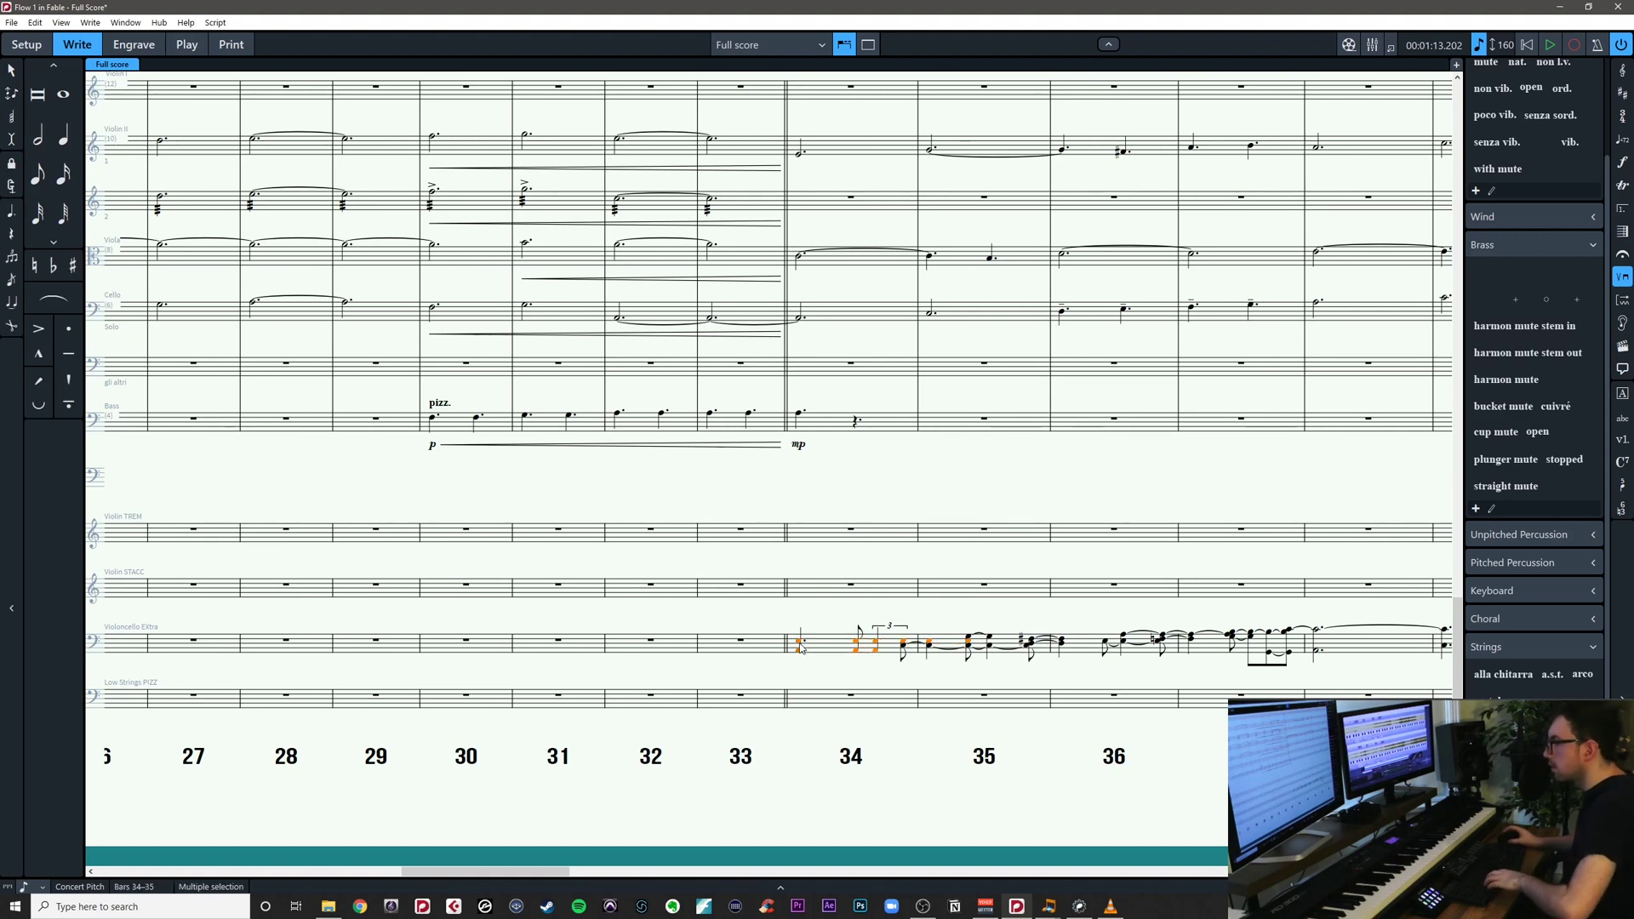
left_click(800, 648)
key("alt+shift+Right")
key("alt+shift+Right")
key("6")
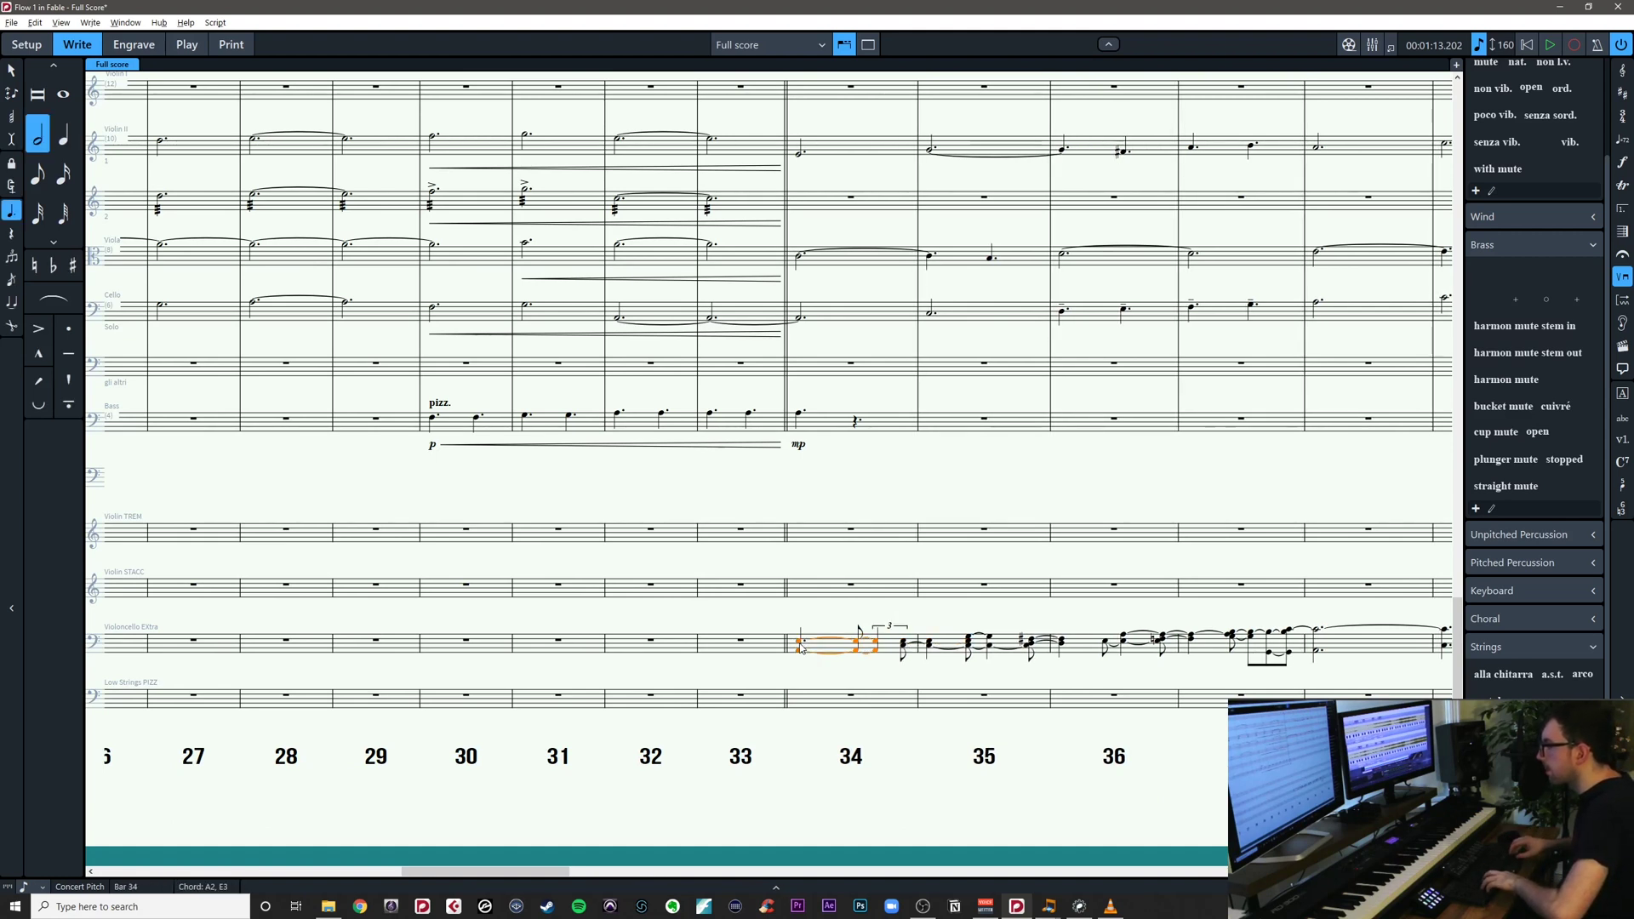
key("o")
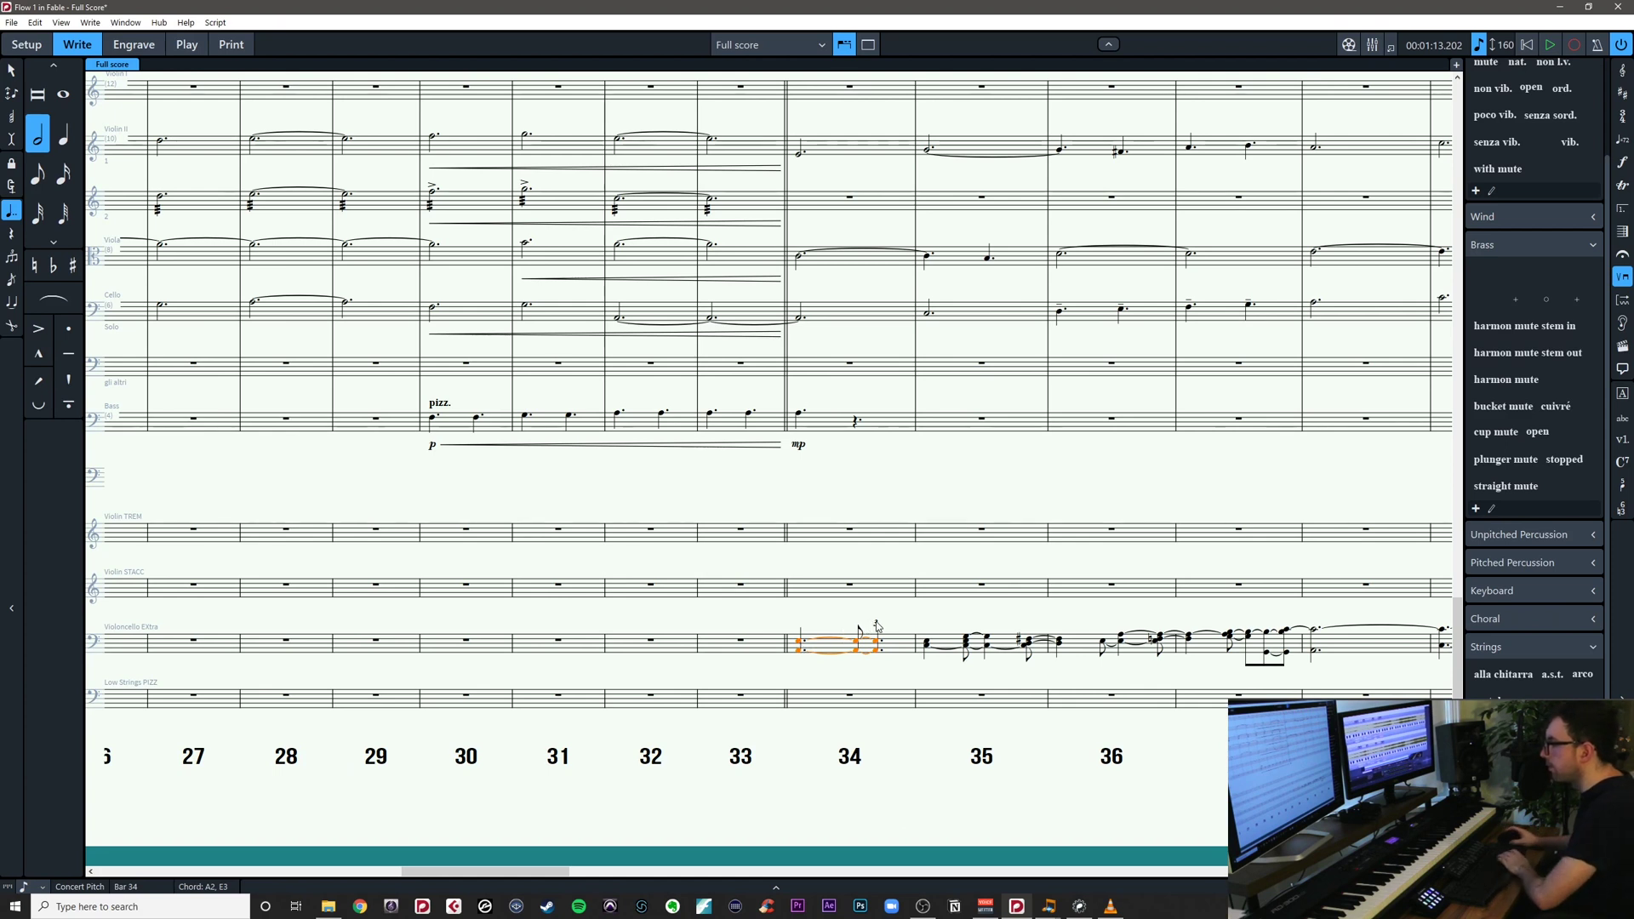
Rewrite the Violoncello Extra A2–E3 chord as a single dotted half note filling bar 34, without a tie into bar 35
key("ctrl+z")
key("ctrl+z")
key("ctrl+z")
key("ctrl+z")
left_click(856, 659)
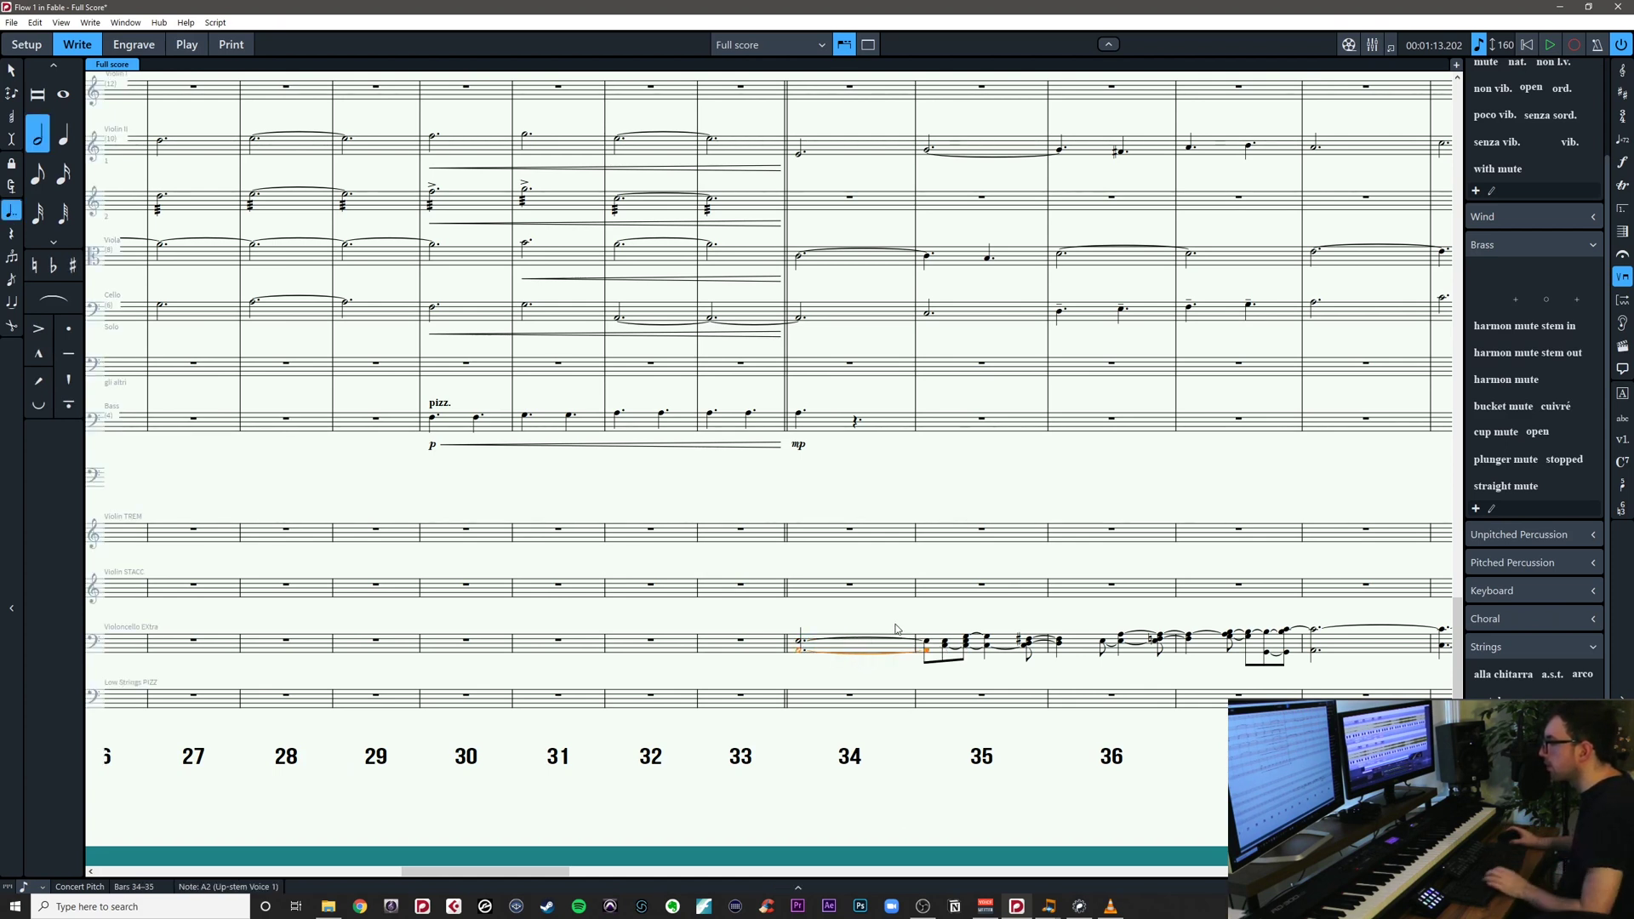
left_click(886, 642, "ctrl")
key("shift+alt+Left")
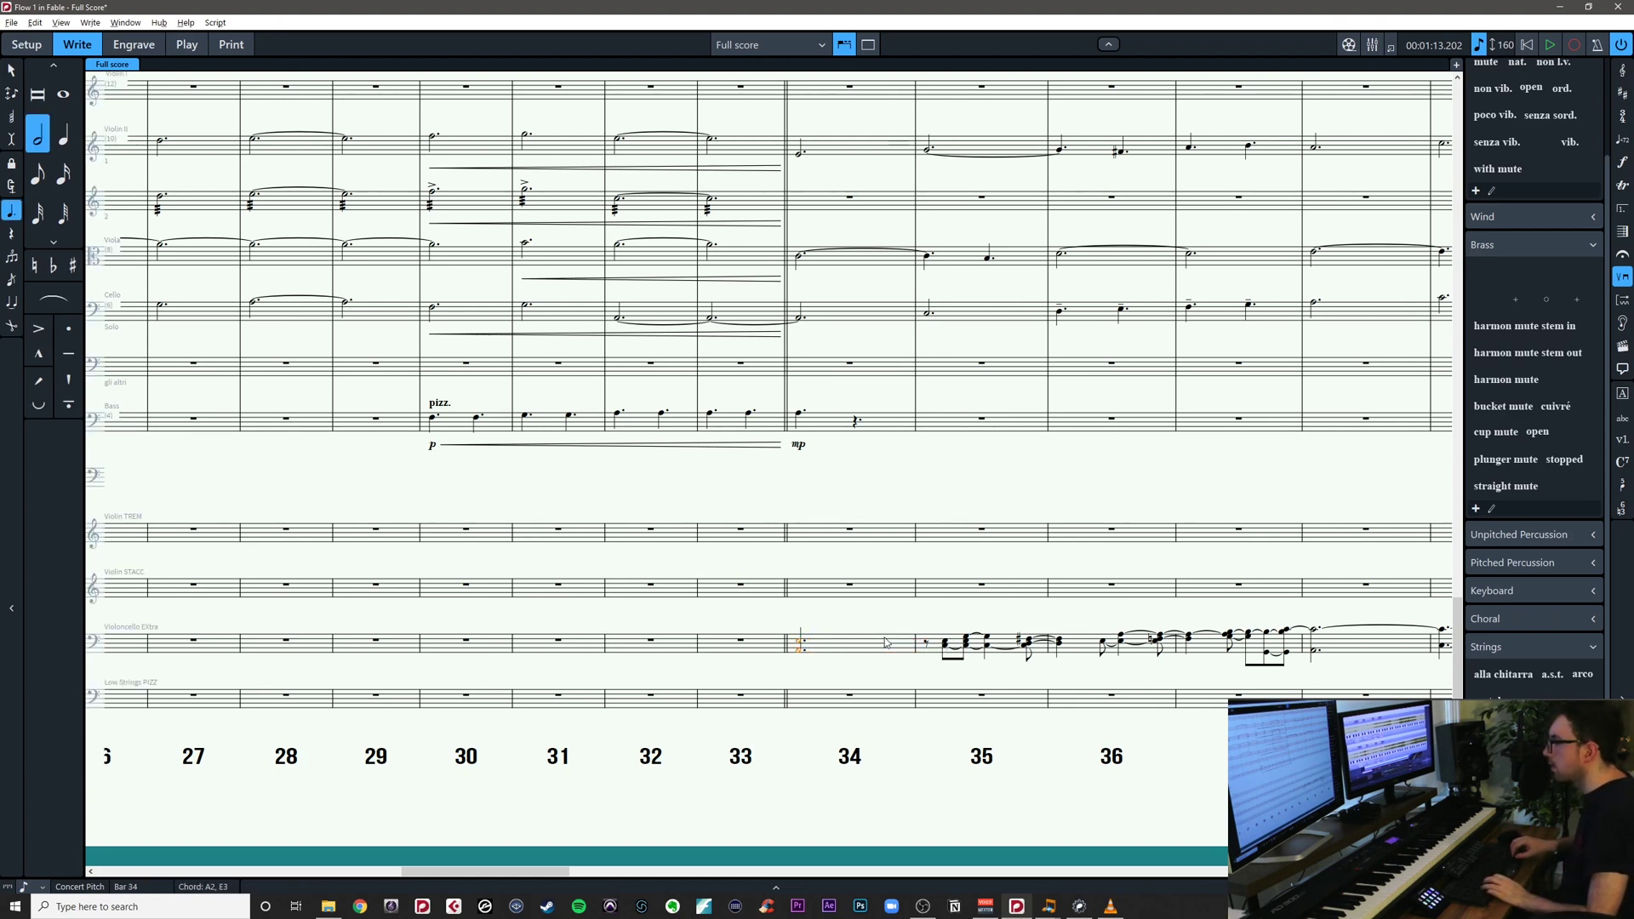
left_click(906, 628)
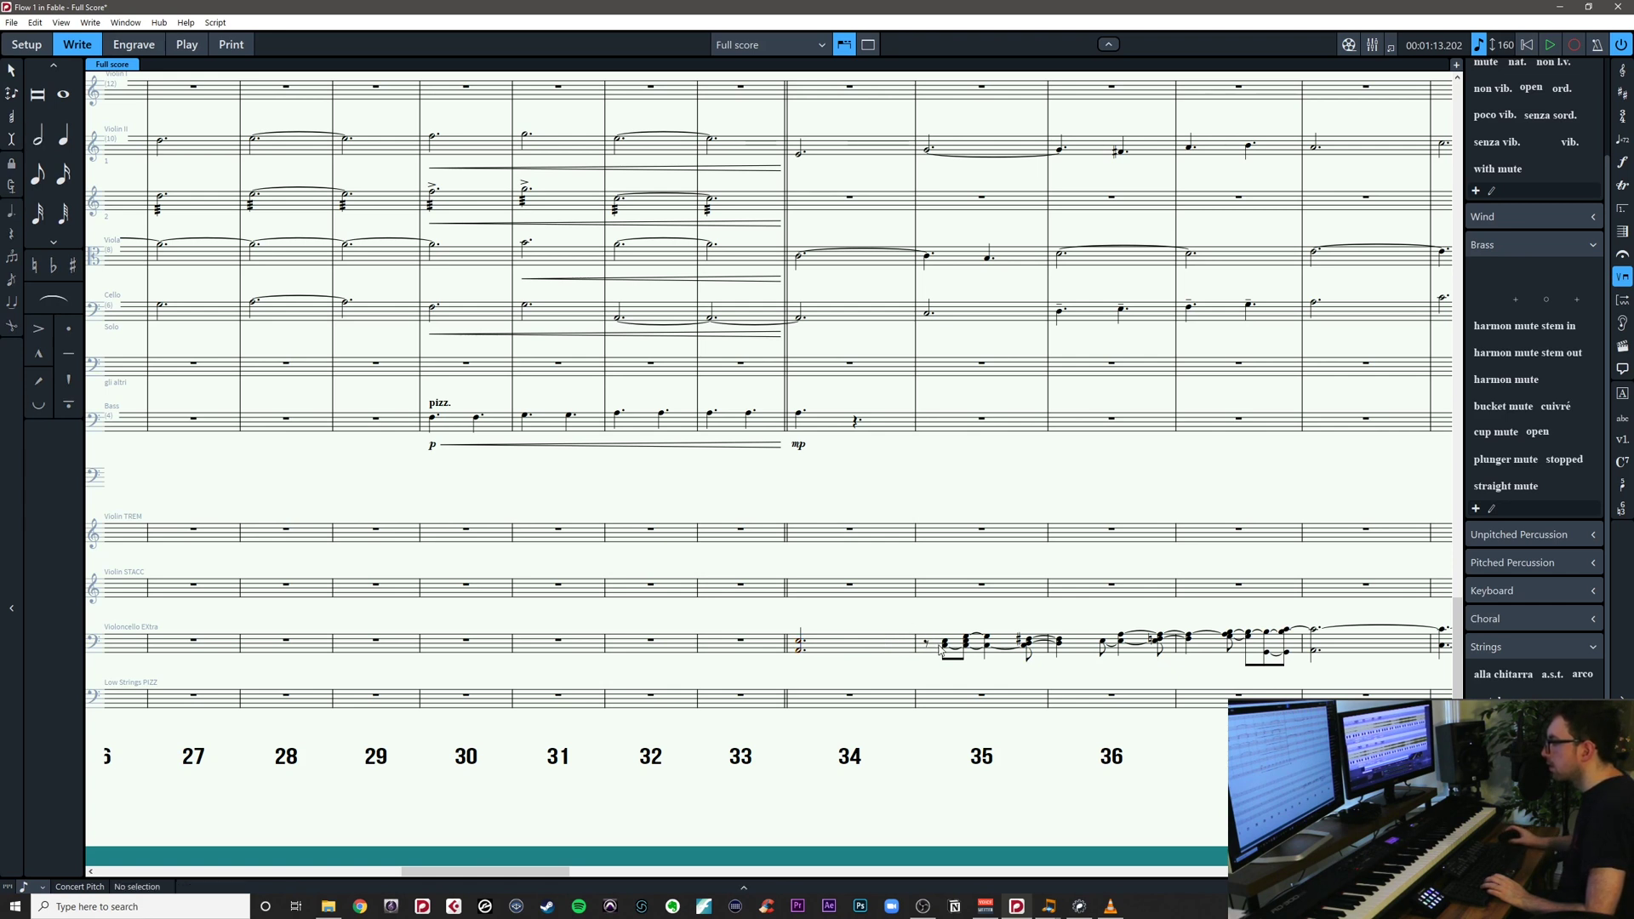
left_click(948, 645)
key("Escape")
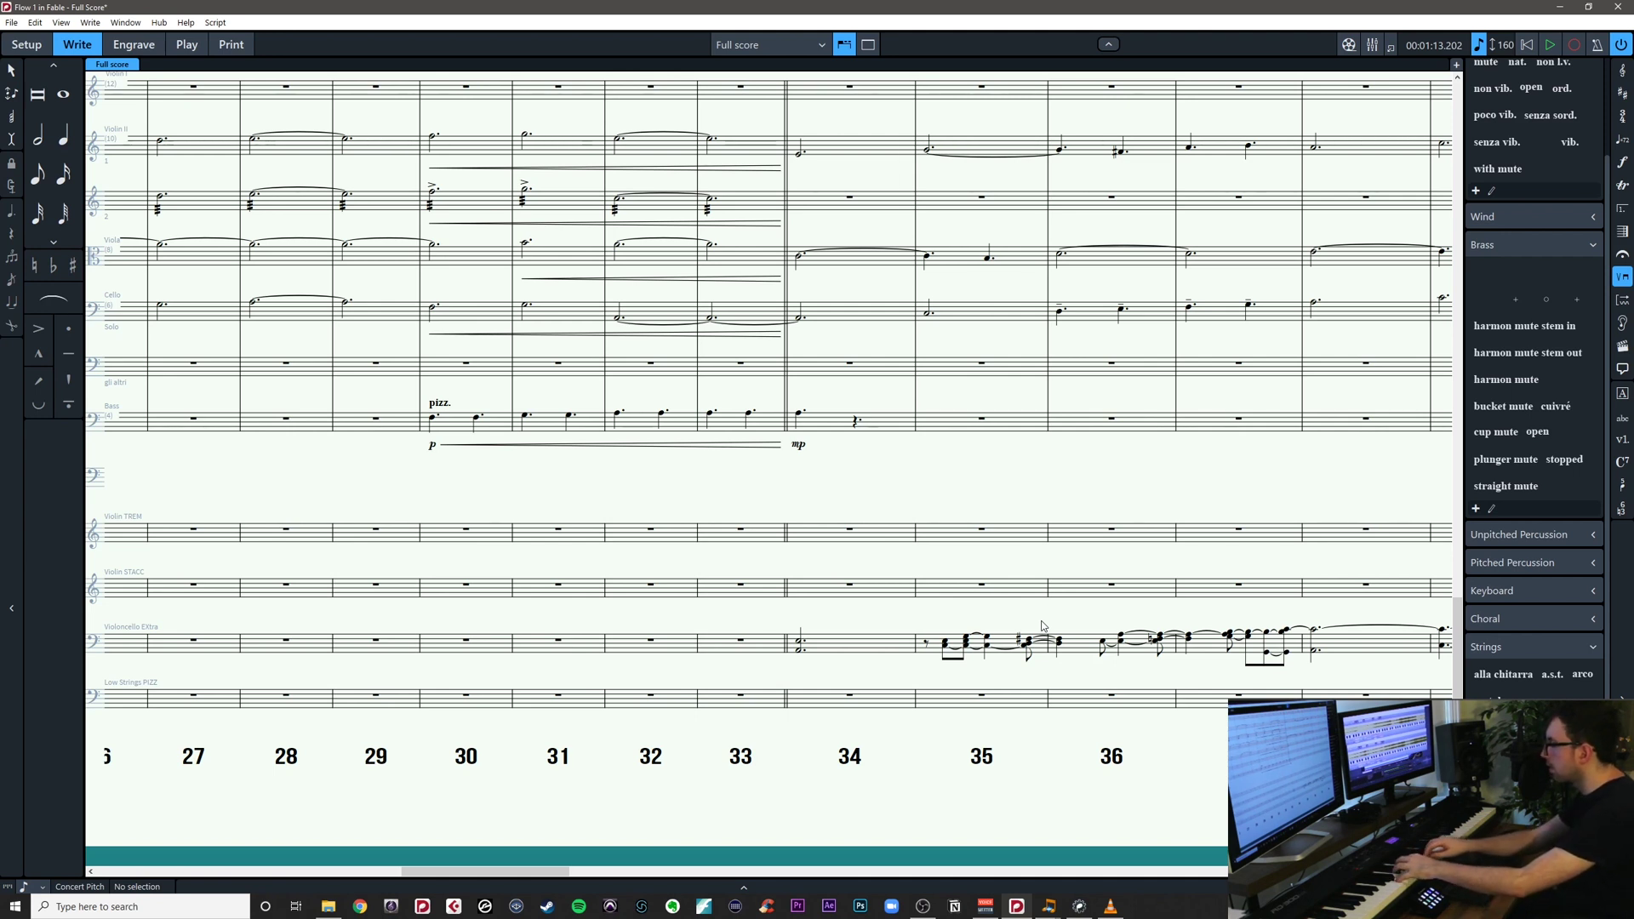
Review the cleaned-up Violoncello Extra passage from bar 34 and save the project
left_click_drag(1062, 607, 572, 645)
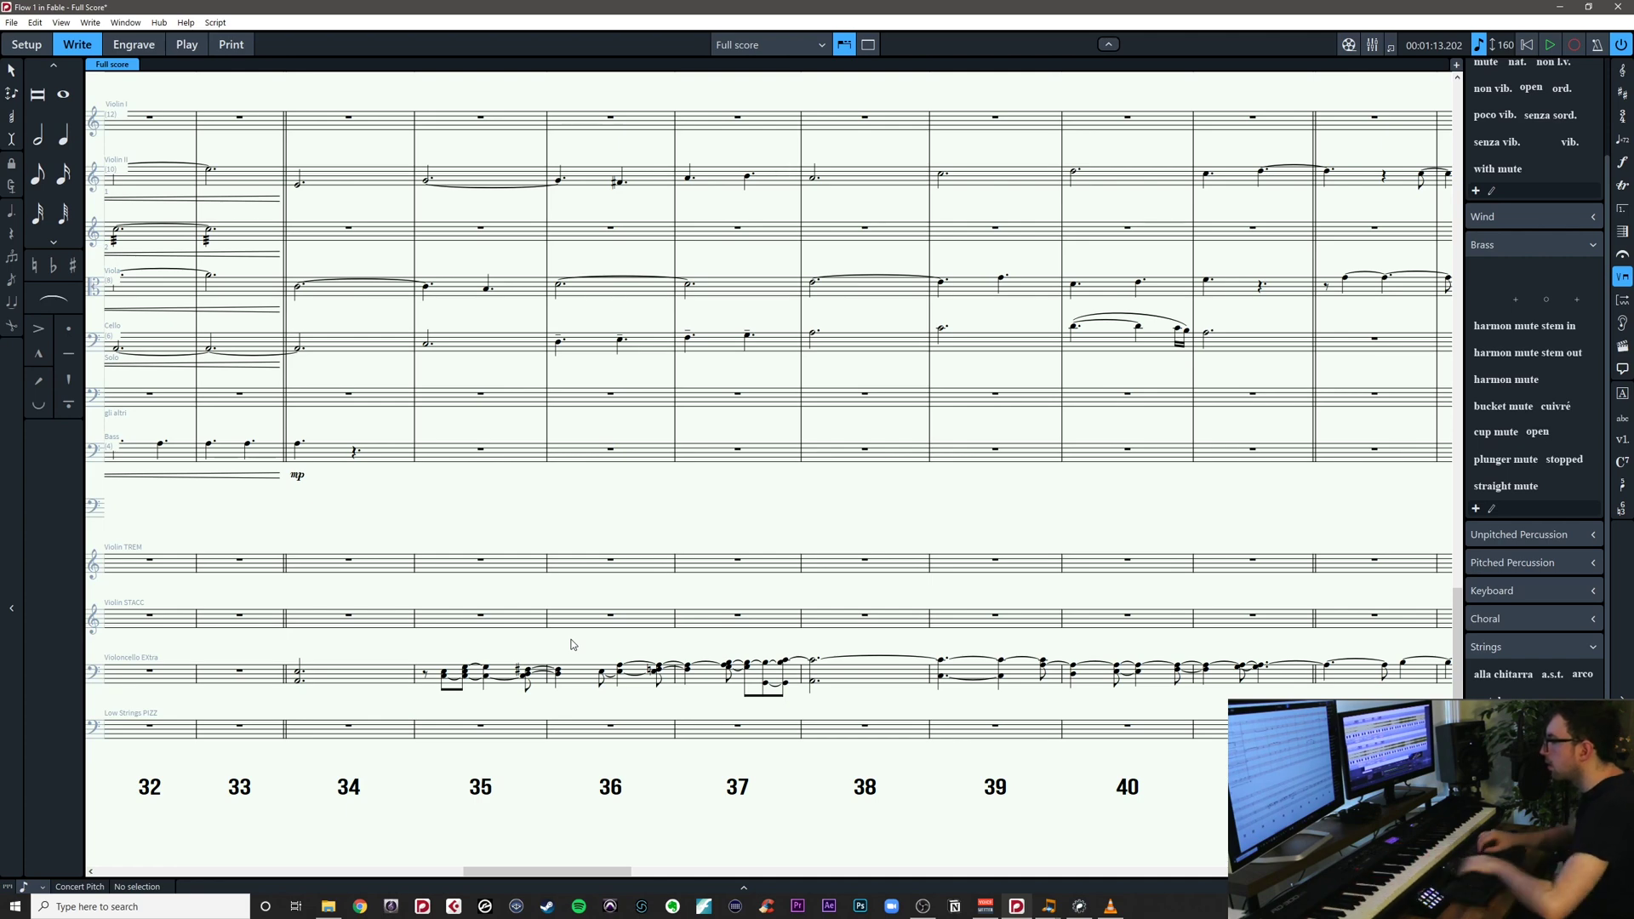
left_click_drag(563, 644, 868, 607)
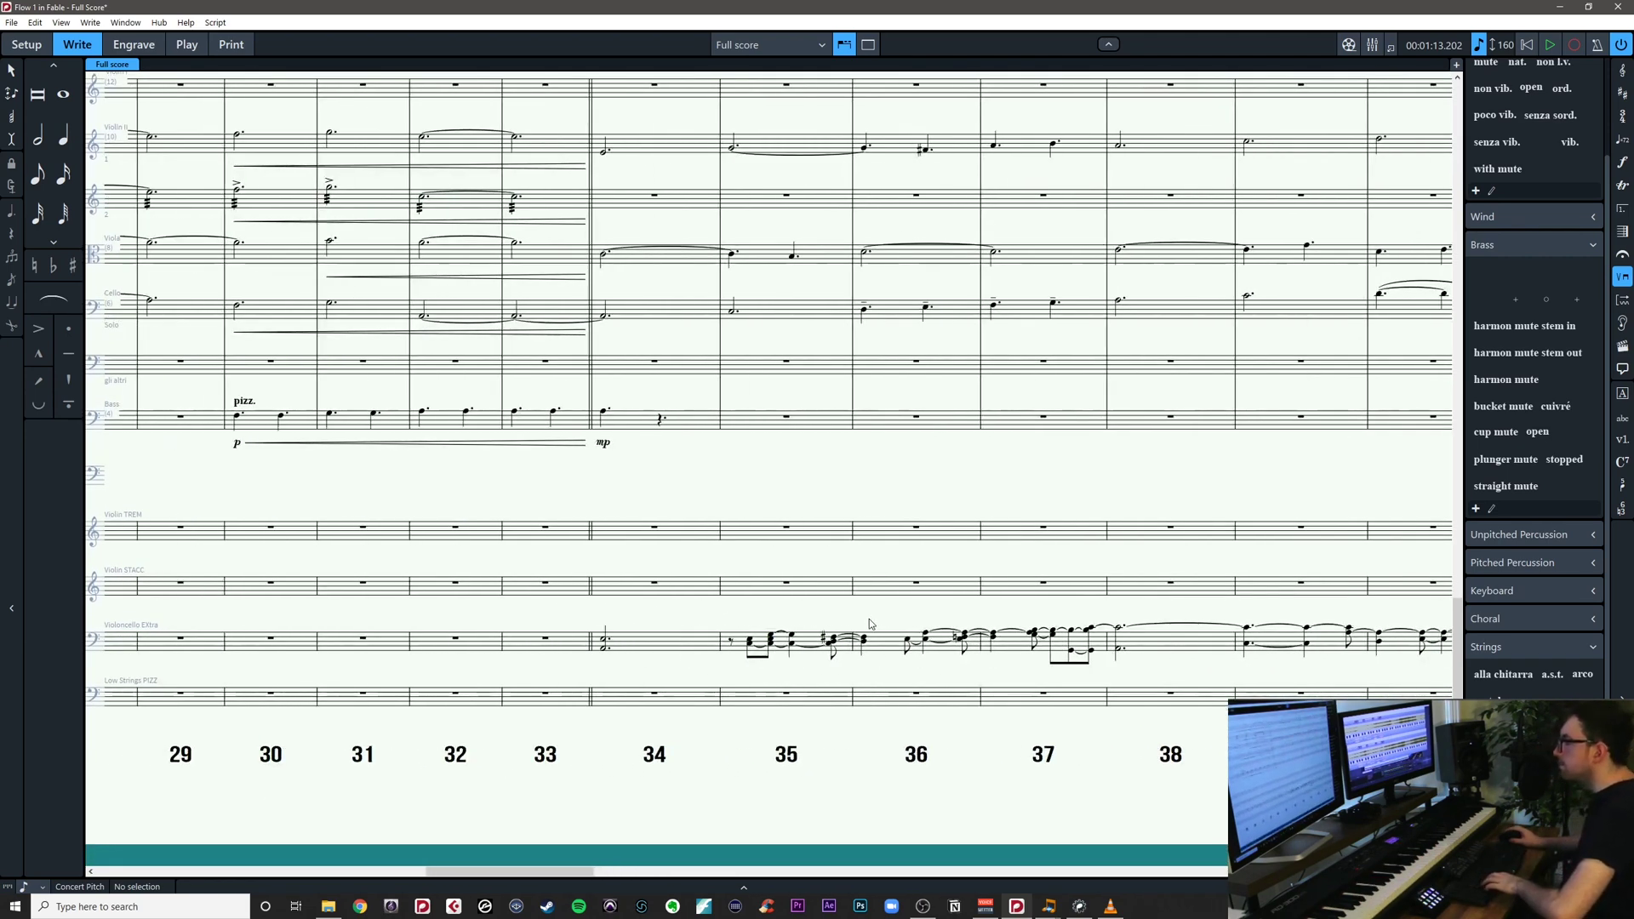
key("ctrl+s")
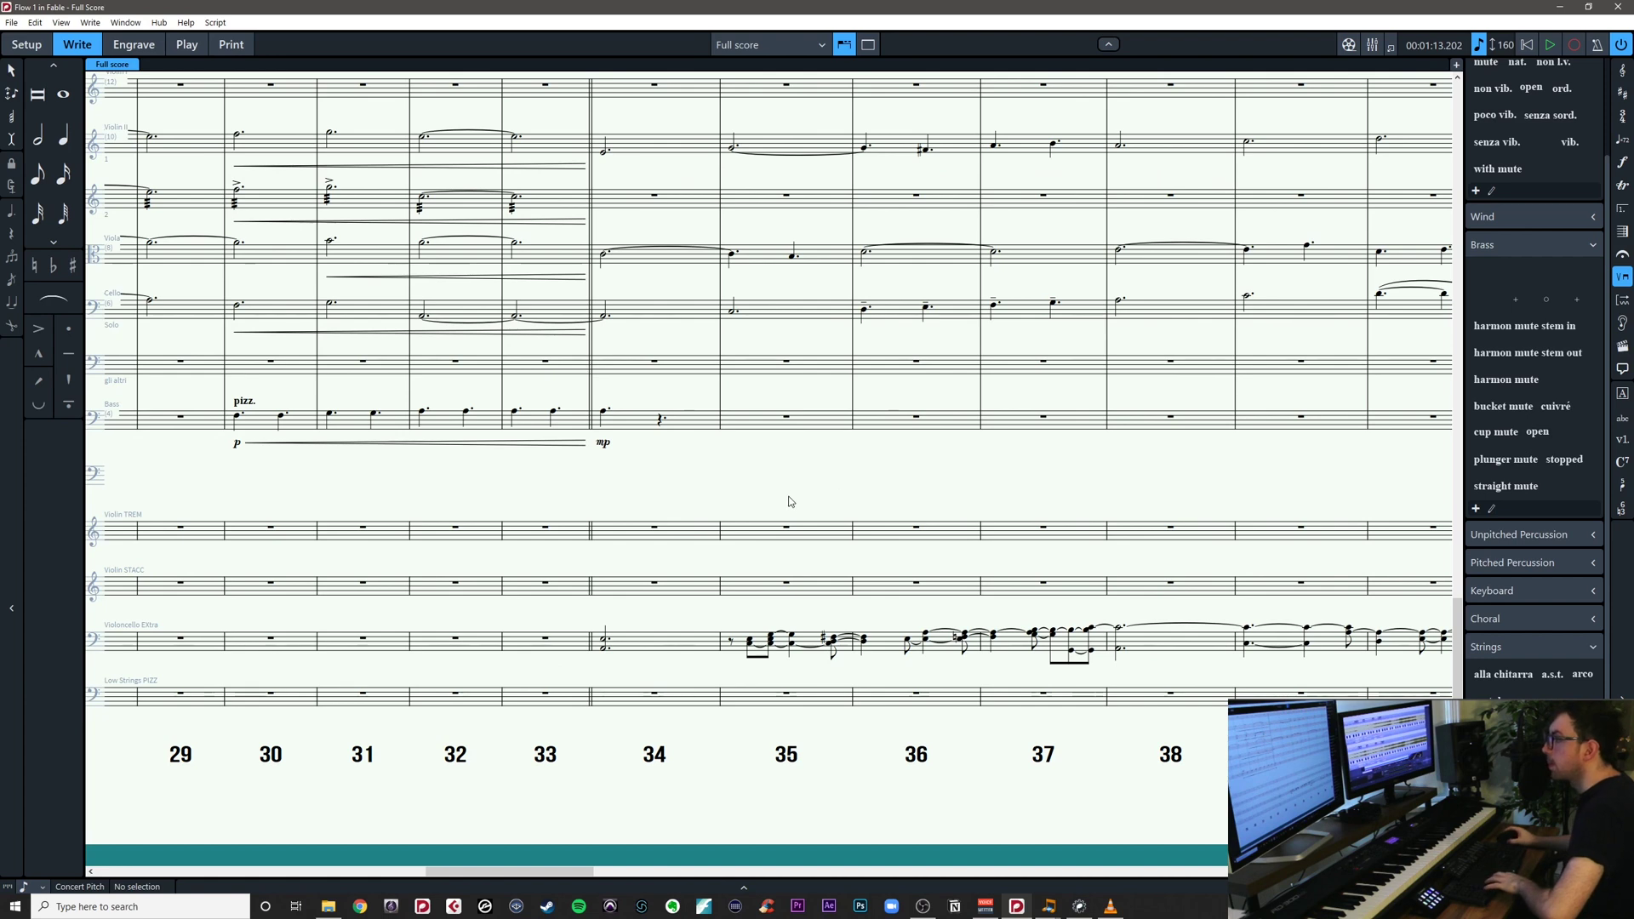
Transpose the Bass note at the start of bar 34 down one octave to A1
scroll(676, 538, "up", 2)
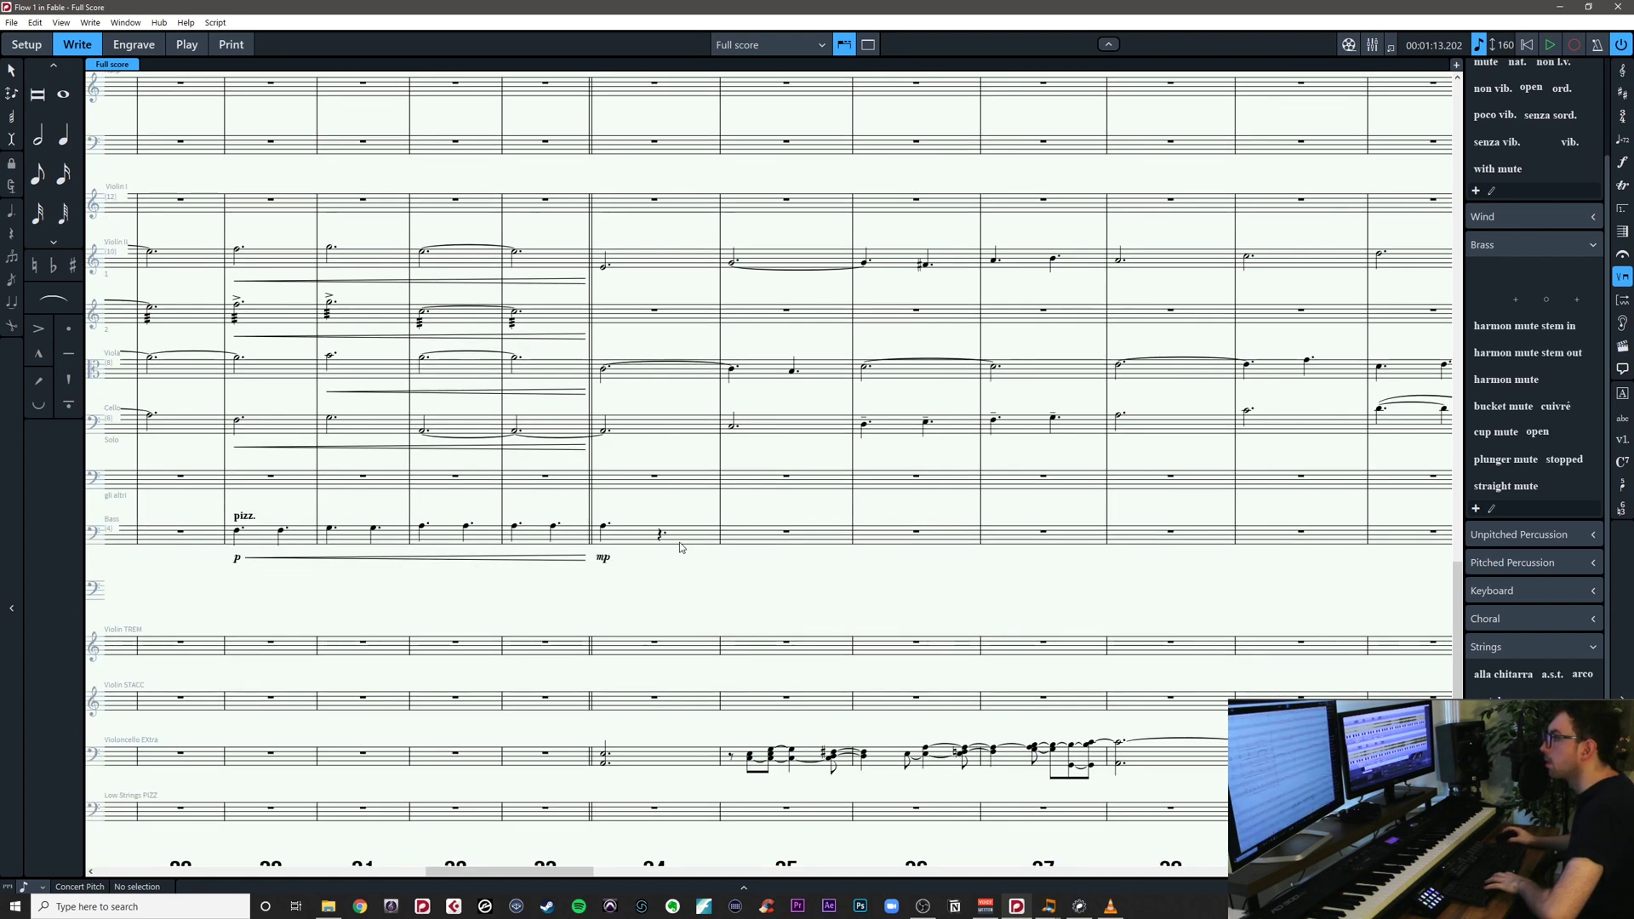
left_click(604, 527)
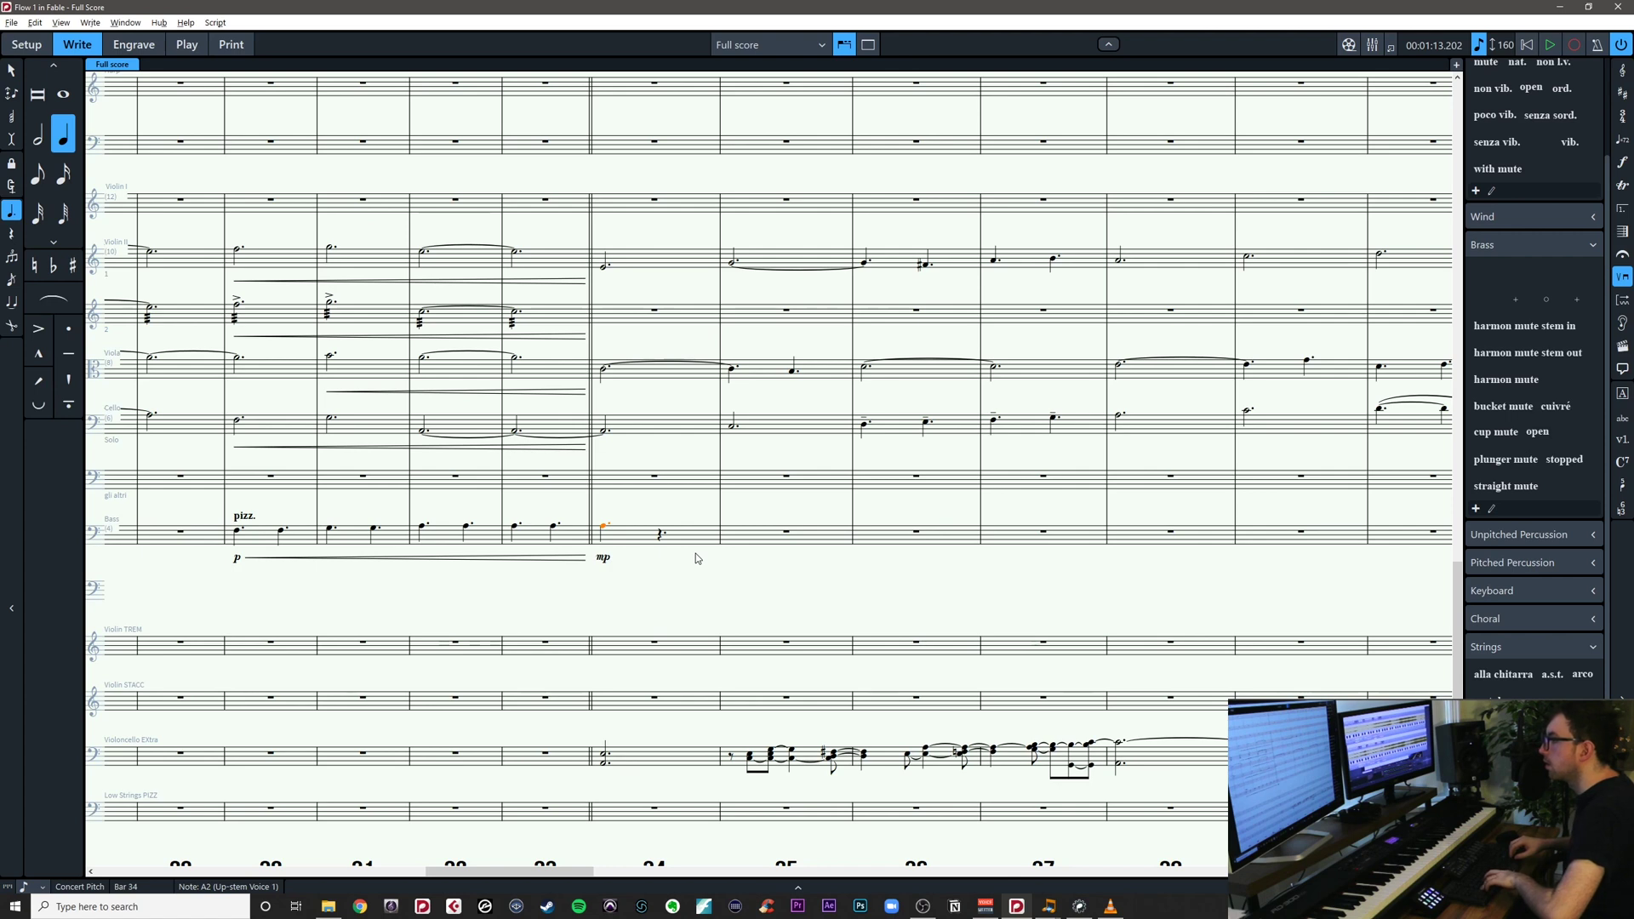
key("ctrl+alt+Down")
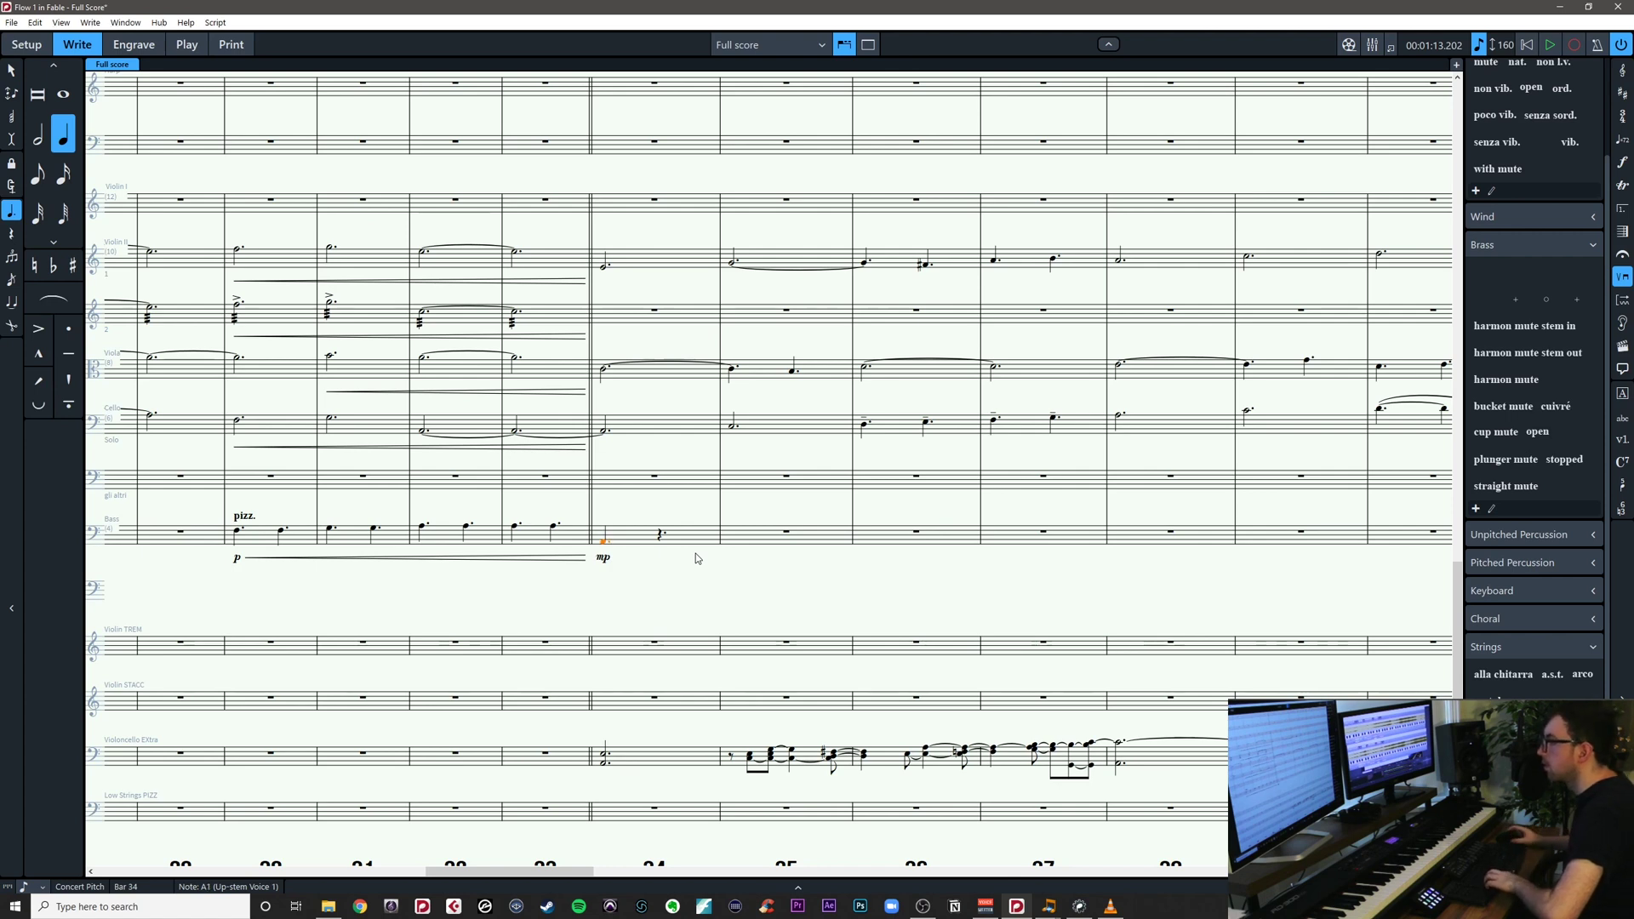
left_click(697, 553)
Move the A2–E3 chord in bar 34 from the Violoncello Extra staff to the cello gli altri staff
scroll(719, 698, "down", 3)
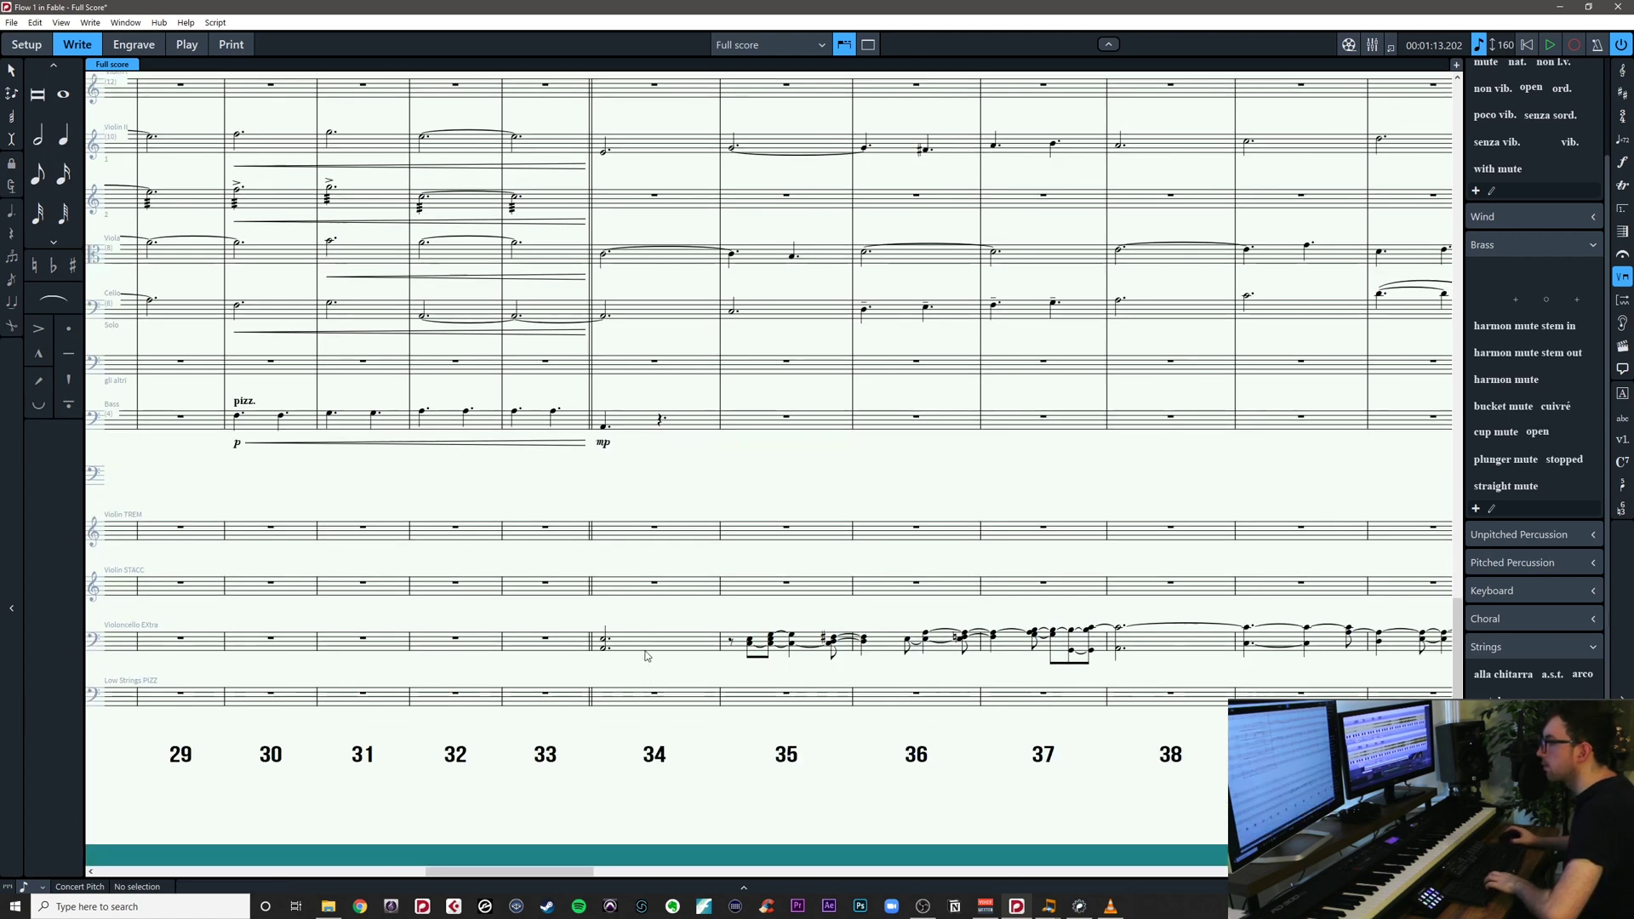
left_click(605, 641)
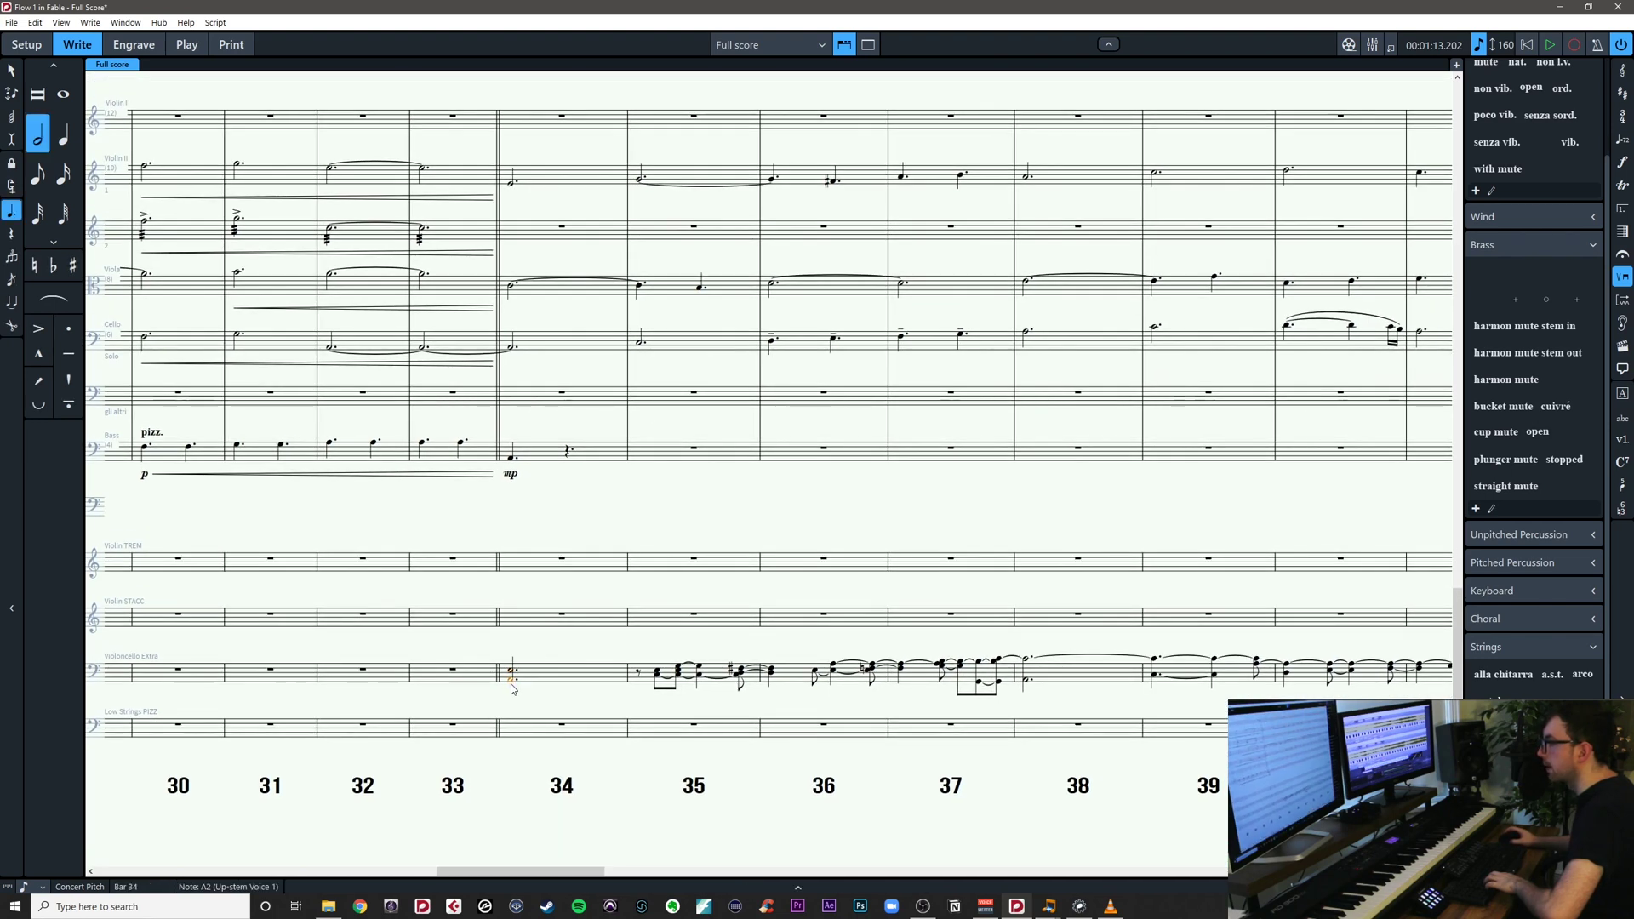
key("ctrl+x")
left_click(558, 393)
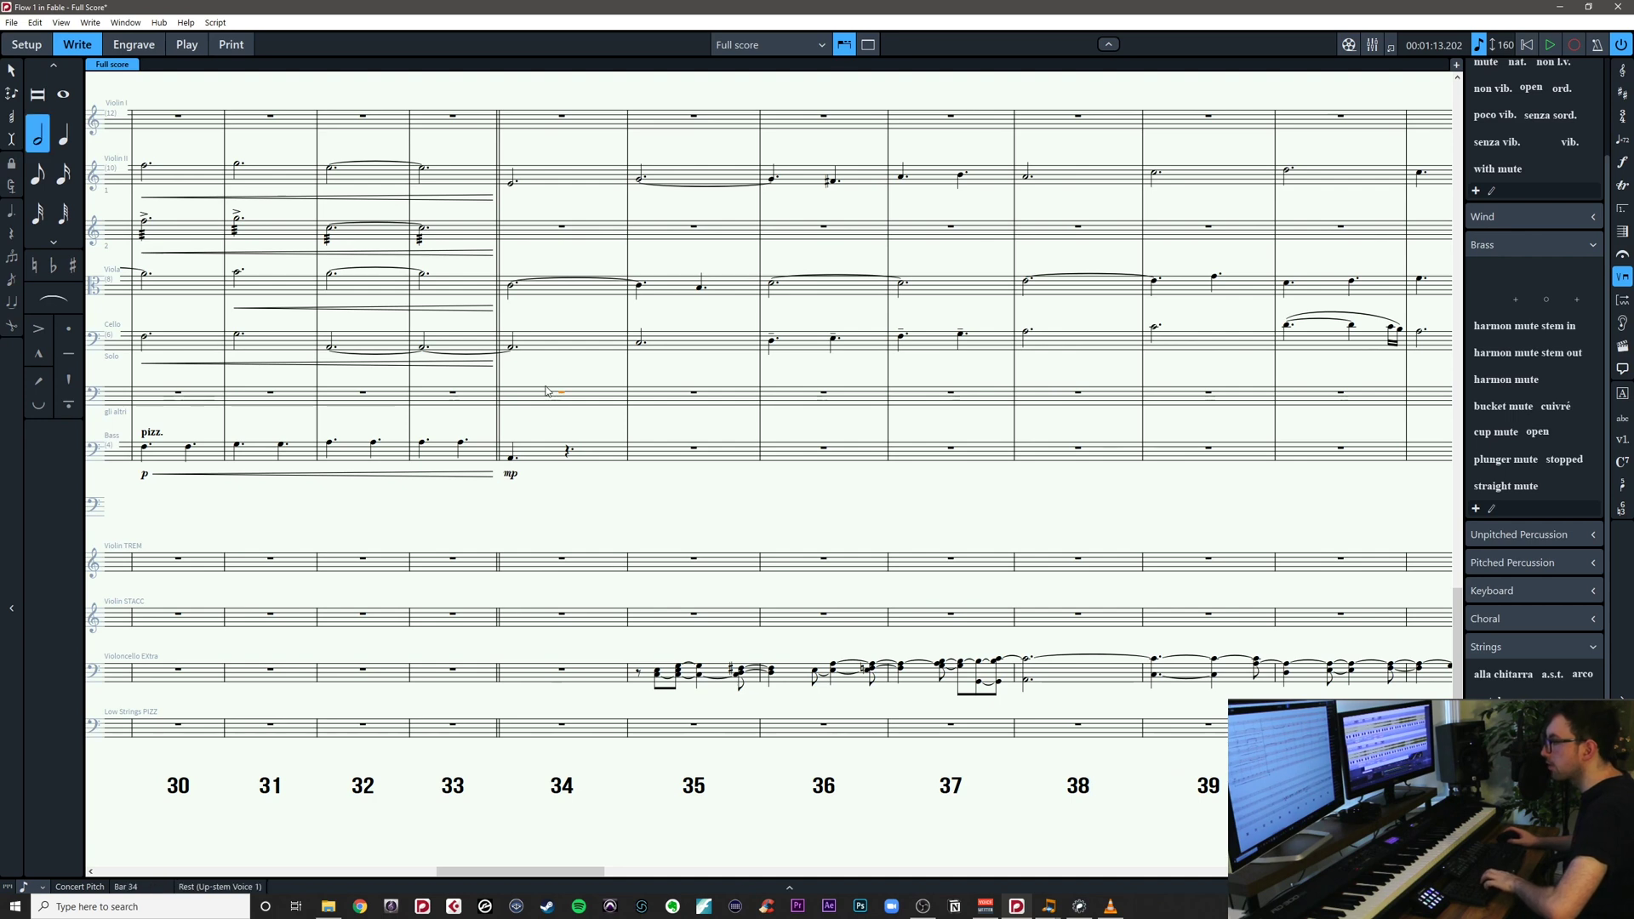
key("ctrl+v")
key("Escape")
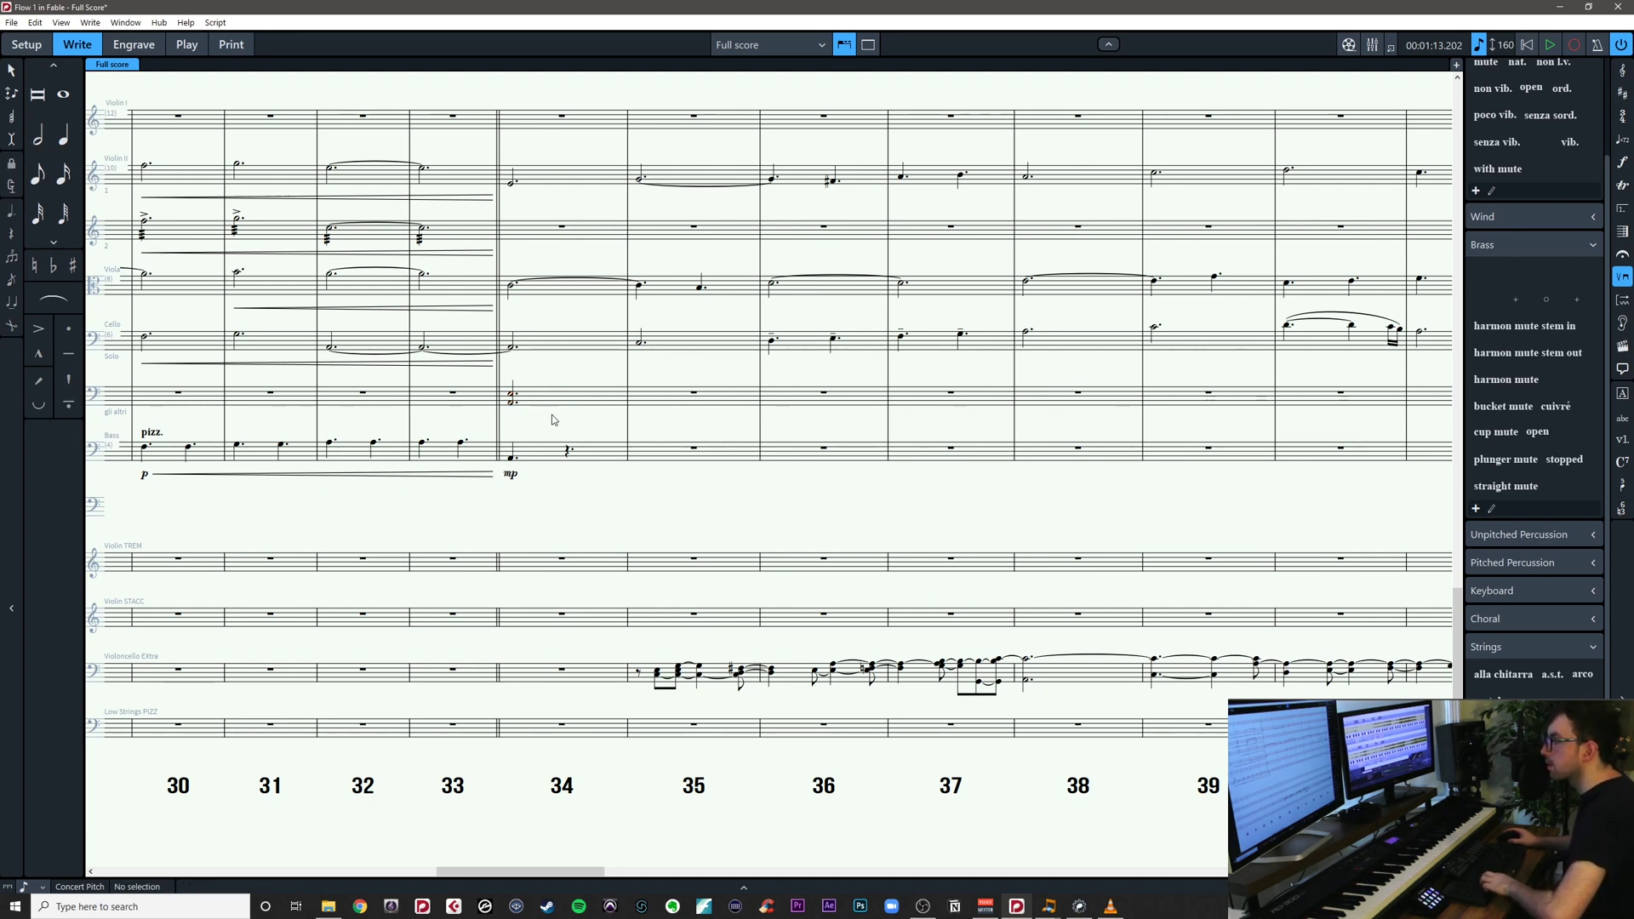
left_click_drag(551, 419, 684, 550)
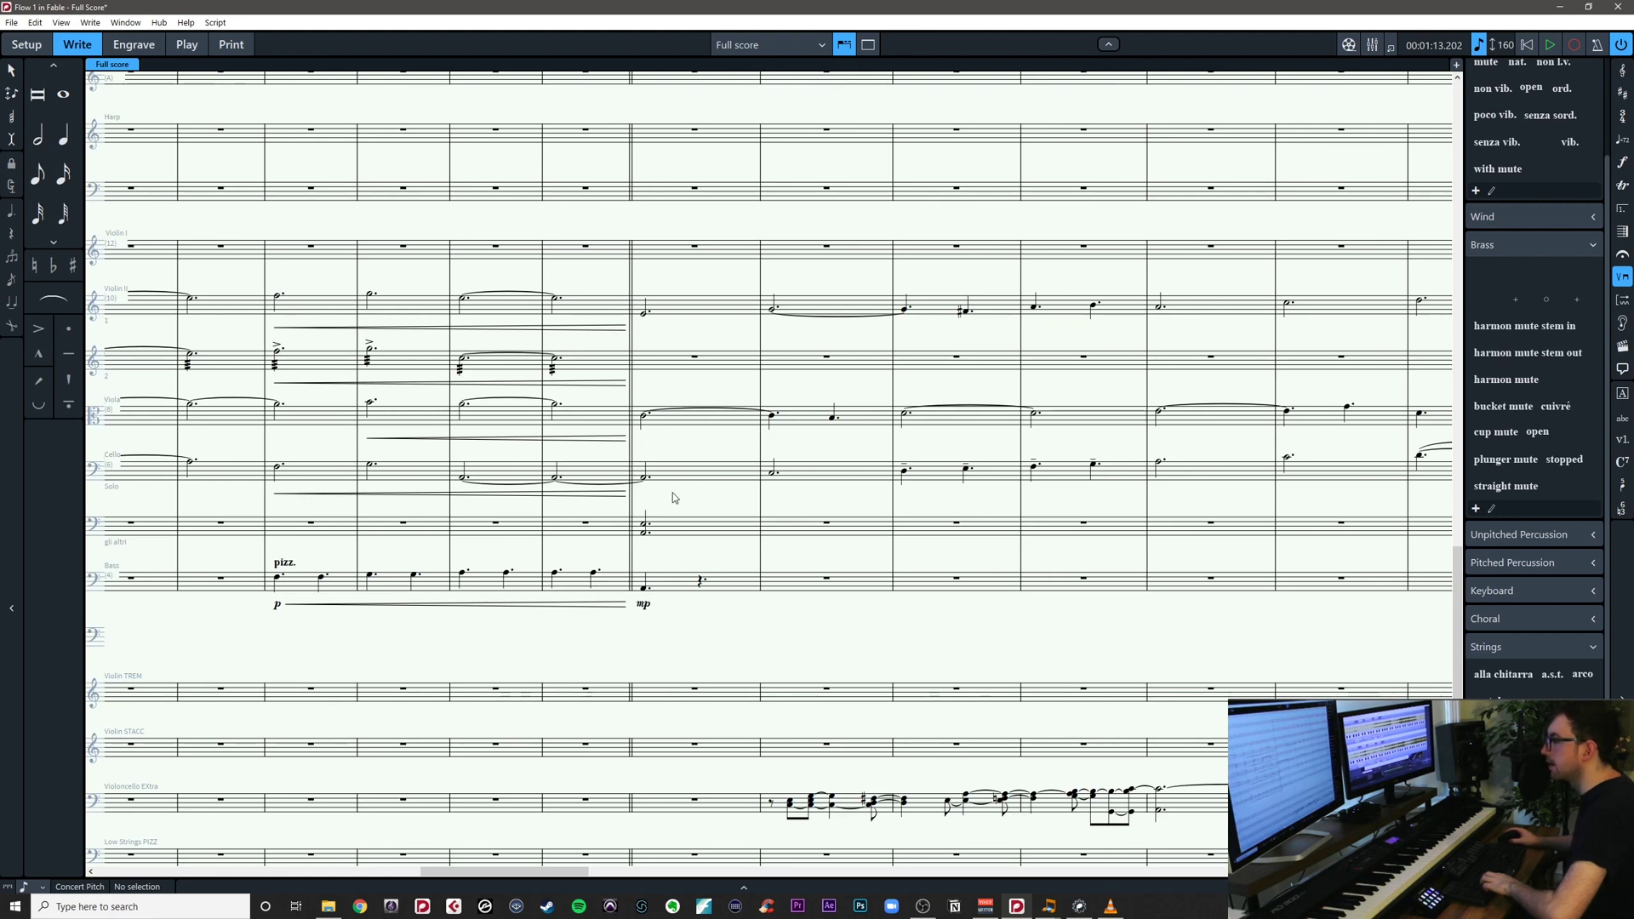
left_click(646, 533)
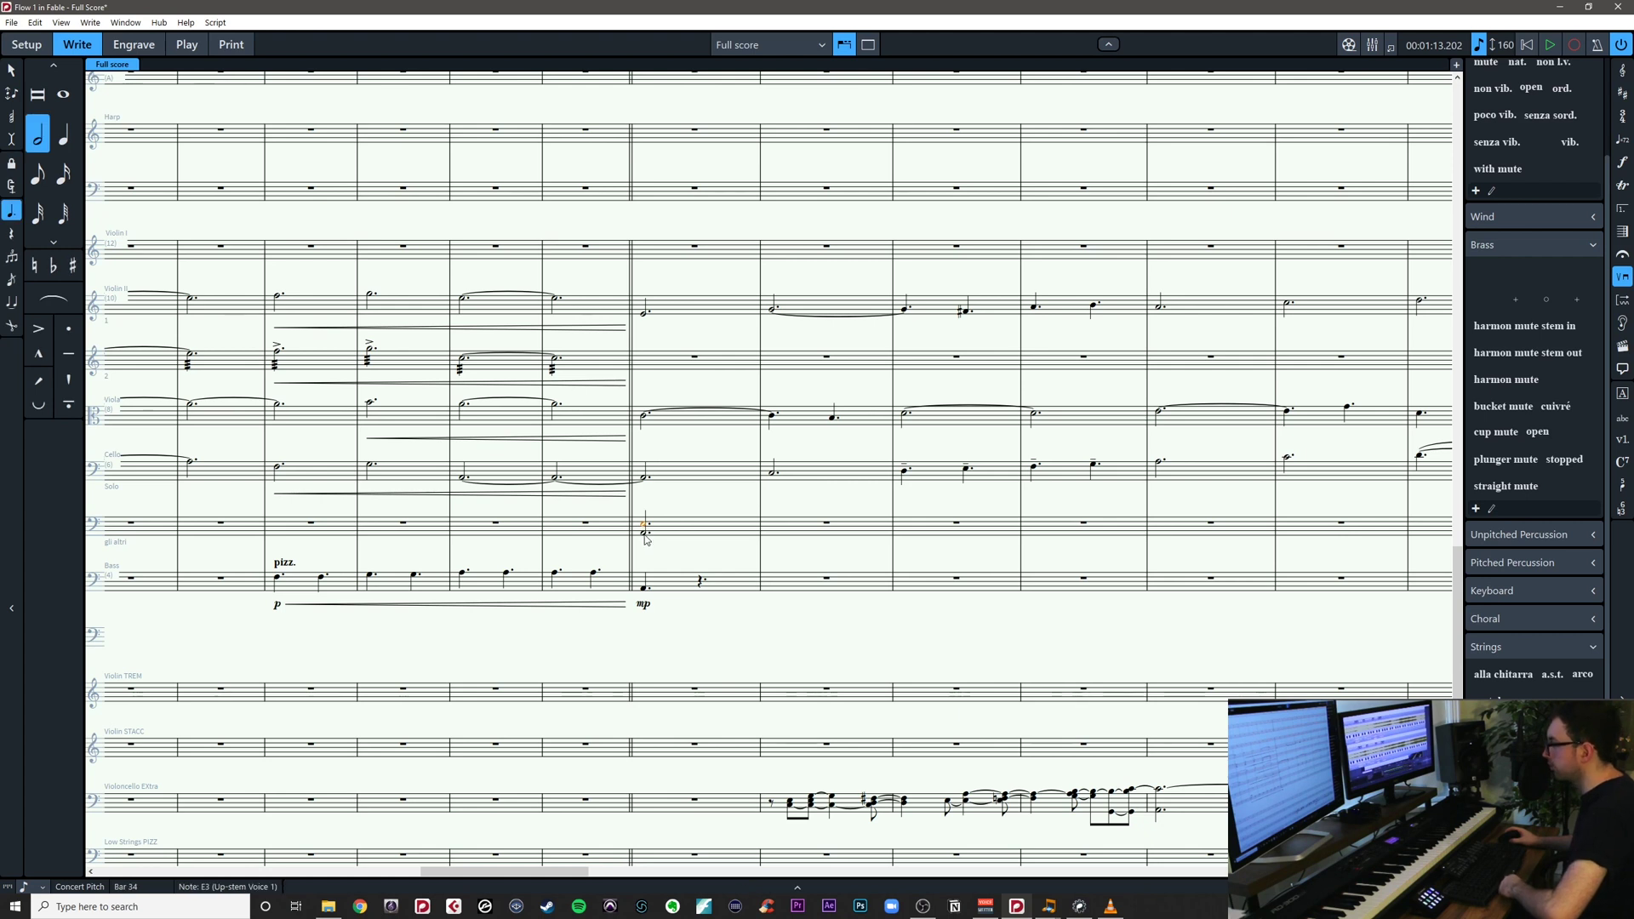
left_click(645, 535)
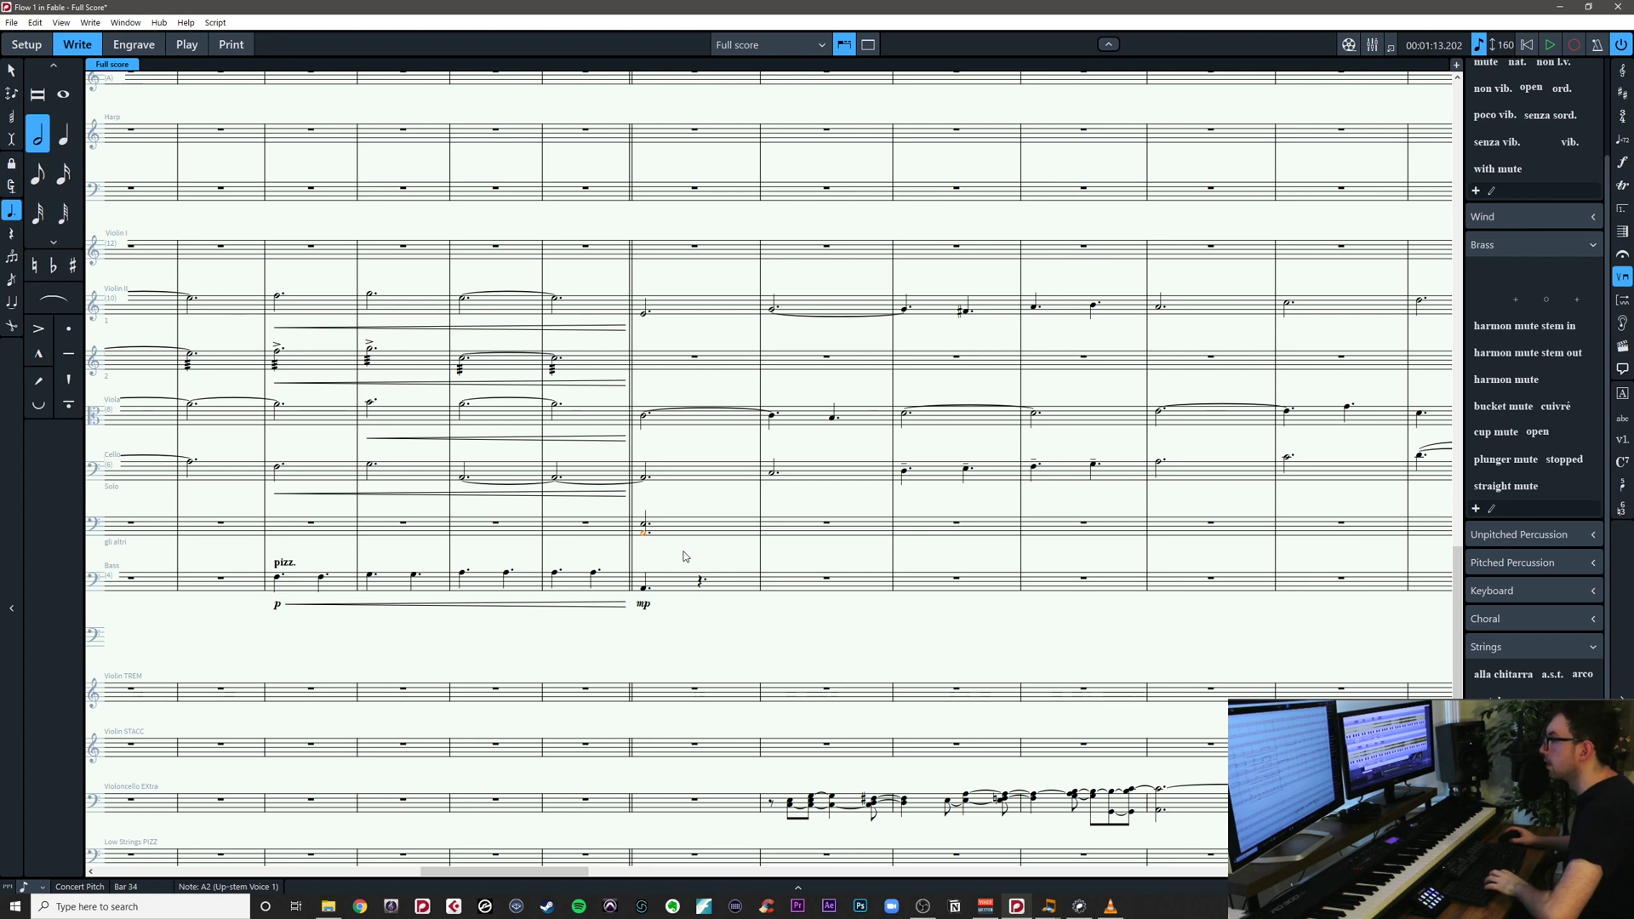
key("Escape")
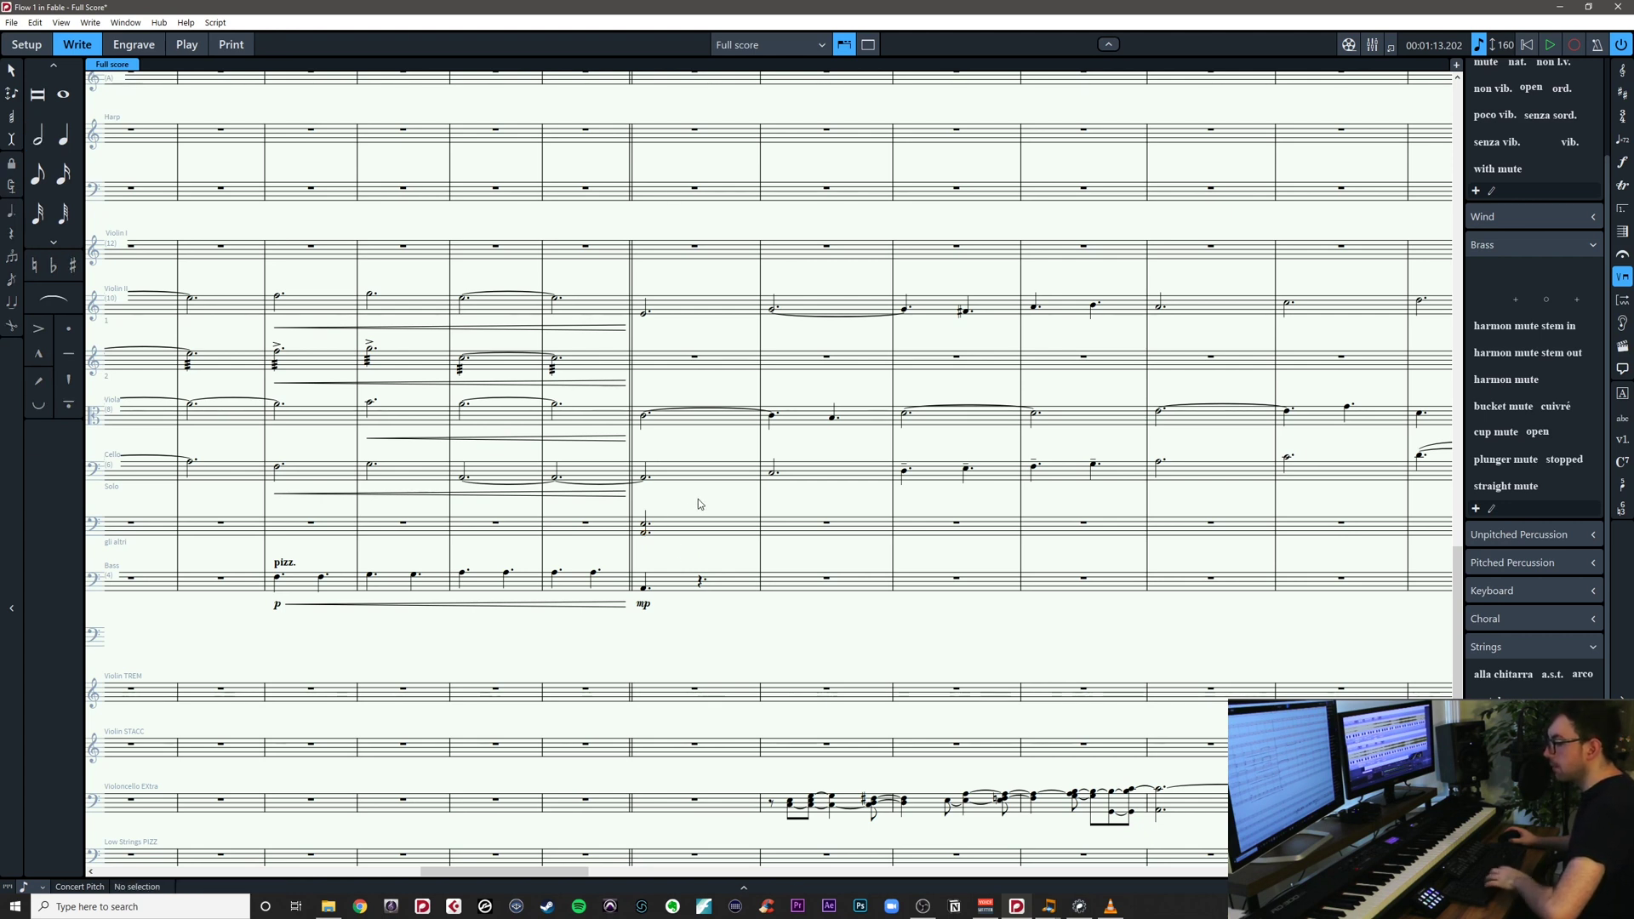
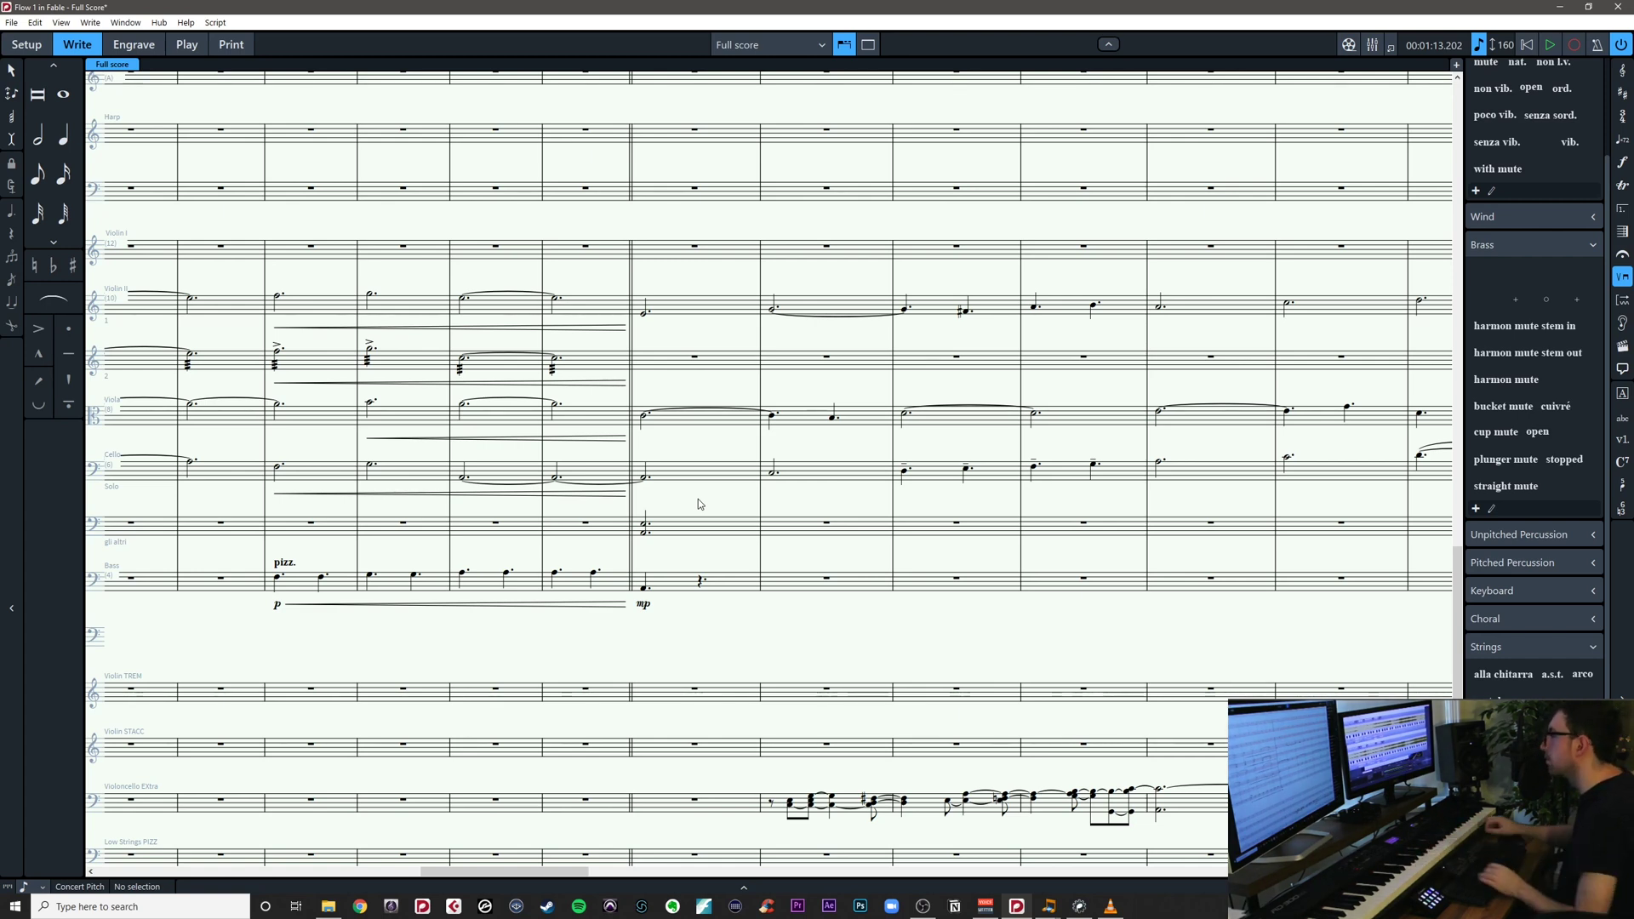
Repeat the bar 34 chord of the cello gli altri staff into bar 35 and change its pitches to E3–G3
scroll(726, 507, "down", 2)
scroll(727, 508, "right", 3)
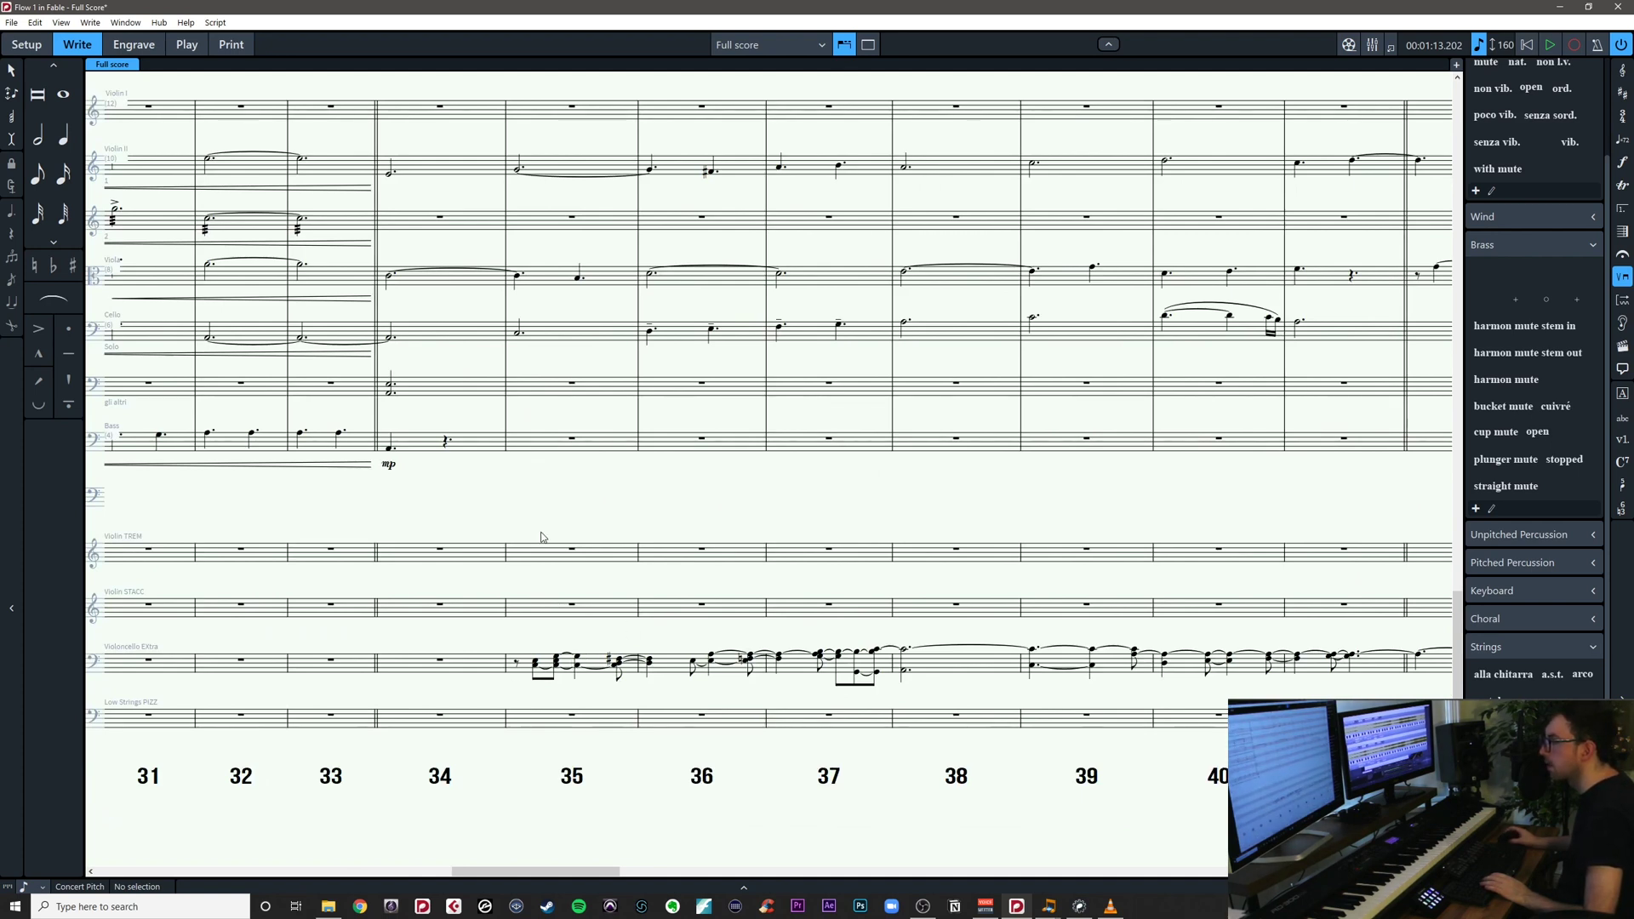
left_click_drag(609, 510, 638, 528)
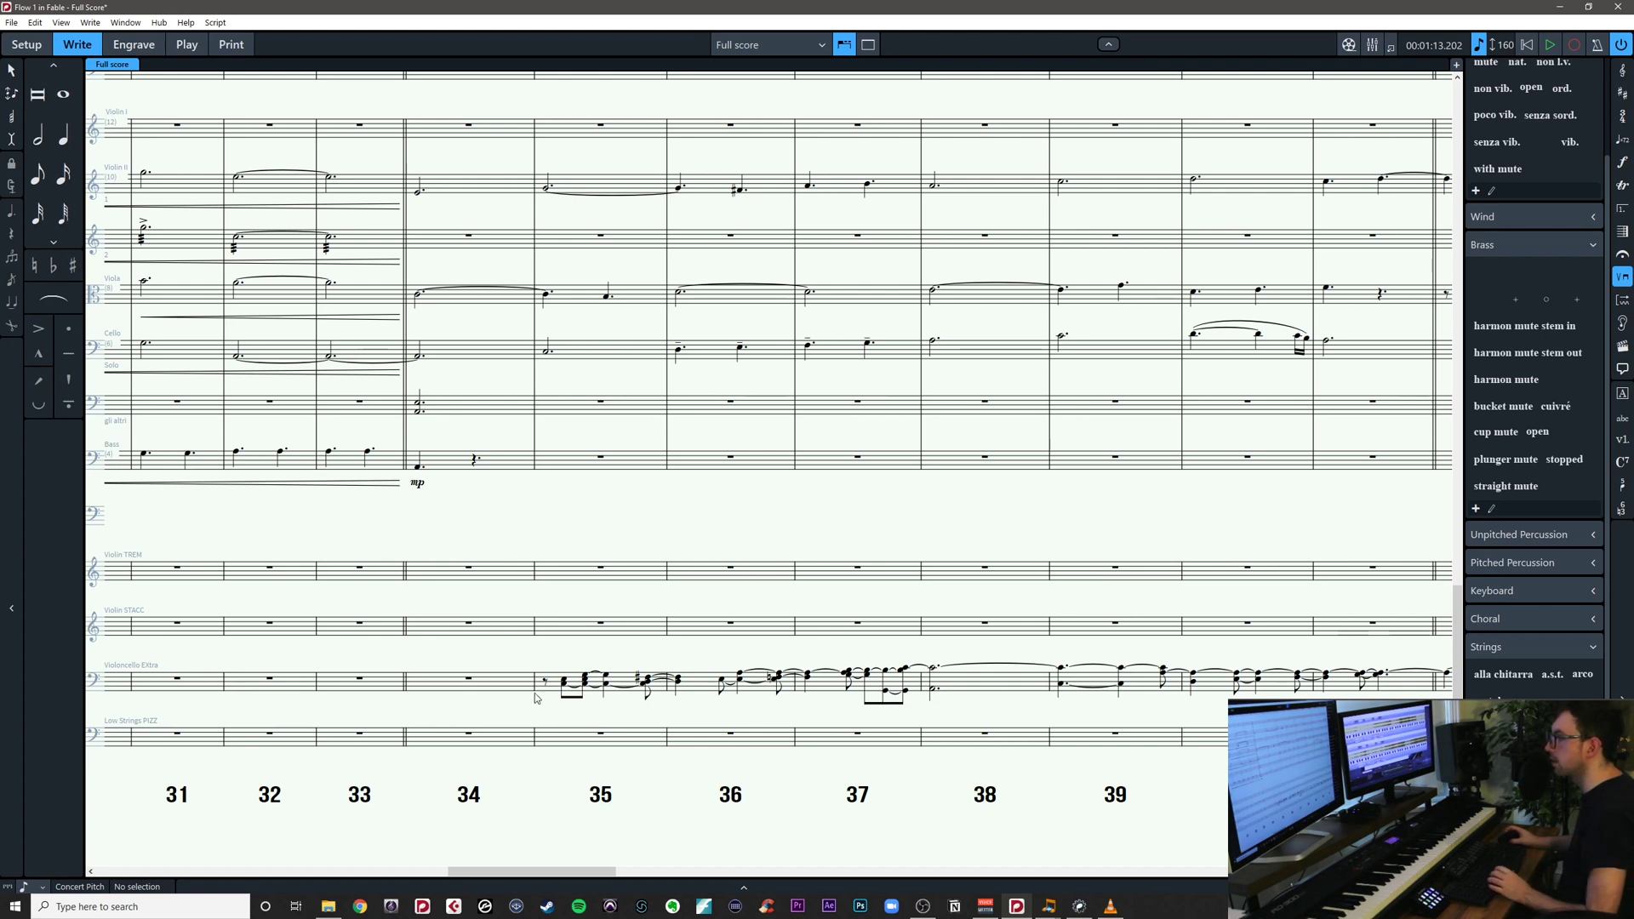
scroll(579, 647, "up", 1)
left_click(504, 445)
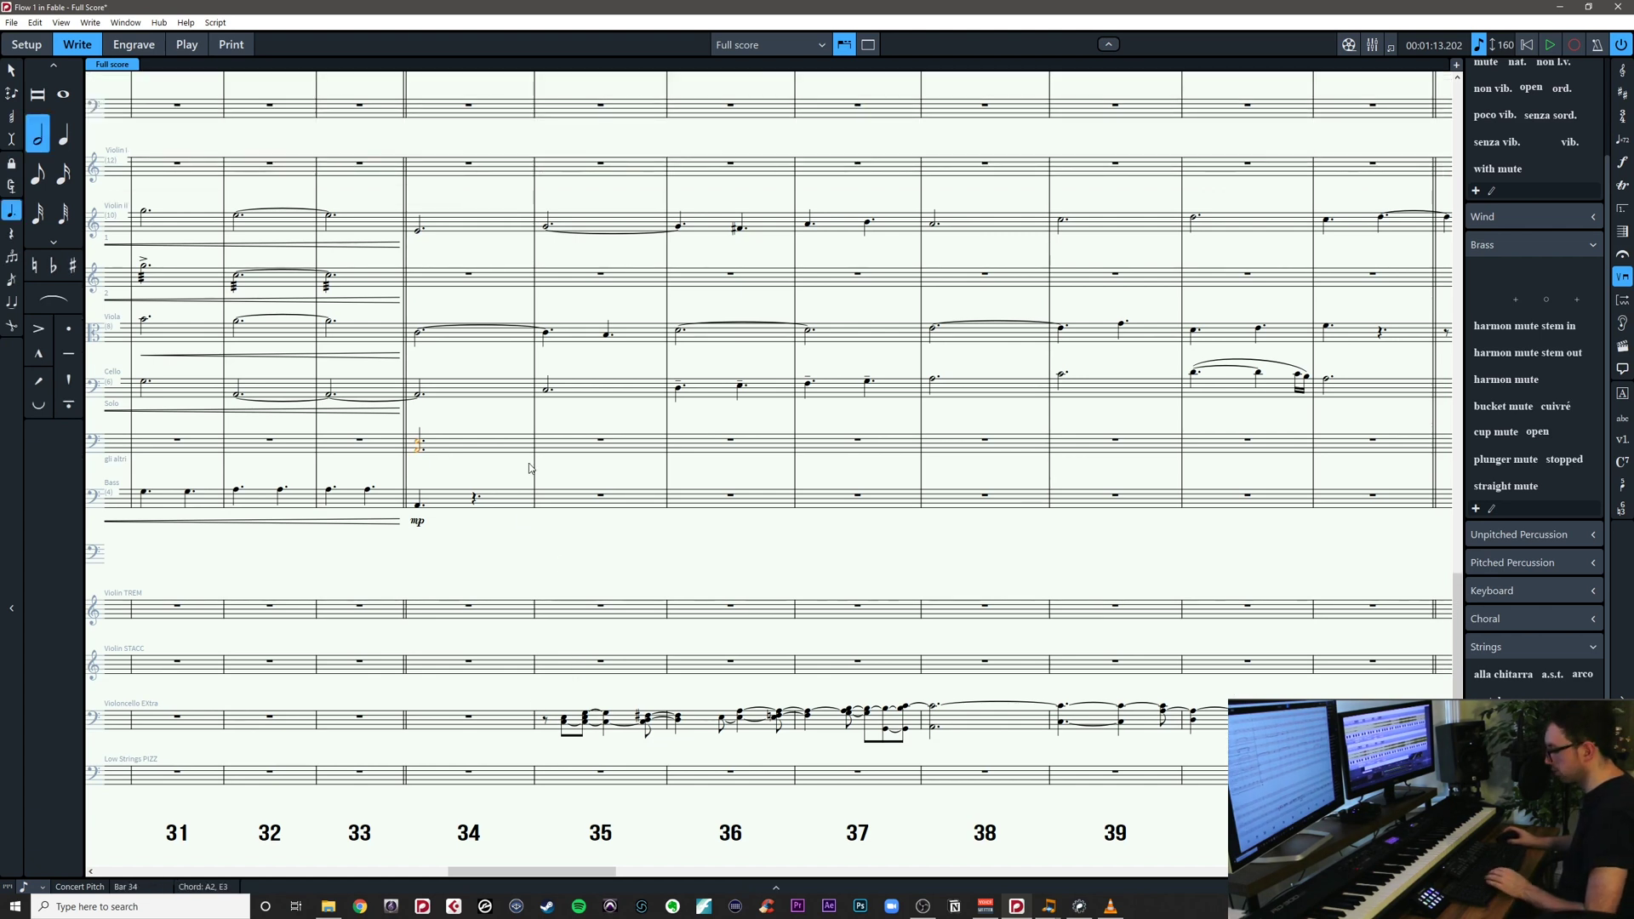
key("r")
key("Escape")
double_click(570, 450)
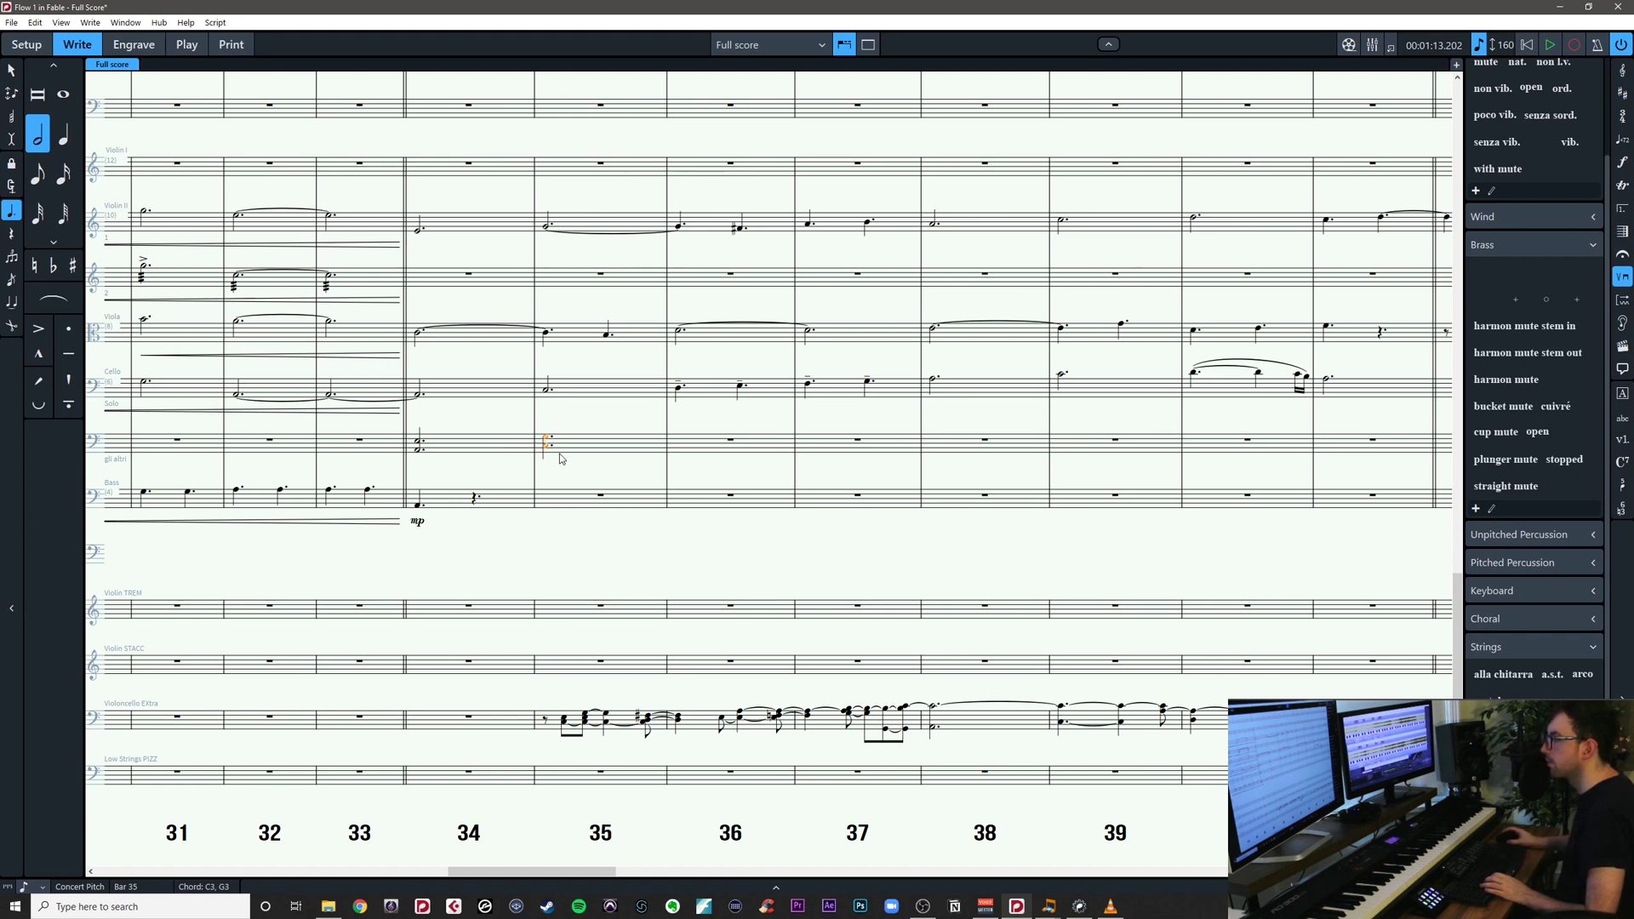
left_click(550, 458)
left_click(546, 446)
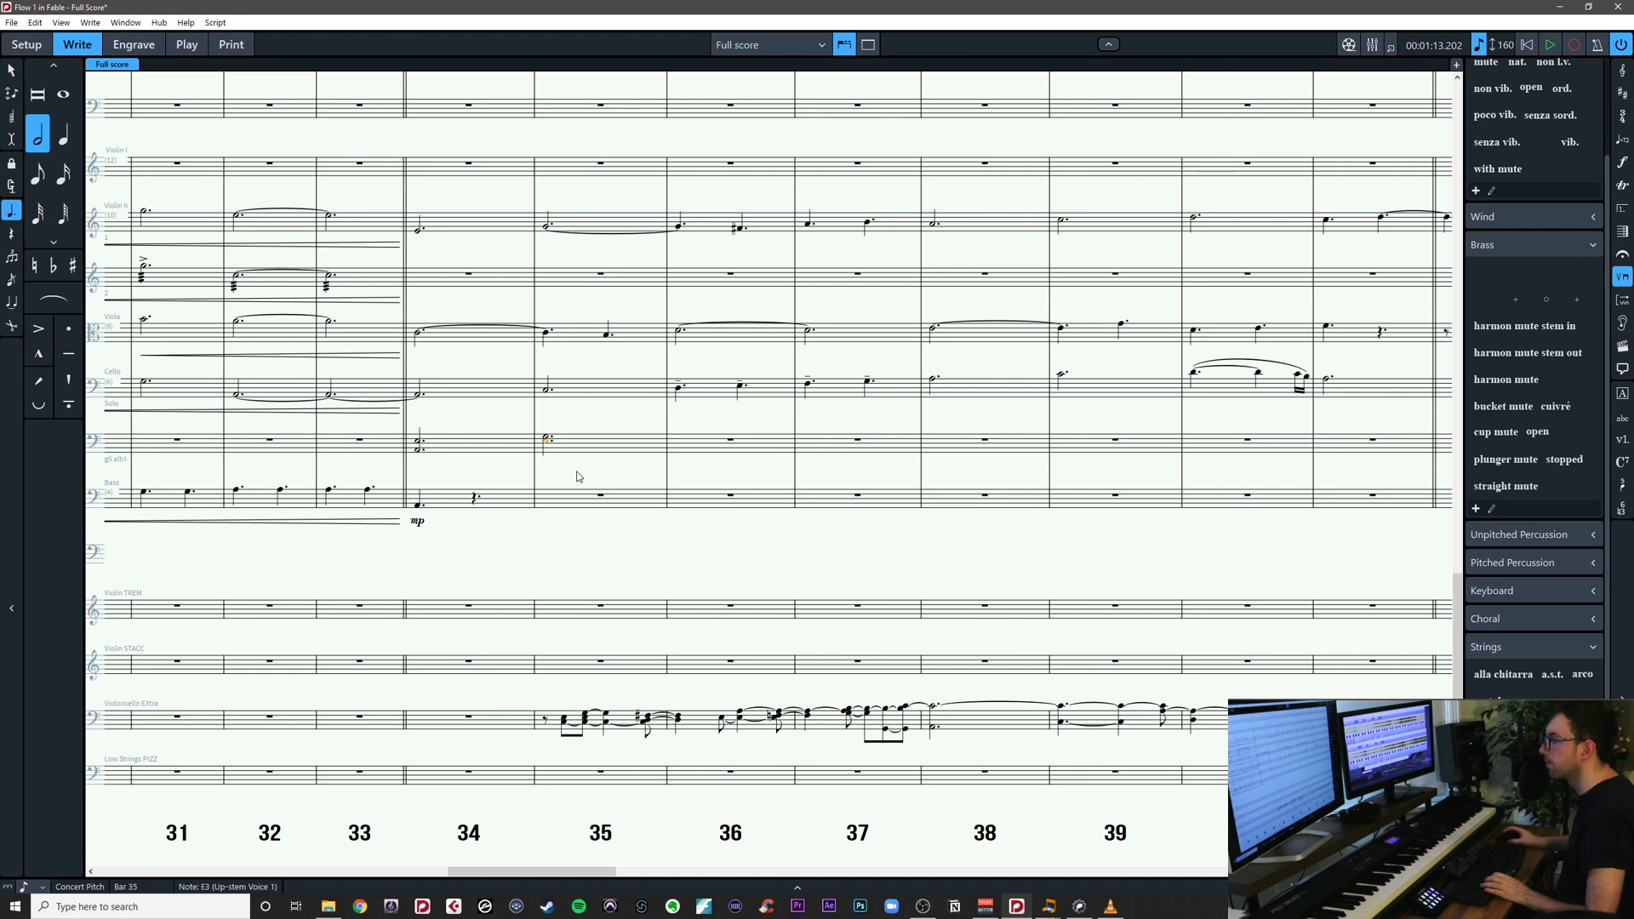
Repeat the E3–G3 chord into bar 36 of the gli altri staff and raise its notes to F3 and A#3
left_click(576, 471)
left_click(589, 448)
key("r")
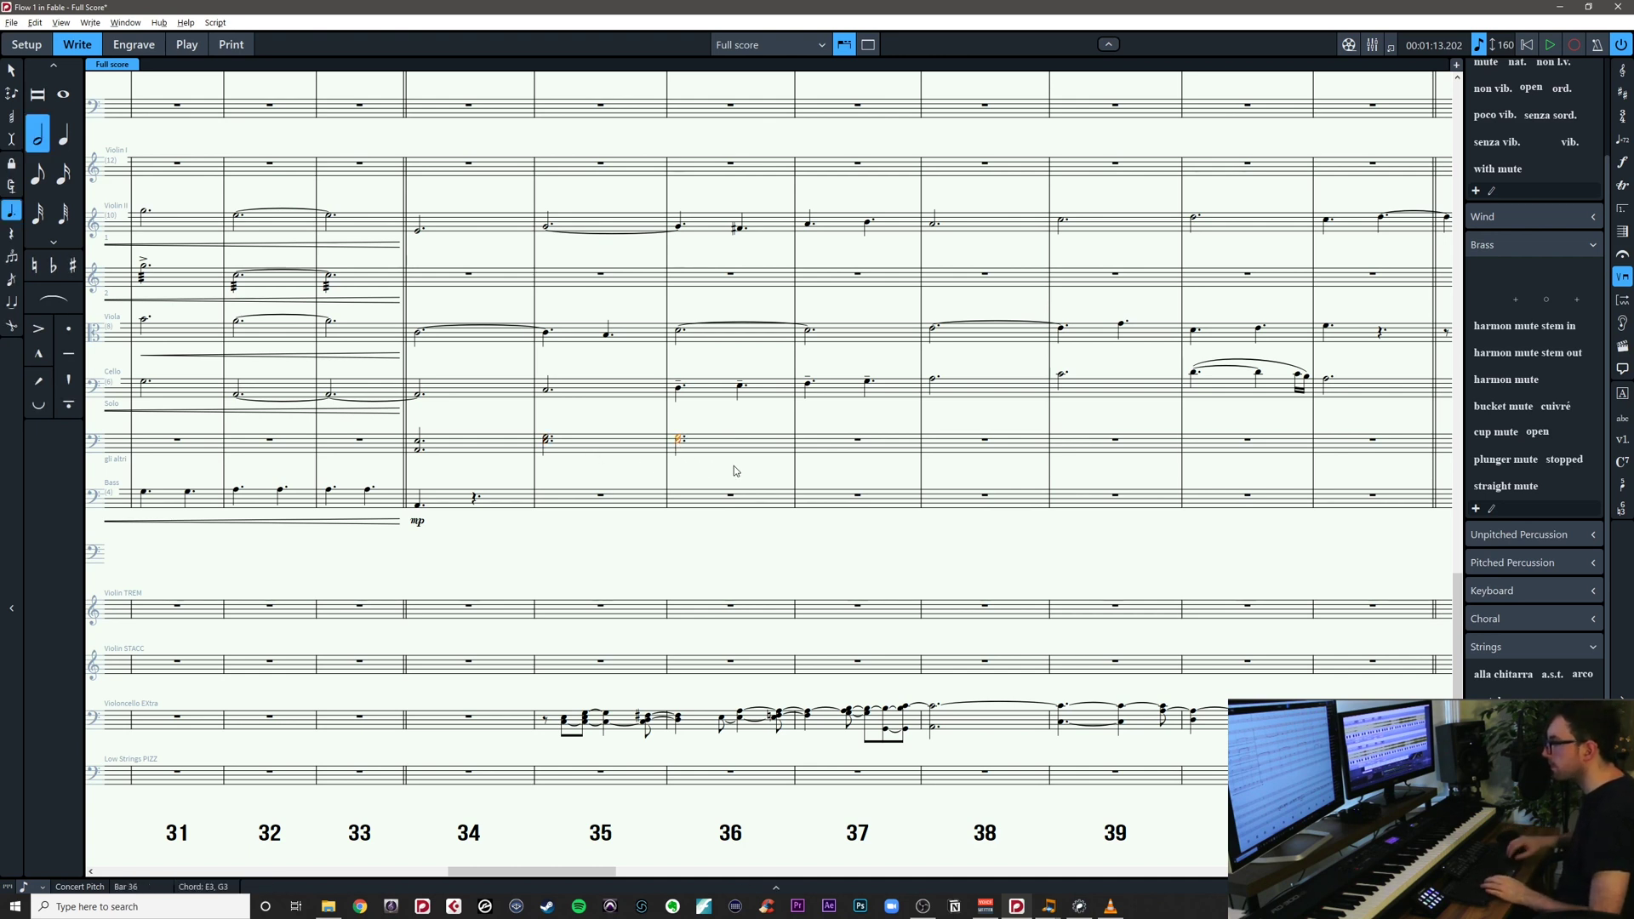
key("Escape")
key("Escape")
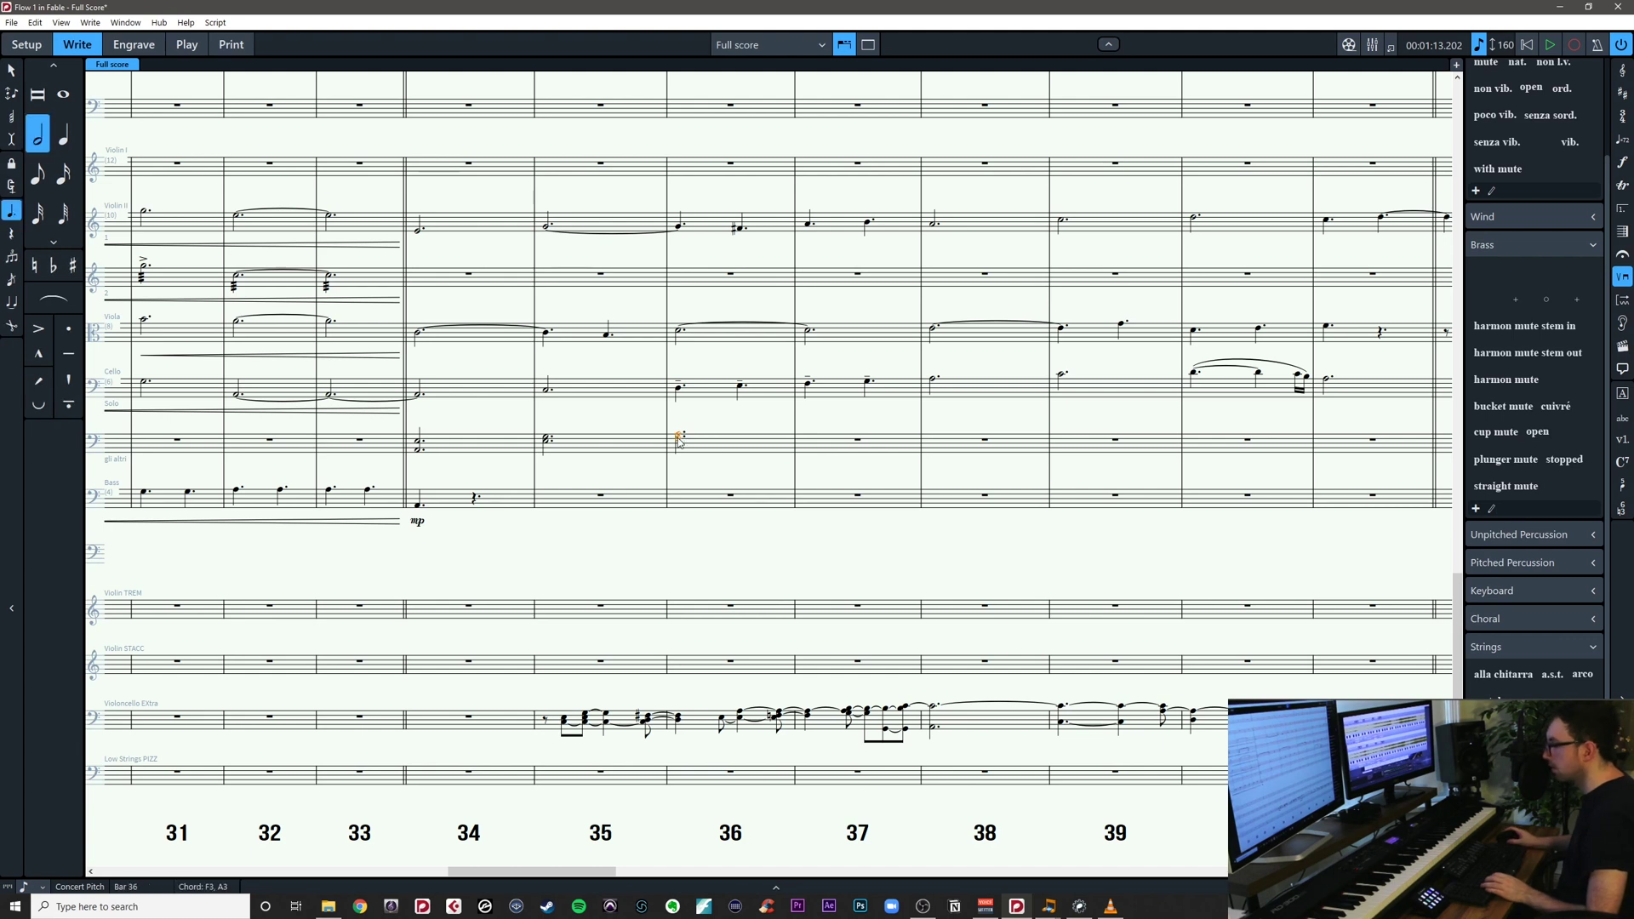
left_click(679, 437)
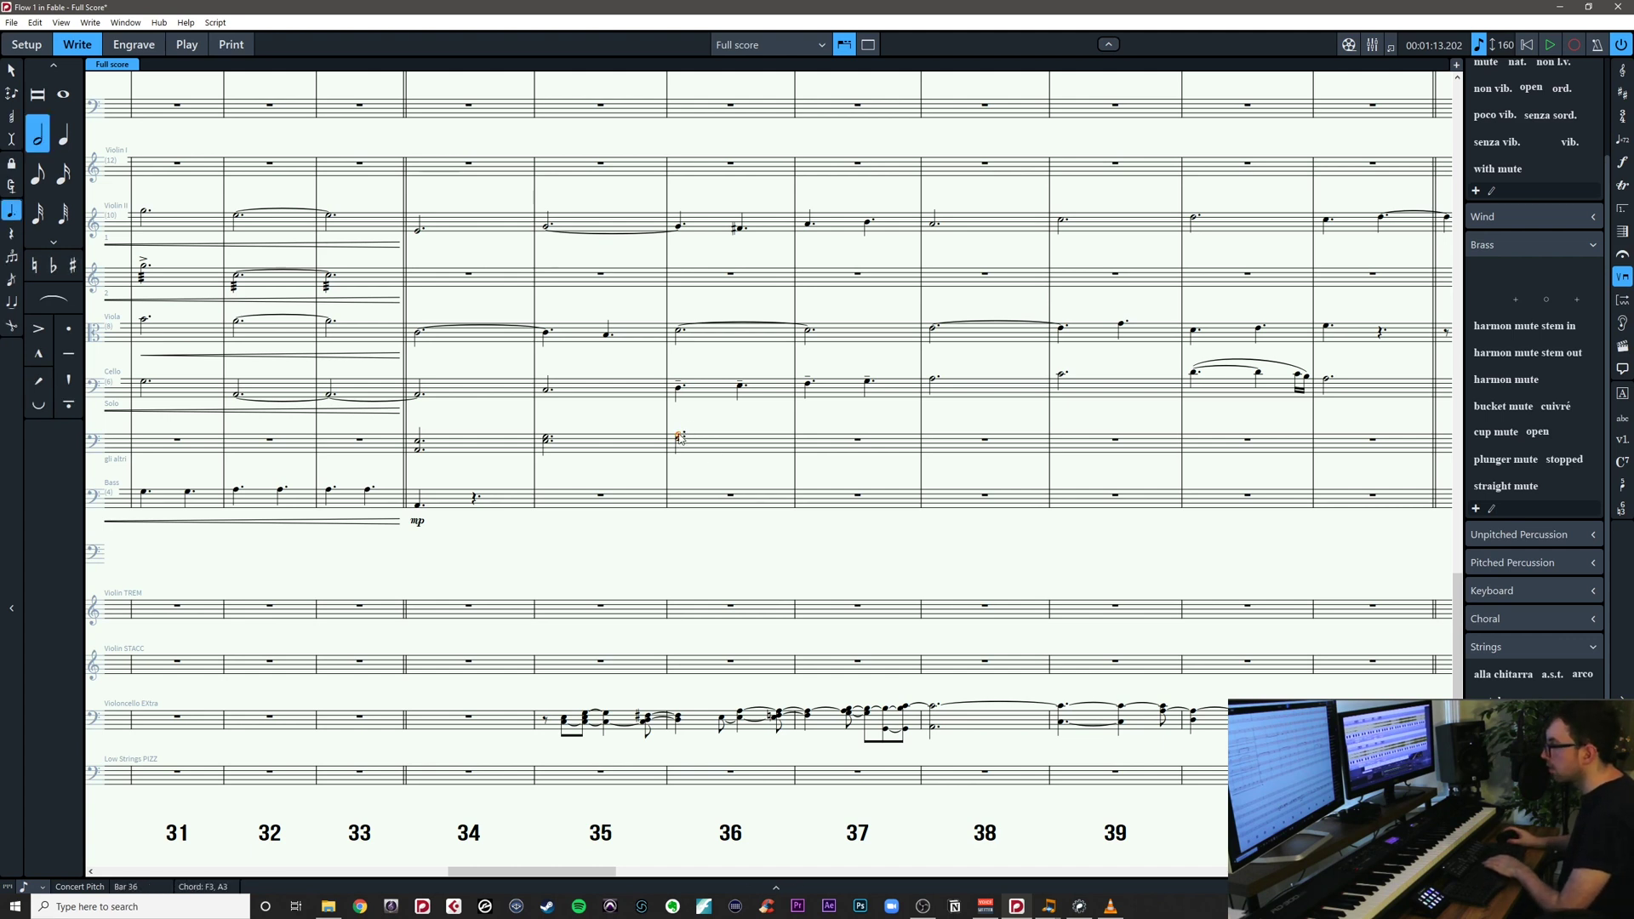
left_click(680, 438)
left_click(679, 436)
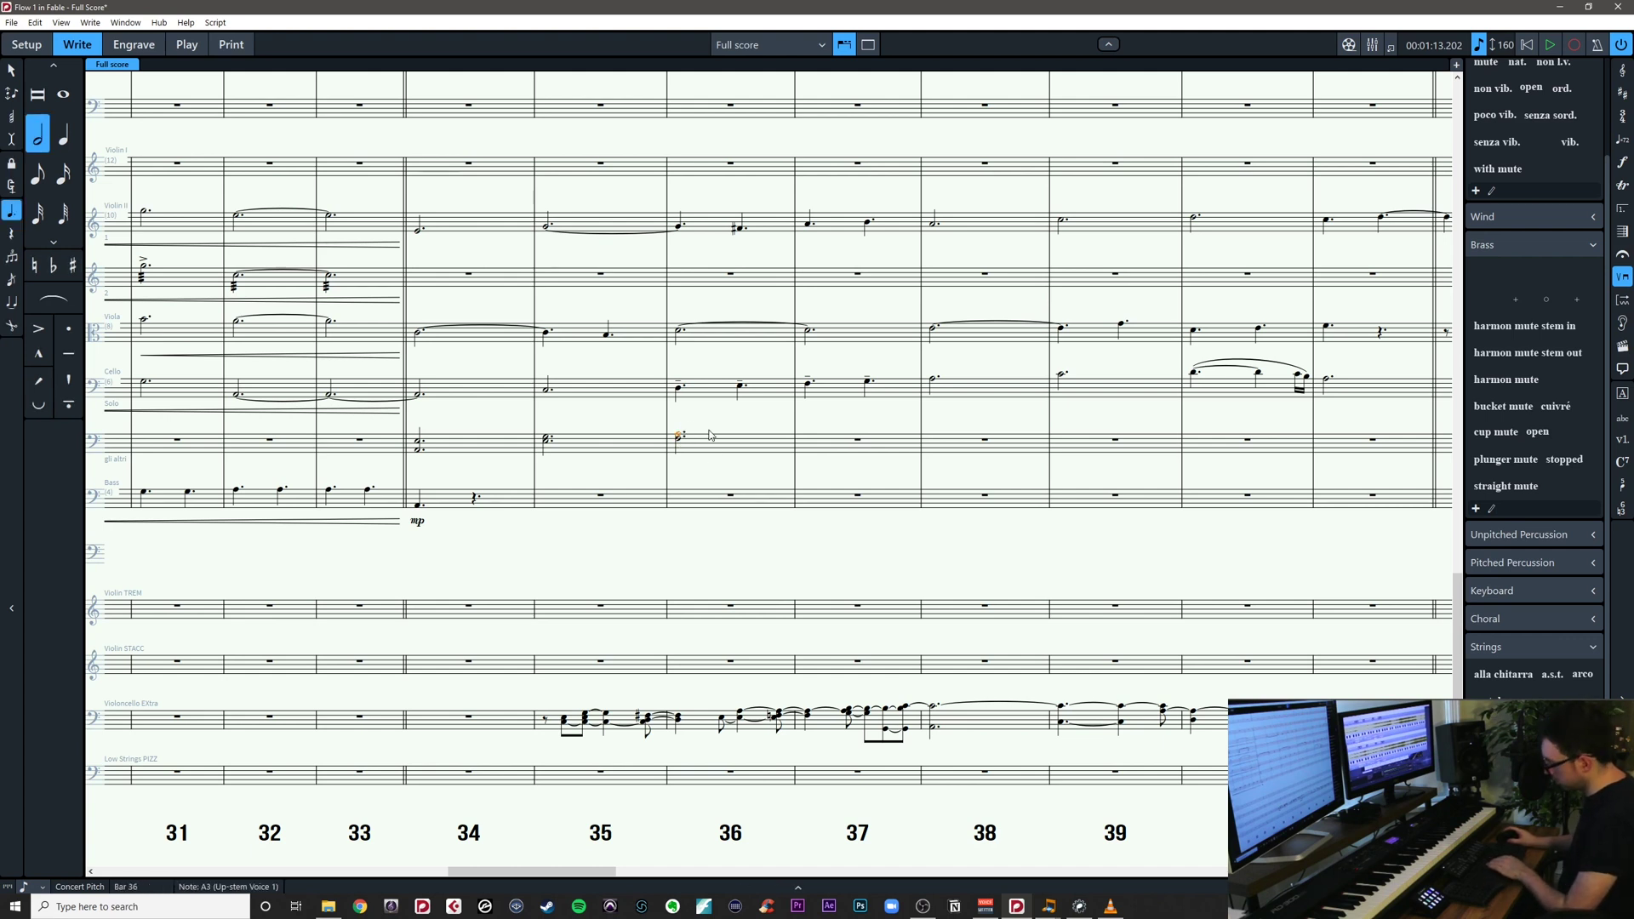
key("0")
key("Escape")
Repeat the bar 36 gli altri chord into bar 37 and raise it to G3–B3
scroll(715, 425, "left", 3)
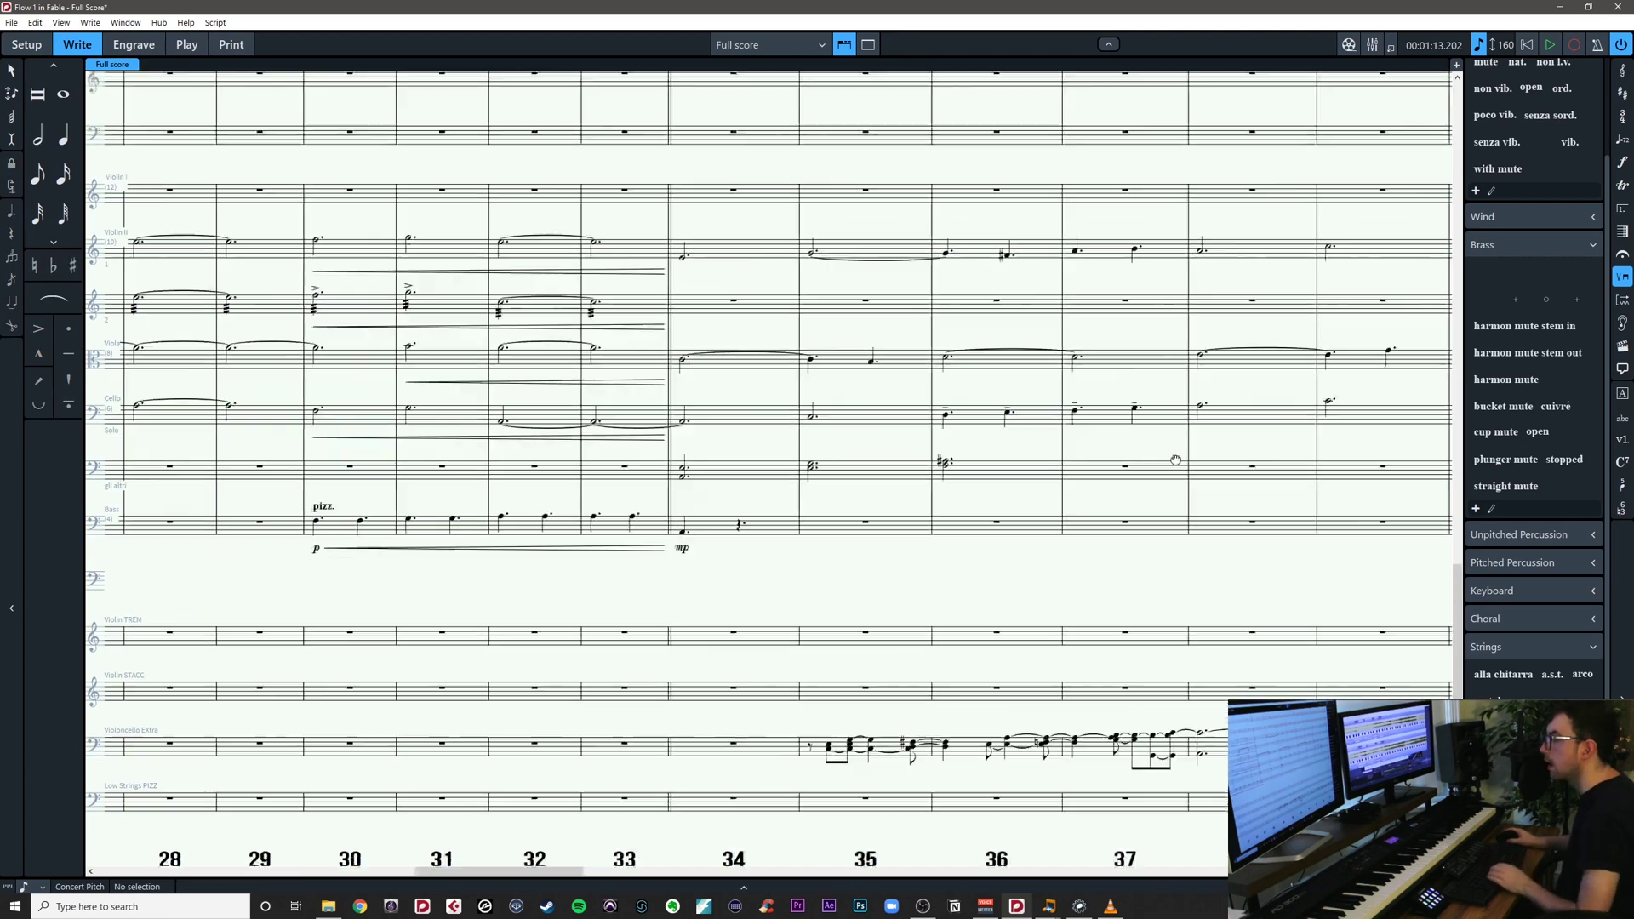
scroll(766, 358, "up", 5)
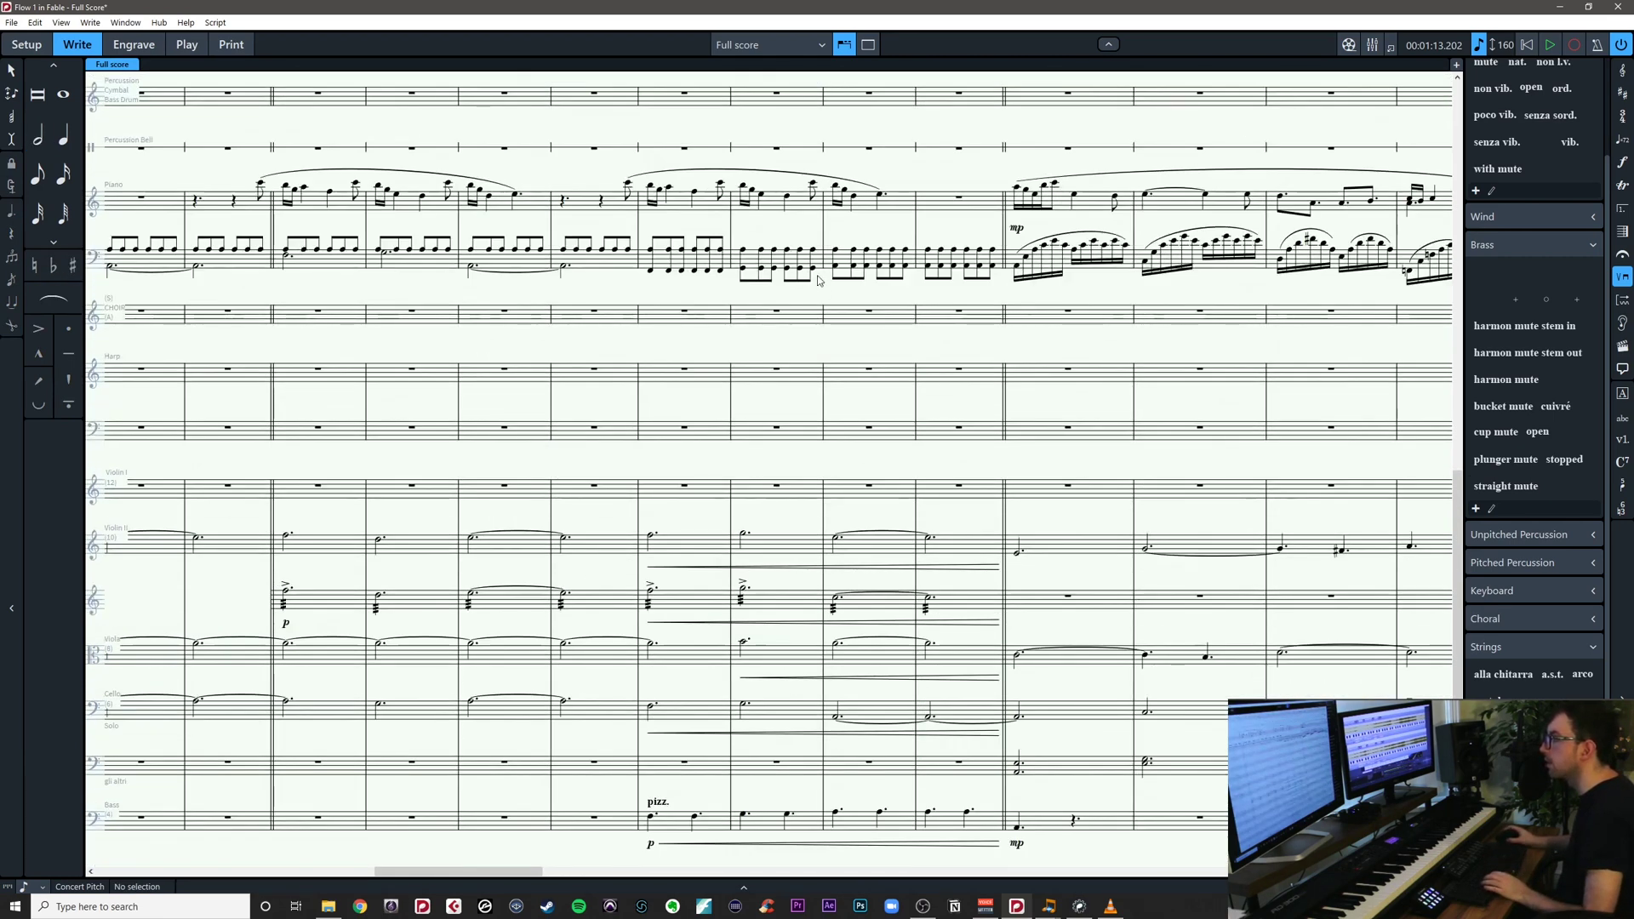
scroll(1207, 466, "right", 5)
scroll(613, 321, "down", 2)
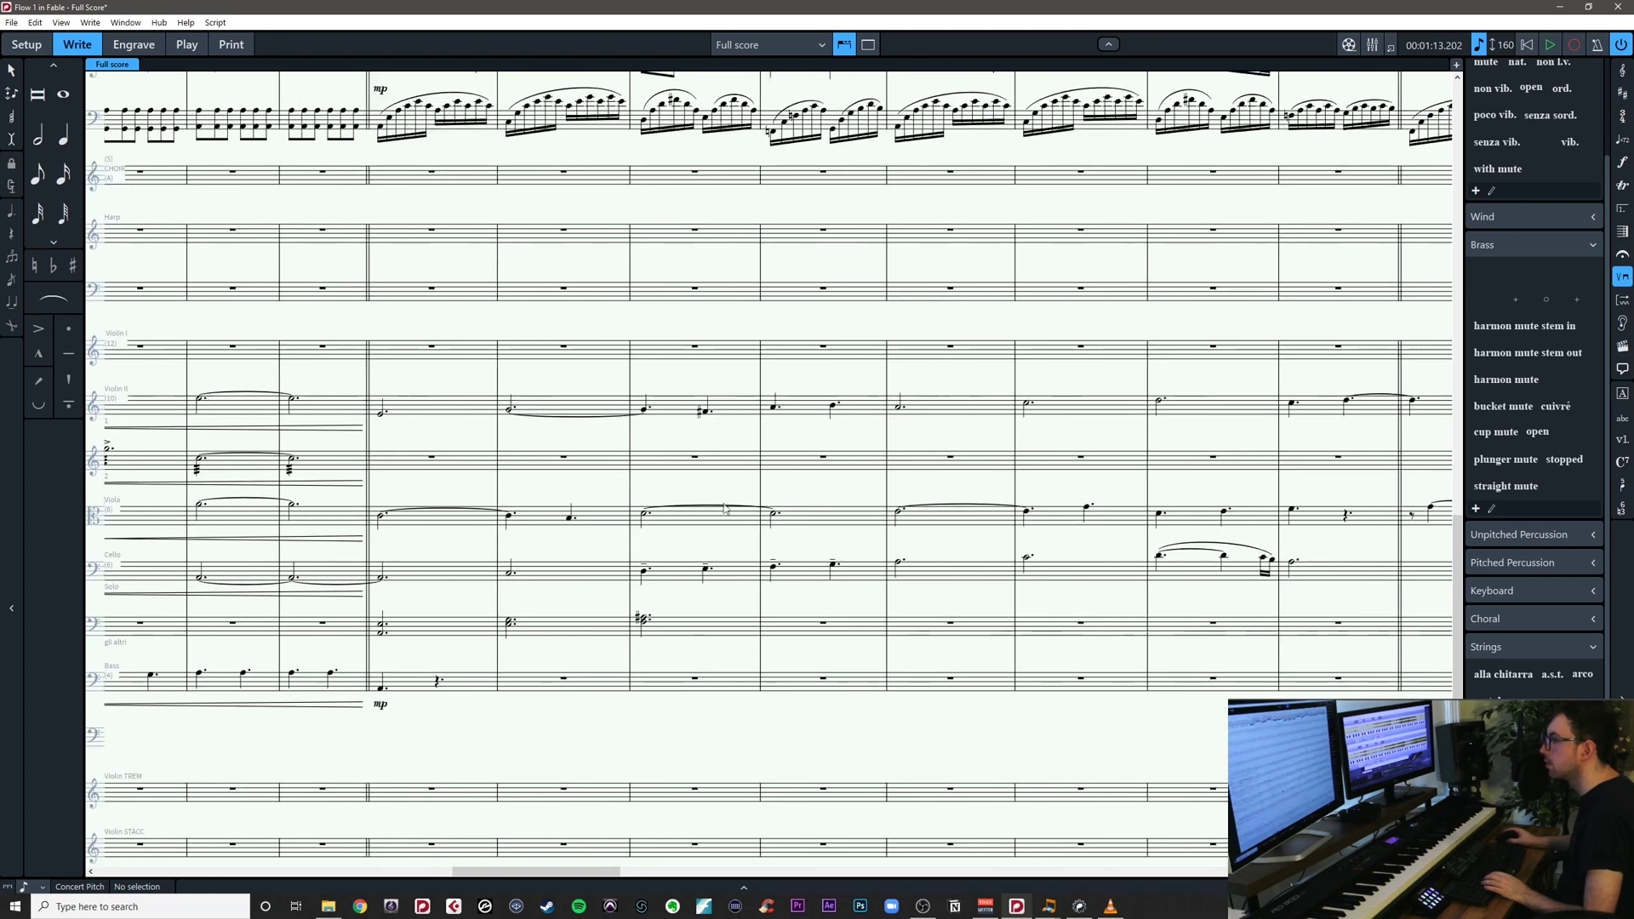
scroll(703, 613, "right", 2)
scroll(681, 545, "down", 2)
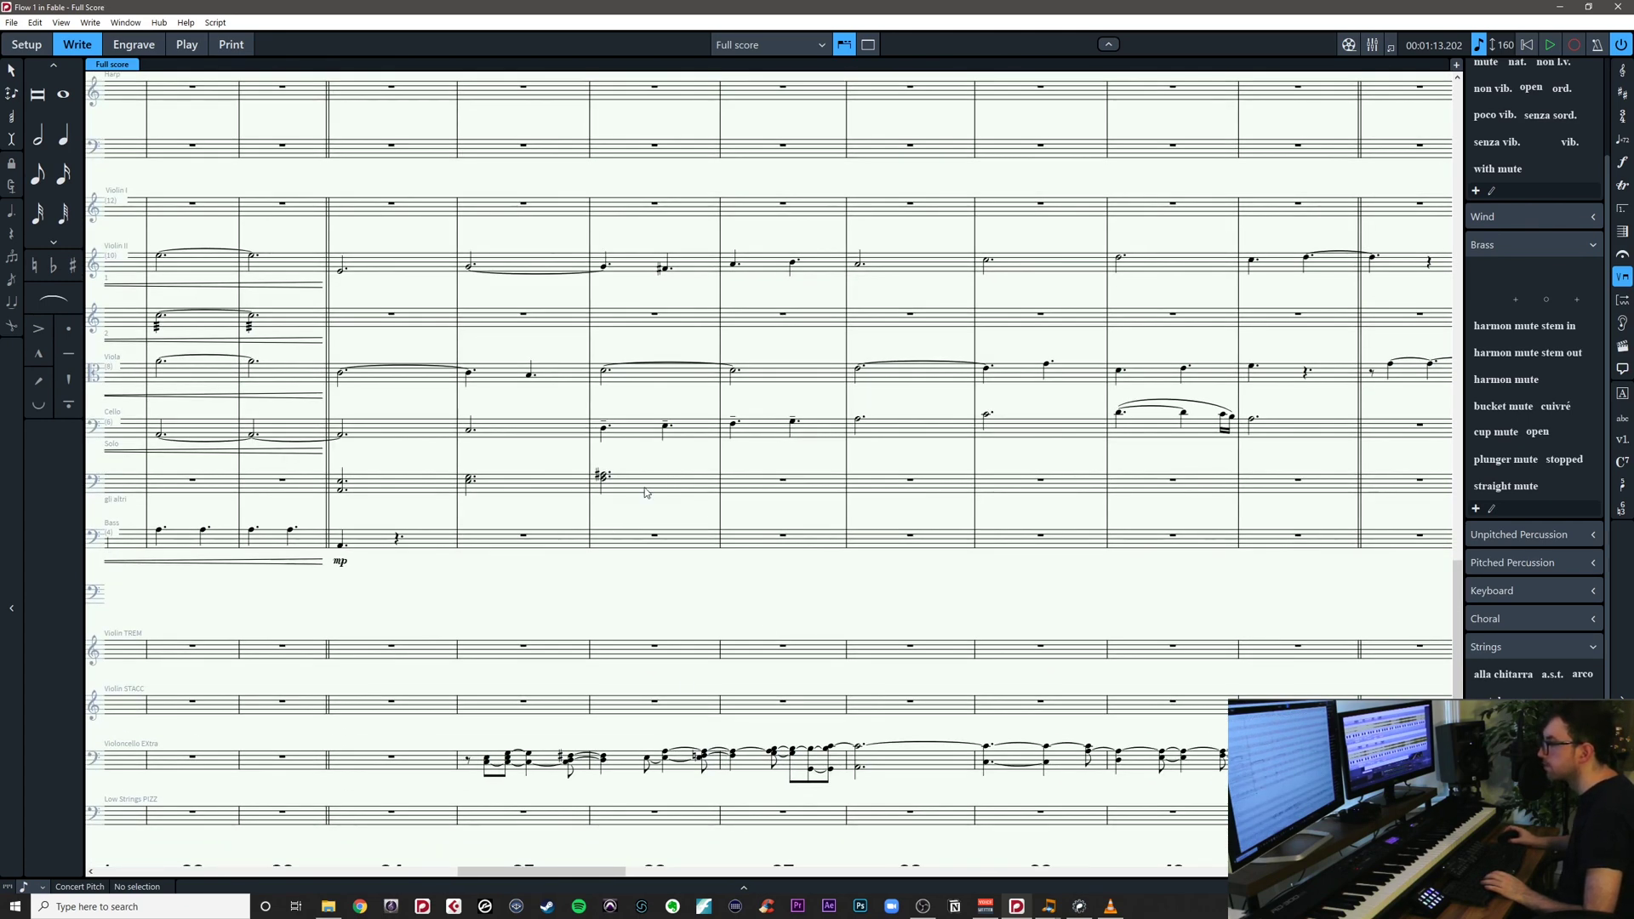
left_click(602, 475)
key("r")
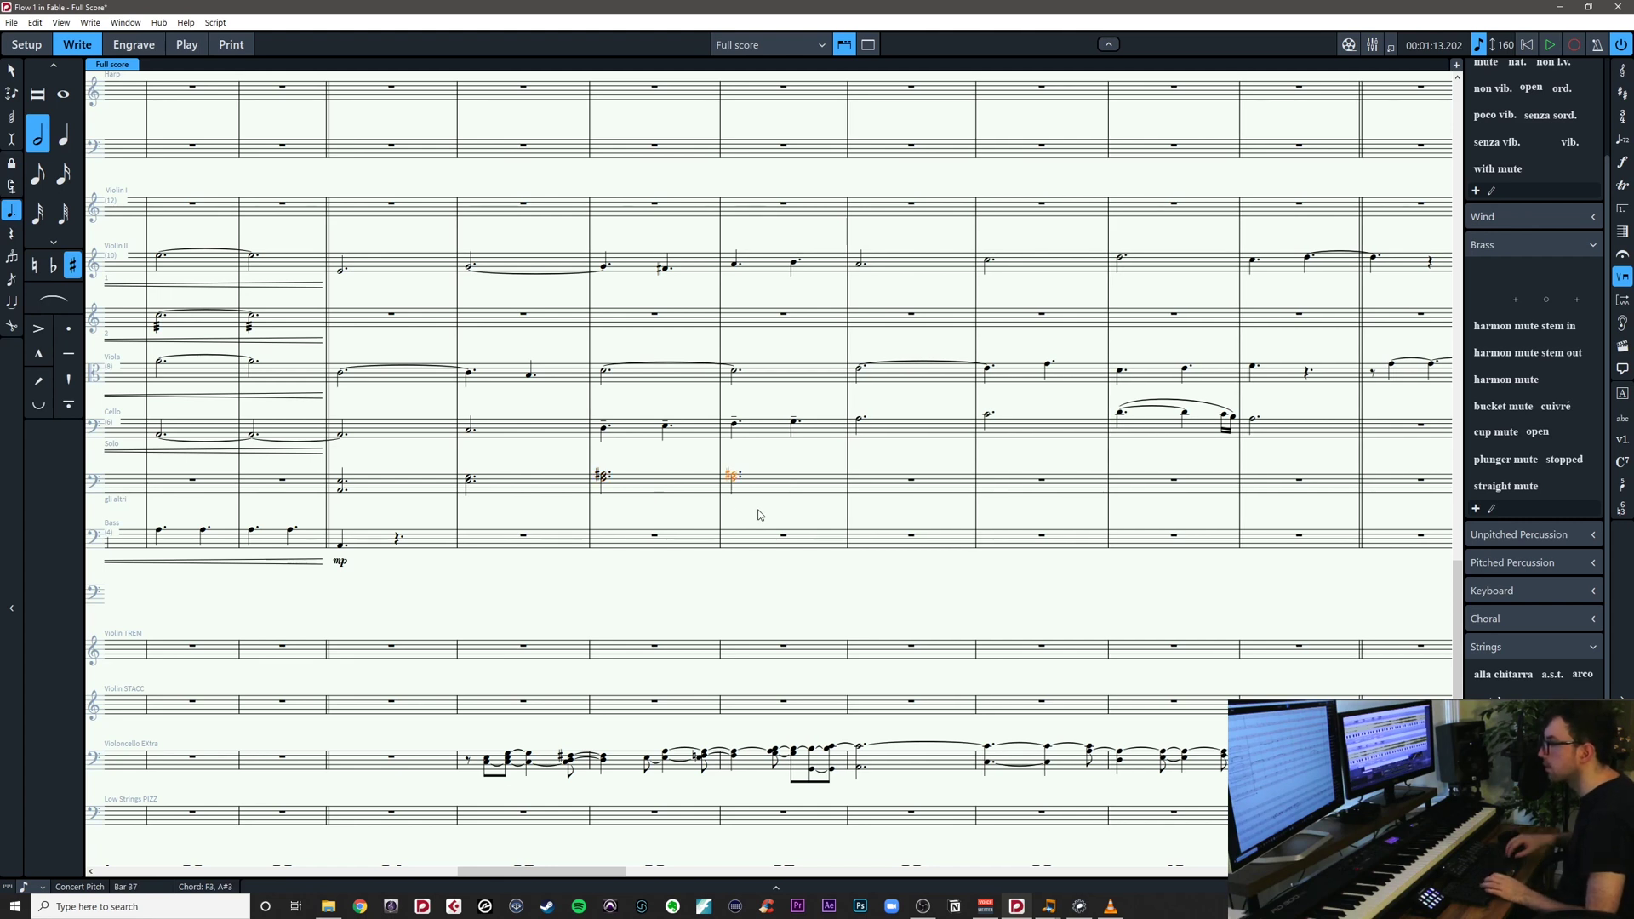
key("alt+Up")
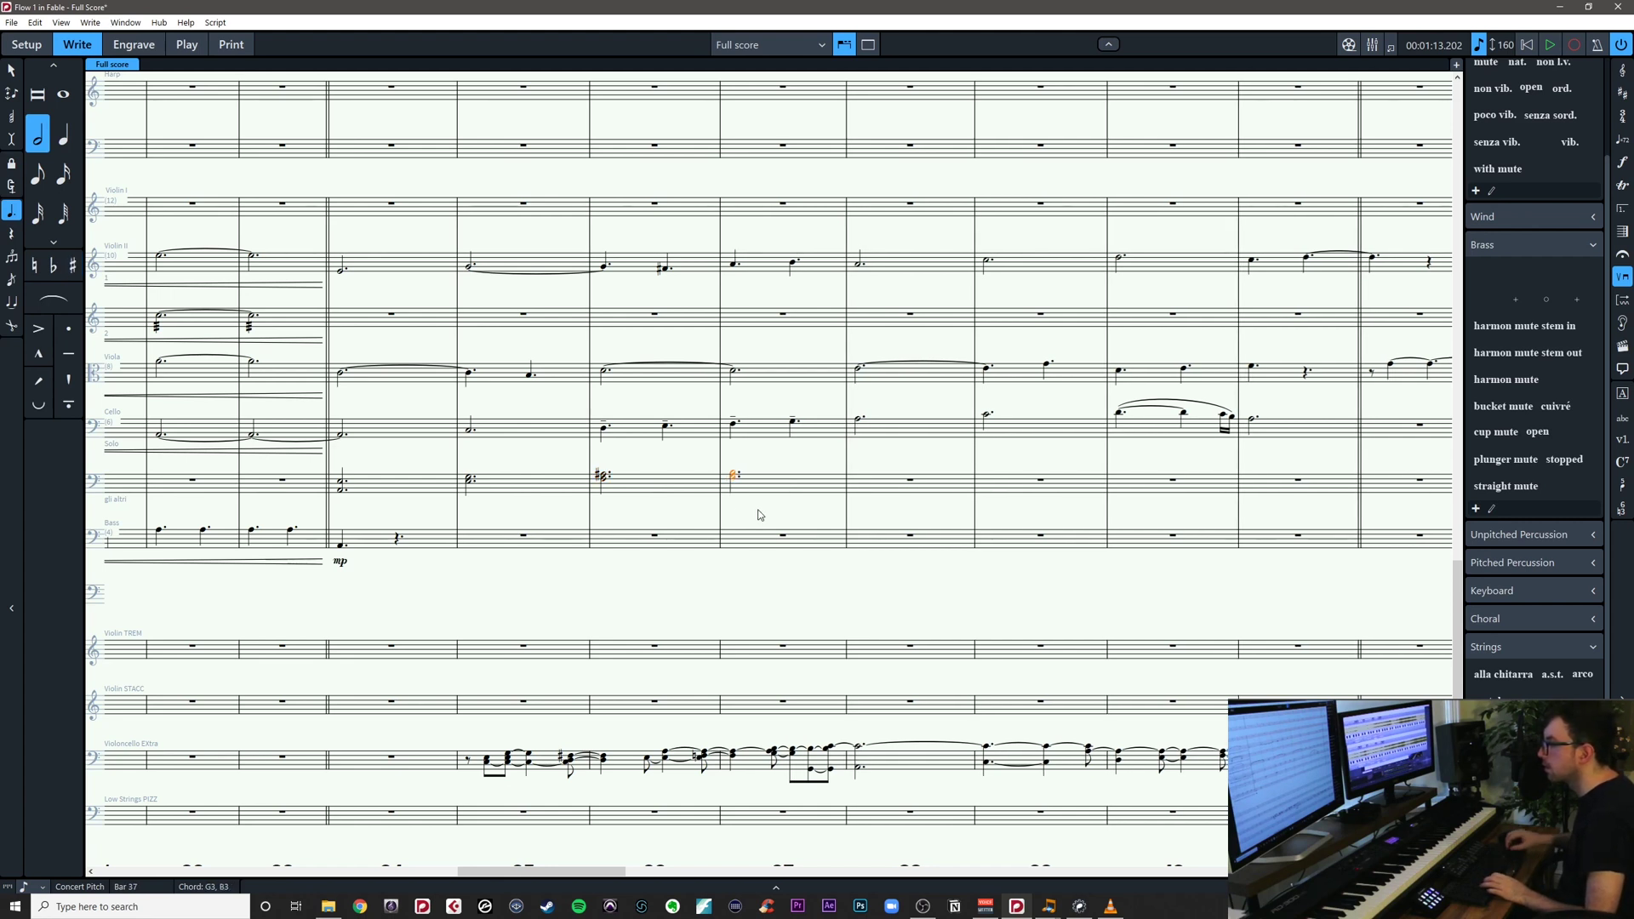
left_click(610, 489)
left_click(617, 515)
Check the gli altri chords in bars 34–37 against the surrounding strings and the Violoncello Extra notes leading into bar 38
scroll(615, 516, "up", 3)
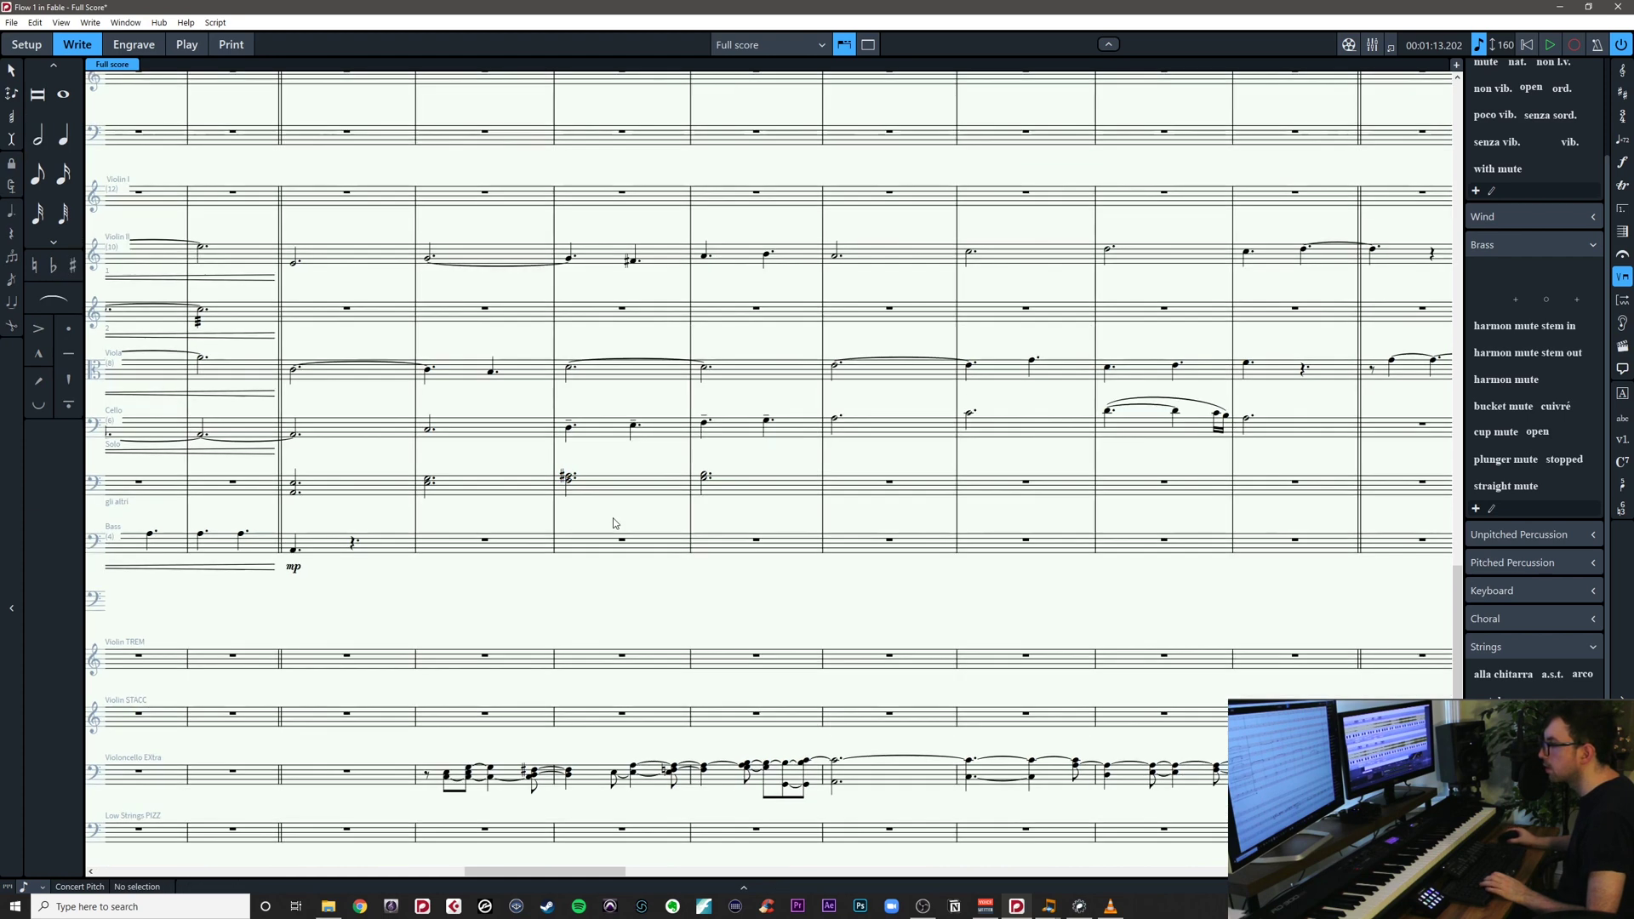
left_click_drag(601, 512, 1025, 507)
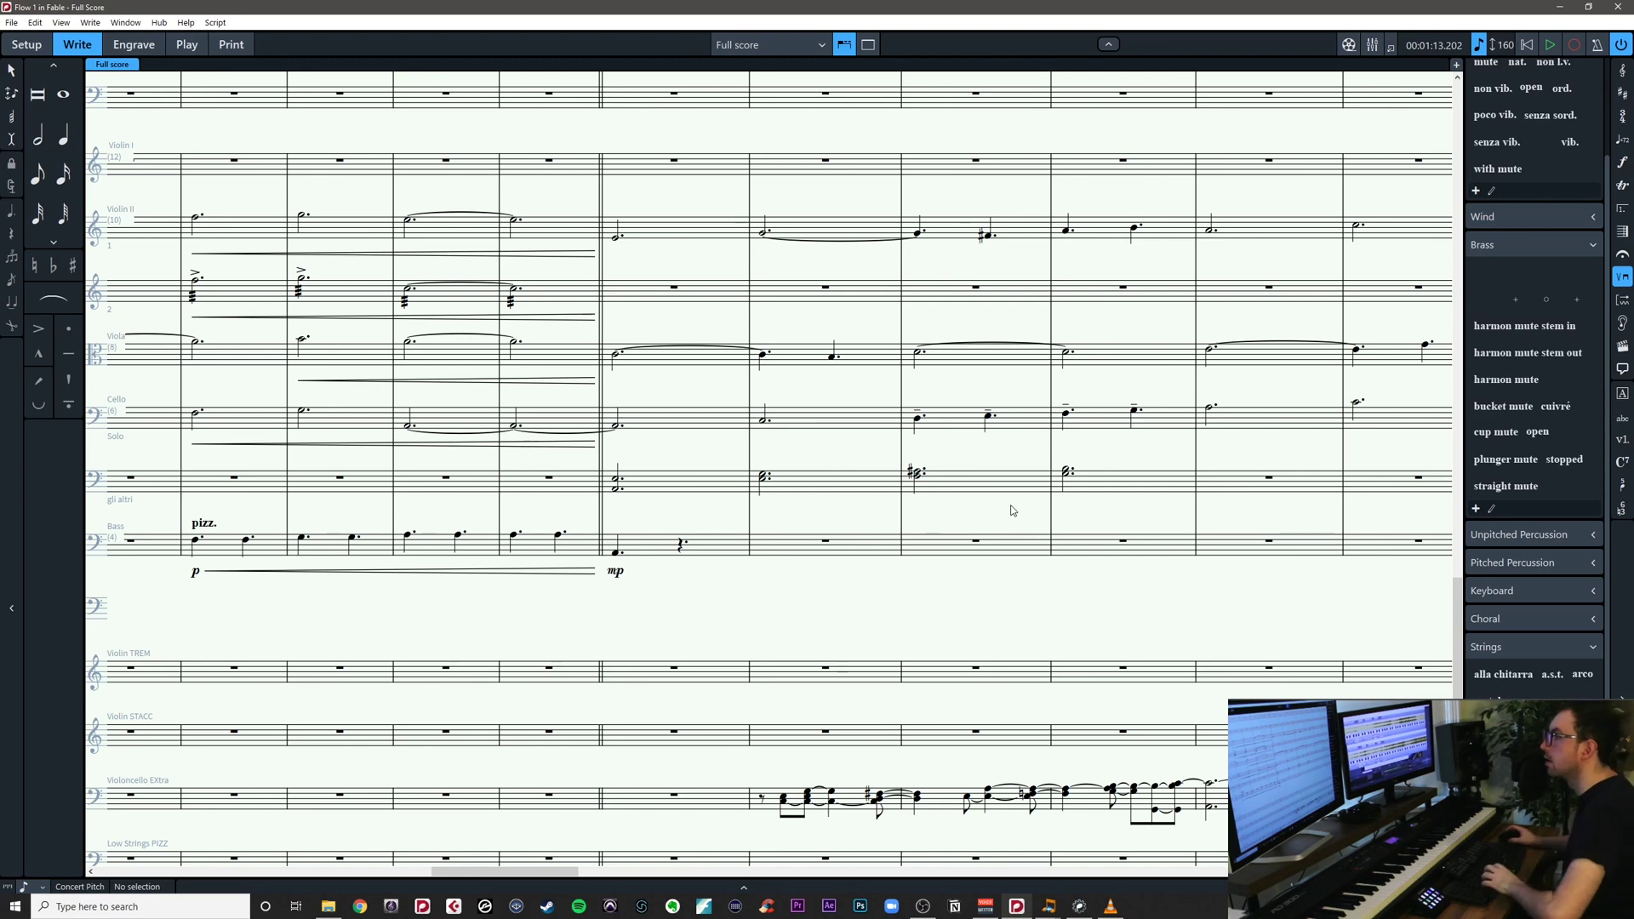
left_click_drag(1023, 525, 713, 549)
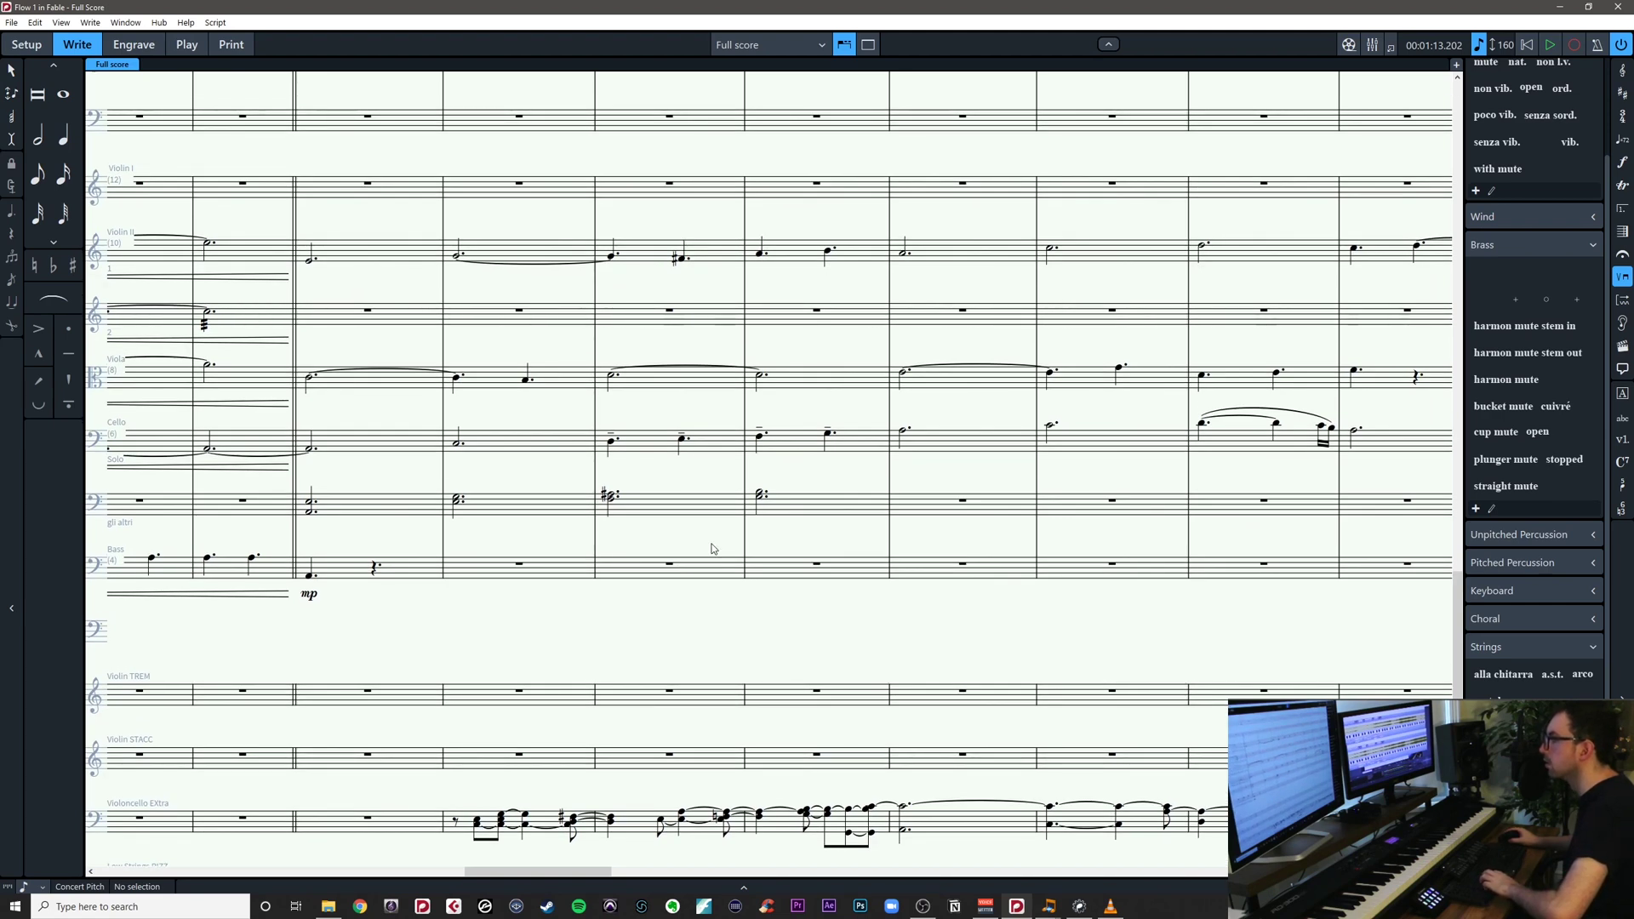
scroll(713, 549, "down", 2)
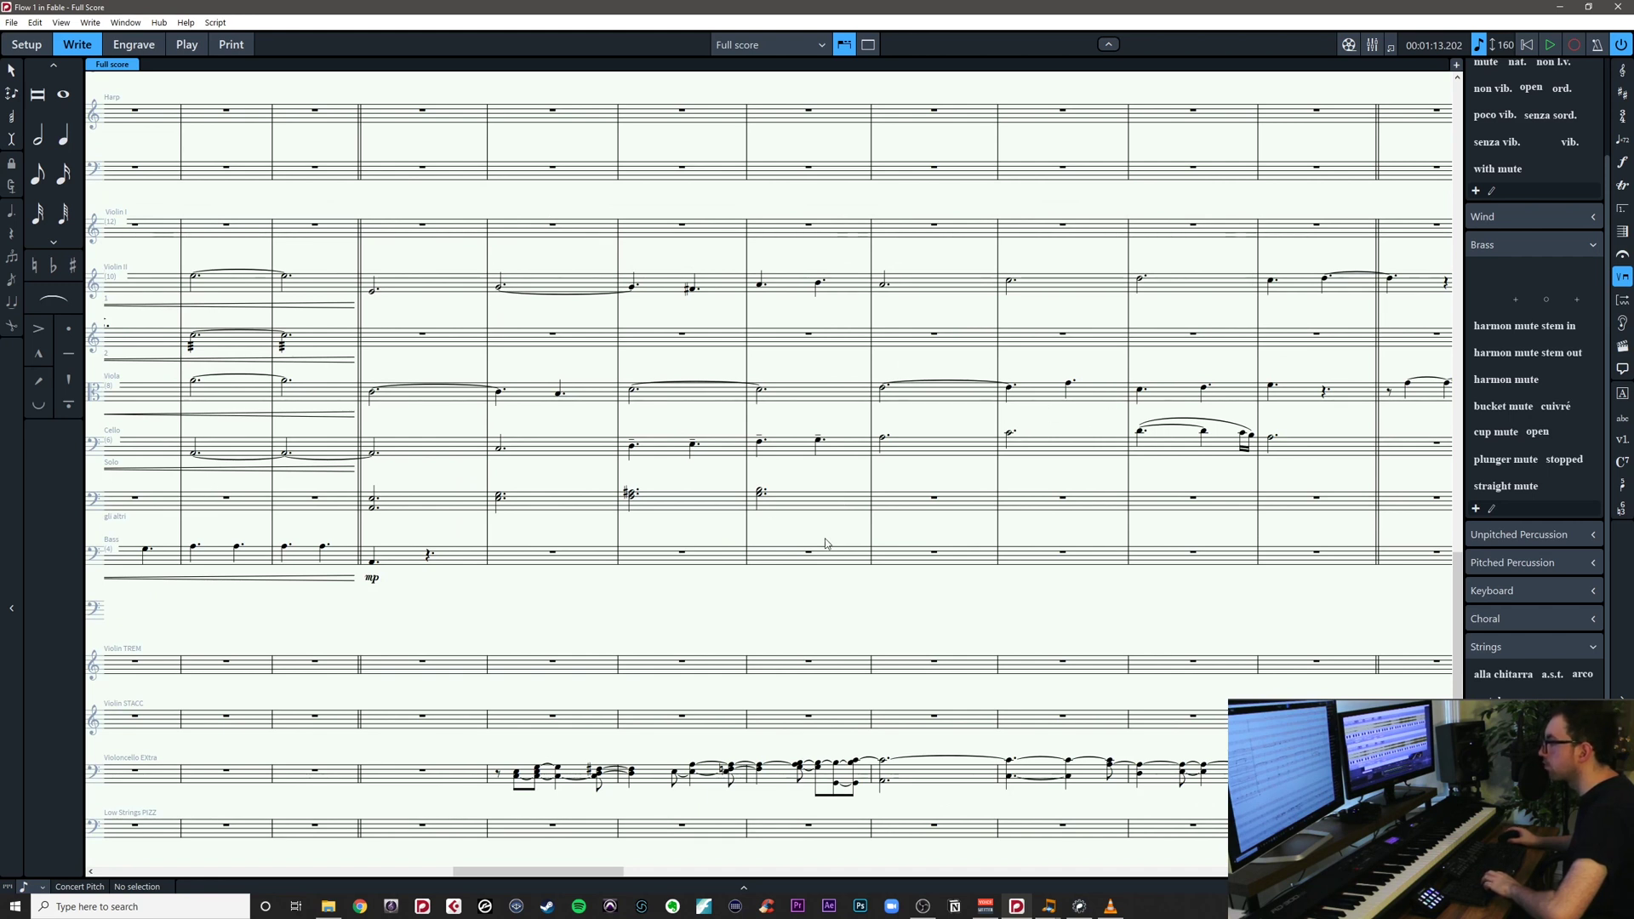
scroll(825, 647, "down", 1)
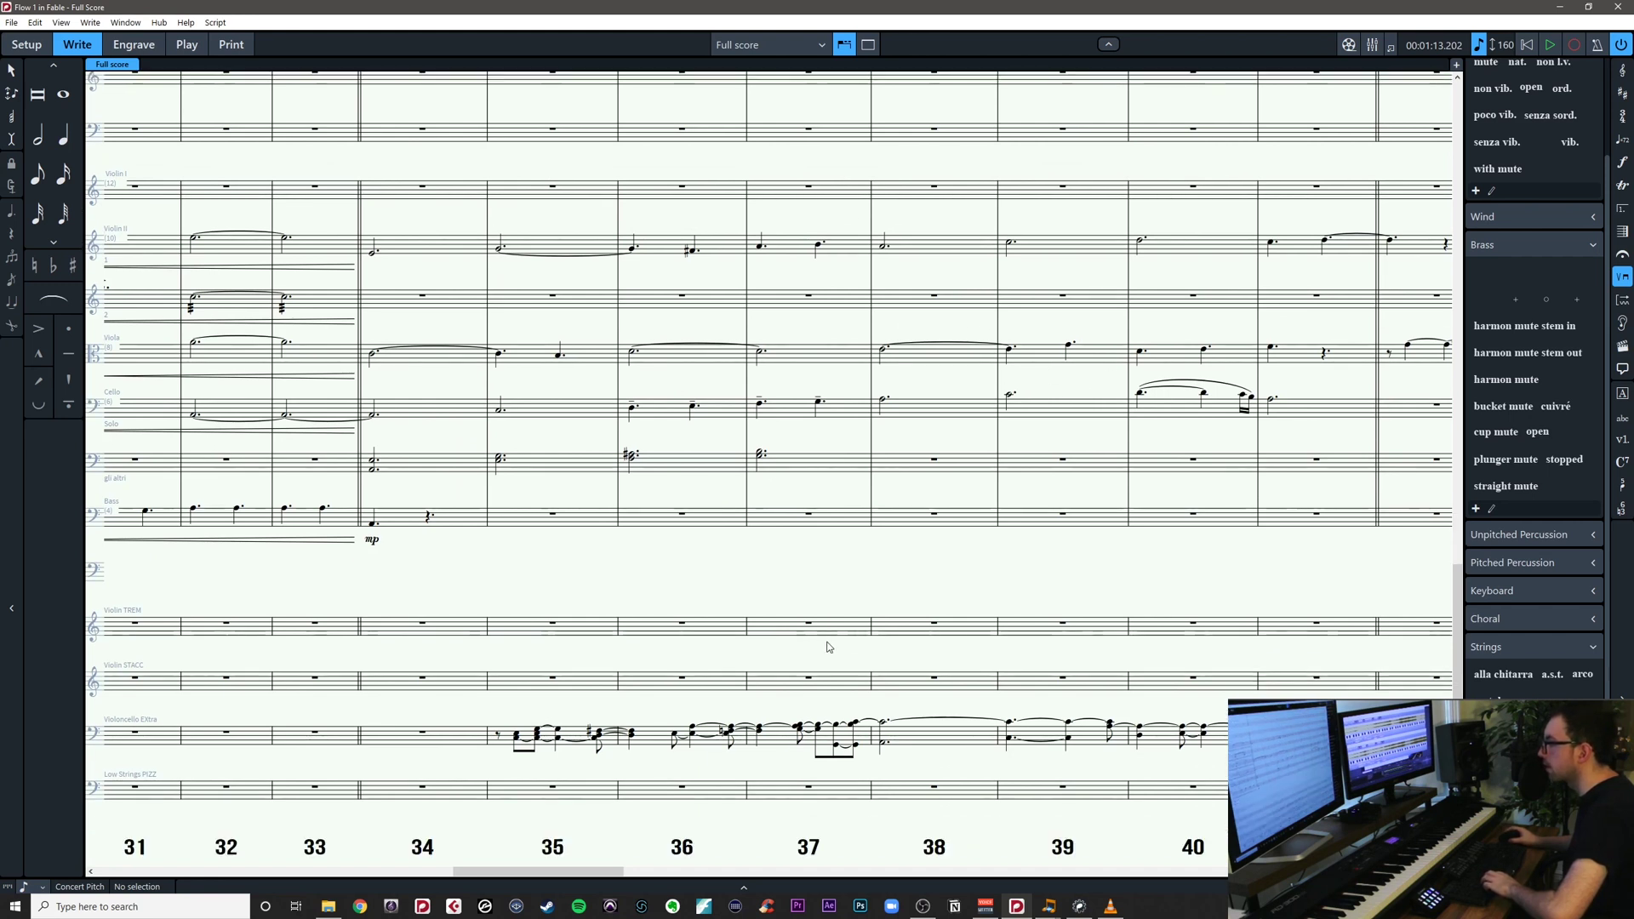
left_click(885, 723)
left_click_drag(938, 595, 892, 606)
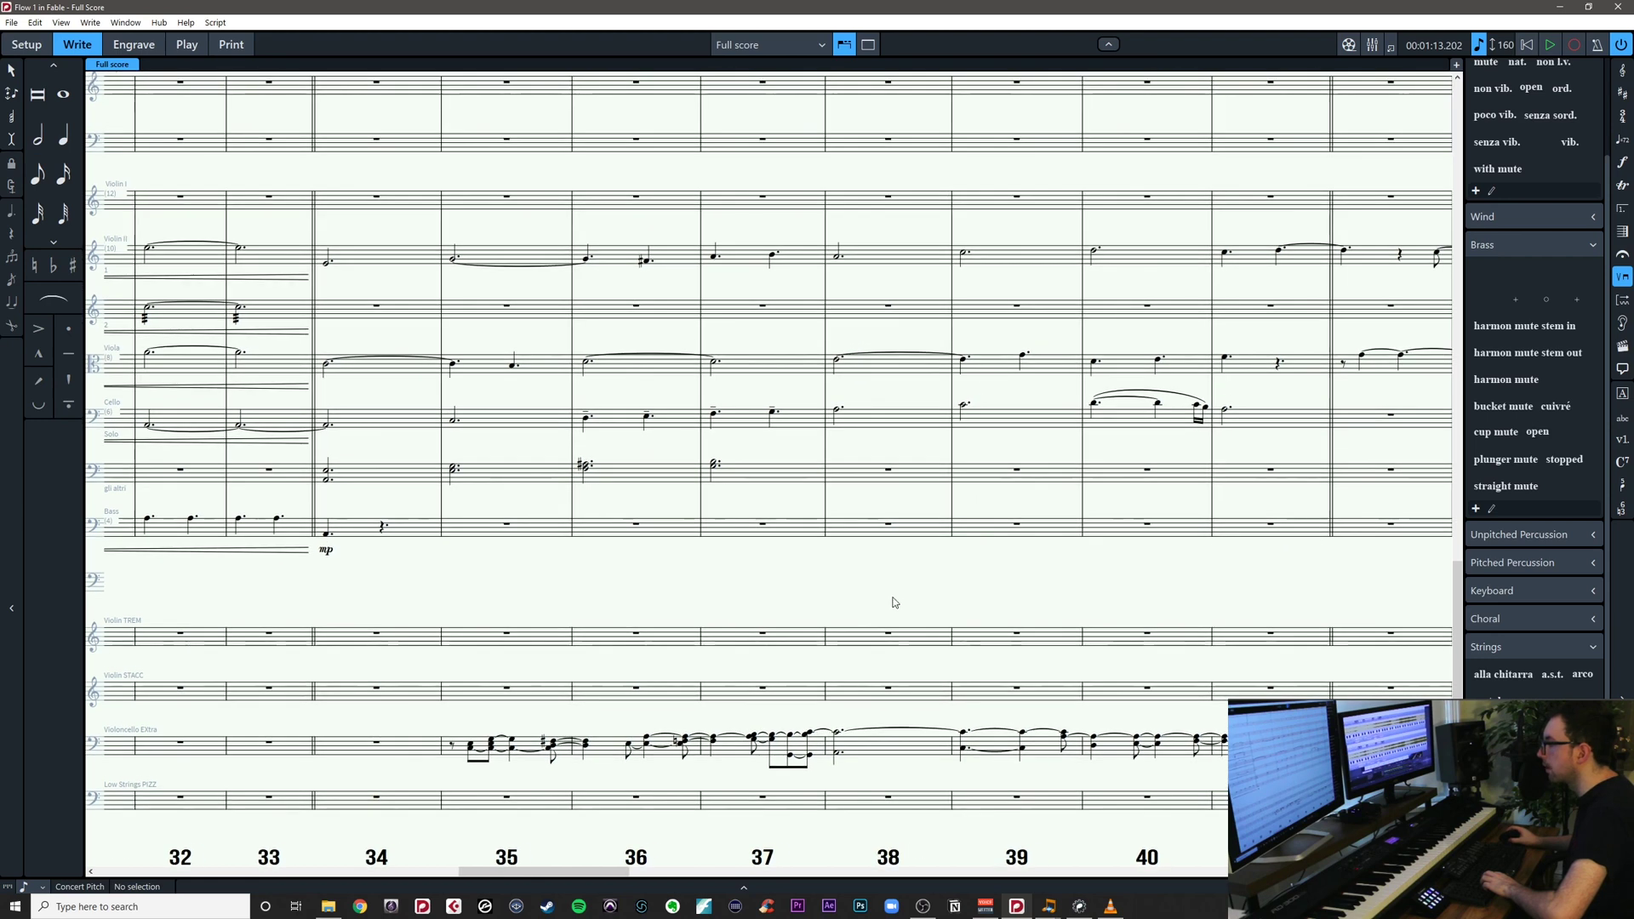
left_click(843, 734)
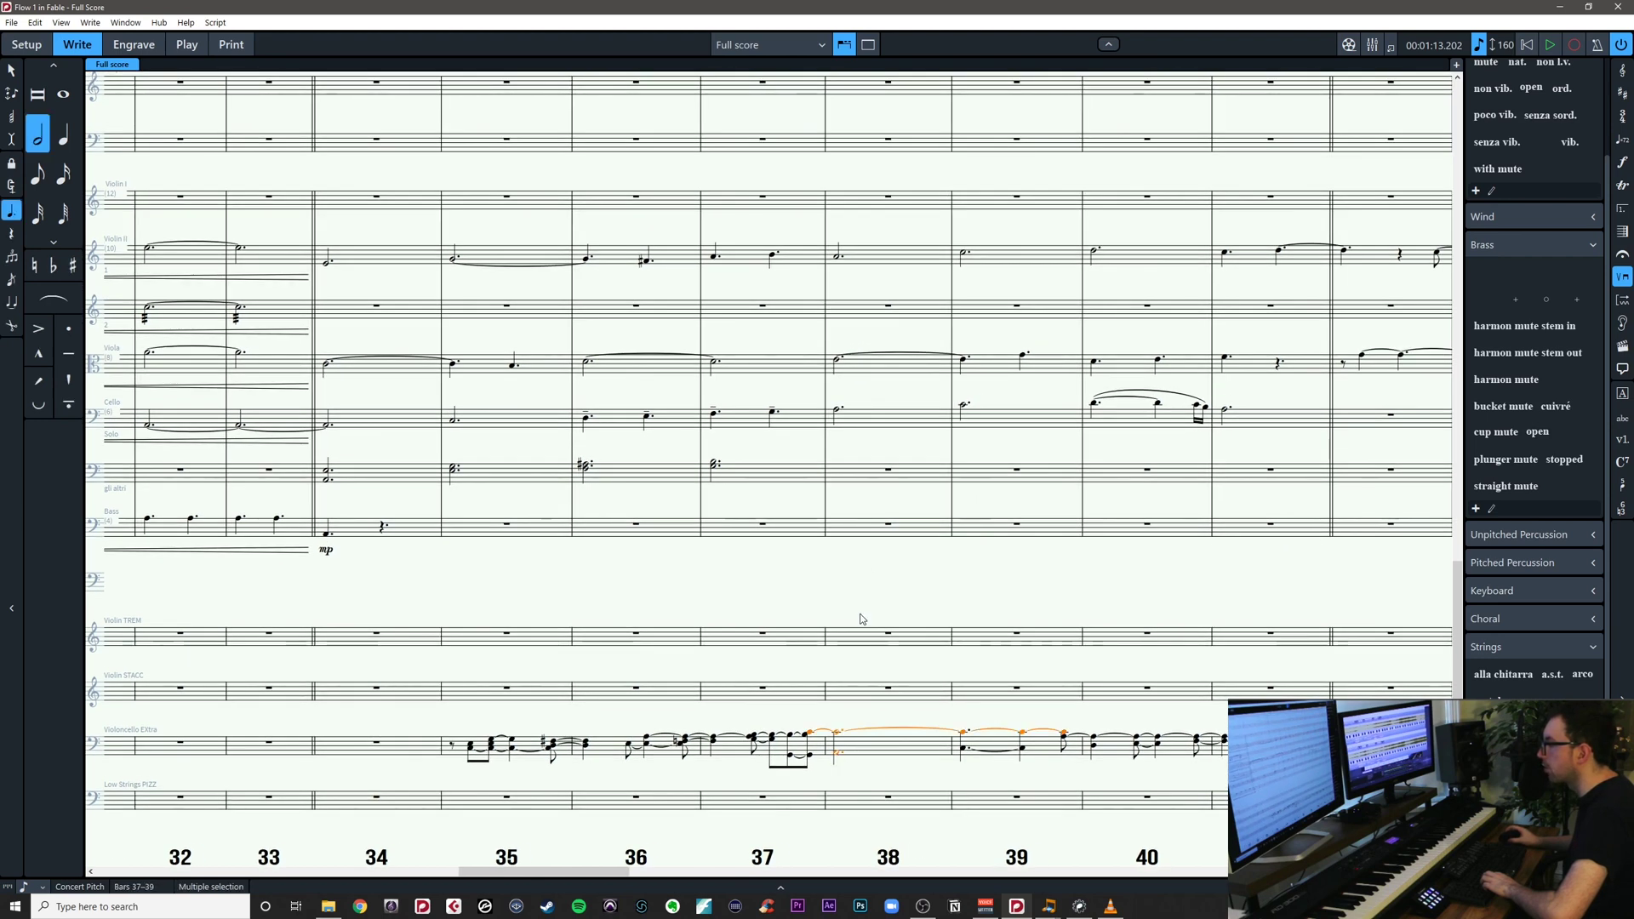
Enter a dotted half note A2 at the start of bar 38 in the Bass staff and mark it arco
double_click(847, 534)
key("5")
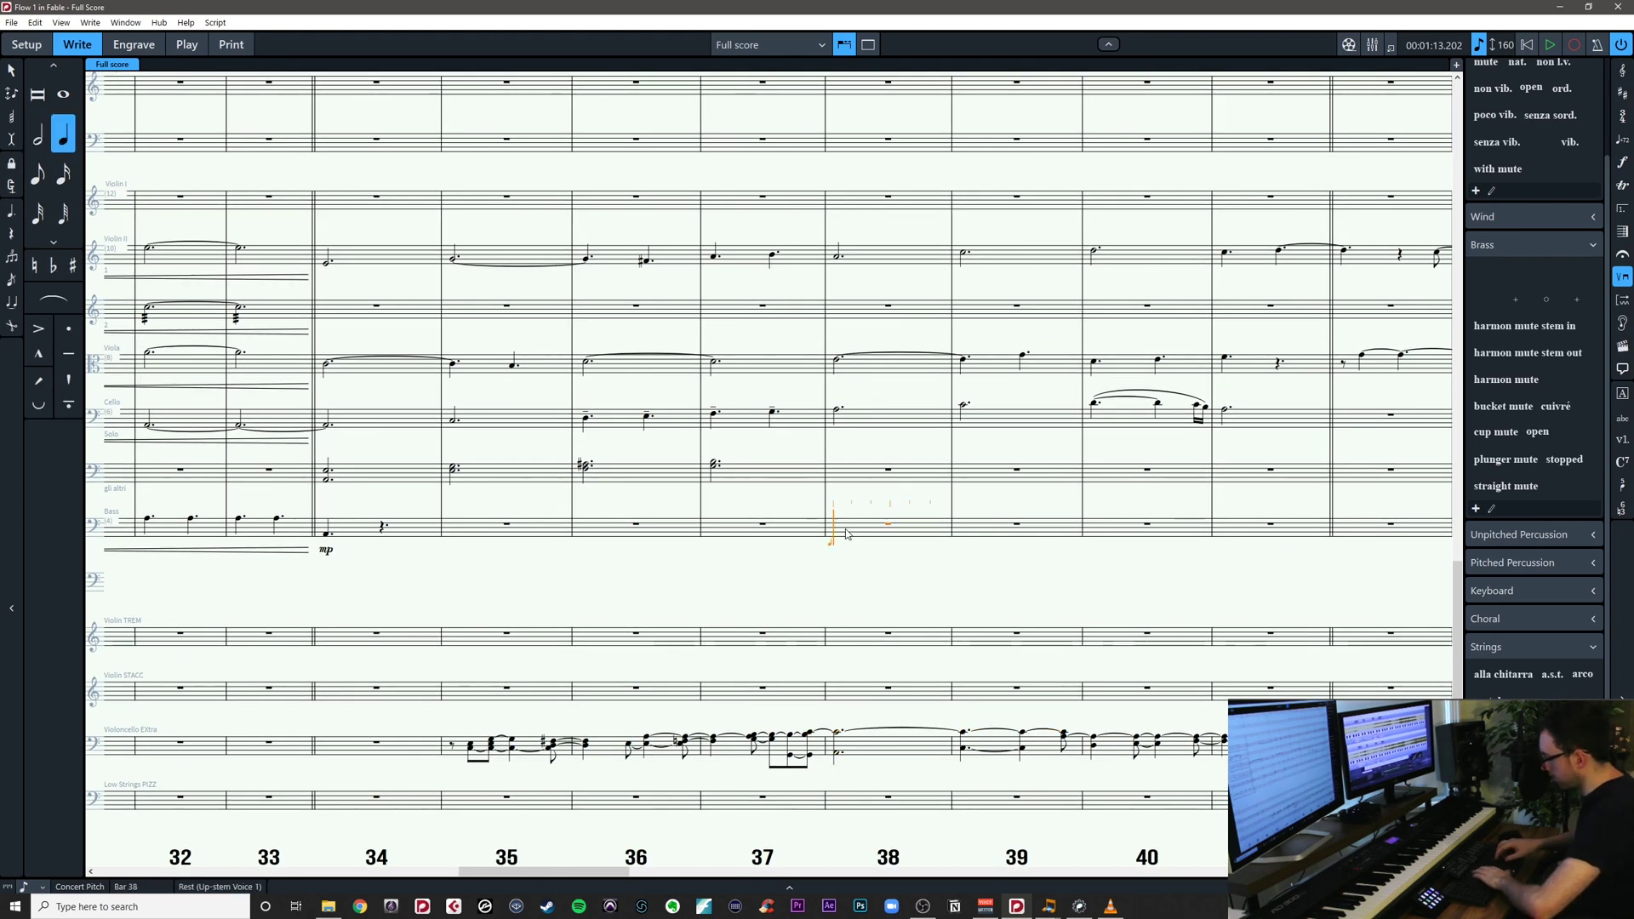
key("6")
key("o")
key("a")
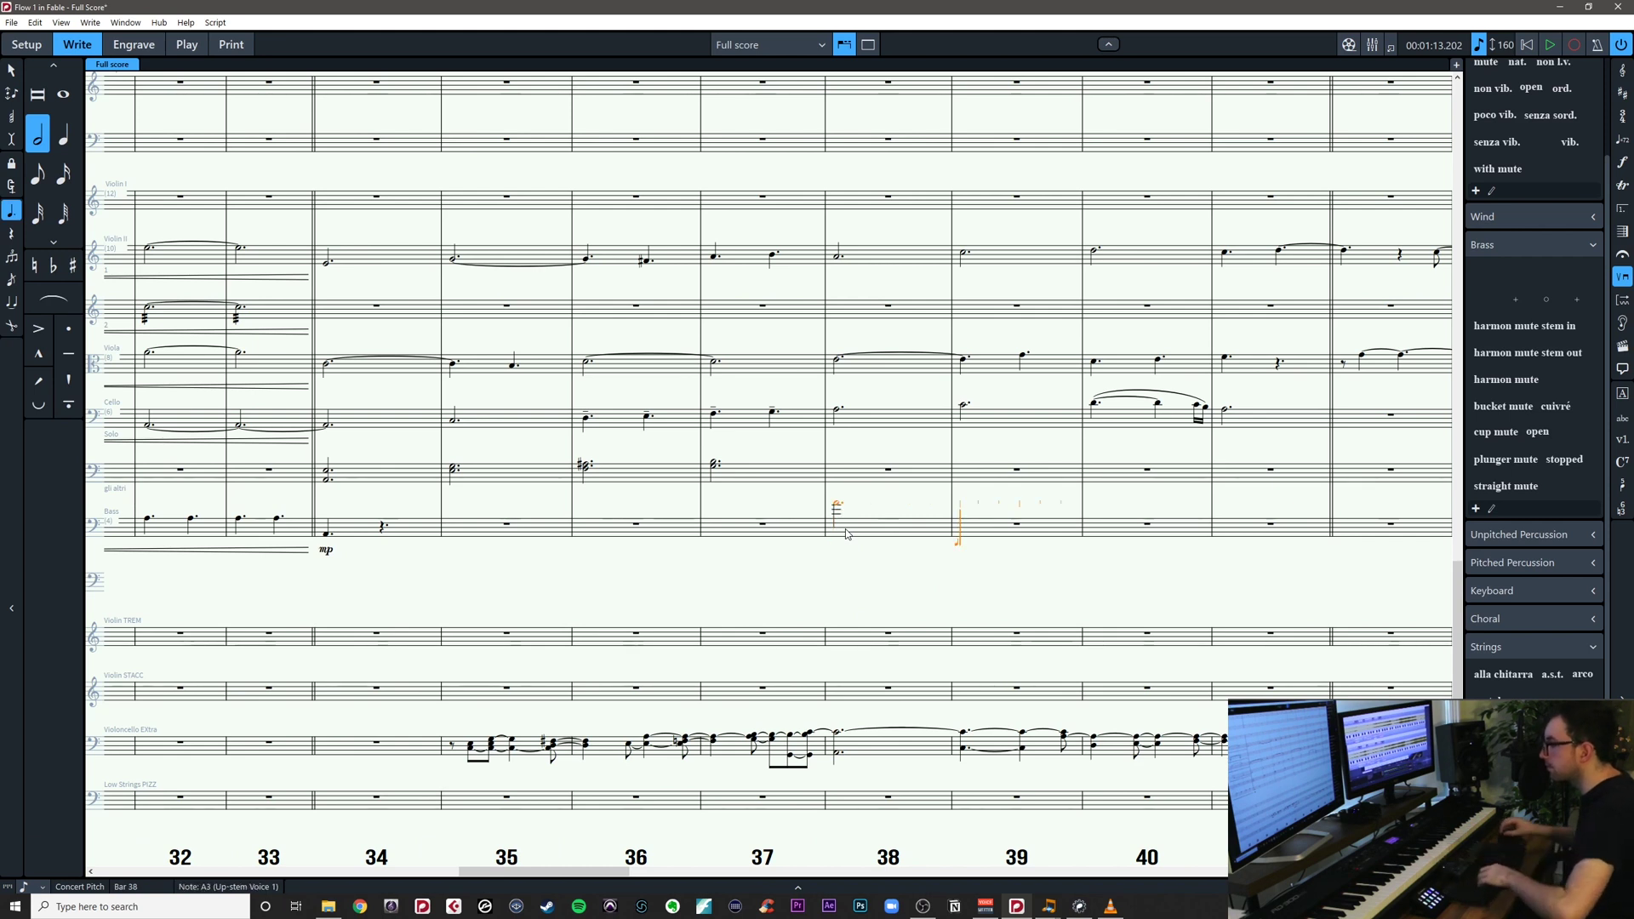
key("Escape")
key("minus")
key("ctrl+z")
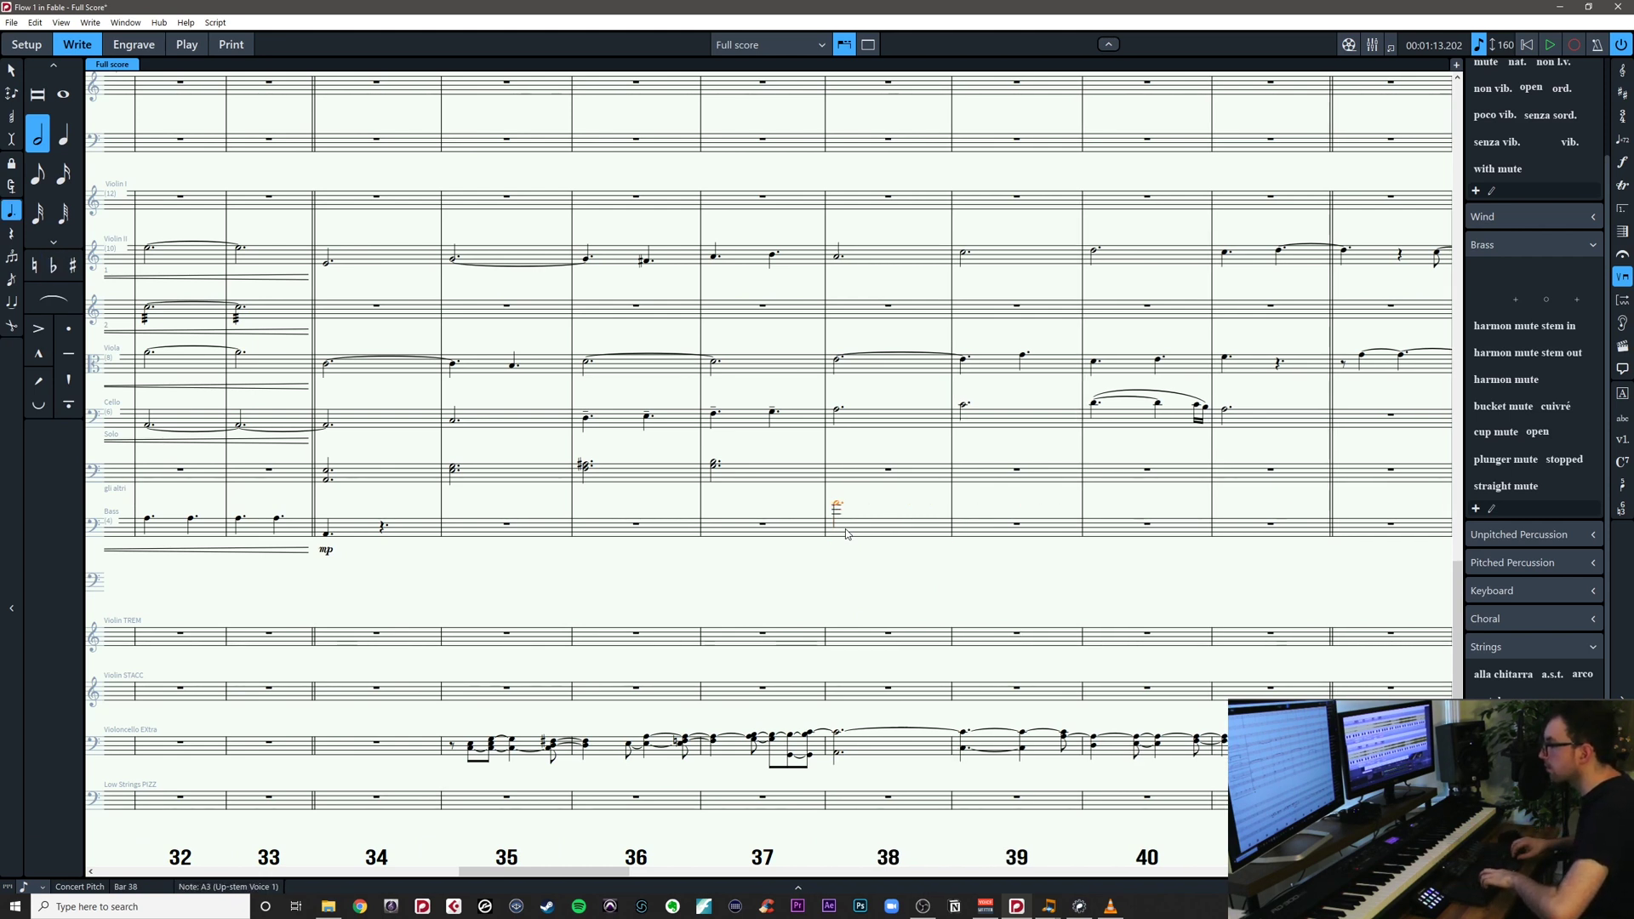
key("shift+p")
type("arco")
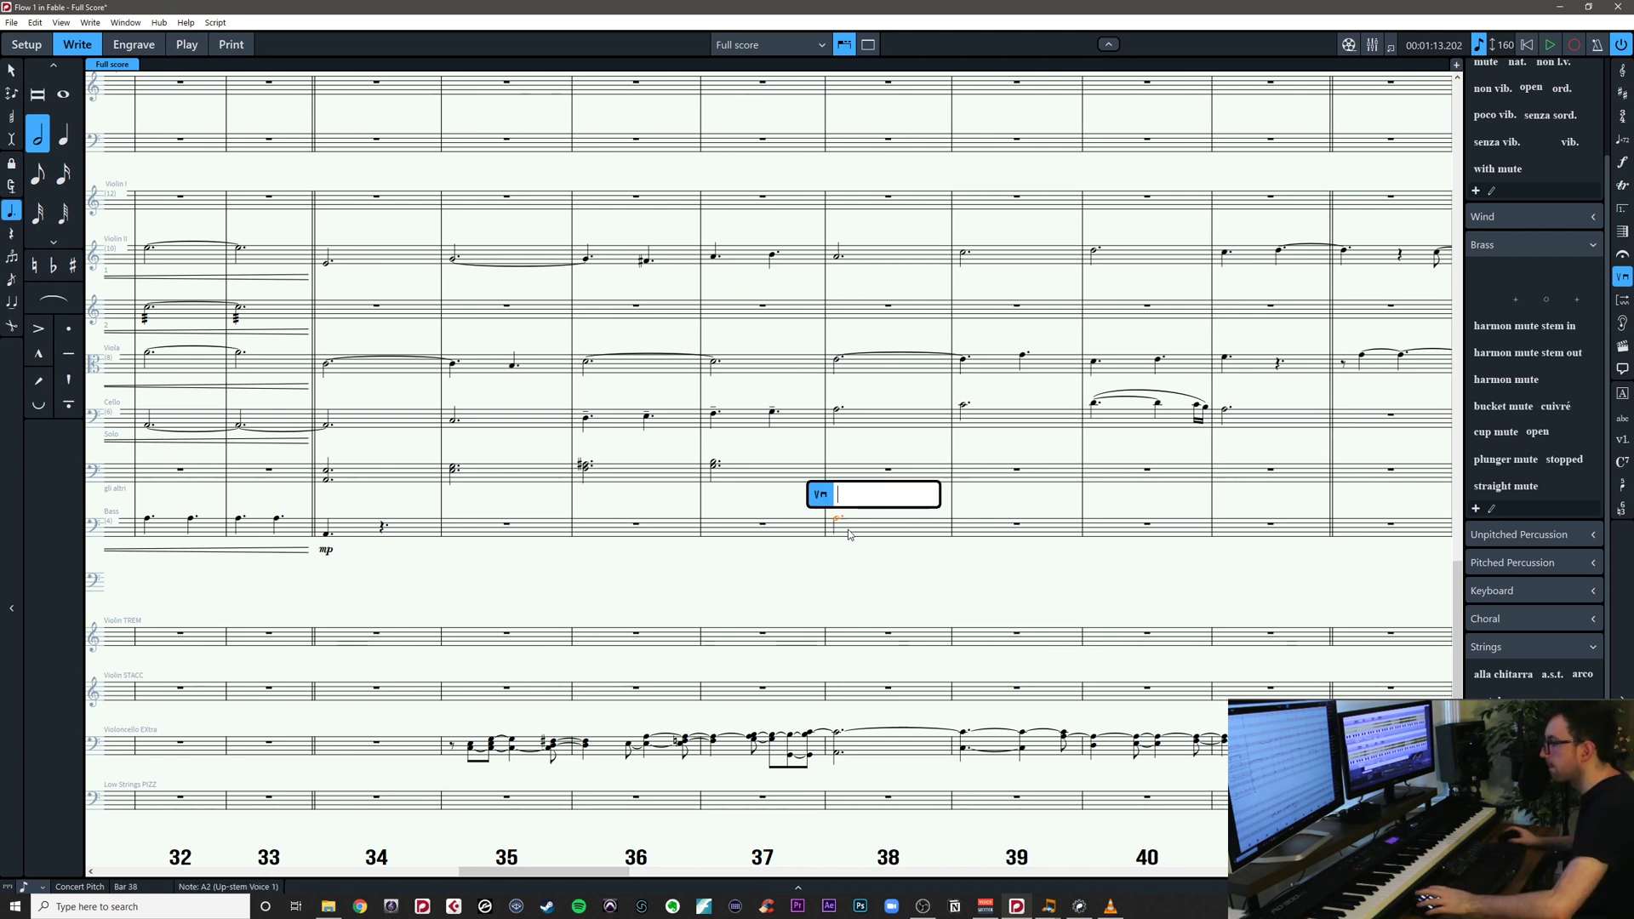
key("Return")
Repeat the bar 38 Bass note into bar 39 at a higher pitch and delete the duplicated arco marking there
left_click_drag(1050, 569, 946, 563)
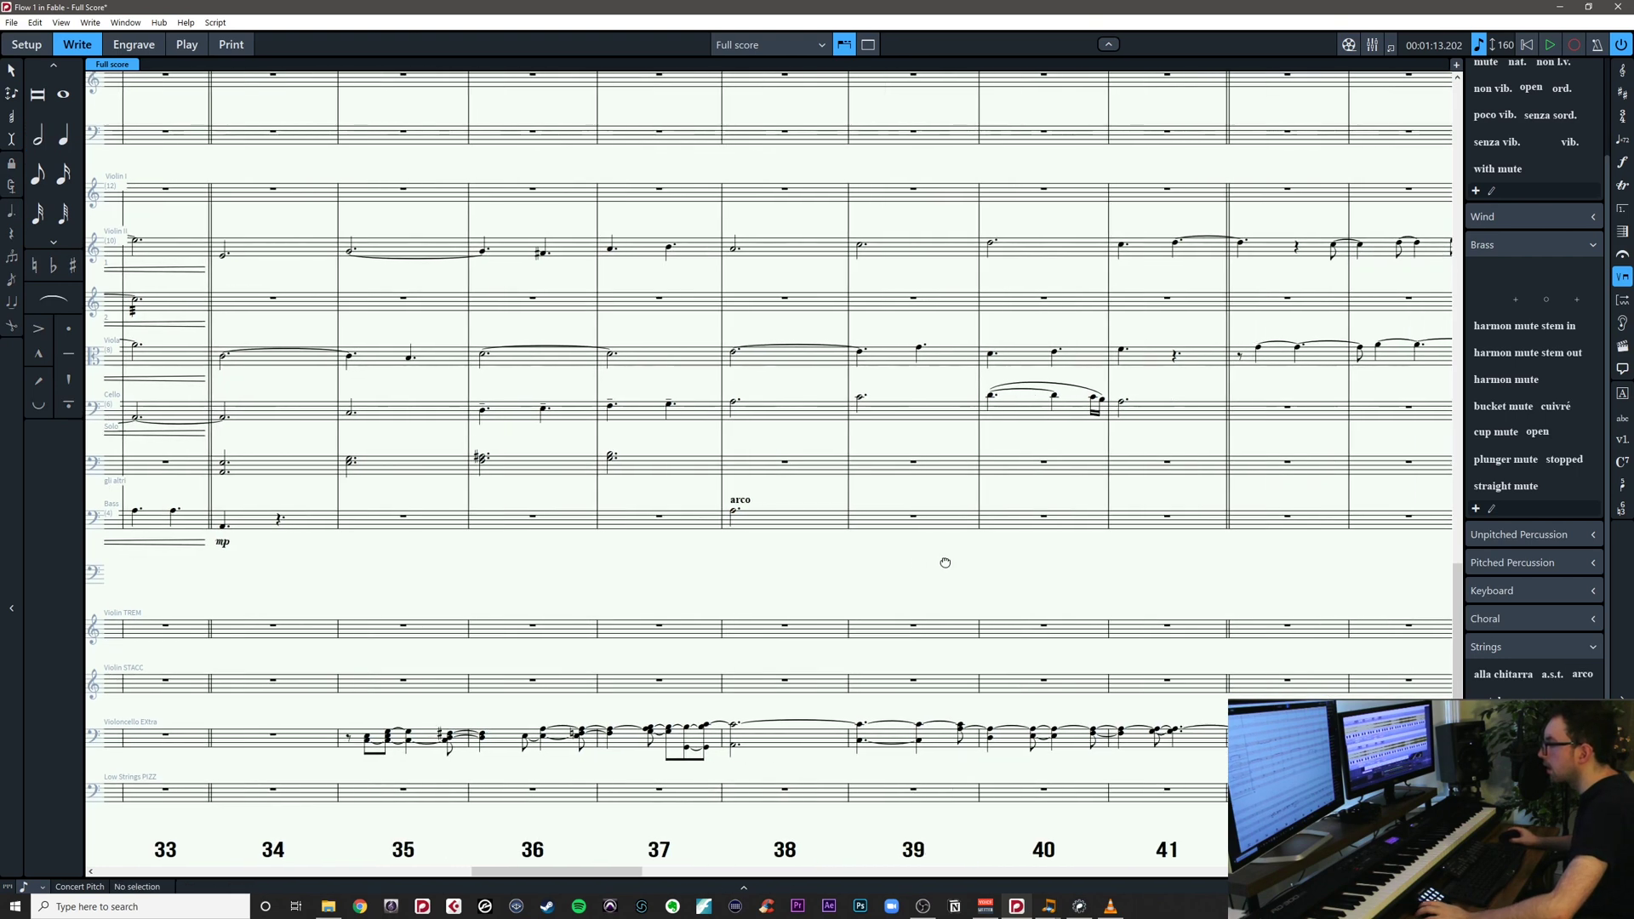
left_click(801, 538)
key("r")
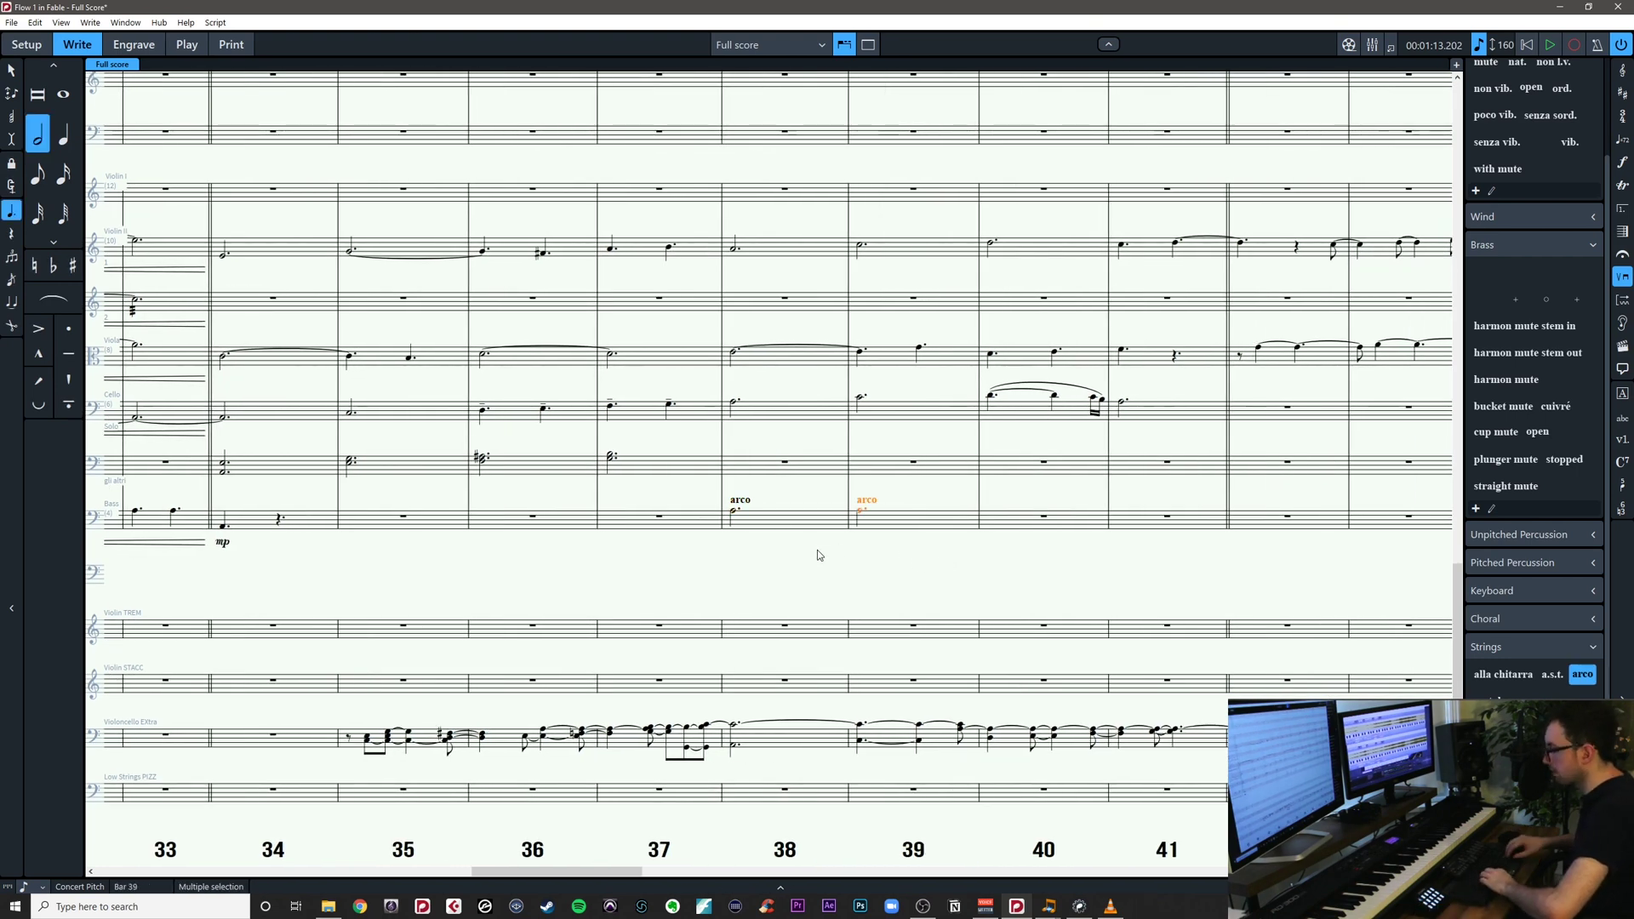
key("alt+Up")
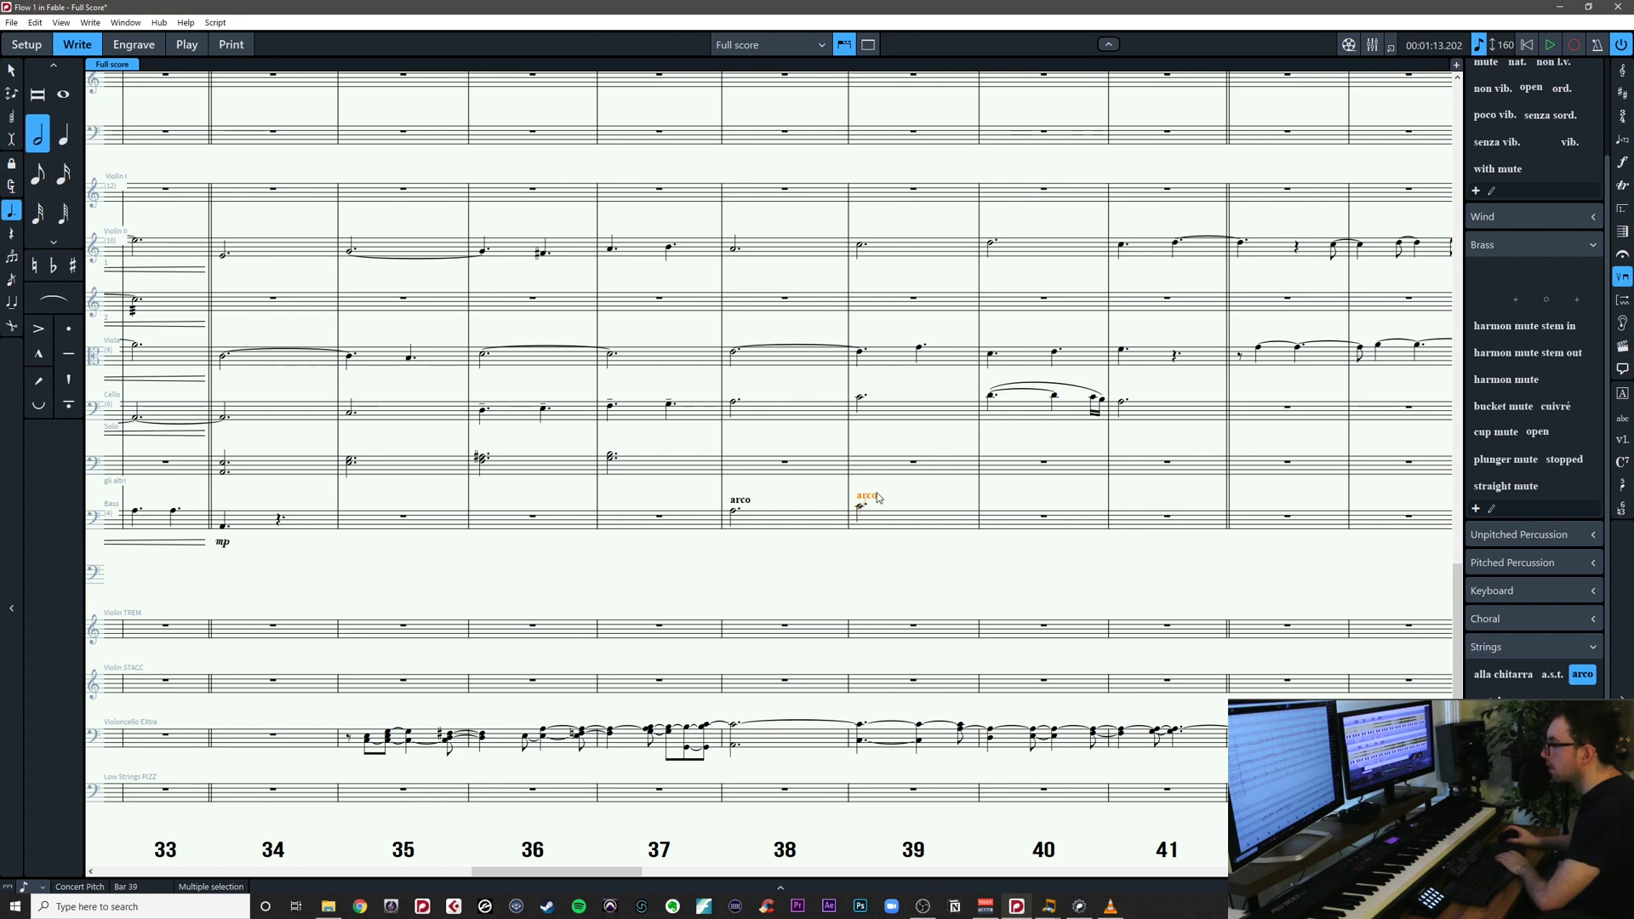
left_click(876, 500)
key("Delete")
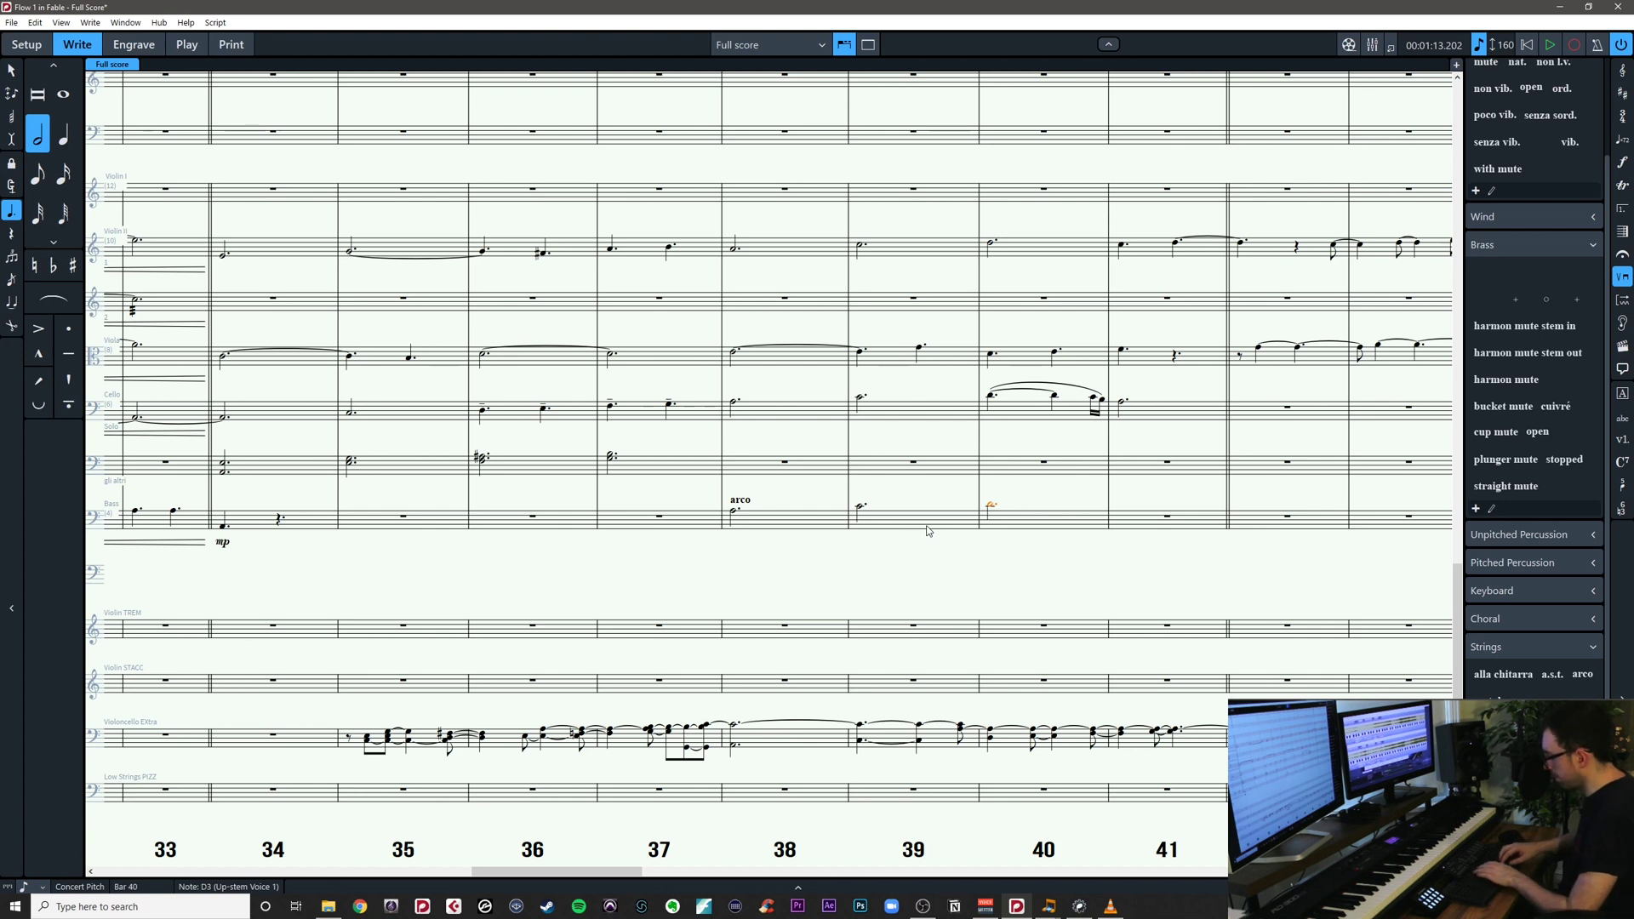
Continue the rising Bass line in dotted quarter notes, two in bar 40 starting on D3 and two in bar 41 starting on F3
key("5")
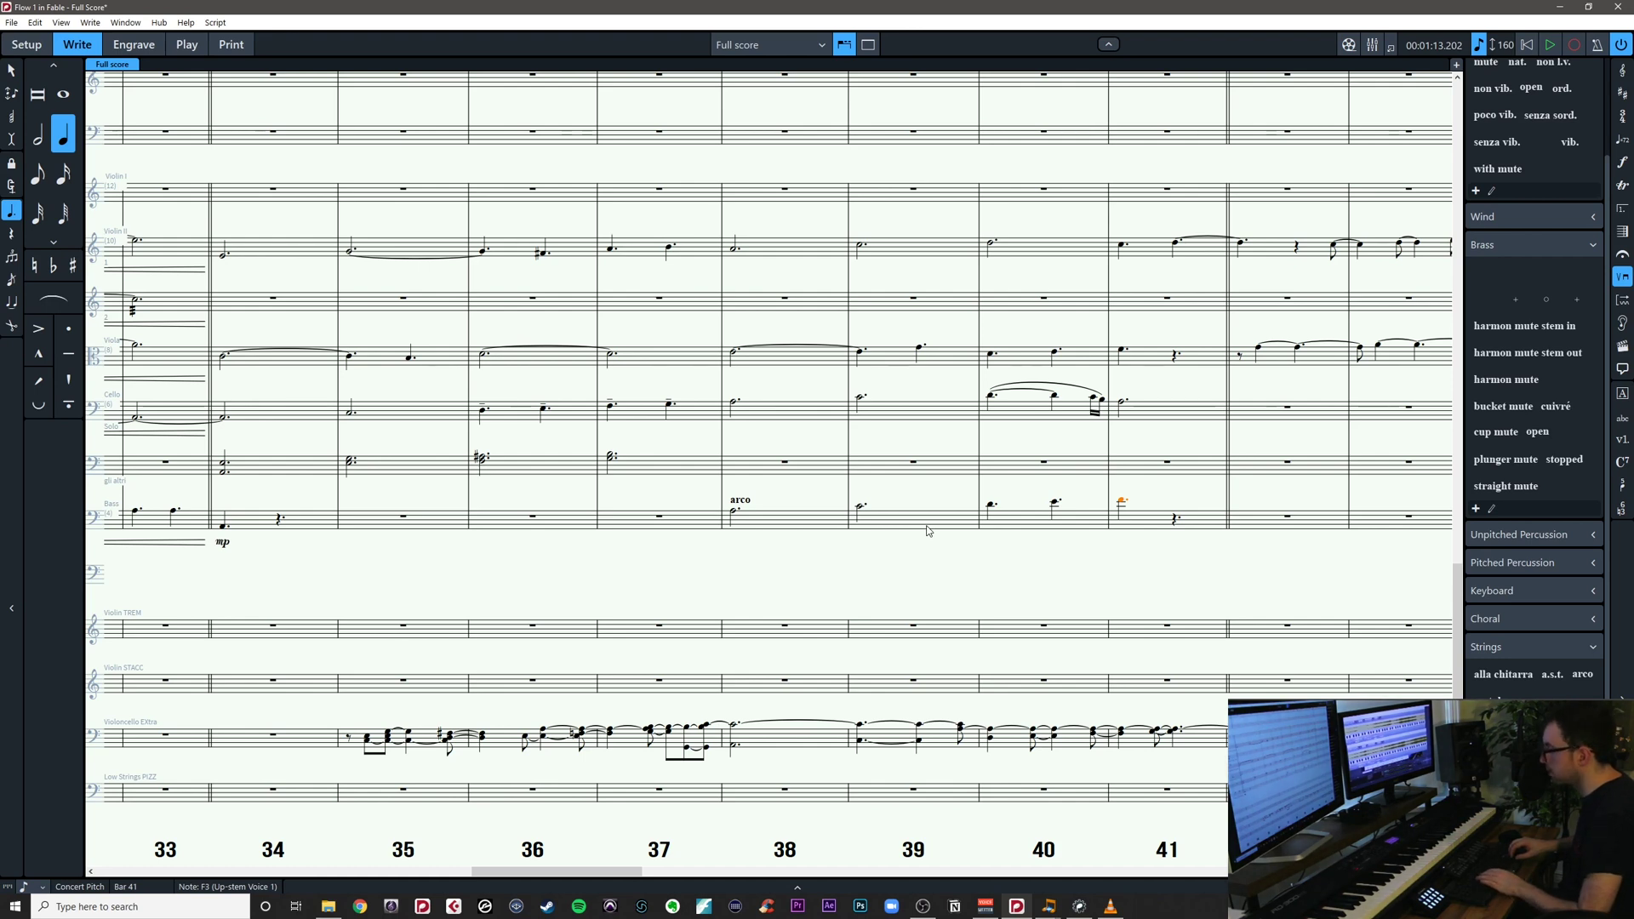
key("Escape")
scroll(1107, 579, "up", 1)
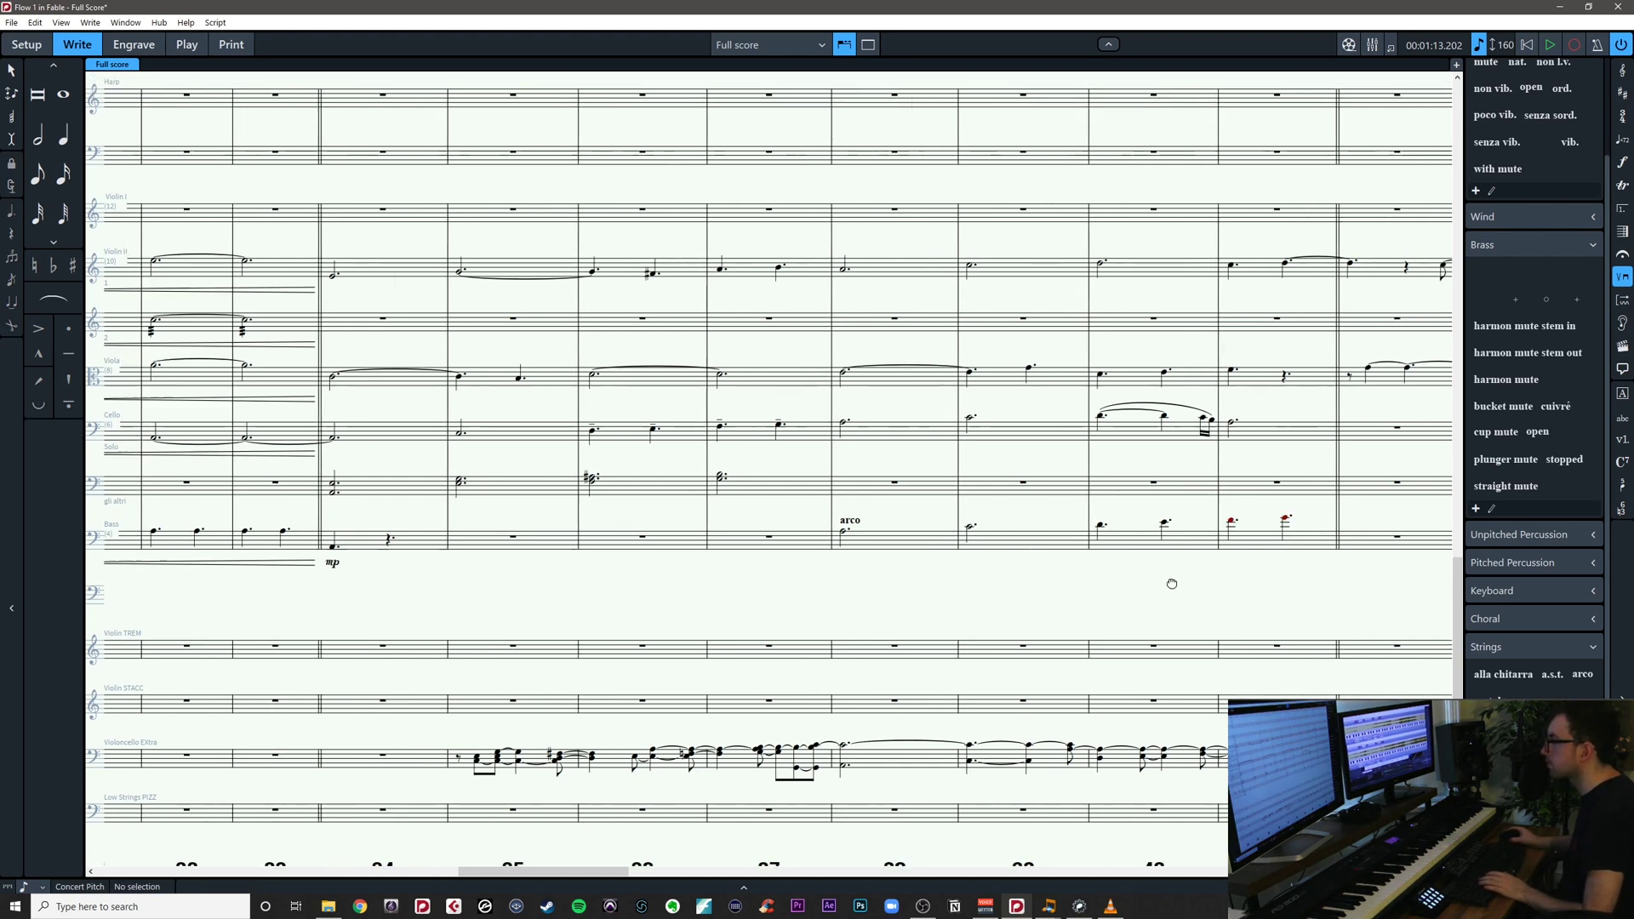
left_click_drag(1050, 568, 1025, 657)
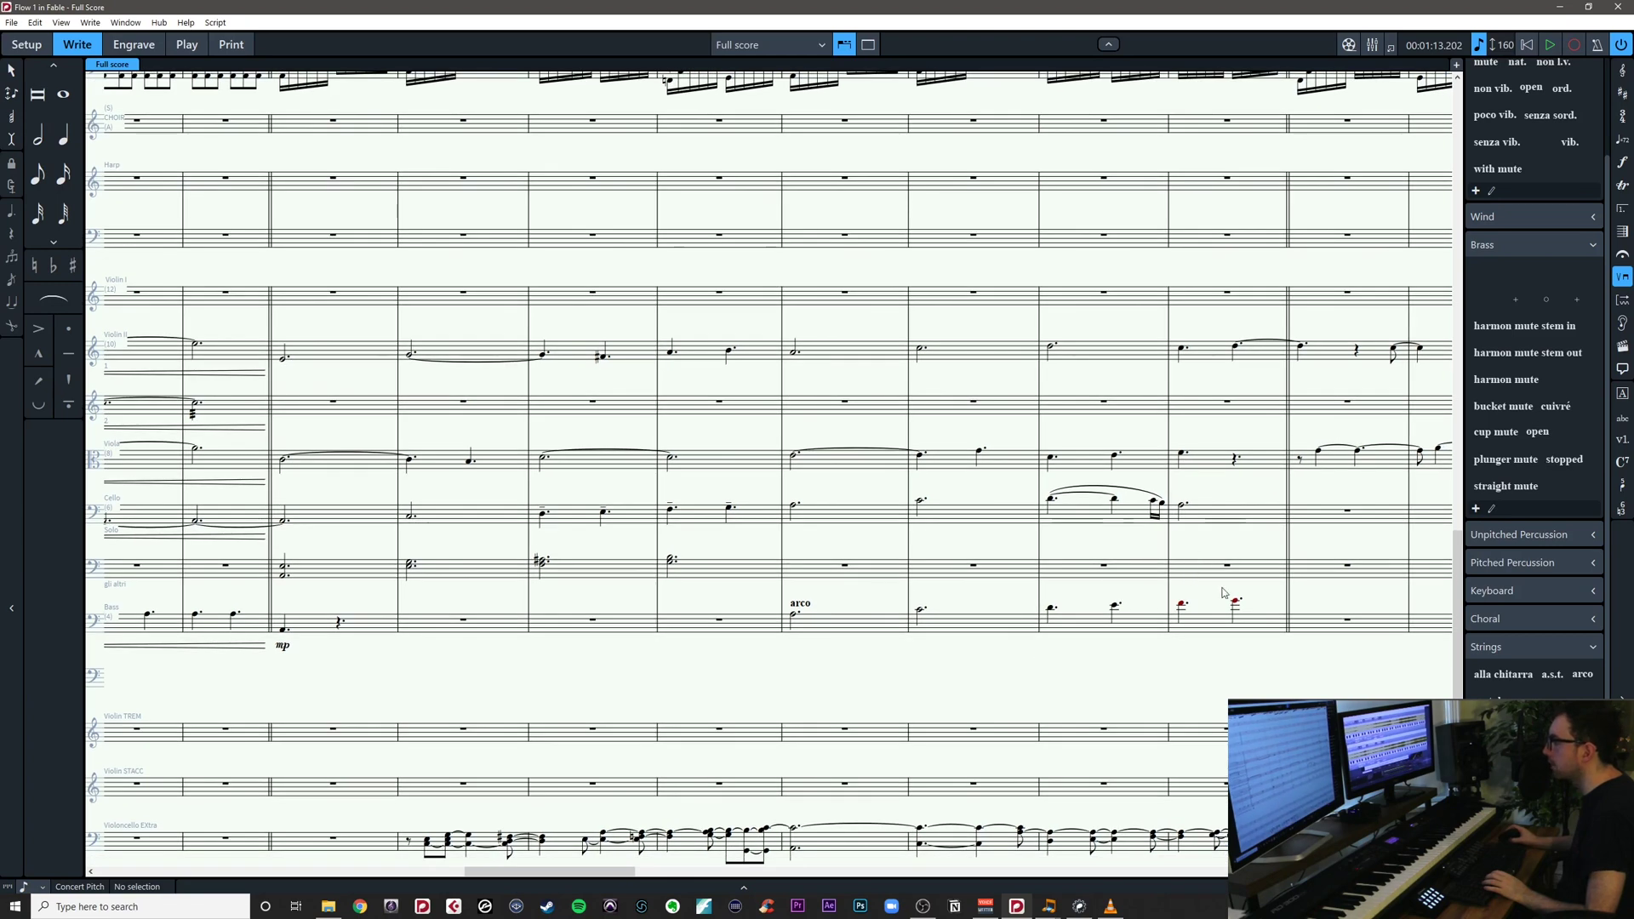
left_click_drag(1140, 680, 1183, 654)
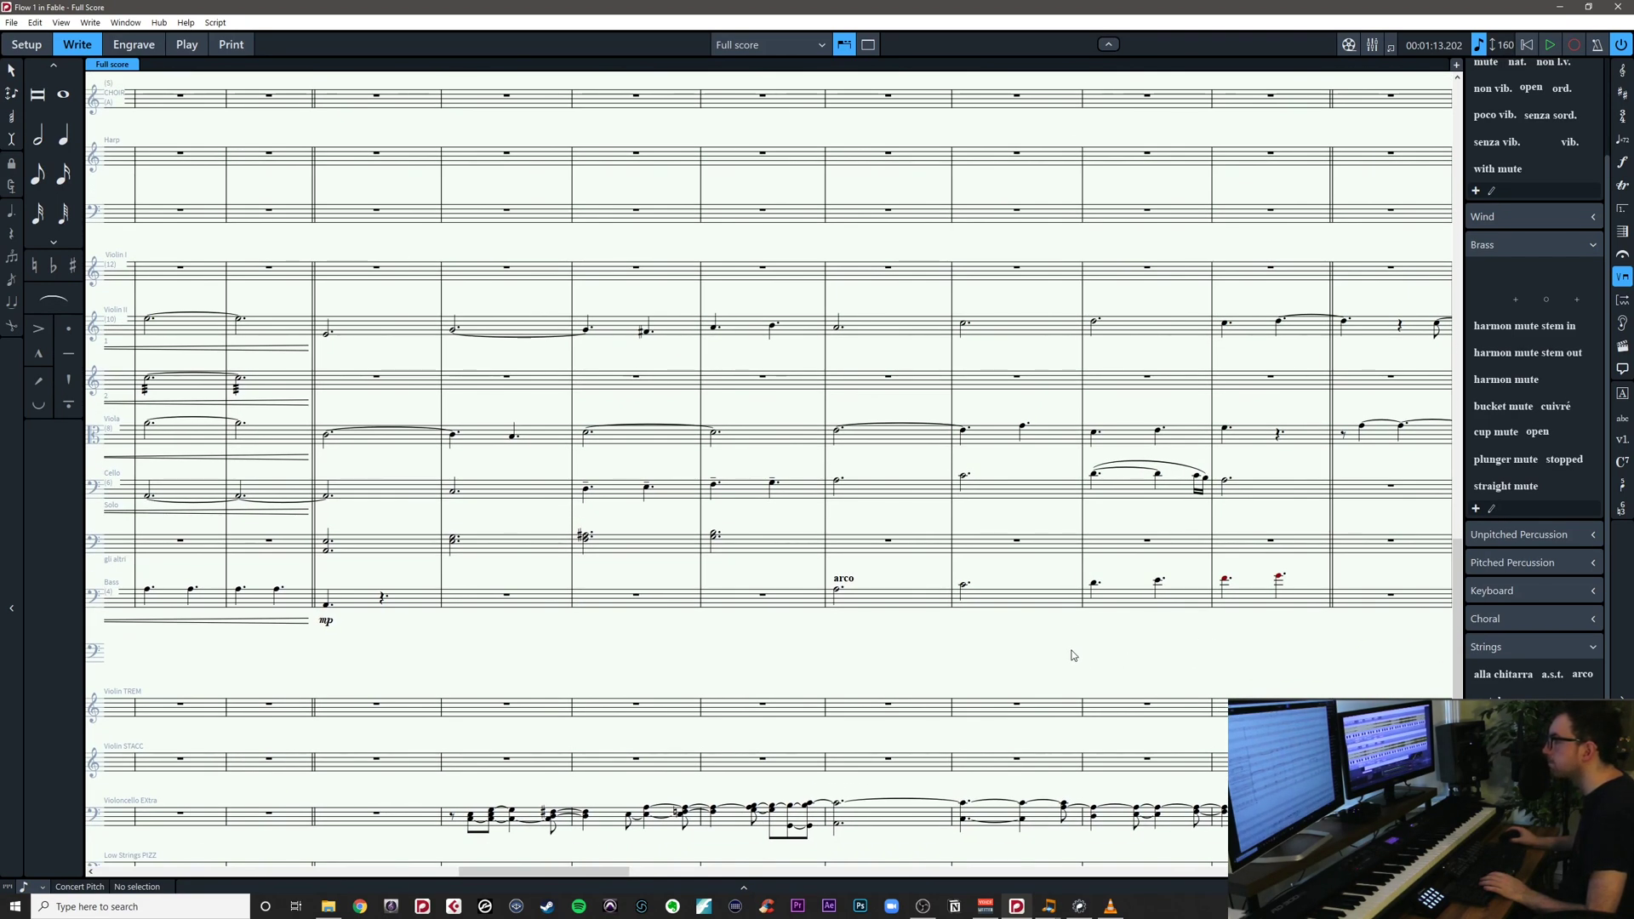
Add a slur over the two Violin II notes in bar 37
left_click_drag(1070, 646, 1185, 686)
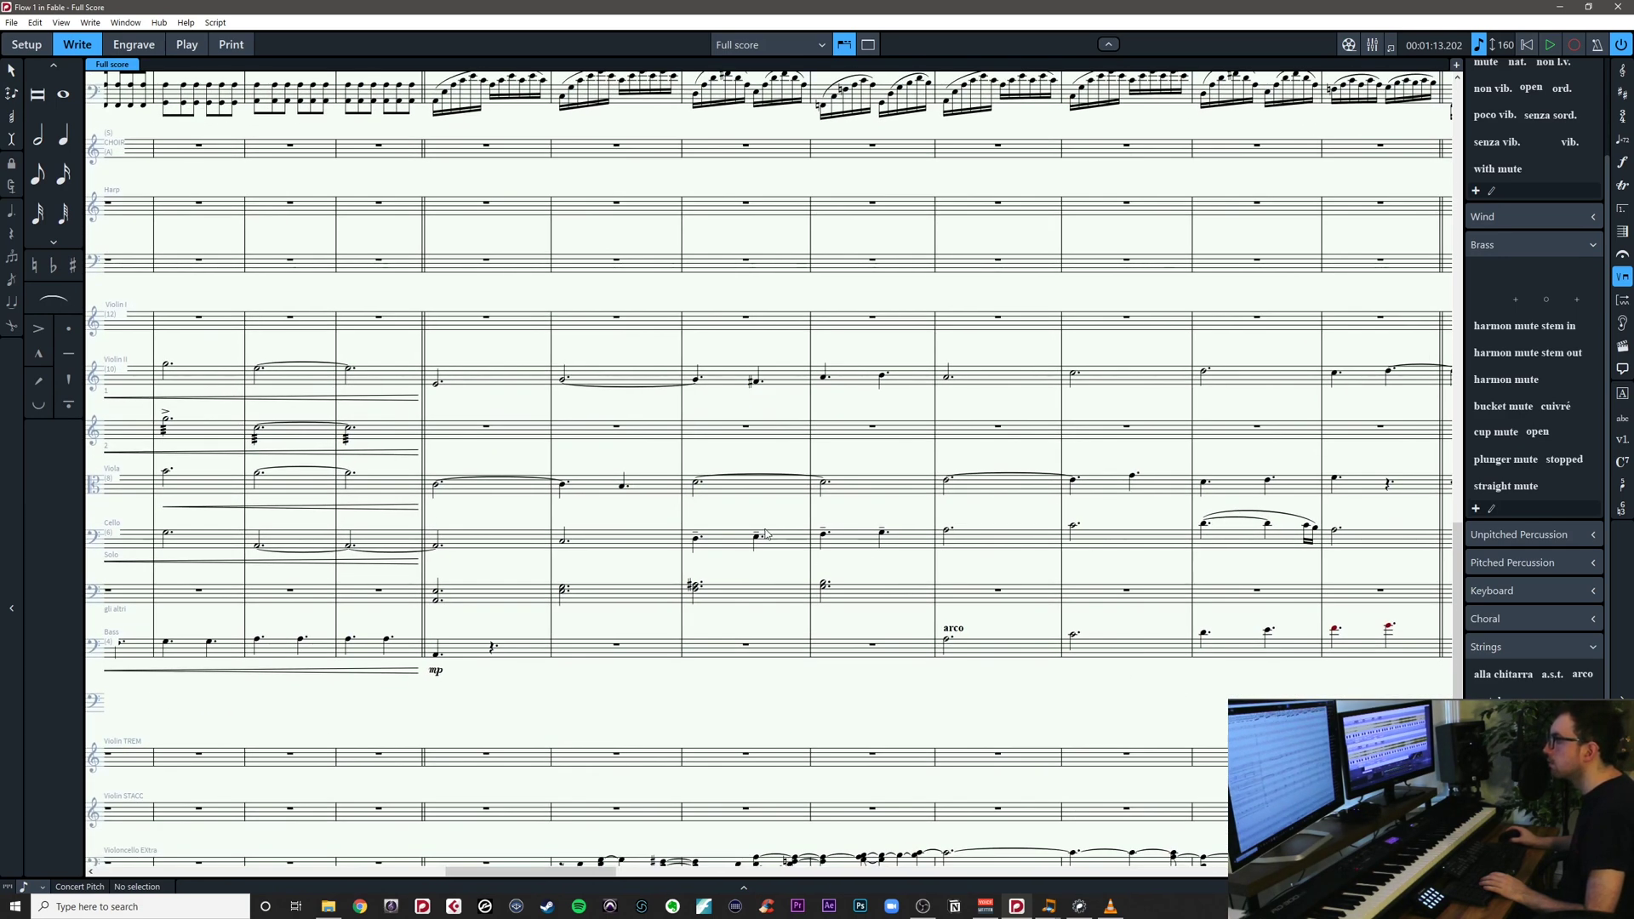
left_click_drag(725, 520, 897, 509)
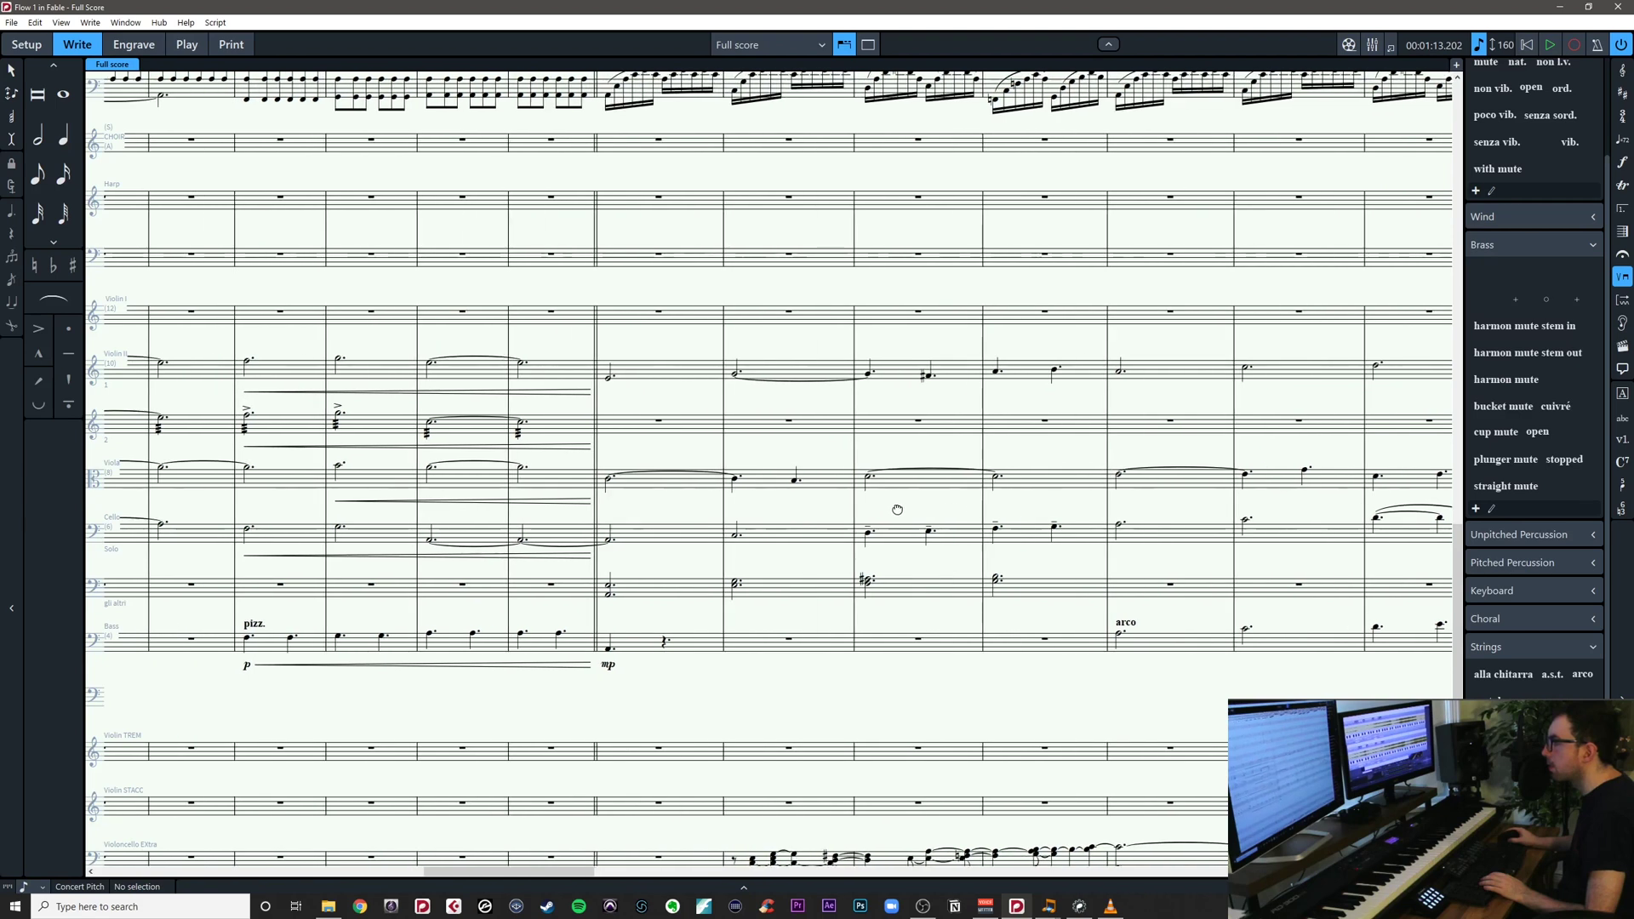
left_click_drag(1086, 398, 1086, 400)
key("s")
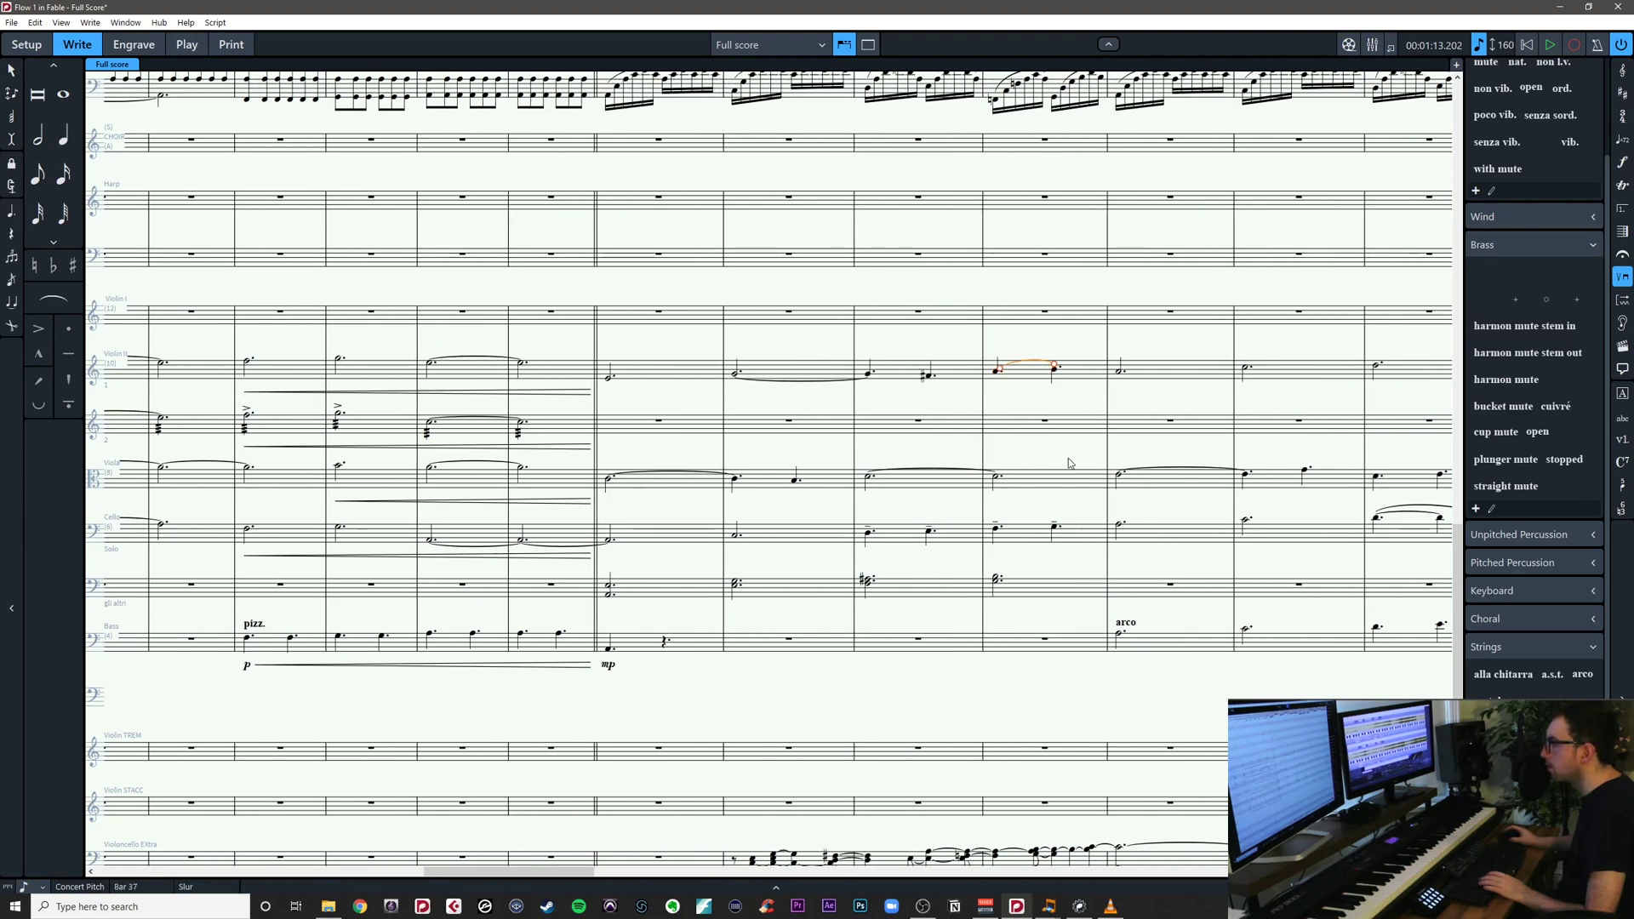
left_click_drag(1067, 523, 1039, 516)
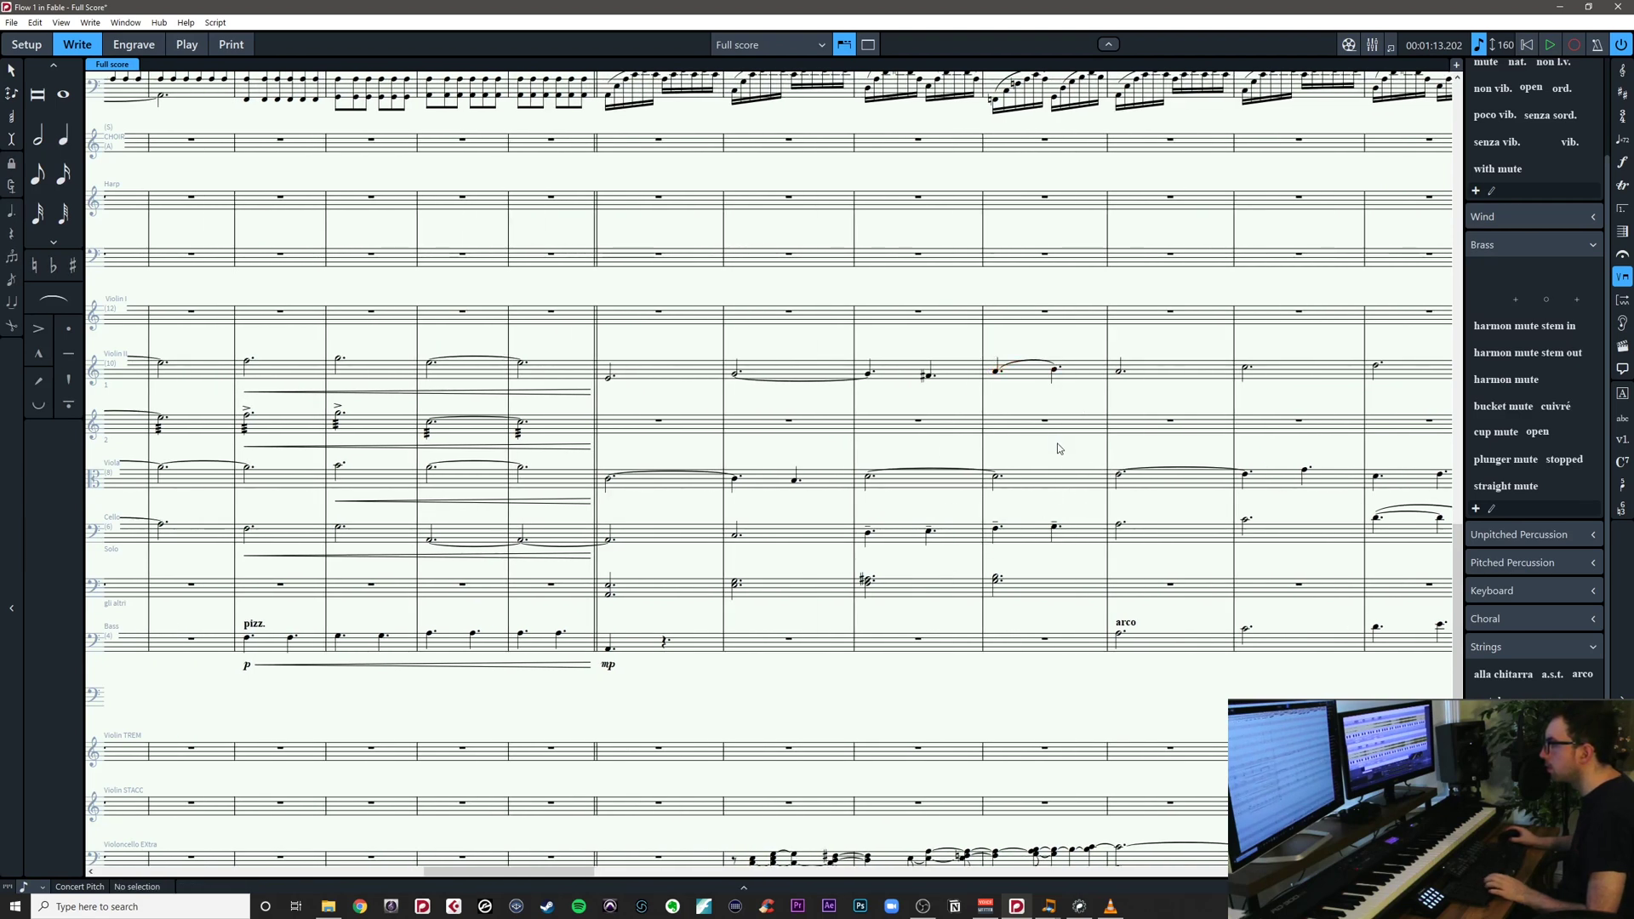
left_click_drag(1059, 445, 1026, 468)
Play back the string passage across the double barline at bar 34 through bar 37
left_click_drag(617, 359, 564, 709)
key("p")
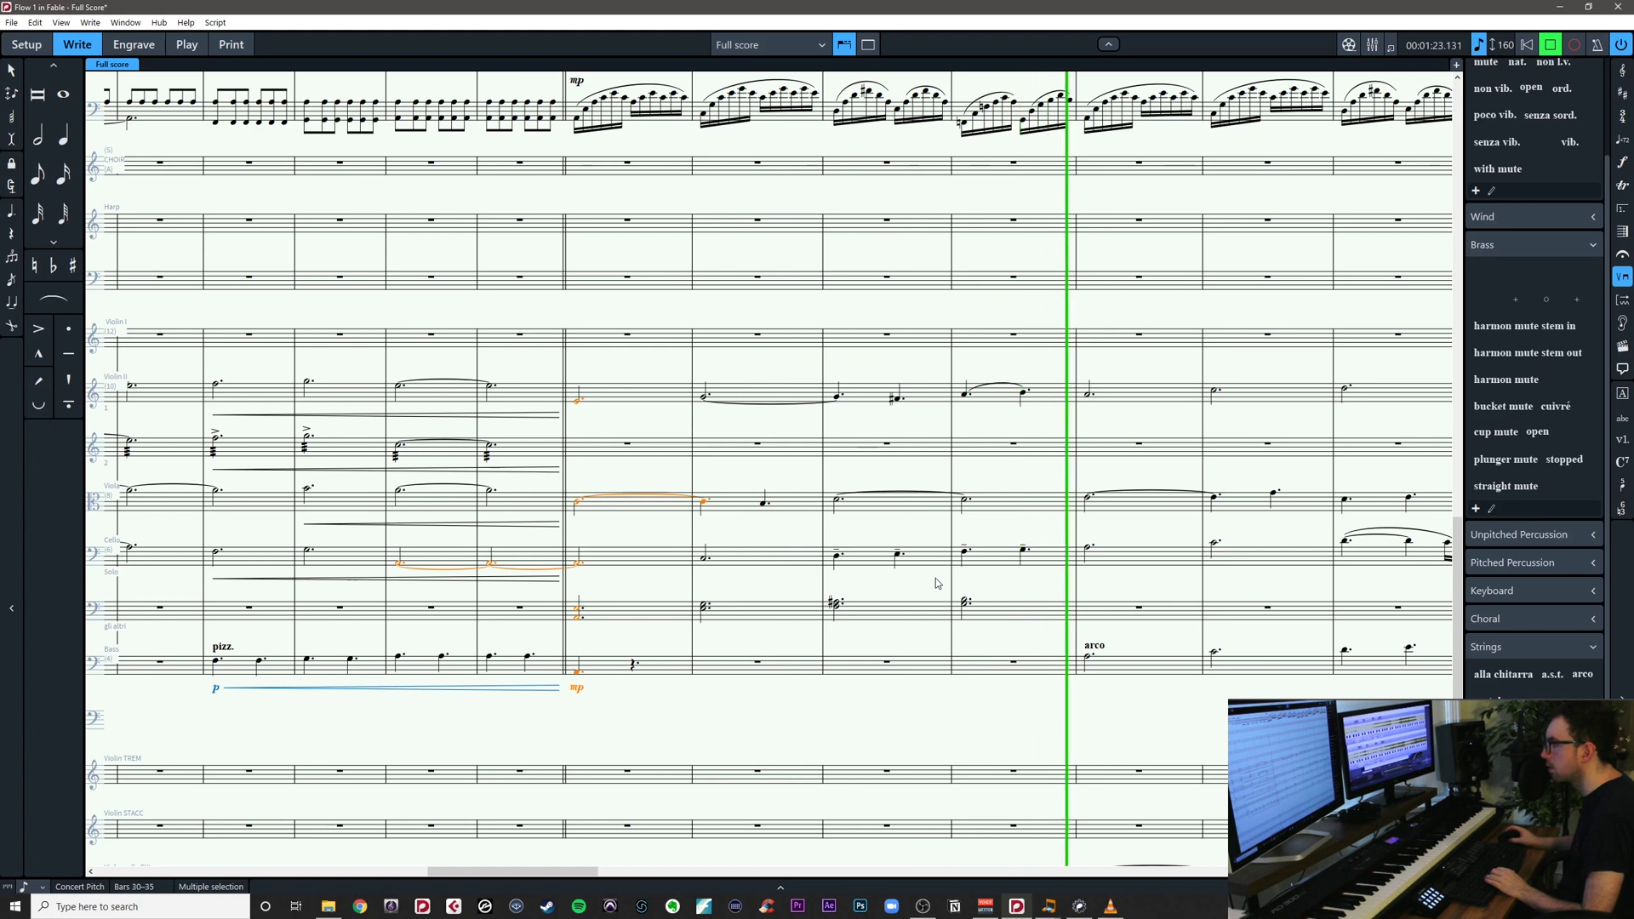
key("space")
key("Escape")
Try rebuilding the bar 36 chord in the gli altri staff as F#3 with a third added above
left_click(837, 606)
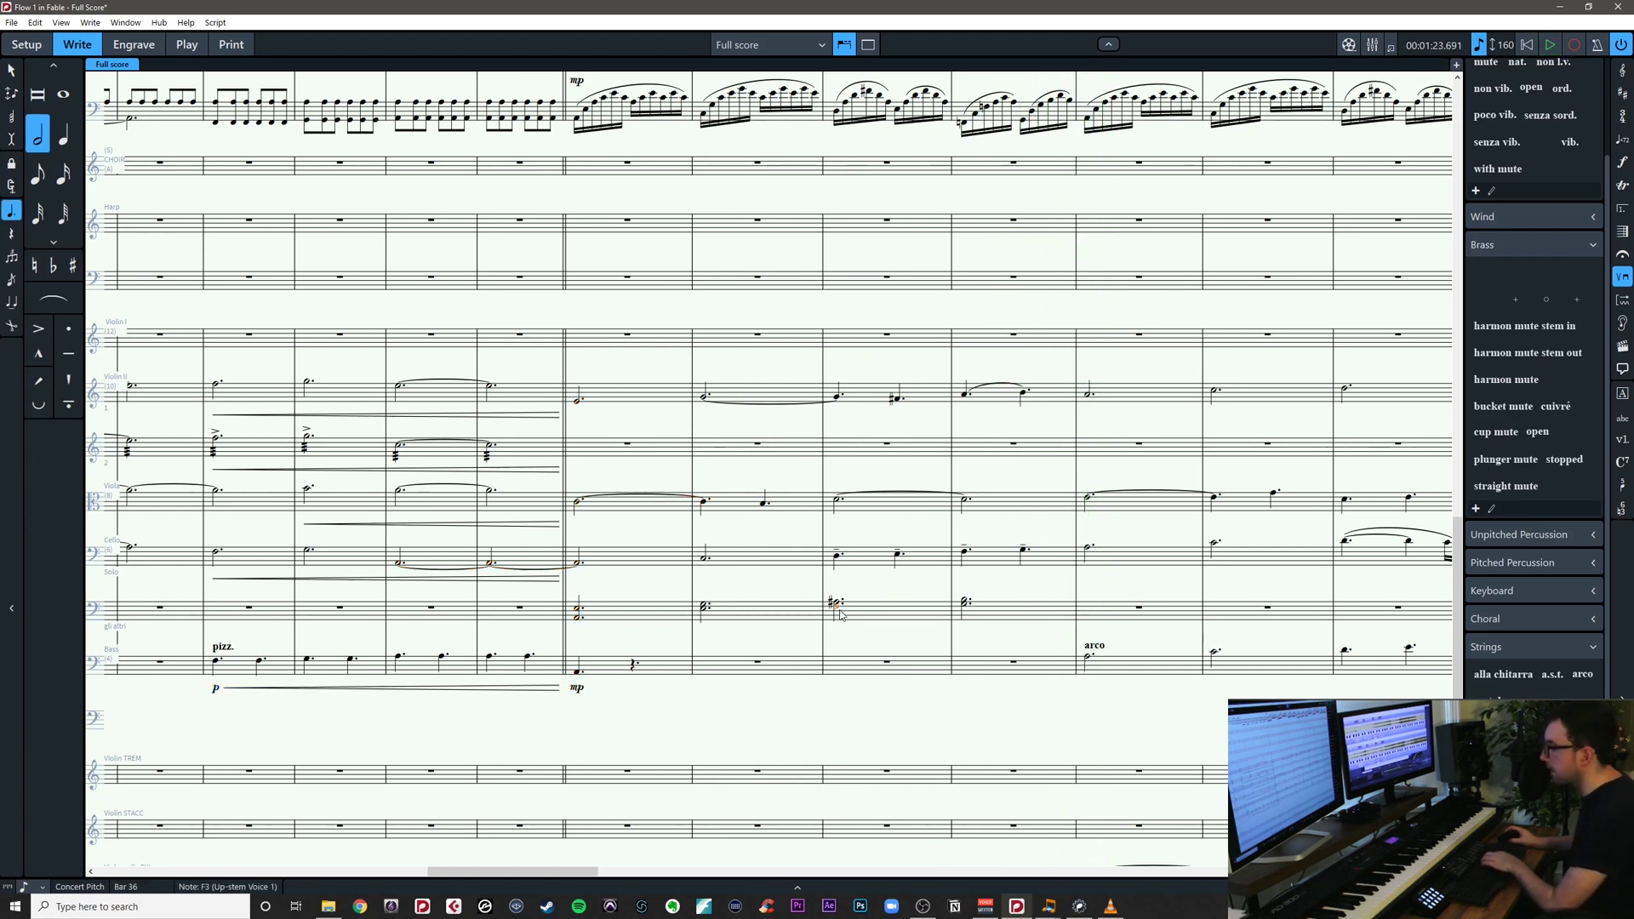
key("minus")
key("equal")
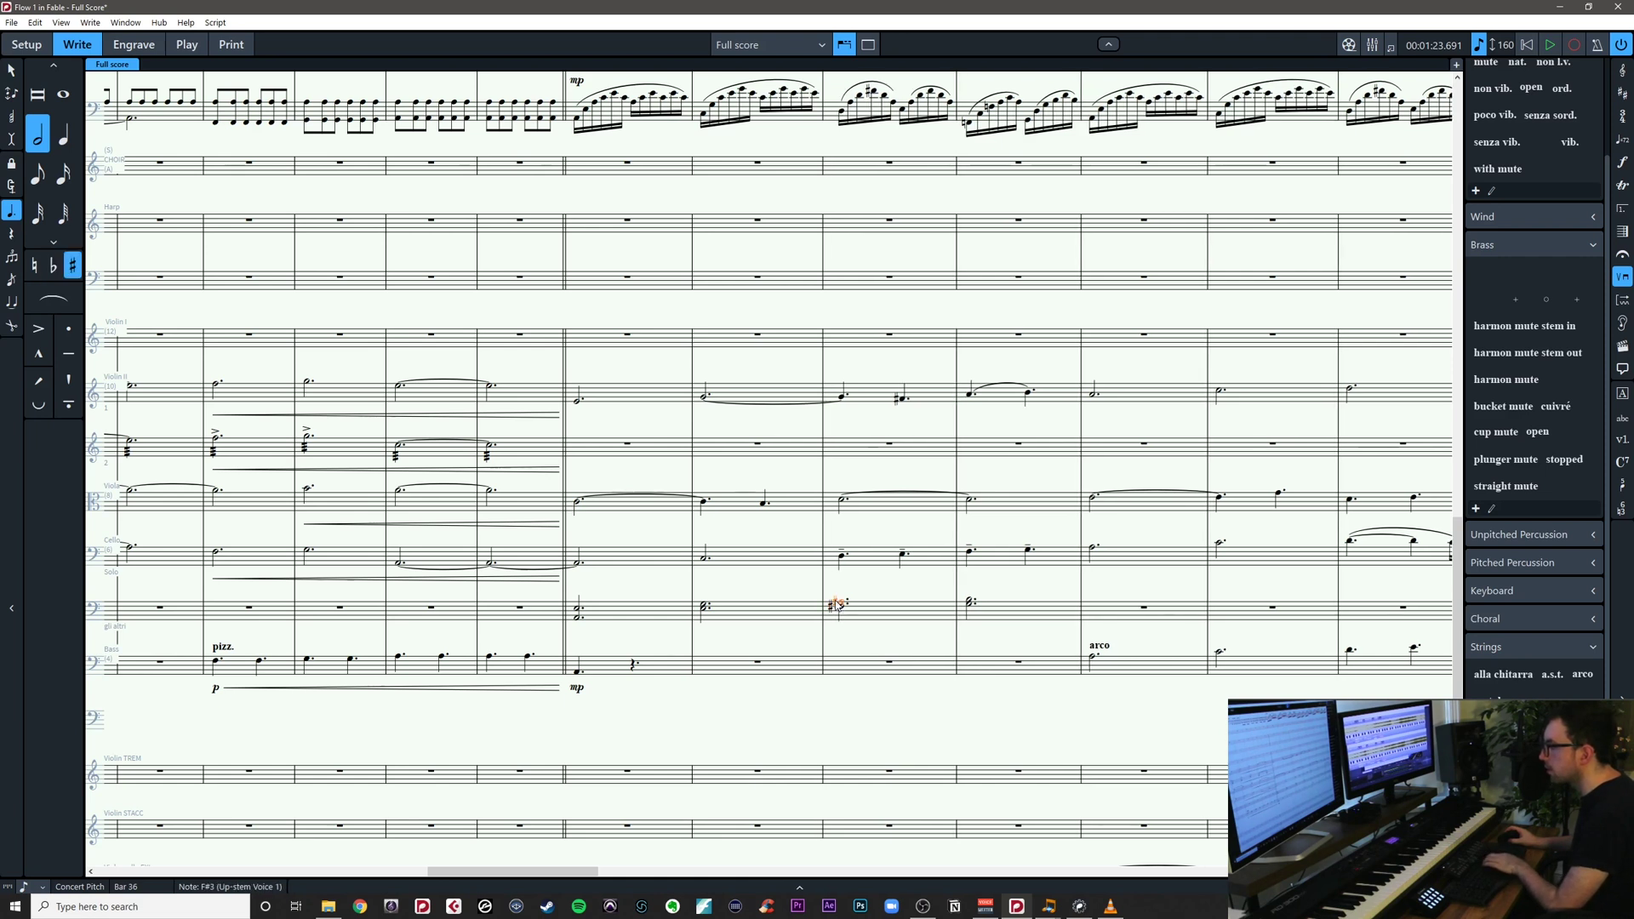
key("Delete")
left_click(860, 595)
left_click(838, 608)
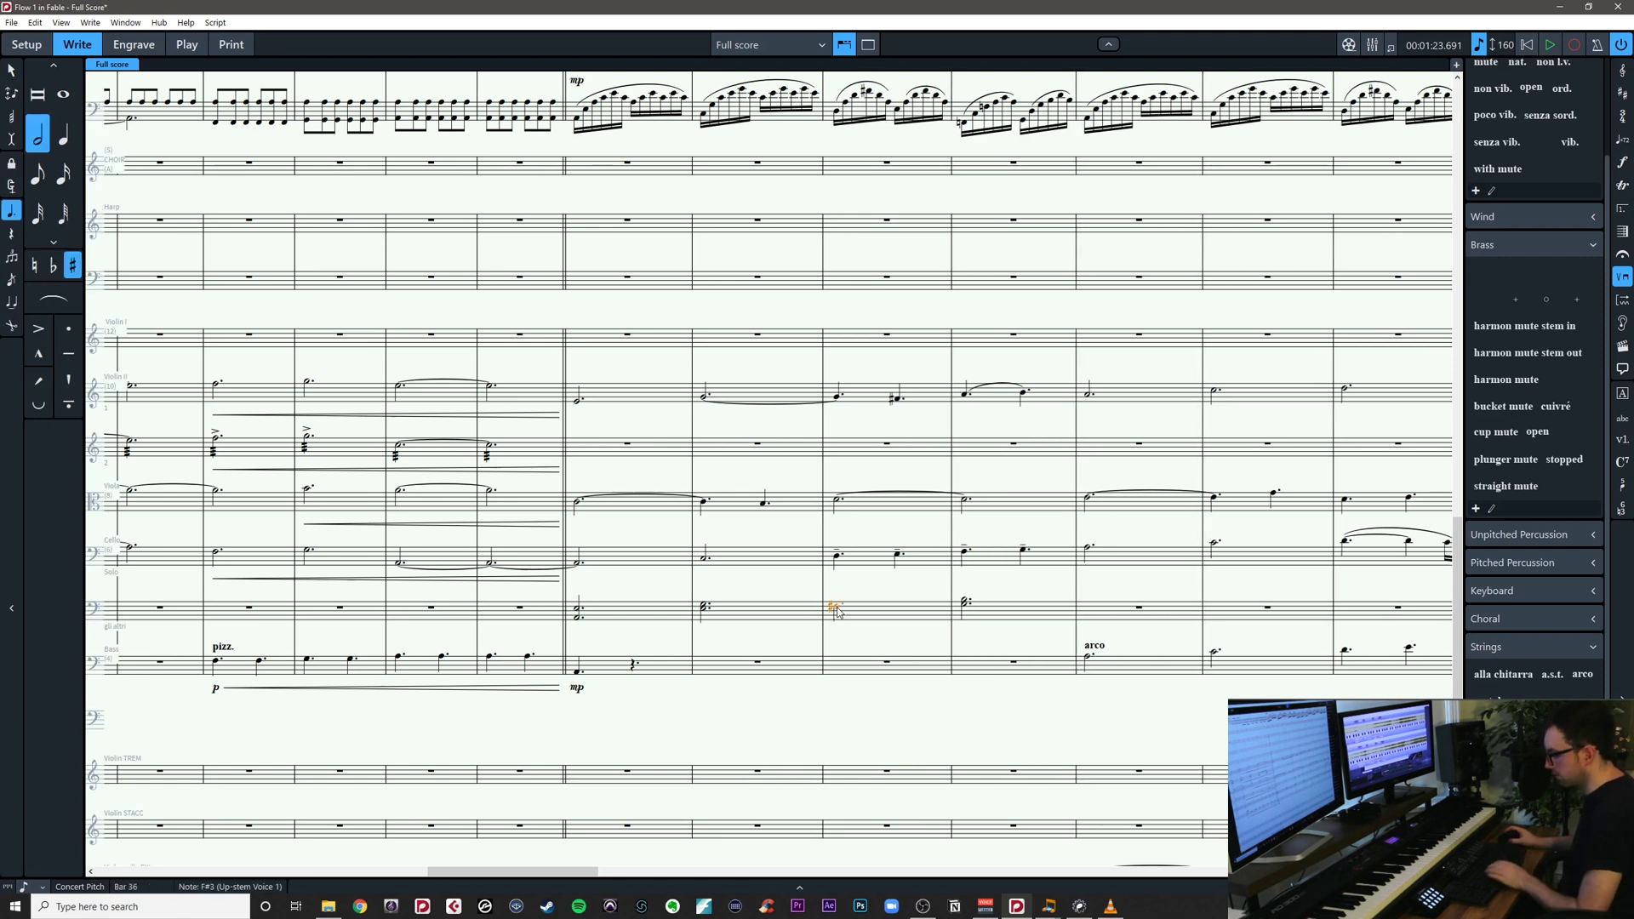
key("shift+i")
type("3")
key("Return")
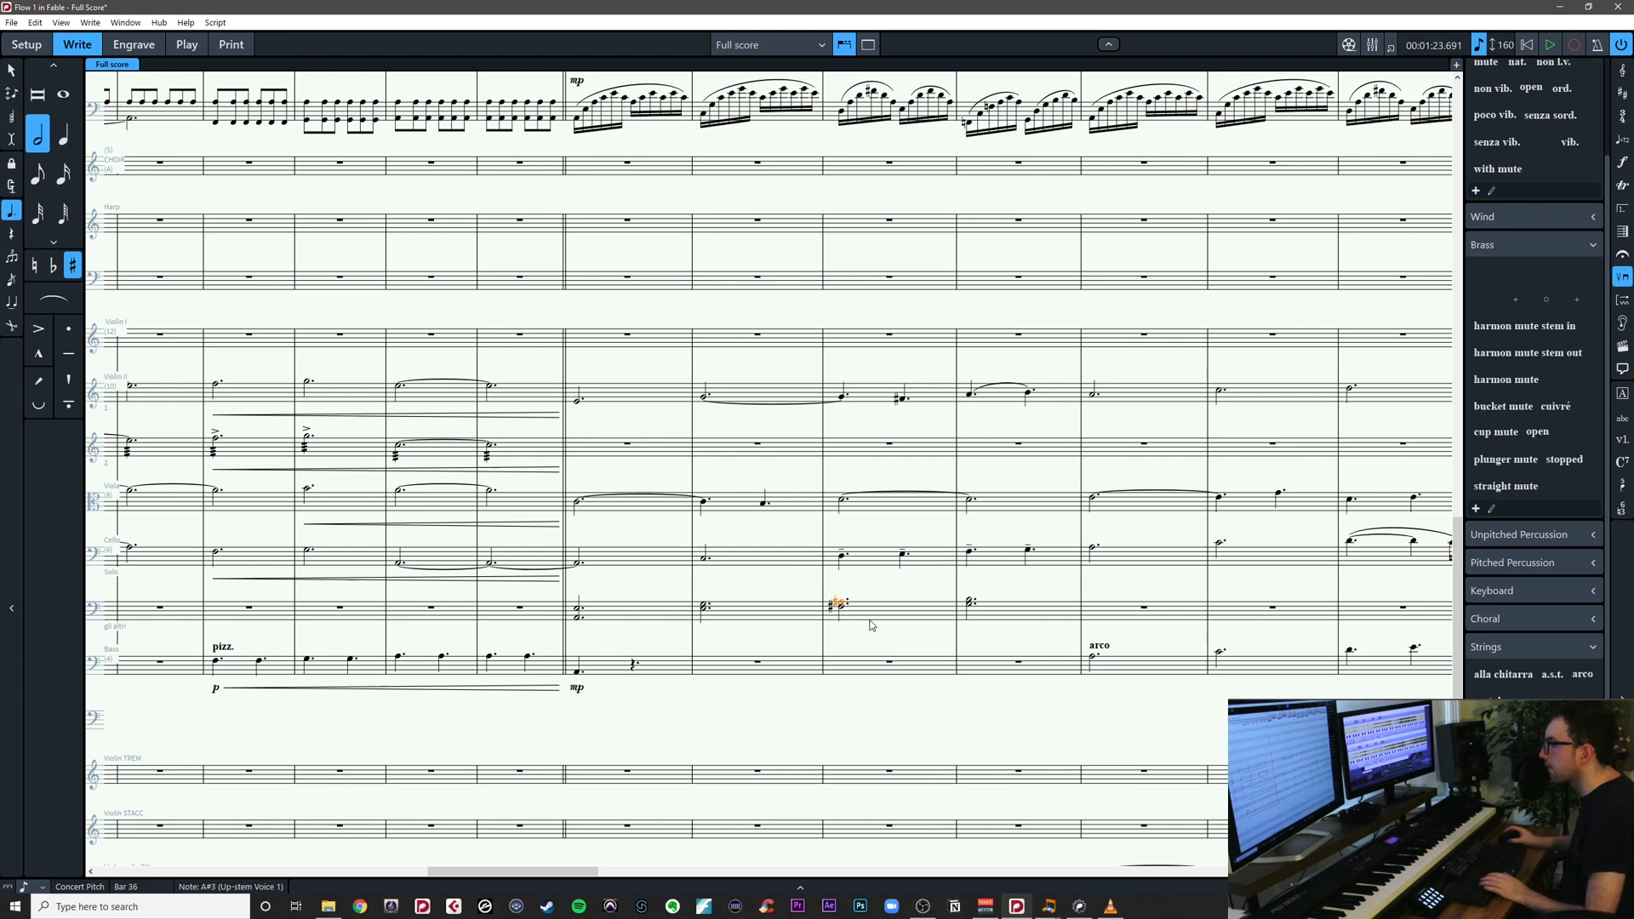
left_click(839, 603)
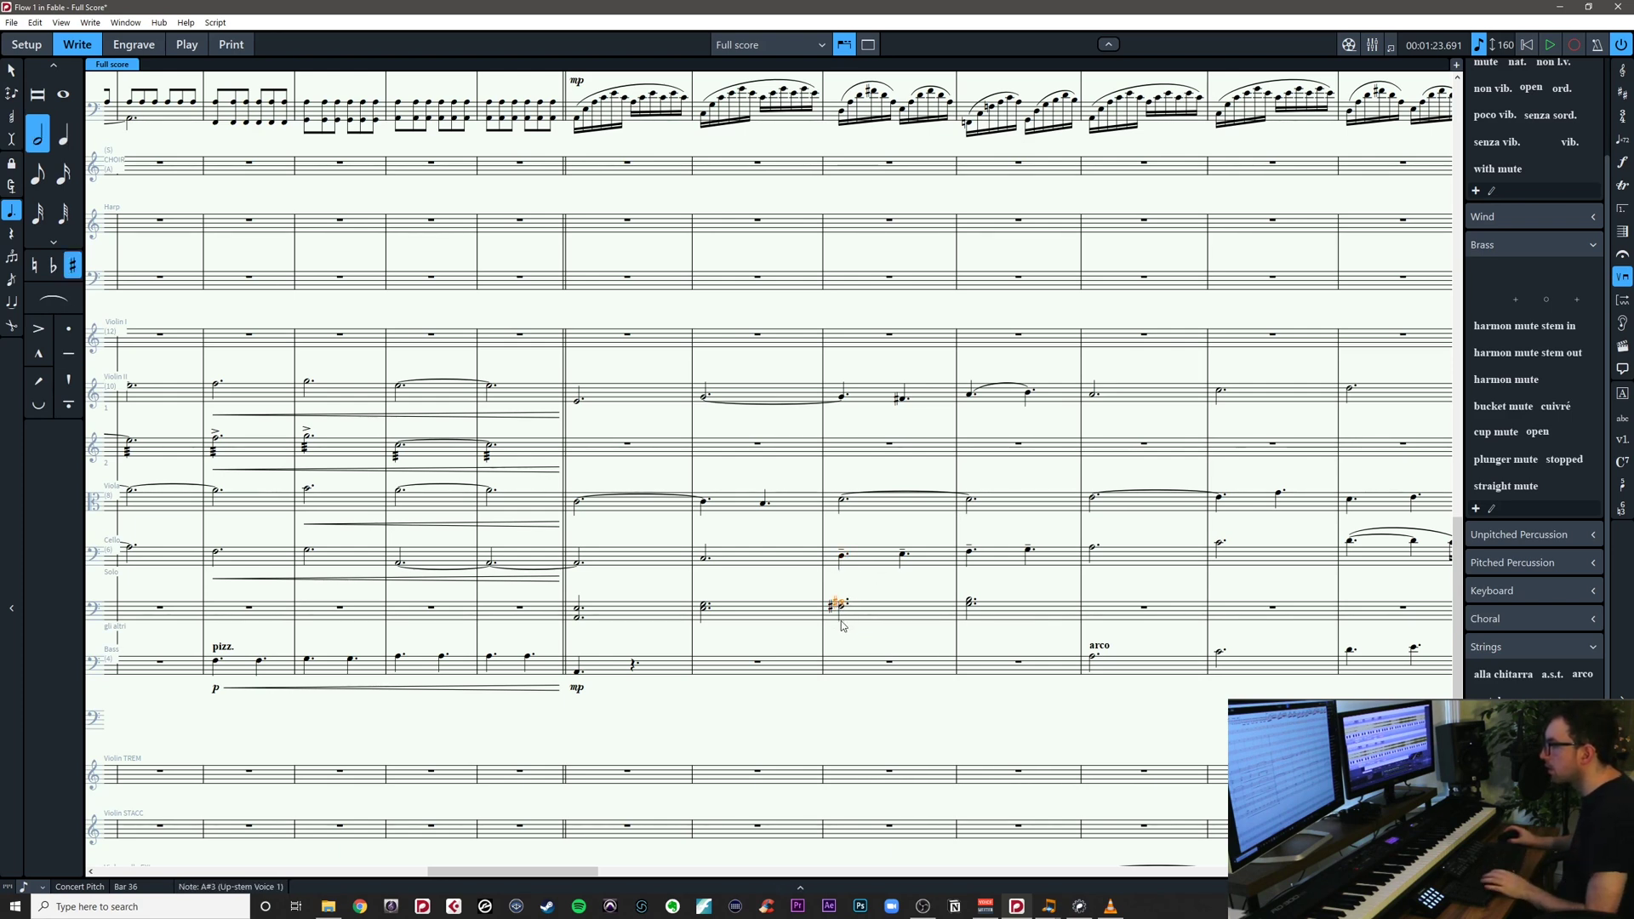
Delete the gli altri chords in bars 36 and 37, leaving both bars empty
key("z")
key("z")
key("z")
left_click(721, 557)
left_click(679, 568)
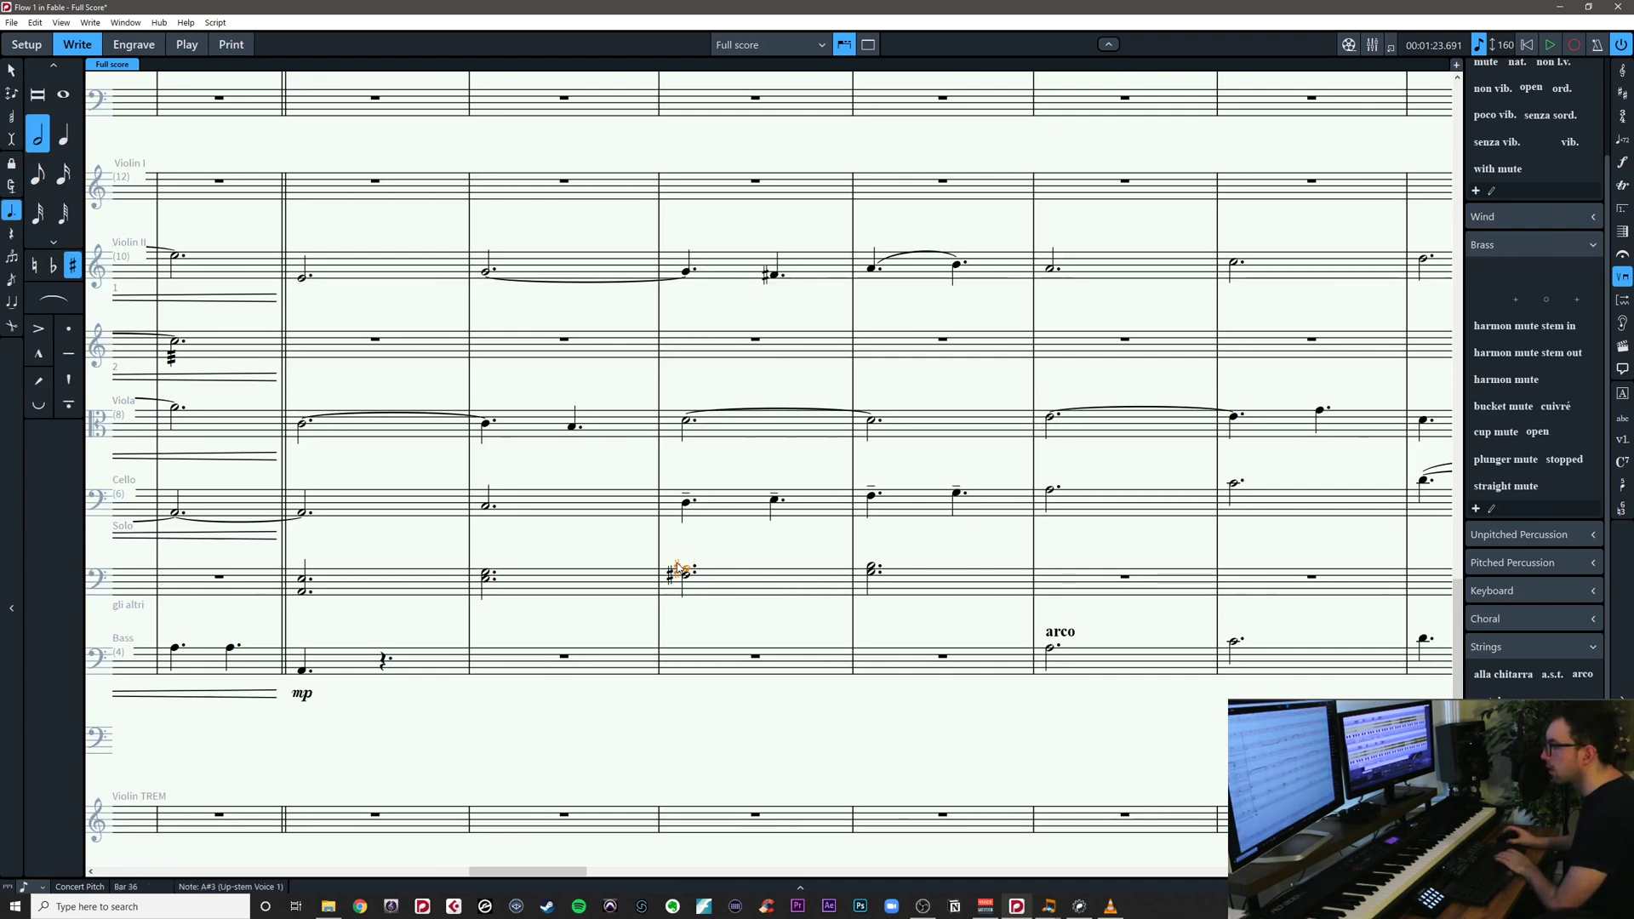
left_click(687, 575, "ctrl")
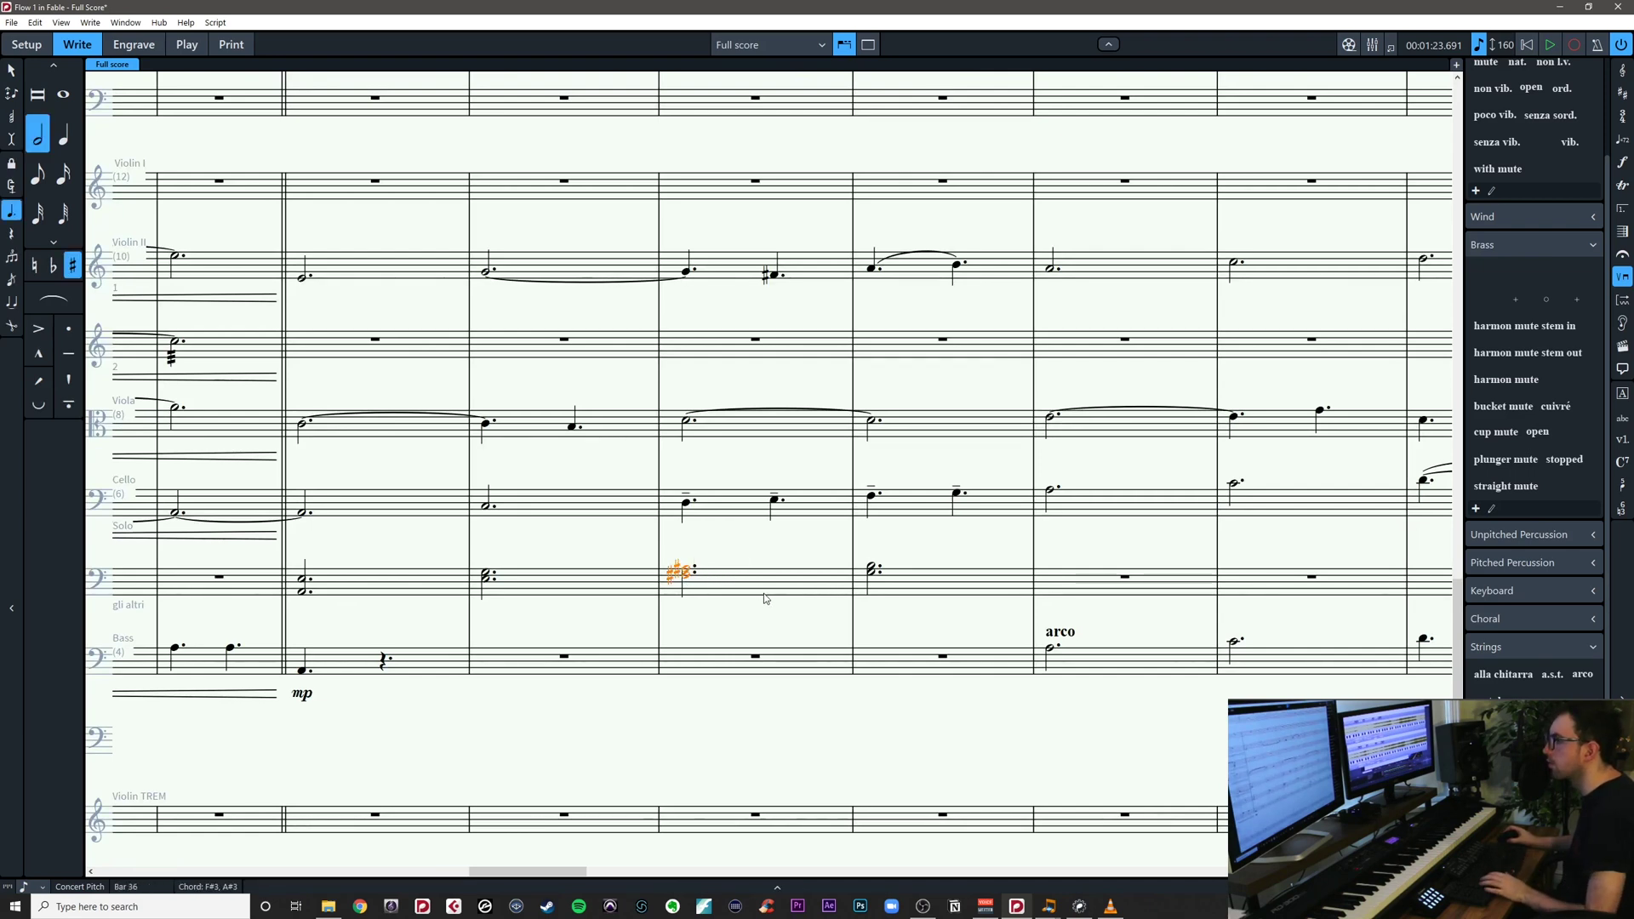
key("z")
scroll(769, 589, "down", 3)
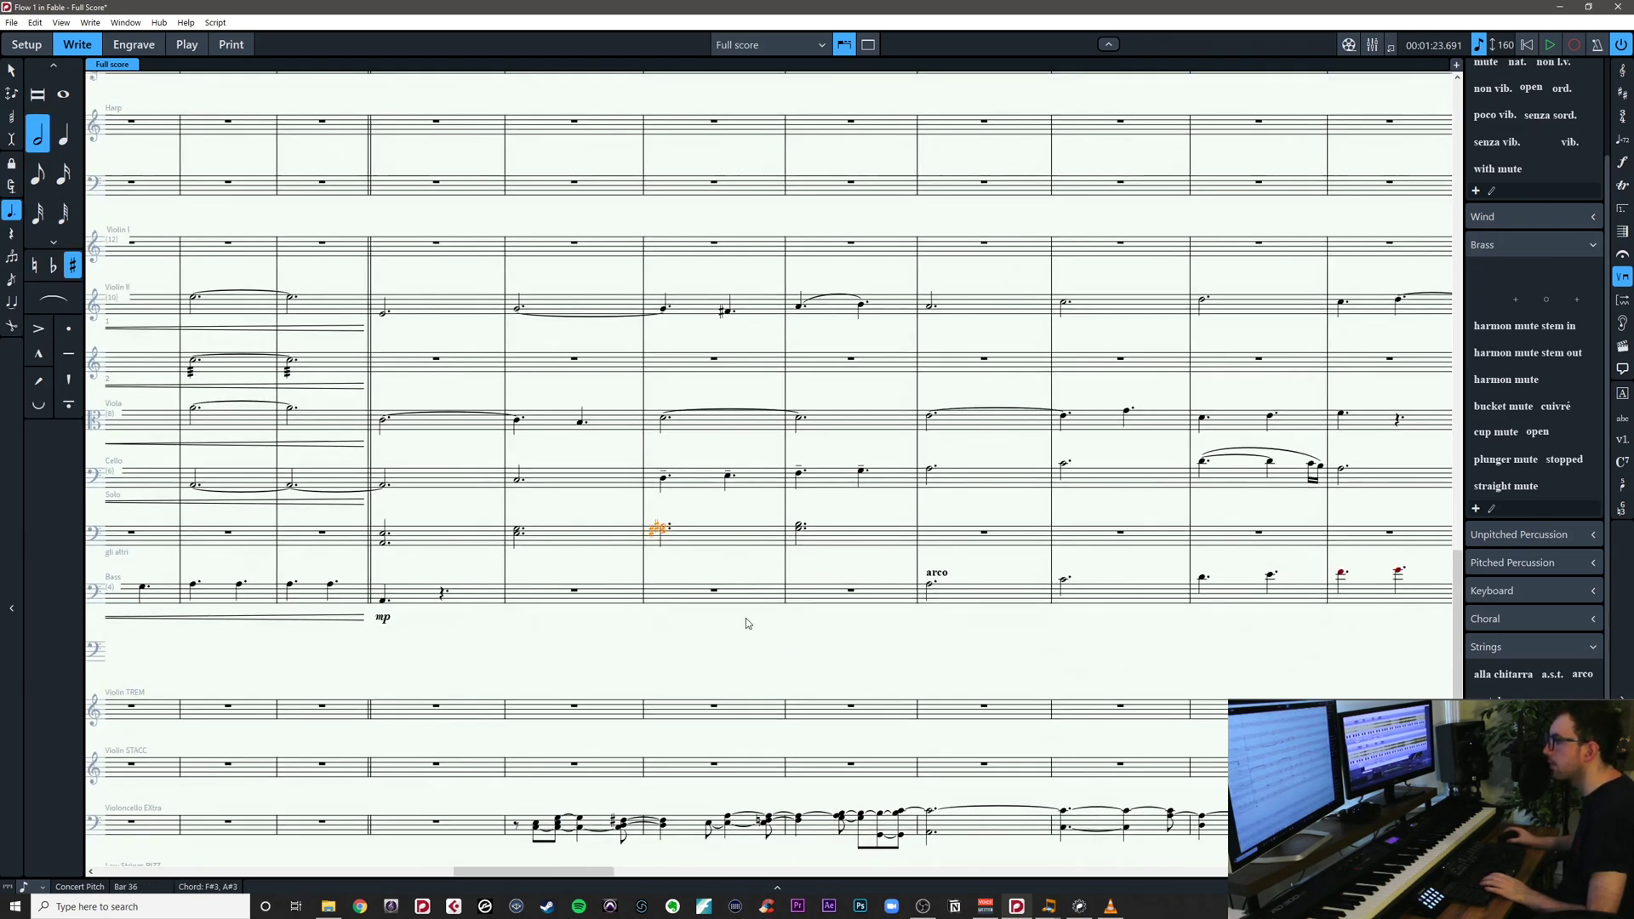
scroll(747, 624, "down", 2)
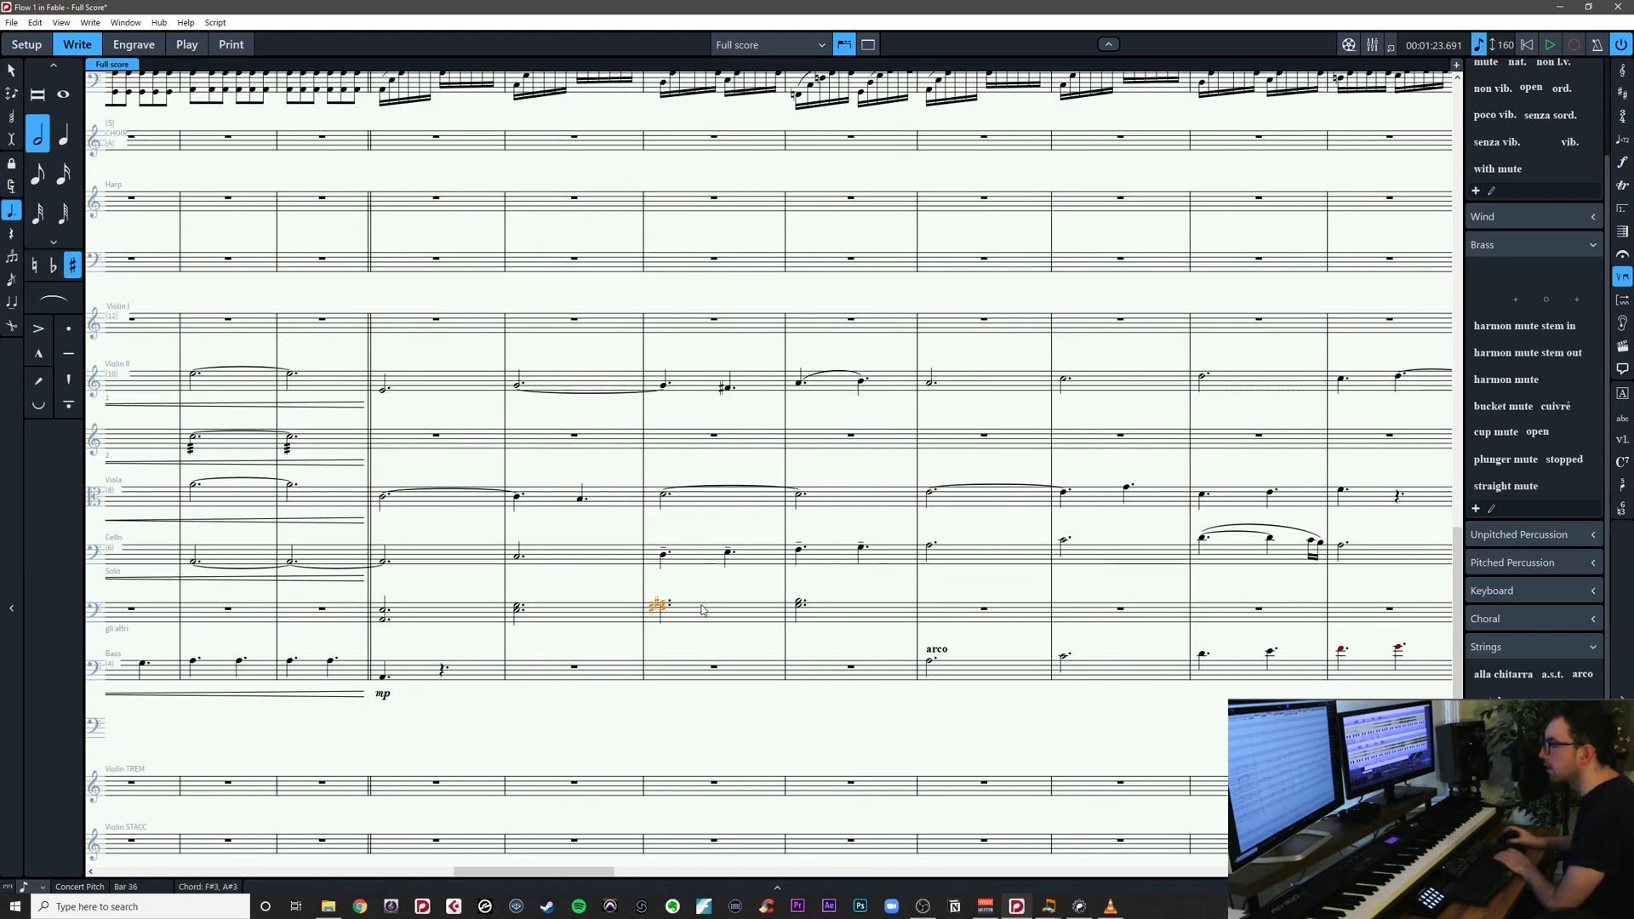
key("Delete")
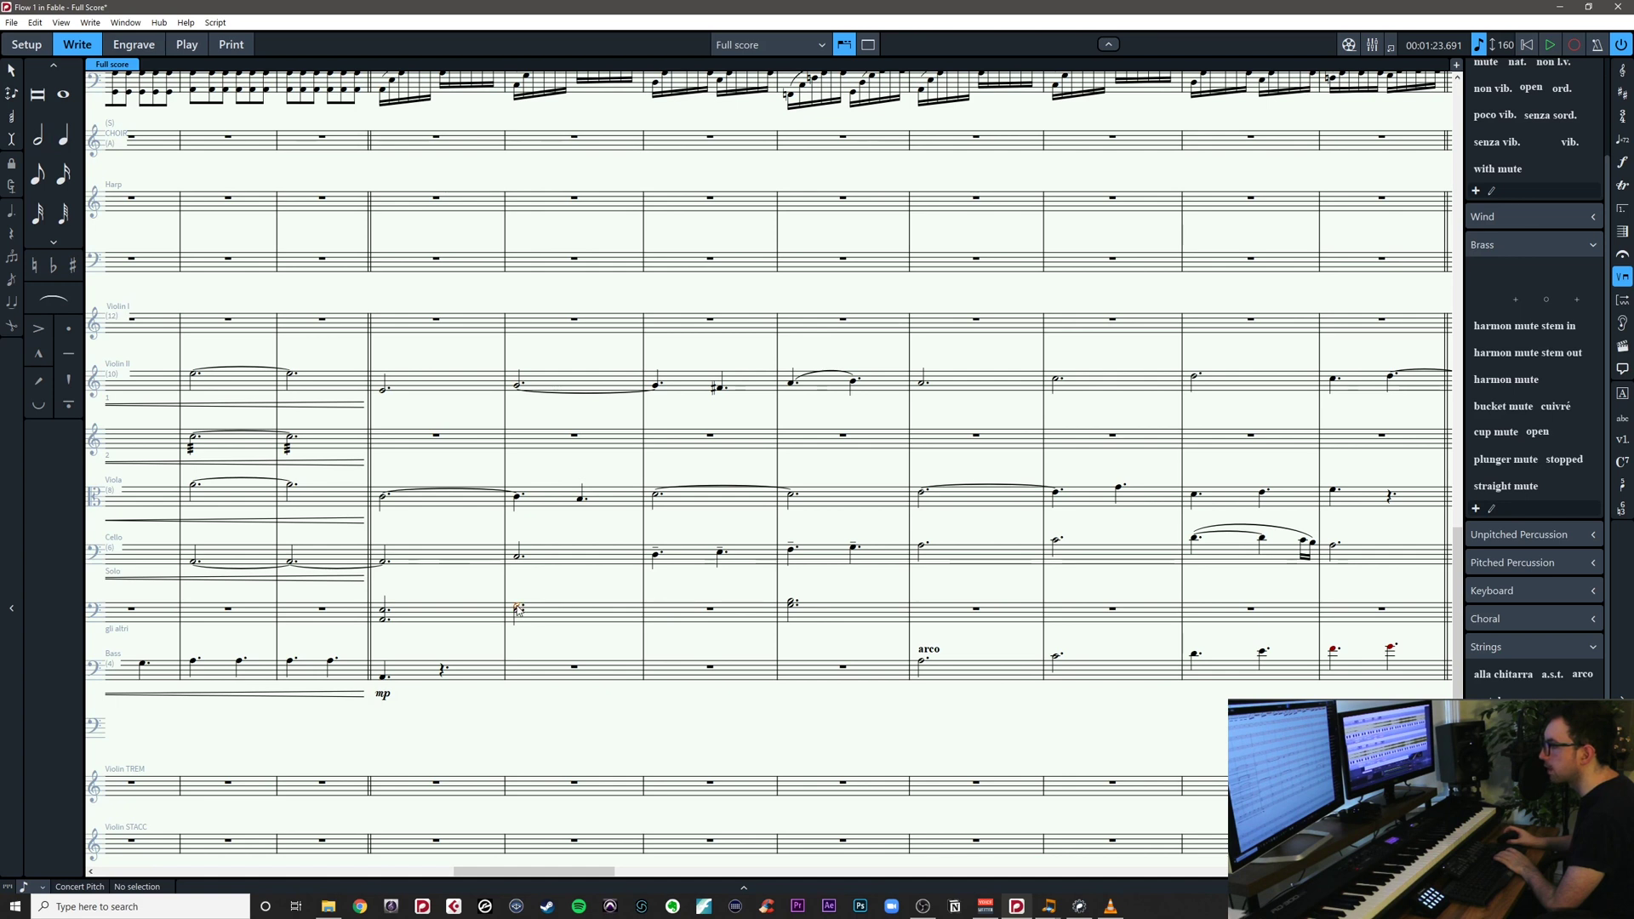
left_click(517, 610)
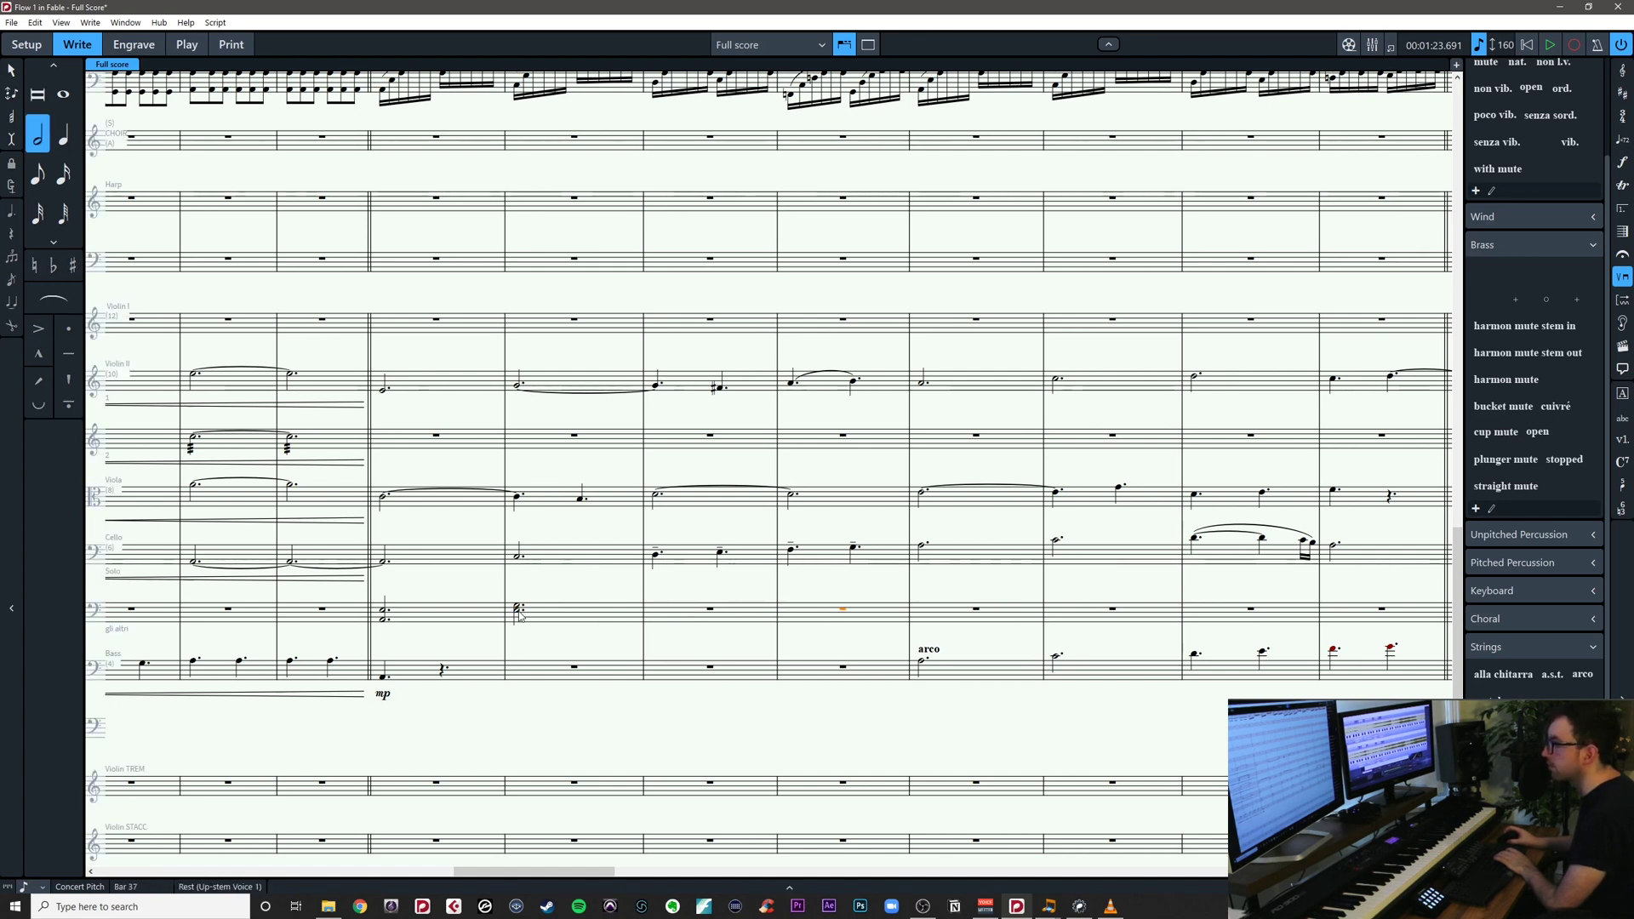
Play back the strings from the gli altri chord in bar 35 into the bass line of bars 38–41
left_click(518, 613)
key("space")
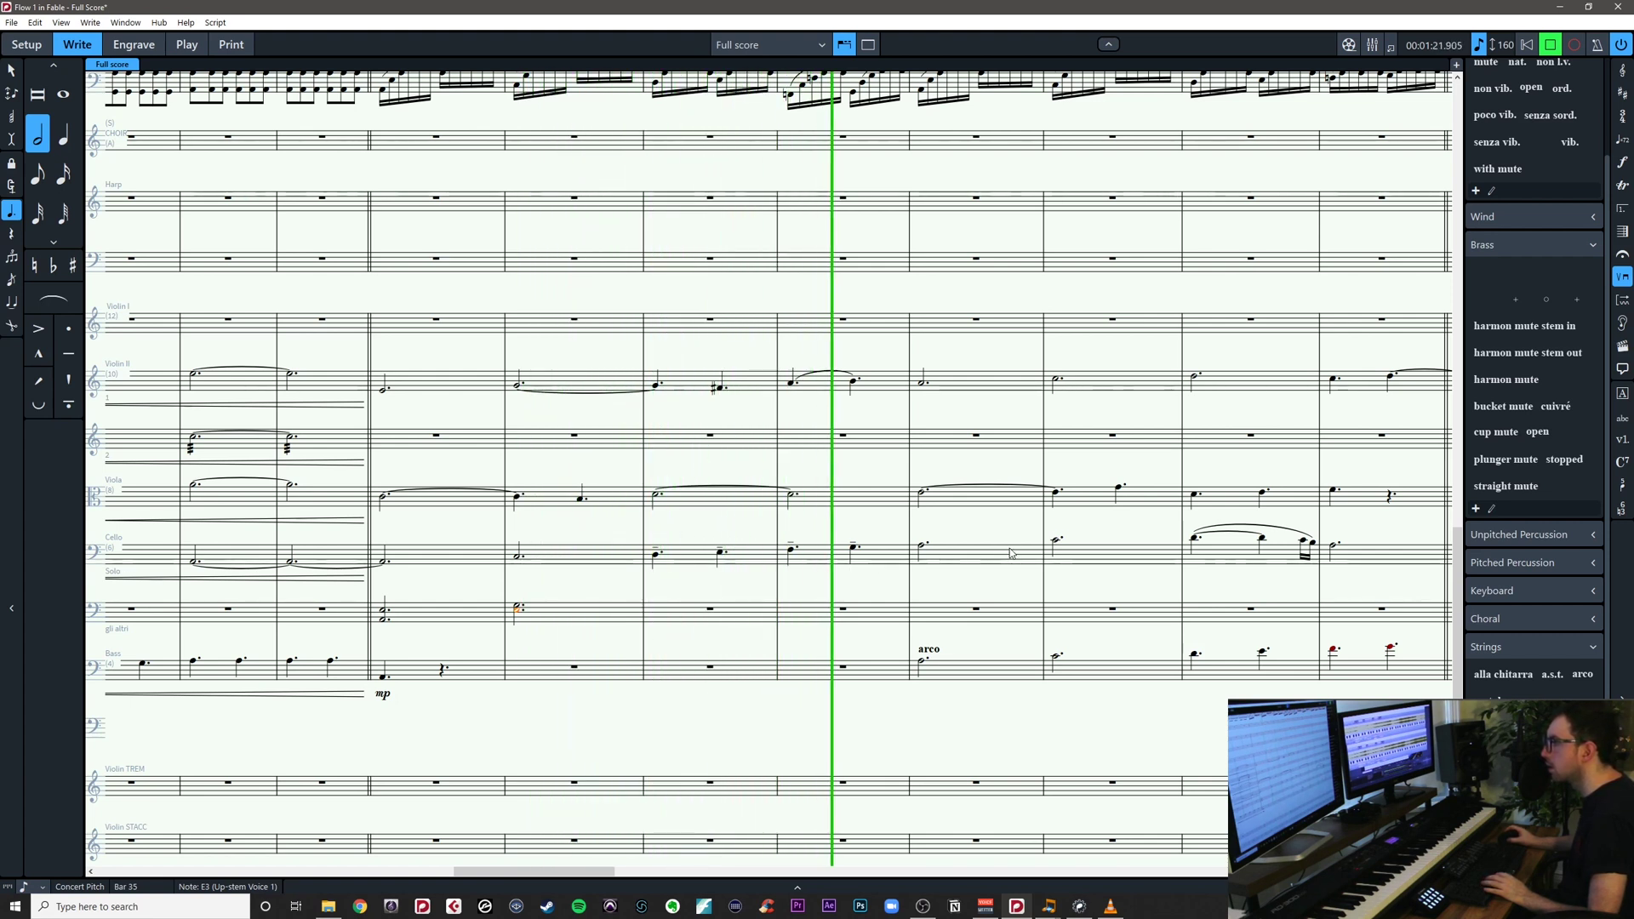
left_click_drag(999, 593, 849, 573)
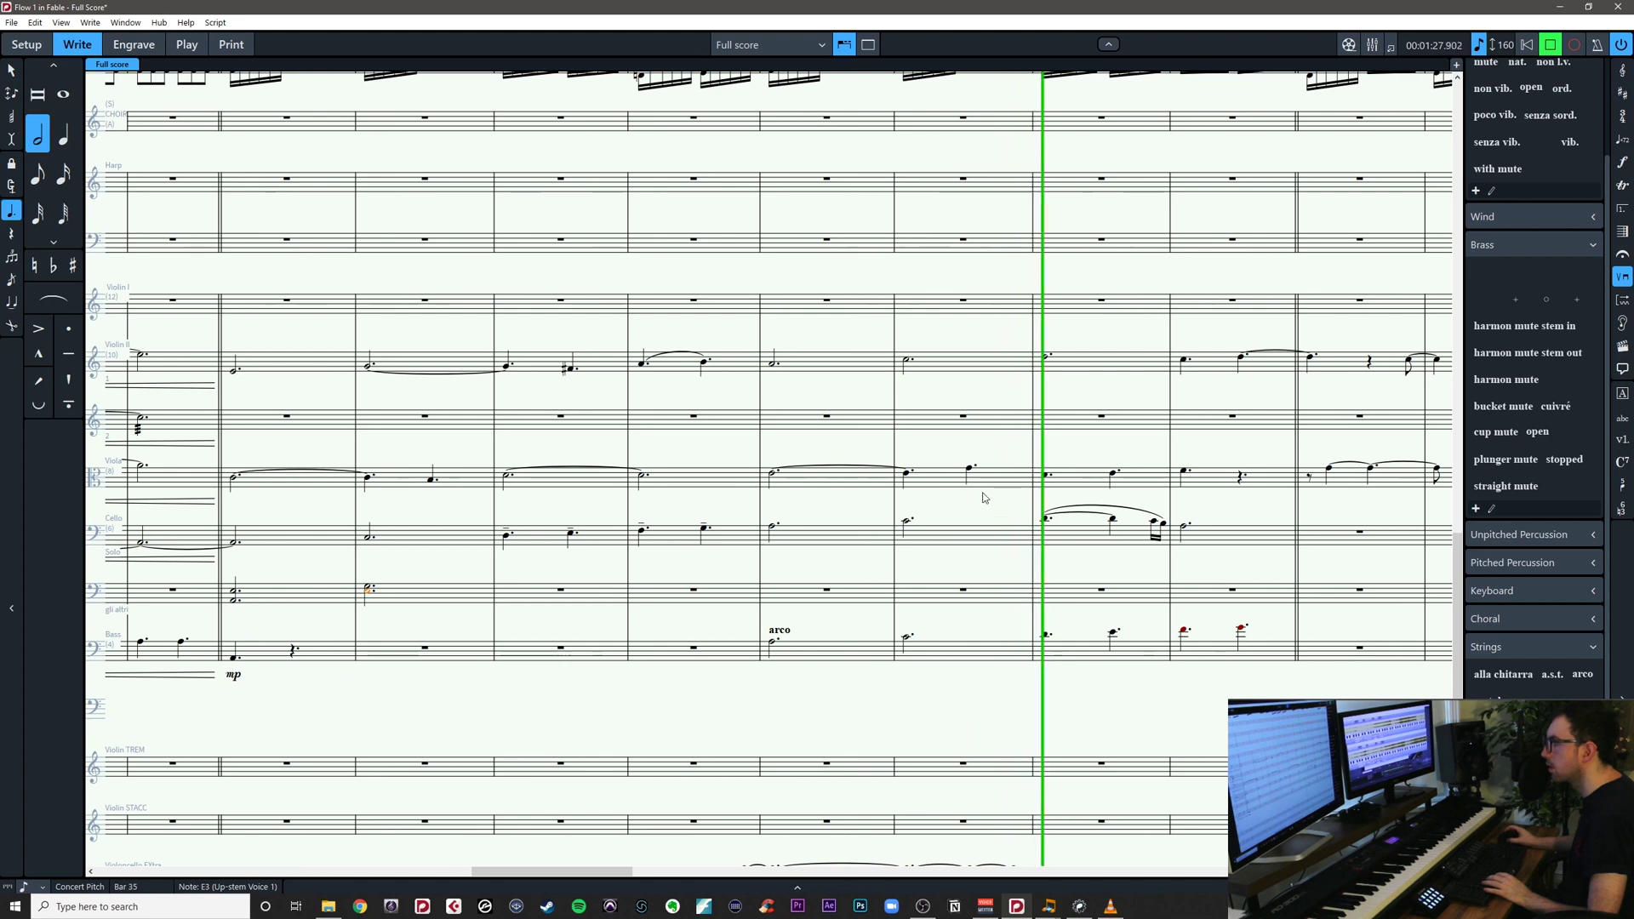
key("space")
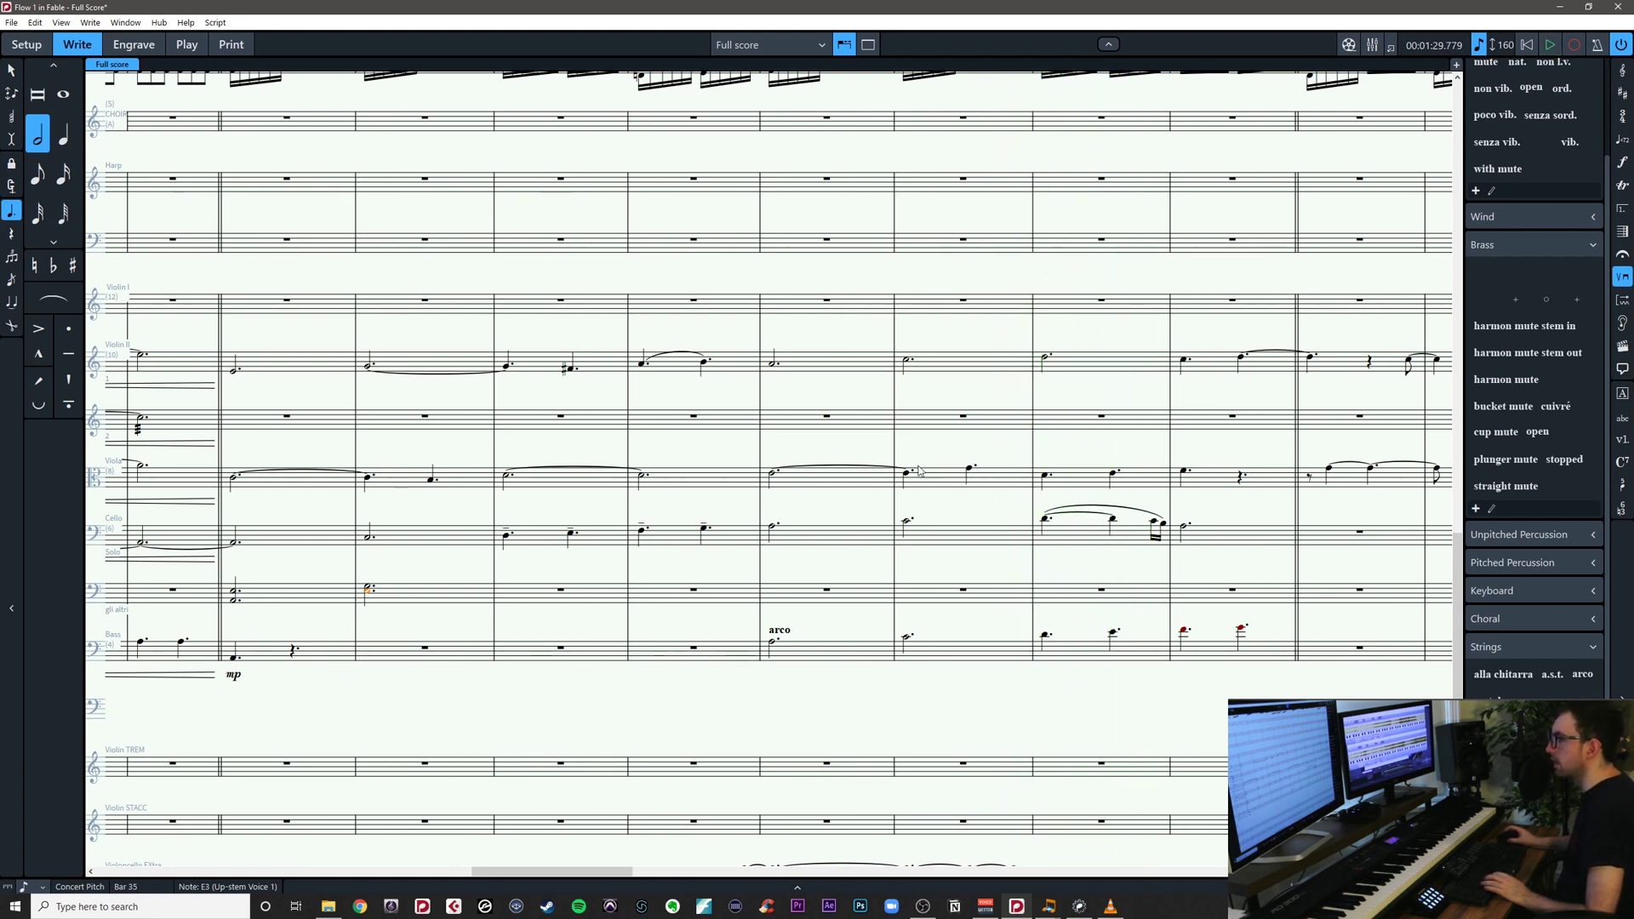
Copy the Viola line of bars 38–41 into the gli altri staff at the start of bar 38
left_click(378, 466)
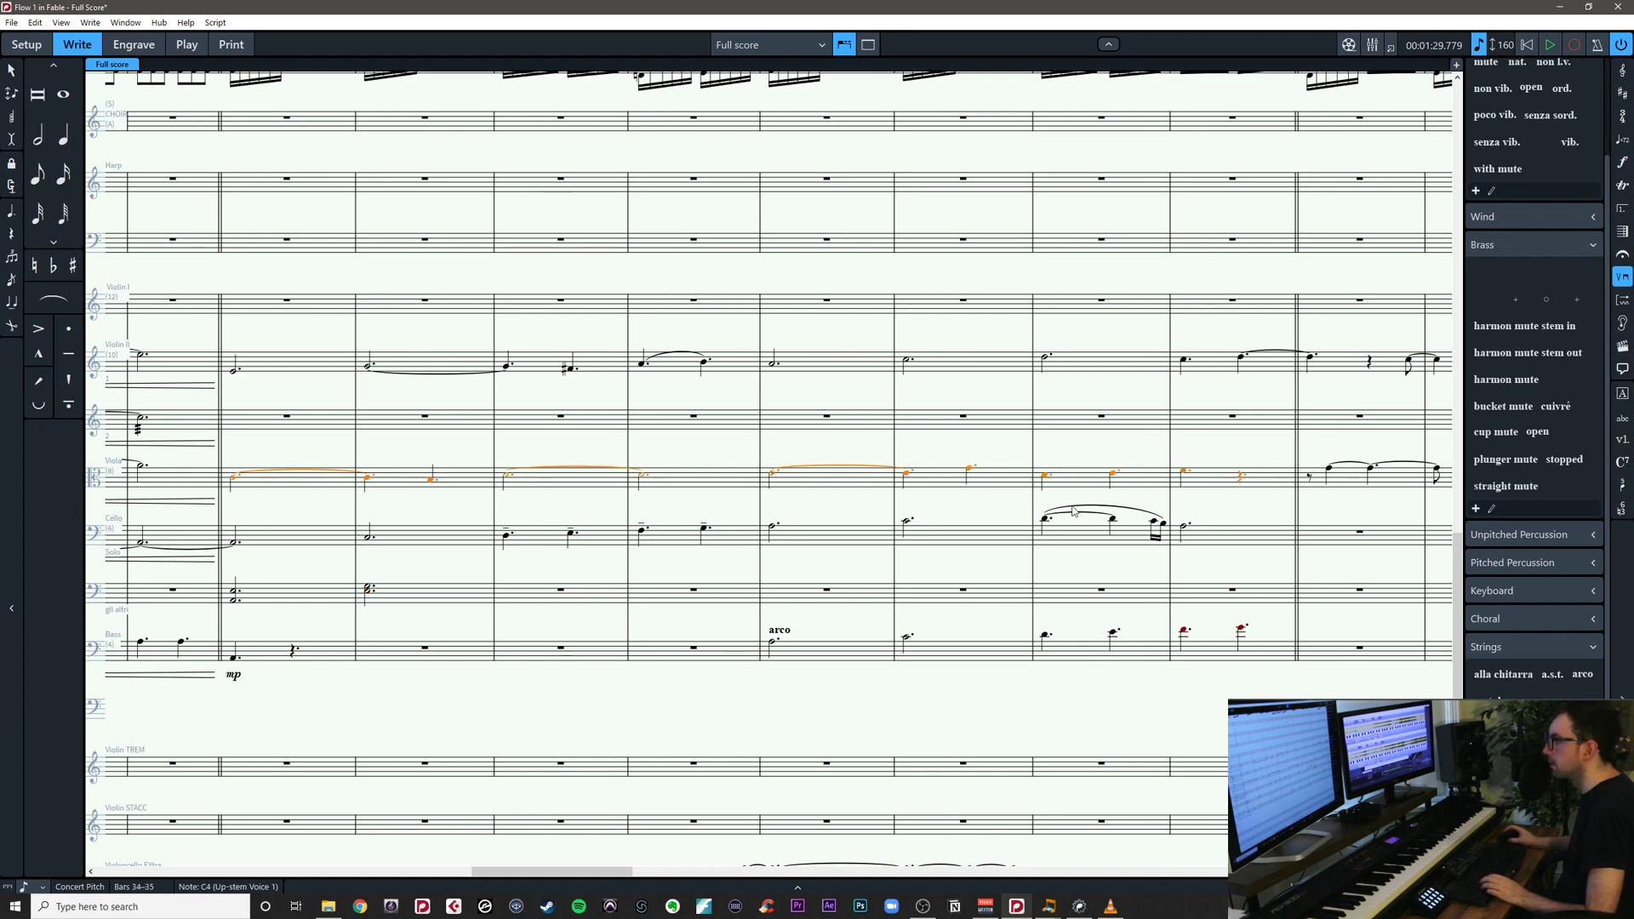
key("Escape")
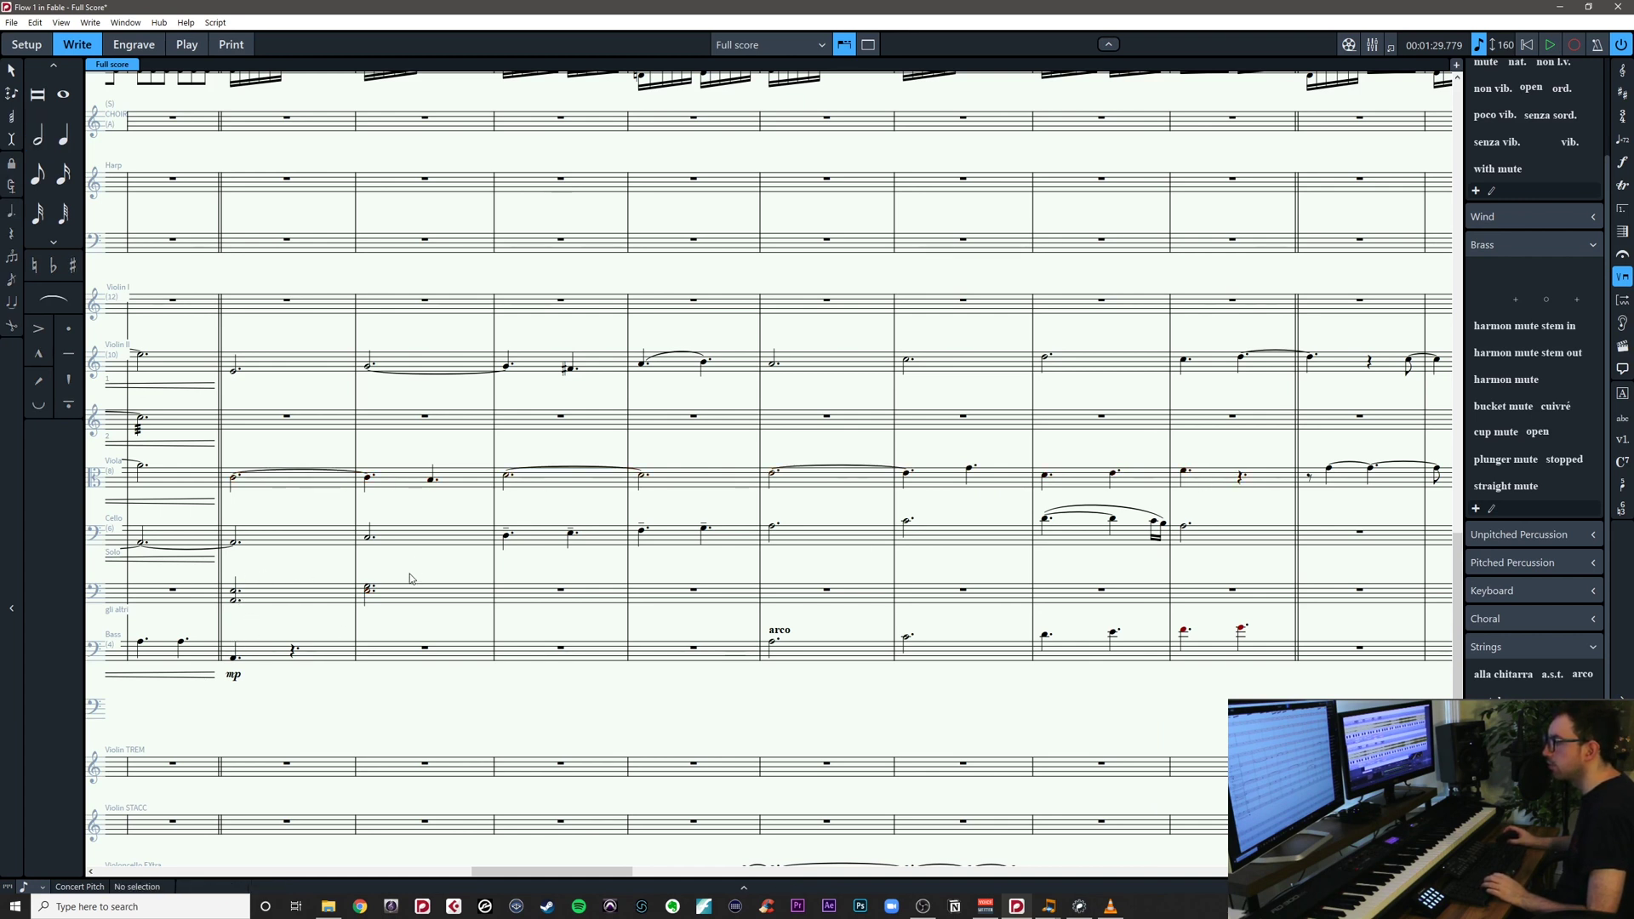
left_click(839, 467)
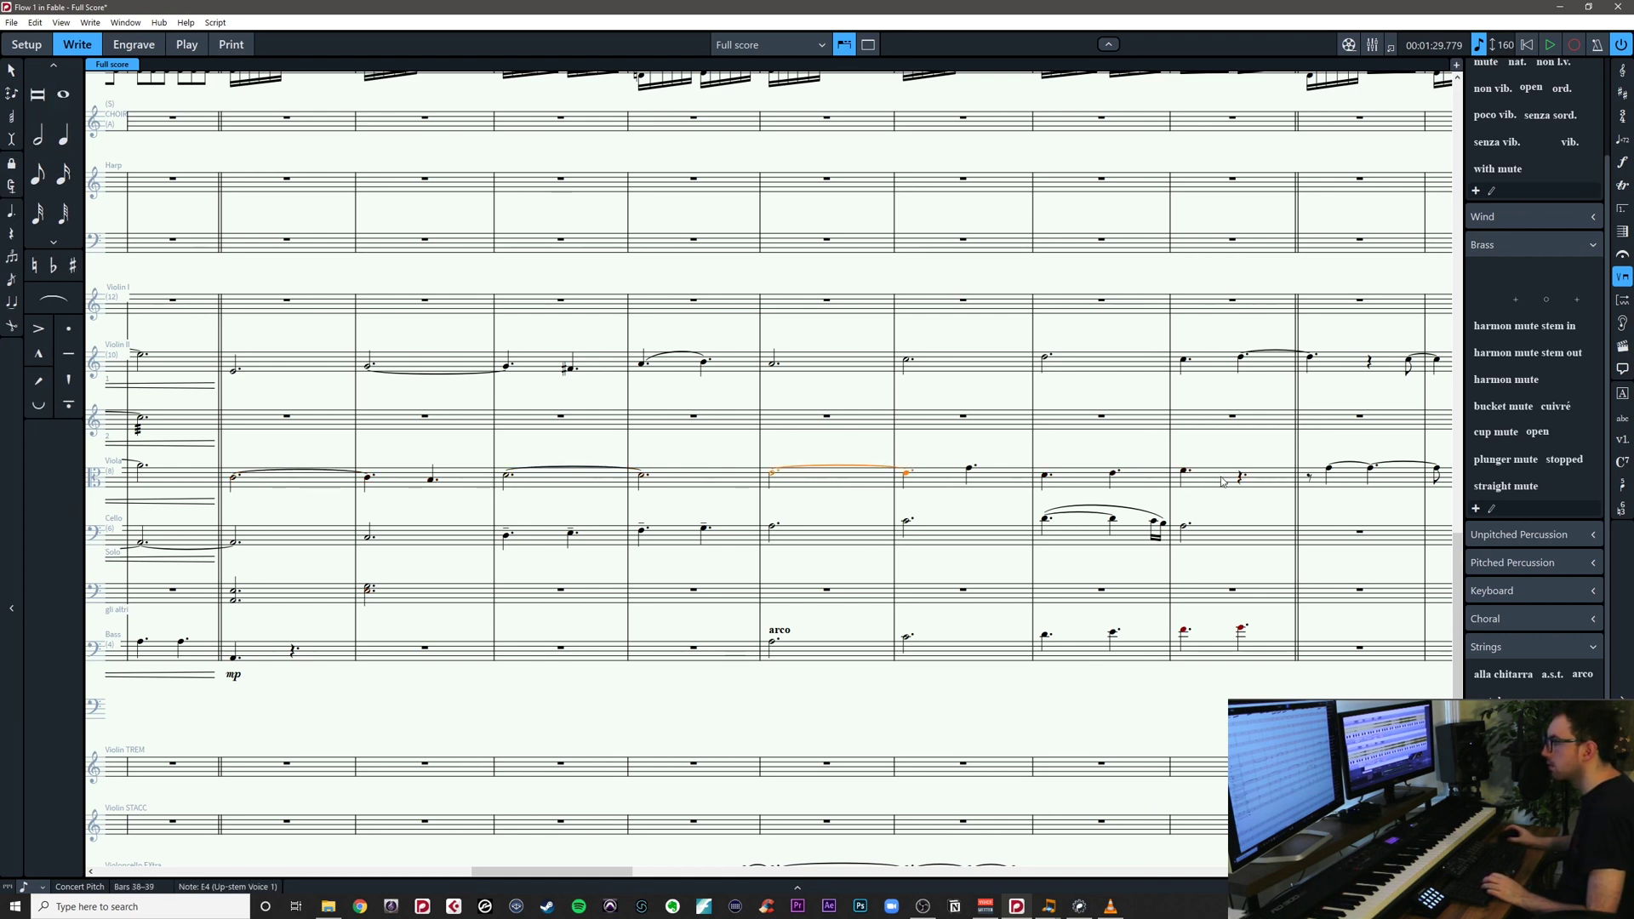
left_click(784, 591, "alt")
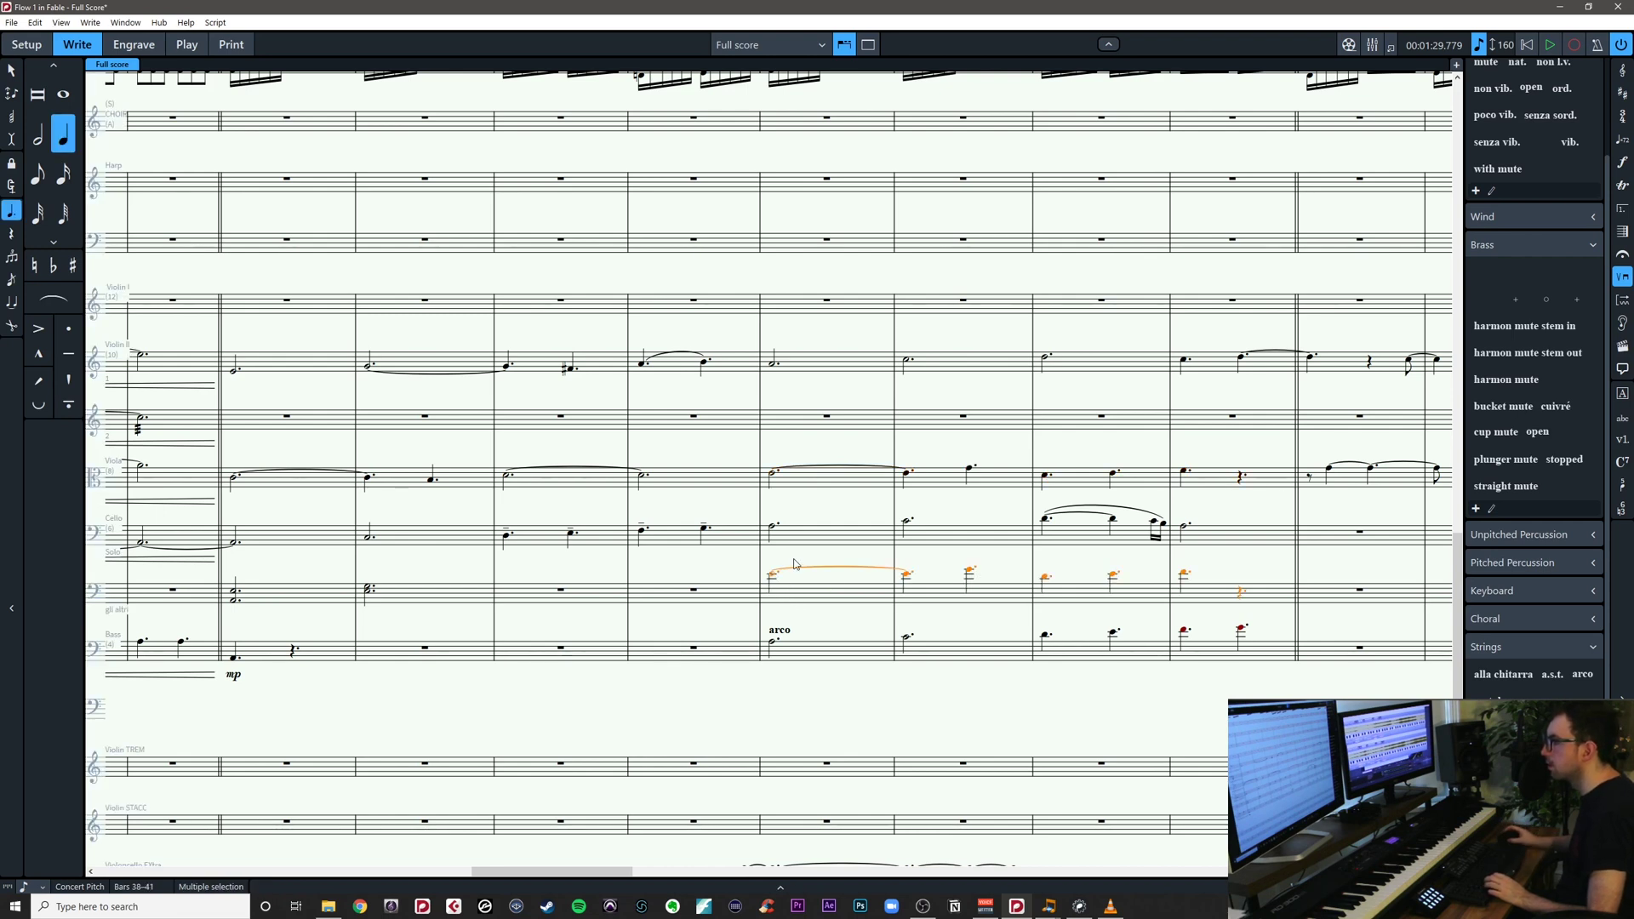
key("Escape")
Examine the gli altri chords in bars 34 and 35 against the solo cello and Violoncello Extra notes
left_click_drag(794, 564, 1052, 554)
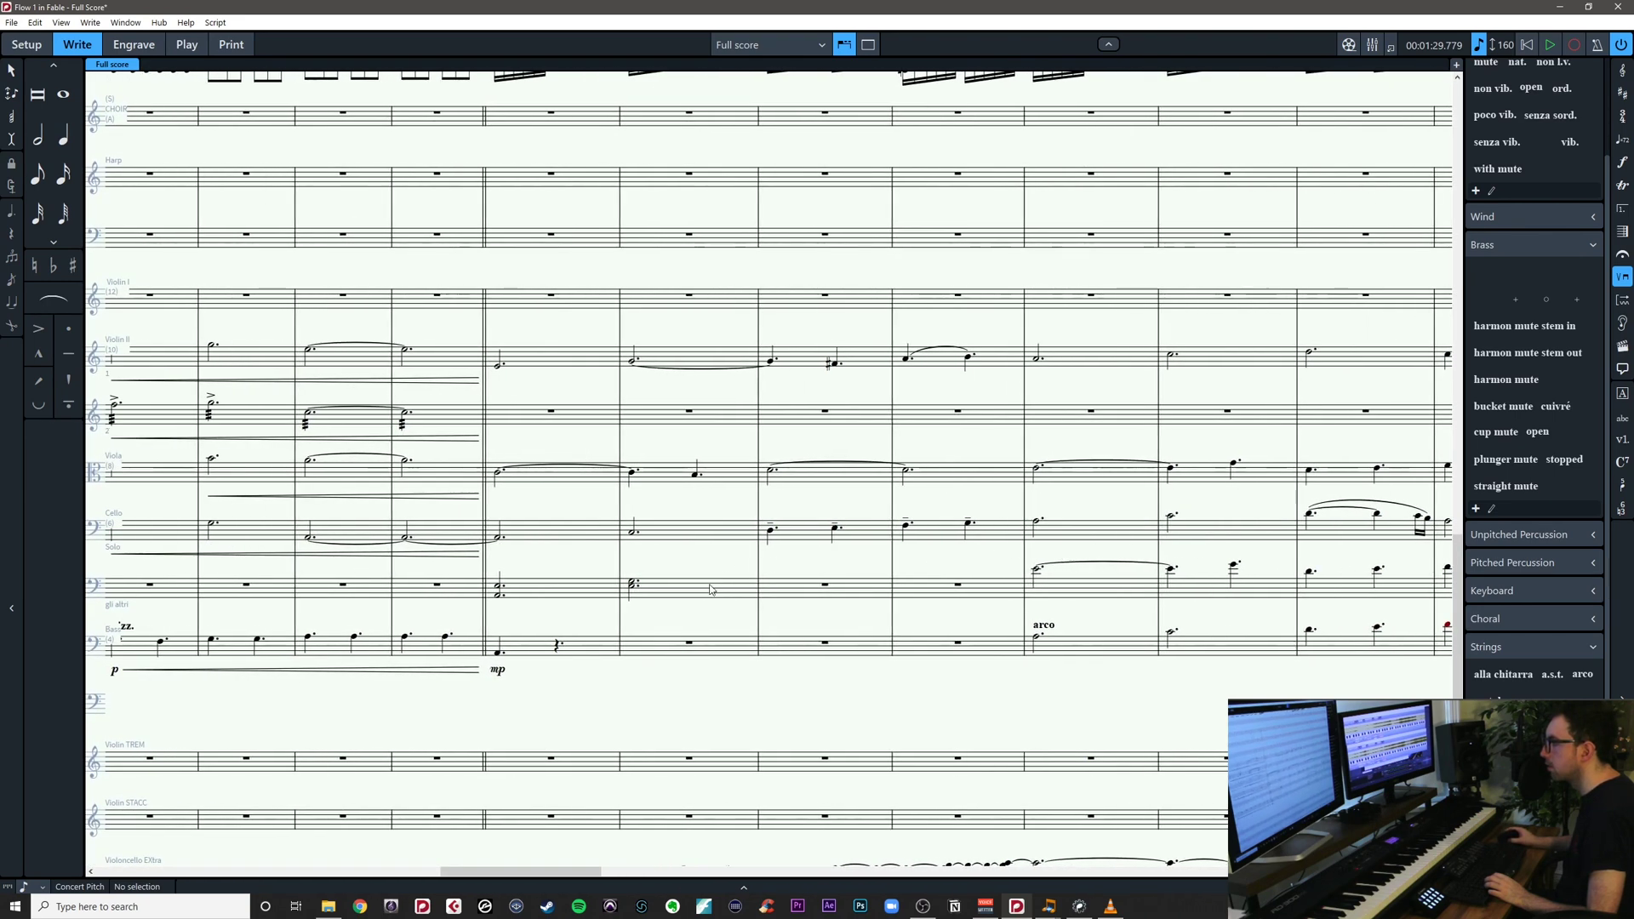
left_click_drag(797, 567, 747, 554)
left_click(747, 485)
left_click(771, 585)
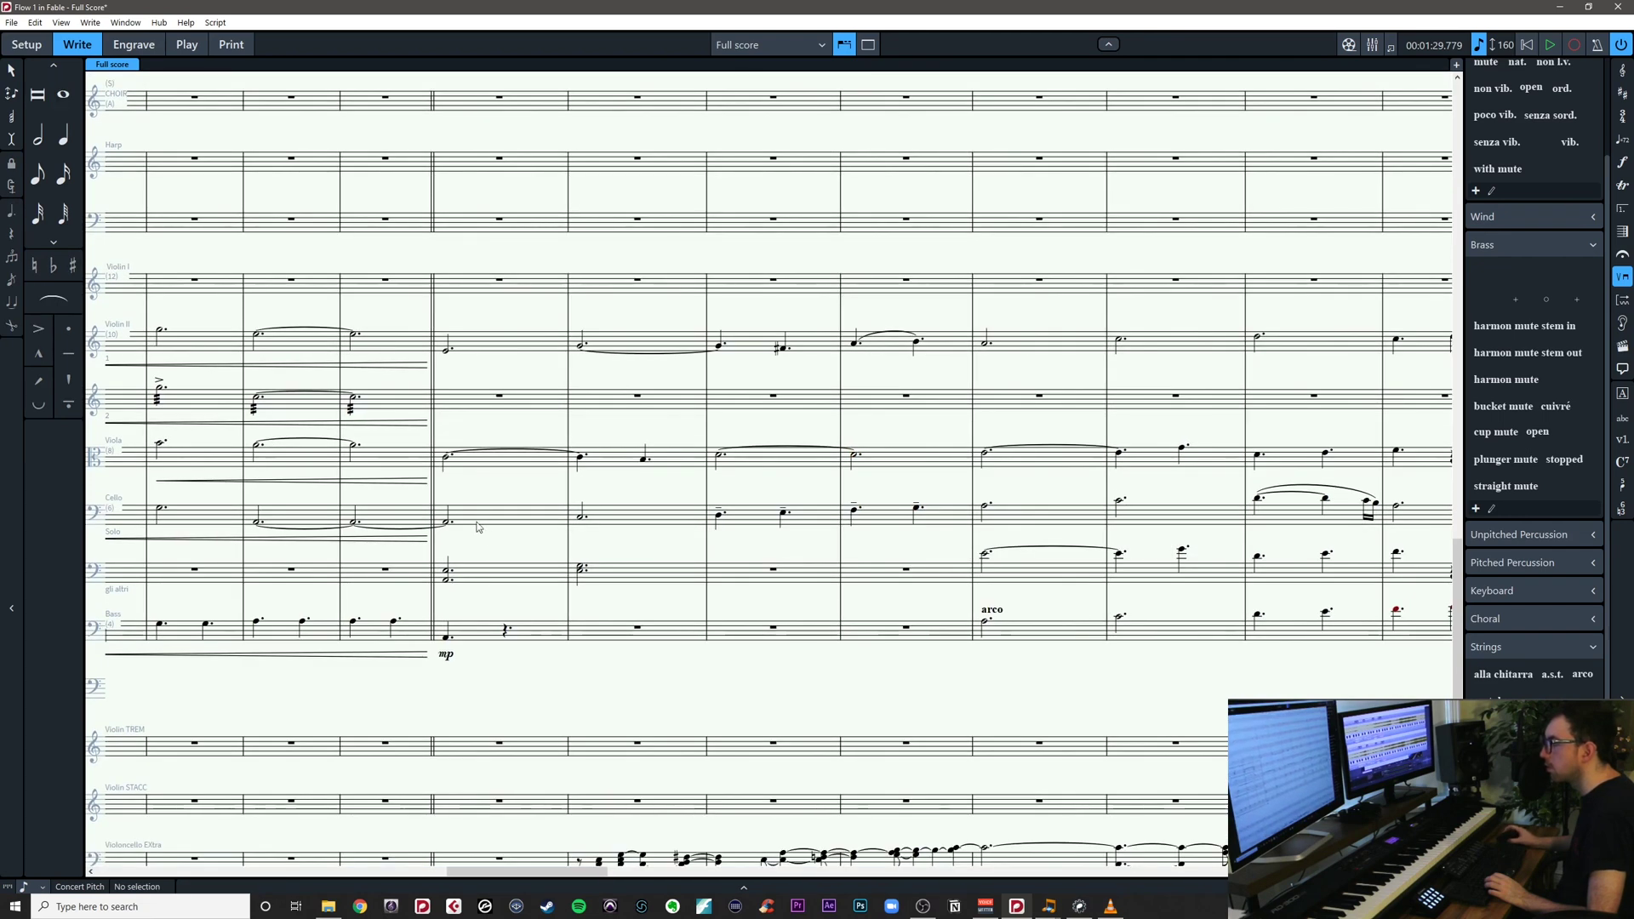
left_click(446, 572)
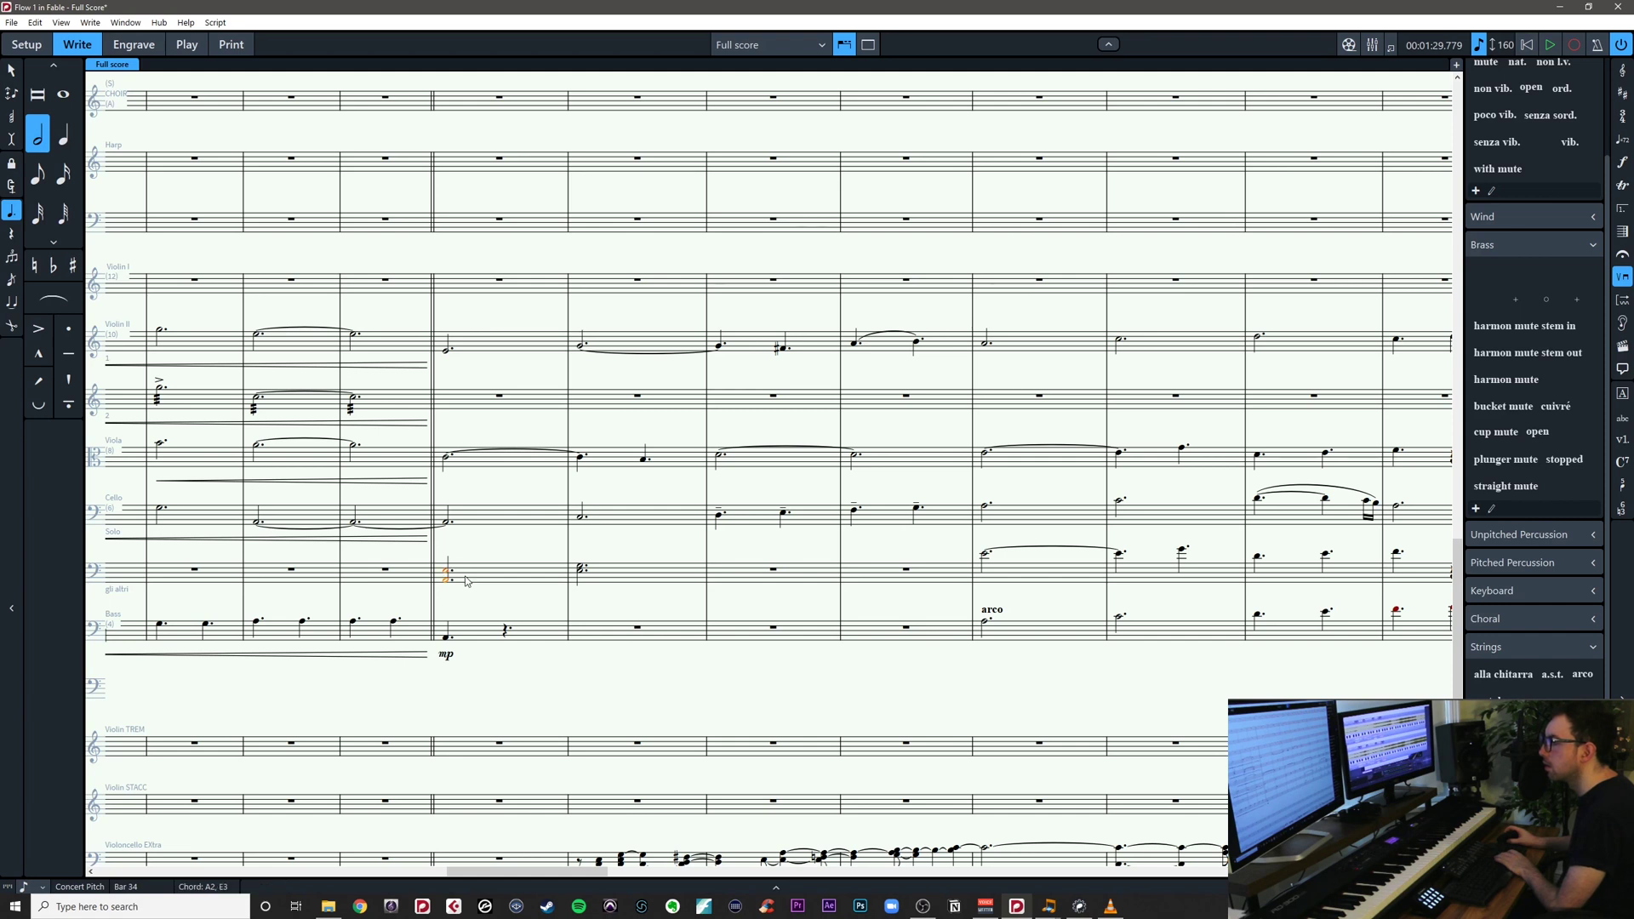
key("Escape")
left_click(580, 519)
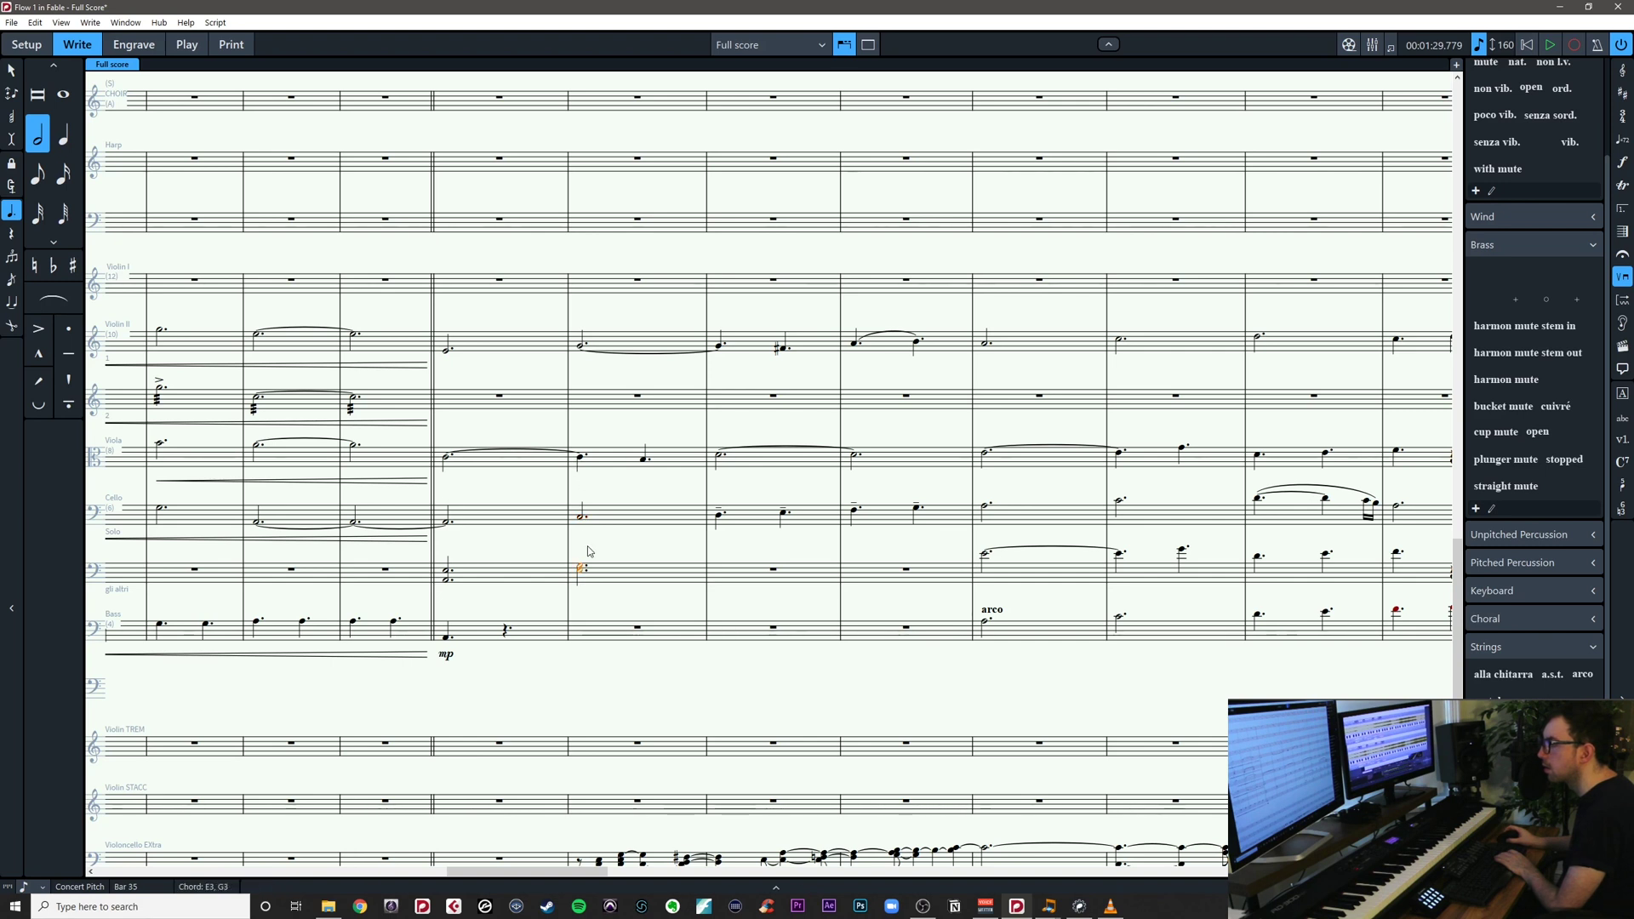
key("Escape")
Remove the lower E3 from the gli altri chord in bar 35 and enter a dotted half note G3 in bar 36
left_click(583, 574)
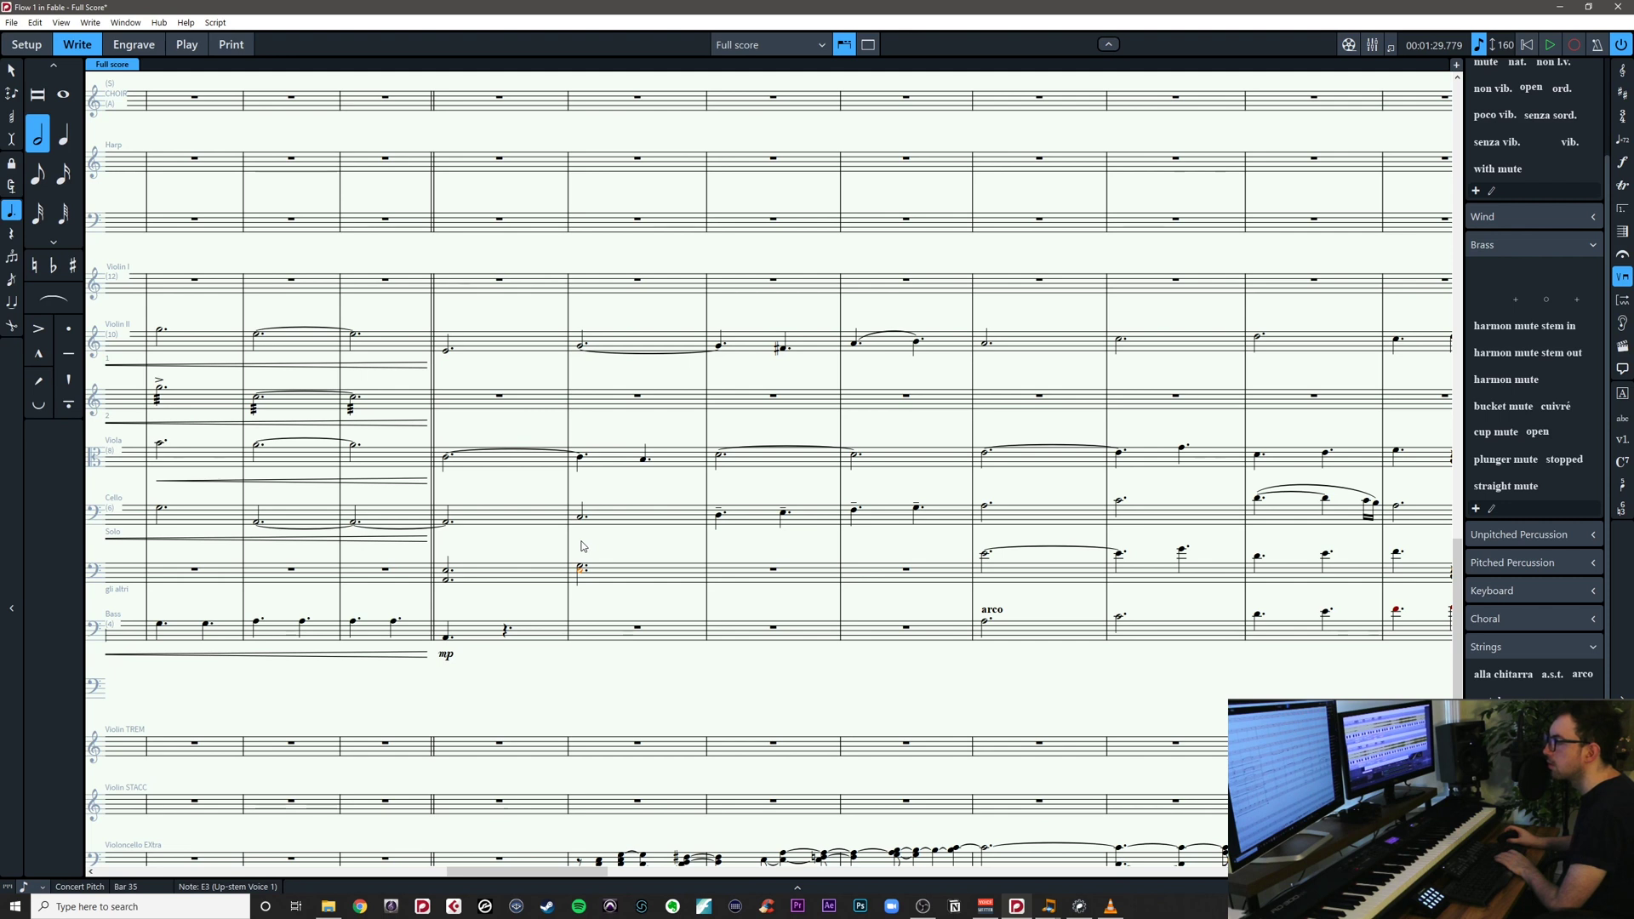
key("Delete")
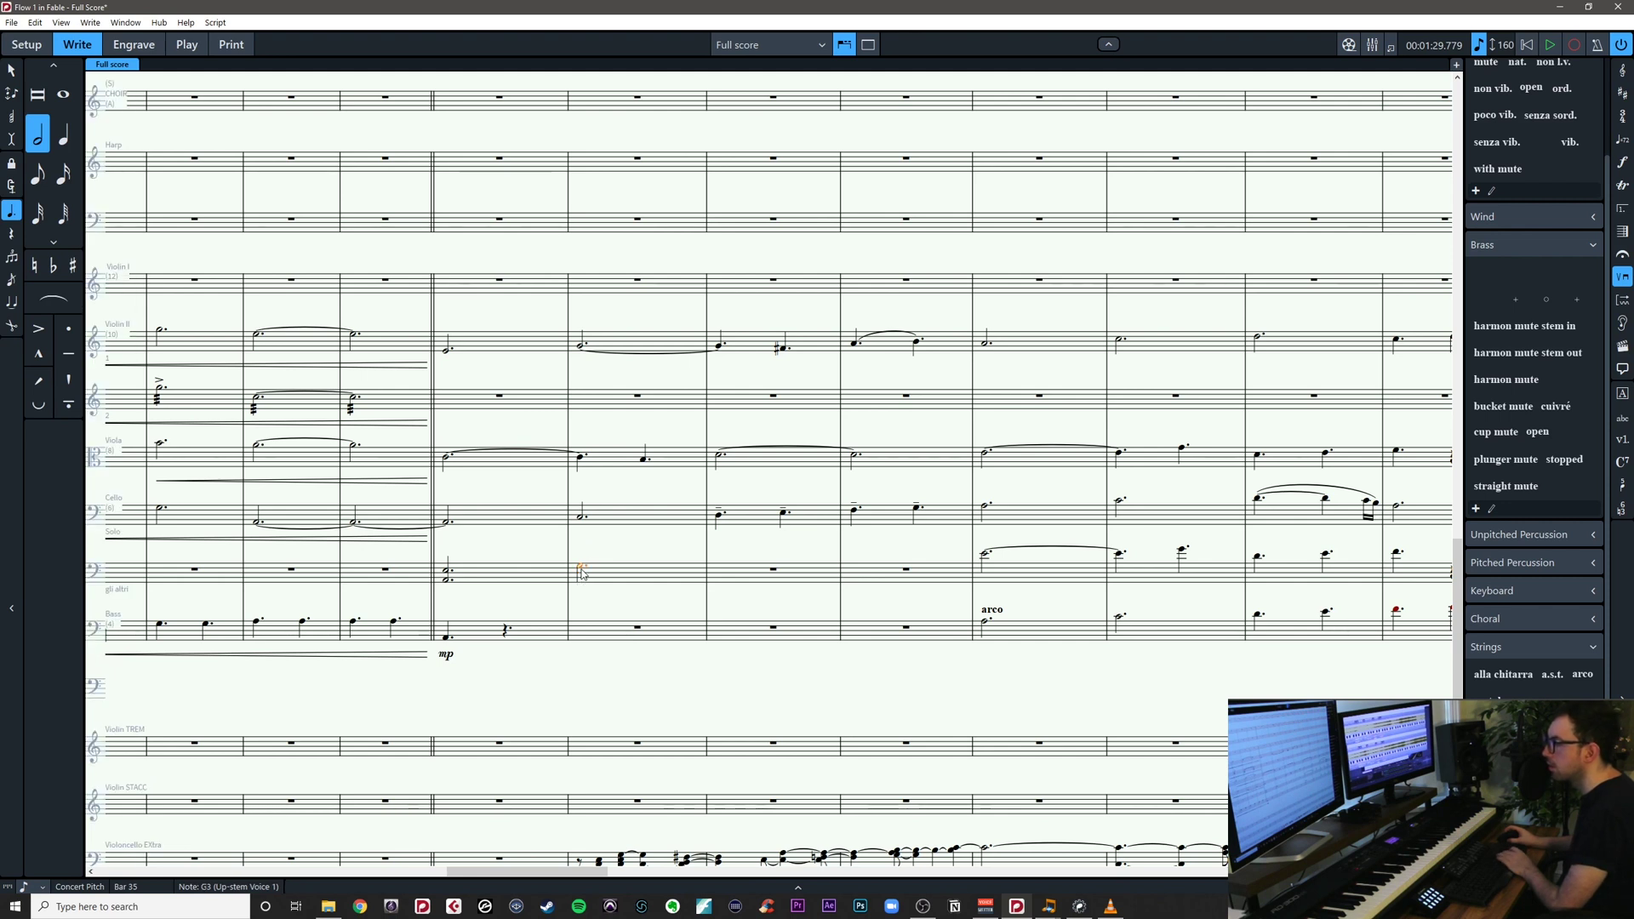
key("g")
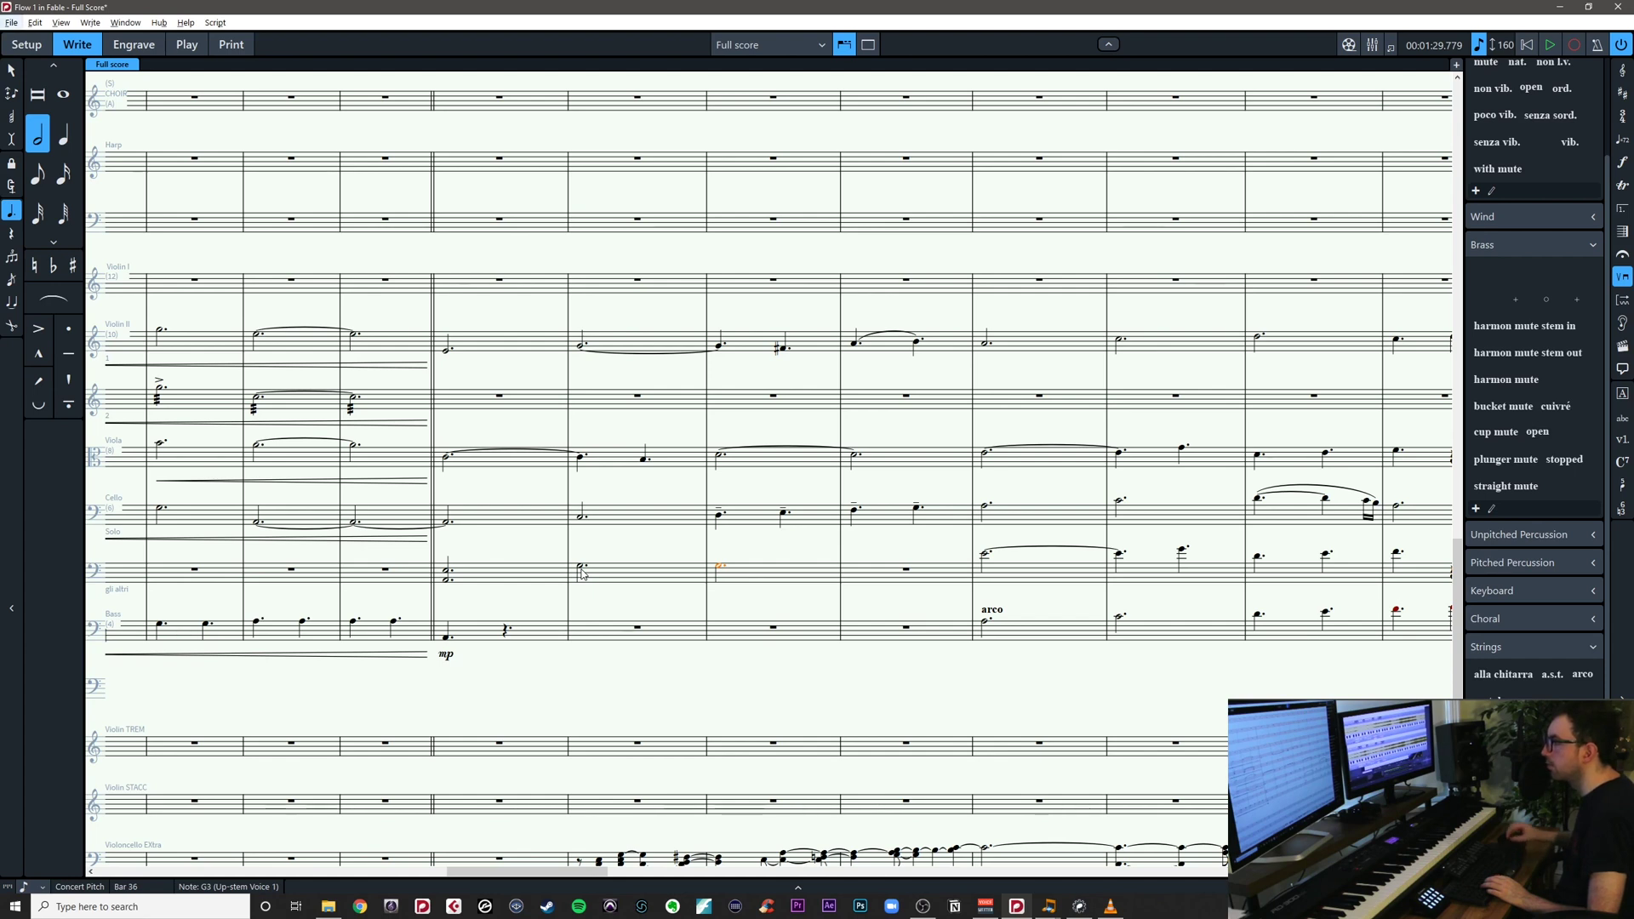
Copy the solo cello's four tenuto notes in bars 36–37 into the same bars of the gli altri staff
scroll(583, 572, "up", 3)
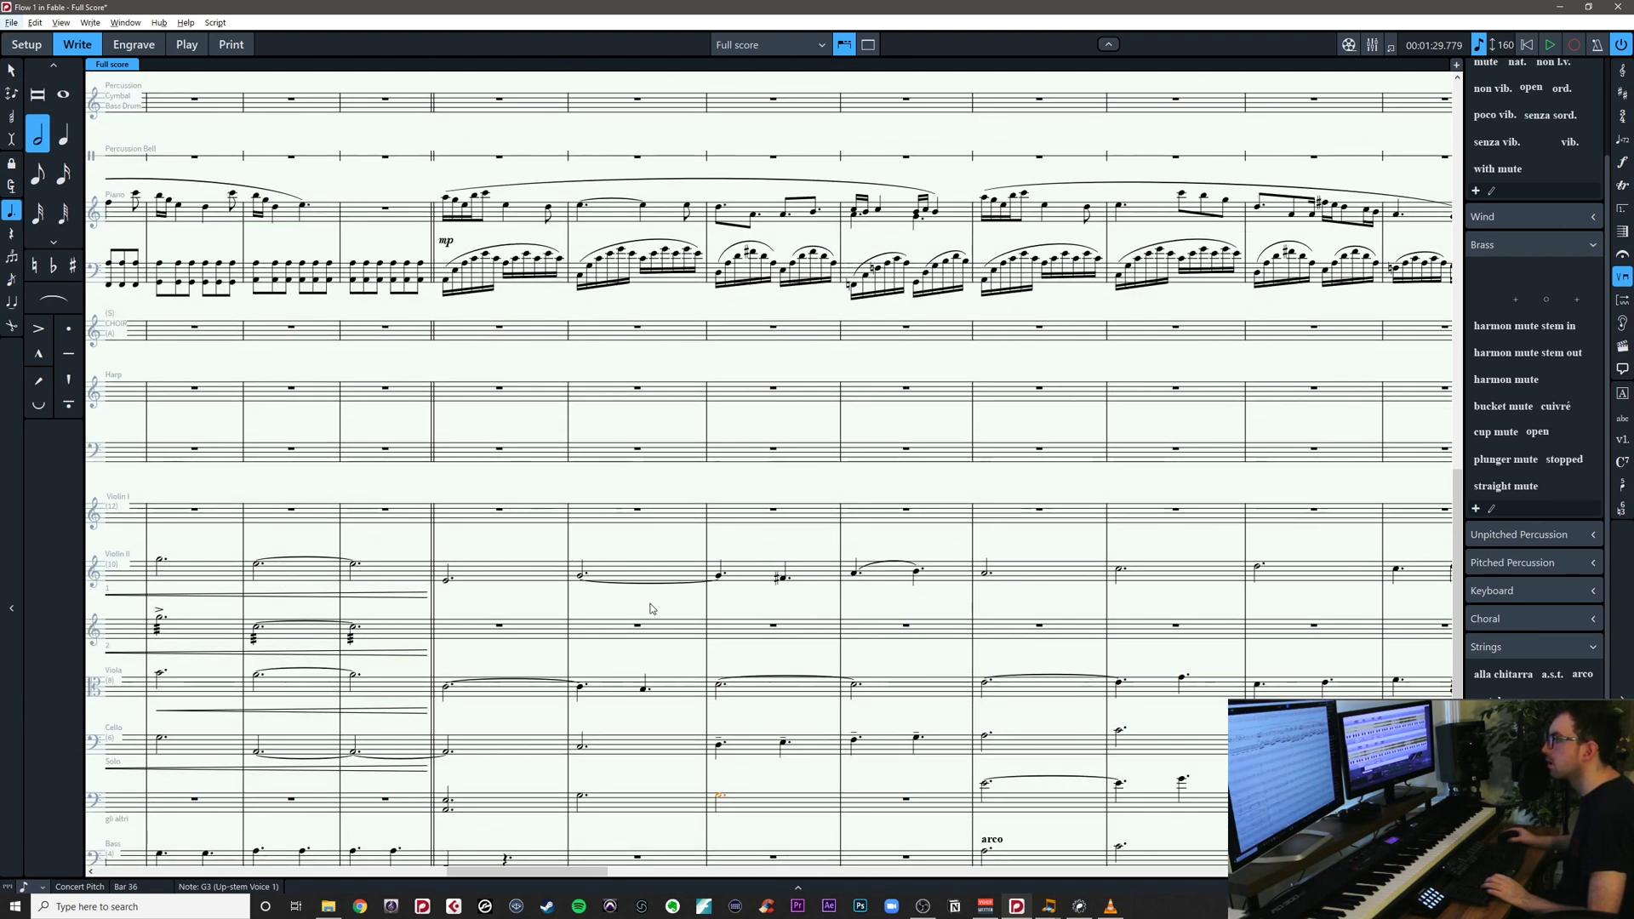
scroll(651, 609, "down", 3)
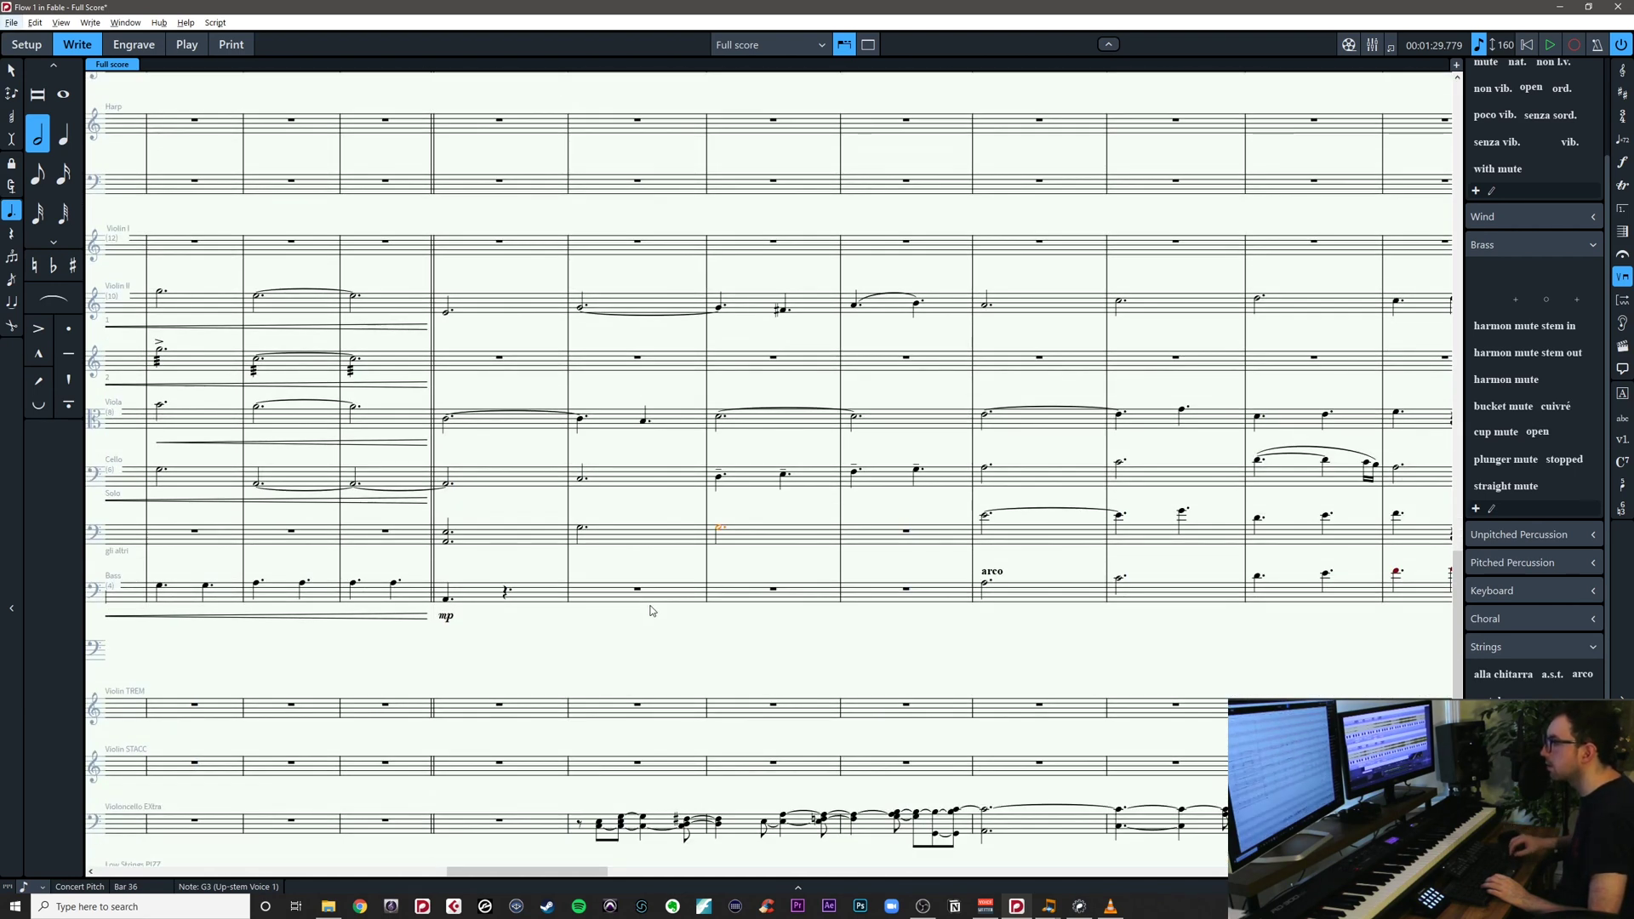
left_click(750, 487)
key("shift+Right")
key("shift+Right")
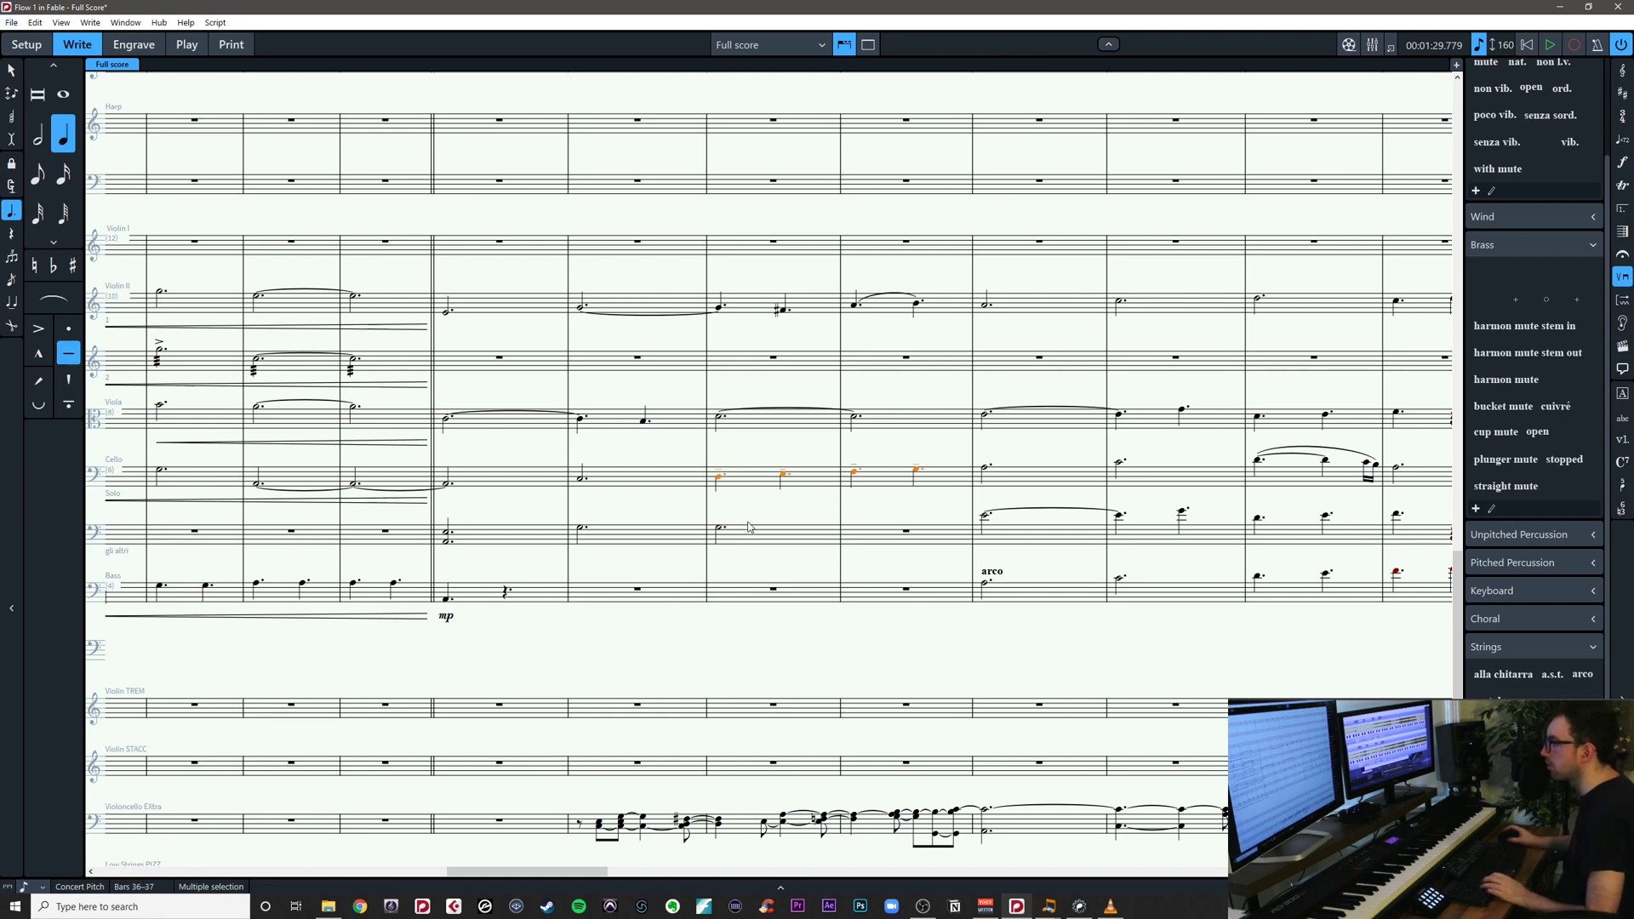
left_click_drag(753, 512, 526, 539)
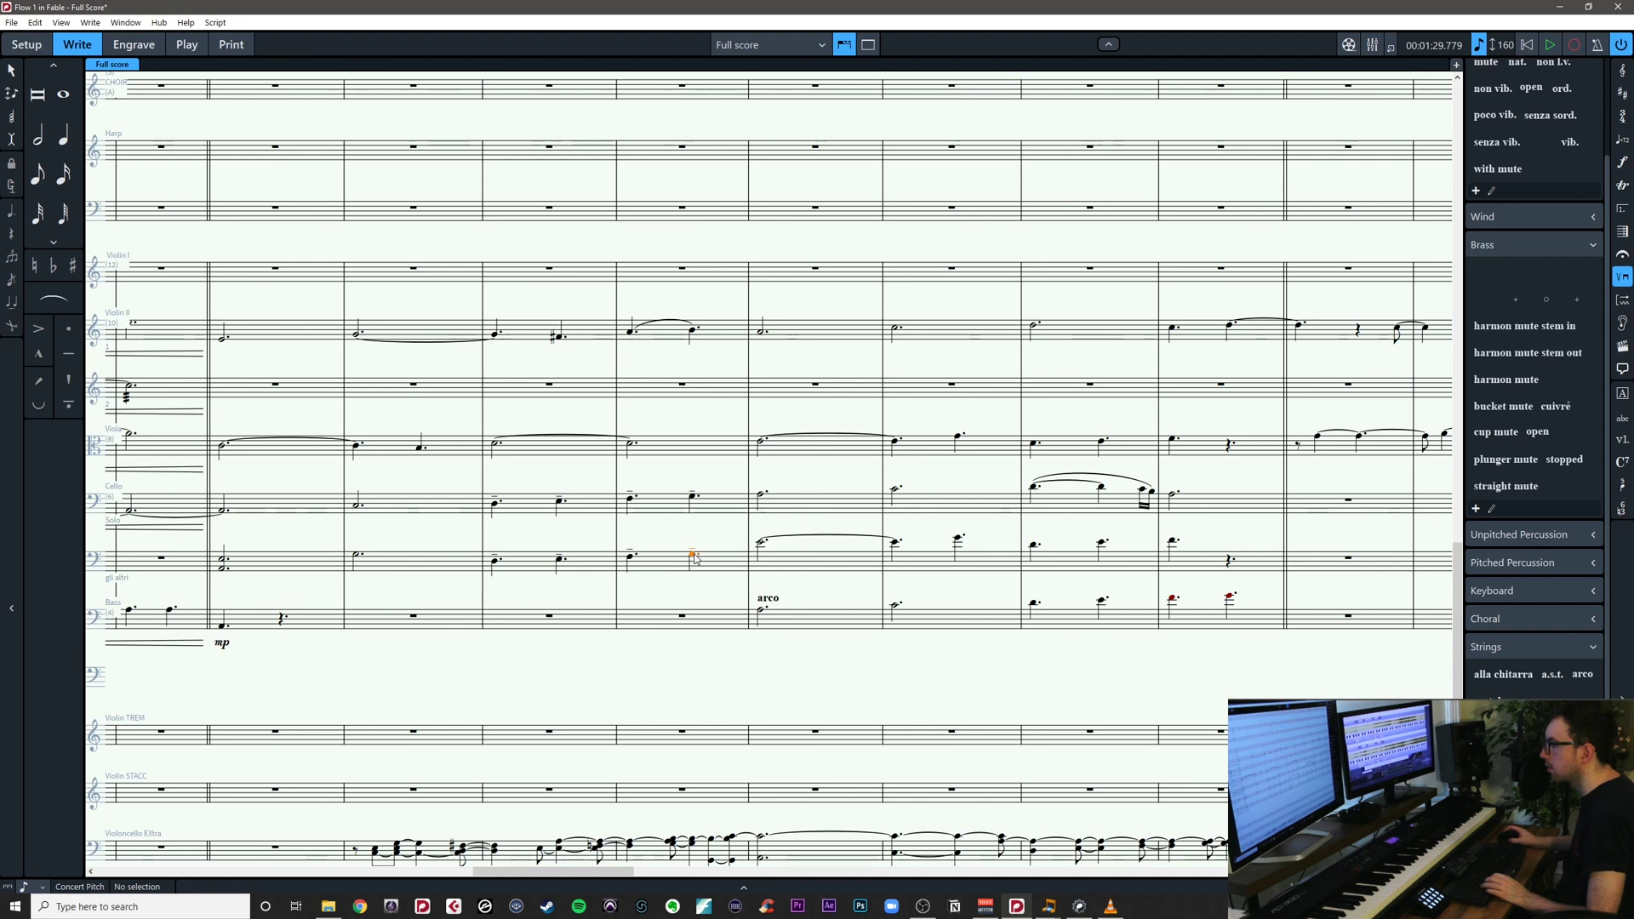
left_click(761, 544)
key("Right")
key("Right")
key("Right")
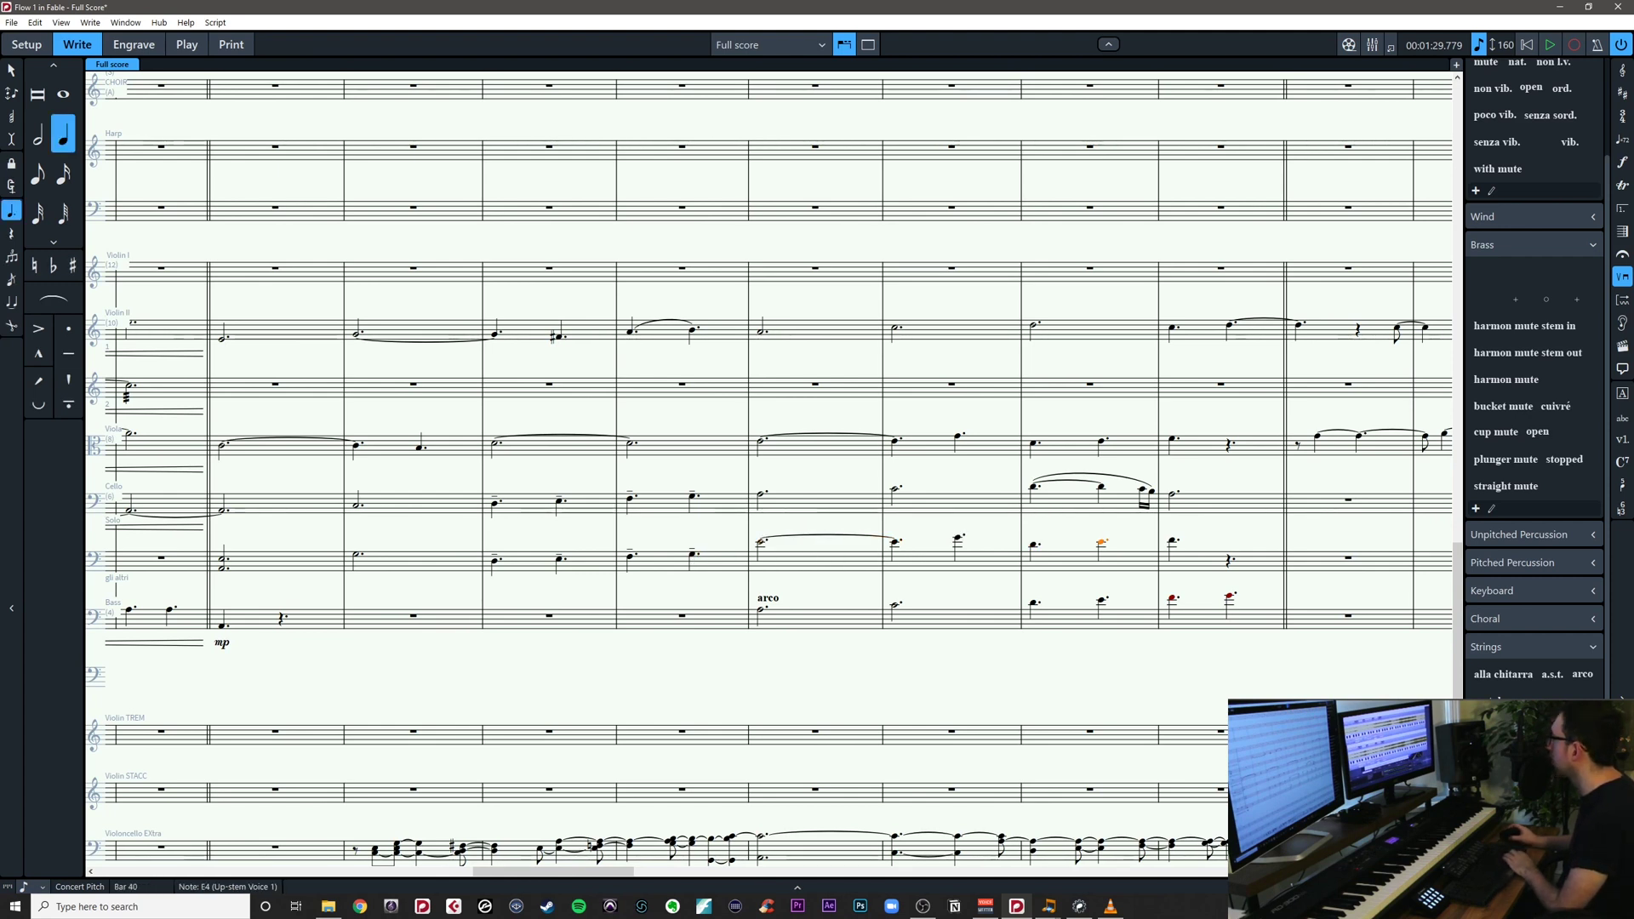
key("alt+Tab")
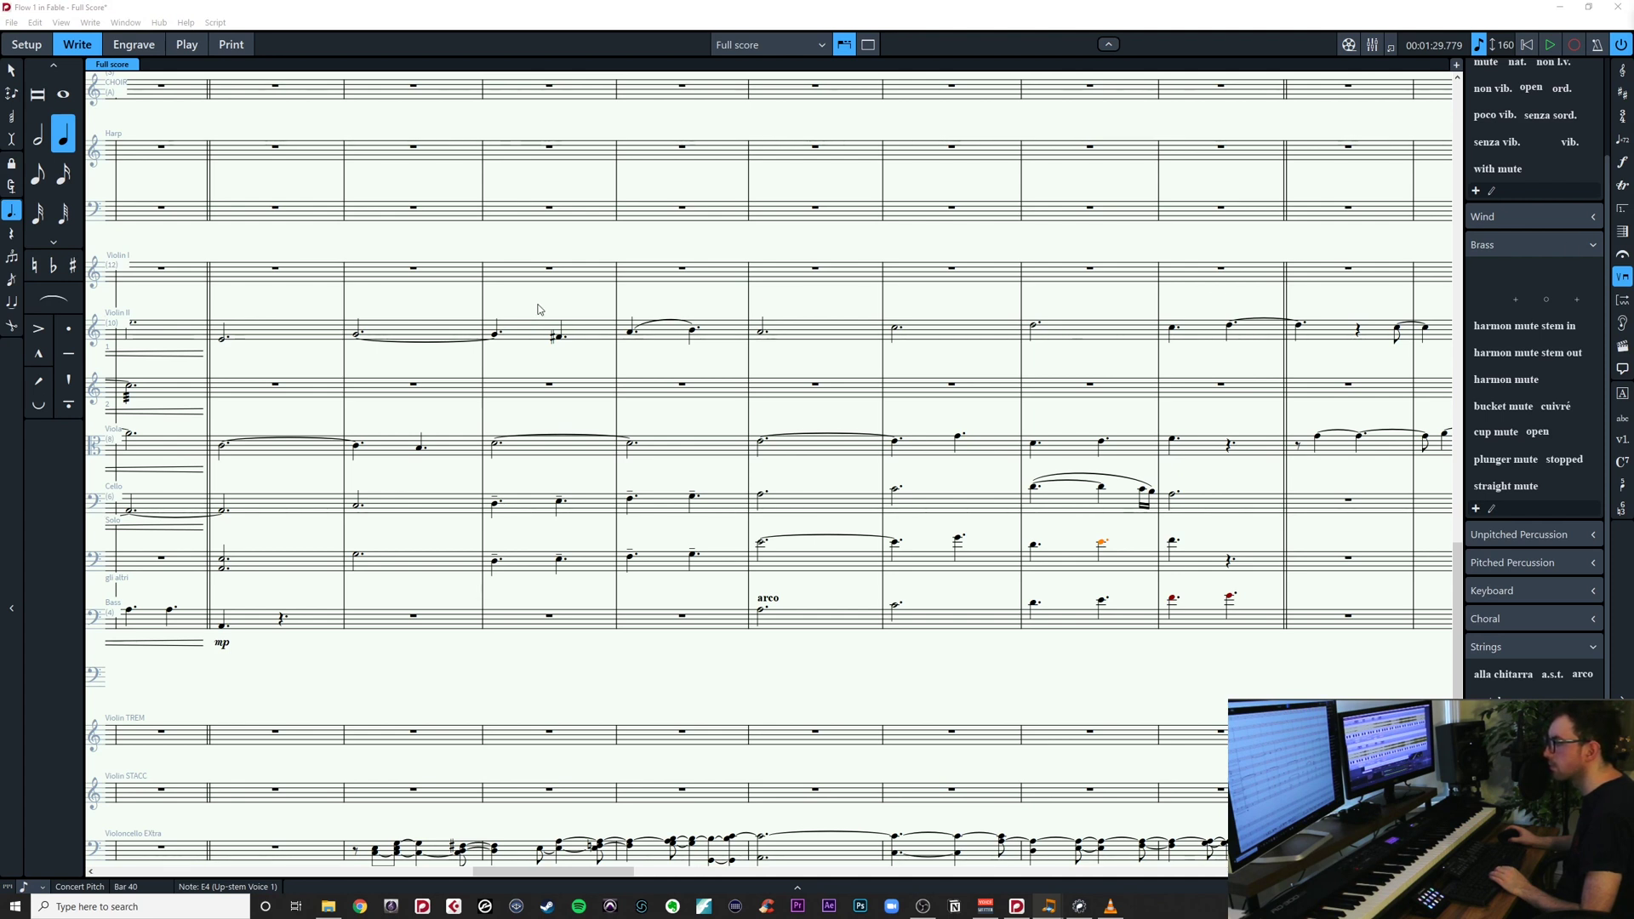
Copy the Viola line of bars 34–37 over the existing notes in the same bars of the gli altri staff
left_click(508, 497)
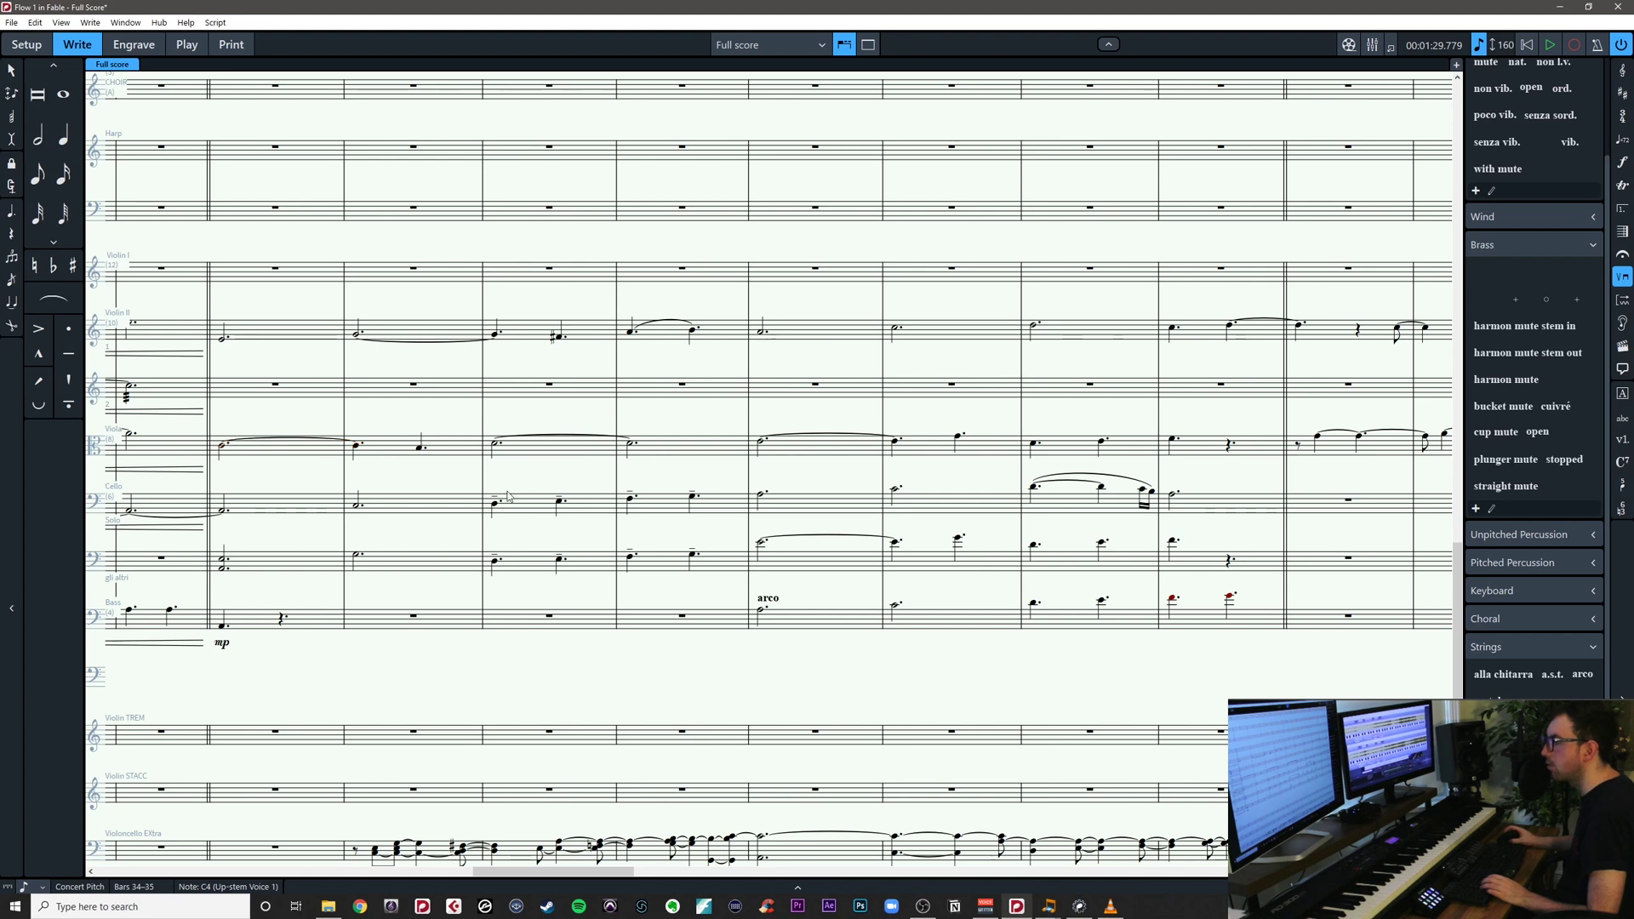
left_click(503, 478)
left_click_drag(688, 424, 217, 477)
left_click(243, 580, "alt")
left_click(339, 566)
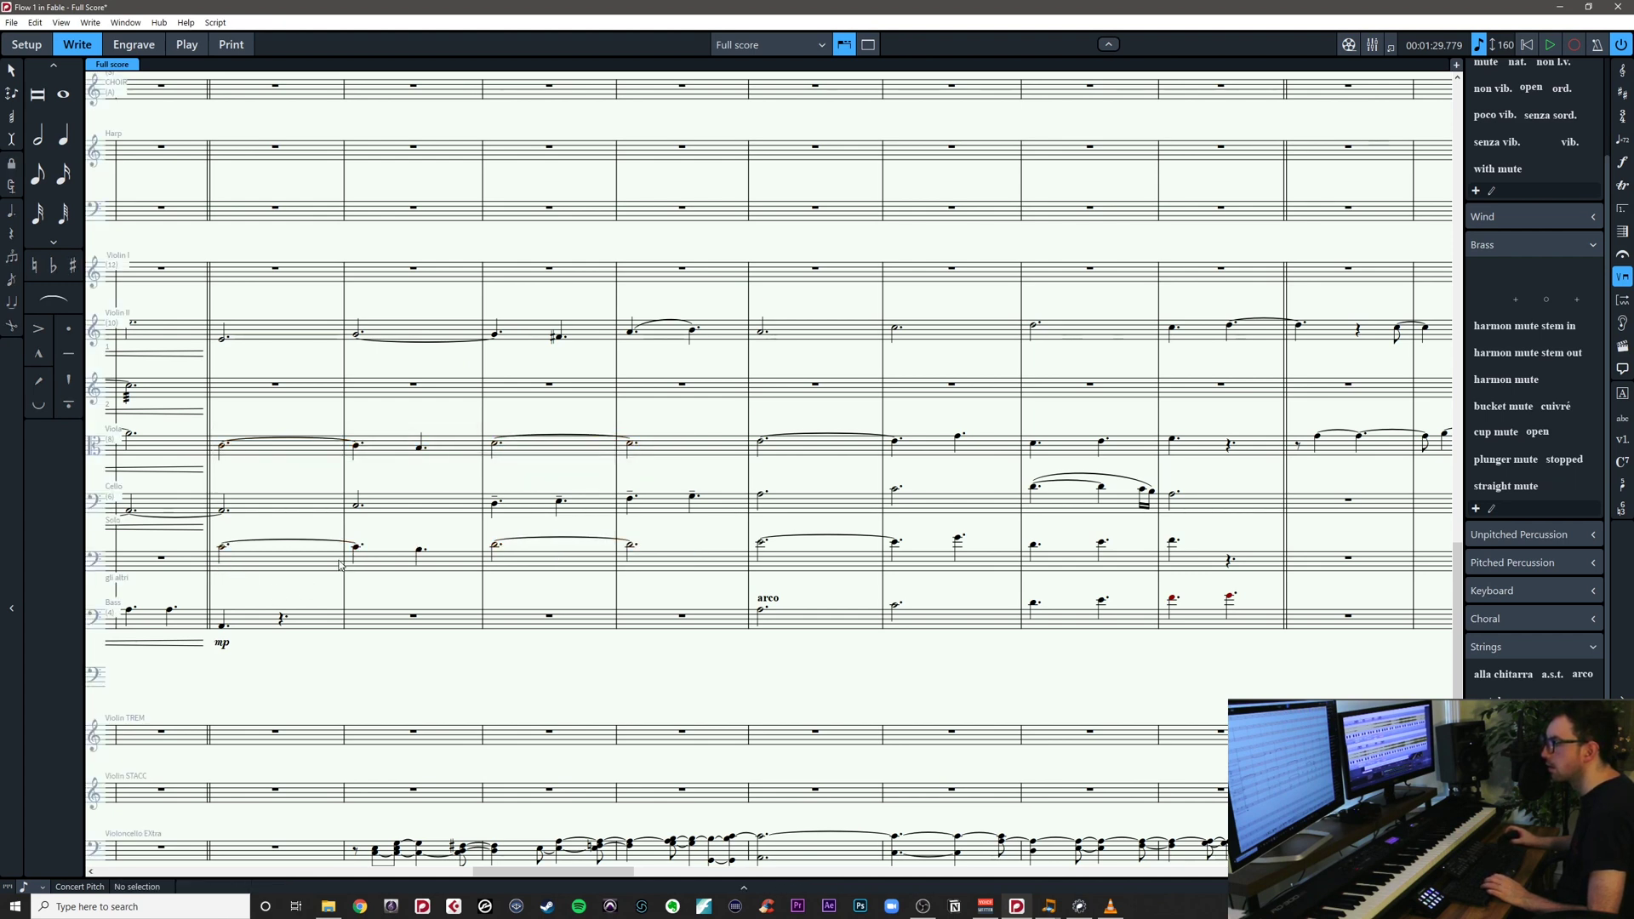
left_click(356, 550)
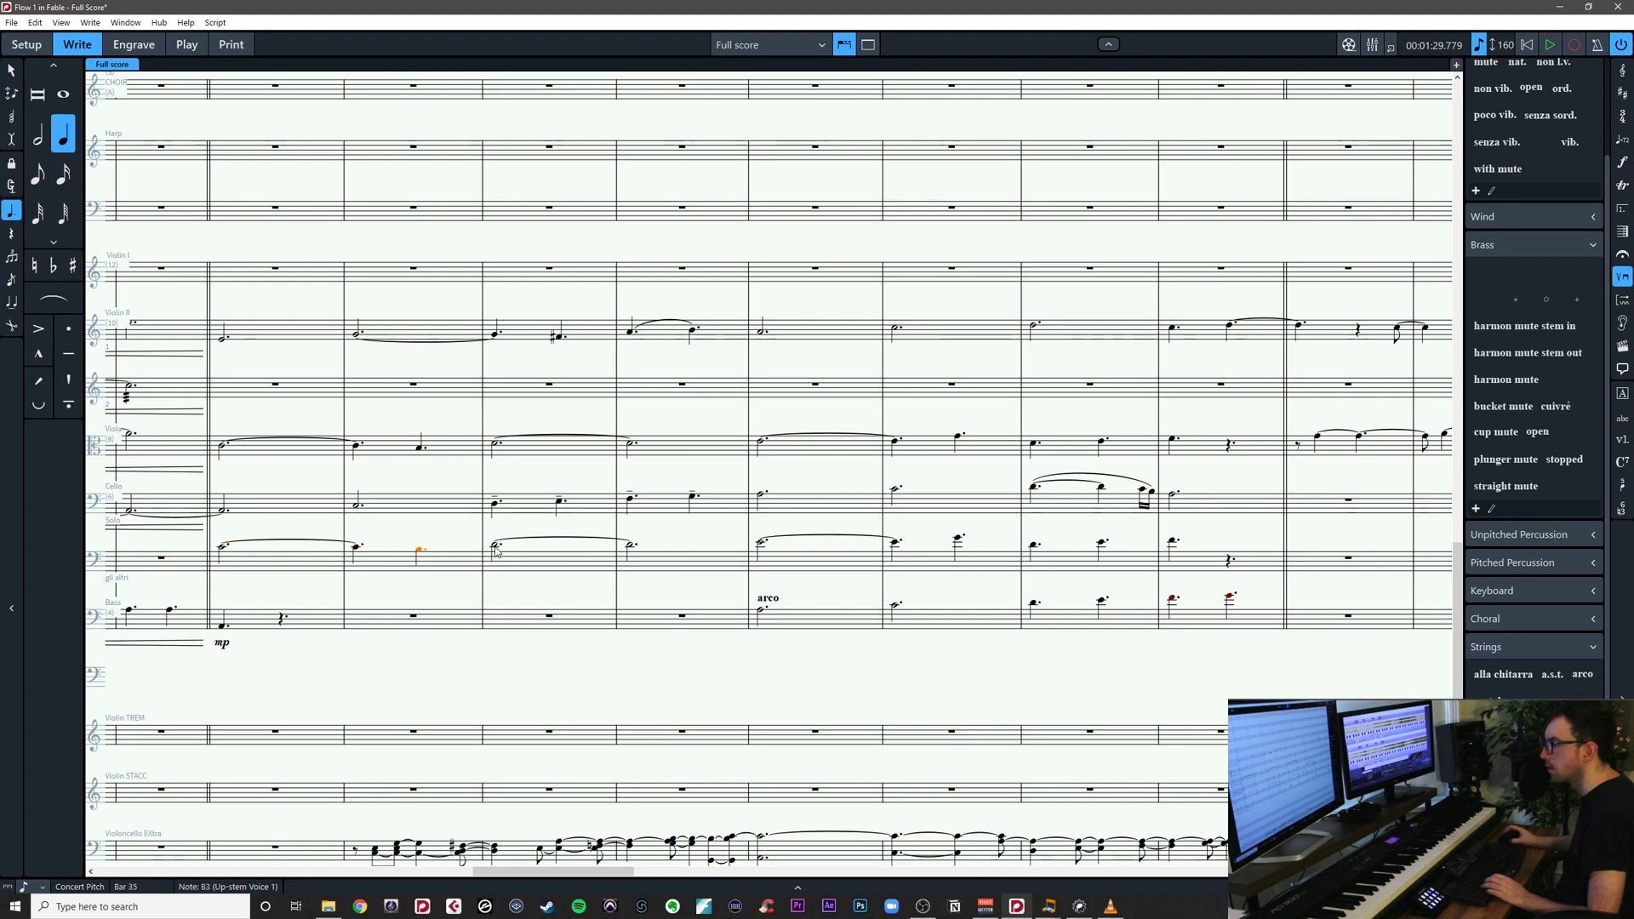
left_click(490, 547)
left_click(406, 537)
mouse_move(407, 535)
left_mouse_down()
mouse_move(667, 529)
mouse_move(419, 531)
left_mouse_up()
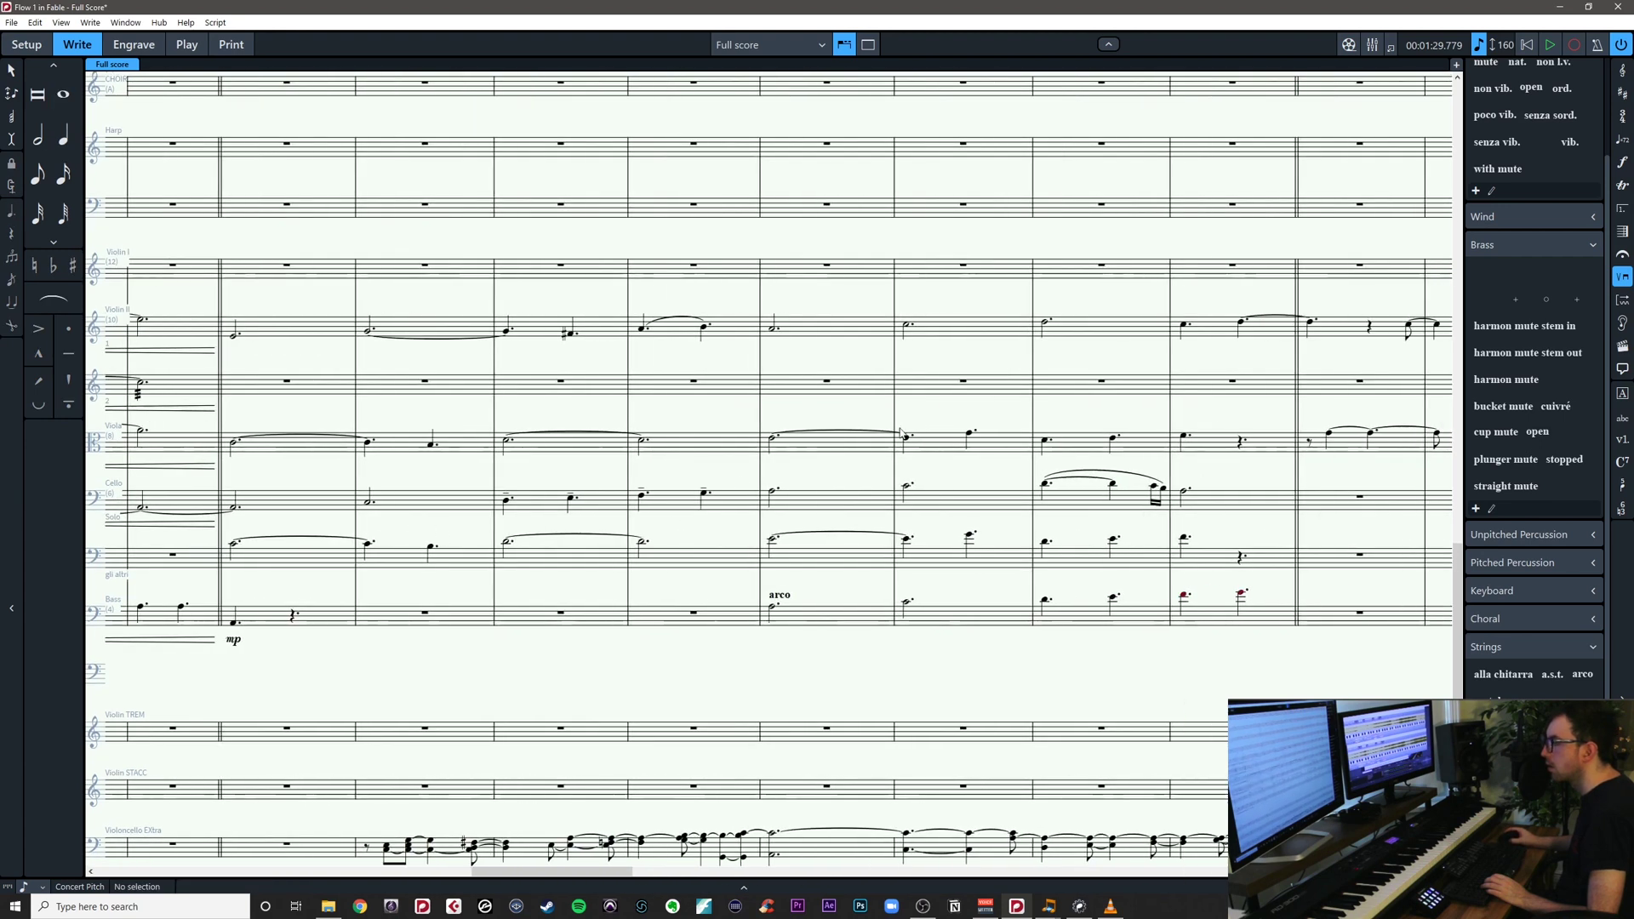
Add glissando lines between the two notes of bar 39 in both the Viola and gli altri staves
left_click(914, 433)
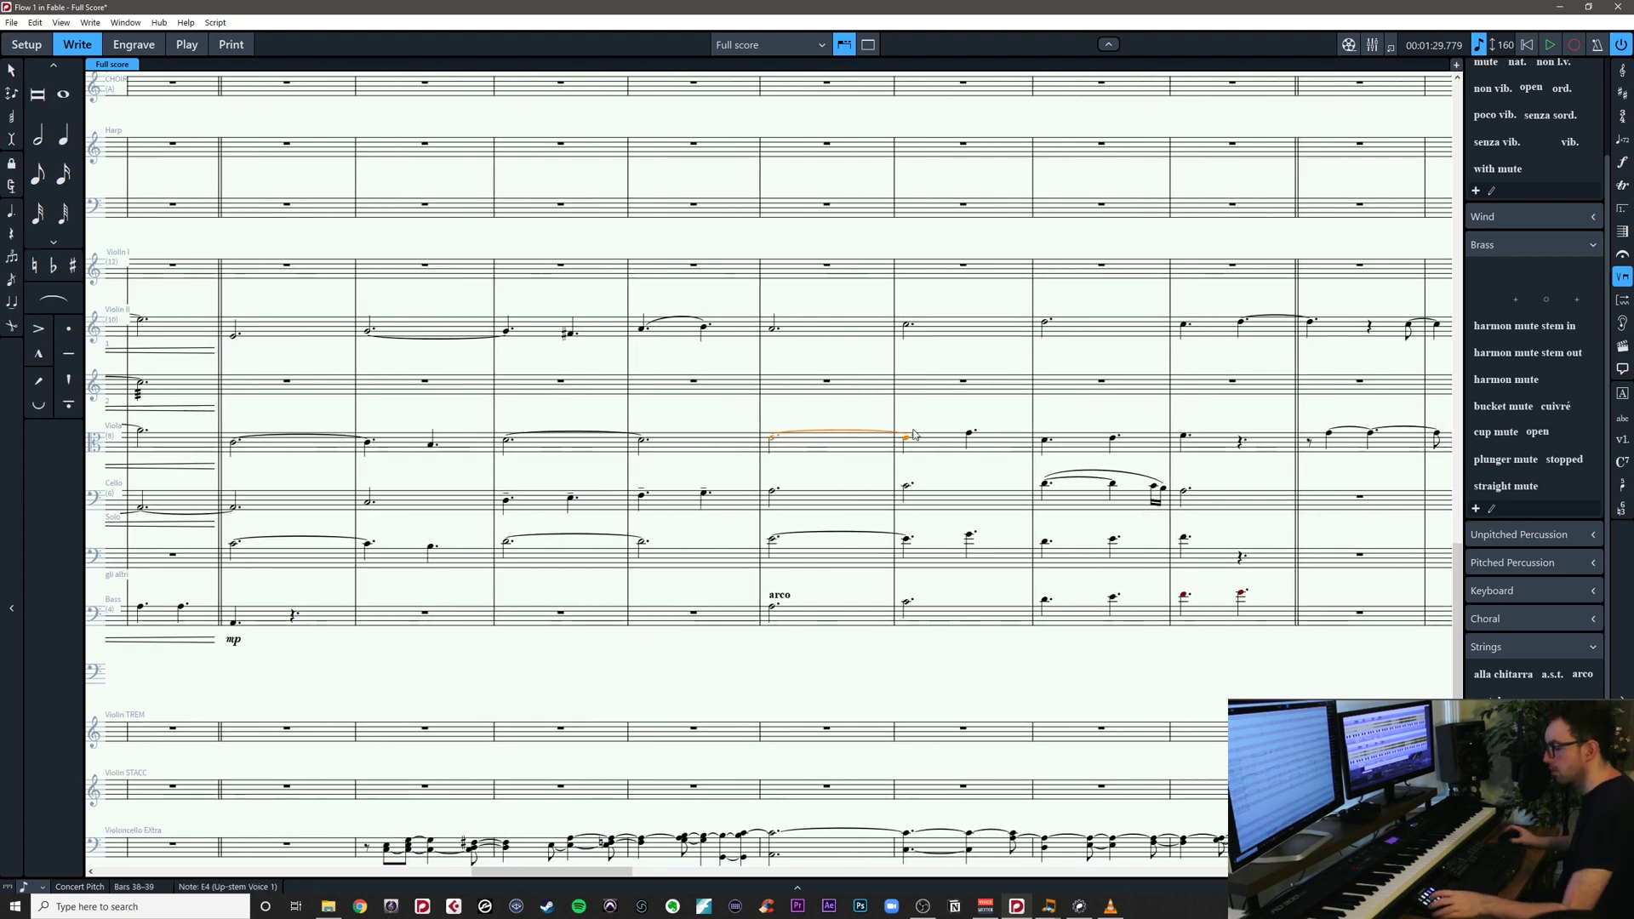
key("shift+o")
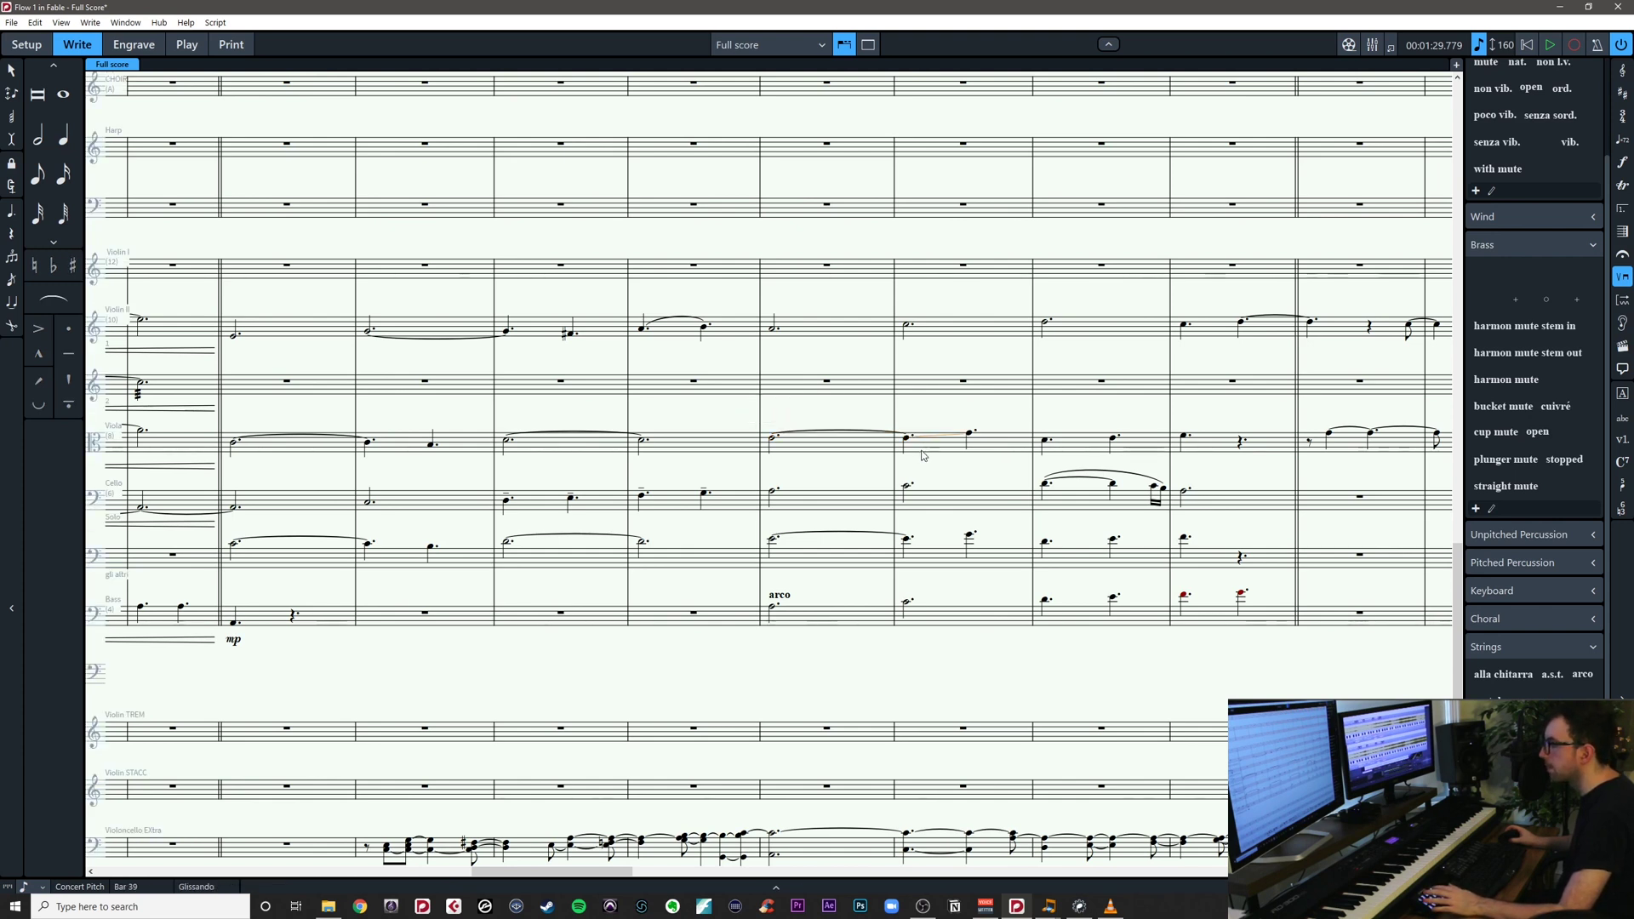
left_click(908, 538)
key("shift+o")
type("gliss")
key("Return")
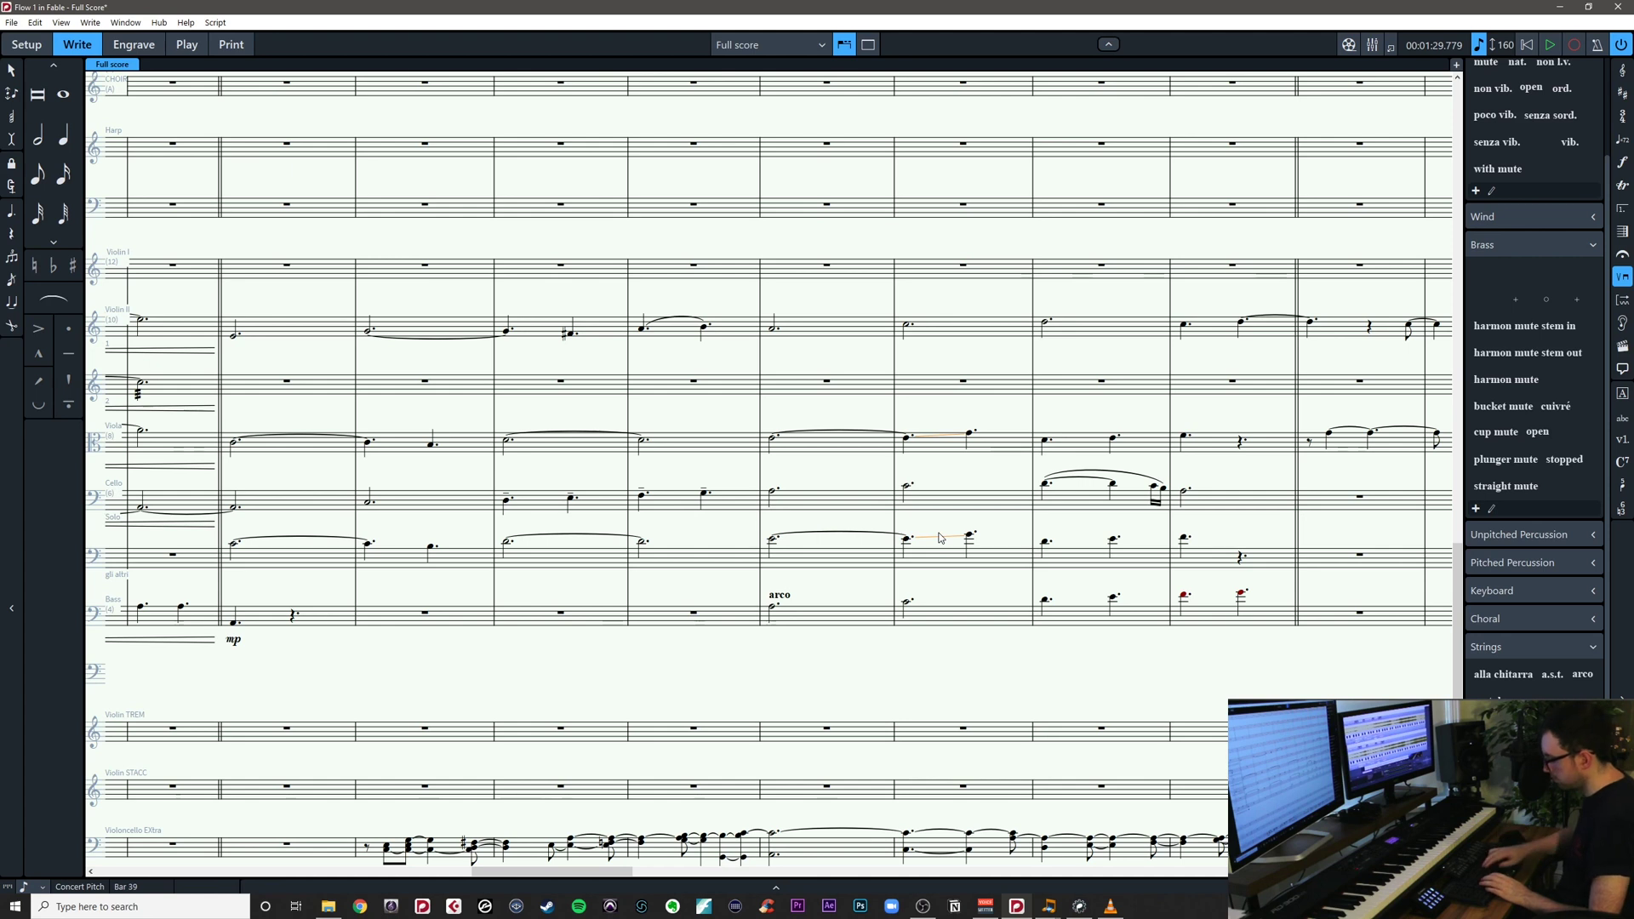
Set the text of both bar 39 glissando lines to Port. and close the properties
key("ctrl+8")
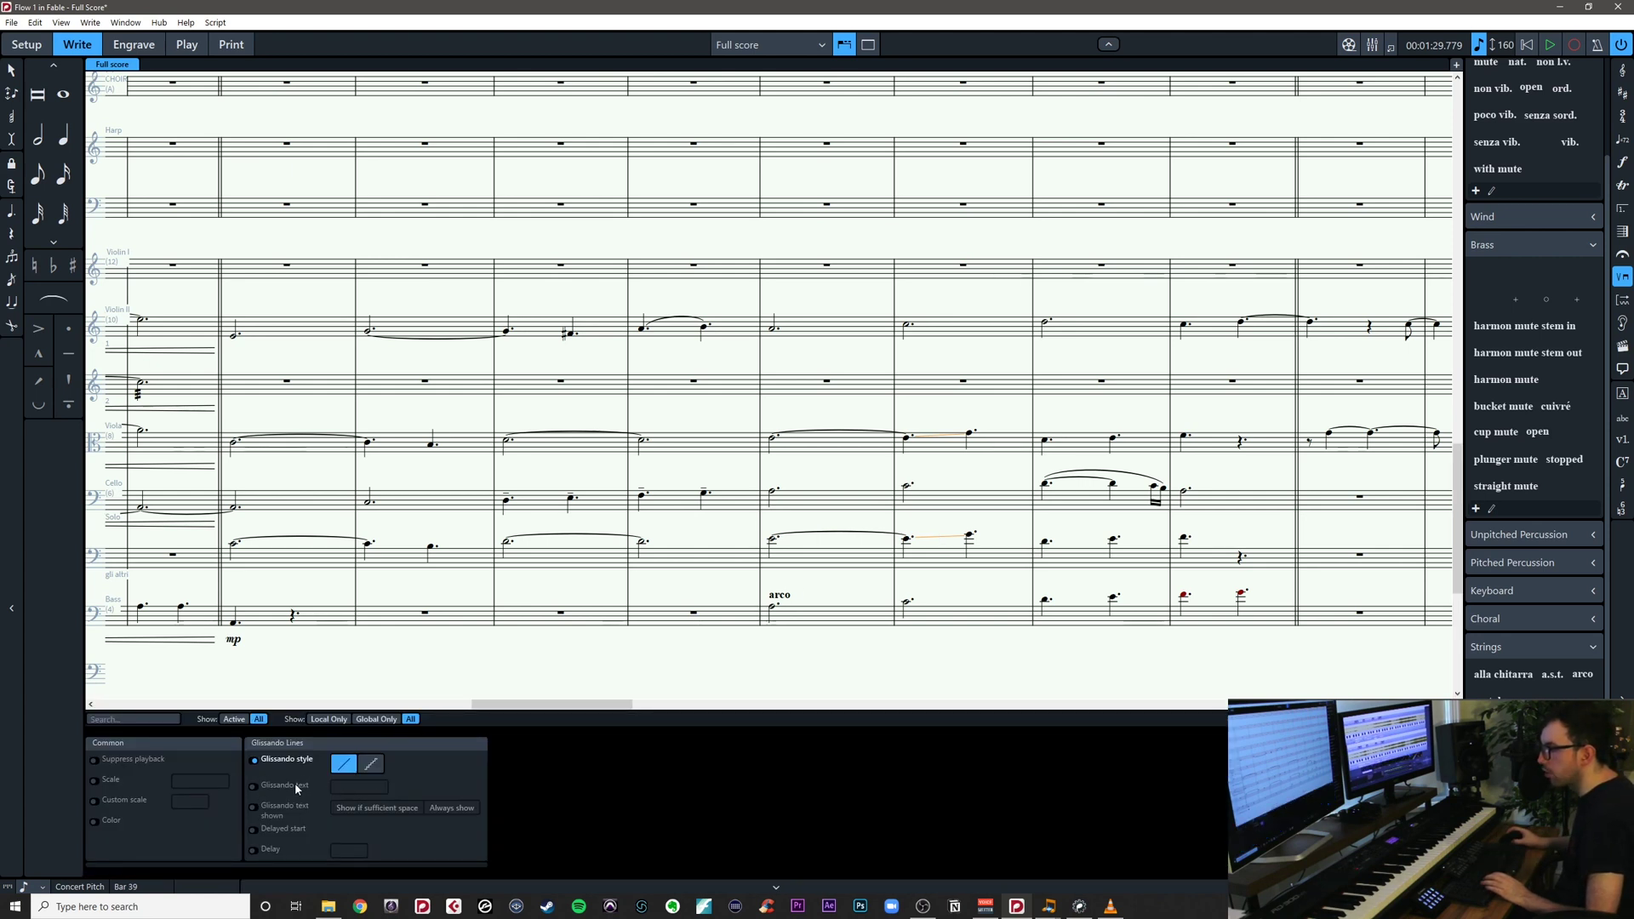
left_click(253, 787)
left_click(358, 787)
left_click(358, 809)
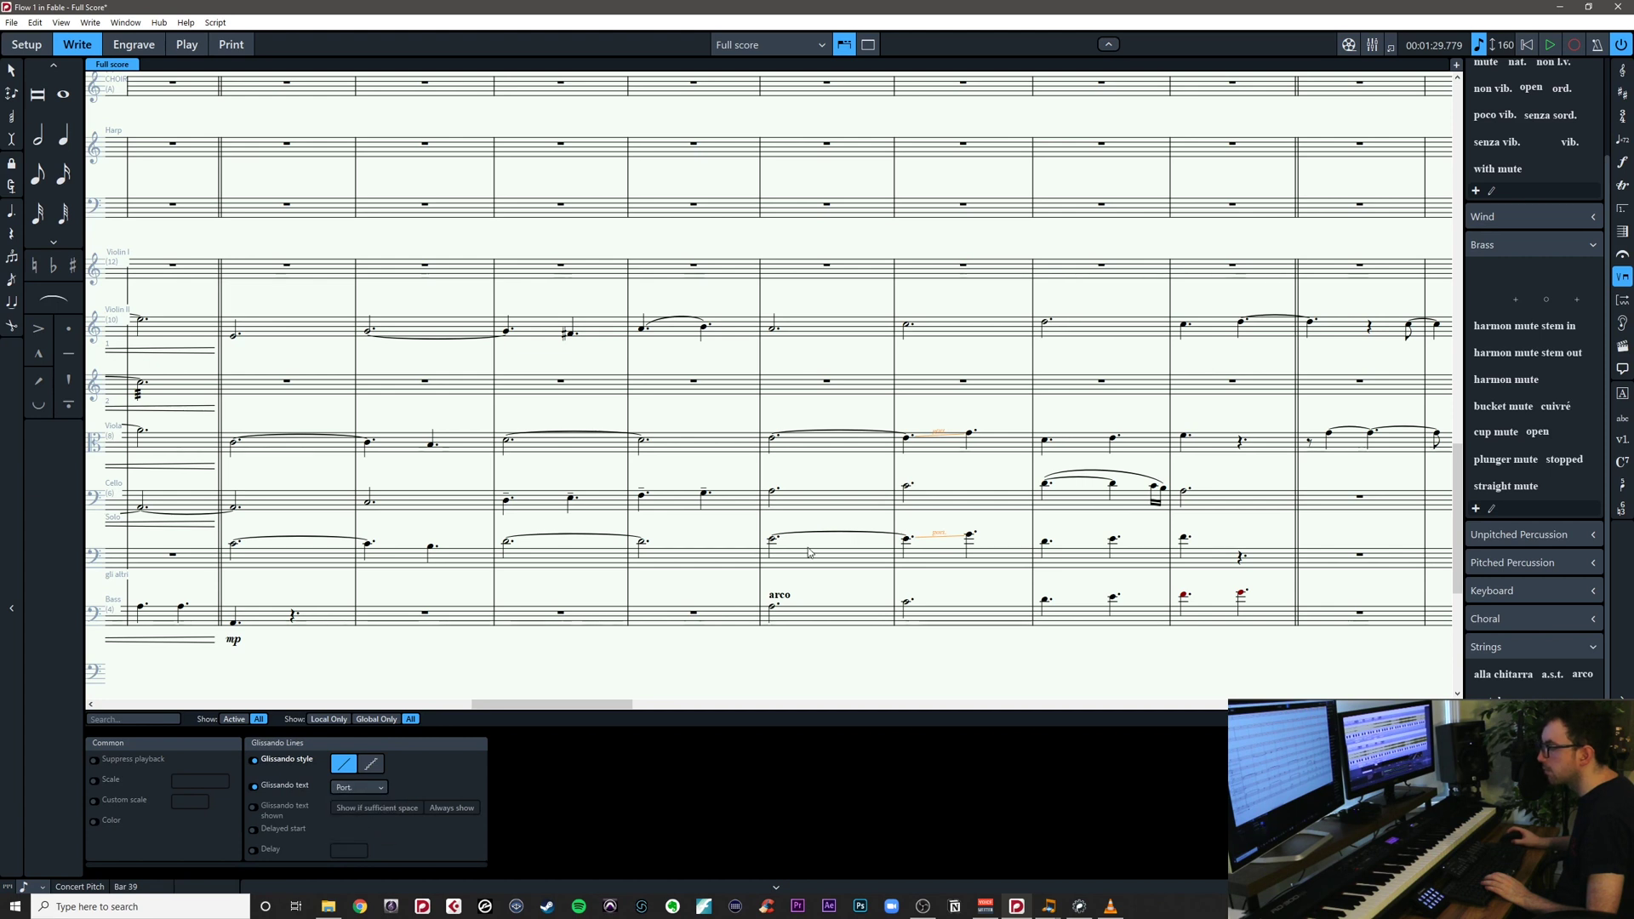
left_click(907, 486)
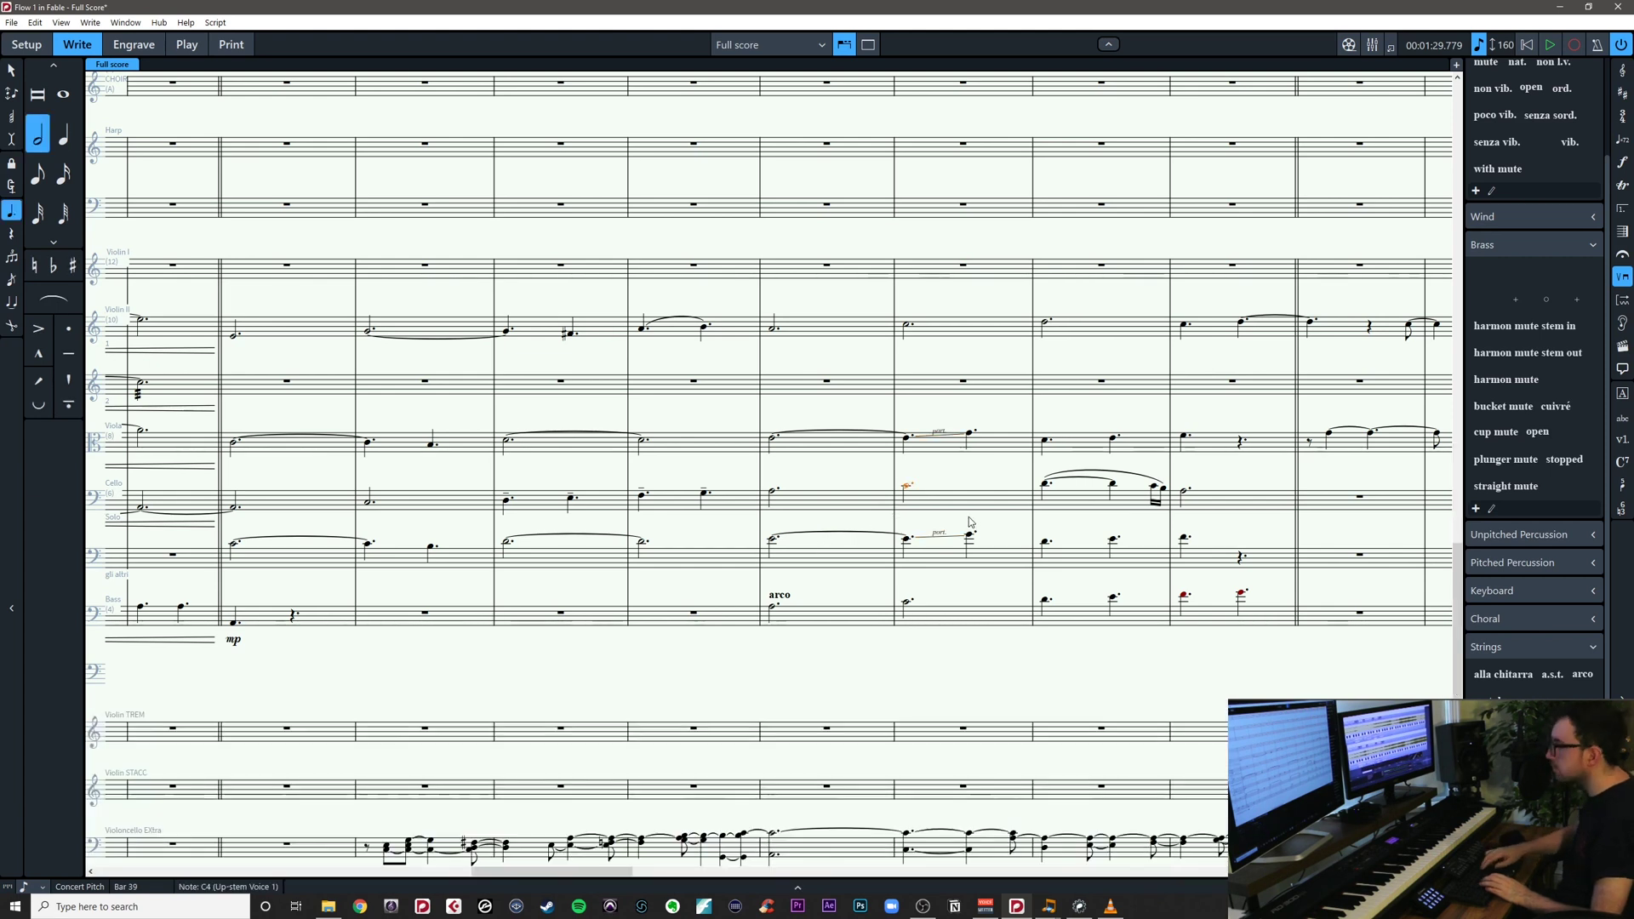
key("ctrl+8")
key("Escape")
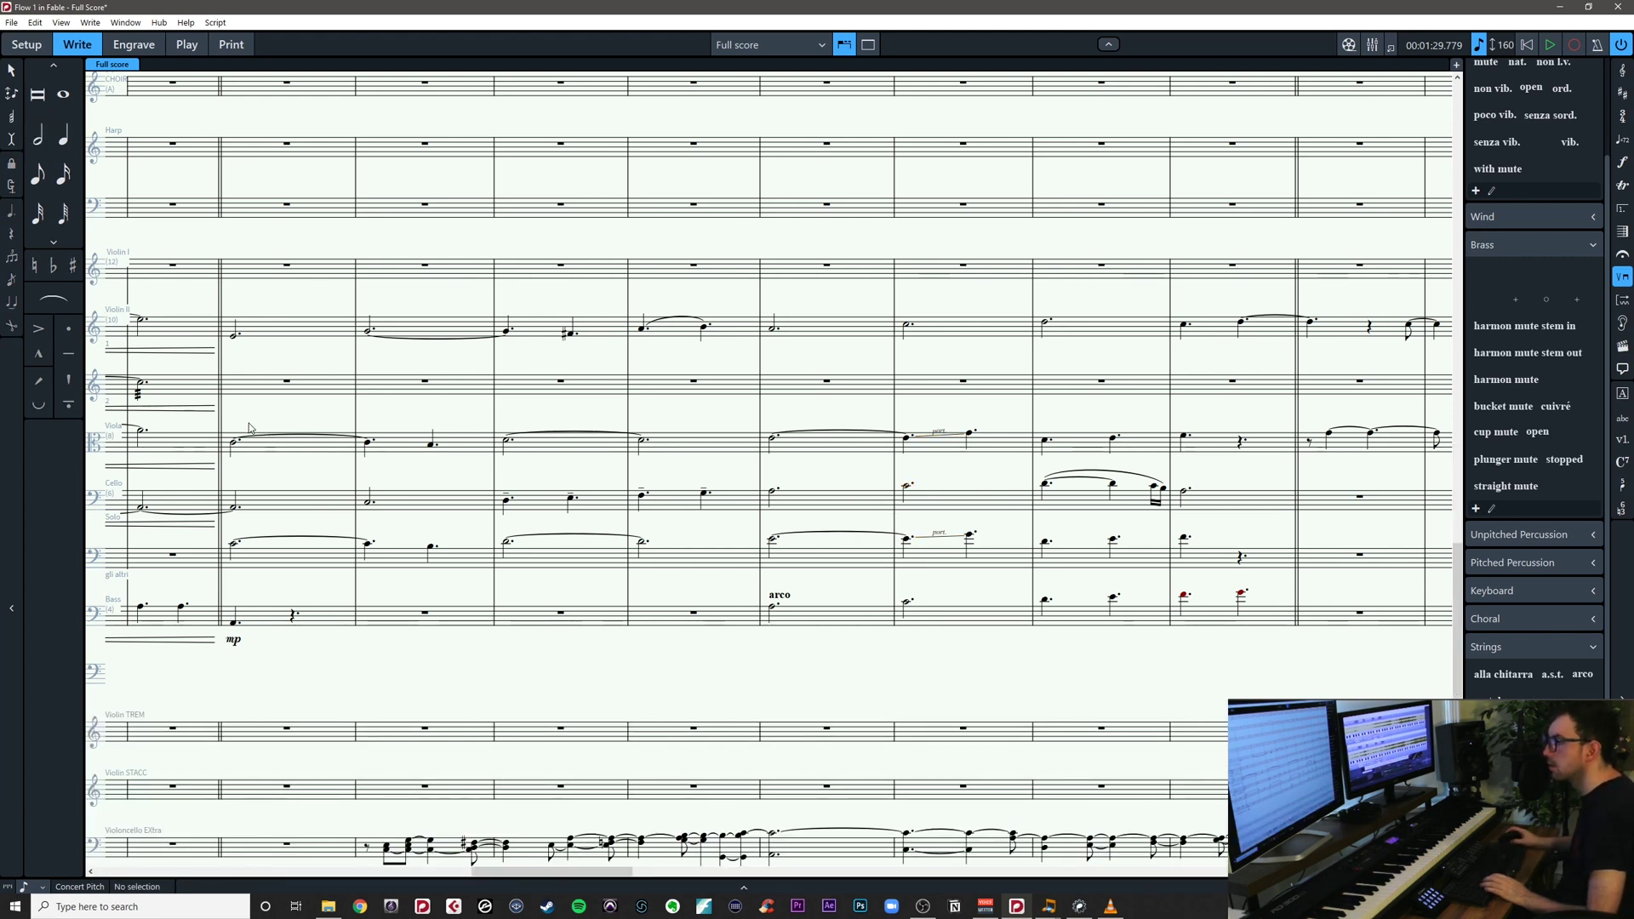
Add an mf dynamic at bar 34 to the Violin II, Viola and gli altri staves
left_click_drag(270, 296, 230, 581)
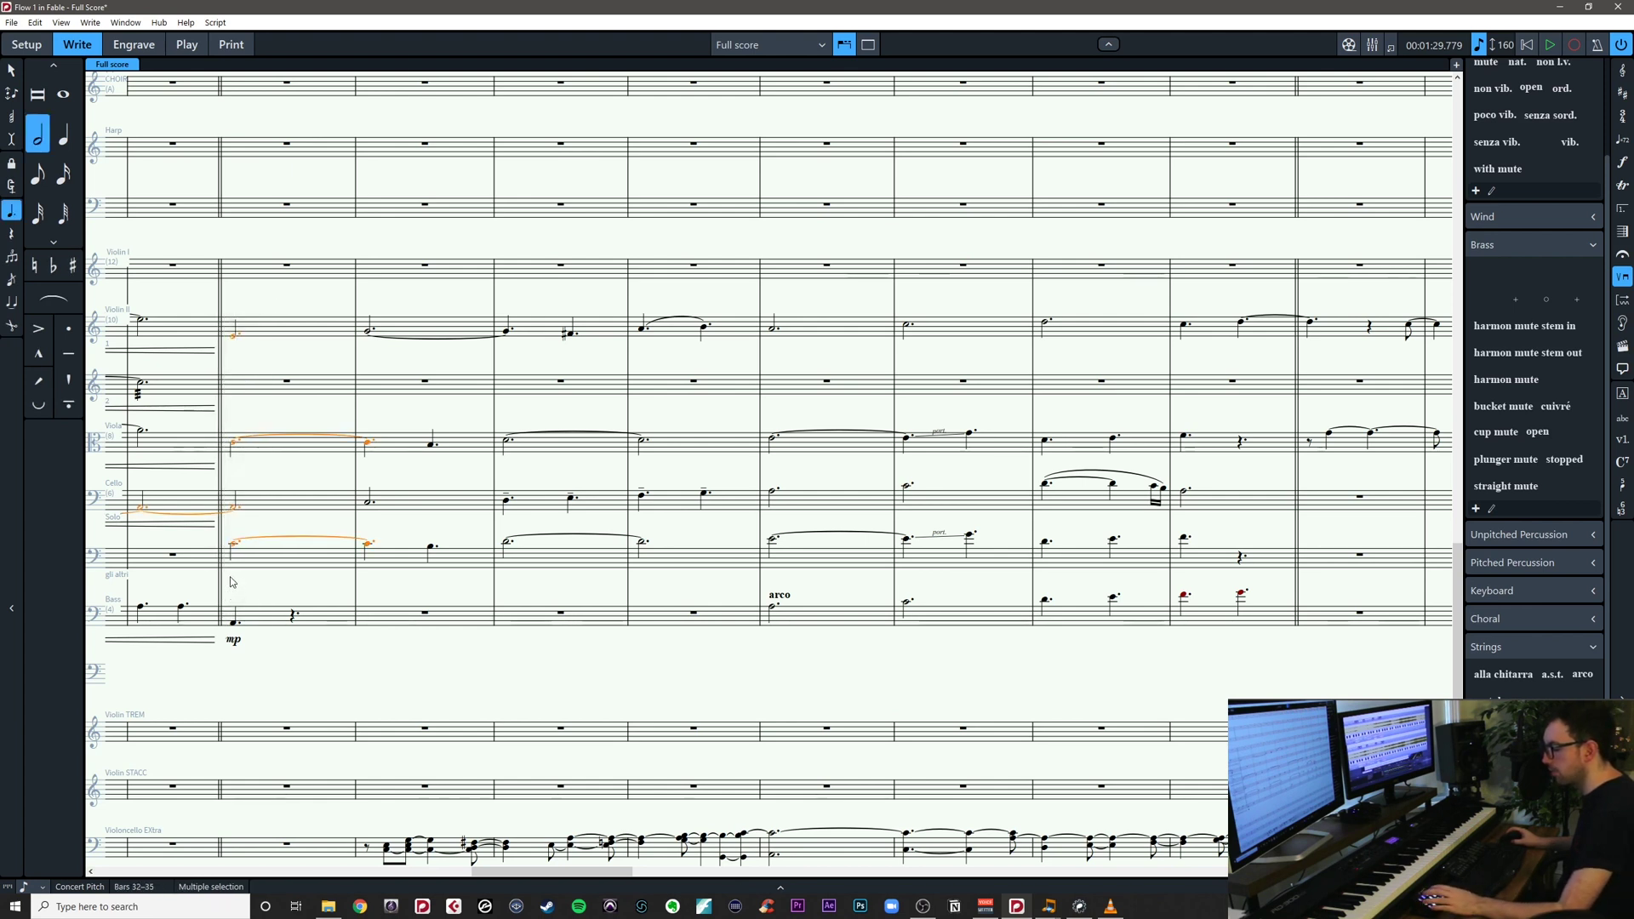
key("shift+d")
type("mf")
key("Return")
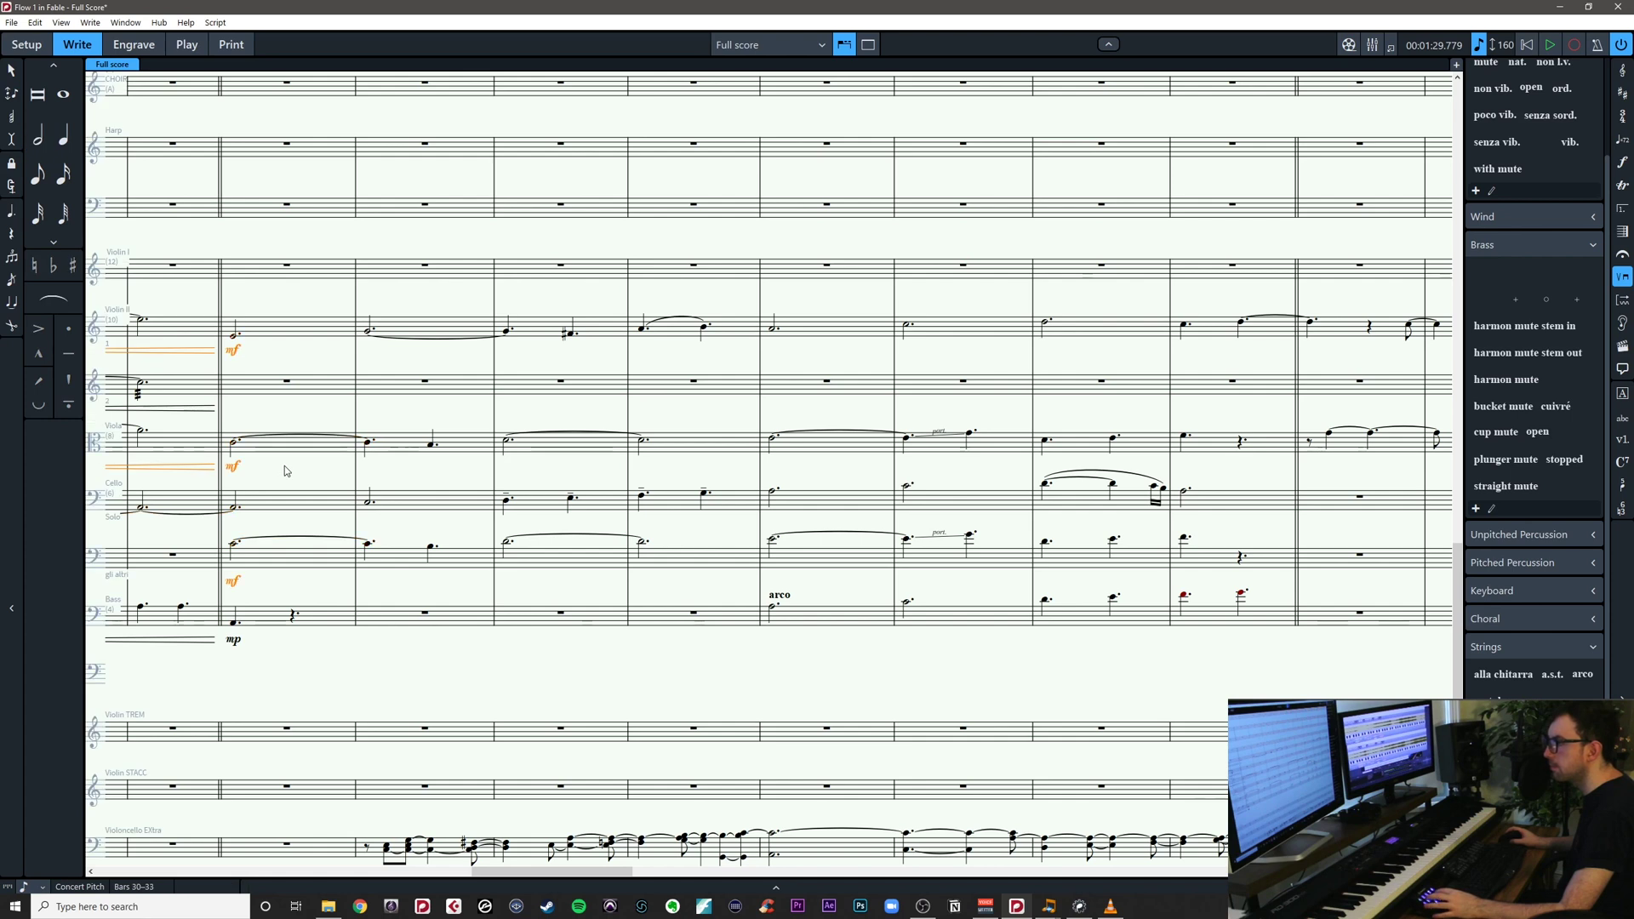
key("Escape")
Examine the Violin II, Viola and solo cello lines around bars 35–37 together with the piano part
left_click_drag(285, 466, 629, 508)
left_click_drag(662, 288, 600, 646)
left_click(644, 512)
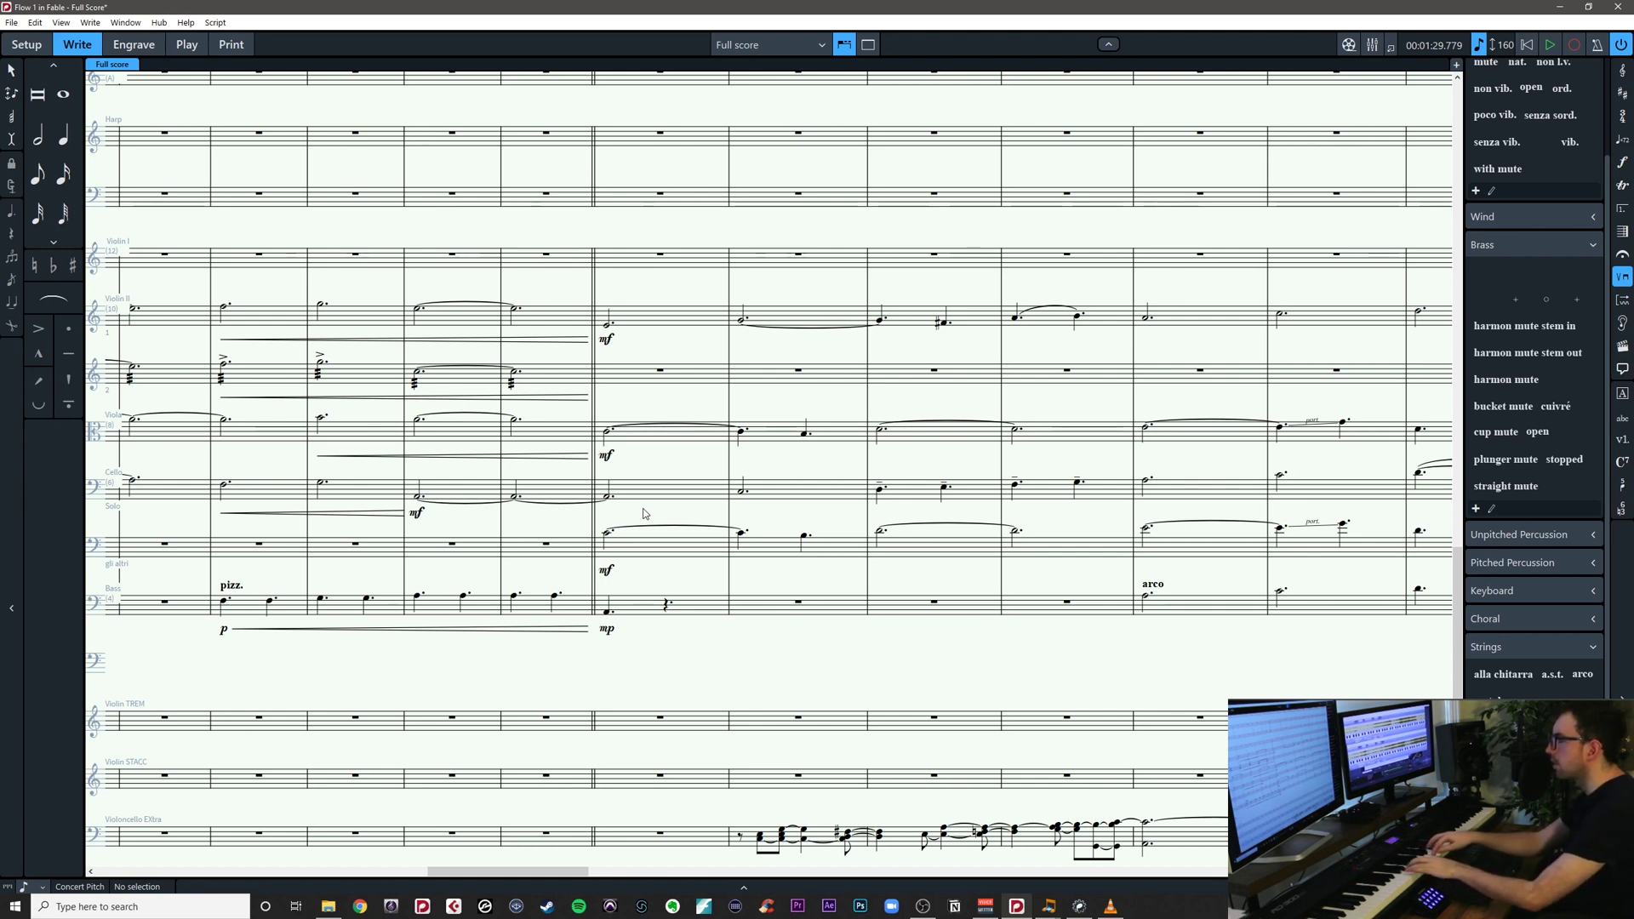
left_click(881, 325)
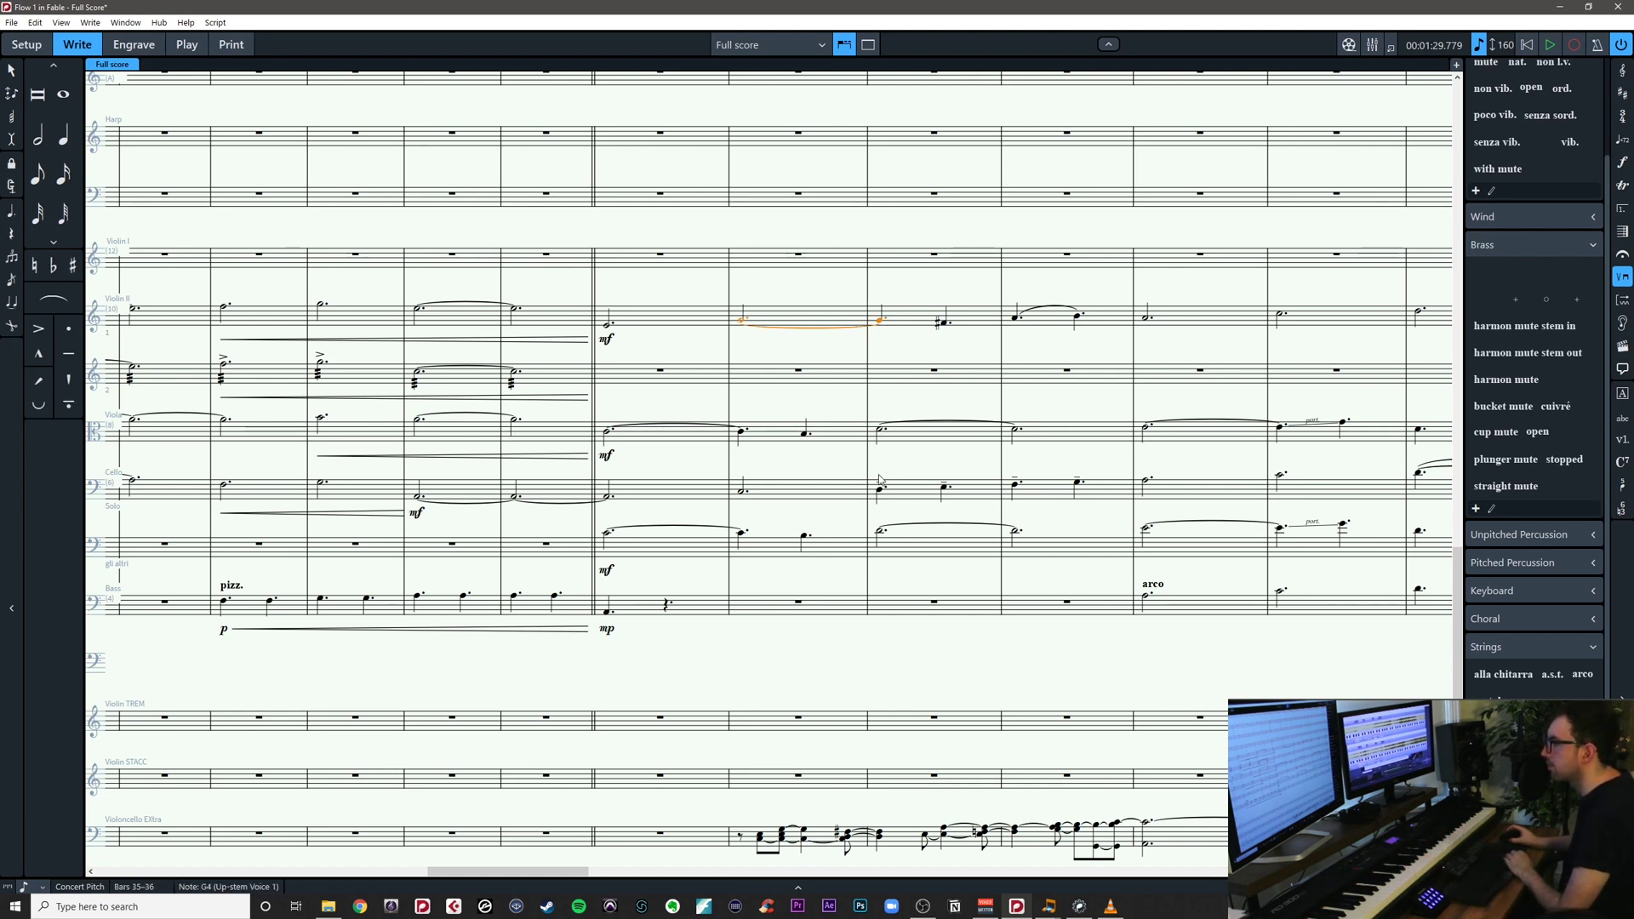
left_click(882, 491)
left_click(913, 466)
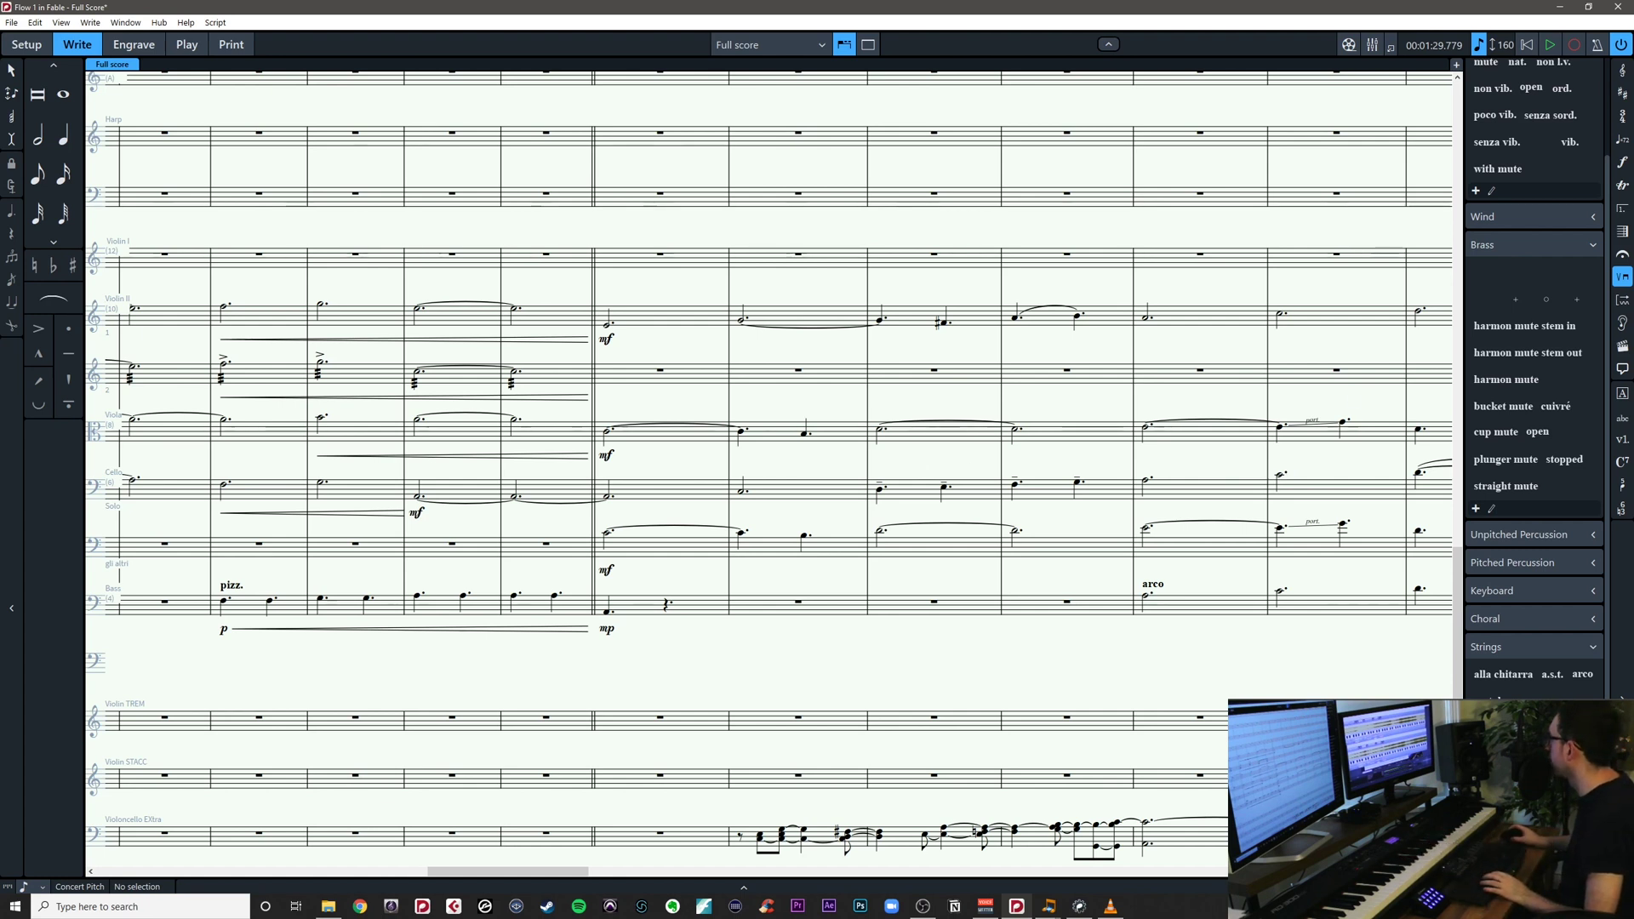
key("alt+Tab")
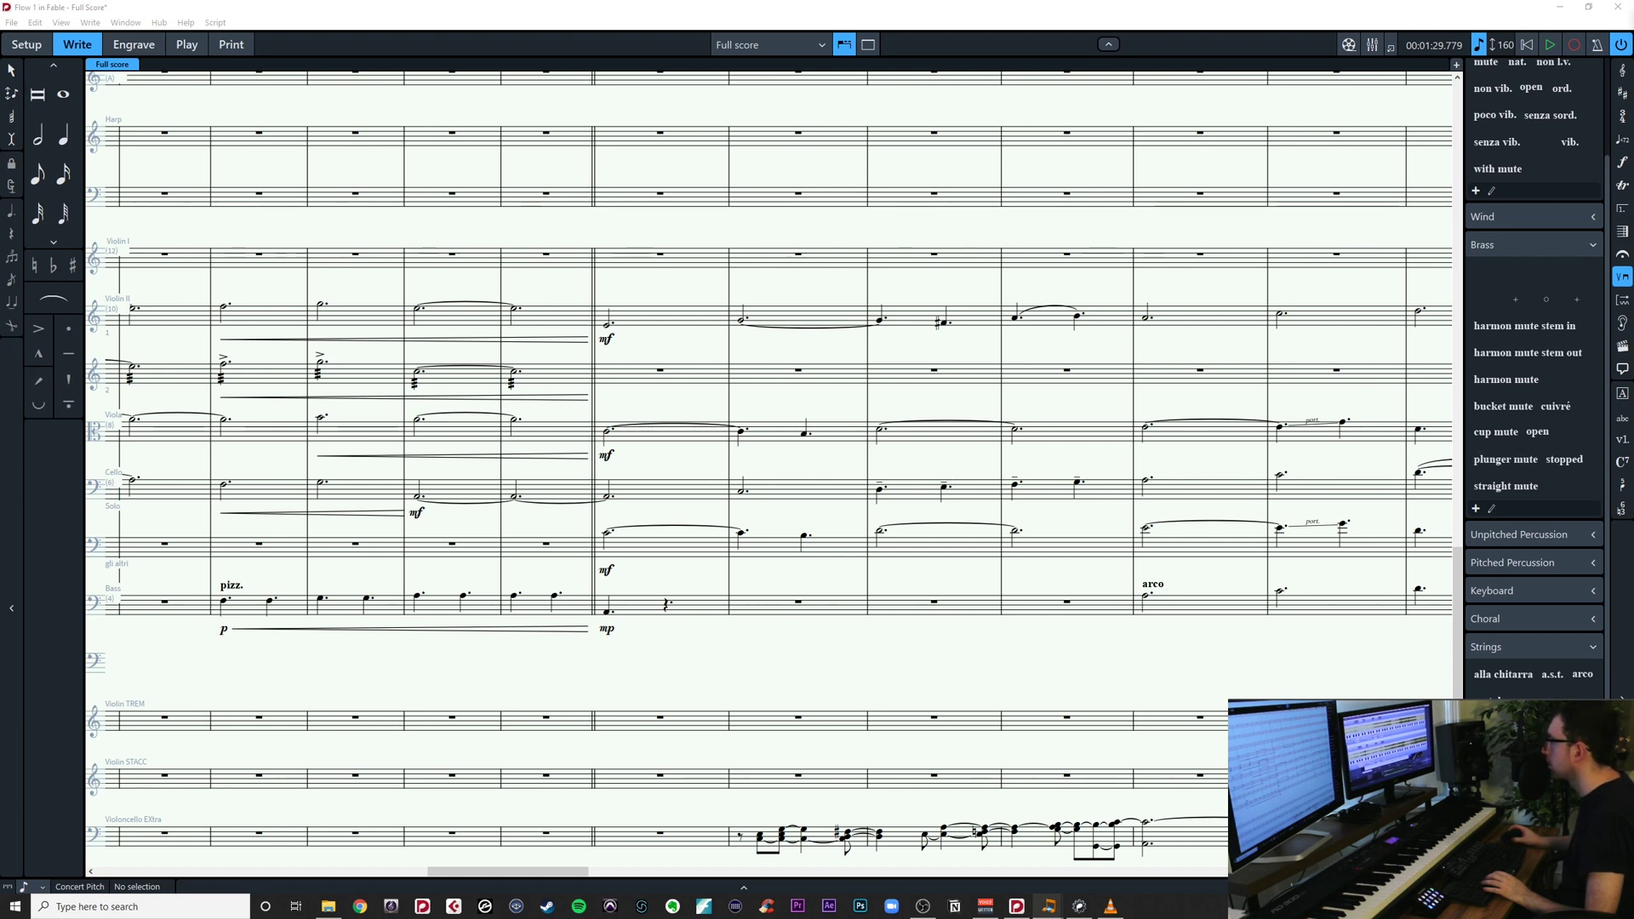
left_click(979, 361)
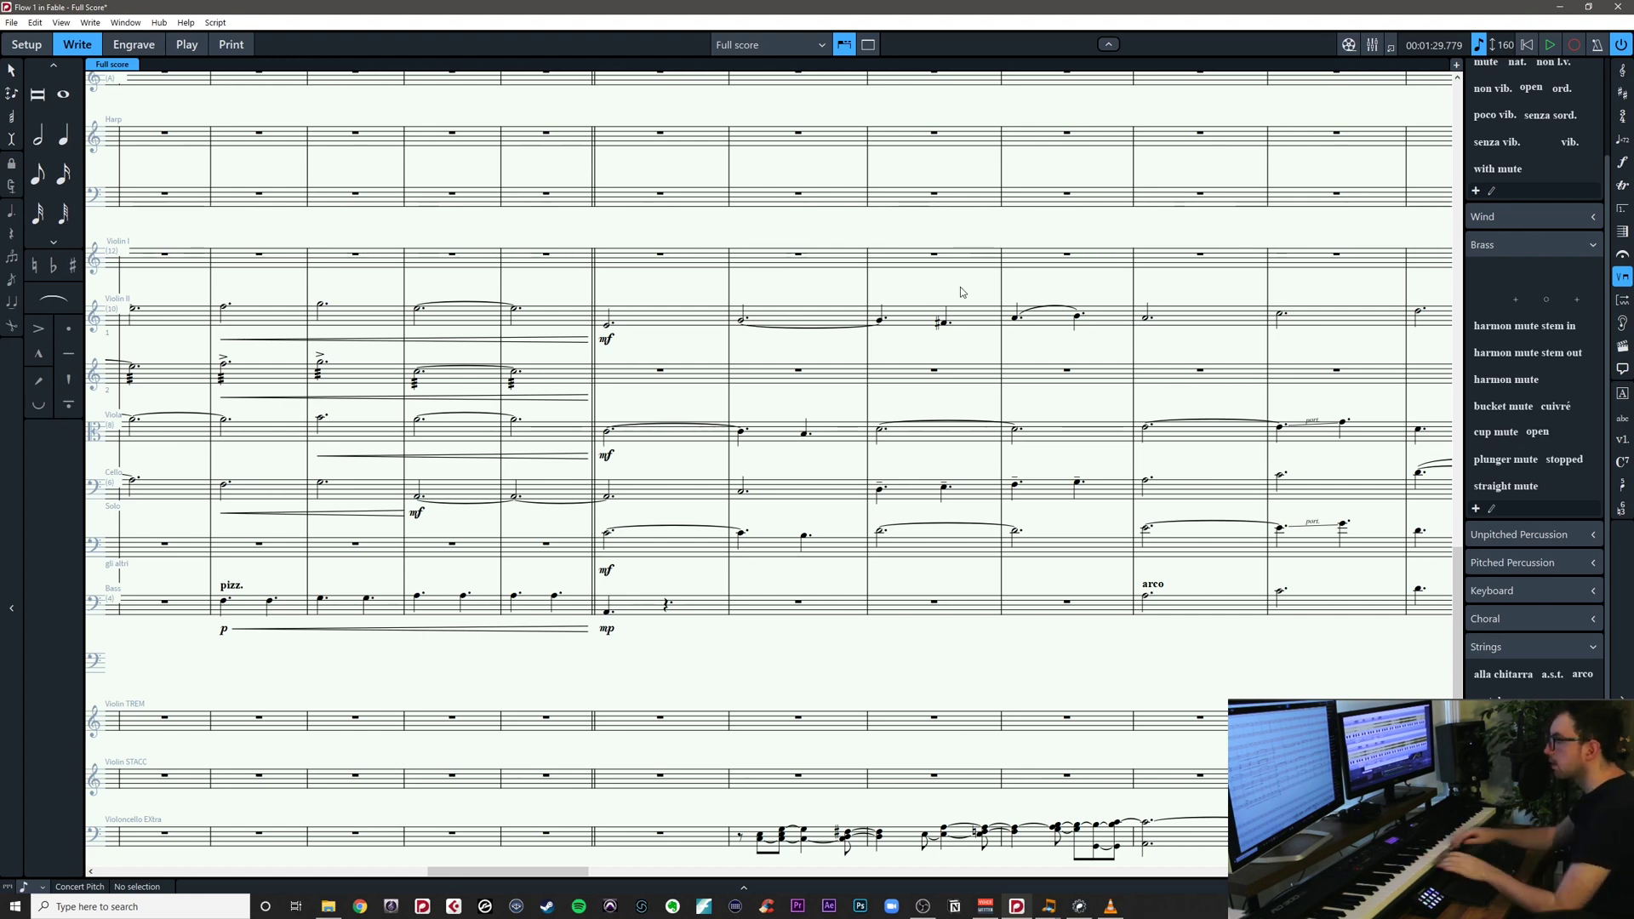
left_click_drag(962, 292, 858, 415)
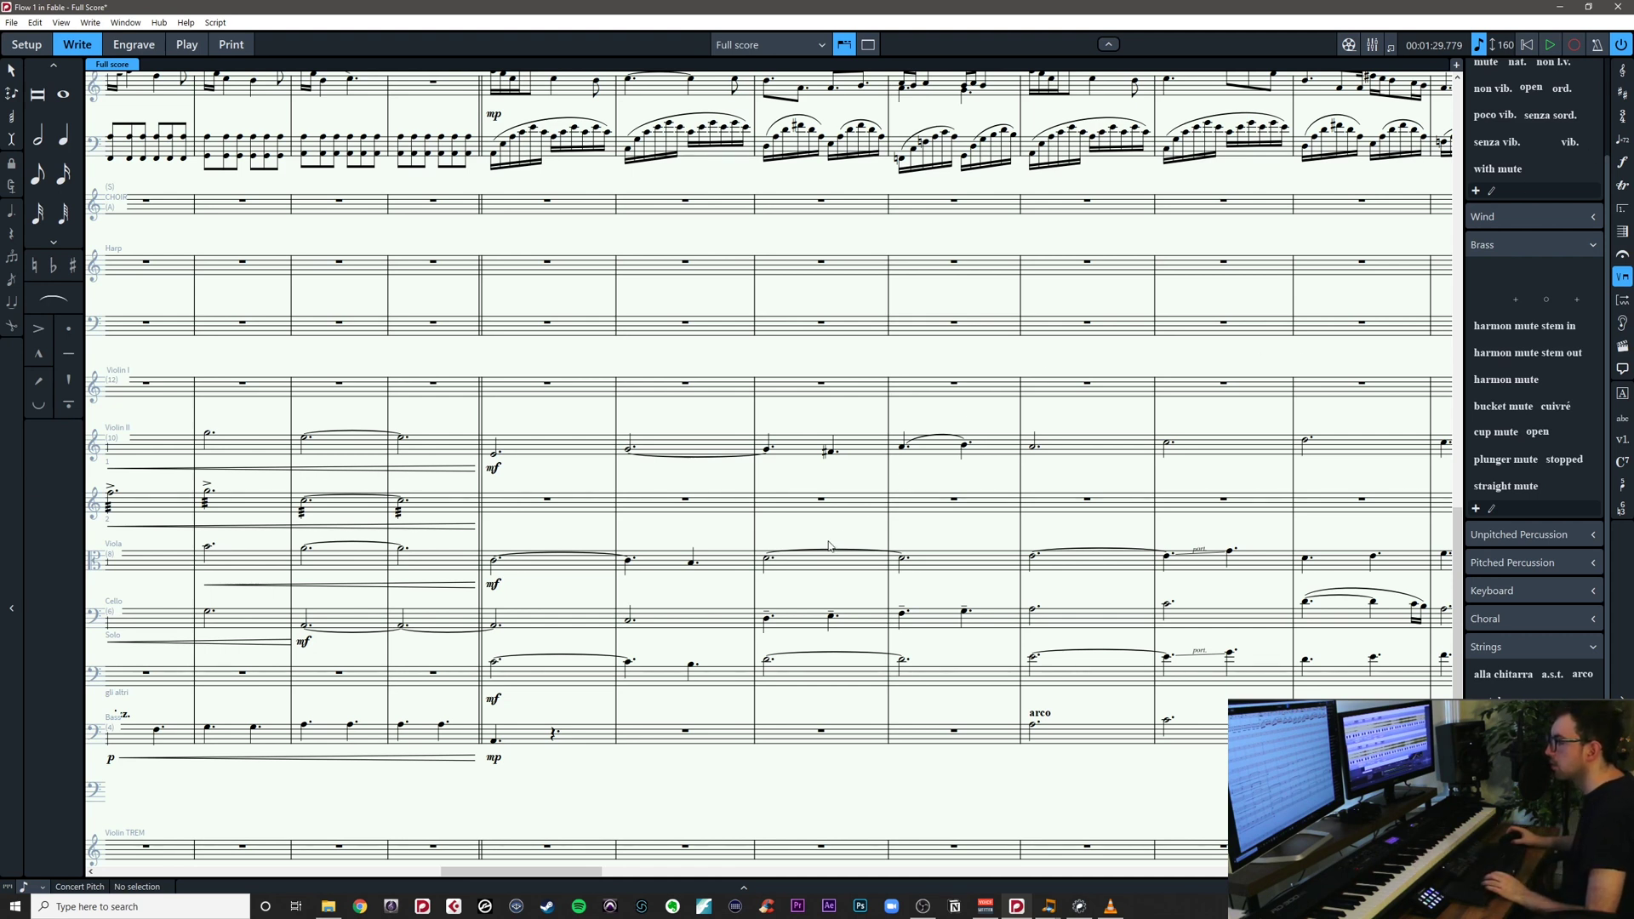
left_click(770, 562)
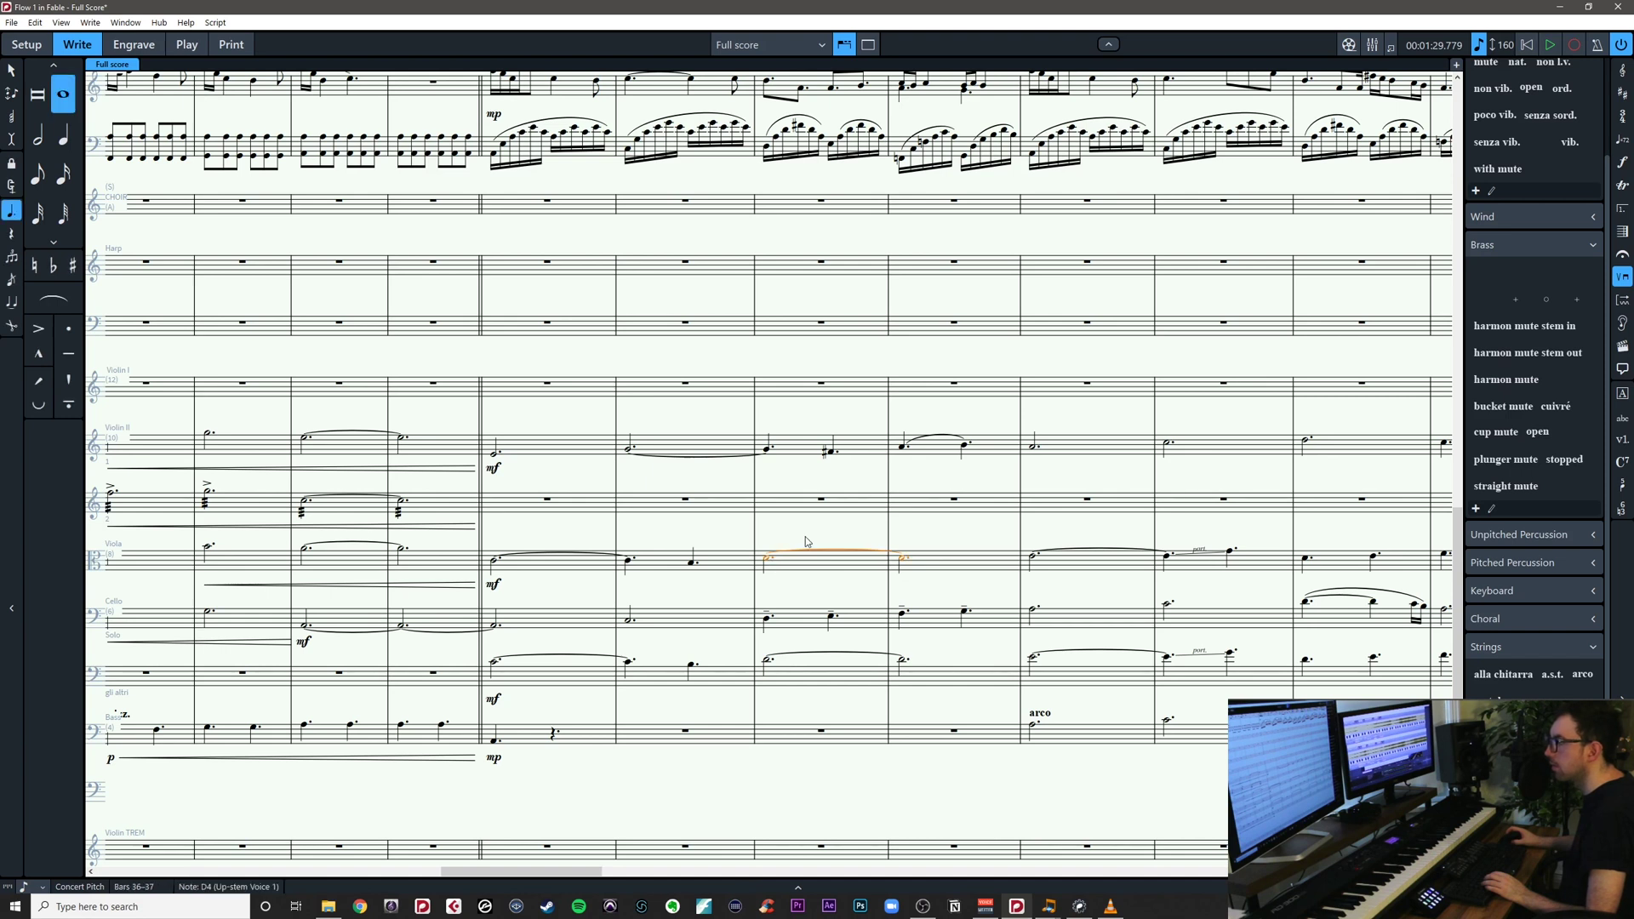
key("Escape")
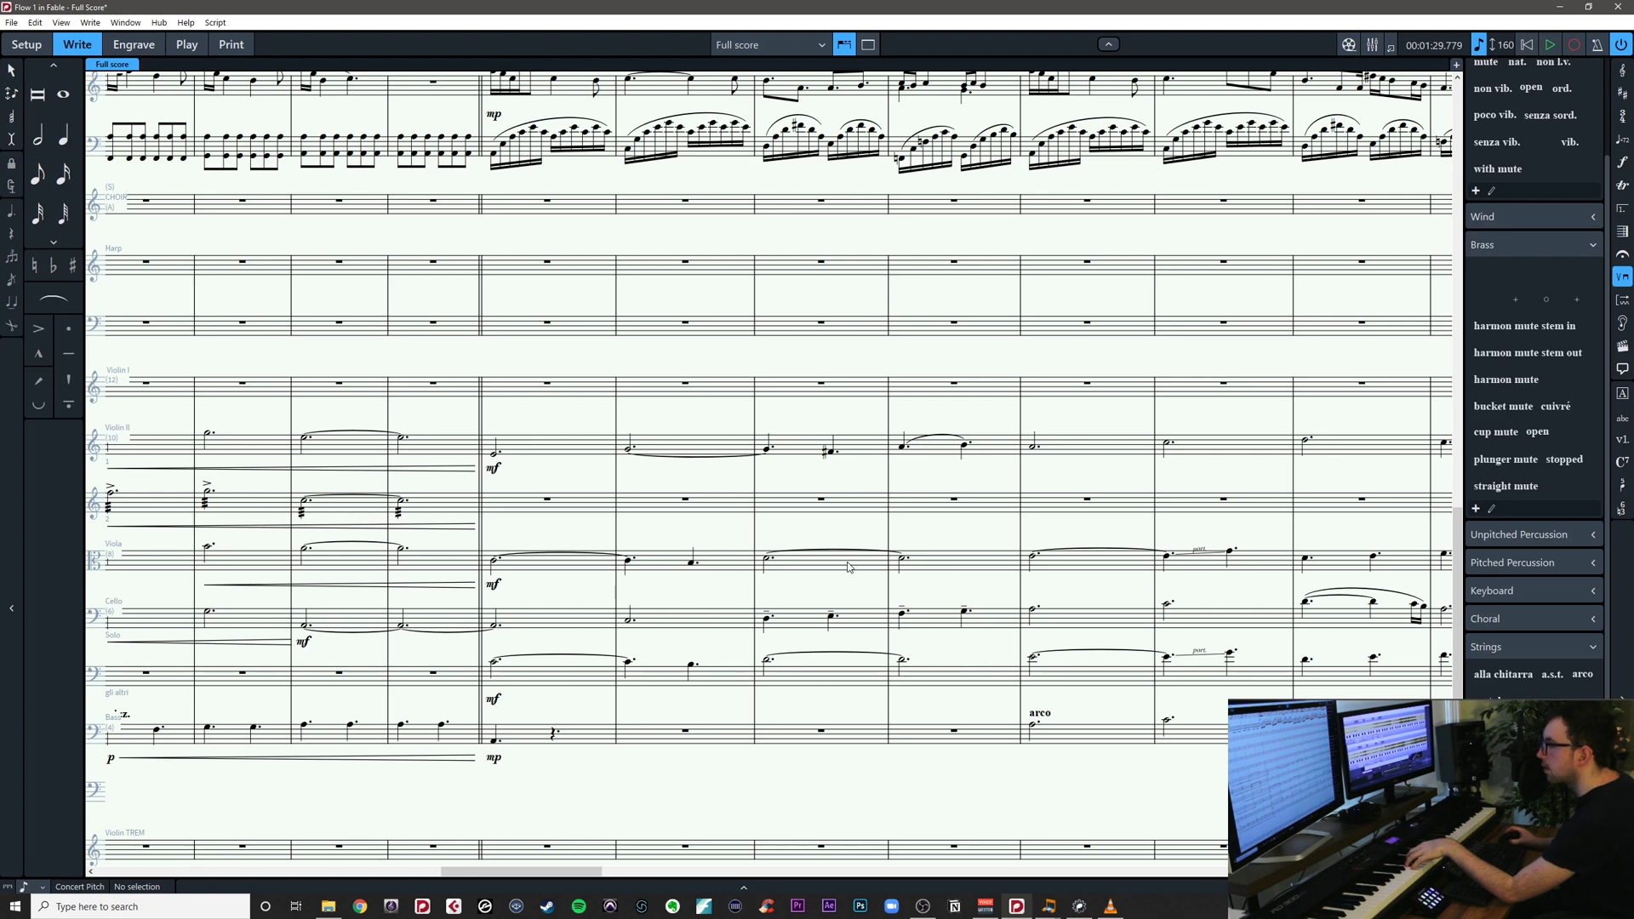
Lower the Viola's tied note in bars 36–37 to A3
left_click(770, 560)
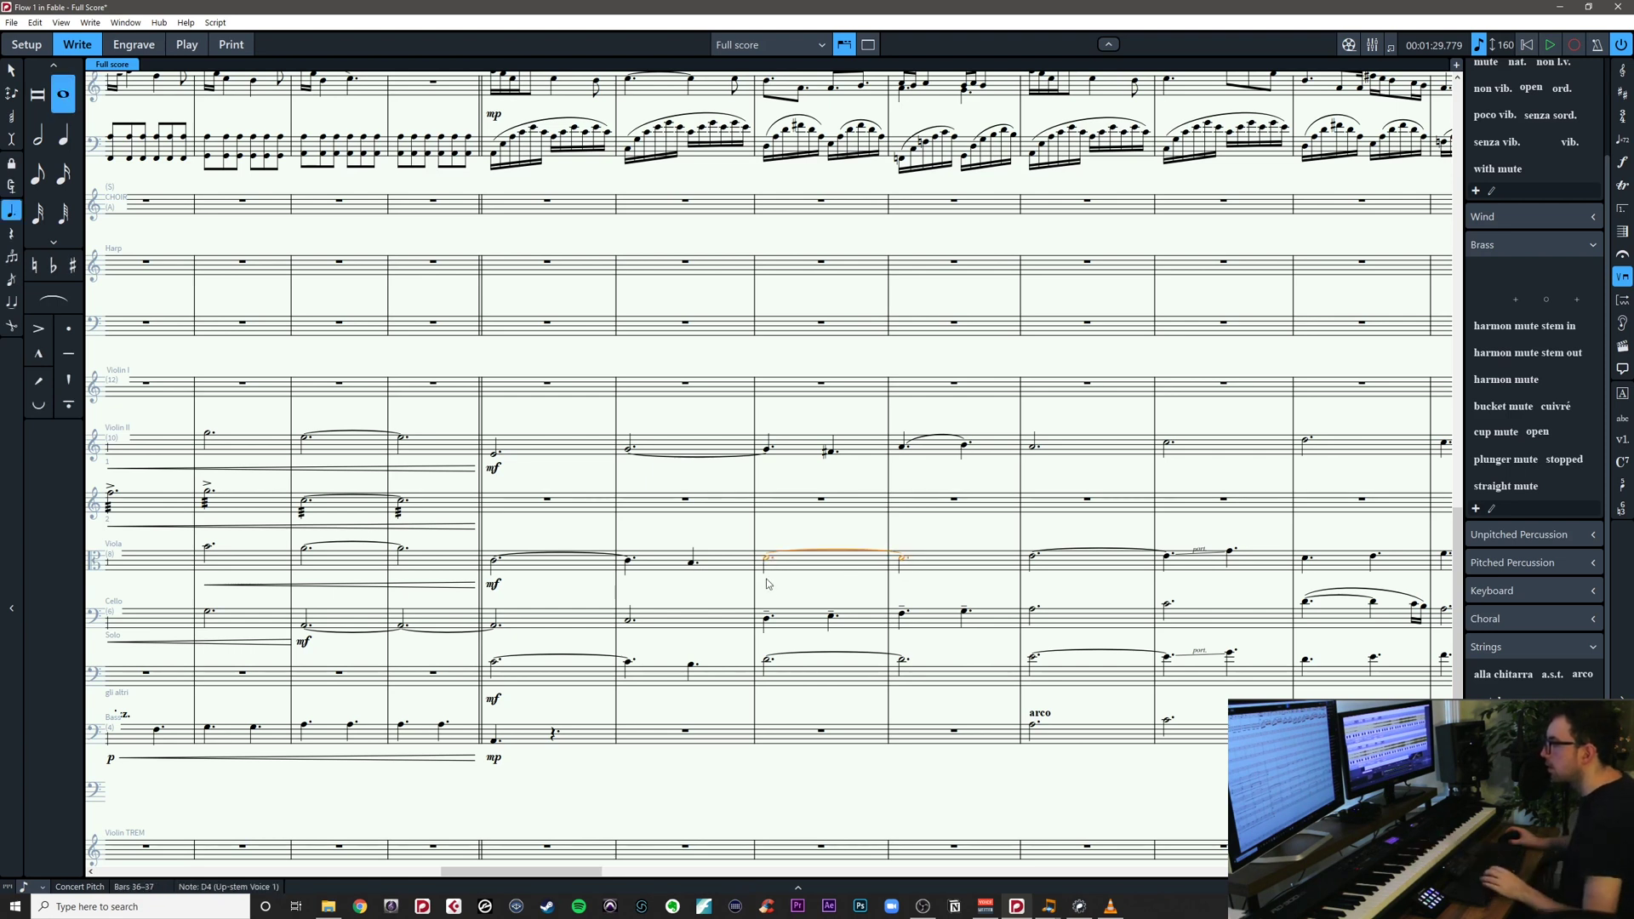
key("alt+Down")
key("alt+Down")
key("alt+Down")
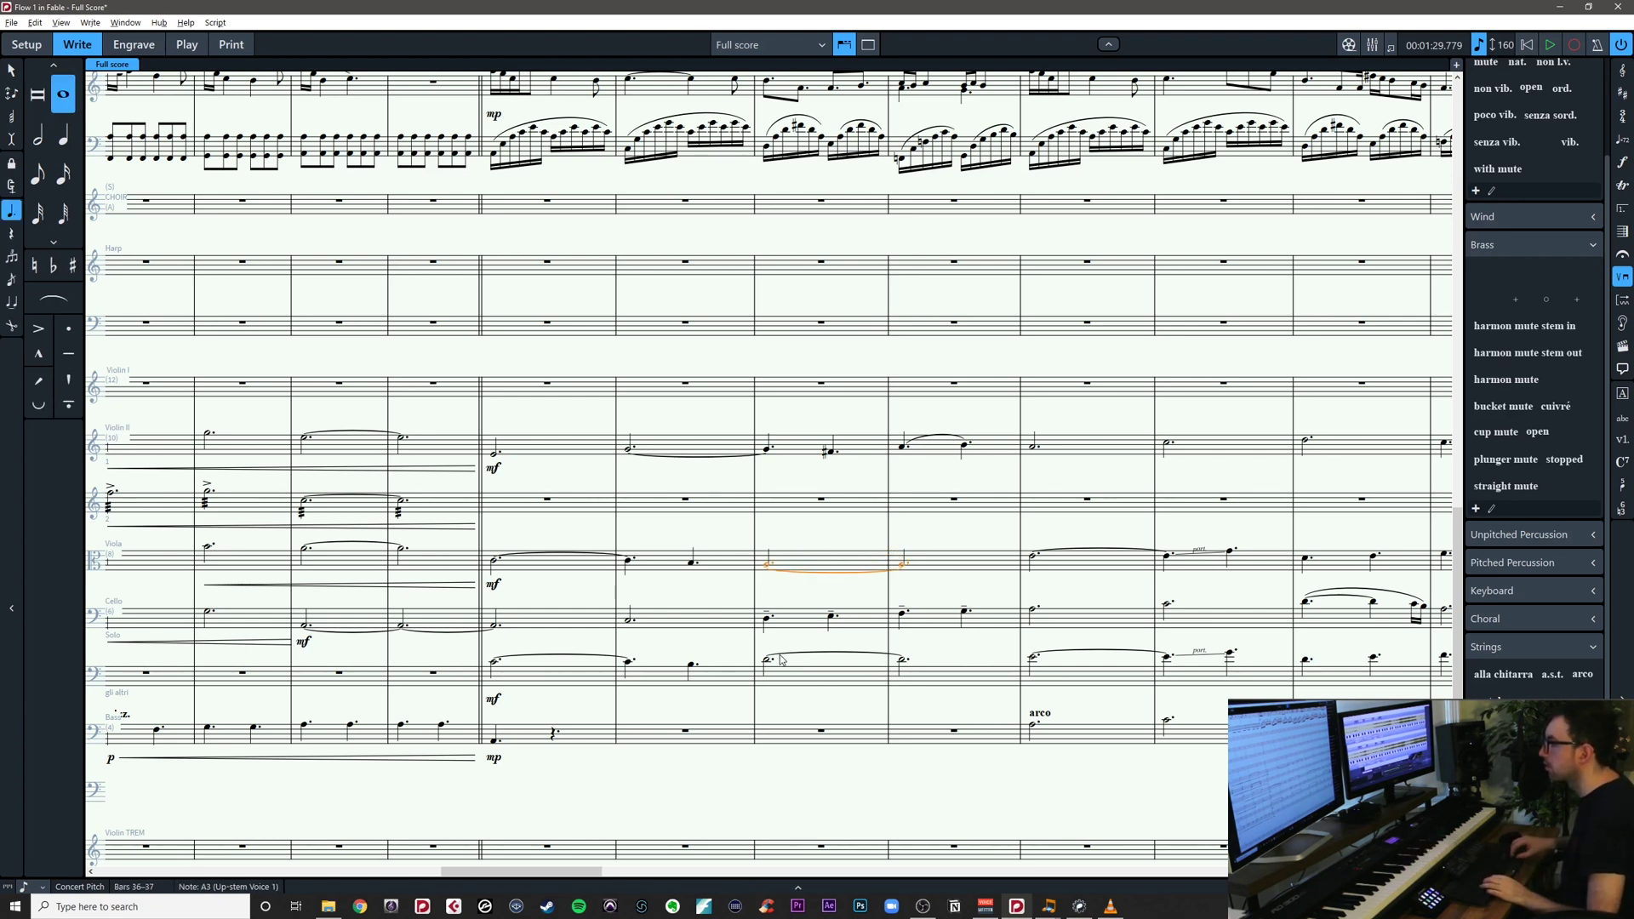
left_click(944, 584)
left_click_drag(945, 582, 915, 630)
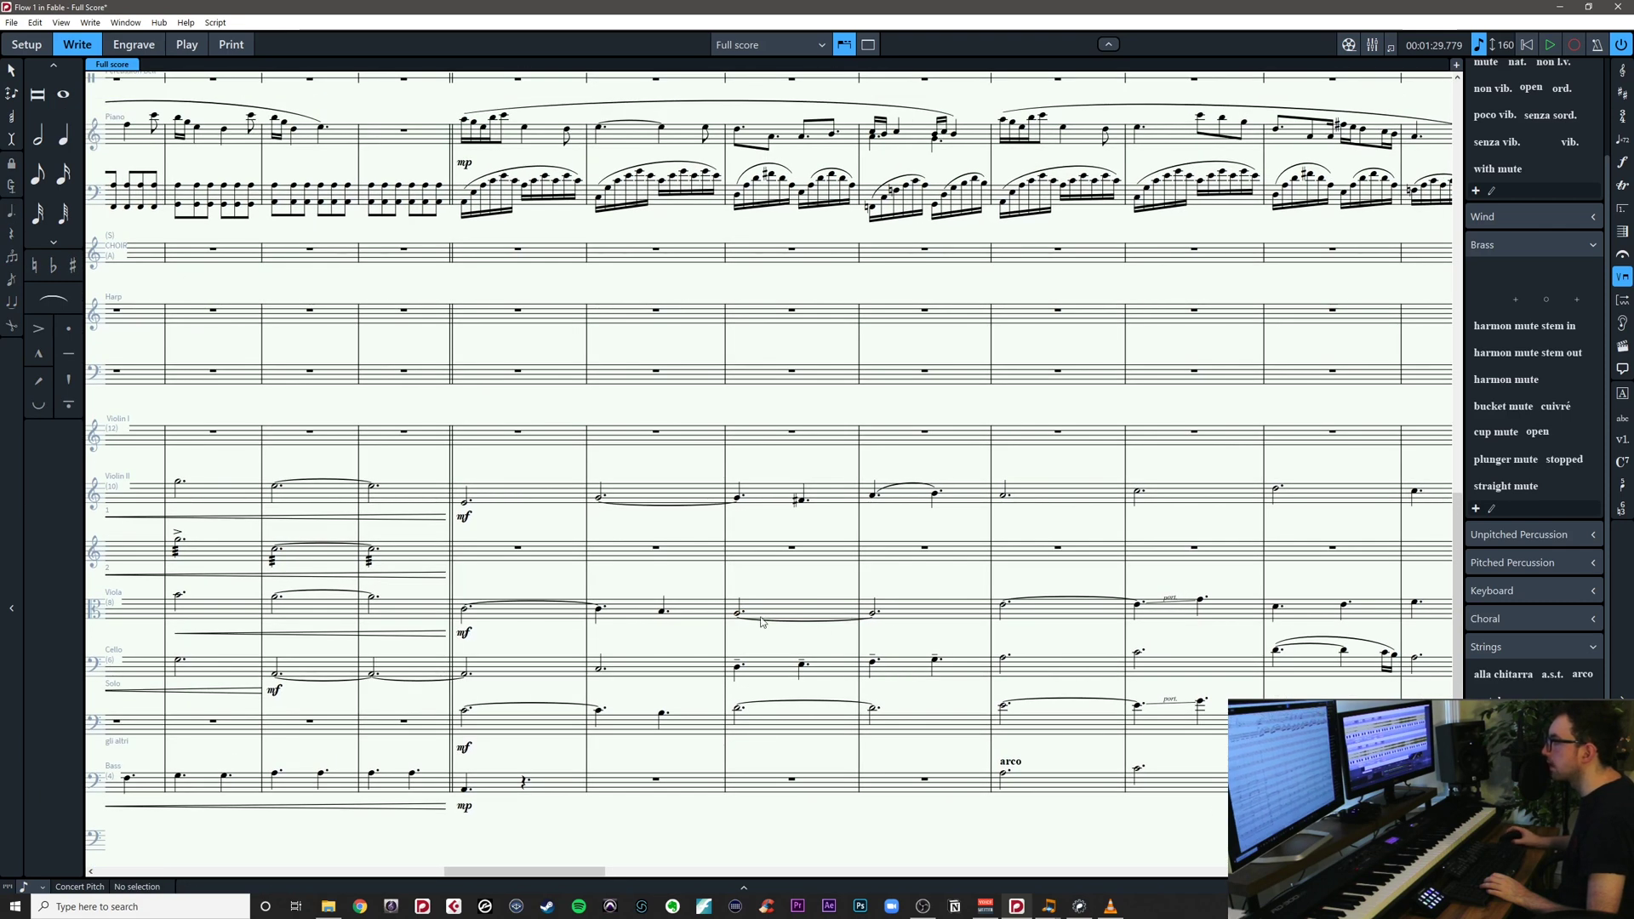
Shorten the Viola's tied A3 so that it ends halfway through bar 37
left_click(880, 618)
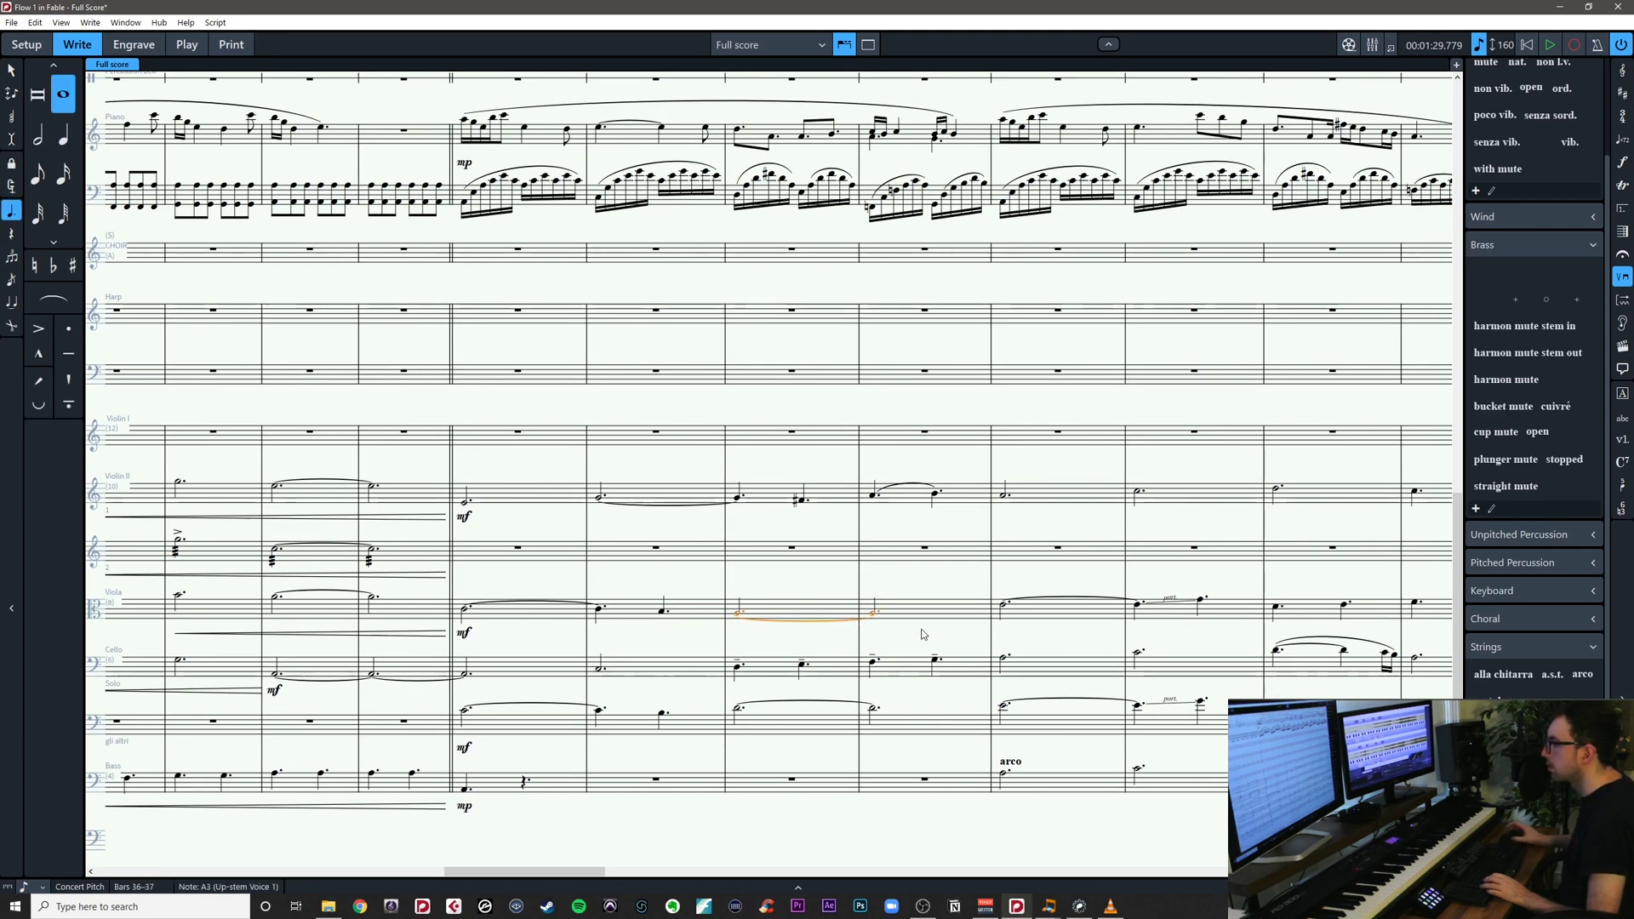
key("alt+shift+Left")
key("alt+shift+Left")
key("alt+shift+Left")
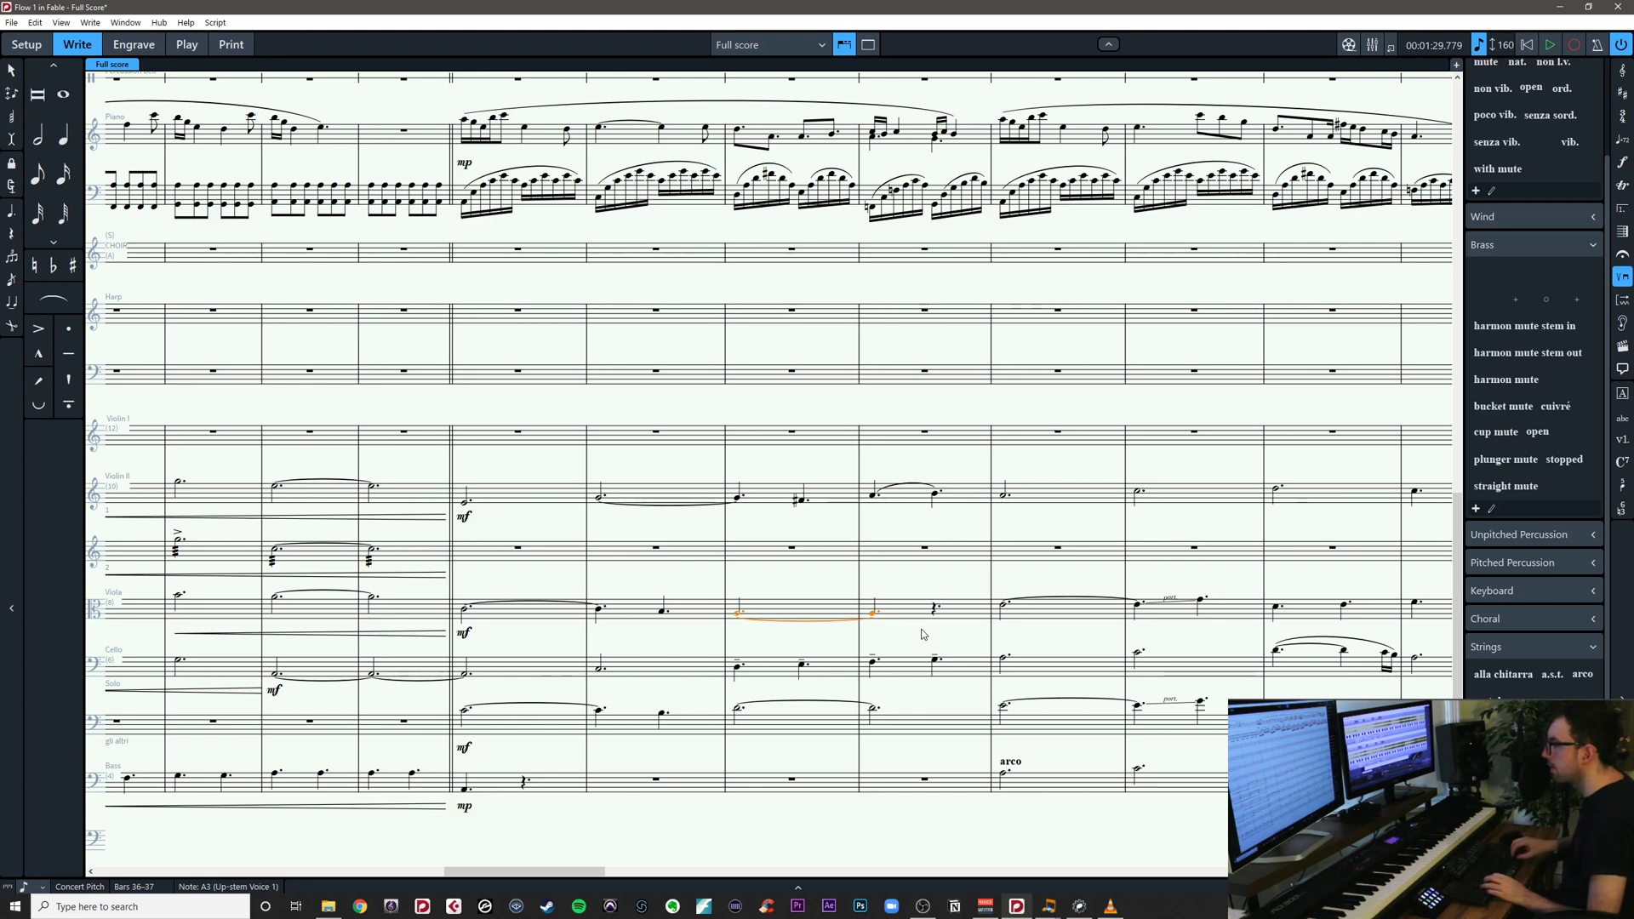
Enter a dotted quarter note B3 in the second half of the Viola's bar 37
key("Right")
key("shift+n")
key("period")
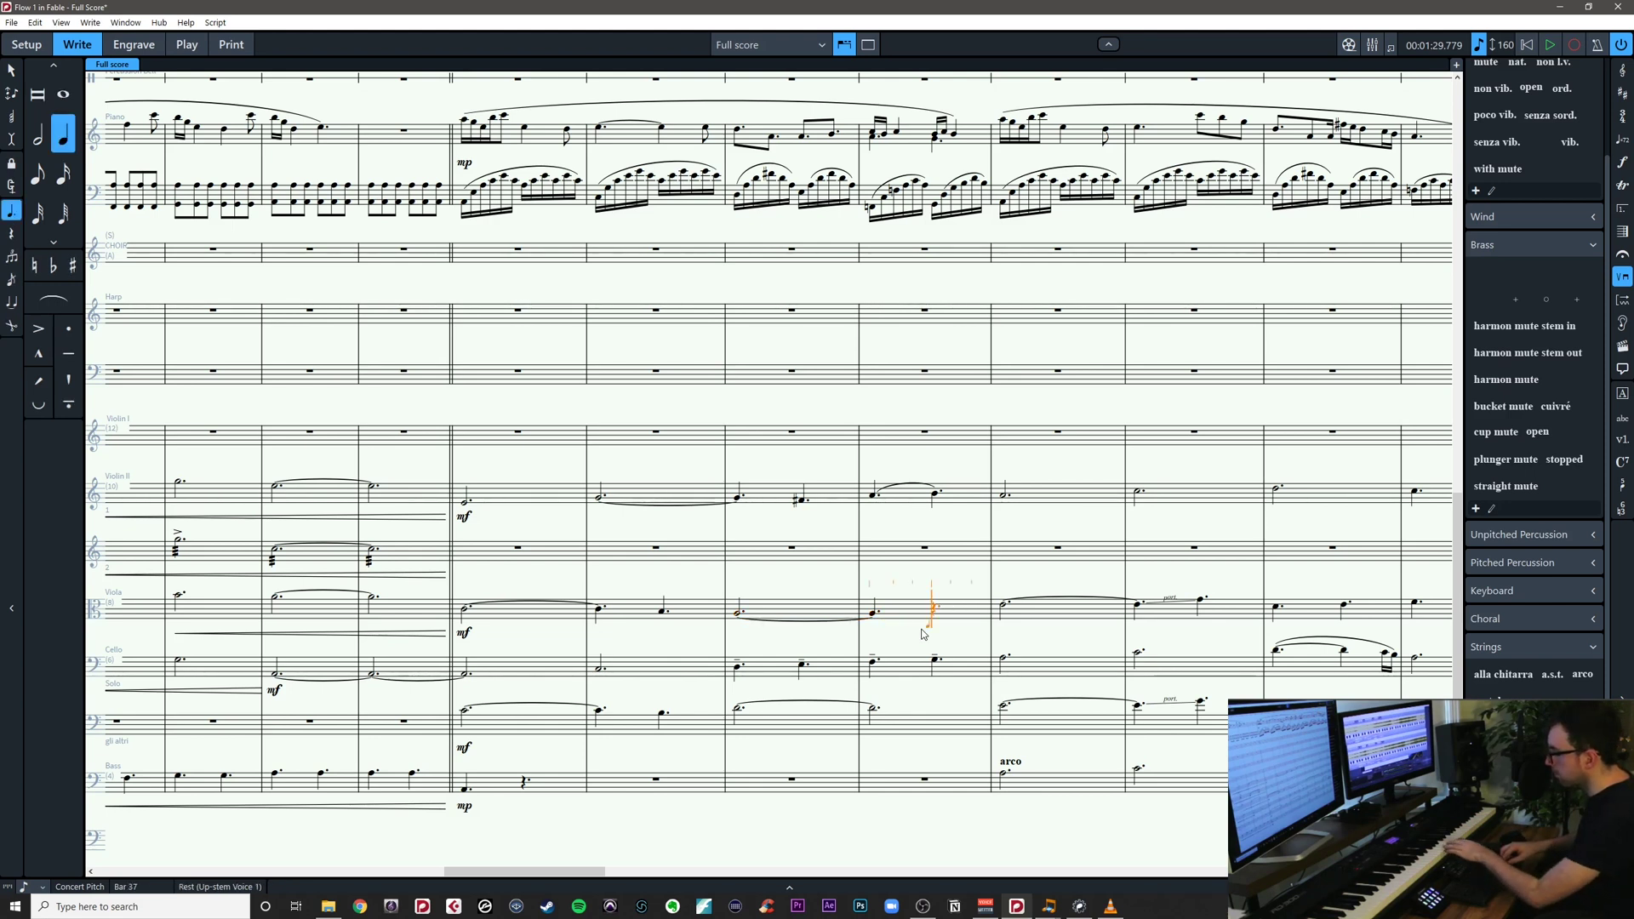
key("b")
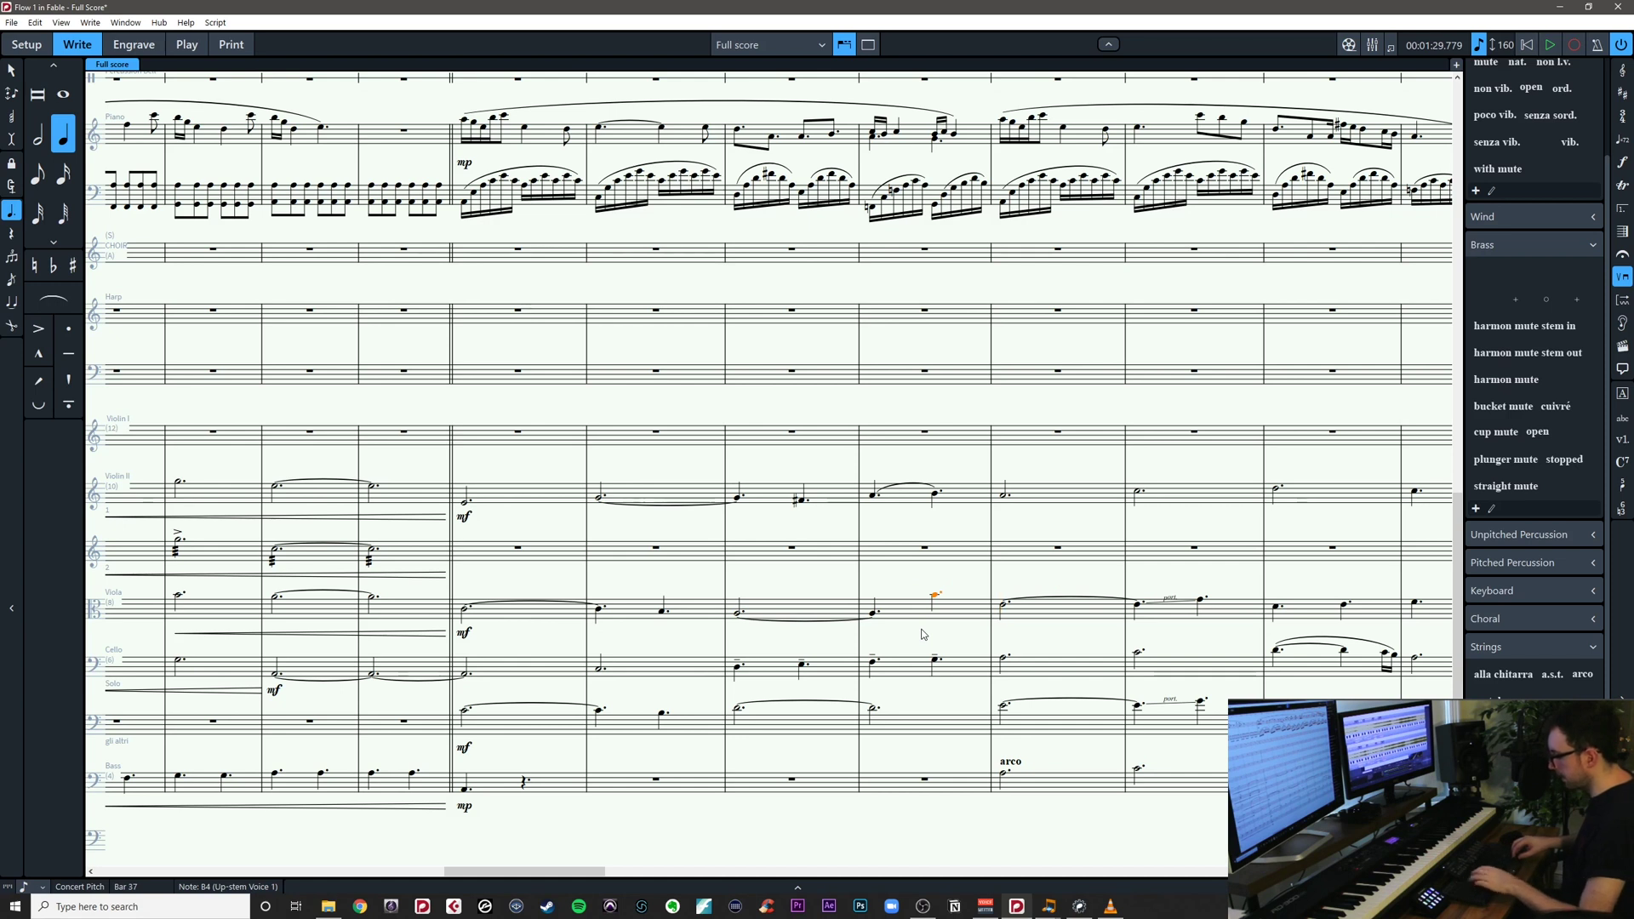
key("Escape")
key("period")
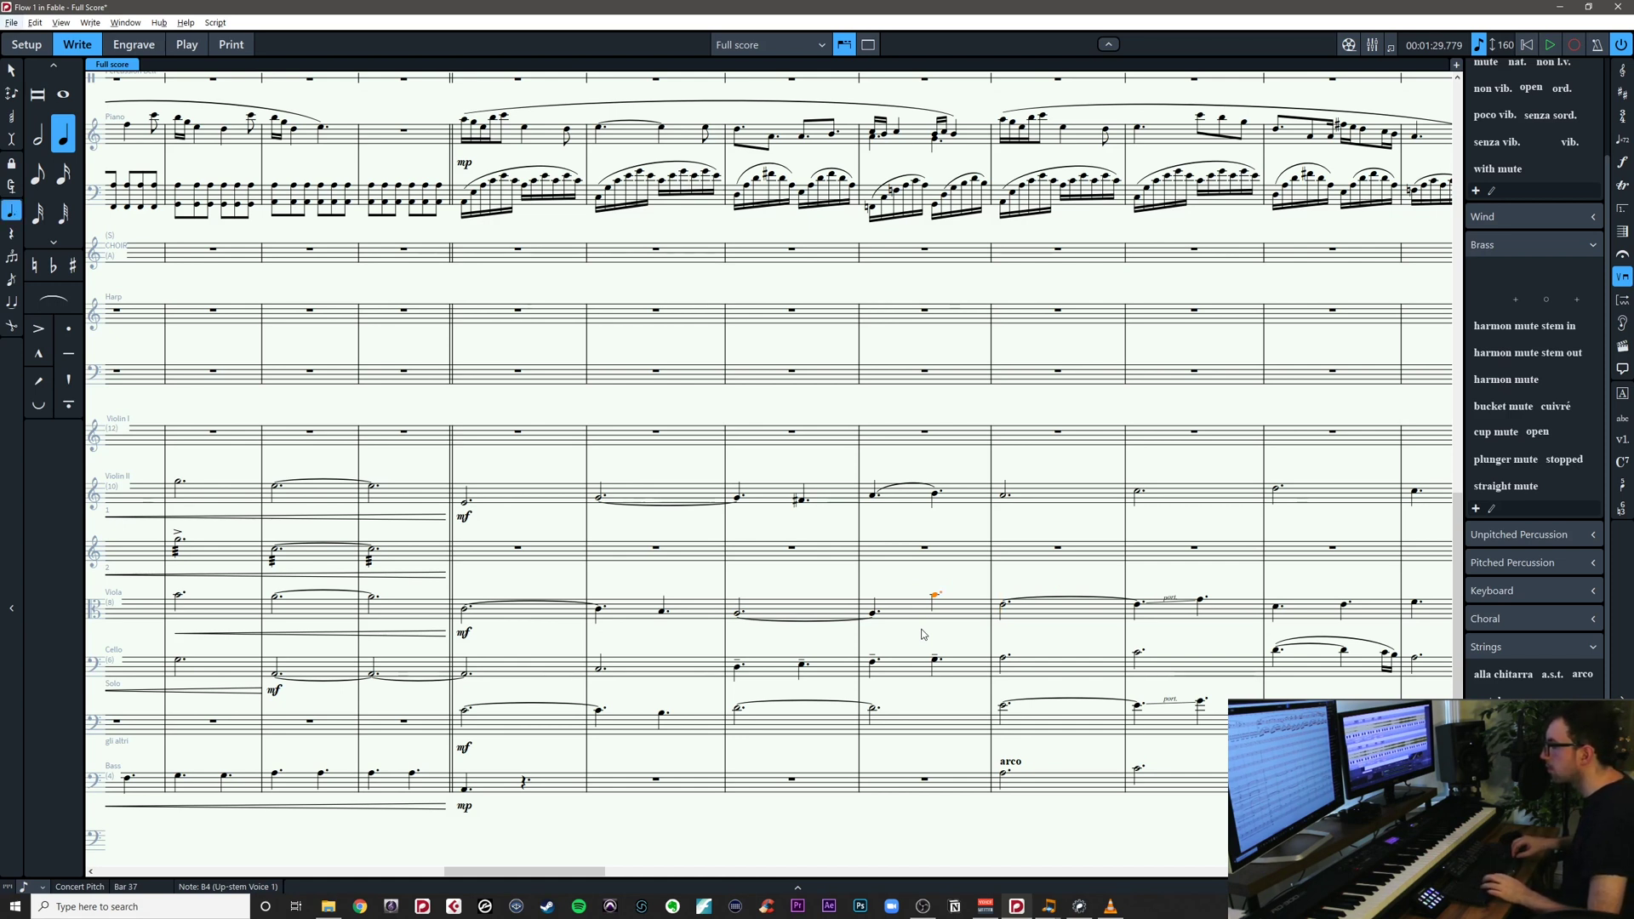
key("ctrl+alt+Down")
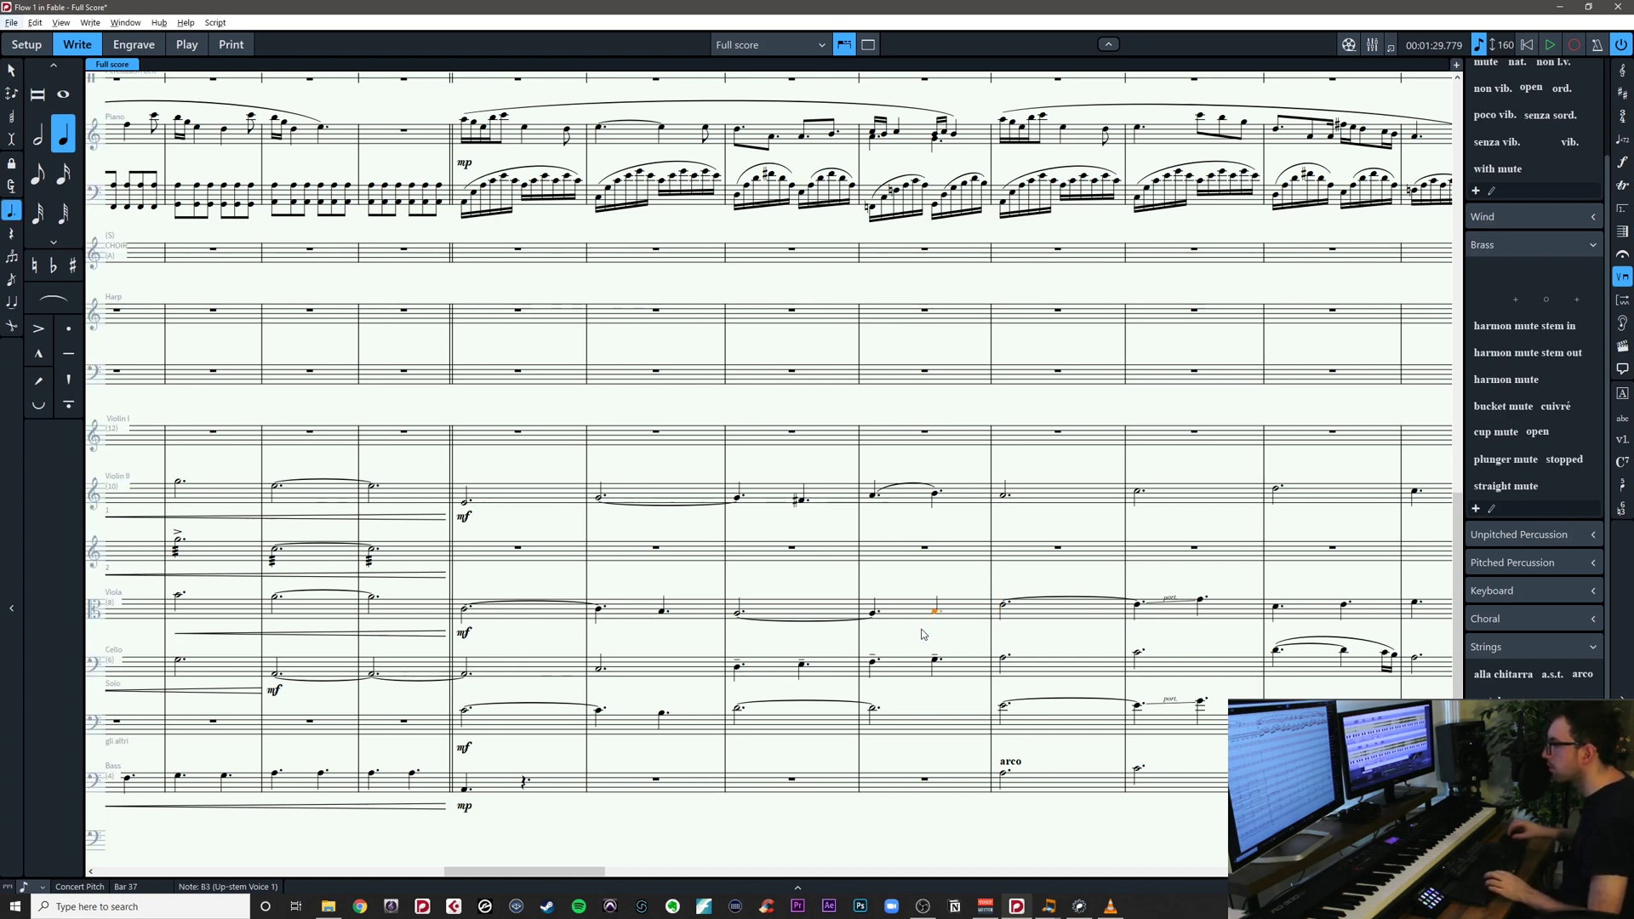
key("Escape")
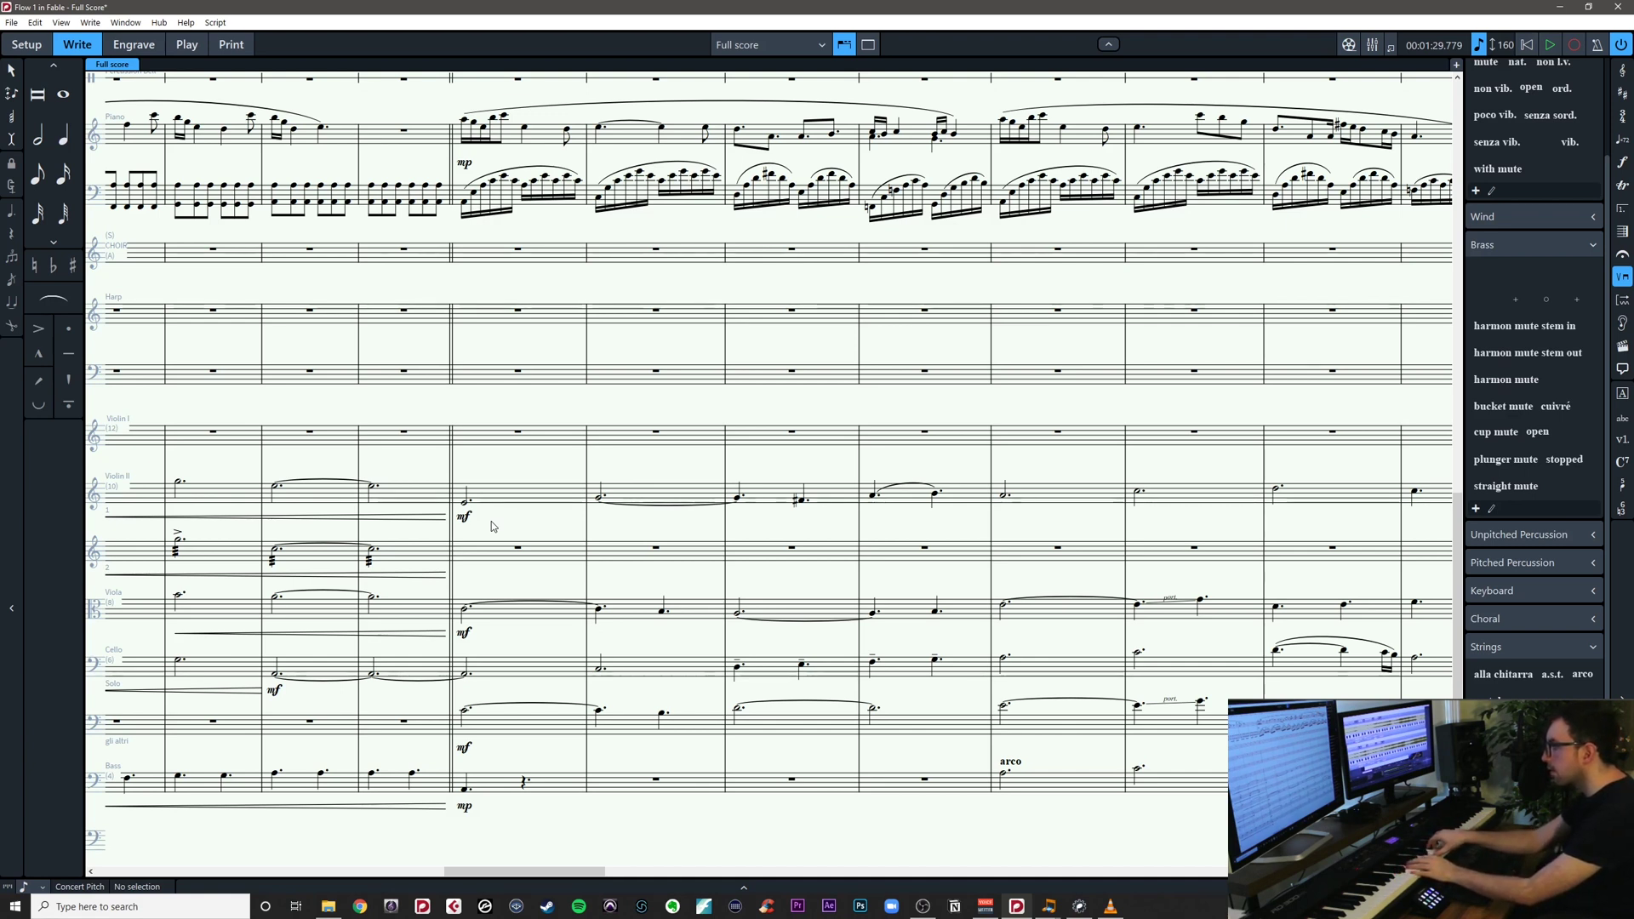
left_click_drag(1297, 591, 1064, 613)
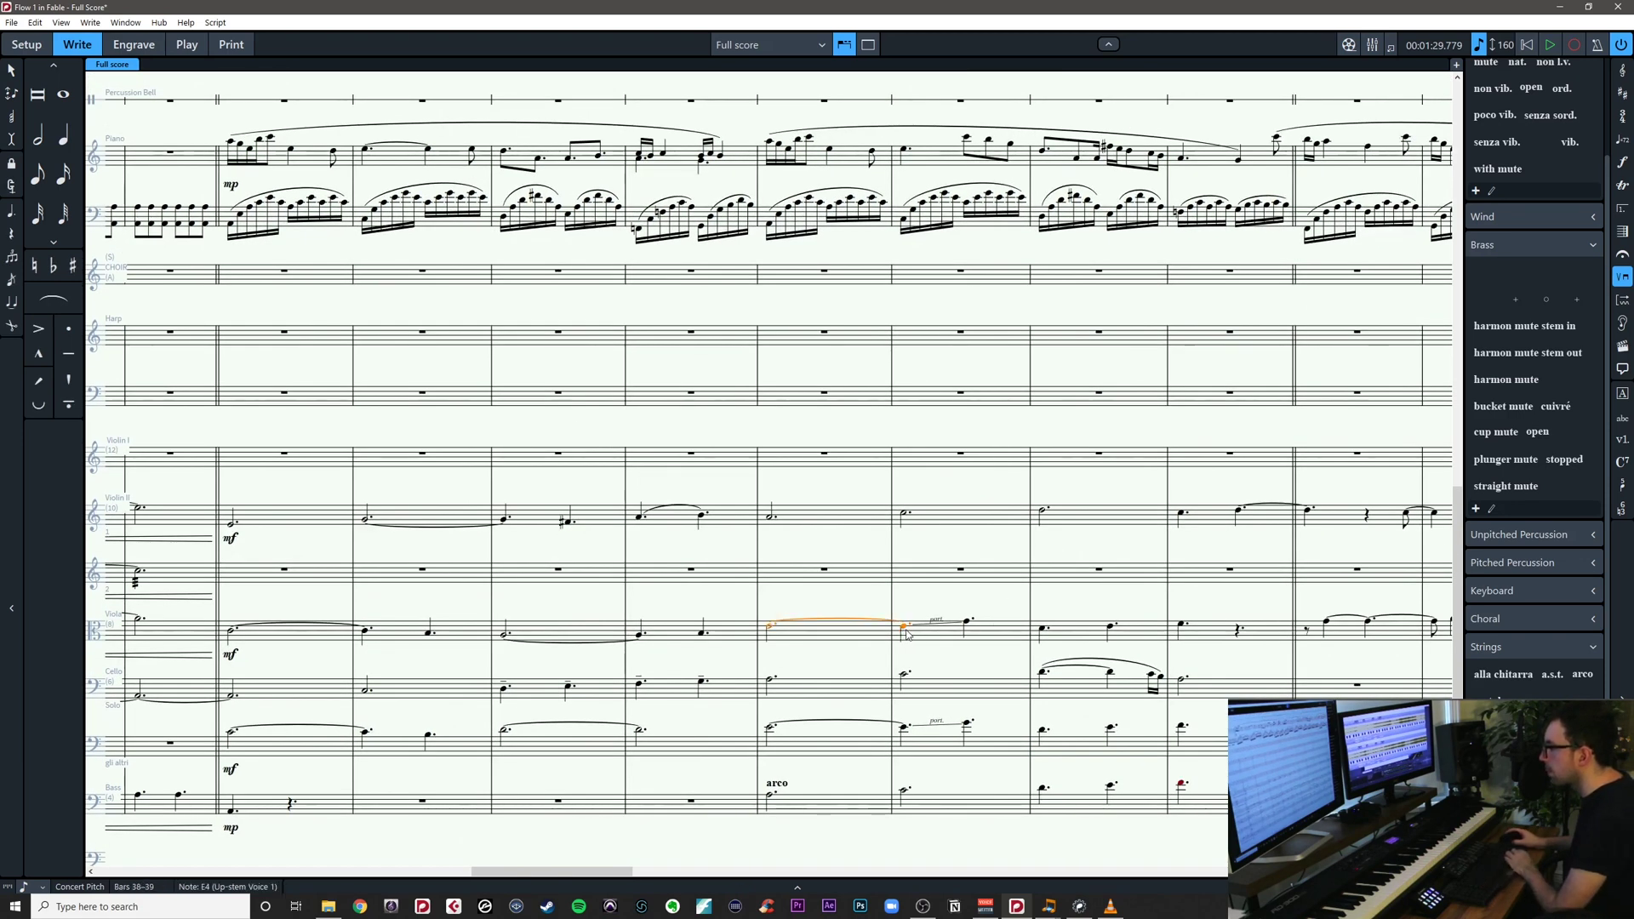
key("Right")
left_click(1060, 605)
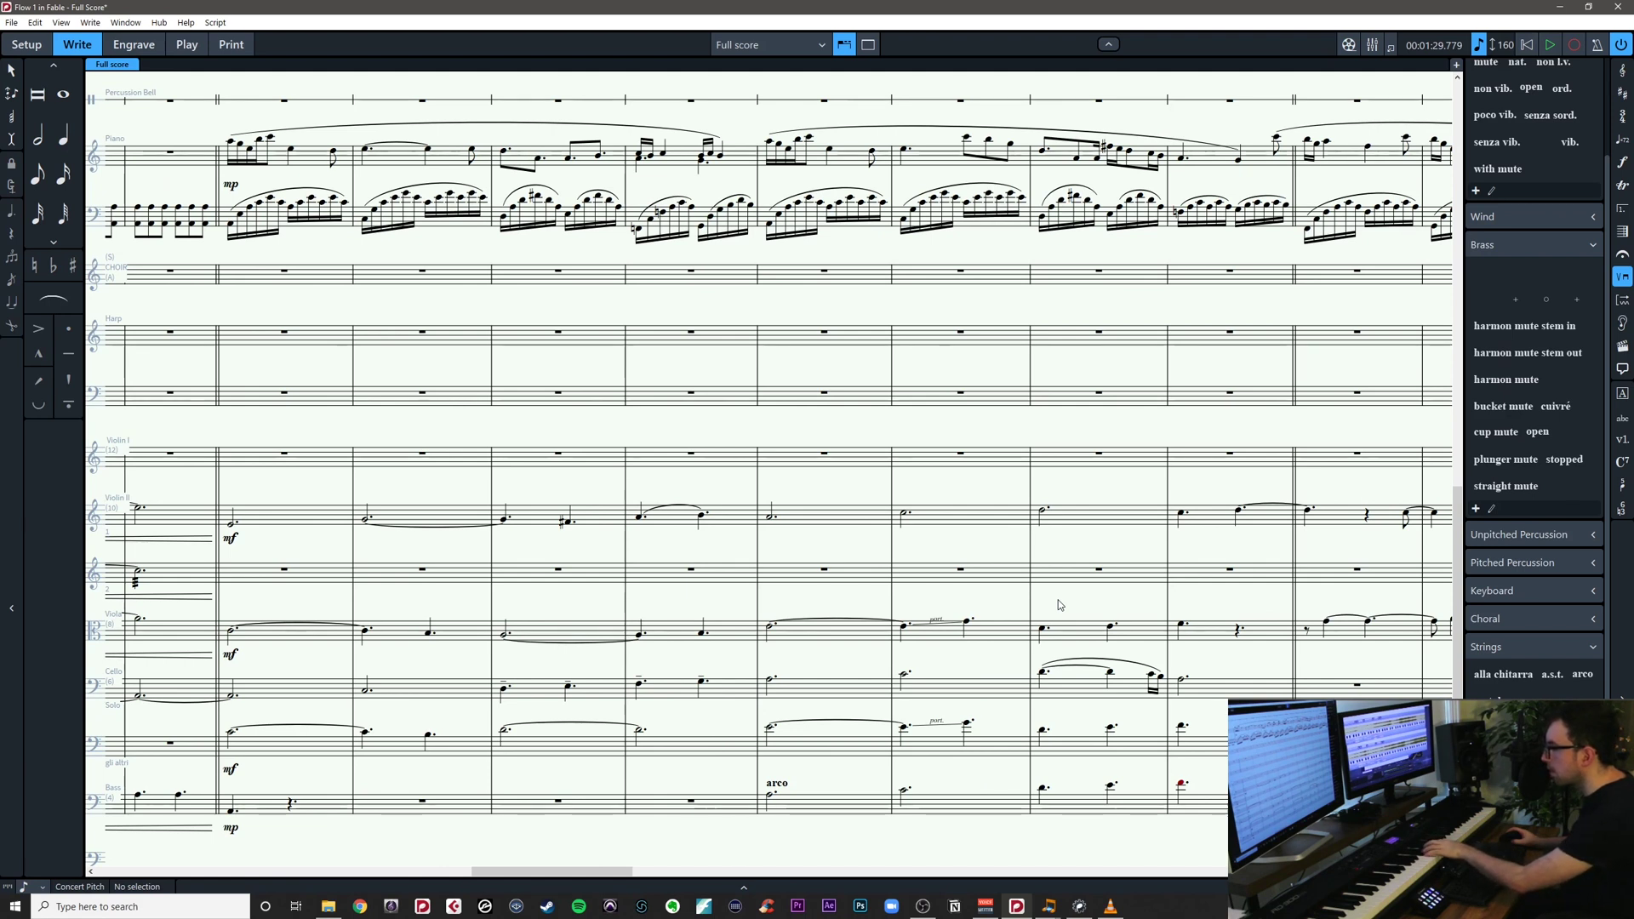
Change the Viola's first note in bar 40 to F-sharp 4
left_click(1043, 631)
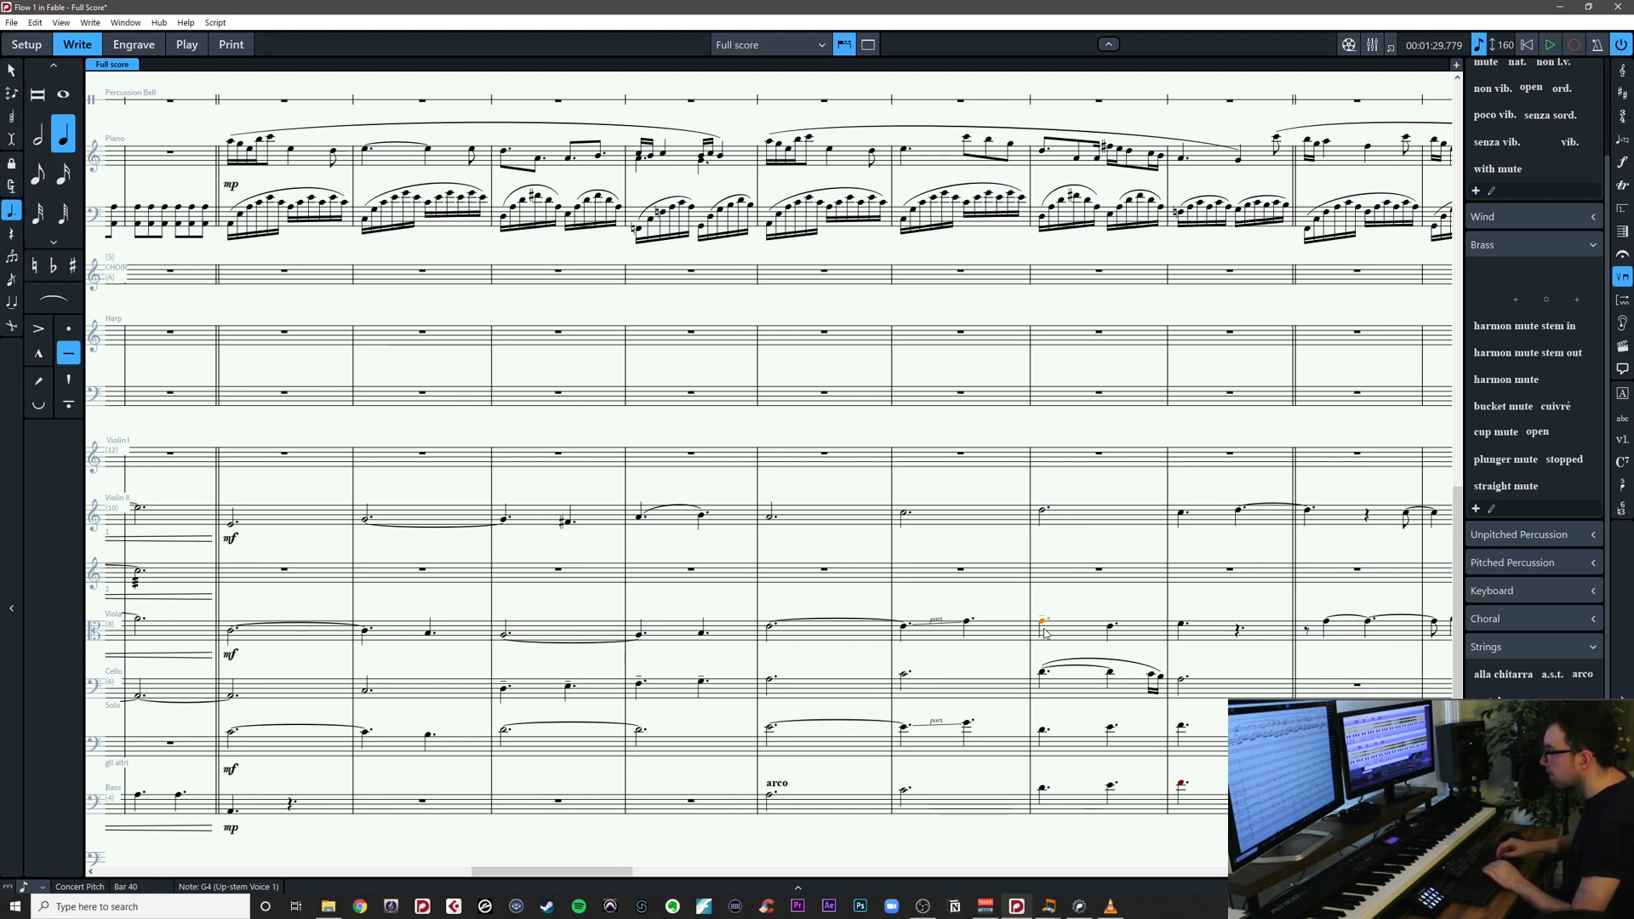
key("equal")
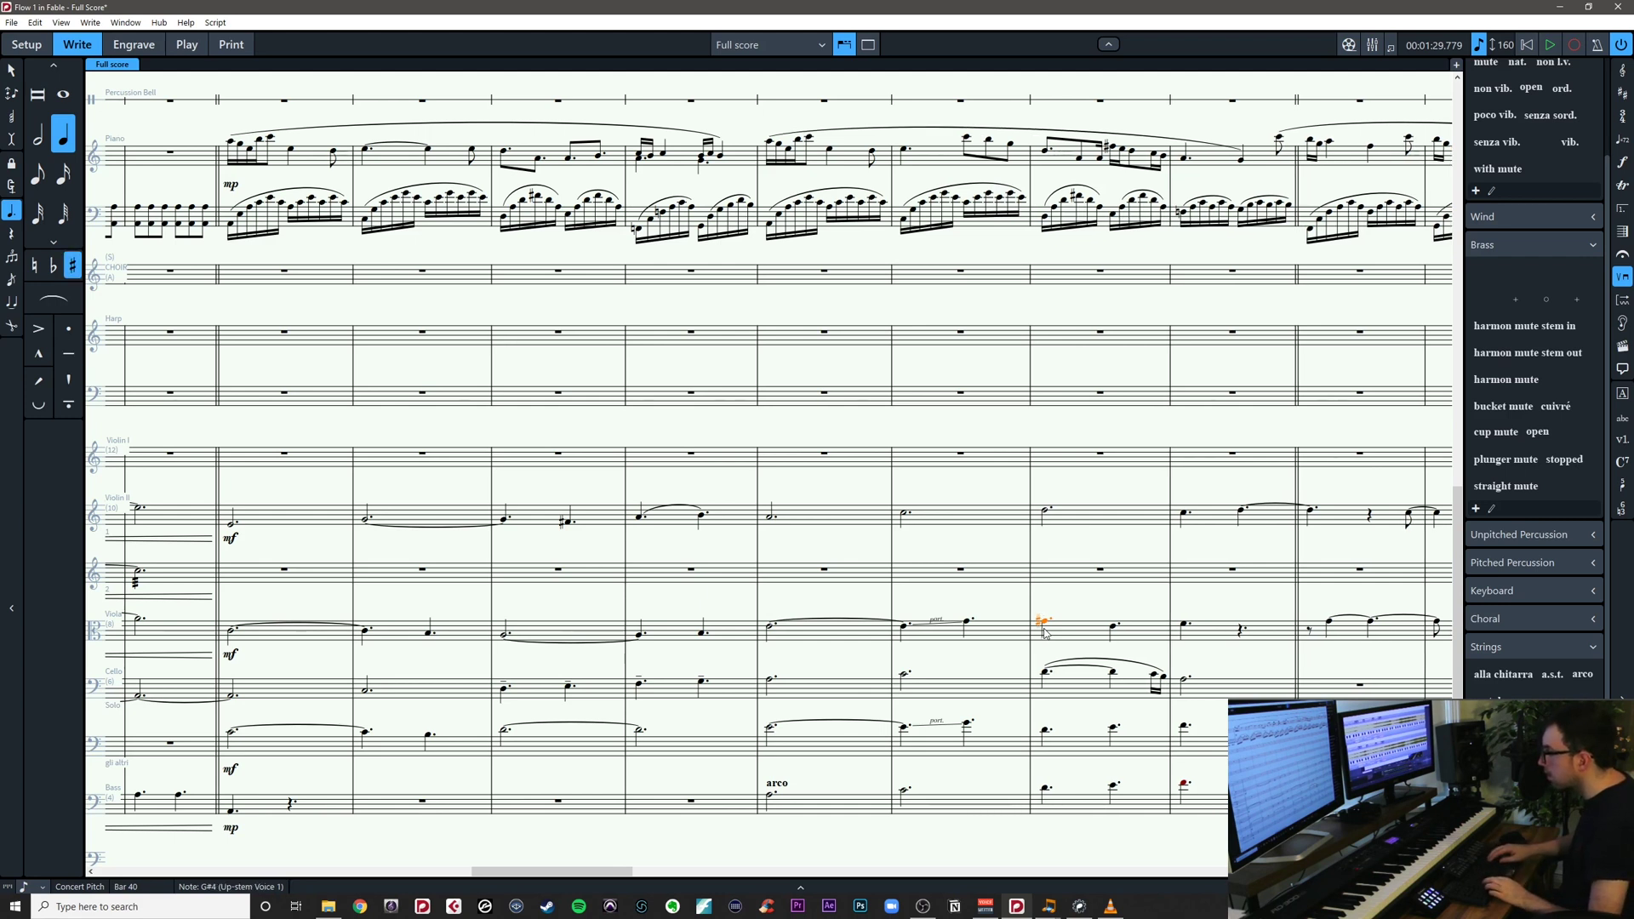
key("alt+Up")
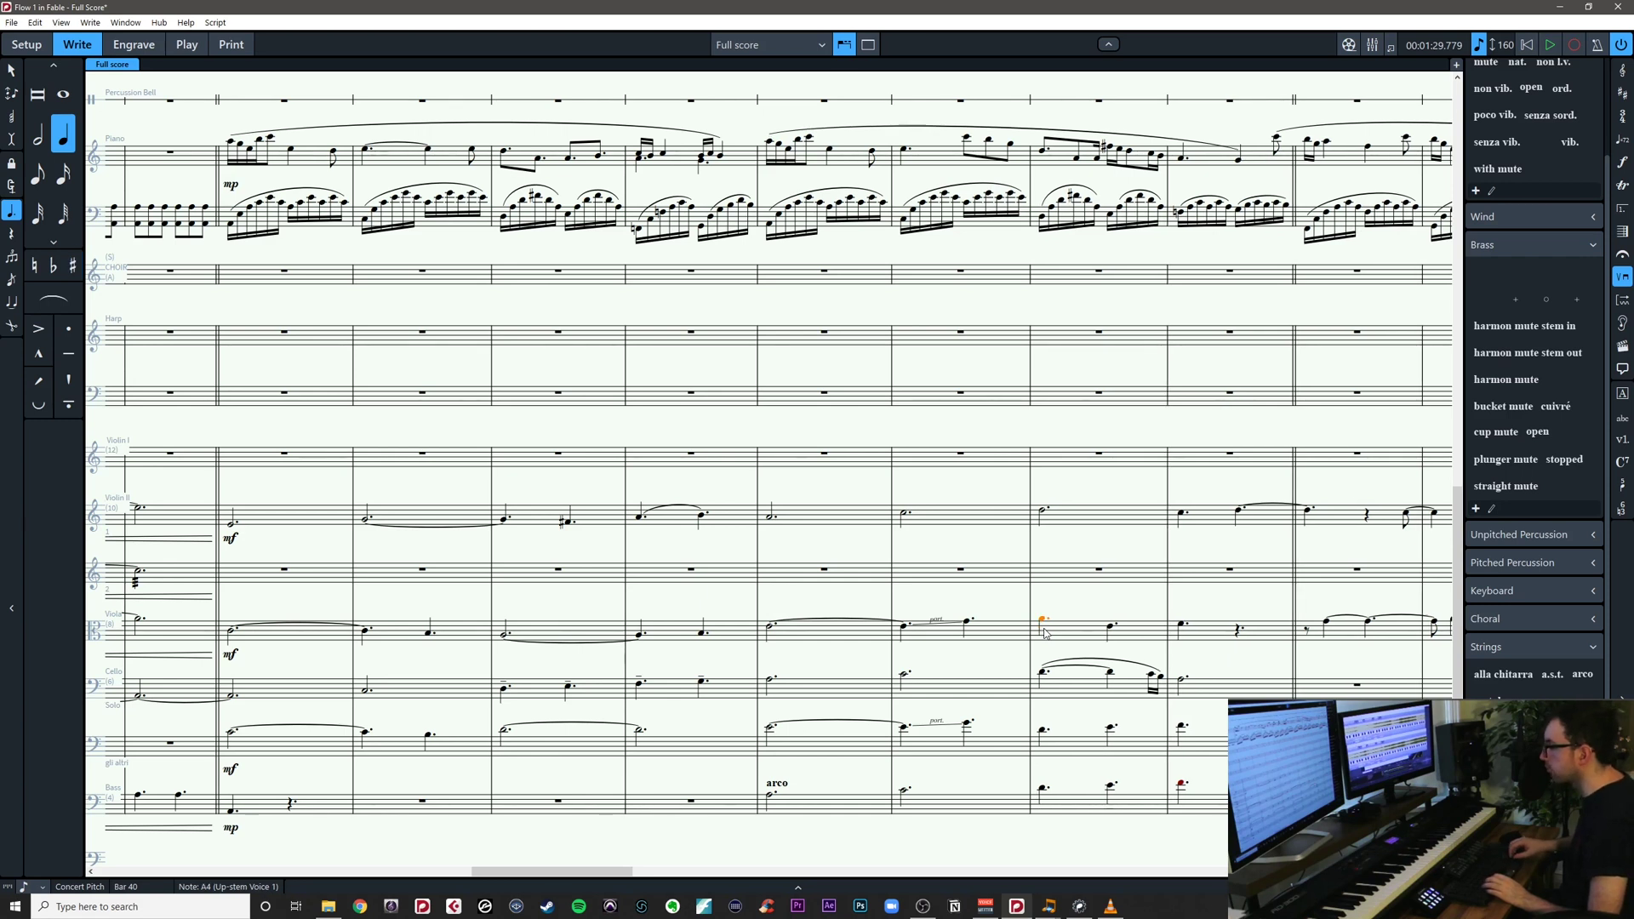
key("equal")
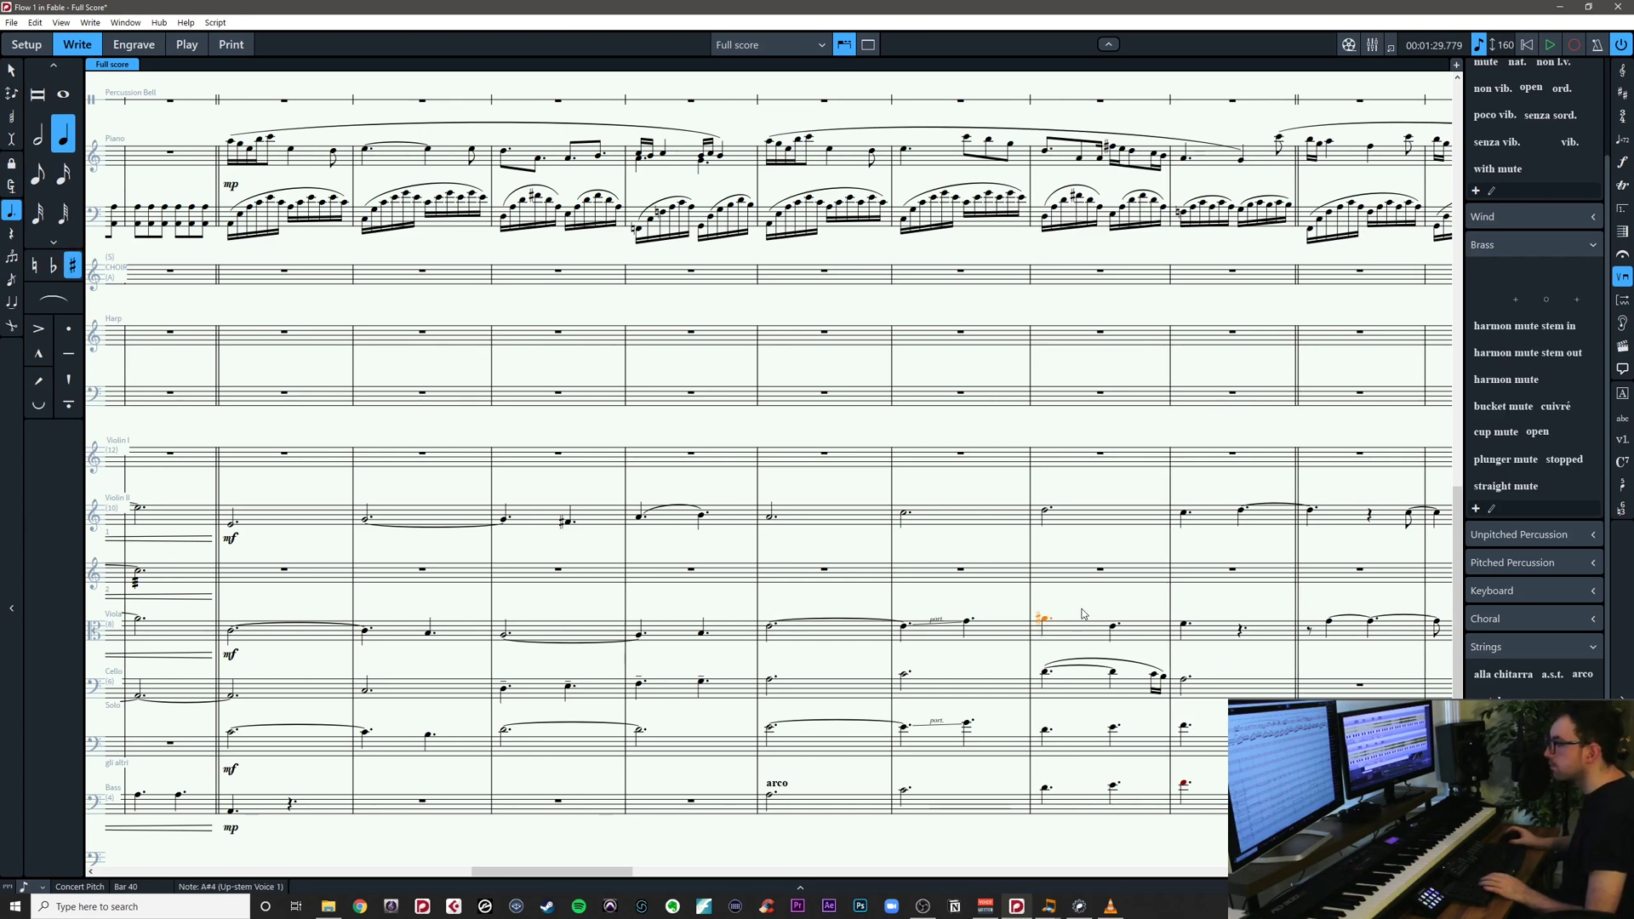
key("alt+Down")
key("alt+Down")
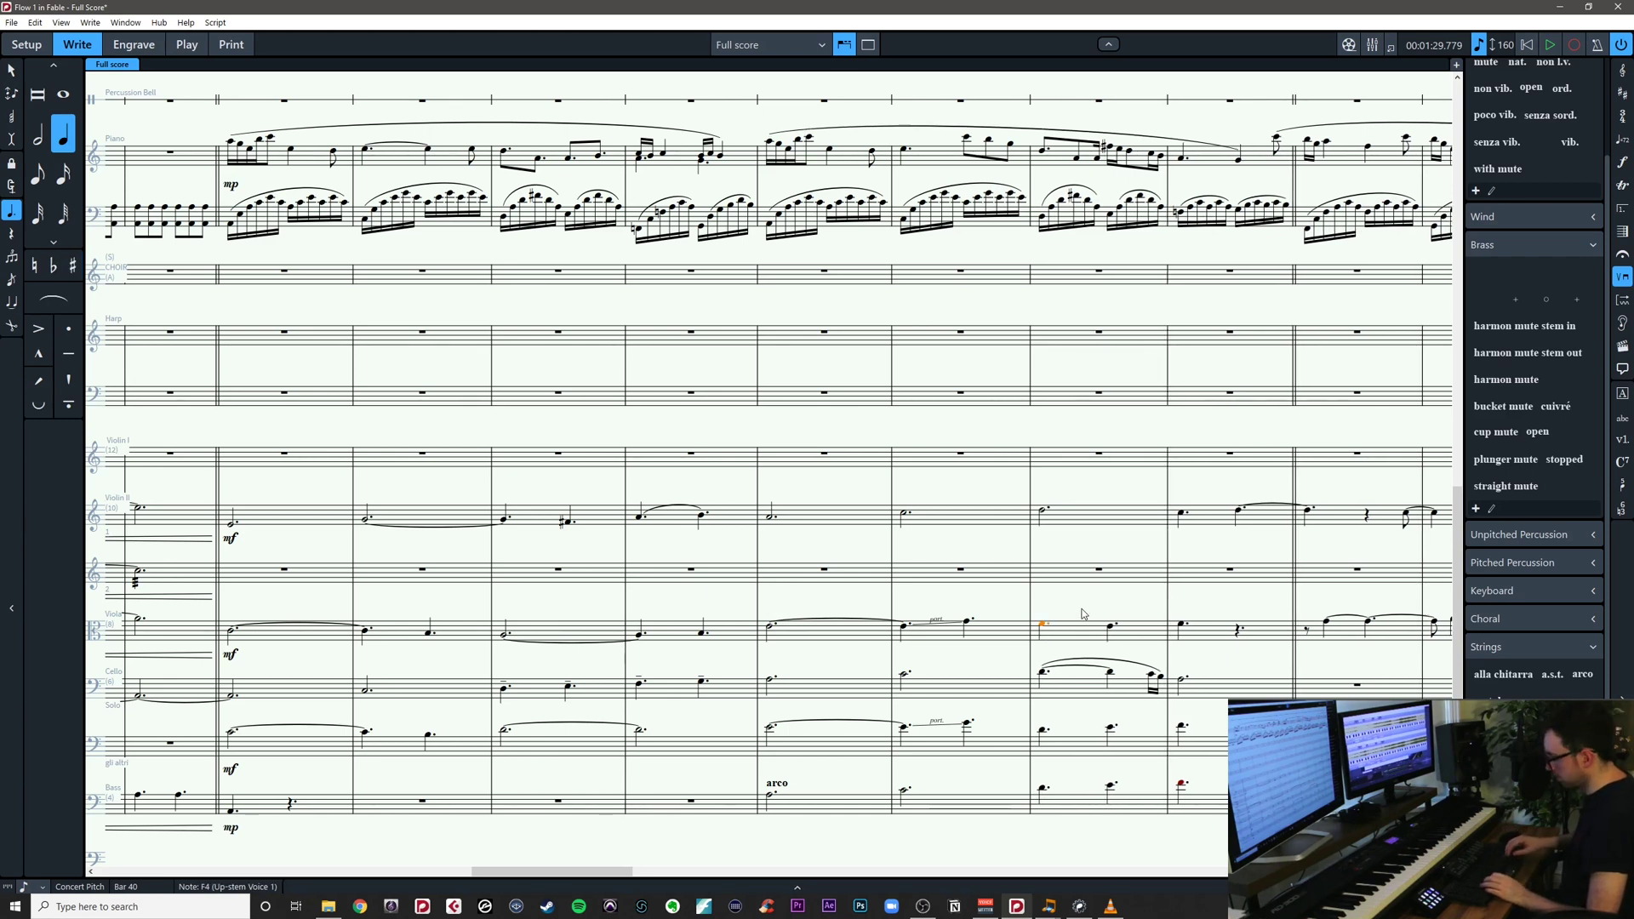
key("Escape")
key("Escape")
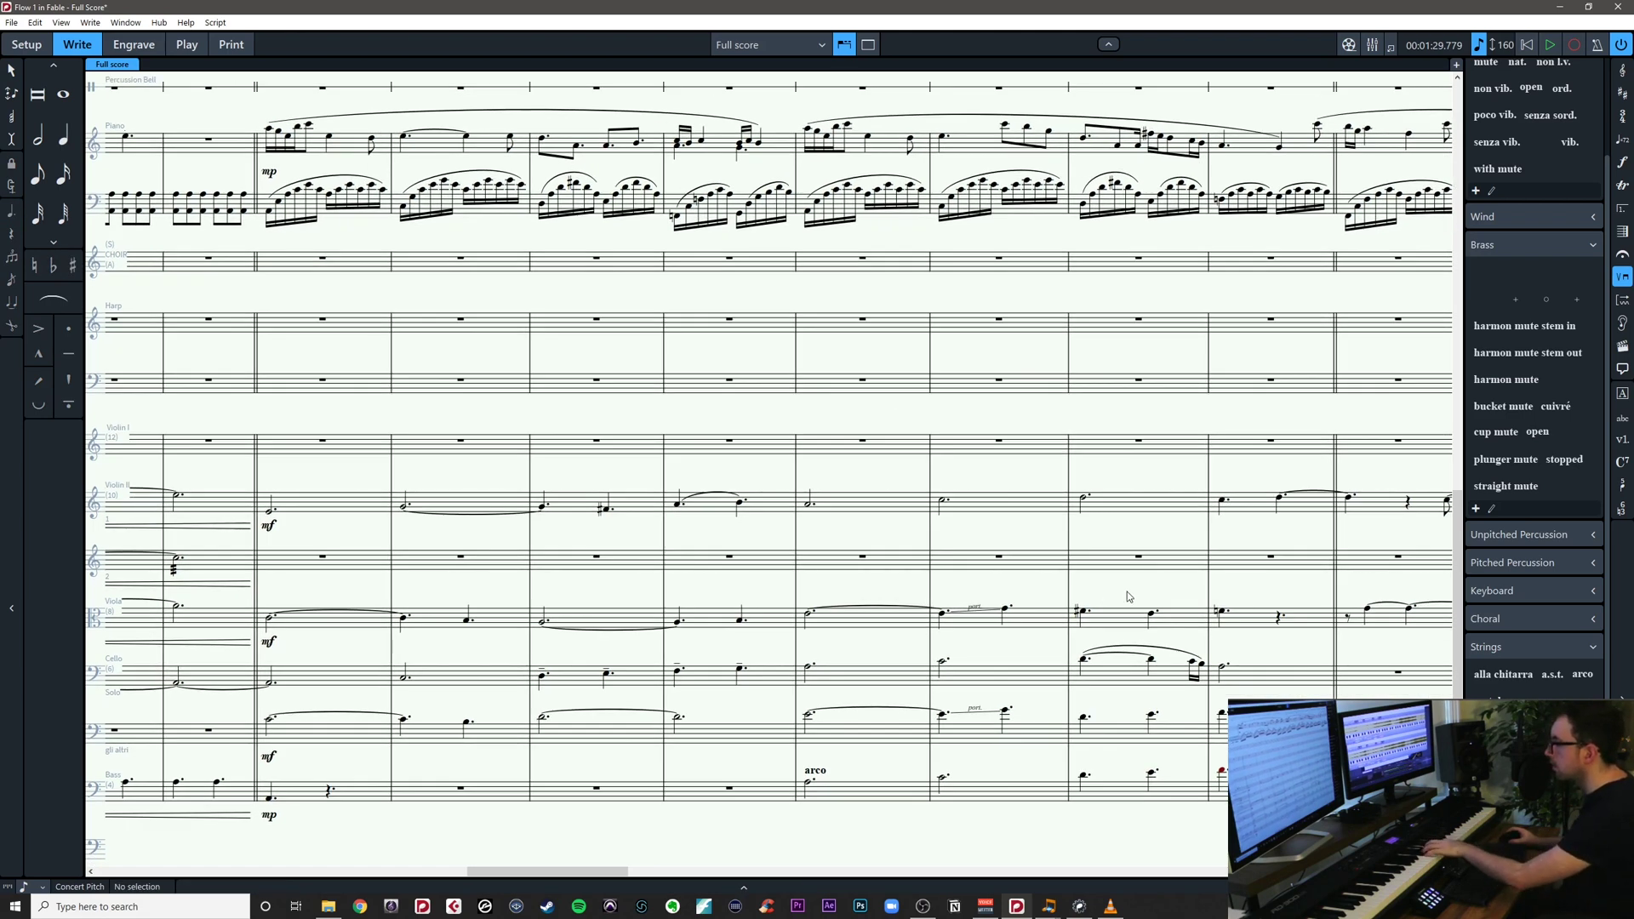
Play back the string parts together from bar 34 through bar 40
left_click_drag(1126, 594, 1046, 597)
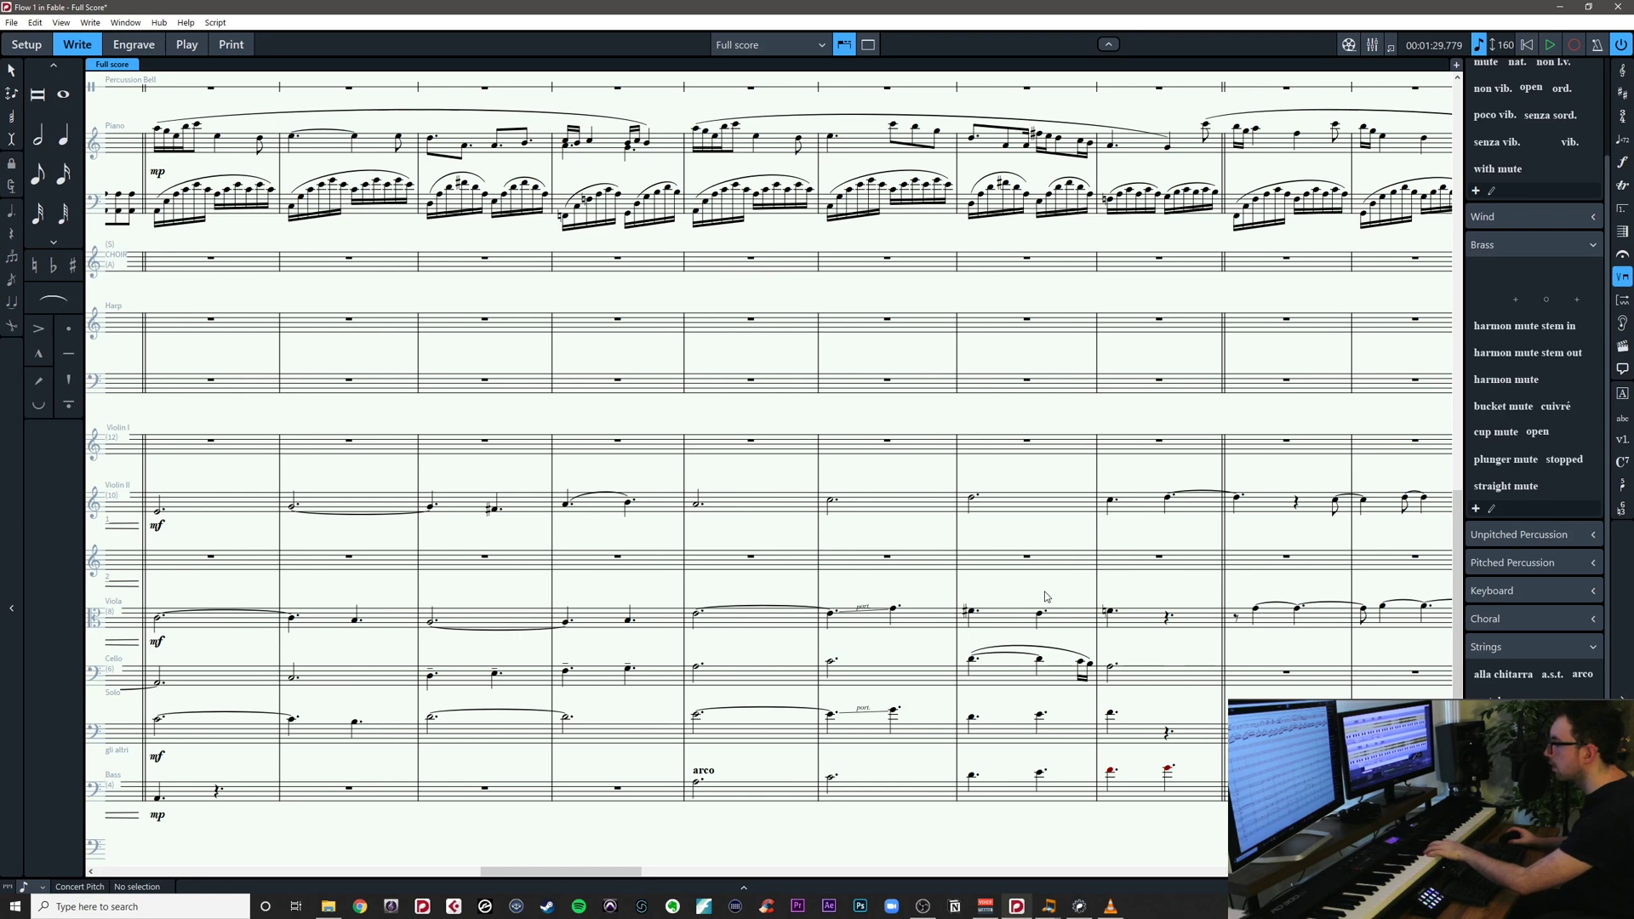
scroll(599, 632, "left", 5)
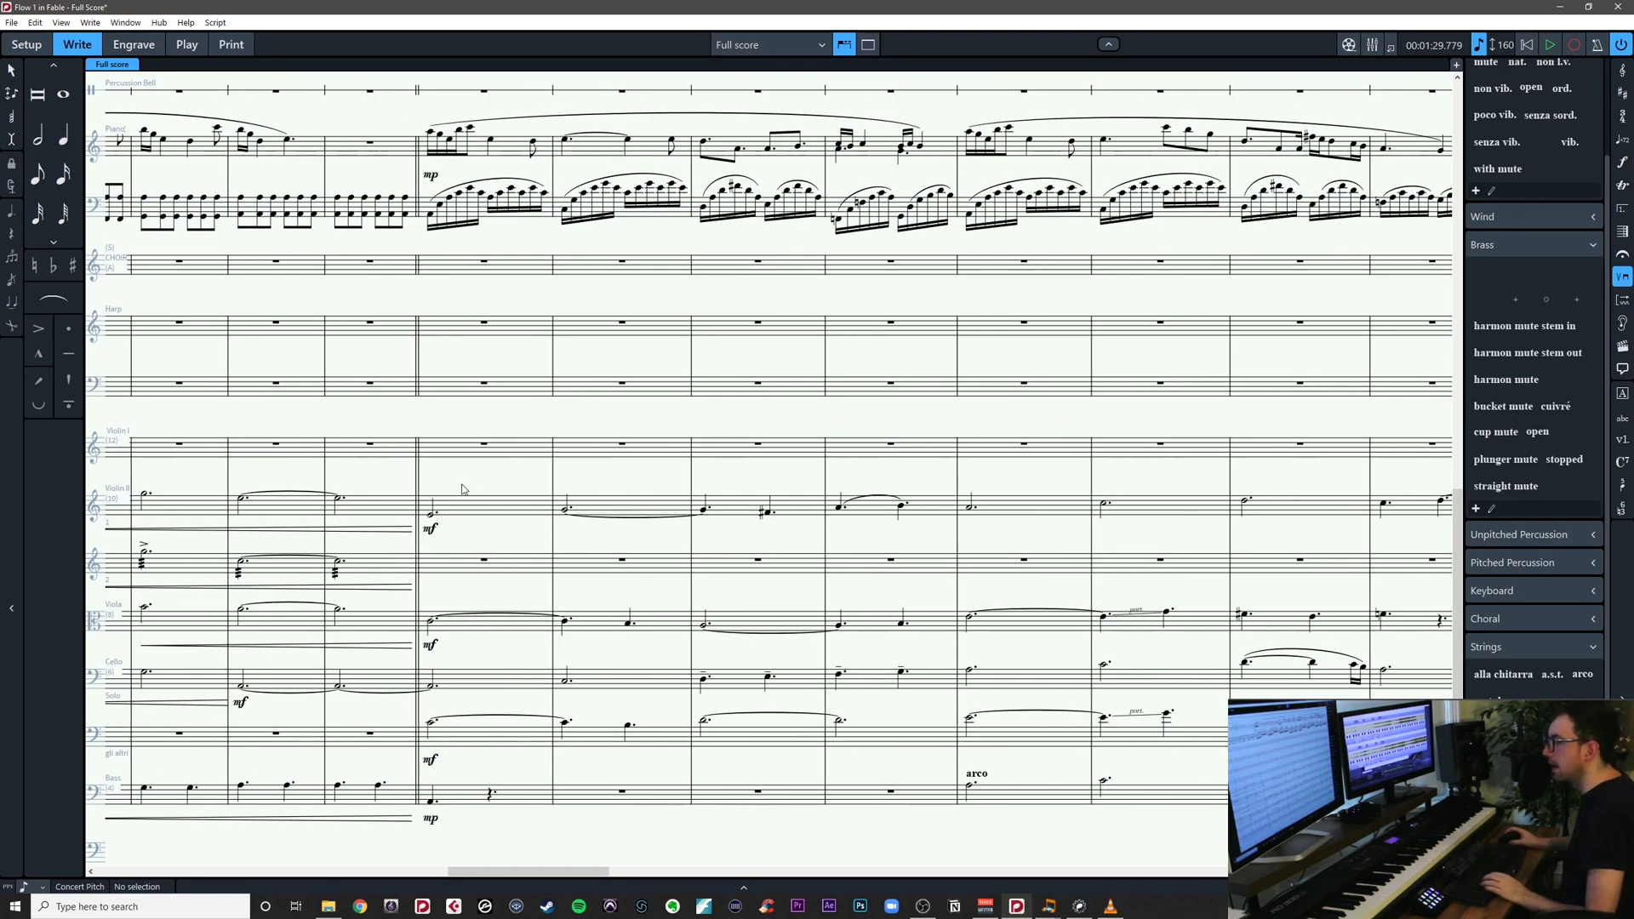
left_click_drag(462, 489, 417, 809)
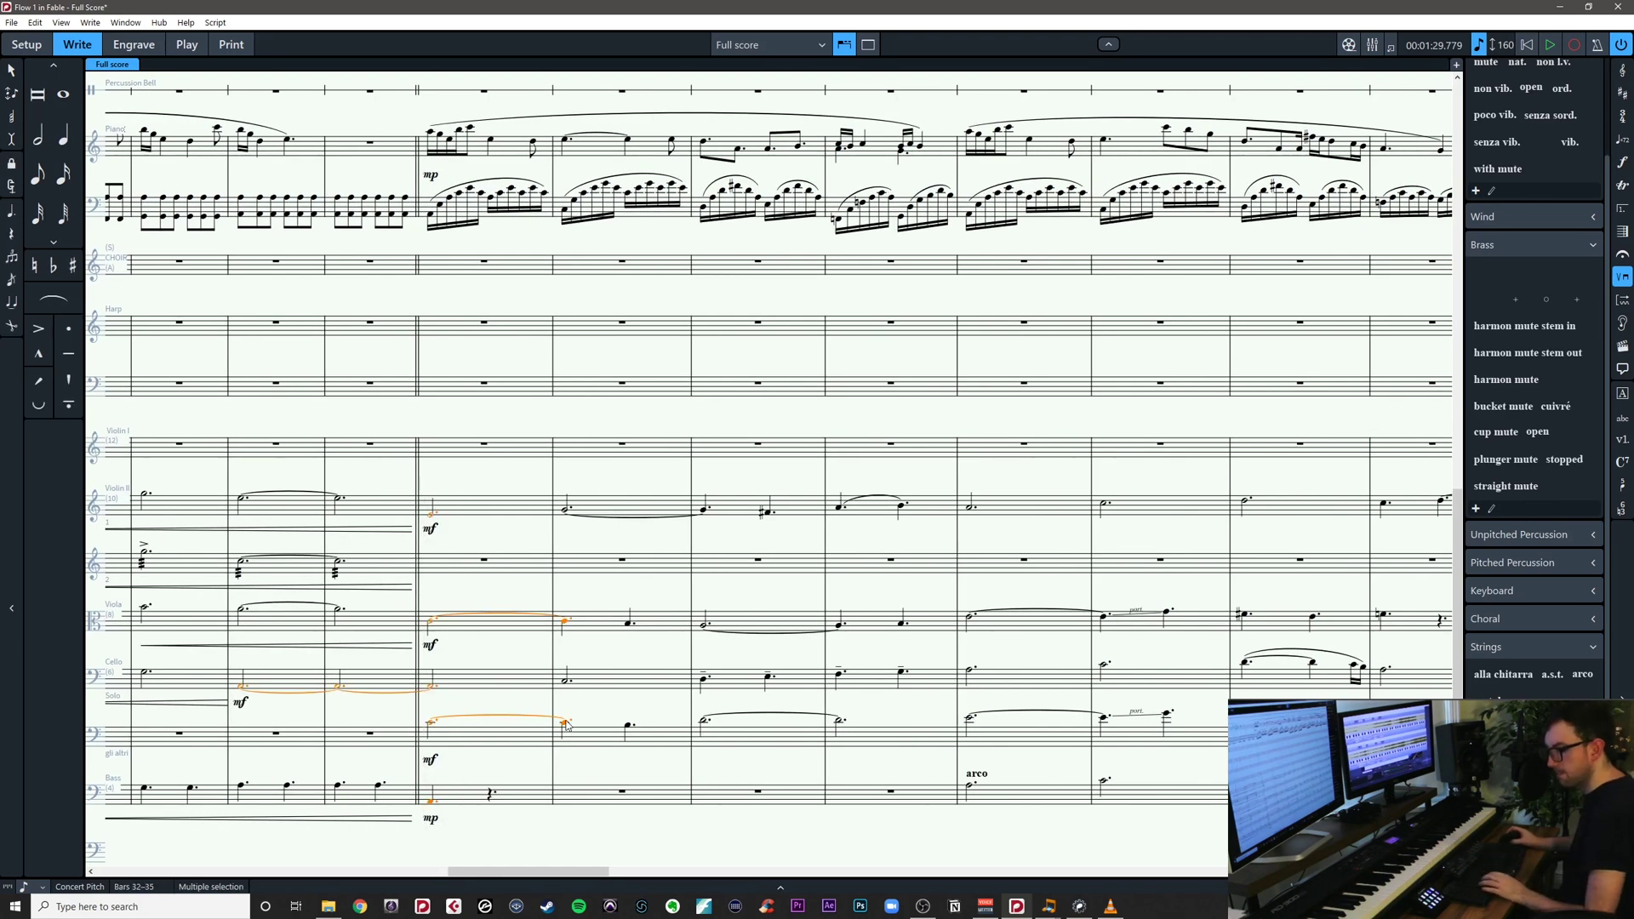
key("p")
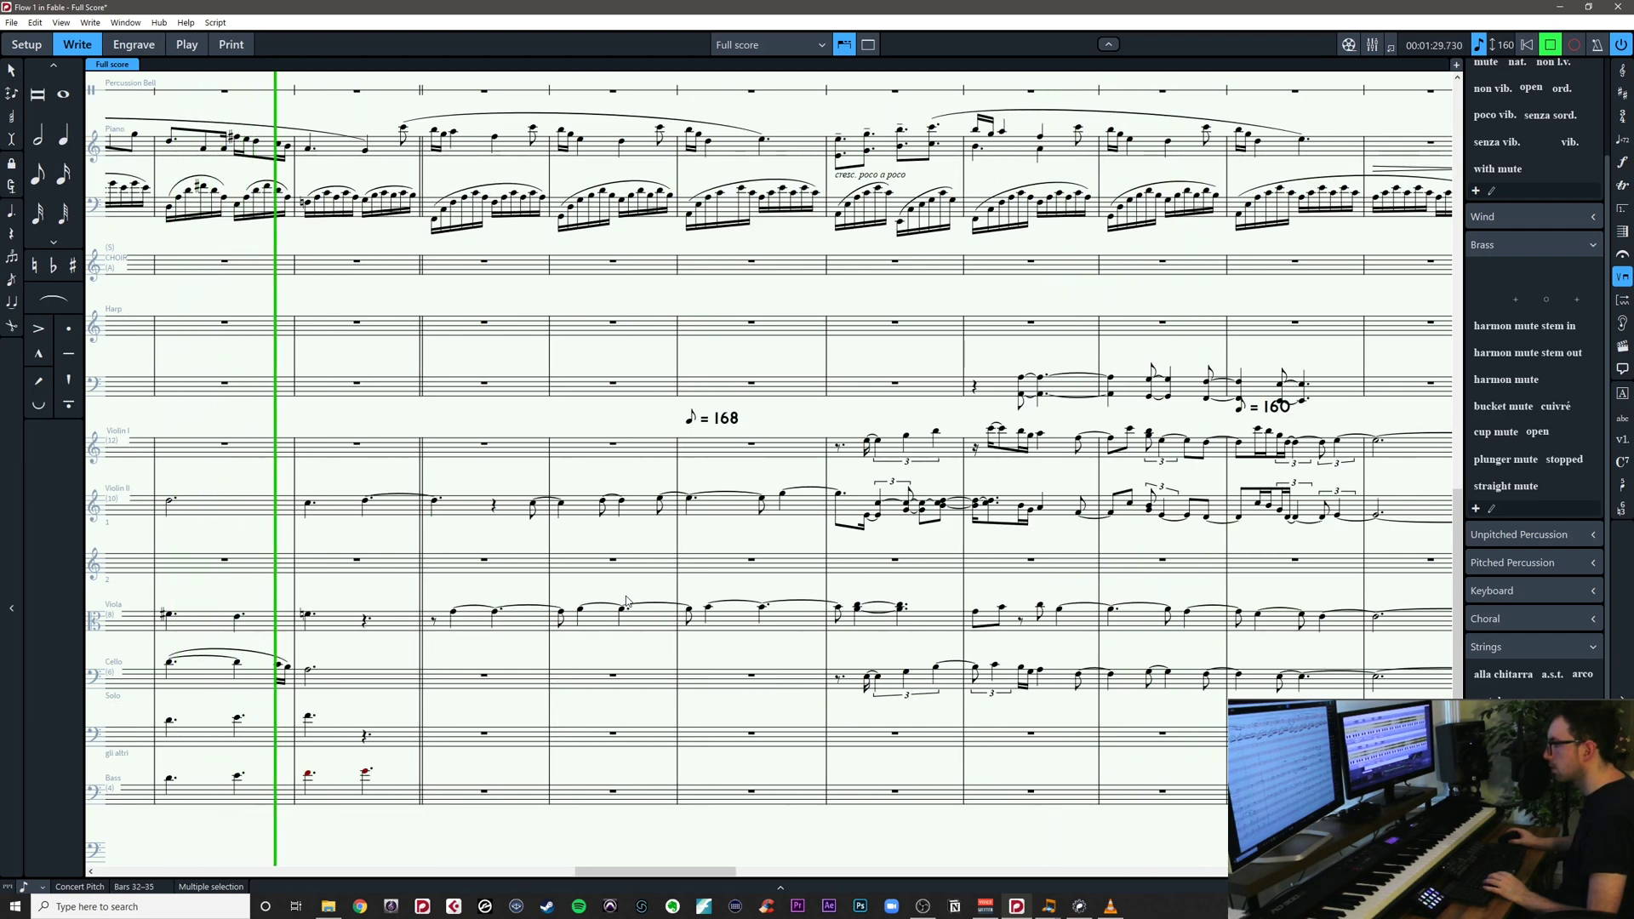
key("space")
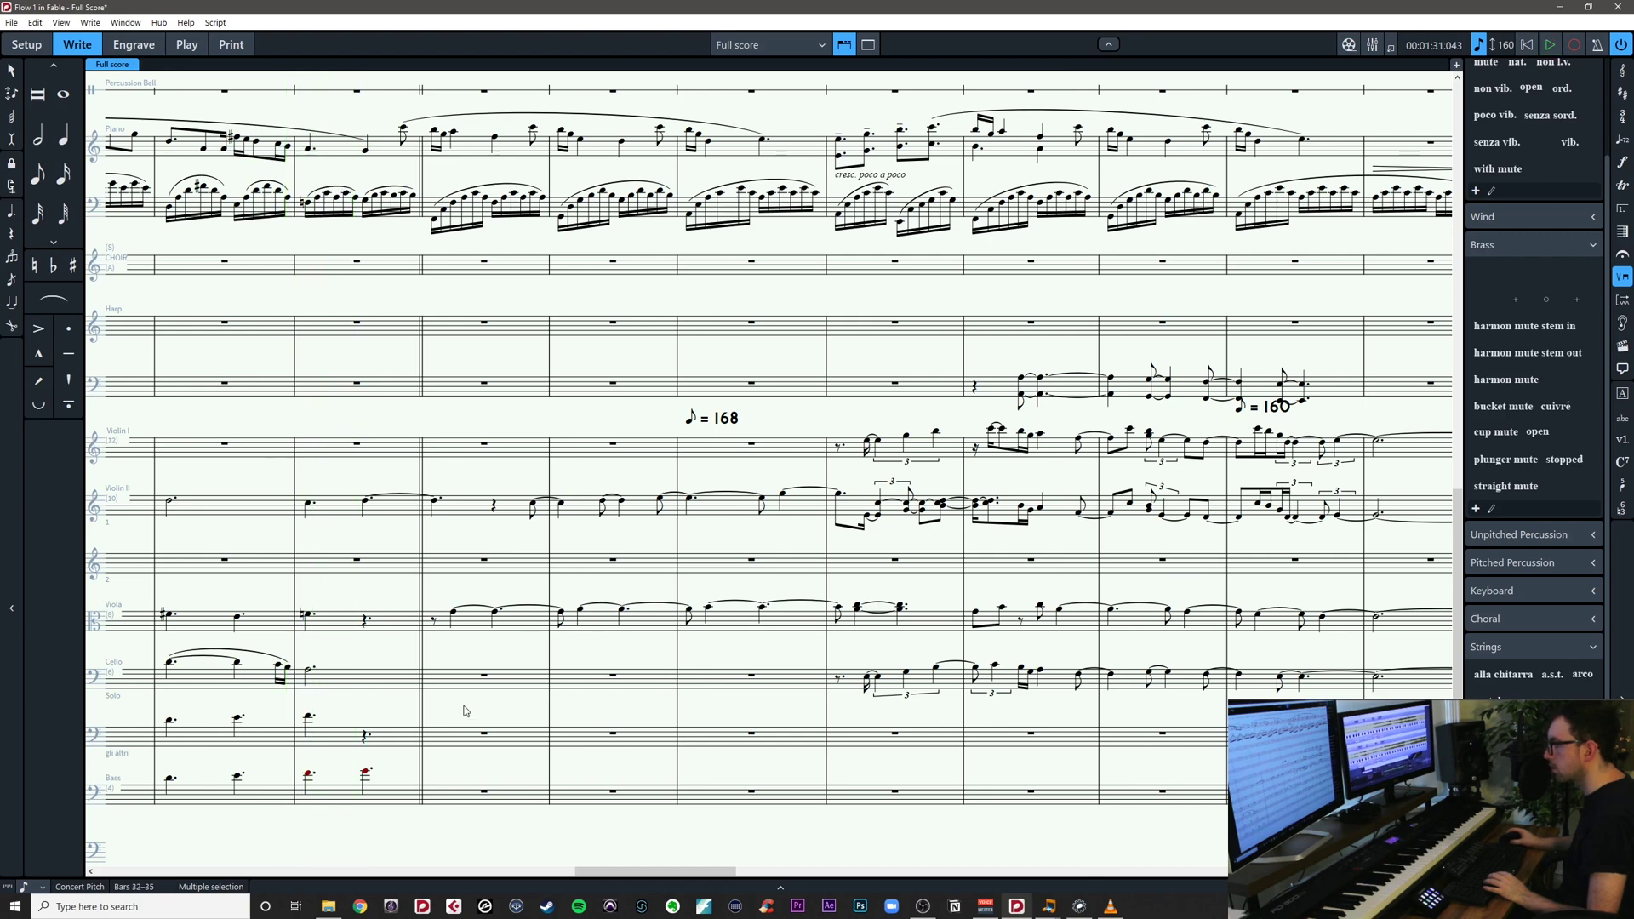
Examine the Bass line in bars 38–41 against the Viola and cello parts
left_click_drag(451, 706, 1035, 630)
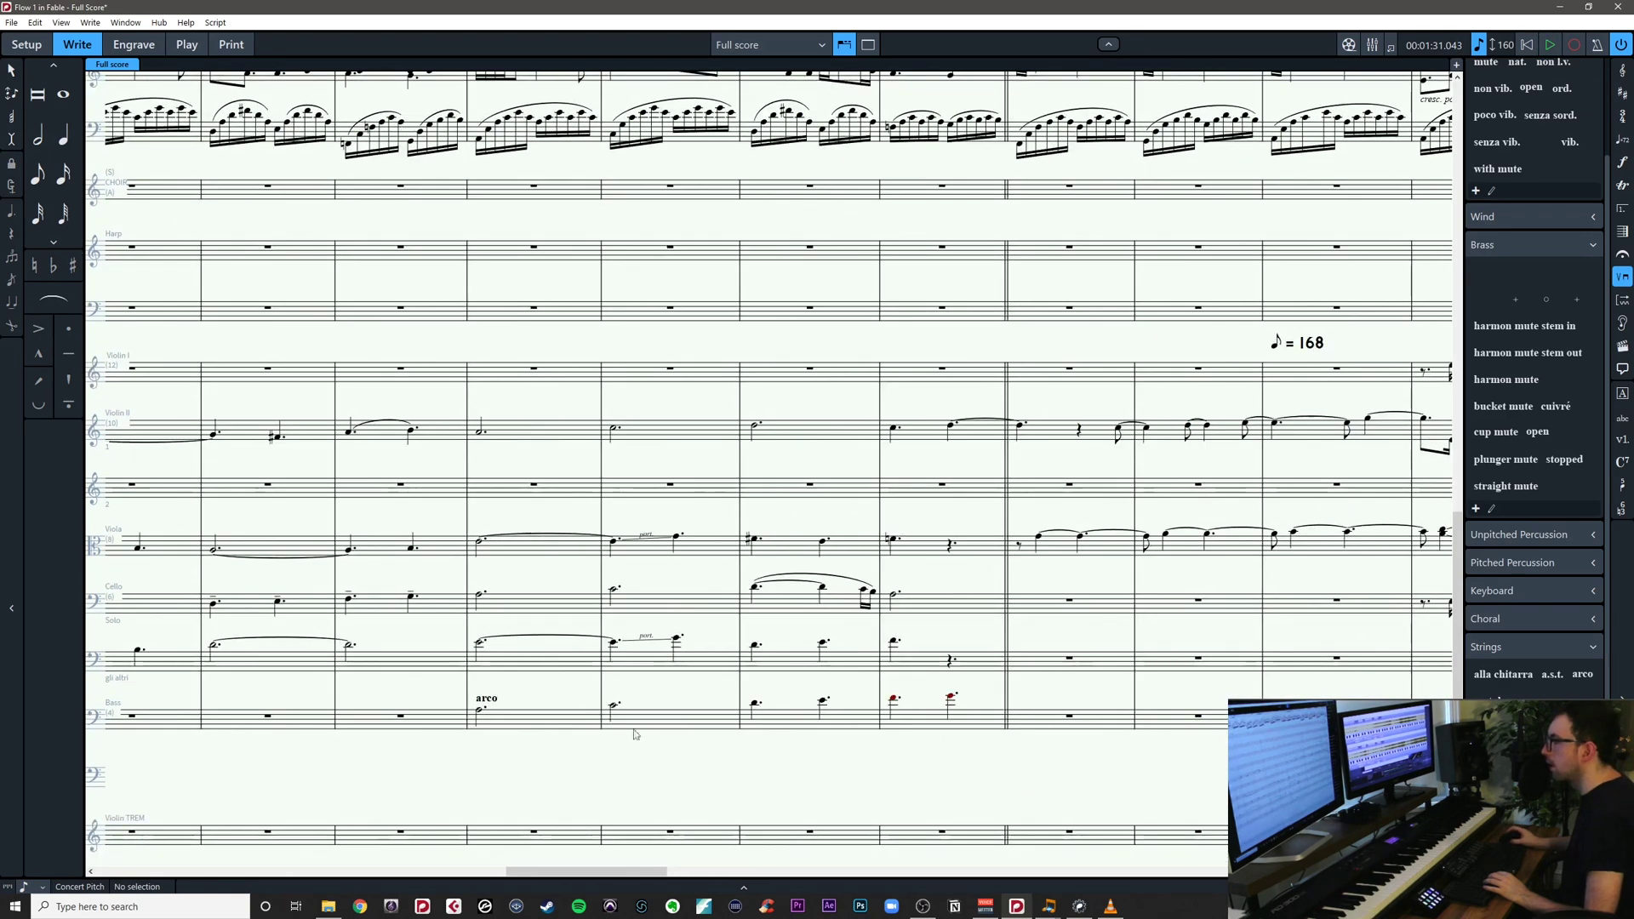
left_click(499, 725)
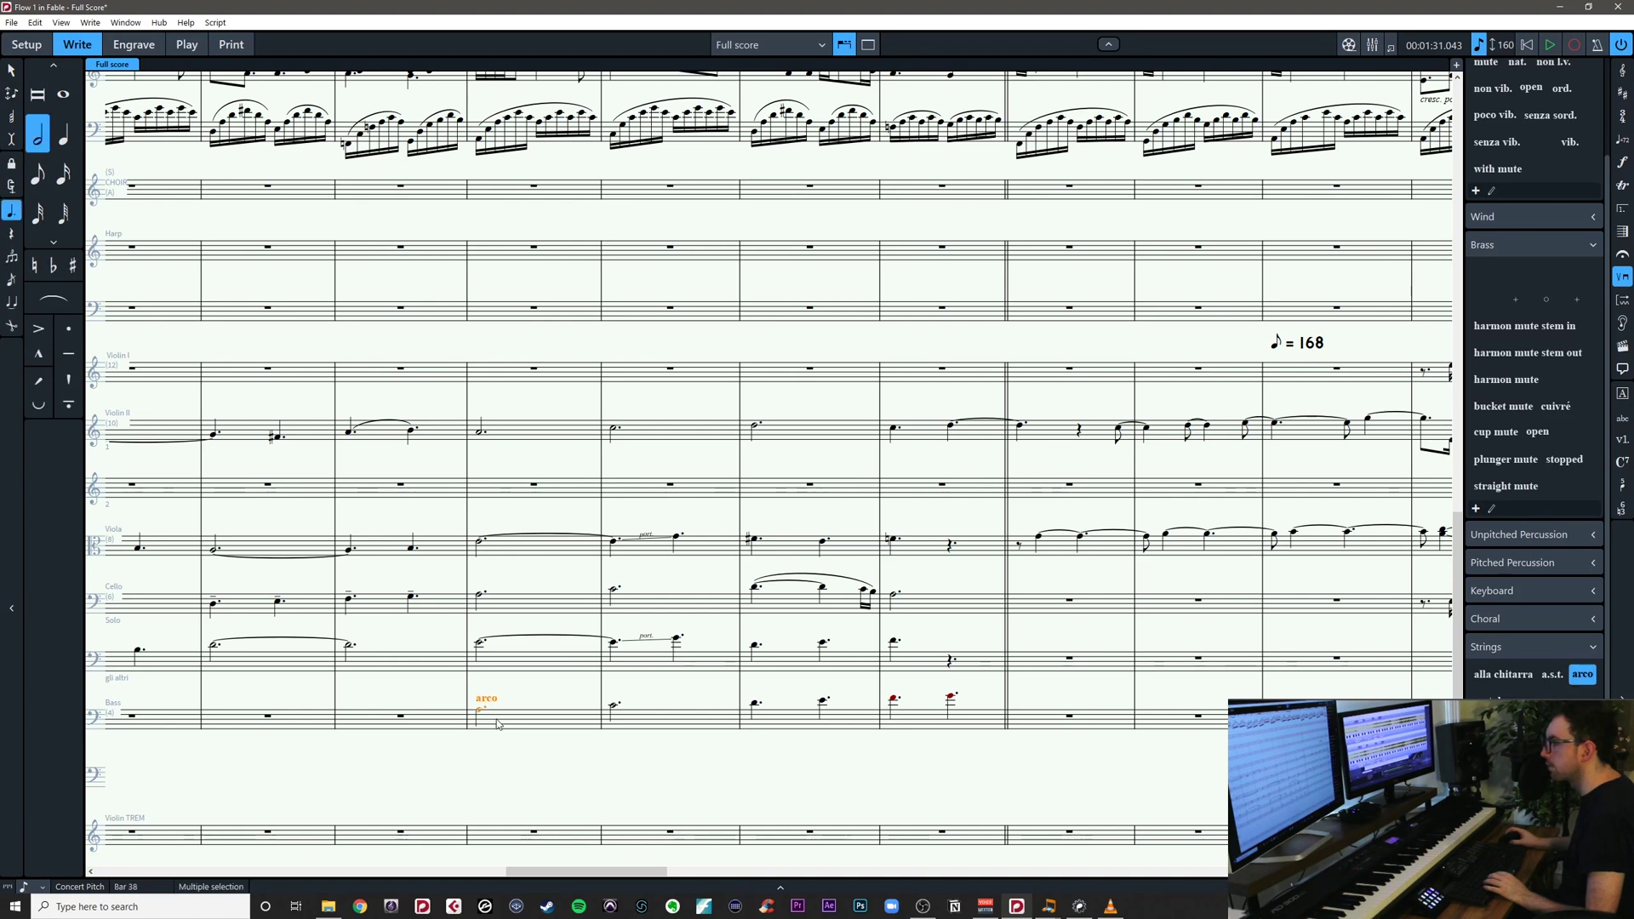
left_click_drag(532, 684, 654, 669)
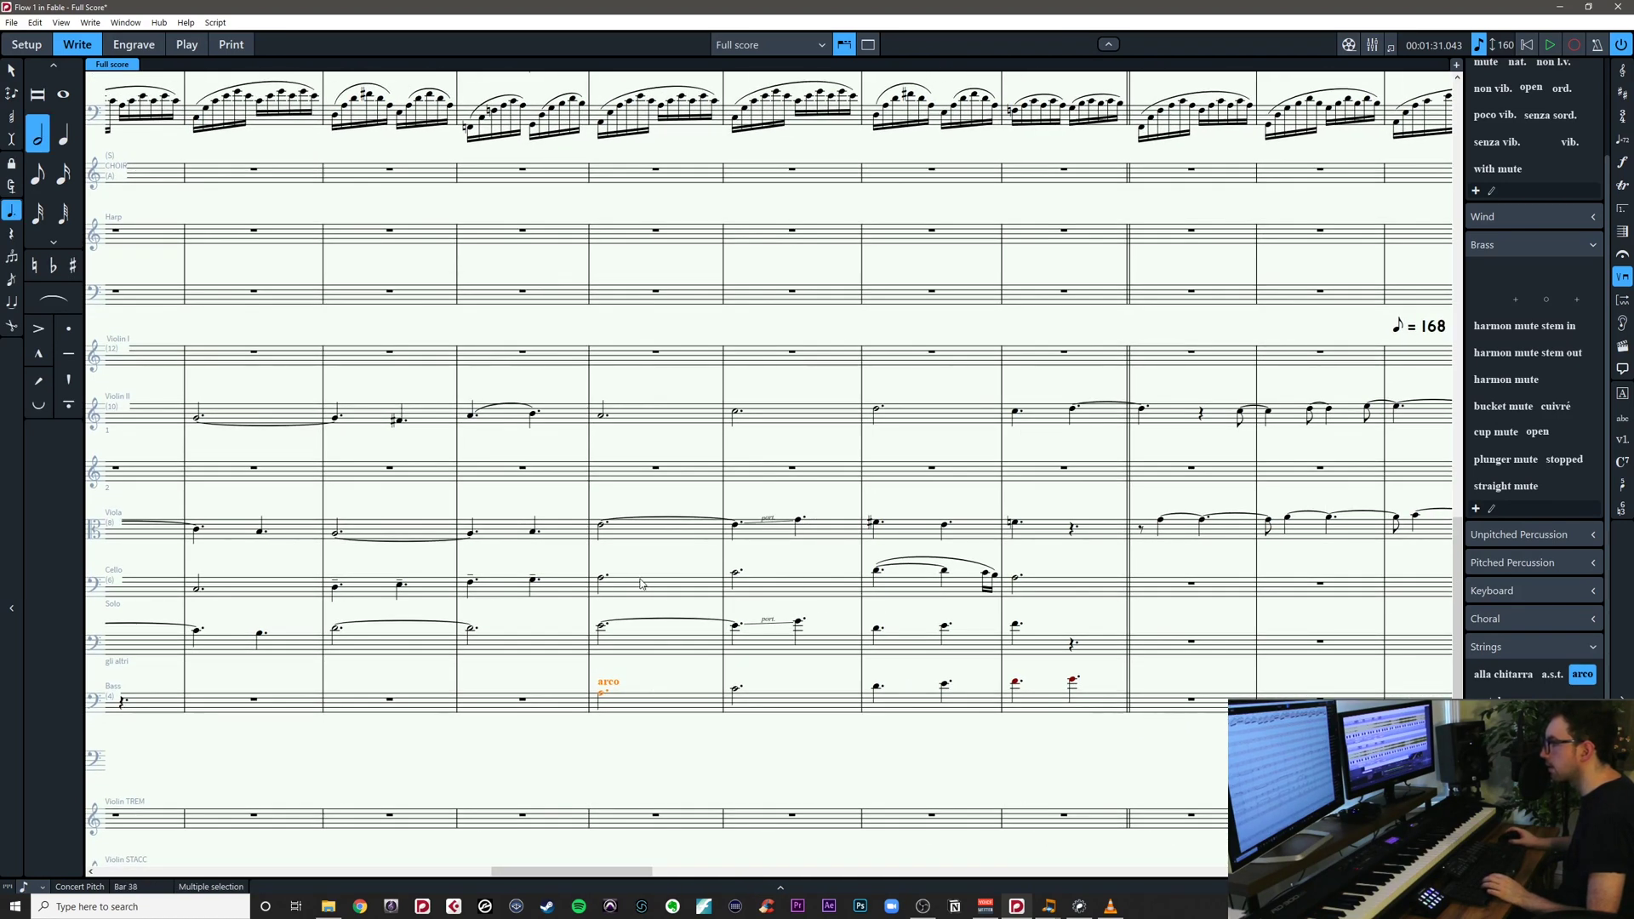
left_click_drag(779, 674, 694, 695)
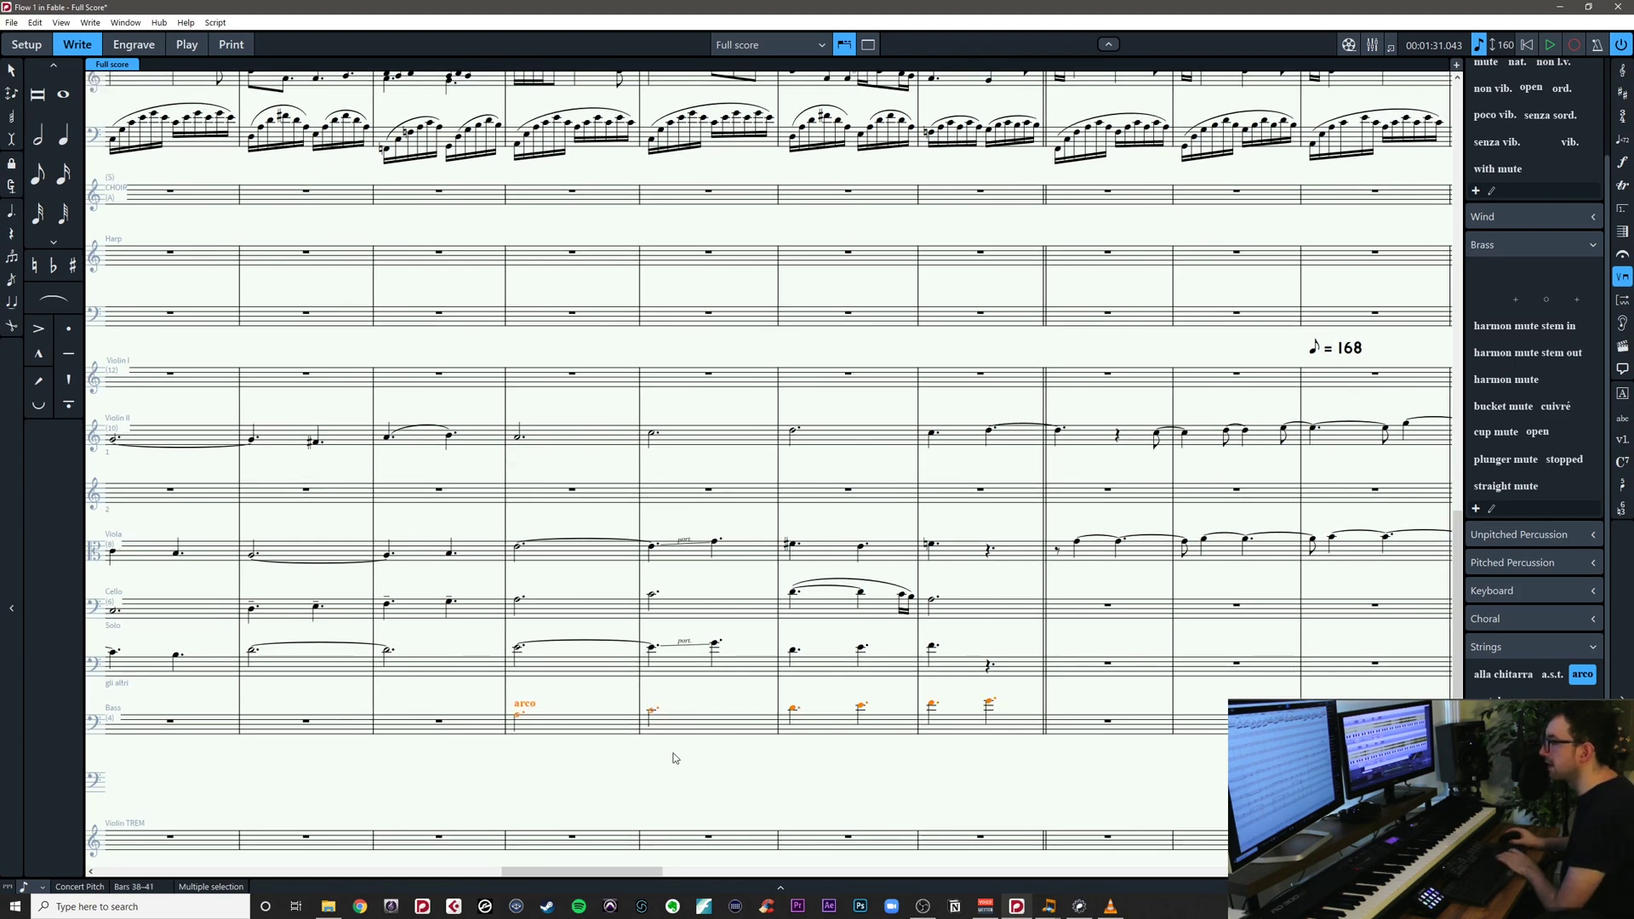
left_click_drag(671, 758, 805, 755)
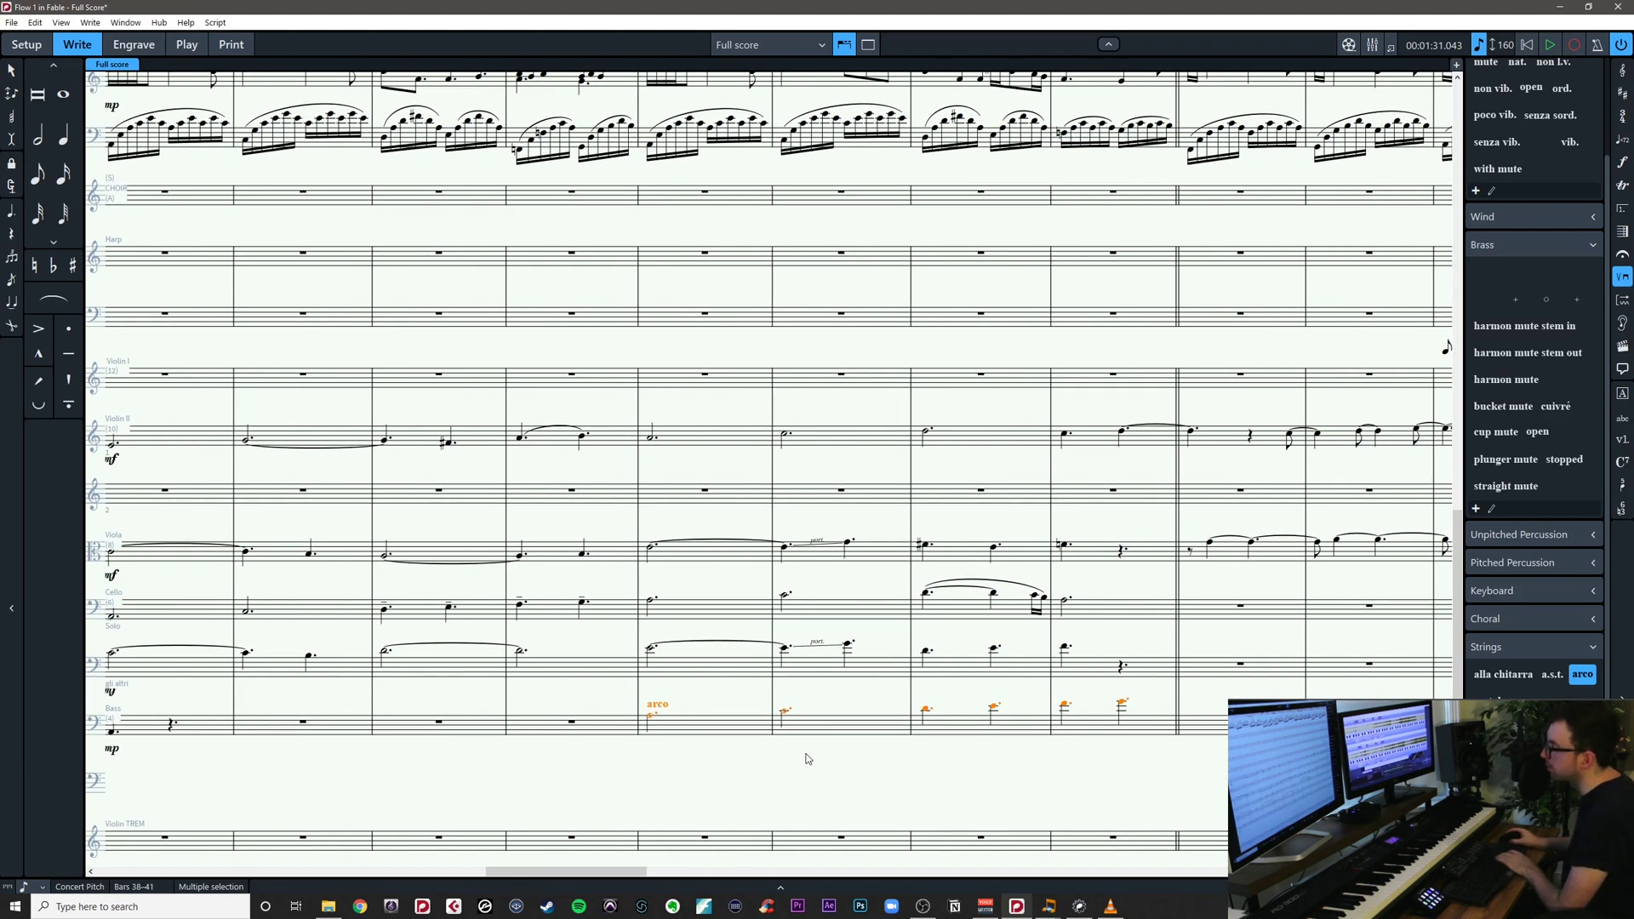
left_click(762, 750)
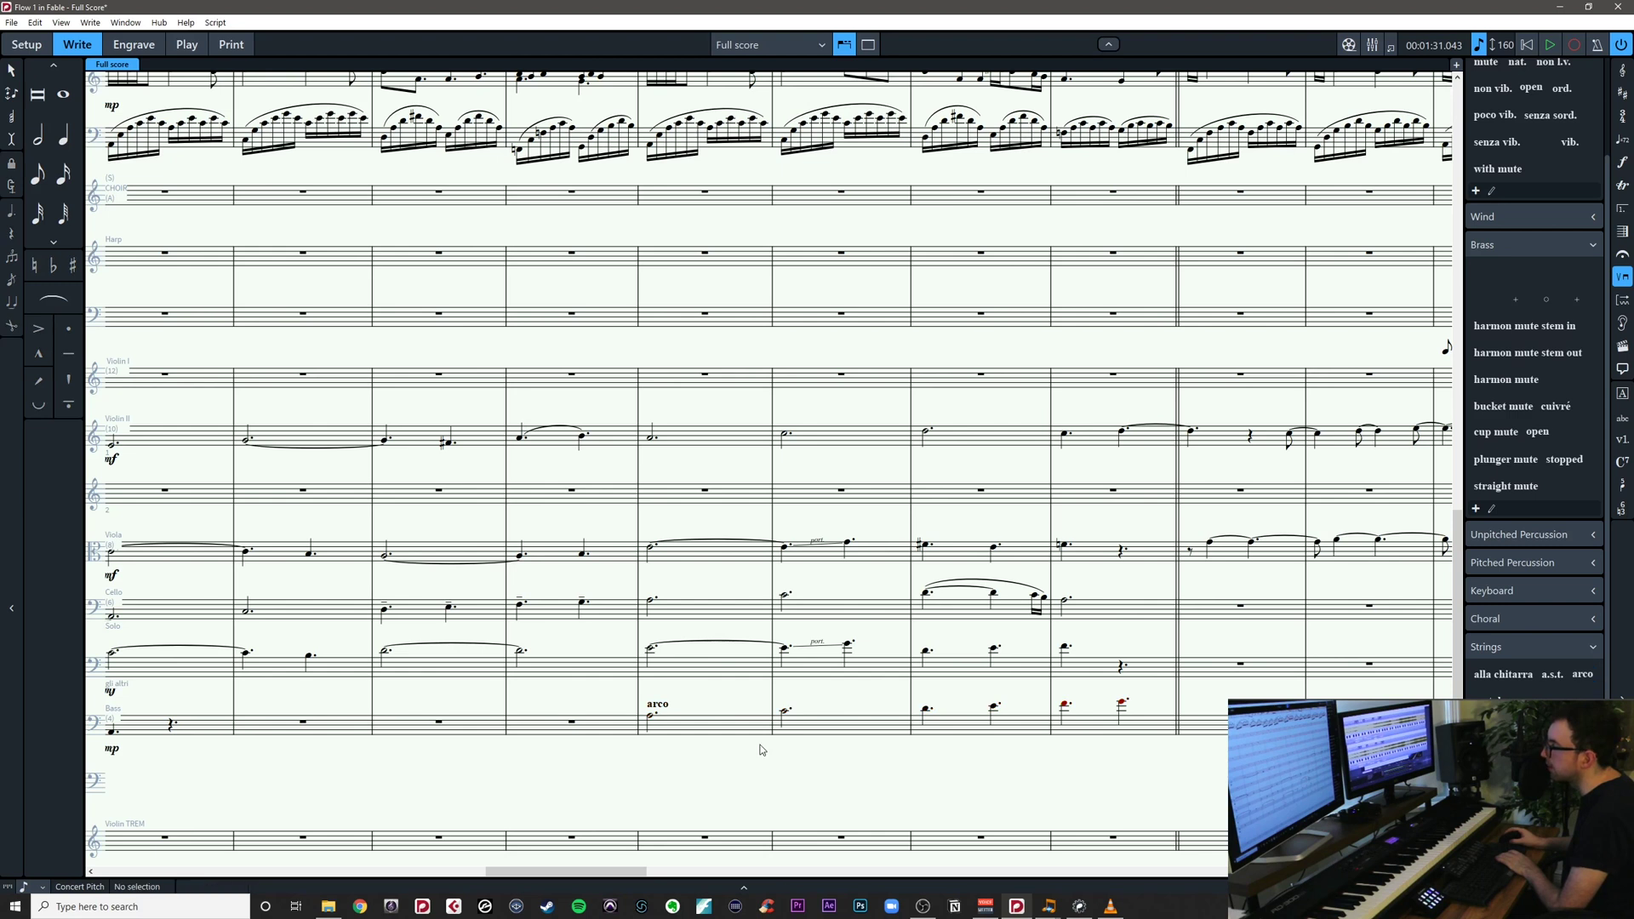
left_click(663, 723)
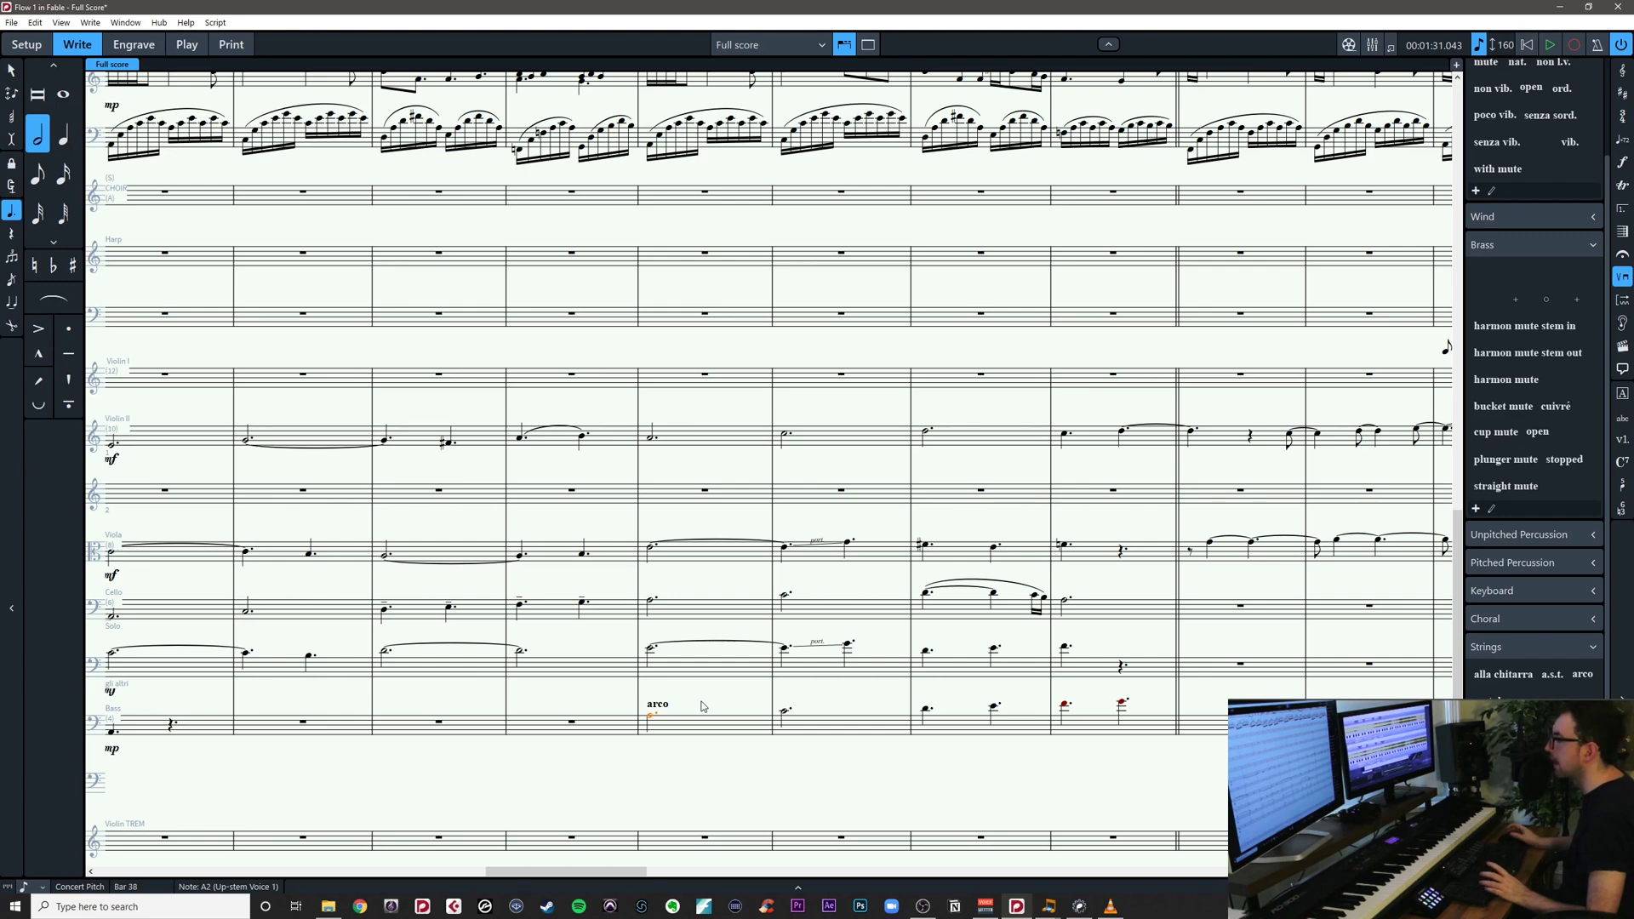
left_click_drag(703, 707, 808, 698)
key("Escape")
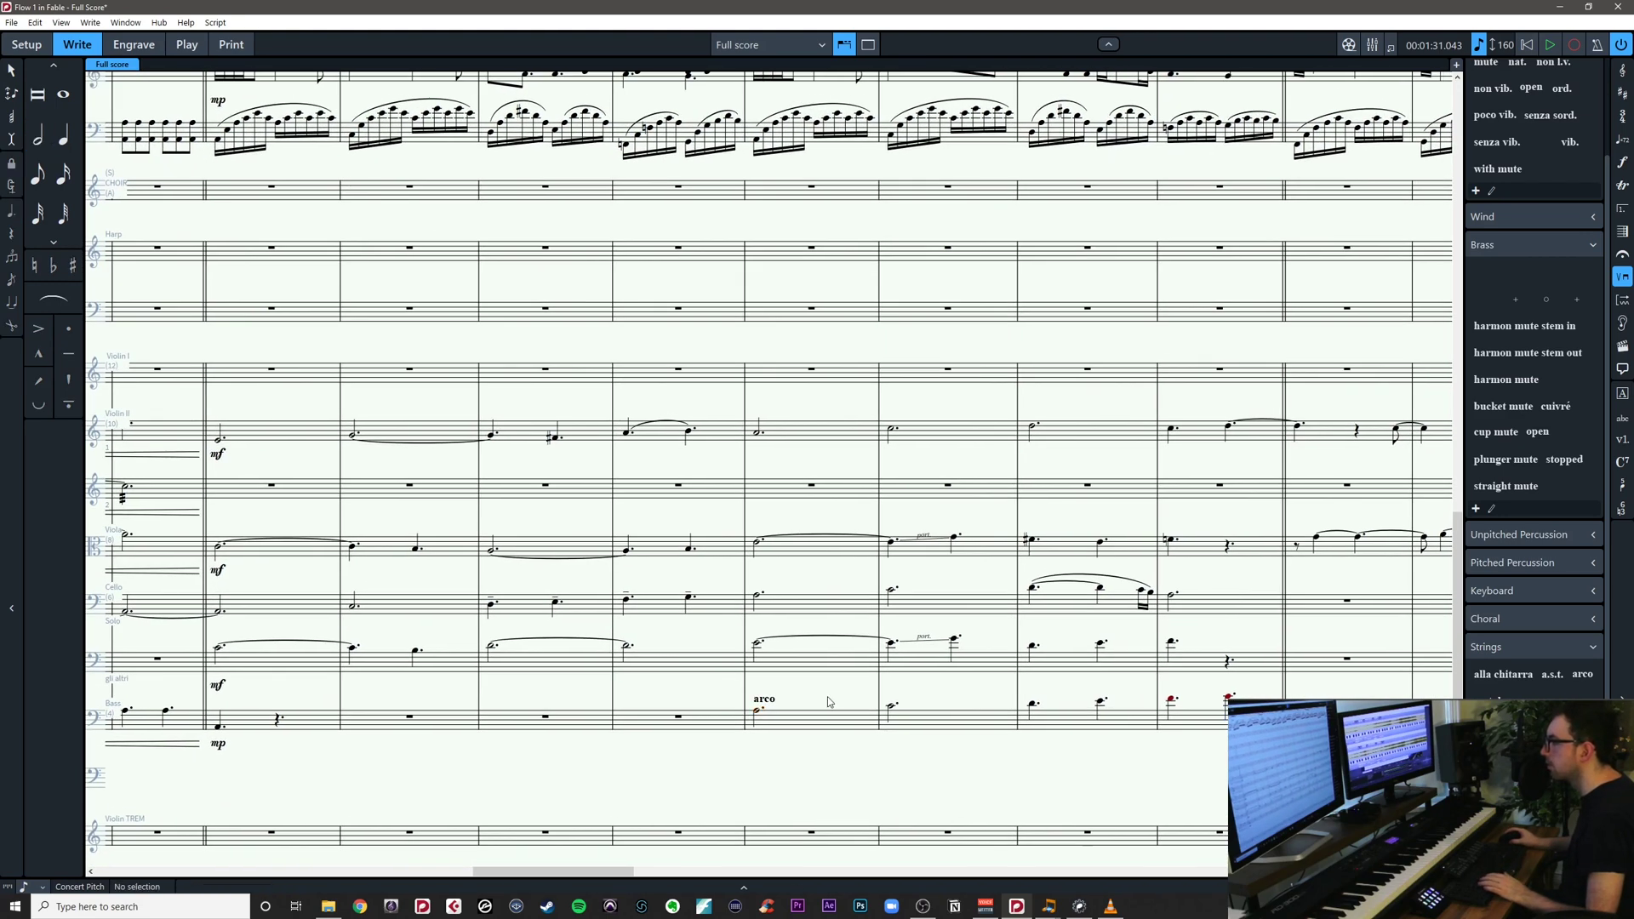
Add an mp dynamic to the Bass at its arco entry in bar 38
left_click(759, 713)
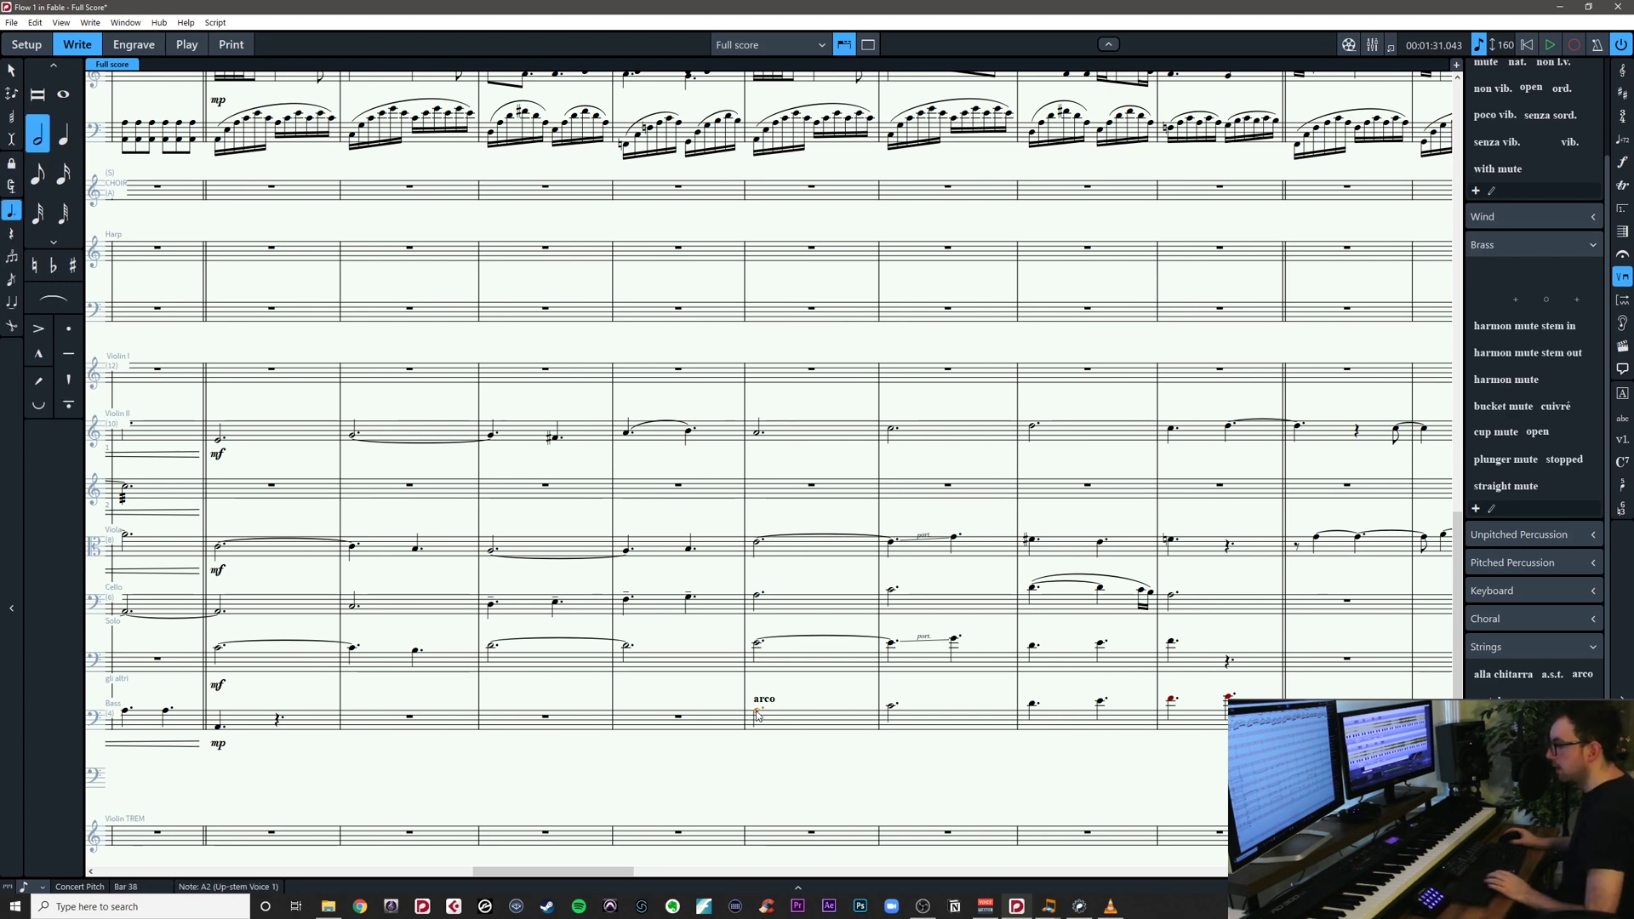
key("shift+d")
type("mp")
key("Return")
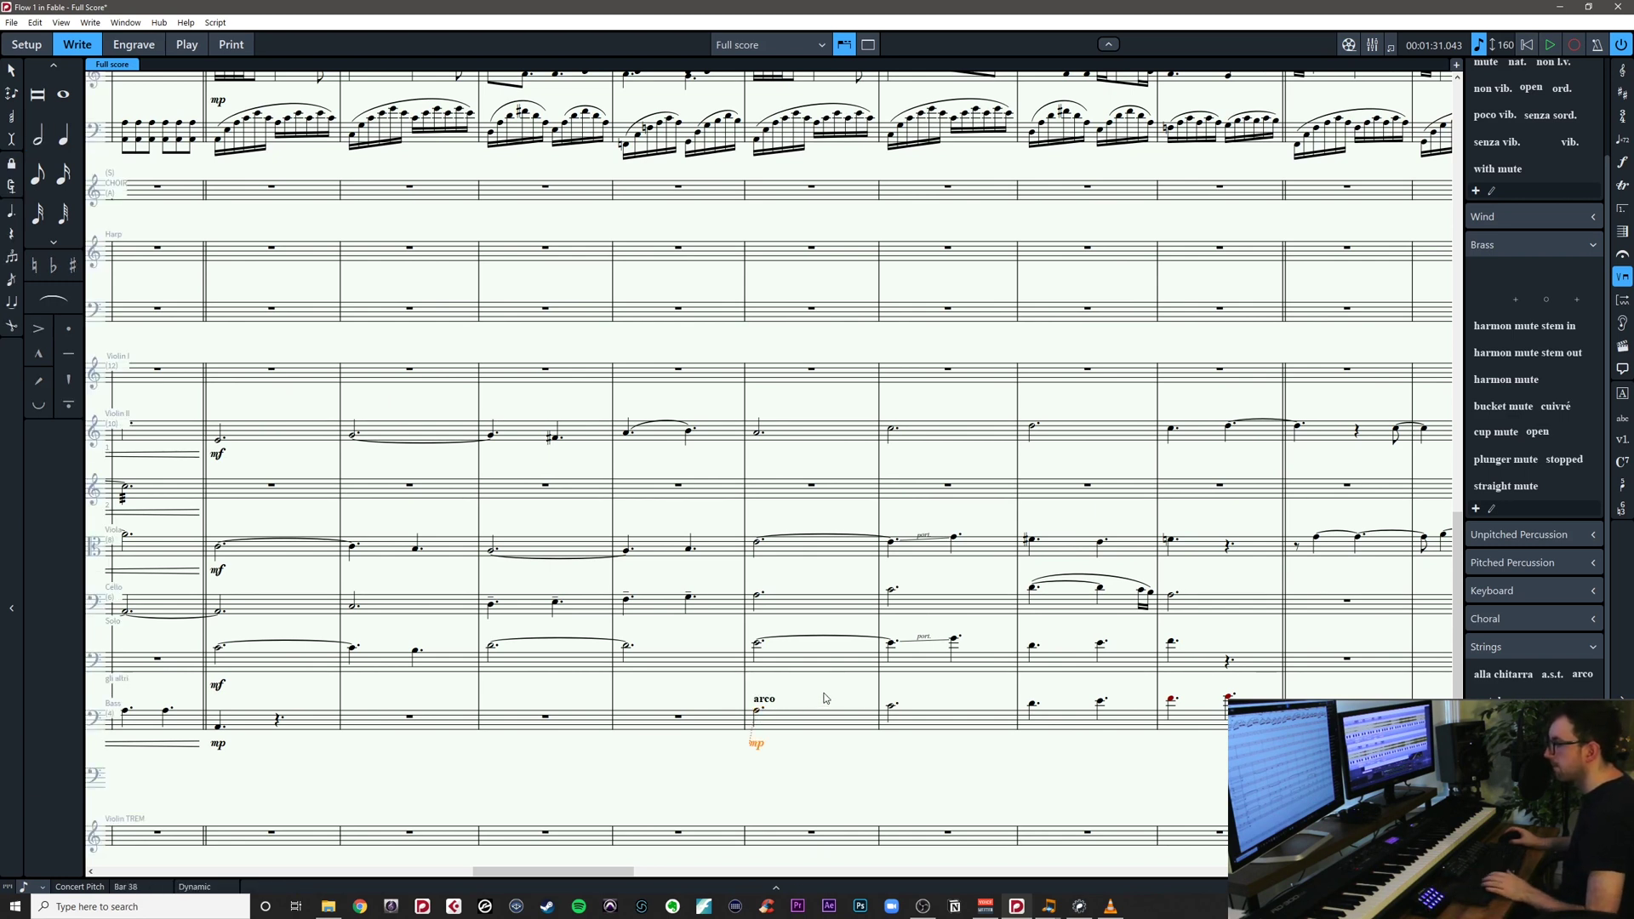
key("Escape")
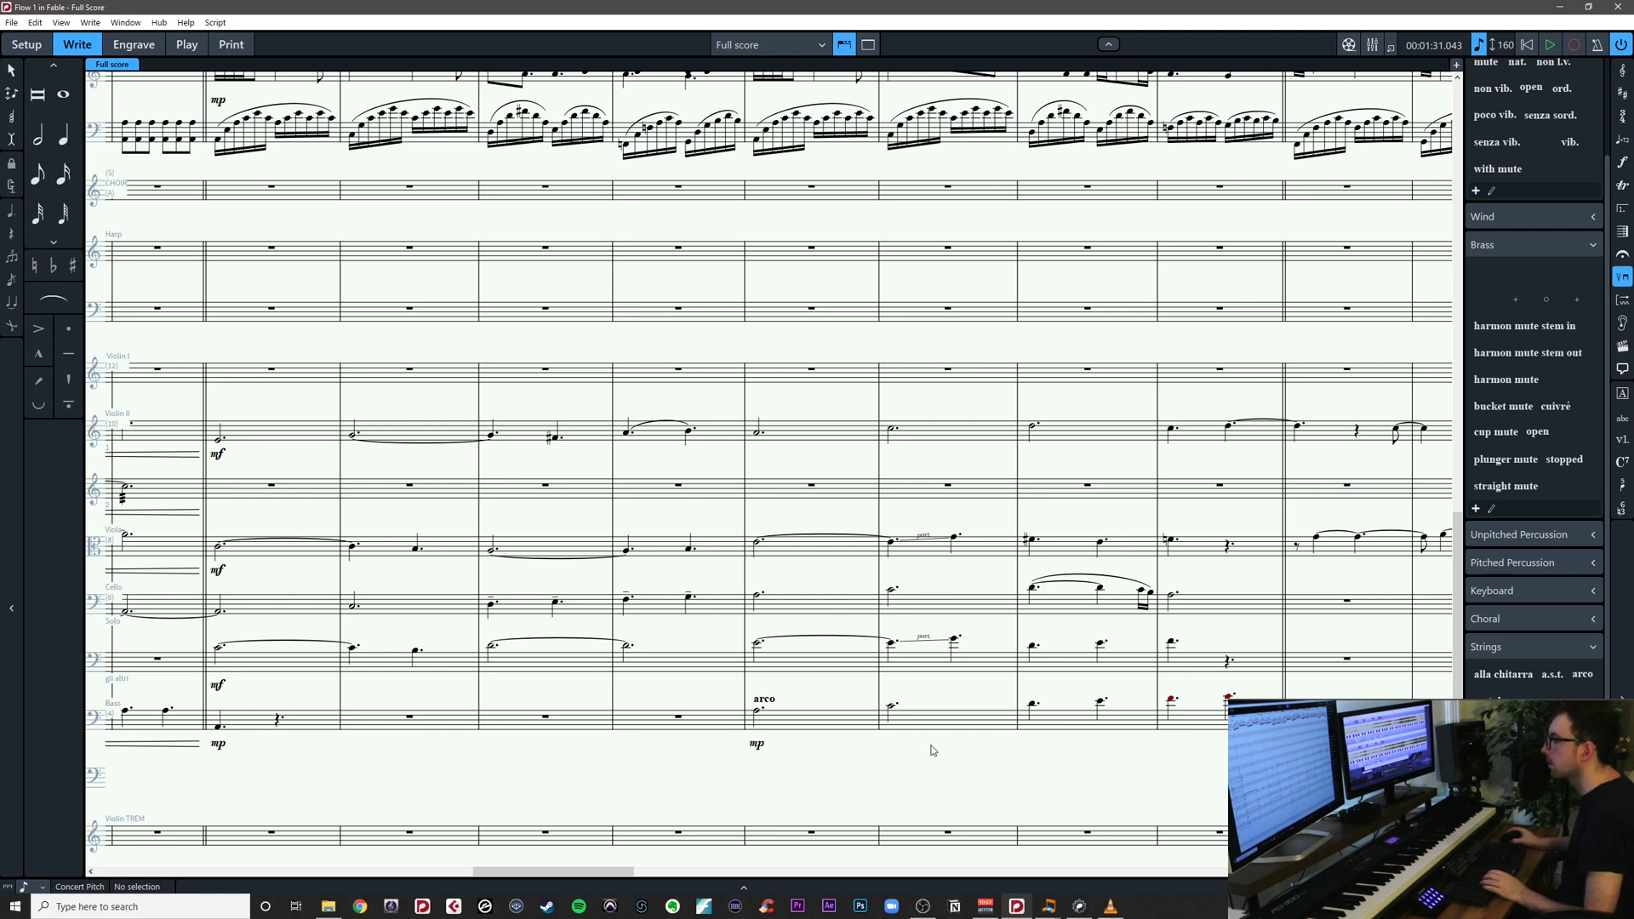
Add the italic text "espress." to the gli altri cello's first note in bar 34
scroll(933, 749, "left", 5)
left_click(538, 649)
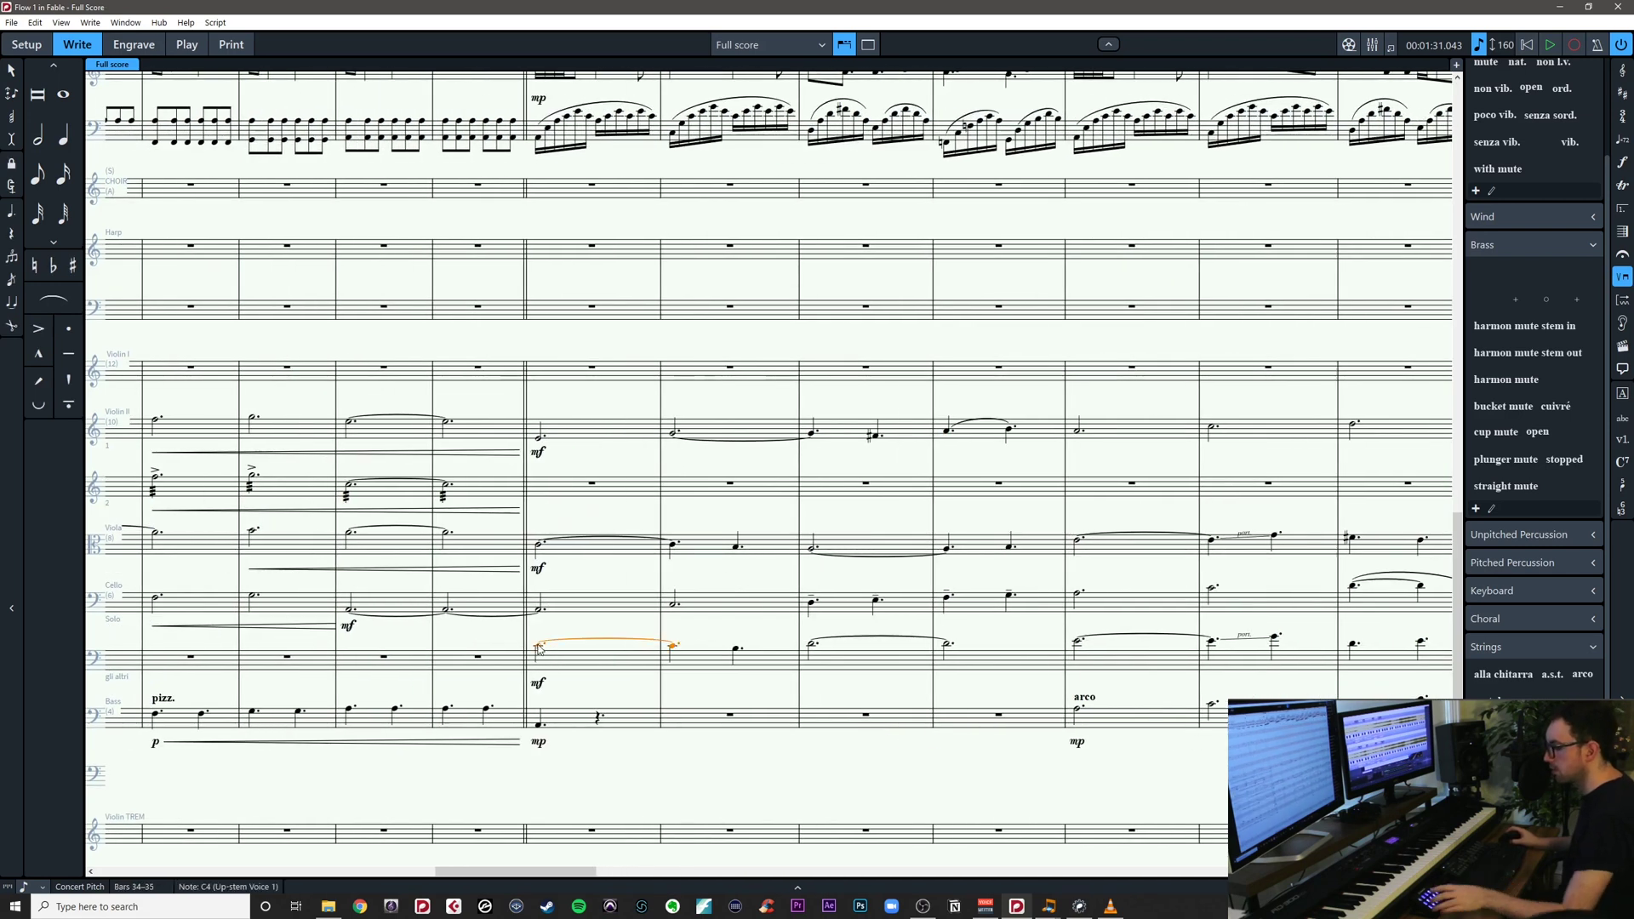
key("shift+x")
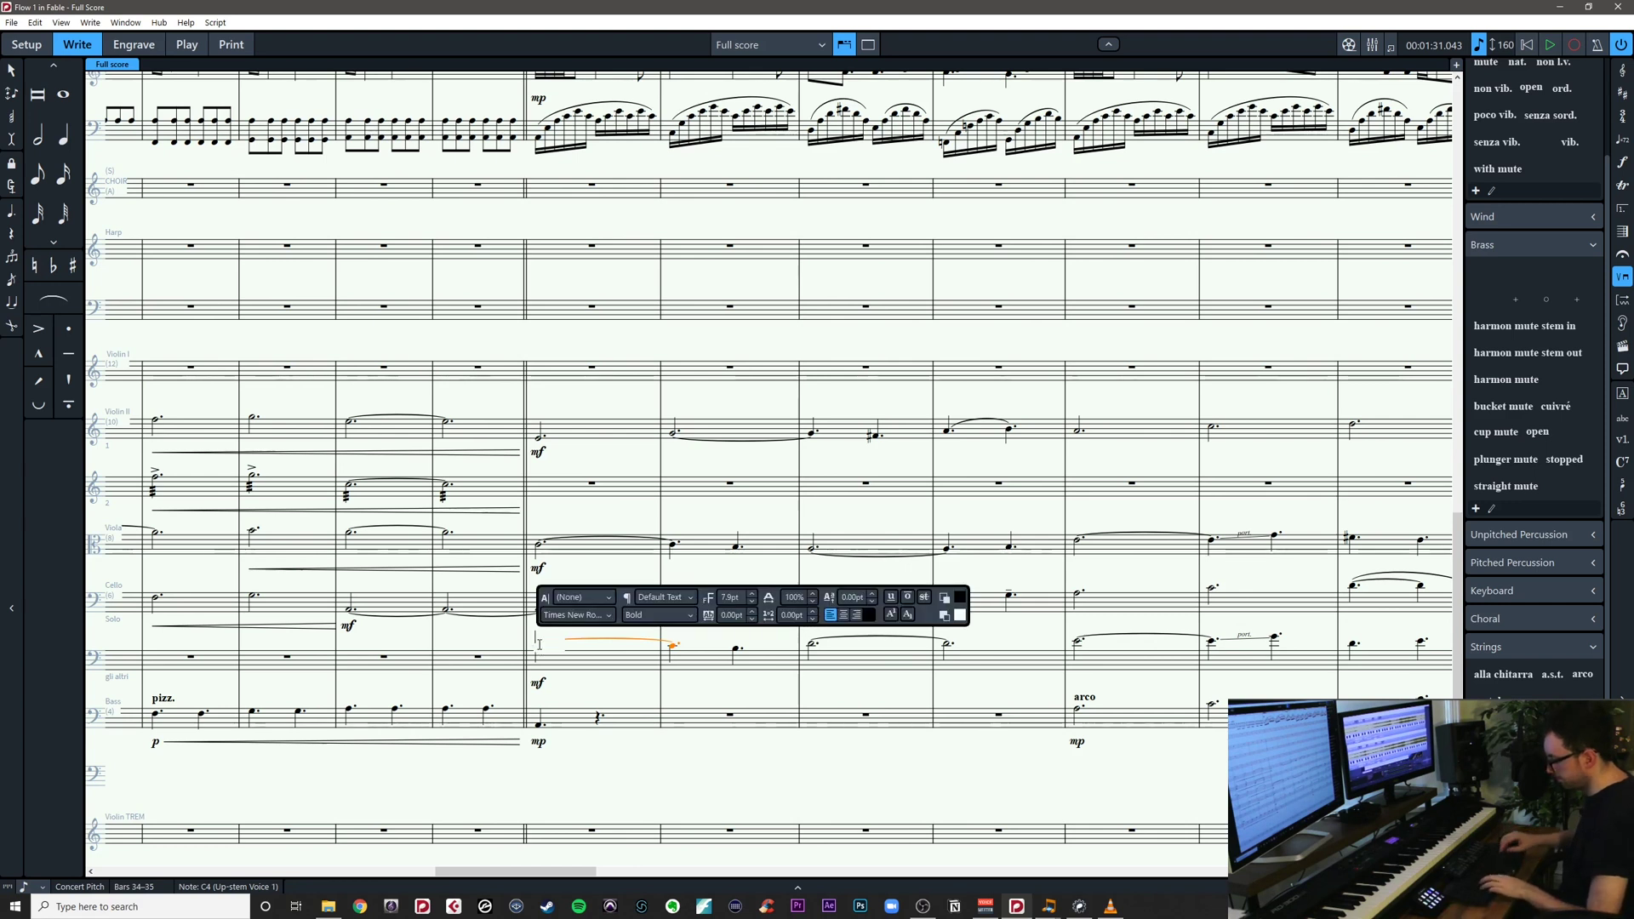
type("espress.")
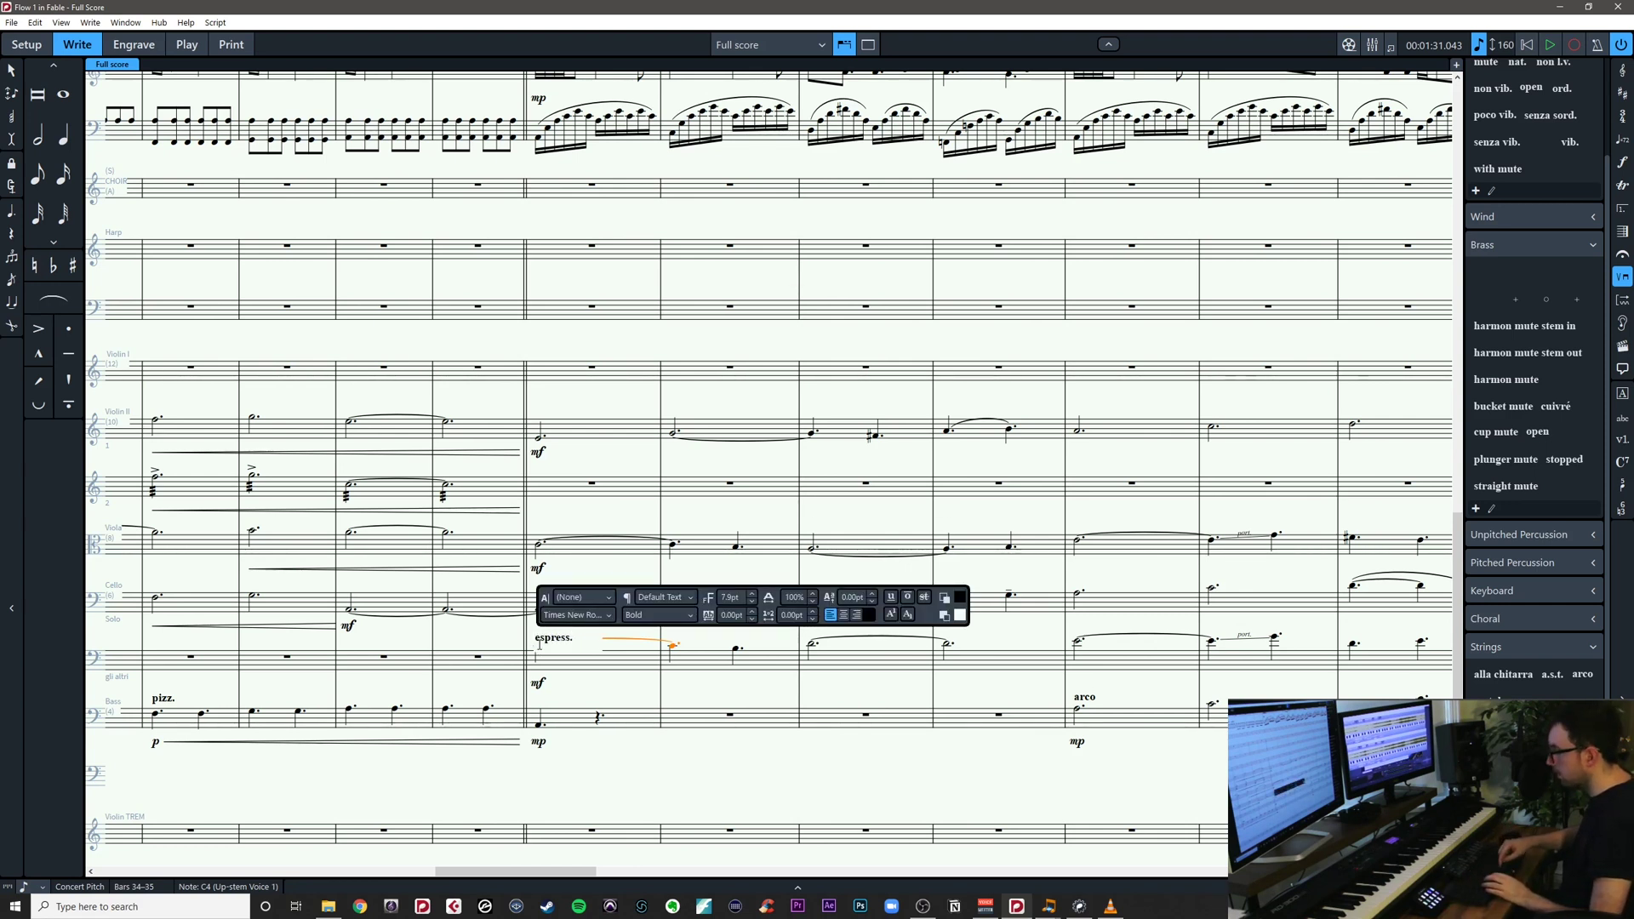
left_click(649, 616)
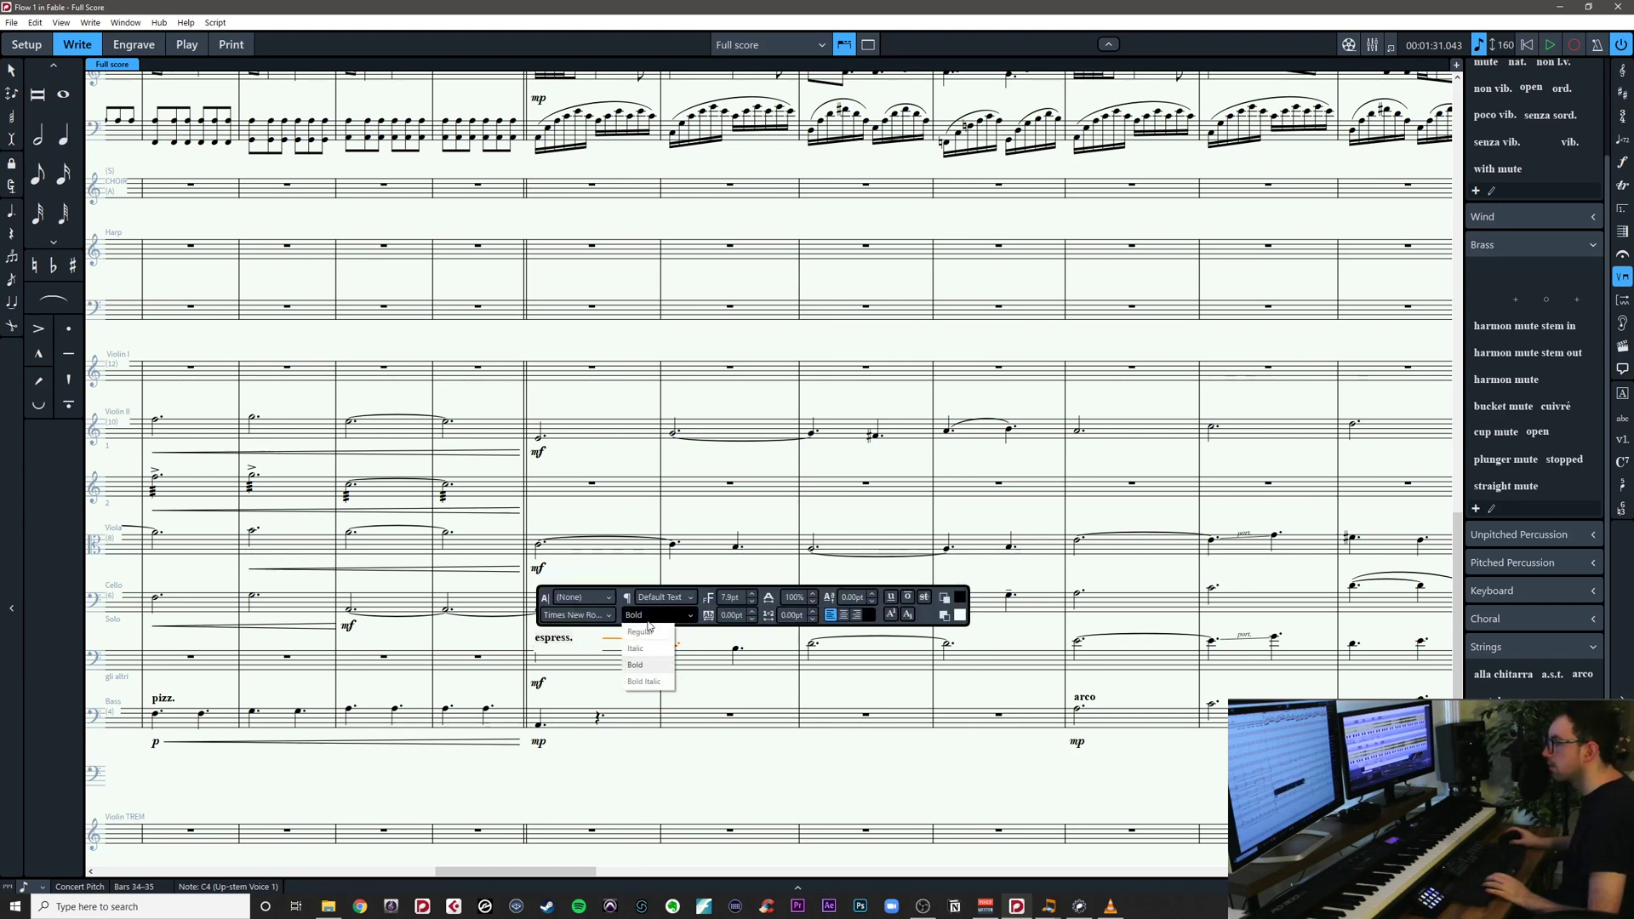
left_click(649, 649)
key("Escape")
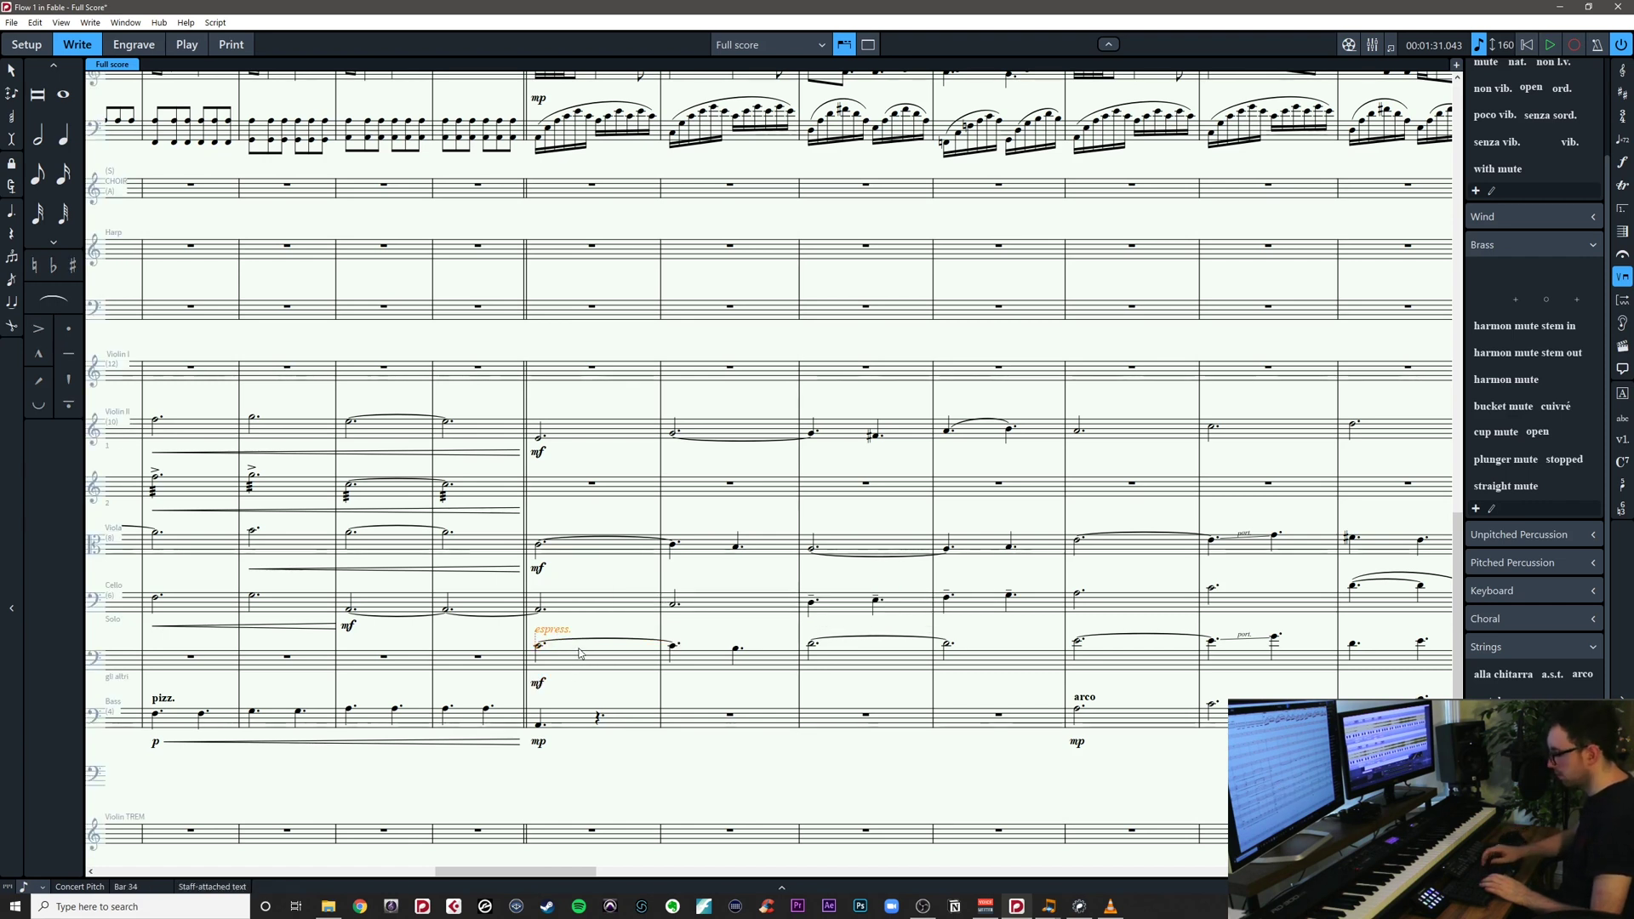
Place the "espress." text below the gli altri cello staff
key("ctrl+9")
key("ctrl+8")
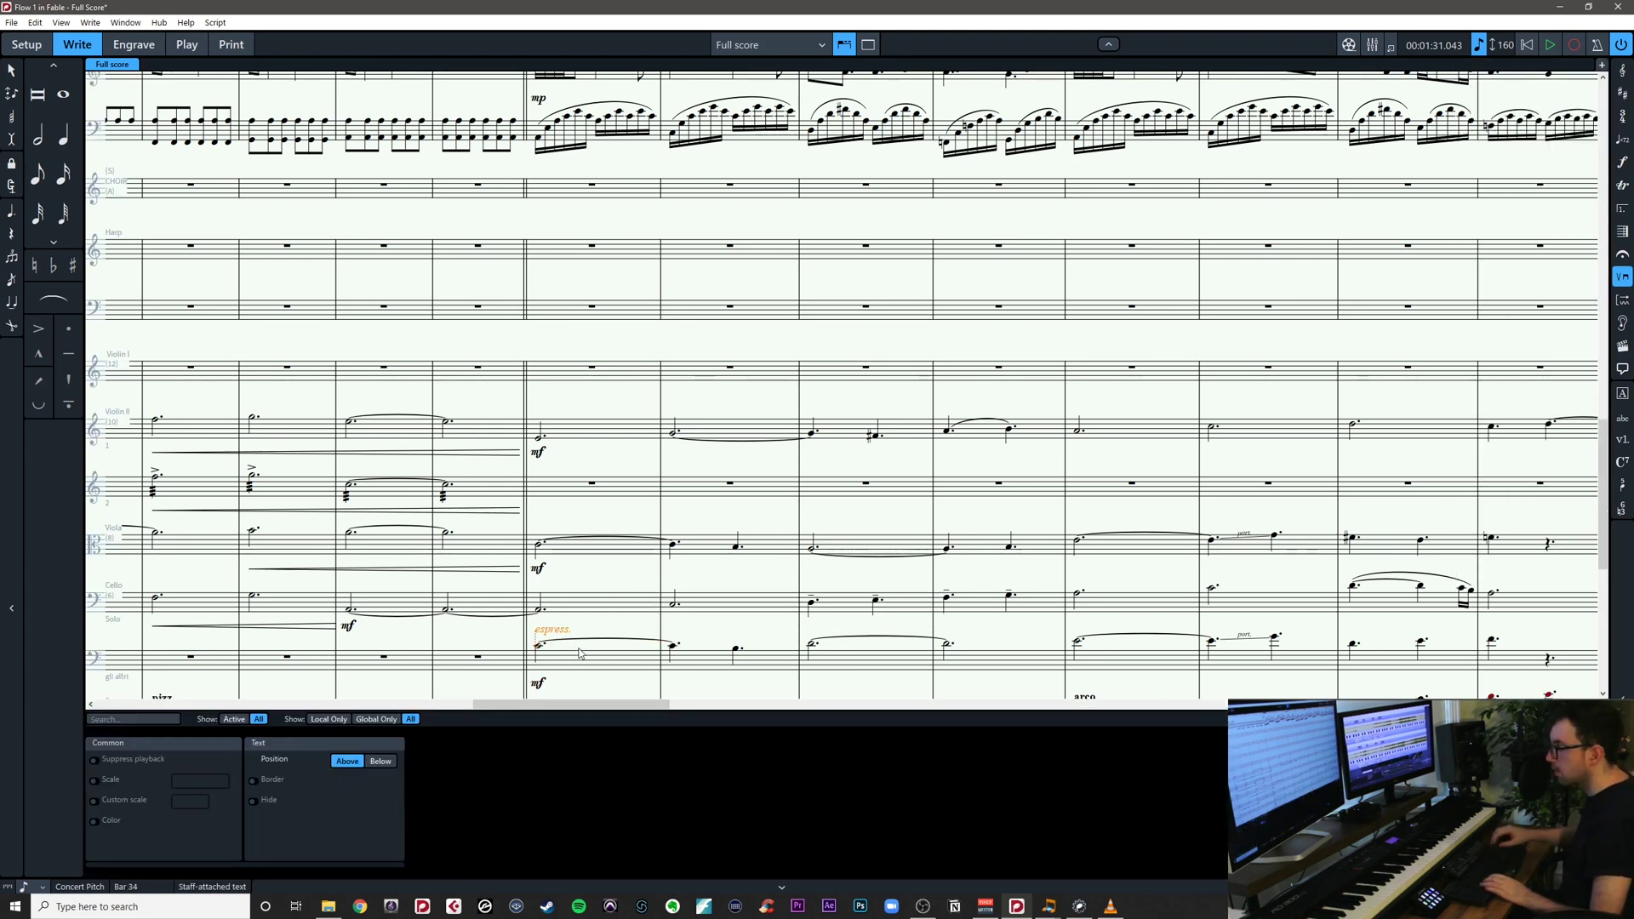
left_click(380, 762)
key("ctrl+8")
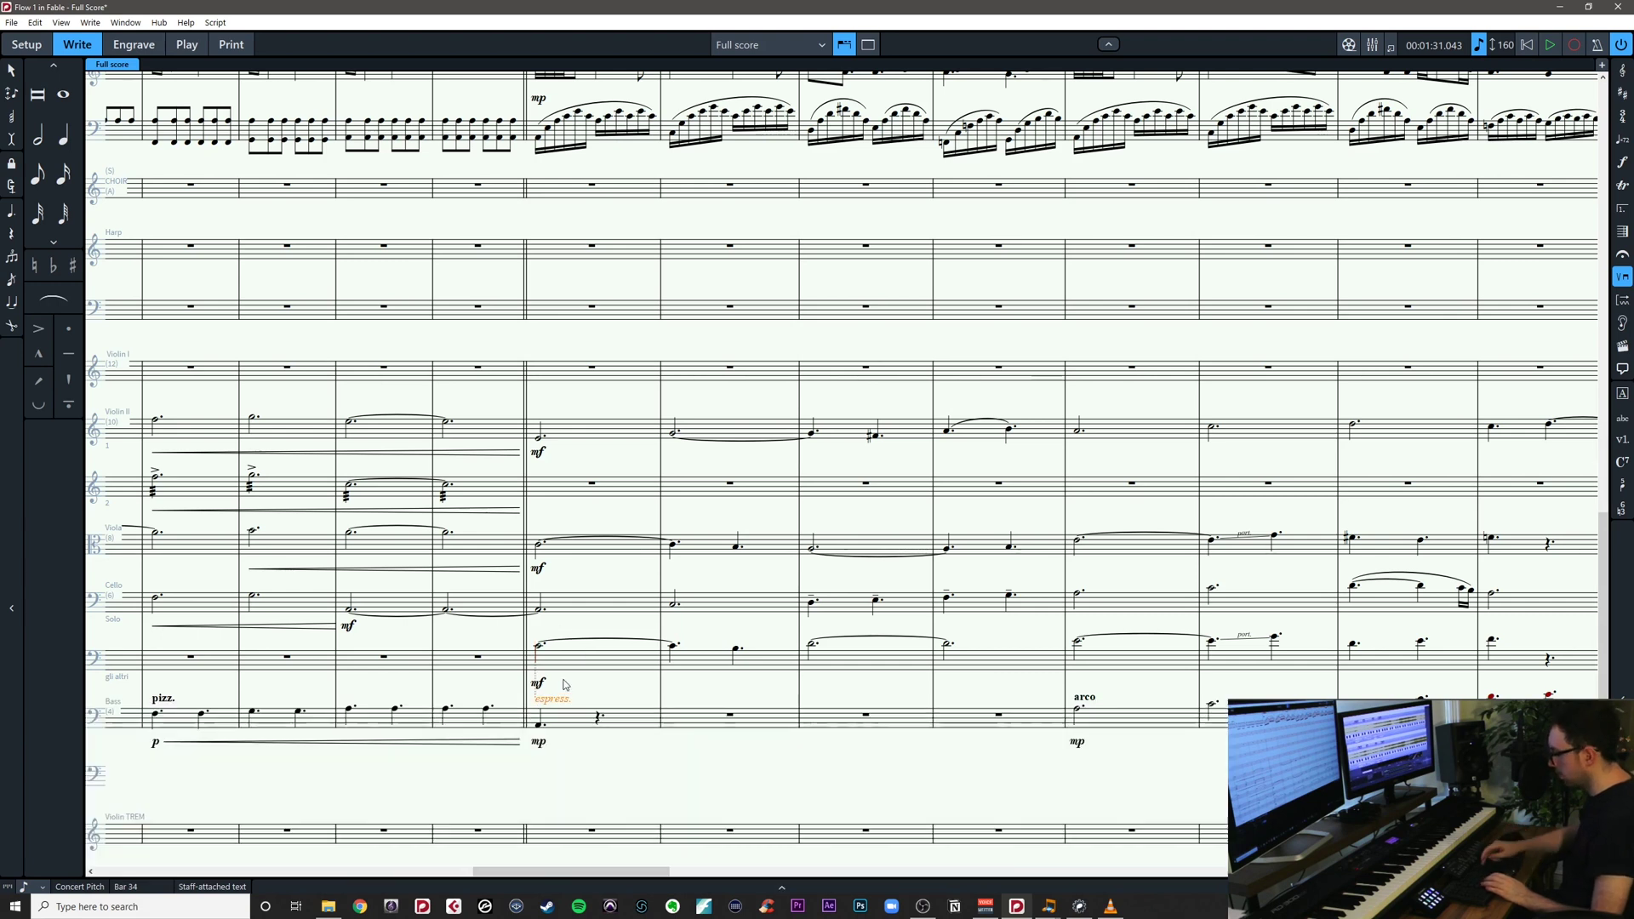
key("Escape")
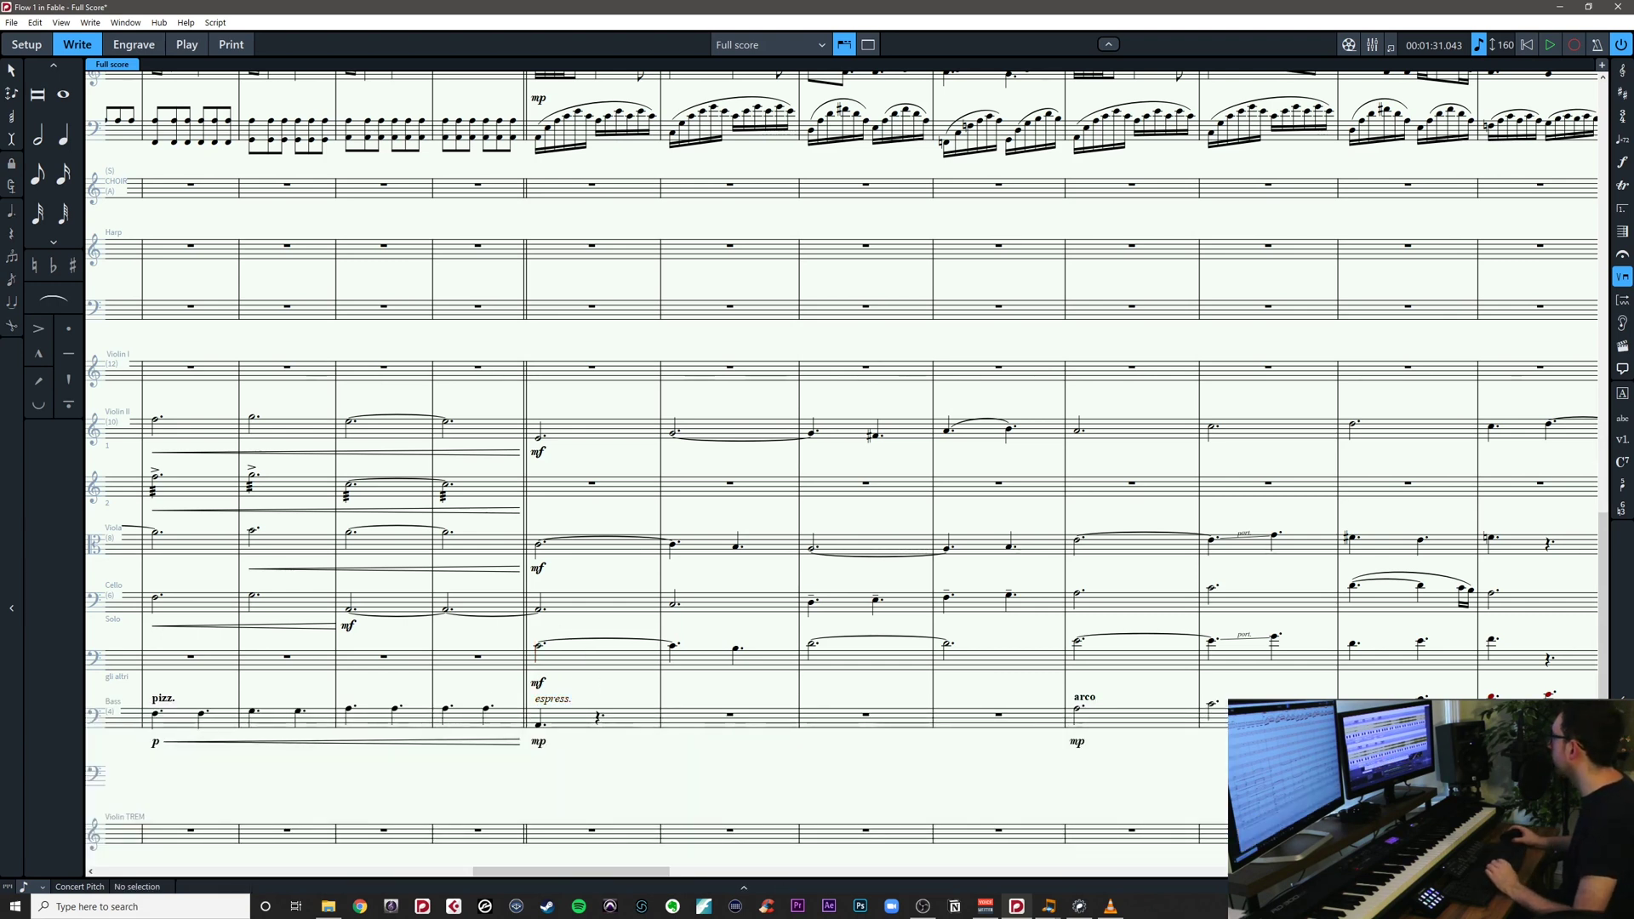
key("alt+Tab")
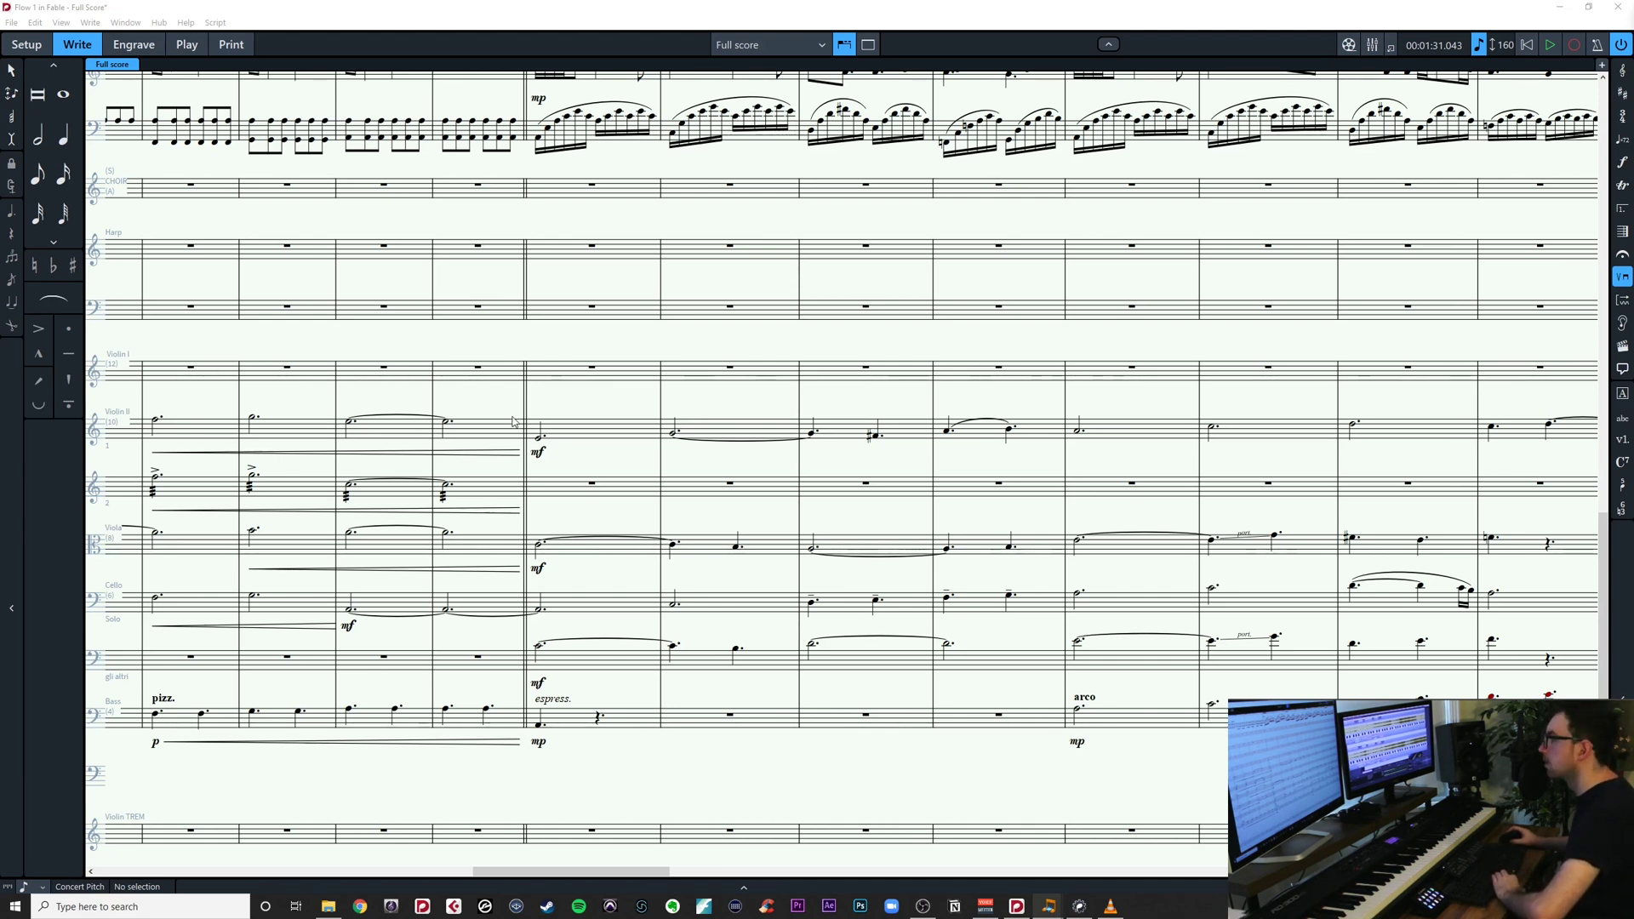
left_click_drag(577, 418, 453, 446)
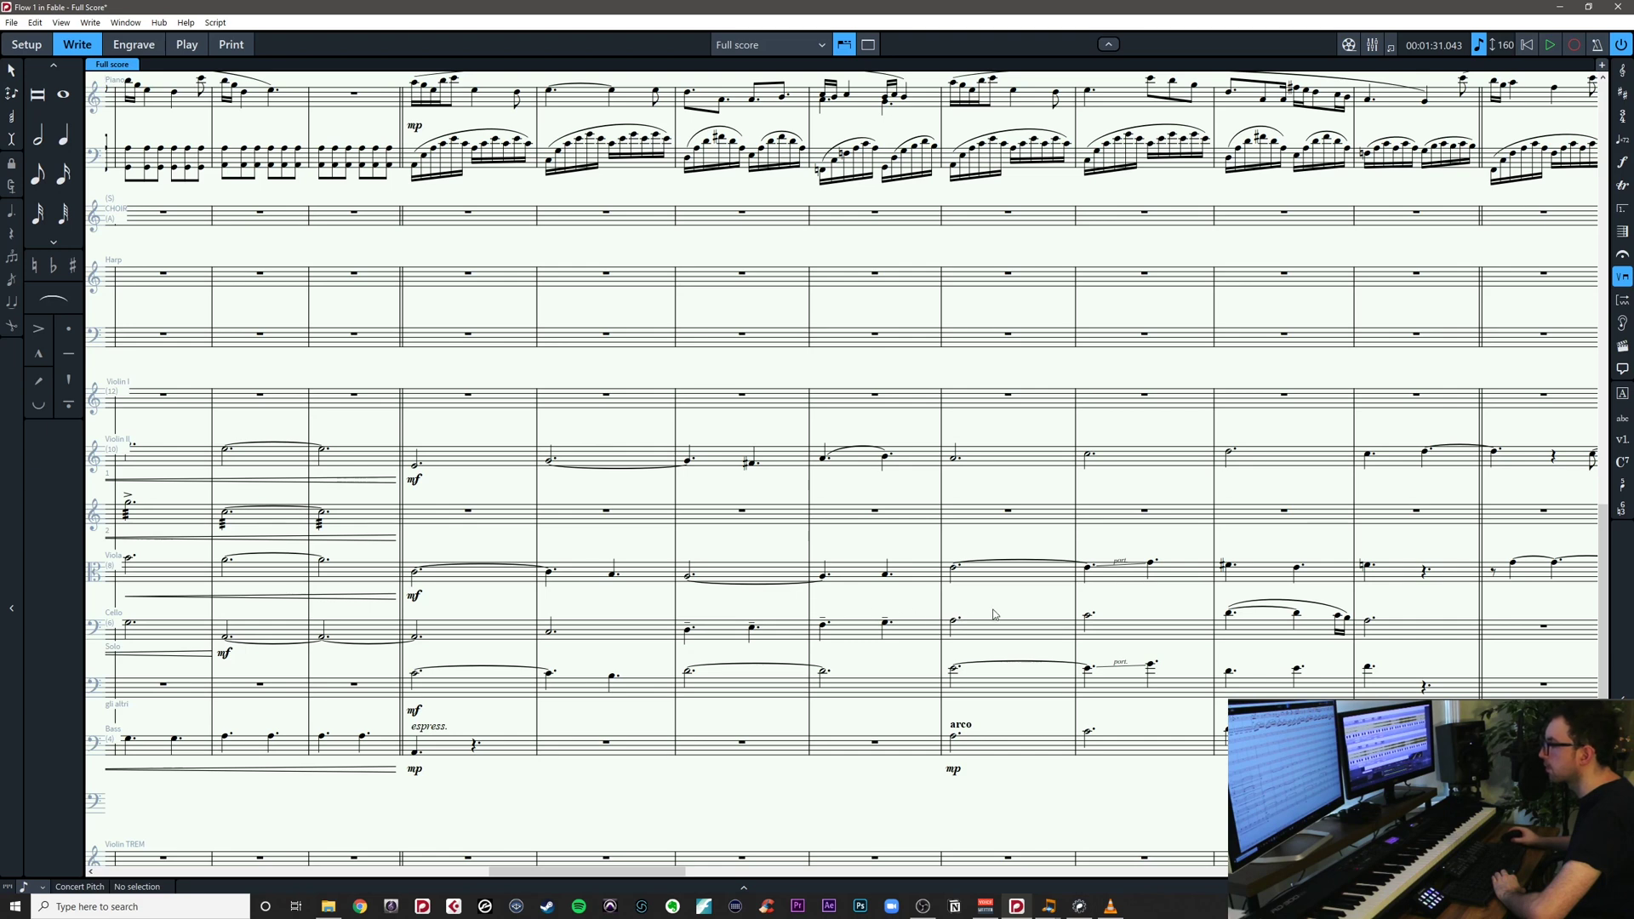
left_click_drag(994, 614, 837, 605)
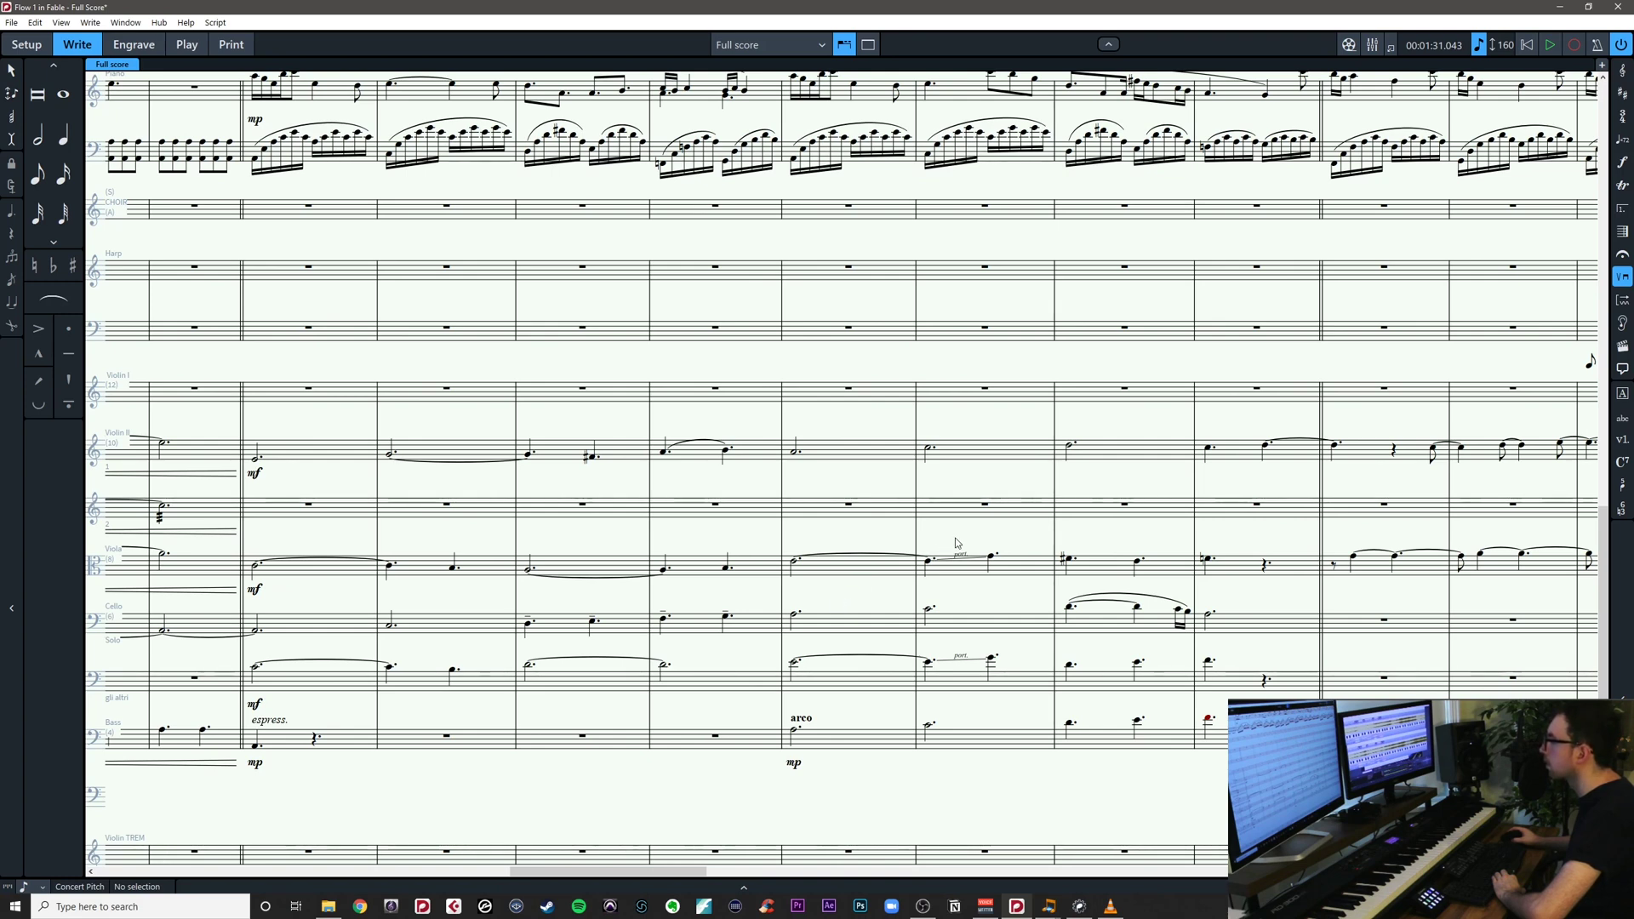
left_click_drag(955, 541, 733, 556)
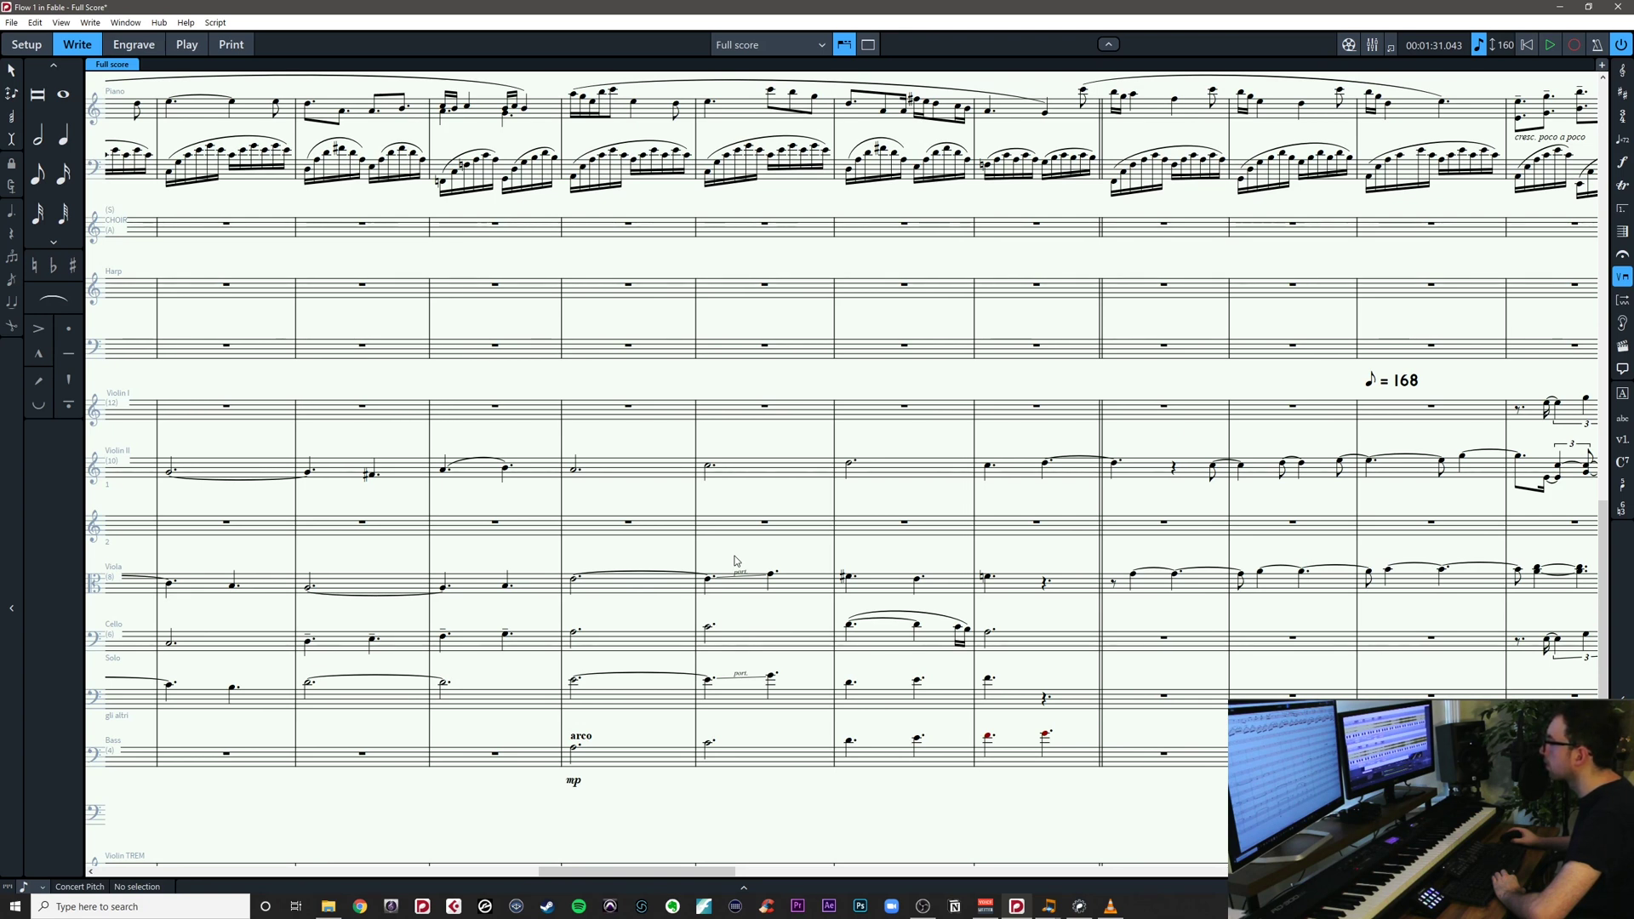
key("alt+Tab")
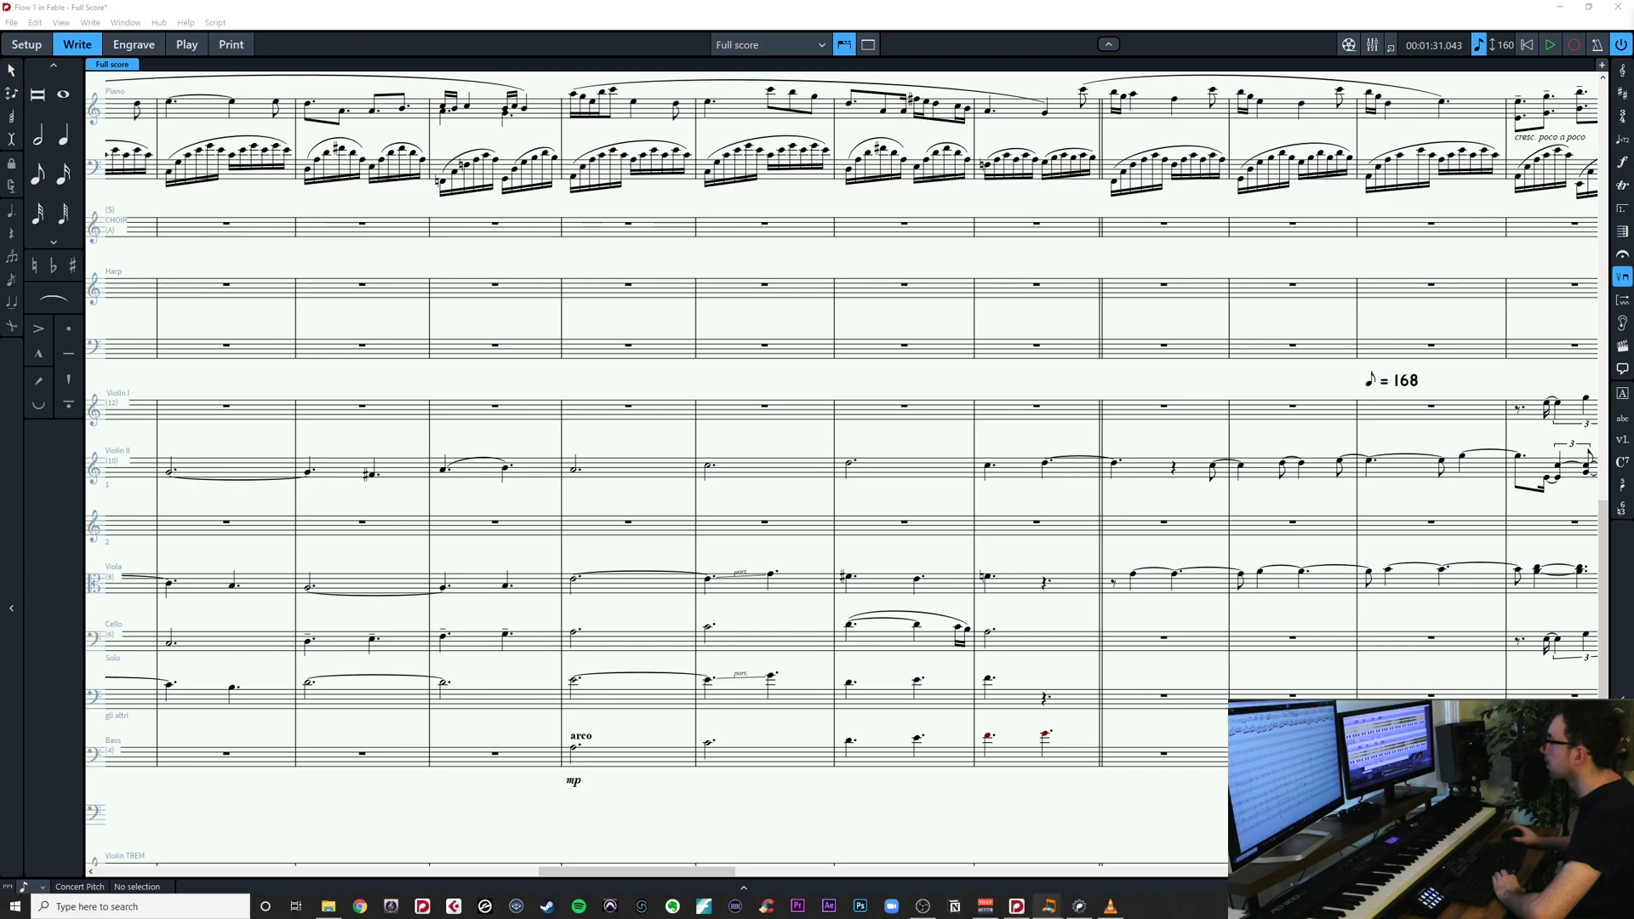
Play back the score from the Violoncello Extra phrase starting in bar 35, through to bar 41
left_click_drag(1447, 495, 970, 161)
left_click_drag(318, 498, 1137, 494)
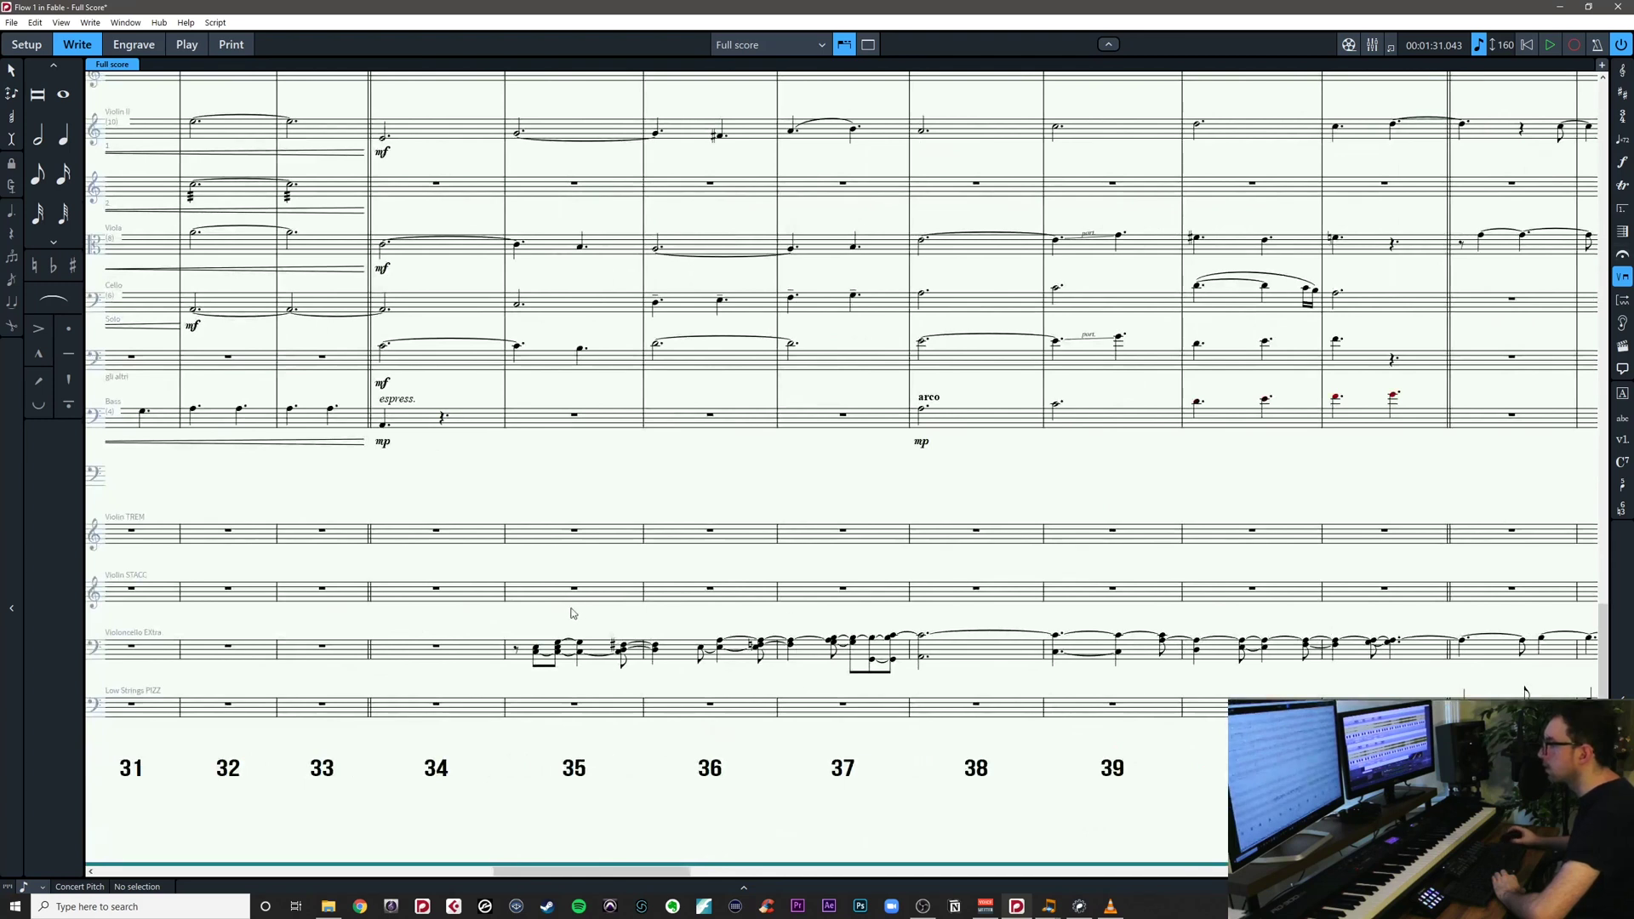
left_click_drag(492, 615, 827, 690)
key("p")
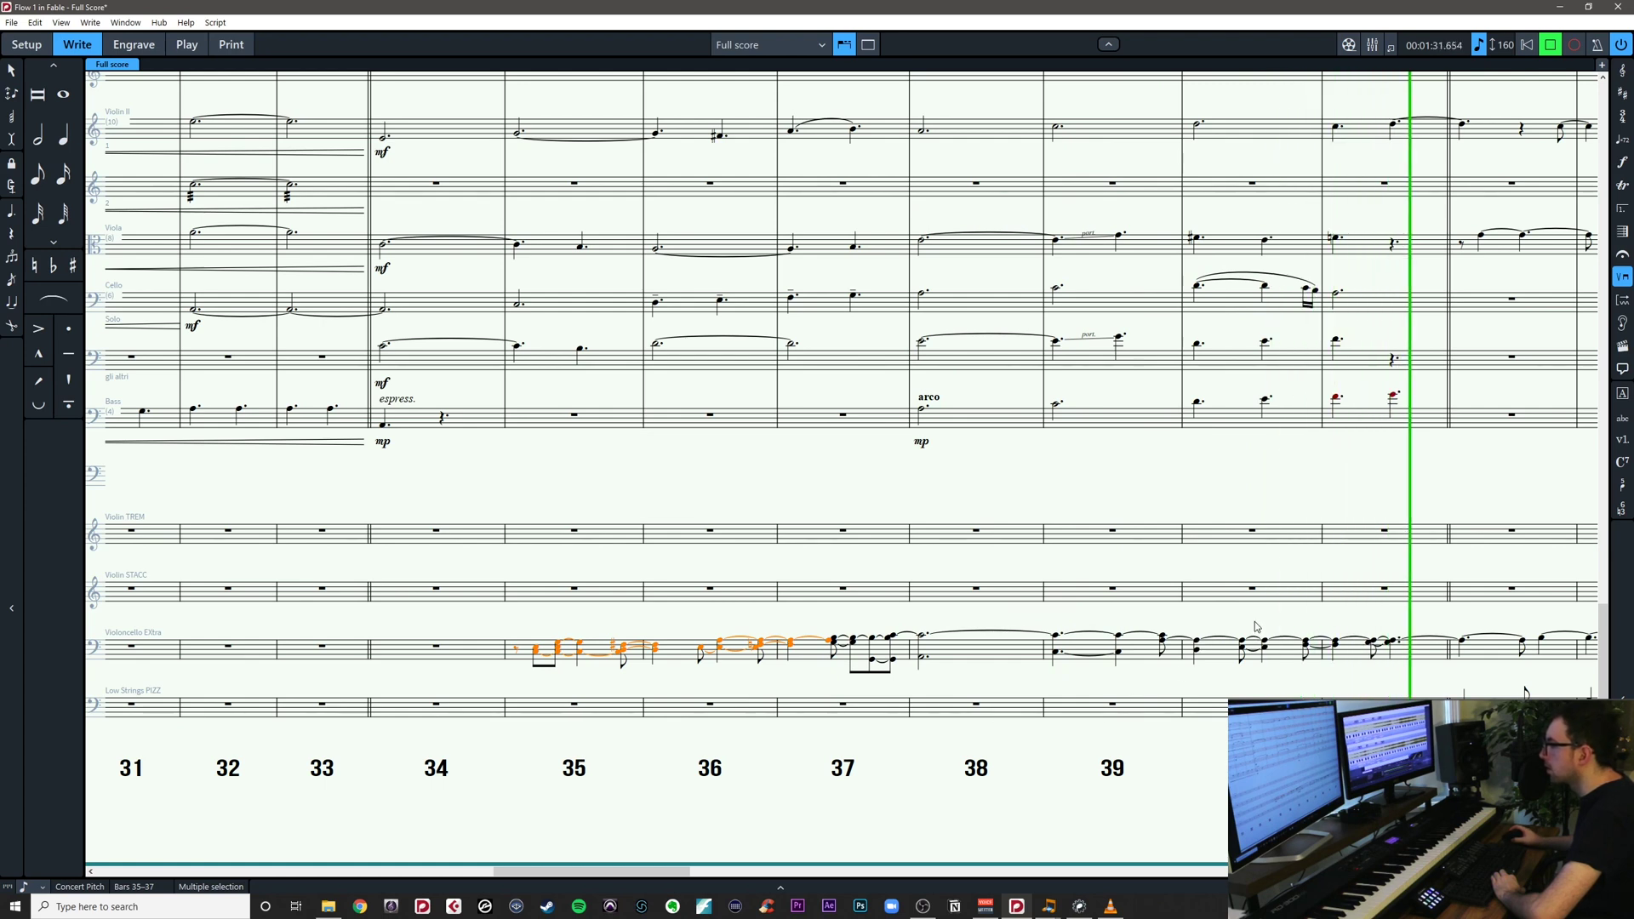
key("space")
key("Escape")
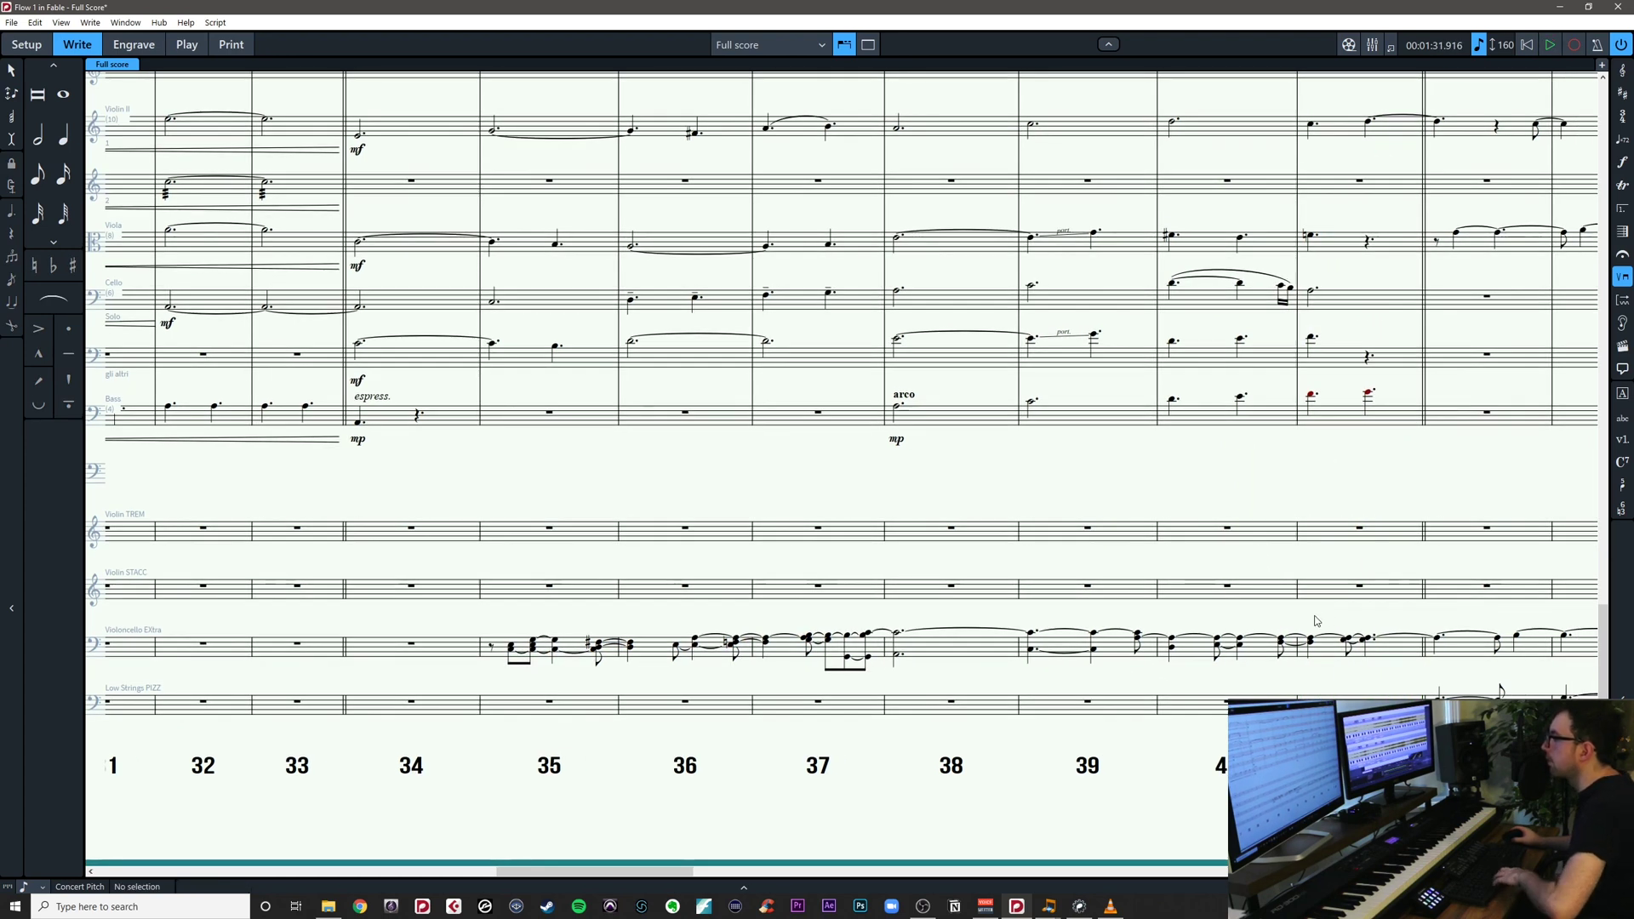
Examine the bar 40 harmony across the Violin II, Viola, Cello solo and gli altri parts
scroll(1272, 372, "up", 3)
left_click(1177, 398)
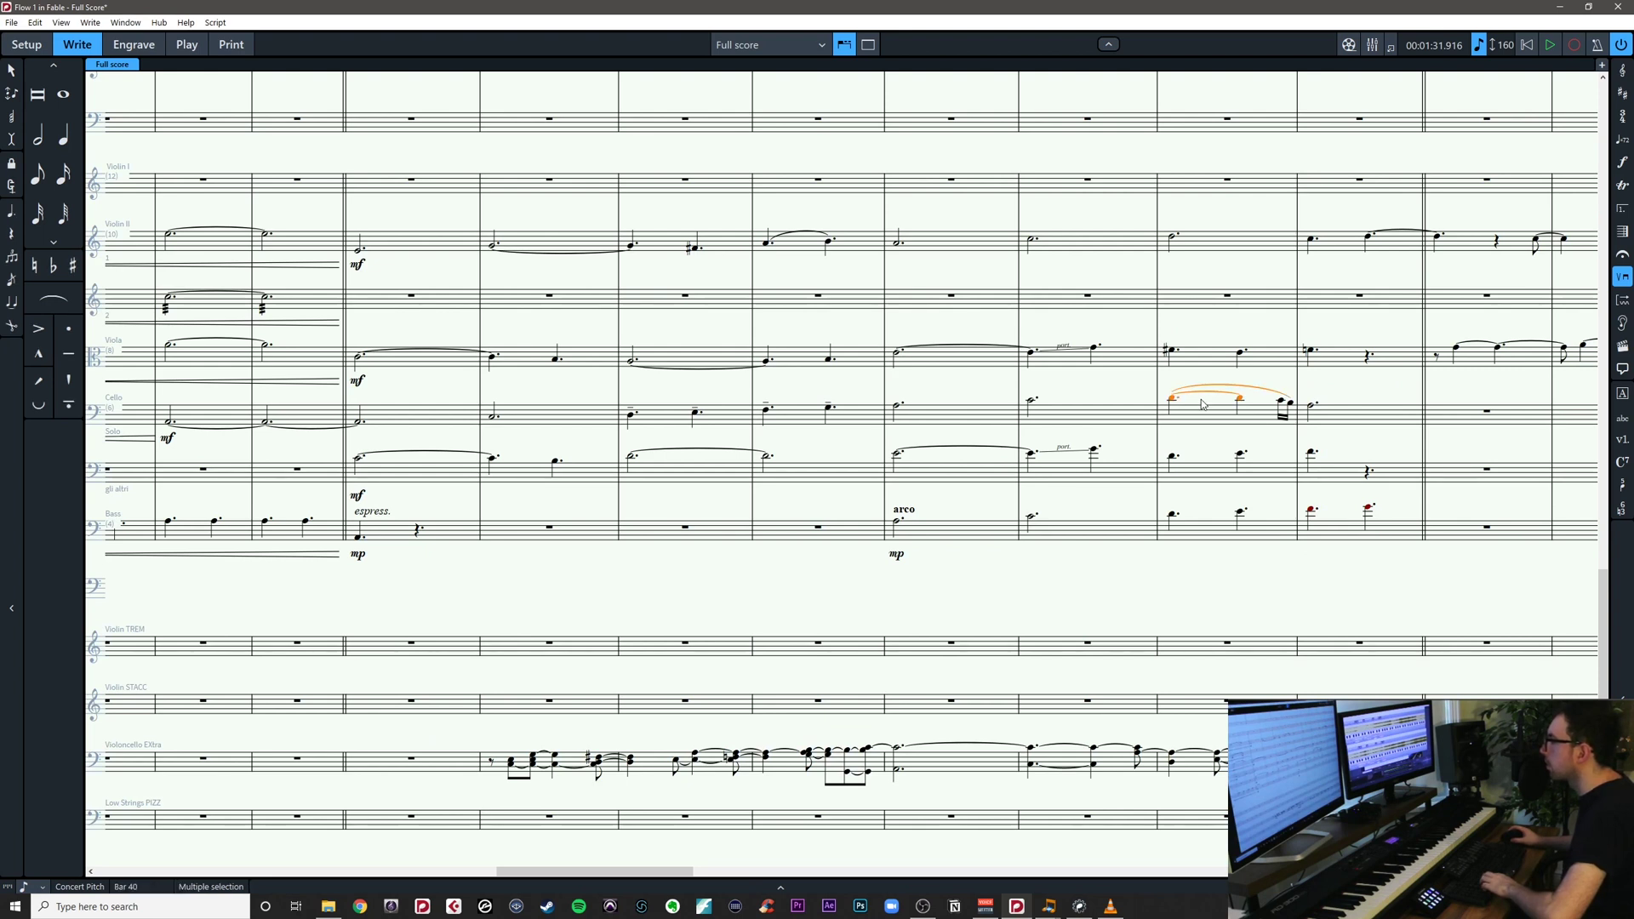
left_click(1179, 460)
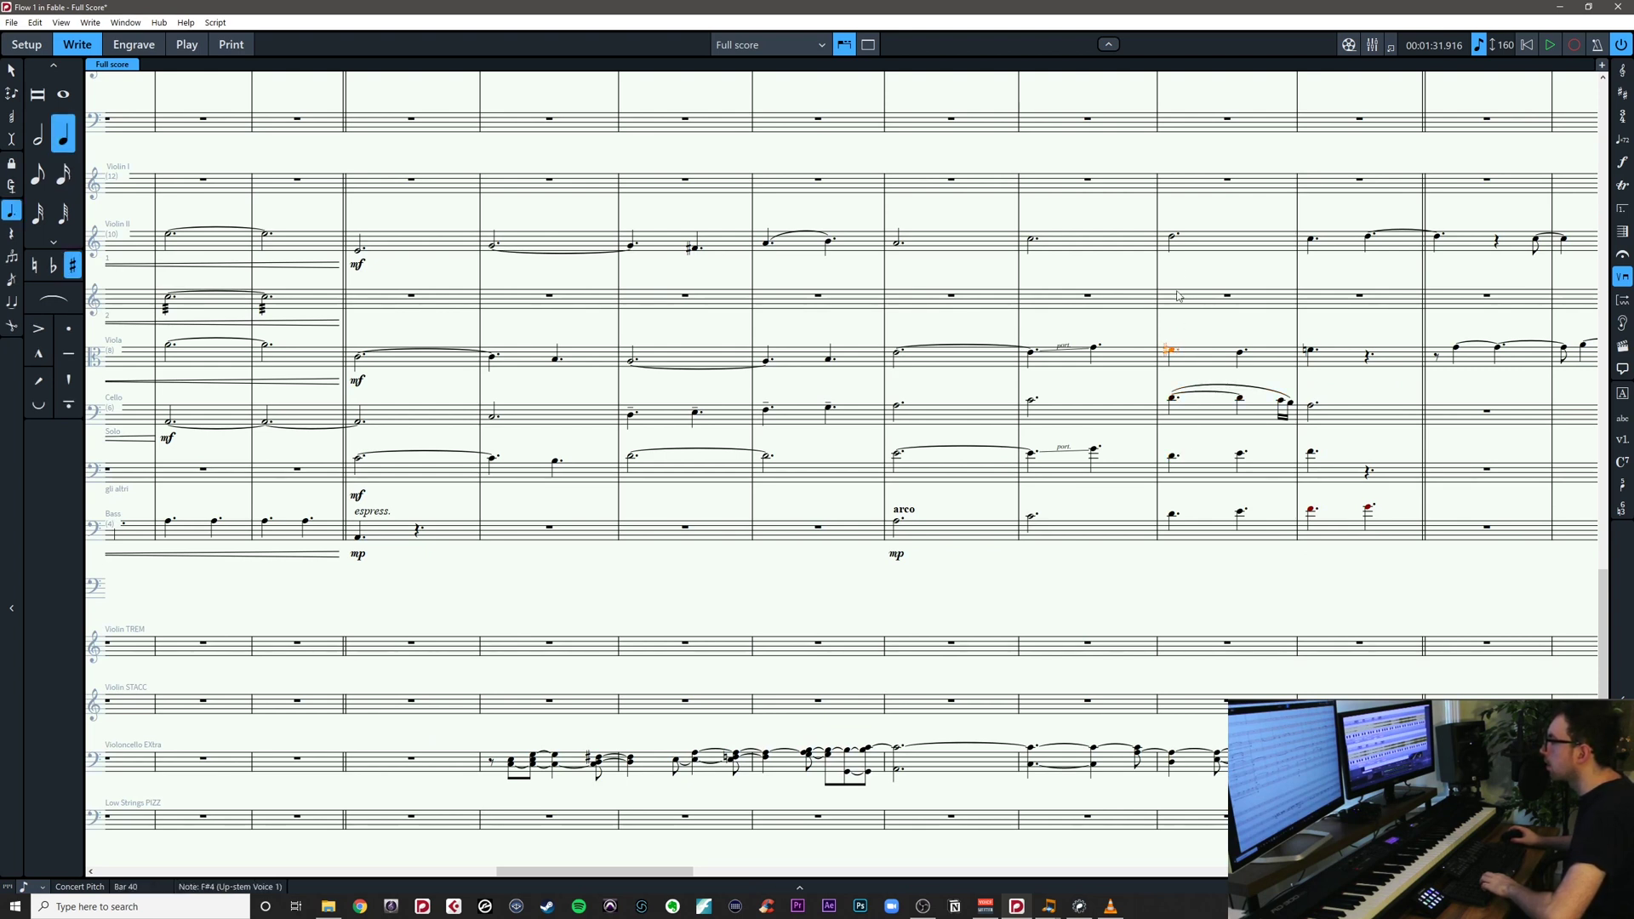
left_click(1172, 241)
left_click(1186, 347)
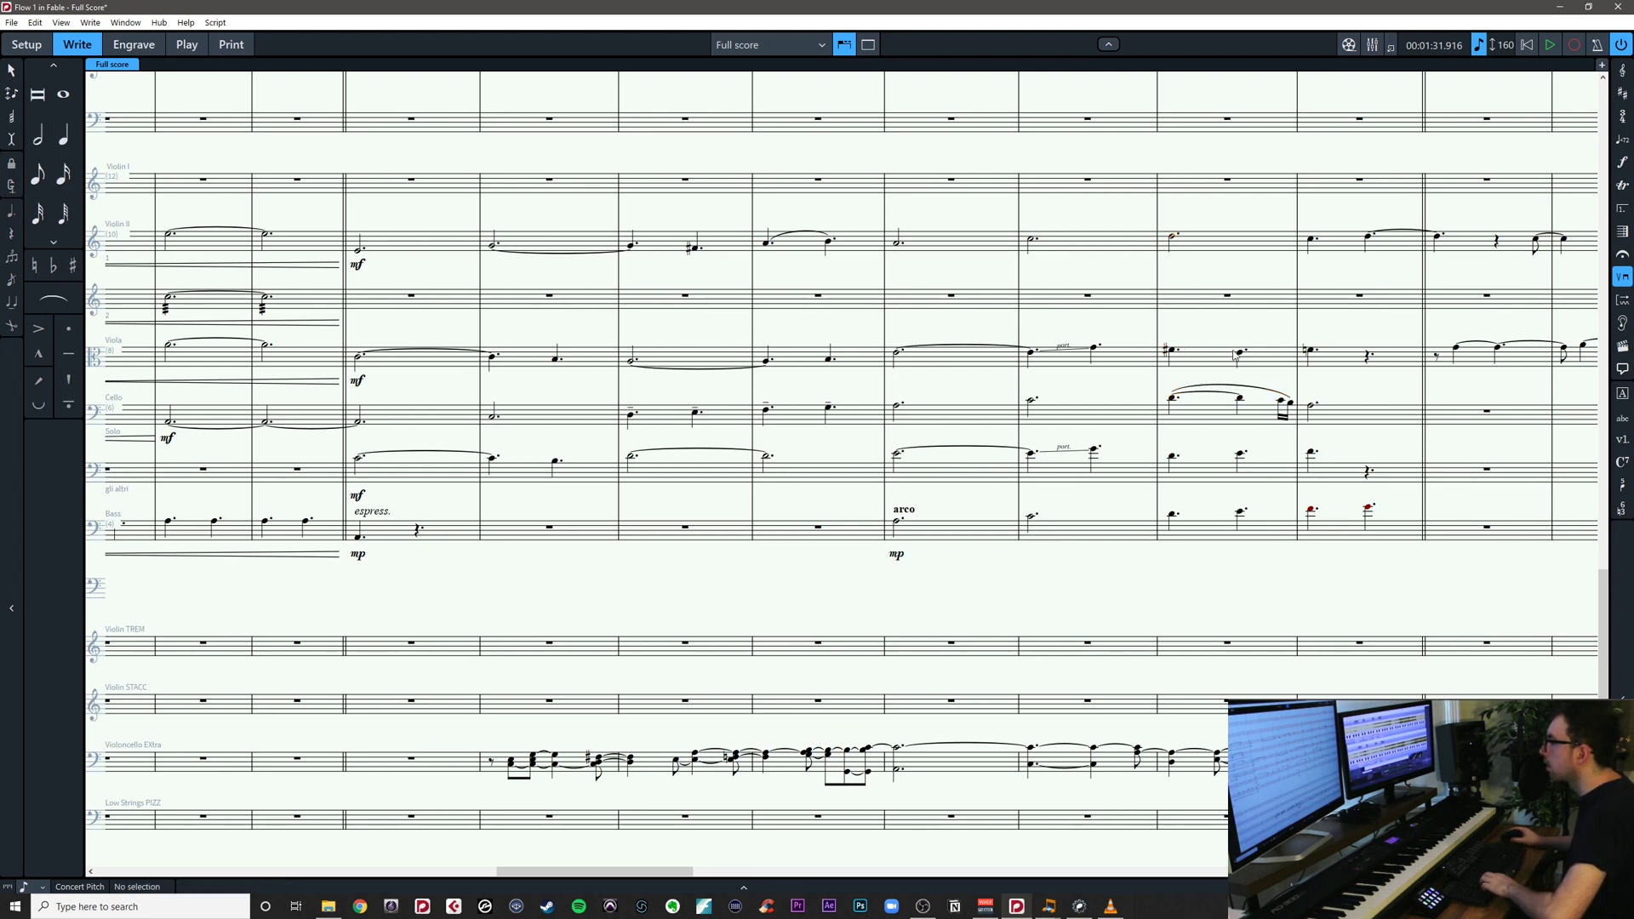
scroll(1045, 729, "down", 1)
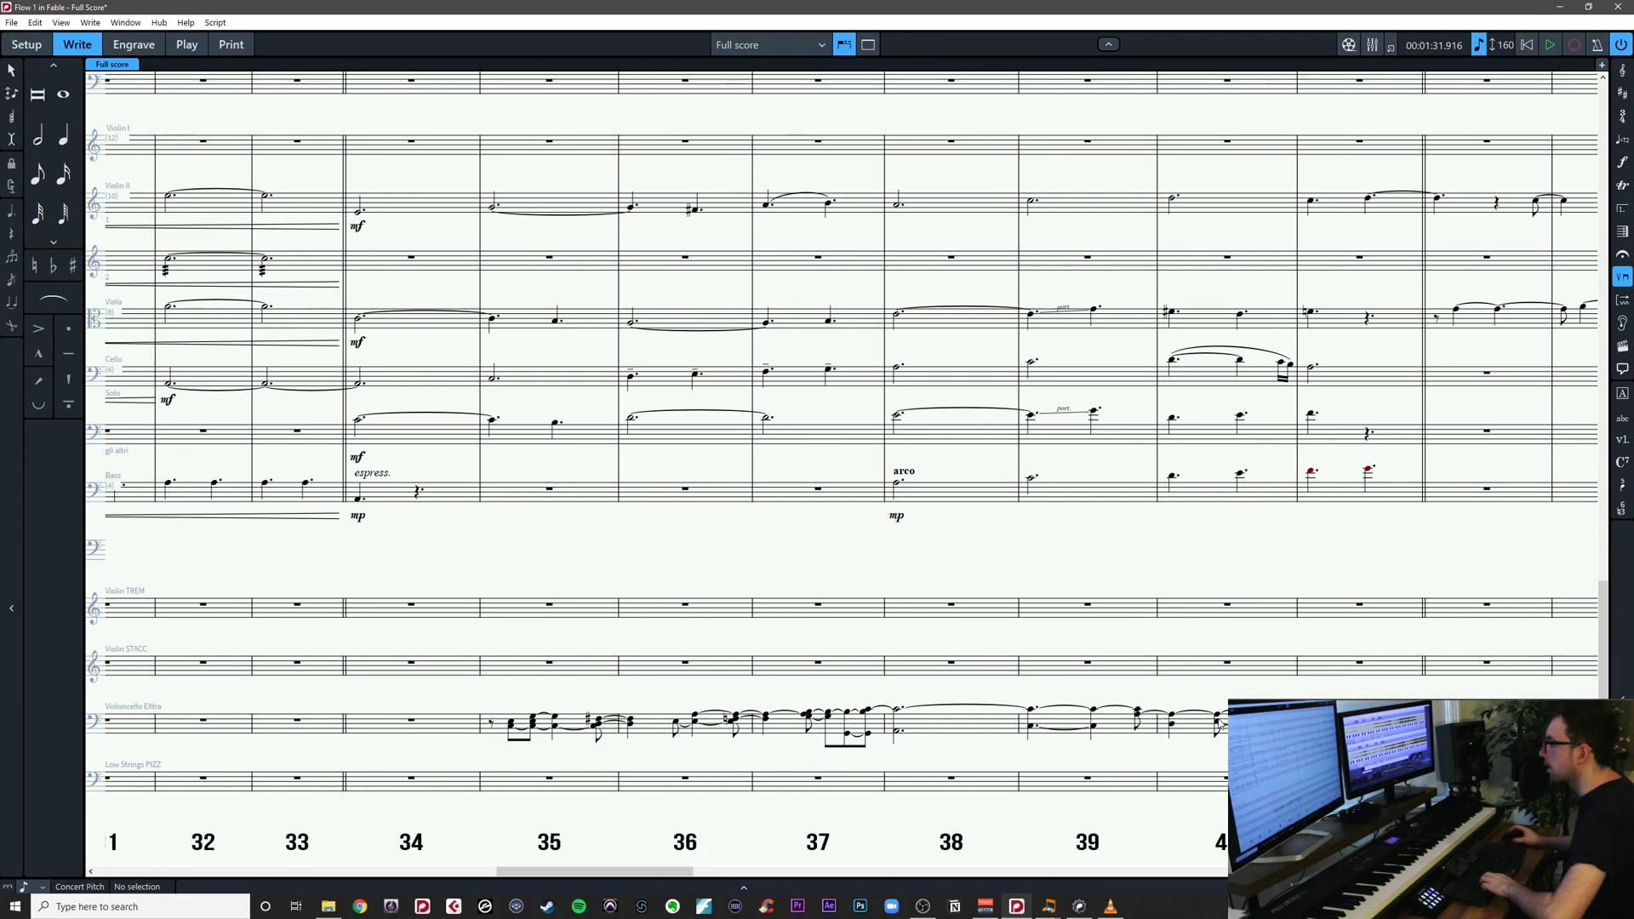
scroll(1219, 723, "up", 1)
scroll(1260, 264, "up", 1)
scroll(1260, 264, "right", 1)
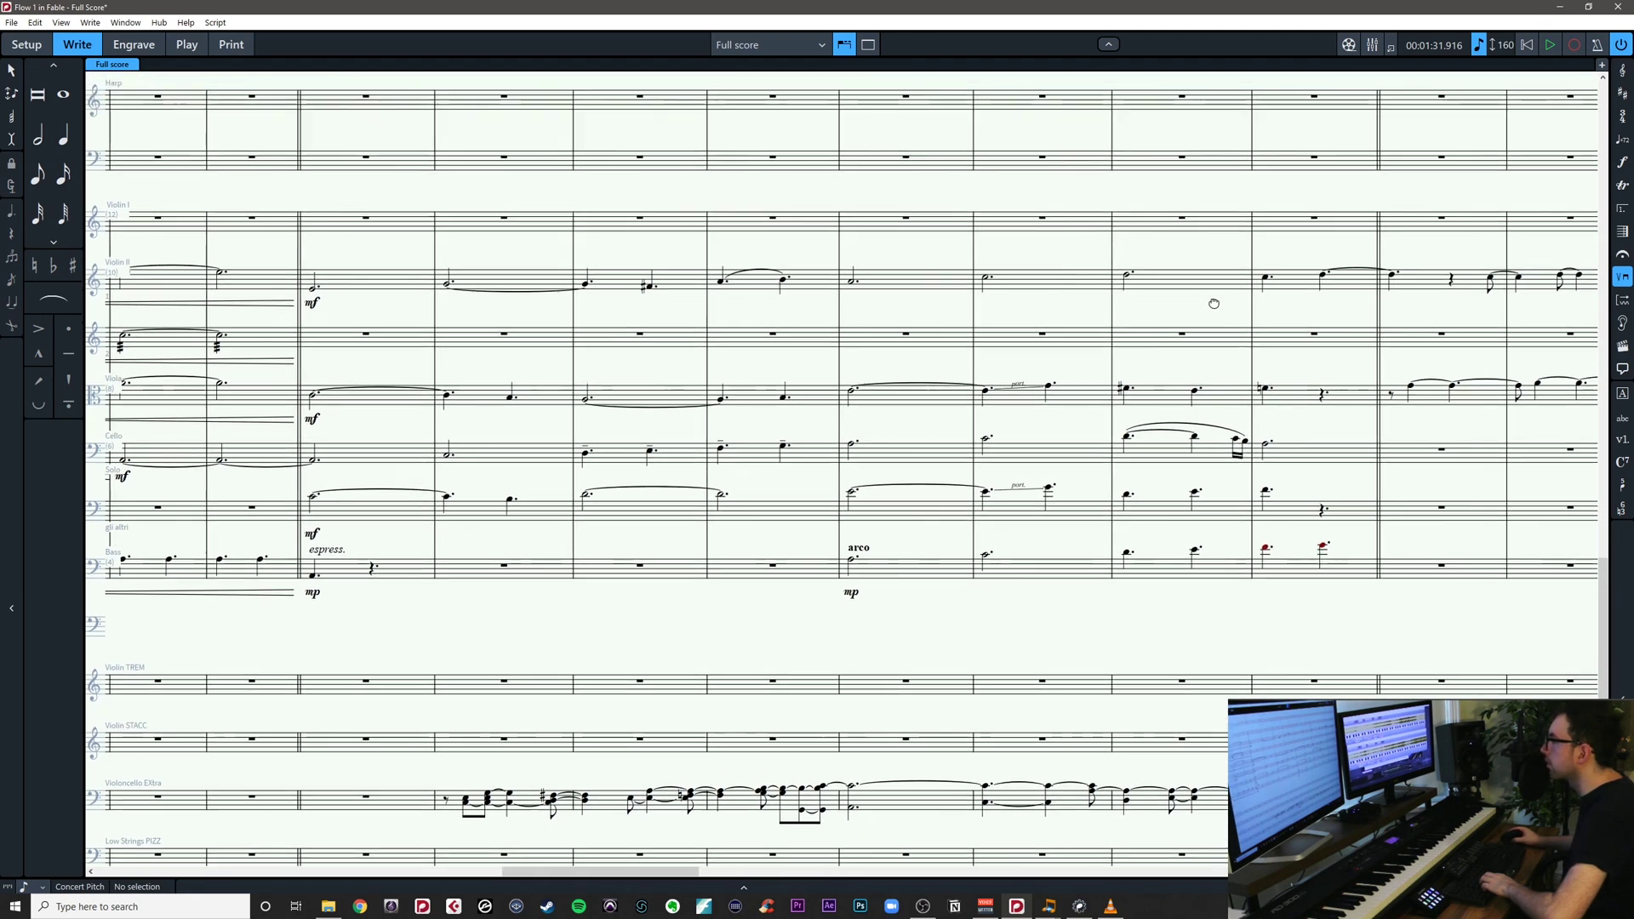
double_click(1146, 338)
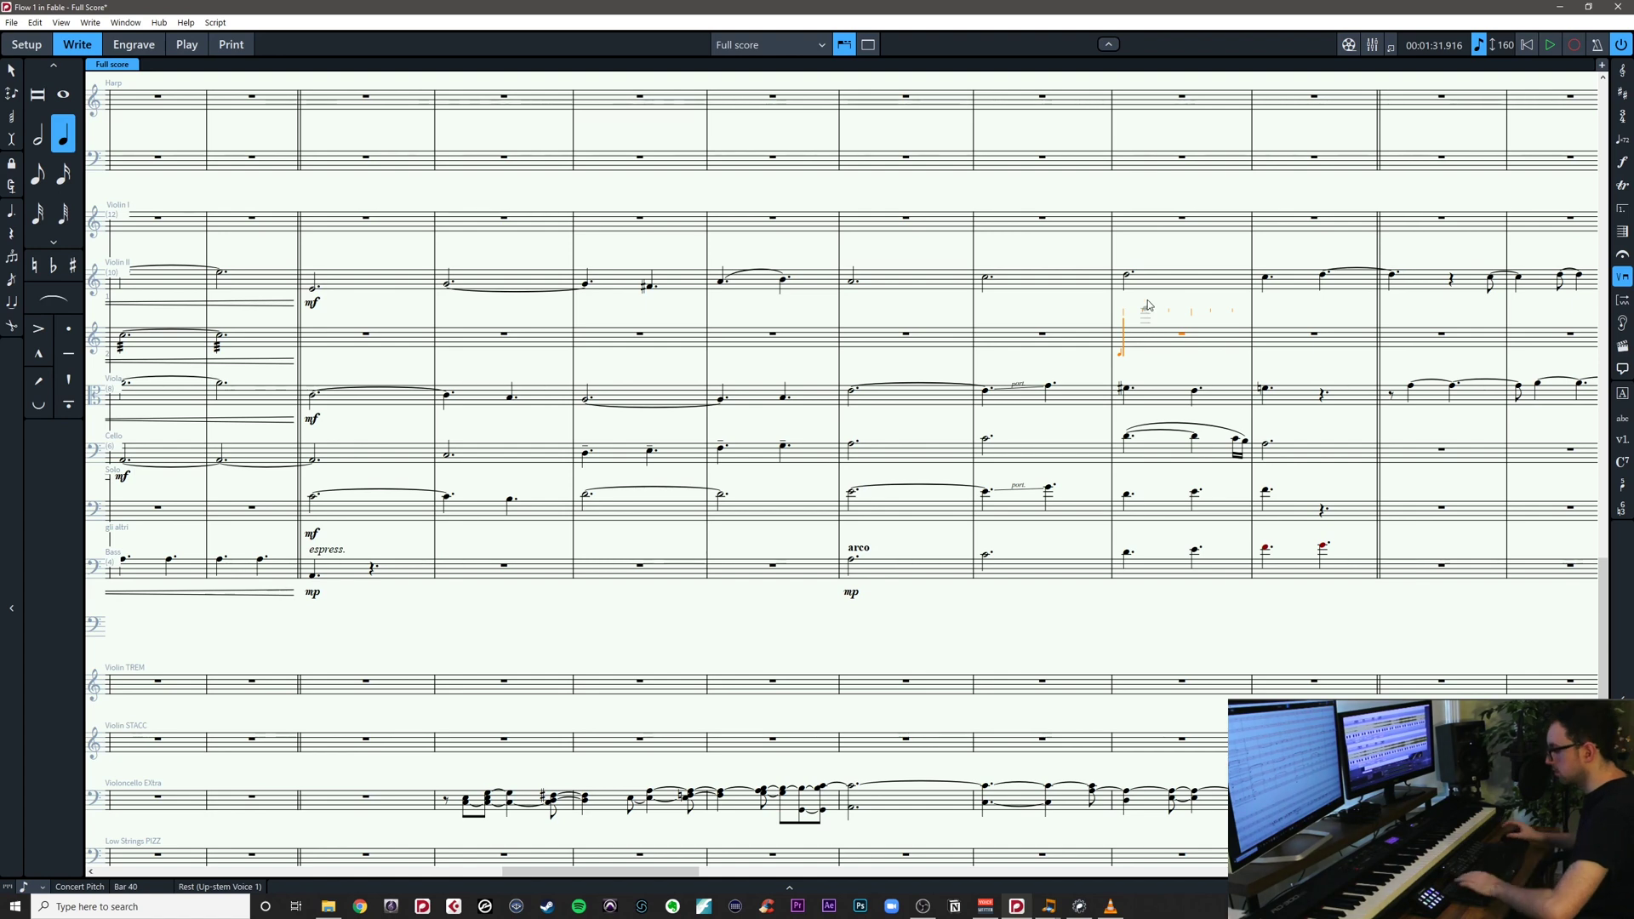
left_click(1126, 228)
left_click_drag(1183, 251, 984, 347)
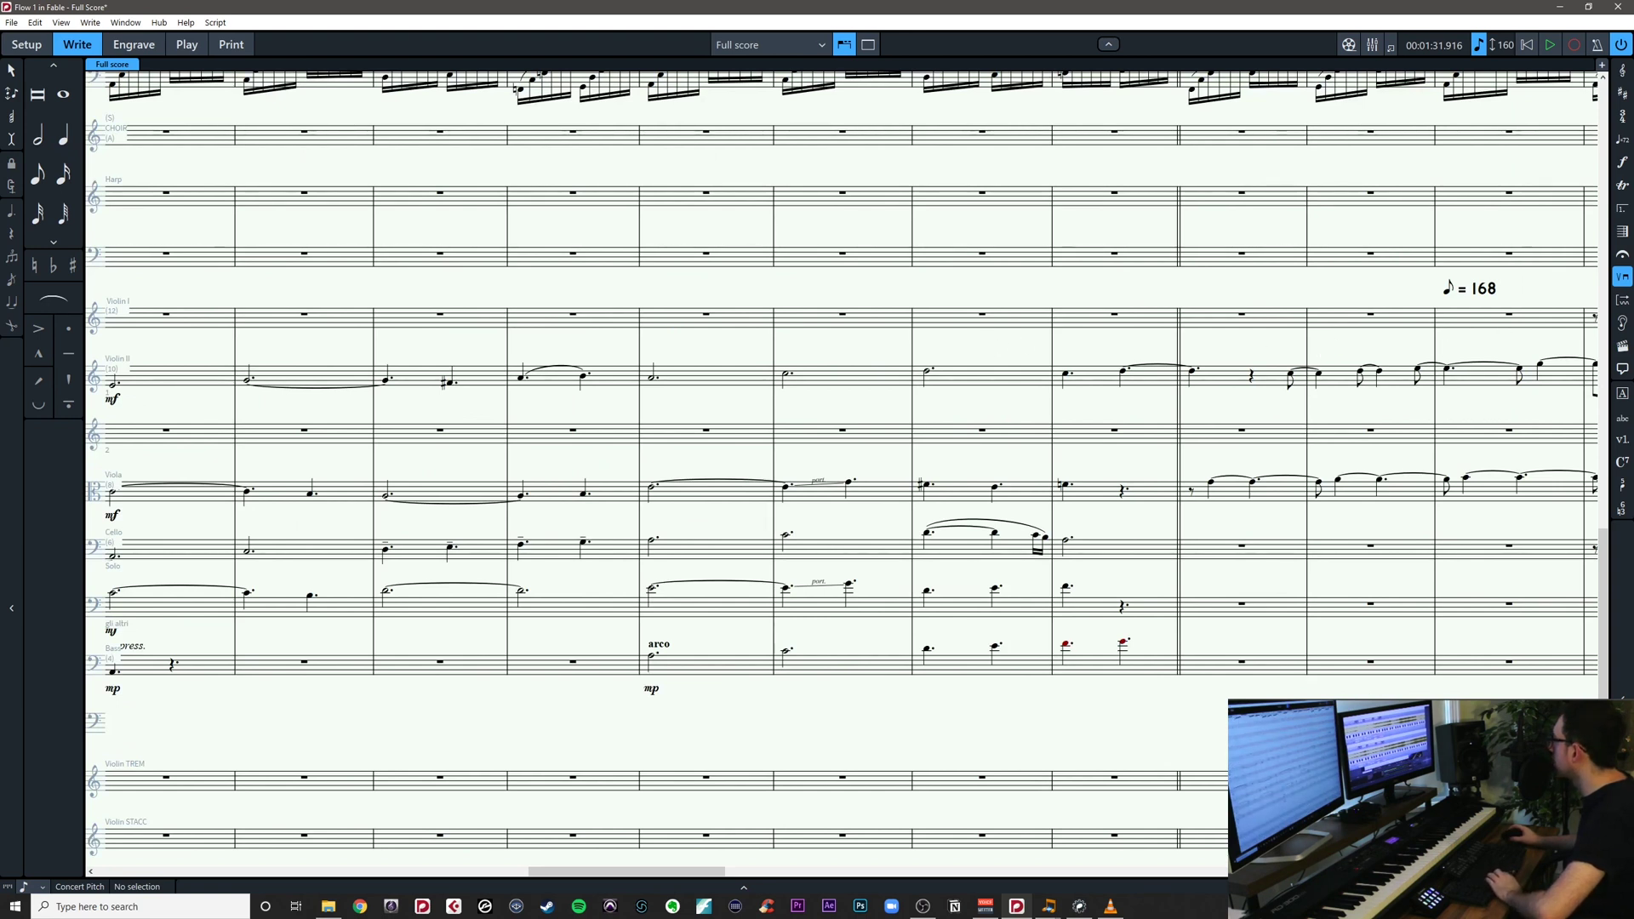
key("alt+Tab")
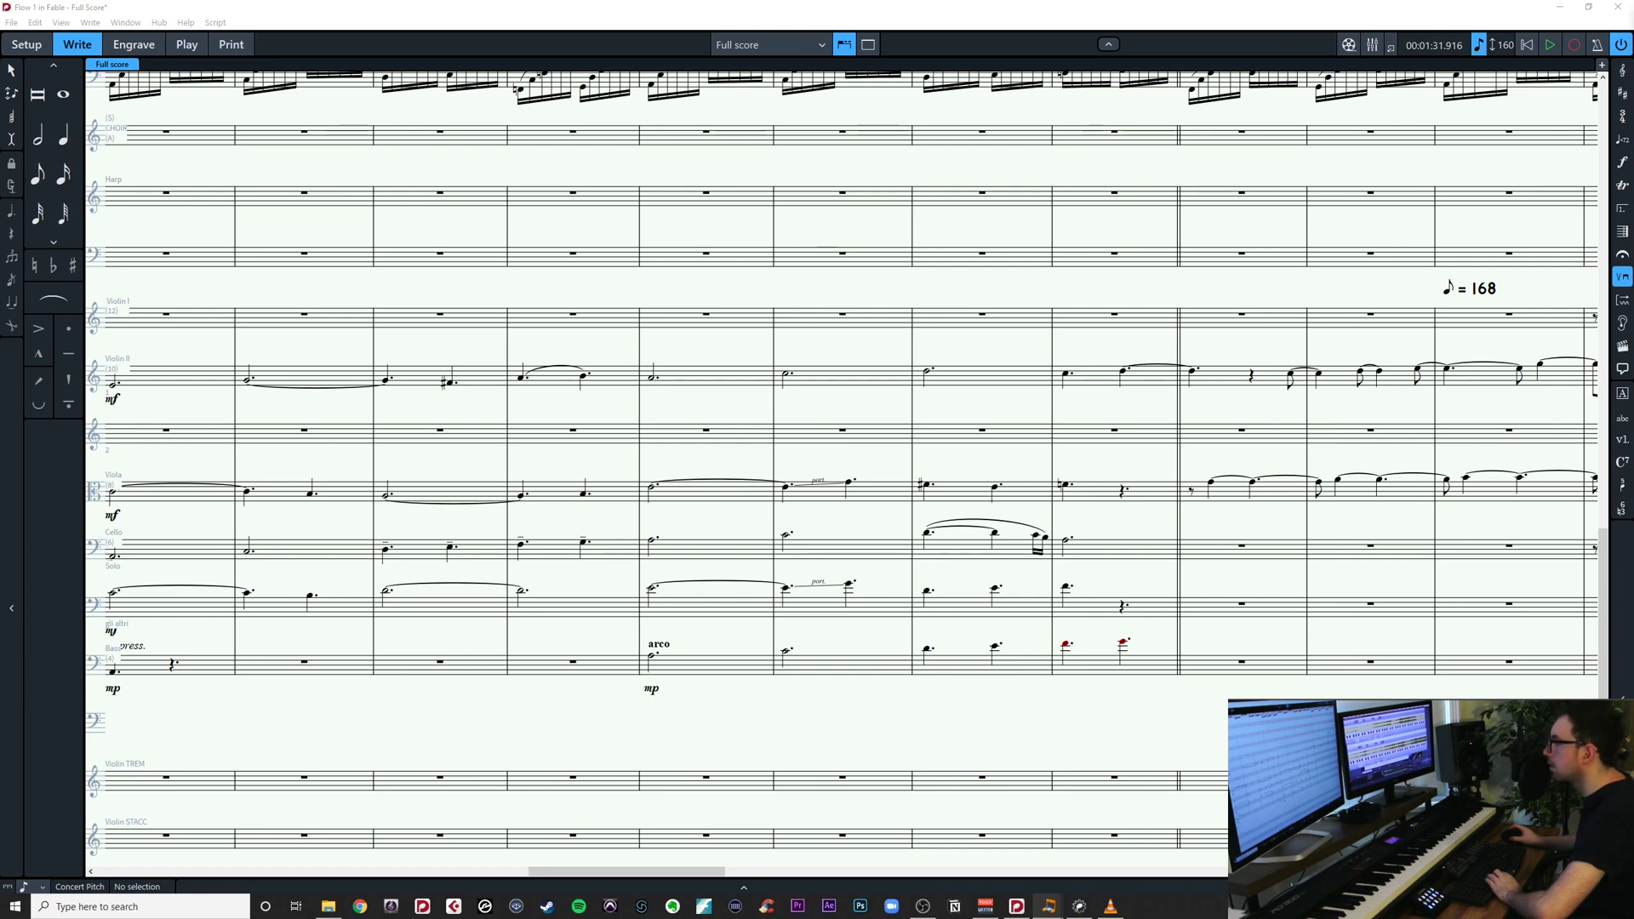
left_click_drag(949, 269, 788, 240)
scroll(787, 240, "up", 1)
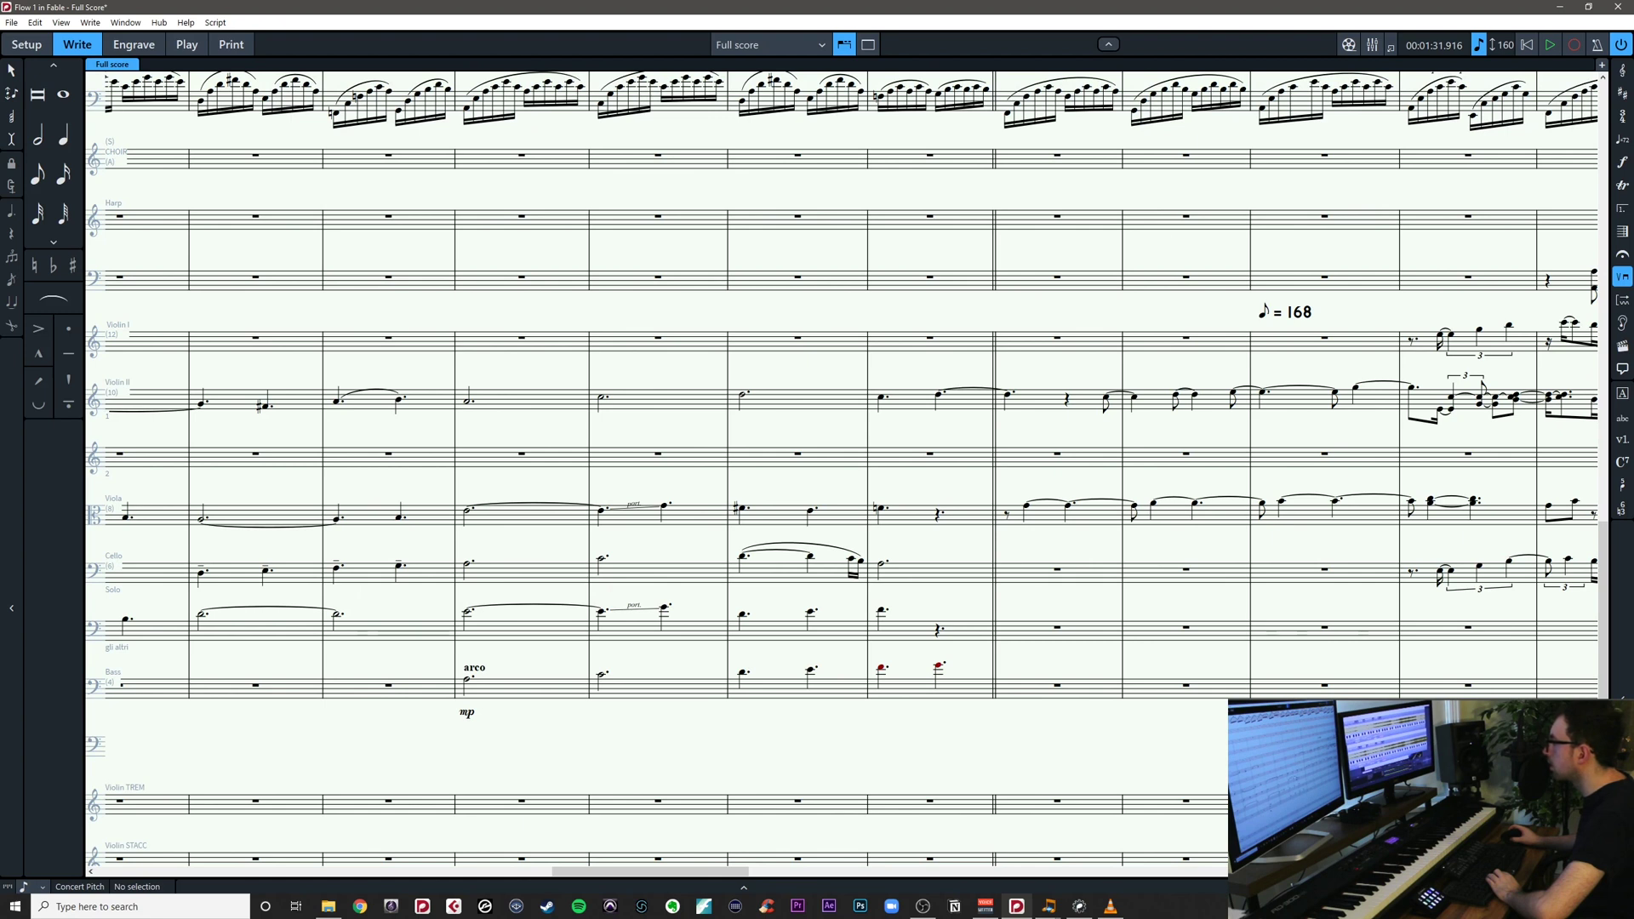
key("alt+Tab")
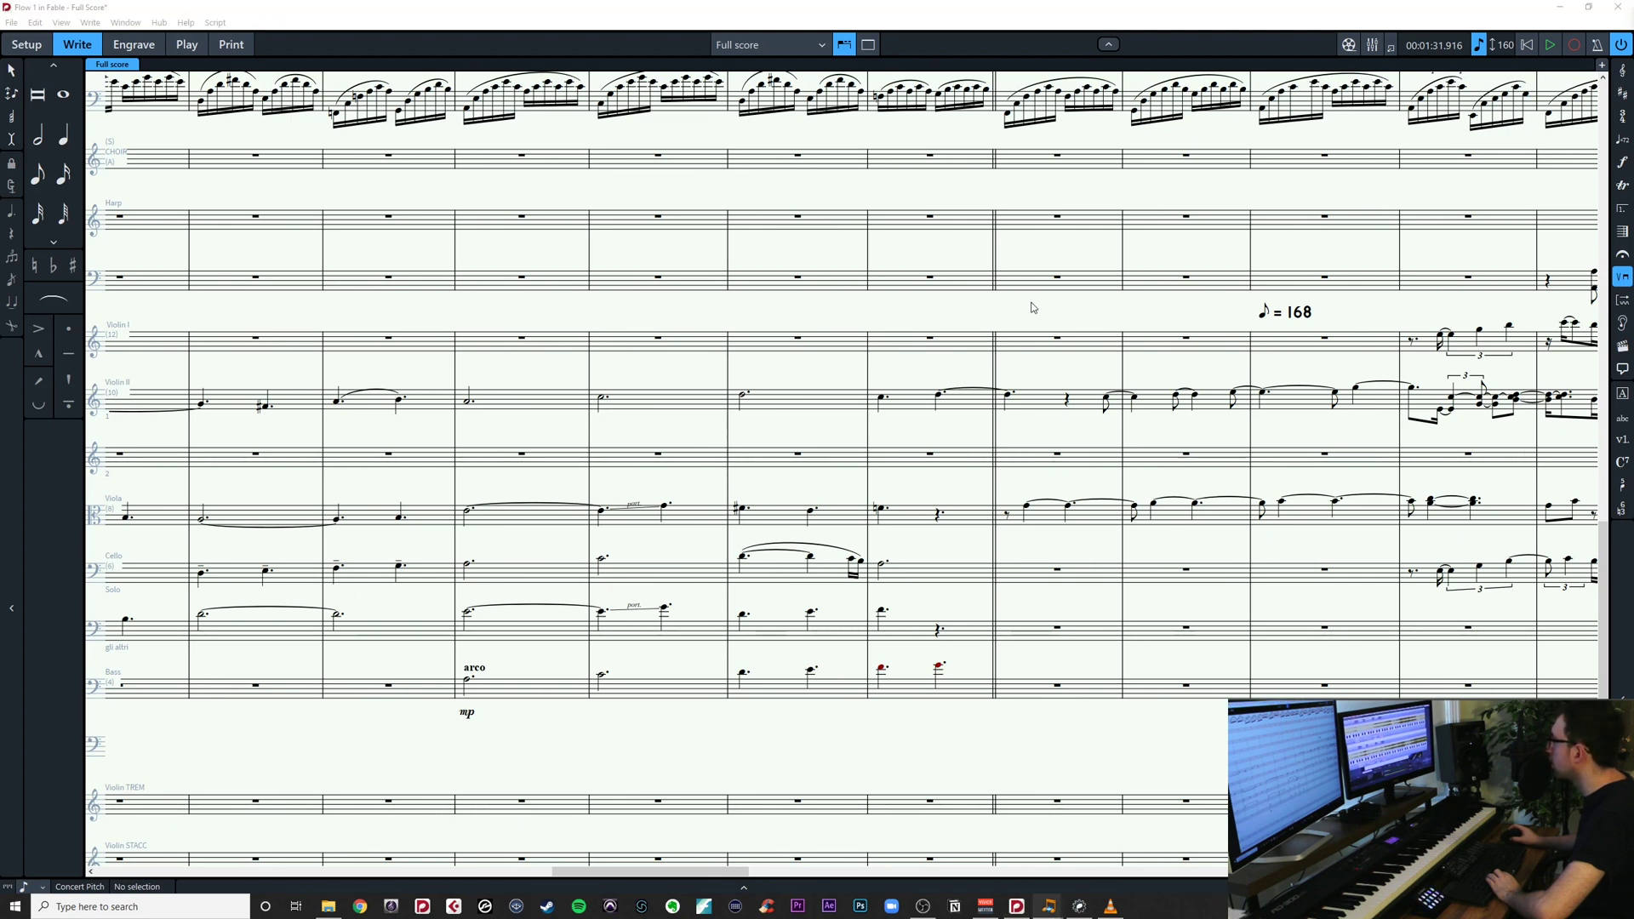
Enter a dotted half-note A4 in Violin I in each of bars 40 and 41, tied together
left_click(798, 339)
key("6")
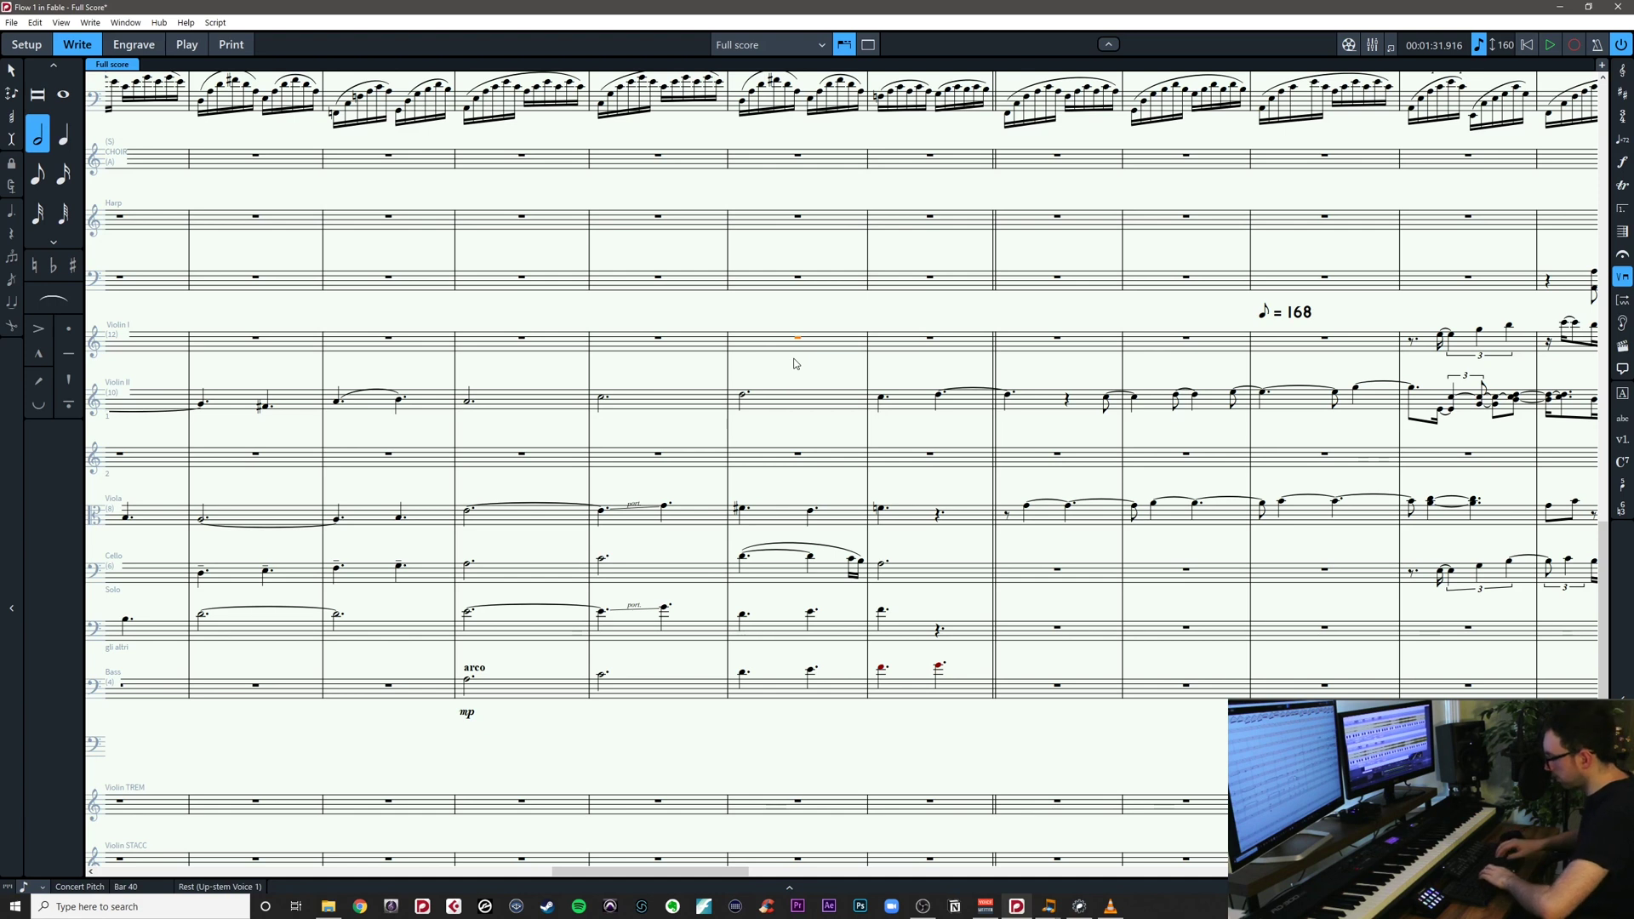
key("5")
key("a")
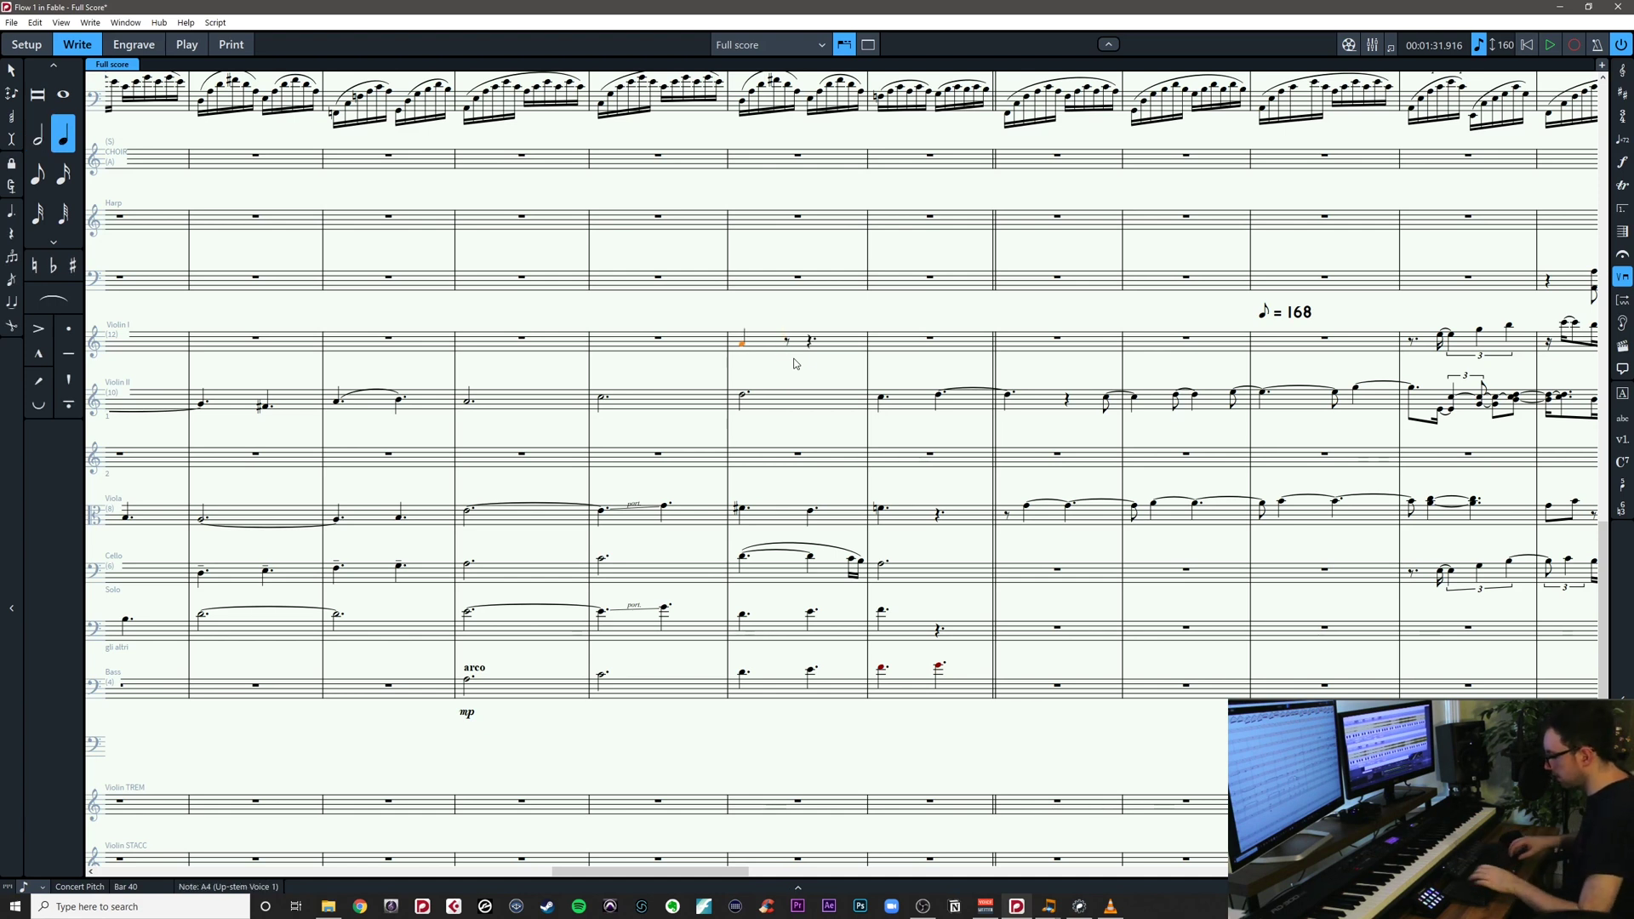
key("6")
key("period")
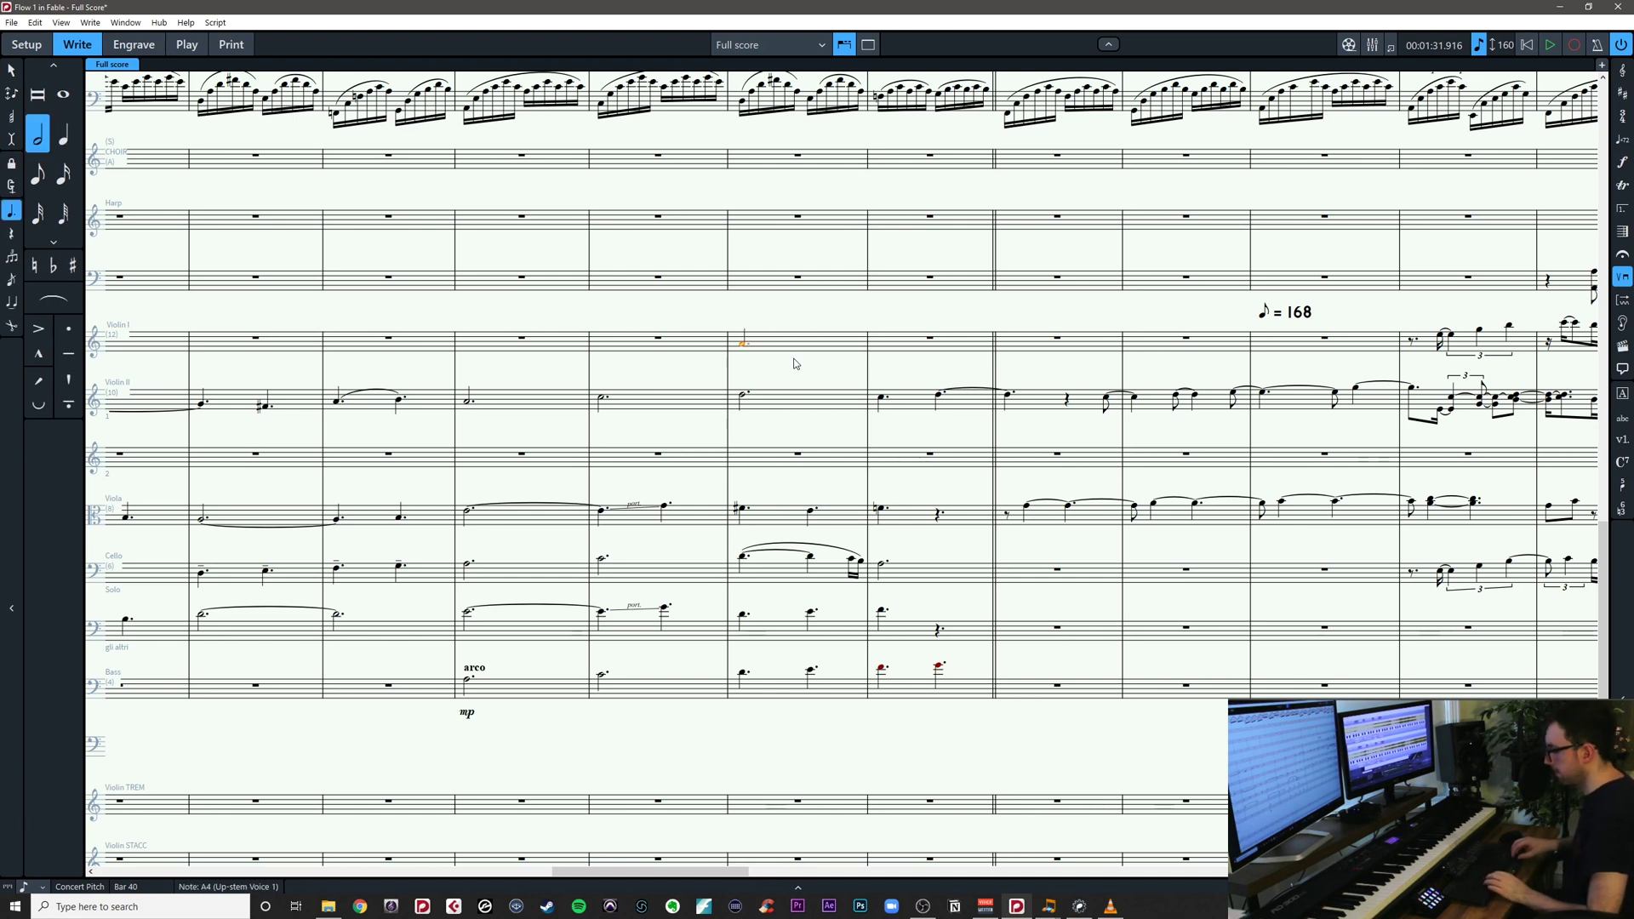
key("a")
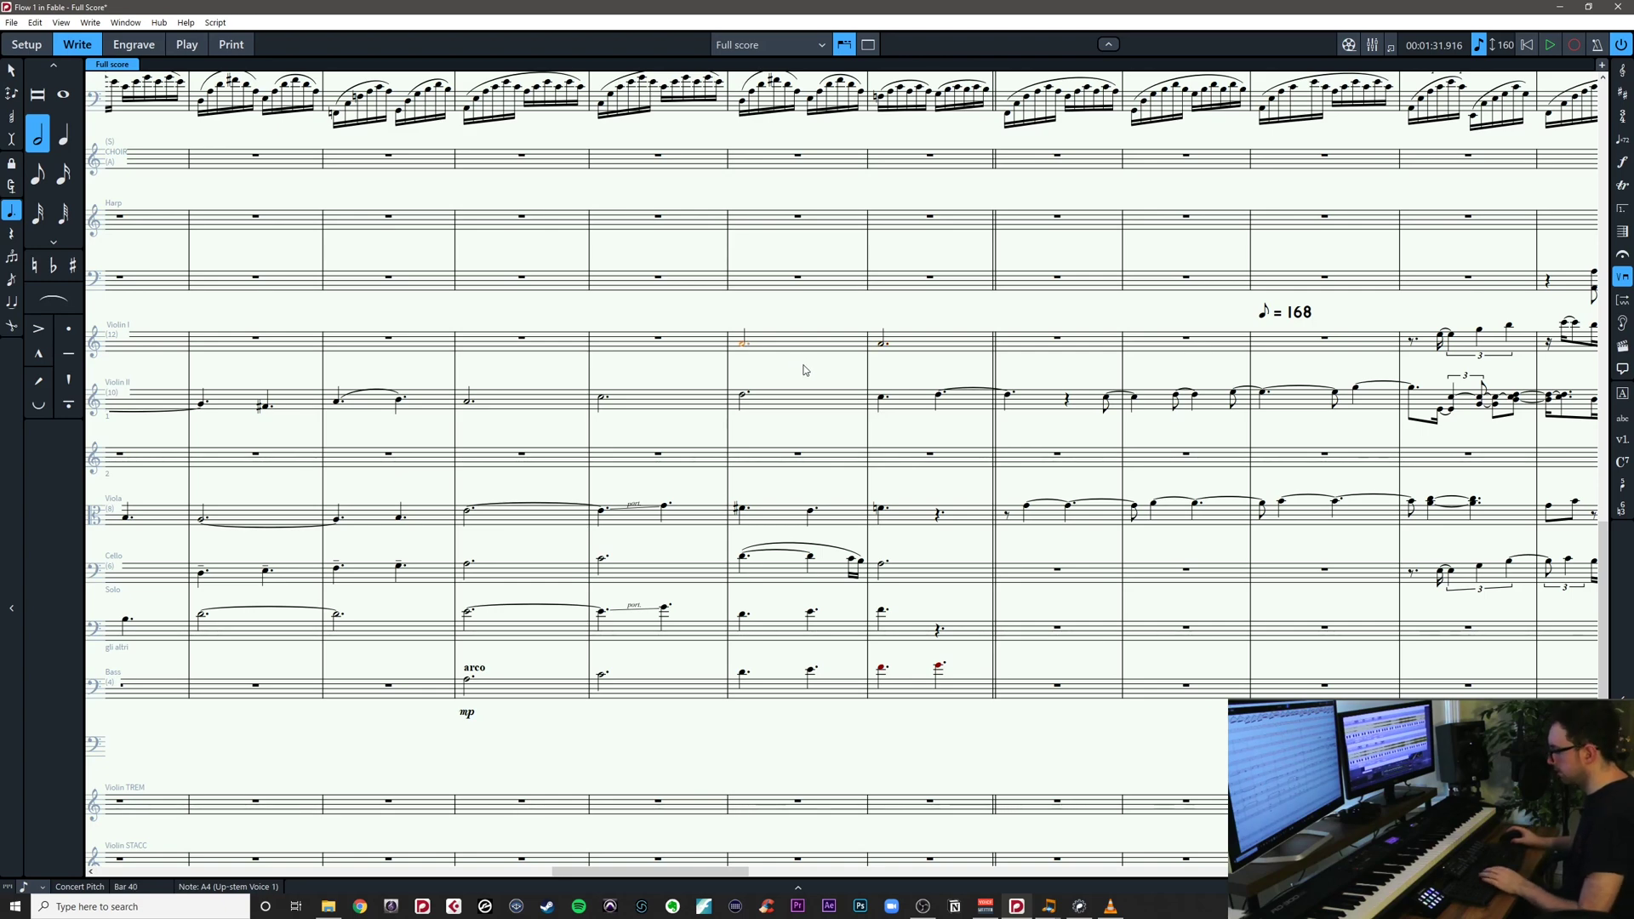
key("t")
key("Escape")
key("Escape")
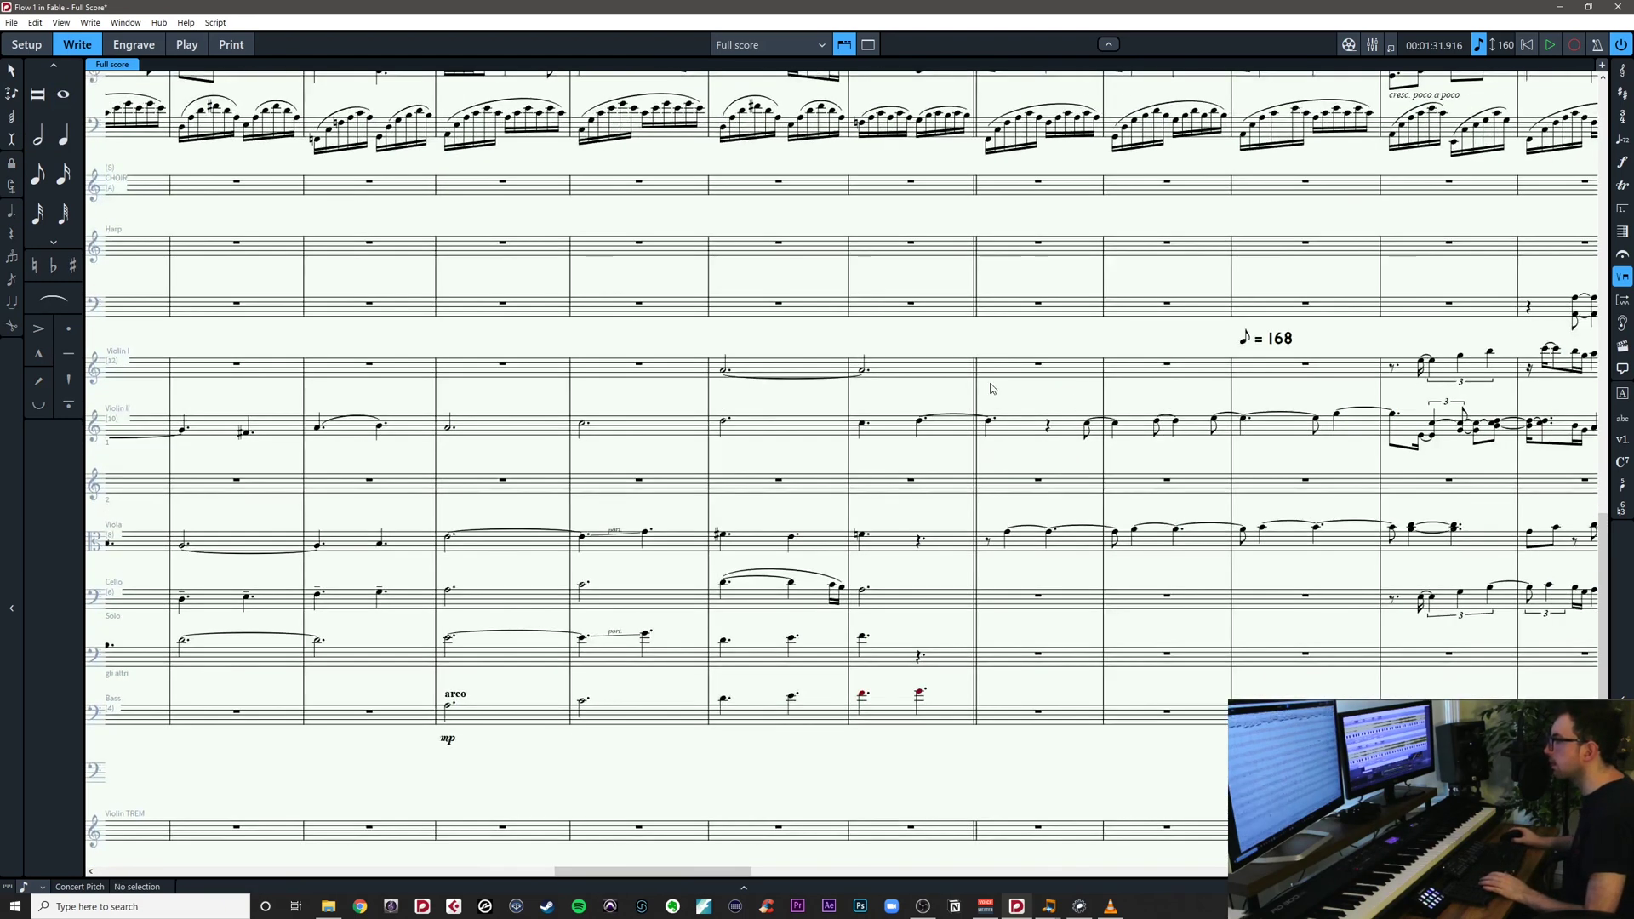
Compare the string writing before bar 34, including Violin II at bar 26, with the scoring in bars 34–41
scroll(957, 391, "left", 5)
left_click_drag(730, 390, 1082, 386)
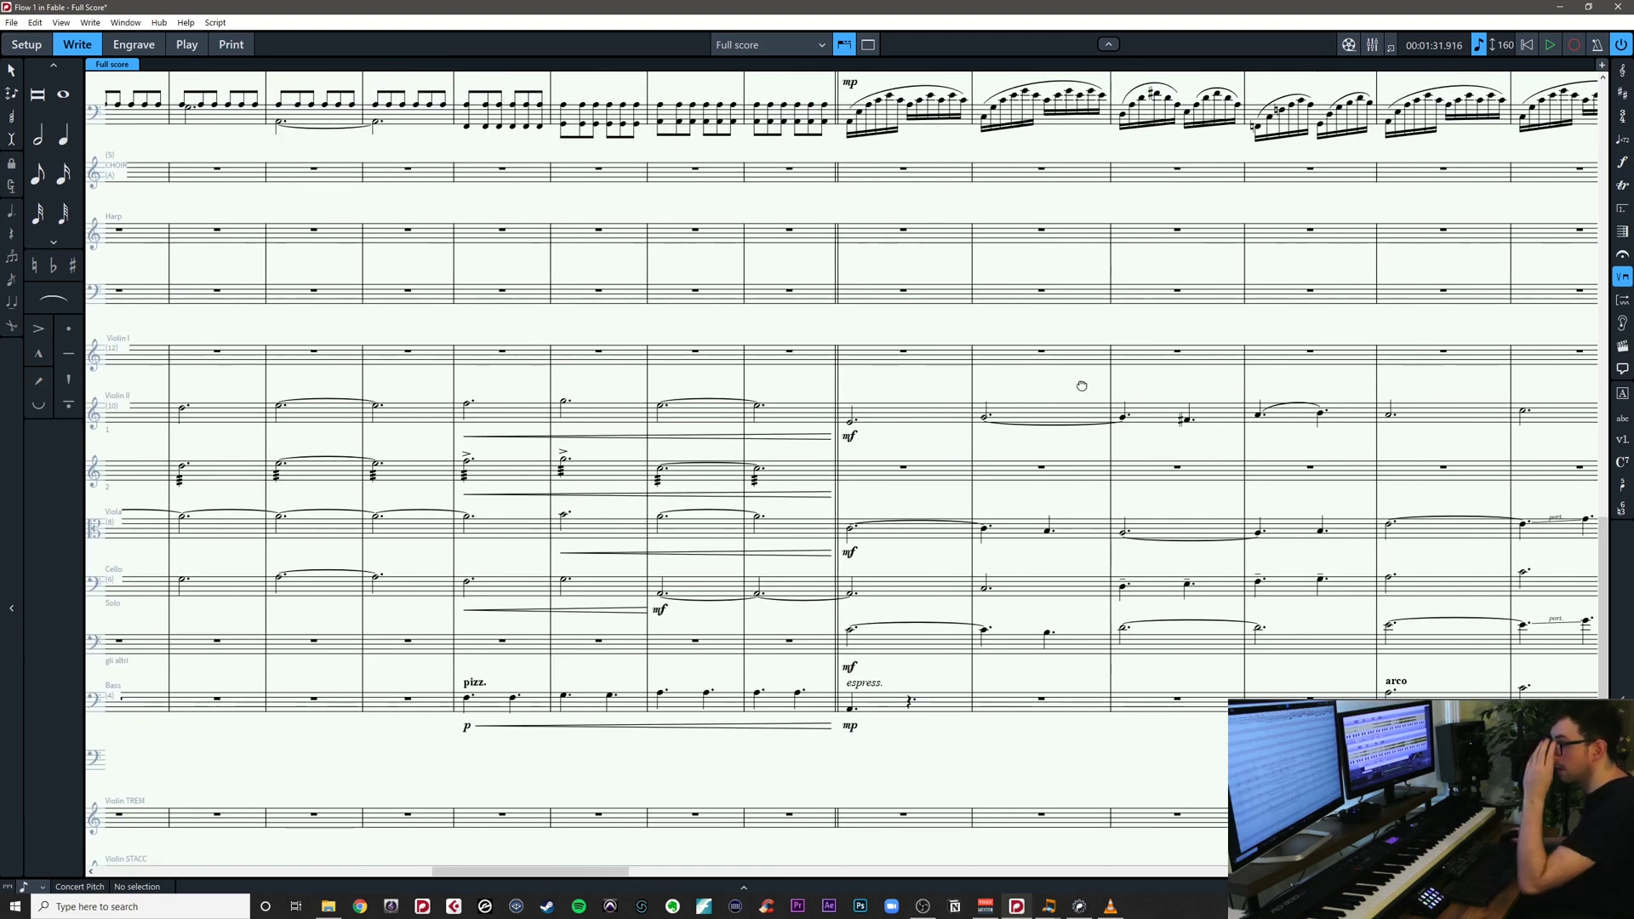
scroll(1082, 386, "left", 4)
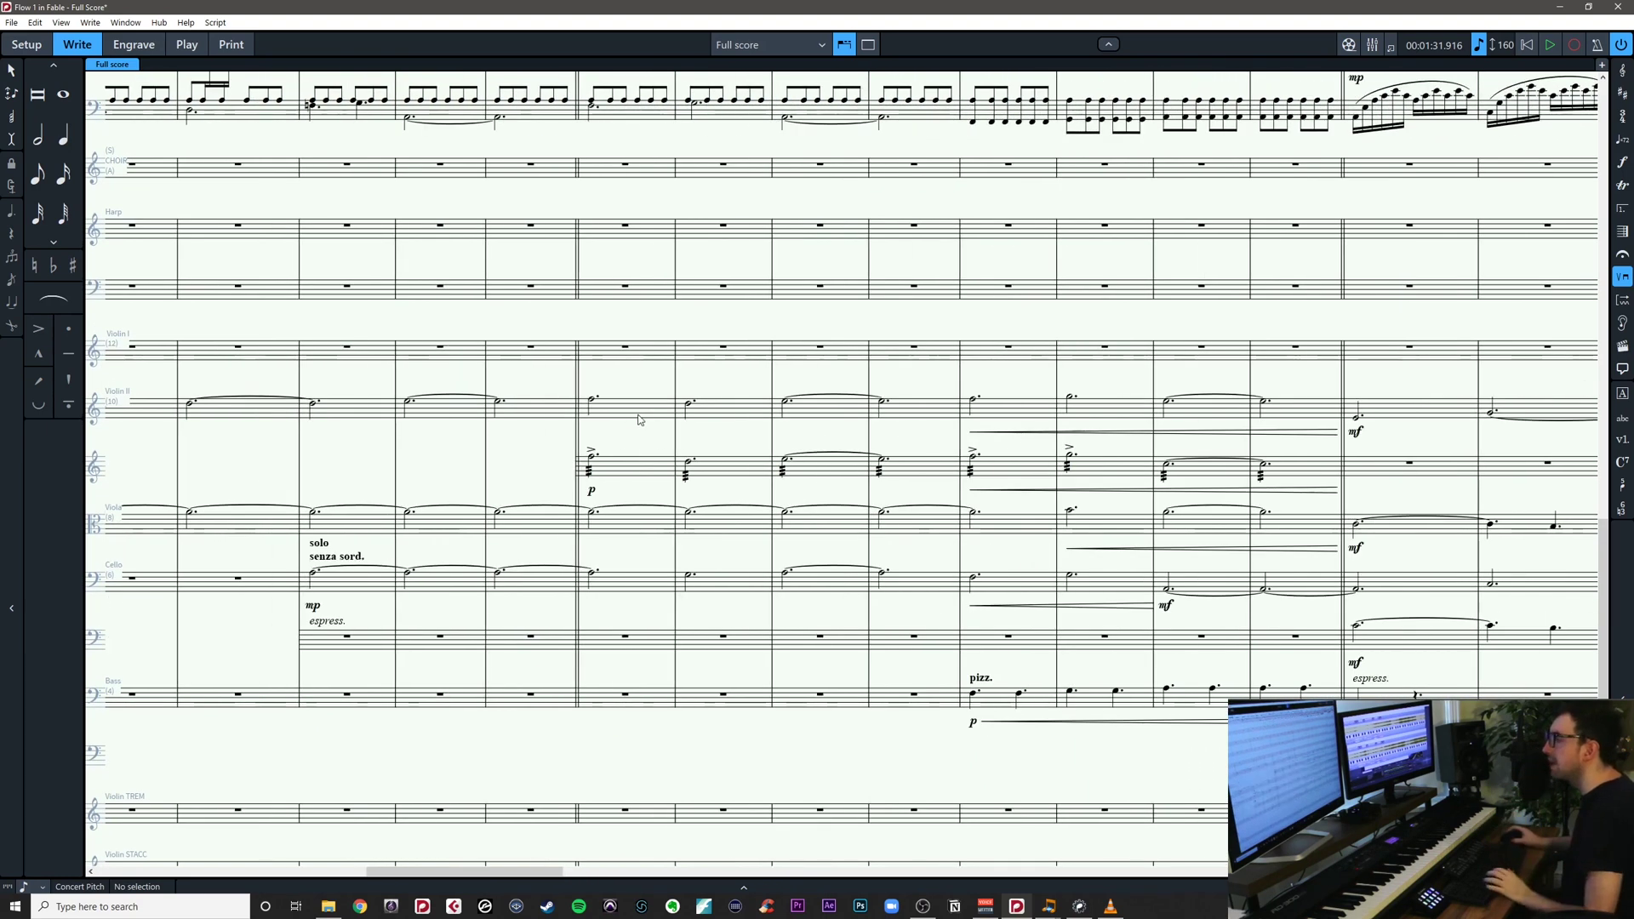
left_click_drag(639, 445, 436, 482)
left_click_drag(1065, 479, 1179, 476)
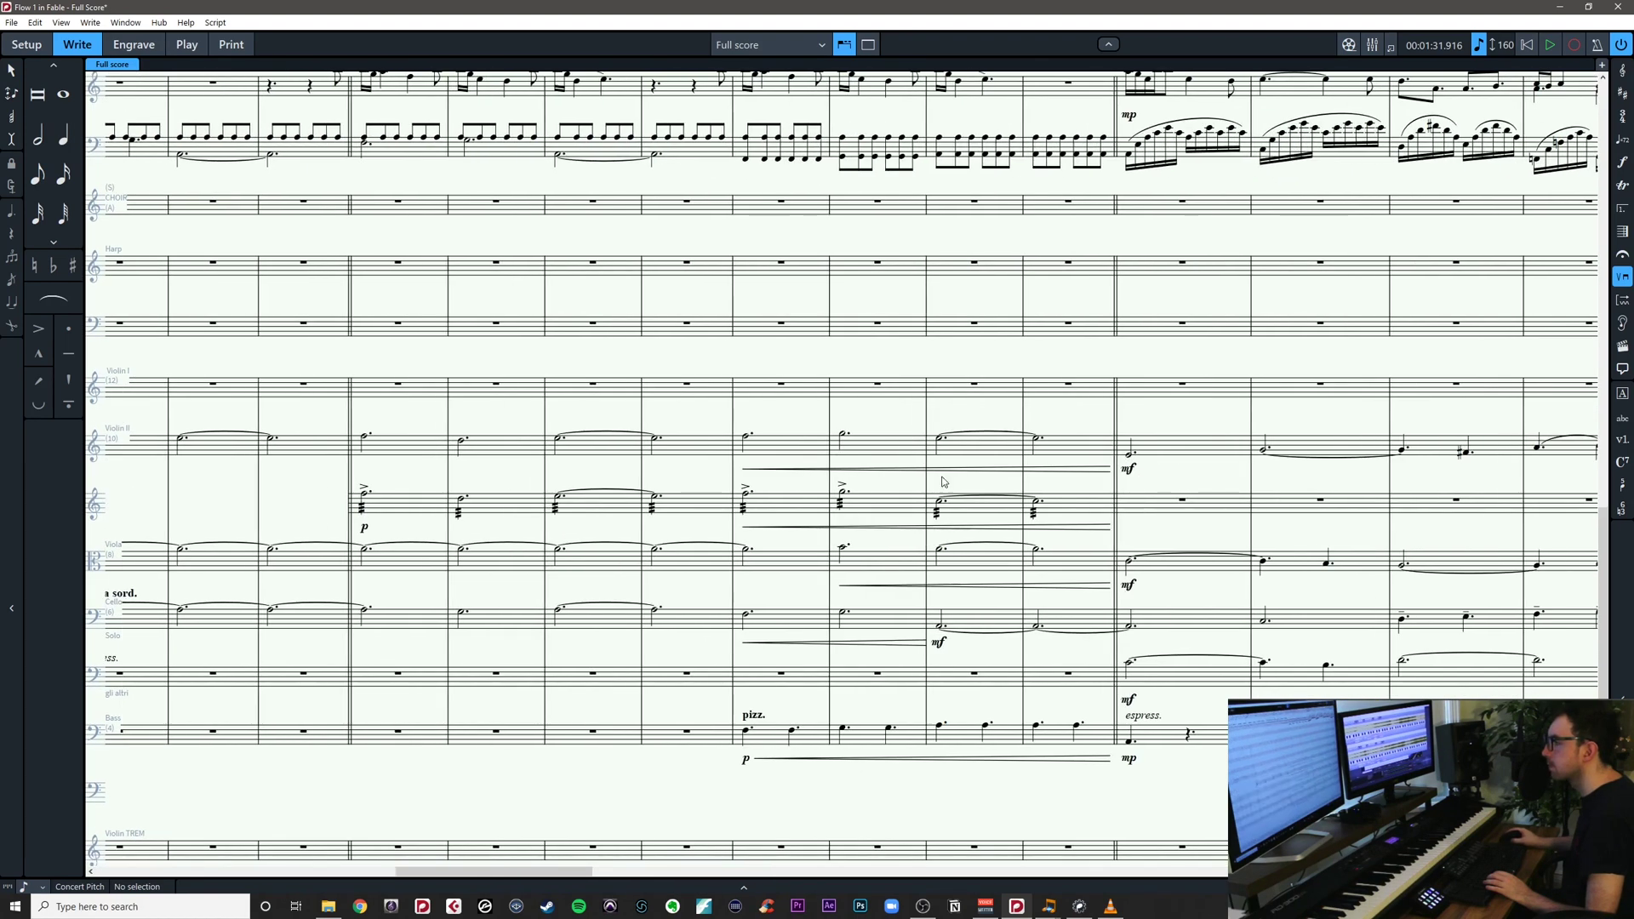
left_click(371, 446)
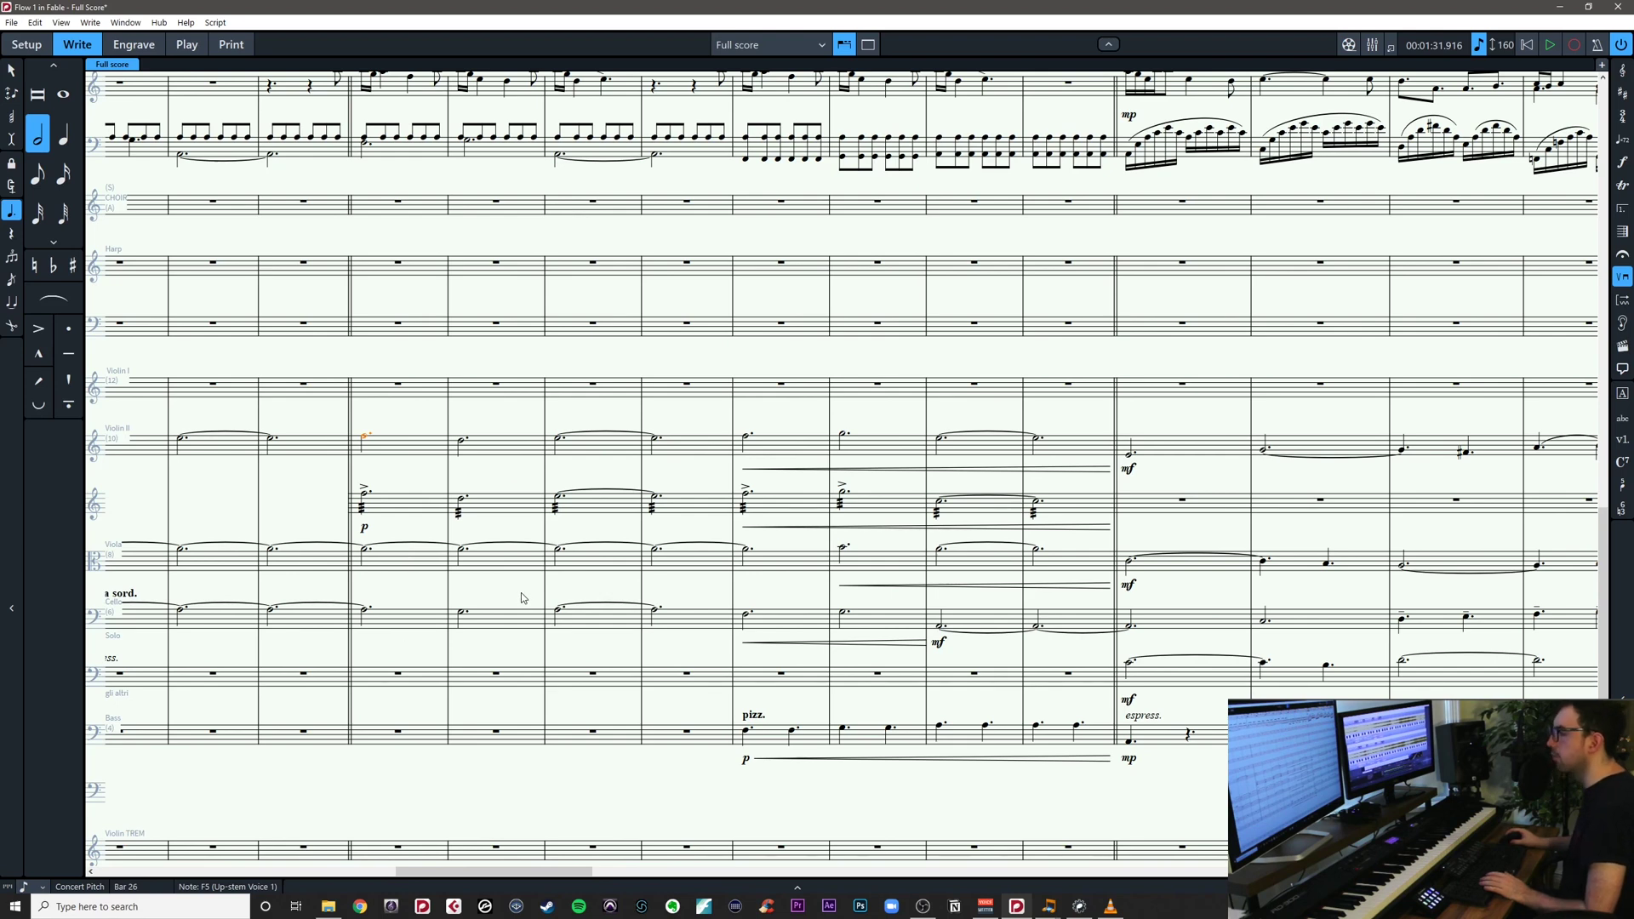
left_click_drag(1218, 593, 726, 576)
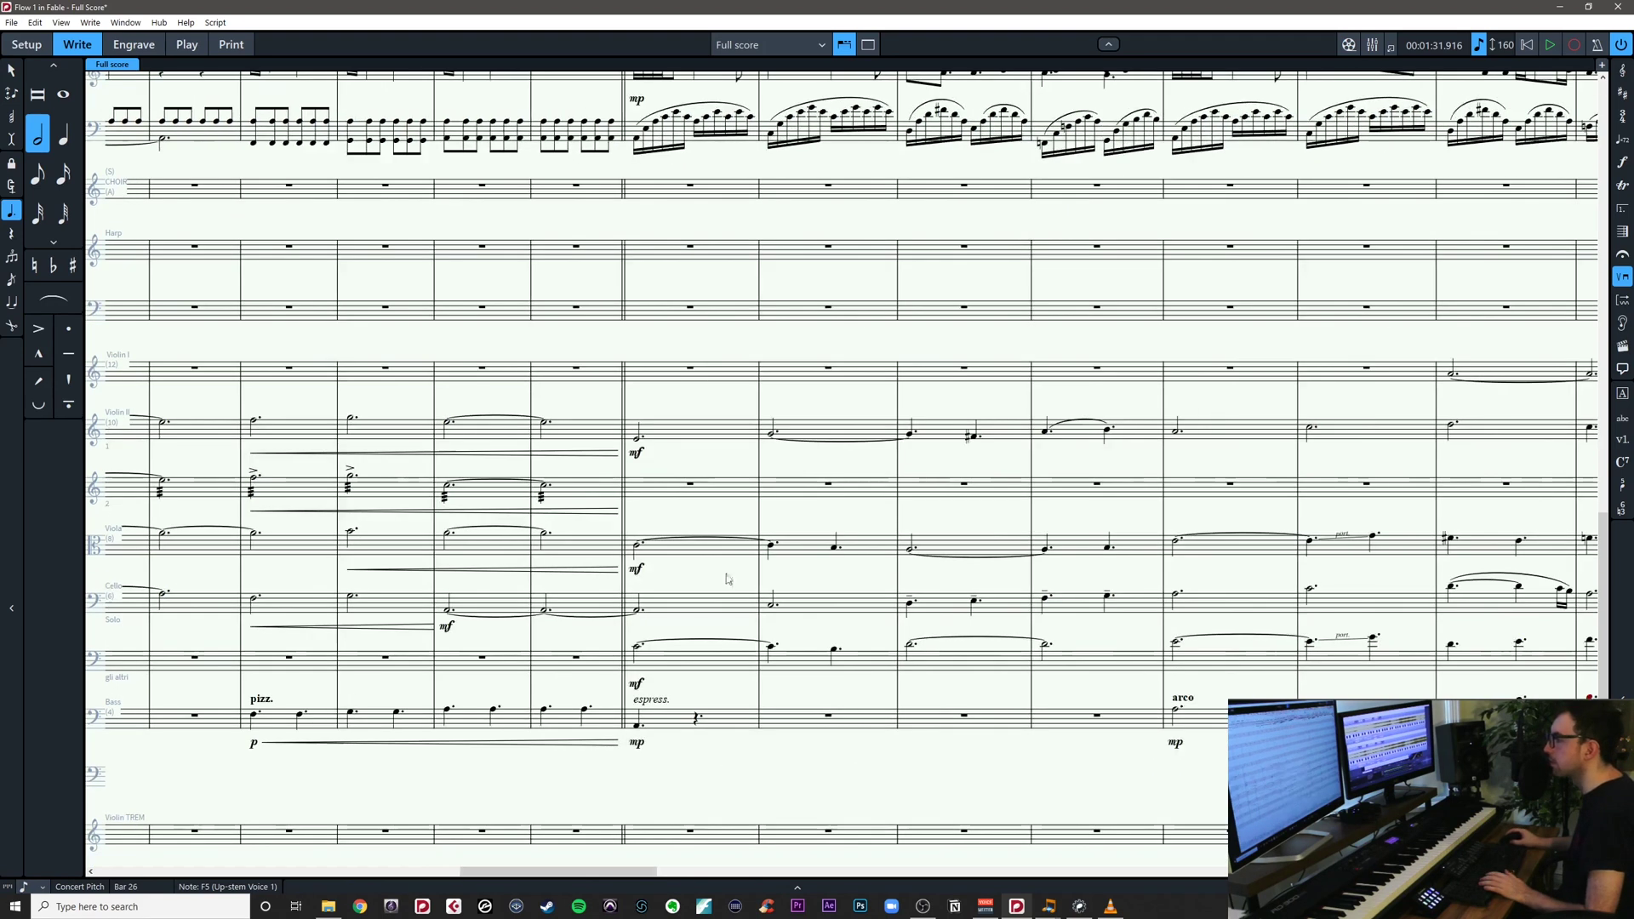
scroll(1105, 516, "right", 4)
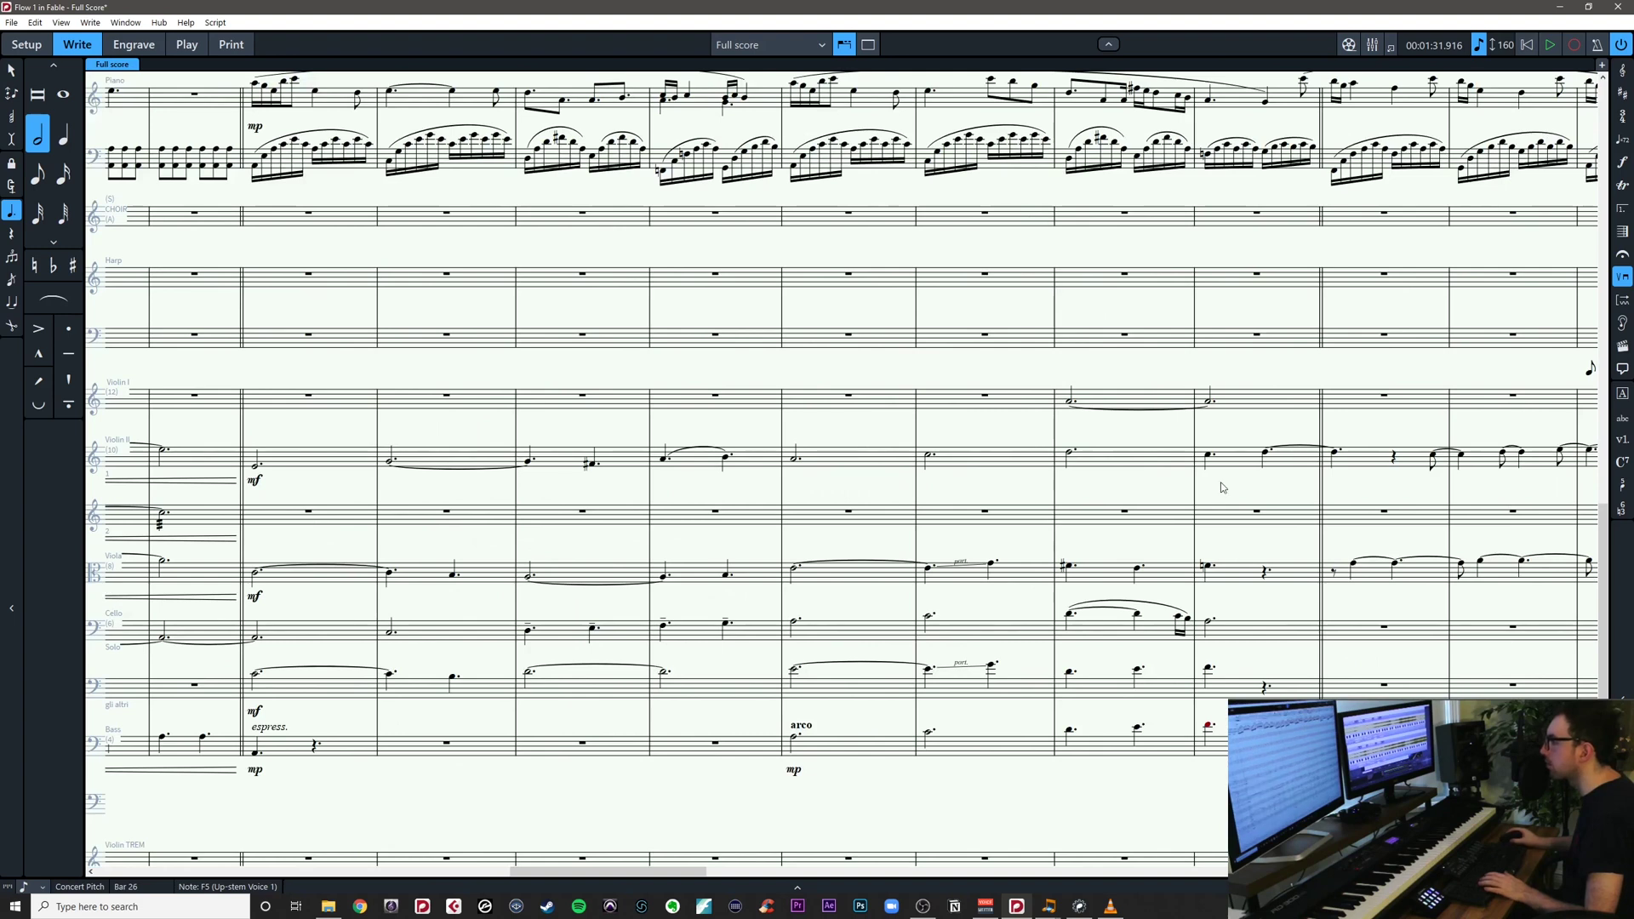
scroll(1251, 608, "right", 1)
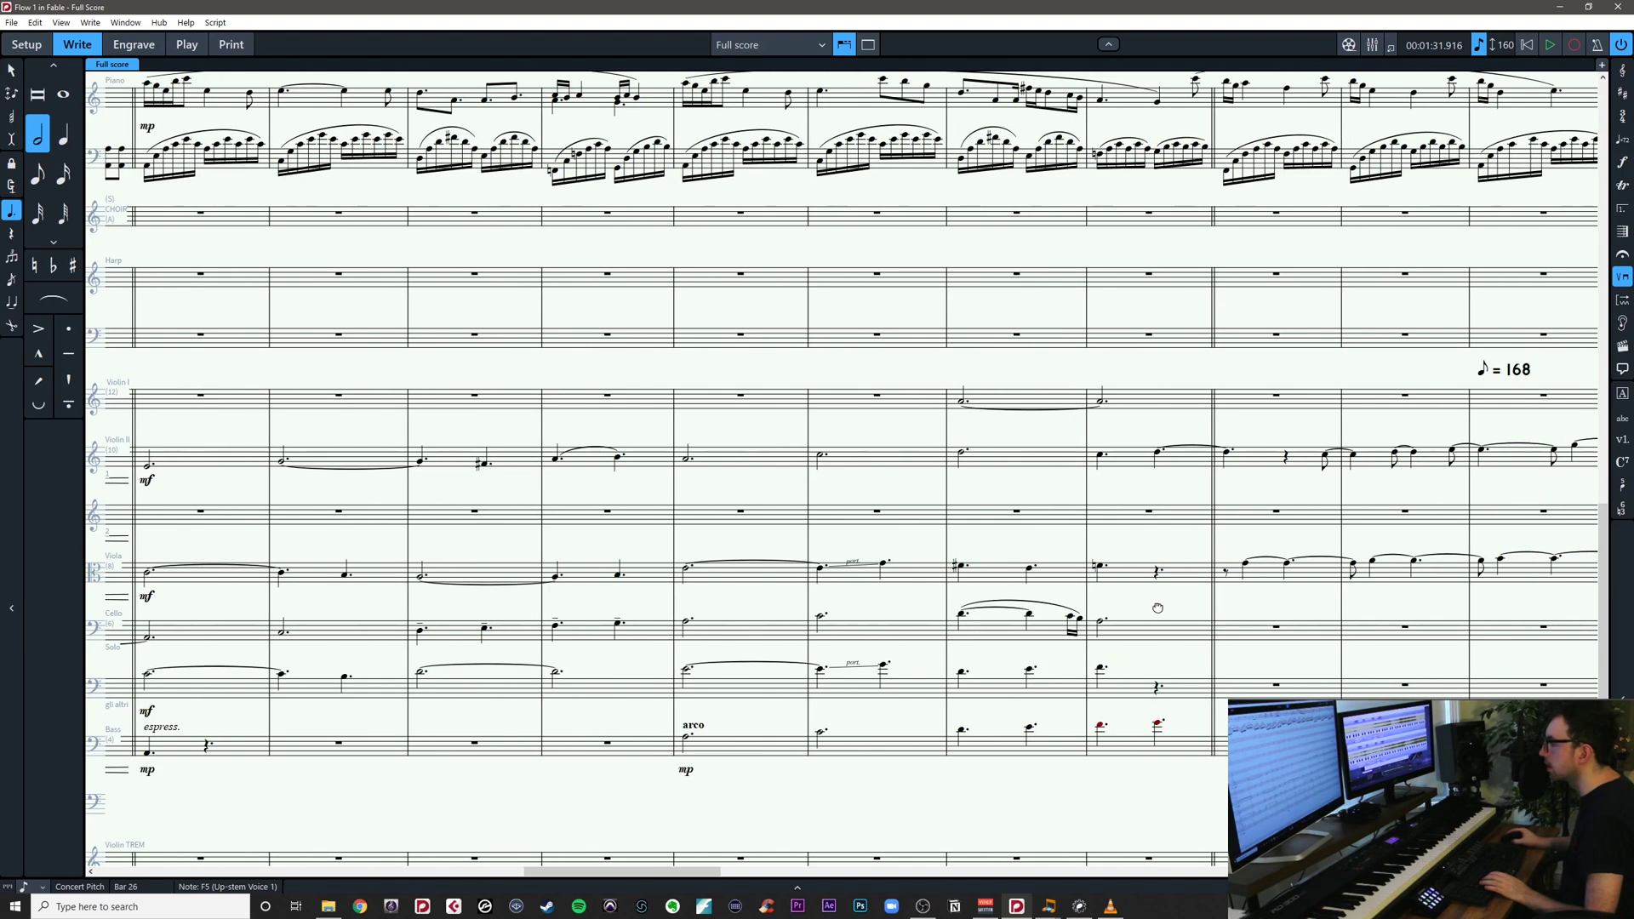
scroll(1158, 608, "down", 1)
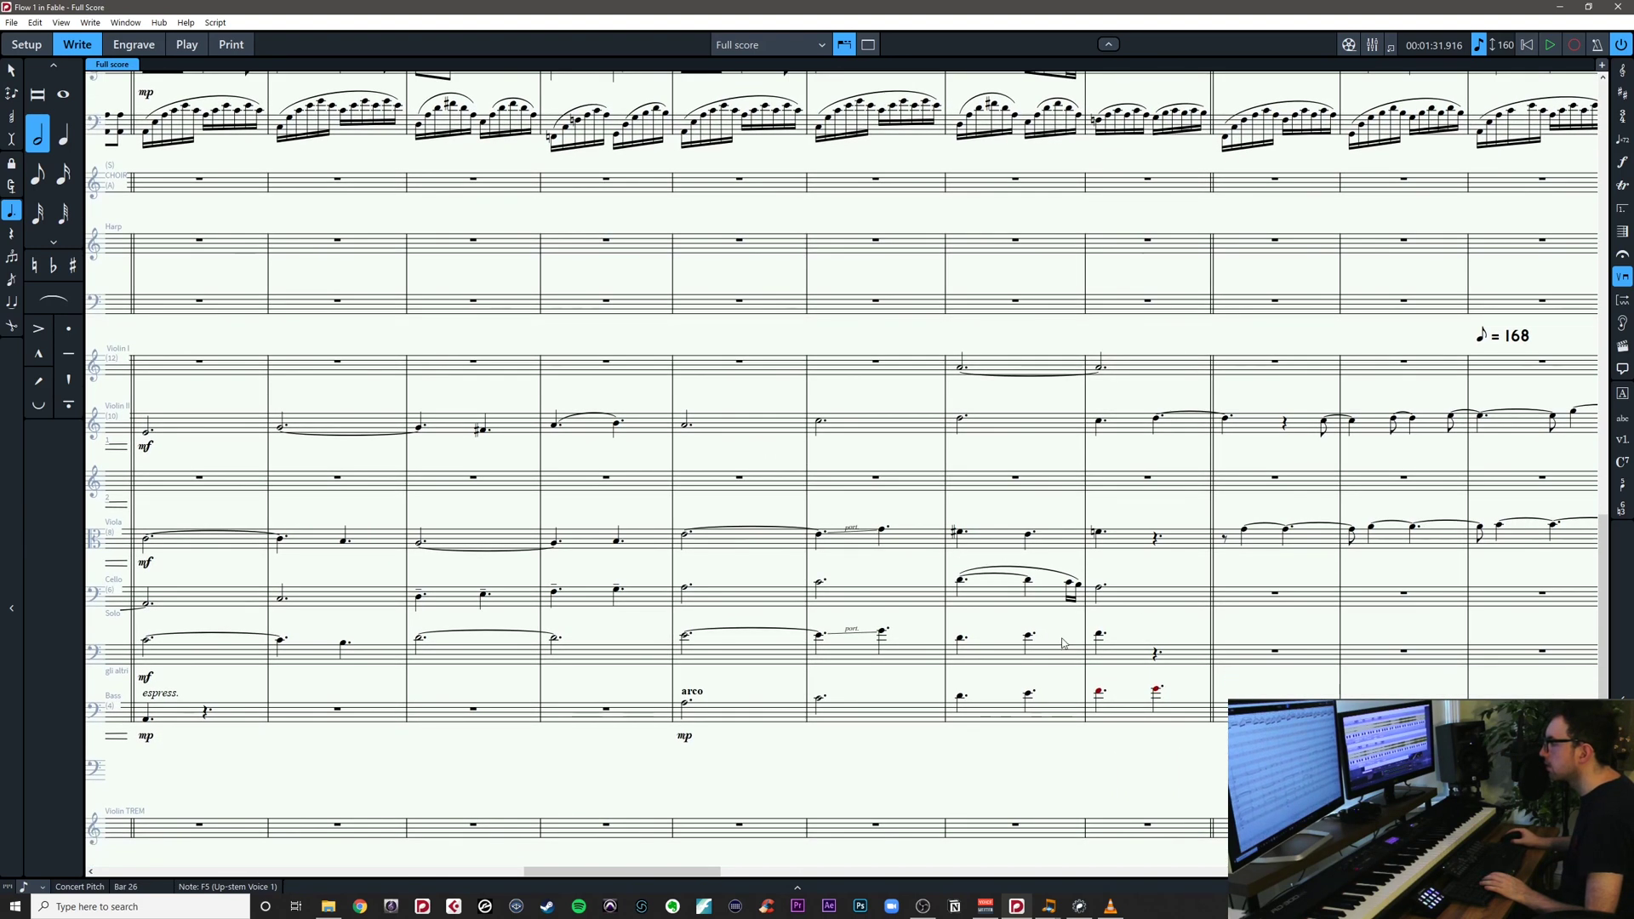
key("Escape")
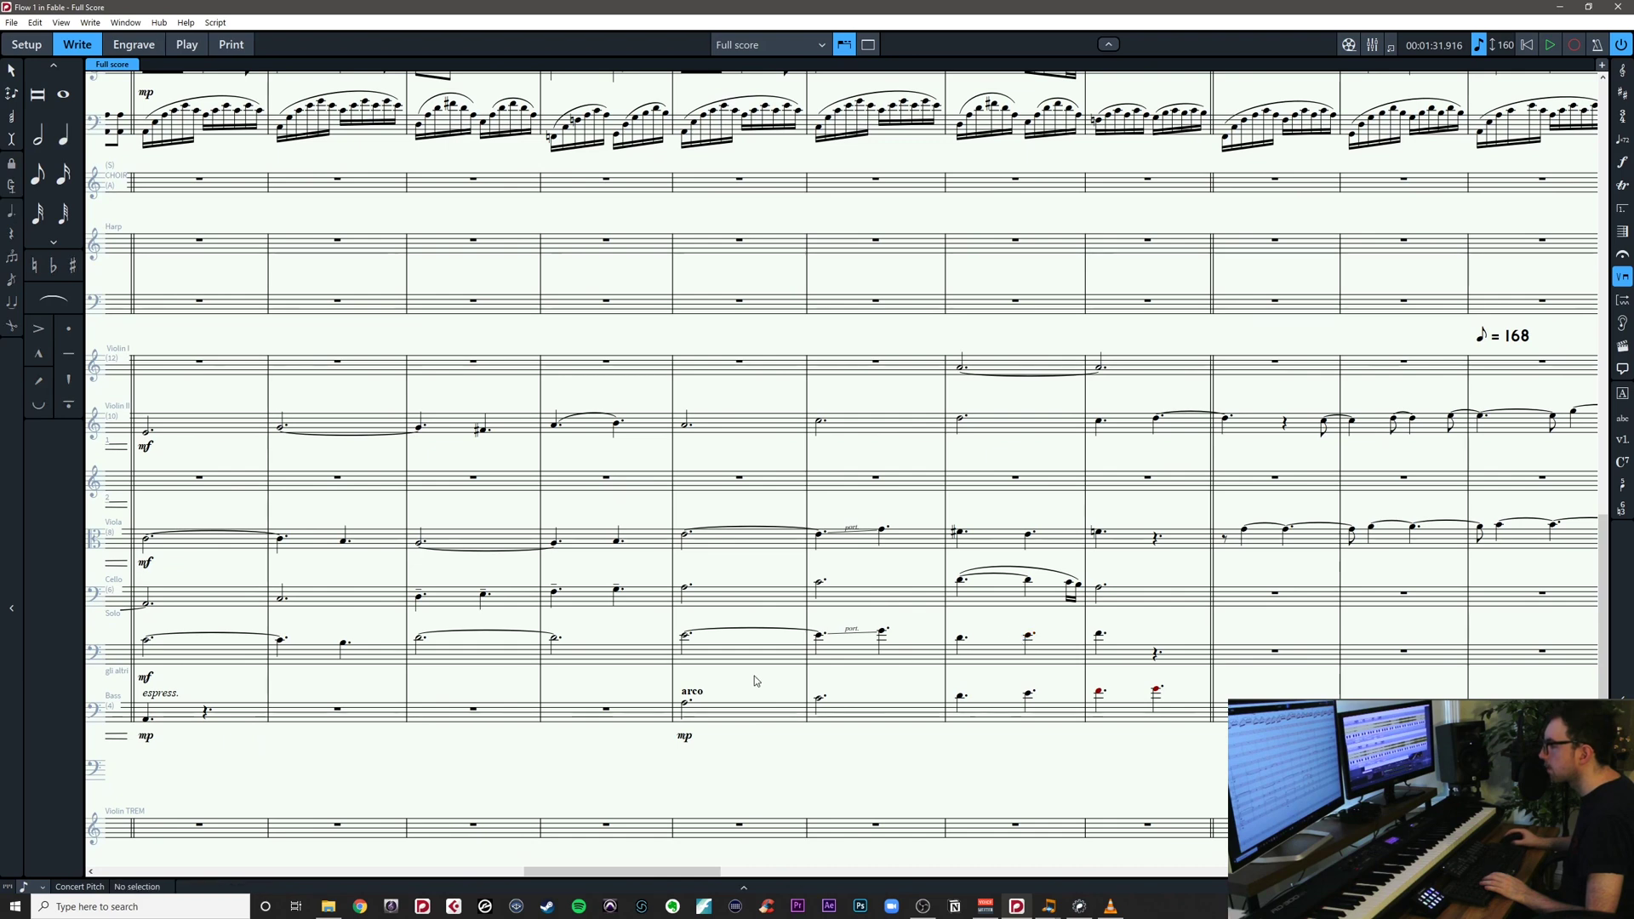
Play back the score from the Viola's first note in bar 34 through bar 41
left_click_drag(754, 676, 1075, 666)
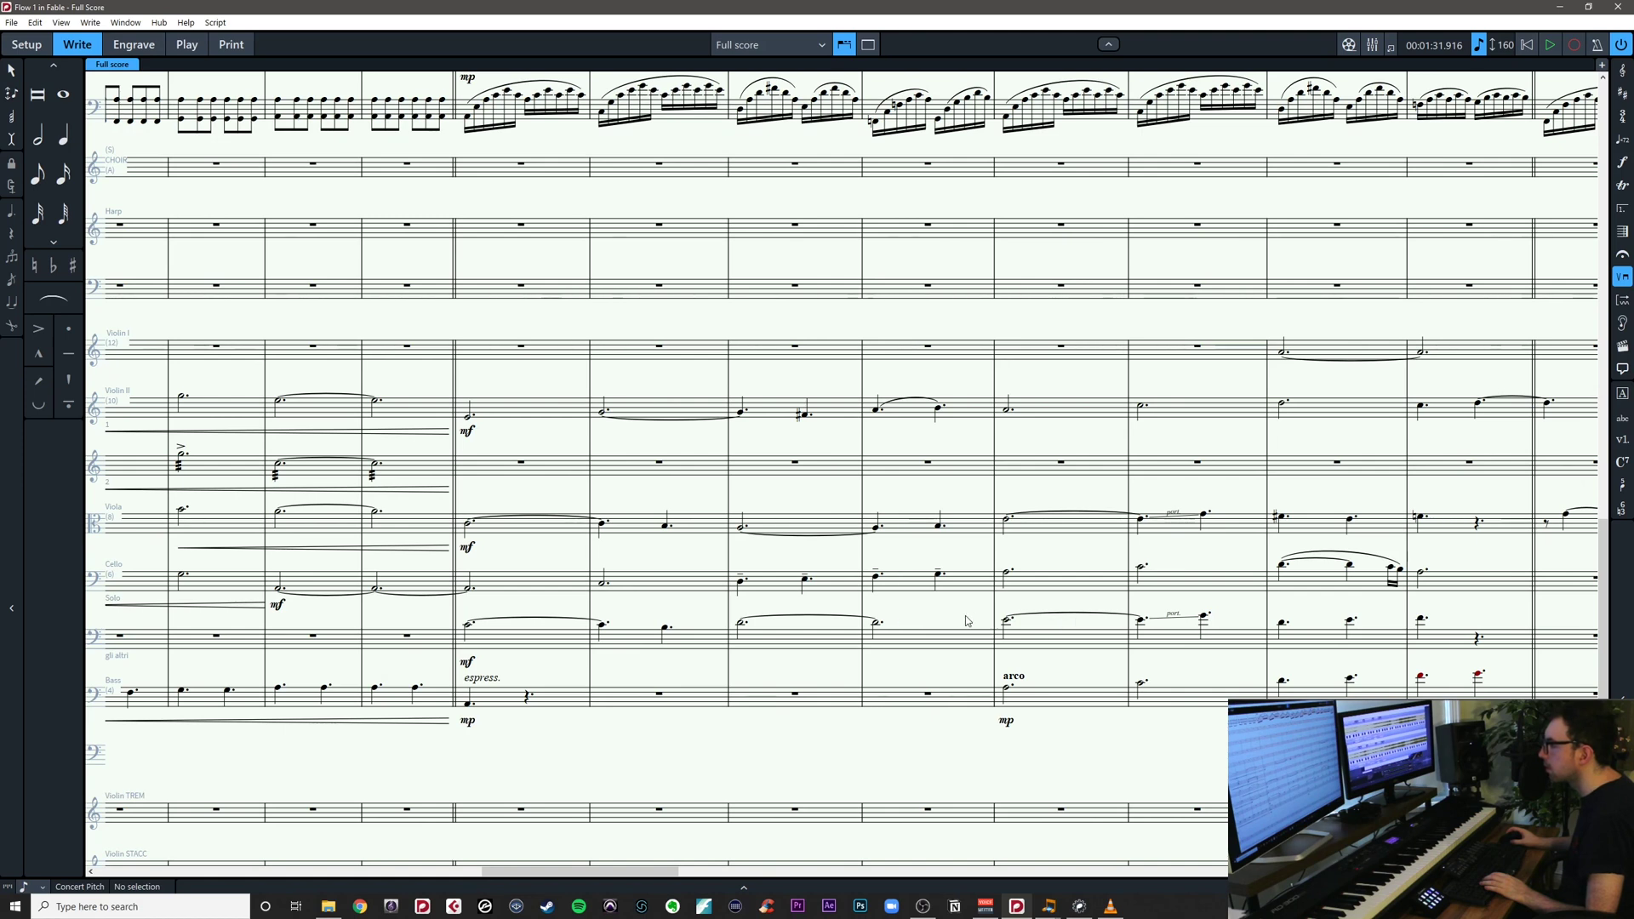
left_click_drag(967, 622, 1014, 679)
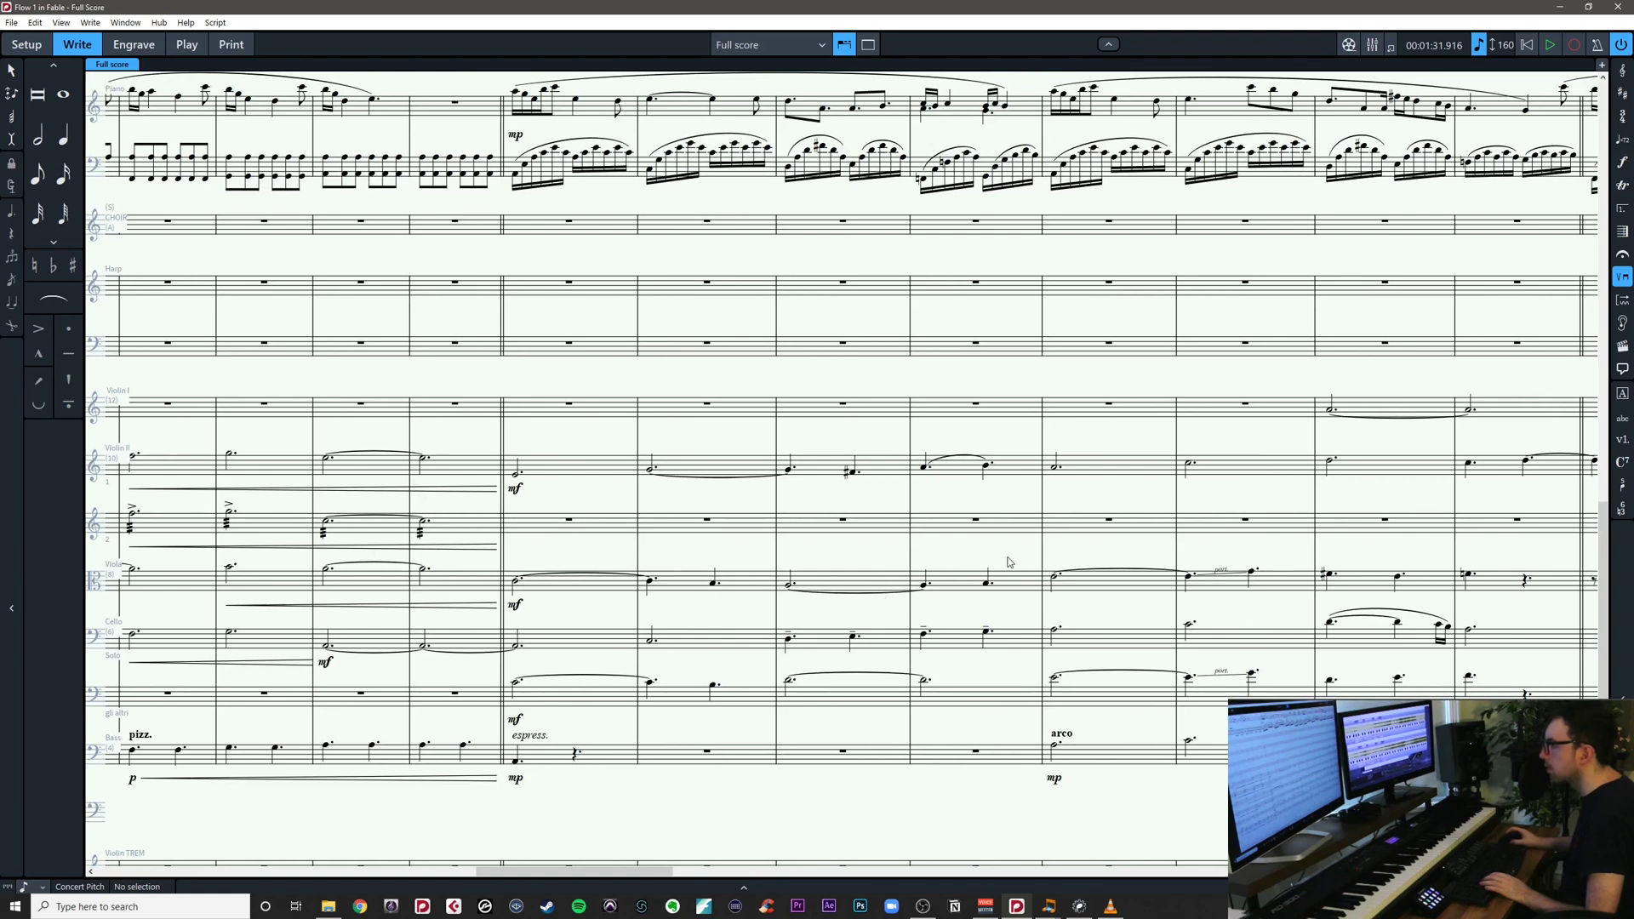
left_click(516, 584)
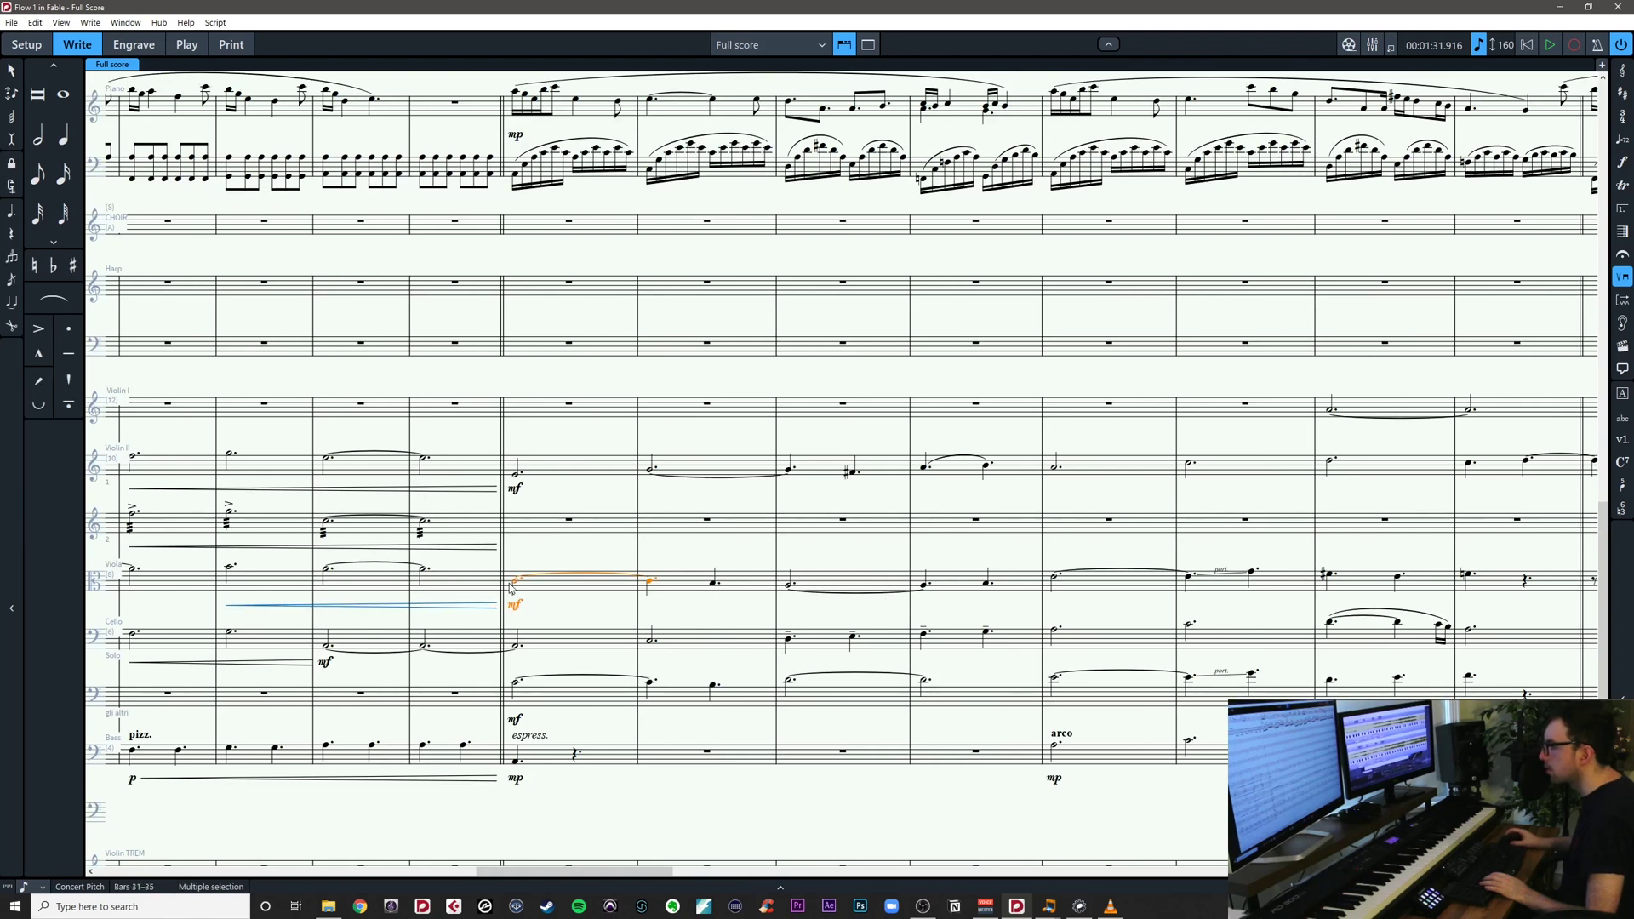
key("p")
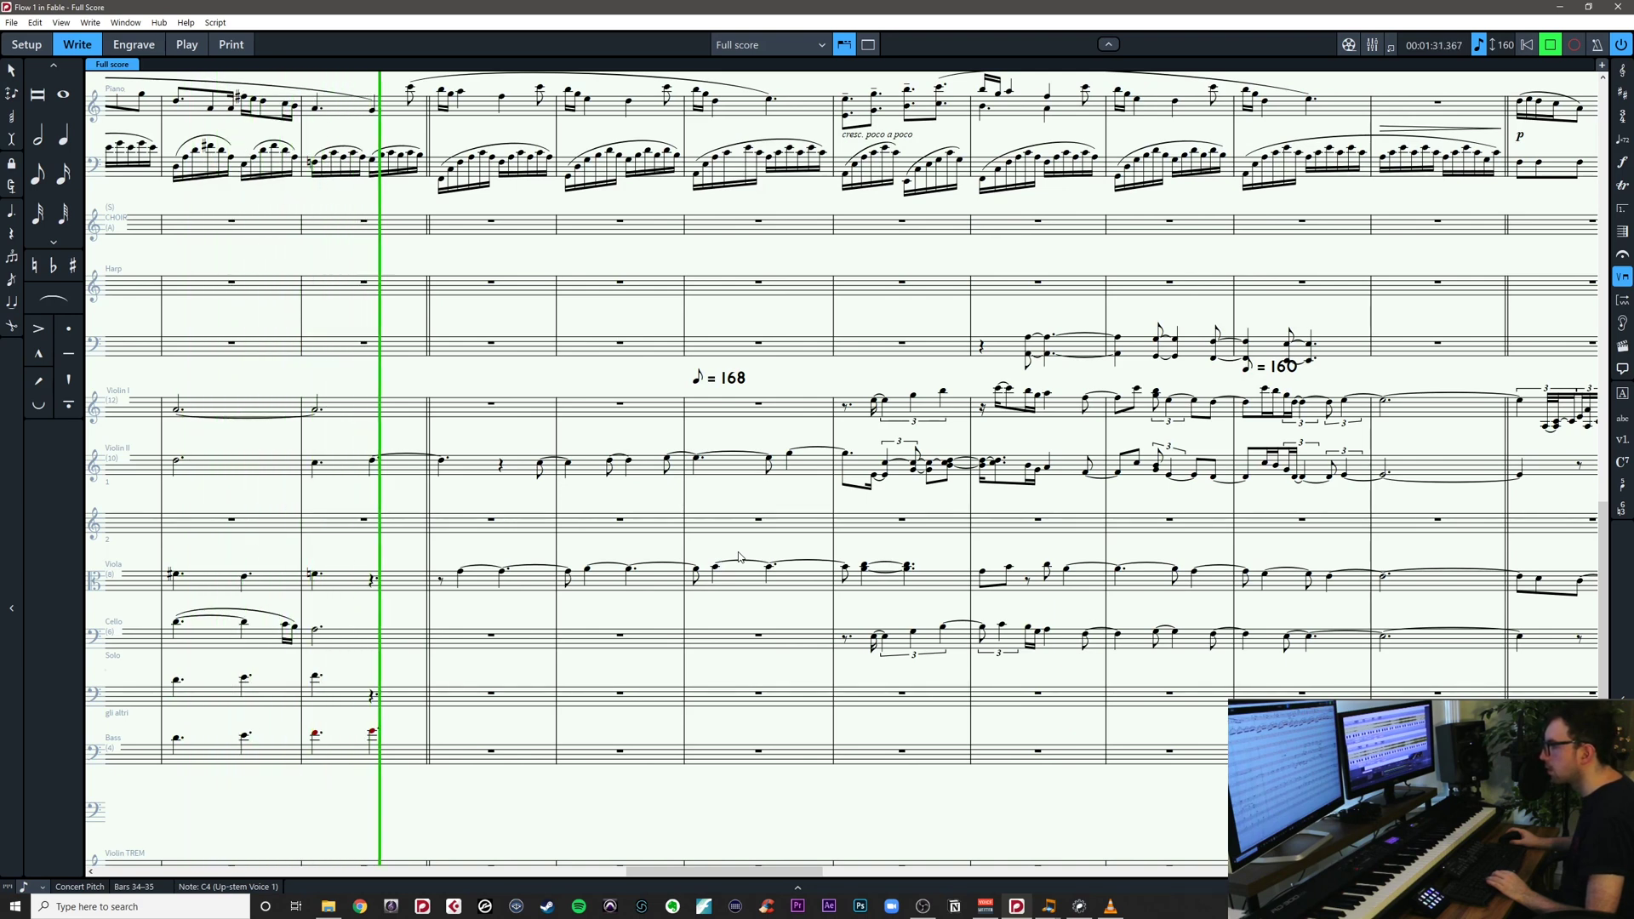
key("space")
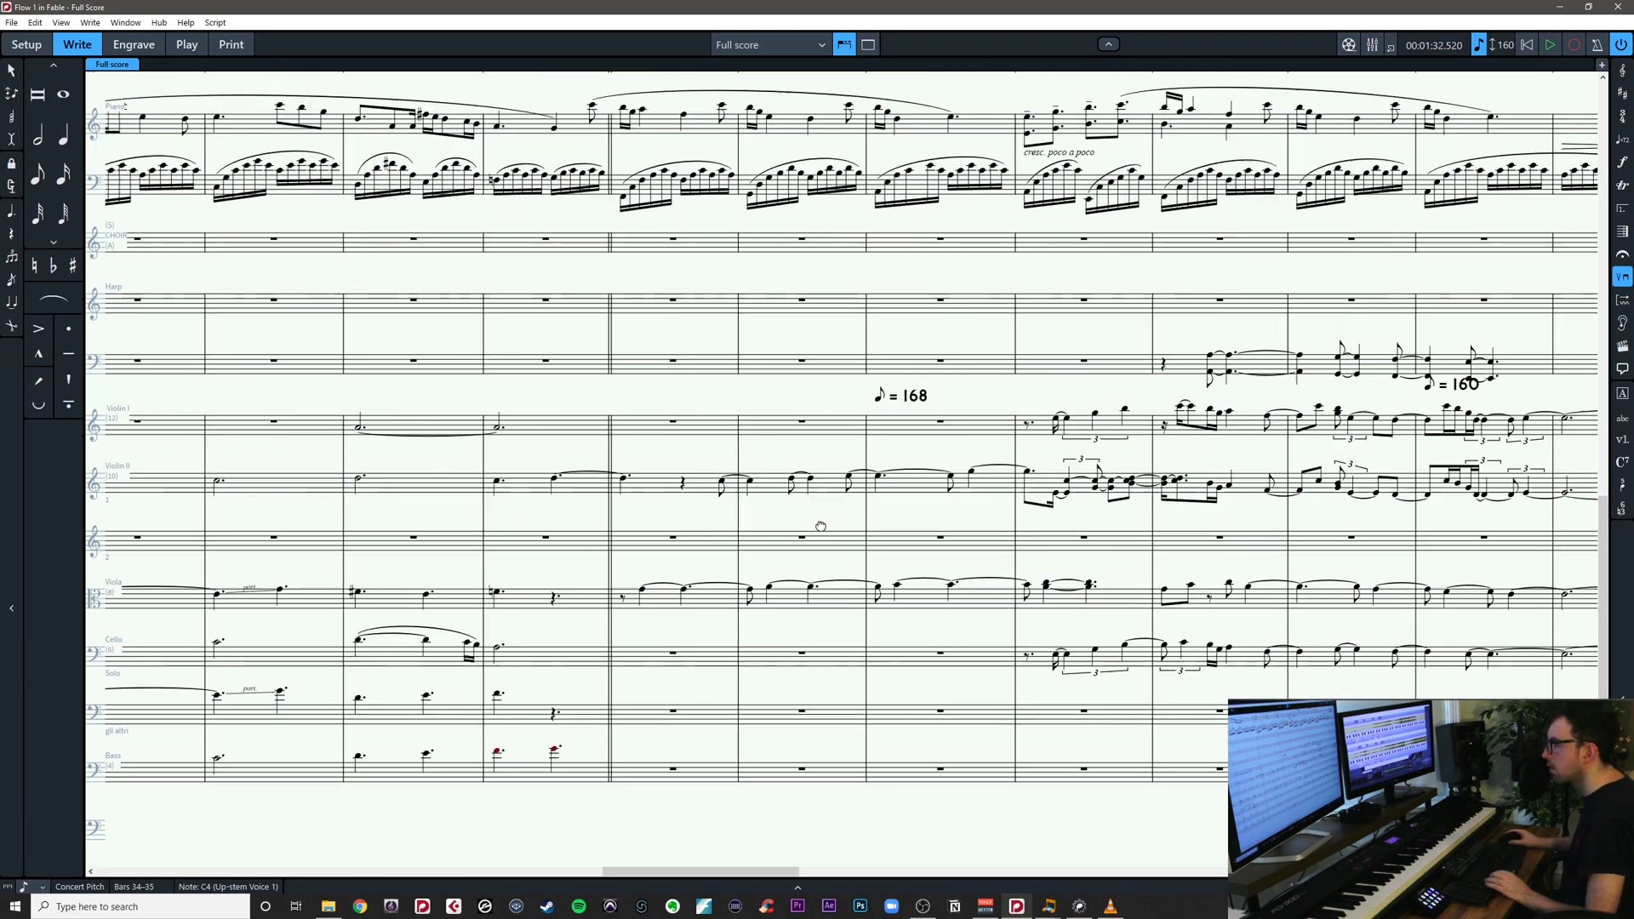
Cut the ties of the Violoncello Extra note chain that runs from bar 39 into bar 42
scroll(1157, 744, "down", 5)
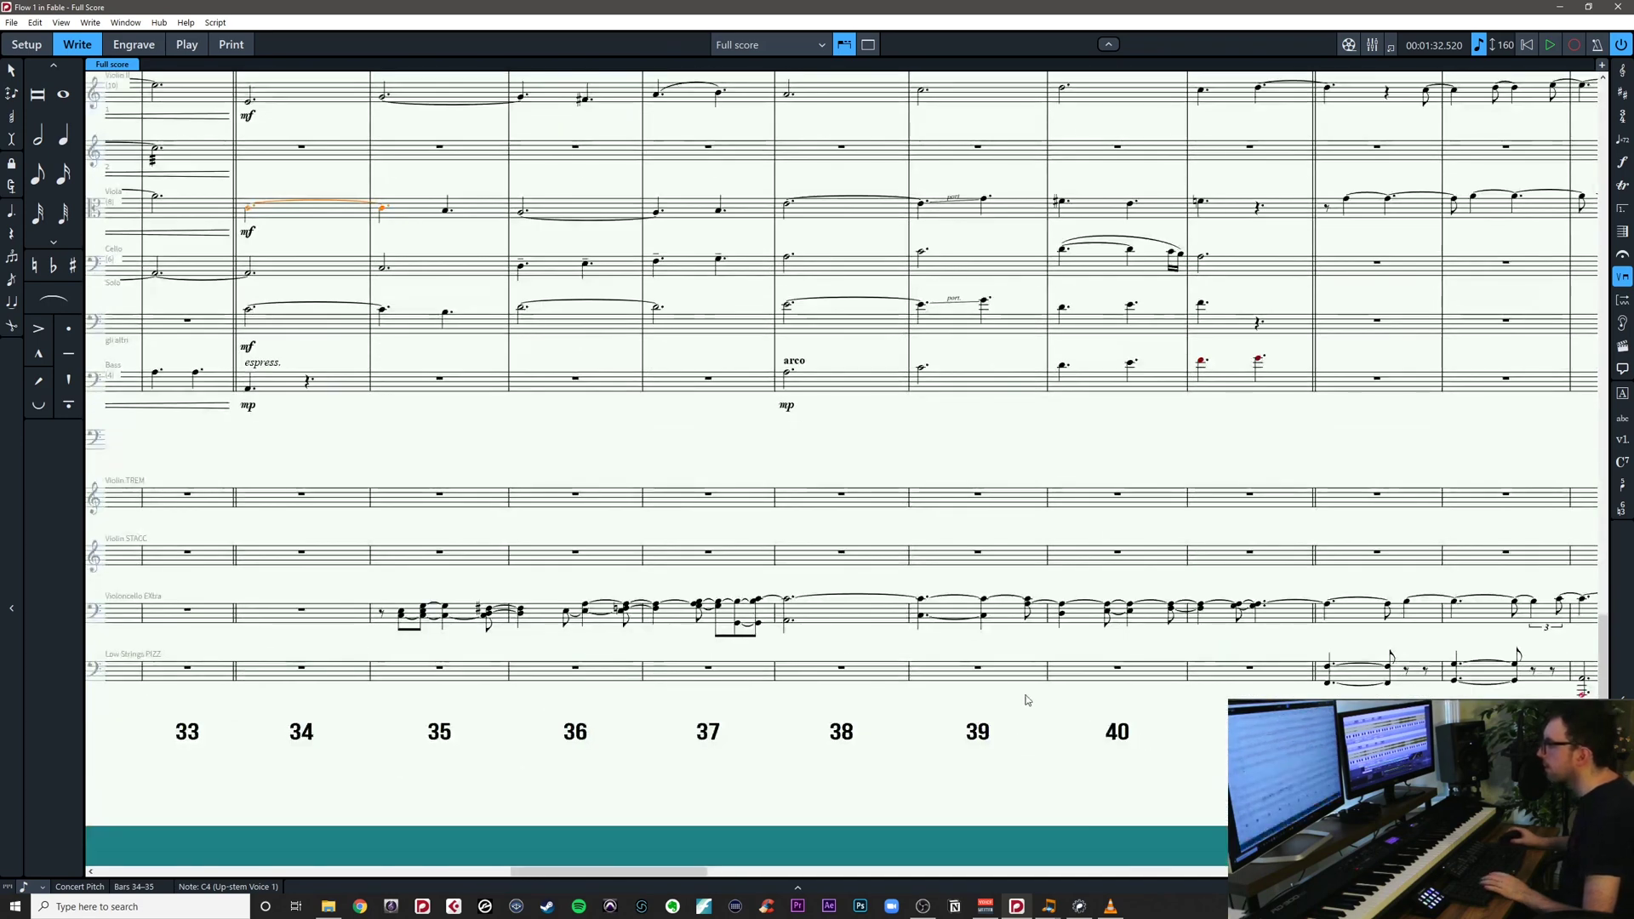
left_click_drag(380, 584, 1294, 643)
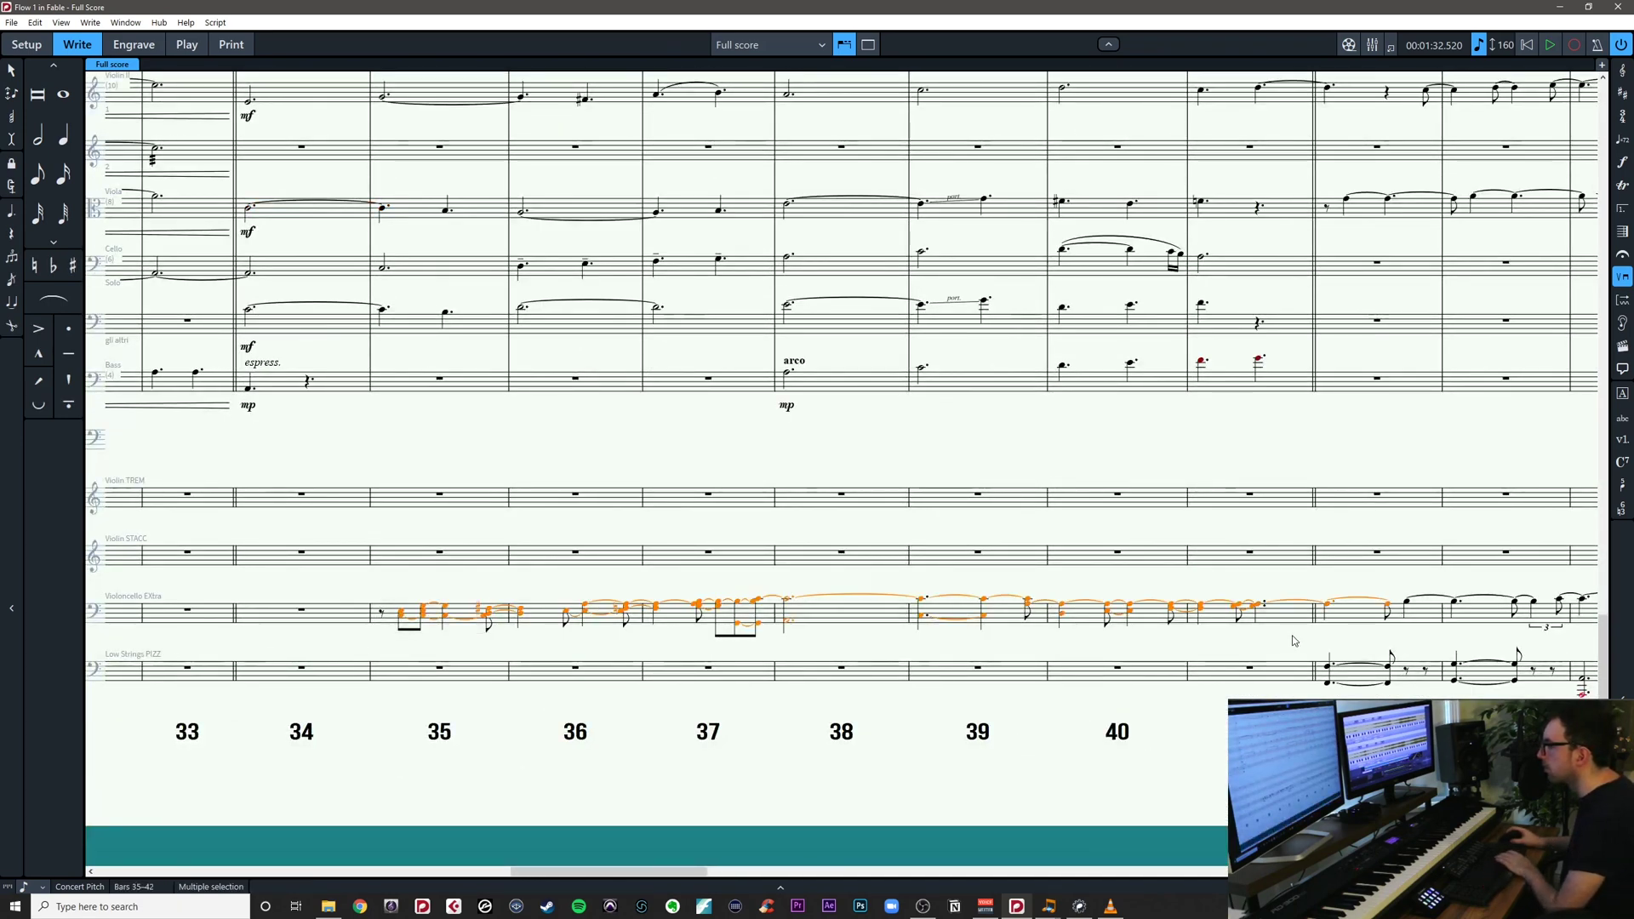
left_click(1294, 643)
left_click(1258, 607)
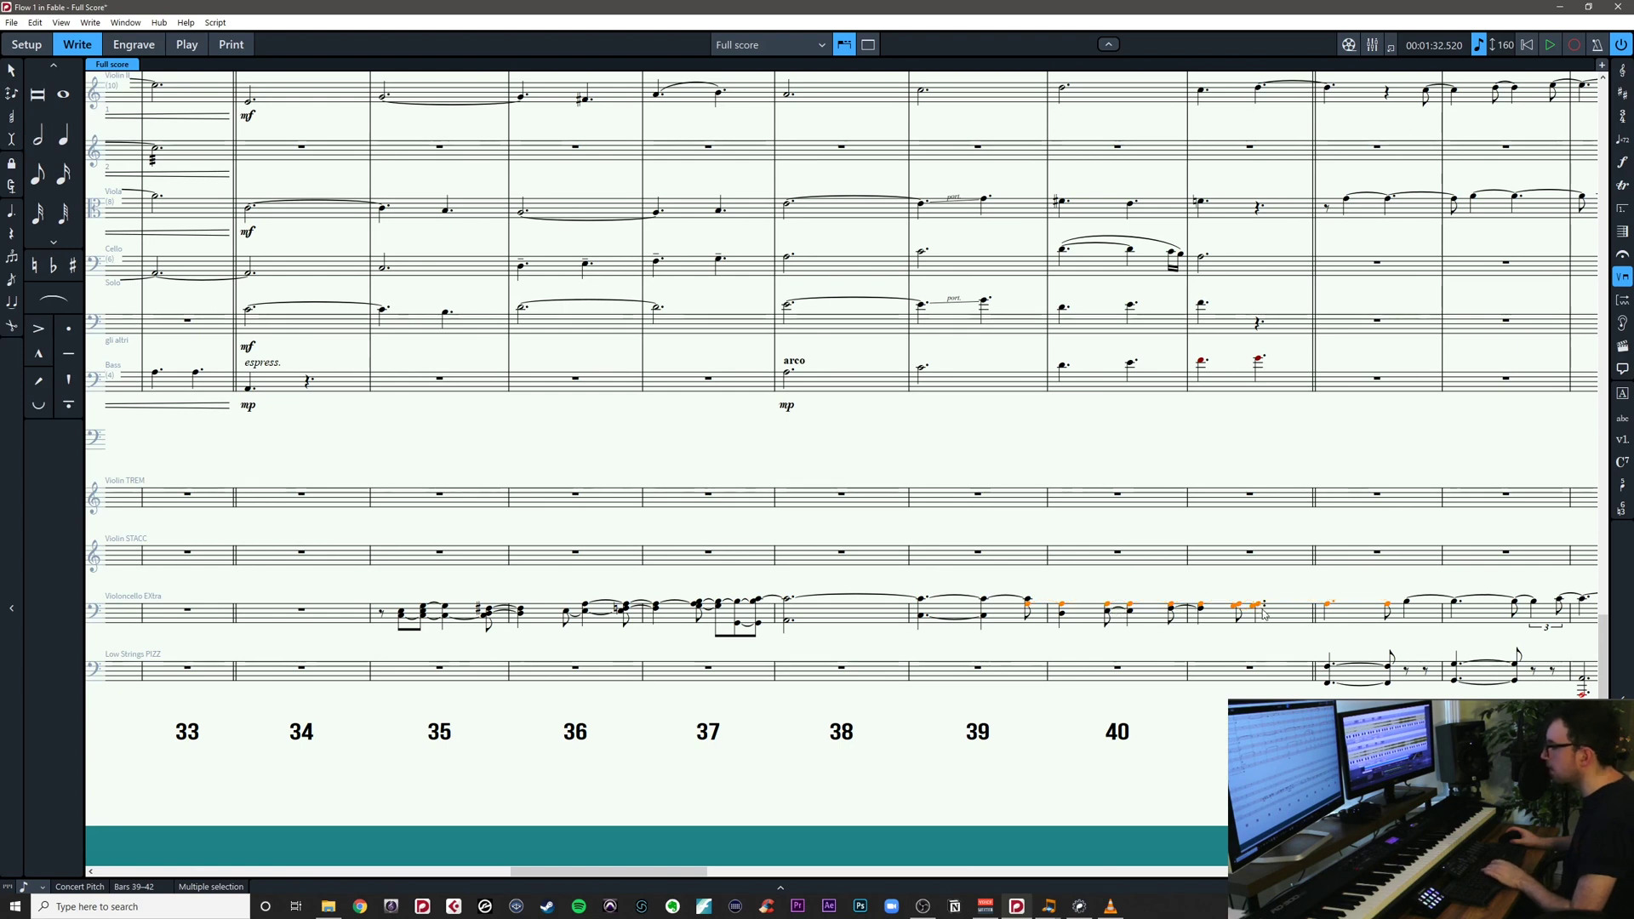
Delete the Violoncello Extra sketch notes in bars 35–41
left_click_drag(1274, 586, 385, 650)
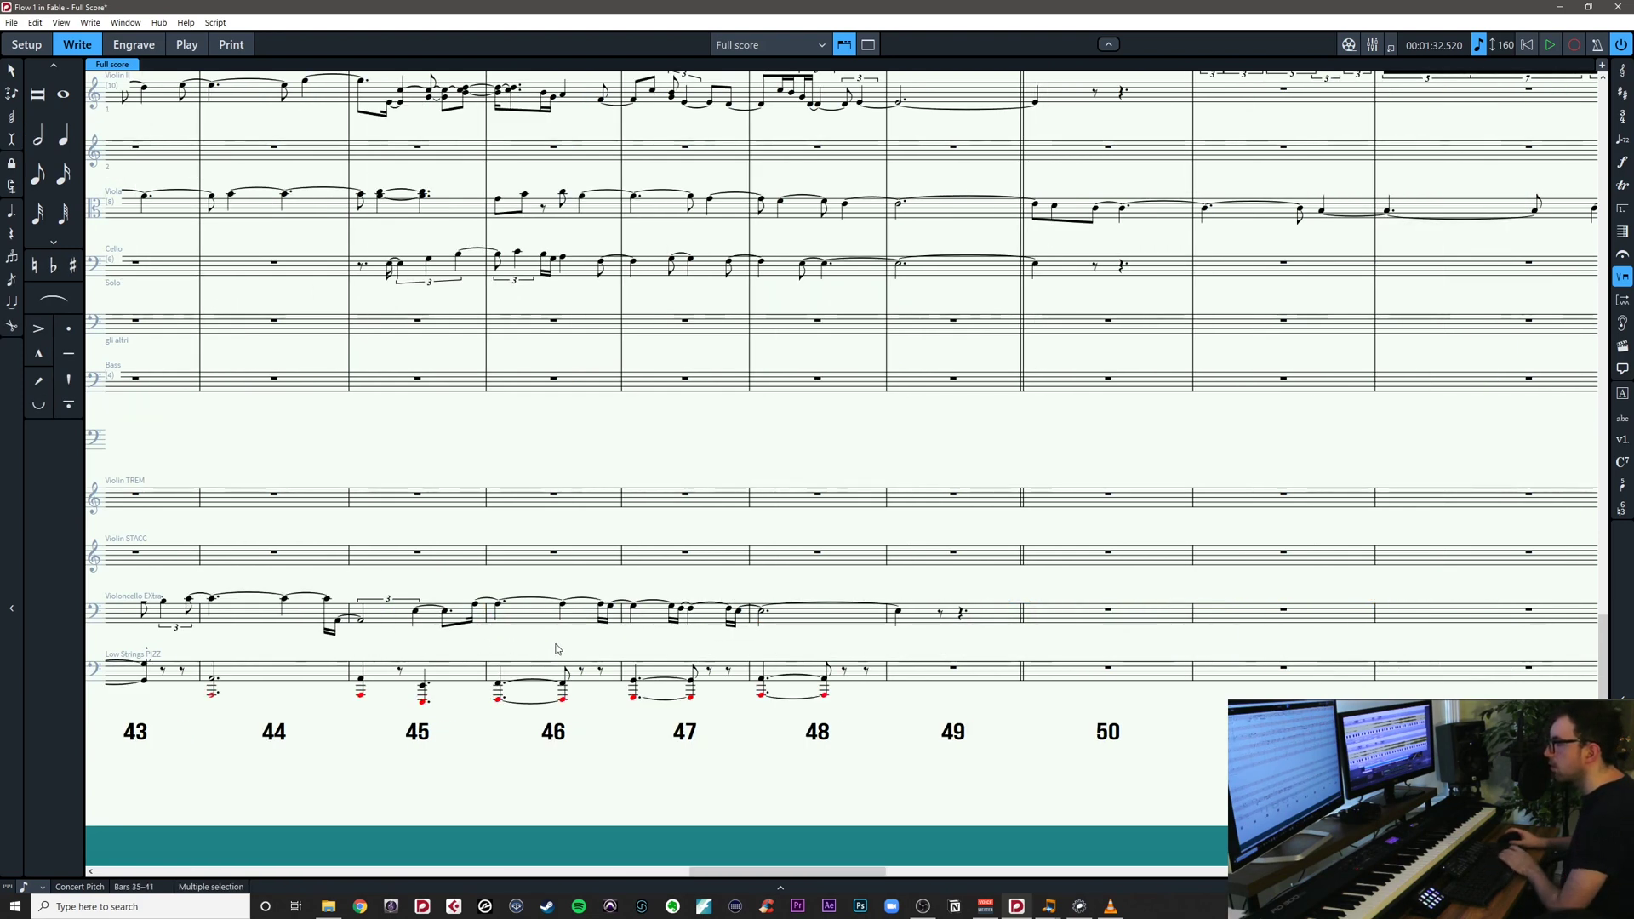
left_click_drag(146, 654, 1578, 656)
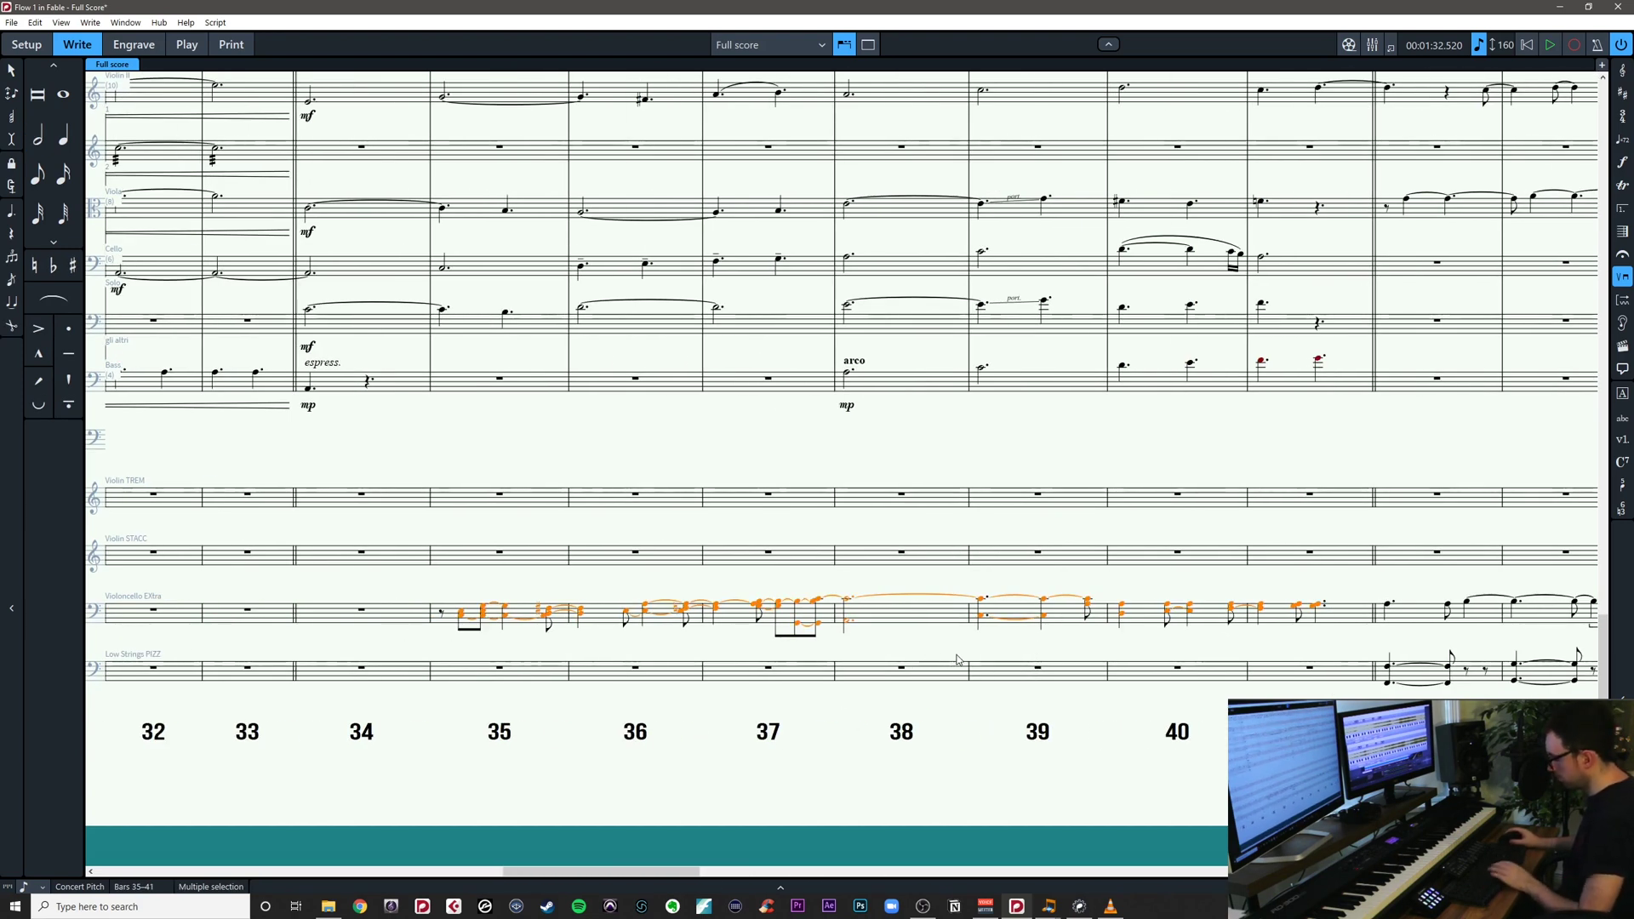
left_click_drag(792, 639, 950, 704)
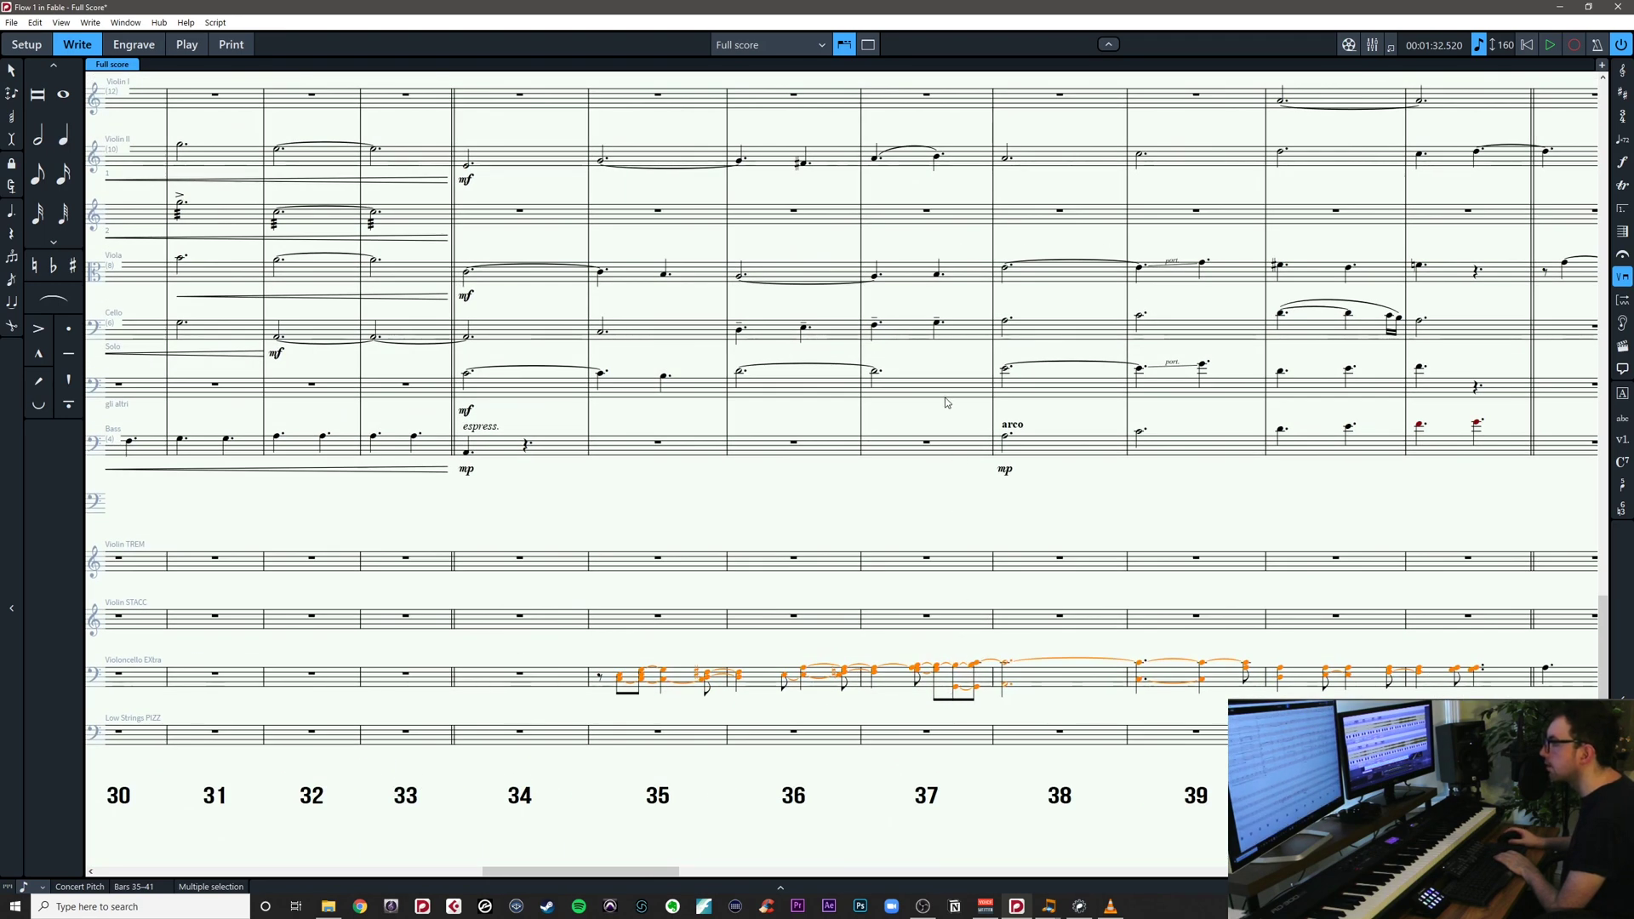
scroll(967, 596, "up", 1)
scroll(967, 616, "up", 8)
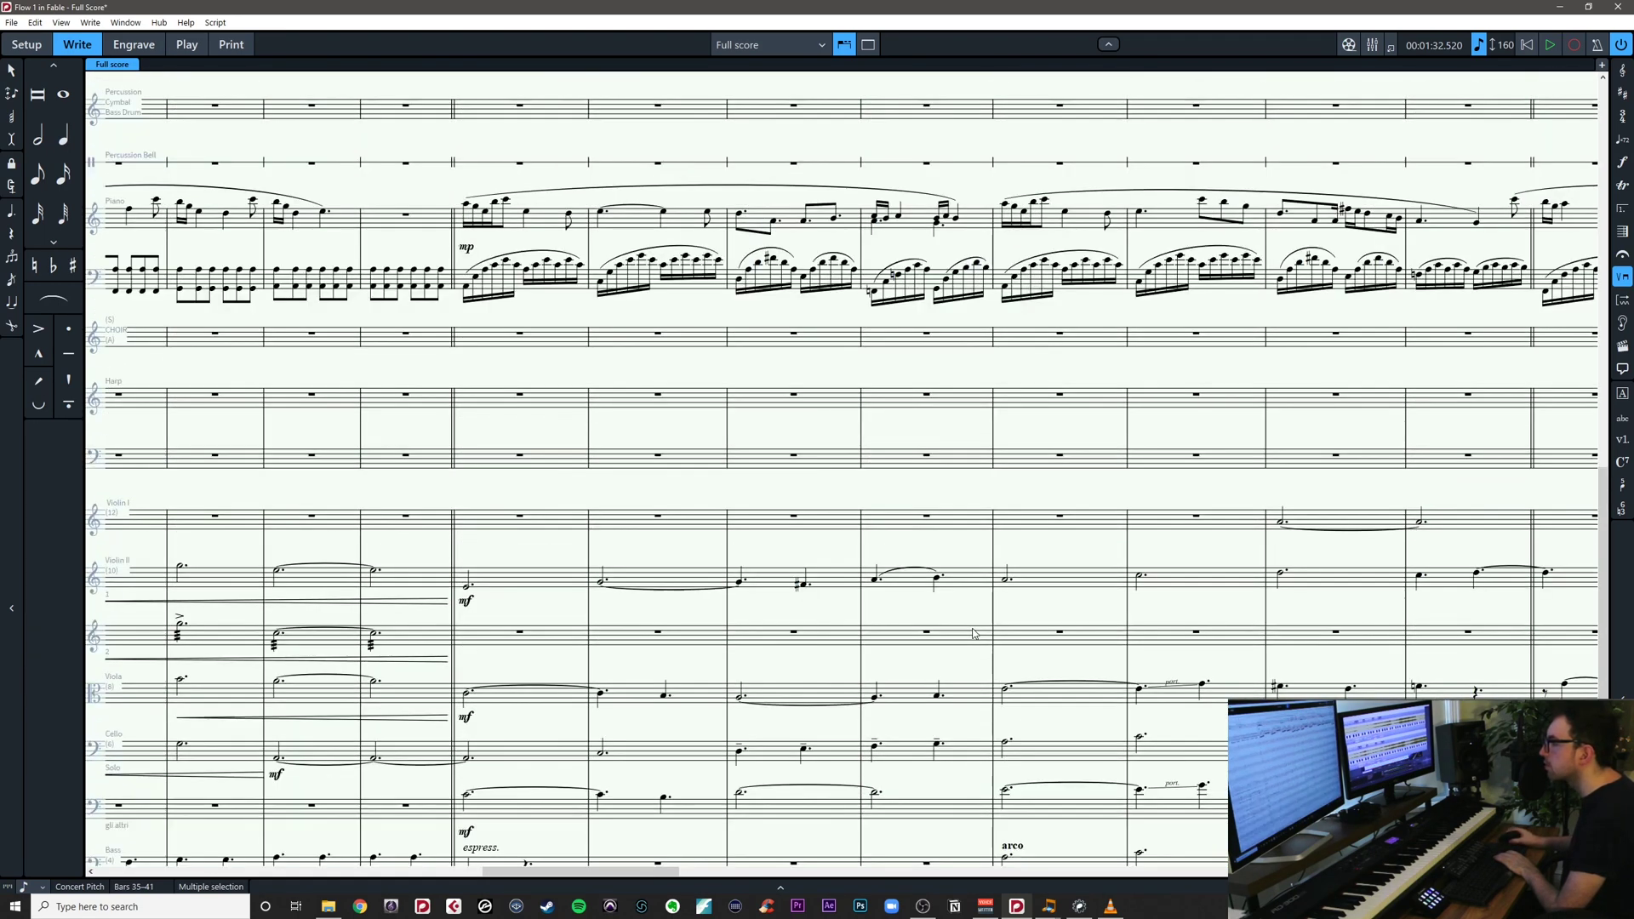
scroll(971, 625, "down", 5)
scroll(975, 635, "down", 1)
key("Delete")
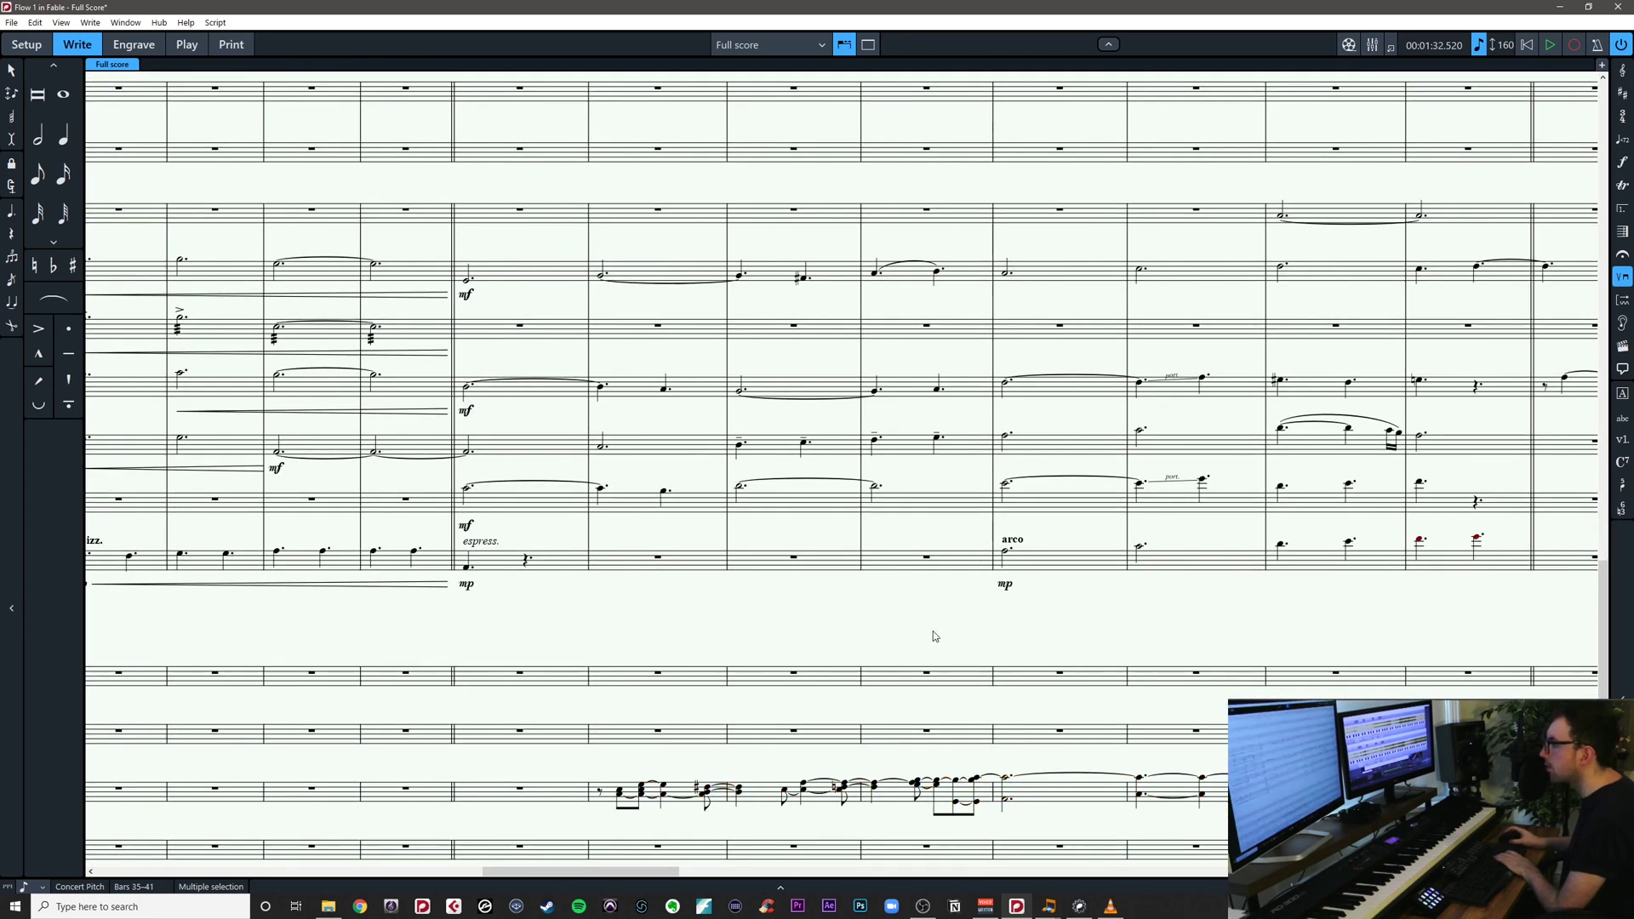
left_click(933, 631)
left_click_drag(878, 660, 908, 714)
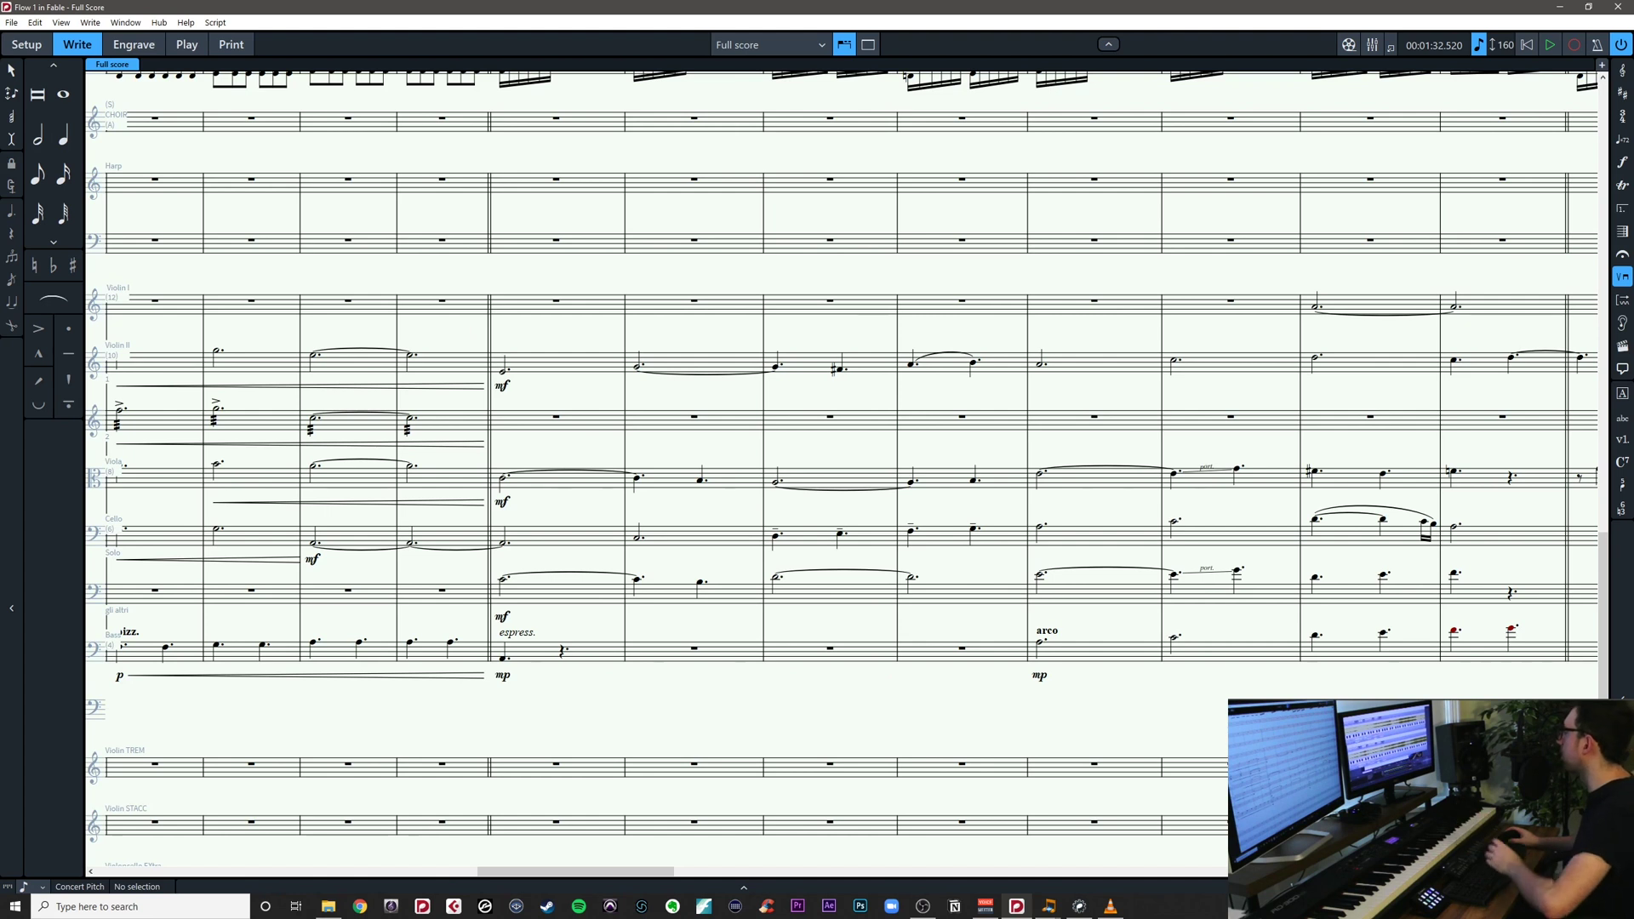
Examine the string scoring after bar 34, checking the Violin II and Viola notes in bars 42–44
key("alt+Tab")
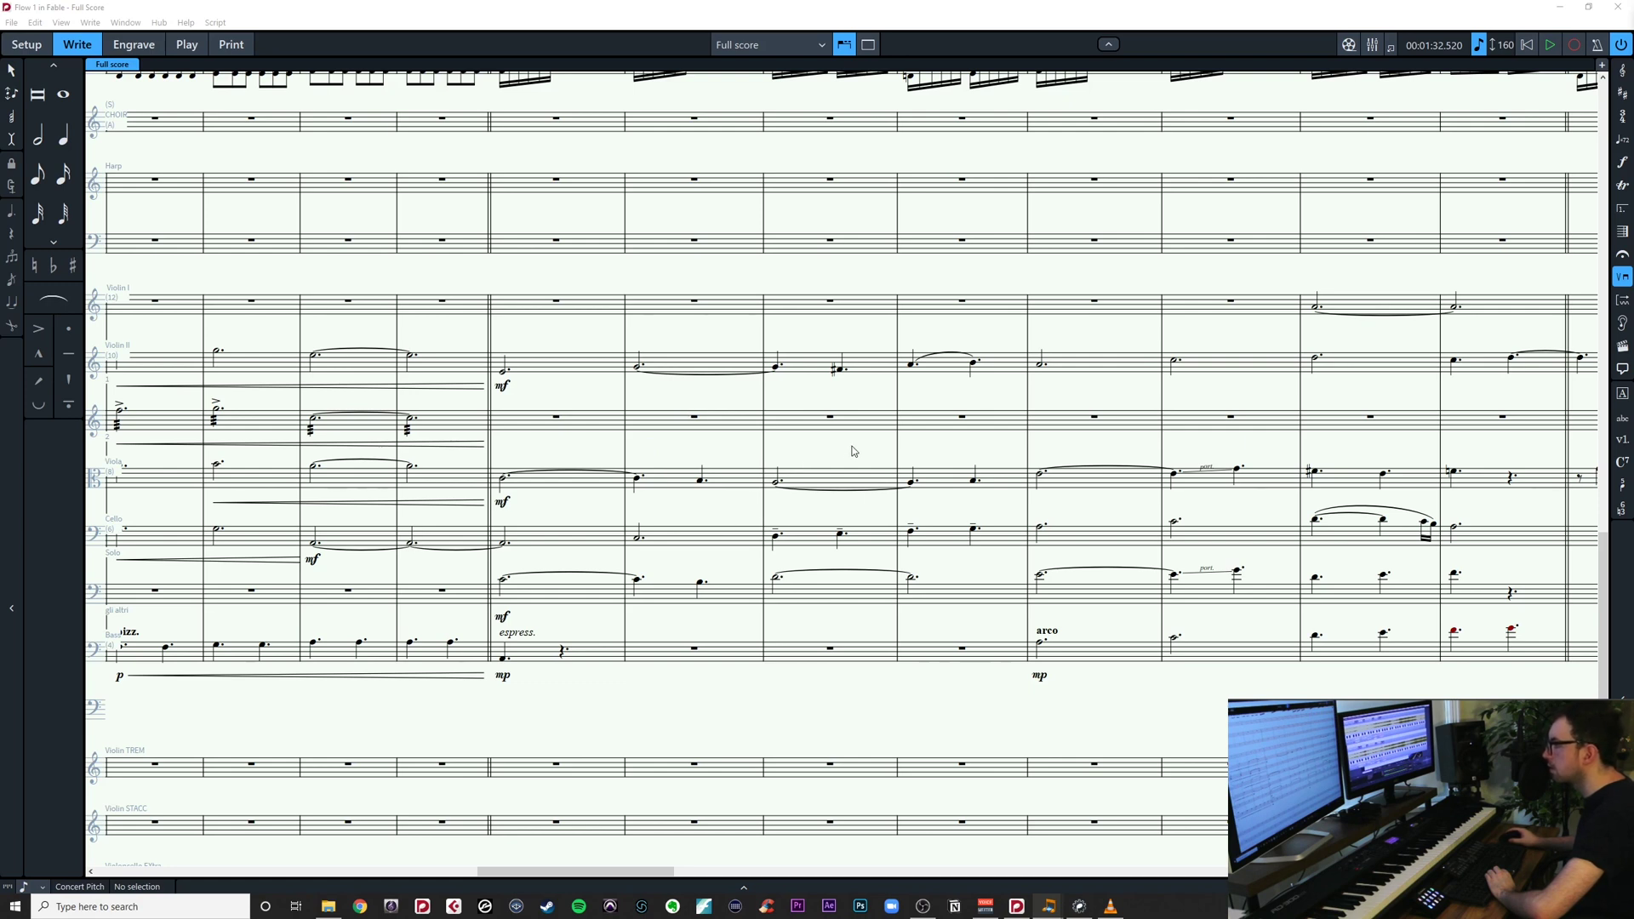
left_click_drag(851, 447, 587, 456)
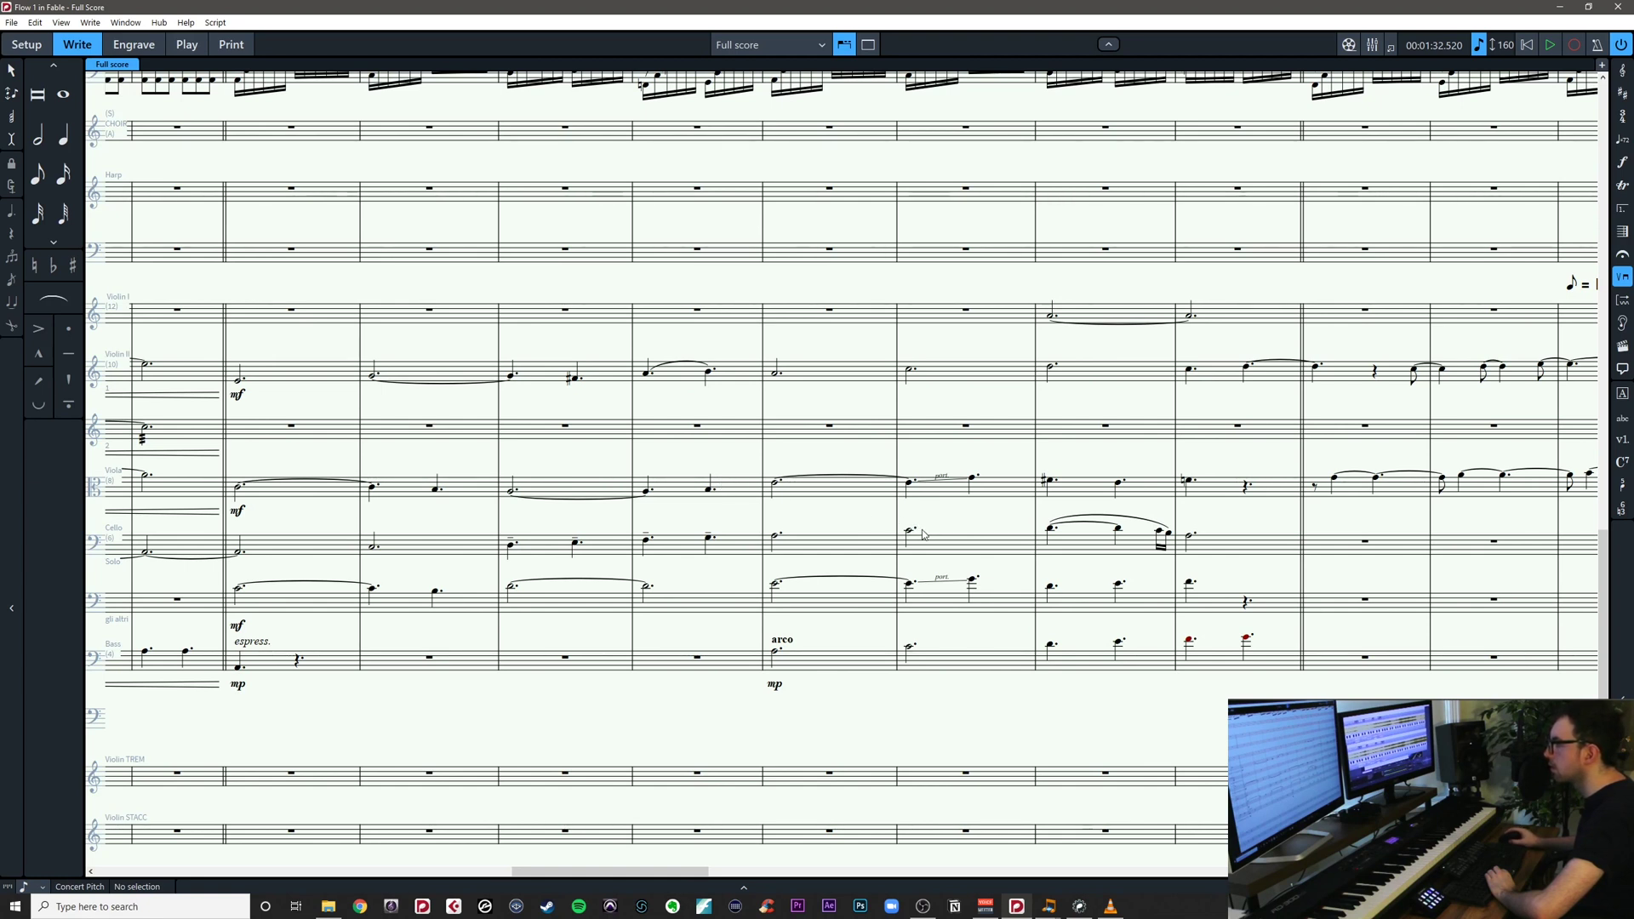
left_click_drag(999, 525, 802, 537)
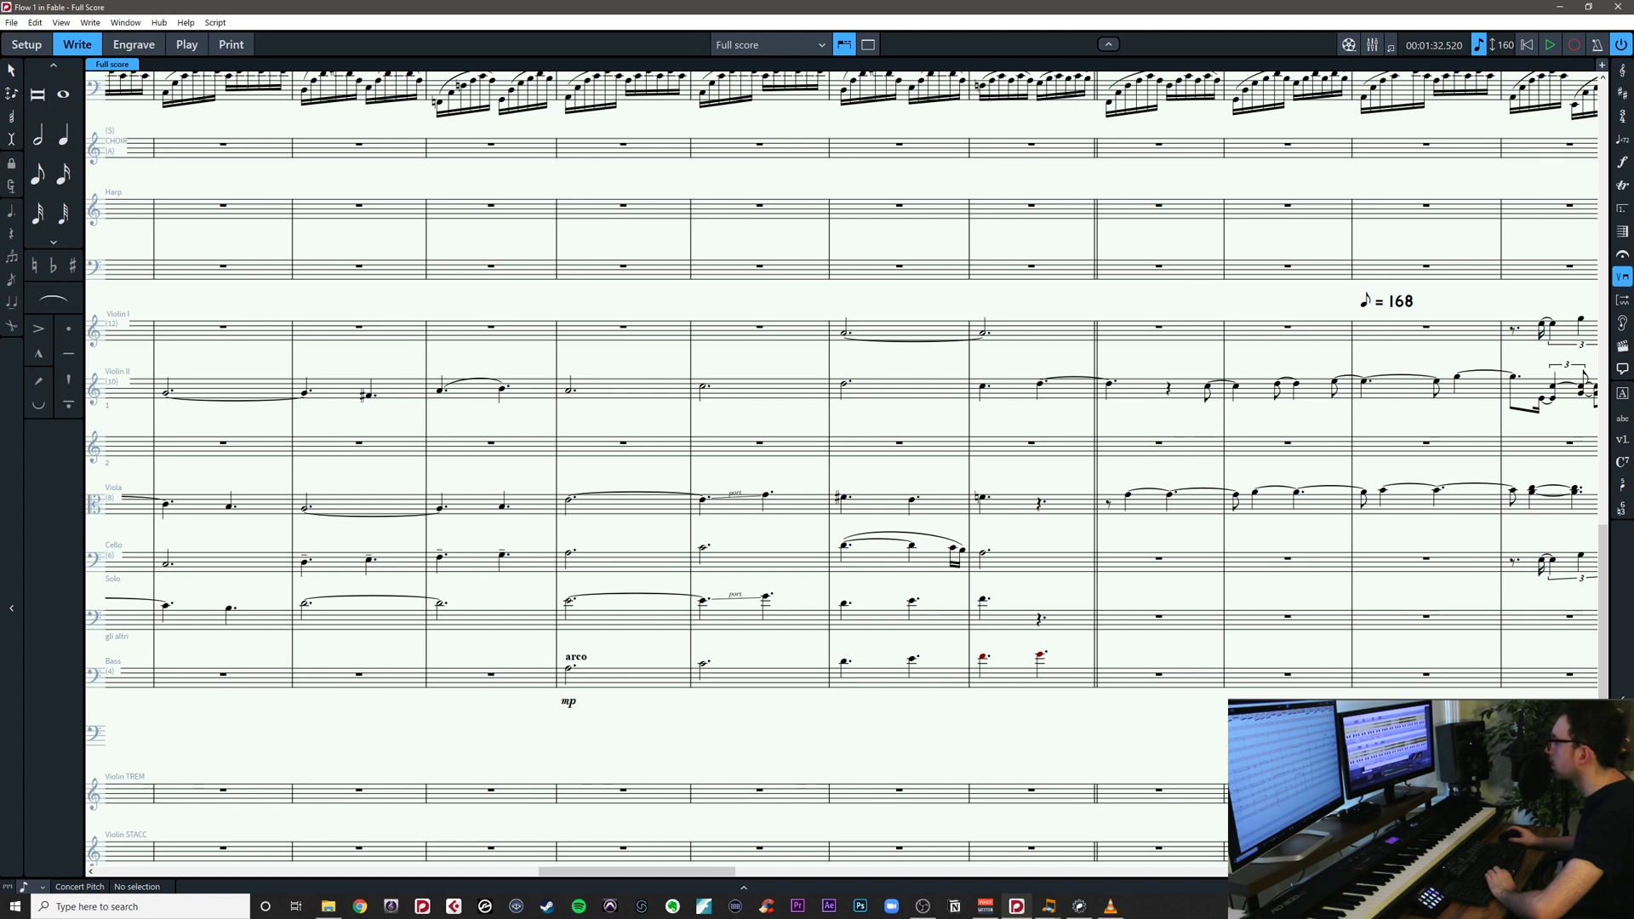
key("alt+Tab")
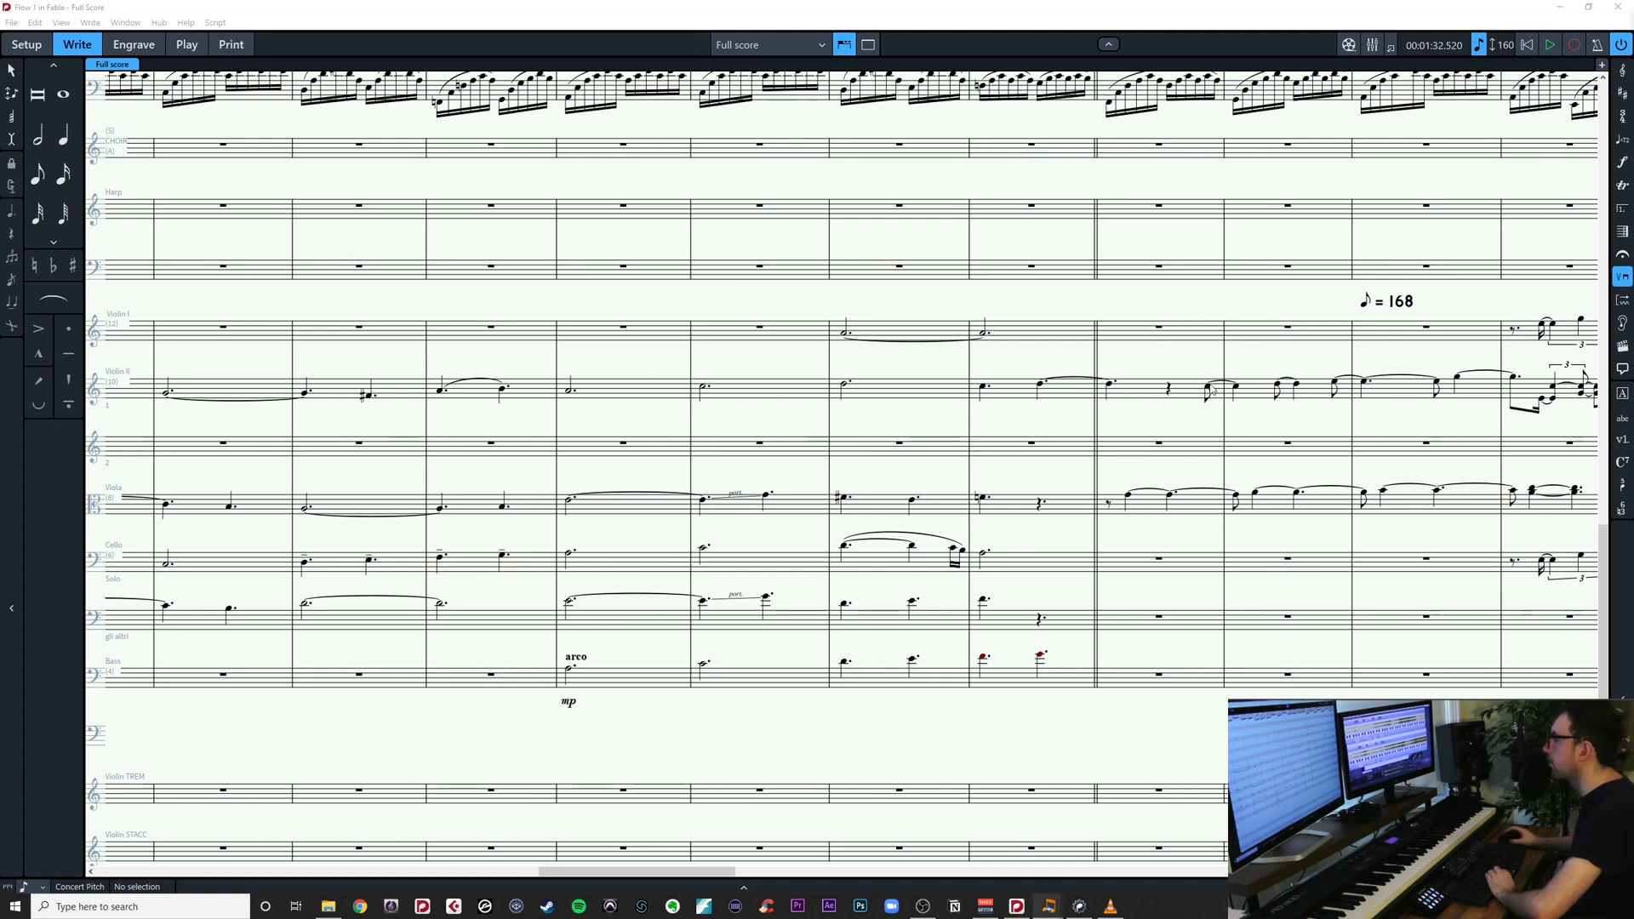
left_click(1110, 385)
left_click(1210, 390)
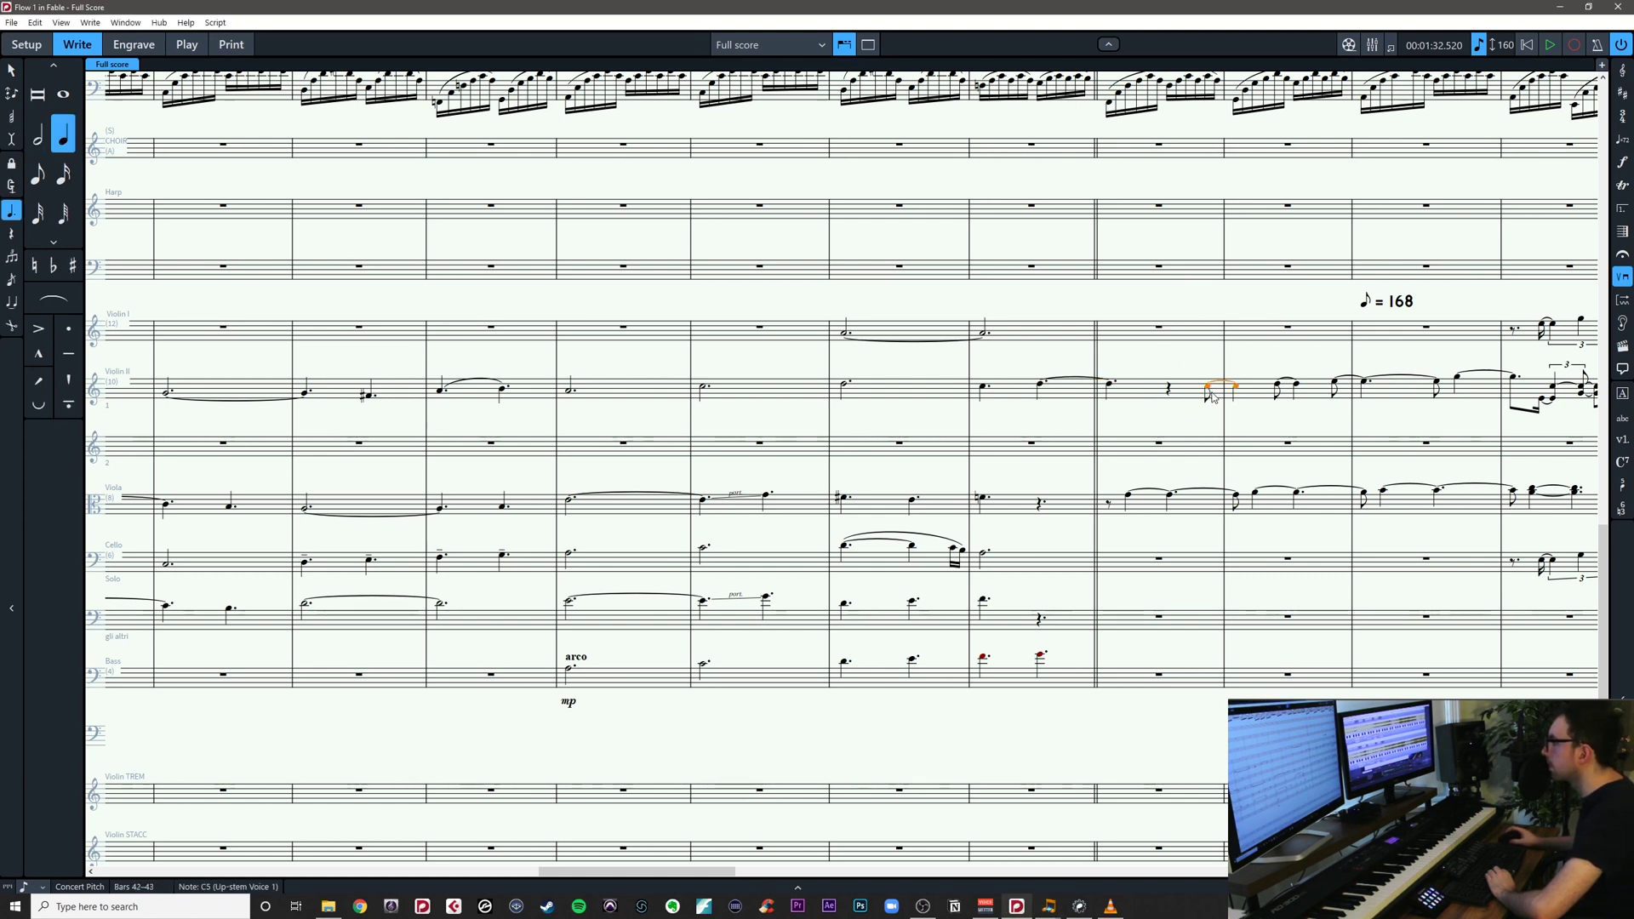
left_click(1335, 387)
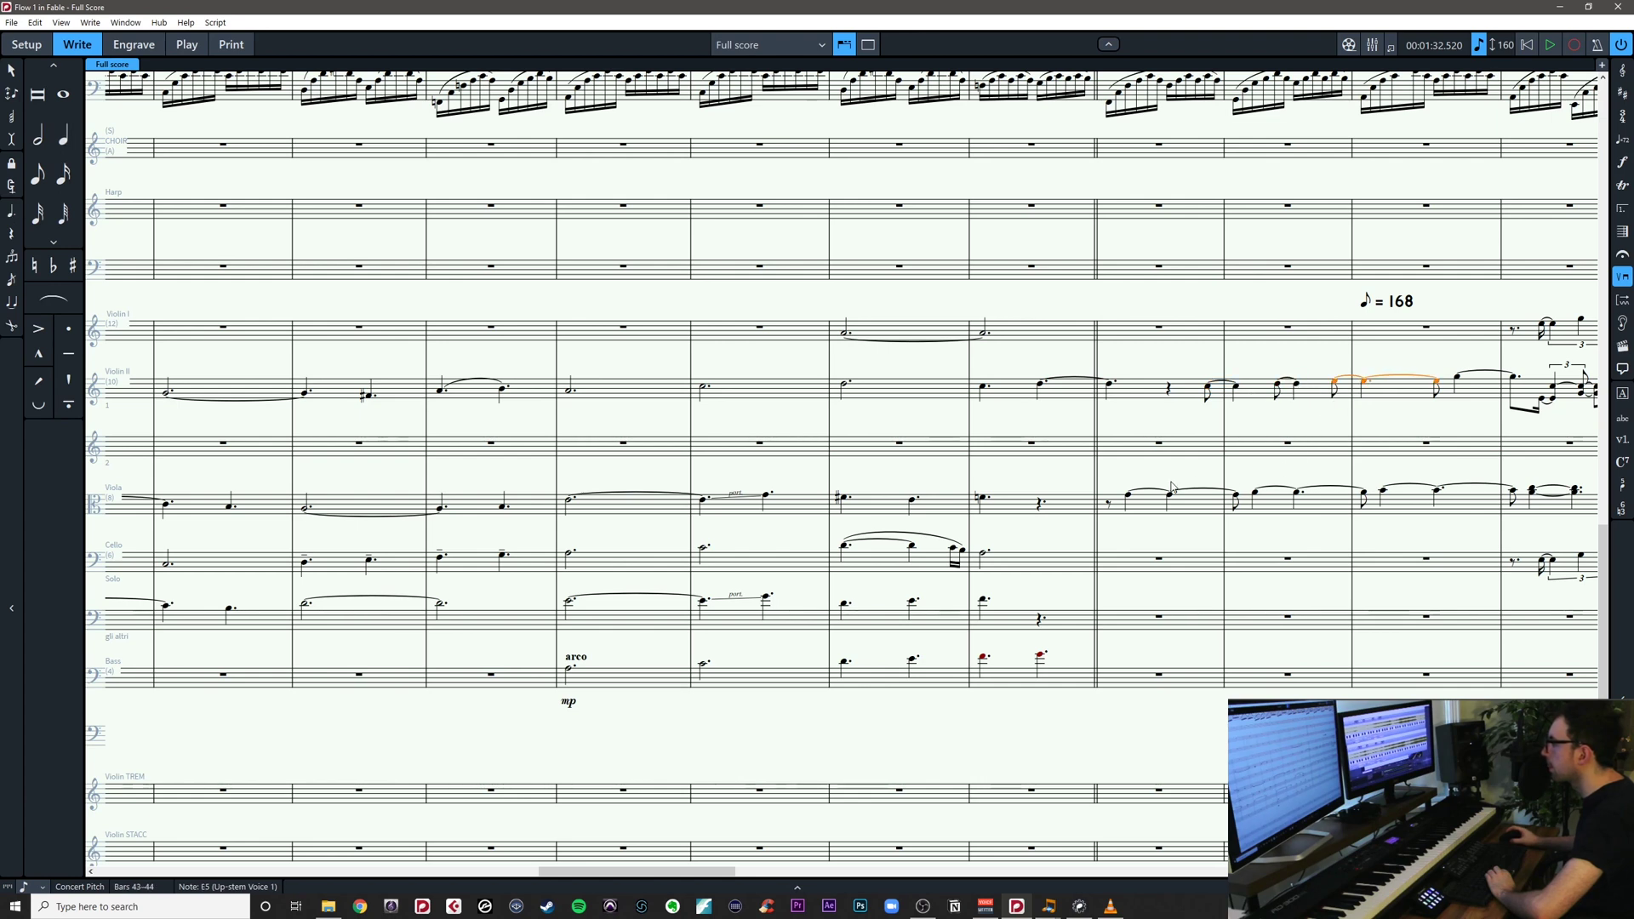
left_click(1131, 497)
Copy the Violoncello Extra passage from bars 42–49 into the cello gli altri staff, starting at bar 42
left_click_drag(1300, 461, 653, 259)
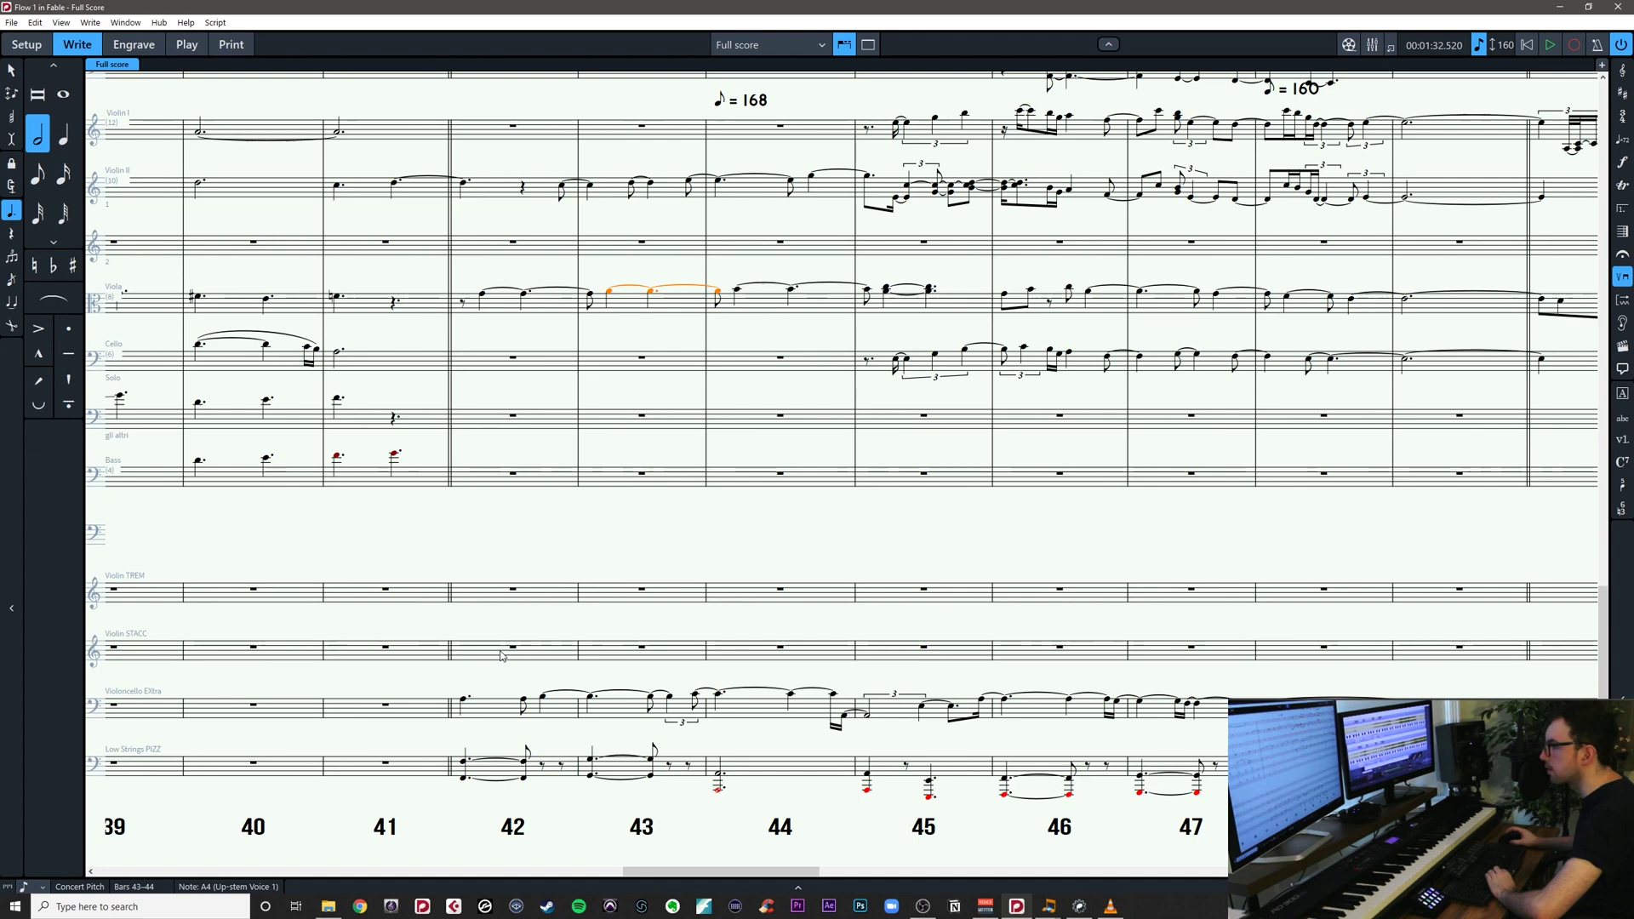
left_click(463, 700)
left_click(542, 697, "shift")
left_click(1406, 704, "shift")
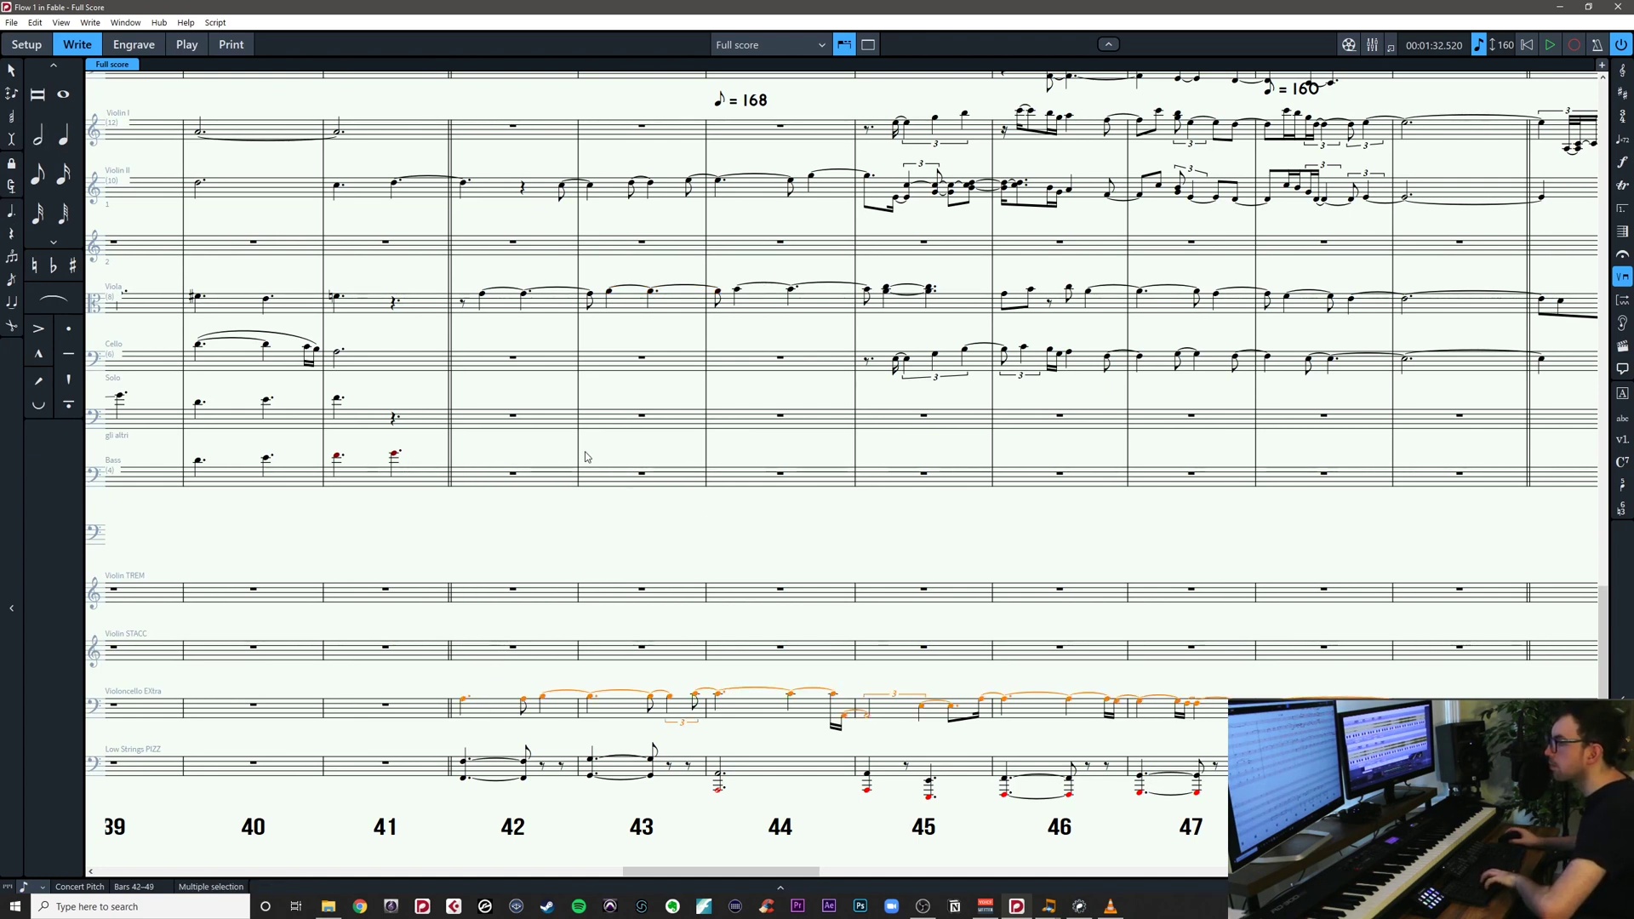
left_click(562, 427)
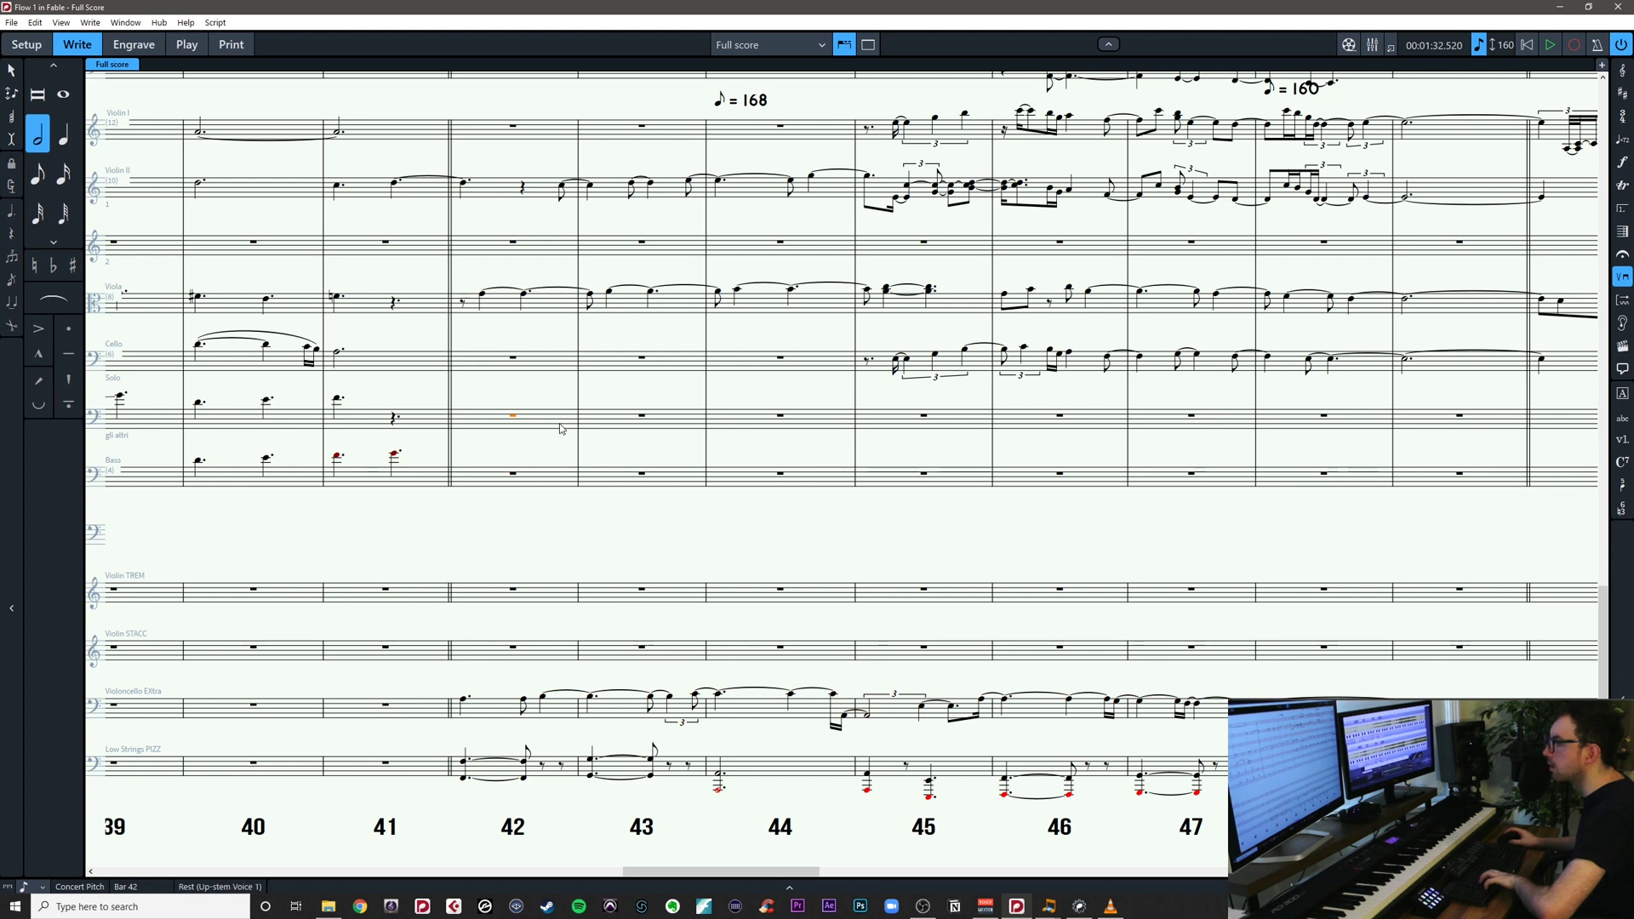
key("ctrl+v")
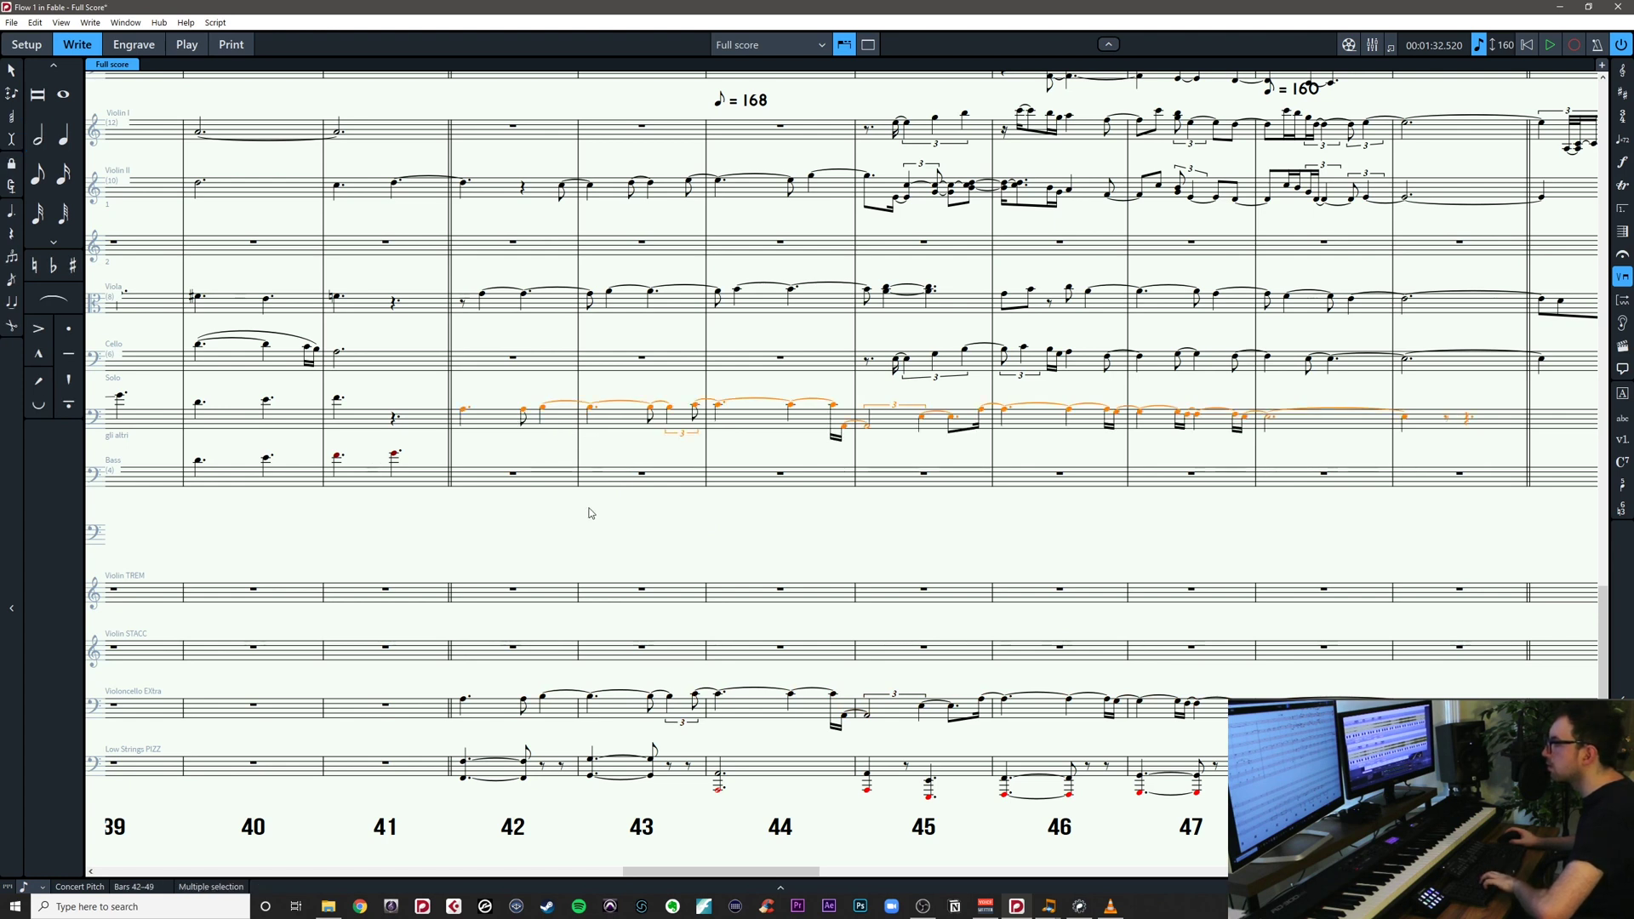
Copy the Low Strings PIZZ notes of bars 42–48 into the Bass staff and change them to dotted quarter notes
left_click(508, 773)
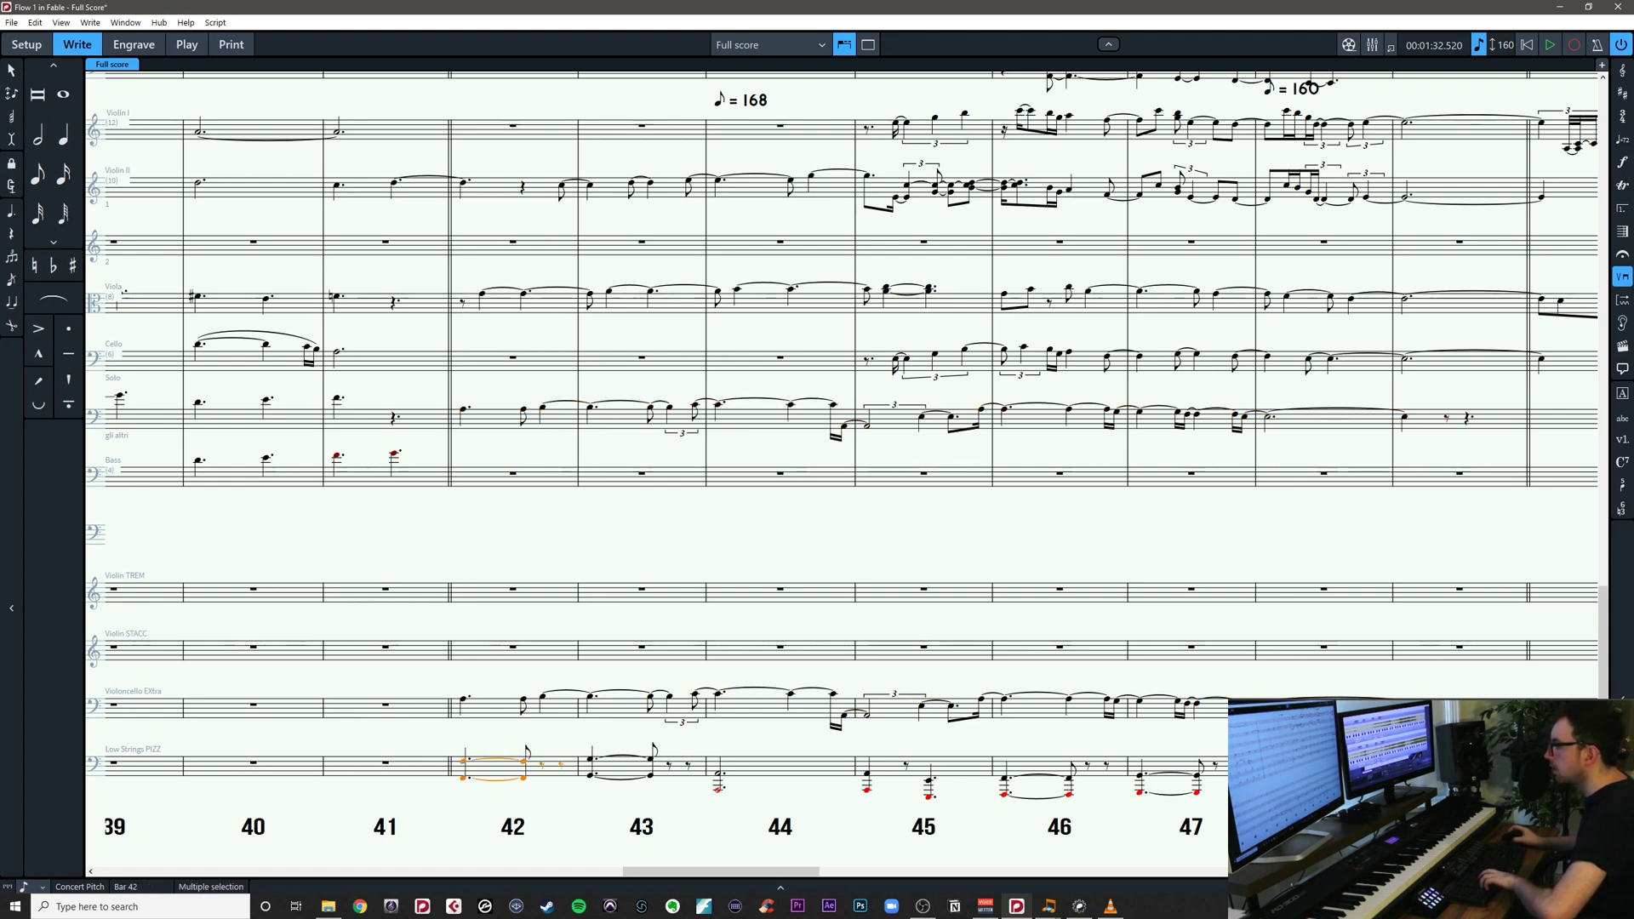
left_click(538, 476)
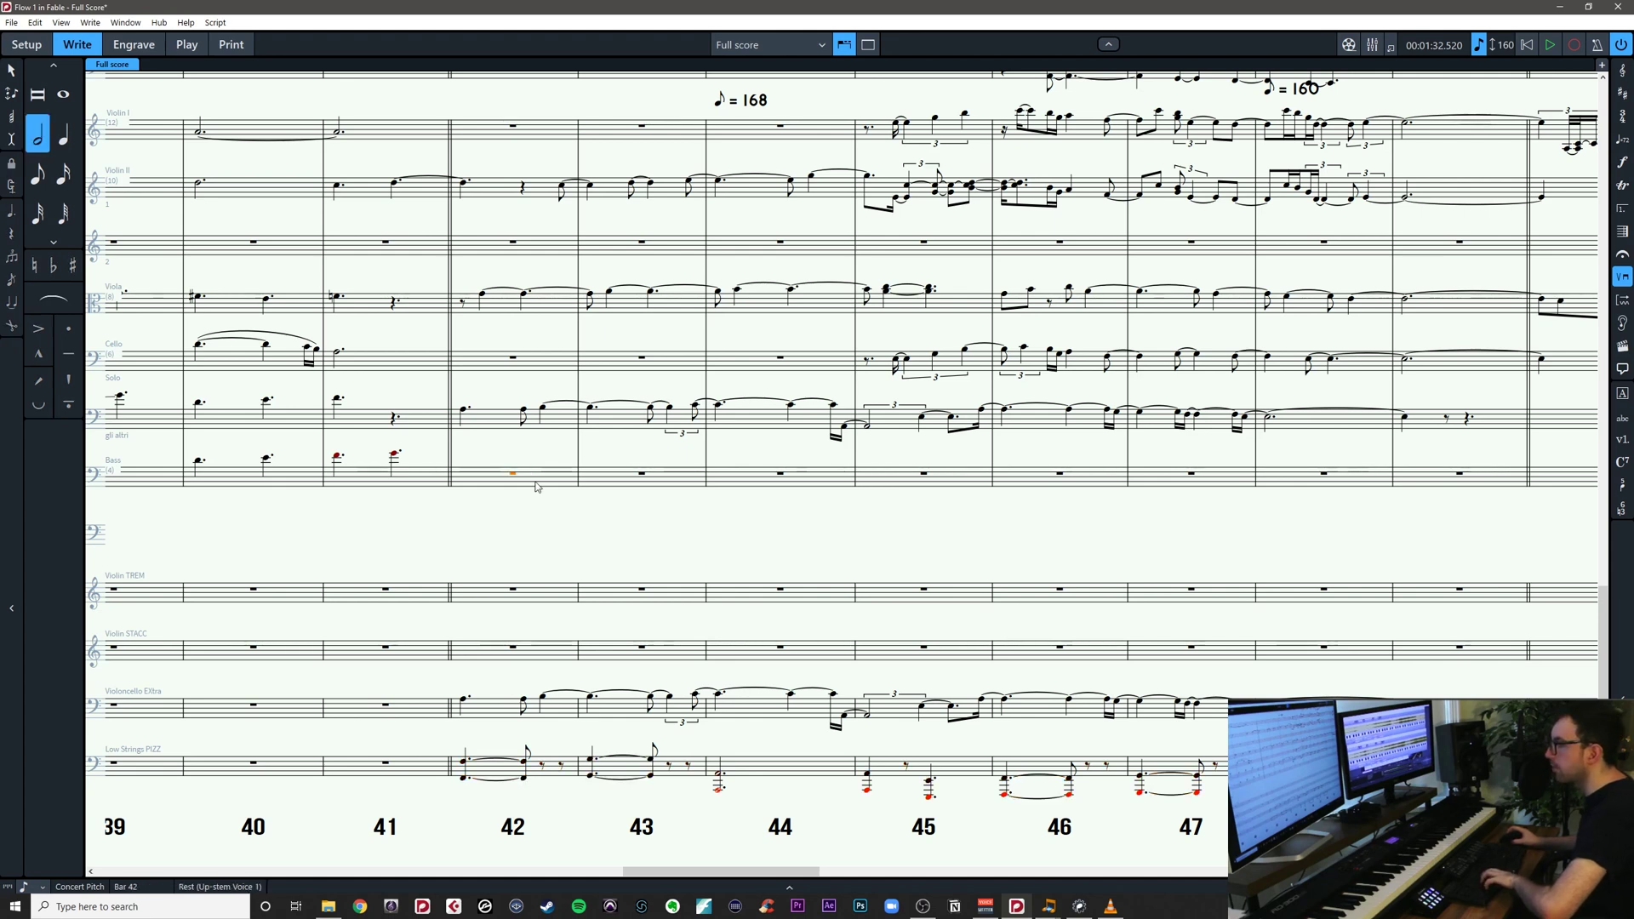
key("ctrl+v")
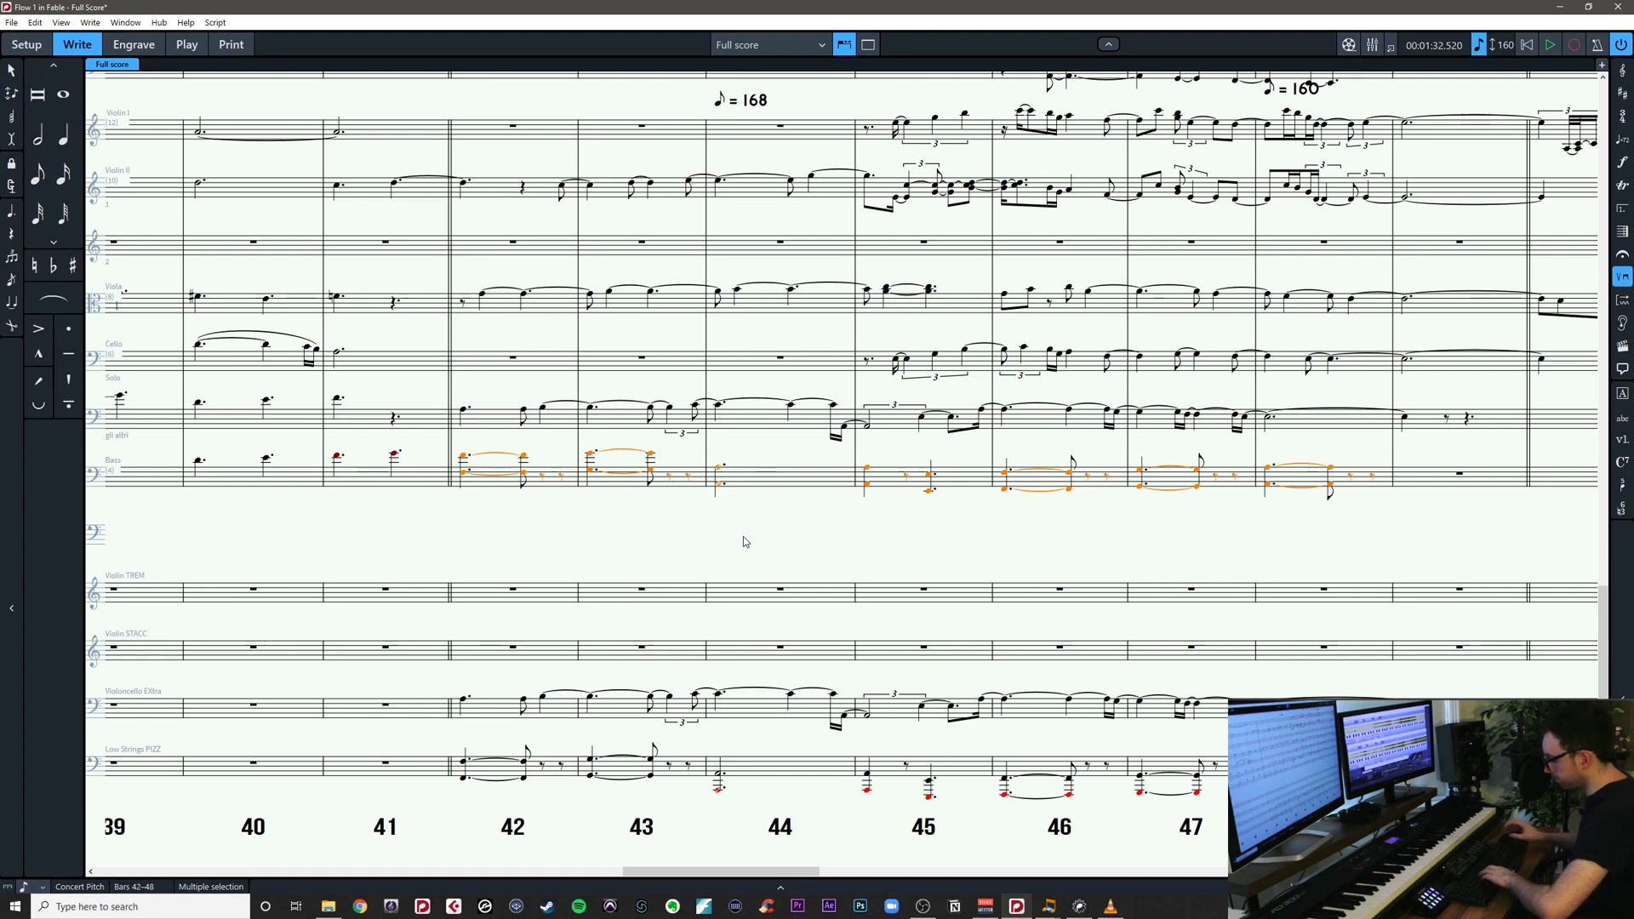
key("6")
key("period")
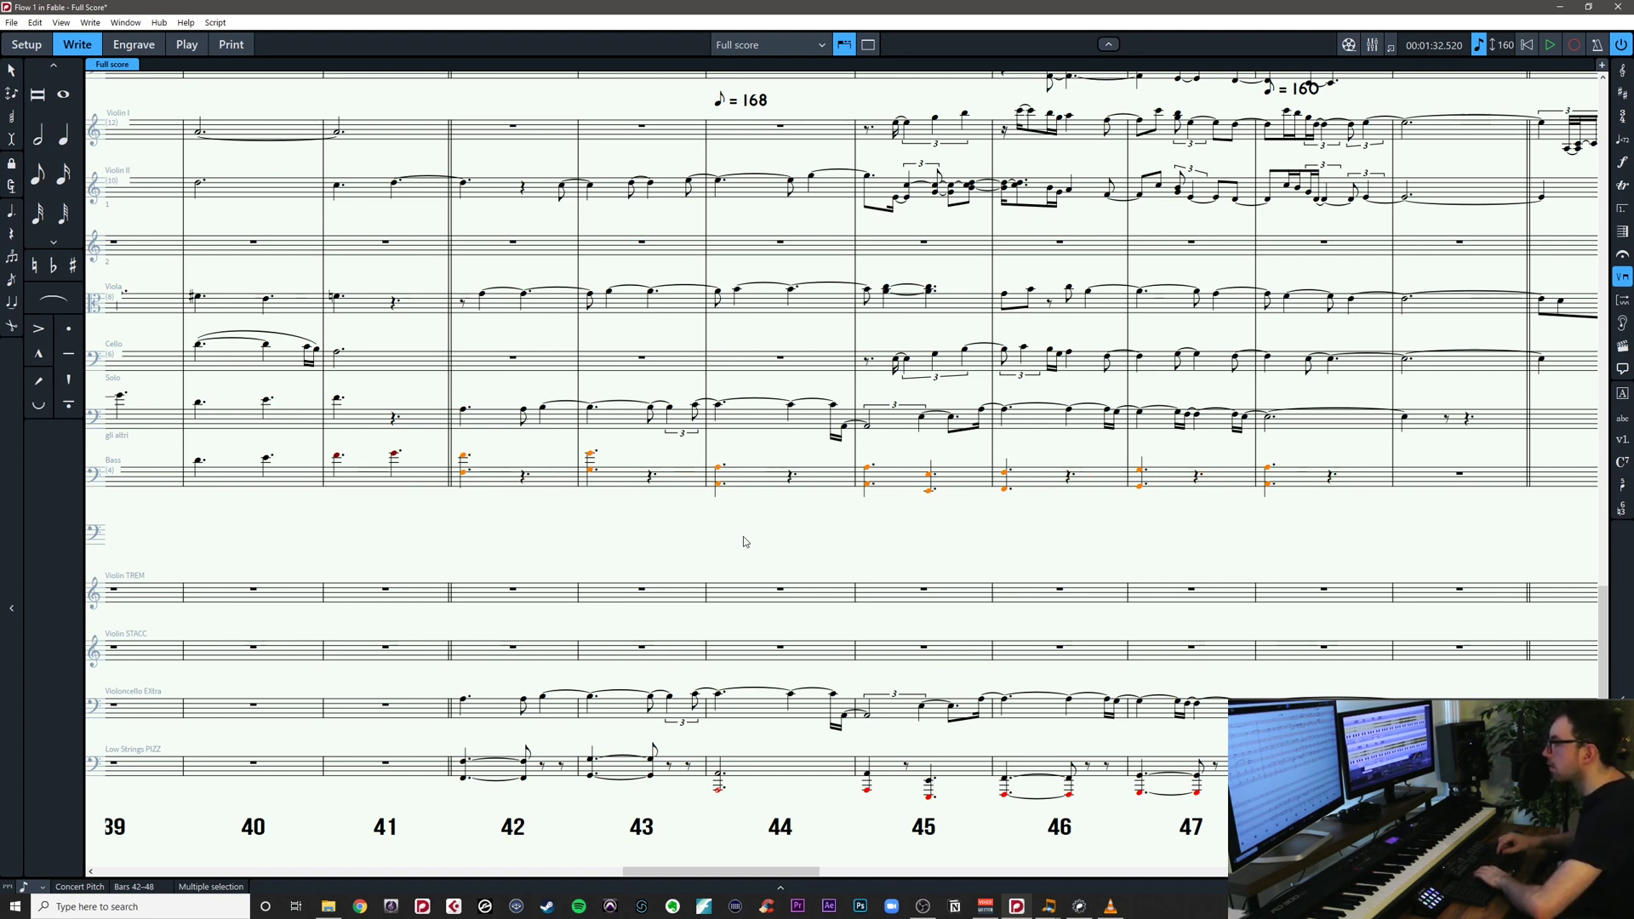
left_click(654, 532)
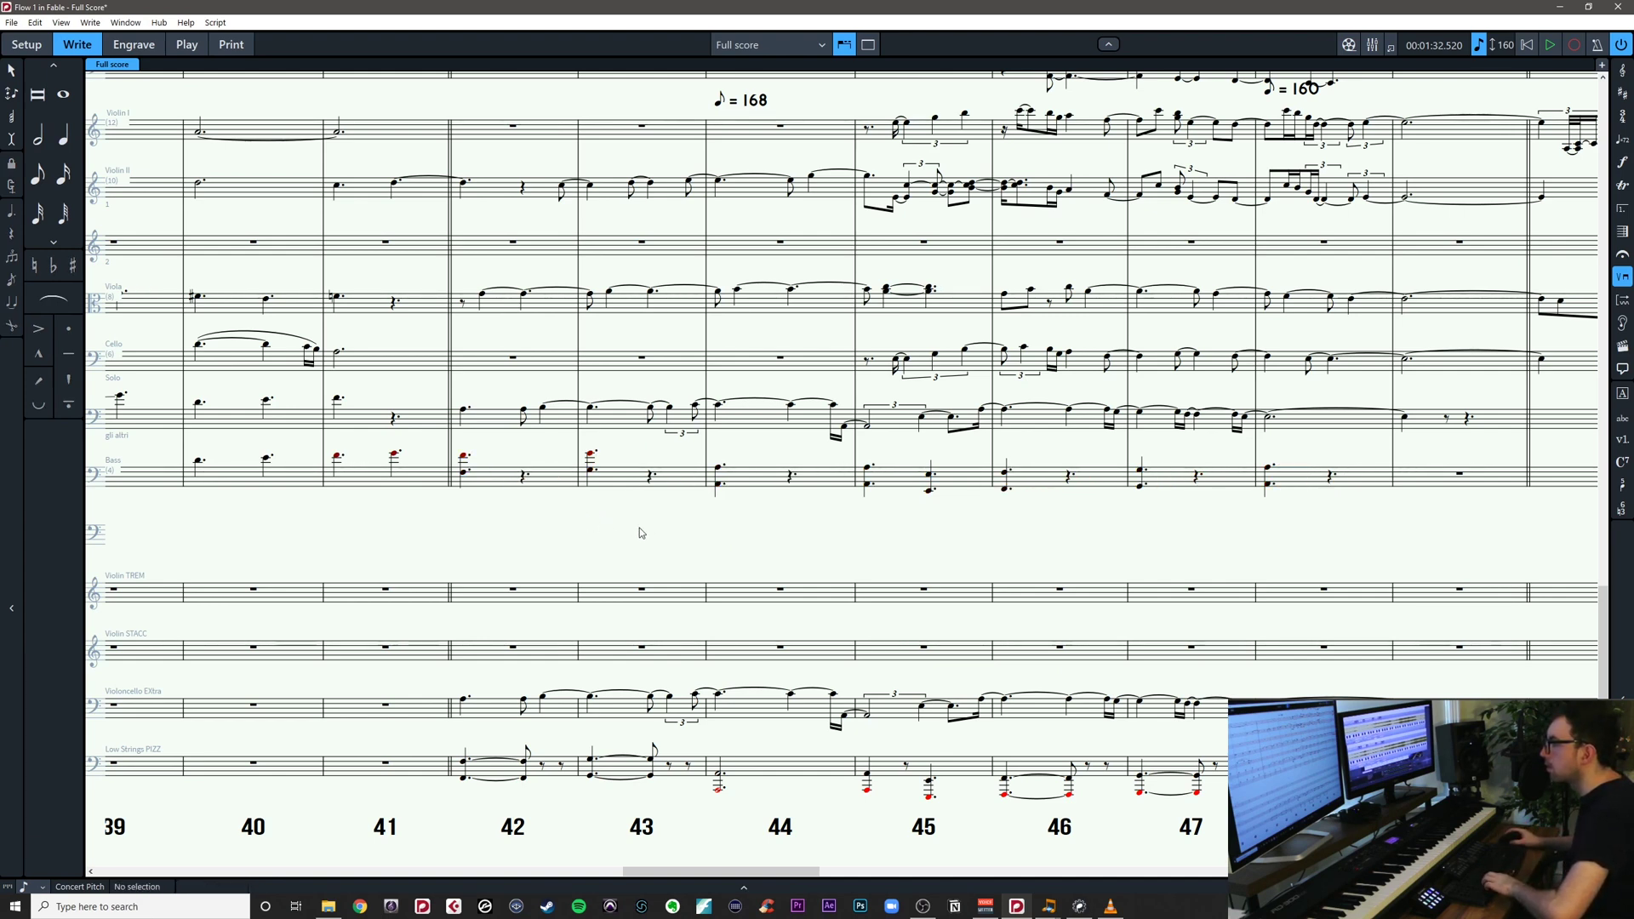
Delete the copied sketch material from the Violoncello Extra and Low Strings PIZZ staves from bar 42 onward
left_click_drag(642, 533, 611, 503)
left_click_drag(406, 643, 1460, 776)
key("Delete")
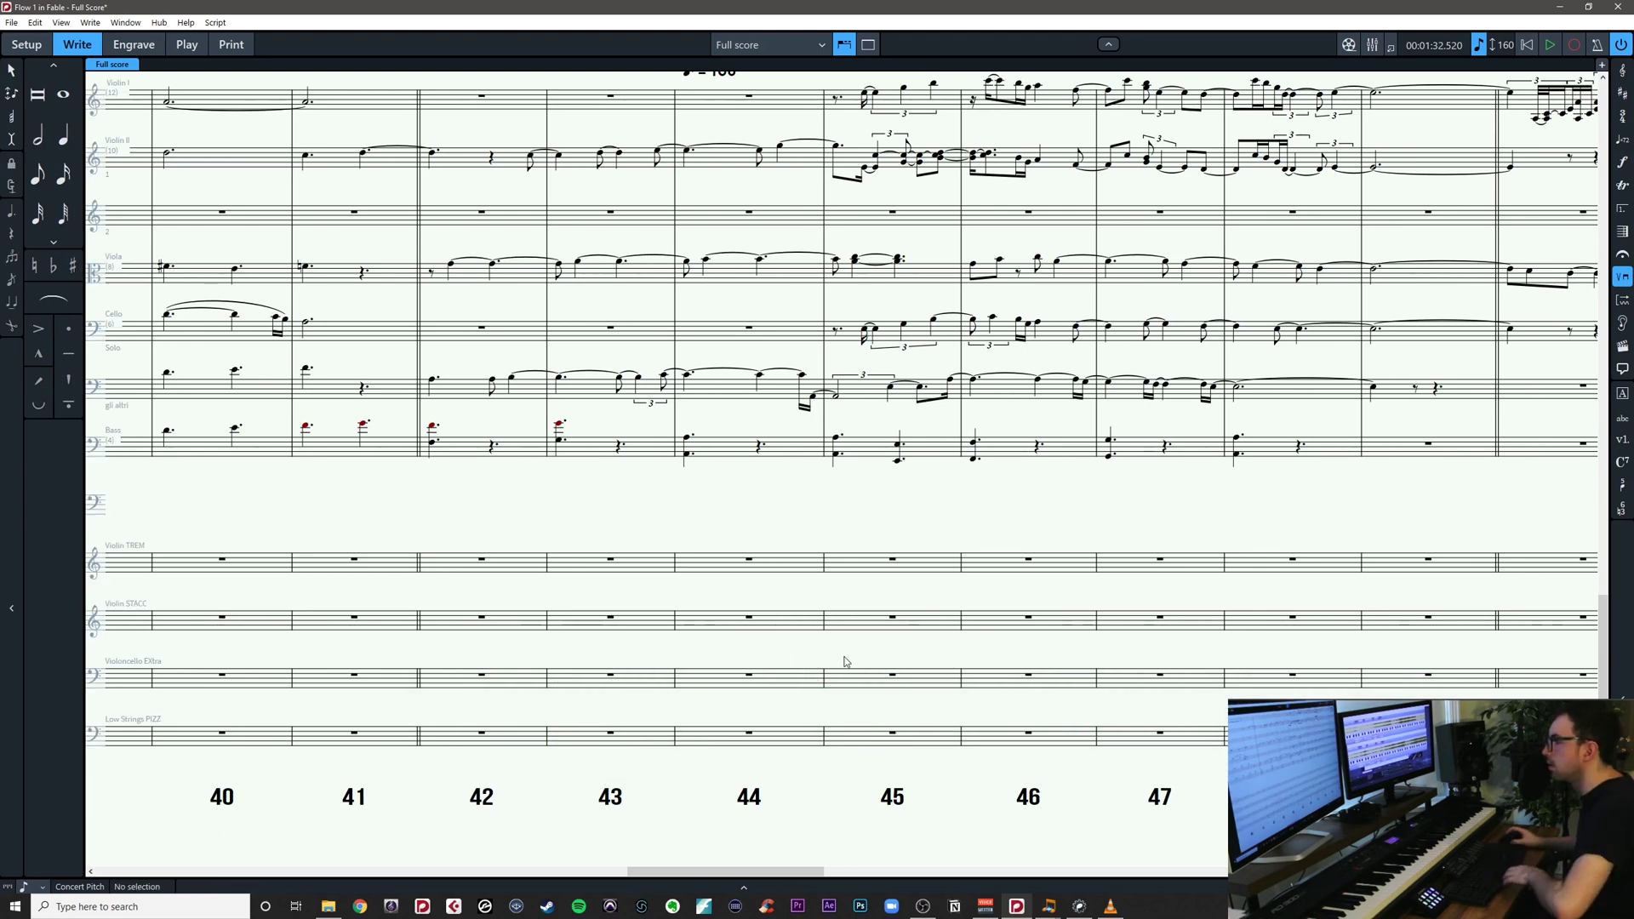
Add an mf dynamic to the Bass at the first chord of bar 42
scroll(529, 547, "up", 3)
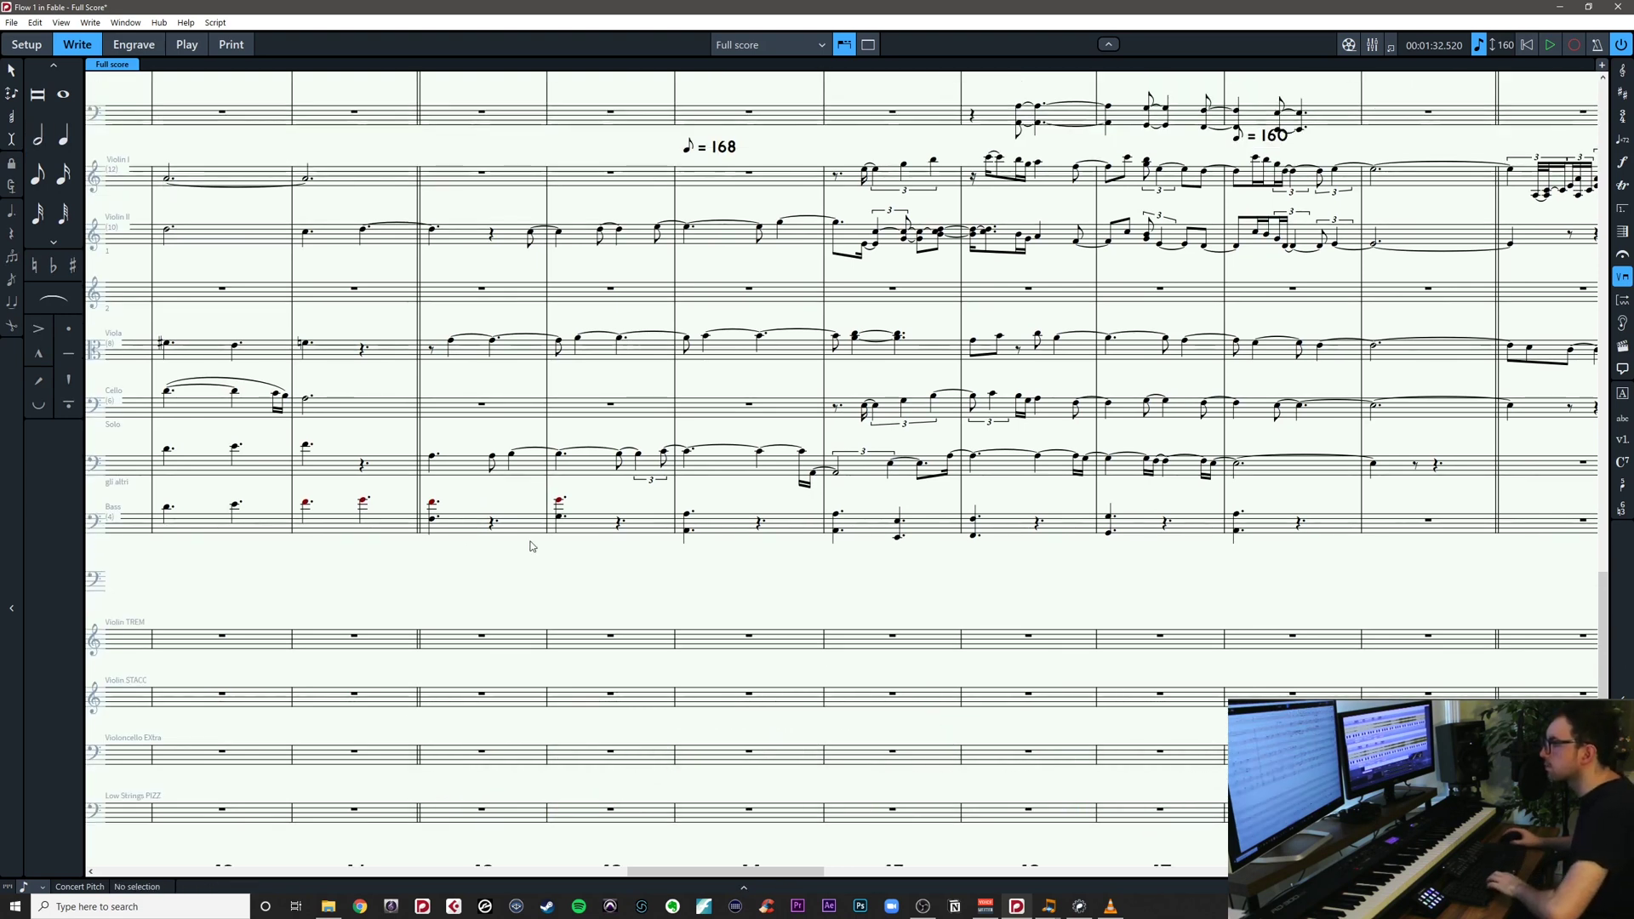
left_click(433, 504)
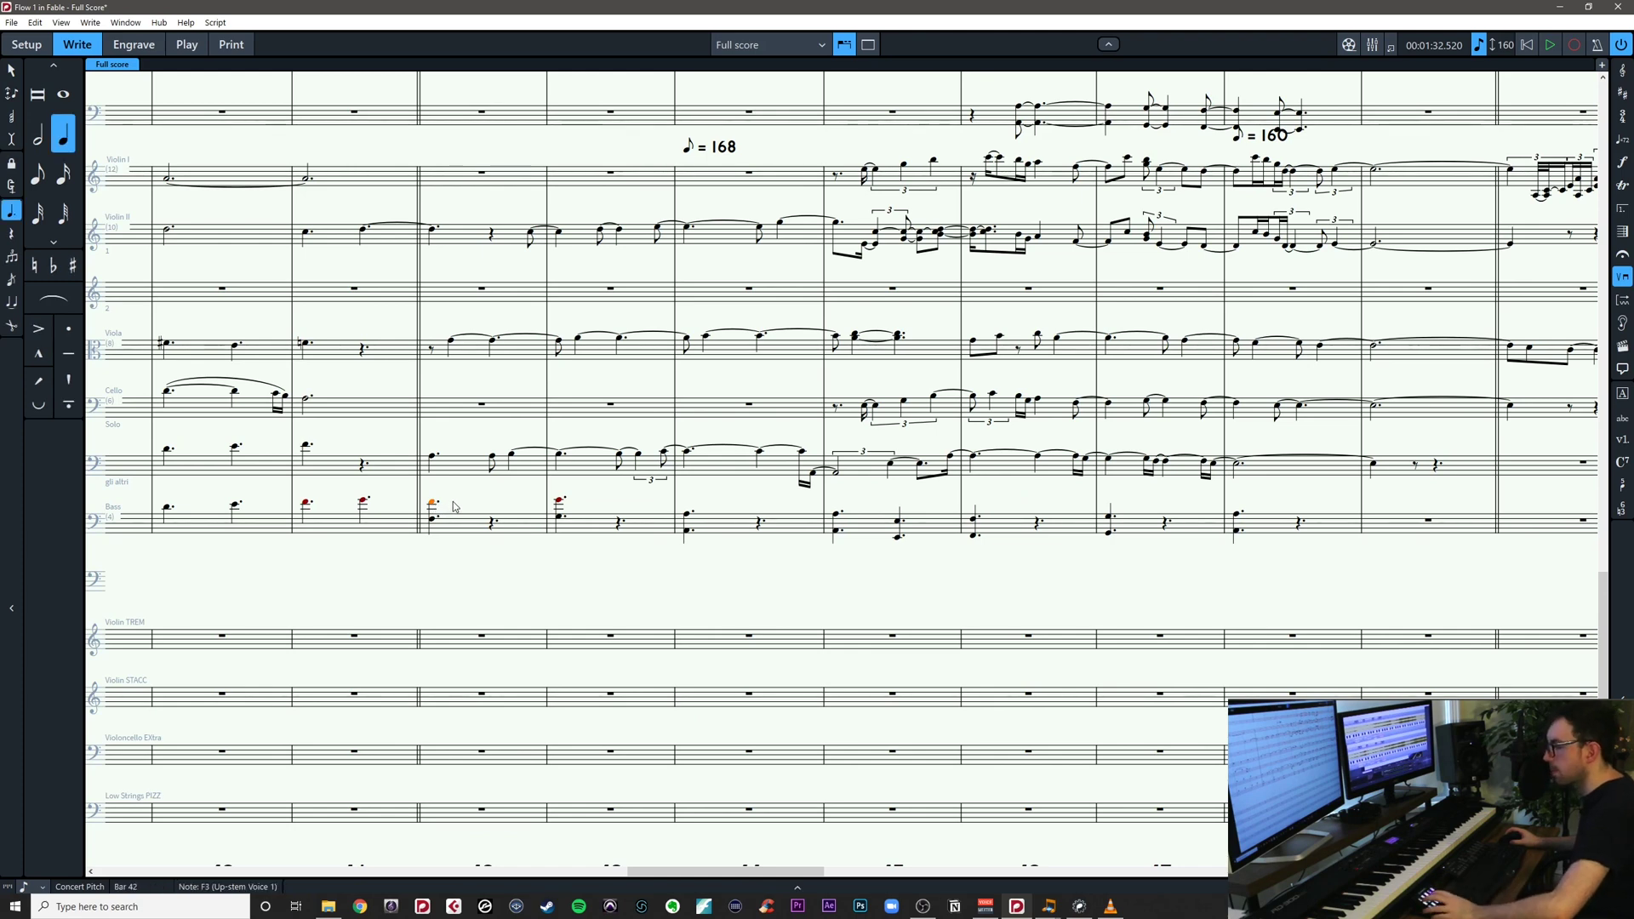
left_click_drag(452, 506, 659, 574)
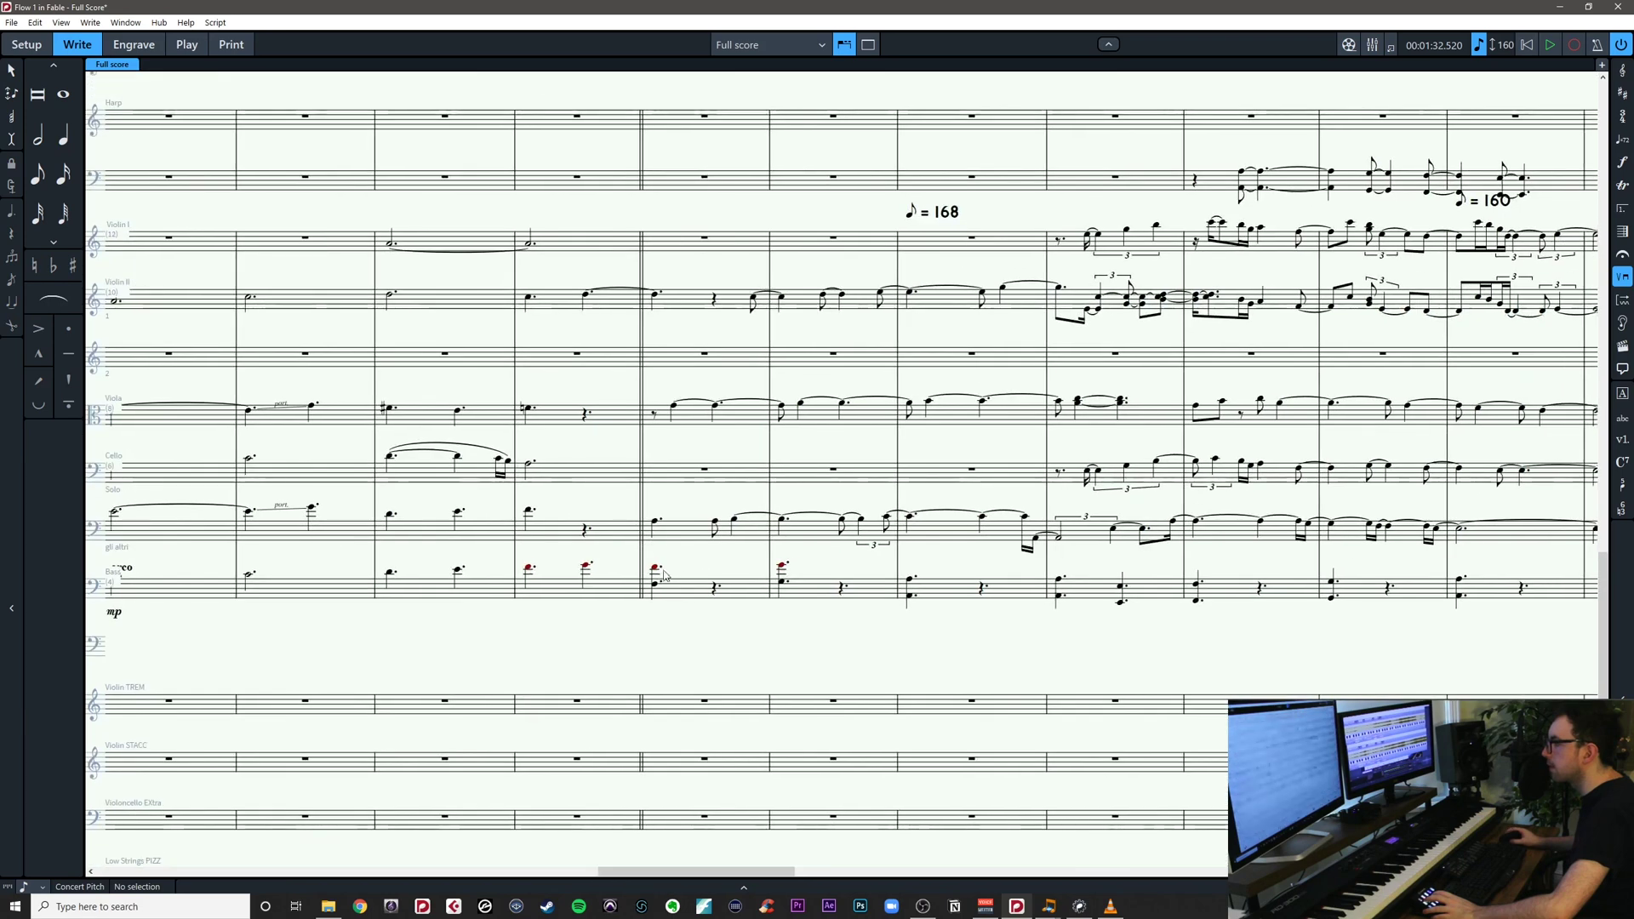
key("shift+d")
type("mf")
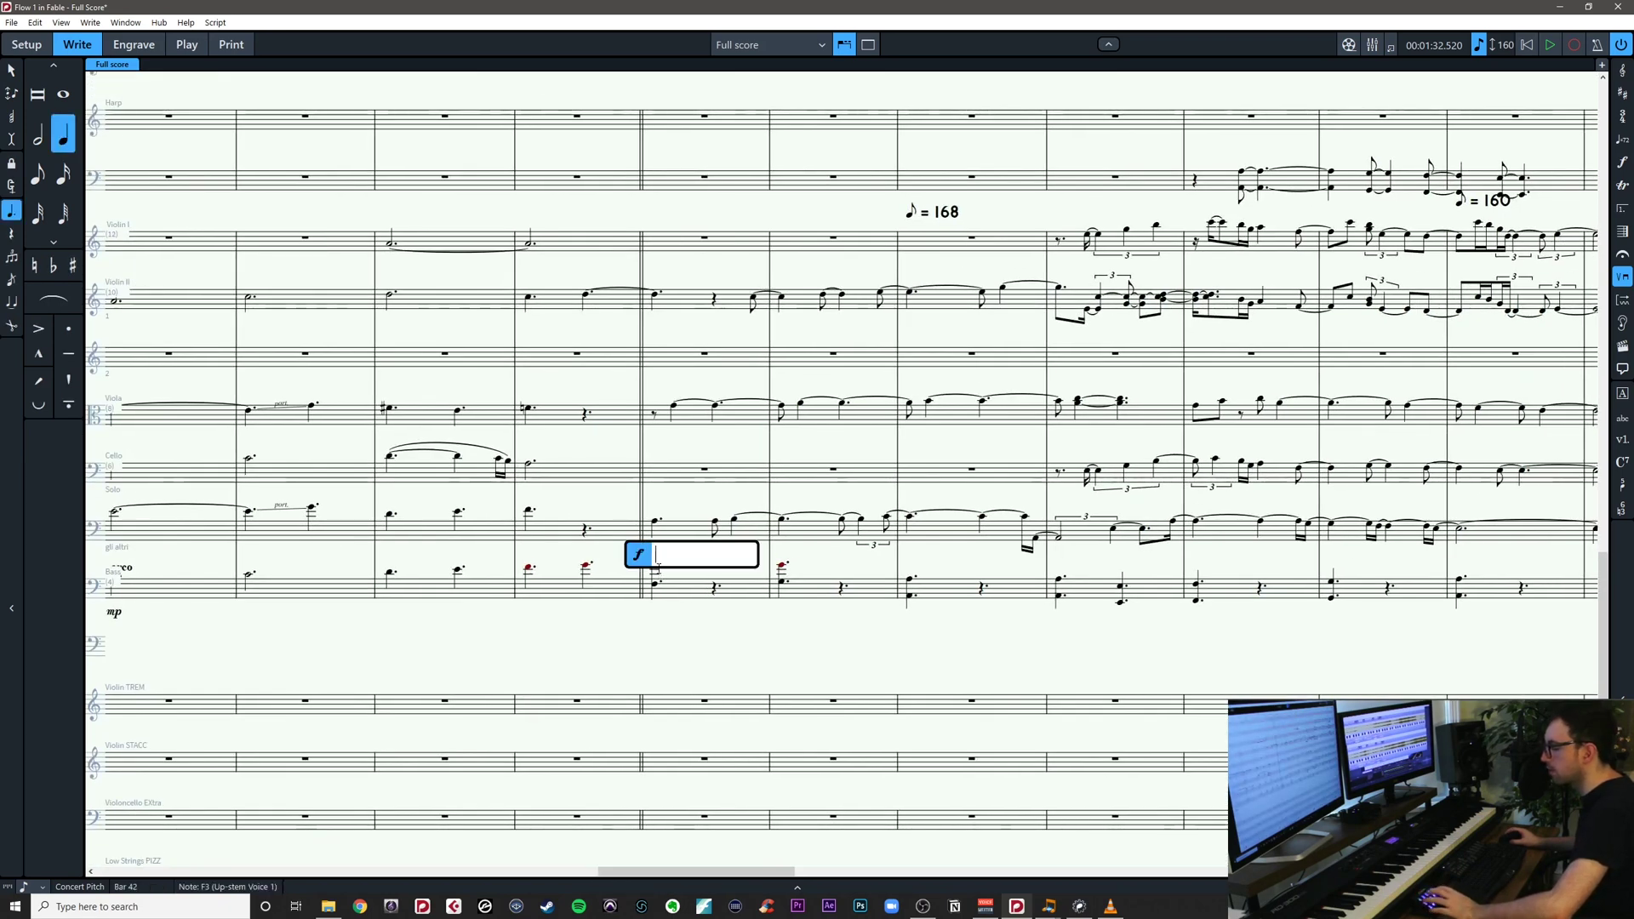
key("Return")
key("Escape")
Add a pizz. playing technique to the Bass at the start of bar 42
left_click(657, 567)
scroll(724, 583, "left", 5)
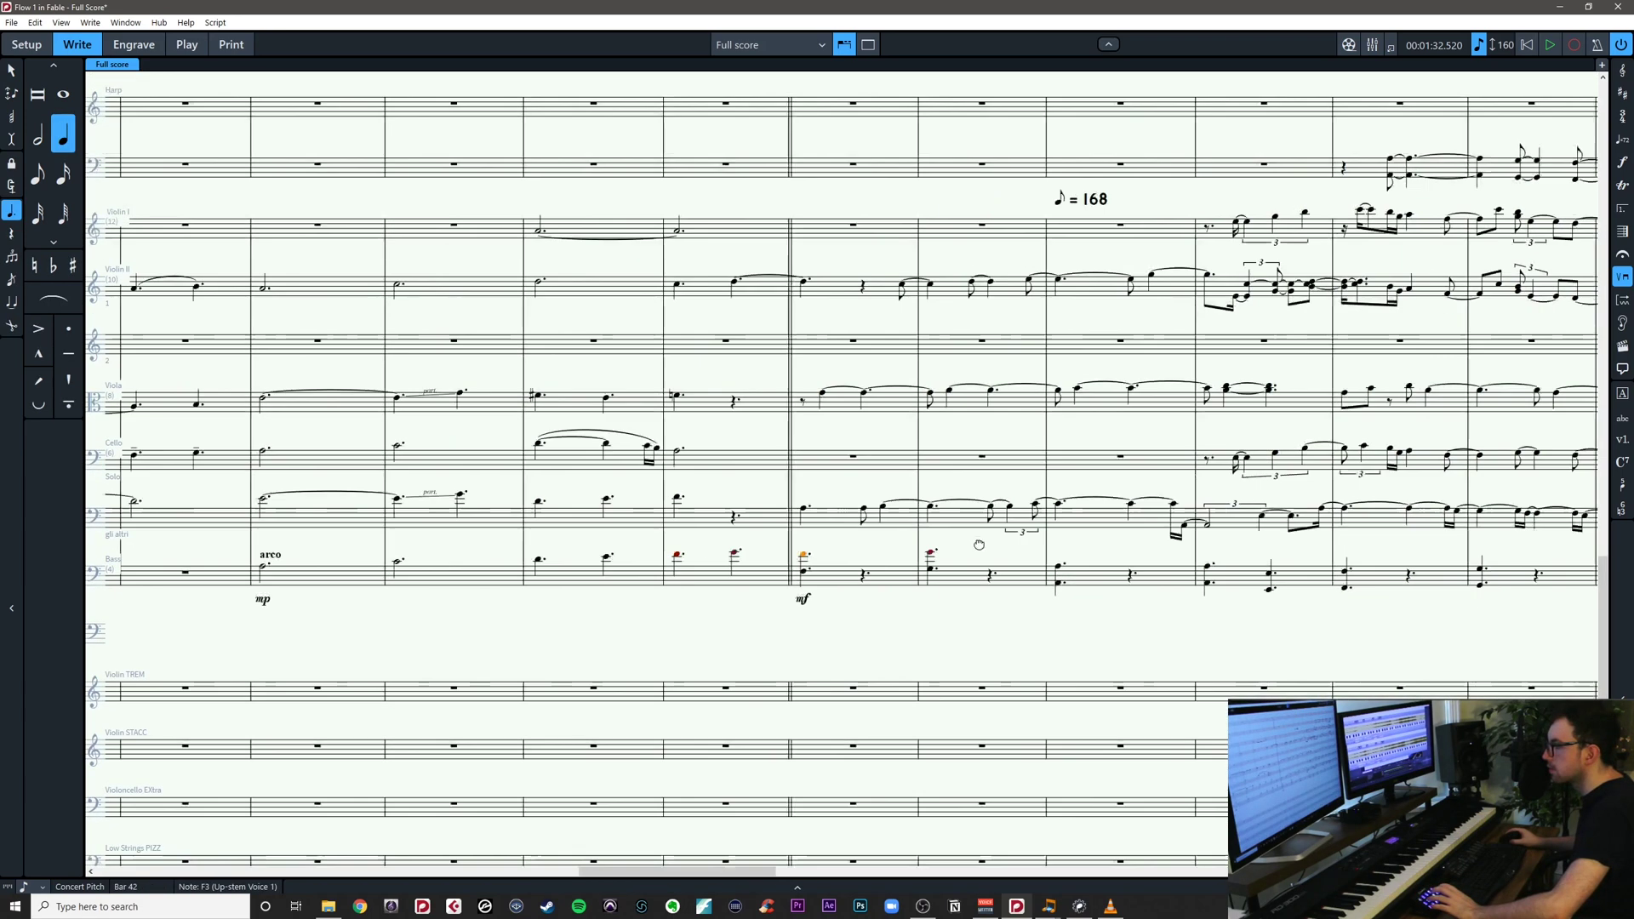
left_click_drag(1106, 594, 606, 590)
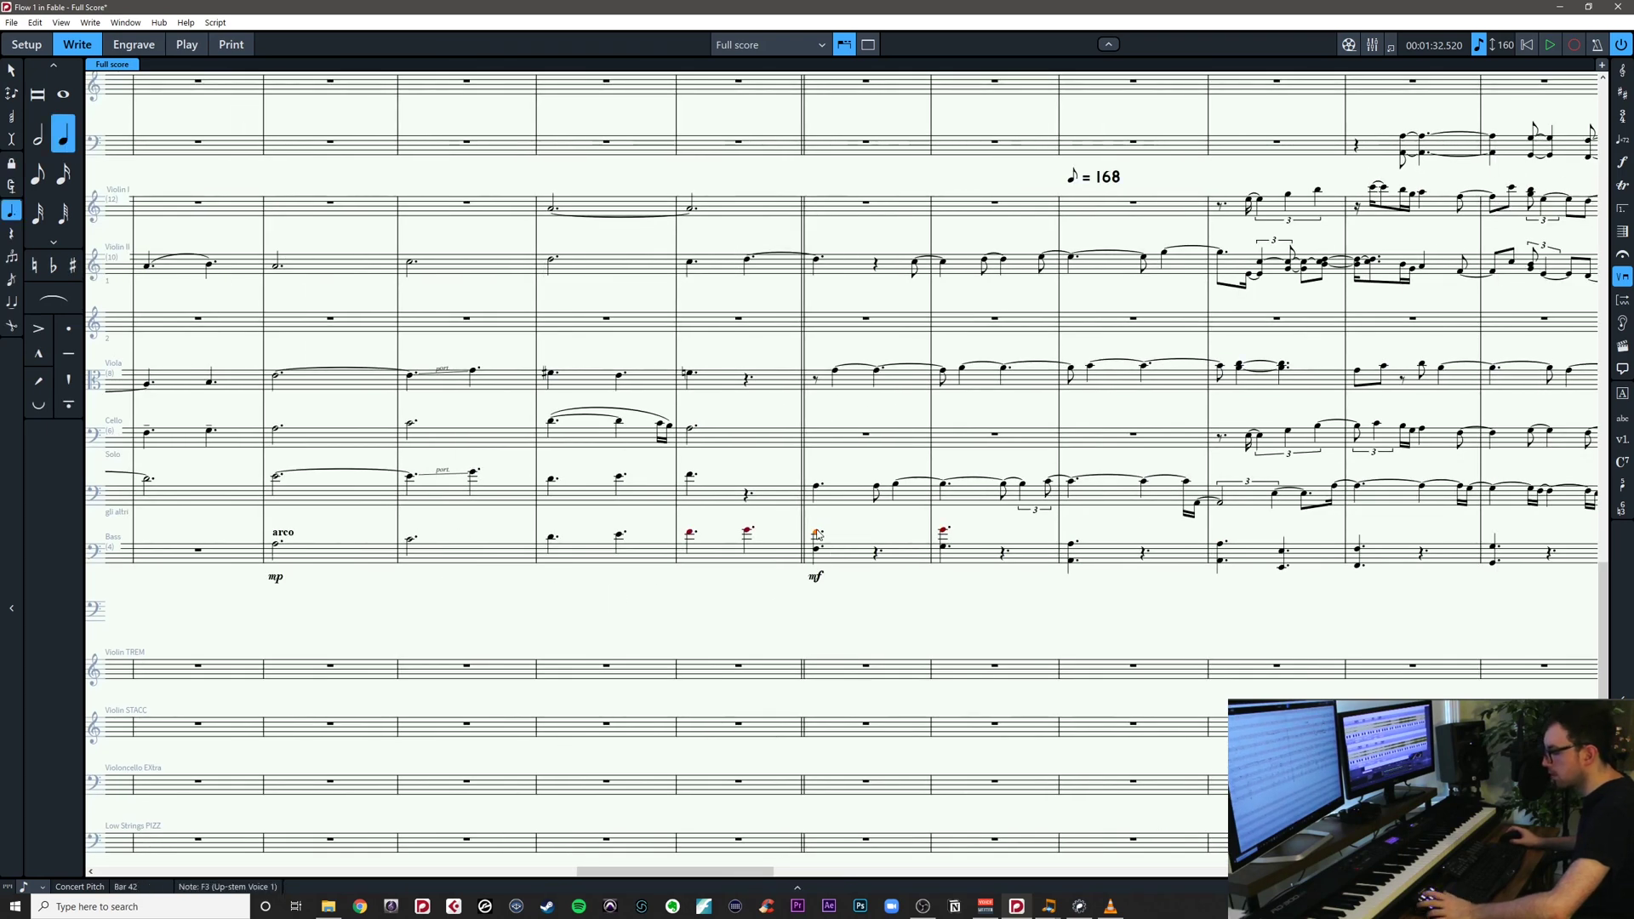
key("shift+p")
type("pizz")
key("Return")
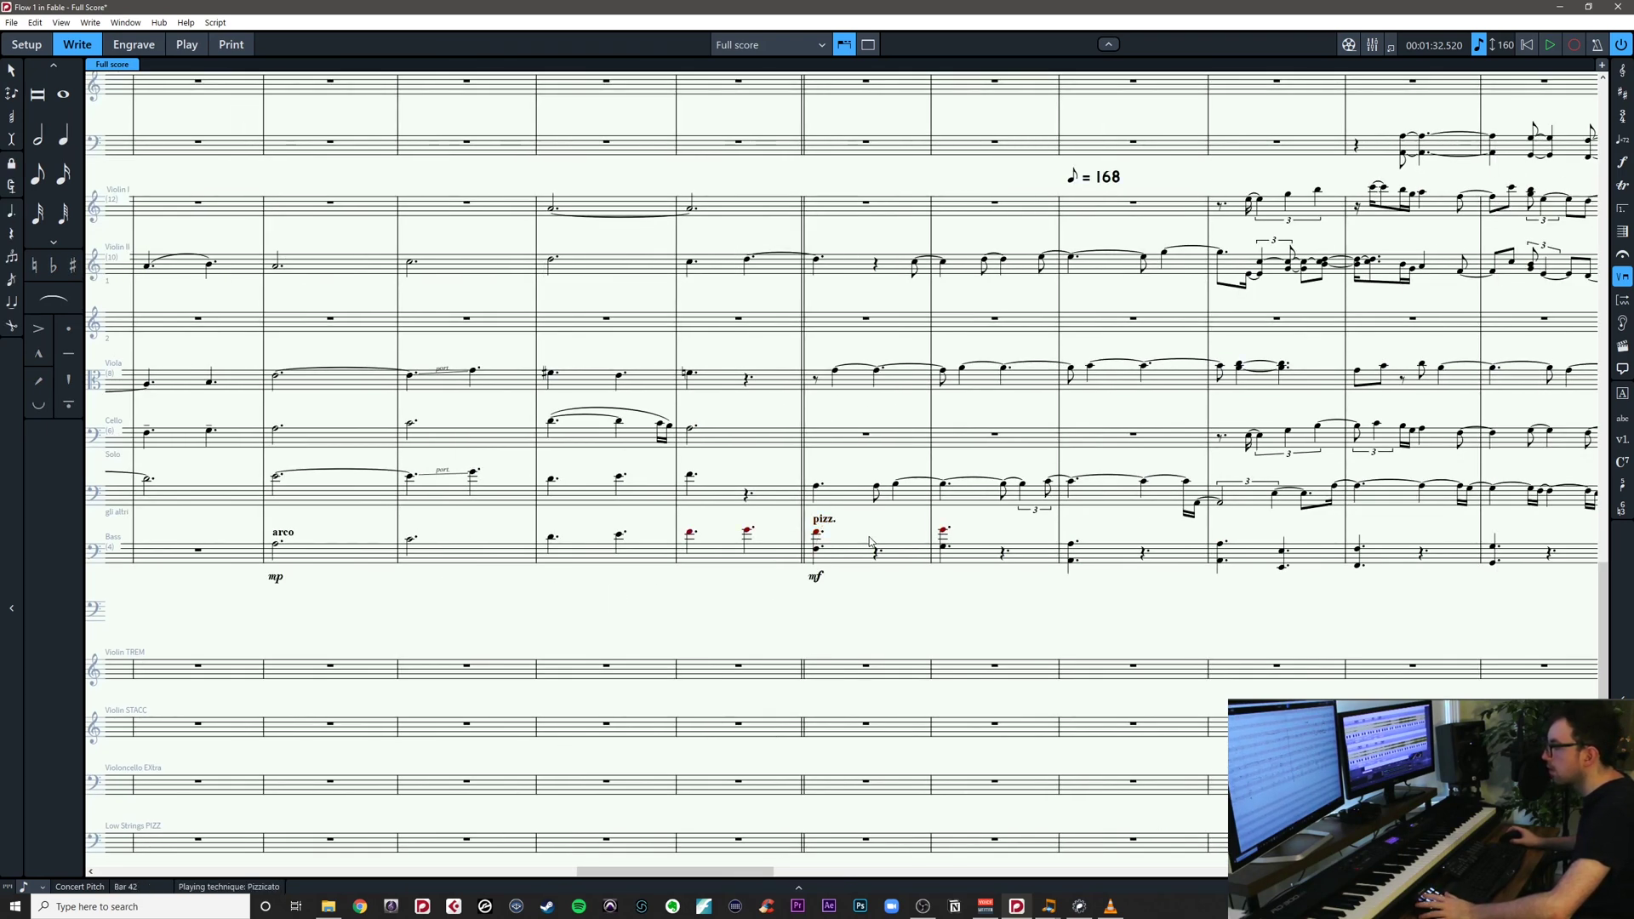
Look over the string scoring from bar 42 onward and save the project
left_click_drag(812, 560, 555, 656)
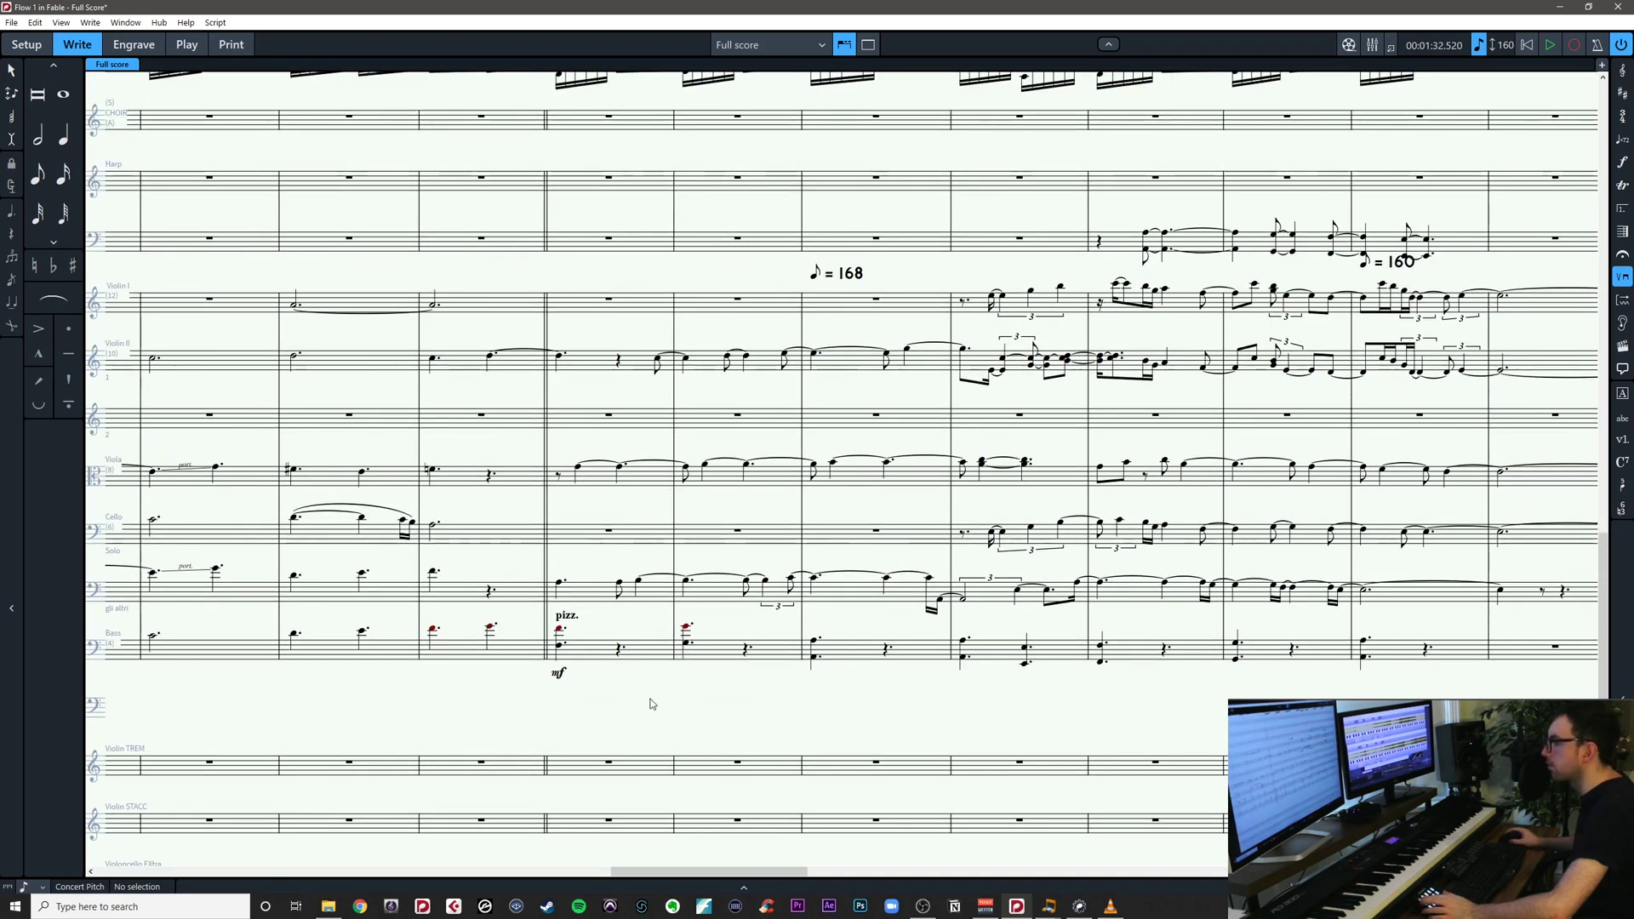
left_click_drag(650, 704, 516, 715)
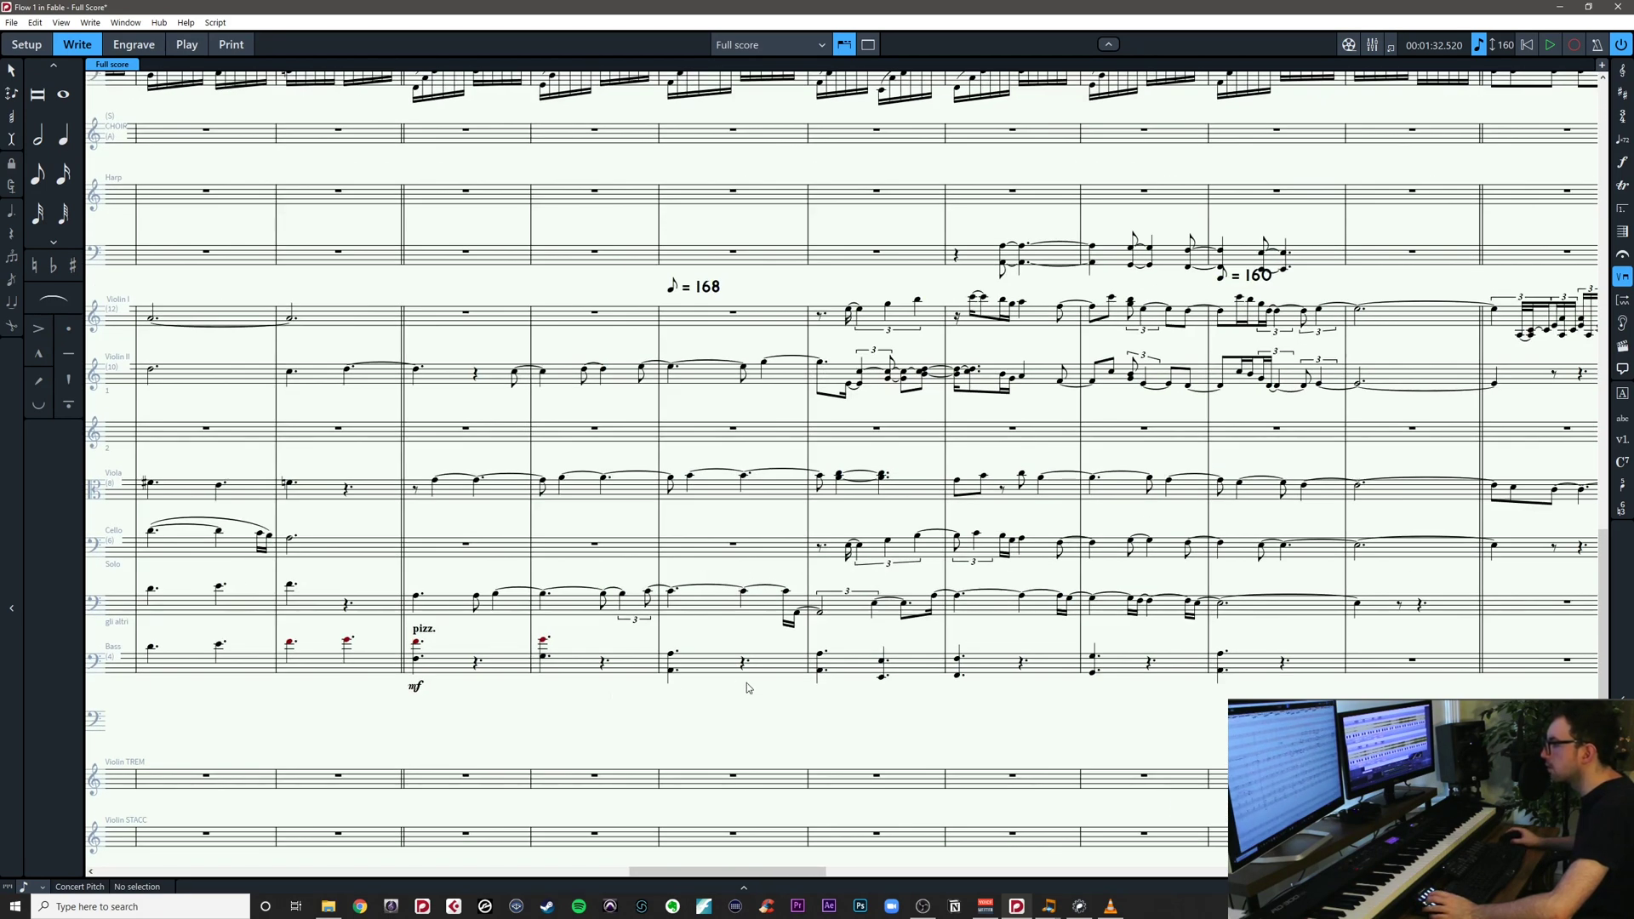
left_click_drag(948, 720, 1098, 704)
key("ctrl+s")
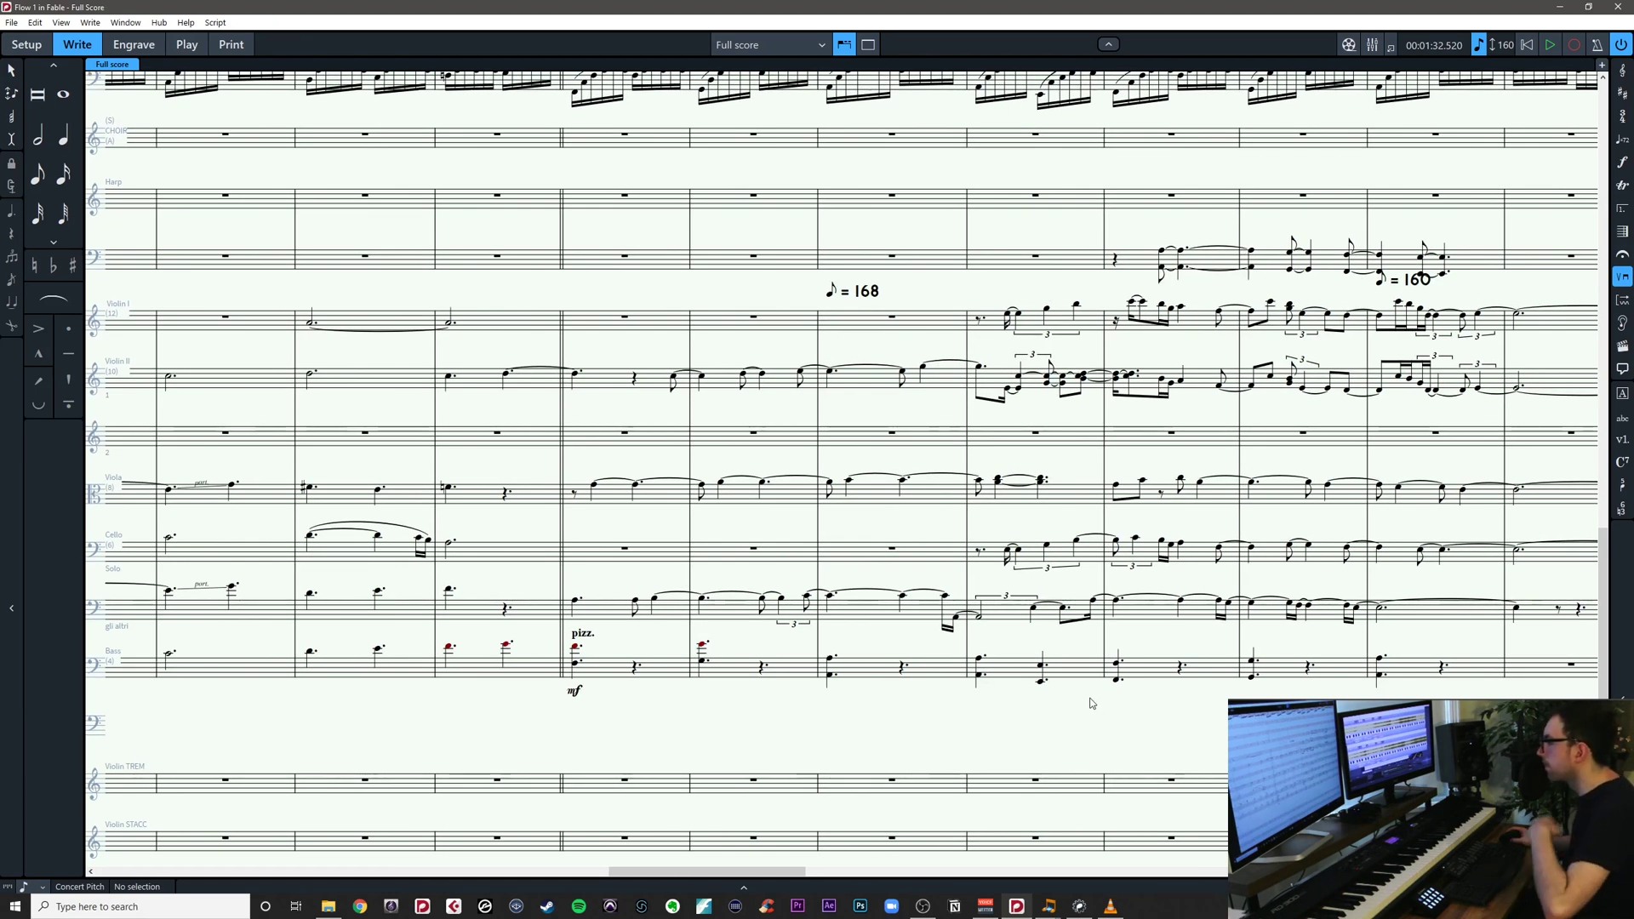
Split the Bass into two section divisi staves starting at bar 42
left_click(579, 648)
key("shift+n")
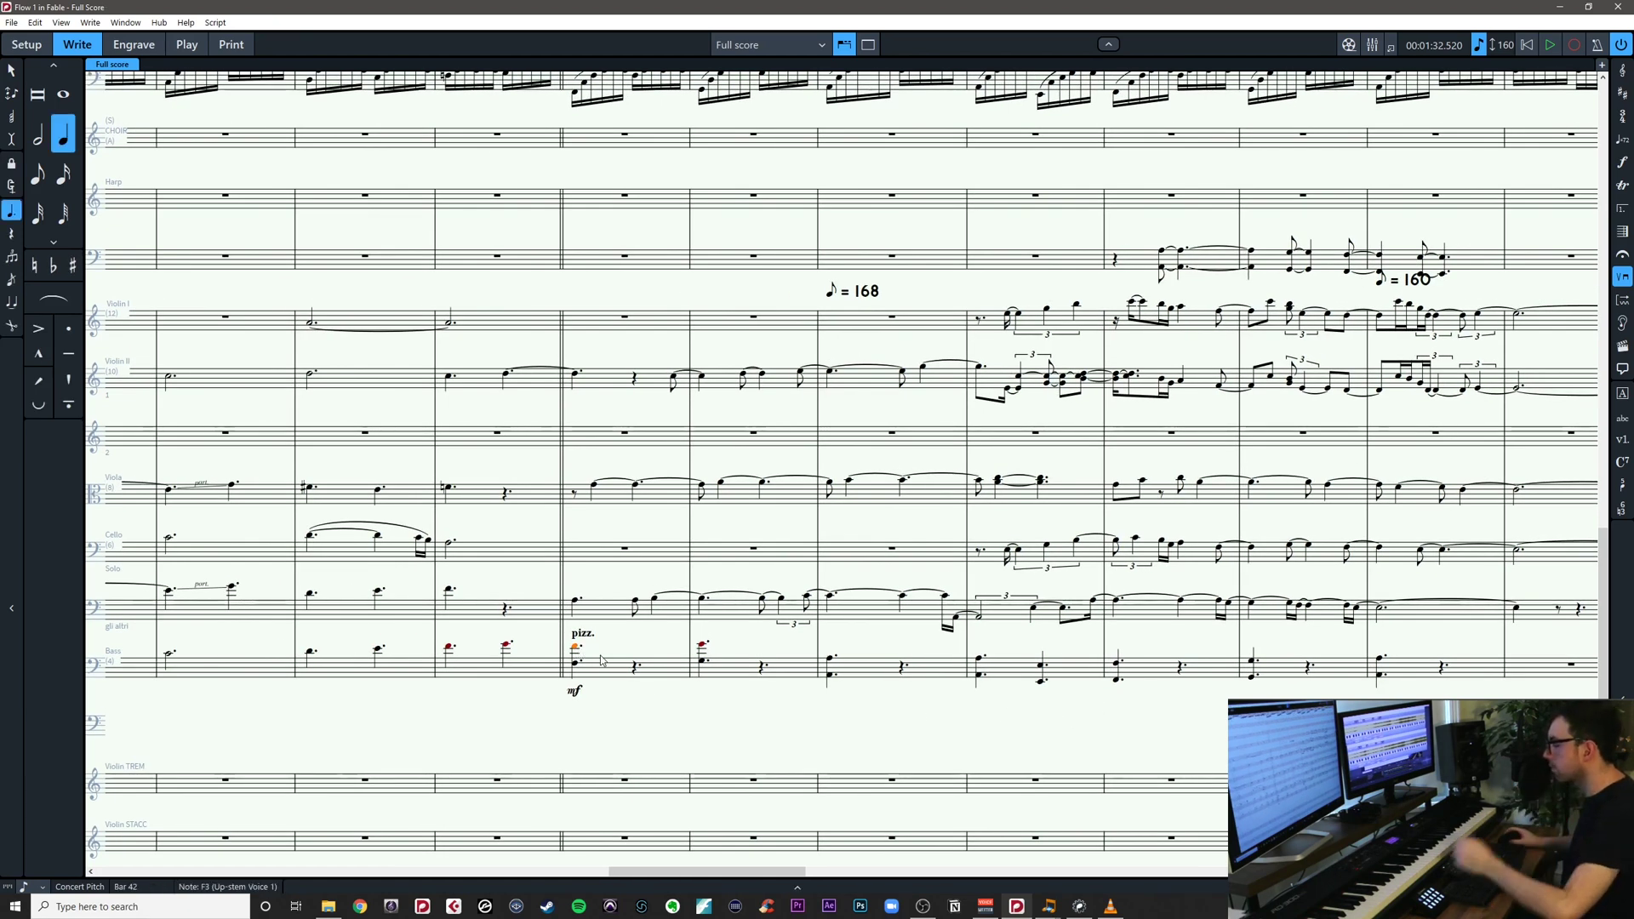
left_click_drag(603, 669, 776, 617)
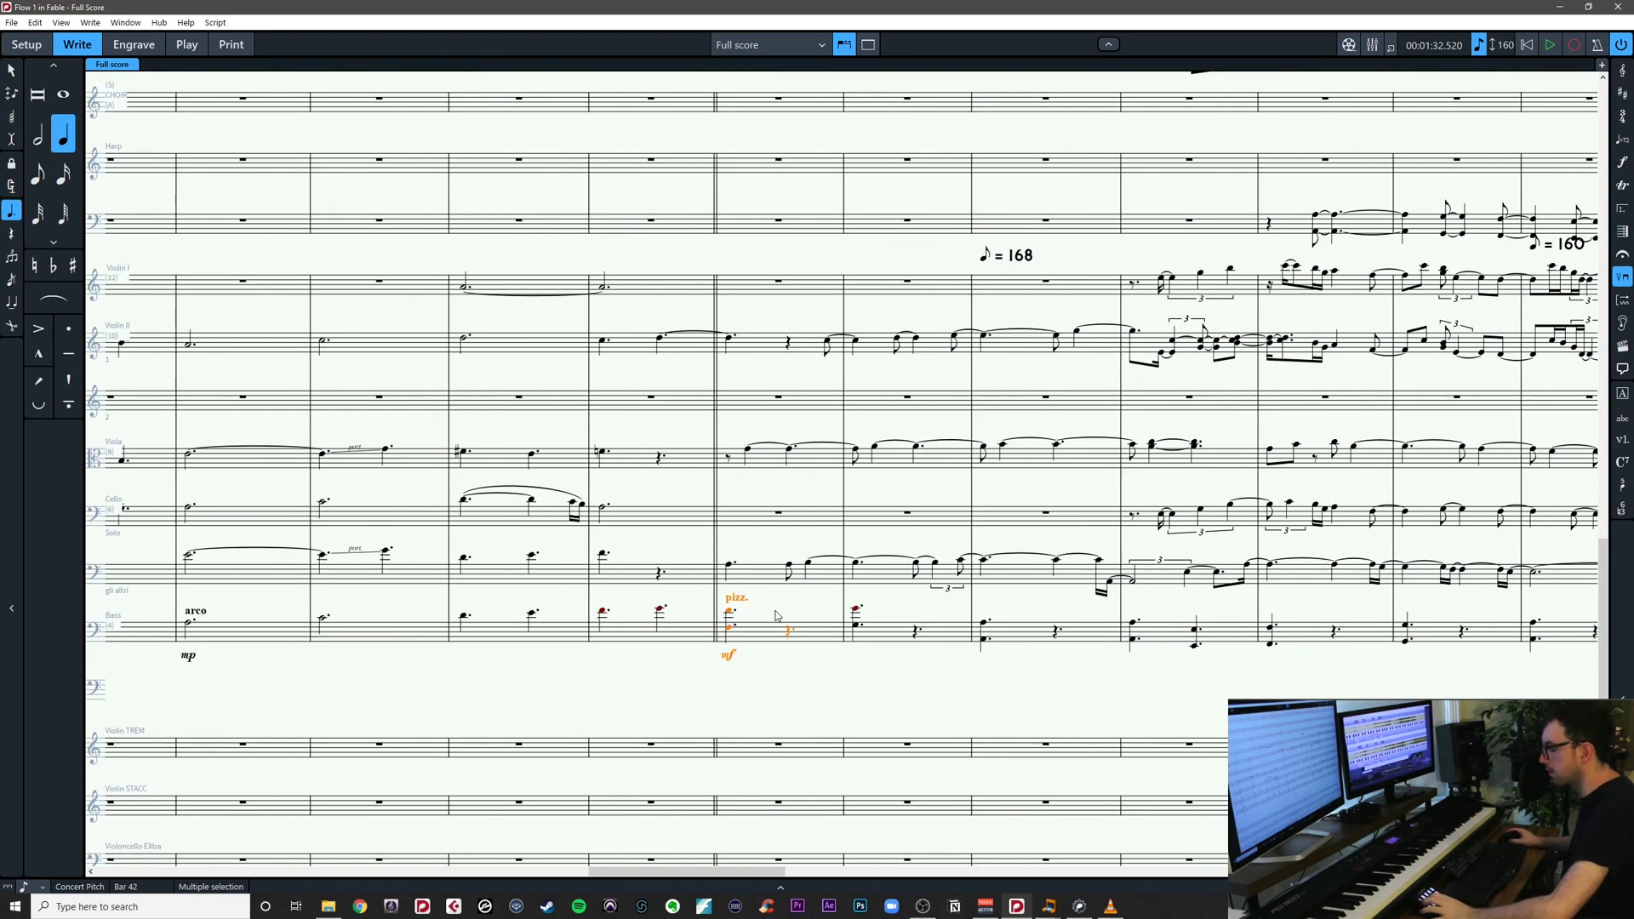
key("ctrl+alt+d")
left_click(623, 385)
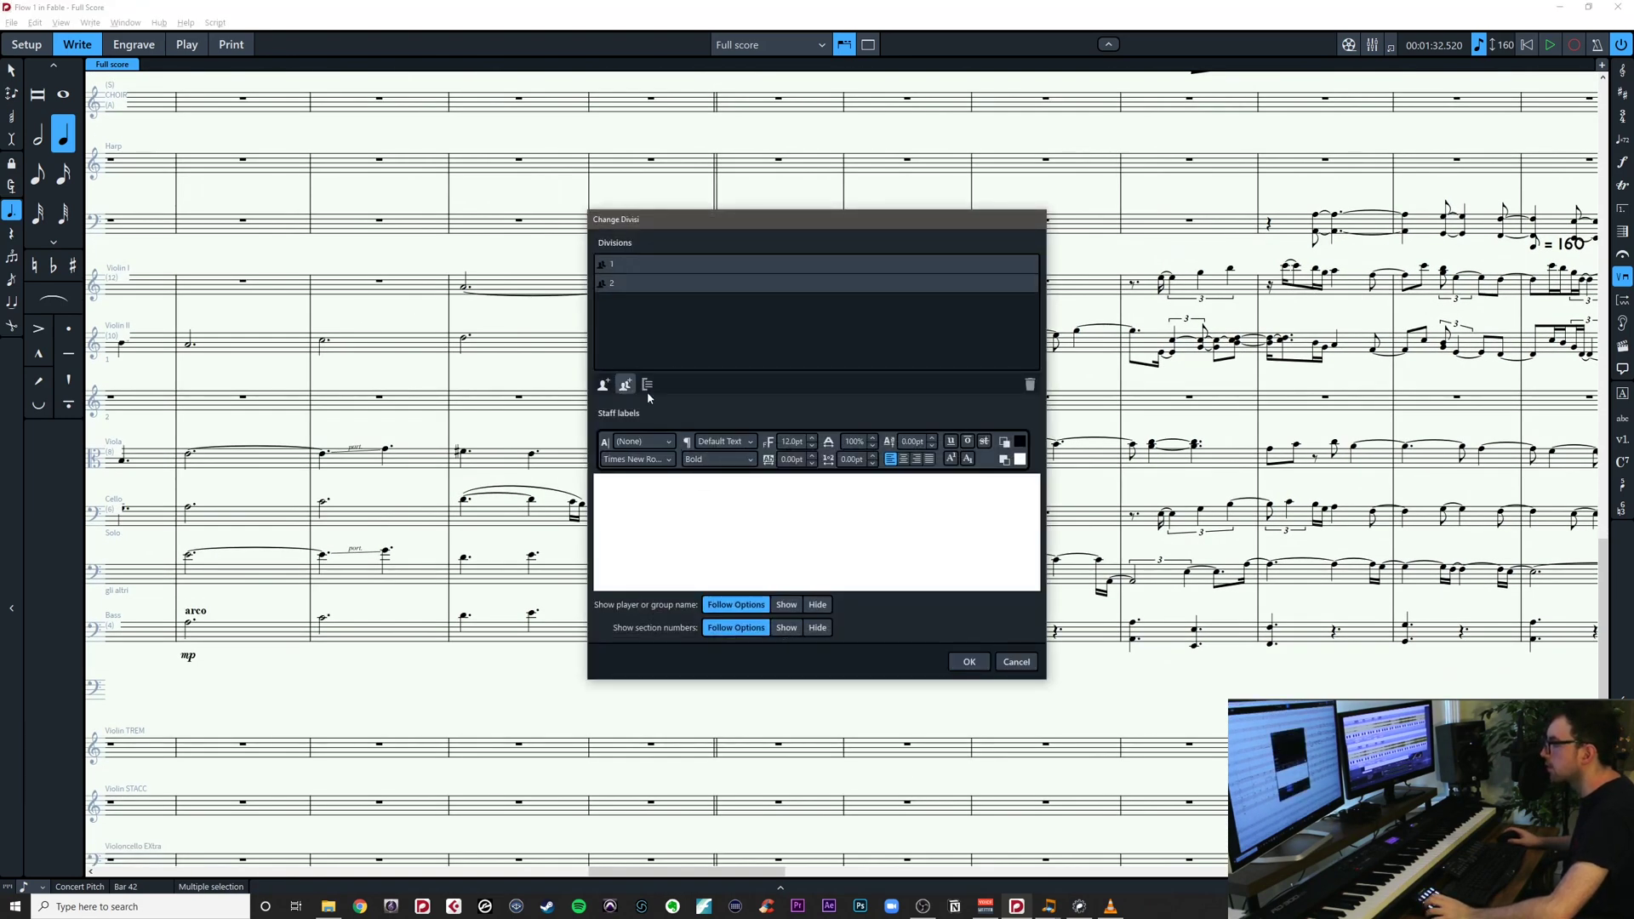
left_click(969, 661)
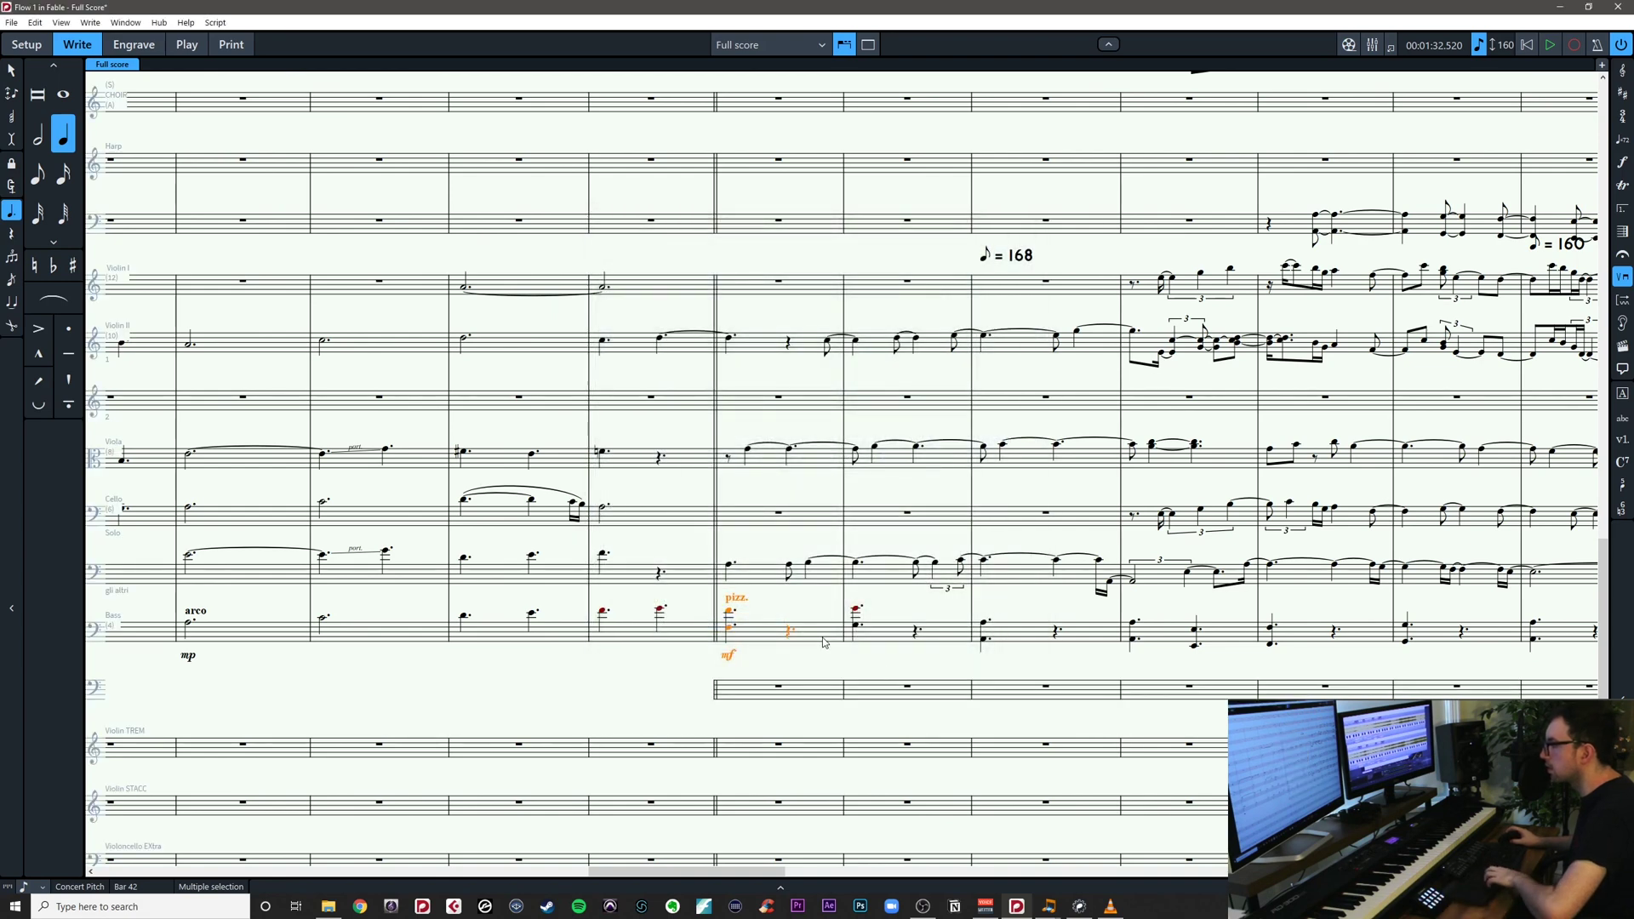
Copy the Bass chords with their pizz. and mf markings from bars 42–48 into the second Bass division
left_click_drag(967, 665, 452, 648)
left_click(1058, 613, "shift")
left_click_drag(1049, 628, 1413, 615)
left_click(654, 667)
key("ctrl+v")
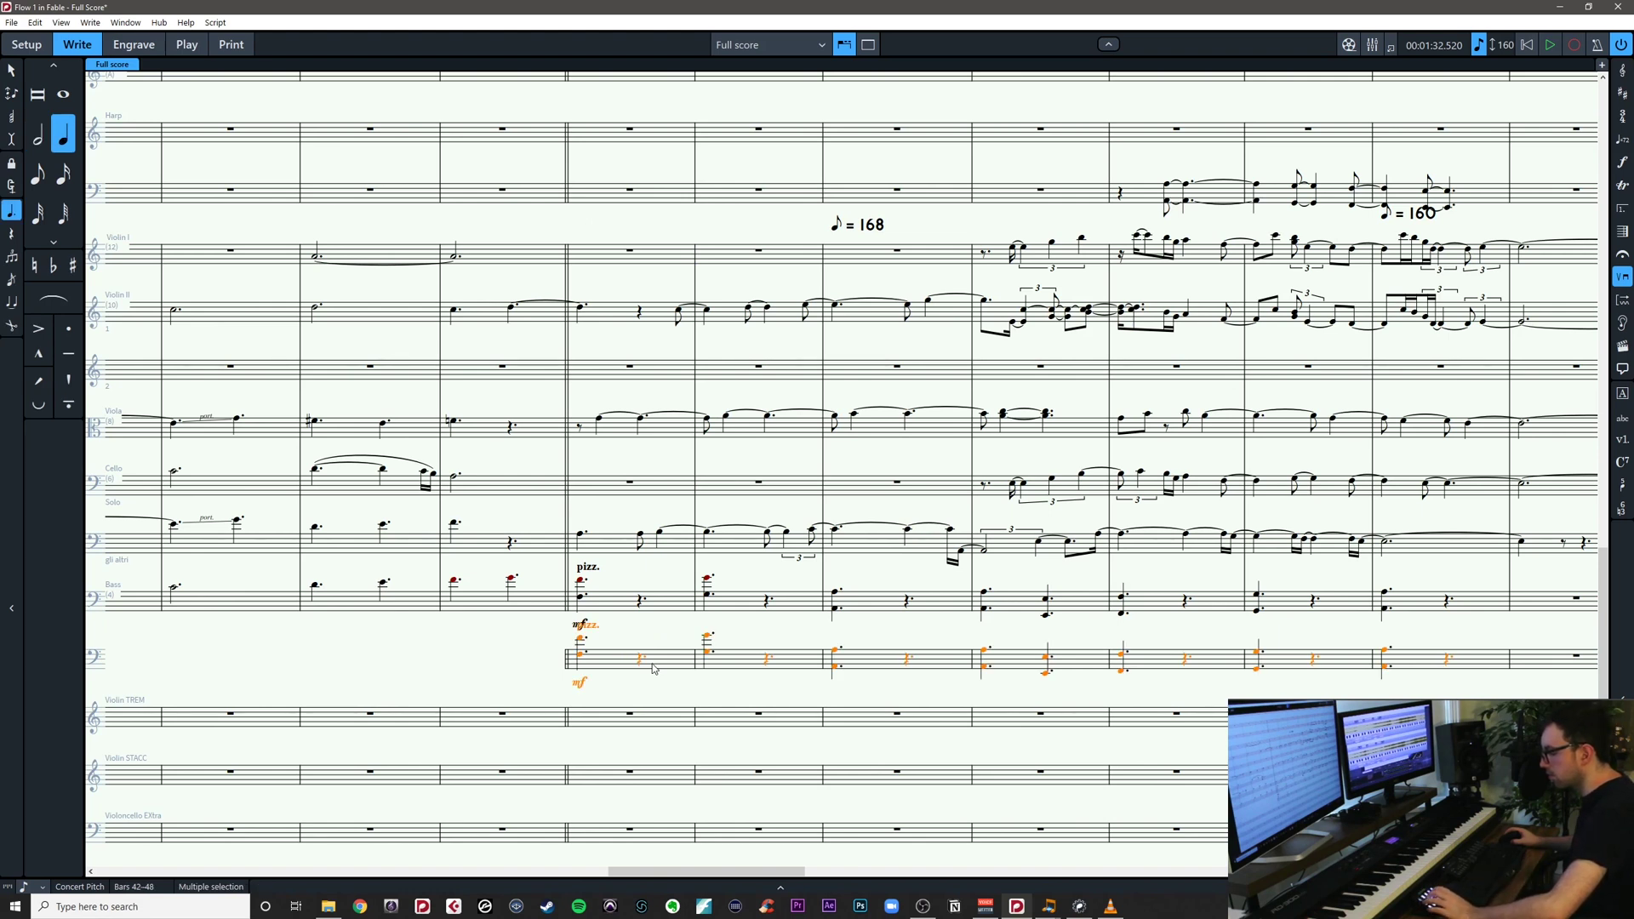
Delete the upper chord notes in the second Bass division across bars 42–48, keeping only the lower line
key("ctrl+alt+Down")
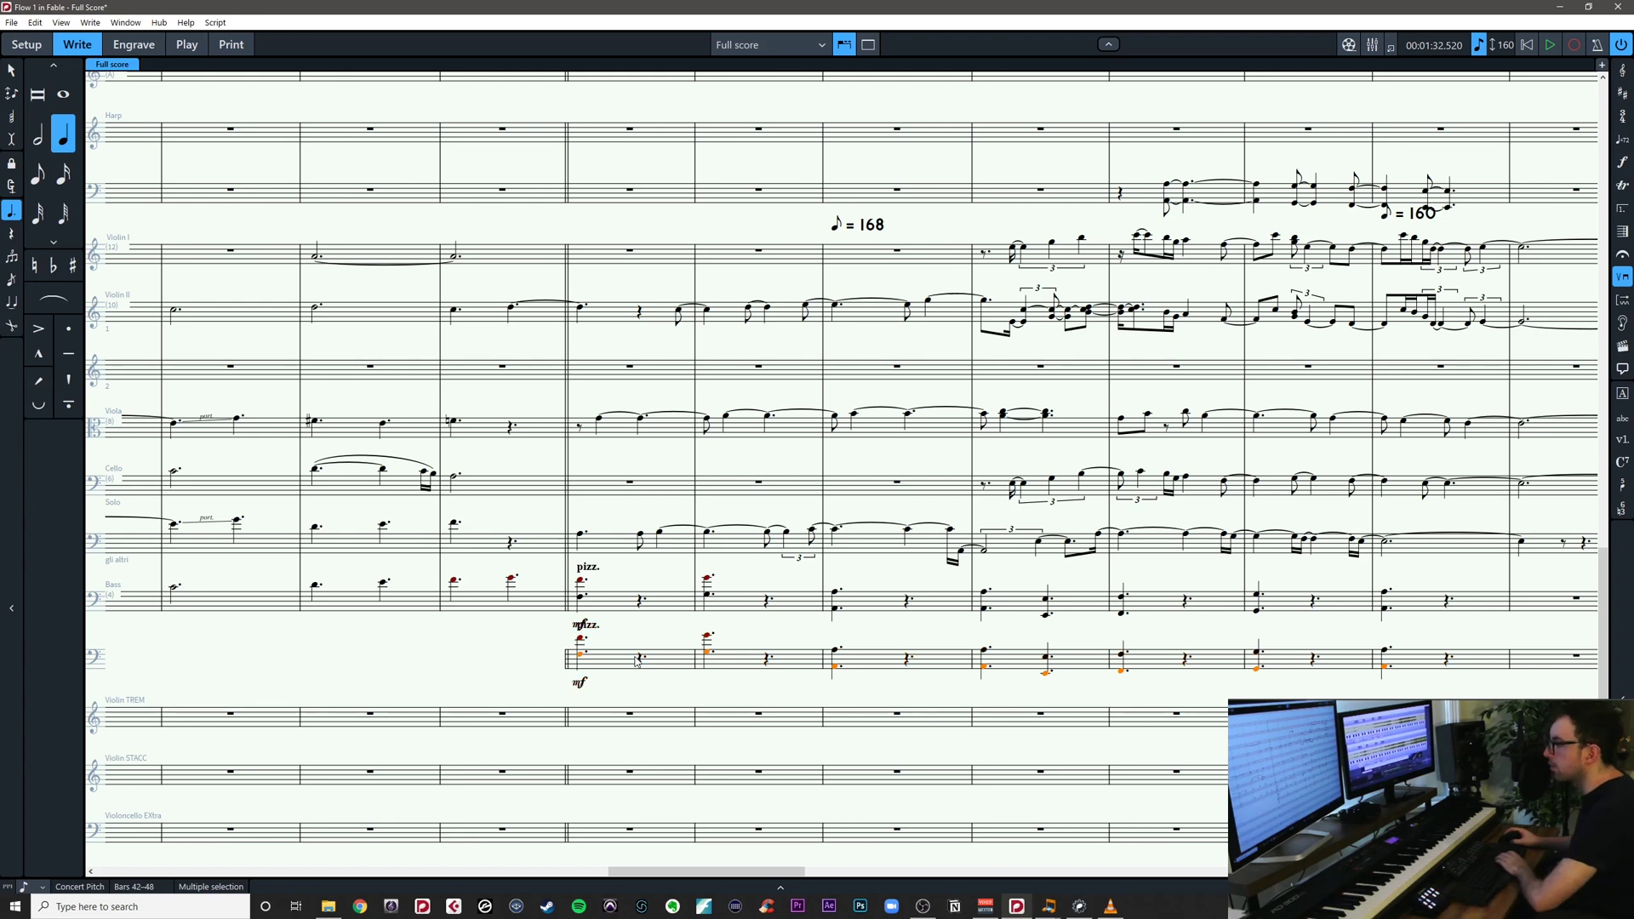
left_click(638, 673)
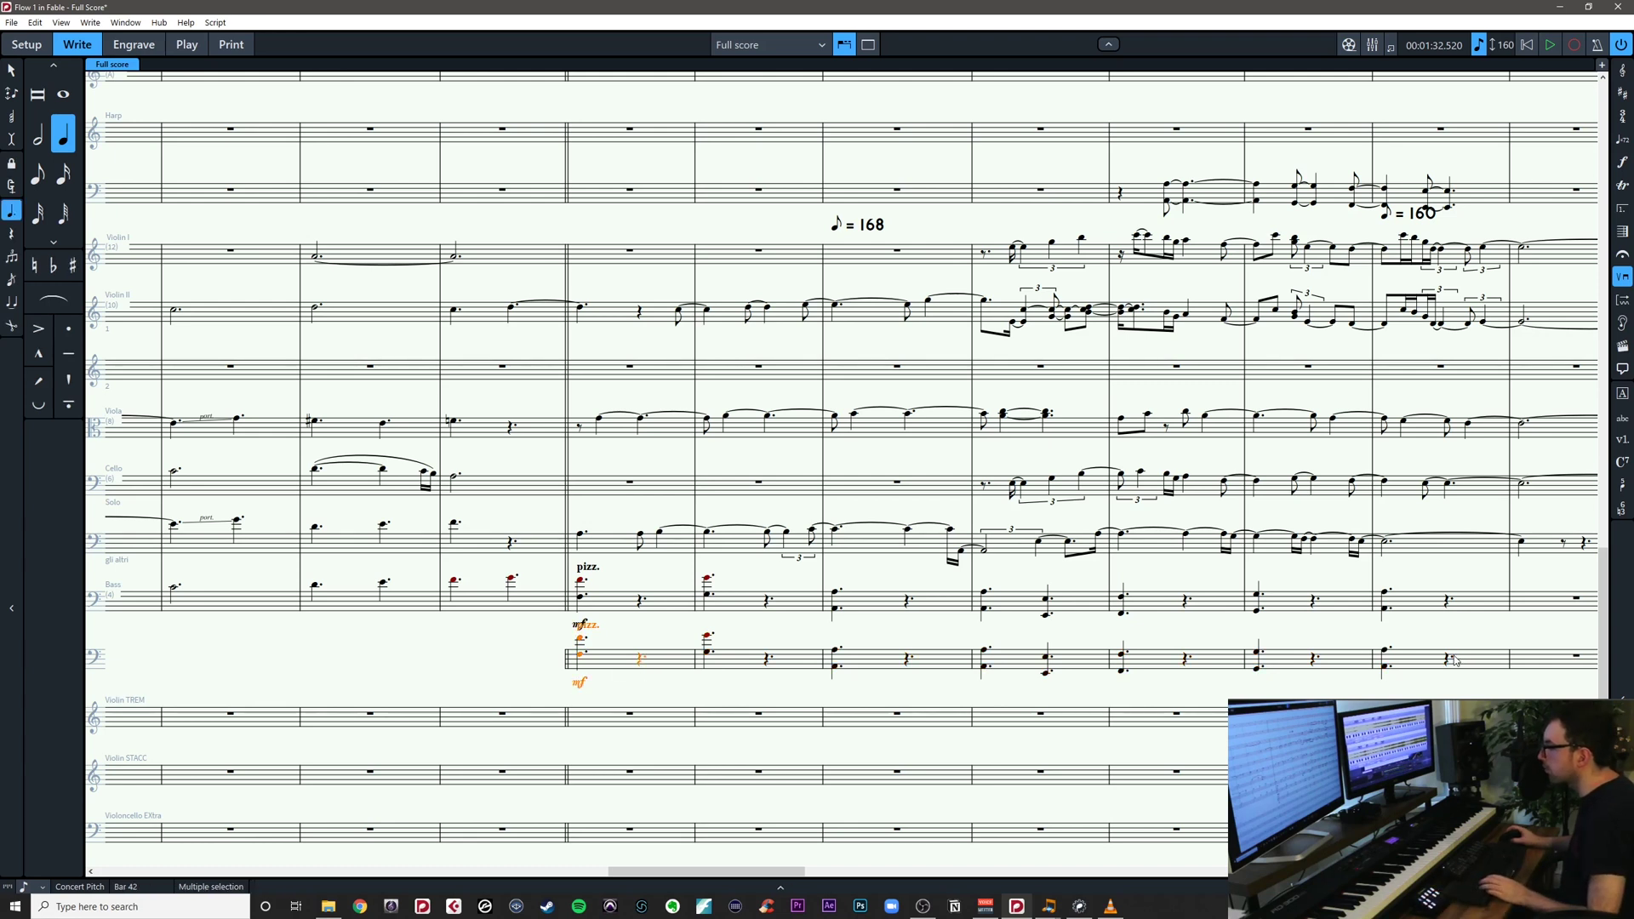
key("ctrl+alt+Up")
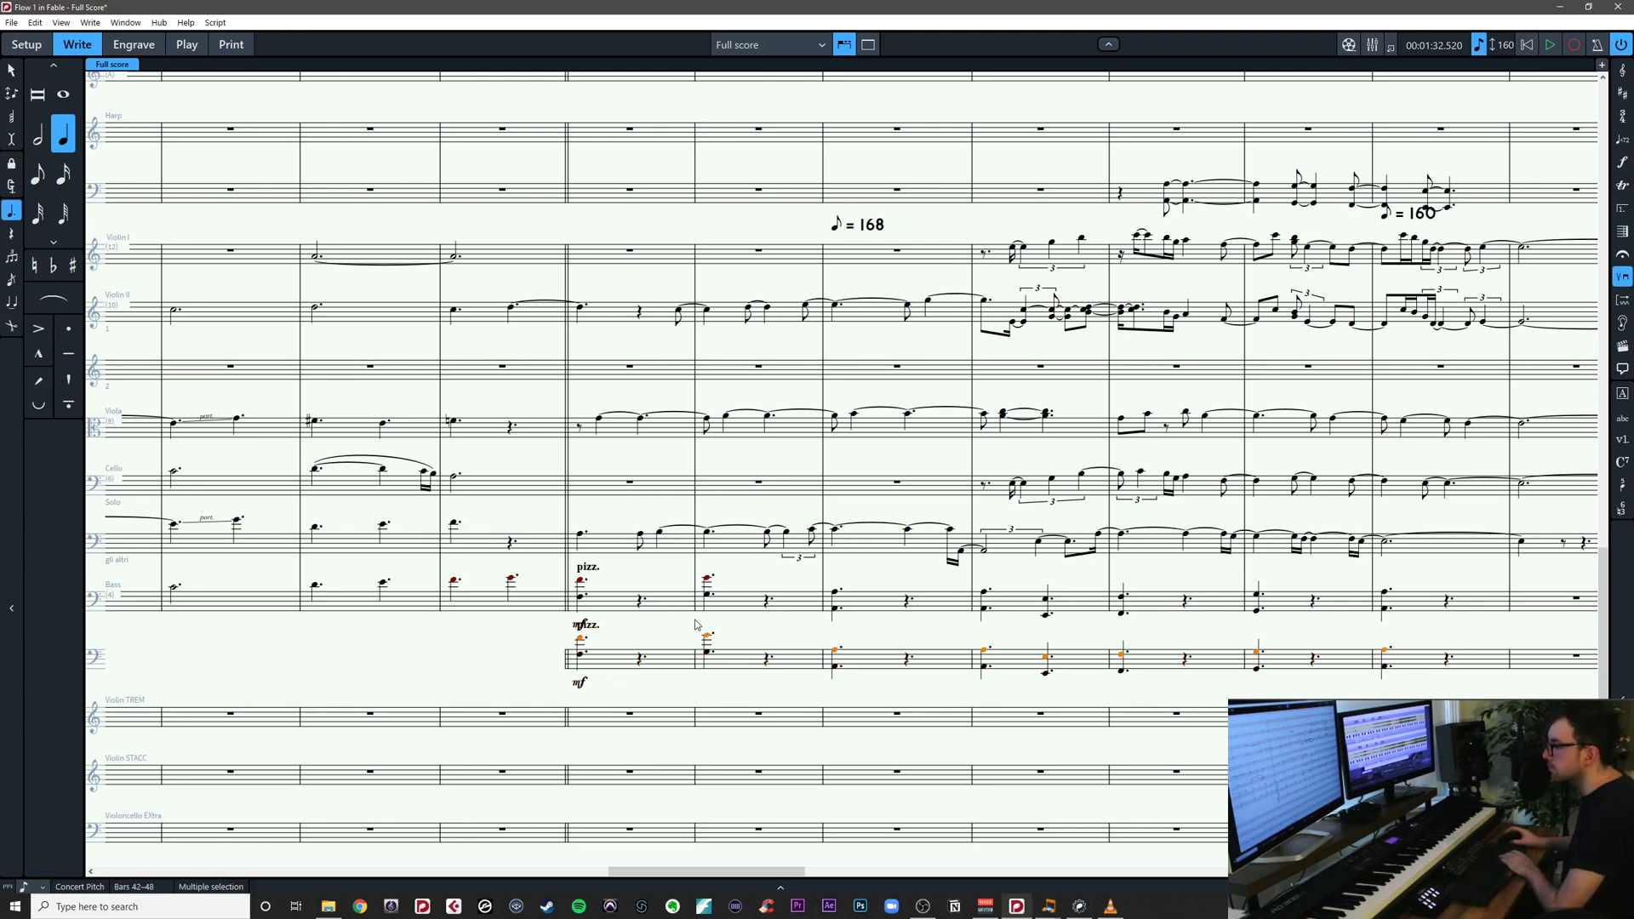
key("Delete")
Delete the lower chord notes in the first Bass division across bars 42–48 and save the project
left_click(670, 607)
left_click(1424, 609, "shift")
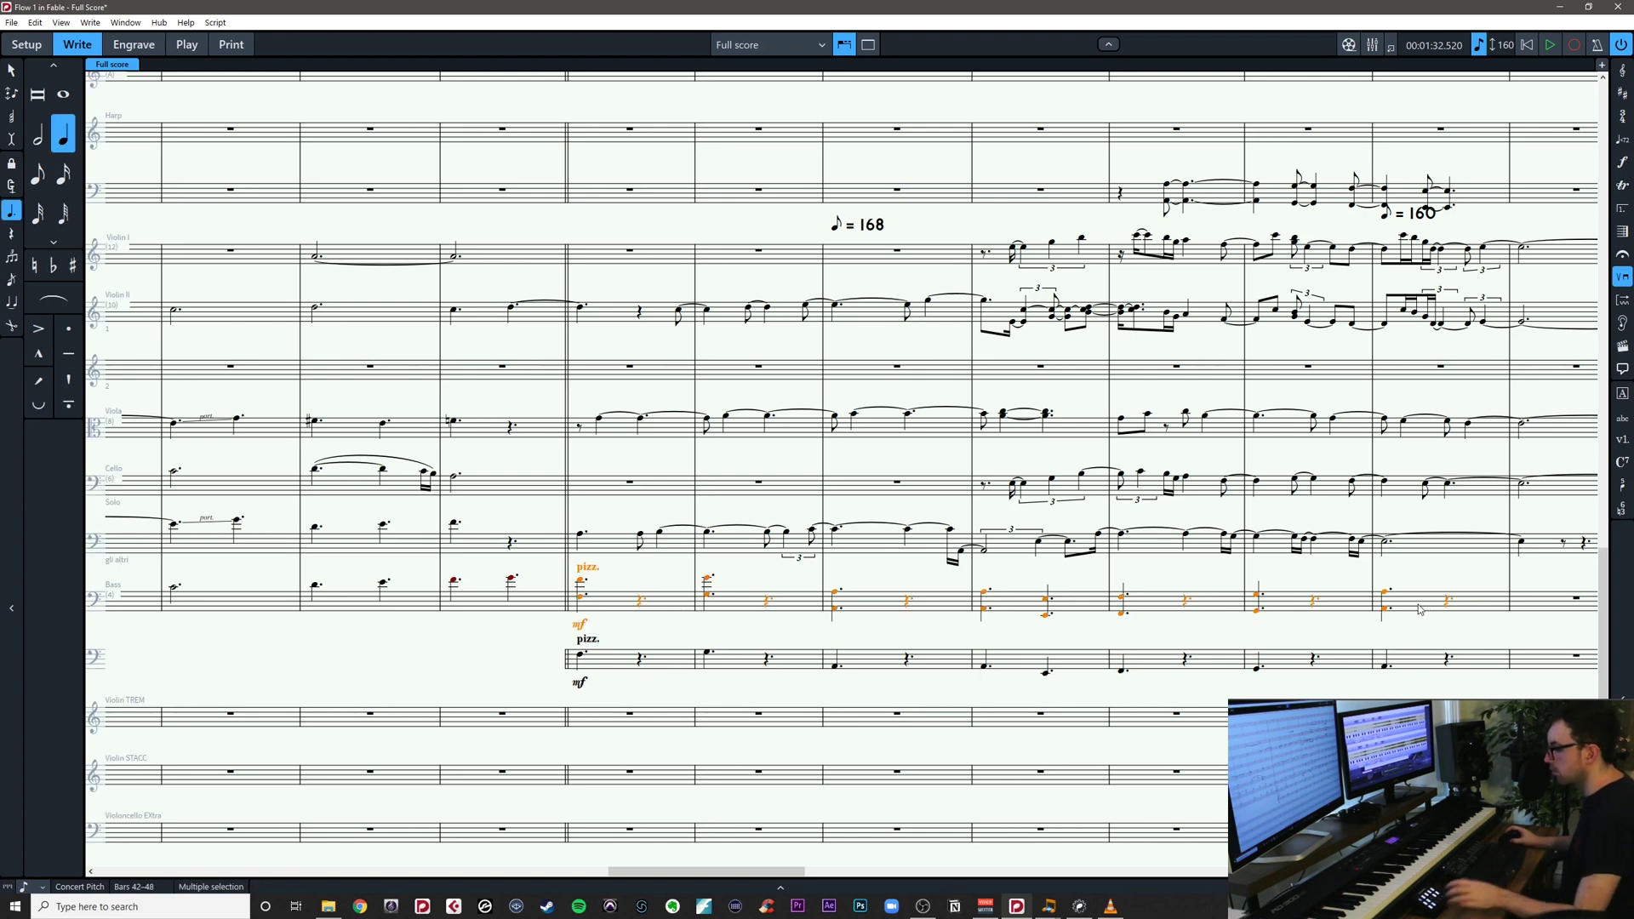
key("ctrl+alt+Down")
key("Delete")
key("Escape")
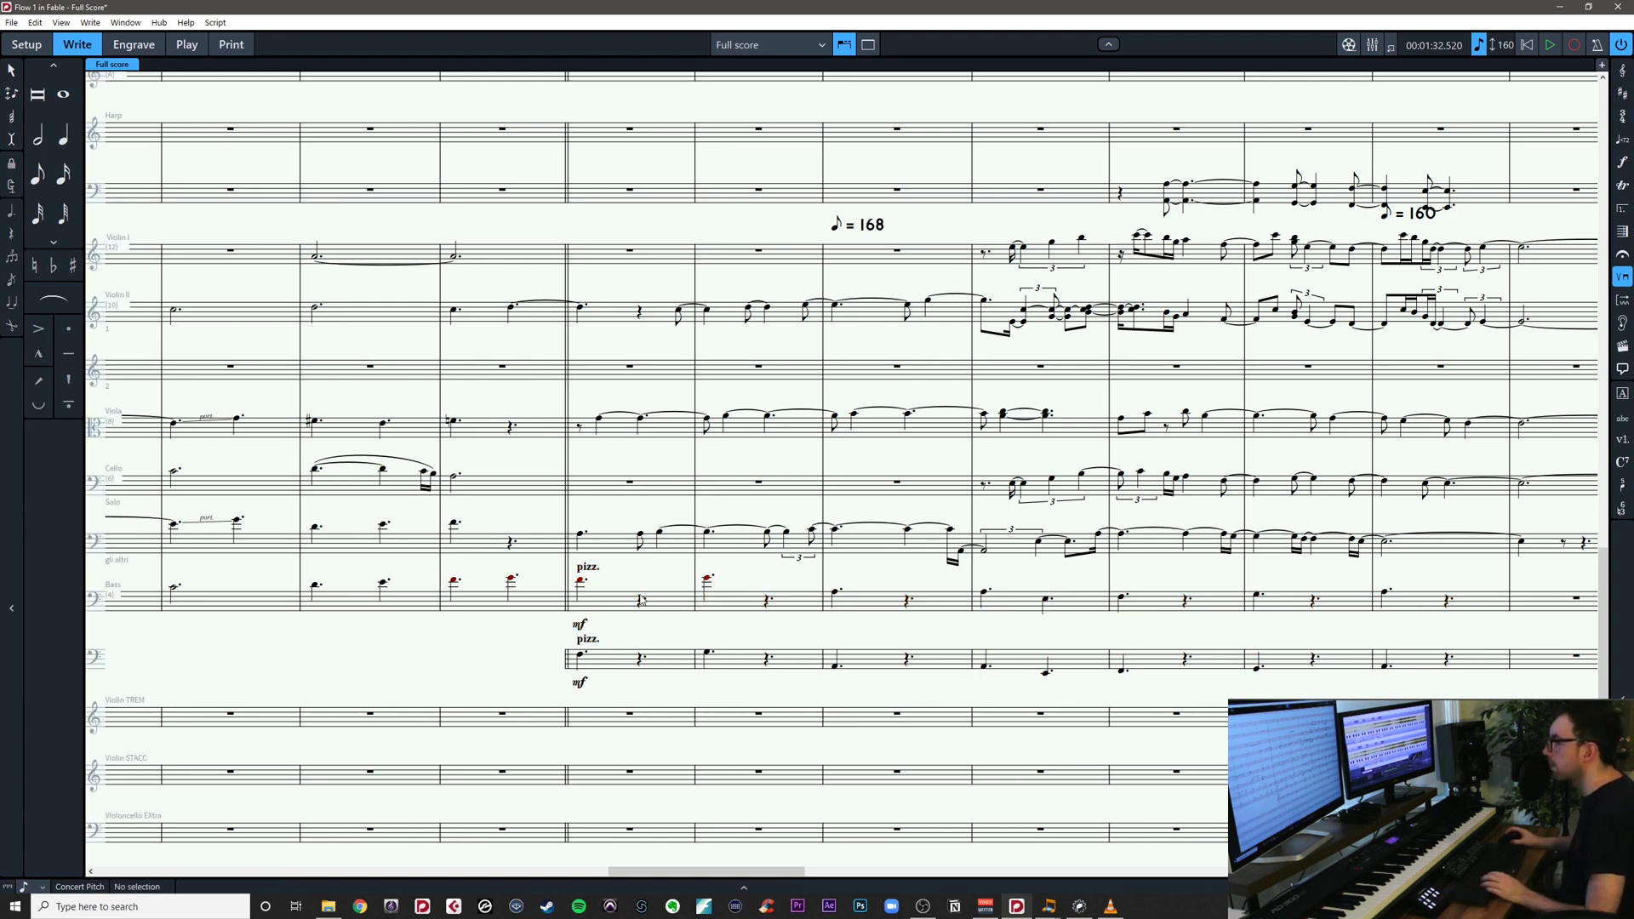
scroll(621, 639, "up", 2)
scroll(621, 639, "right", 3)
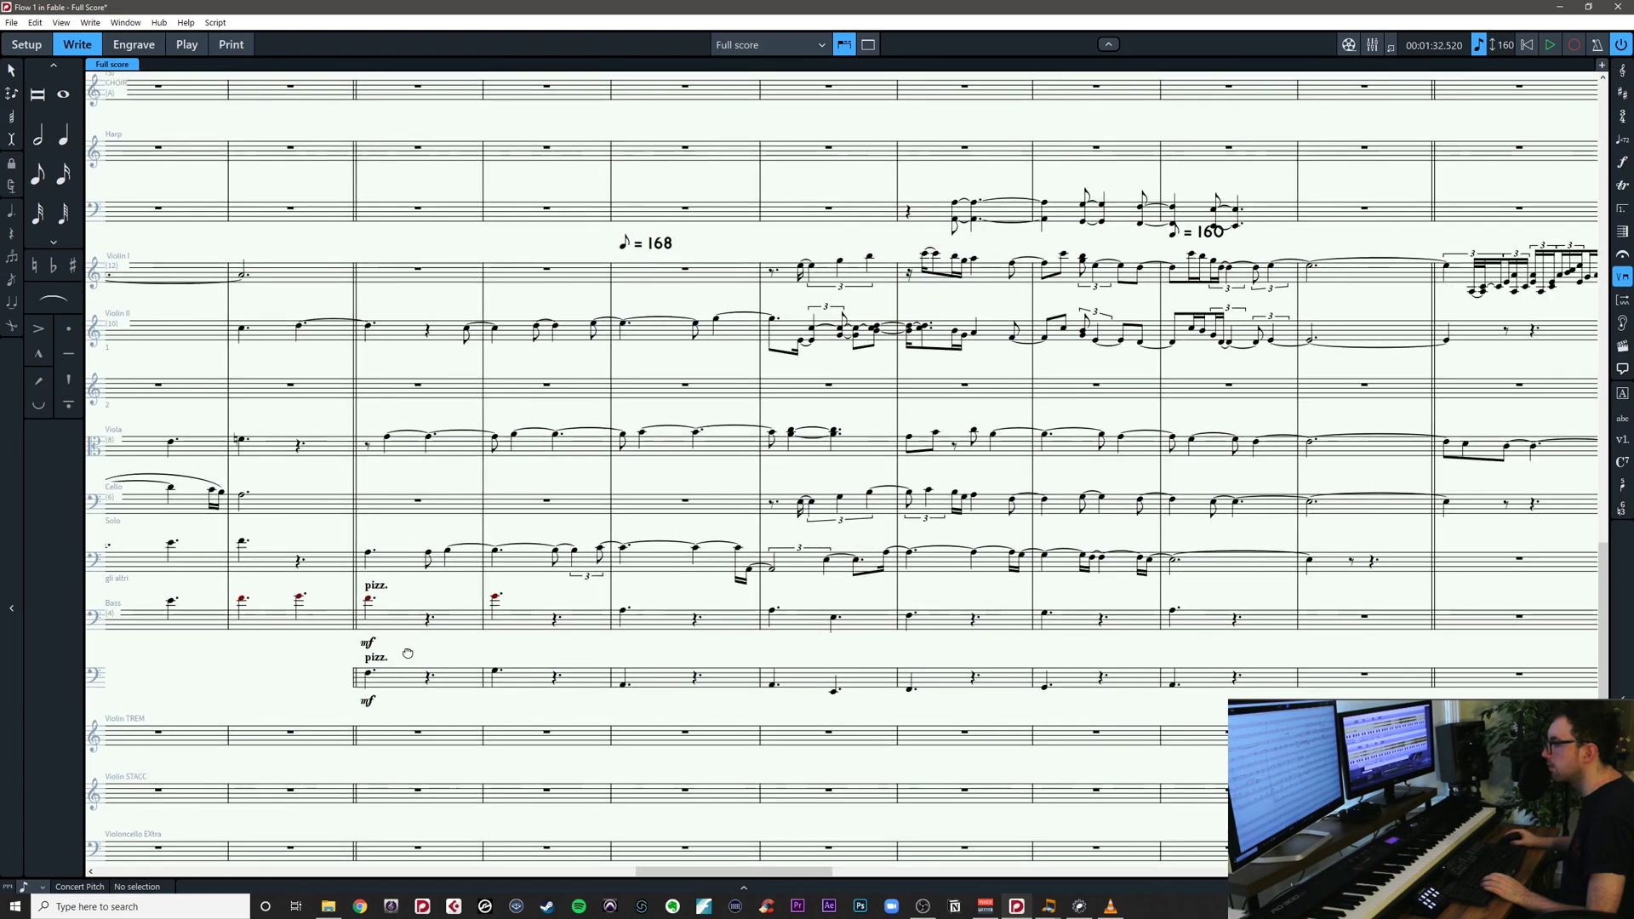
key("ctrl+s")
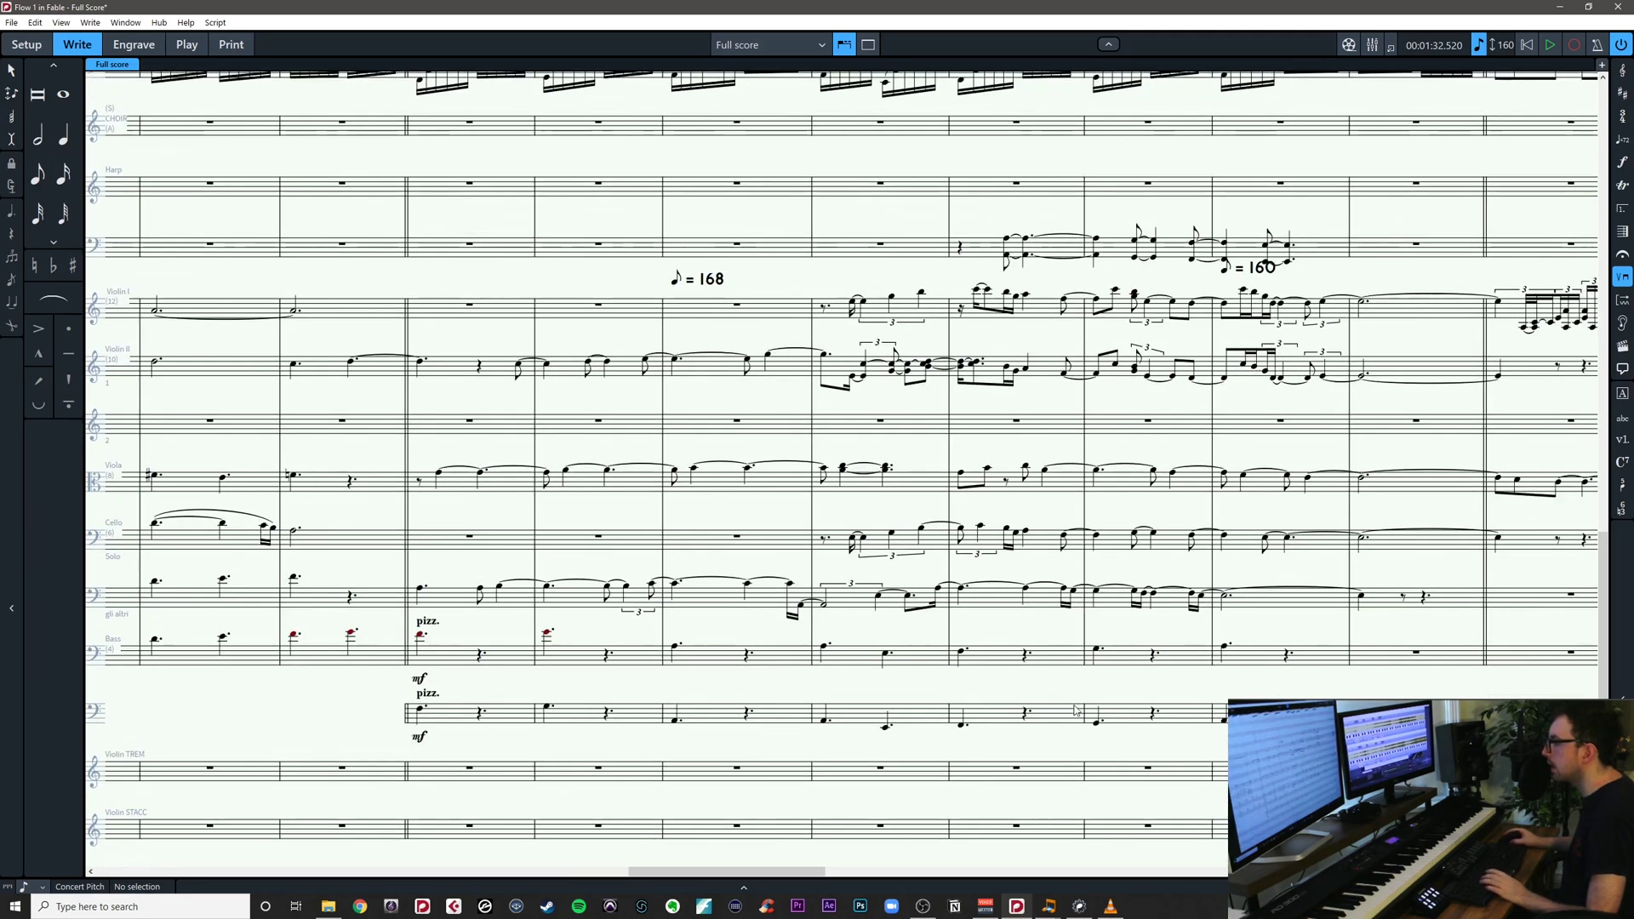
End the Bass divisi with a return to unison at bar 49
left_click_drag(1170, 686, 600, 647)
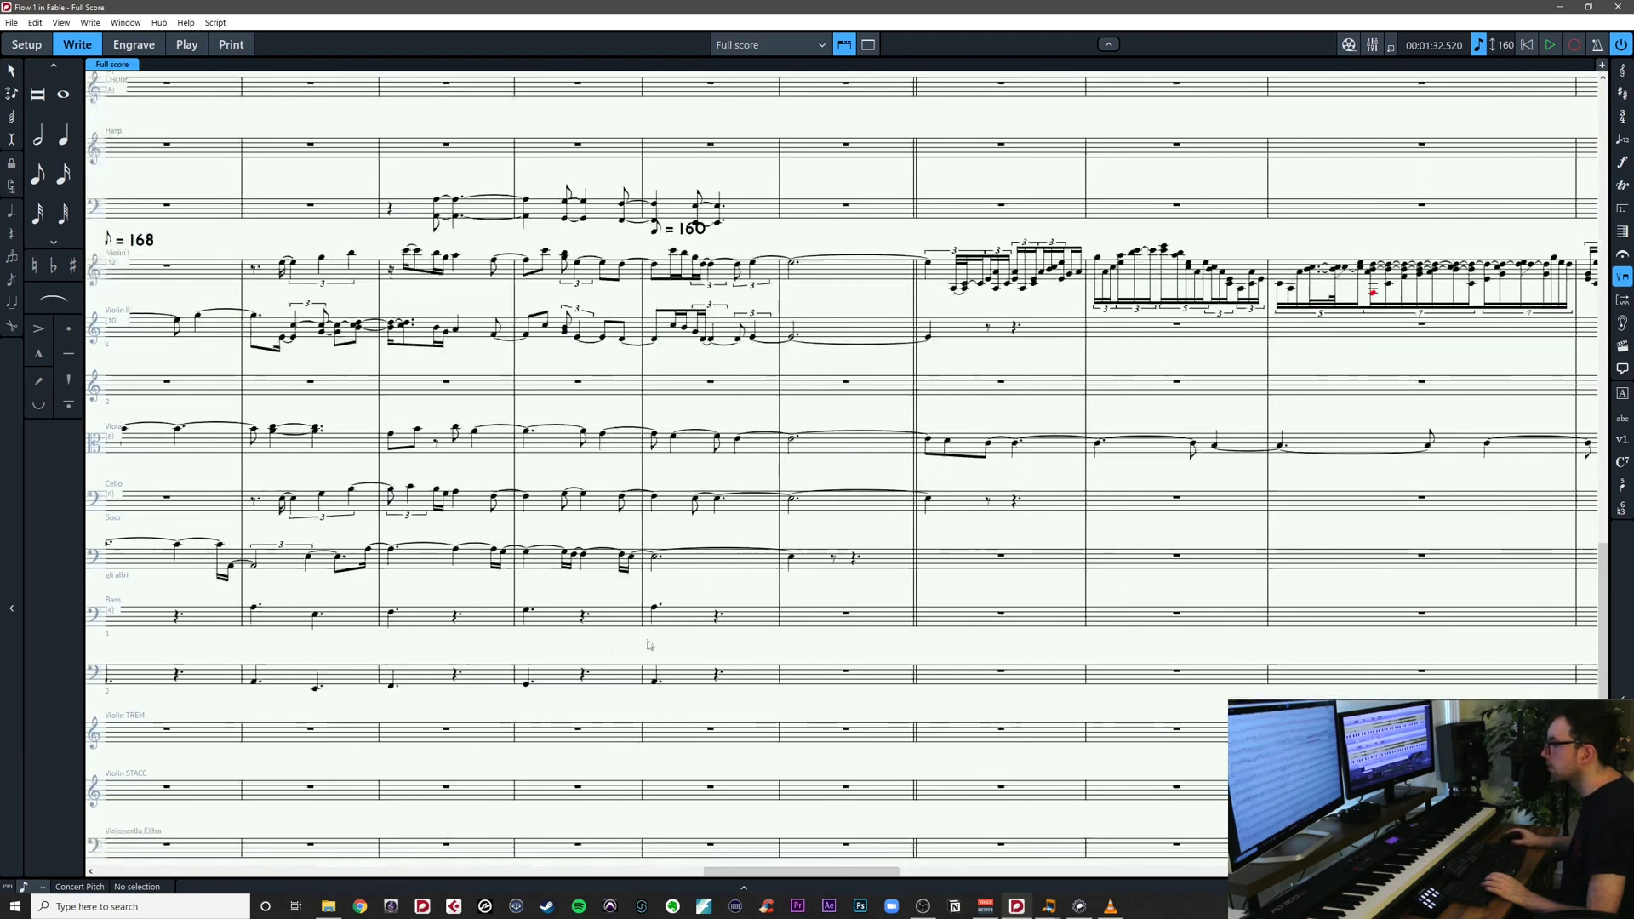
left_click(845, 613)
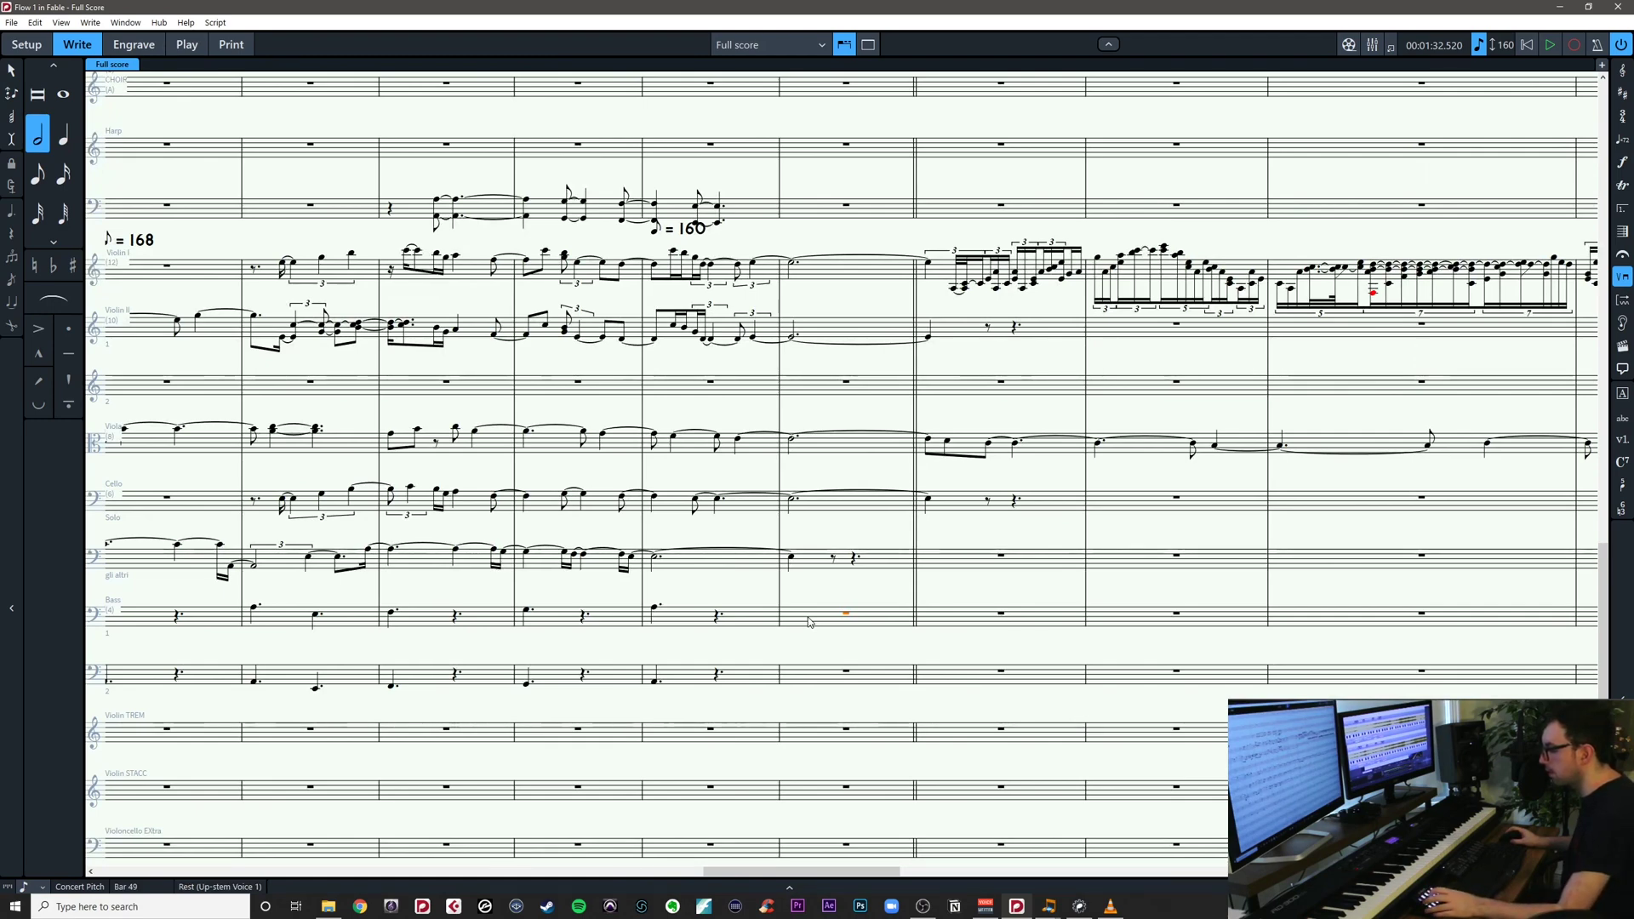
key("ctrl+shift+d")
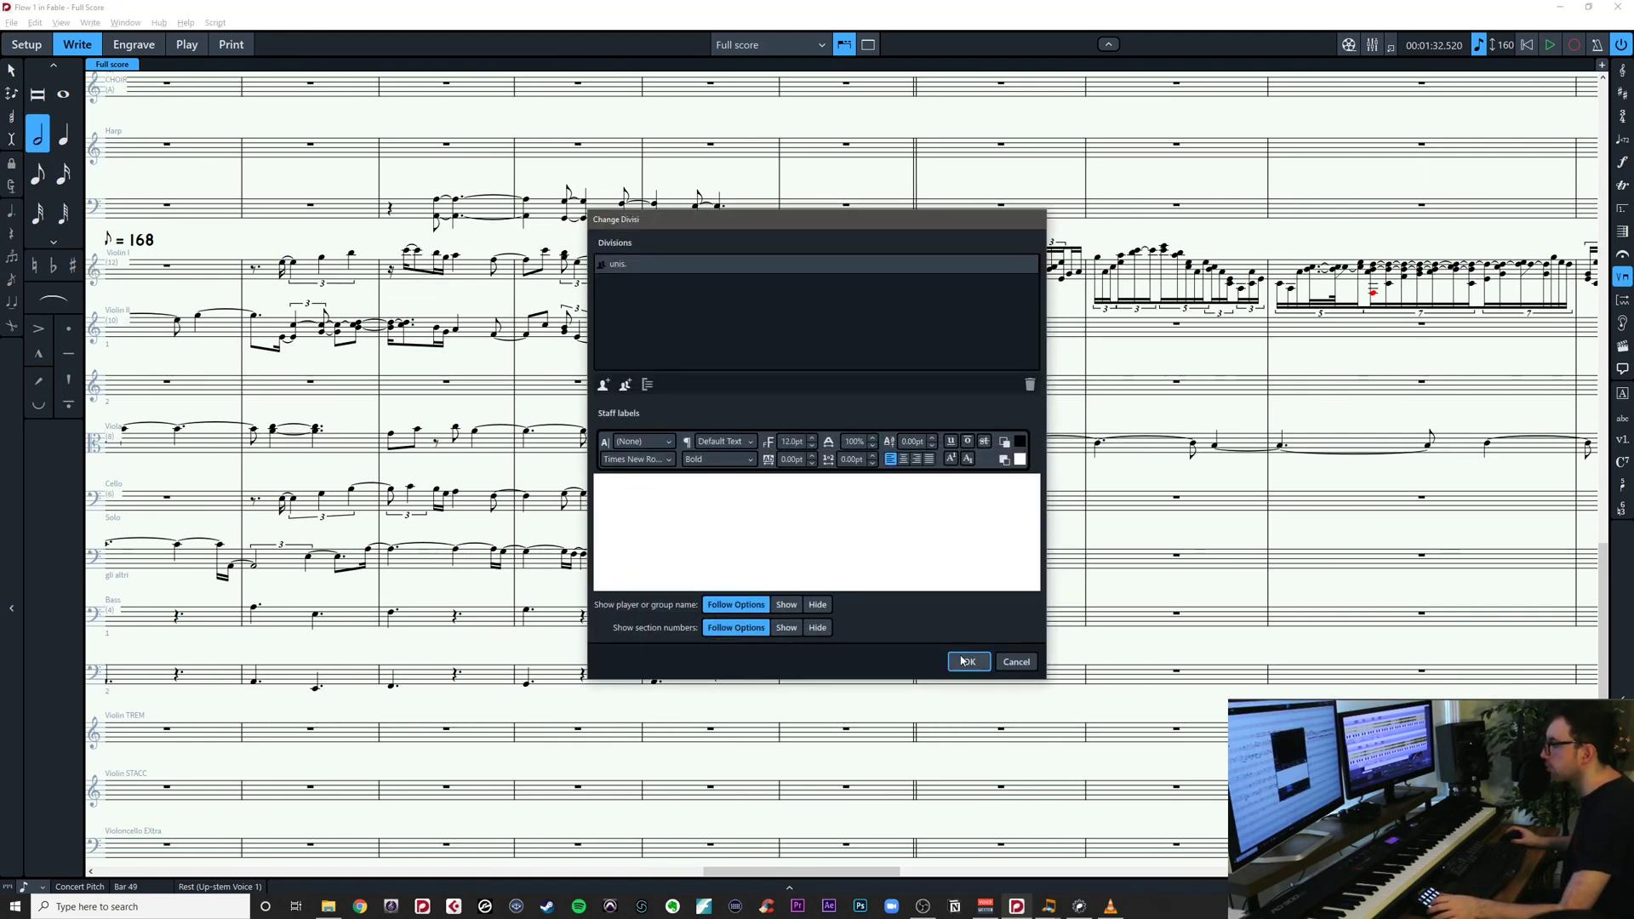
key("Return")
key("Escape")
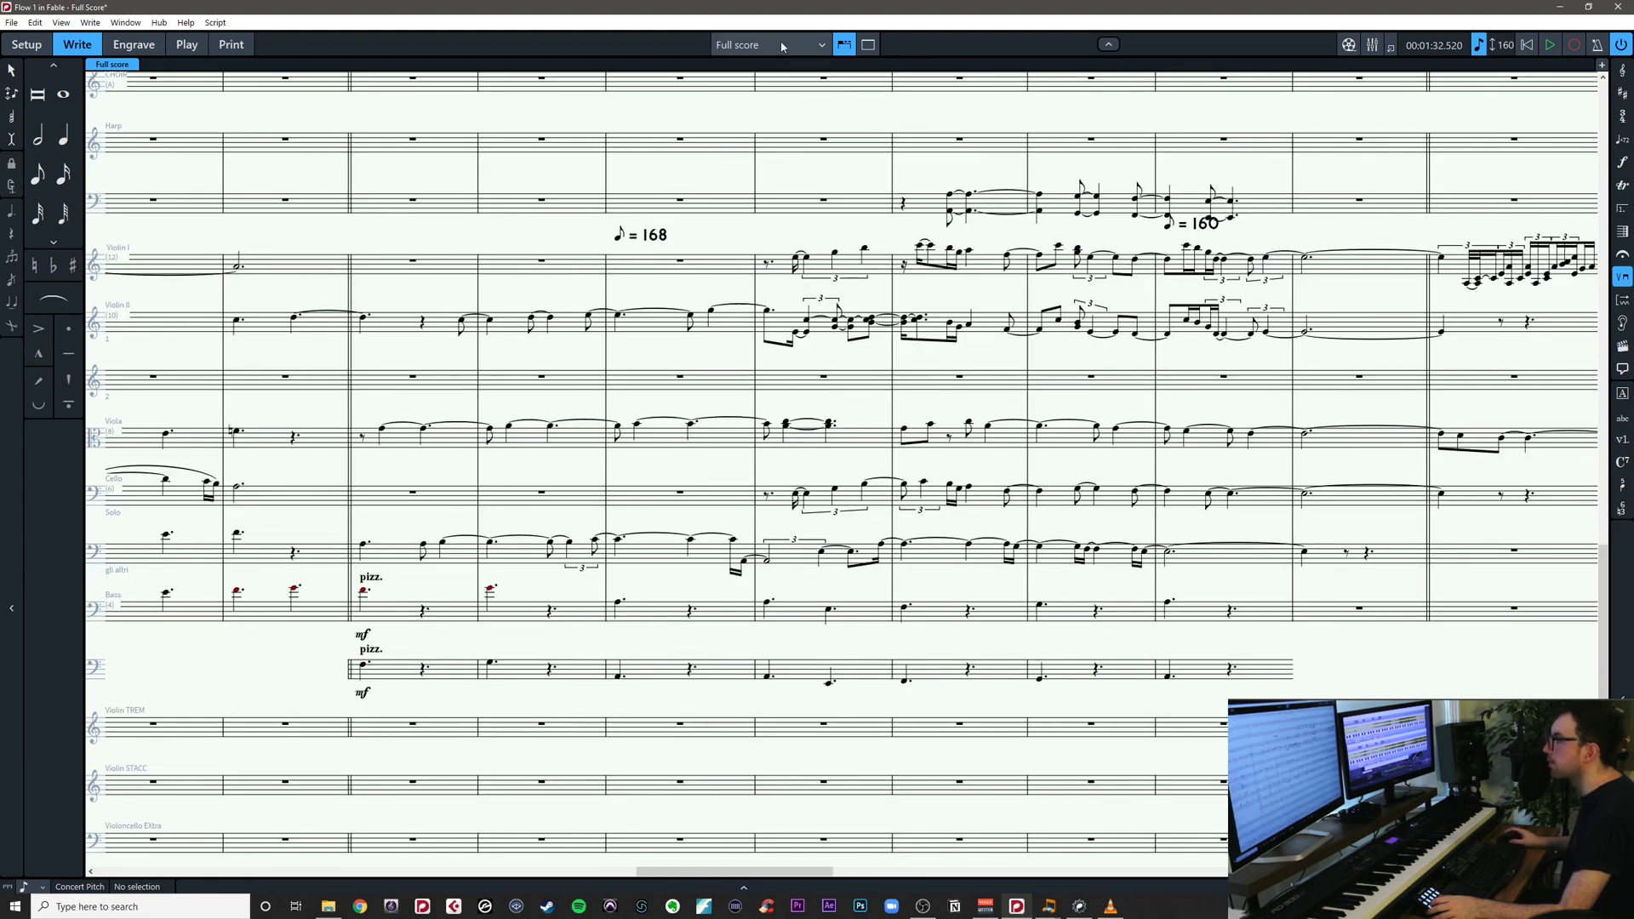
Check the divided bars in the Bass (4) part layout and return to the full score in galley view
left_click(788, 44)
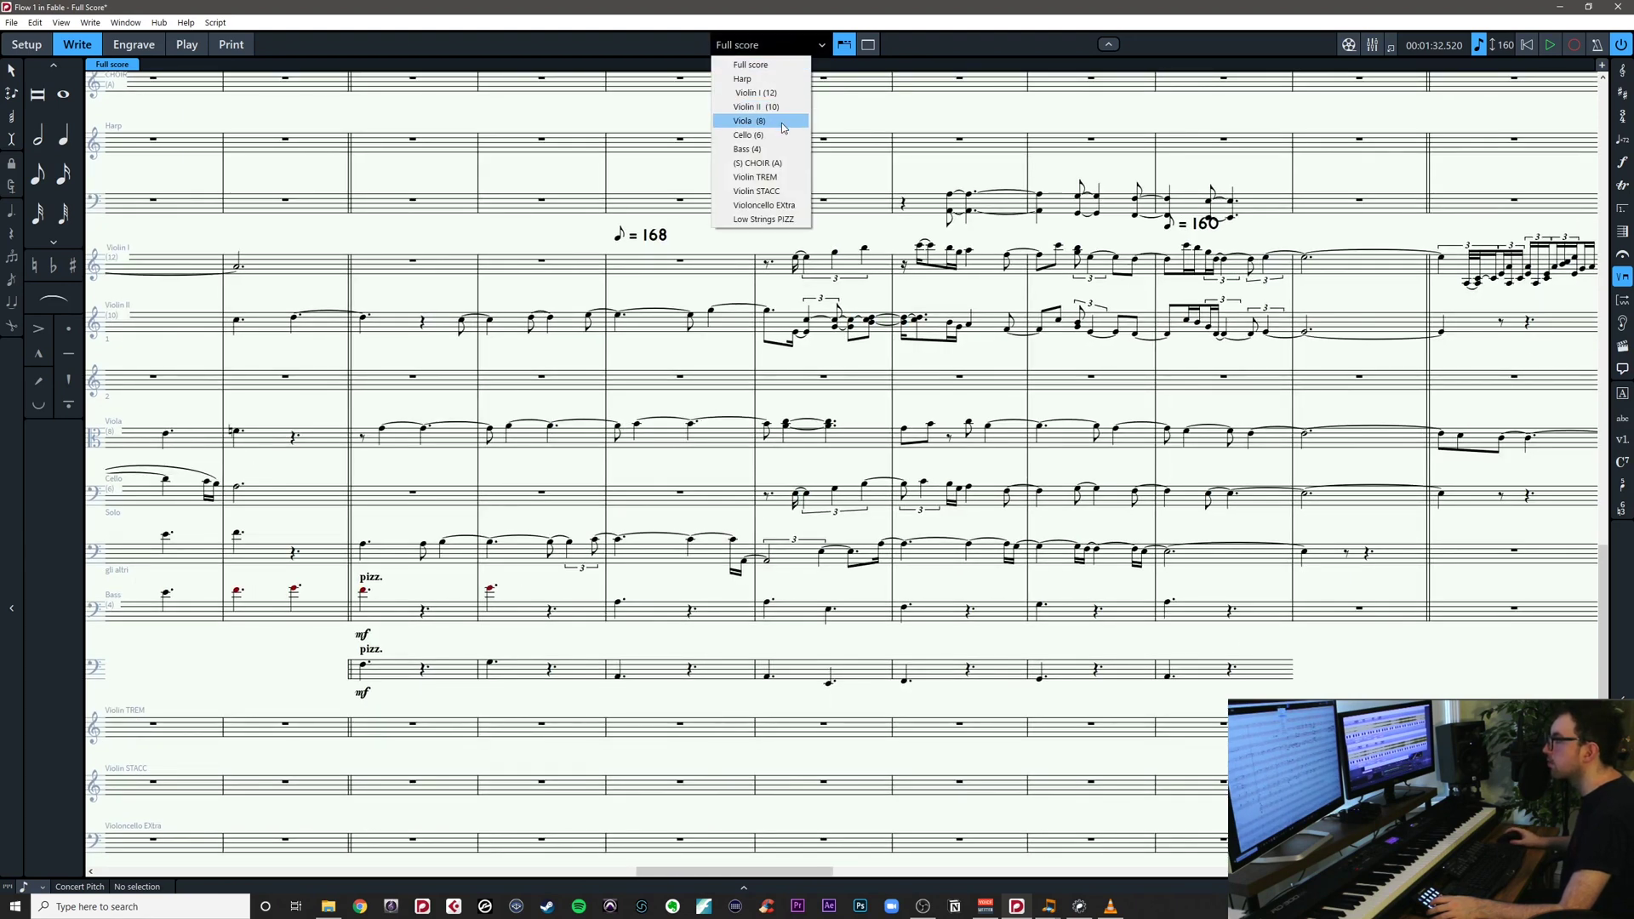
left_click(767, 149)
scroll(653, 539, "down", 3)
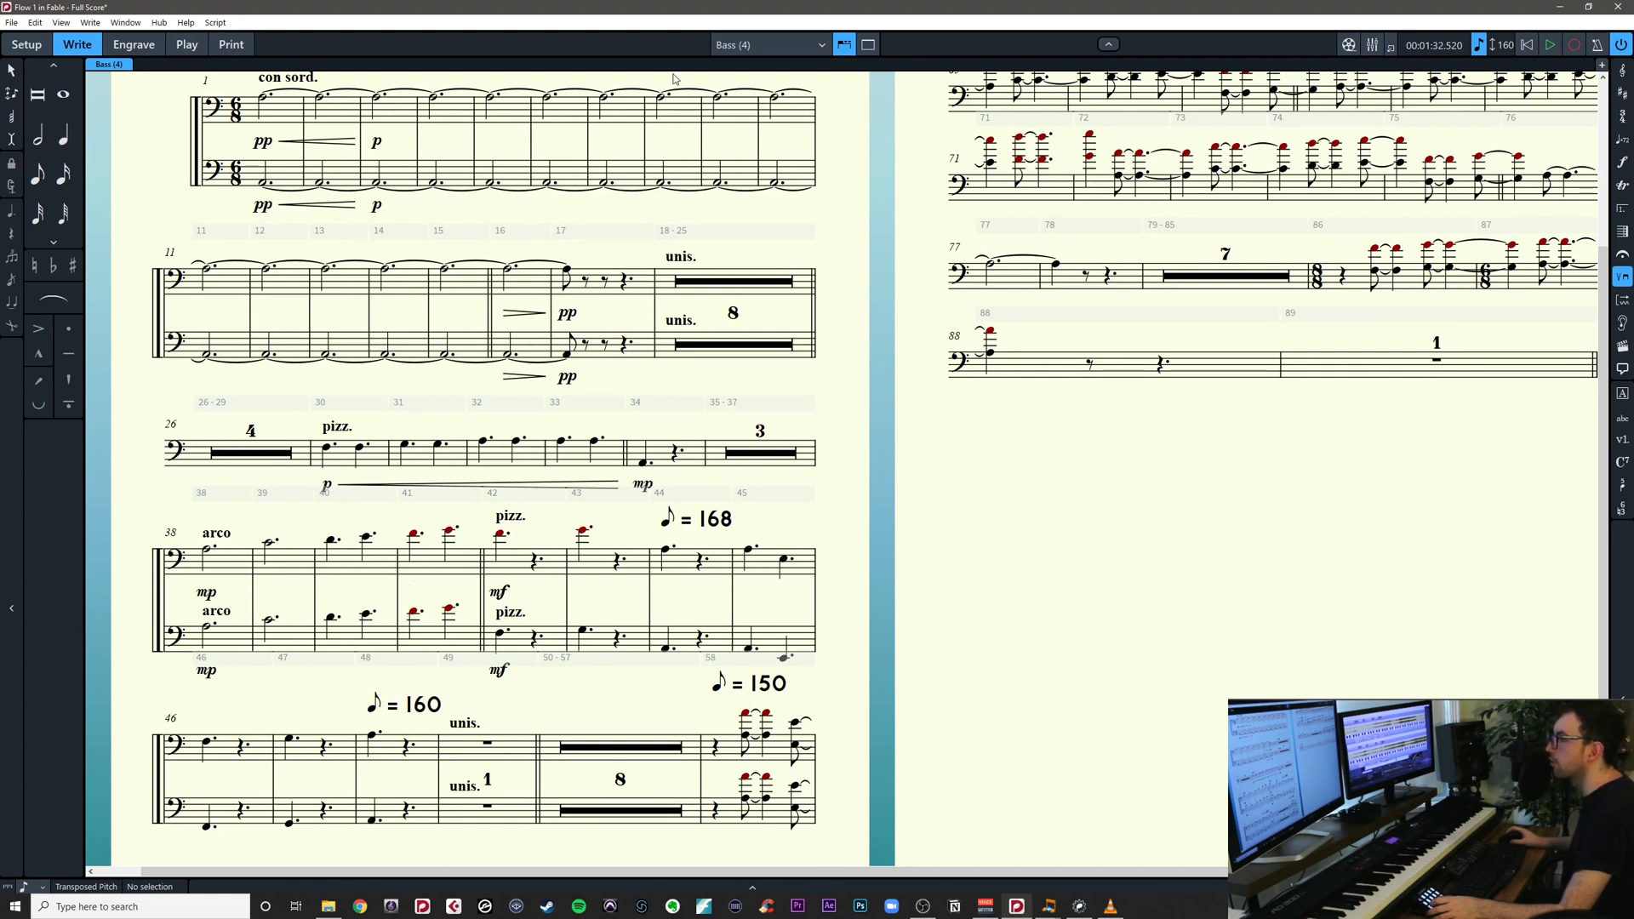
left_click(766, 44)
left_click(758, 59)
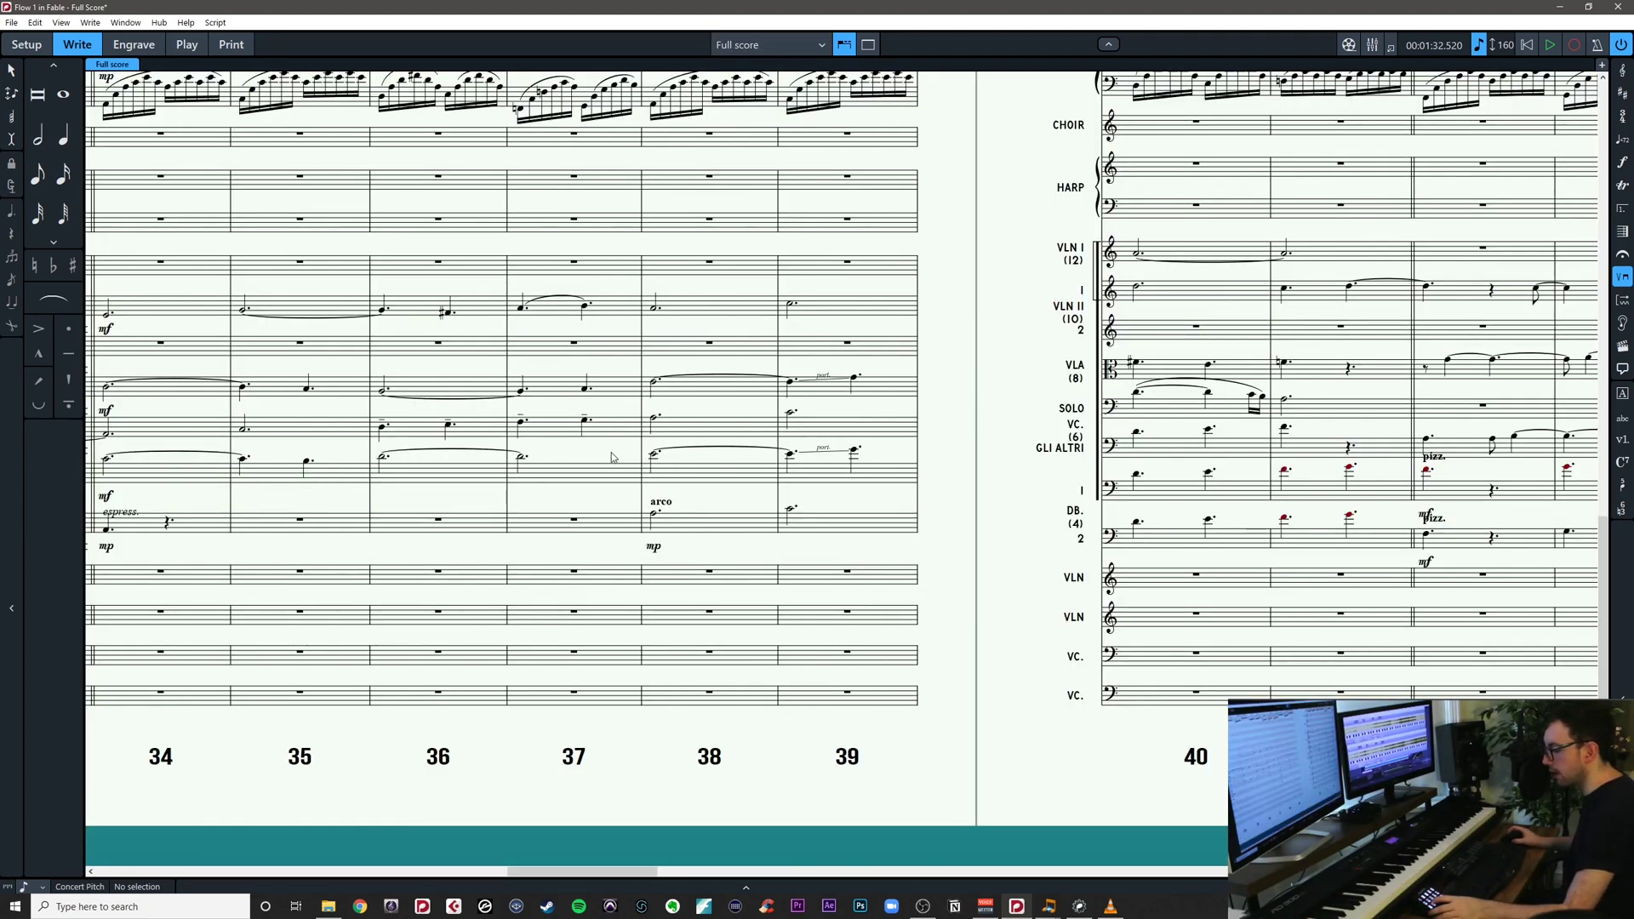
key("ctrl+alt+2")
Copy the piano left-hand eighth-note figures of bars 30–33 into the lower Harp staff
left_click_drag(426, 658, 1543, 452)
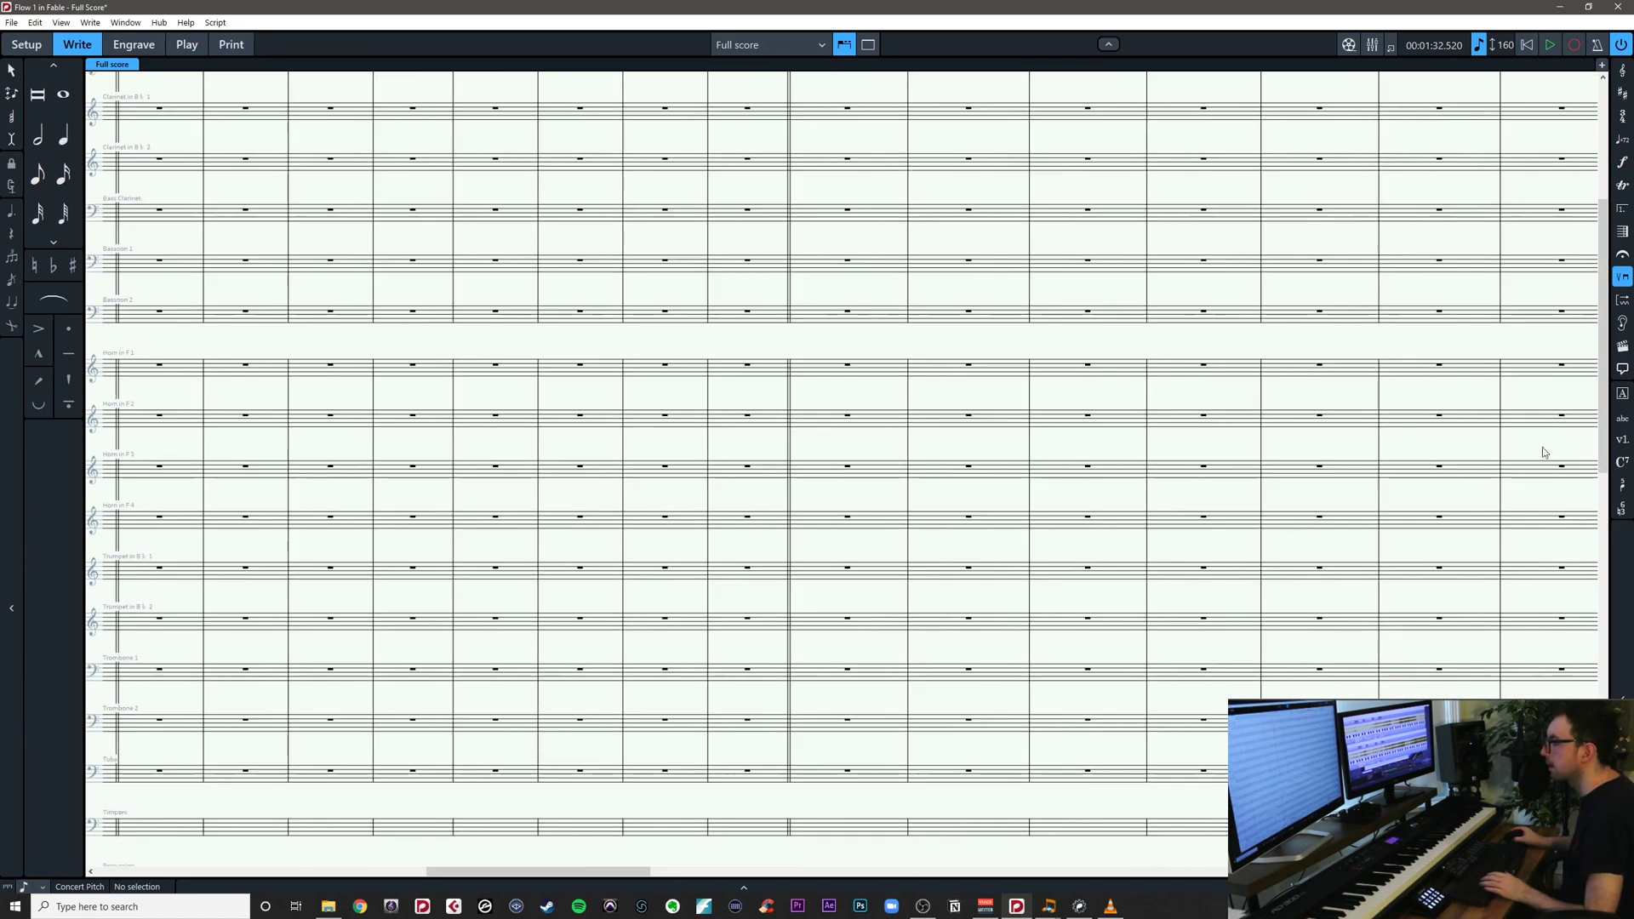
scroll(739, 736, "down", 2)
scroll(739, 736, "down", 10)
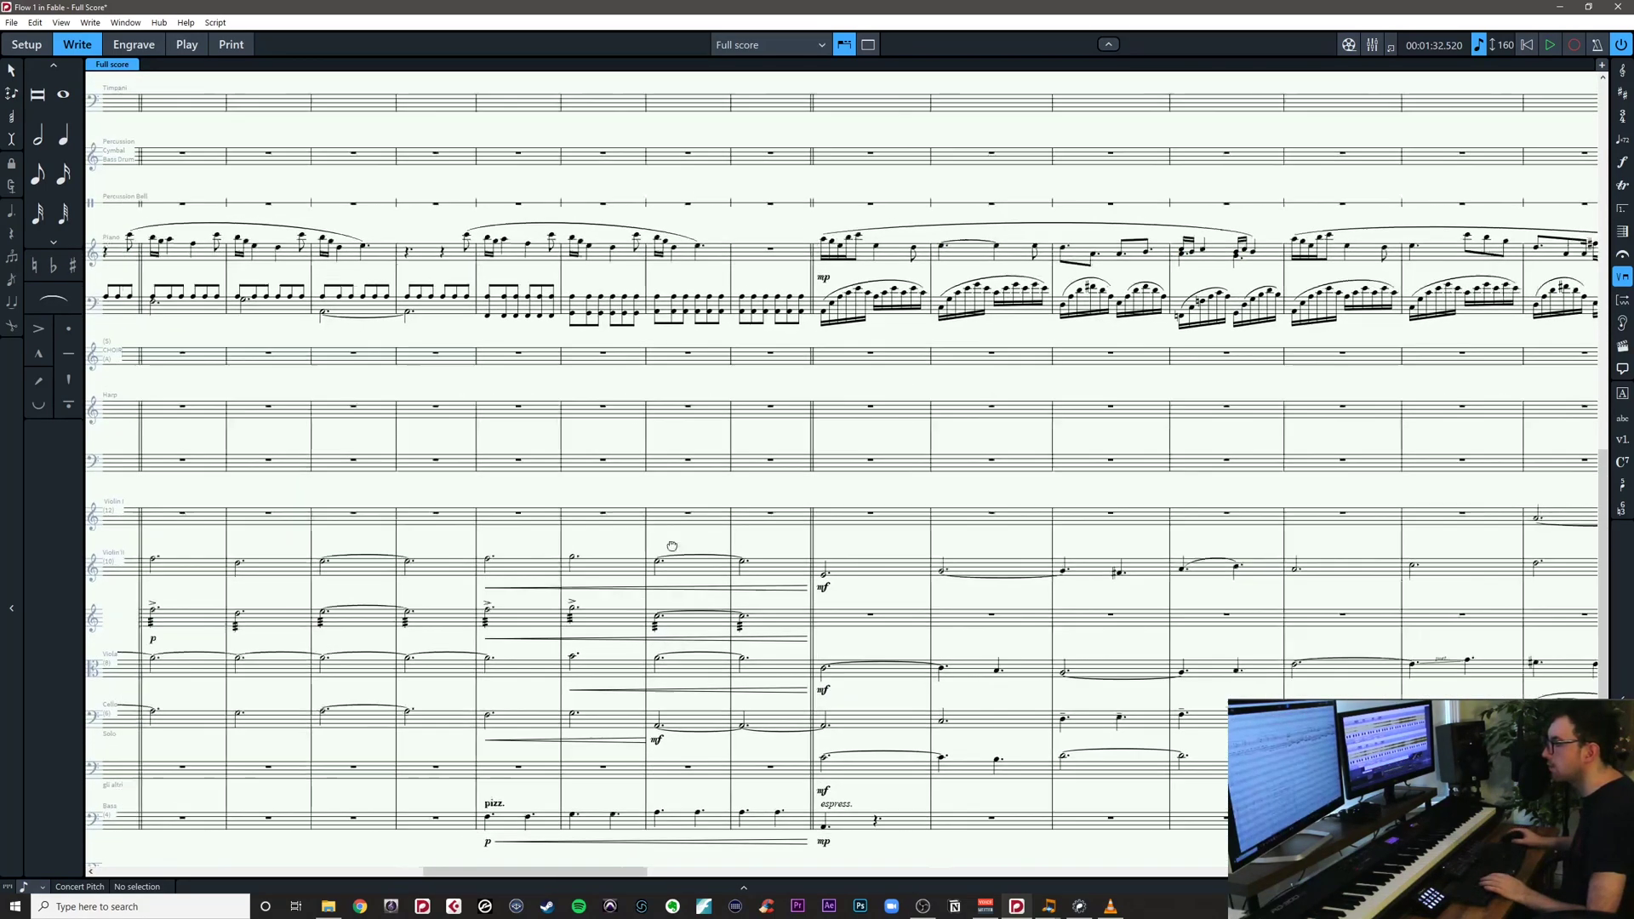
left_click_drag(672, 546, 1489, 565)
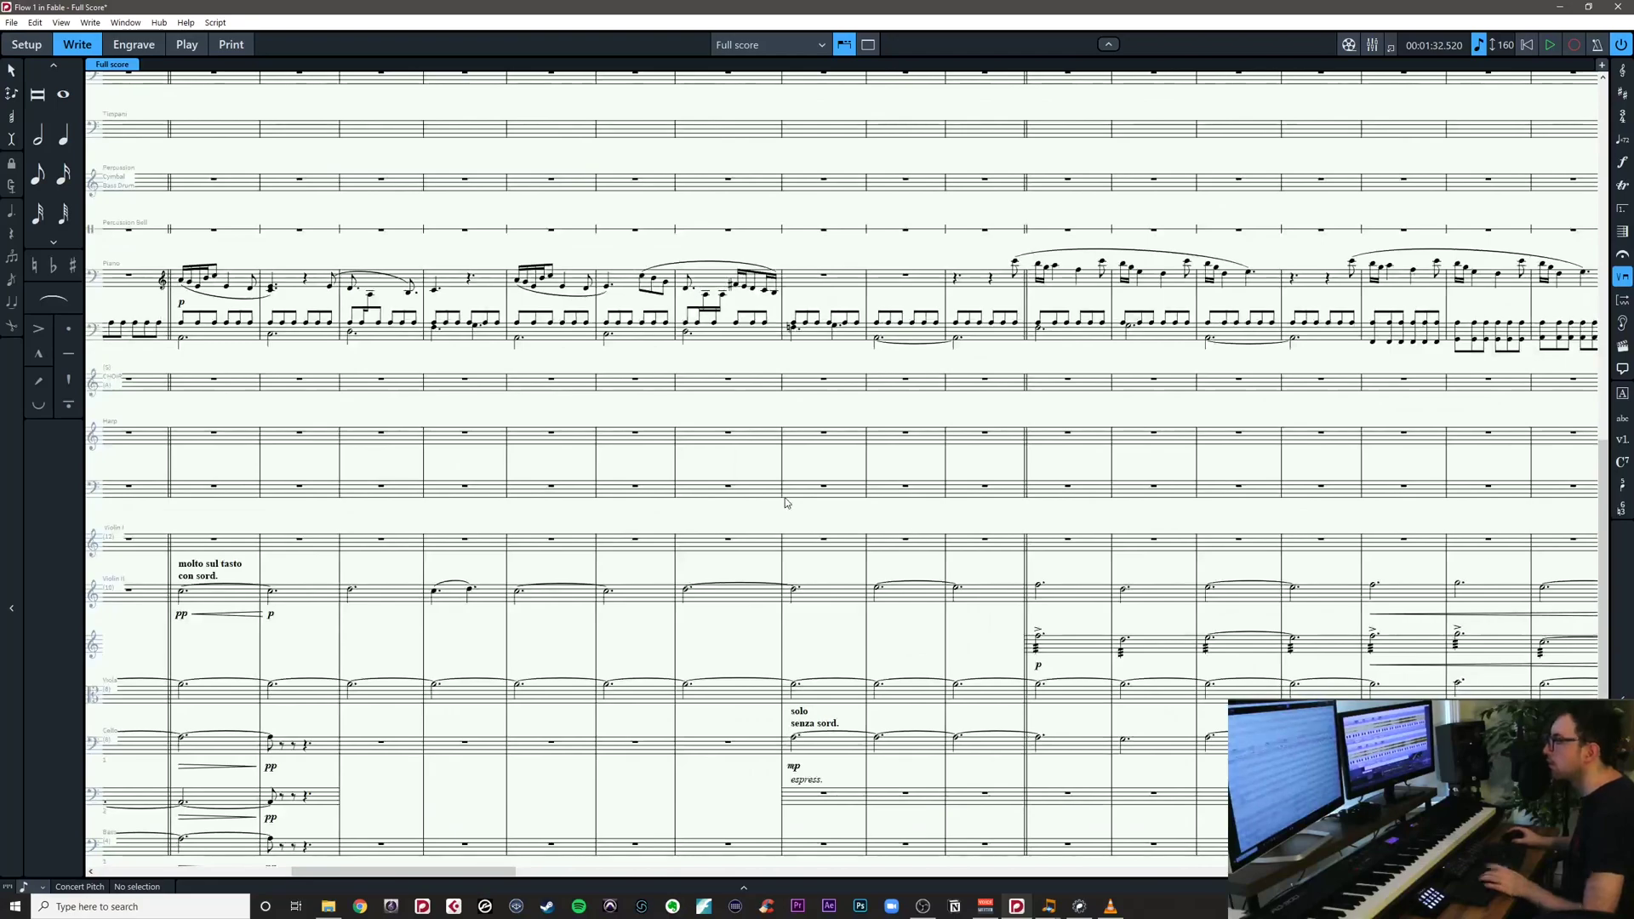
left_click_drag(843, 513, 262, 372)
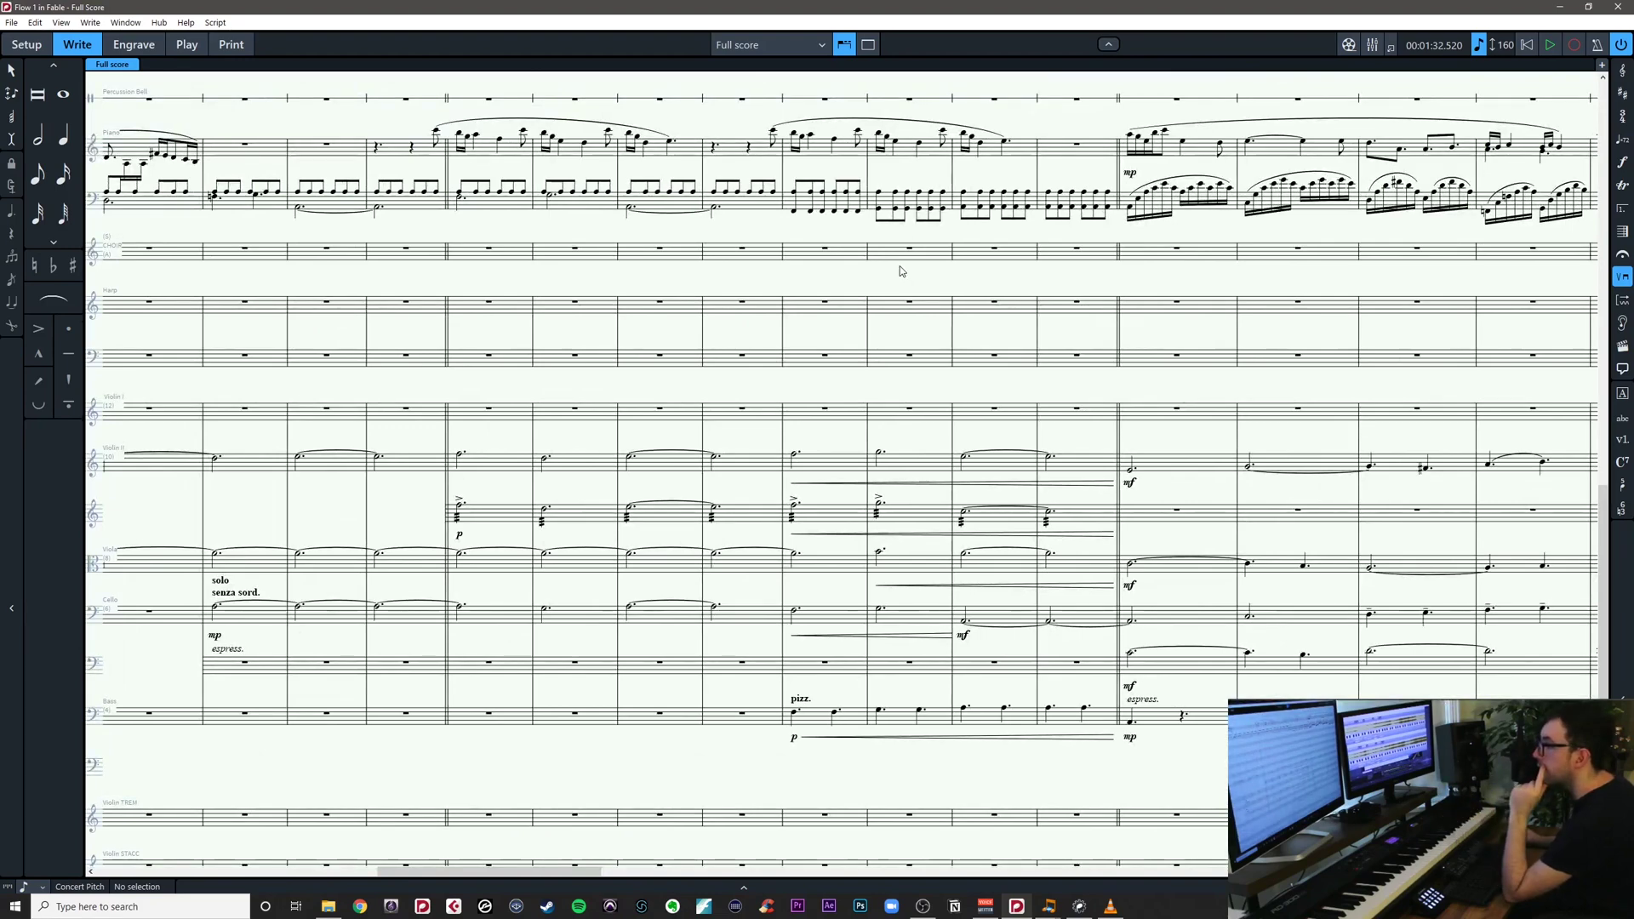
left_click_drag(902, 271, 664, 515)
left_click(671, 492)
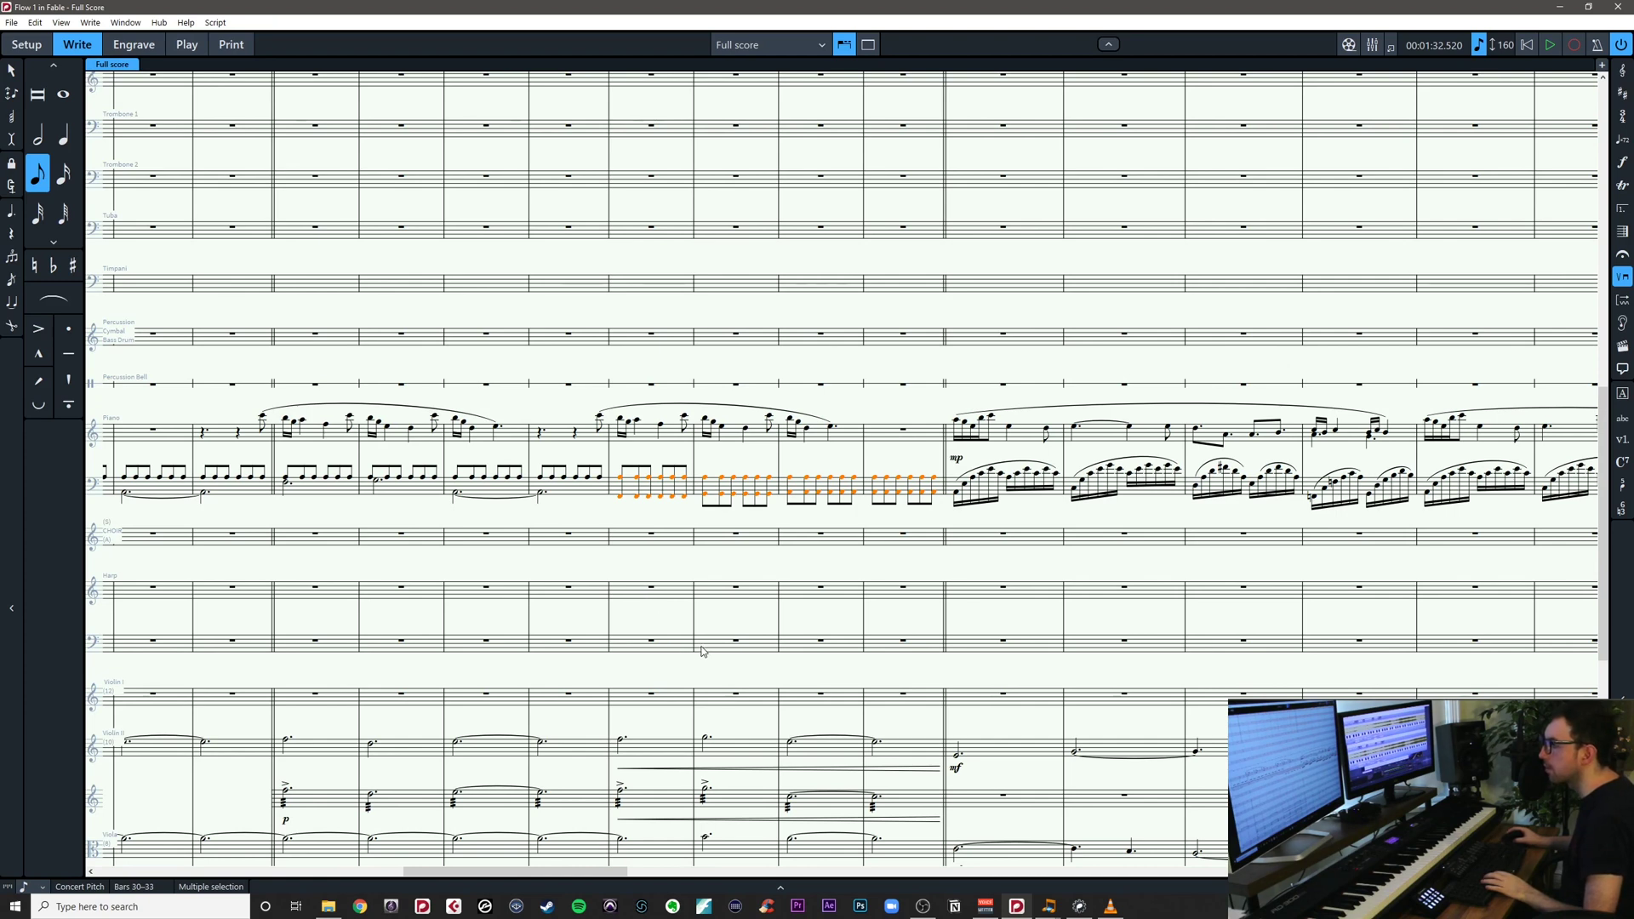
left_click(666, 654, "alt")
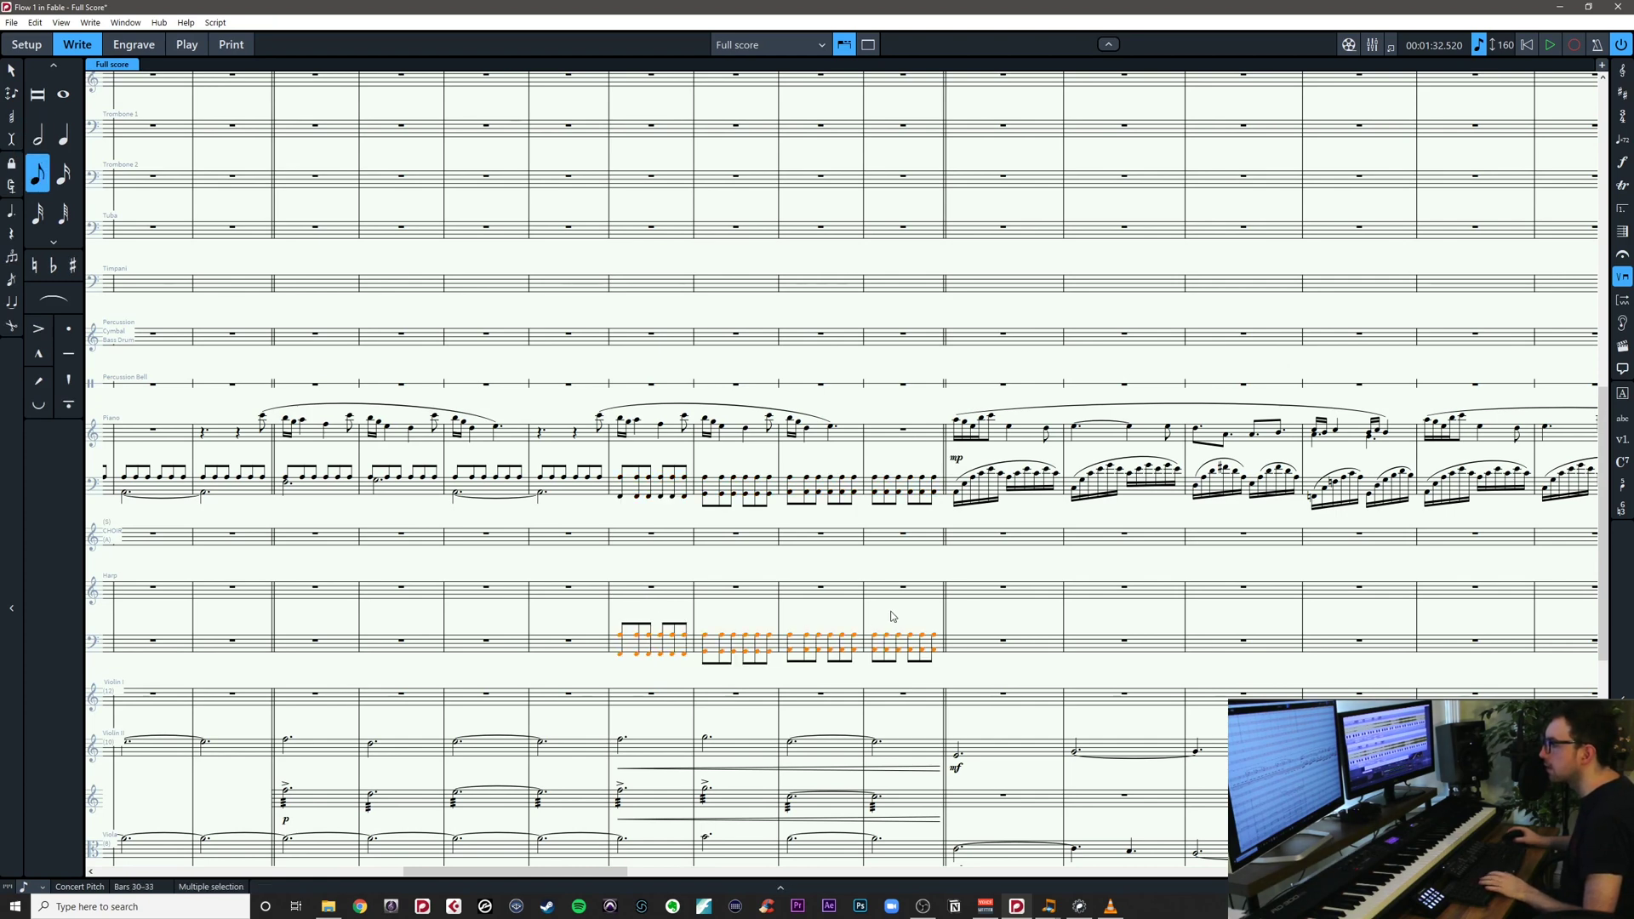
left_click(979, 621)
left_click_drag(979, 620, 545, 490)
Review the harp and string scoring from bar 34 through bar 48 and save the project
left_click_drag(1192, 513, 863, 376)
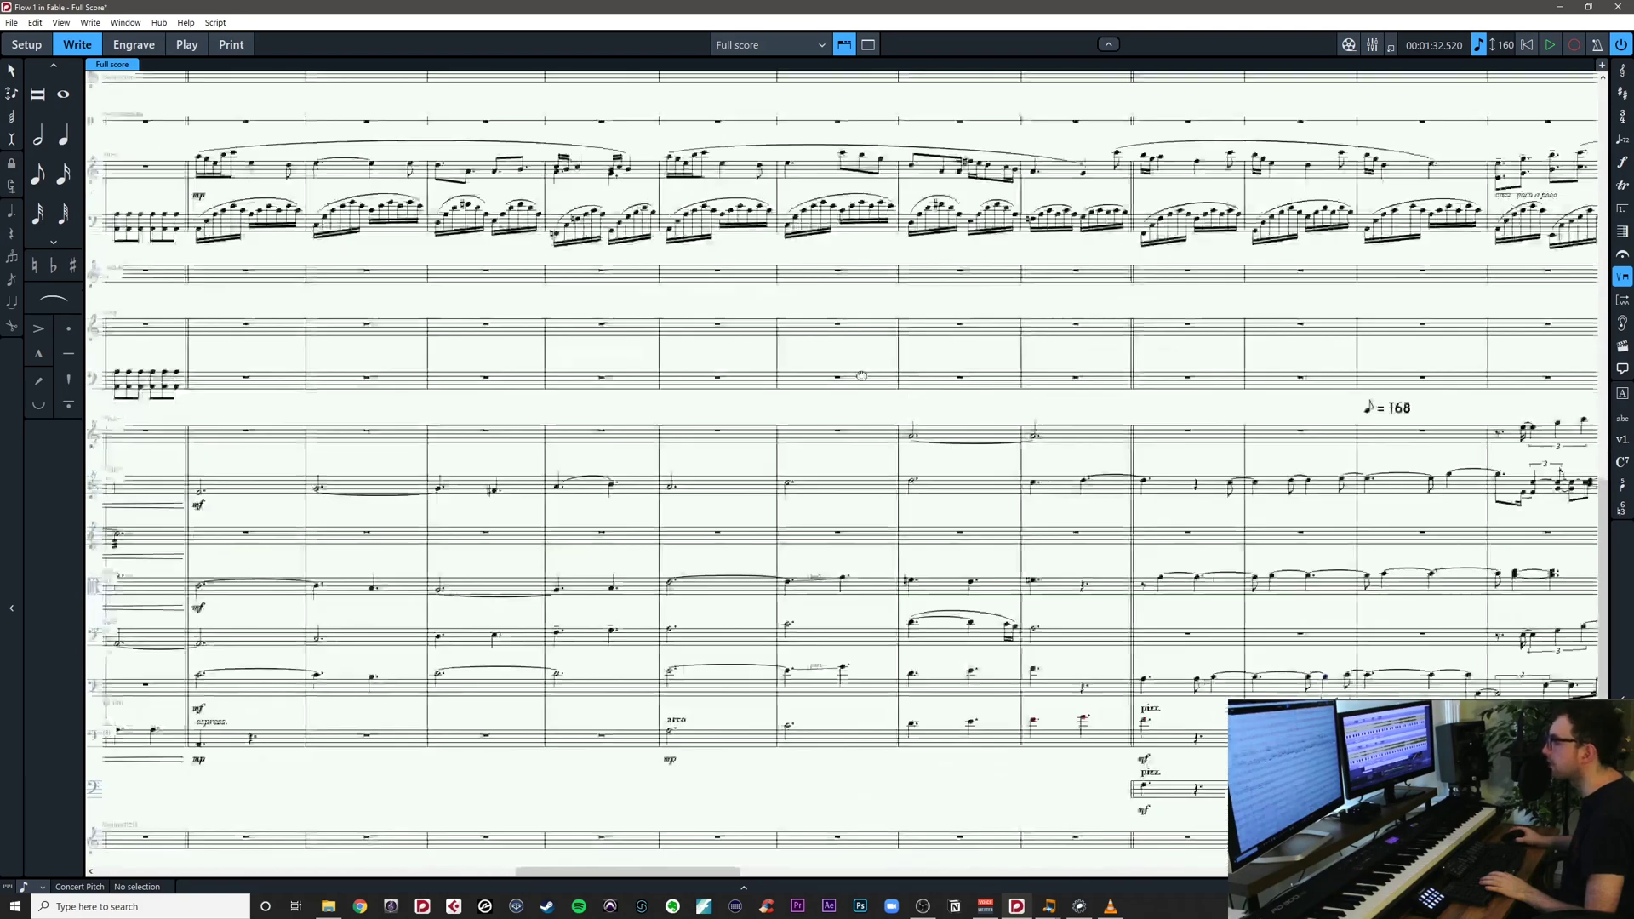
scroll(861, 375, "right", 5)
scroll(862, 375, "down", 1)
scroll(874, 386, "right", 6)
scroll(936, 460, "left", 7)
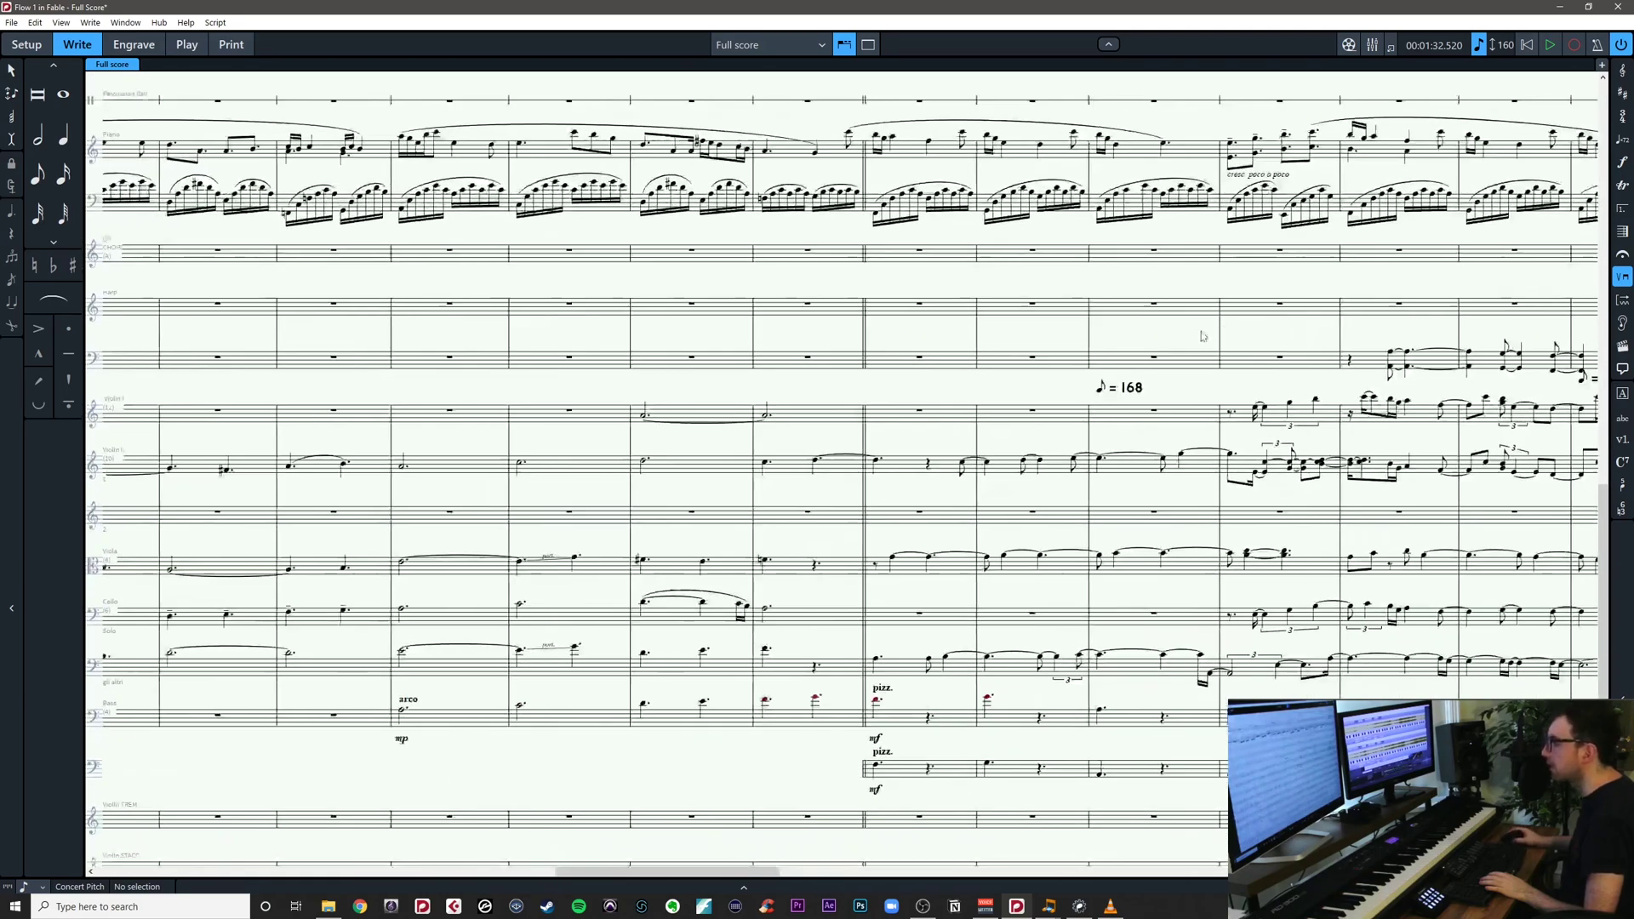
scroll(988, 542, "down", 1)
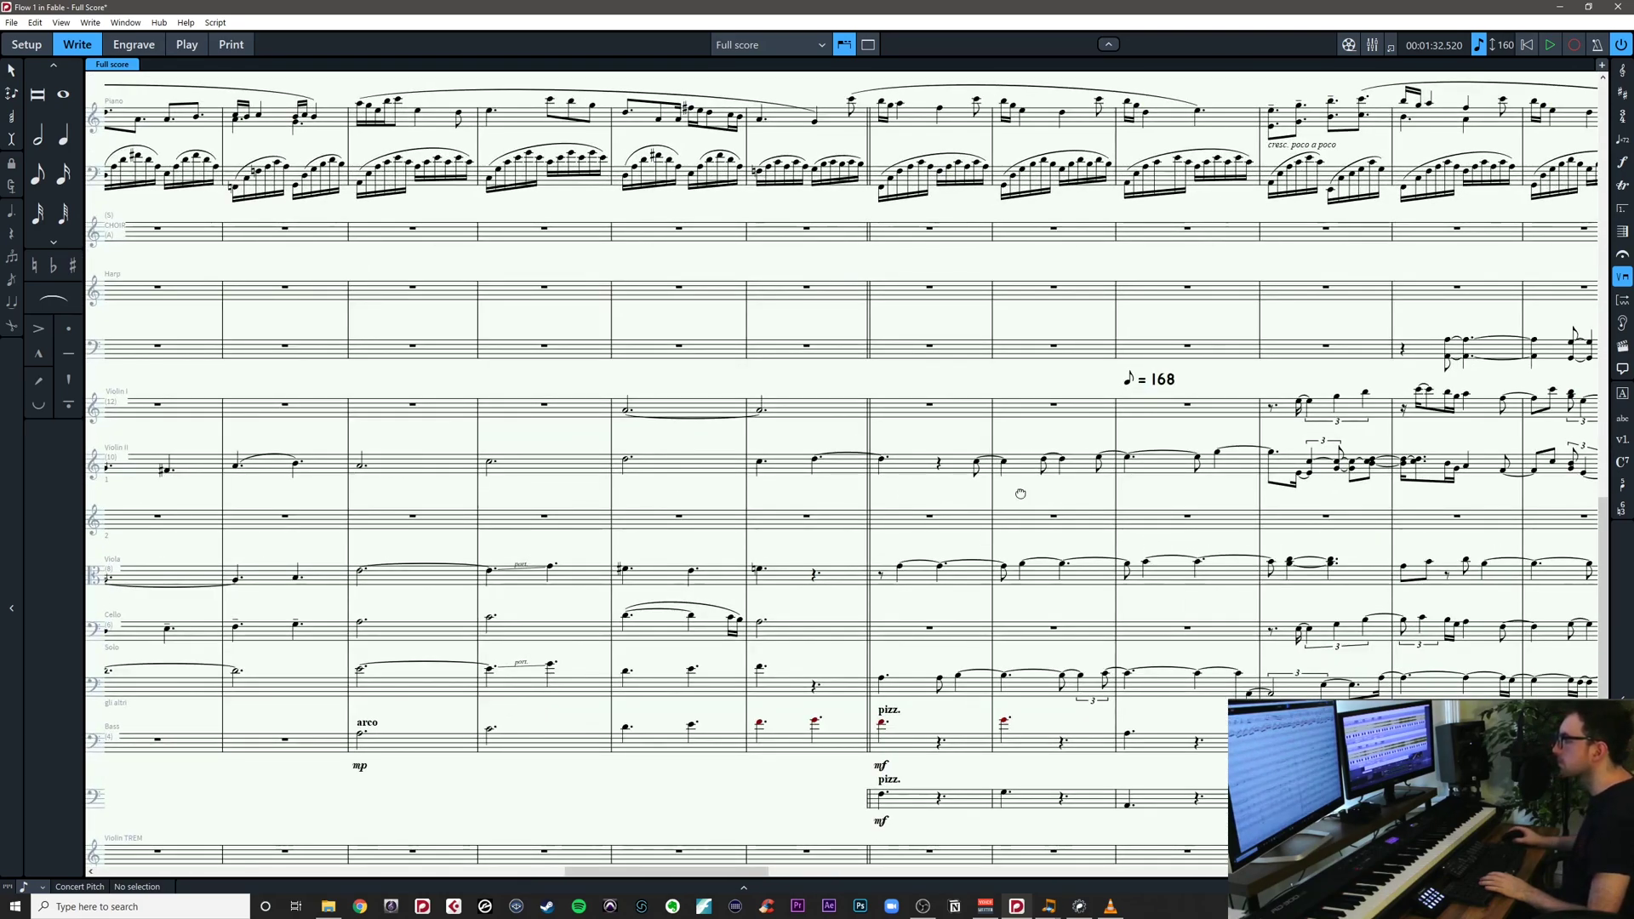
scroll(950, 577, "up", 3)
scroll(949, 577, "right", 3)
key("ctrl+s")
key("z")
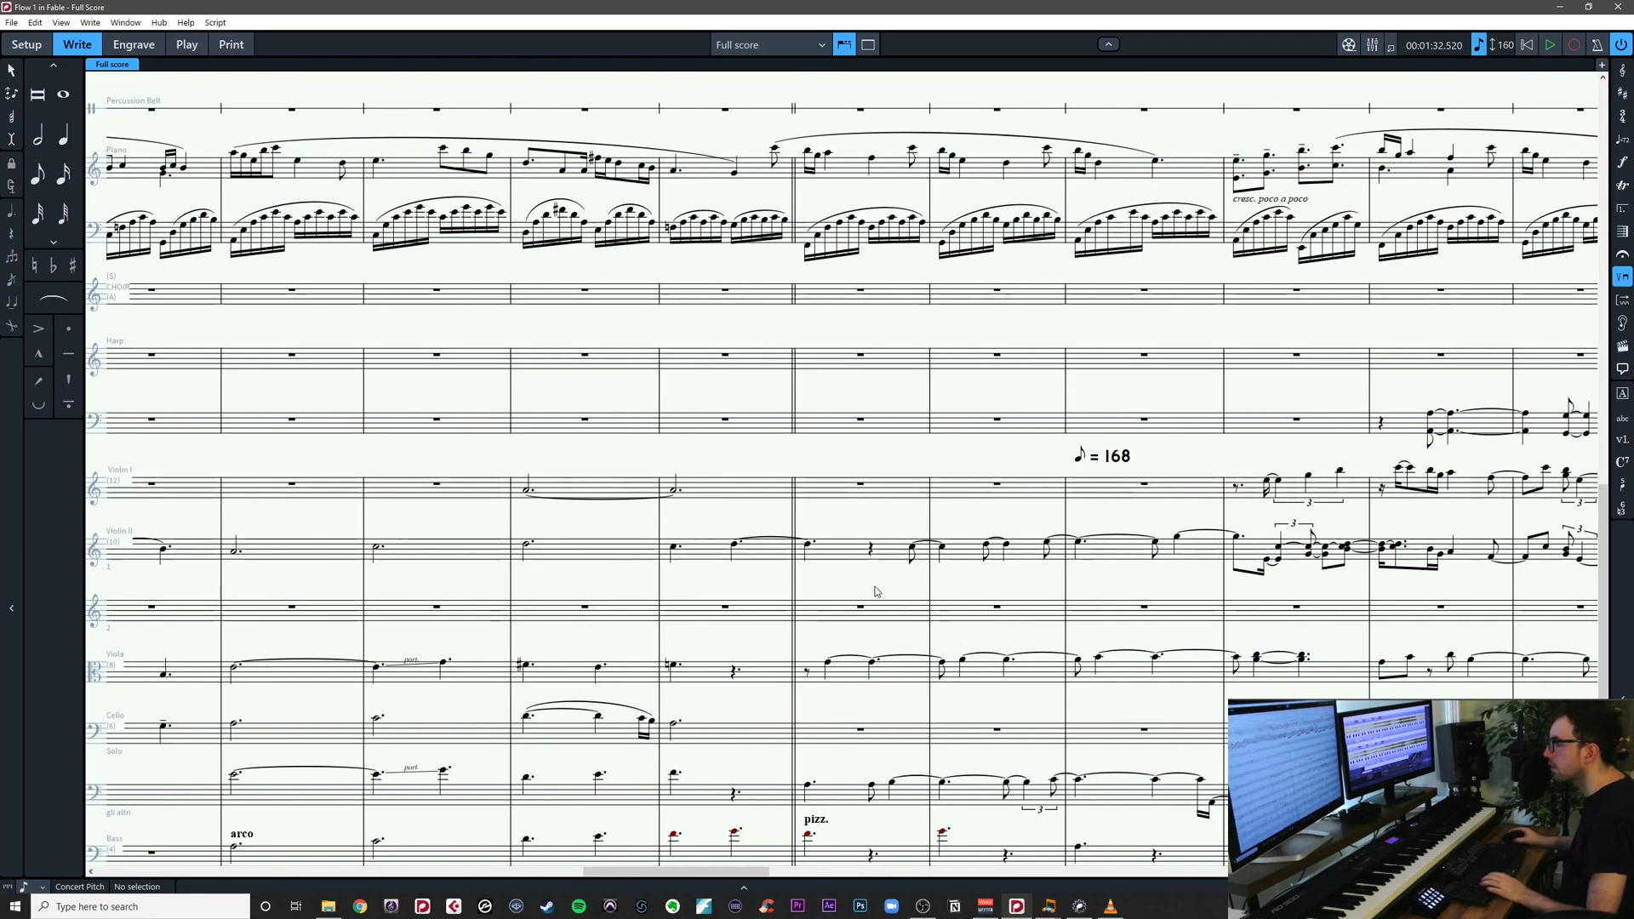
left_click_drag(876, 591, 644, 416)
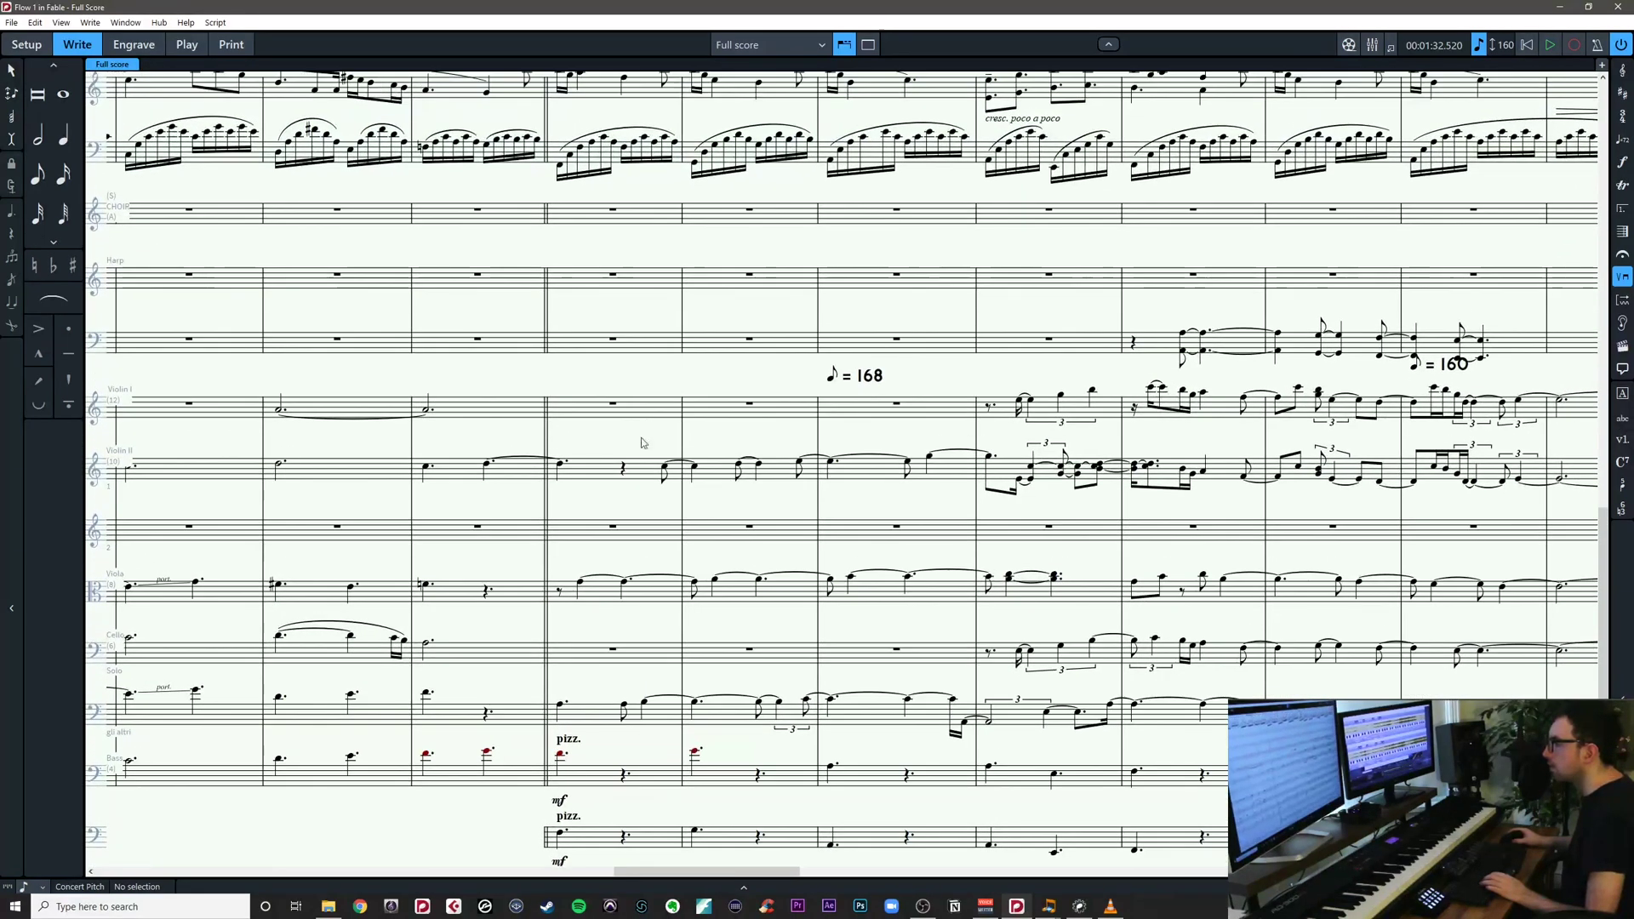
key("z")
left_click_drag(615, 513, 1066, 535)
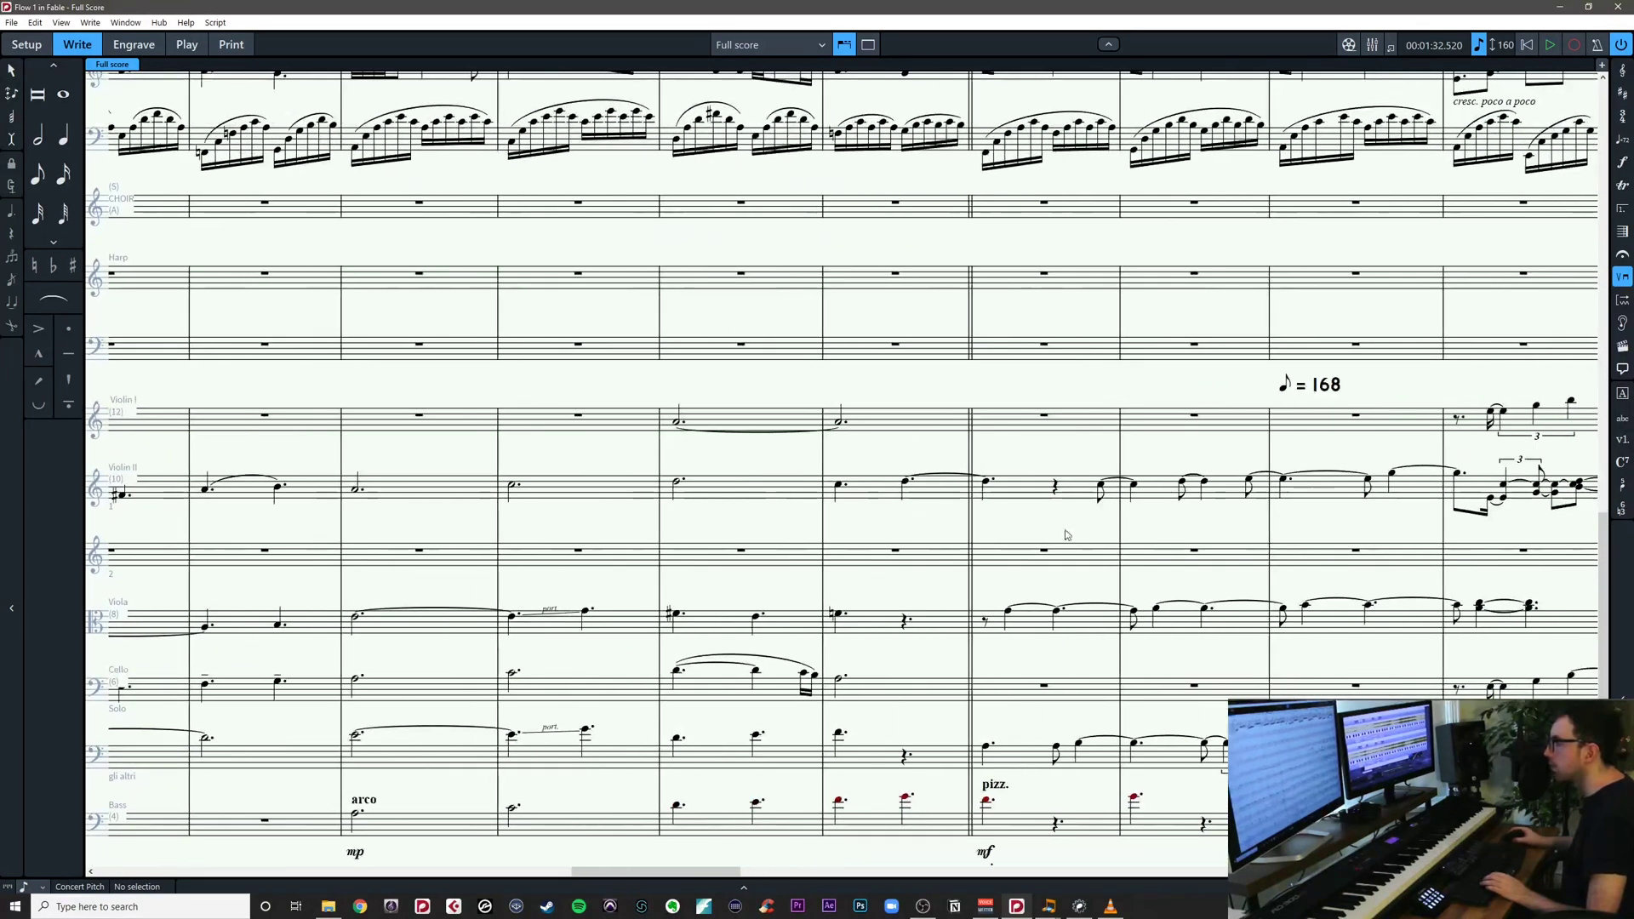
Repeat the Viola's F4 dotted quarter note in the second half of bar 41
key("alt+Tab")
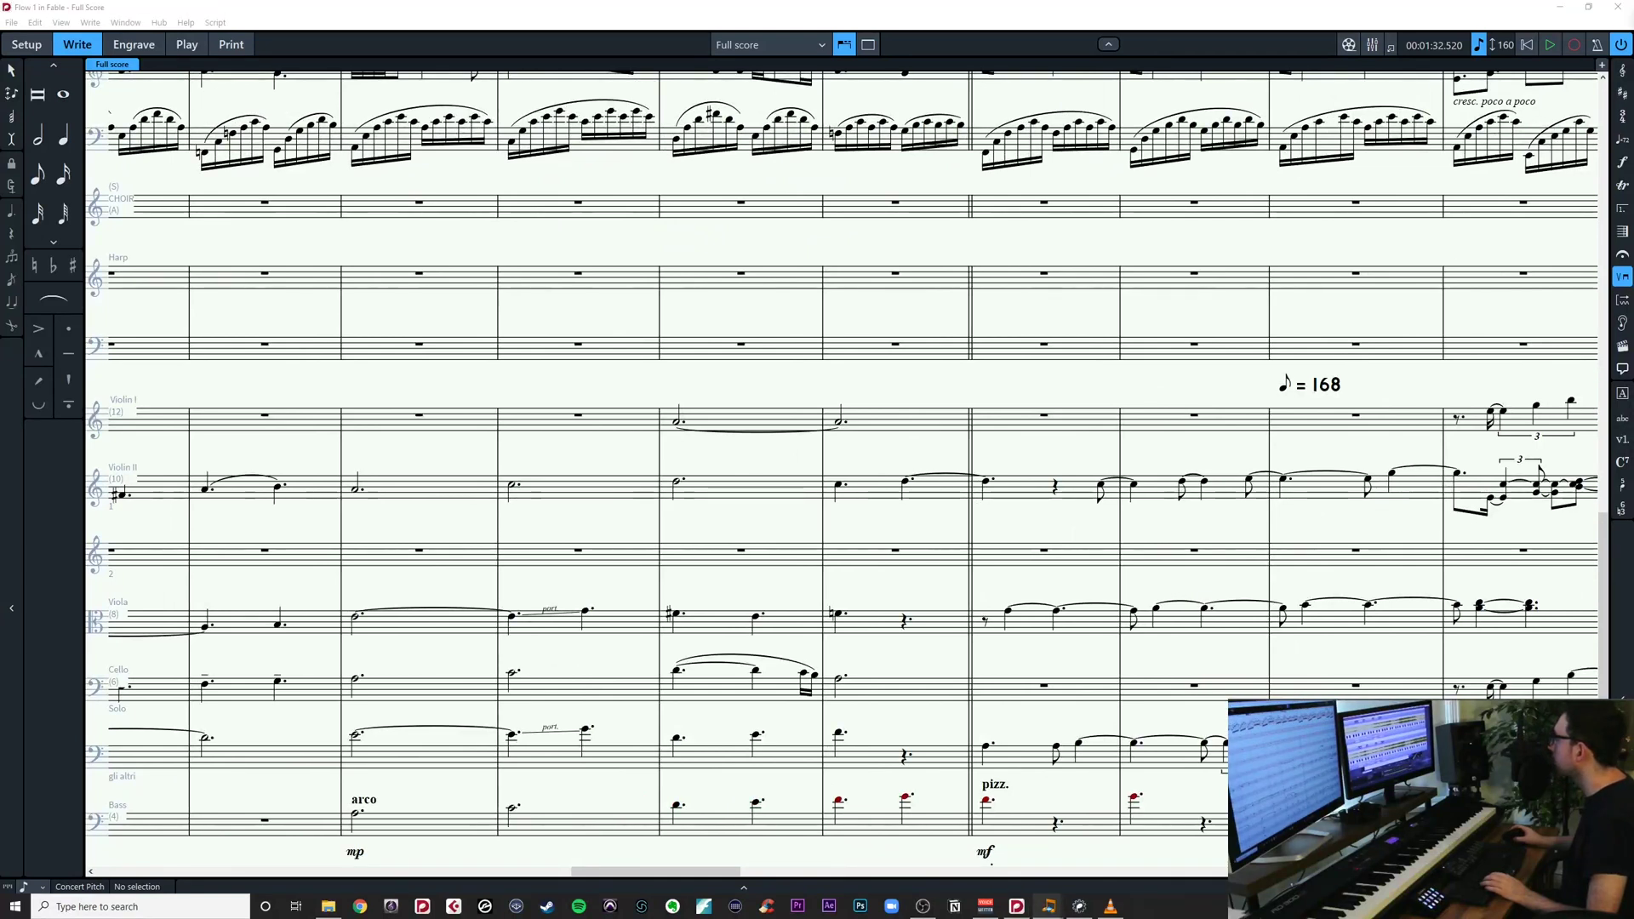
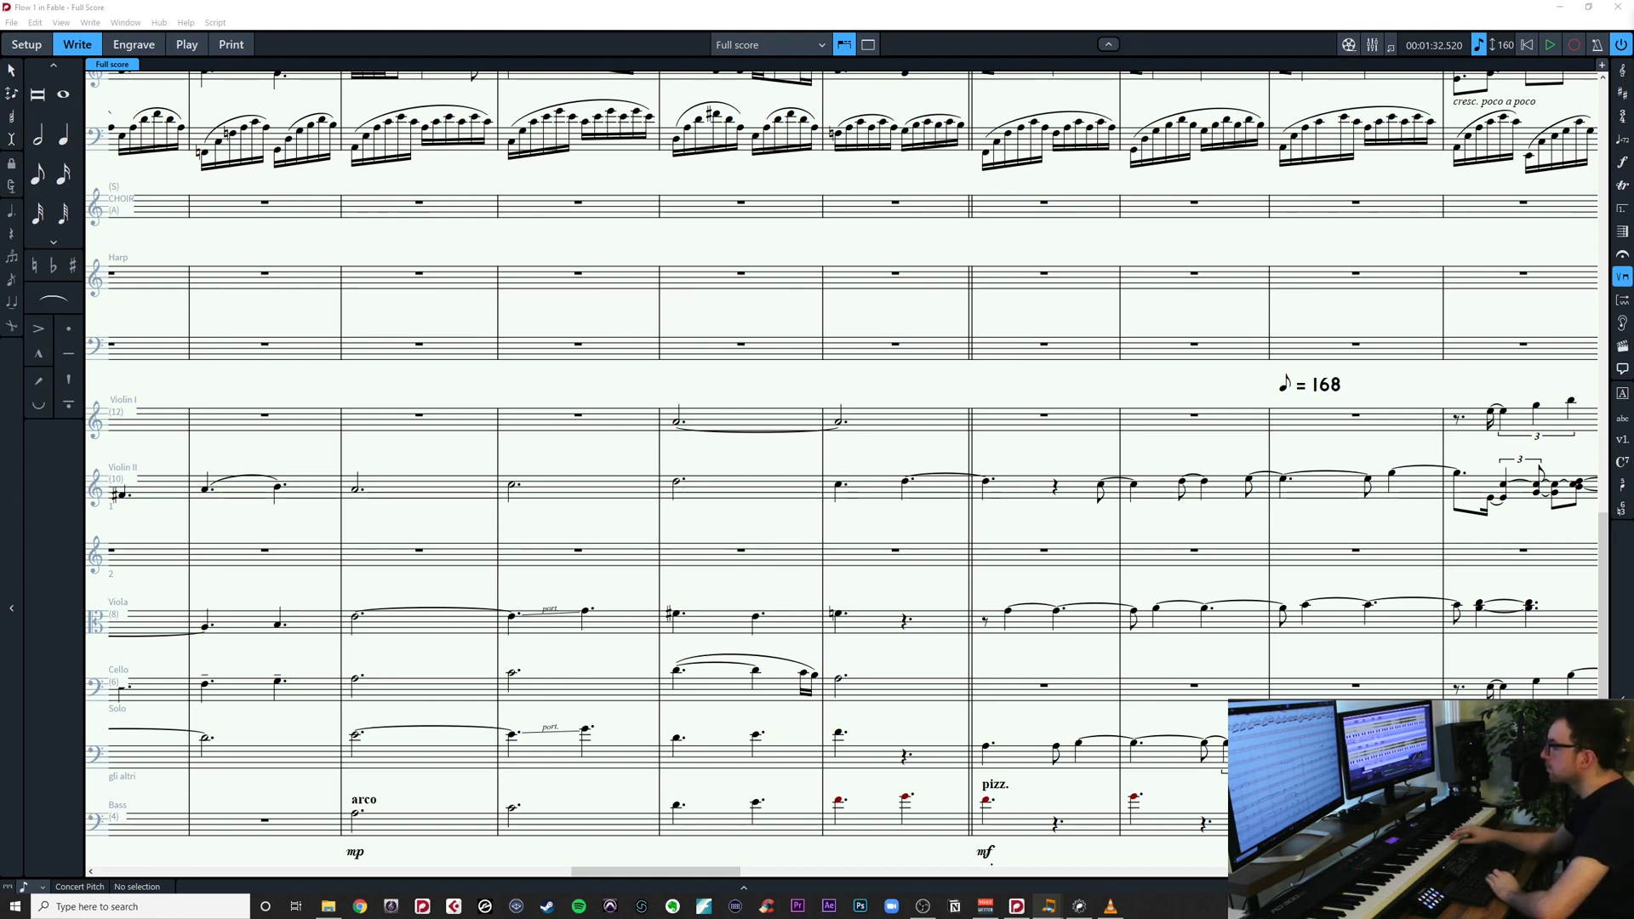
left_click(839, 615)
key("r")
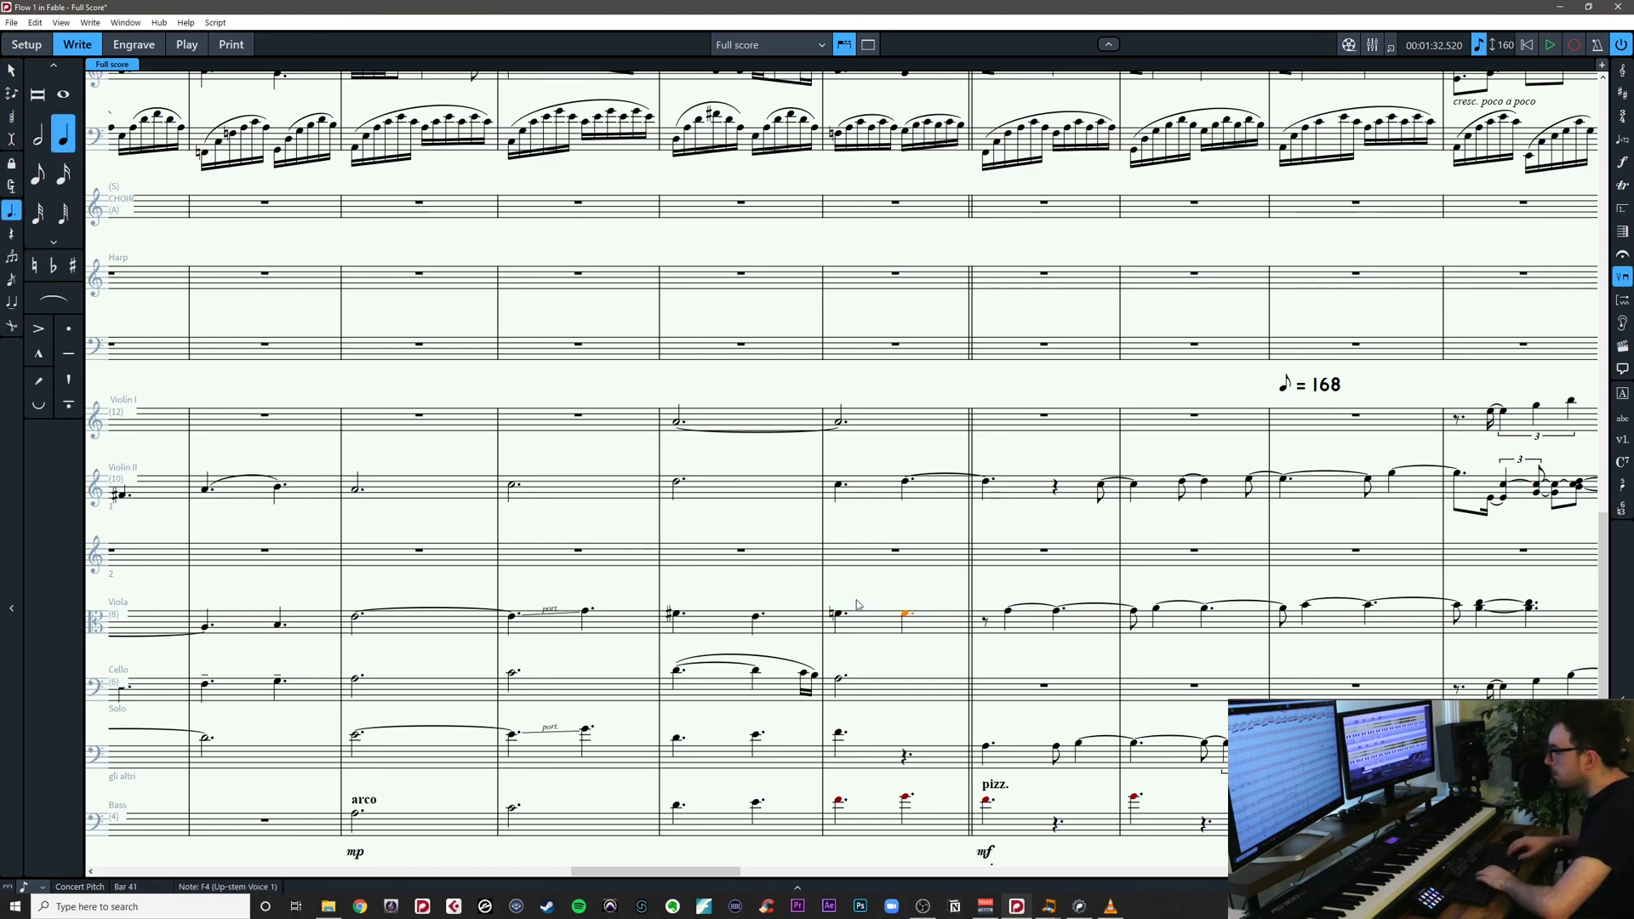
key("Escape")
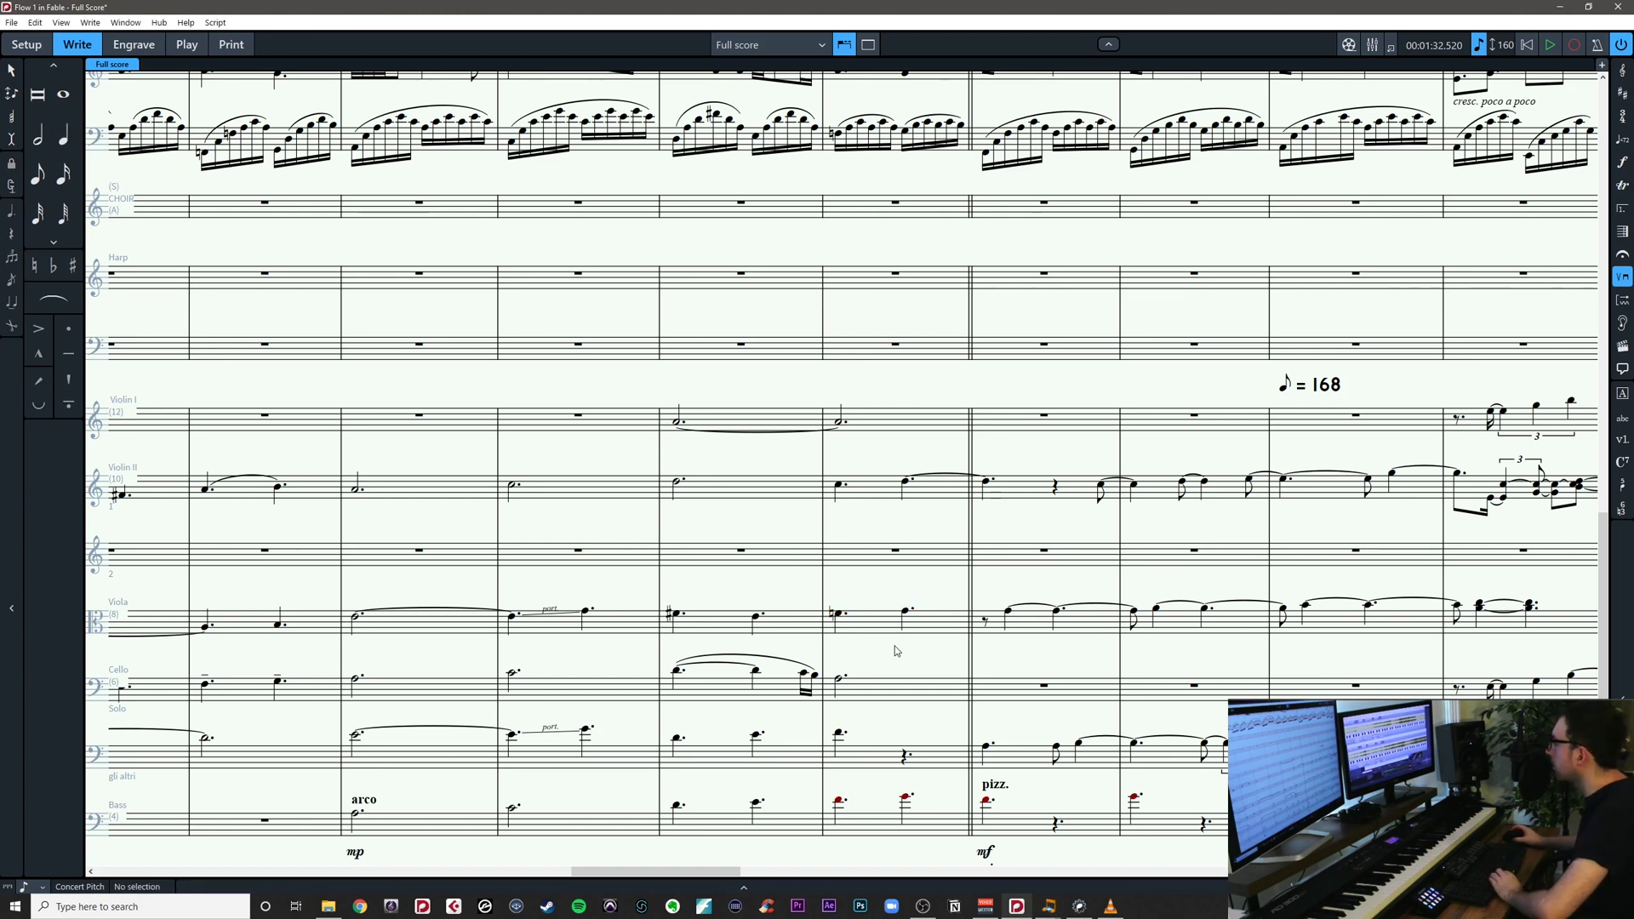
Check the Viola, Cello, Bass and Violin II notes in bars 40 and 41 against each other
left_click(841, 734)
key("r")
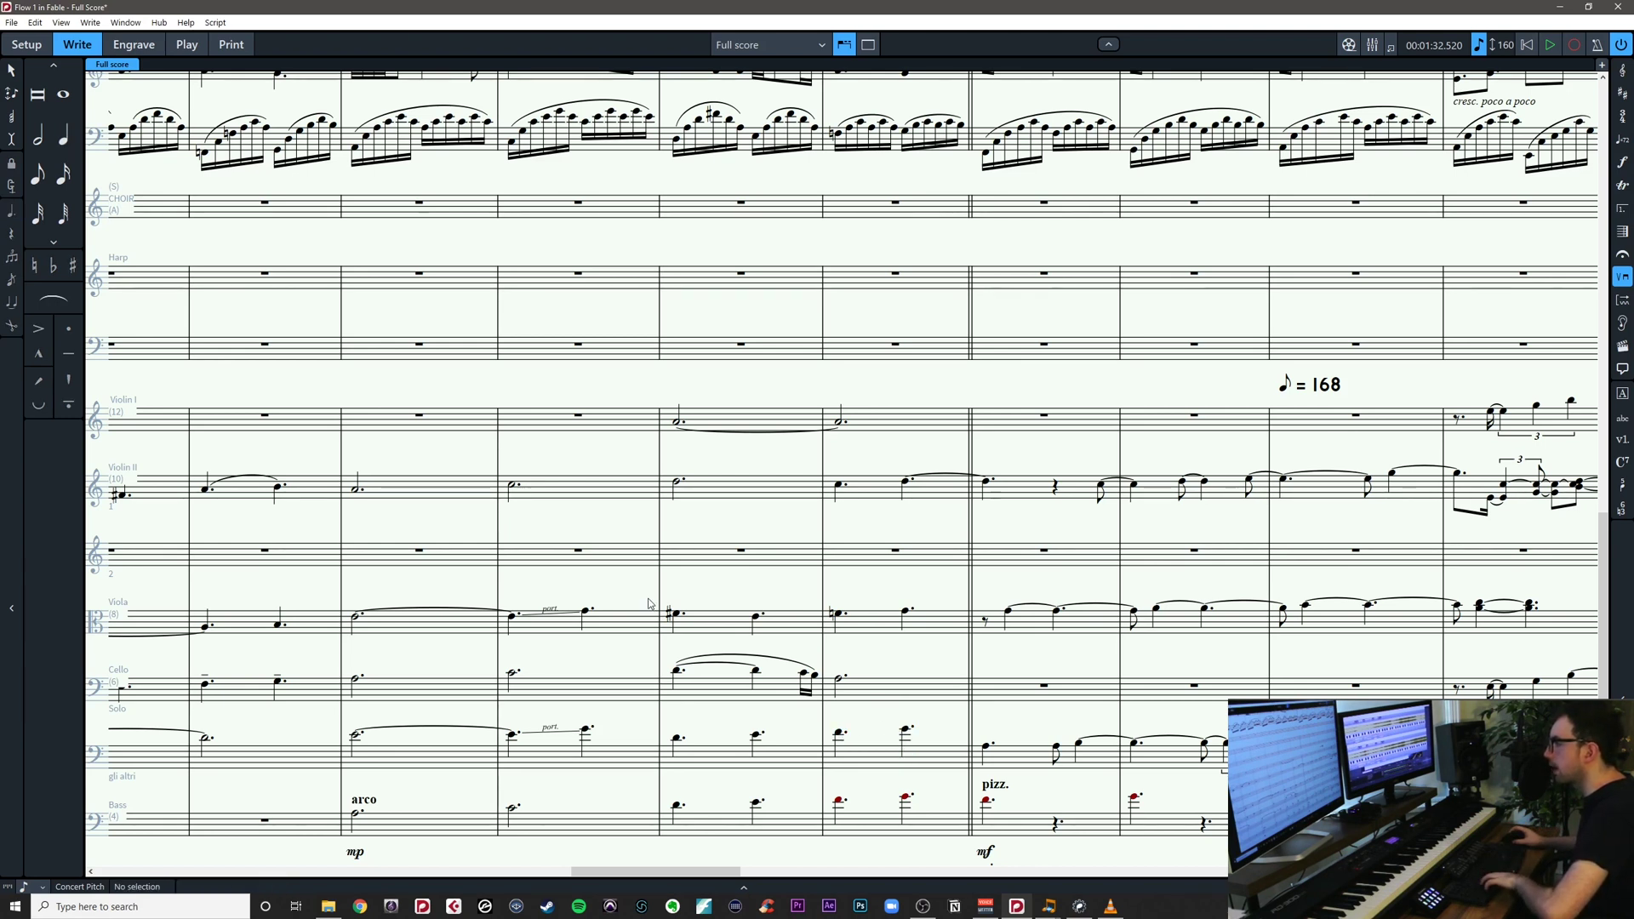
left_click_drag(647, 598, 977, 649)
left_click(841, 680)
left_click(809, 774)
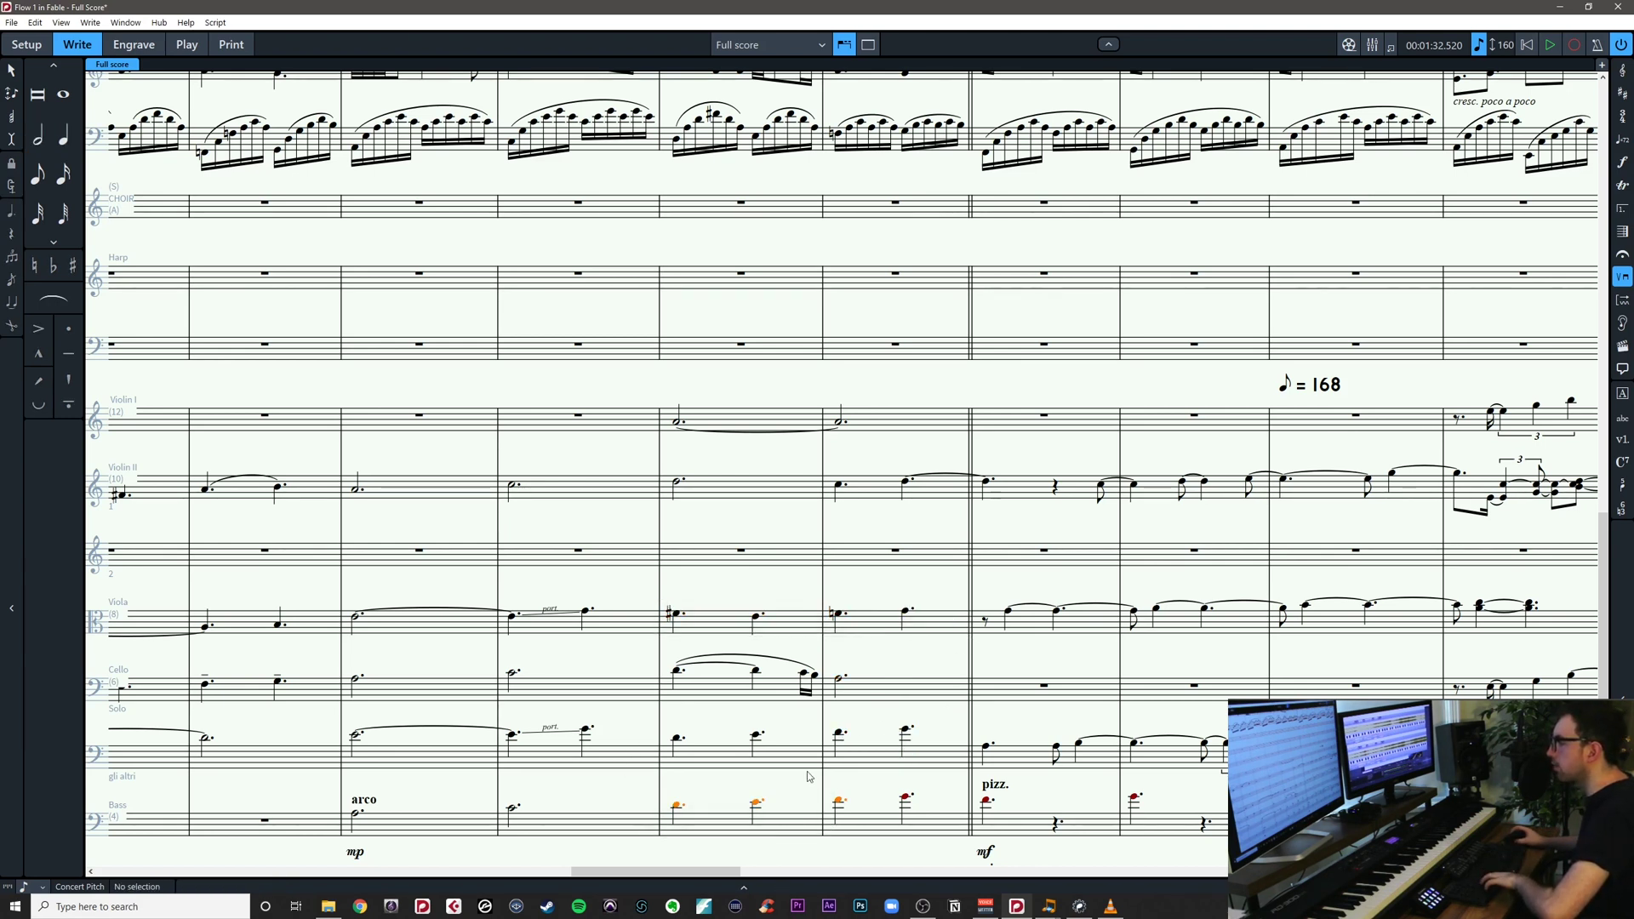
left_click(756, 802)
left_click(678, 482)
left_click(876, 515)
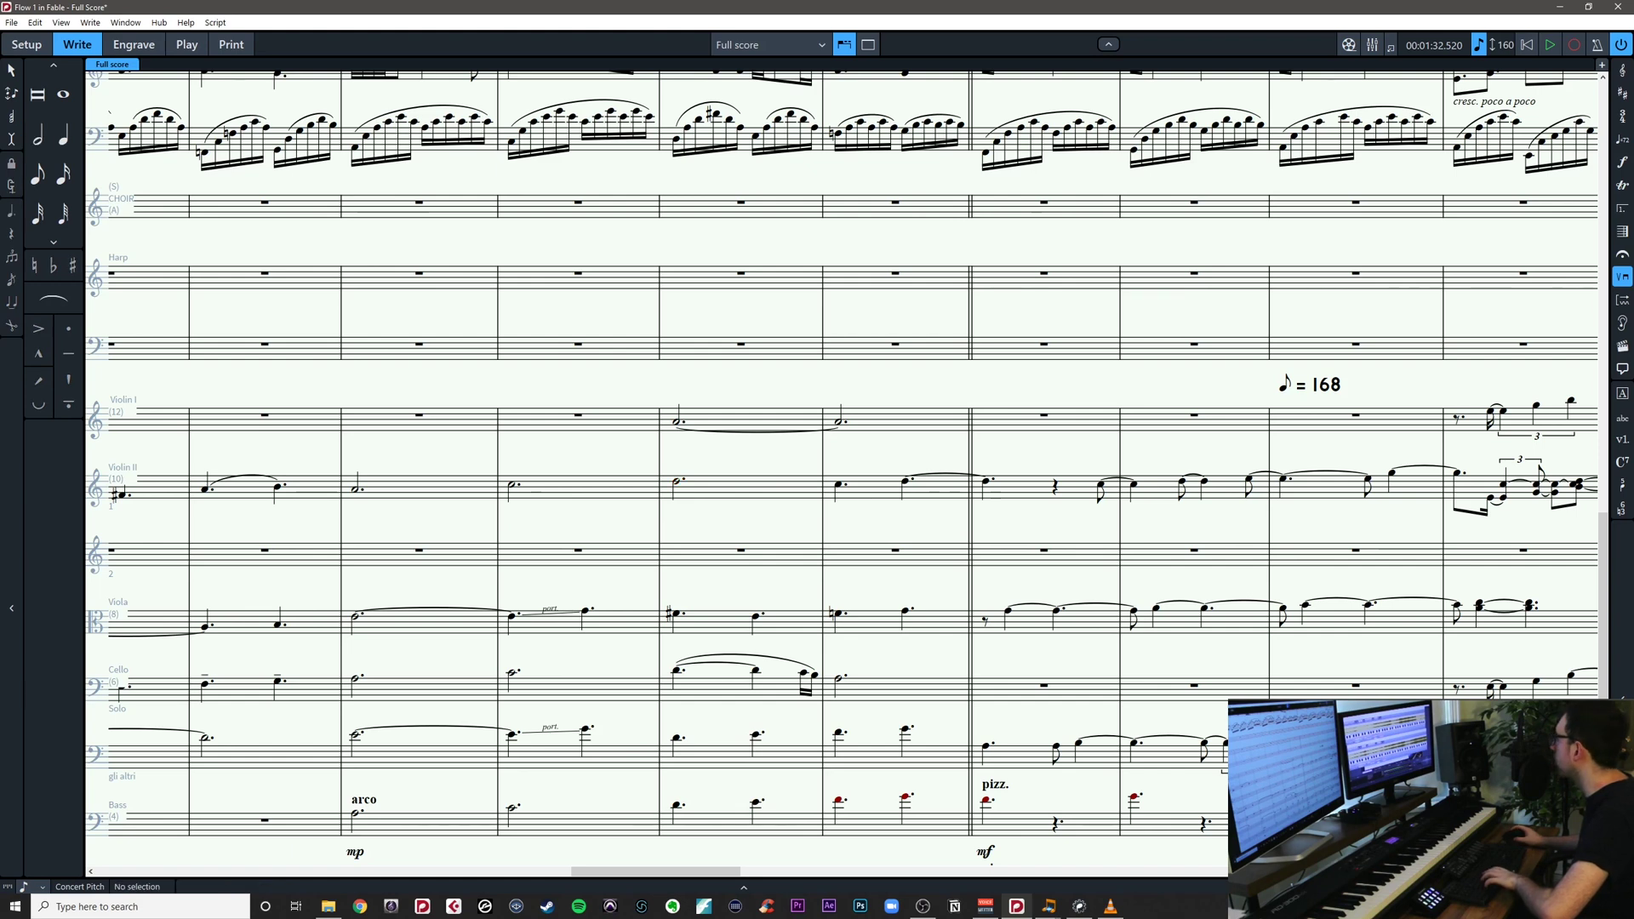
key("alt+Tab")
Add the playing technique "ord." to the Violin II note at the start of bar 34
left_click_drag(740, 521, 1618, 538)
left_click(681, 512)
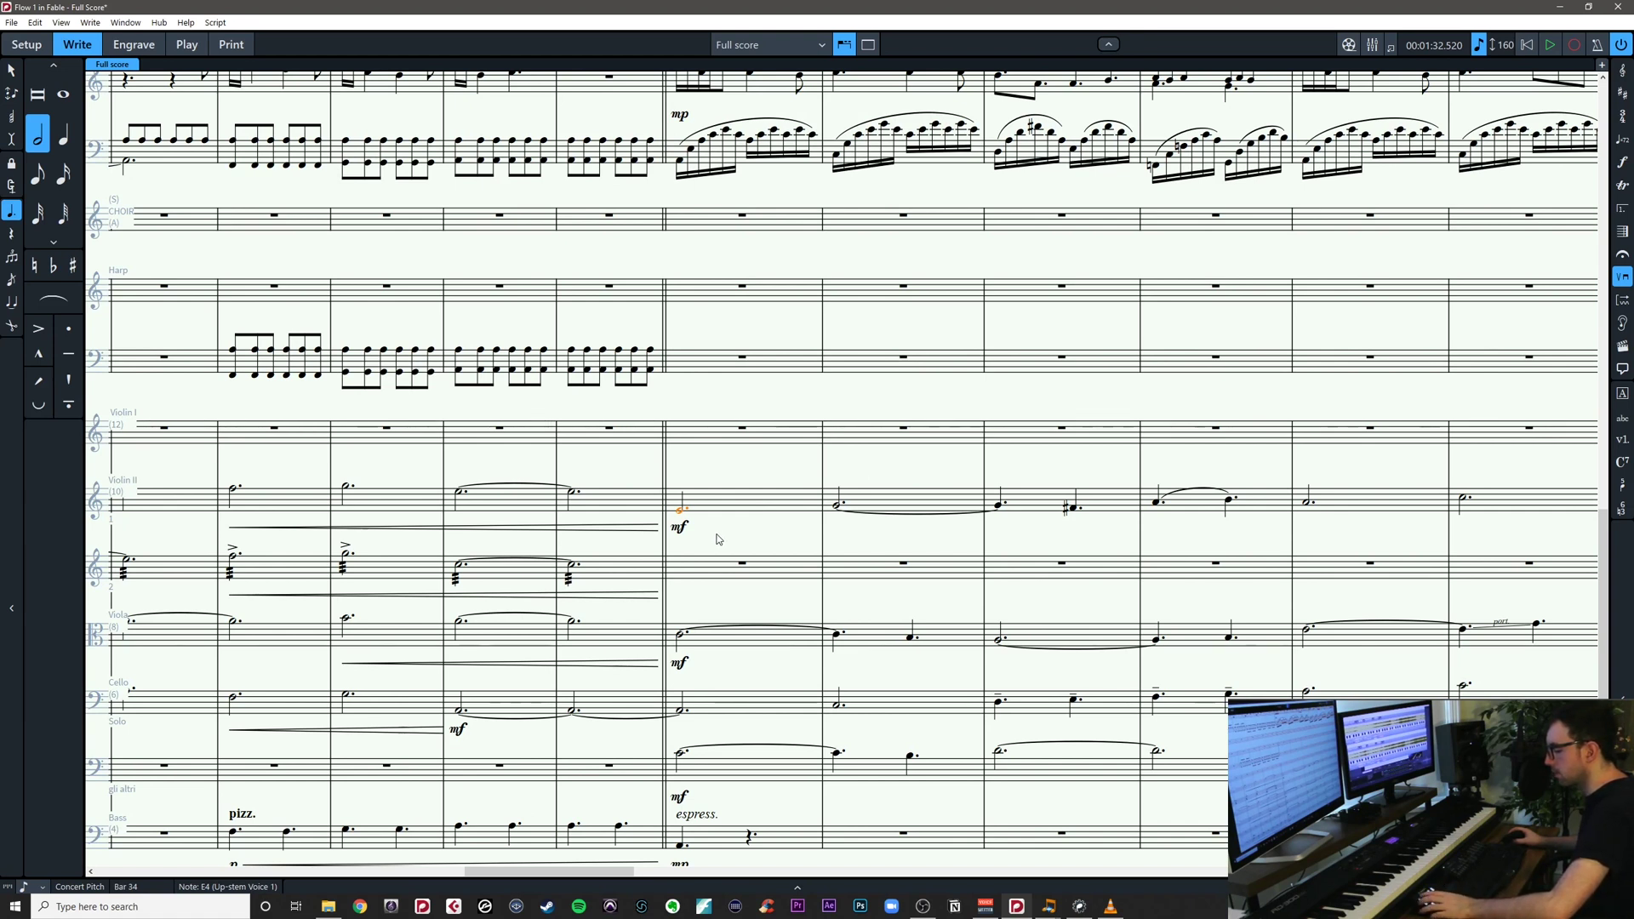
key("shift+x")
type("ord.")
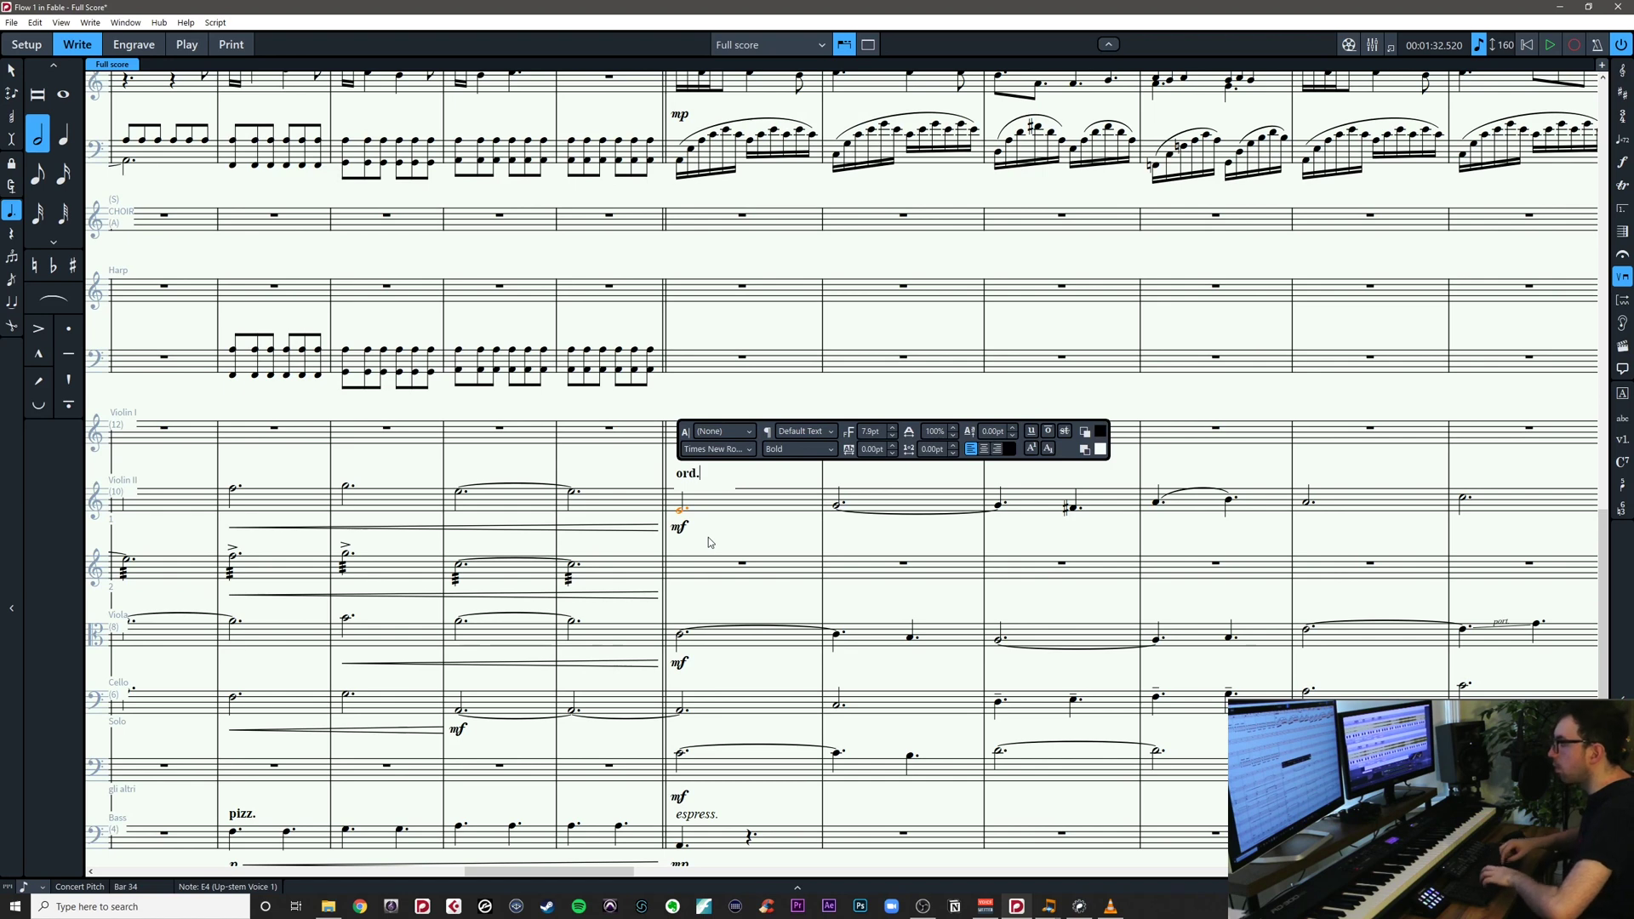
key("Escape")
key("Escape")
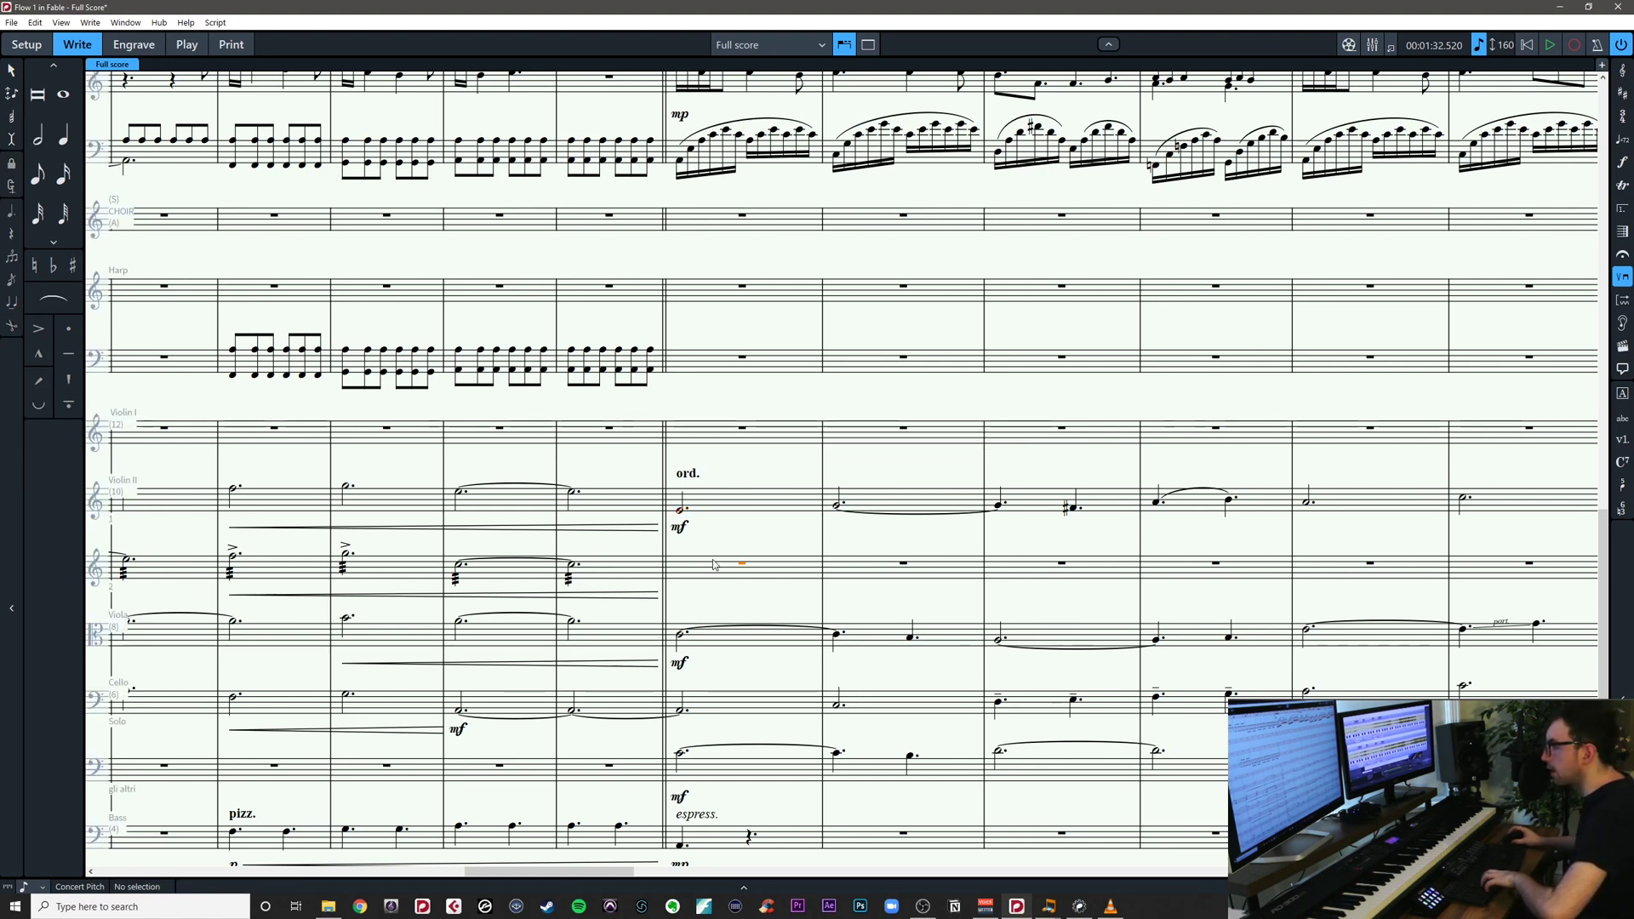
Change the Violin II divisi back to unison at bar 34
left_click(733, 512)
key("ctrl+shift+d")
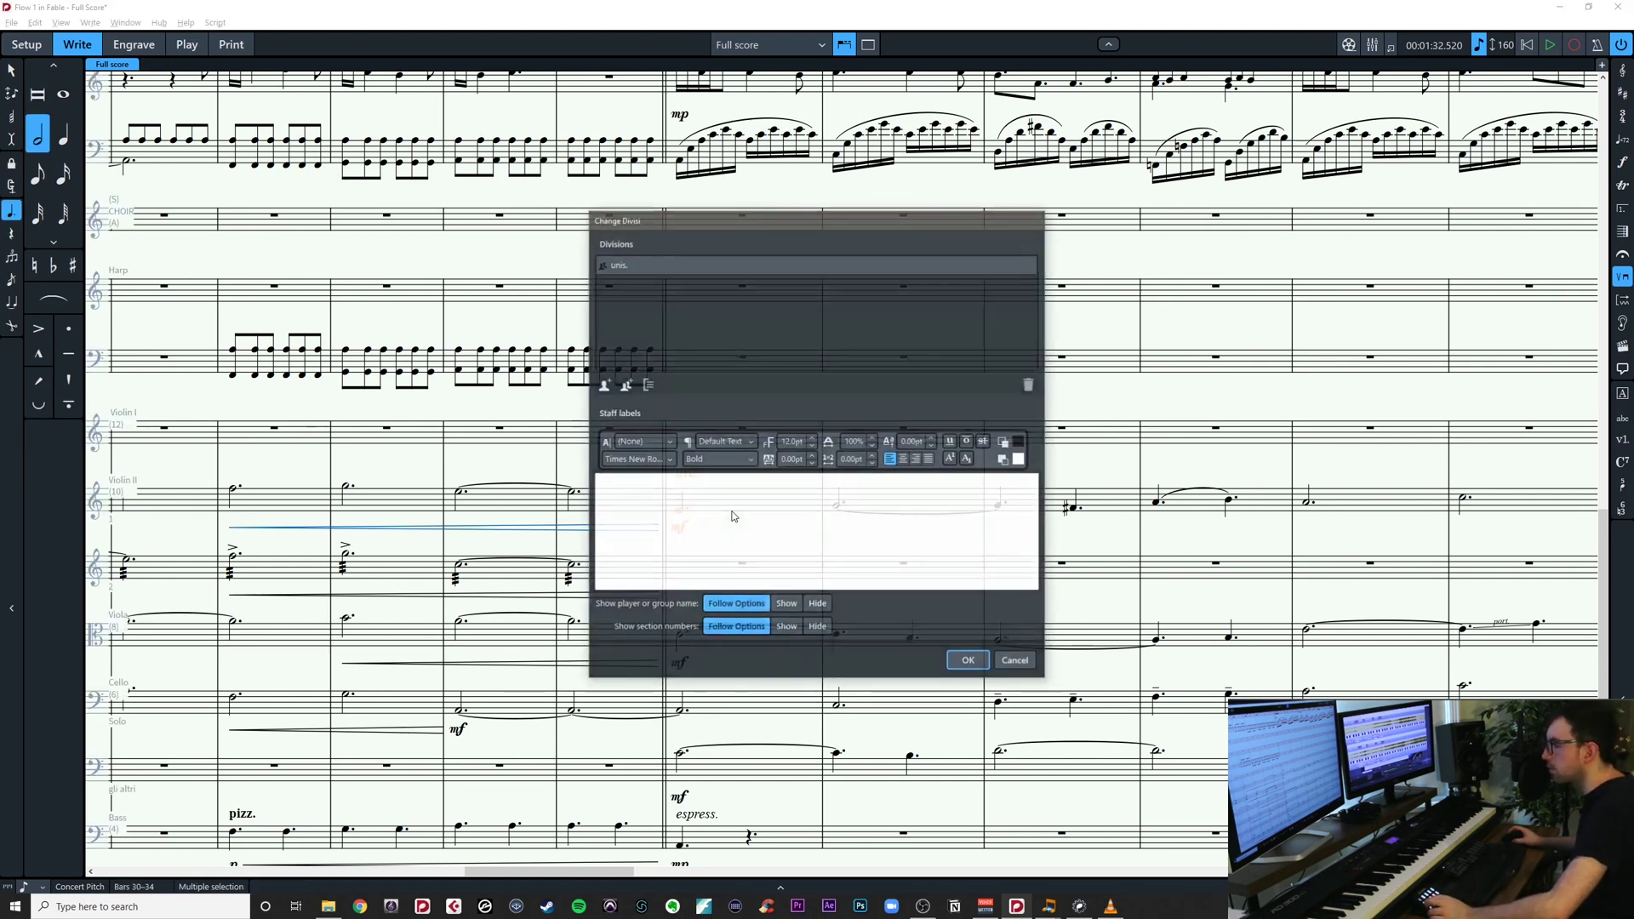
left_click(971, 662)
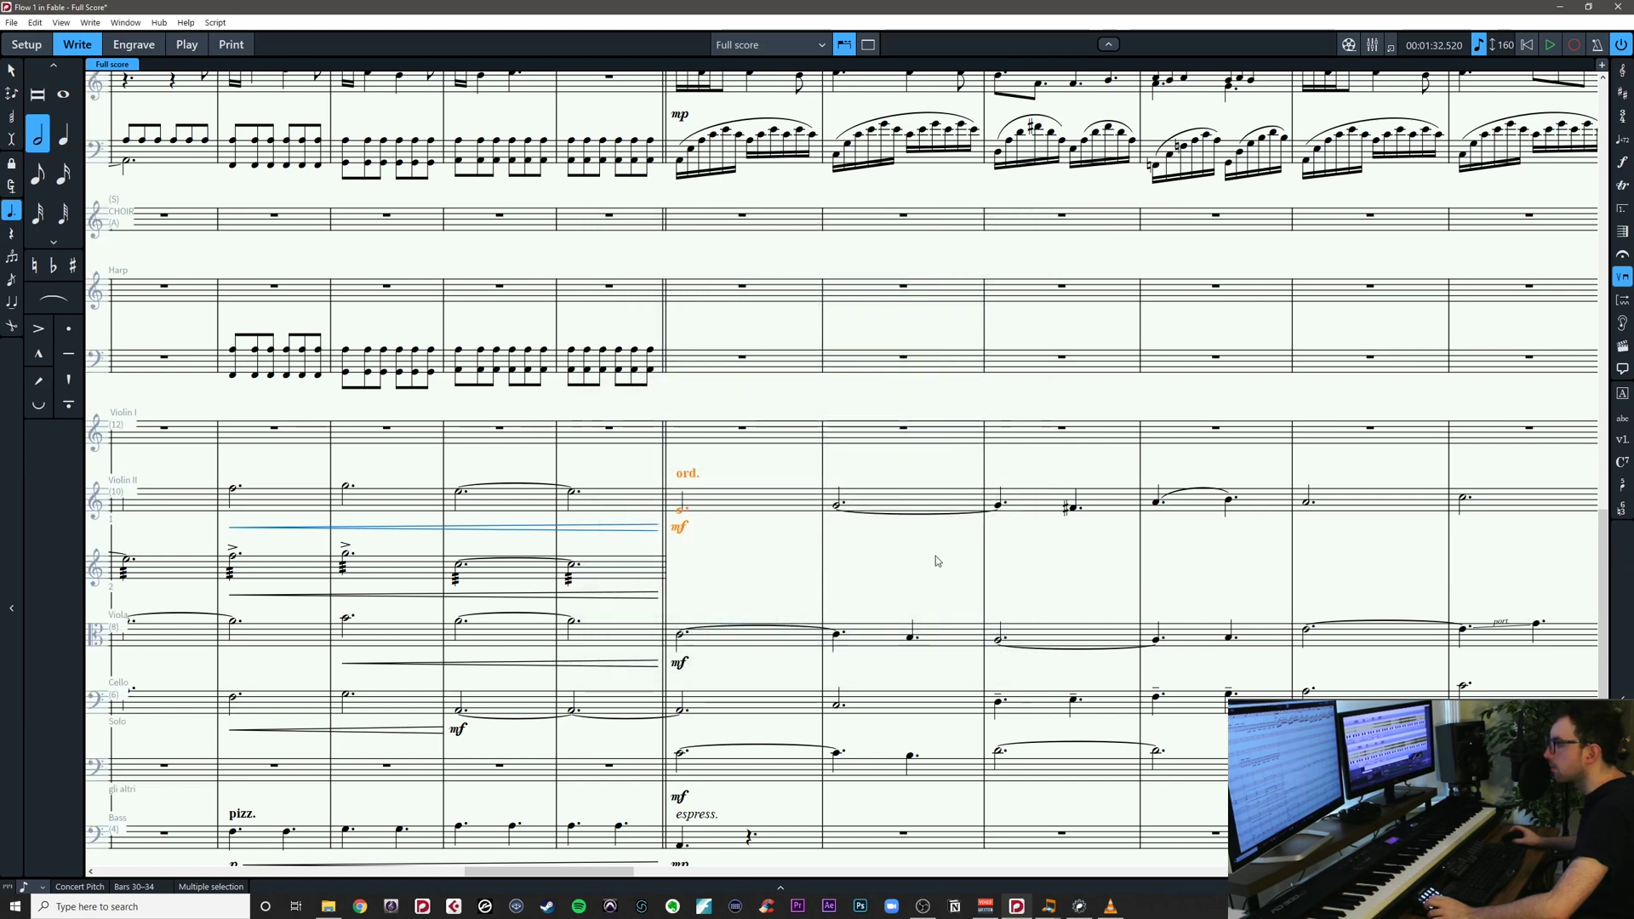
left_click(935, 559)
Review the string parts from the end of the Violin II divisi at bar 34 through the Viola's tied notes in bars 42–45
left_click_drag(935, 559, 357, 562)
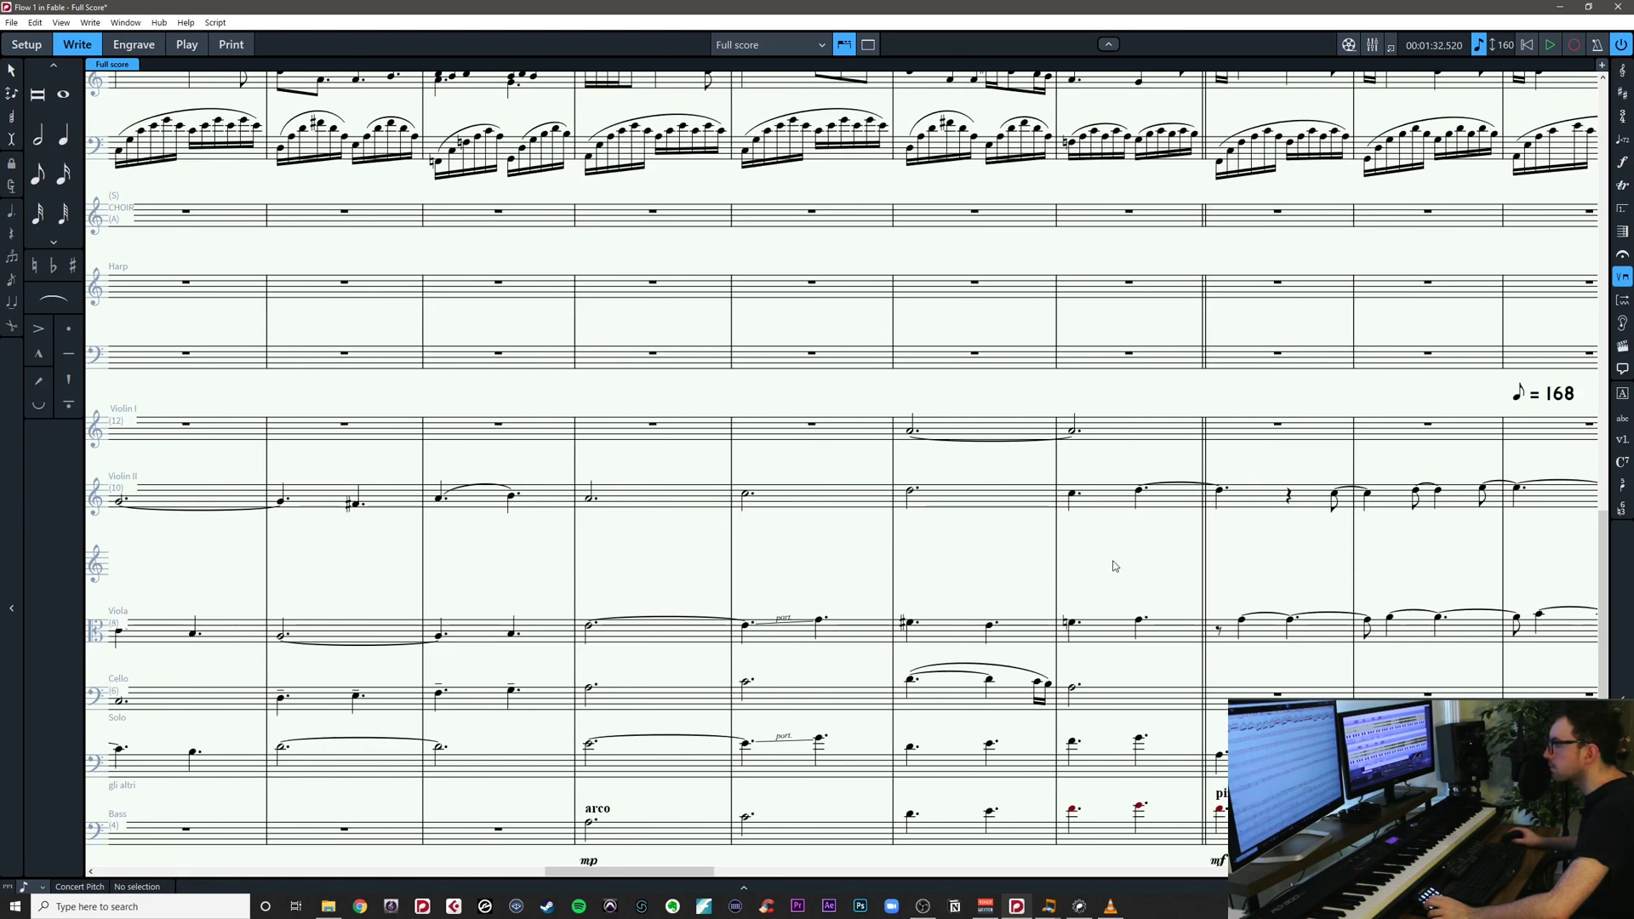
left_click_drag(1114, 566, 1603, 547)
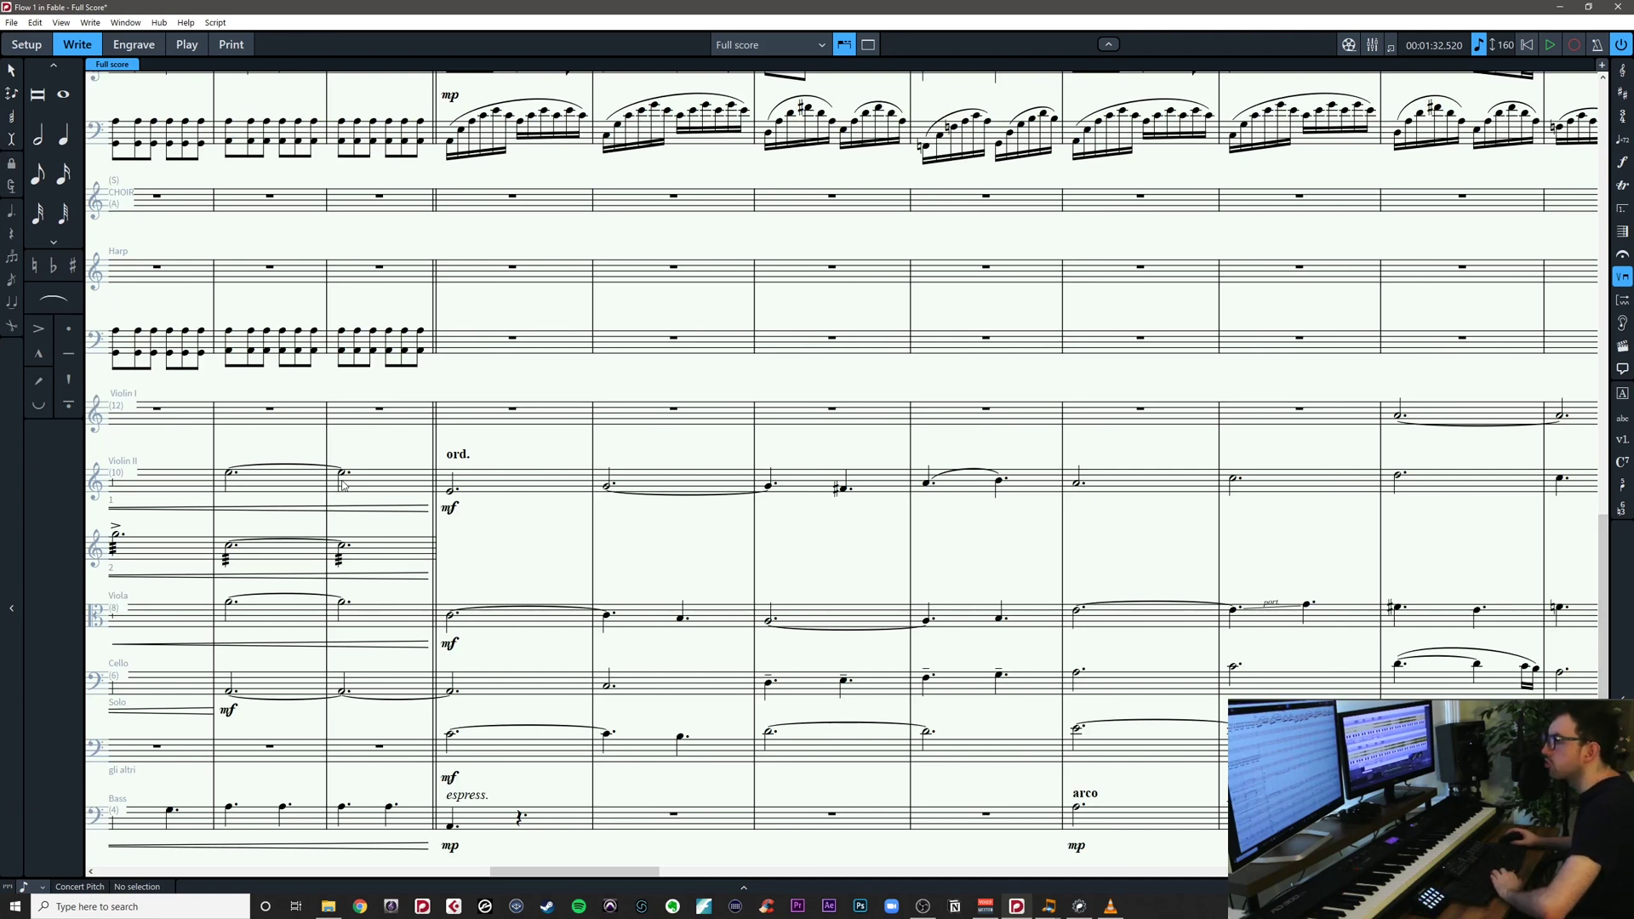
left_click(453, 490)
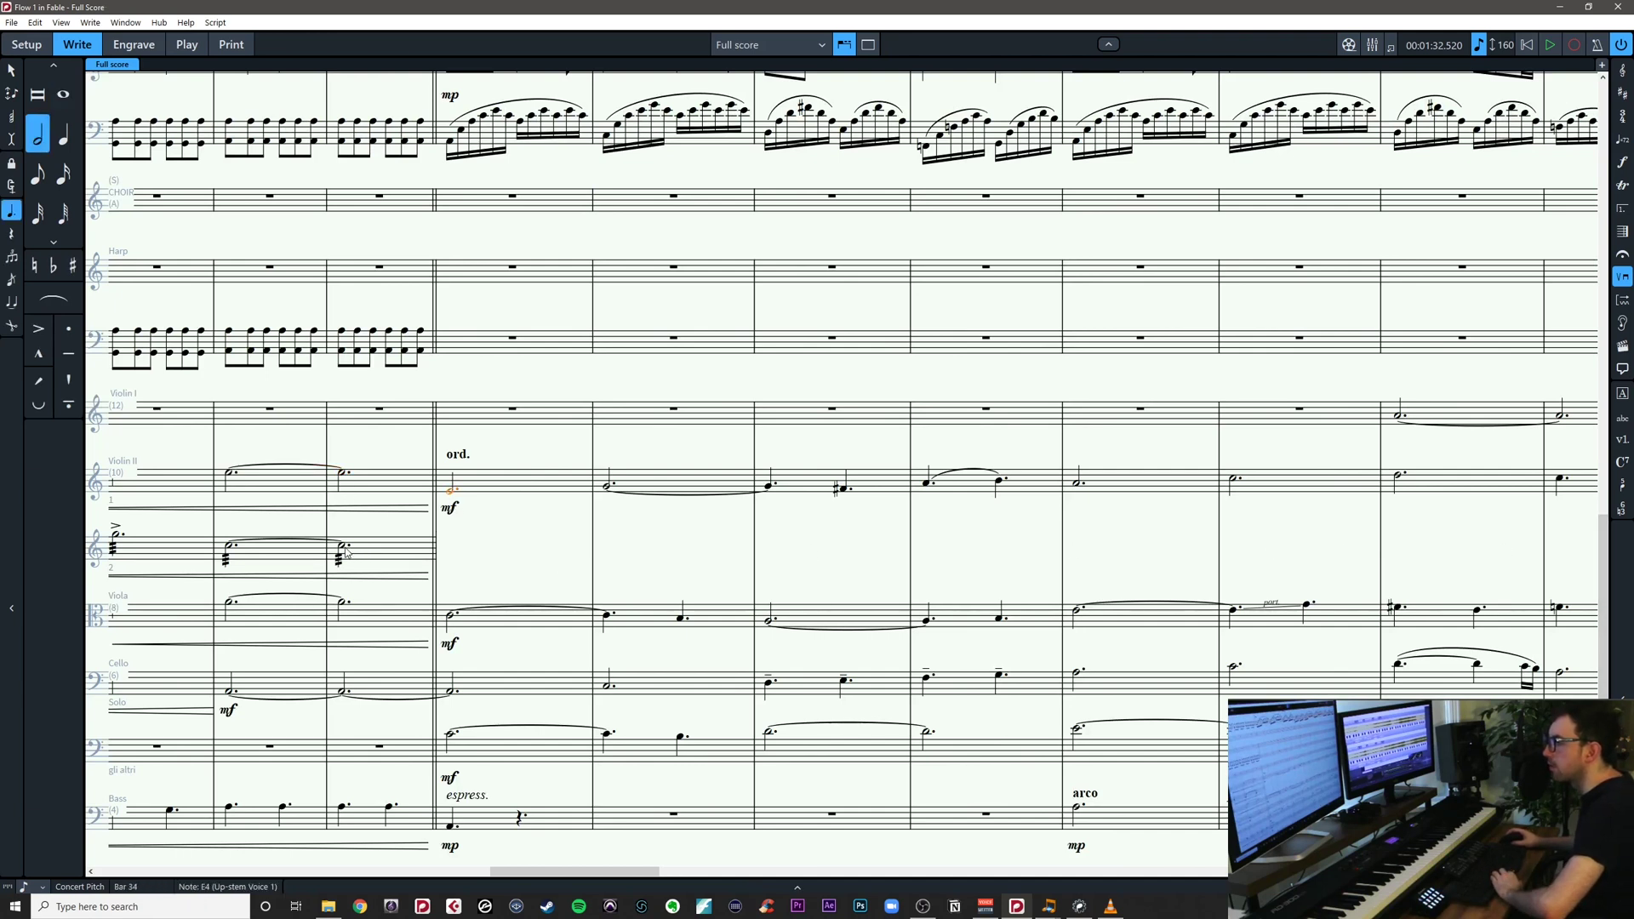
key("Escape")
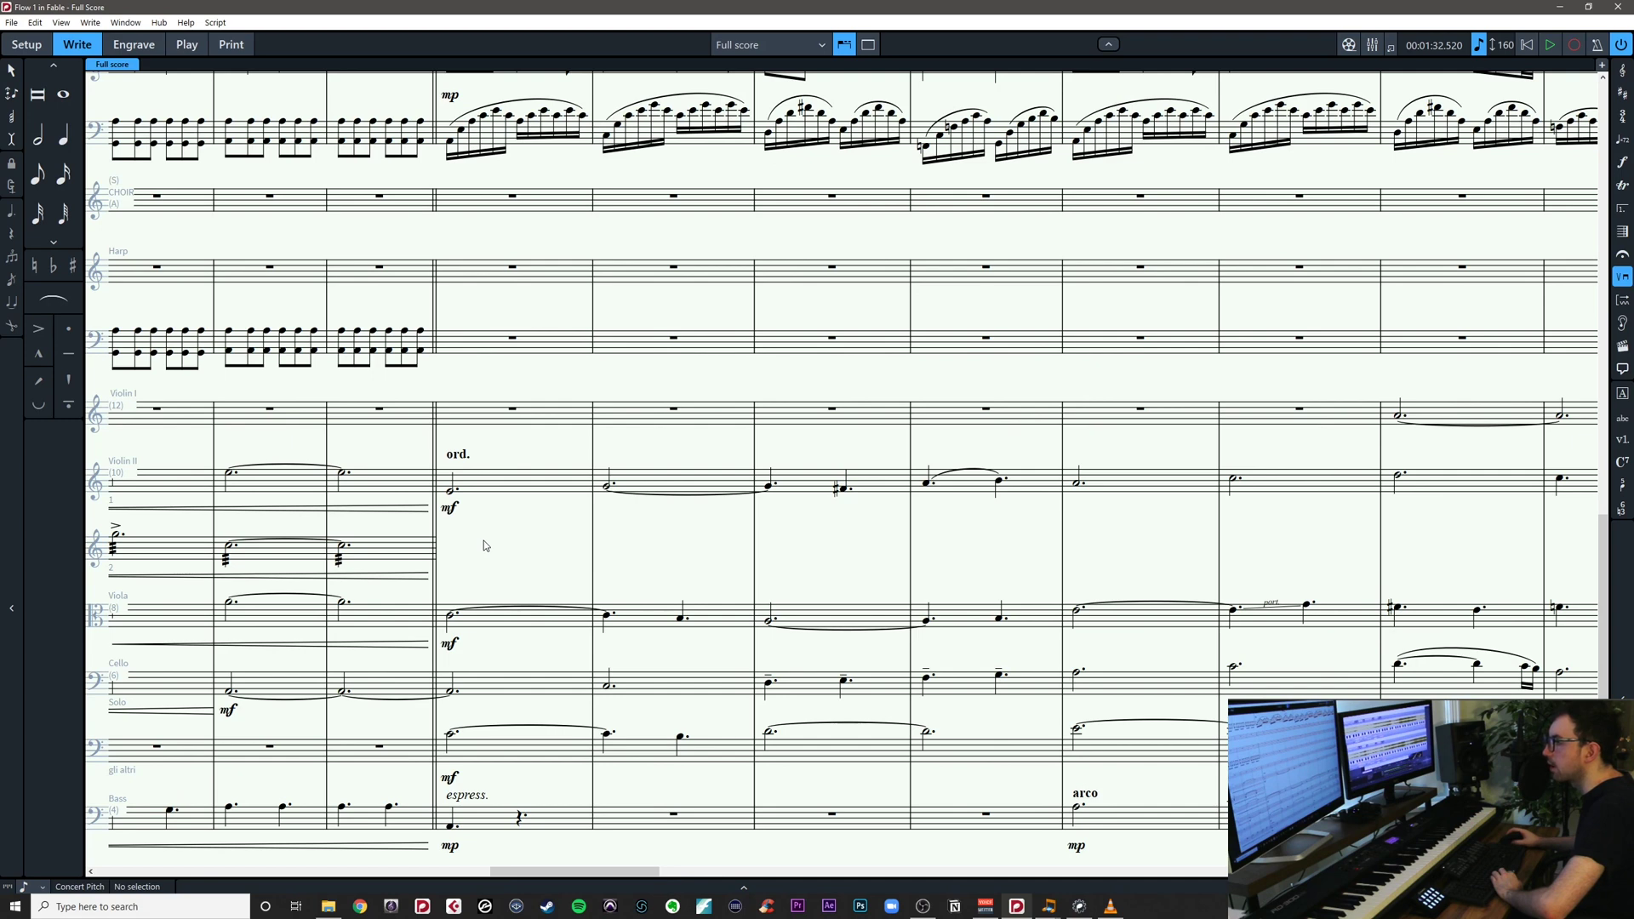
left_click_drag(483, 530, 301, 545)
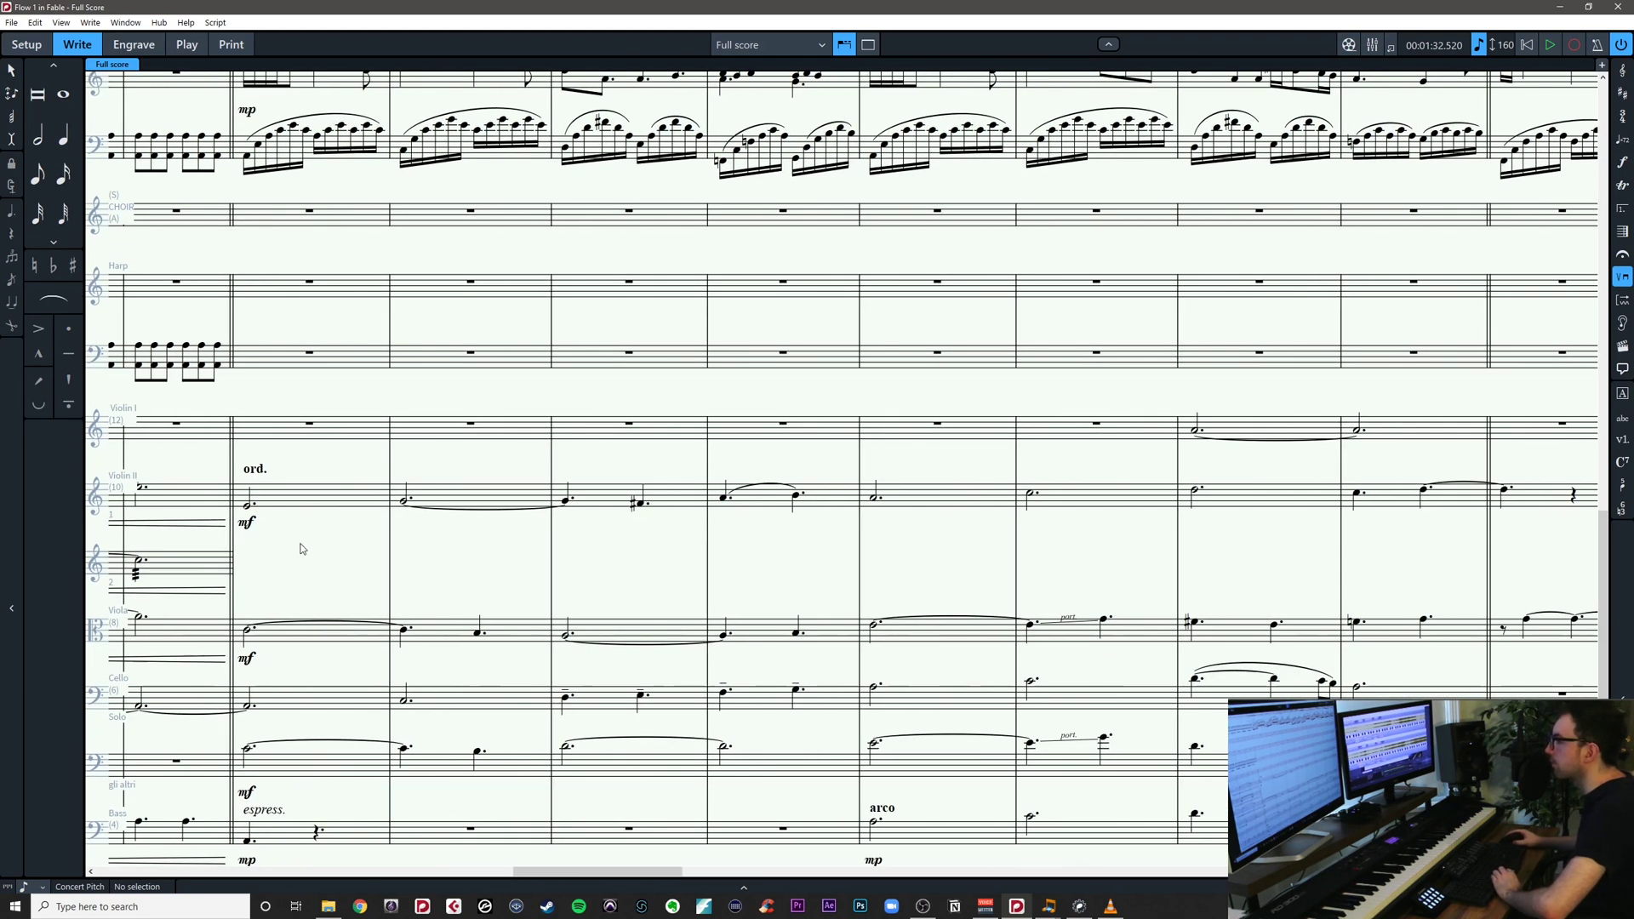
key("alt+Tab")
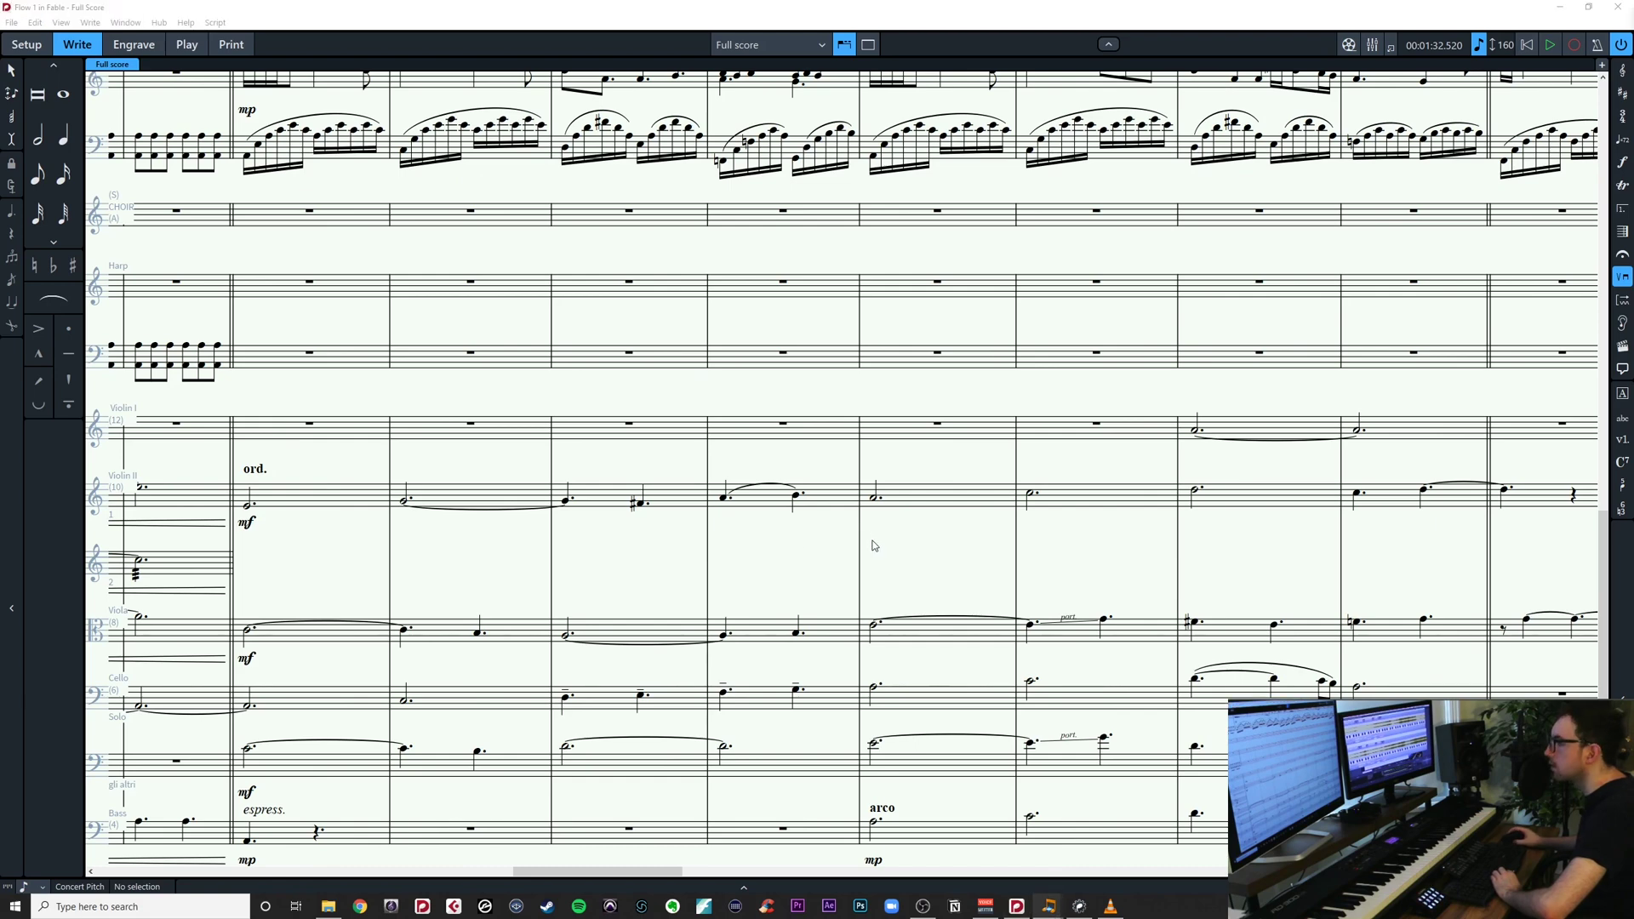
left_click_drag(892, 541, 443, 552)
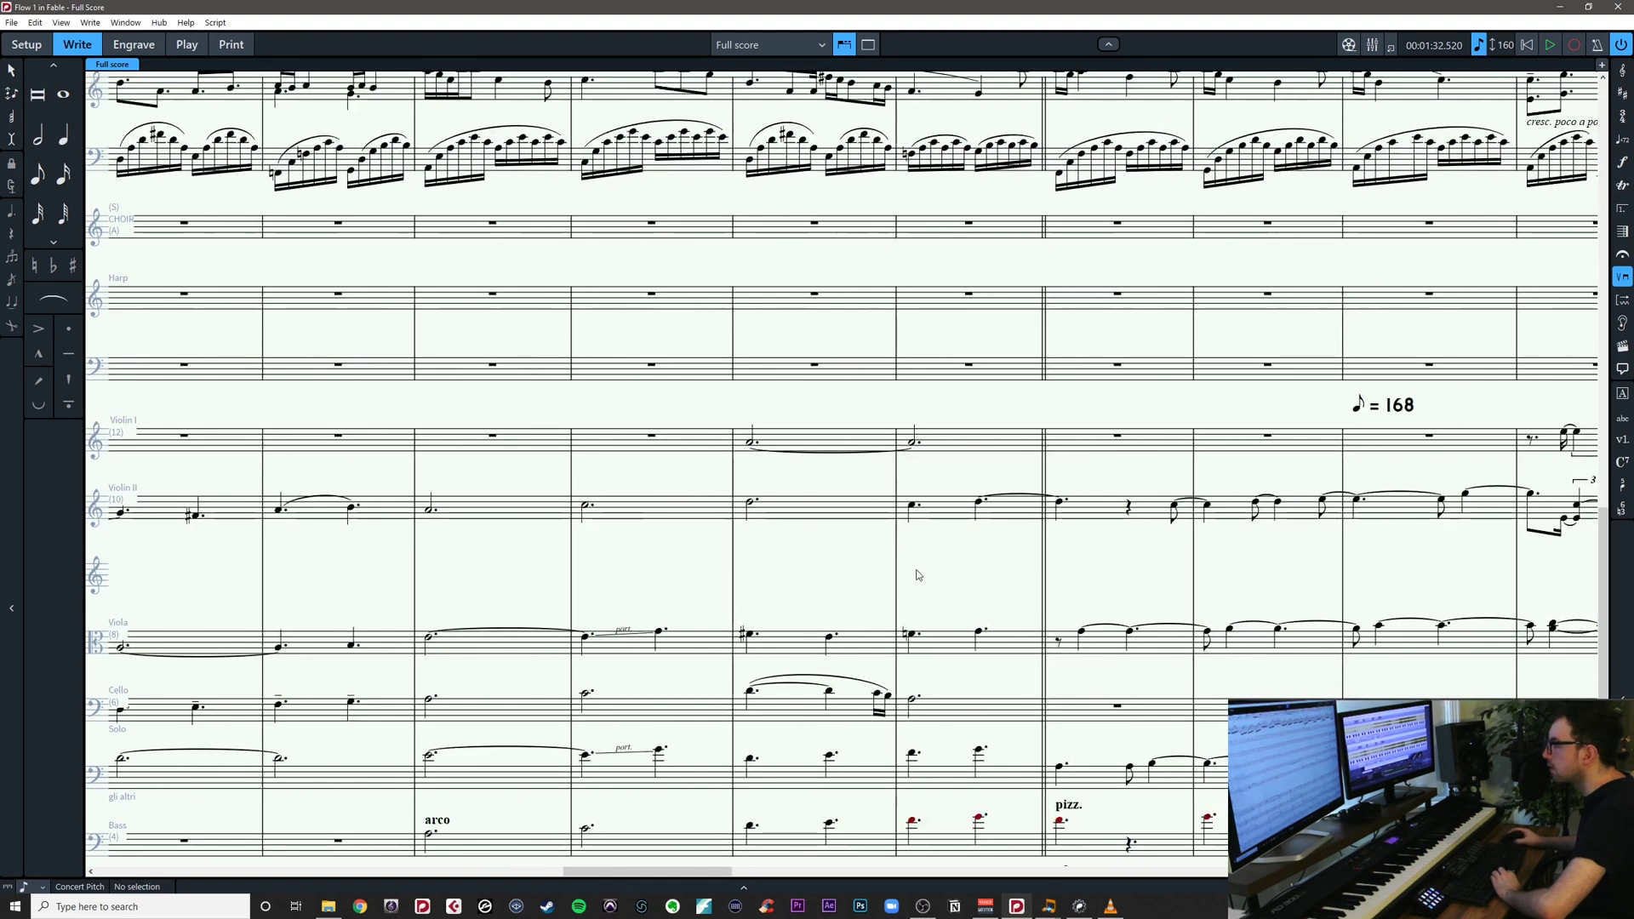
left_click_drag(911, 573, 550, 554)
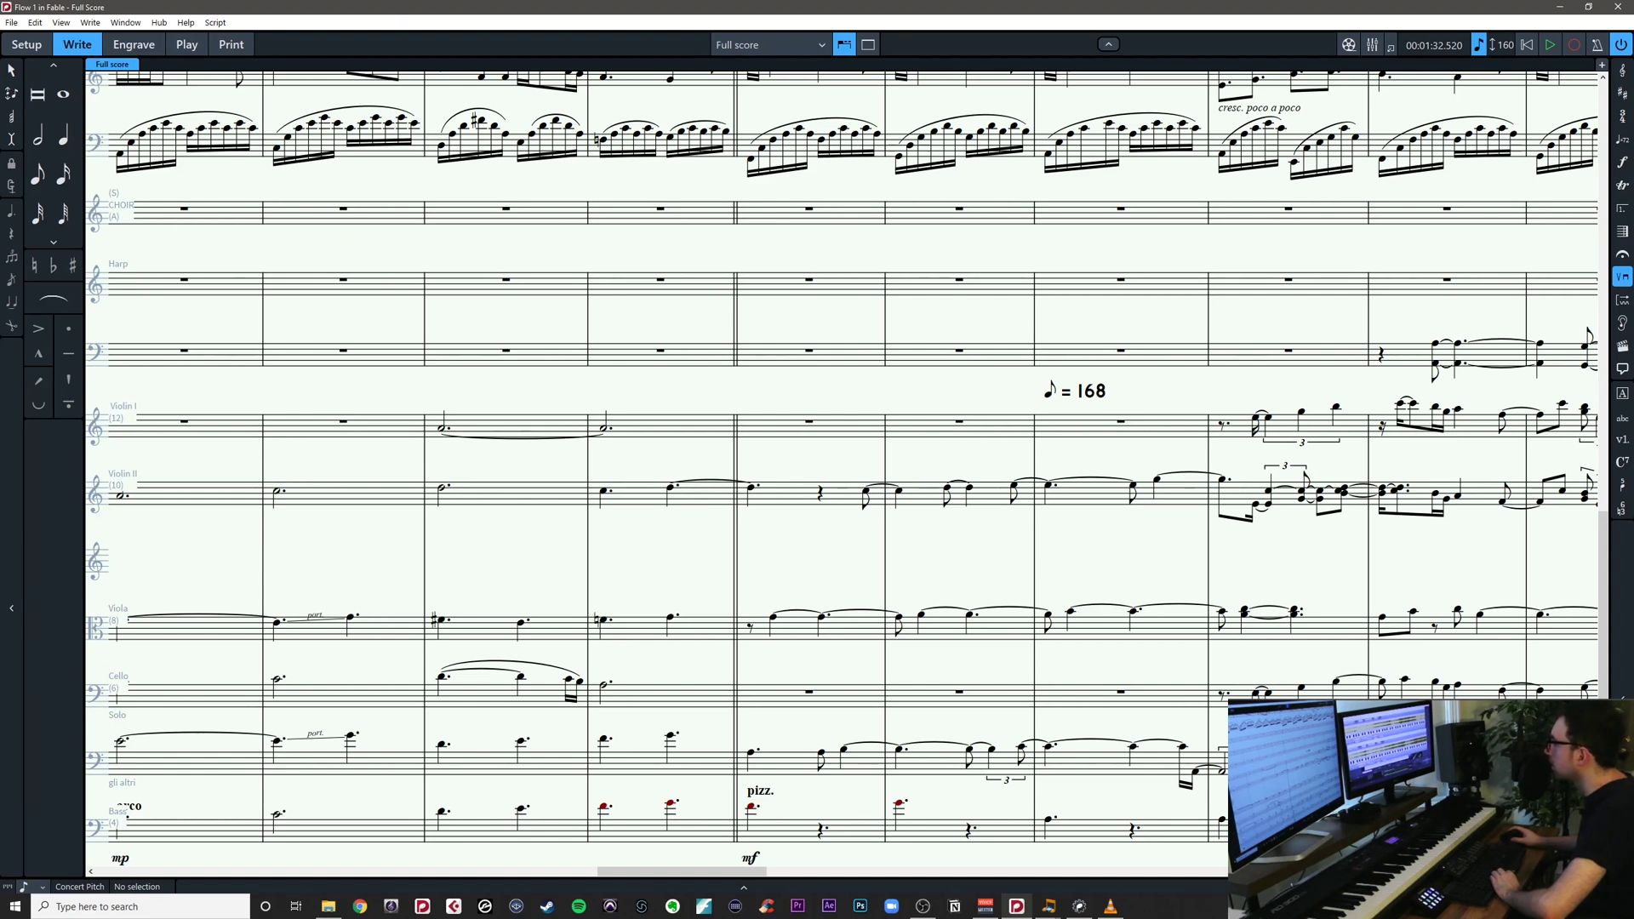
key("alt+Tab")
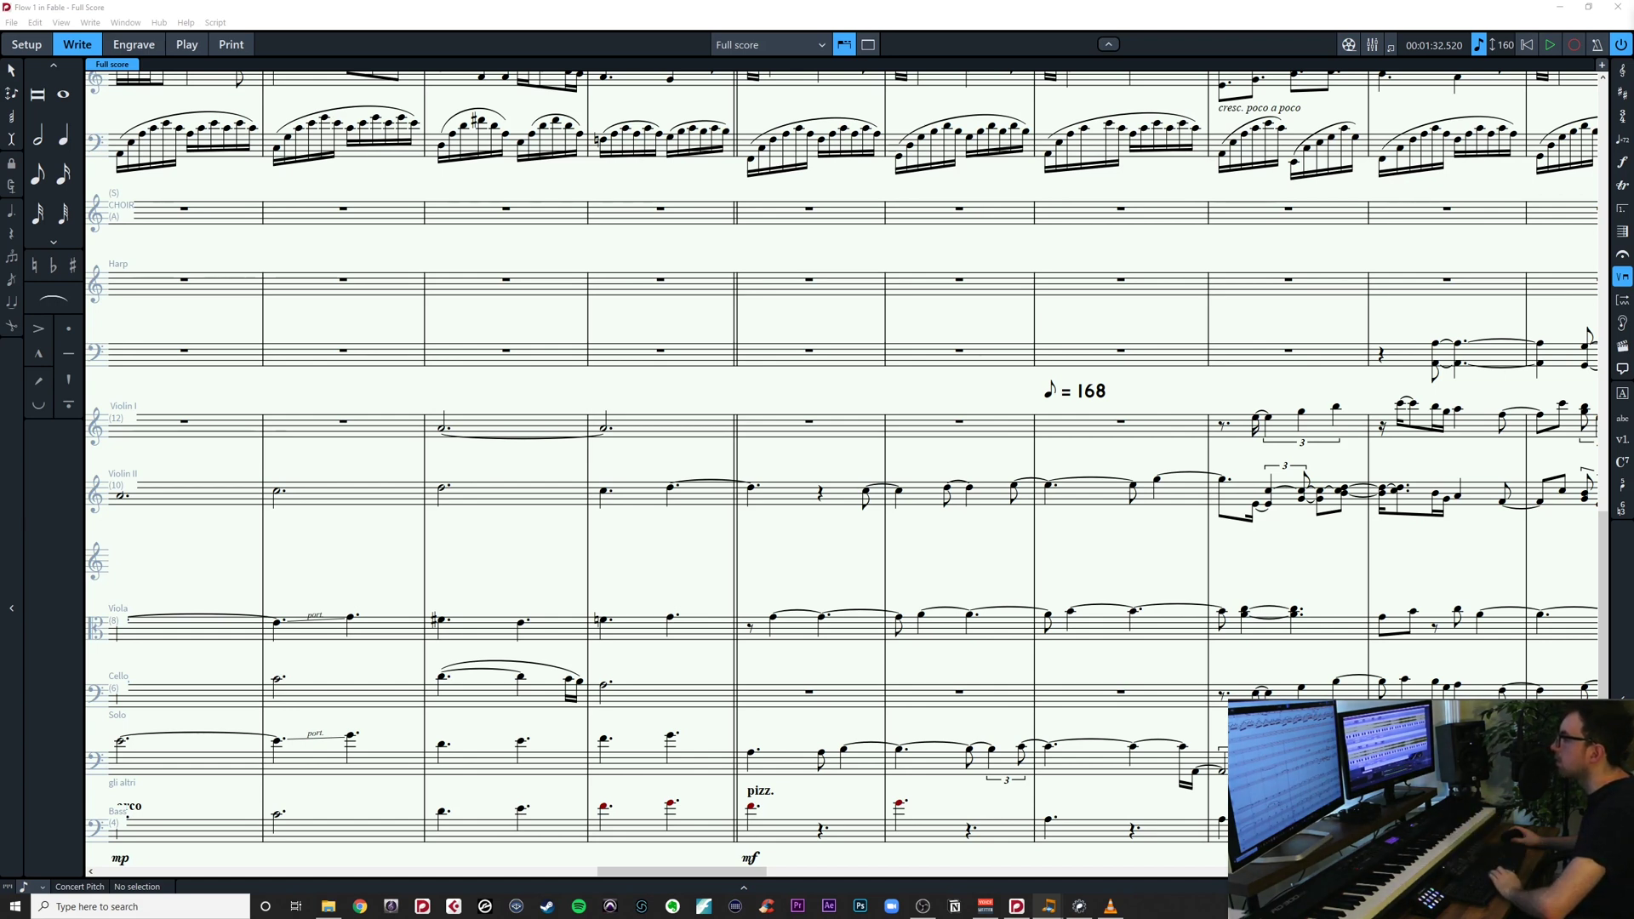
left_click(1048, 620)
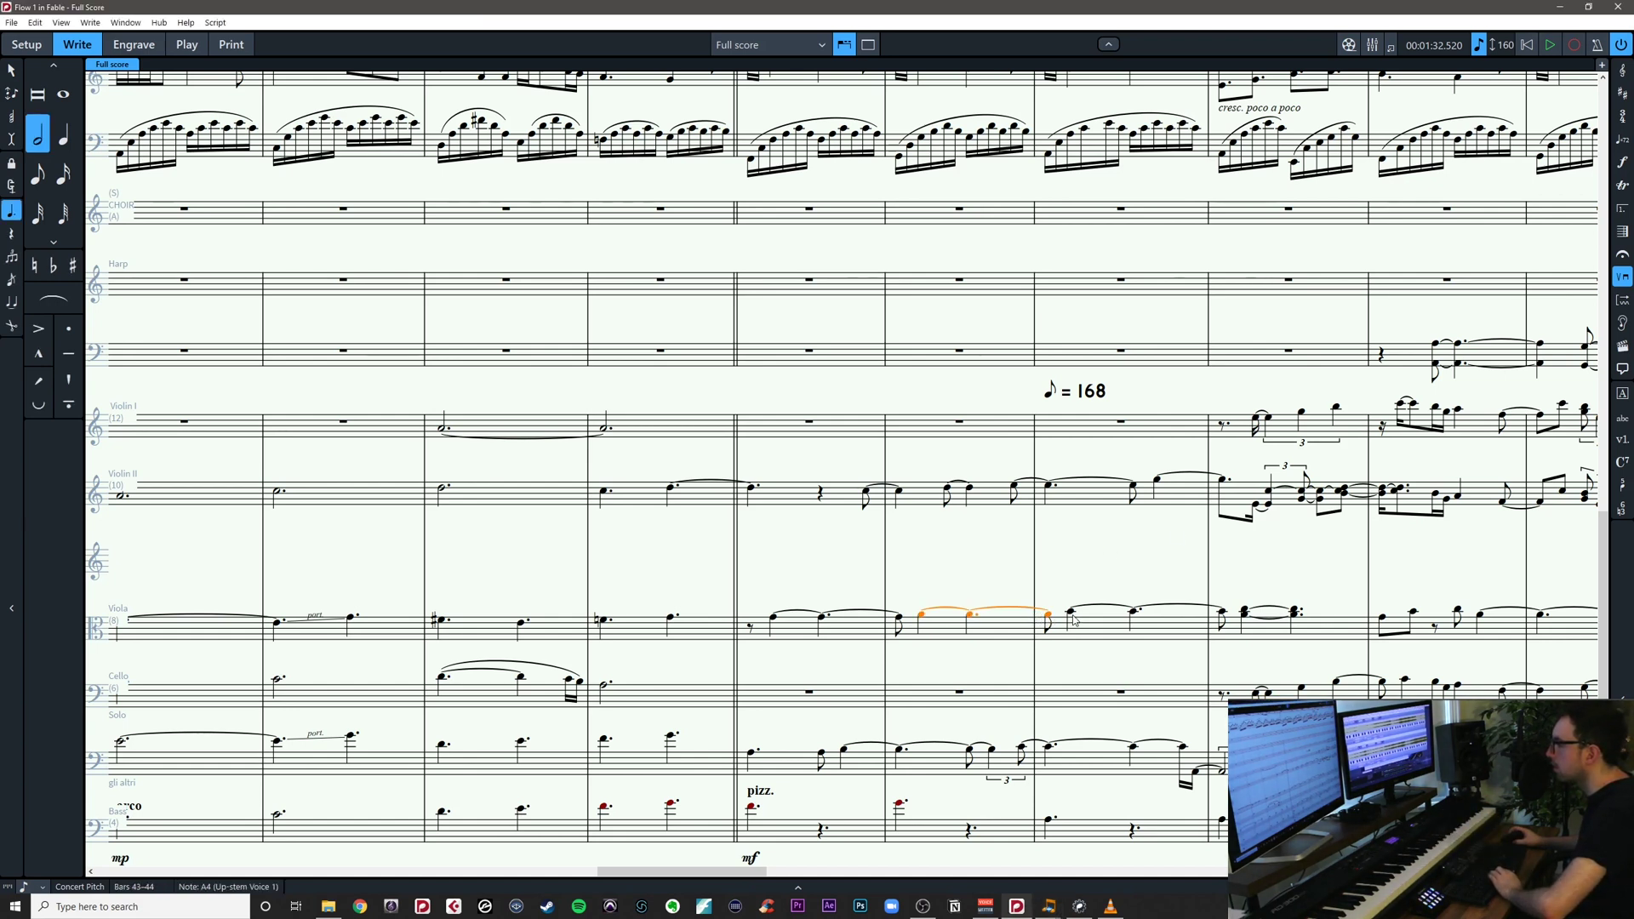
left_click(1072, 615)
left_click(1243, 665)
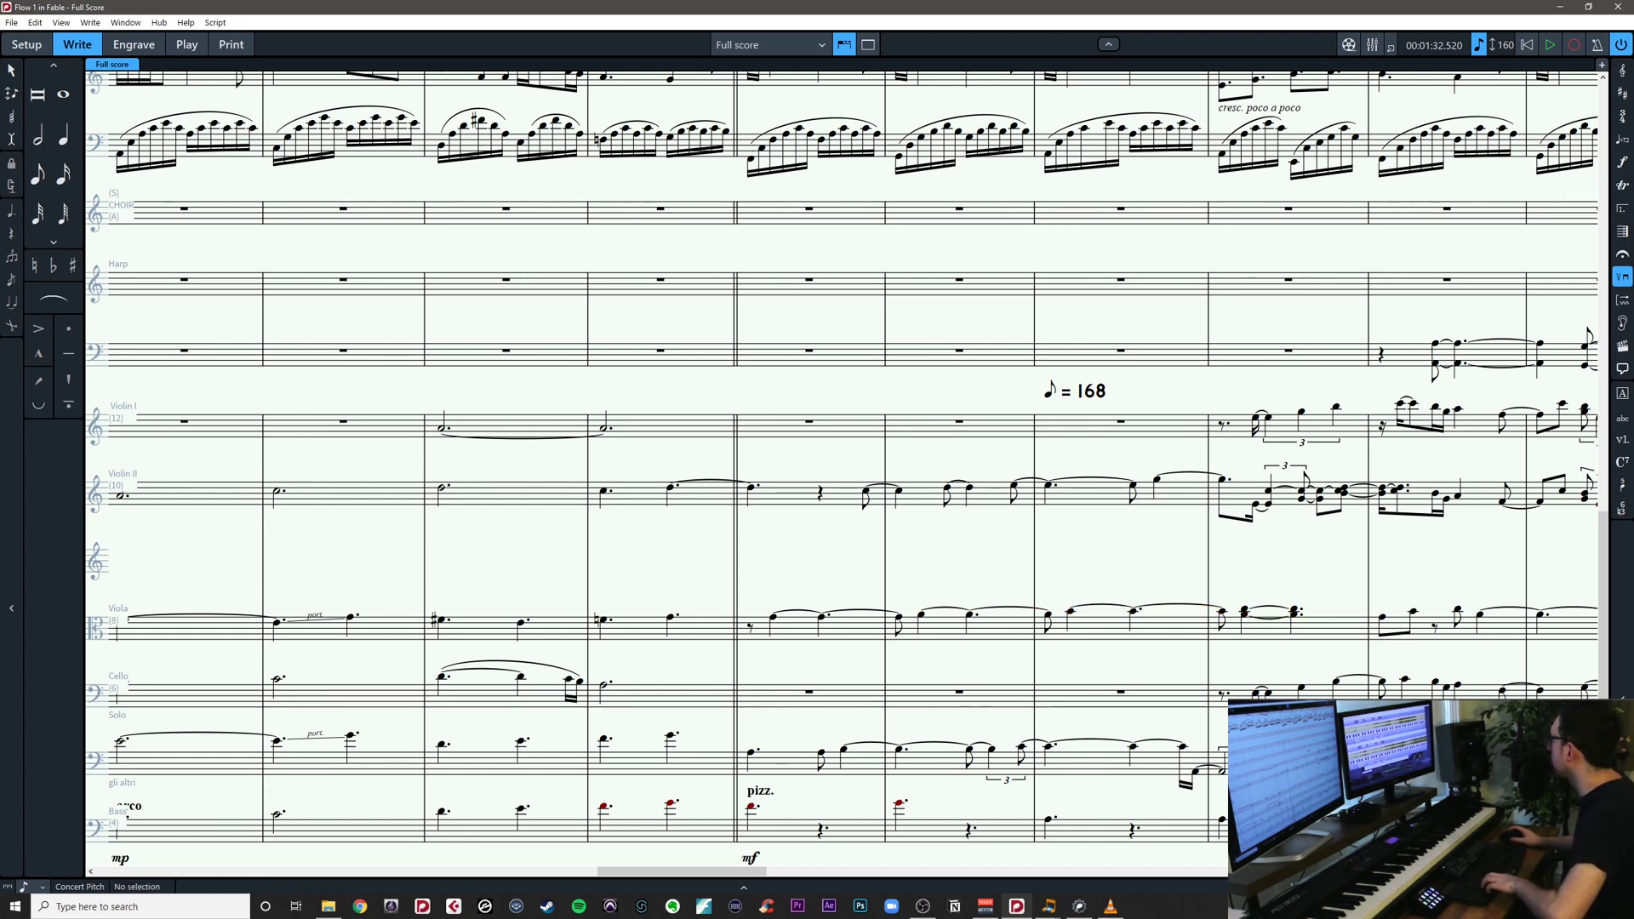
key("alt+Tab")
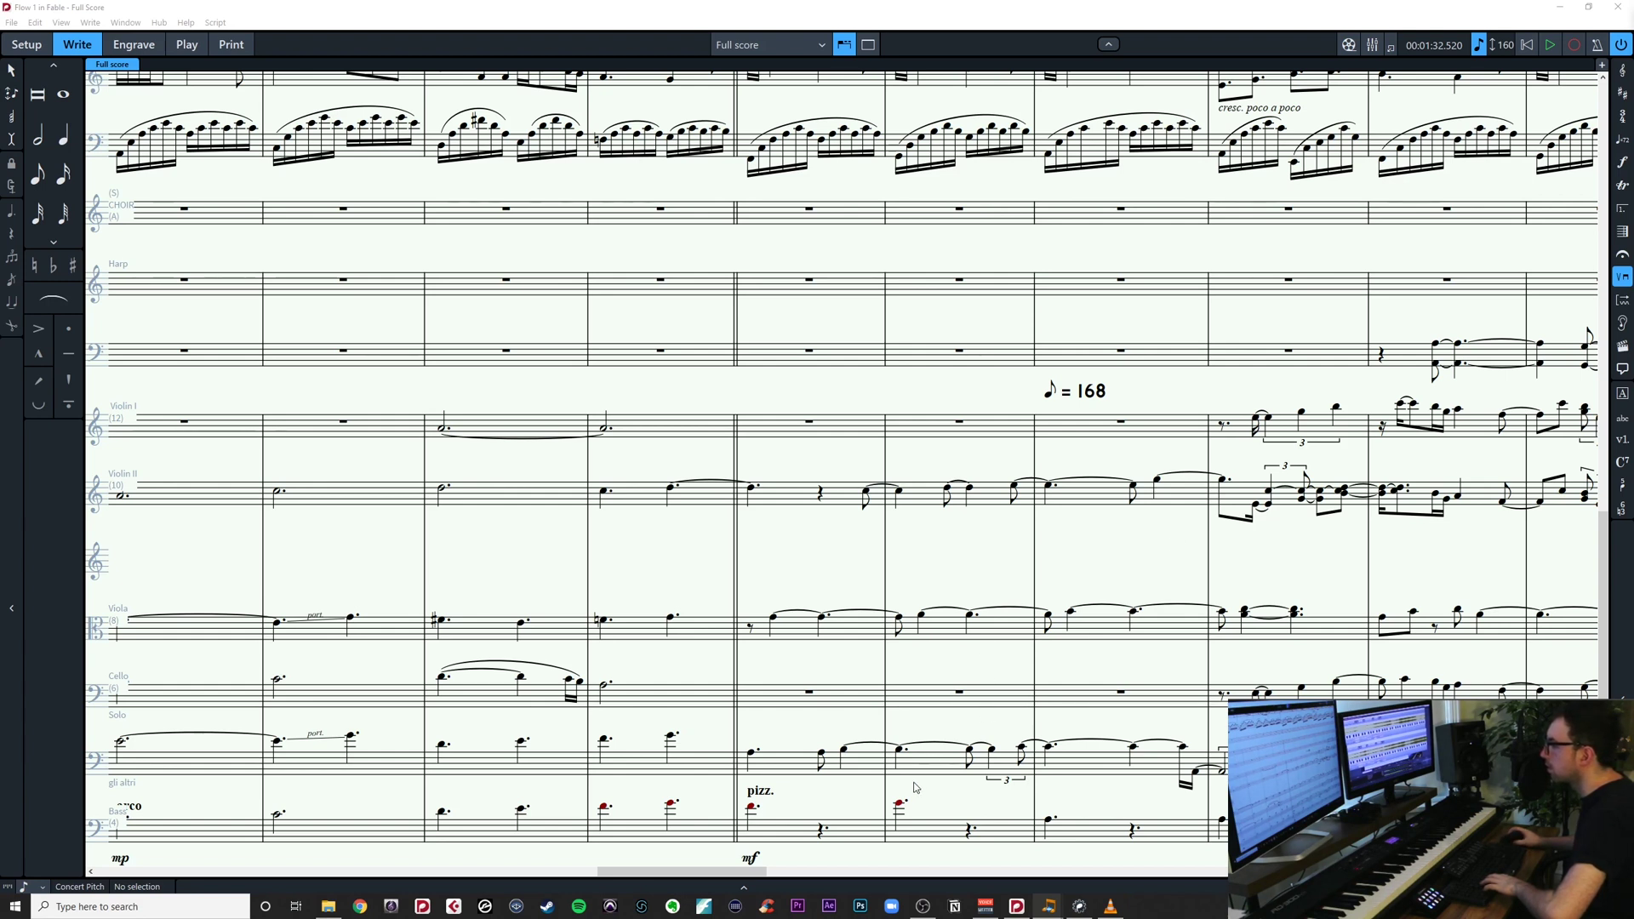
Try shifting the Viola's tied G4 in bar 42 so it starts in the second half of the bar
left_click(899, 804)
left_click(921, 615)
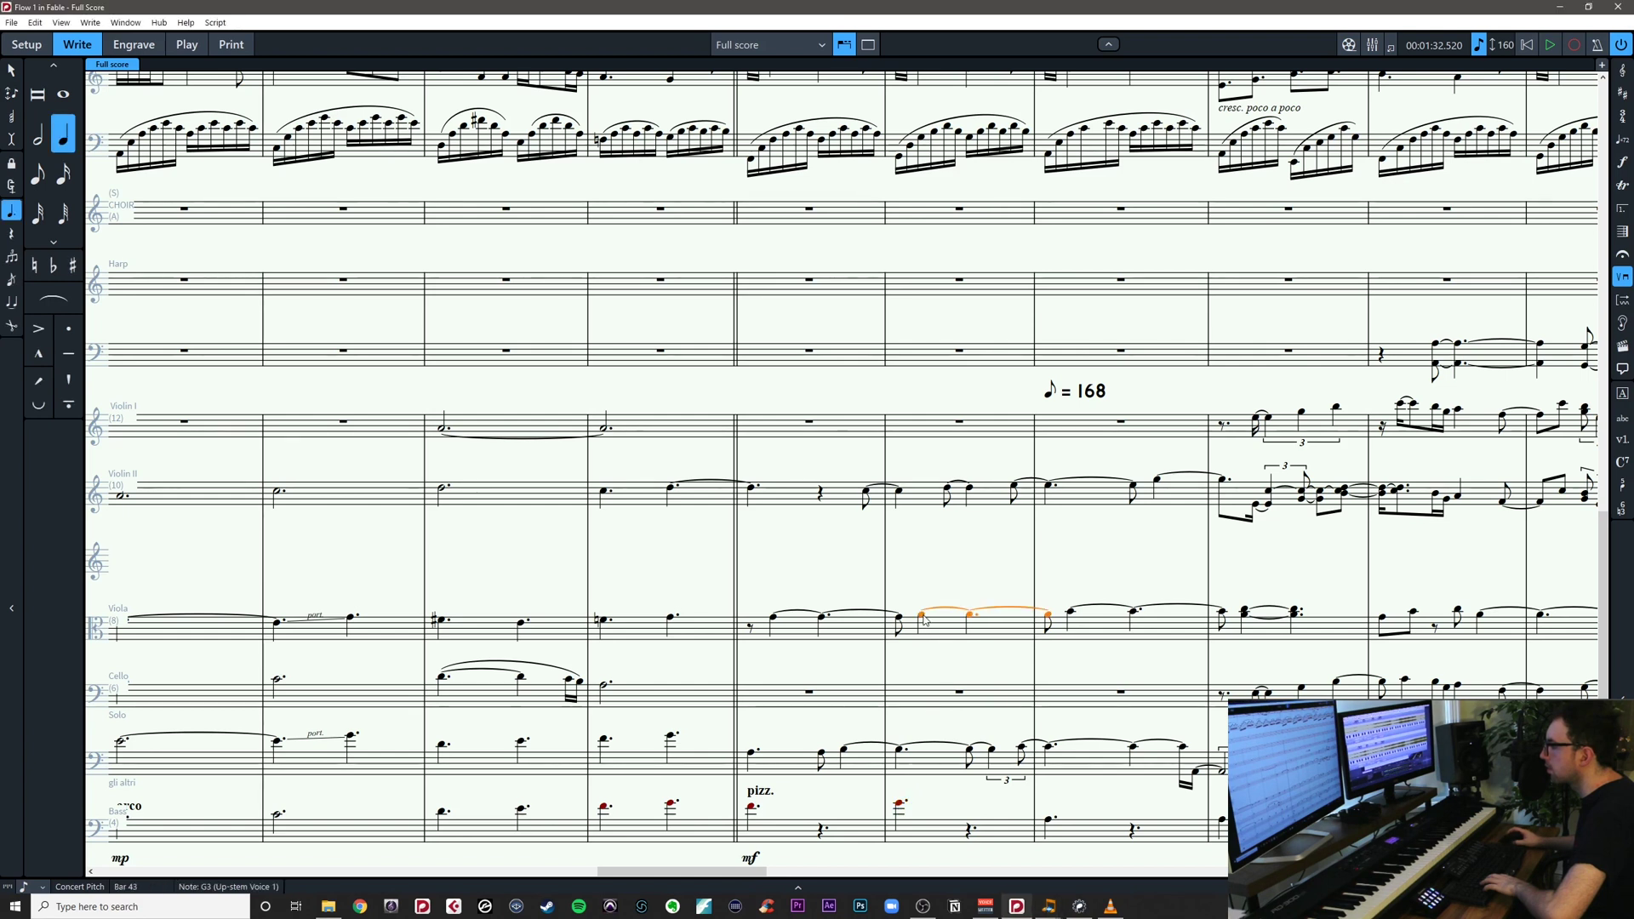
left_click(777, 623)
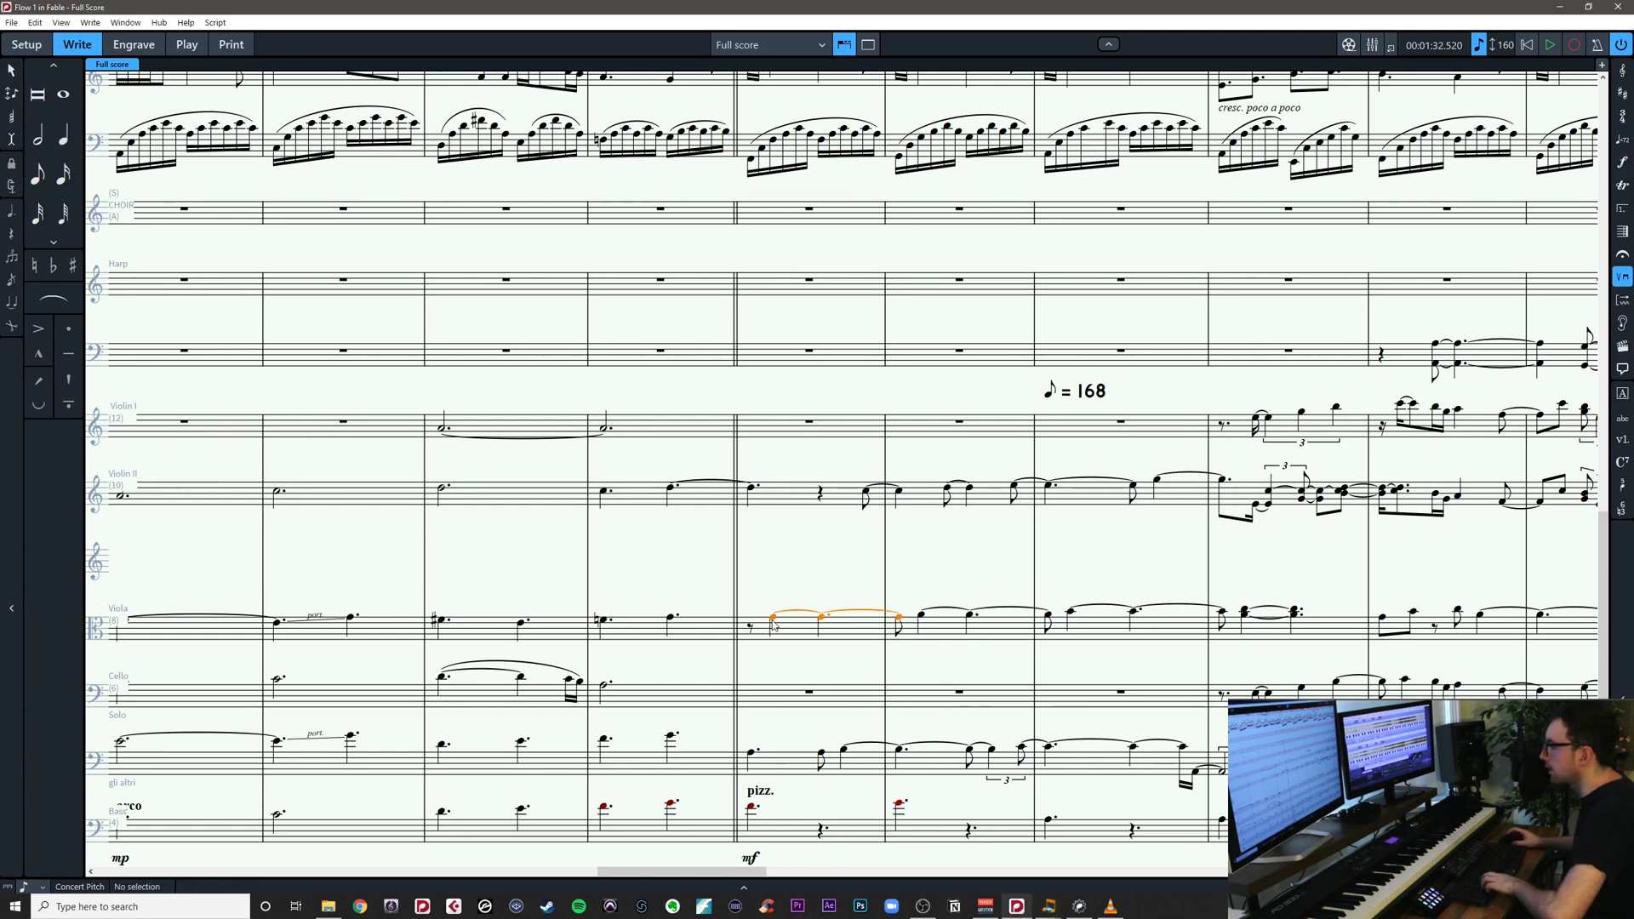
key("alt+shift+Right")
key("alt+shift+Right")
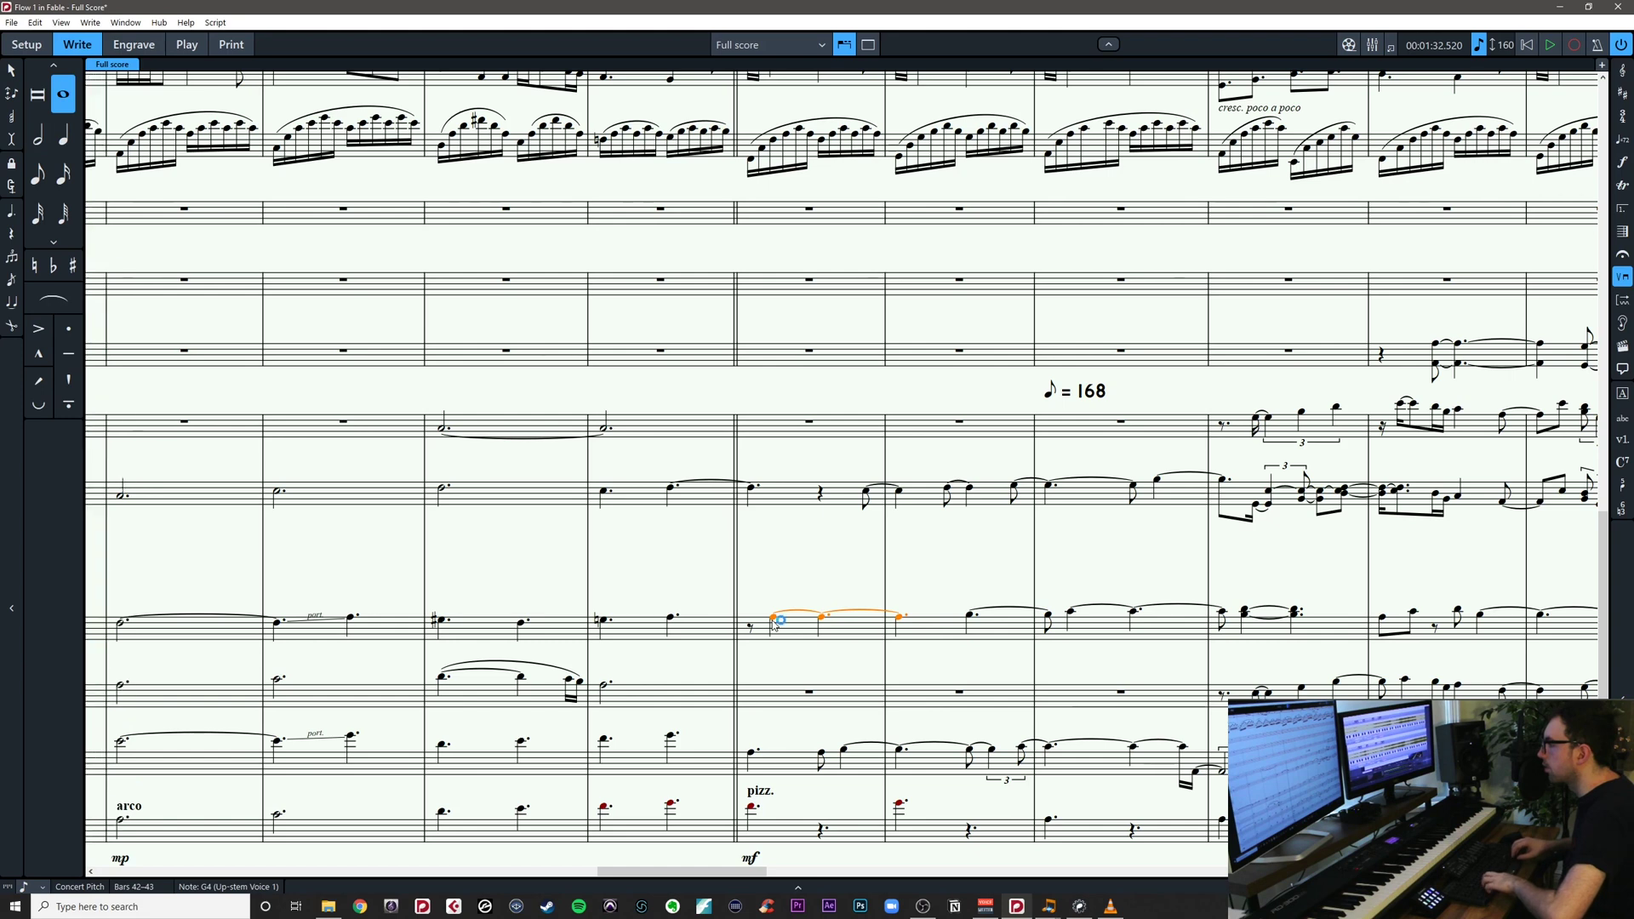
key("ctrl+z")
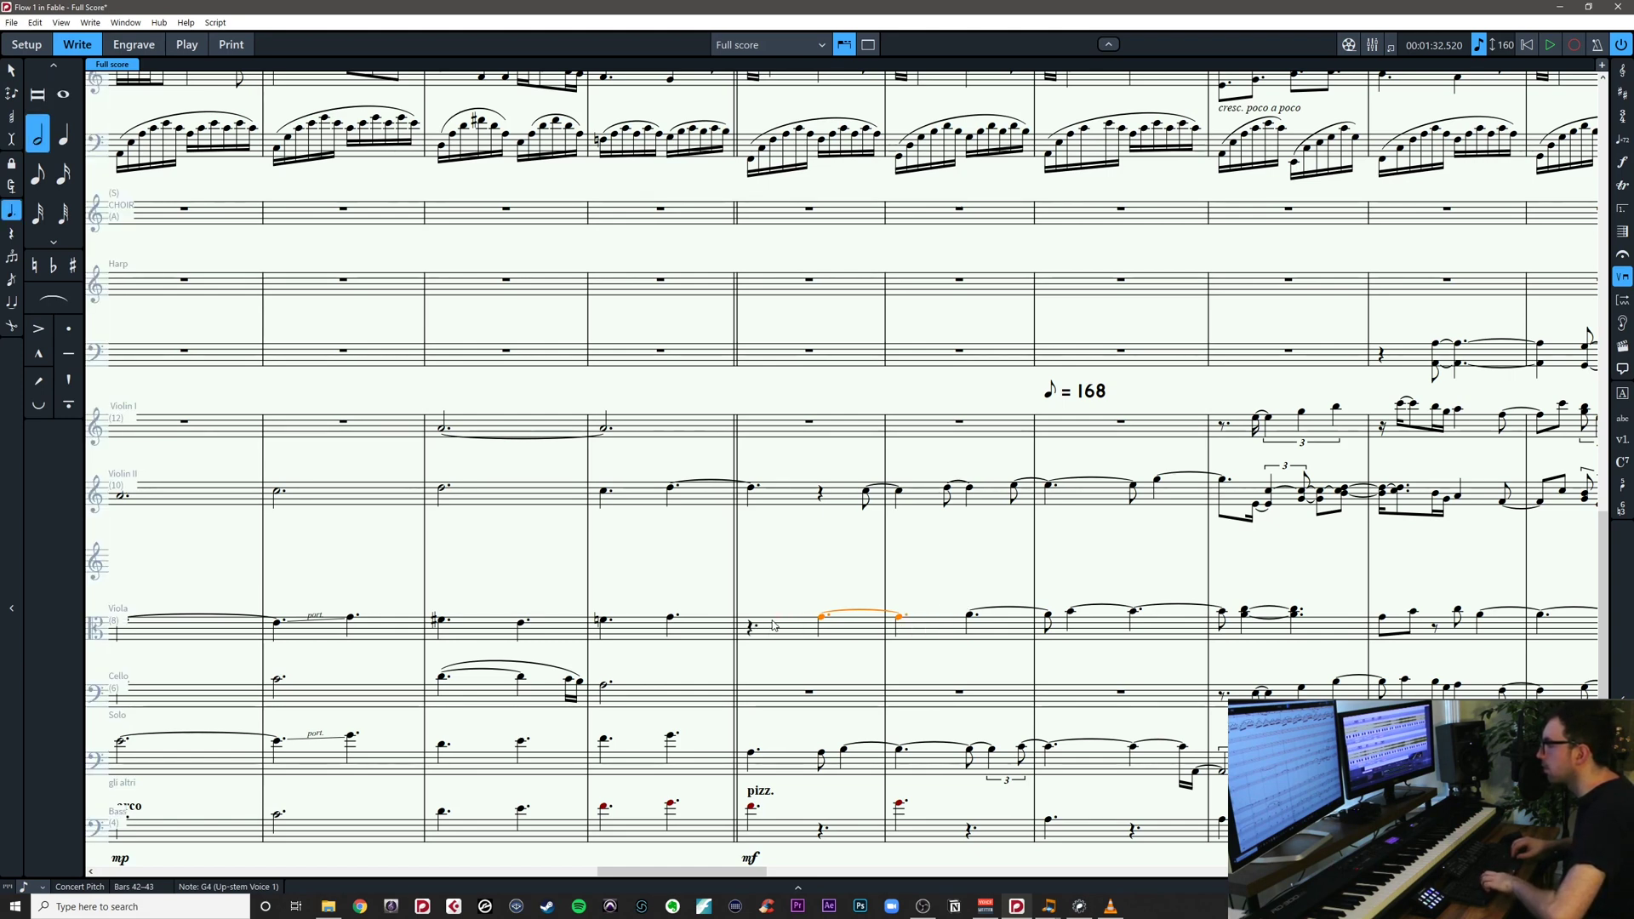
key("ctrl+equal")
key("alt+Left")
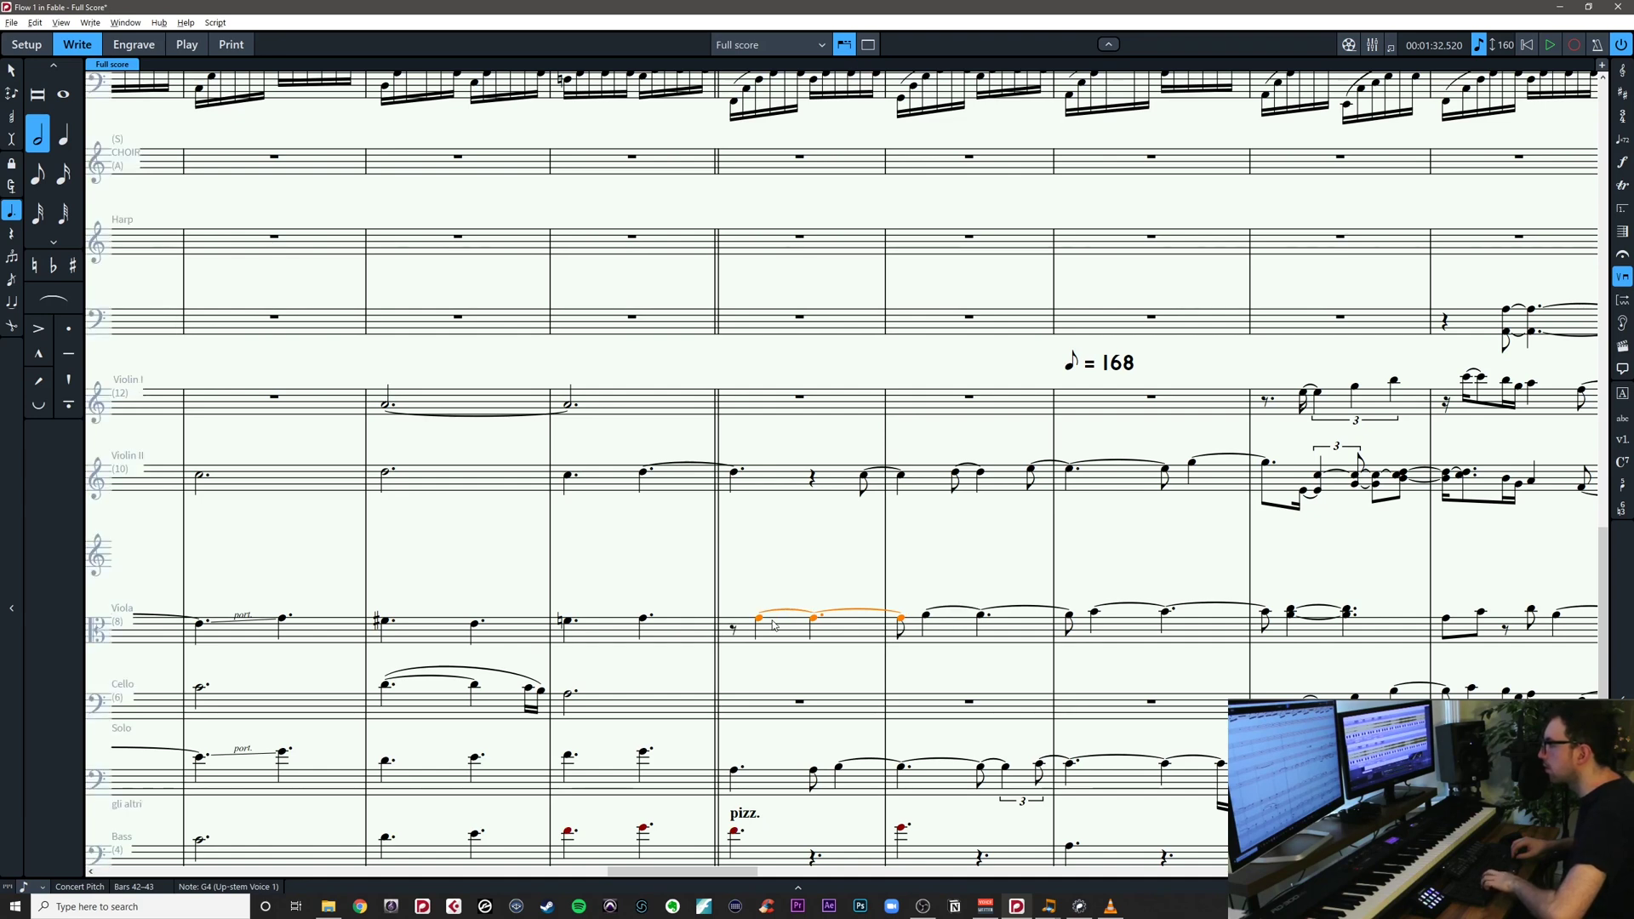
Shorten the Viola's G4 to a dotted quarter tied to an eighth, starting in the second half of bar 42
key("alt+shift+Left")
key("alt+shift+Left")
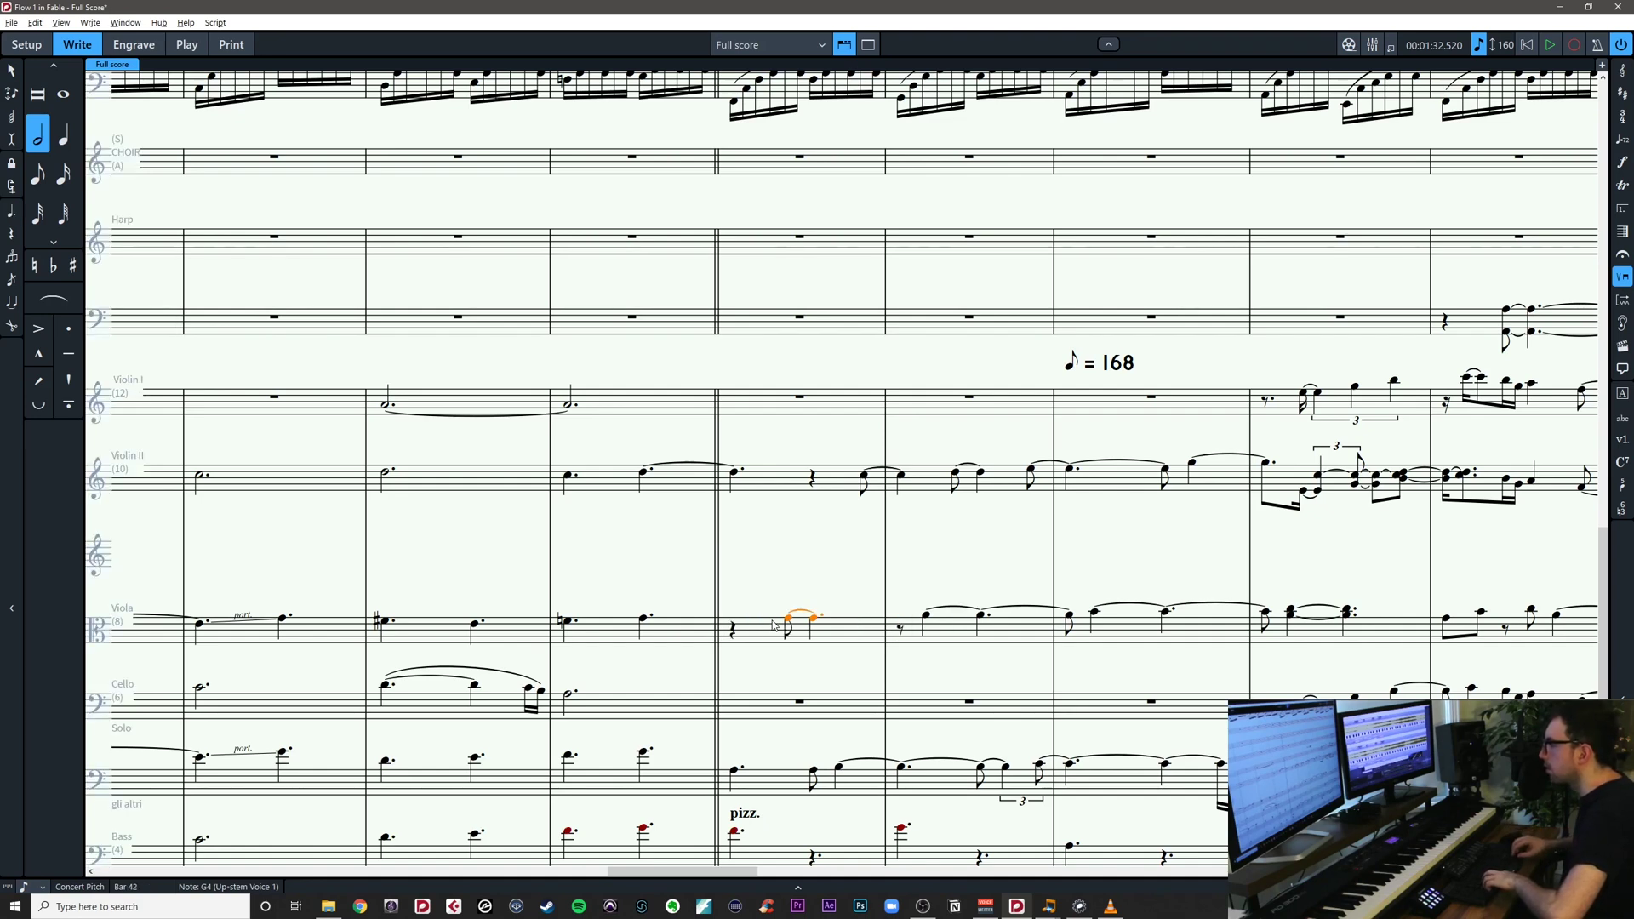
key("x")
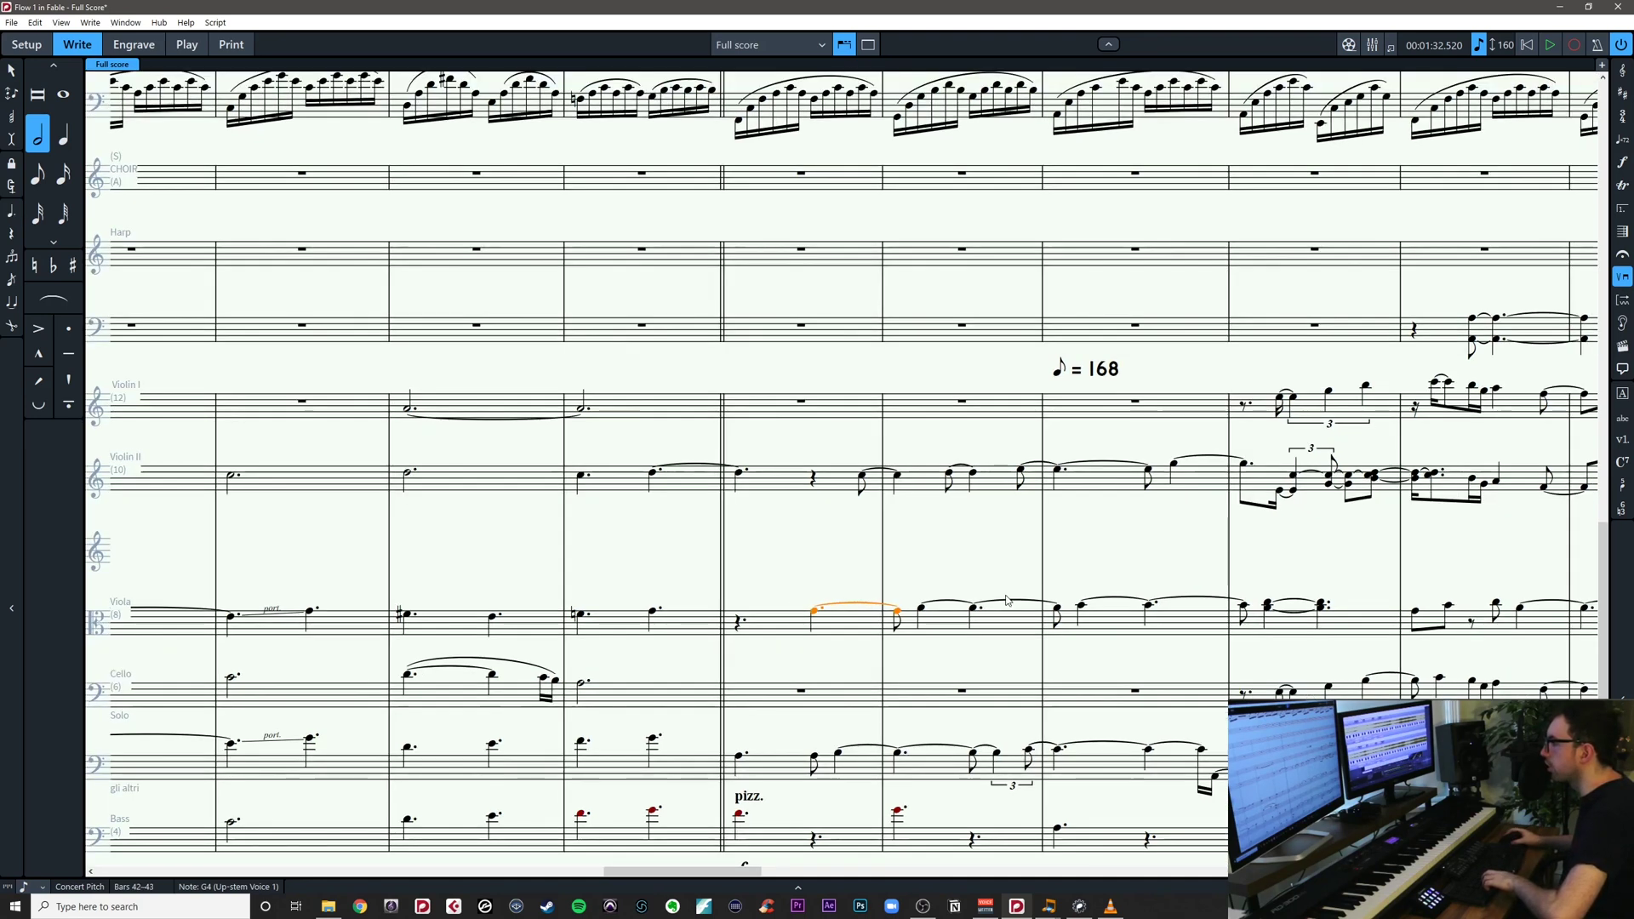
Cut the Viola passage spanning bars 42–45 and paste it so it begins at the start of bar 42
left_click(1324, 605, "shift")
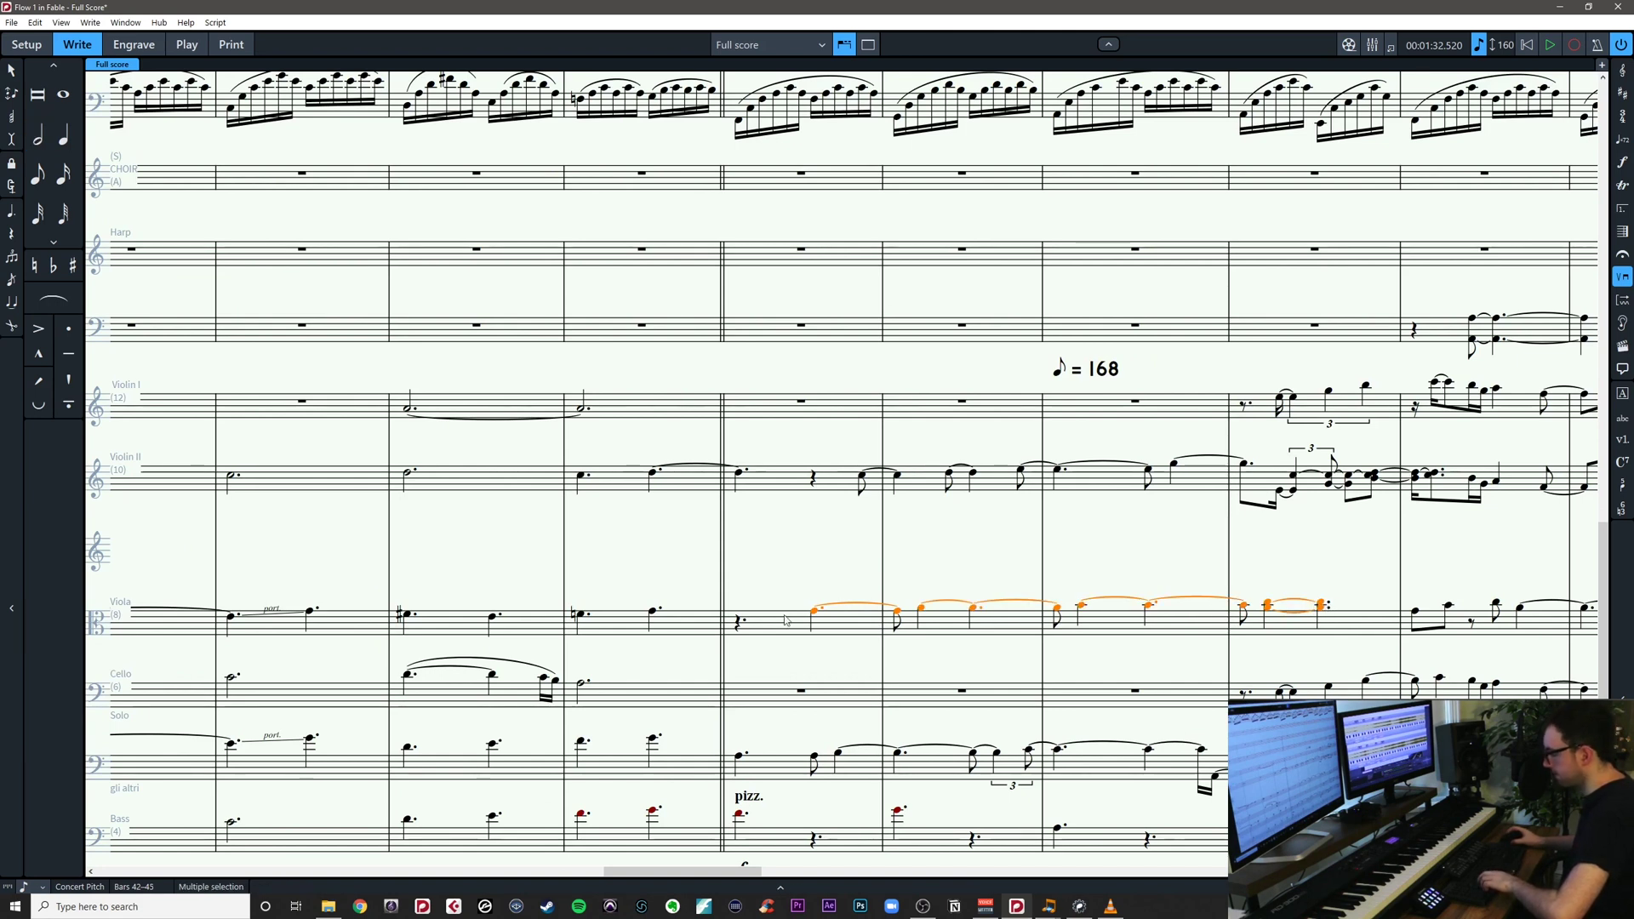
left_click(814, 611)
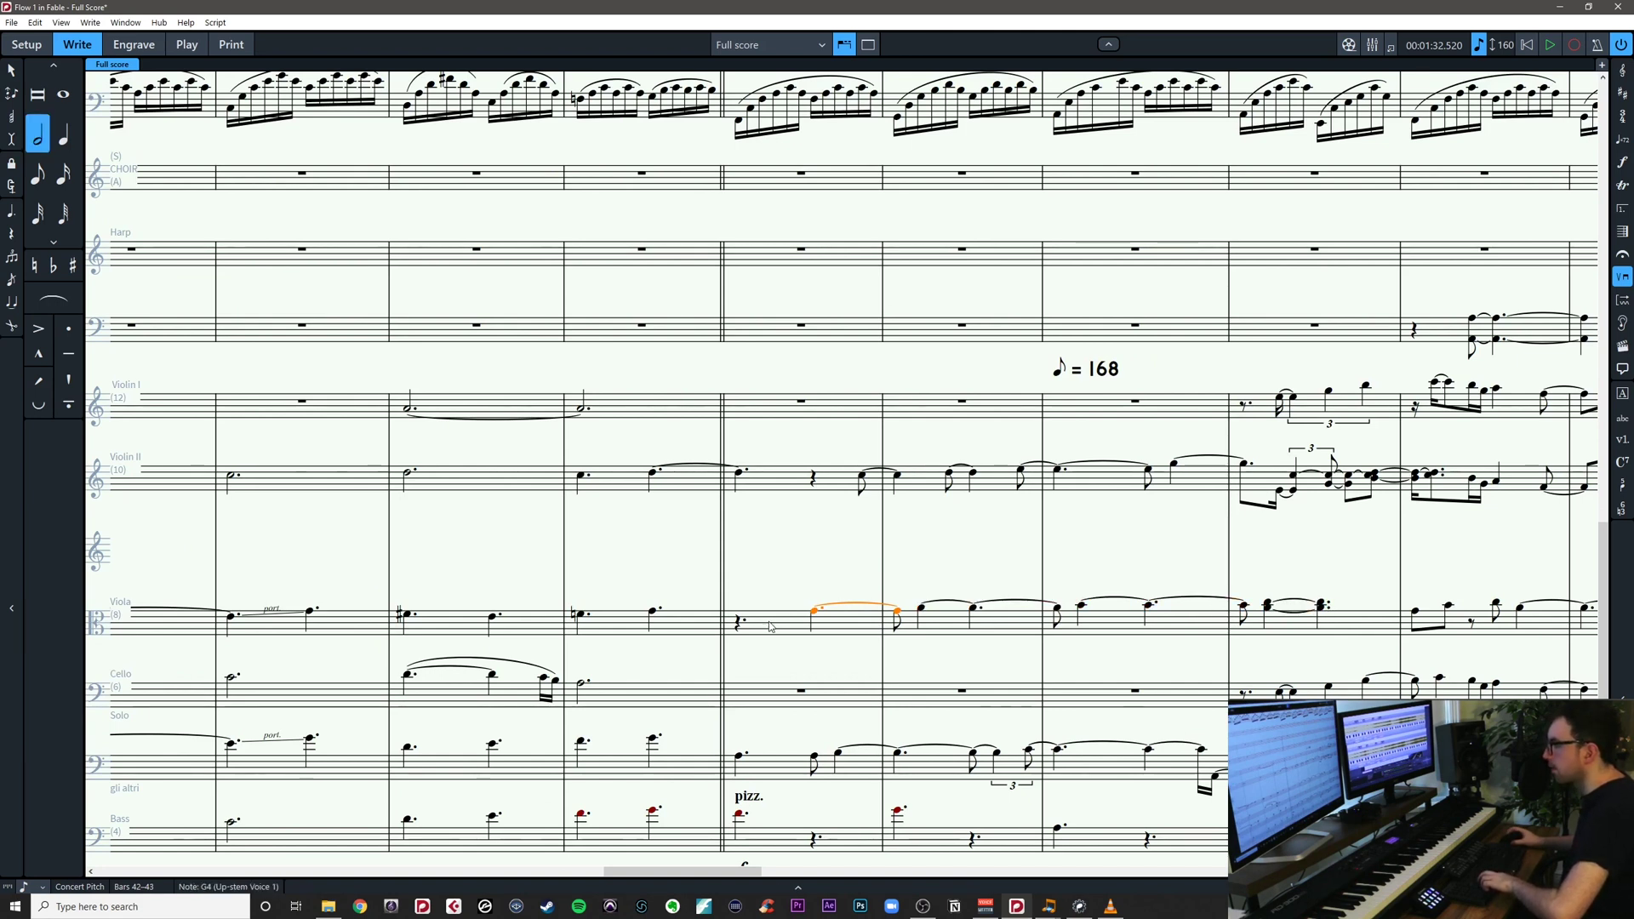
left_click(1323, 610, "shift")
key("ctrl+x")
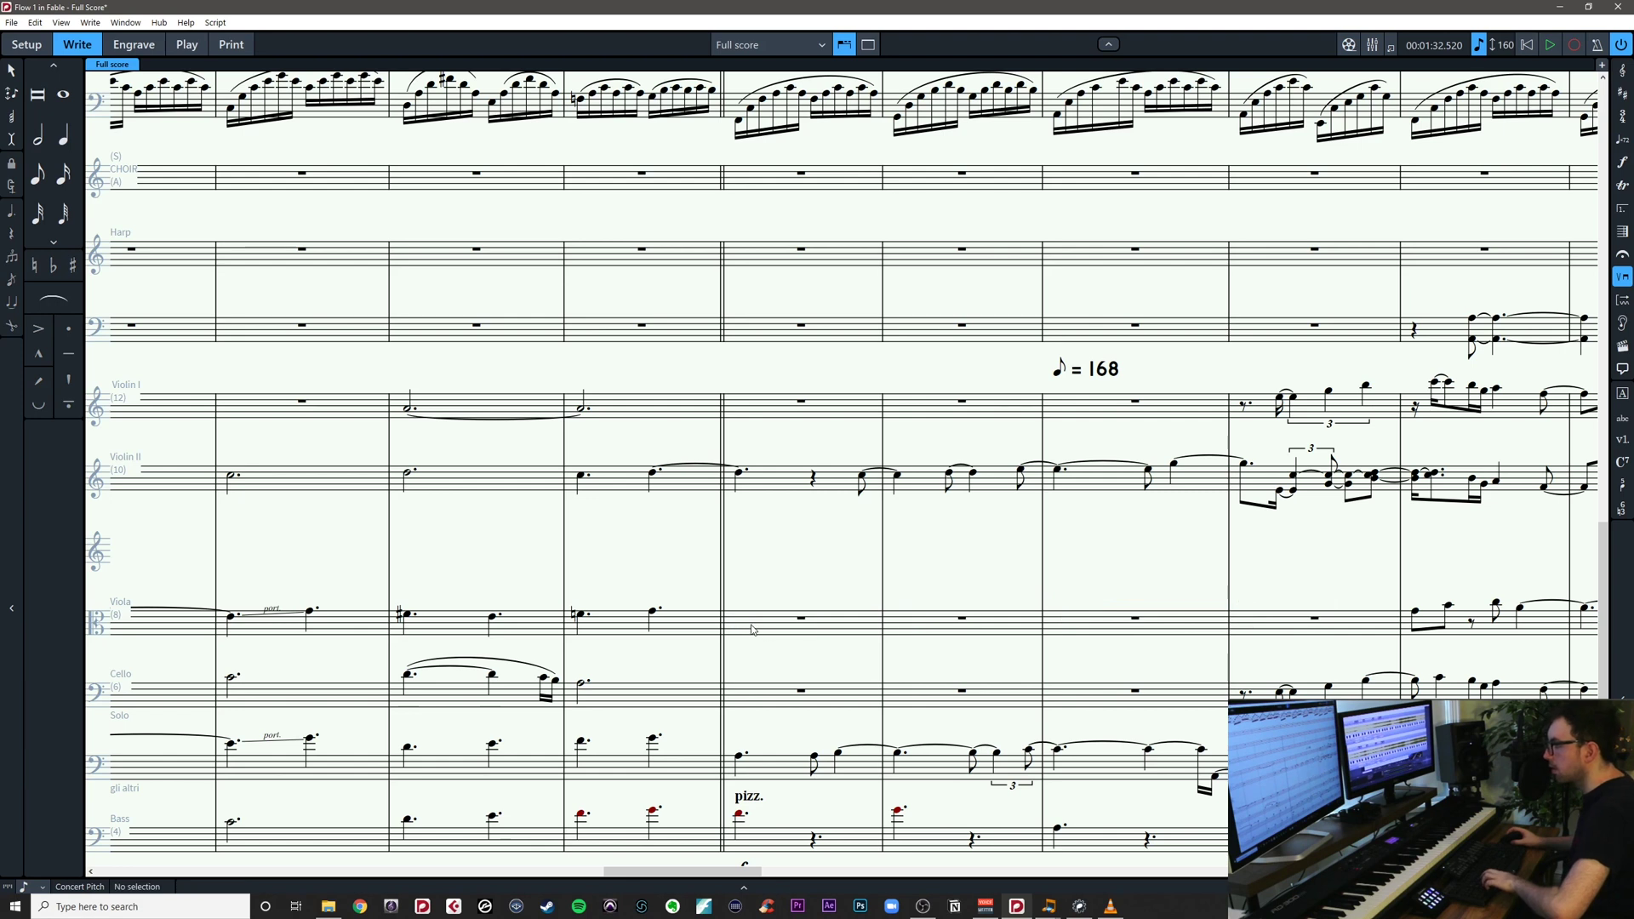
left_click(751, 630)
key("ctrl+v")
left_click(820, 650)
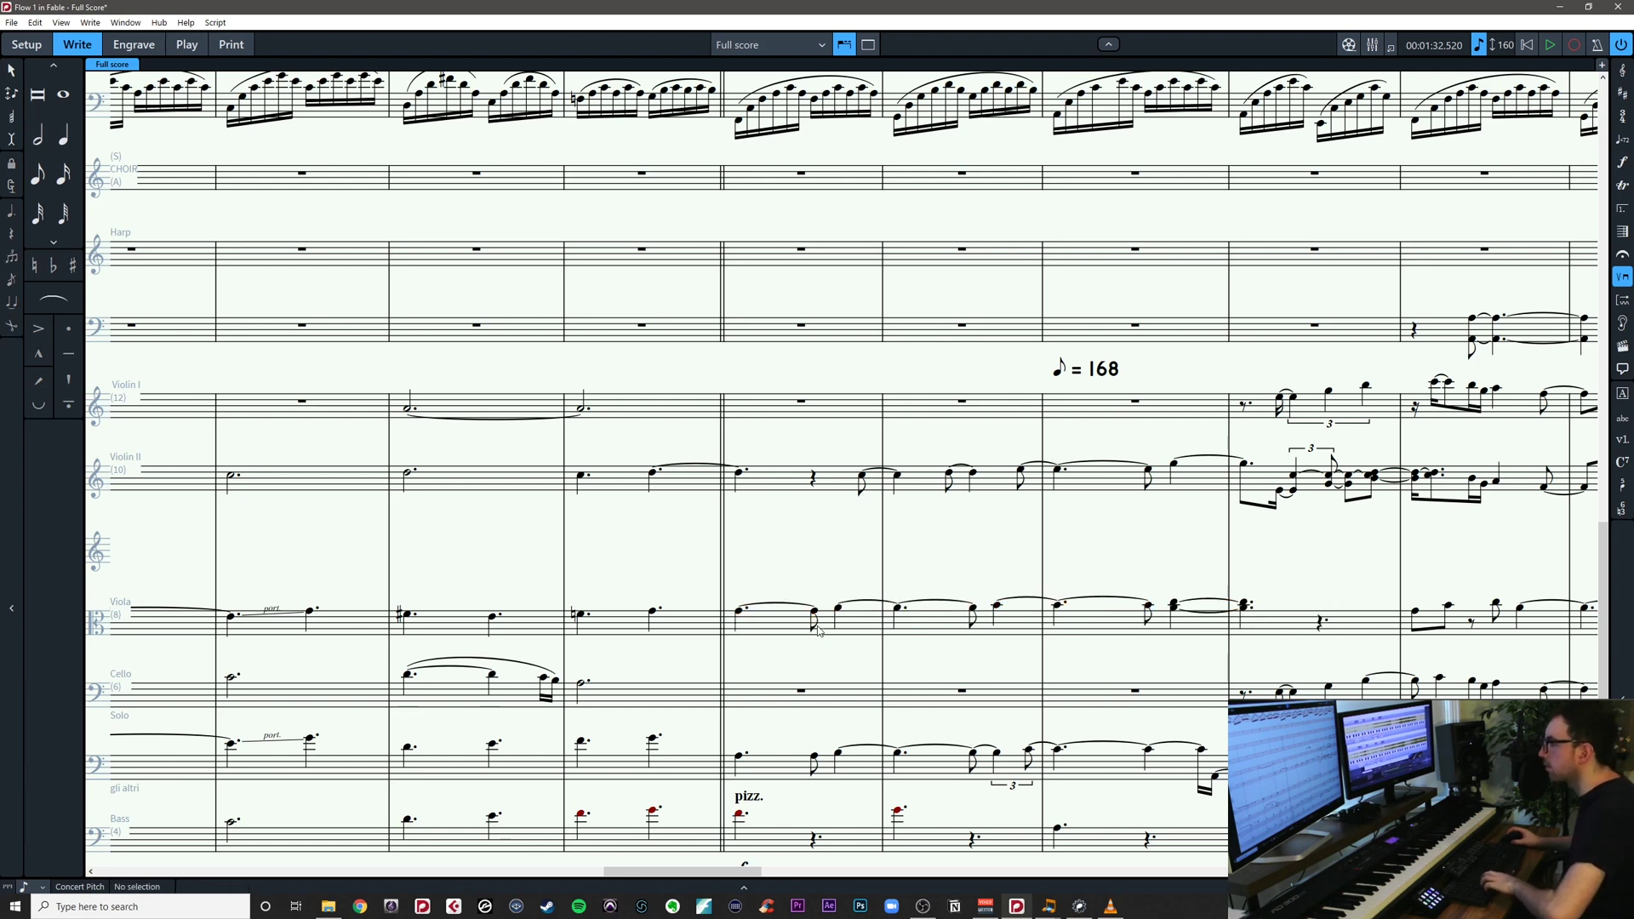
Shorten the Viola's G4 at the start of bar 42 to a dotted quarter and move the notes that follow an eighth earlier
left_click(740, 613)
key("6")
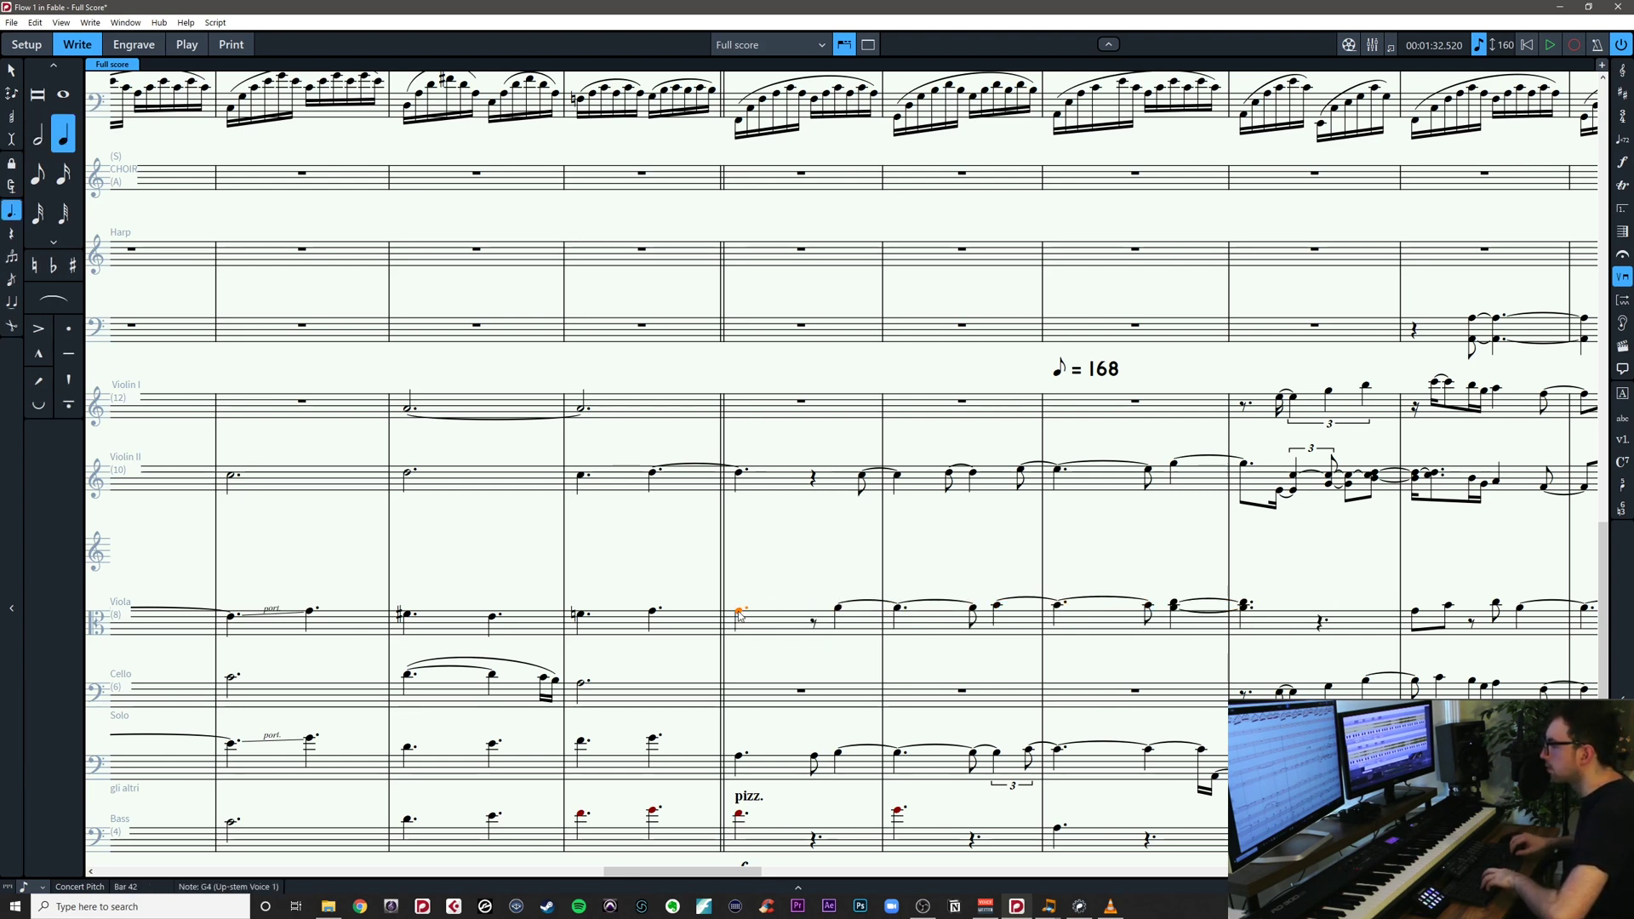
left_click(838, 611)
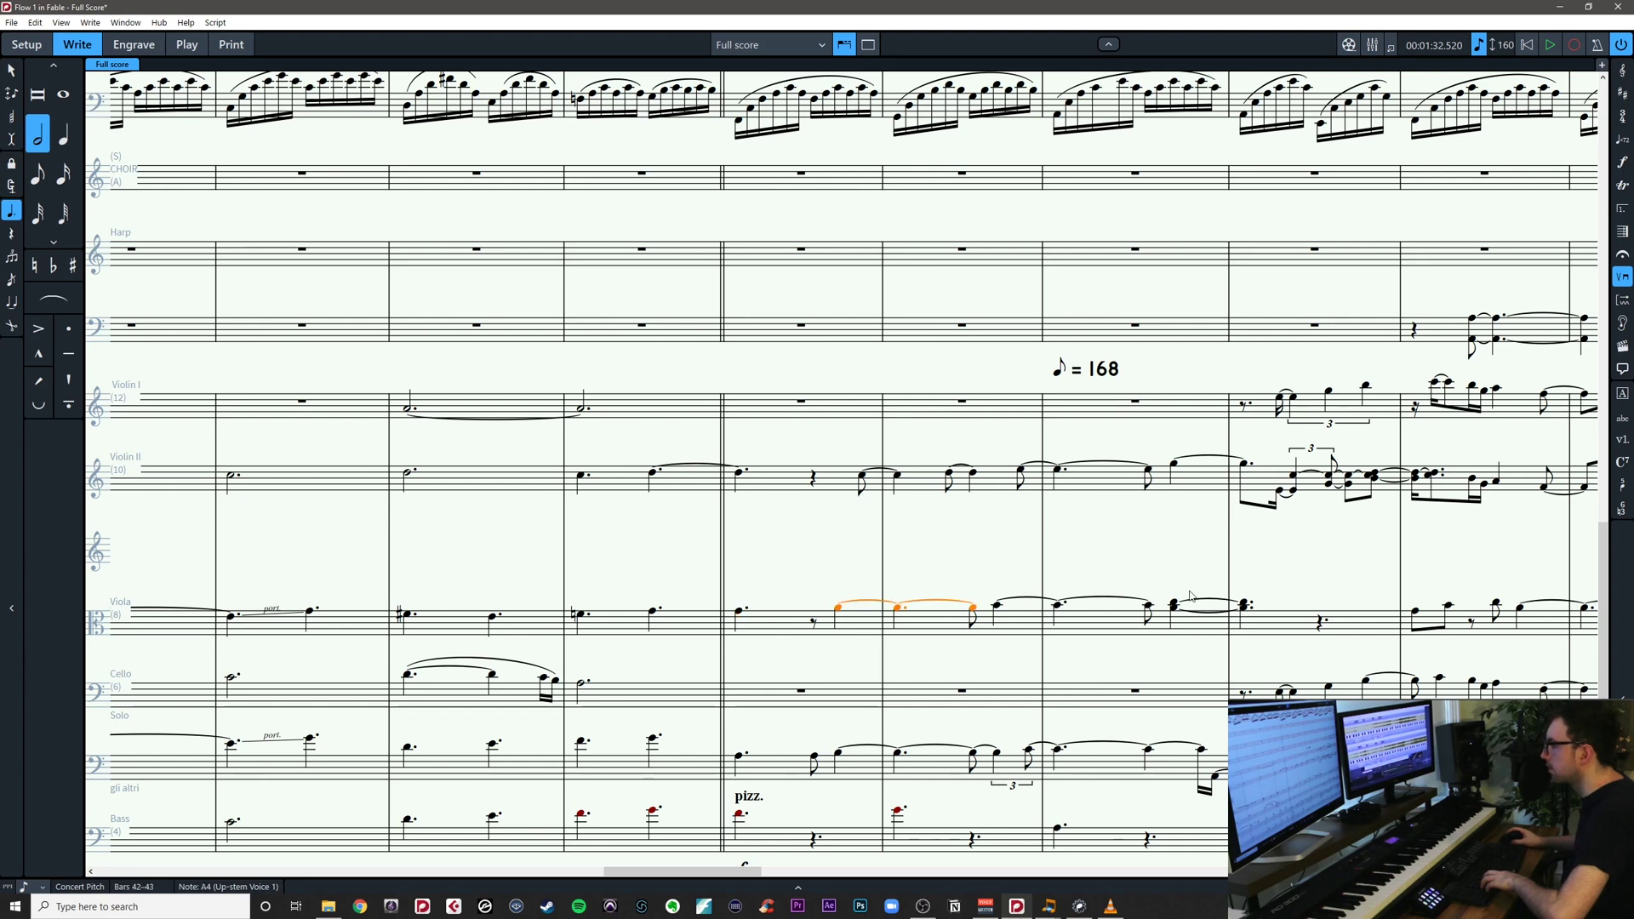
left_click(1246, 606, "shift")
left_click(821, 627, "alt")
left_click(992, 663)
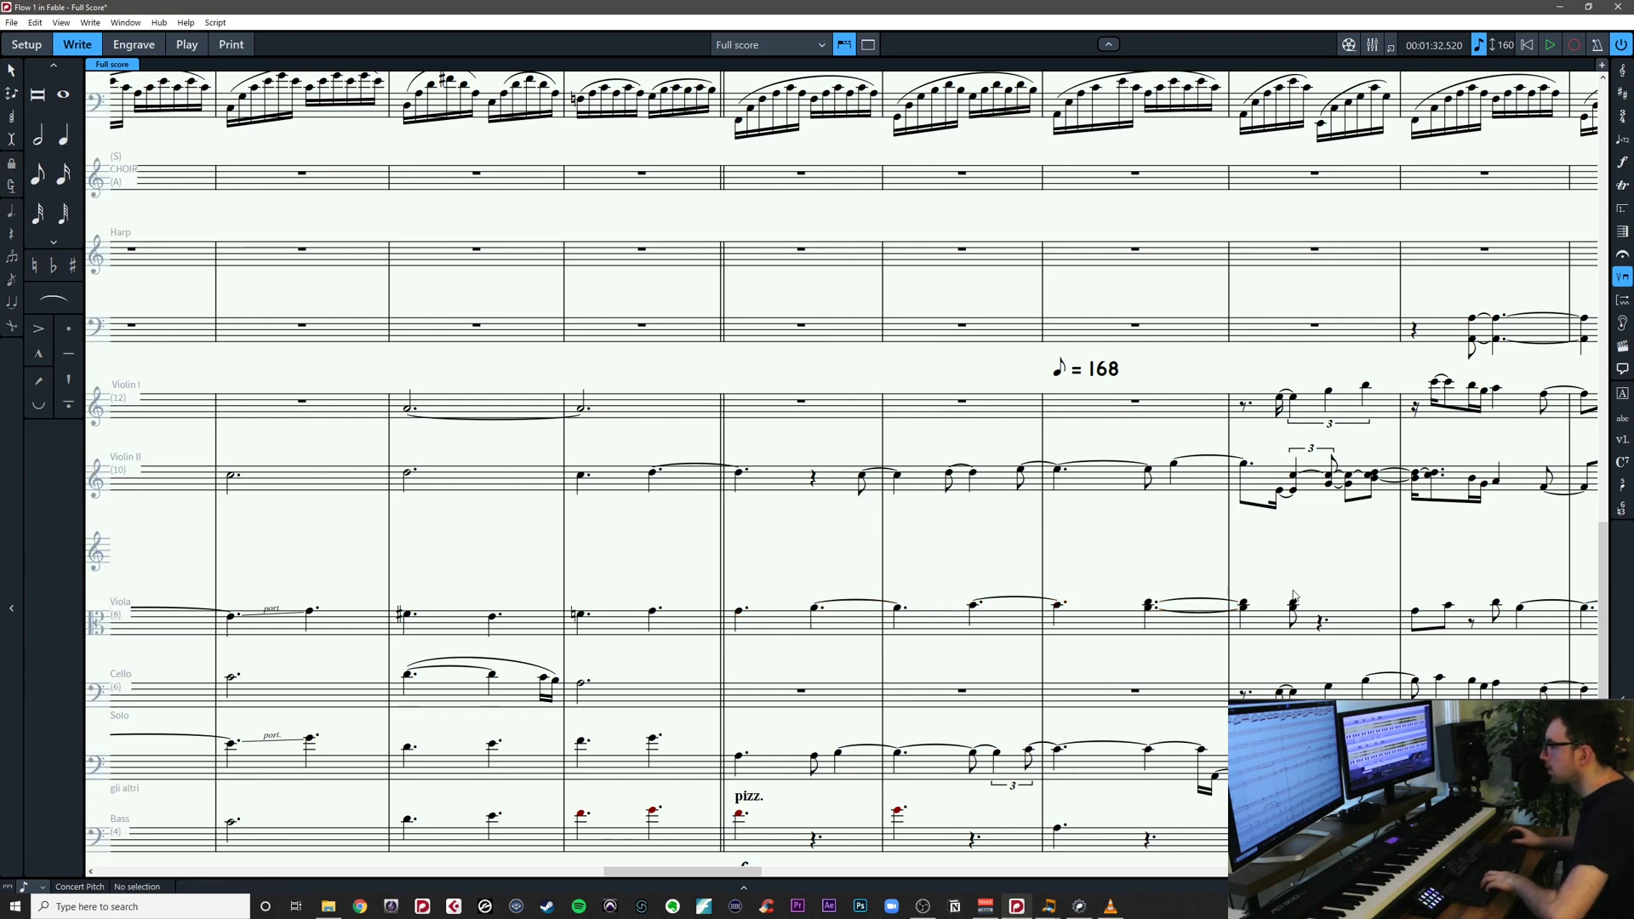
Join the Viola's A4 and C5 chord through bars 44–45, then split the tied chord into separate notes
left_click(1244, 607)
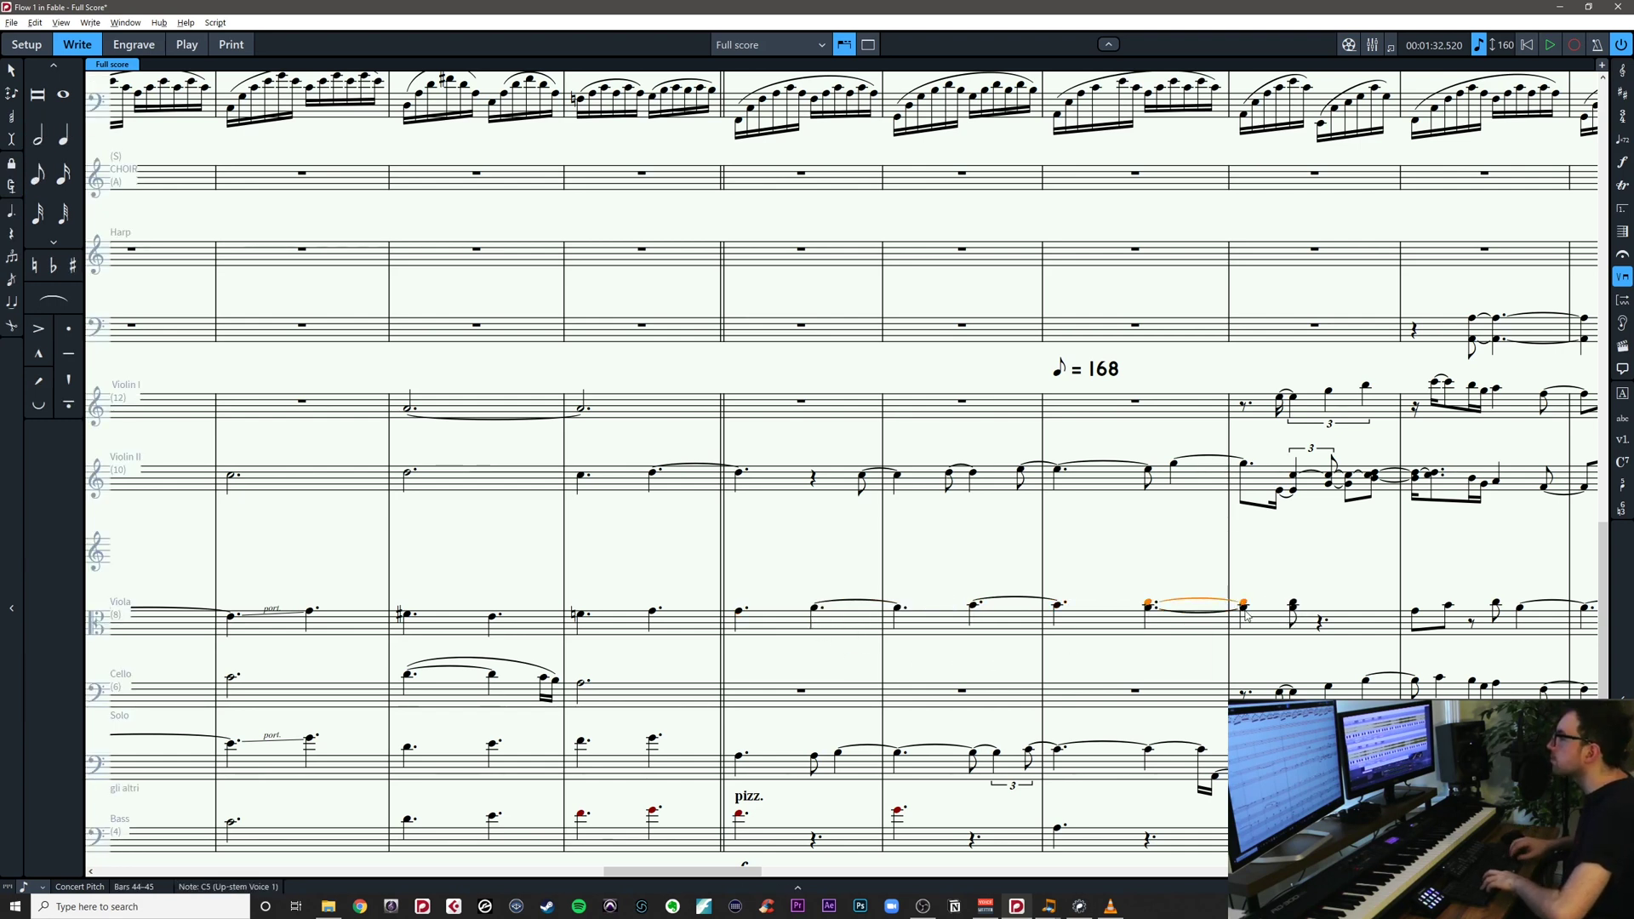
key(".")
key("shift+alt+Left")
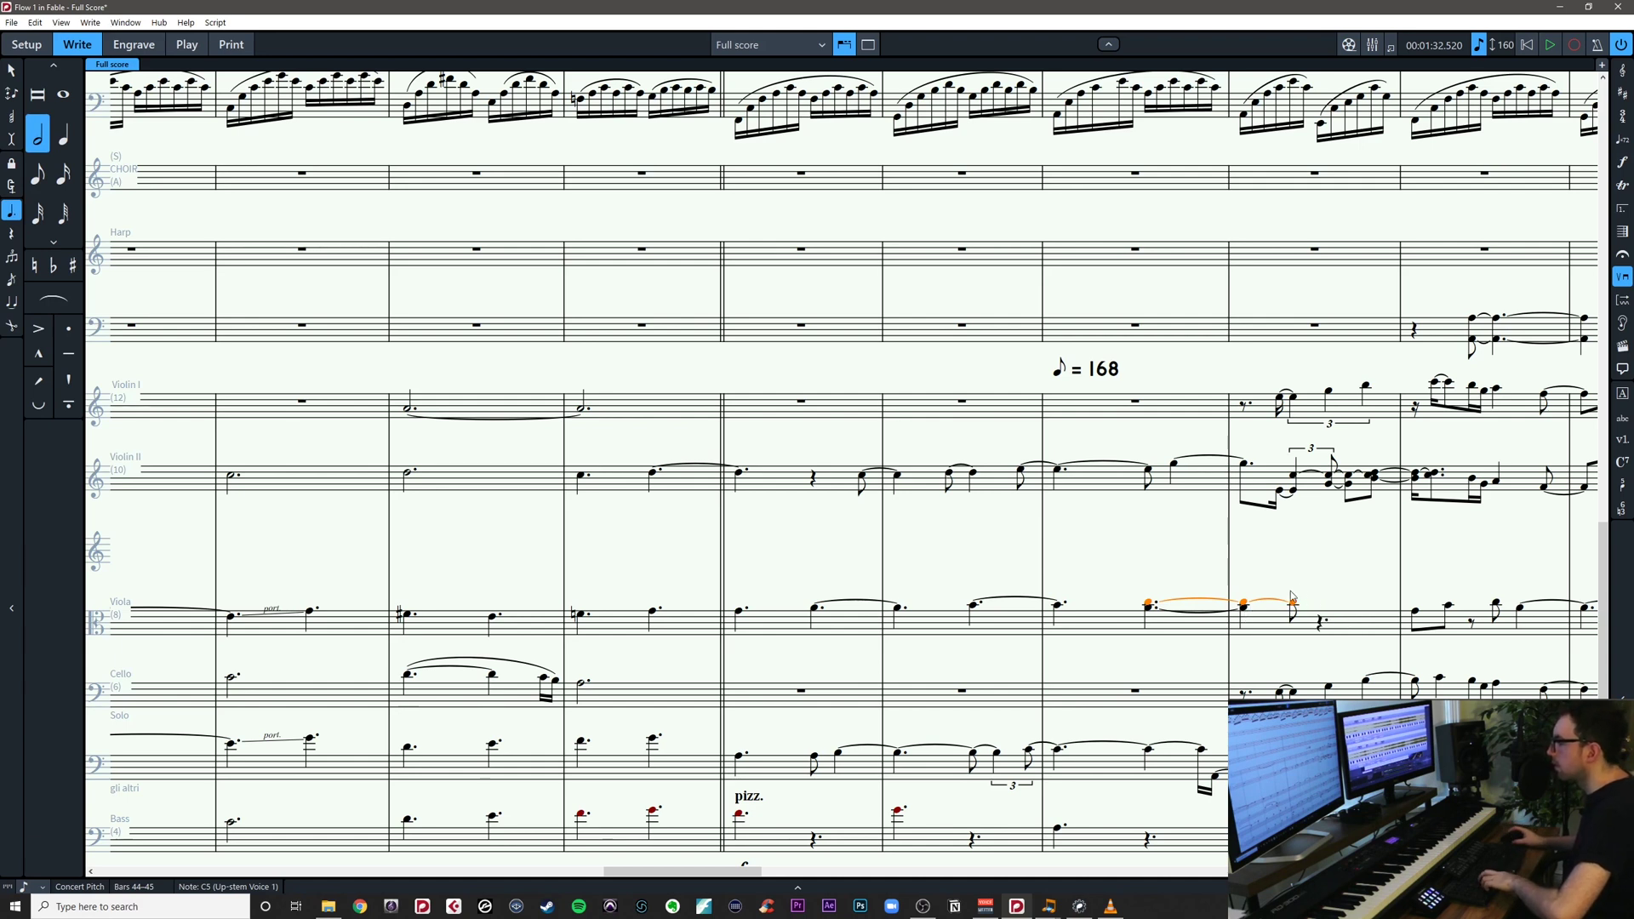
left_click_drag(1330, 574, 1231, 623)
key("shift+alt+Right")
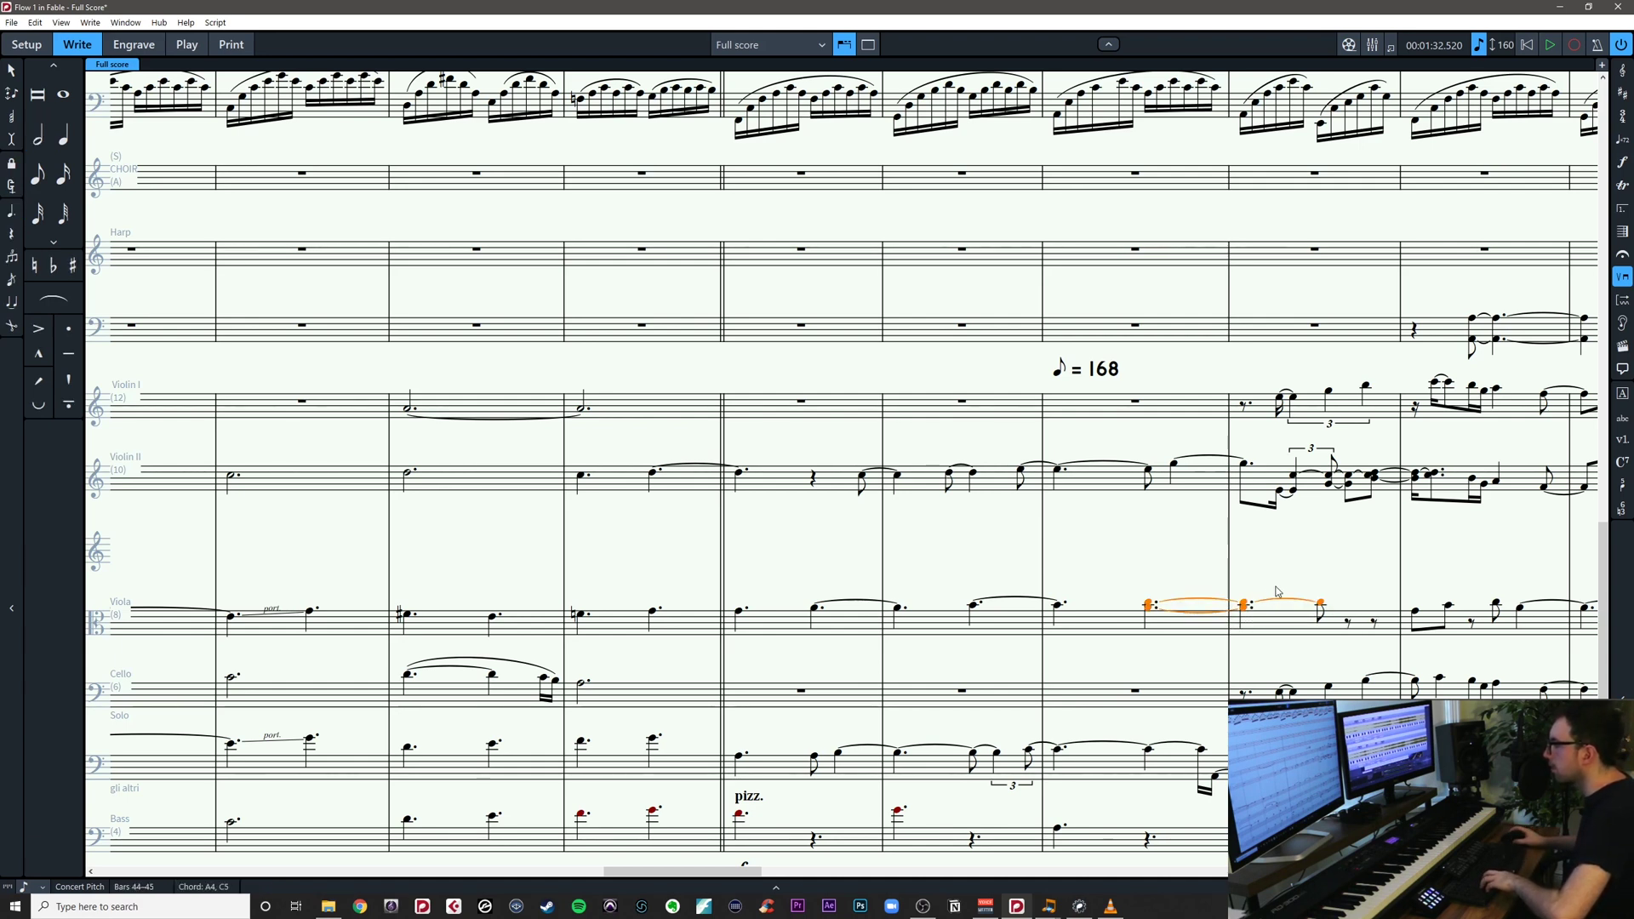
key(".")
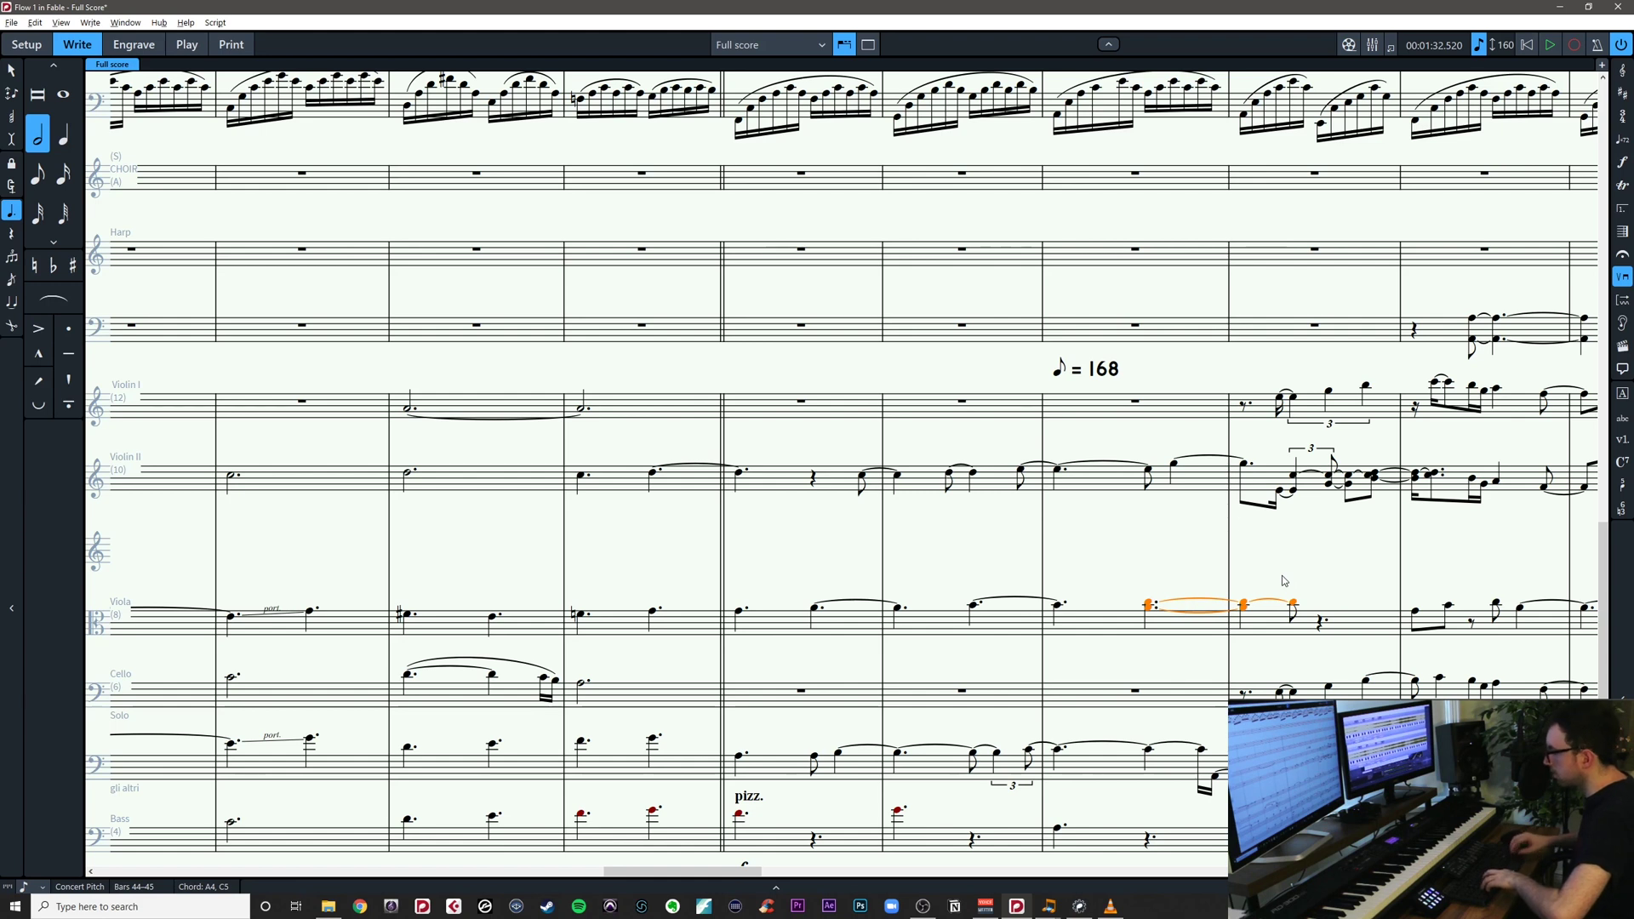
key(".")
key("u")
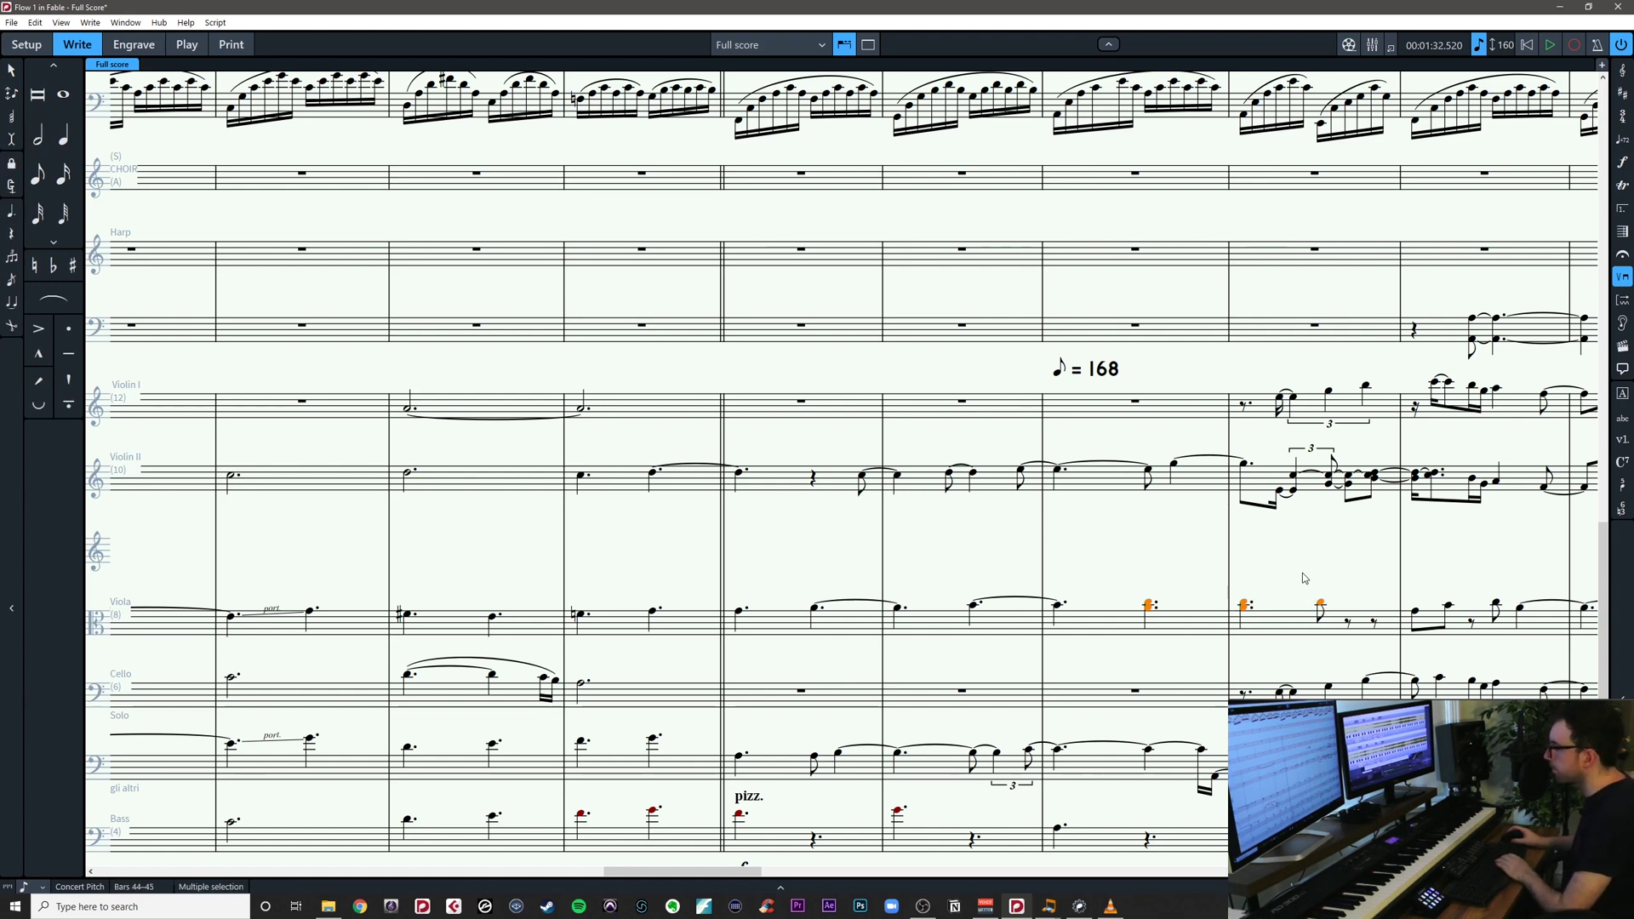
Delete the Viola's leftover eighth-note chord in bar 45, after the dotted quarter
left_click(1322, 604)
key("Delete")
key(".")
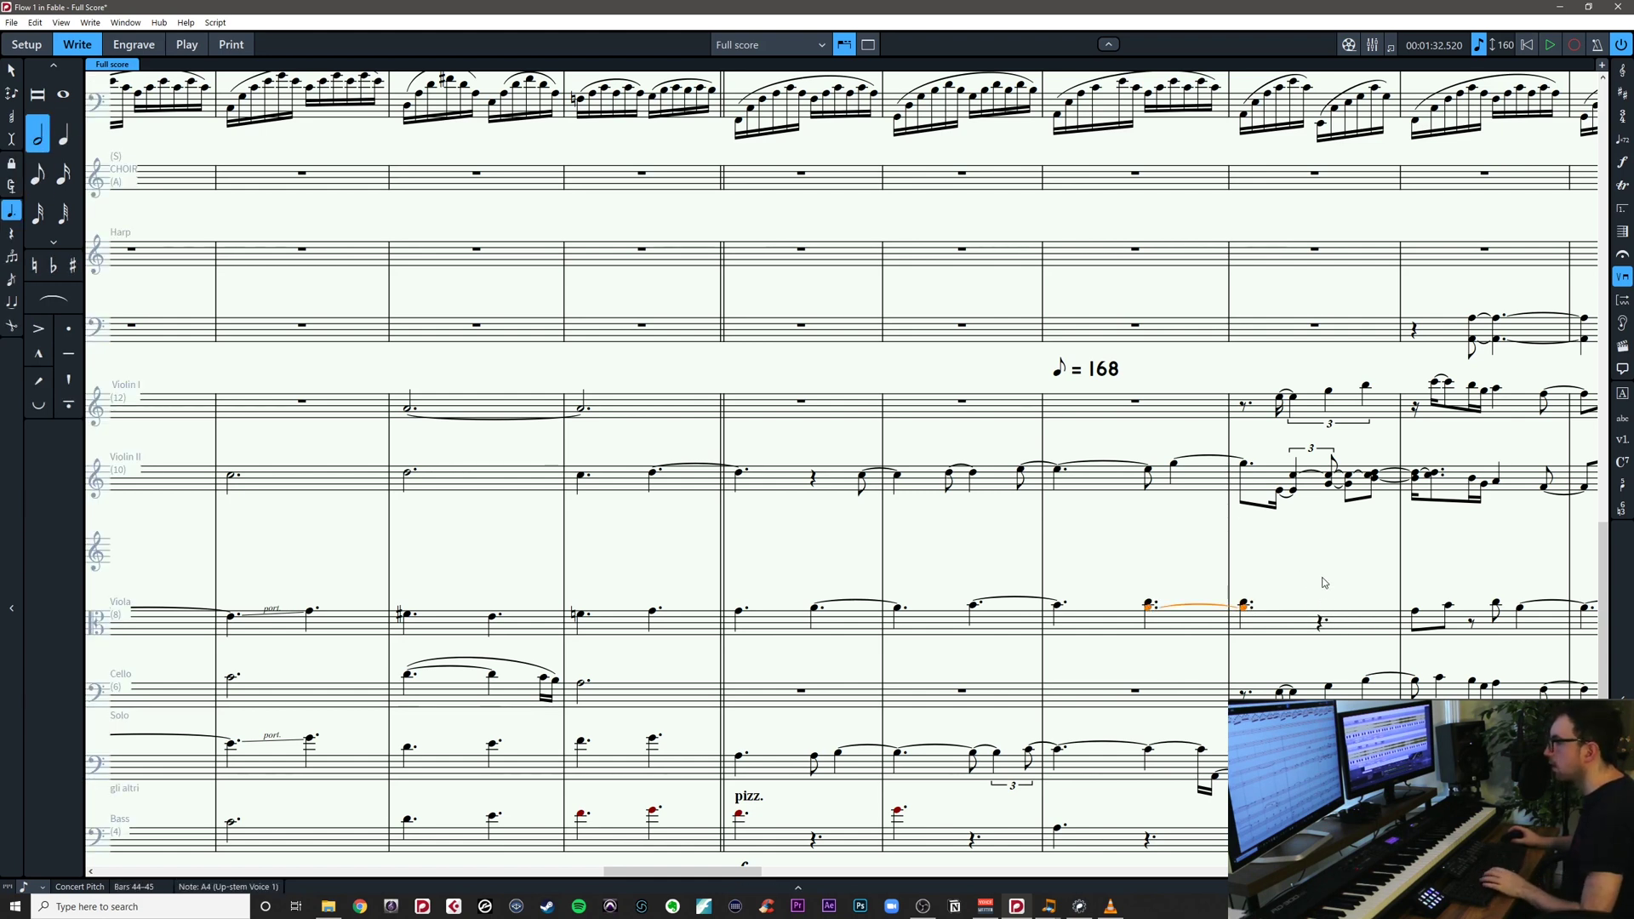
Try to tie the Viola's A4 and C5 chord across bars 44–45, then undo back to the split notes
key("t")
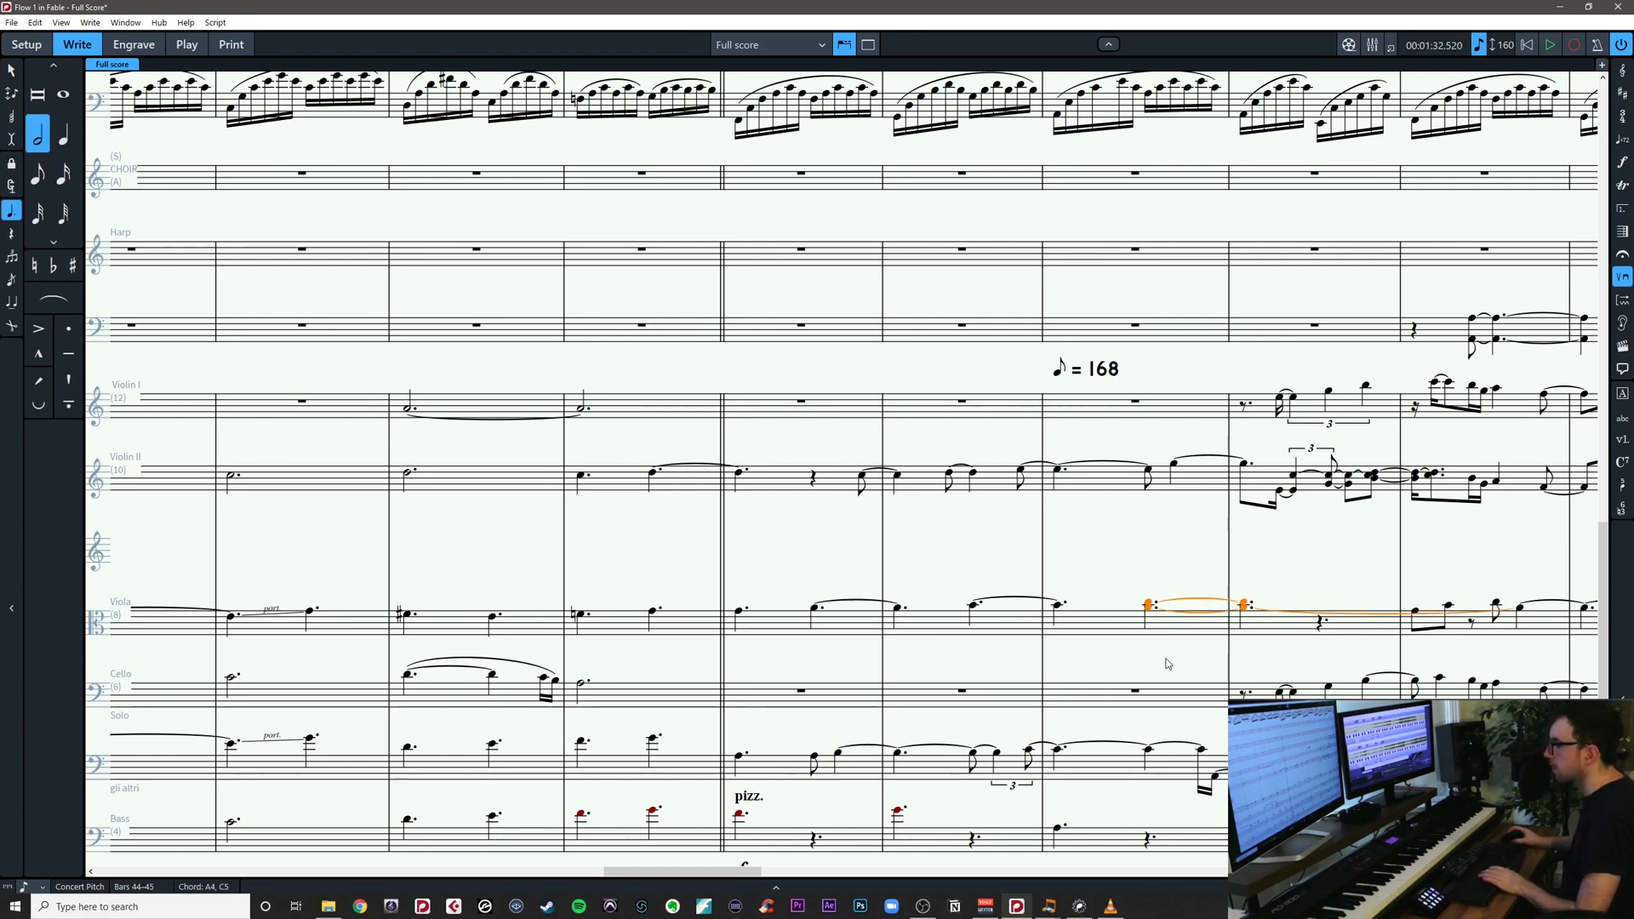
left_click(1167, 661)
left_click(1282, 614)
key("Delete")
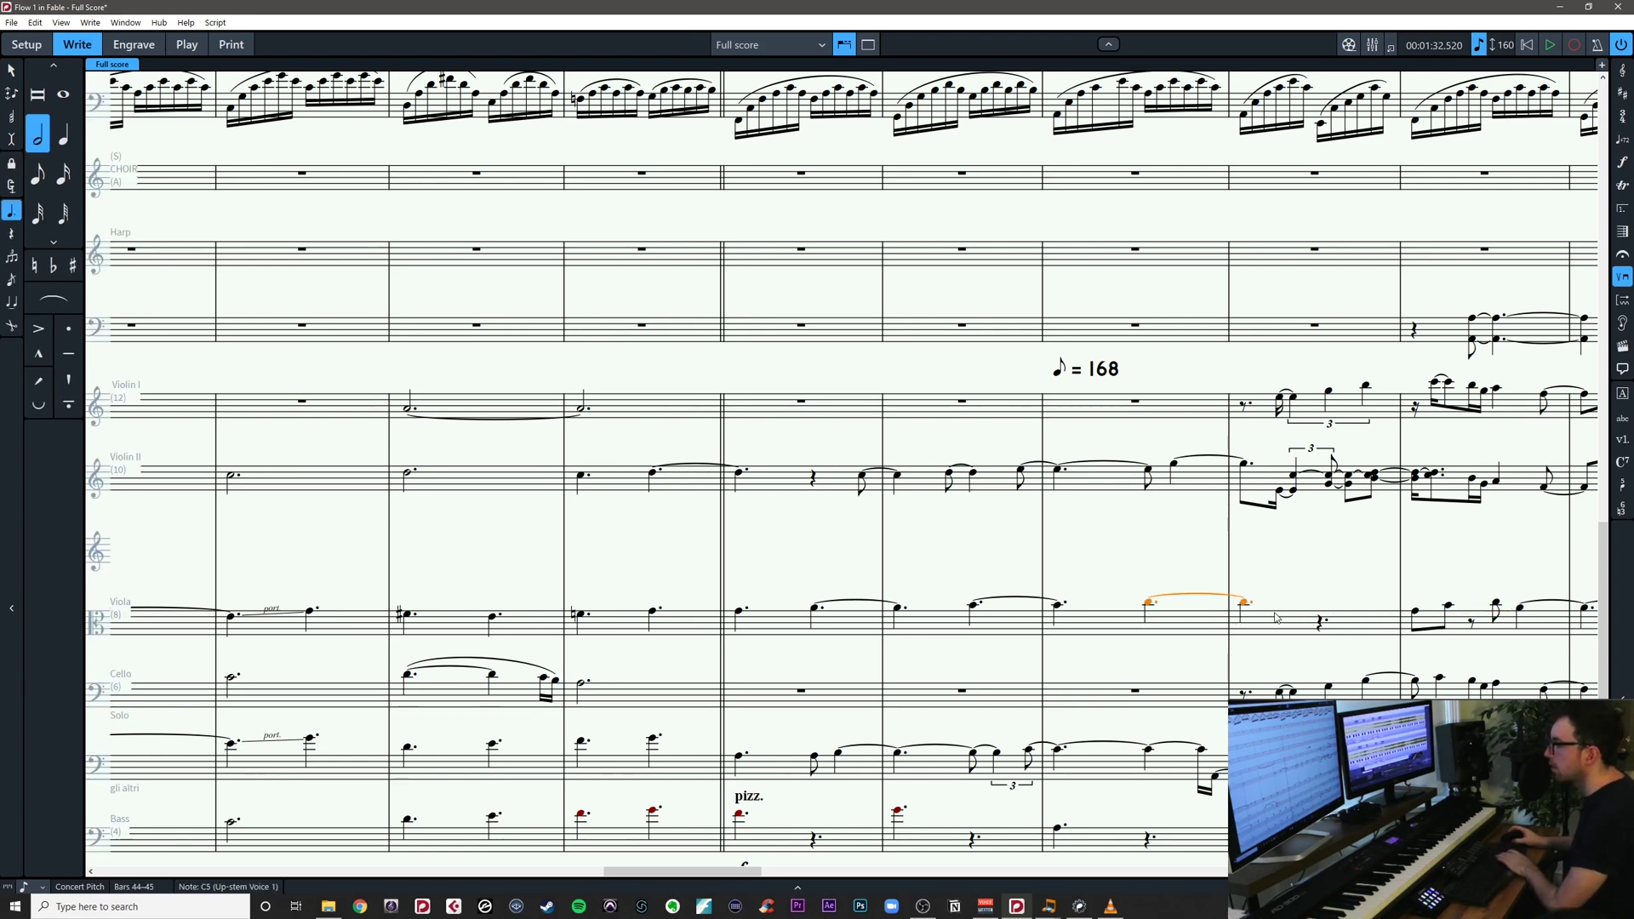
key("ctrl+z")
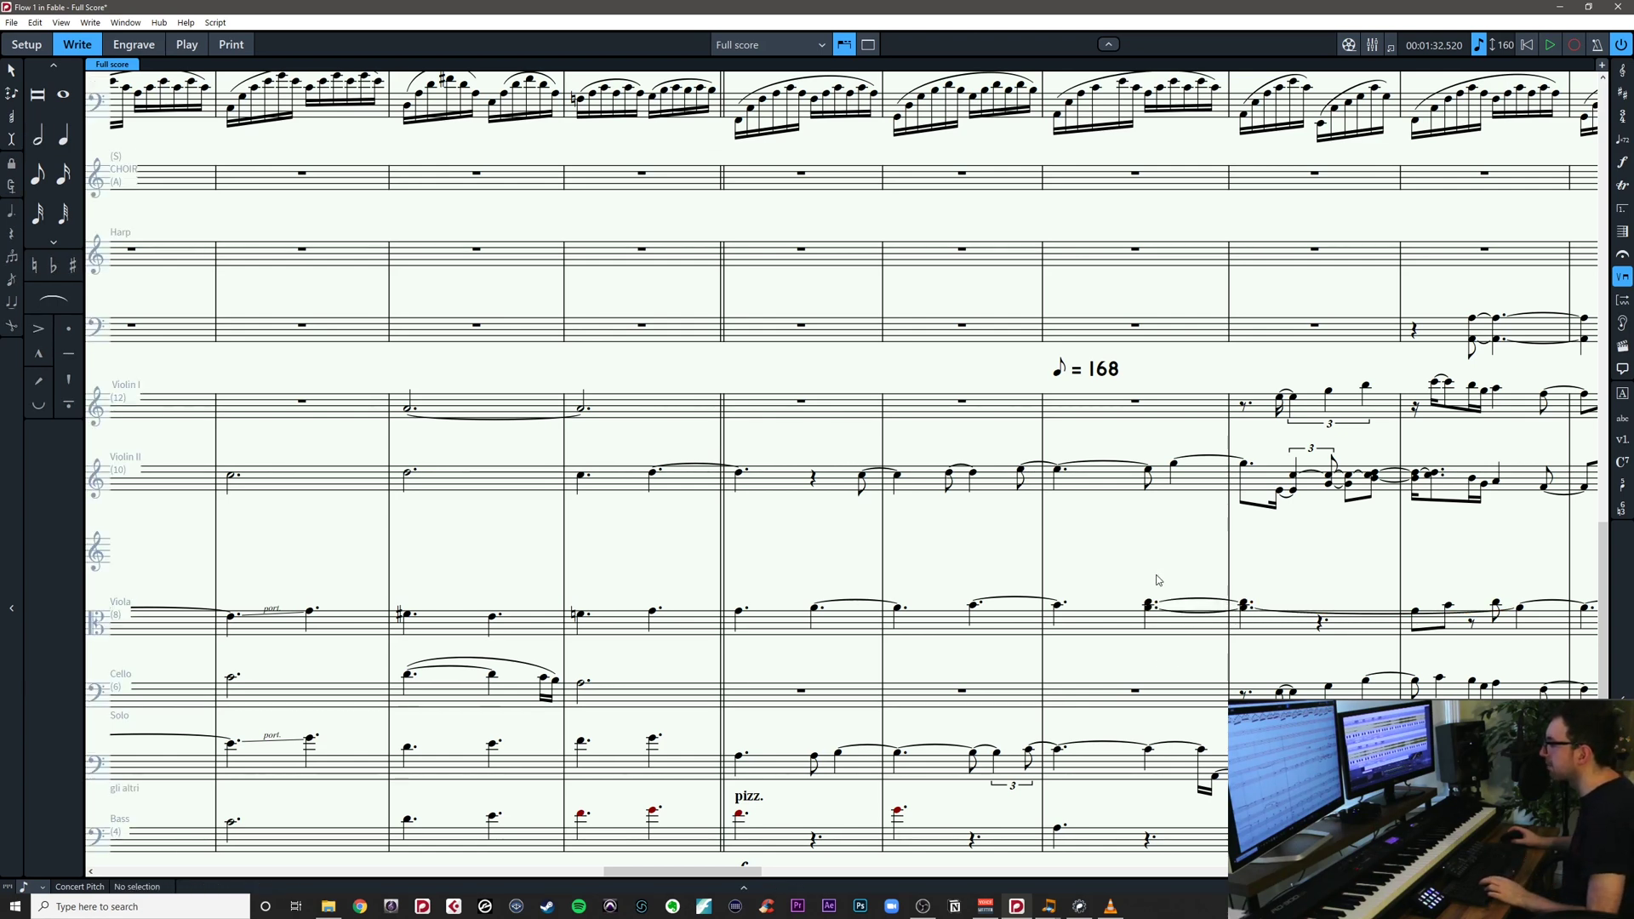
key("ctrl+z")
key("Escape")
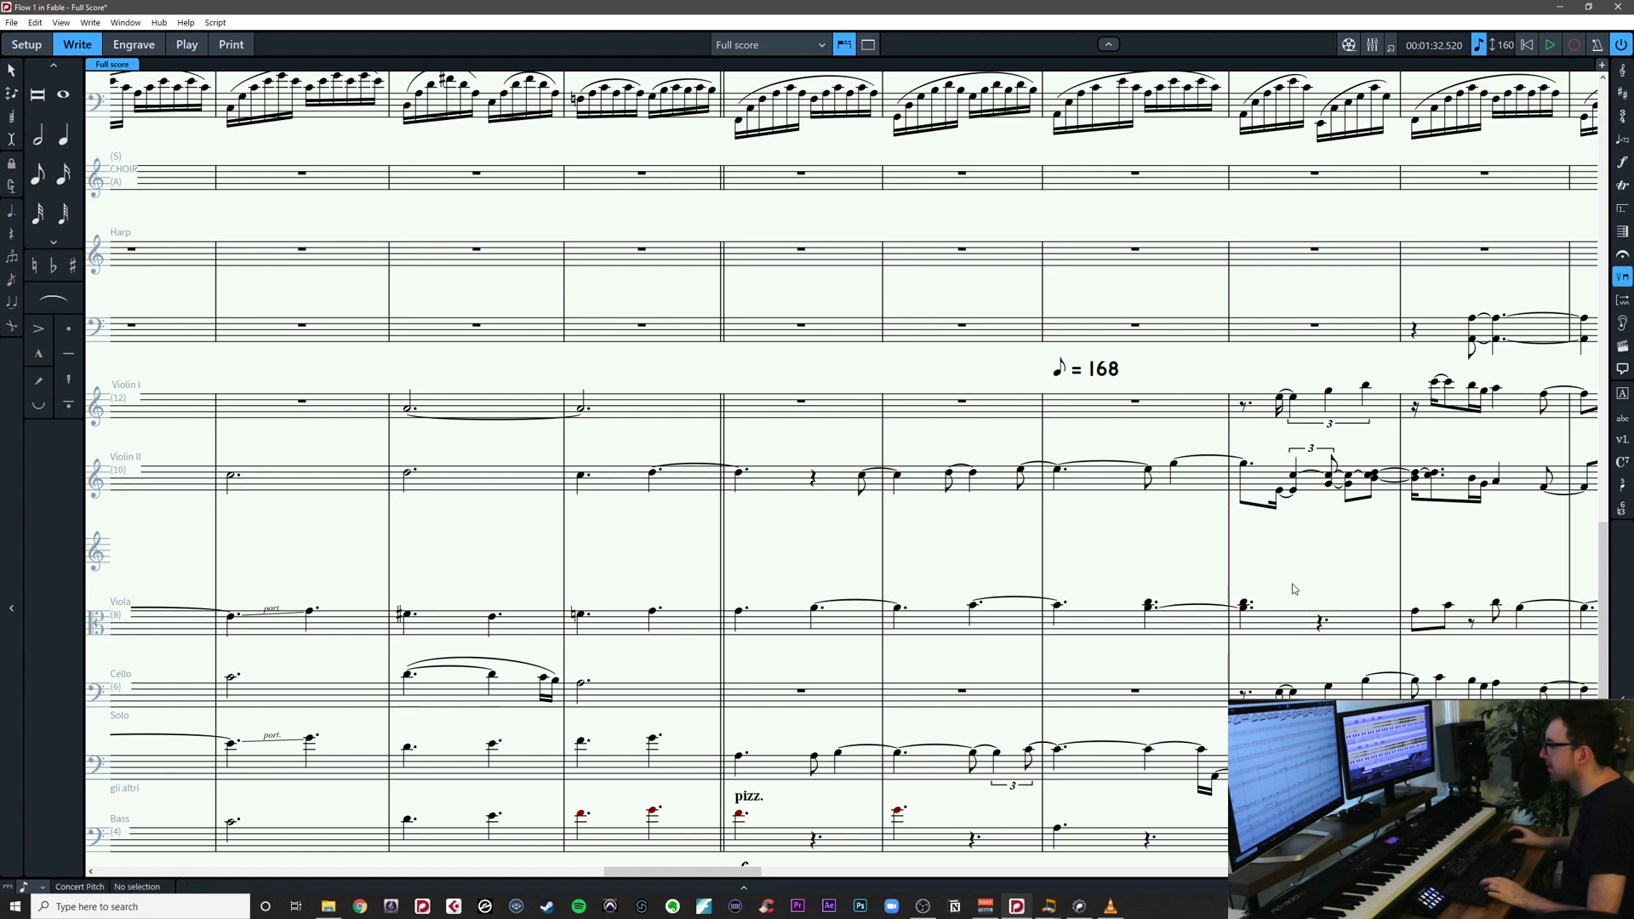
key("ctrl+z")
key("ctrl+z")
key("ctrl+z")
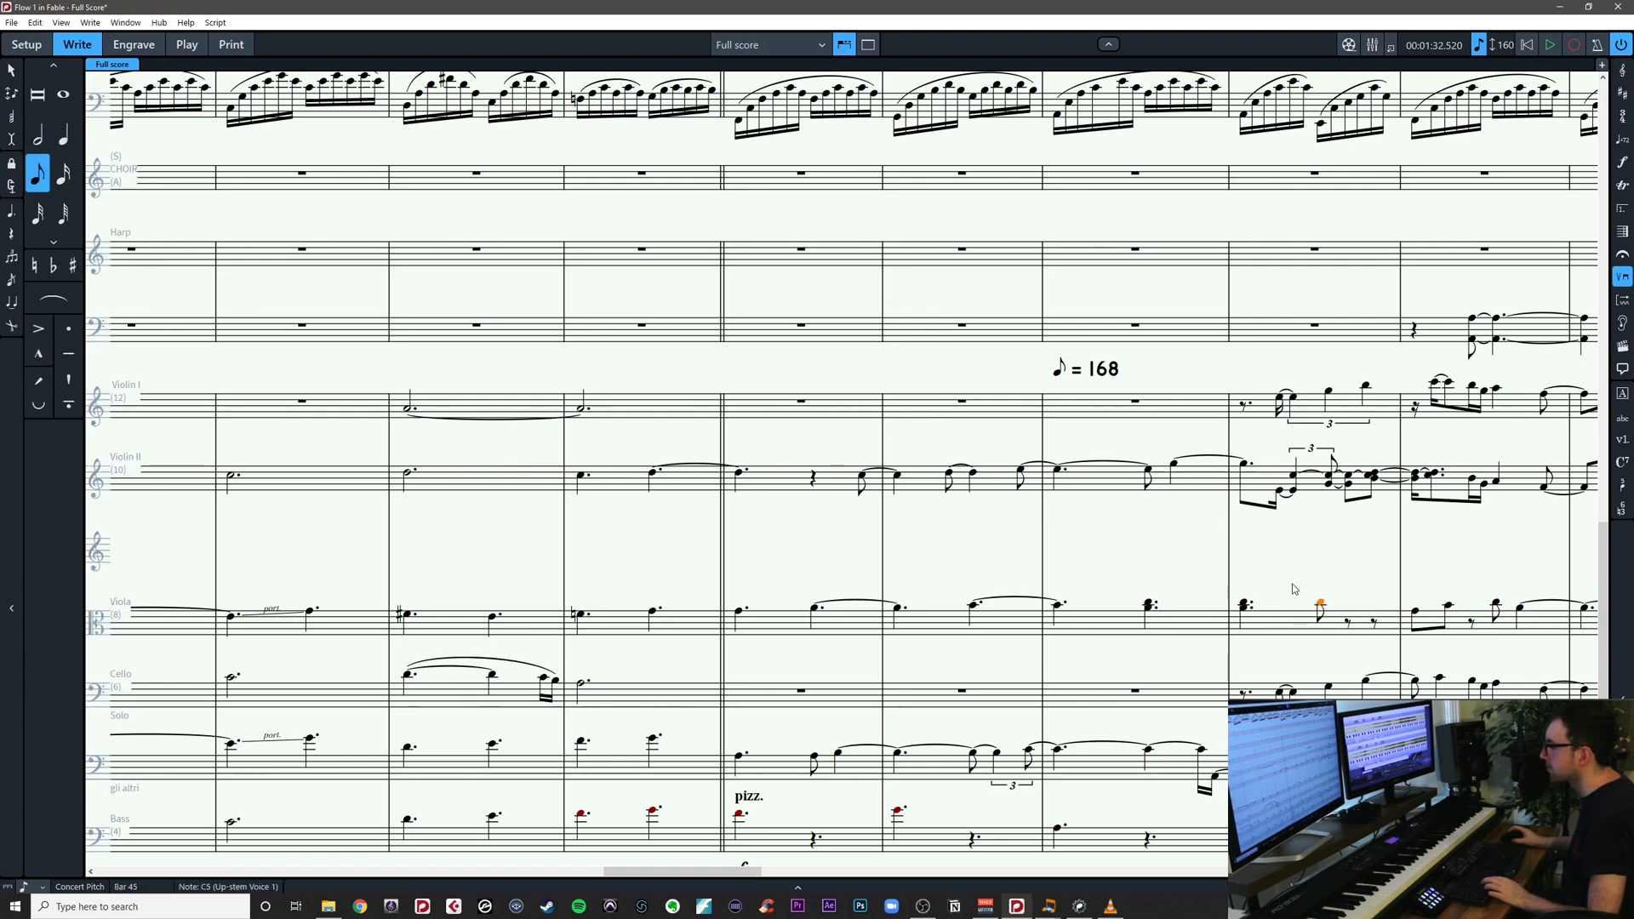
Redo the deletion of the Viola's leftover eighth and tie both chord notes from bar 44 into bar 45
key("ctrl+y")
key("ctrl+y")
key("ctrl+y")
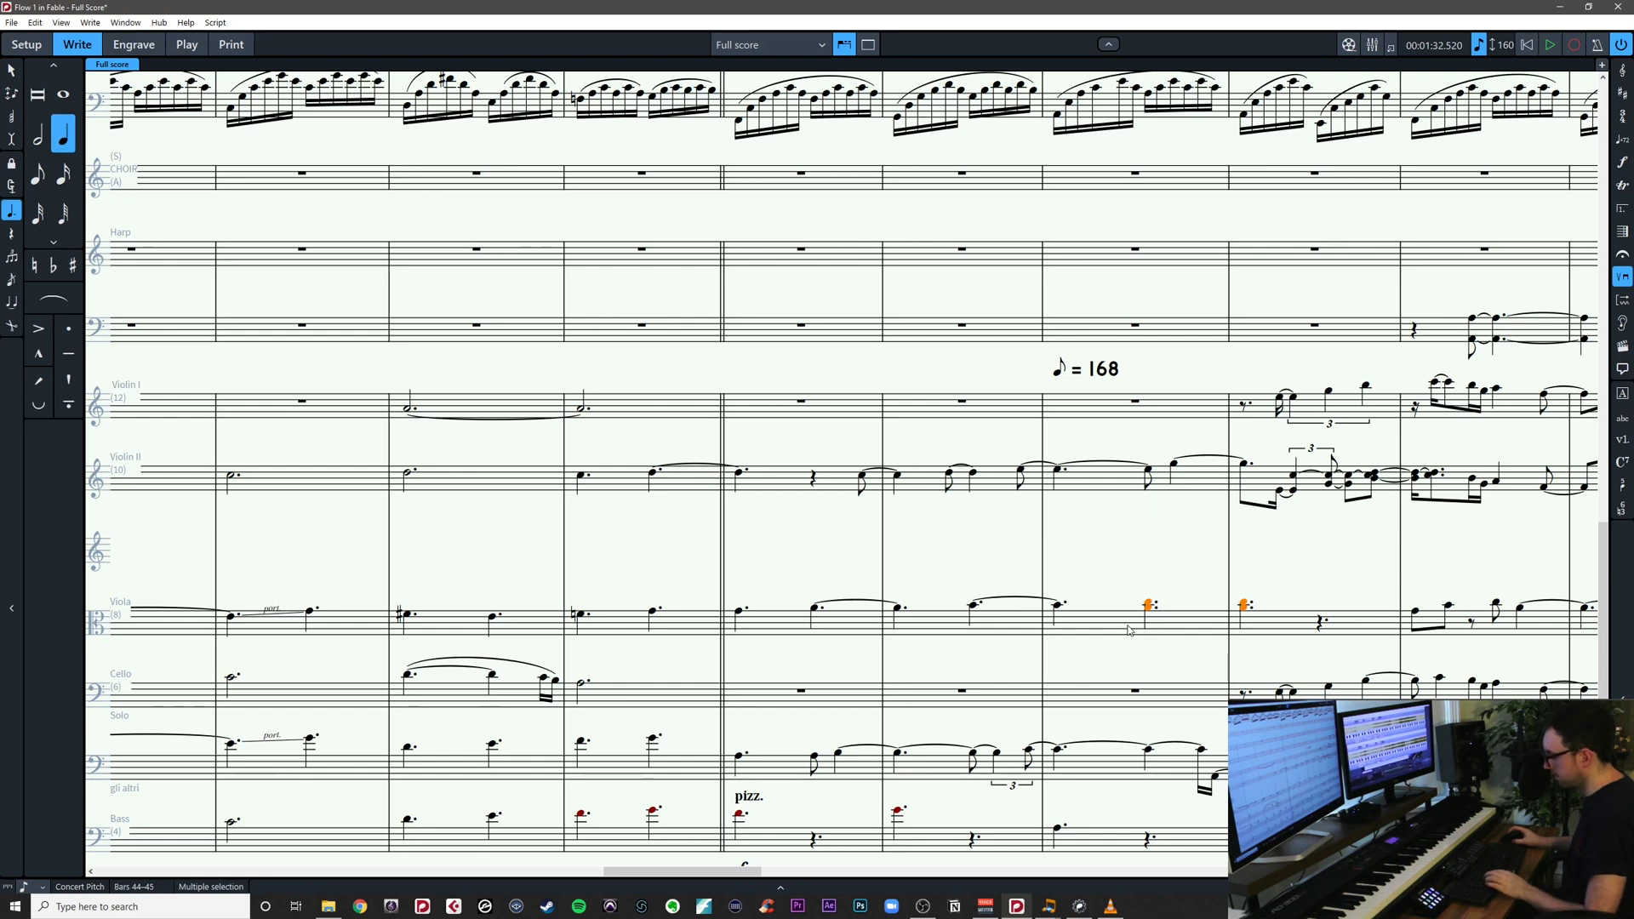
key("Escape")
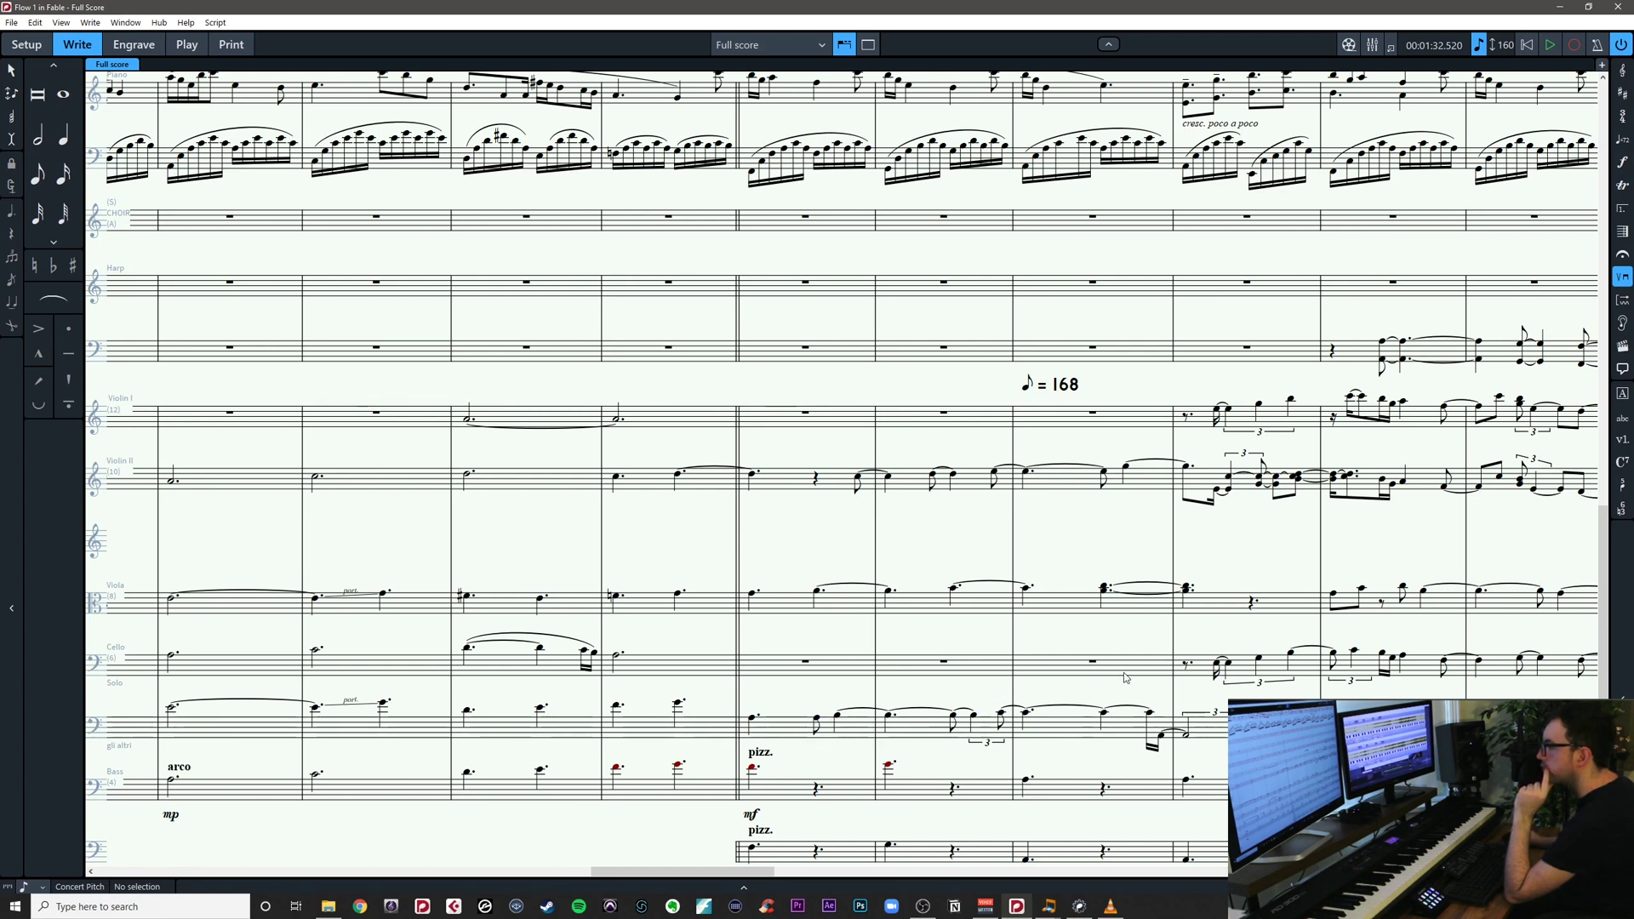
Try copying the Viola passage of bars 42–45 to the lower Cello staff an octave down, then undo the copy
key("shift+Right")
key("shift+Right")
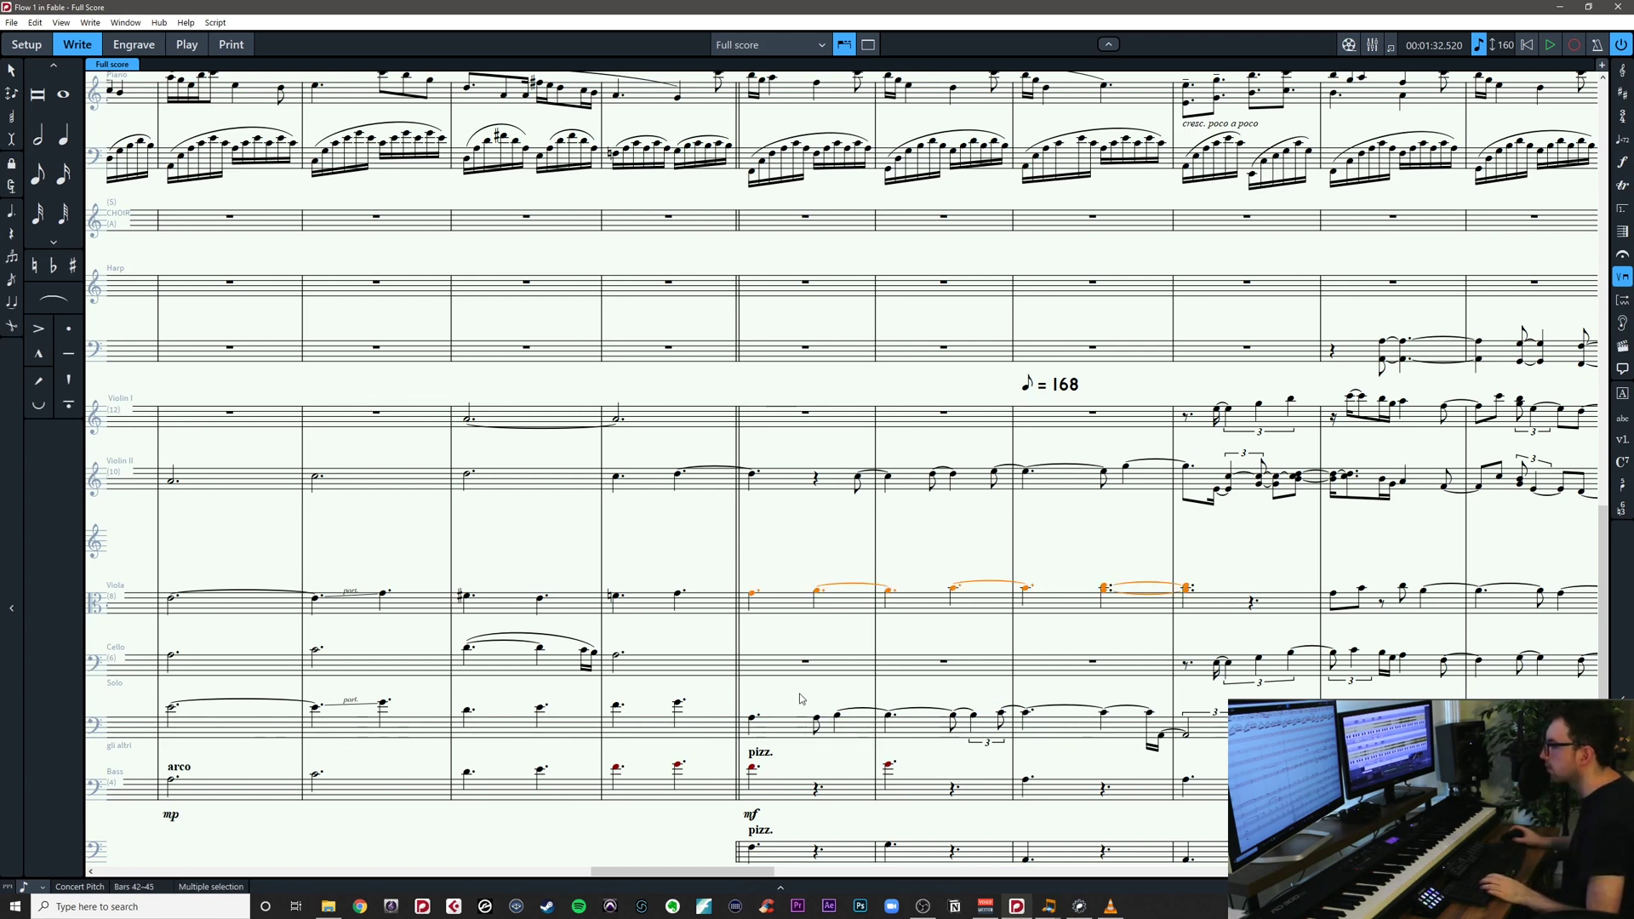
left_click(751, 724, "alt")
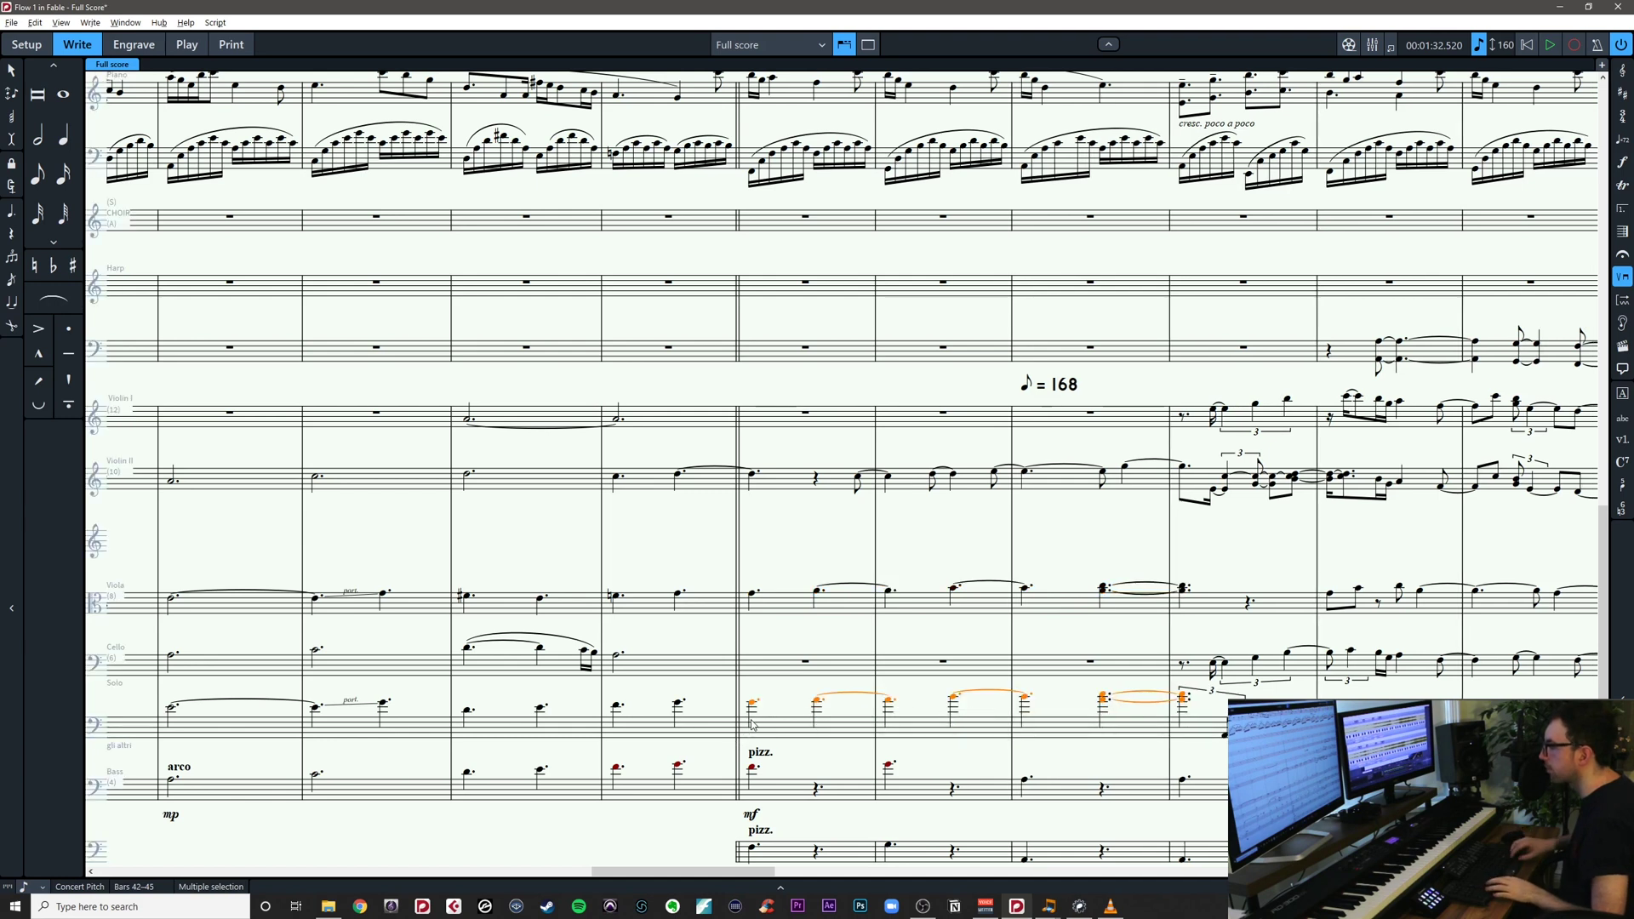
key("ctrl+alt+Down")
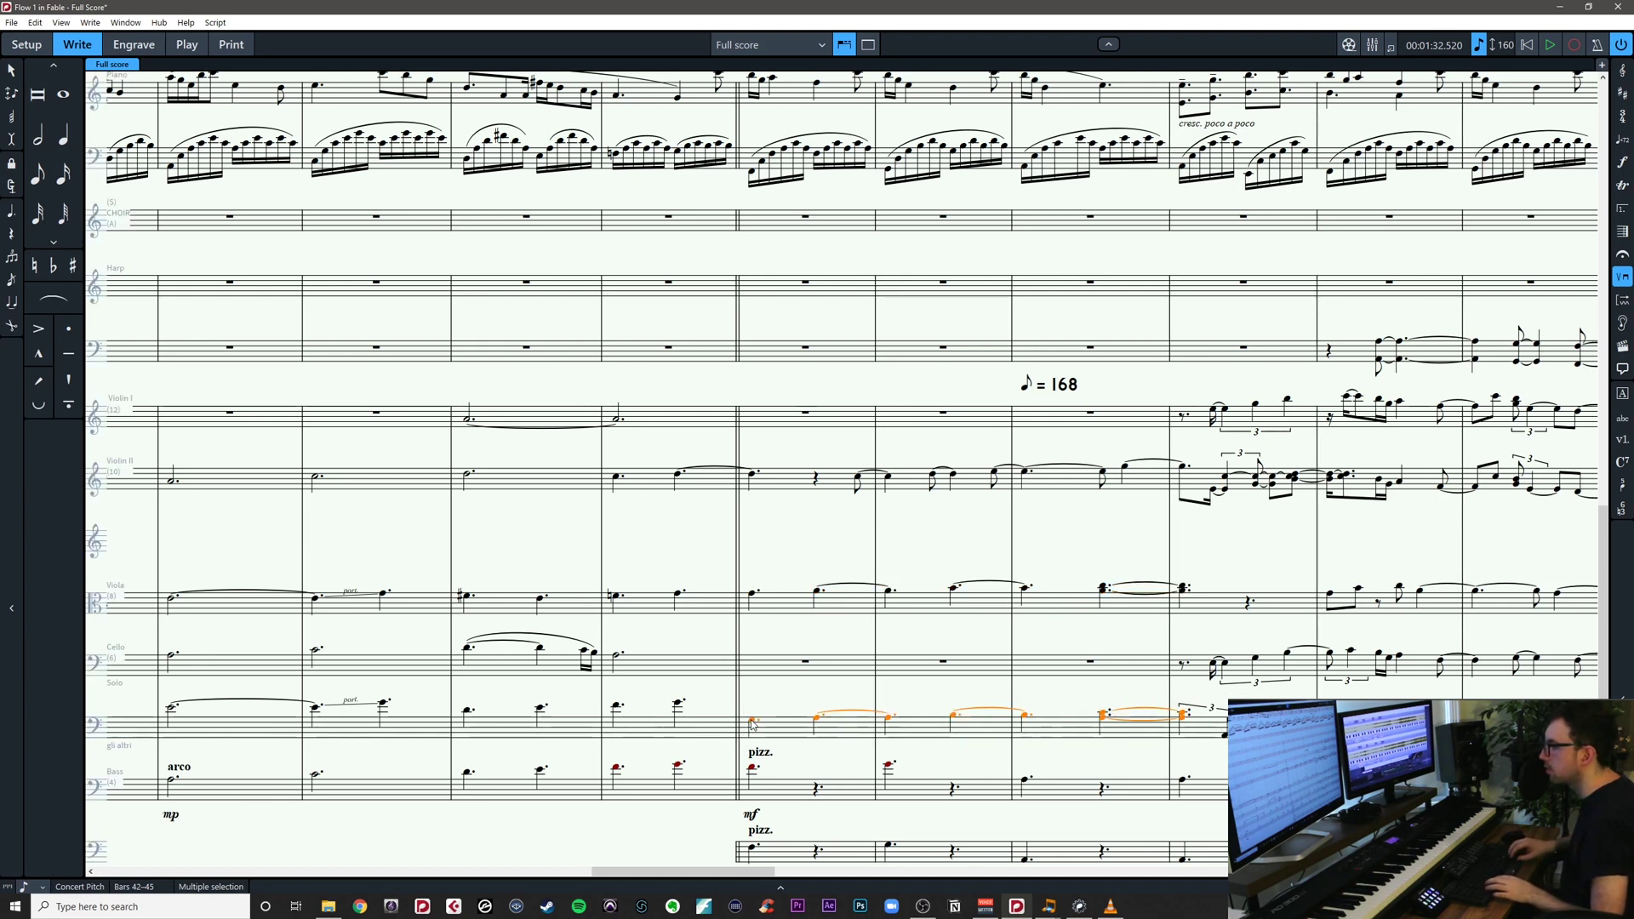
key("ctrl+z")
key("ctrl+z")
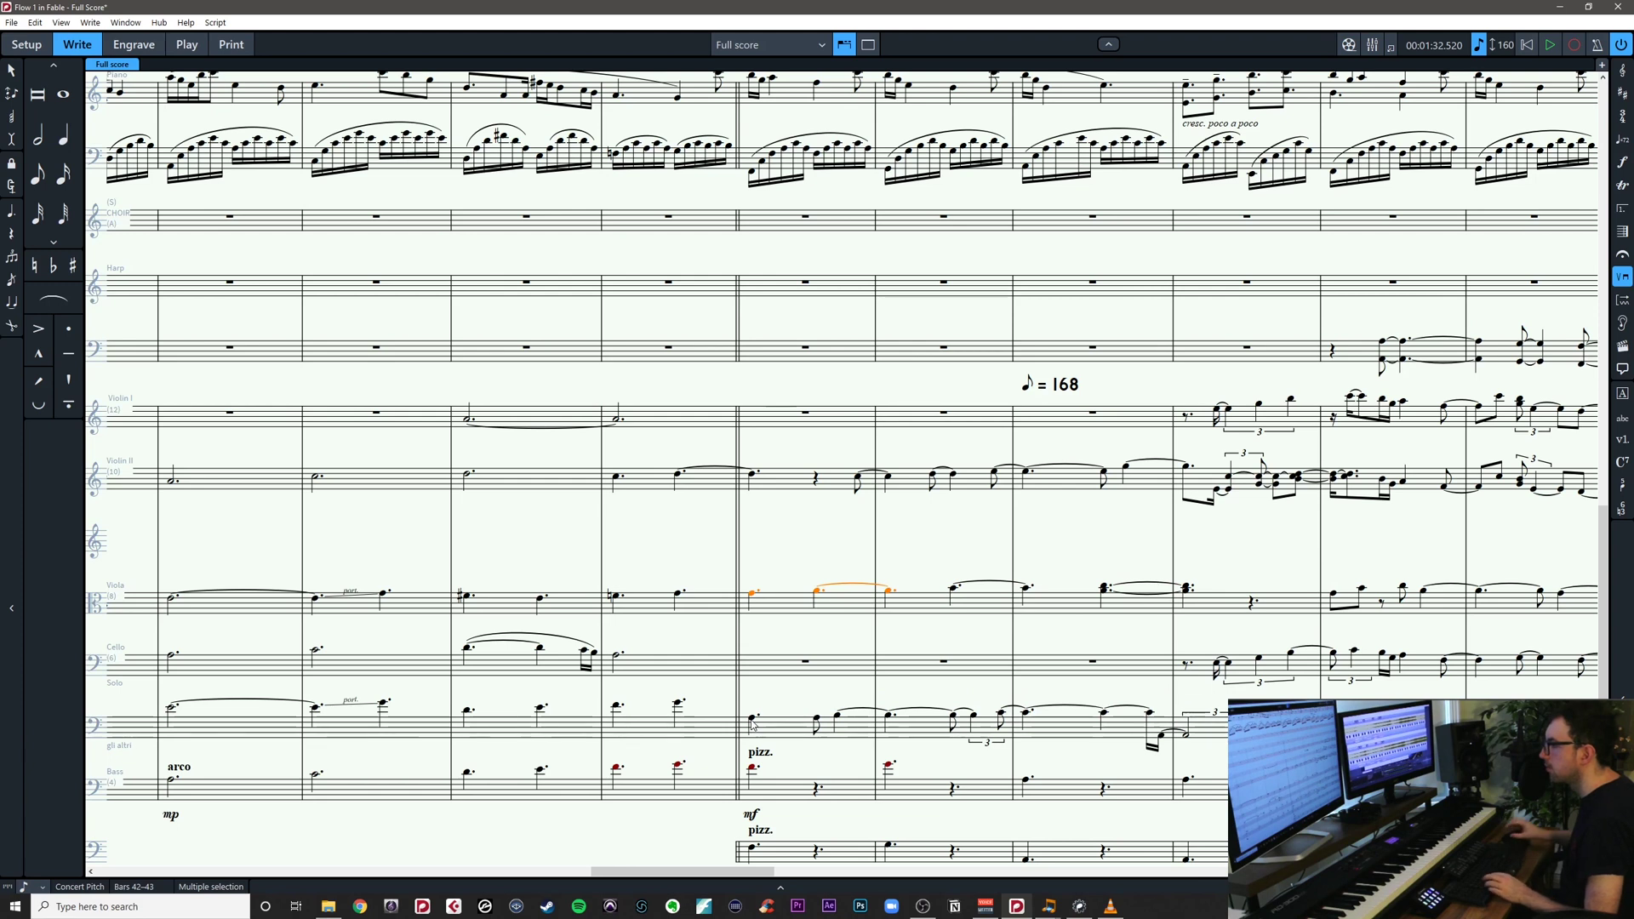
Tie the Viola's G4 at the end of bar 41 to the G4 starting bar 42 and save the score
left_click(751, 721)
key("shift+n")
key("shift+Right")
key("shift+Right")
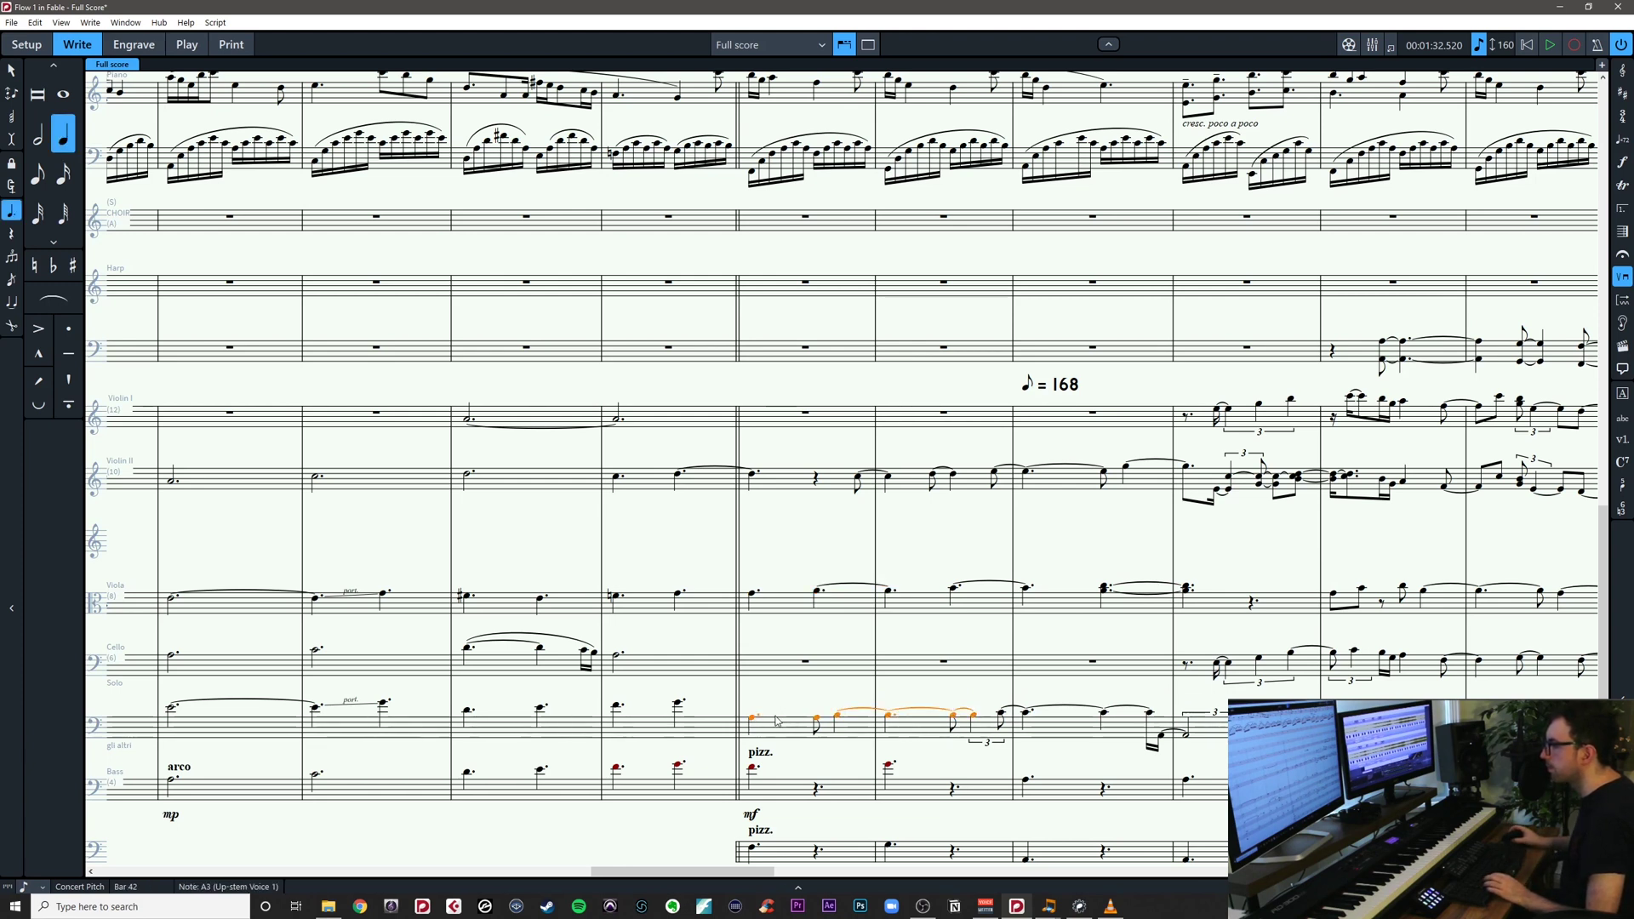
key("shift+n")
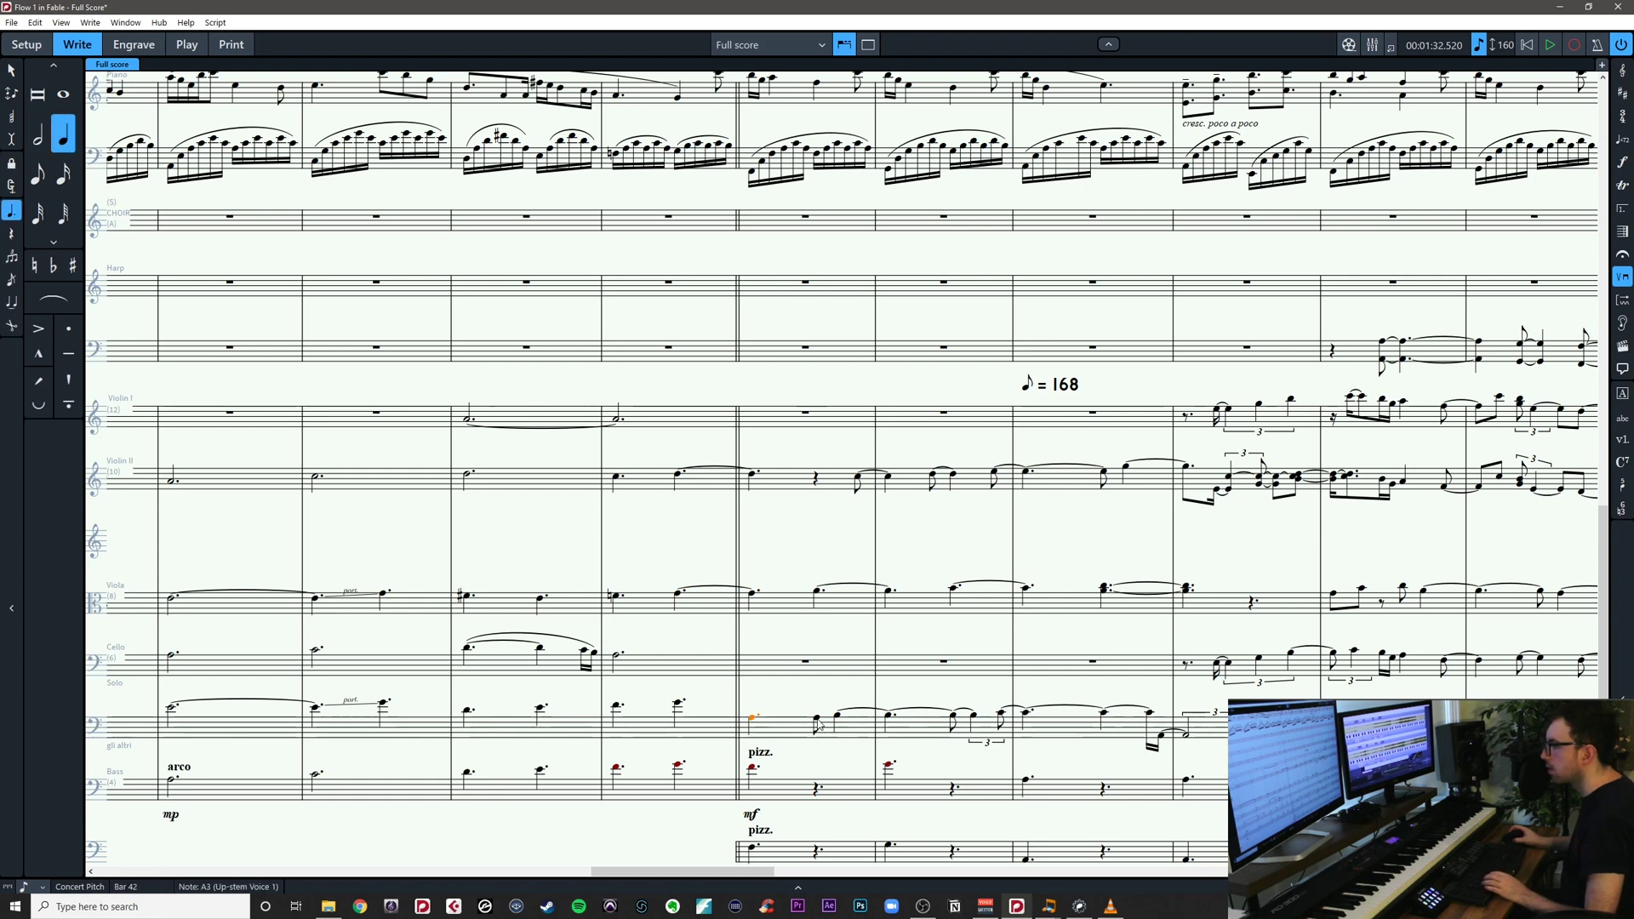
left_click(838, 715)
key("Escape")
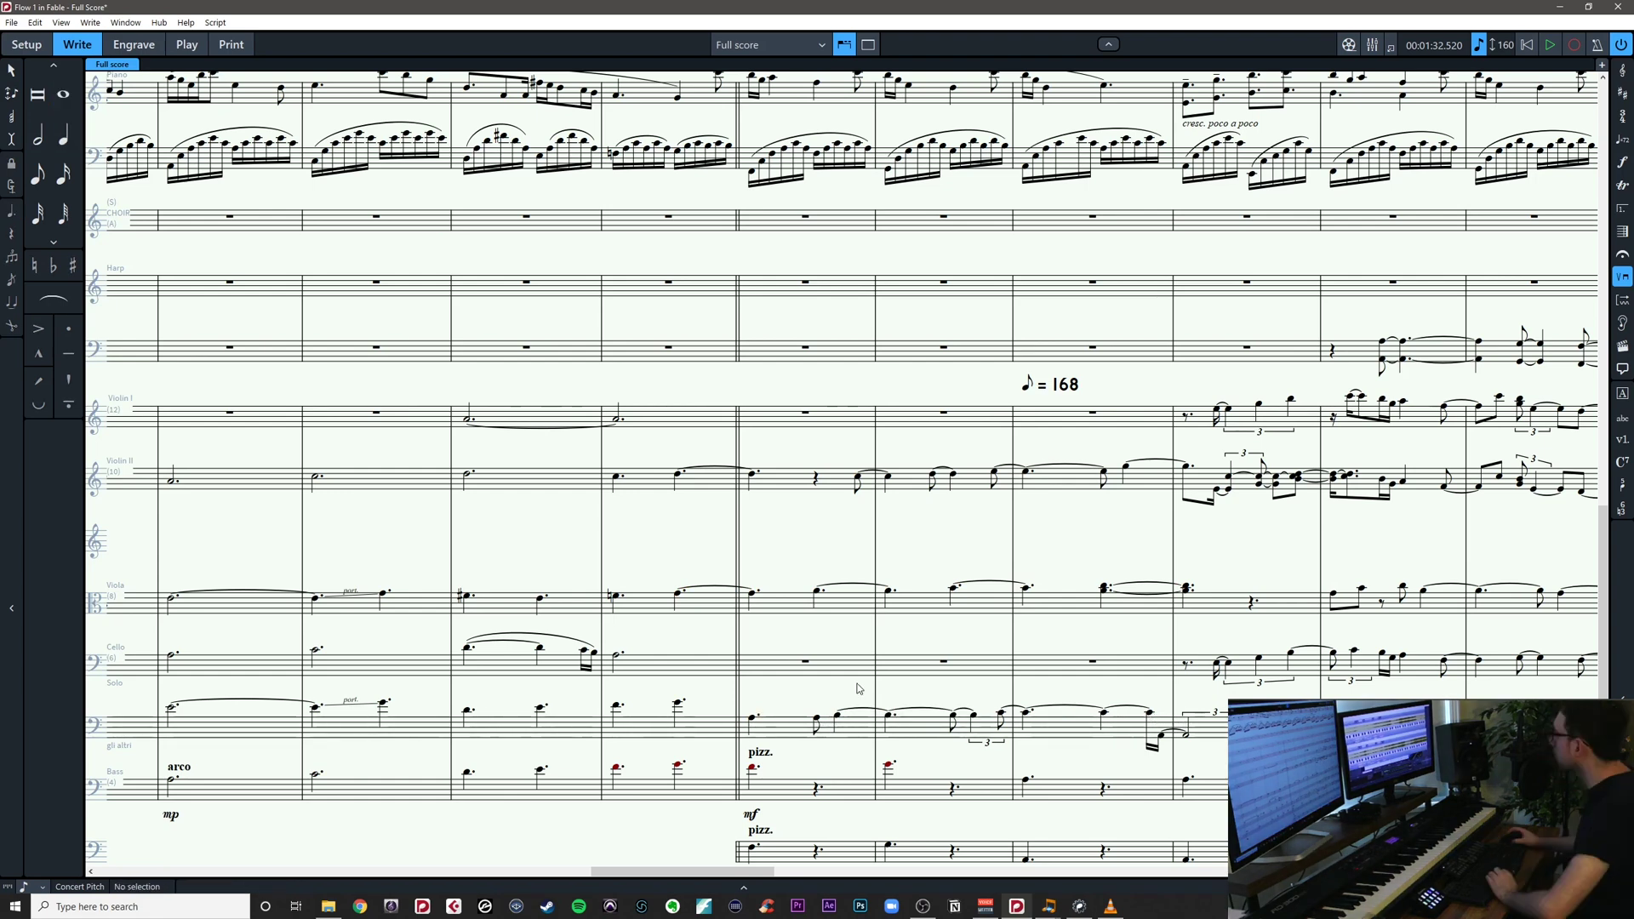
left_click_drag(858, 686, 791, 646)
key("ctrl+s")
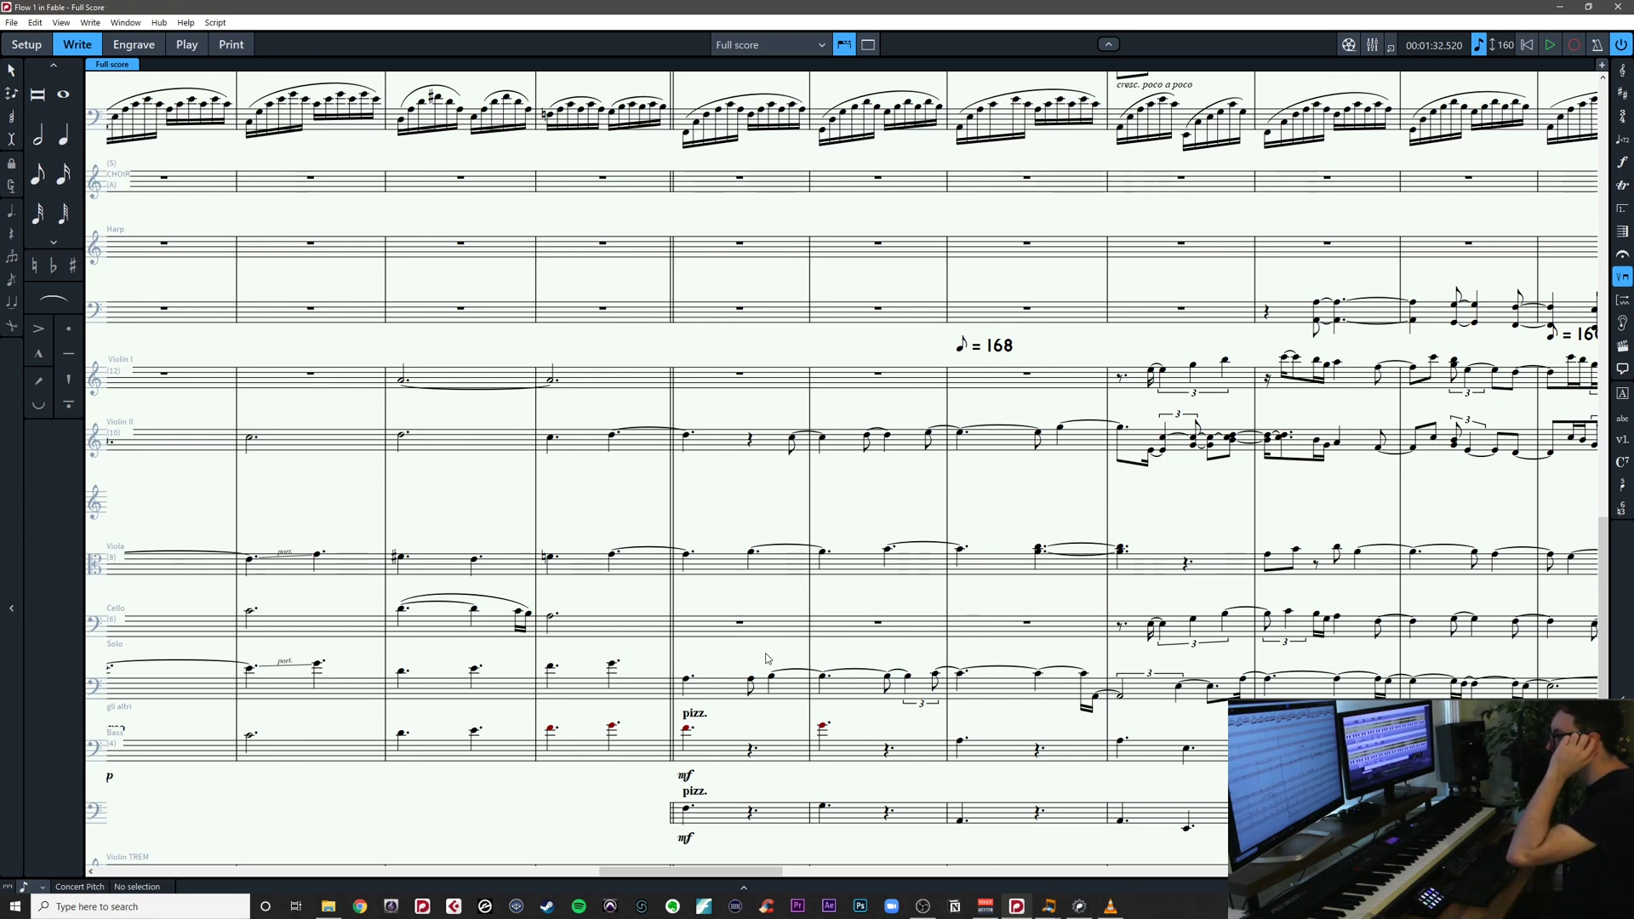
Cut the tie joining the Viola's G4 in bar 41 to the G4 in bar 42
key("alt+Tab")
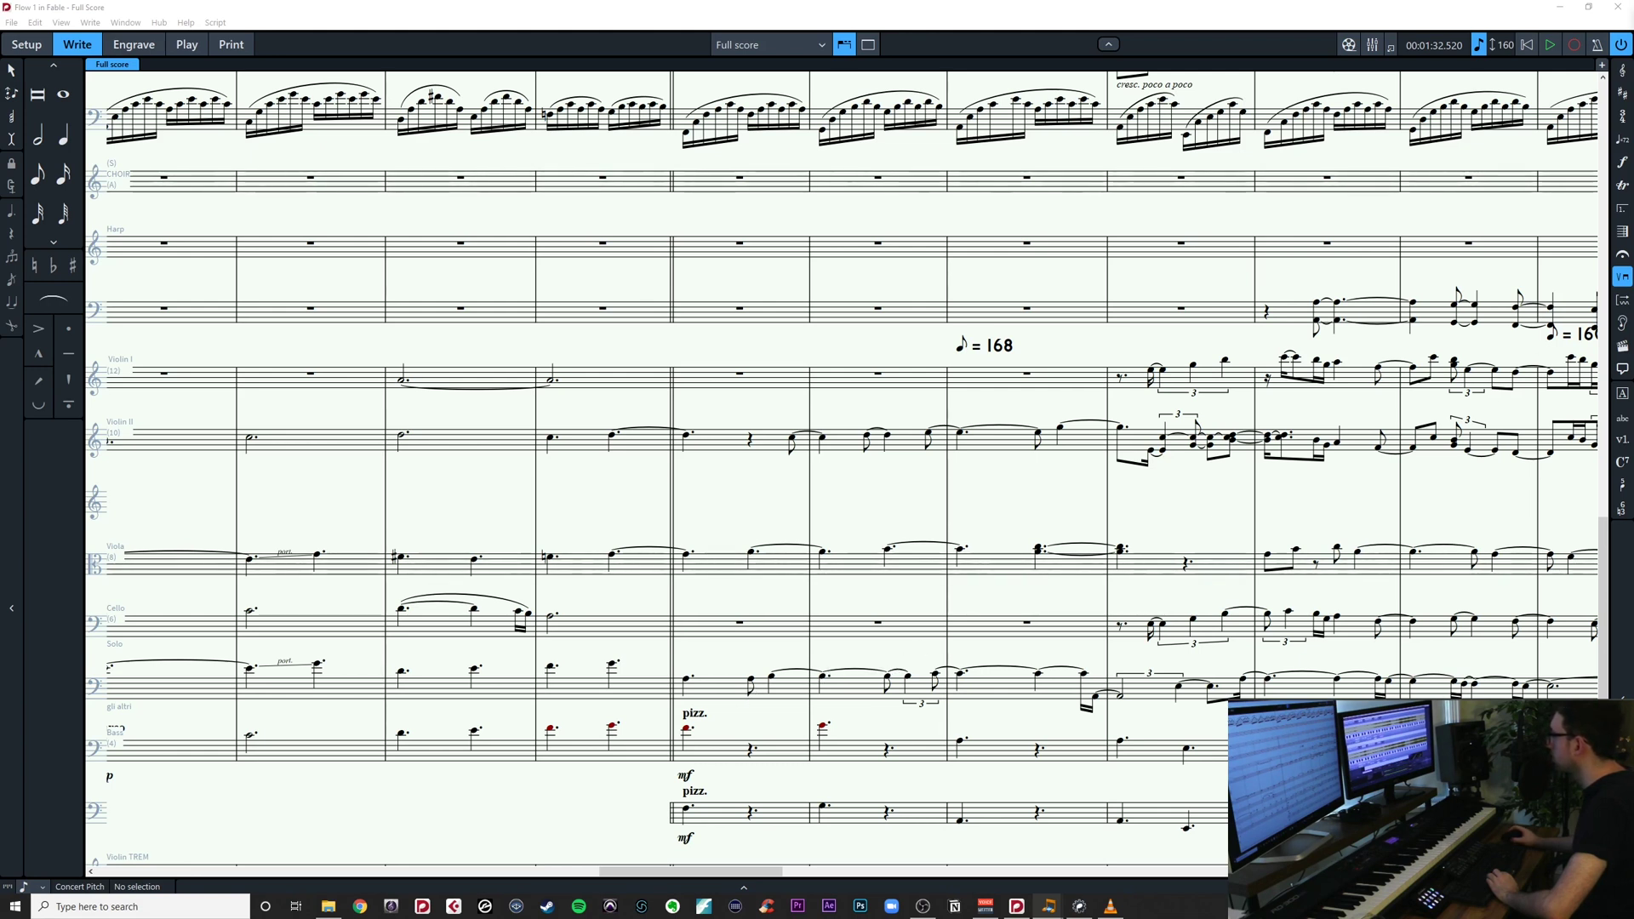
left_click(686, 679)
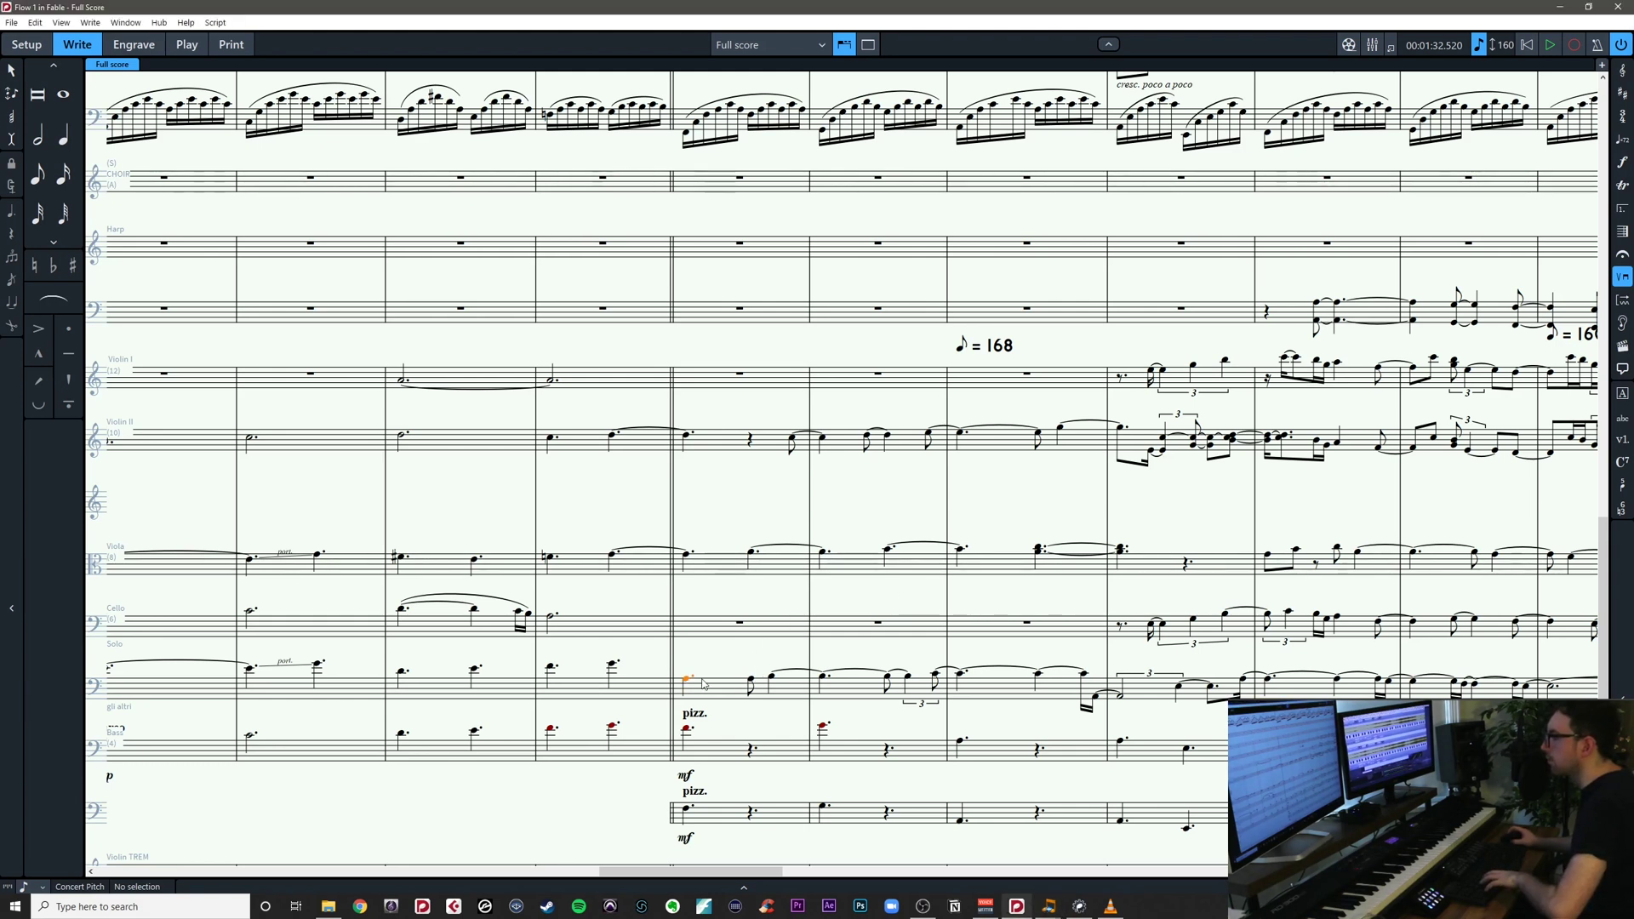
left_click(1042, 677, "shift")
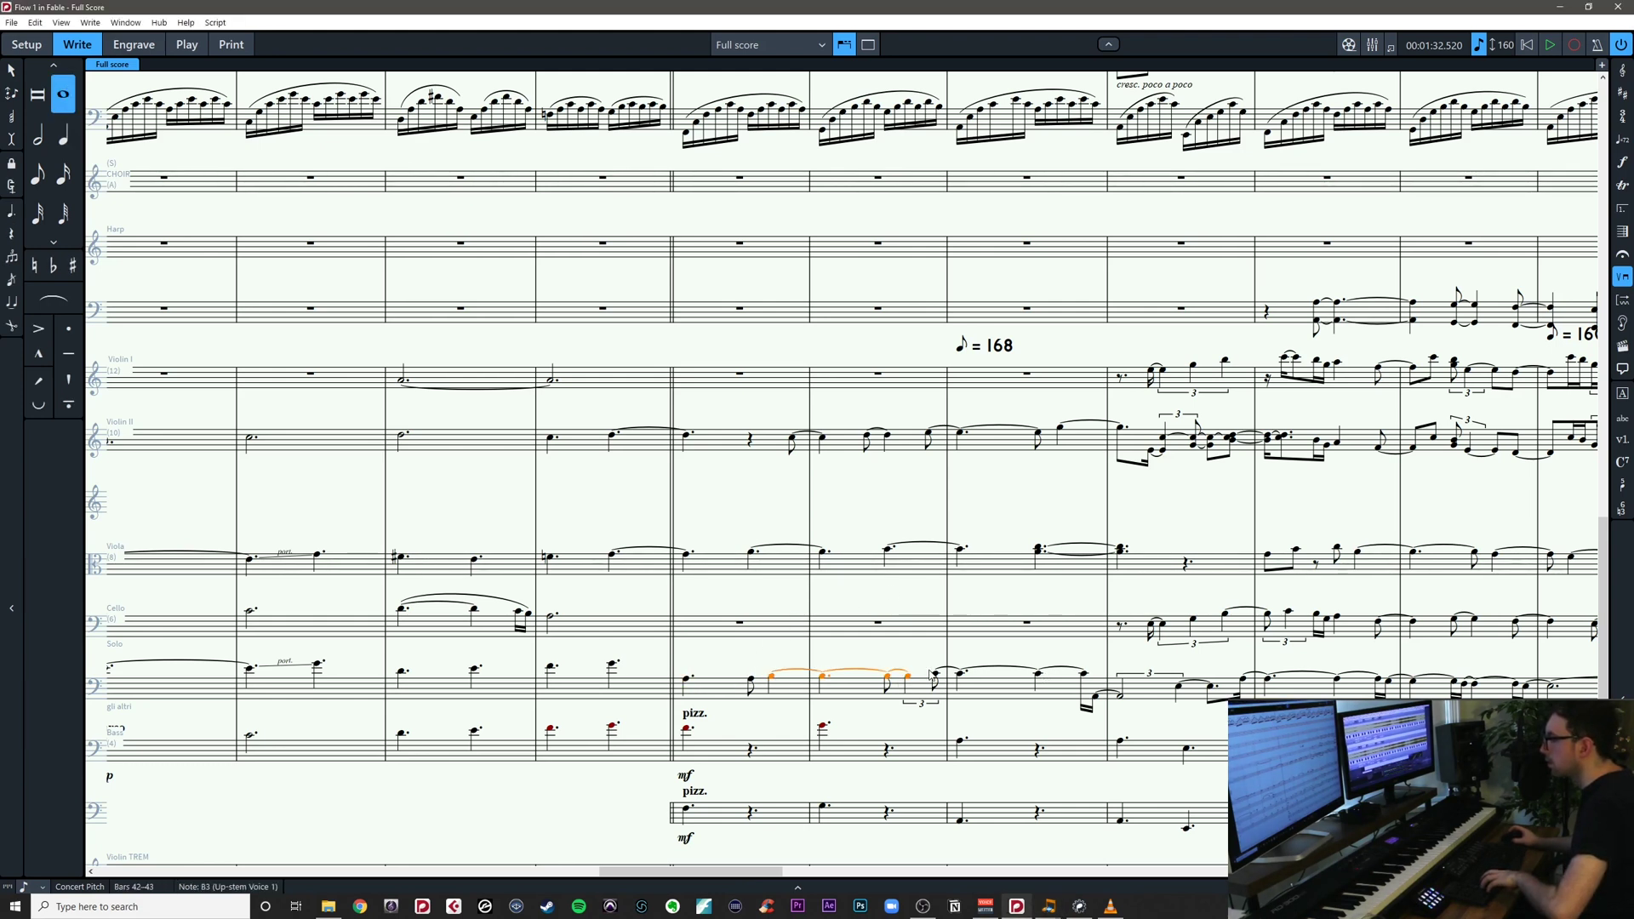
key("Up")
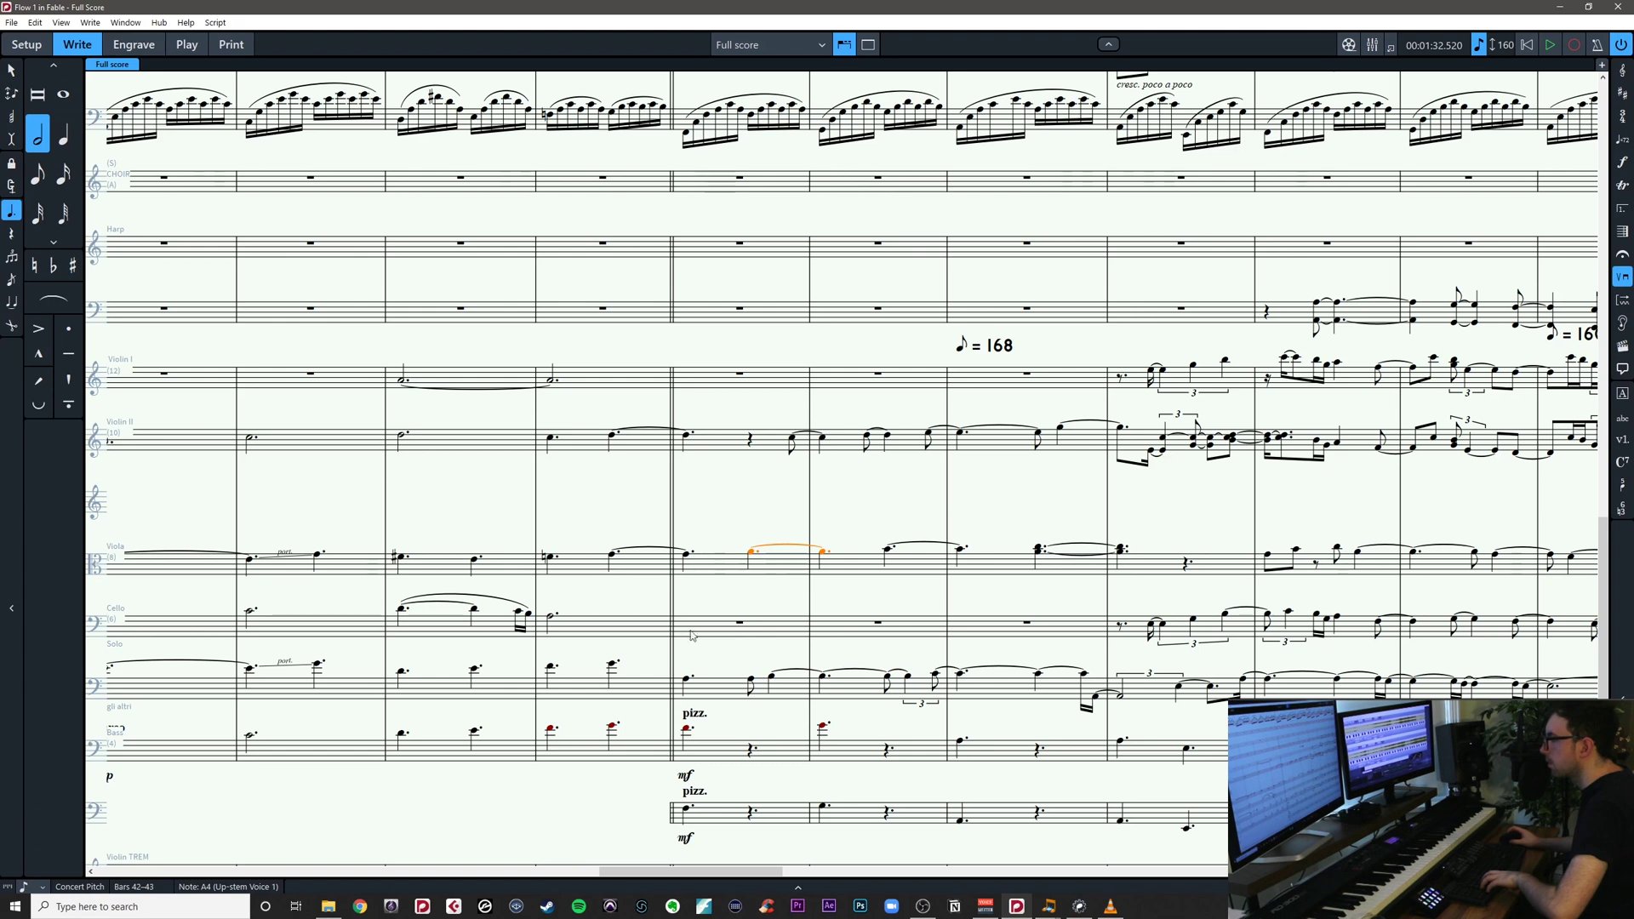
left_click(686, 553)
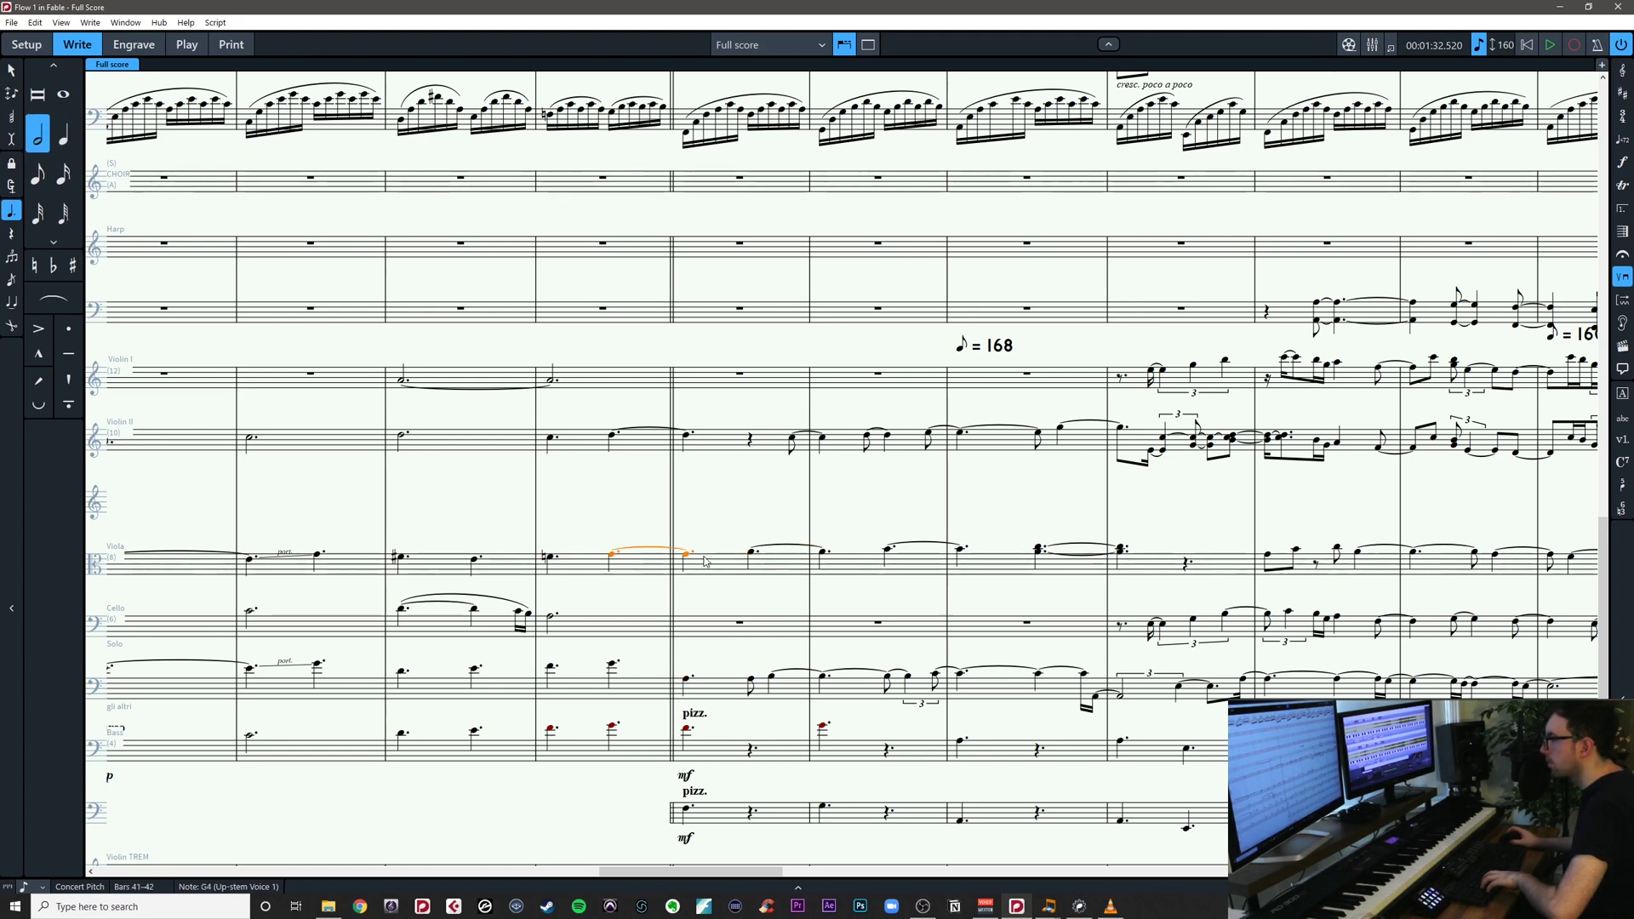
key("u")
left_click(702, 548)
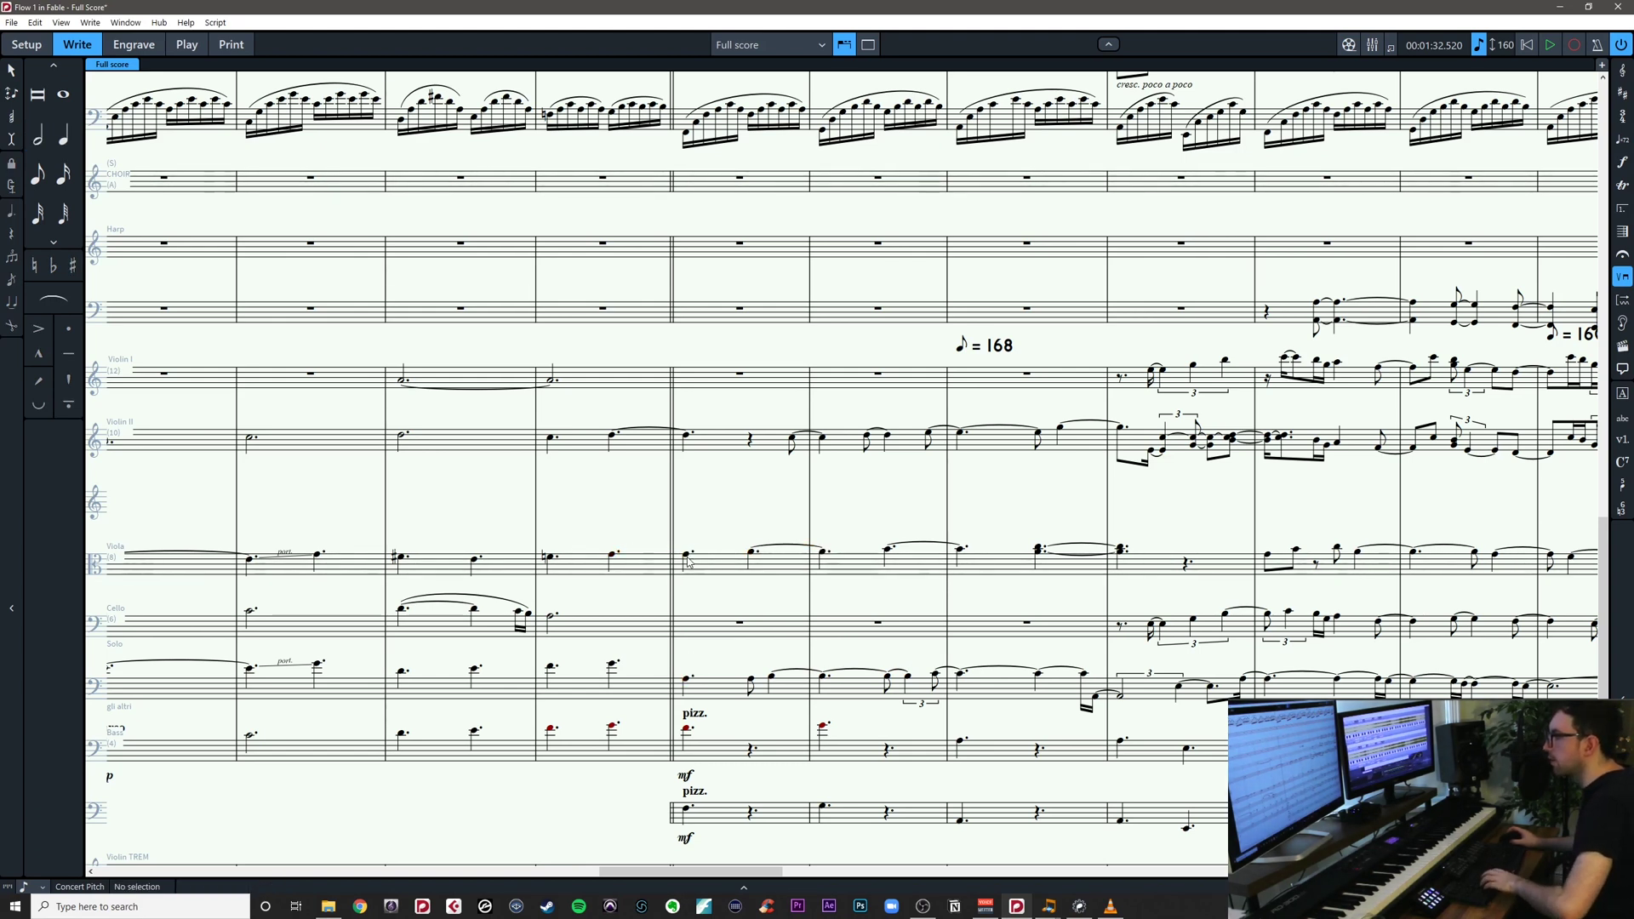
Copy the Viola's notes from bars 42–44 onto the lower Cello staff from bar 42, an octave lower
left_click(686, 554)
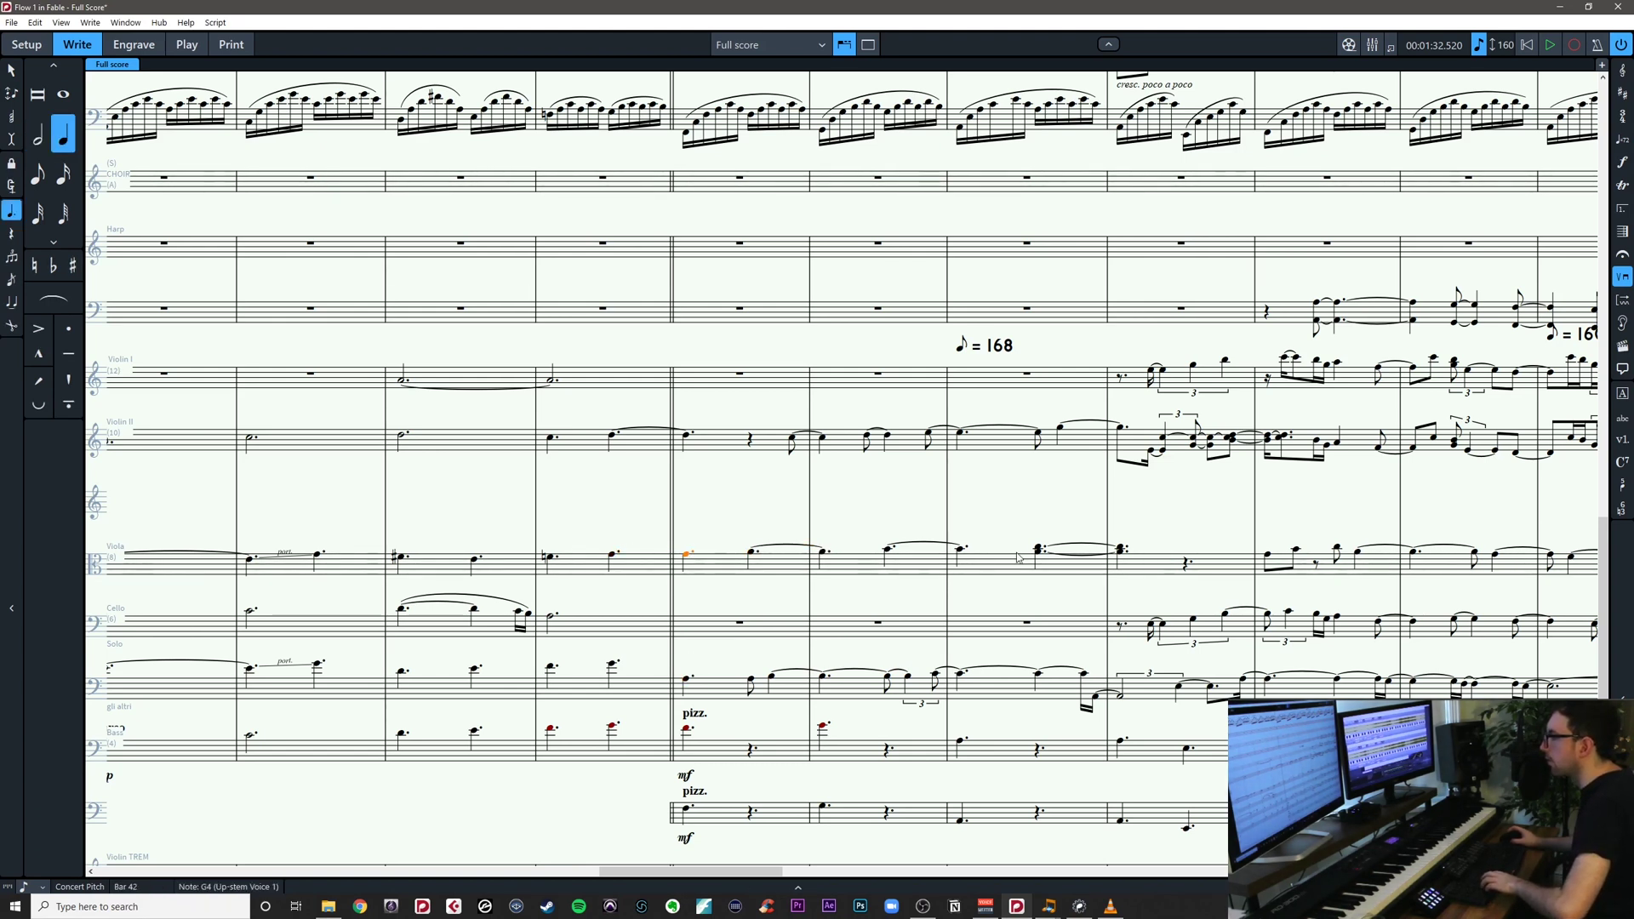
left_click(963, 552, "shift")
left_click(688, 681)
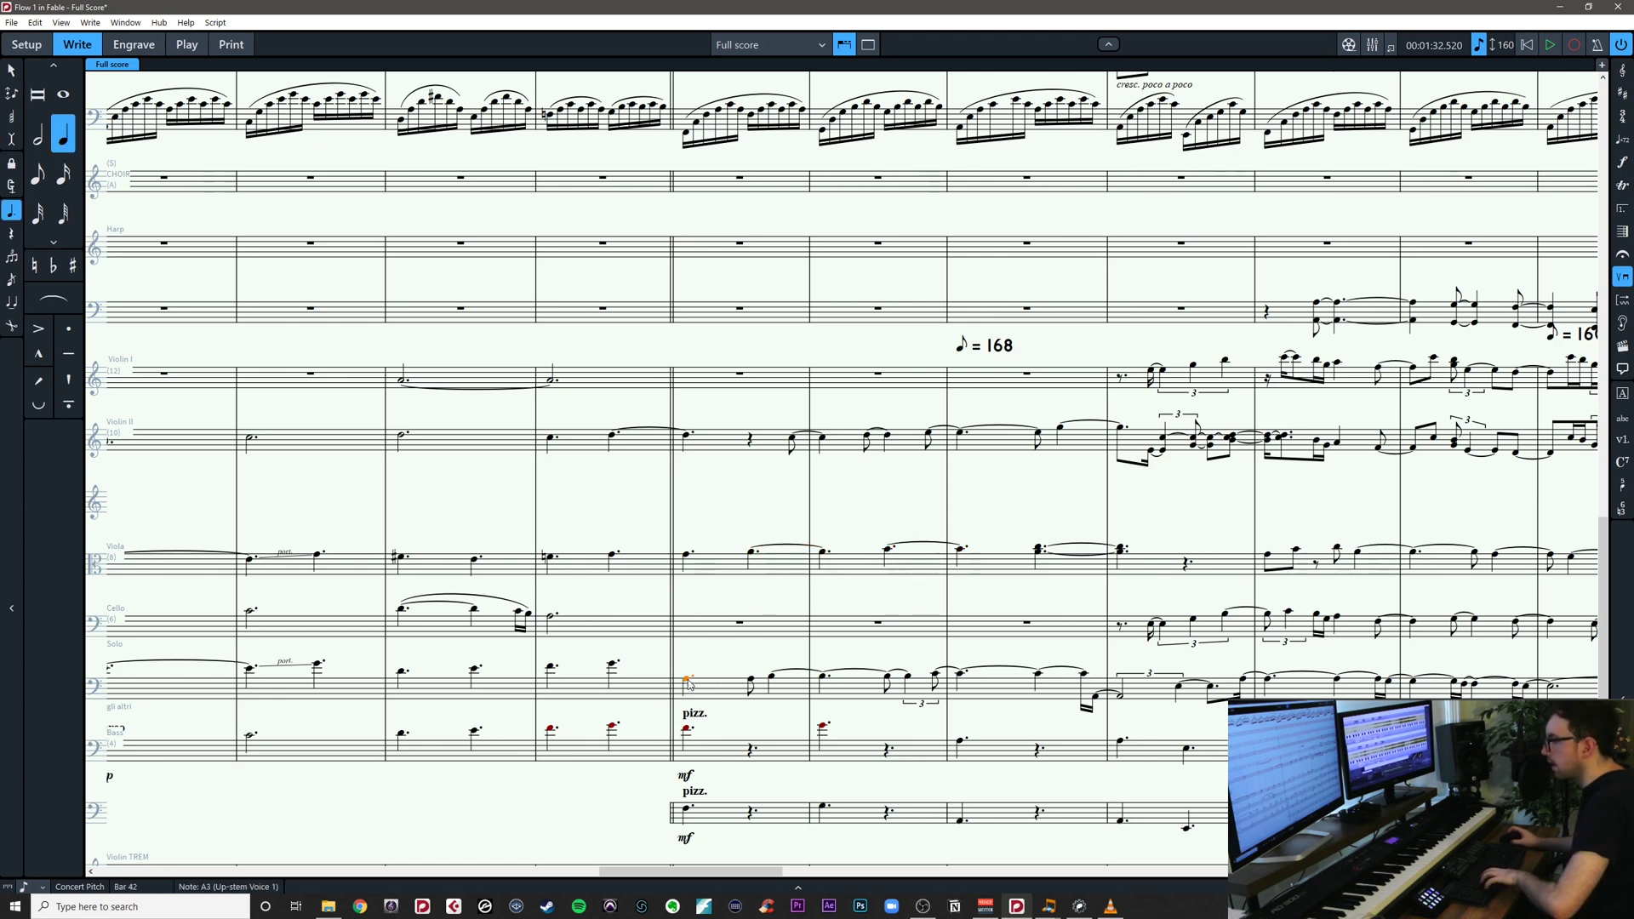
key("ctrl+v")
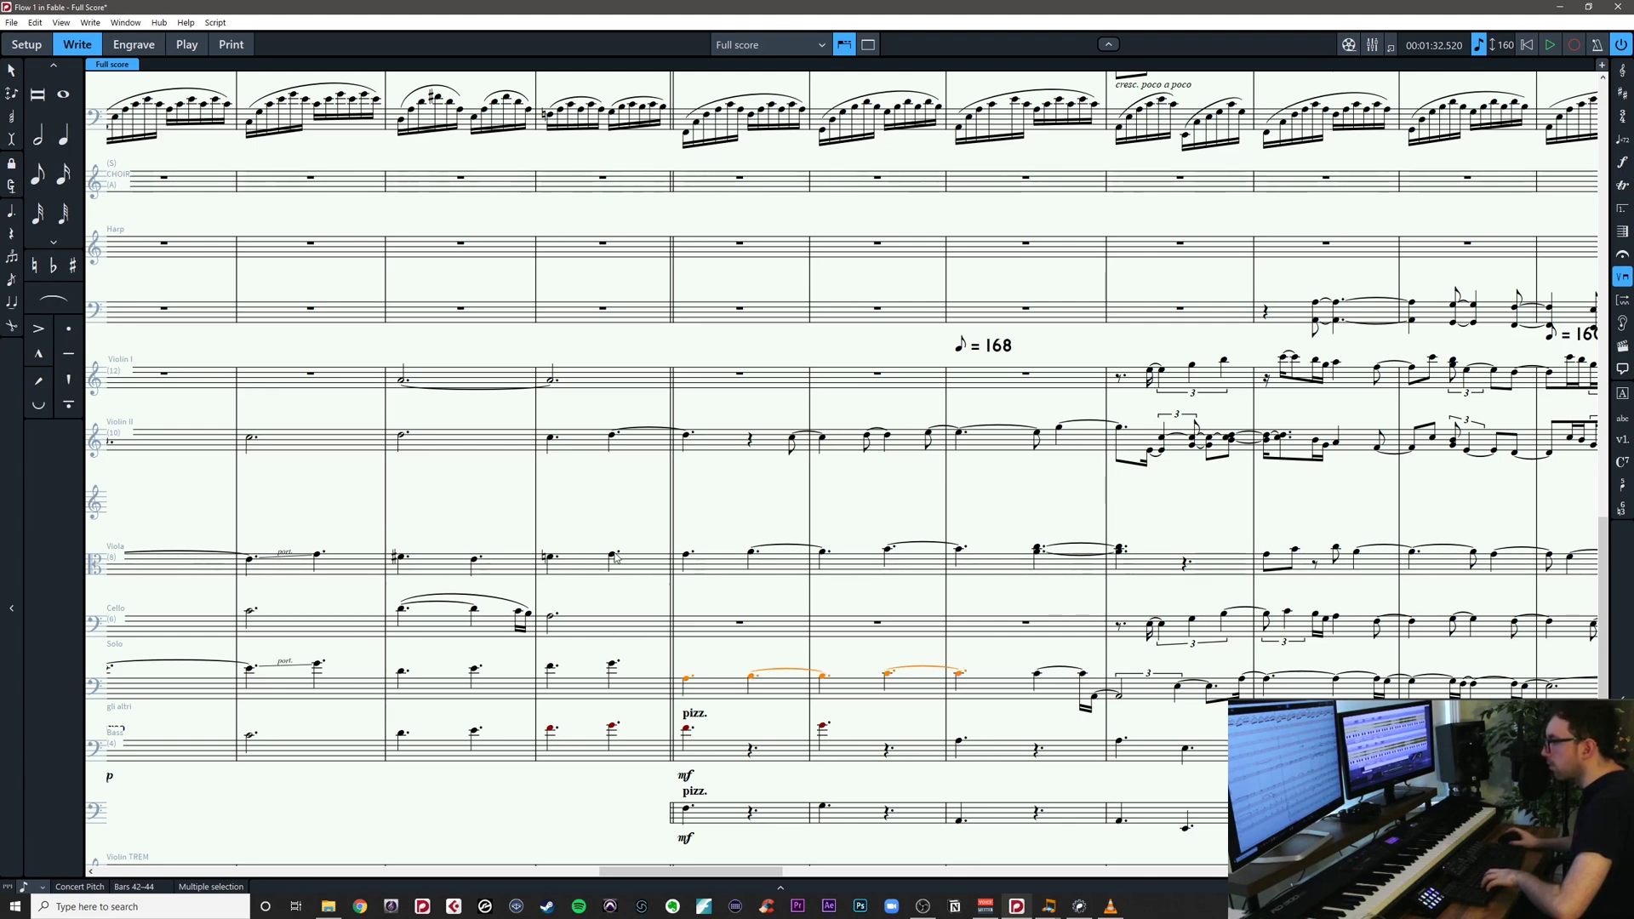
Retie the Viola's G4 from bar 41 into bar 42 and save the score
left_click_drag(728, 535, 621, 534)
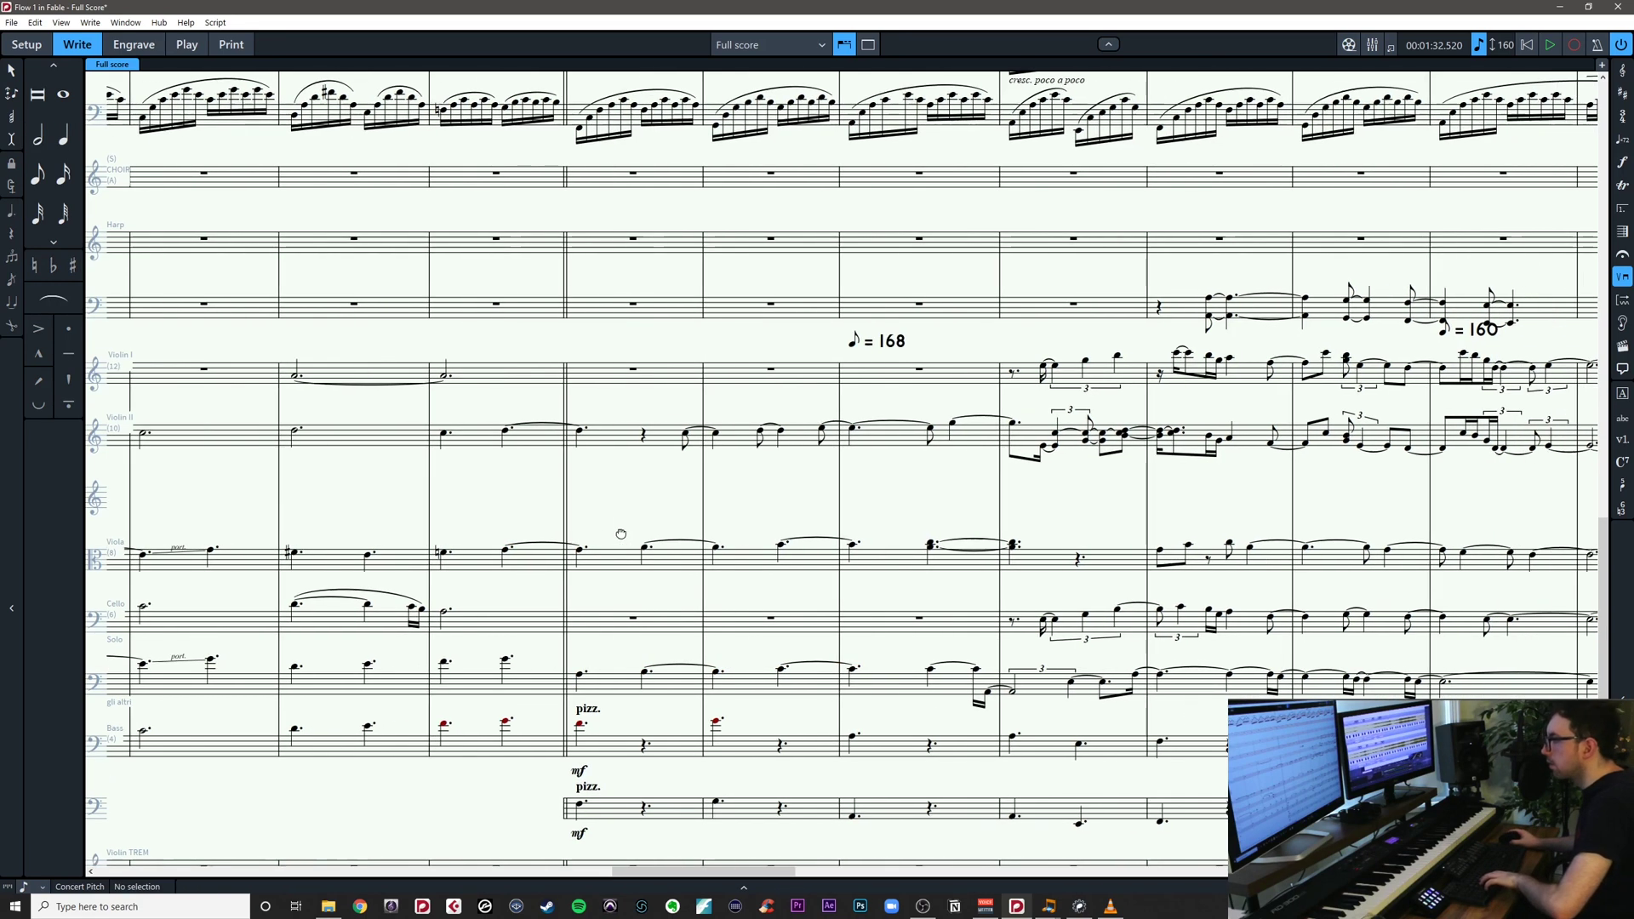
key("ctrl+s")
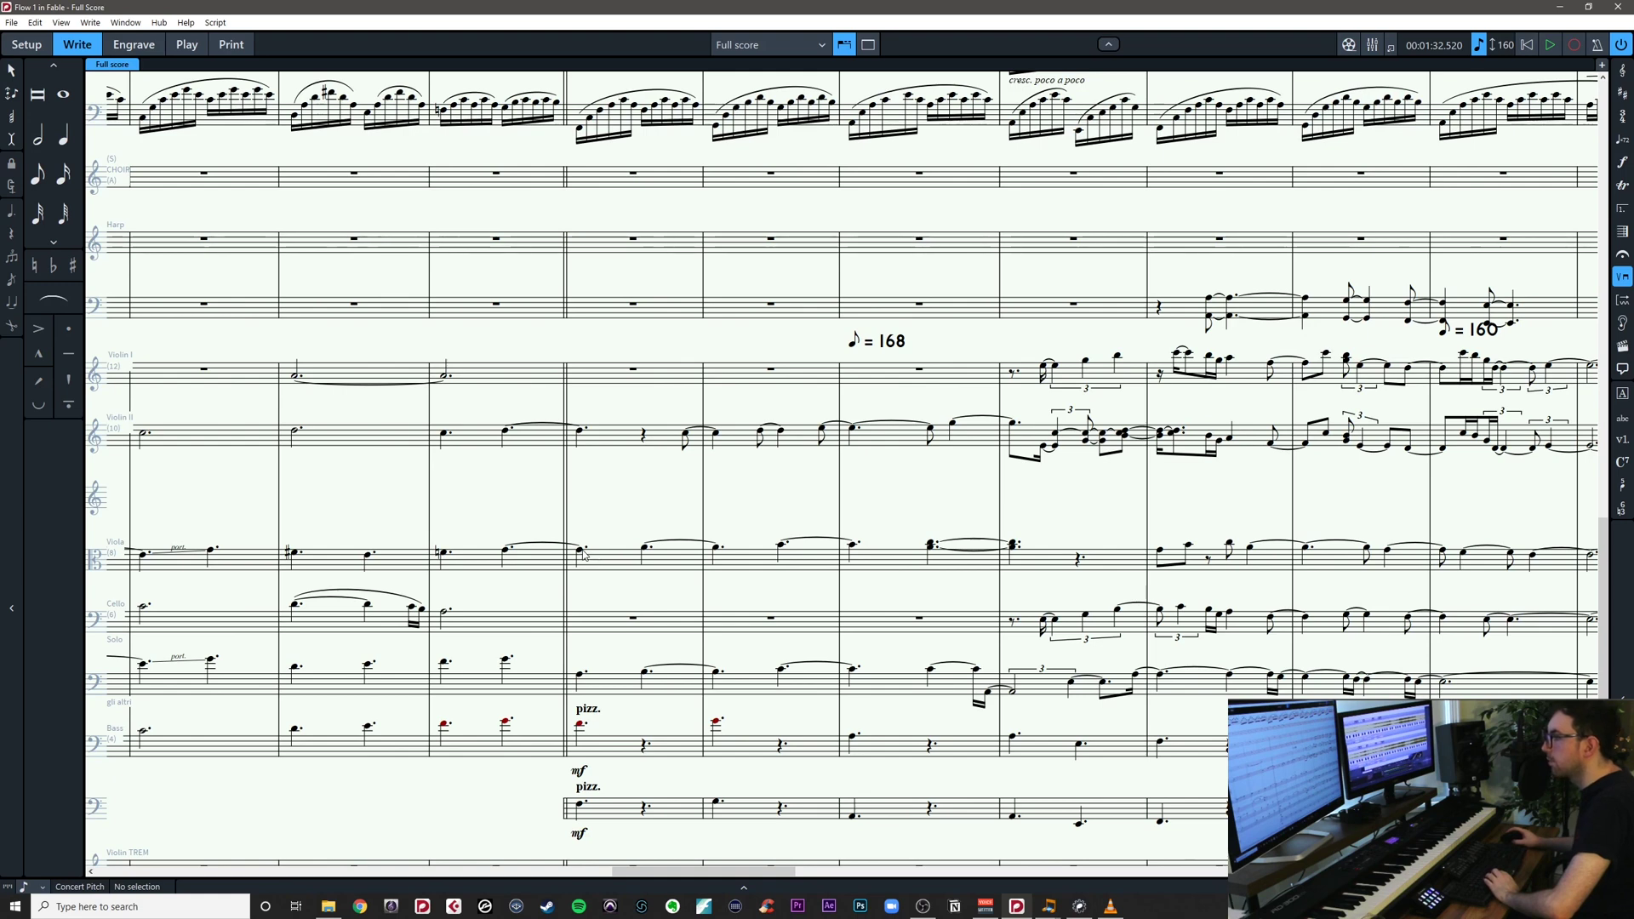
left_click(583, 553)
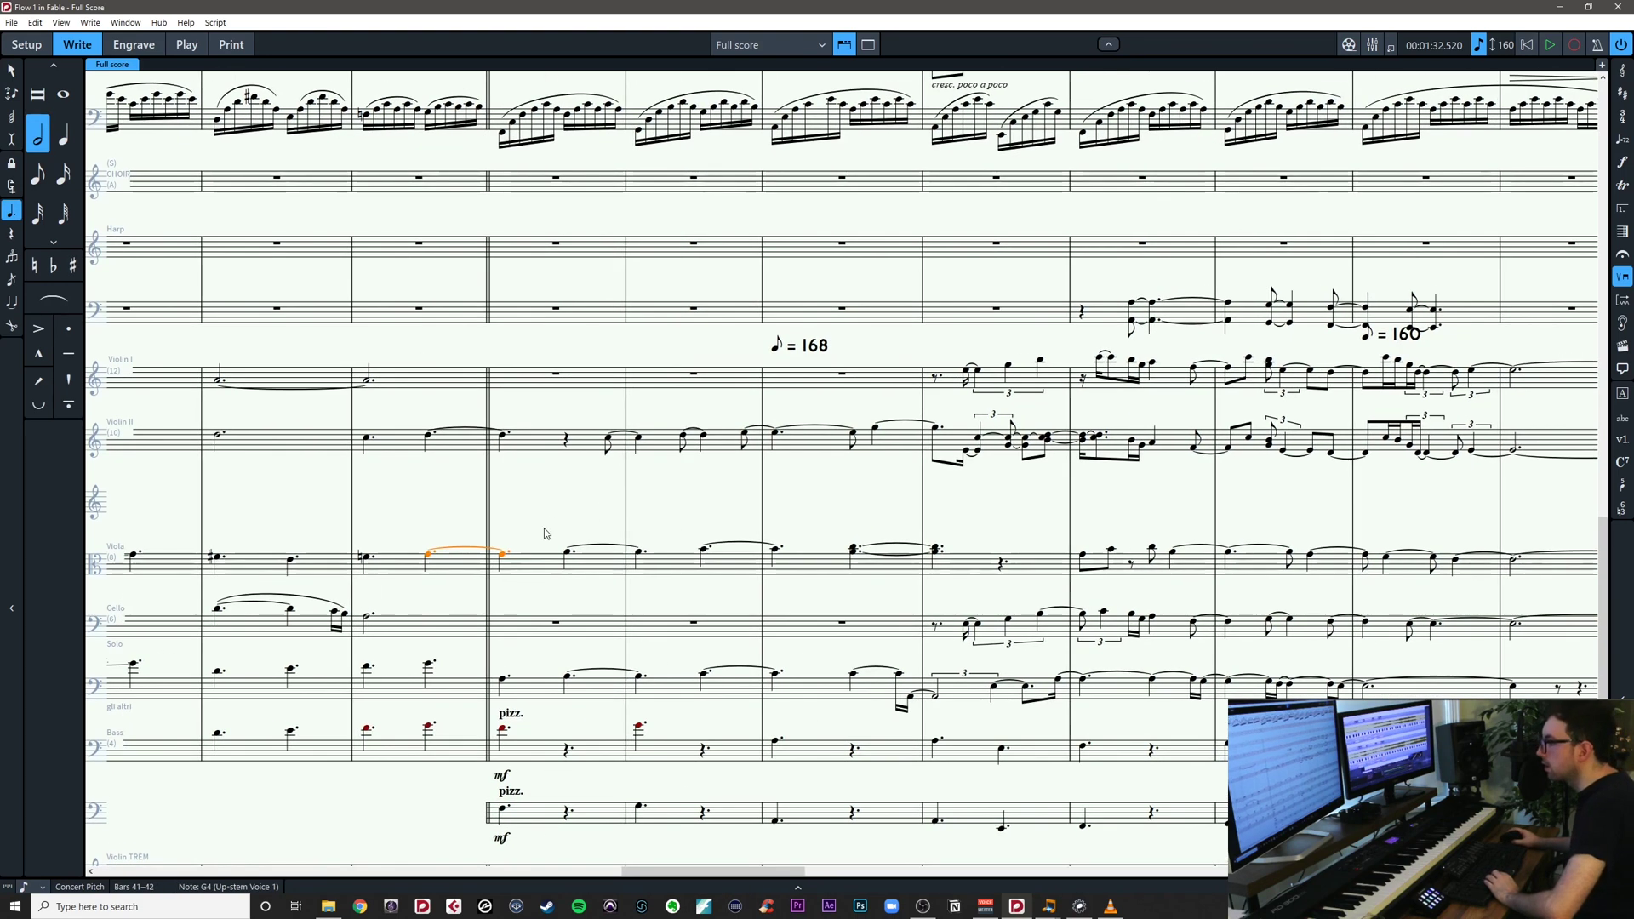
key("Escape")
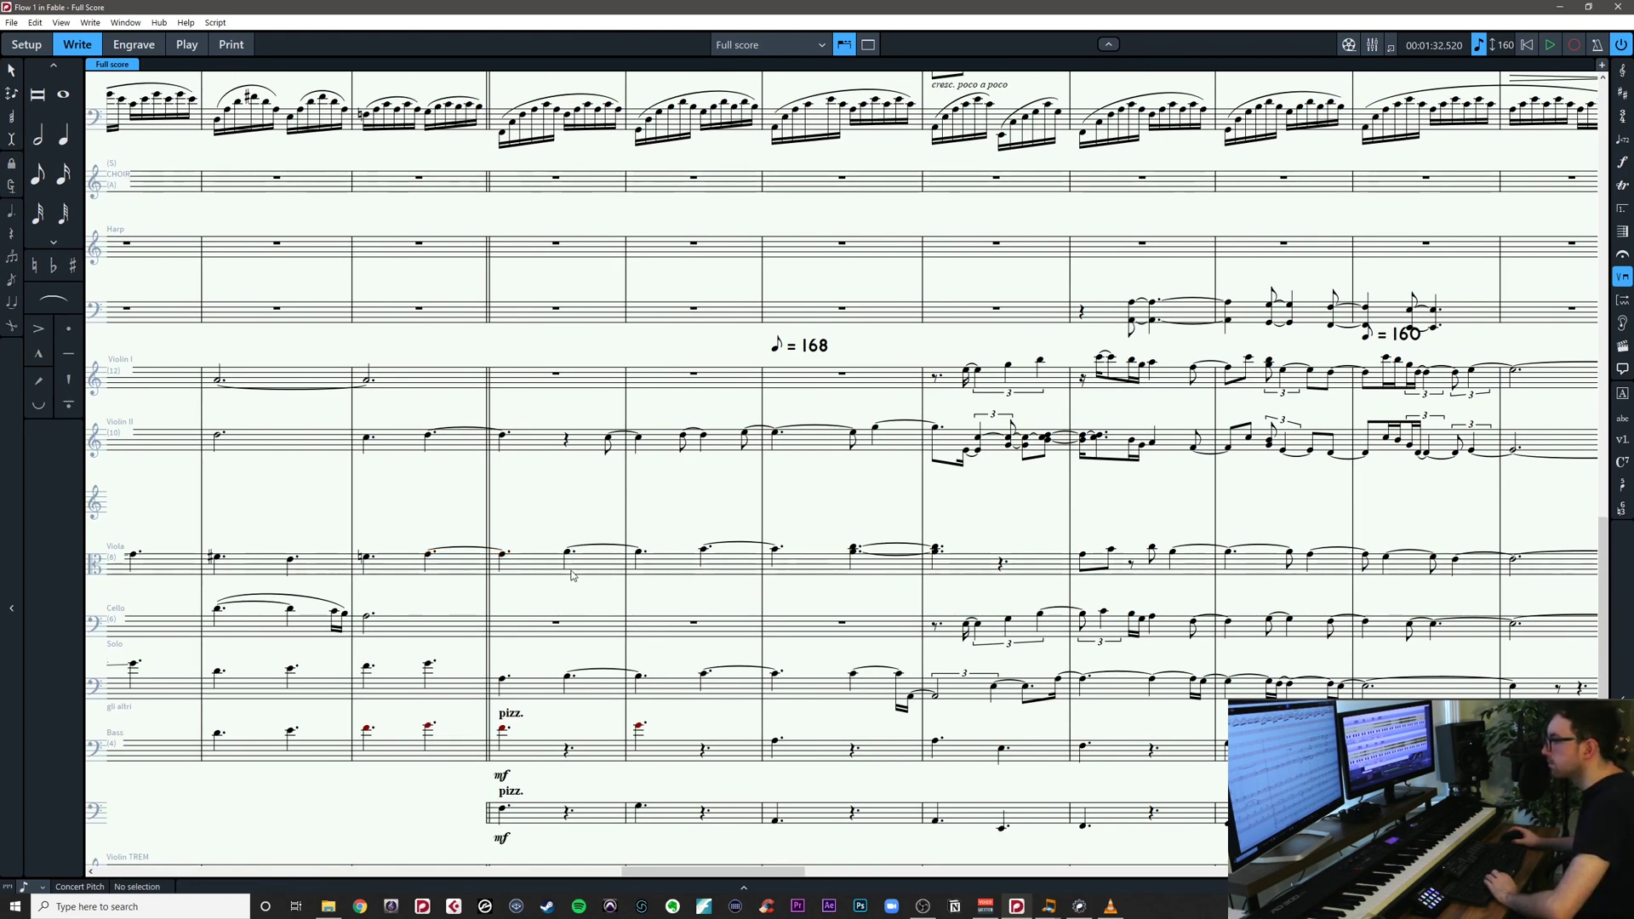
left_click(569, 554)
key("Escape")
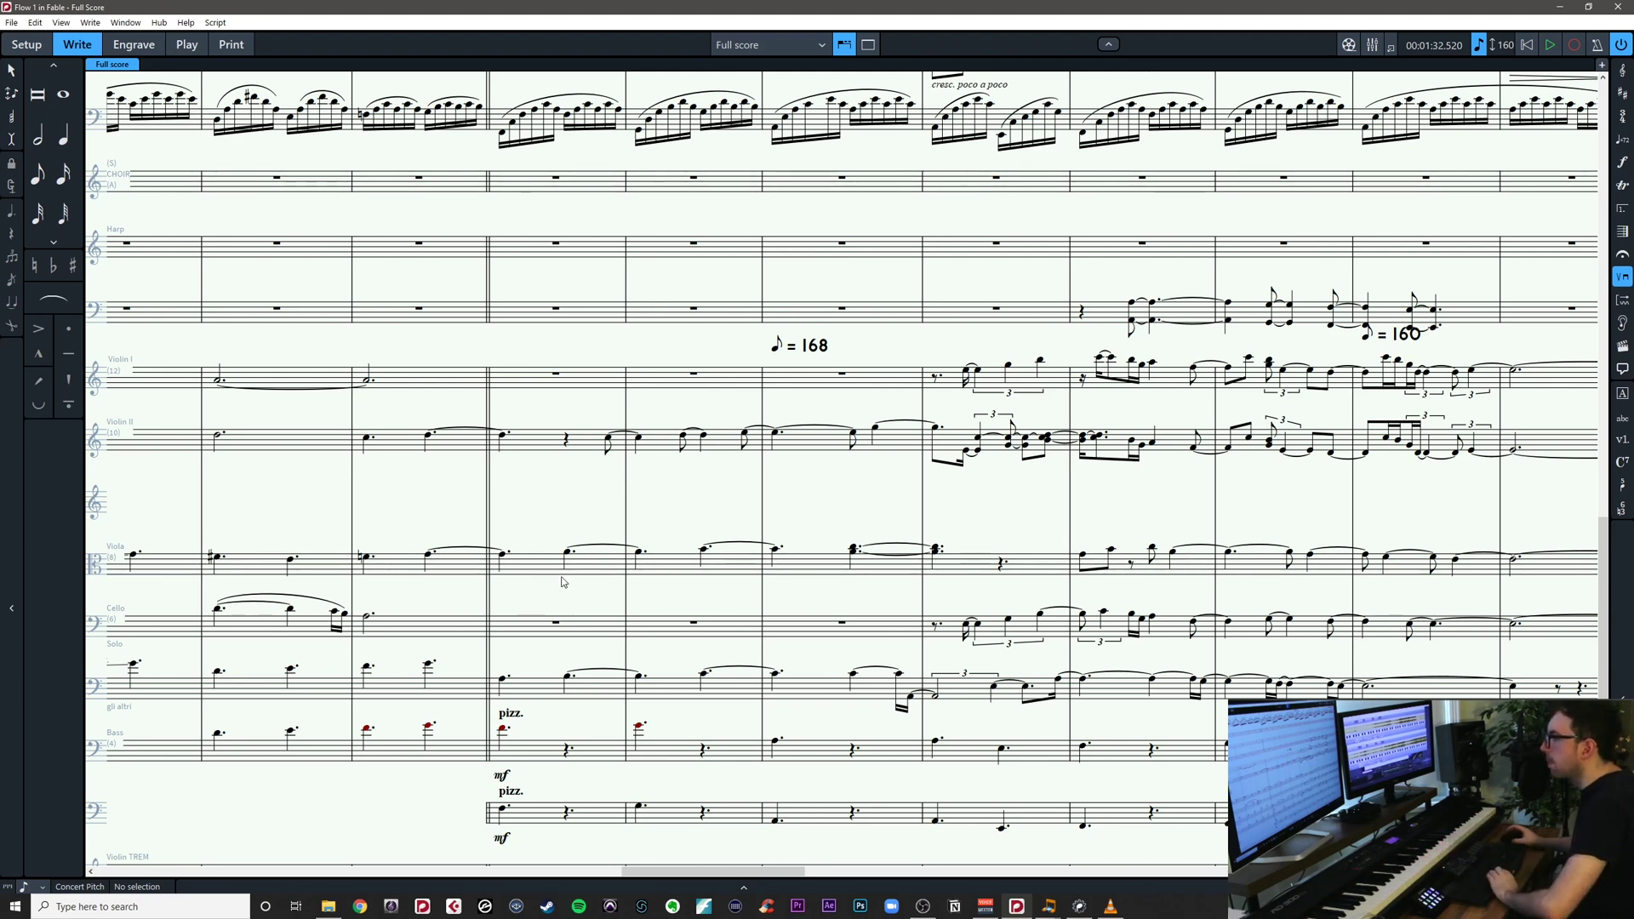
key("alt+Tab")
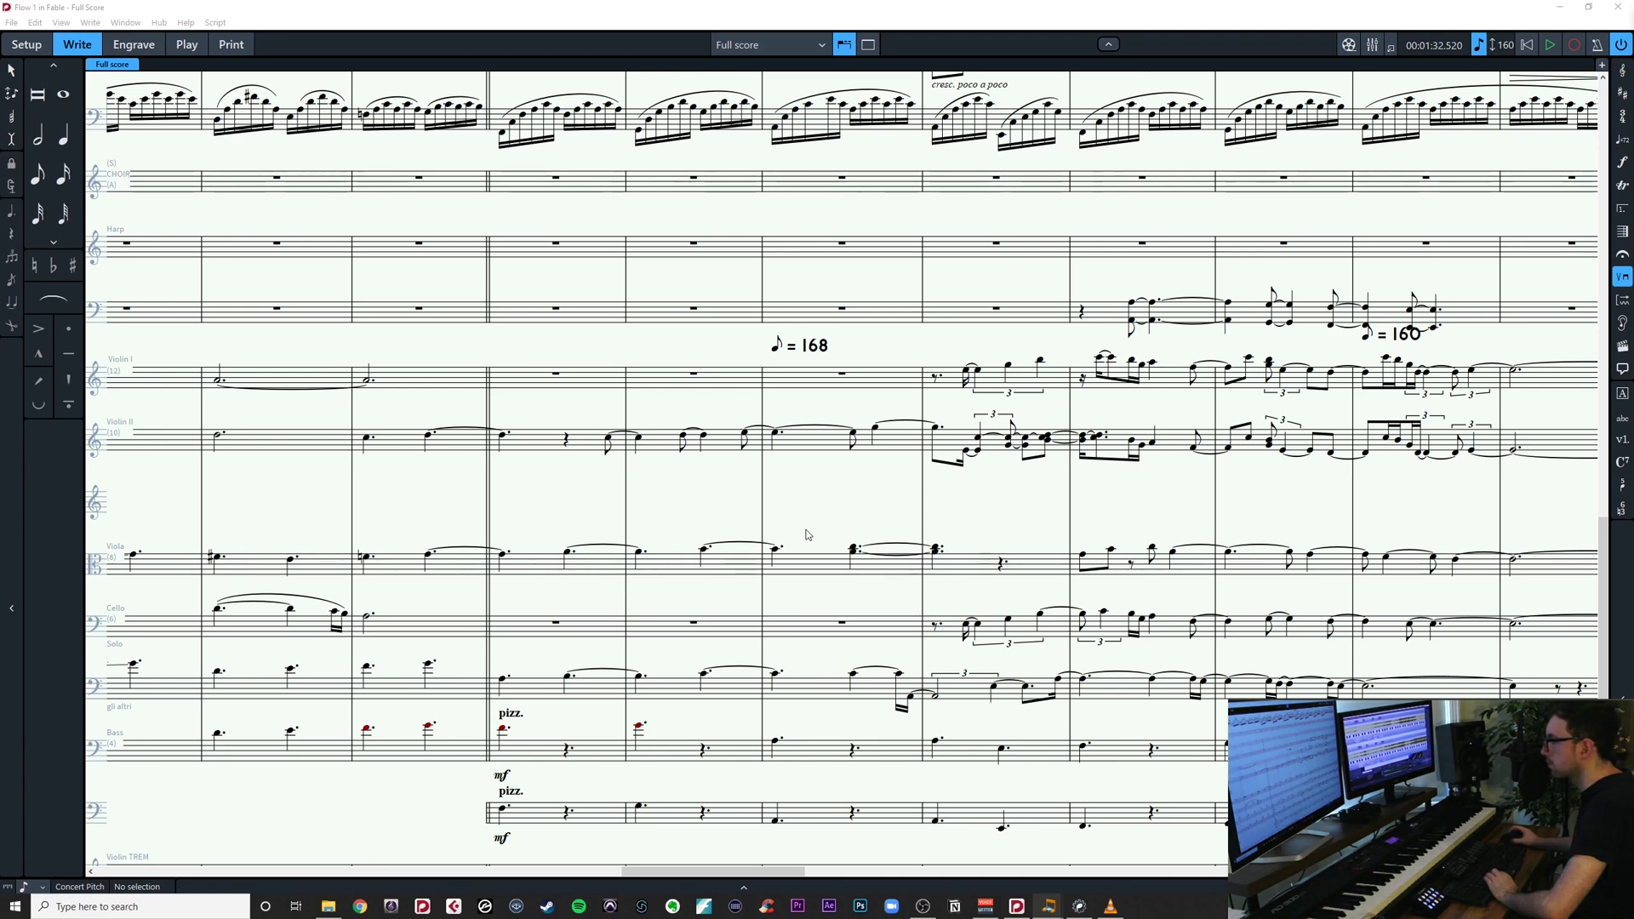
left_click(775, 549)
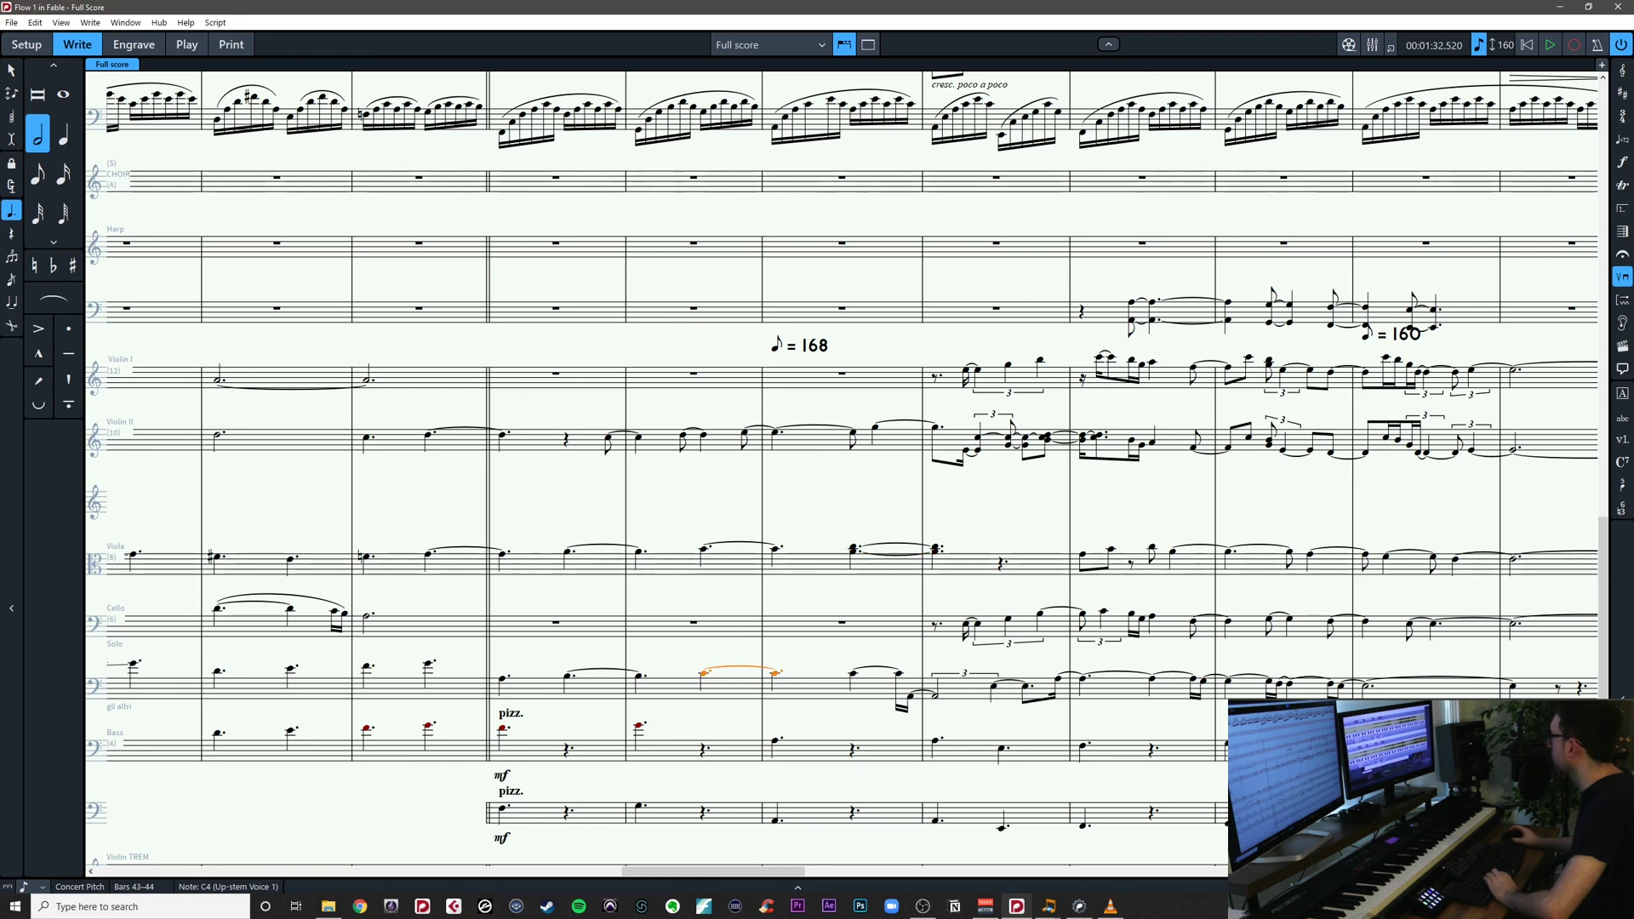
key("alt+Tab")
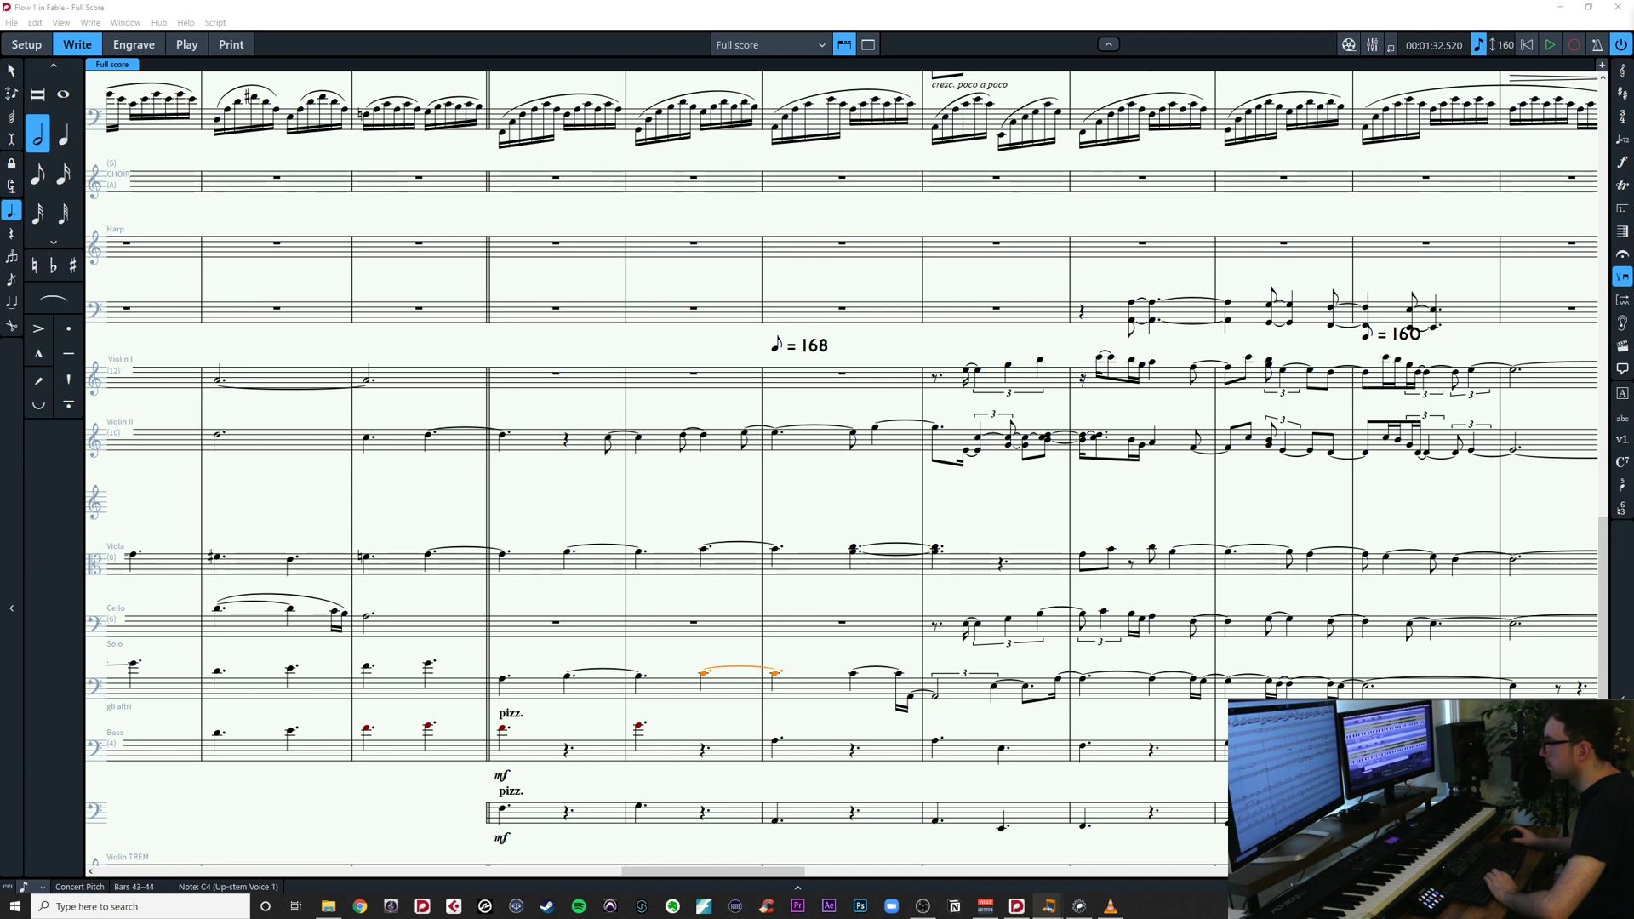
left_click(674, 675)
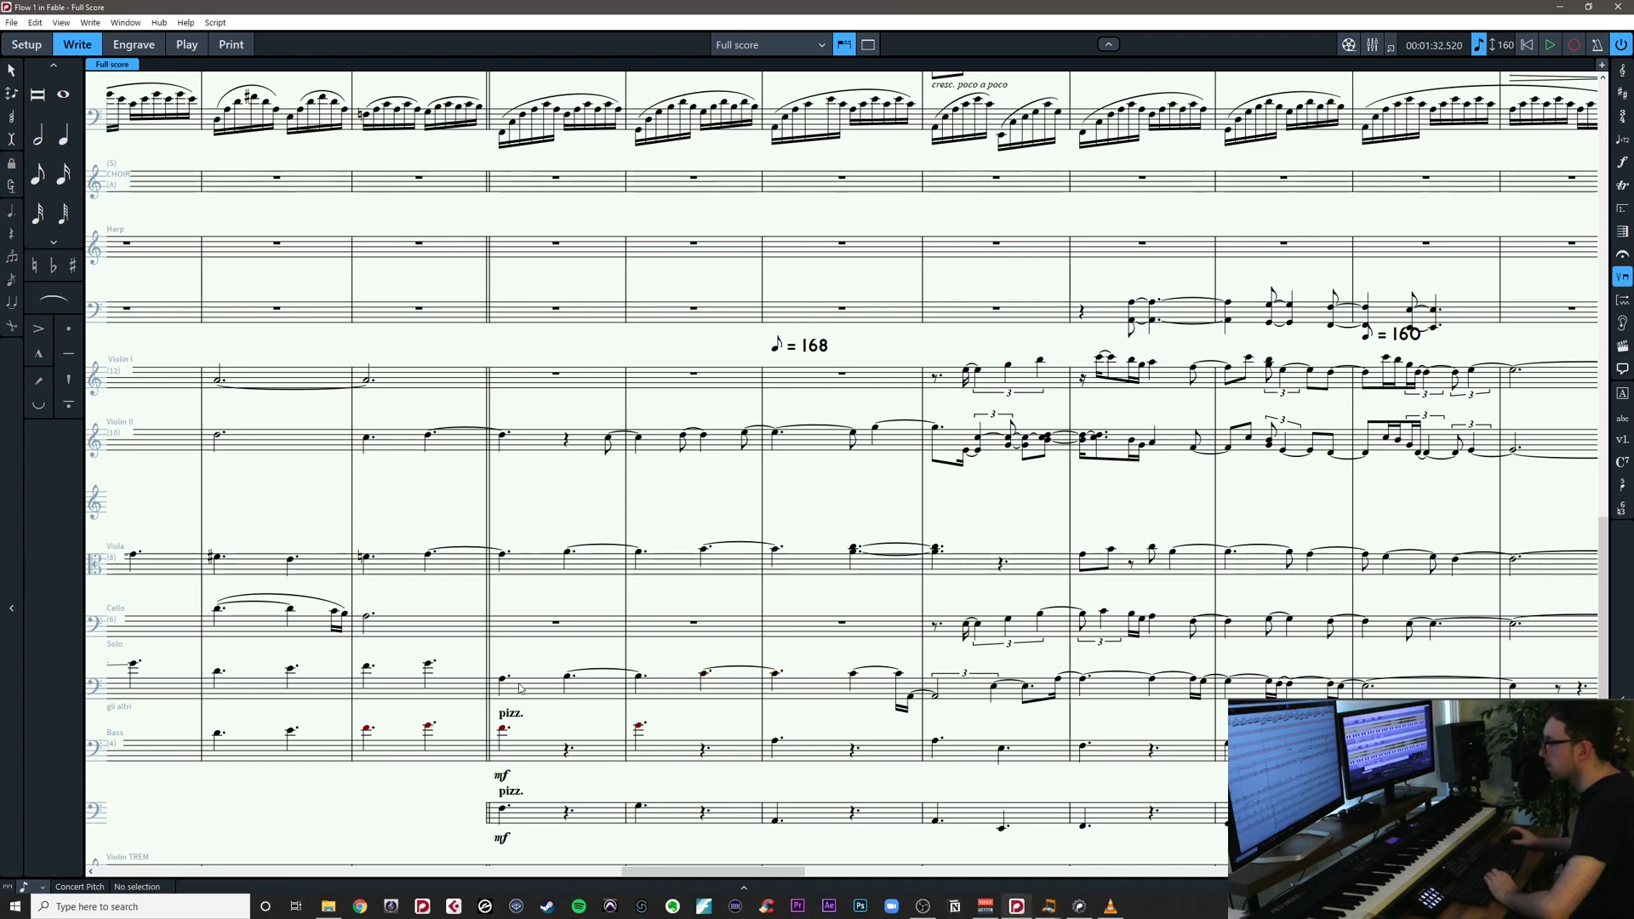
key("alt+Tab")
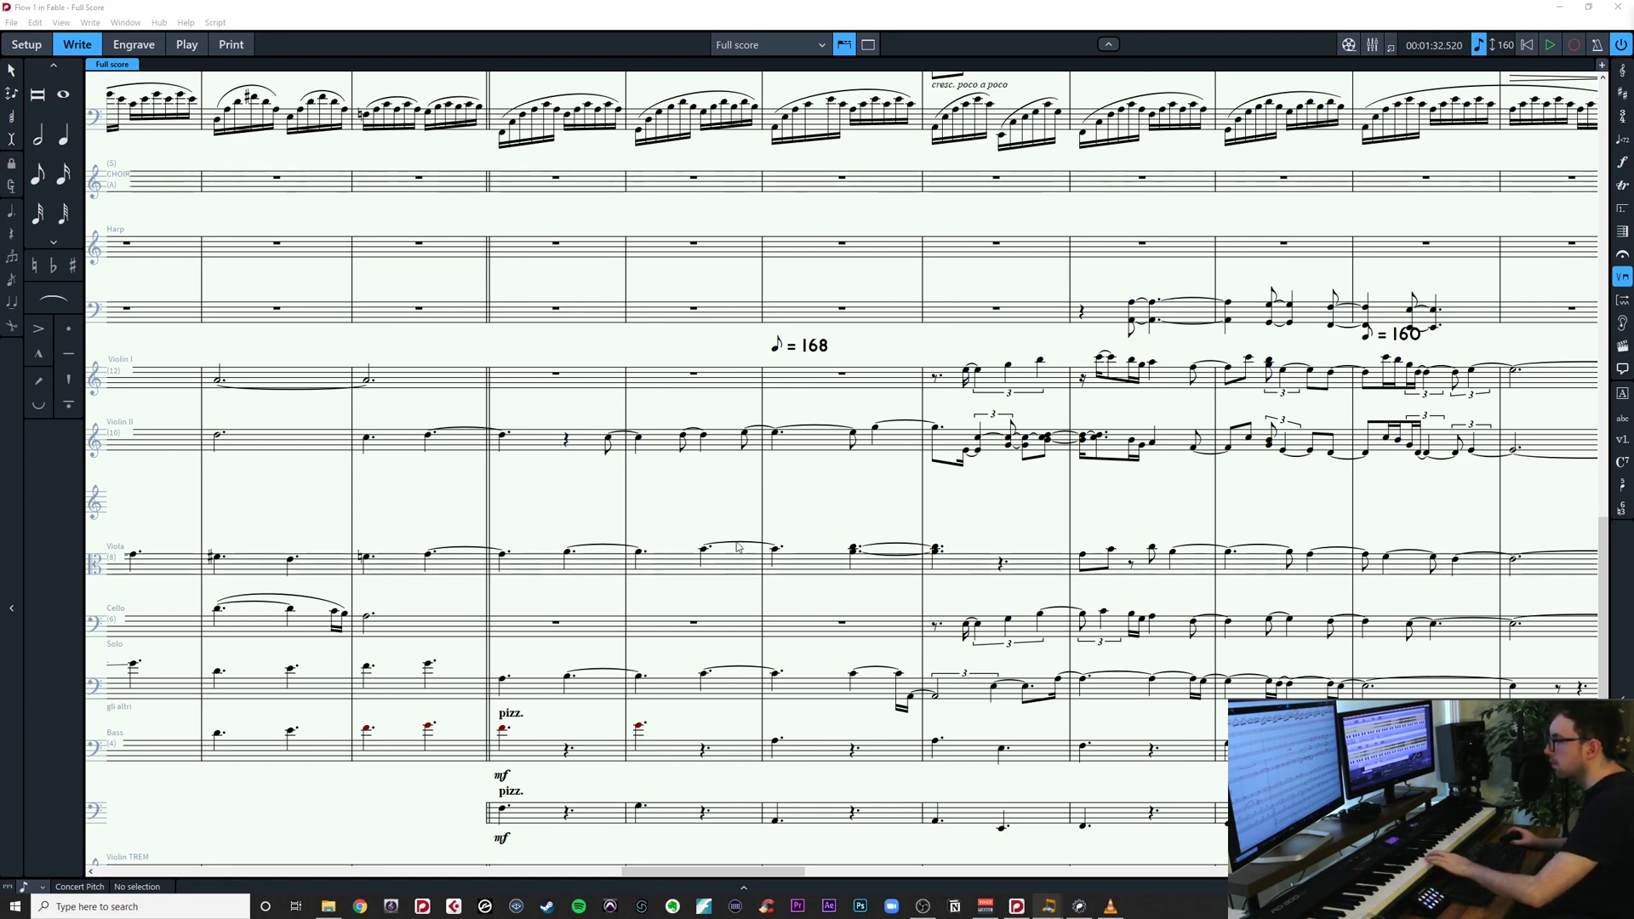
Lengthen the lower Cello's A3, B3 and C4 at the starts of bars 42–44 to dotted half notes
left_click(515, 687)
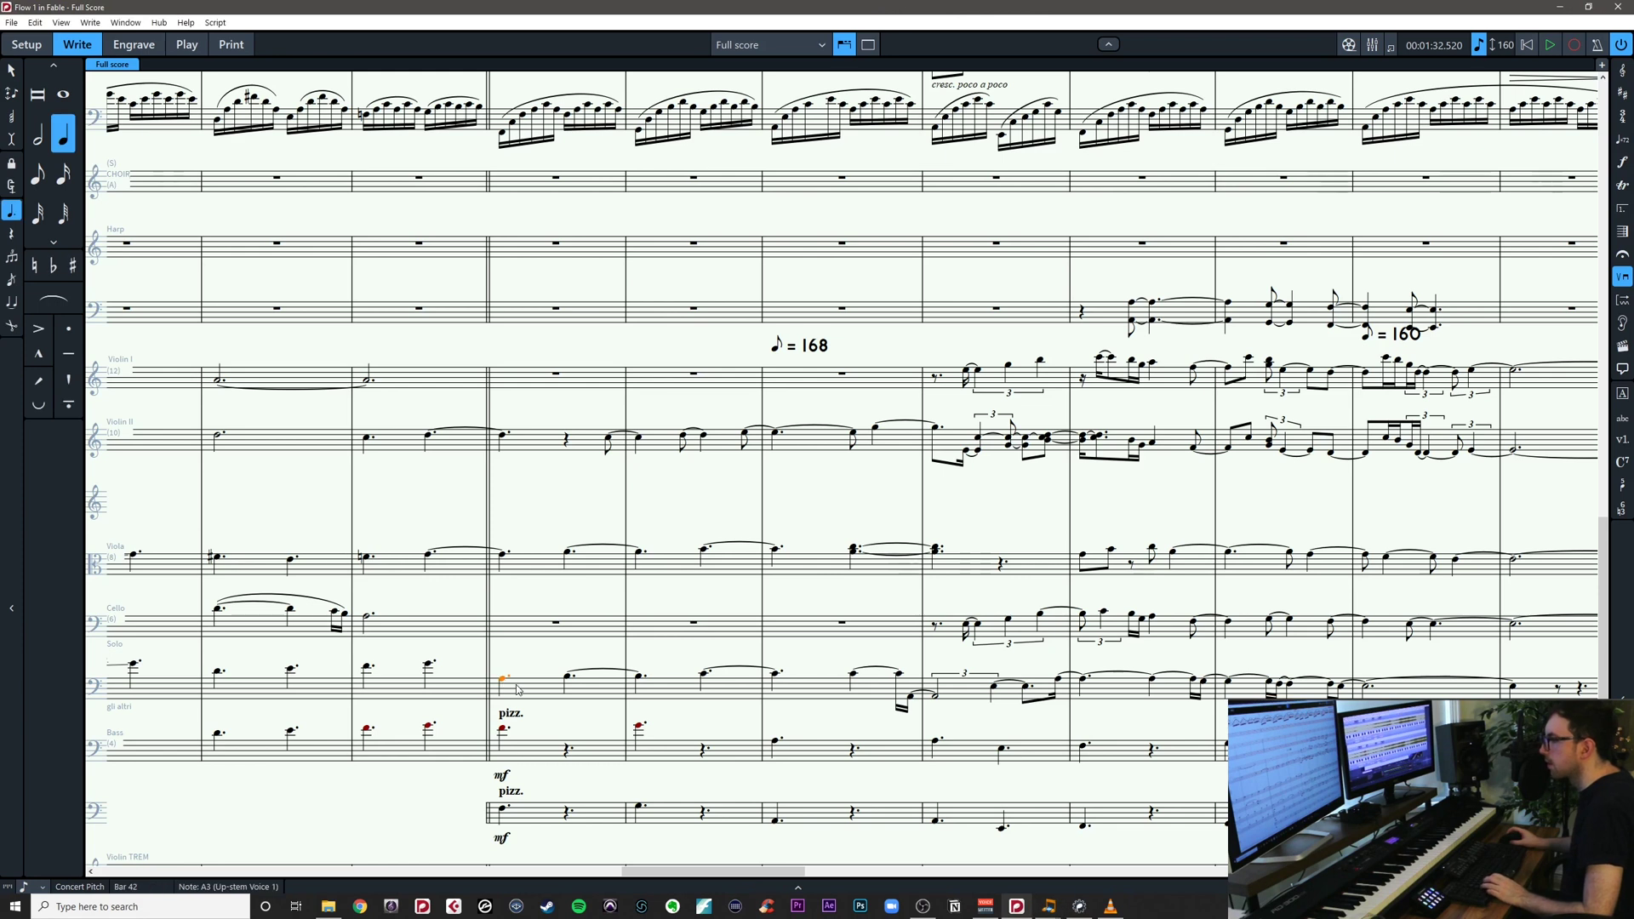
key("7")
key("period")
key("Right")
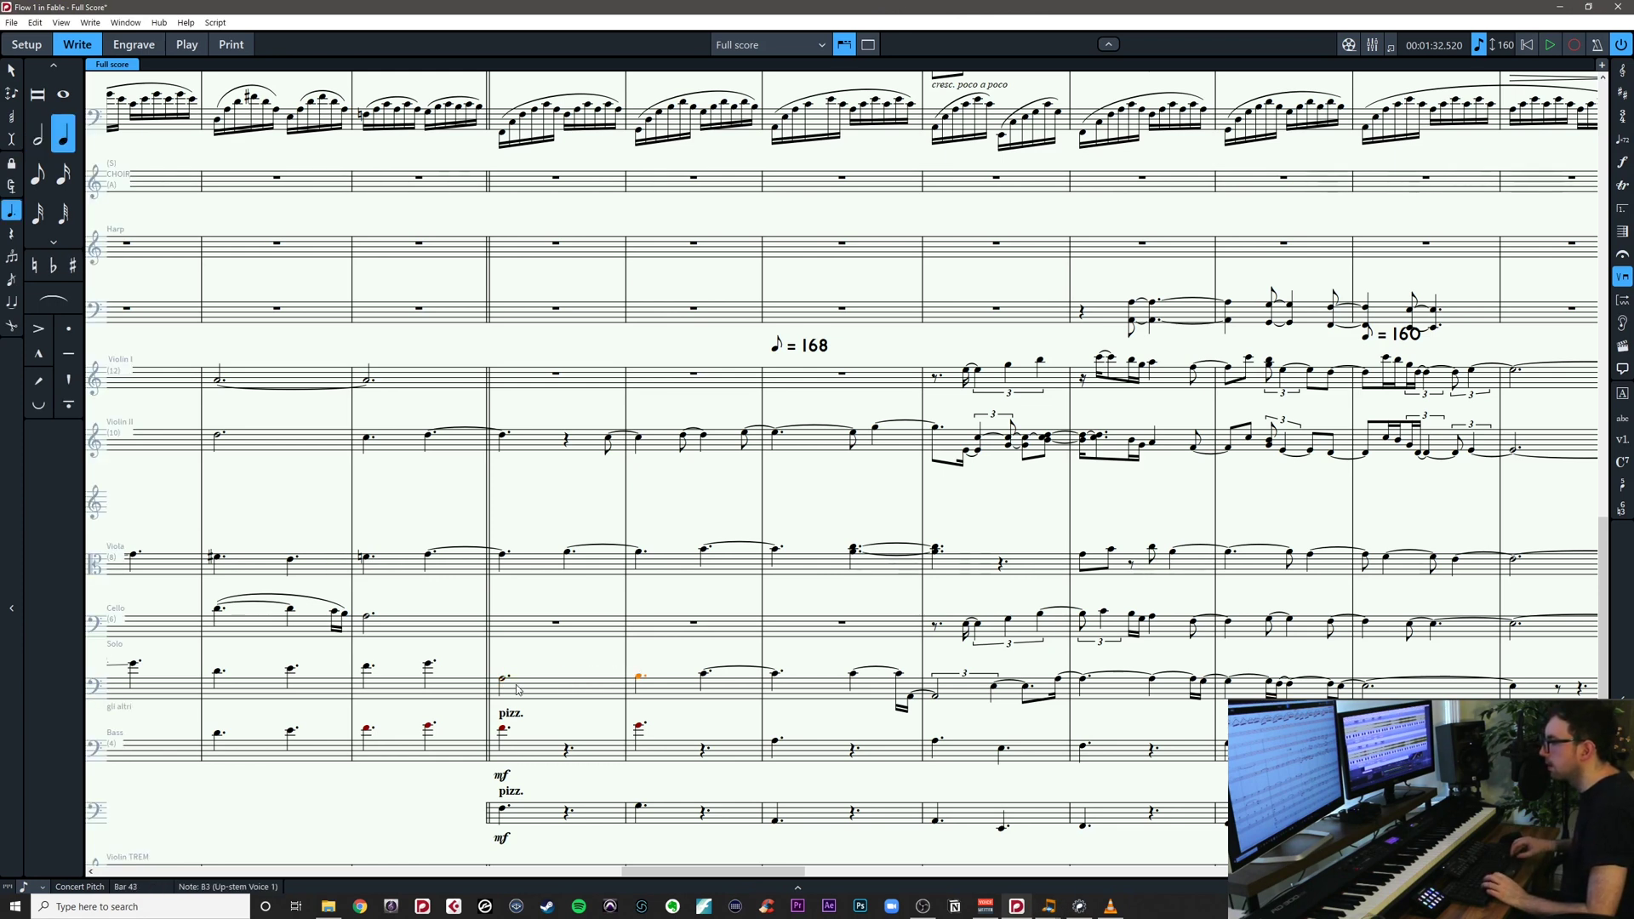
key("6")
key("Right")
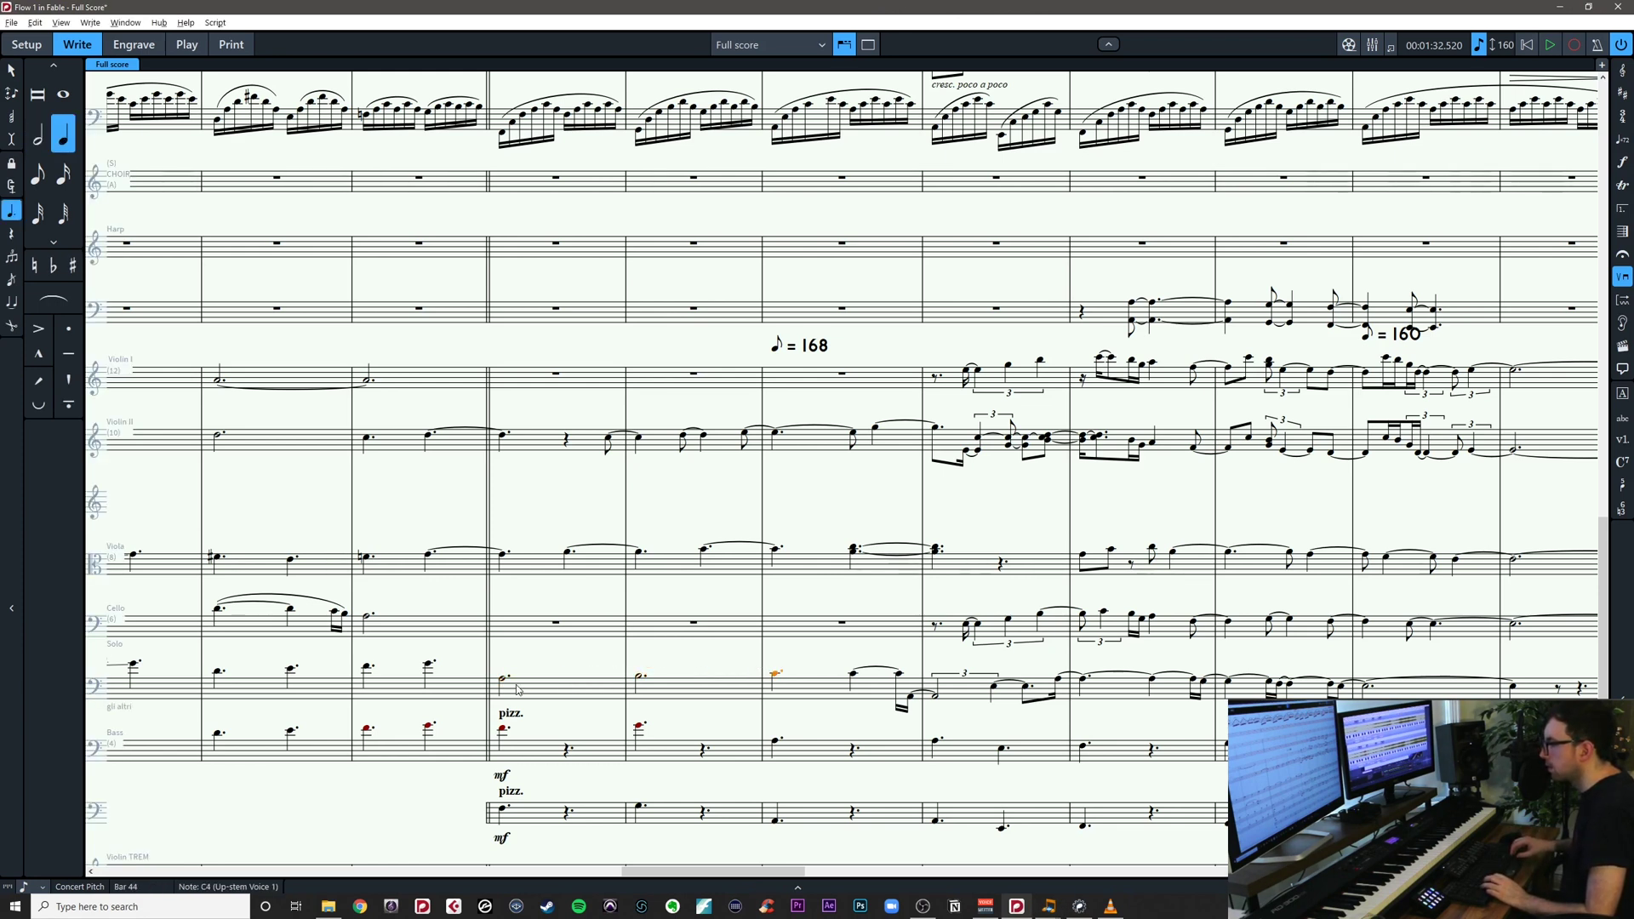
key("6")
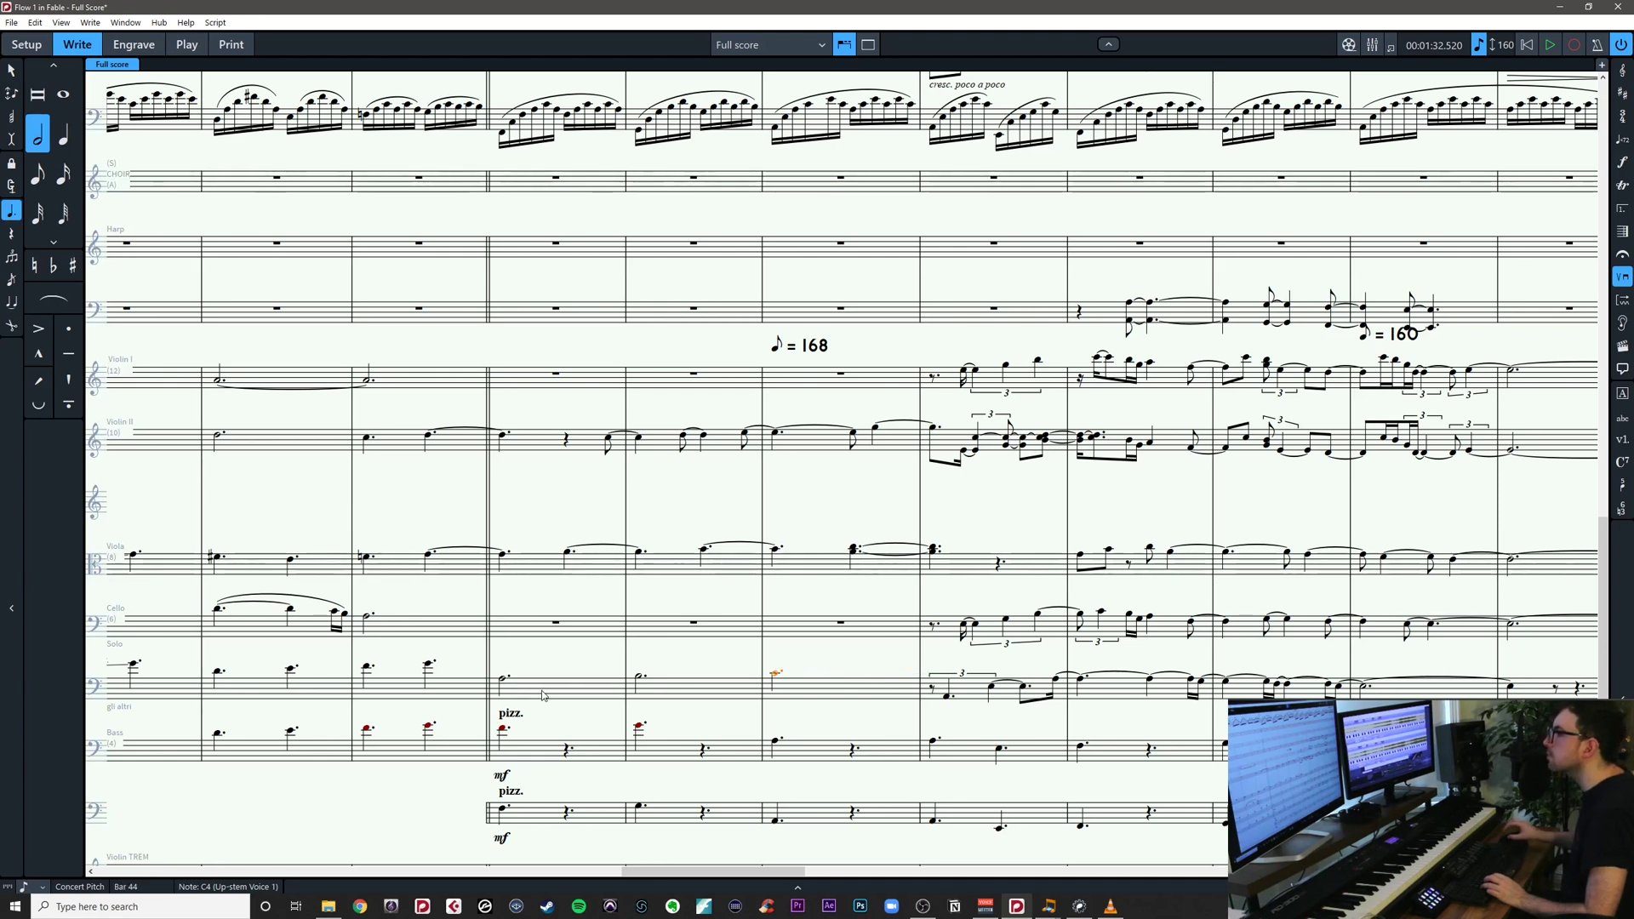
left_click_drag(553, 668, 607, 667)
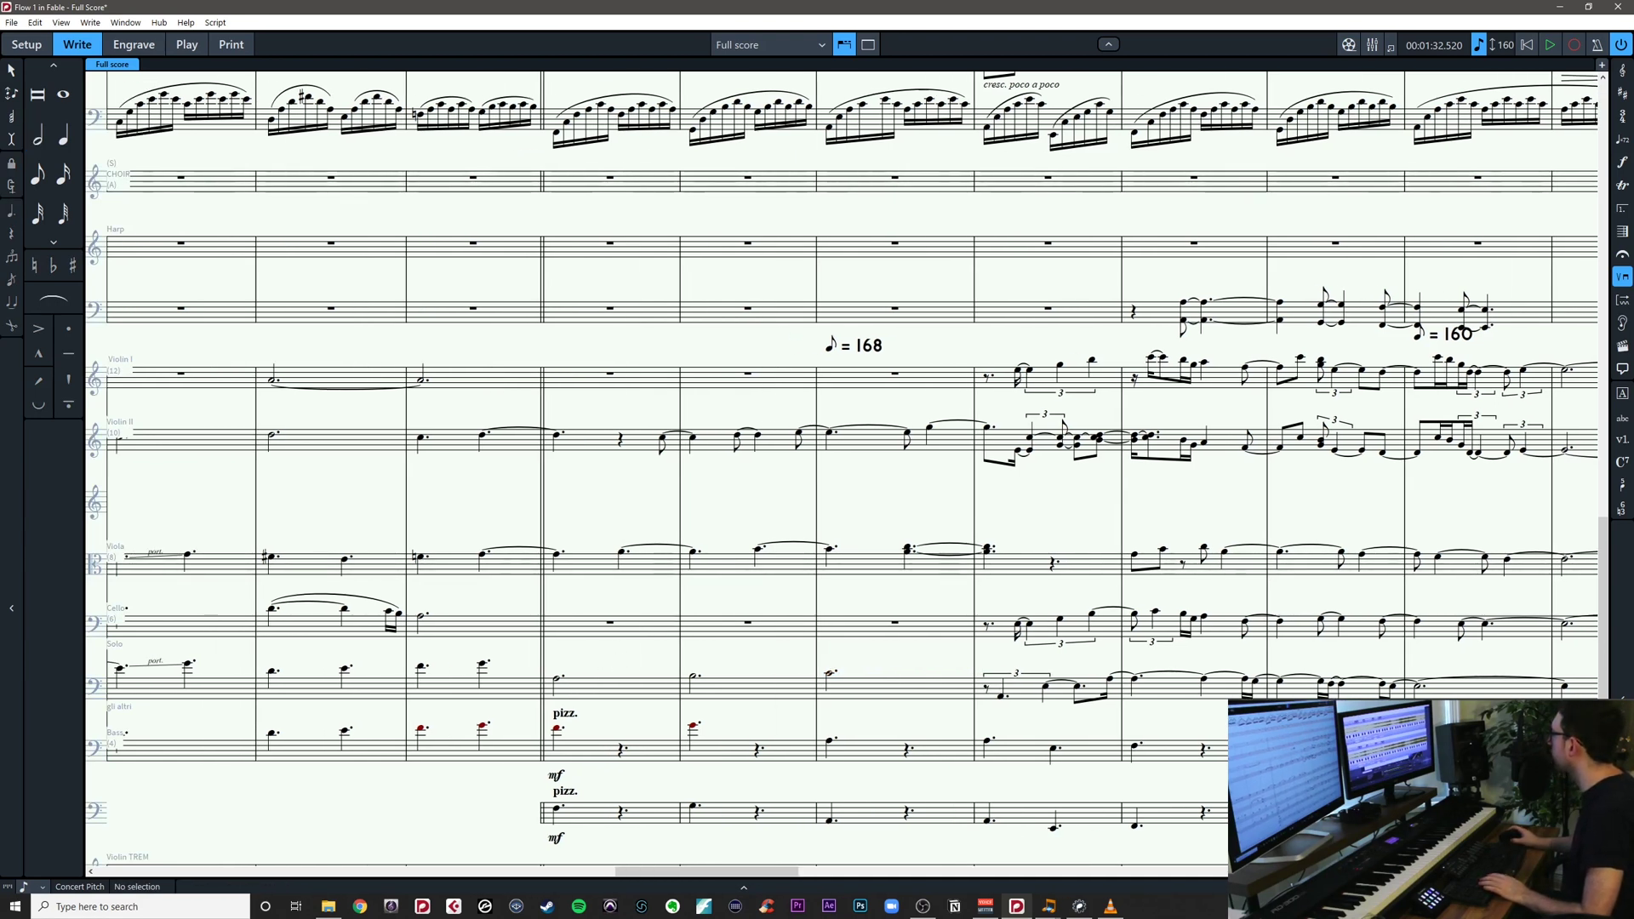
key("alt+Tab")
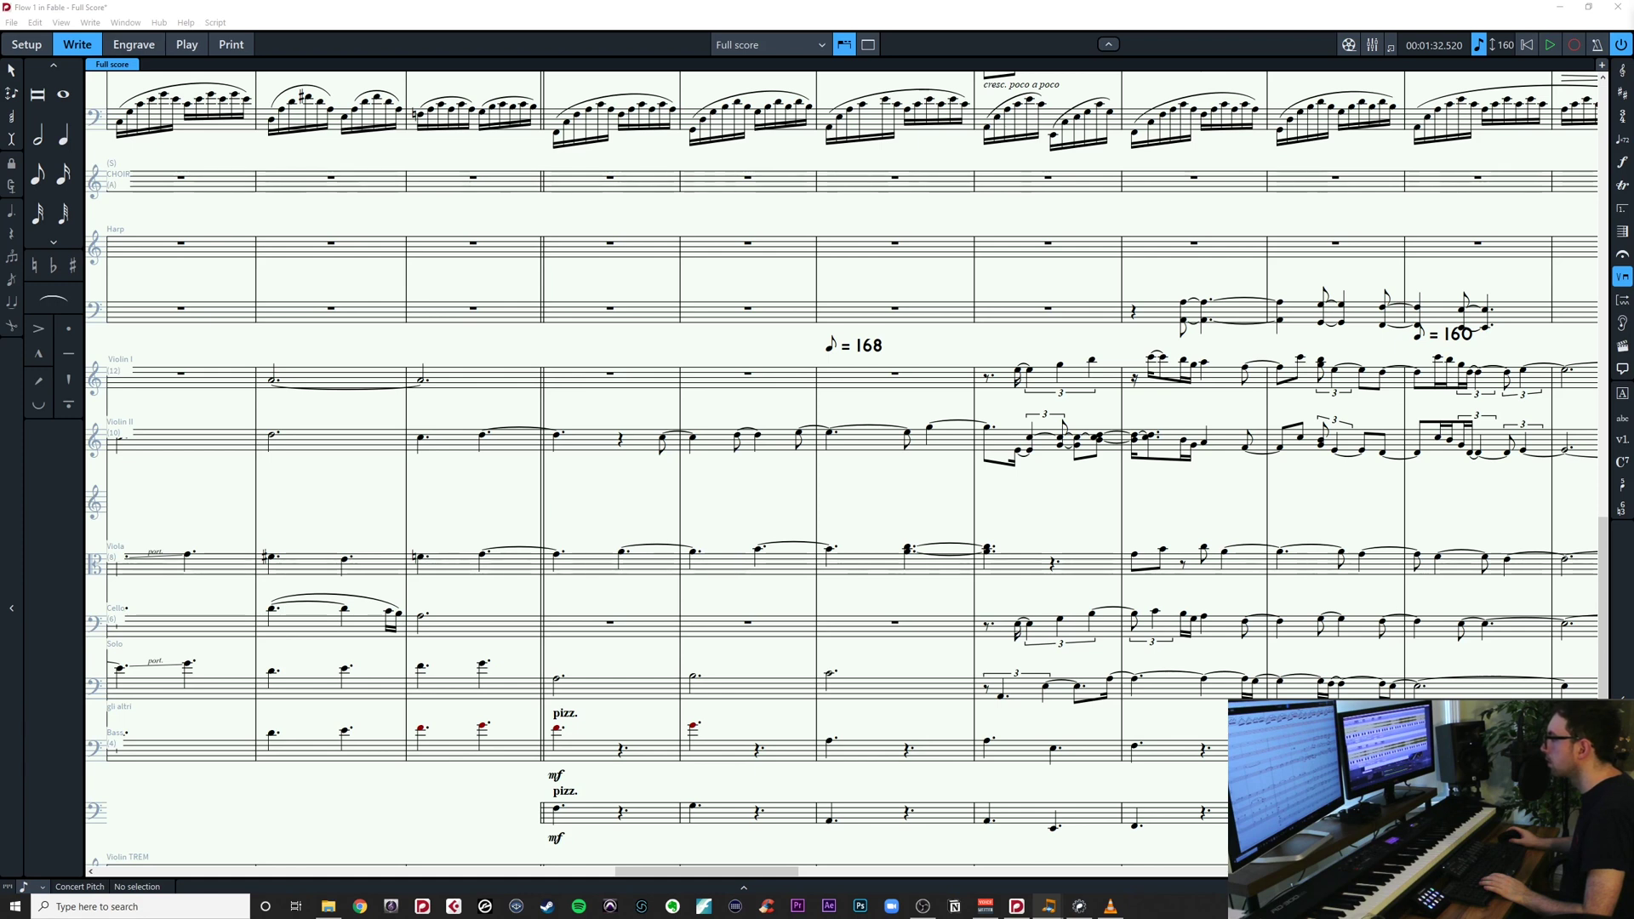
left_click(665, 444)
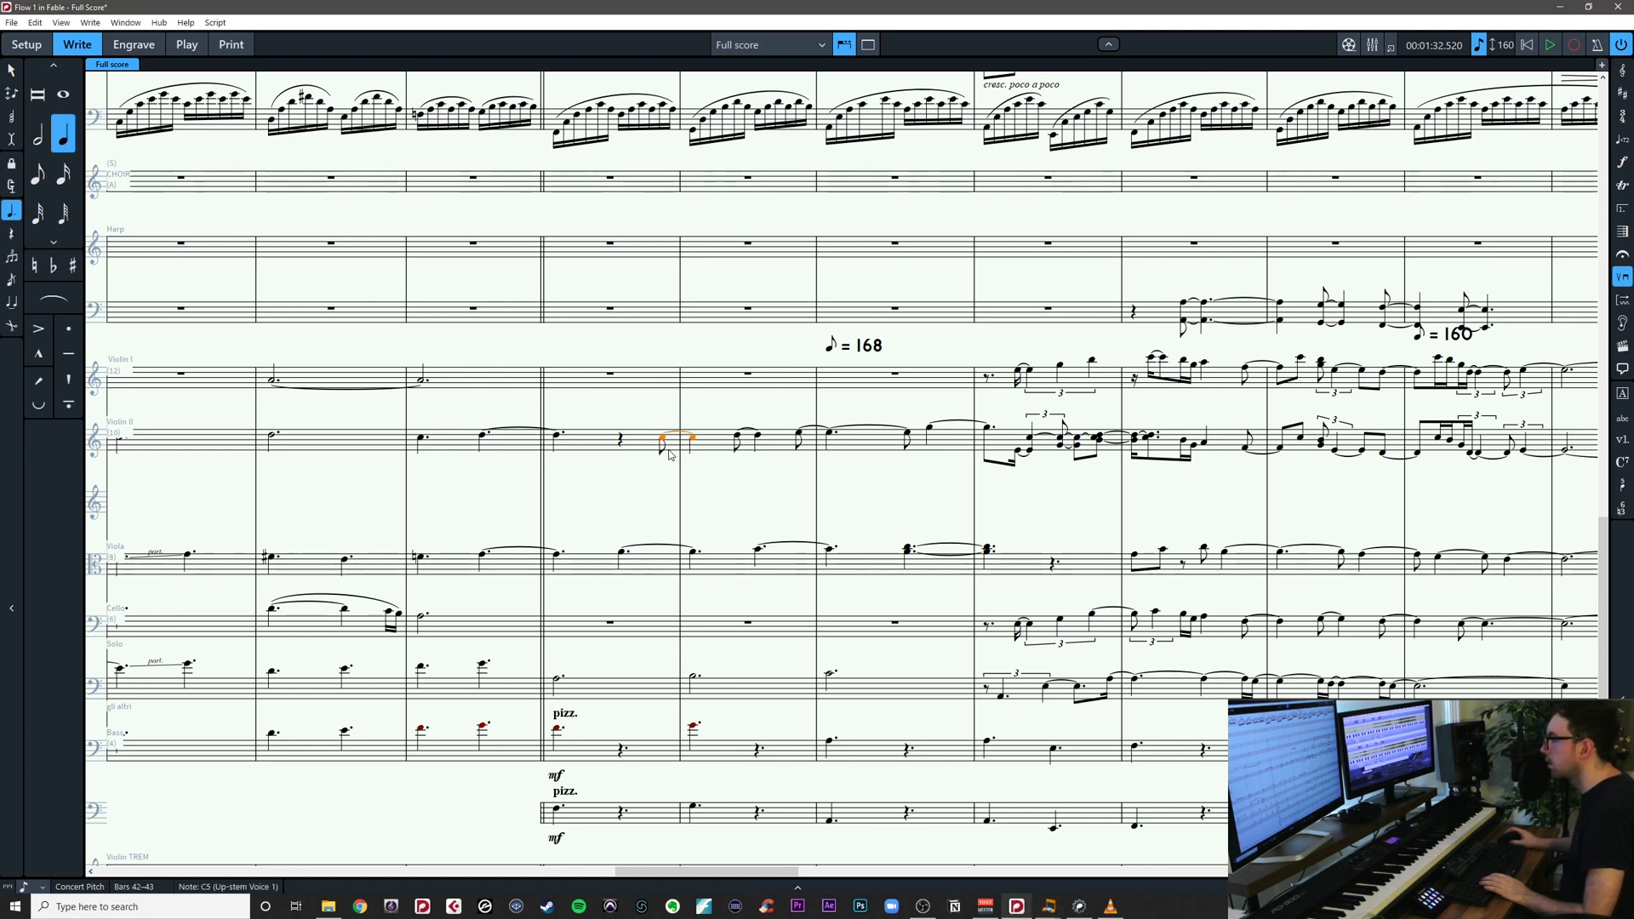
left_click(624, 552)
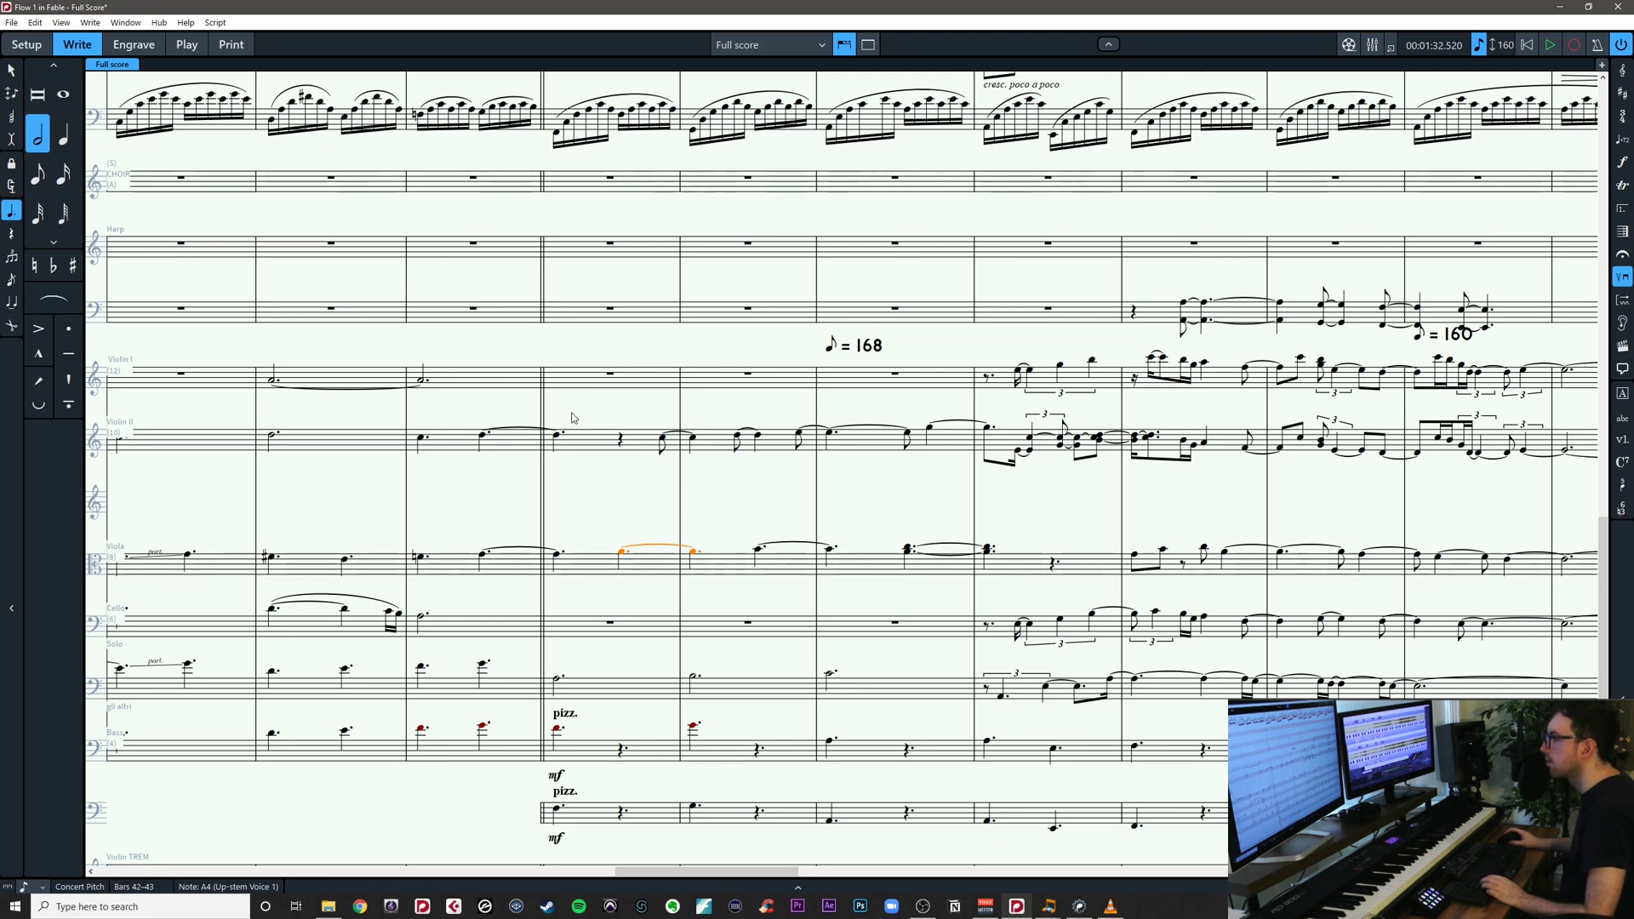
Cut Violin II's G5 tie between bars 44 and 45 and shift its line from late bar 42 two eighths earlier
left_click(621, 442)
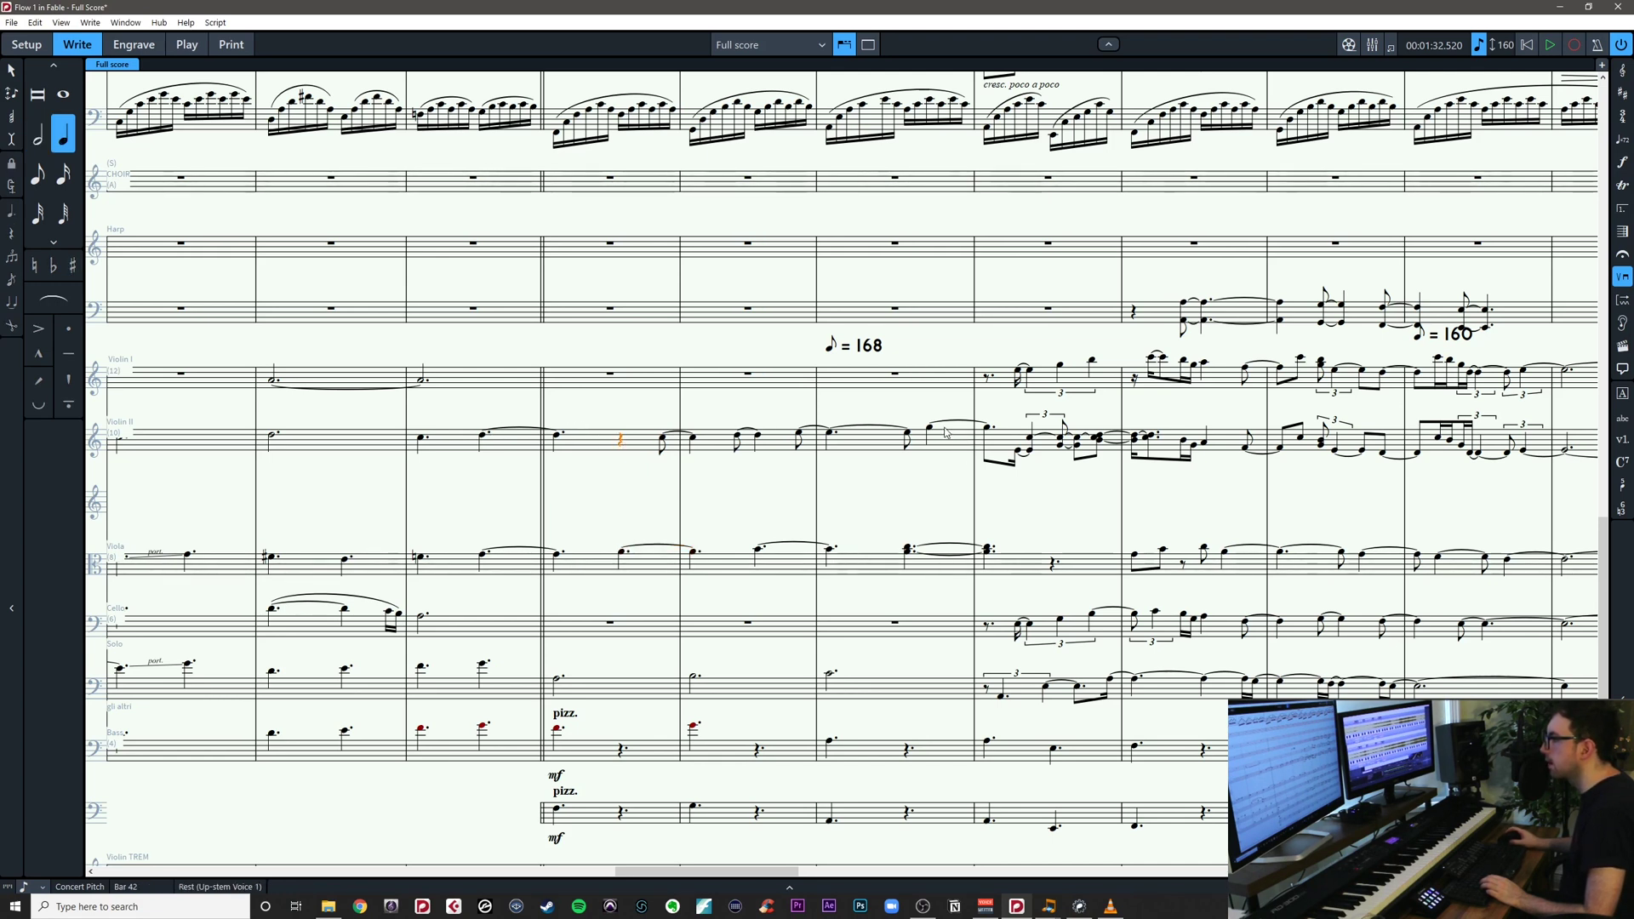
left_click(930, 429)
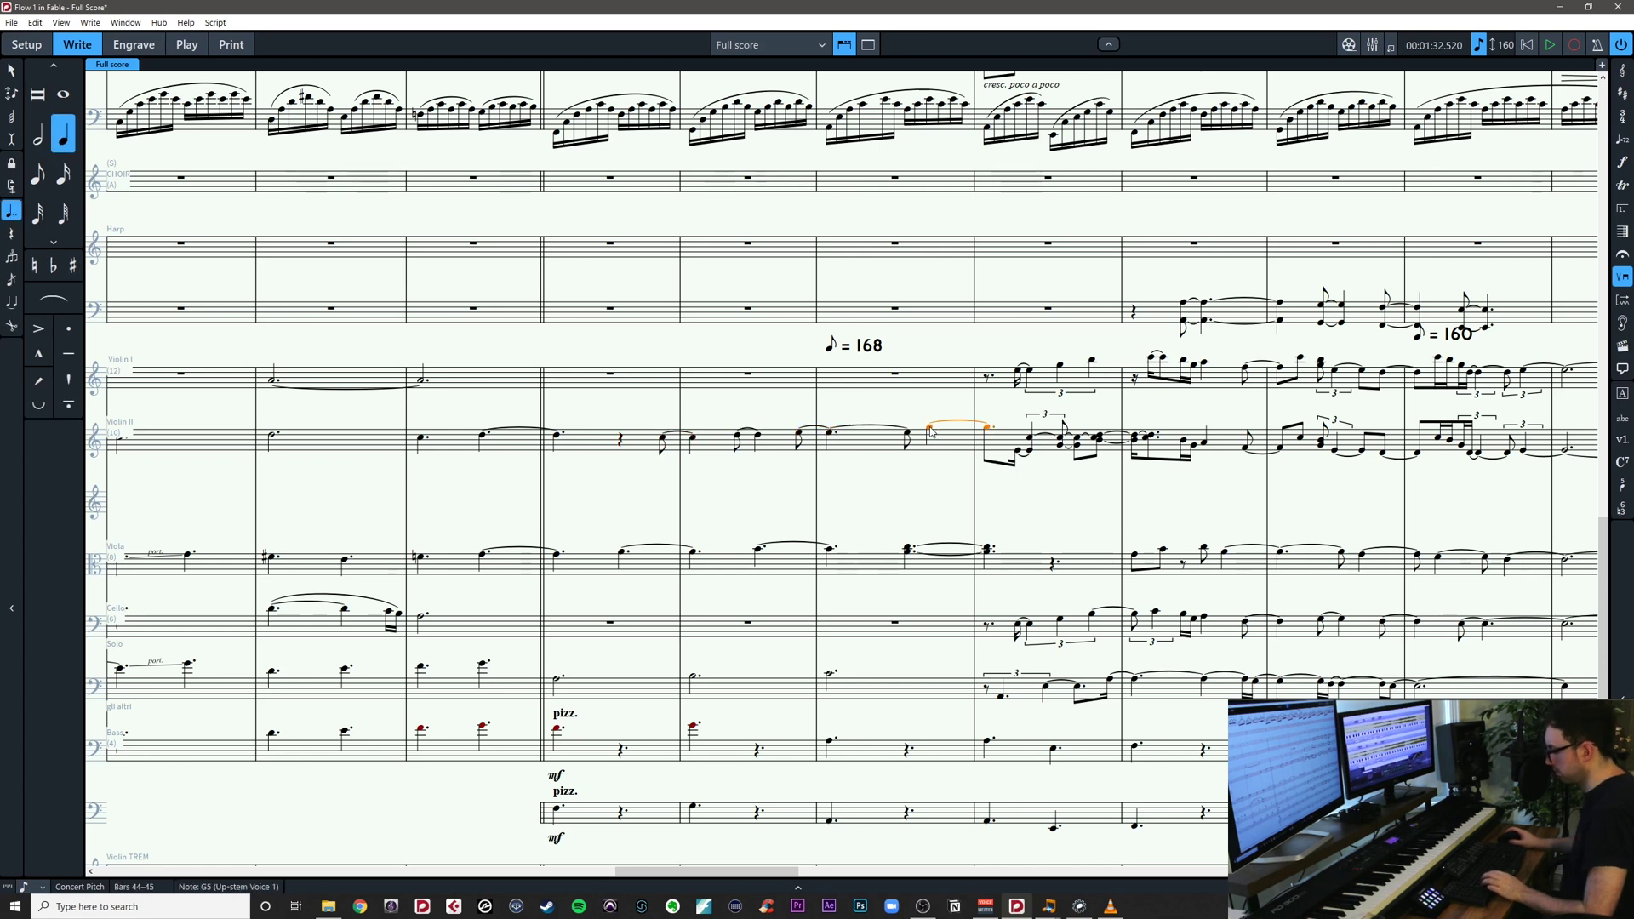
left_click(663, 441)
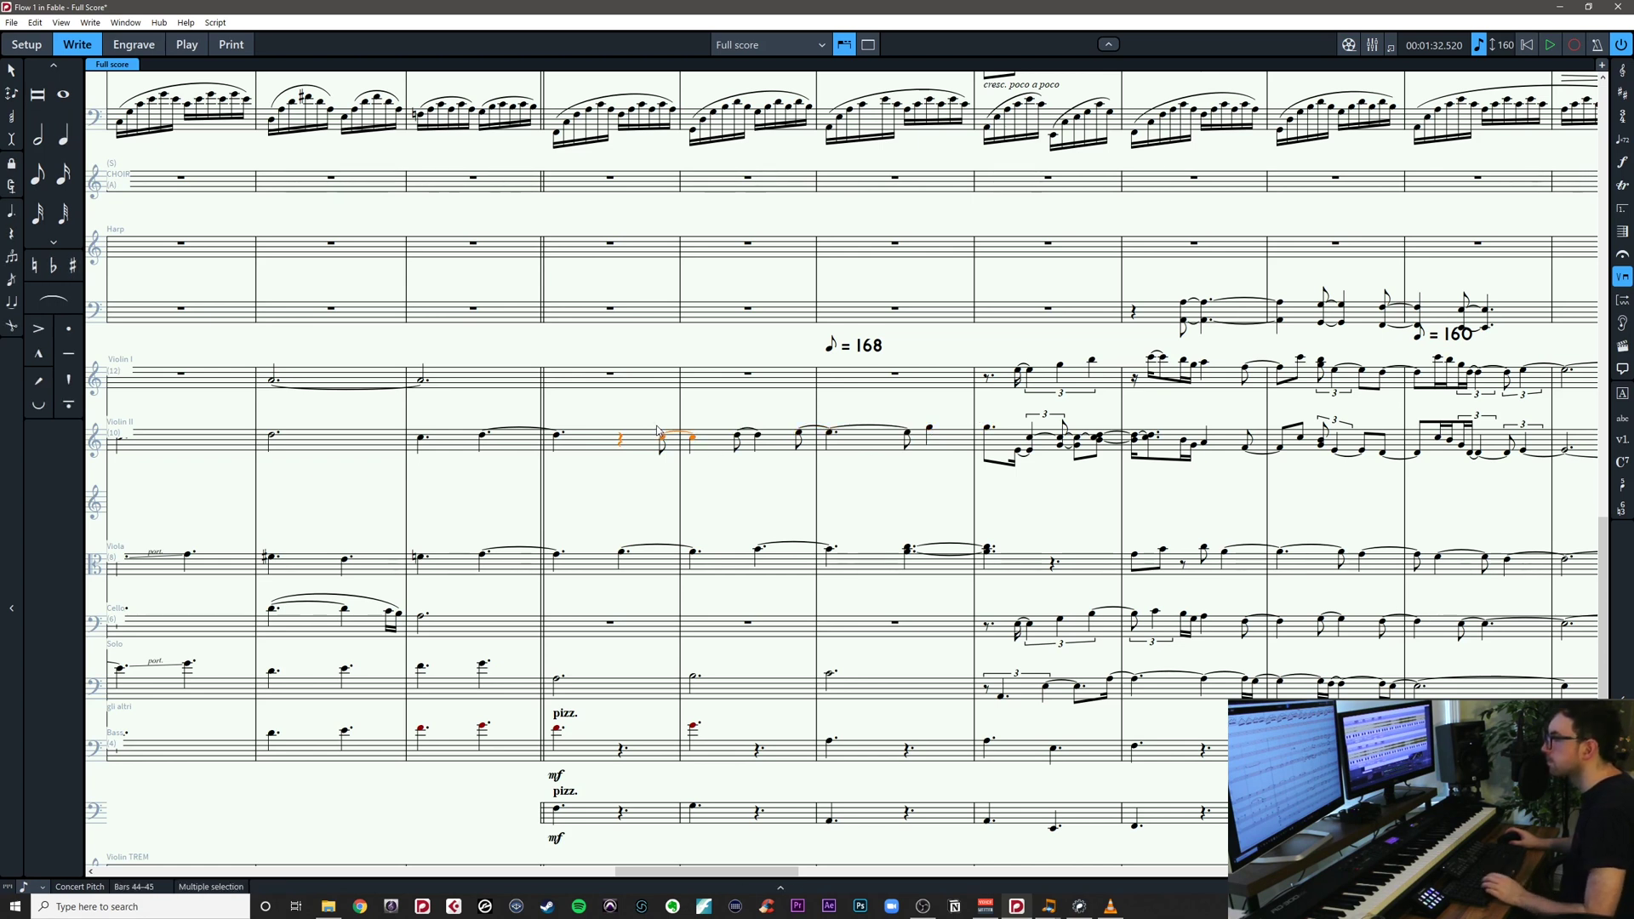
left_click(931, 430, "shift")
key("4")
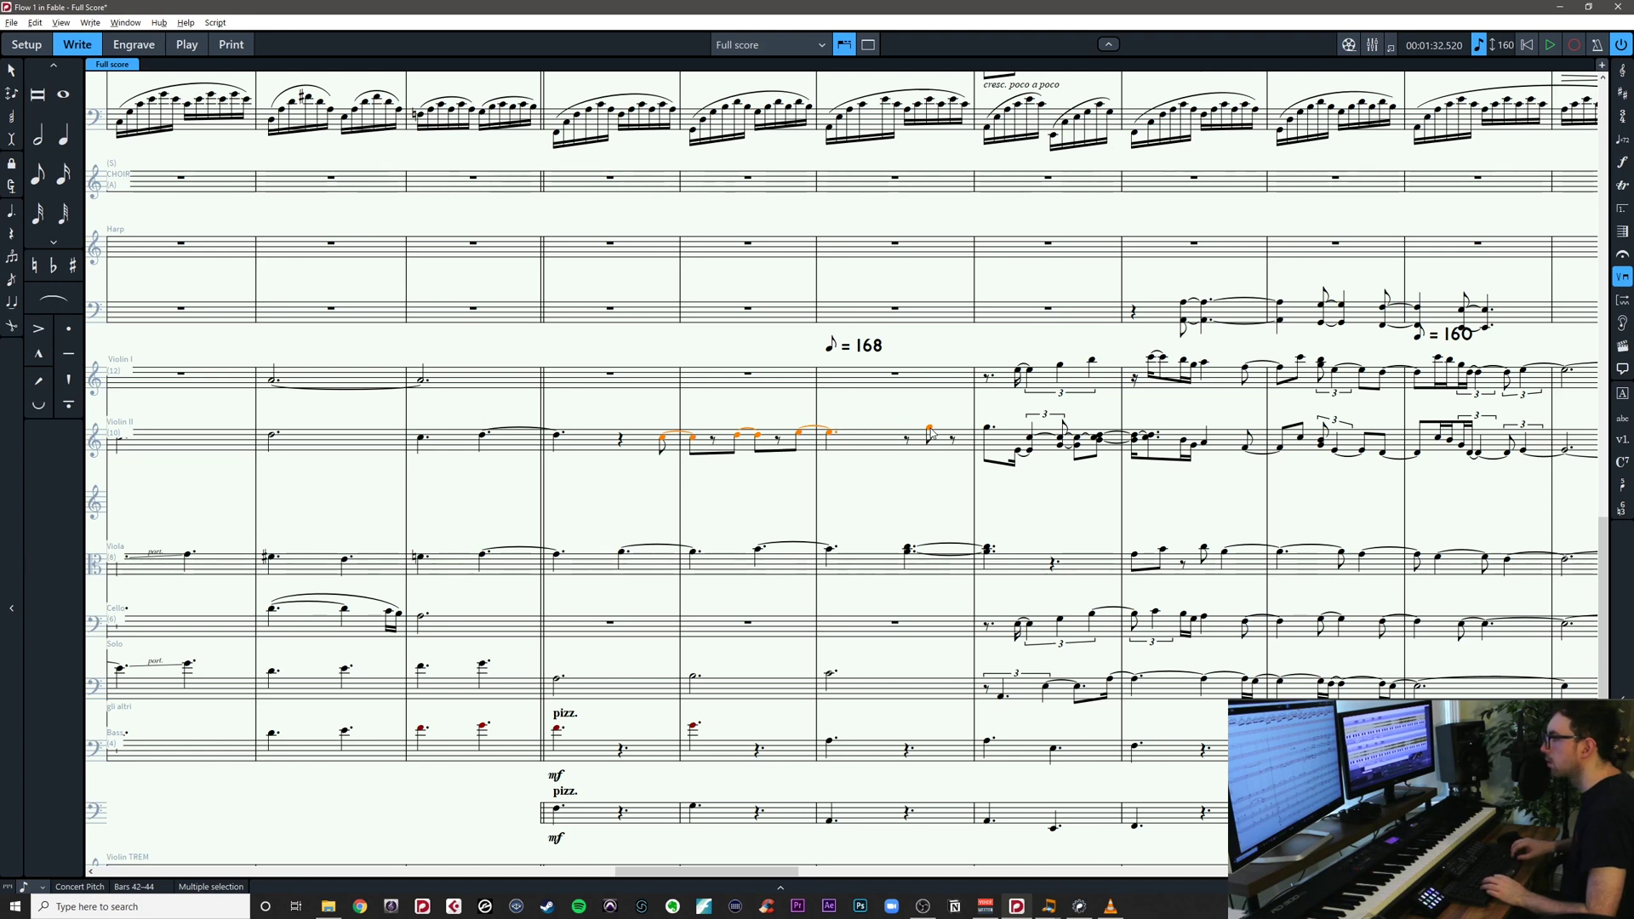
key("alt+Left")
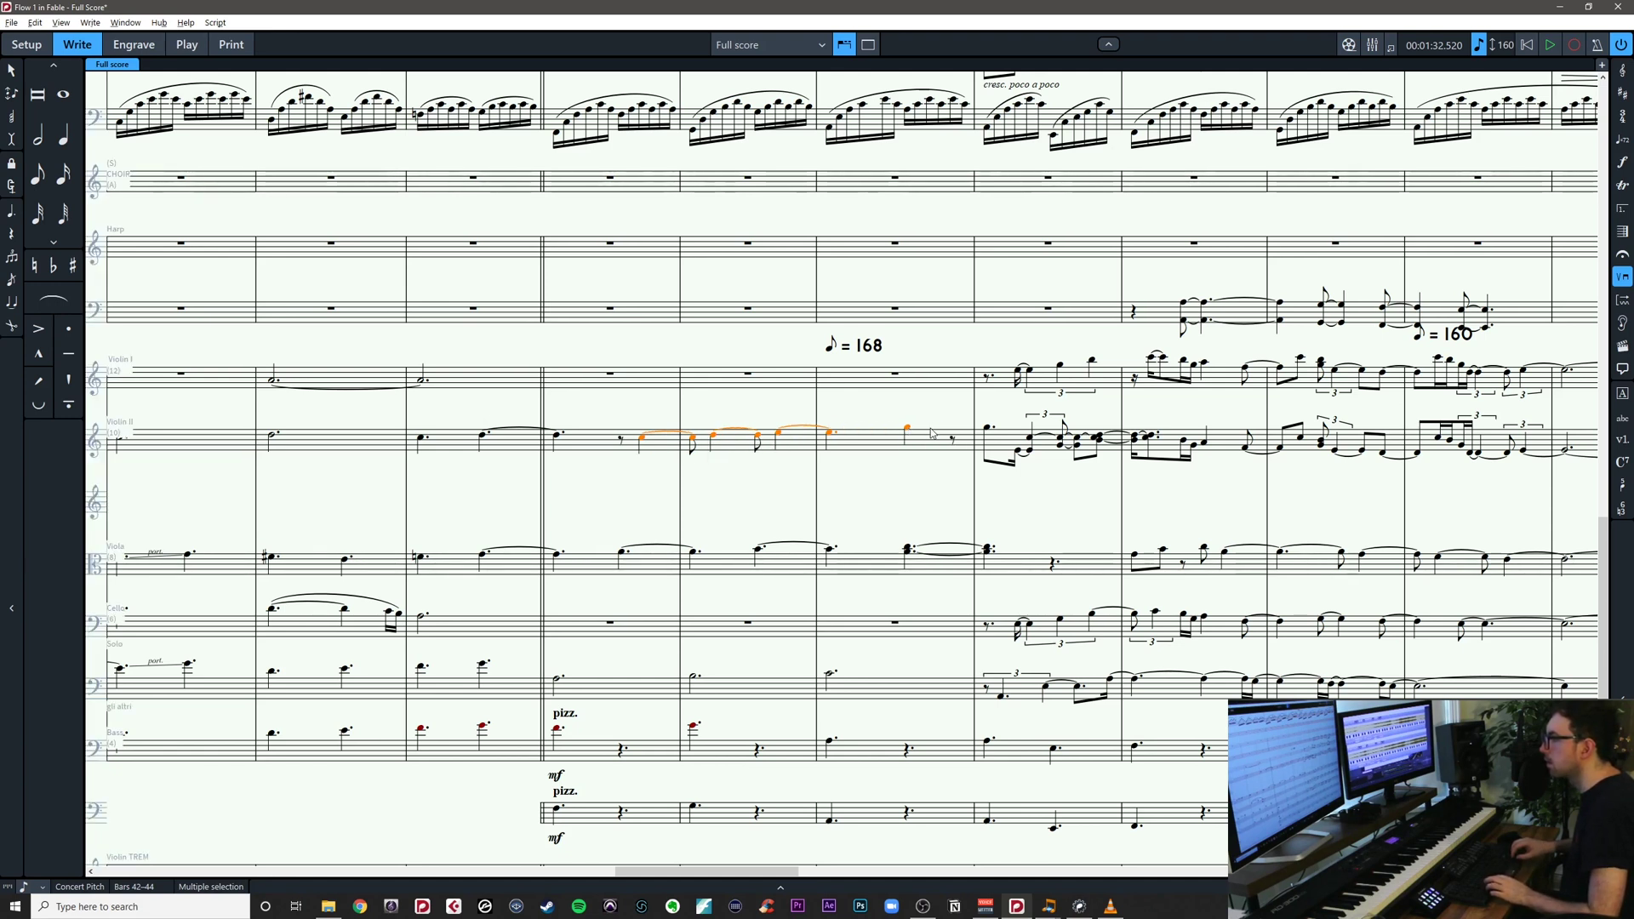
key("alt+Left")
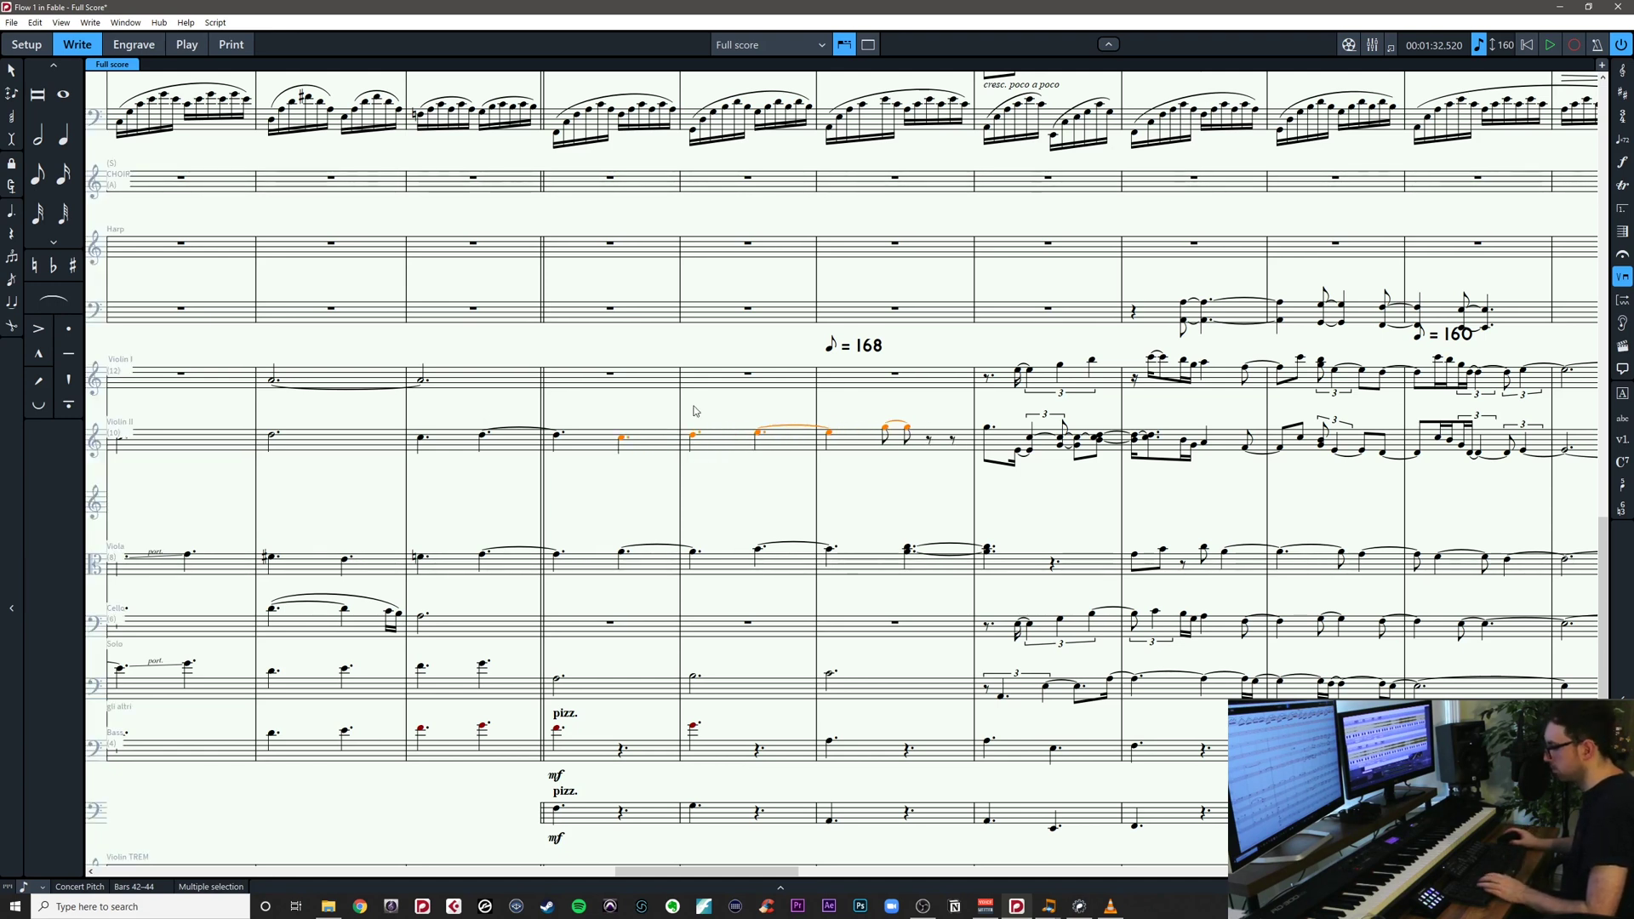
Move the shifted Violin II line up to the Violin I staff, starting at the second dotted quarter of bar 42
key("ctrl+x")
double_click(620, 383)
key("Right")
key("Right")
key("Right")
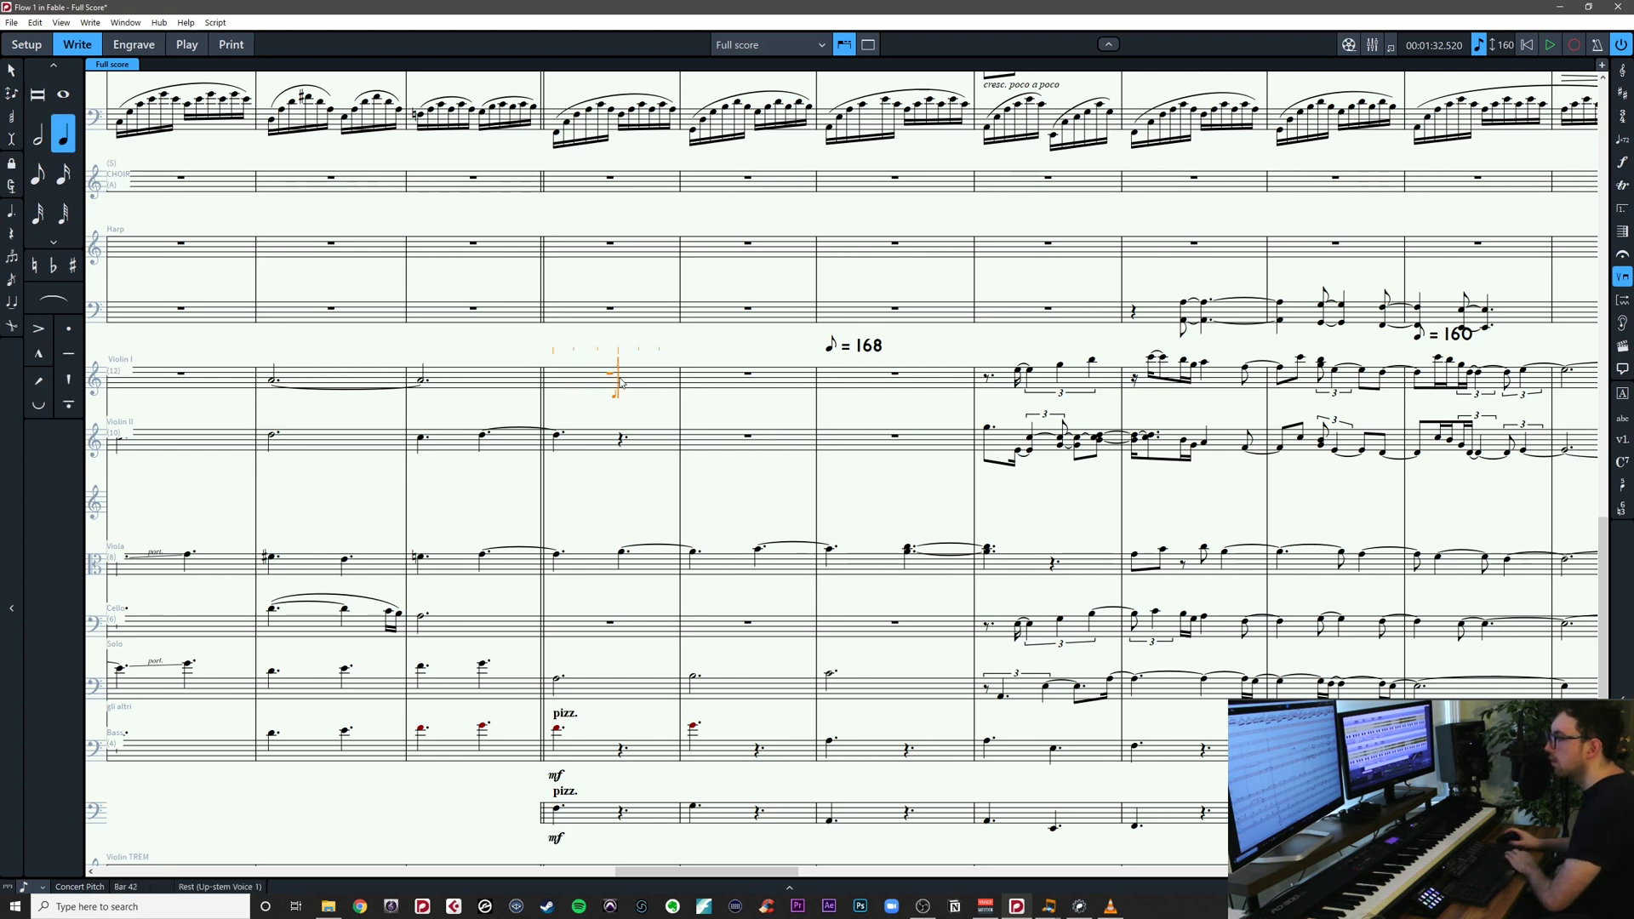
key("ctrl+v")
key("Escape")
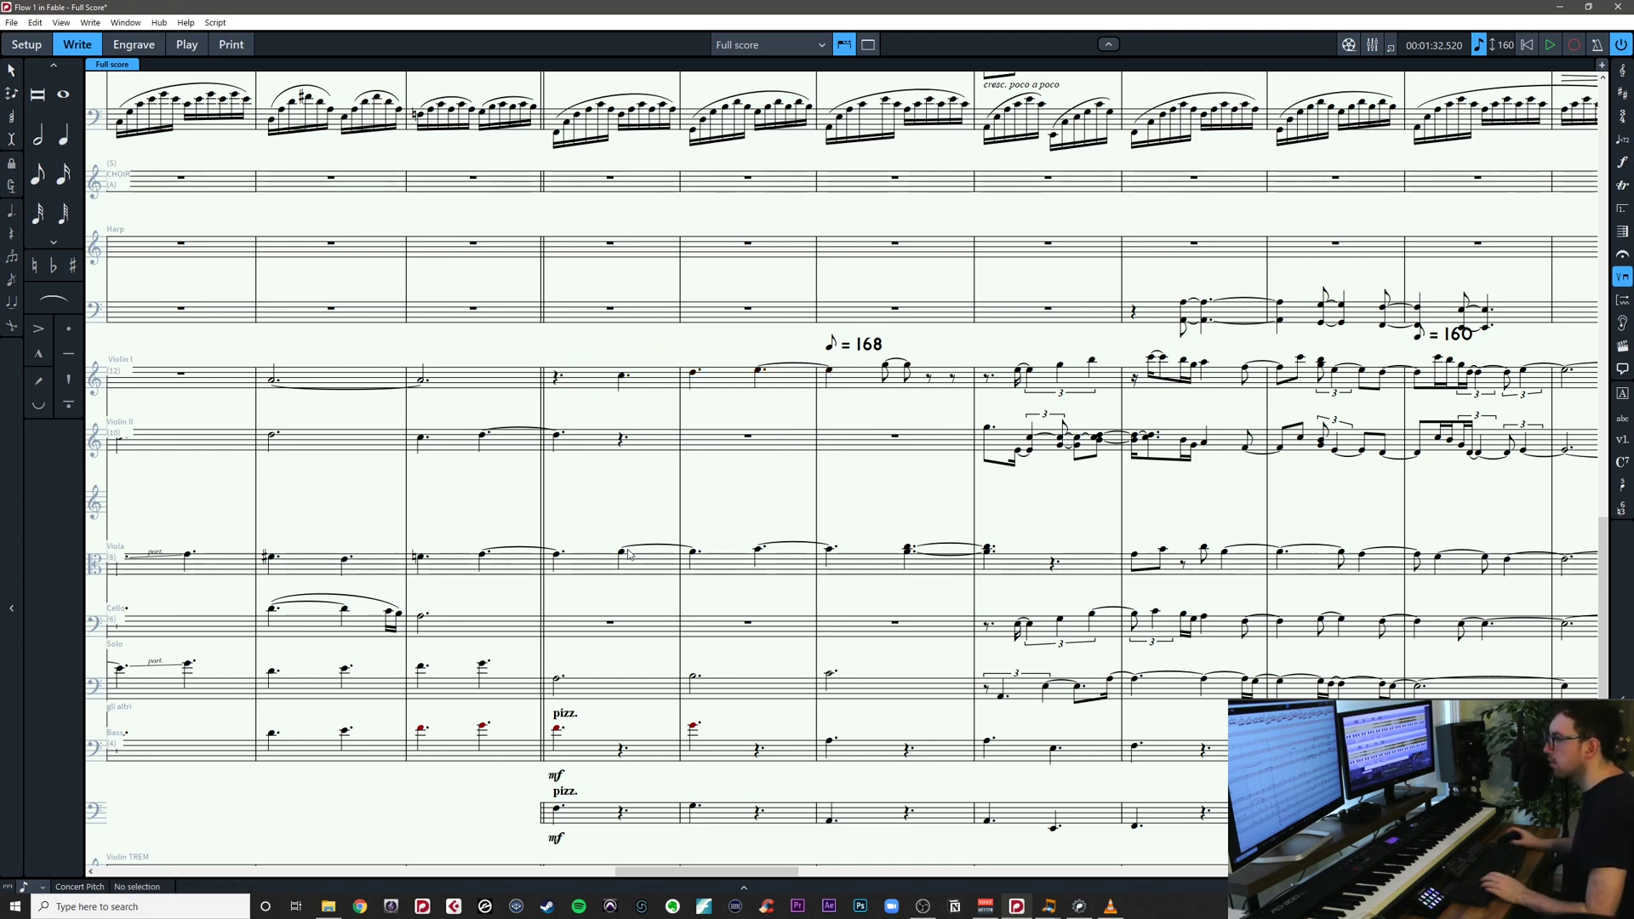
Copy the Viola's notes from the second half of bar 42 through bar 45 onto the Violin II staff at the same position
left_click(626, 553)
left_click(989, 549, "shift")
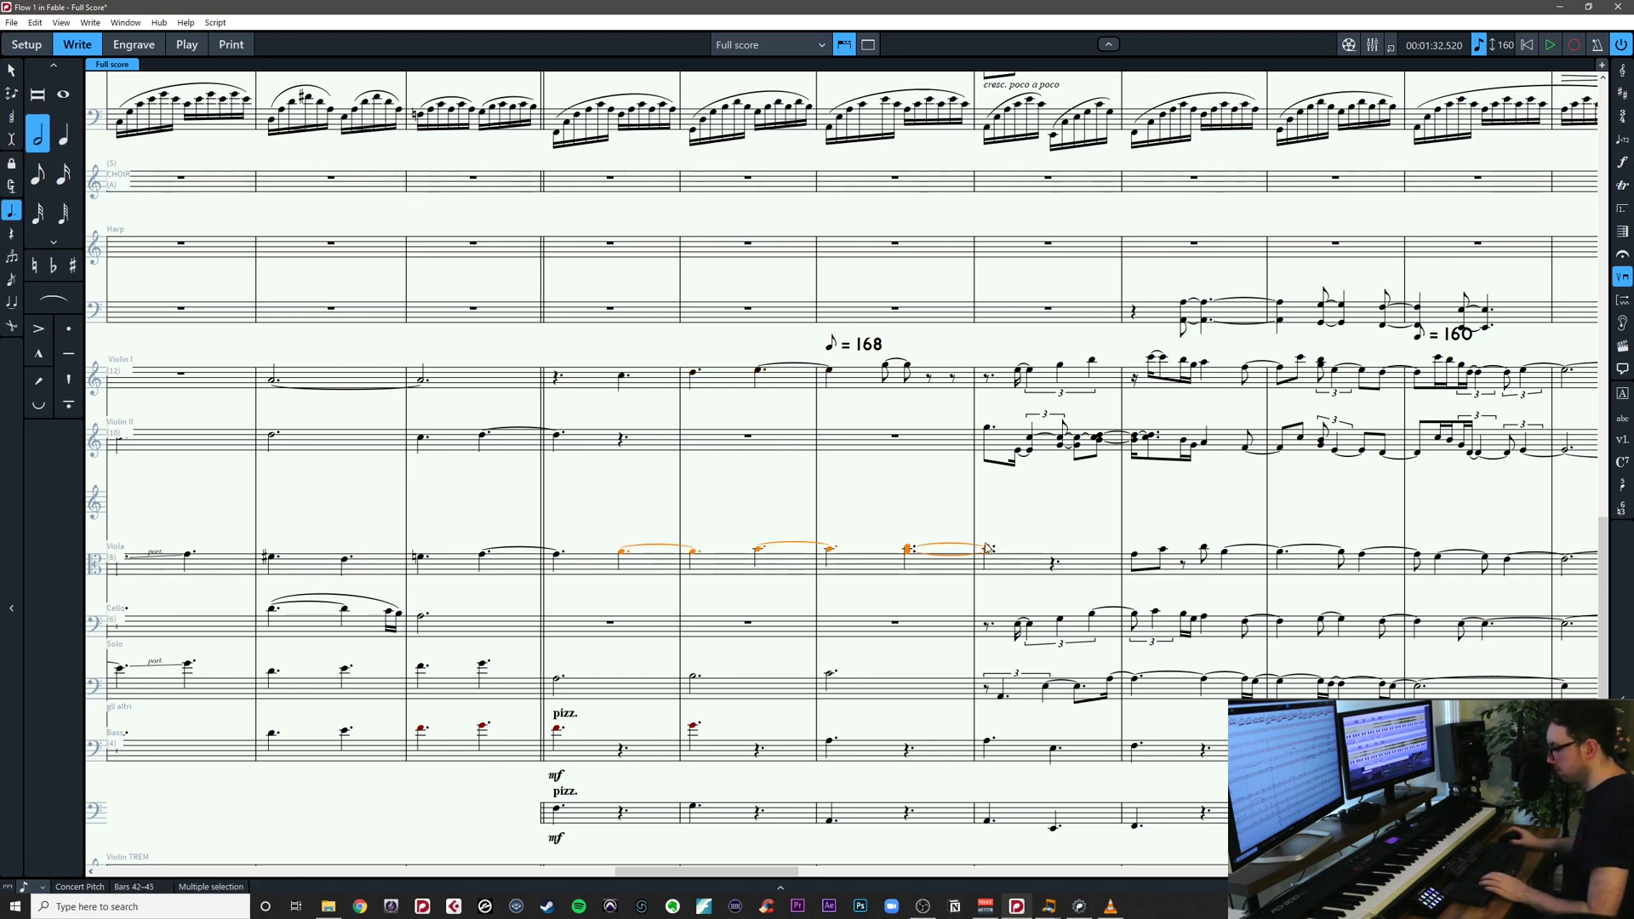
key("ctrl+c")
left_click(613, 443)
key("ctrl+v")
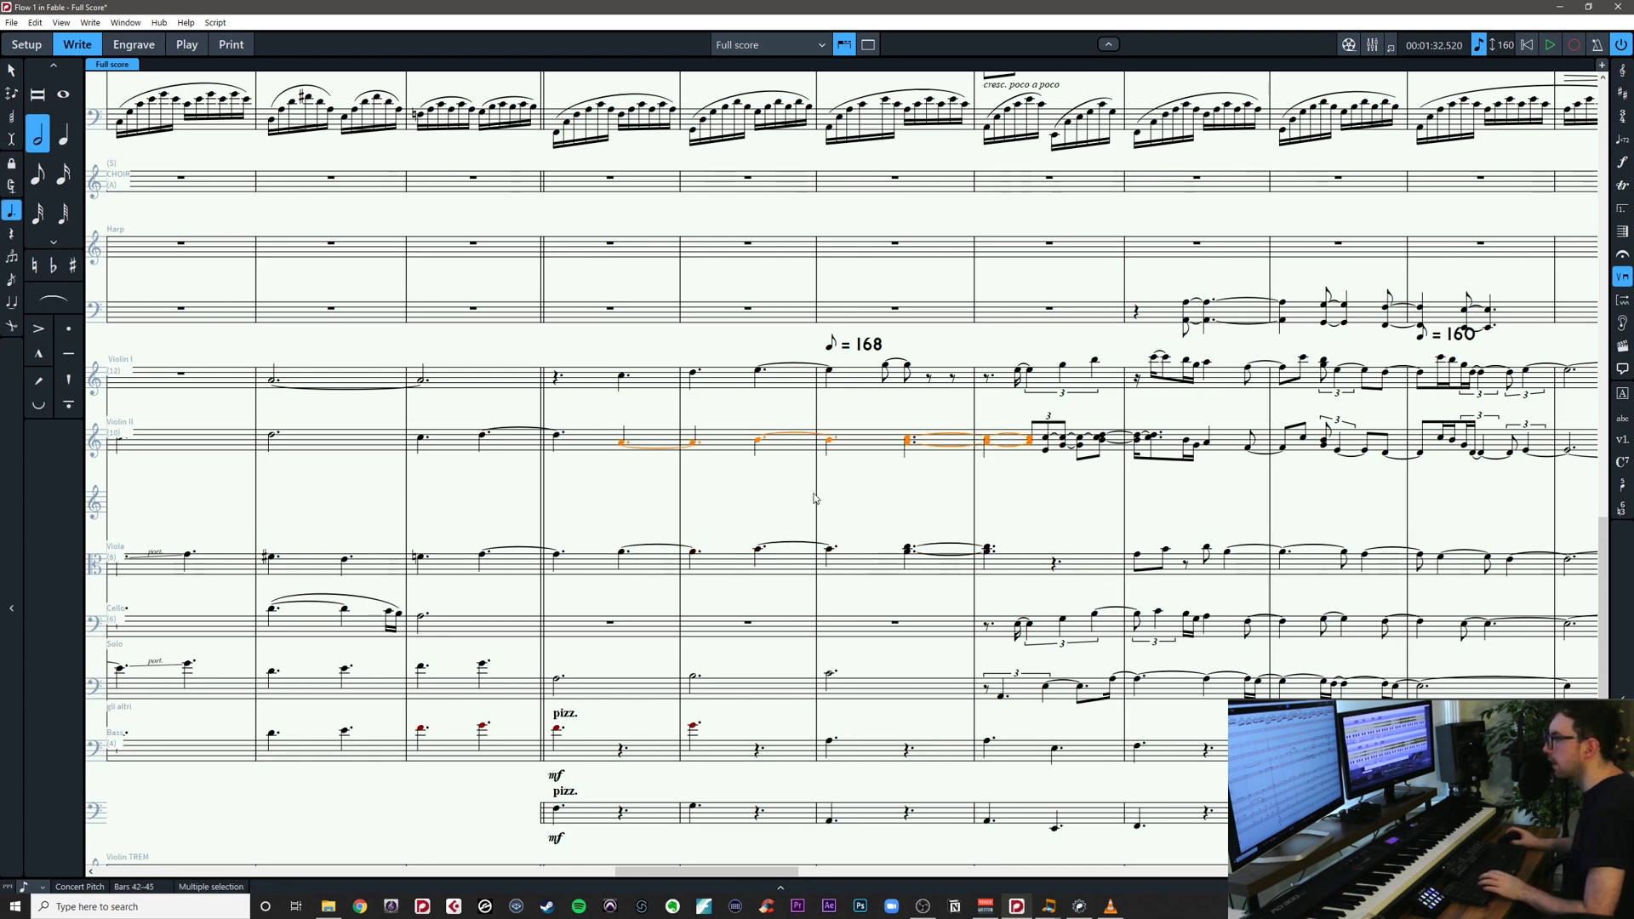
key("Escape")
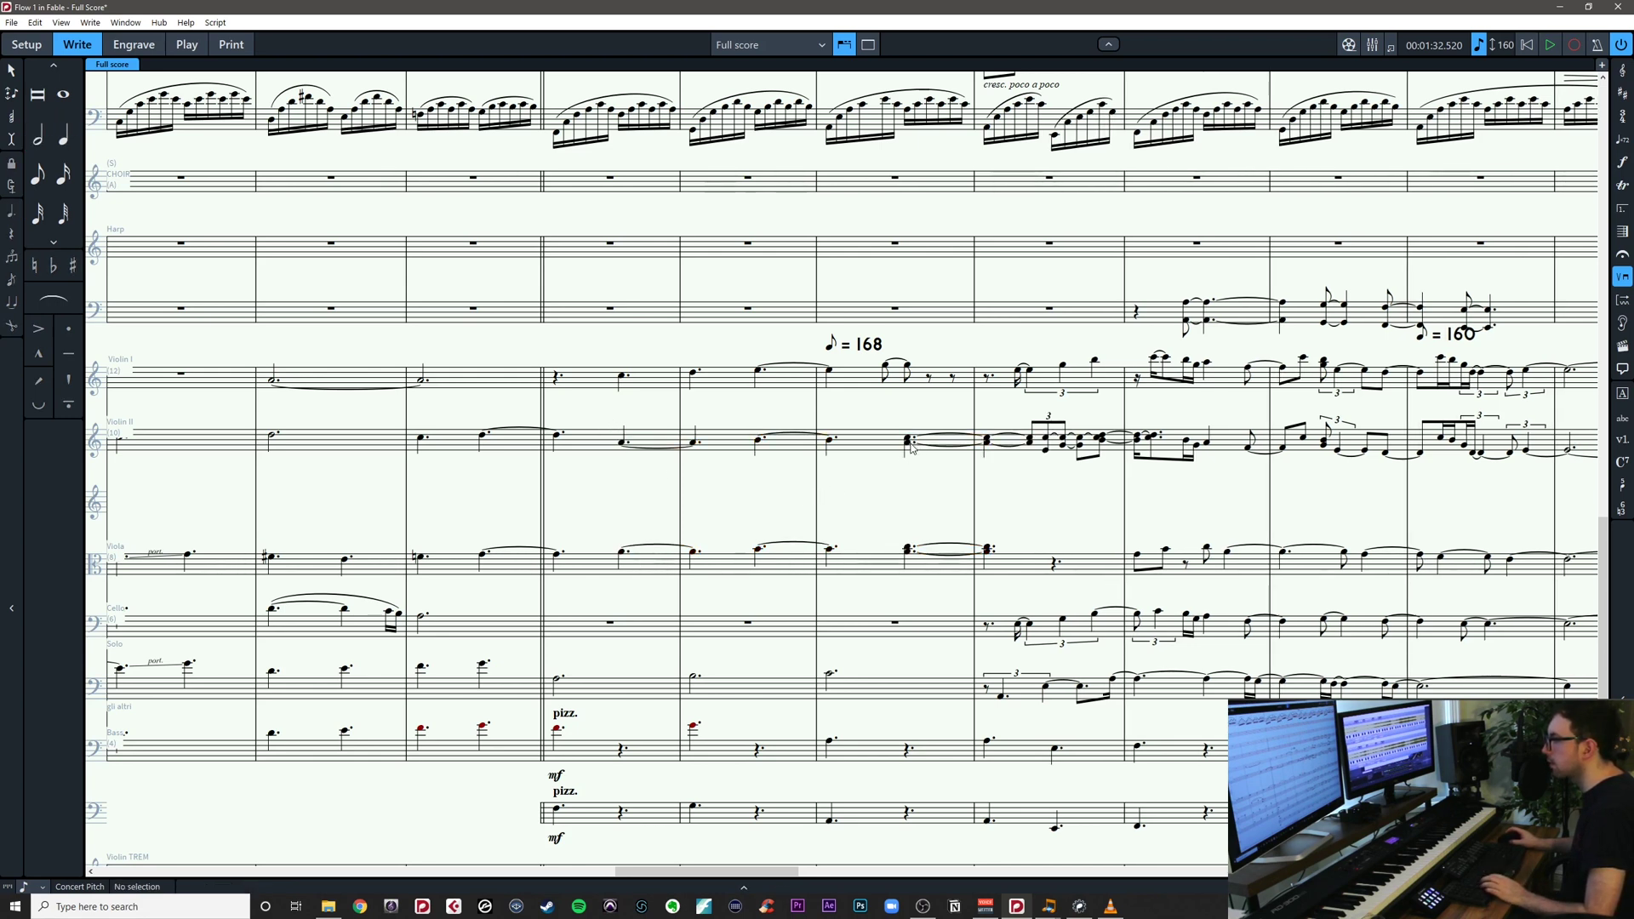
Split the tied chord across bars 44–45 by deleting the lower note from Violin II and the upper C5 from Viola
left_click(911, 443)
left_click(911, 550)
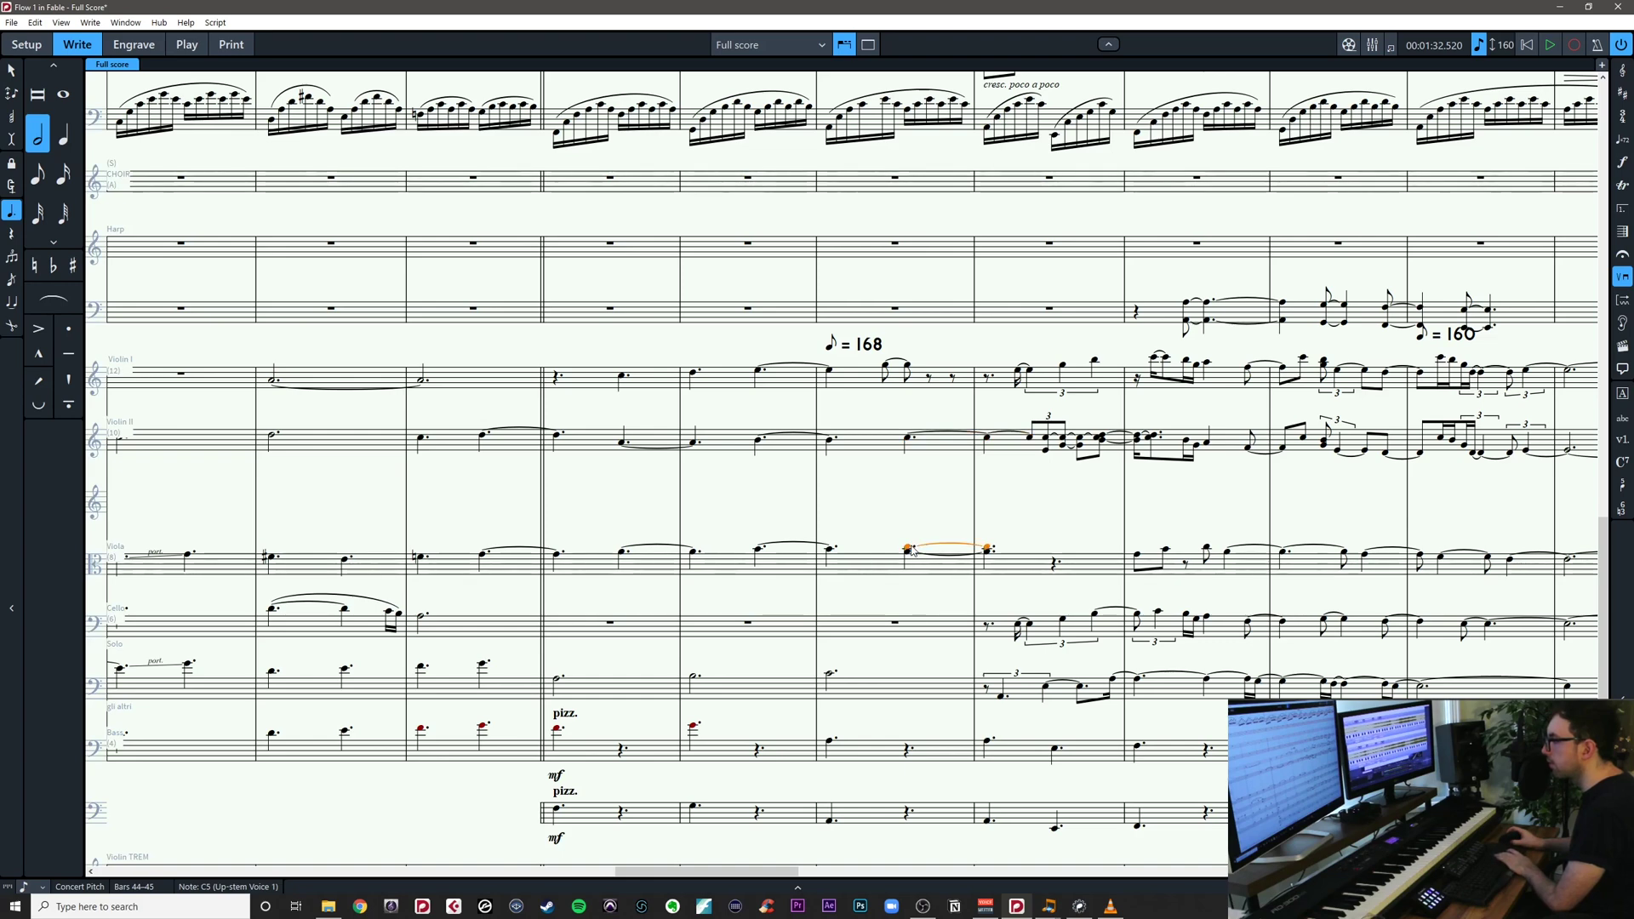
left_click(886, 584)
Return the divided Cello staves to unison from bar 42
left_click_drag(849, 586, 784, 555)
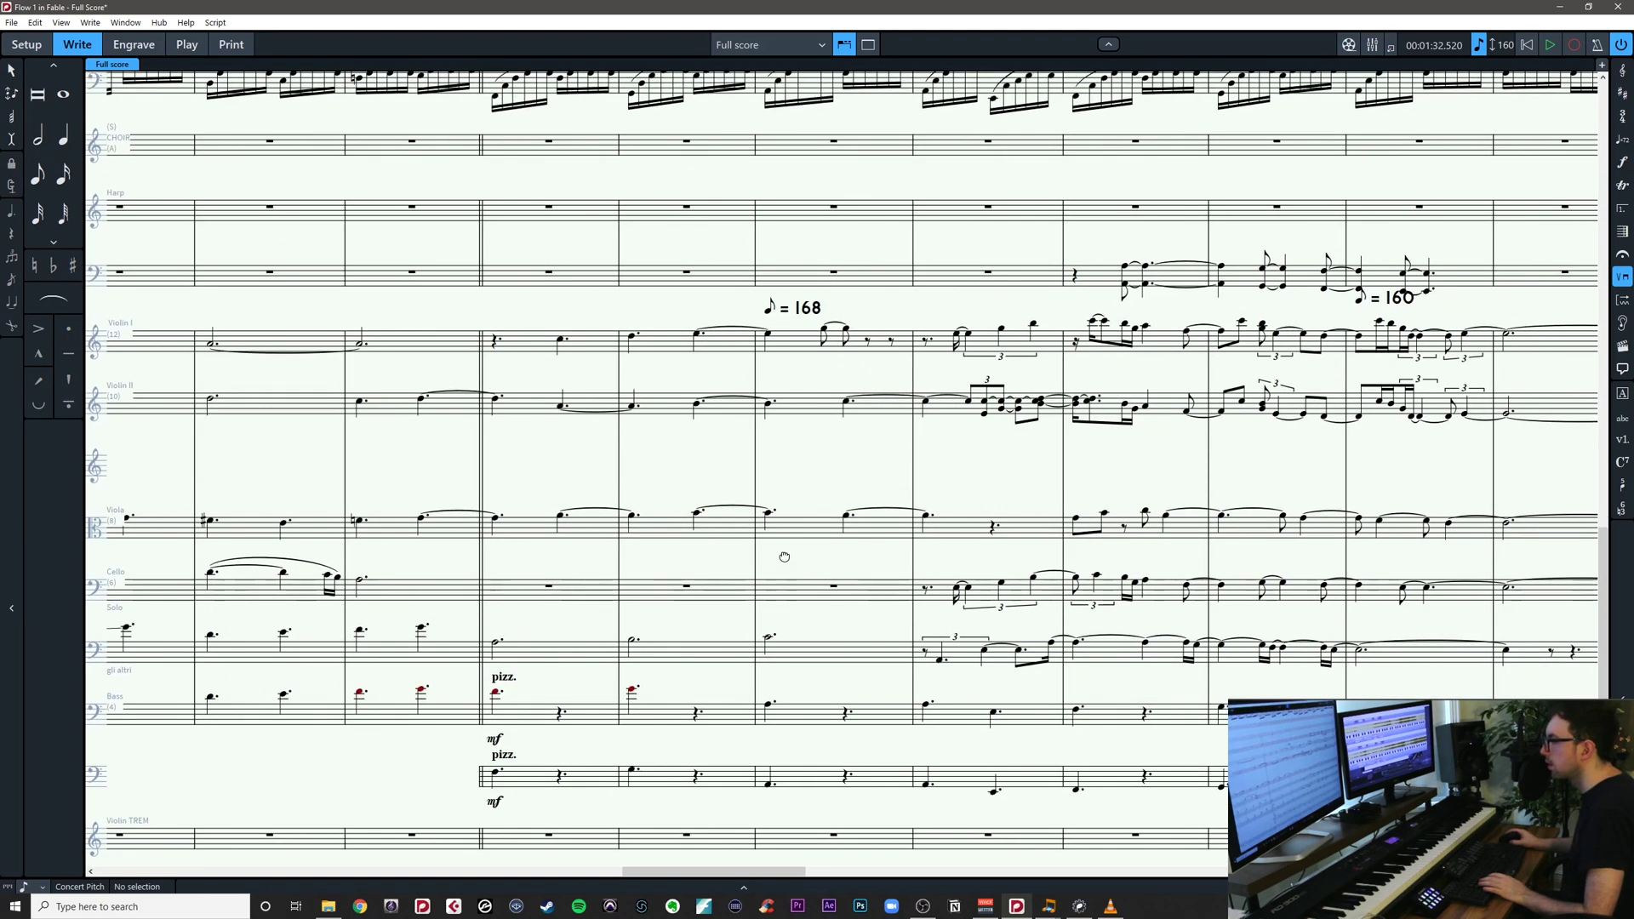
left_click(509, 590)
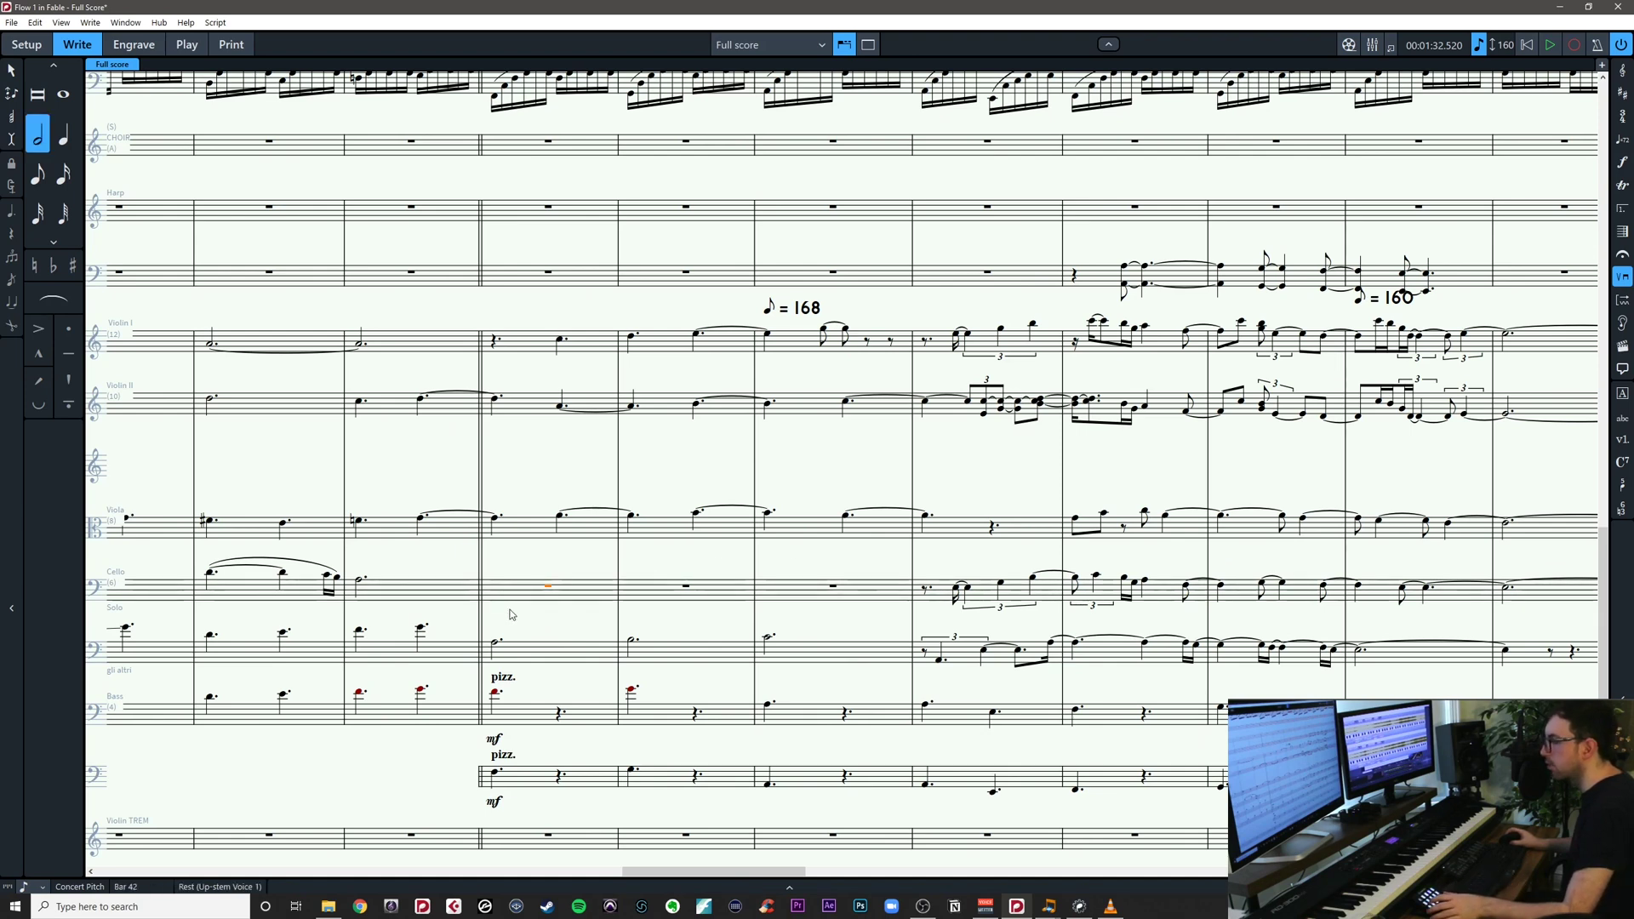
key("ctrl+alt+d")
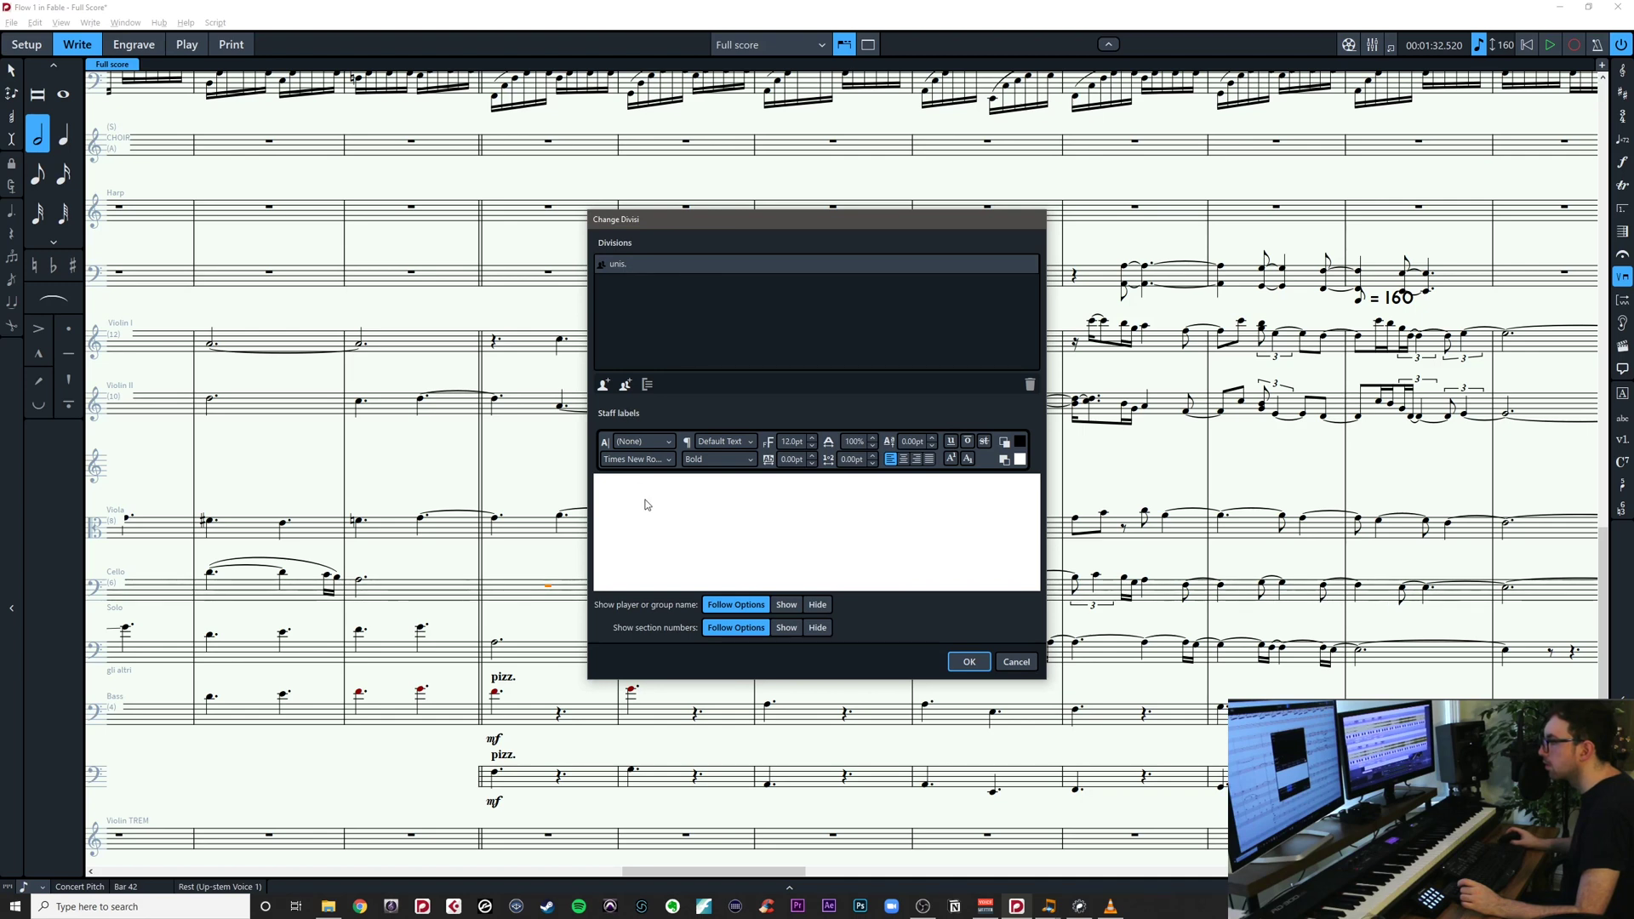
left_click(967, 663)
key("Escape")
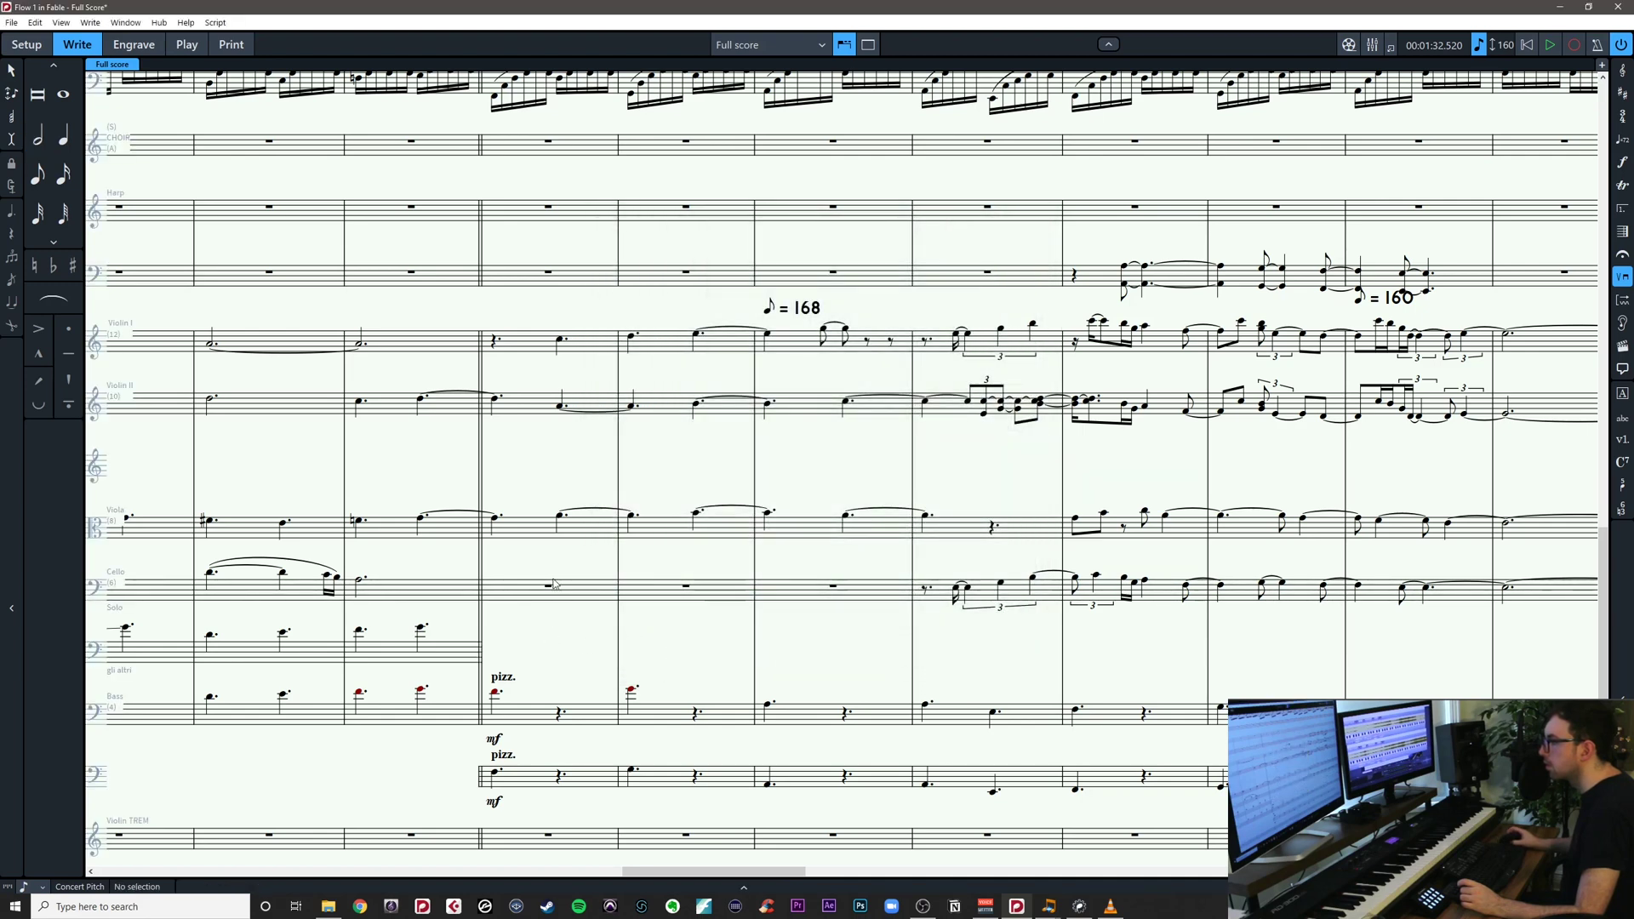
Try to add a "tutti" text marking above the upper cello staff at bar 42, without a trailing period
left_click(523, 587)
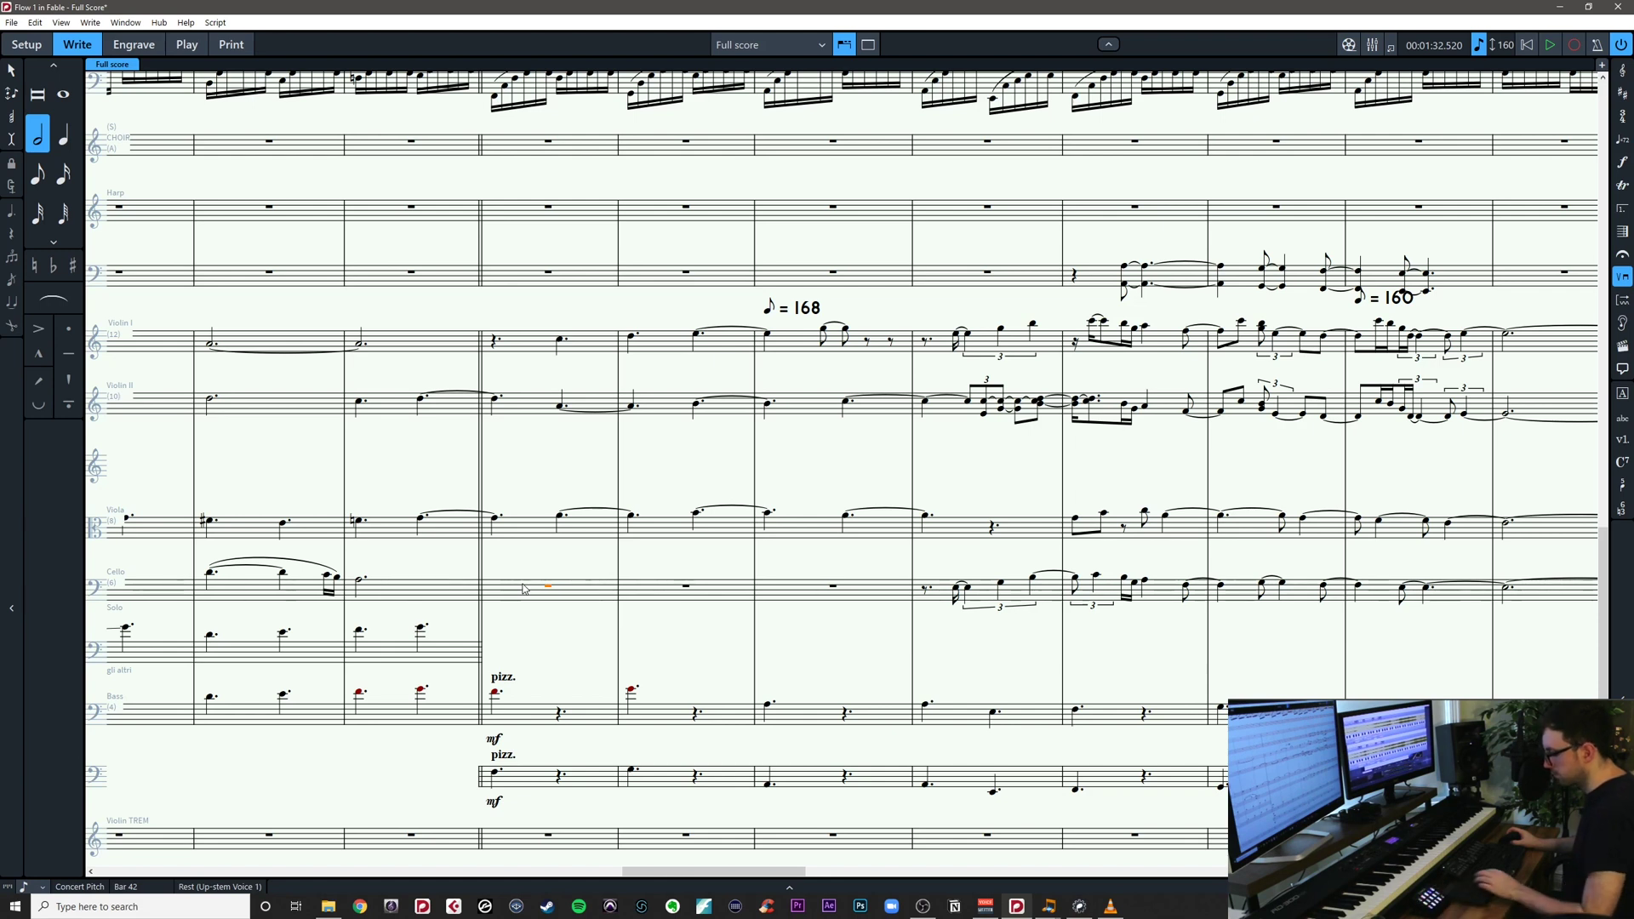
key("shift+x")
type("tutti.")
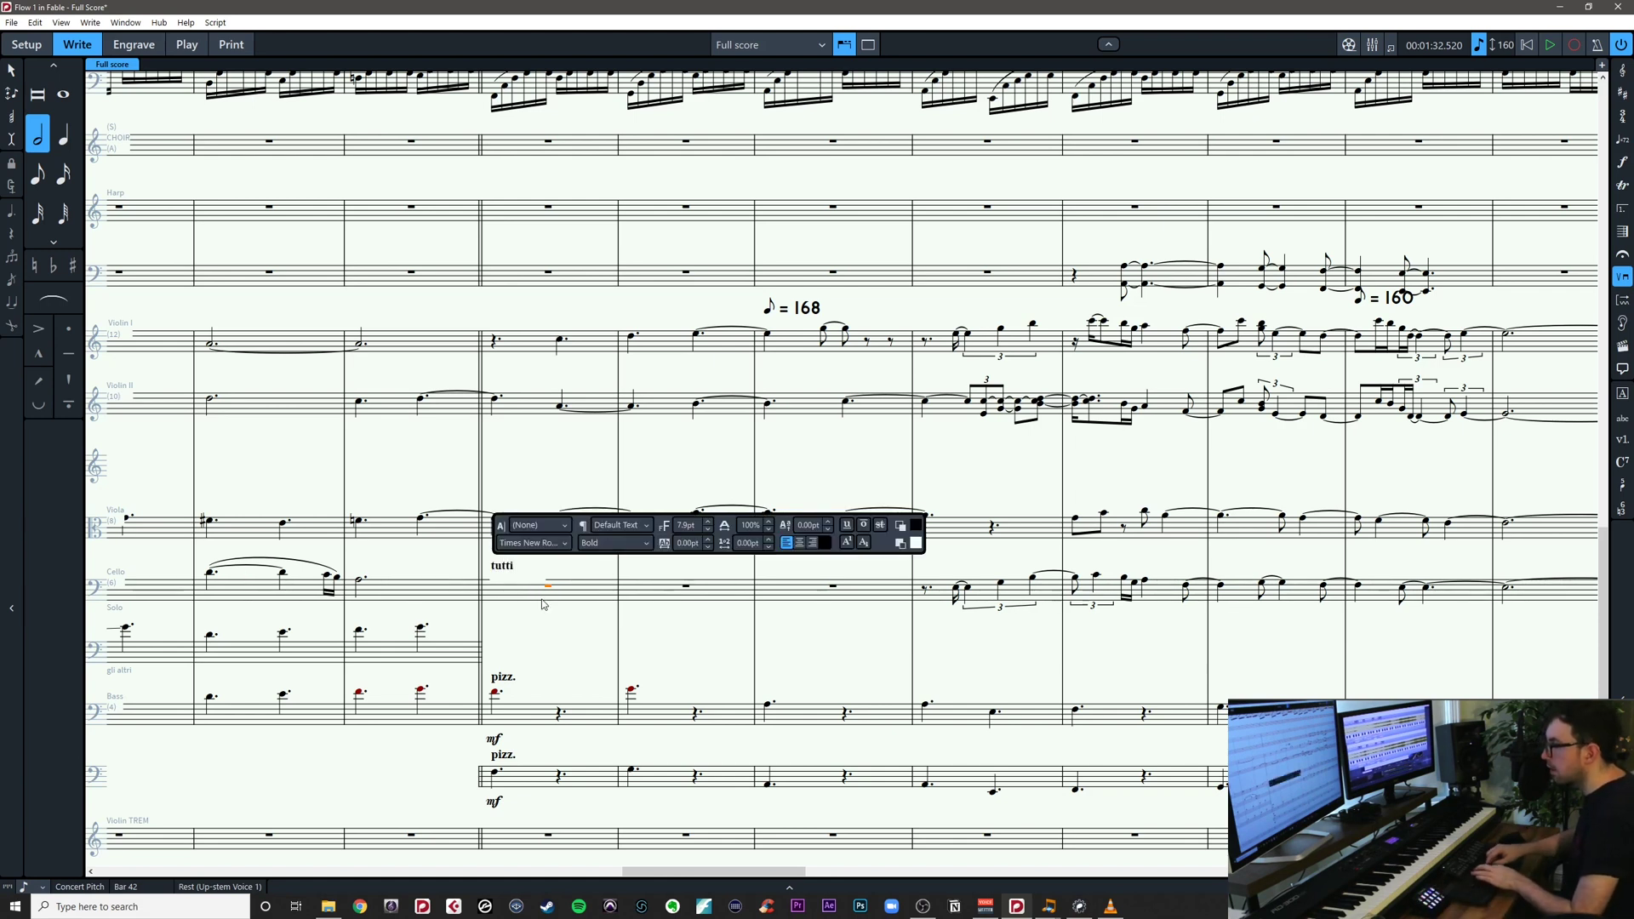
key("Escape")
key("Escape")
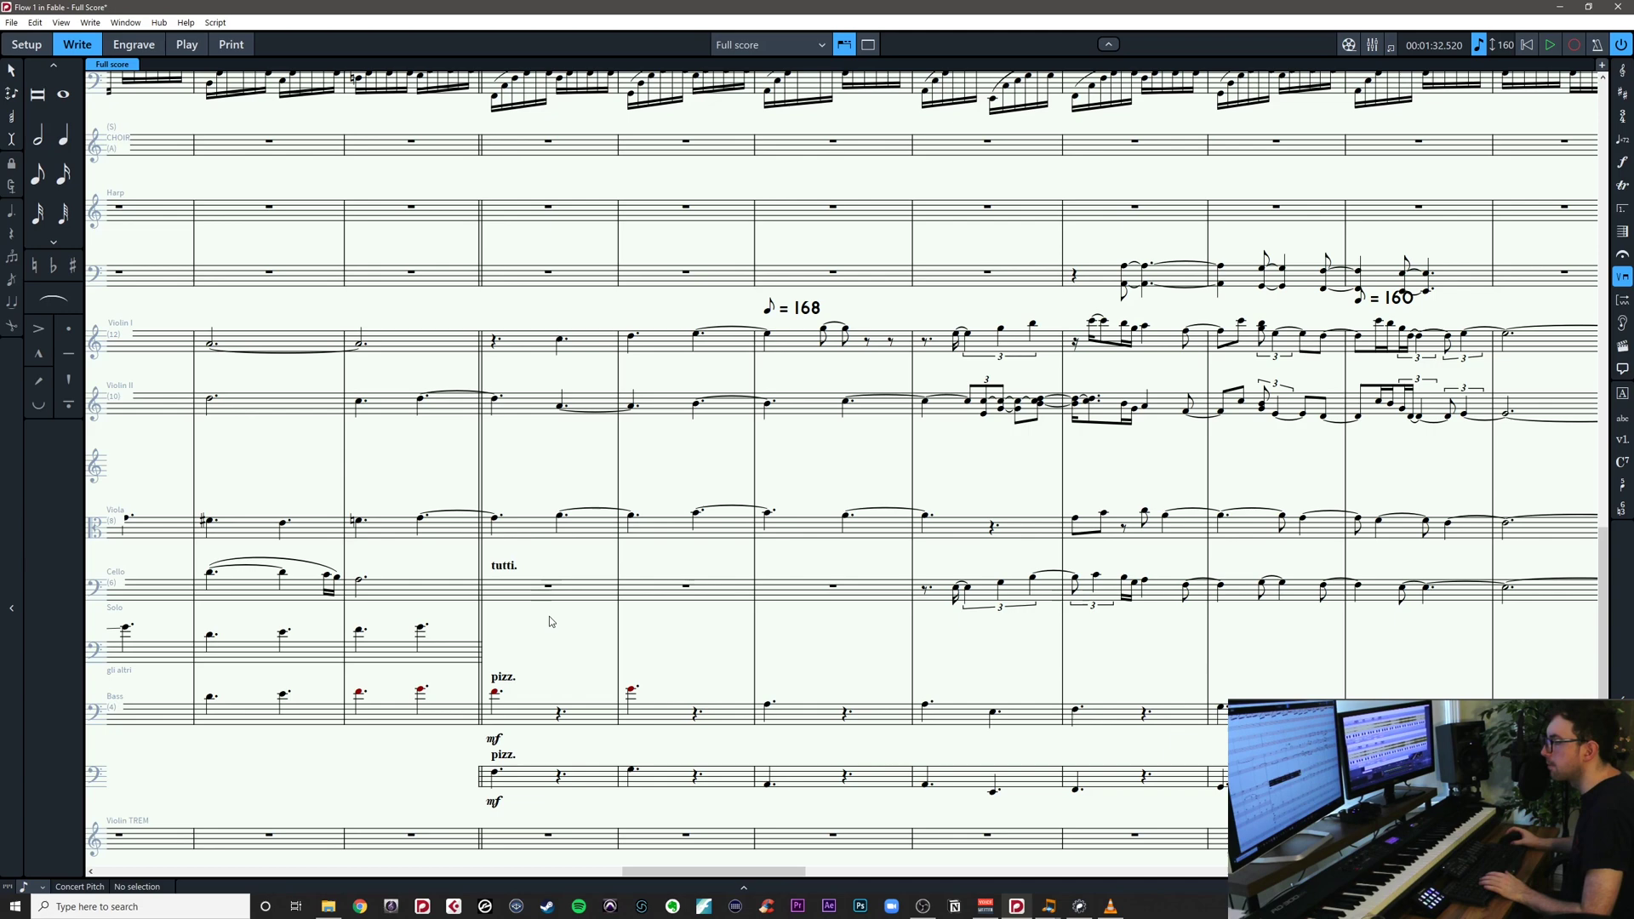
double_click(509, 566)
key("BackSpace")
left_click(595, 664)
left_click_drag(693, 637, 553, 642)
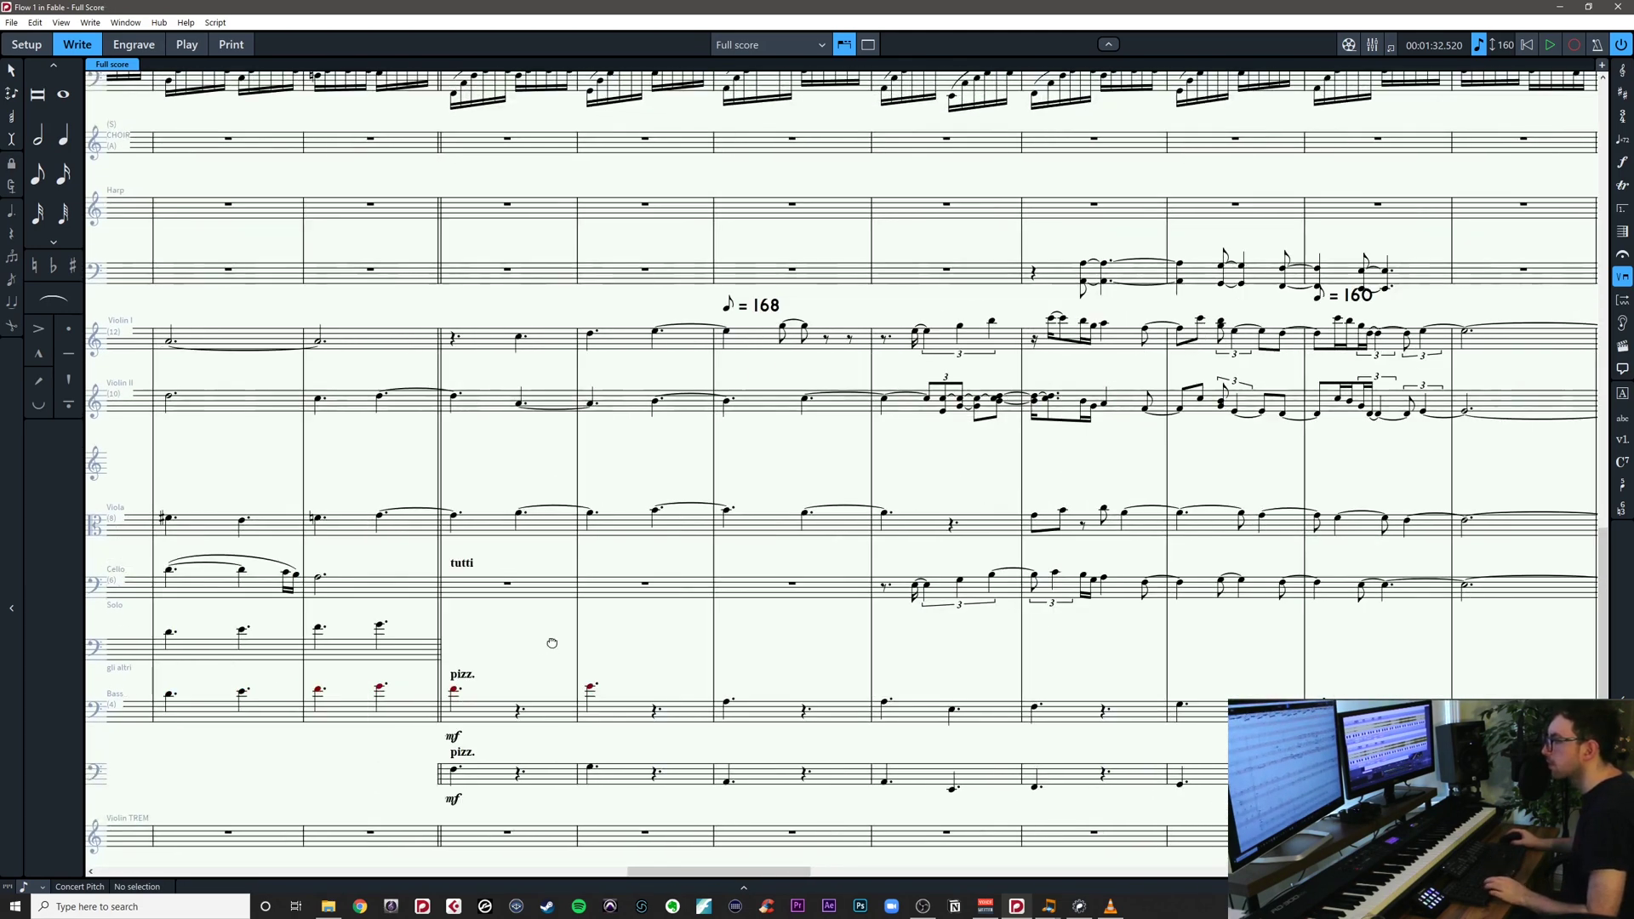
Undo the tutti text and the earlier divisi change, bringing back the lower cello staff from bar 42
key("ctrl+z")
key("ctrl+z")
key("ctrl+z")
key("ctrl+z")
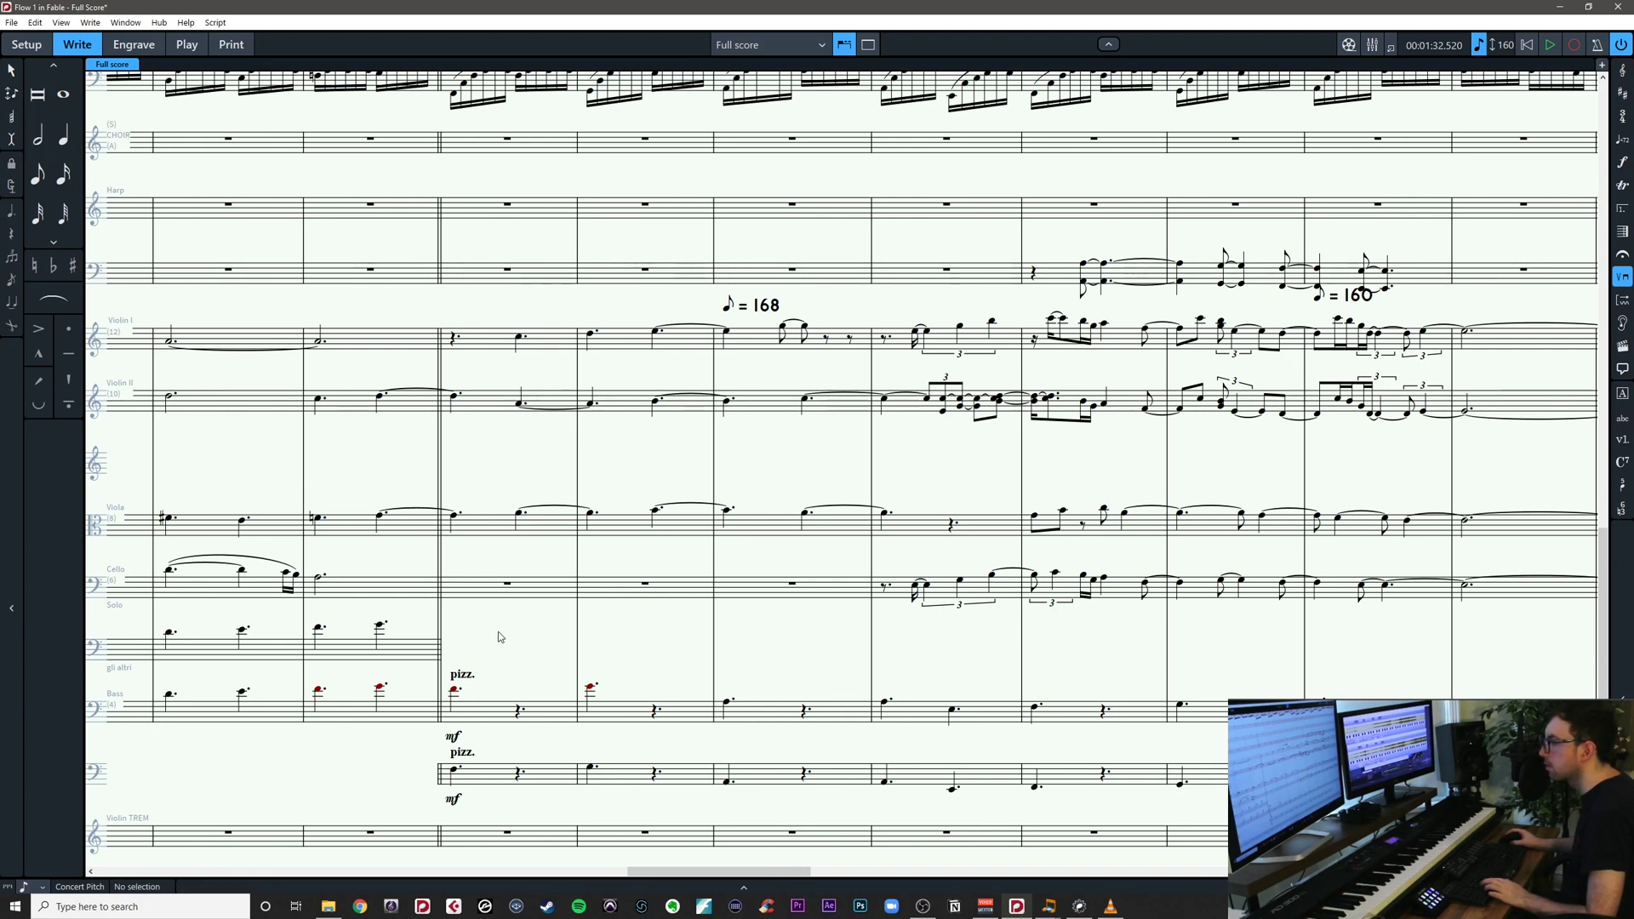
key("ctrl+z")
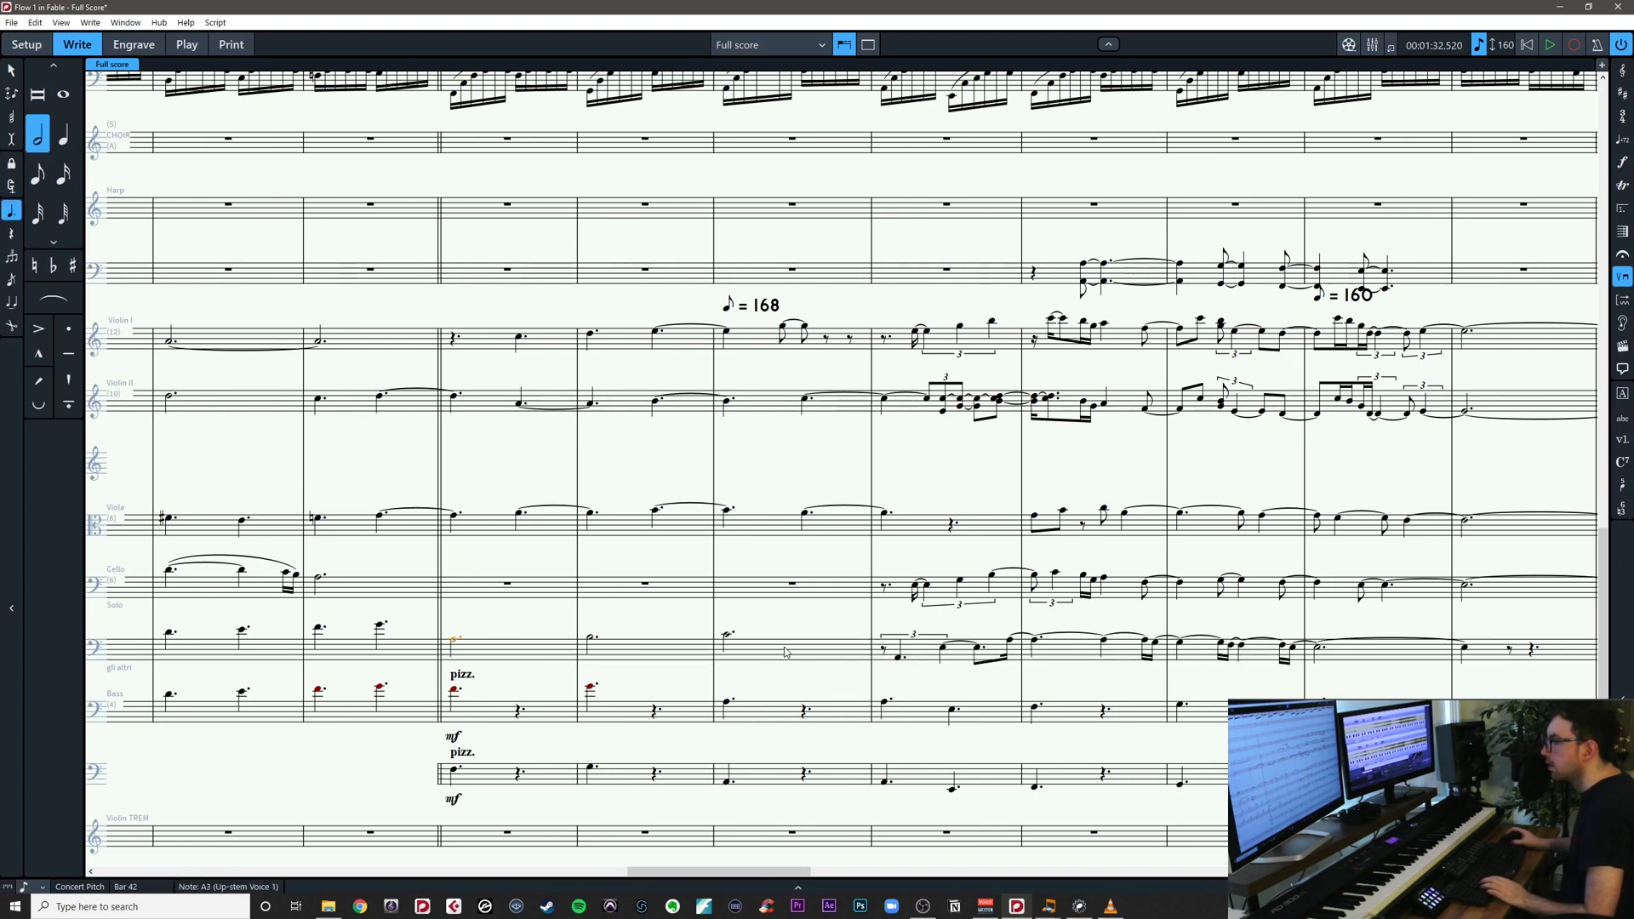
Cut the whole passage in bars 42–49 from the lower cello divisi staff
key("shift+Right")
key("shift+Right")
scroll(783, 638, "down", 2)
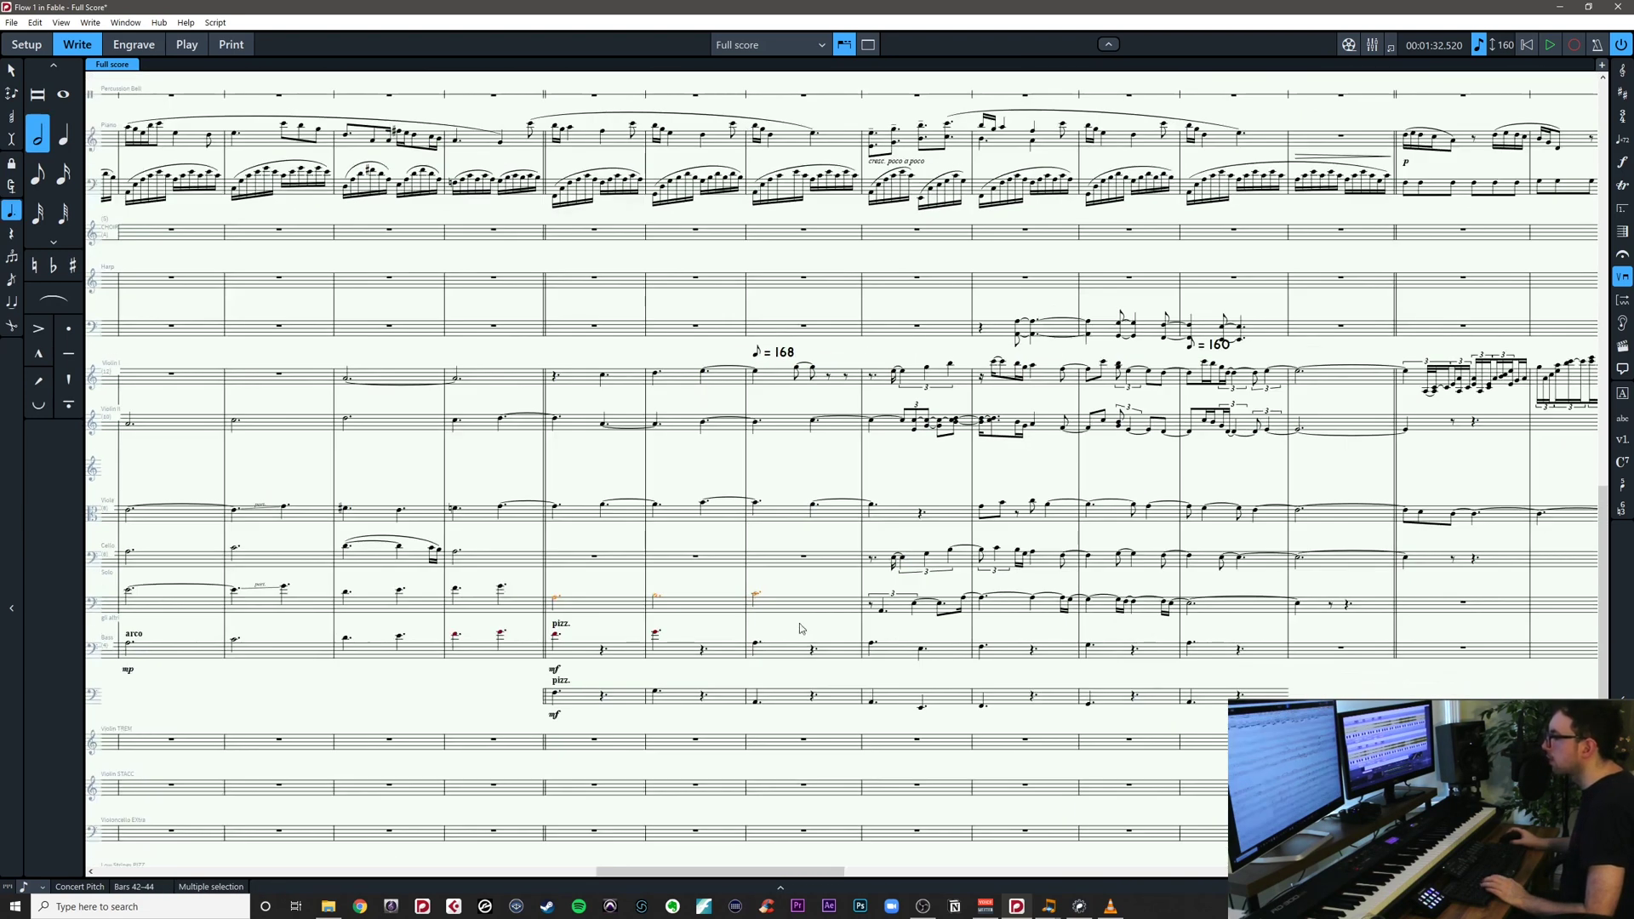
mouse_move(1253, 631)
left_mouse_down()
mouse_move(1021, 639)
mouse_move(746, 617)
mouse_move(1273, 618)
left_mouse_up()
left_click_drag(891, 564, 950, 584)
key("z")
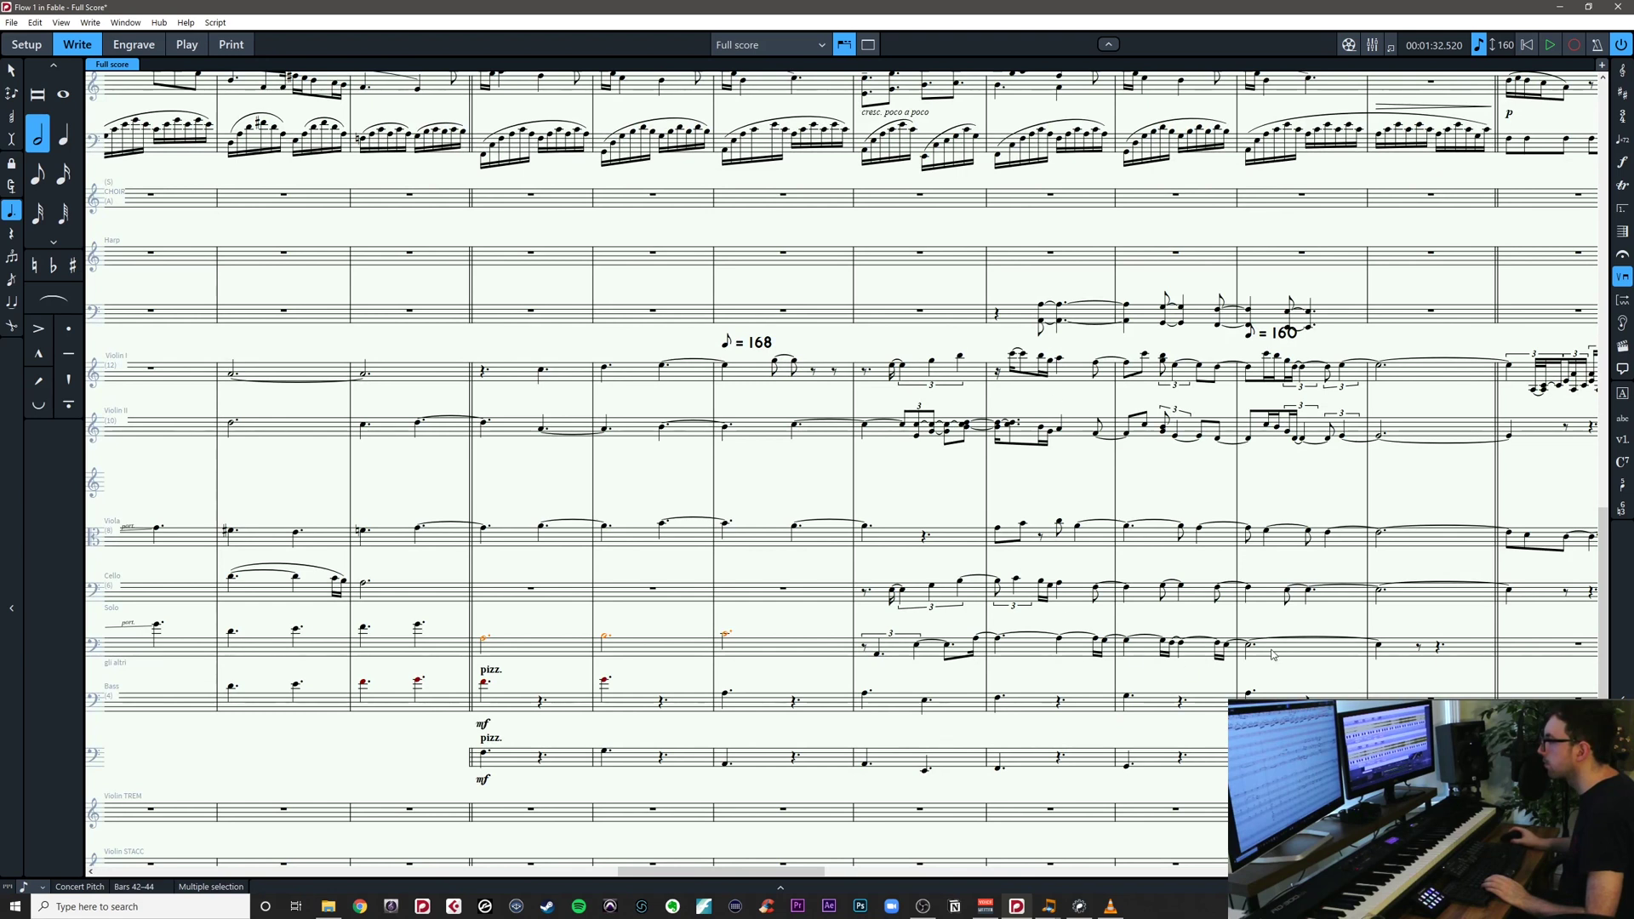
left_click(1396, 656, "shift")
left_click(484, 638)
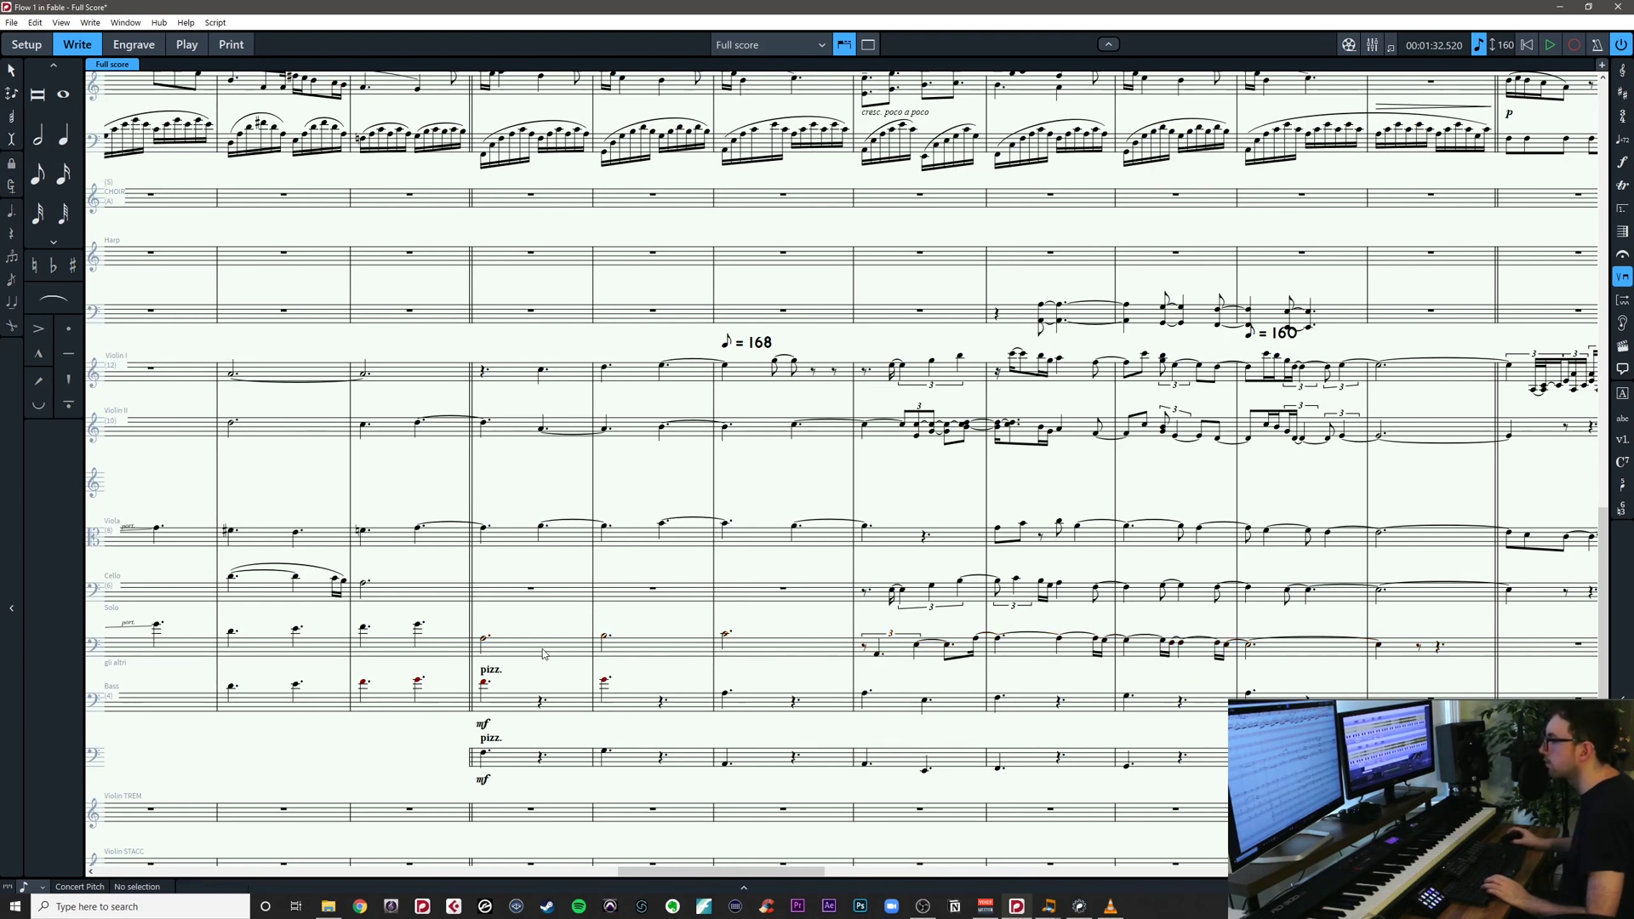
key("Left")
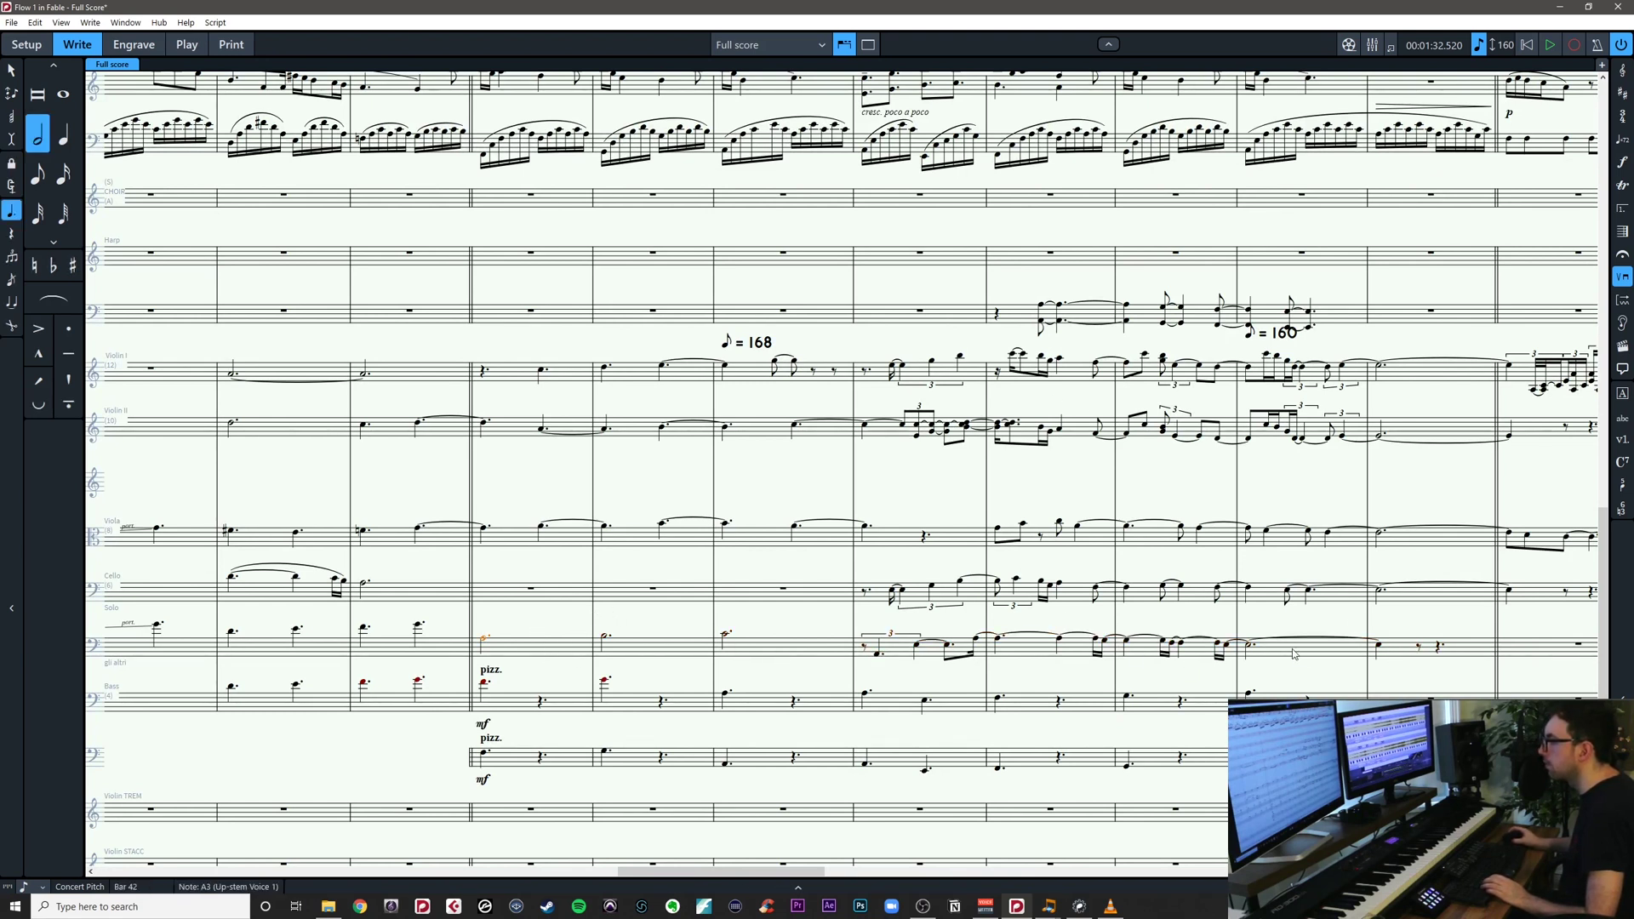
left_click(1450, 654, "shift")
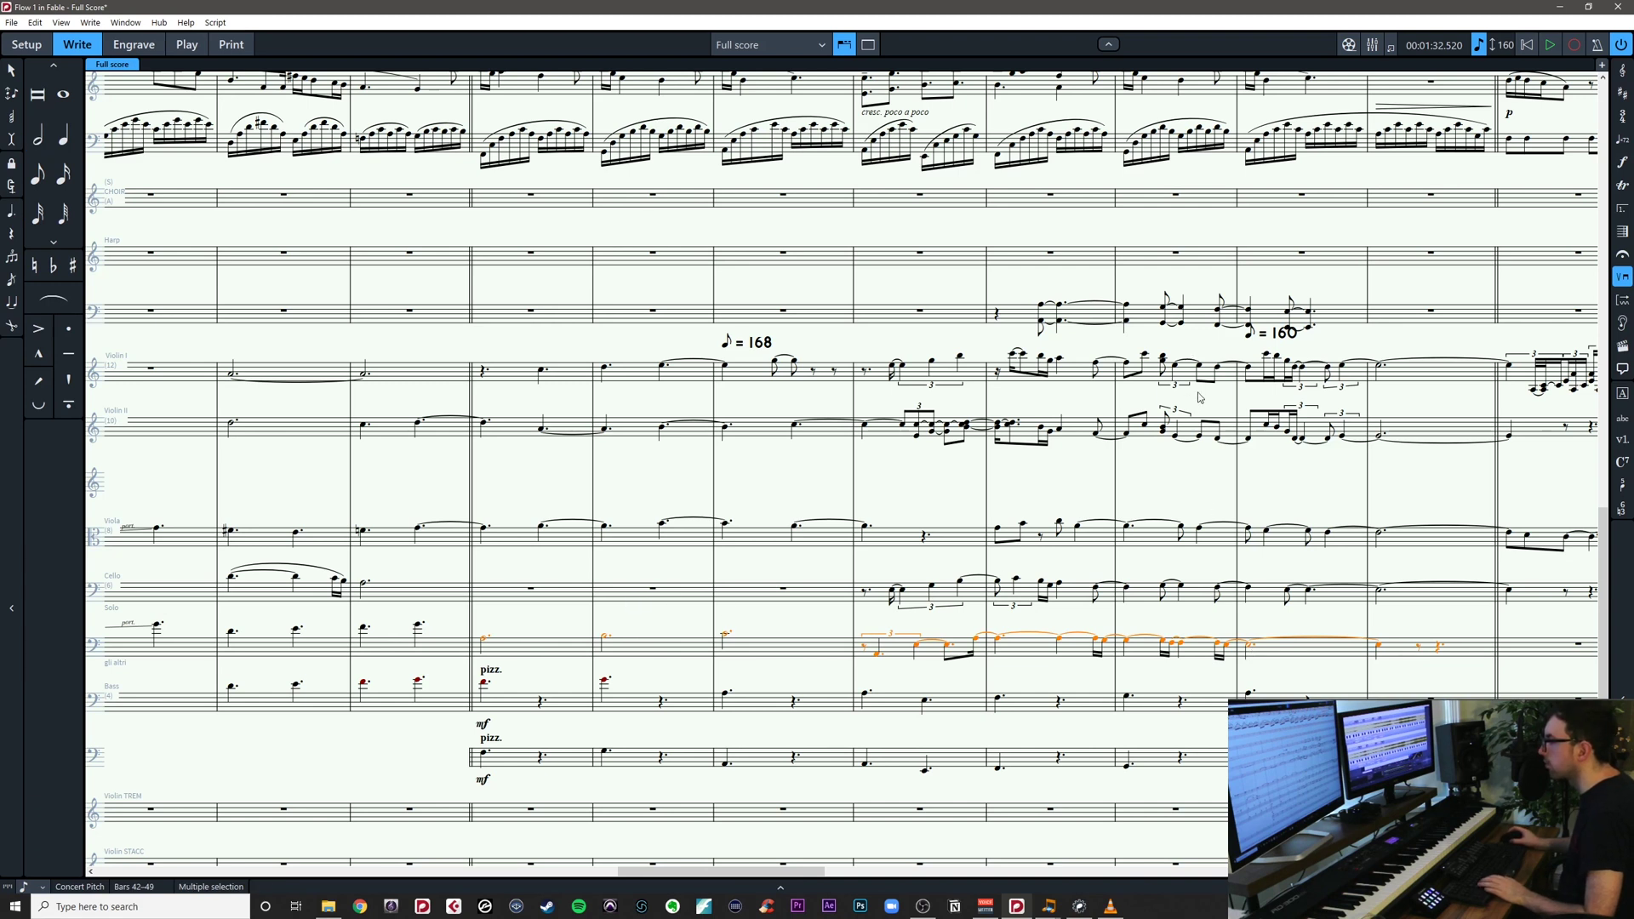
key("Delete")
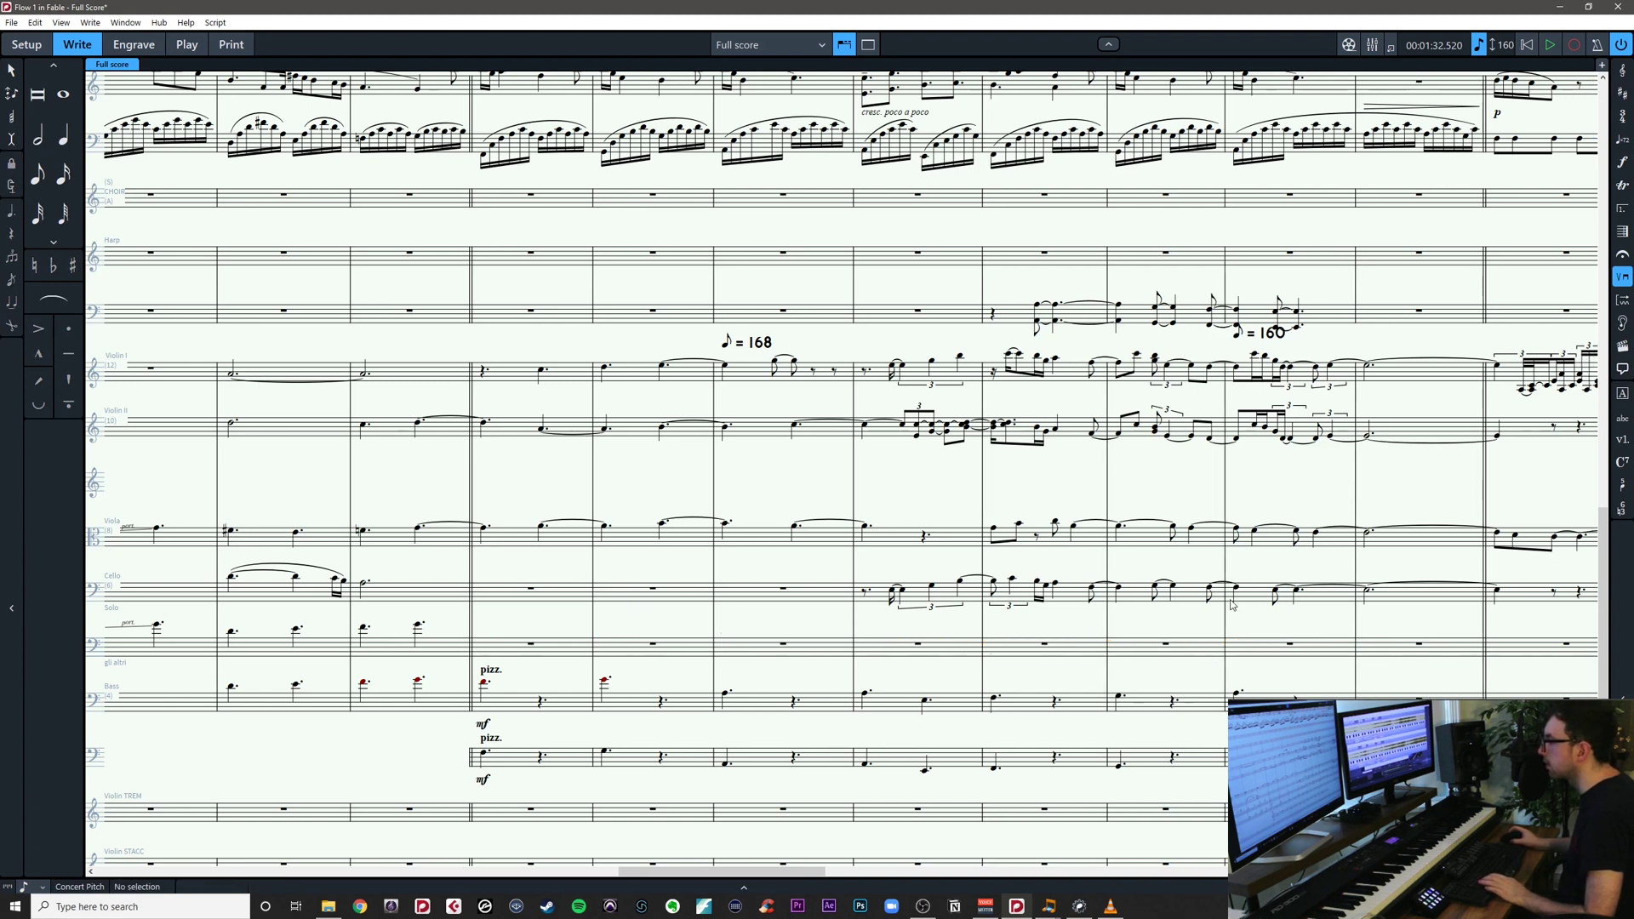
Paste the cut passage onto the upper cello staff starting at bar 42, replacing its existing notes
left_click(583, 596)
key("ctrl+v")
key("Escape")
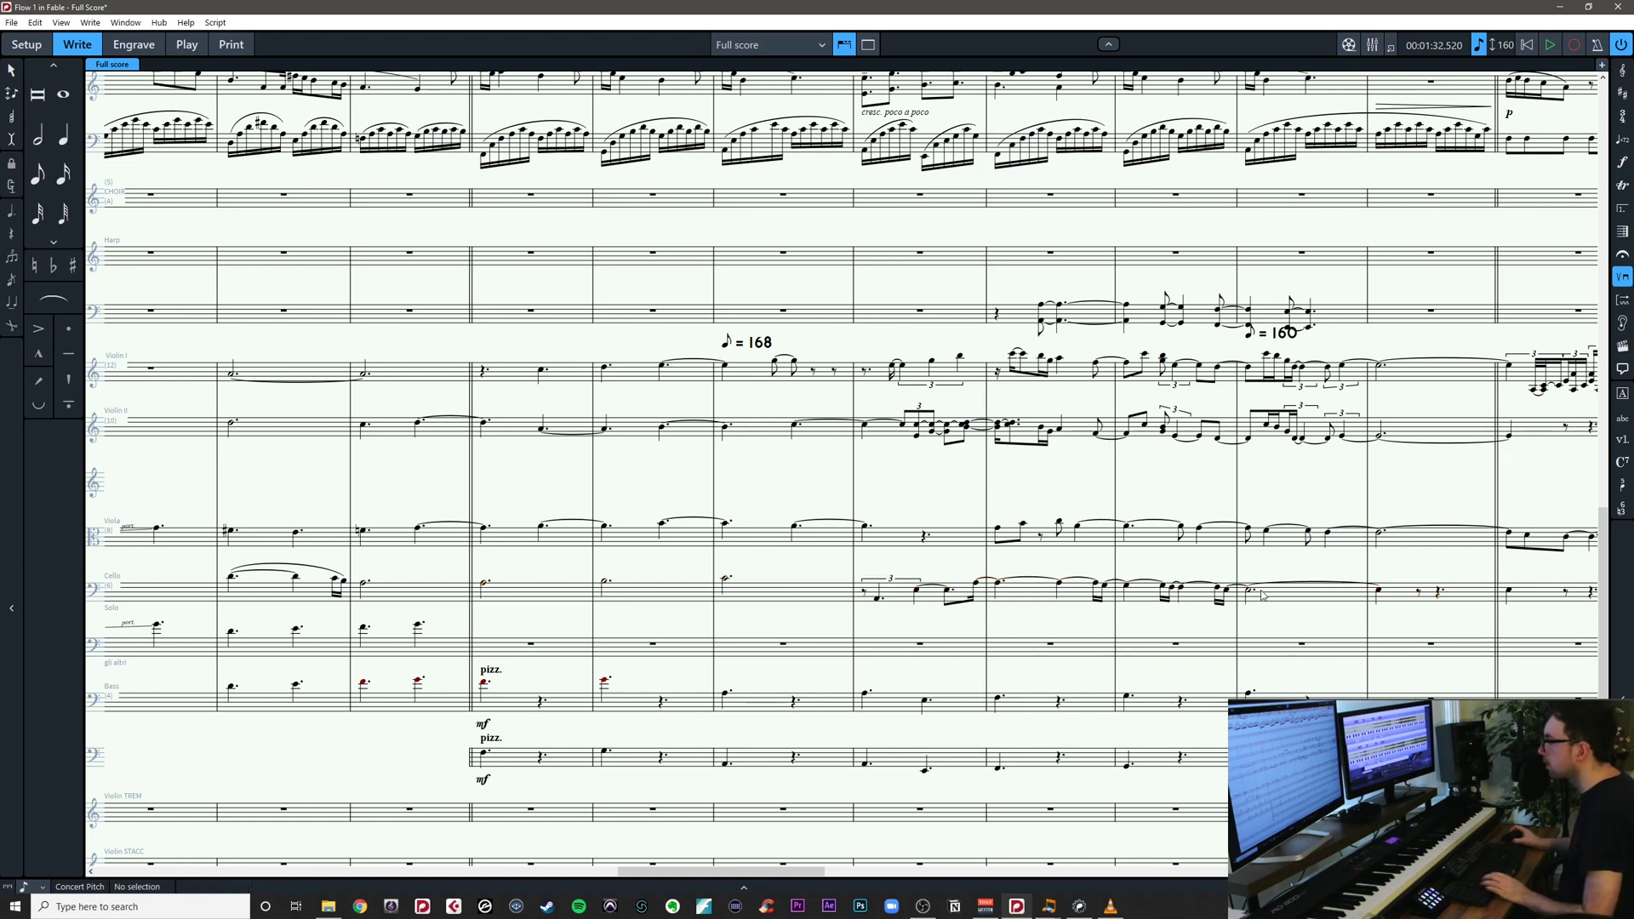
End the cello divisi at bar 42, removing the empty lower staff from that bar onward
left_click(569, 650)
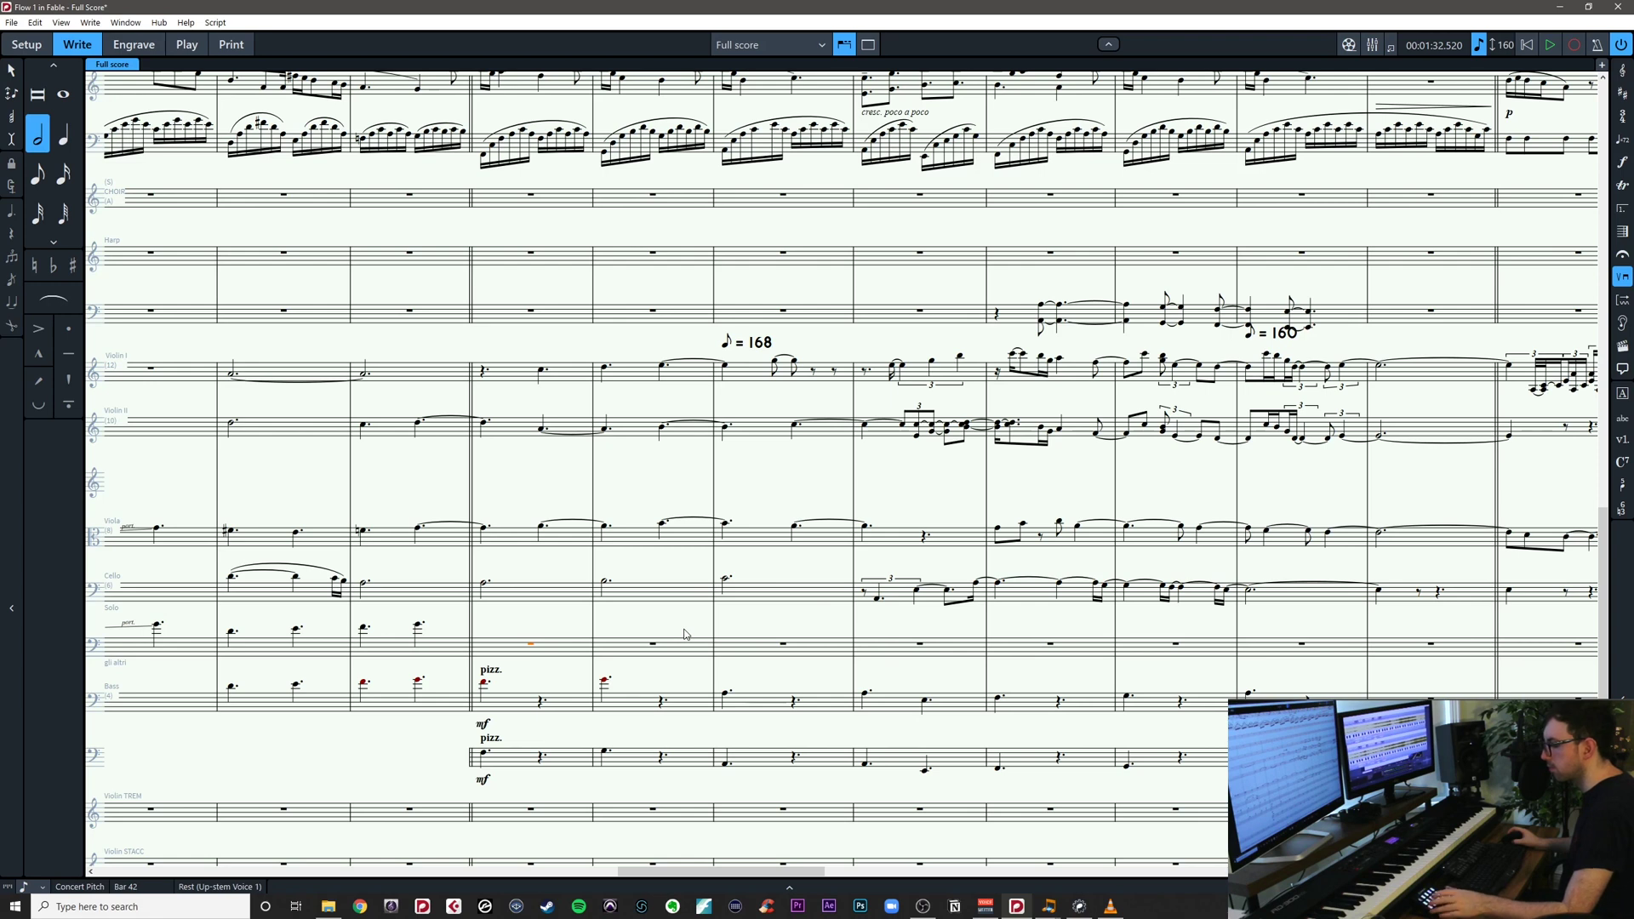
key("ctrl+shift+d")
left_click(969, 662)
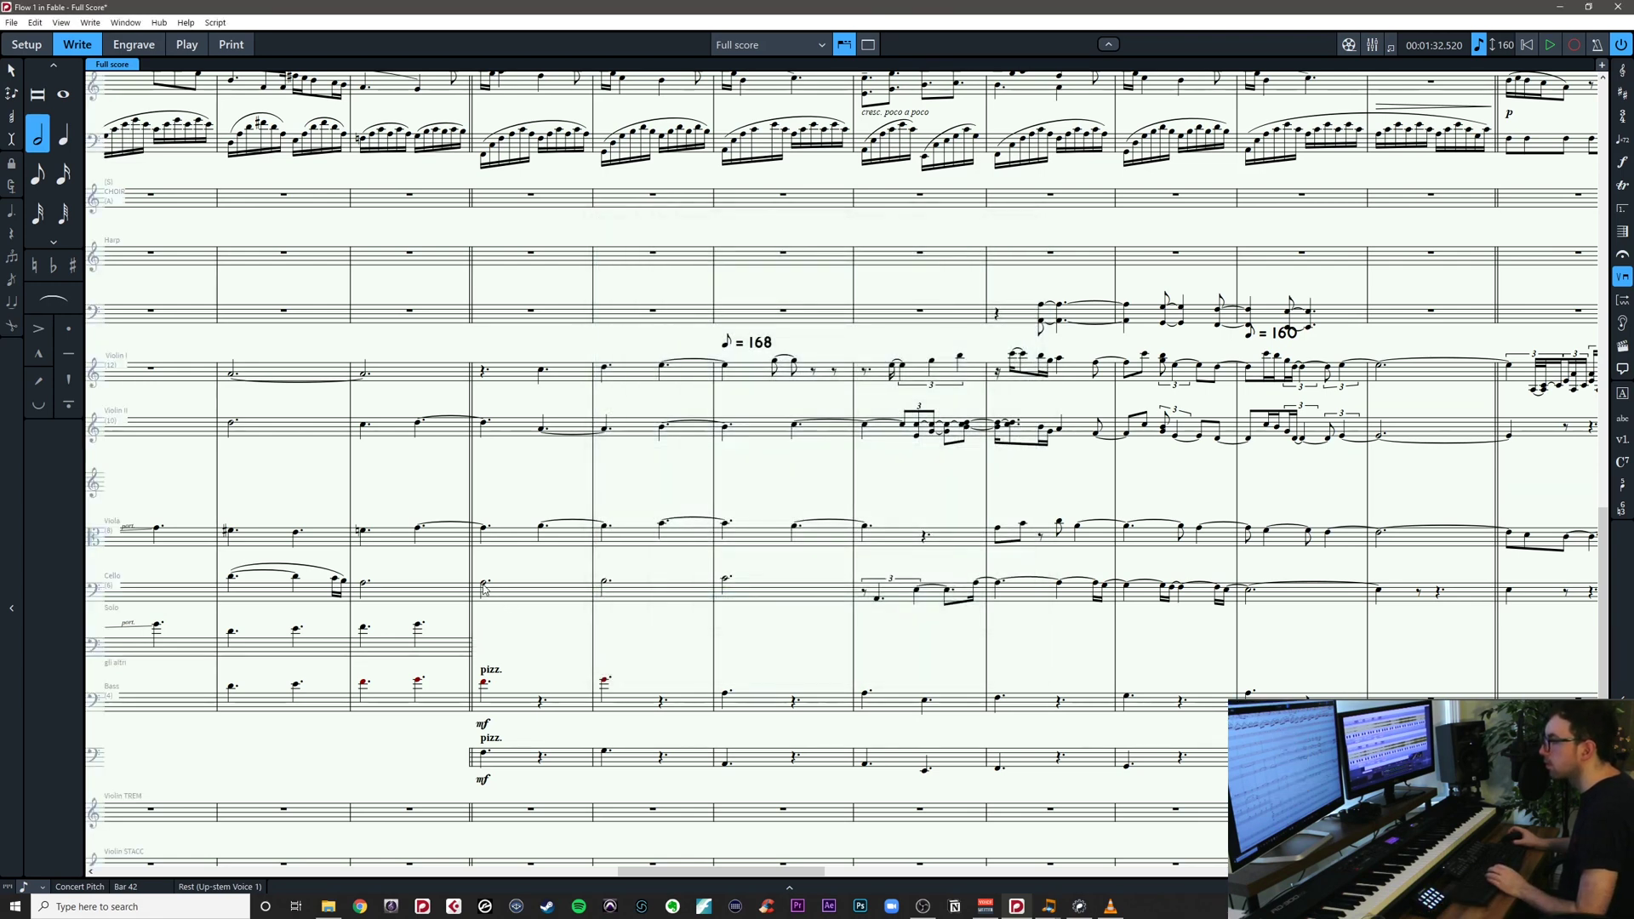
Add the text "tutti" above the first cello note of bar 42
left_click(483, 585)
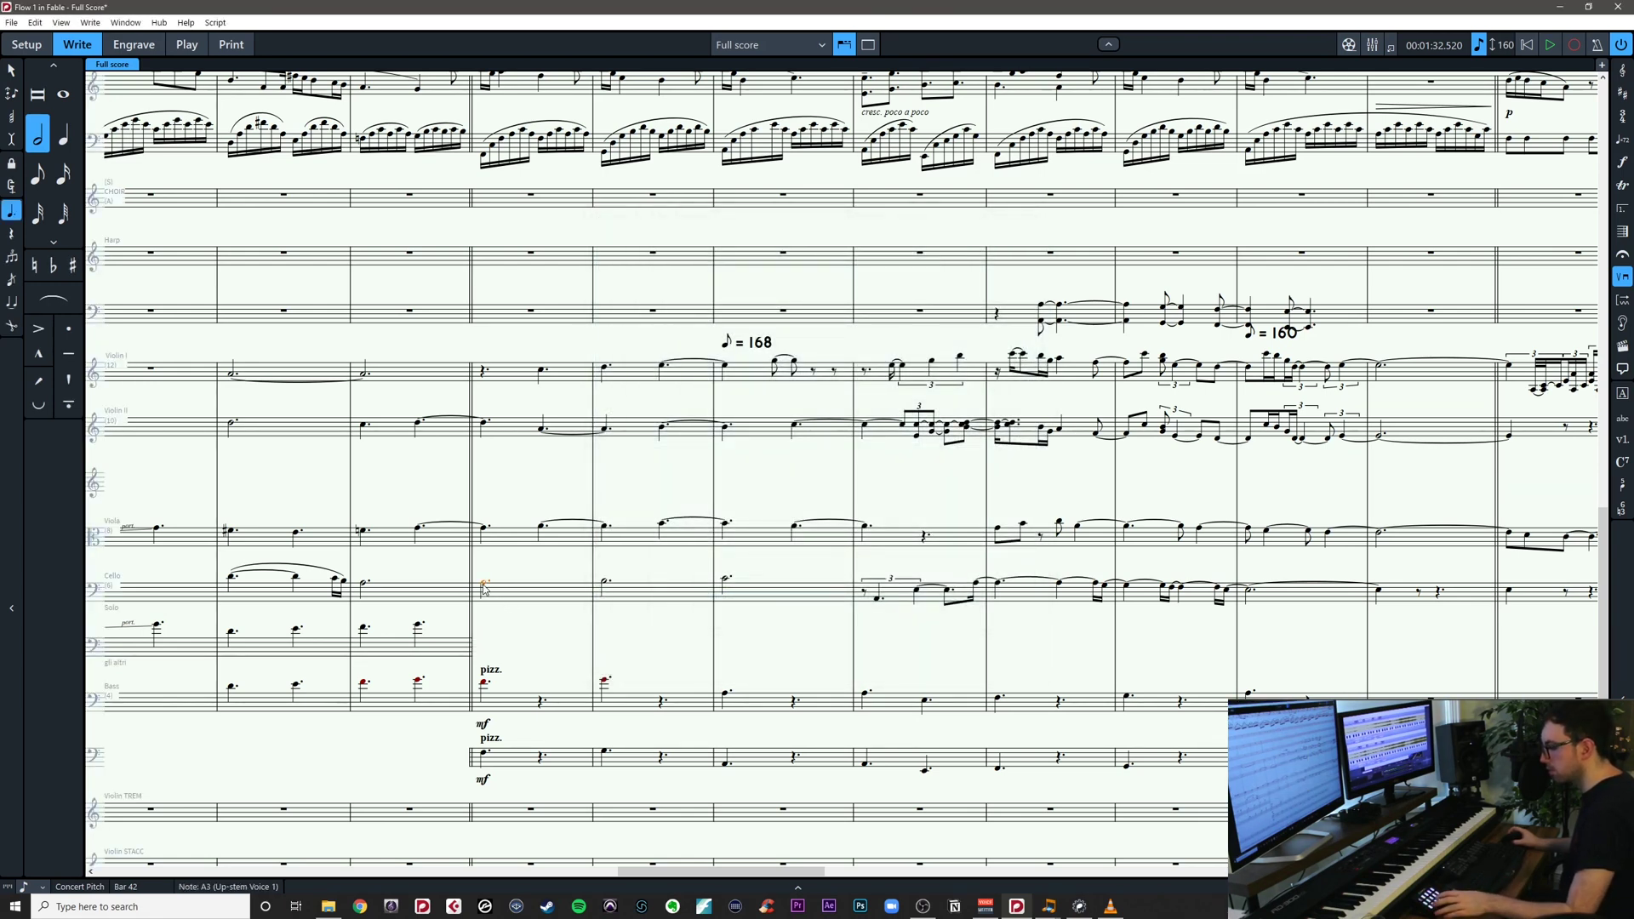
key("shift+x")
type("t")
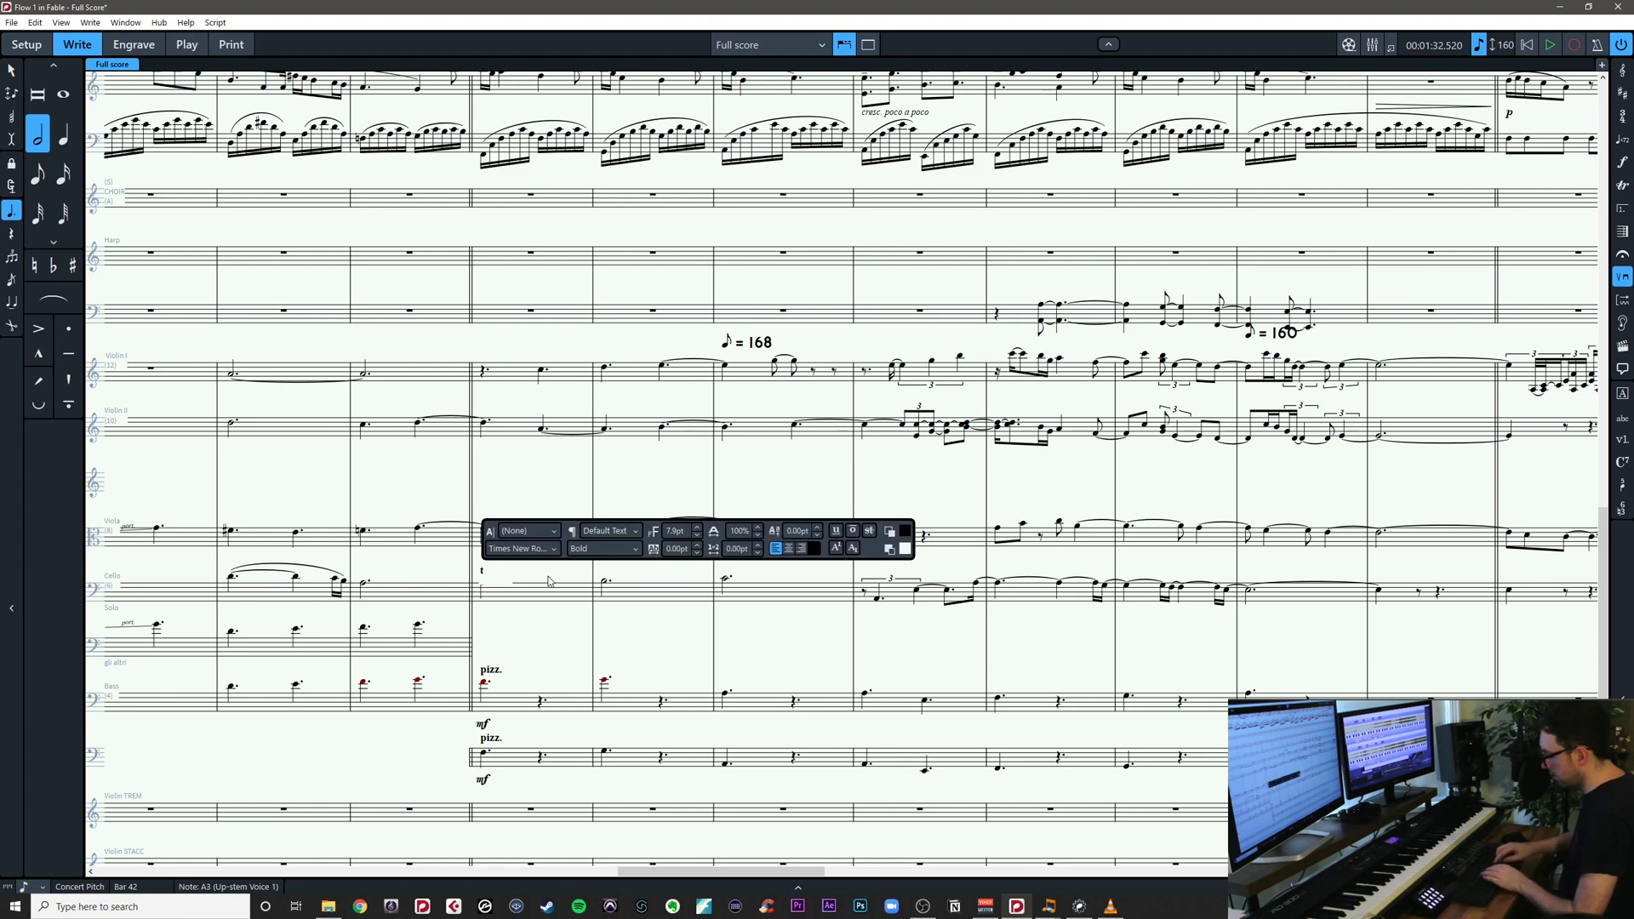
type("utti")
key("Escape")
key("Escape")
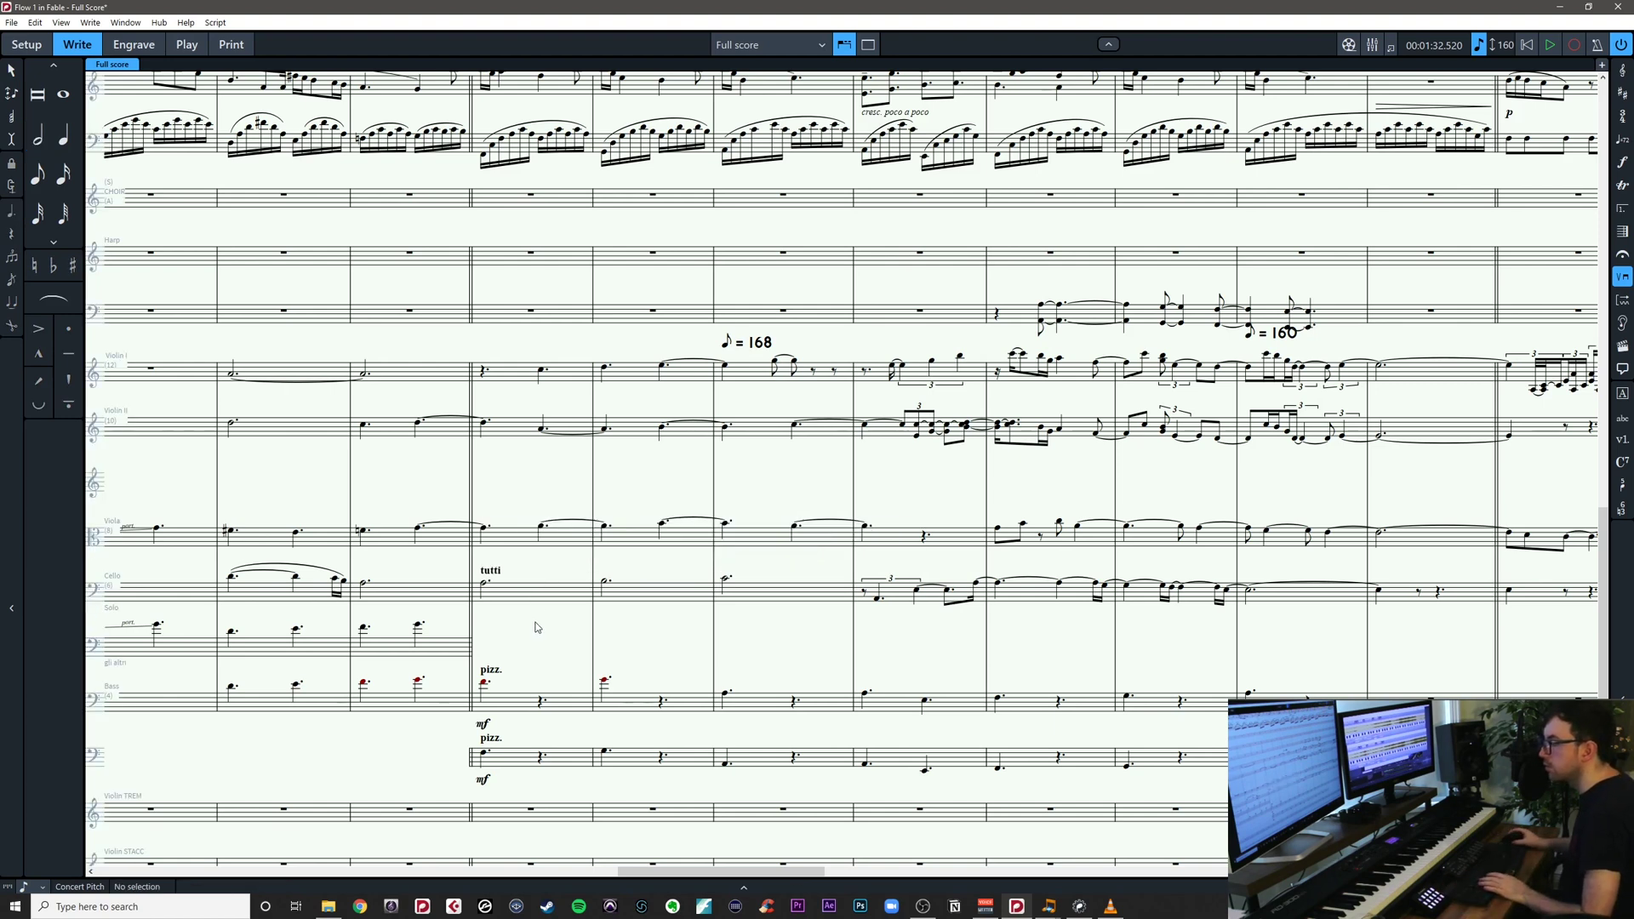
Review the cello divisi staves and neighbouring string parts before and after bar 42
scroll(718, 630, "left", 3)
scroll(717, 630, "up", 2)
left_click(620, 666)
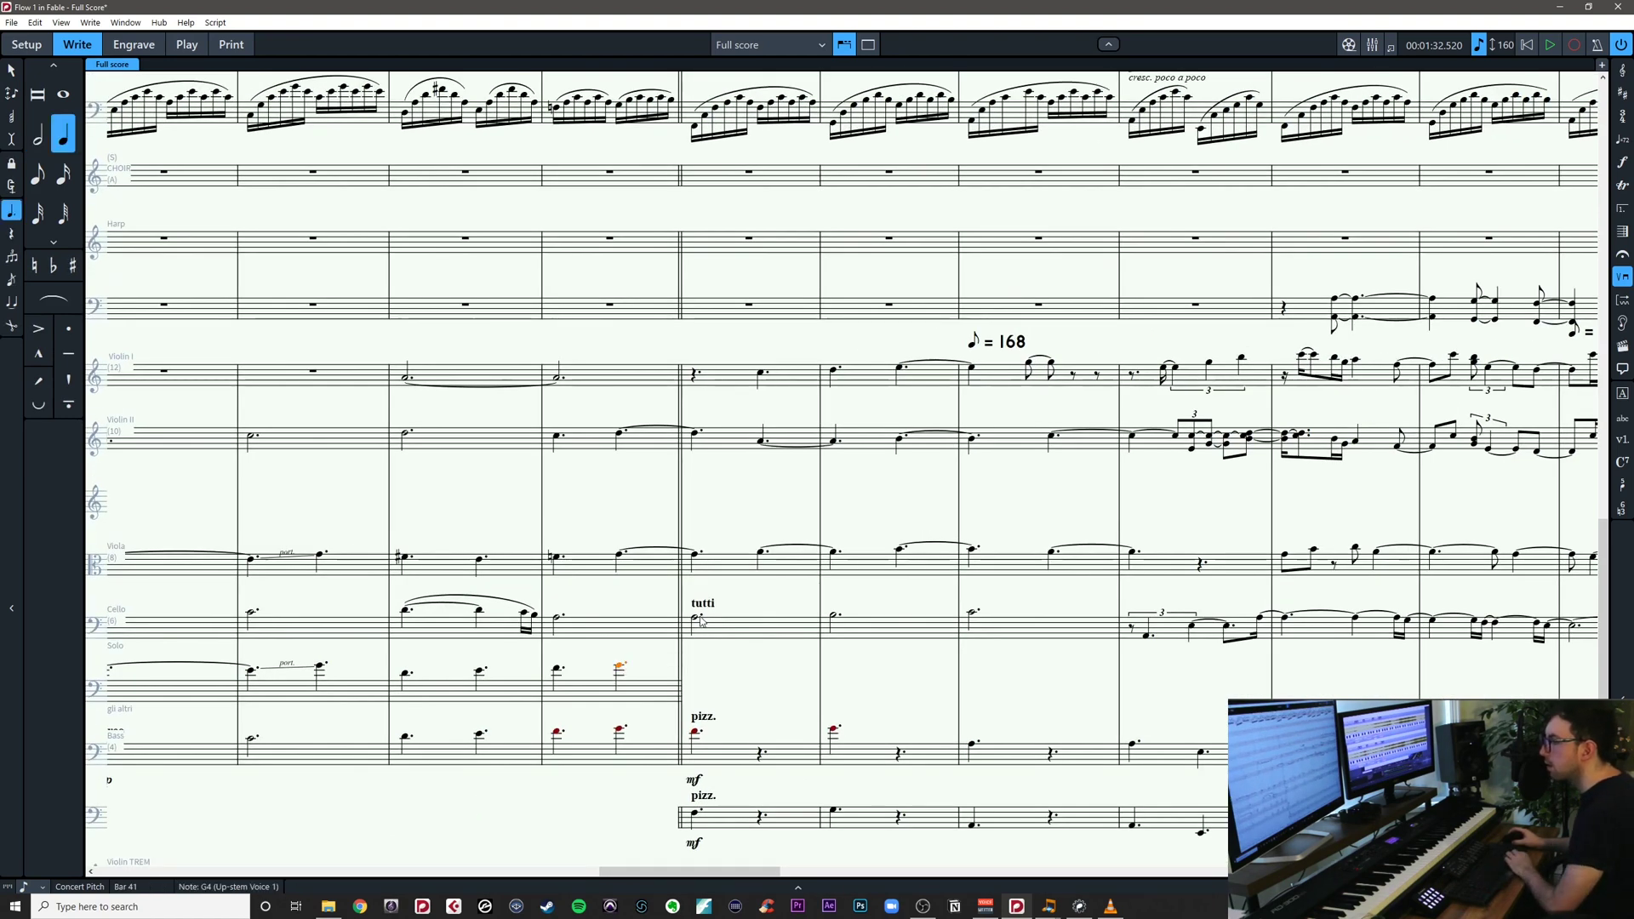
left_click(695, 619)
key("Escape")
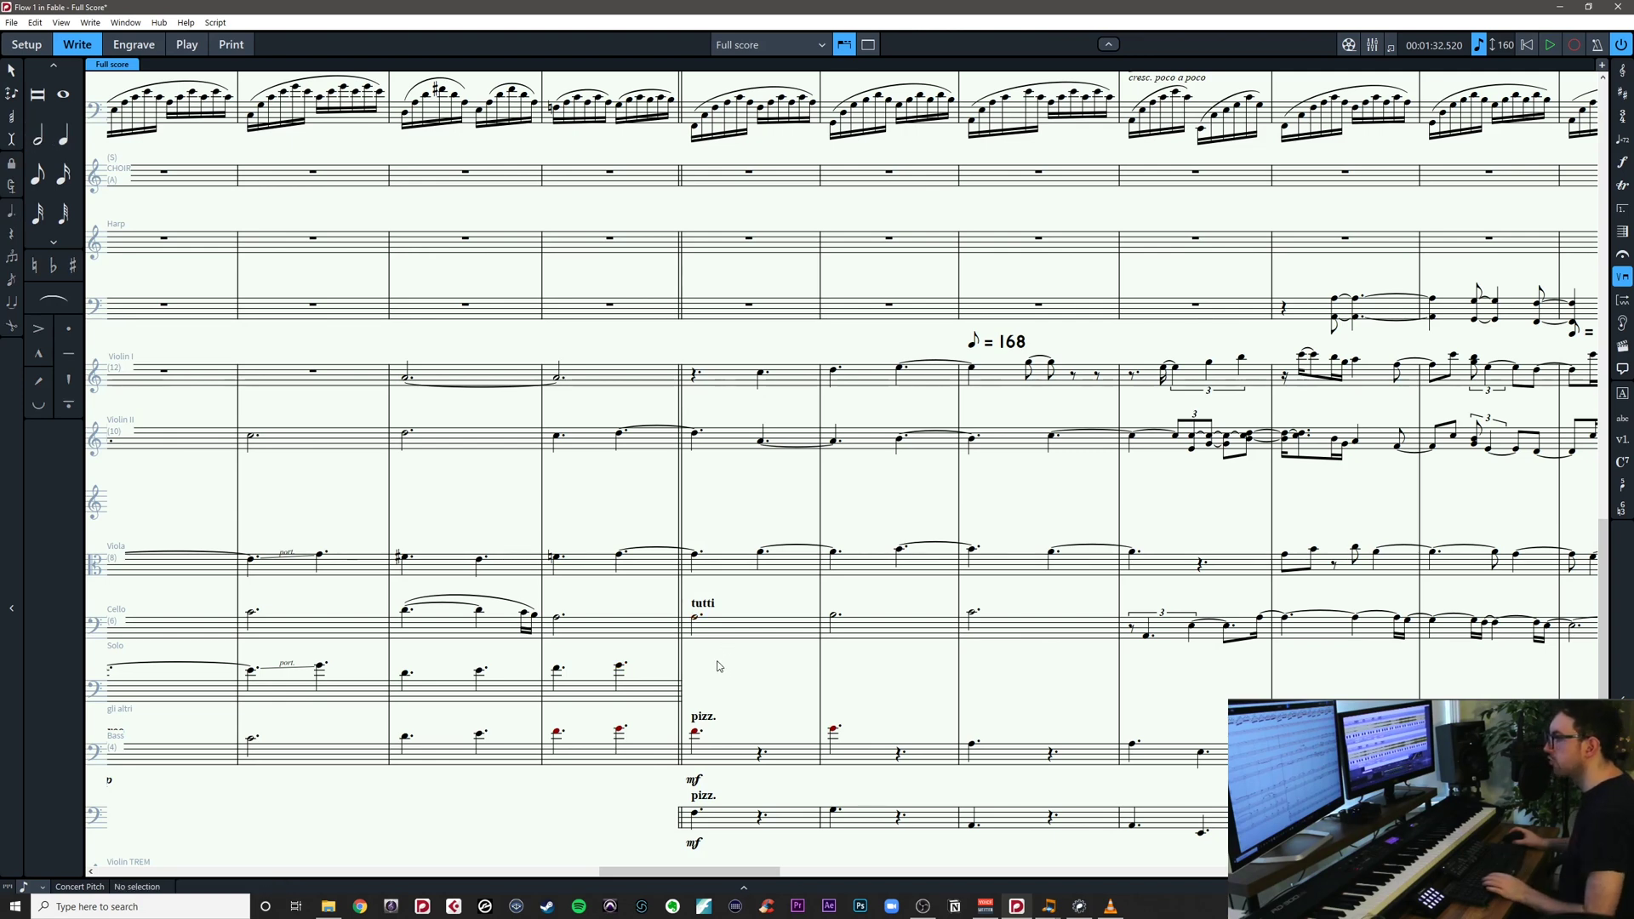
left_click(696, 619)
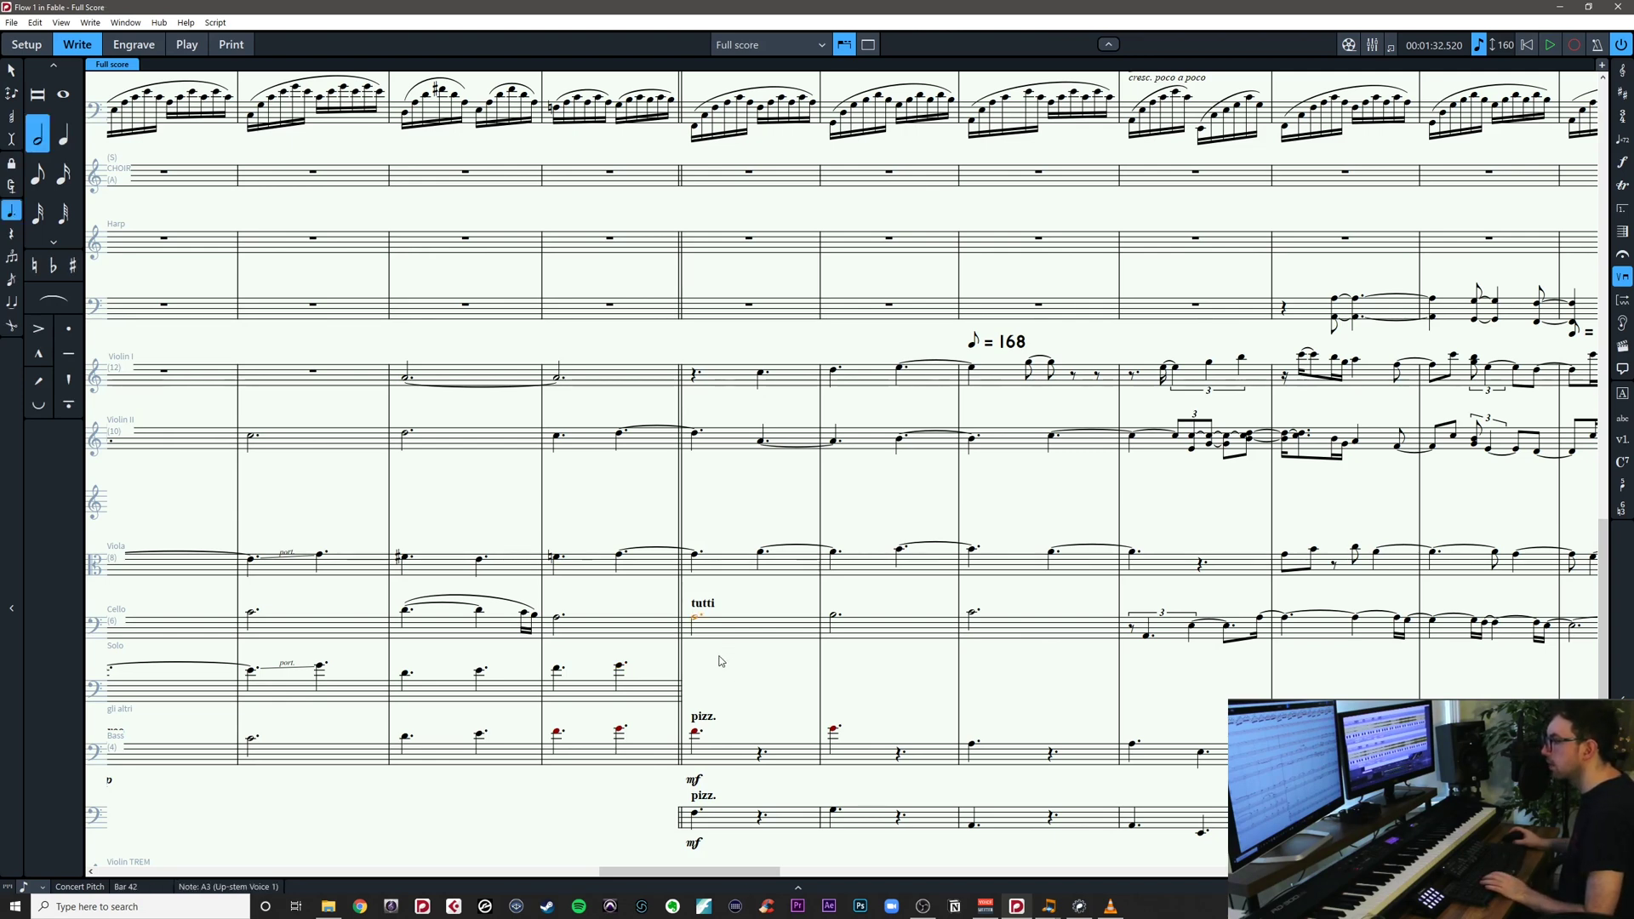
left_click_drag(717, 658, 1477, 585)
left_click_drag(715, 656, 1309, 626)
left_click_drag(827, 561, 285, 635)
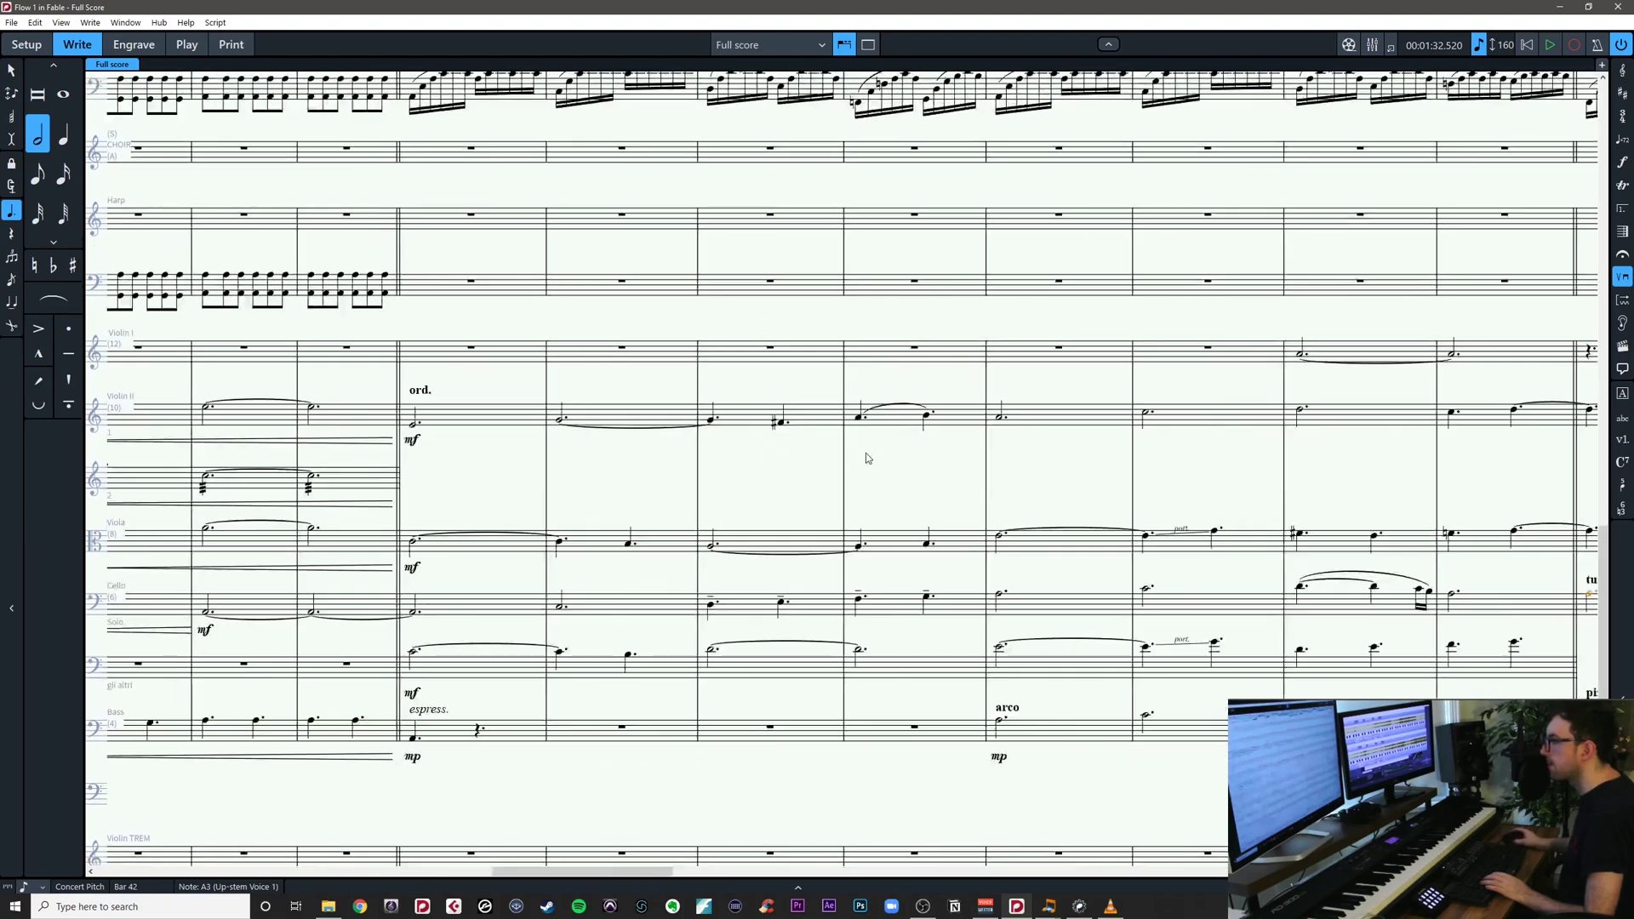
left_click_drag(865, 457, 441, 447)
left_click_drag(783, 468, 285, 543)
left_click(906, 528)
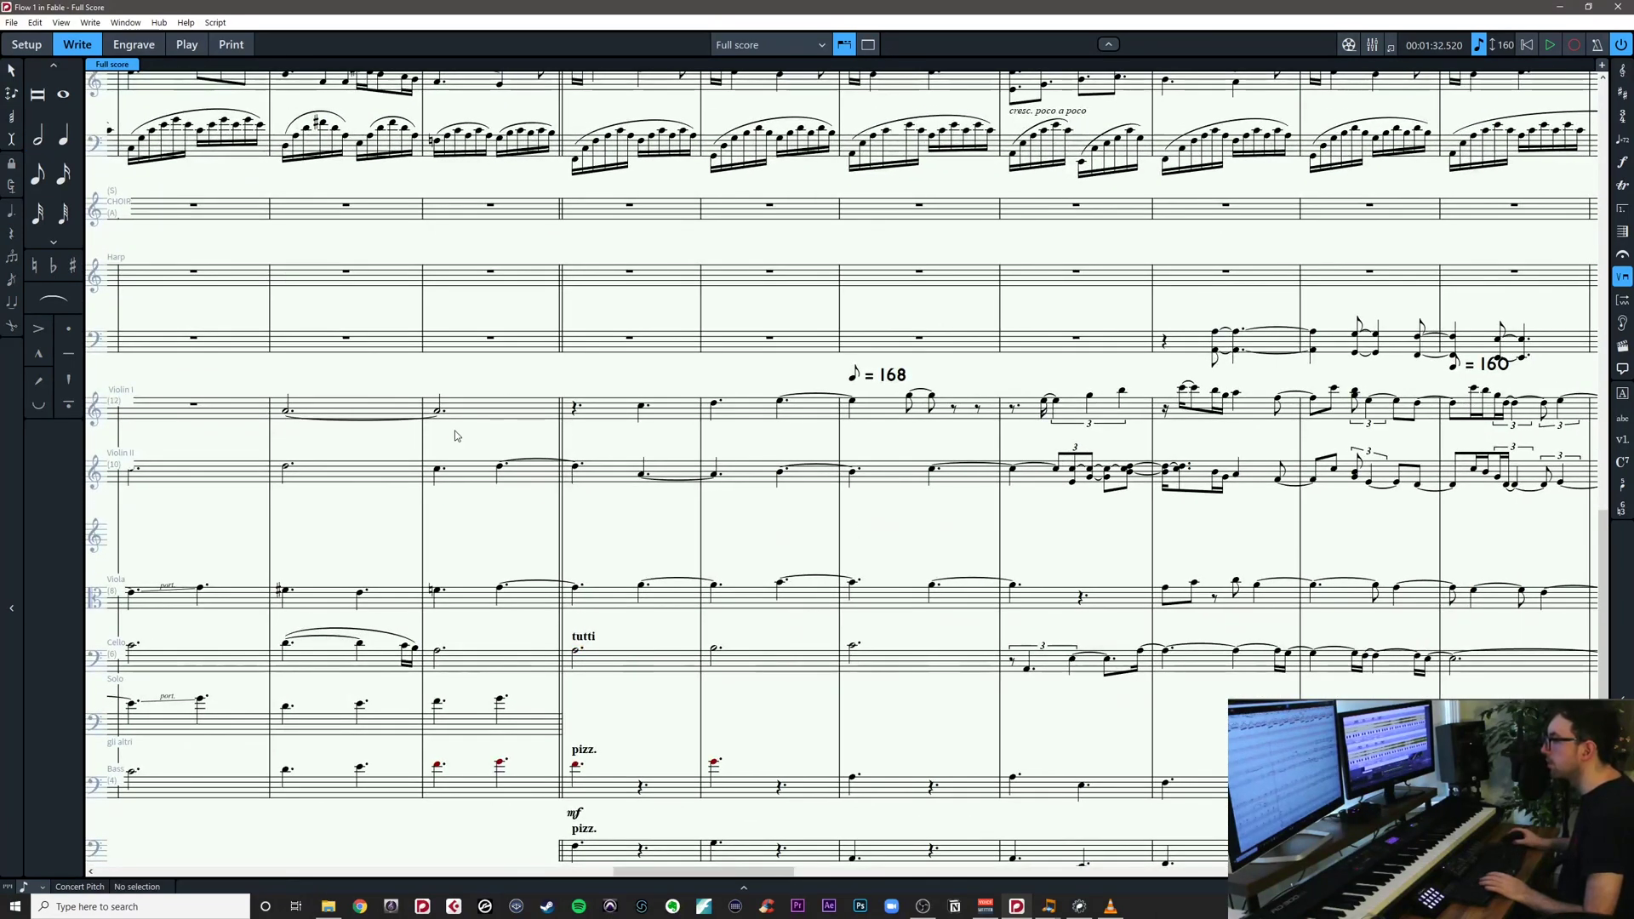
Examine the Violin I and Violin II lines around bars 42–44 against the other string parts
left_click(578, 410)
left_click_drag(584, 436, 1040, 433)
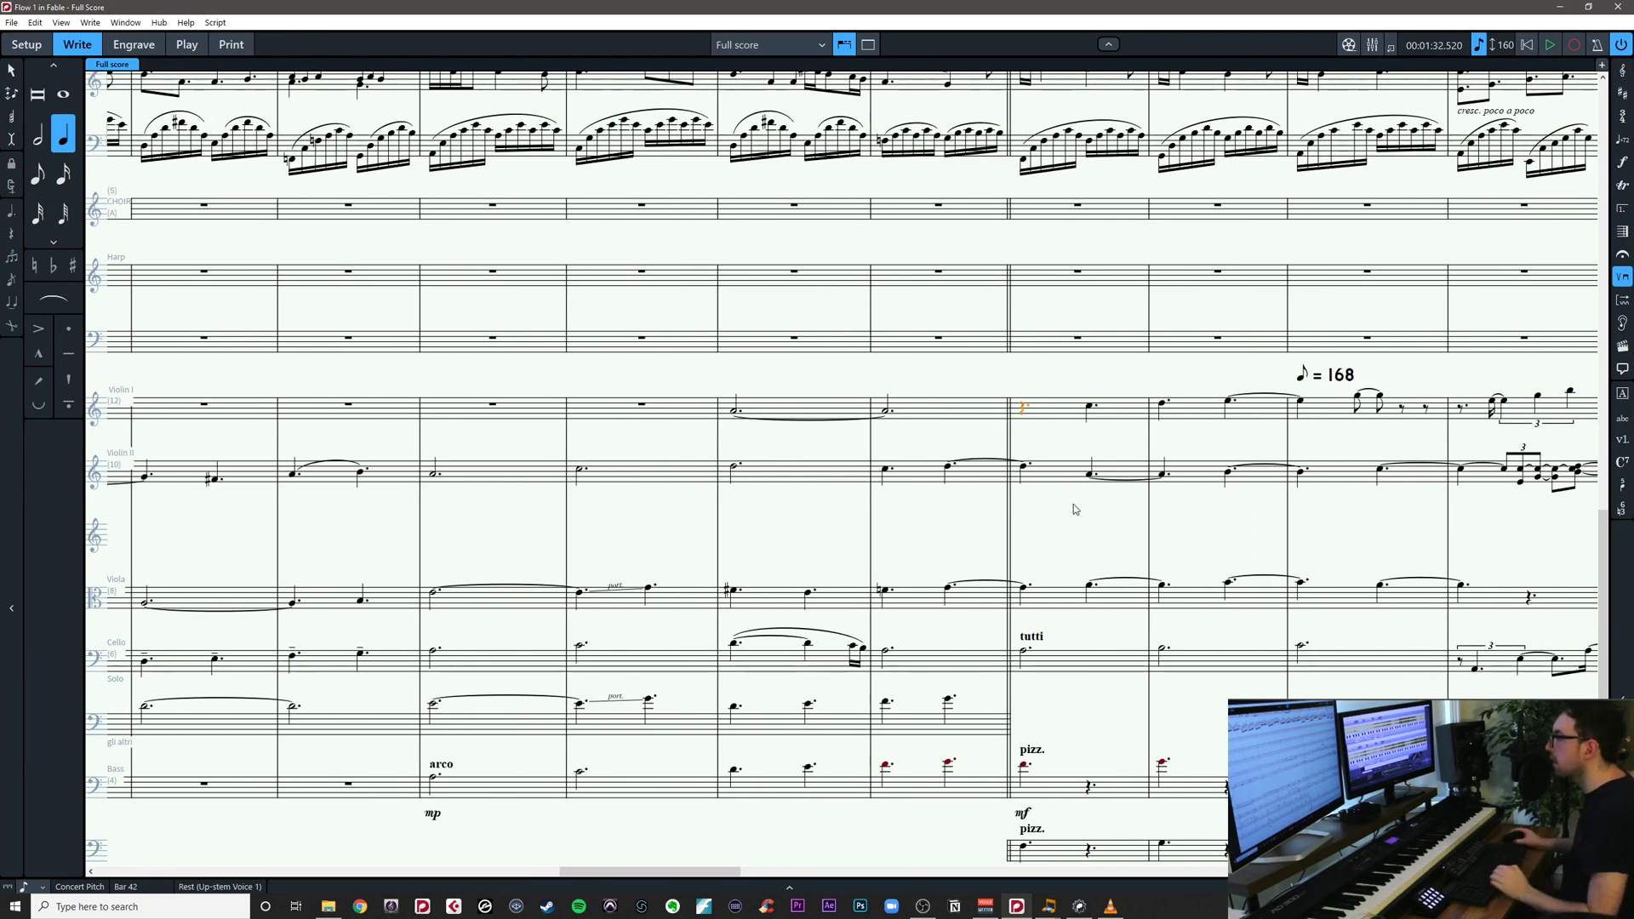
left_click_drag(1070, 504, 772, 435)
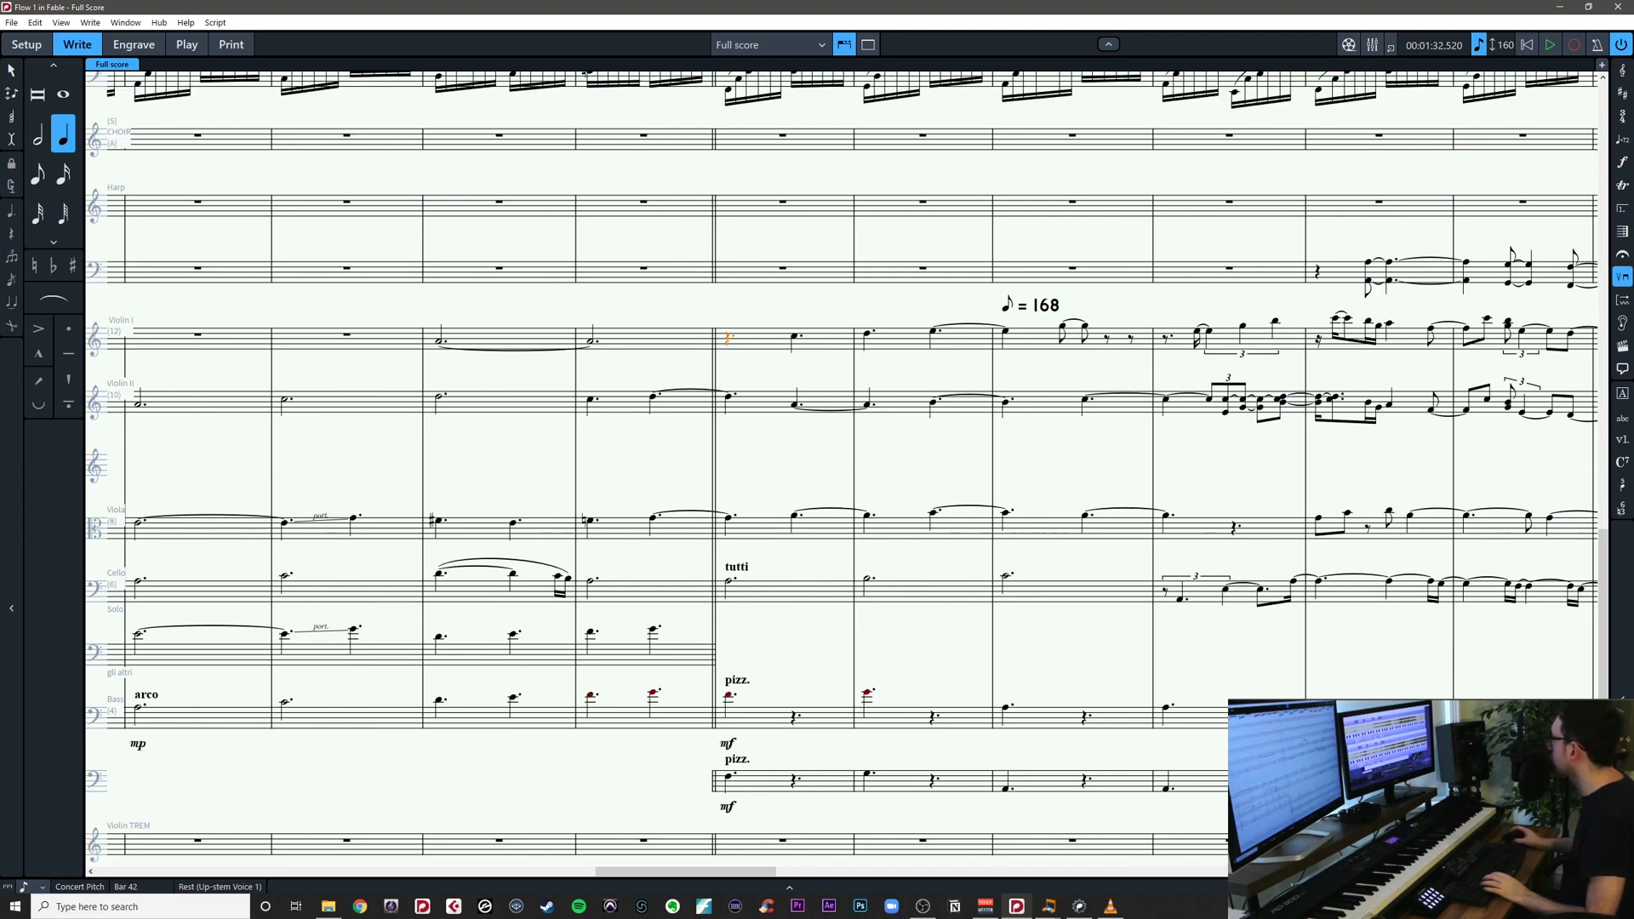
key("alt+Tab")
left_click_drag(690, 487, 879, 463)
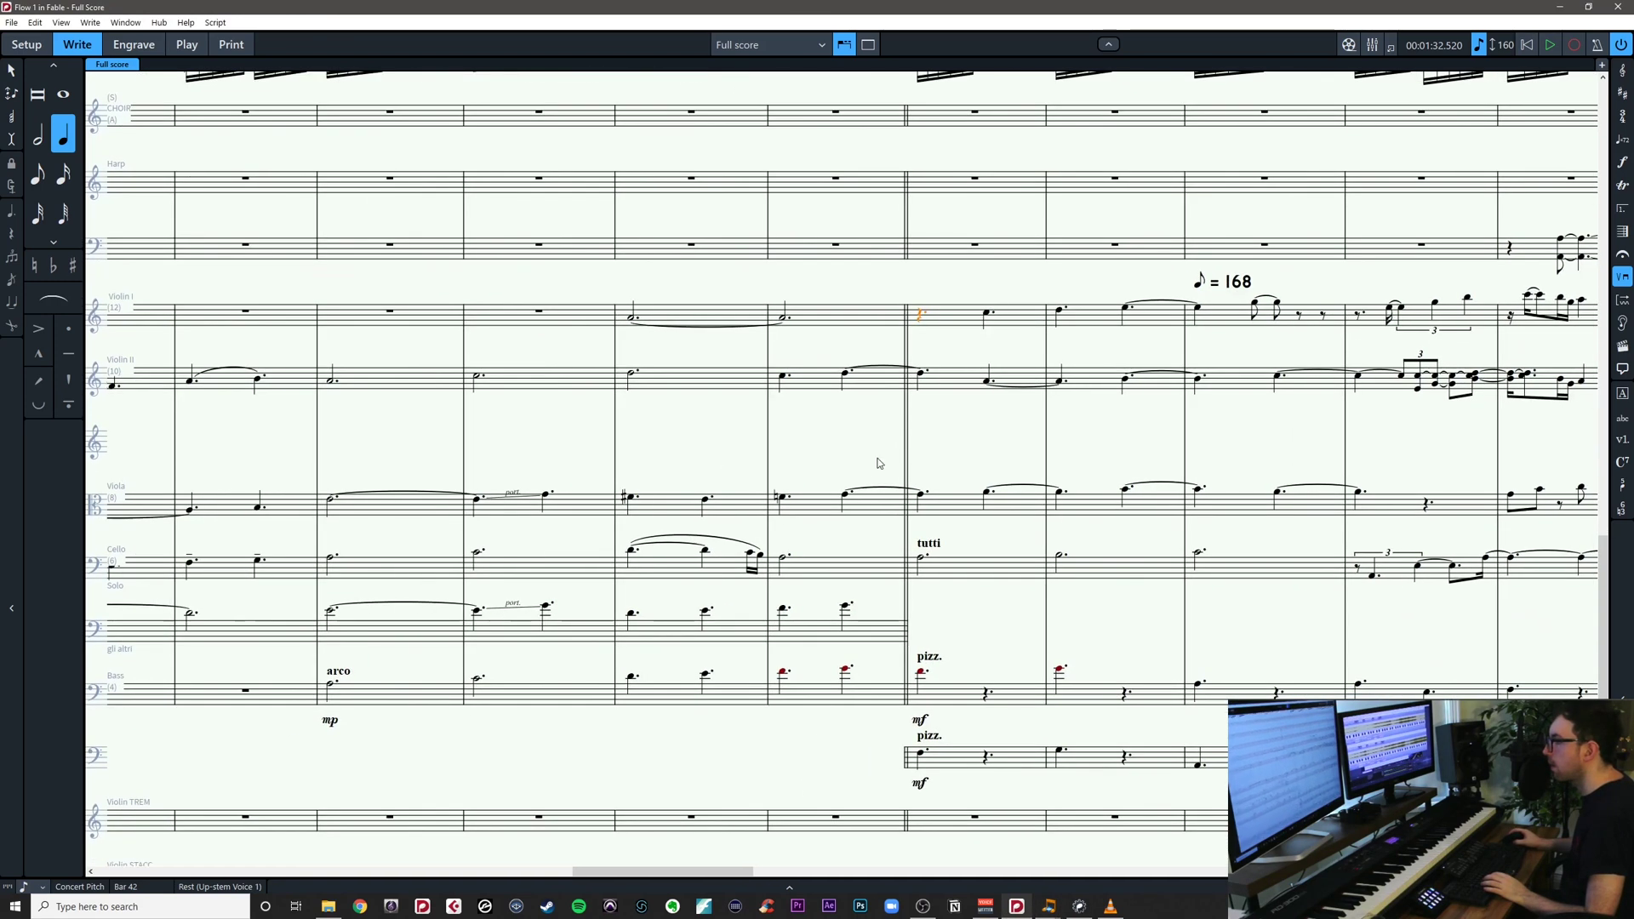
left_click_drag(379, 588, 737, 521)
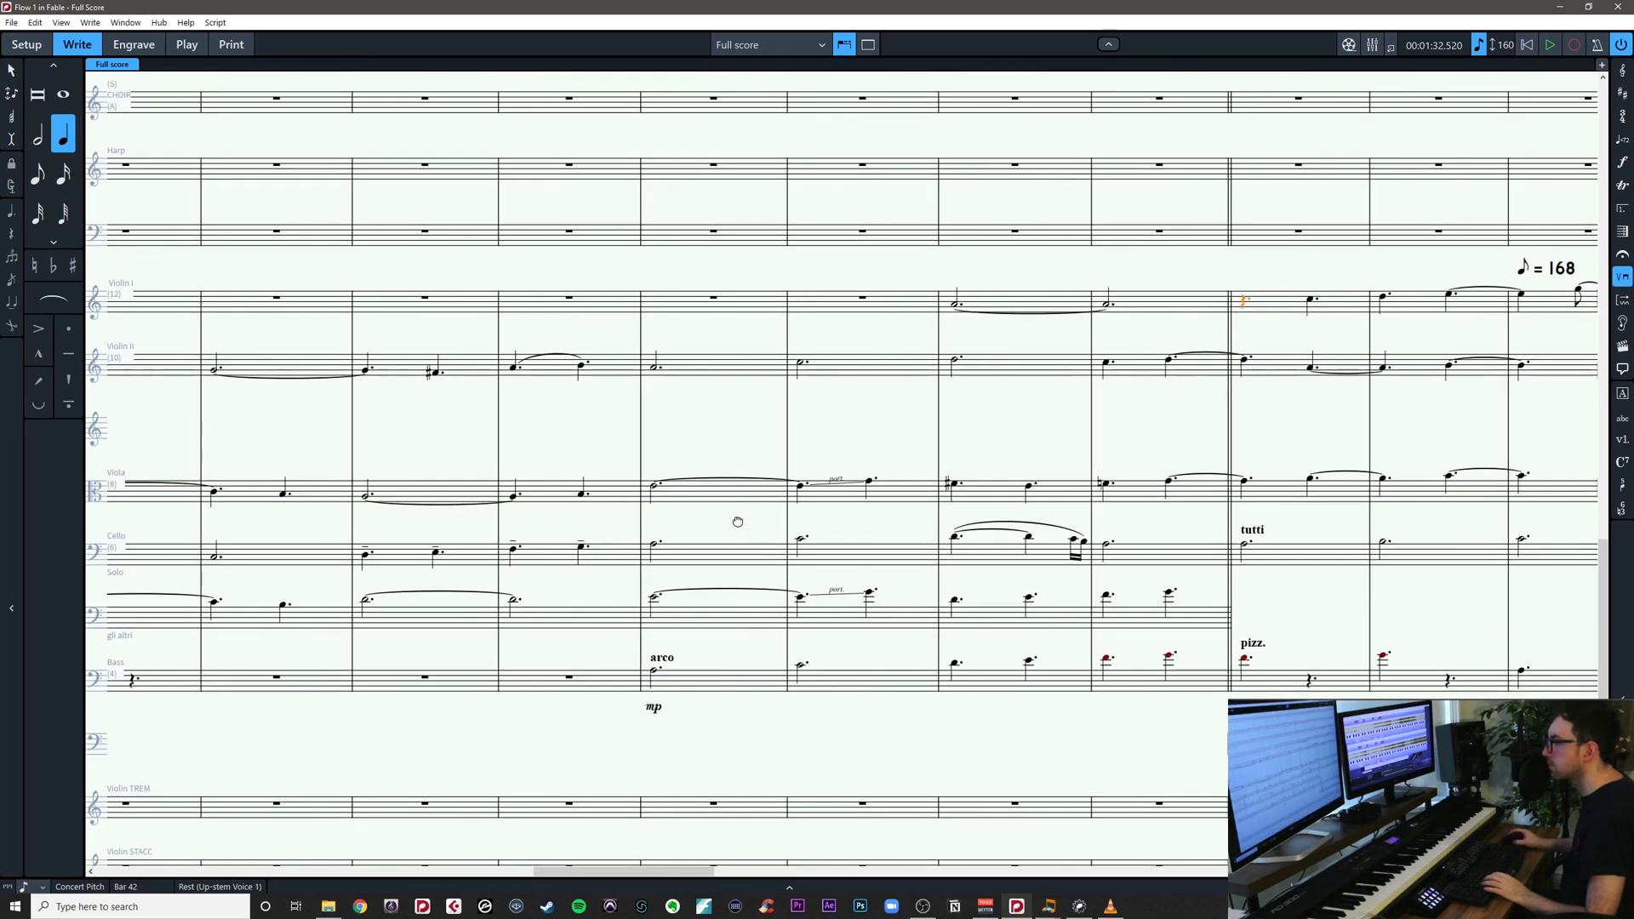
left_click_drag(885, 523, 349, 560)
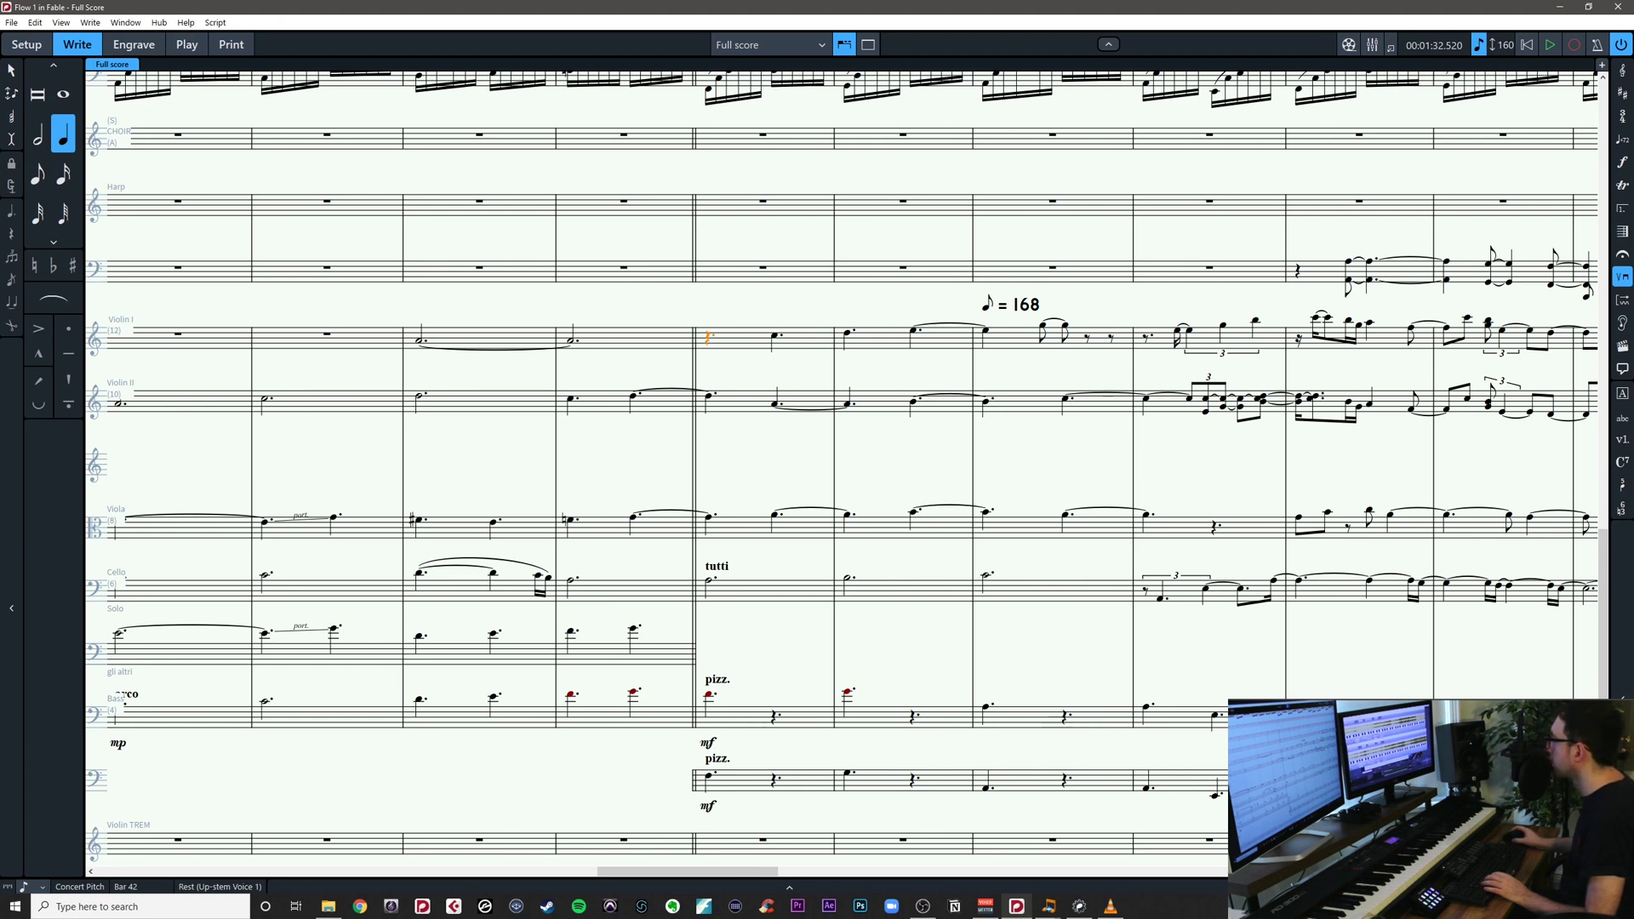
left_click(774, 337)
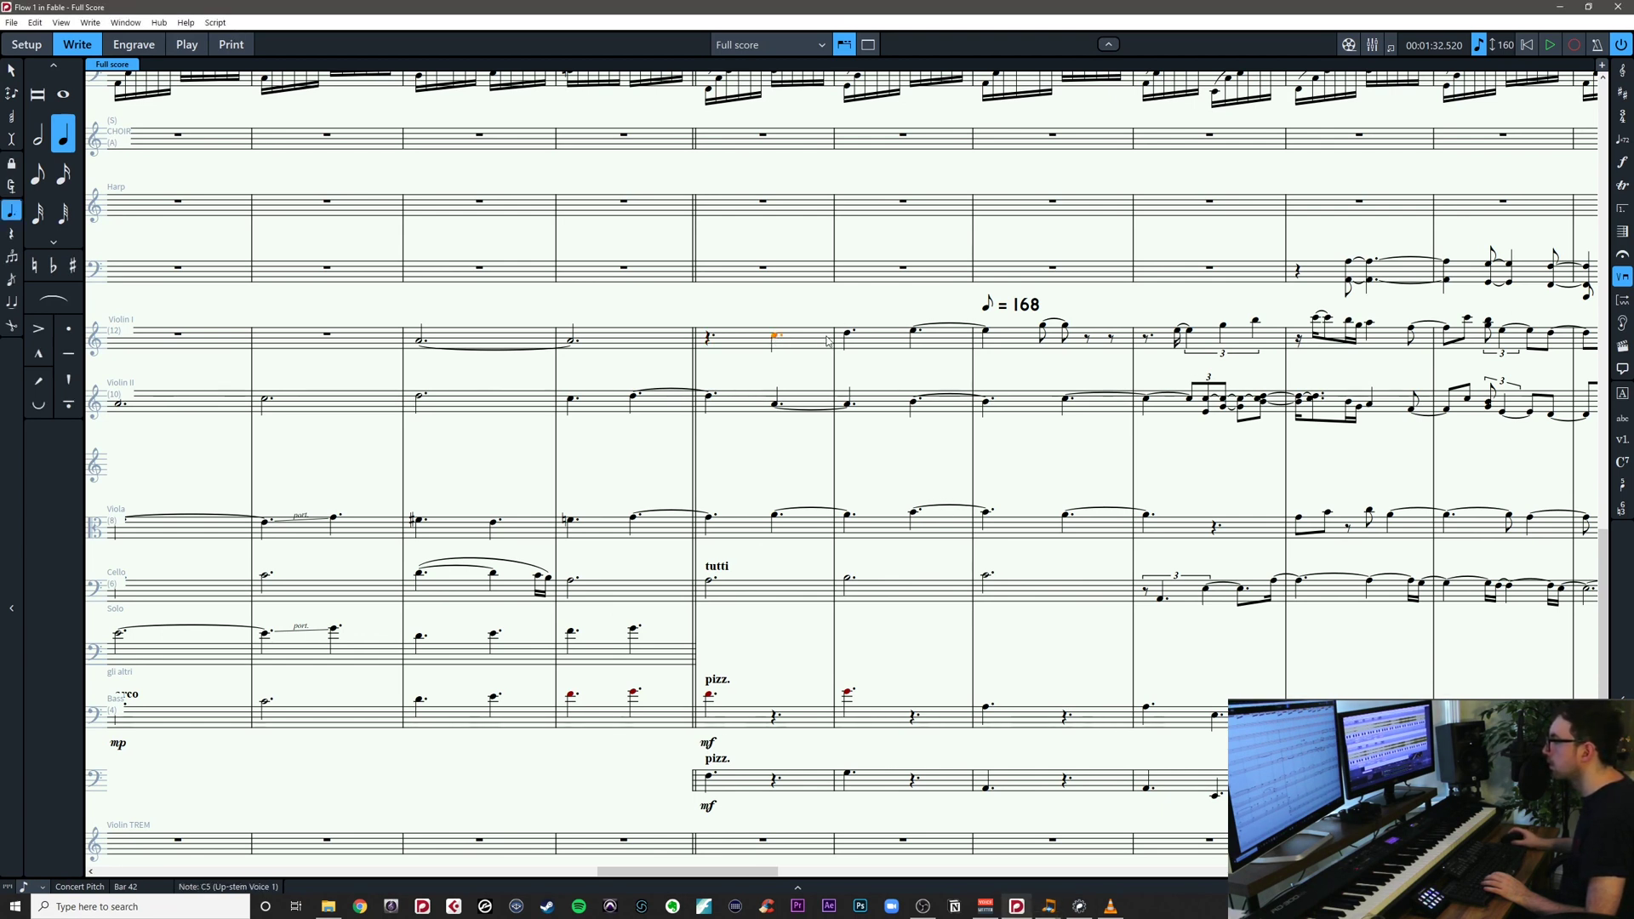
key("Right")
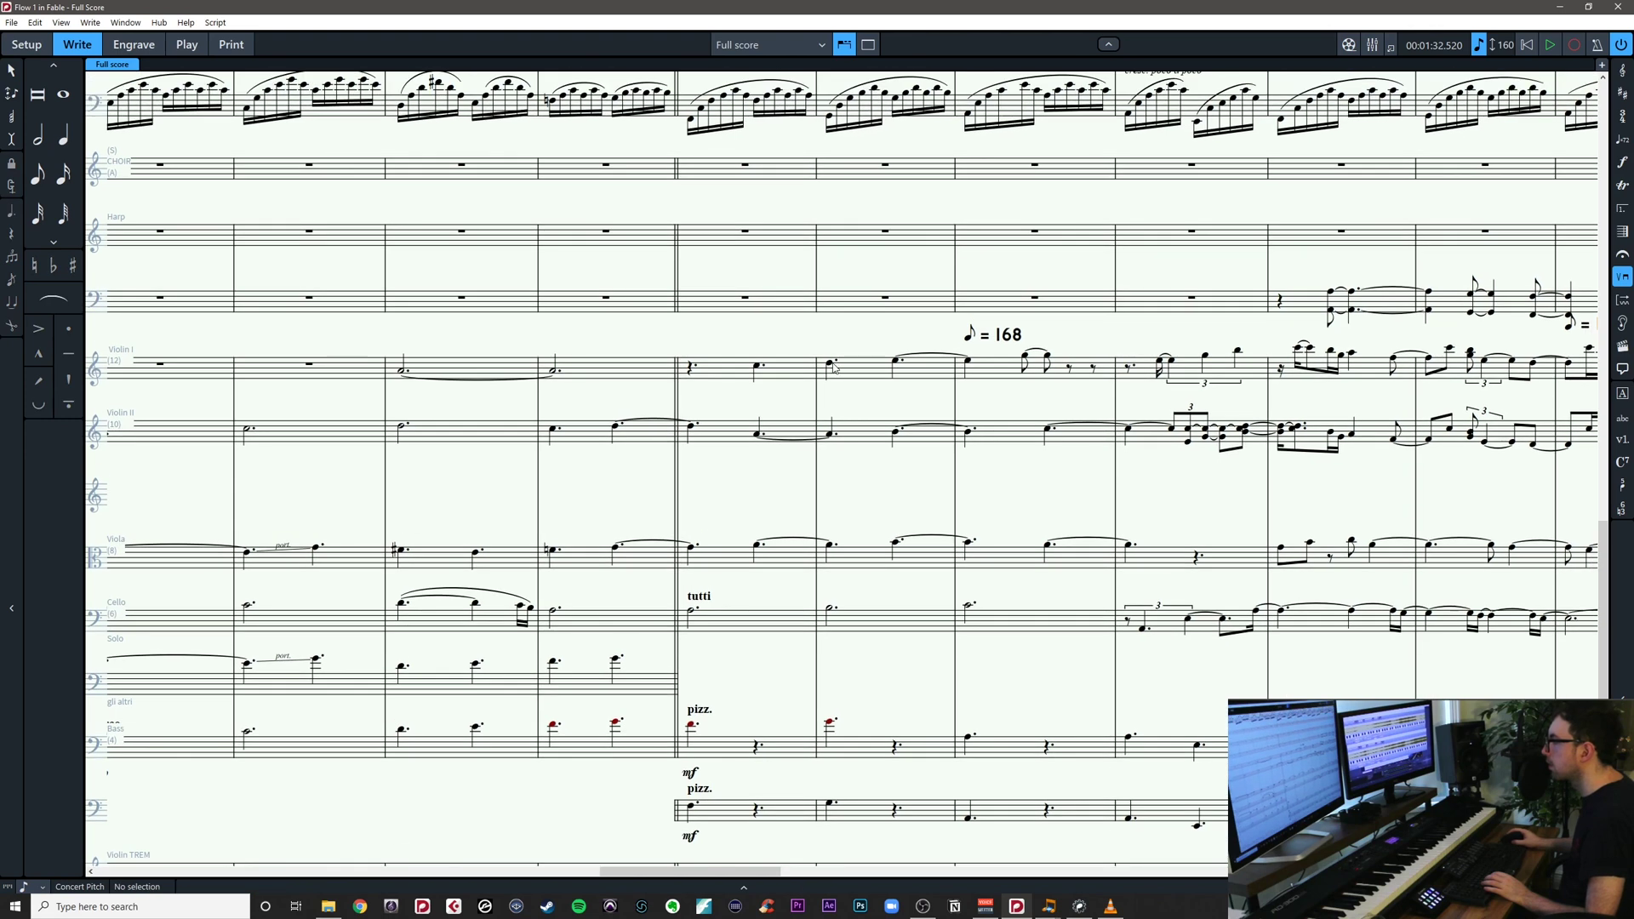
key("Escape")
left_click(766, 438)
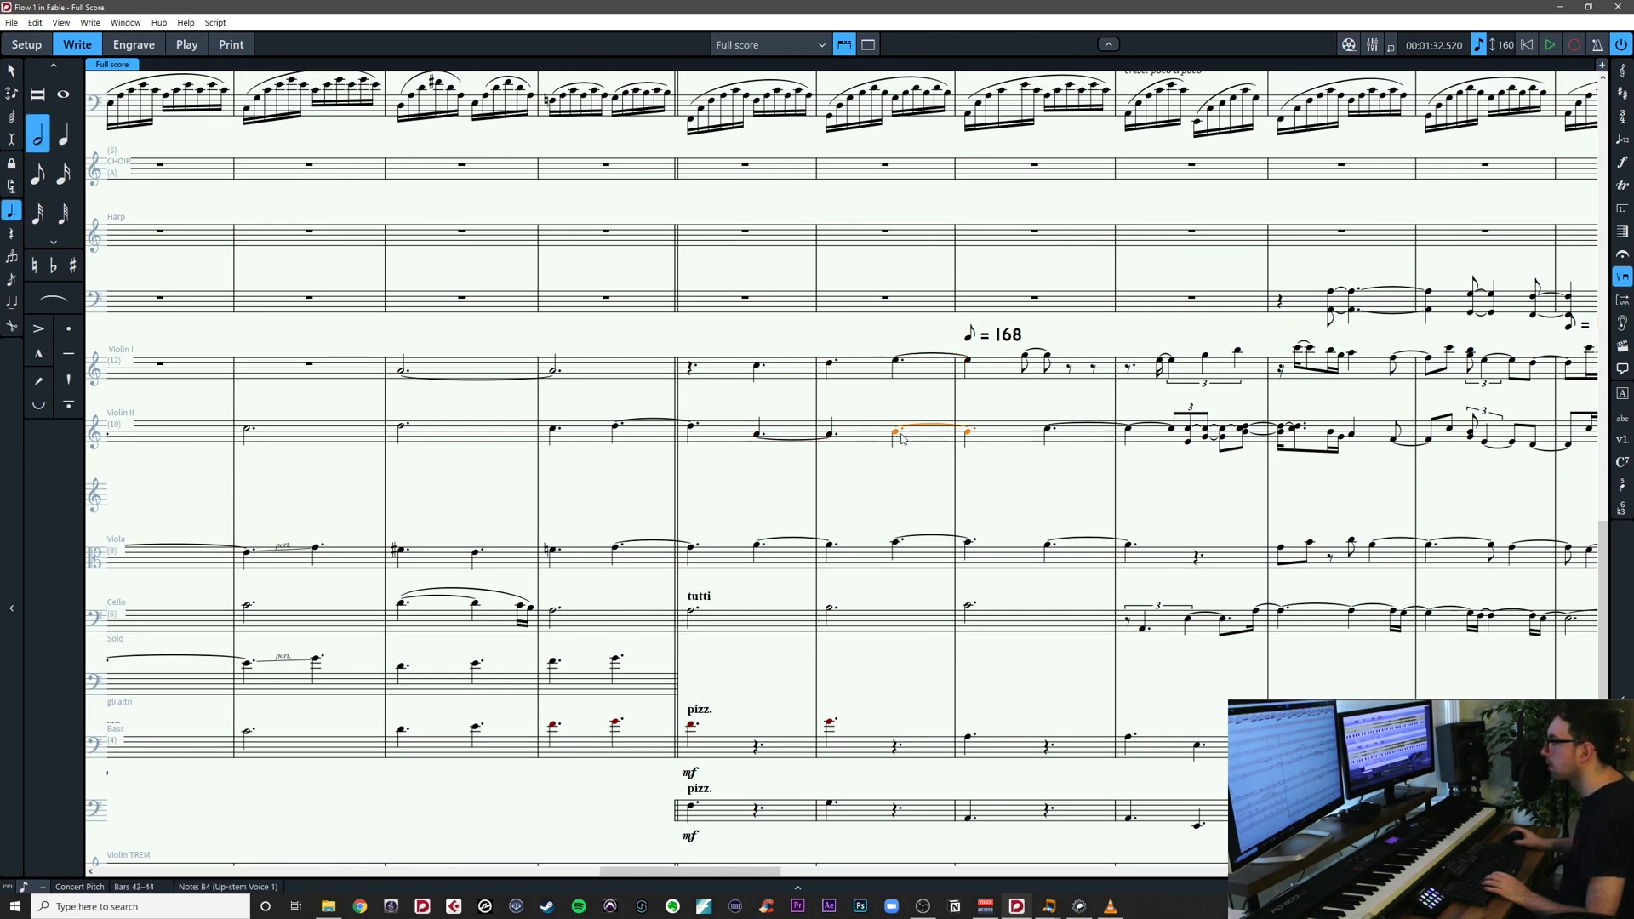
key("Escape")
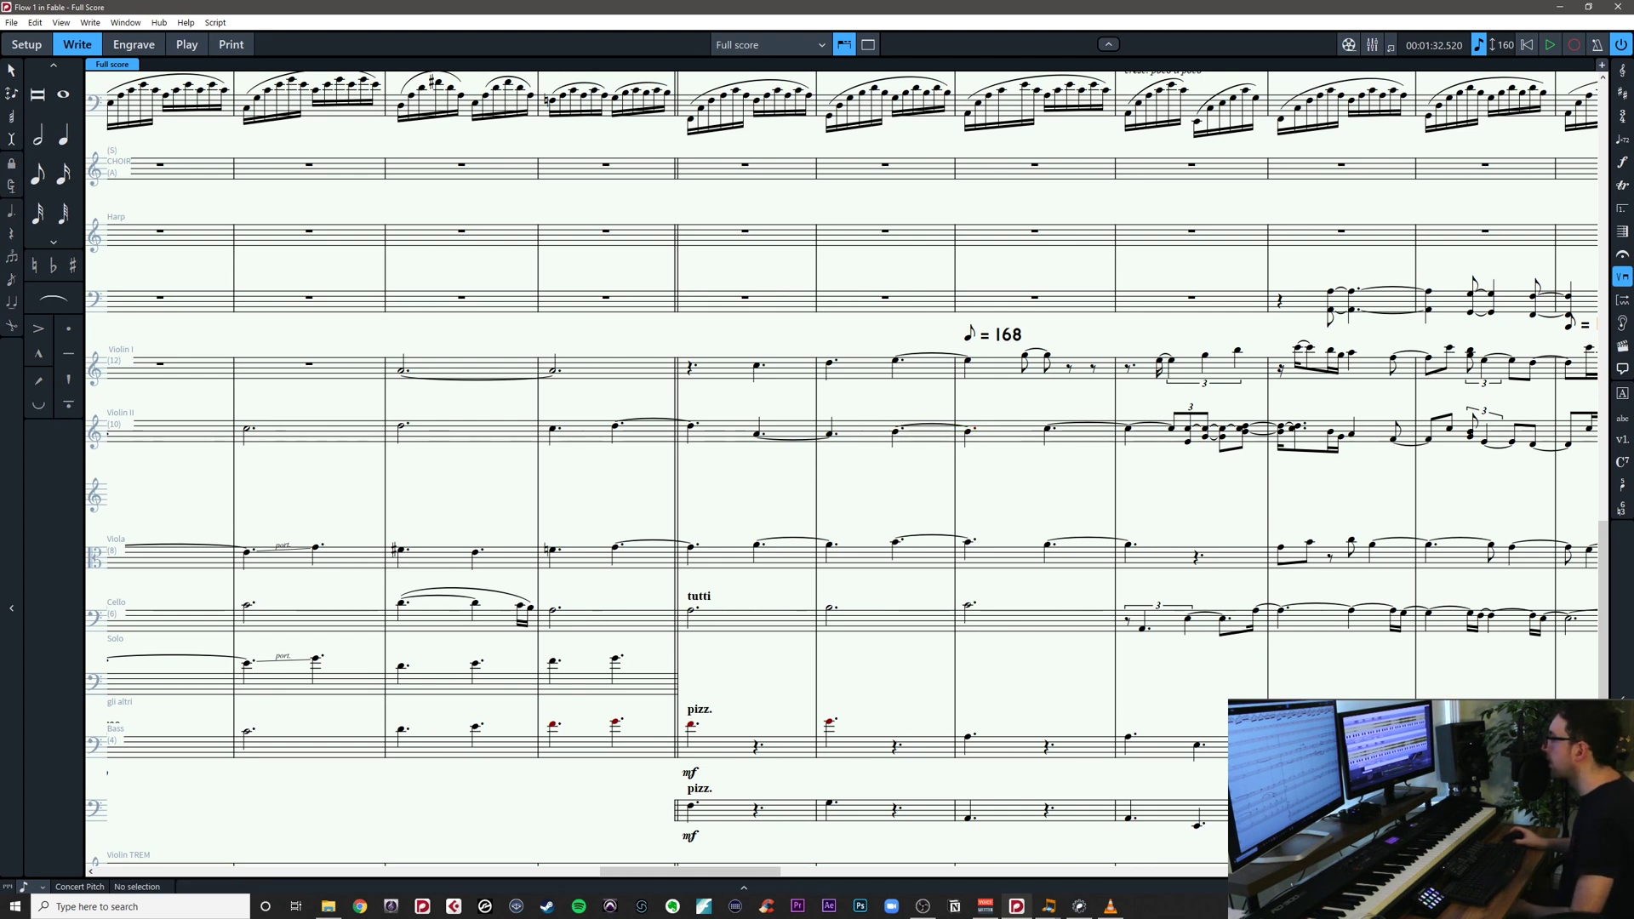
Lengthen the tied Violin I E5 across bars 43–44 so it ends as a dotted quarter note in bar 44
key("alt+Tab")
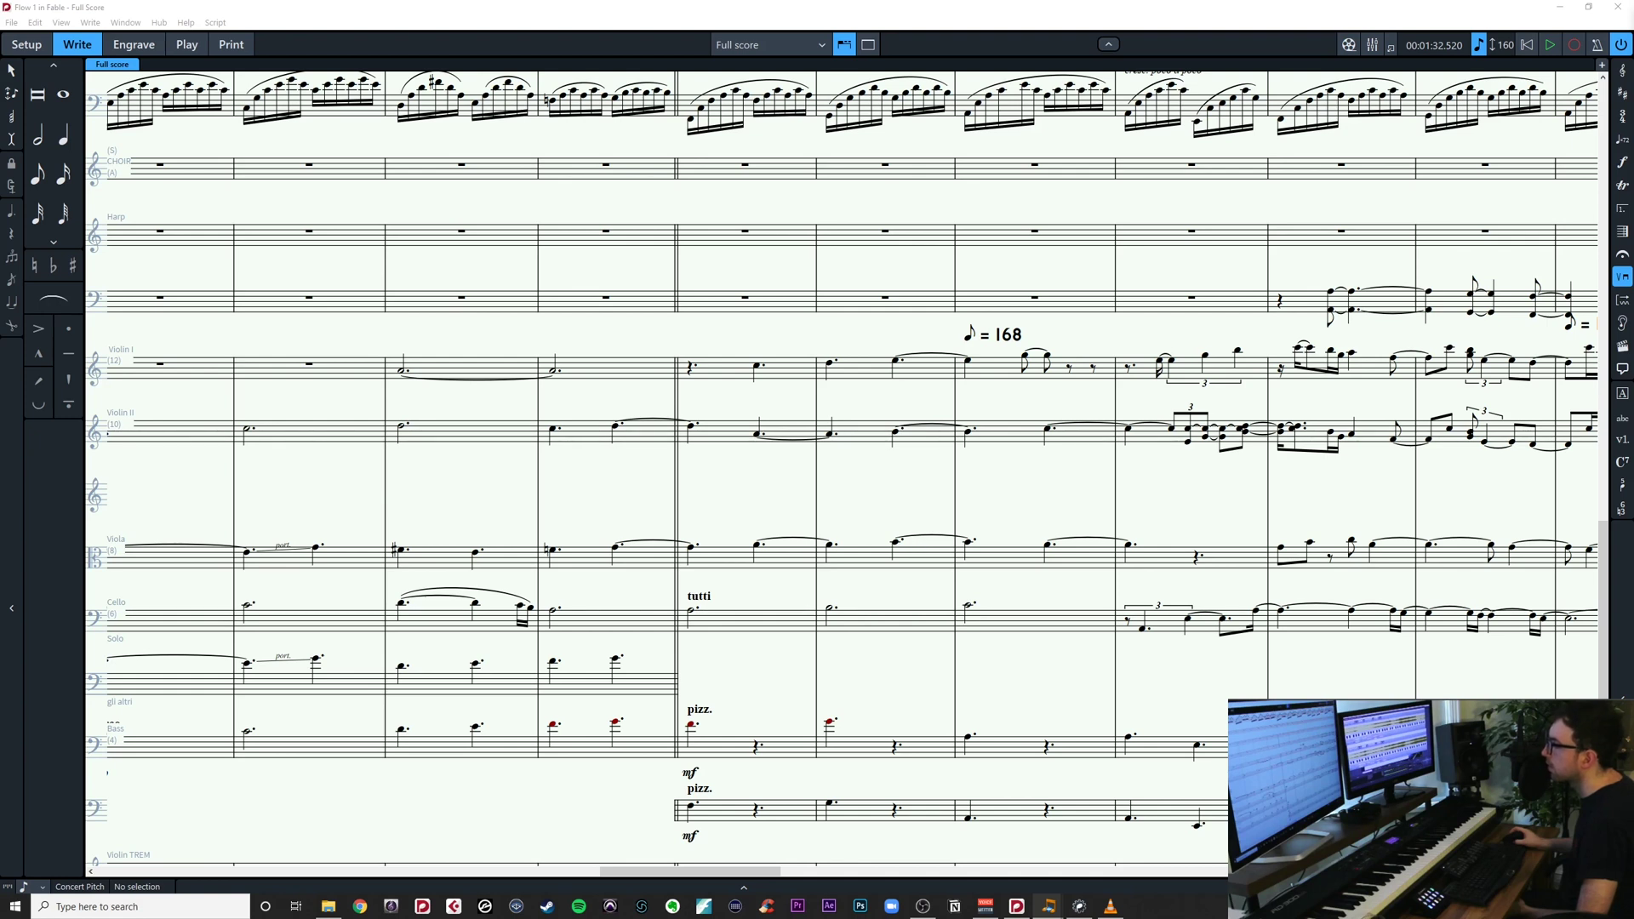
left_click(1029, 358)
left_click(968, 361)
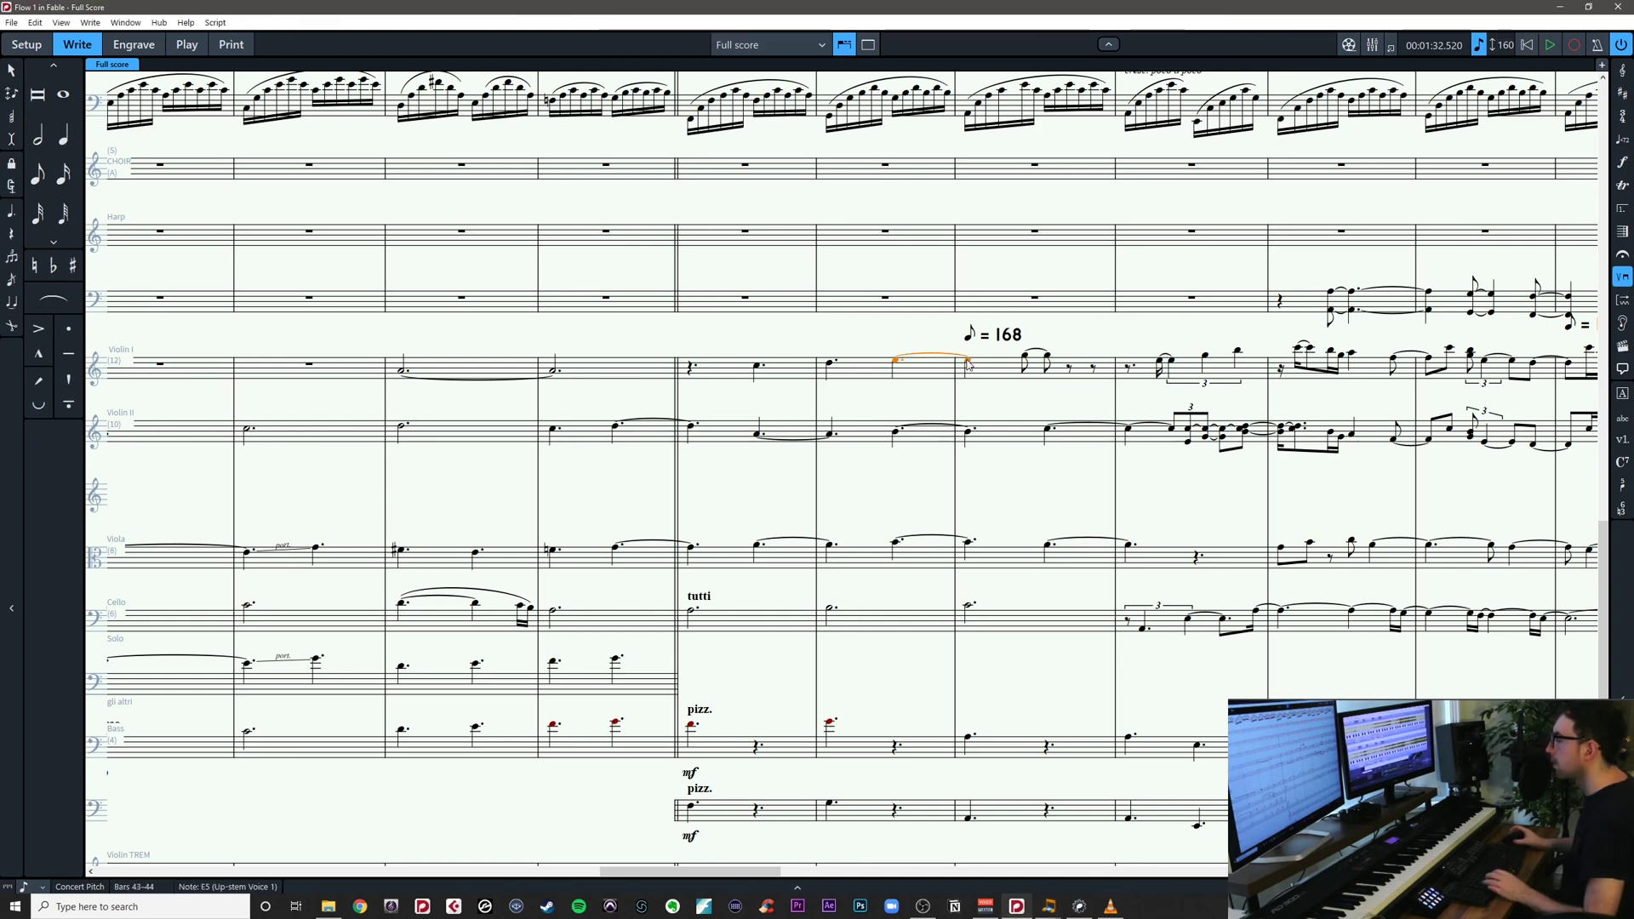
key("6")
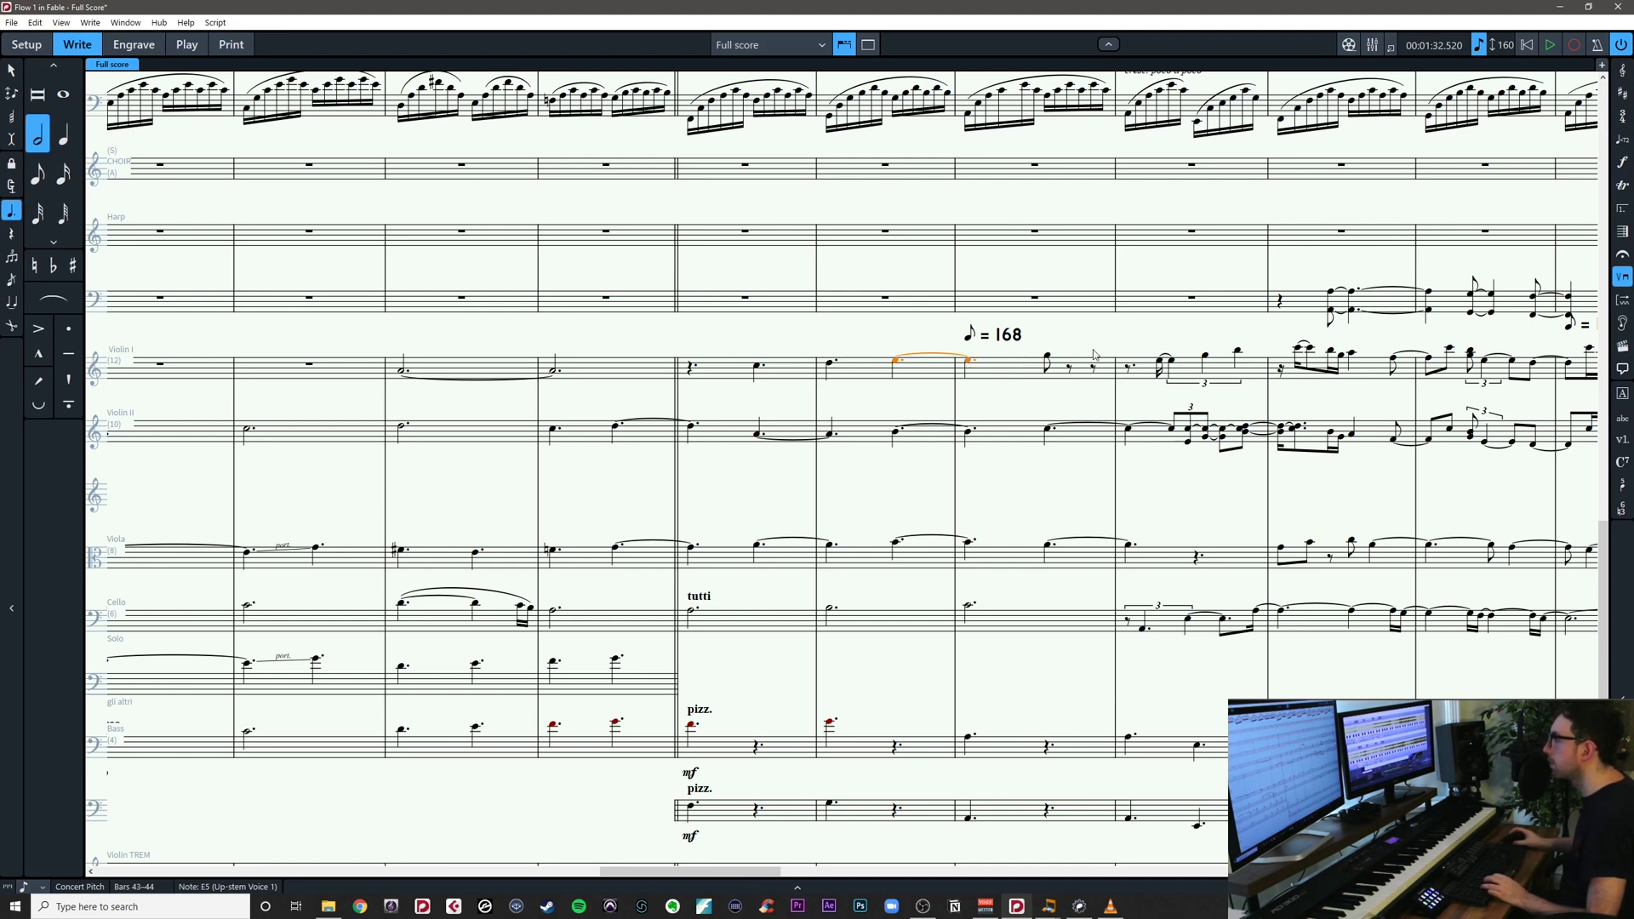
Lengthen the Violin I G5 in bar 44 to a dotted quarter note, undoing the overshoot into bar 45
left_click(1049, 359)
left_click_drag(1007, 409, 990, 434)
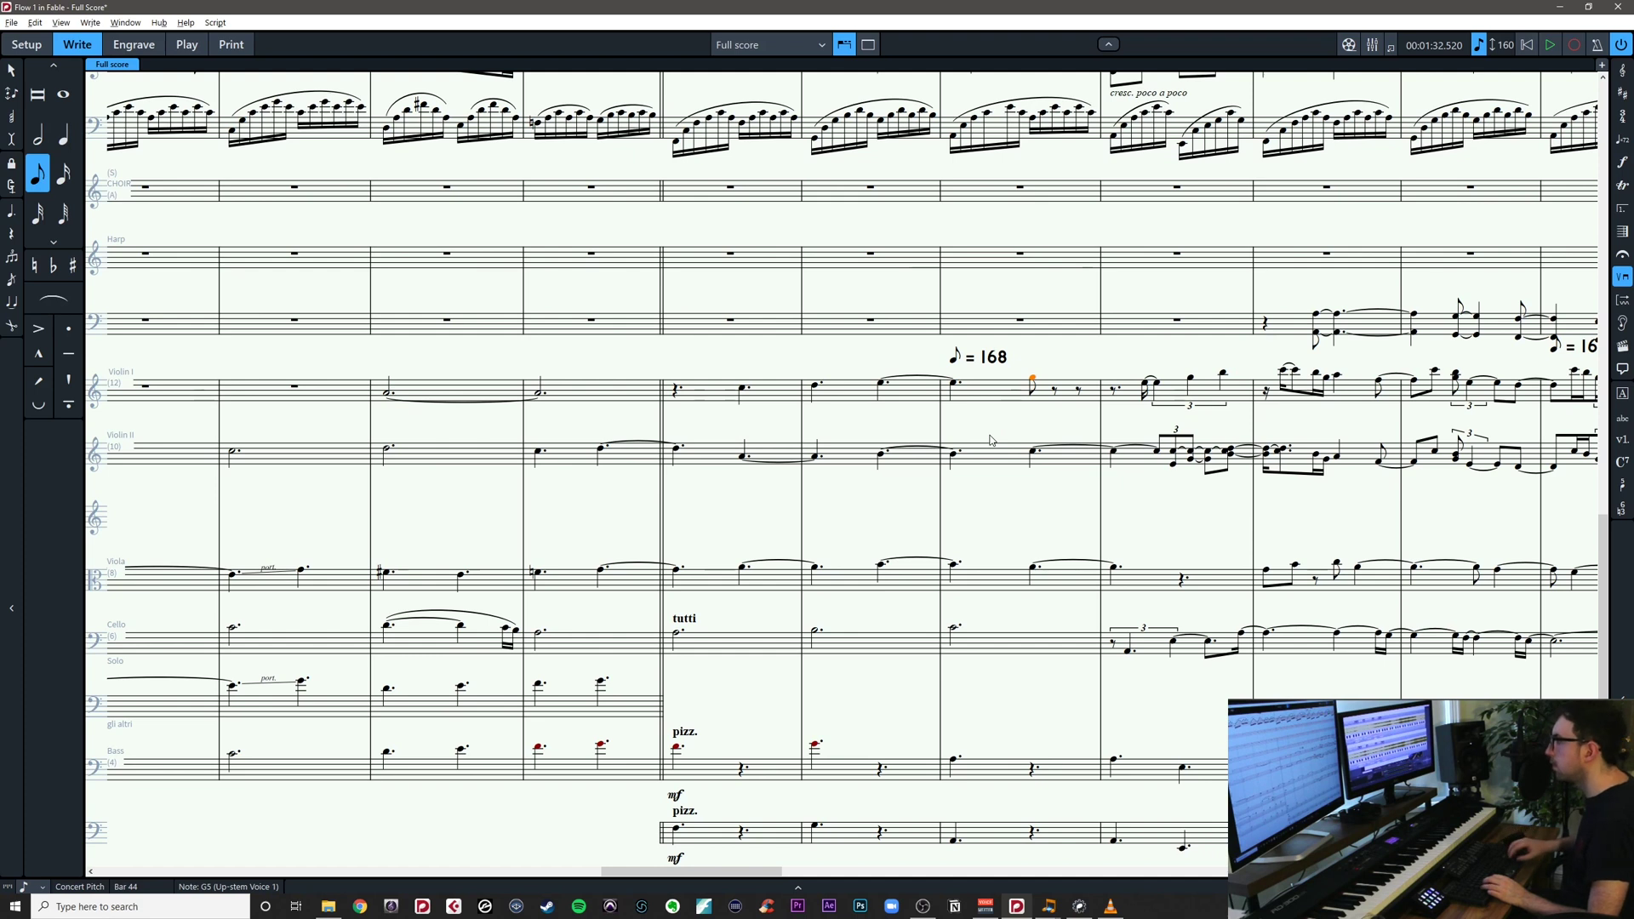
key("6")
key("period")
key("period")
key("7")
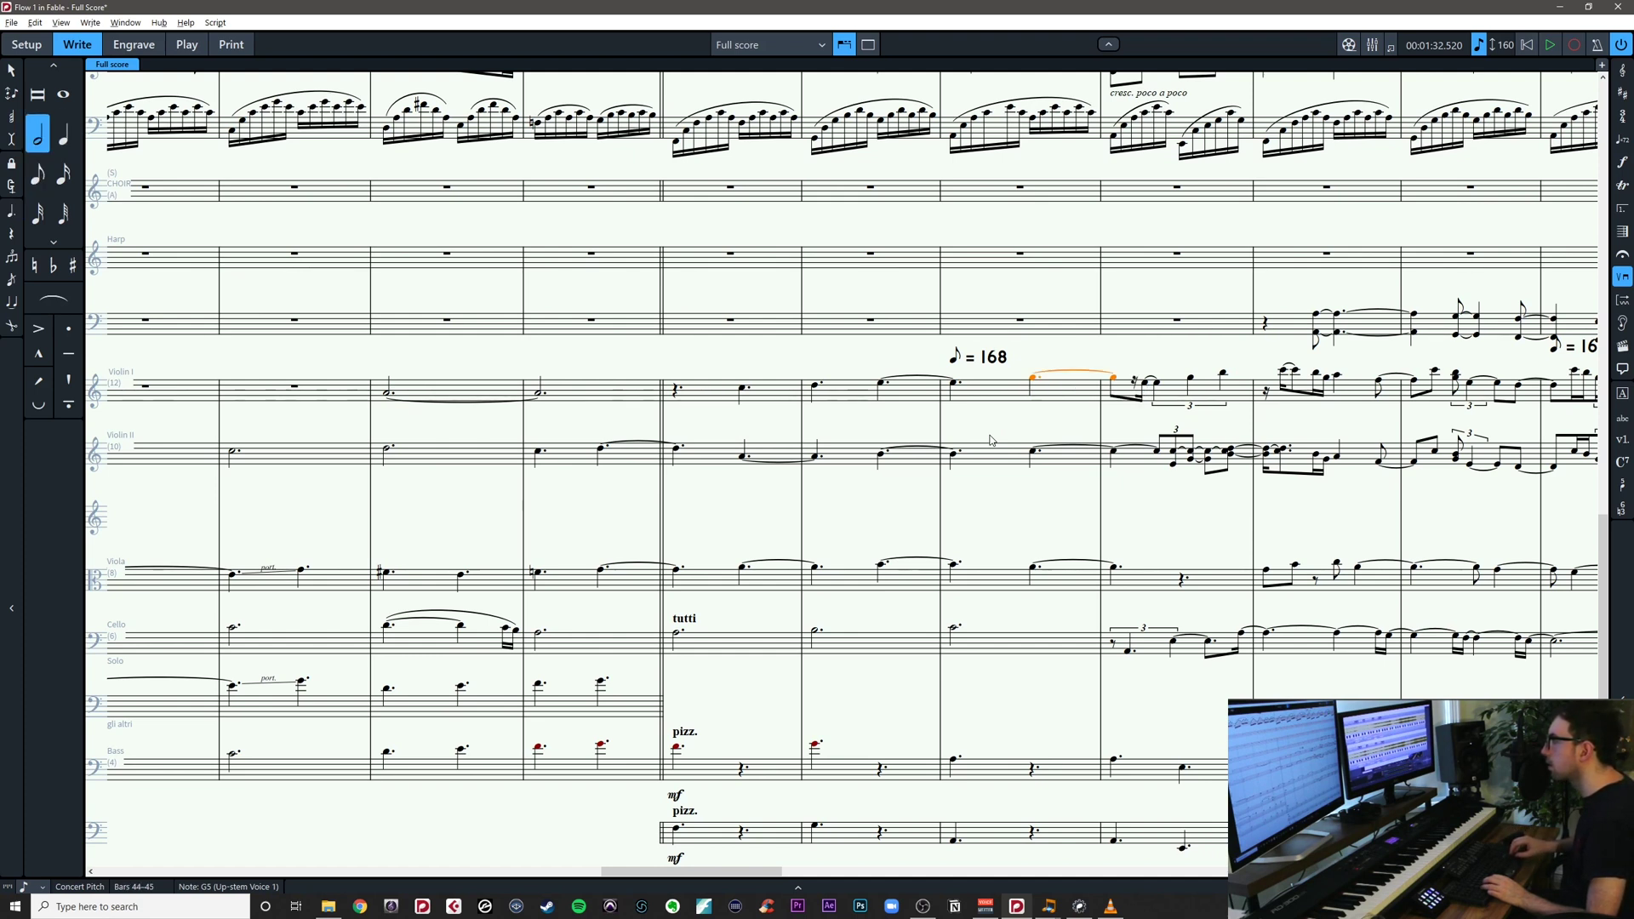
key("ctrl+z")
left_click(899, 544)
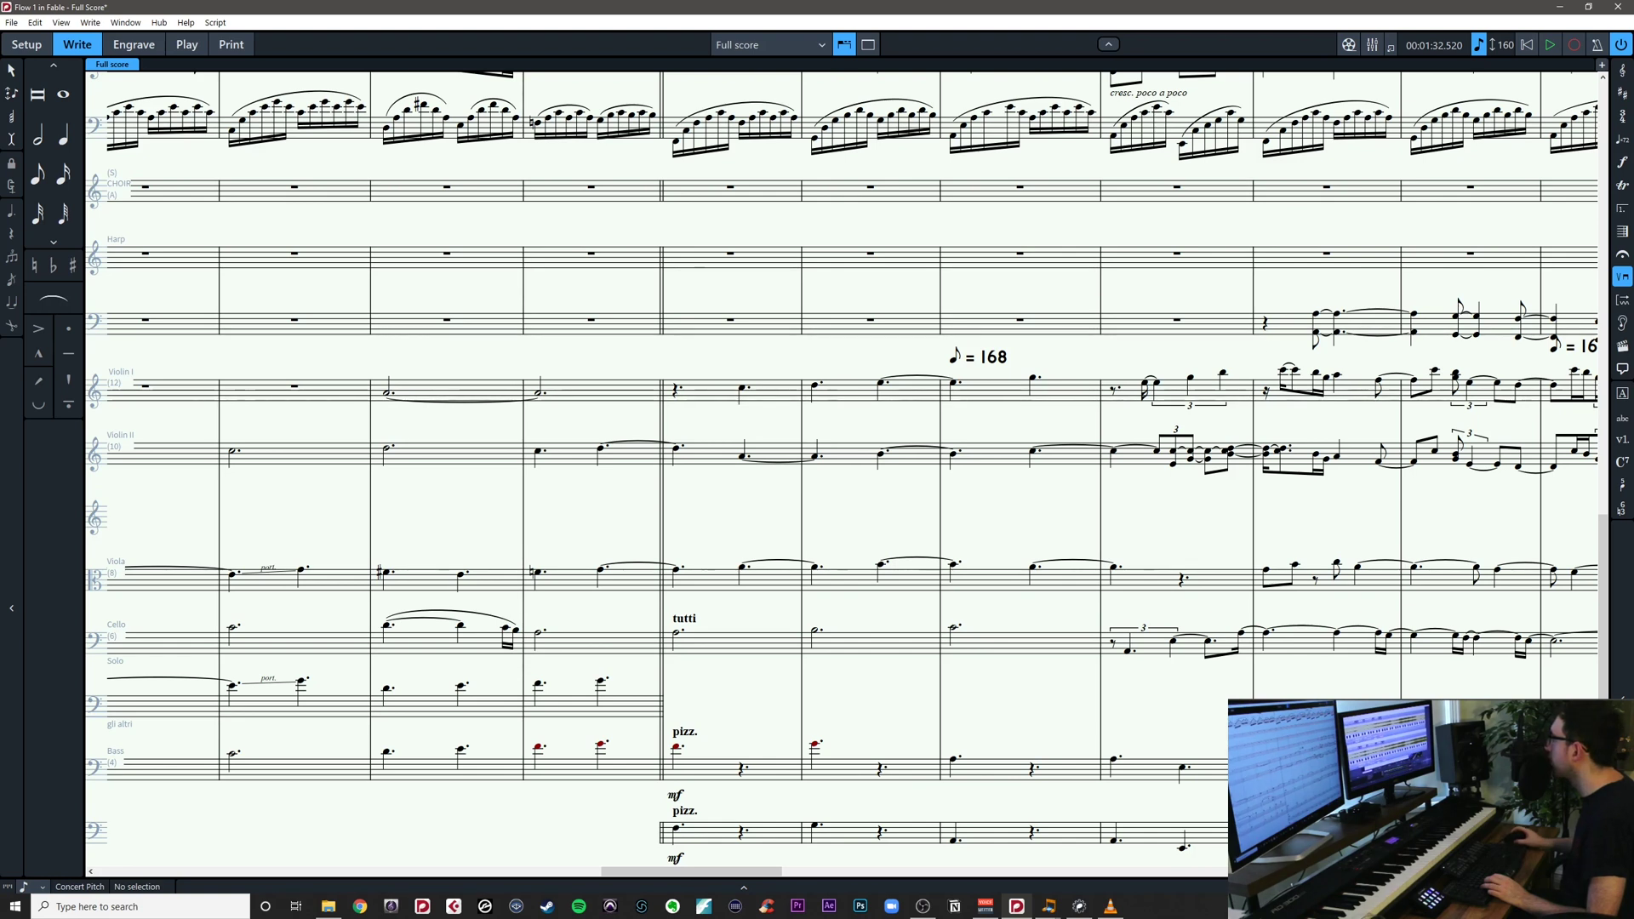
Extend the tied Violin I A4 of bars 40–41 so it ends as a dotted quarter note in bar 42
left_click(541, 400)
key("period")
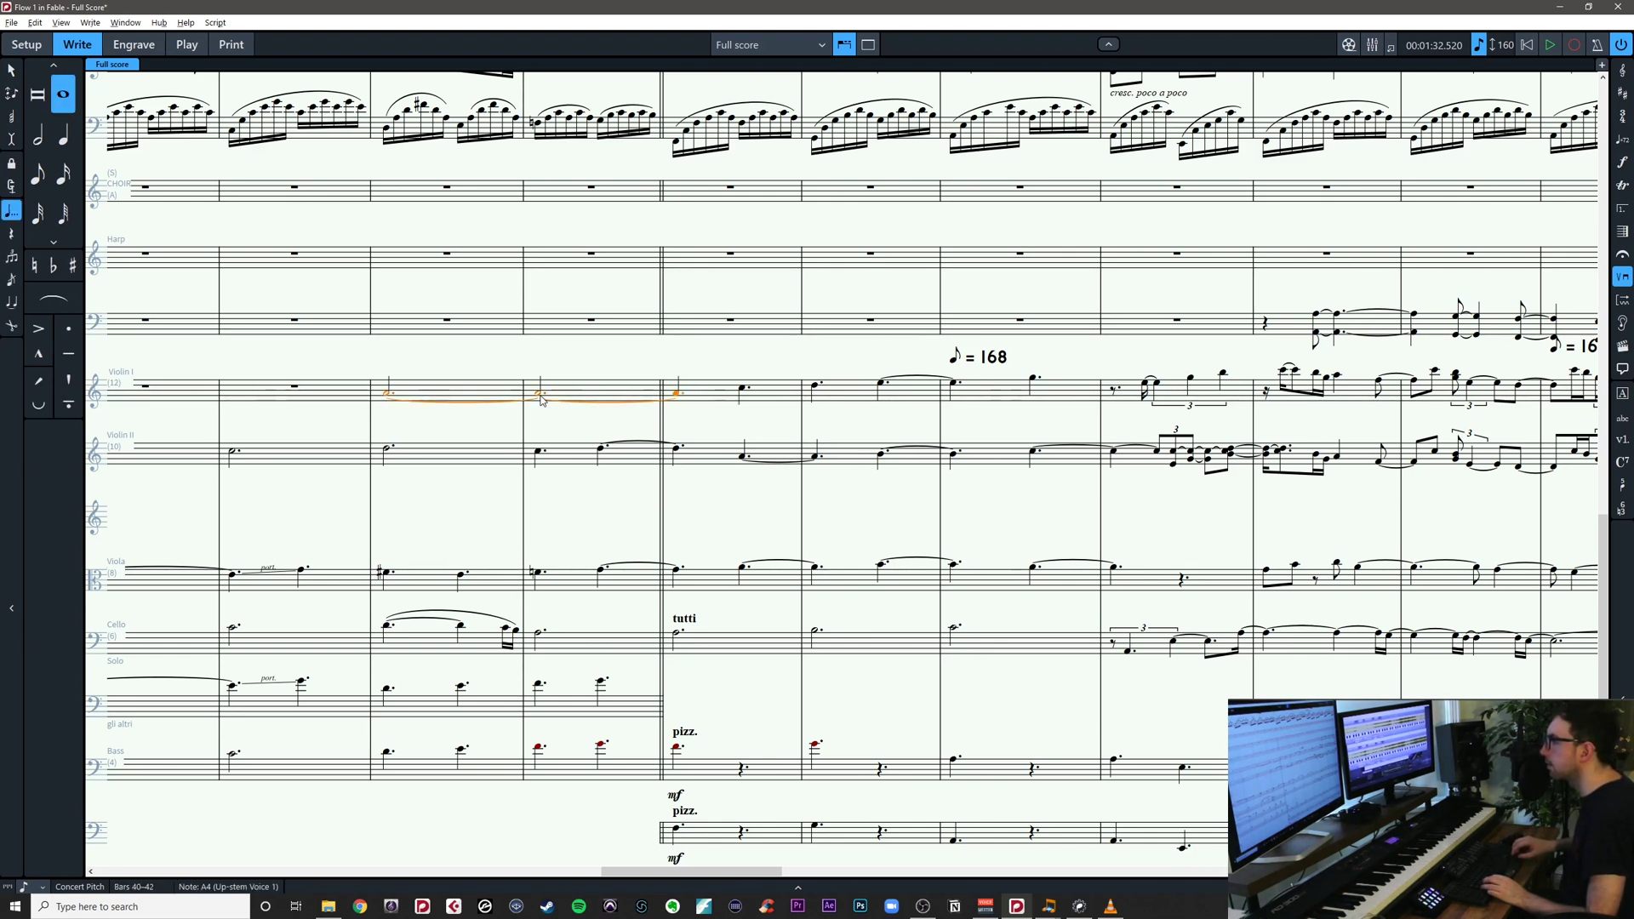
key("Escape")
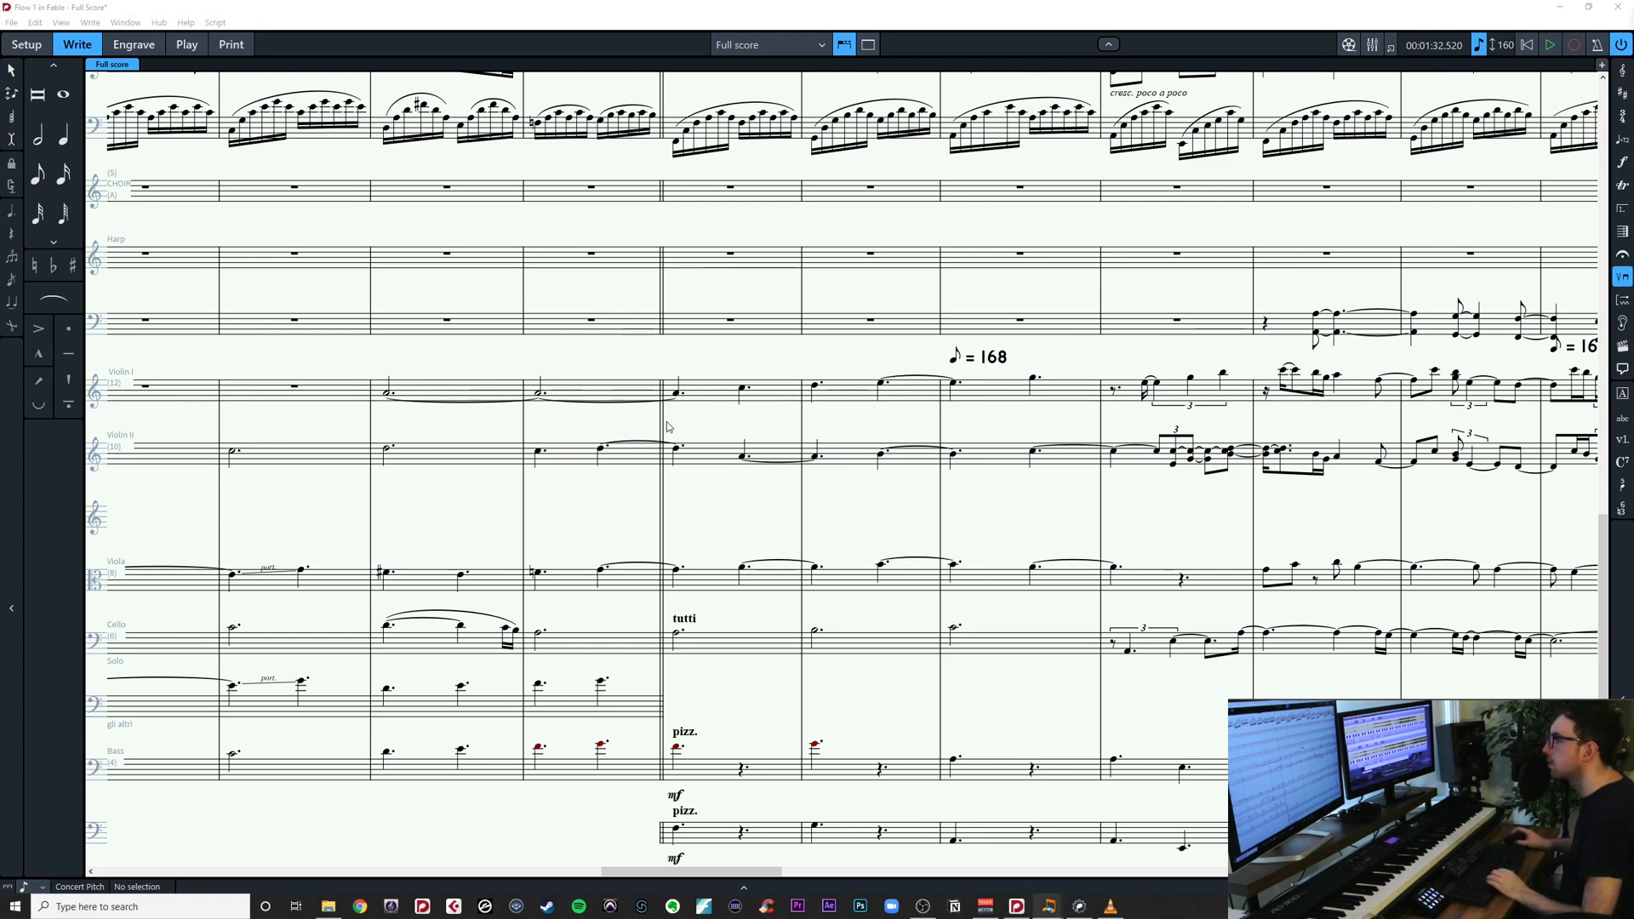
Check the Violin I C5 in bar 42 and D5 in bar 43 against the surrounding string parts
left_click(741, 389)
left_click(815, 386)
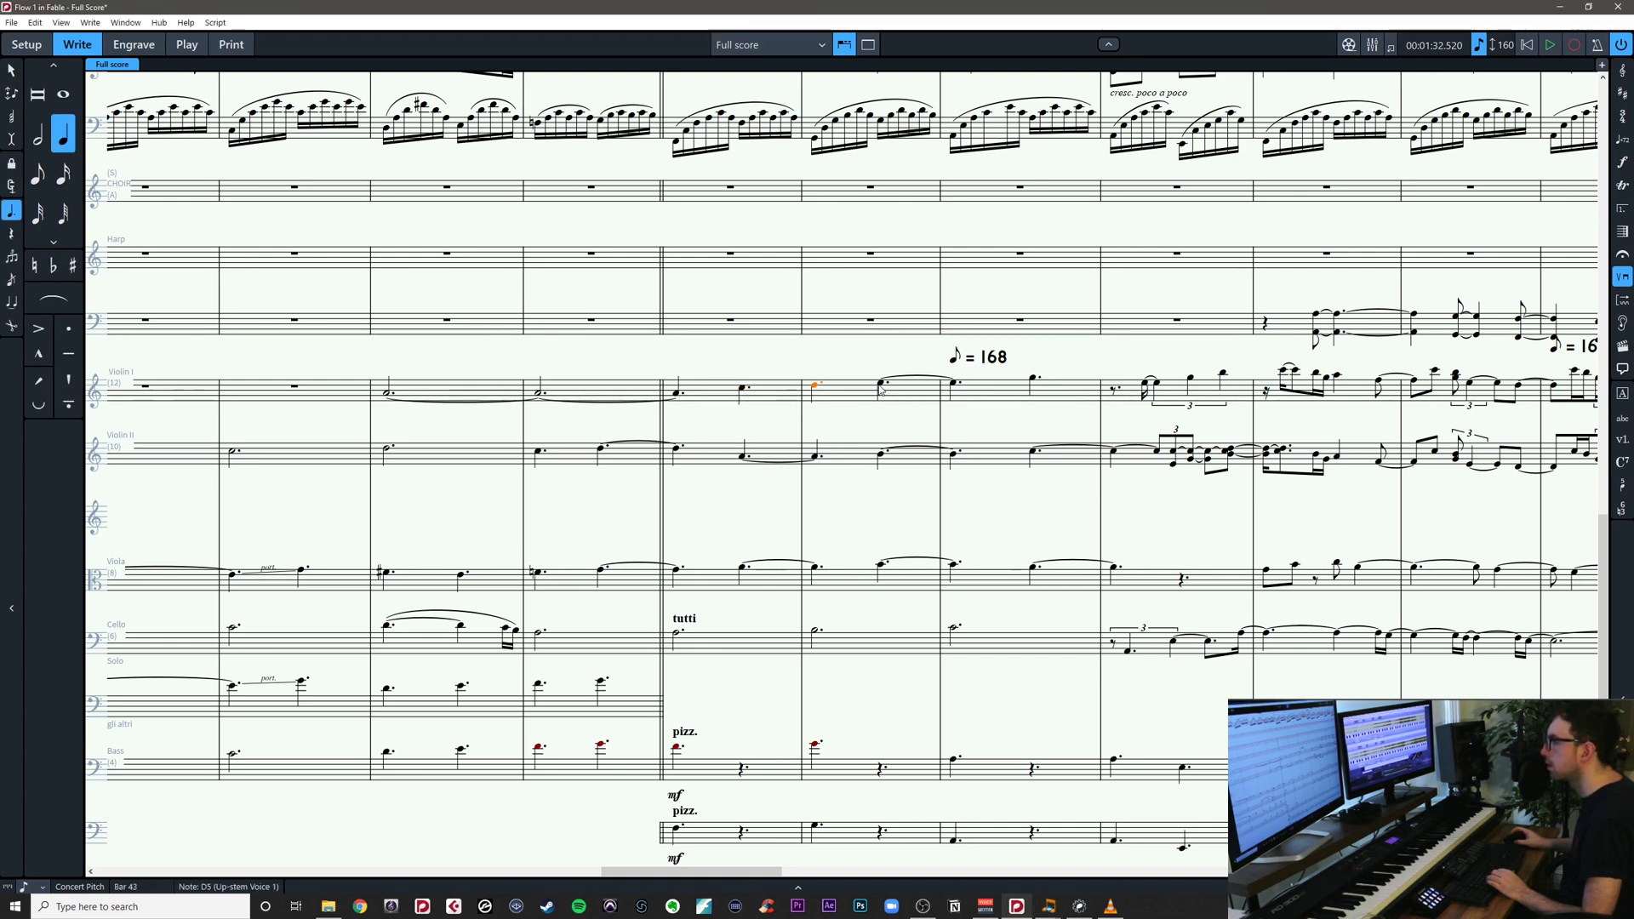
key("alt+Tab")
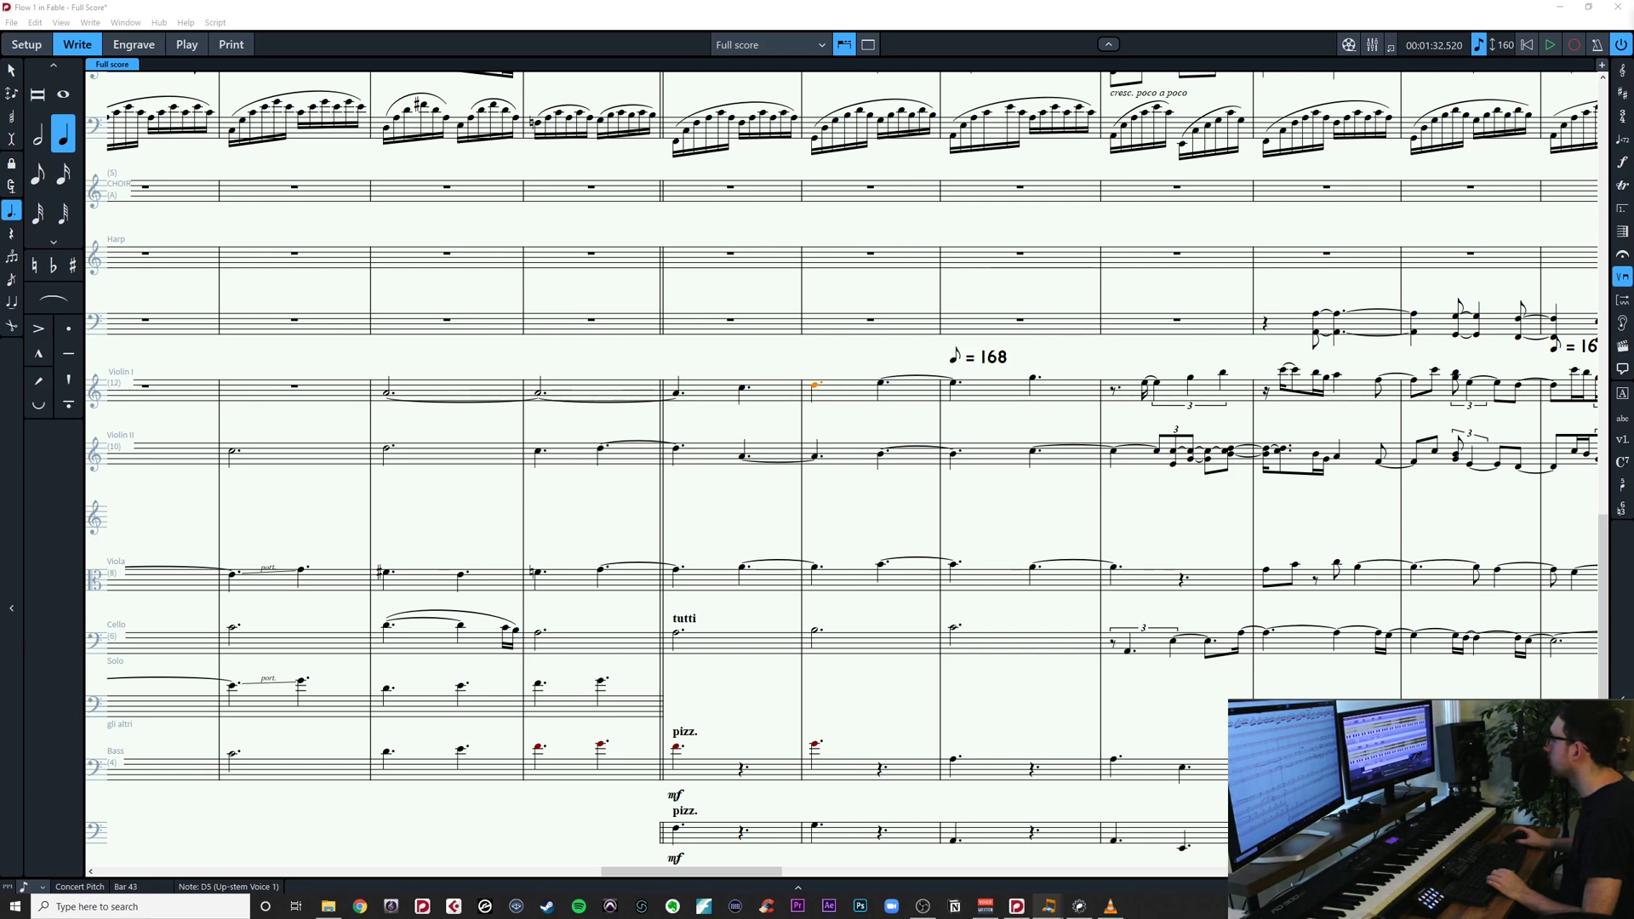
left_click(741, 390)
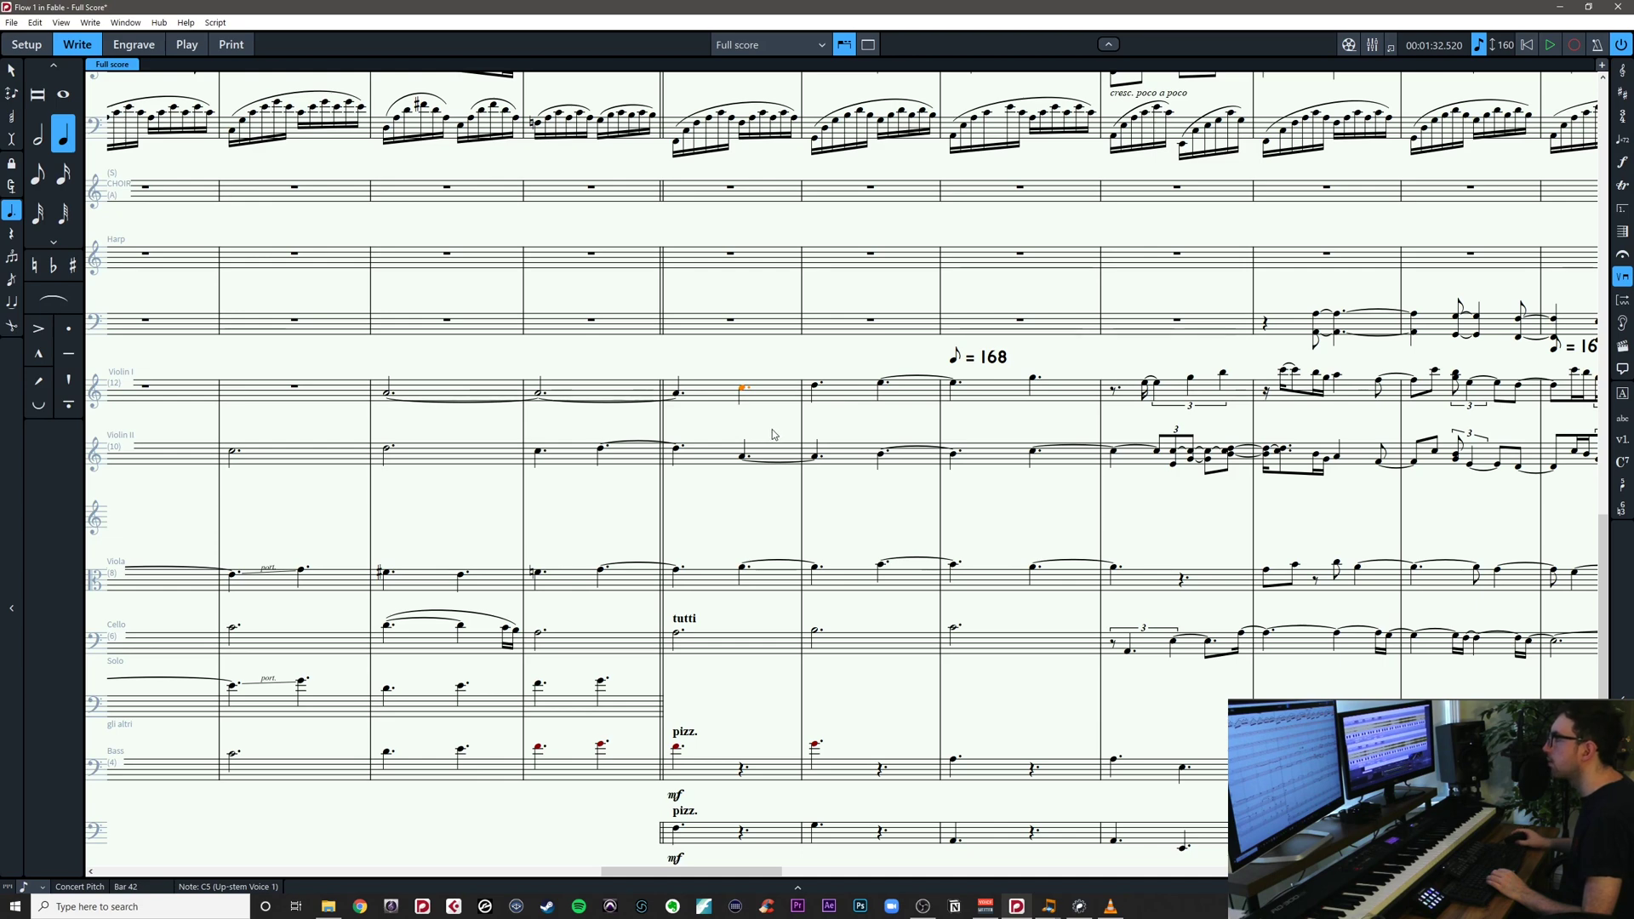
left_click_drag(773, 435, 775, 496)
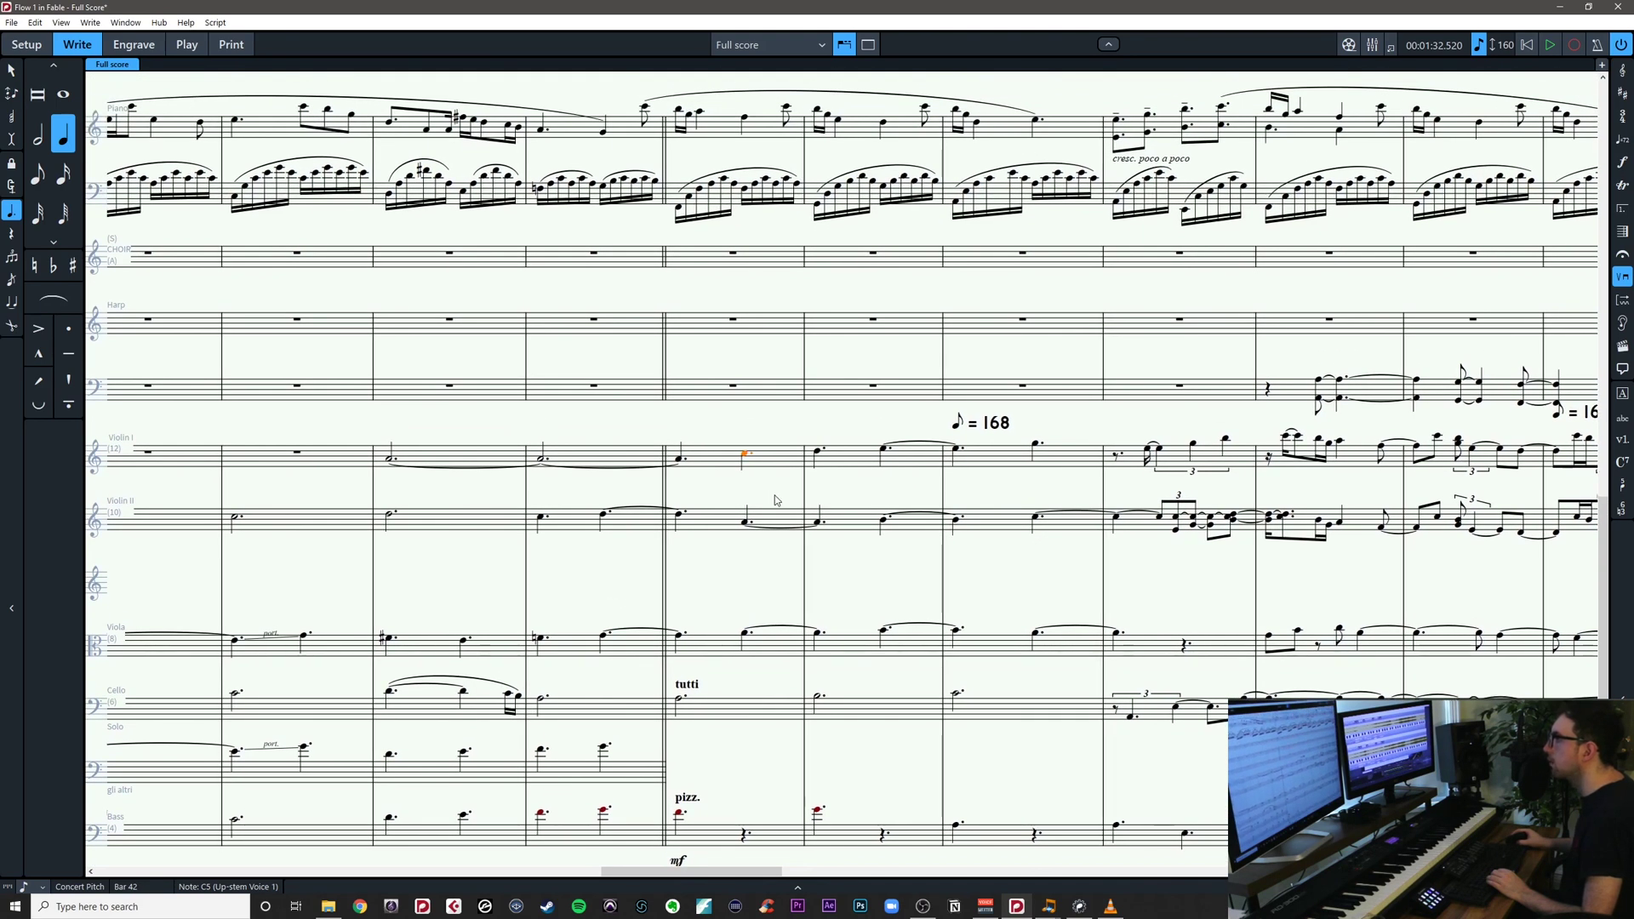
Select the string passage in bars 40–41 and play it back into bar 44
left_click(824, 482)
scroll(824, 484, "down", 1)
scroll(706, 470, "down", 1)
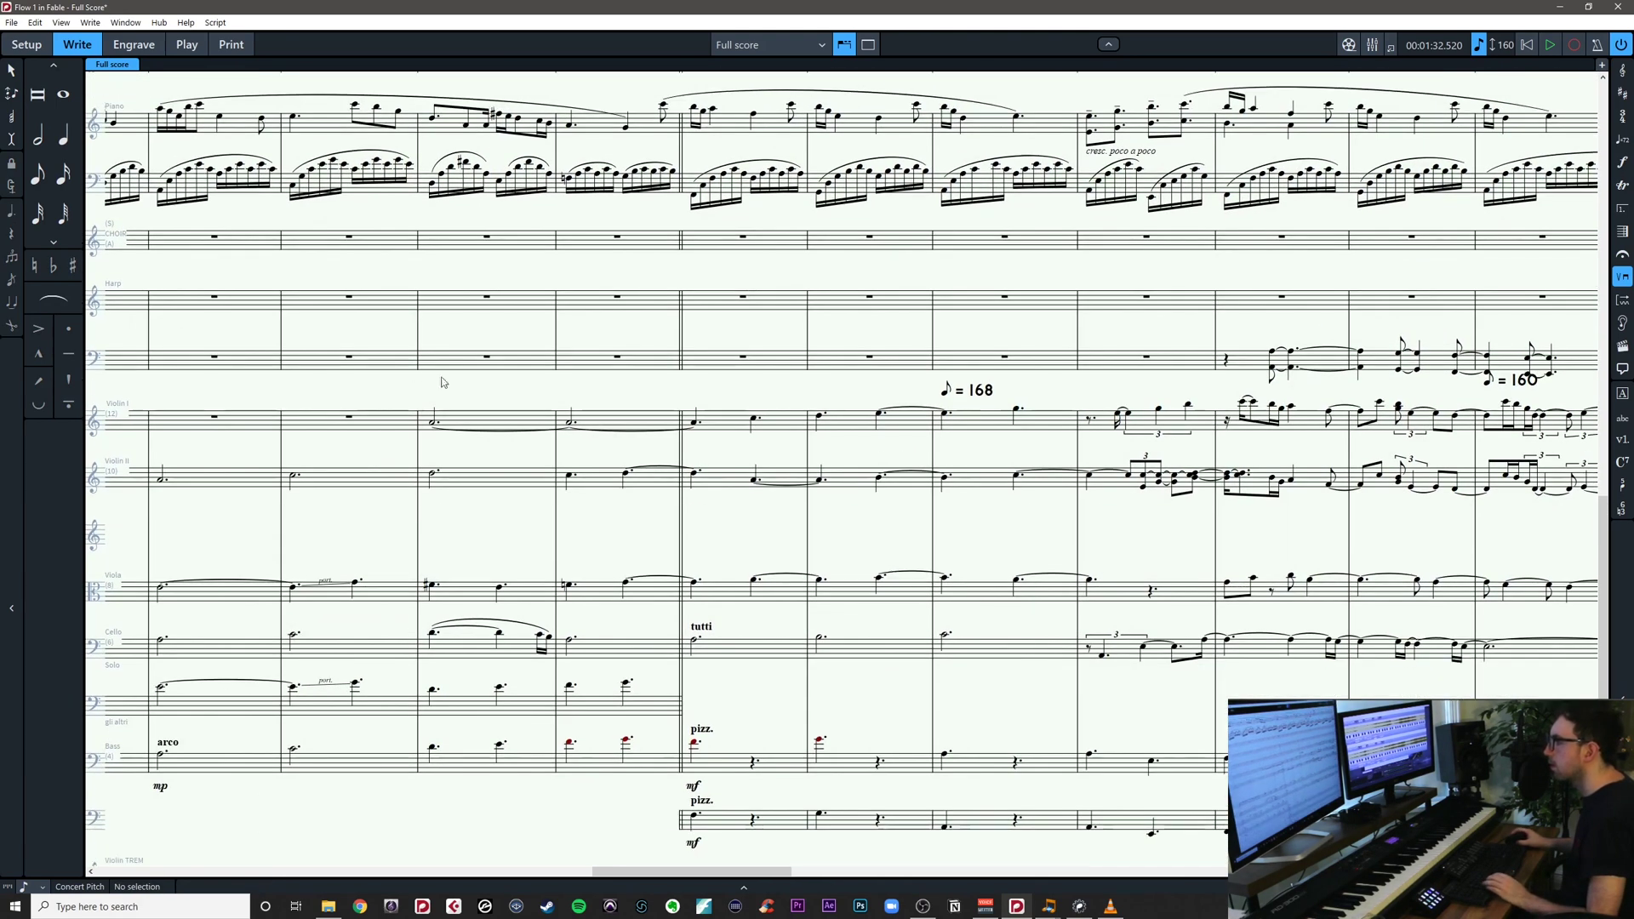
left_click_drag(422, 385, 635, 760)
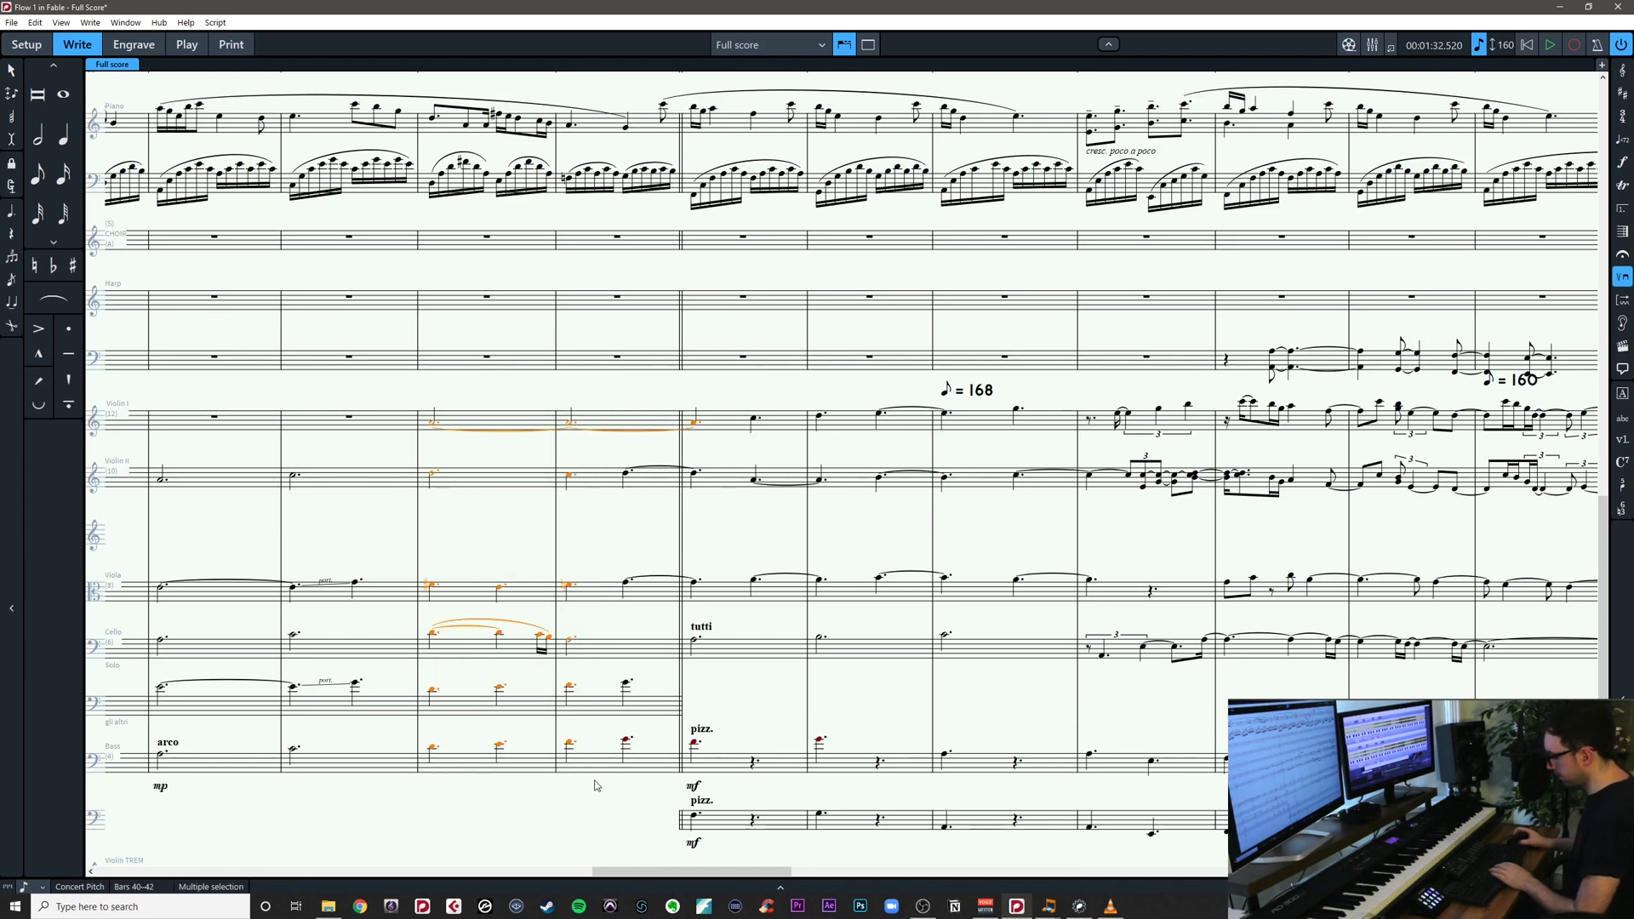
key("p")
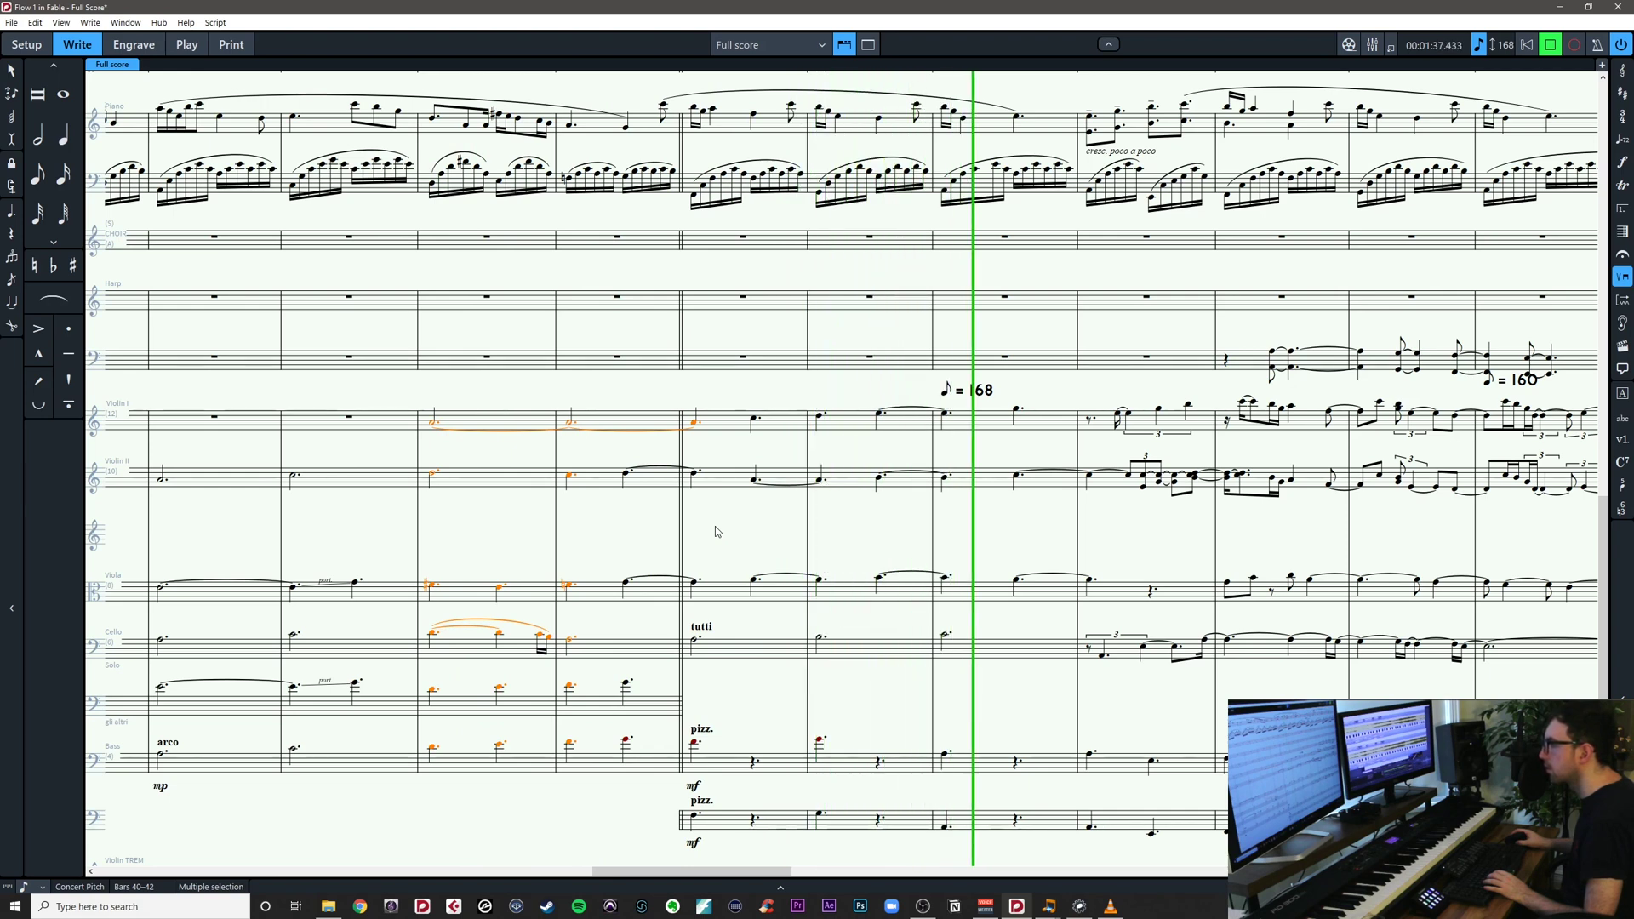
key("space")
Add an mp dynamic under the Violin I entrance in bar 40
left_click_drag(1021, 519, 1633, 389)
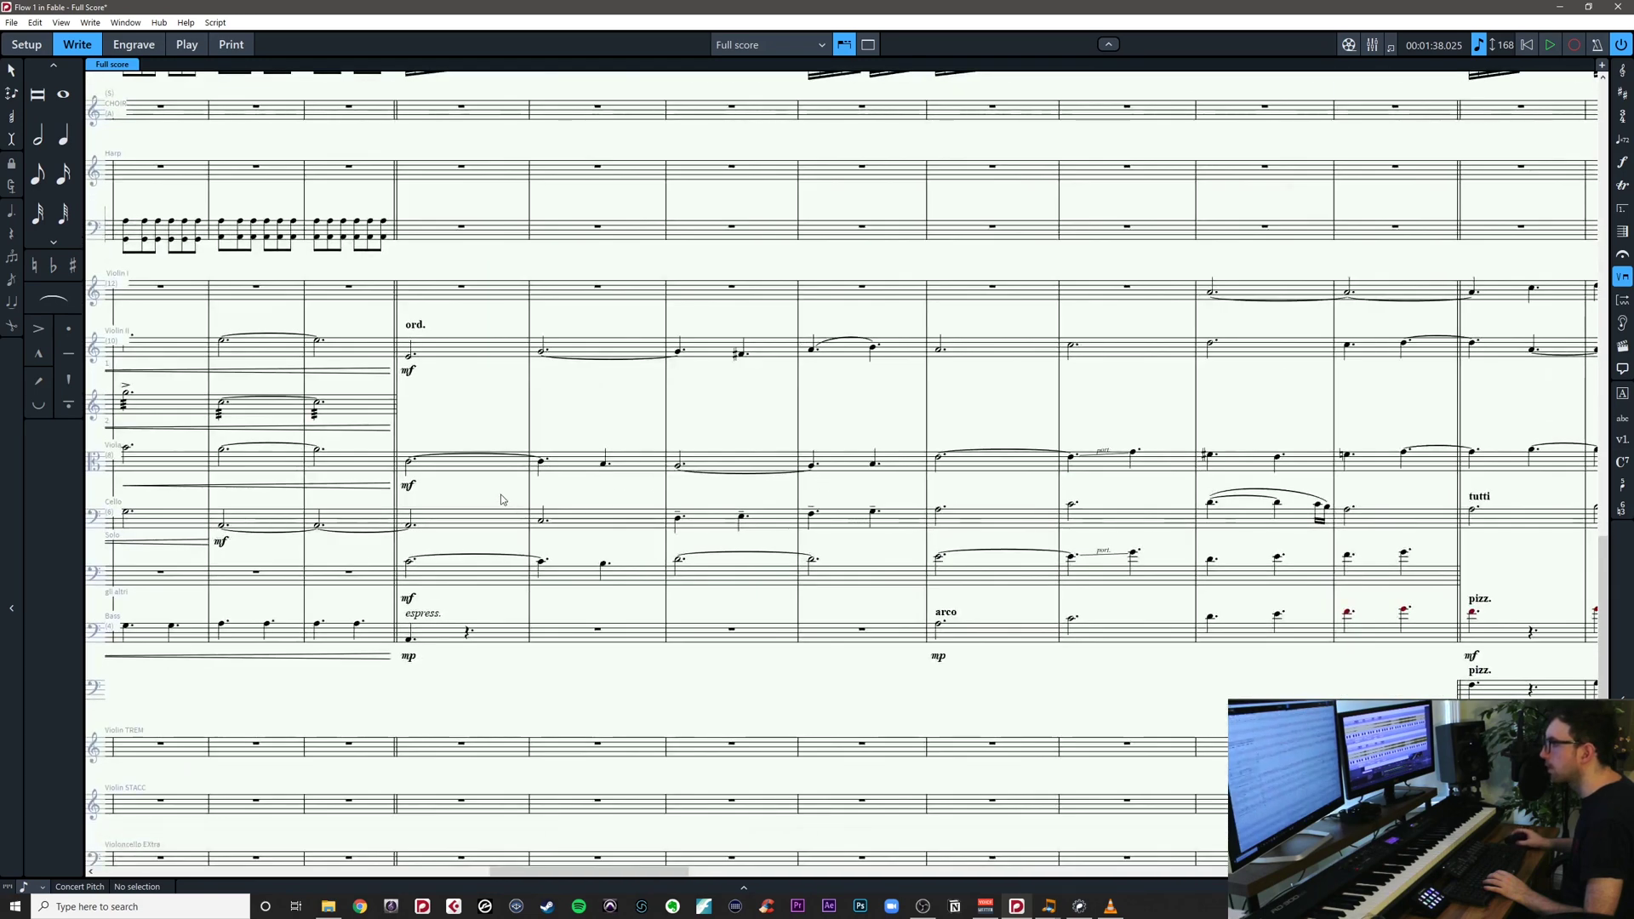
left_click_drag(499, 500, 173, 554)
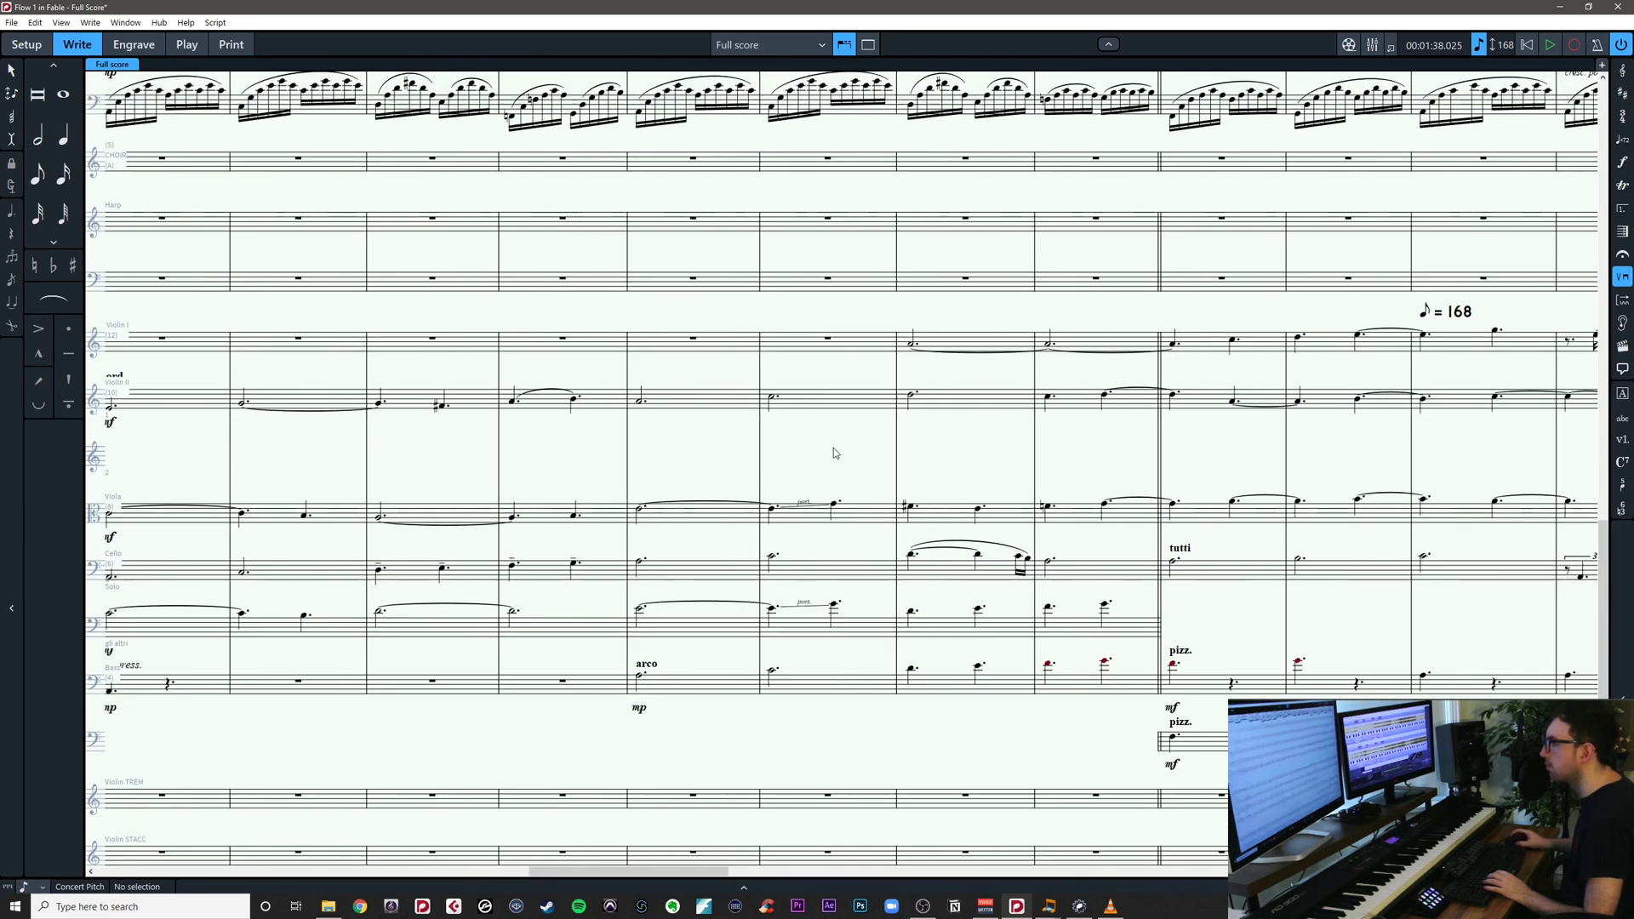
left_click(910, 346)
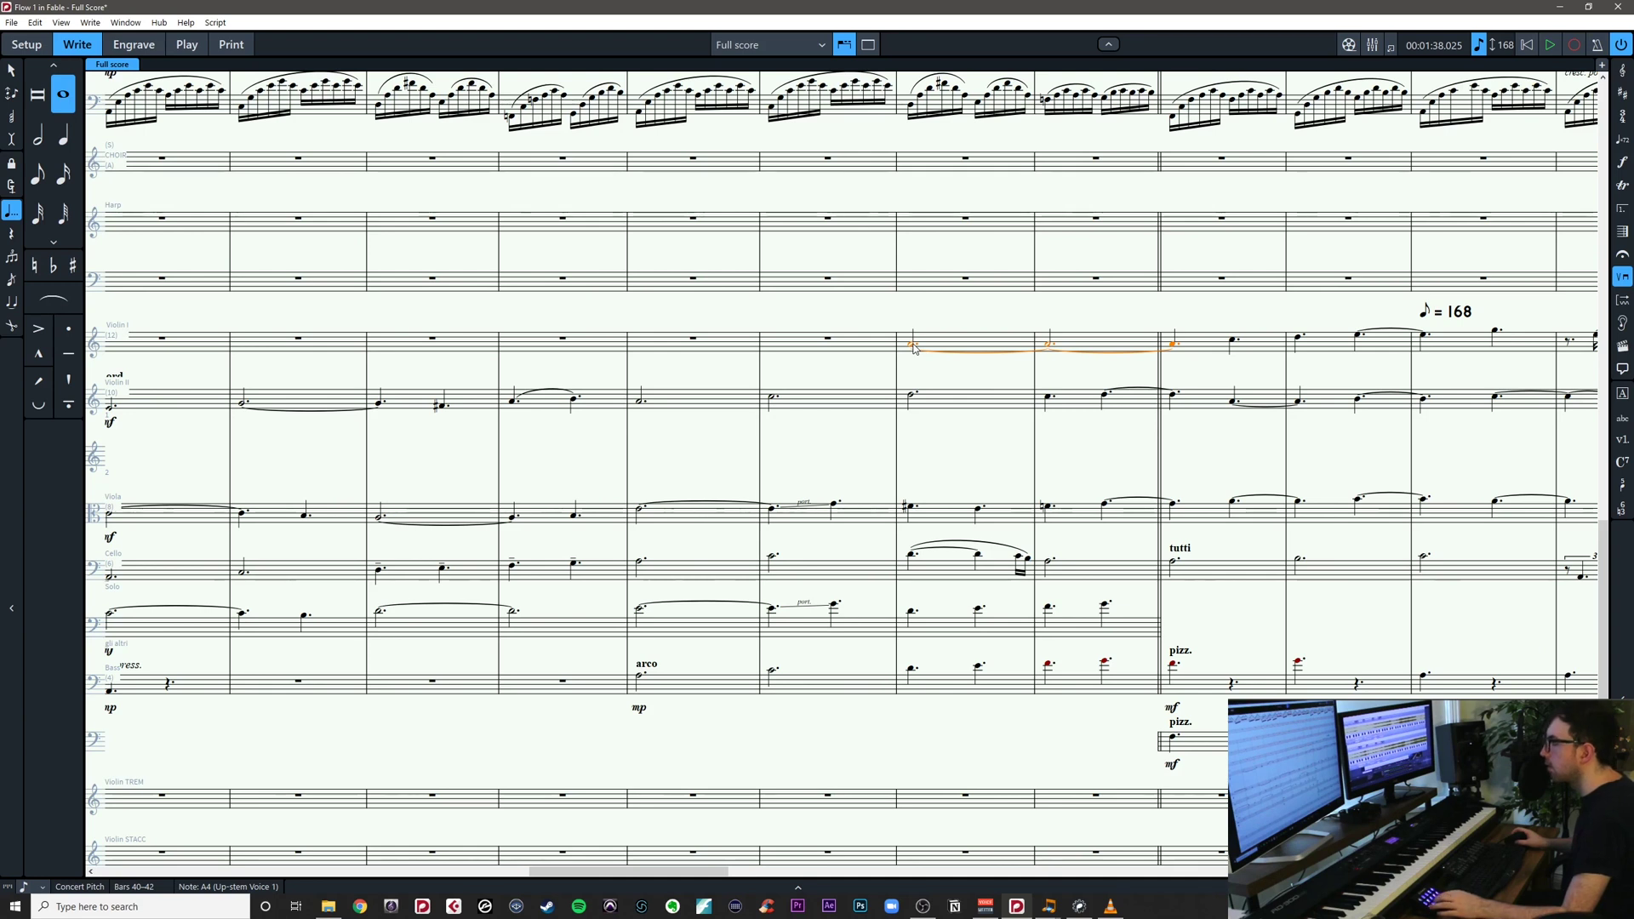
key("shift+d")
type("mp")
key("Return")
Add an mf dynamic to Violin I at the start of bar 42
left_click(1176, 346)
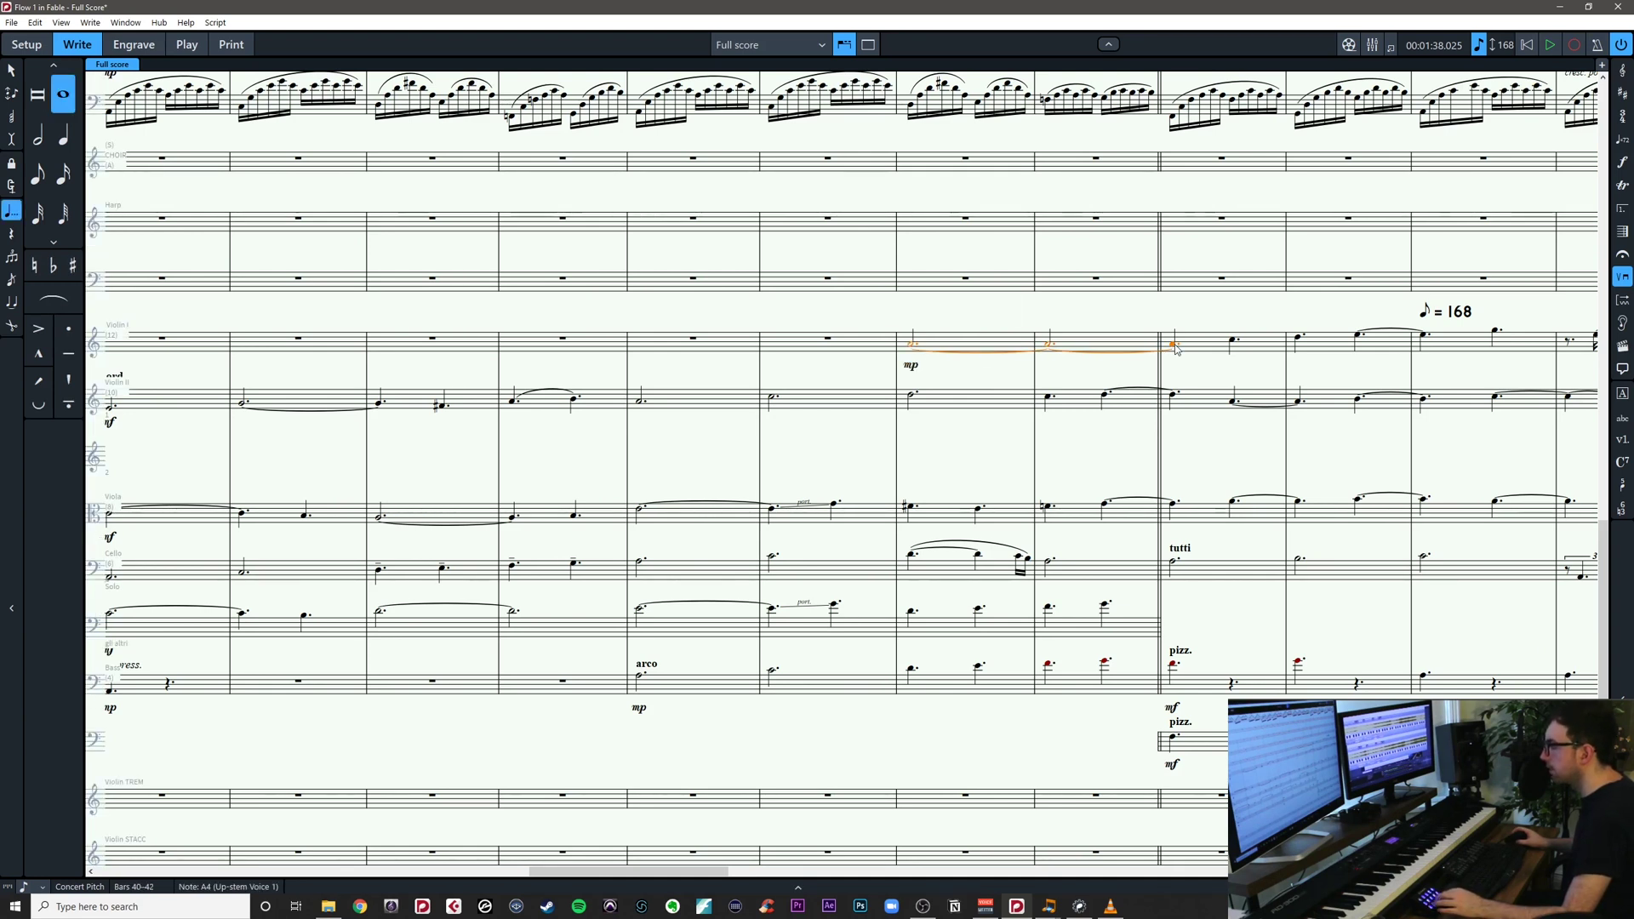
left_click(1235, 343)
key("shift+d")
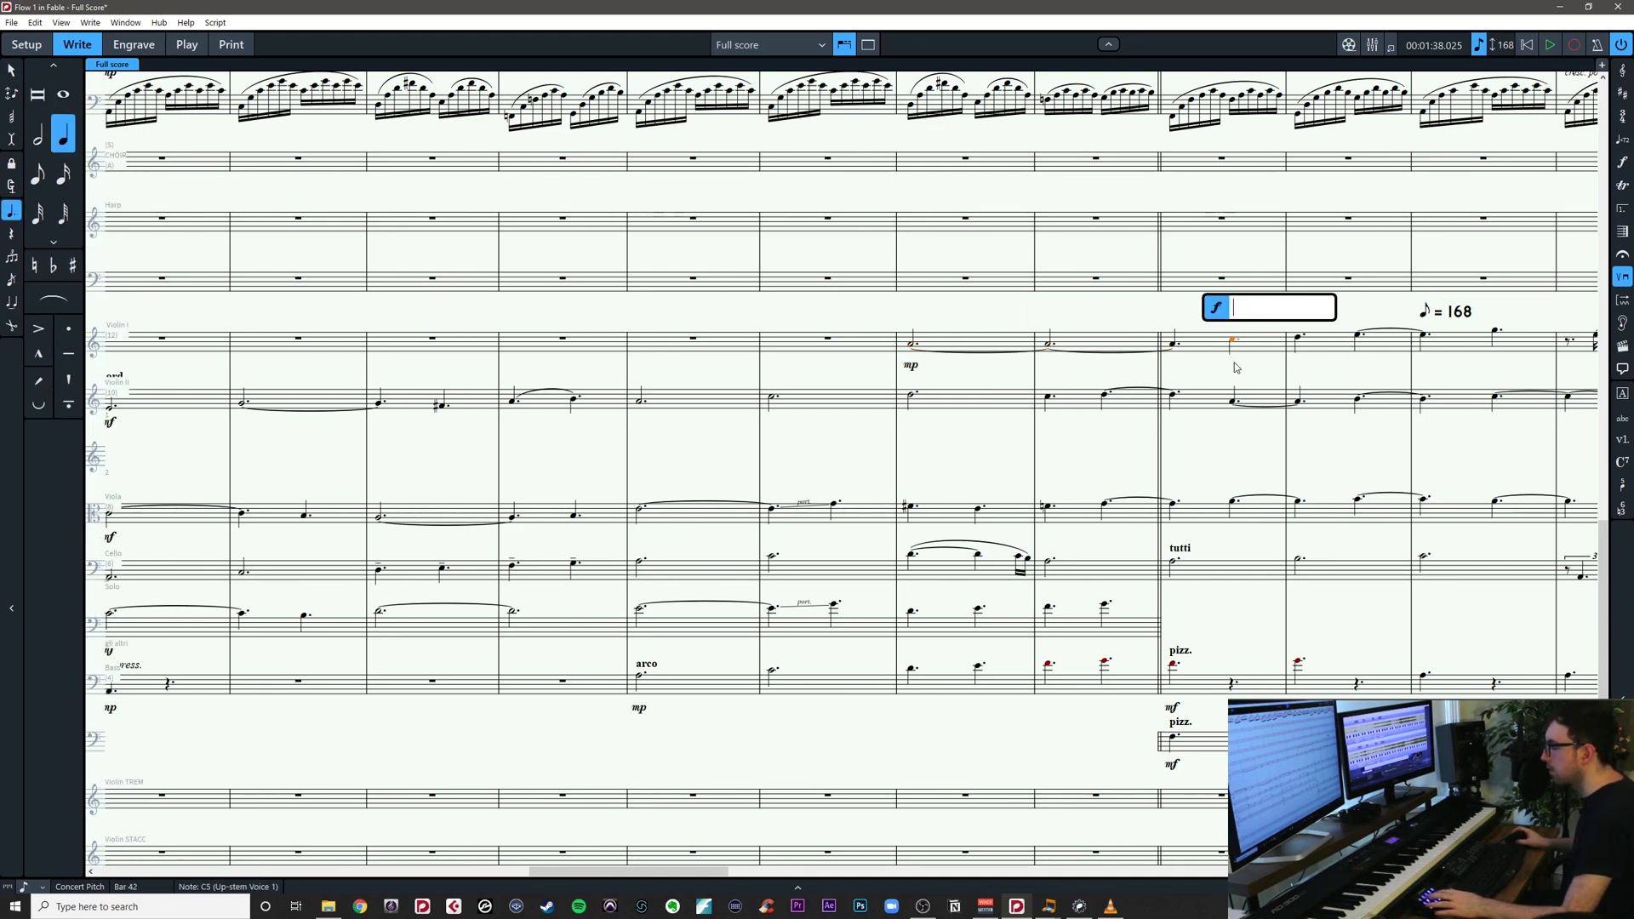
type("mf")
key("Return")
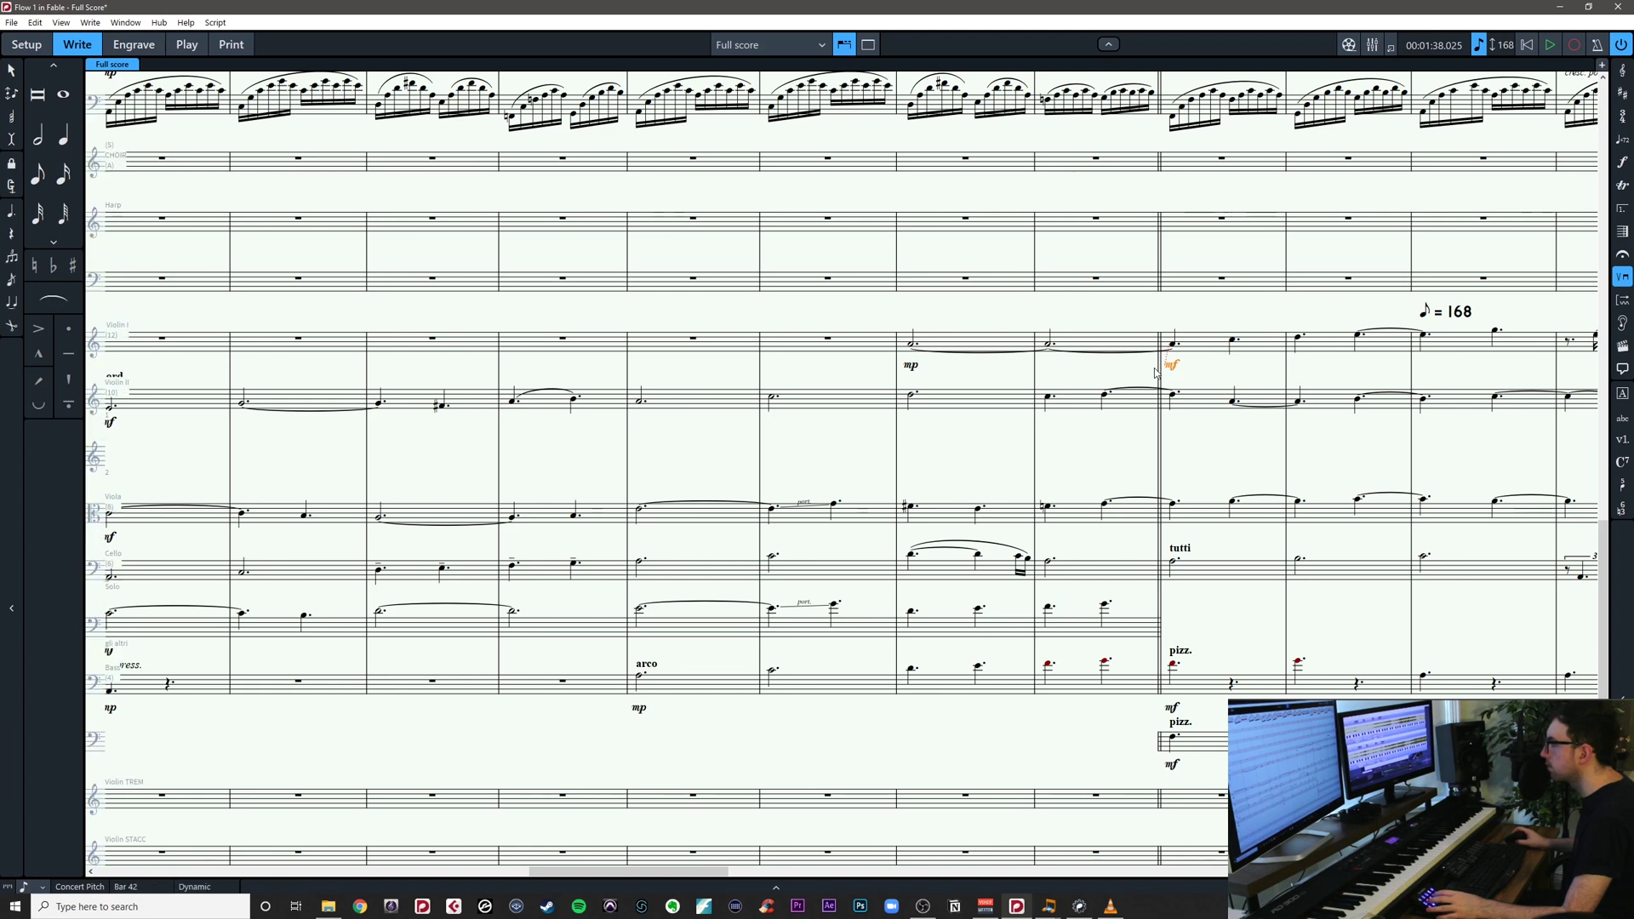
Add a crescendo hairpin to Violin I between the mp in bar 40 and the mf in bar 42
left_click_drag(887, 312, 1116, 383)
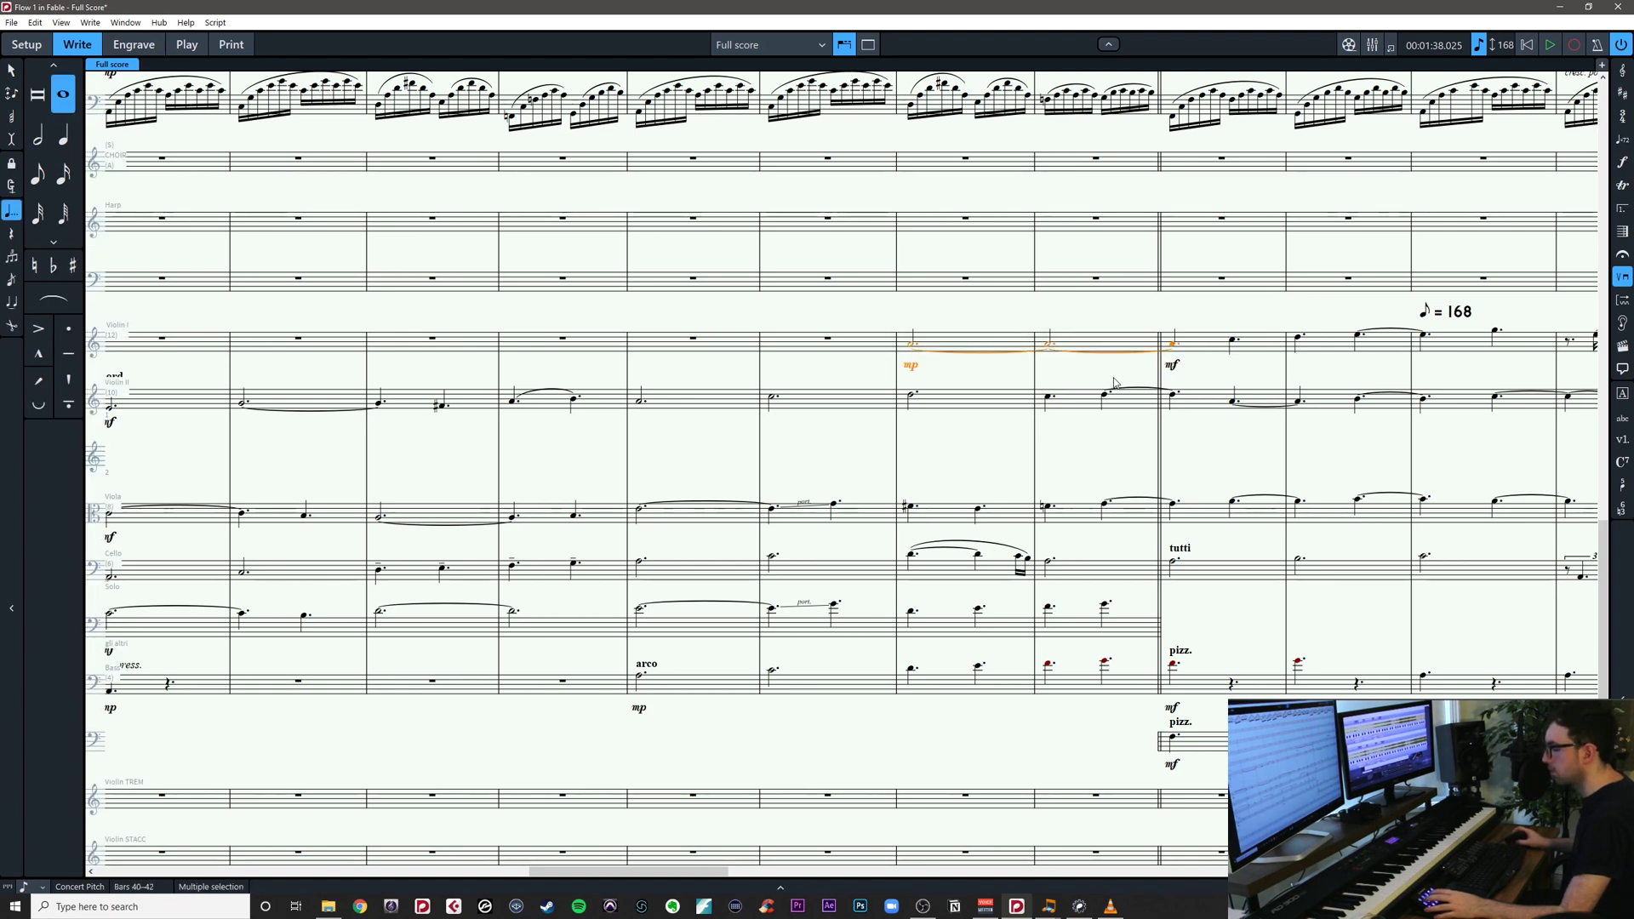
key("shift+d")
type("<")
key("Return")
left_click(911, 385)
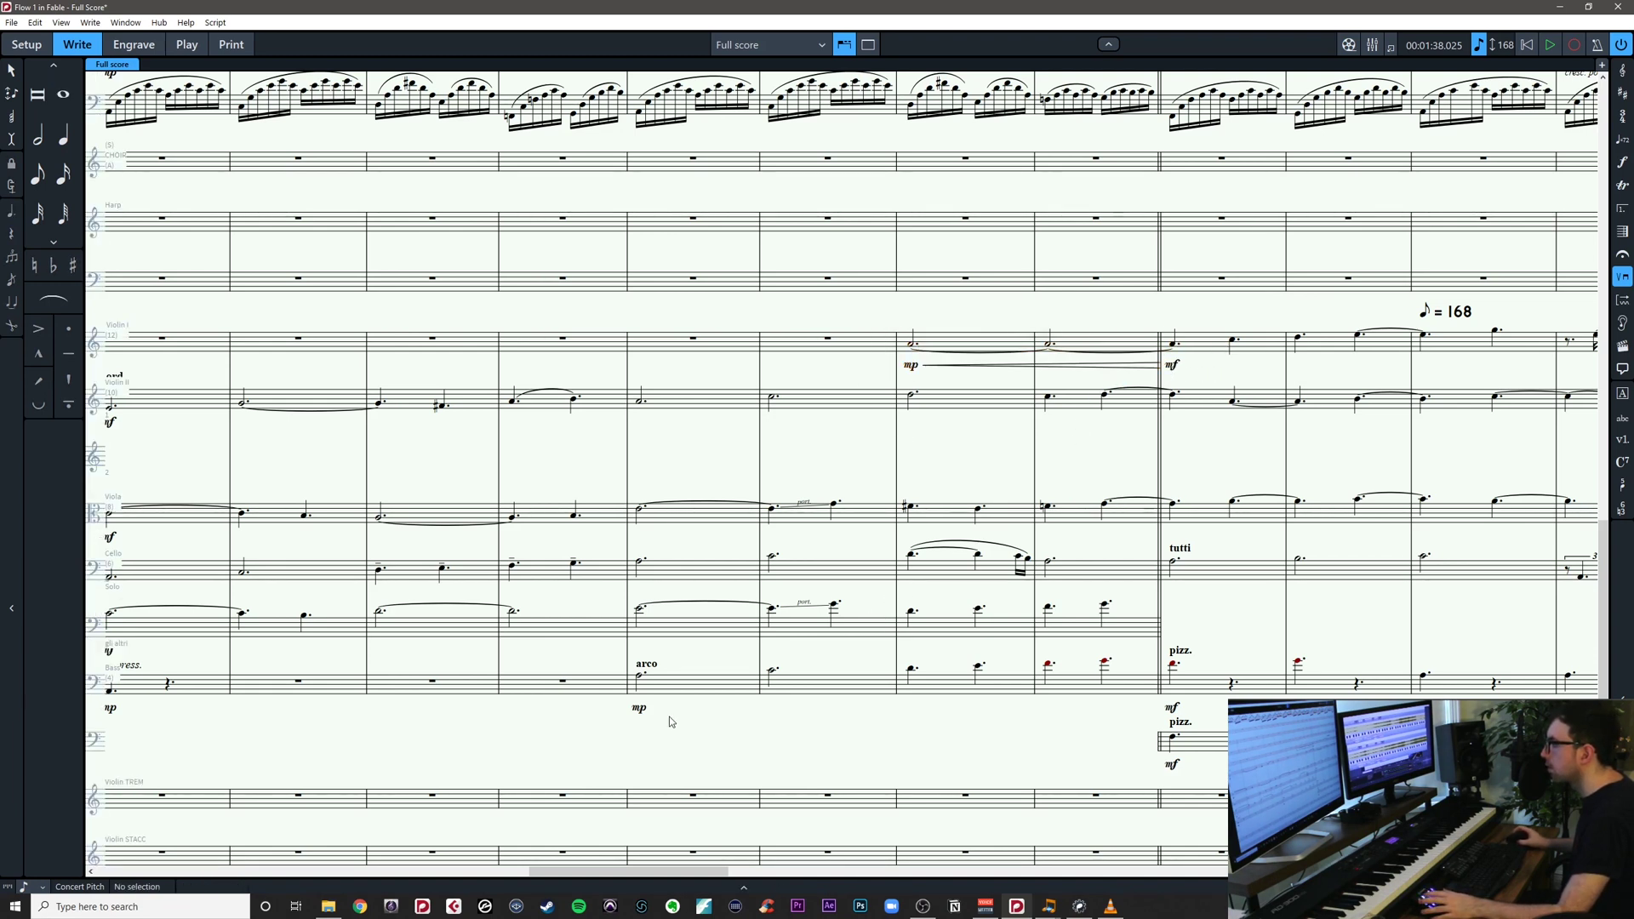
Add a crescendo hairpin to the bass part through bars 38–41, starting from its mp
left_click_drag(621, 743, 1139, 652)
key("shift+d")
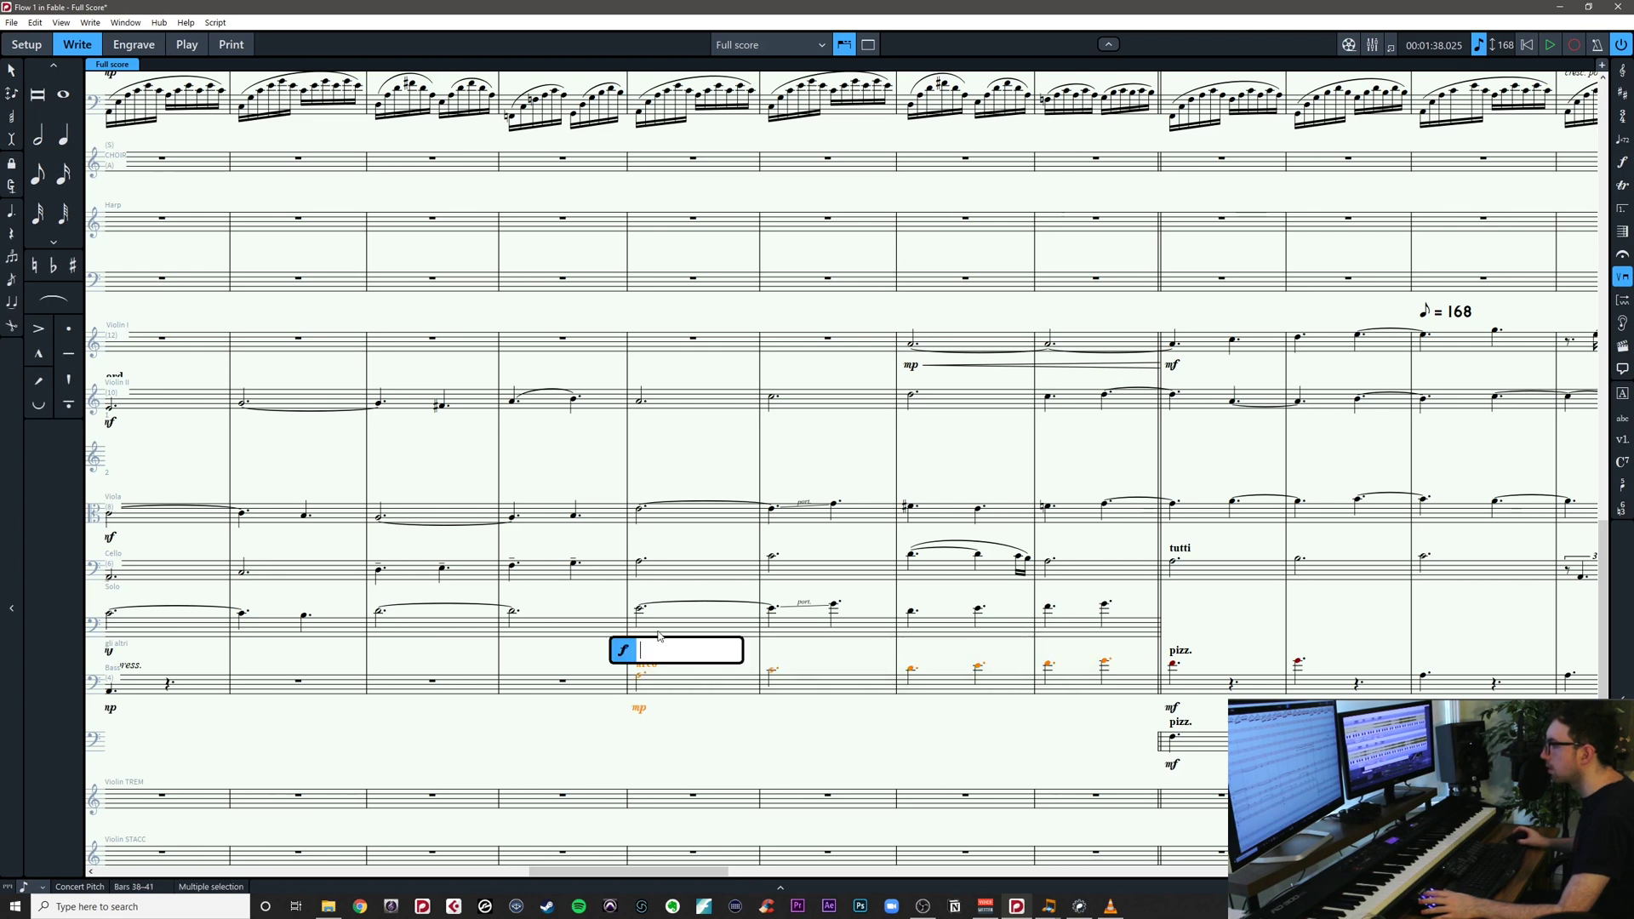
type("<")
key("Return")
Try crescendo hairpins from bar 38 up to bar 42 in both cello staves, the viola and Violin II
left_click_drag(635, 590, 1151, 654)
key("shift+d")
type("<")
key("Return")
left_click_drag(636, 547, 1145, 597)
key("shift+d")
type("<")
key("Return")
left_click_drag(637, 487, 1036, 544)
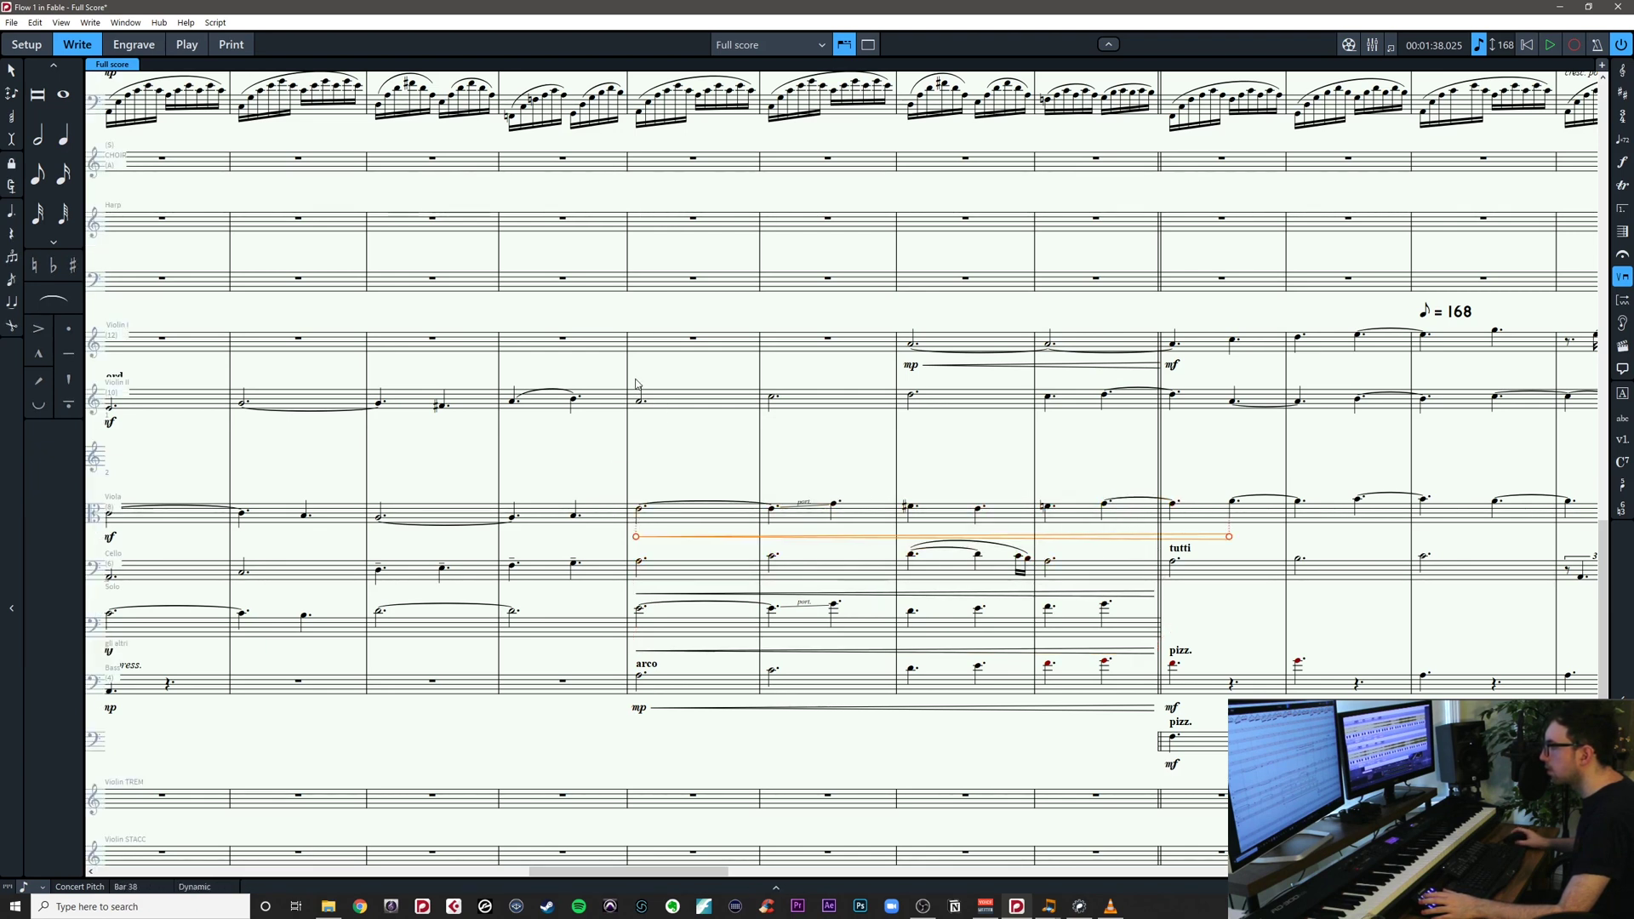
left_click_drag(635, 380, 1112, 456)
key("shift+d")
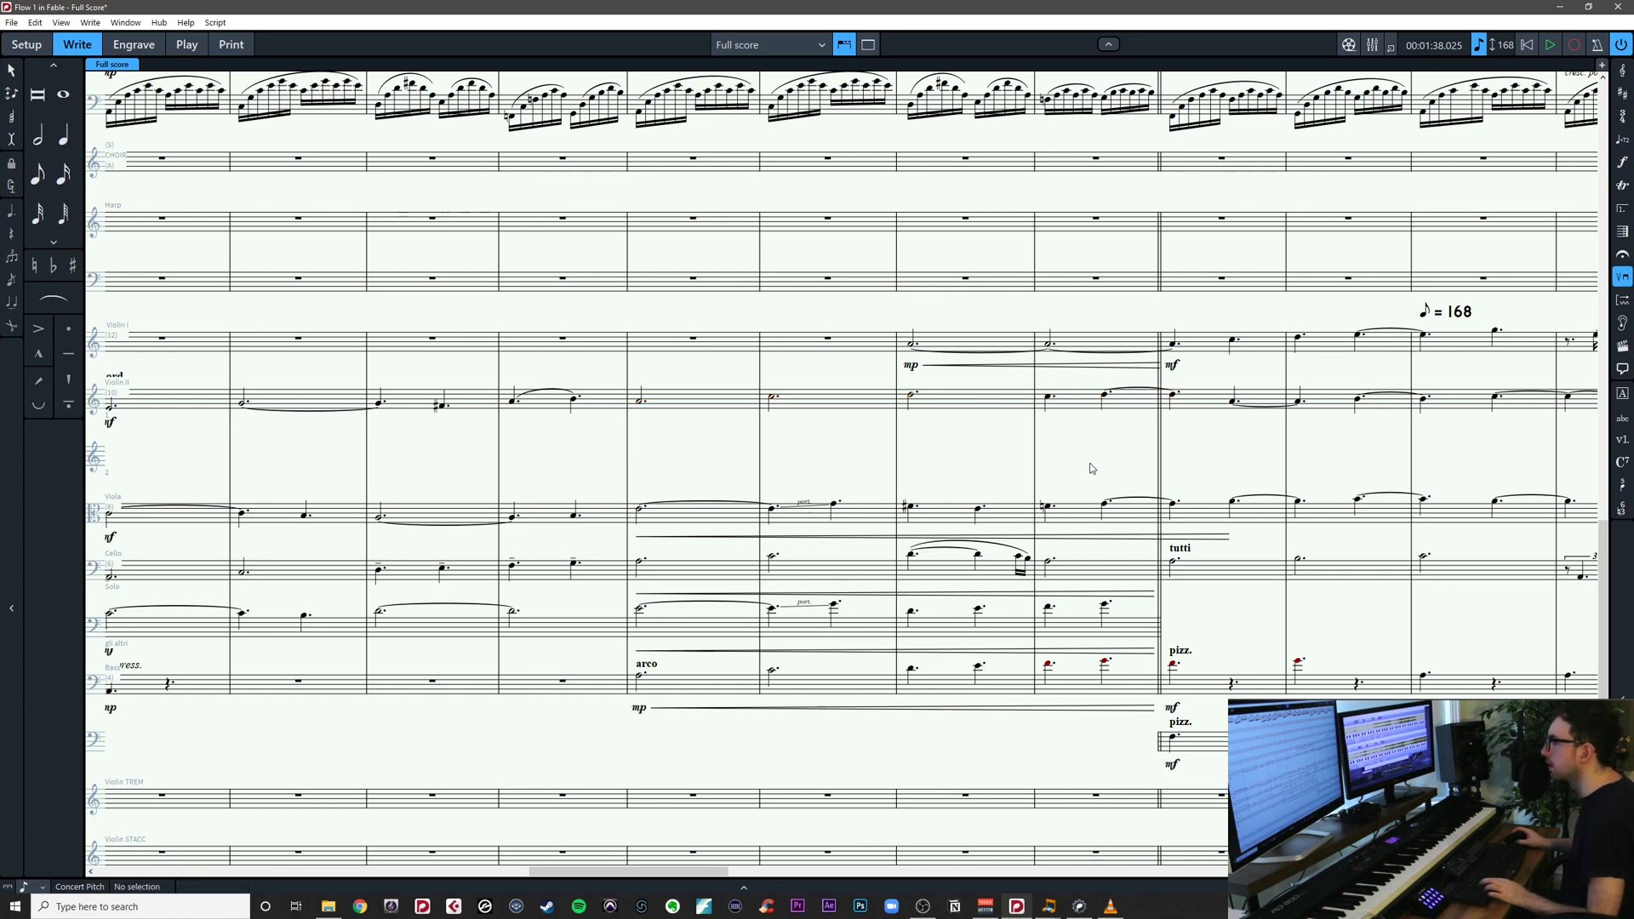
Undo the crescendo hairpins added to the viola and both cello staves, keeping the bass hairpin
key("ctrl+z")
key("ctrl+z")
key("ctrl+z")
key("ctrl+z")
key("ctrl+z")
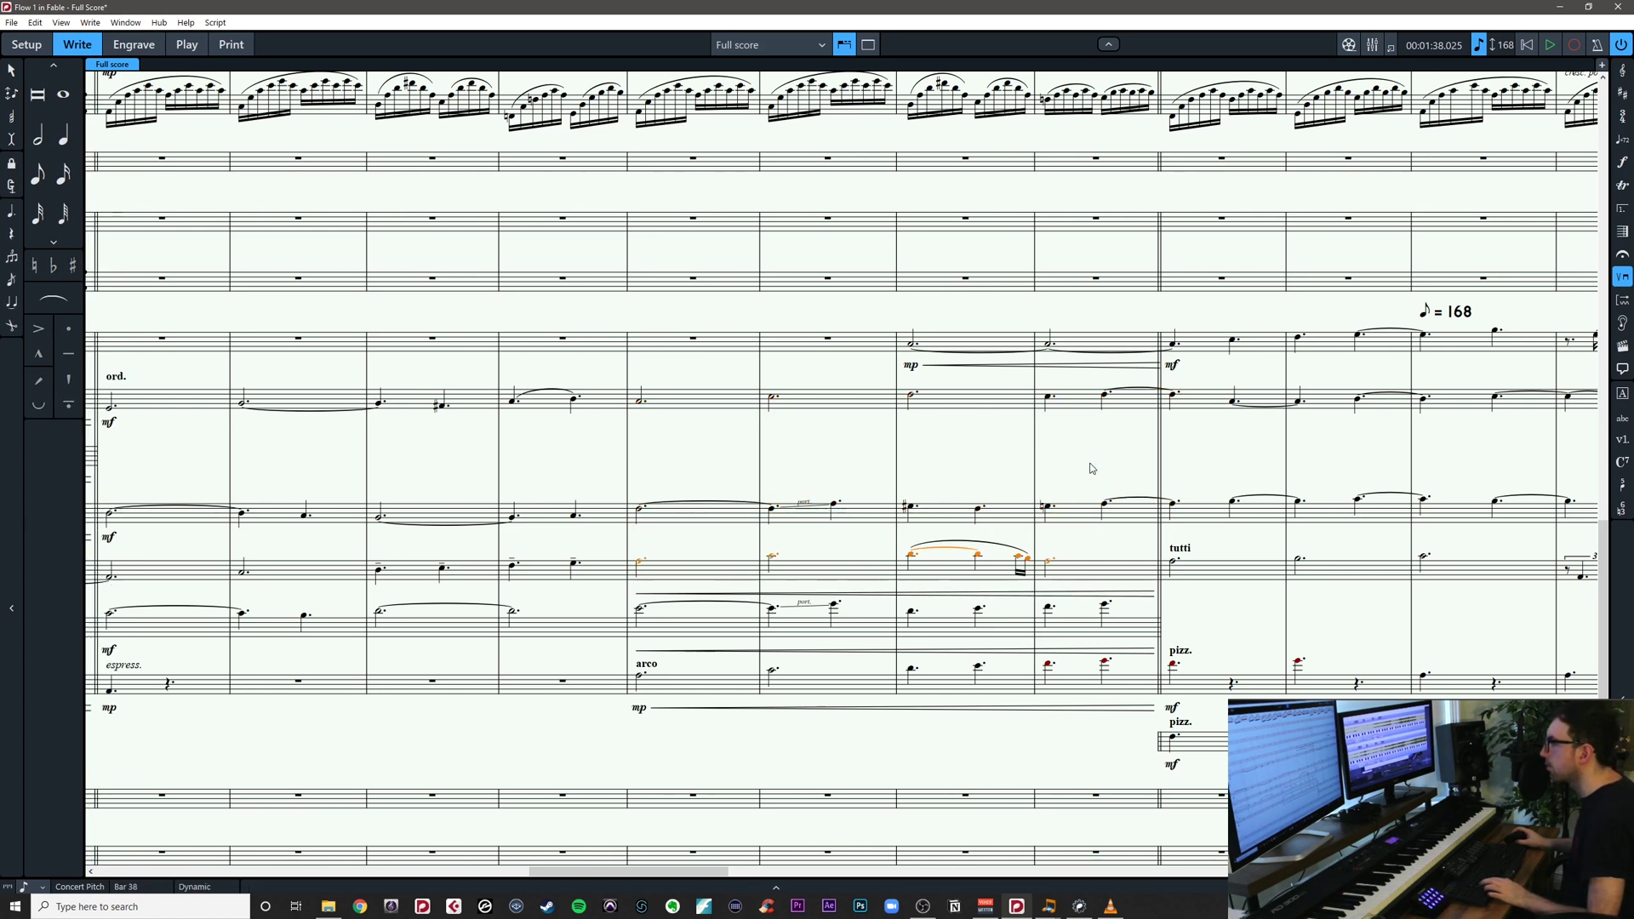
key("ctrl+z")
key("ctrl+z")
key("ctrl+z")
key("ctrl+z")
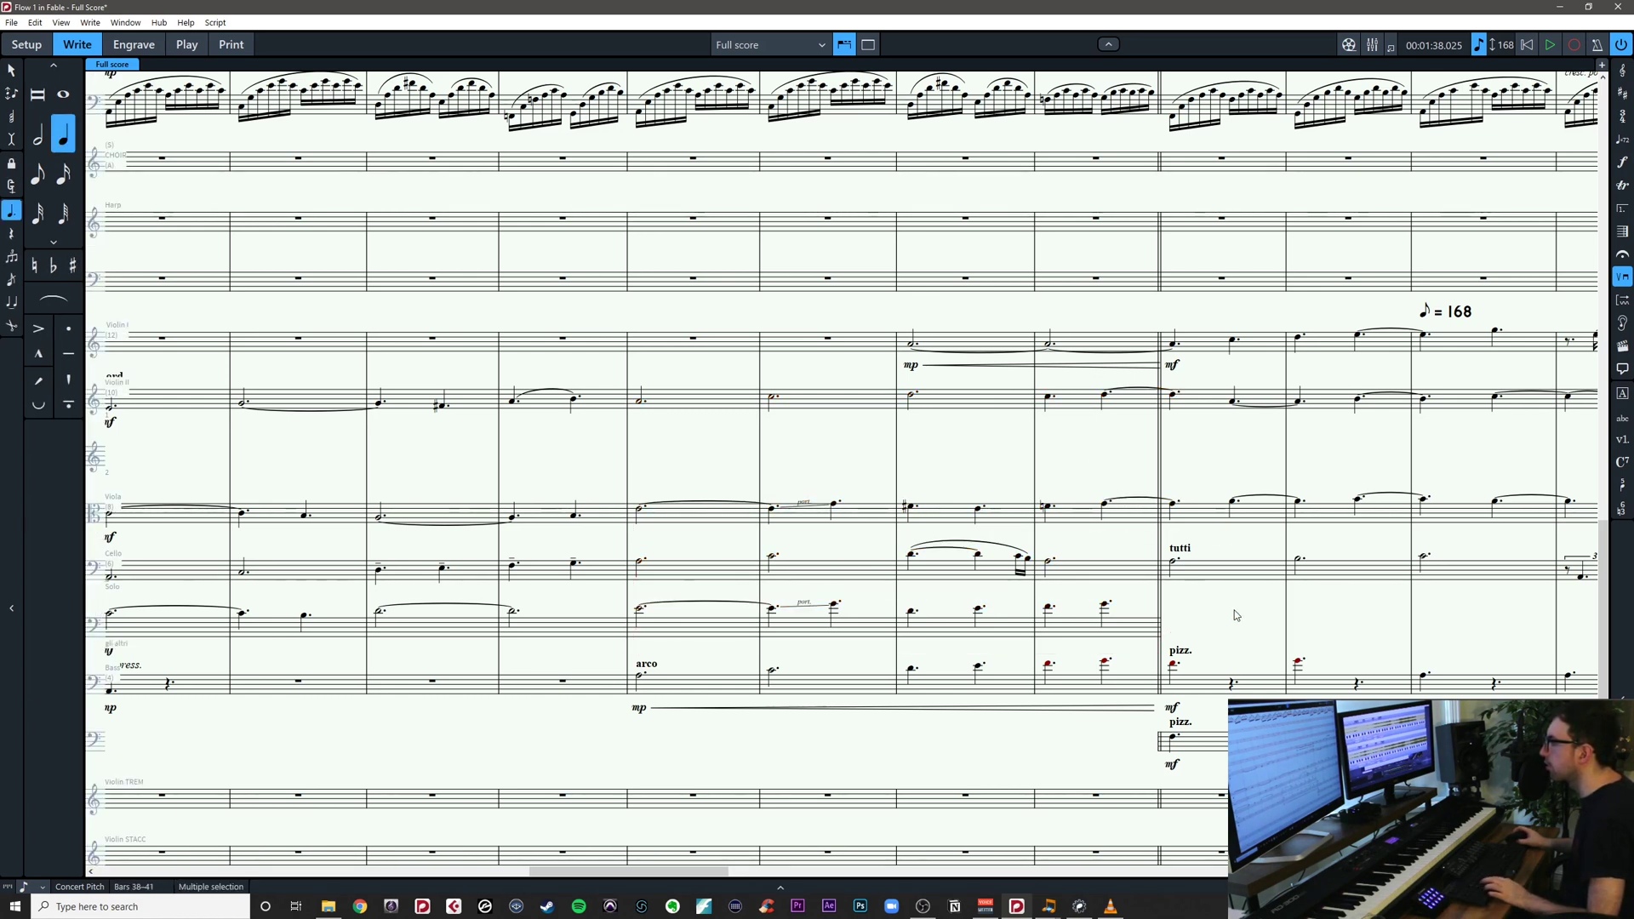
Look over the string dynamics around bars 38–46 and save the project
left_click_drag(1236, 614, 869, 668)
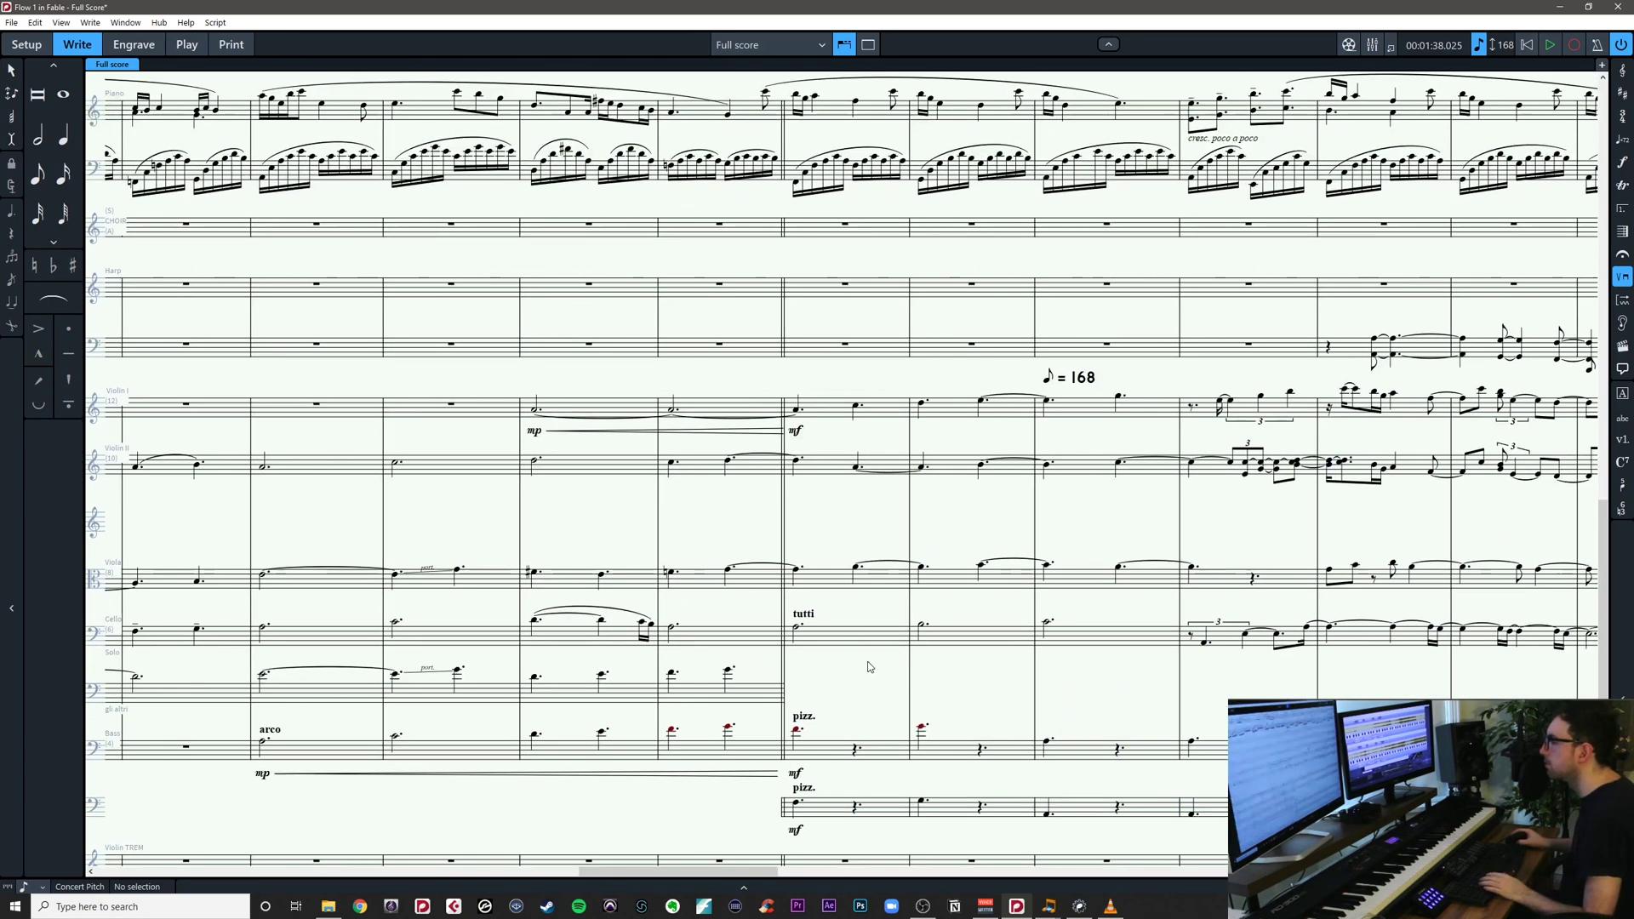
left_click_drag(862, 546, 831, 502)
key("alt+Tab")
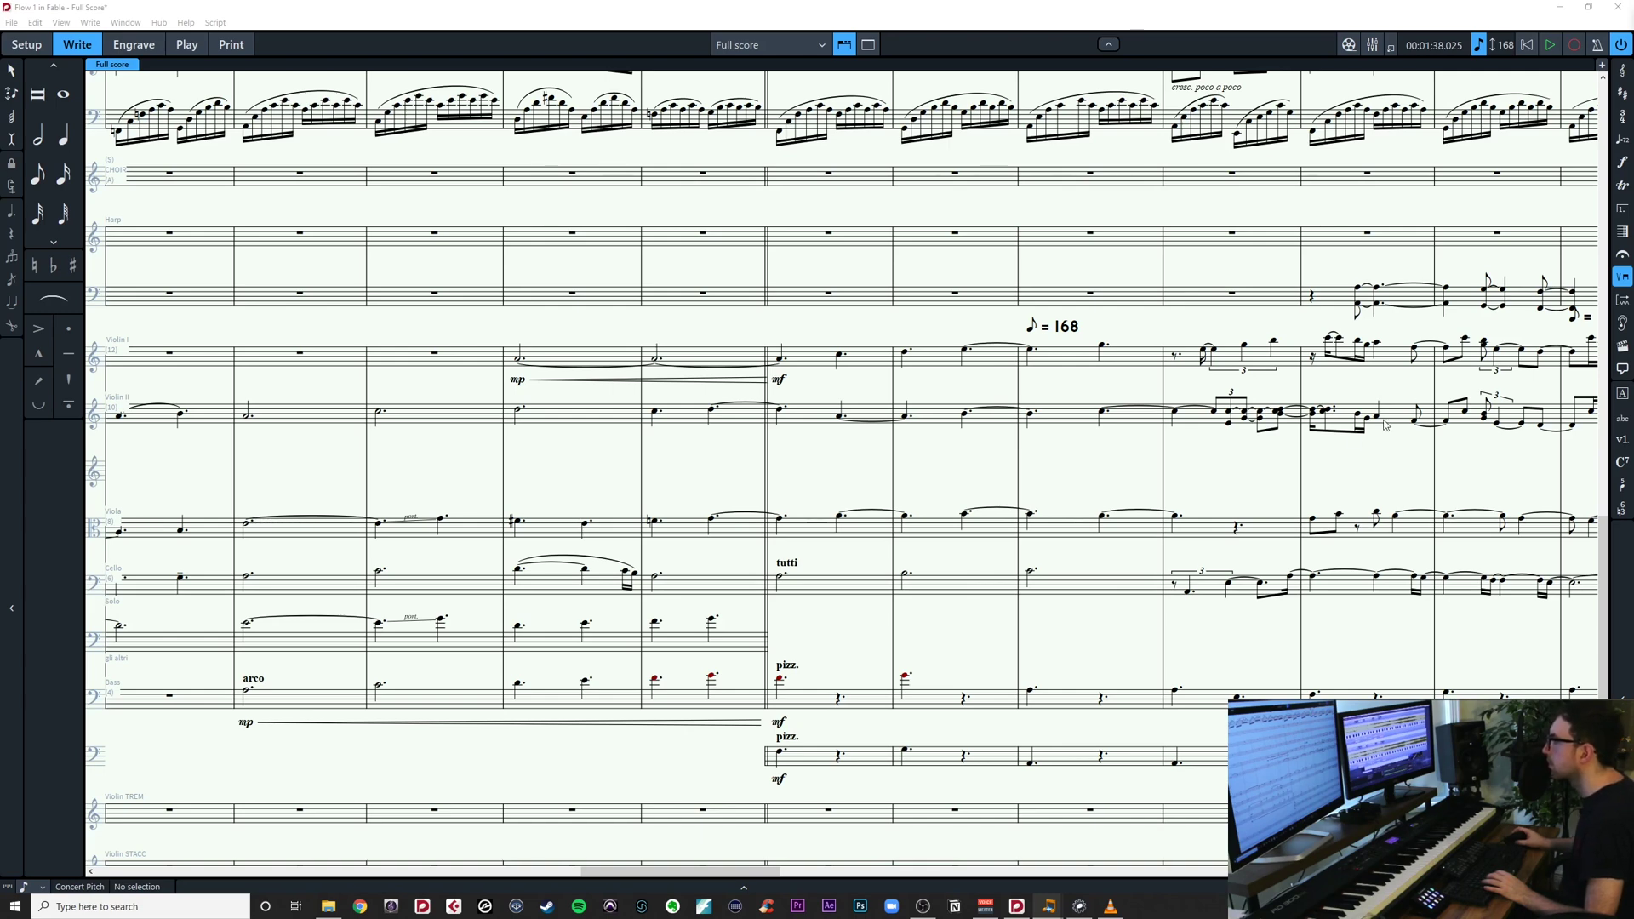
left_click(1263, 470)
left_click_drag(1262, 470, 1277, 515)
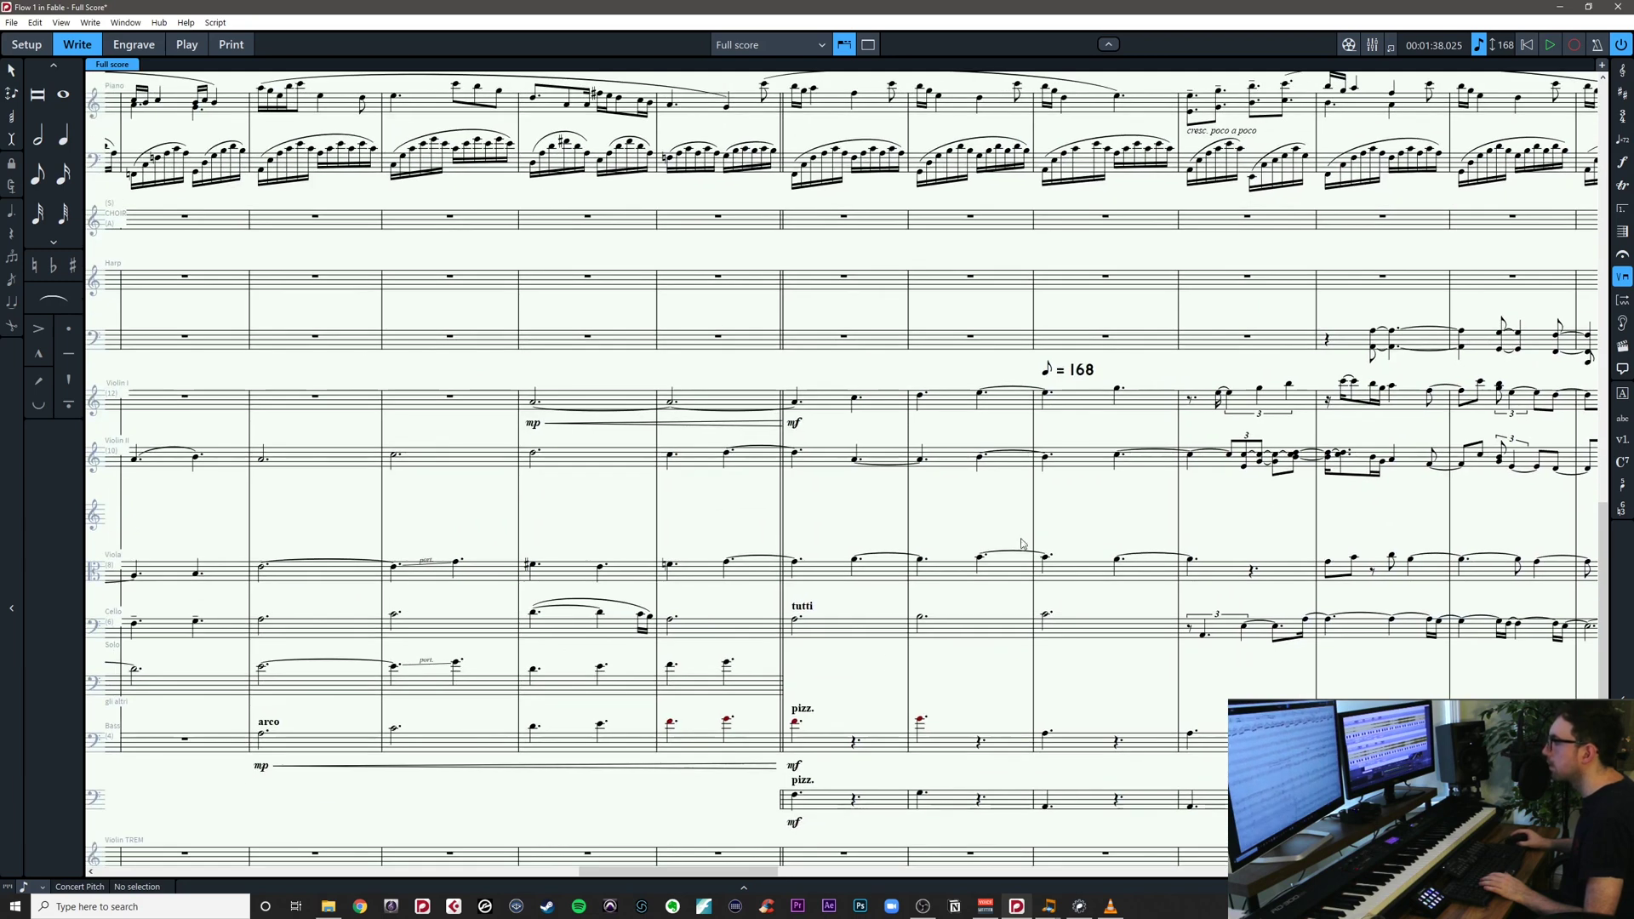
key("ctrl+s")
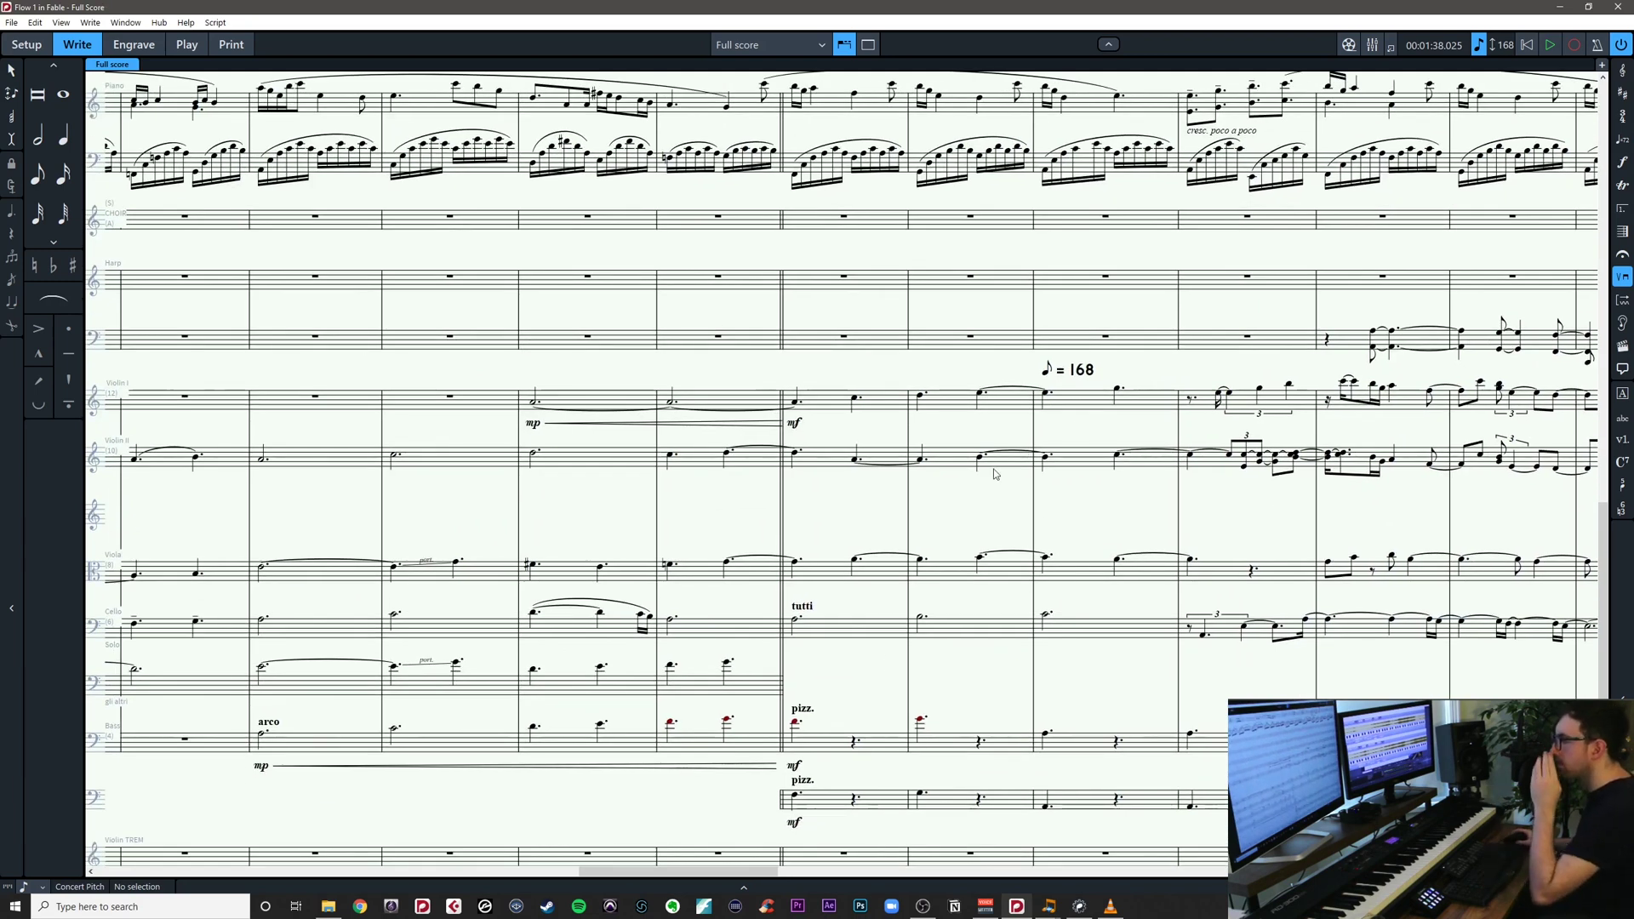
Examine the string parts before and after bar 42, comparing the divisi passage with the tutti section
scroll(851, 503, "right", 3)
scroll(827, 426, "down", 1)
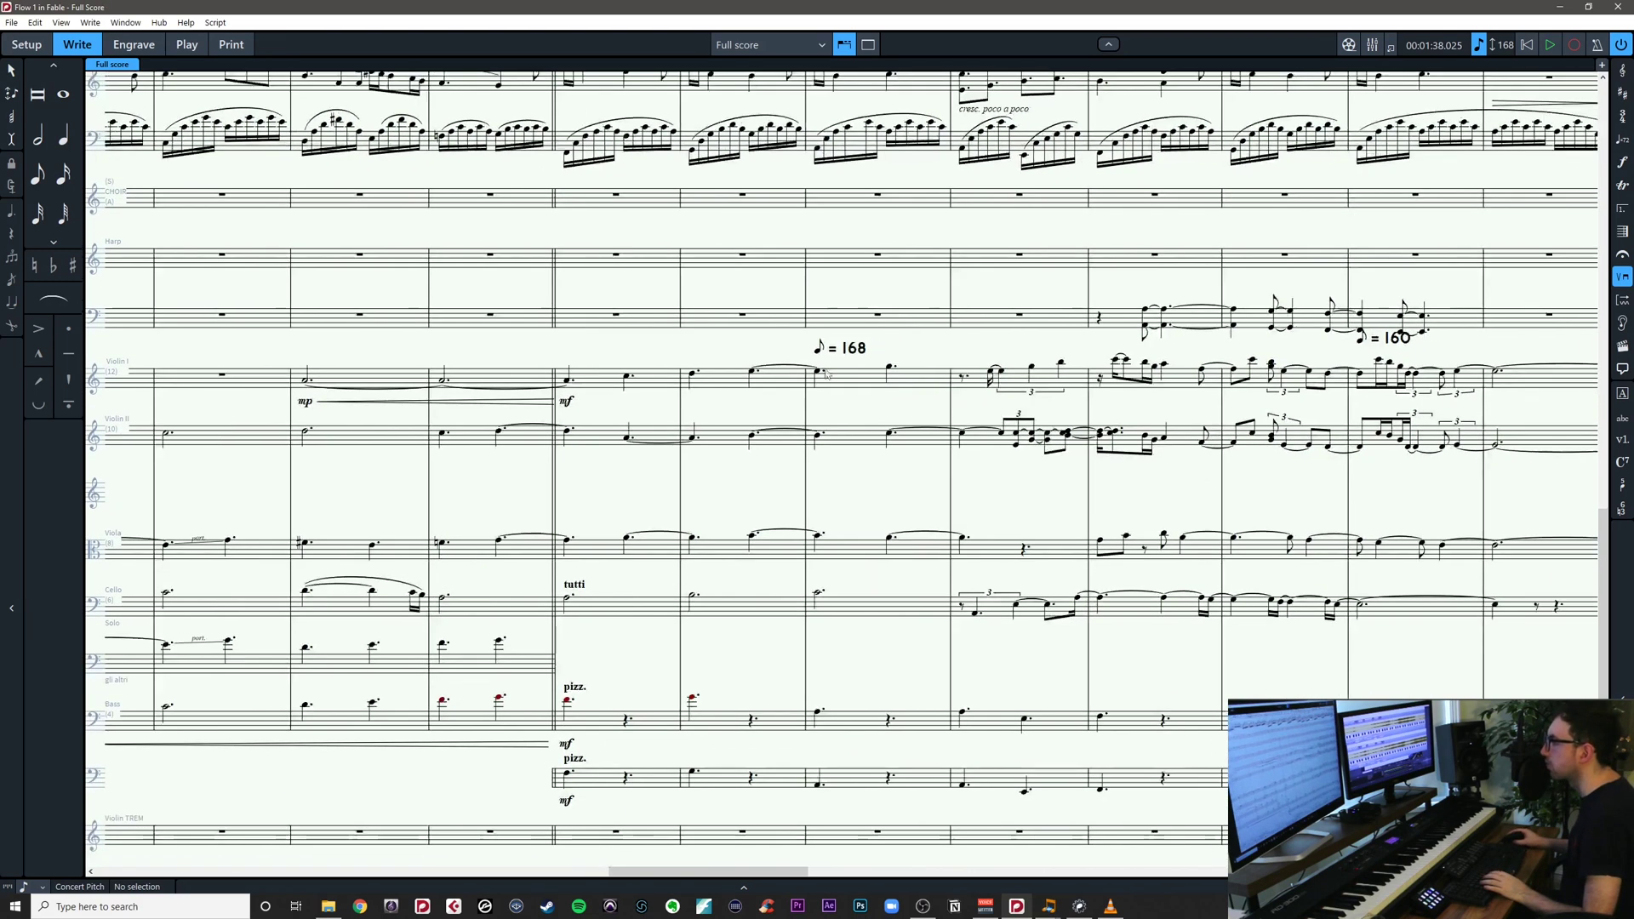
left_click_drag(758, 505, 854, 539)
left_click_drag(874, 699, 804, 682)
key("alt+Tab")
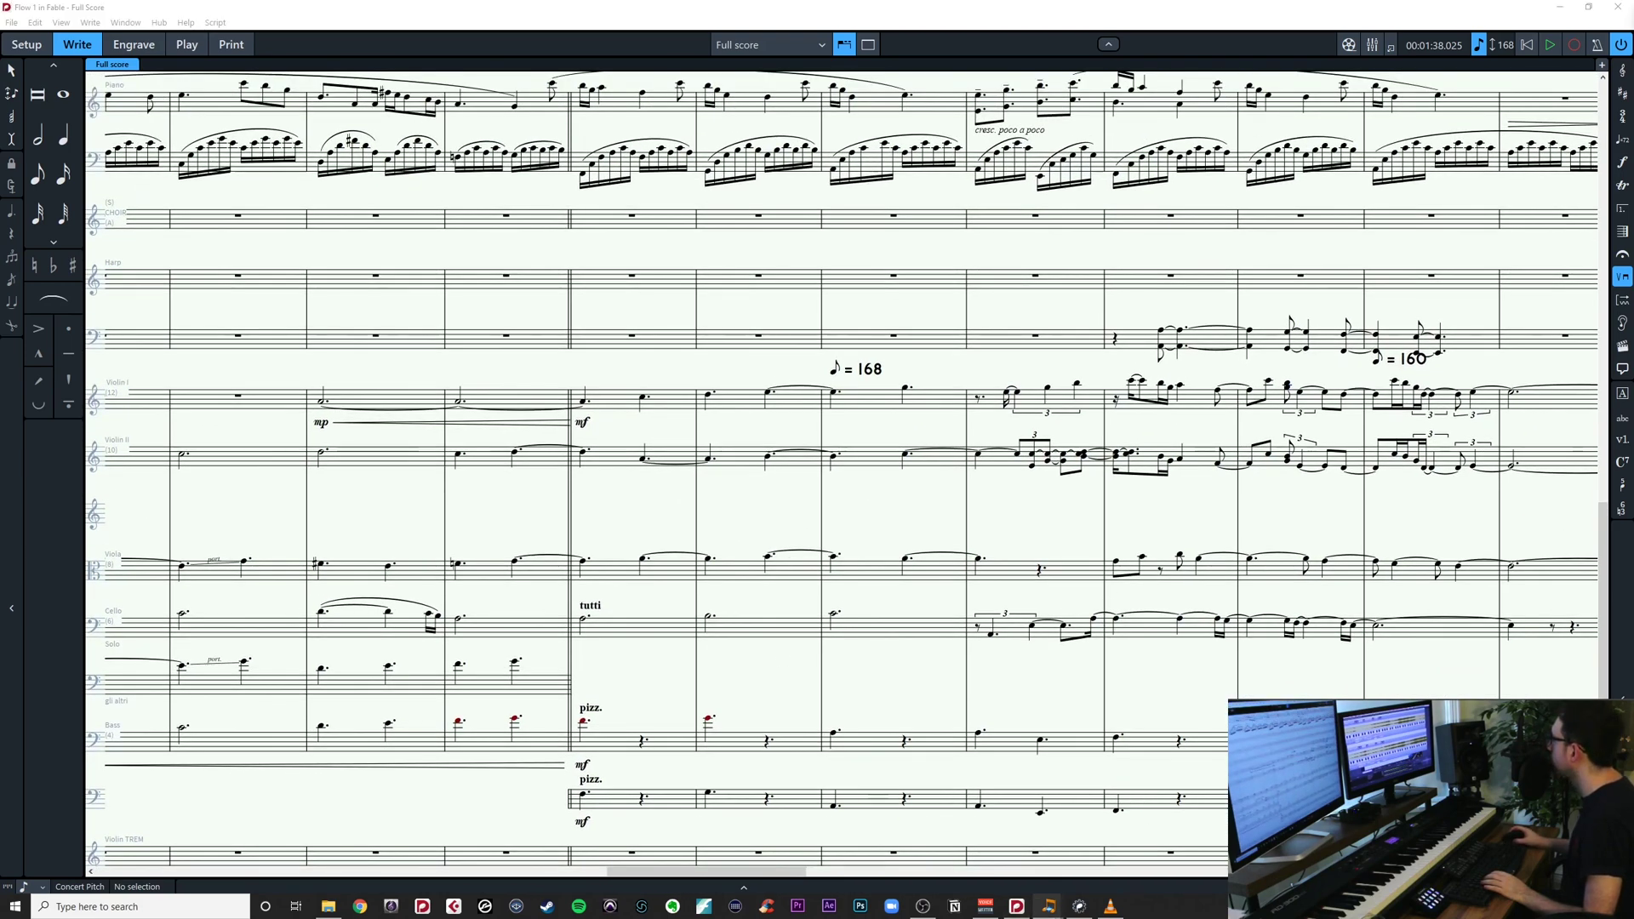
left_click_drag(661, 513, 1390, 515)
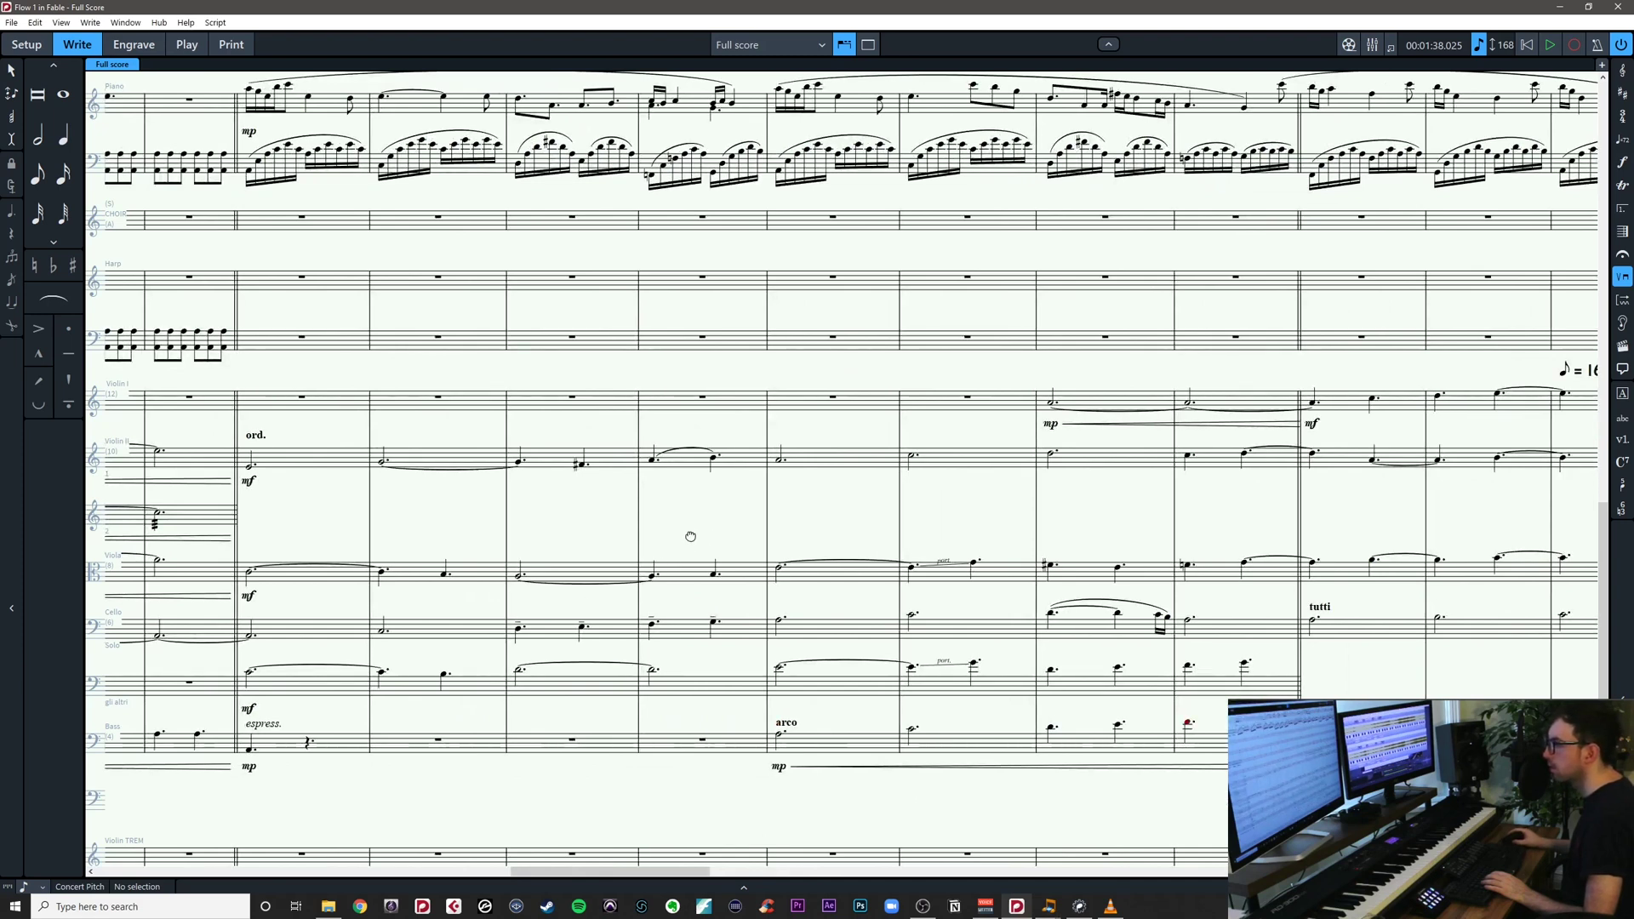
scroll(690, 537, "right", 2)
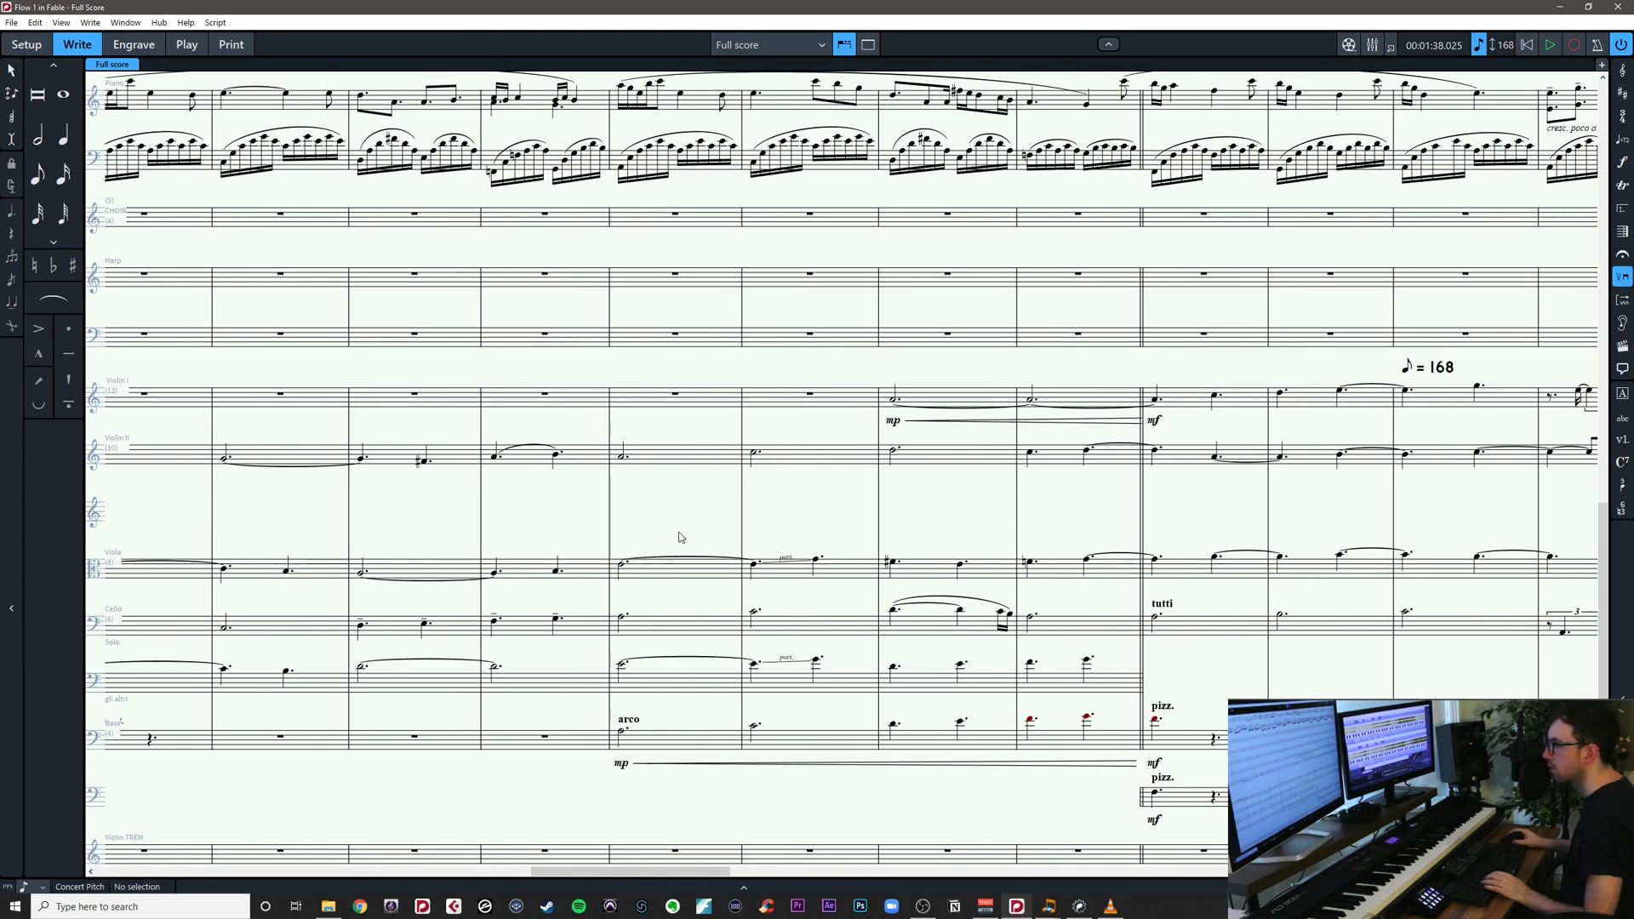
scroll(1035, 534, "right", 5)
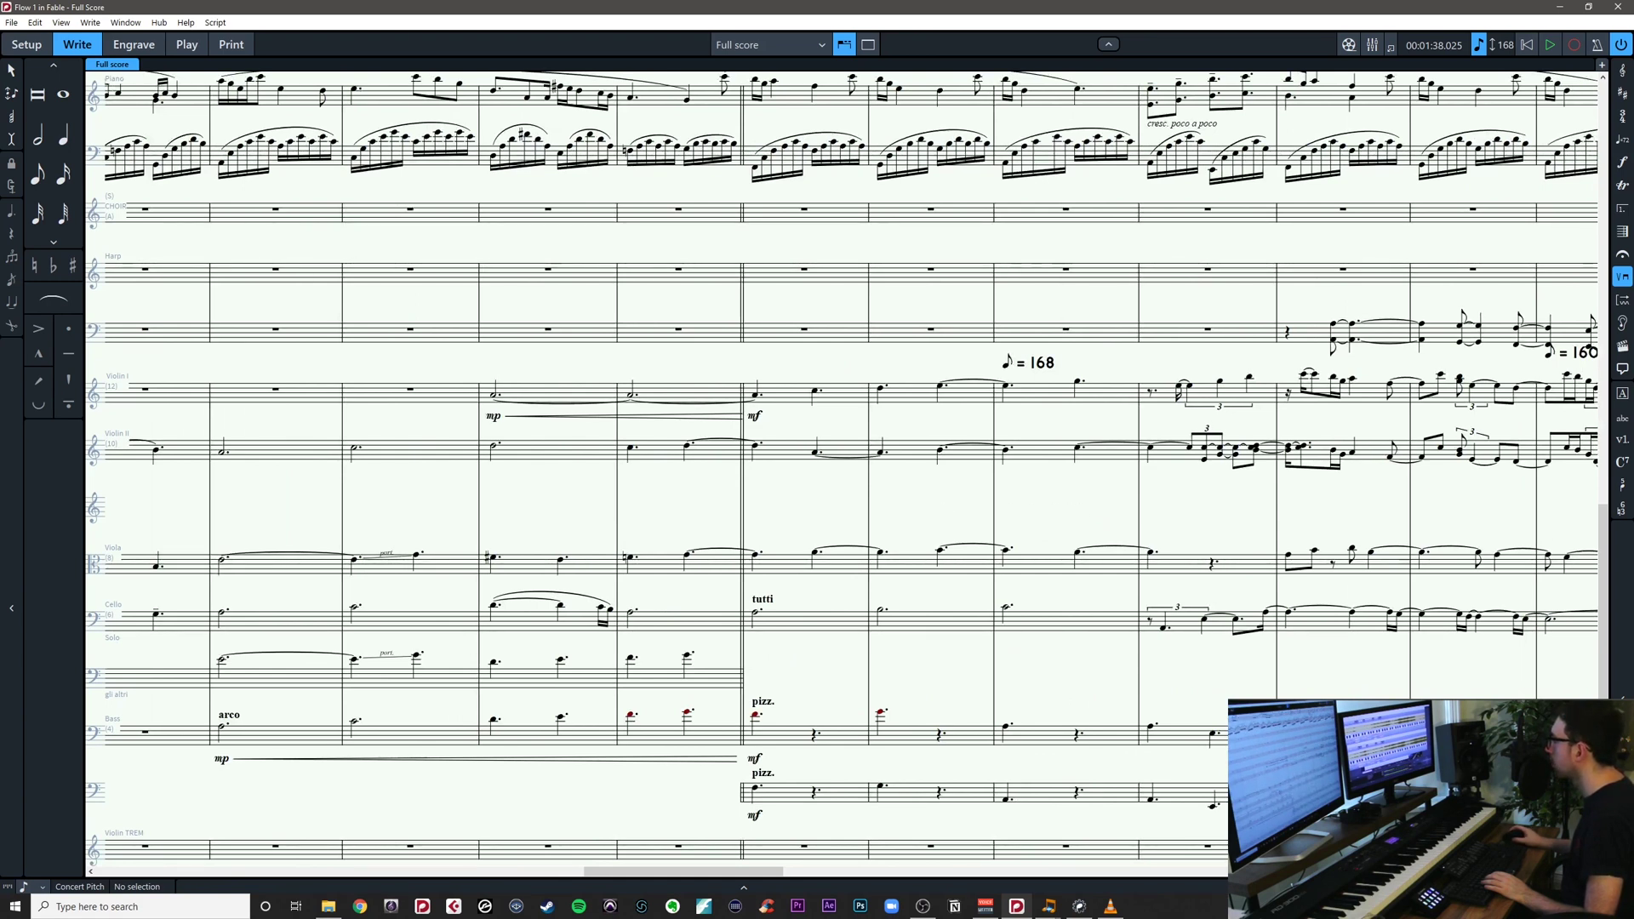
Shorten the viola's tied A4 in bars 46–47 so that it ends with the dotted quarter at the start of bar 47
key("alt+Tab")
left_click_drag(1181, 518, 693, 624)
left_click(792, 666)
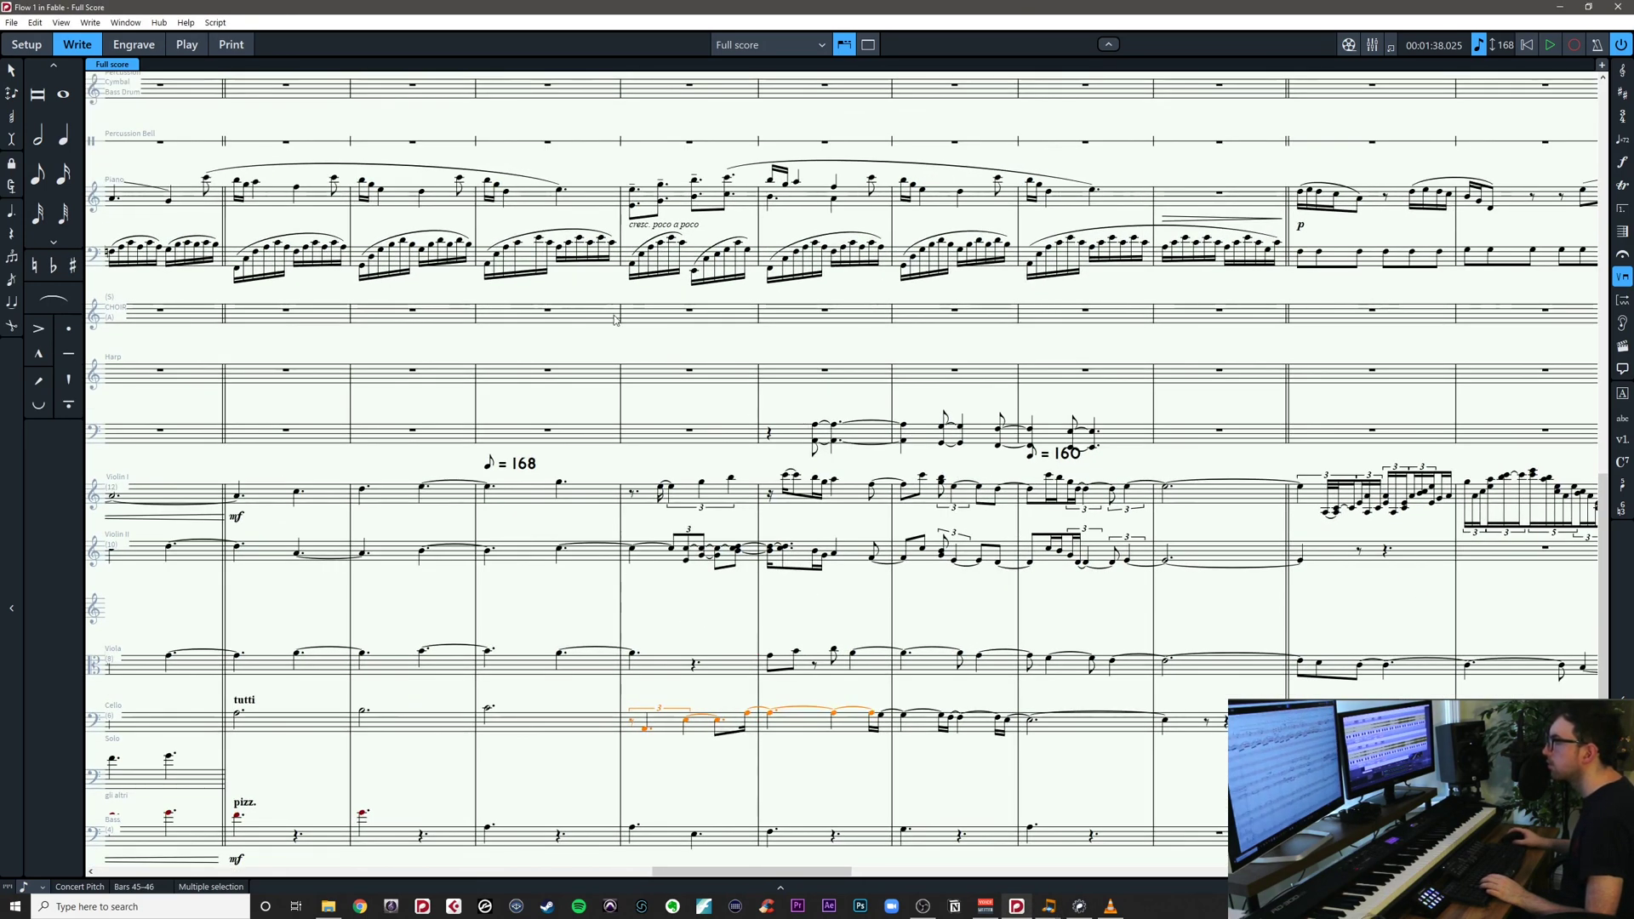
left_click(669, 204)
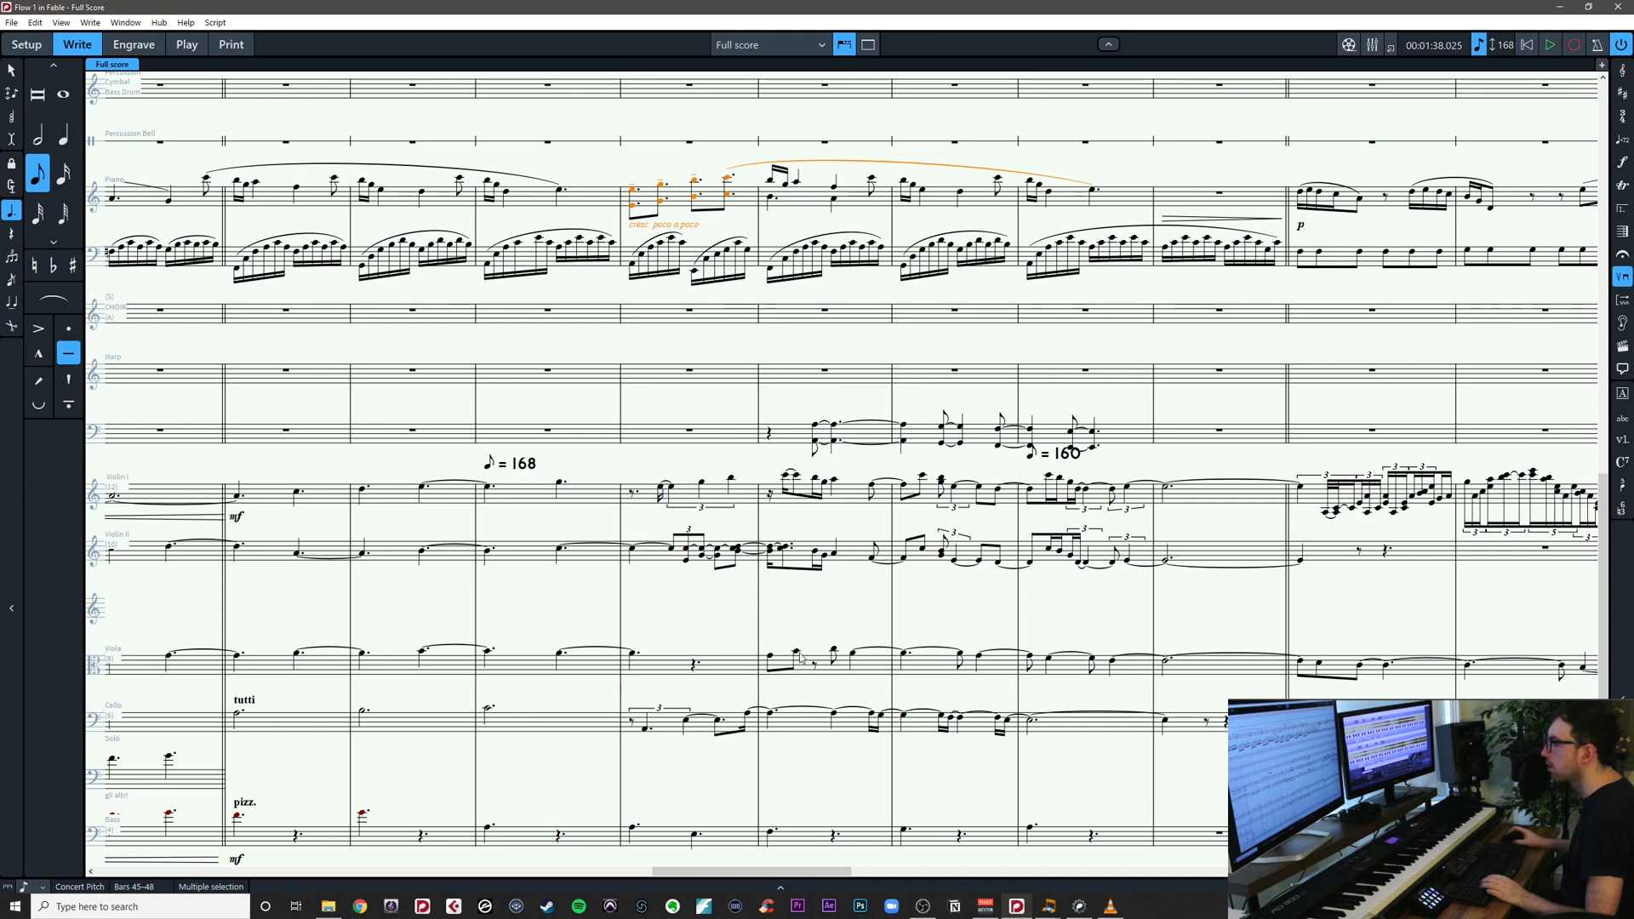
left_click(855, 660)
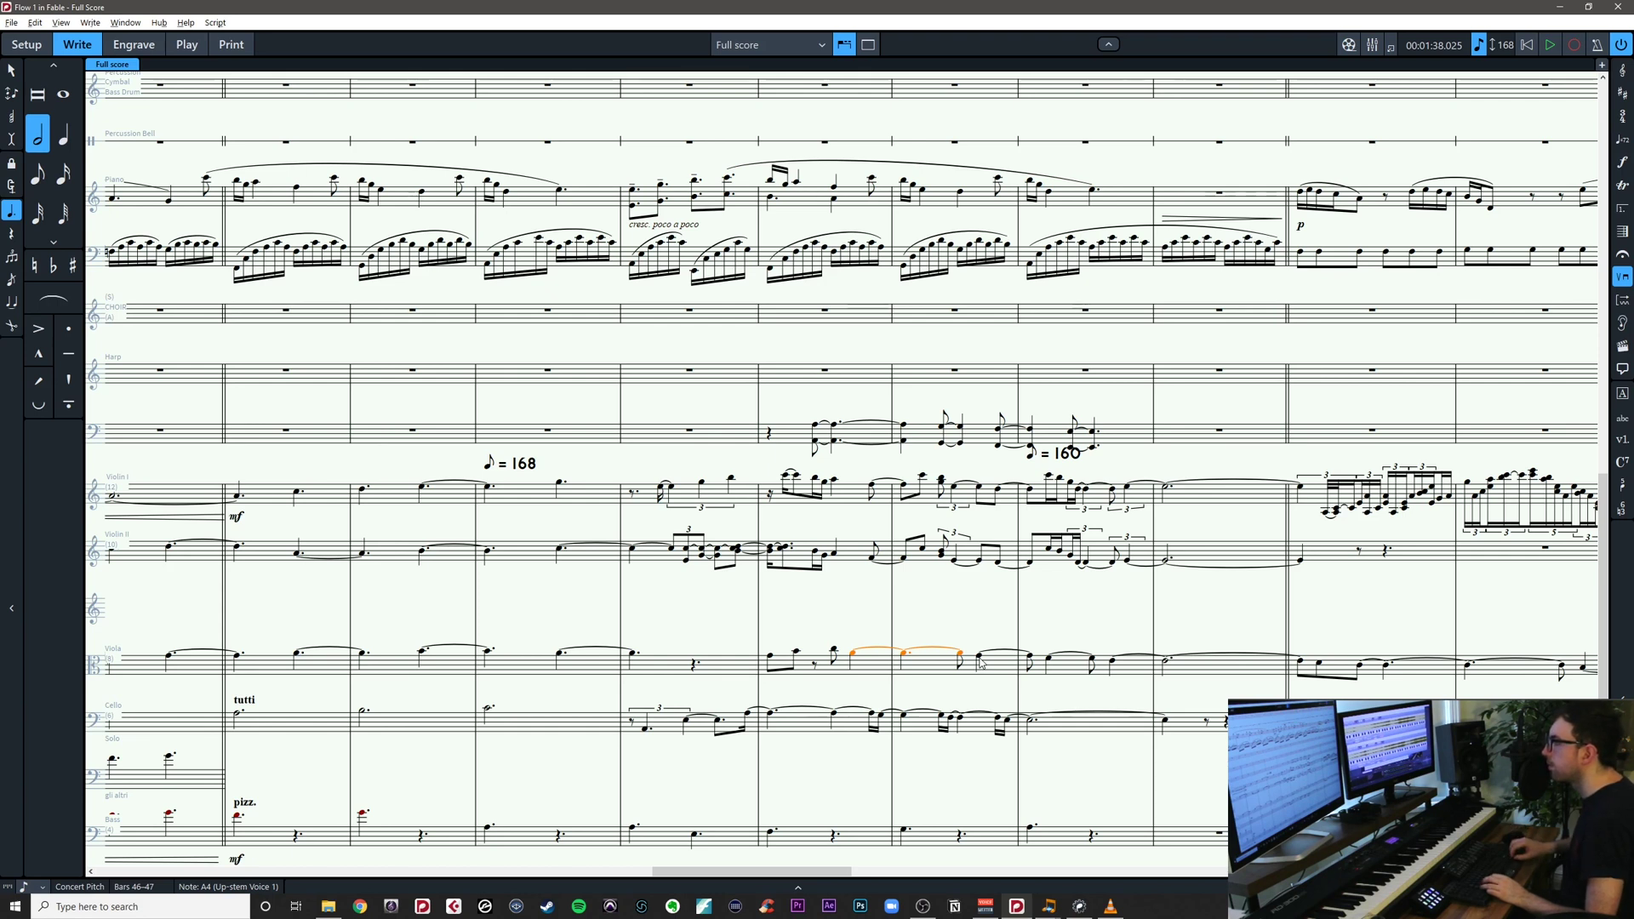
key("Delete")
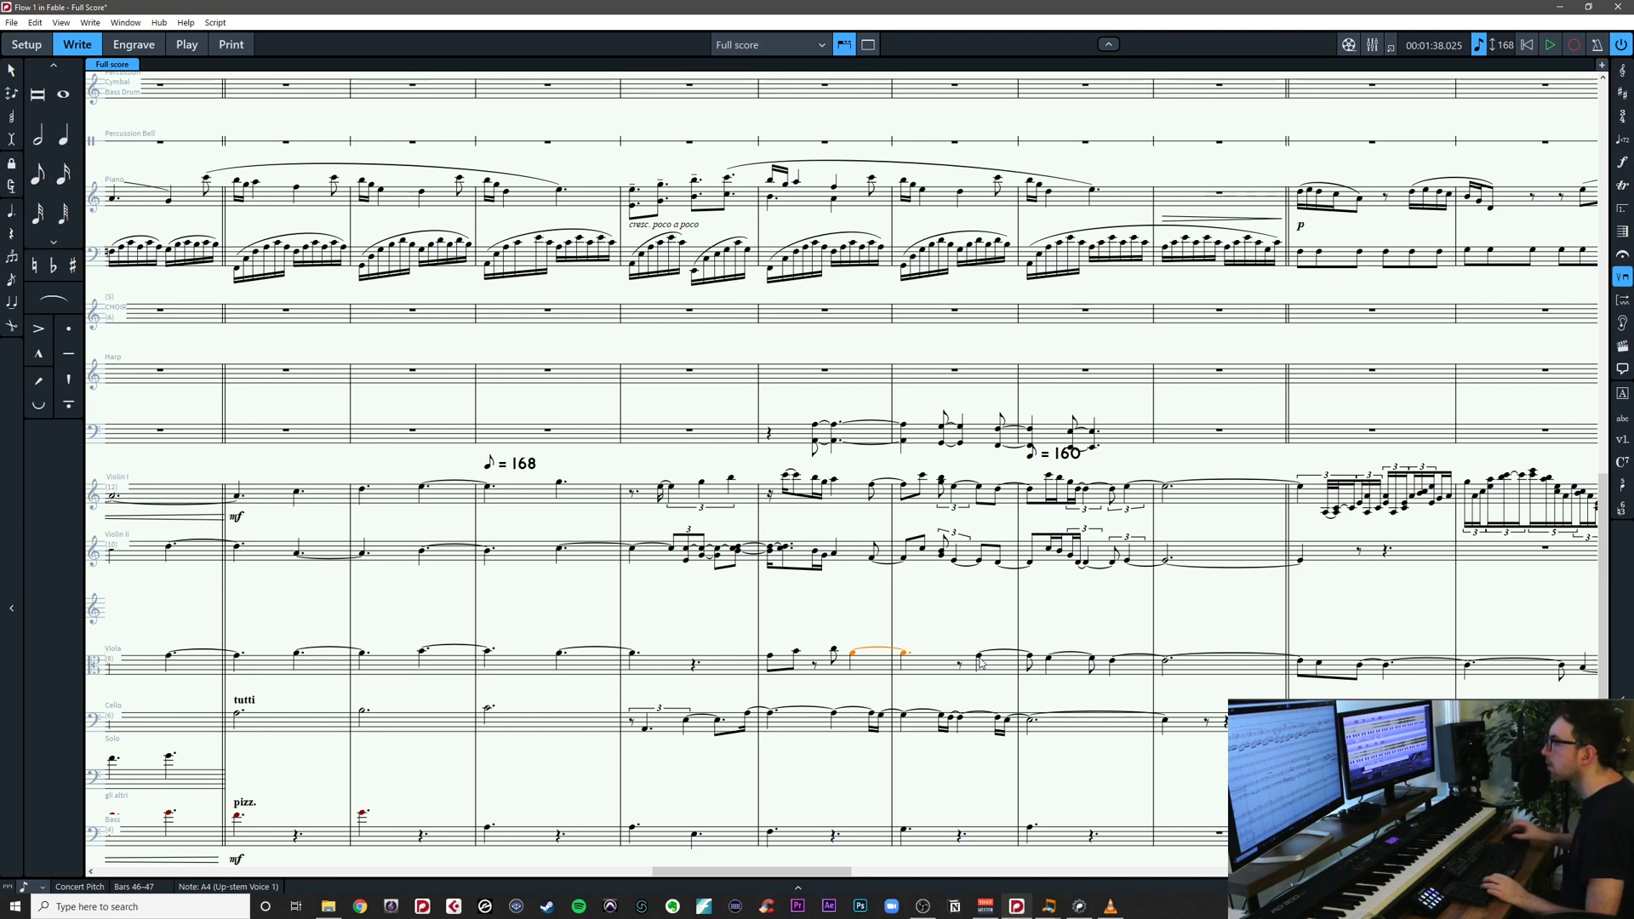
Turn the viola's G4 in bar 47 into a dotted quarter and move it earlier onto the second beat
left_click(979, 660)
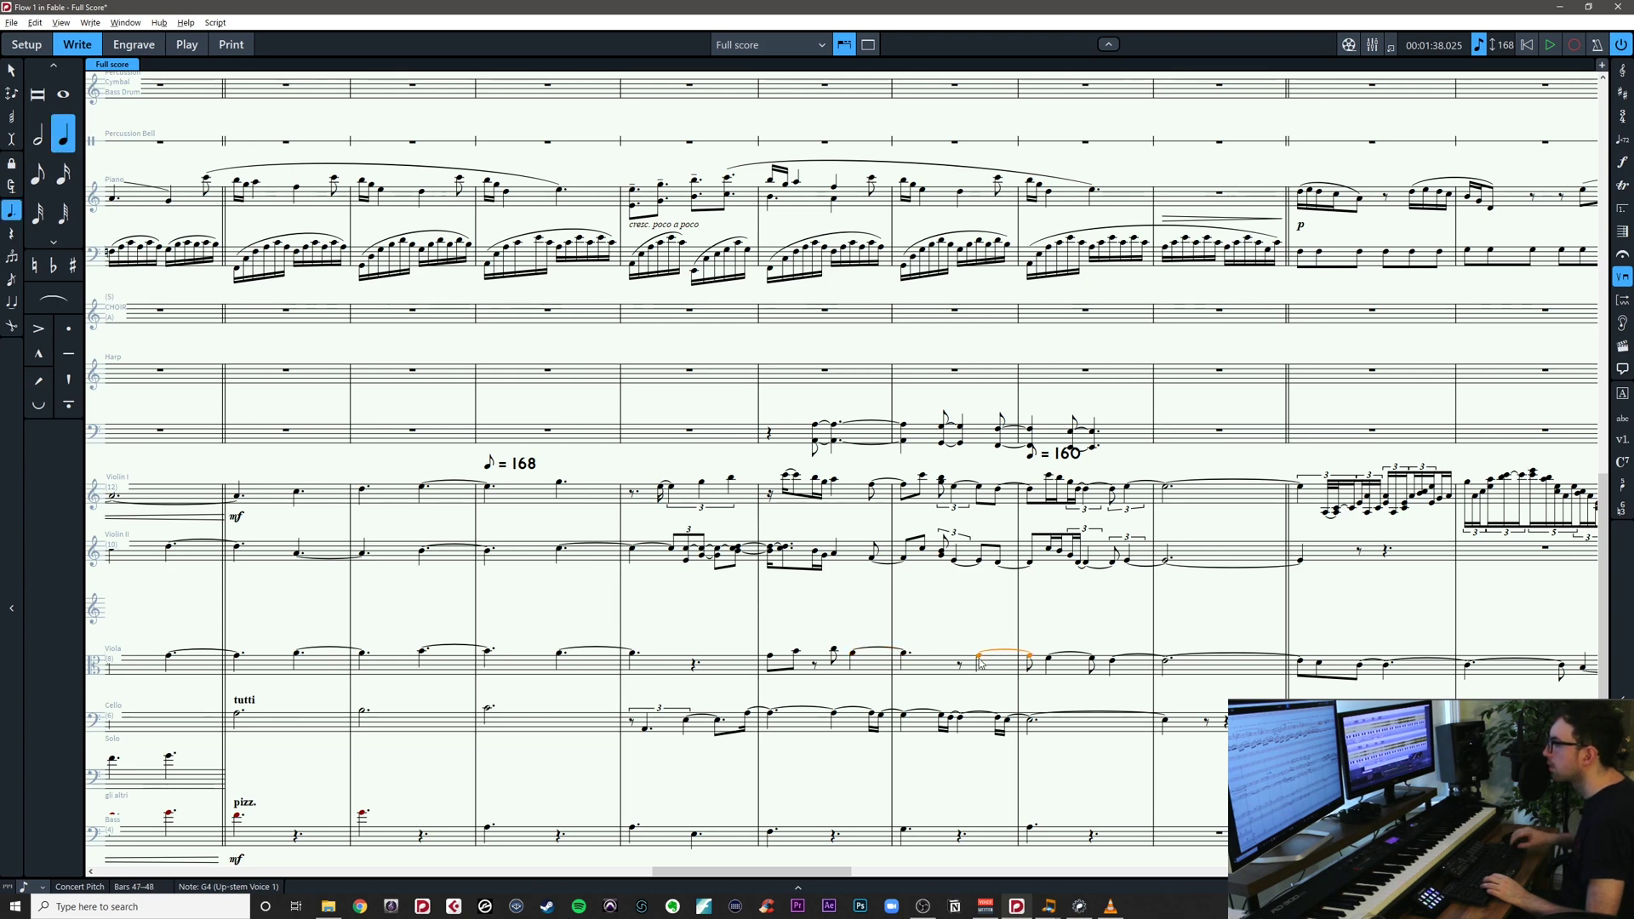
key("5")
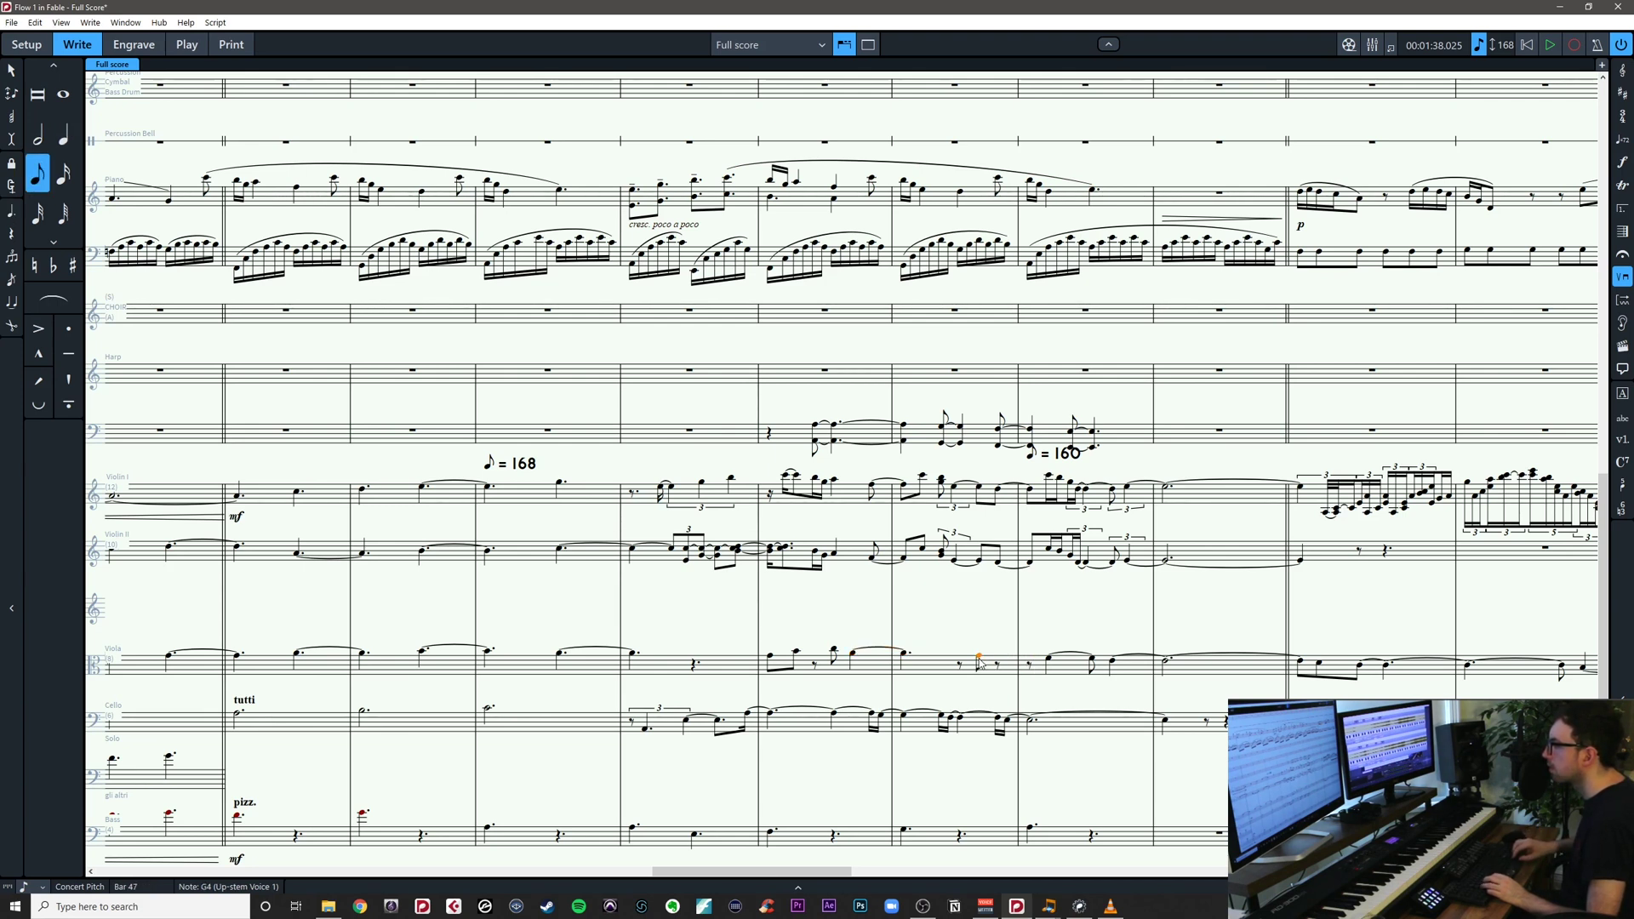
key("6")
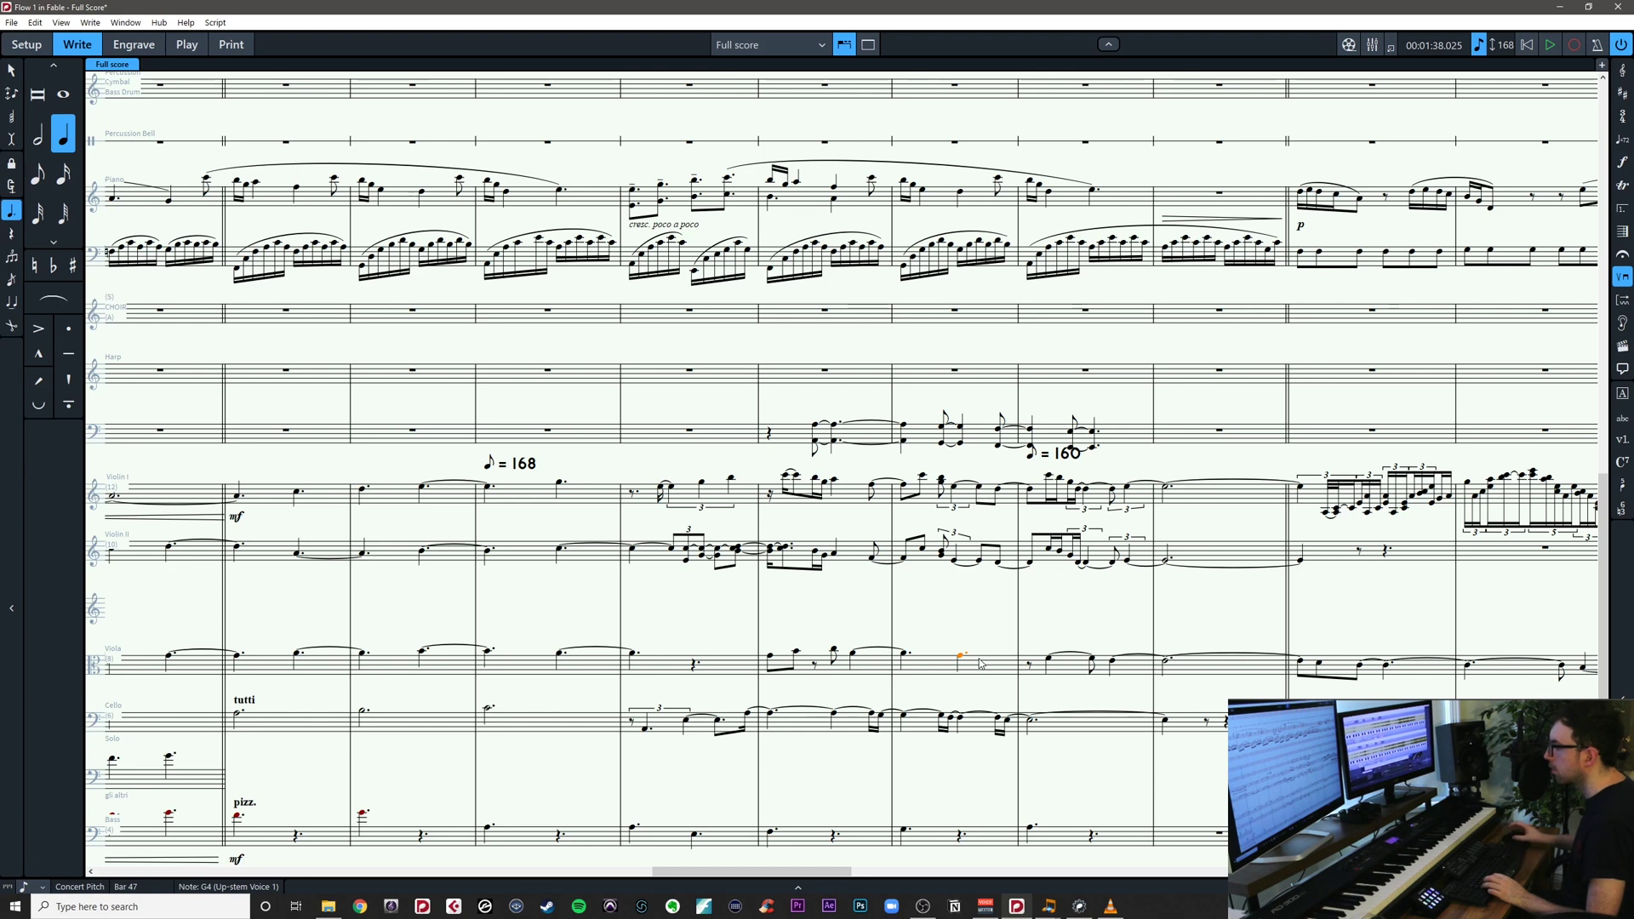
Shift the viola notes of bars 48–50 an eighth earlier onto the downbeat, and likewise the tied A4 in bar 46
left_click_drag(1032, 644, 1200, 683)
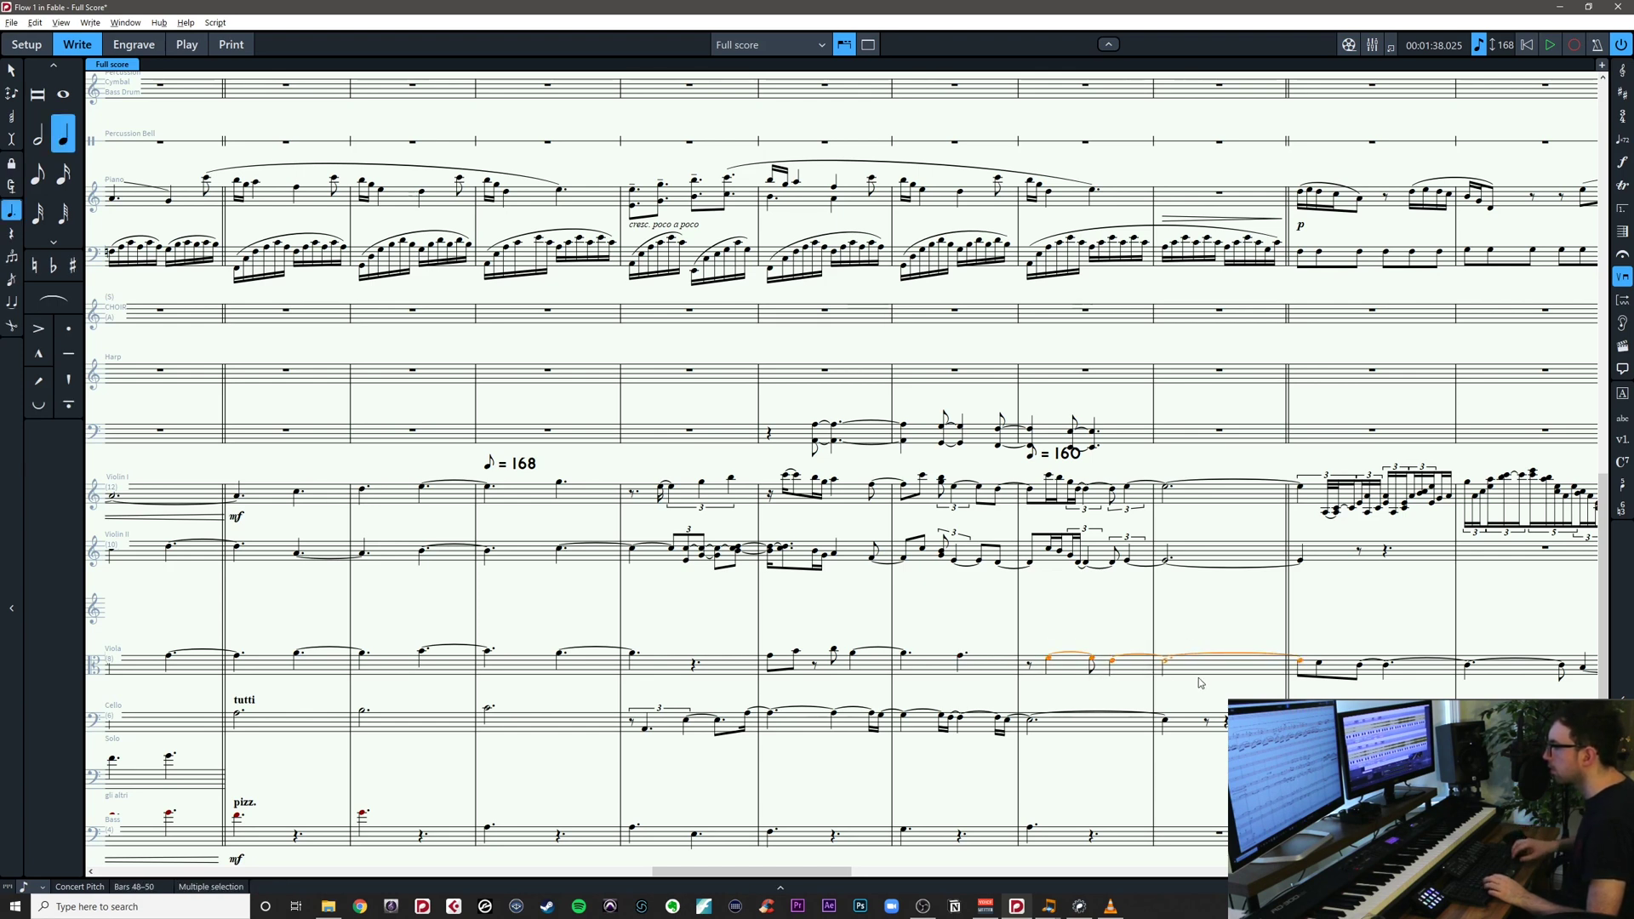
key("alt+Left")
left_click(1024, 693)
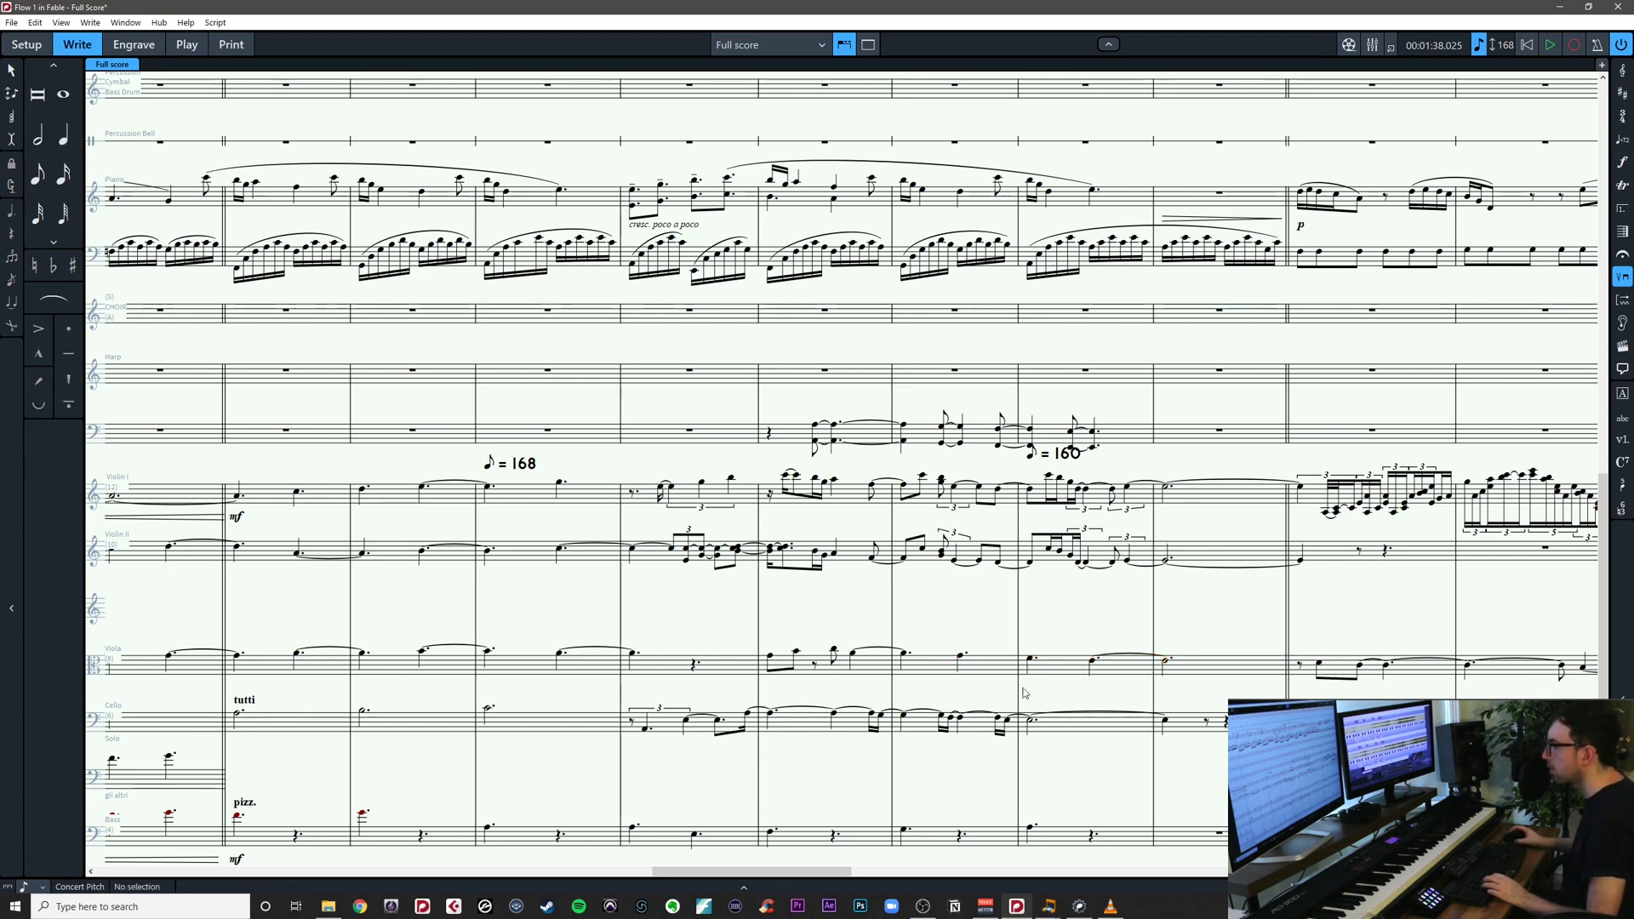
left_click(854, 658)
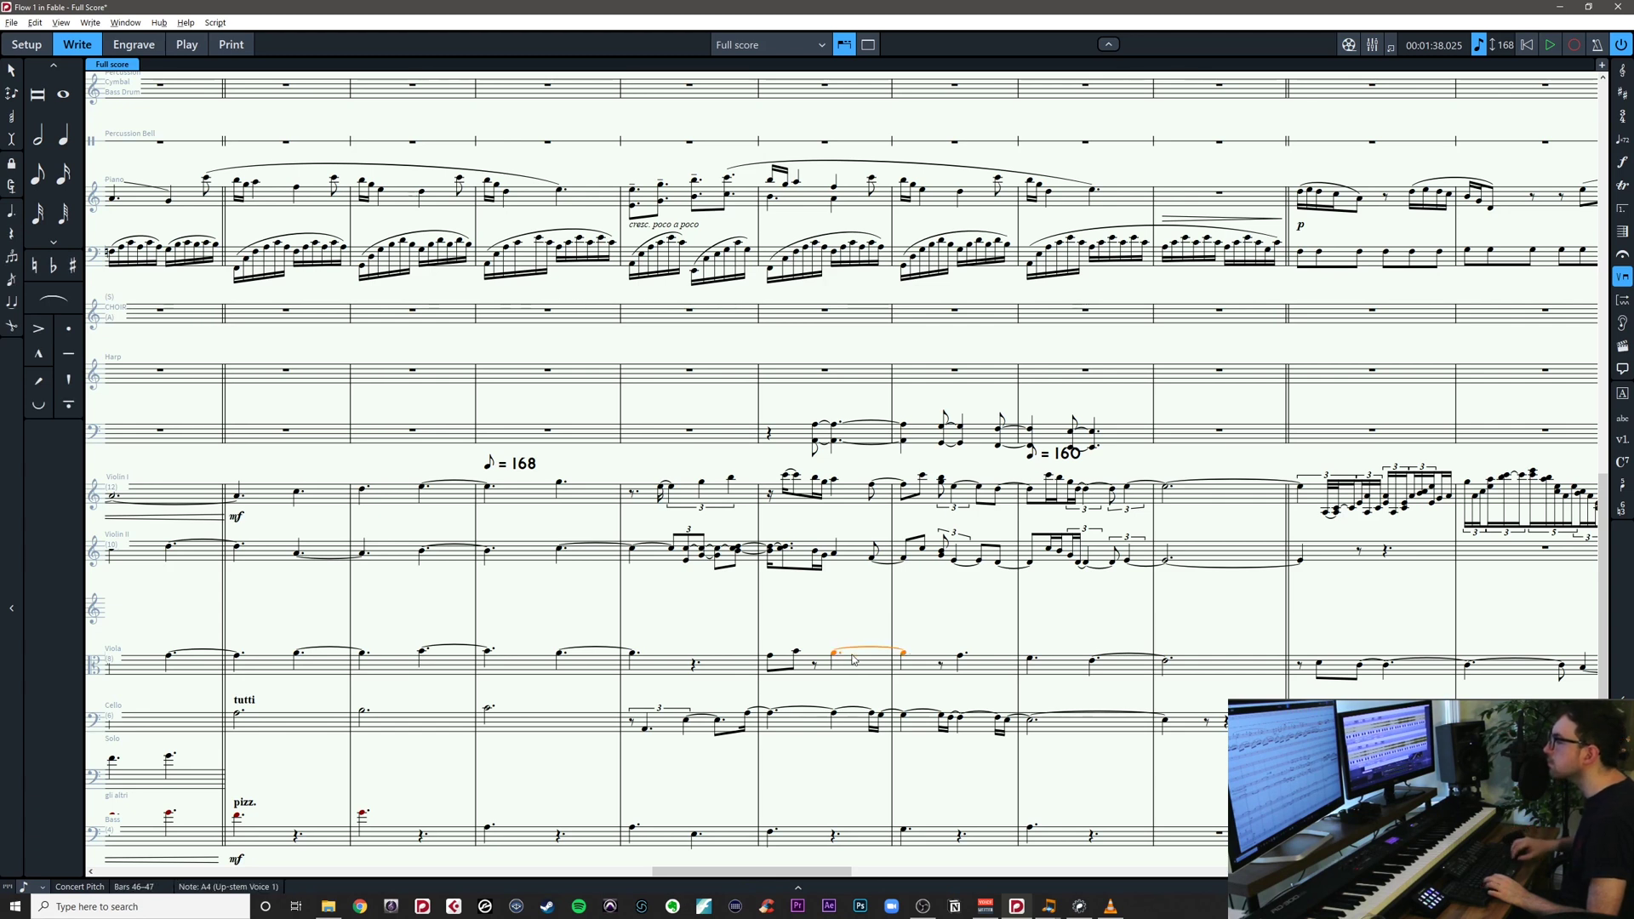
key("Escape")
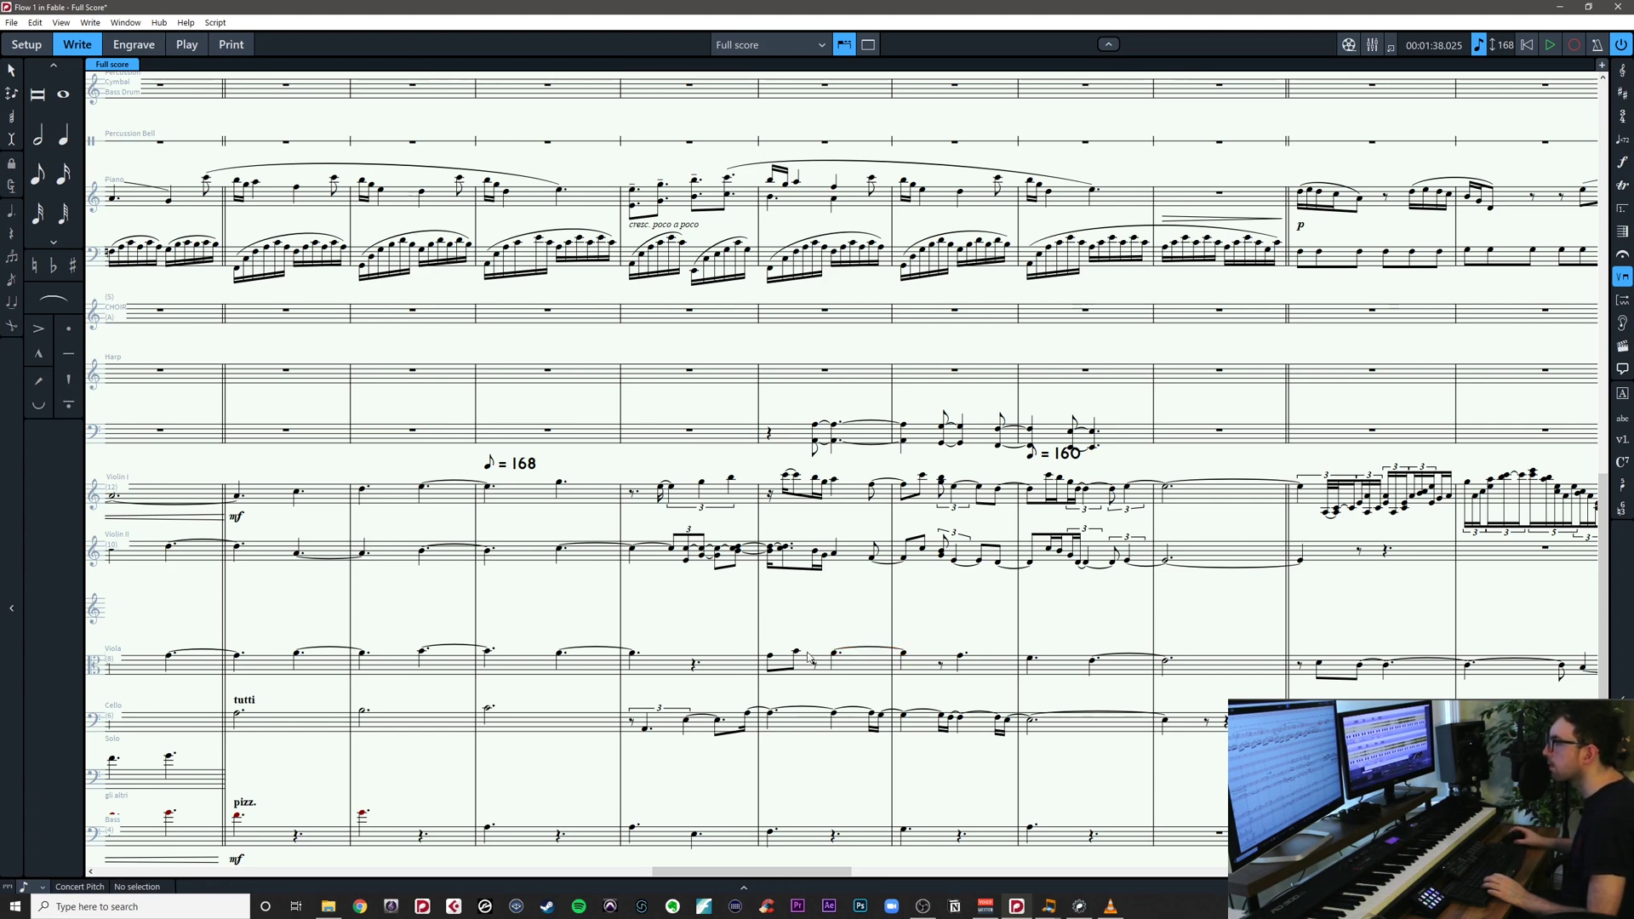
Replace the eighth rest in the viola's bar 46 with an eighth note a step above the preceding note
left_click(769, 661)
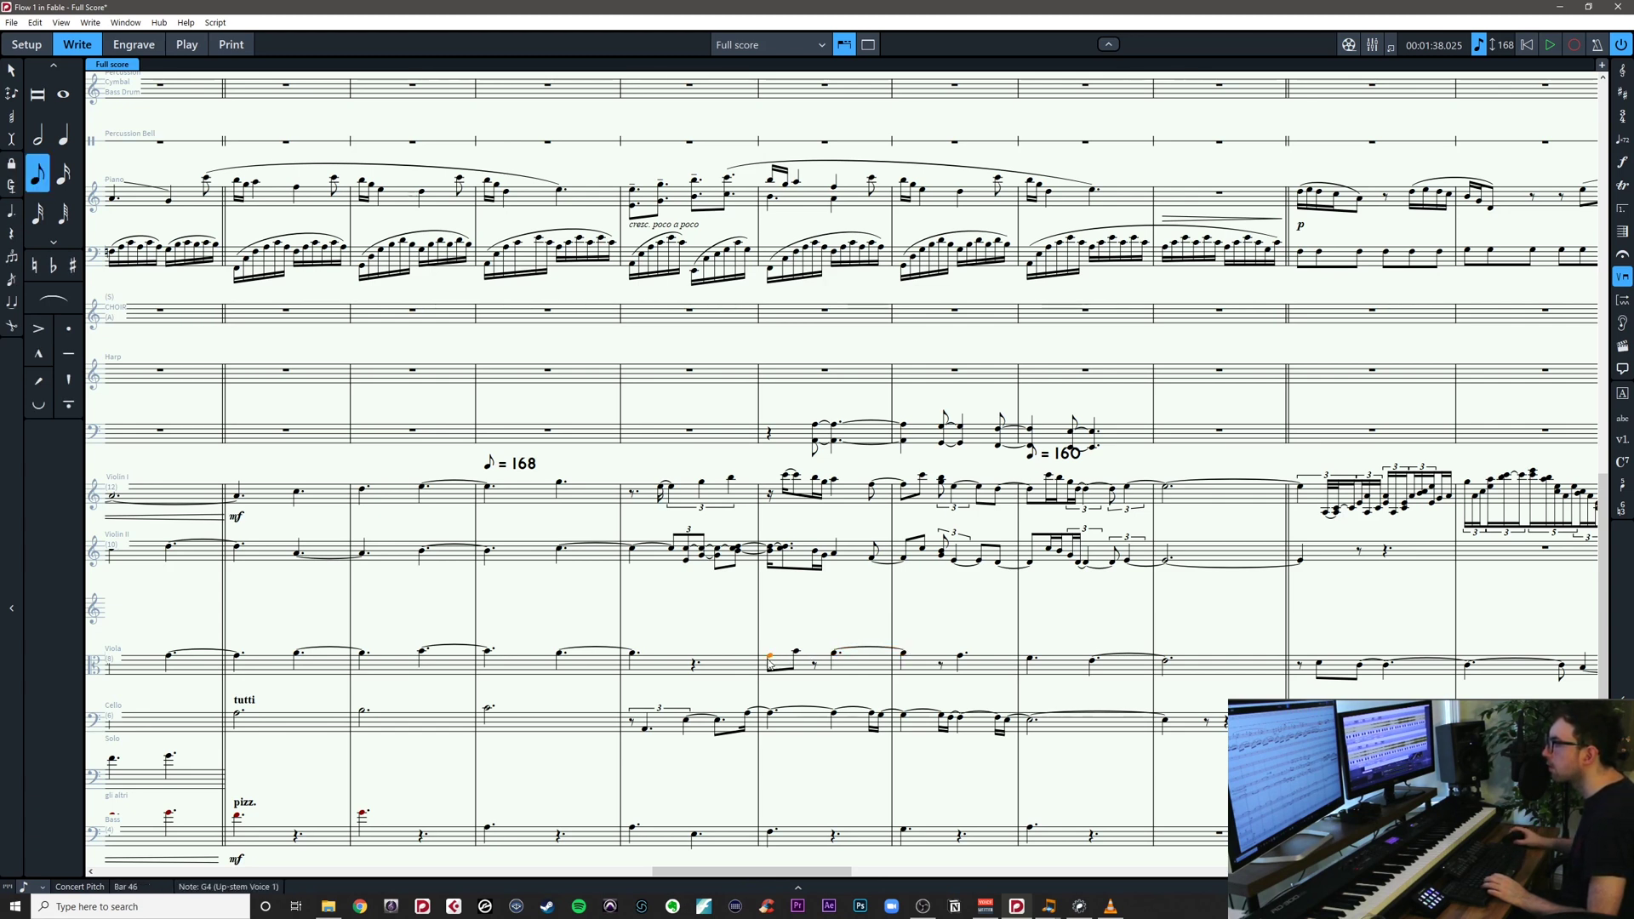
left_click(815, 666)
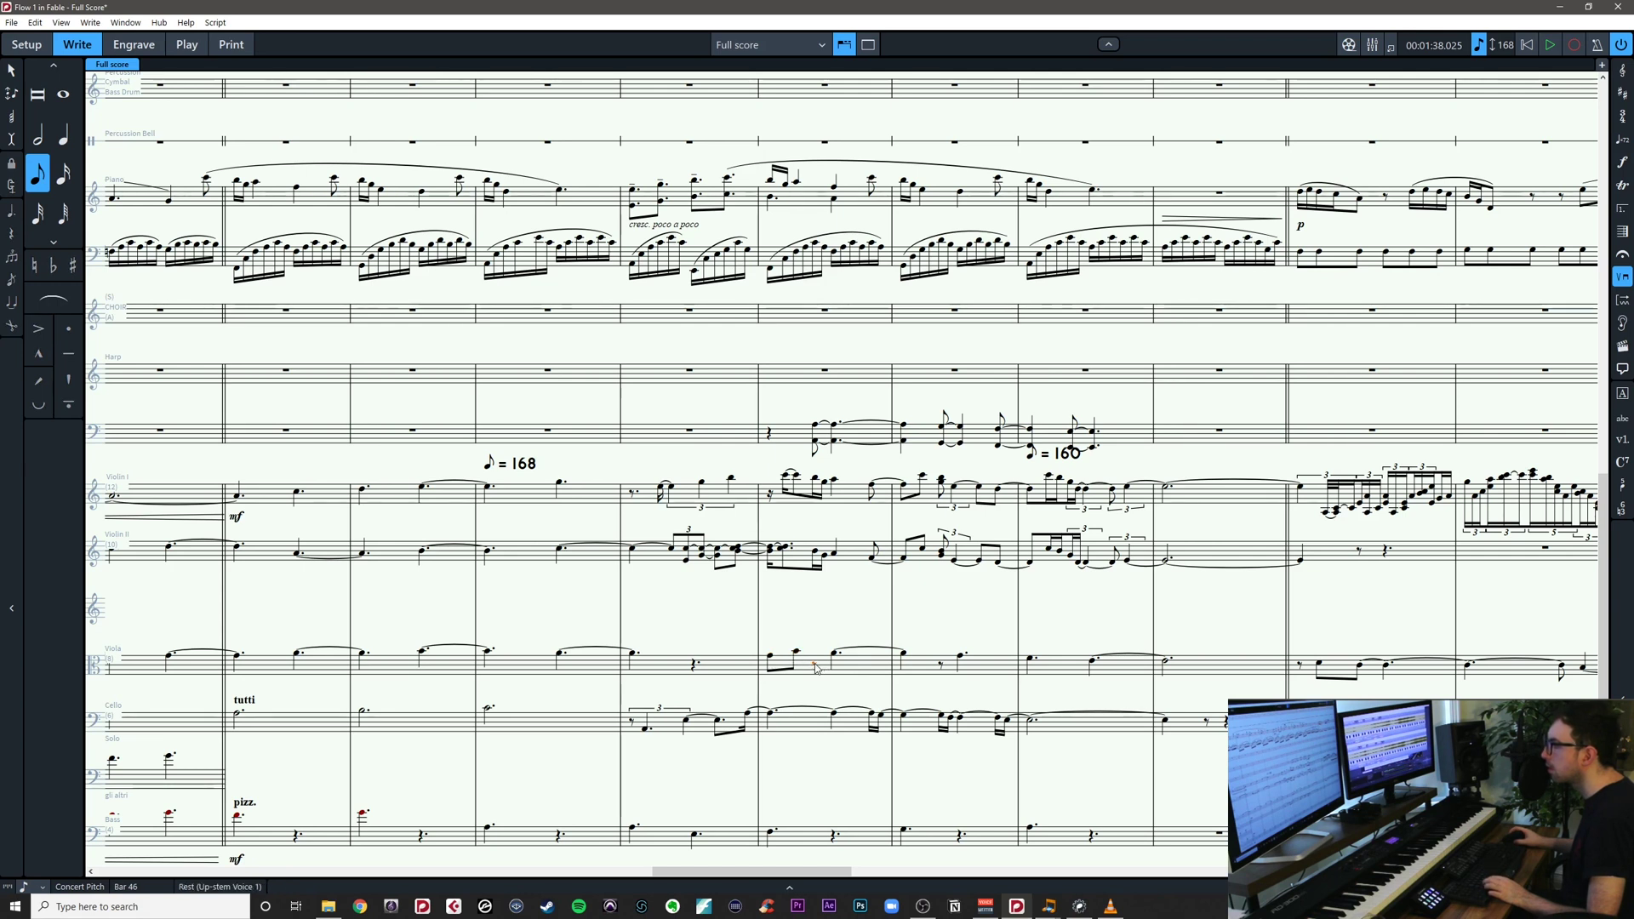
key("shift+n")
key("e")
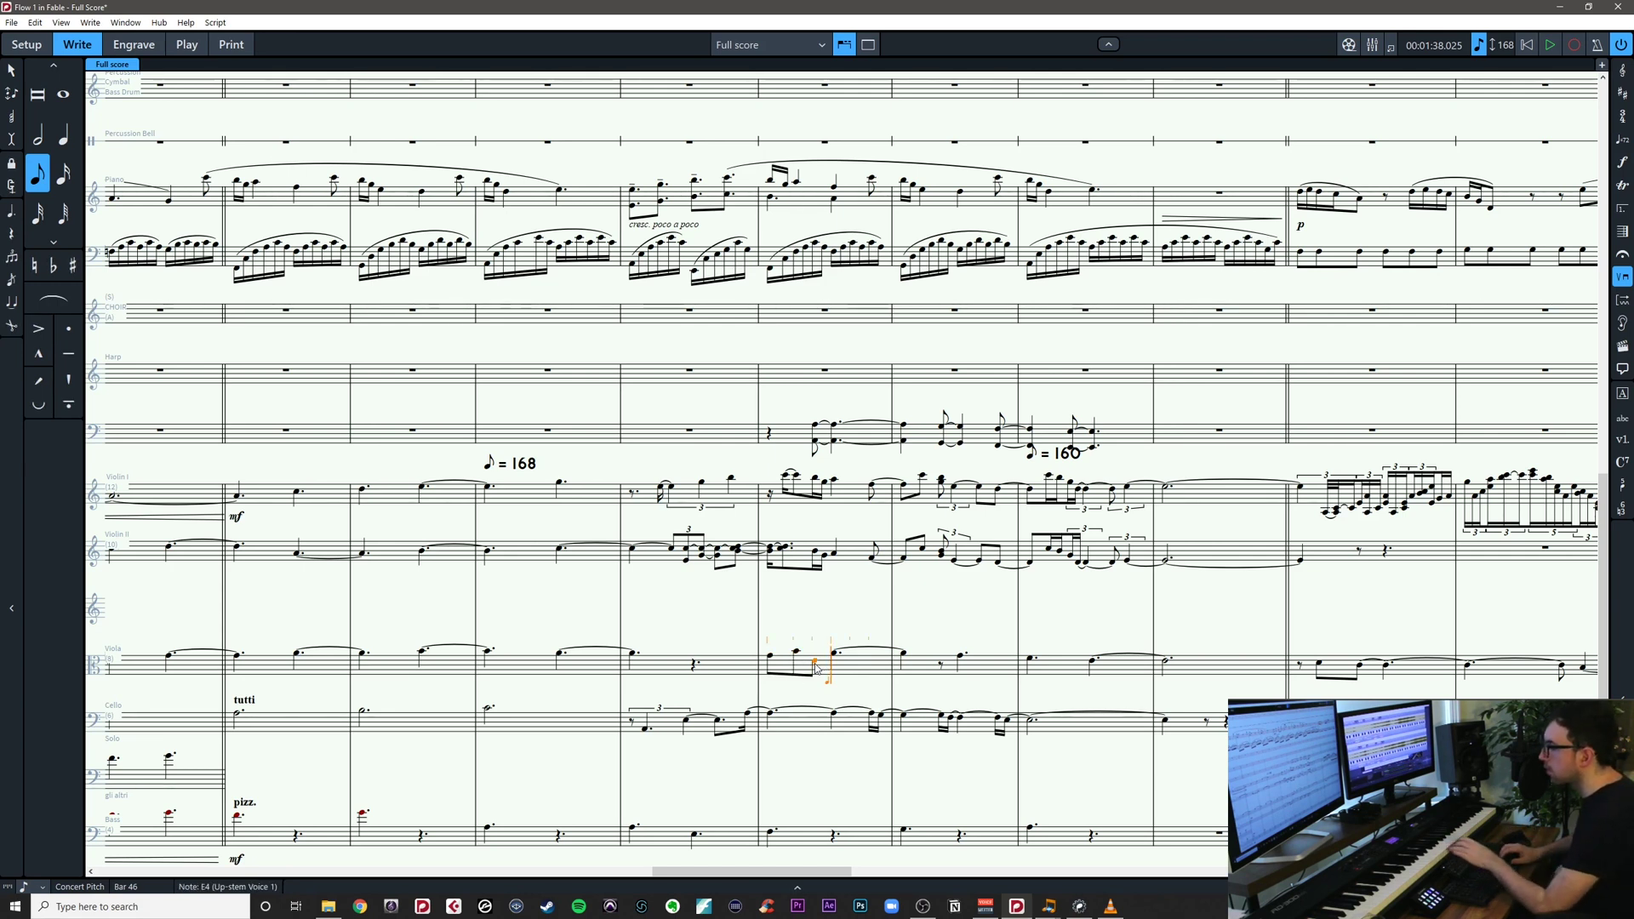
key("ctrl+alt+Up")
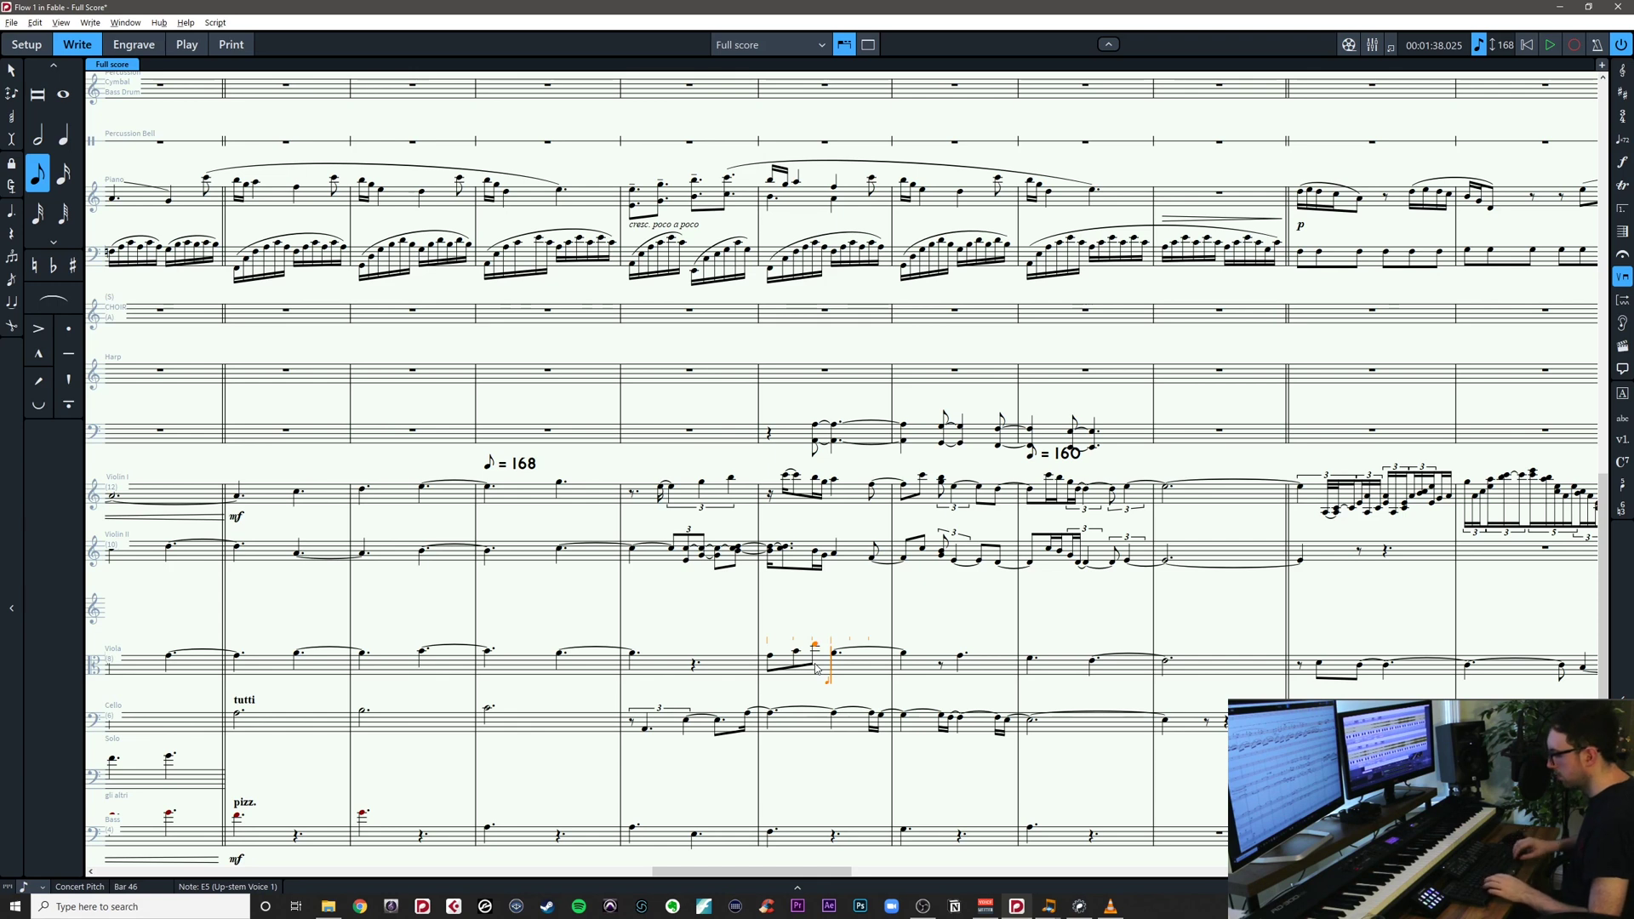
key("Escape")
key("Escape")
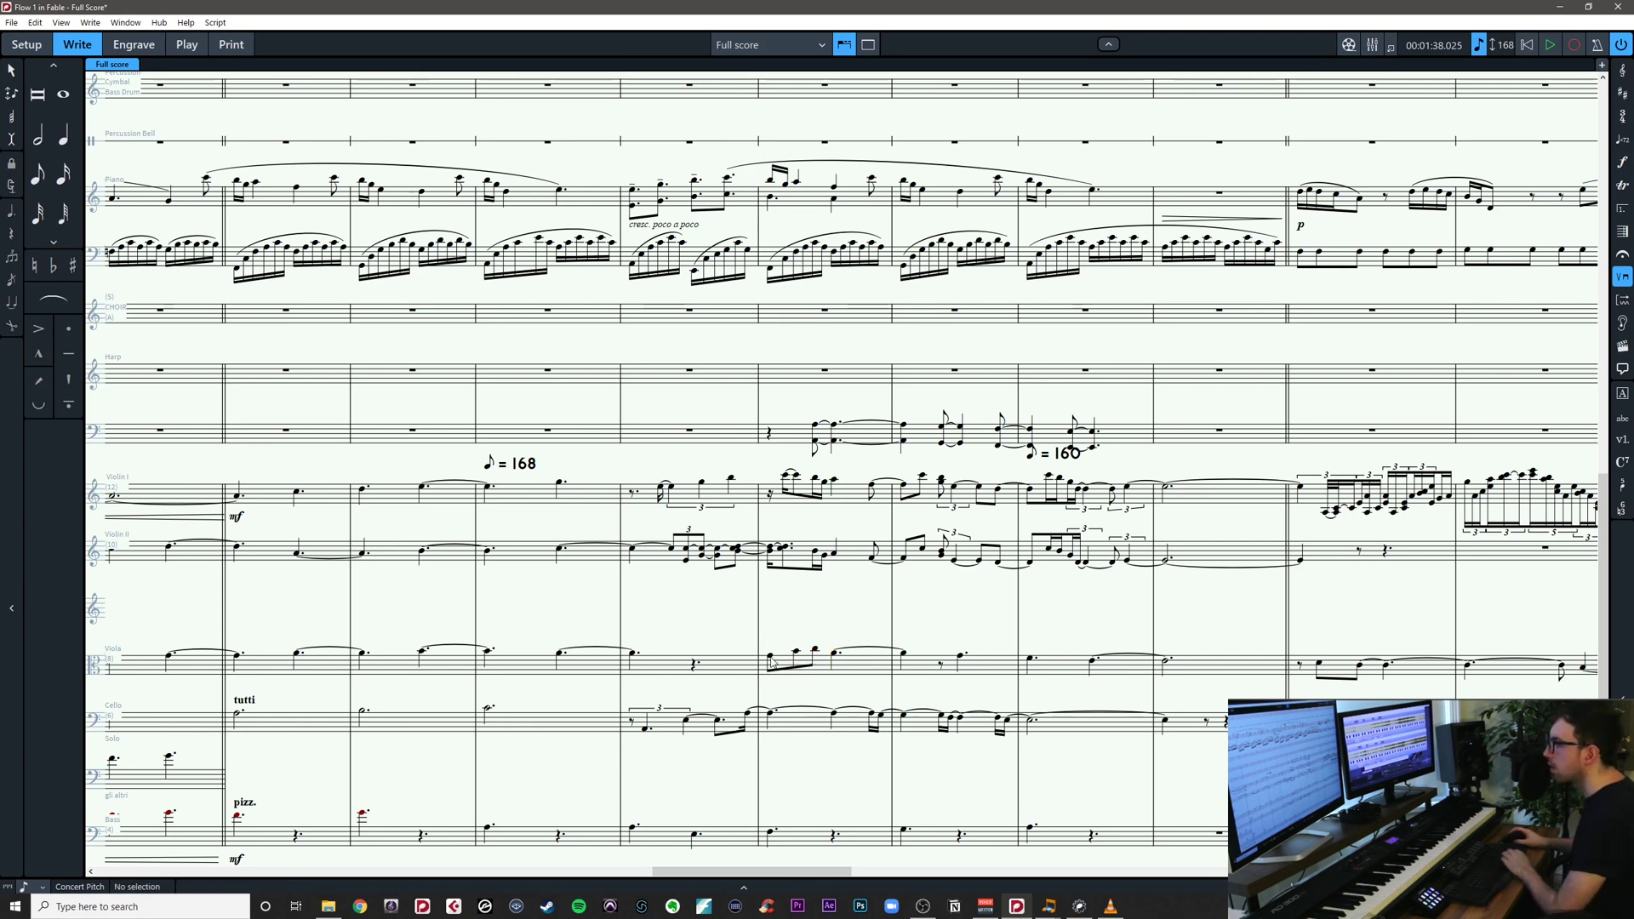
left_click(796, 655)
key("Escape")
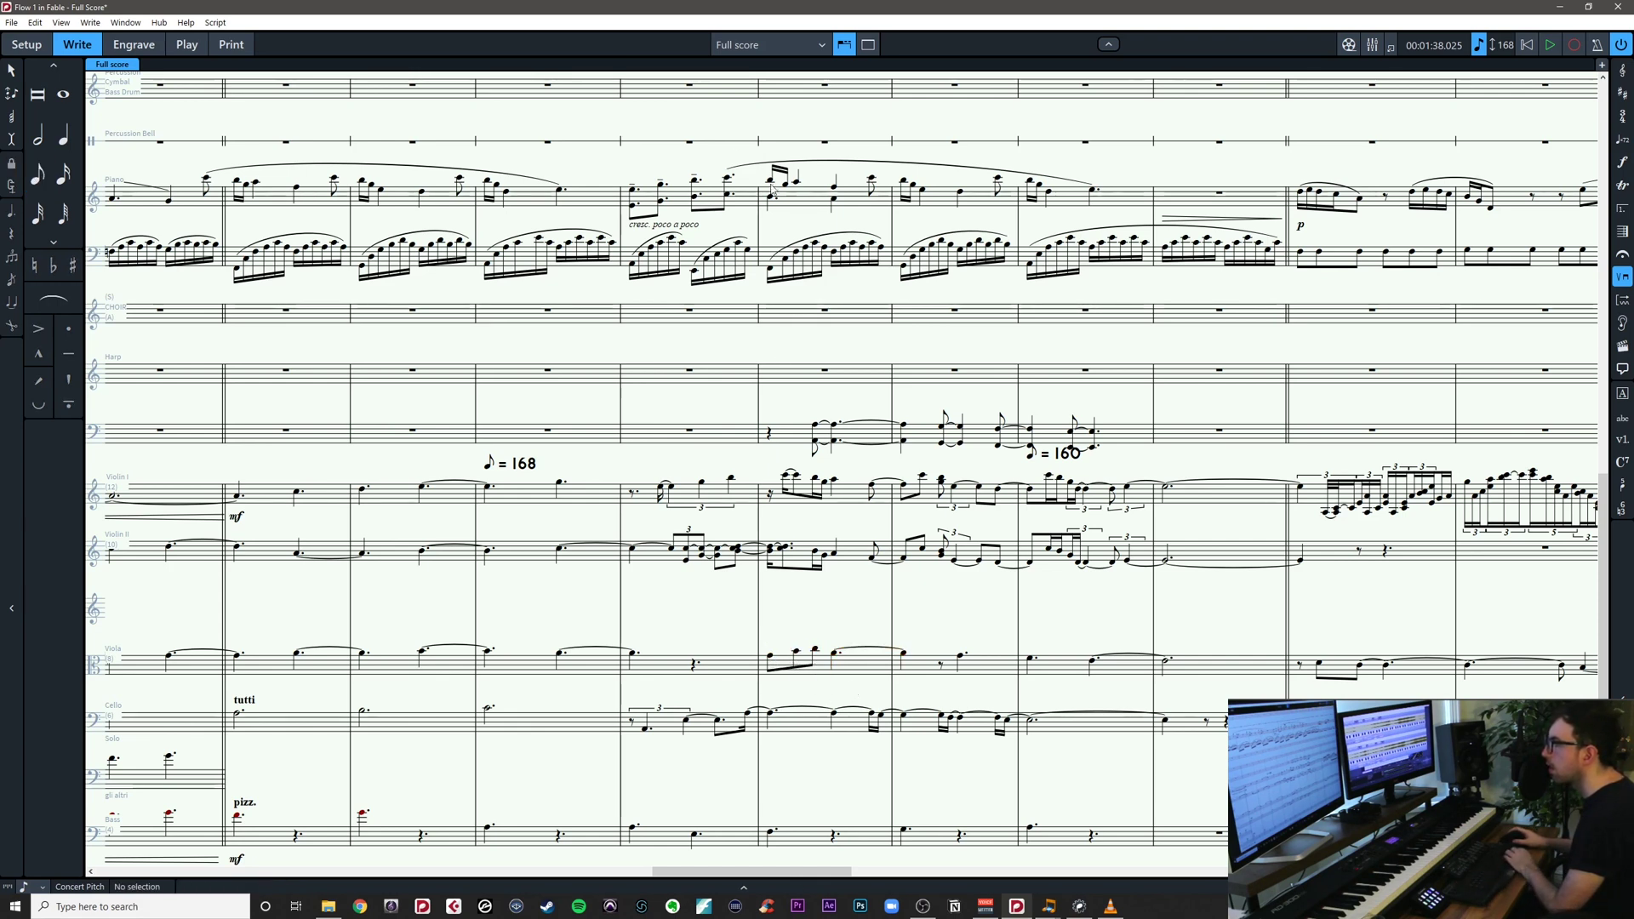
Compare the piano, viola and cello at bar 46, and delete the selected cello phrase in bars 45–46
left_click(795, 181)
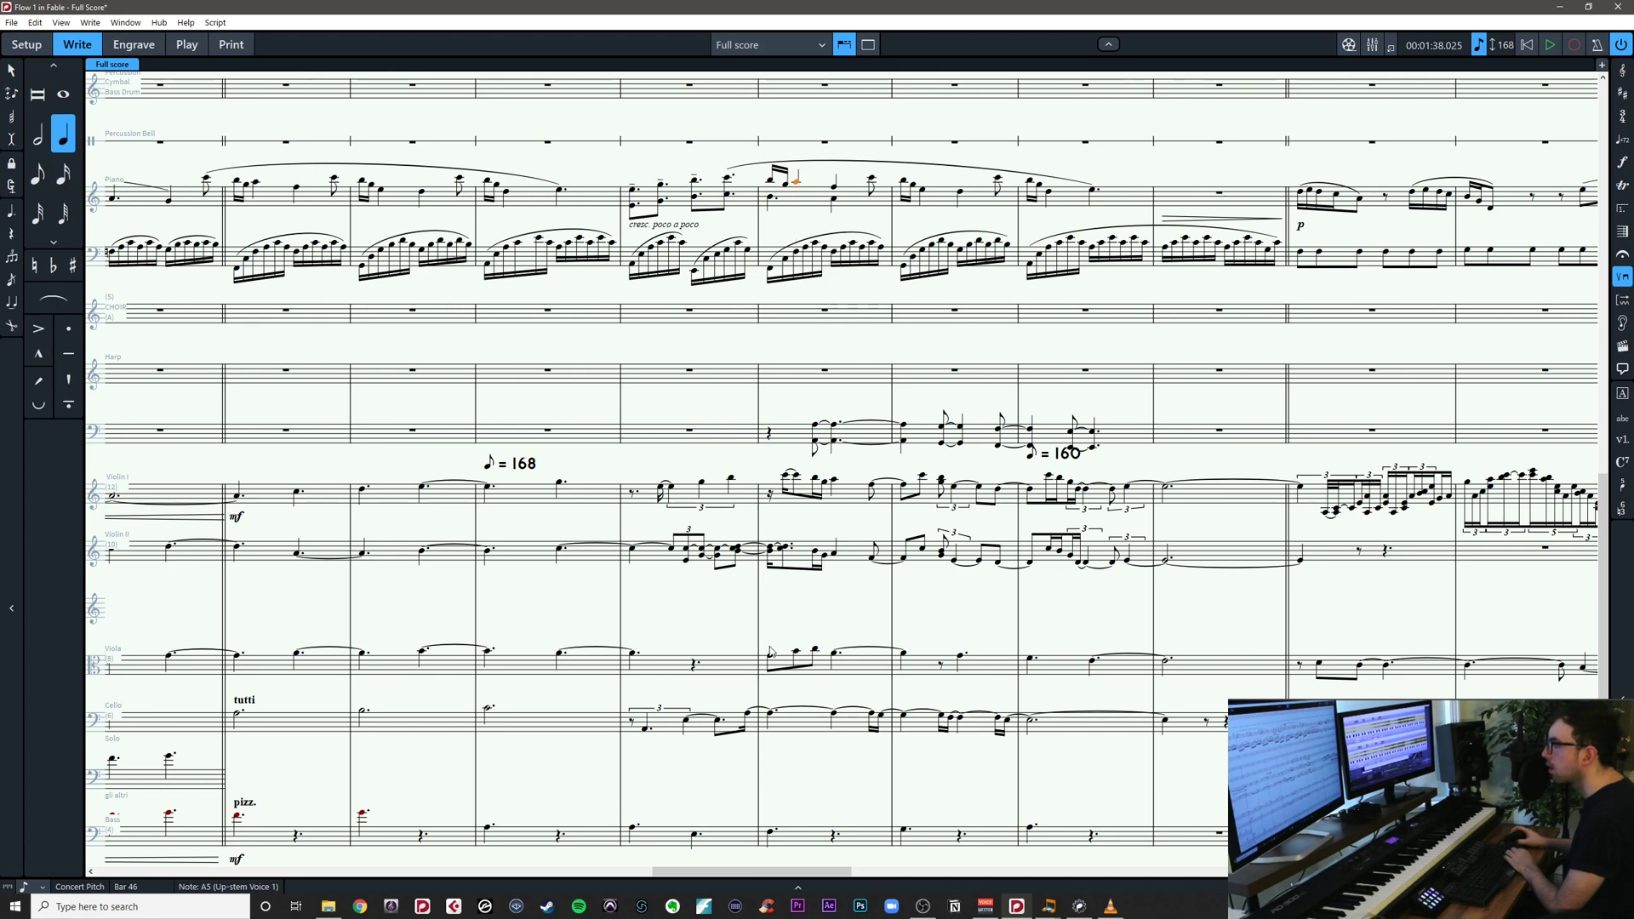
key("Escape")
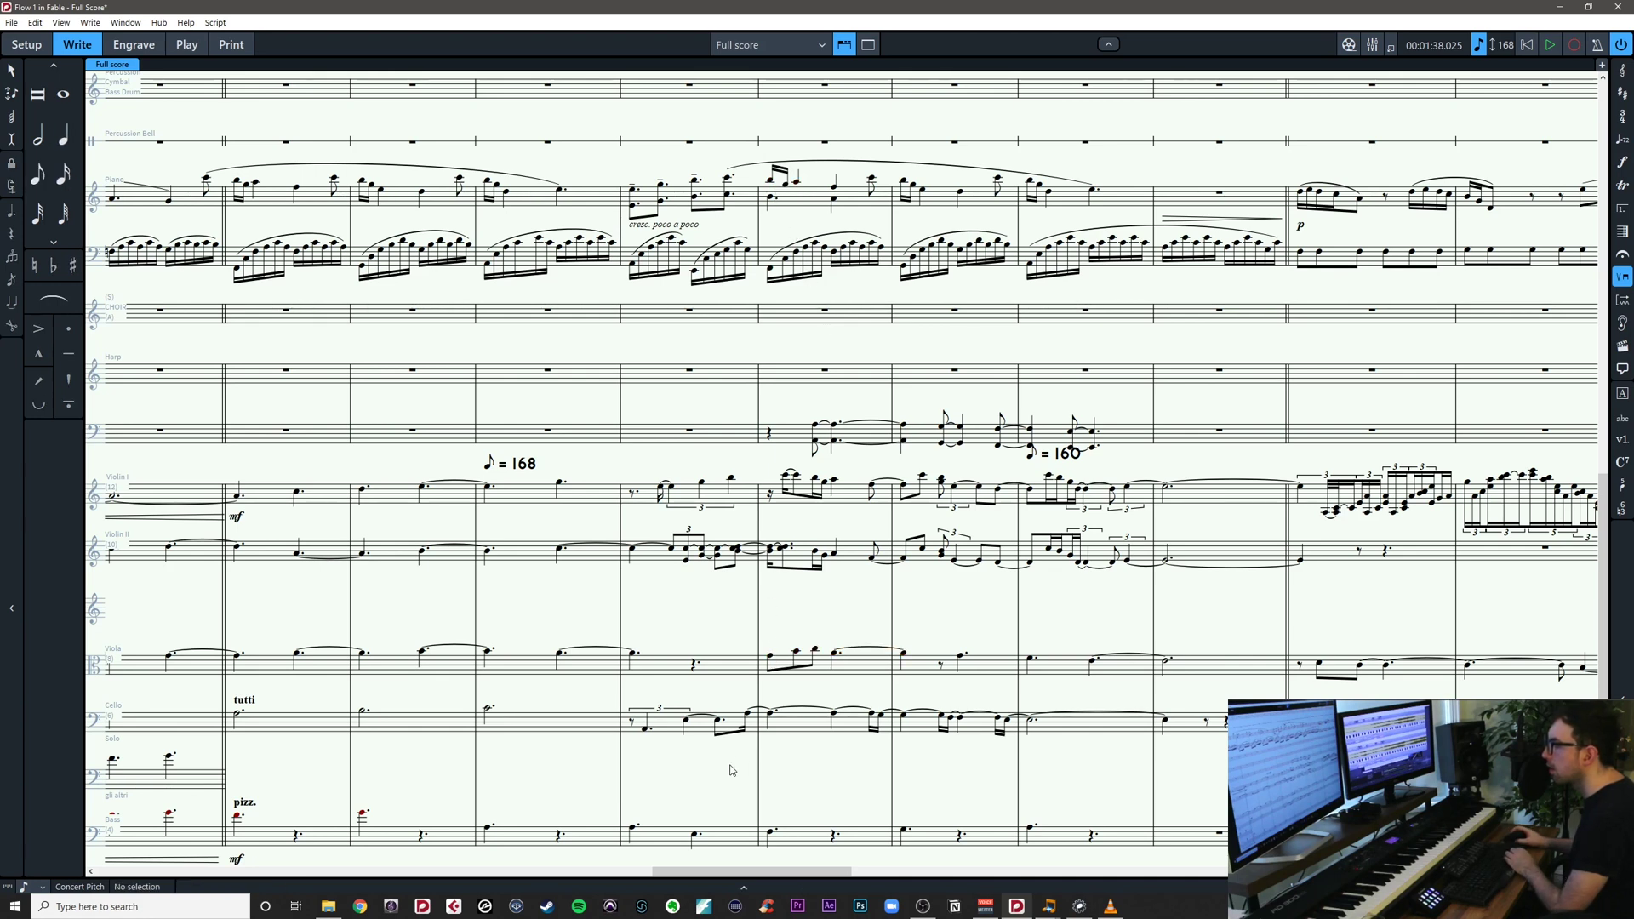
left_click(750, 715)
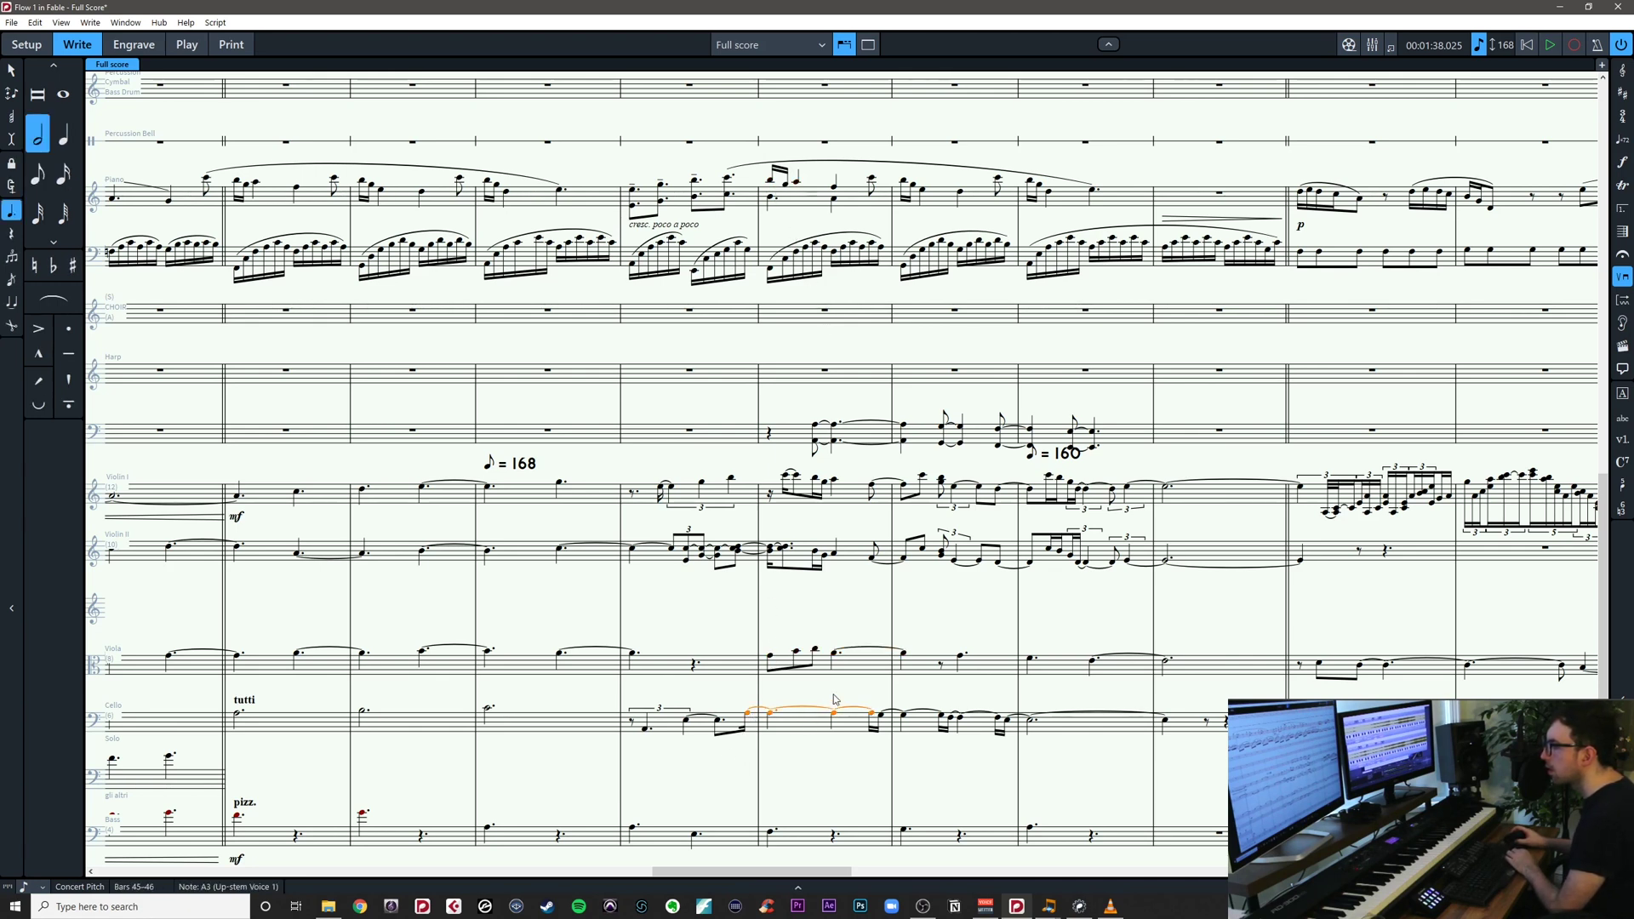
left_click(836, 655)
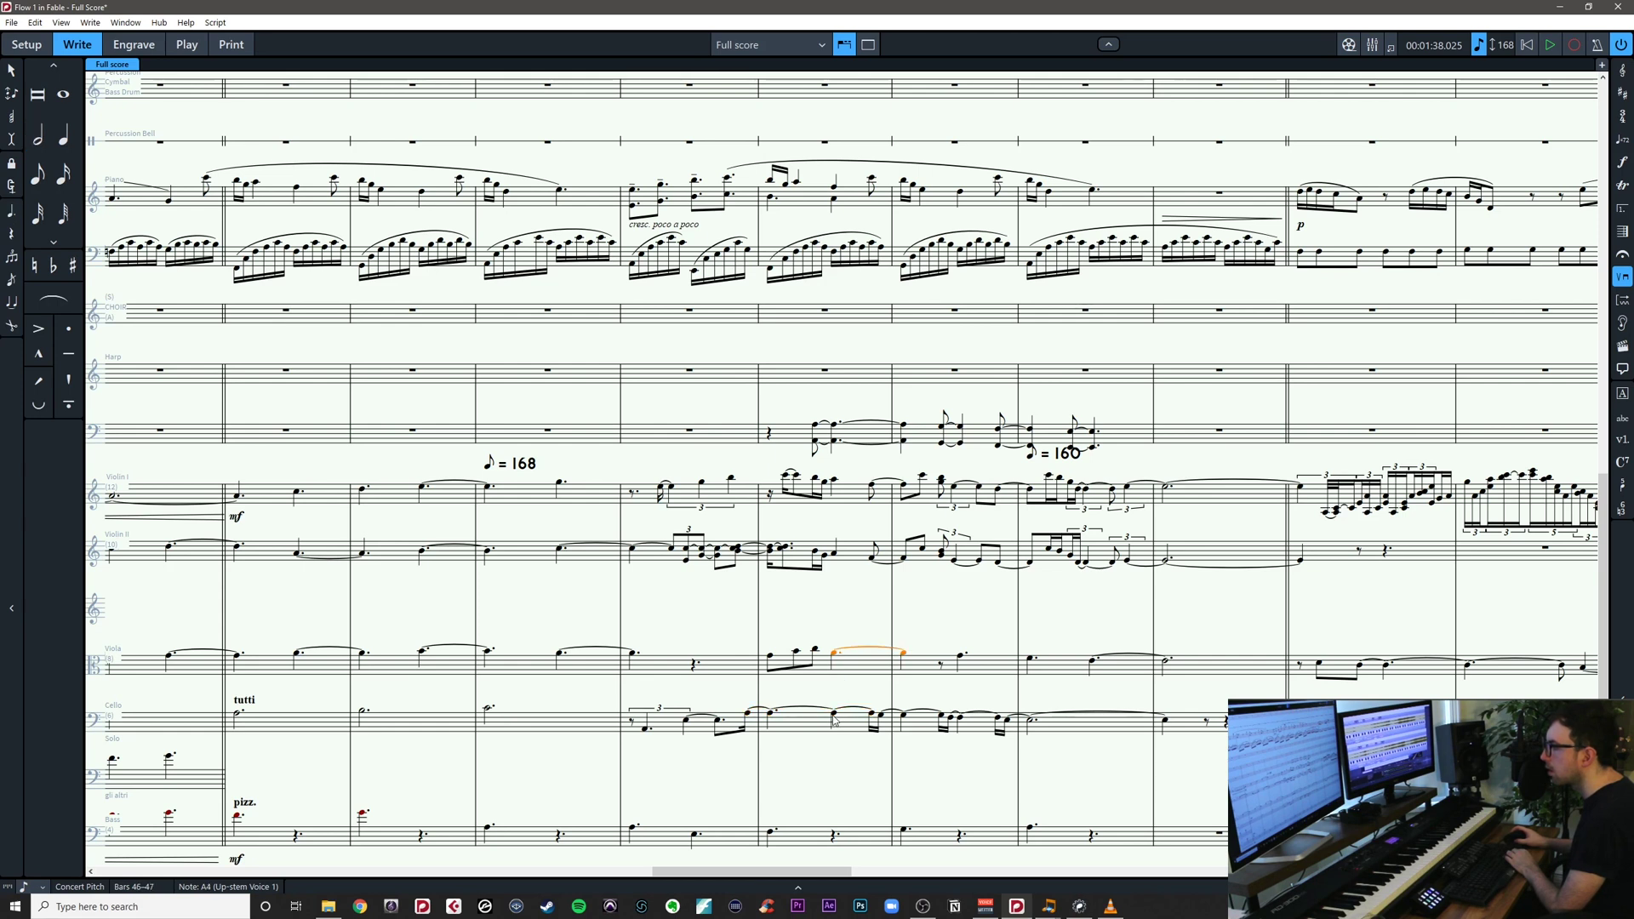
left_click(859, 693)
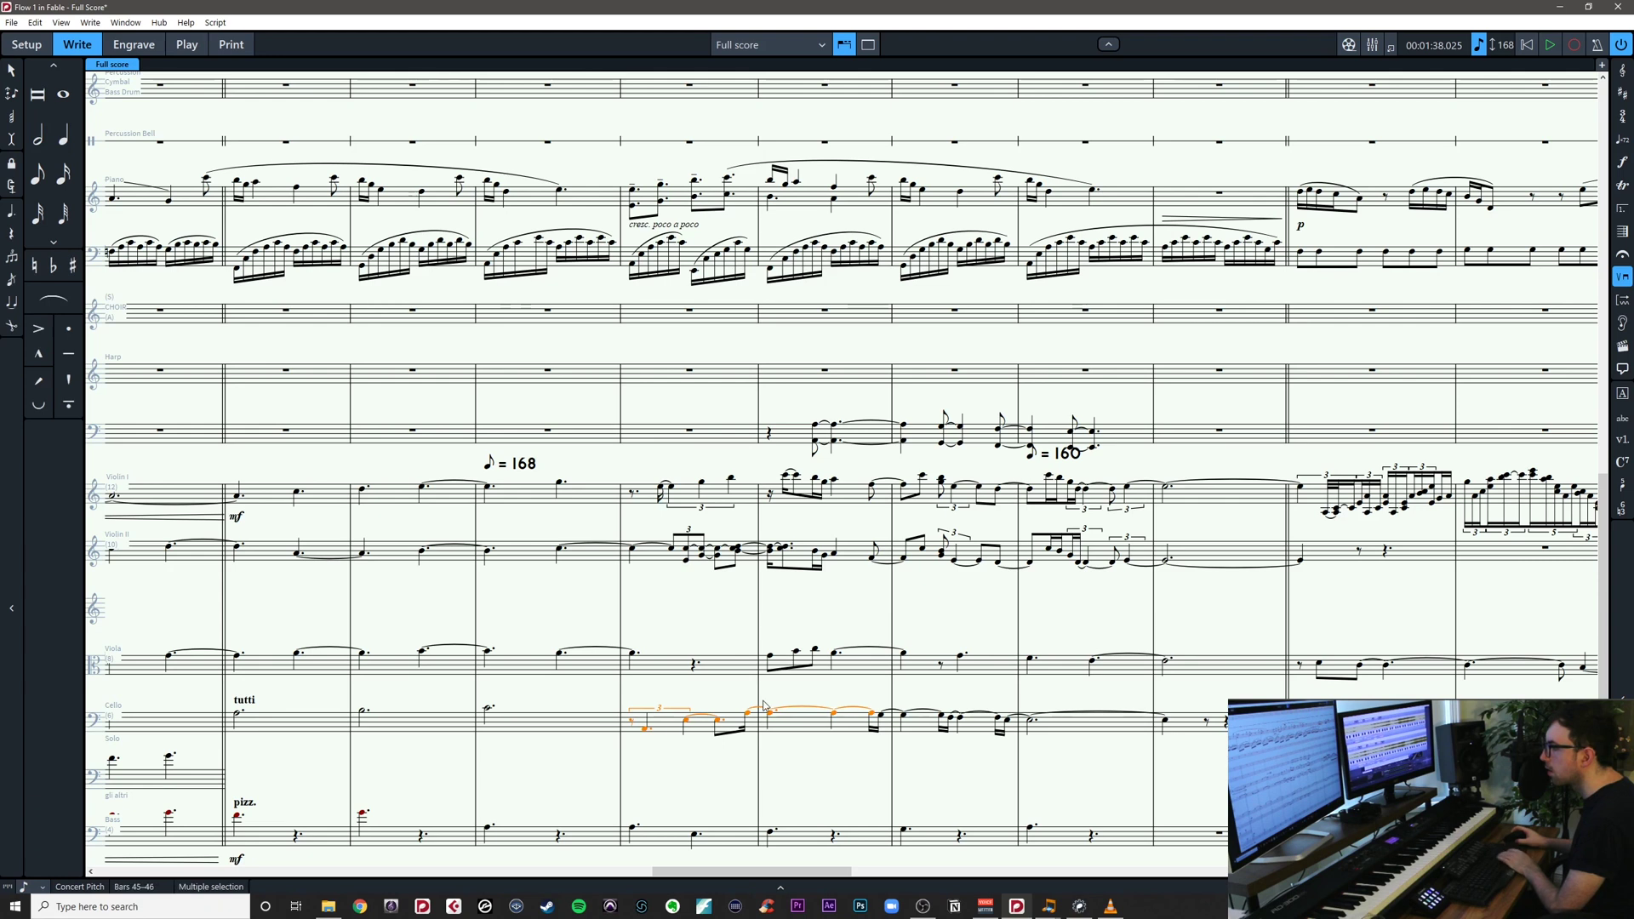
key("Delete")
Copy the viola phrase of bars 46–47 into the cello staff at bar 46, one octave lower
left_click(781, 664)
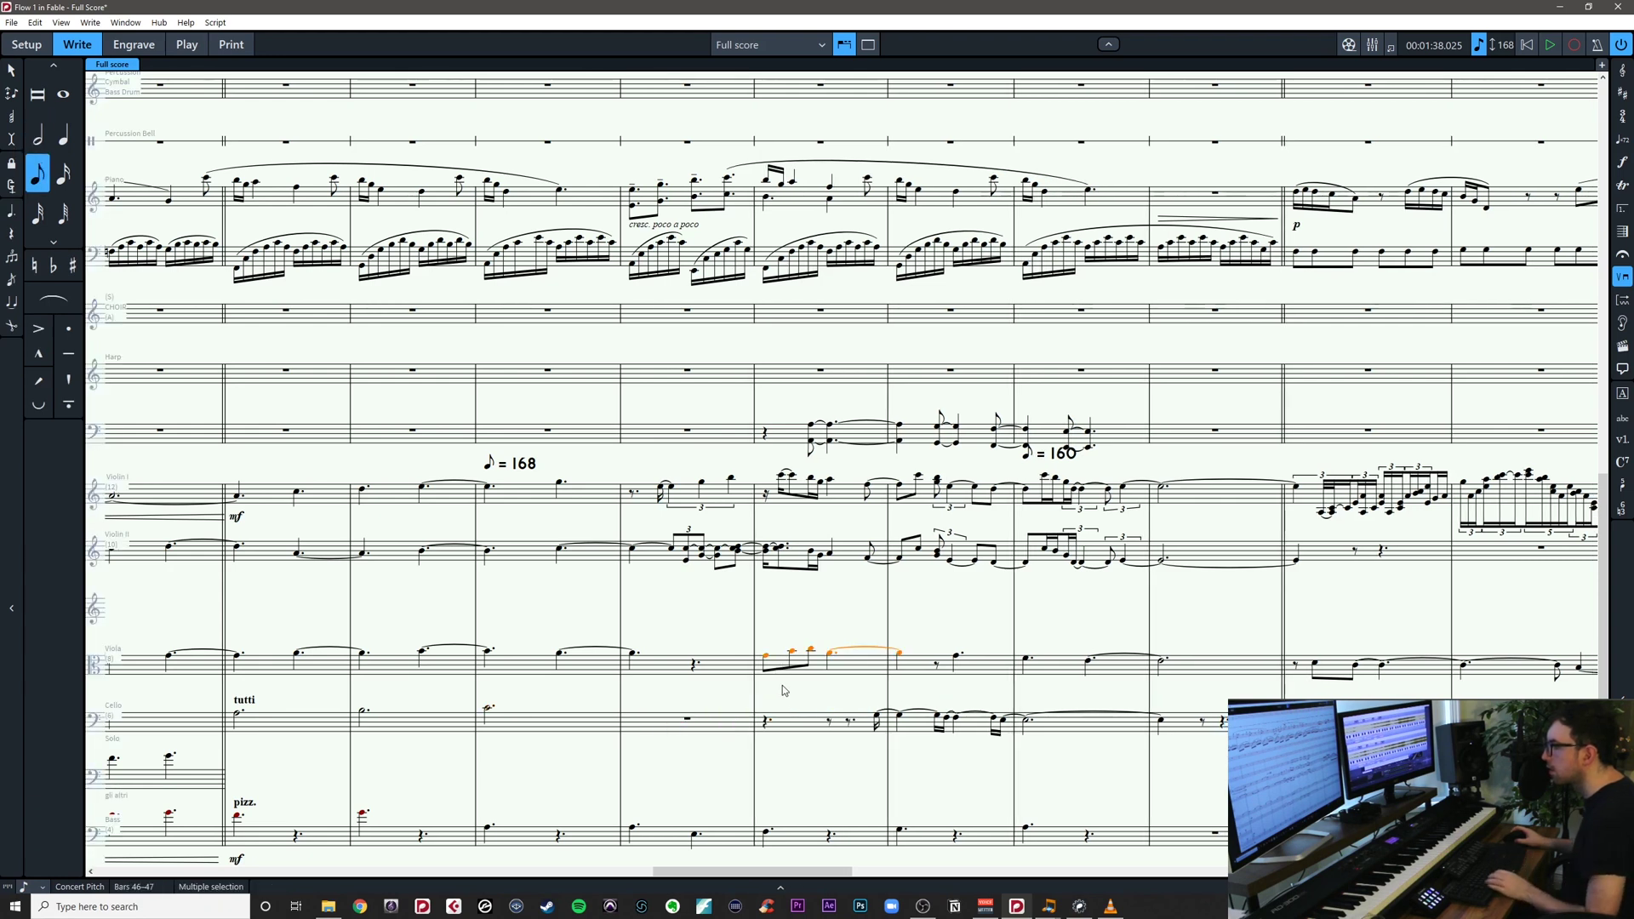
left_click(773, 716, "alt")
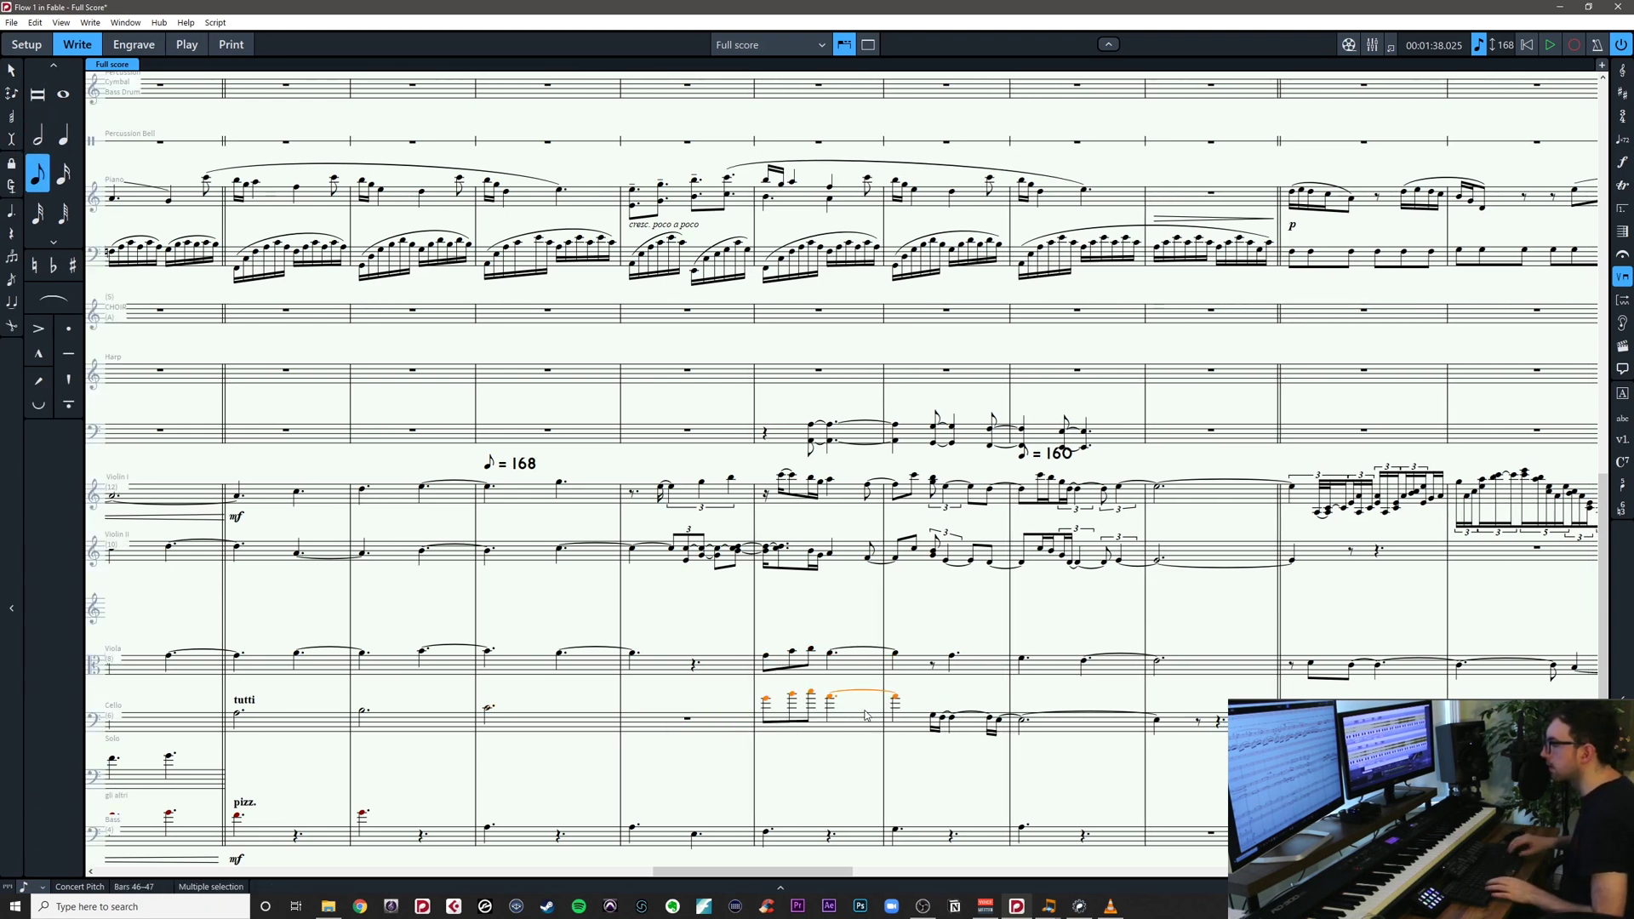
key("alt+n")
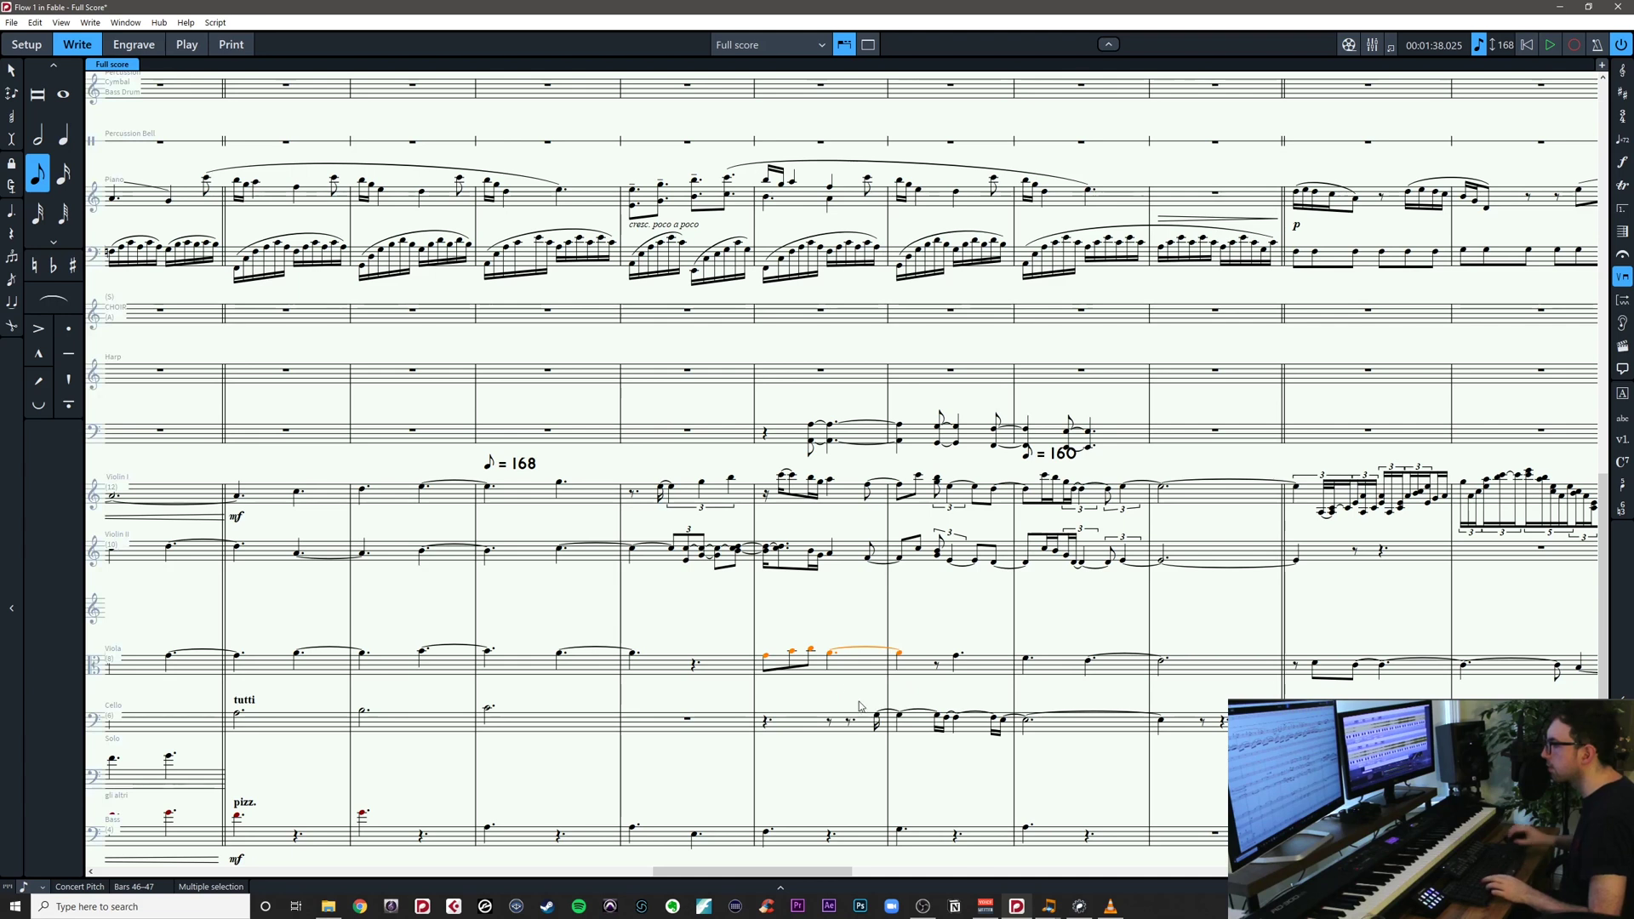
left_click(763, 725, "alt")
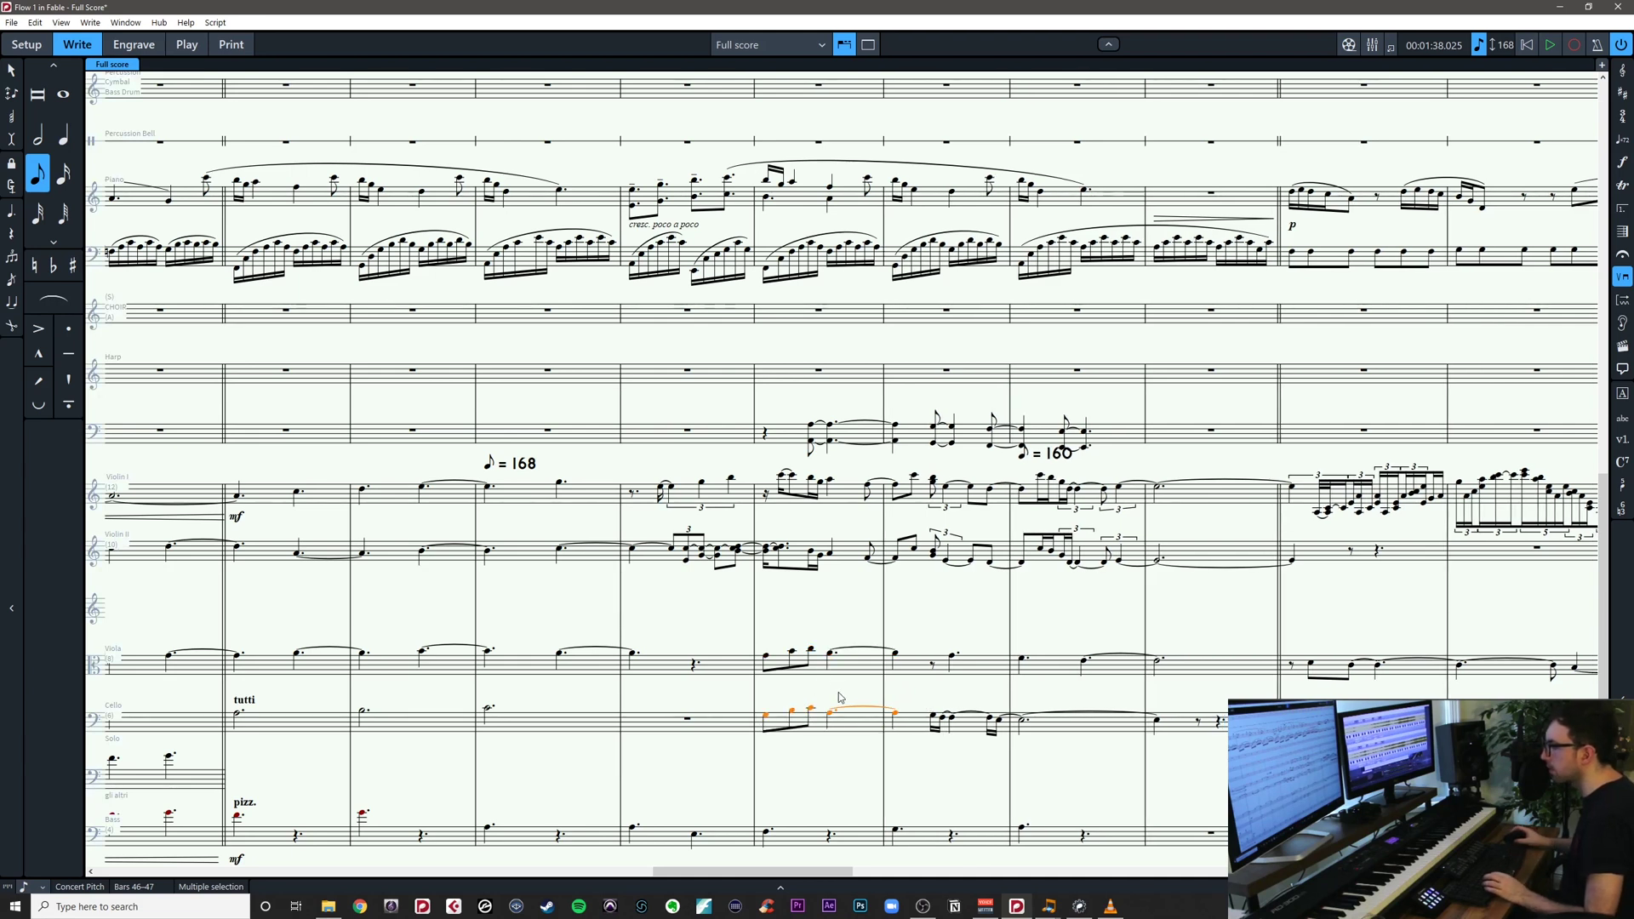
Set the cello's A3 in bar 46 to a dotted quarter, and enter dotted quarters G and F3 in bar 47
left_click(832, 717)
key("6")
key("period")
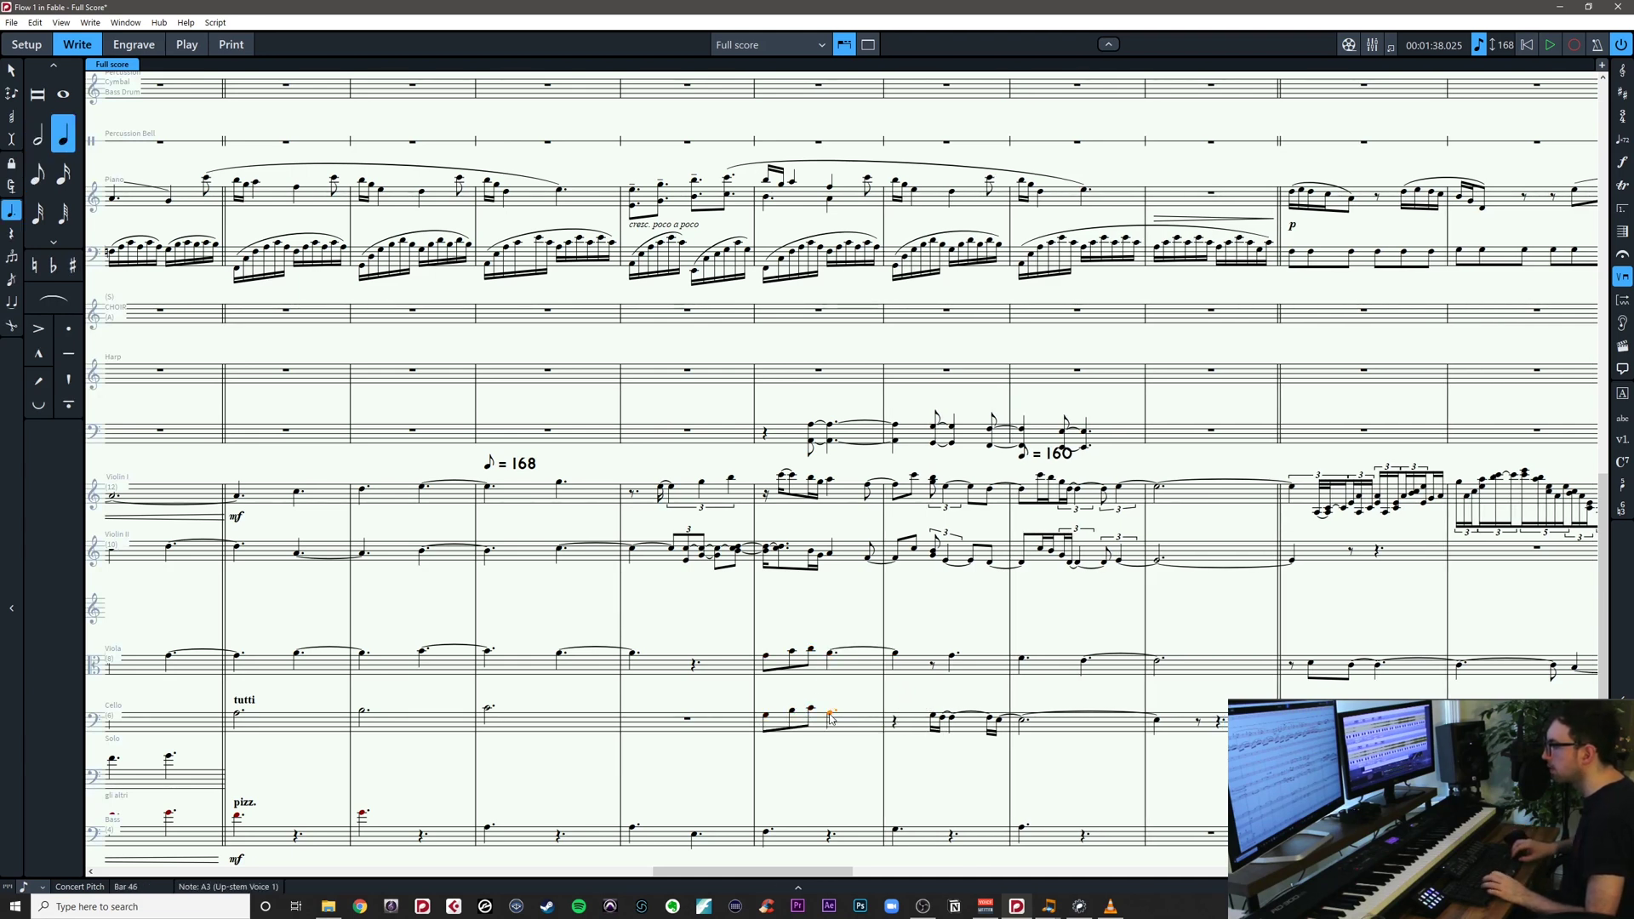
key("Right")
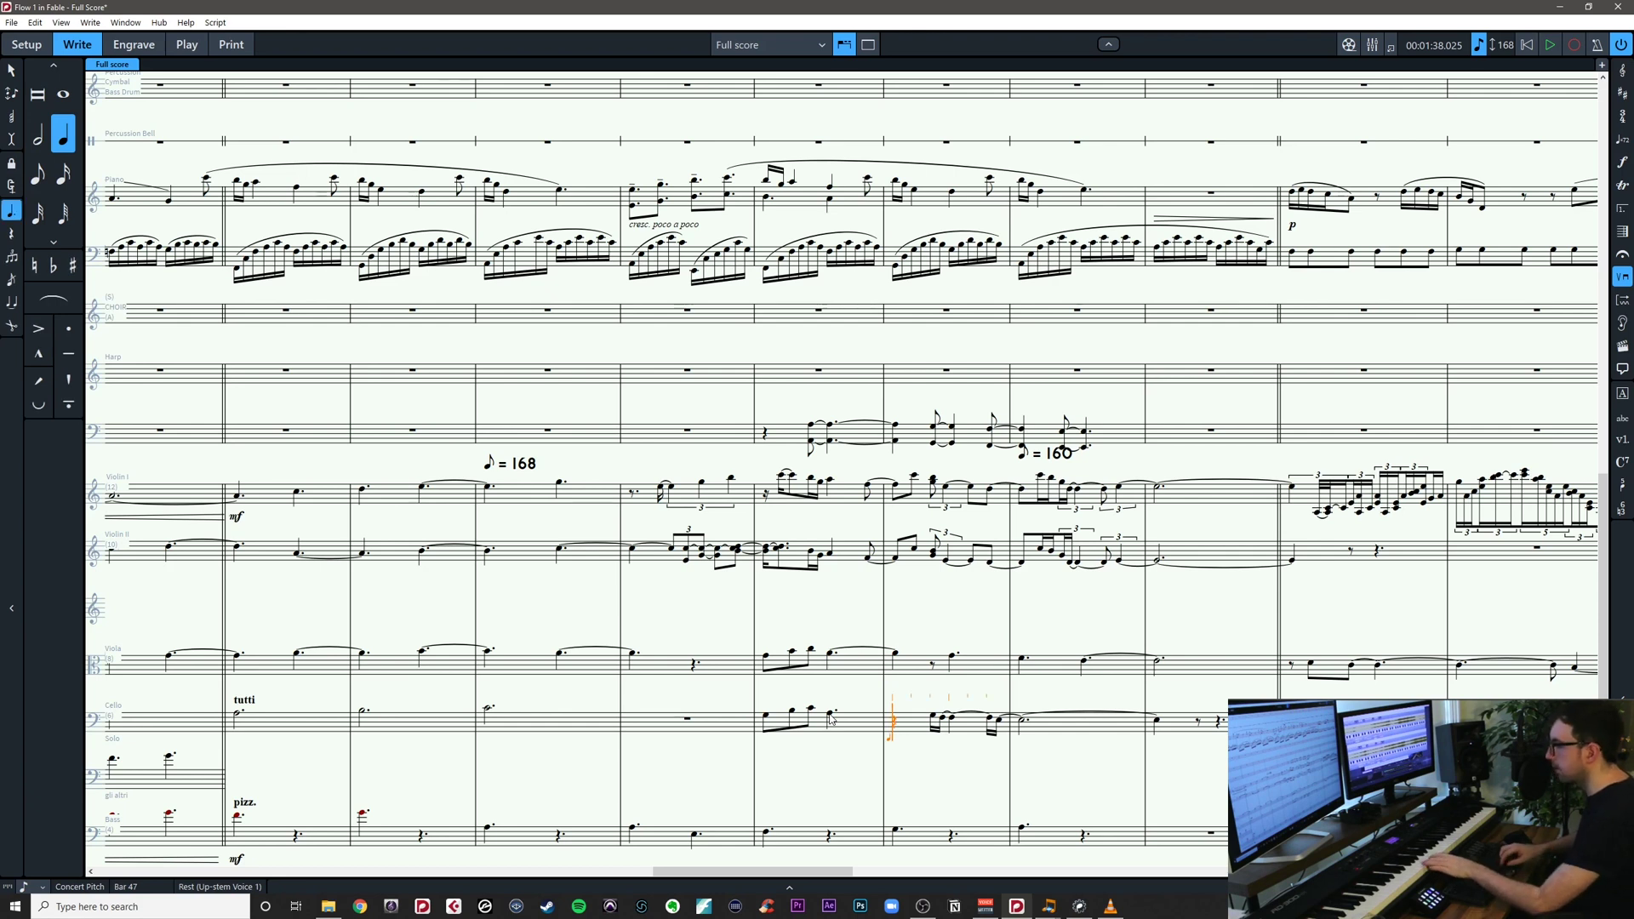
key("g")
key("f")
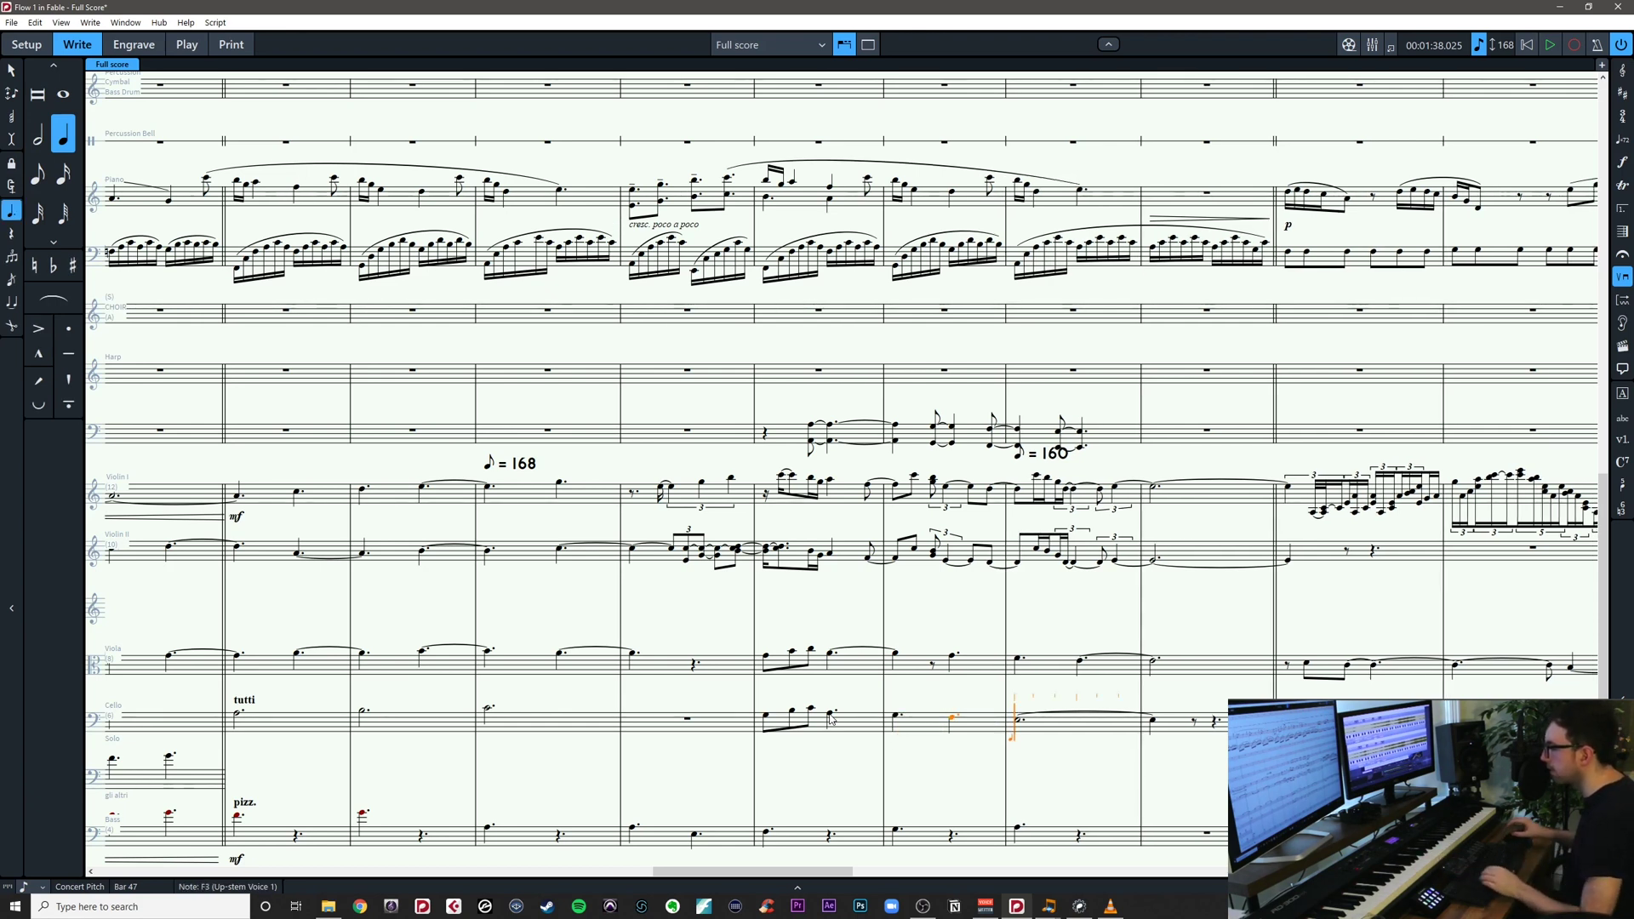
Shorten the cello's held E3 from bar 48 to a dotted half tied to a dotted half in bar 49
left_click(1021, 723)
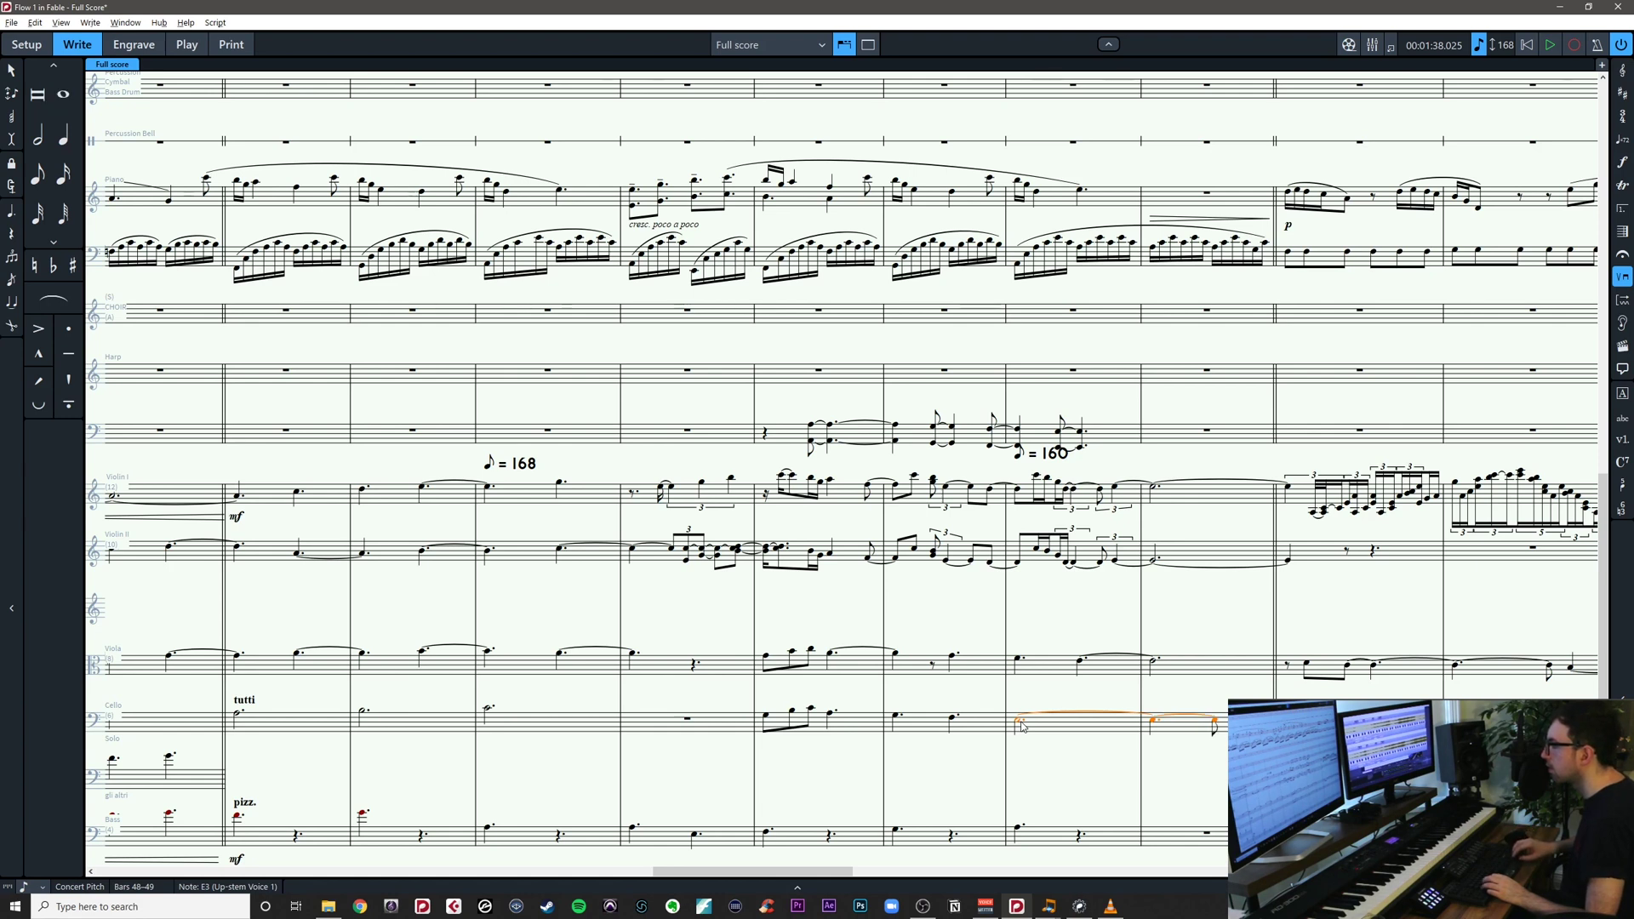
key("8")
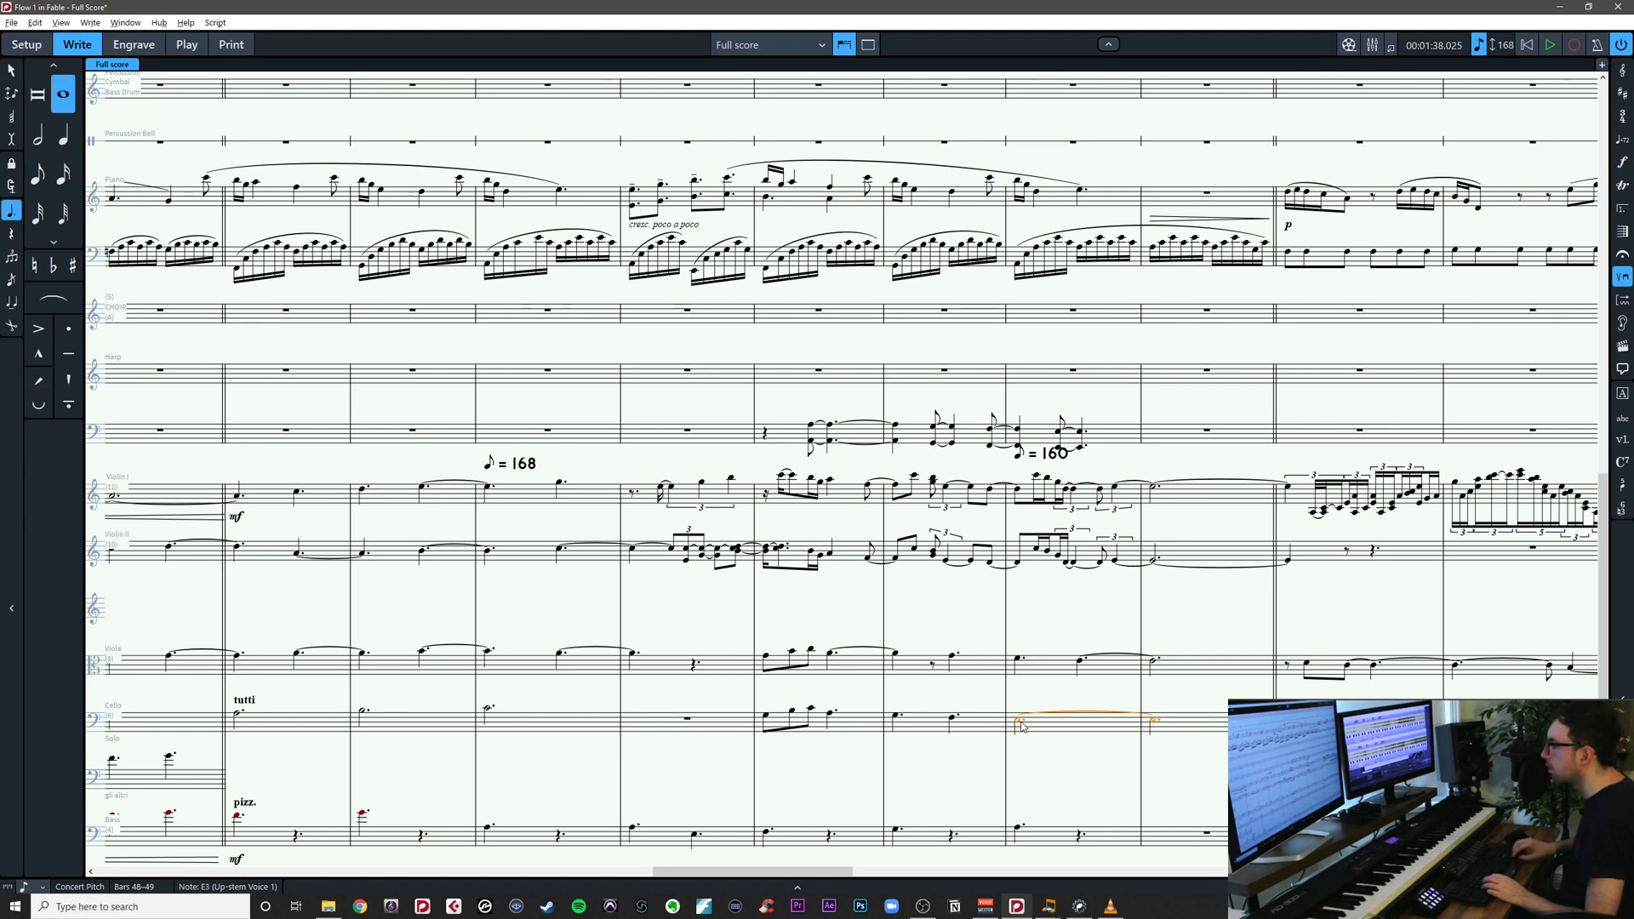
key("Escape")
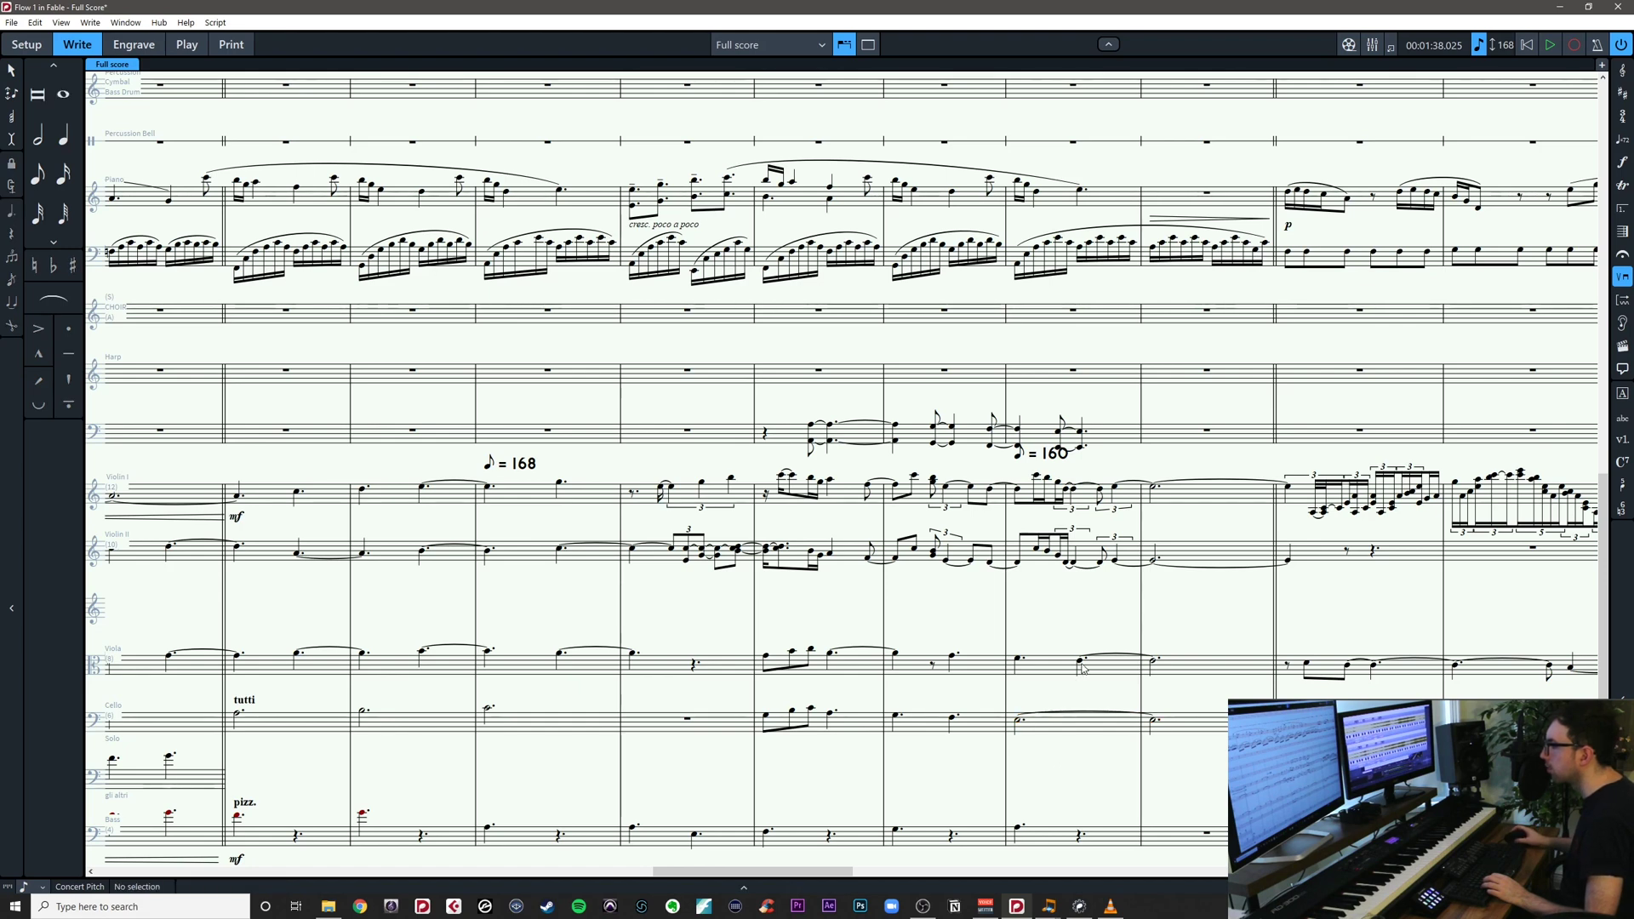
Slur the three eighth notes in bar 46 of both the viola and the cello
scroll(1058, 693, "left", 1)
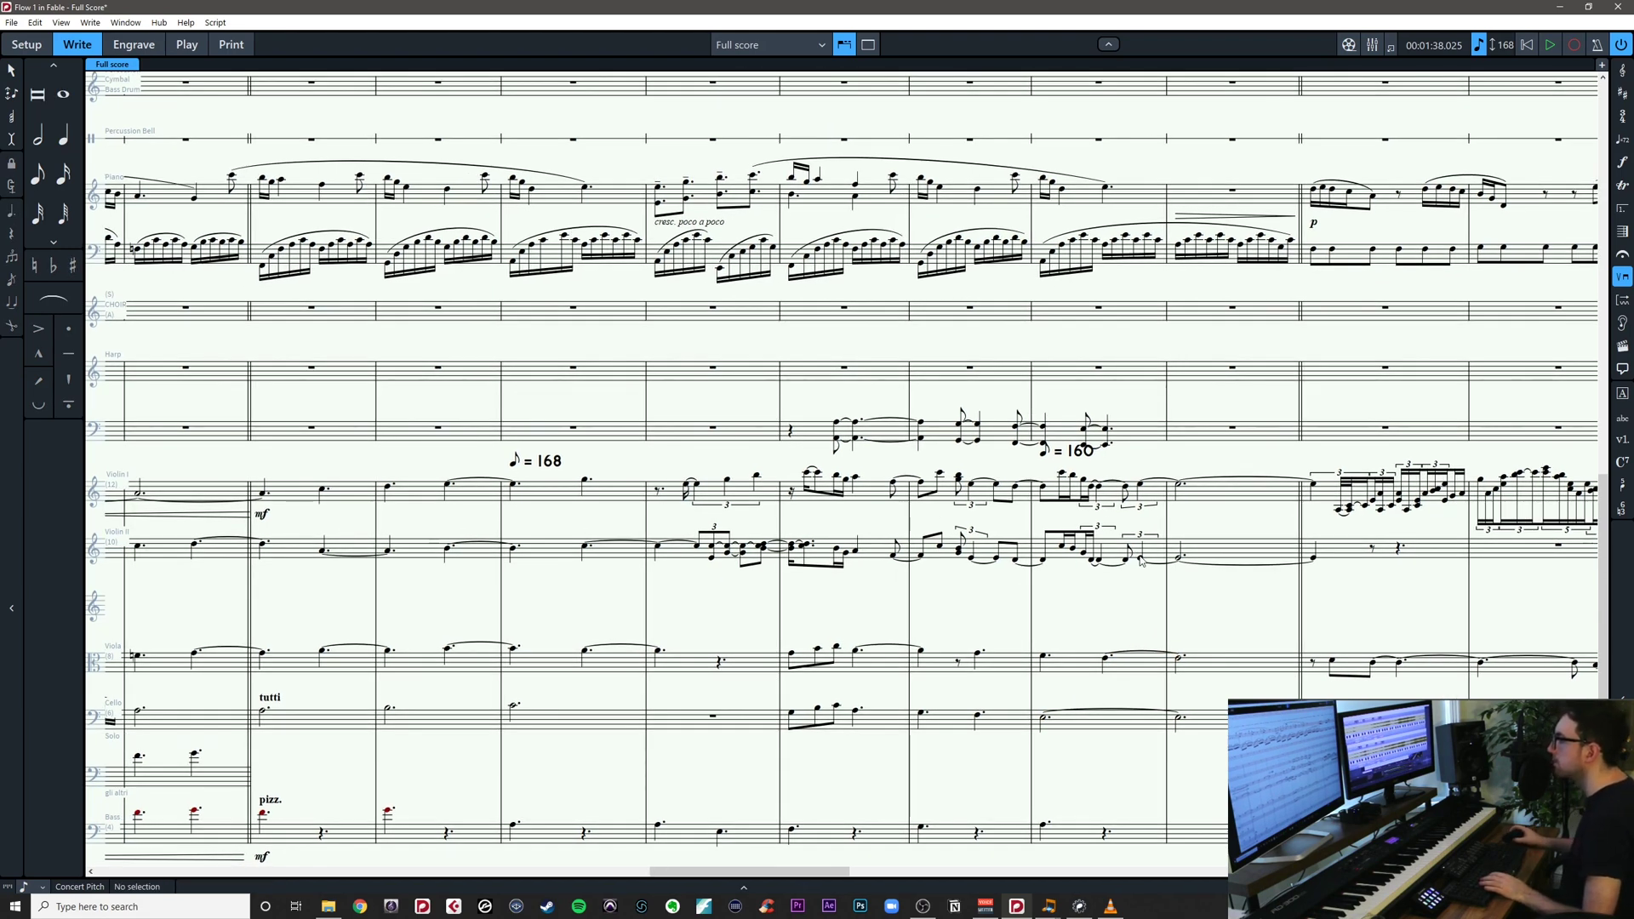
left_click_drag(1219, 584, 1242, 552)
left_click_drag(1140, 702, 1227, 715)
left_click_drag(896, 617, 952, 728)
key("s")
key("Escape")
left_click_drag(994, 661, 1507, 610)
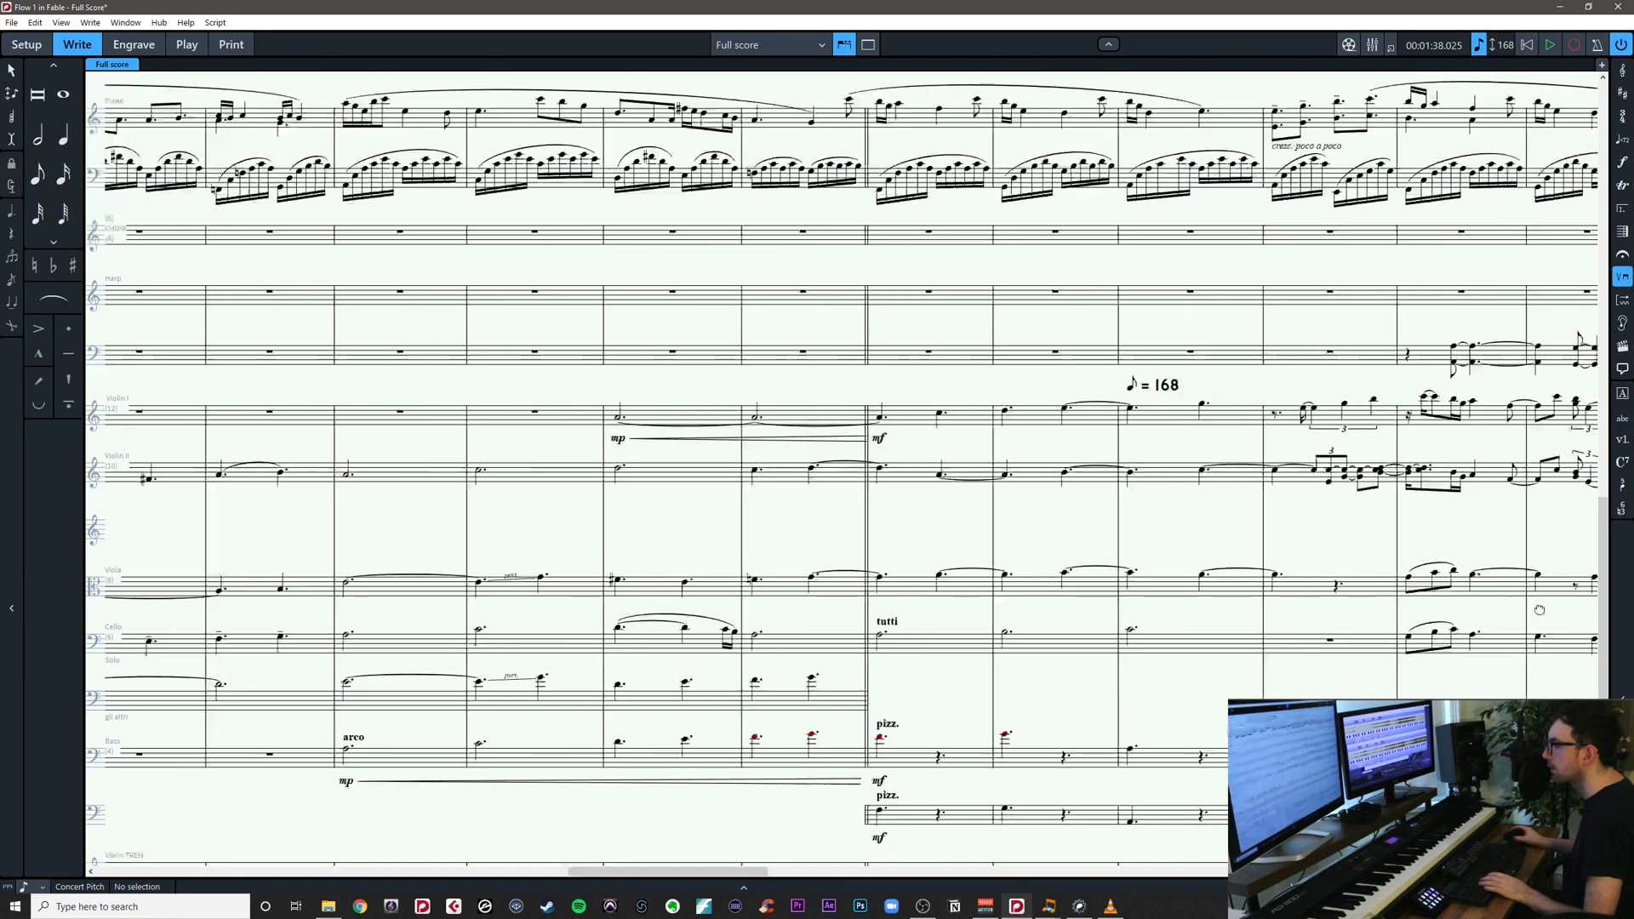
left_click_drag(766, 553, 1240, 541)
scroll(793, 521, "right", 6)
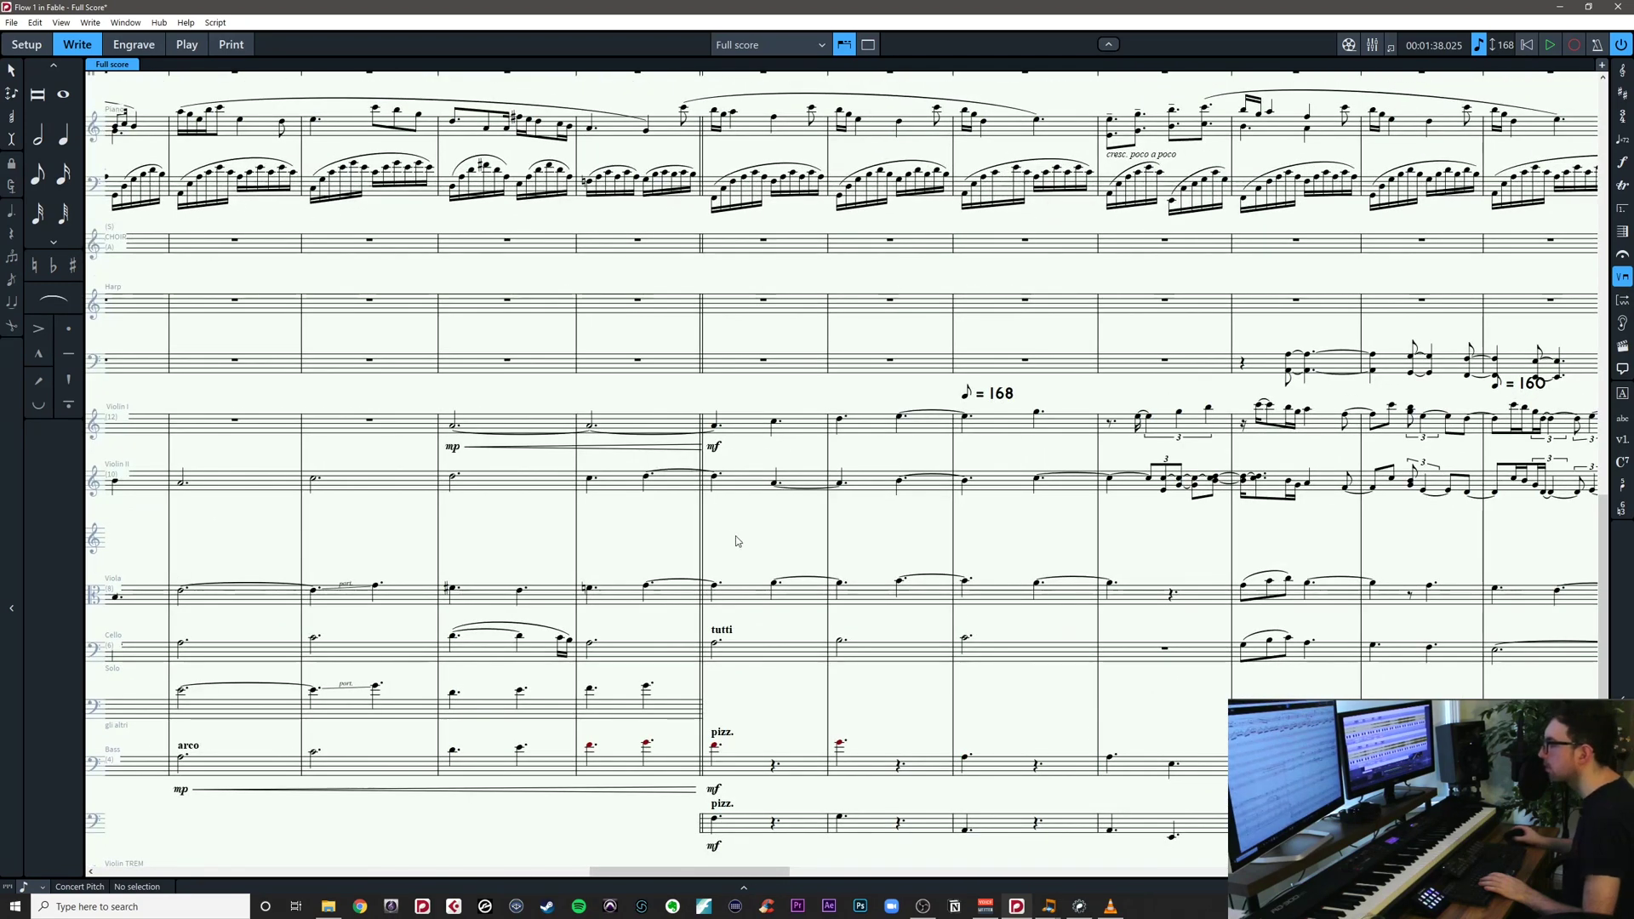
Clear Violin I in bar 45 and copy the piano's right-hand chords from that bar into it
left_click_drag(739, 549, 705, 560)
left_click_drag(1008, 520, 593, 556)
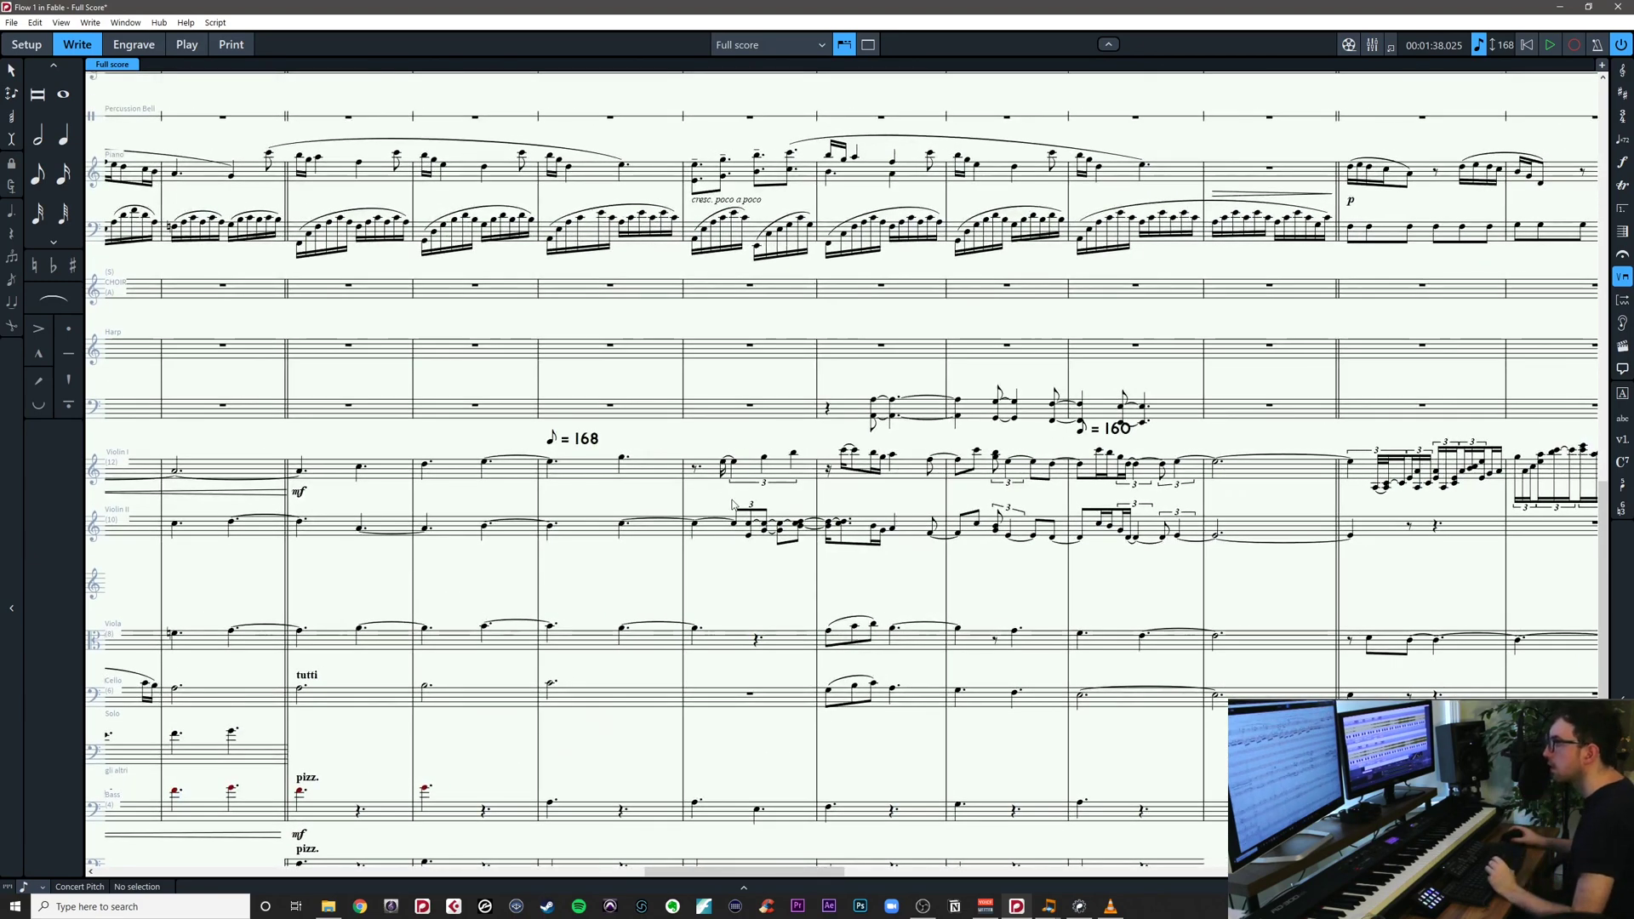
left_click(709, 473)
key("Delete")
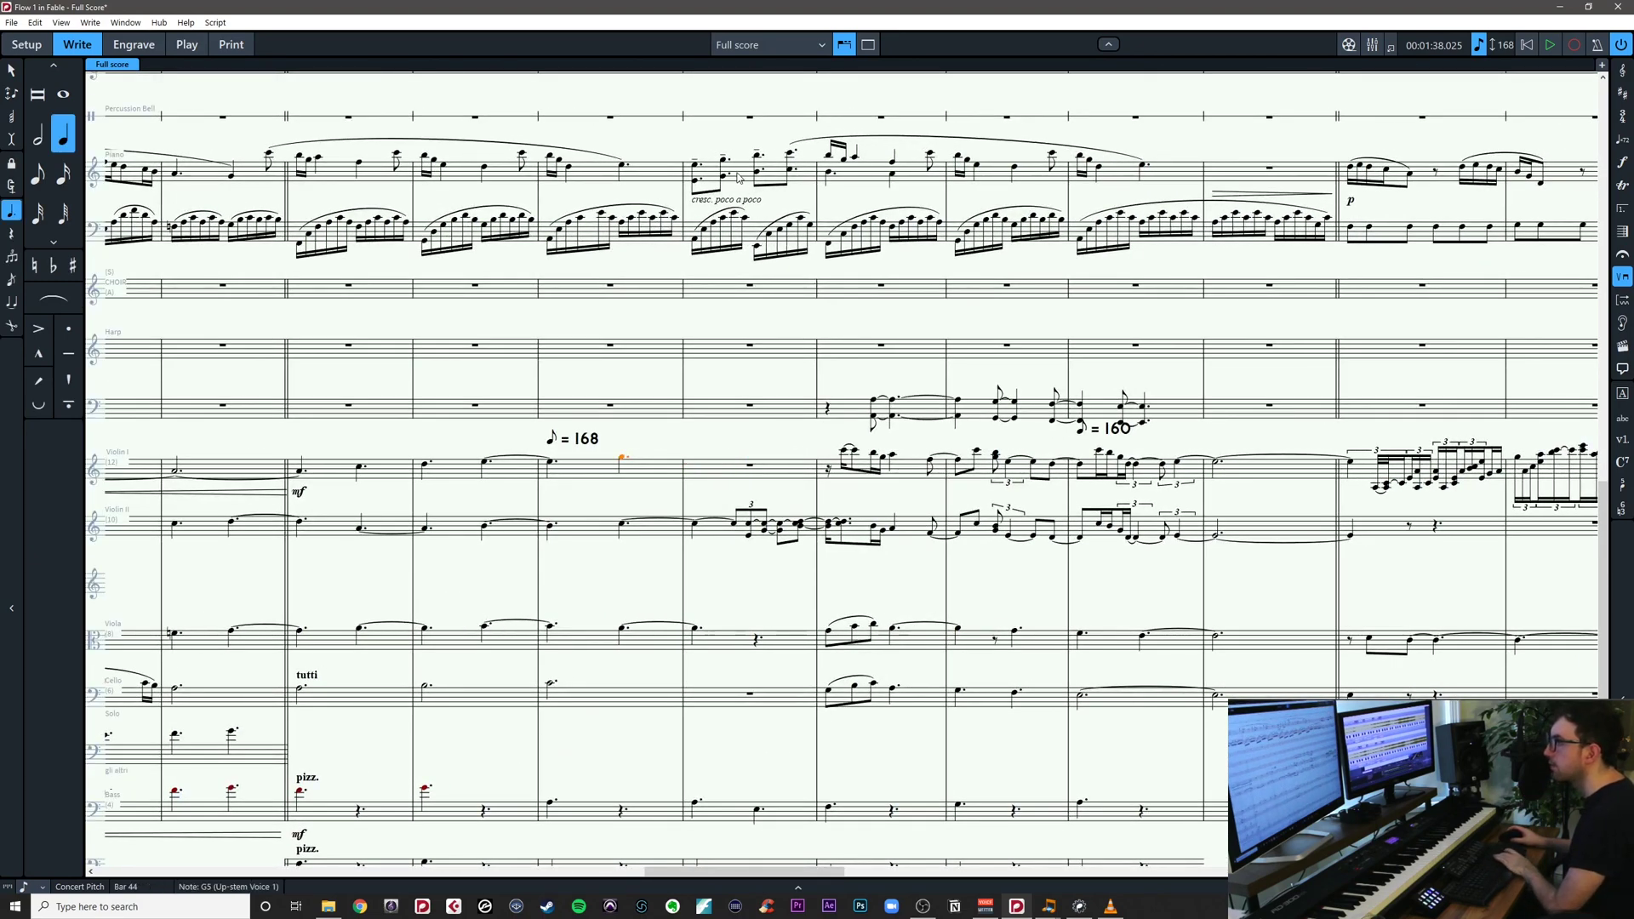
left_click(739, 177)
left_click(697, 467, "alt")
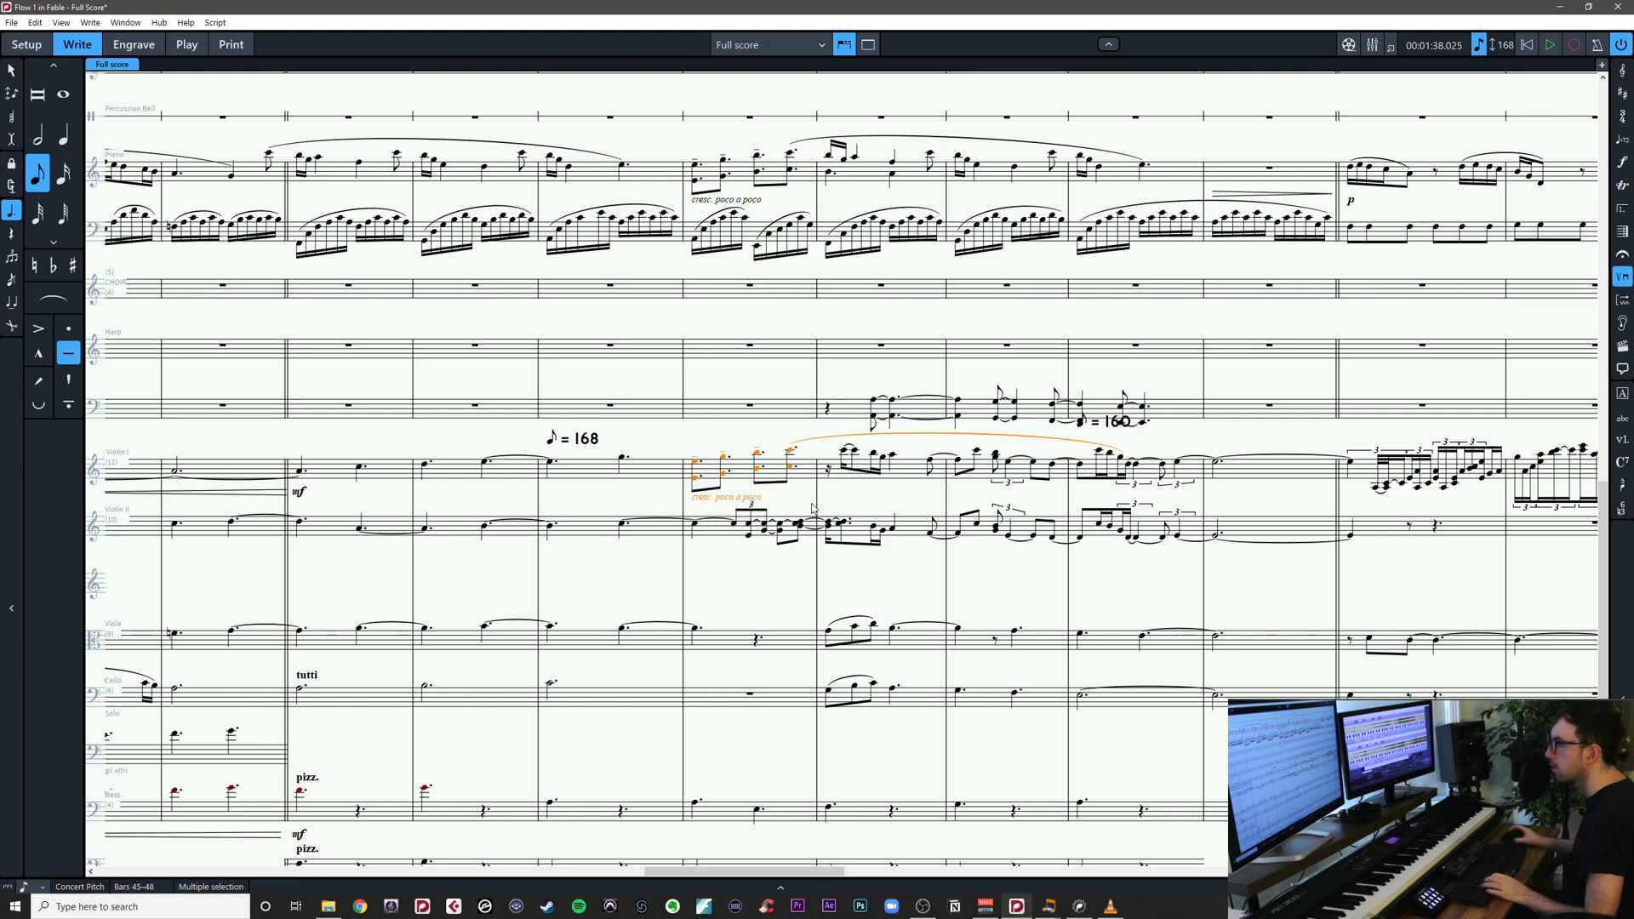
Delete the copied "cresc. poco a poco", the long slur and the lower chord notes from Violin I in bar 45
left_click(745, 498)
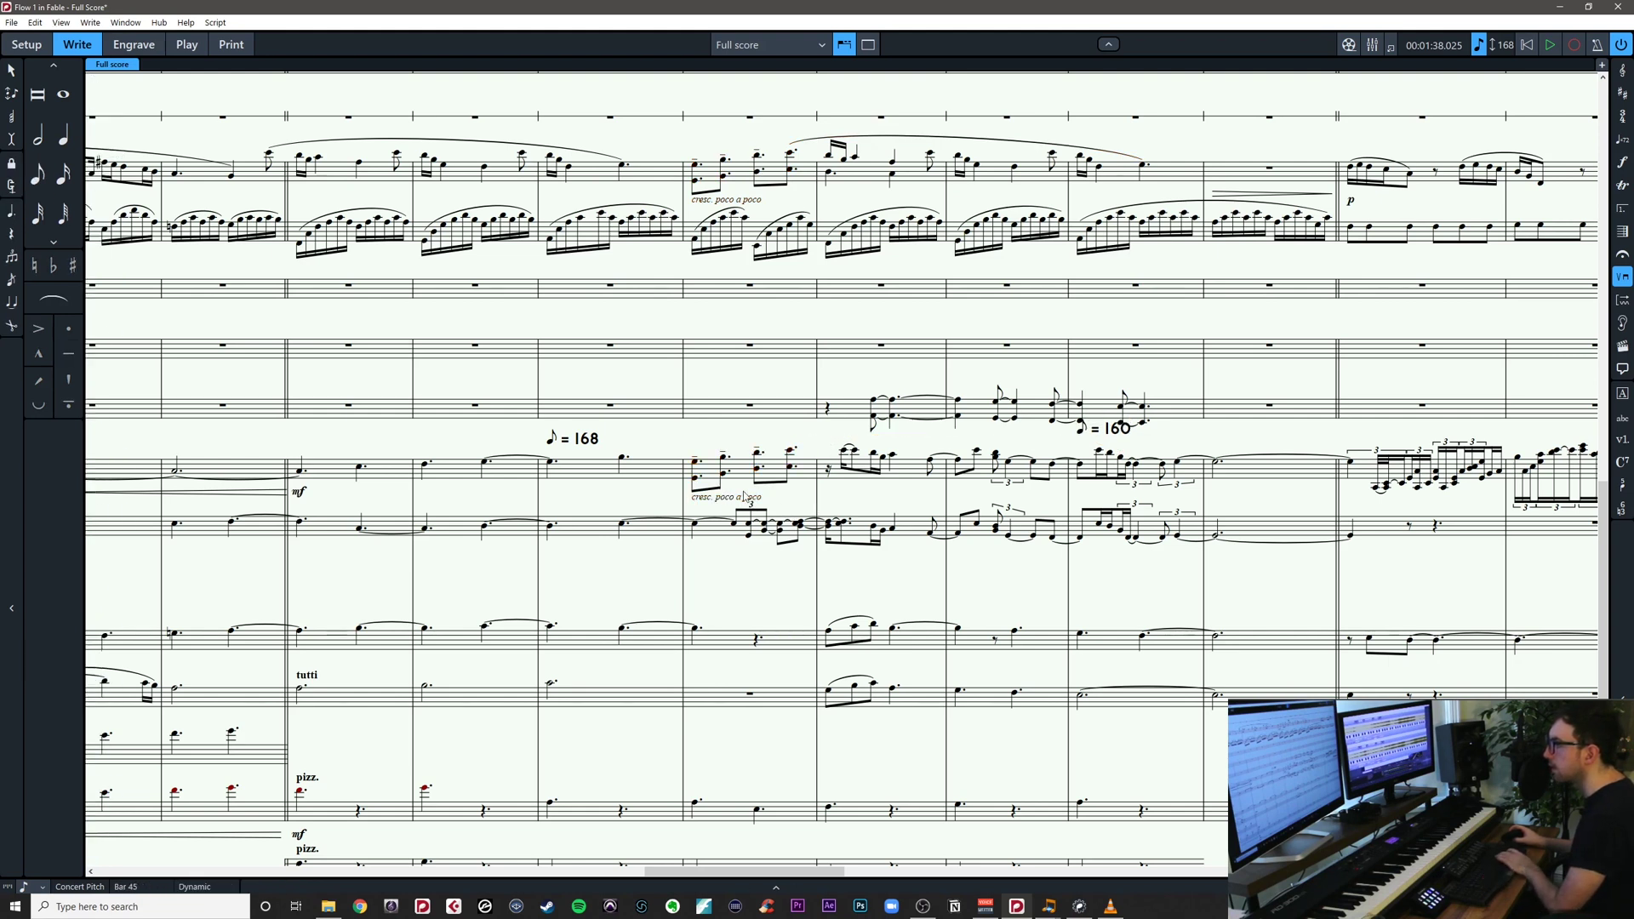
key("Delete")
left_click(700, 482)
key("Delete")
left_click(725, 475)
key("Delete")
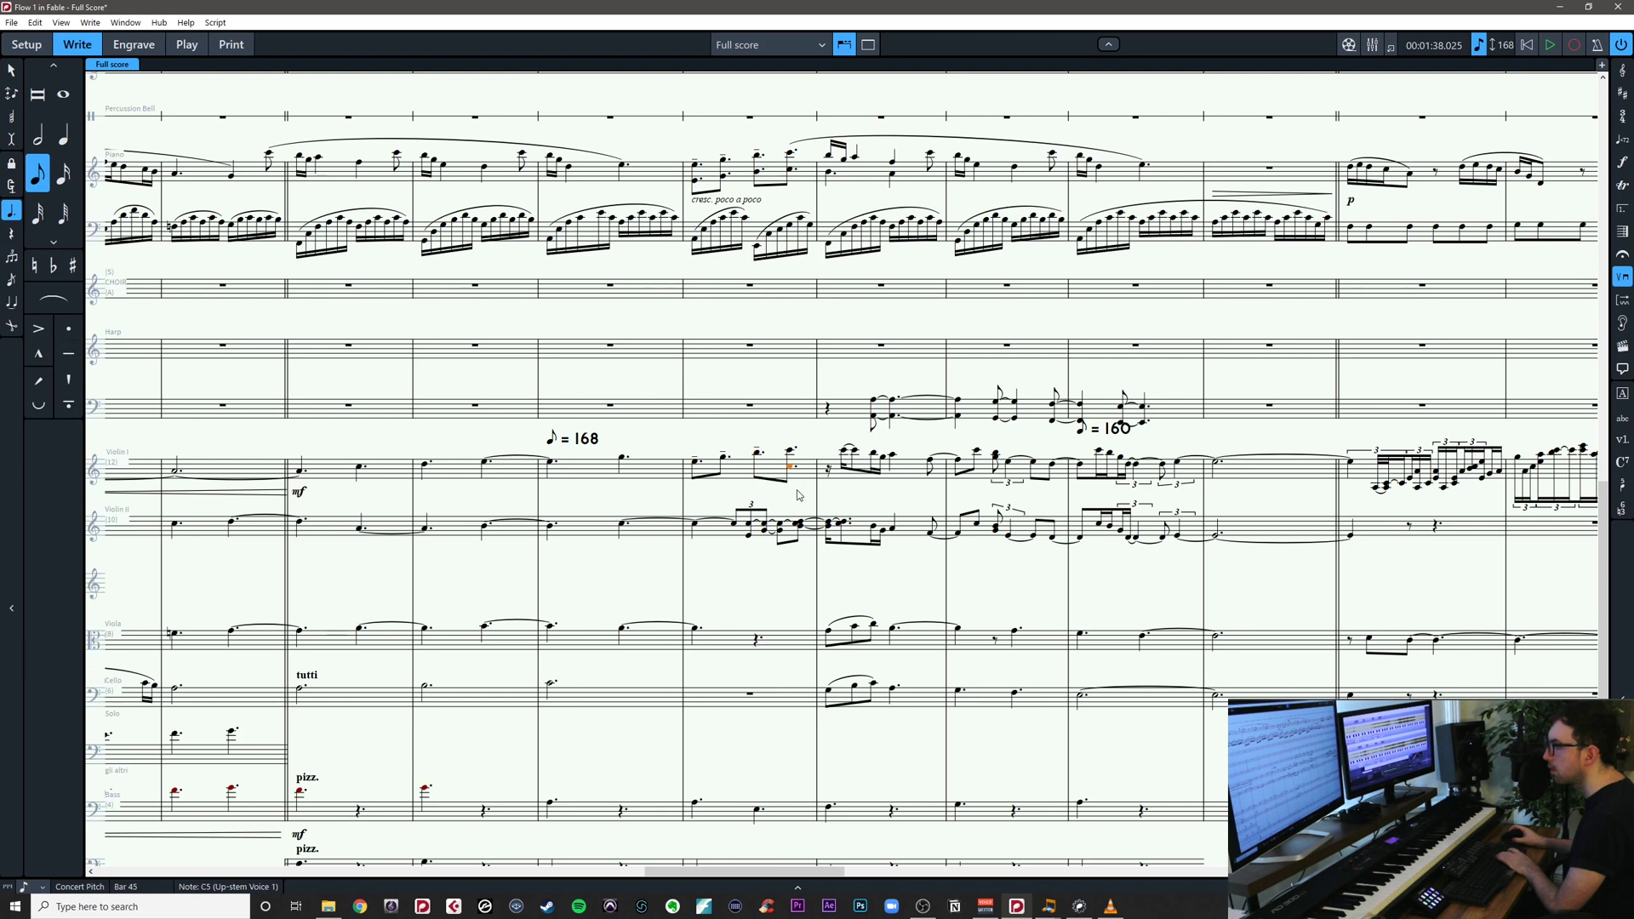
key("Delete")
key("Escape")
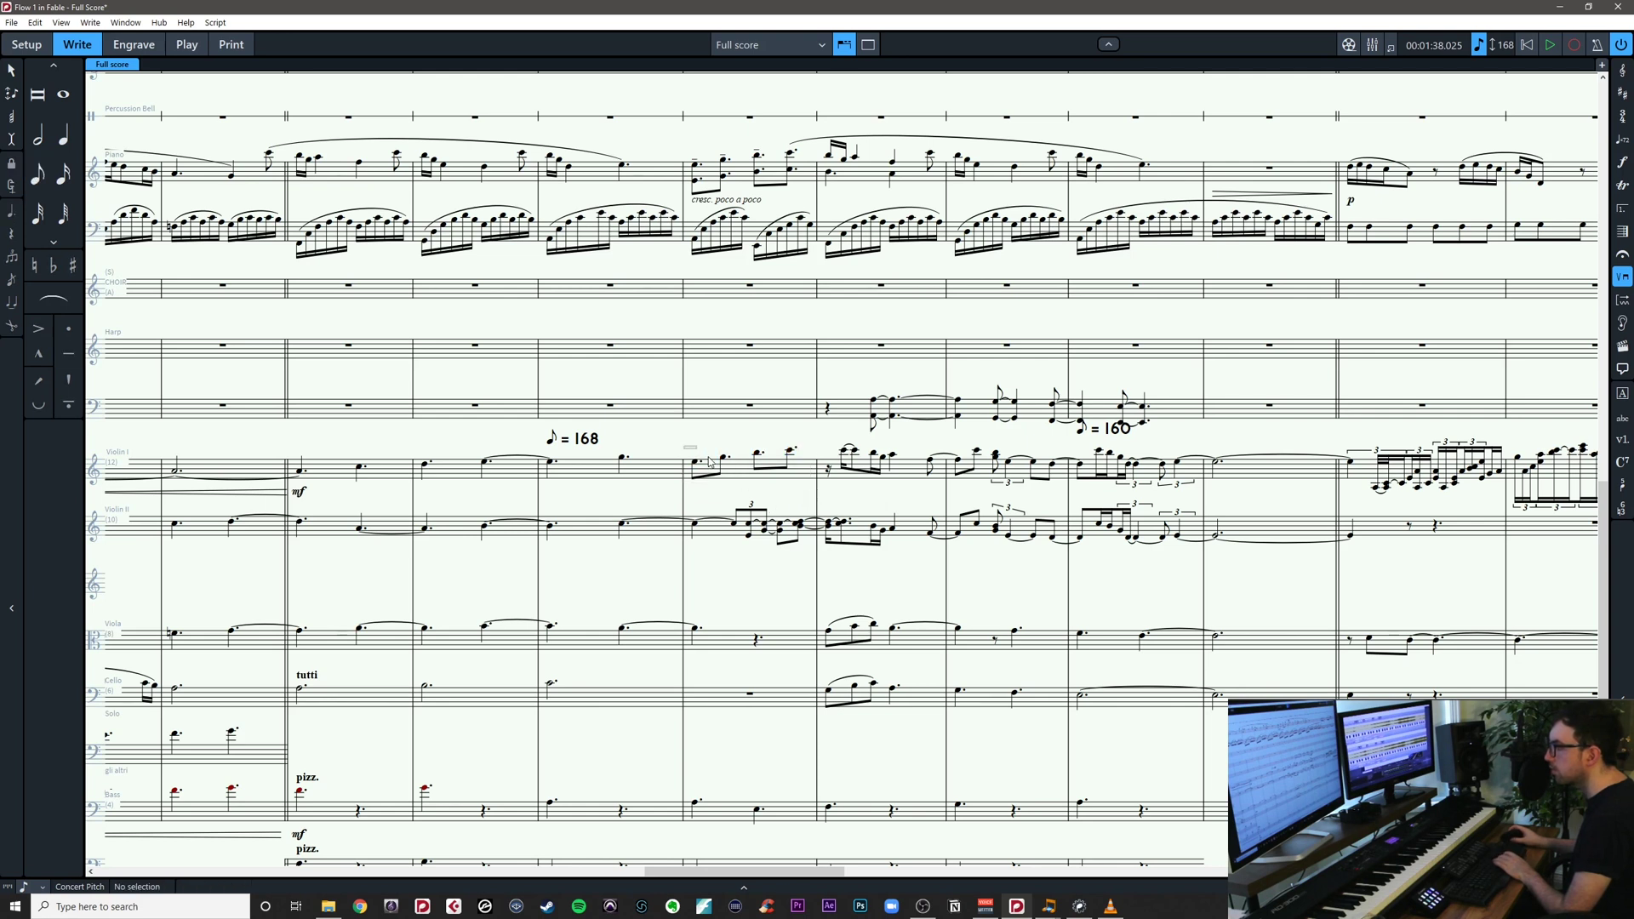
Slur Violin I's four notes in bar 45 in two pairs and add tenuto marks to them
left_click_drag(739, 478, 740, 483)
key("s")
left_click_drag(811, 439, 691, 485)
key("s")
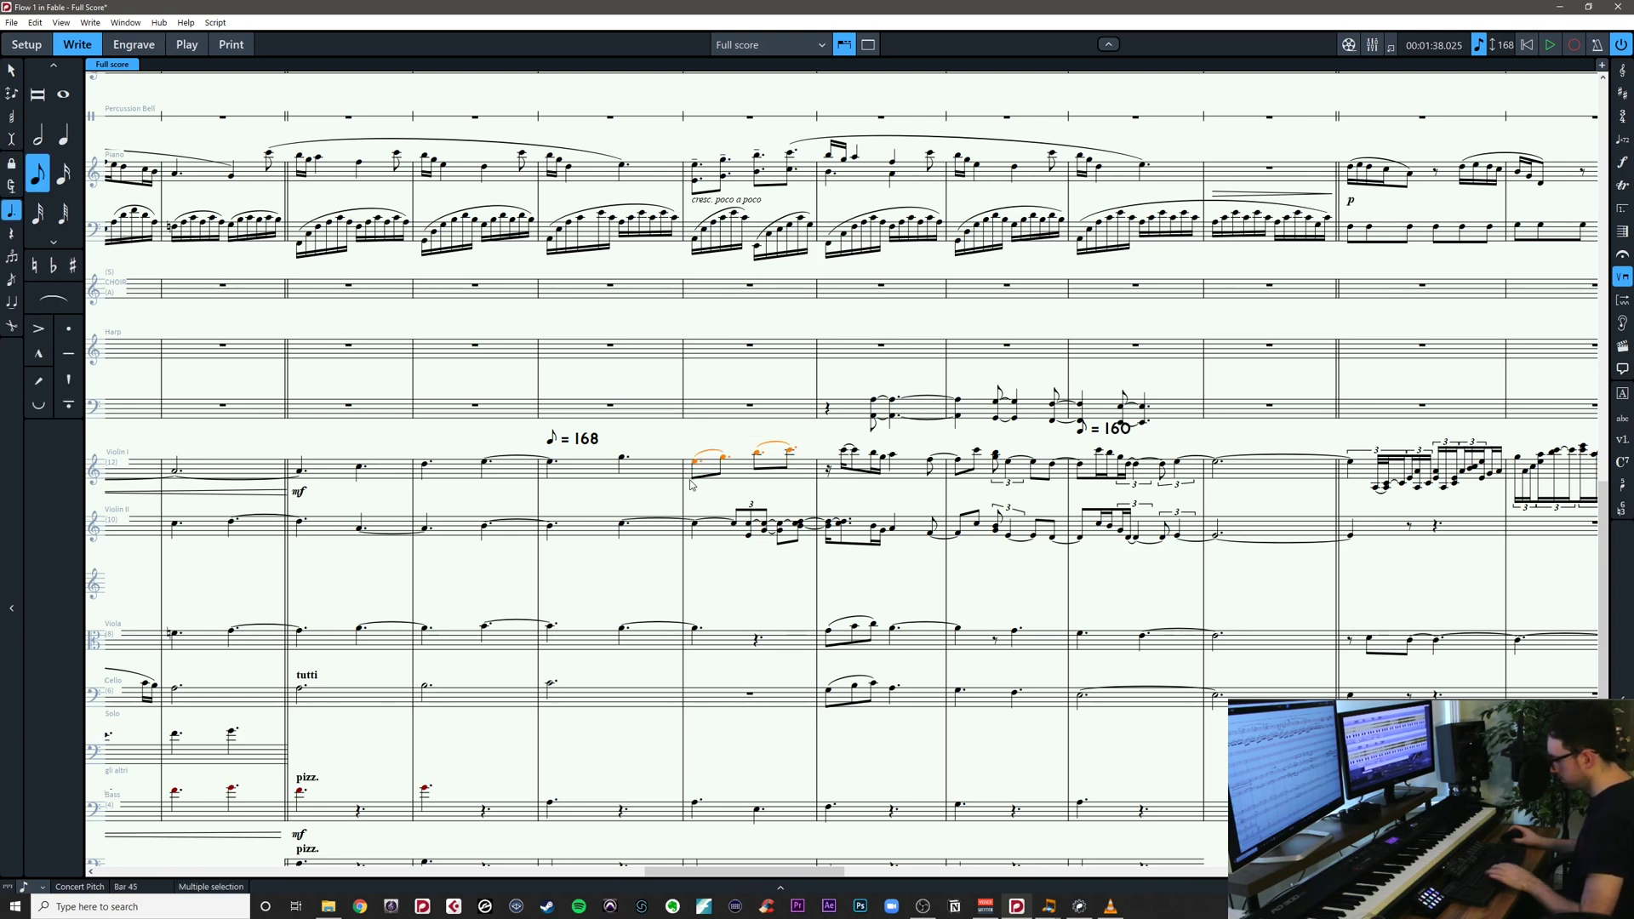
key("apostrophe")
left_click(751, 501)
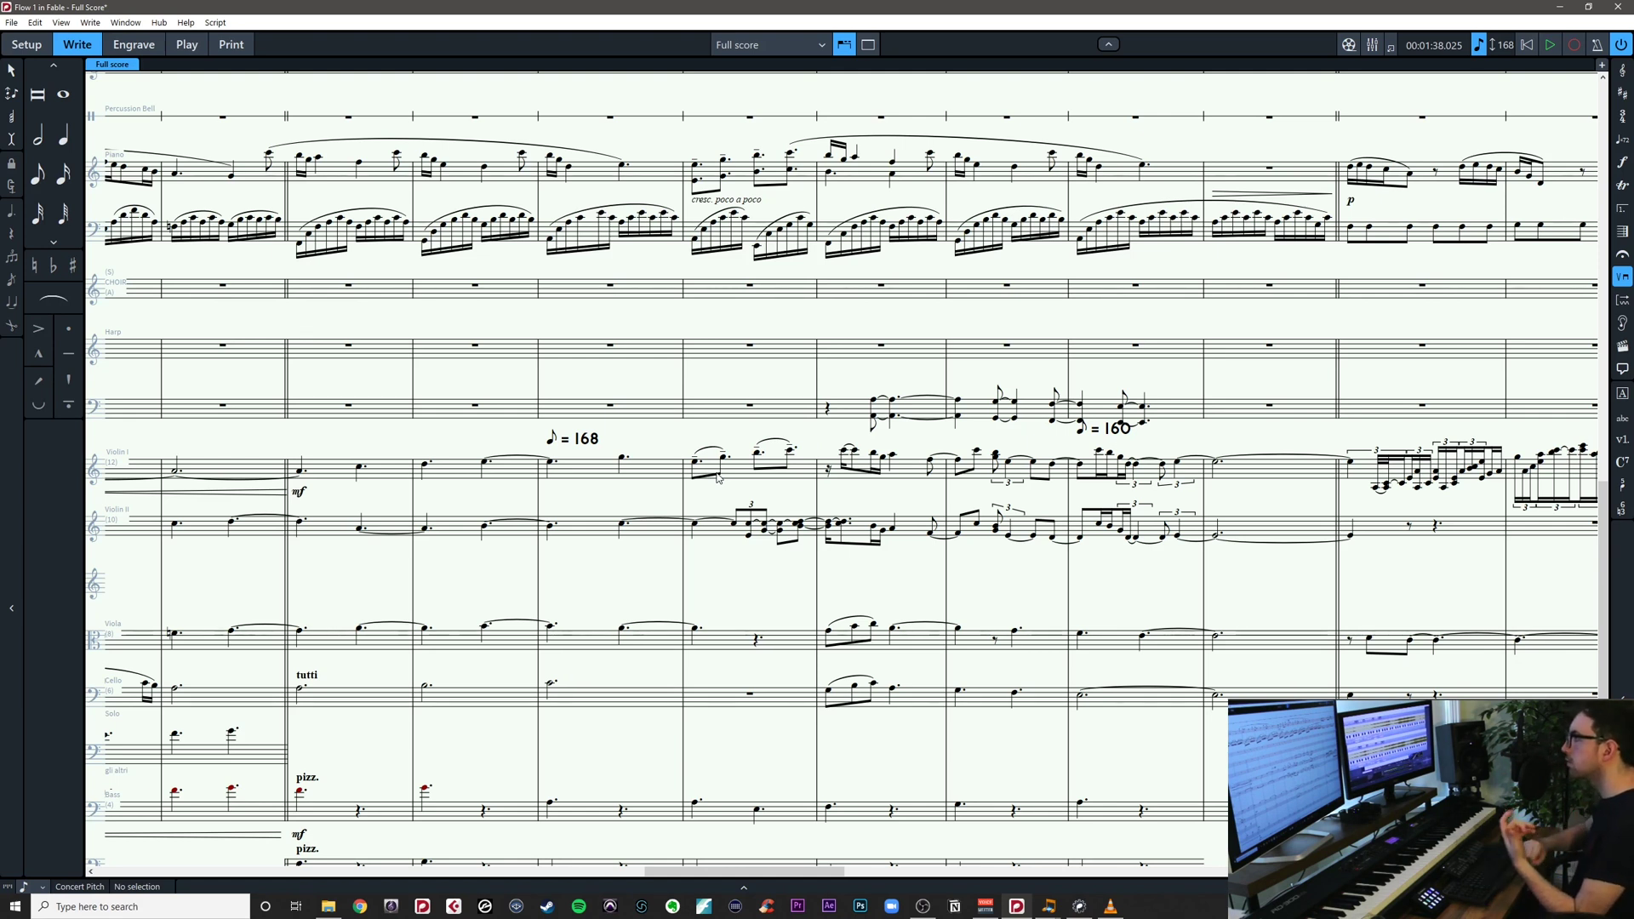
Copy the piano's right-hand melody of bars 46–48 into Violin I at bar 46 and delete the two lower-voice notes in bar 46
left_click(866, 181)
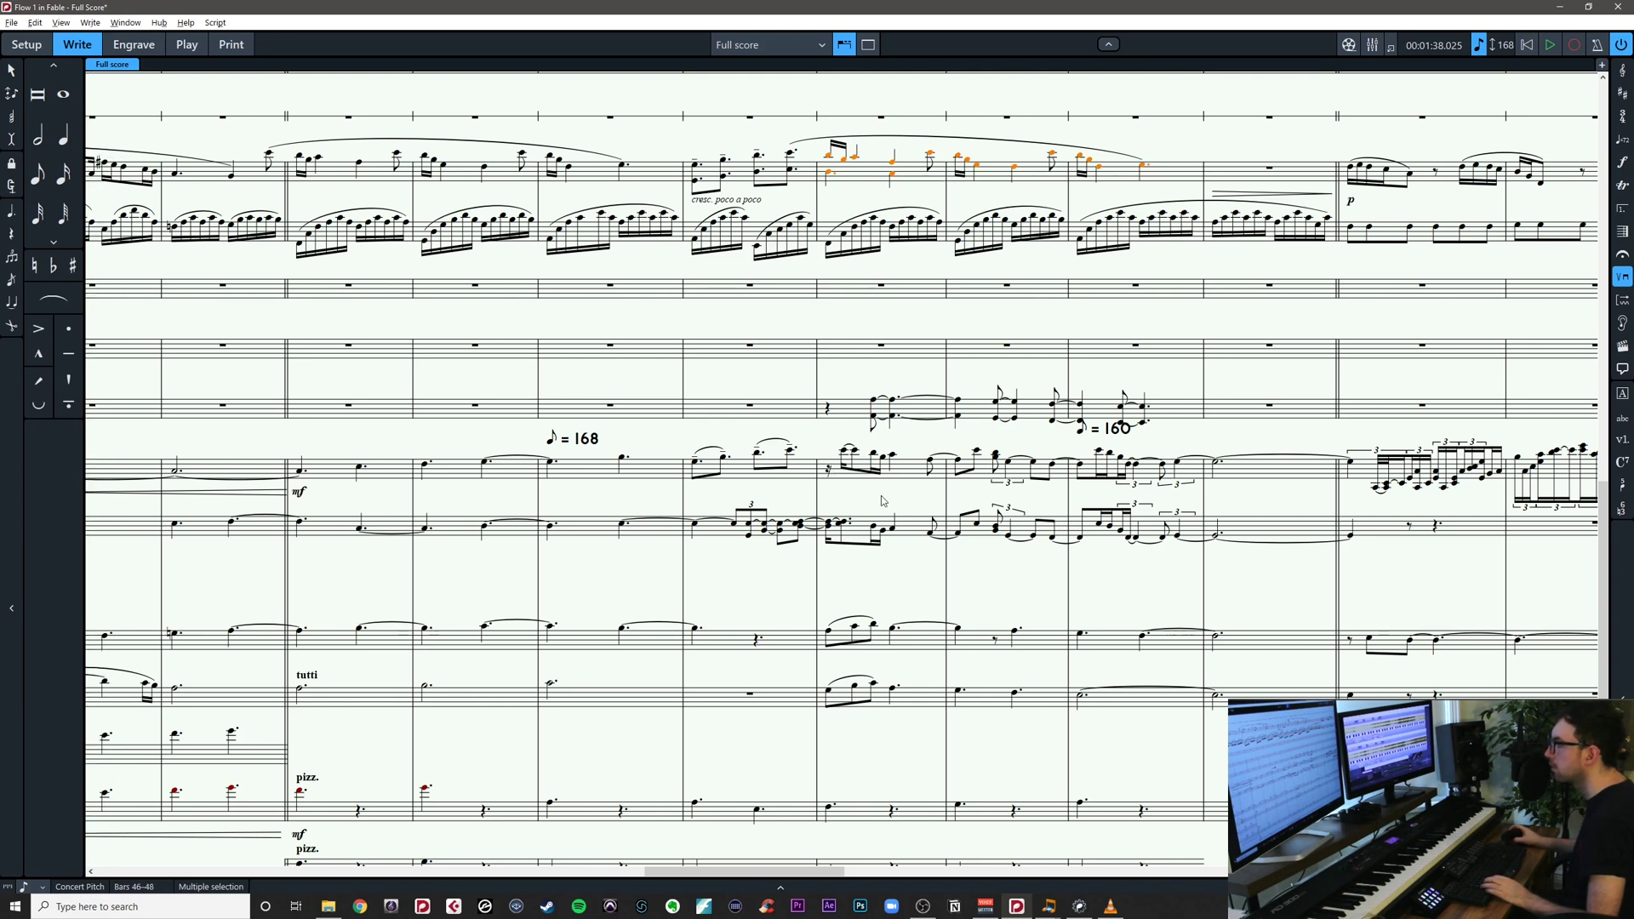
left_click(832, 468, "alt")
left_click(829, 470)
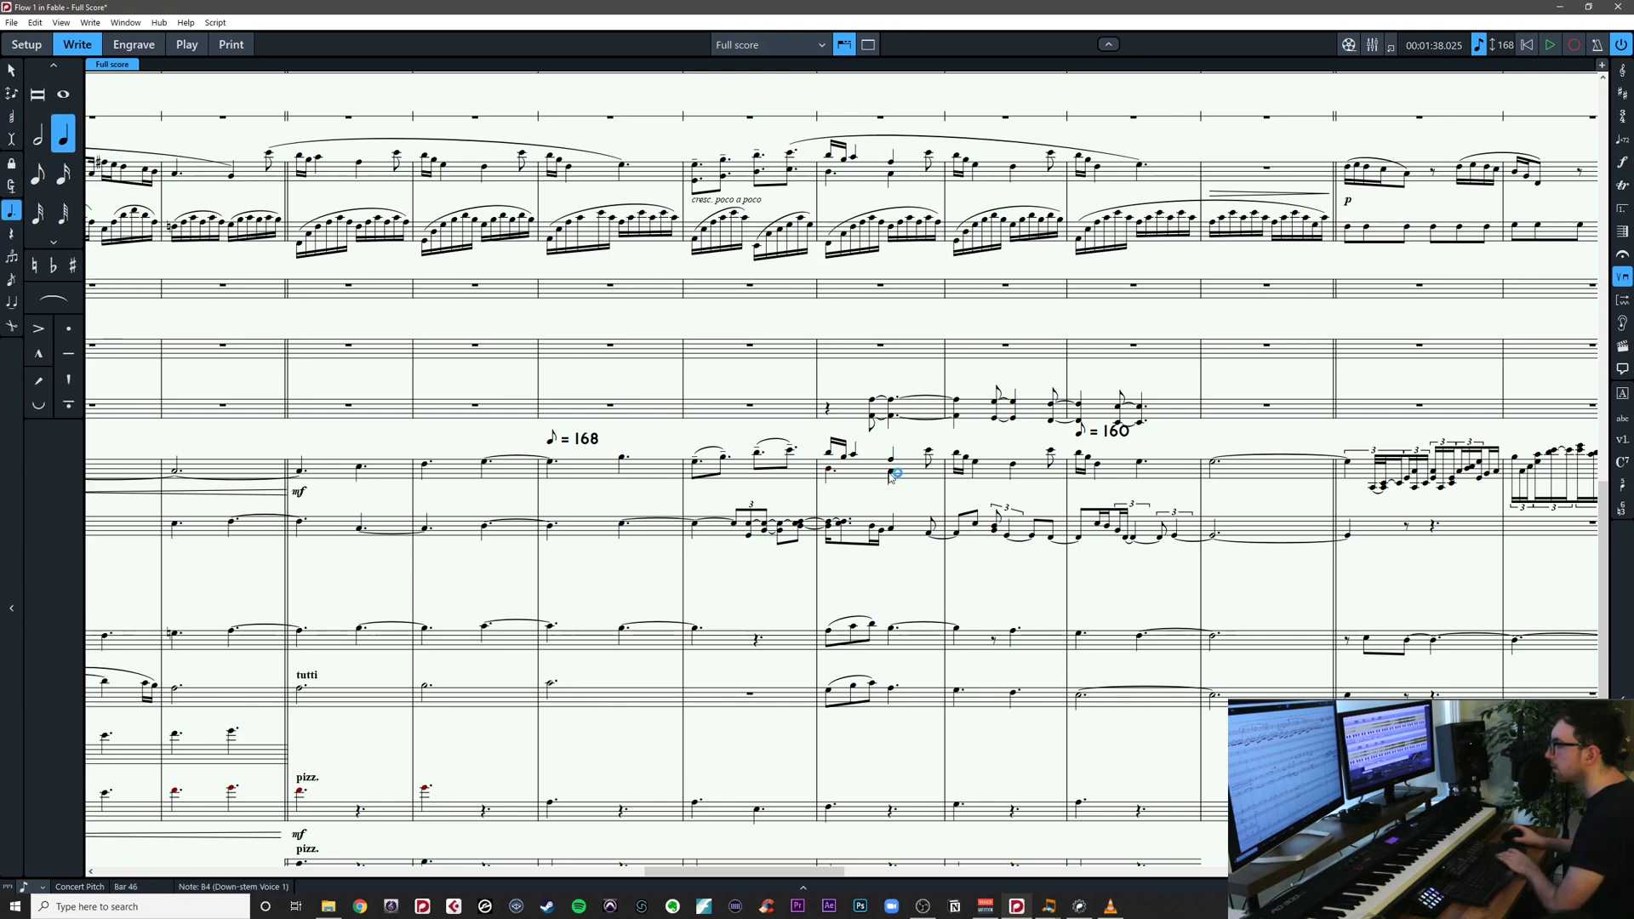
left_click(892, 471, "ctrl")
key("Delete")
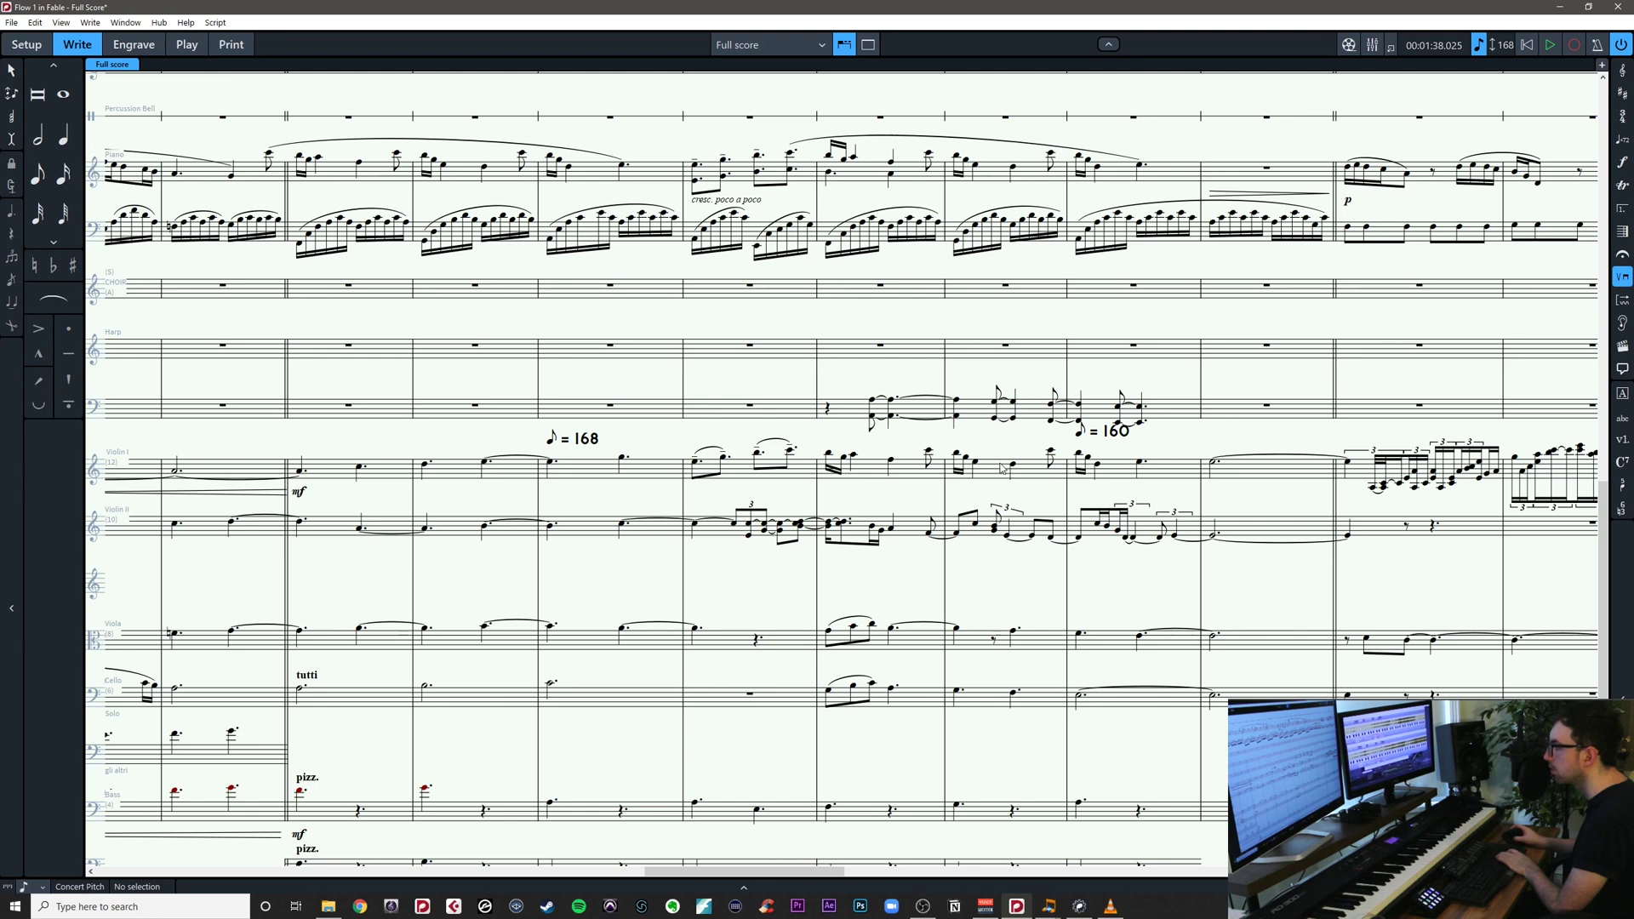
Slur Violin I's short note groups and the long-short note pairs across bars 46–48
left_click_drag(856, 455, 870, 465)
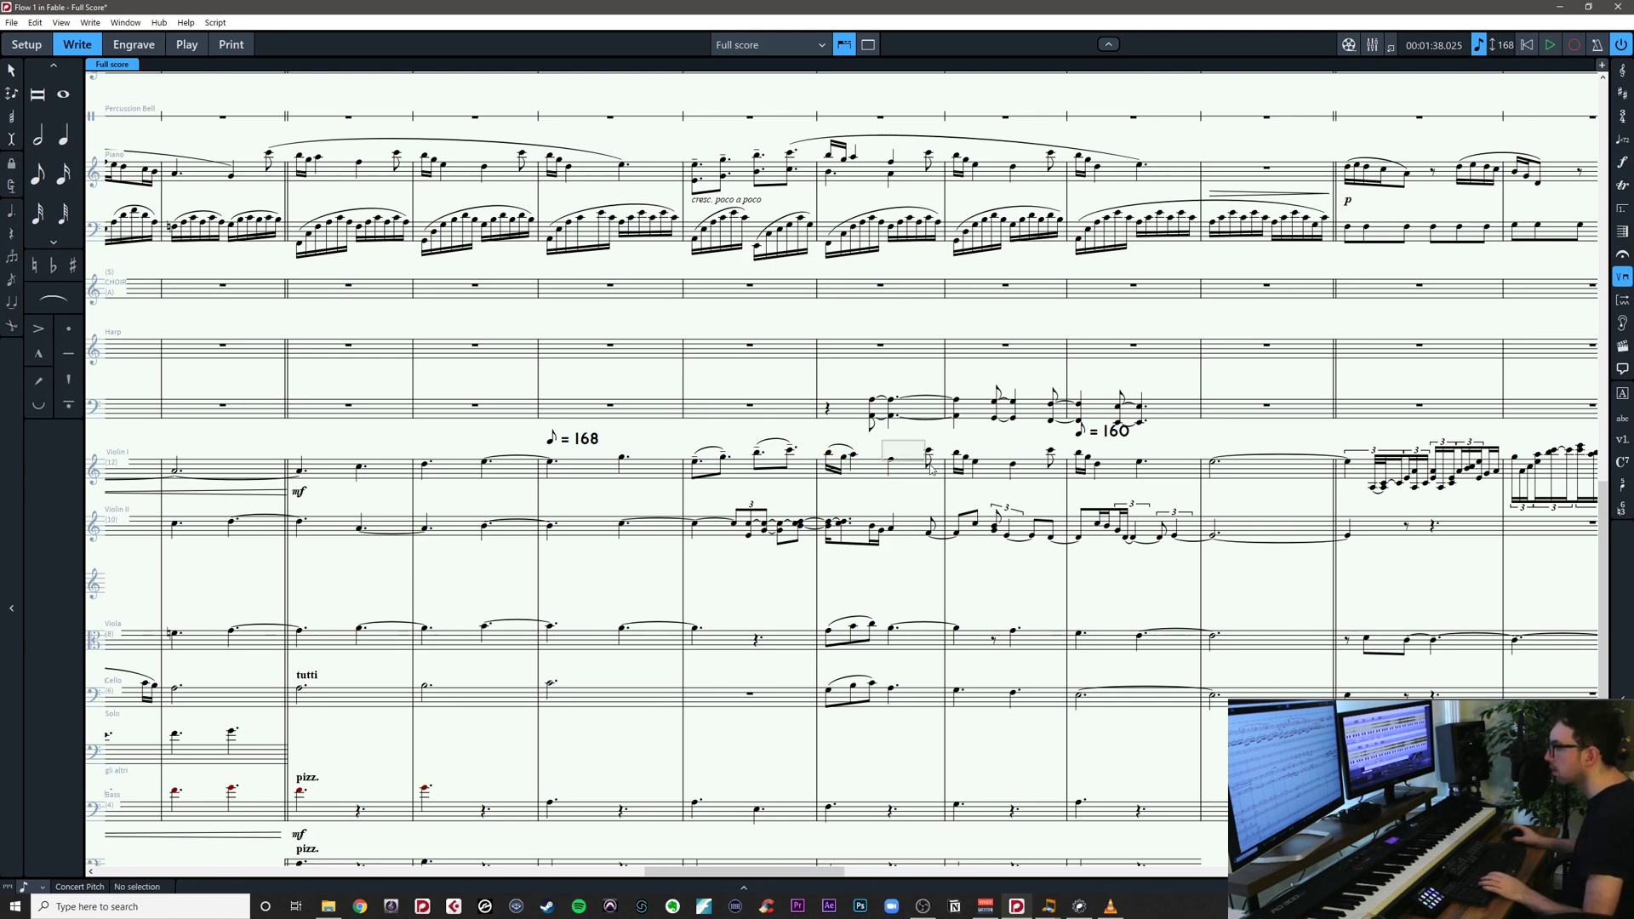
left_click_drag(937, 491, 938, 485)
key("s")
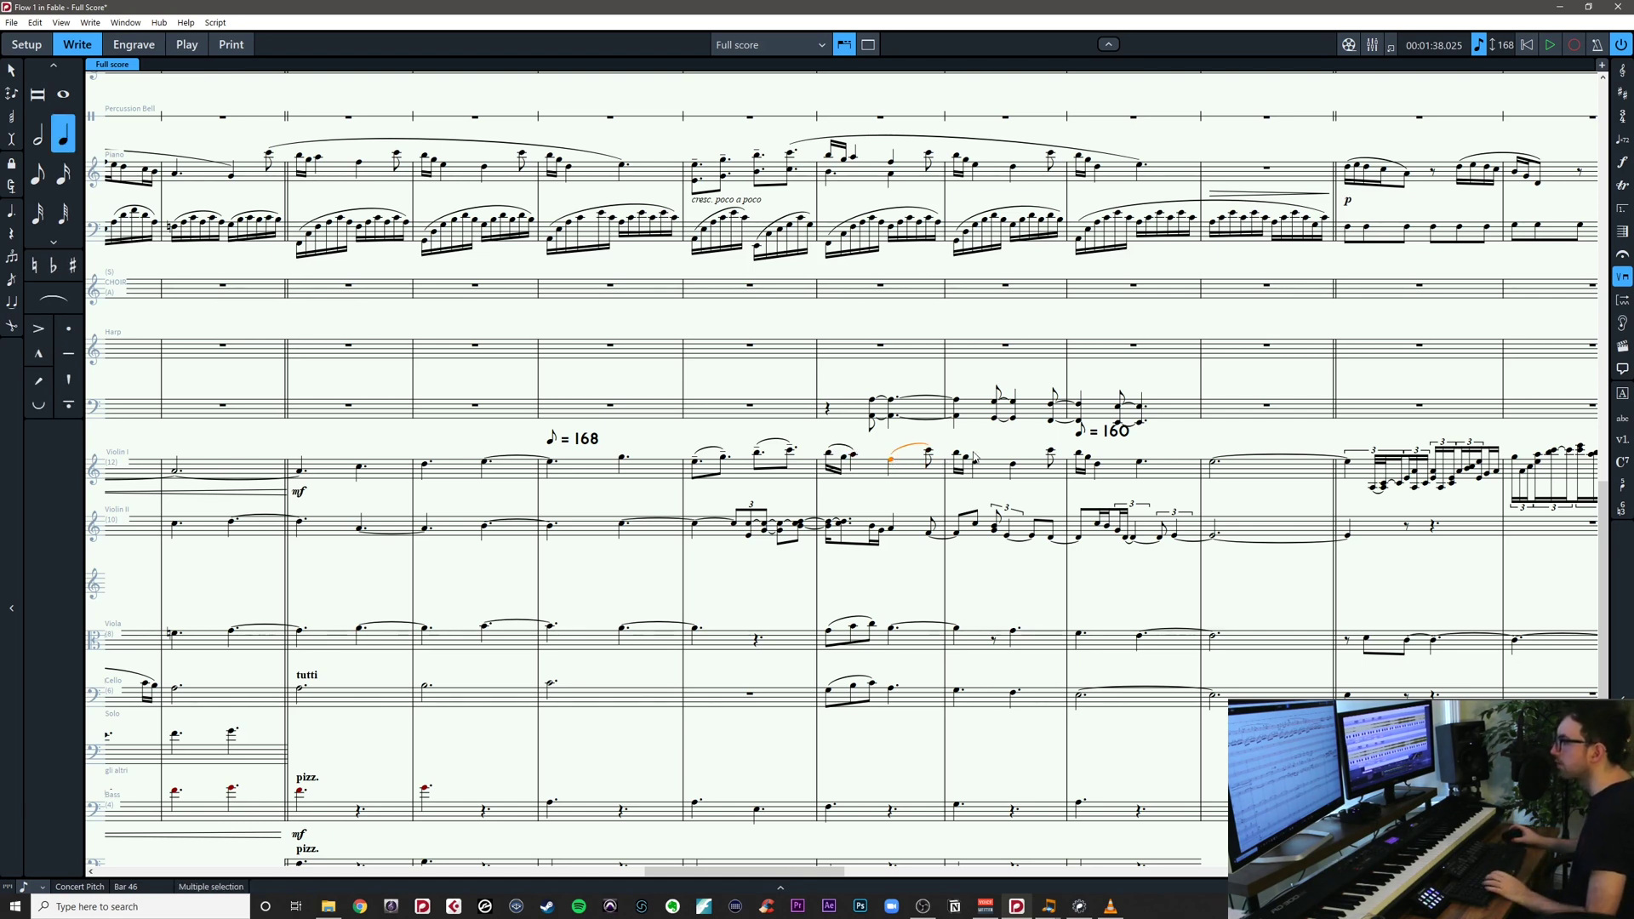
left_click_drag(951, 441, 1118, 488)
key("s")
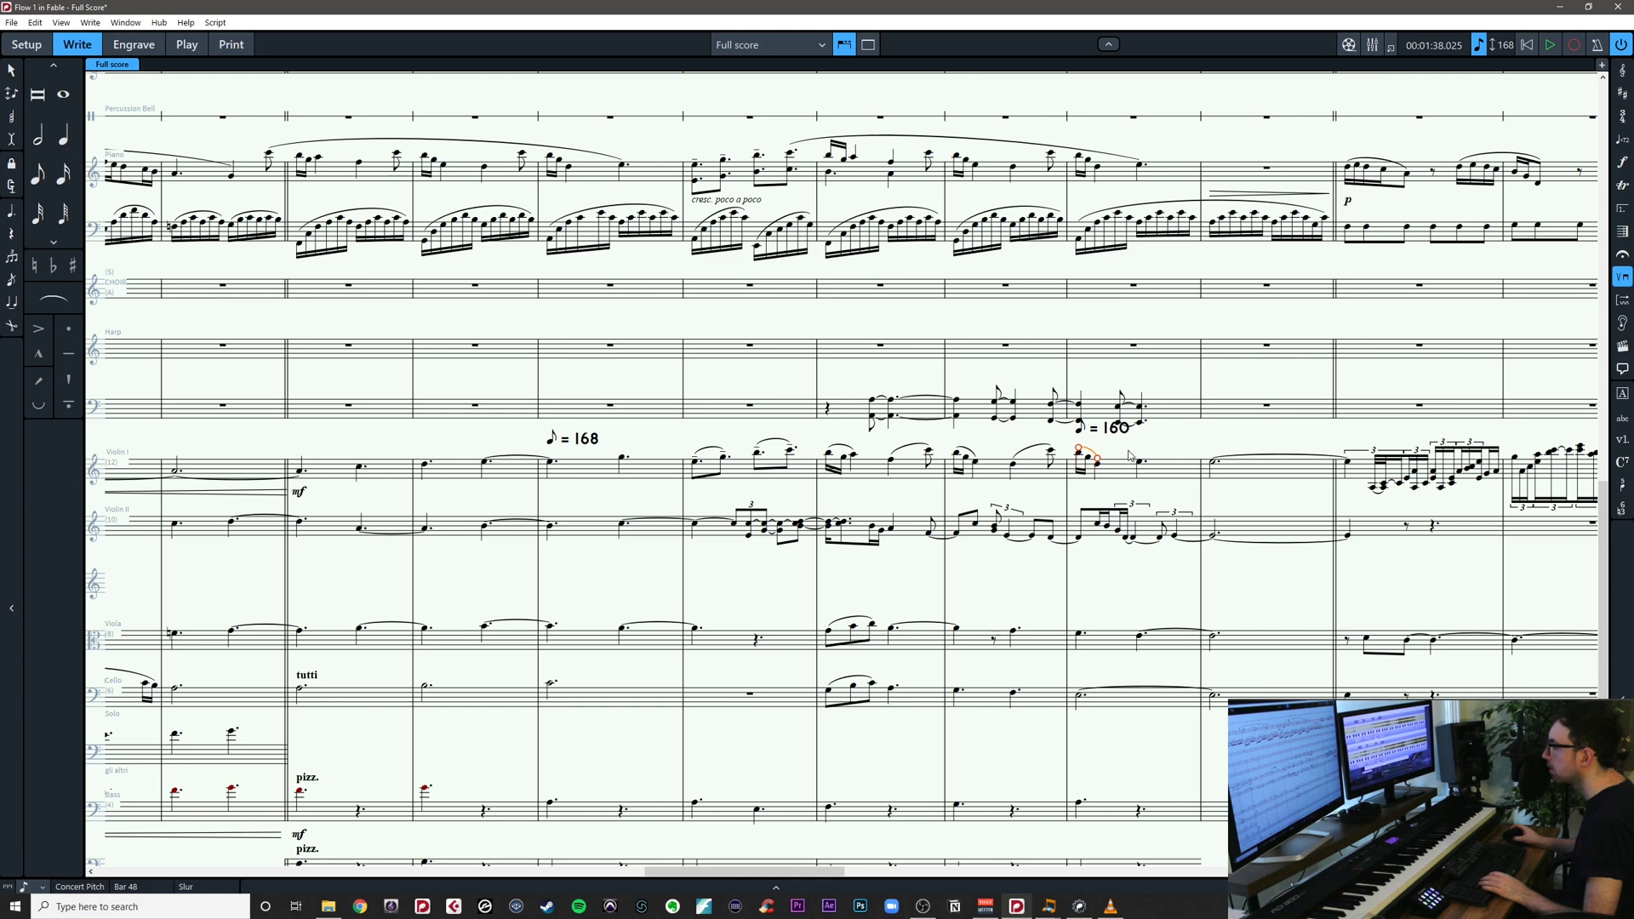
Tie Violin I's E5 in bar 48 to the following held E5 and shorten it to end with bar 49
key("t")
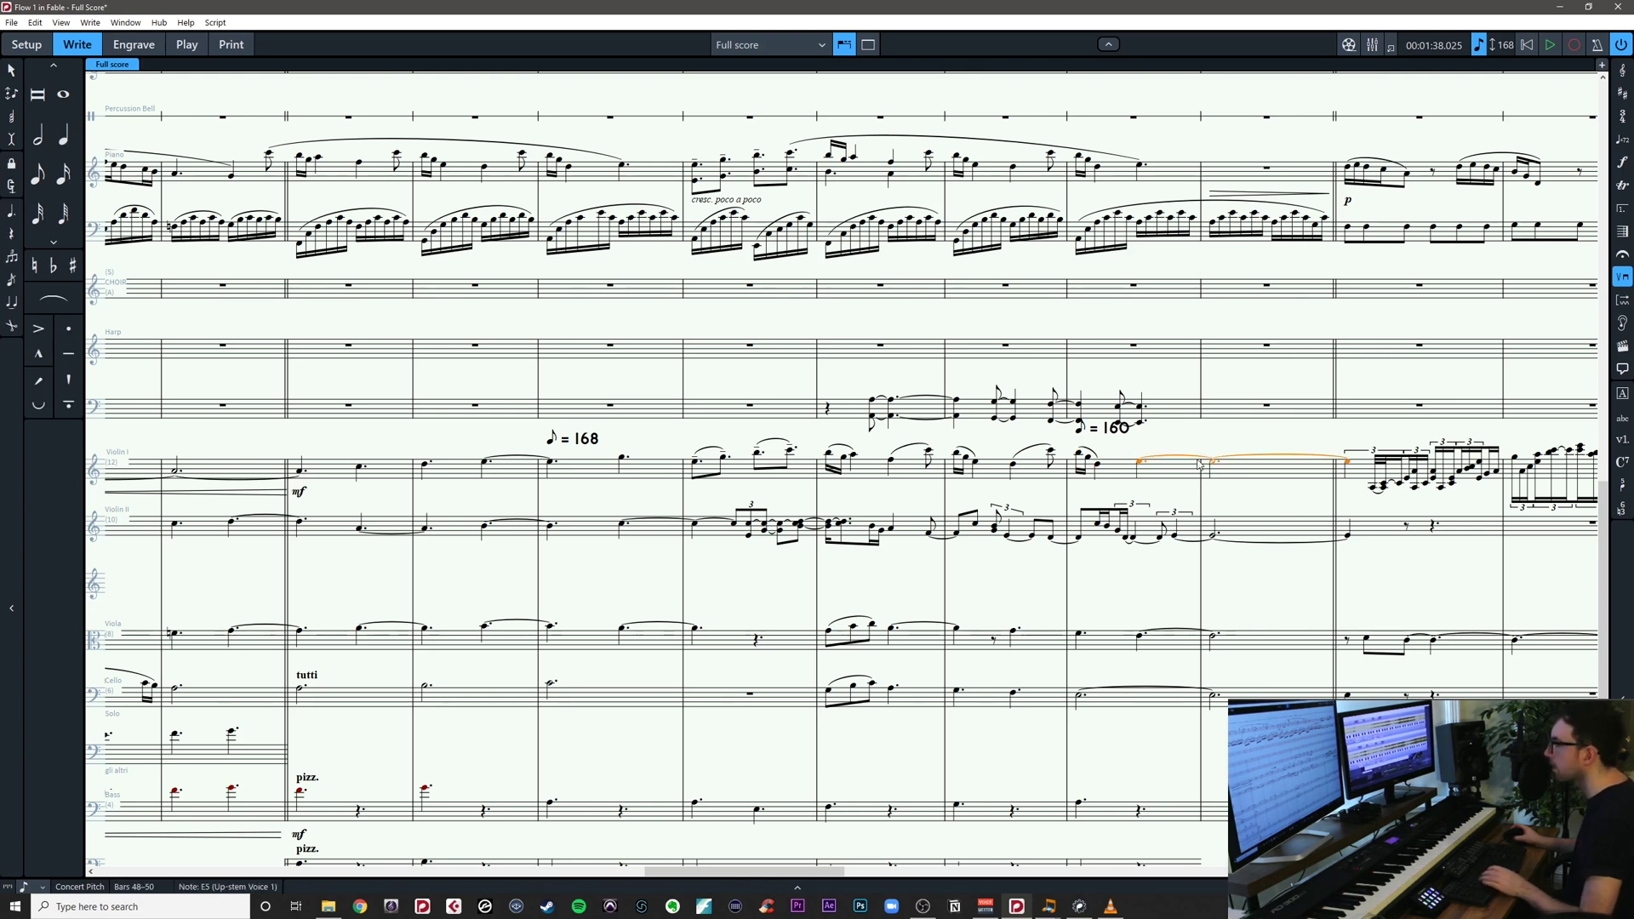
key("Escape")
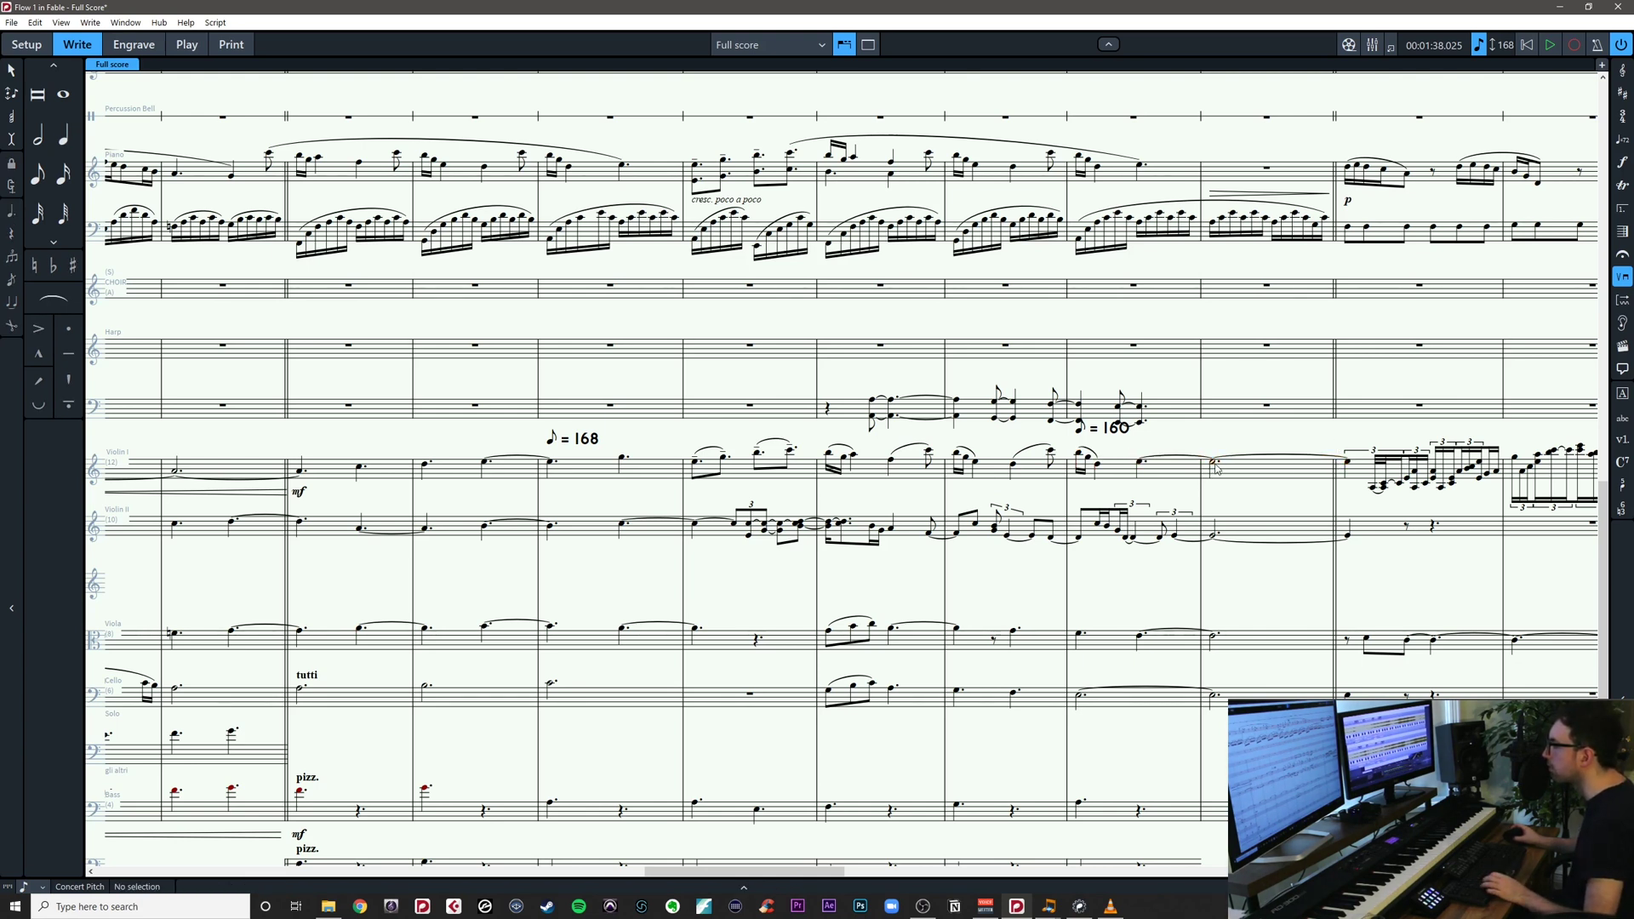
left_click(1217, 467)
key("shift+alt+Left")
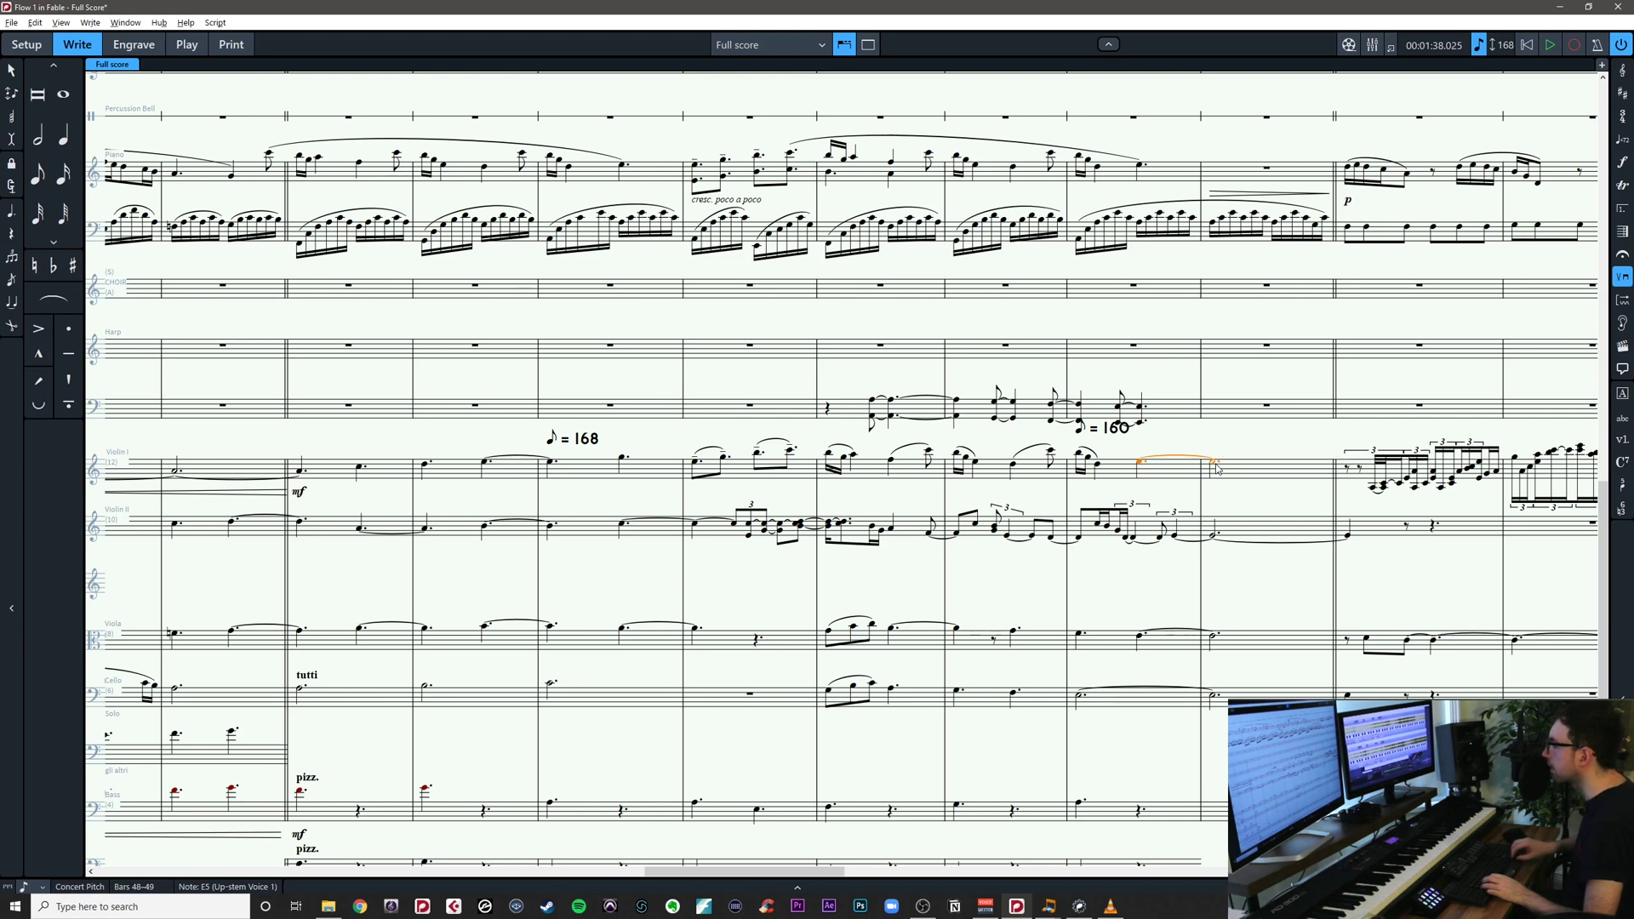
Cut Violin II's tie into bar 45 and delete the note at the start of that bar
left_click_drag(1272, 447, 685, 501)
left_click(697, 528)
key("u")
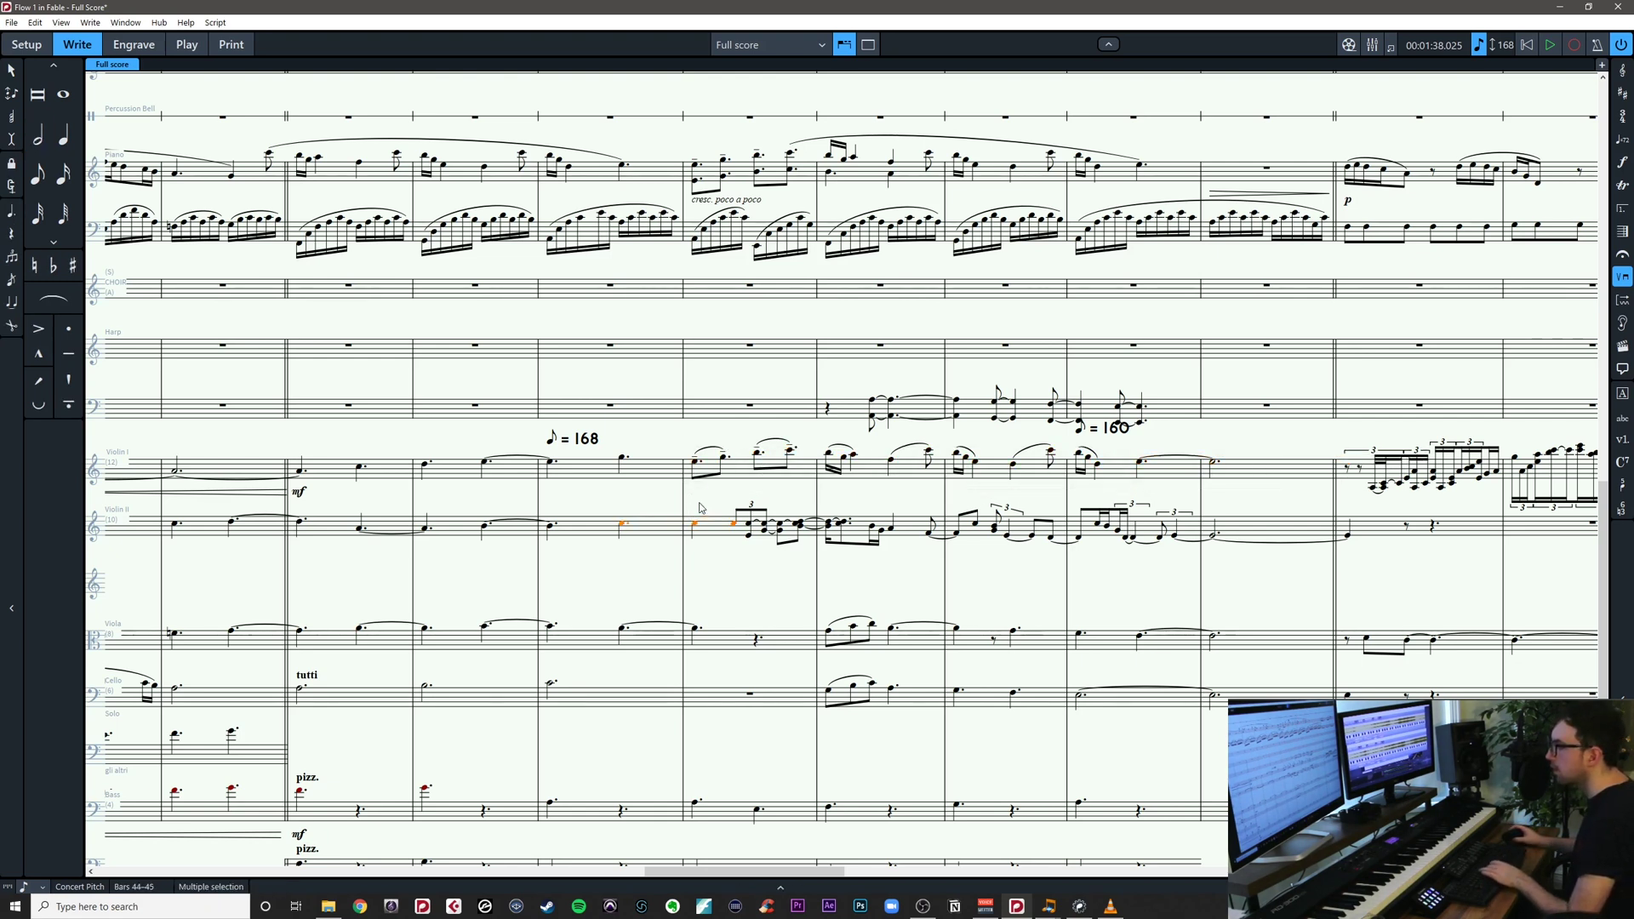
left_click(701, 504)
left_click(697, 527)
left_click(690, 446)
key("Delete")
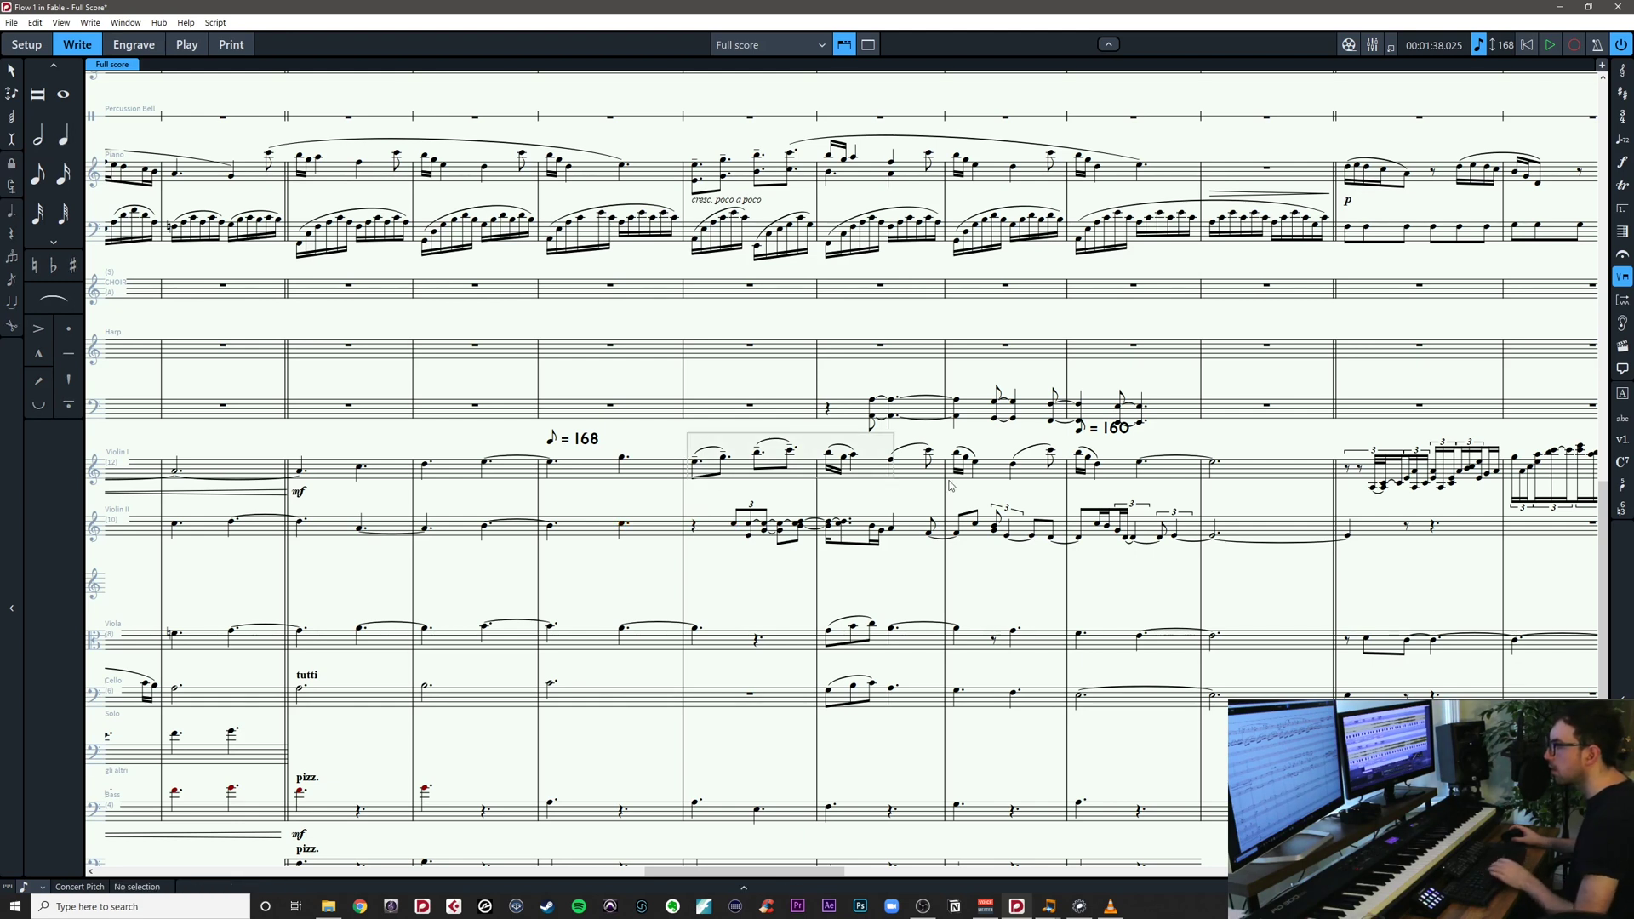
left_click_drag(688, 436, 1256, 495)
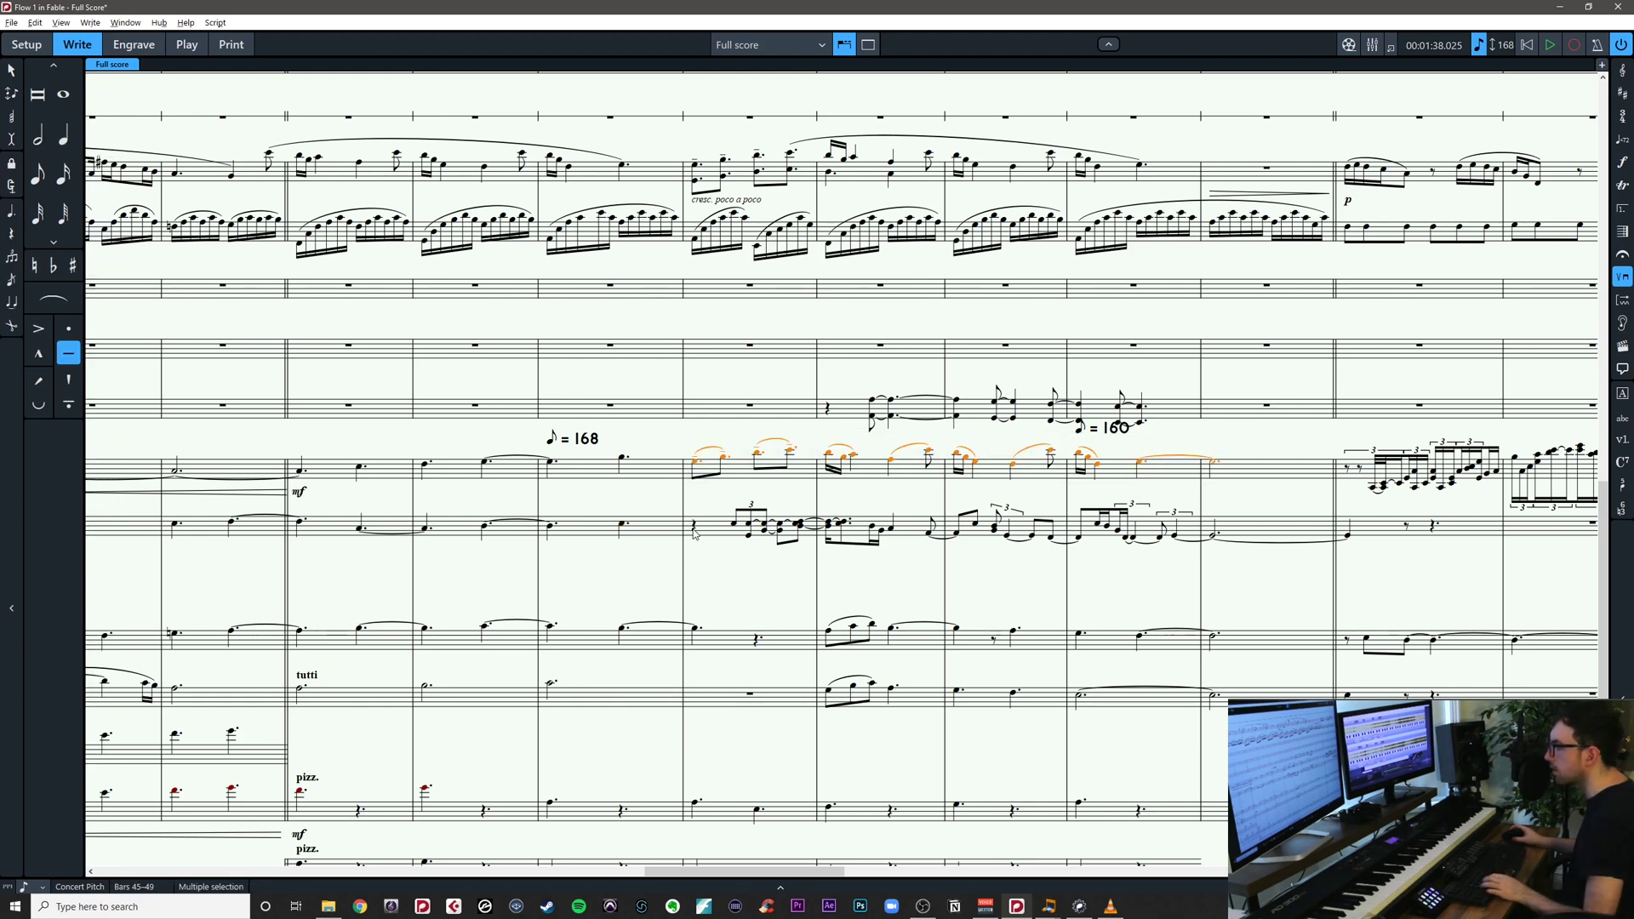
left_click(694, 533, "alt")
key("ctrl+z")
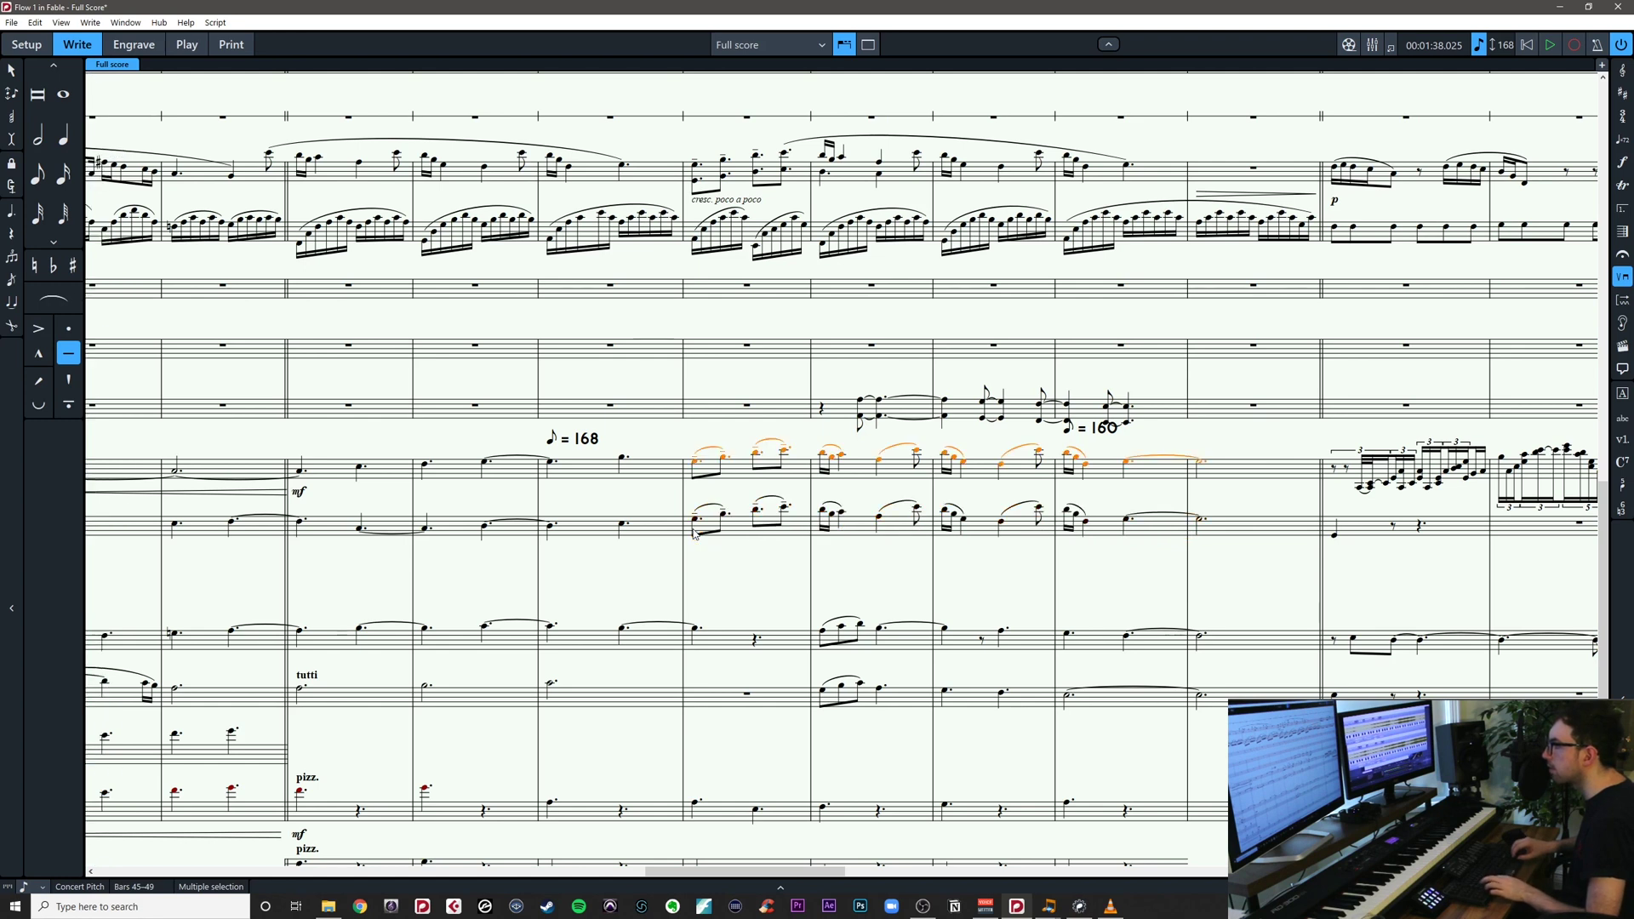
key("ctrl+z")
left_click(694, 530)
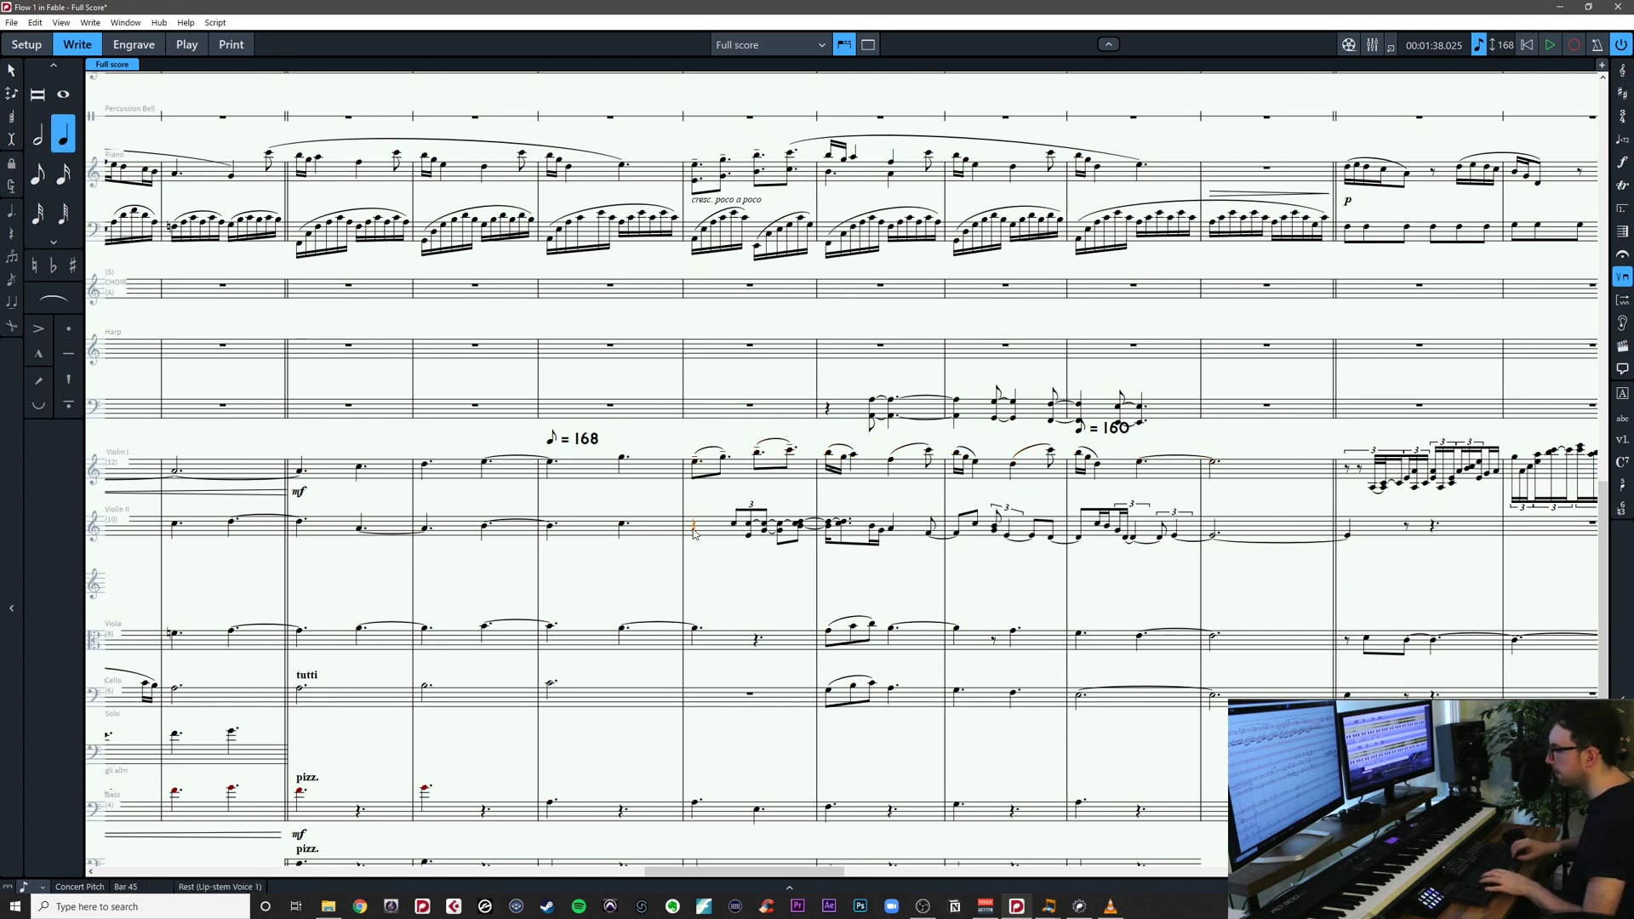
key("ctrl+v")
key("ctrl+z")
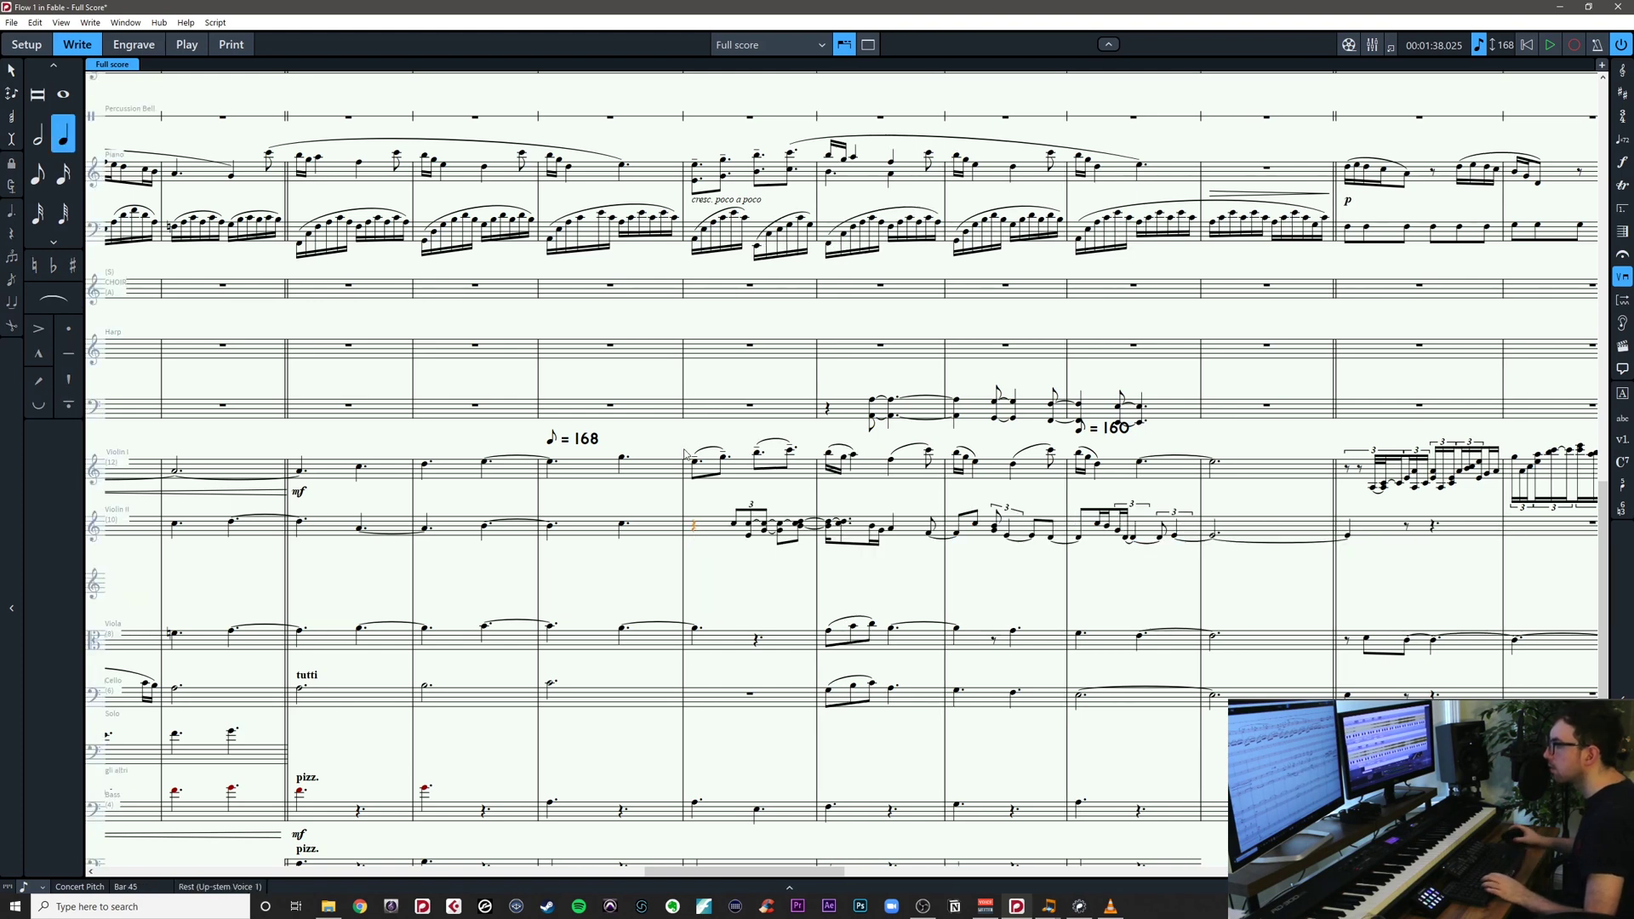
Copy Violin I's phrase of bars 45–49 into Violin II at bar 45, one octave lower
left_click_drag(685, 447, 1280, 498)
left_click(692, 531, "alt")
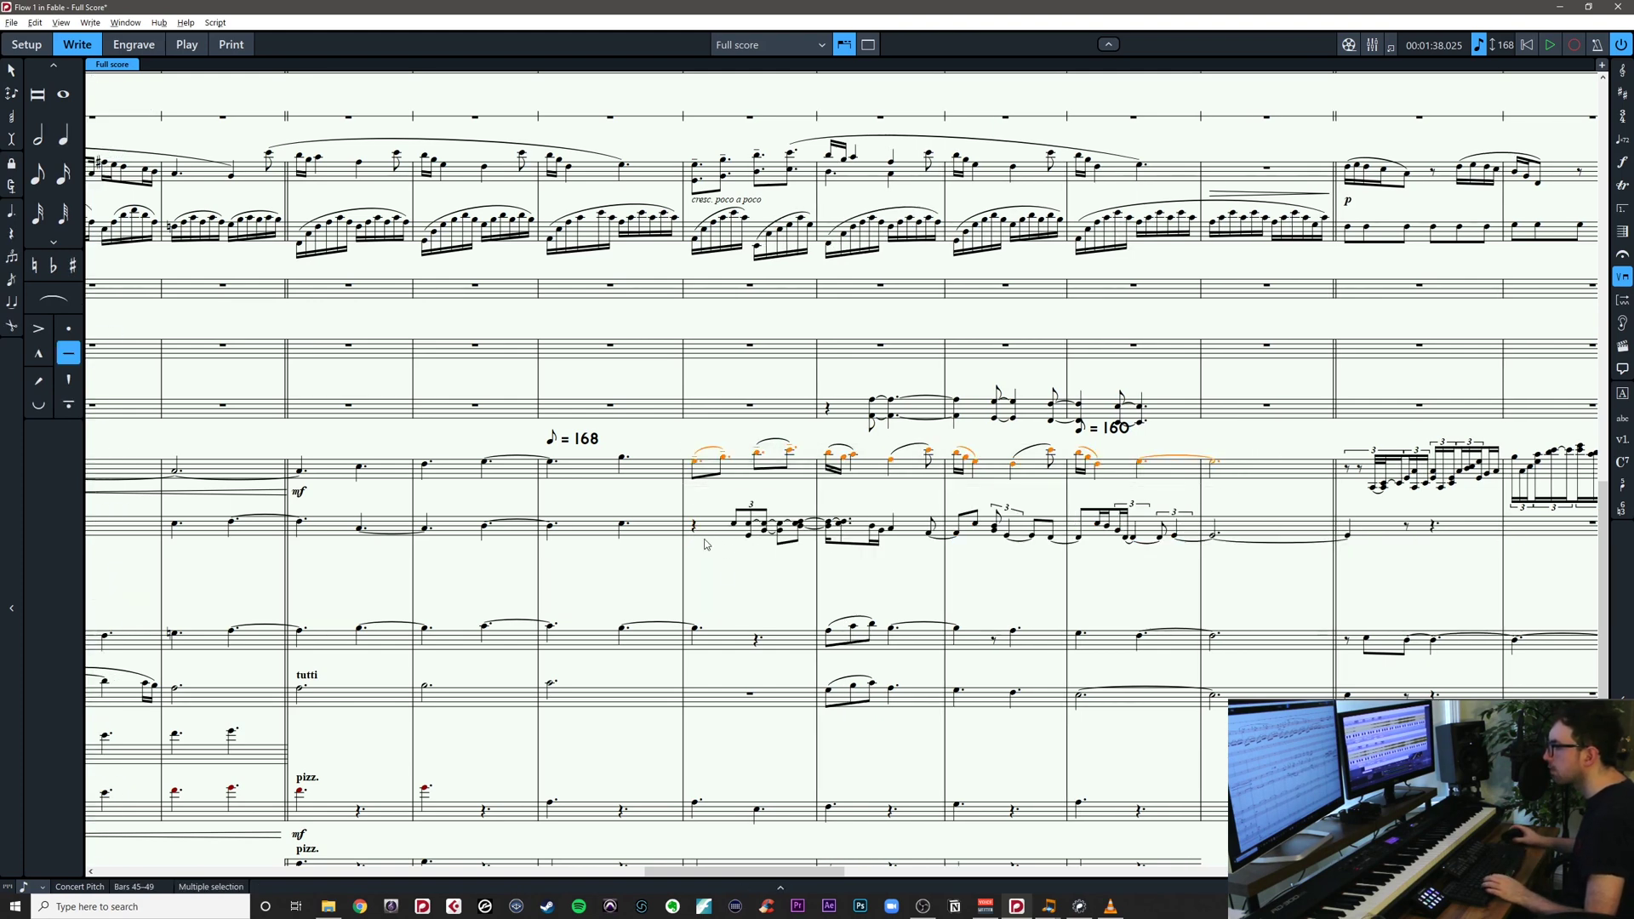
key("Escape")
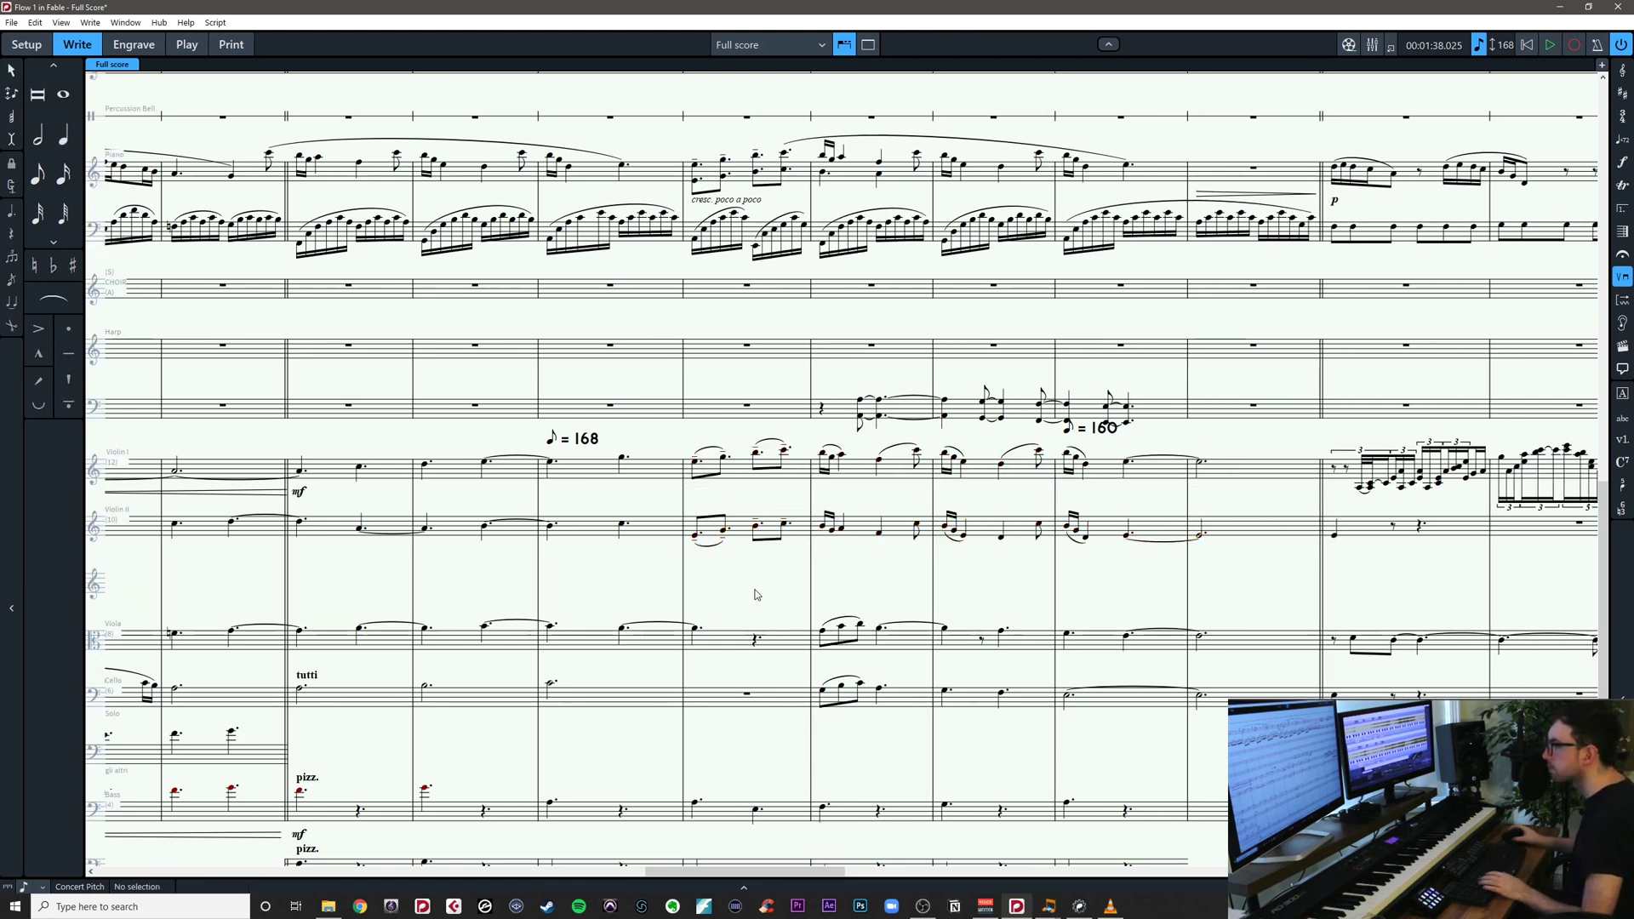
scroll(732, 579, "down", 1)
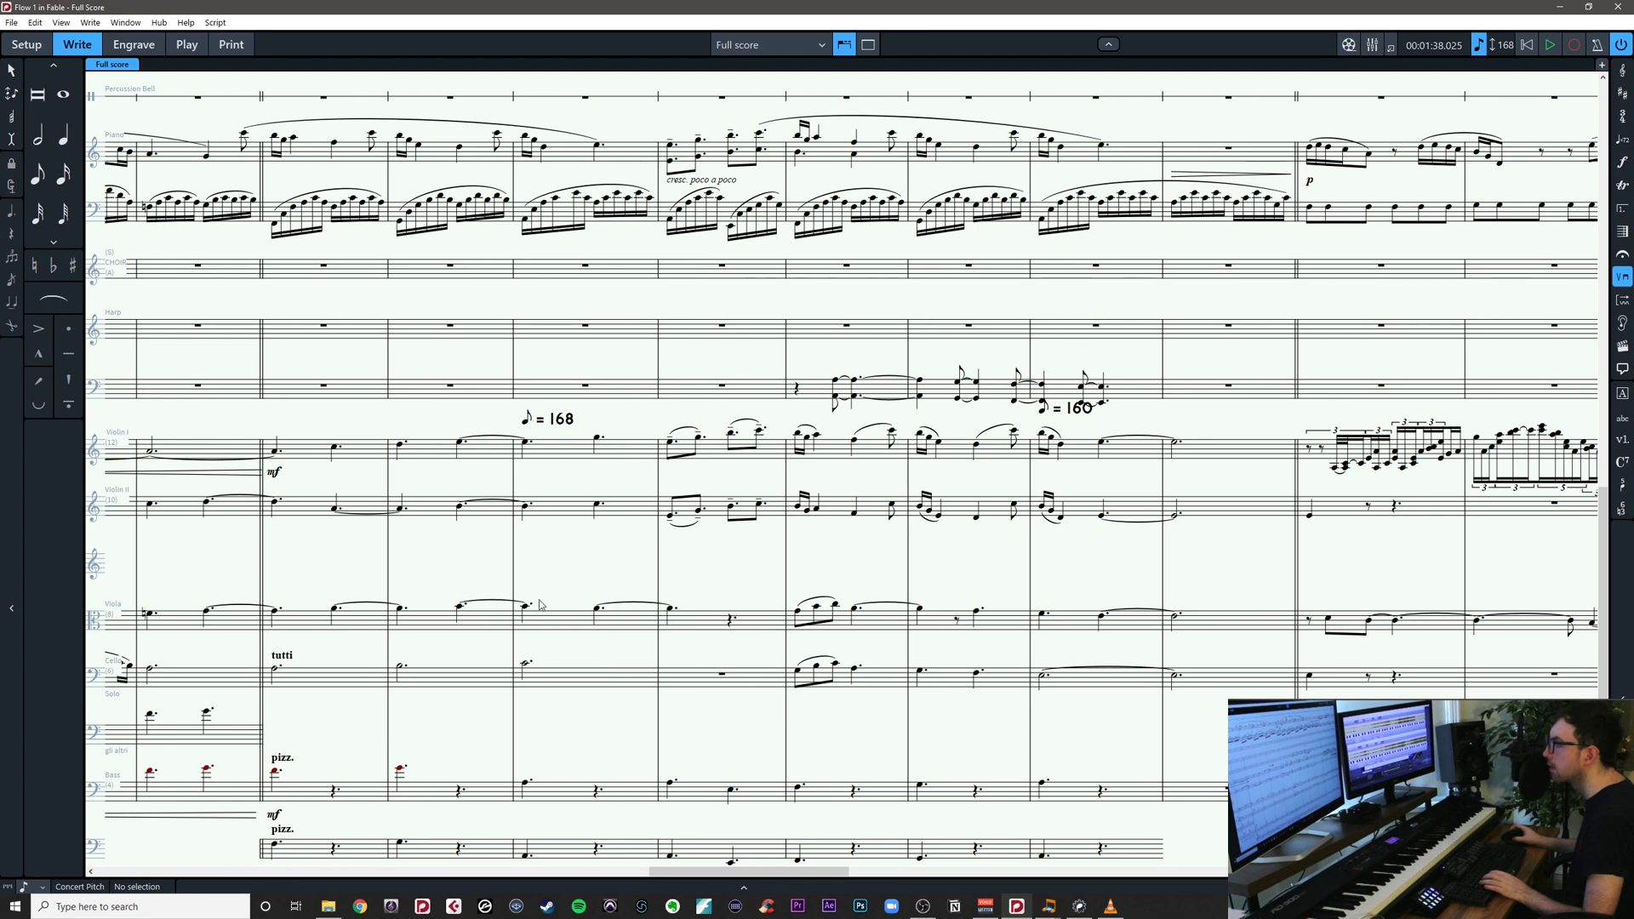
left_click(527, 669)
key("r")
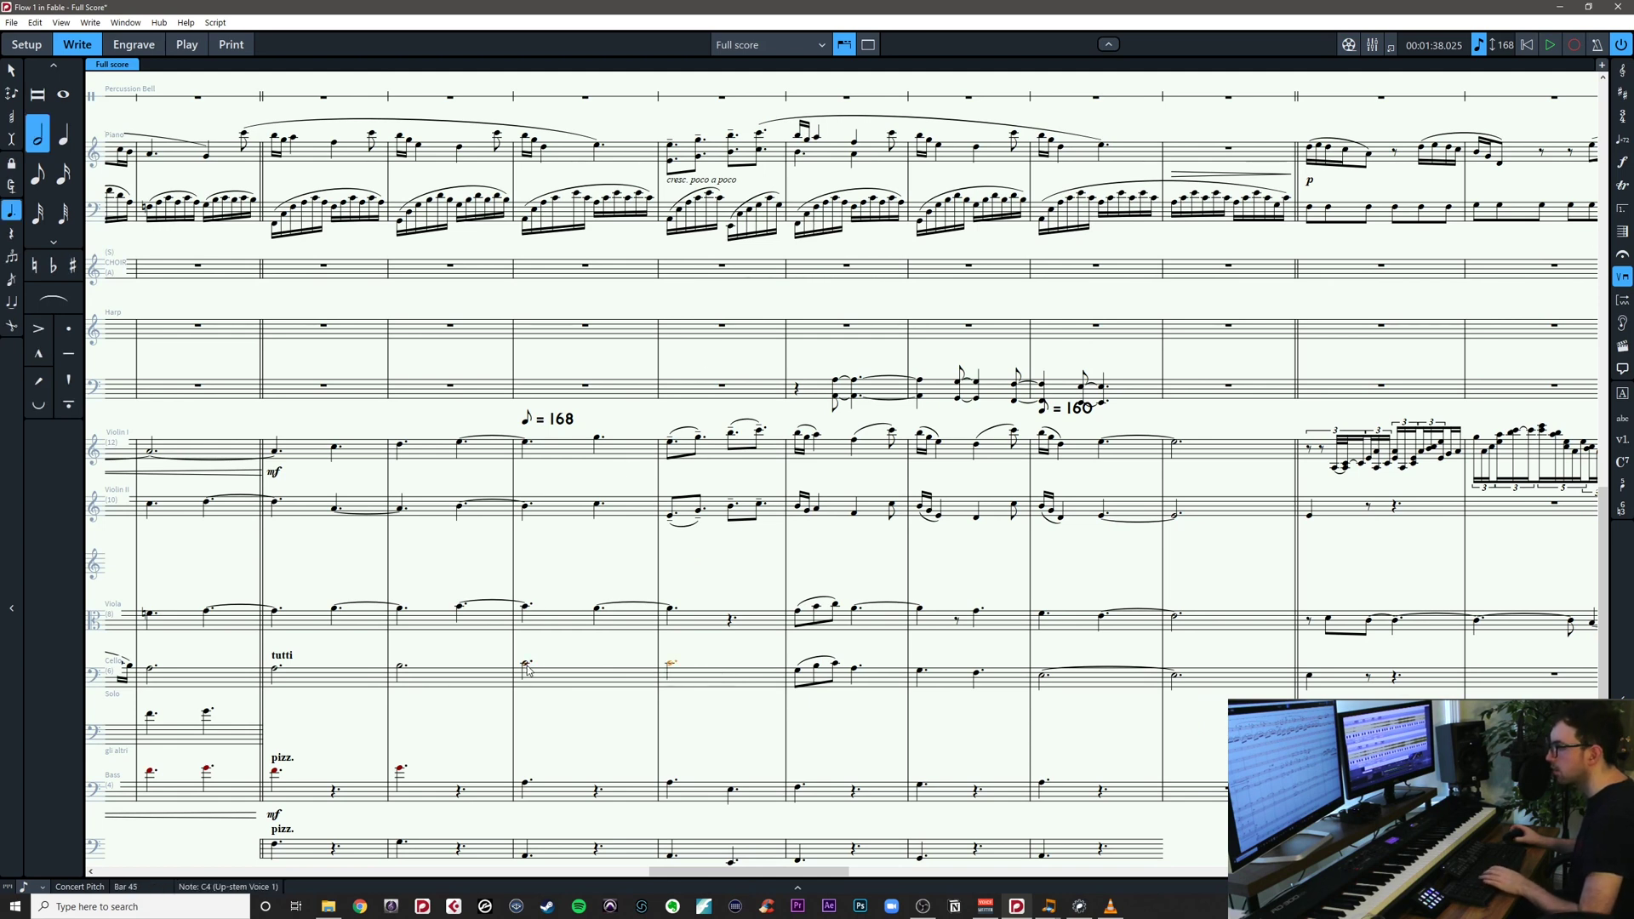
left_click(528, 670)
left_click(703, 670)
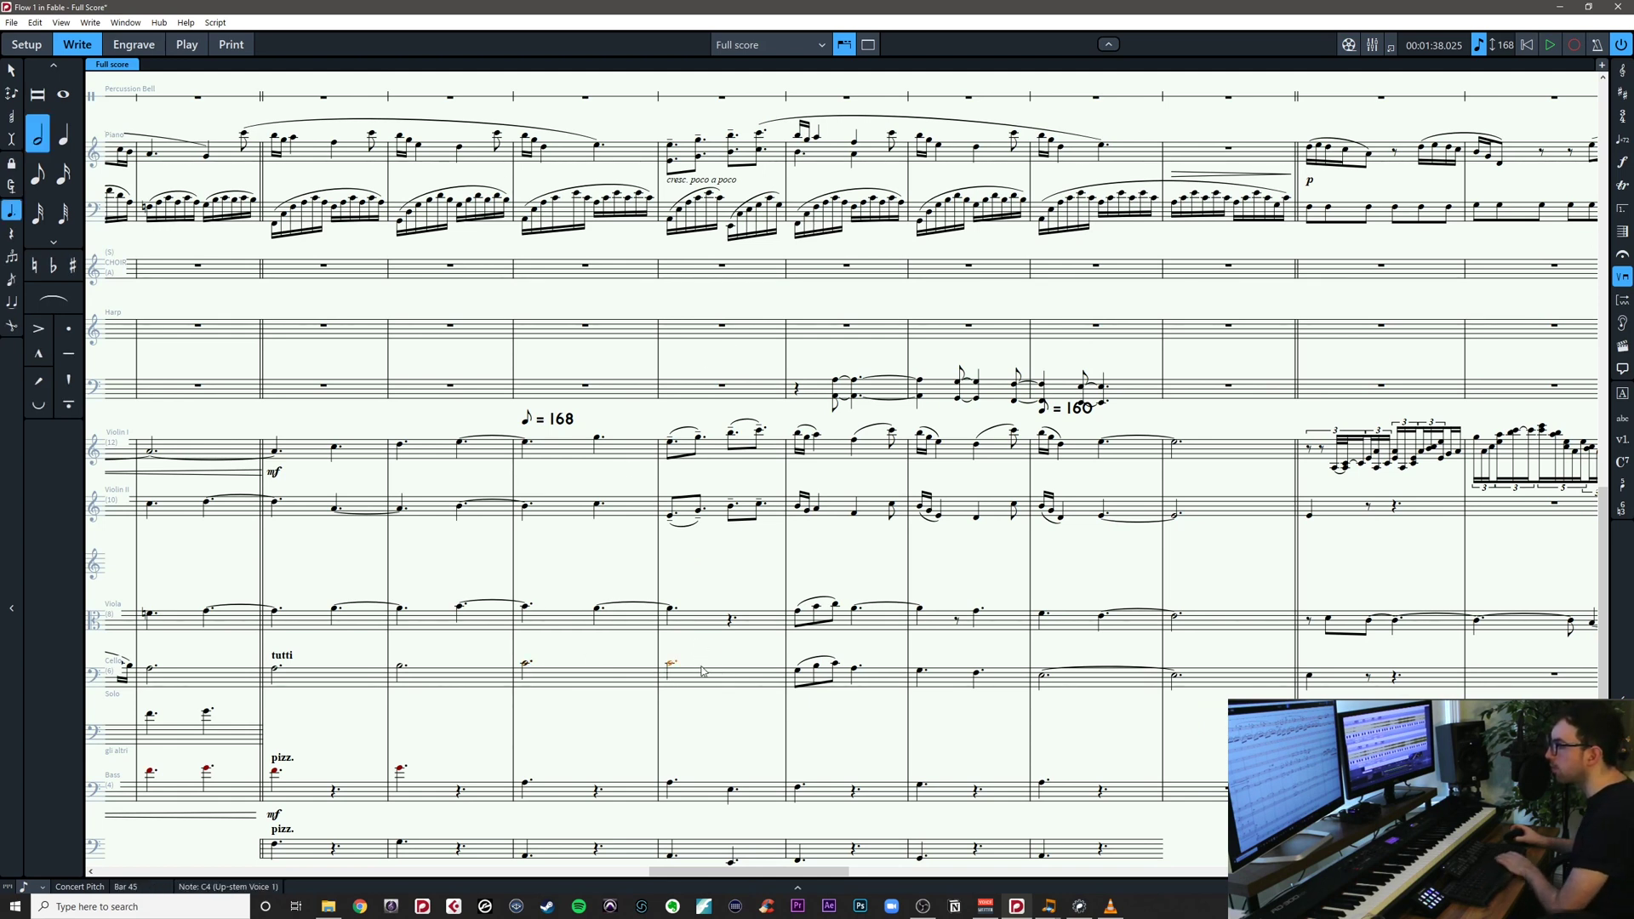
key("ctrl+z")
Copy Violin II's four-note figure of bar 45 into the cello staff, one octave lower
left_click(669, 683, "alt")
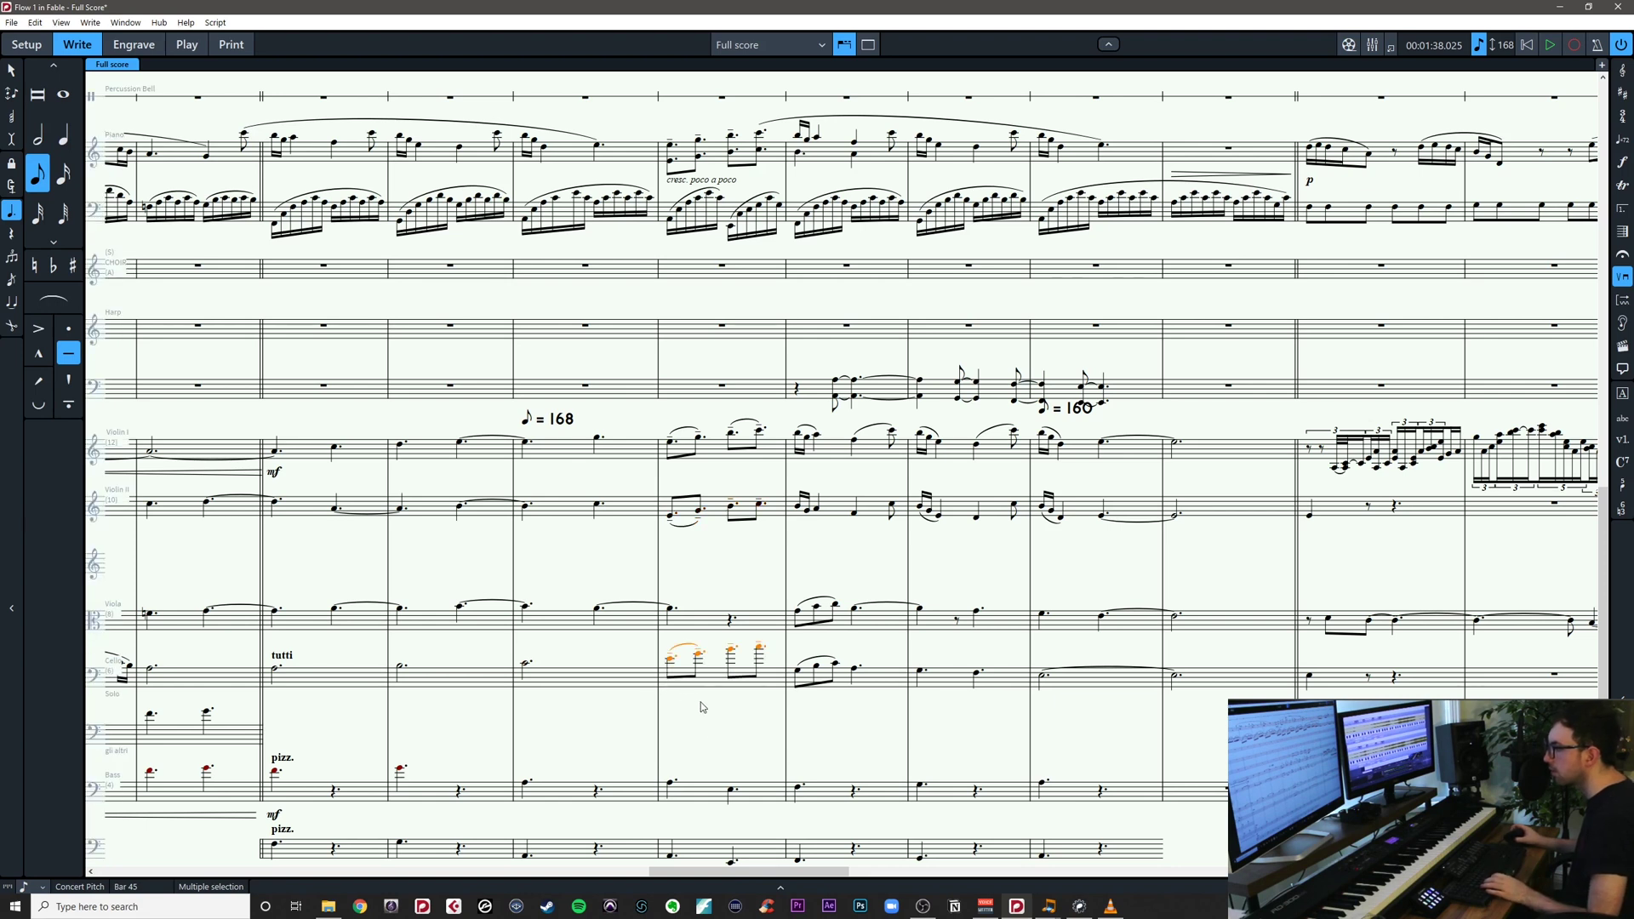
key("ctrl+alt+Down")
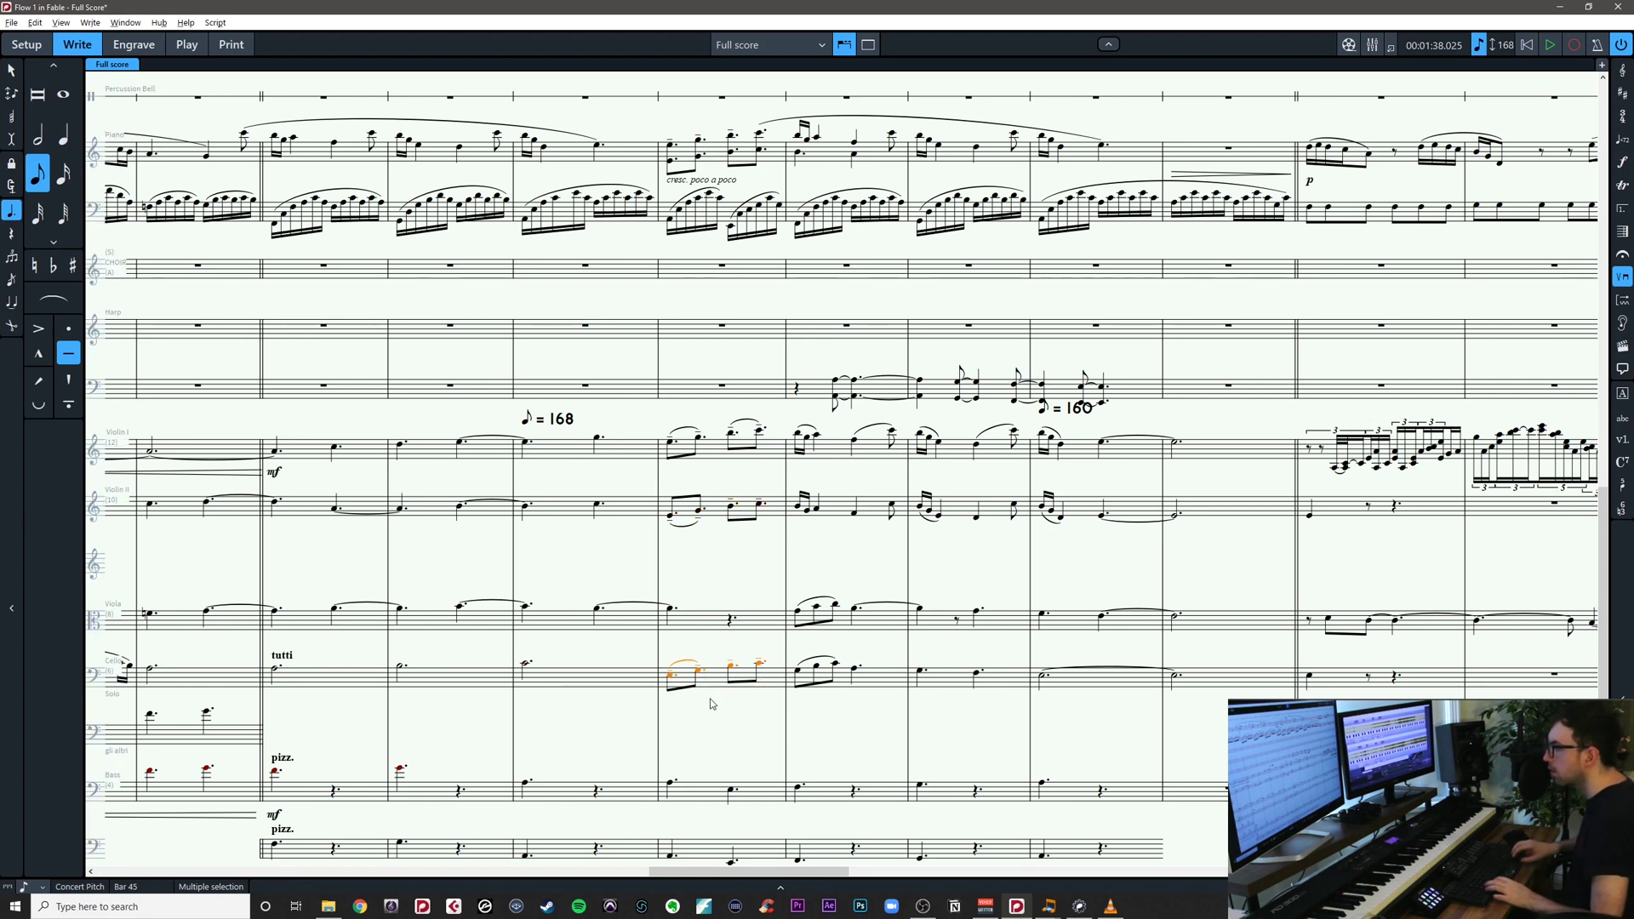
key("Escape")
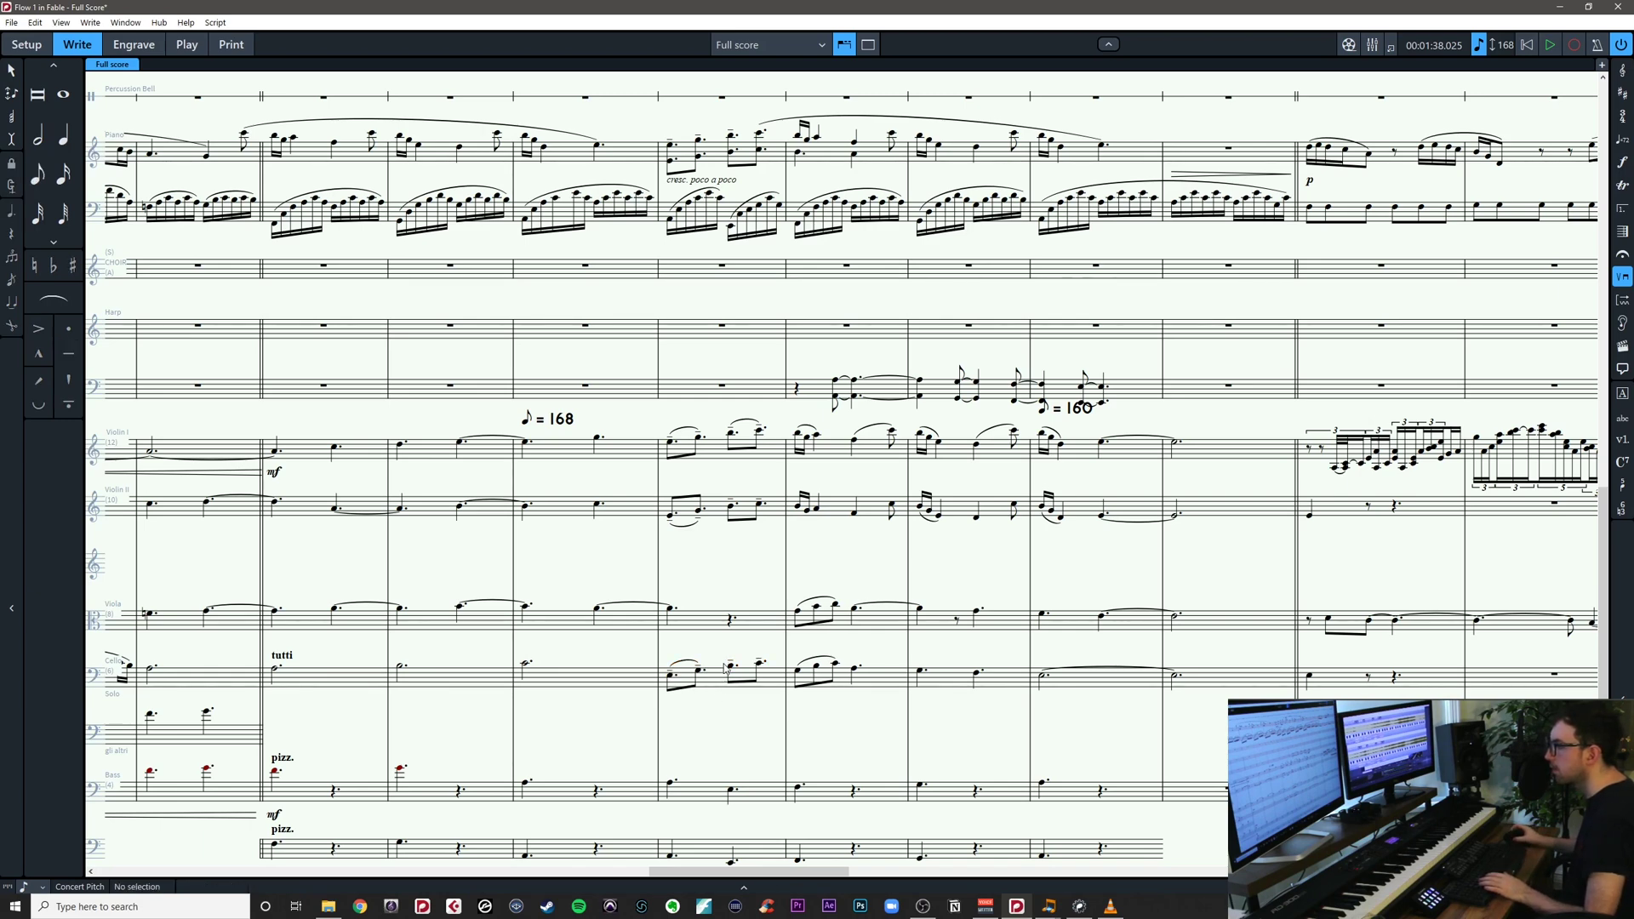
Lengthen the viola's tied A4 in bar 45 to fill the whole bar
scroll(725, 656, "down", 1)
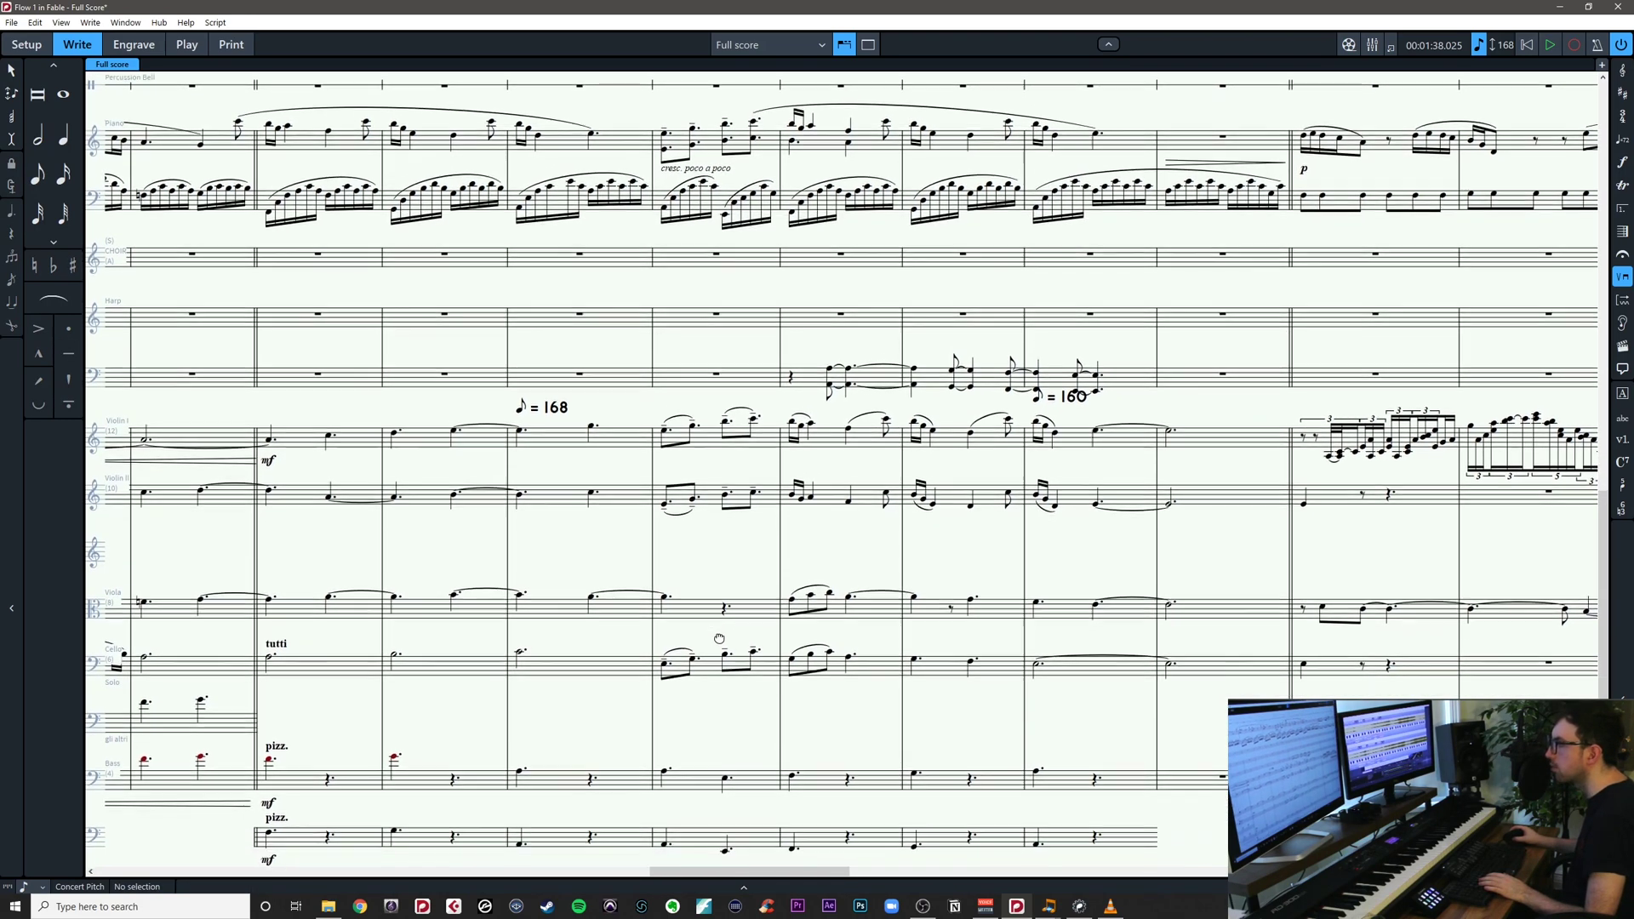
left_click(666, 597)
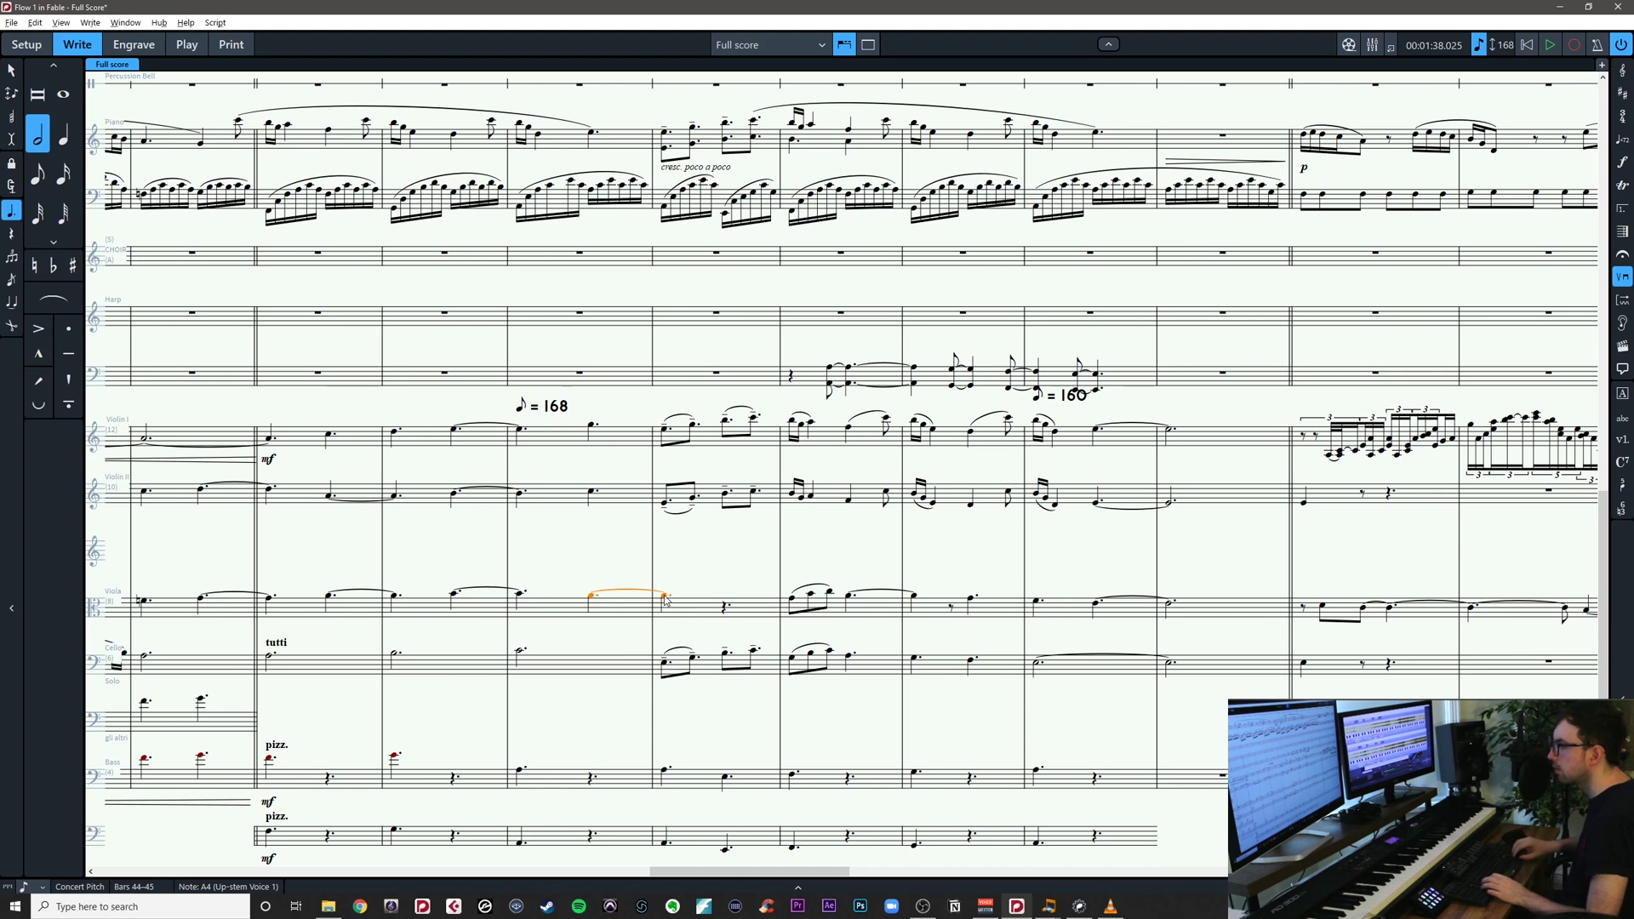
key("alt+shift+Right")
key("alt+shift+Right")
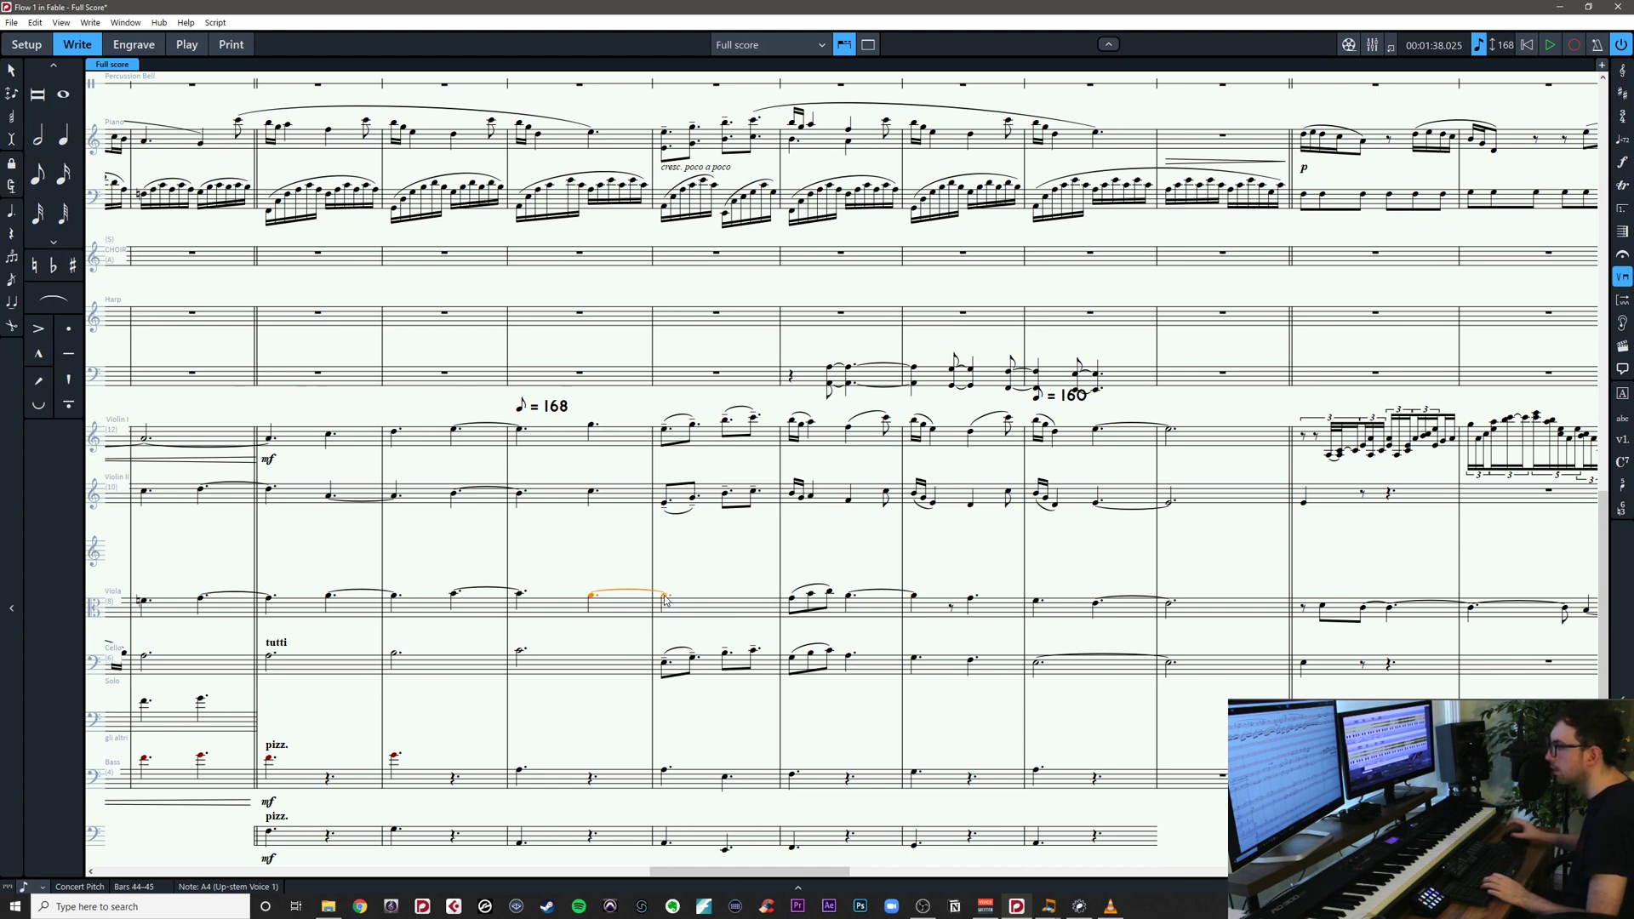
key("Escape")
Select the string parts in bar 45 and play the score back from there
left_click_drag(657, 418, 772, 855)
key("space")
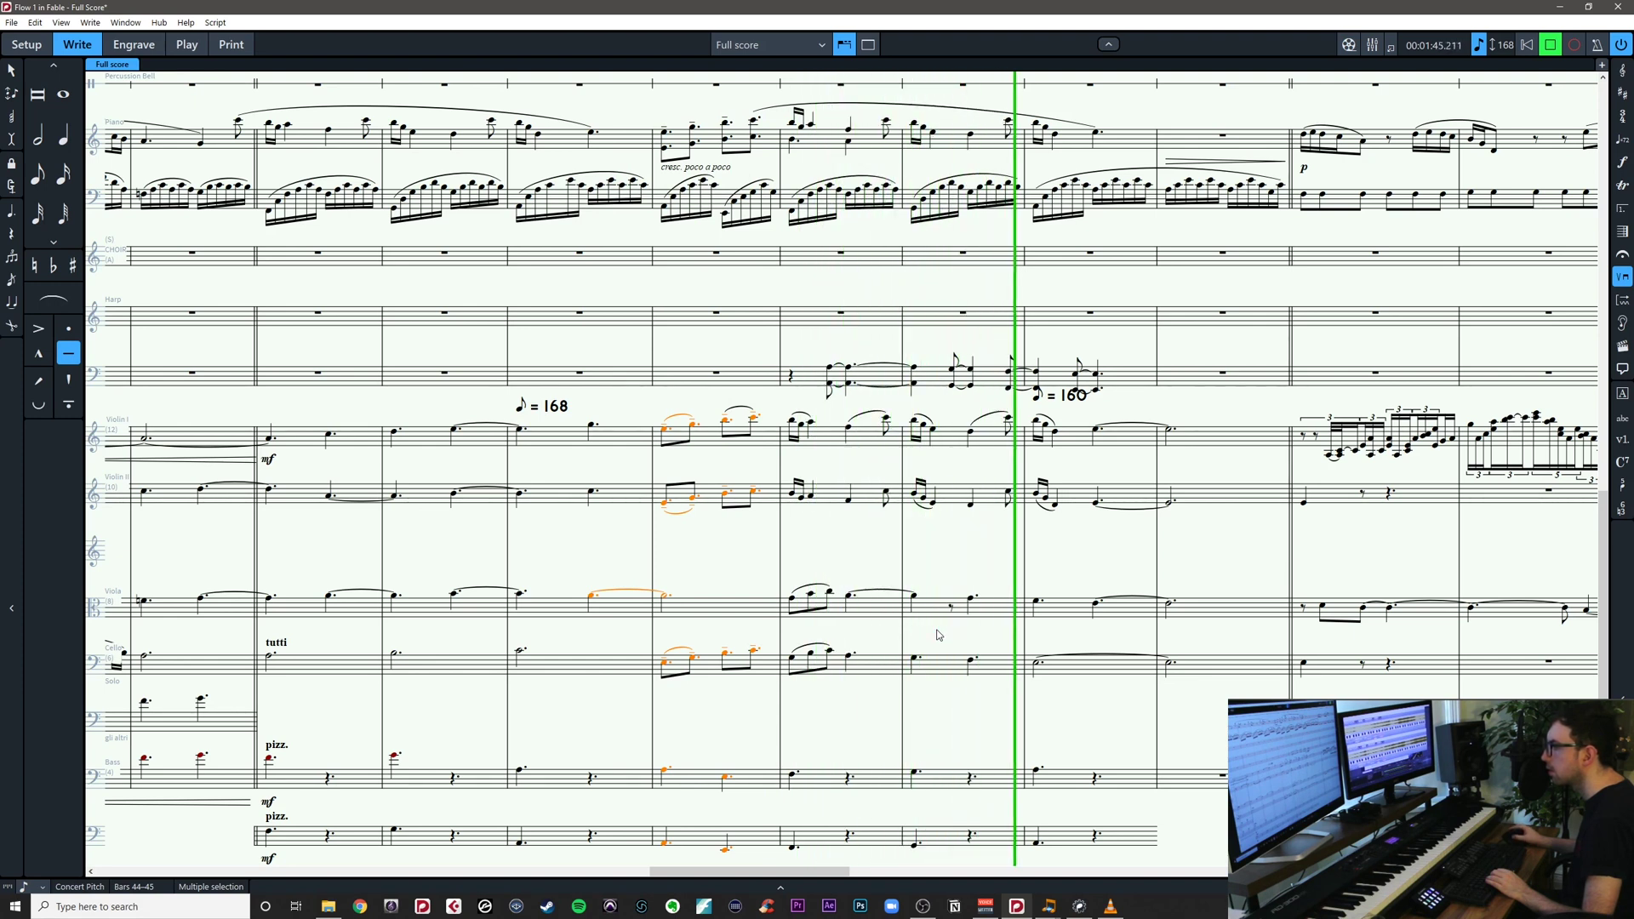
Stop the playback, clear the string selection and check the string parts around bars 45–49
key("space")
left_click(979, 640)
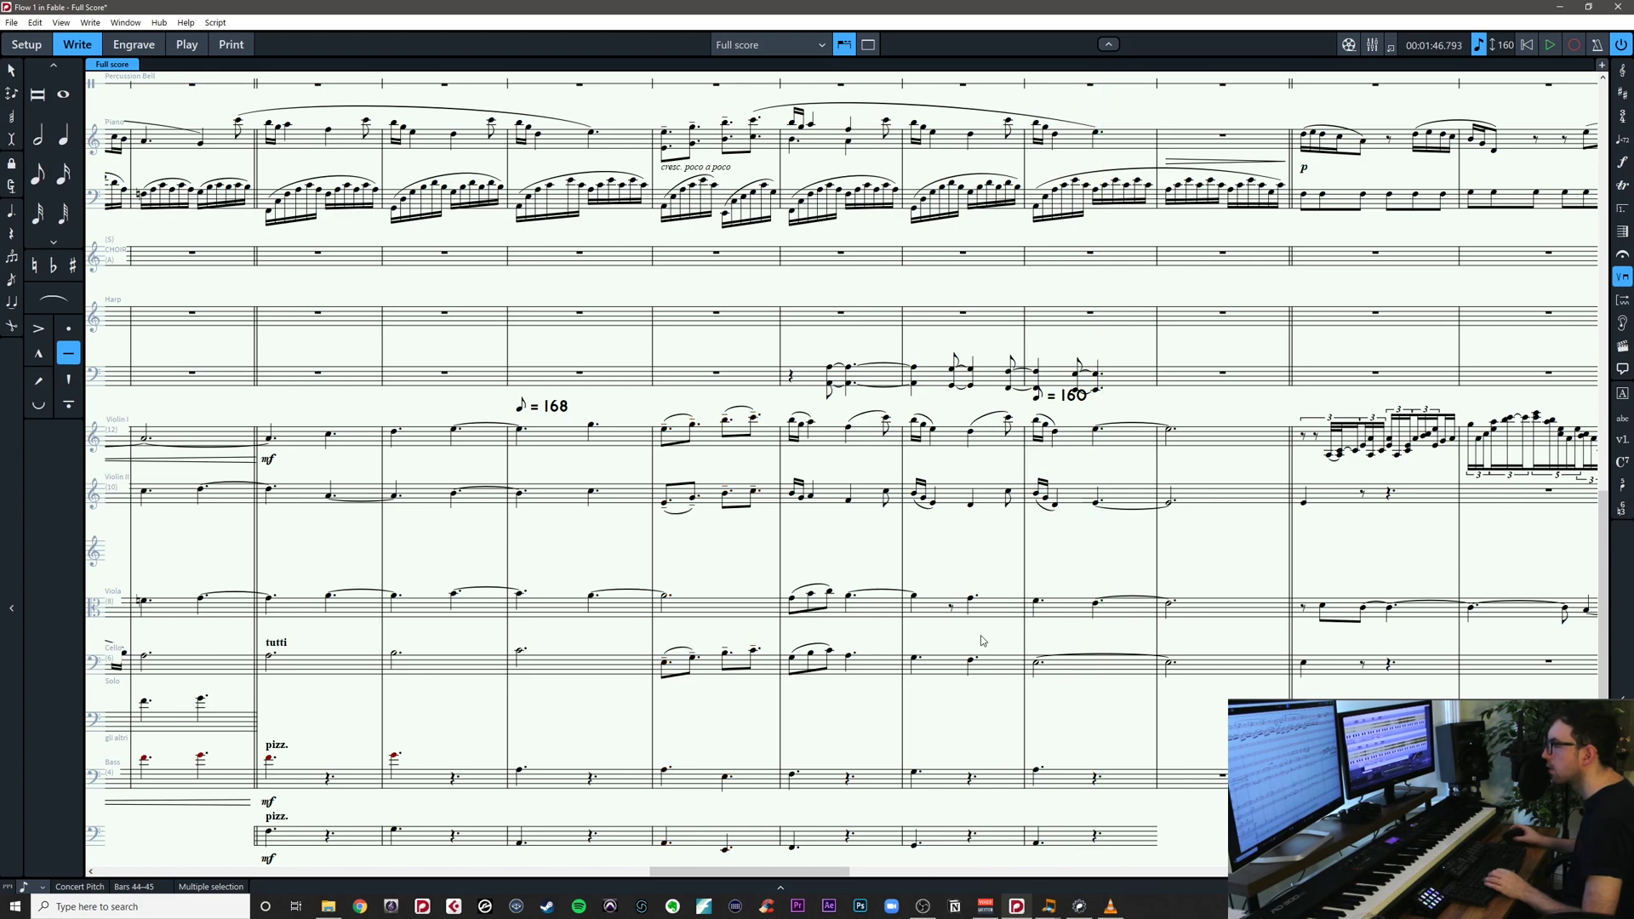
left_click_drag(973, 645, 892, 594)
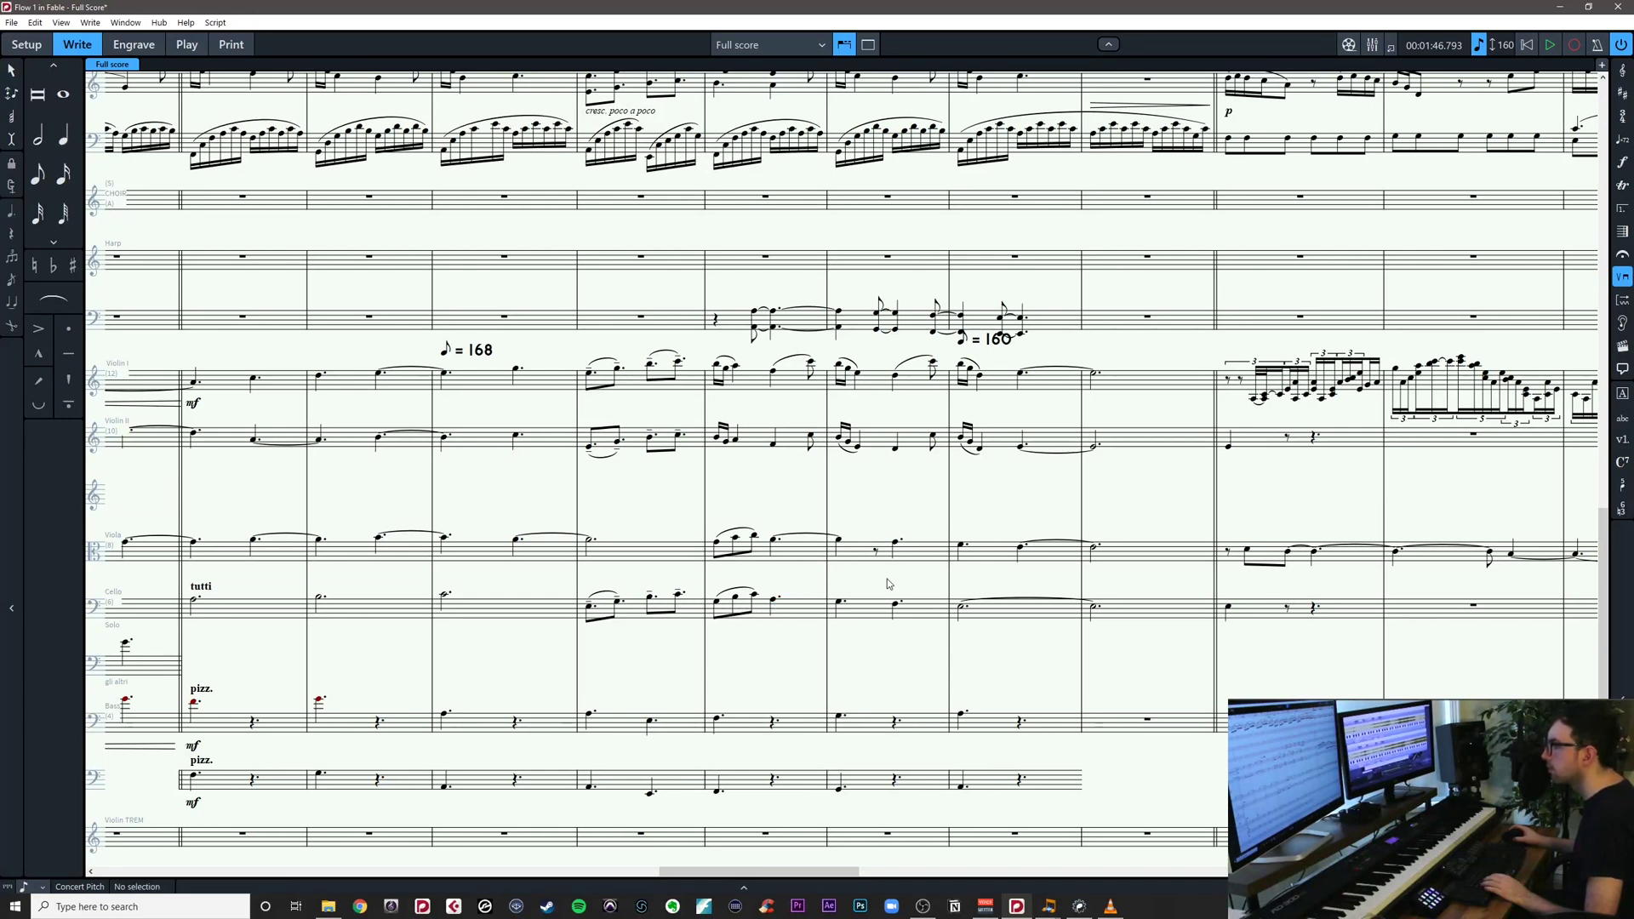
left_click_drag(890, 580, 889, 599)
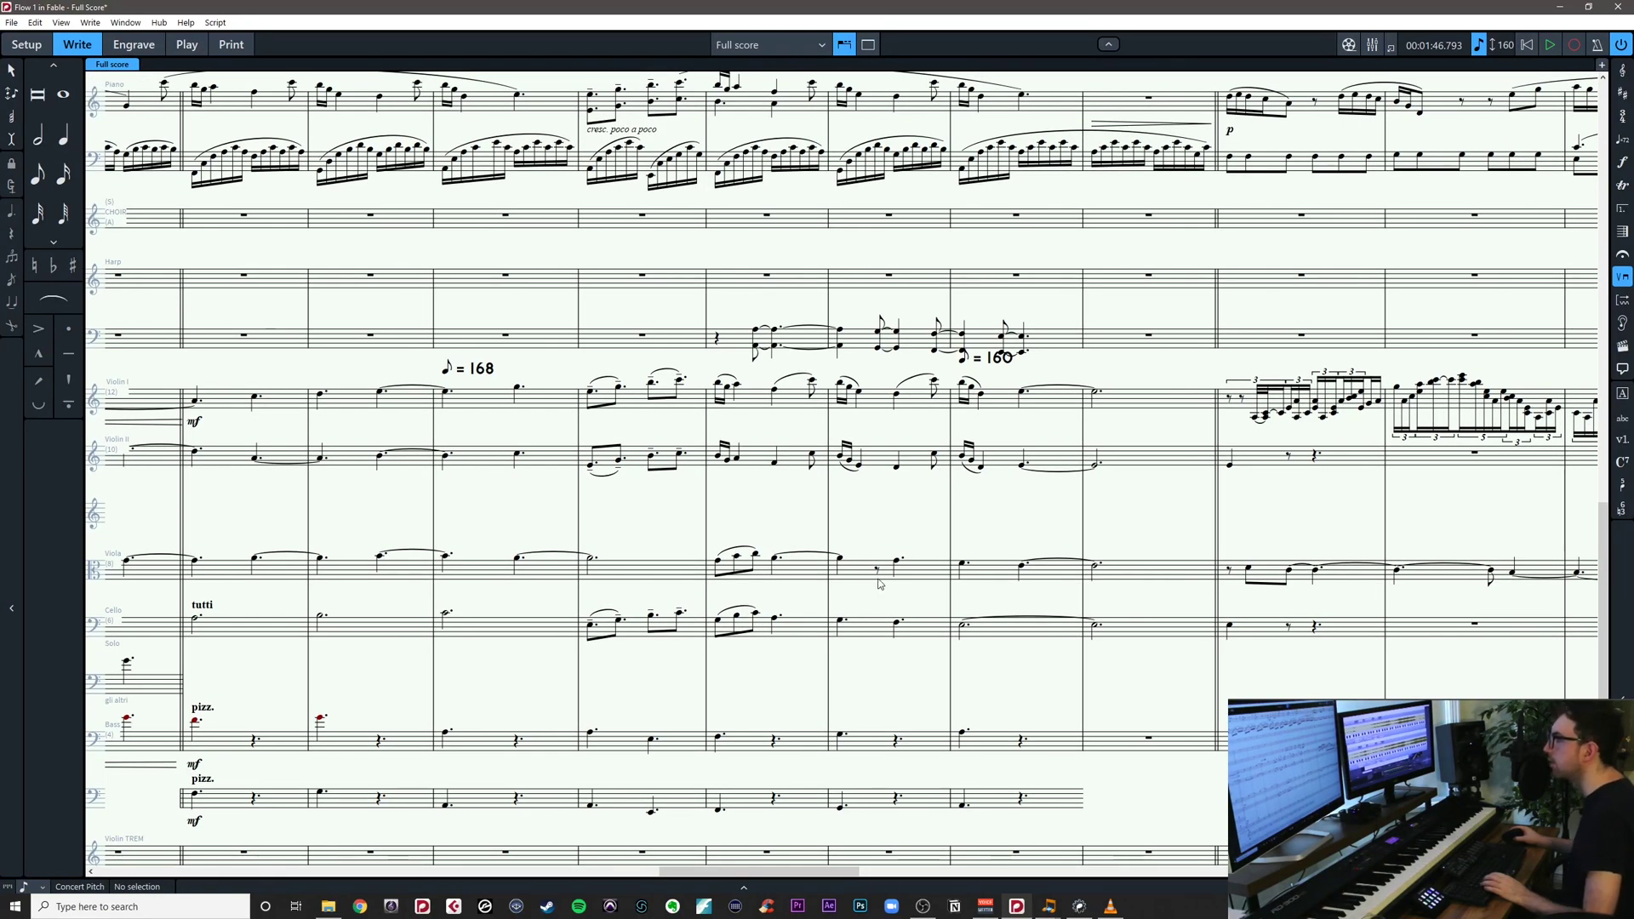
left_click(780, 561)
left_click(776, 534)
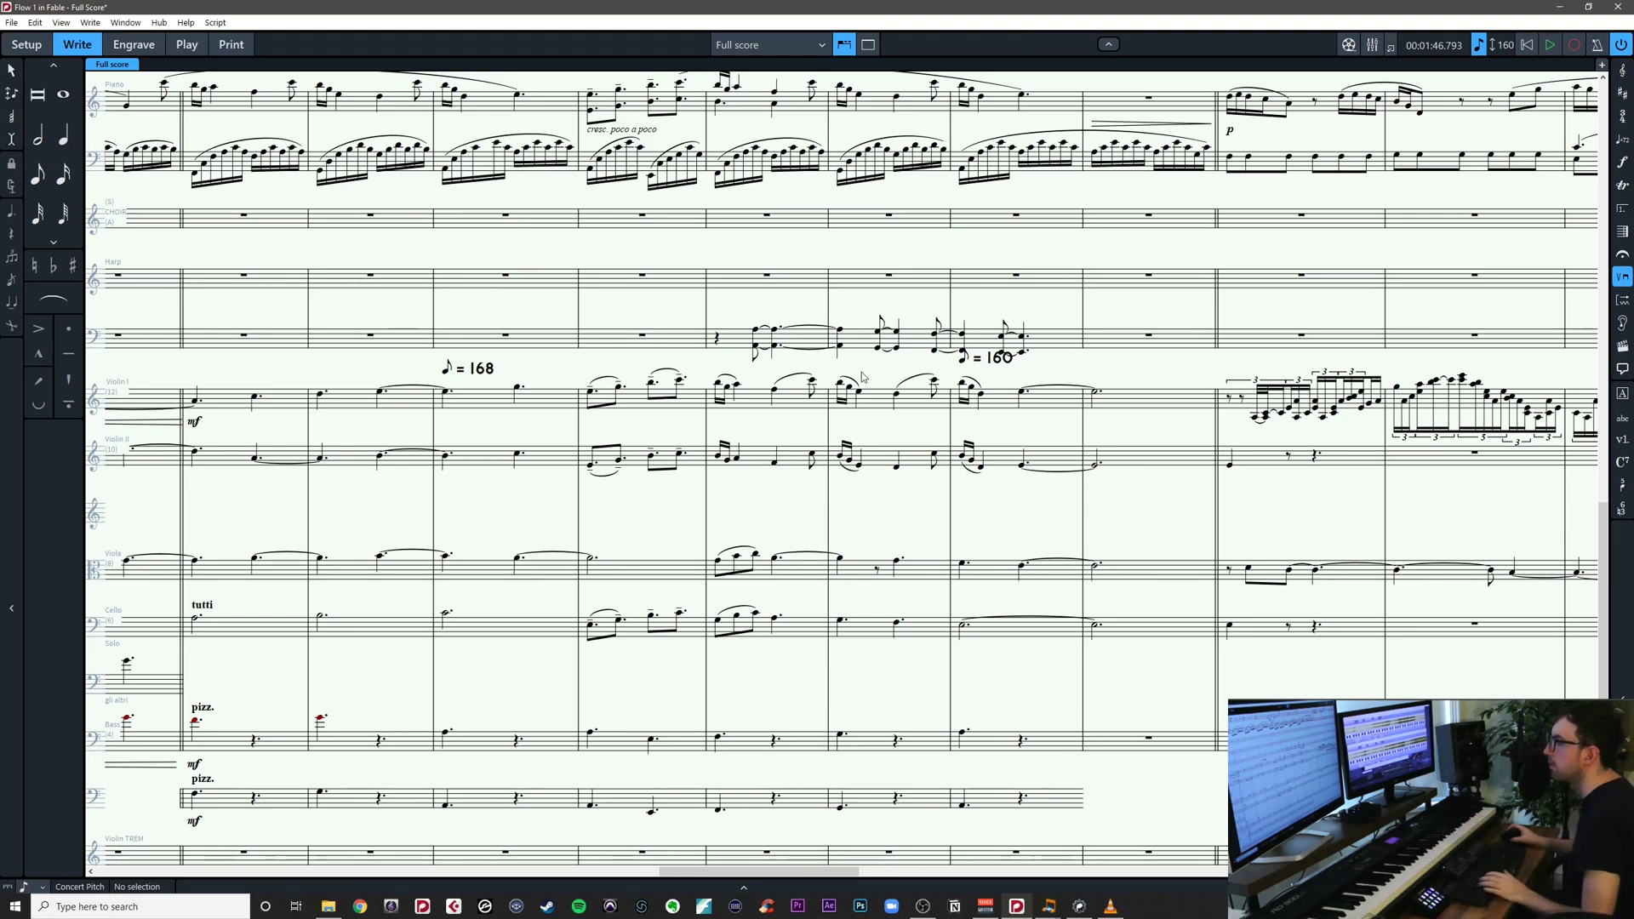
Examine the string, harp and piano writing from bar 50 up to the Molto rit. passage
left_click_drag(882, 509, 758, 468)
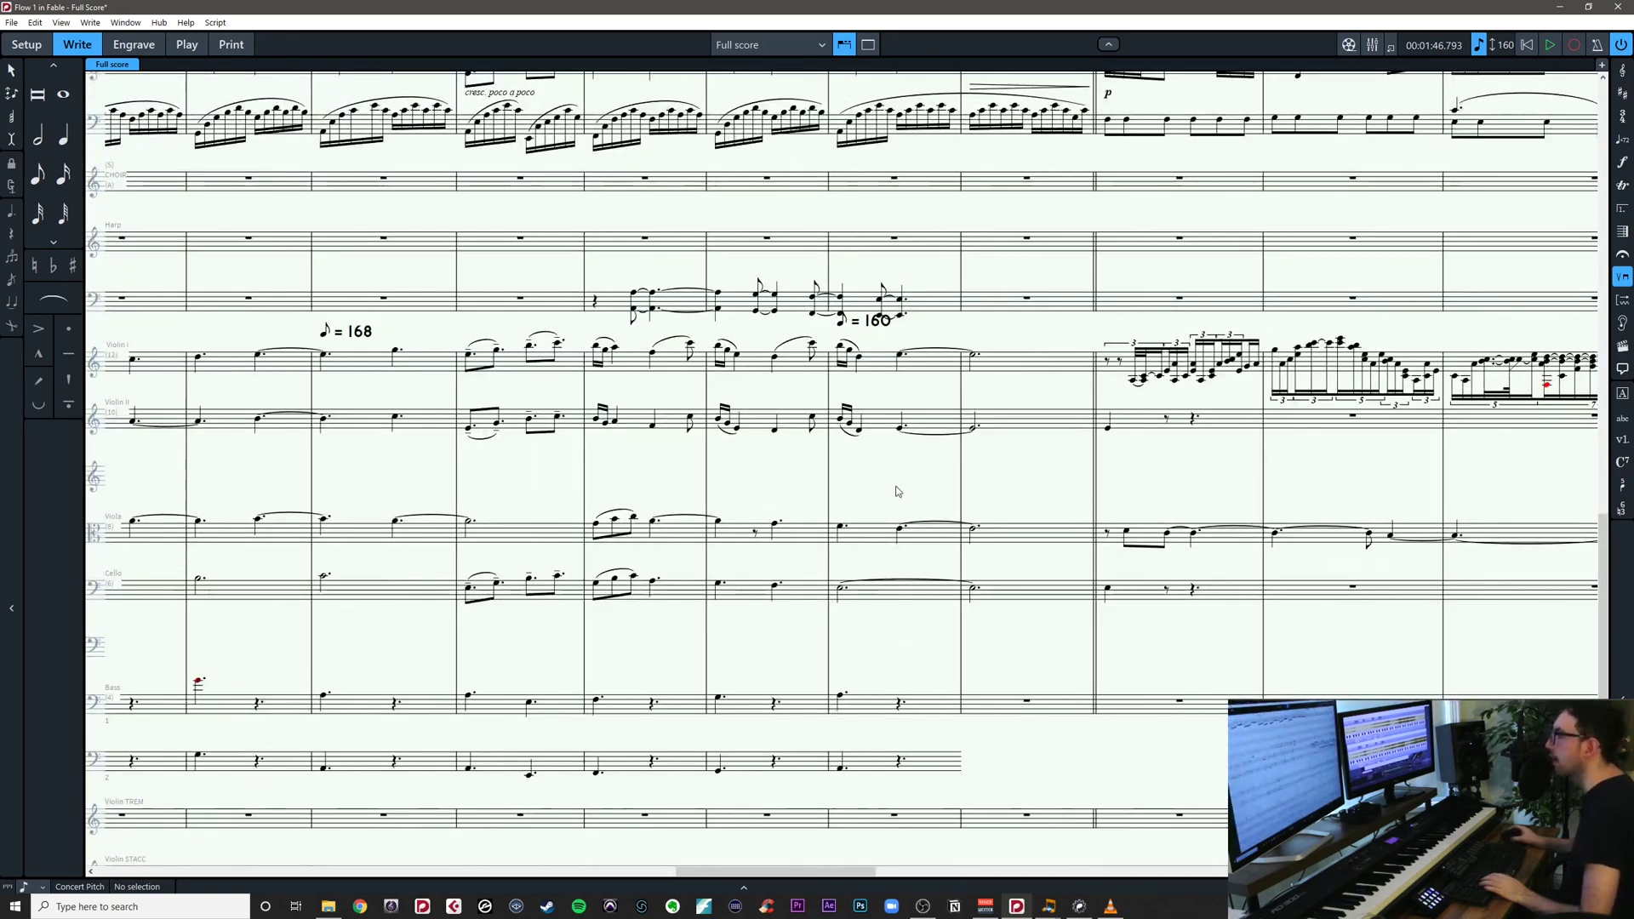
left_click_drag(893, 485, 471, 510)
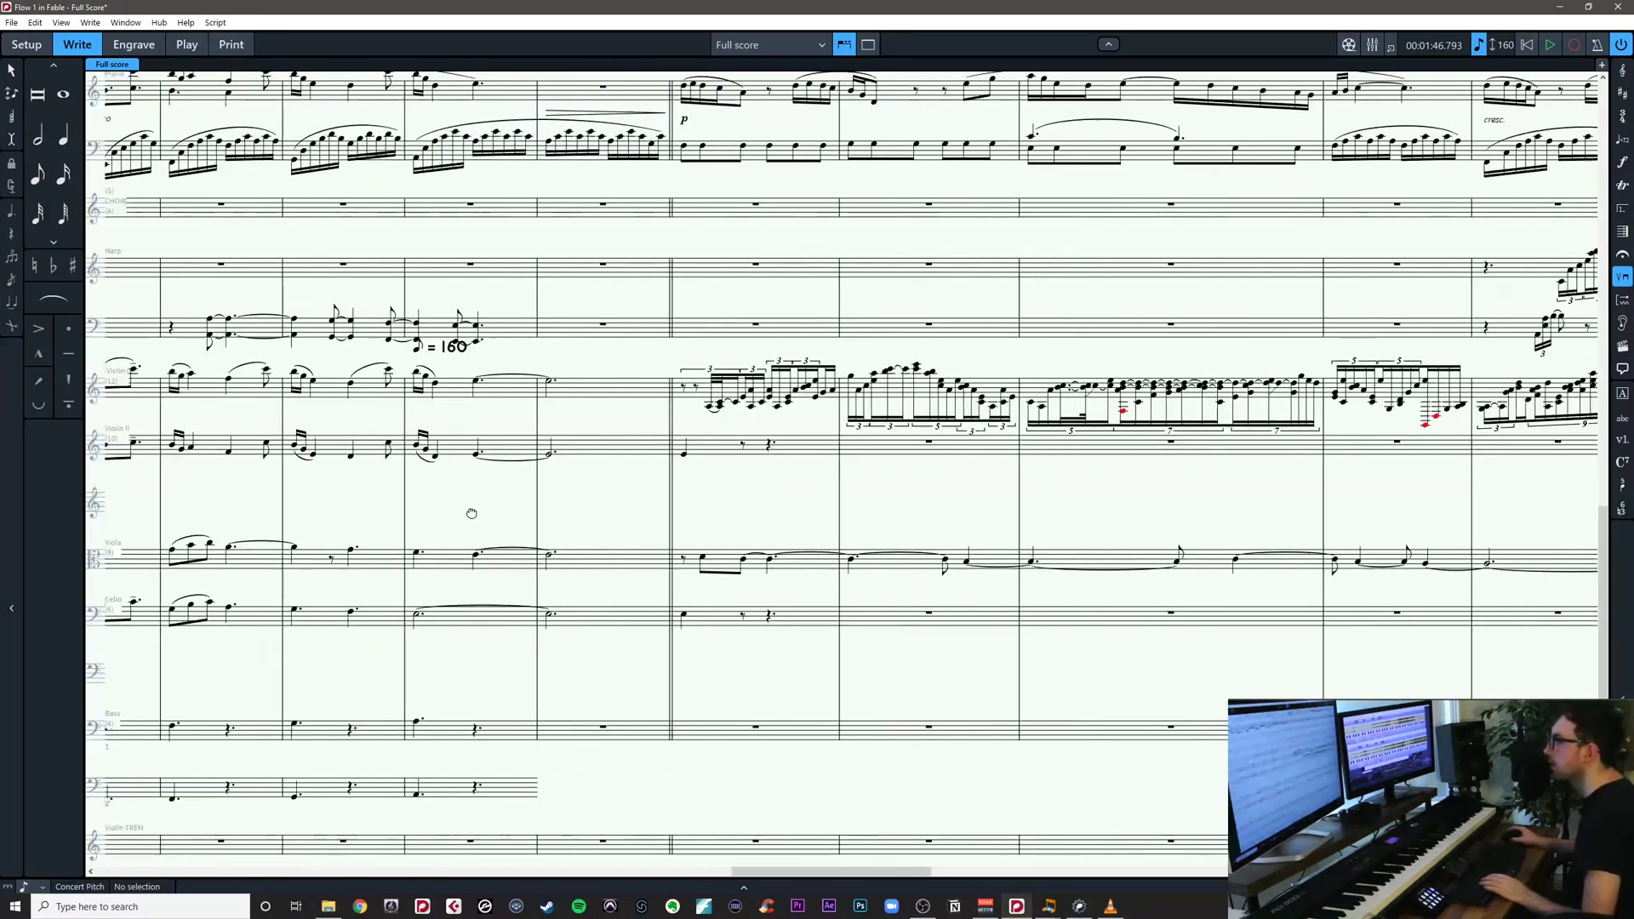
key("x")
key("x")
key("x")
left_click_drag(764, 498, 305, 521)
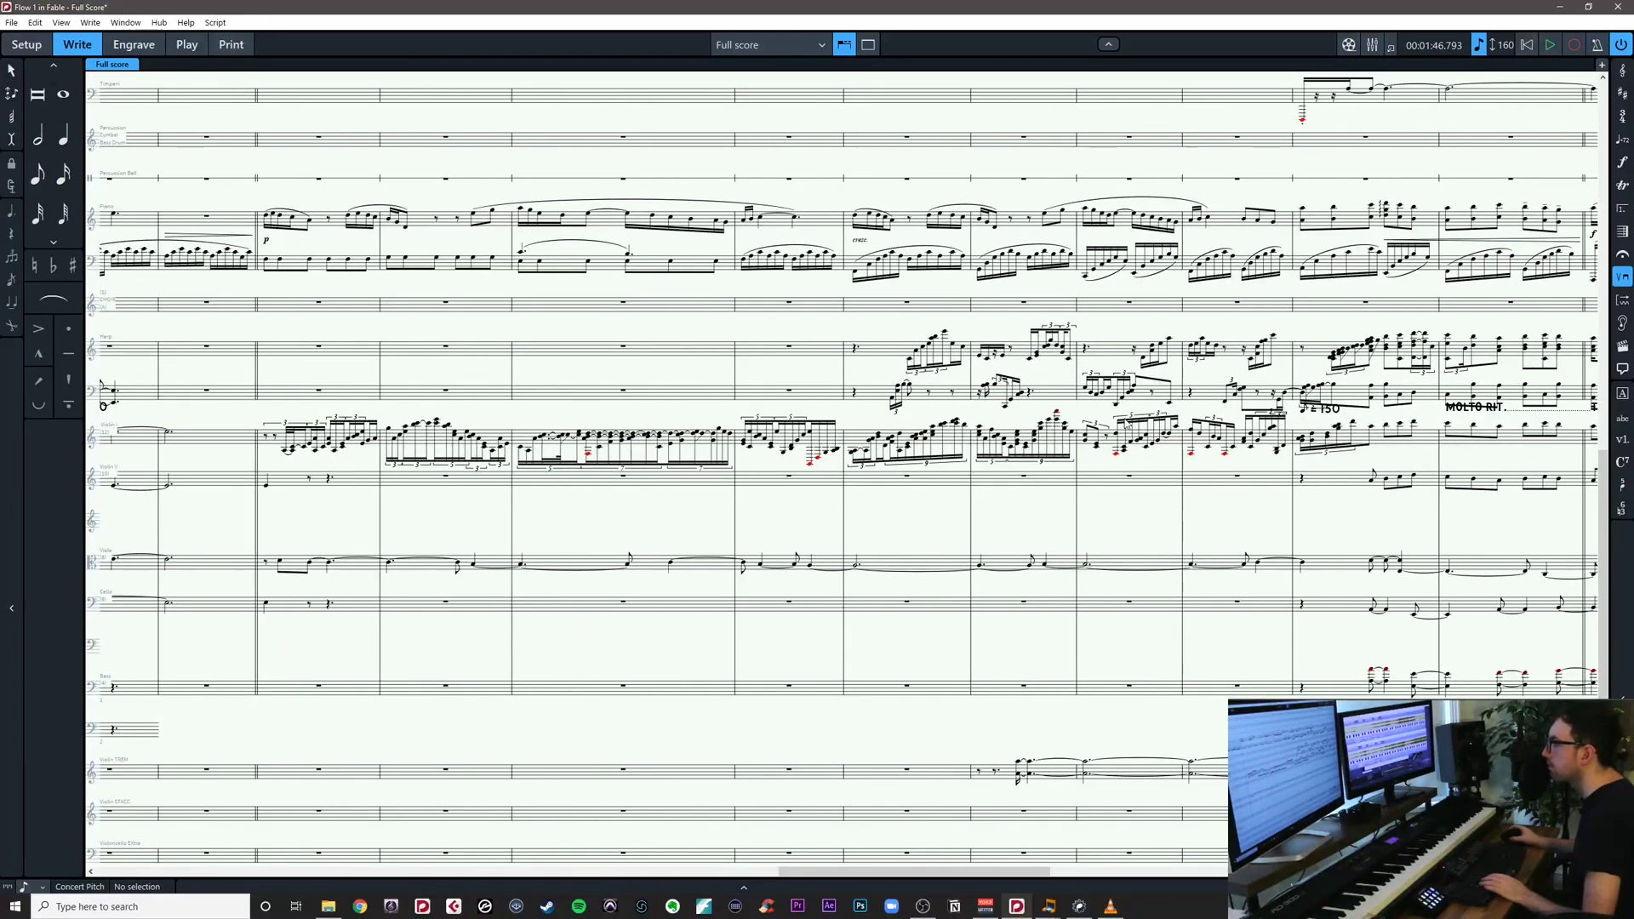
left_click_drag(1014, 535, 1058, 511)
key("alt+Tab")
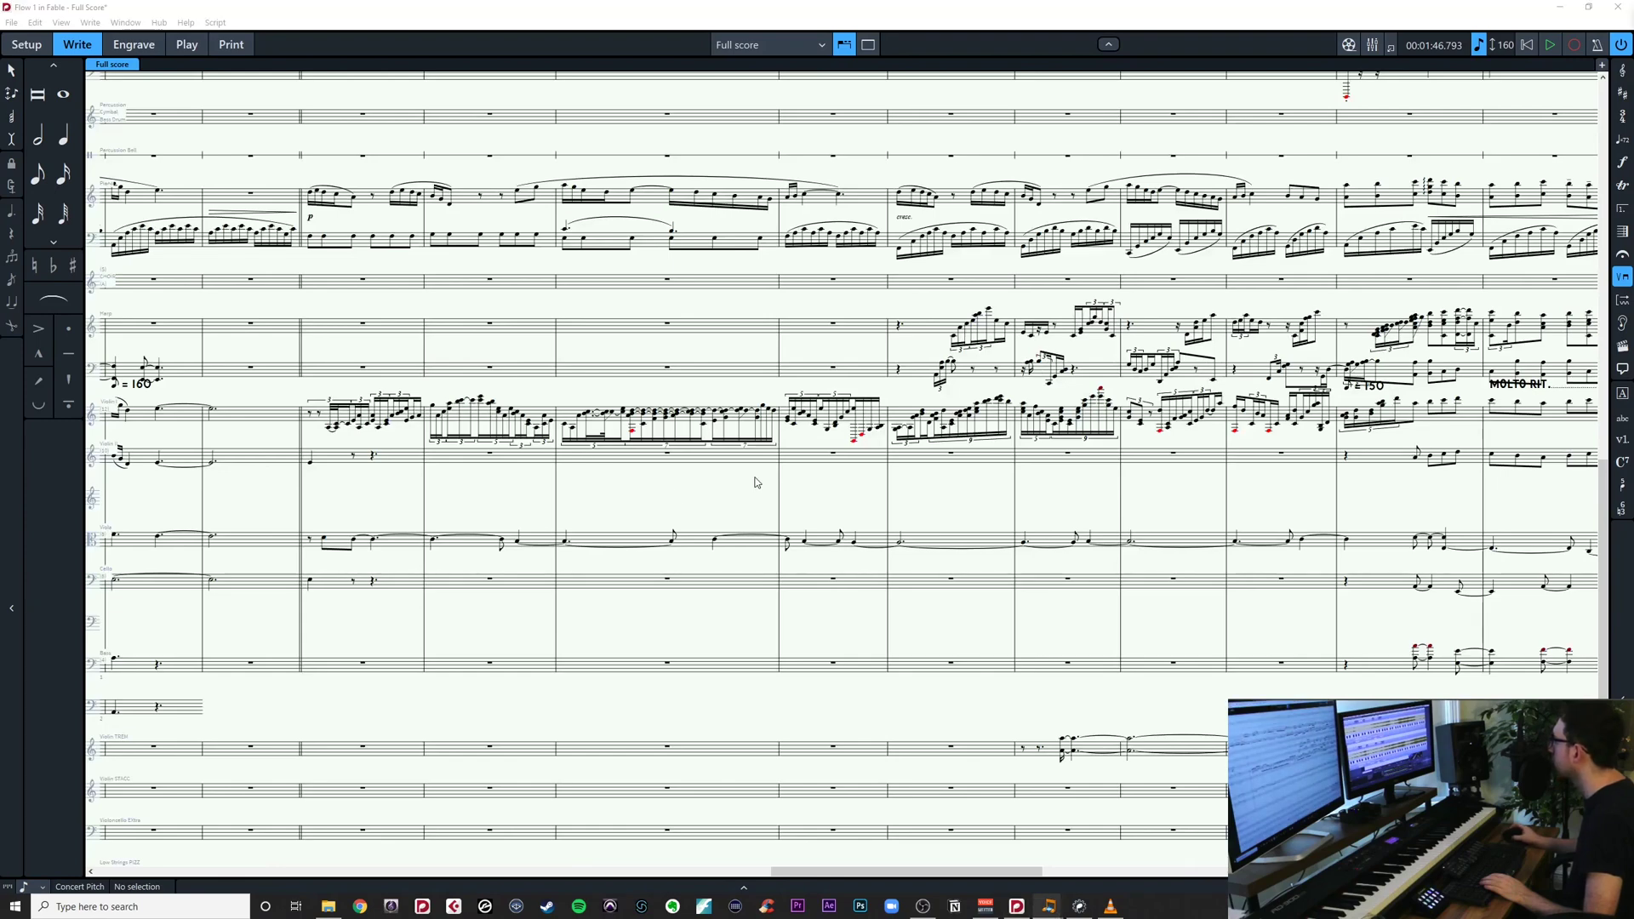
Slur the last two notes of bar 45 in both the Violin II and cello staves
left_click_drag(566, 492, 1317, 482)
scroll(876, 511, "up", 3)
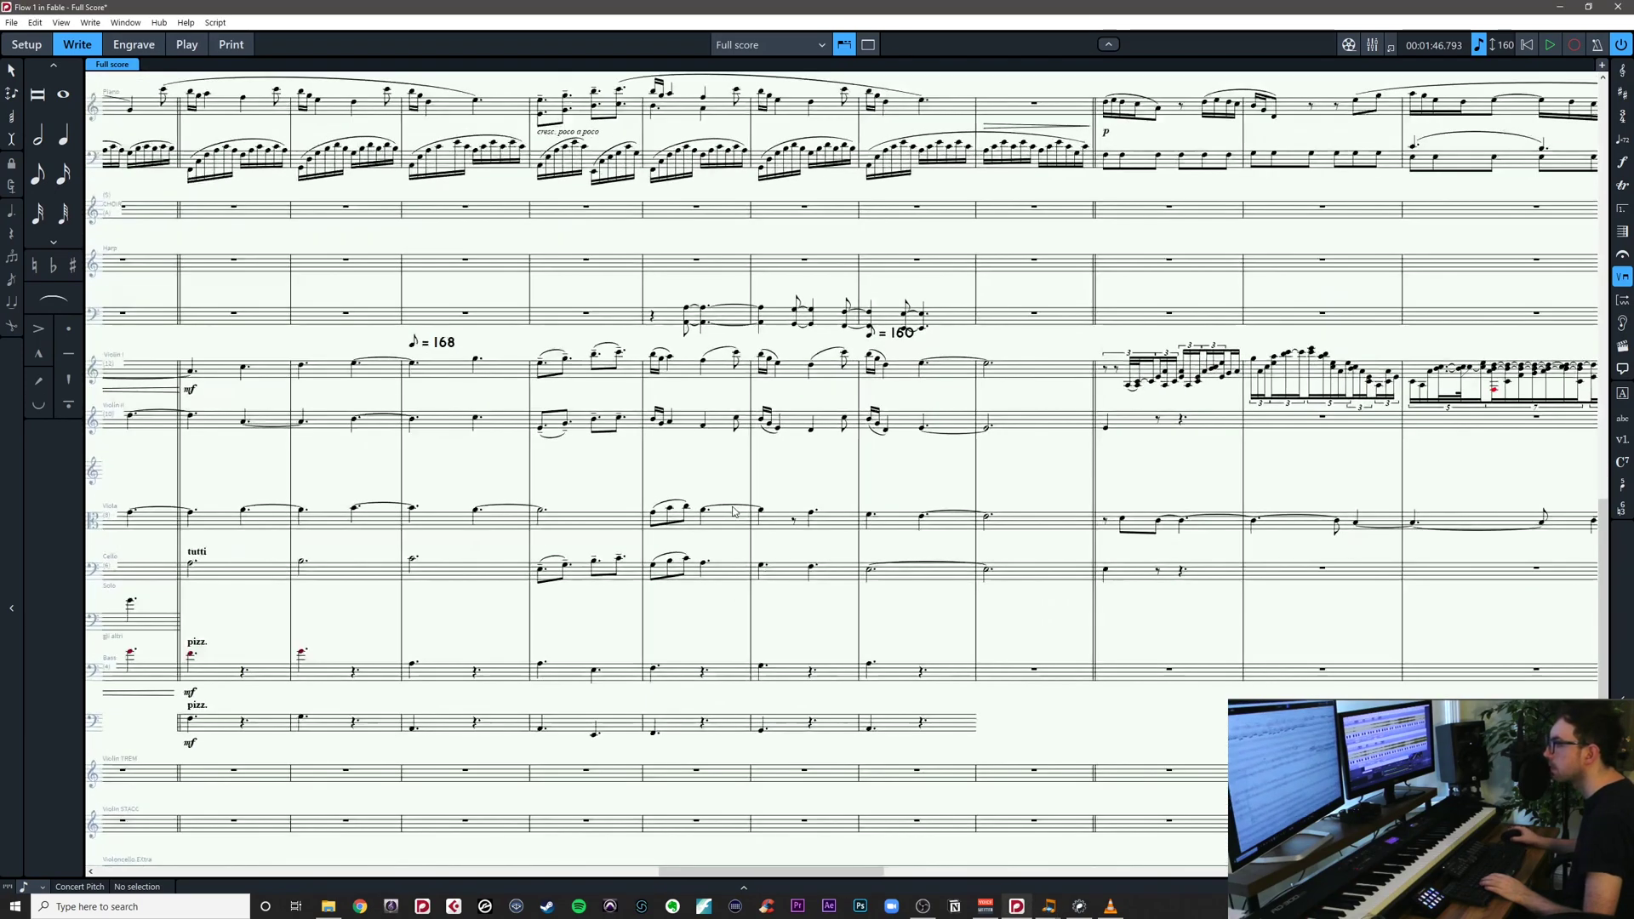
left_click(606, 410)
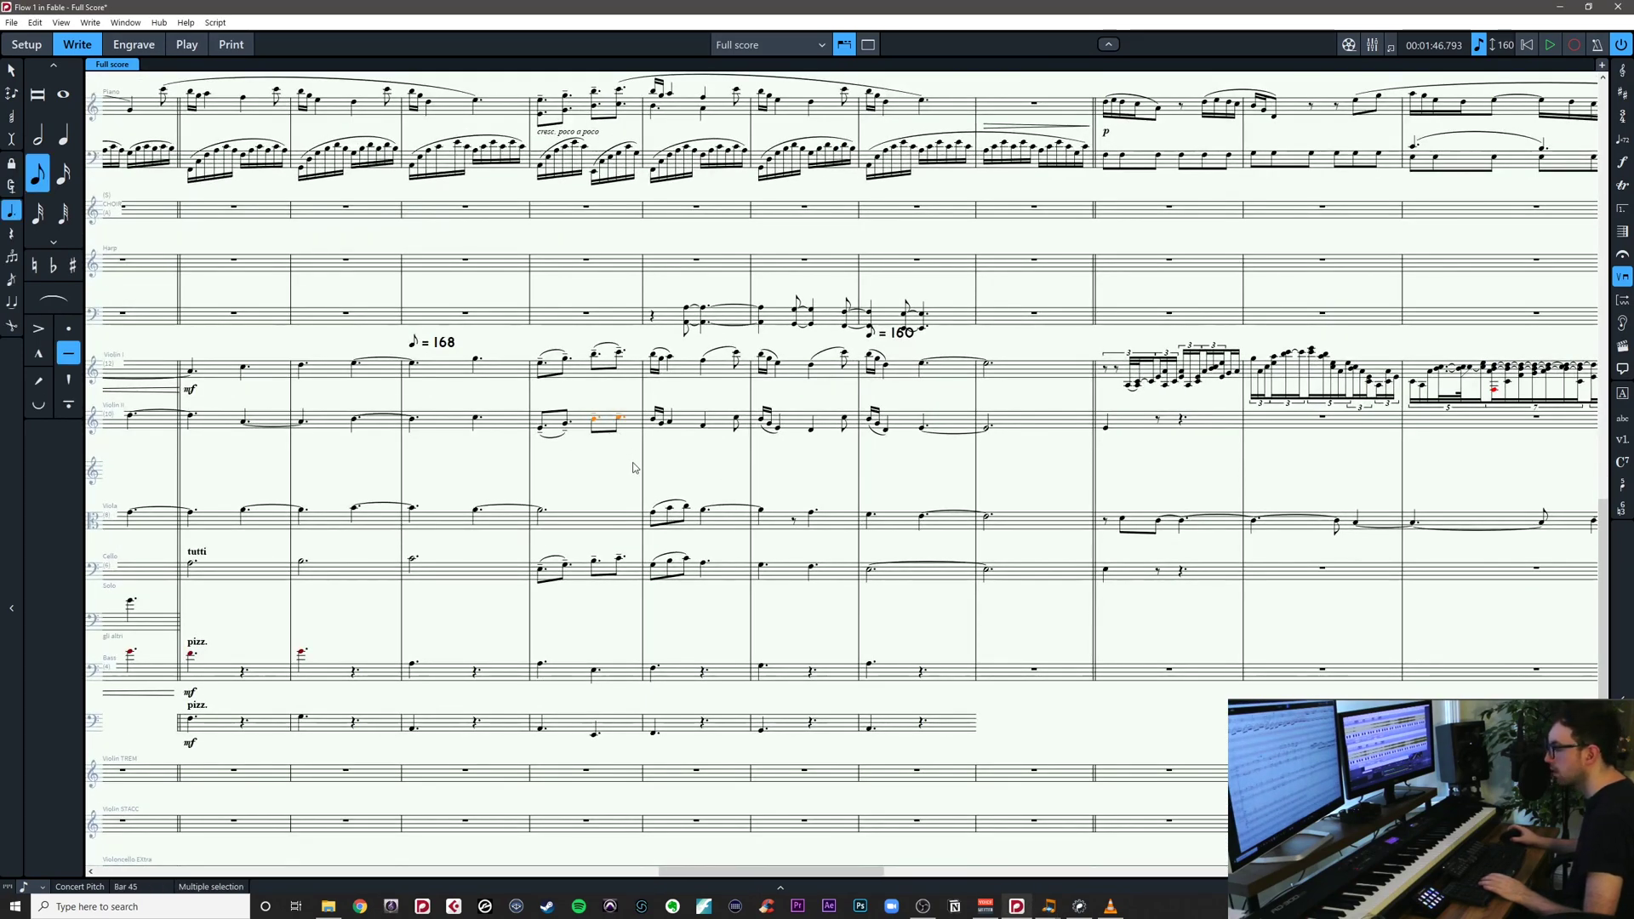
left_click_drag(630, 589, 631, 590)
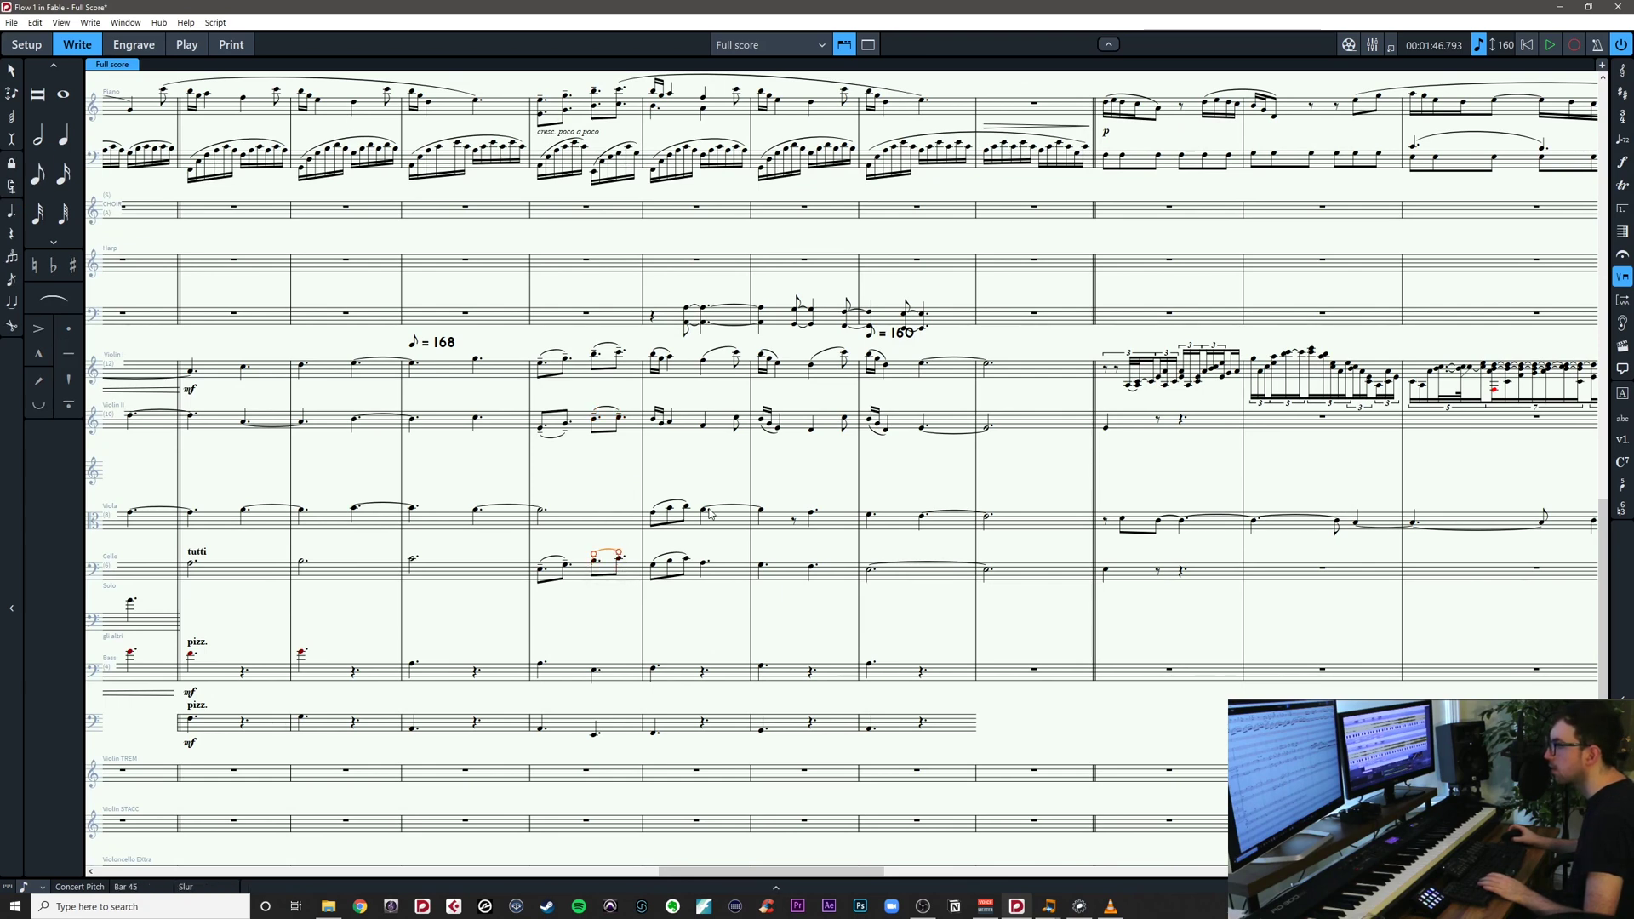
left_click(782, 470)
Examine how the orchestration continues from bar 50 through the bars past 75 in the full score
left_click_drag(761, 481, 592, 490)
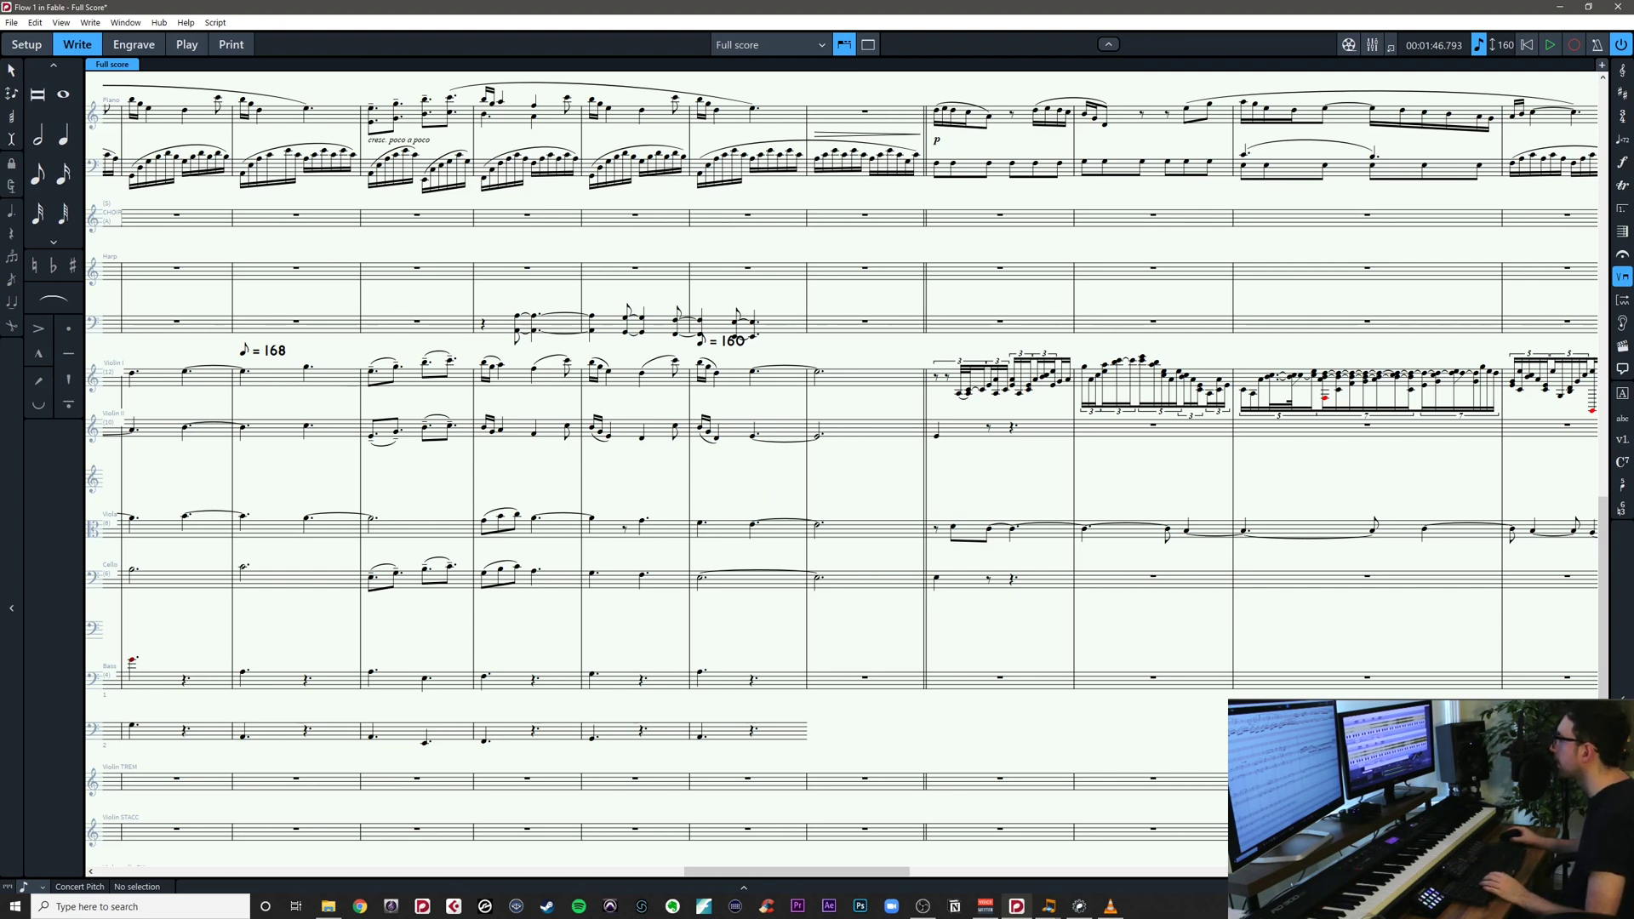
key("alt+Tab")
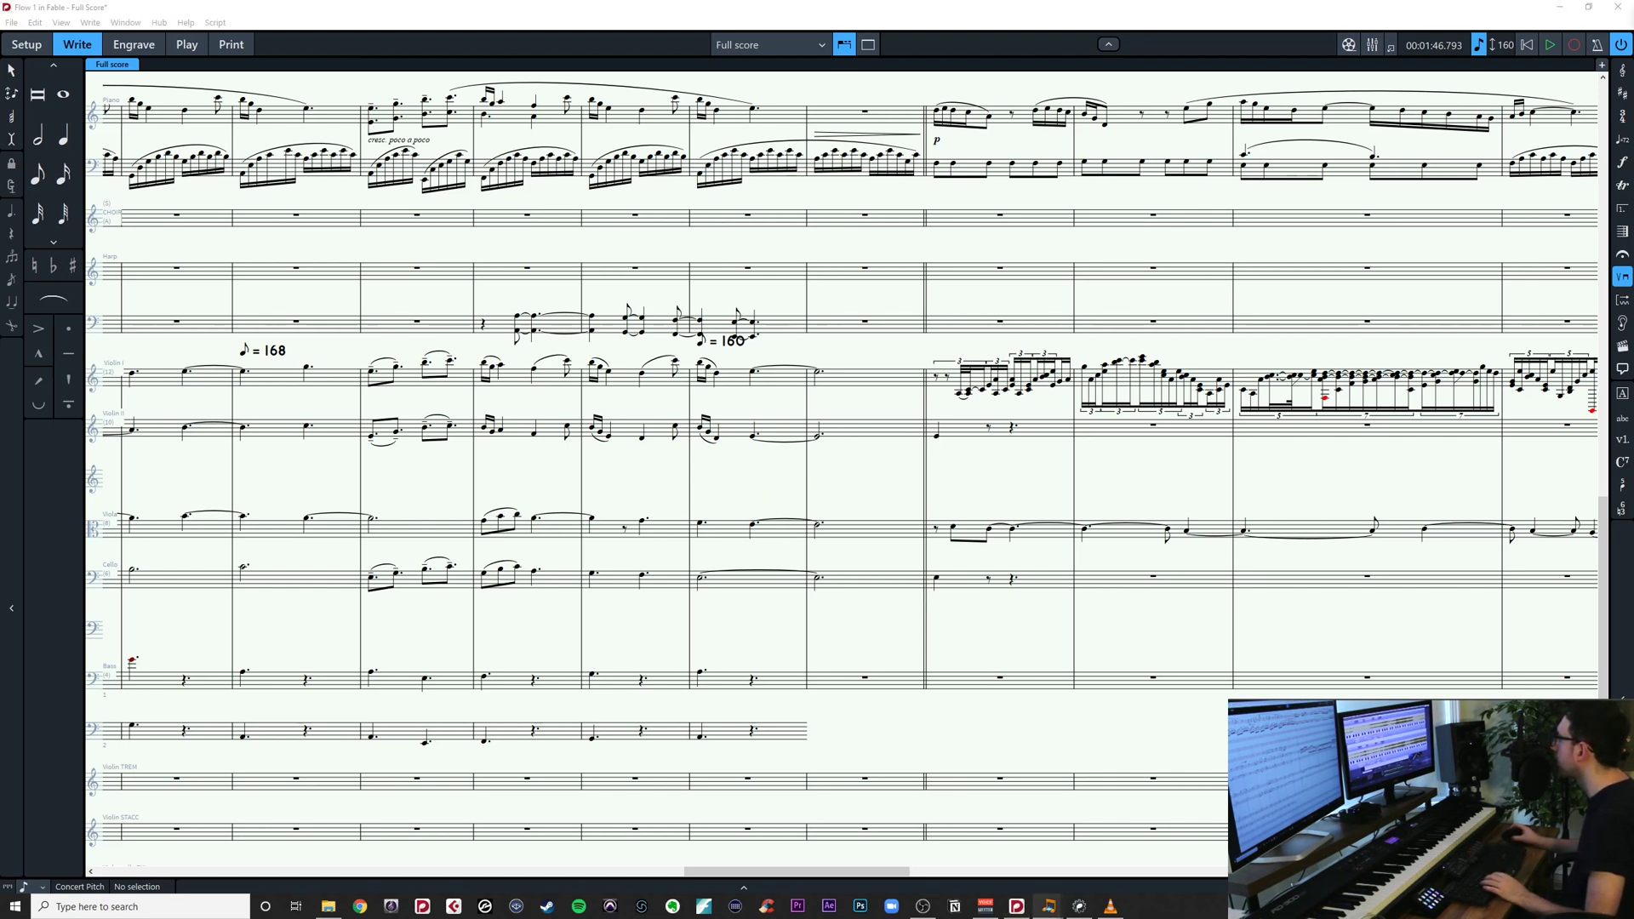
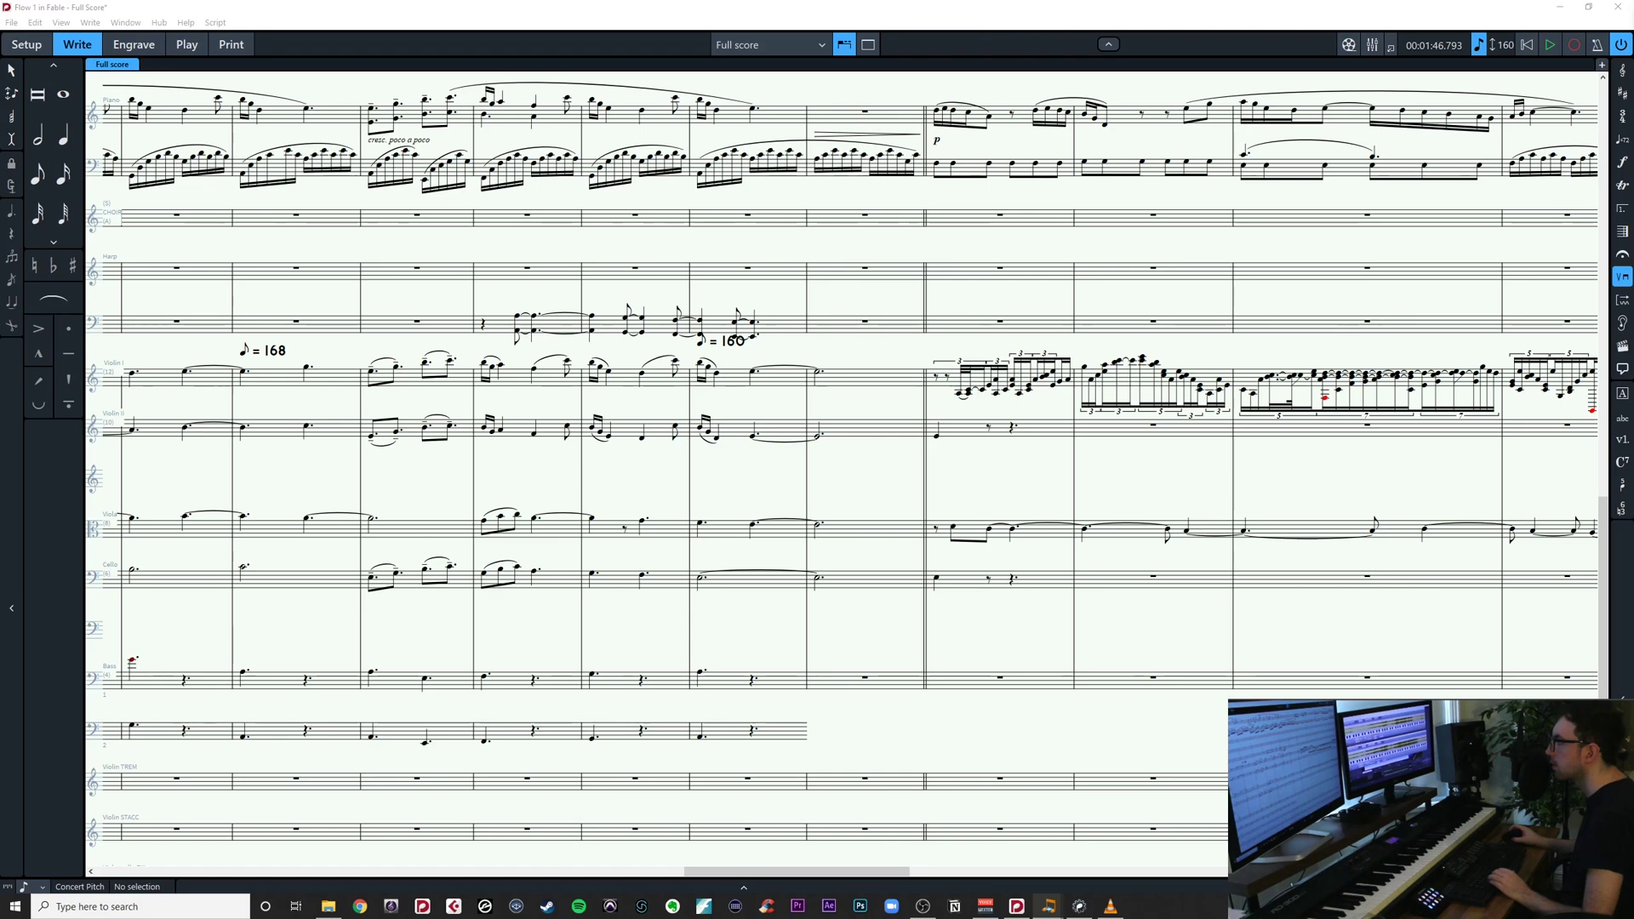
left_click_drag(1301, 456, 663, 214)
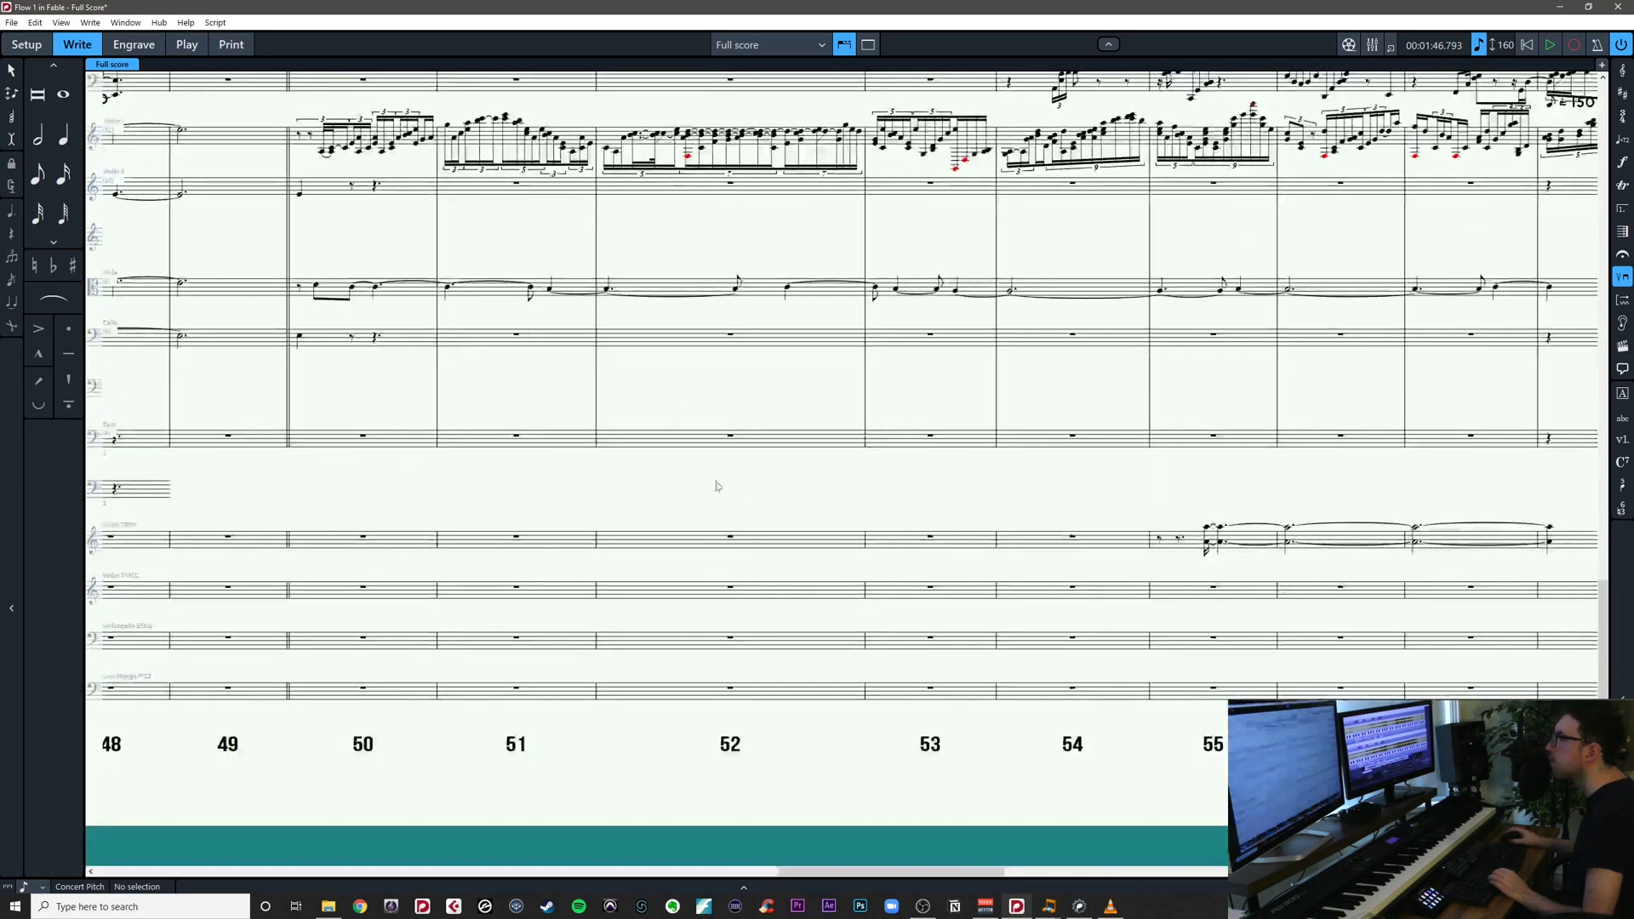
left_click_drag(895, 477, 317, 441)
scroll(967, 559, "down", 10)
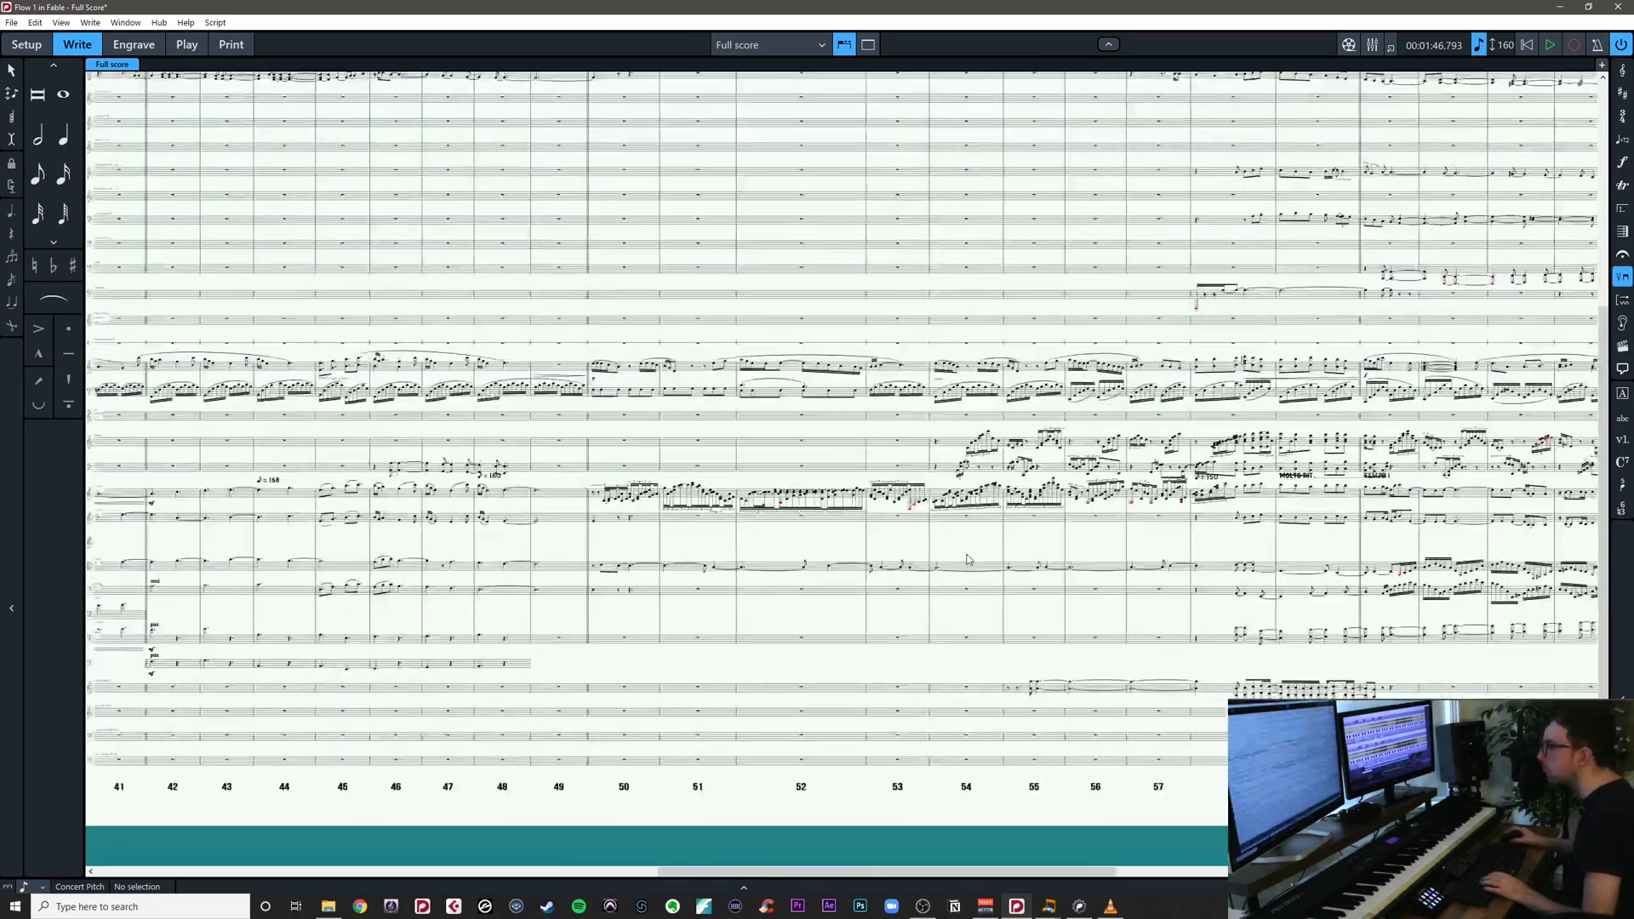
scroll(967, 560, "down", 2)
left_click_drag(1116, 809, 160, 750)
scroll(920, 807, "left", 8)
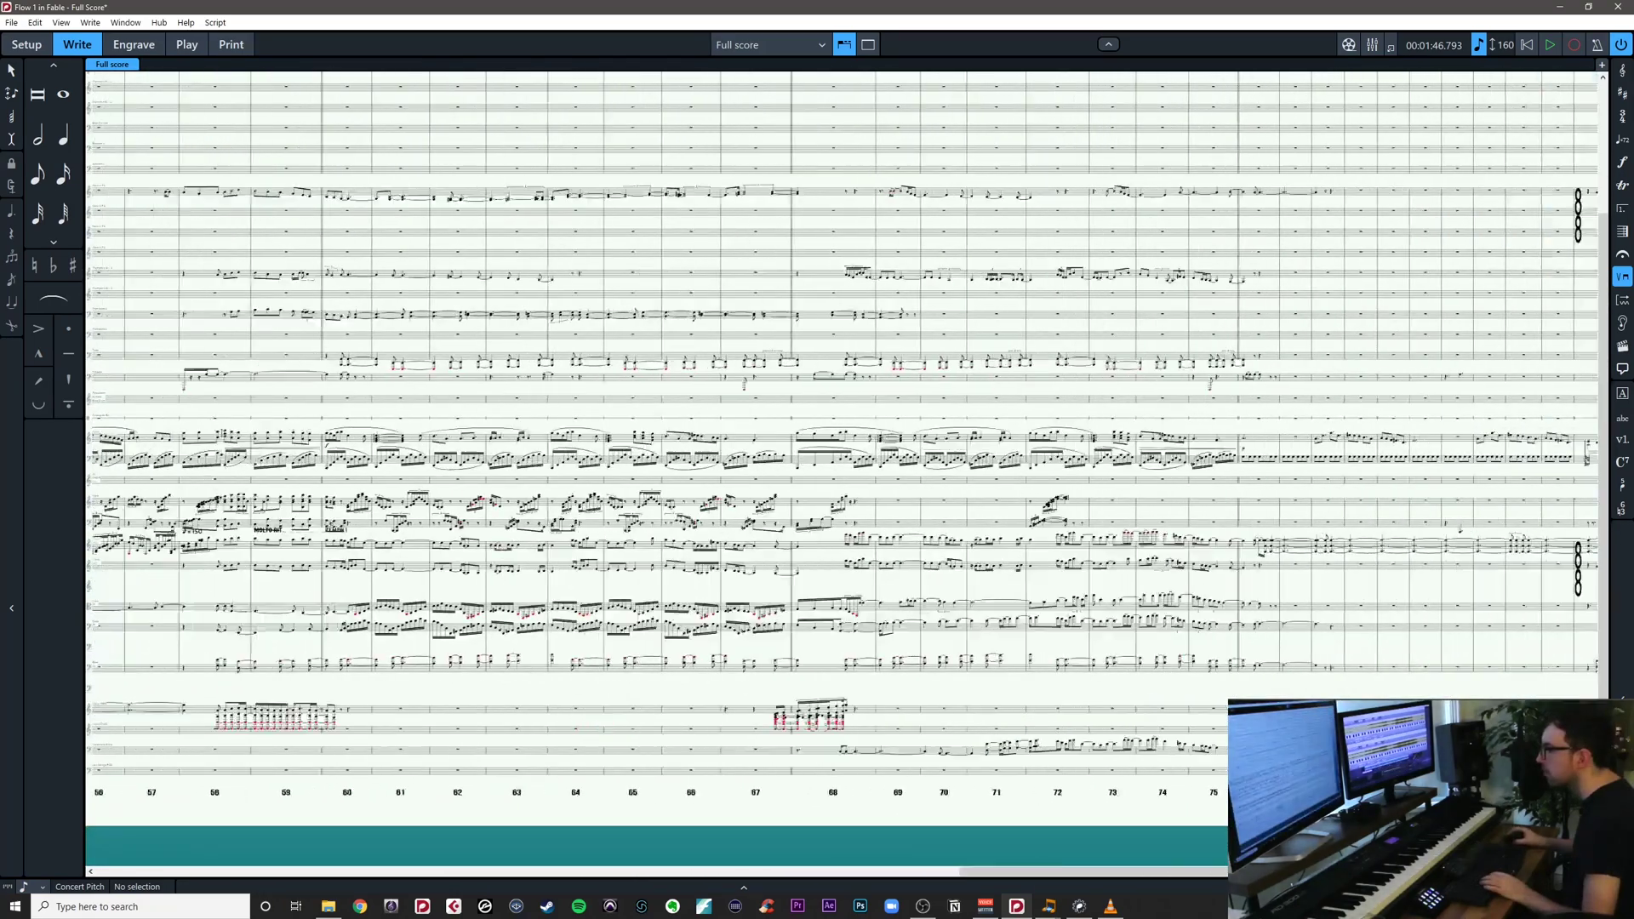
scroll(343, 703, "up", 5)
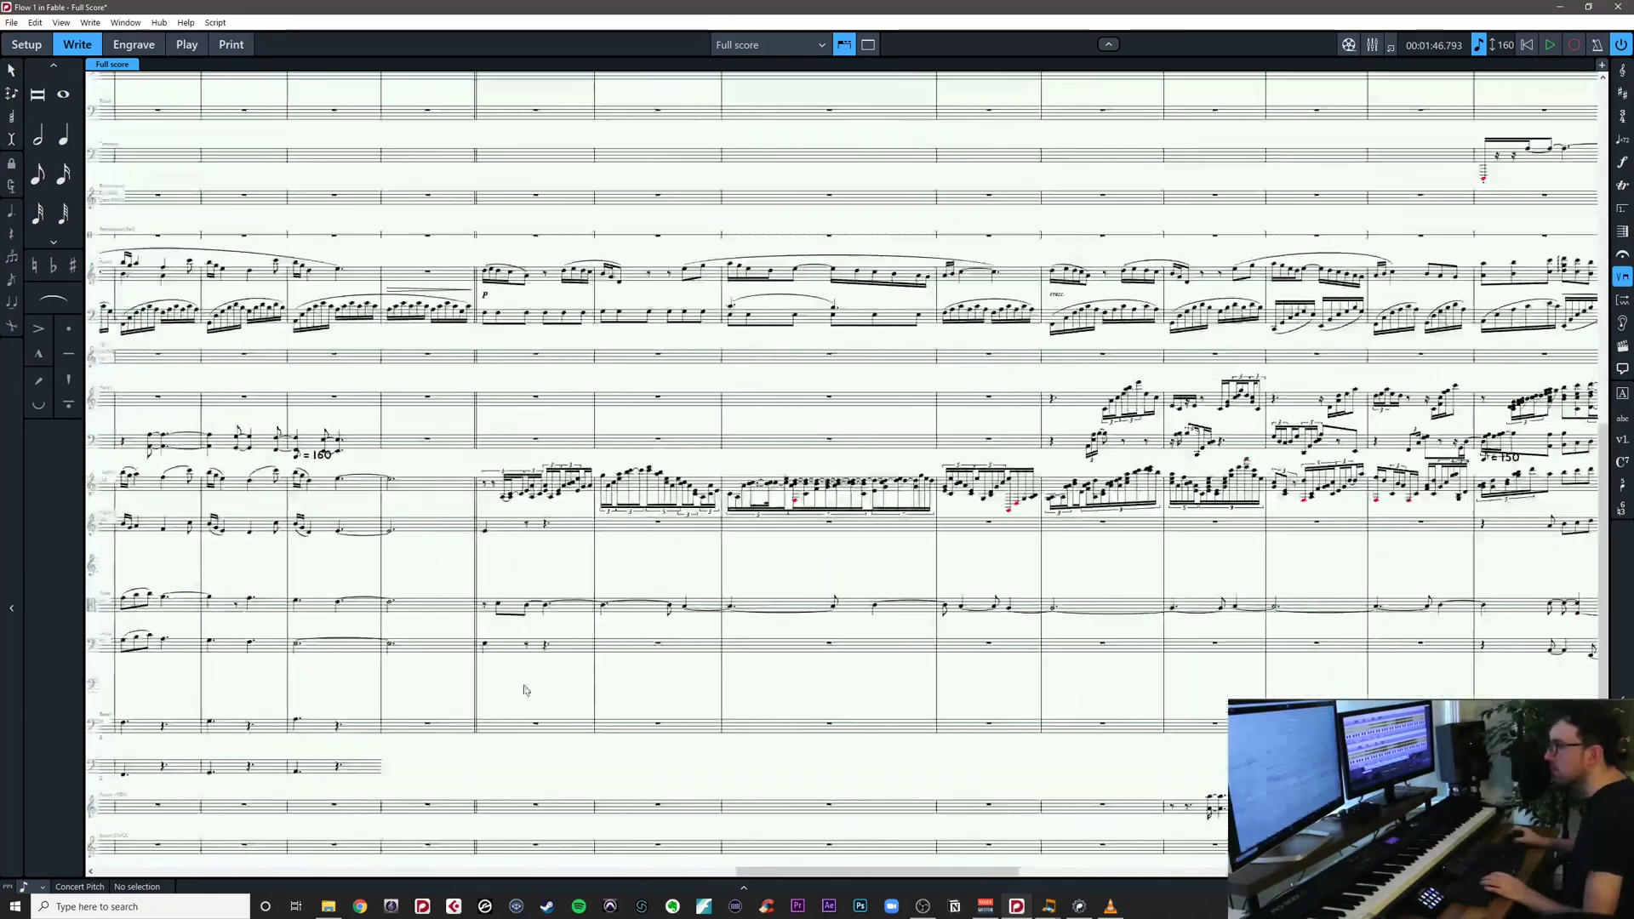
scroll(522, 686, "down", 2)
left_click_drag(716, 588, 656, 762)
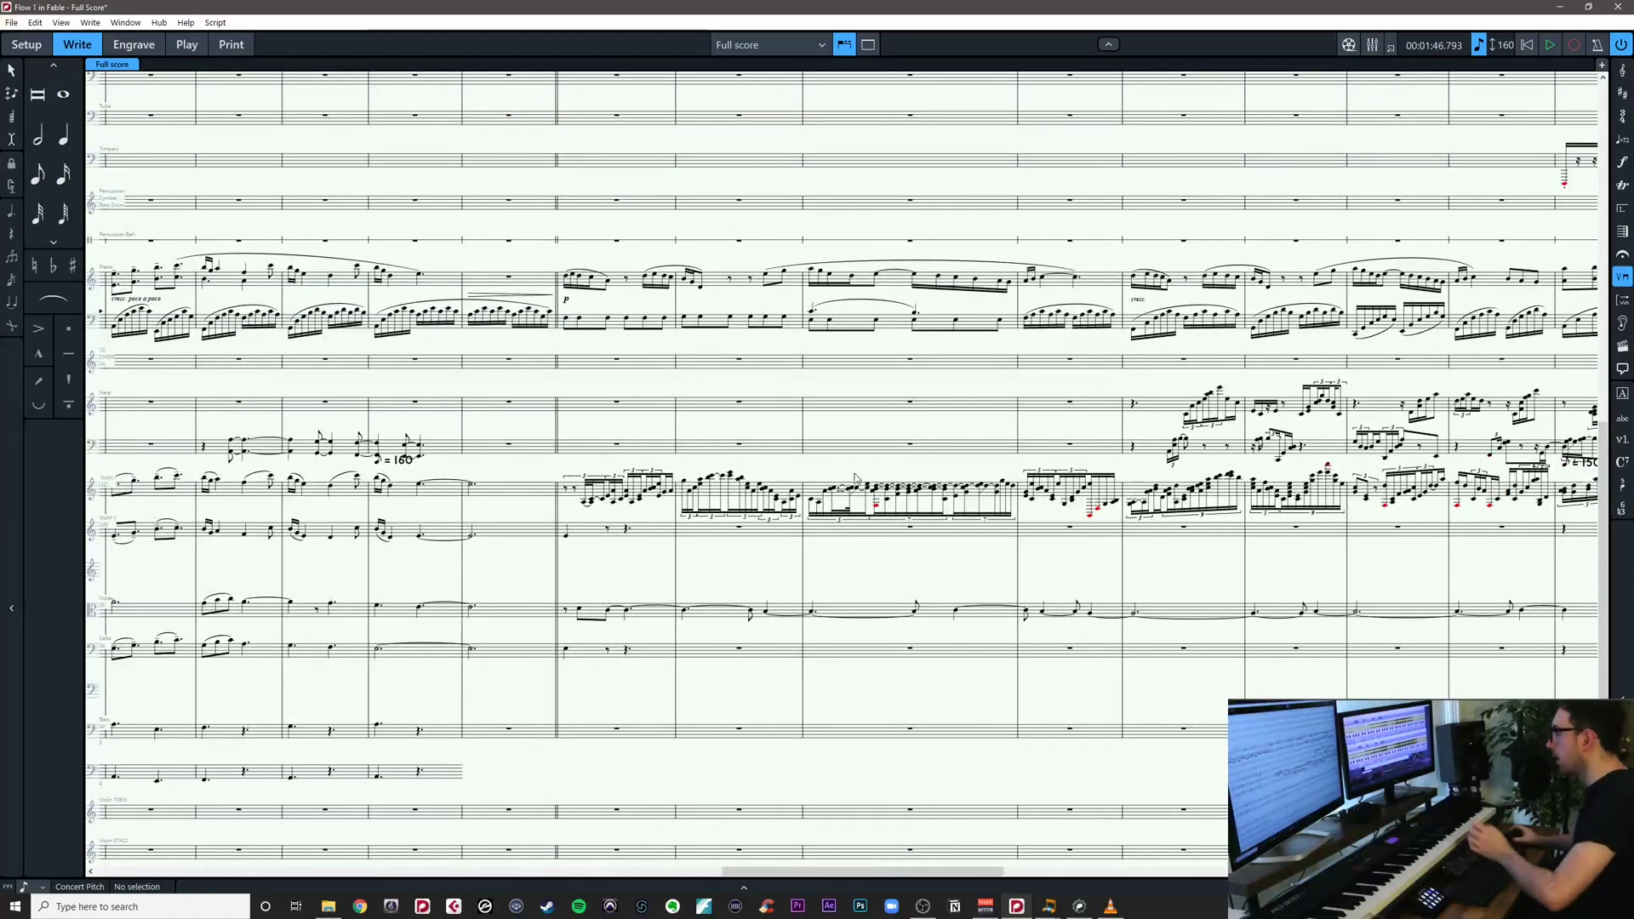
Save the project
key("ctrl+s")
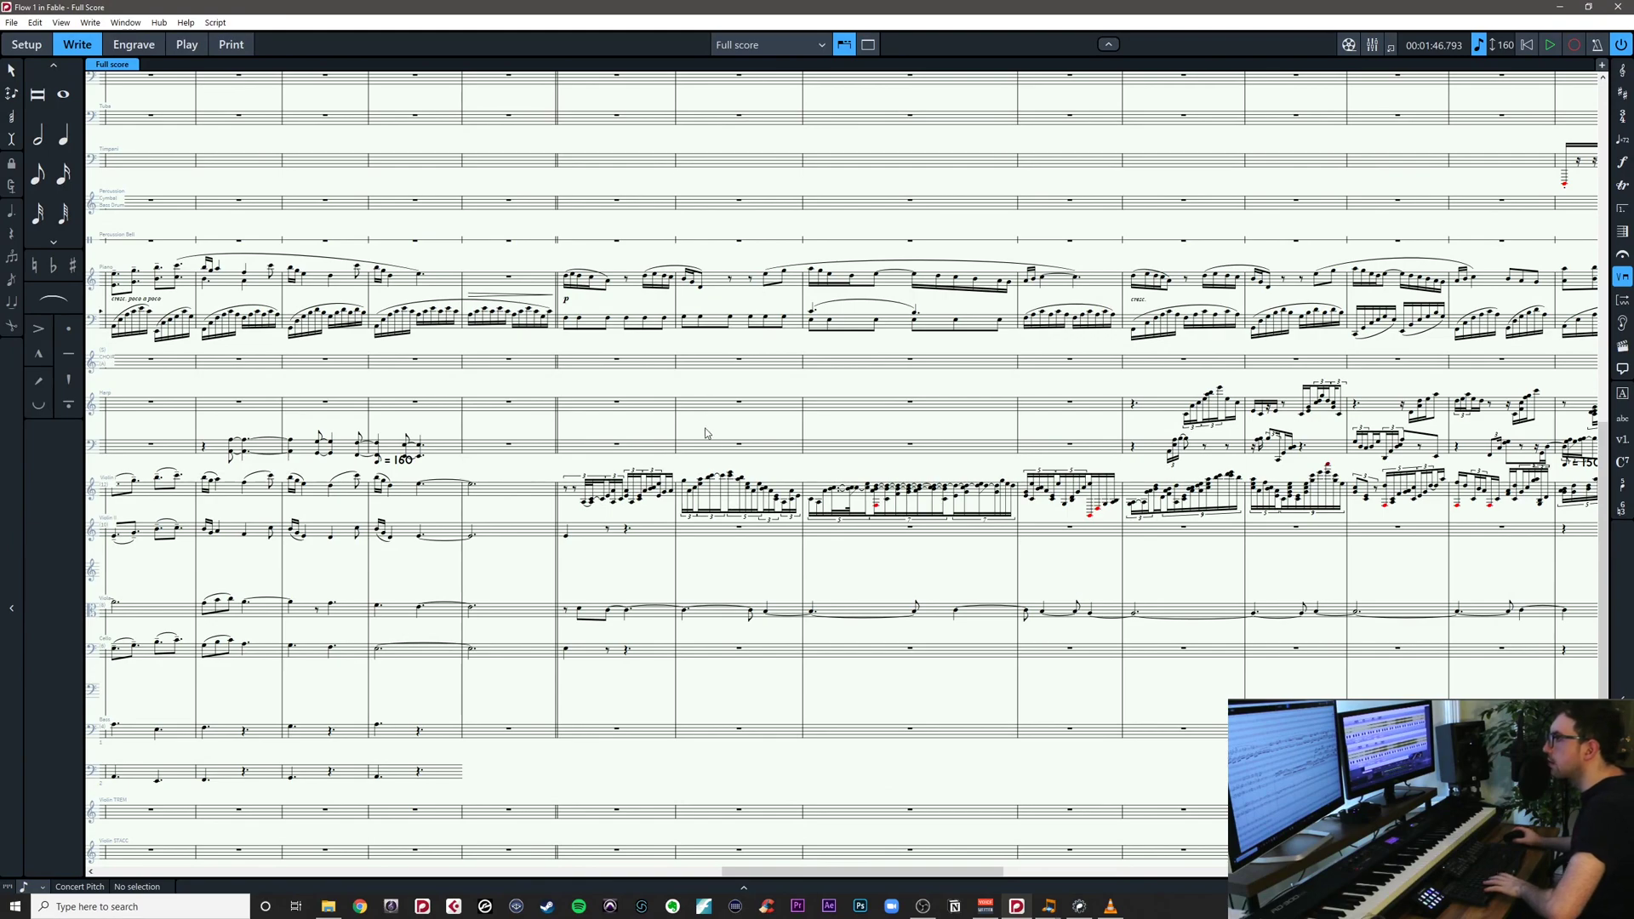
left_click_drag(734, 427, 488, 404)
scroll(704, 551, "up", 1)
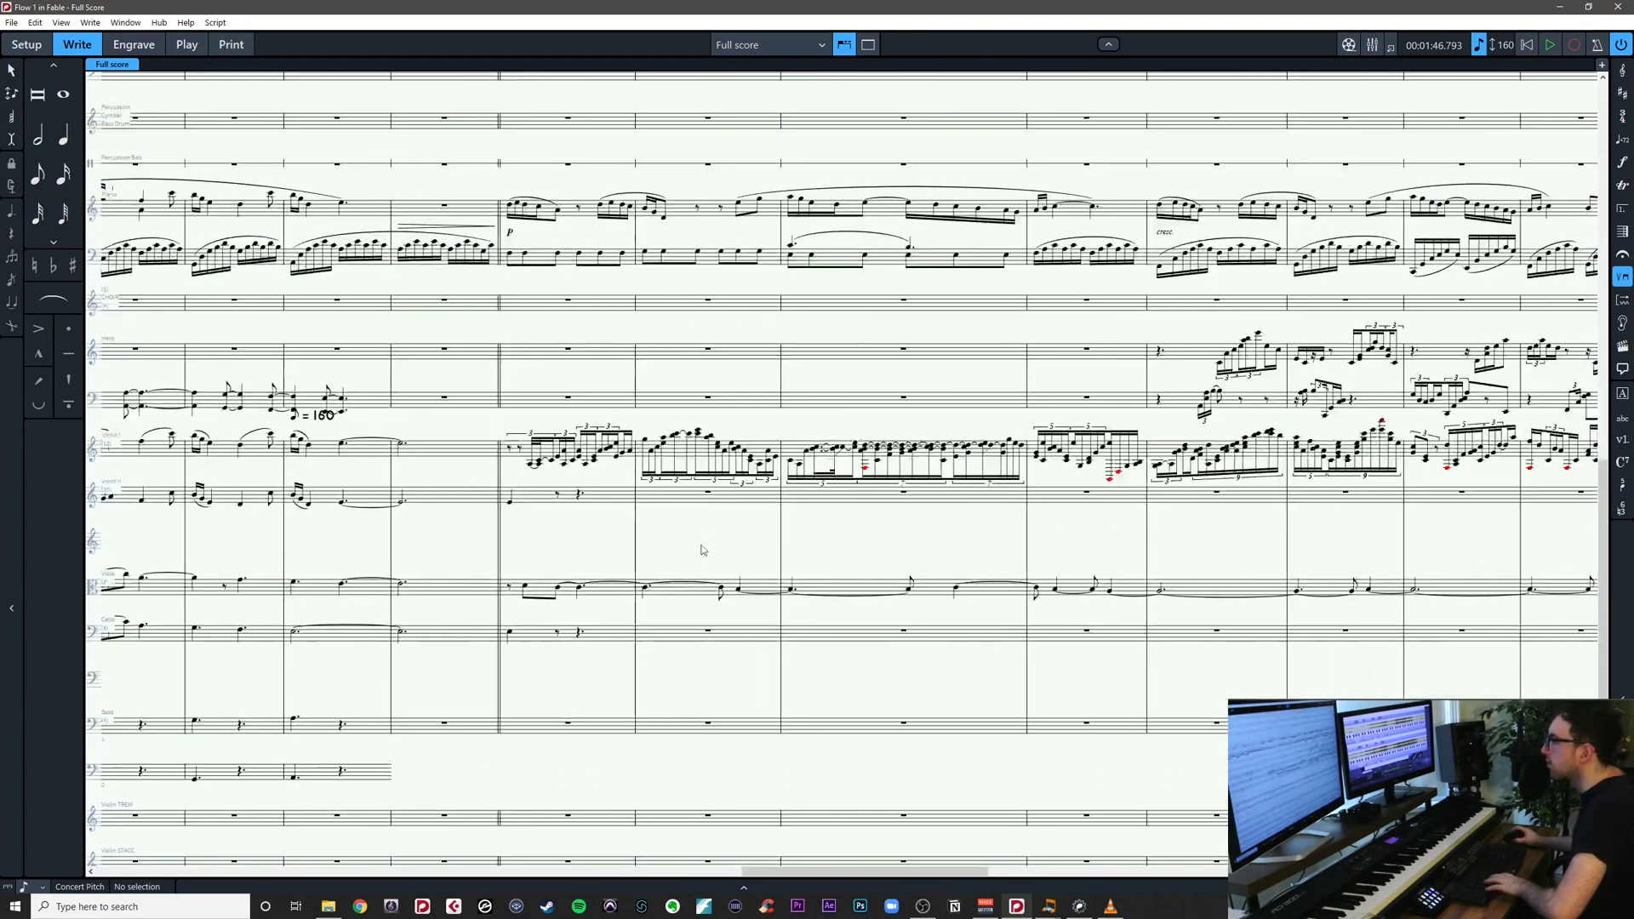
left_click_drag(812, 537, 716, 473)
key("alt+Tab")
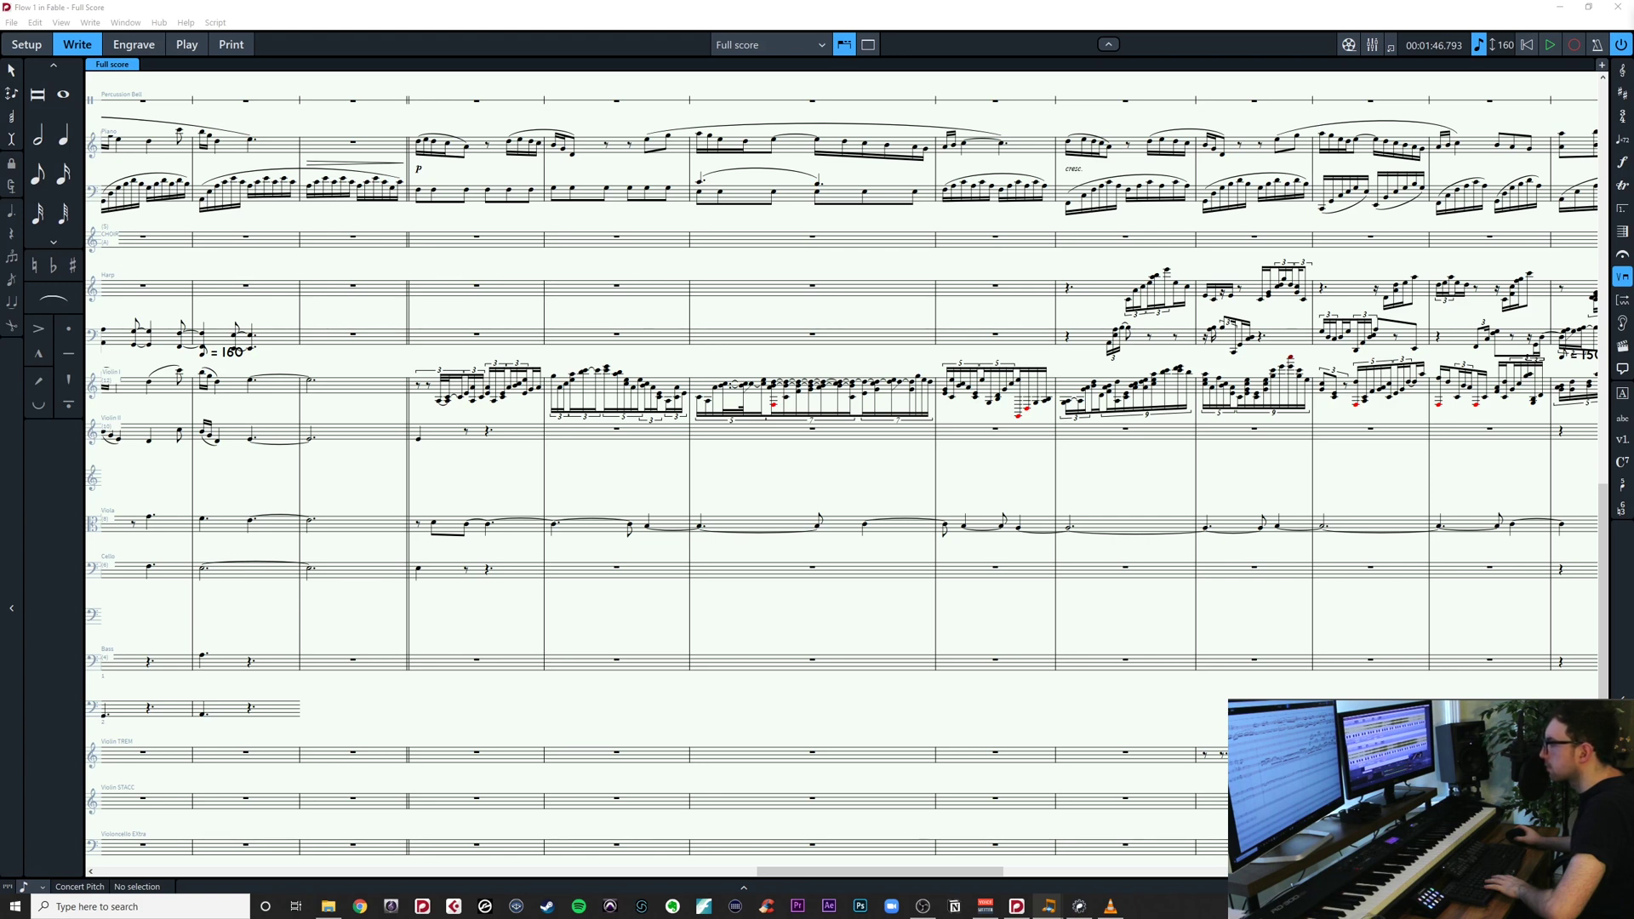
Delete the viola's opening note in bar 50 and cut the ties of its notes in bars 58–59
left_click(431, 530)
key("7")
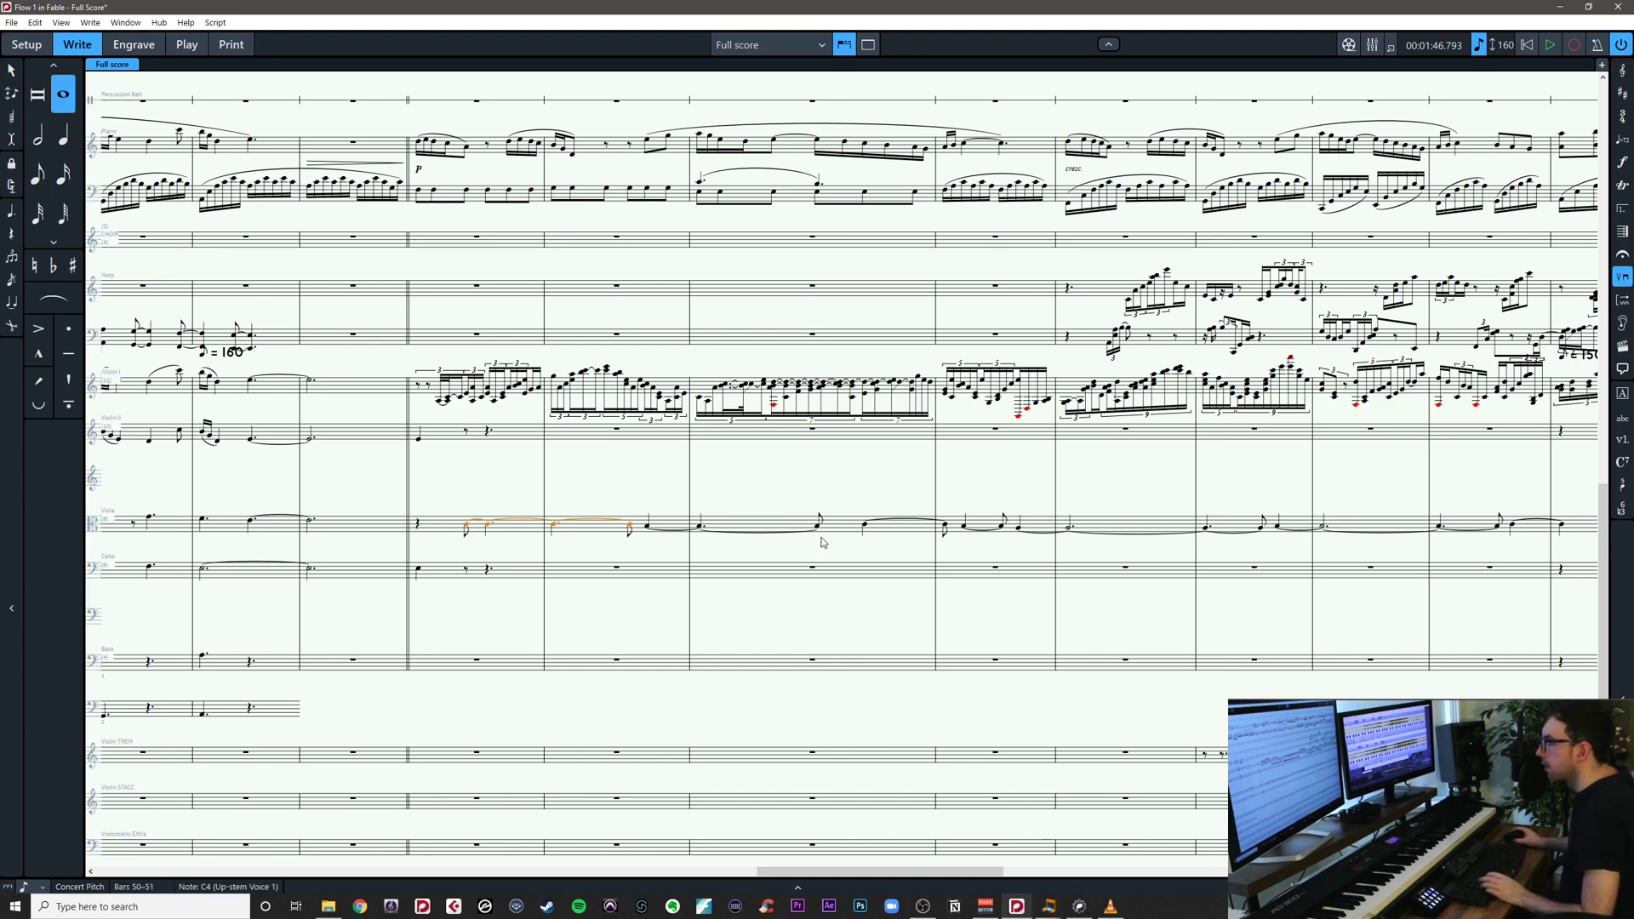
scroll(822, 543, "right", 5)
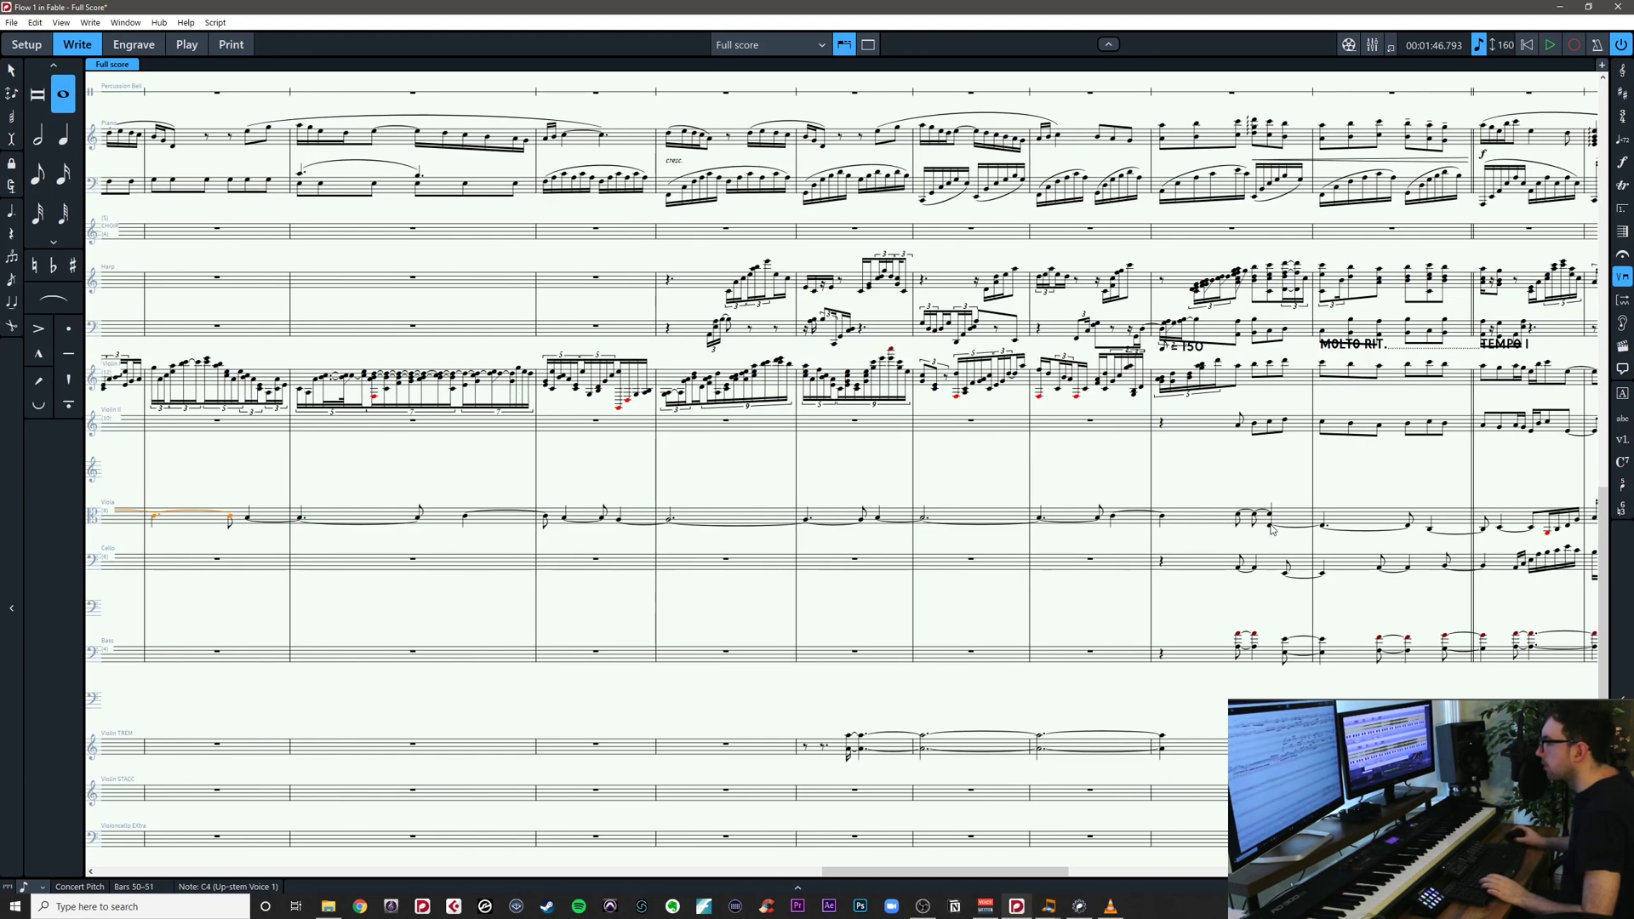
left_click(1271, 523)
key("u")
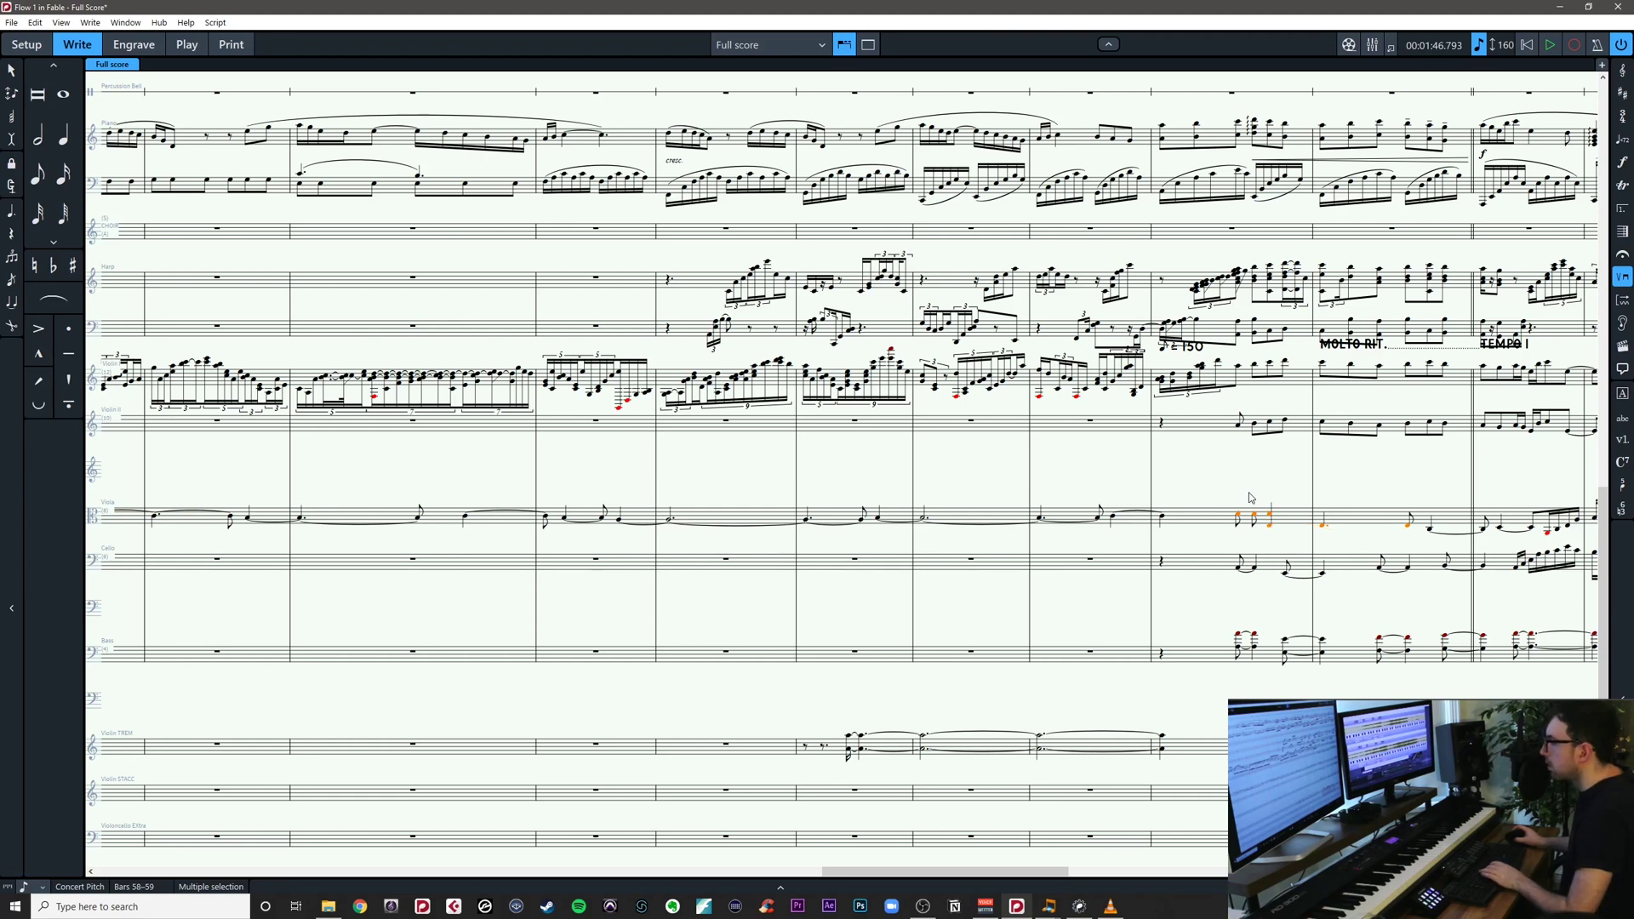
Move the viola phrase of bars 50–58 earlier so that it starts on the first beat of bar 50
left_click(1256, 517)
scroll(488, 521, "left", 5)
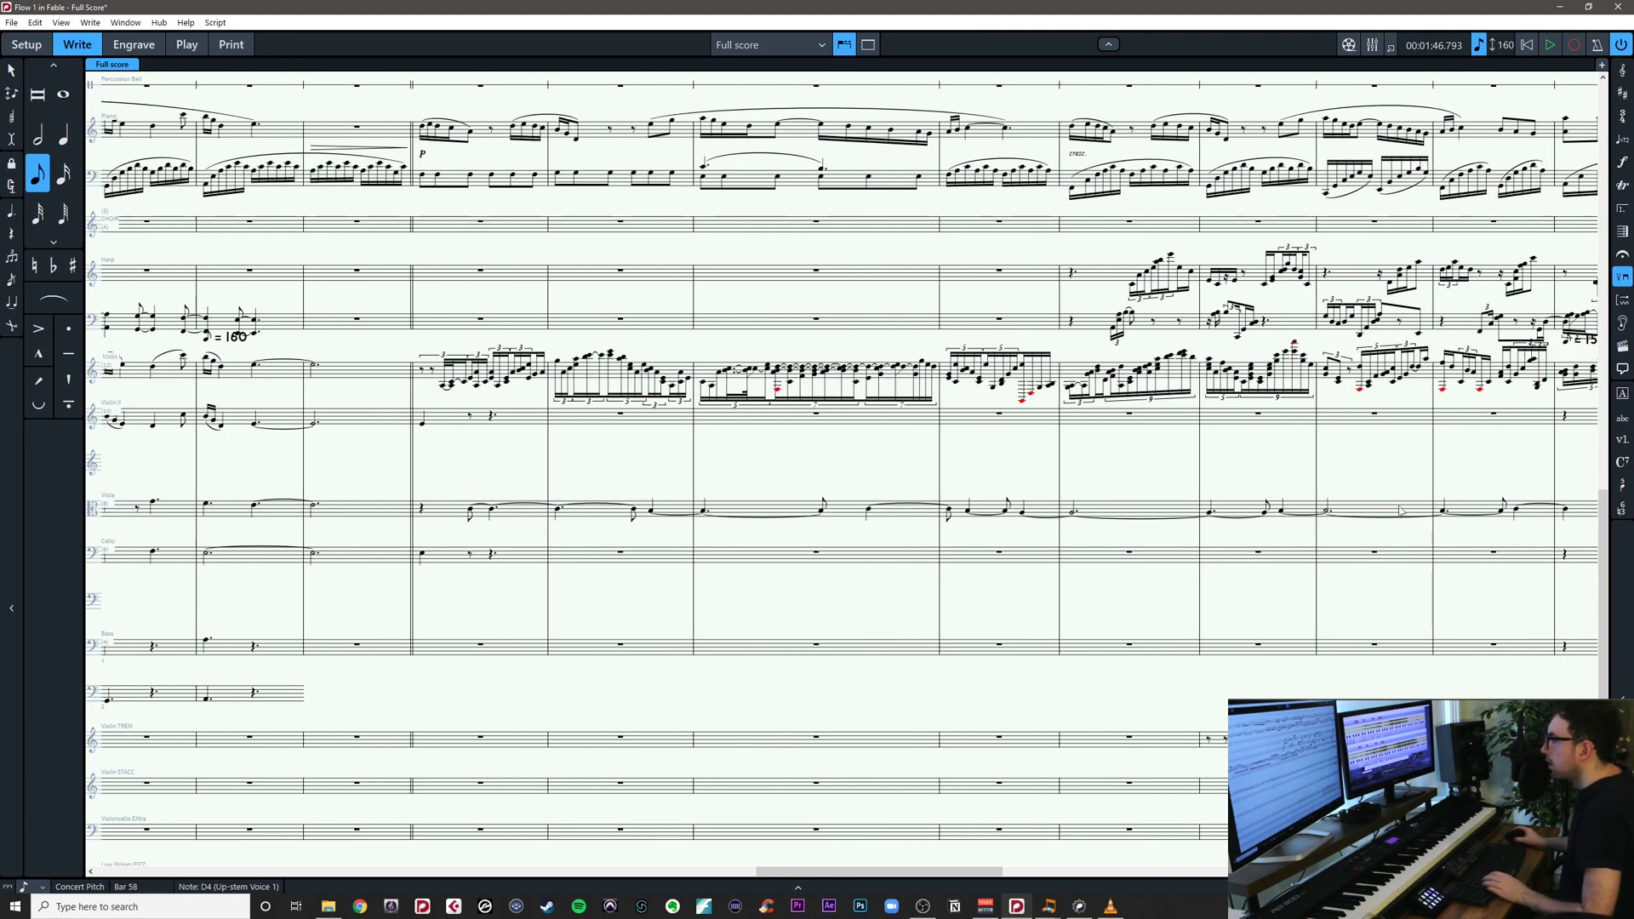
left_click(470, 511, "shift")
key("Delete")
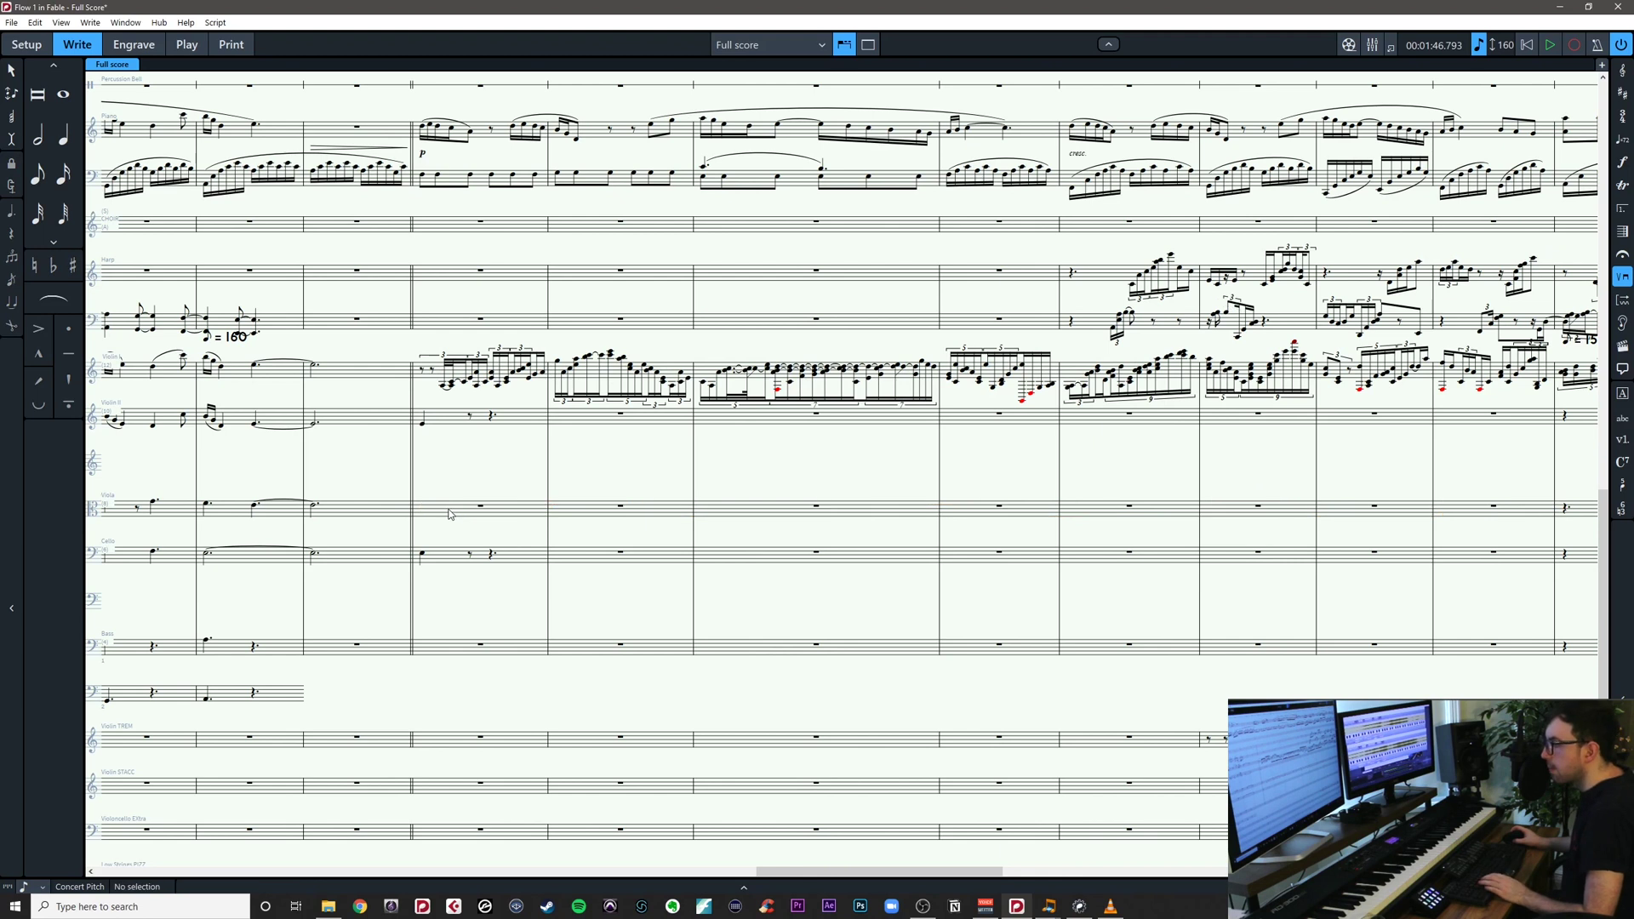
key("ctrl+z")
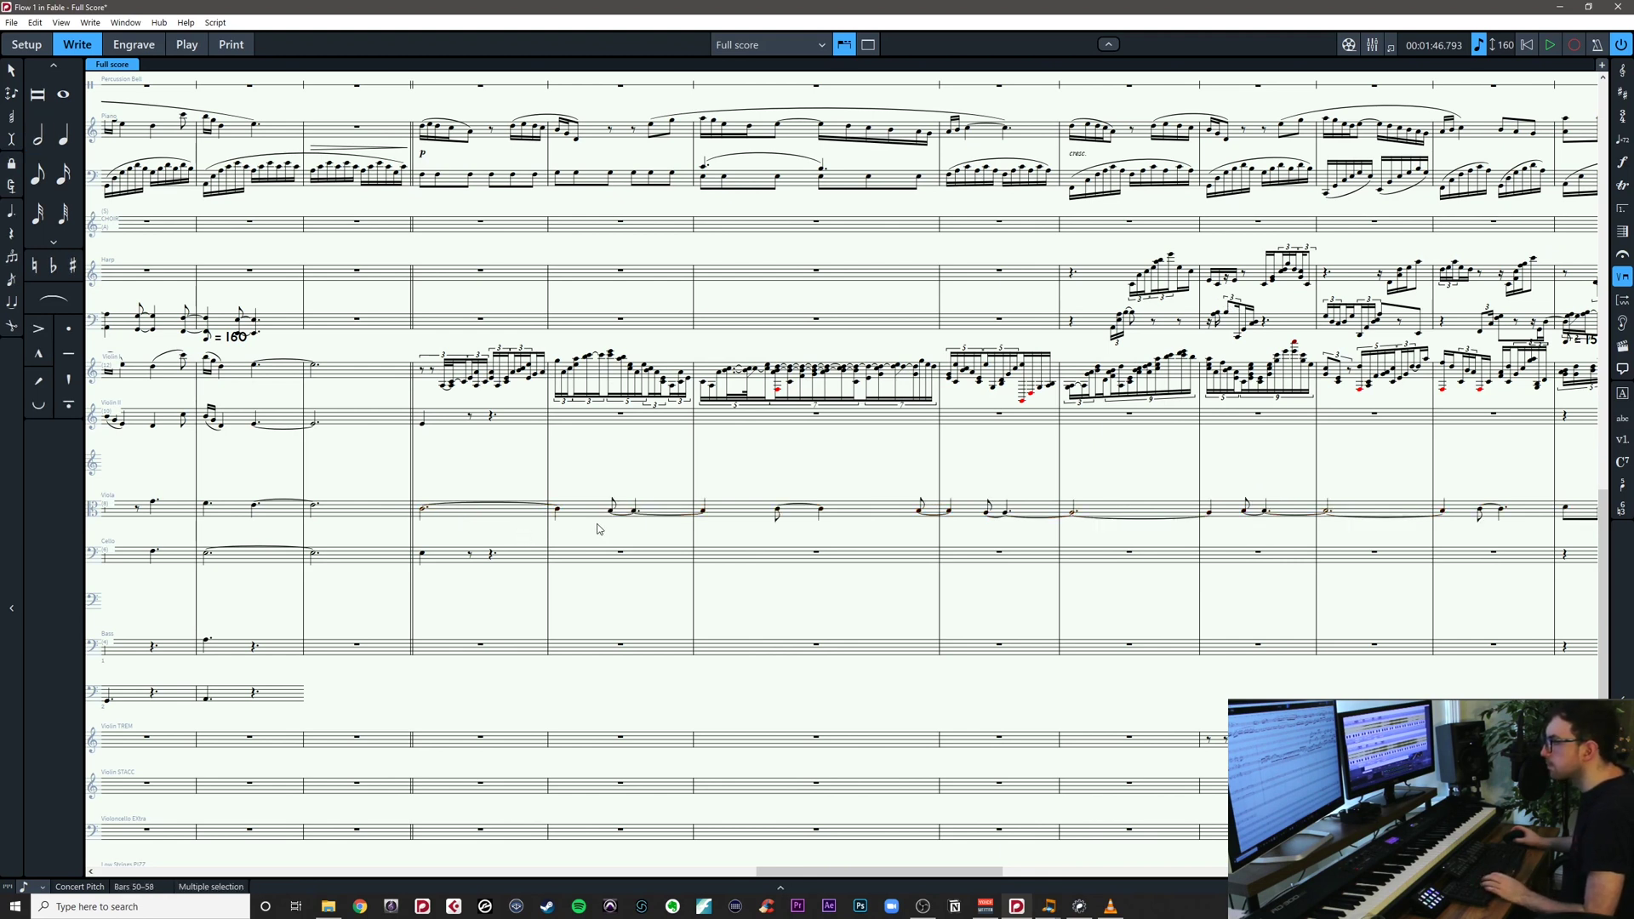
Lengthen the viola's tied C4 to the middle of bar 51 and its tied B3 to the middle of bar 52
left_click(559, 510)
key("period")
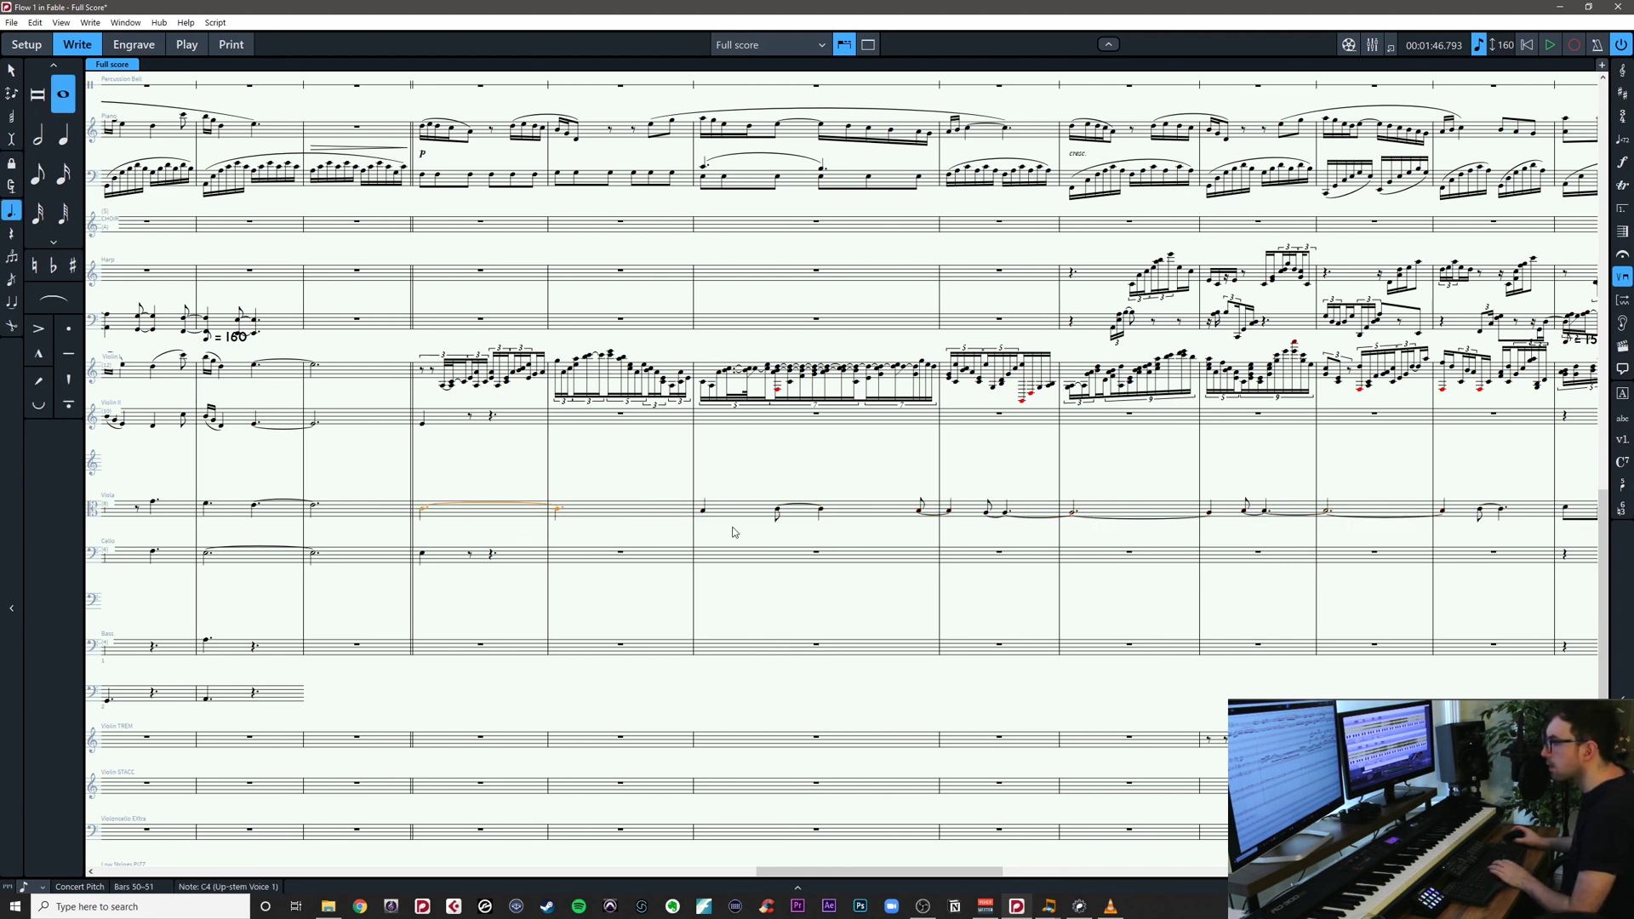
key("ctrl+z")
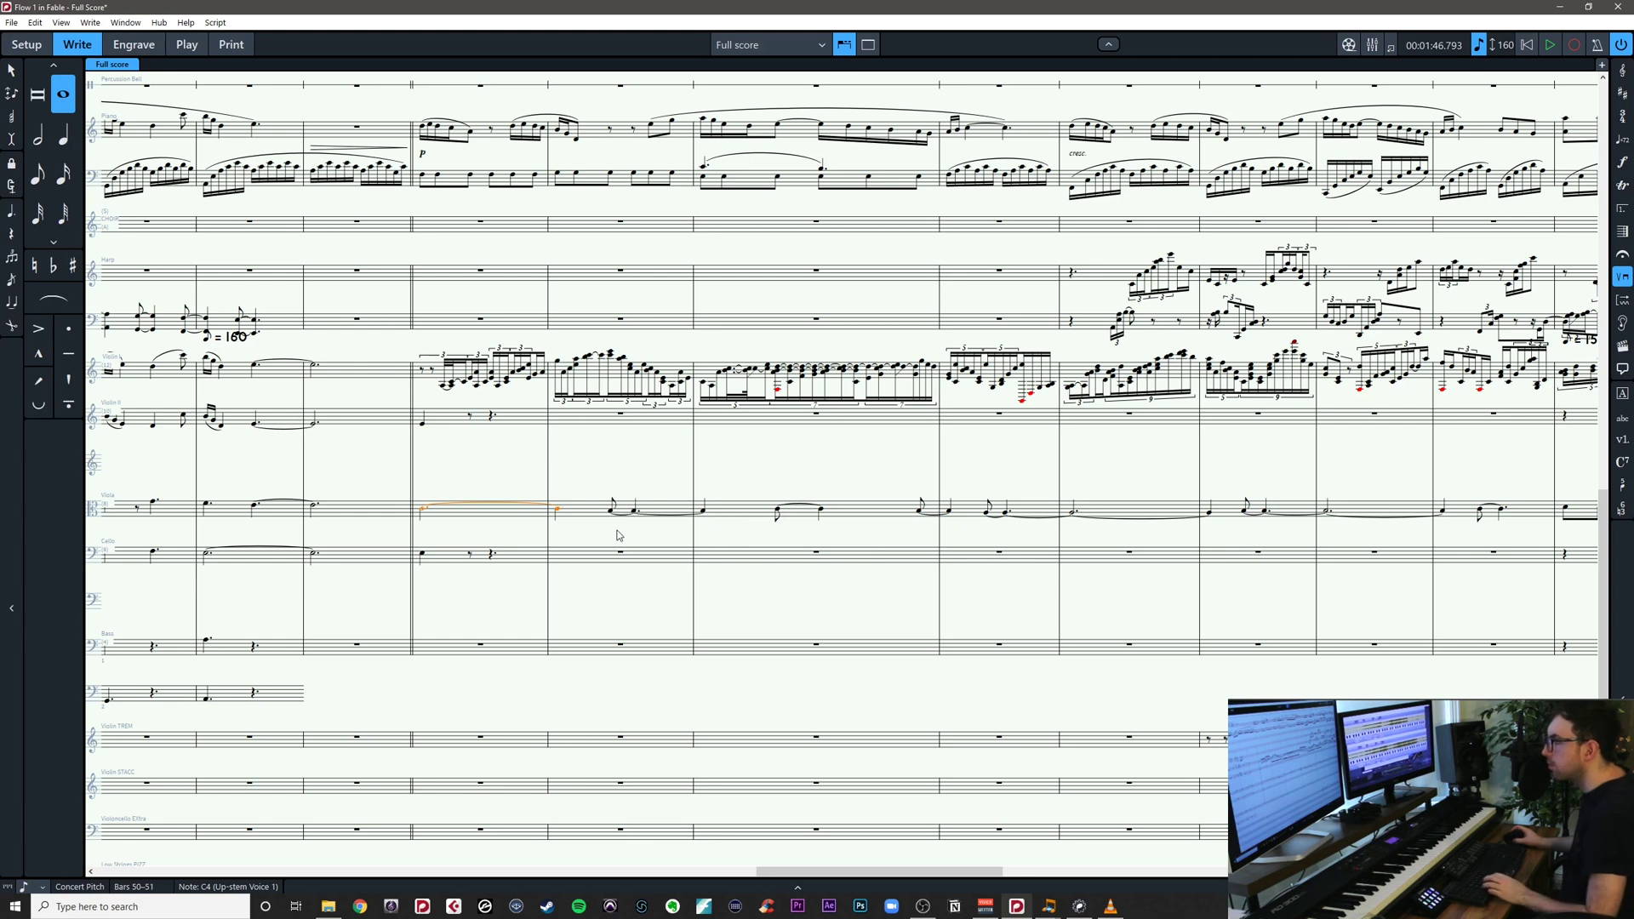
left_click(704, 512)
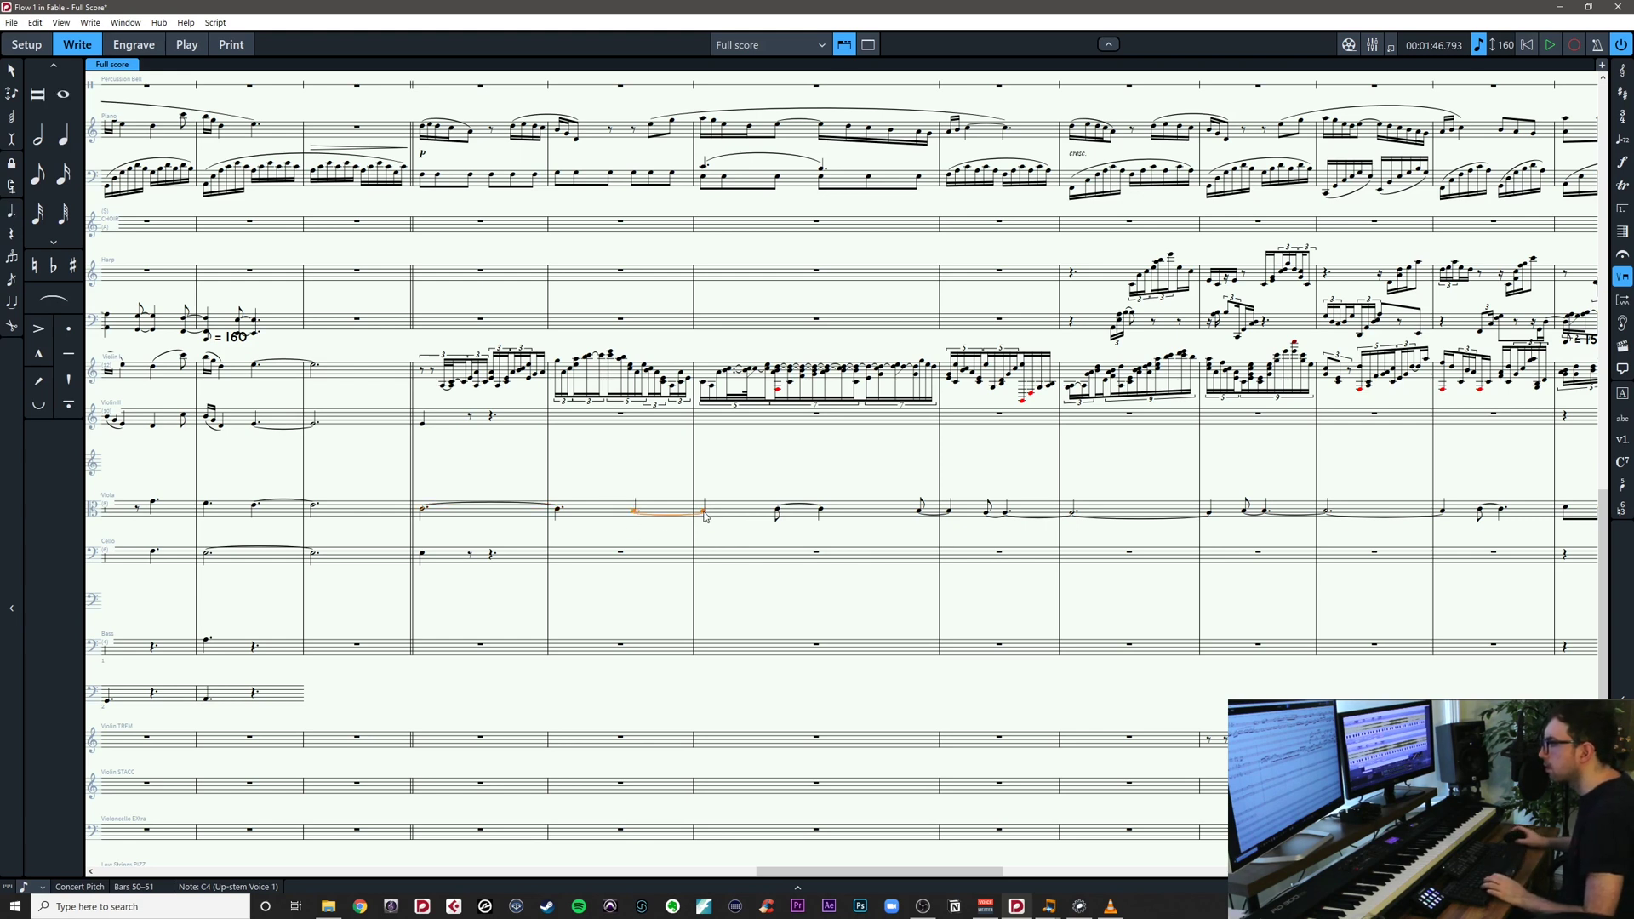
key("shift+alt+Right")
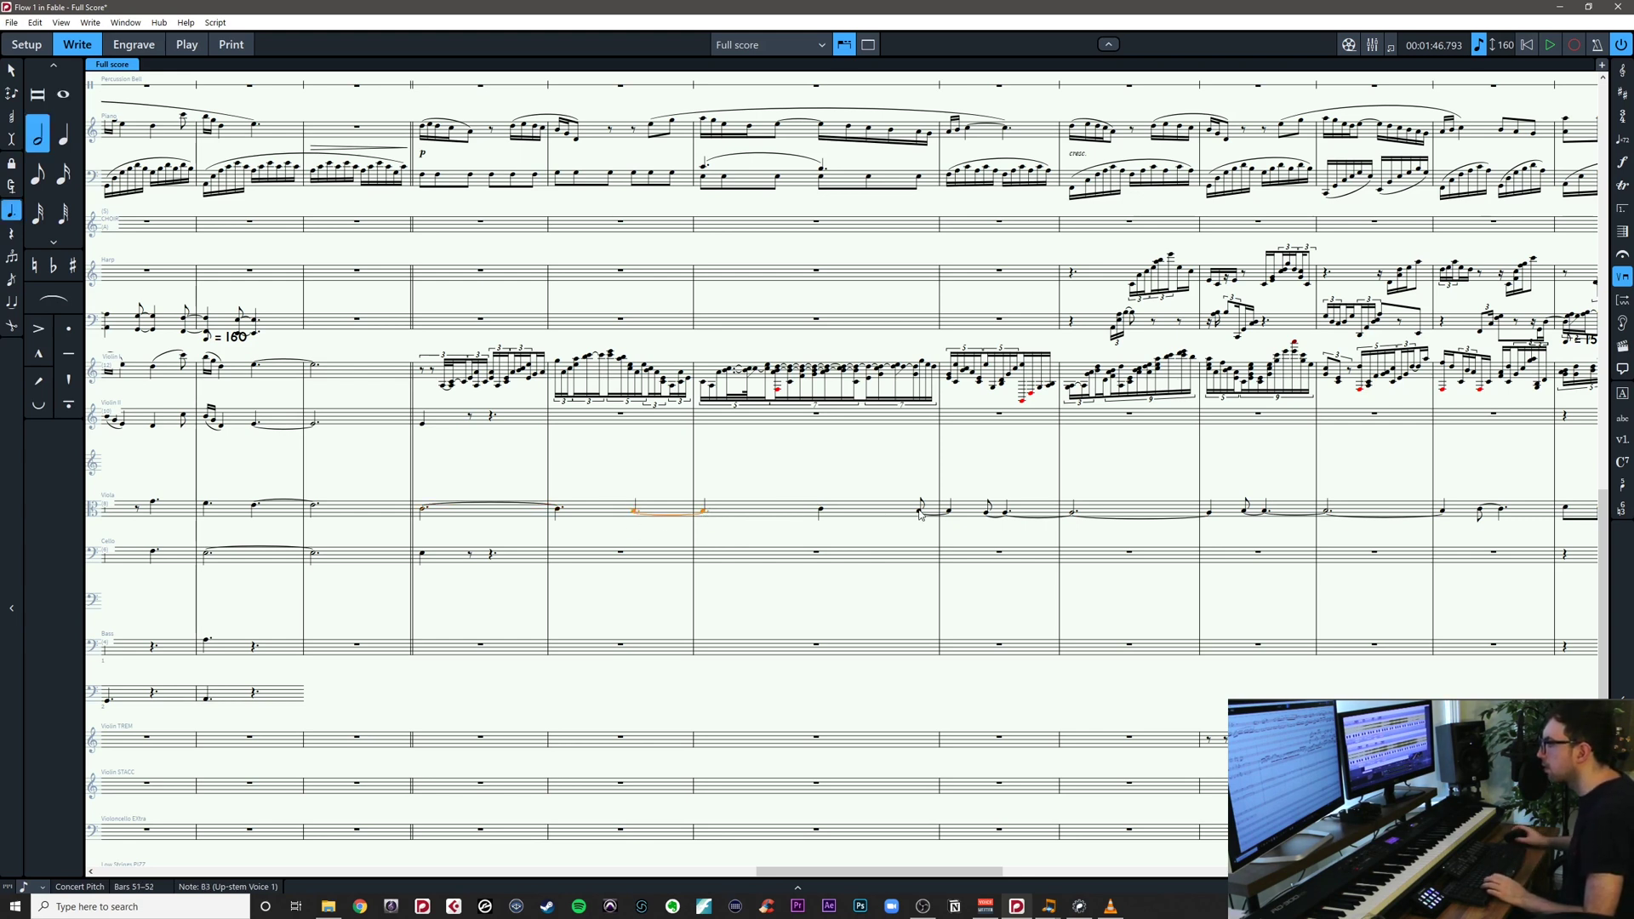
Lengthen the viola's C4 in bar 52 and B3 in bar 53 to dotted quarters and extend its tied A3 to mid-bar 55
left_click(822, 513)
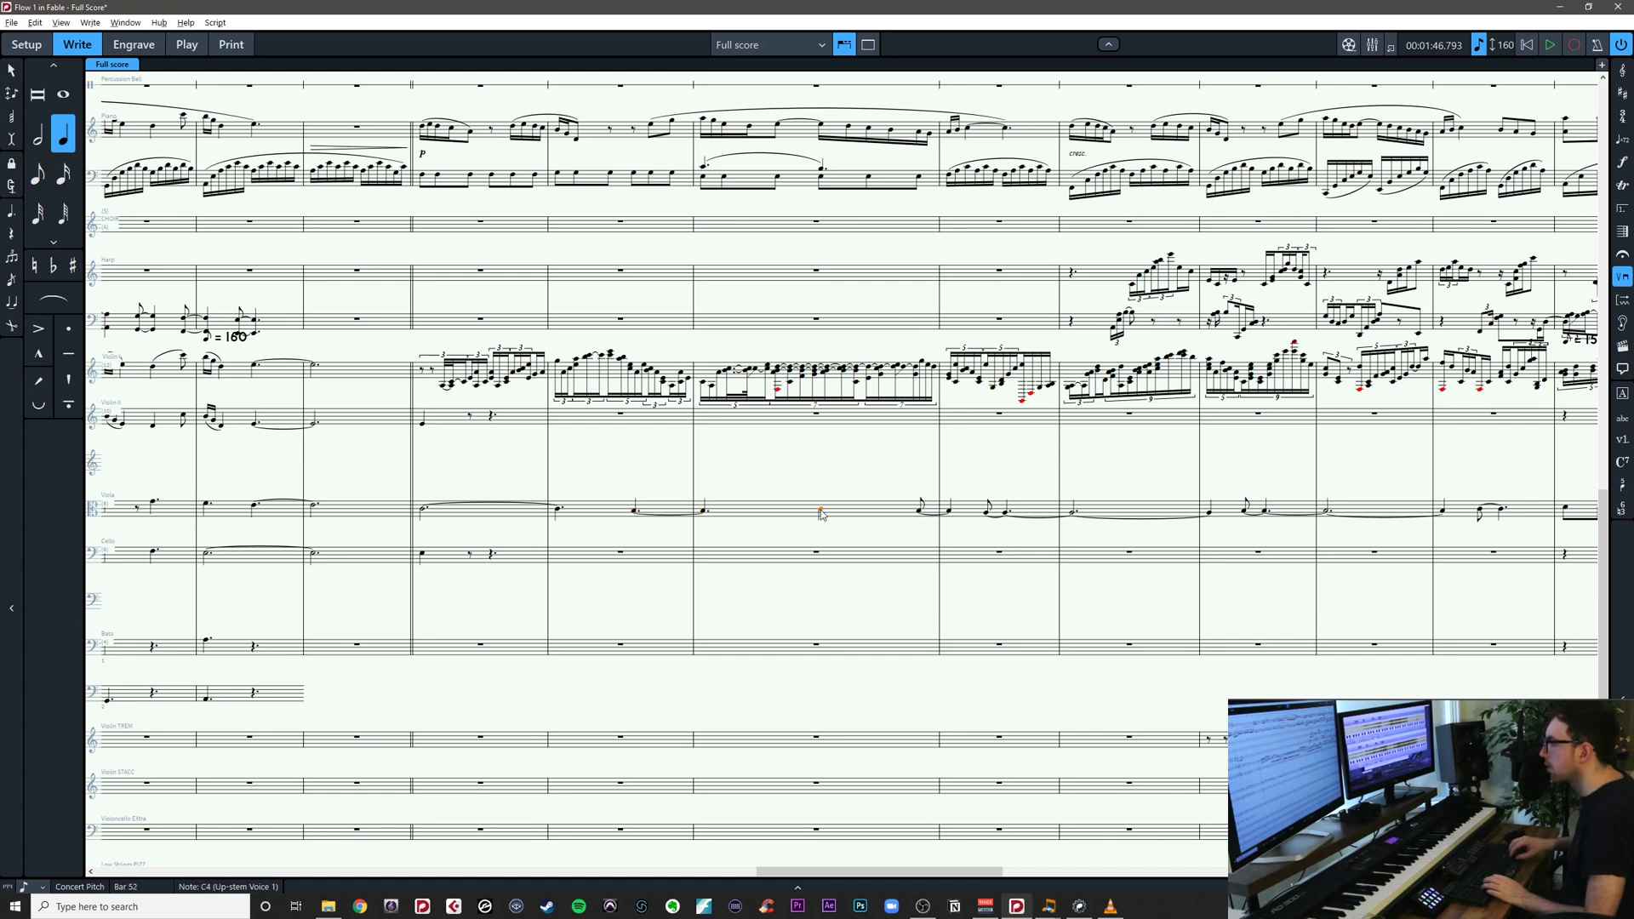
left_click(951, 512)
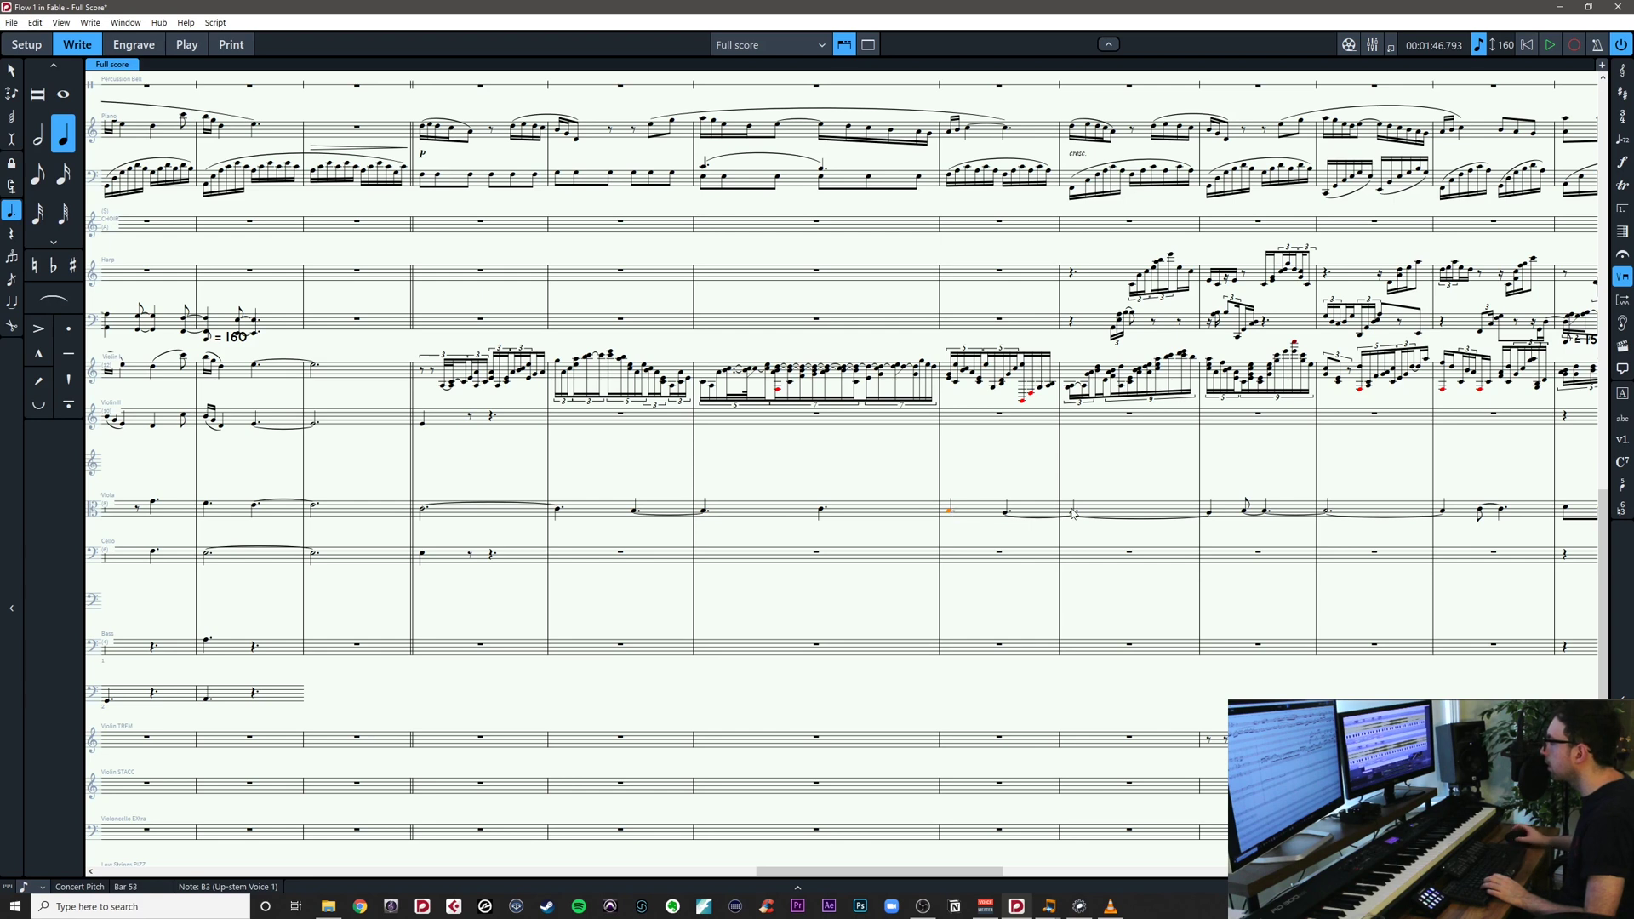
left_click(1210, 513)
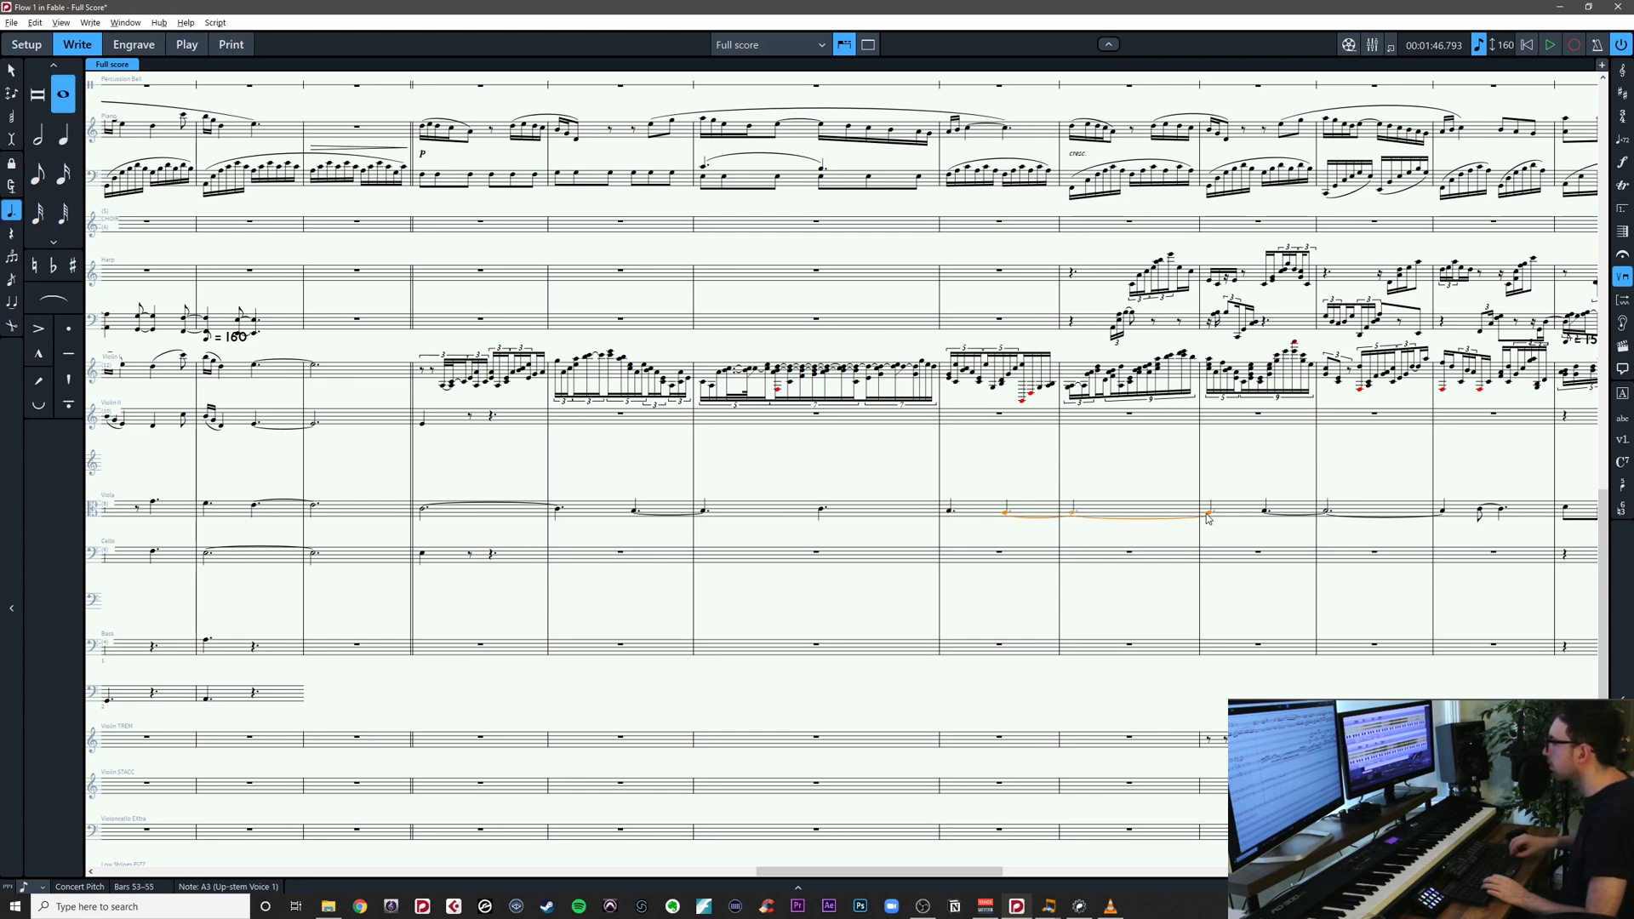
Lengthen the viola's tied B3 in bars 55–57 to the middle of bar 57, leaving the final C4 as a dotted quarter
left_click(1447, 514)
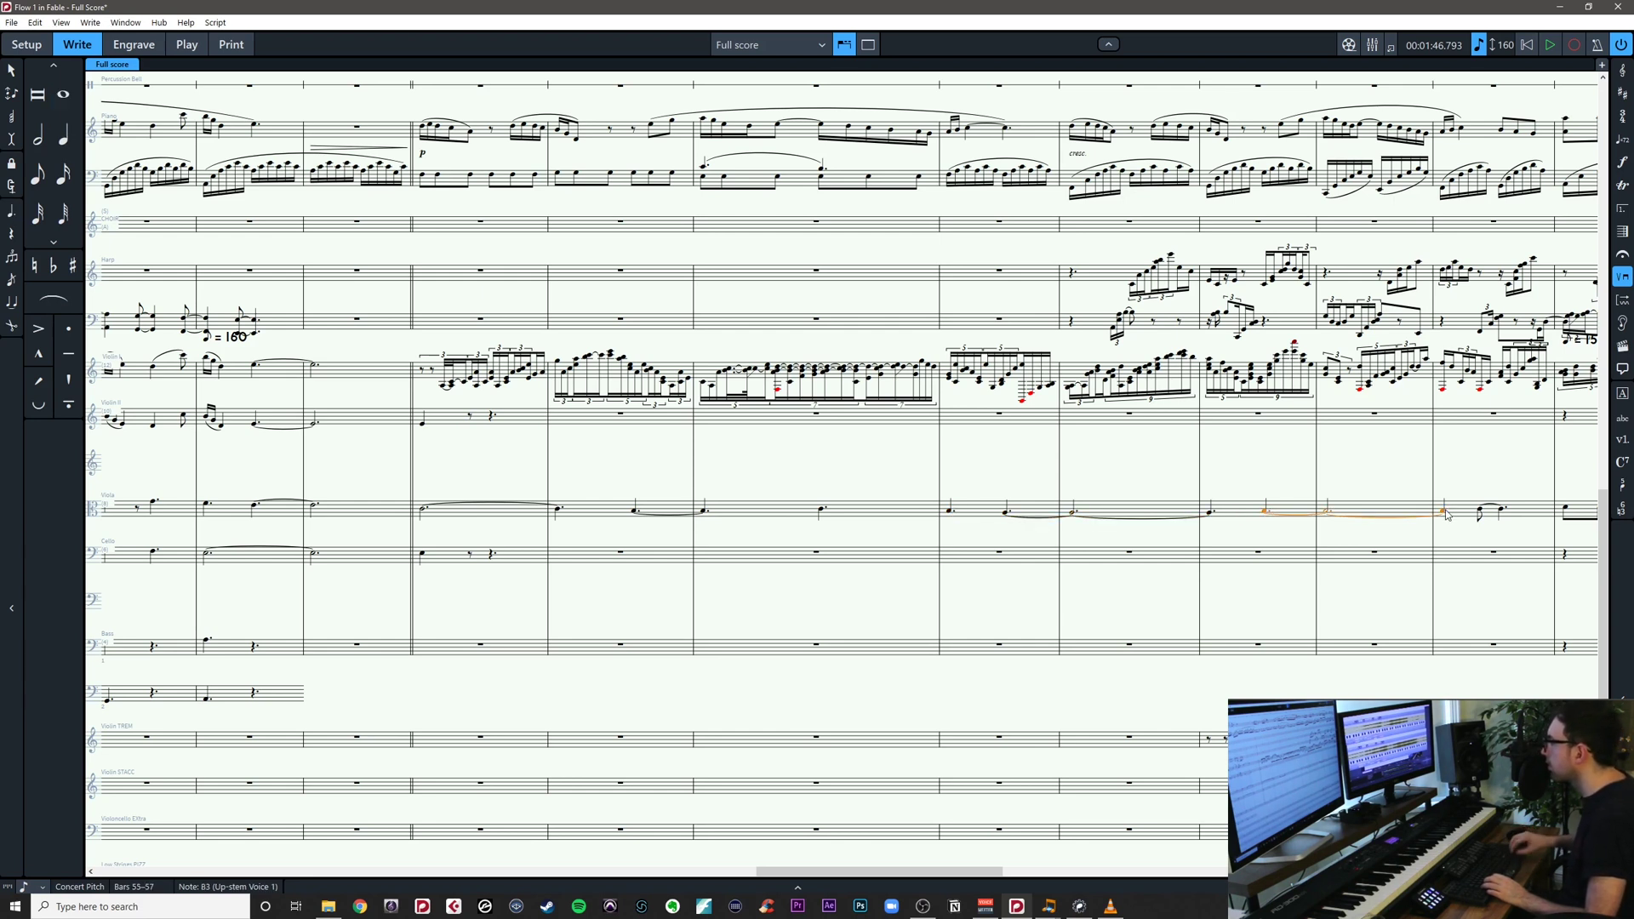
left_click(1479, 543)
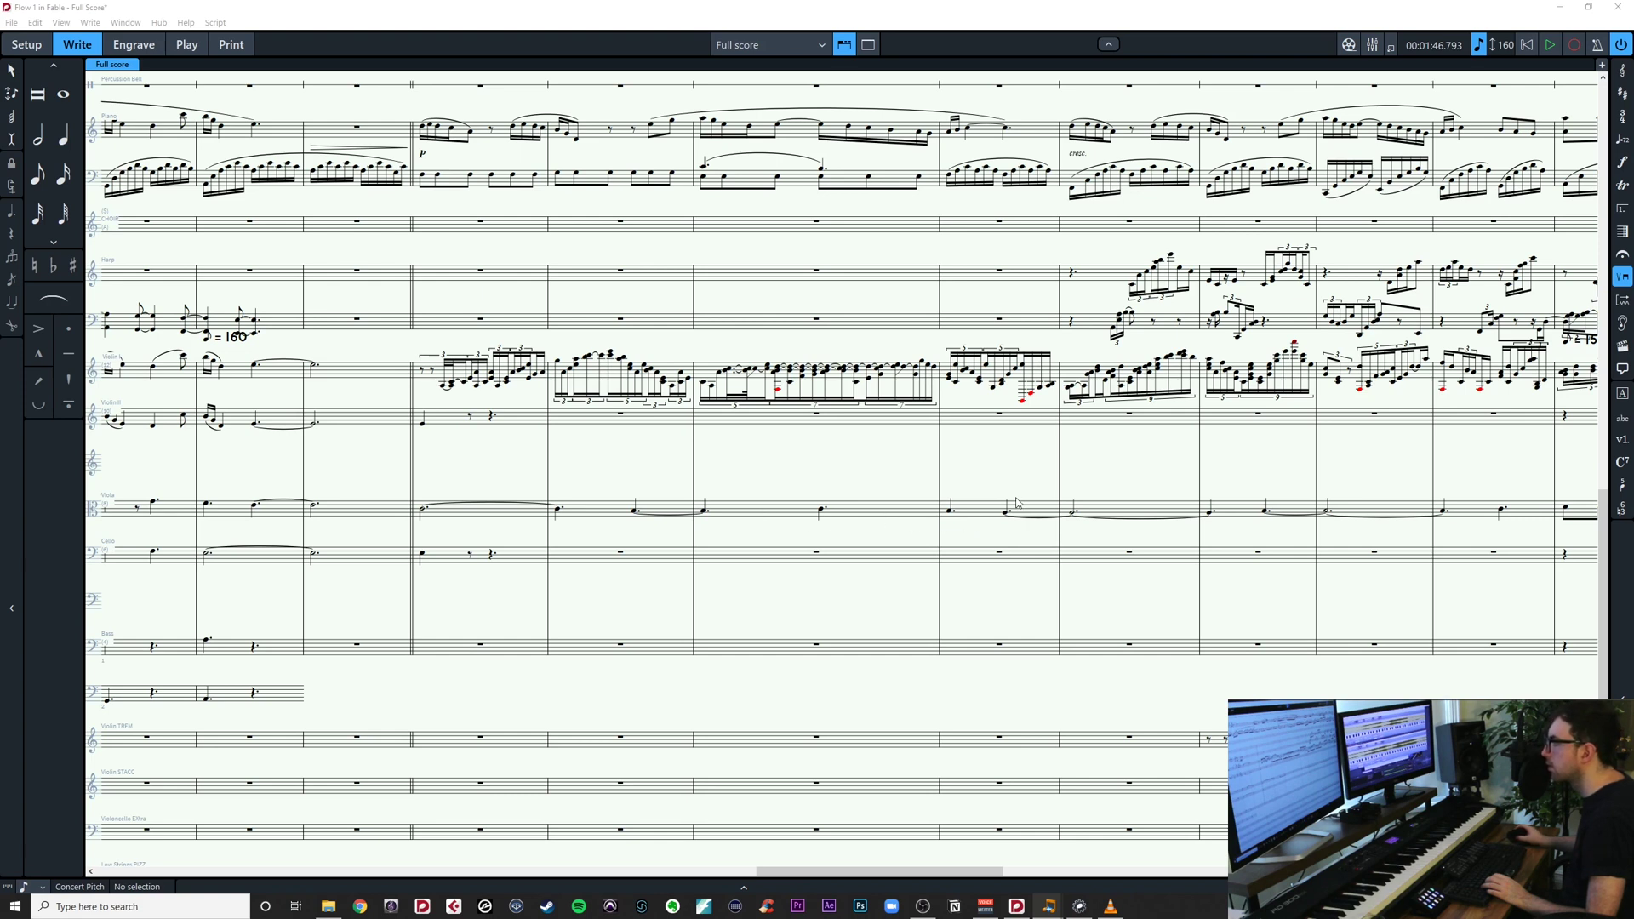
left_click(757, 536)
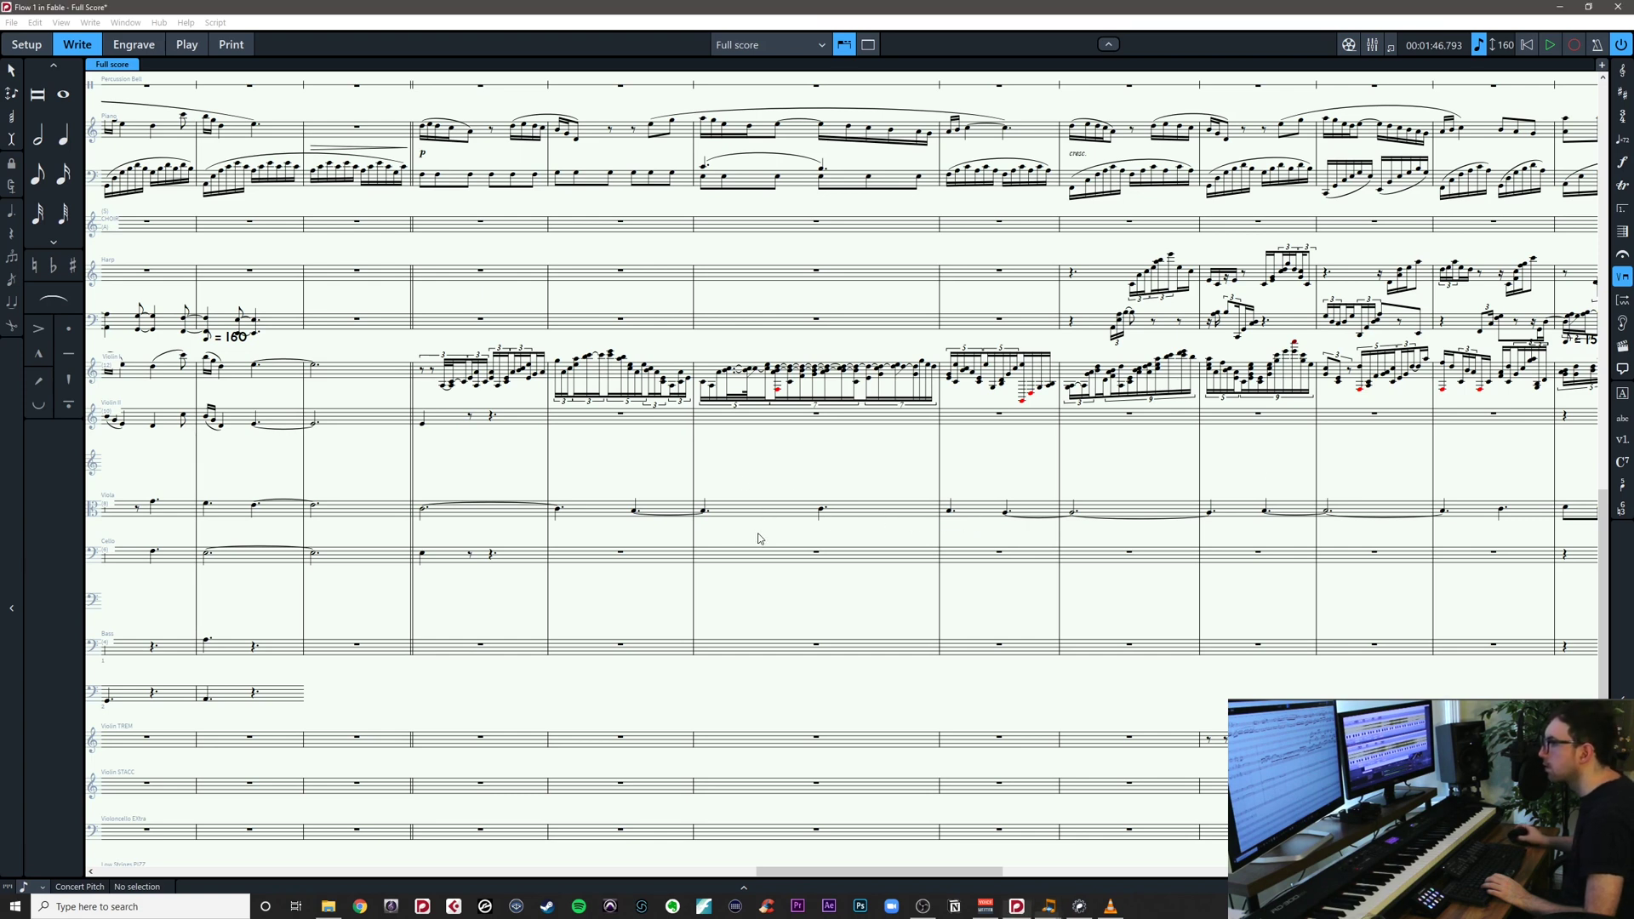
Shorten the viola's tied C4 in bars 50–51 to a dotted half note filling only bar 50
left_click(705, 511)
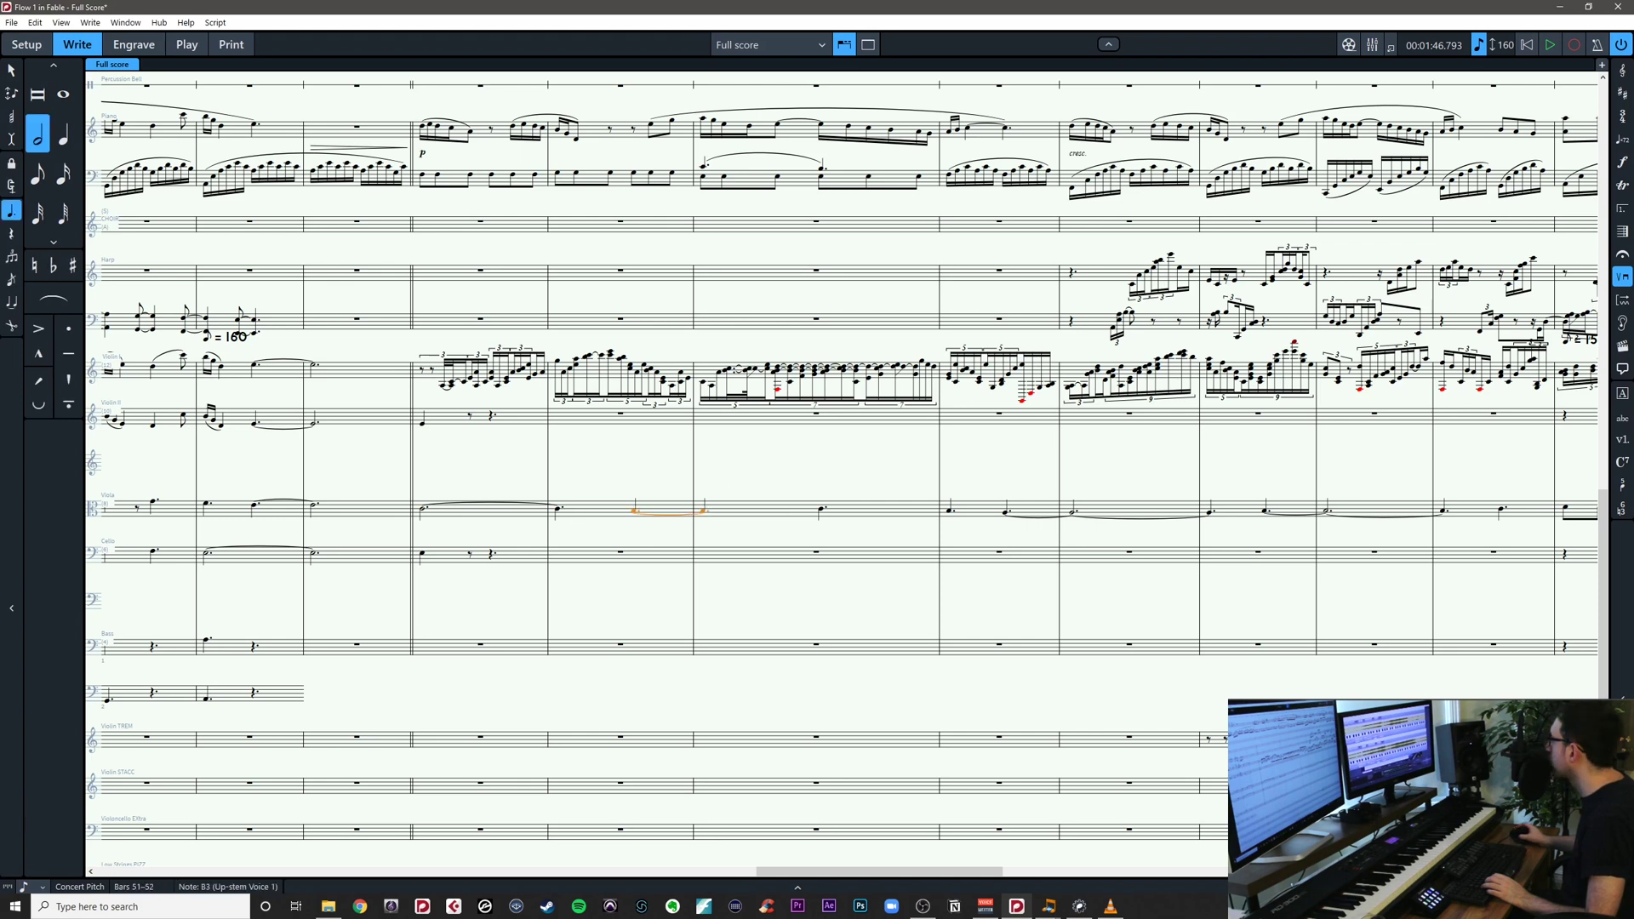
key("alt+Tab")
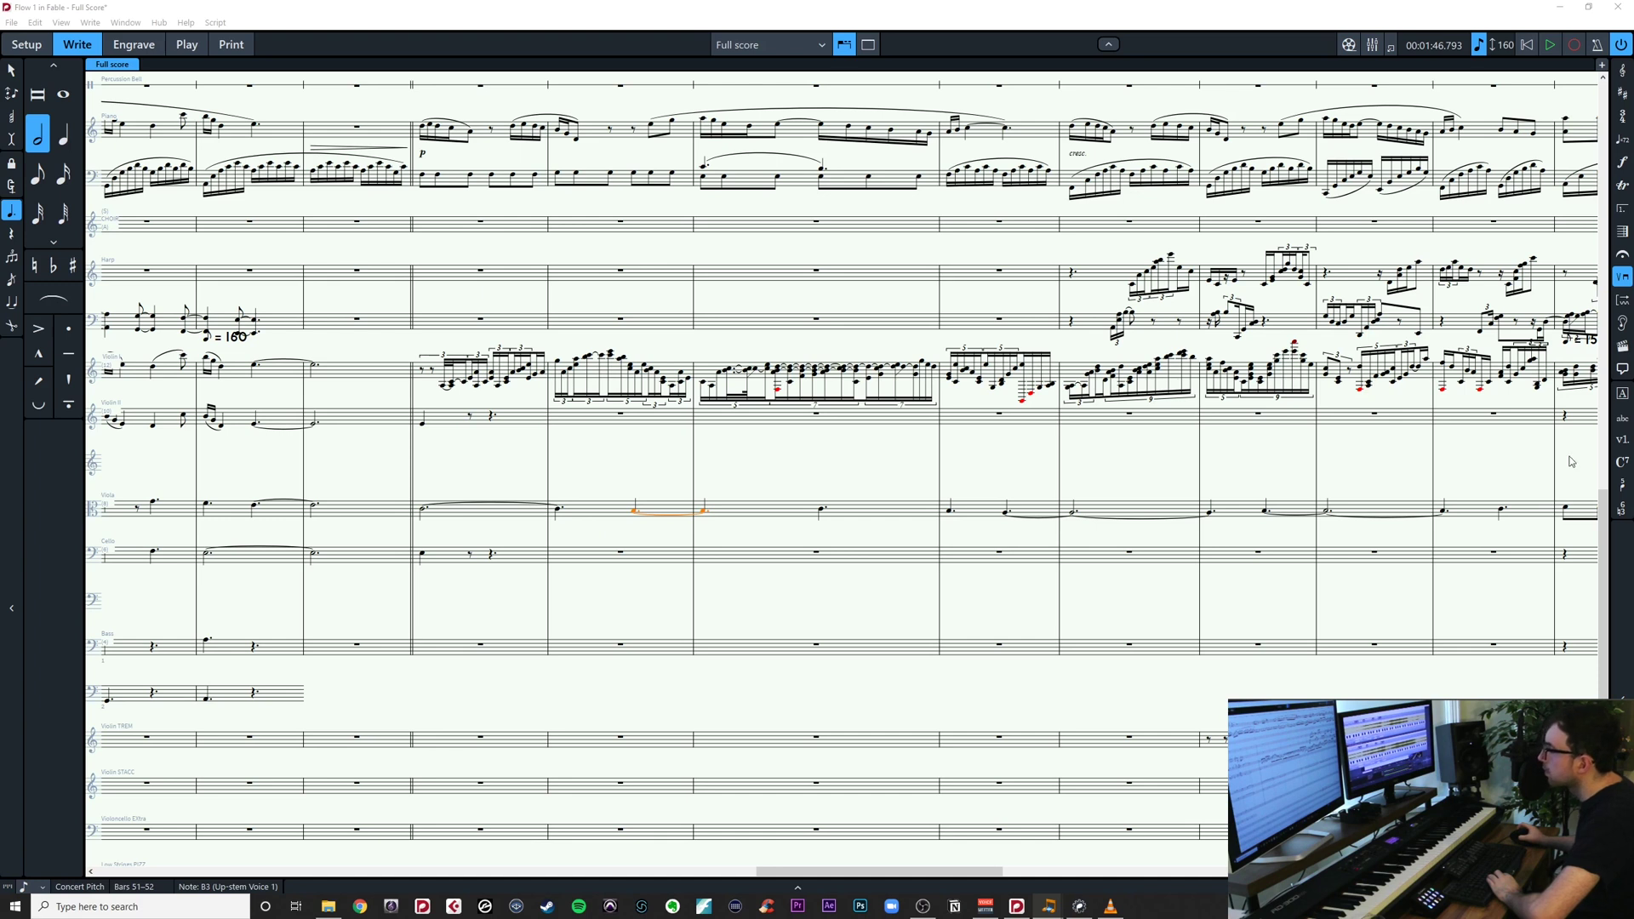
left_click(560, 514)
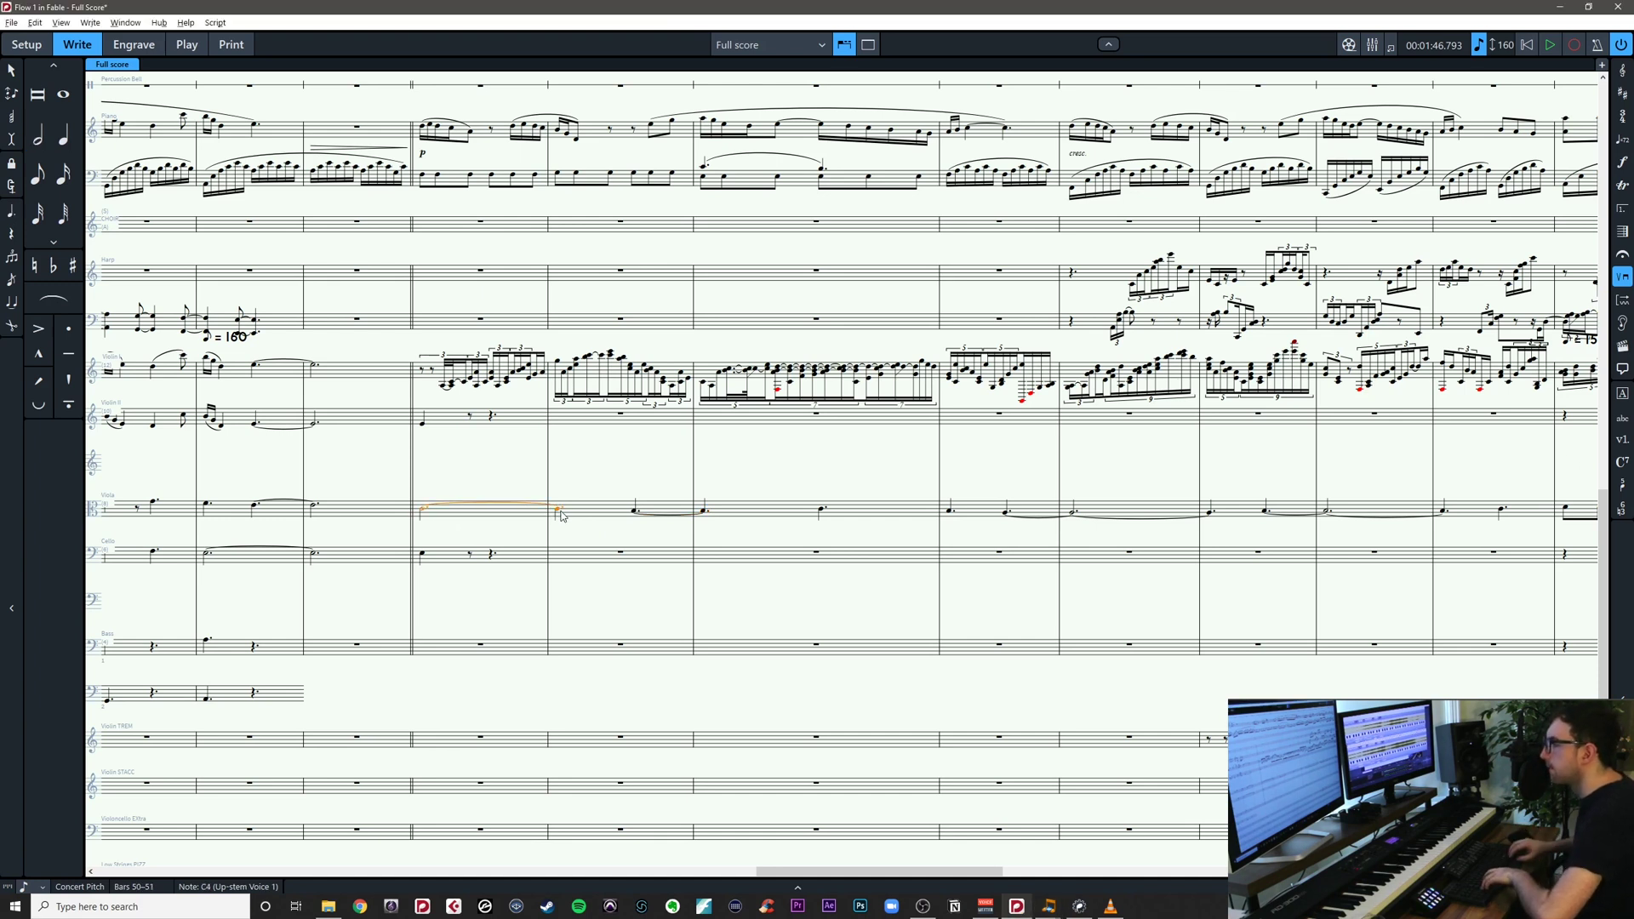
key("alt+shift+Left")
key("alt+shift+Left")
key("alt+shift+Left")
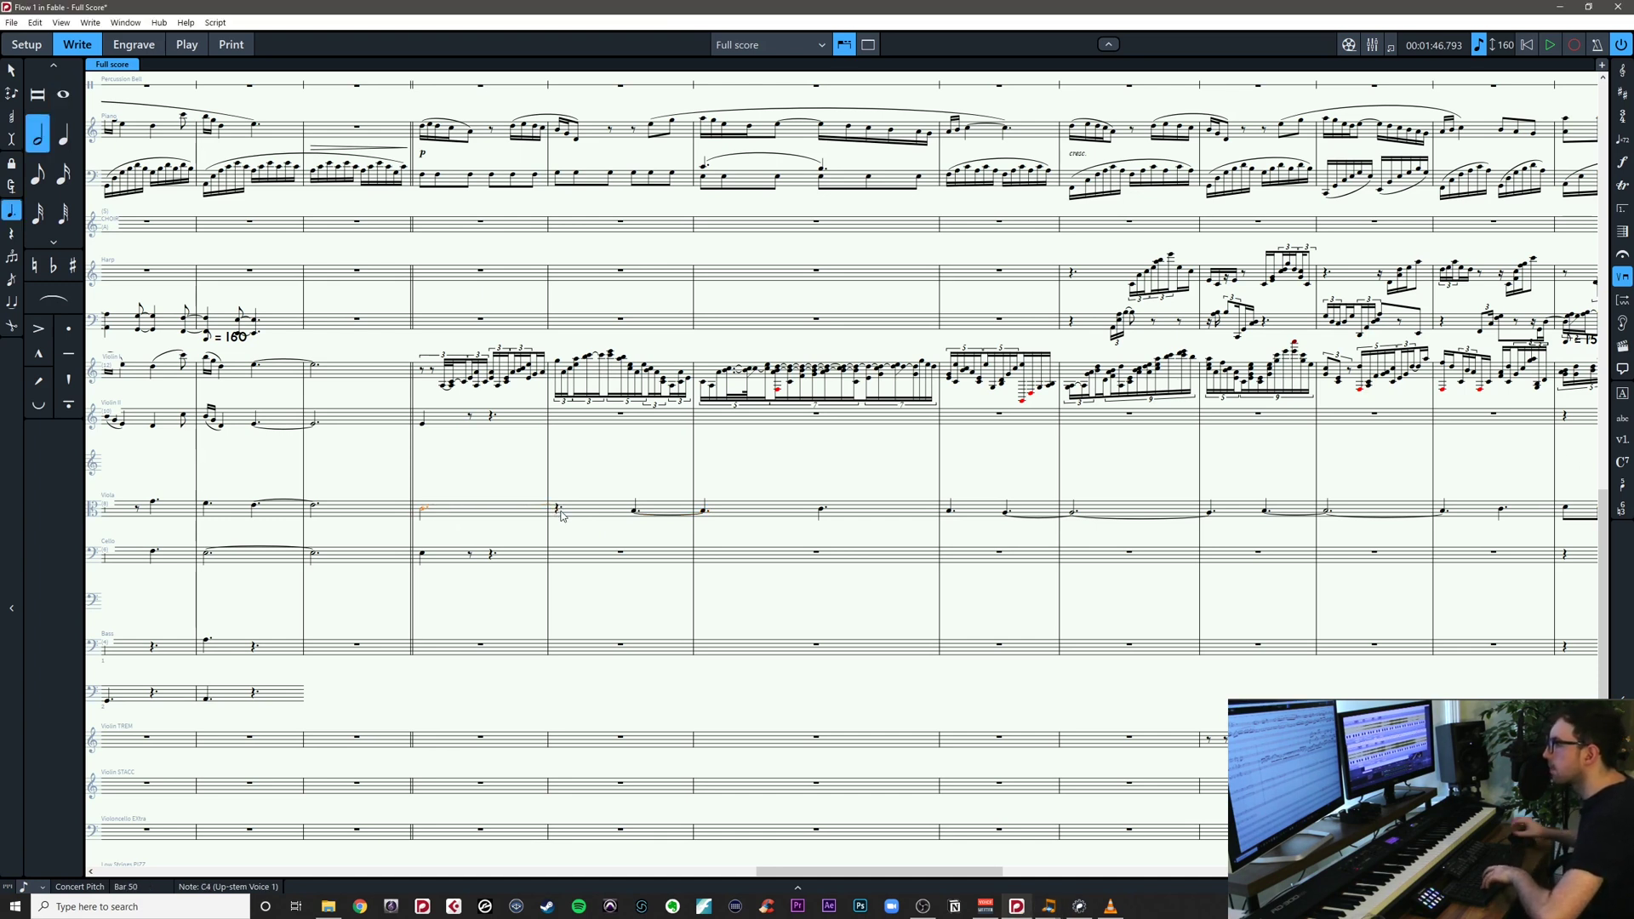
Move the viola phrase from the B3 in mid-bar 51 through bar 57 earlier, to the first beat of bar 51
left_click(636, 511)
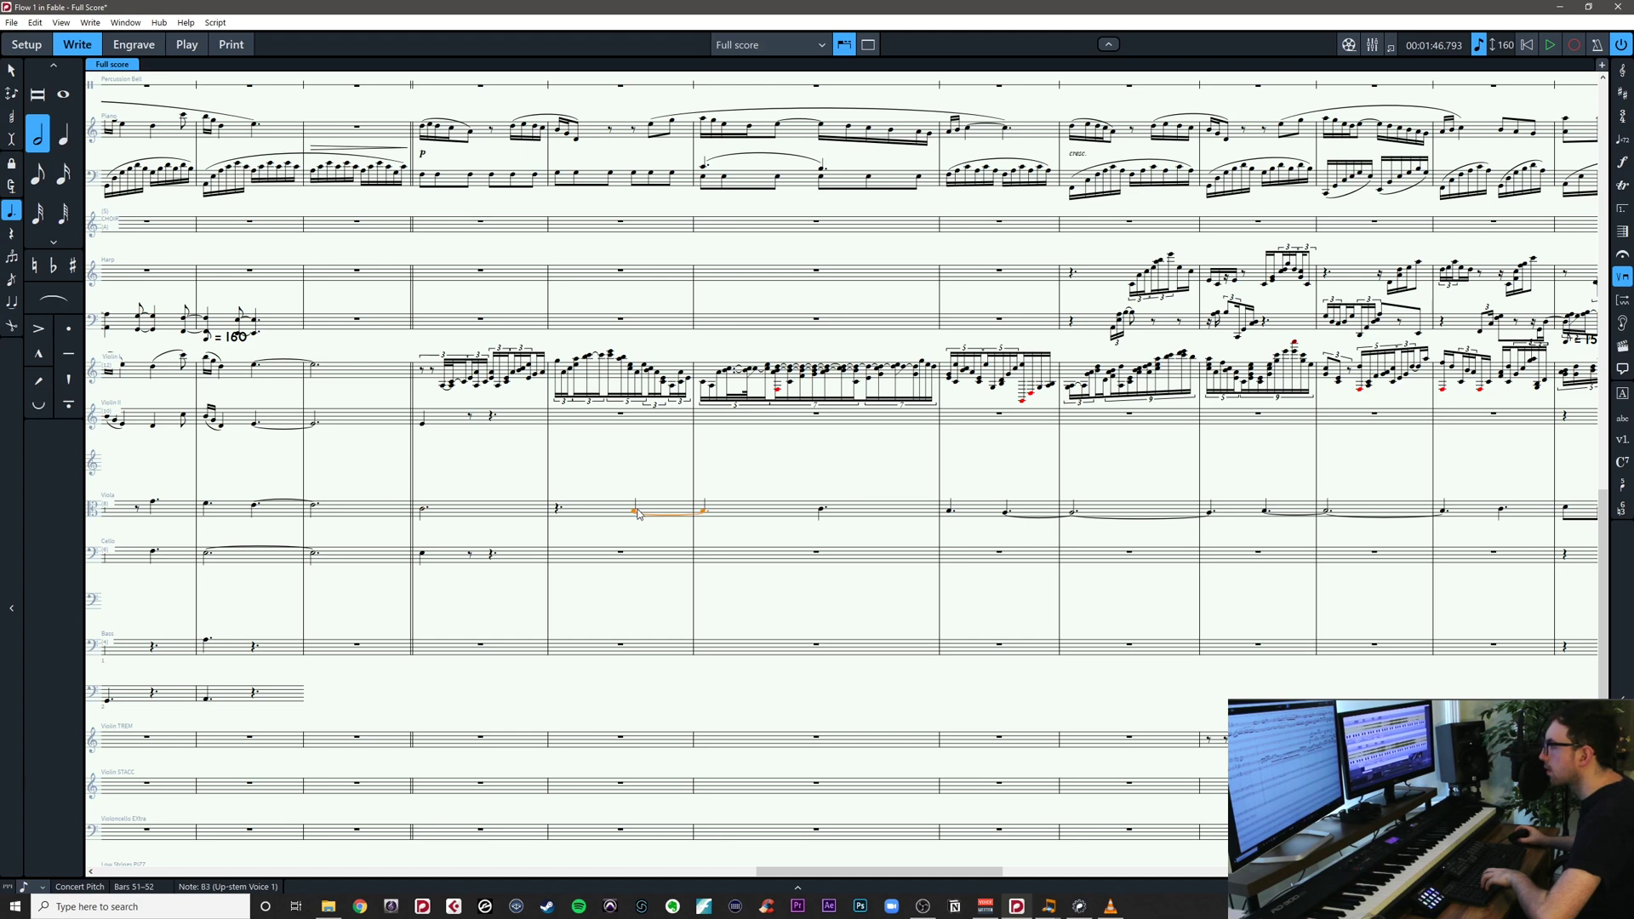
left_click(1505, 514, "shift")
key("Delete")
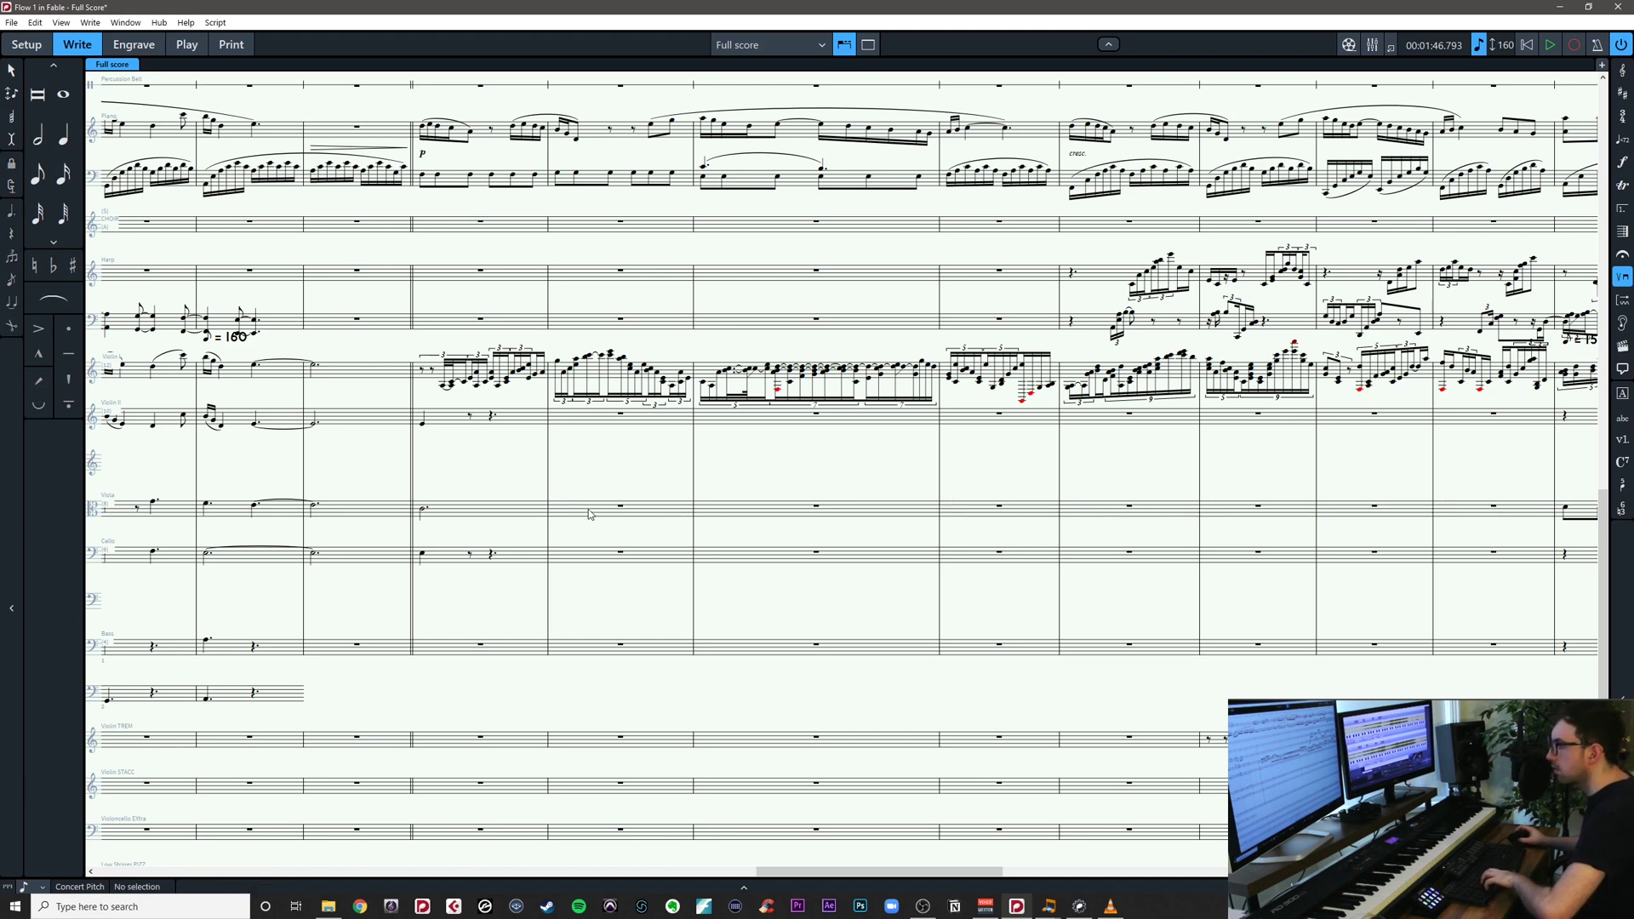
key("ctrl+z")
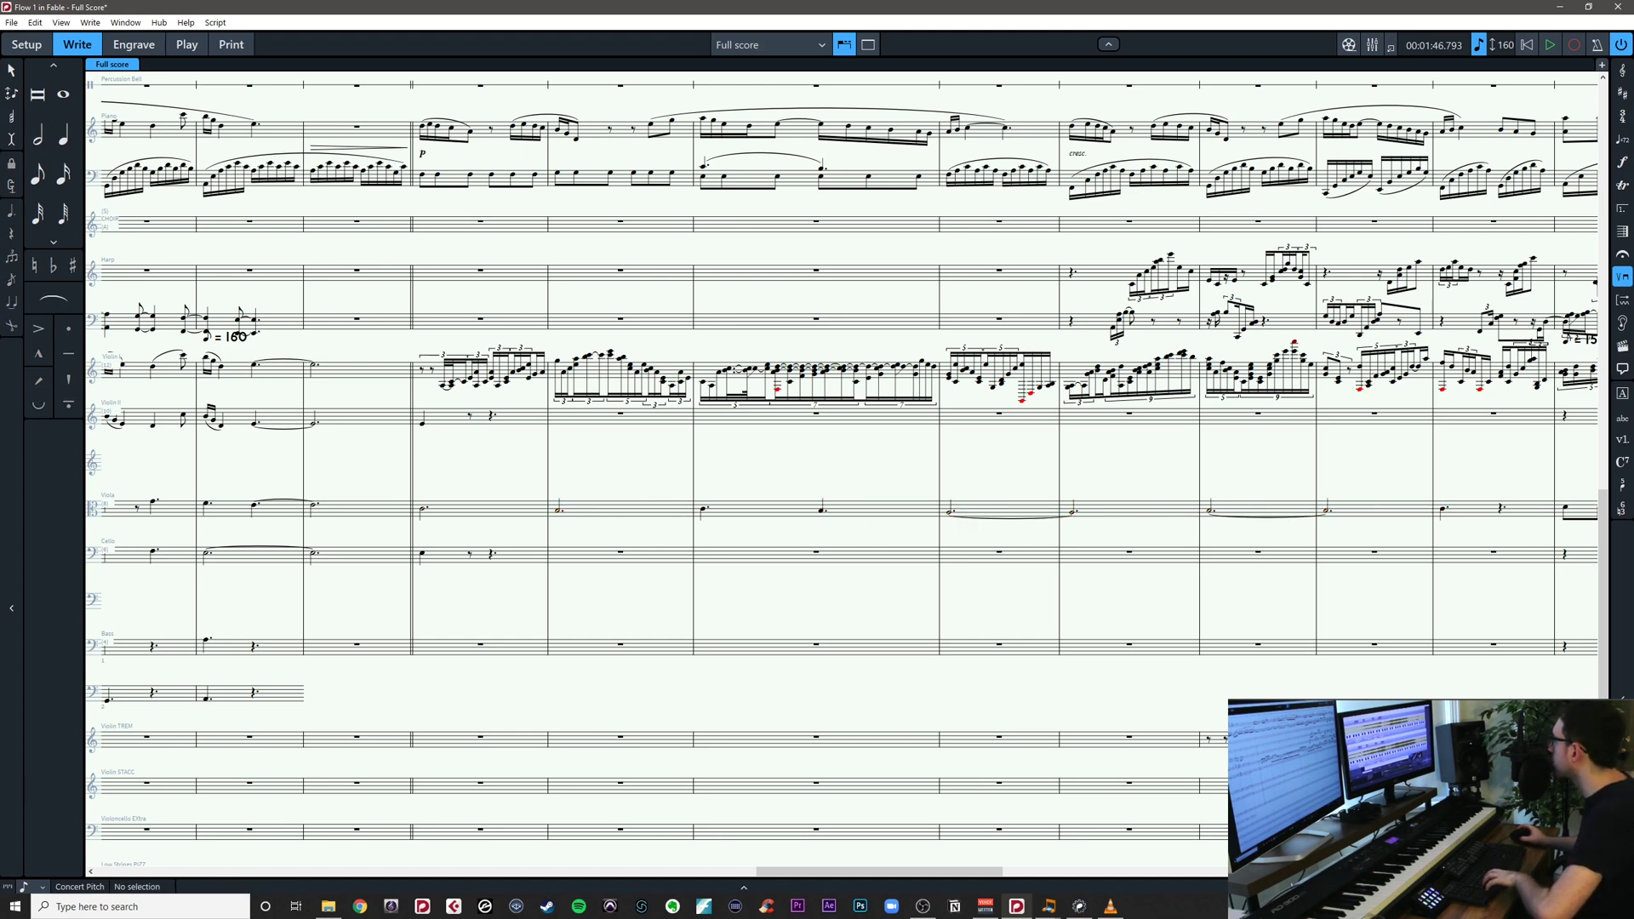
Lengthen the viola's first D4 in bar 58 to a dotted quarter and copy it into the second half of bar 57
key("alt+Tab")
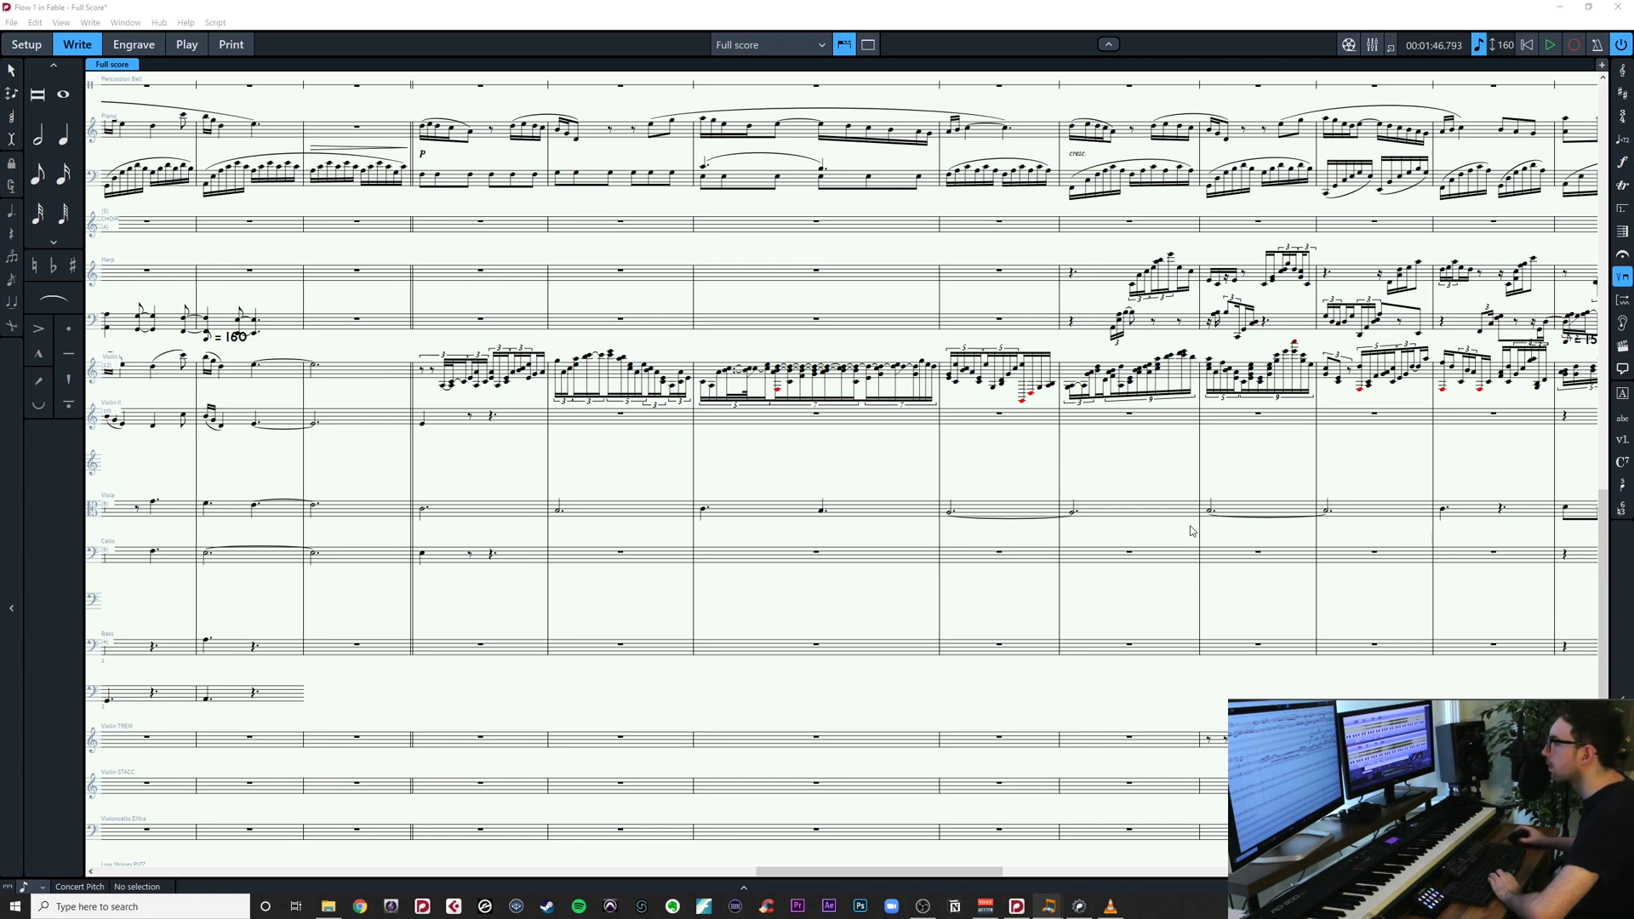
left_click(1244, 526)
scroll(1243, 525, "right", 5)
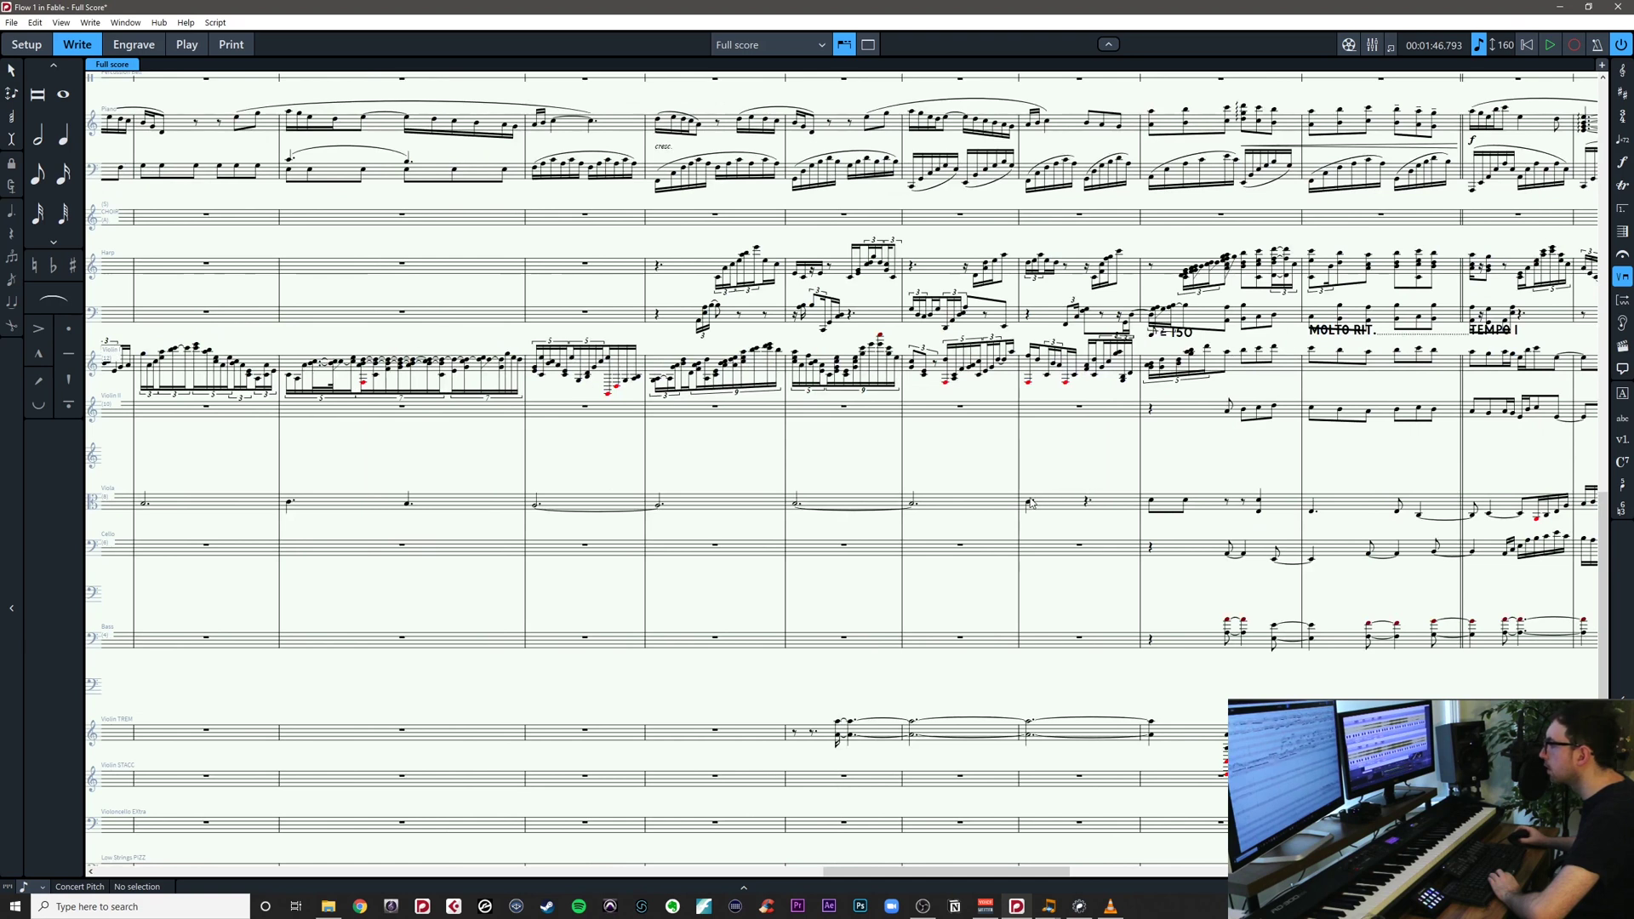
left_click(1151, 503)
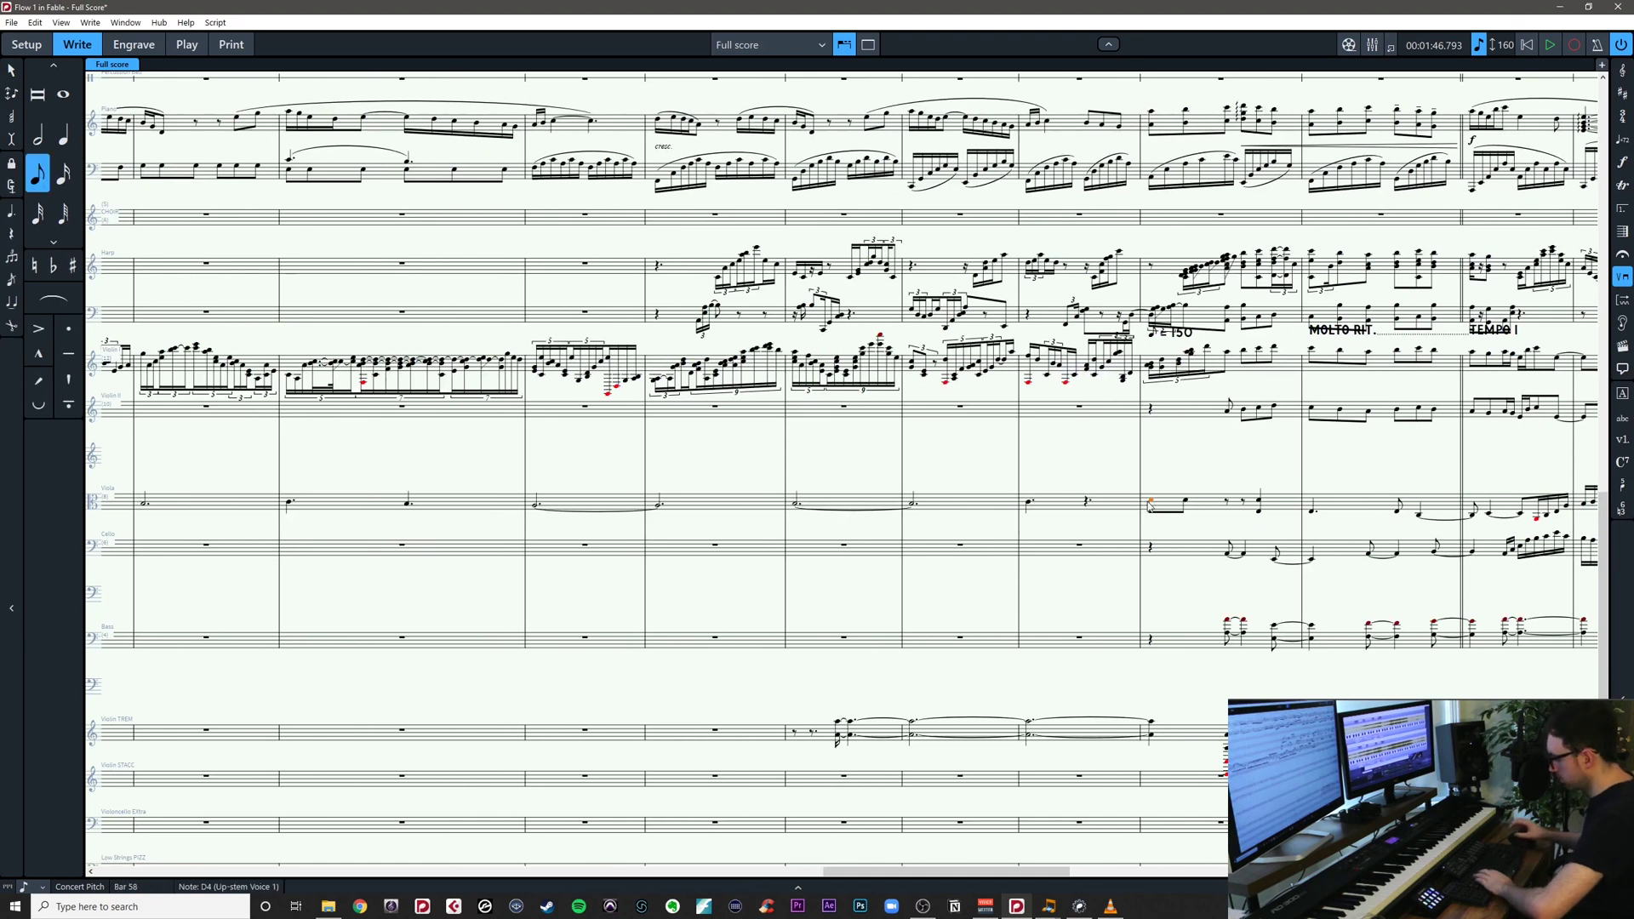
key("period")
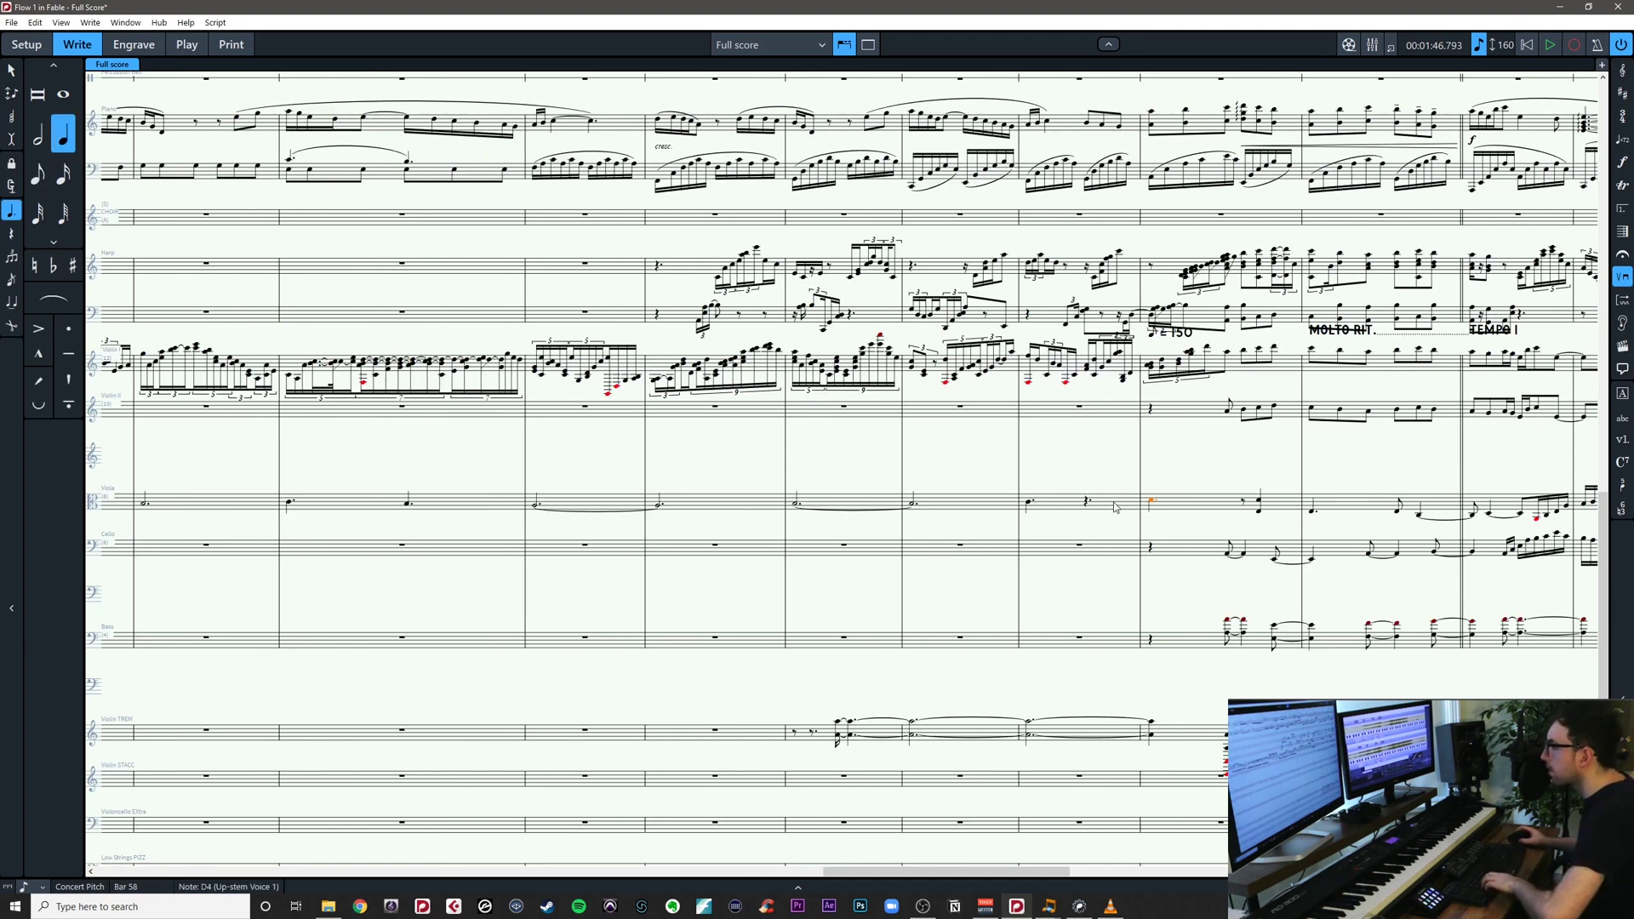
left_click(1088, 501)
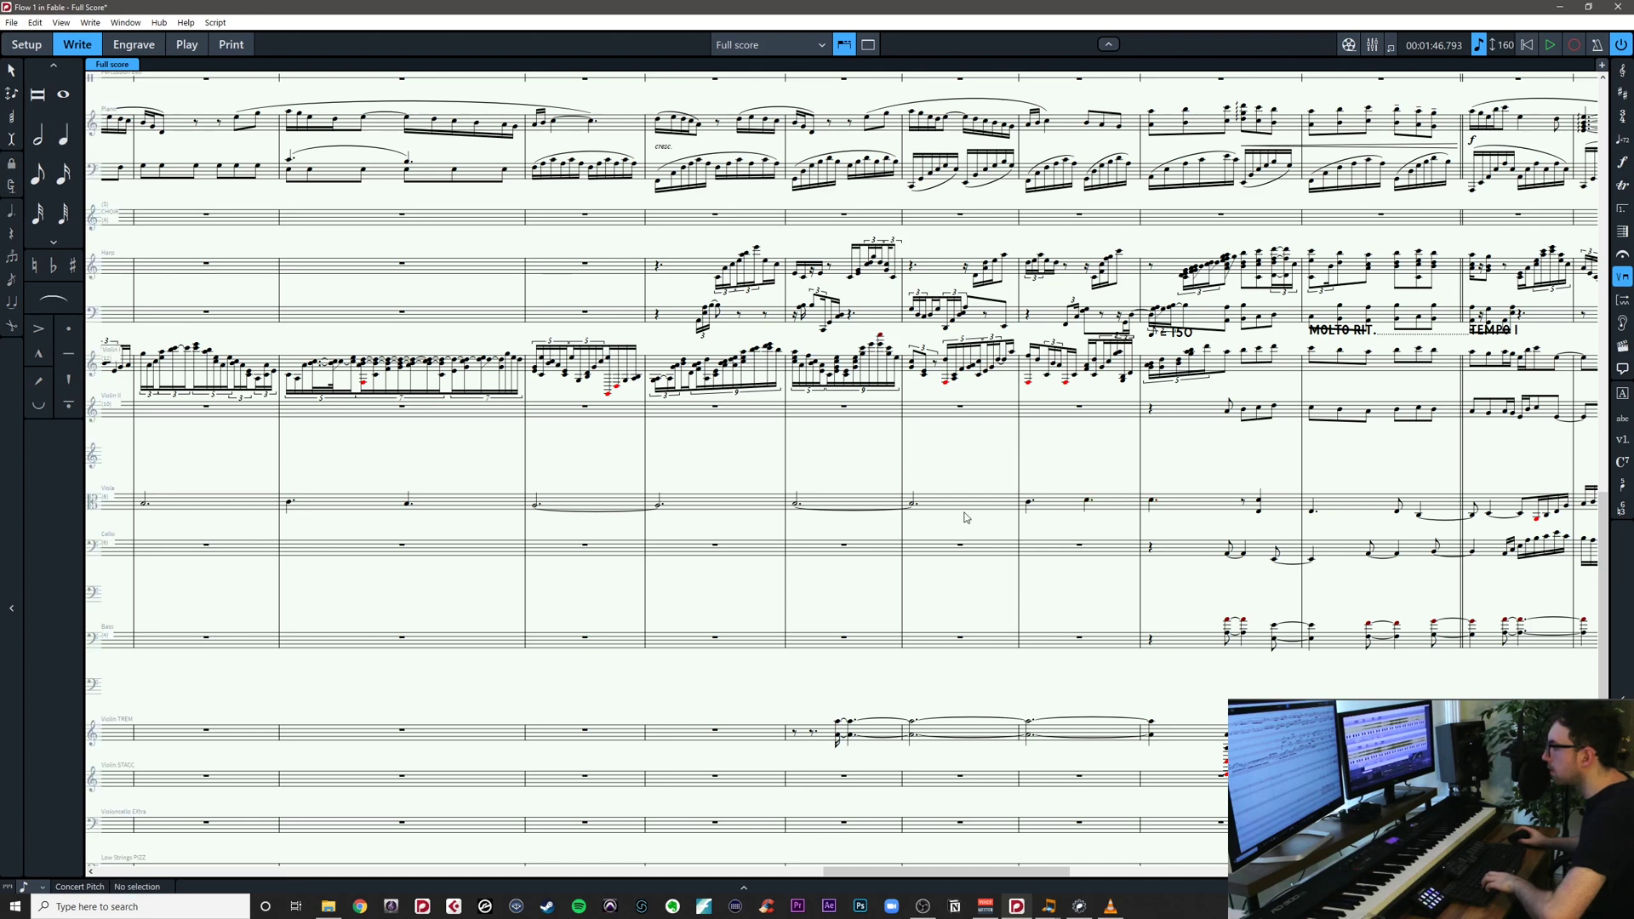
Cut the viola's B3 tie between bars 55 and 56 and copy bar 57's two dotted quarters over bar 56
left_click(916, 506)
key("u")
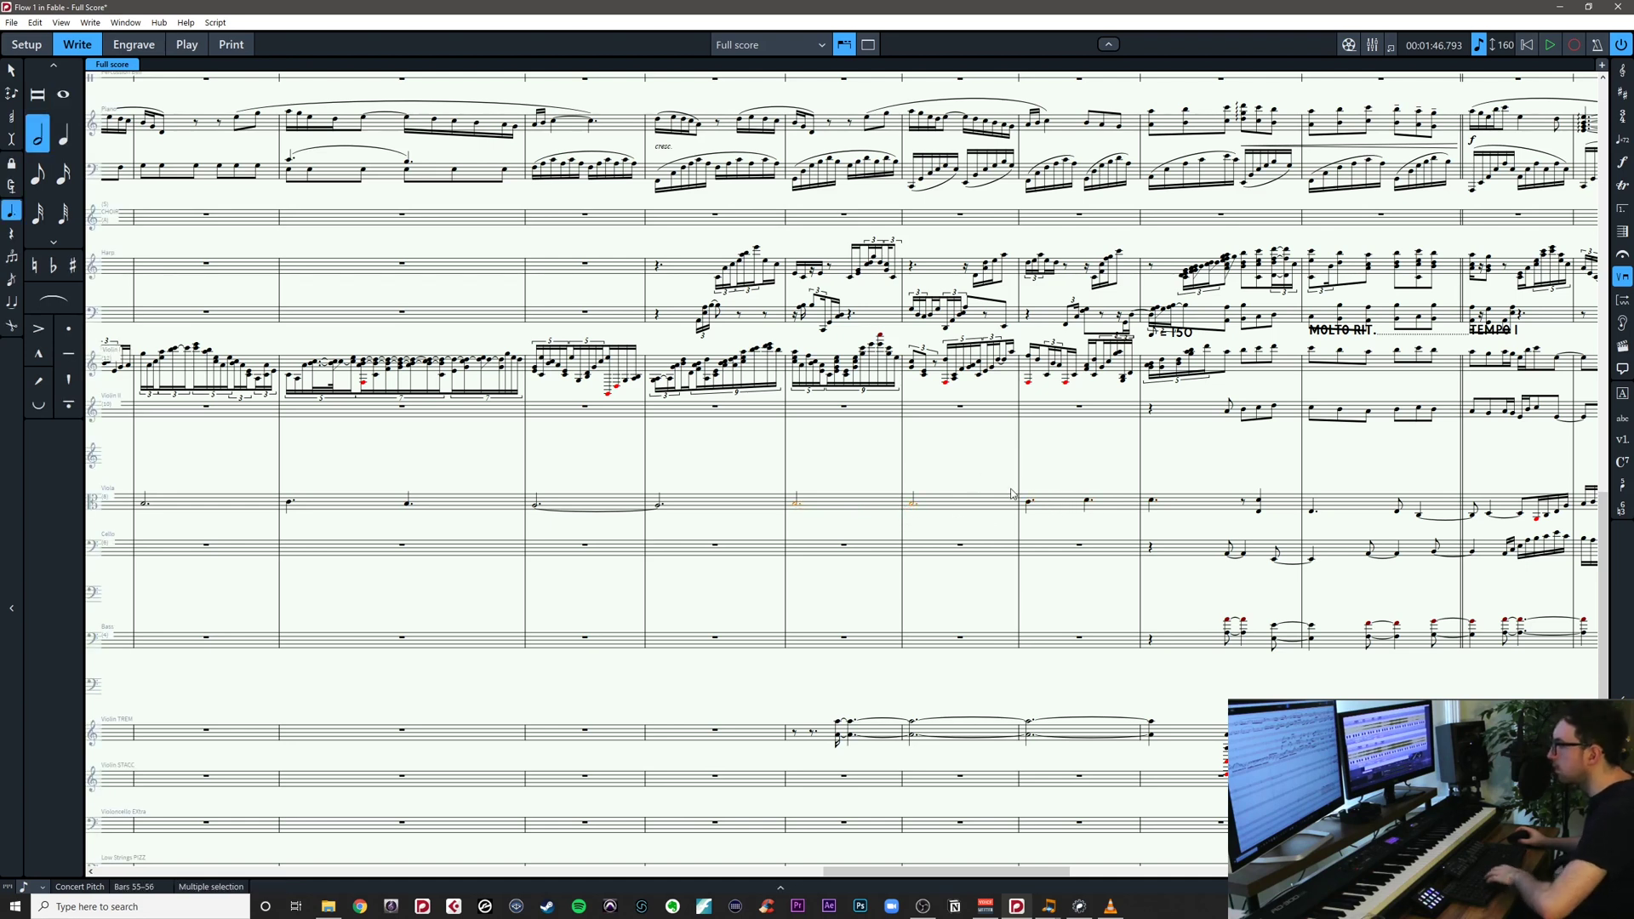
left_click(1050, 502)
left_click(913, 507, "alt")
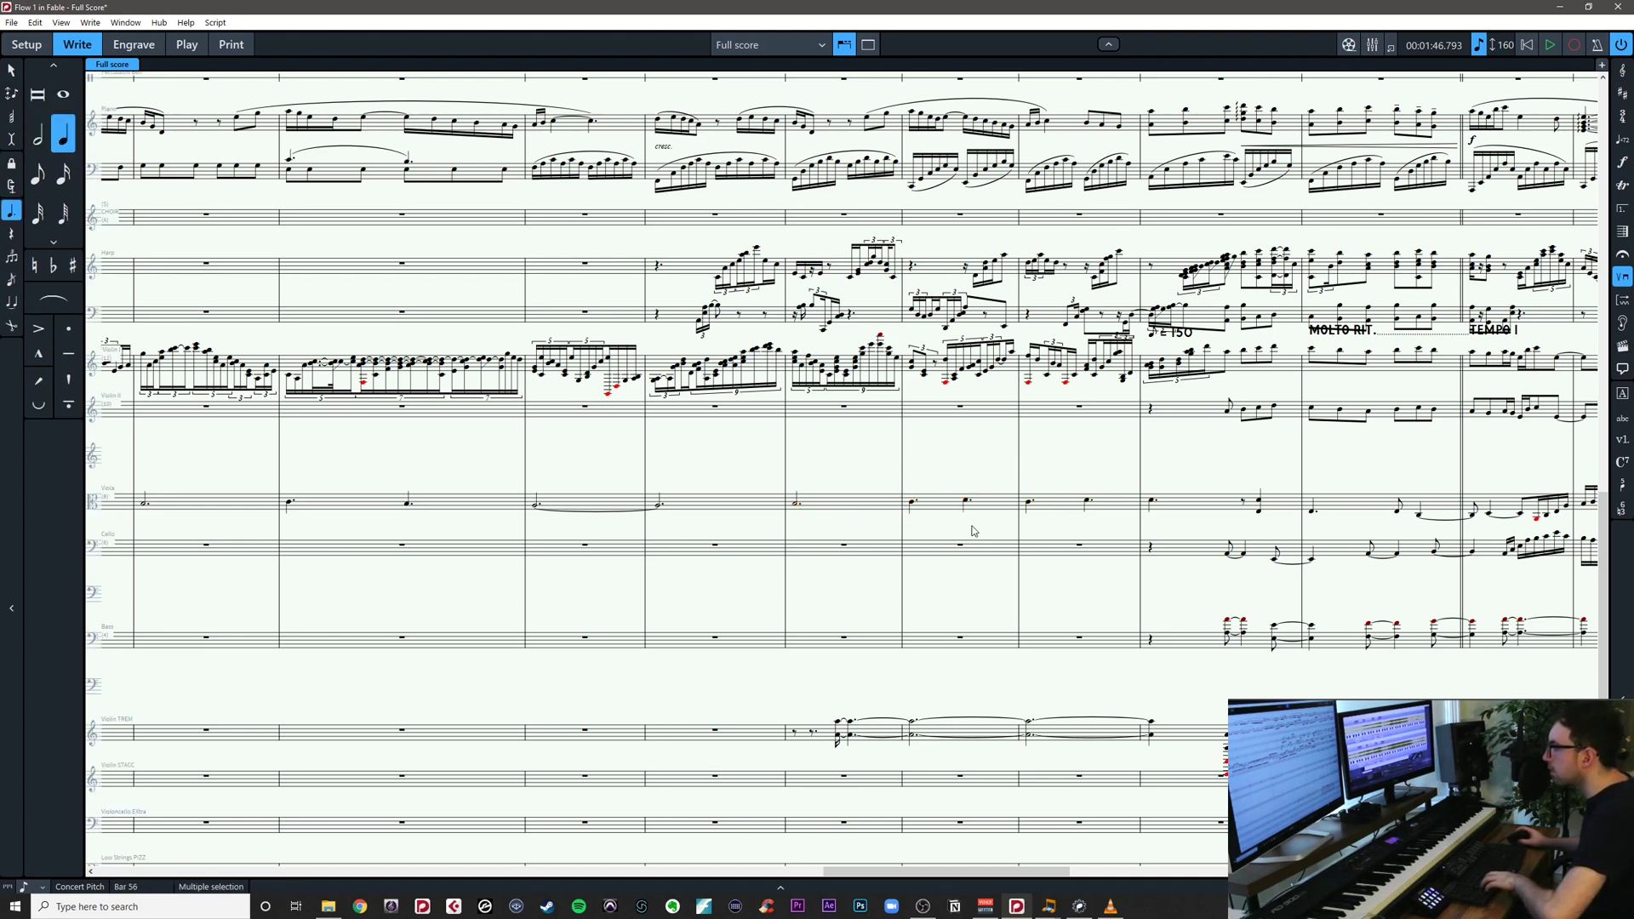
left_click(971, 528)
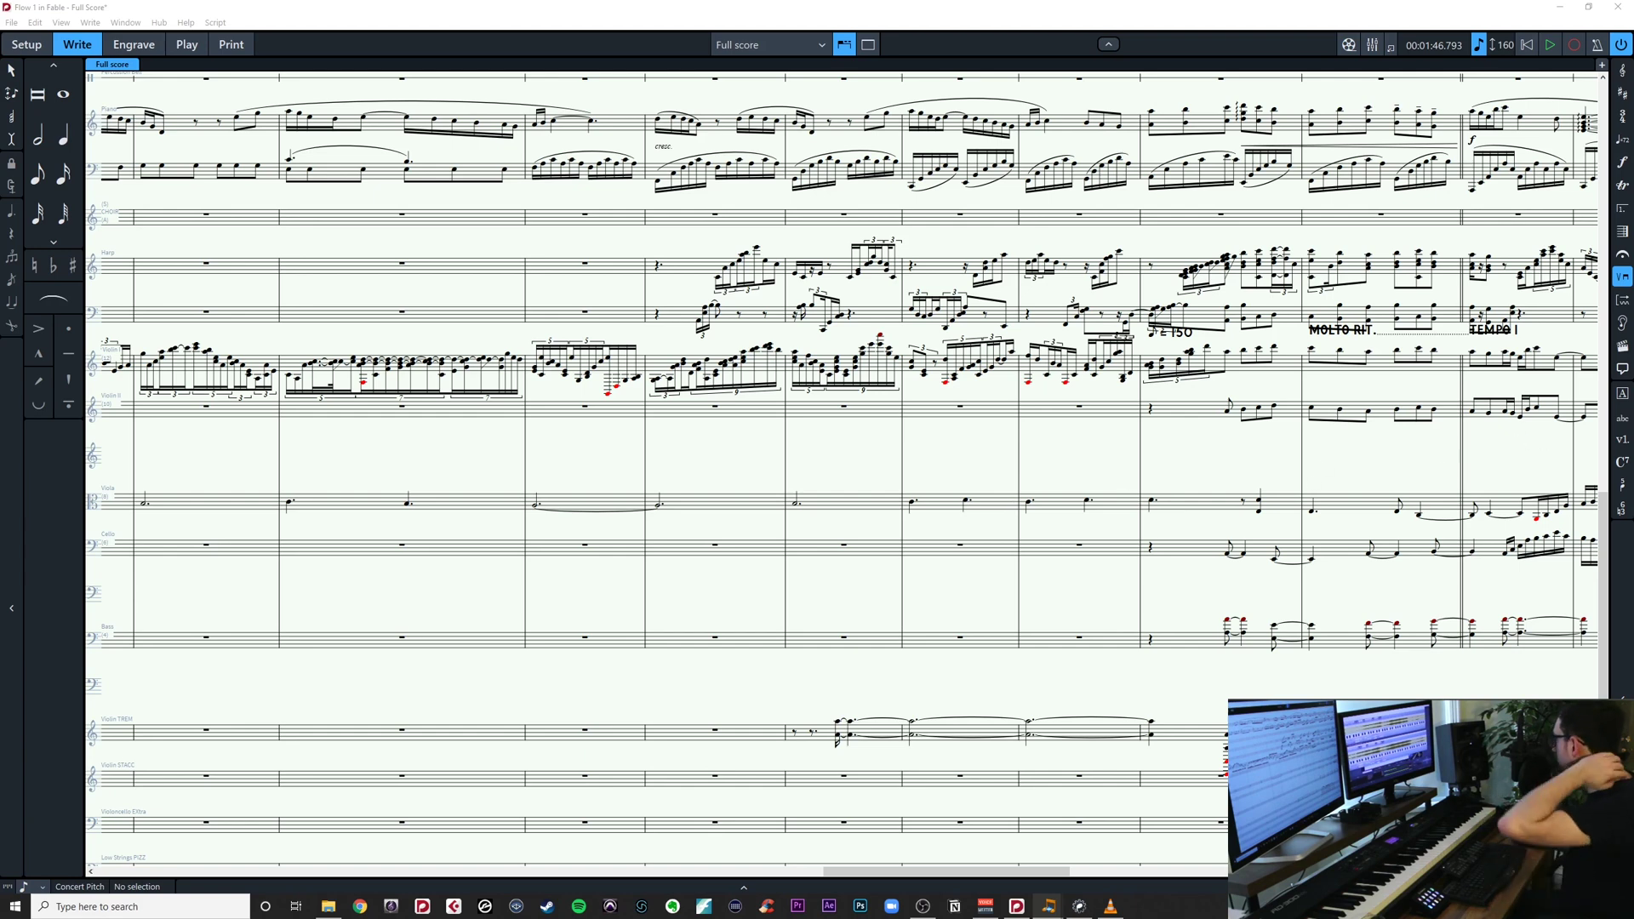
mouse_move(867, 464)
left_mouse_down()
mouse_move(1131, 449)
mouse_move(867, 481)
left_mouse_up()
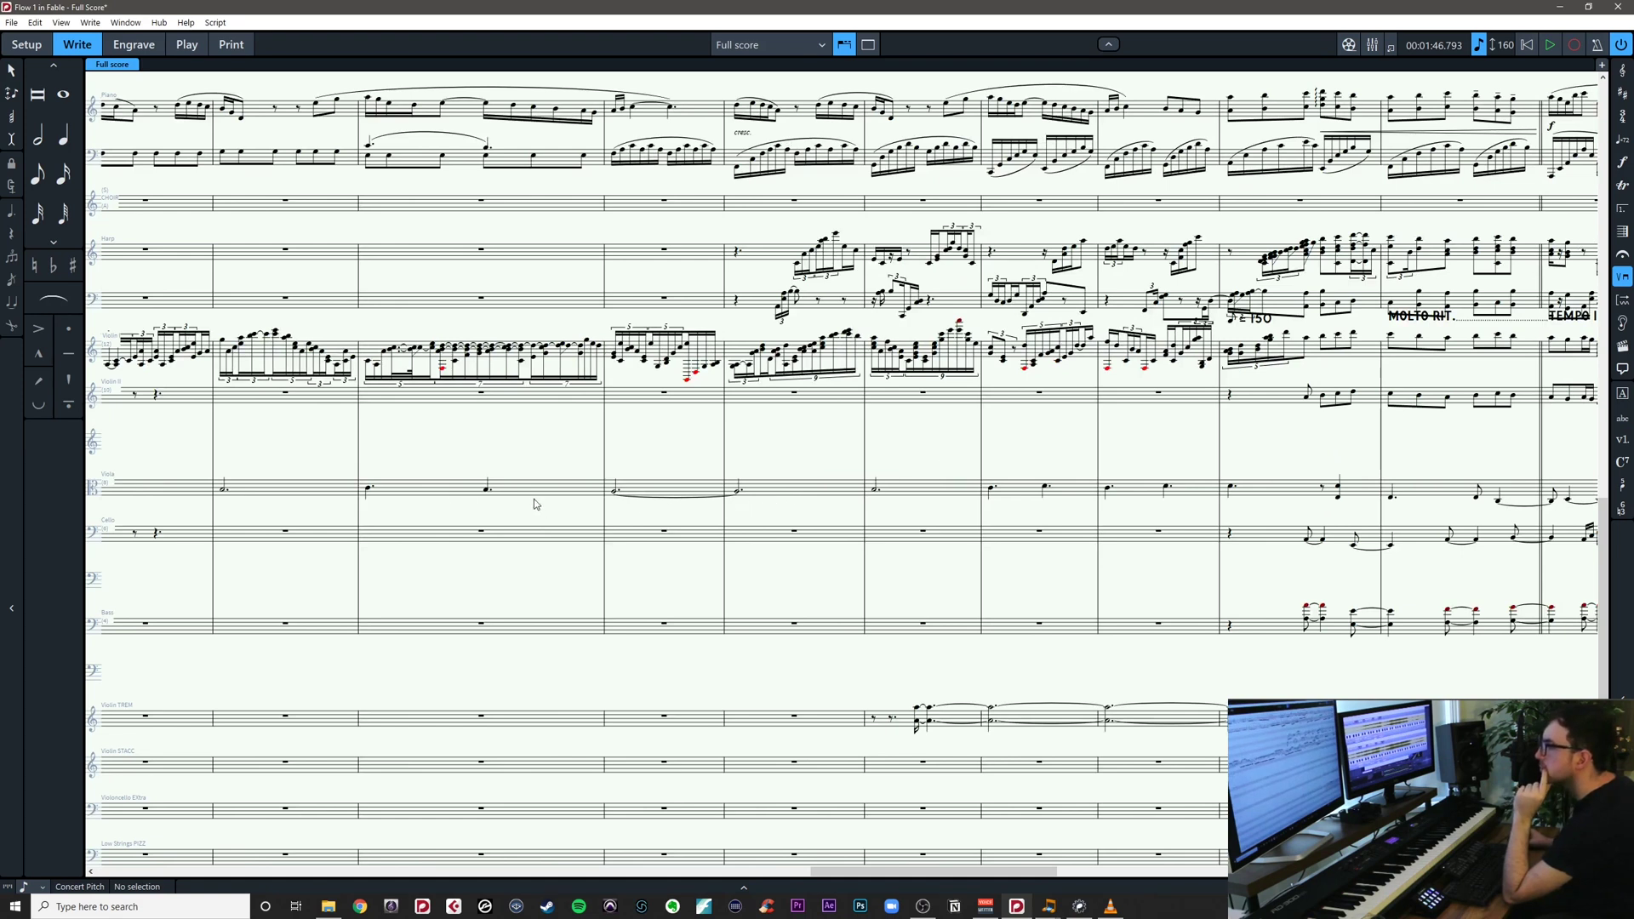
left_click(487, 493)
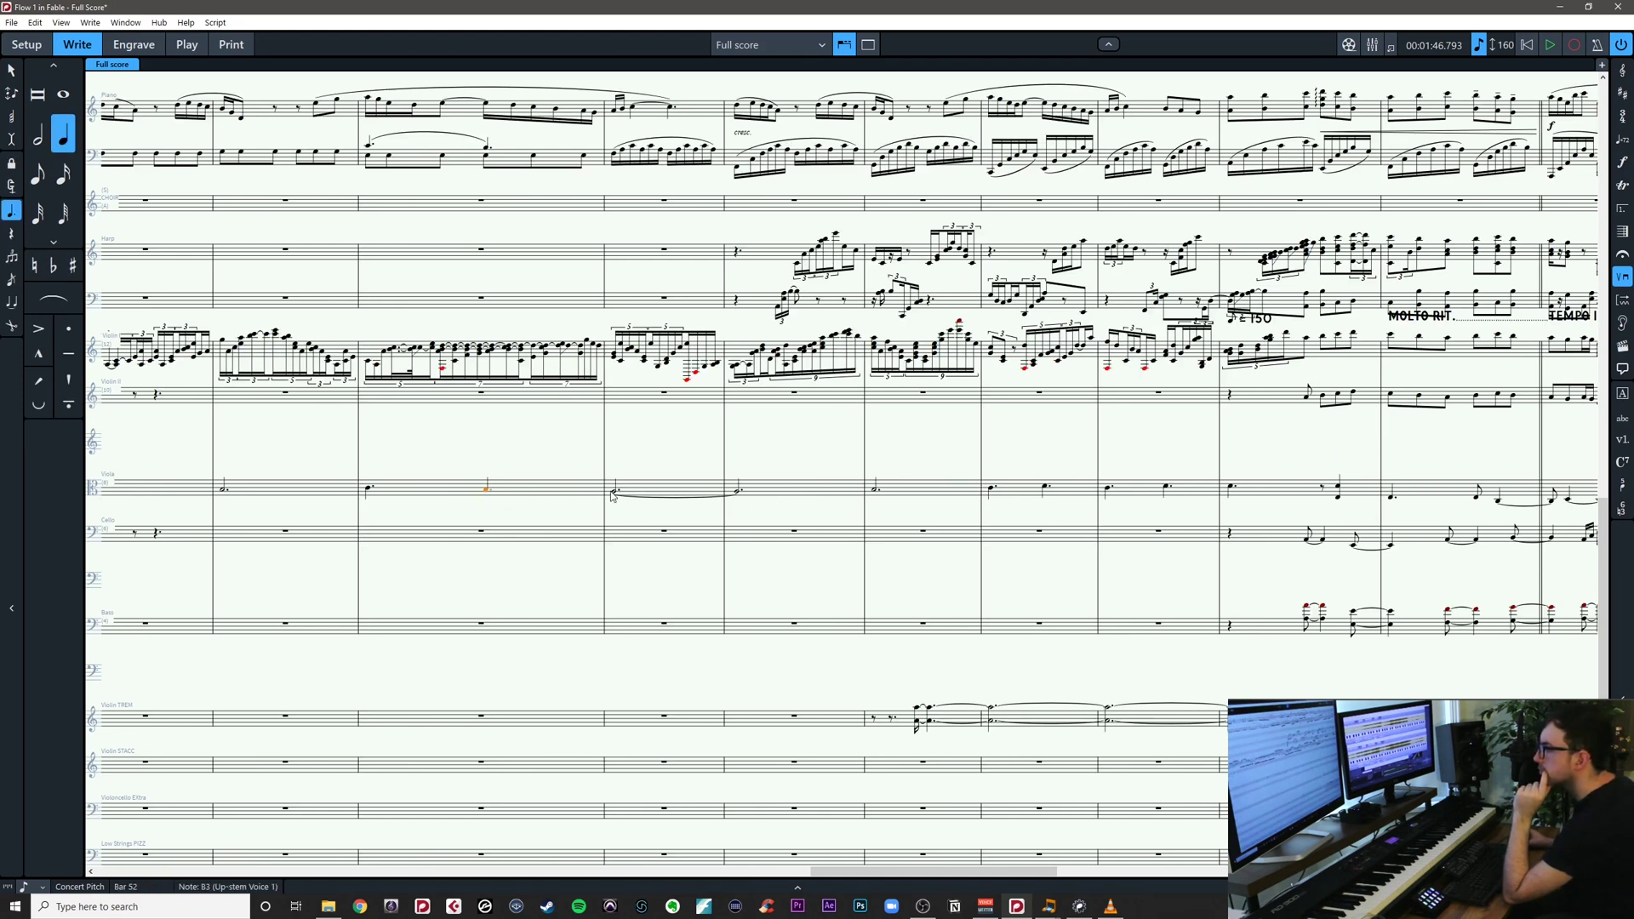
left_click(612, 496)
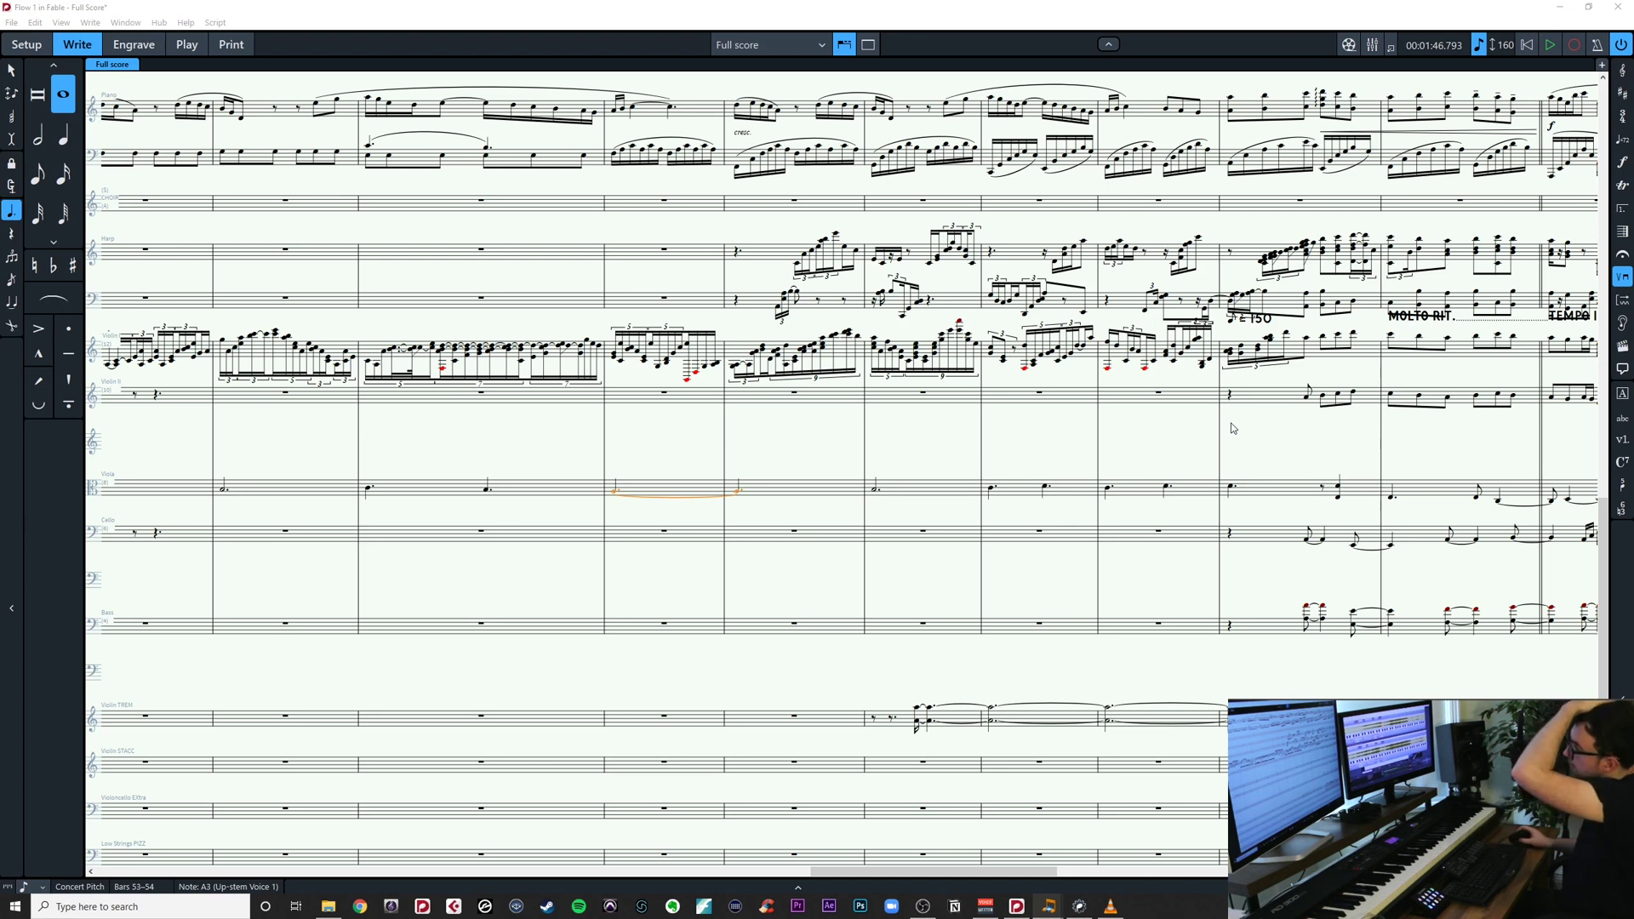
Replace the viola's notes in bar 56 with a repeat of bar 55's B3 and tie the two notes together
left_click(1025, 495)
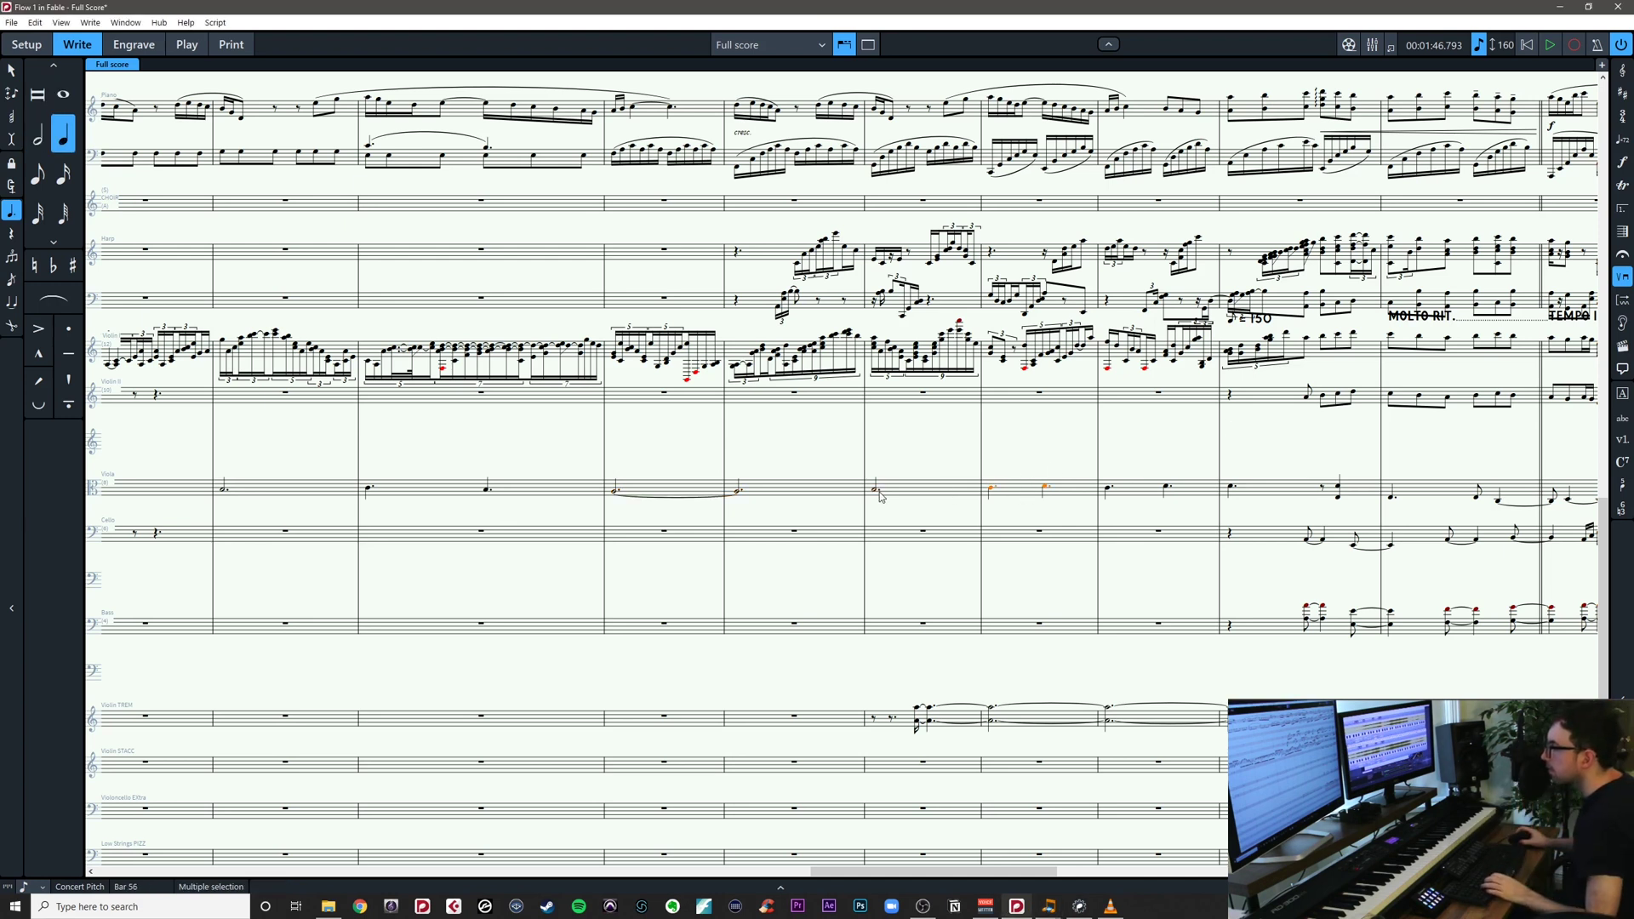
left_click(876, 490)
key("r")
key("Escape")
left_click(876, 489)
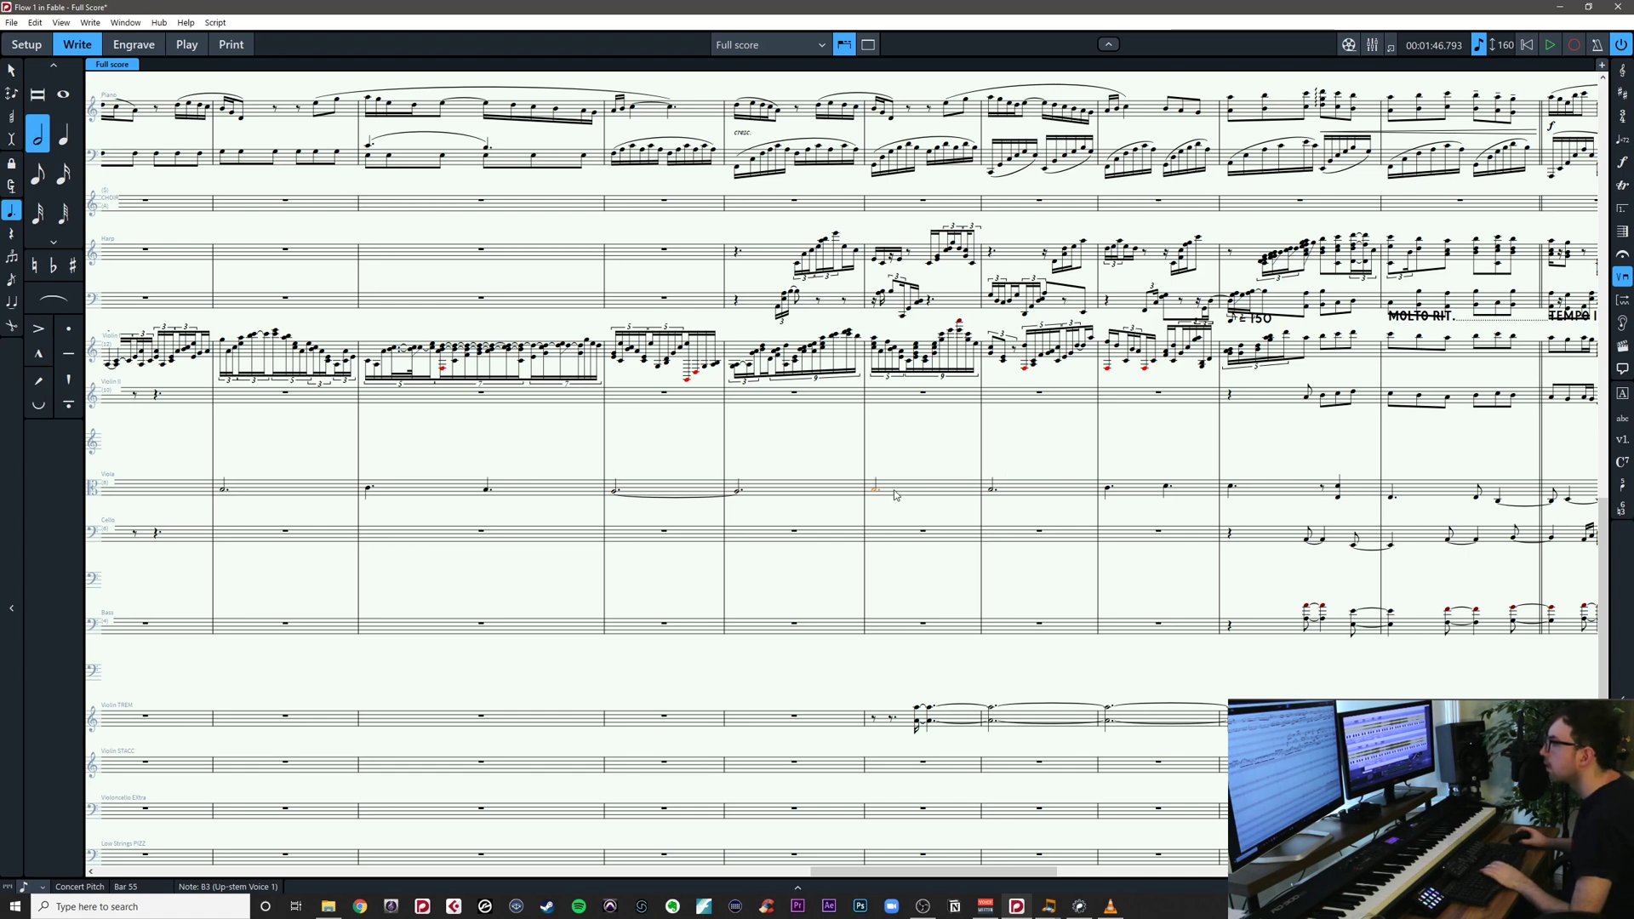
key("t")
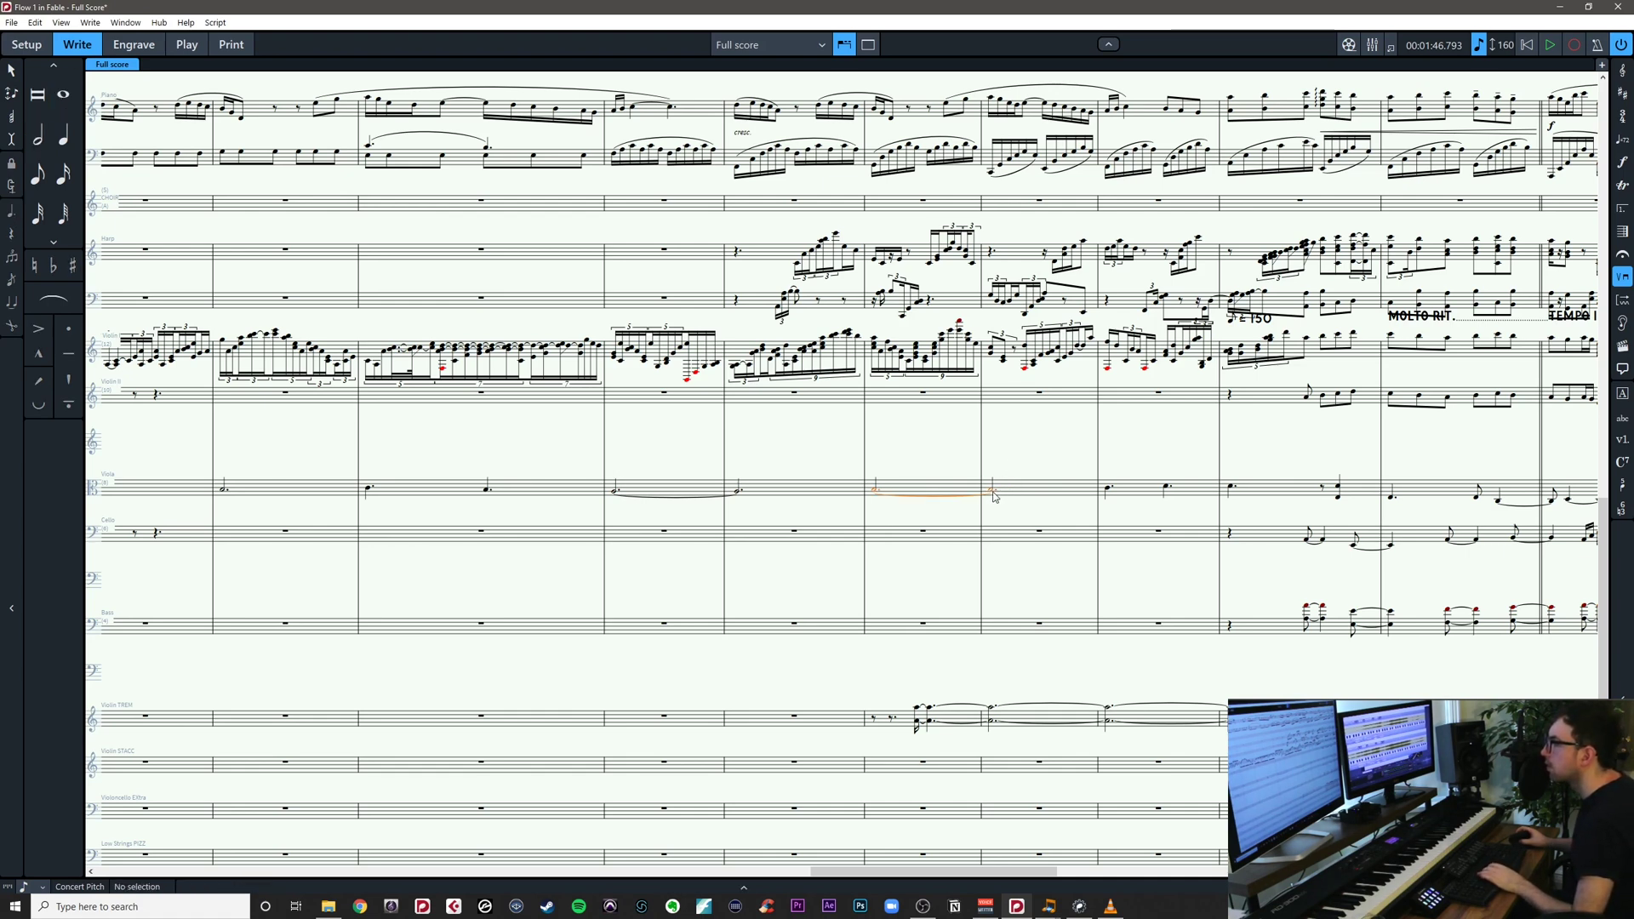
Save the score
left_click_drag(1040, 464, 963, 469)
left_click(999, 464)
key("ctrl+s")
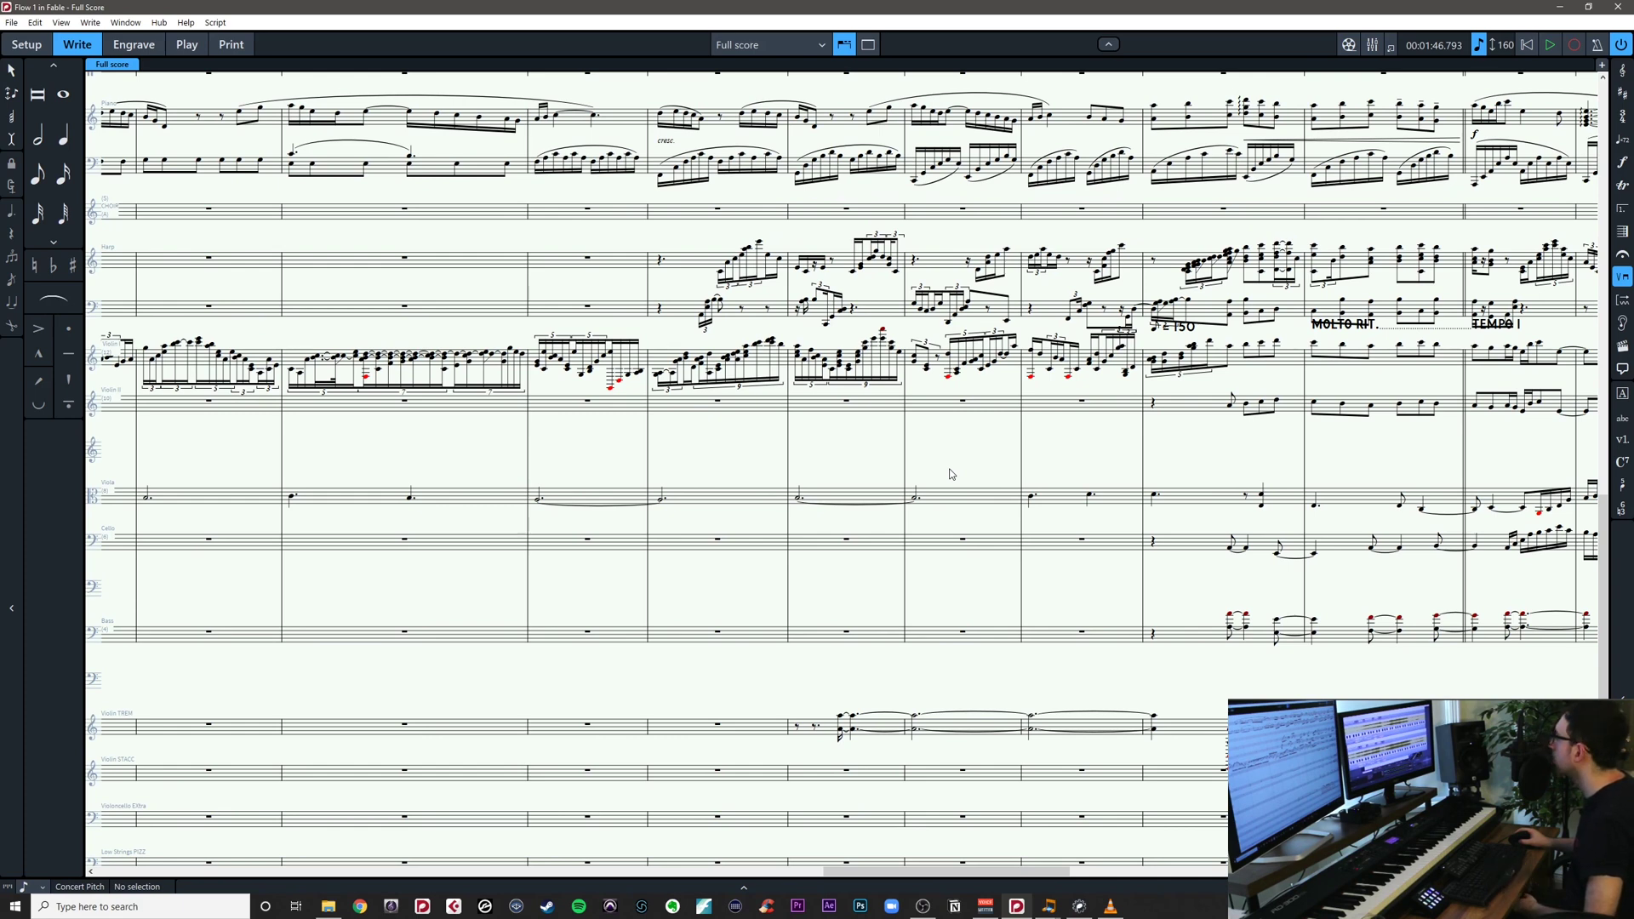
Tie the viola's D4 in the second half of bar 57 to the D4 at the start of bar 58
left_click_drag(970, 467, 953, 465)
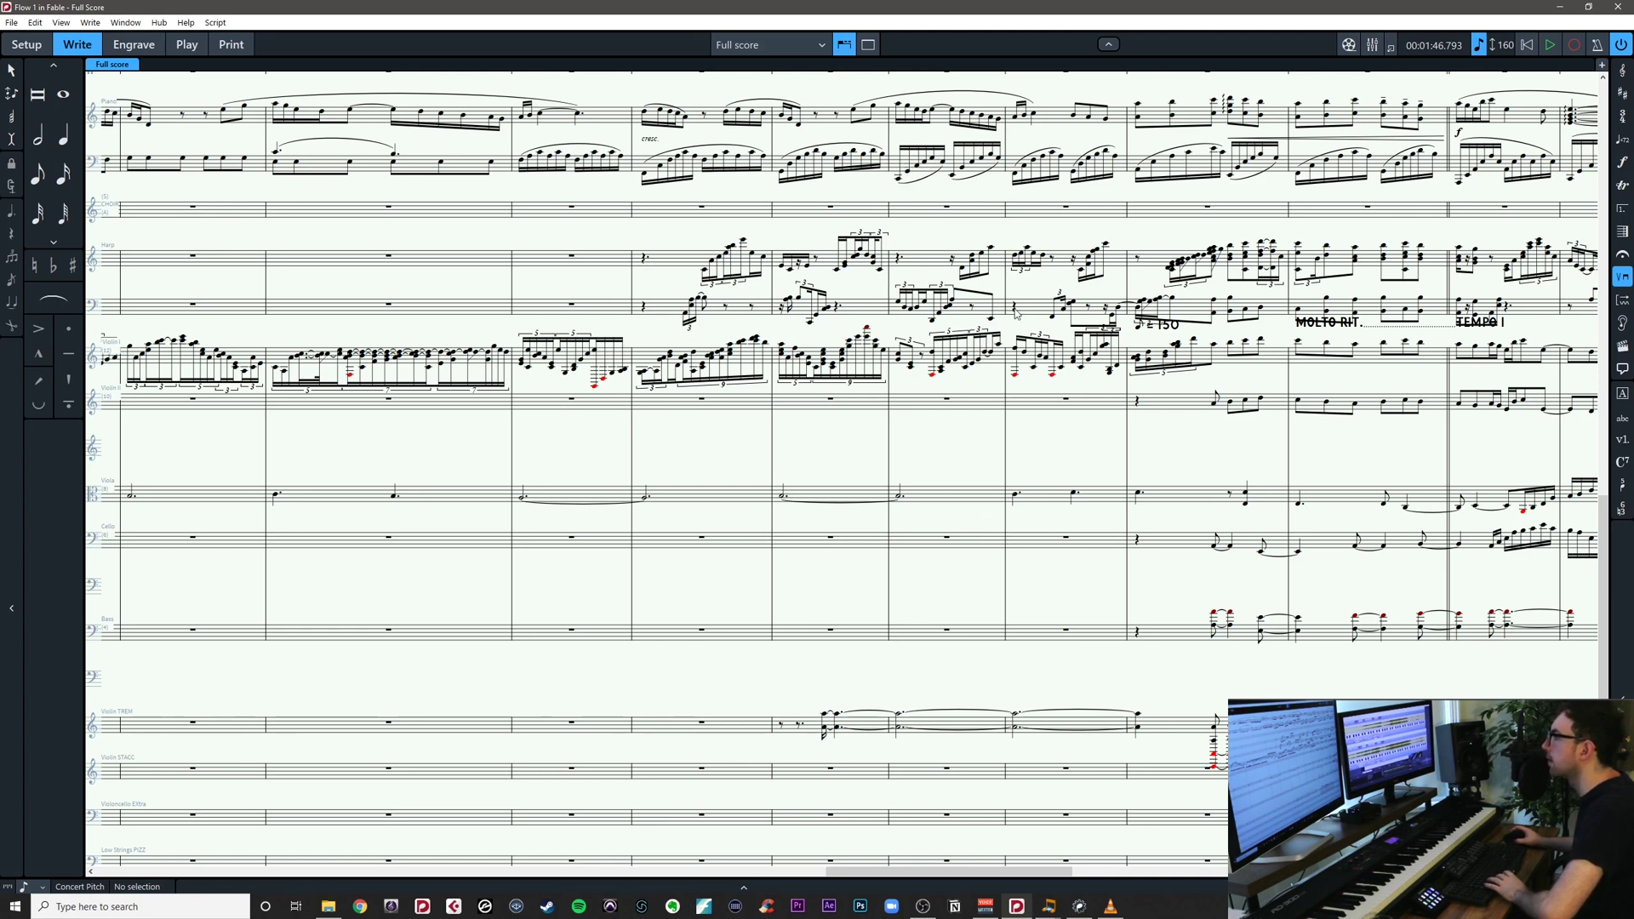
left_click(1016, 175)
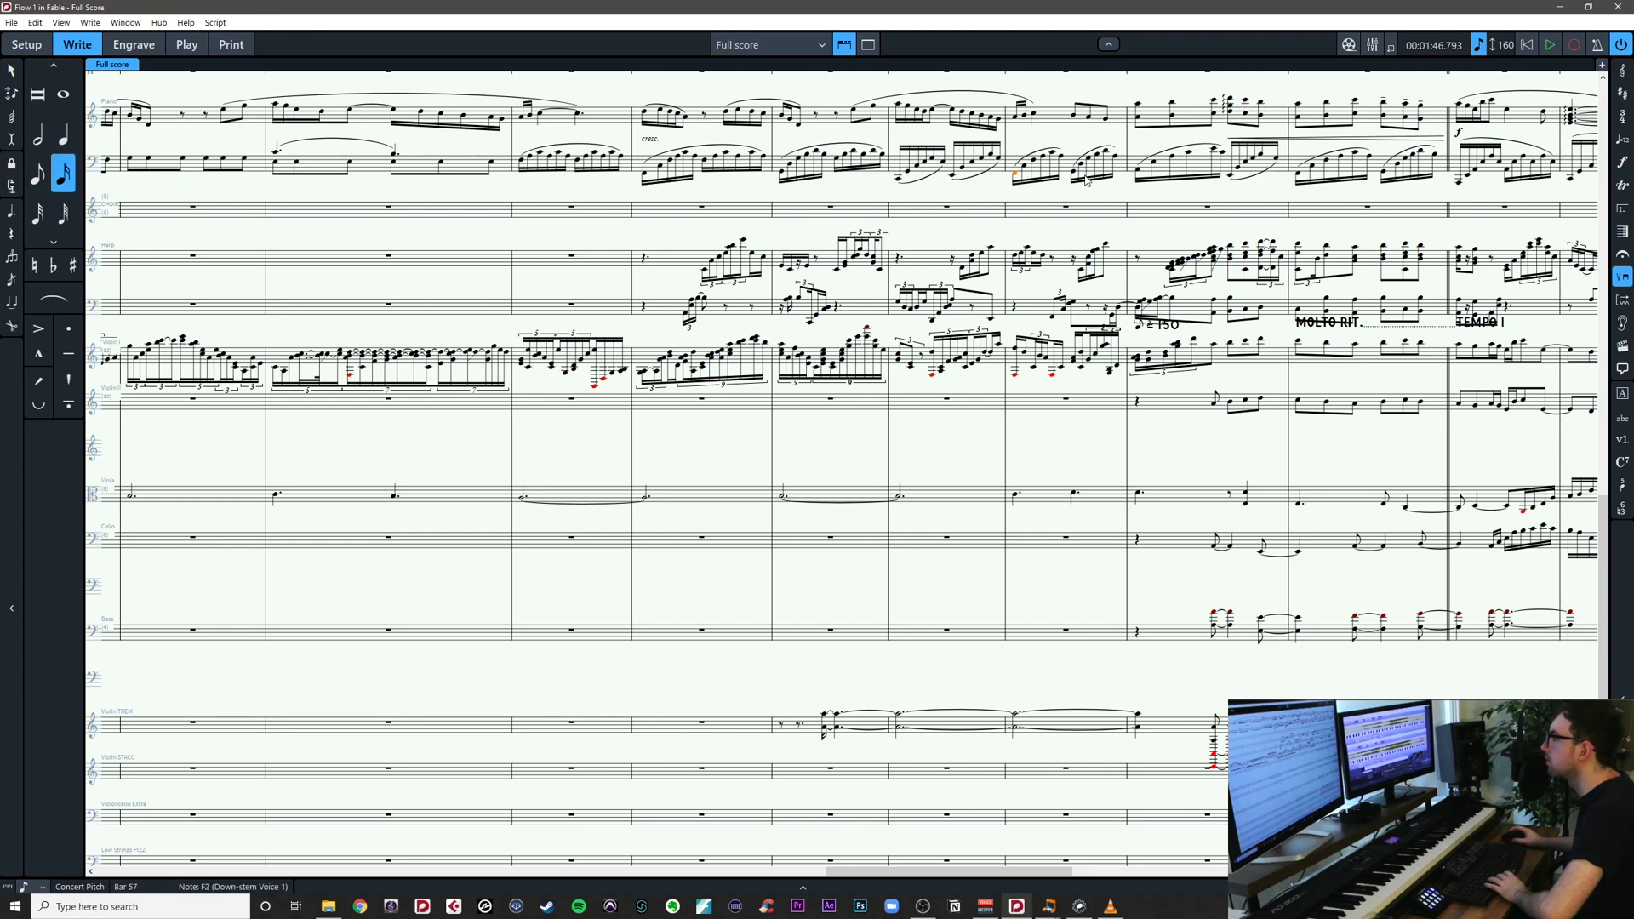
scroll(1160, 453, "right", 3)
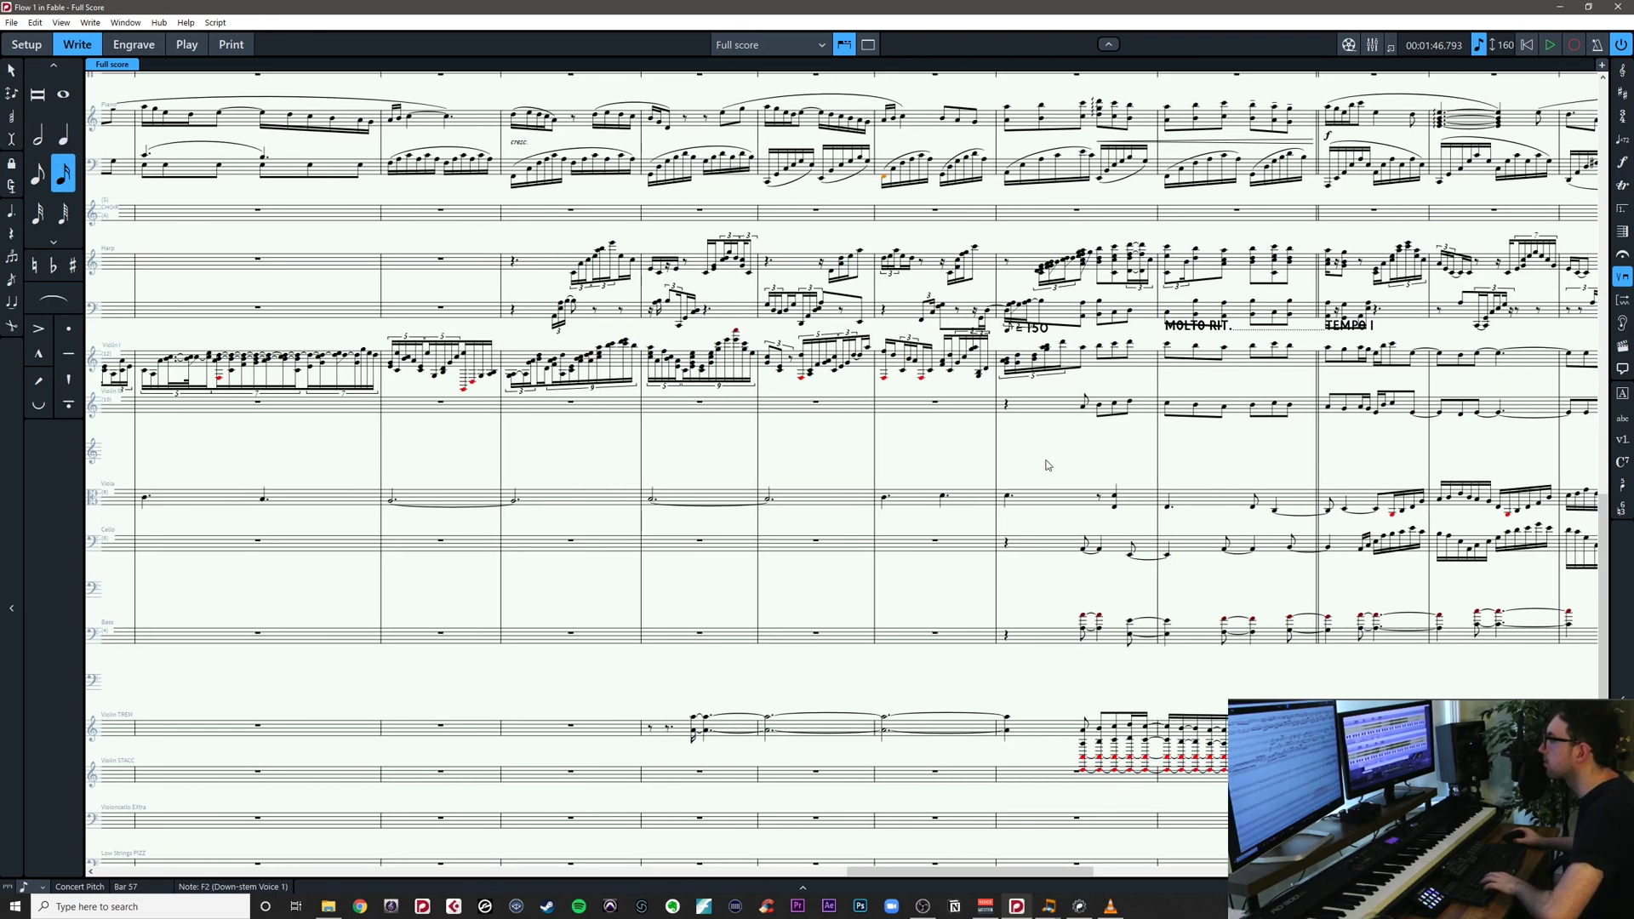
left_click(1007, 499)
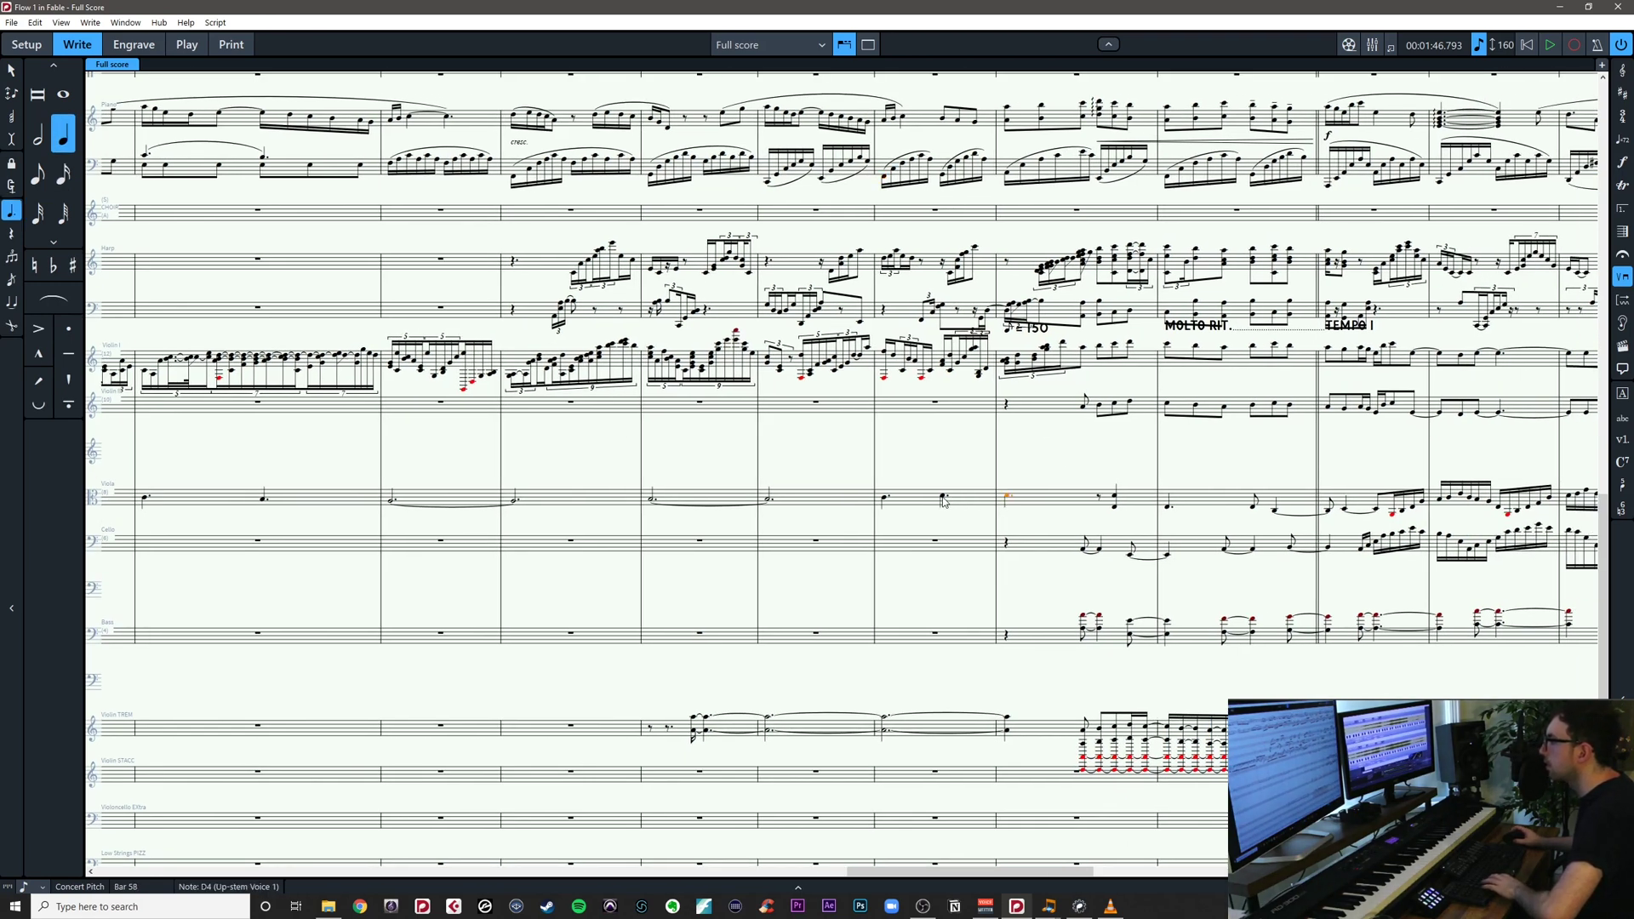
left_click(944, 499)
key("t")
left_click(1056, 478)
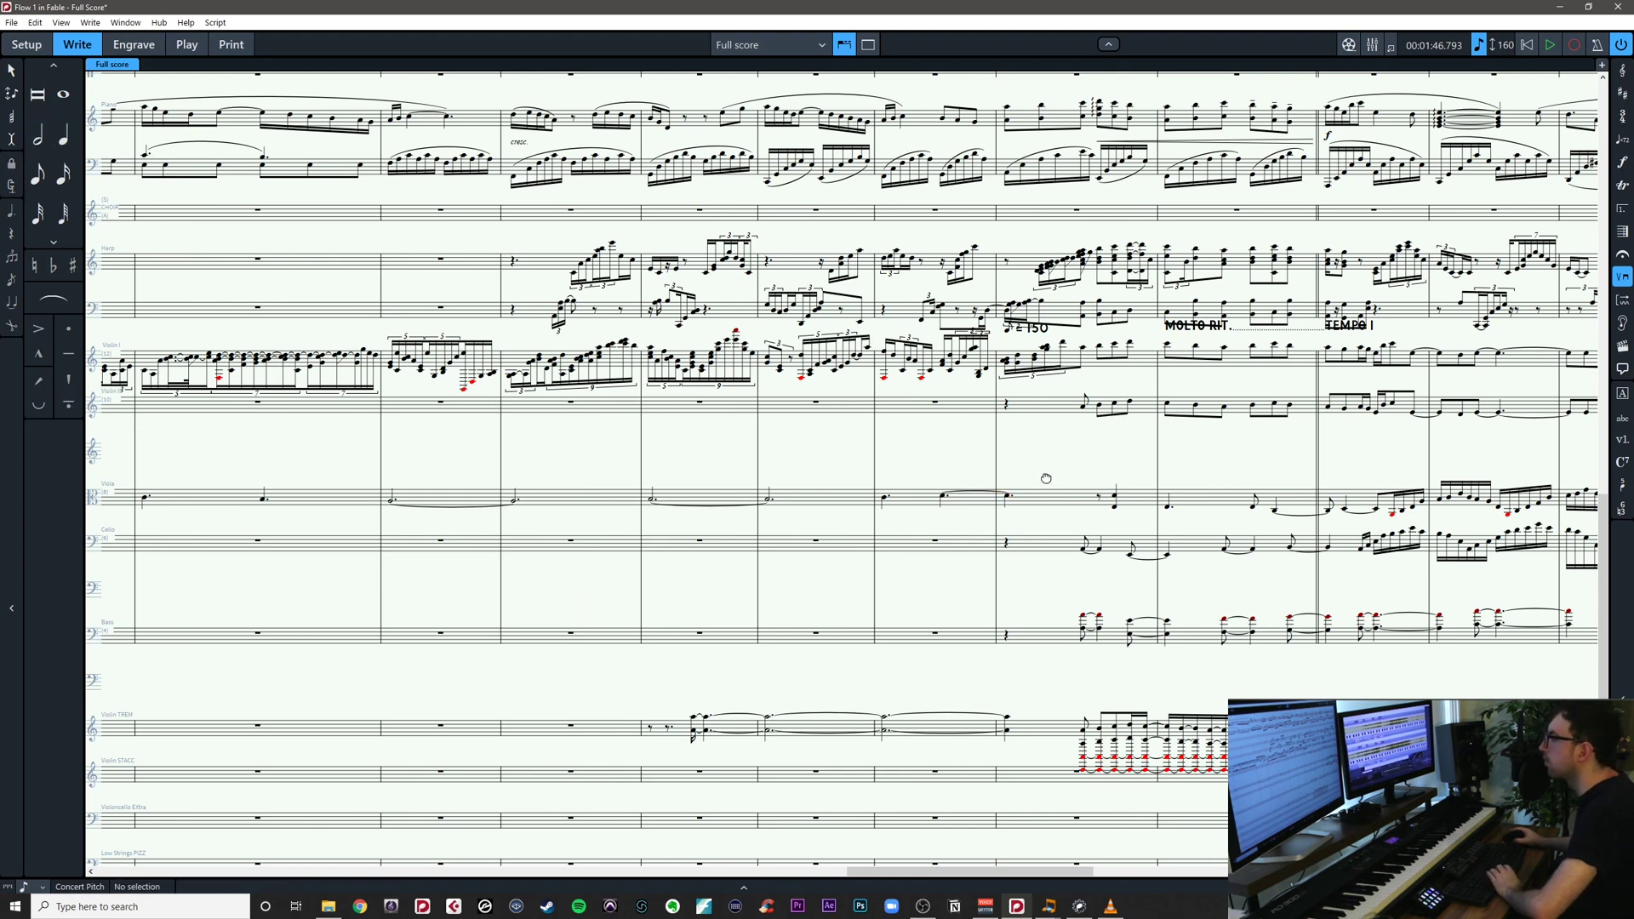
Cut the viola's D4 tie between bars 57 and 58
left_click_drag(1046, 478, 1028, 485)
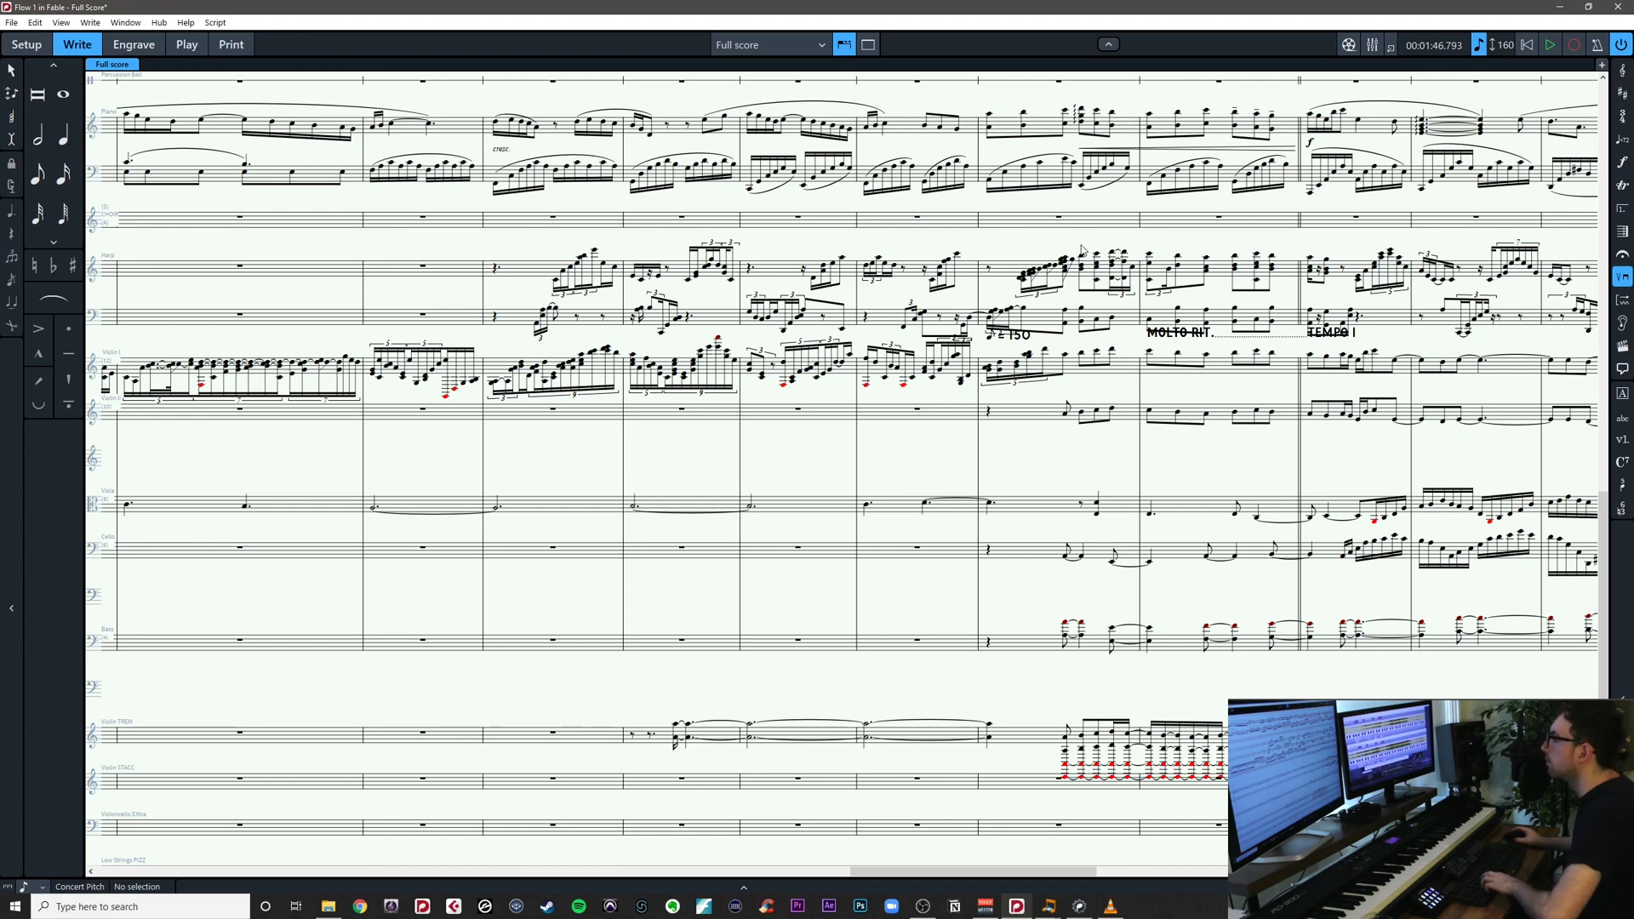
left_click_drag(1081, 240, 953, 283)
left_click(882, 165)
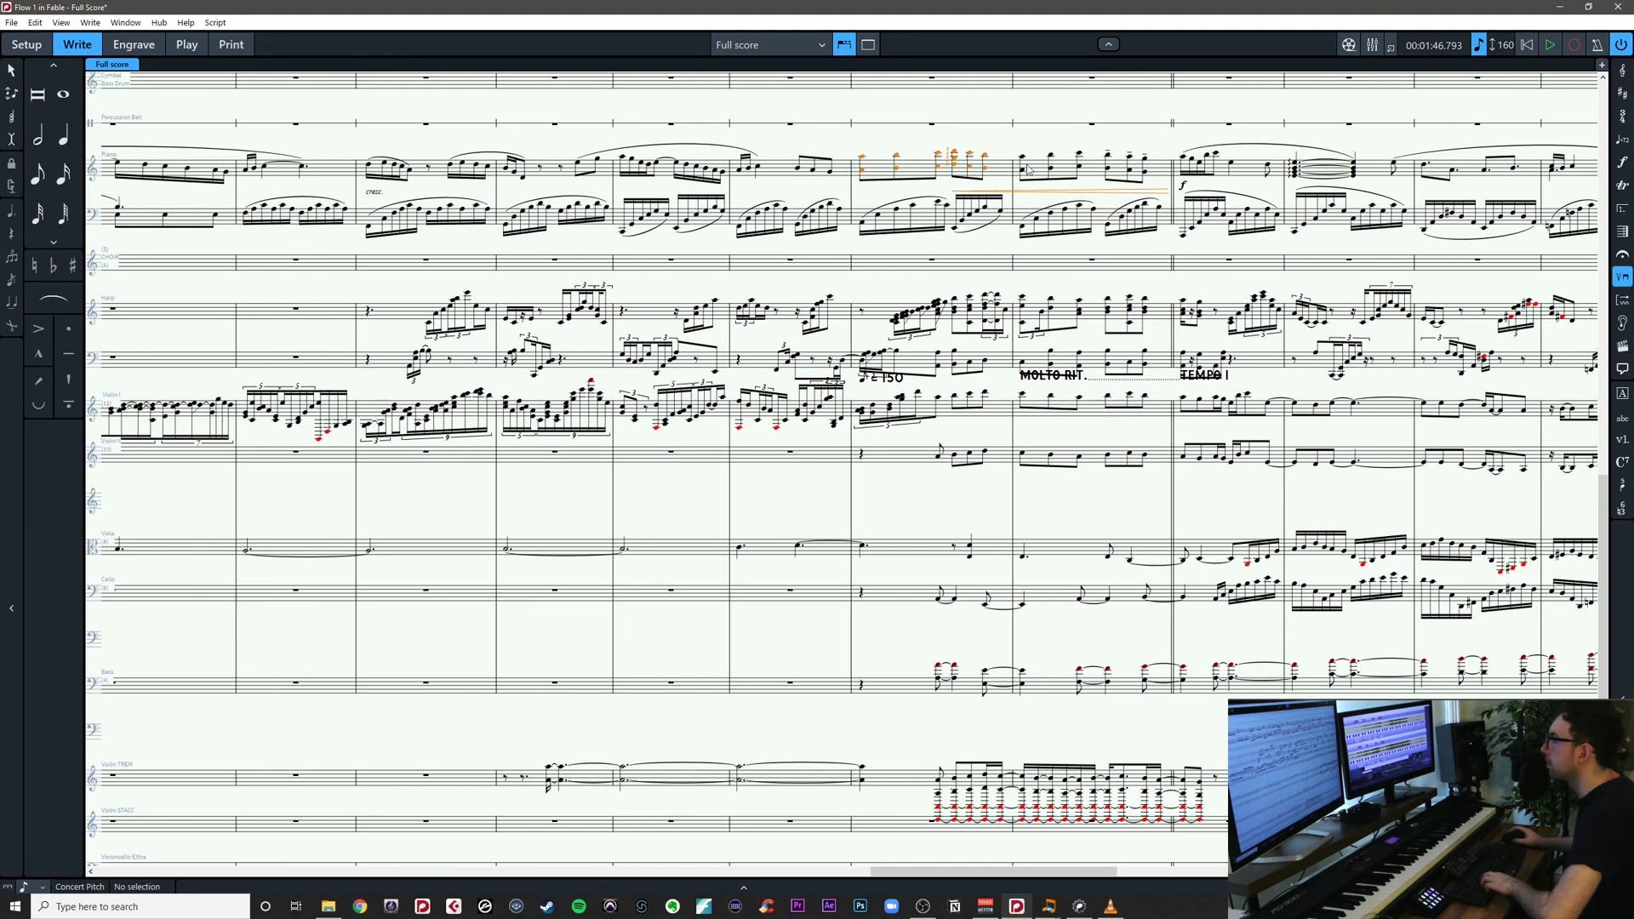
left_click(863, 548)
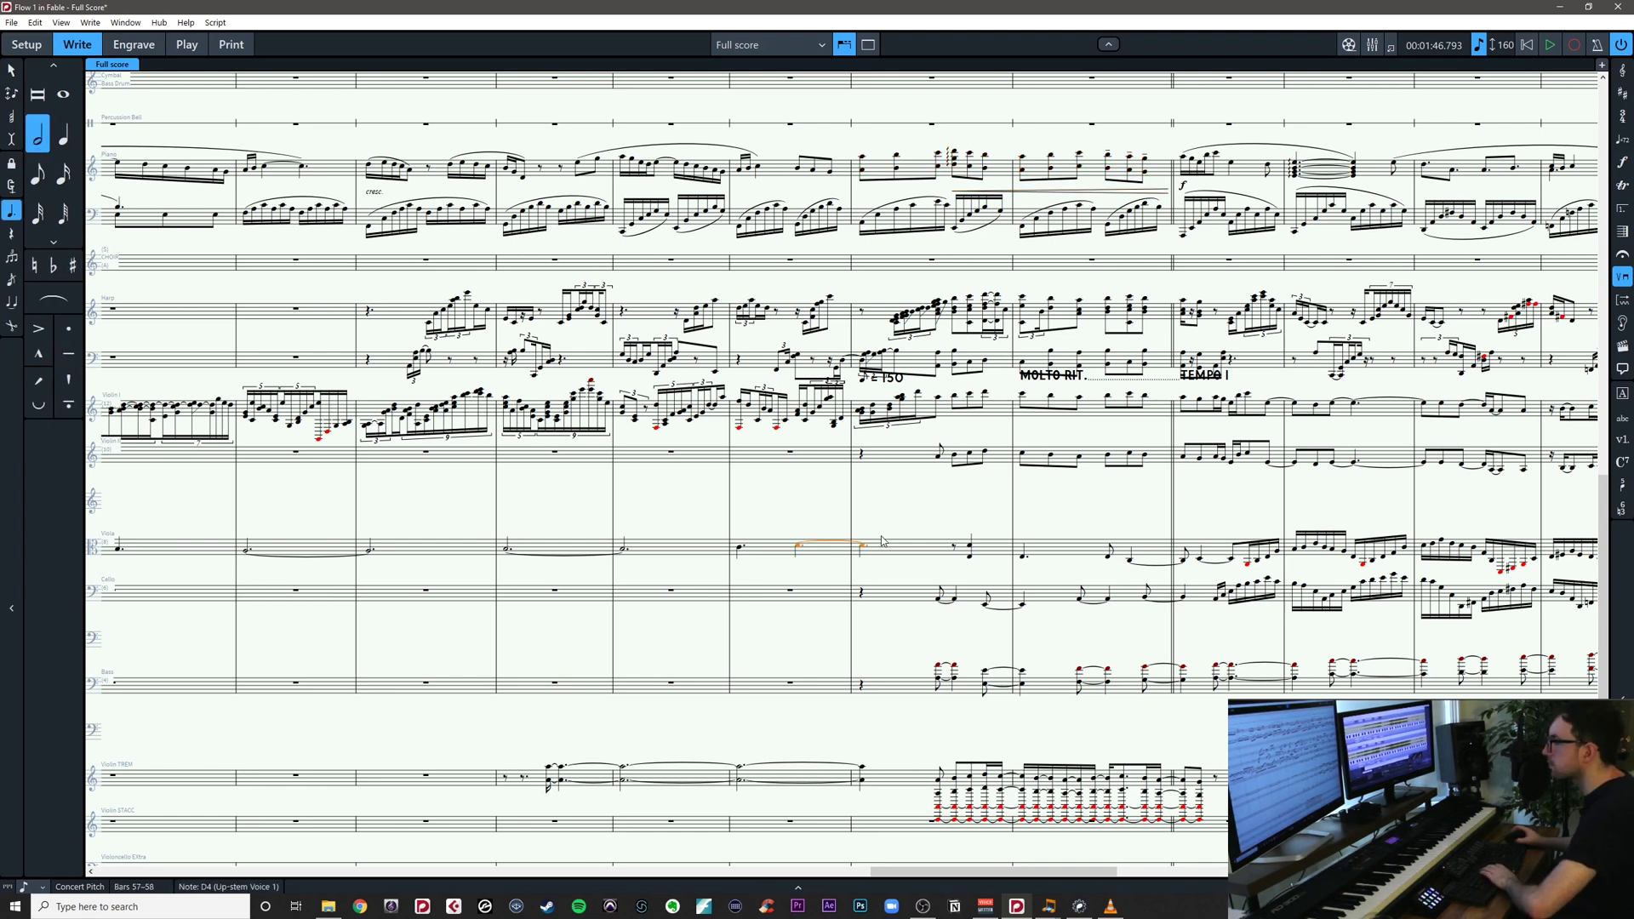
key("Delete")
Overwrite the viola's bars 58 and 59 with a continuous line of eighth notes
key("6")
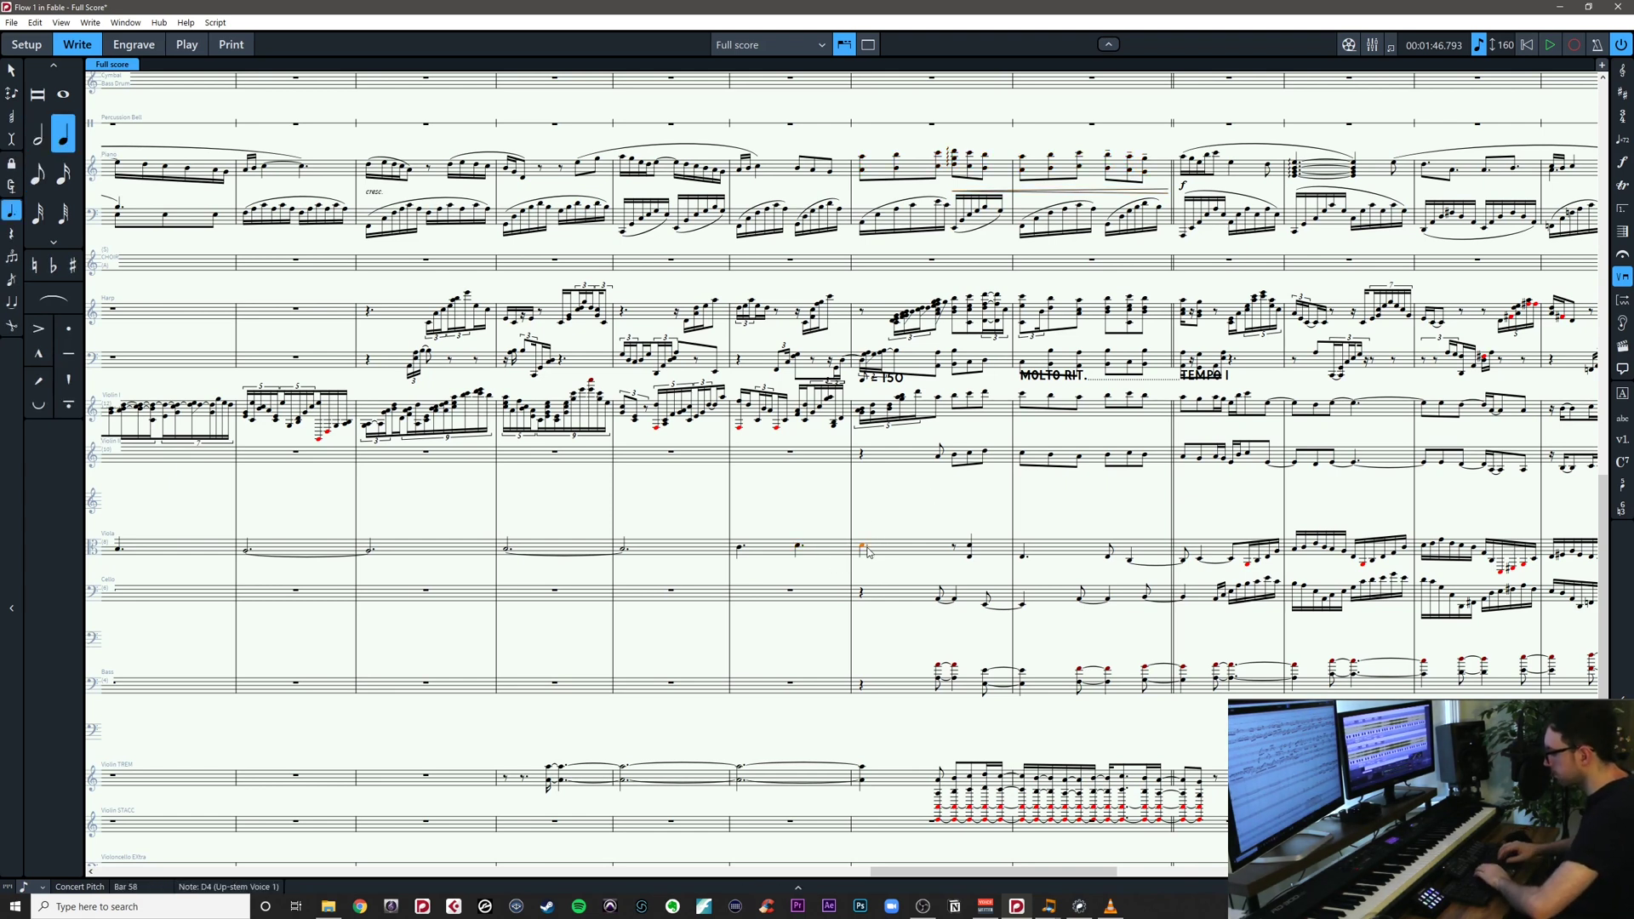
key("5")
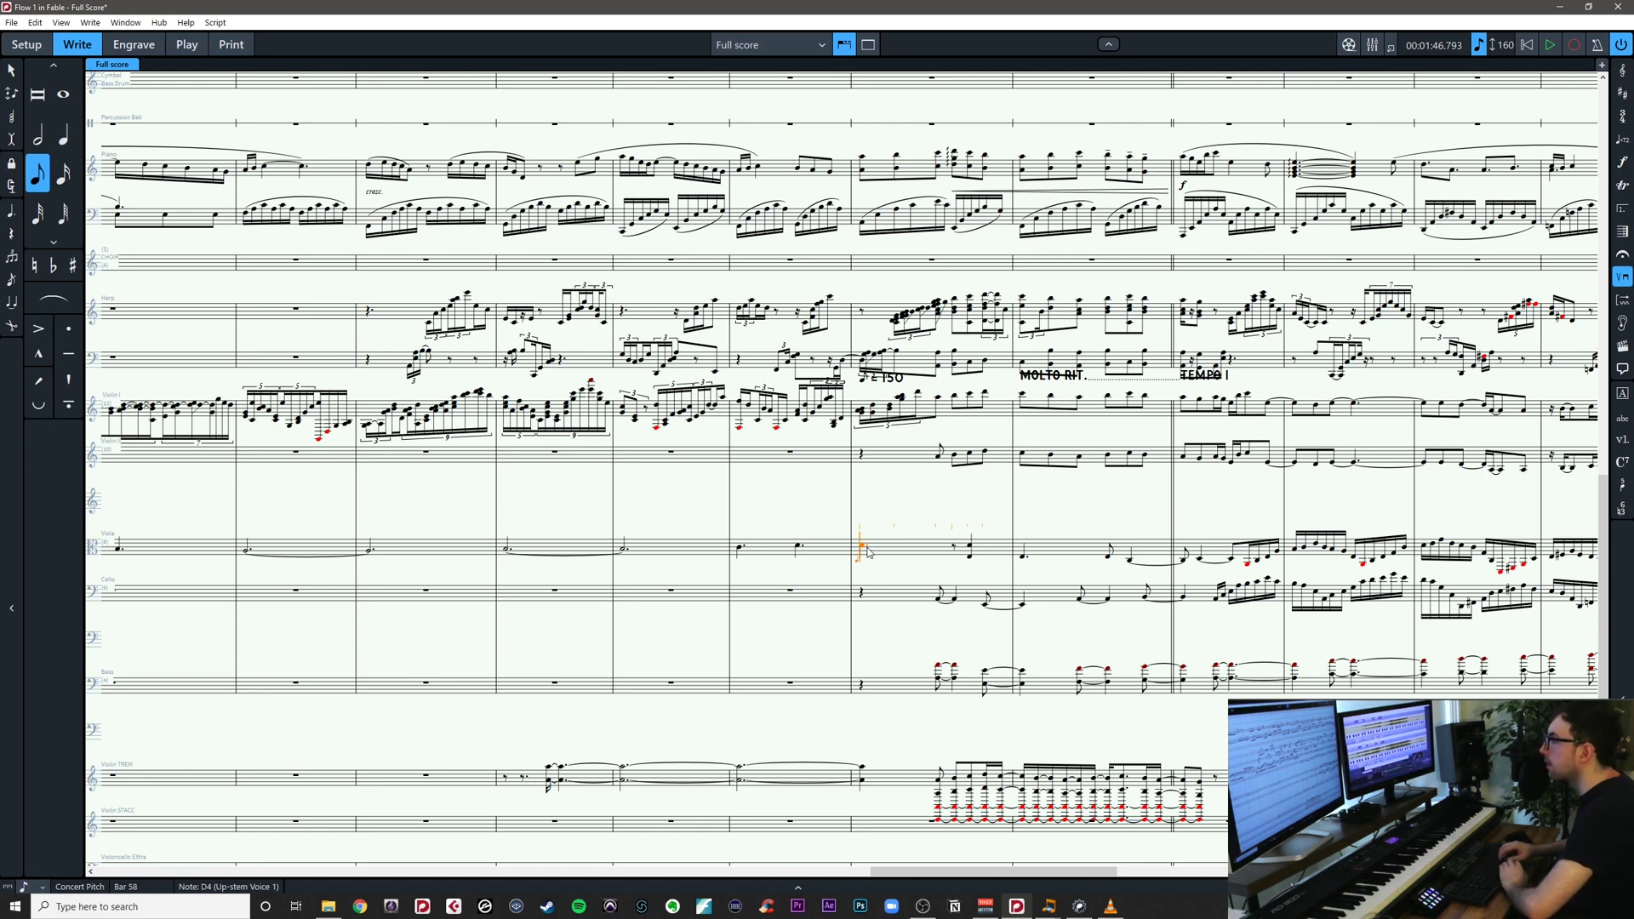
key("a")
key("b")
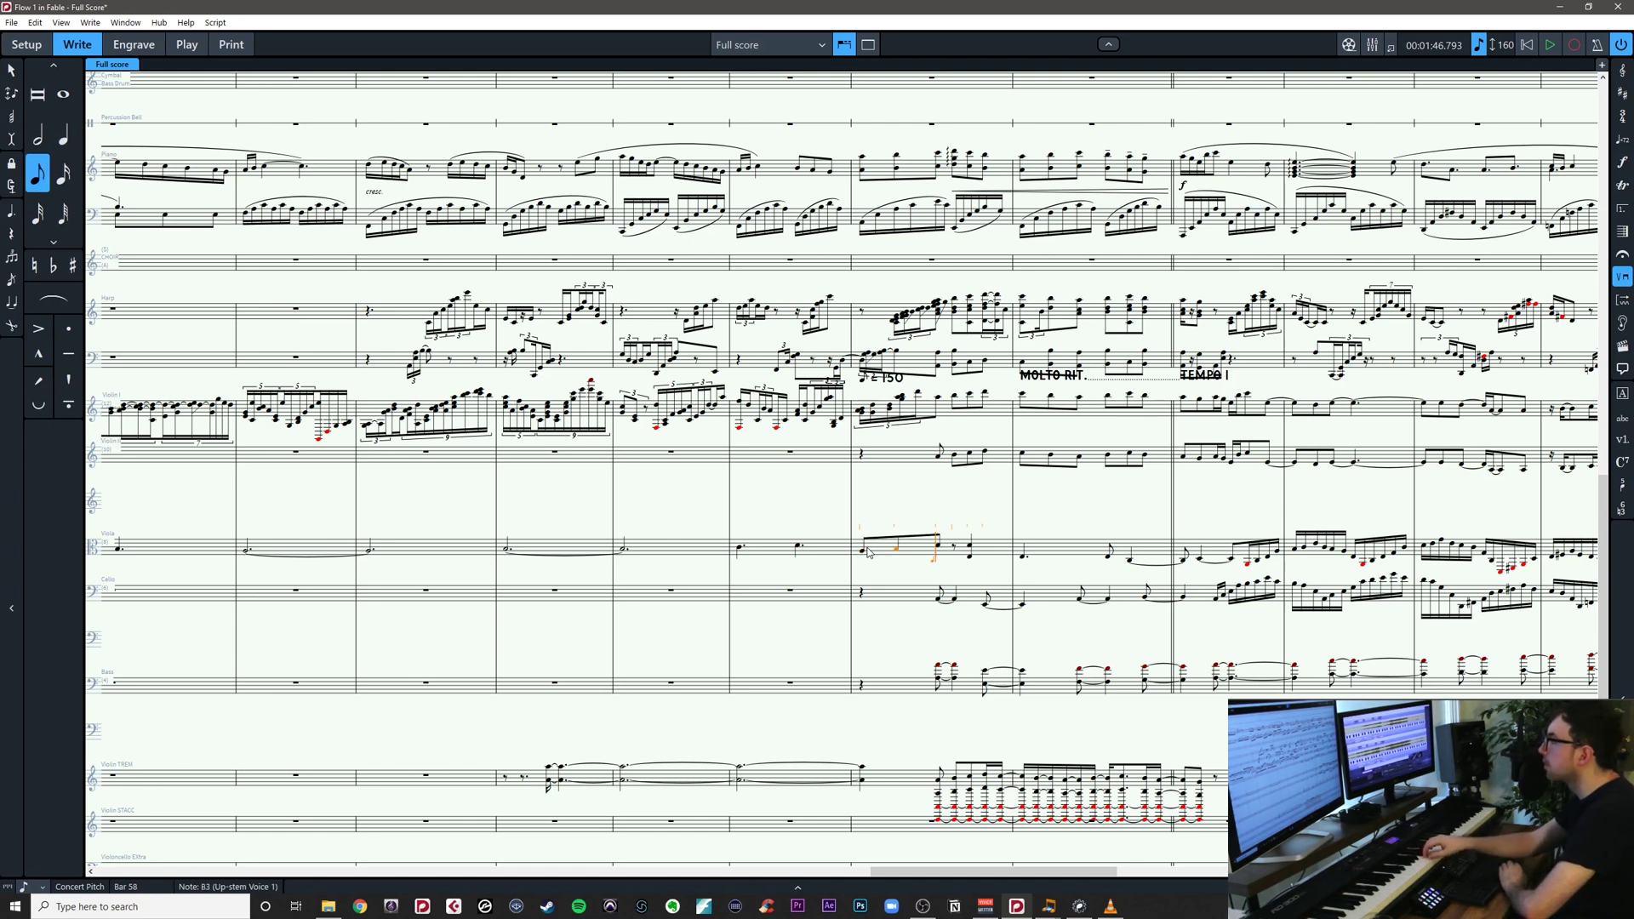
key("c")
key("b")
key("a")
key("b")
key("c")
key("b")
key("a")
key("g")
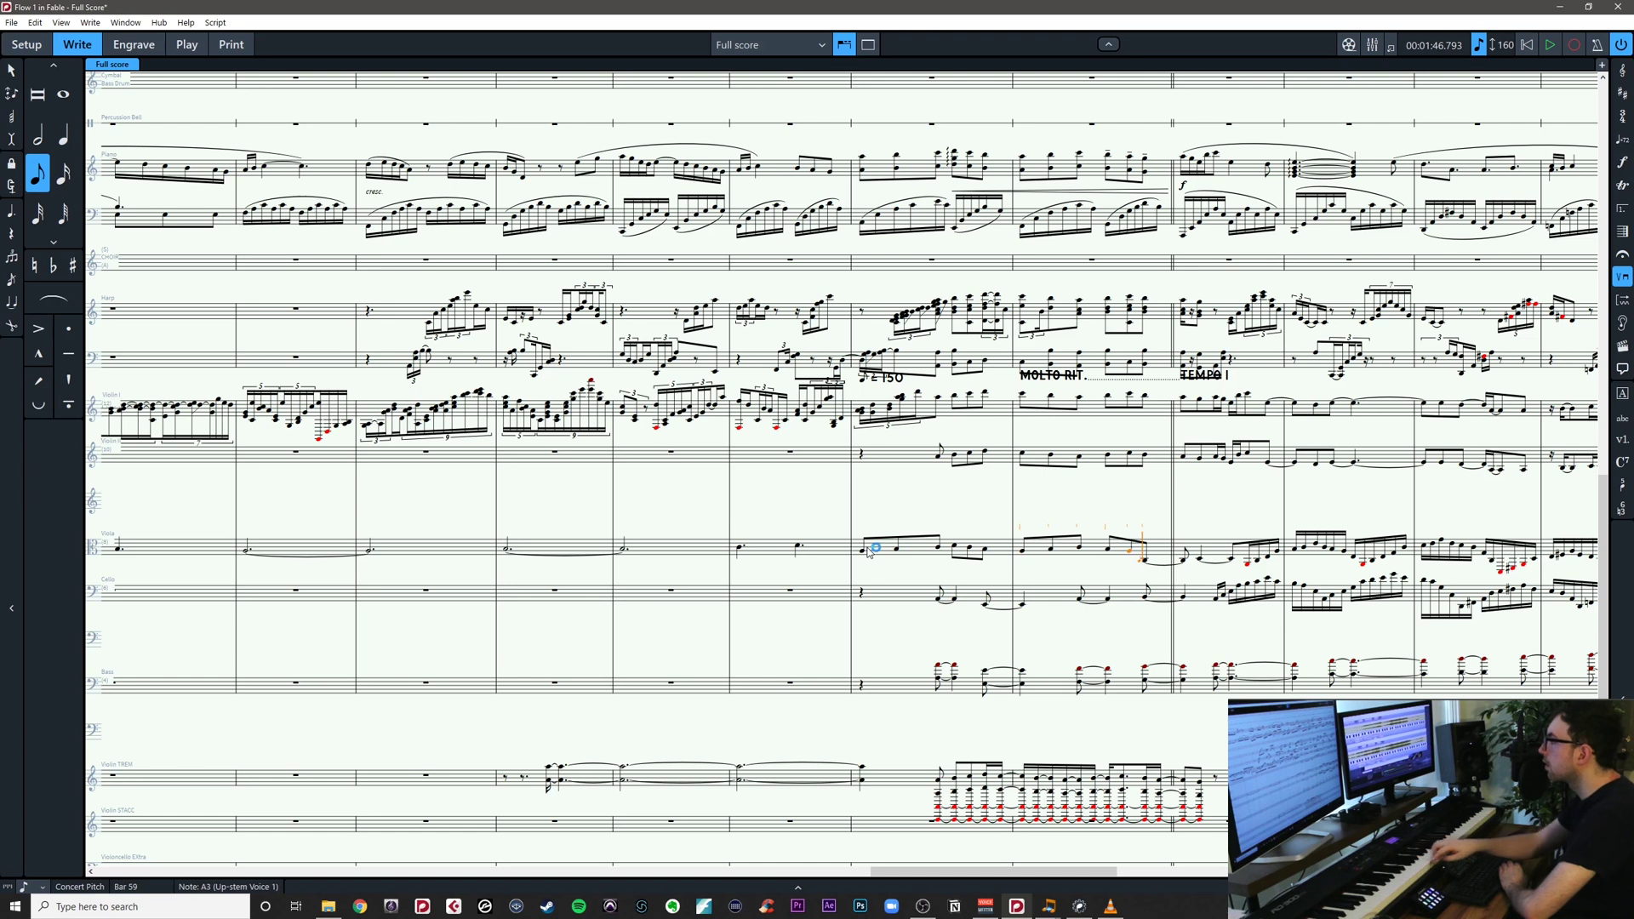
key("Escape")
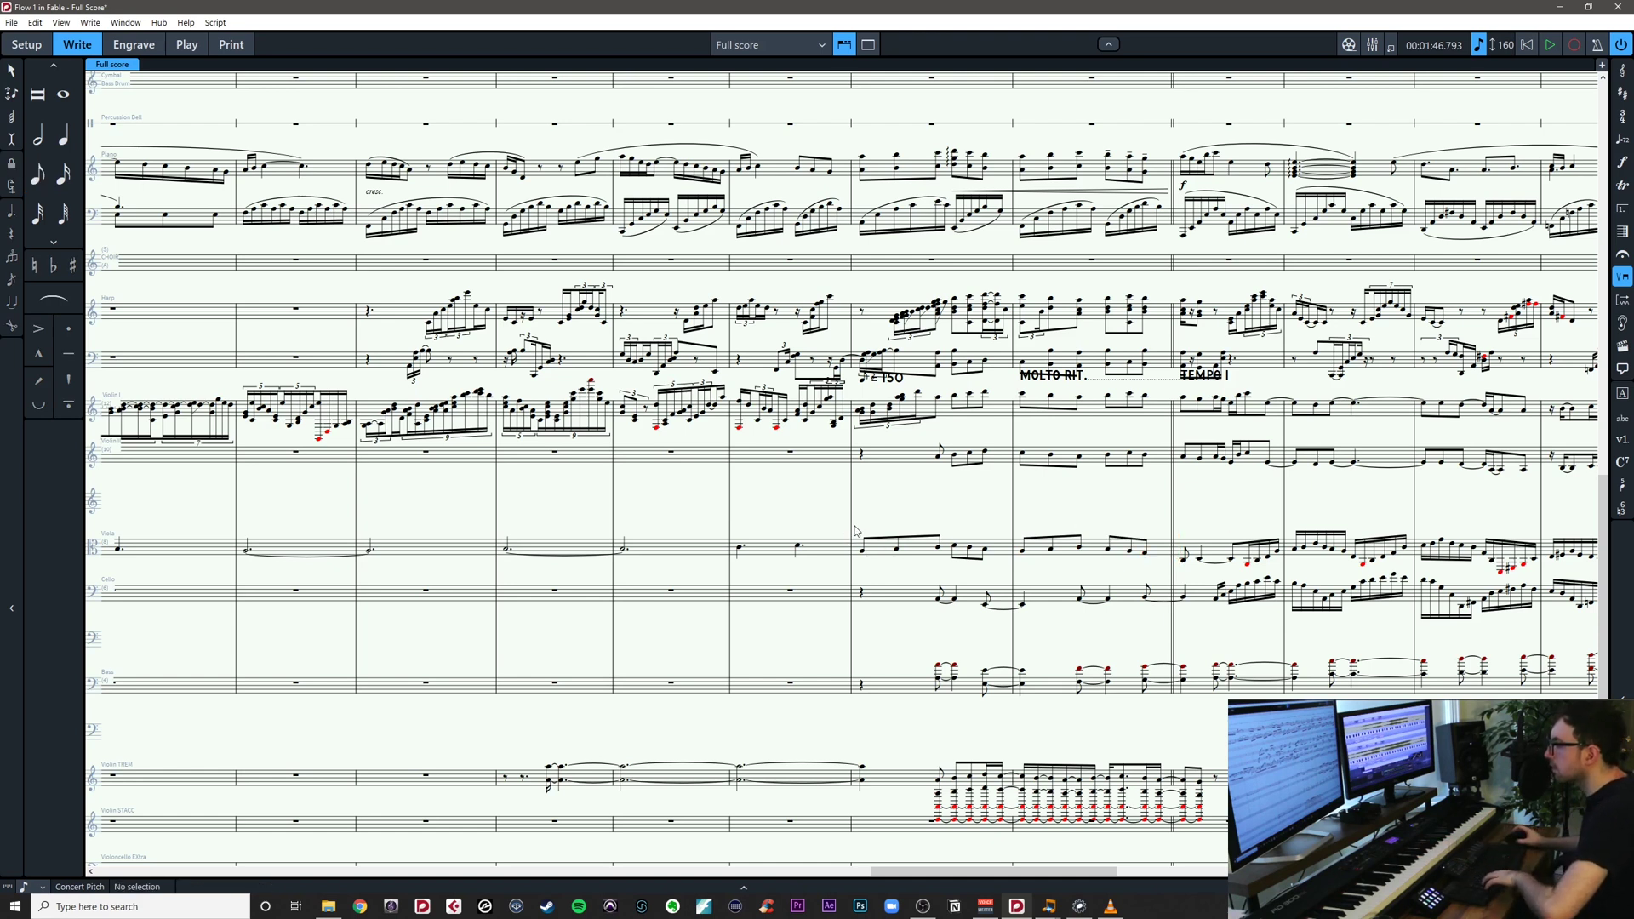
Slur the viola's first three eighth-note groups in bars 58–59 and mark the last three eighths of bar 59 tenuto
left_click_drag(947, 571, 1161, 566)
key("s")
key("s")
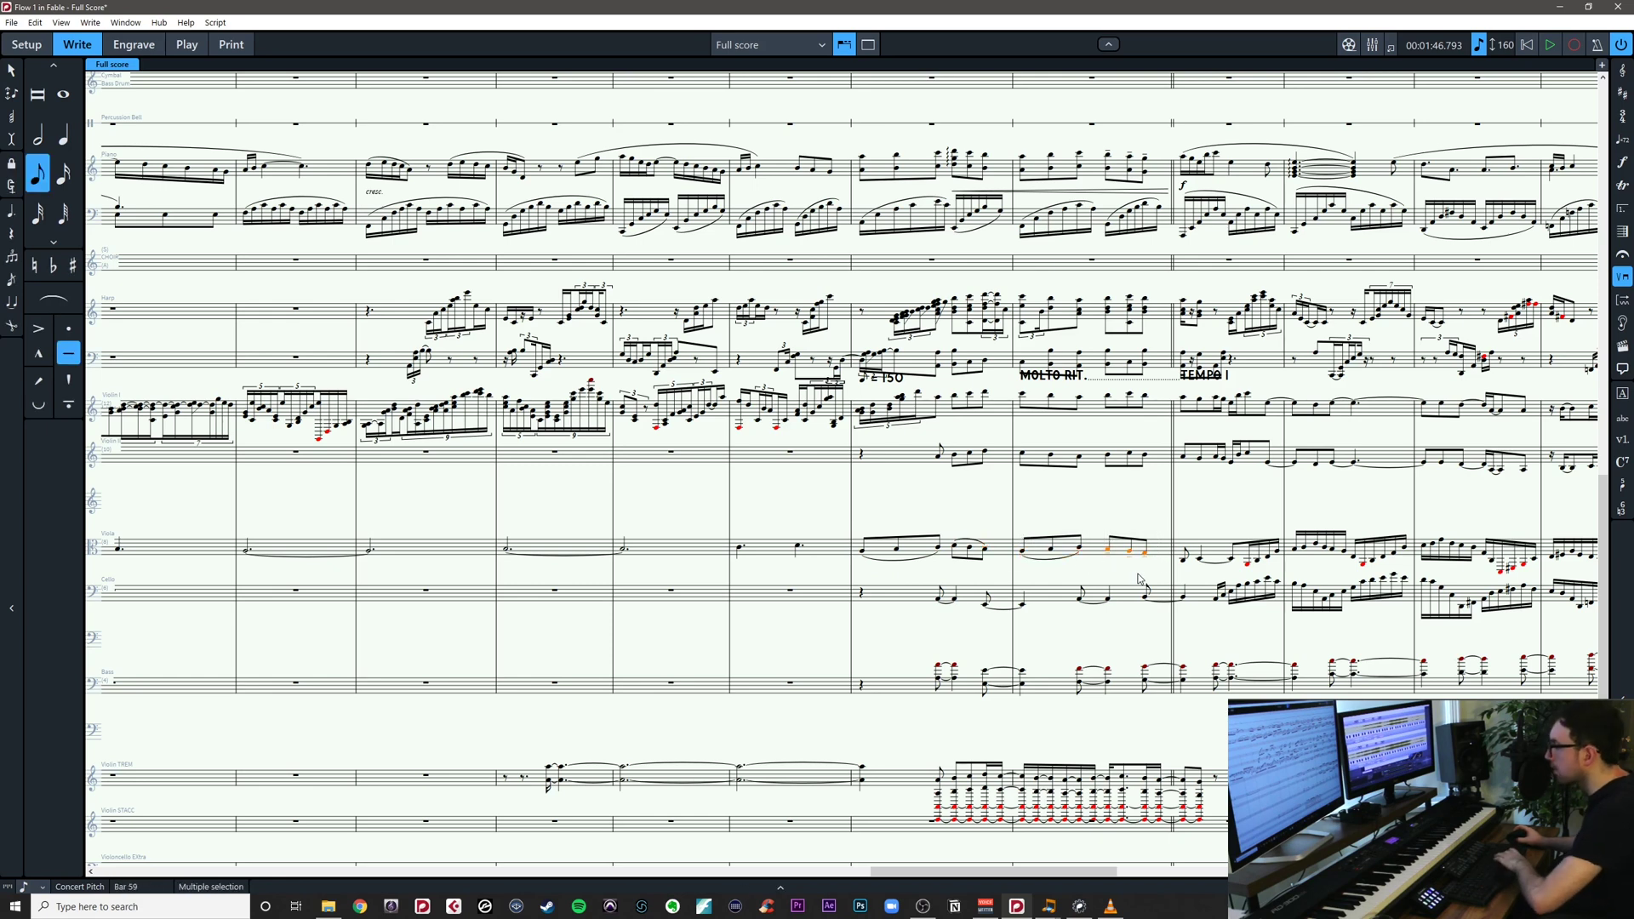
left_click(1117, 567)
Delete the cello's E3 at the start of bar 50 and extend its held E3 from bar 49 across as a tied eighth
scroll(1098, 562, "left", 3)
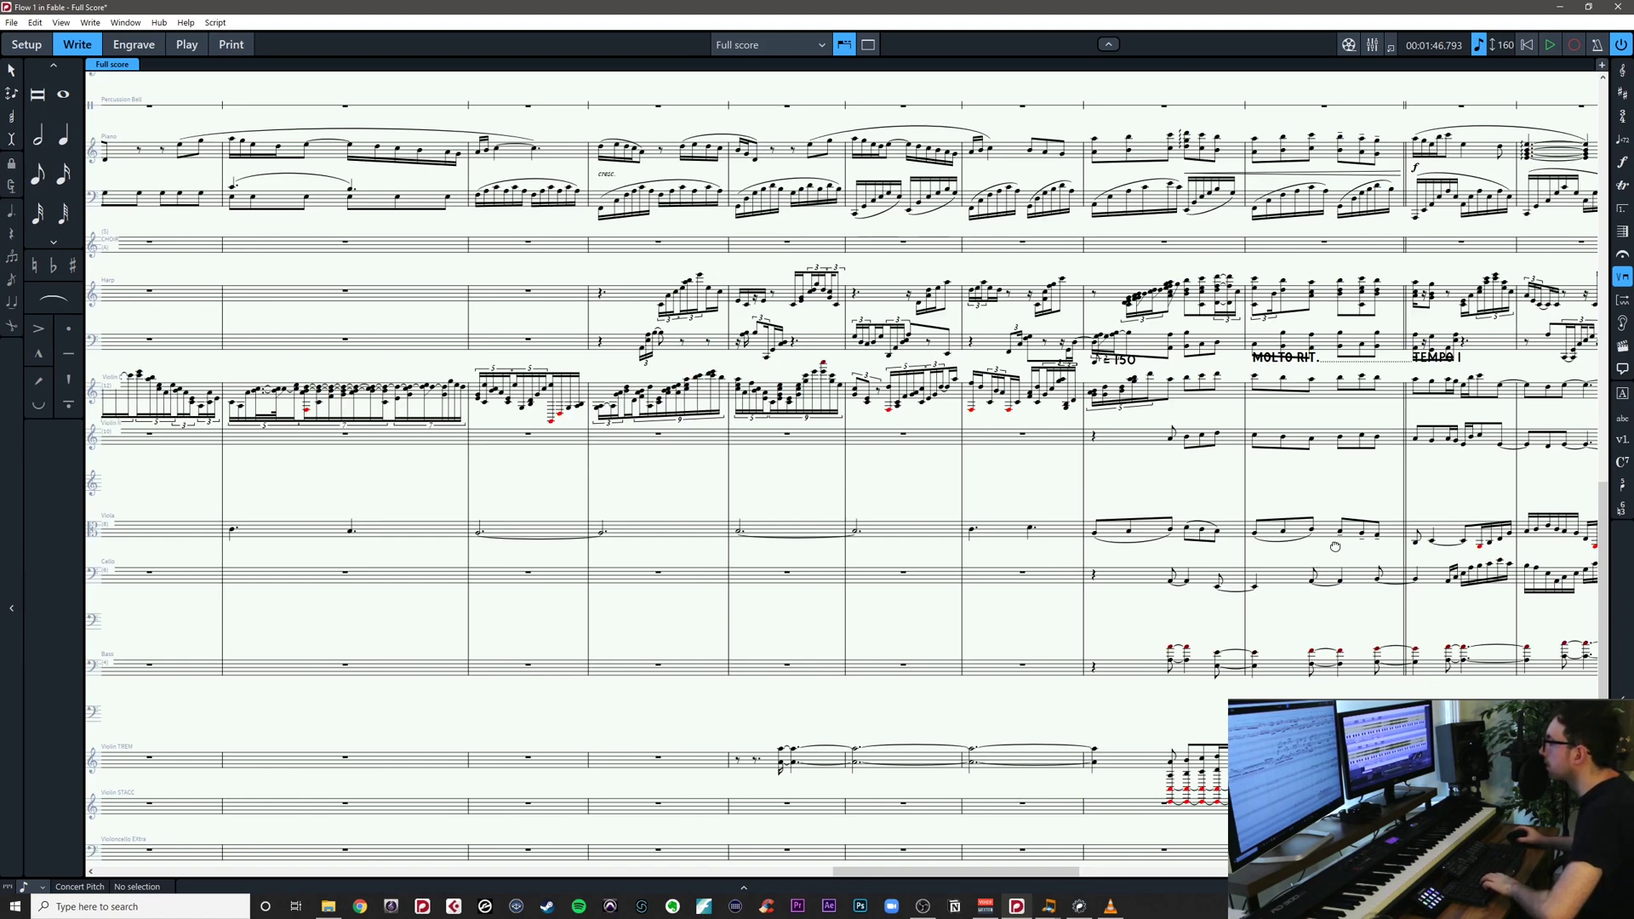
scroll(1335, 547, "left", 10)
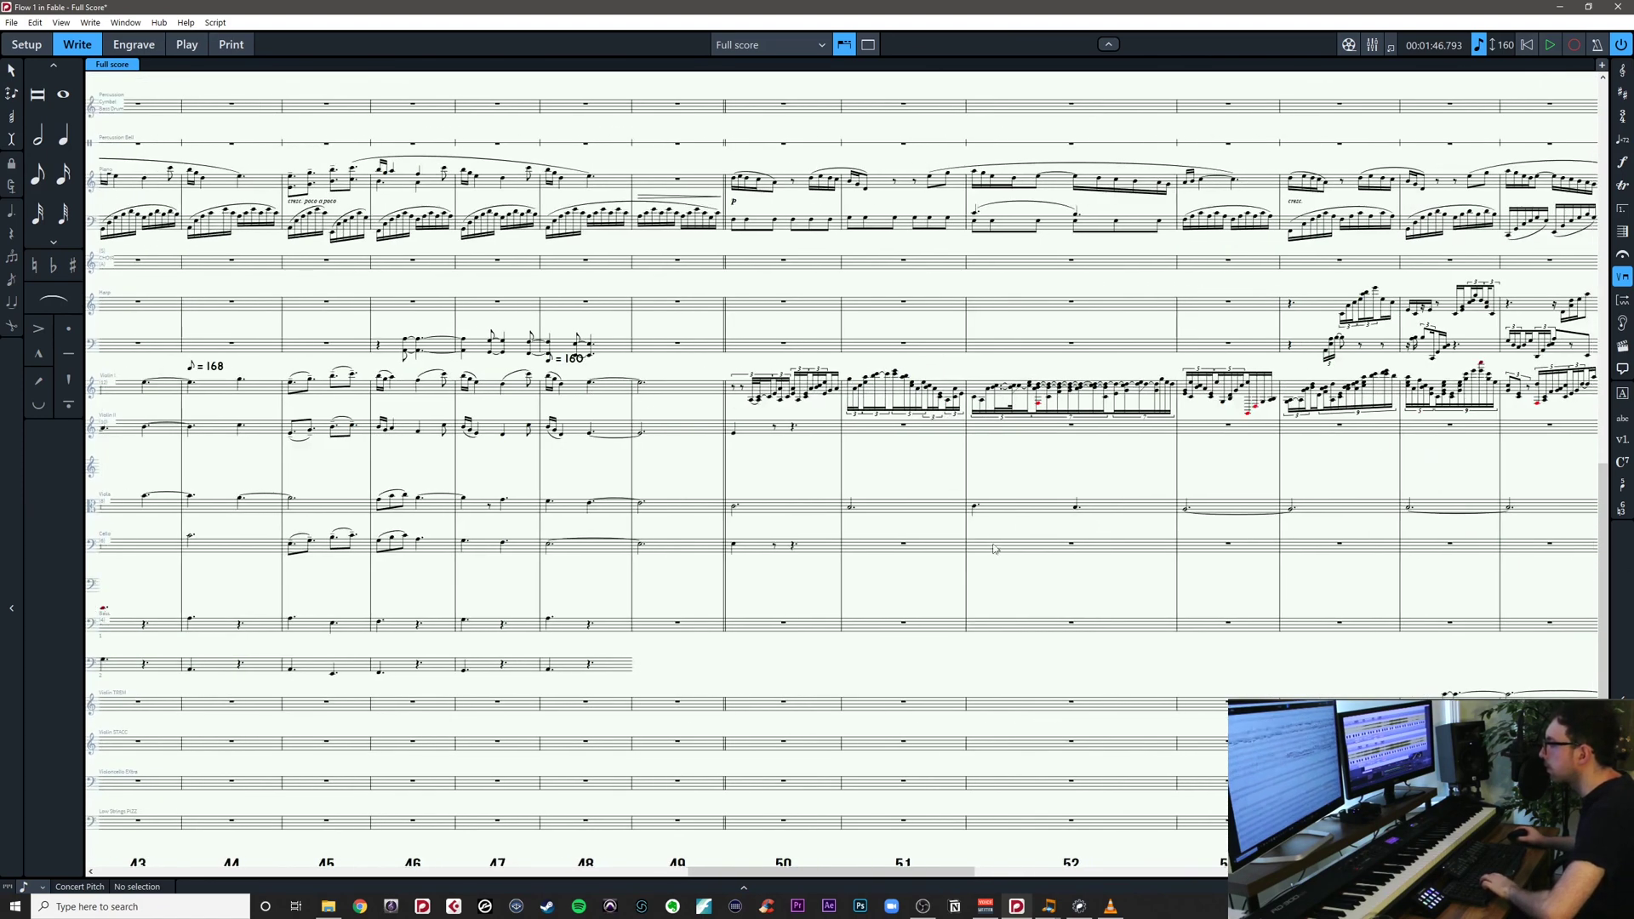
scroll(827, 465, "up", 3, "ctrl")
left_click(713, 565)
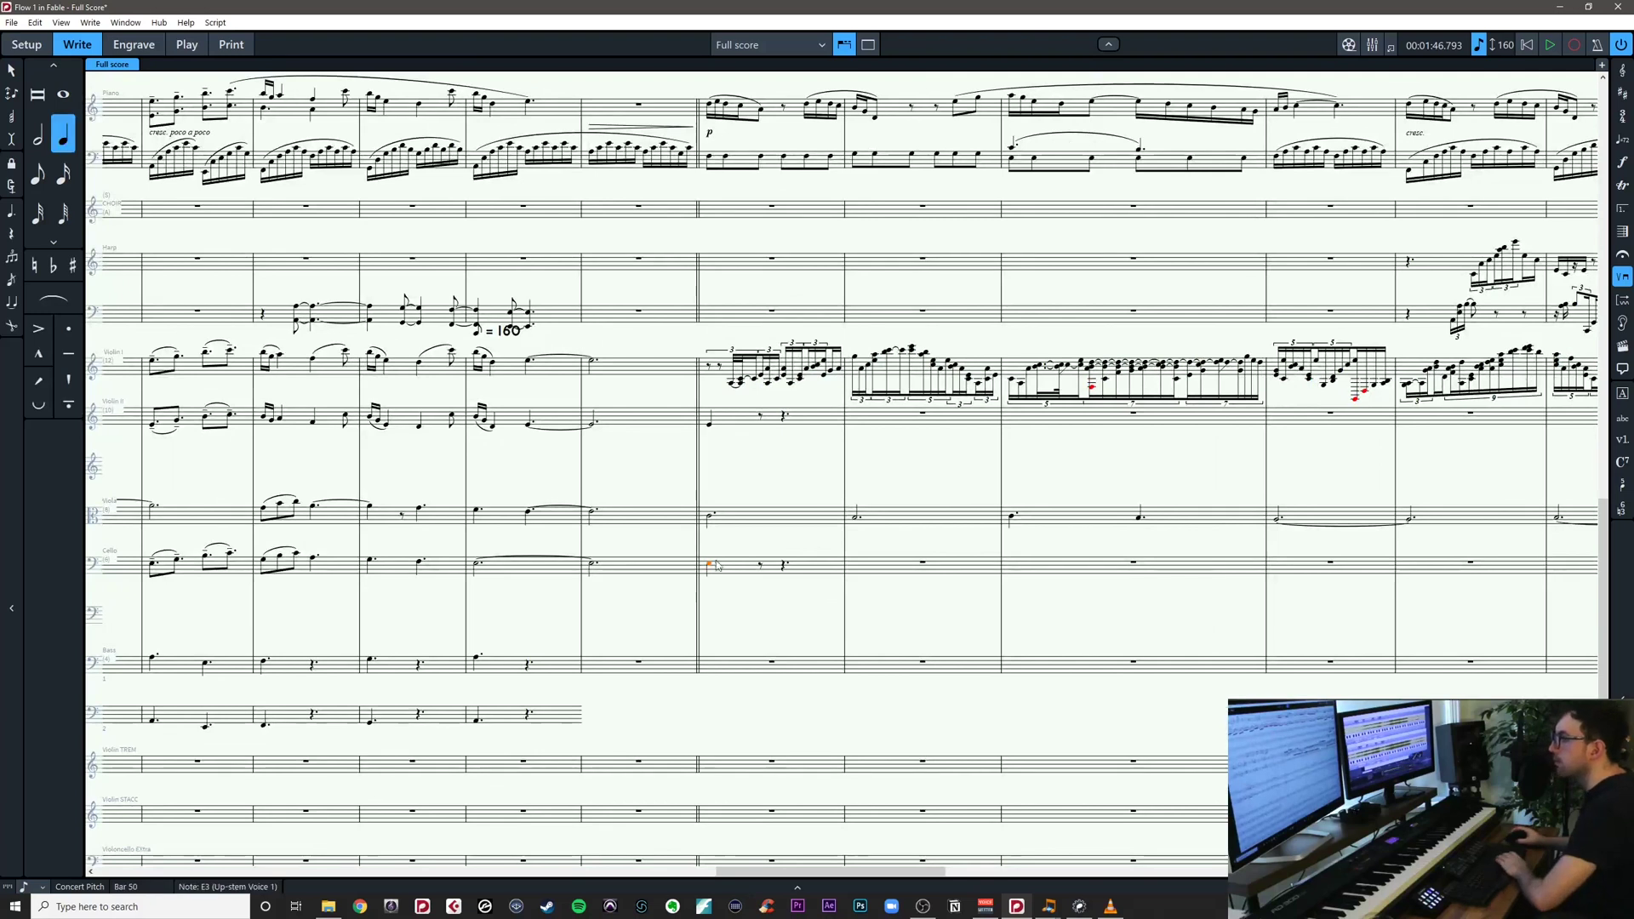
key("Delete")
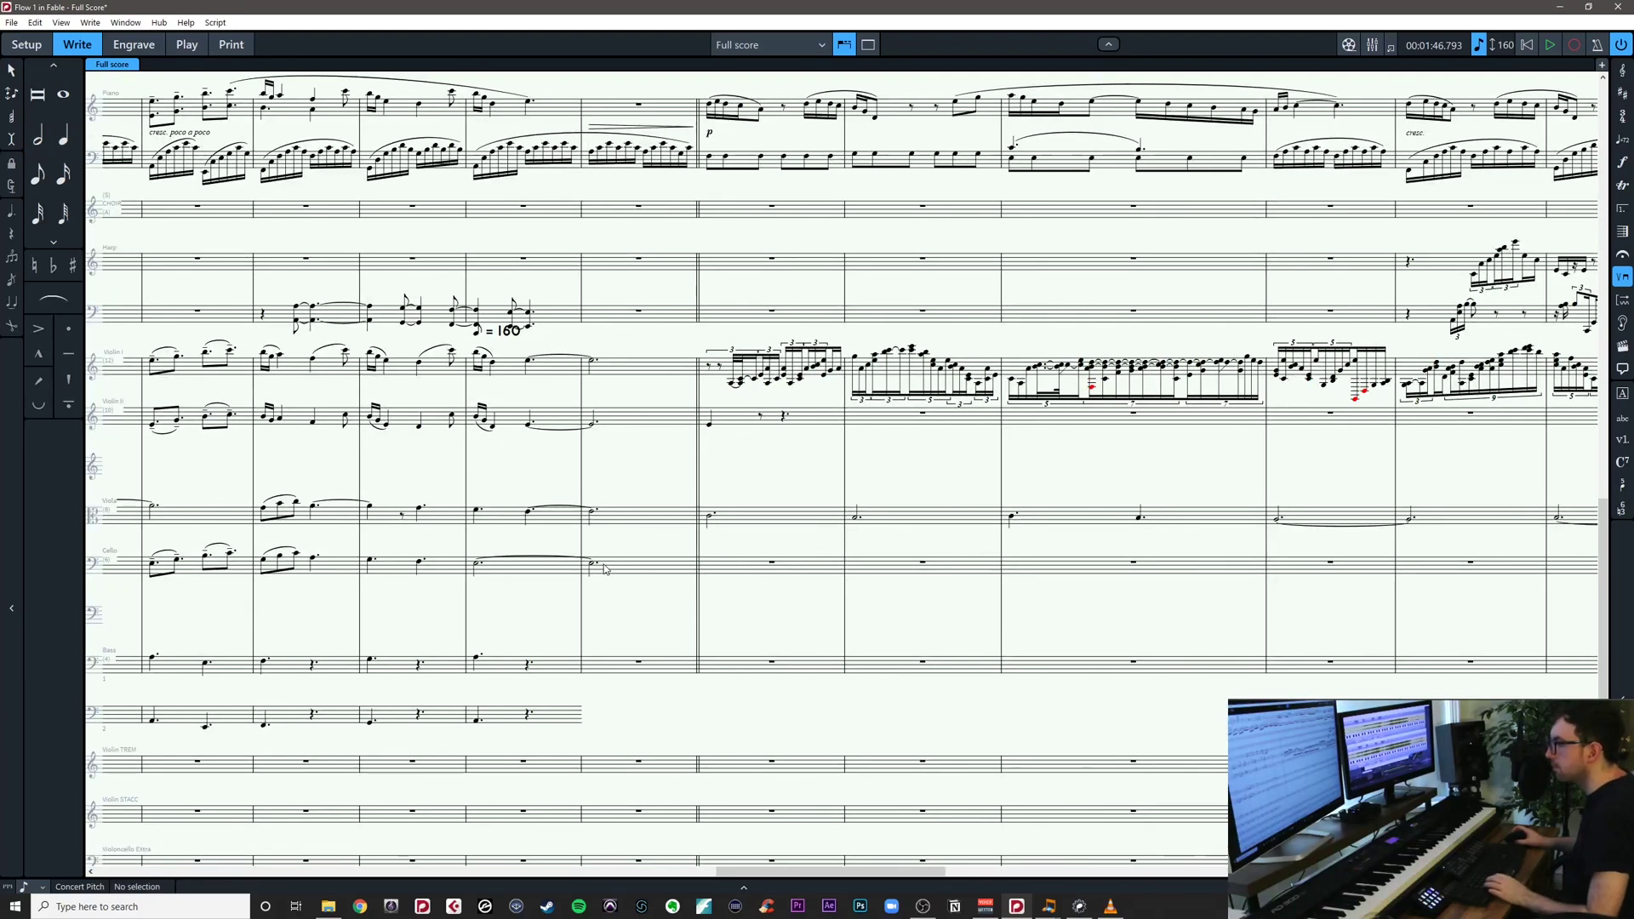
left_click(600, 566)
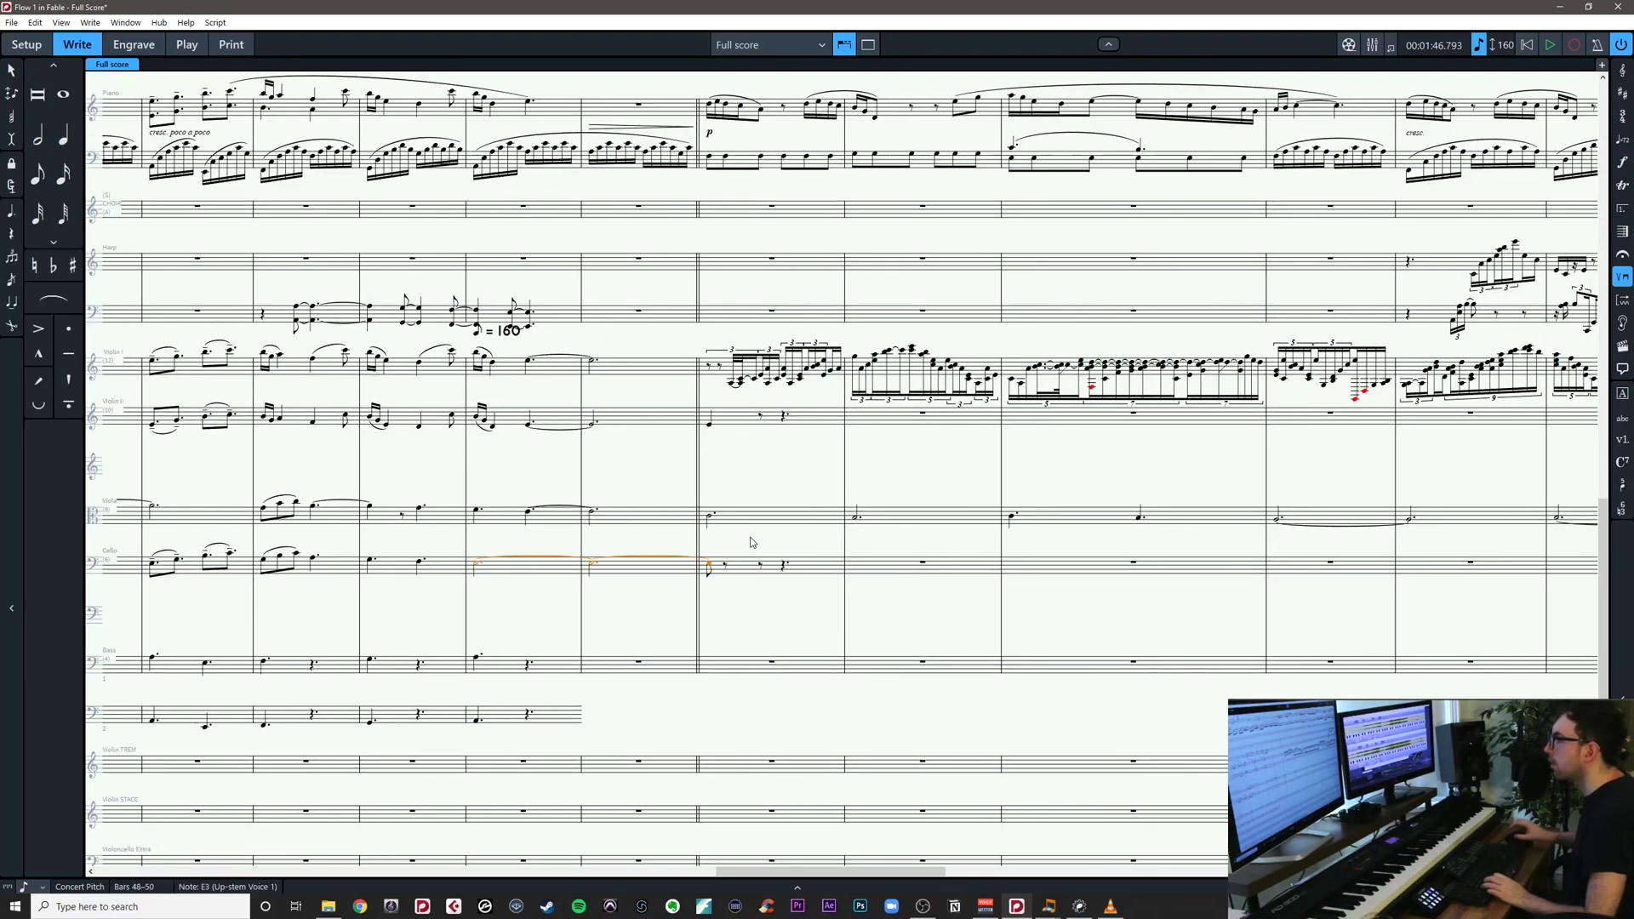
key("ctrl+z")
Extend Violin II's held E4 from bar 49 into bar 50 as a tied eighth and delete the leftover eighth note after it
scroll(555, 453, "up", 1)
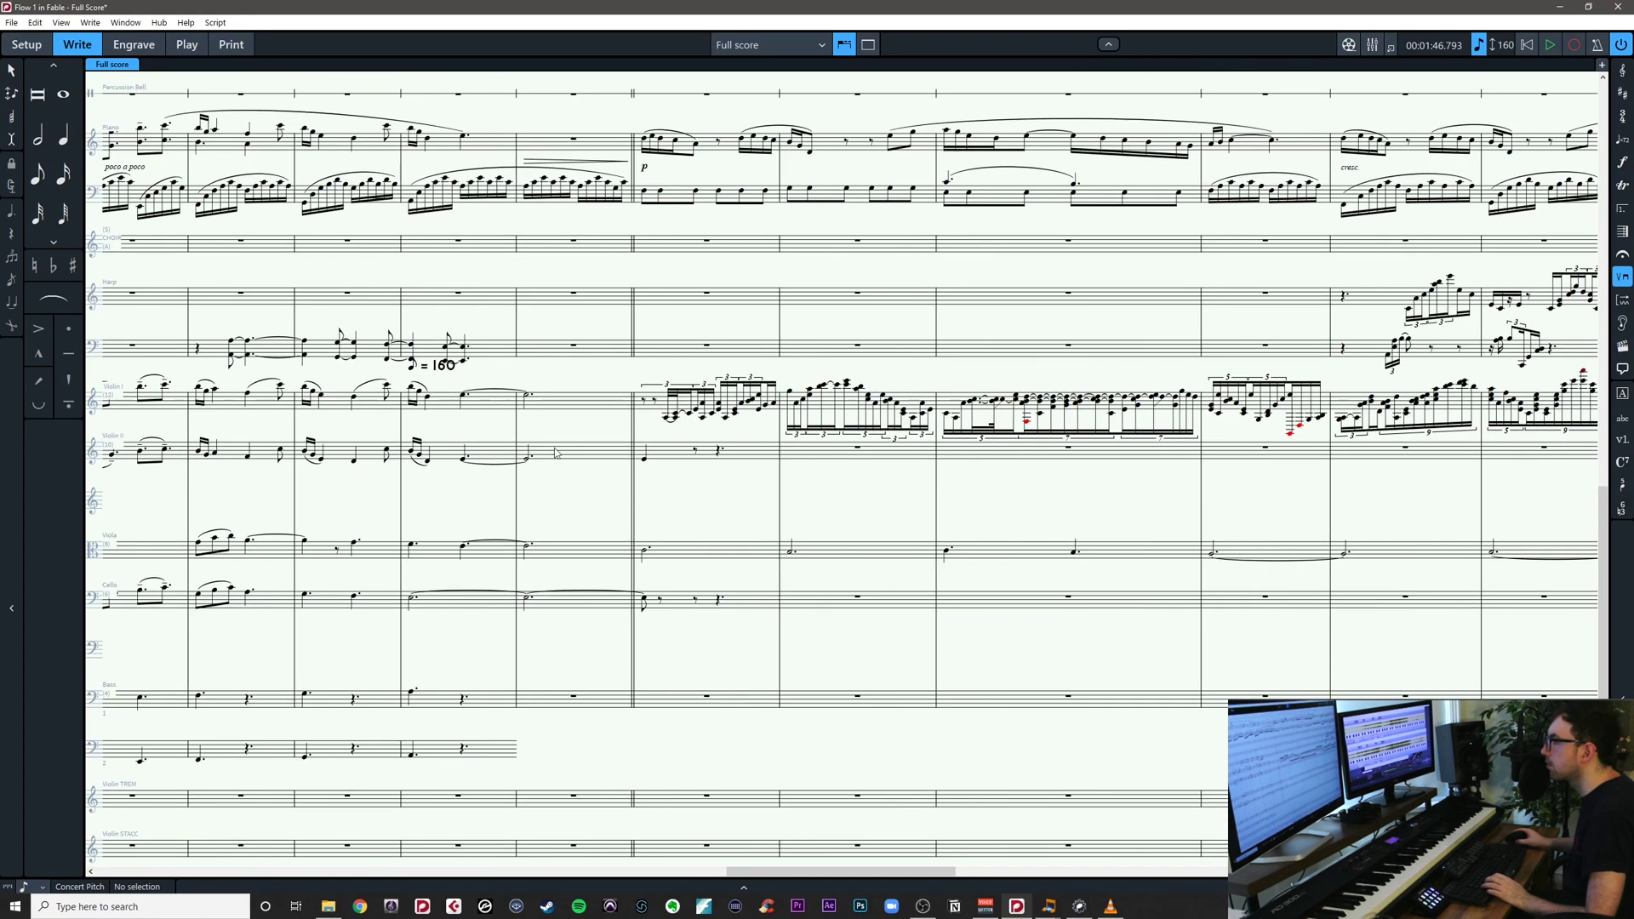
left_click(525, 462)
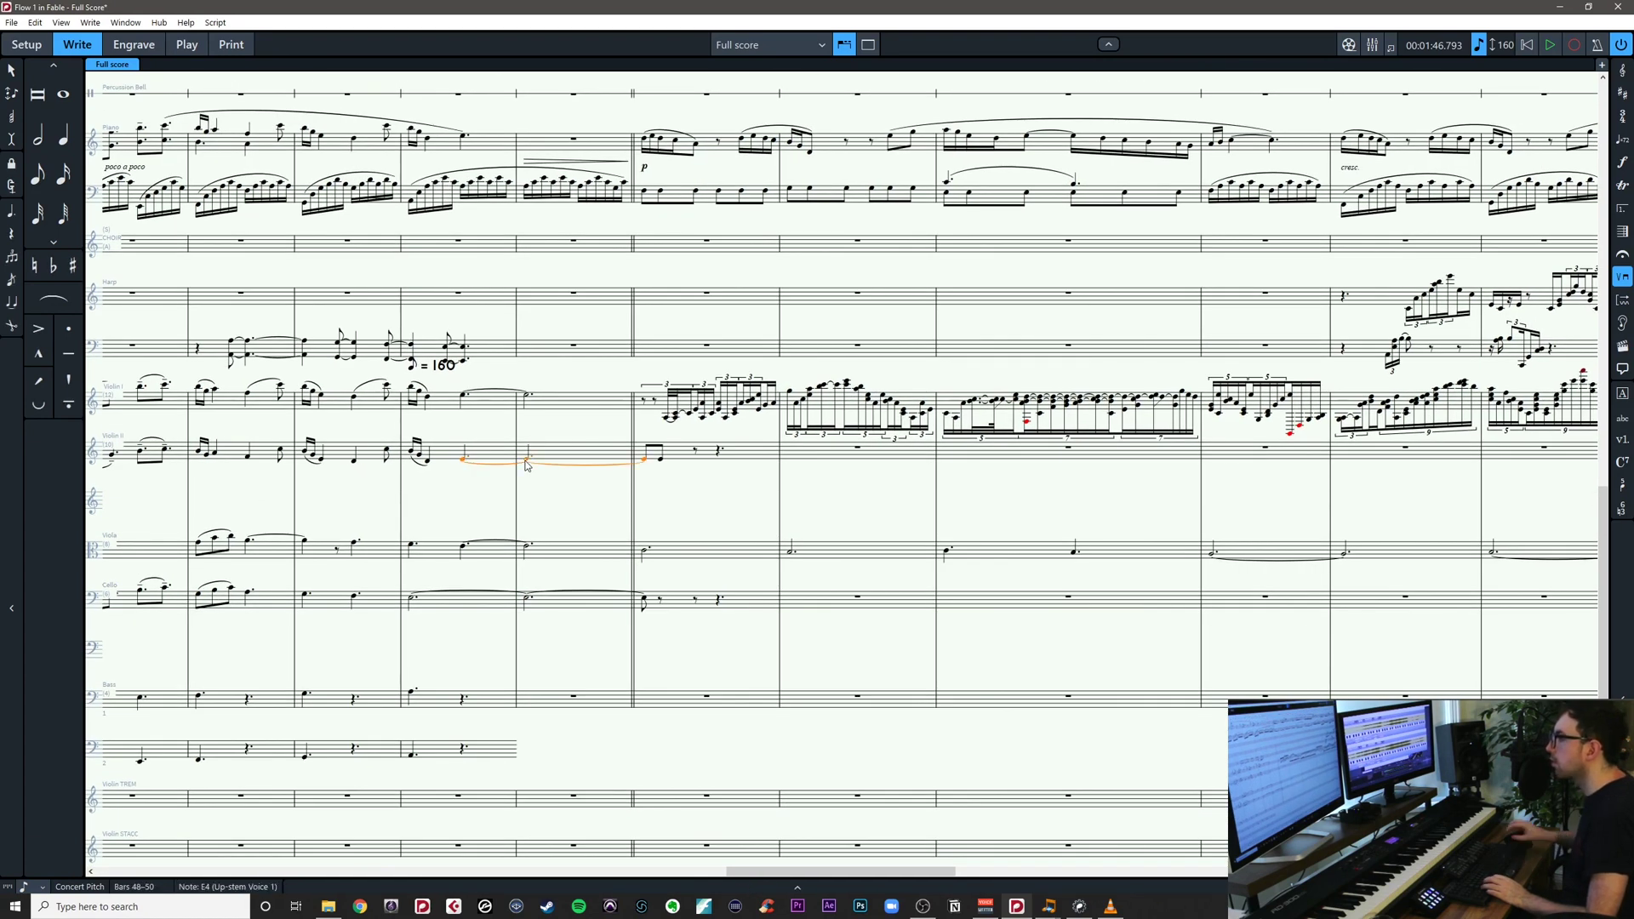
left_click(650, 481)
left_click(661, 460)
key("Delete")
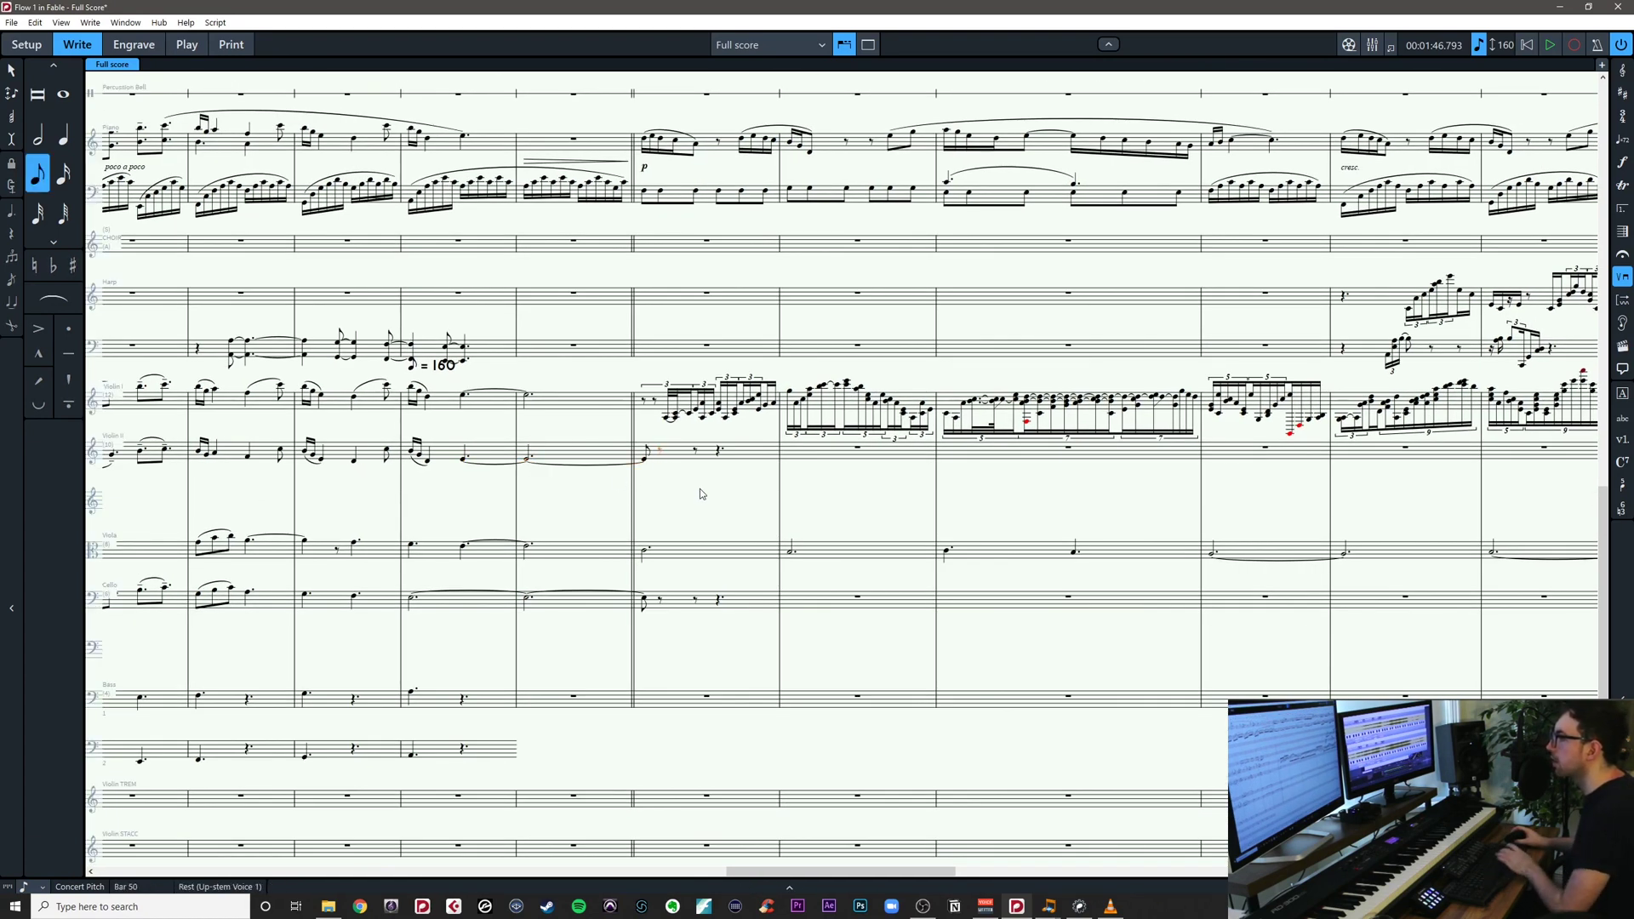
left_click(717, 488)
Slur the viola's two dotted quarters in bar 52 and the two in bar 57
scroll(717, 488, "right", 3)
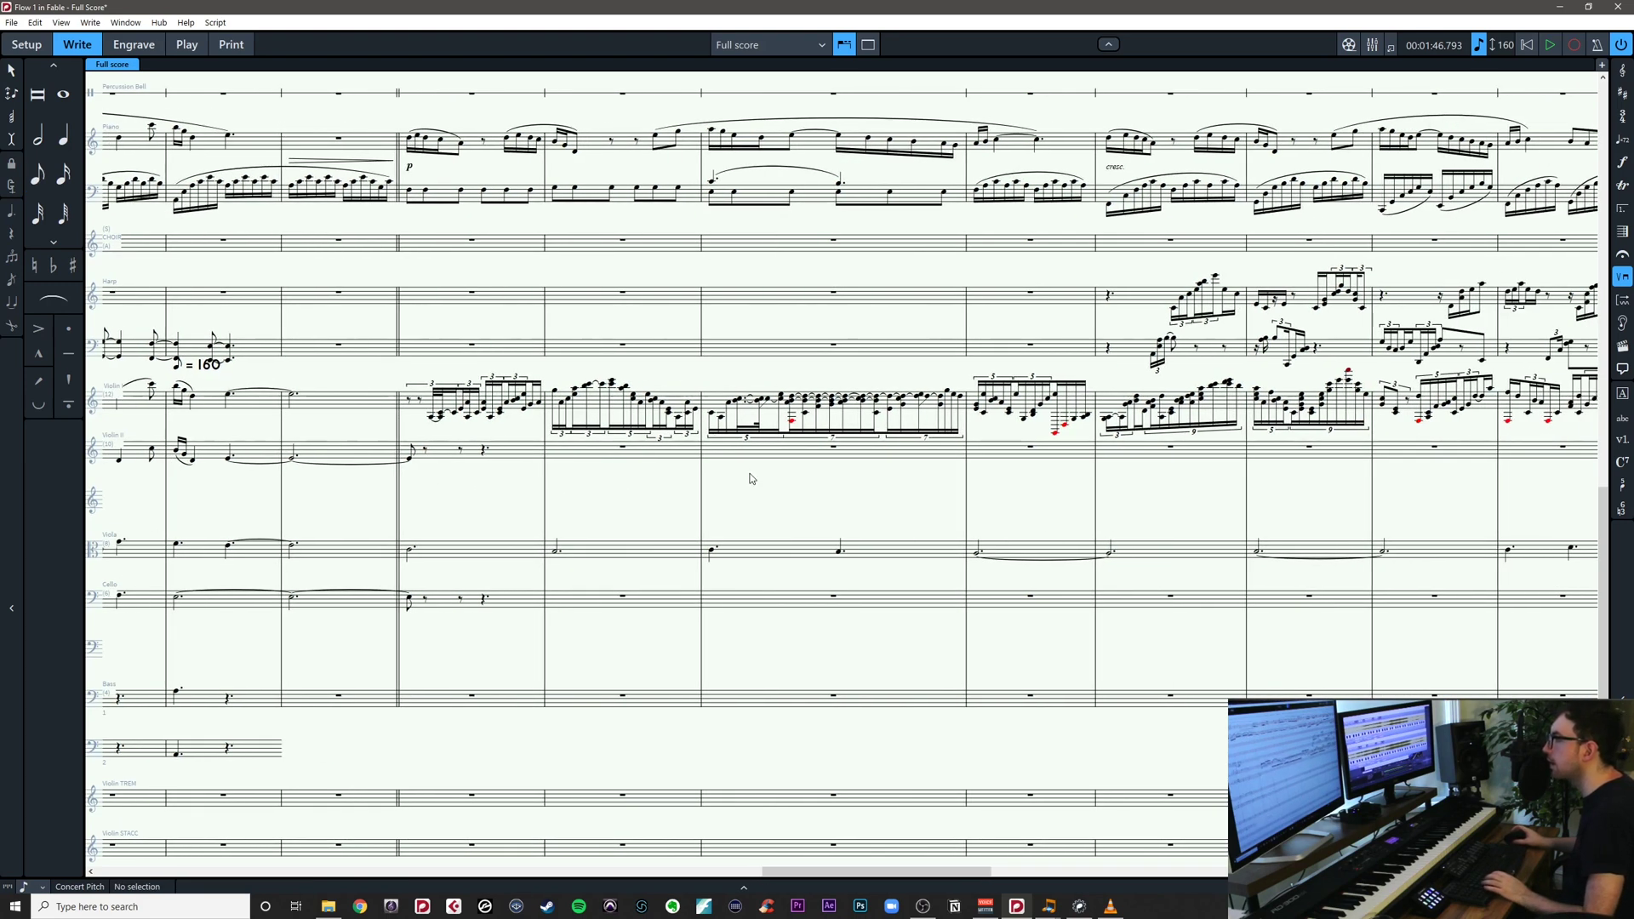
scroll(750, 478, "right", 3)
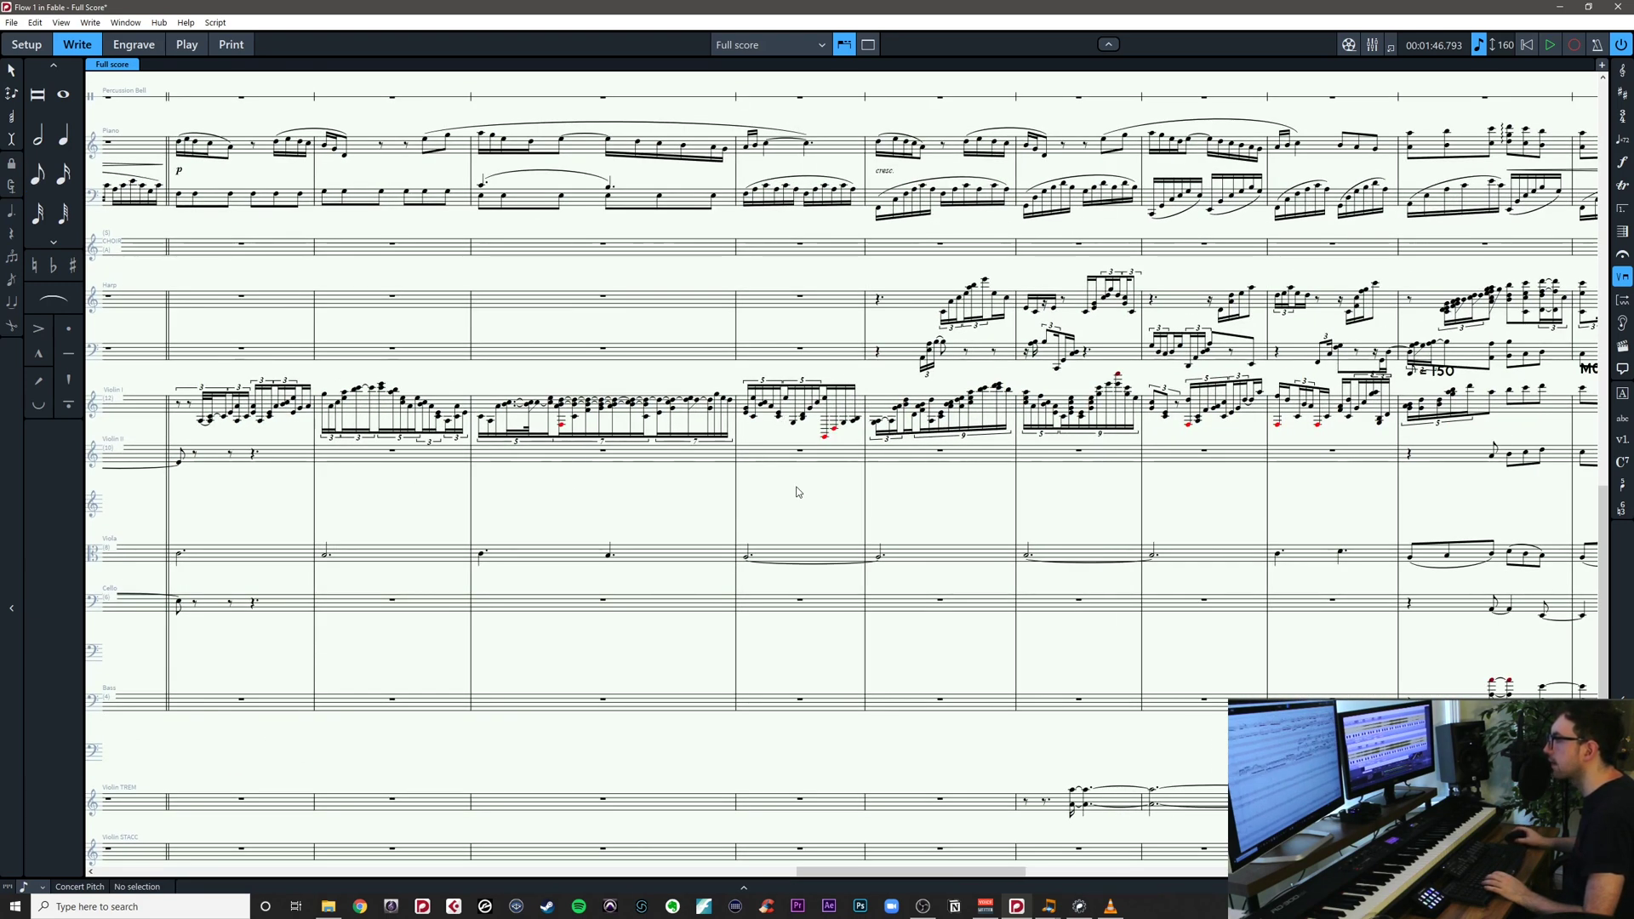
scroll(745, 420, "left", 5)
left_click_drag(615, 516, 547, 469)
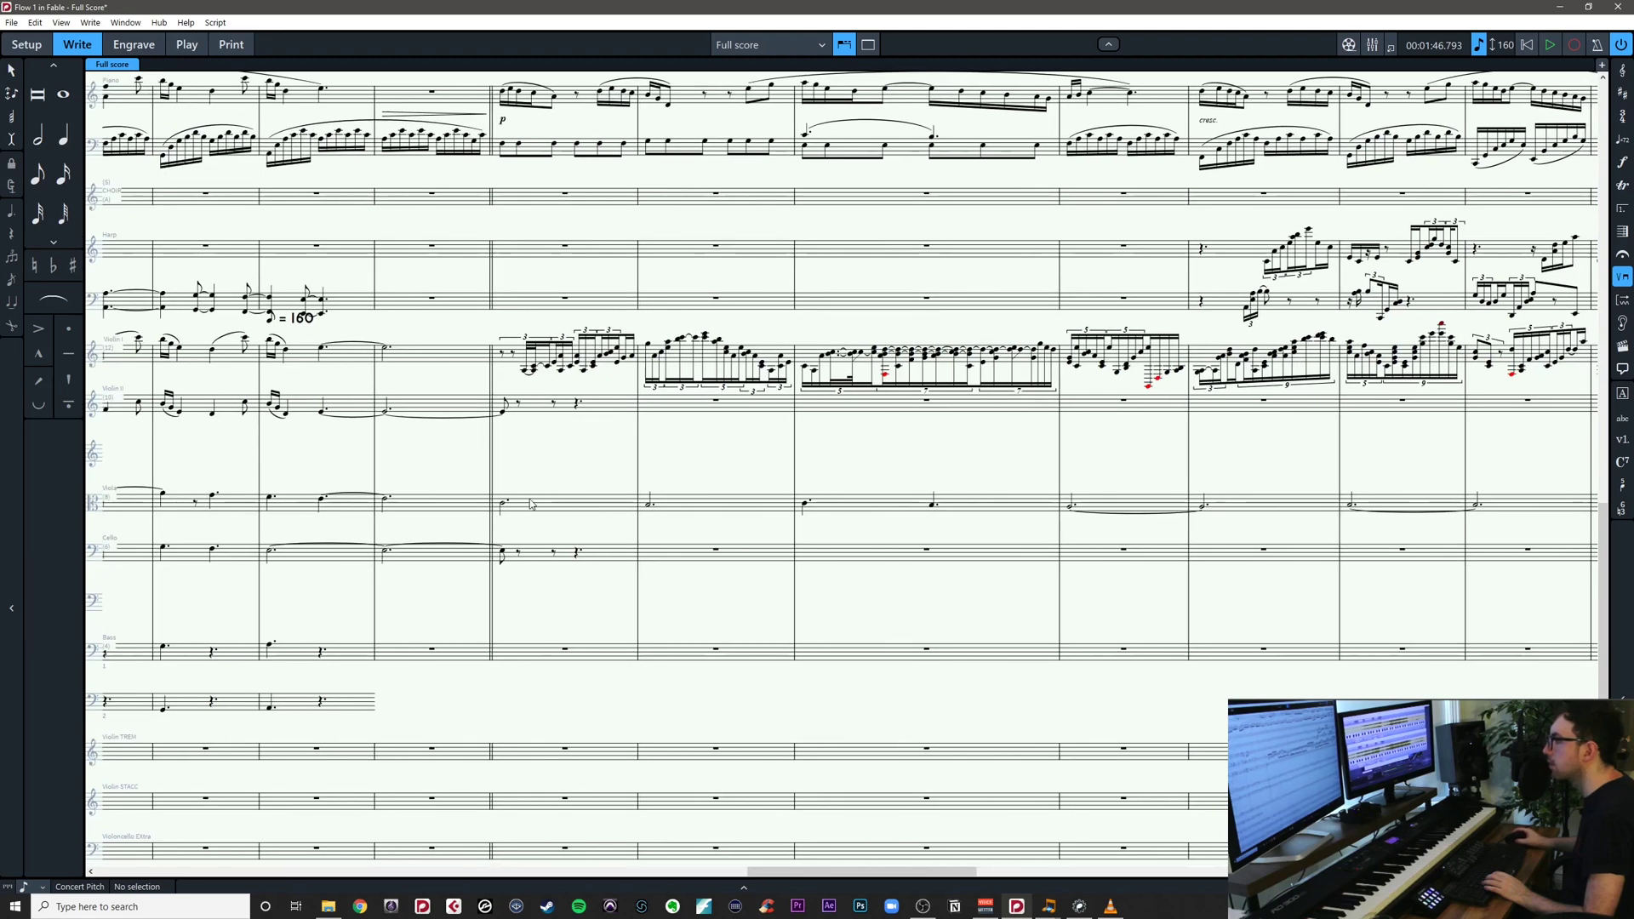
left_click(527, 508)
scroll(739, 482, "right", 6)
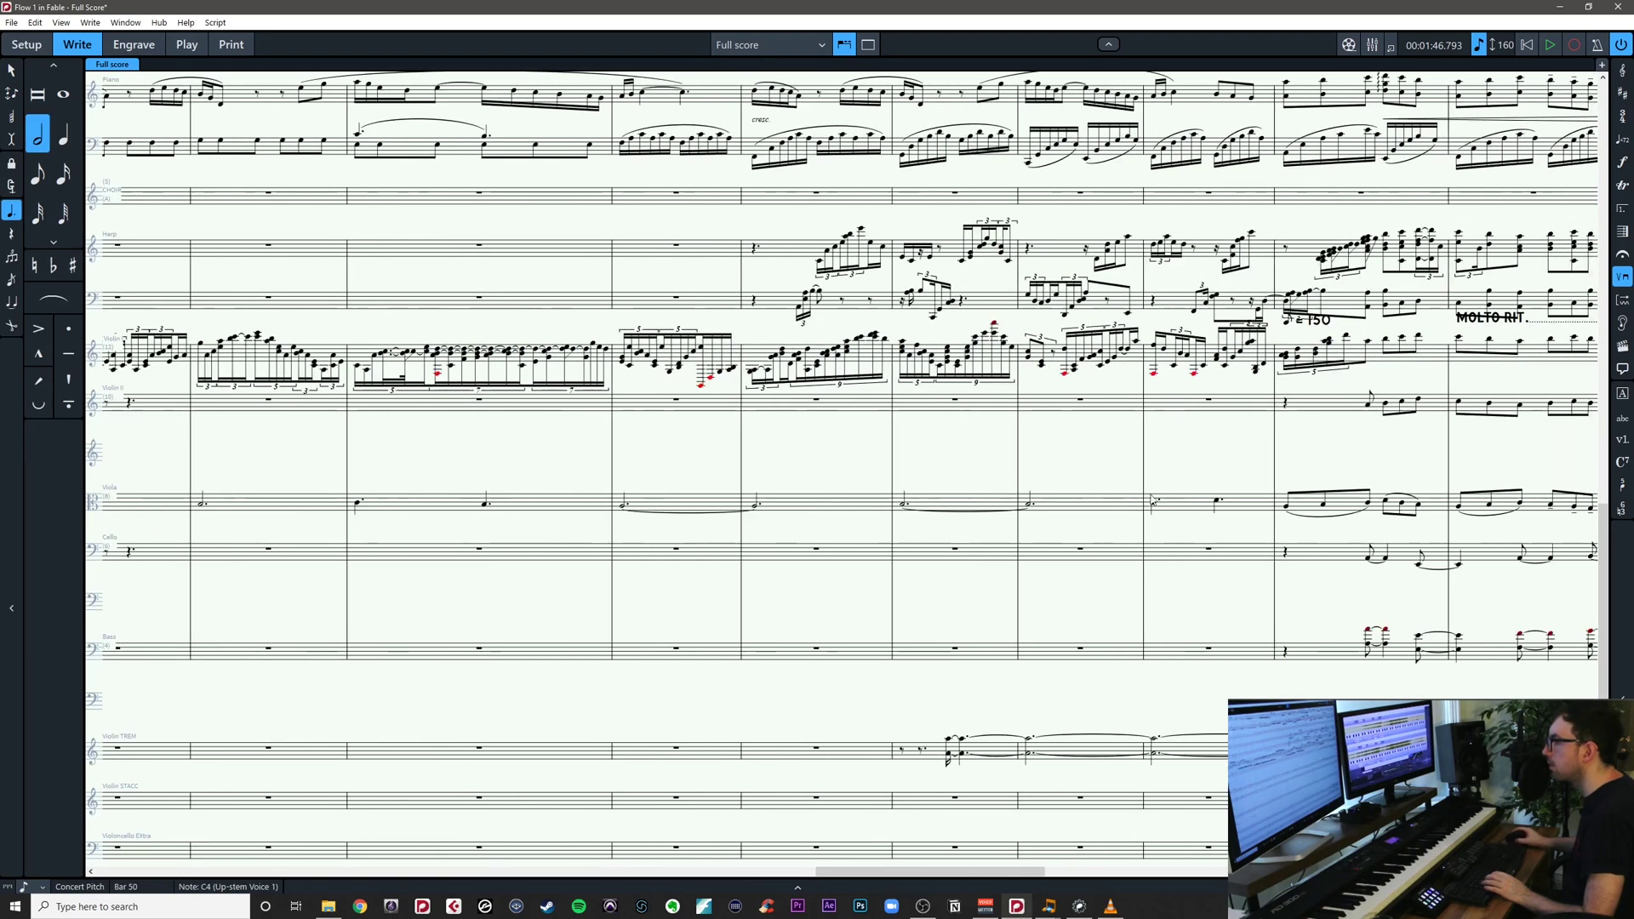
left_click_drag(1094, 480, 1277, 477)
left_click(1400, 501, "shift")
left_click_drag(765, 490, 861, 478)
left_click(734, 489)
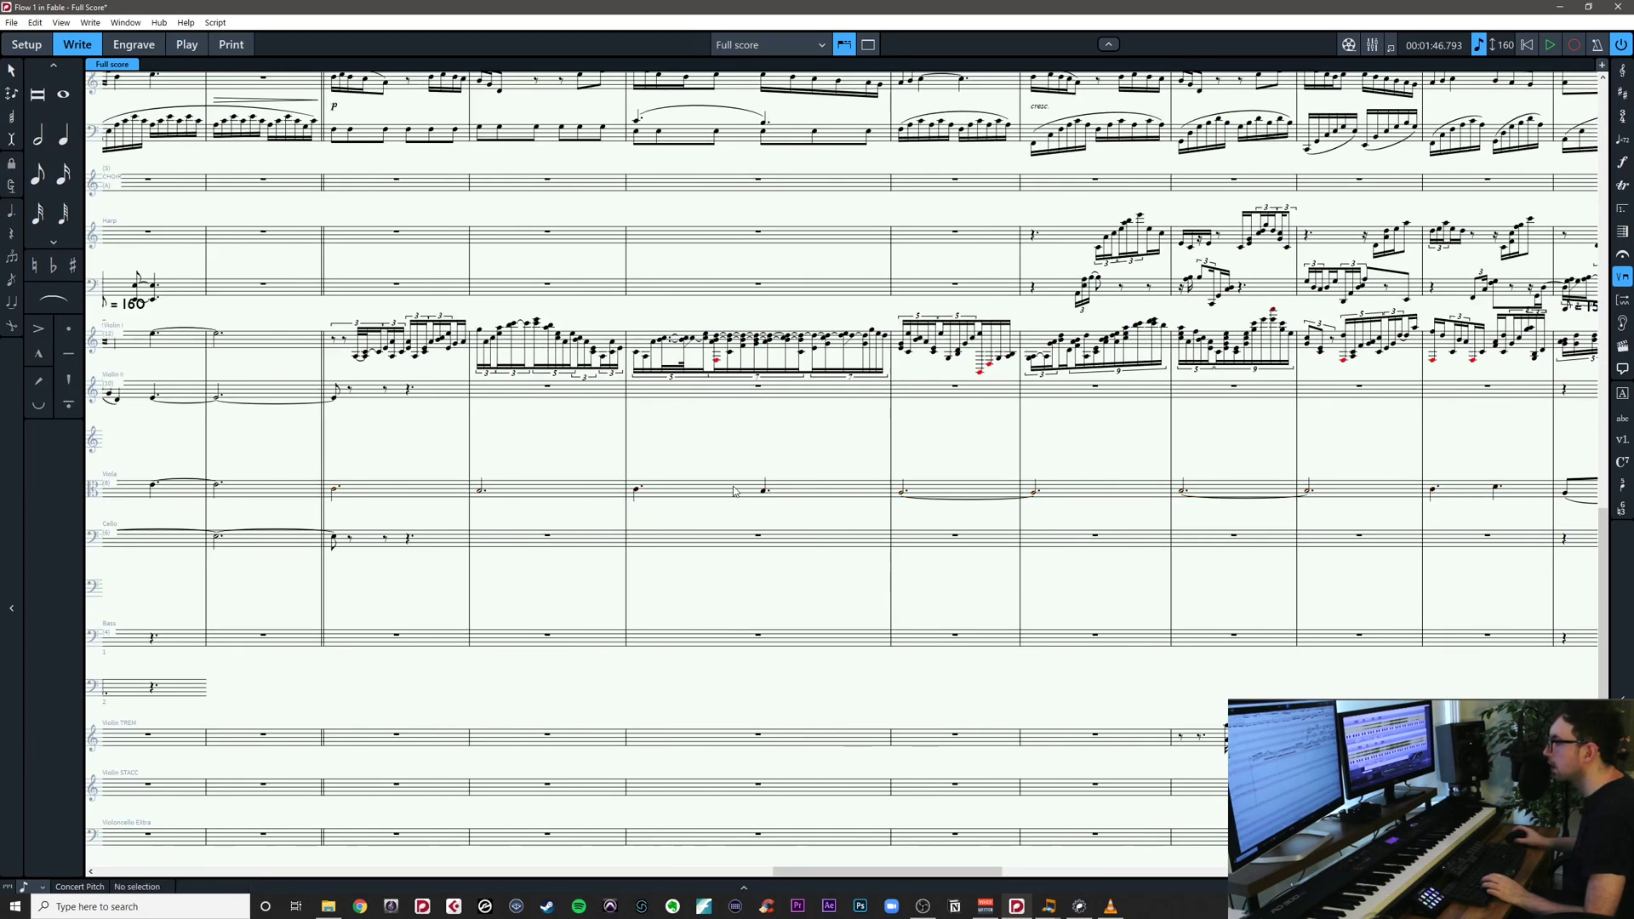
key("s")
left_click(1434, 487)
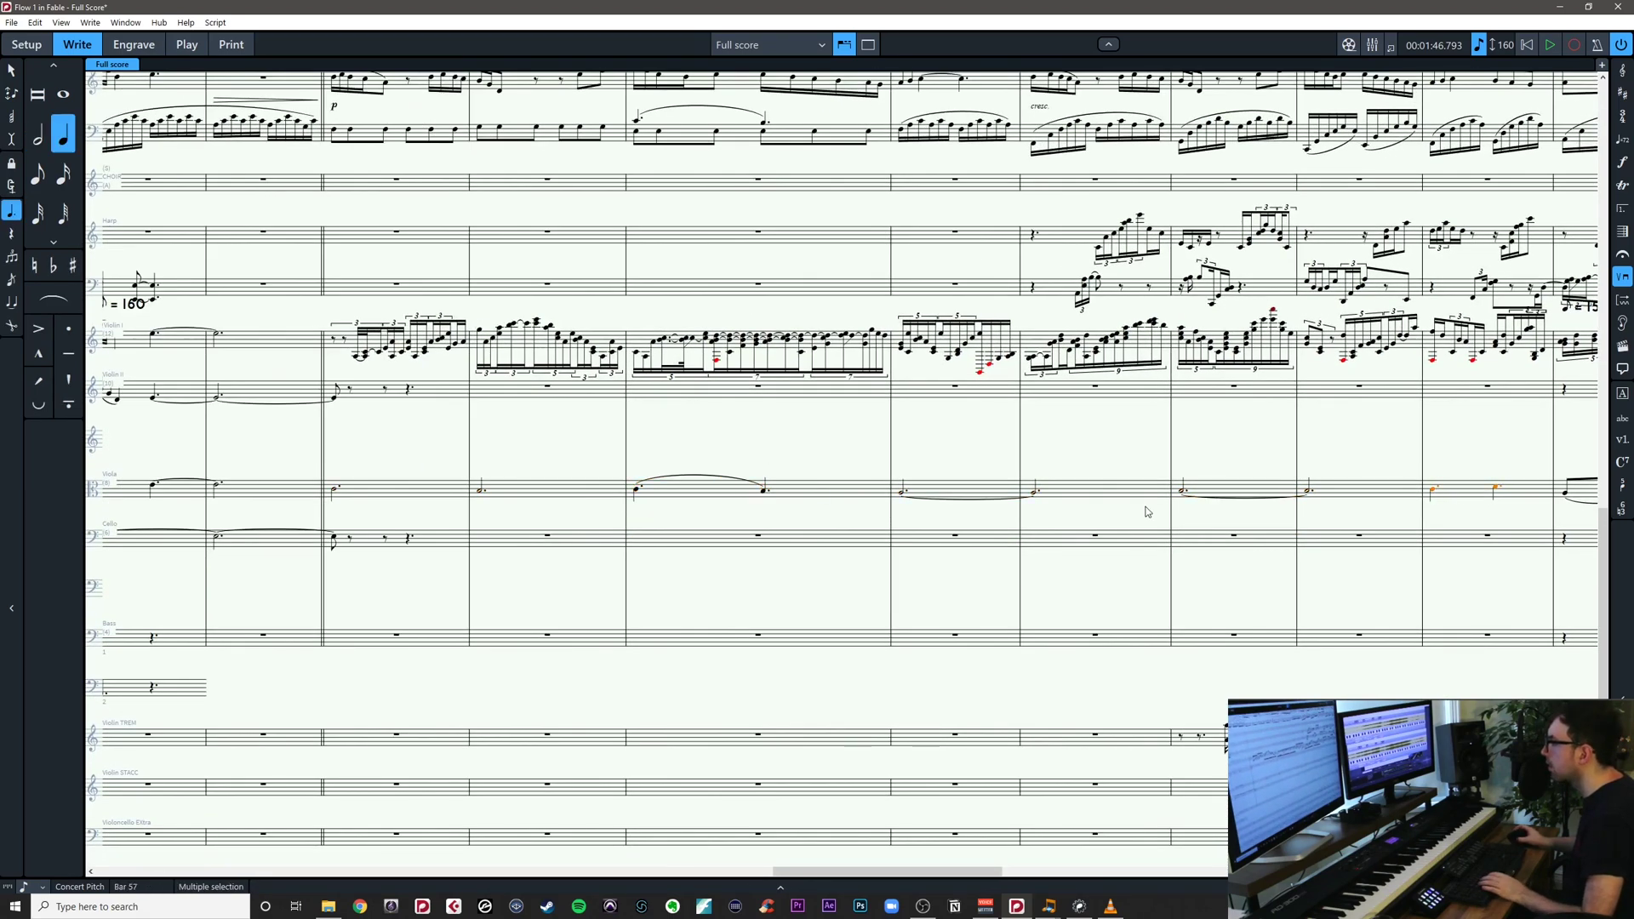
key("s")
Copy the viola's sustained passage from bars 50–57 onto the cello staff, starting at bar 50
left_click(1496, 488)
left_click(335, 489, "shift")
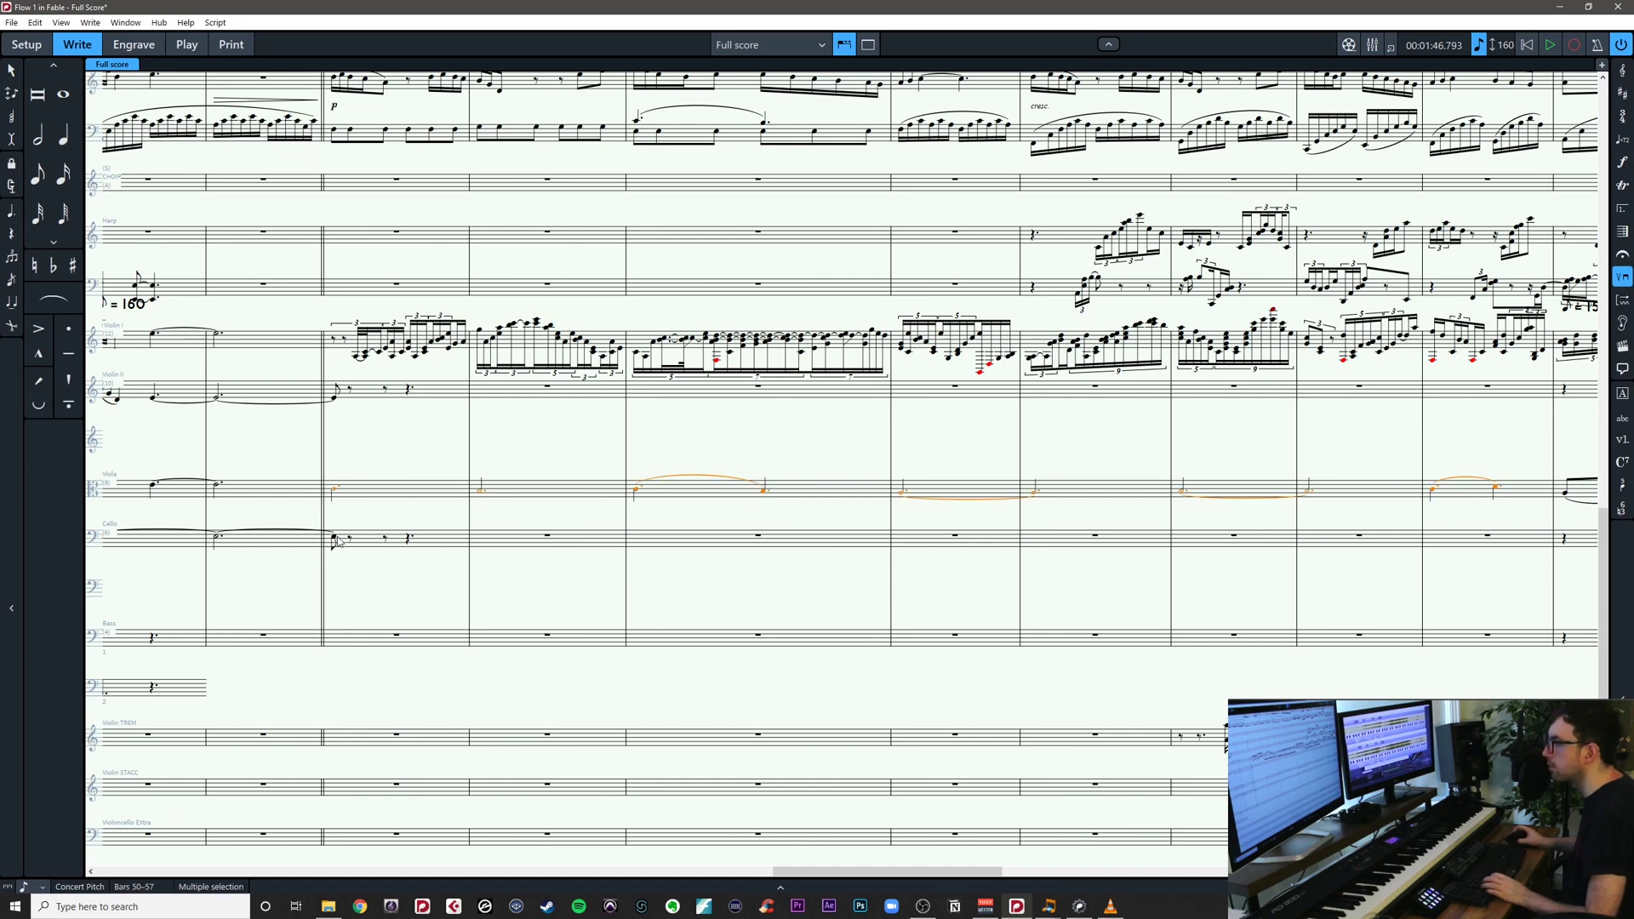
left_click(336, 537, "alt")
left_click(366, 523)
scroll(417, 528, "right", 7)
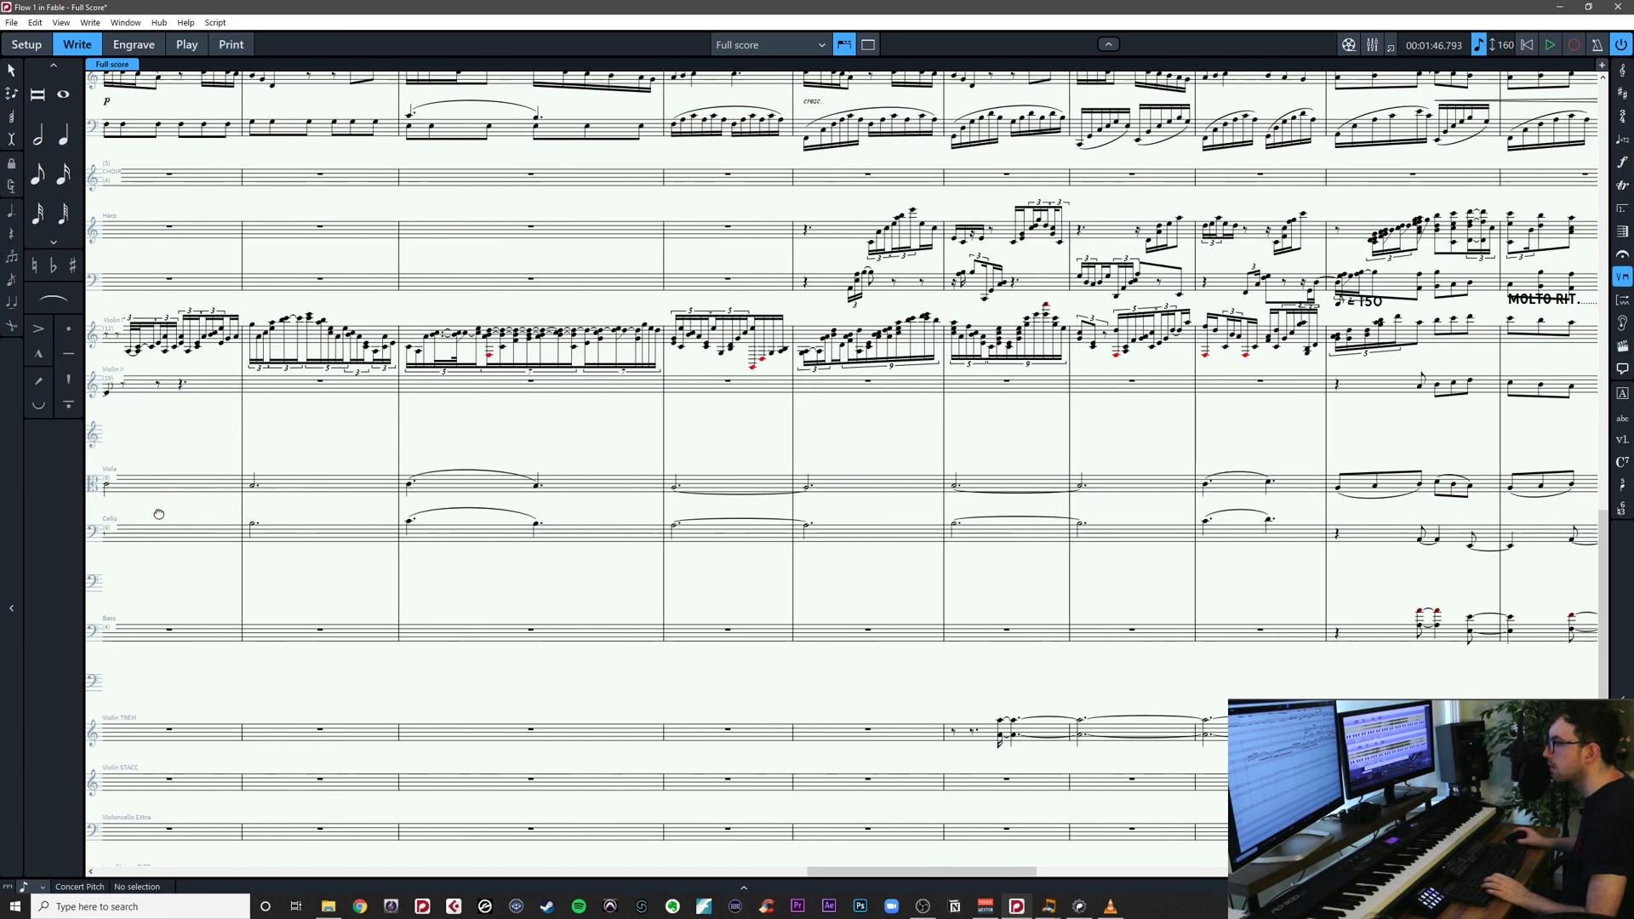
scroll(953, 538, "right", 3)
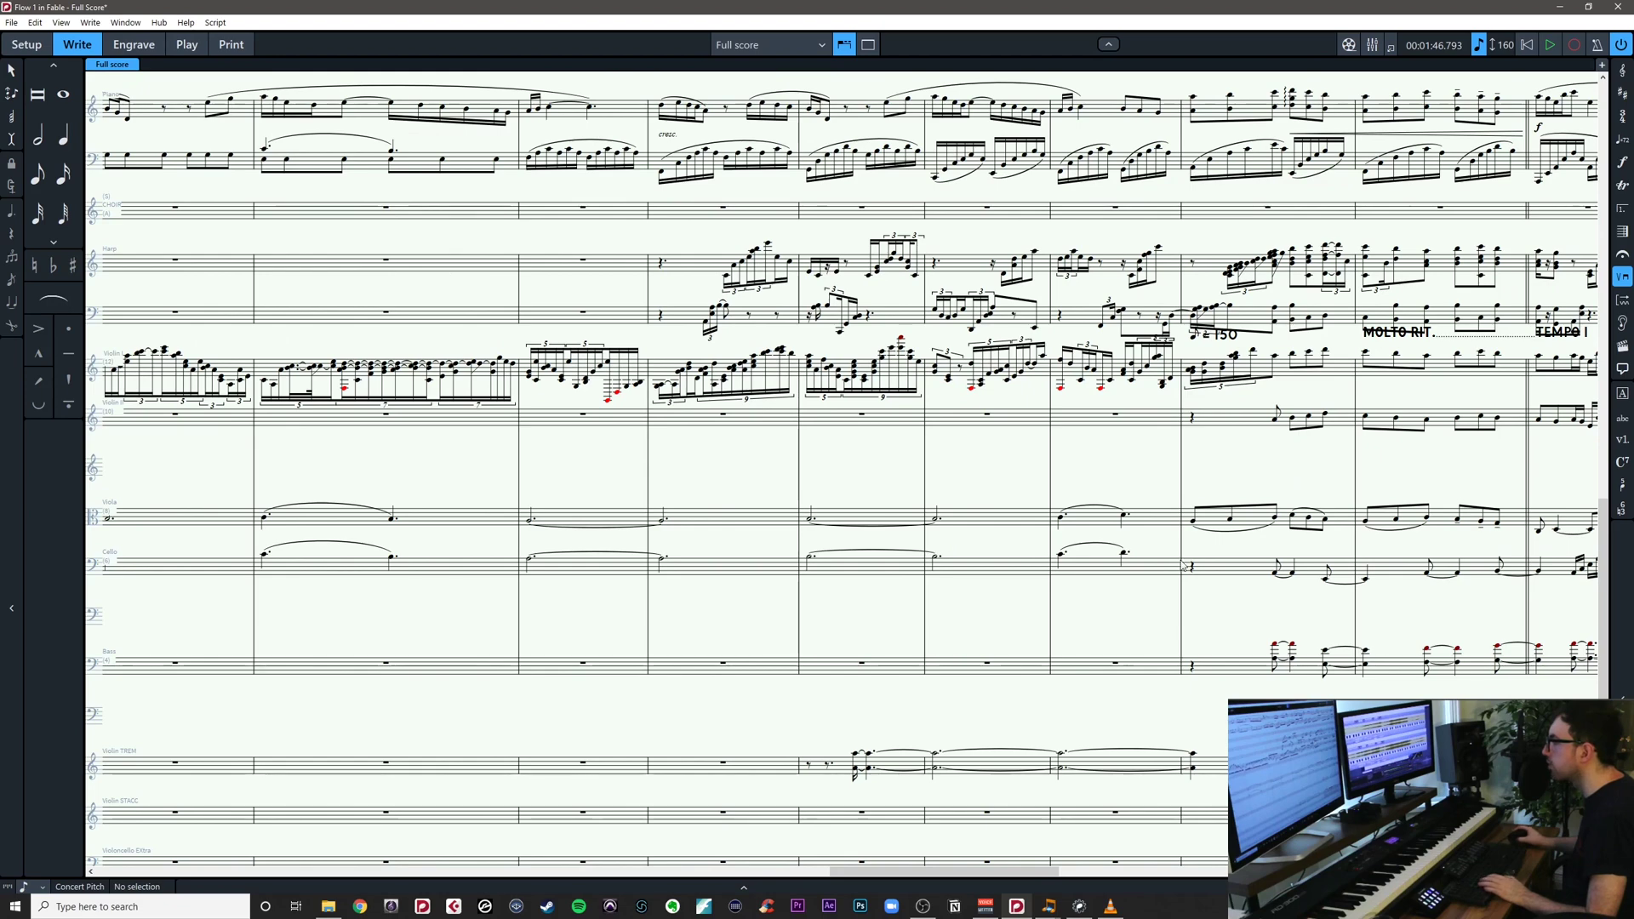
scroll(953, 538, "right", 3)
left_click(968, 528)
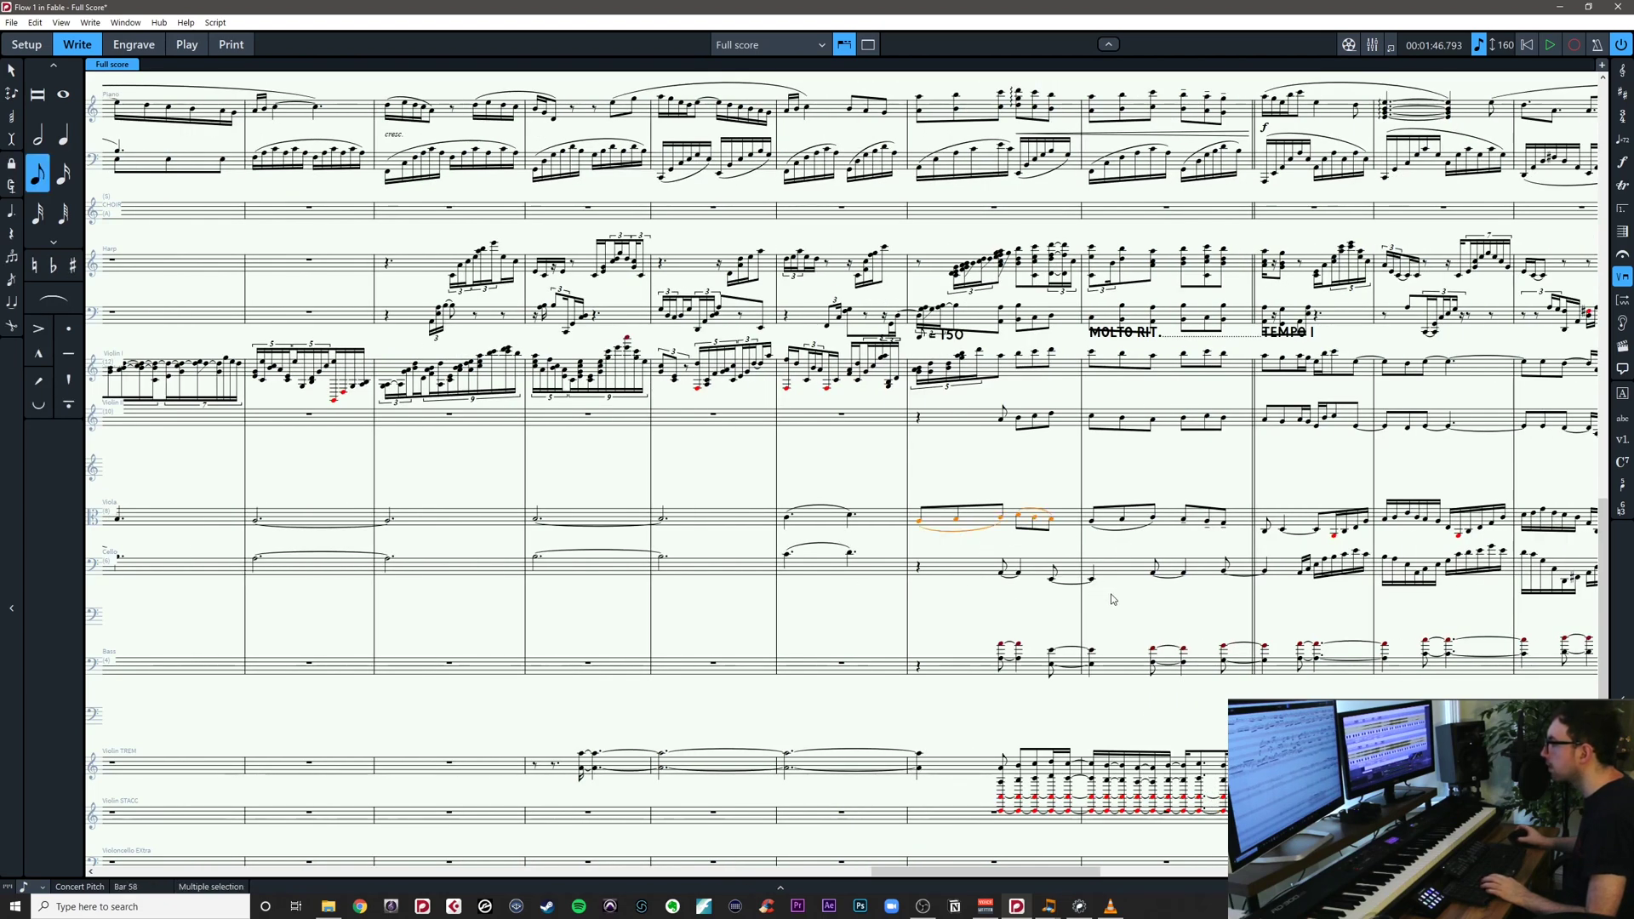
left_click_drag(1111, 595, 956, 569)
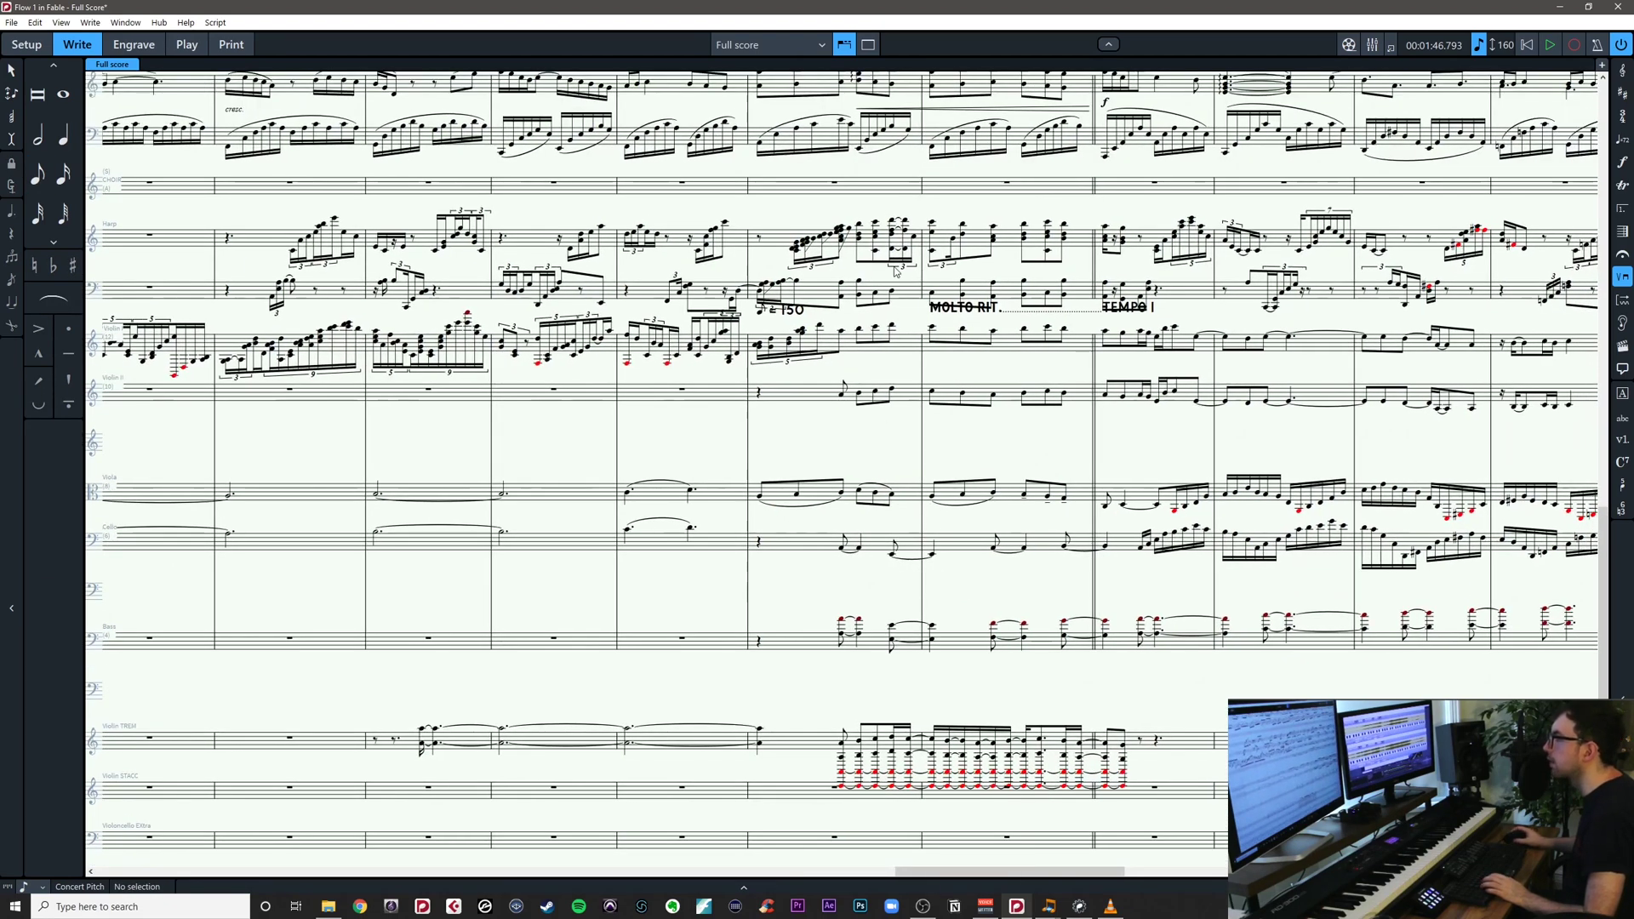
left_click(842, 640)
left_click_drag(1164, 607, 584, 590)
mouse_move(1266, 587)
left_mouse_down()
mouse_move(1158, 558)
mouse_move(1288, 586)
left_mouse_up()
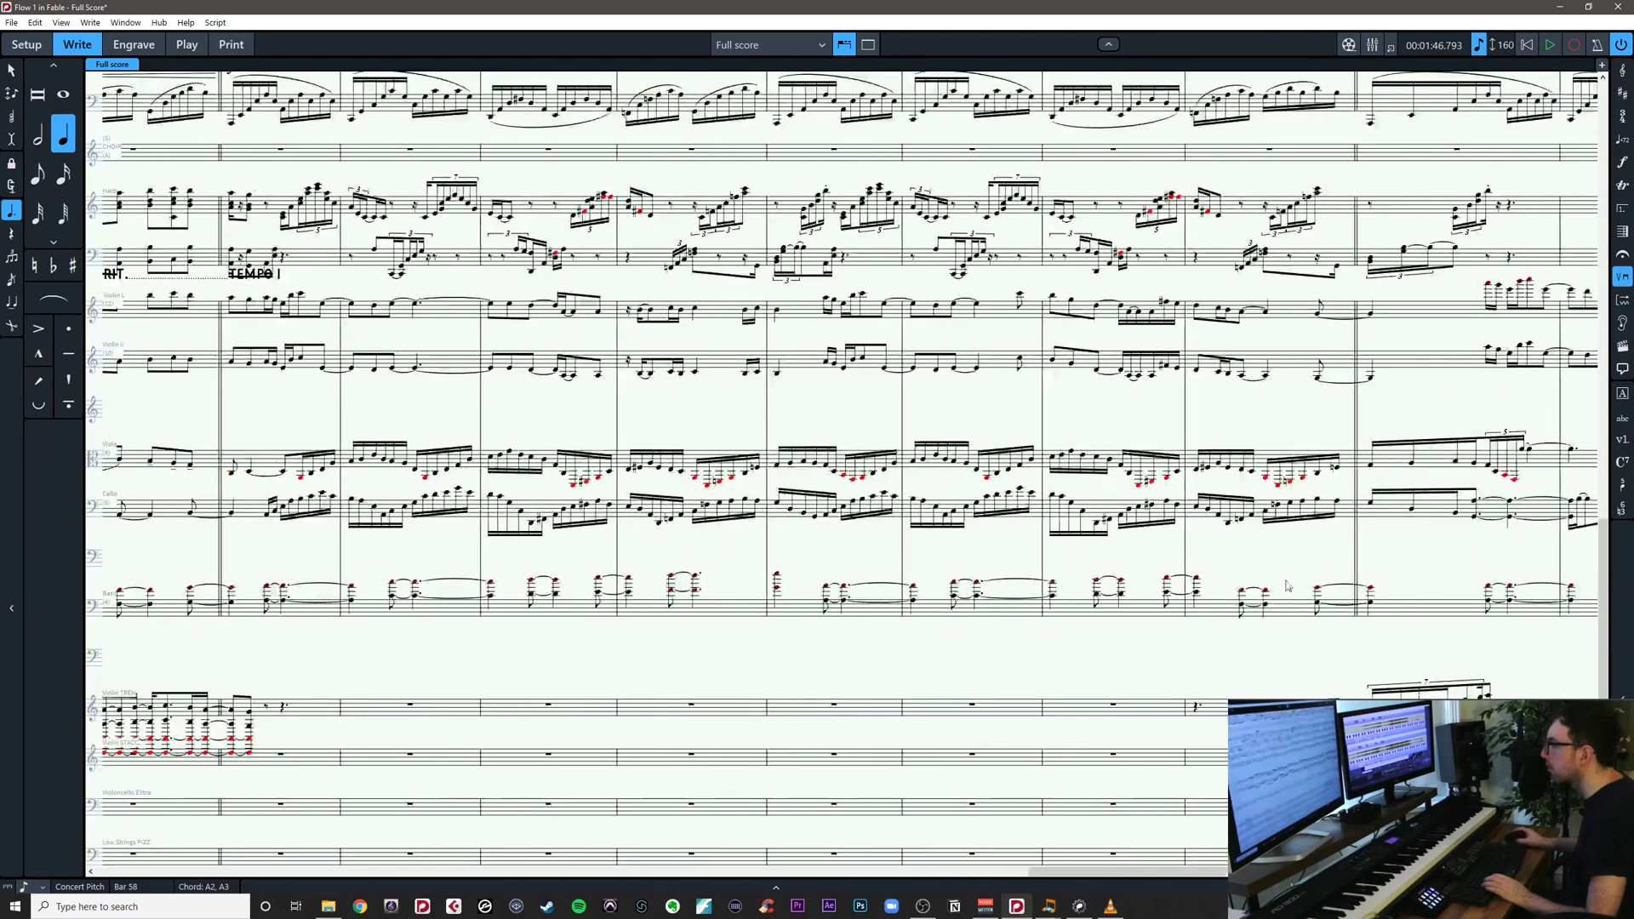
left_click(1372, 590, "shift")
left_click_drag(1096, 557, 80, 554)
left_click_drag(1149, 559, 1633, 537)
left_click_drag(809, 389, 1351, 415)
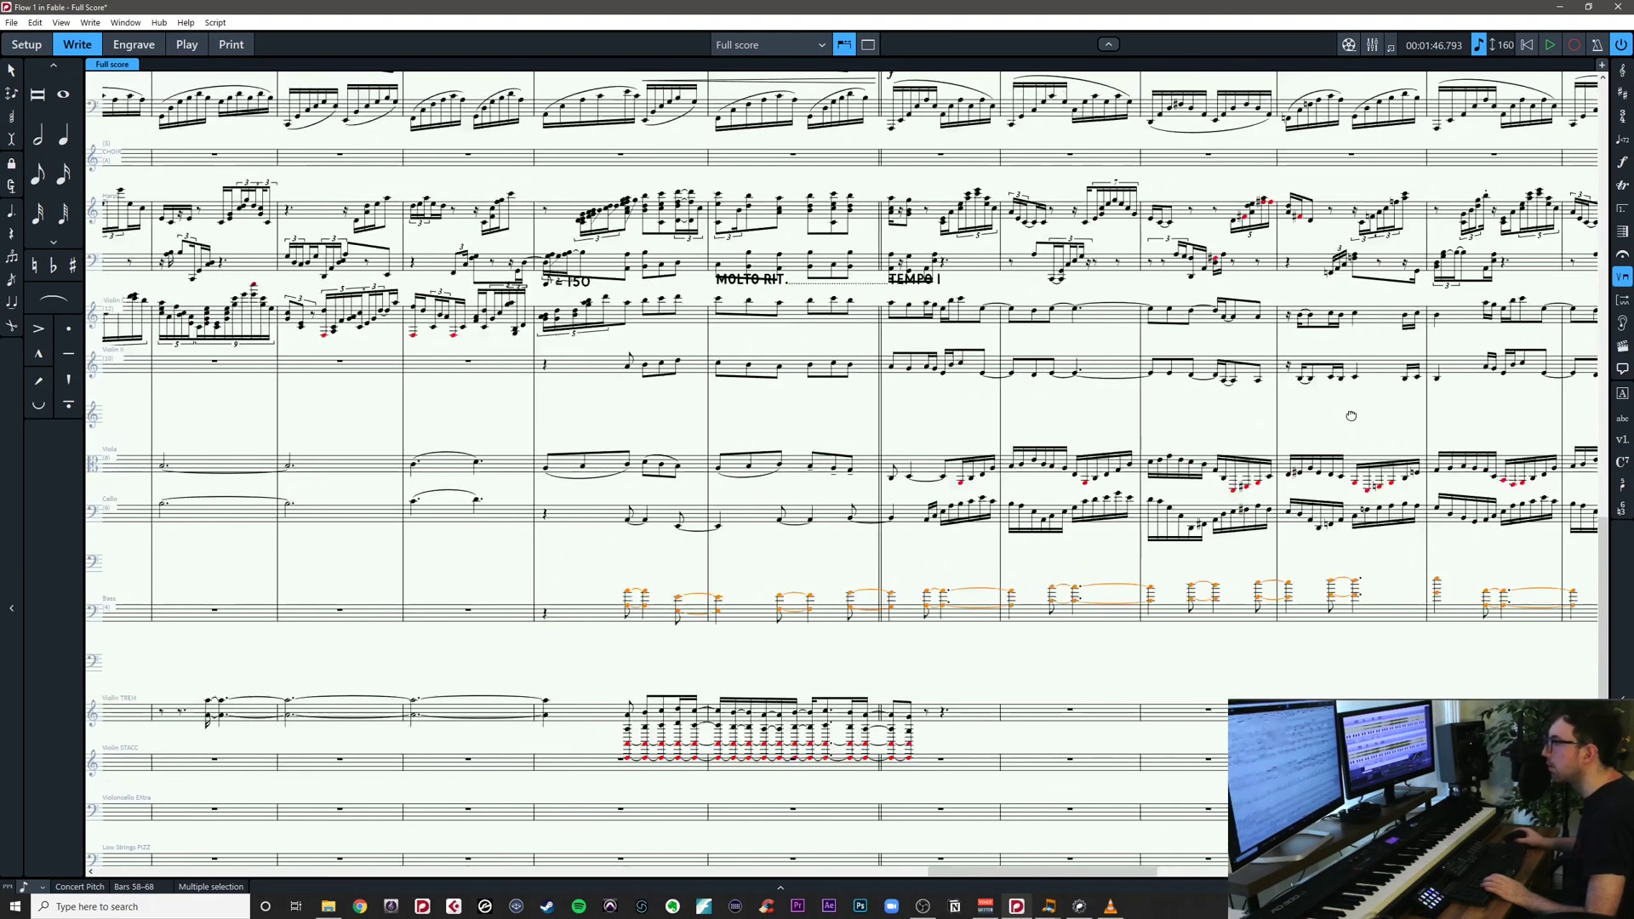
Delete the first two eighth notes of bar 60 in both Violin I and Violin II
left_click(894, 308)
left_click(909, 370, "shift")
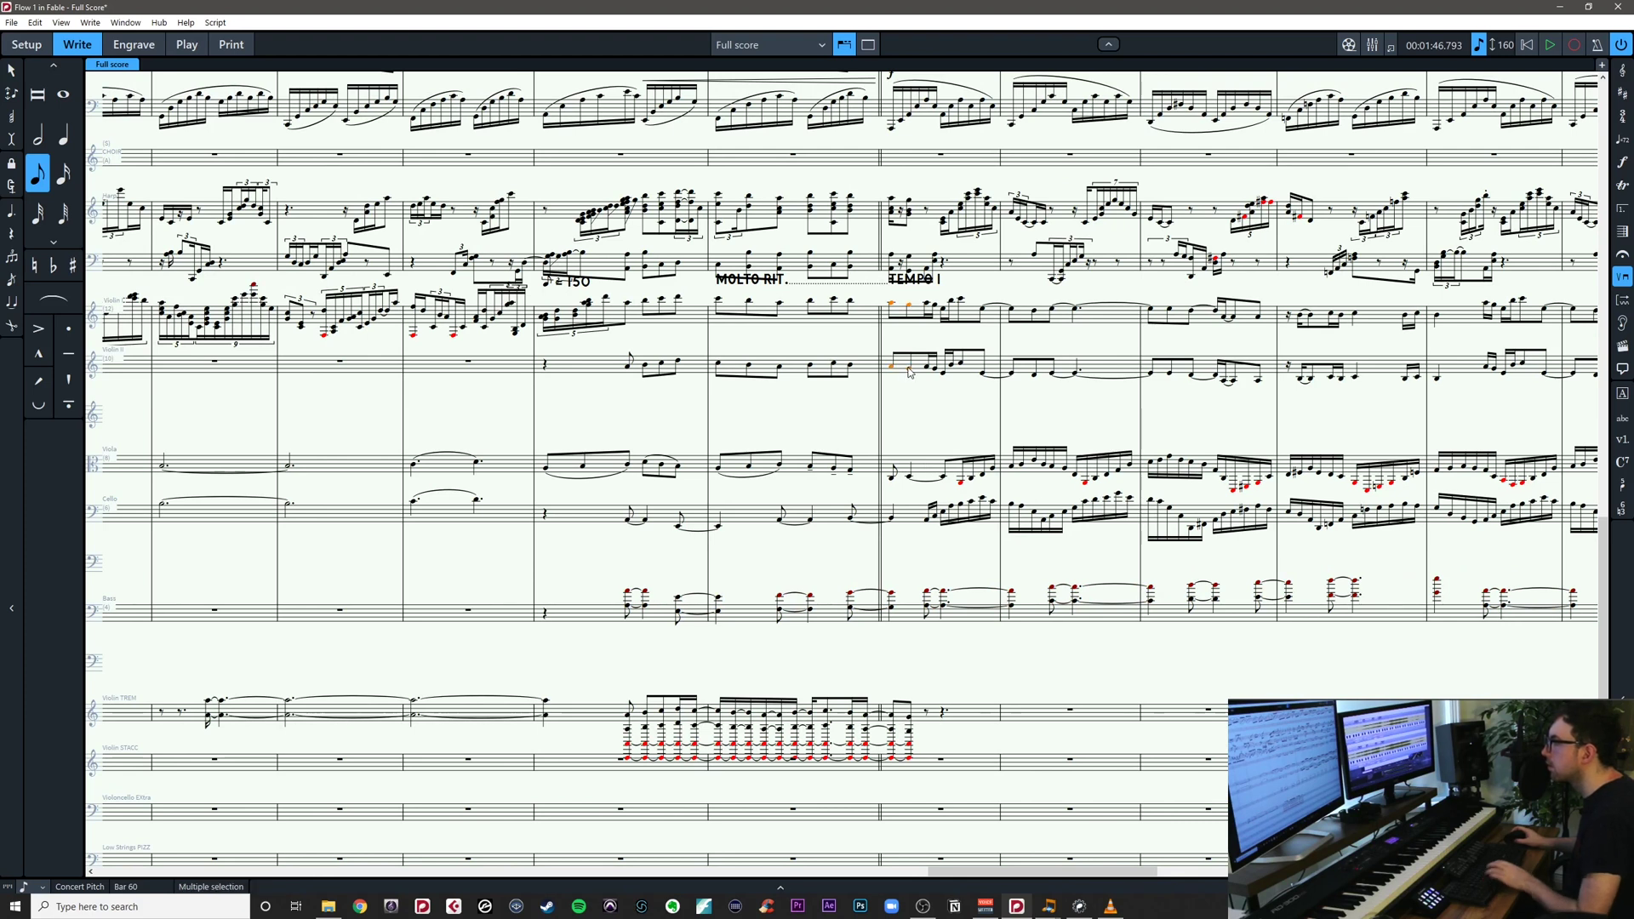
key("Delete")
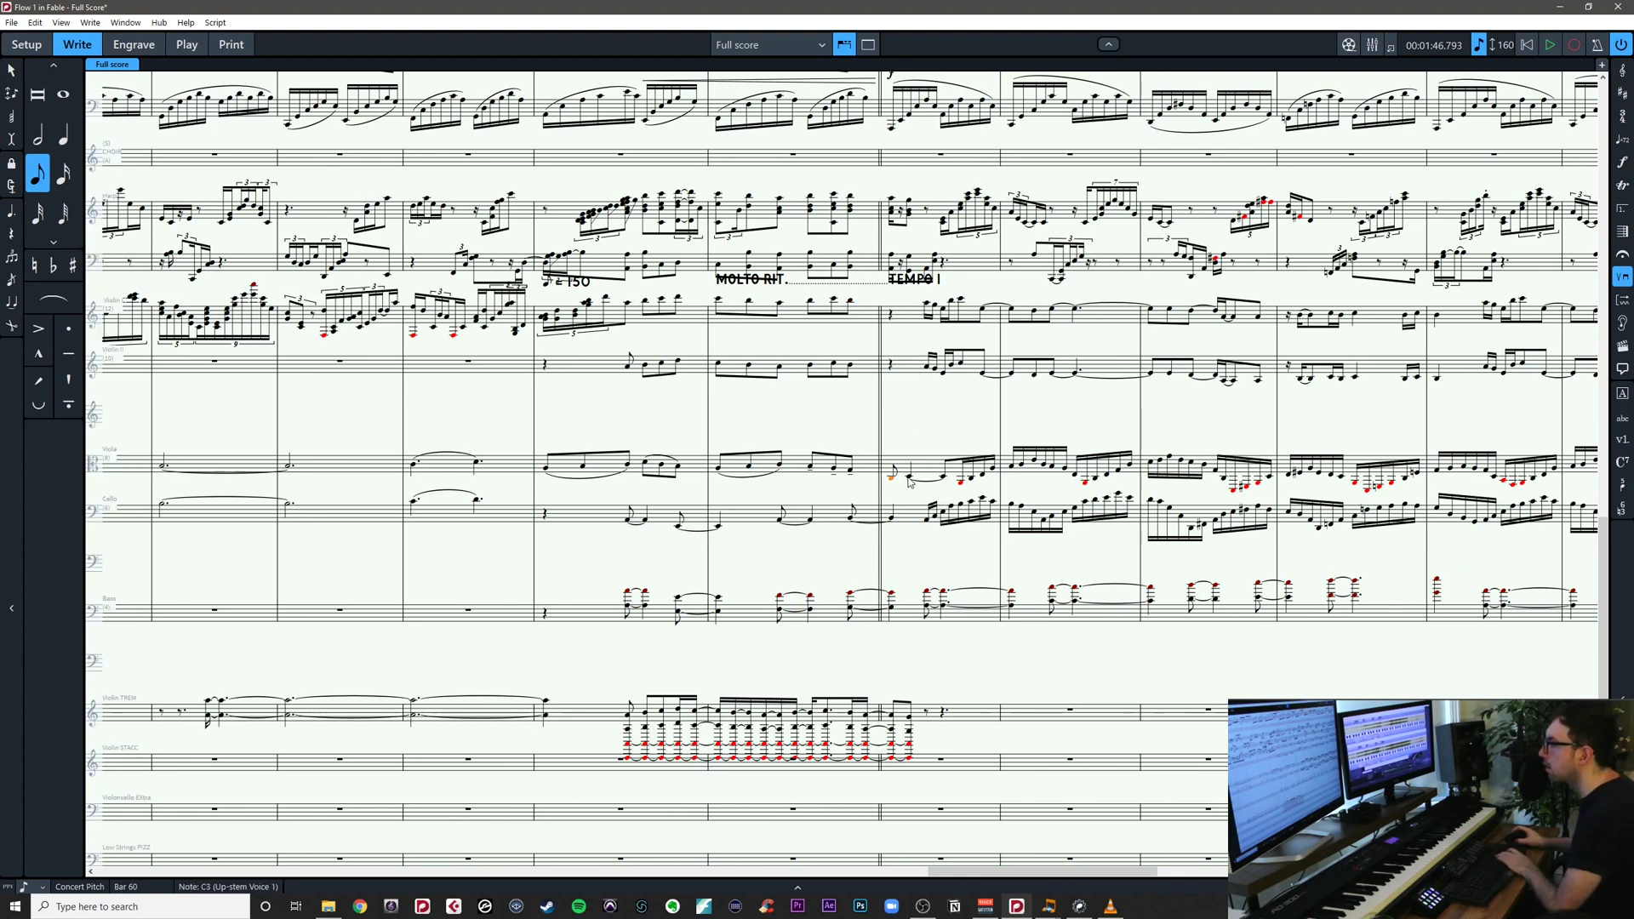
Delete the viola's C3 at the start of bar 60 and trim the following D3 to an eighth note on the bar's third eighth
key("Delete")
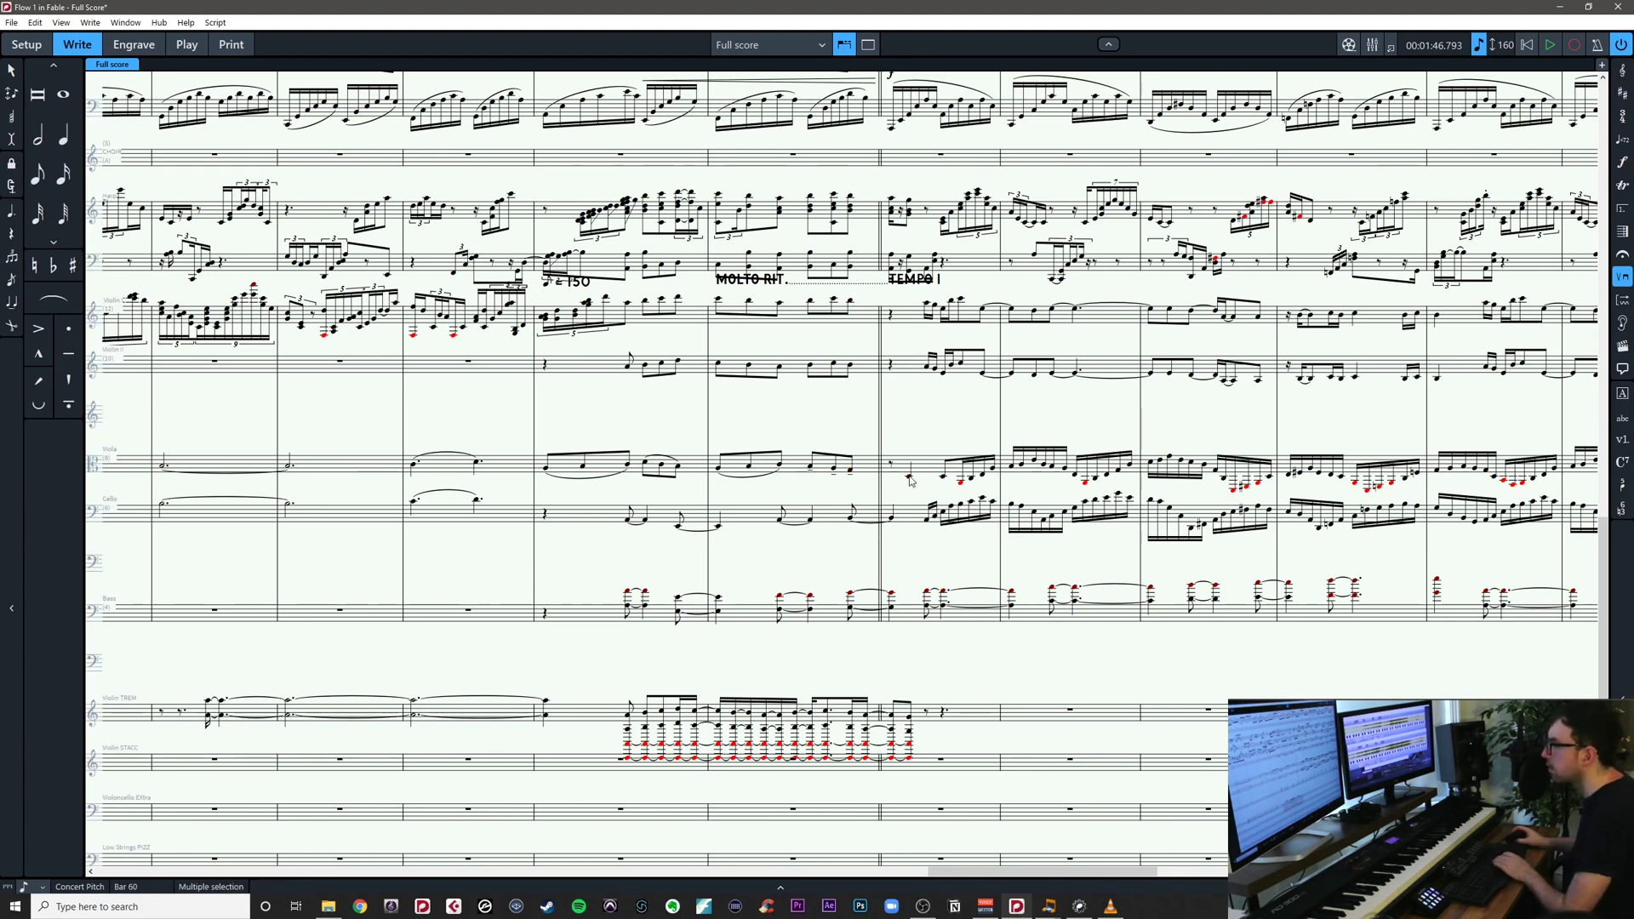
left_click(910, 480)
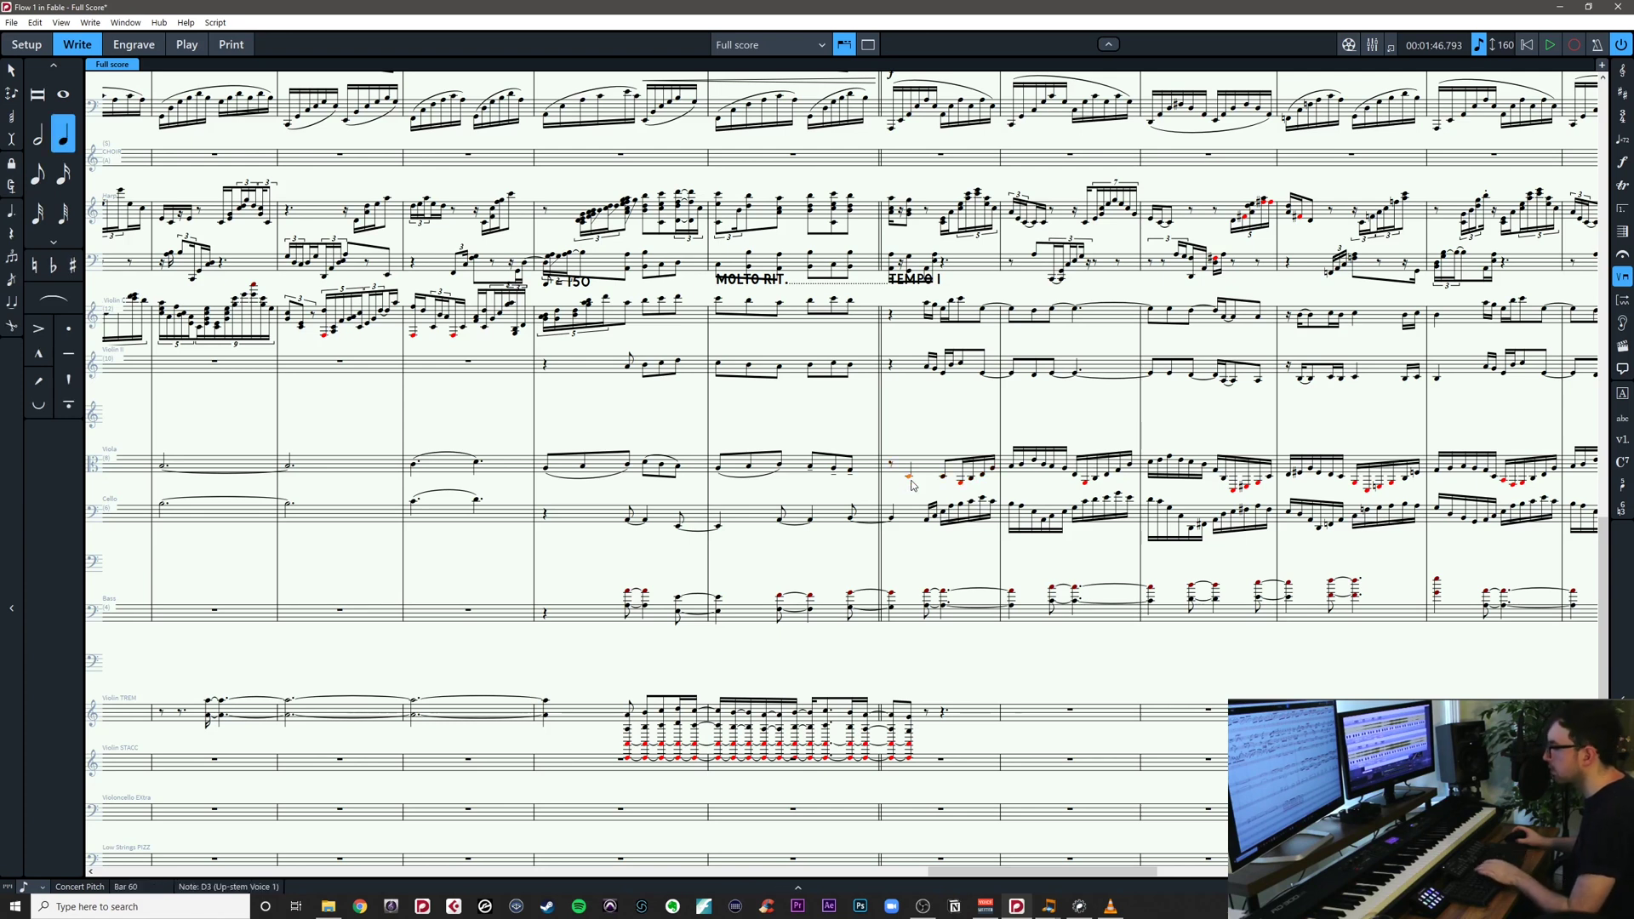
key("4")
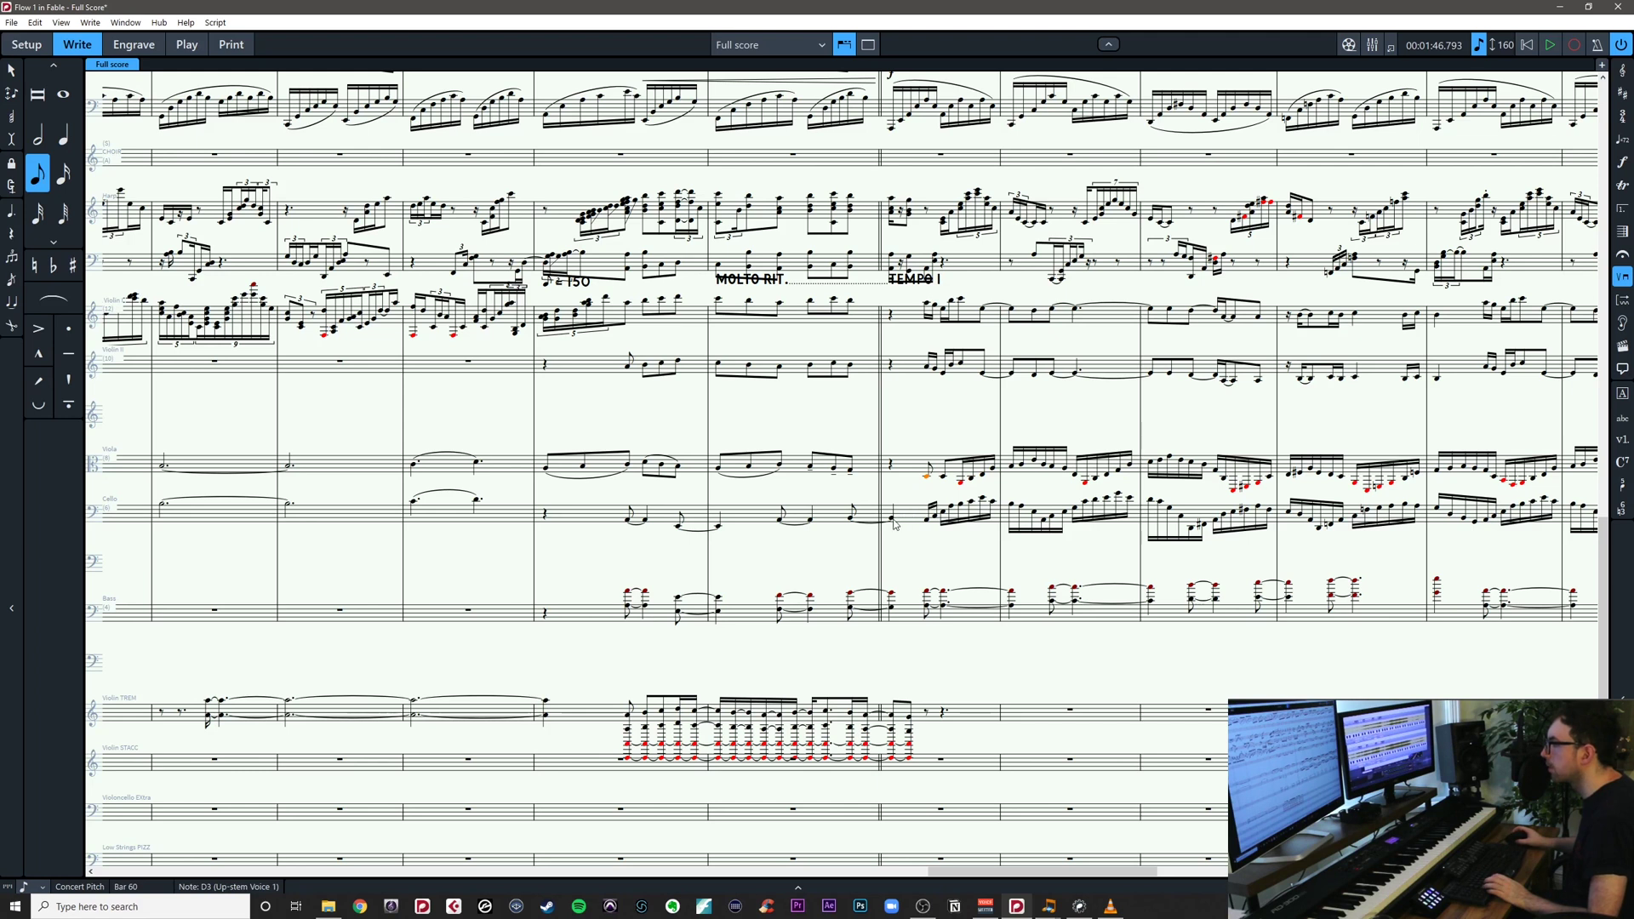
Untie the cello's B2 across the barline into bar 60 and delete its remainder from the start of bar 60
left_click(893, 520)
key("u")
left_click(893, 520)
left_click(893, 519)
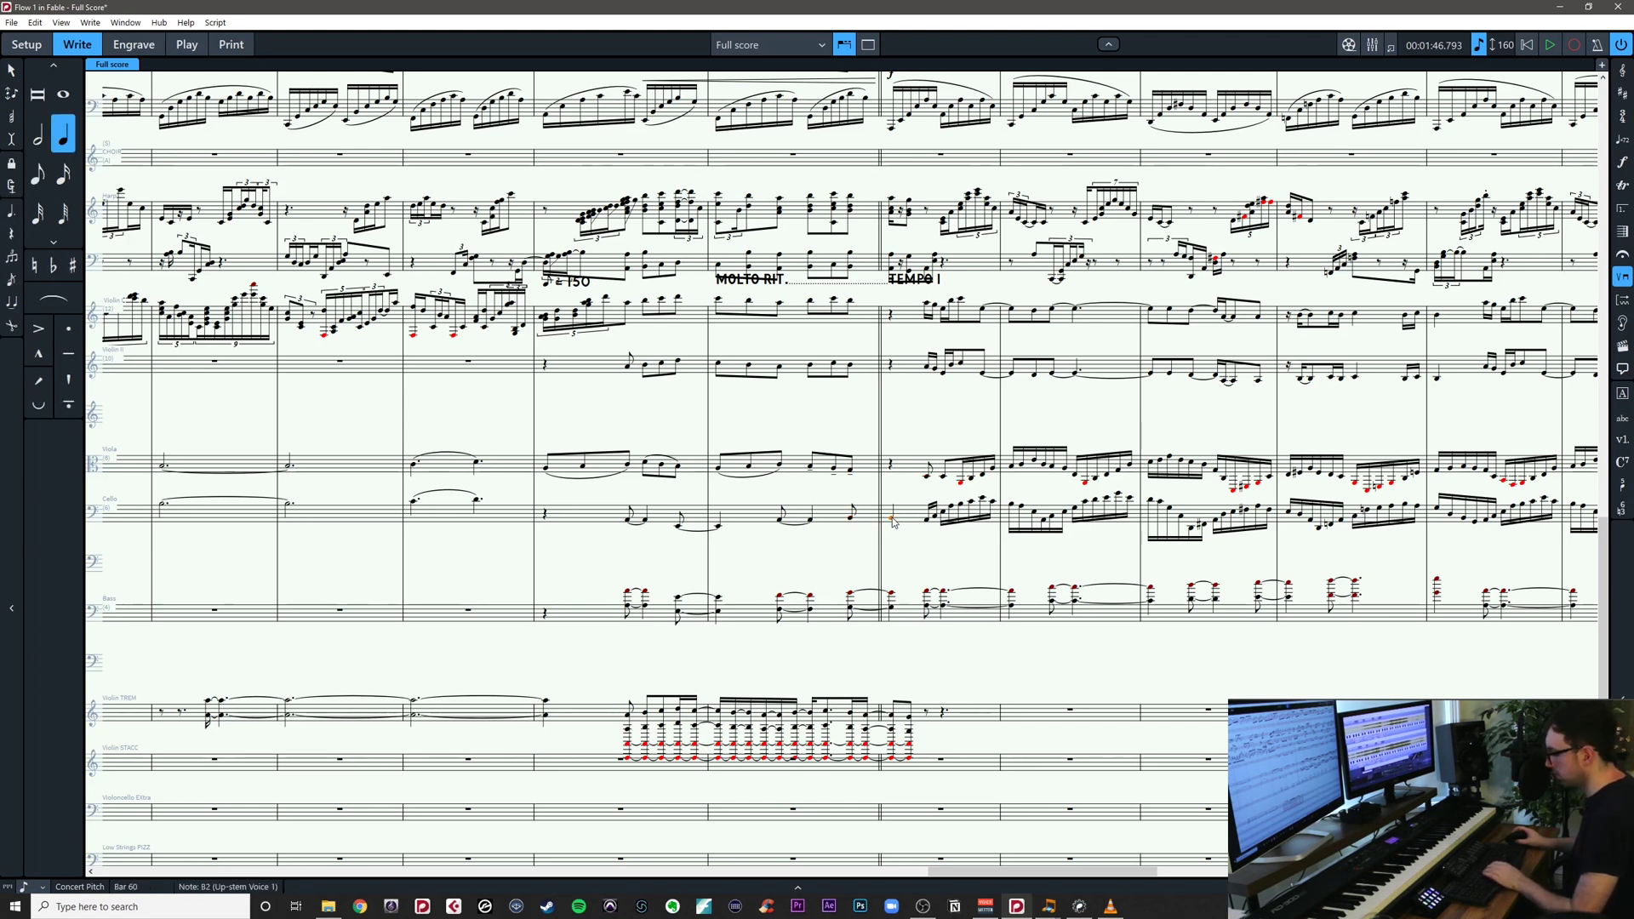
key("4")
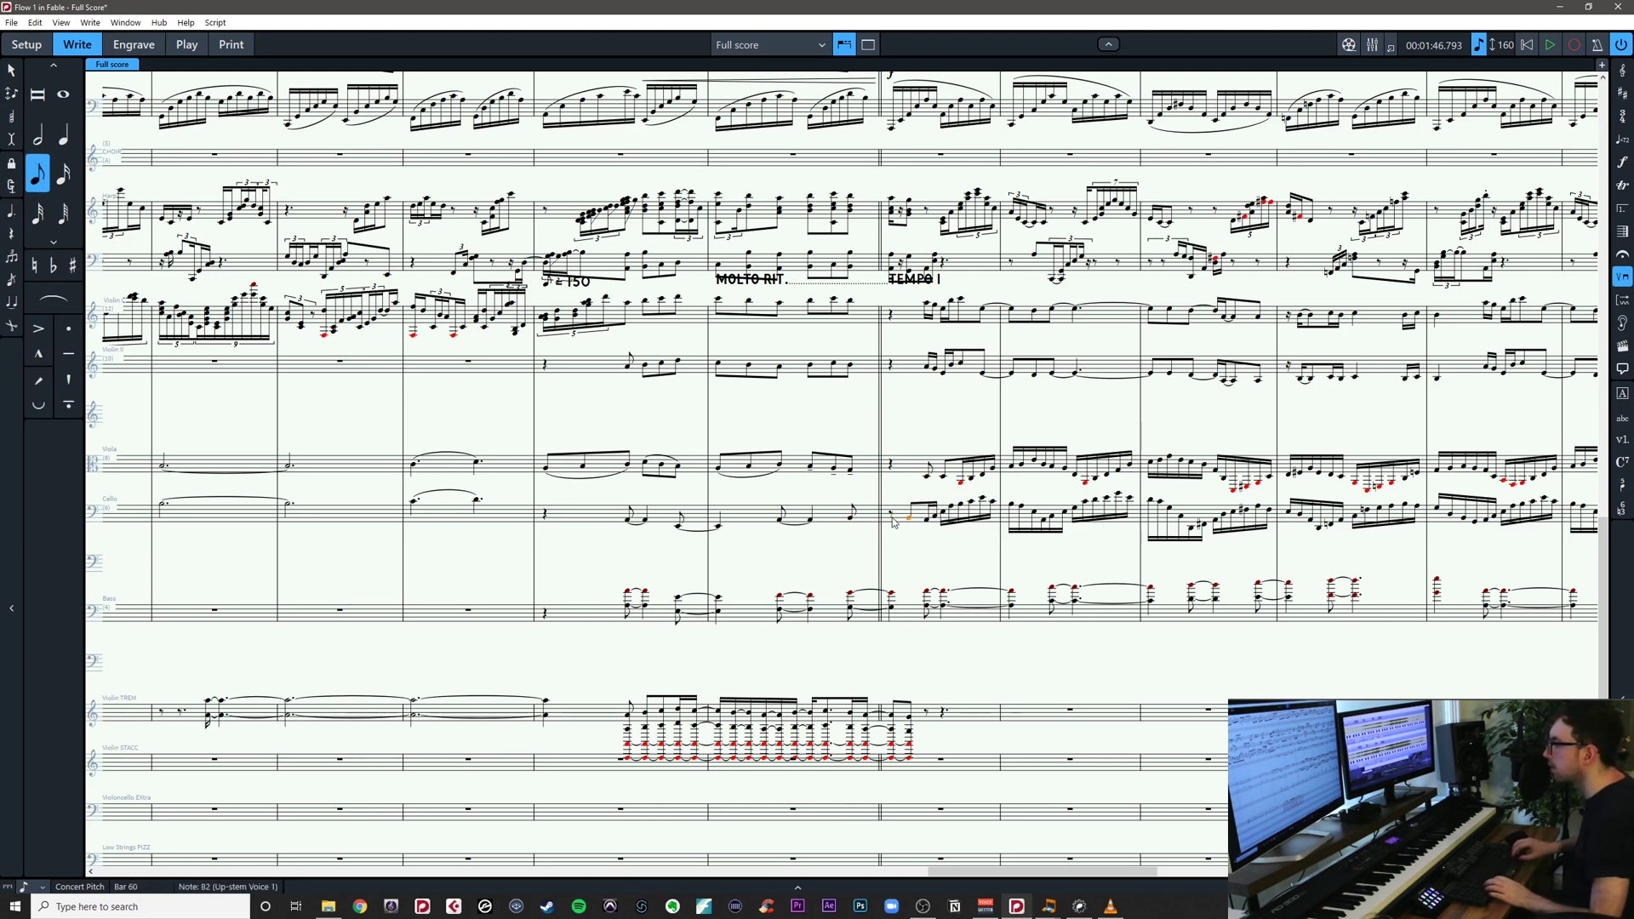
key("BackSpace")
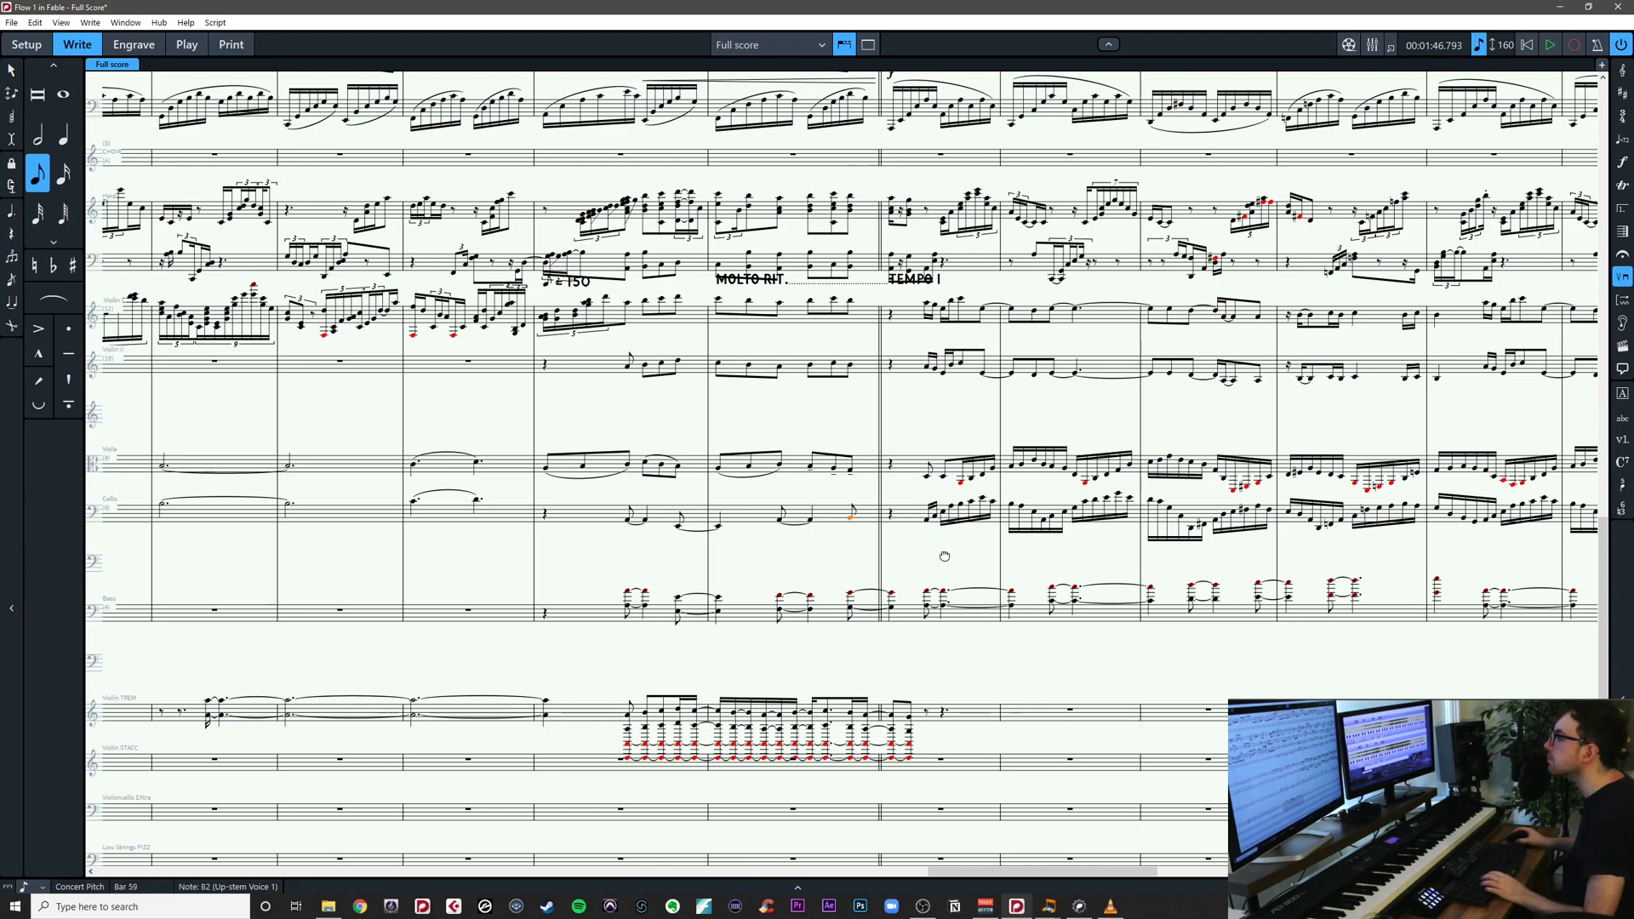
left_click_drag(945, 556, 726, 576)
scroll(791, 591, "down", 2)
left_click_drag(949, 646, 415, 625)
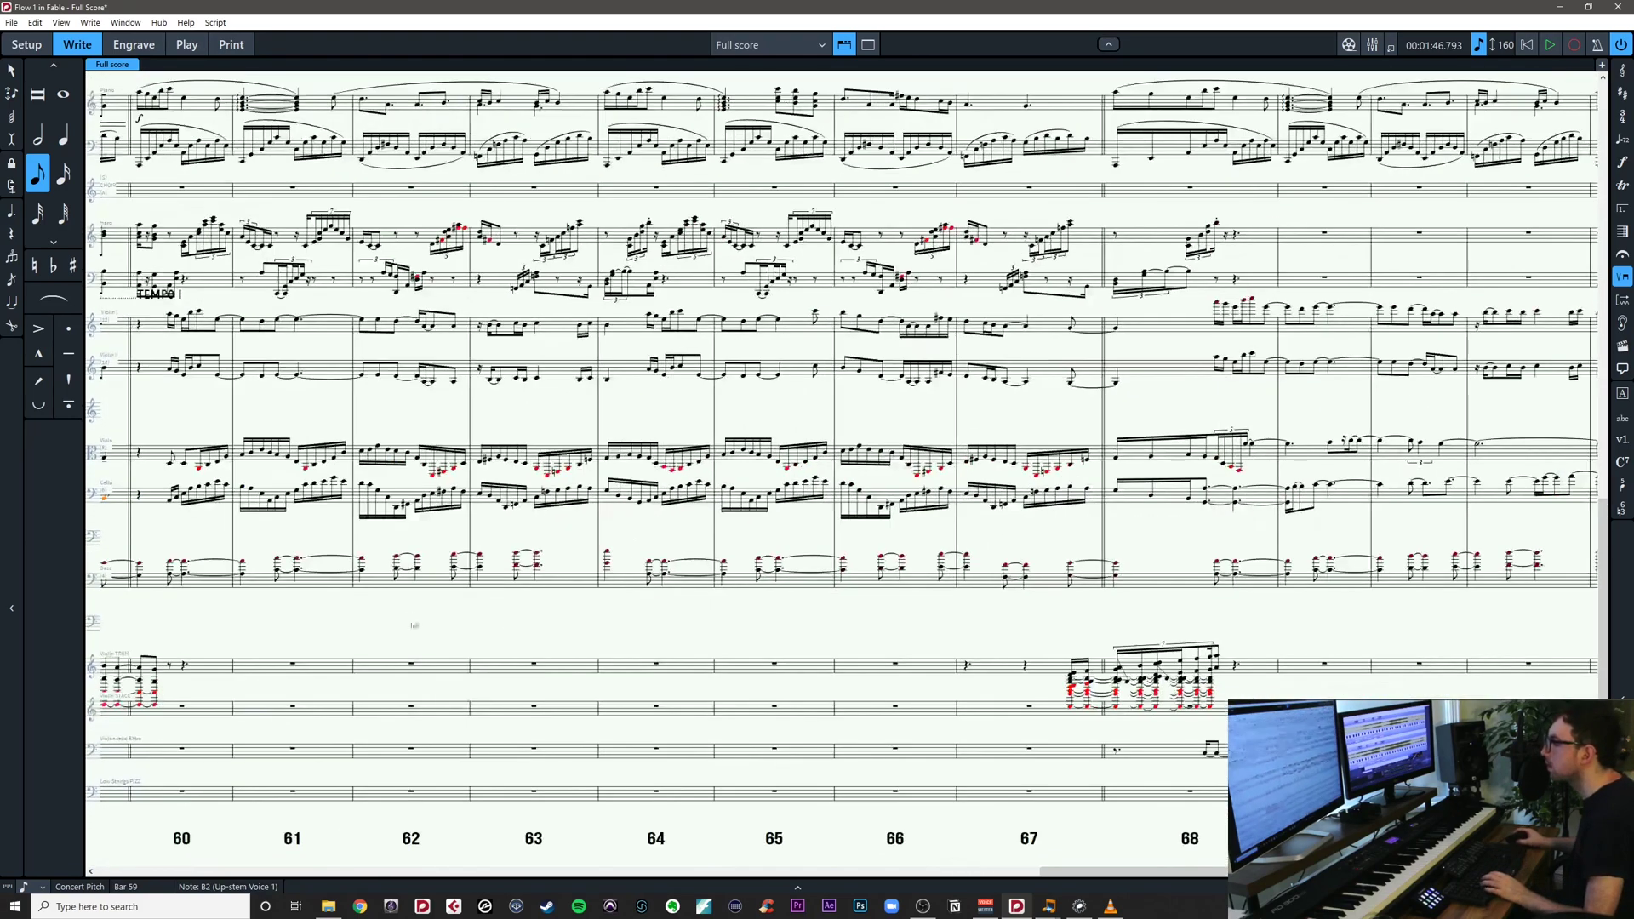
left_click_drag(1004, 624, 573, 621)
scroll(573, 621, "right", 5)
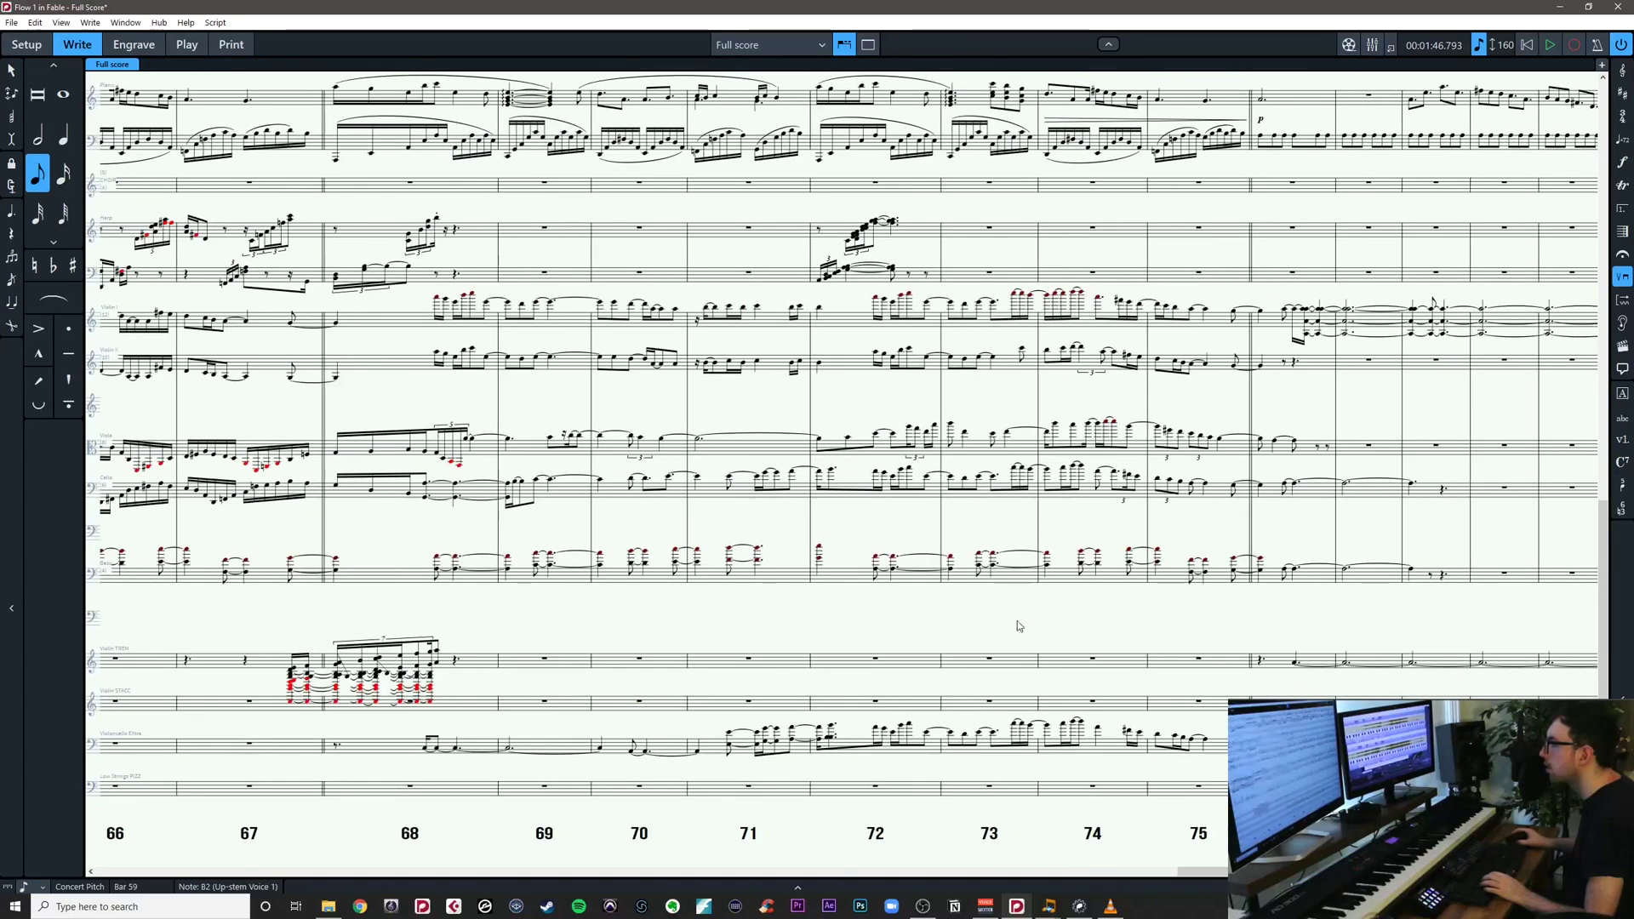
left_click_drag(1019, 627, 479, 622)
left_click_drag(818, 621, 396, 618)
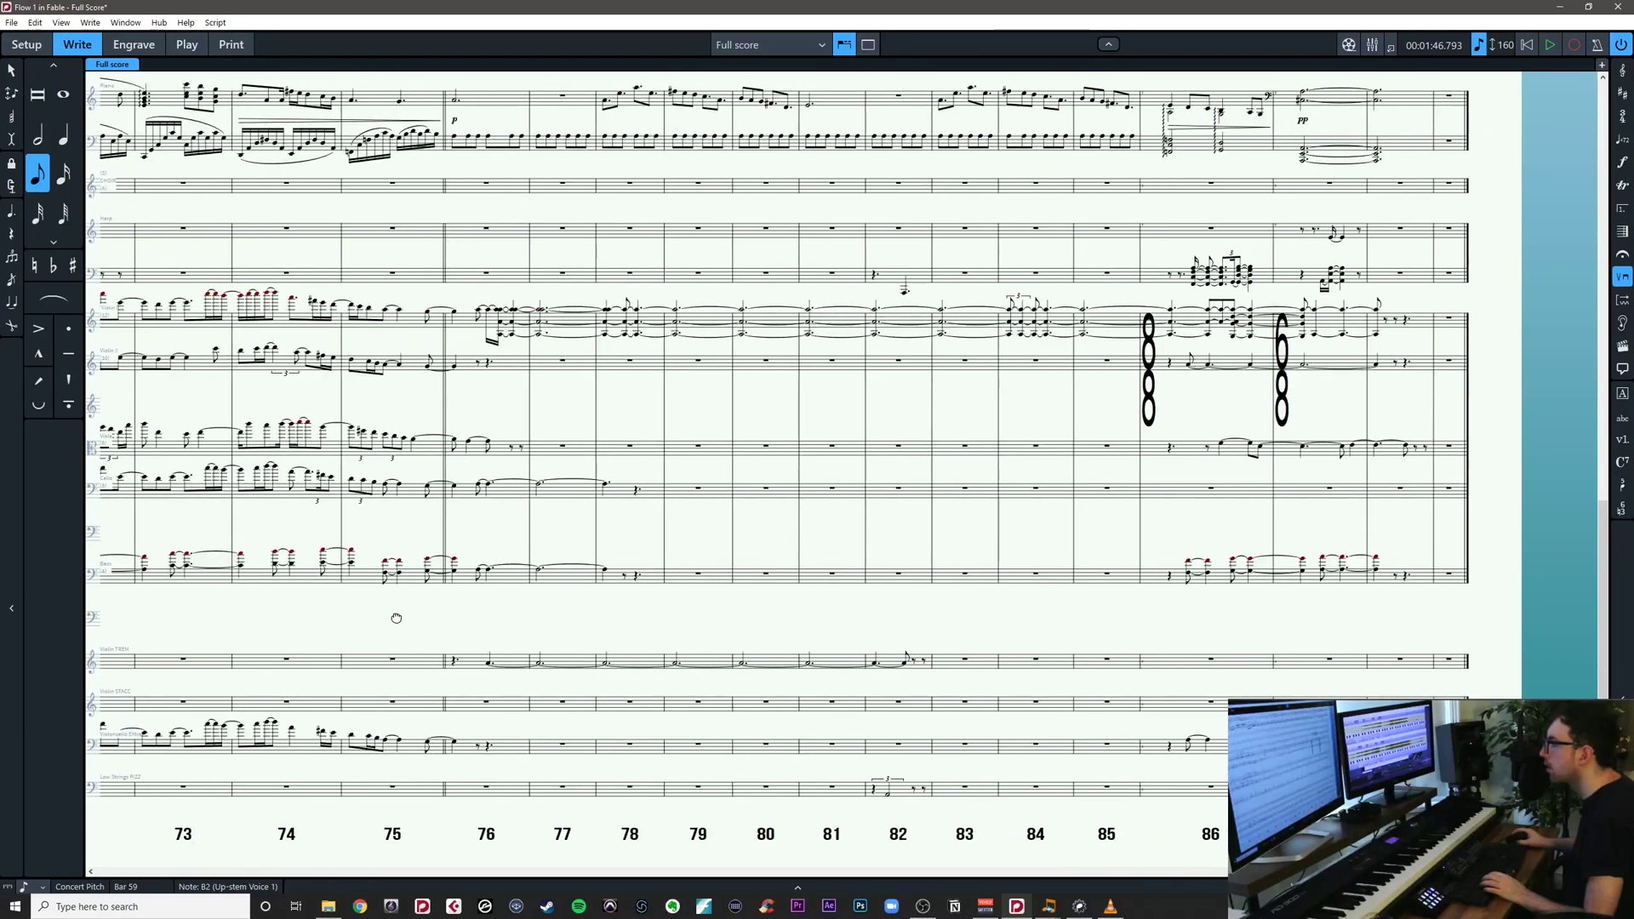
left_click_drag(1484, 300, 49, 613)
left_click_drag(437, 618, 1606, 596)
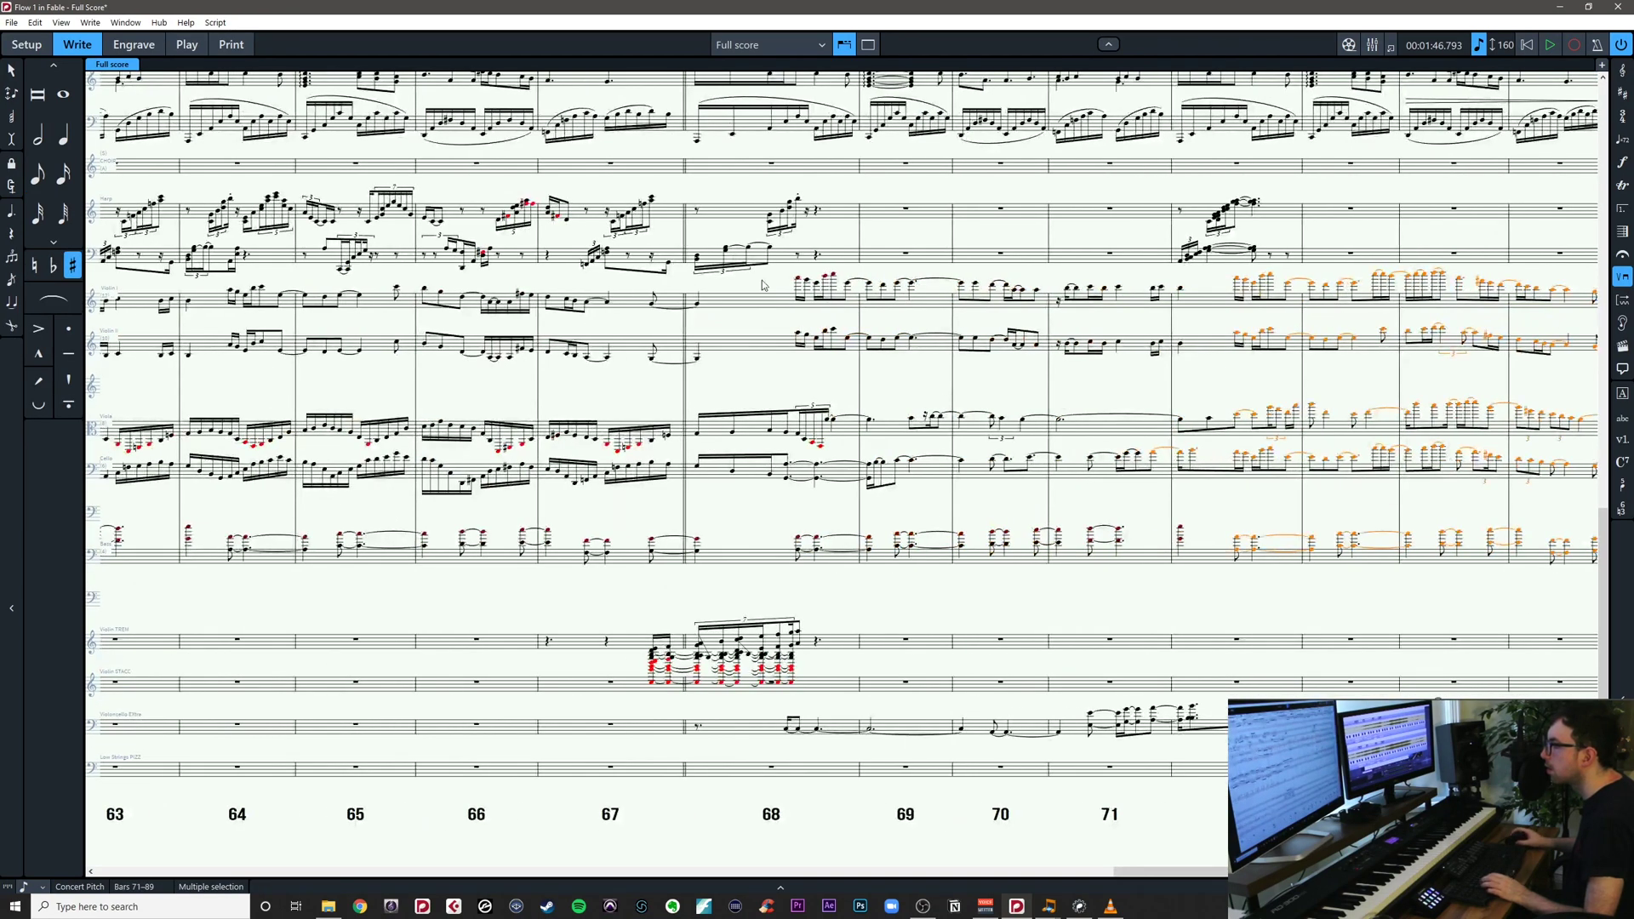
left_click_drag(763, 285, 778, 330)
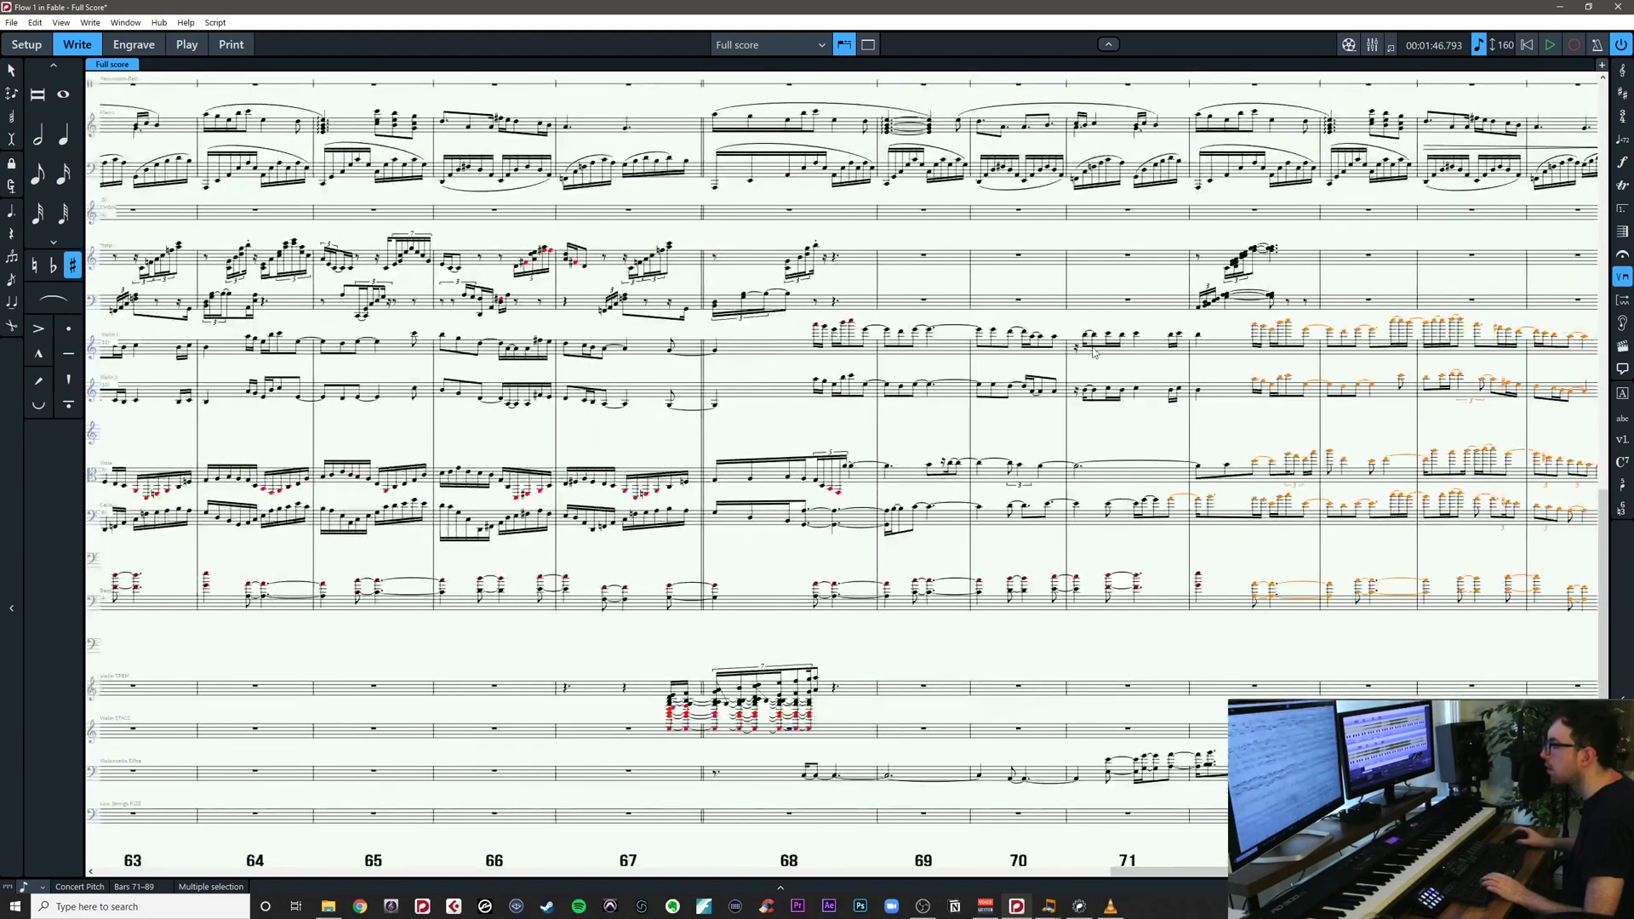
Move all violin, viola, cello and bass notes from bar 60 to the end earlier, so they start on bar 60's downbeat
scroll(913, 528, "down", 5)
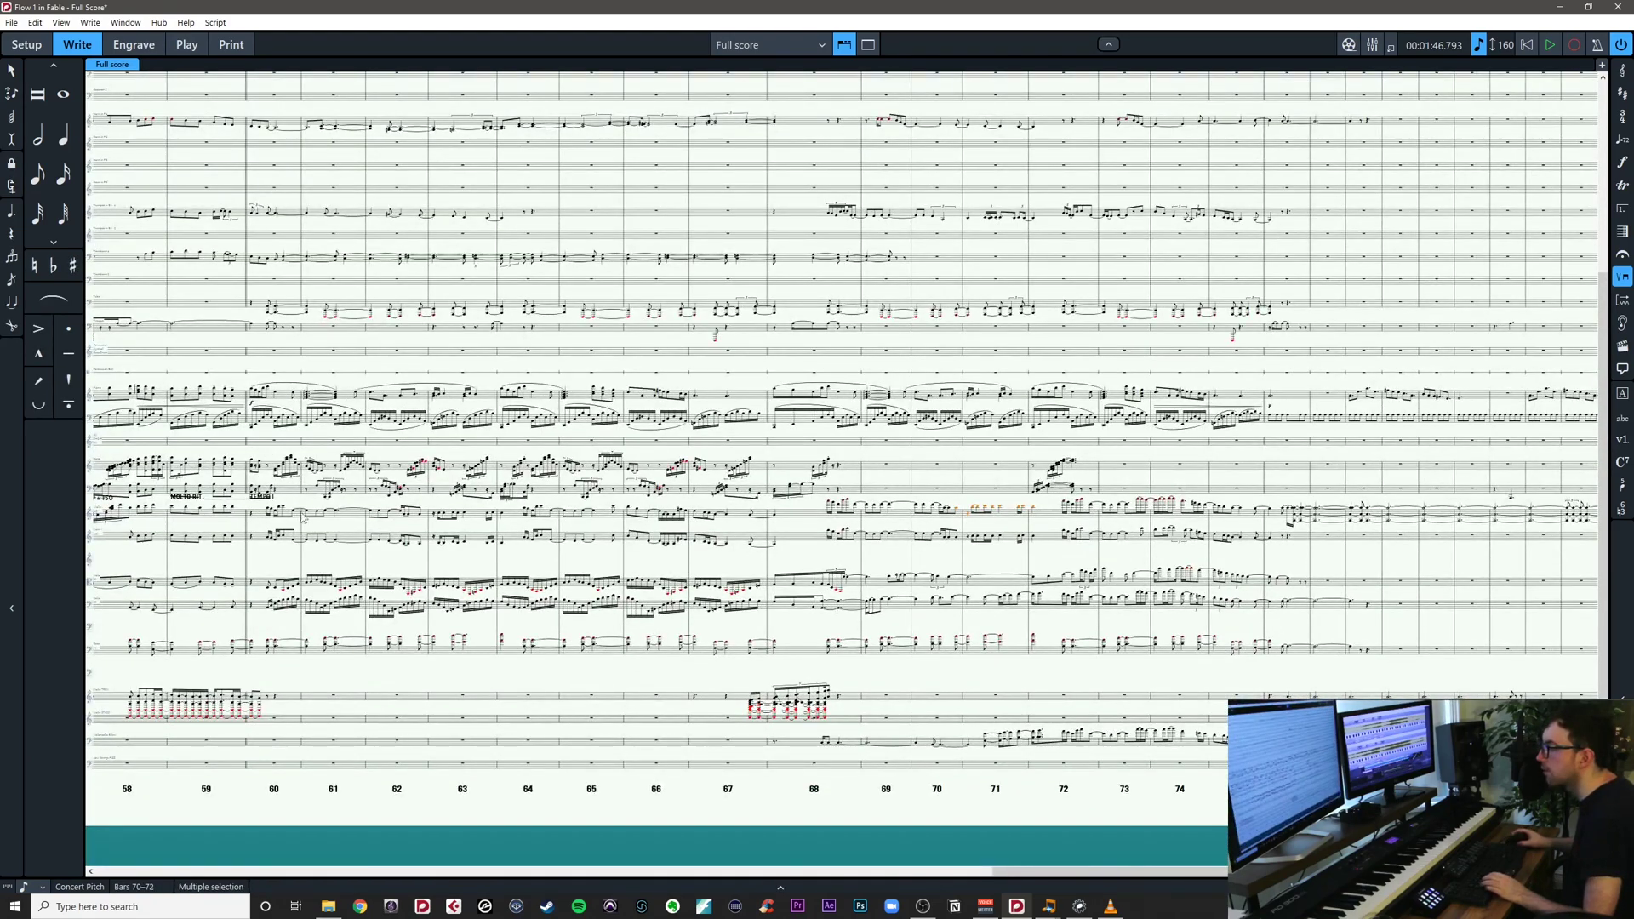
scroll(291, 548, "right", 2)
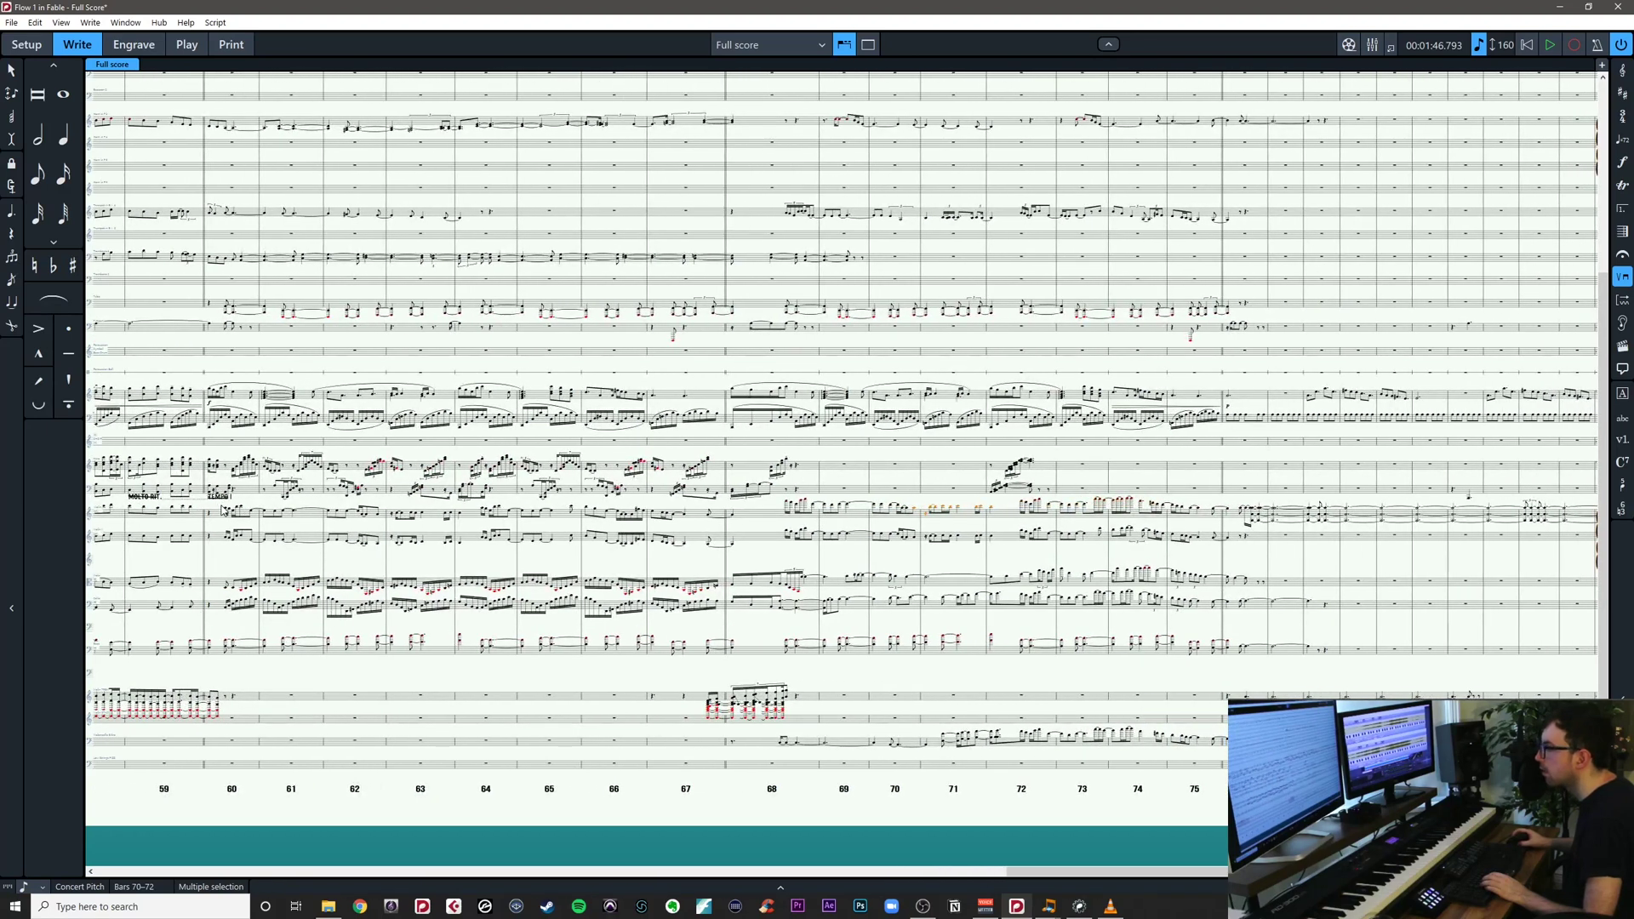
left_click_drag(222, 506, 1590, 673)
scroll(303, 594, "up", 2)
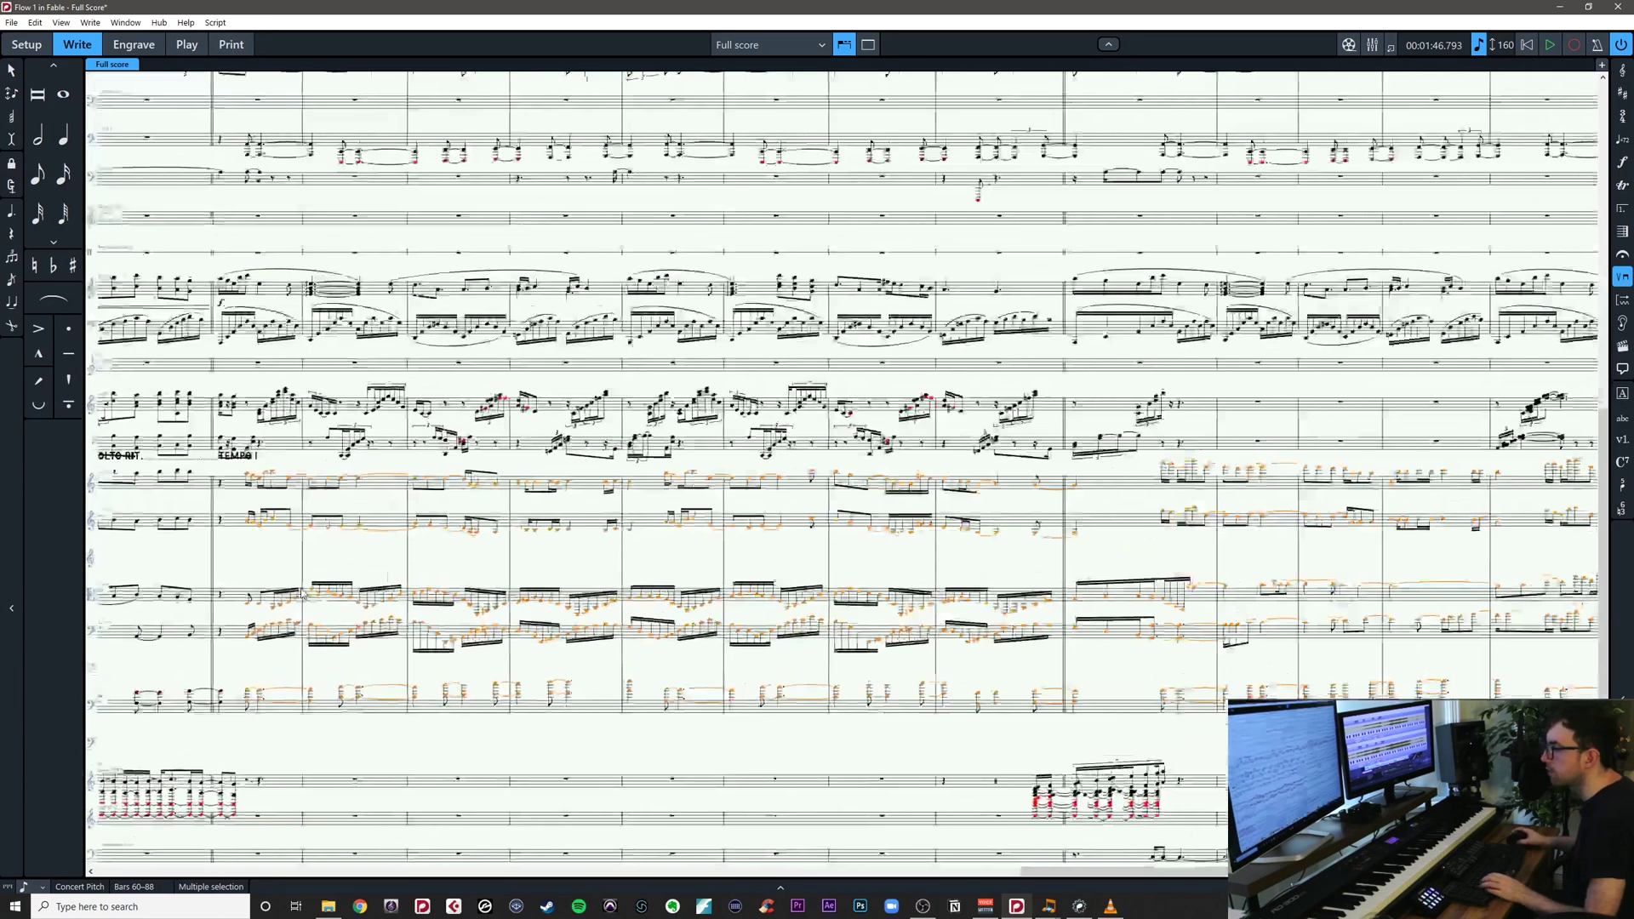
scroll(302, 594, "up", 2)
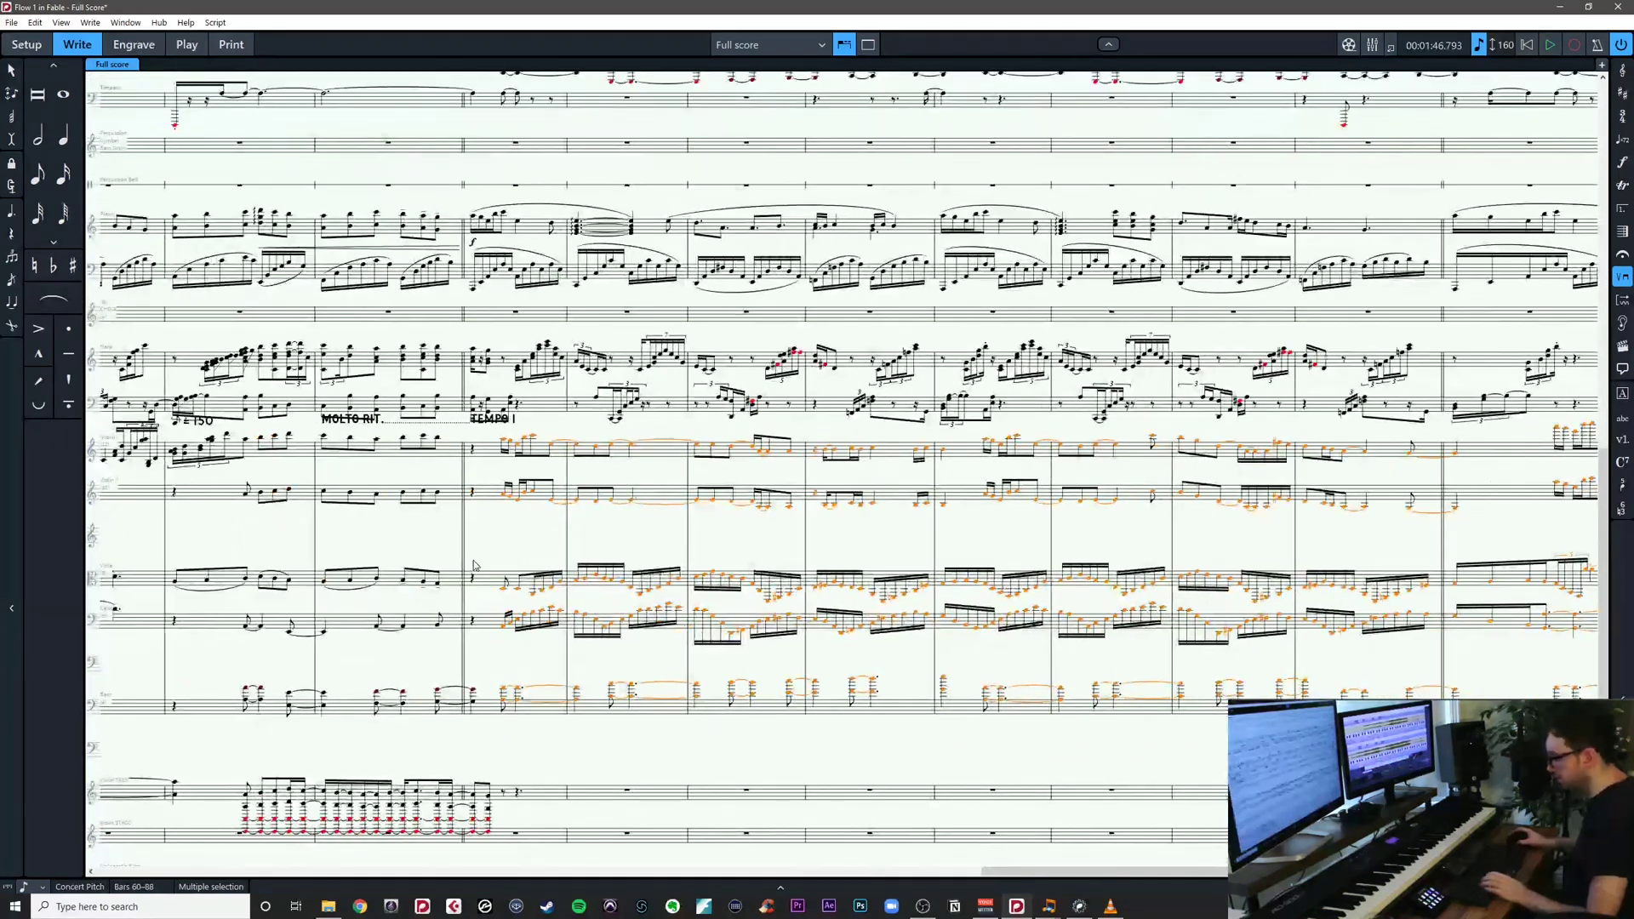
key("Delete")
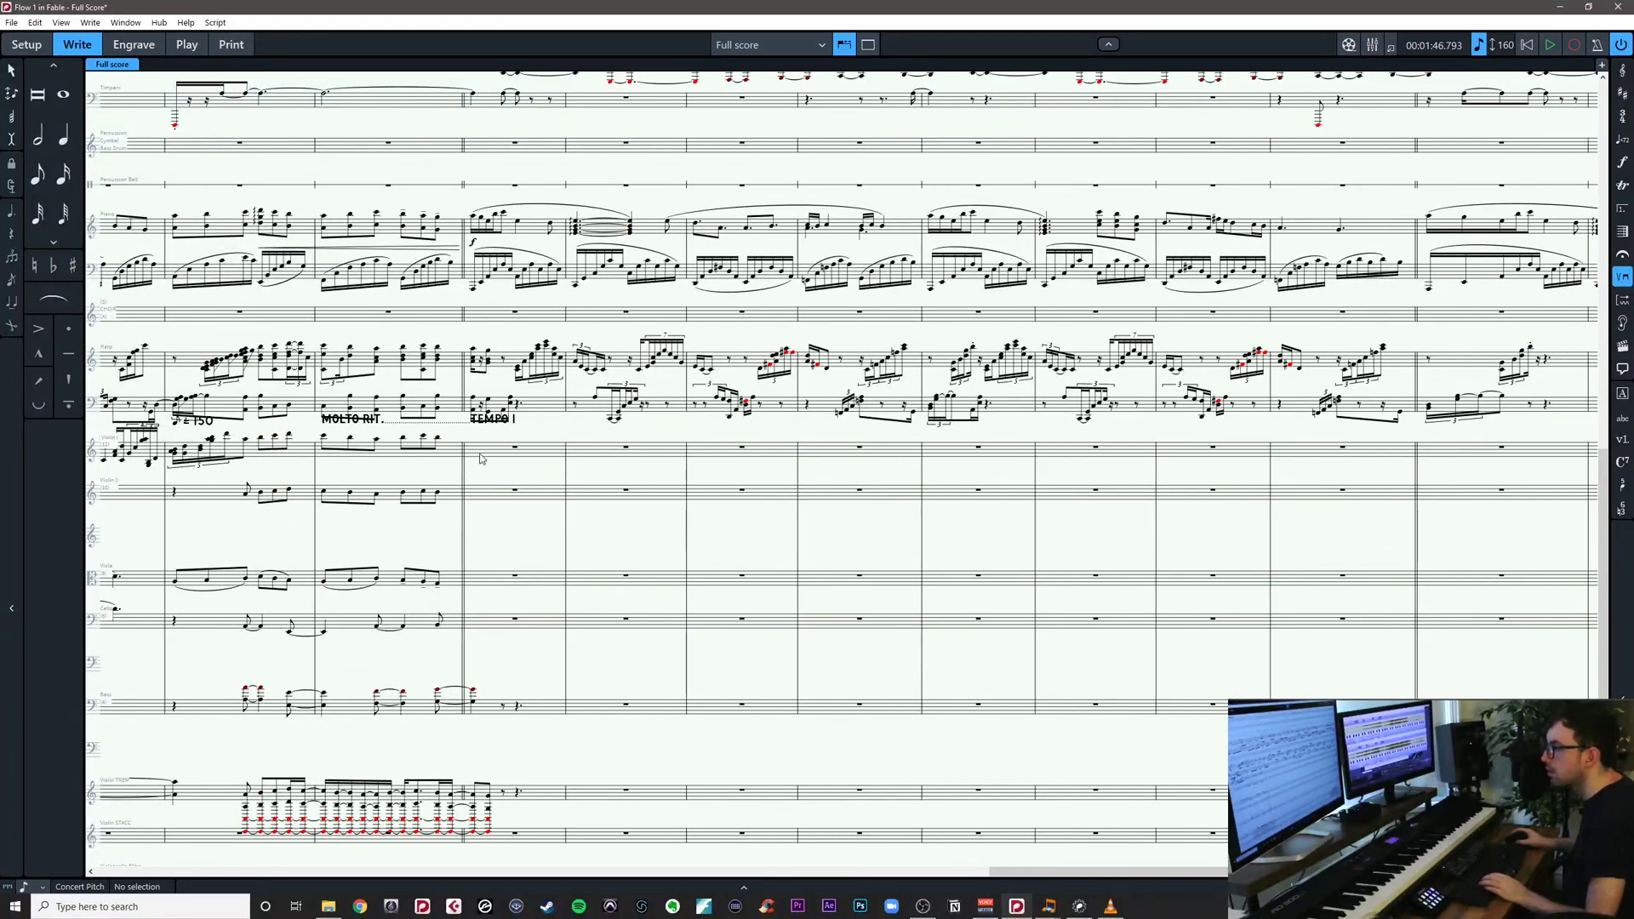
key("ctrl+z")
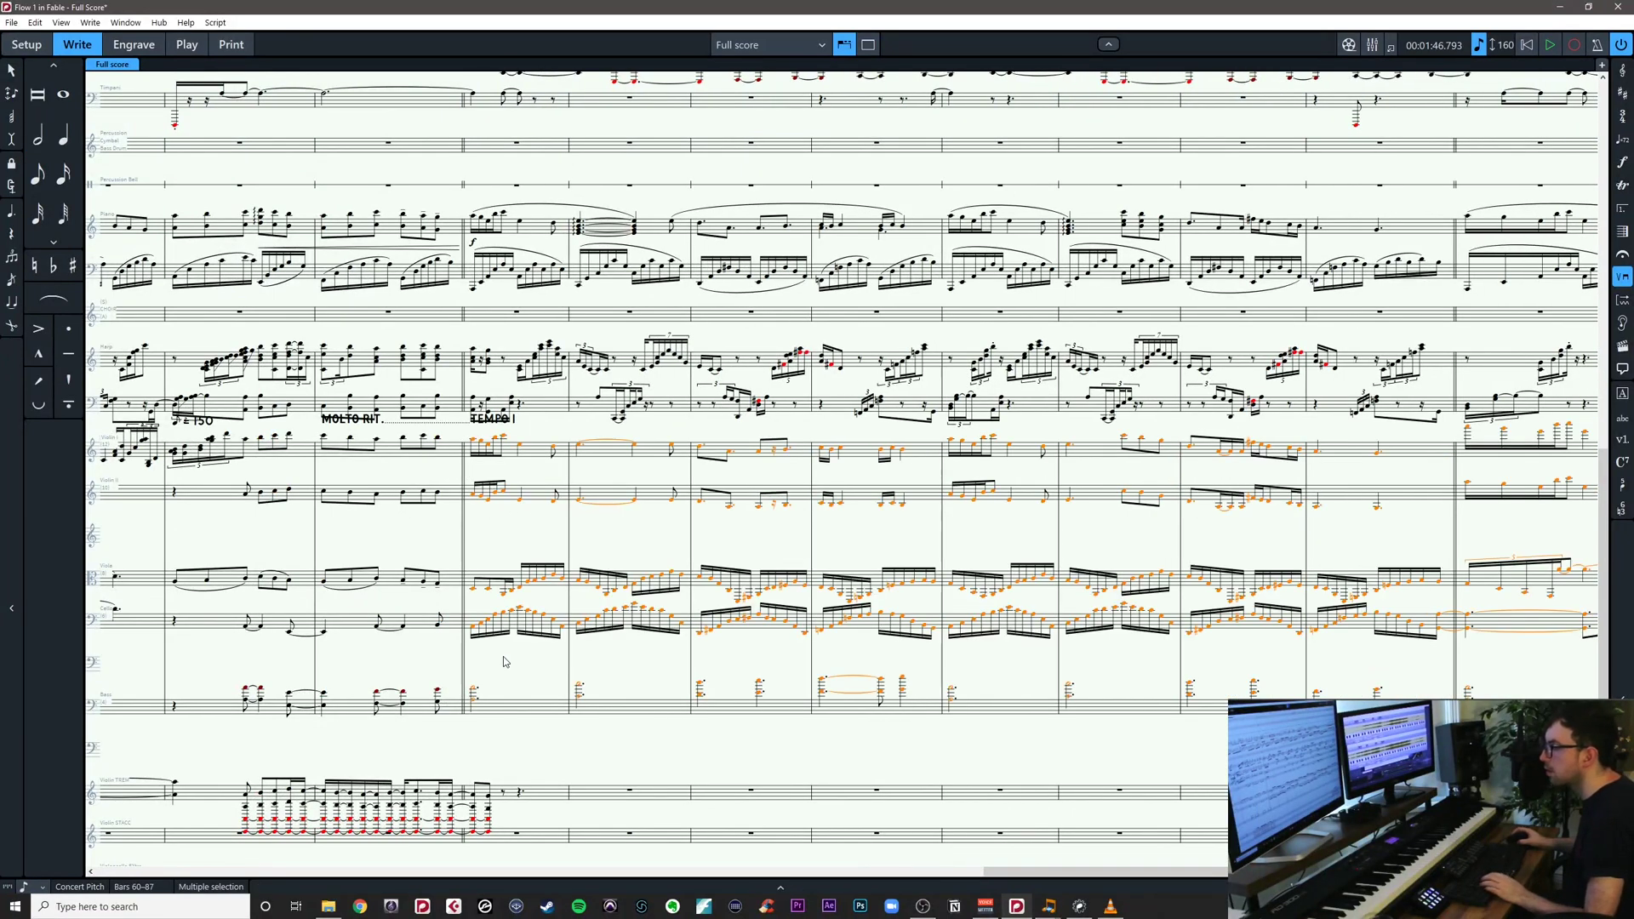
Cut the bass chords in bars 58–59 and paste them back starting on bar 58's downbeat
left_click_drag(503, 662, 356, 671)
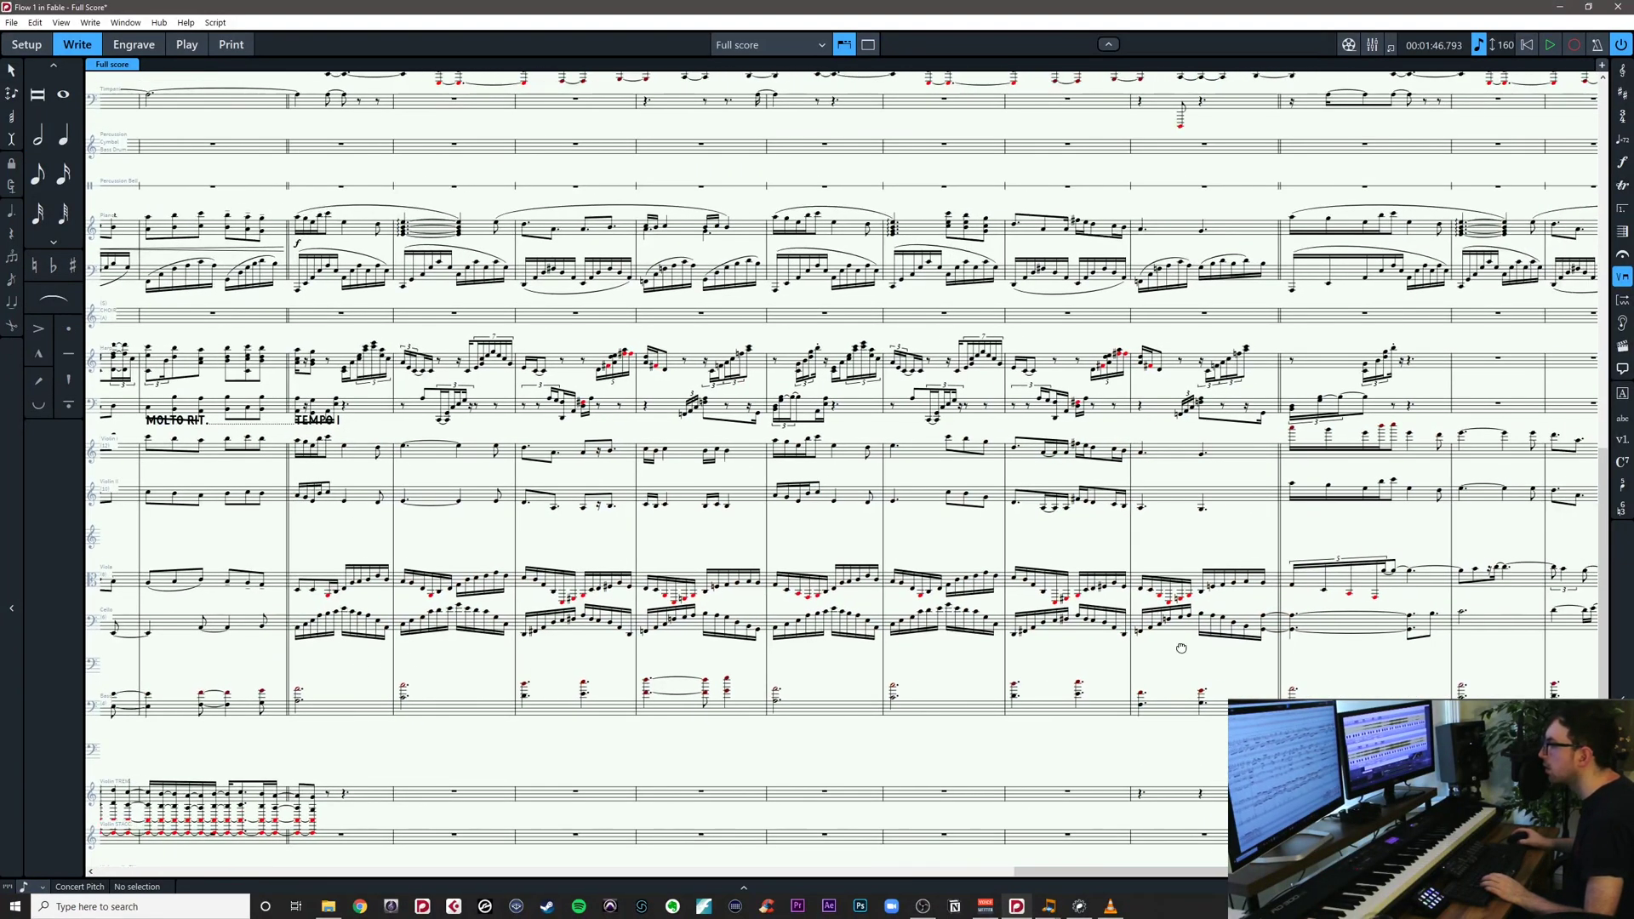
left_click_drag(1181, 648, 1182, 647)
left_click_drag(937, 657, 904, 645)
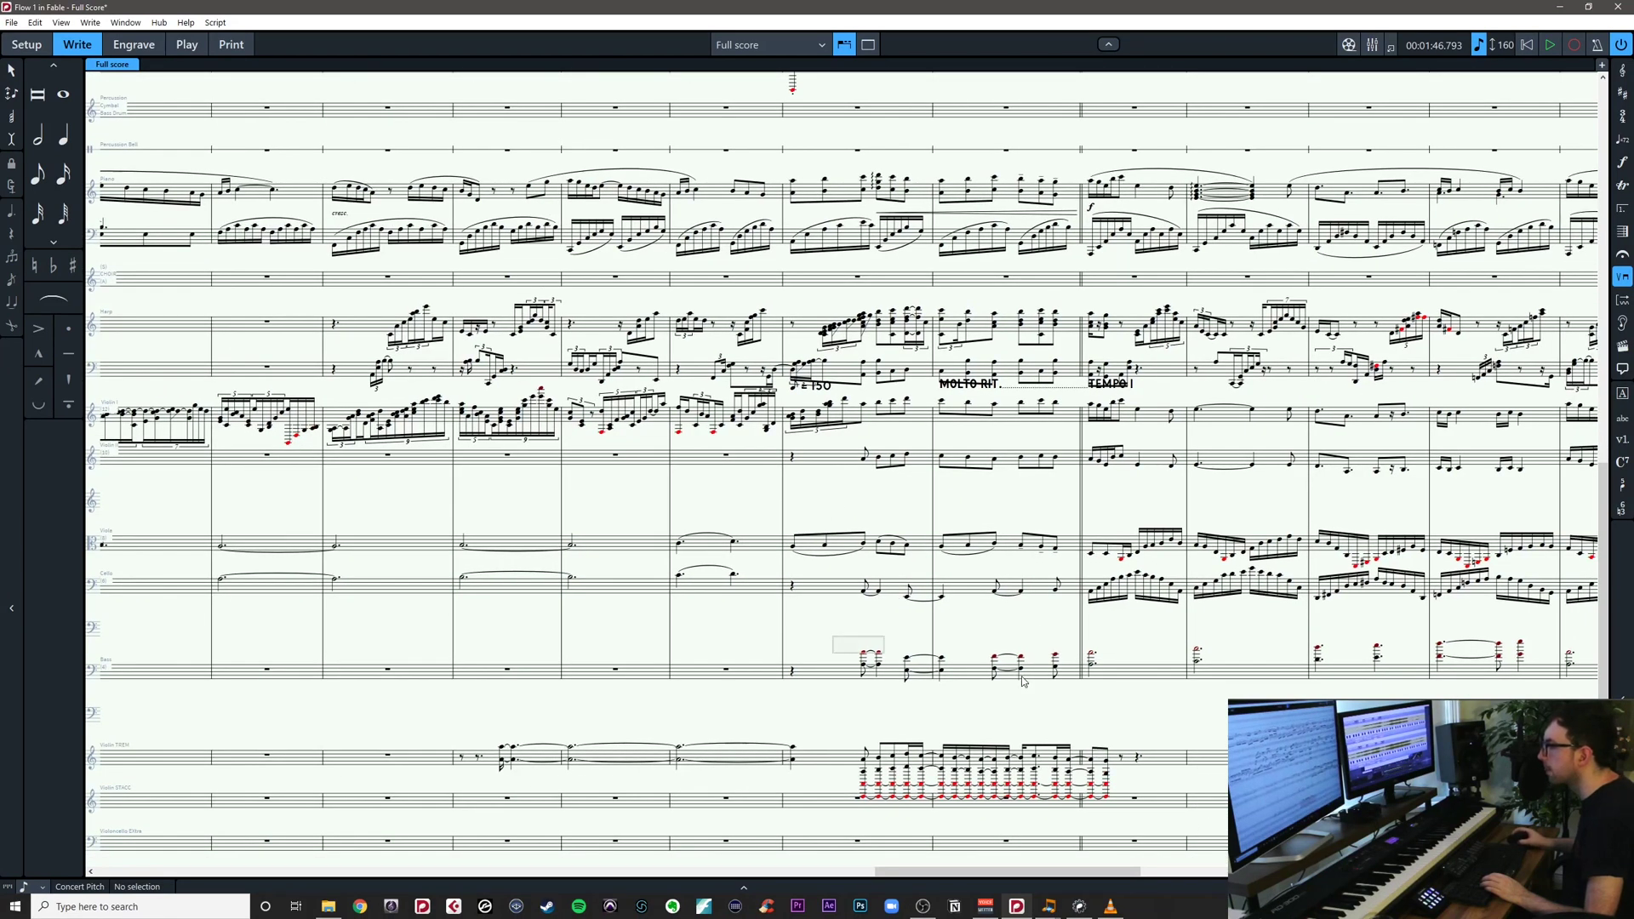
left_click_drag(1023, 681, 1071, 700)
key("ctrl+x")
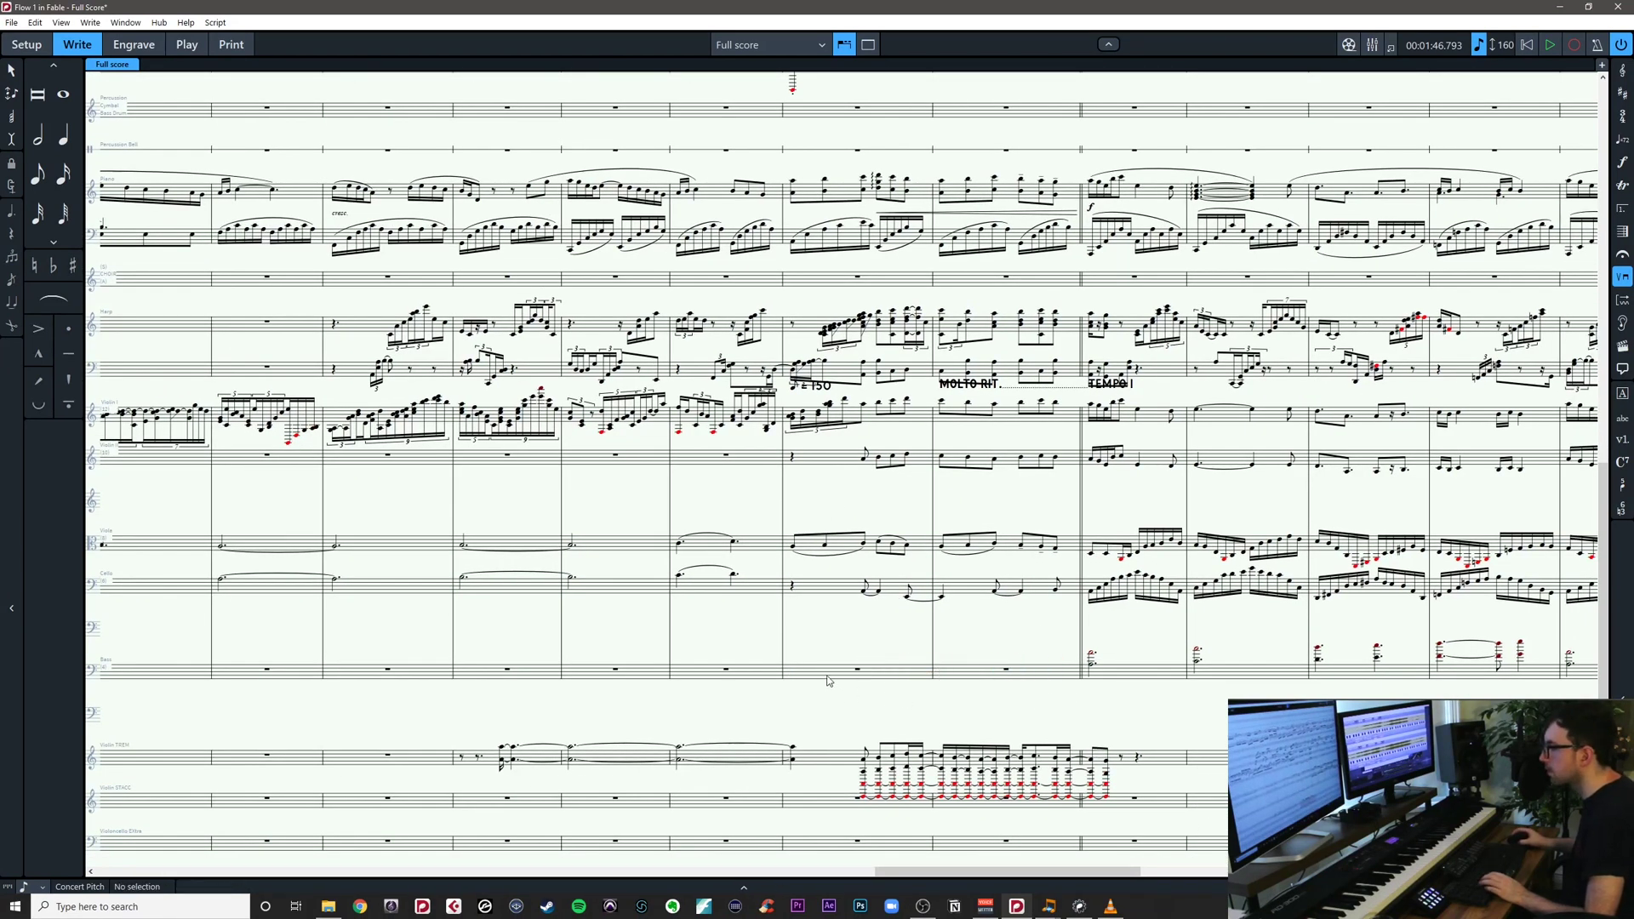
left_click(826, 677)
key("ctrl+v")
Shift the Violin TREM passage in bars 55–60 earlier so it begins at the start of bar 55
scroll(790, 698, "down", 3)
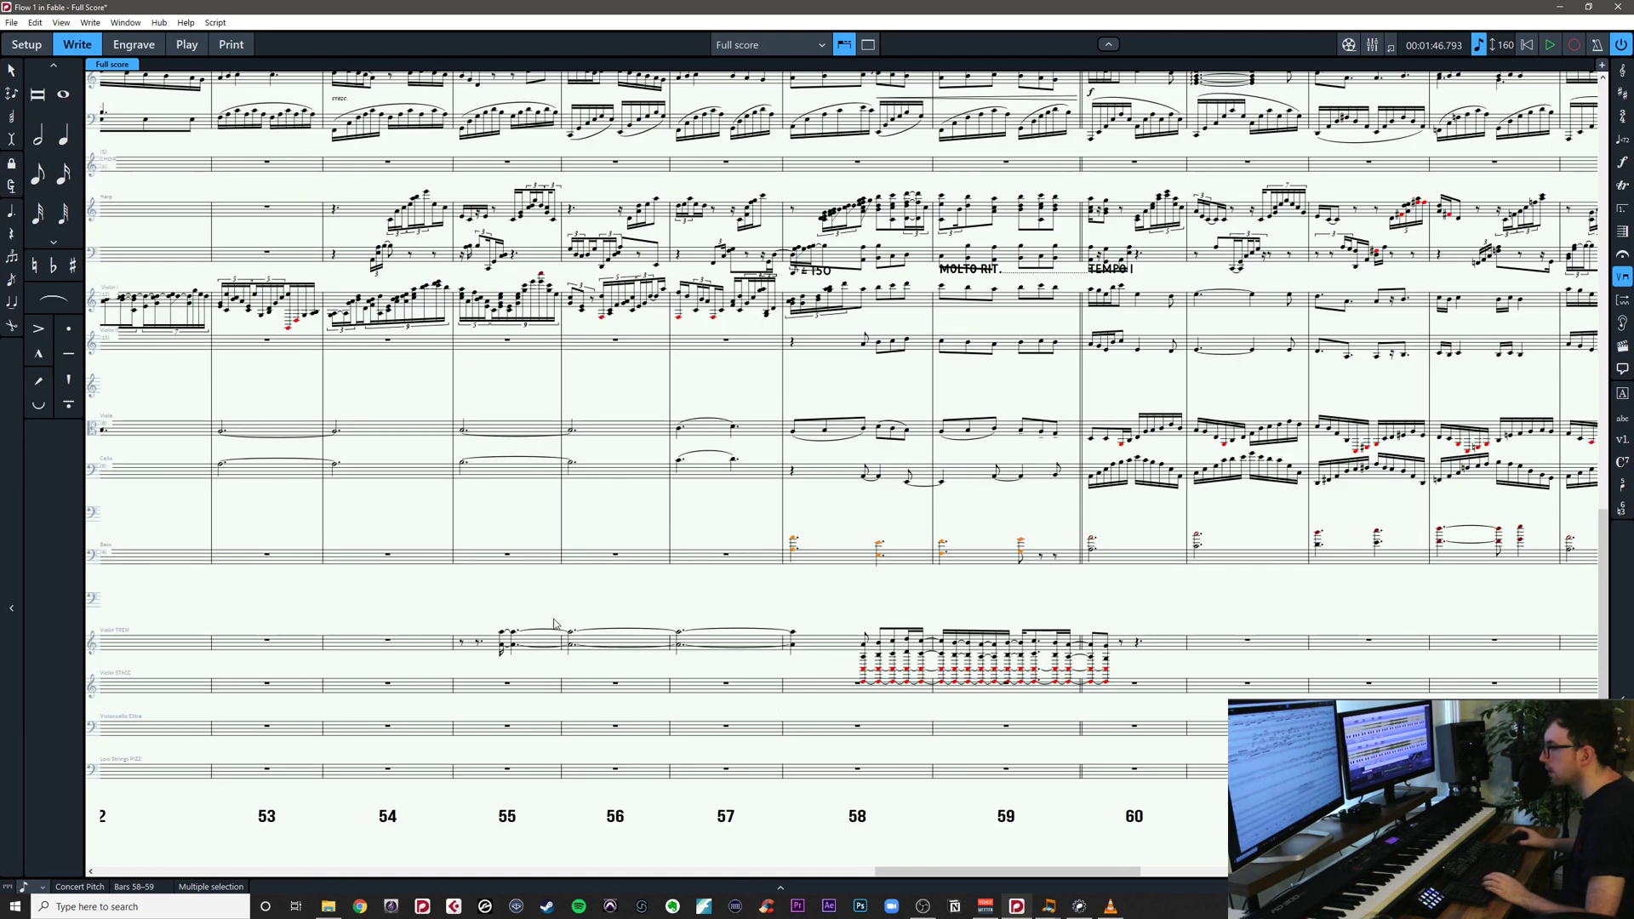
left_click(483, 622)
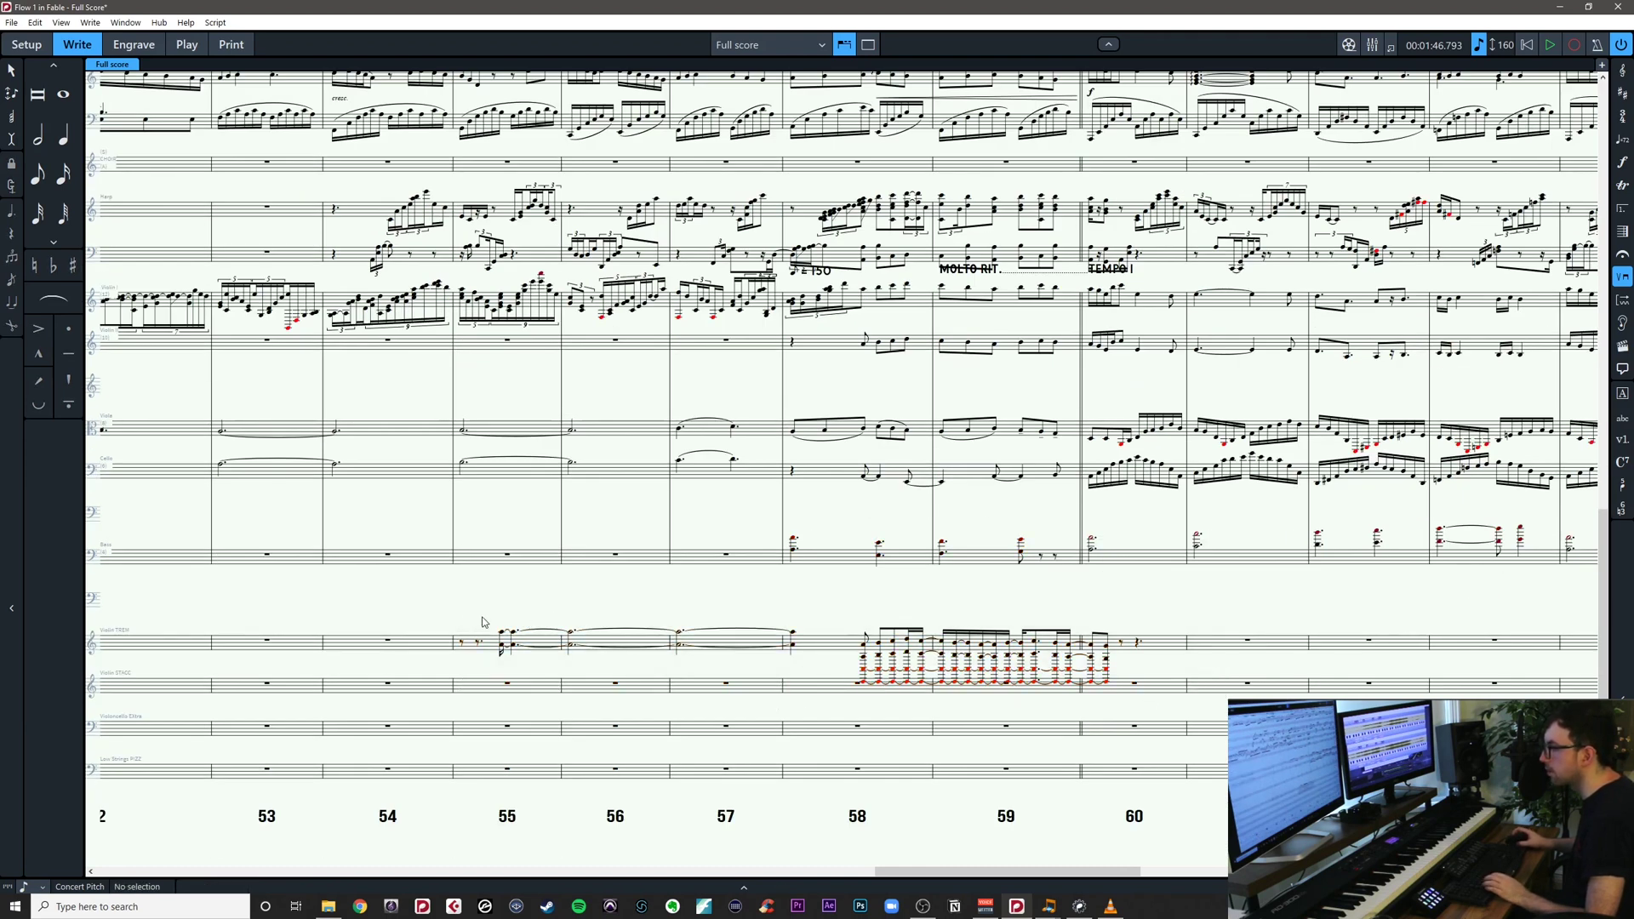
left_click_drag(513, 625, 1139, 678)
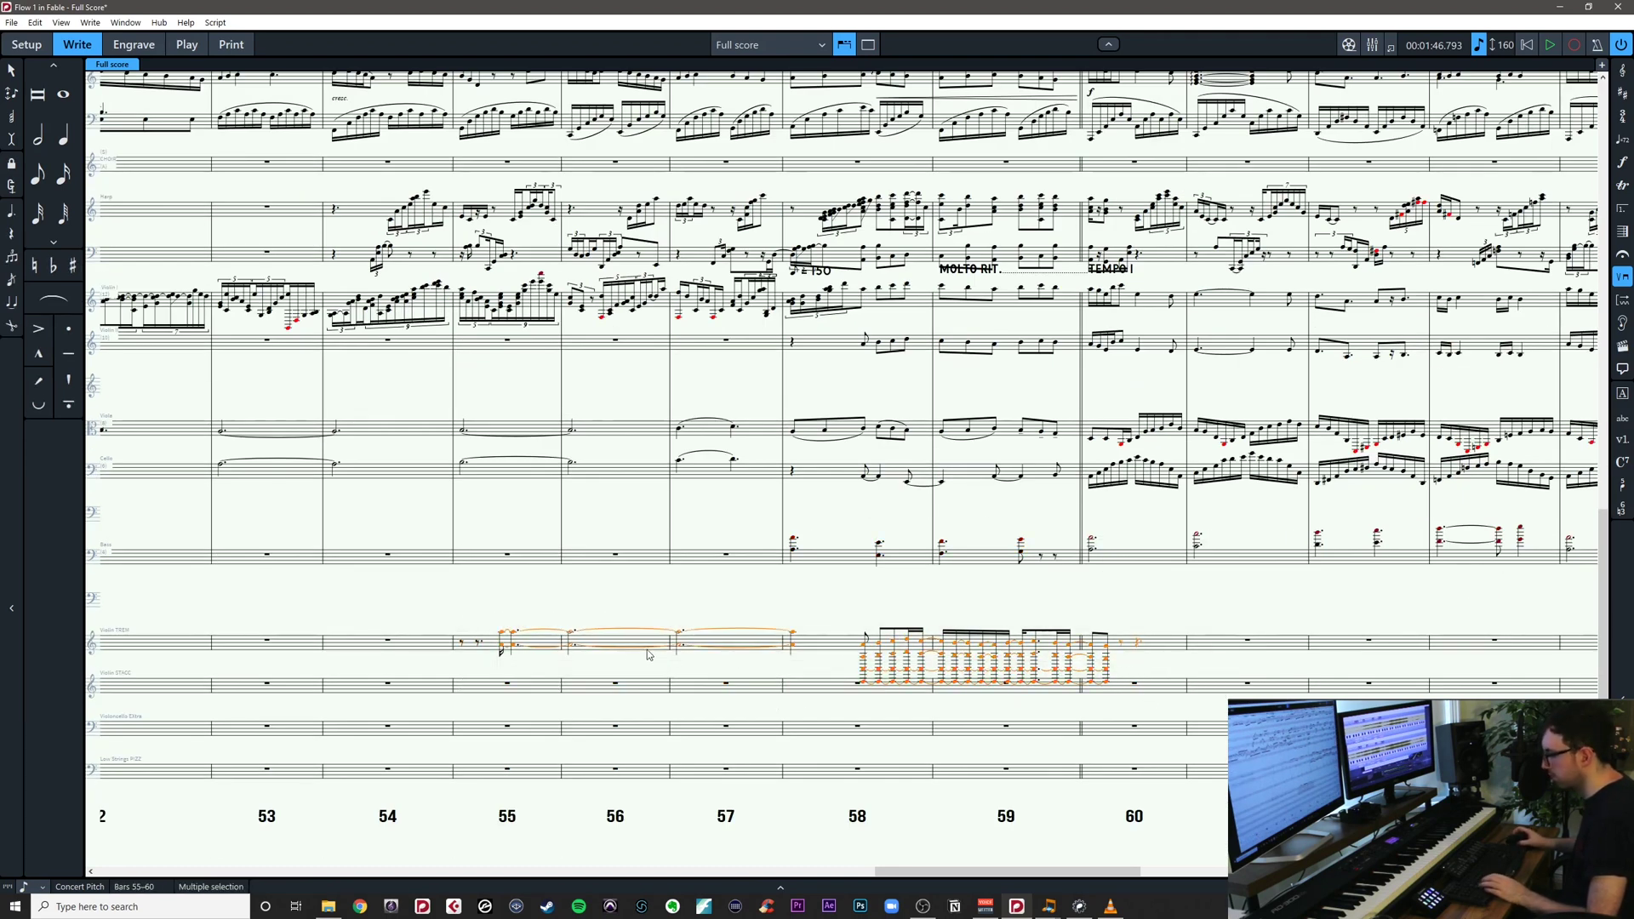
key("alt+Left")
key("alt+Left")
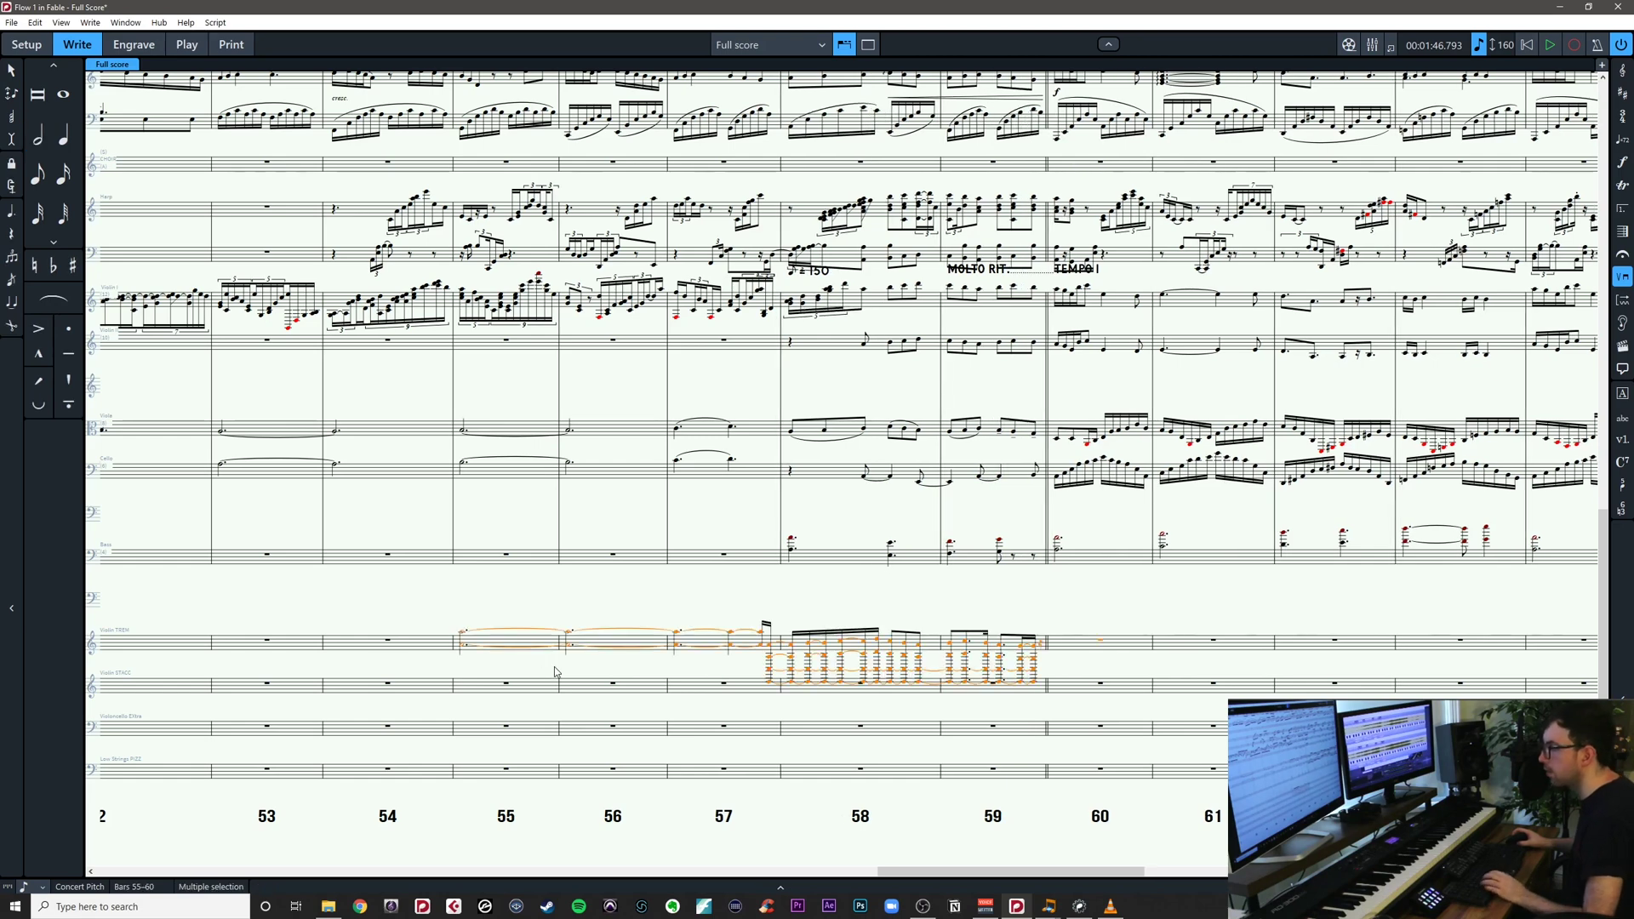
key("Escape")
Move the cello notes in bars 58–59 earlier as plain dotted quarters, with the first on bar 58's downbeat
scroll(1029, 649, "down", 1)
scroll(1029, 650, "up", 2)
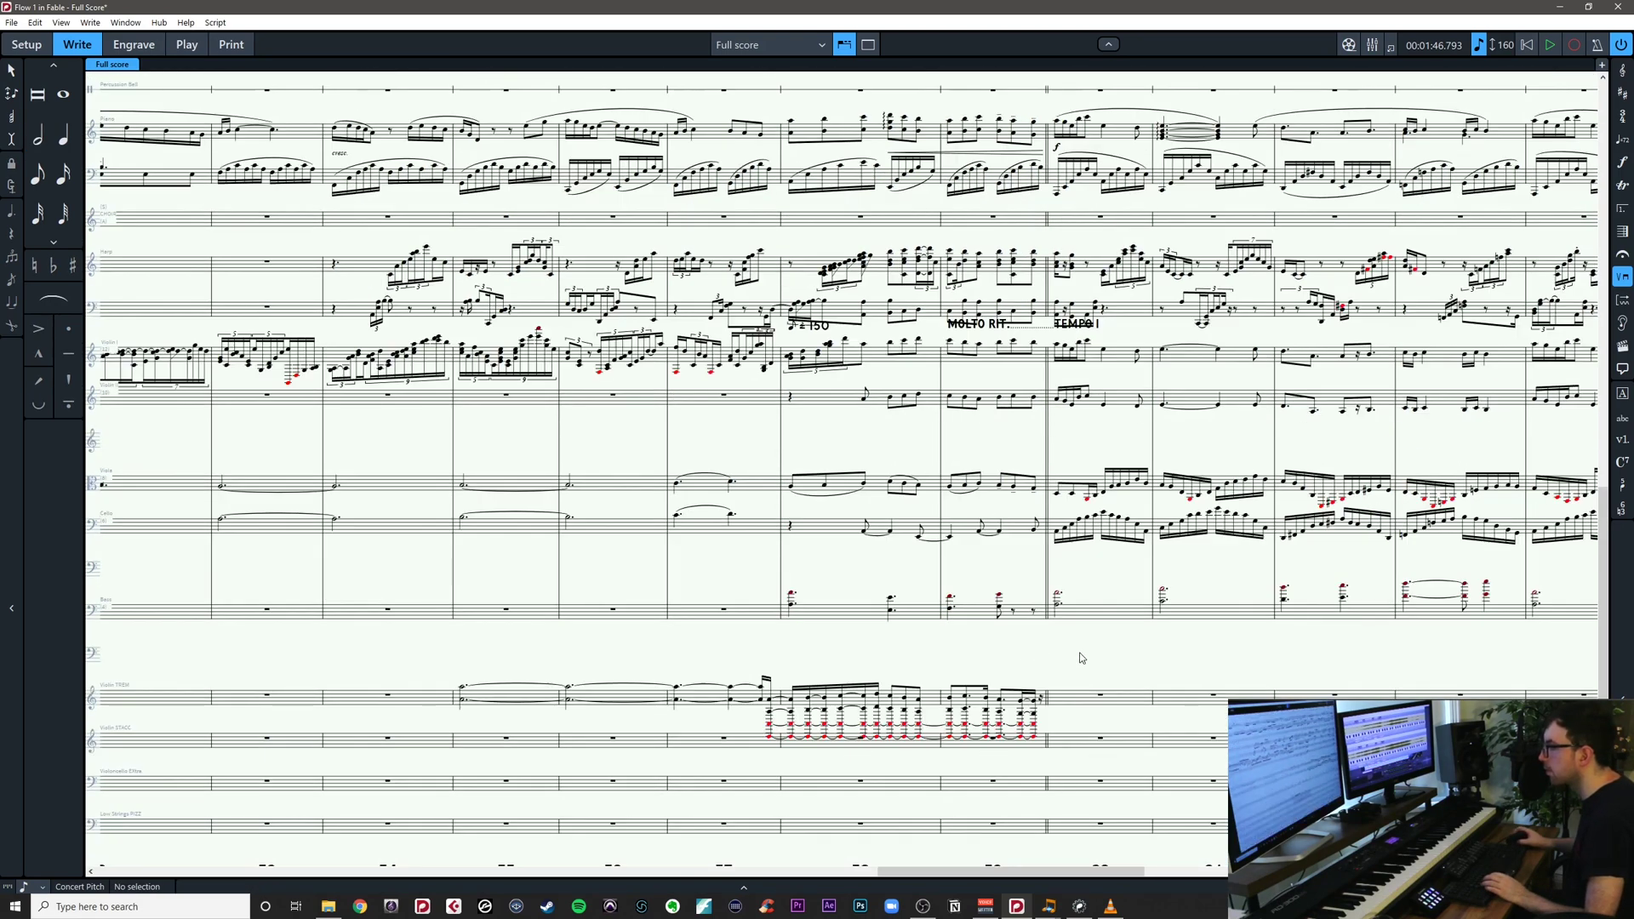
left_click_drag(1082, 658, 1028, 740)
scroll(1043, 673, "up", 1)
scroll(979, 759, "down", 1)
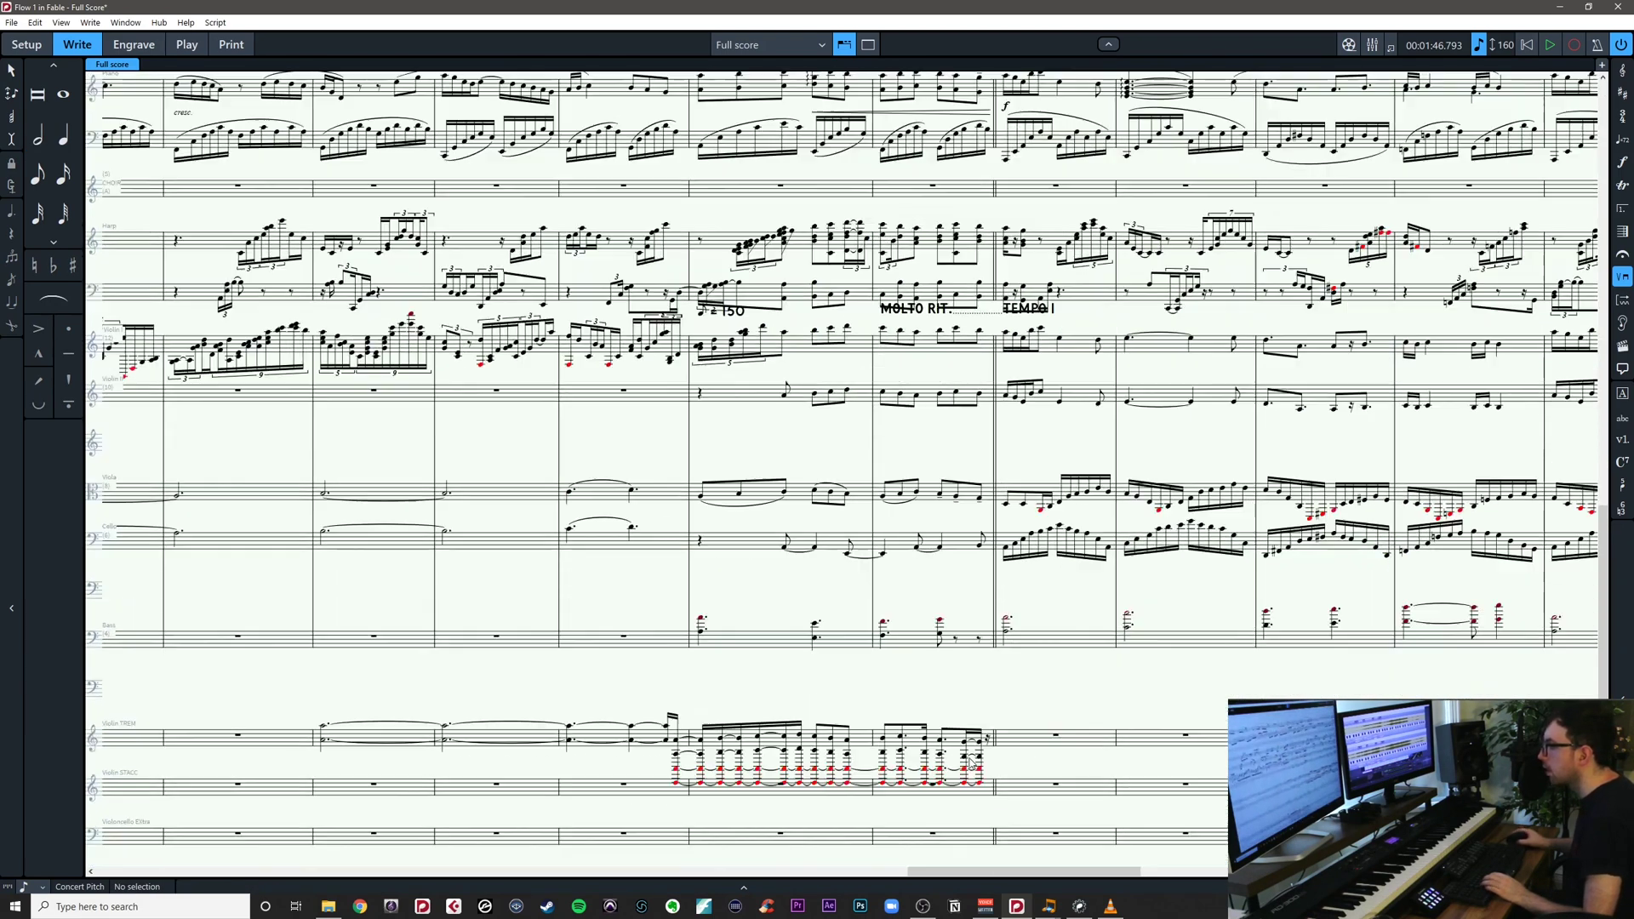
scroll(959, 573, "up", 1, "ctrl")
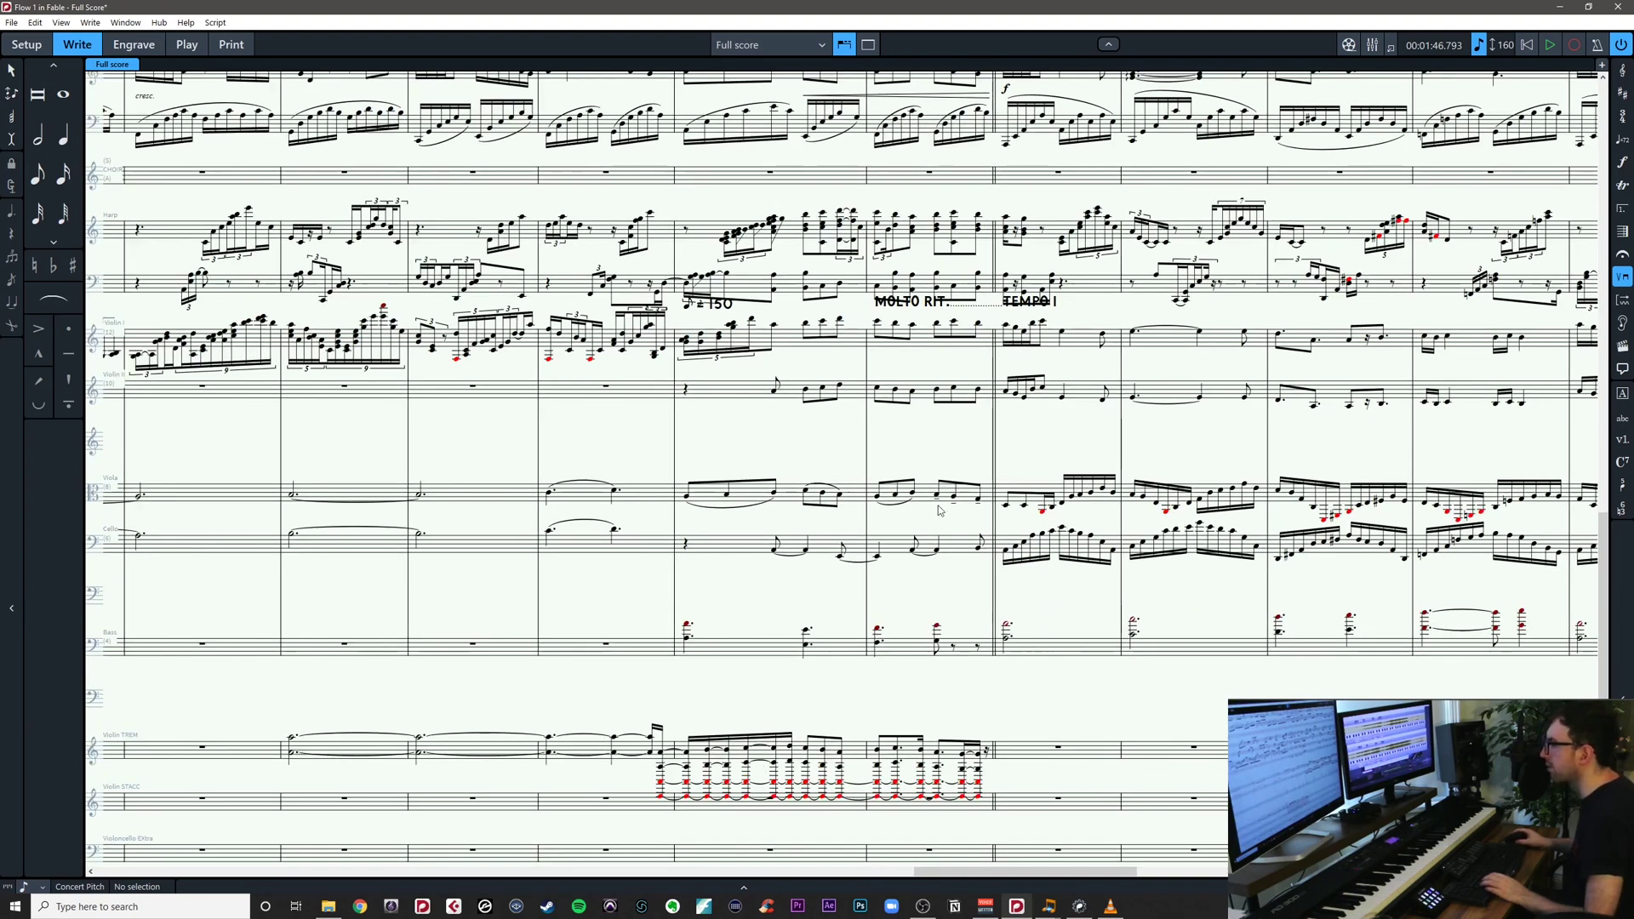
left_click_drag(945, 443, 781, 521)
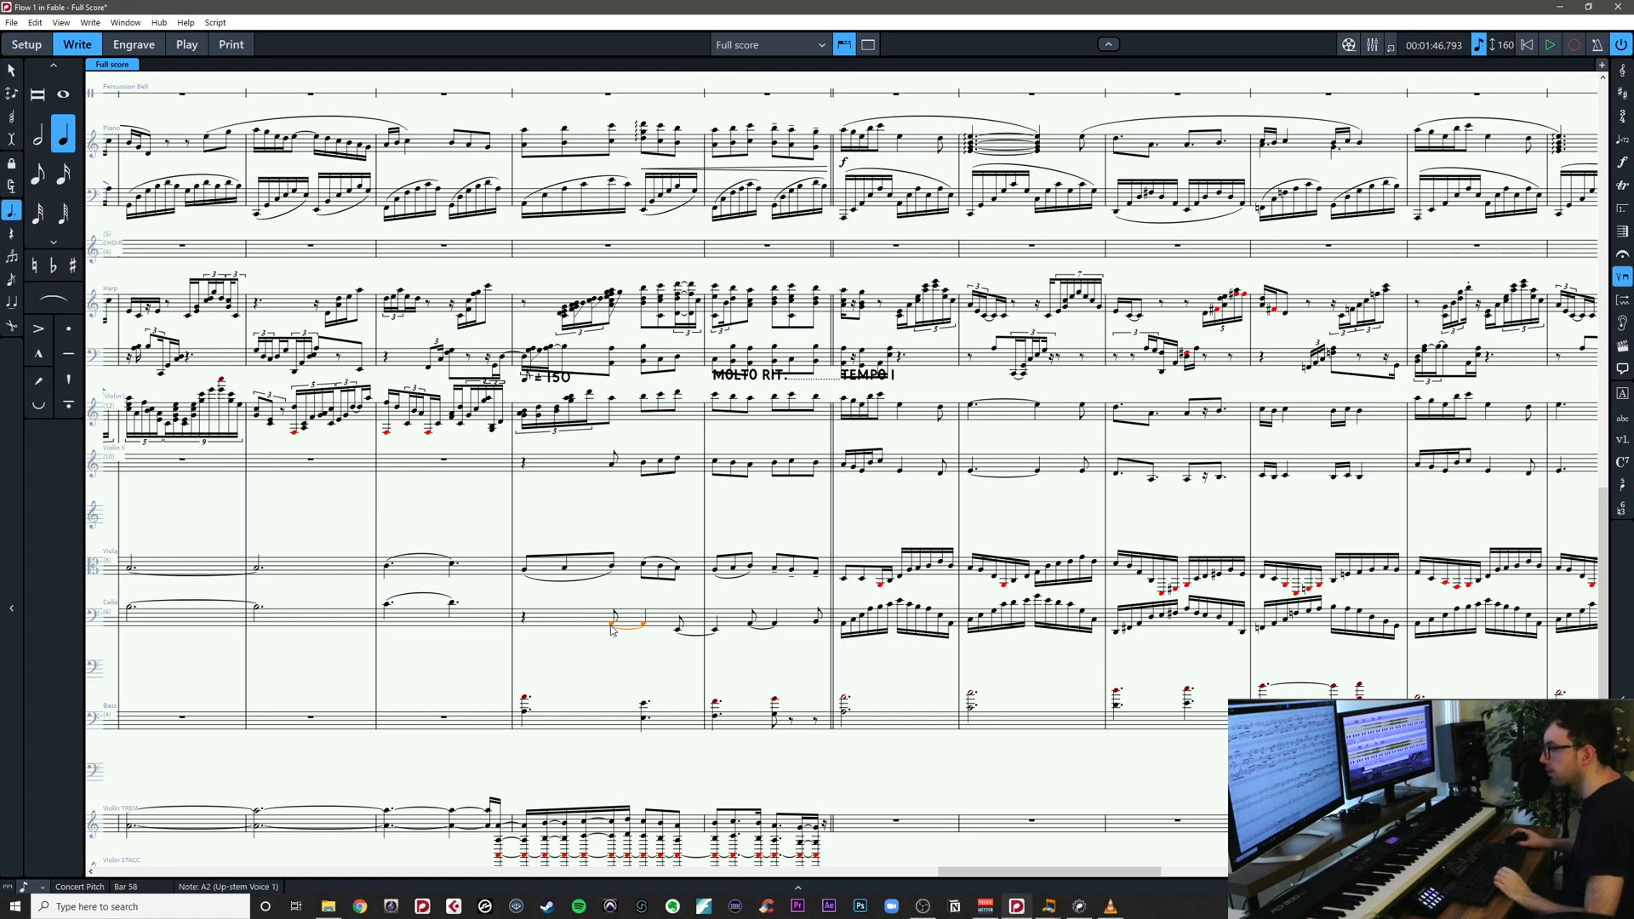
left_click(679, 630, "shift")
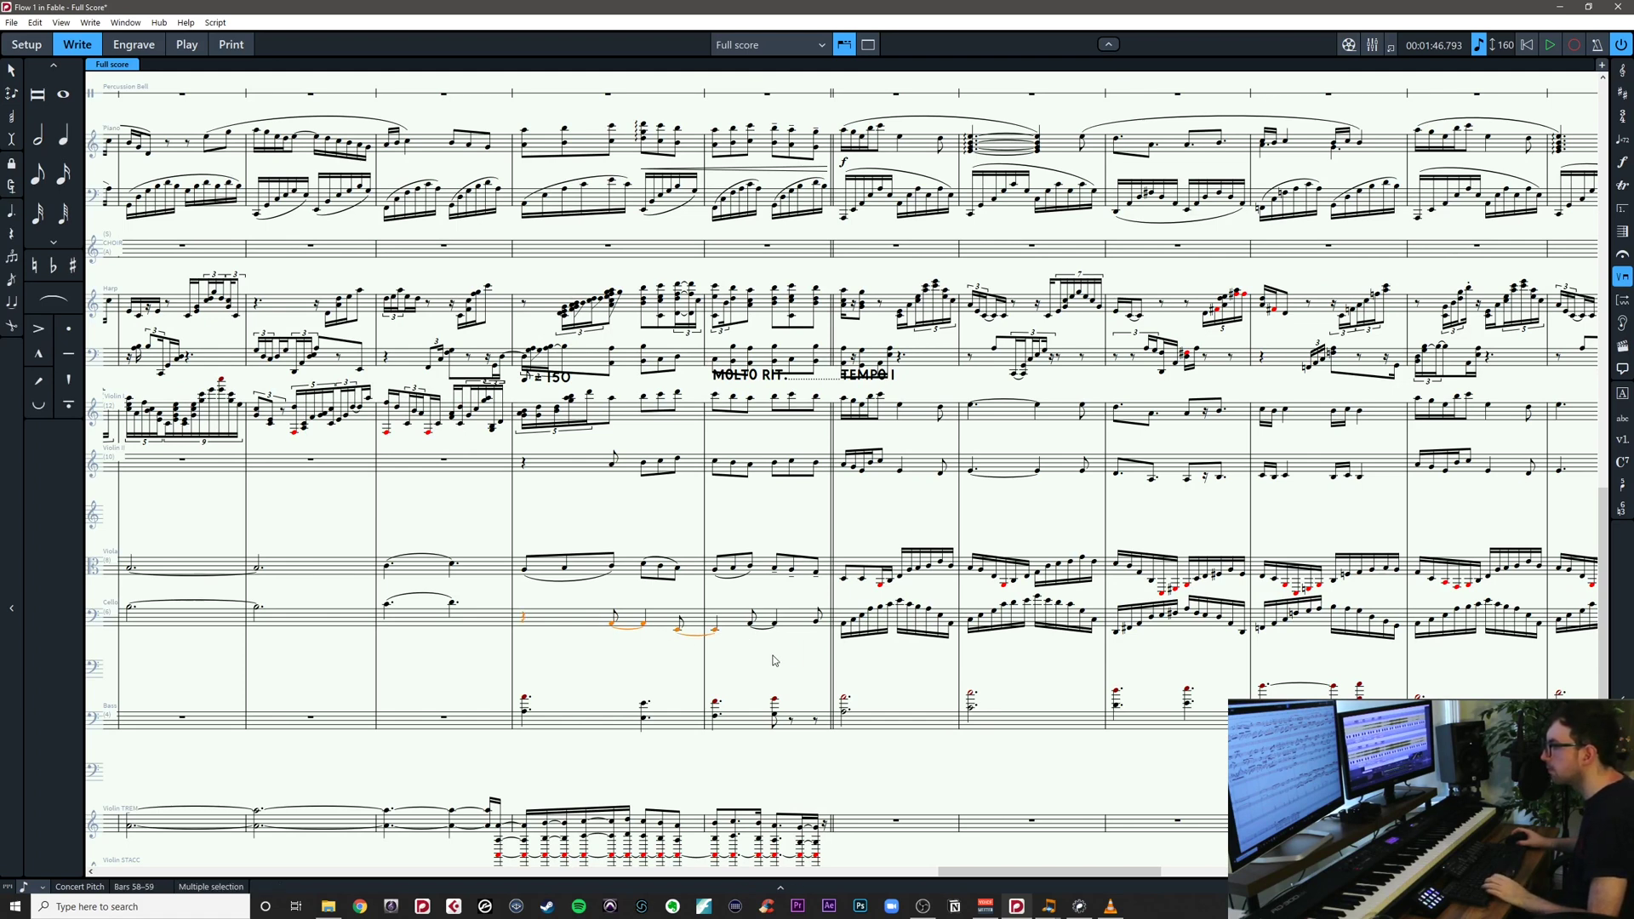
key("Escape")
left_click_drag(640, 619, 792, 652)
key("Delete")
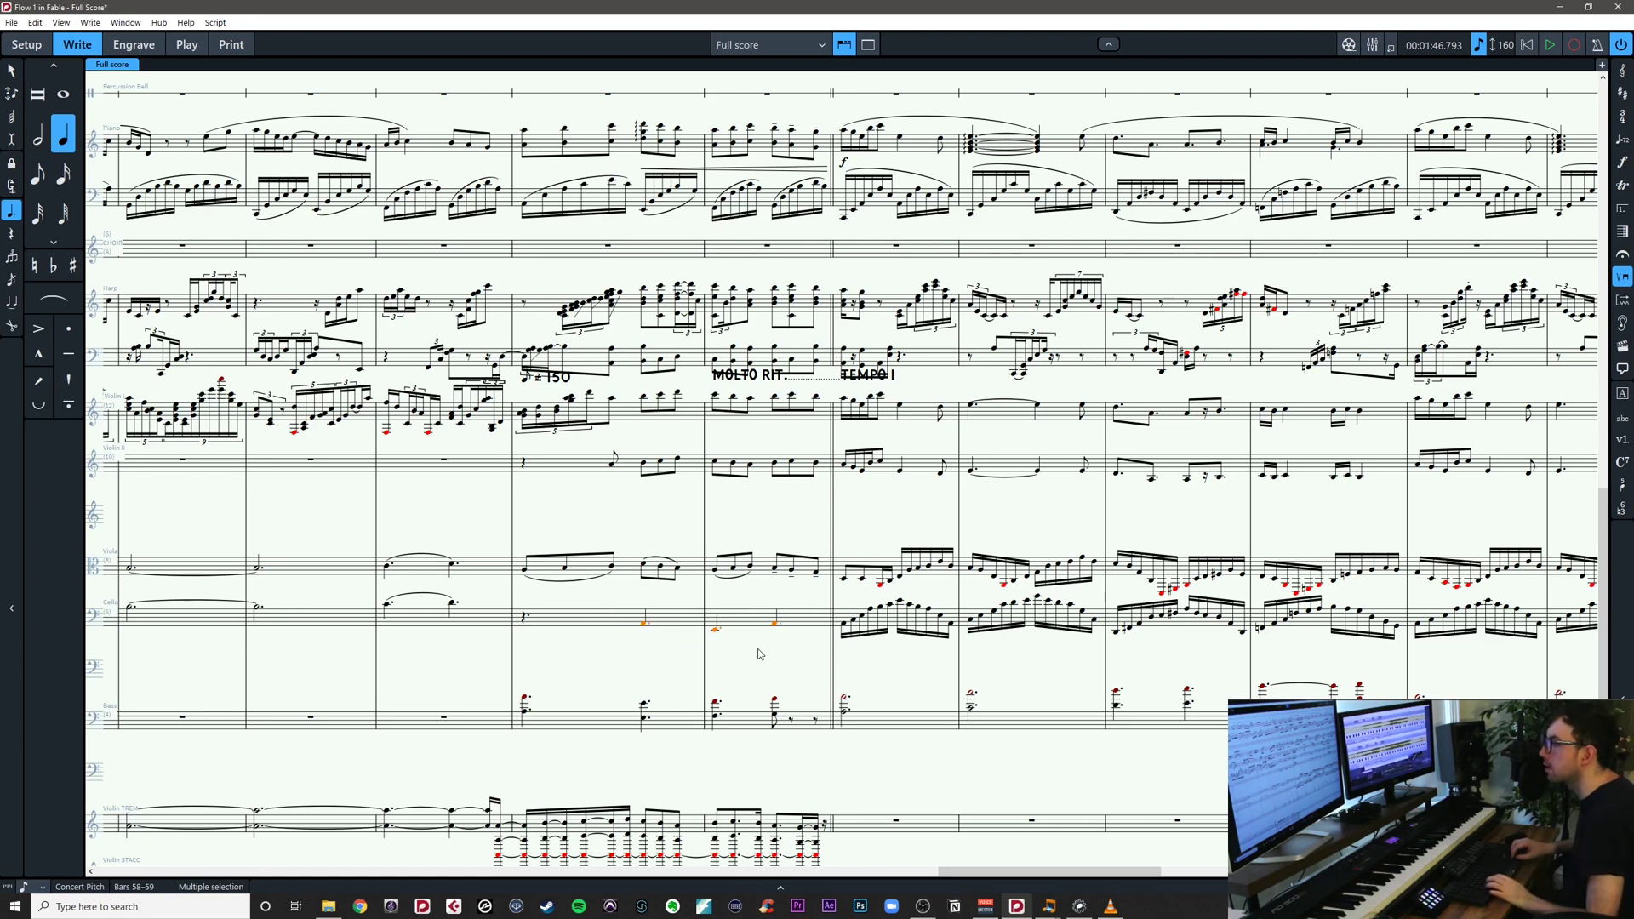
key("alt+Left")
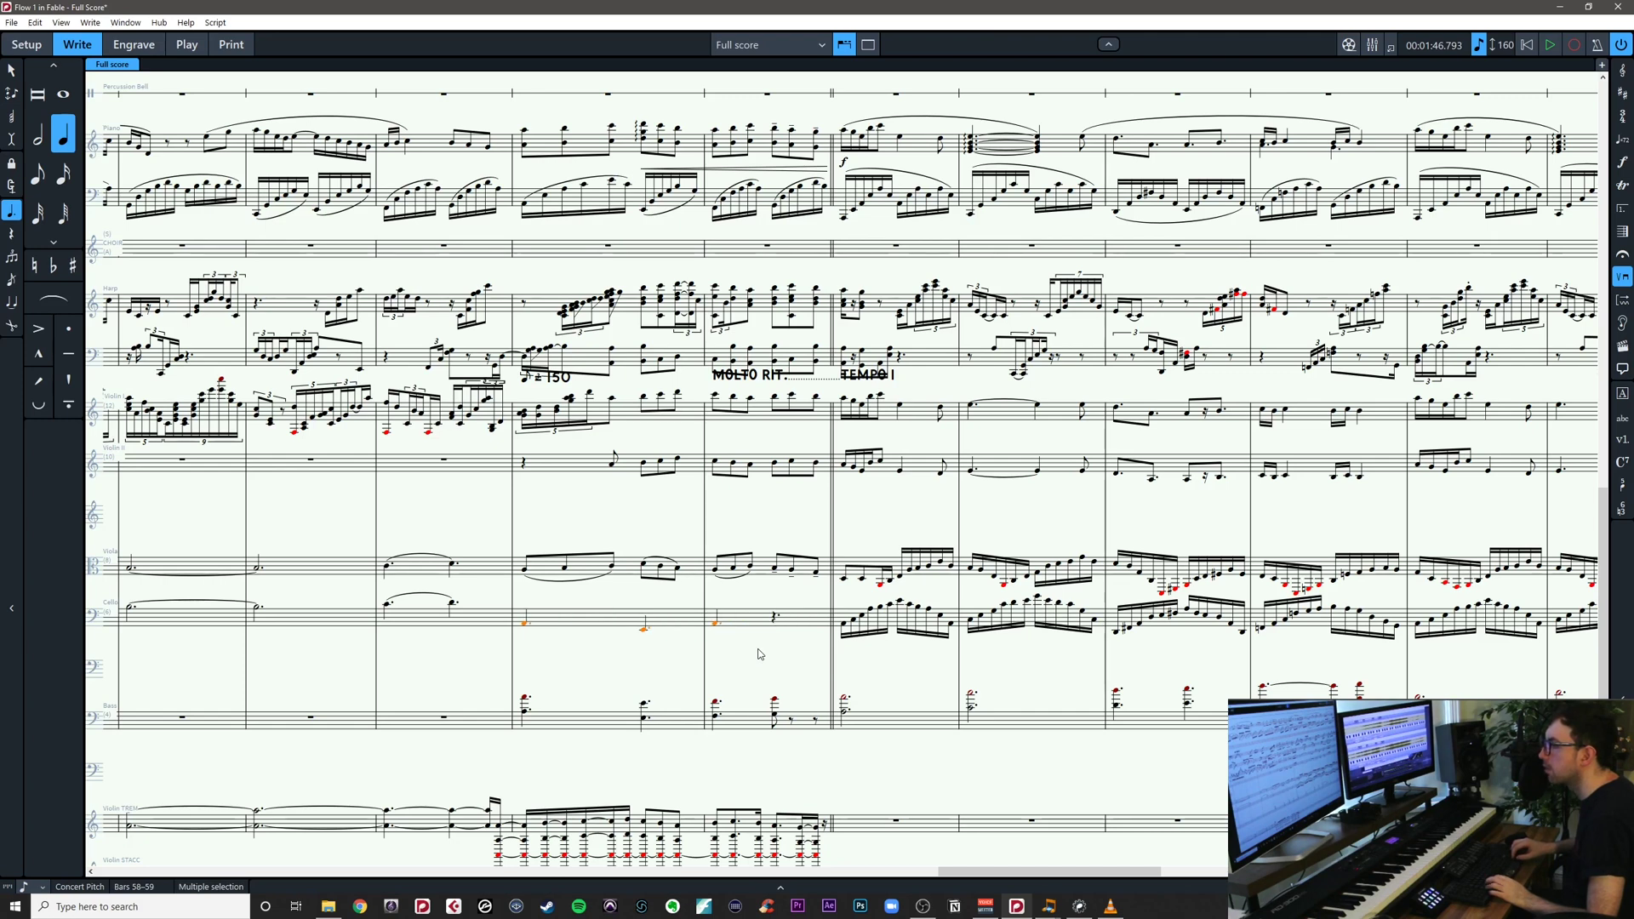
Enter a dotted-quarter G2 in the cello on the second half of bar 59 and save the project
left_click(760, 653)
left_click(775, 618)
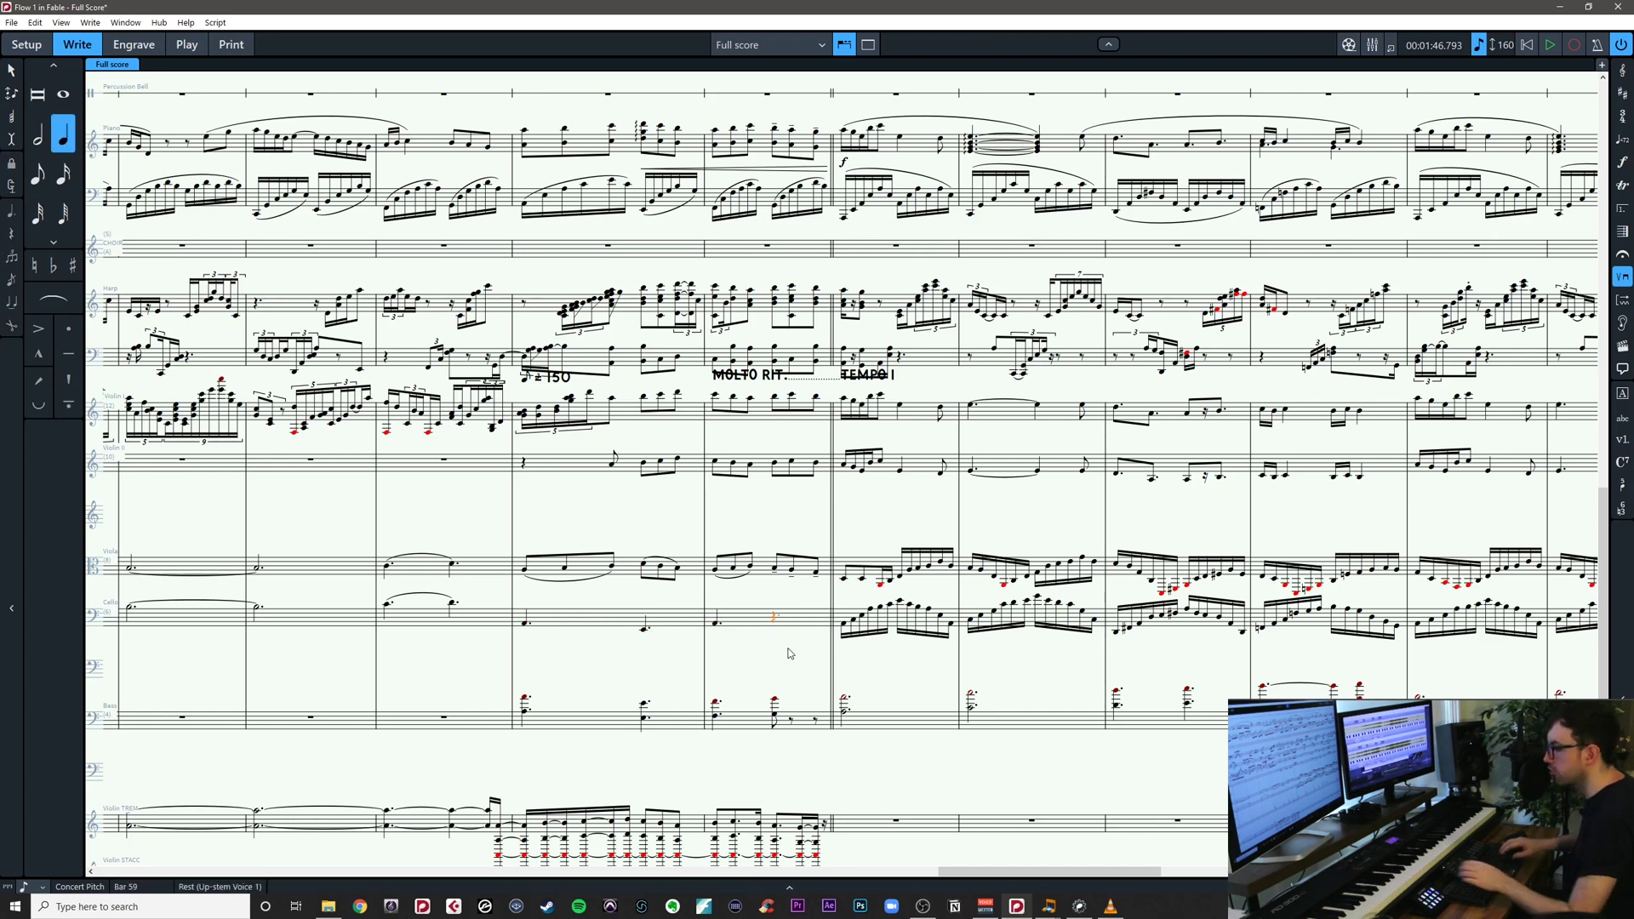
key("Return")
key("g")
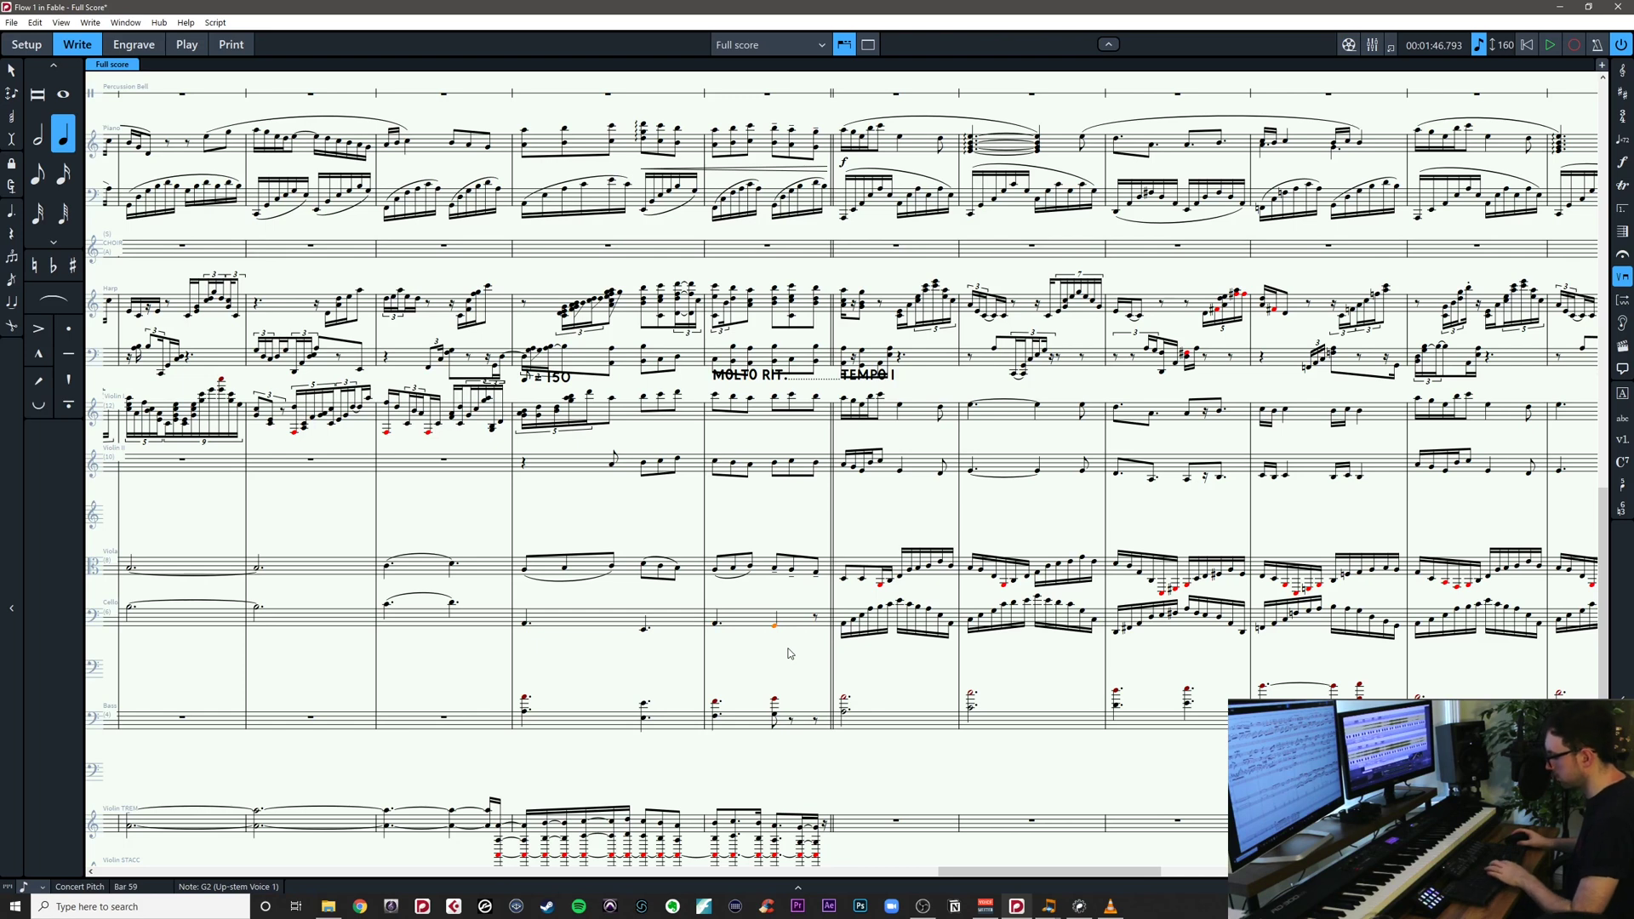
key("period")
key("ctrl+s")
Lengthen the bass chord on the second half of bar 59 to a dotted quarter
left_click_drag(790, 651, 944, 627)
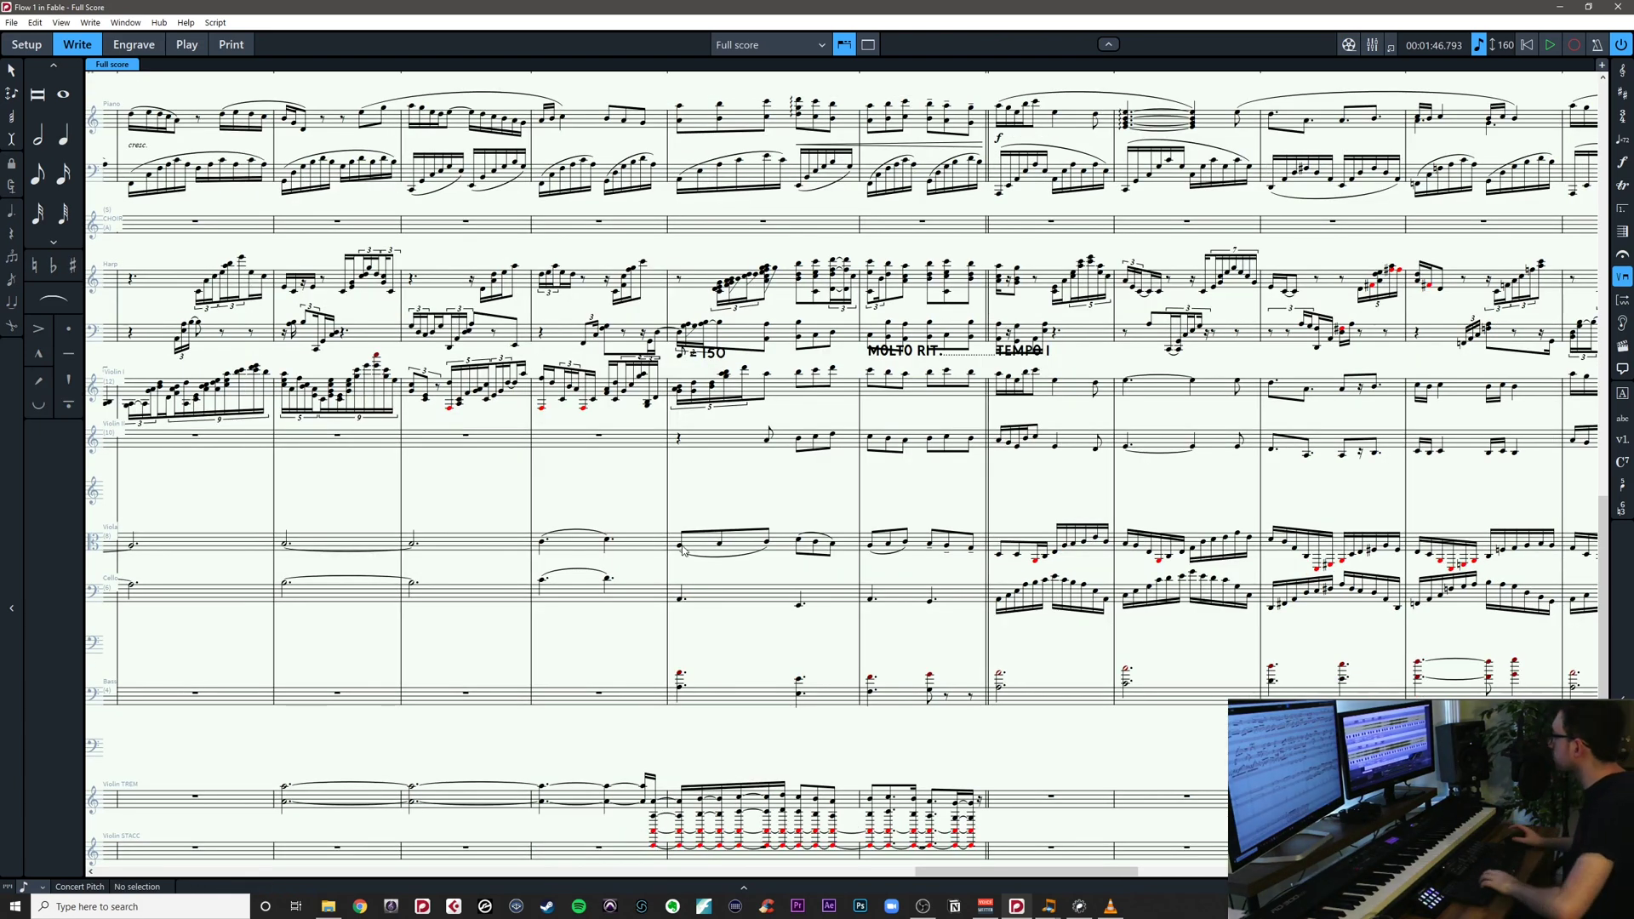
scroll(788, 480, "right", 2)
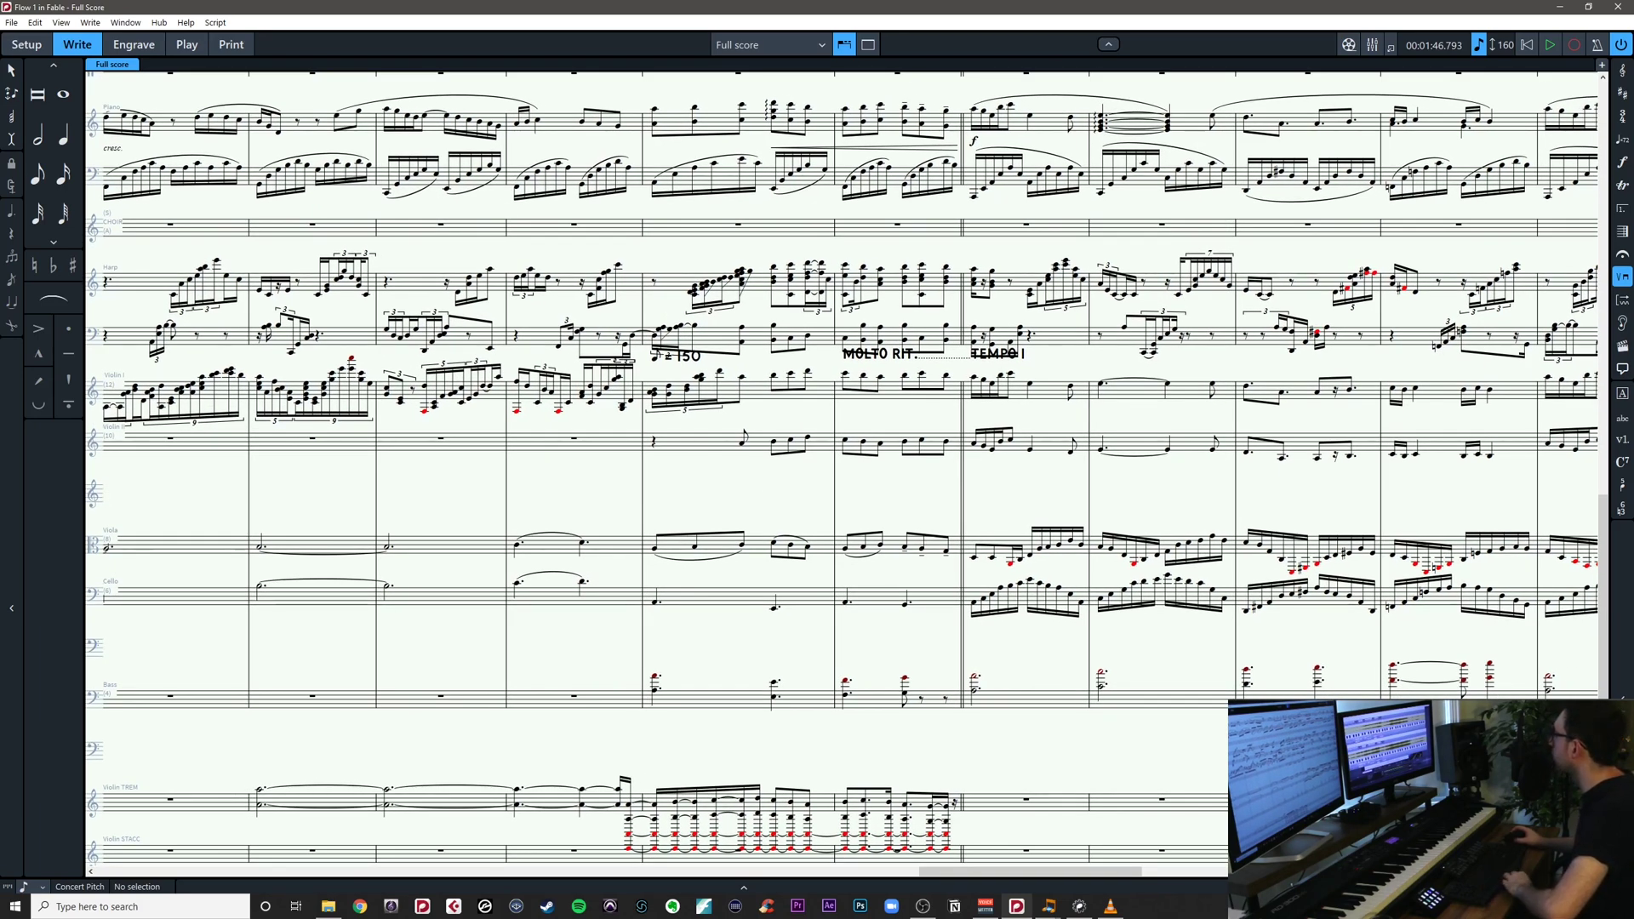
left_click_drag(939, 519, 957, 465)
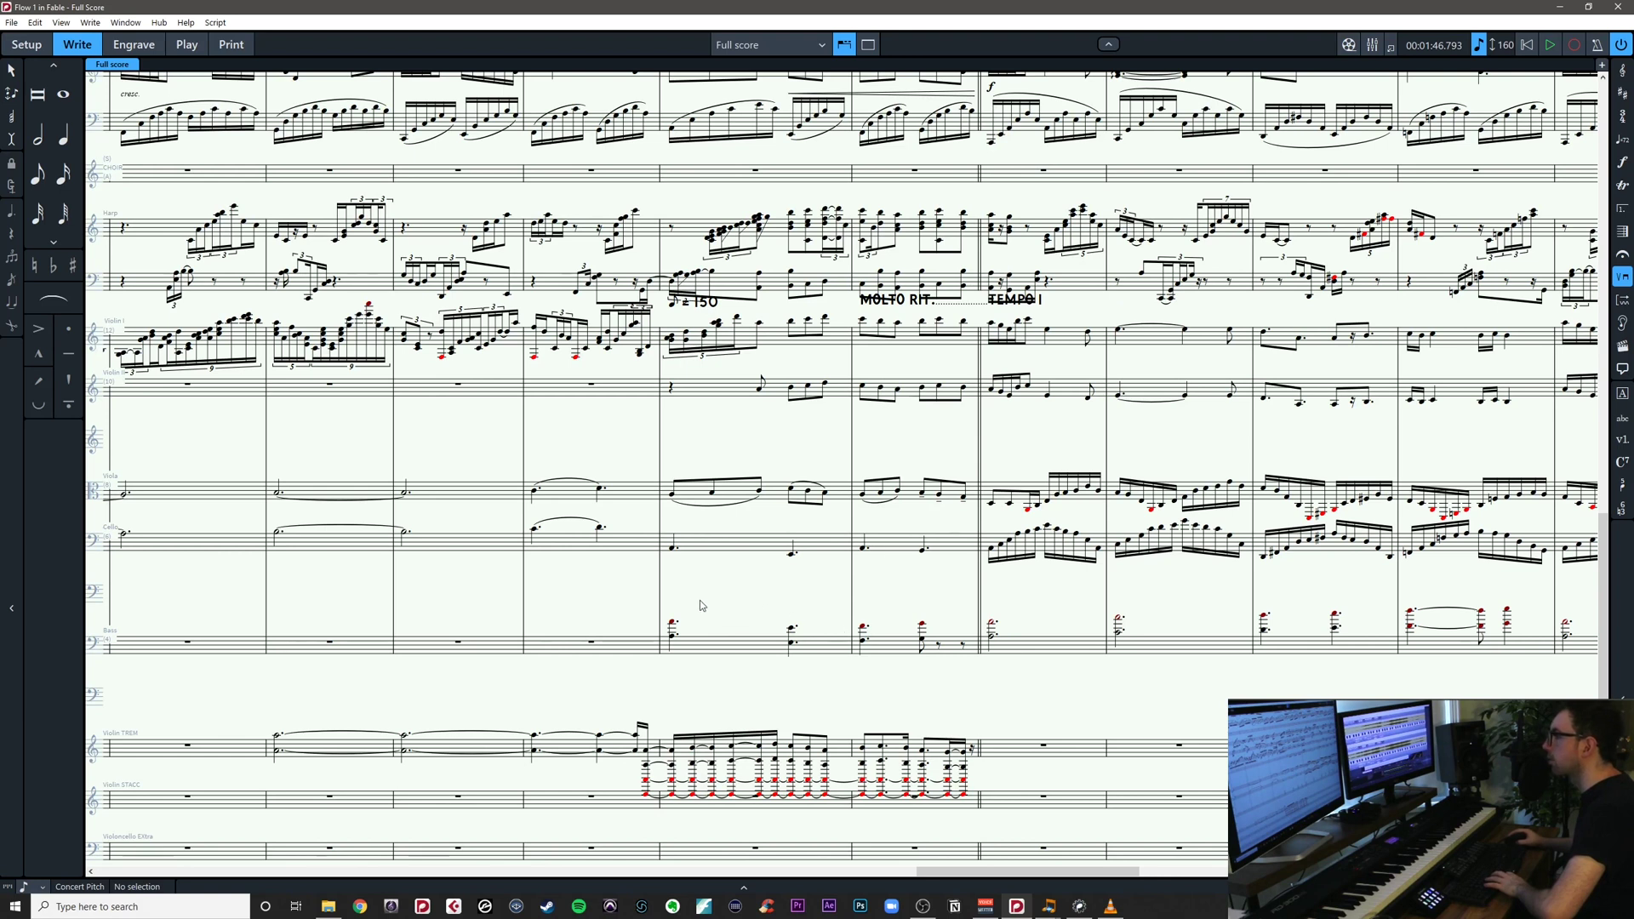
left_click_drag(643, 603, 977, 672)
left_click_drag(938, 599, 900, 674)
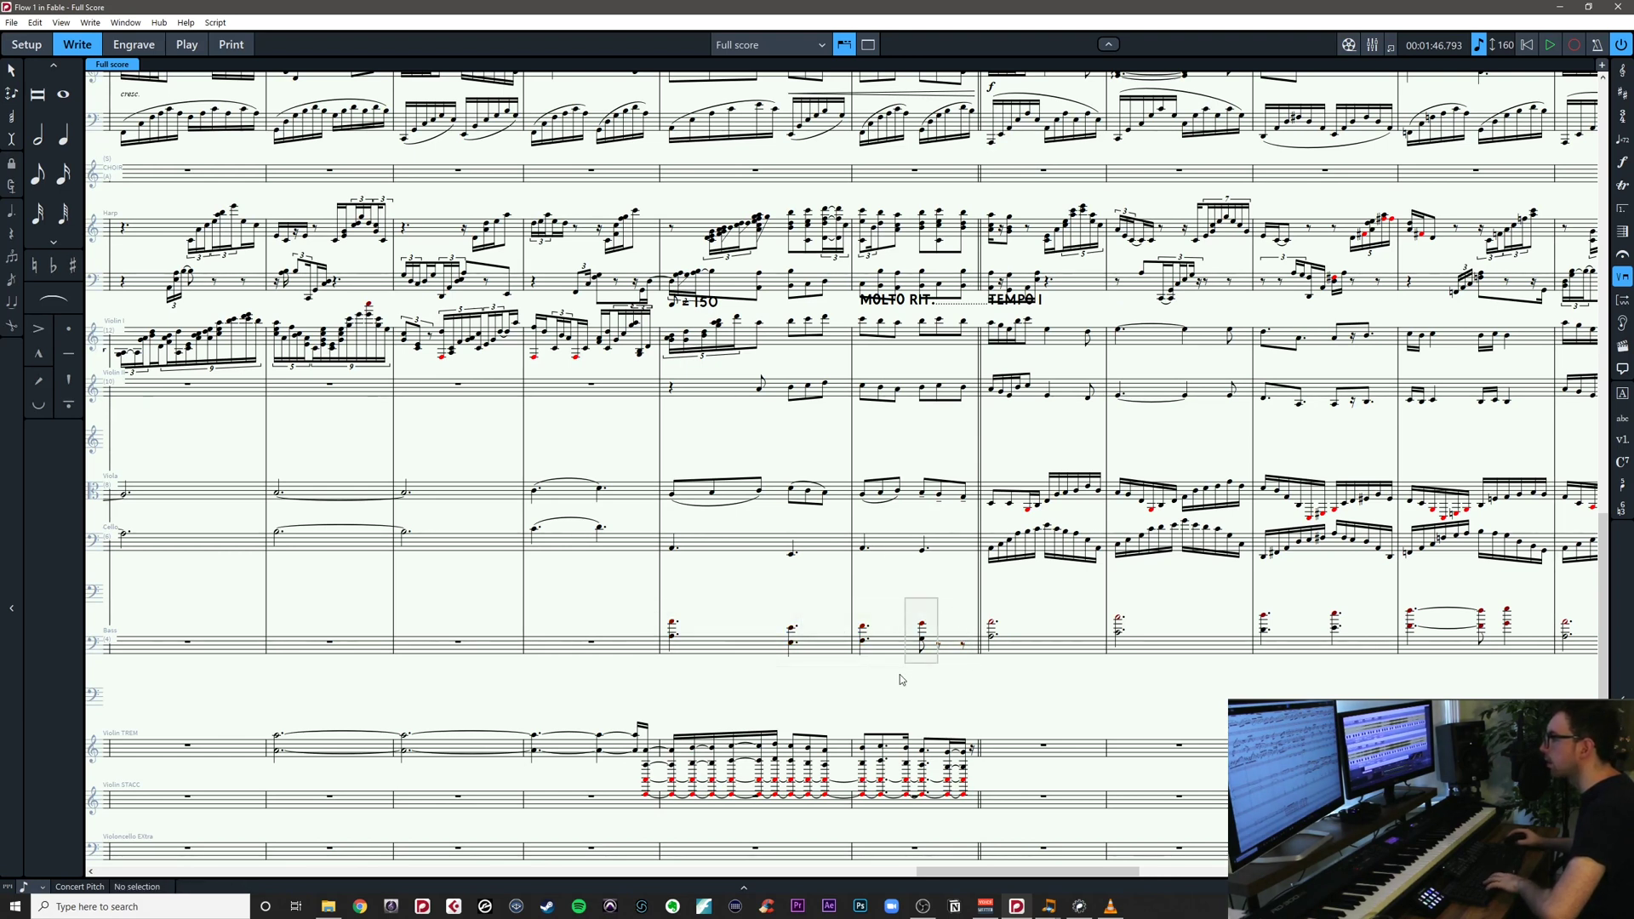
left_click(932, 649)
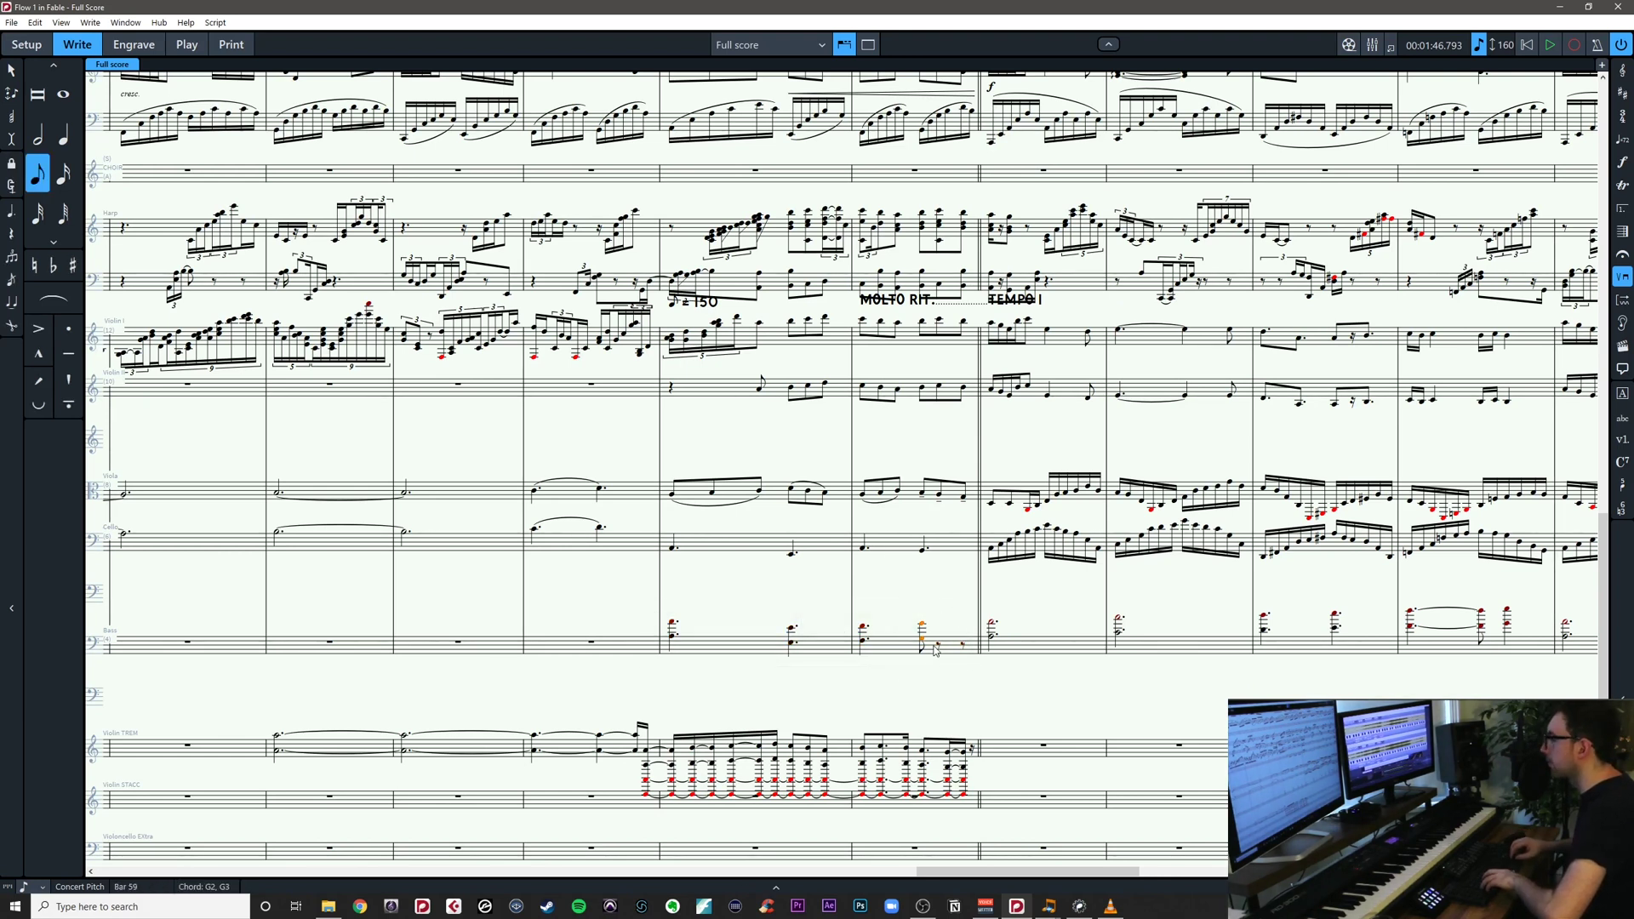
key("6")
key(".")
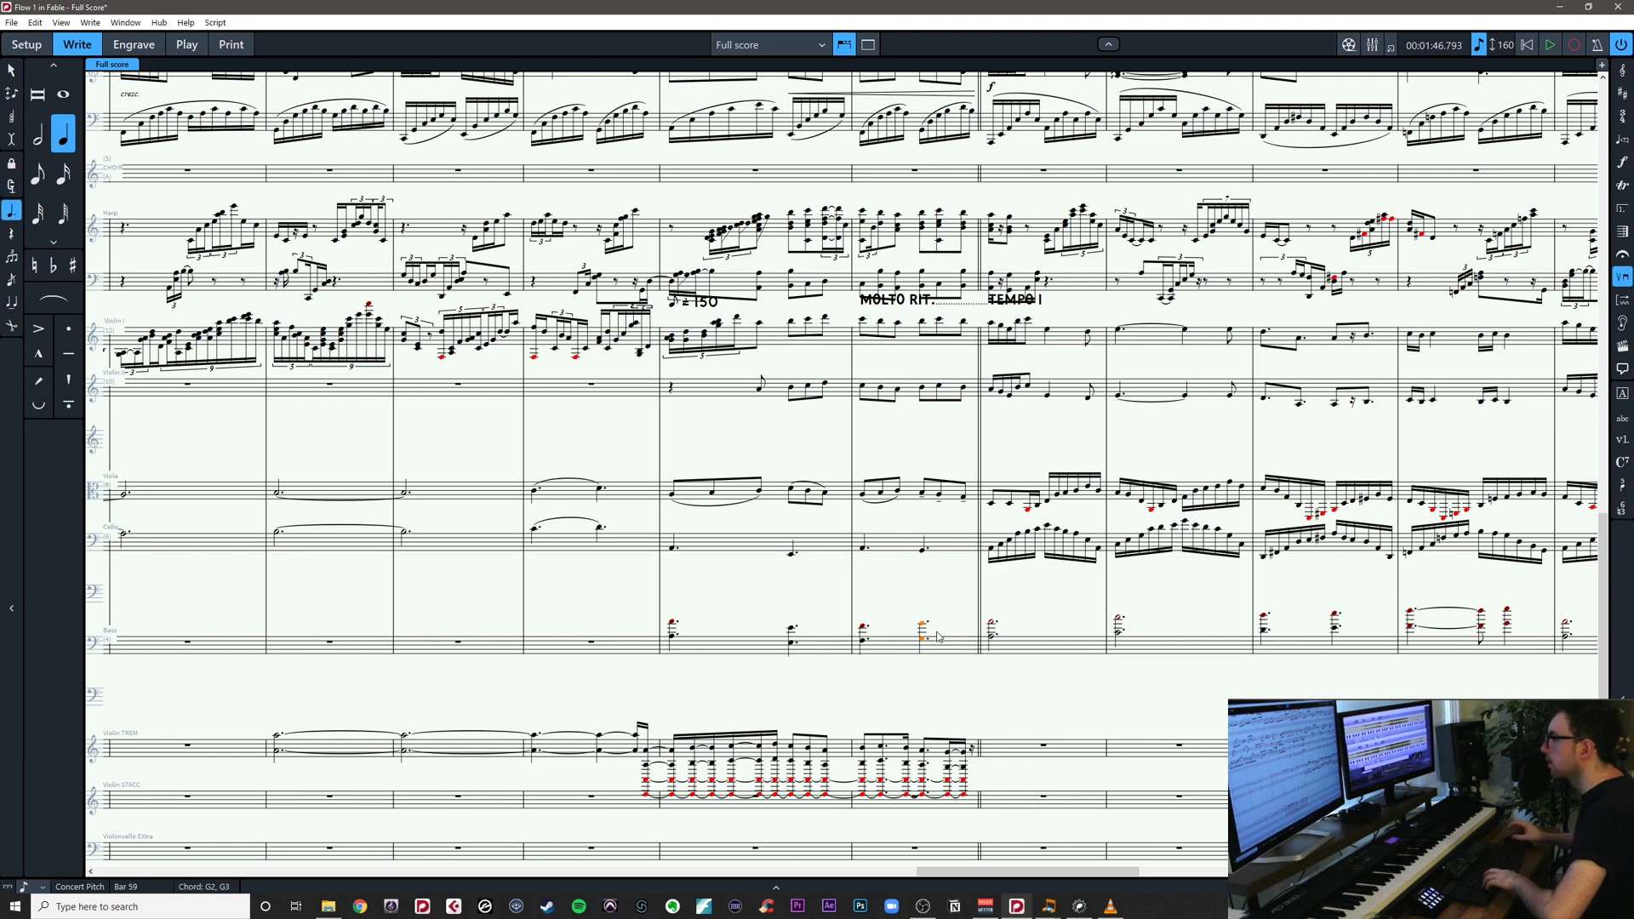
Transpose all the bass notes in bars 58–77 down an octave
left_click(932, 599)
left_click_drag(836, 637, 906, 602)
scroll(908, 607, "up", 2, "ctrl")
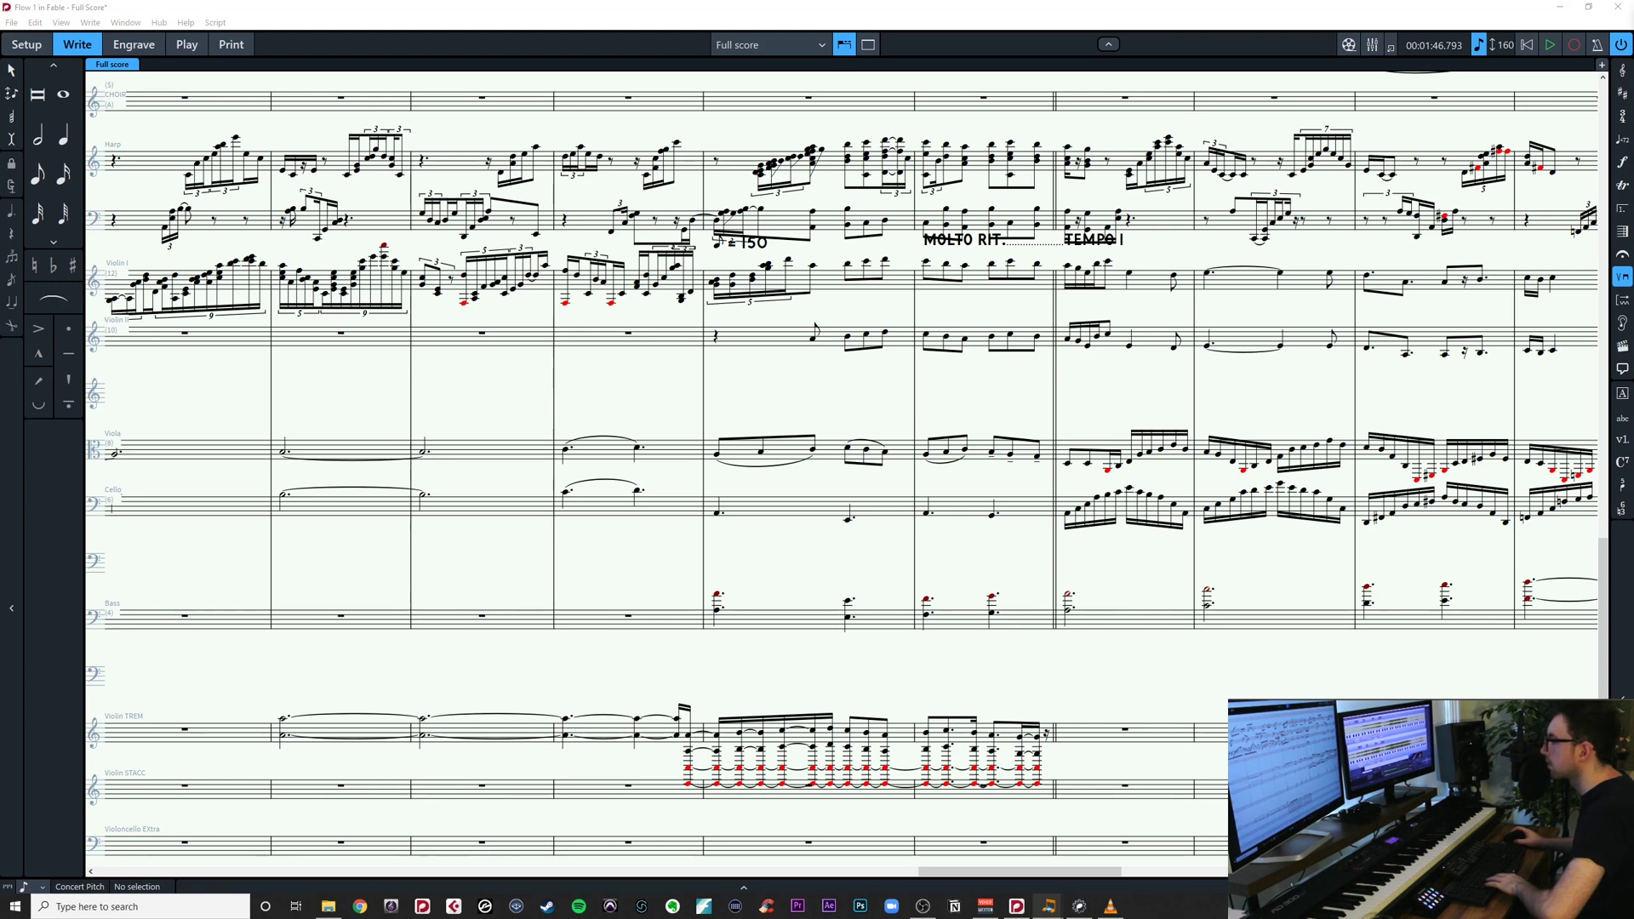
left_click(813, 612)
left_click_drag(1009, 655, 375, 643)
scroll(996, 657, "down", 1)
scroll(997, 656, "down", 1)
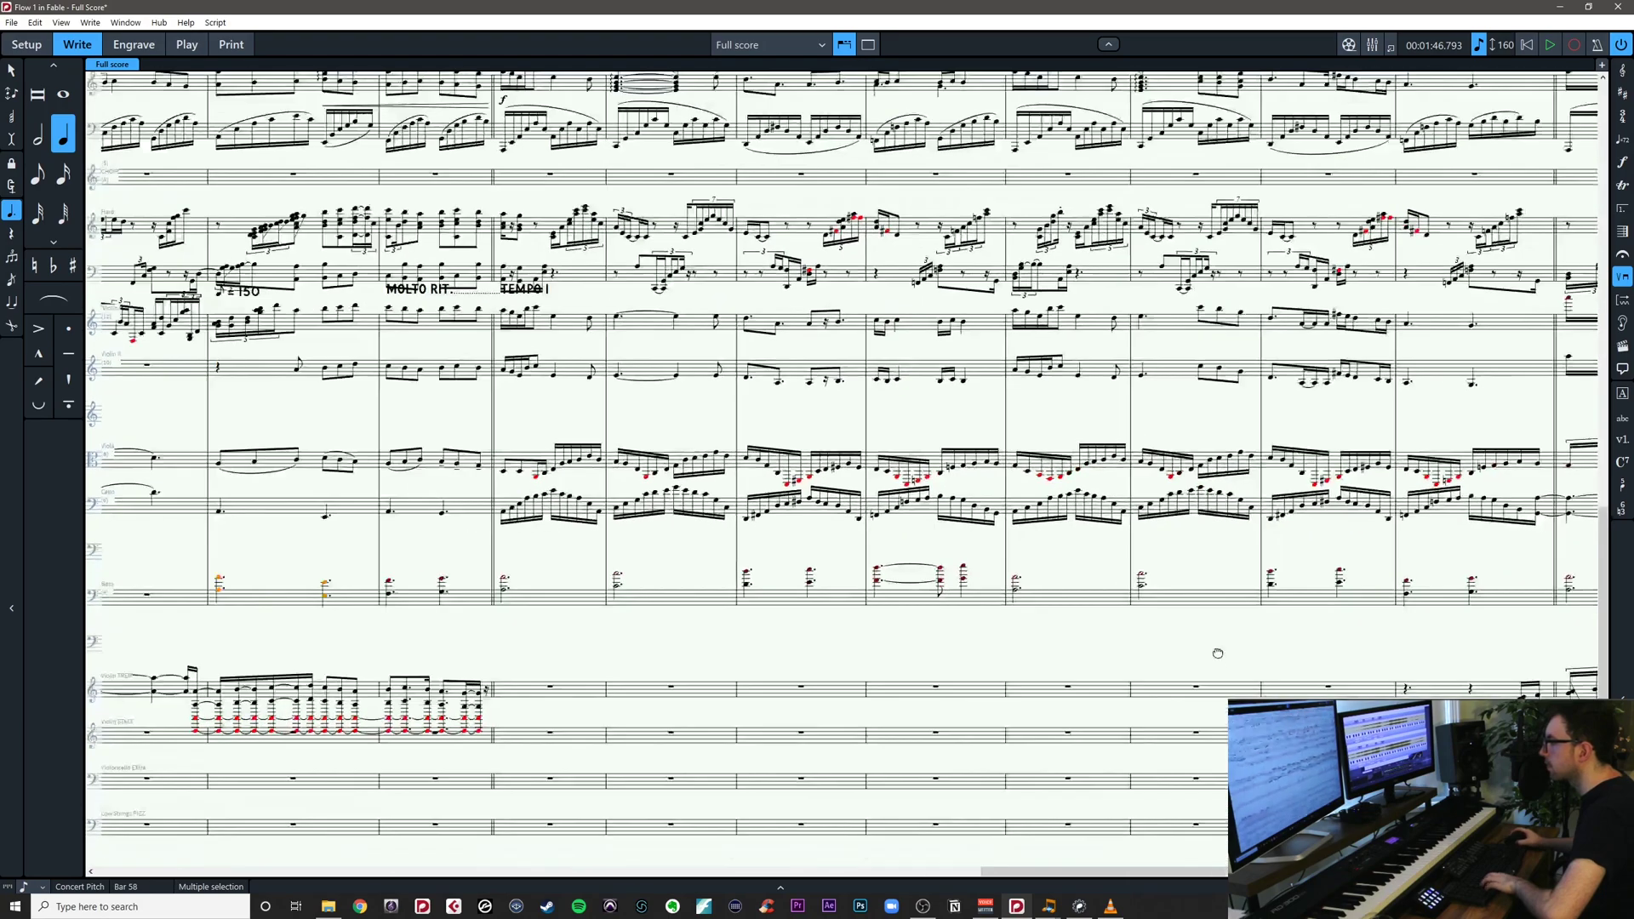
left_click_drag(1218, 653, 547, 700)
left_click_drag(1018, 683, 463, 667)
left_click_drag(1186, 673, 847, 662)
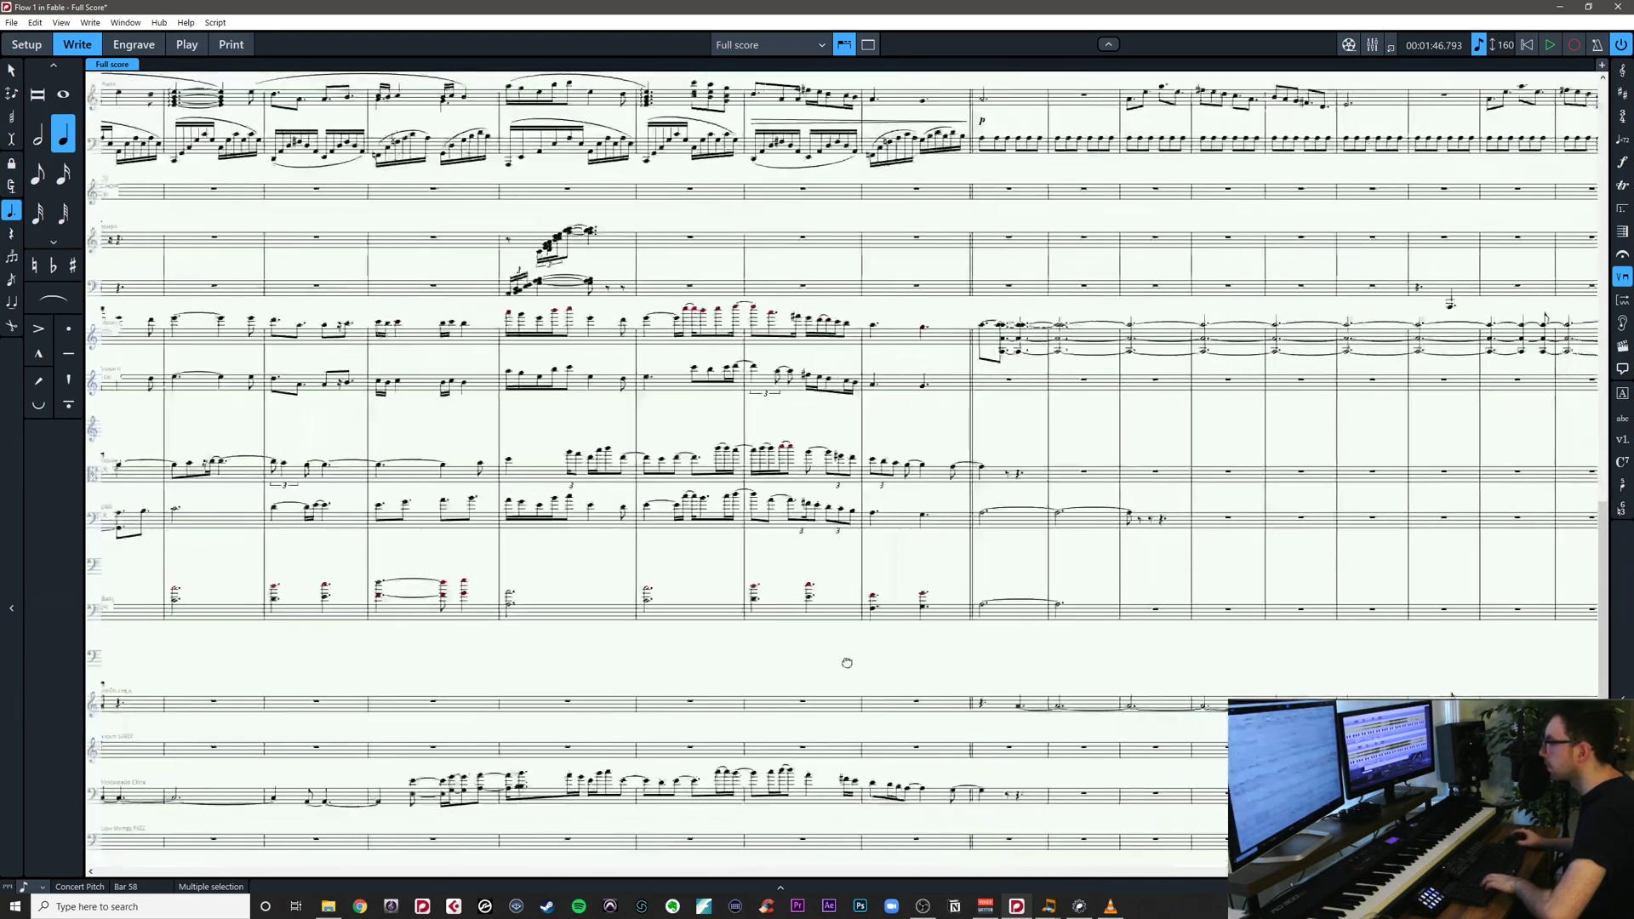
left_click(978, 654)
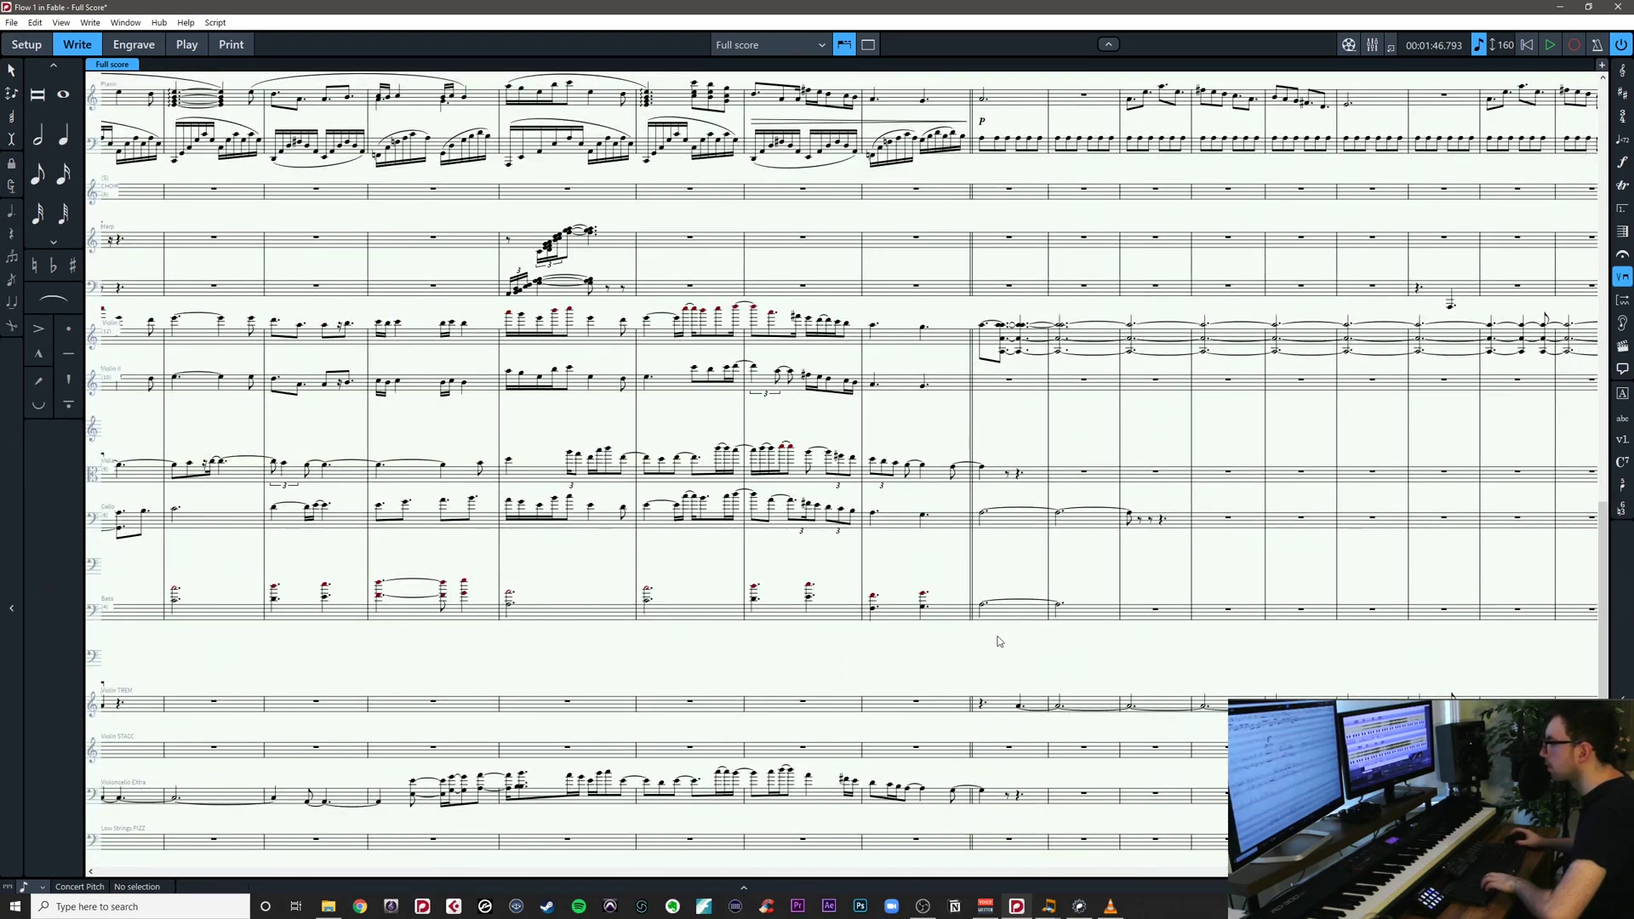
left_click(1017, 622)
scroll(901, 647, "left", 10)
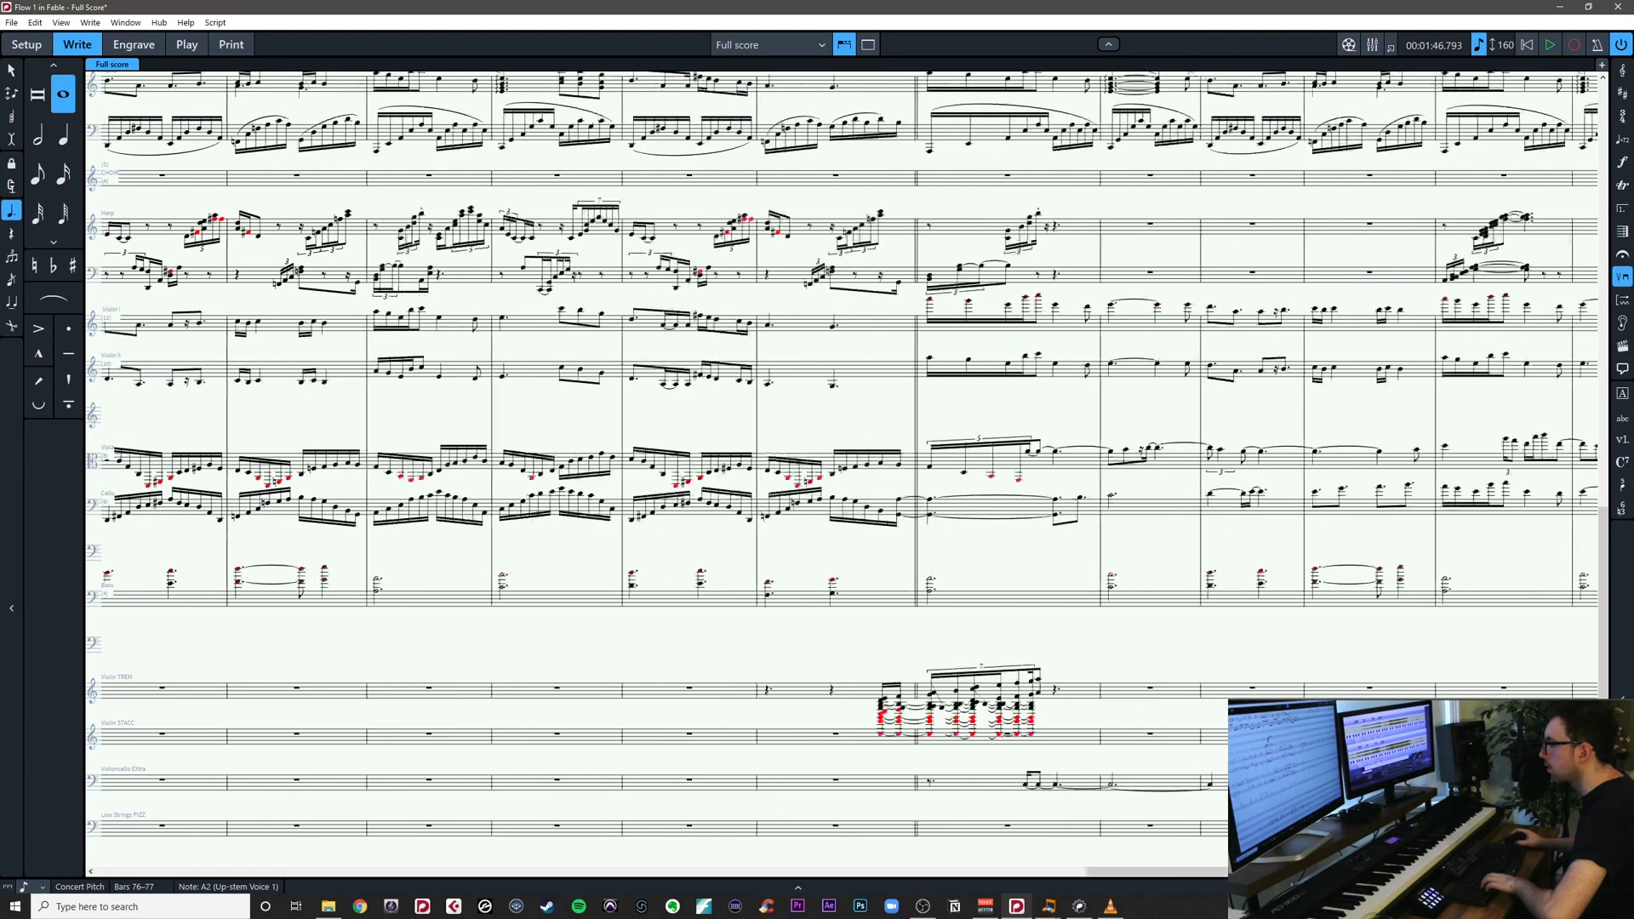
scroll(594, 630, "left", 8)
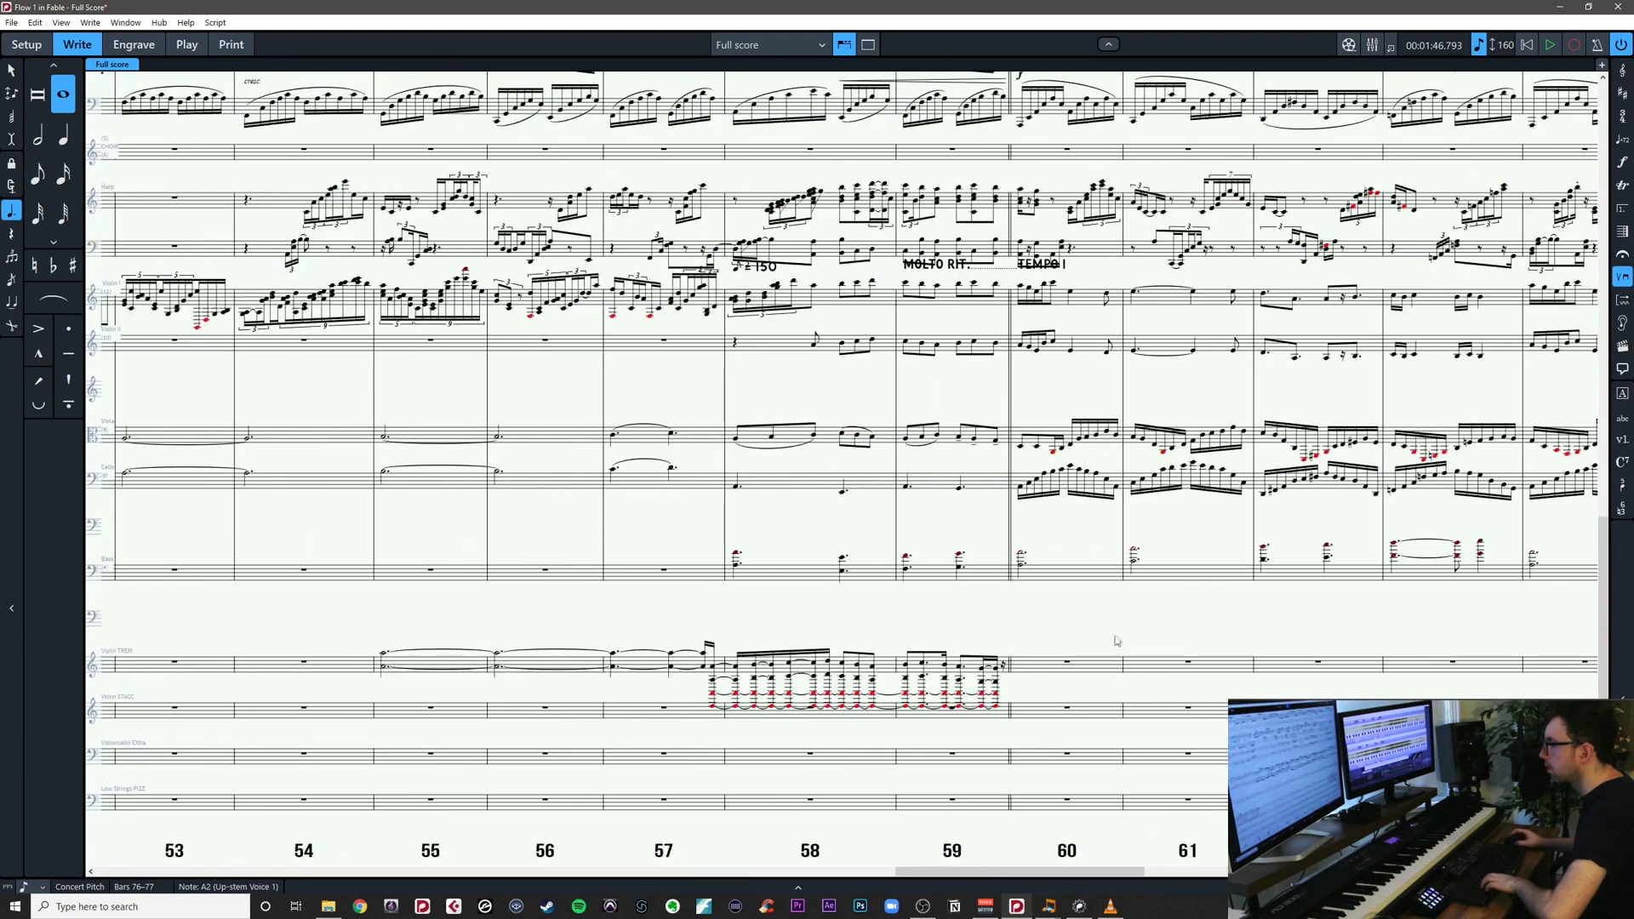
left_click(736, 566, "shift")
key("ctrl+alt+Down")
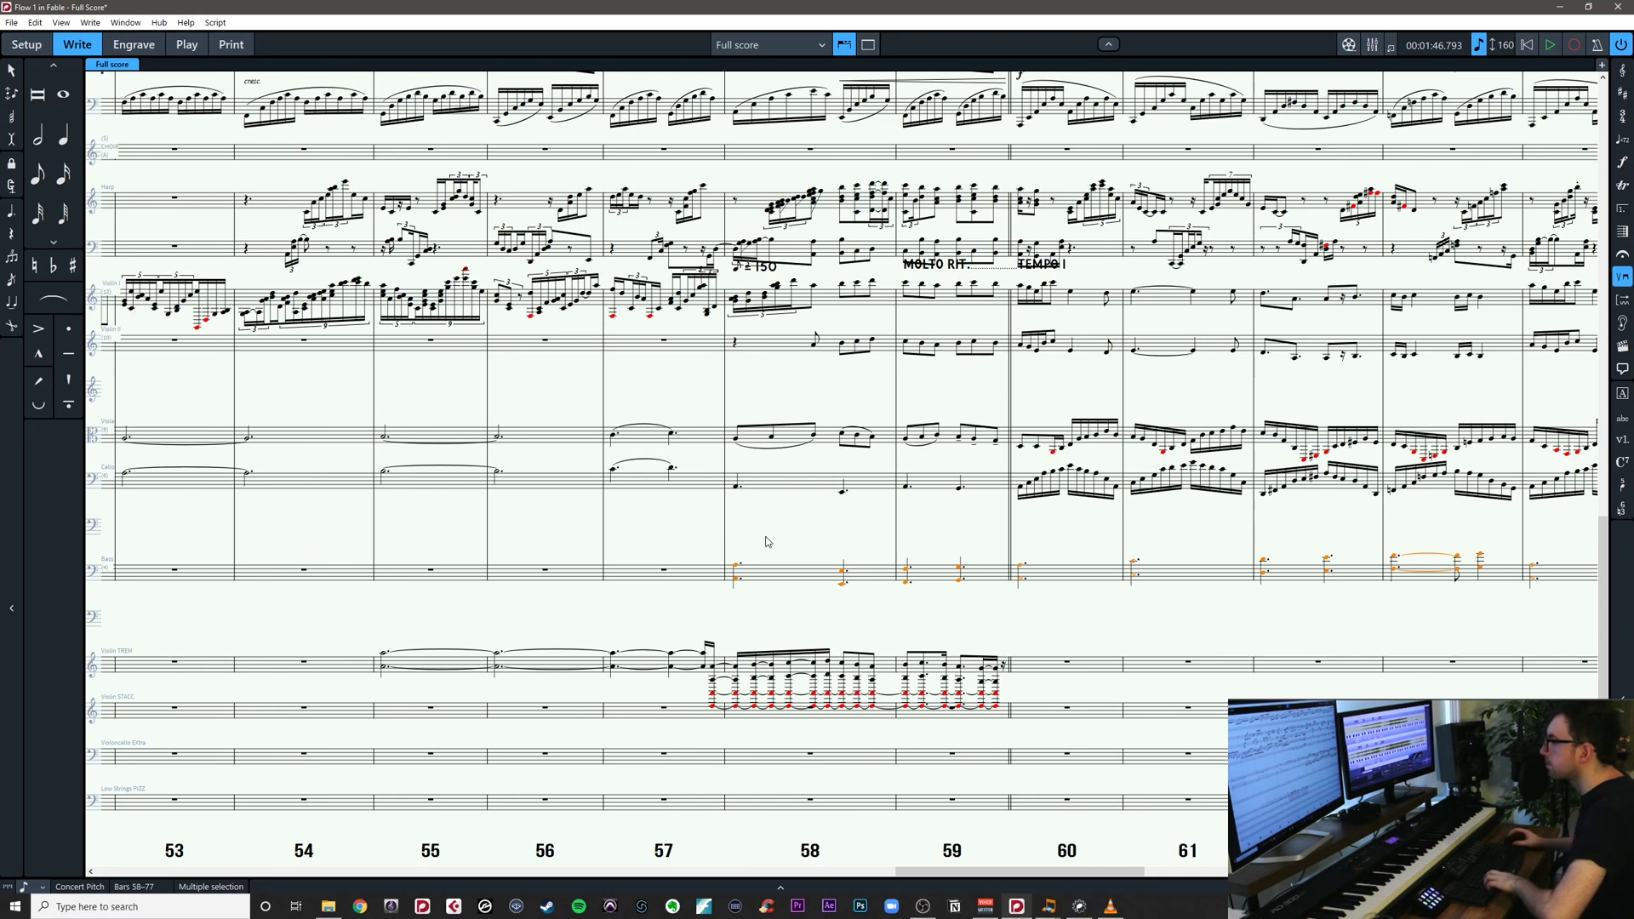
left_click(768, 543)
key("z")
key("z")
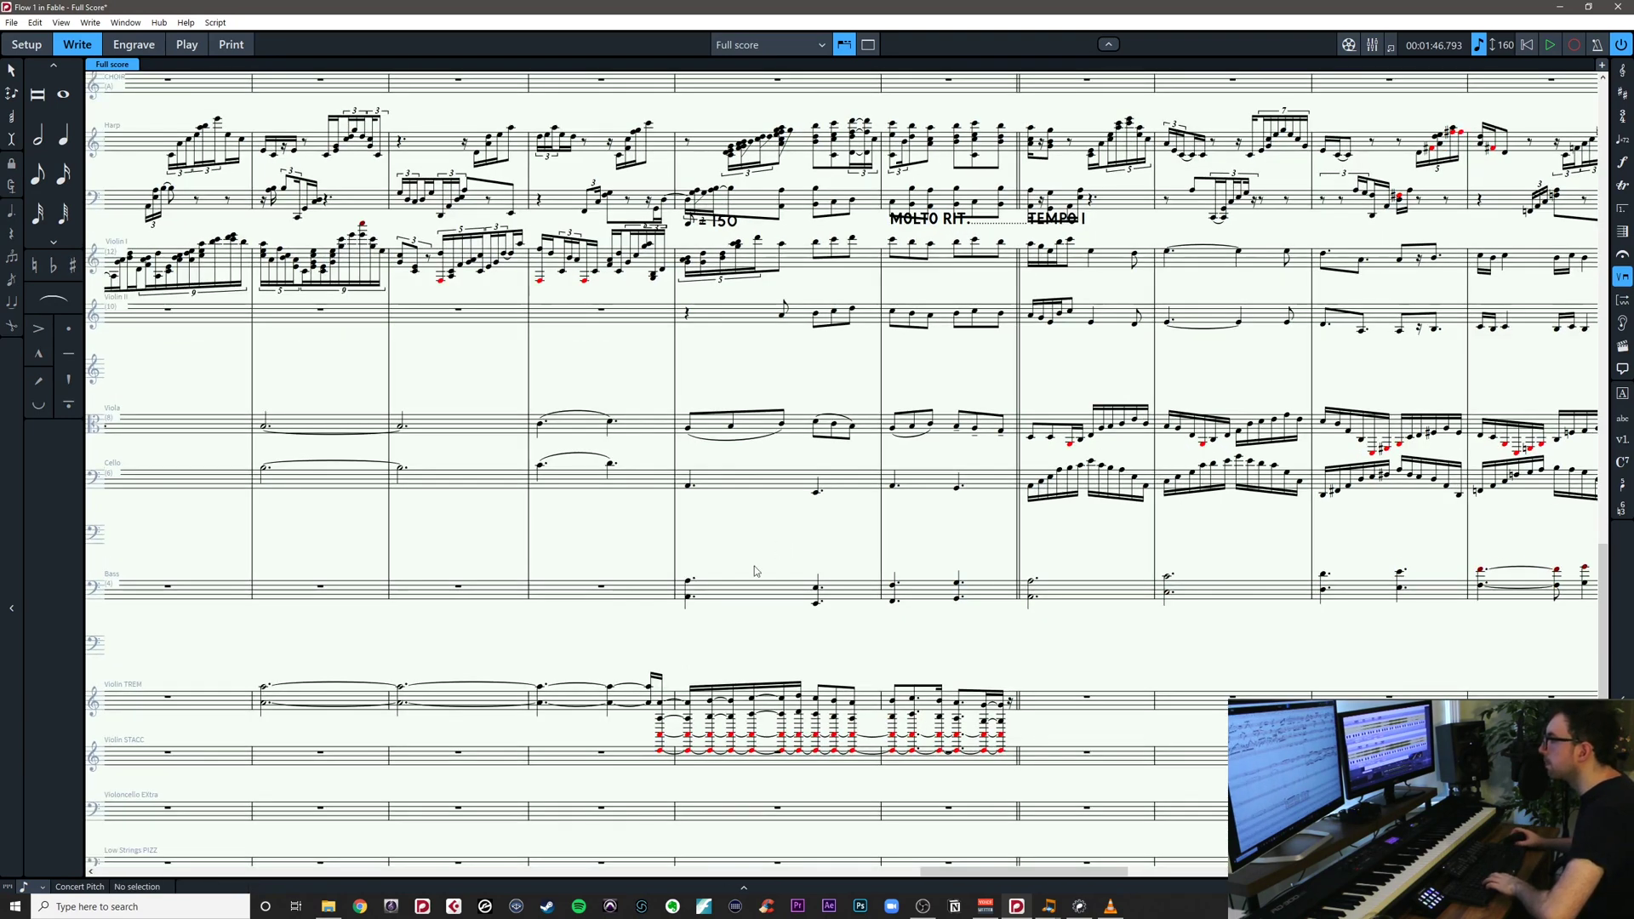
Reduce the octave chords in the bass in bars 58–59 to their lower notes only
double_click(688, 588)
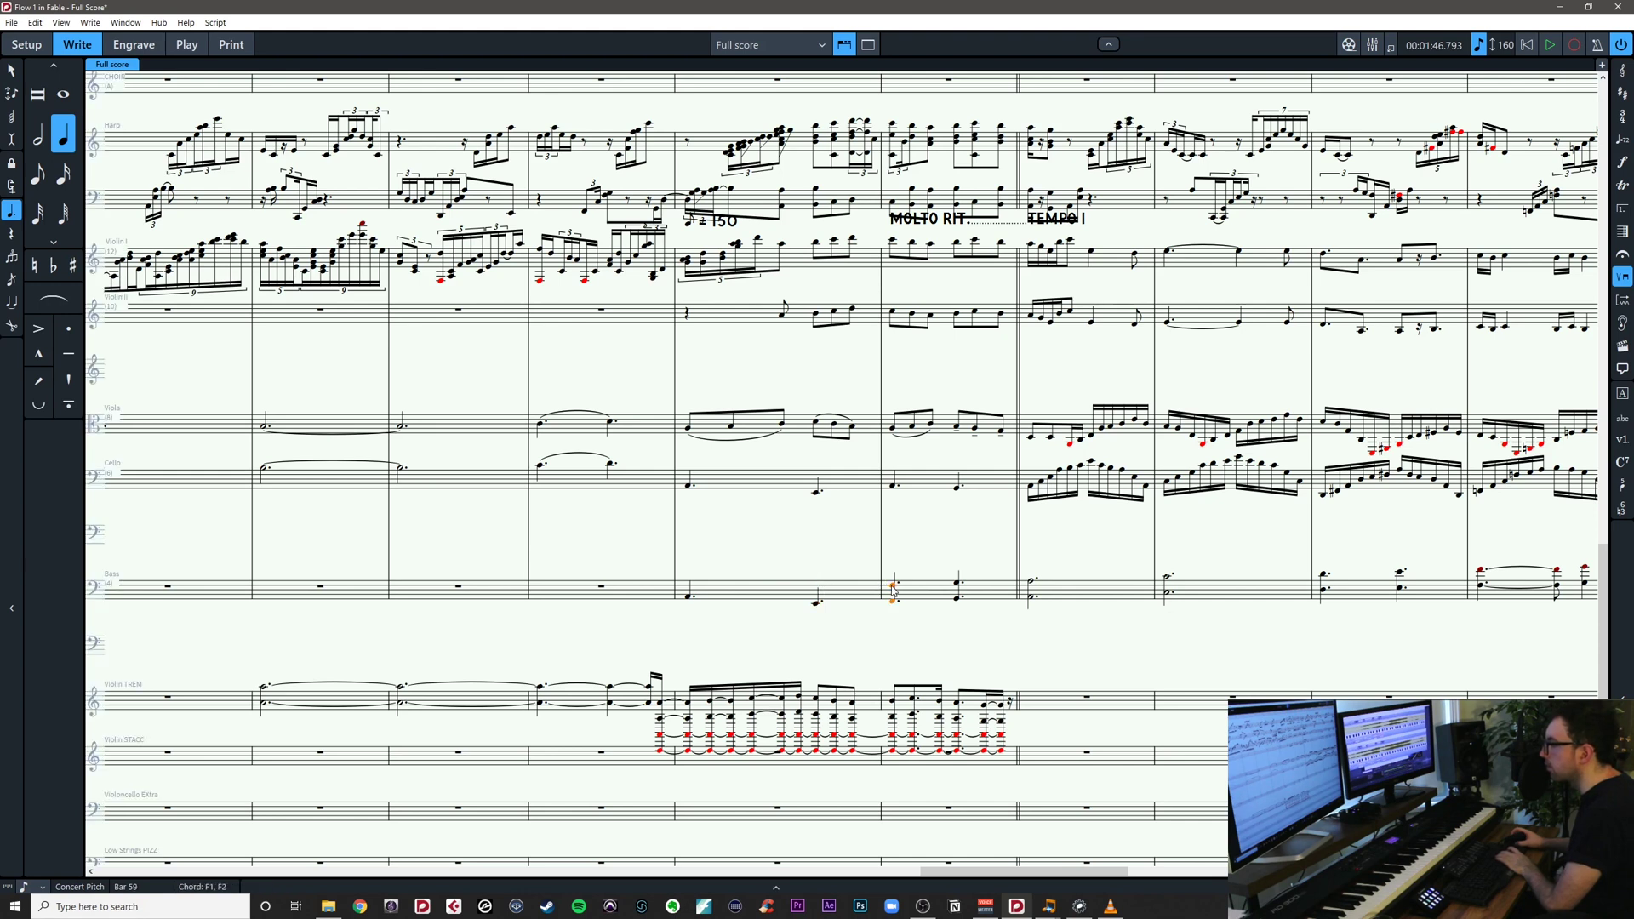
key("f")
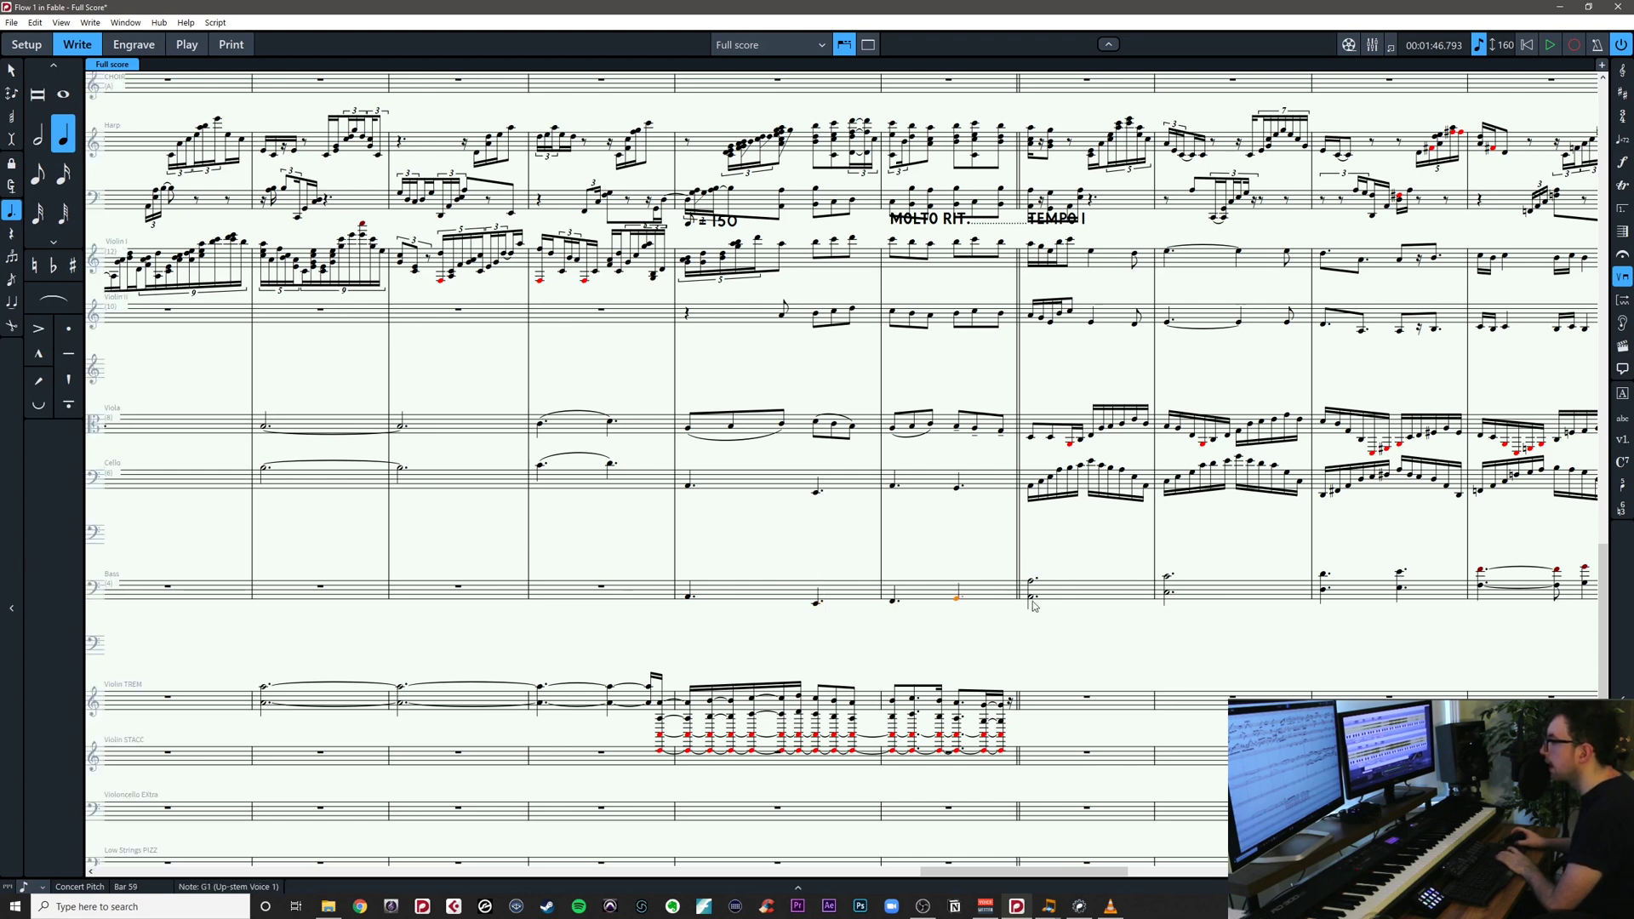
key("Escape")
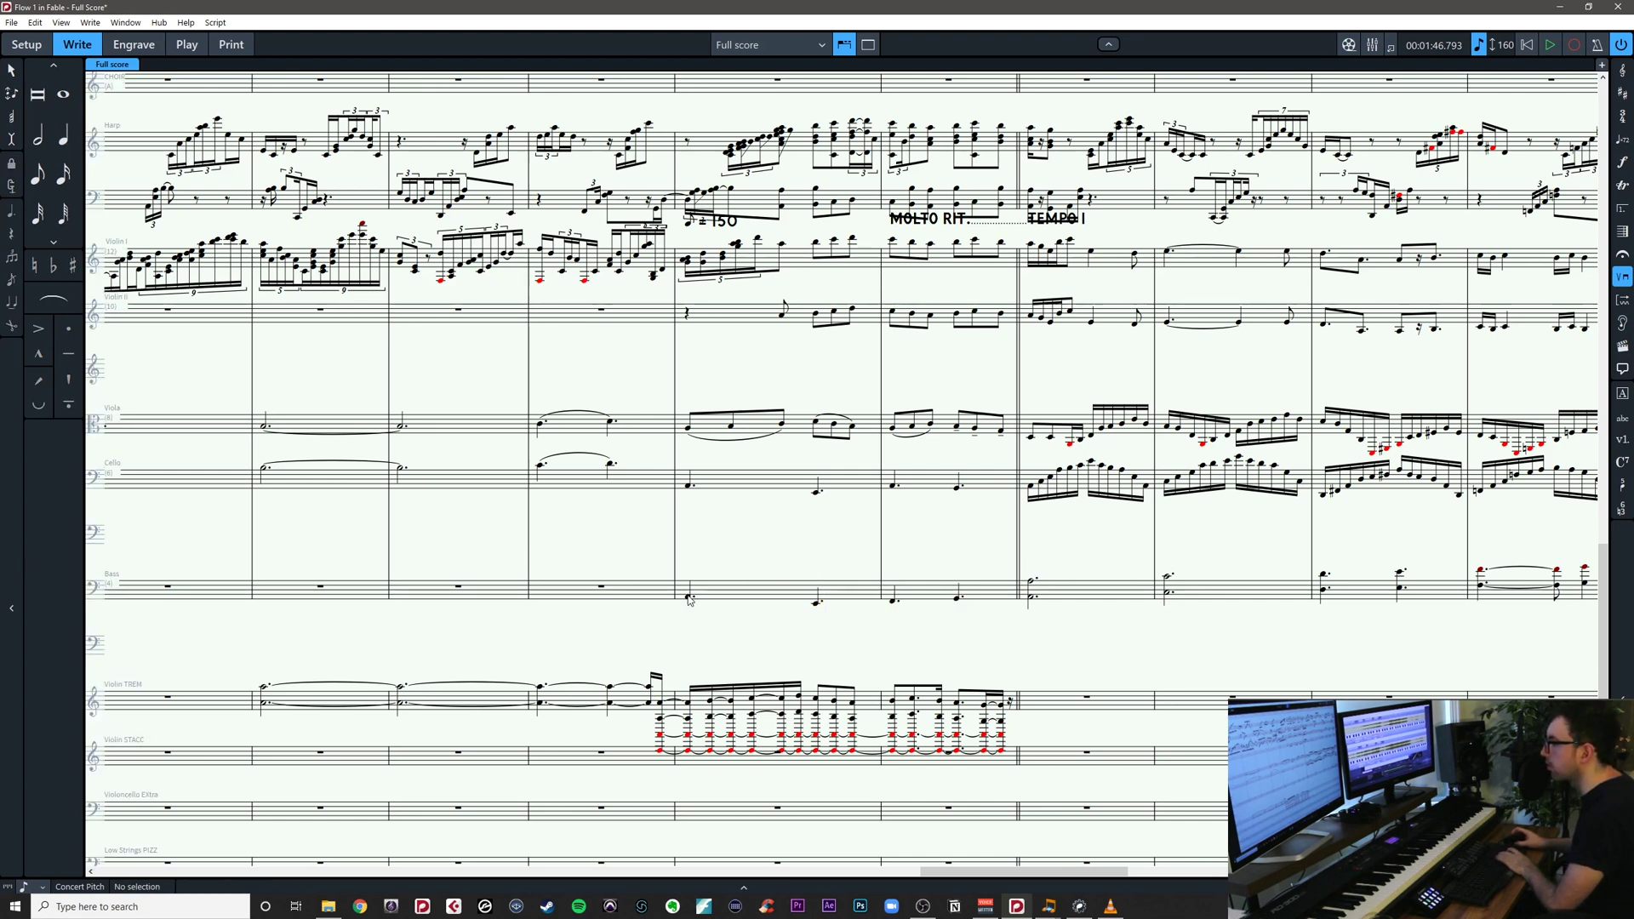
Add an arco playing technique to the first bass note of bar 58
left_click(688, 597)
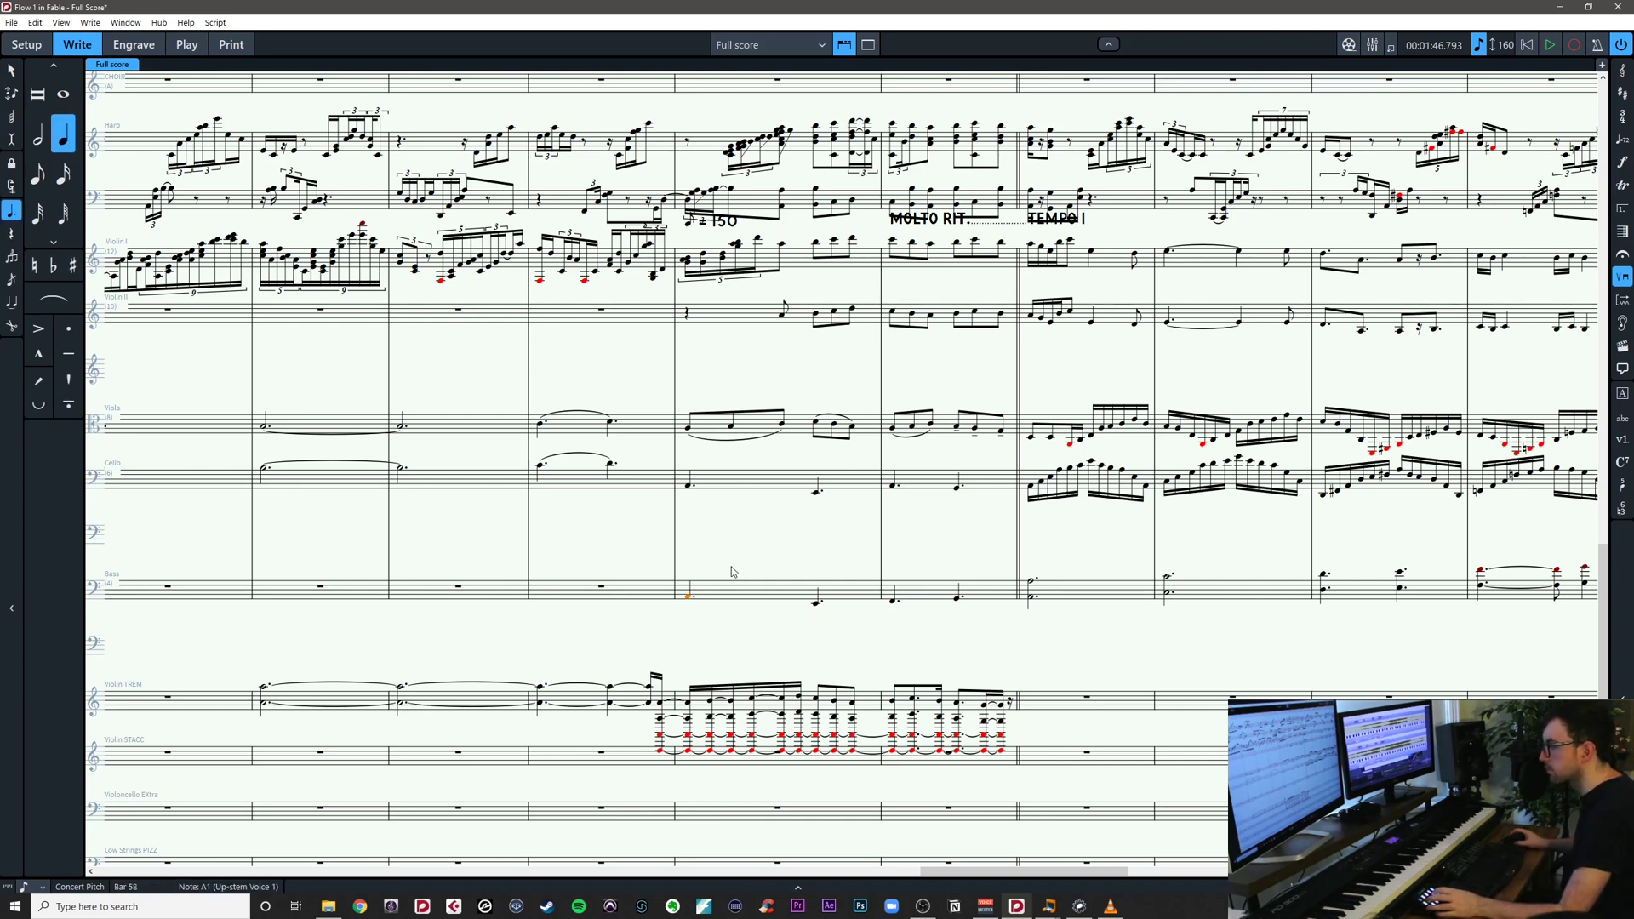
left_click_drag(729, 567, 1633, 543)
scroll(1138, 530, "right", 5)
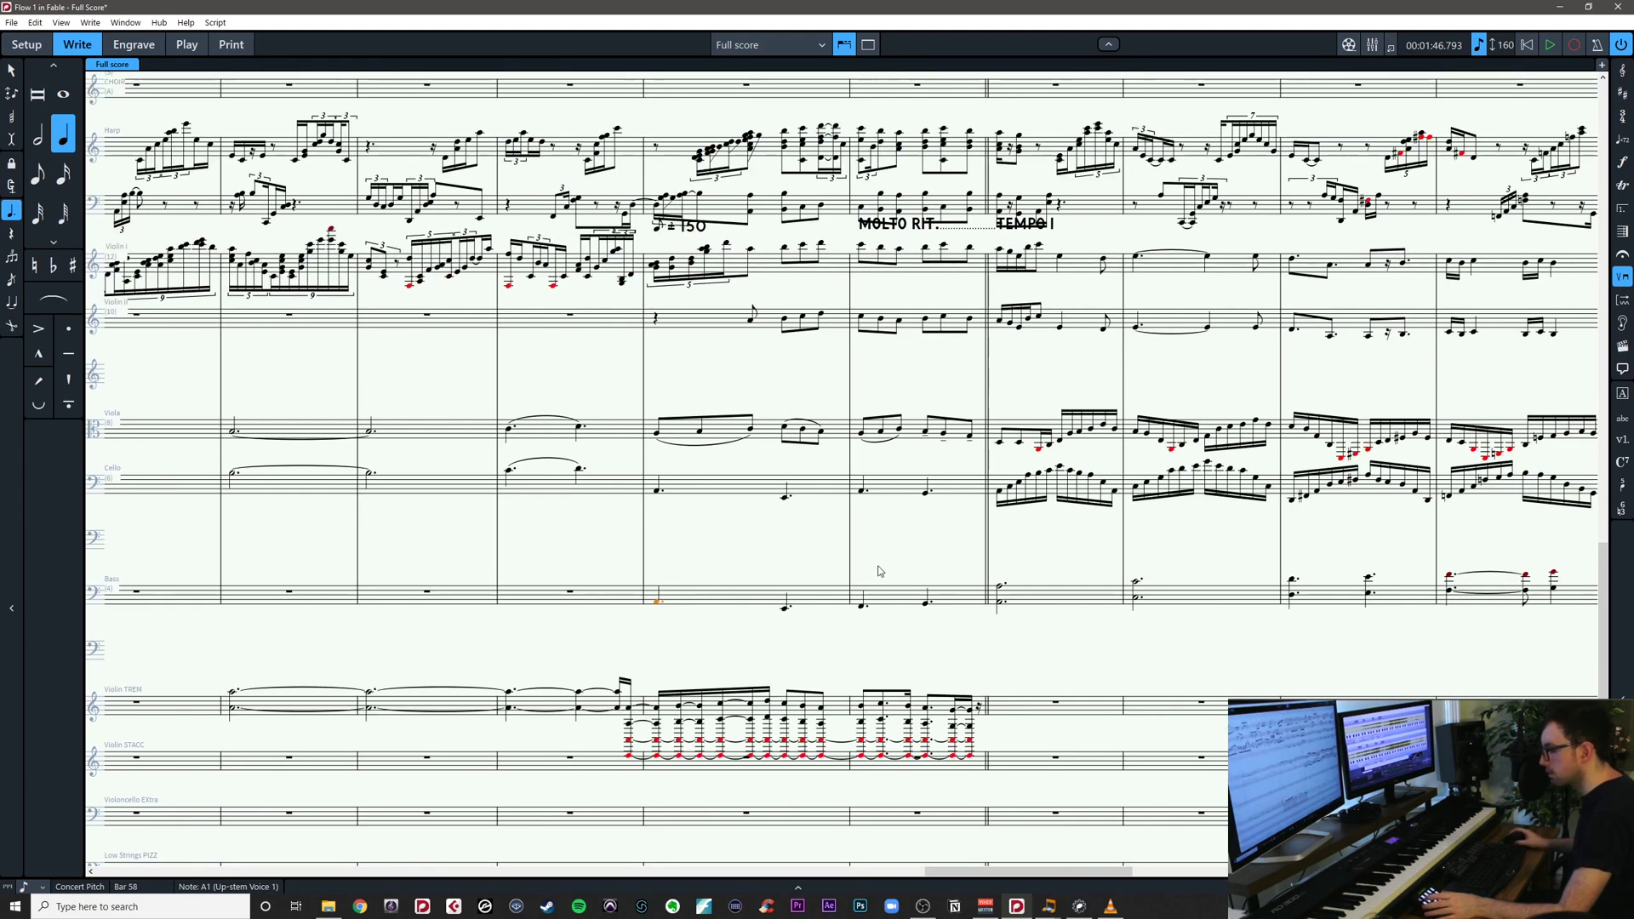
key("shift+p")
type("arco")
key("Return")
left_click(791, 569)
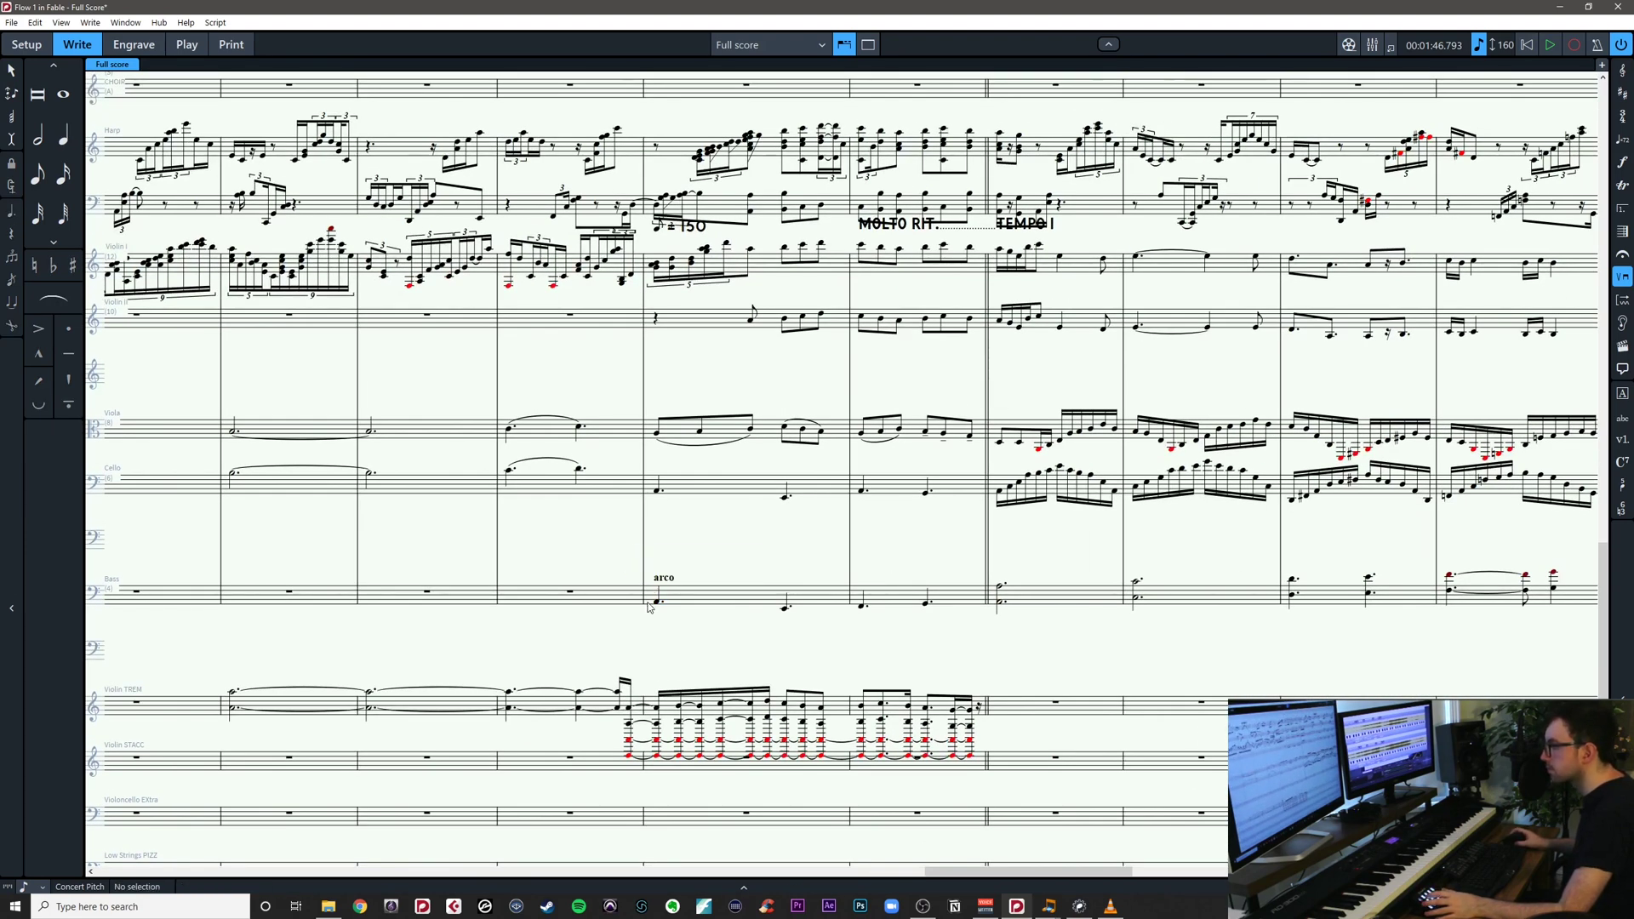
Add an mf dynamic to the first bass note of bar 58
left_click(658, 603)
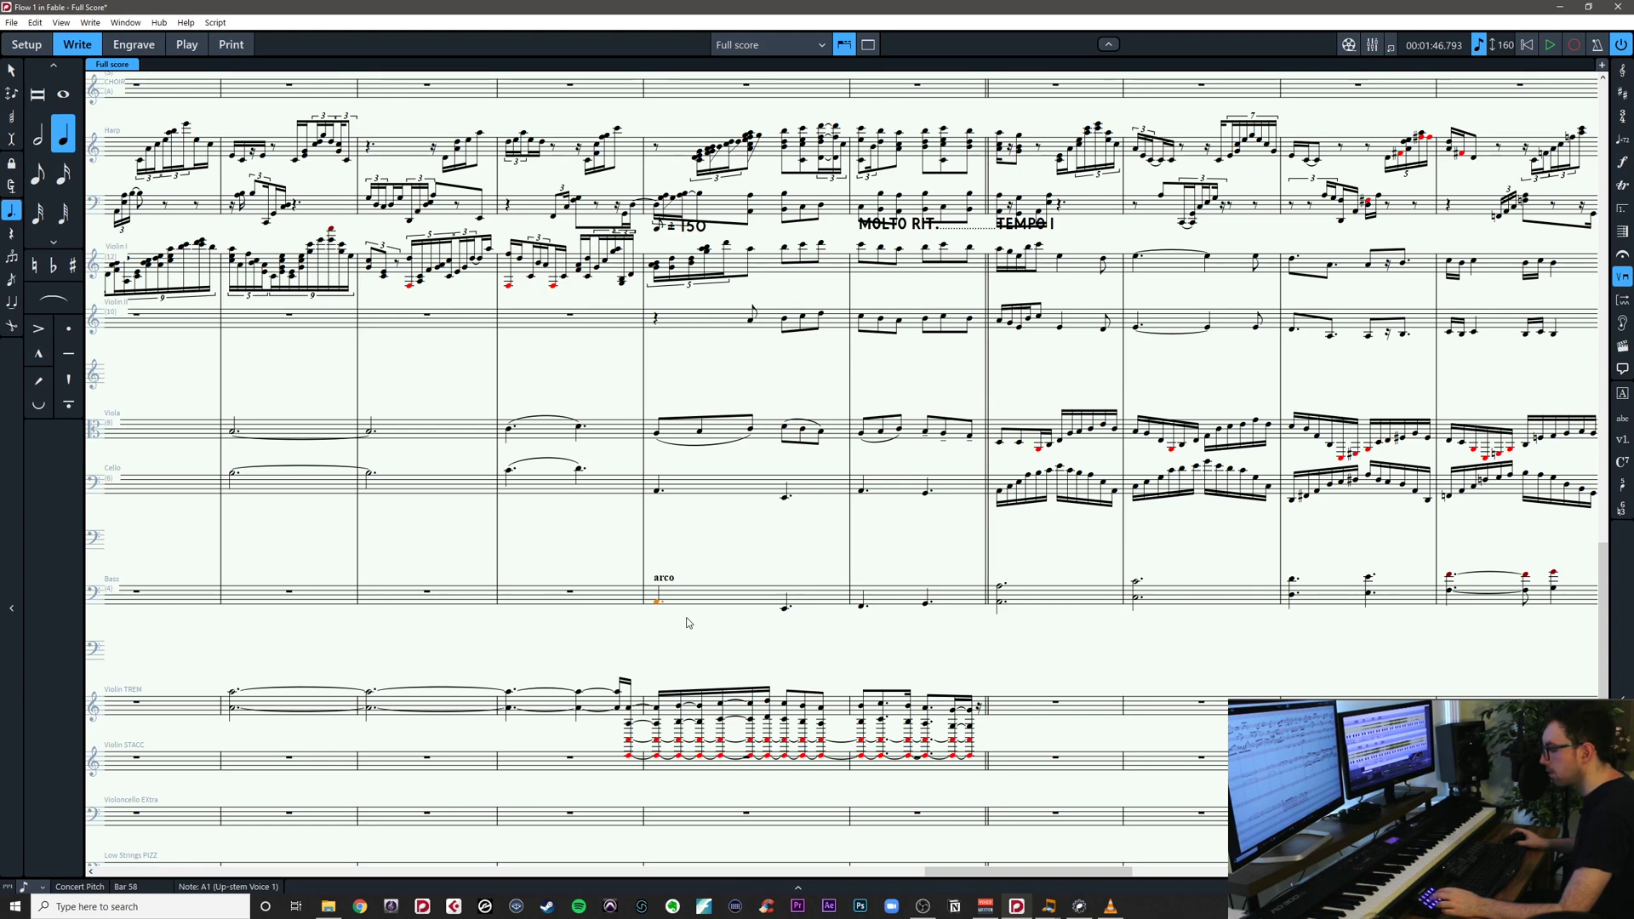
key("shift+d")
type("mf")
key("Return")
key("Escape")
left_click_drag(778, 554, 769, 584)
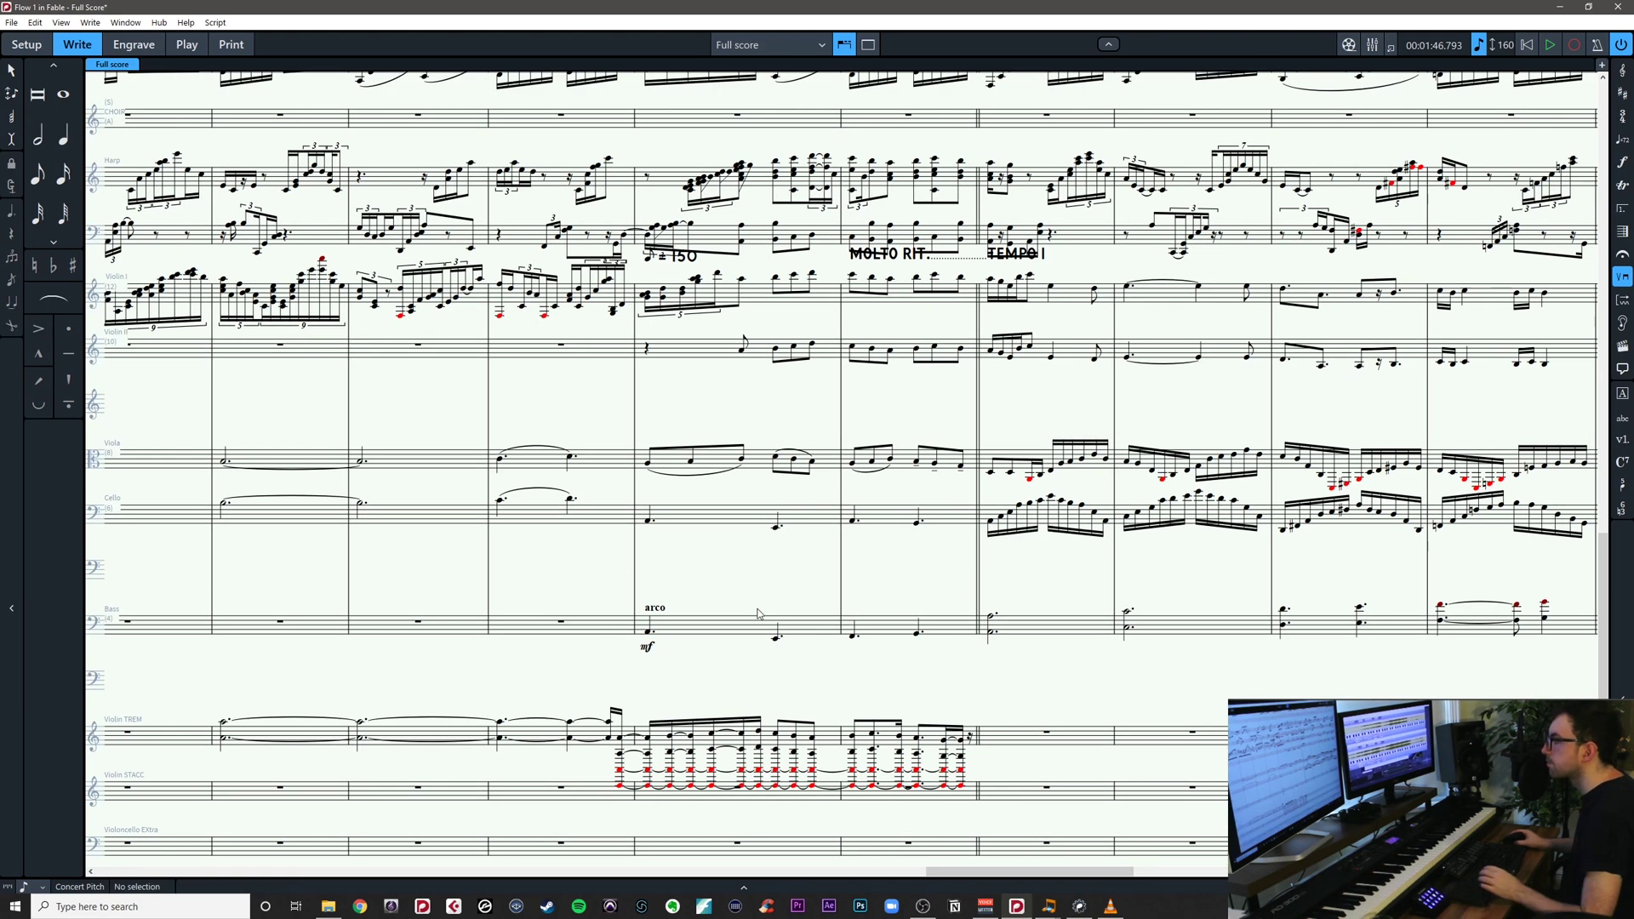
Add tenuto marks to the bass notes in bars 58–59 and save the project
left_click(817, 623)
left_click(890, 623, "shift")
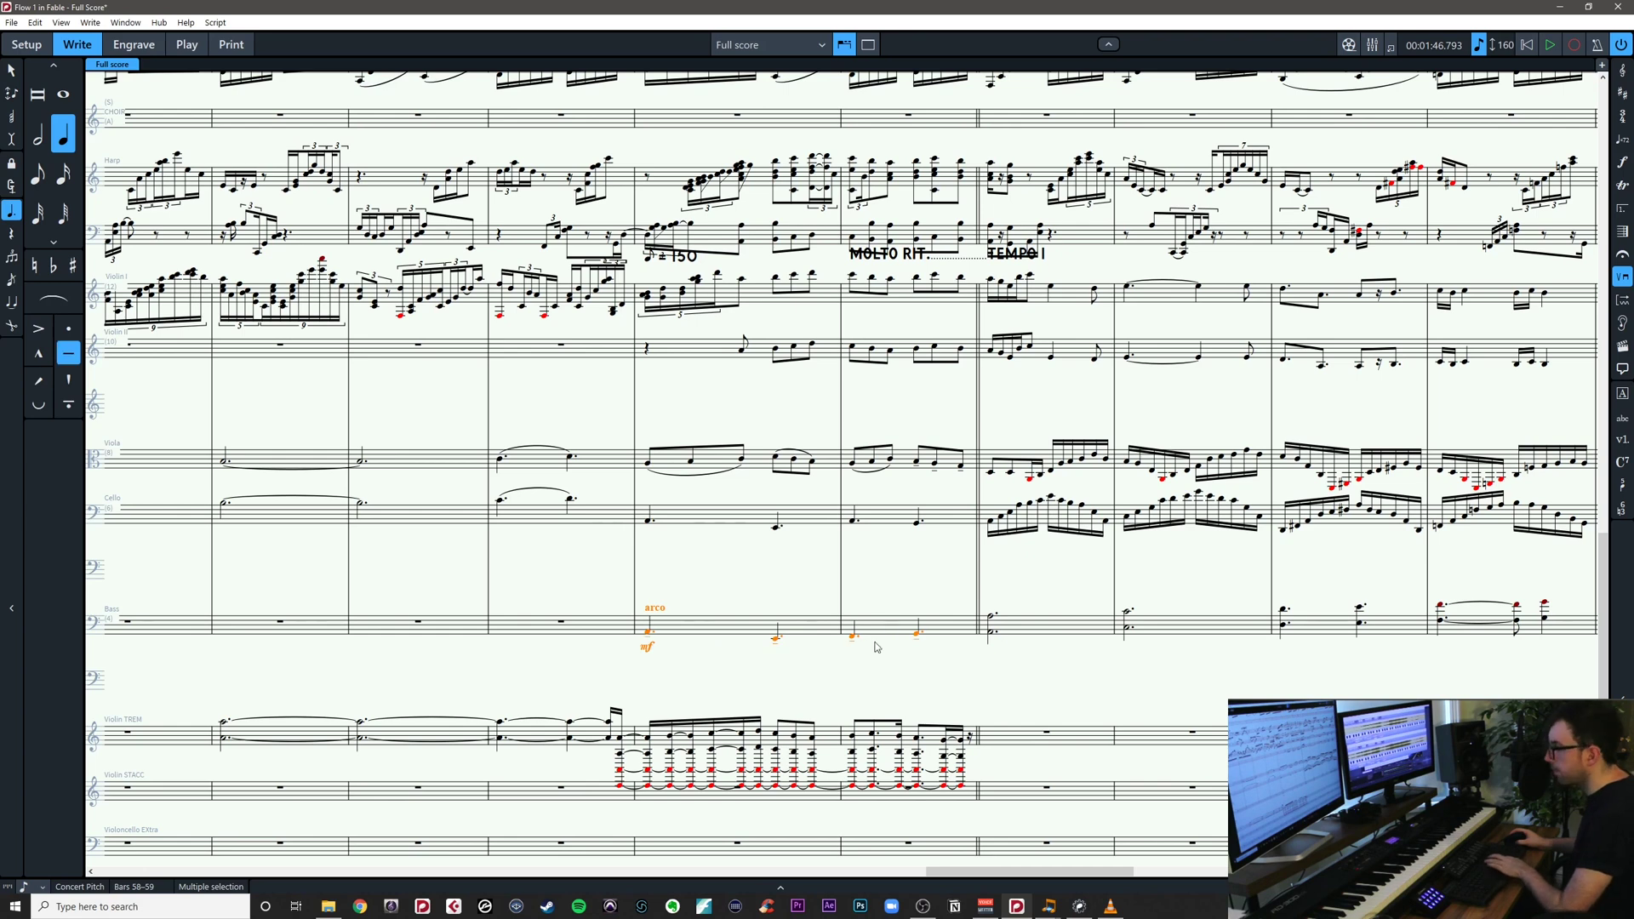
key("Escape")
scroll(707, 586, "up", 1)
key("ctrl+s")
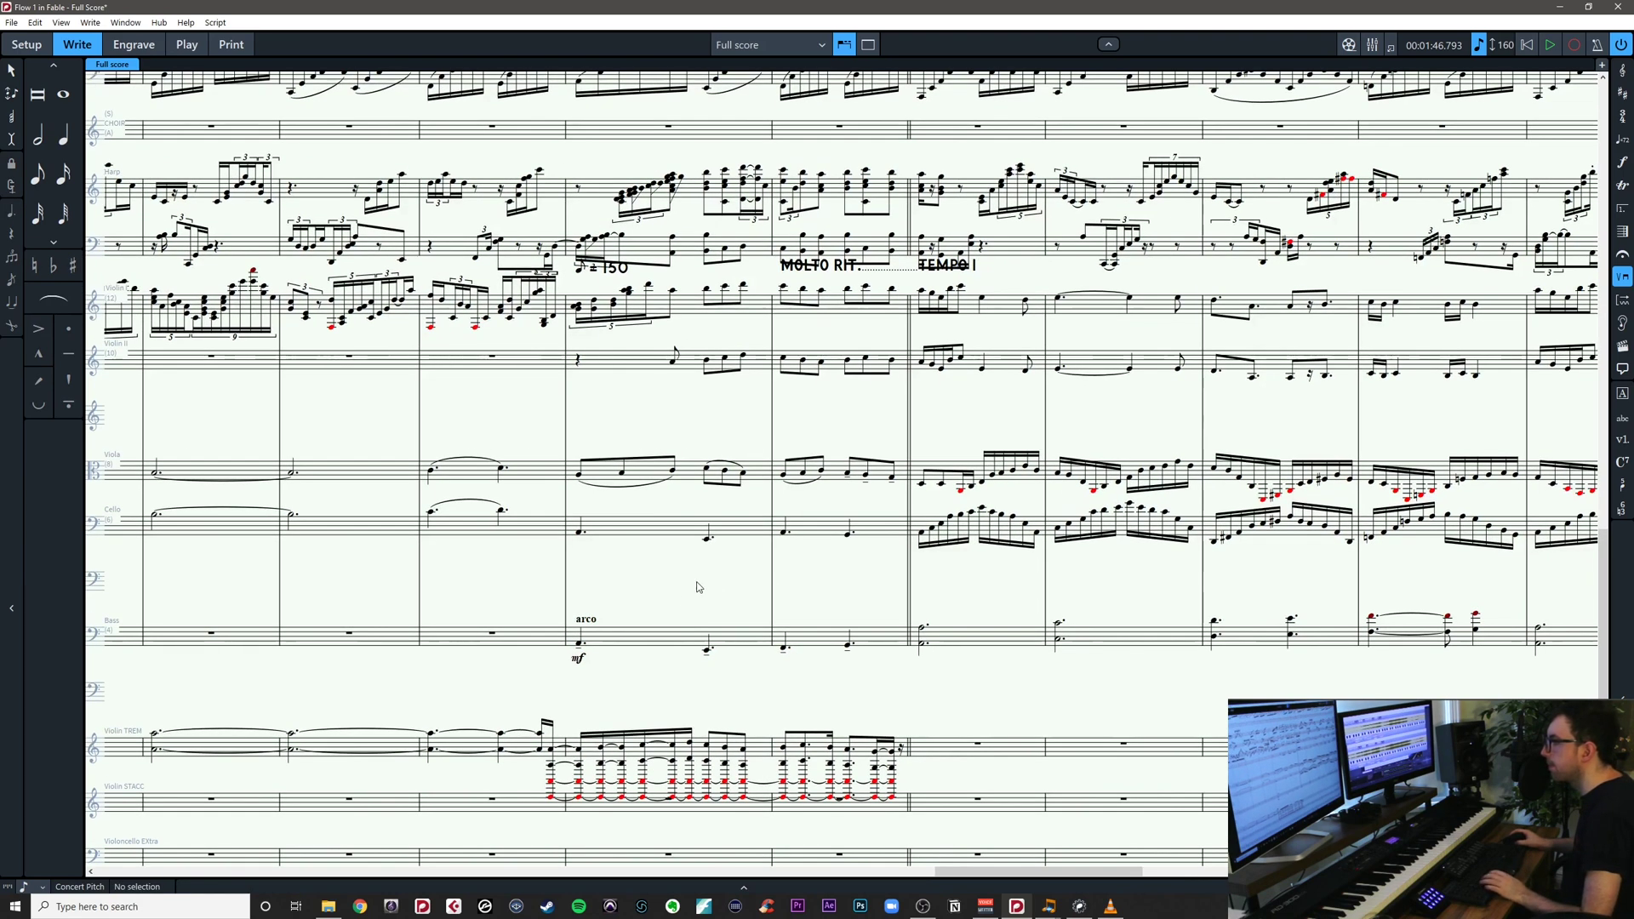
Add tenuto marks to the cello's dotted quarters in bars 58–59
left_click_drag(680, 563, 685, 610)
left_click(670, 578)
left_click(836, 578, "shift")
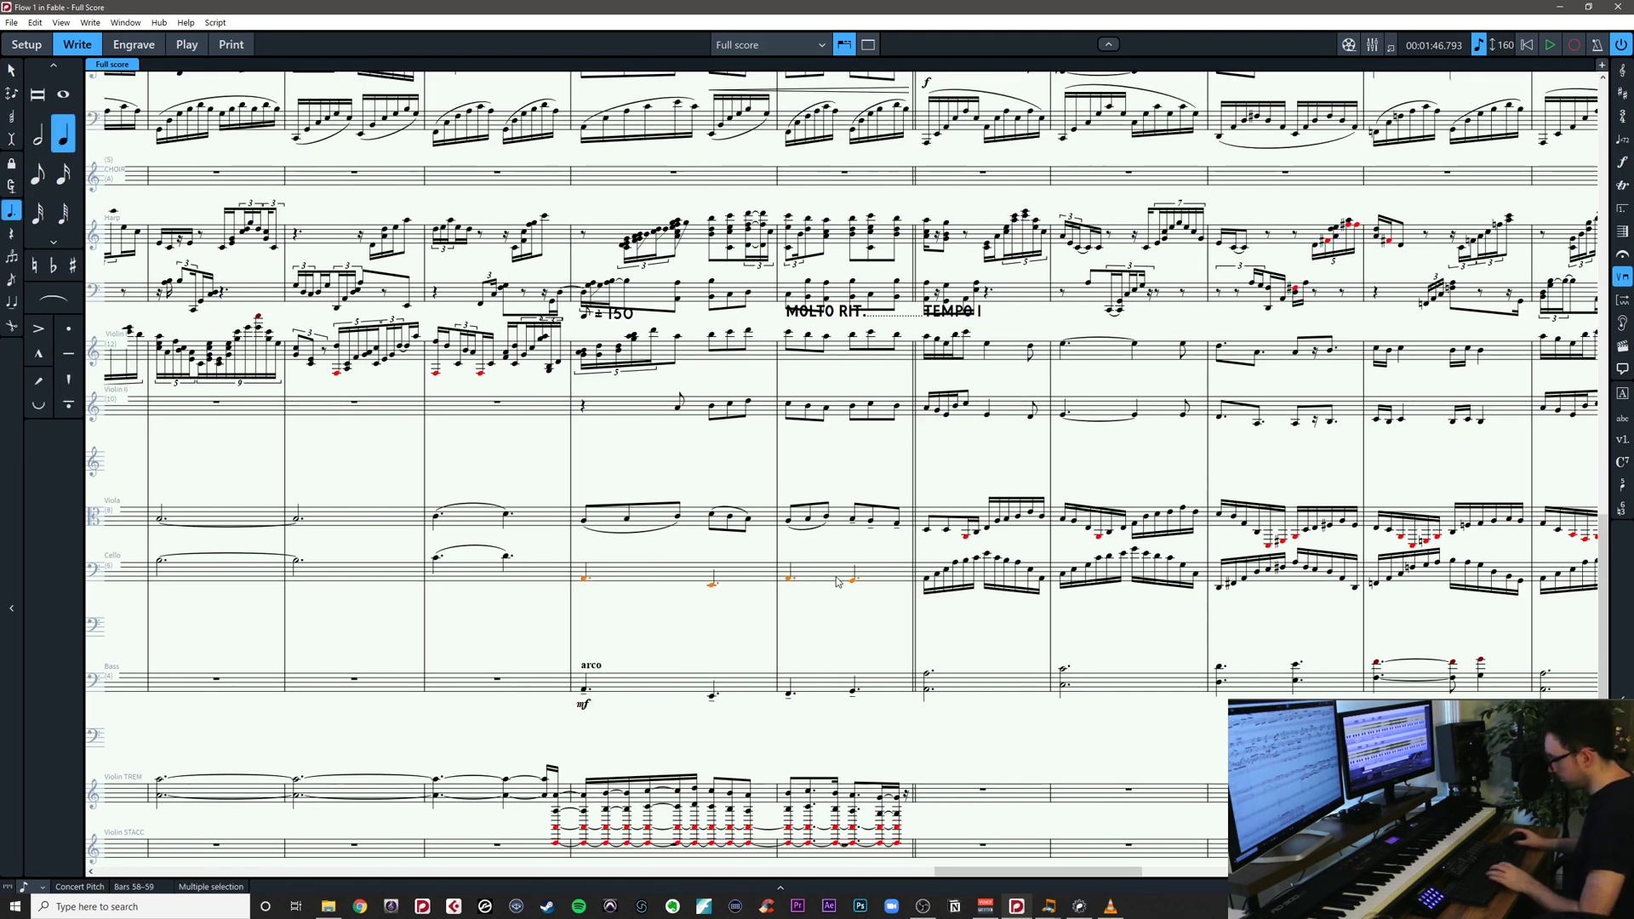
key("apostrophe")
key("Escape")
left_click_drag(826, 599, 845, 610)
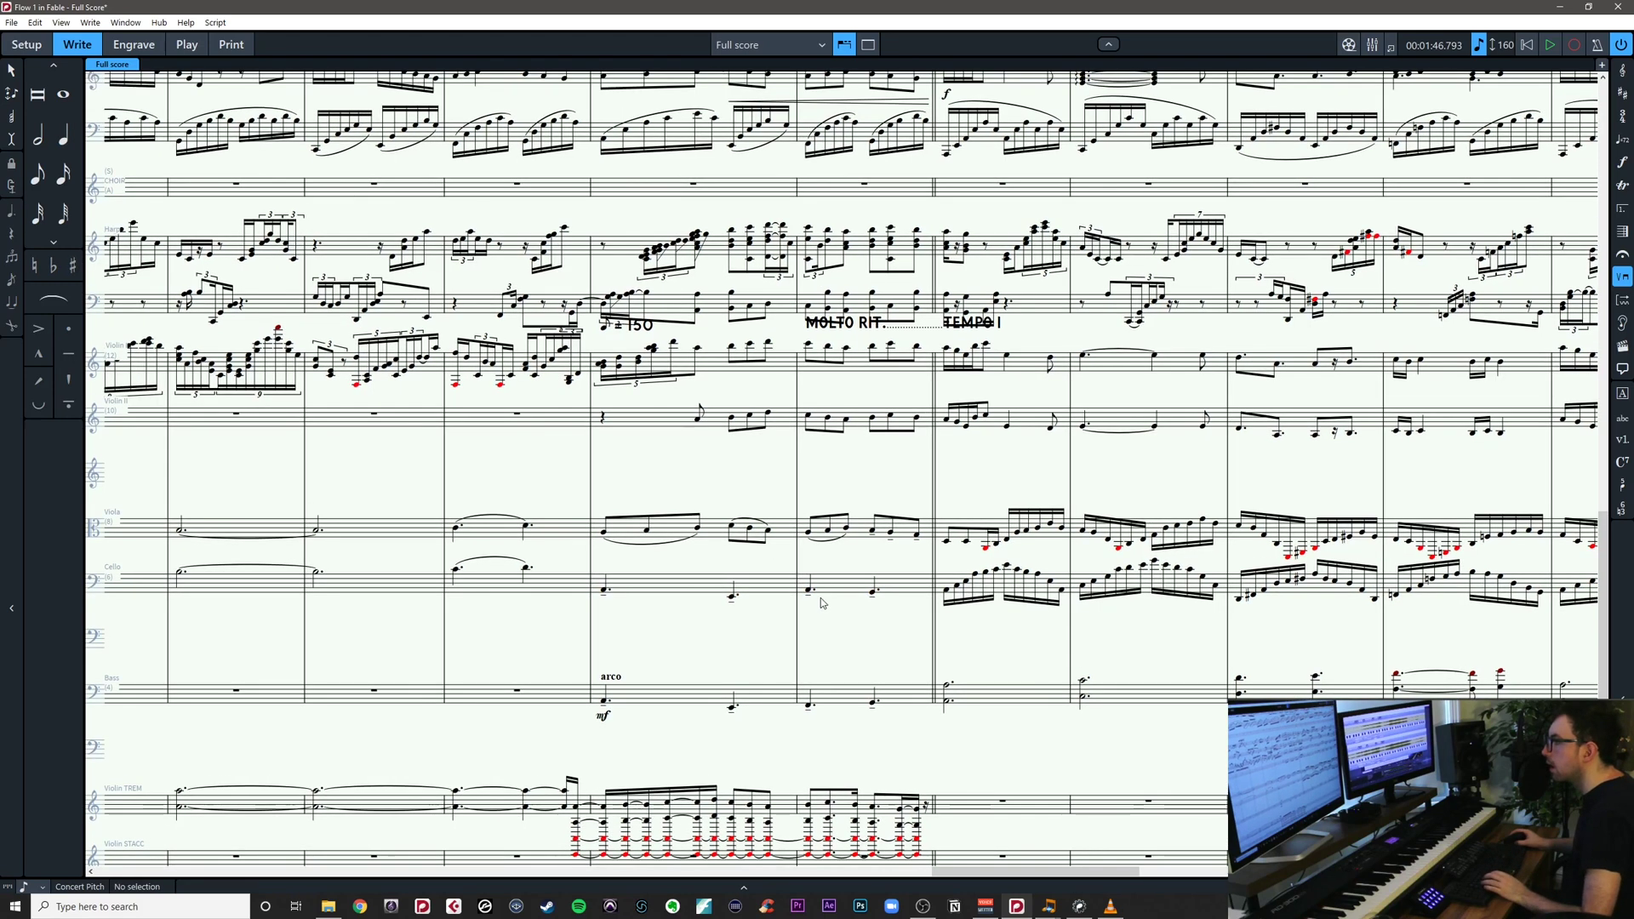
Lower the cello's first note in bar 59 to F2
left_click(809, 591)
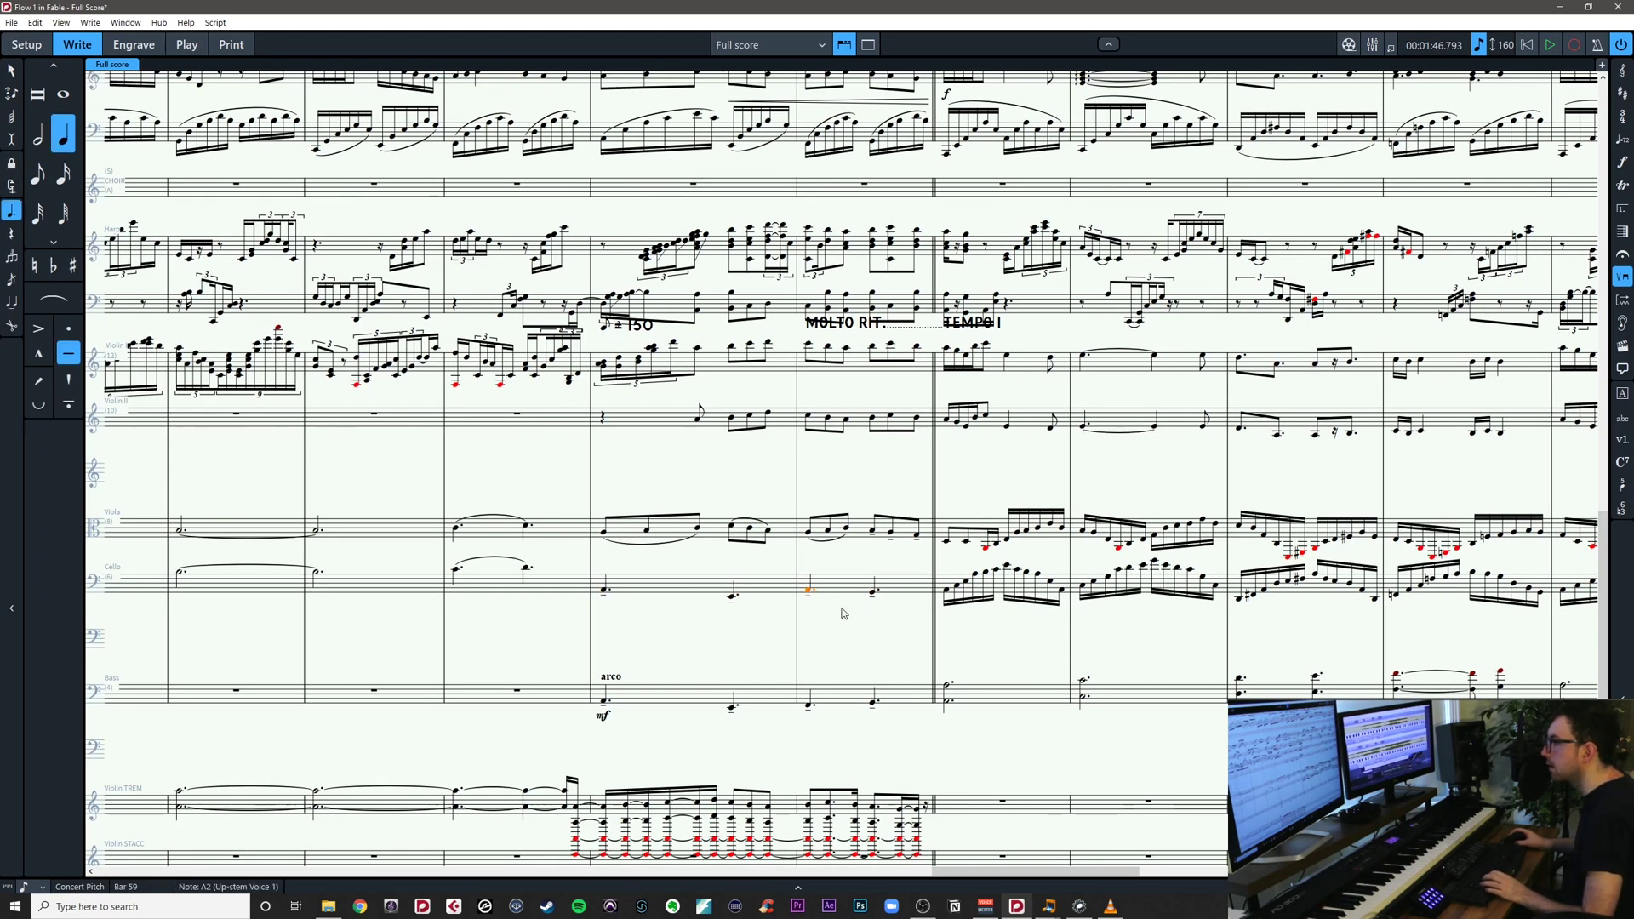
key("alt+Down")
key("alt+Down")
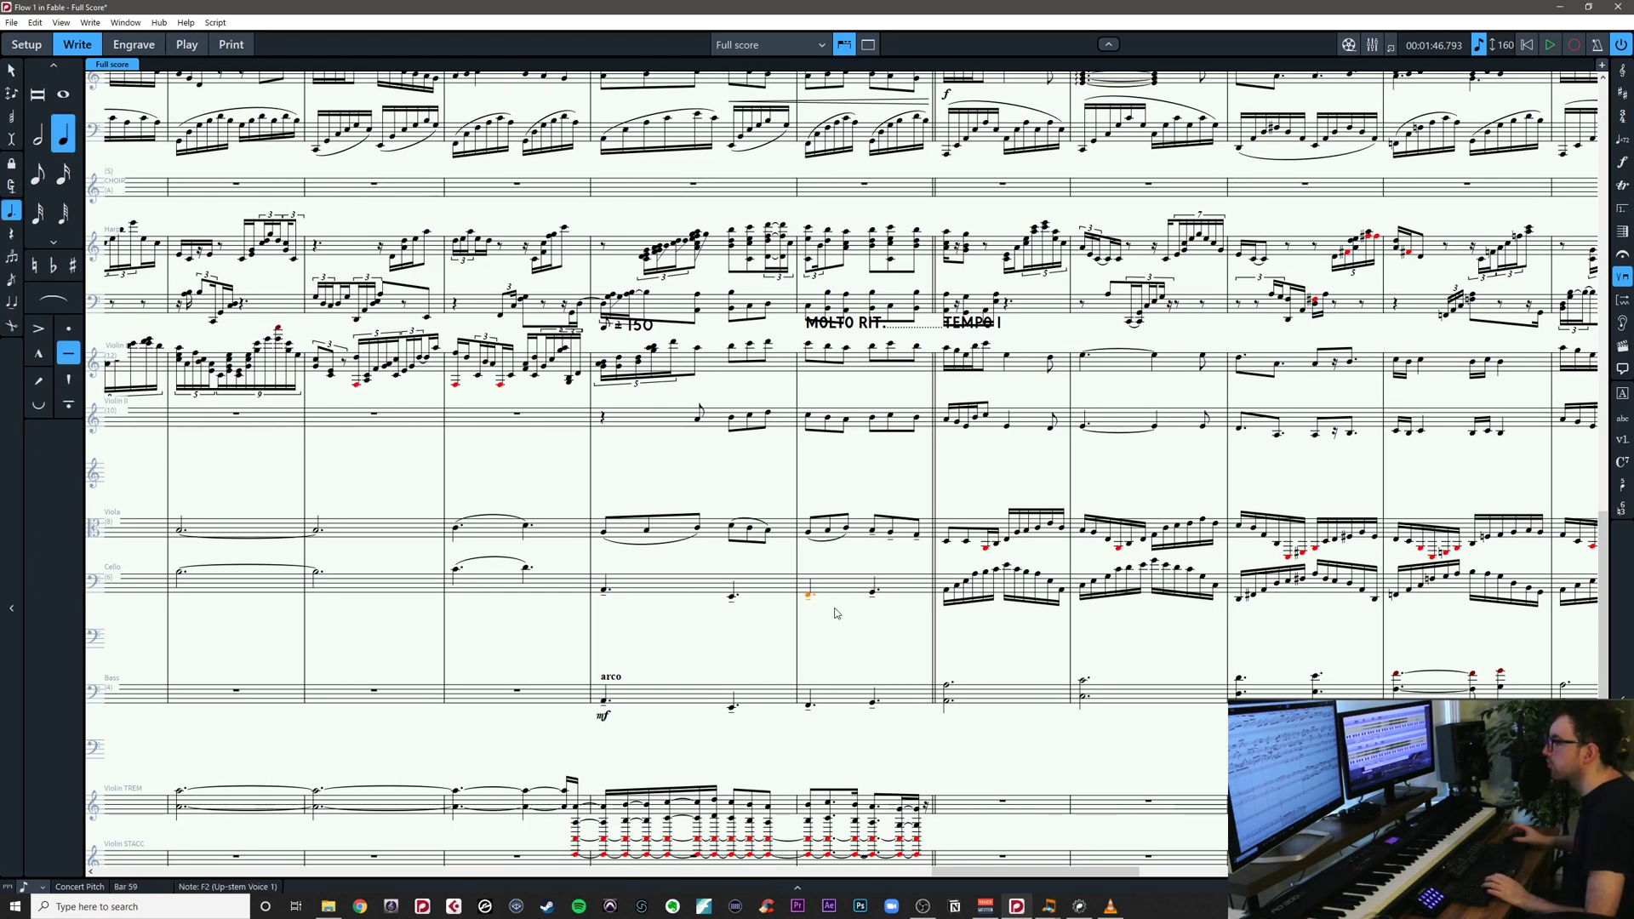
left_click_drag(835, 613, 810, 641)
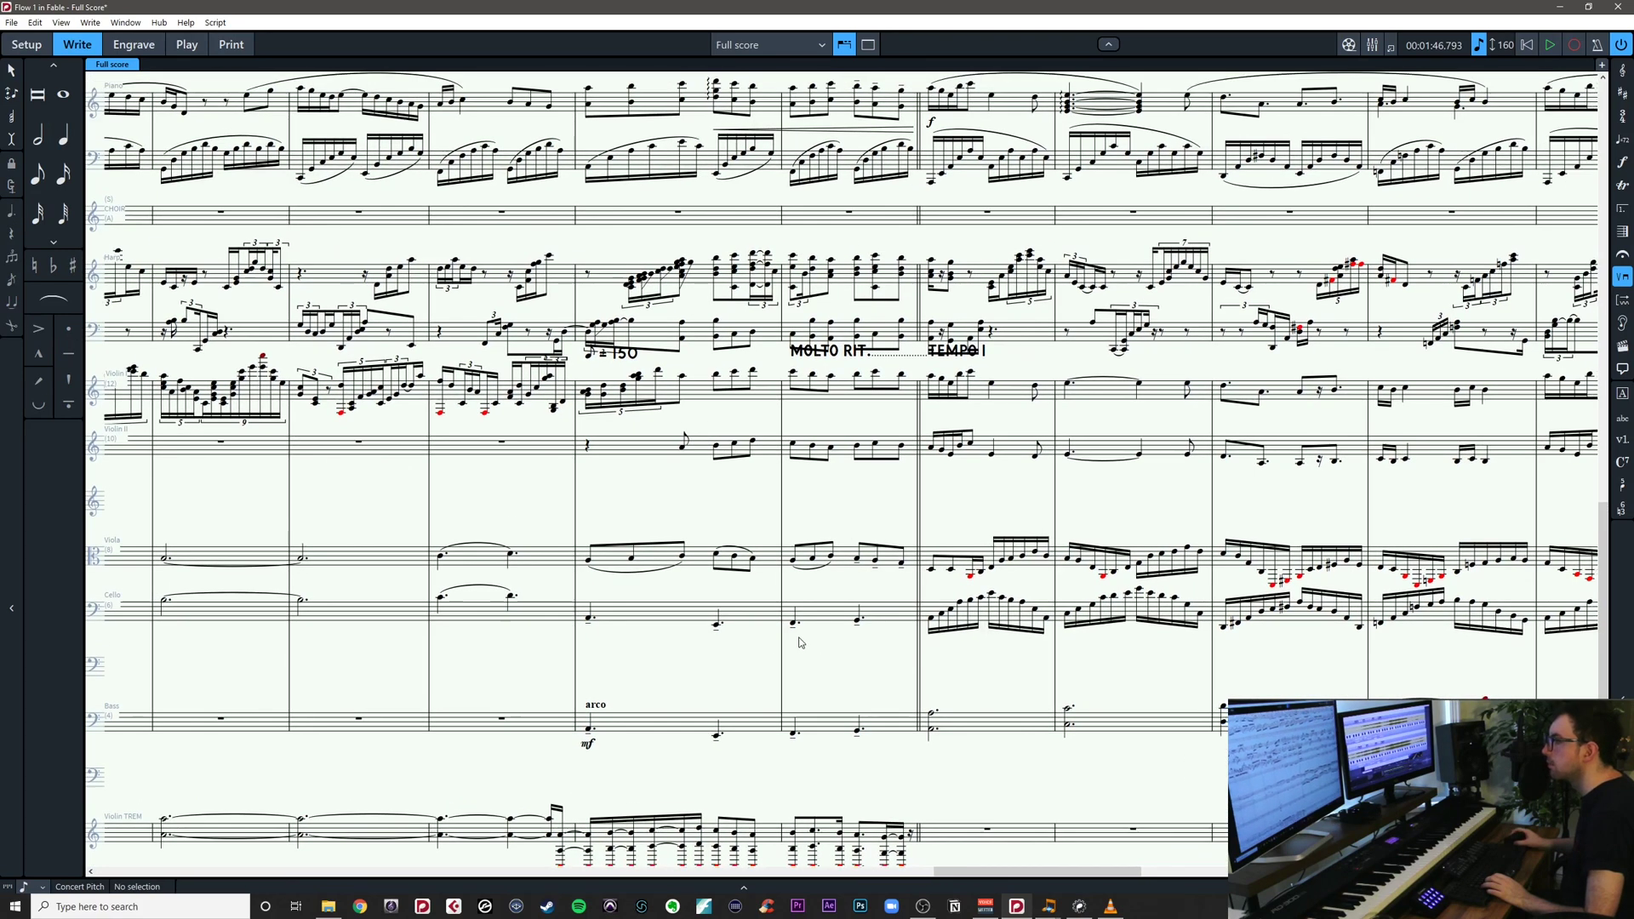
Examine the string parts in the bars before 58, back to the passage around the eighth = 160 tempo mark
left_click(511, 597)
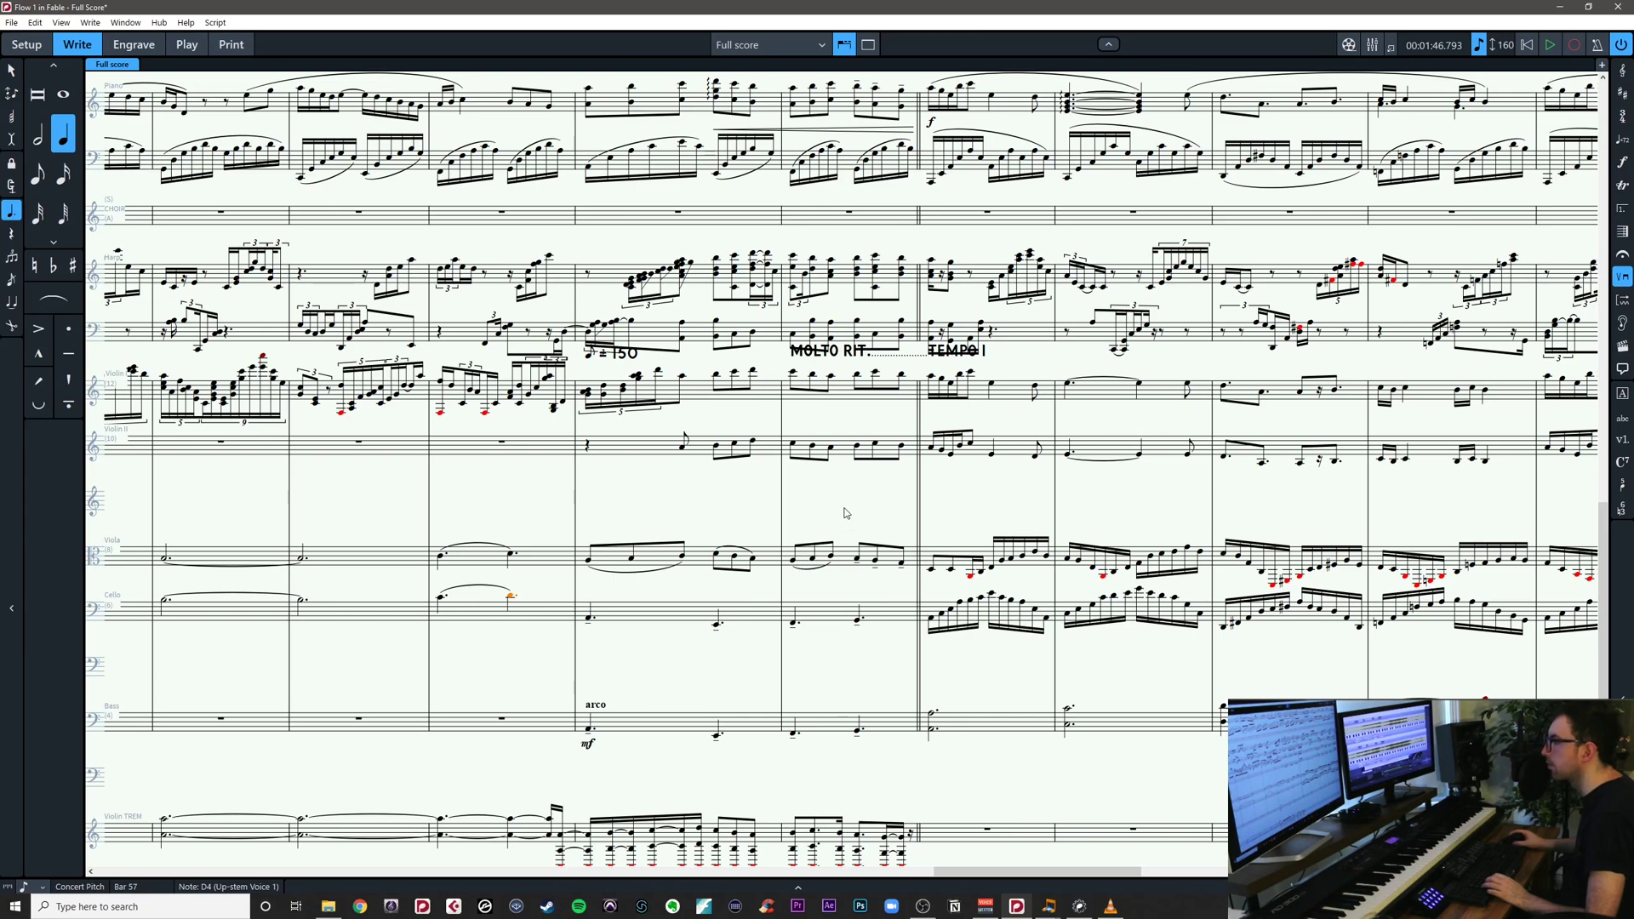
left_click_drag(846, 513, 633, 503)
left_click_drag(713, 657, 1538, 685)
key("x")
left_click_drag(692, 545, 1320, 504)
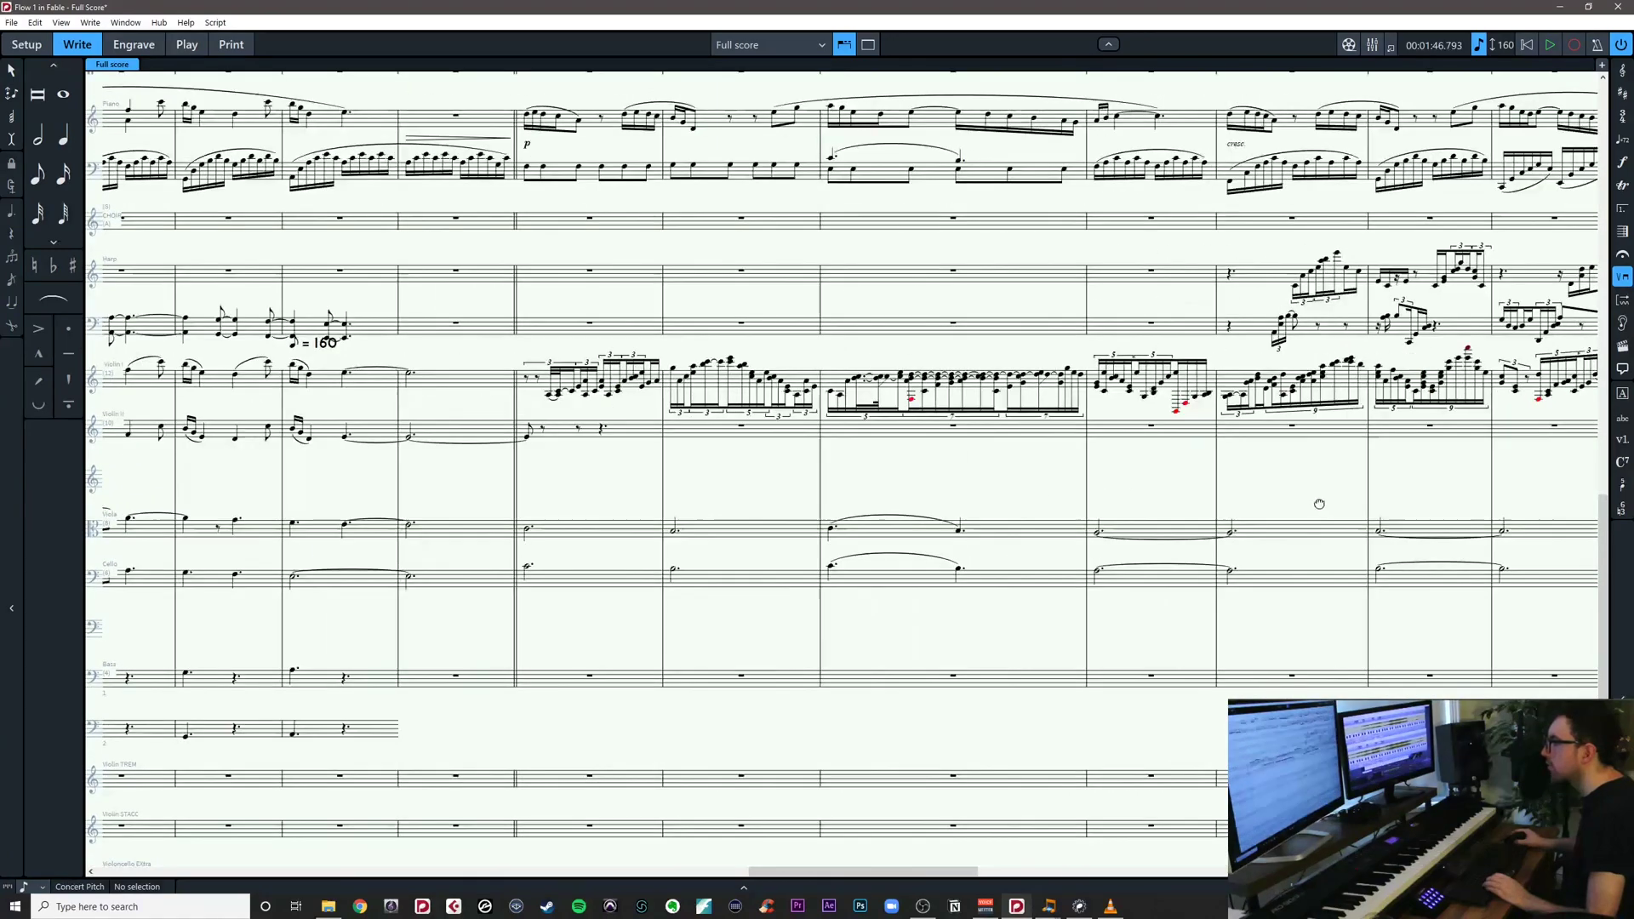
left_click_drag(770, 478, 671, 529)
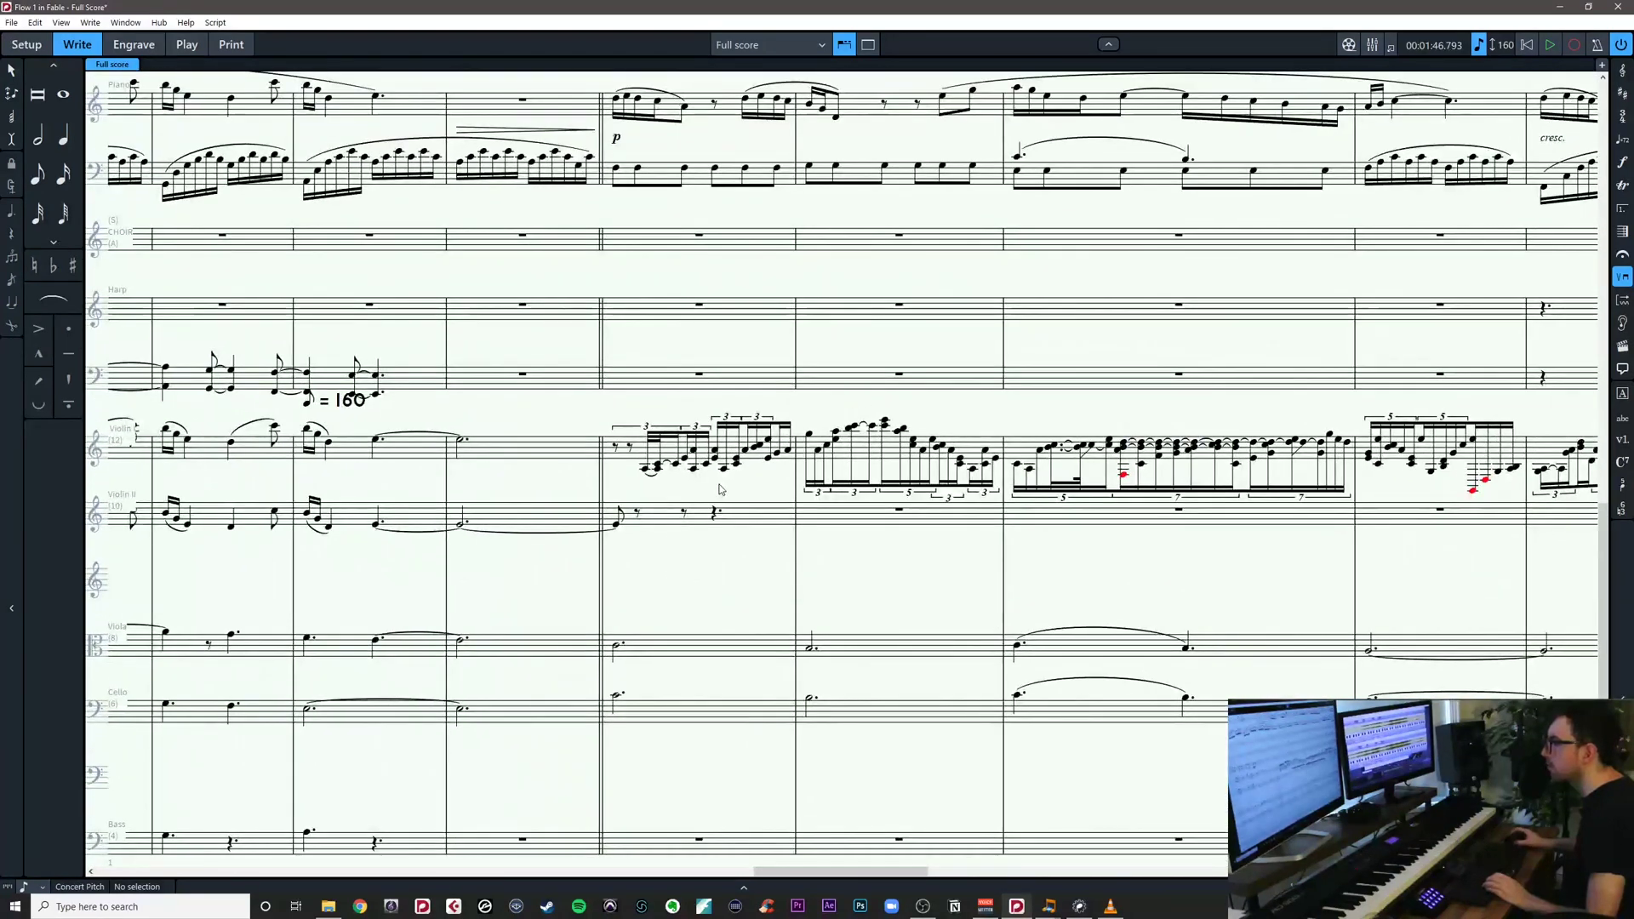
key("alt+Tab")
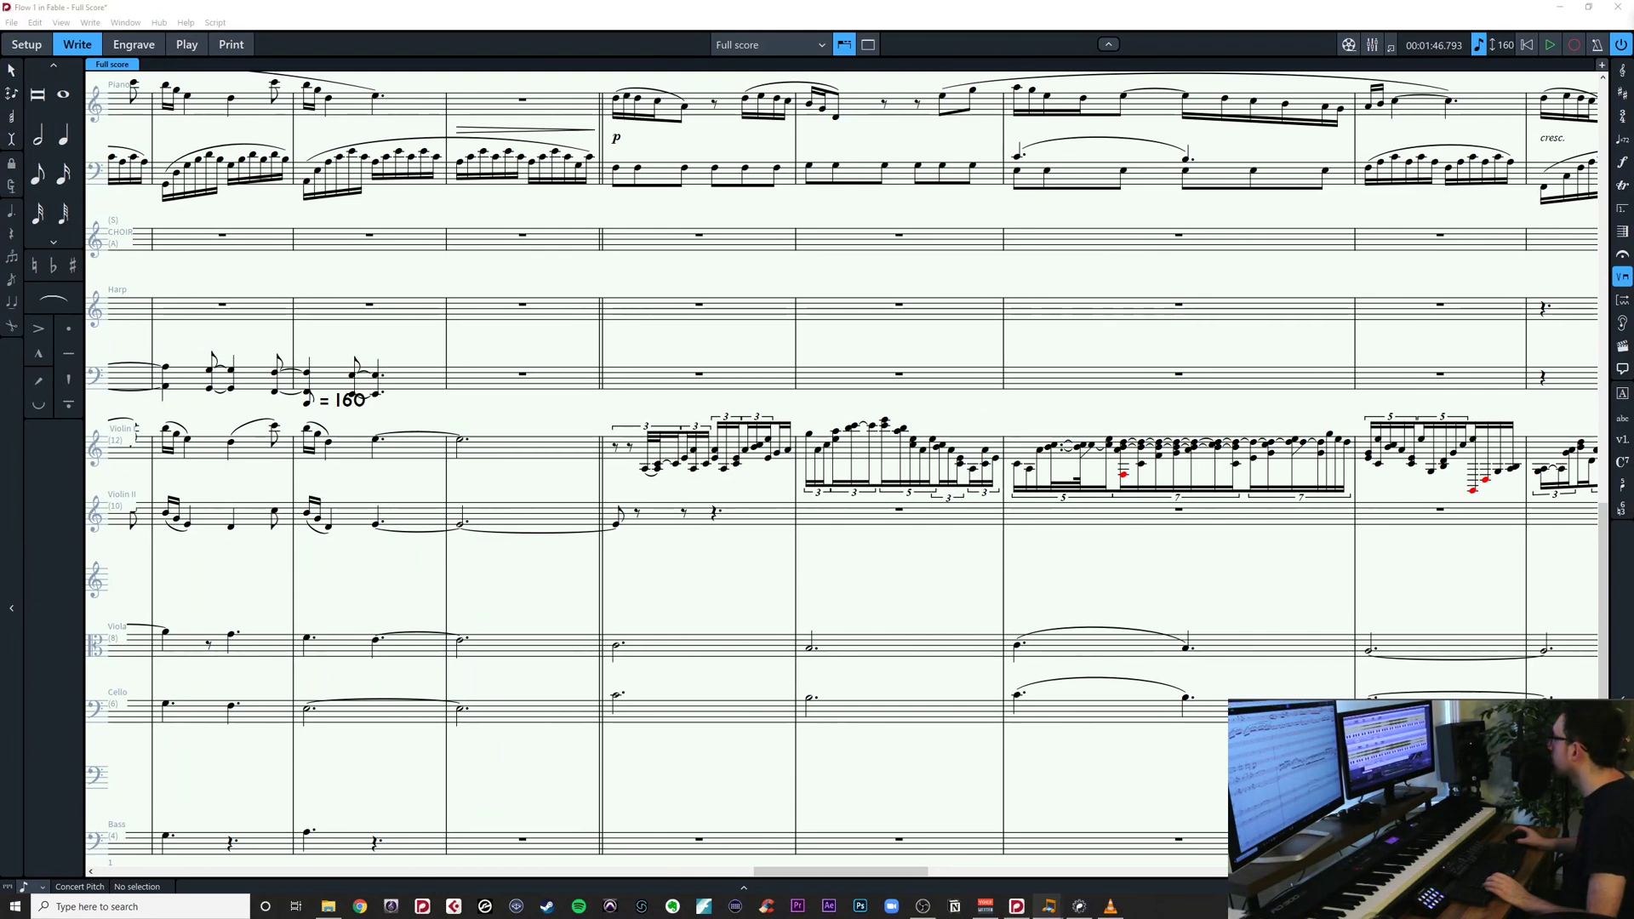
left_click_drag(725, 586, 821, 605)
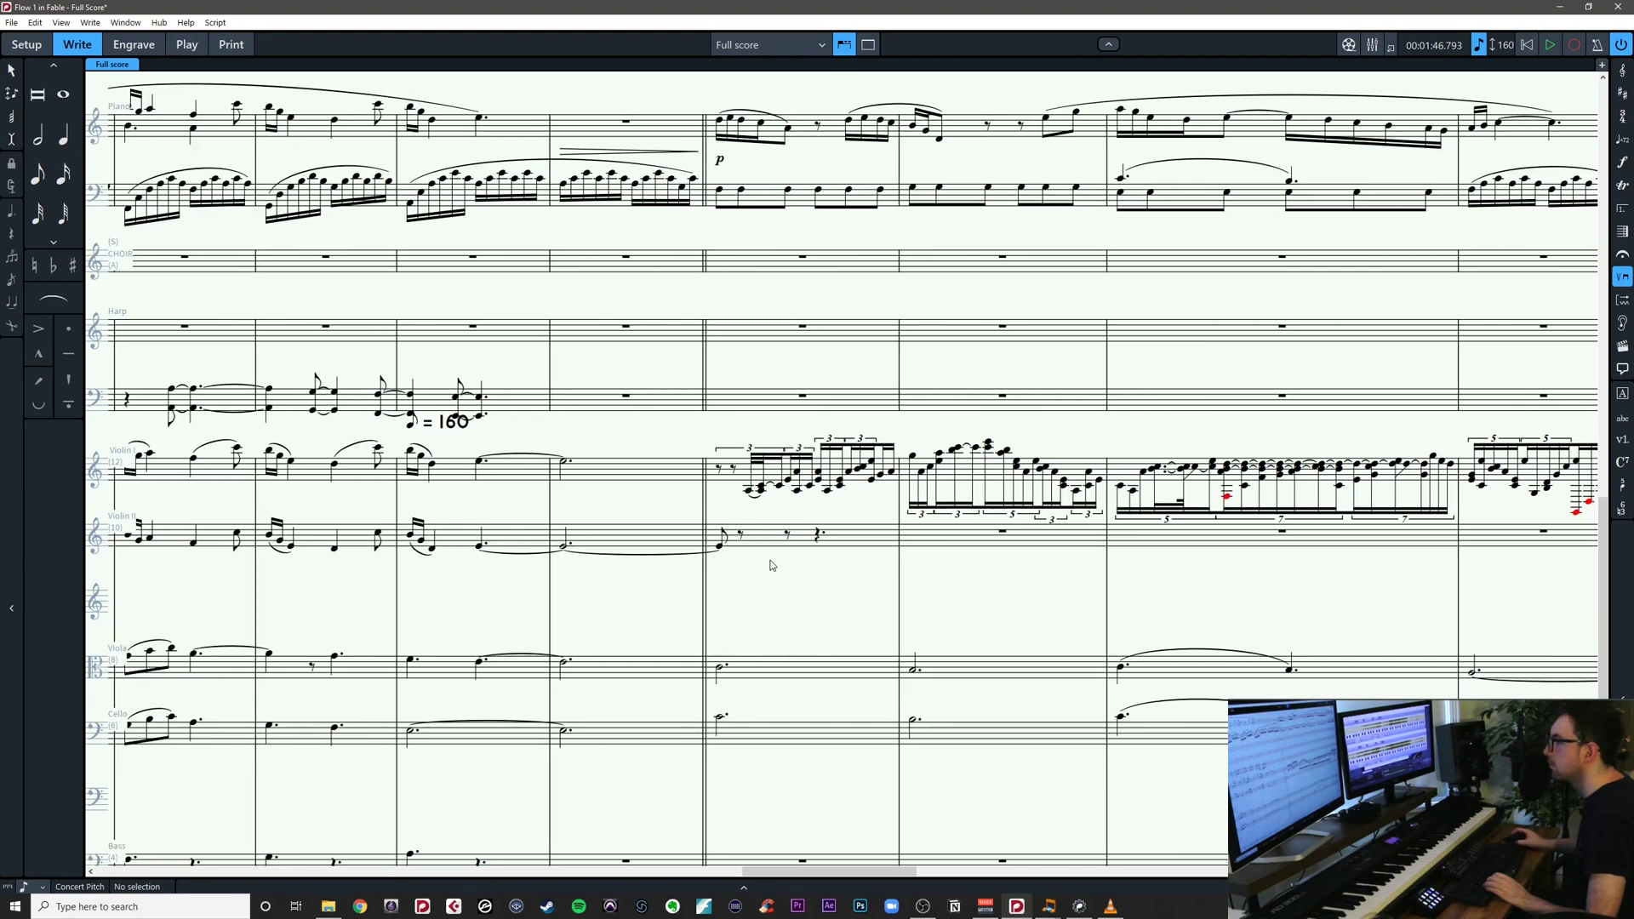
key("alt+Tab")
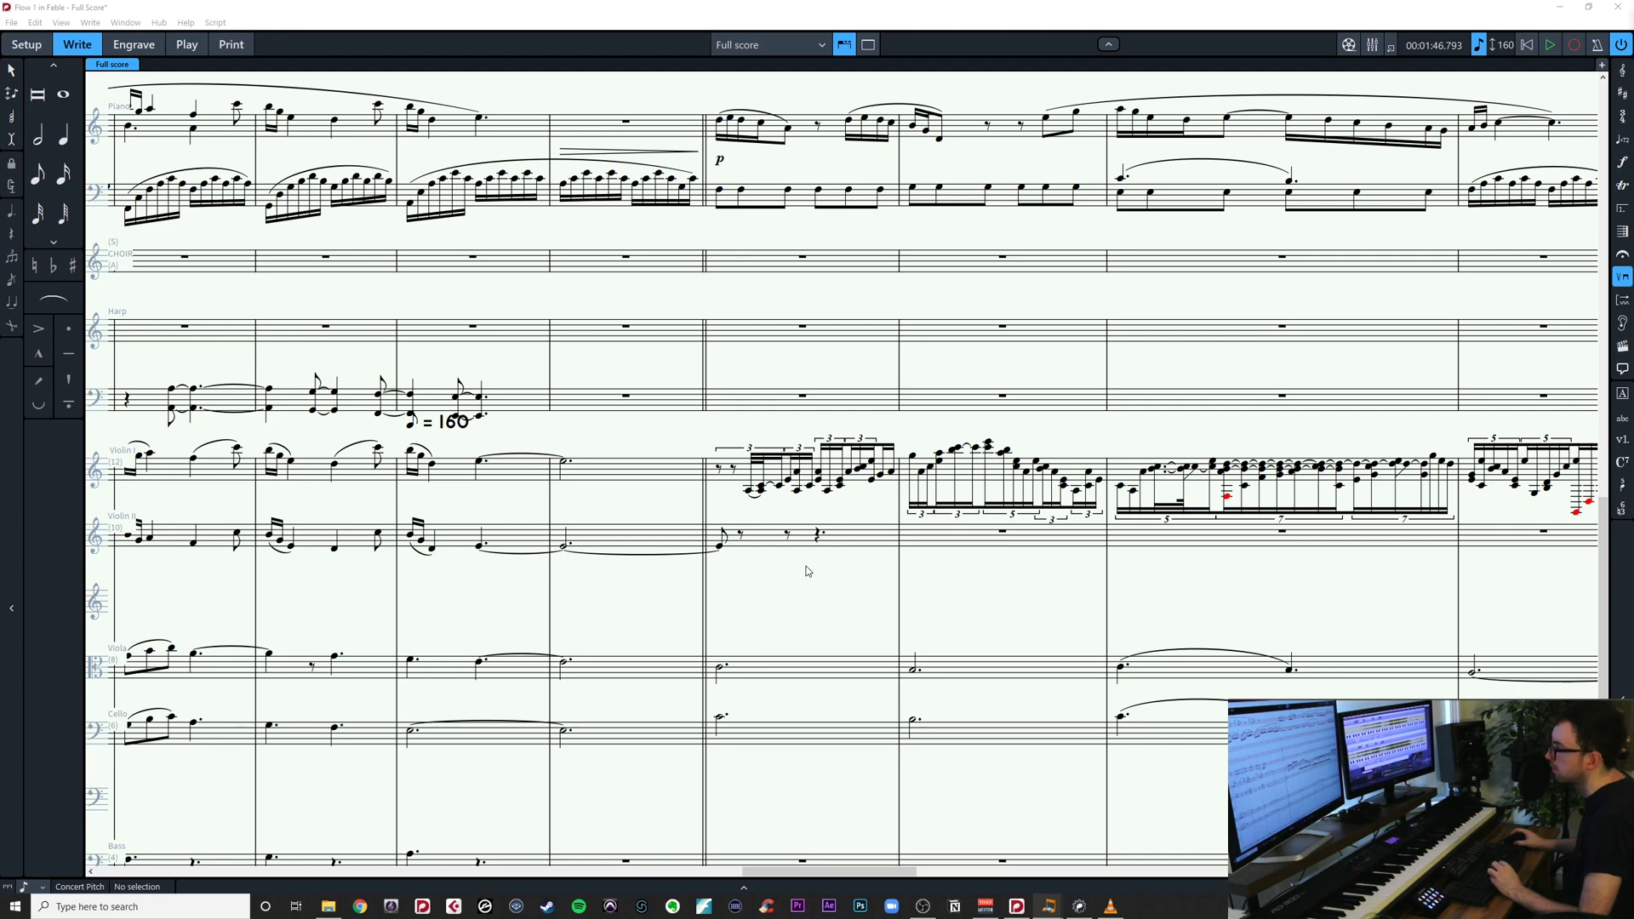
Examine the string parts from bar 50 through the MOLTO RIT. passage, checking the cello note in bar 50 and the viola note in bars 55–56
left_click_drag(1016, 574, 712, 577)
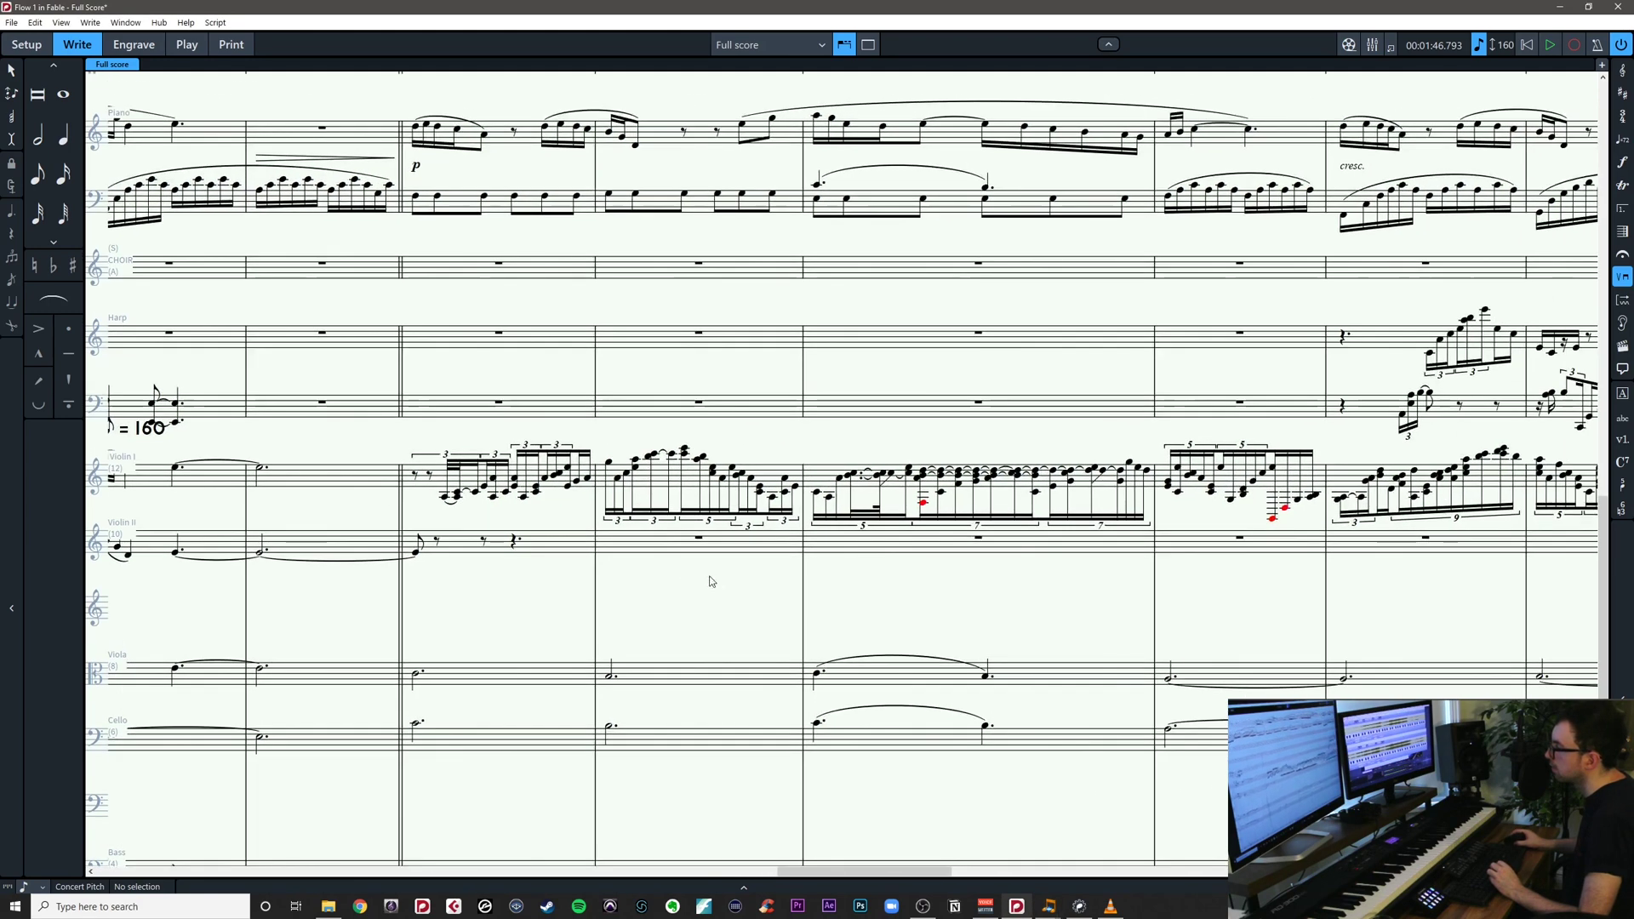
left_click_drag(882, 577, 773, 567)
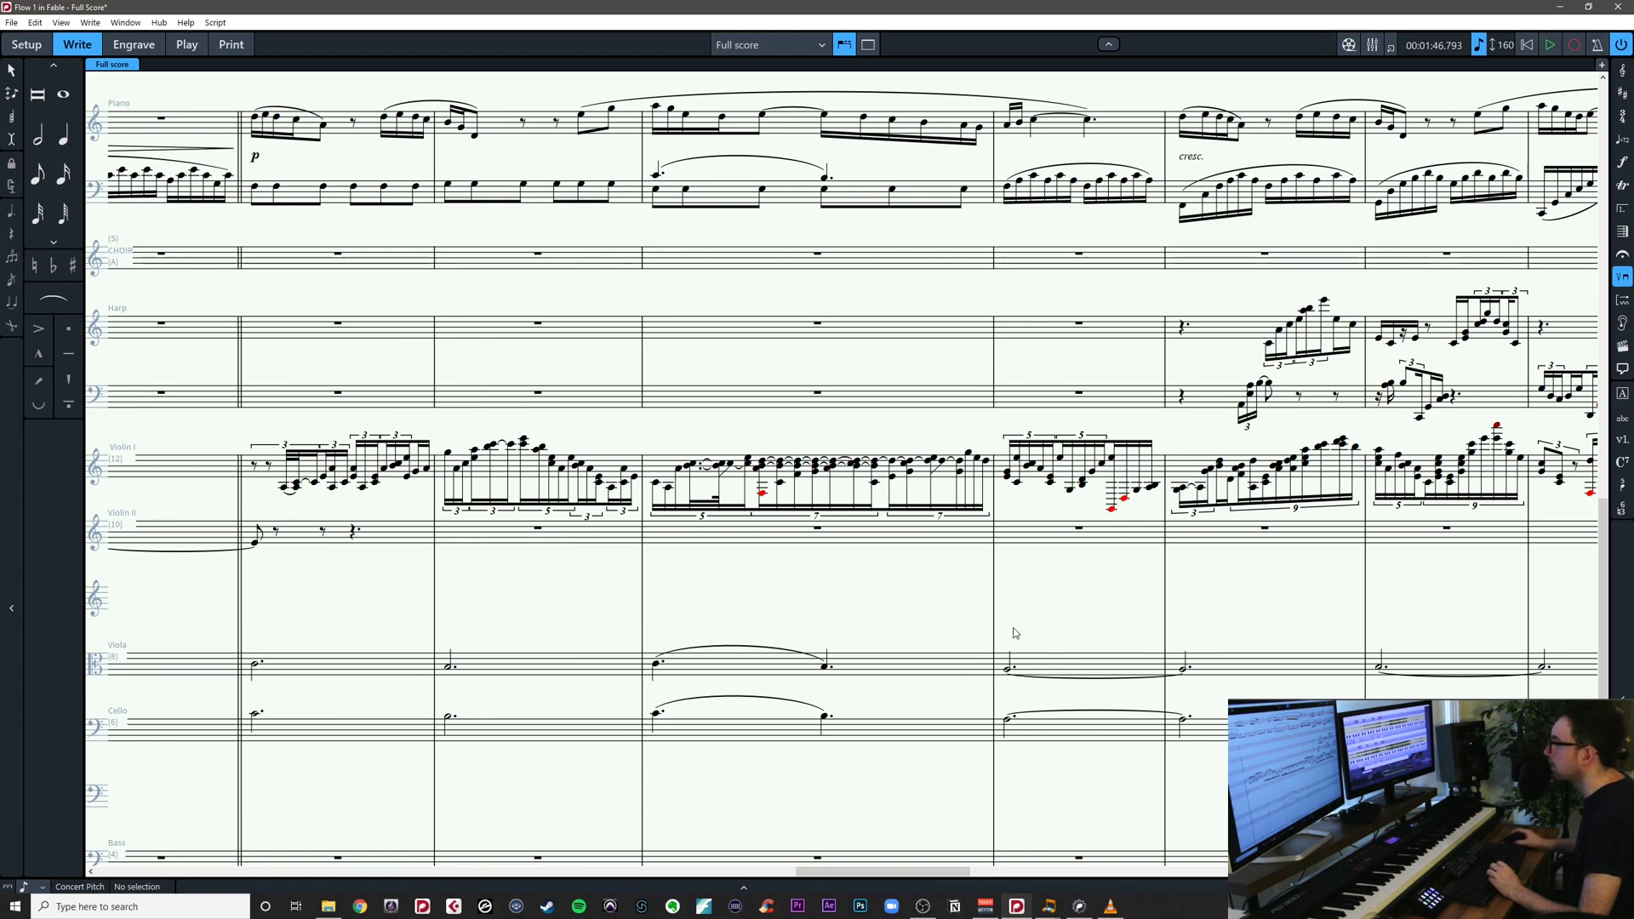
left_click_drag(1062, 610, 976, 550)
key("x")
key("x")
key("x")
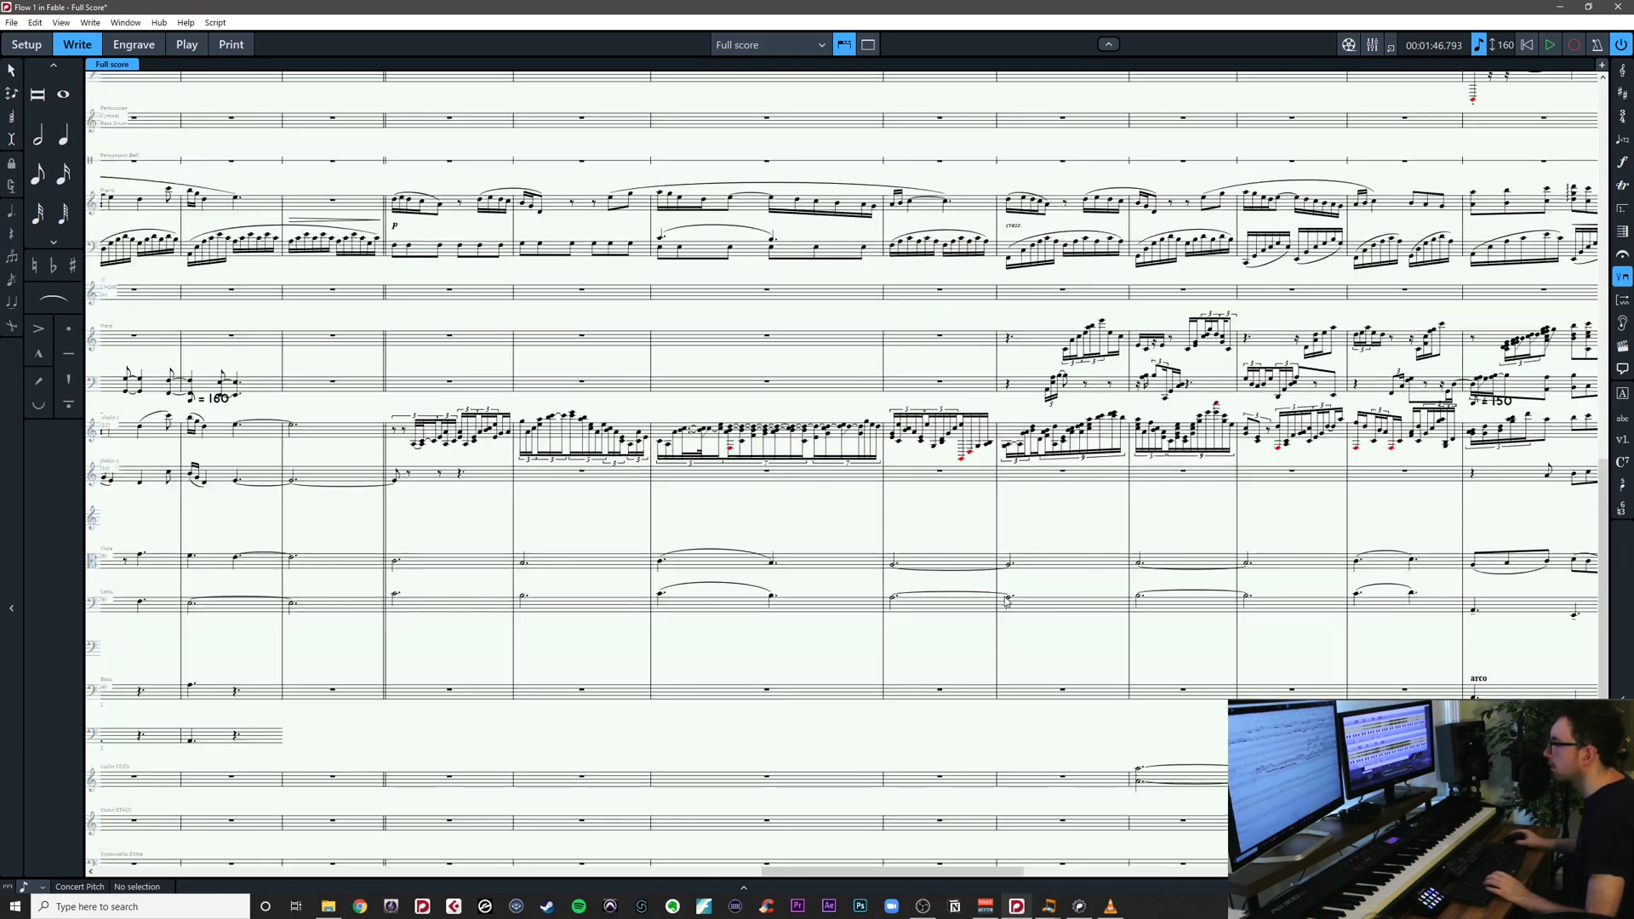
left_click_drag(1070, 590, 988, 554)
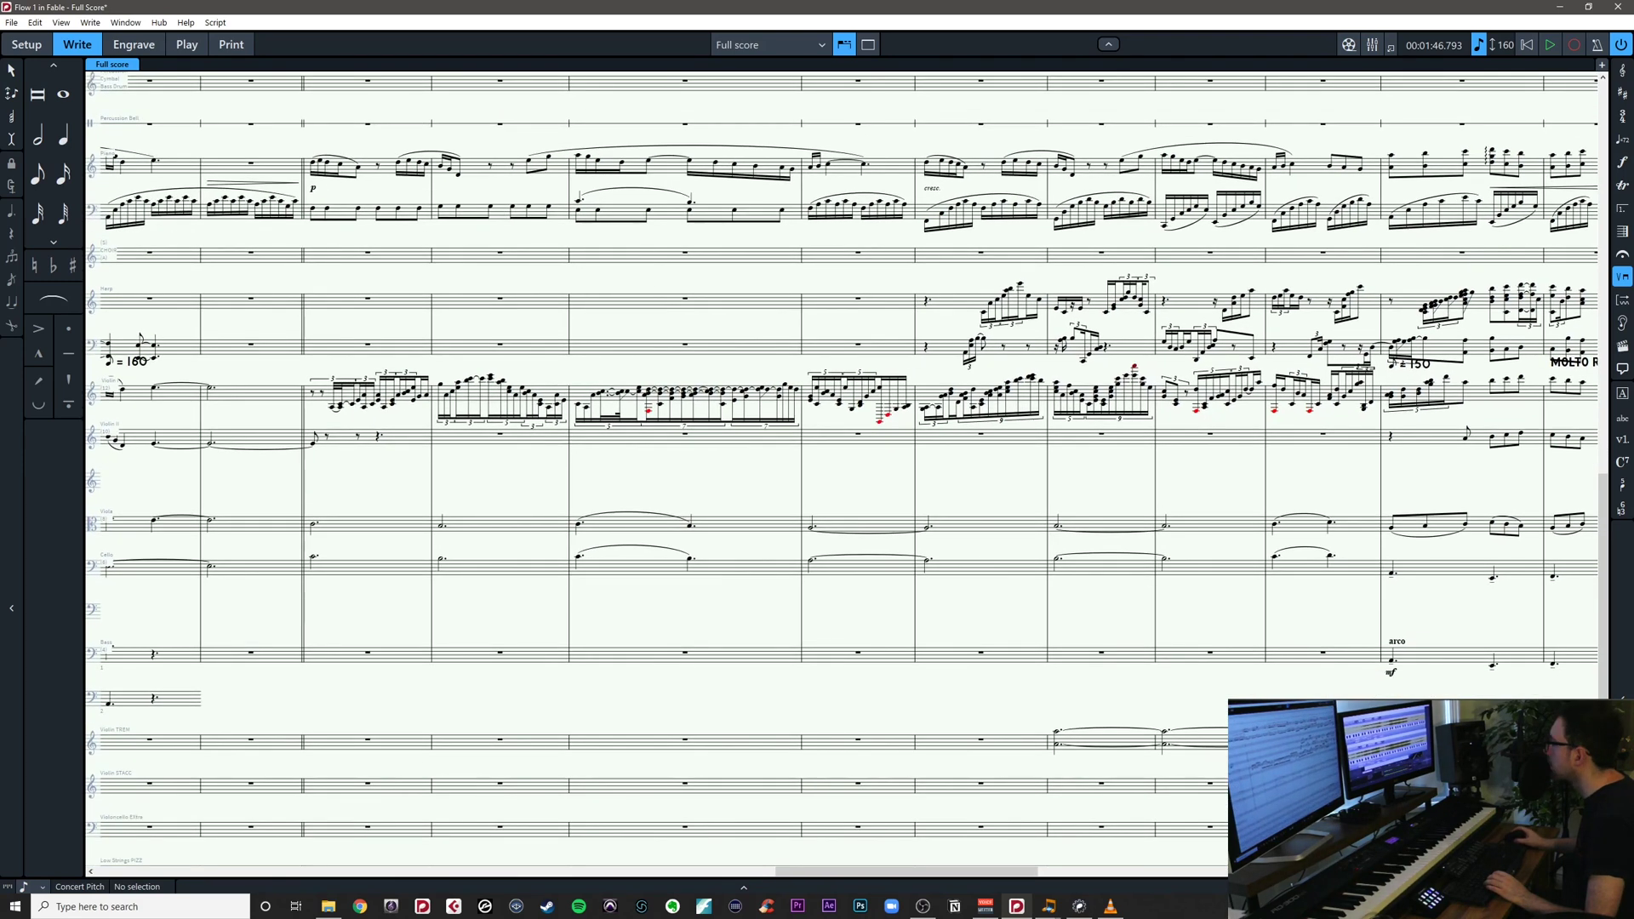
key("alt+Tab")
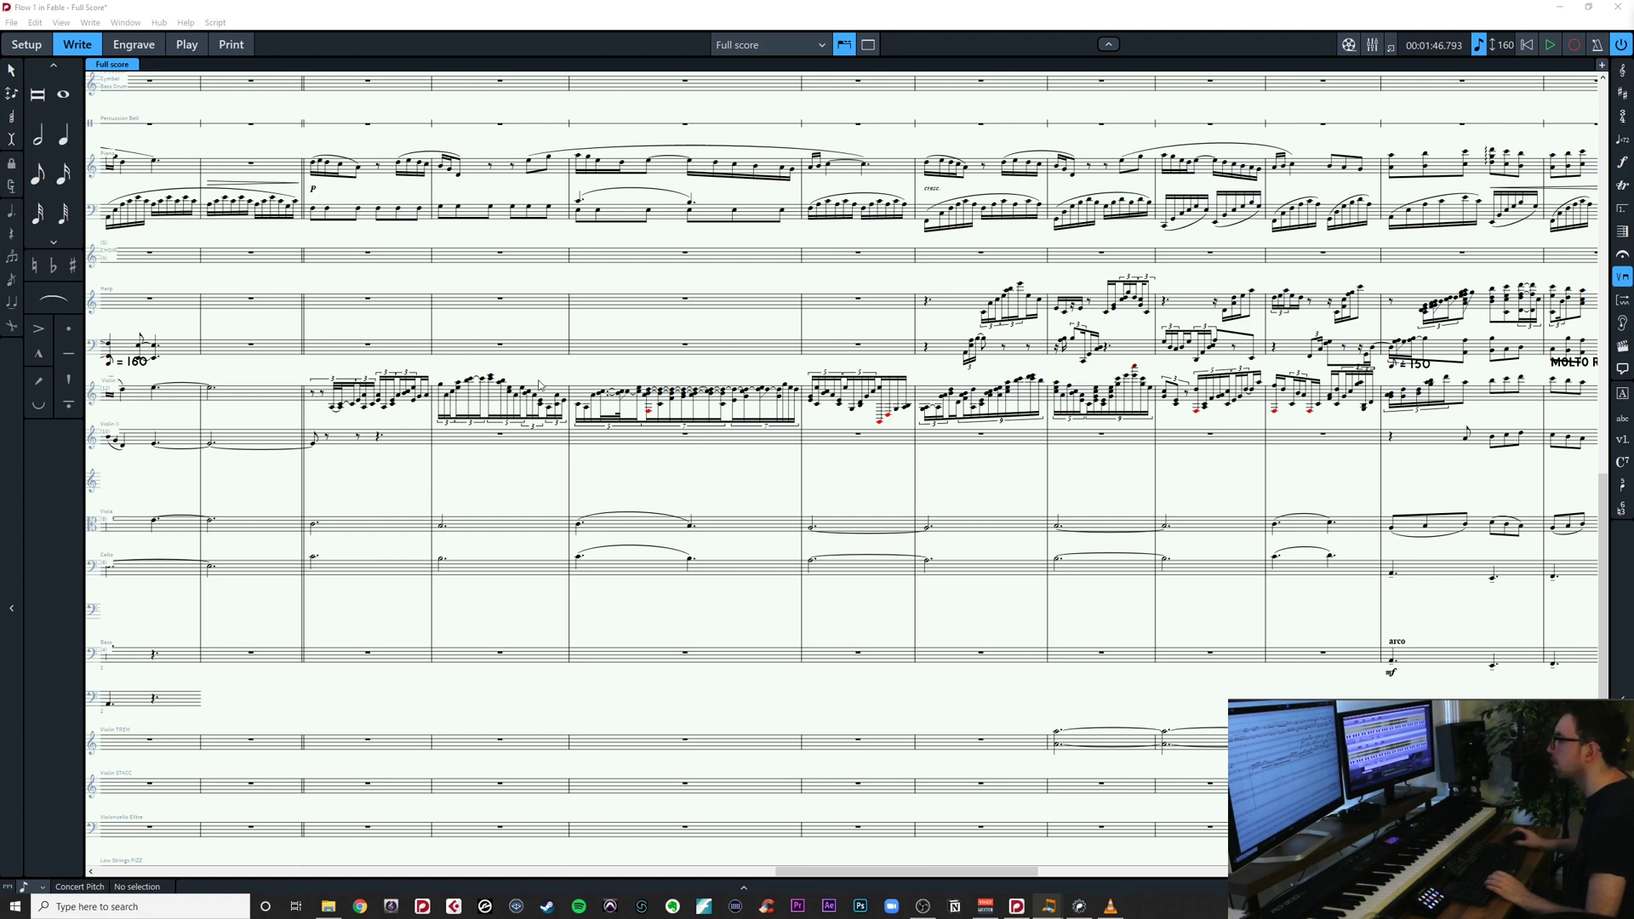
left_click(313, 560)
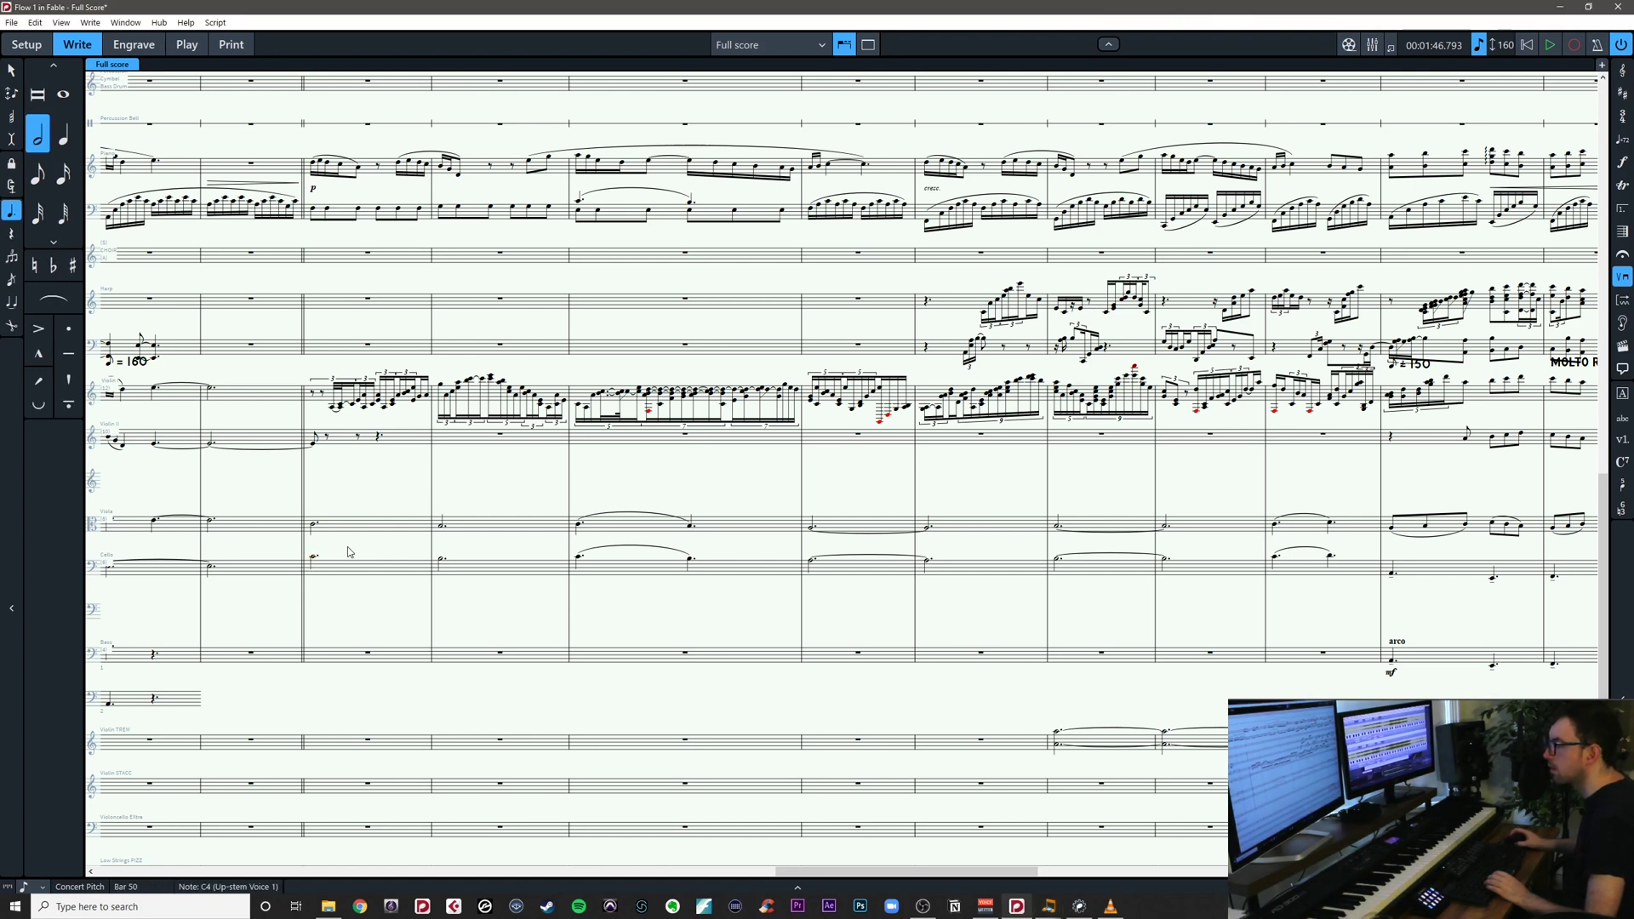
key("Escape")
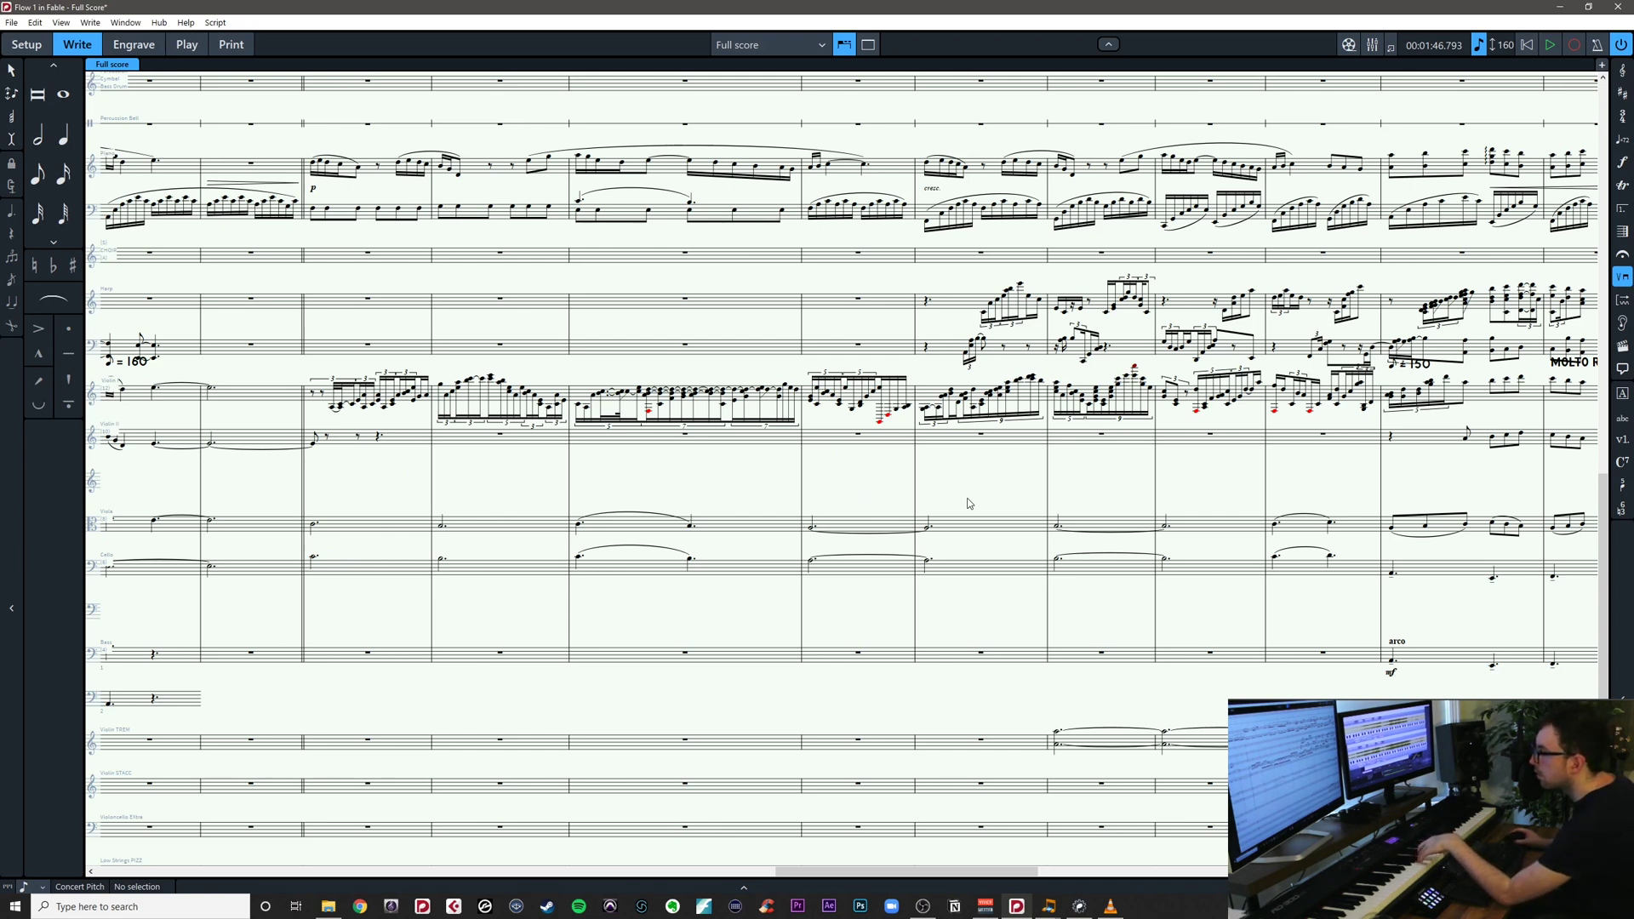
left_click_drag(970, 499, 789, 495)
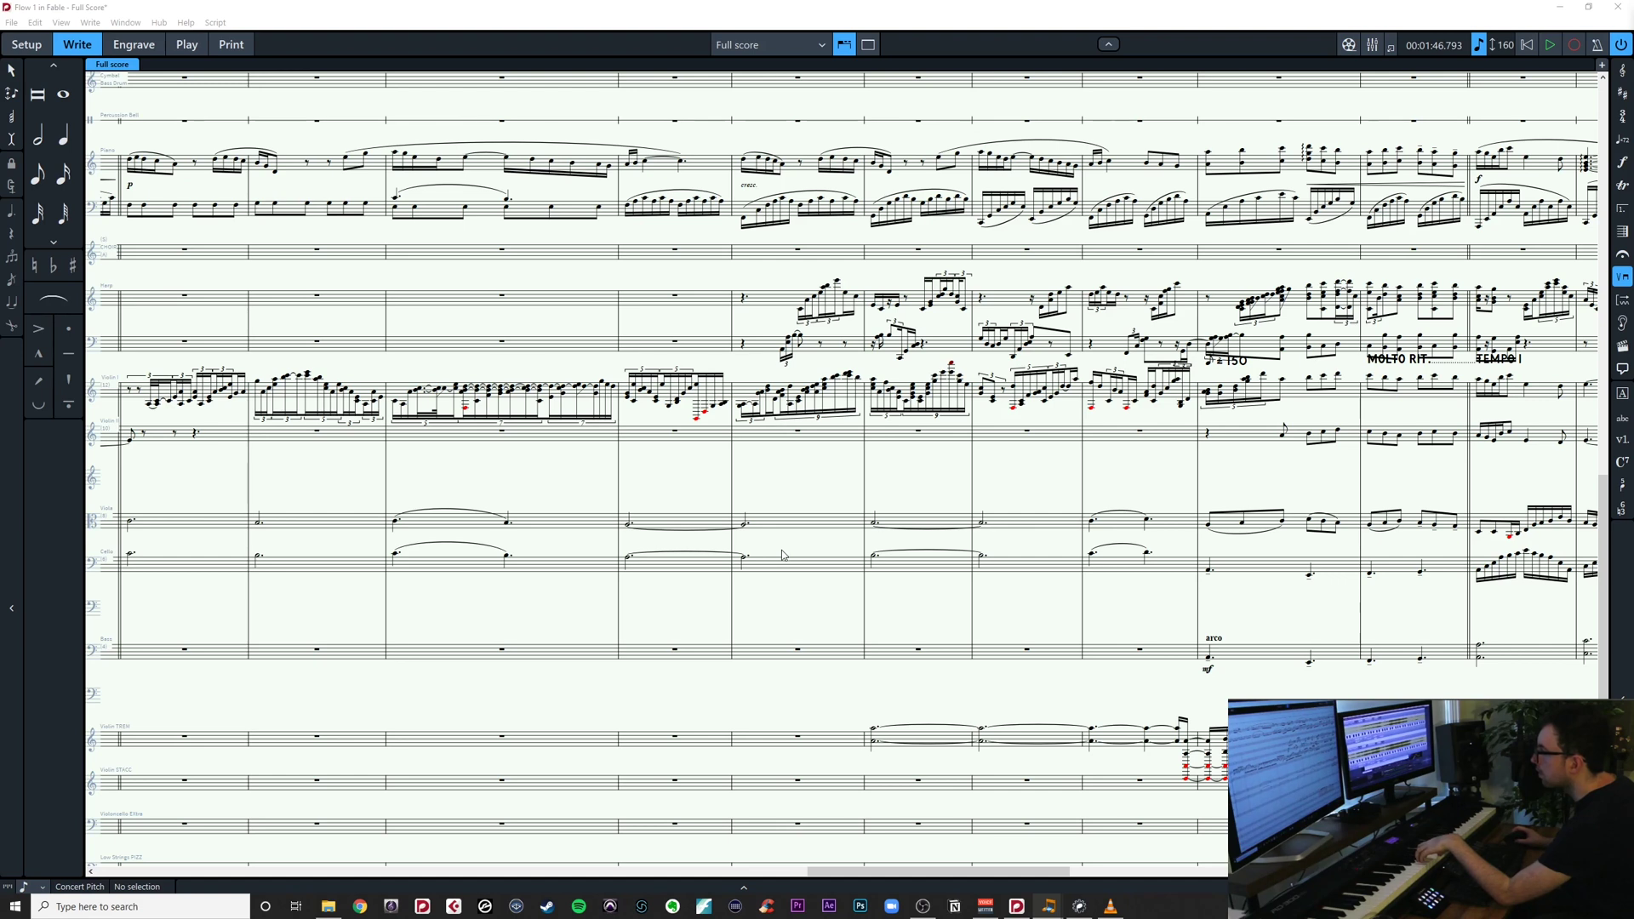
left_click(872, 525)
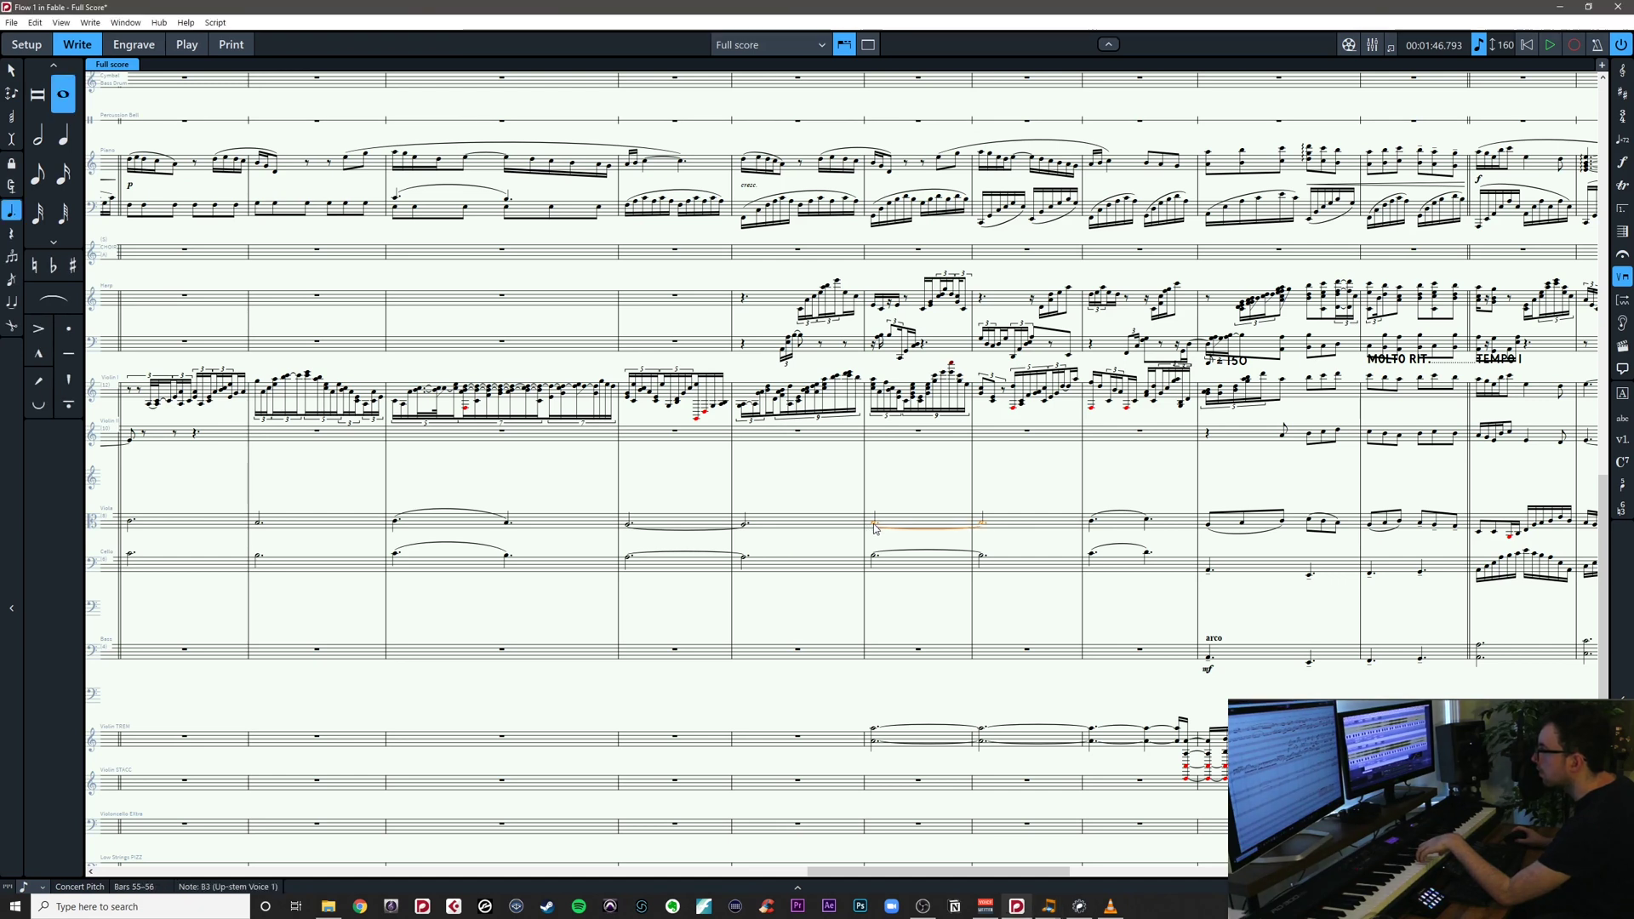
key("Escape")
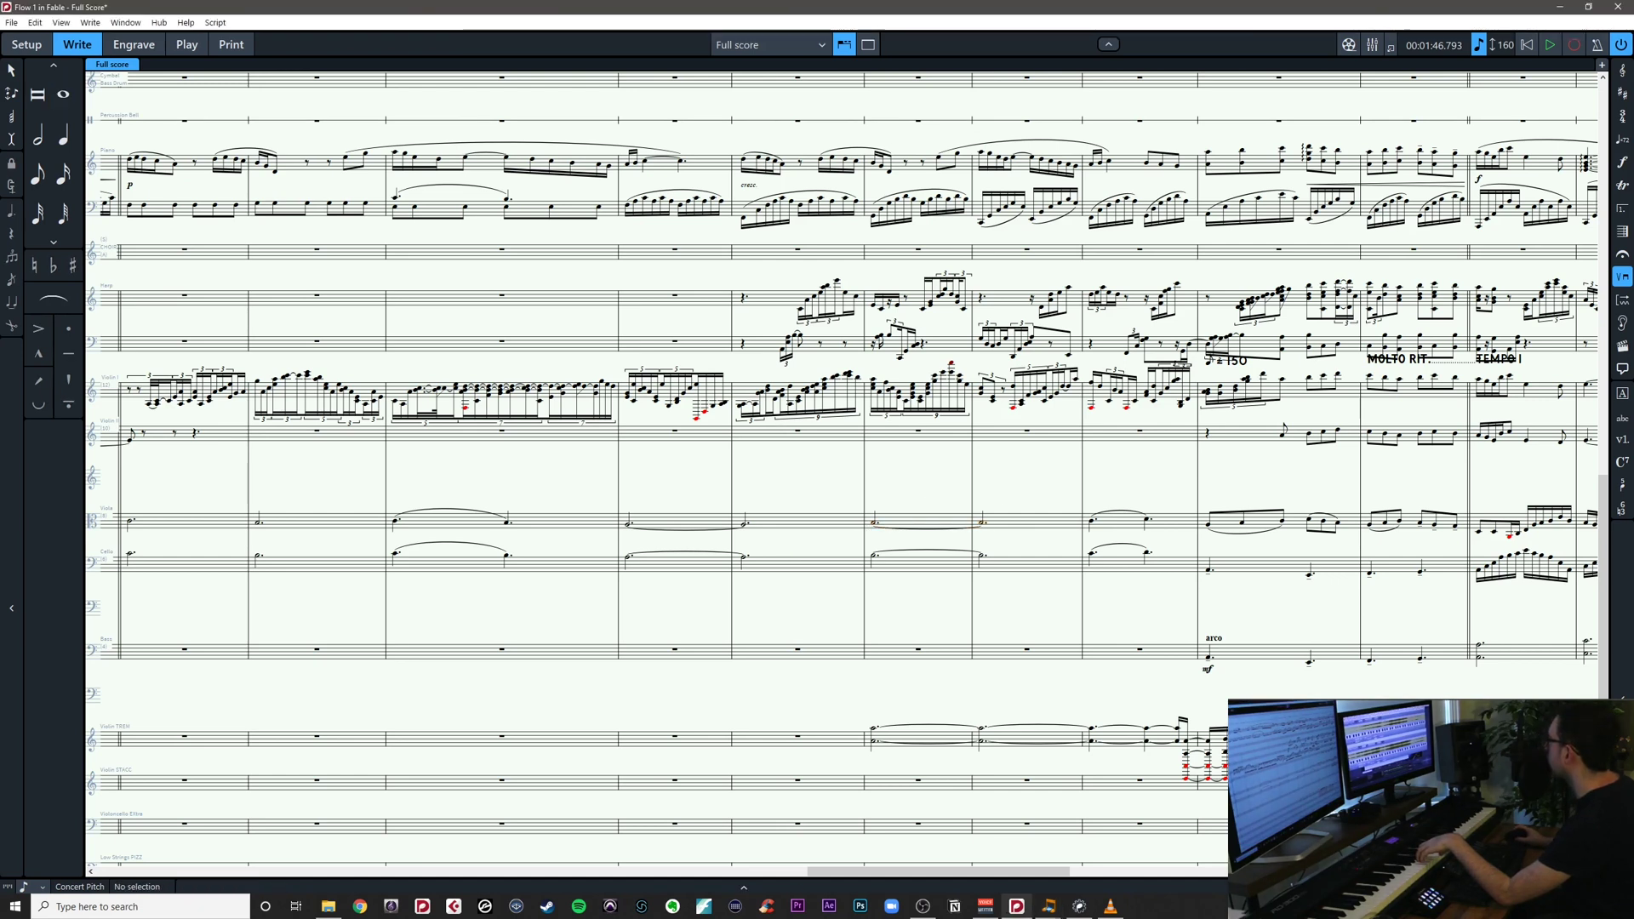
key("alt+Tab")
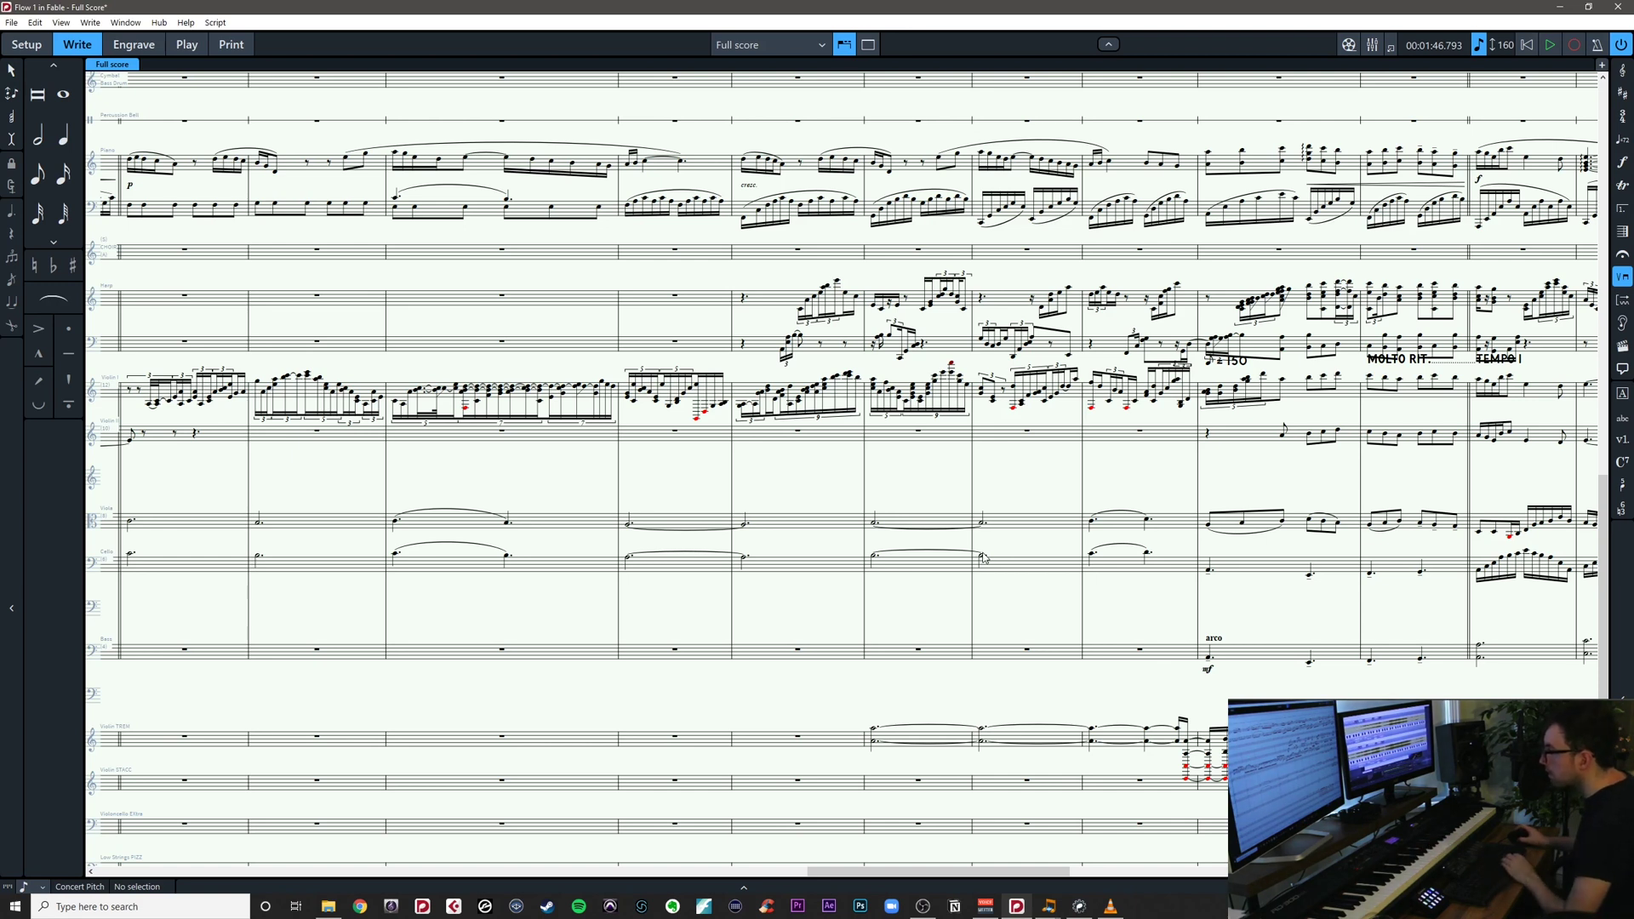
Cut the cello's tie between bars 55 and 56 and rewrite bar 56 as two dotted quarters, starting on C4
left_click(984, 558)
key("u")
left_click(985, 559)
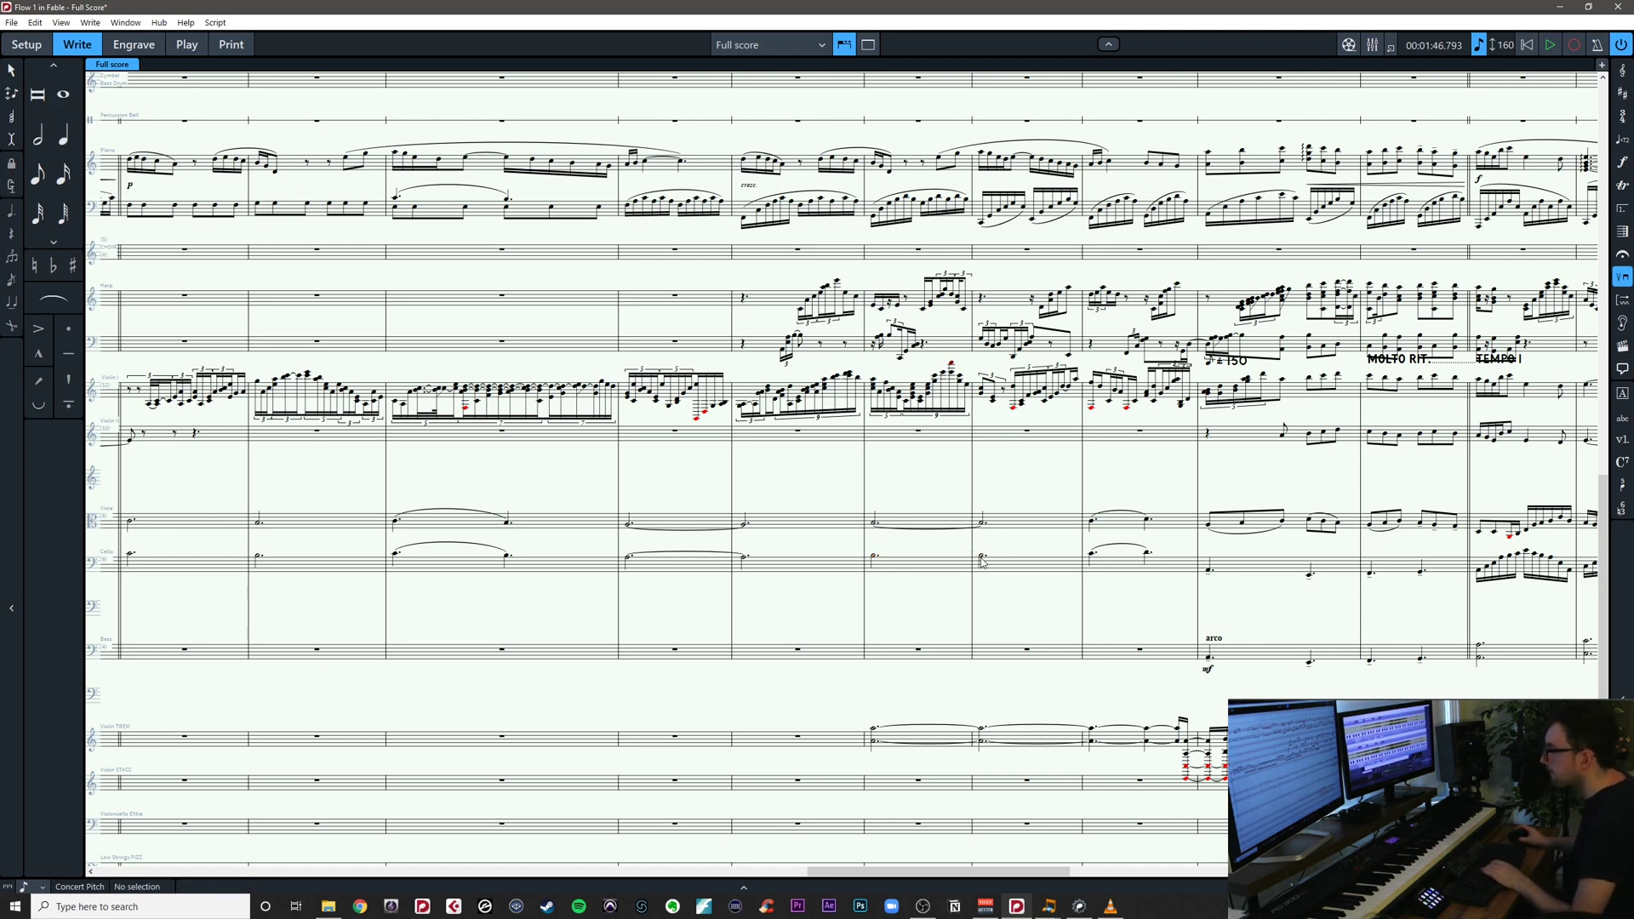
double_click(981, 559)
key("5")
key("7")
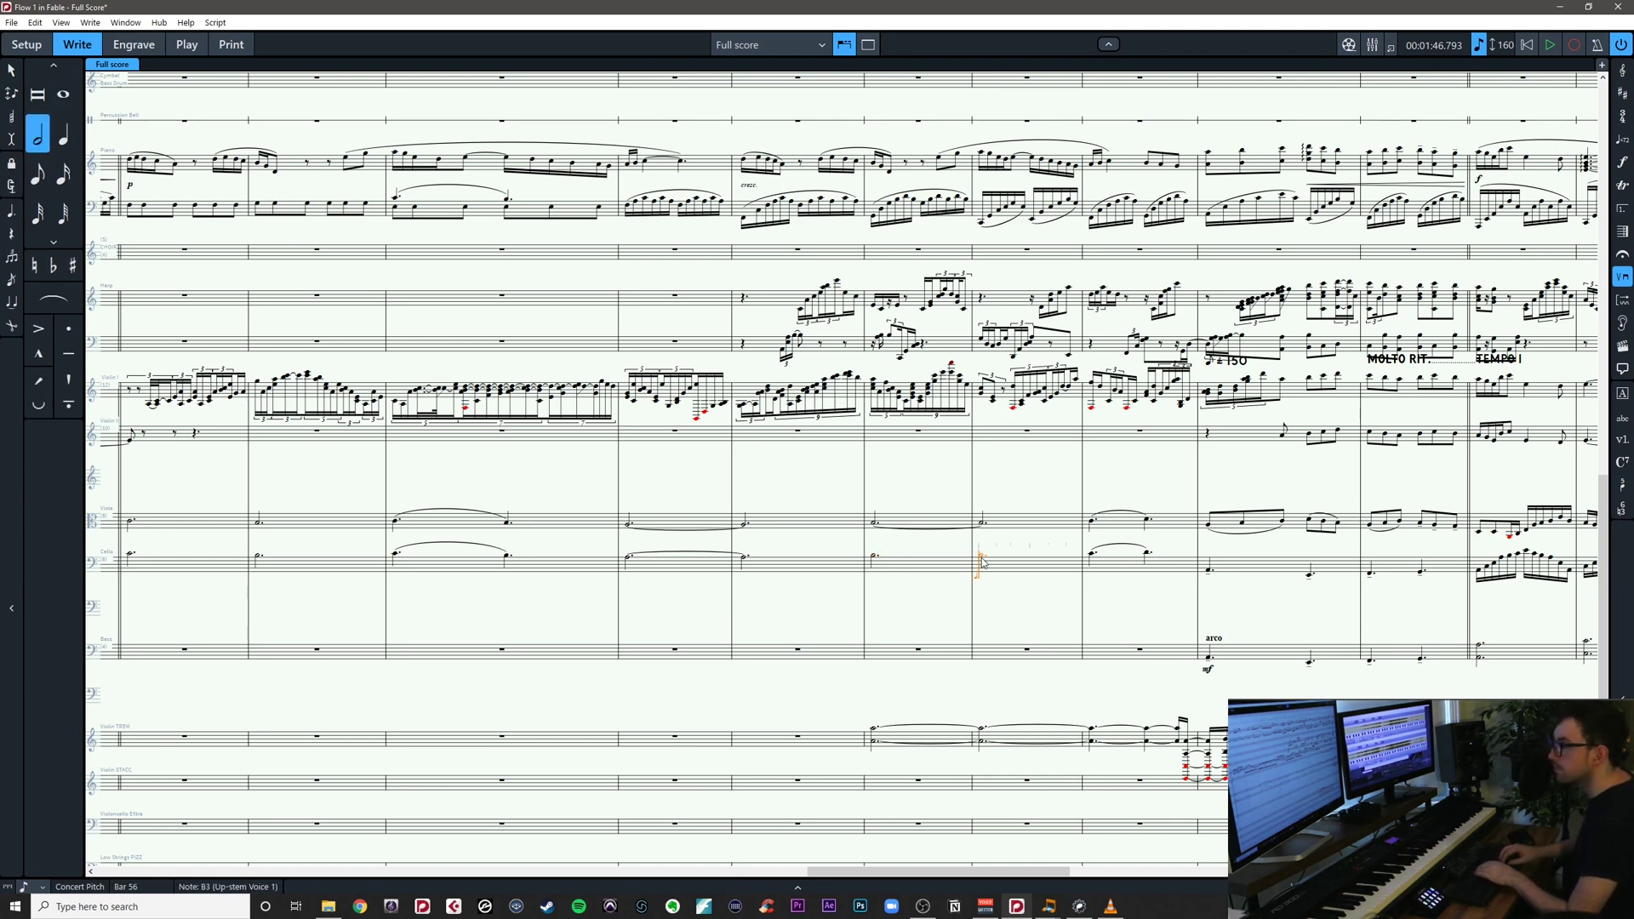
key("6")
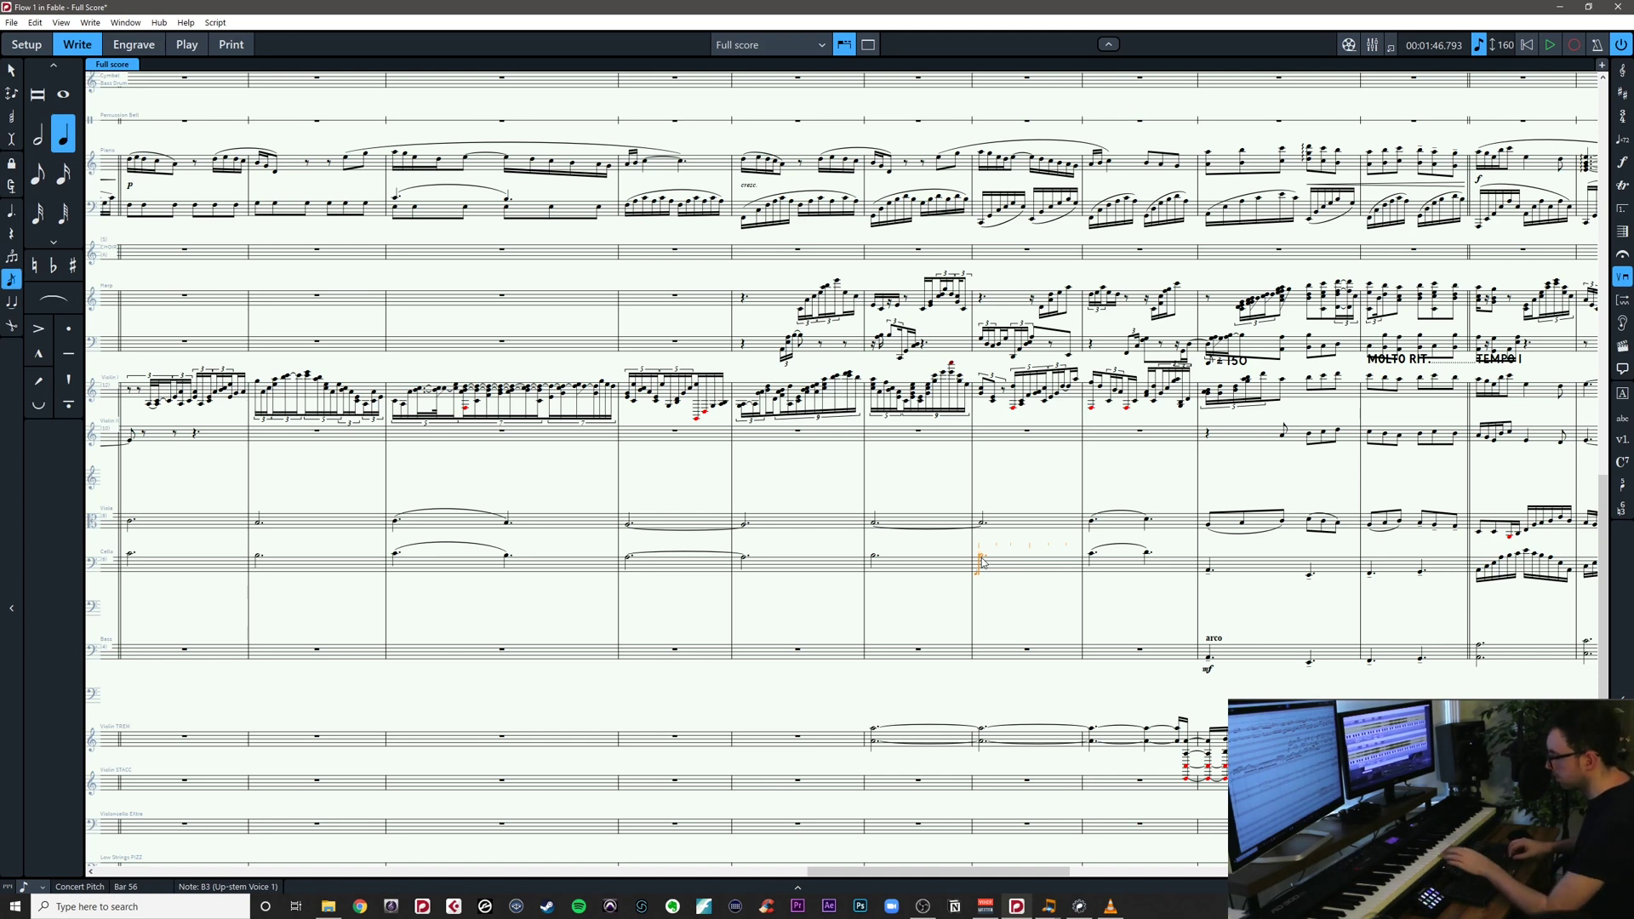
key("c")
key("ctrl+z")
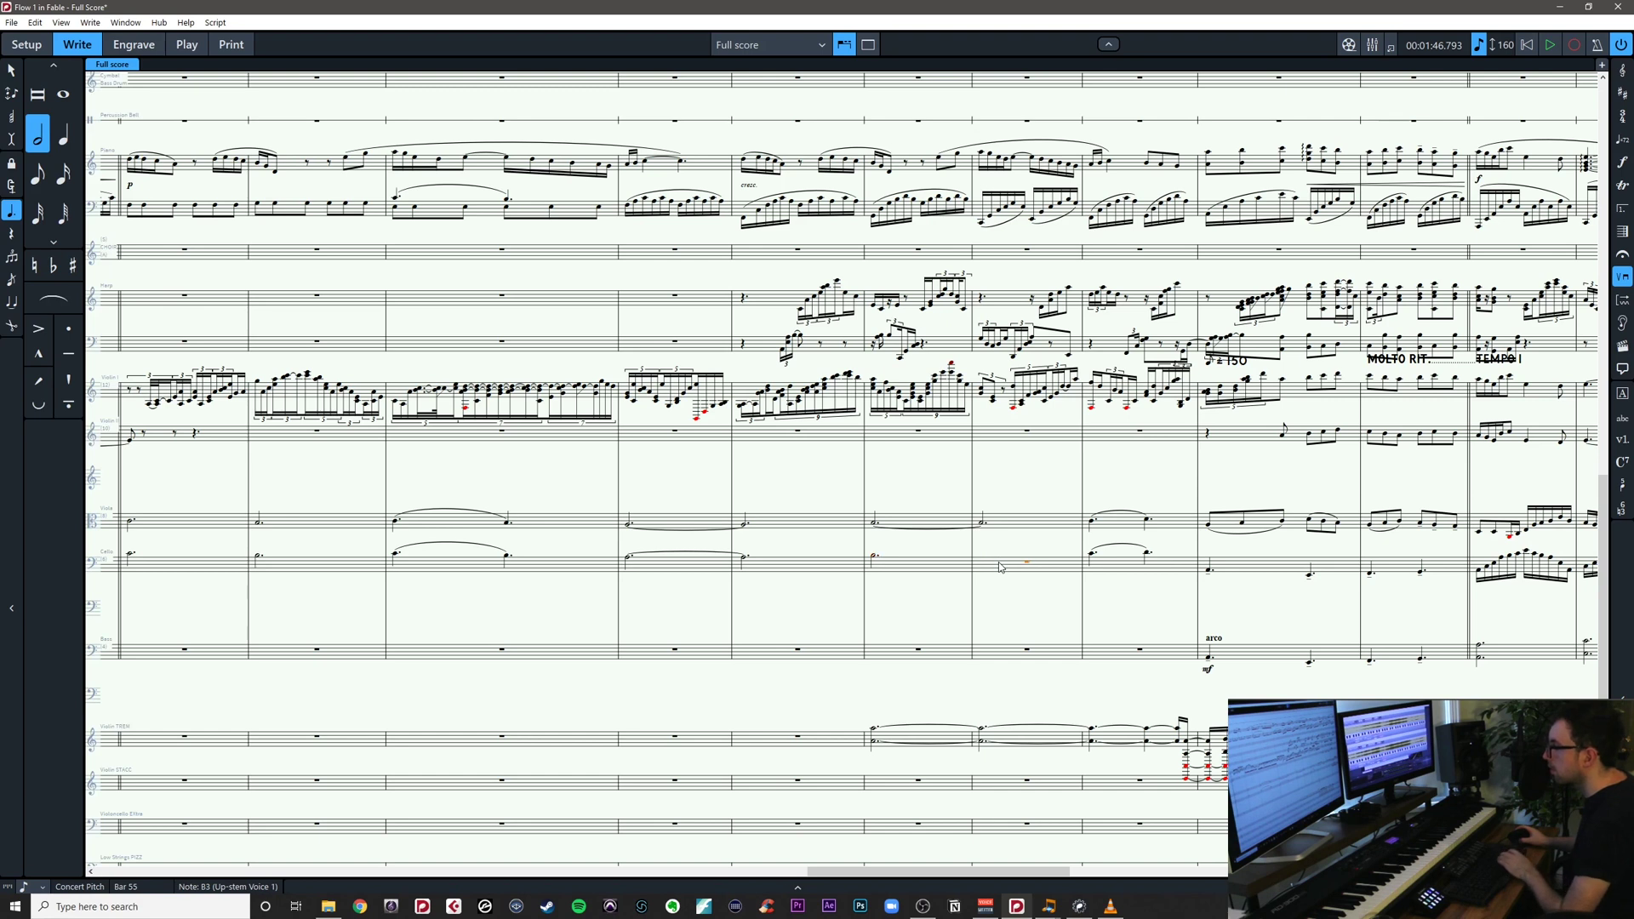
key("5")
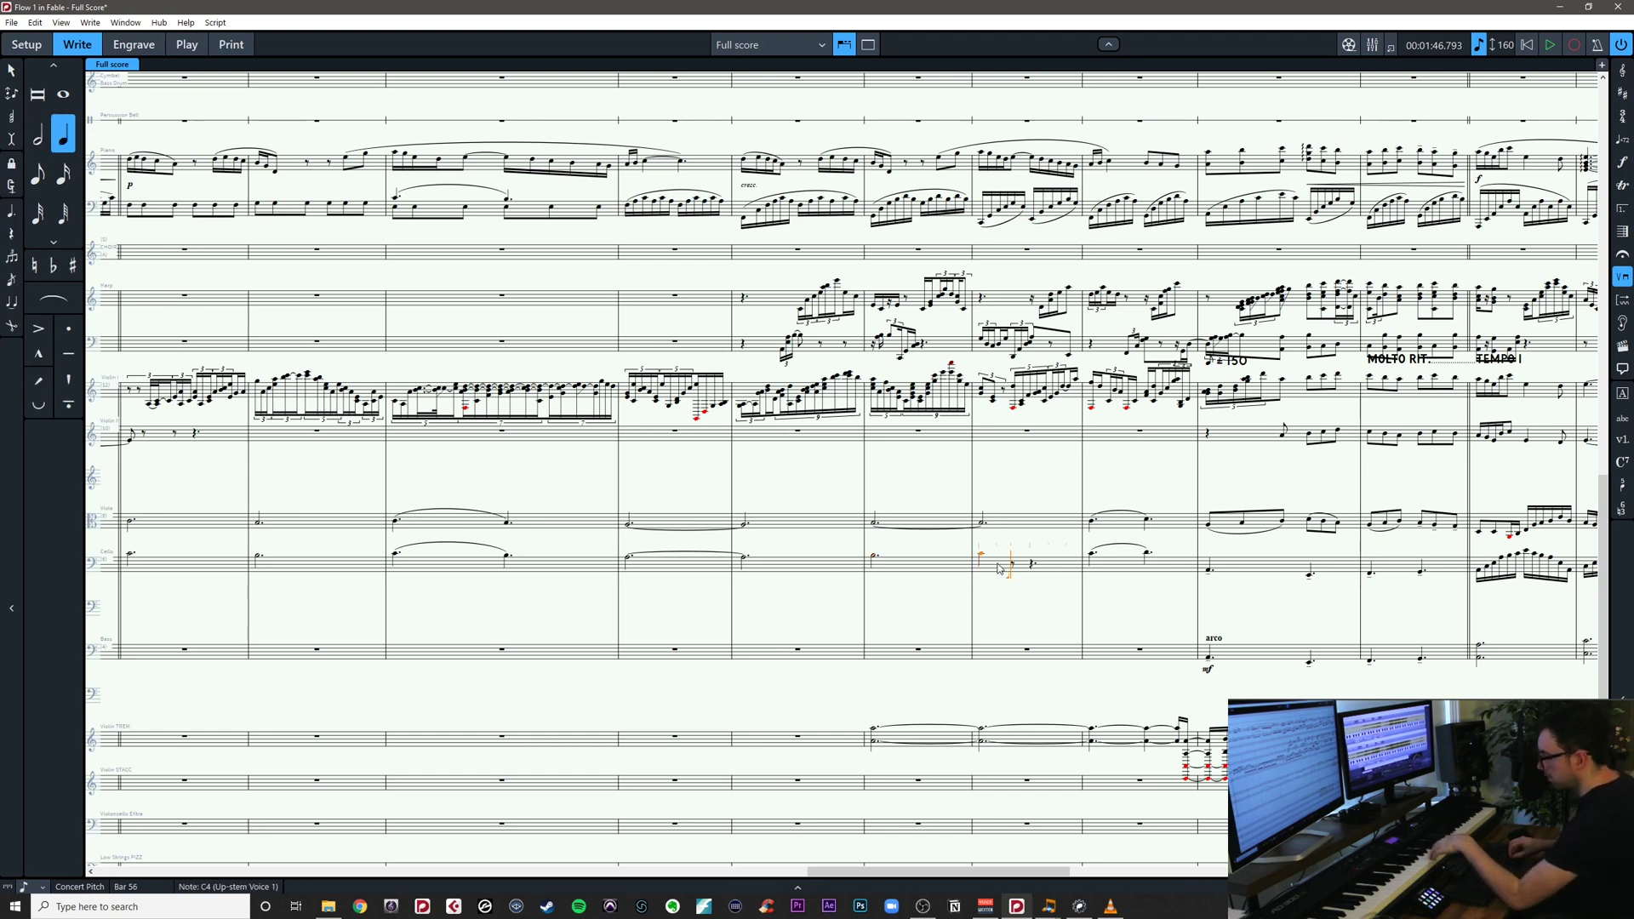
key("c")
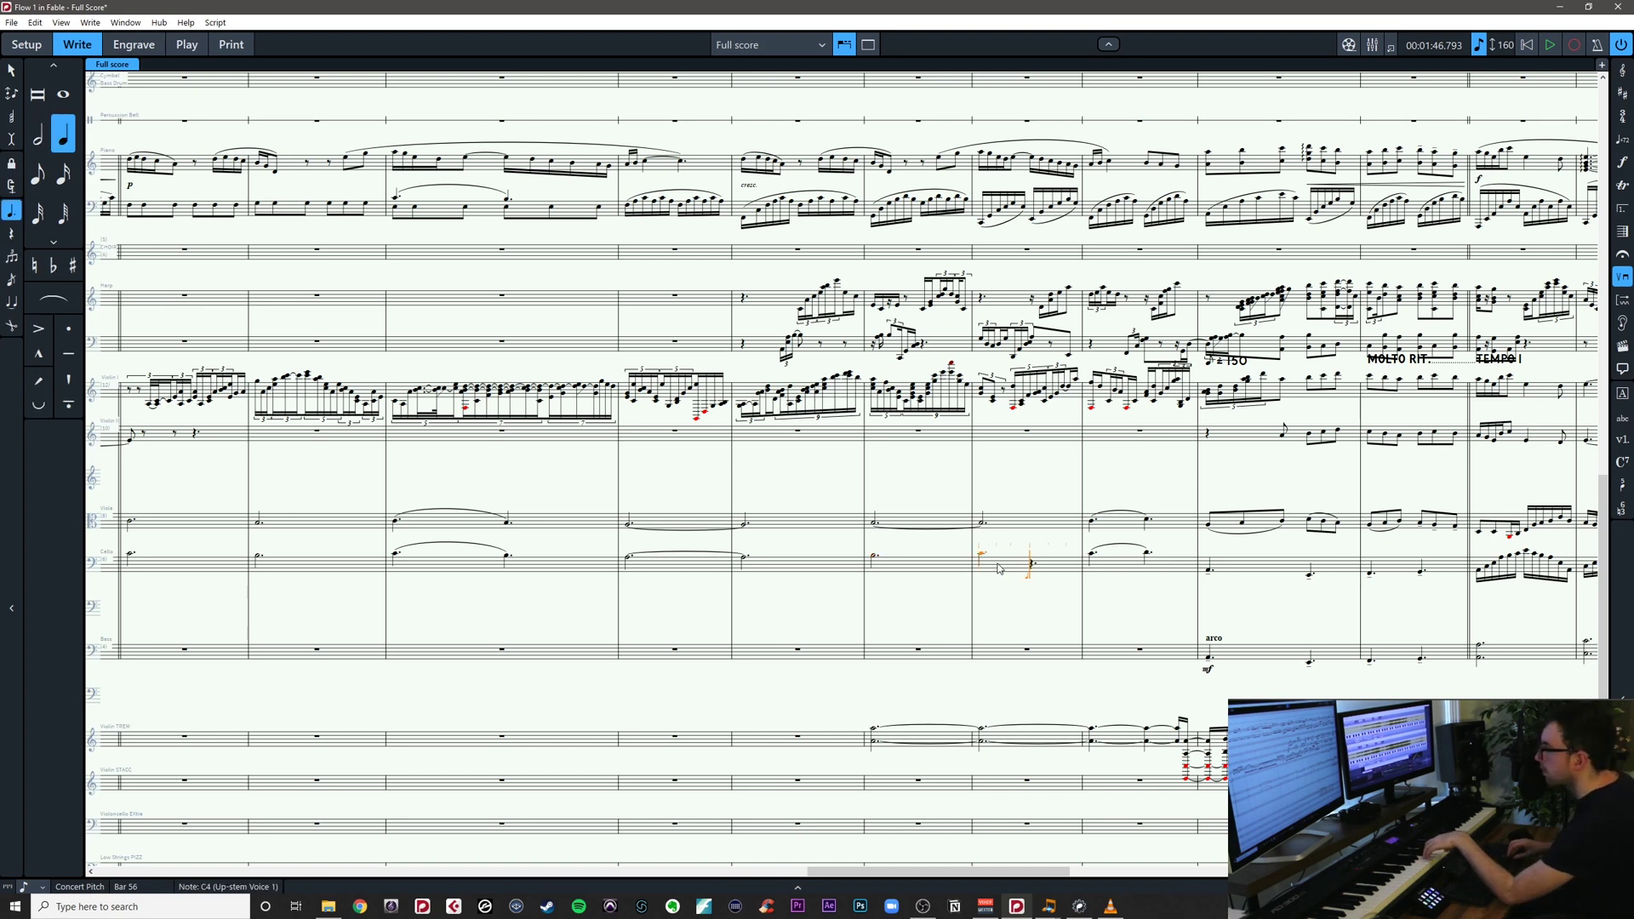
Shorten the cello's bar 55 note to a dotted quarter and enter a second dotted quarter after it
key("Left")
key("Left")
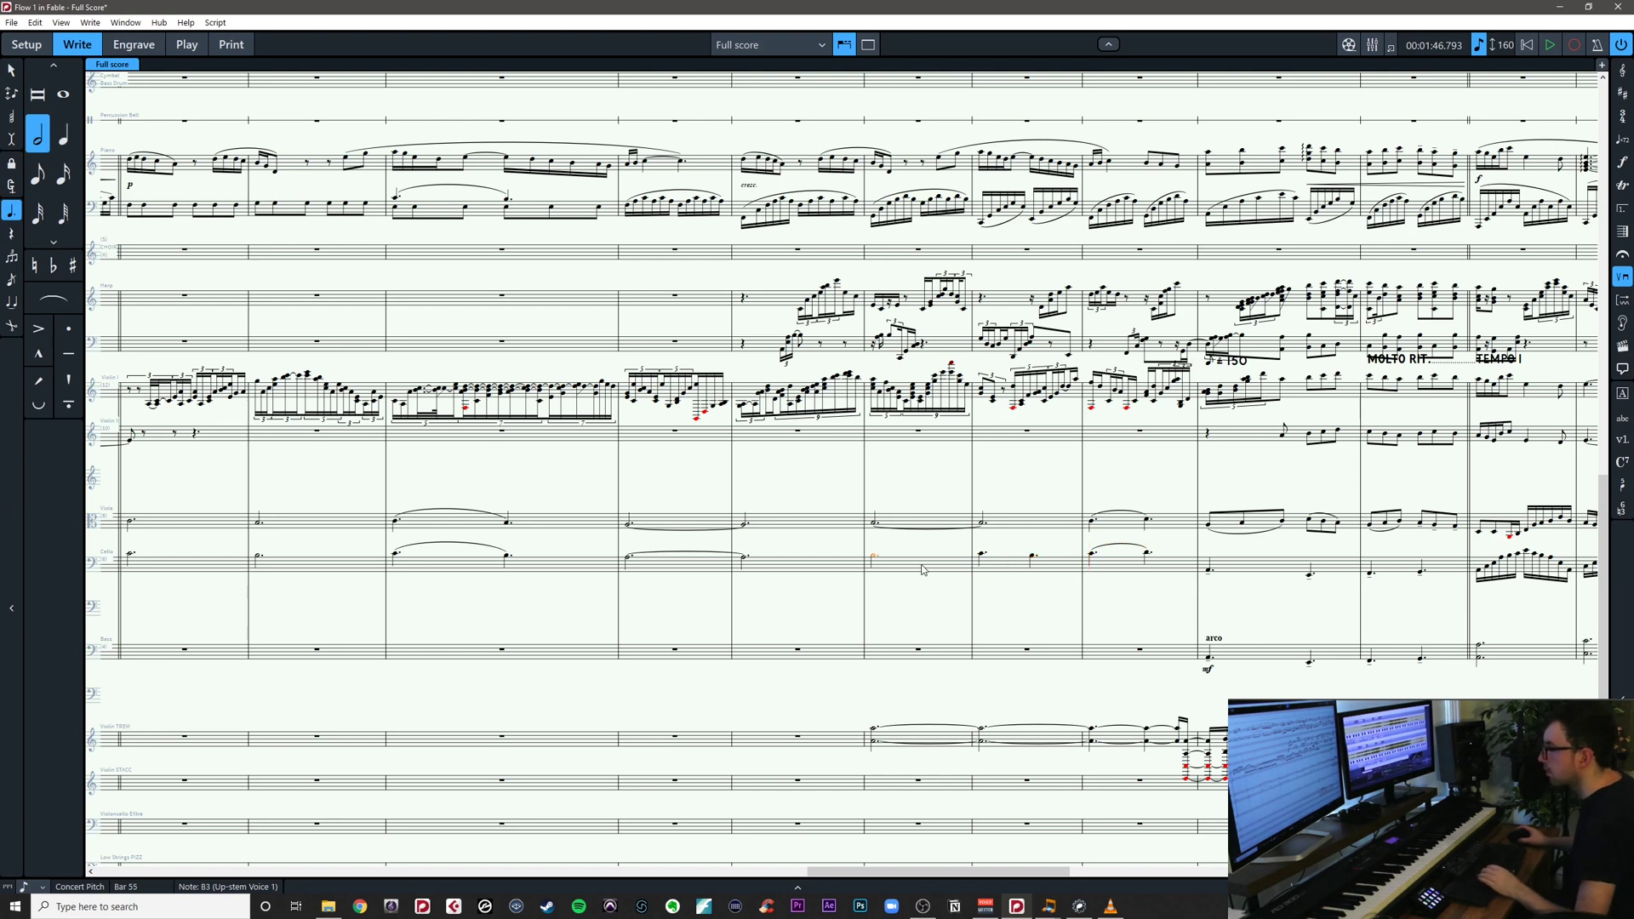
key("5")
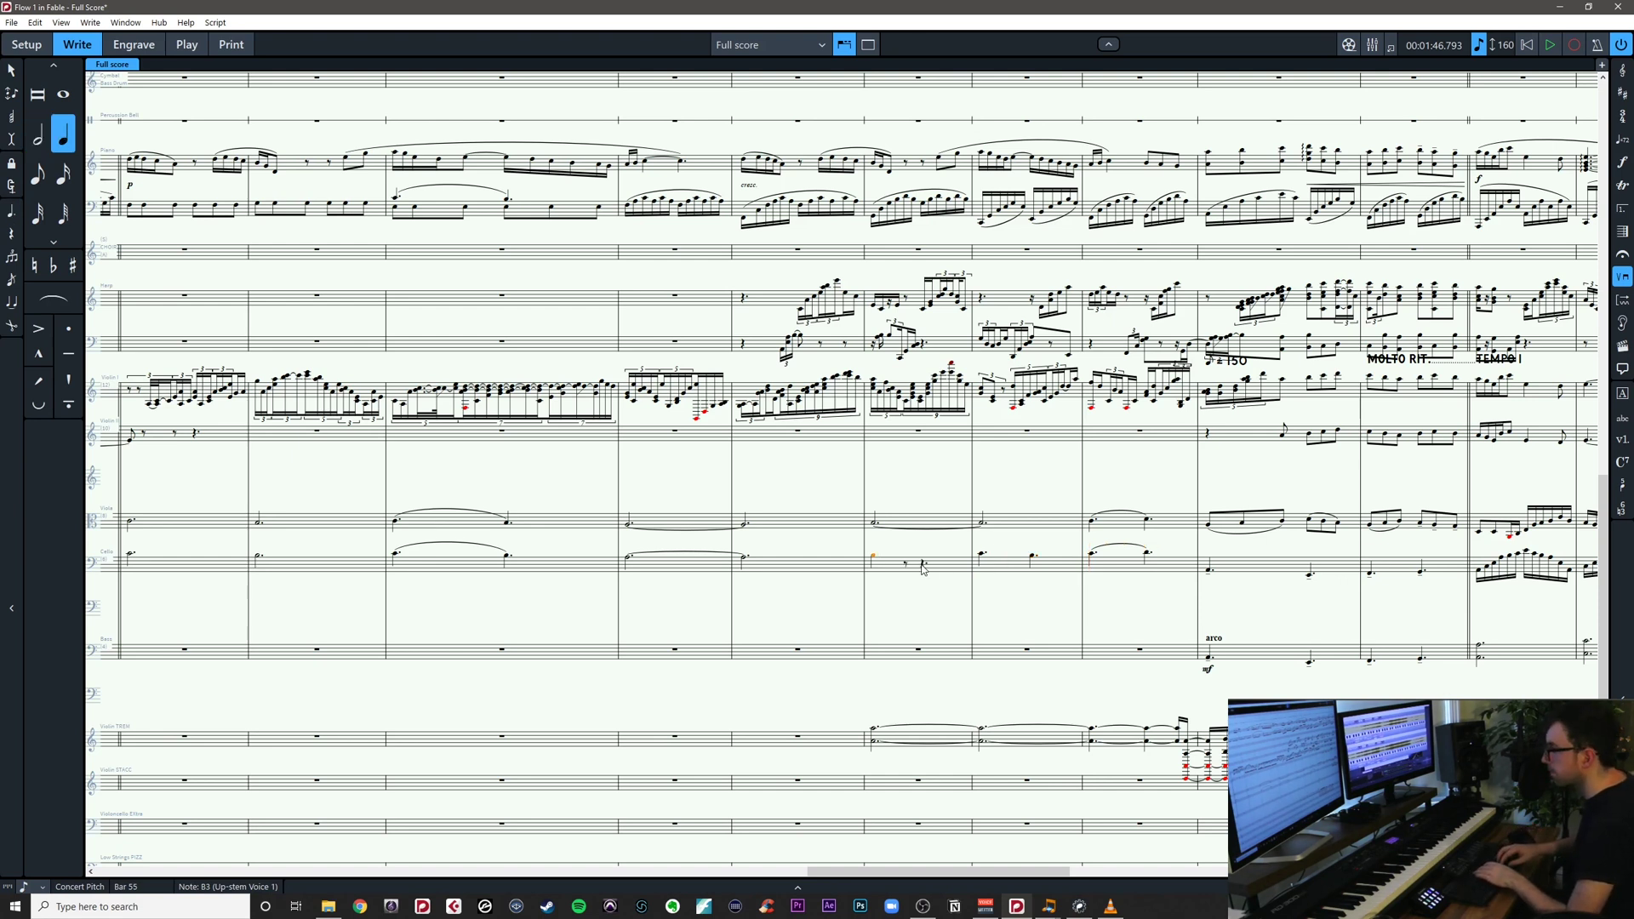
key("Right")
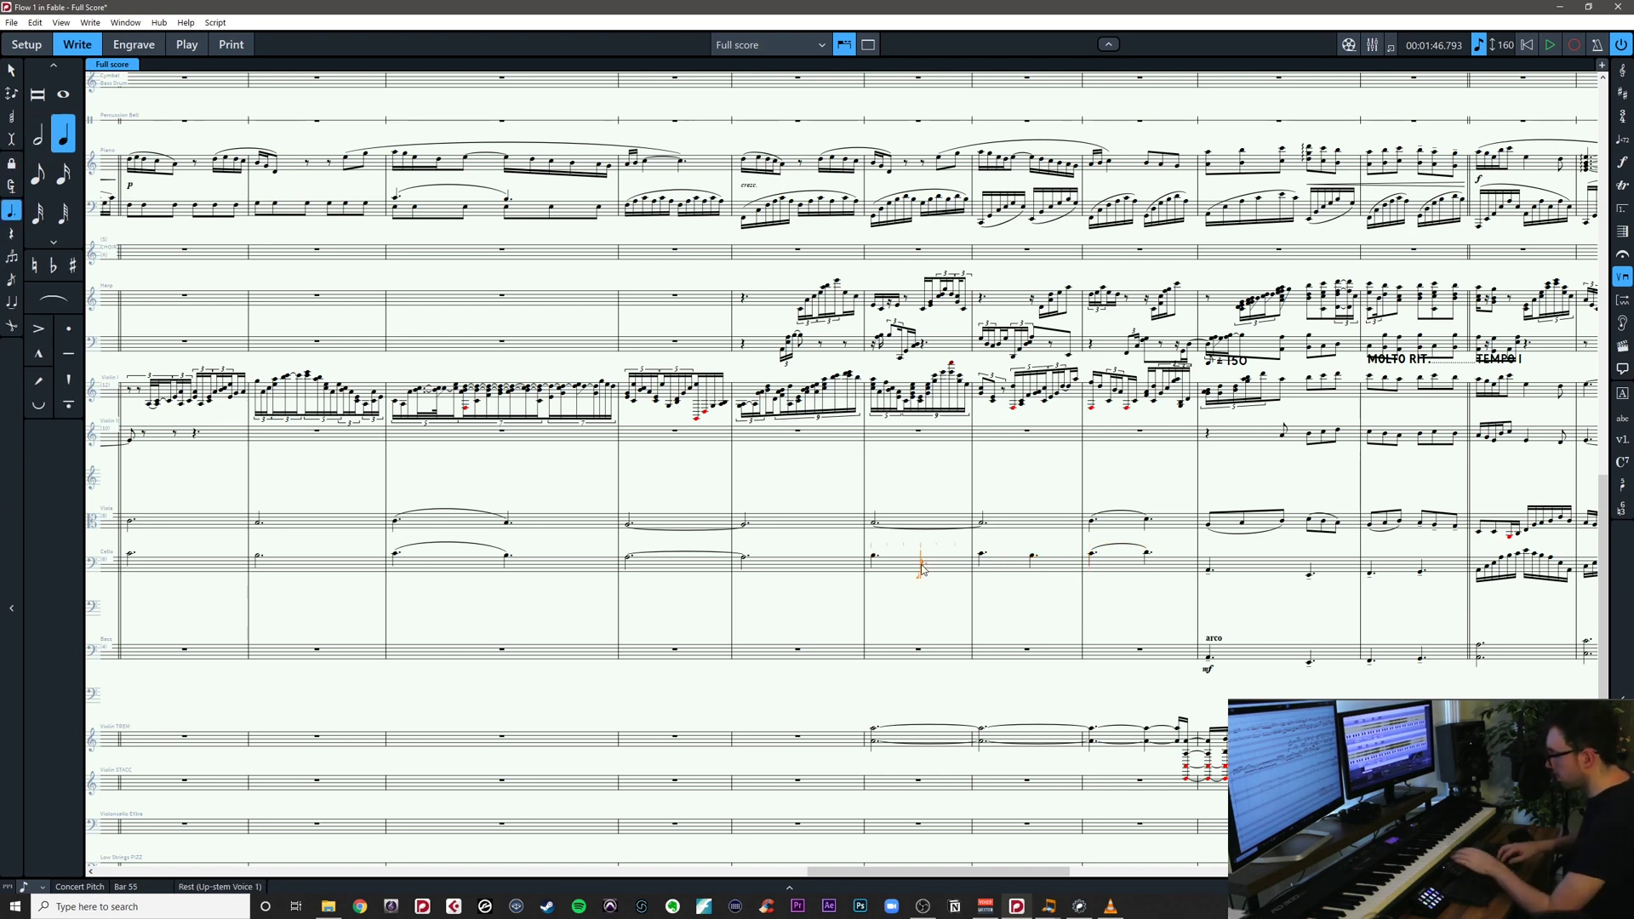
key("c")
key("Escape")
key("Escape")
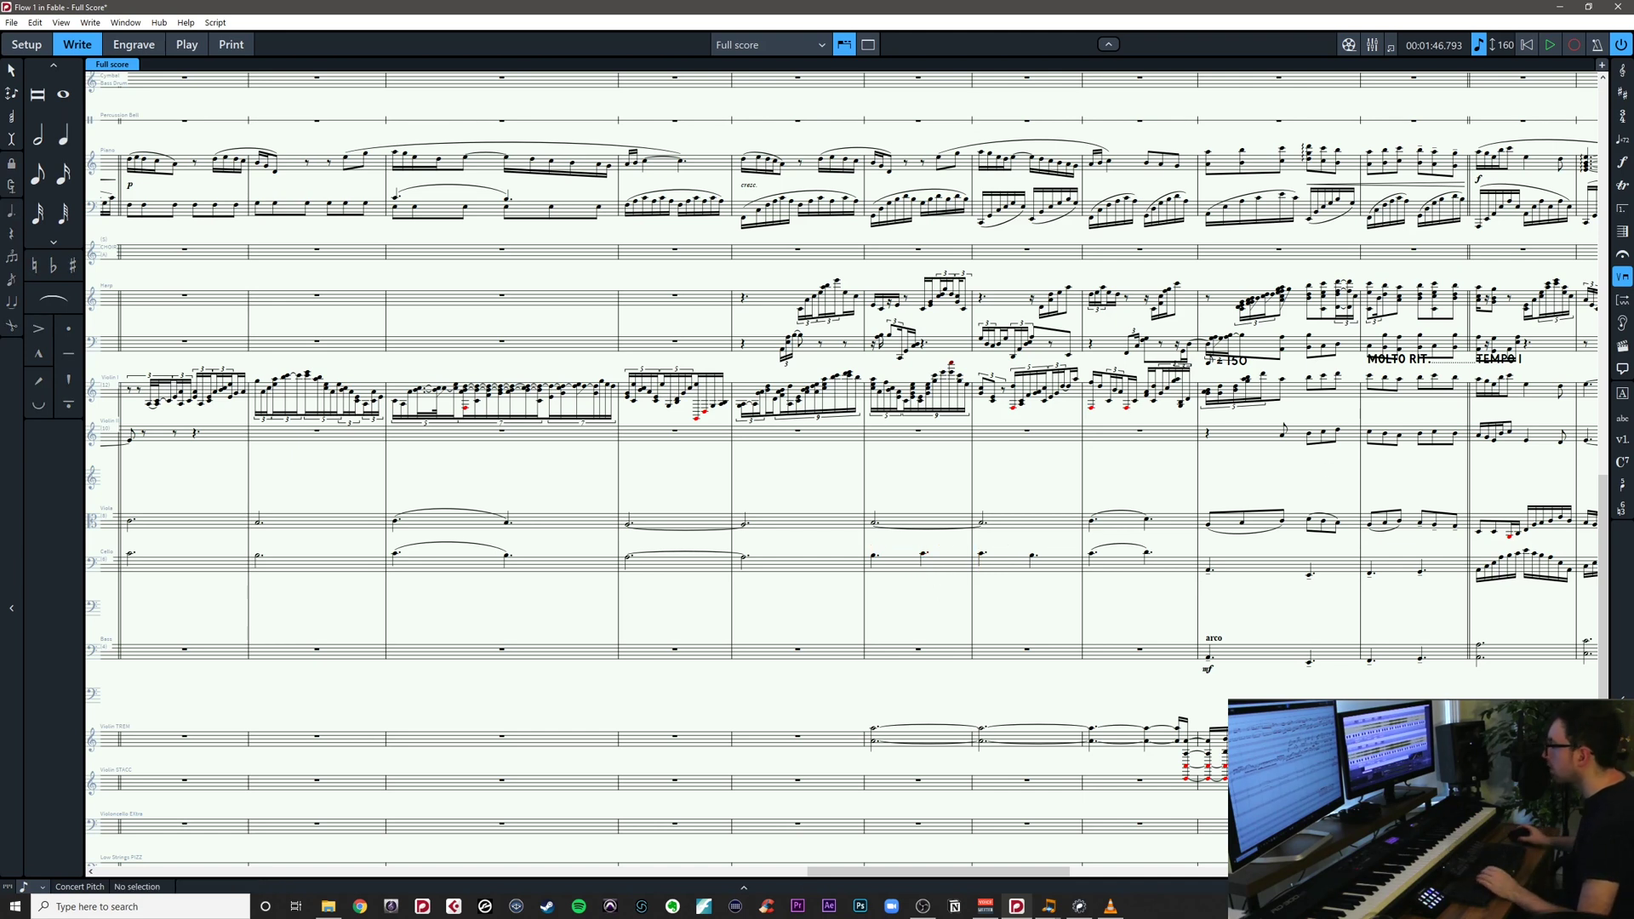
key("alt+Tab")
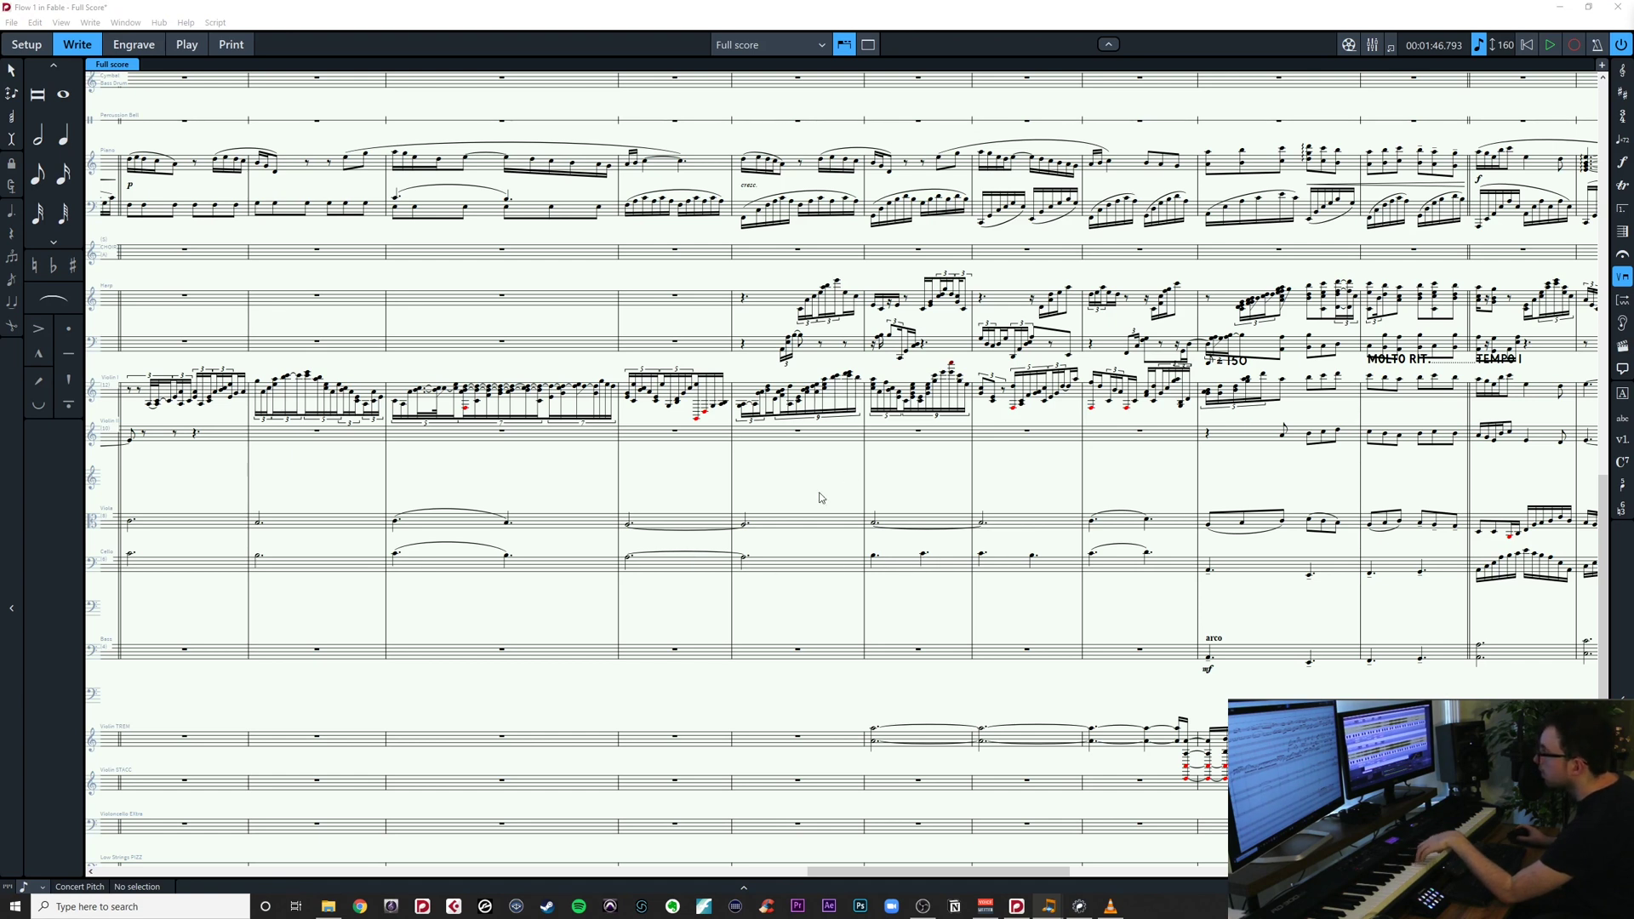
Extend the cello's tied A3 in bars 53–54 through the first dotted quarter of bar 55
left_click(745, 562)
left_click(745, 564)
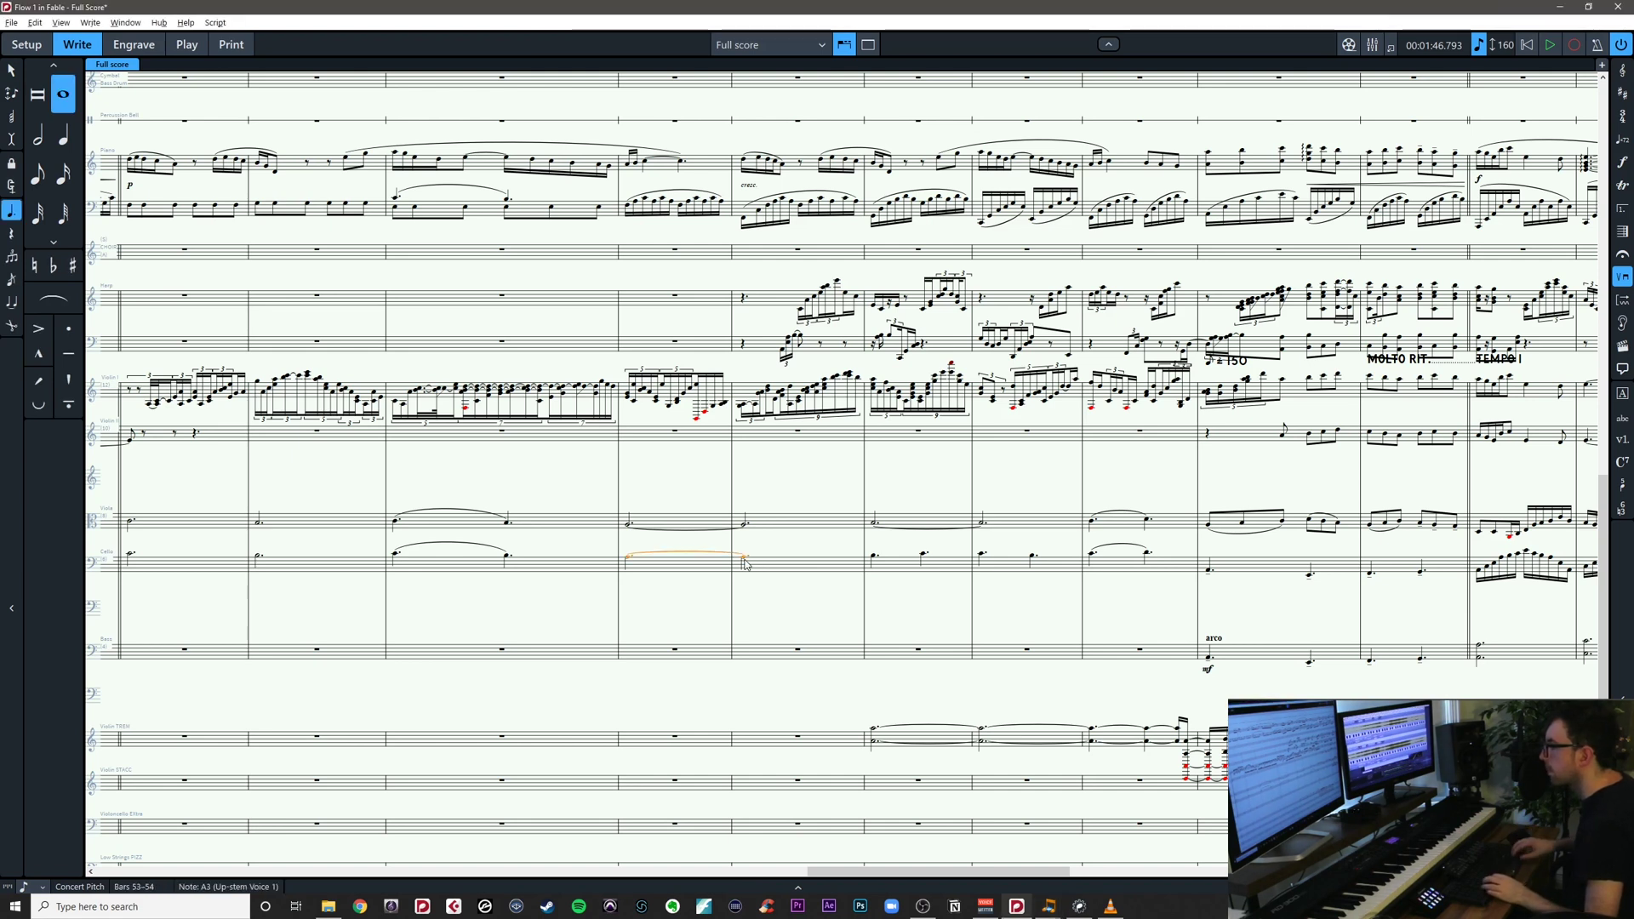
key("shift+alt+Right")
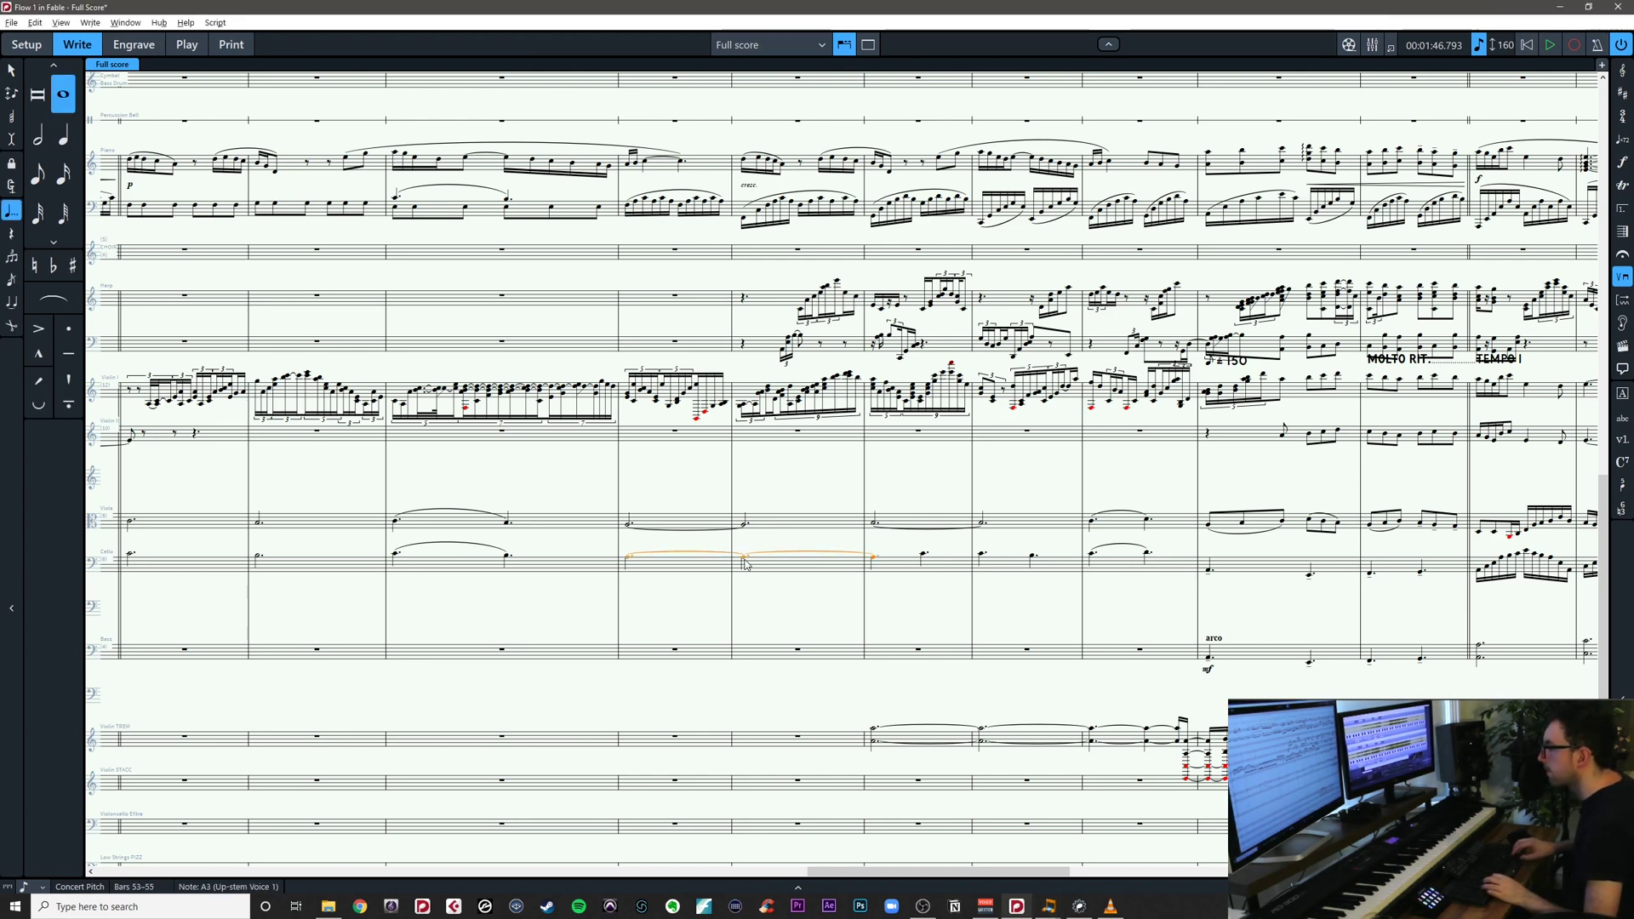
key("Escape")
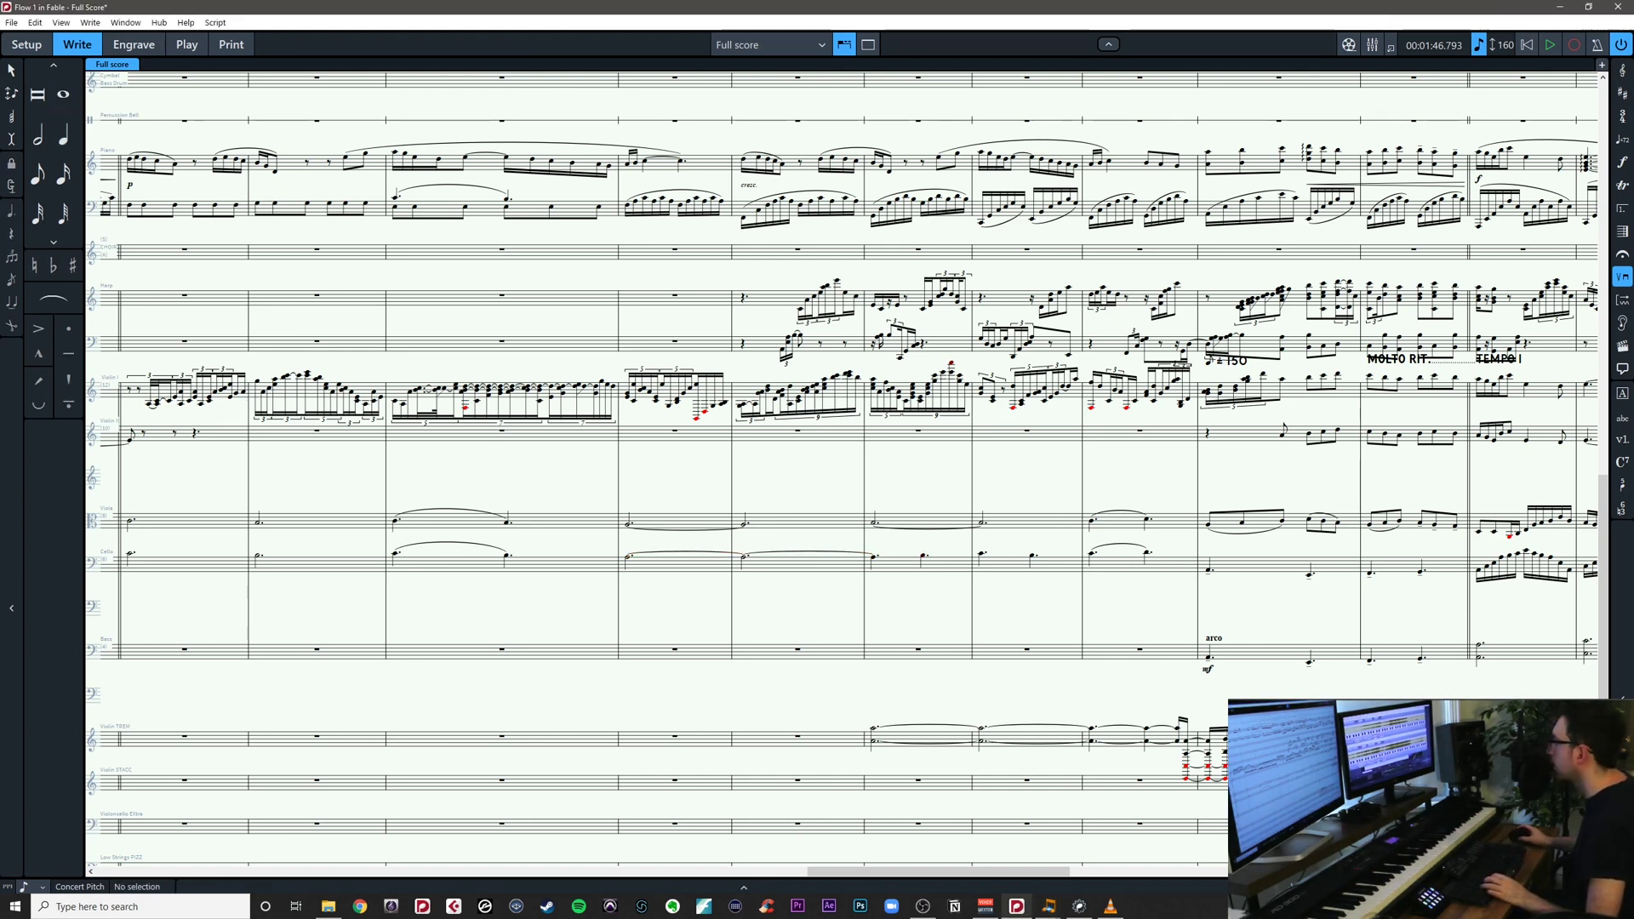
key("alt+Tab")
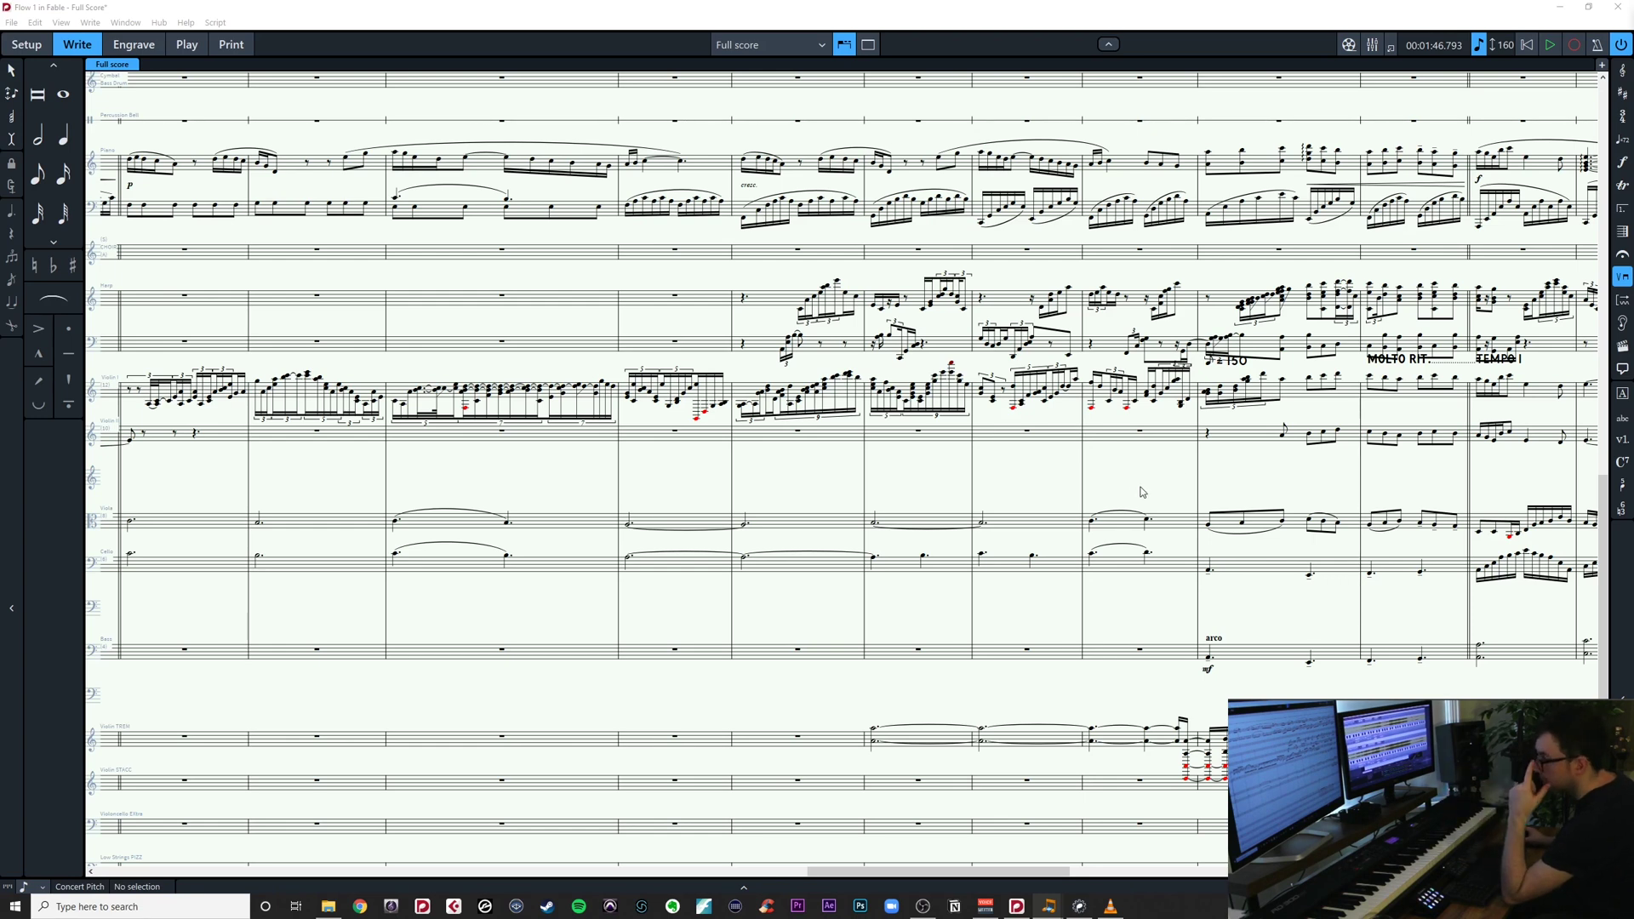
Play back the viola and cello from bar 50 into the MOLTO RIT. in bar 59
scroll(837, 493, "right", 1)
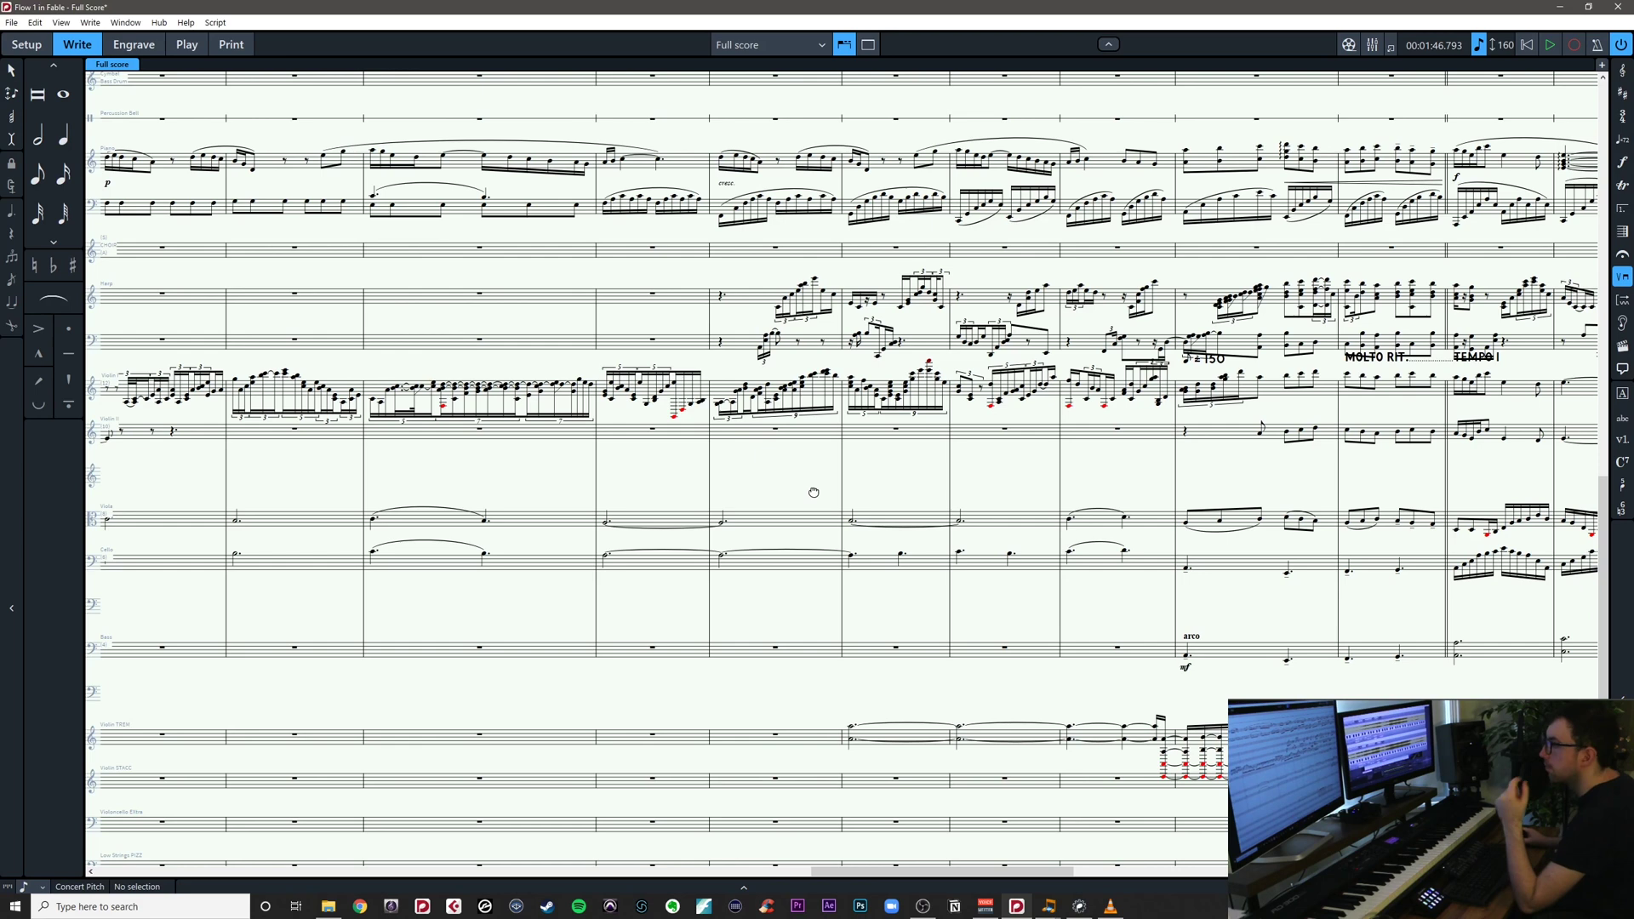
left_click(853, 525)
left_click_drag(914, 481, 1243, 431)
left_click_drag(446, 447, 473, 443)
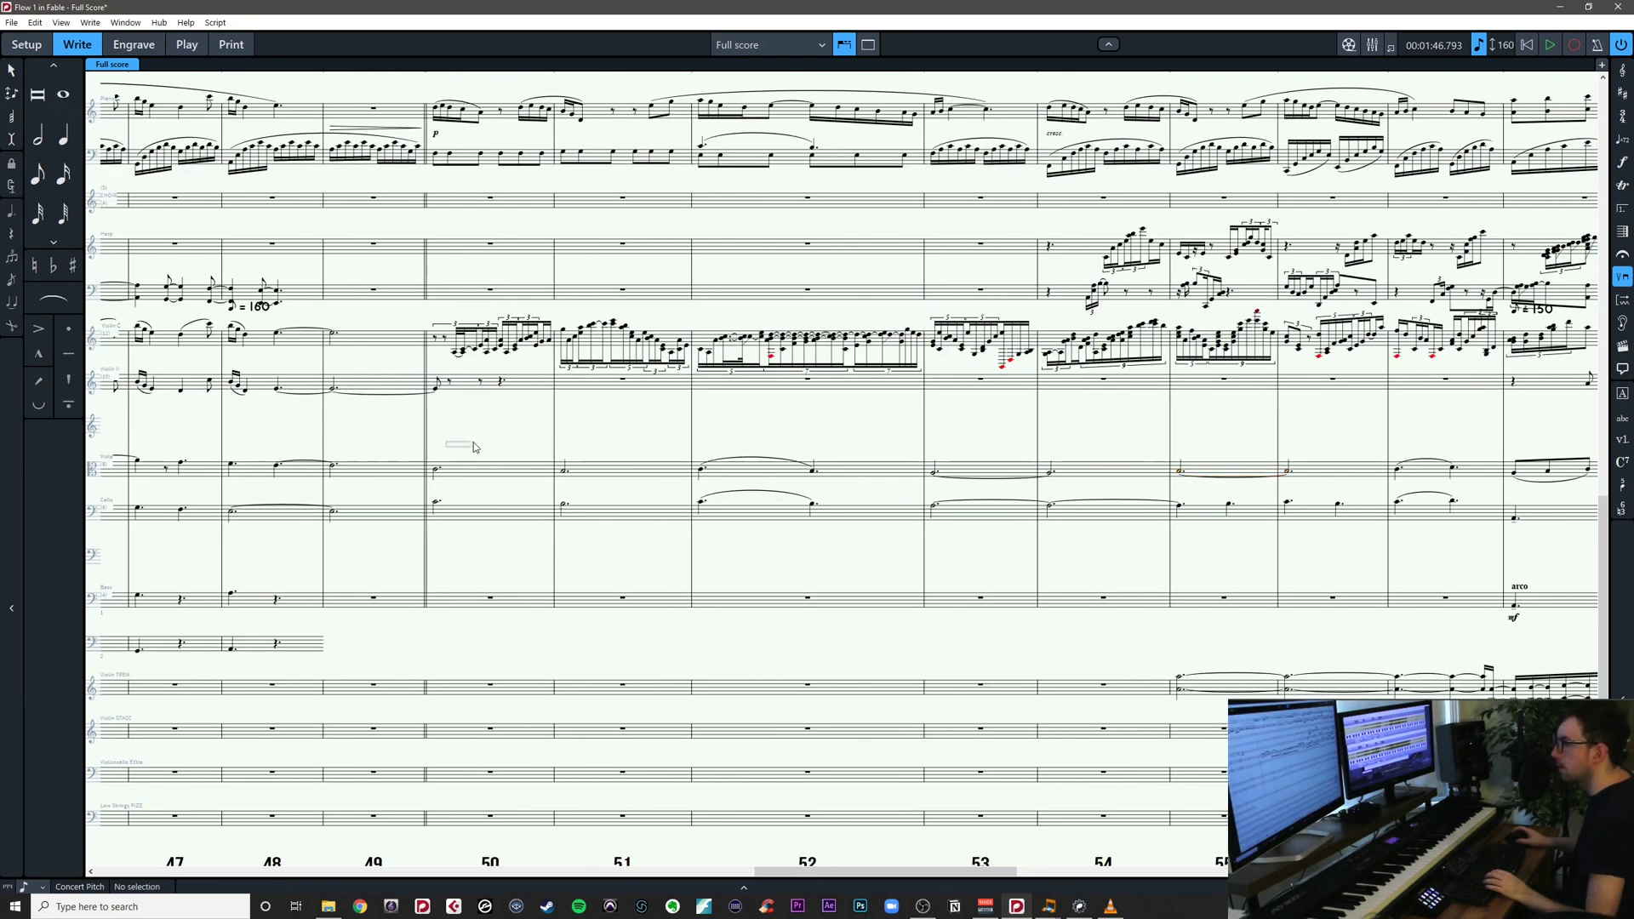
left_click_drag(432, 543, 433, 543)
key("space")
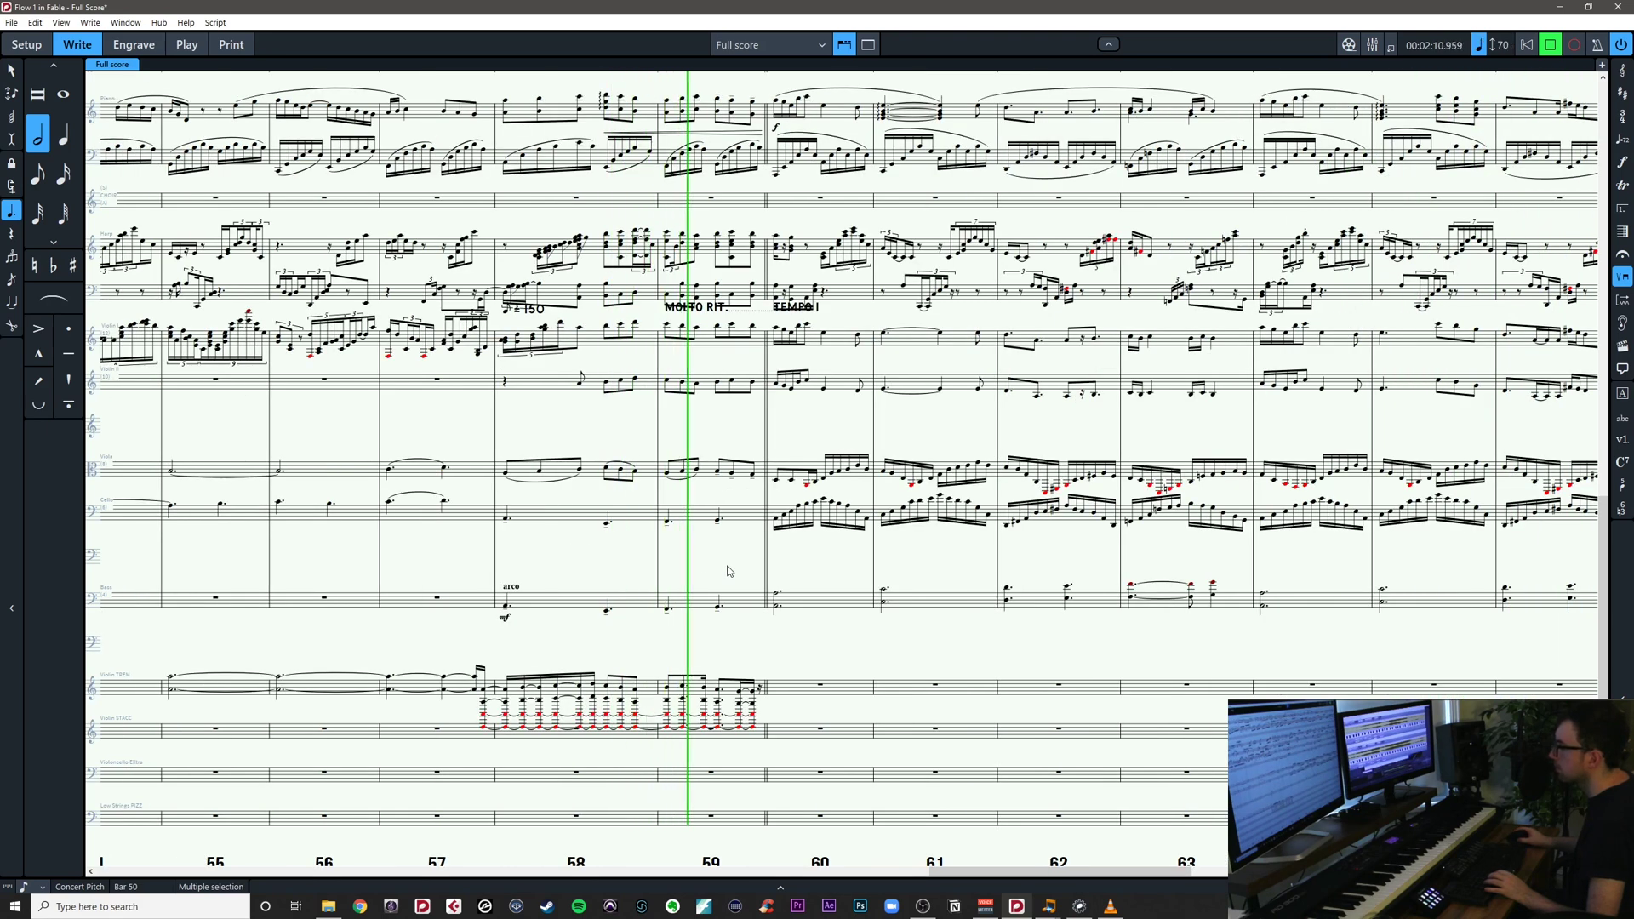
key("space")
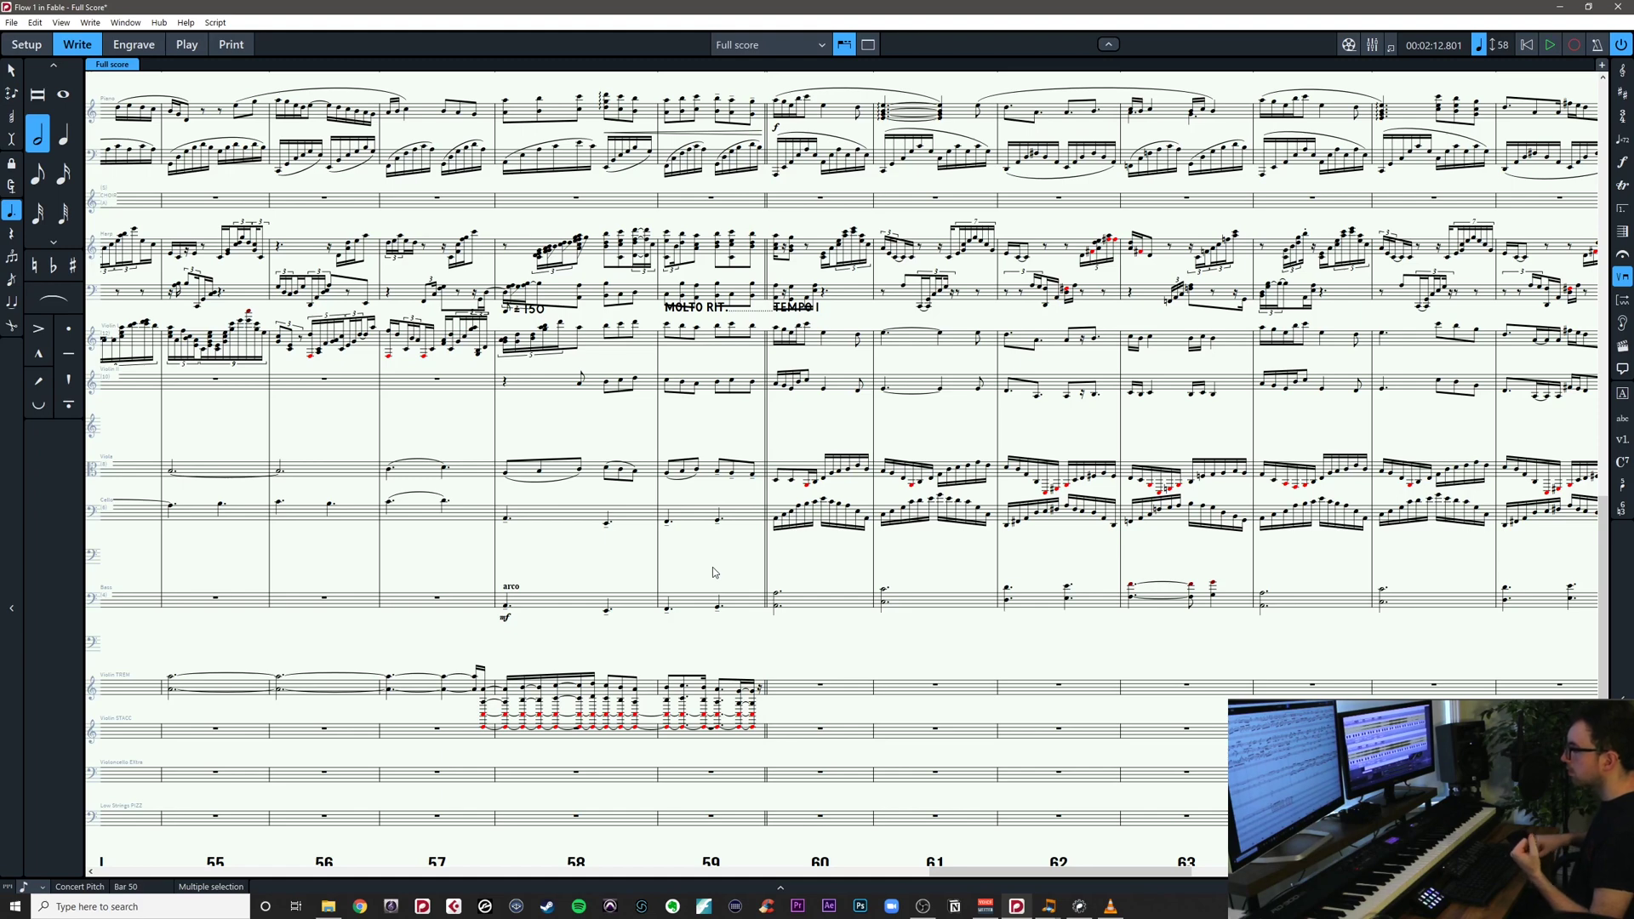
Save the project and review the string parts from bar 50 through the TEMPO I mark
left_click_drag(692, 574, 948, 498)
left_click_drag(1086, 491, 990, 521)
left_click_drag(860, 598, 1197, 646)
key("ctrl+s")
left_click_drag(861, 521, 1445, 572)
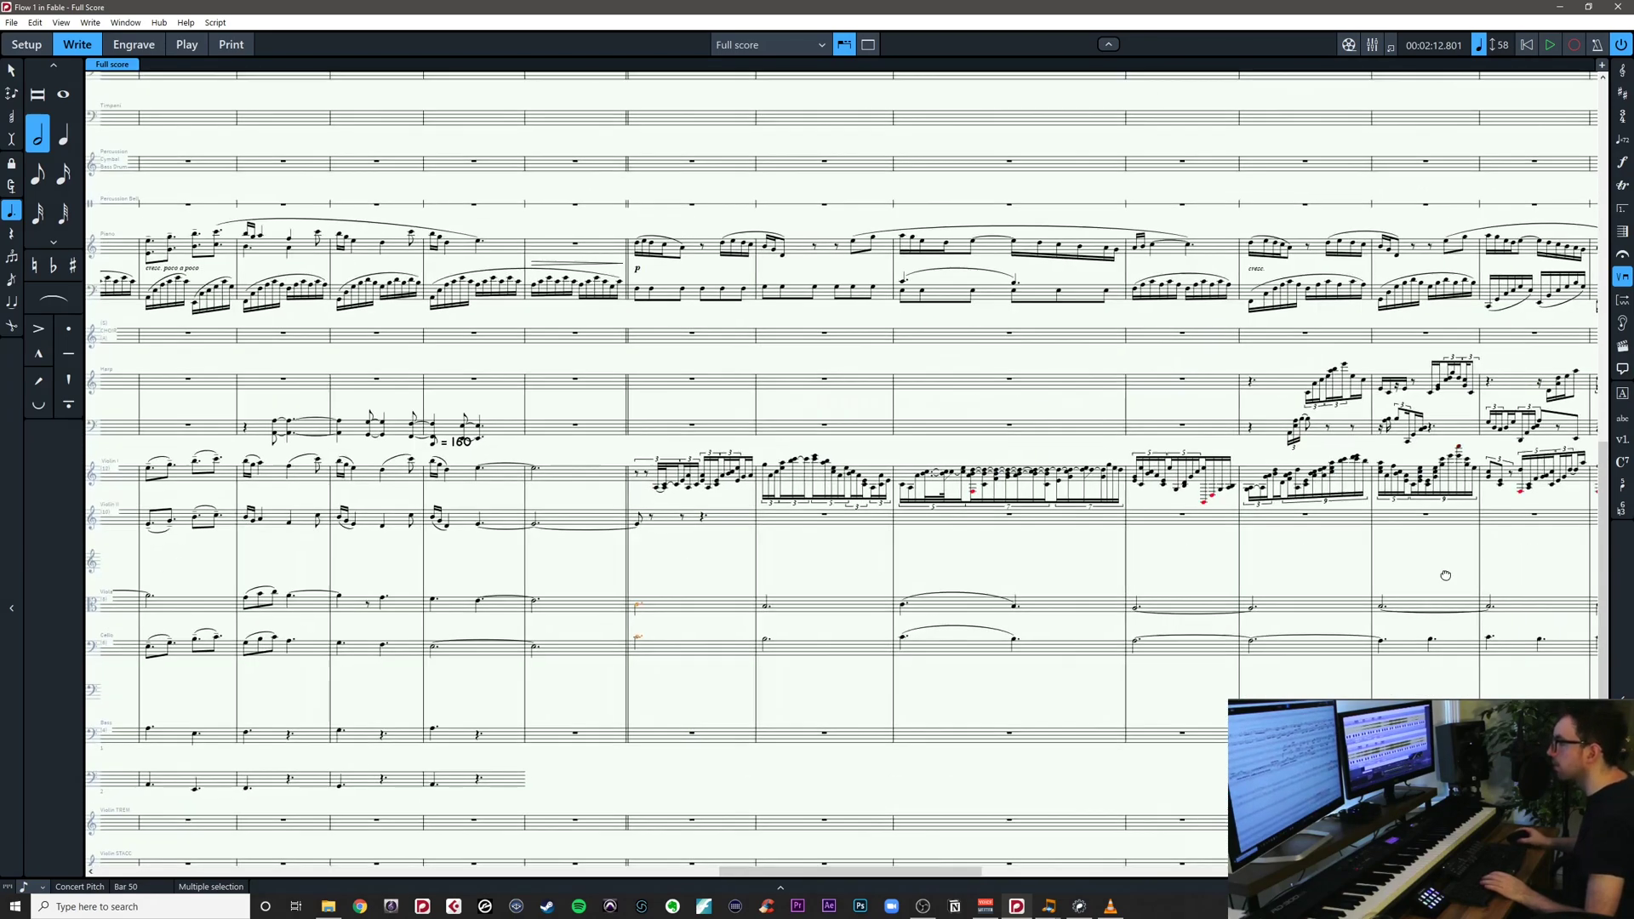
scroll(1445, 573, "up", 1)
left_click_drag(918, 540, 388, 522)
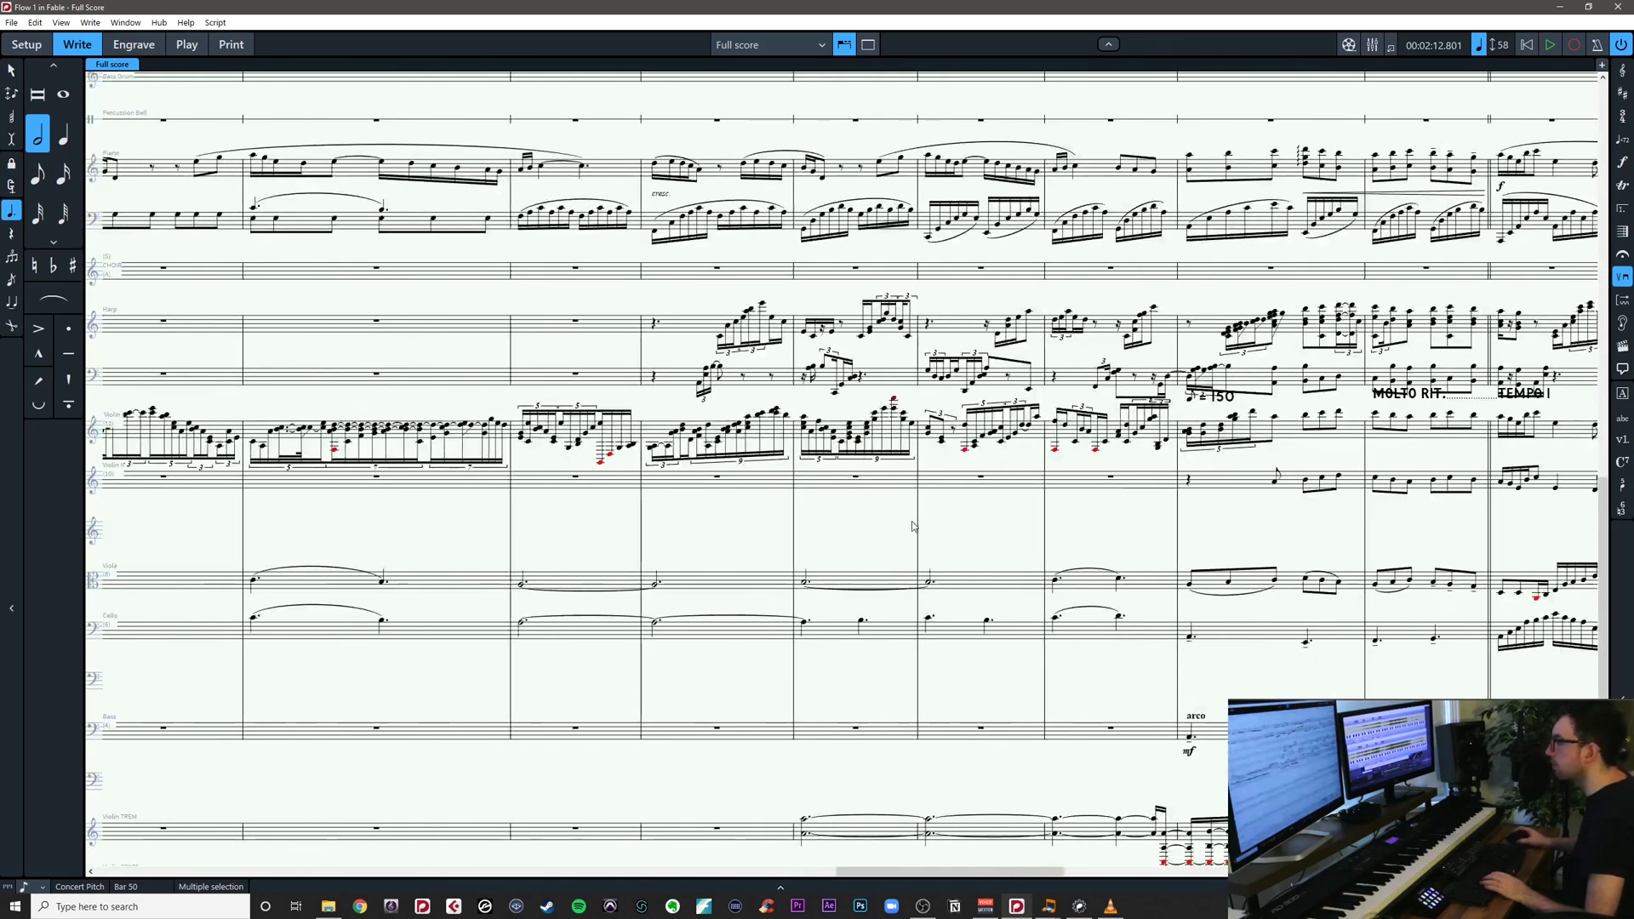
left_click_drag(912, 526, 734, 534)
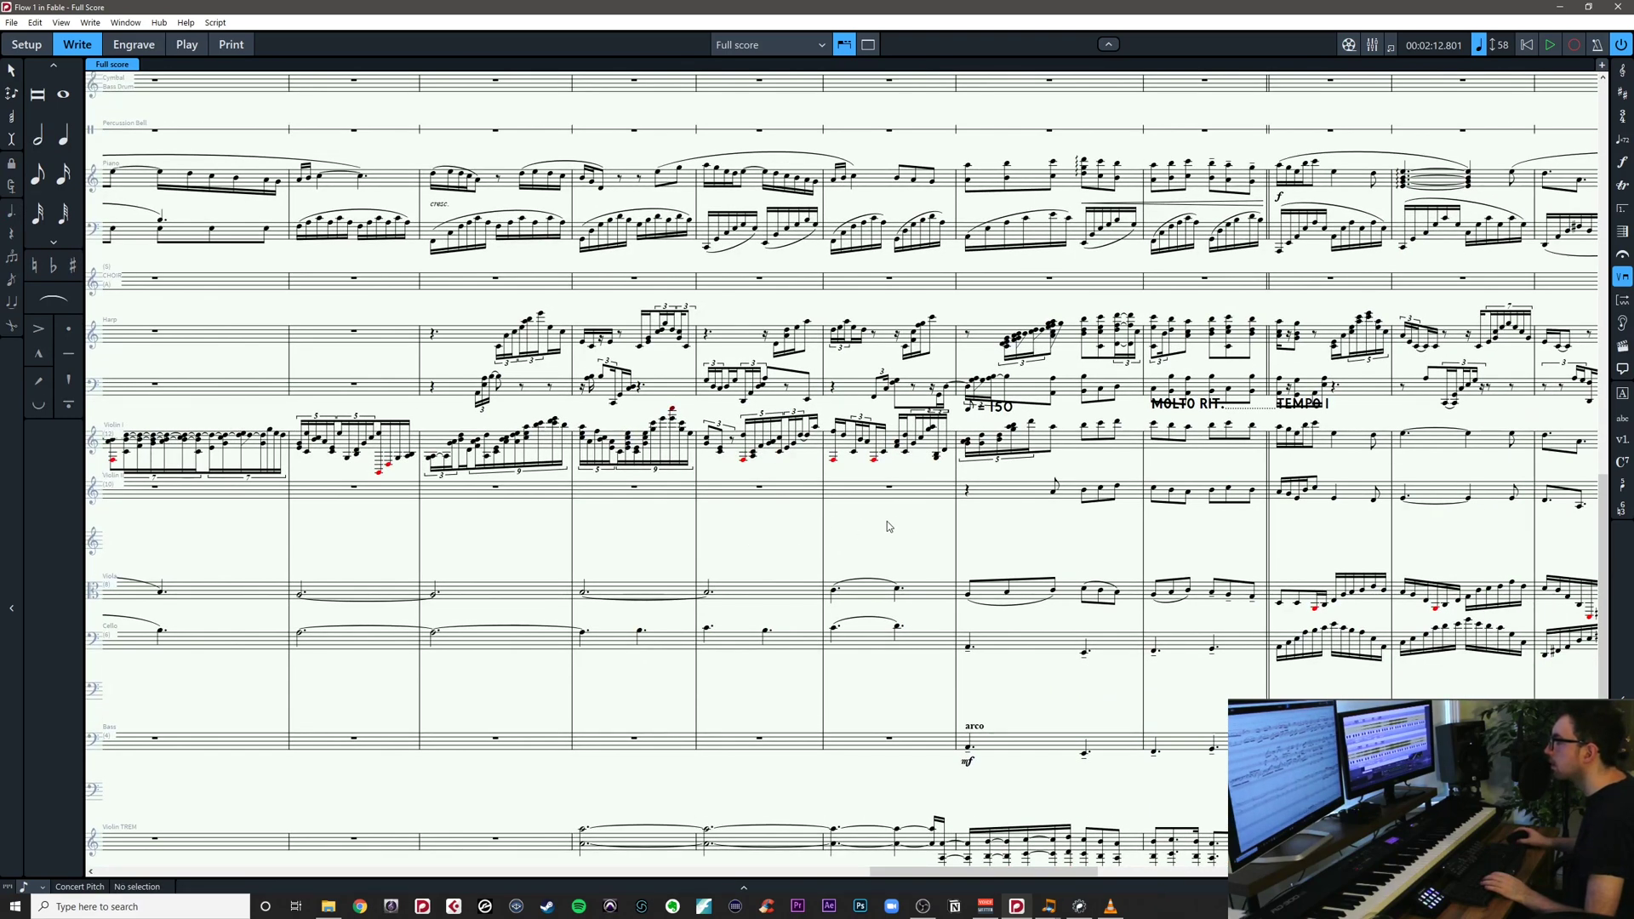
Clear the existing Violin I material from bars 50 and 51
left_click_drag(887, 521, 1470, 533)
left_click_drag(945, 533, 1168, 535)
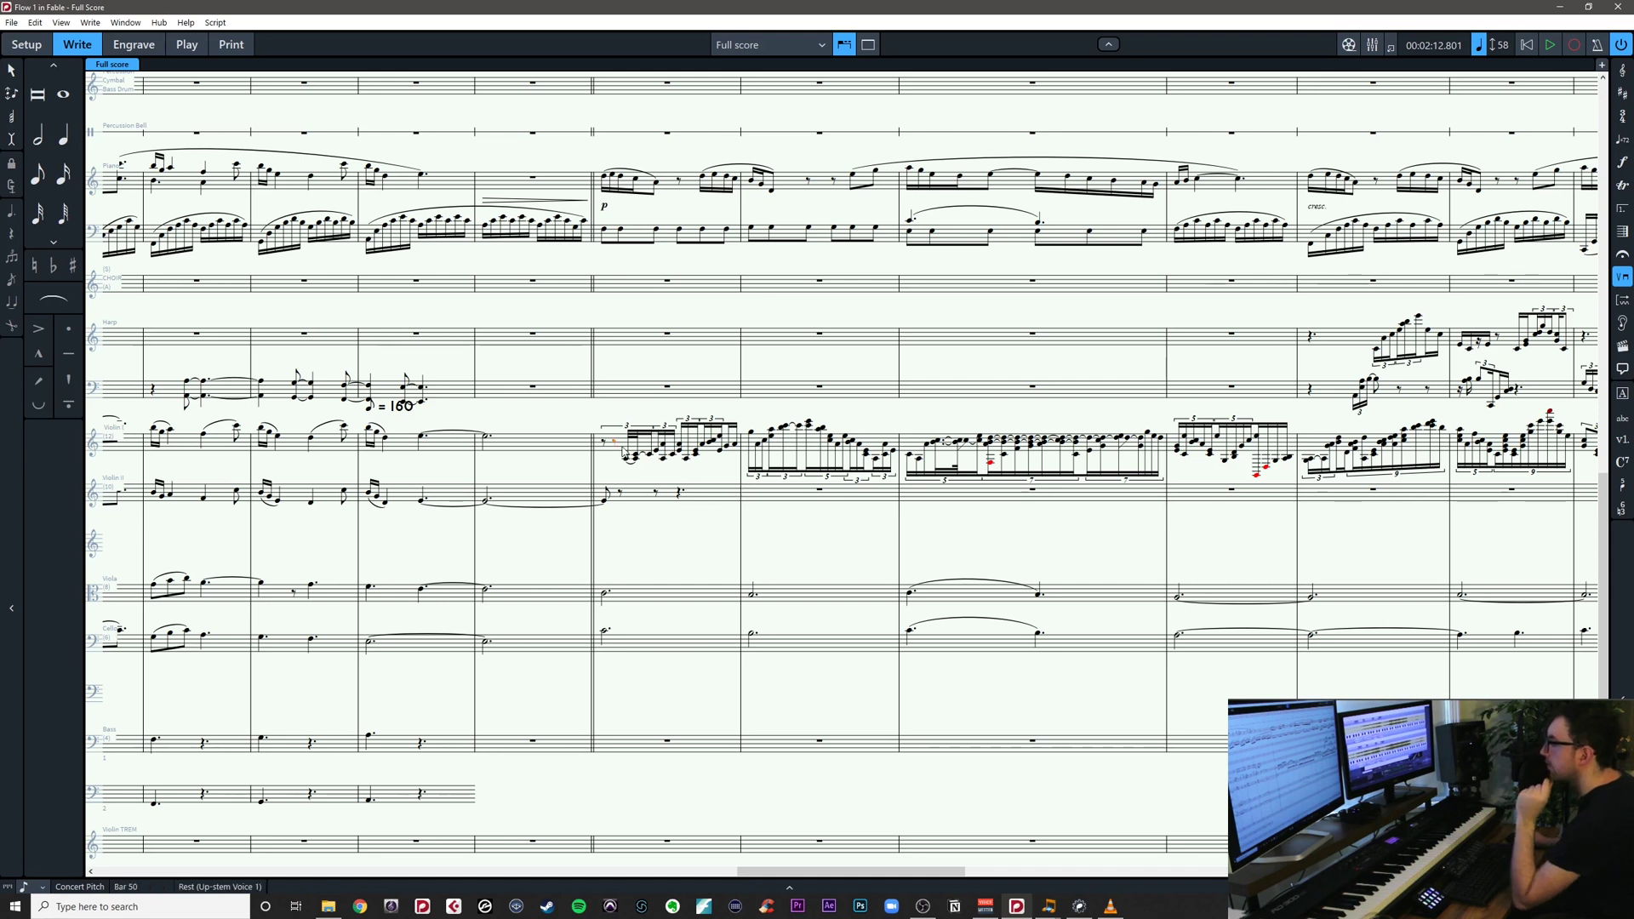
left_click(739, 462)
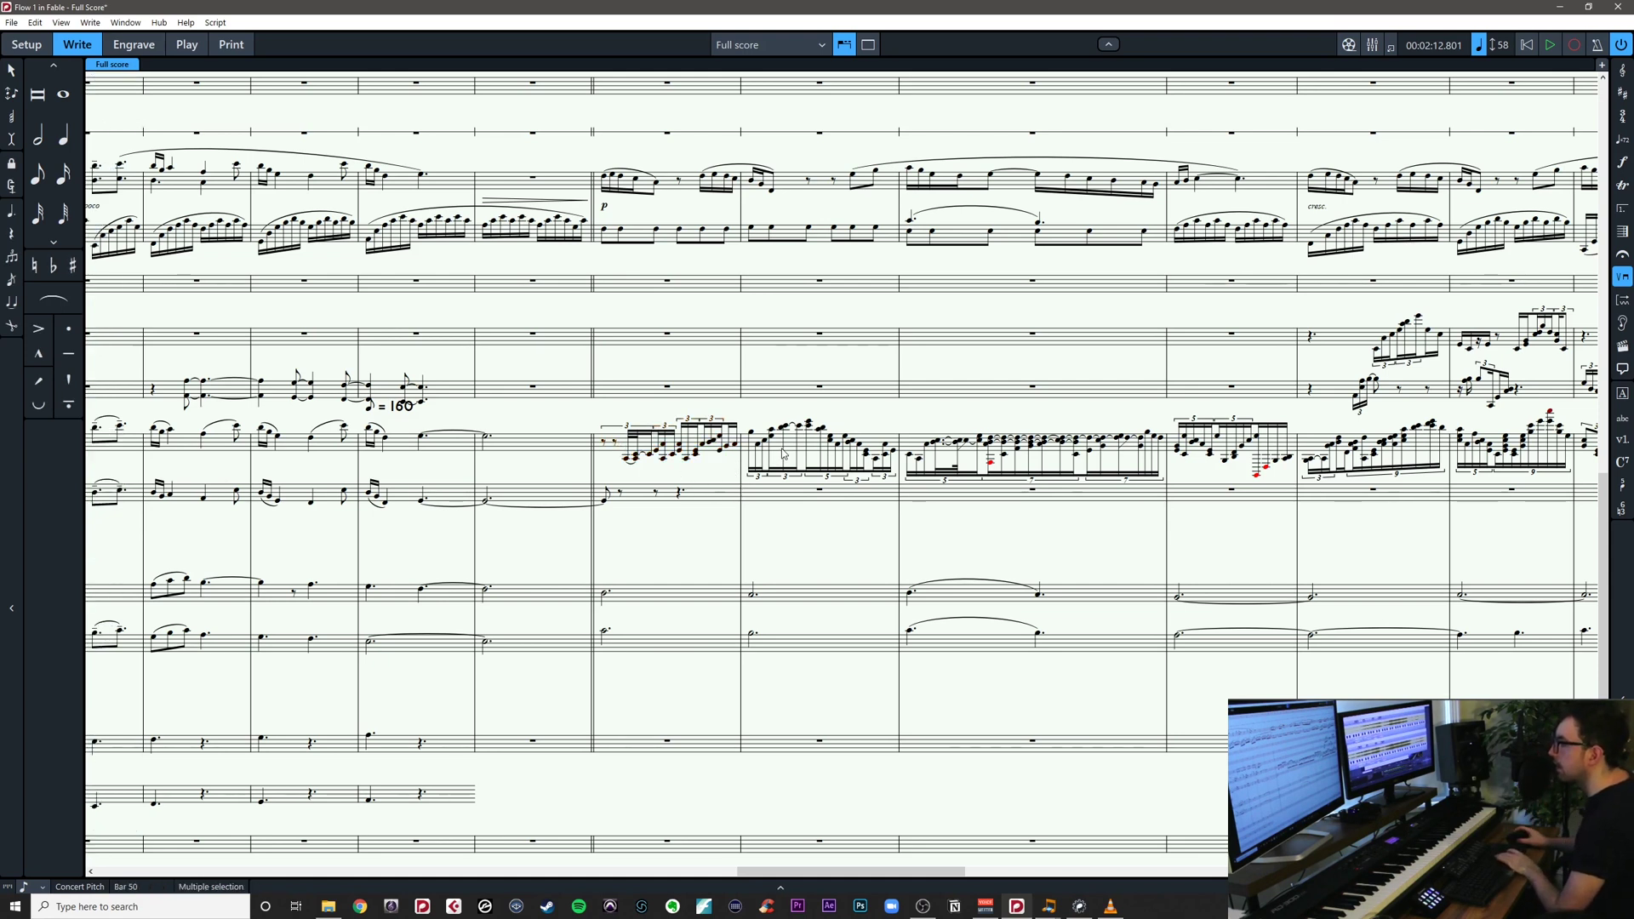
key("Delete")
left_click(760, 472)
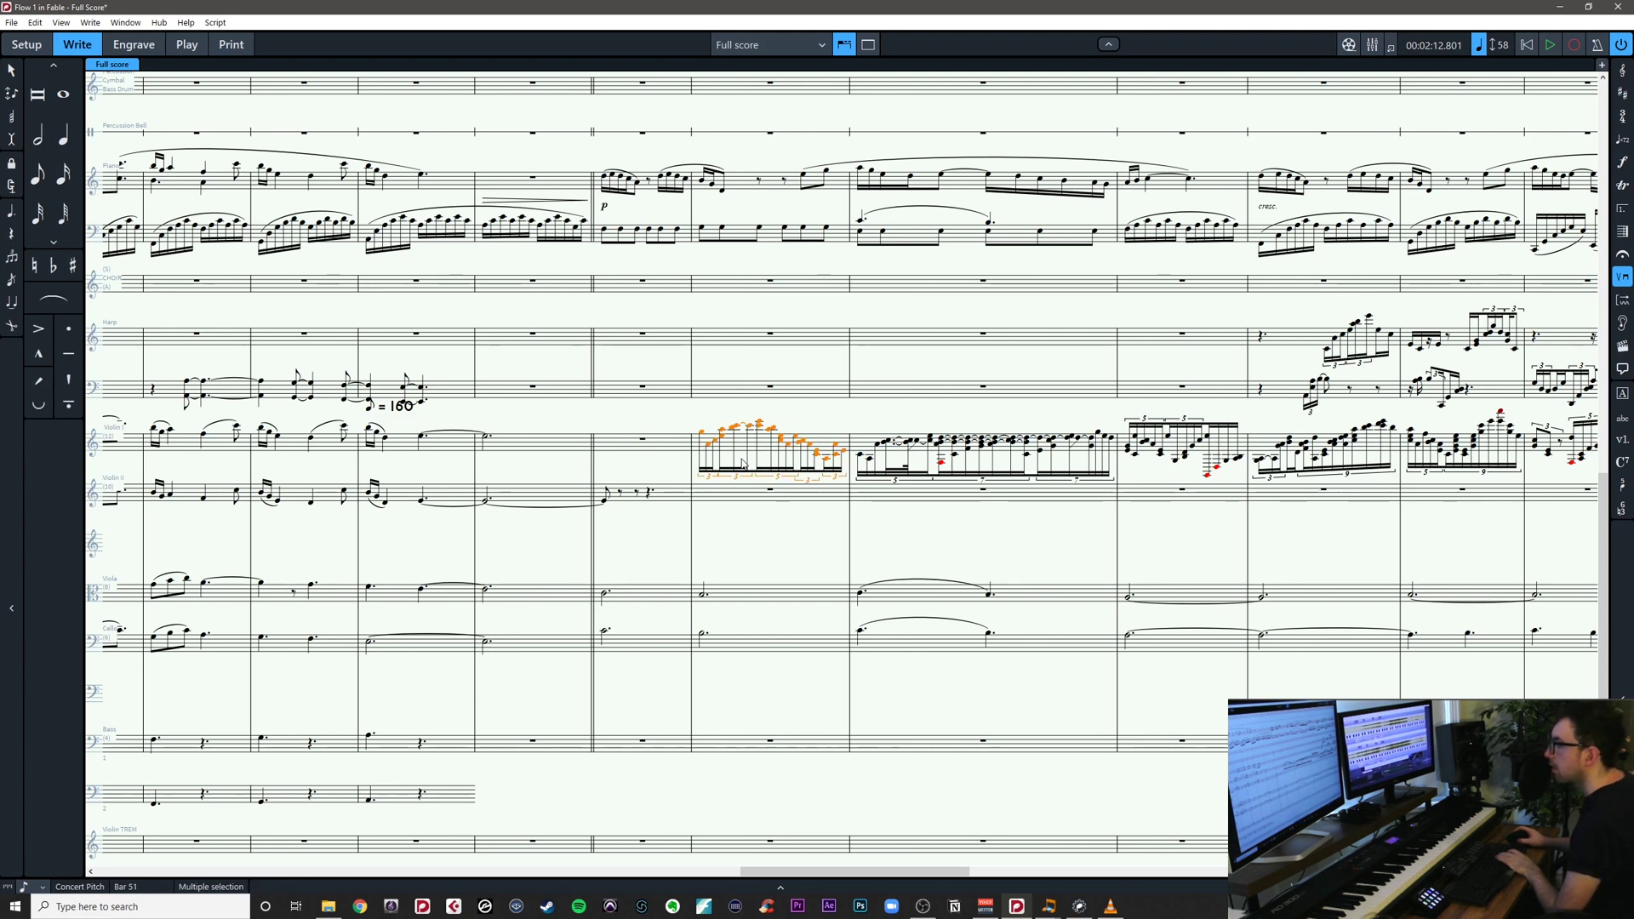
key("Delete")
Enter an ascending run of twelve sixteenth notes from A3 to E5 in Violin I's bar 50
left_click(665, 448)
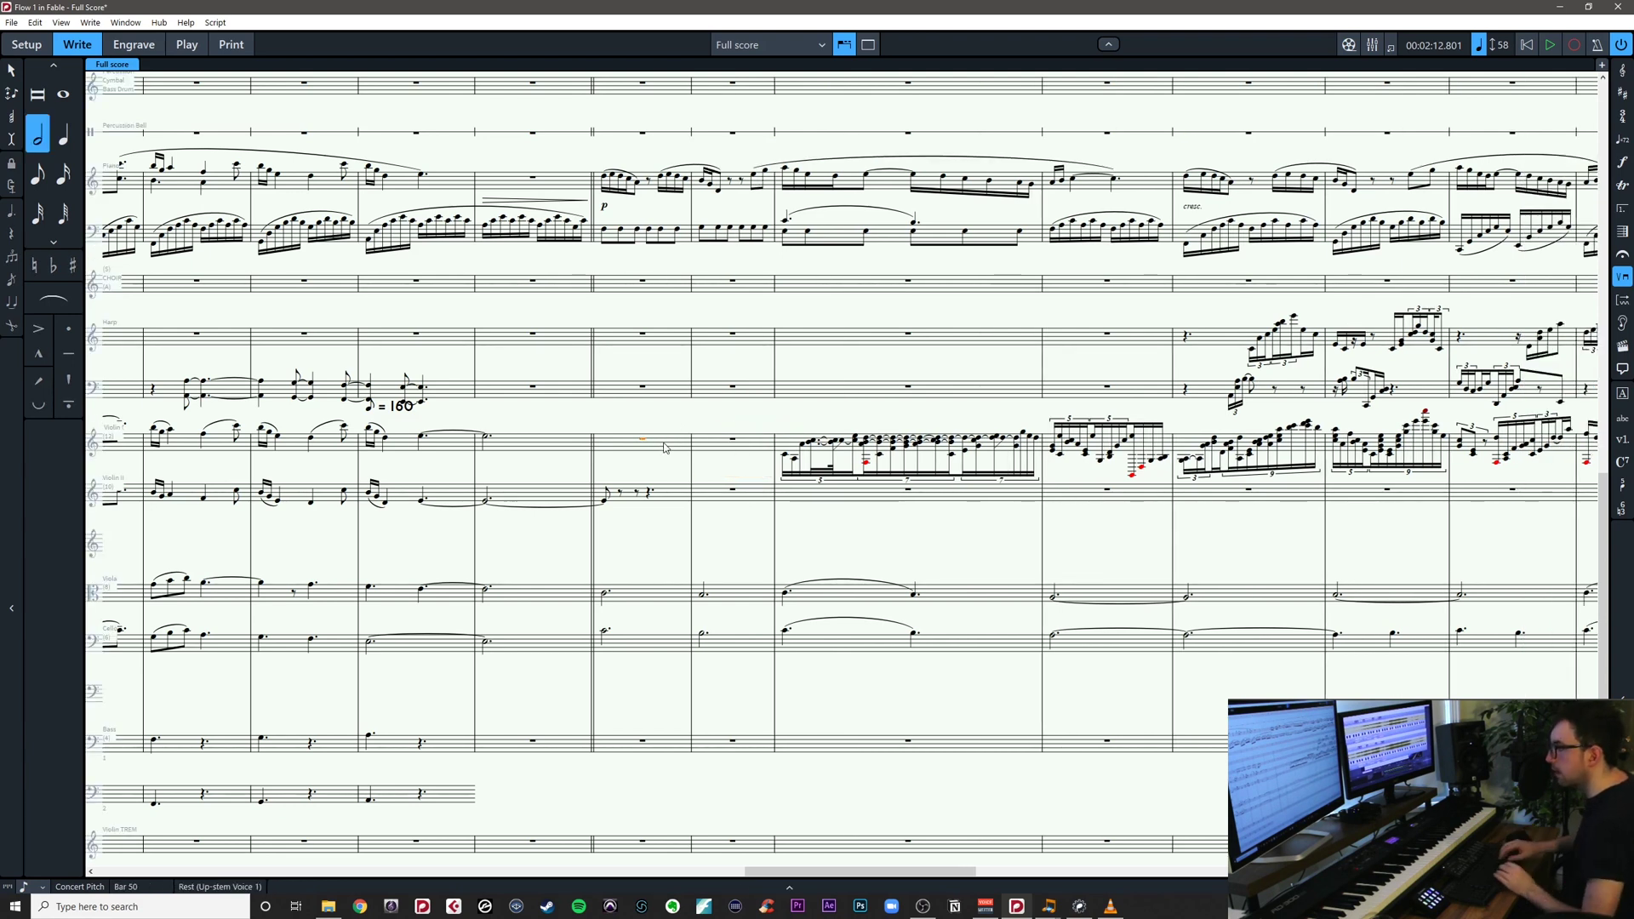
key("Return")
key("4")
key("3")
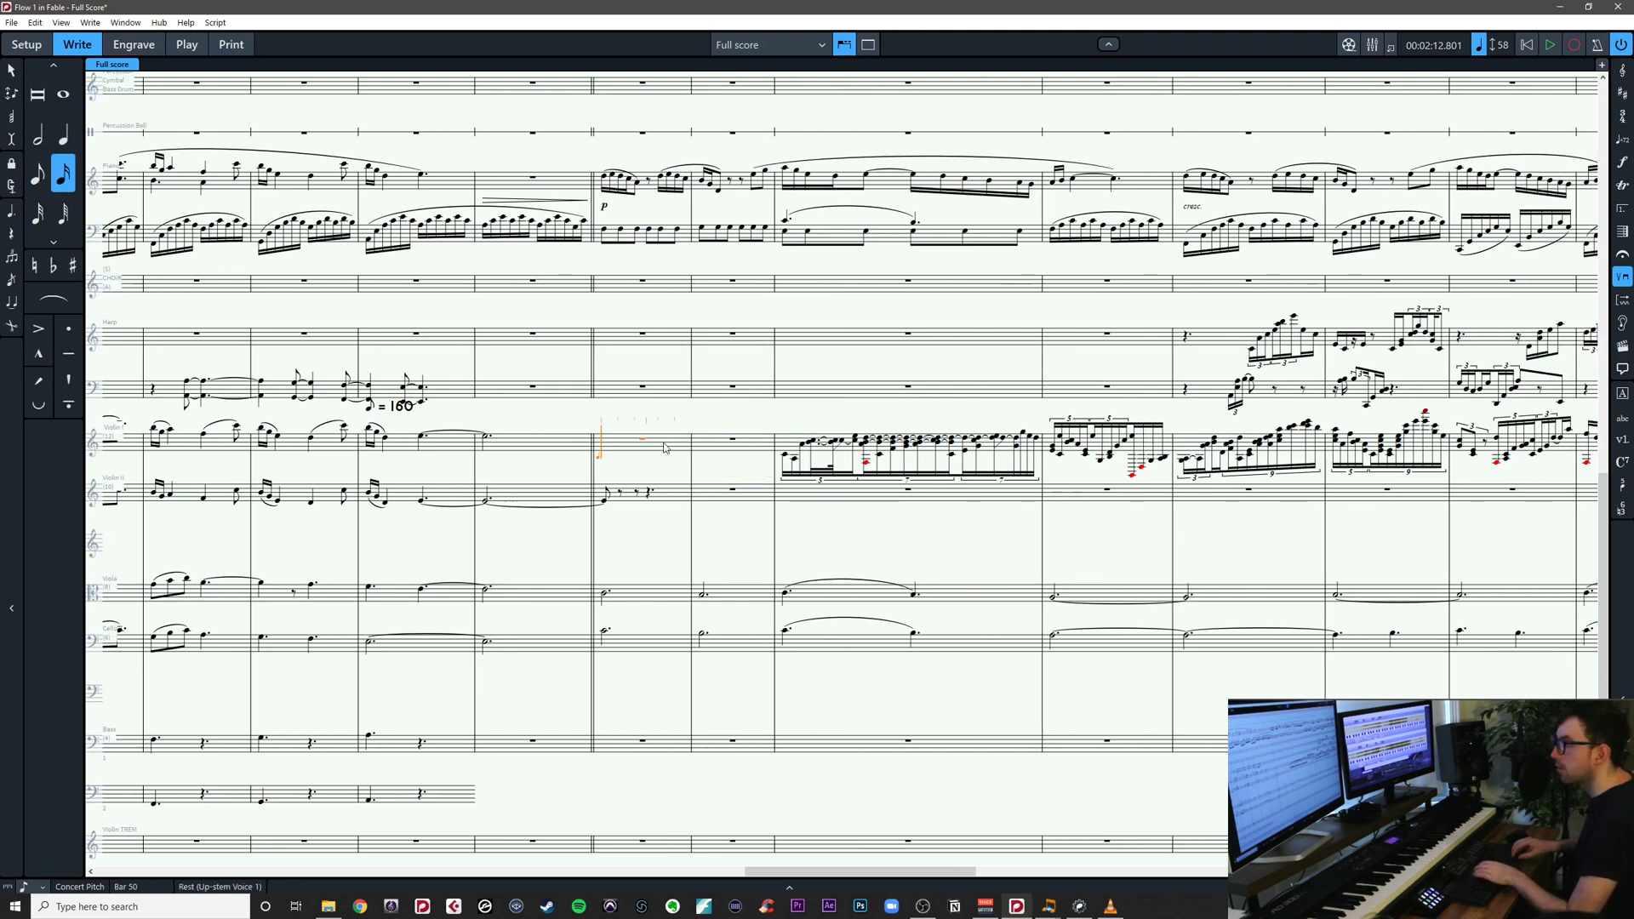
key("a")
key("b")
key("c")
key("d")
key("e")
key("f")
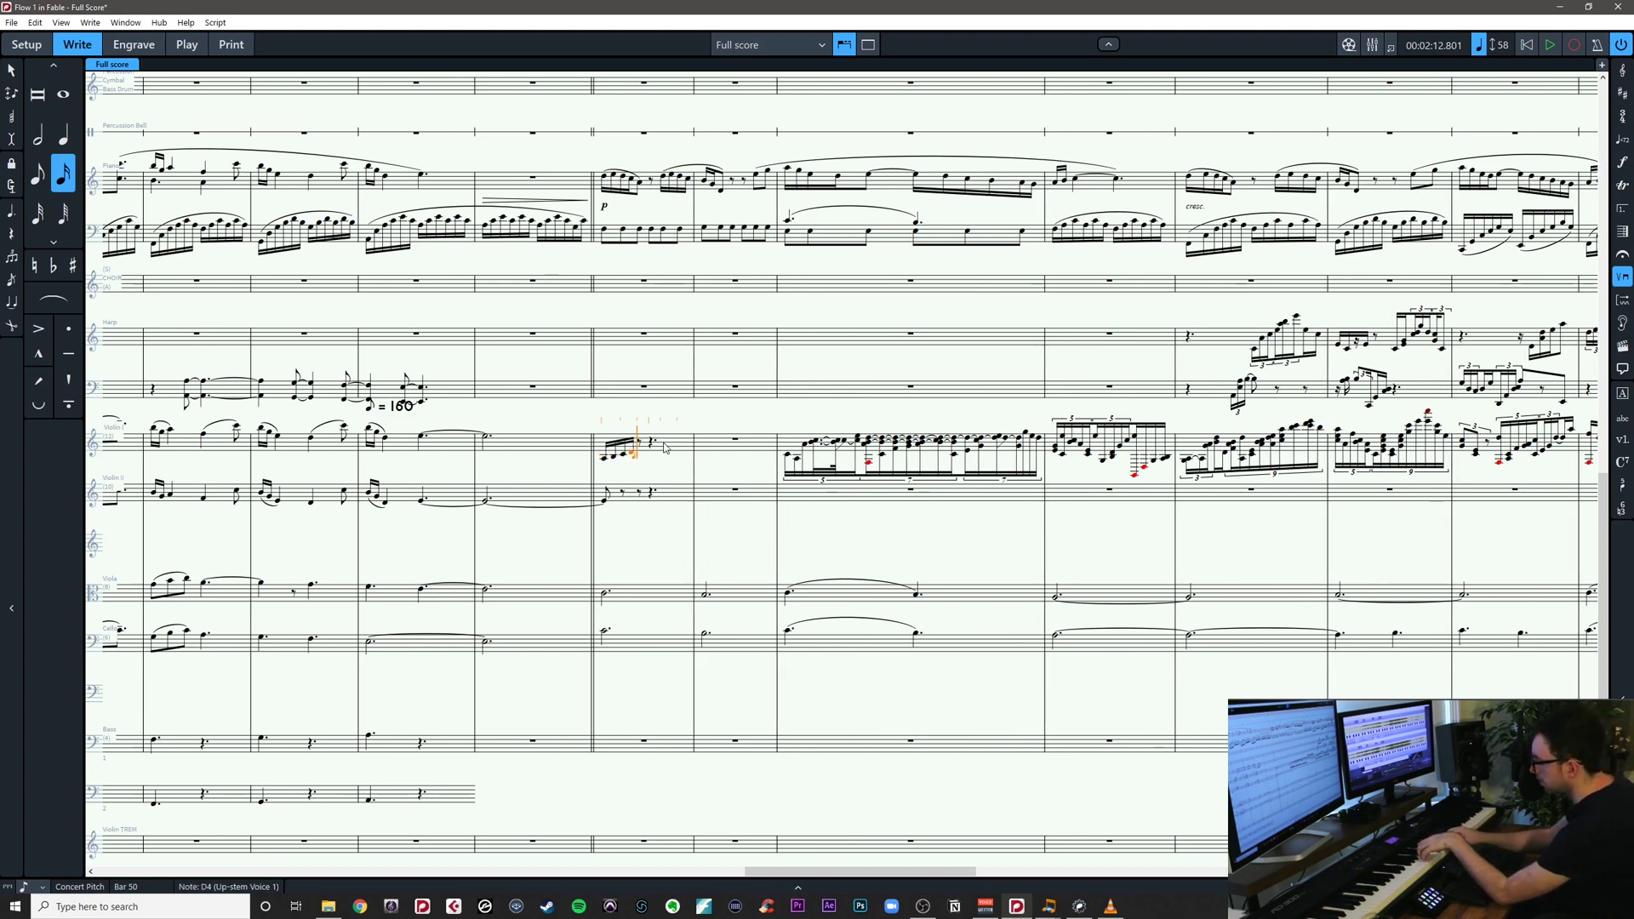
key("g")
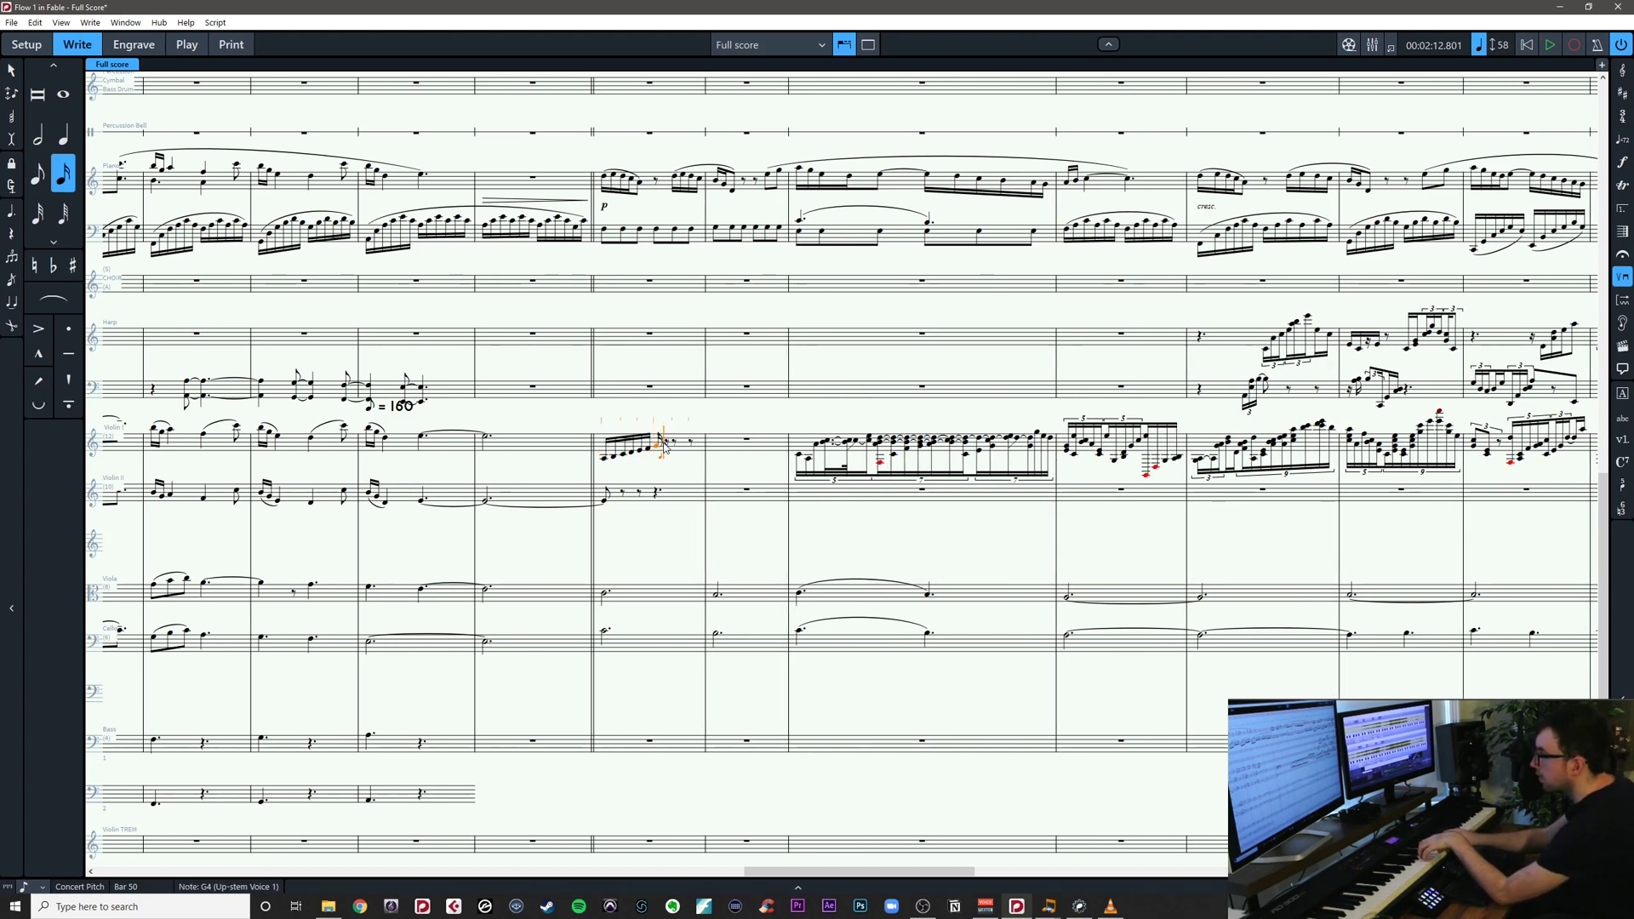
key("a")
key("b")
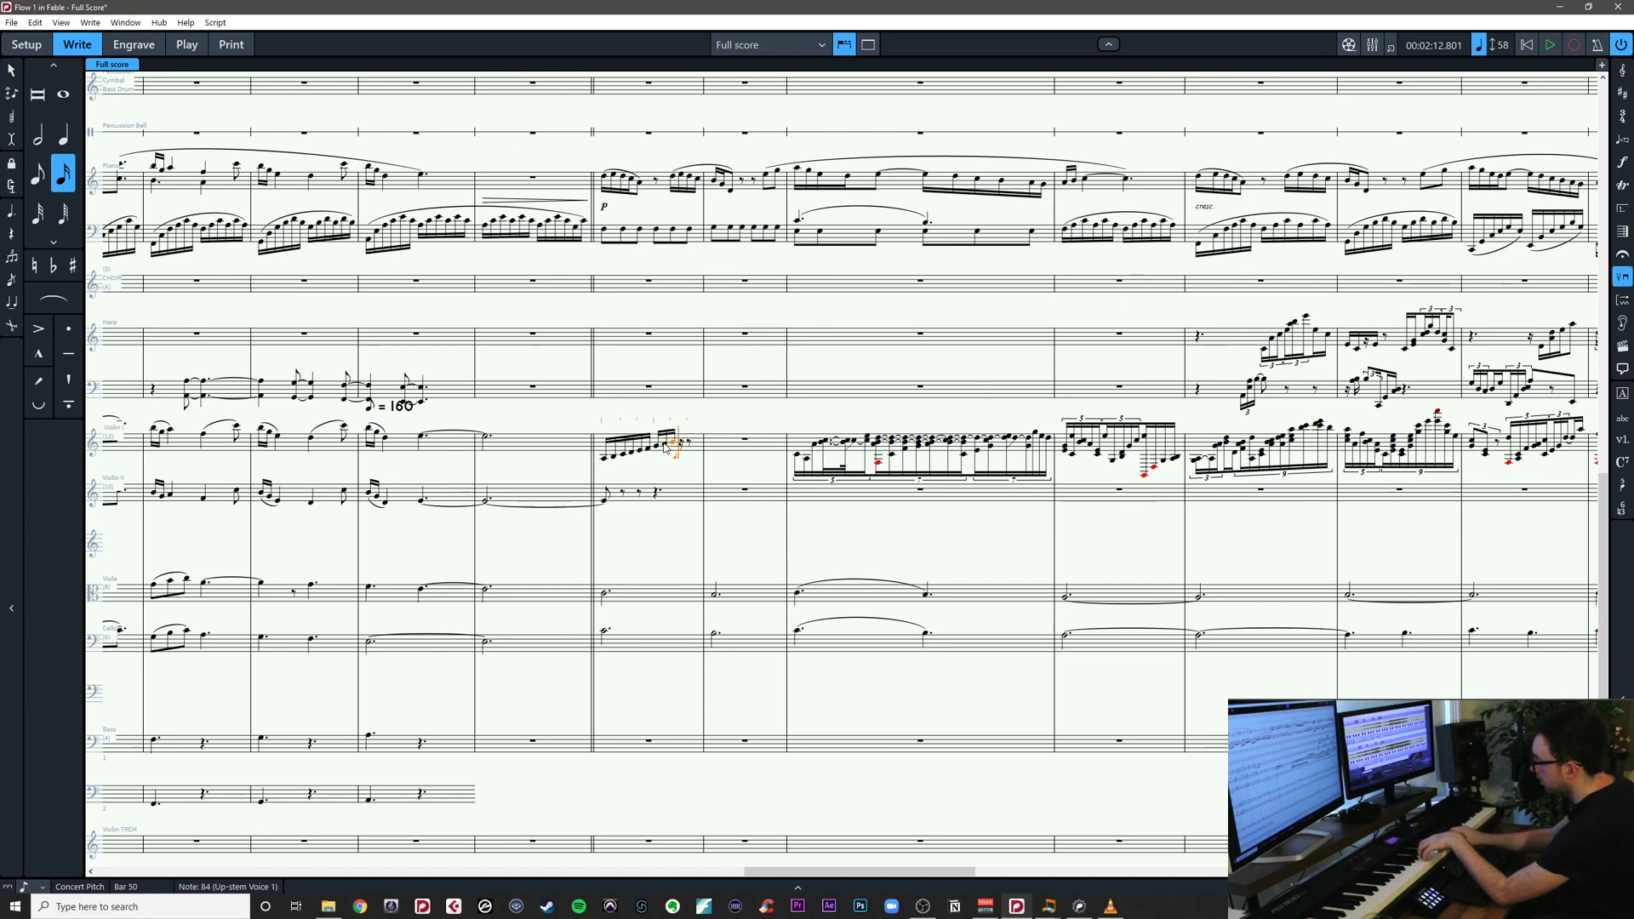
key("c")
key("d")
key("e")
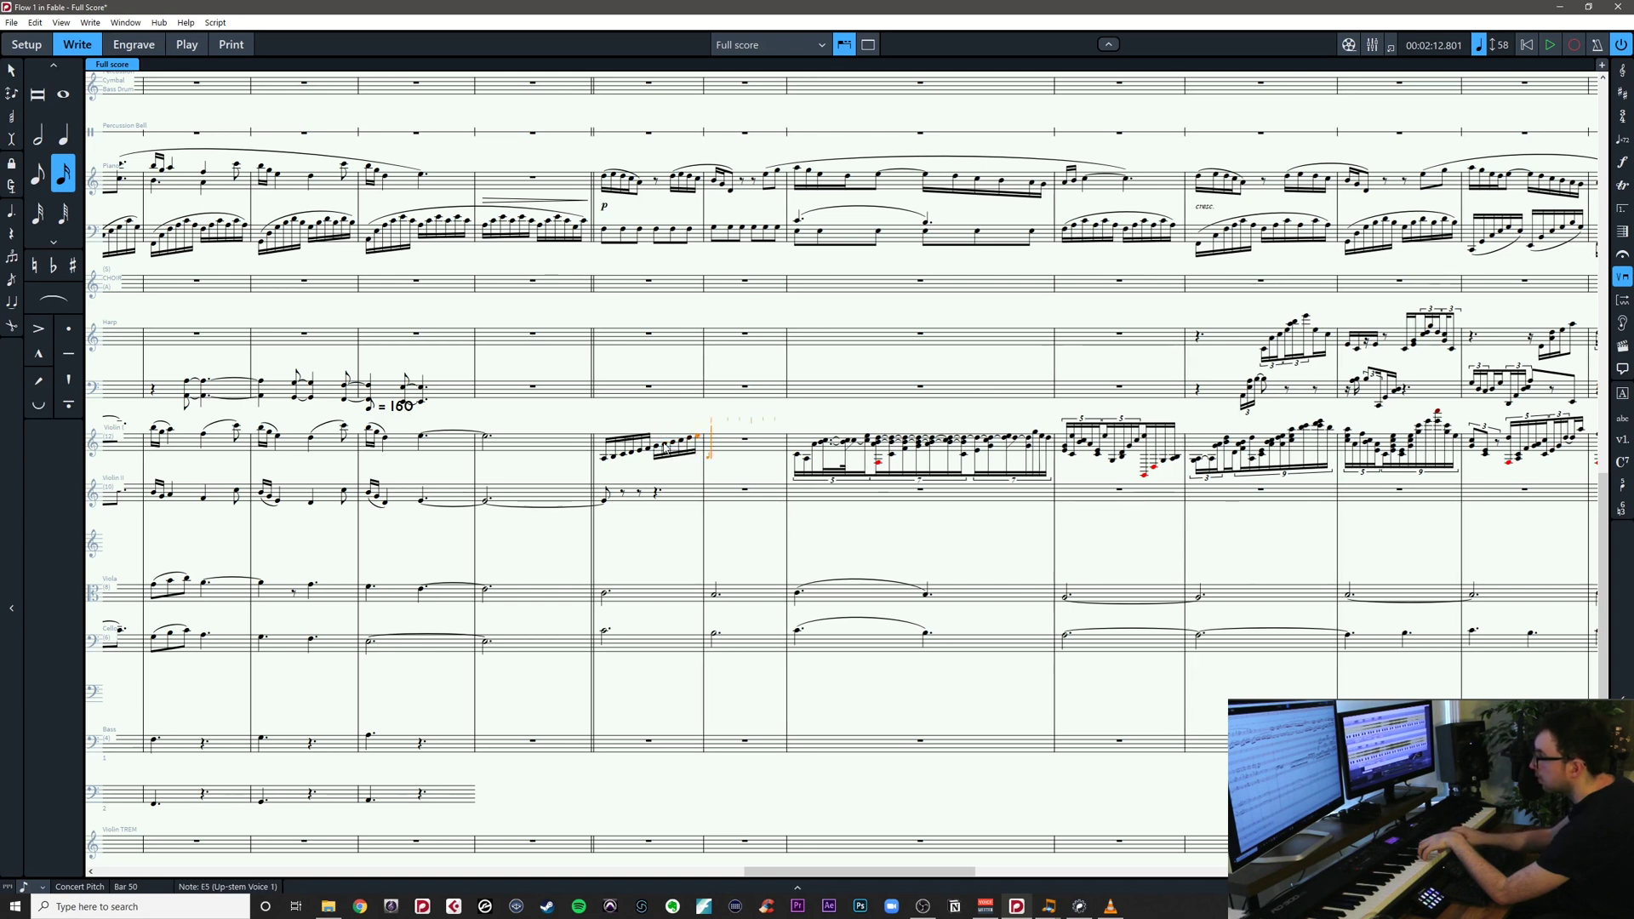
Continue Violin I in bar 51 with a descending sixteenth-note run from D5 to G3
key("d")
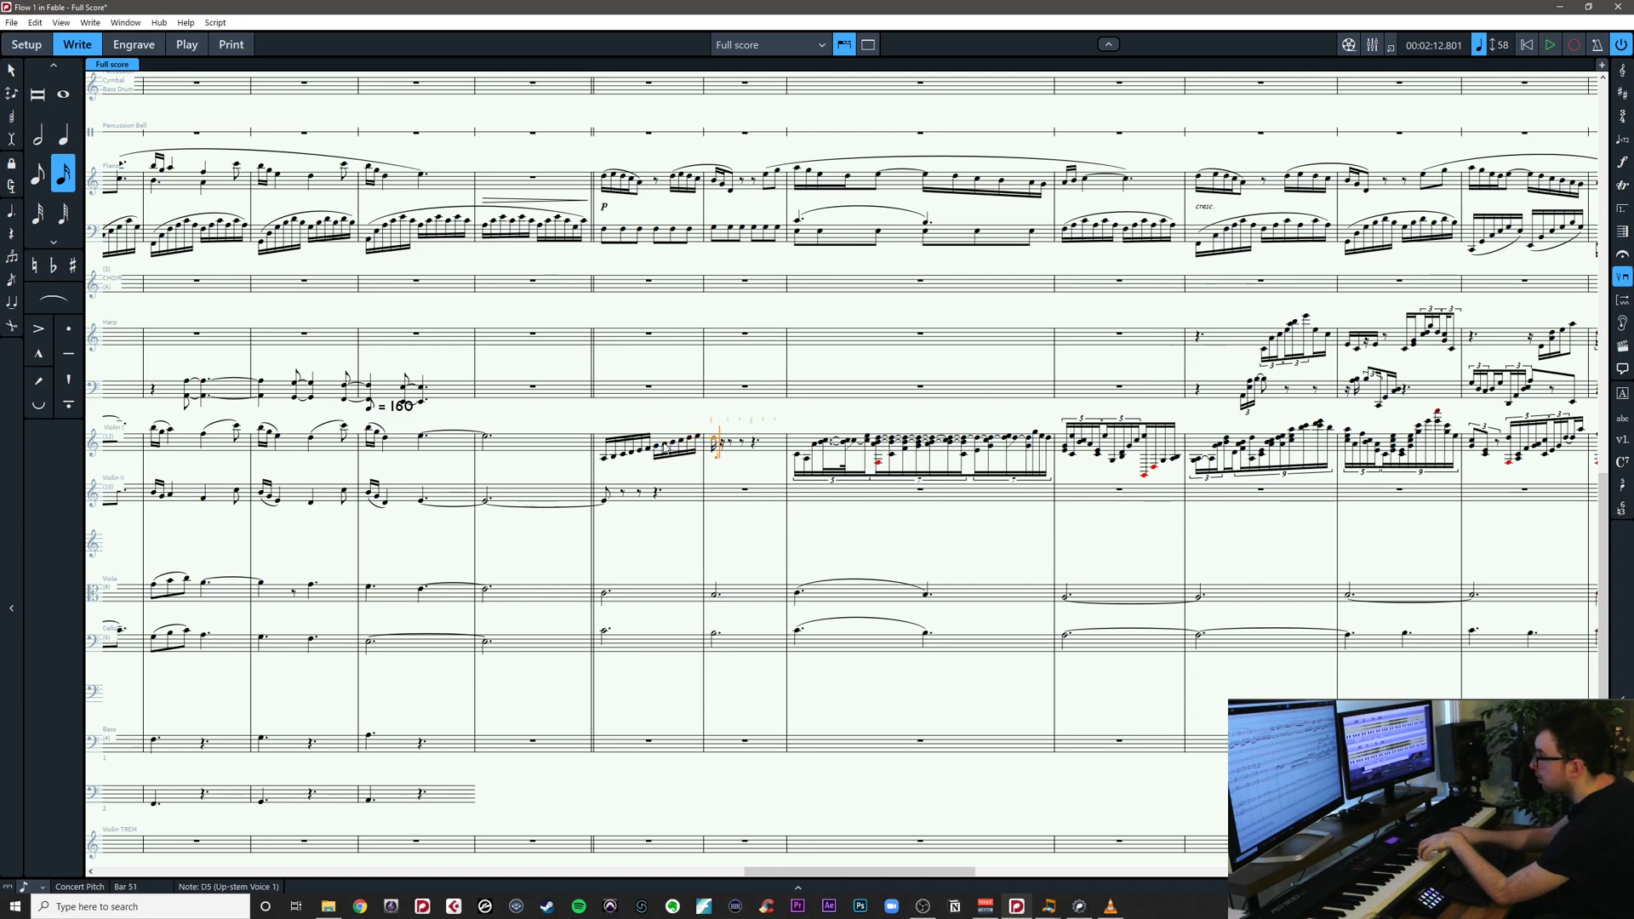
key("b")
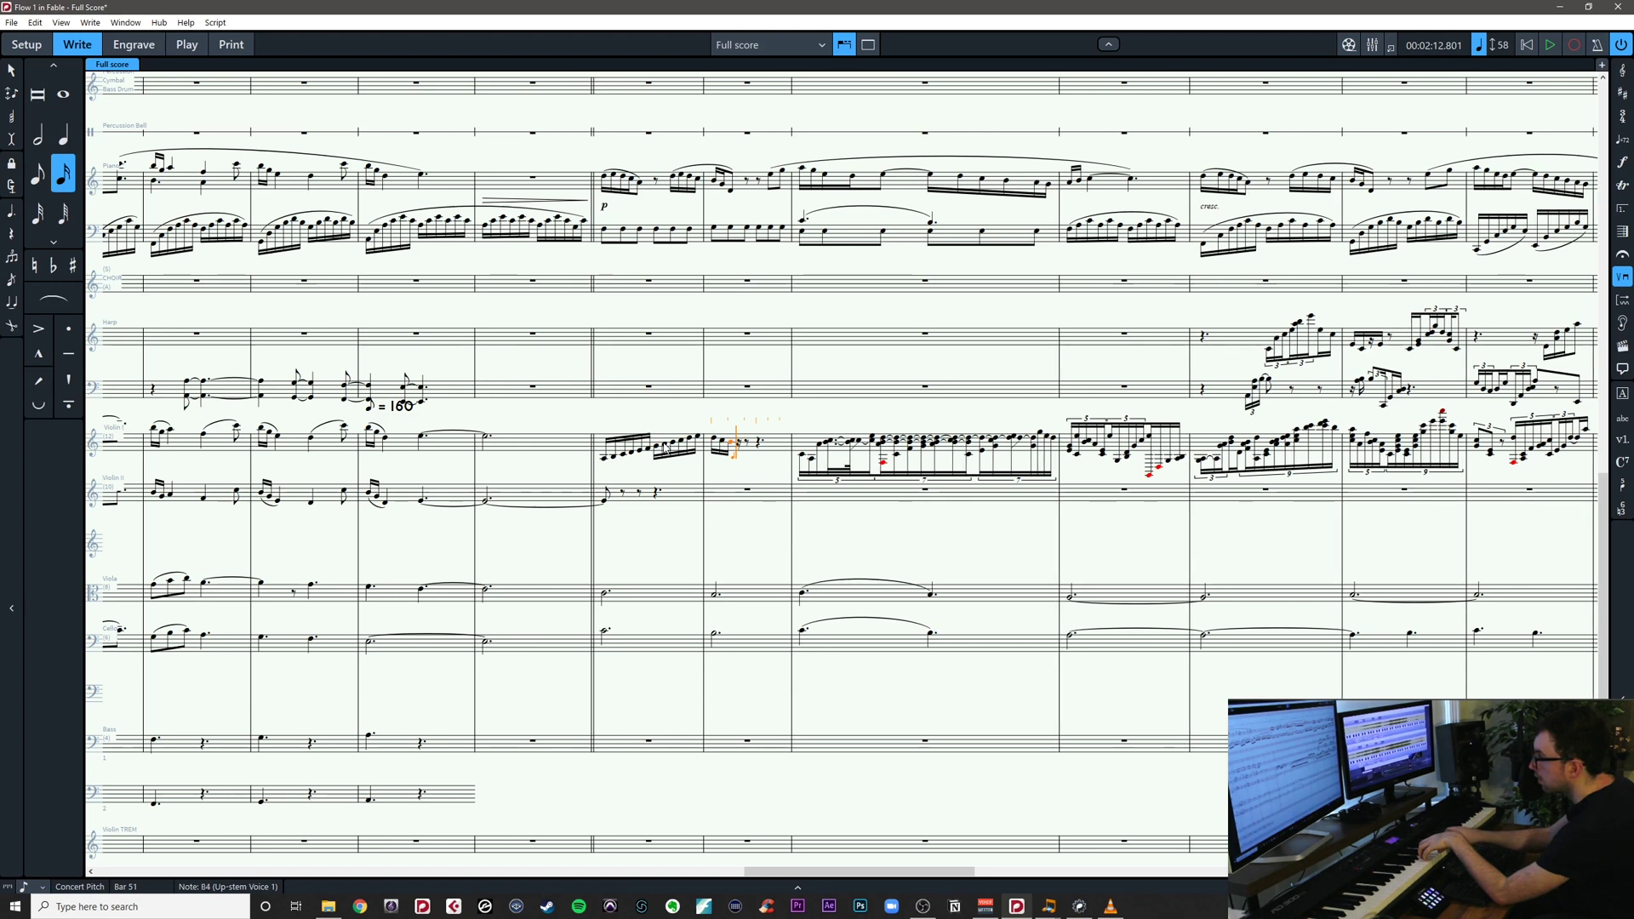
key("a")
key("g")
key("f")
key("e")
key("d")
key("c")
key("b")
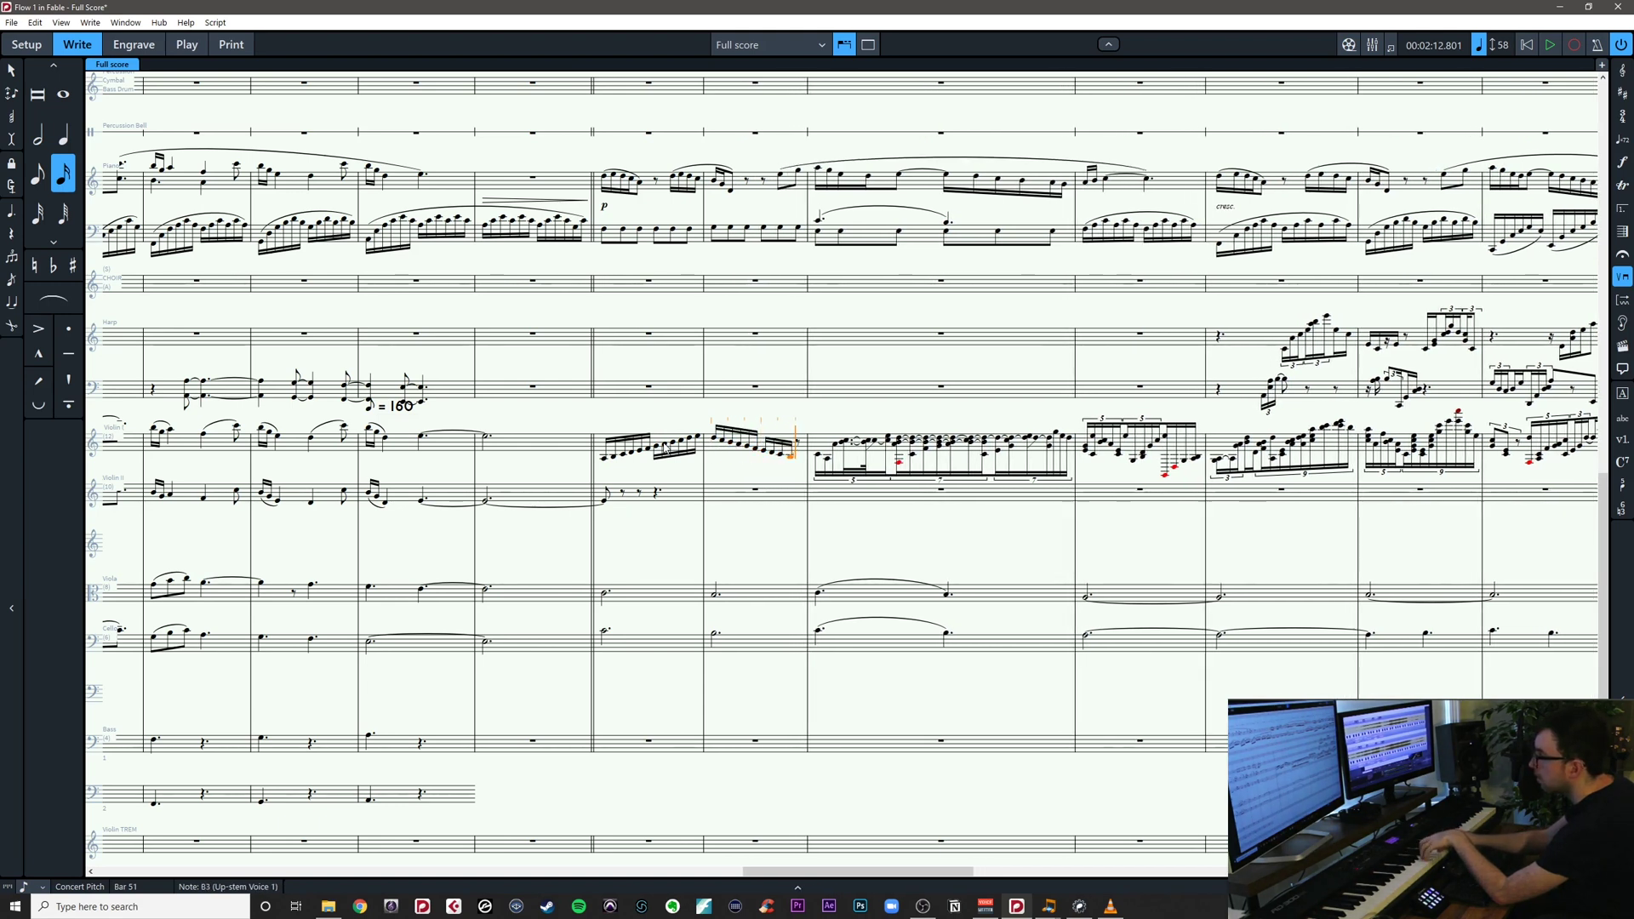
key("a")
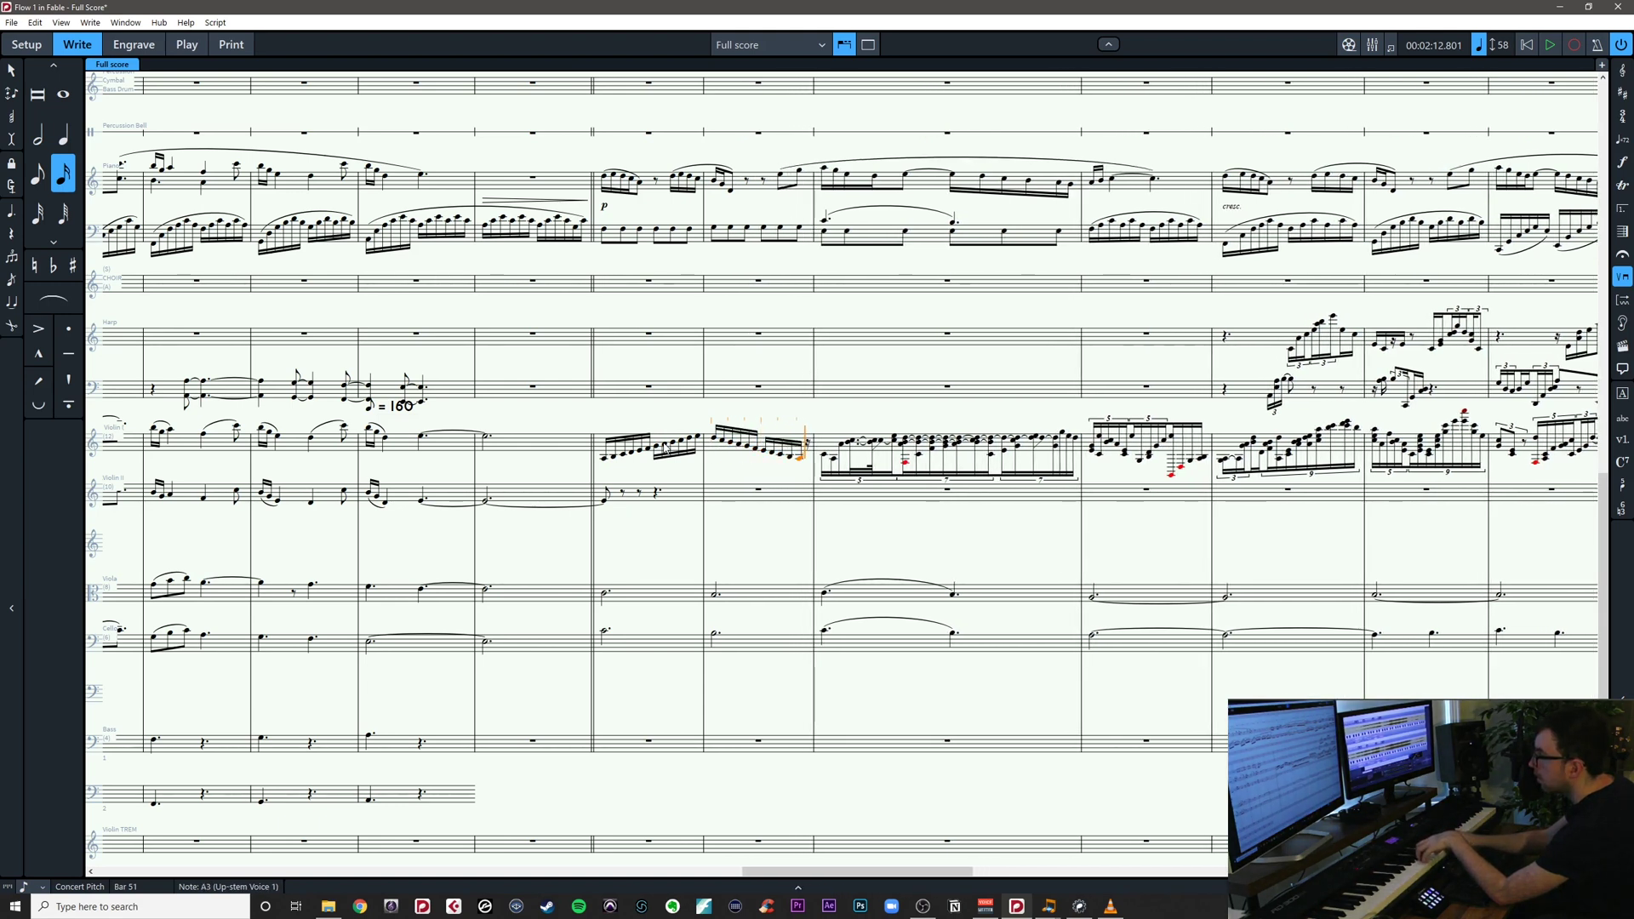
key("g")
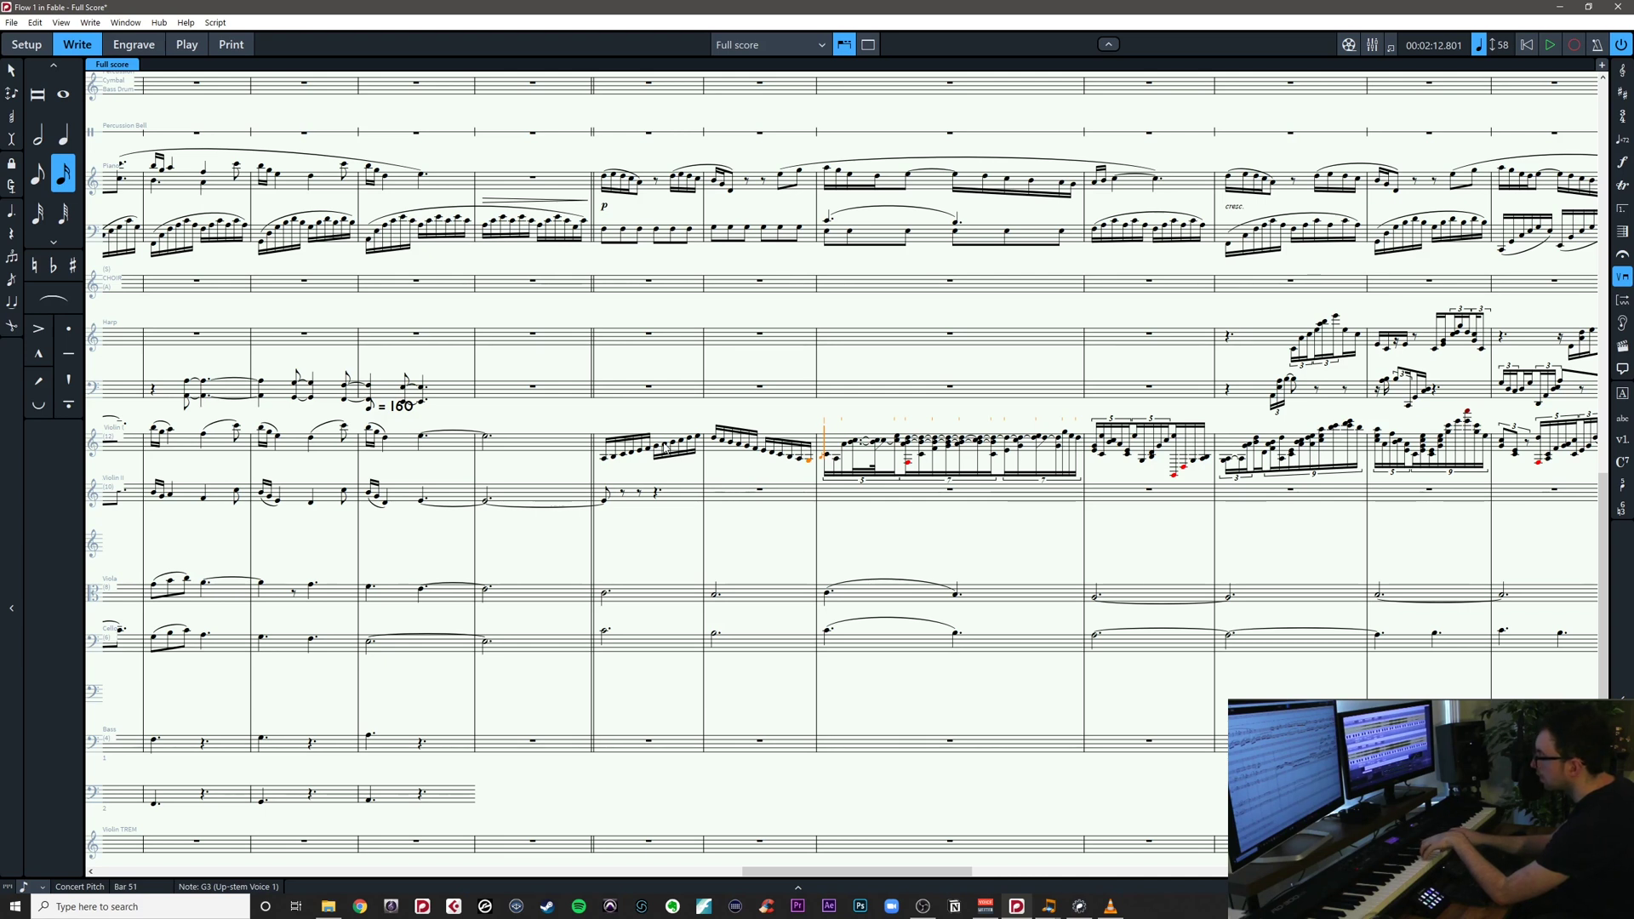
Try an ascending sixteenth-note run up to F5 over the existing tuplets in Violin I's bar 52
key("d")
key("e")
key("f")
key("g")
key("a")
key("b")
key("c")
key("d")
key("e")
key("f")
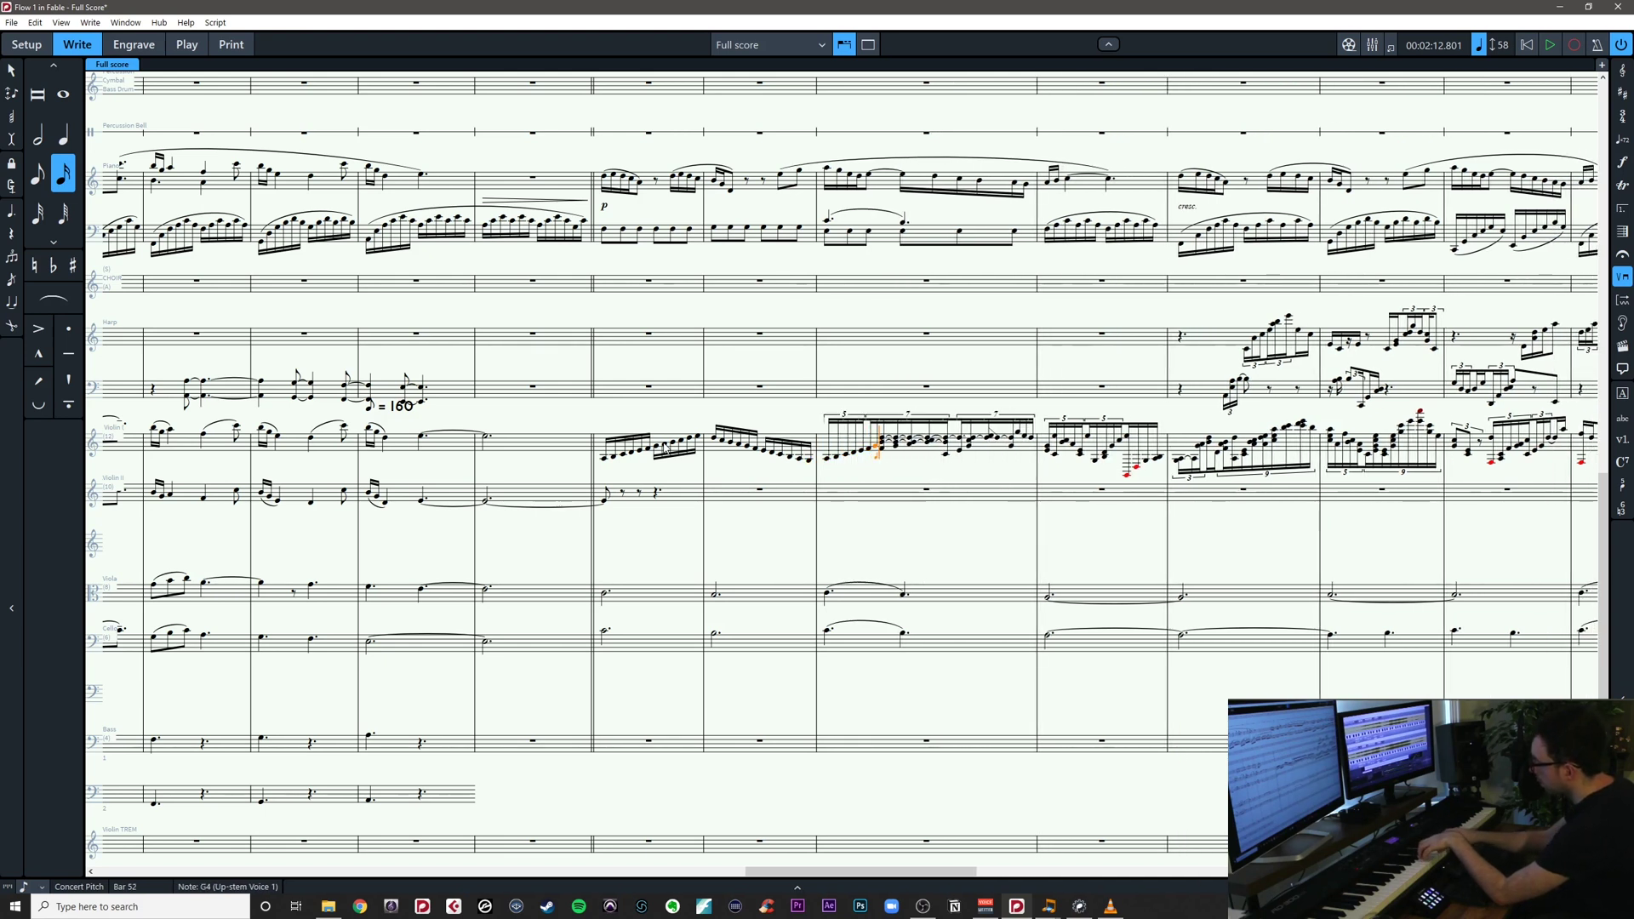
key("Escape")
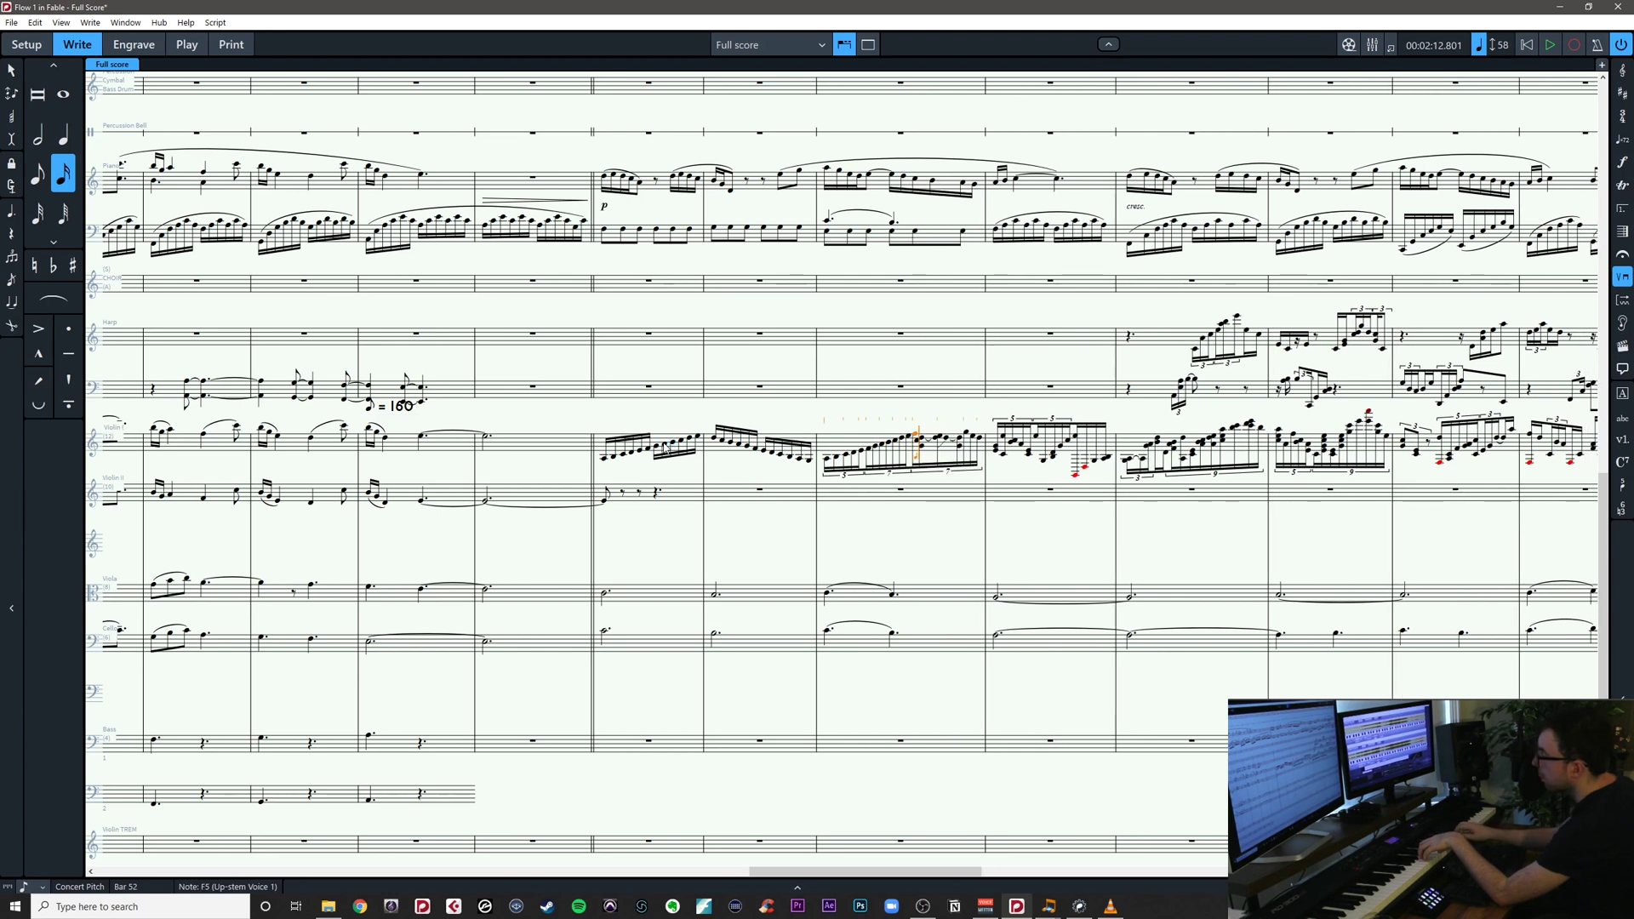
Clear everything from Violin I's bar 52
left_click(866, 441)
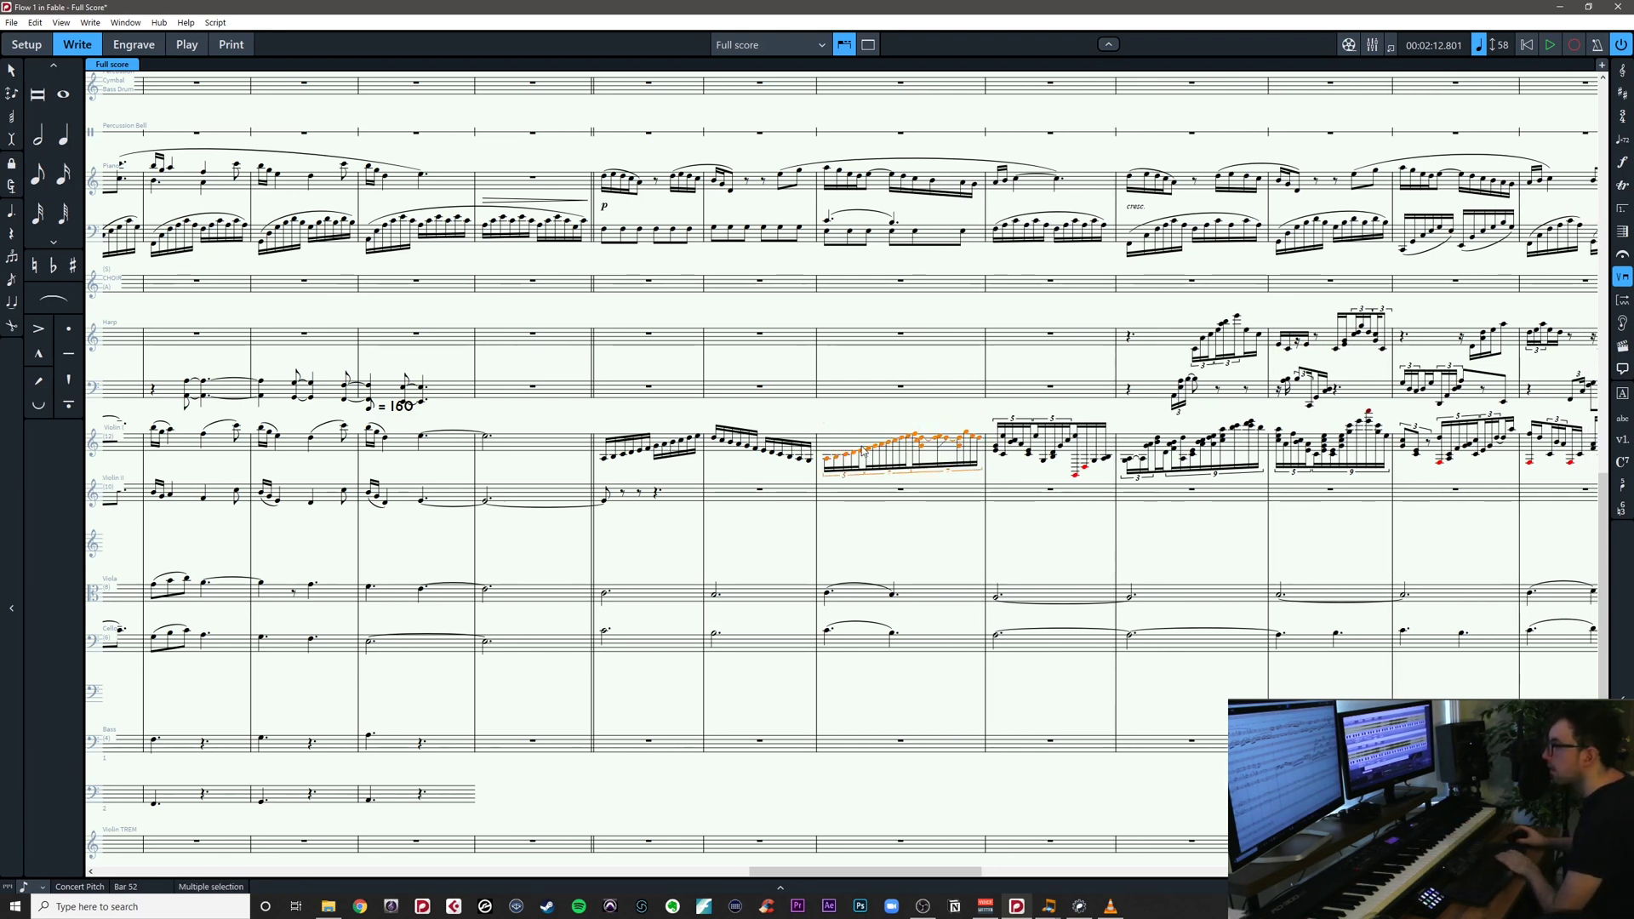
key("Delete")
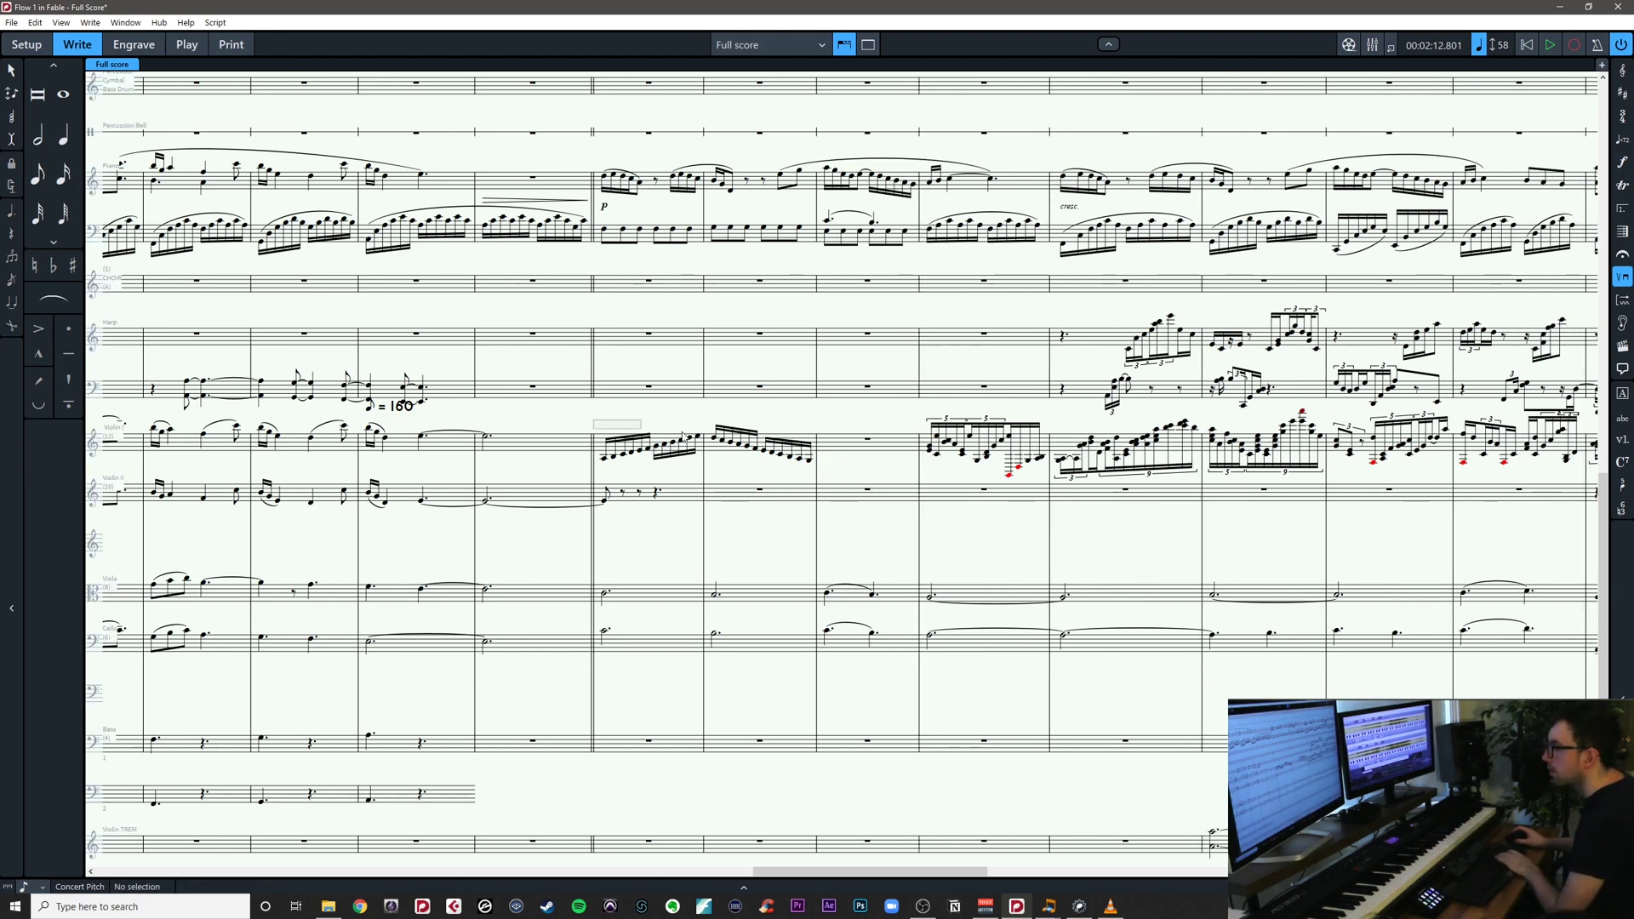
Try a single slur spanning both Violin I runs in bars 50–51, and remove it
left_click_drag(683, 437, 826, 477)
key("s")
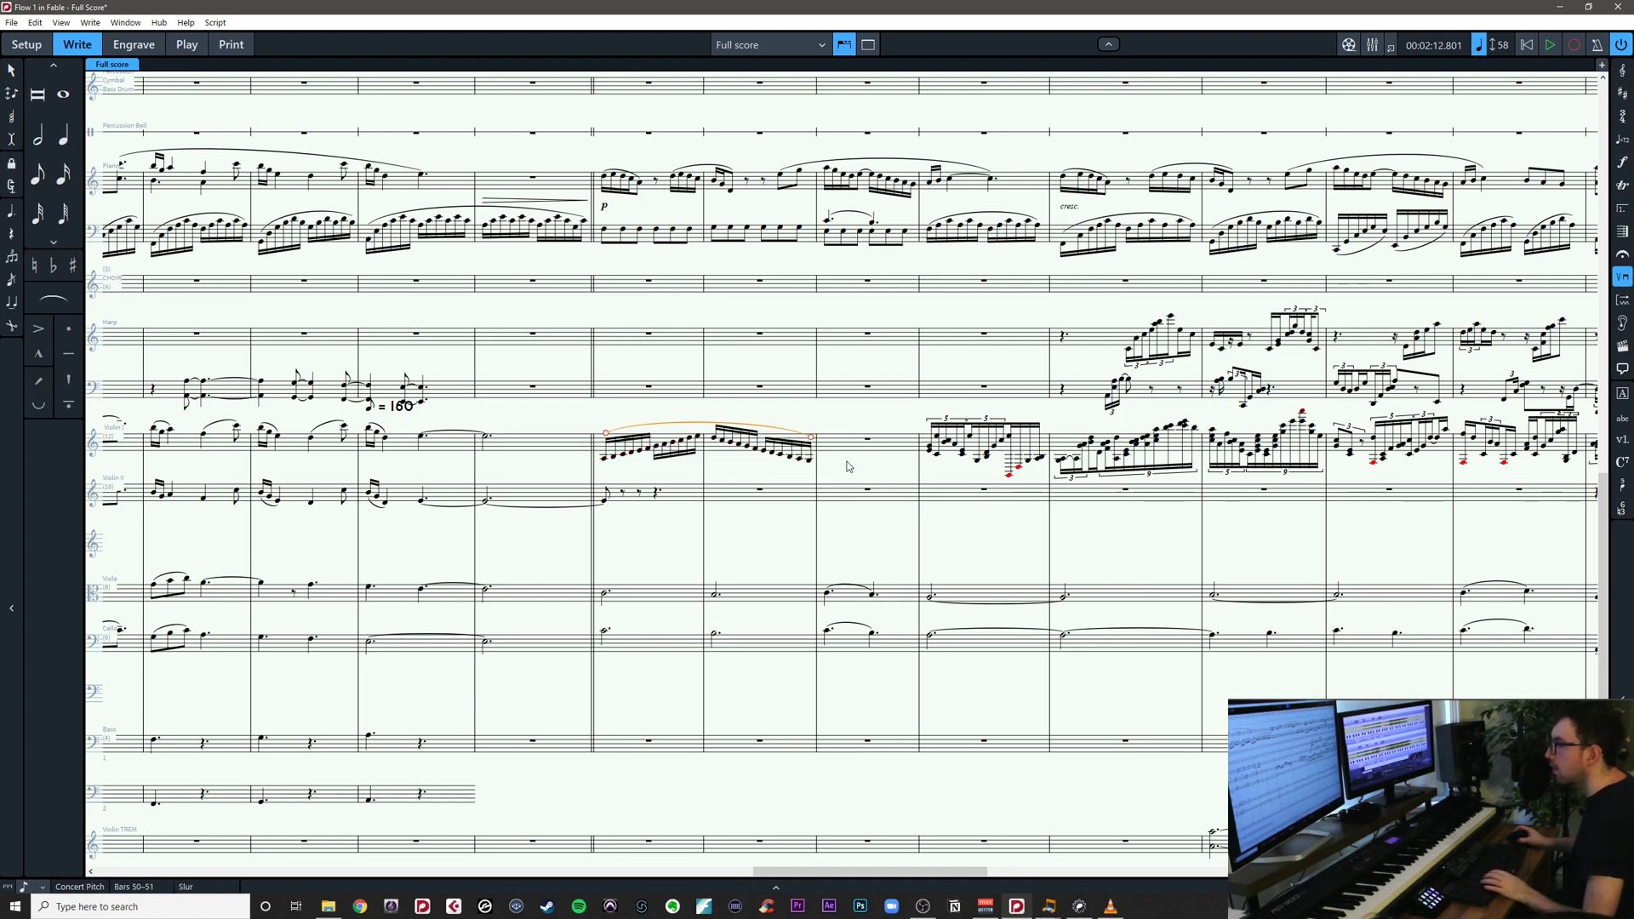
left_click(847, 462)
left_click(708, 423)
key("Delete")
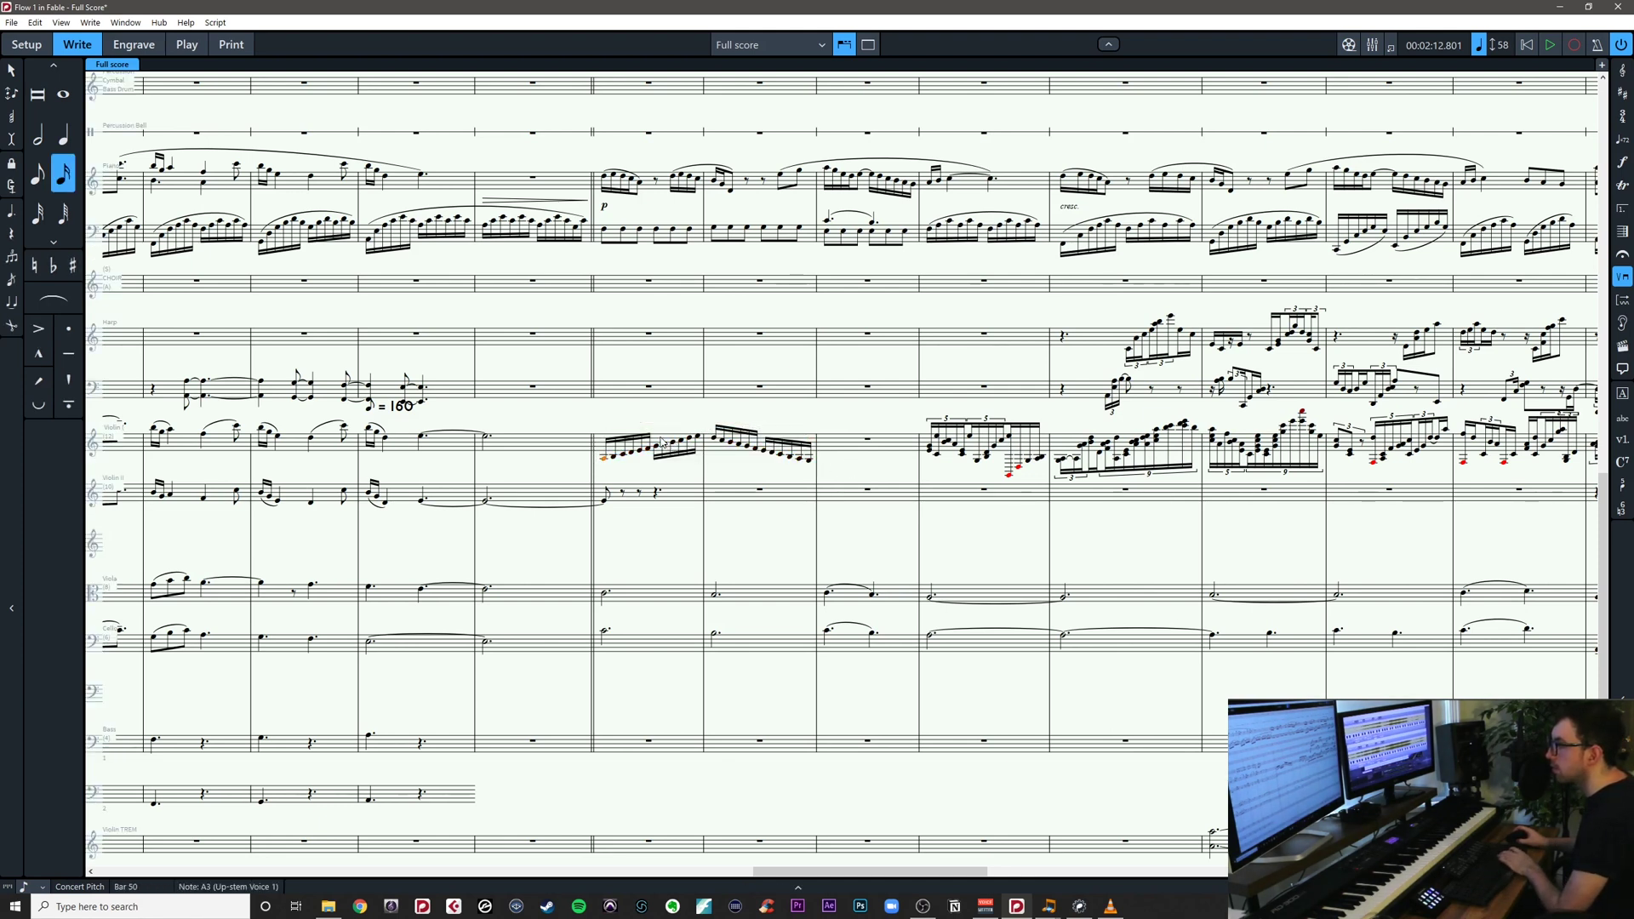
Add separate slurs over the Violin I runs in bar 50 and bar 51
left_click(698, 437, "shift")
left_click_drag(707, 419, 824, 477)
key("s")
left_click(846, 474)
Add a p dynamic at the first note of Violin I's bar 50
left_click(606, 464)
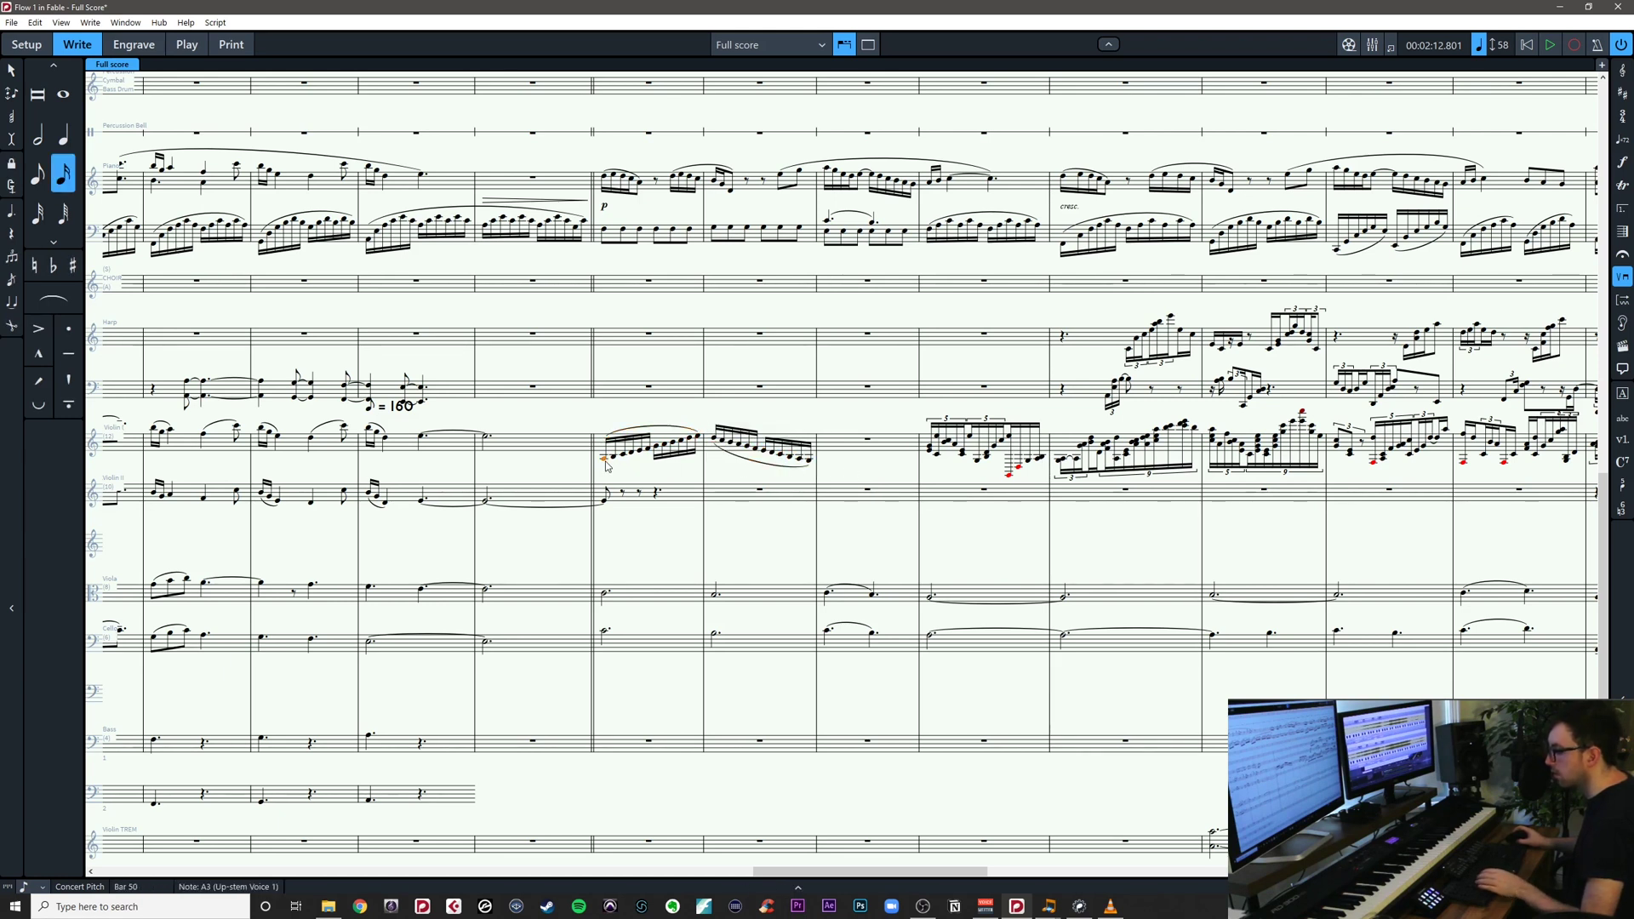
key("shift+d")
type("p")
key("Return")
Play back the new Violin I runs in bars 50–51
left_click_drag(597, 431, 850, 468)
key("p")
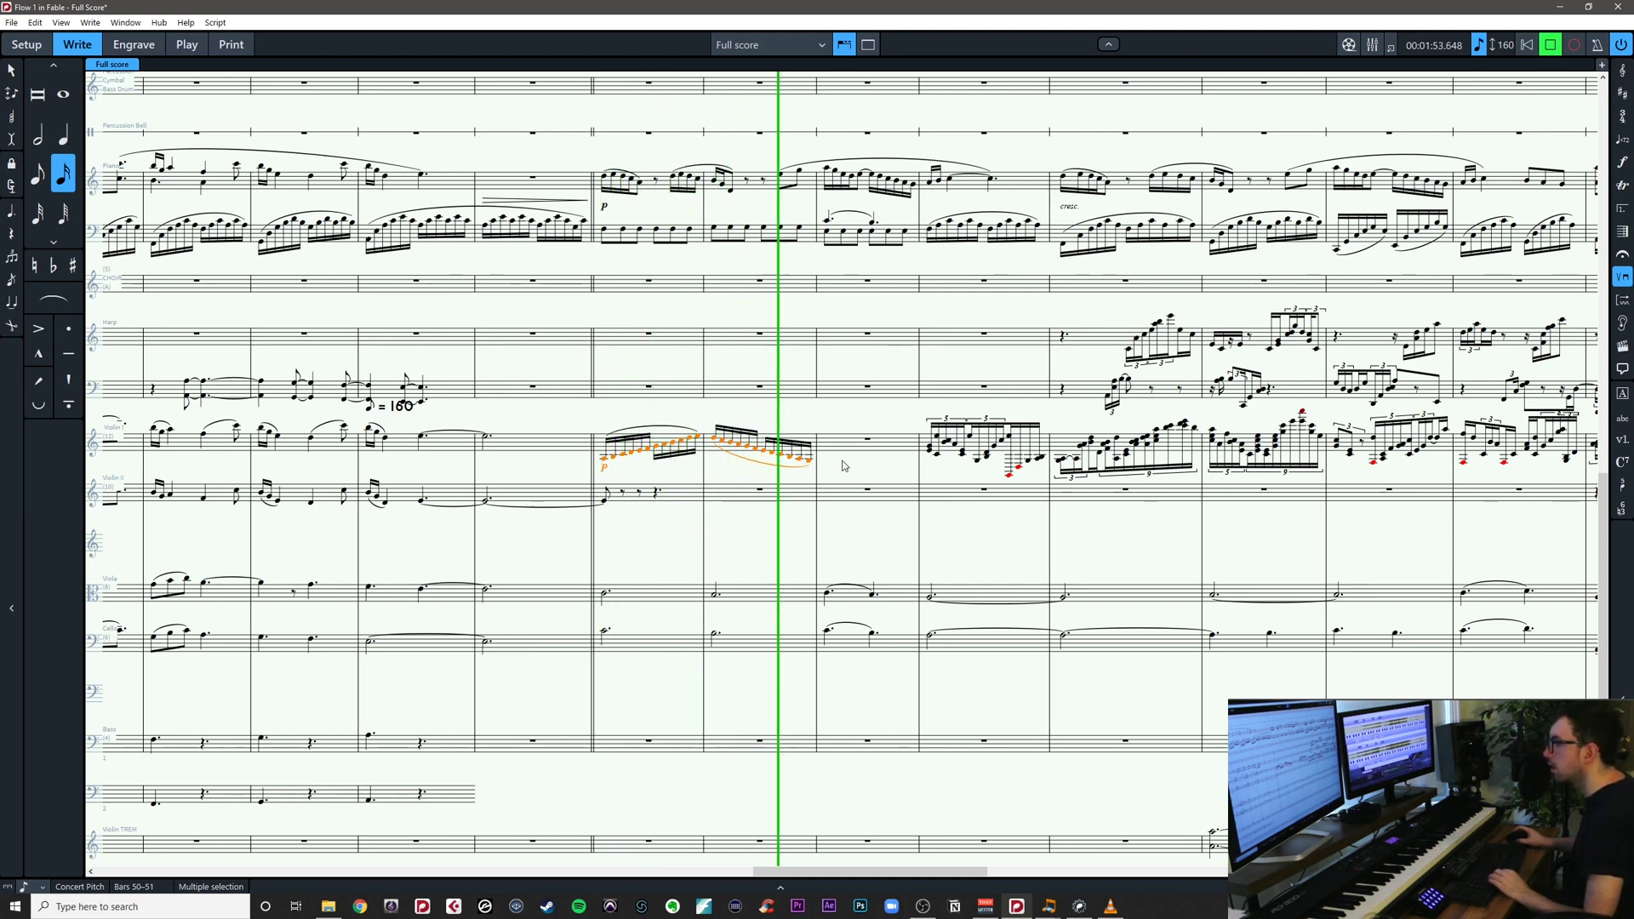
key("space")
key("Escape")
Move the slurred descending run in bar 51 from Violin I to Violin II
scroll(836, 469, "up", 1)
left_click_drag(830, 469, 916, 468)
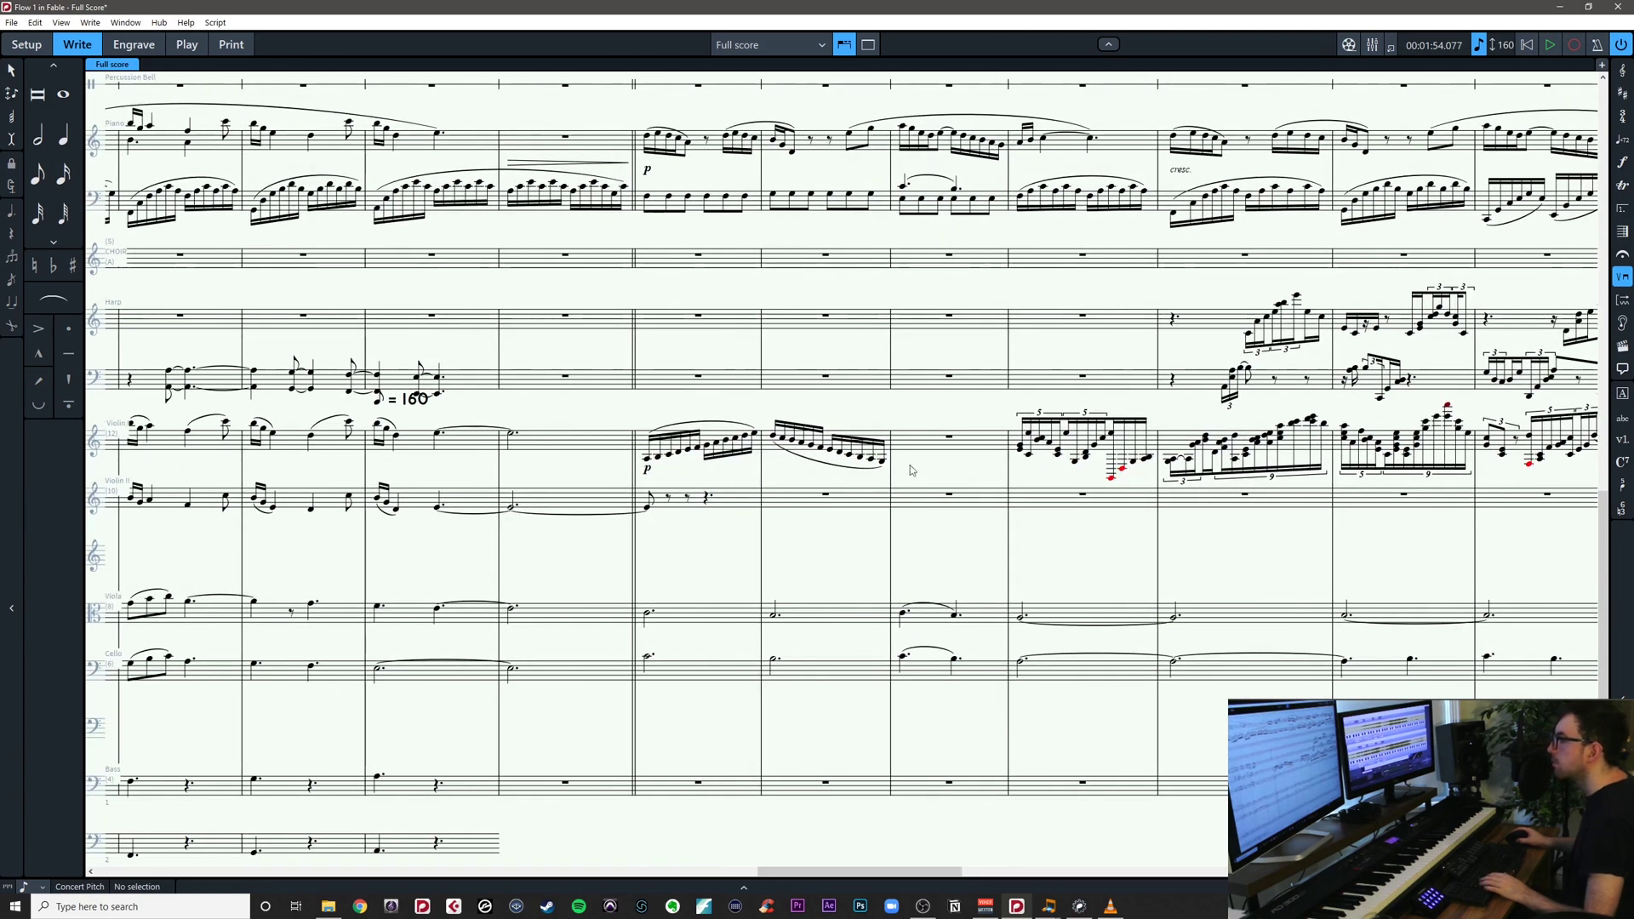
left_click(830, 438)
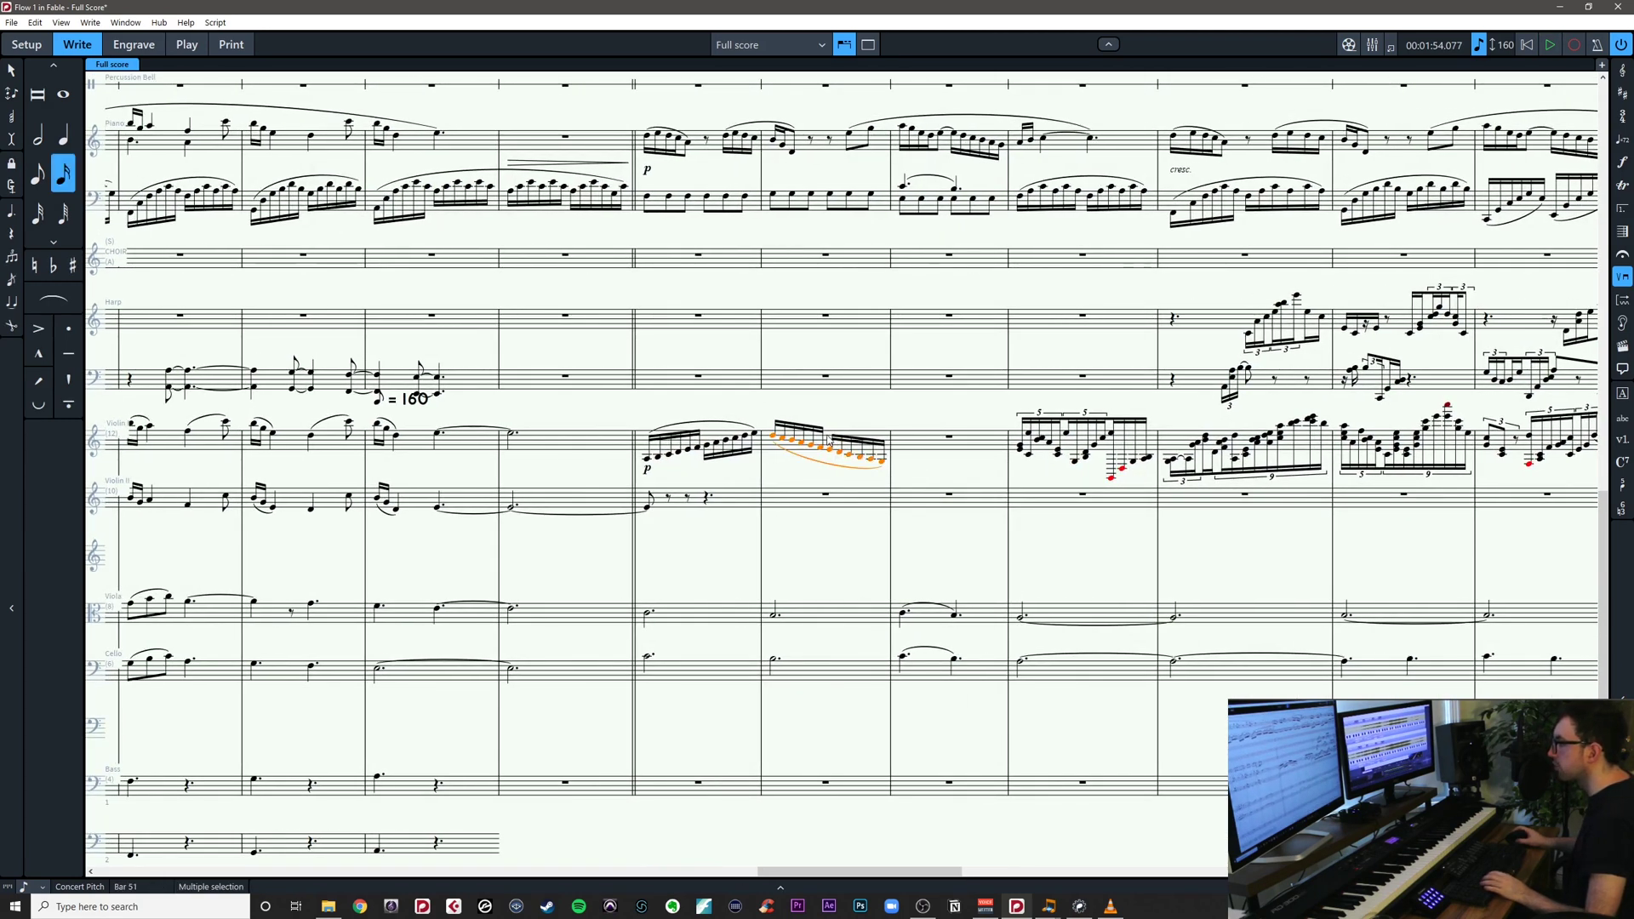
key("Delete")
key("ctrl+v")
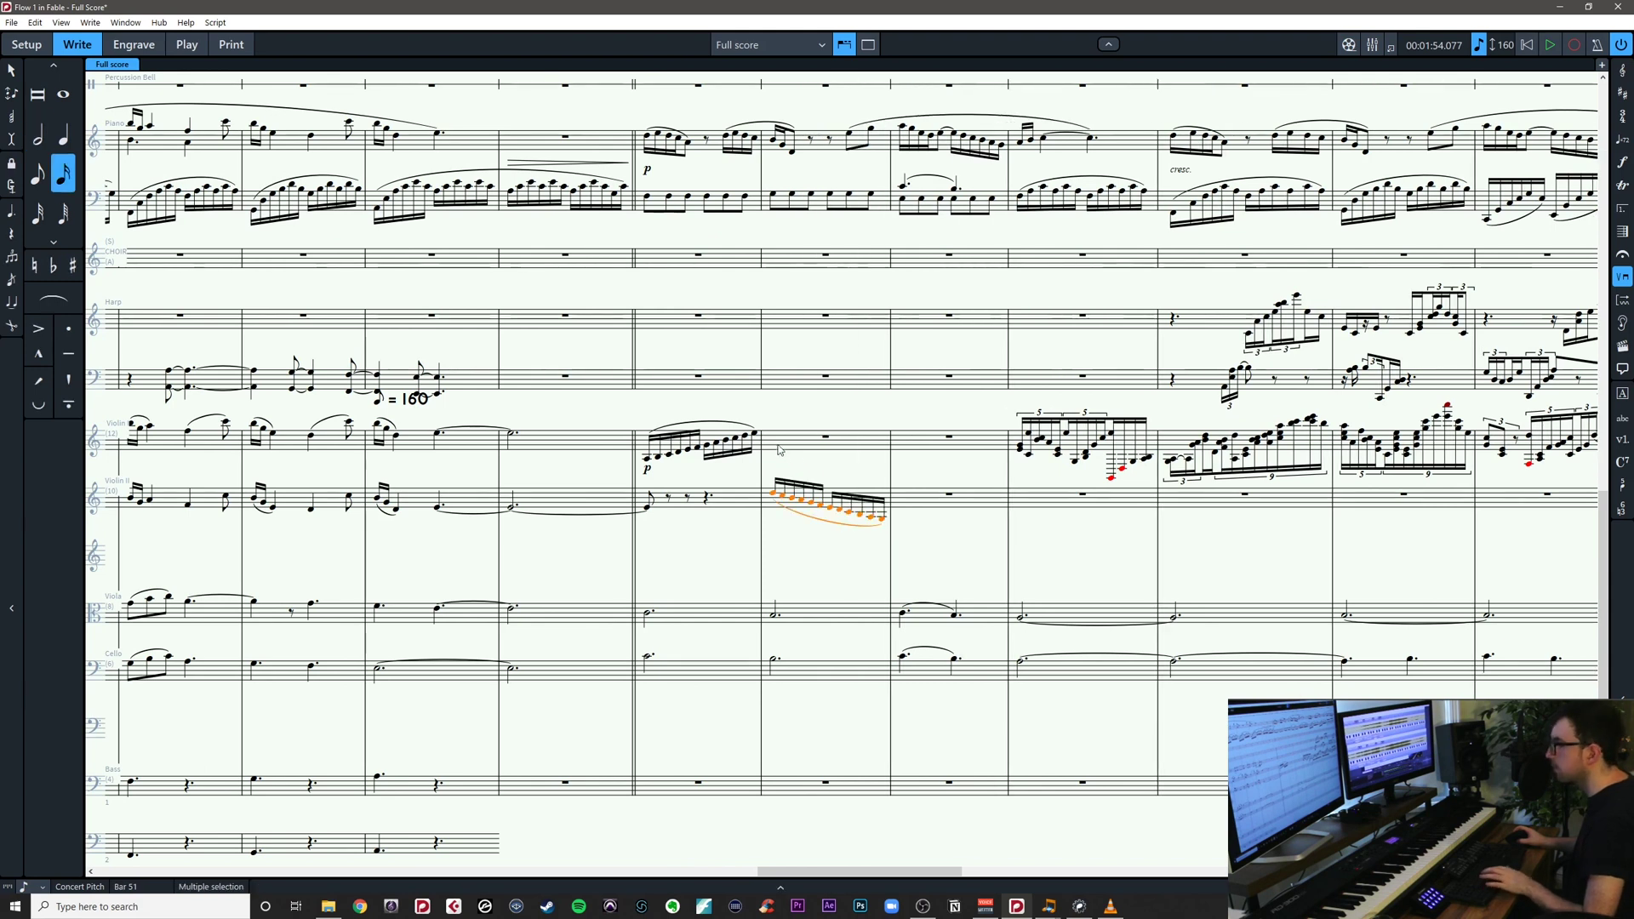
left_click(778, 445)
key("shift+Left")
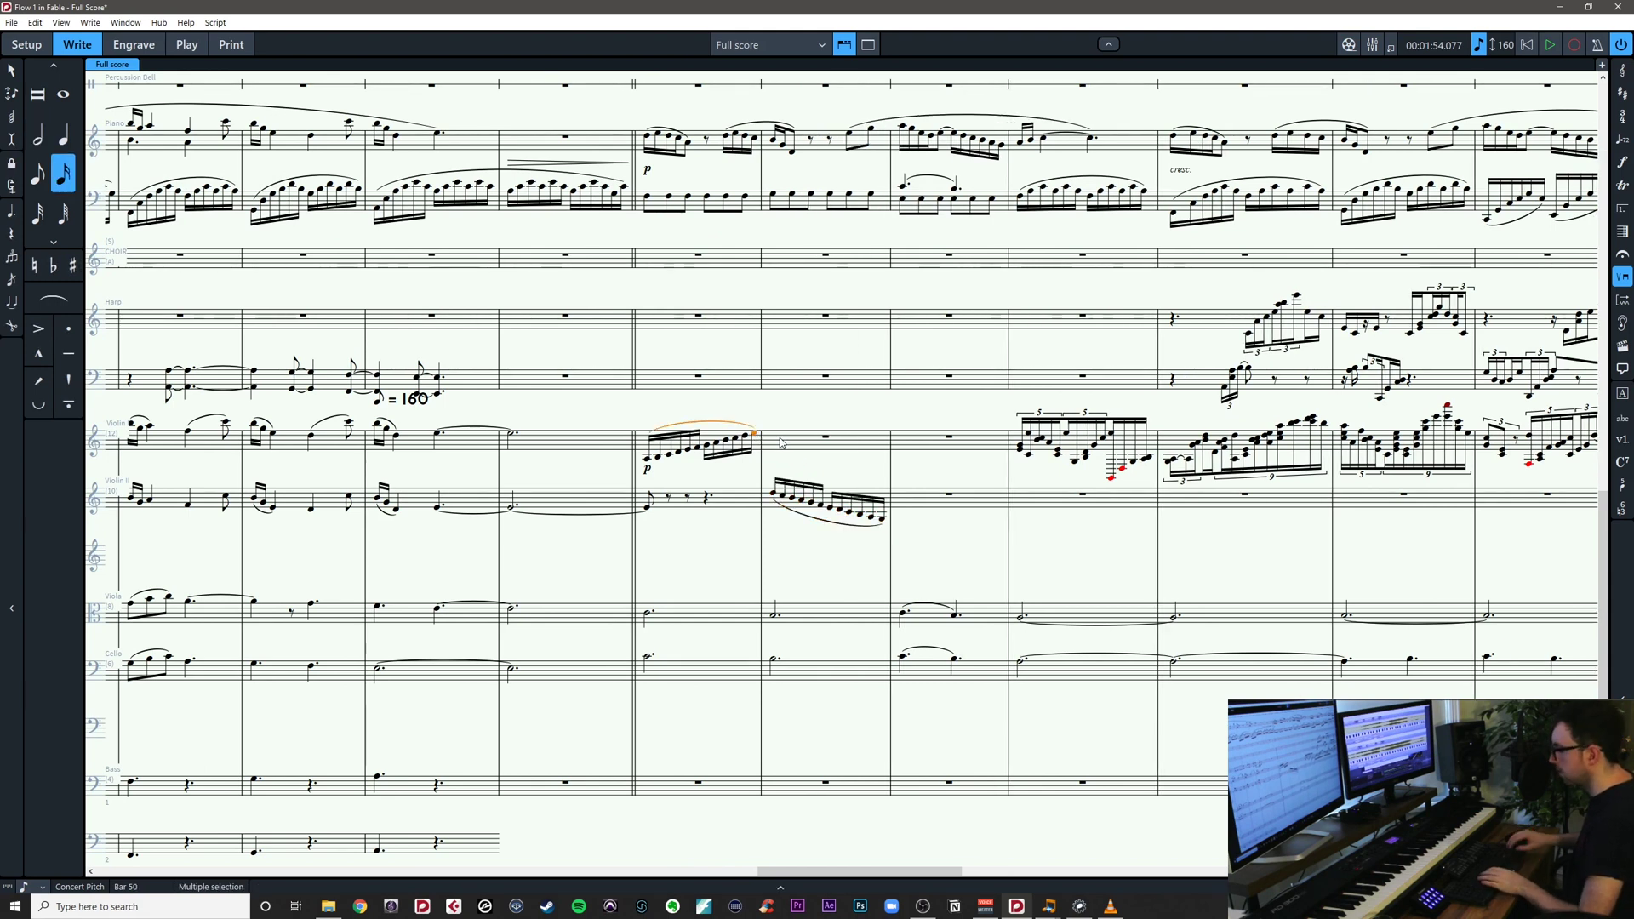
key("r")
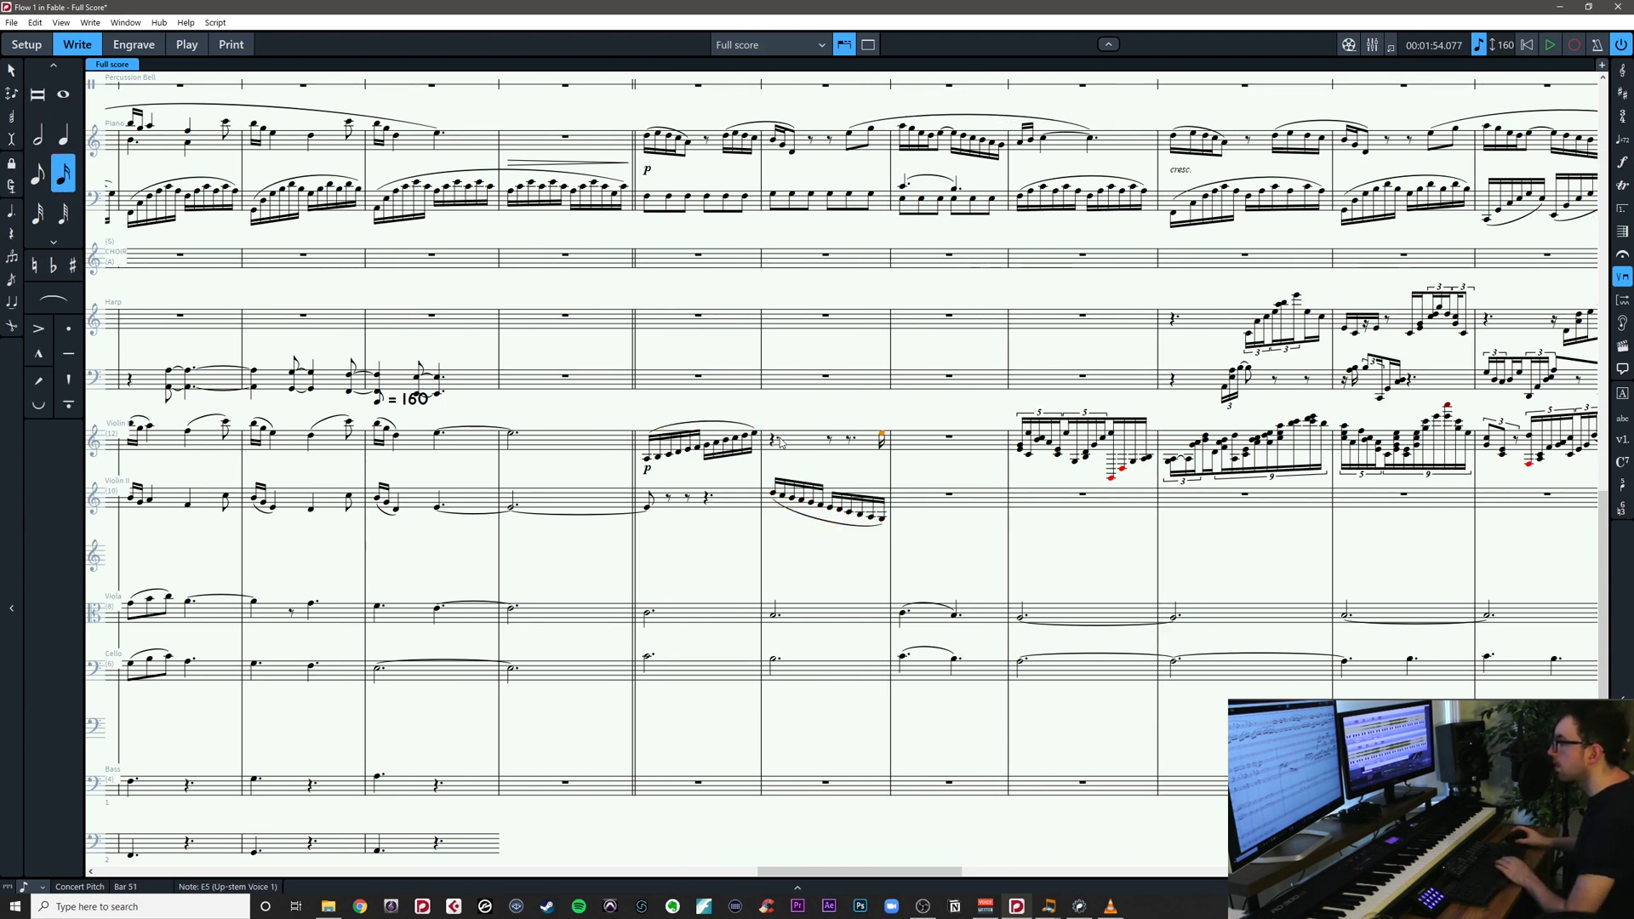
key("ctrl+z")
Enter an eighth-note D5 on the downbeat of Violin I's bar 51 and extend the bar 50 slur to it
left_click(799, 453)
key("5")
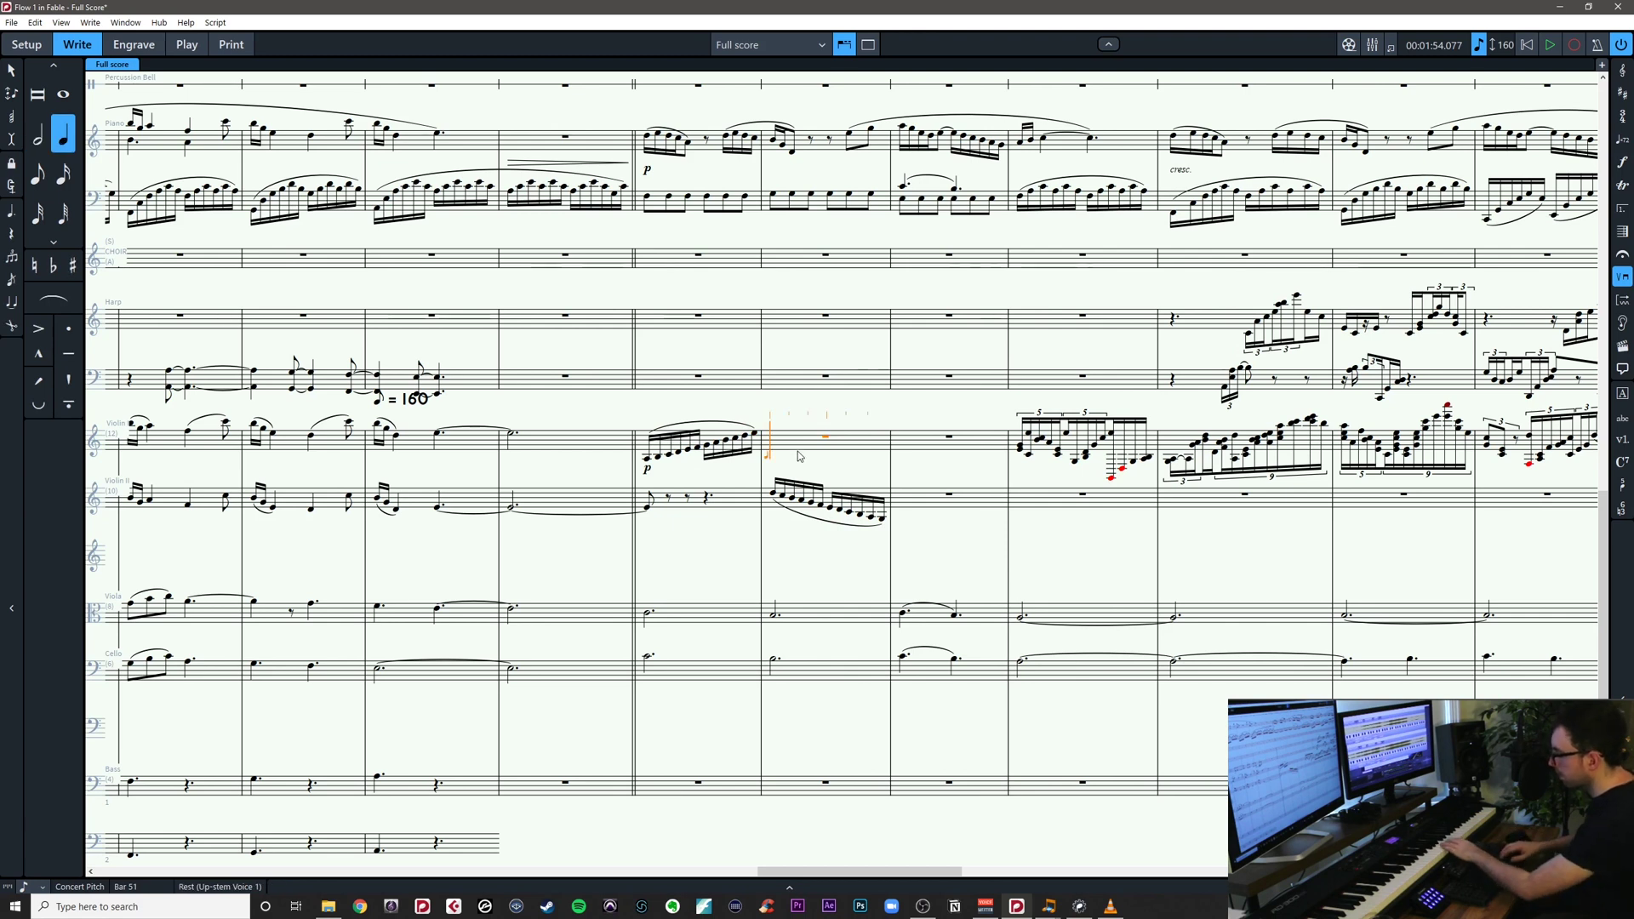
key("d")
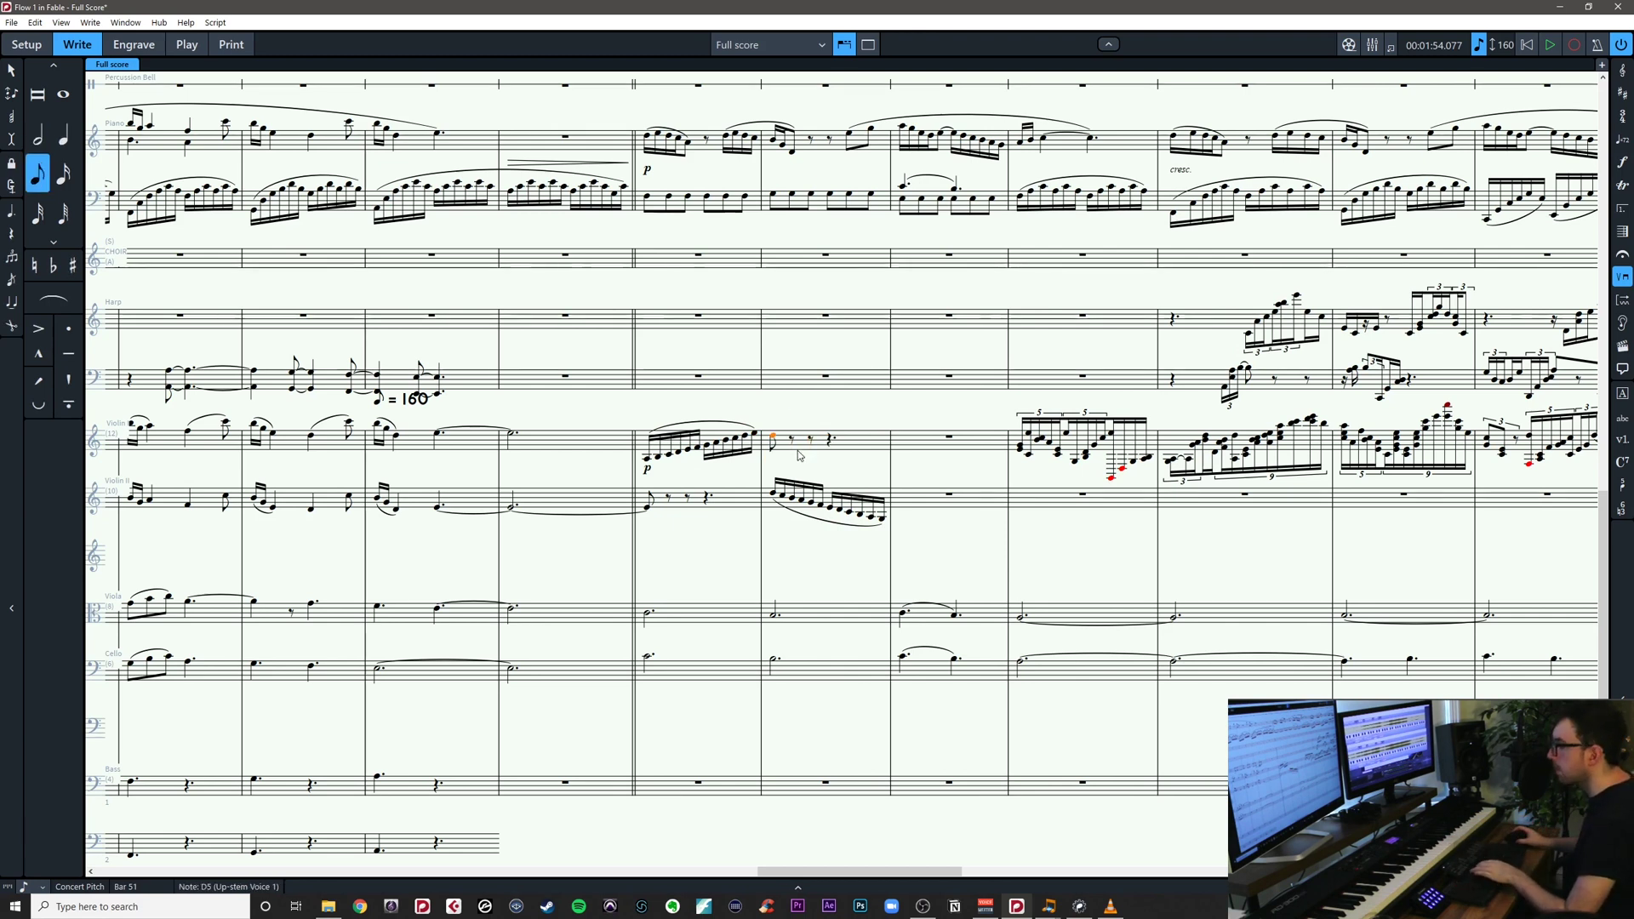
key("5")
left_click(752, 427)
left_click_drag(769, 438, 774, 437)
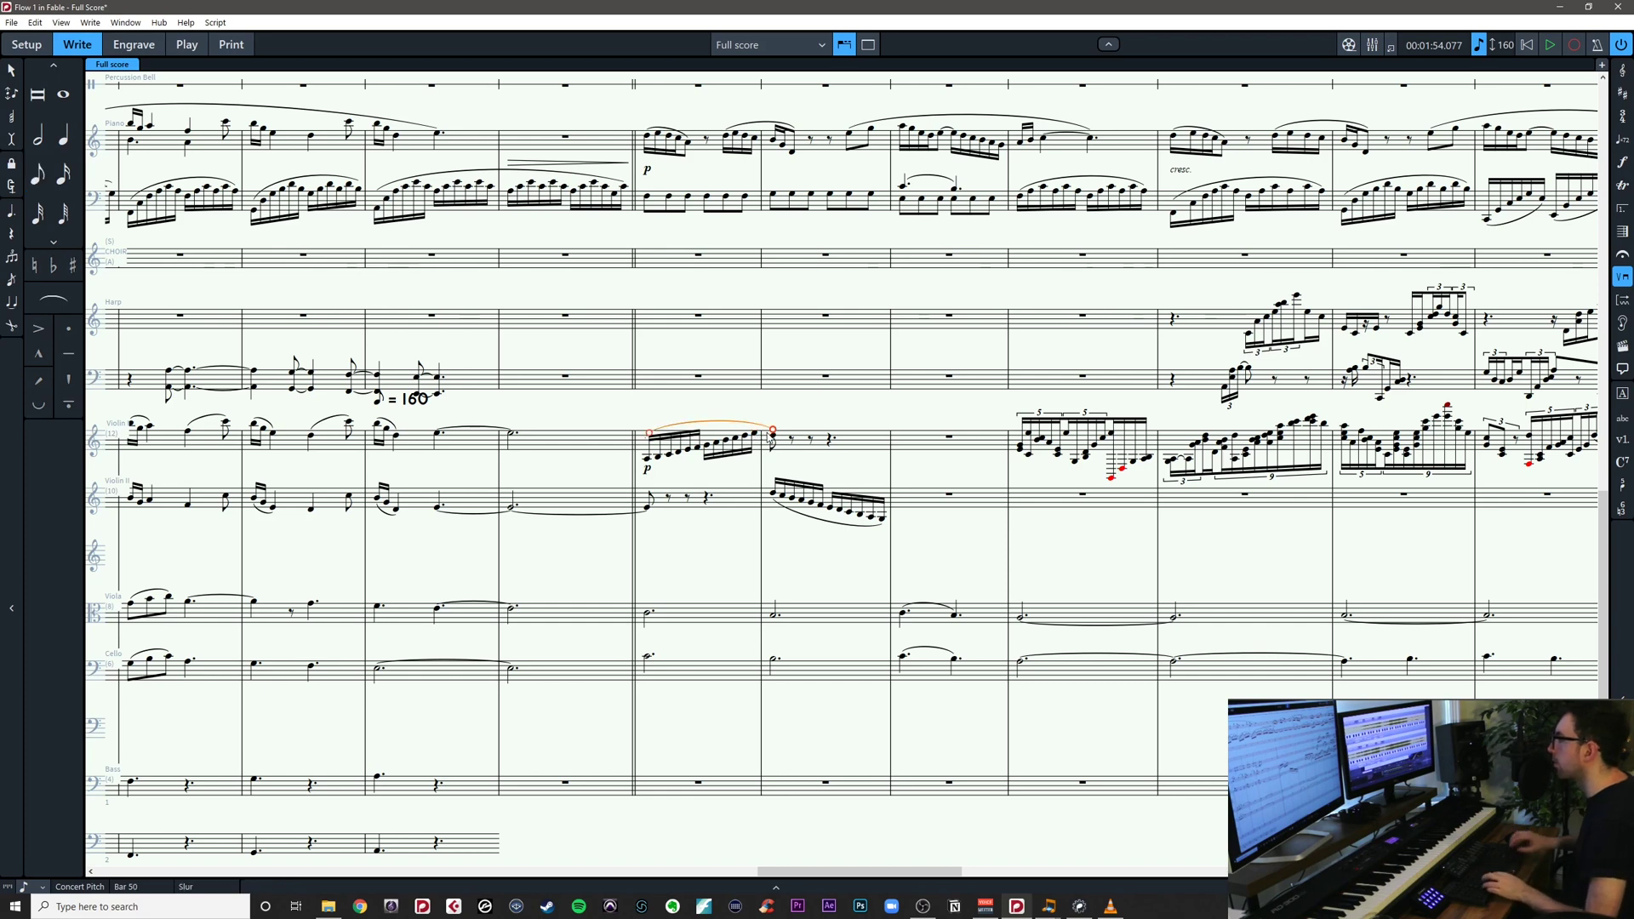
left_click(816, 458)
Play back the score from Violin I's first note in bar 50
left_click_drag(932, 465, 864, 510)
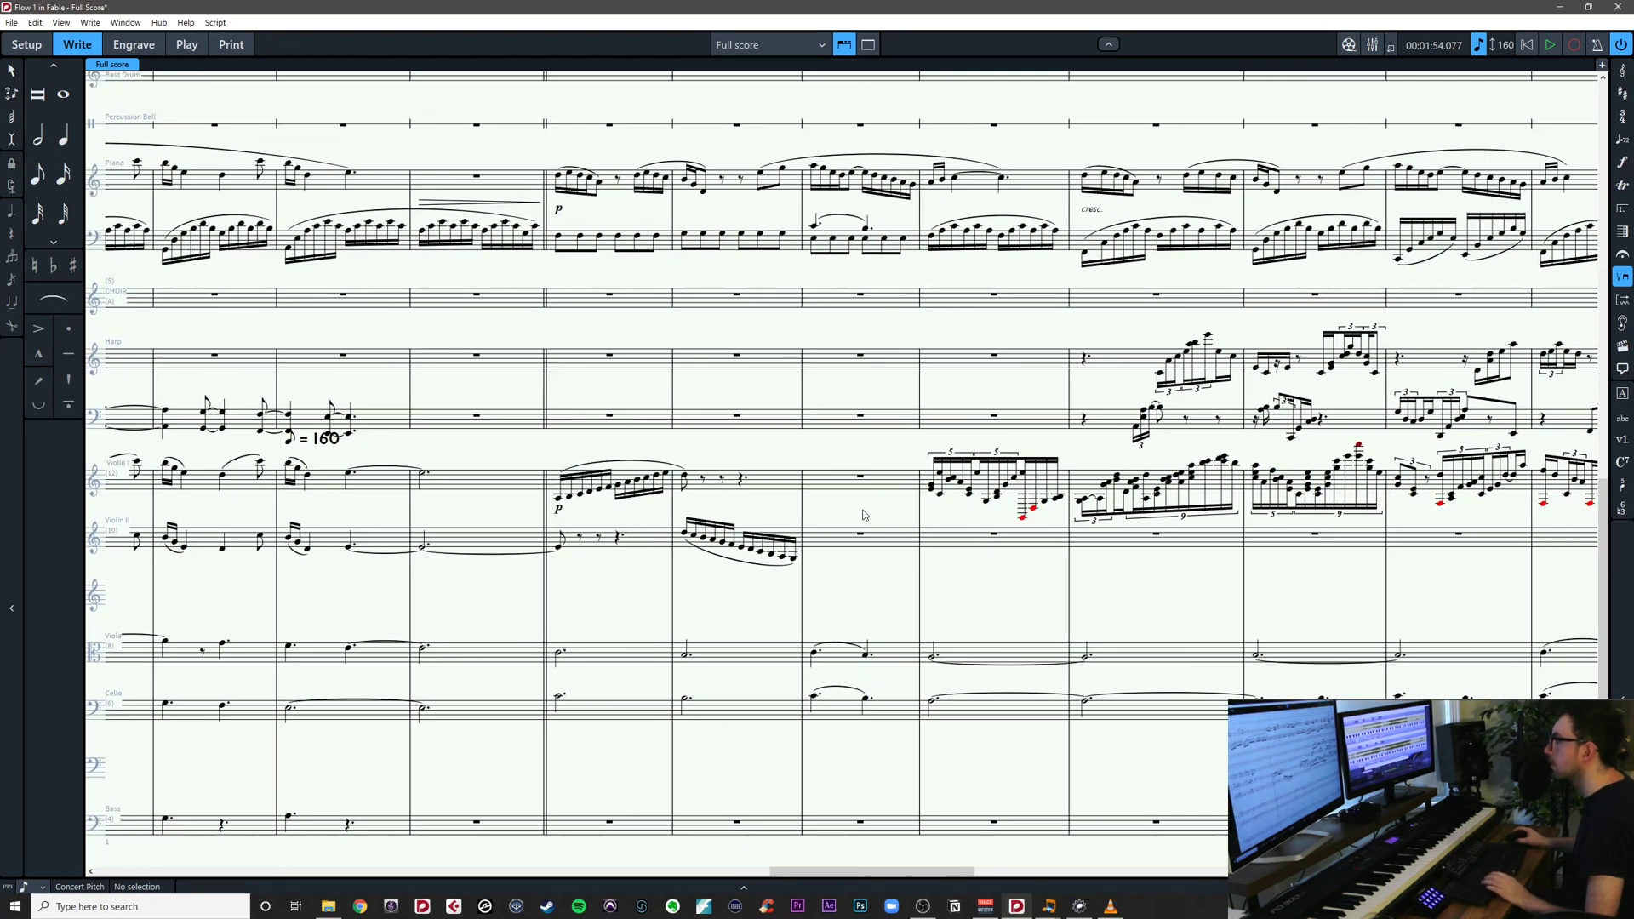
left_click(559, 499)
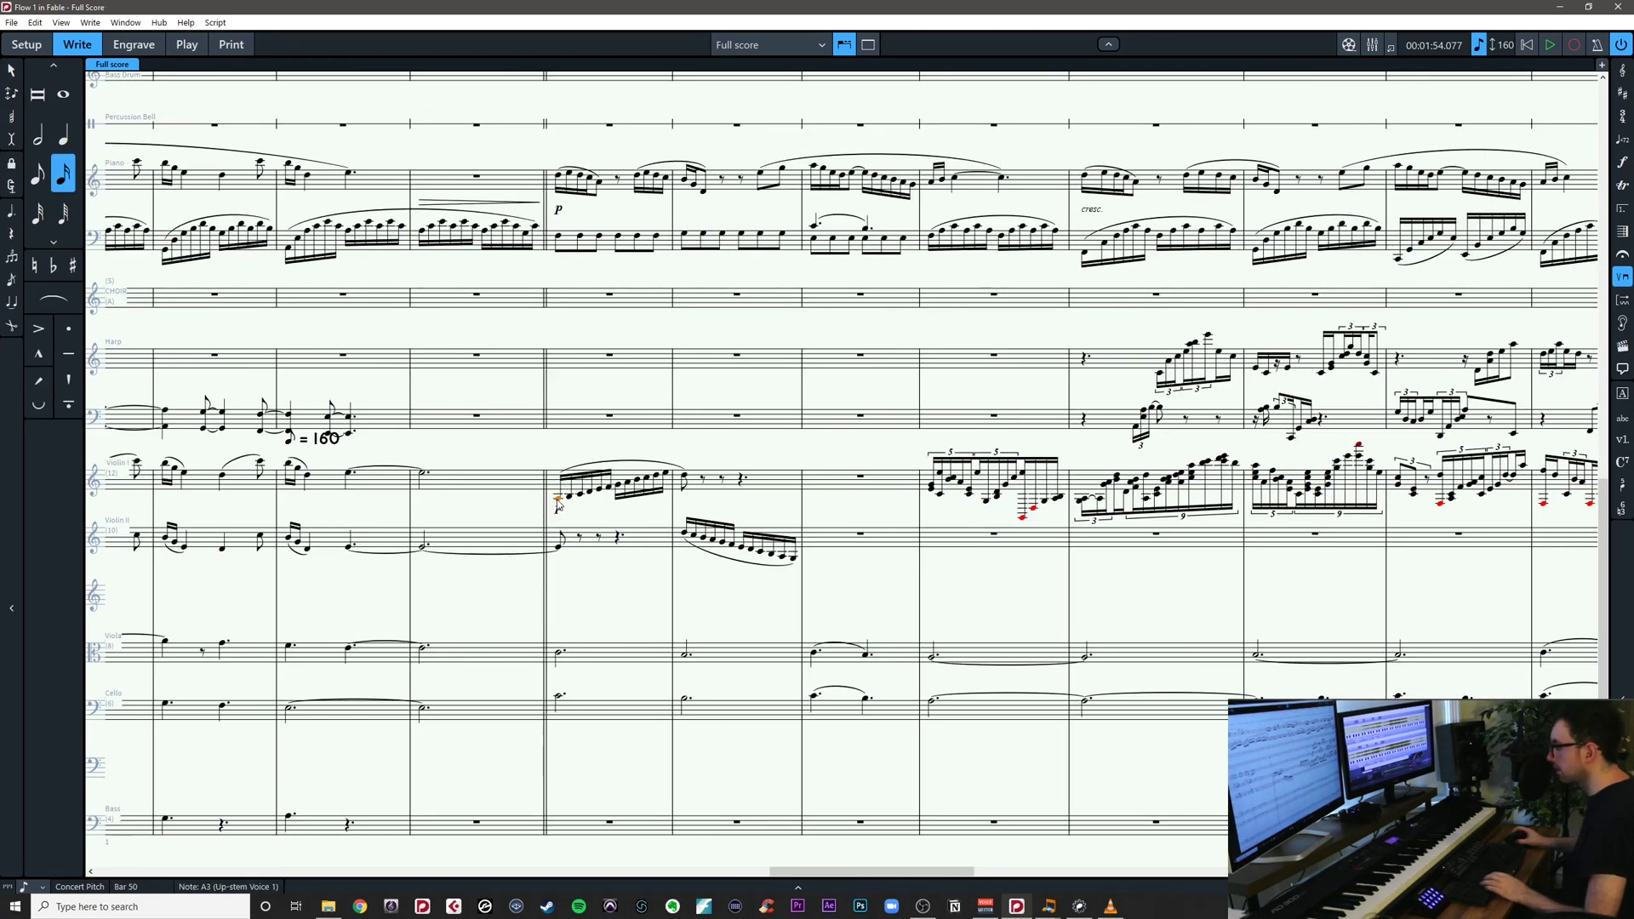
key("space")
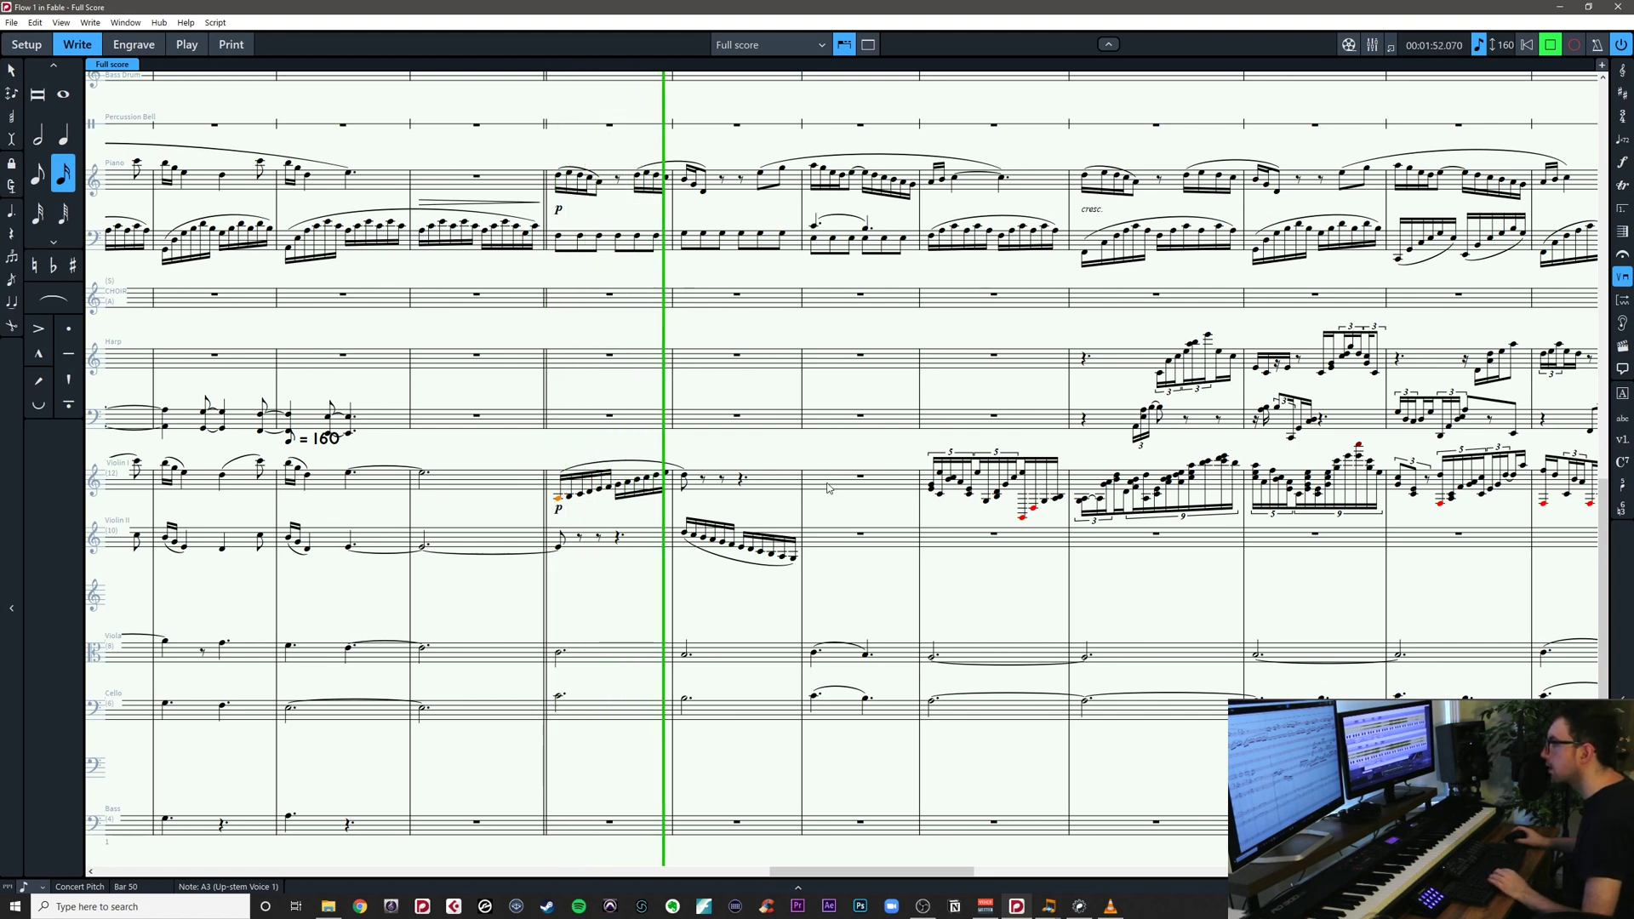
key("space")
left_click_drag(857, 509, 839, 511)
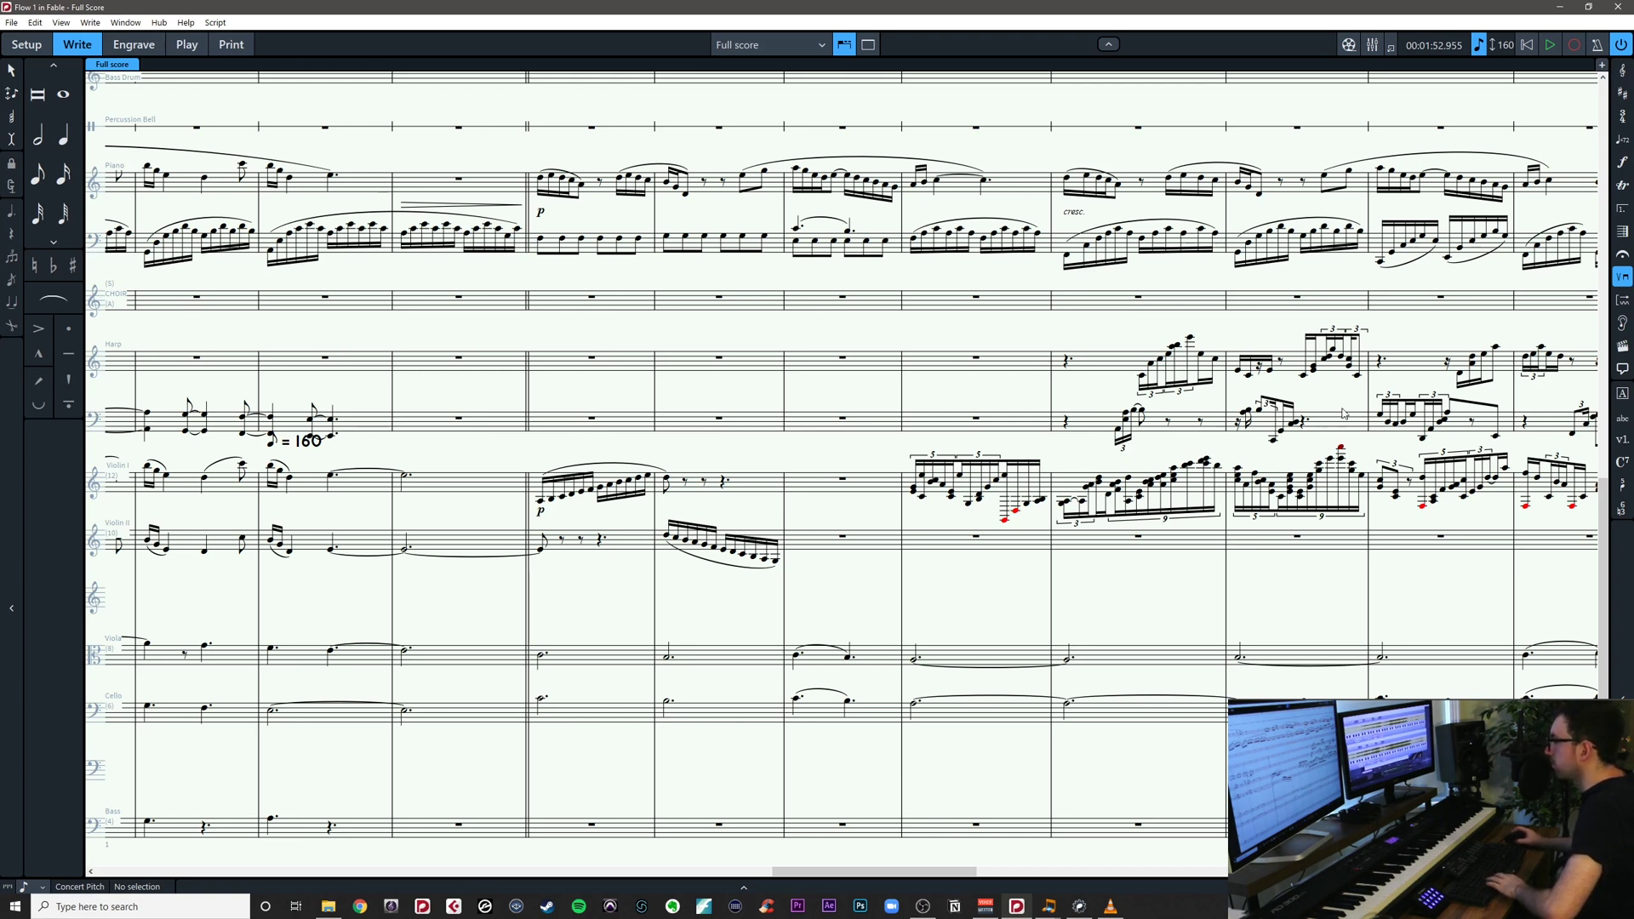
Look through the Violin I part from bar 50 toward the MOLTO RIT., and select the first note of bar 50
key("alt+Tab")
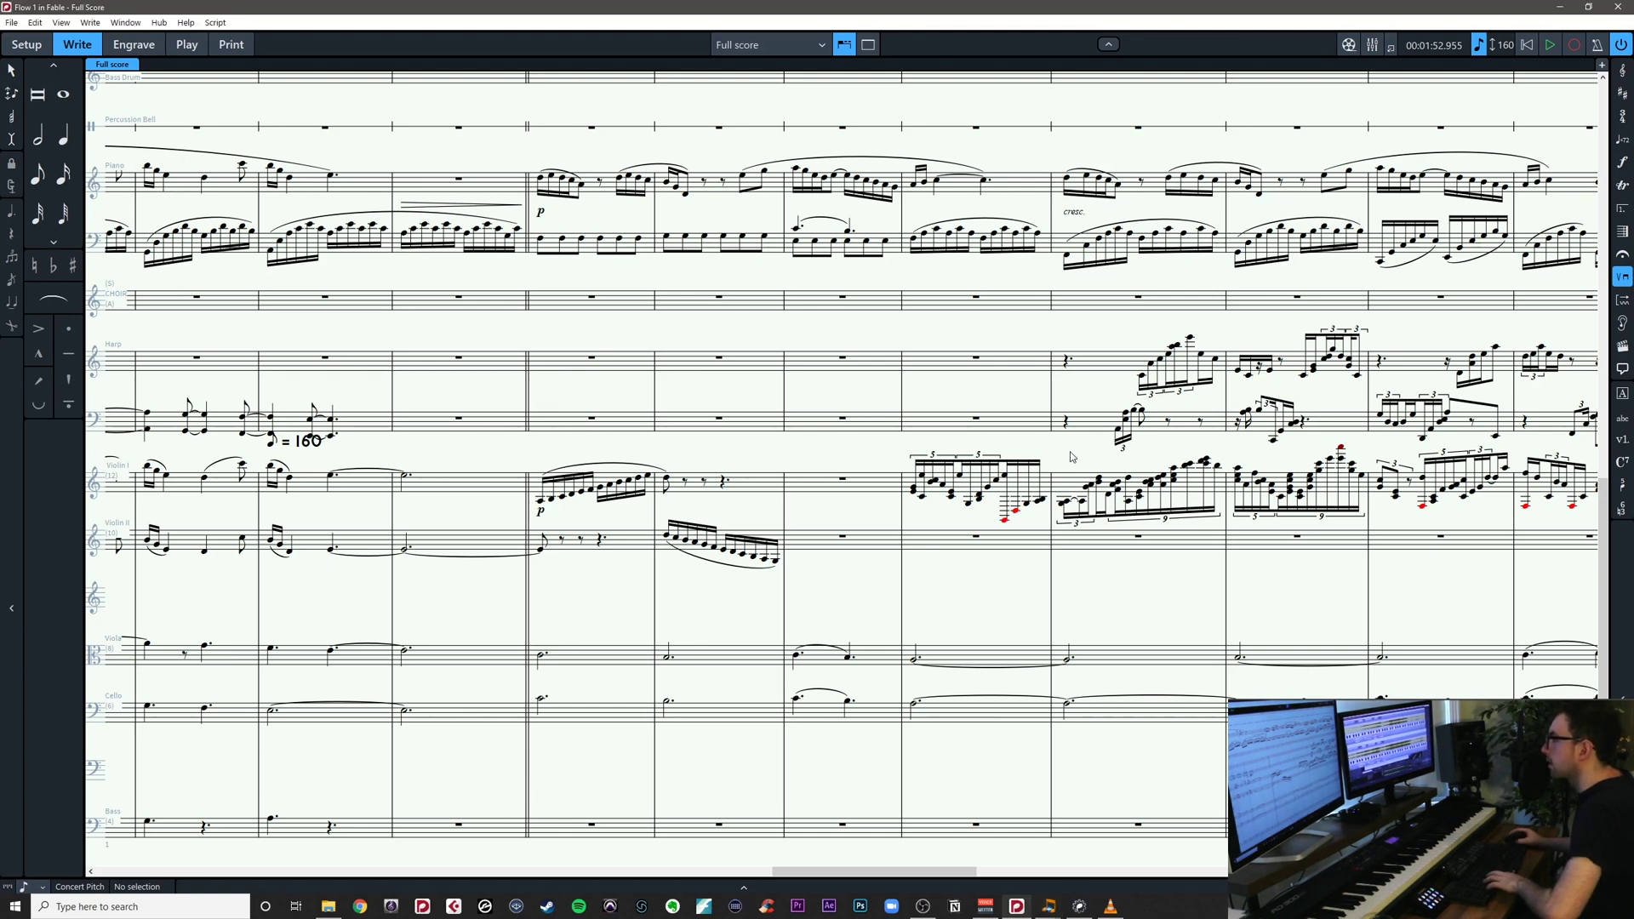
left_click_drag(1065, 452, 704, 453)
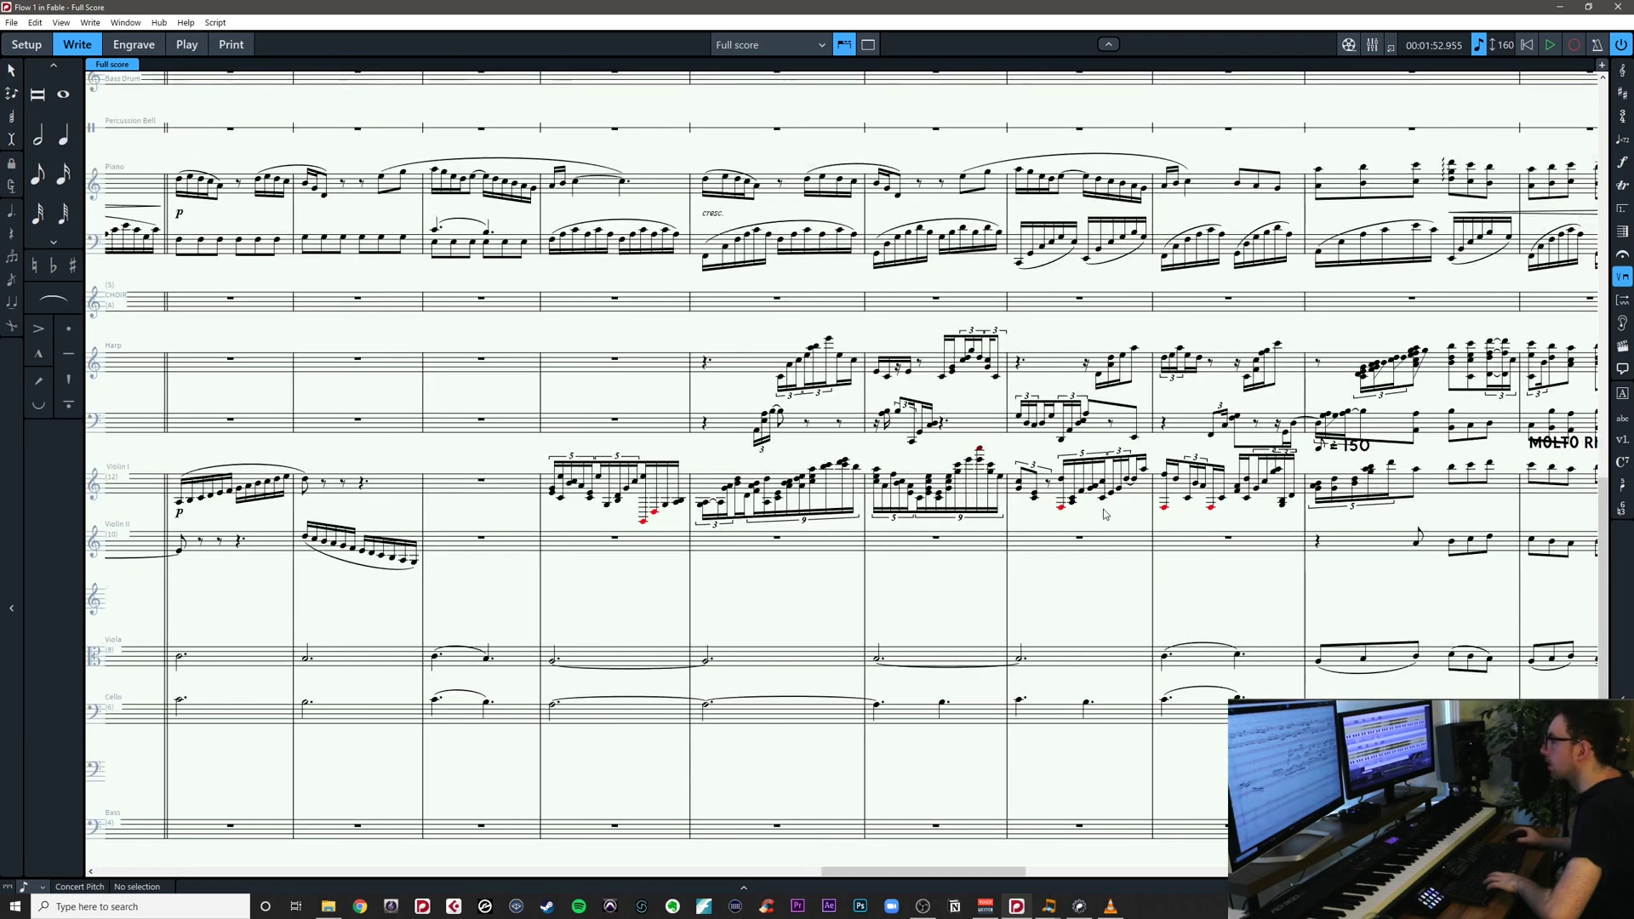
left_click_drag(1105, 515, 801, 490)
left_click_drag(260, 453, 847, 440)
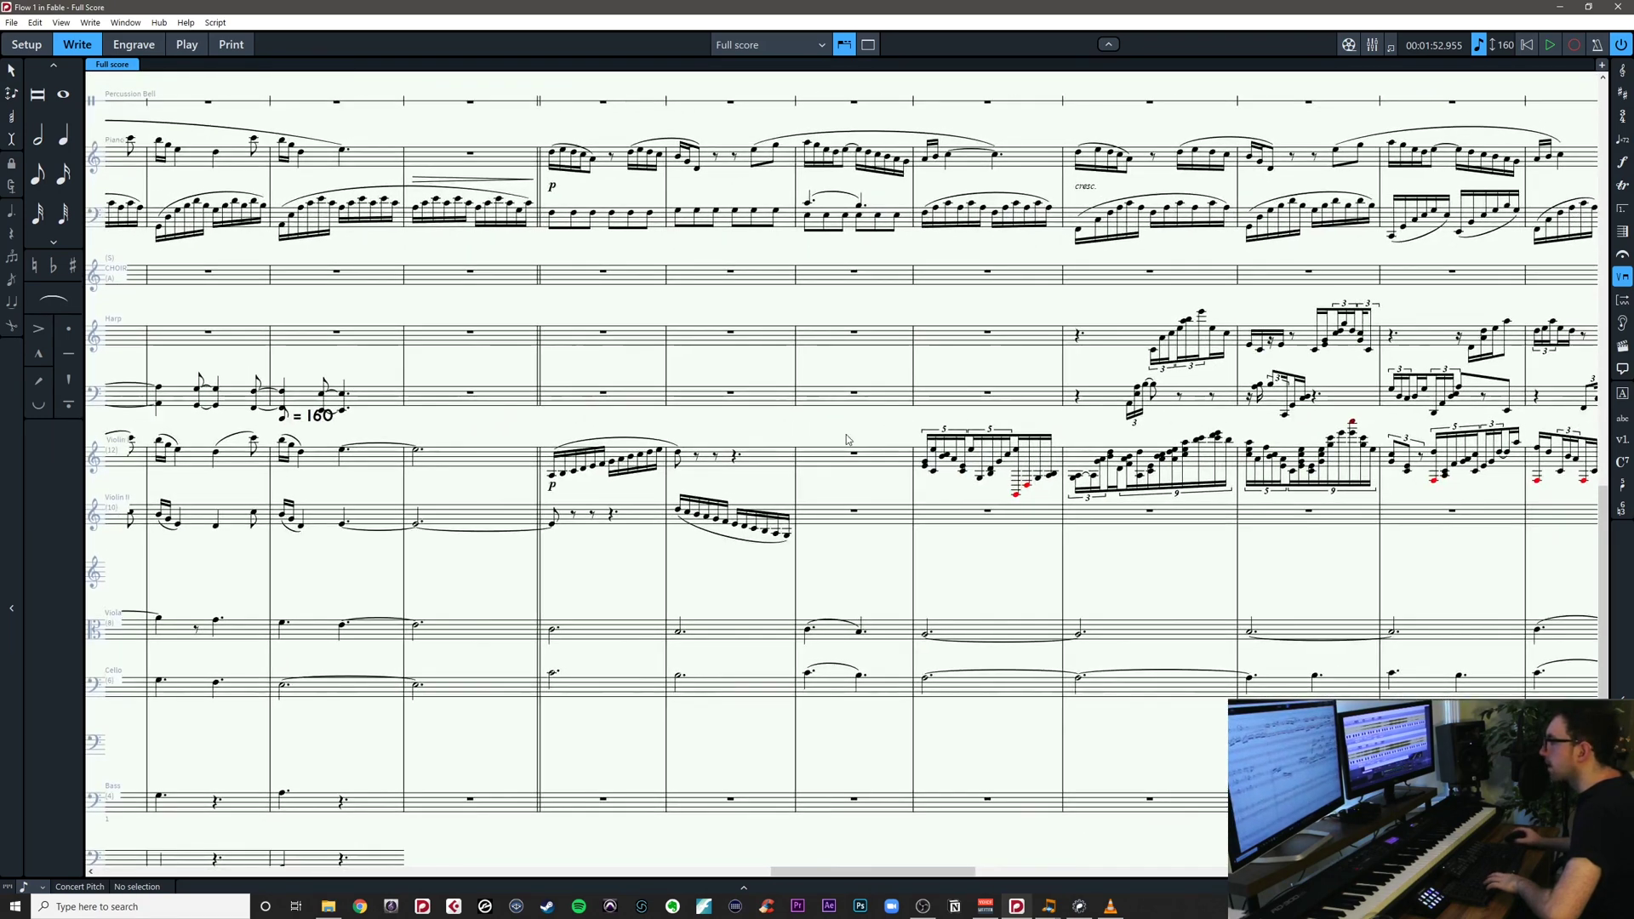
left_click(552, 474)
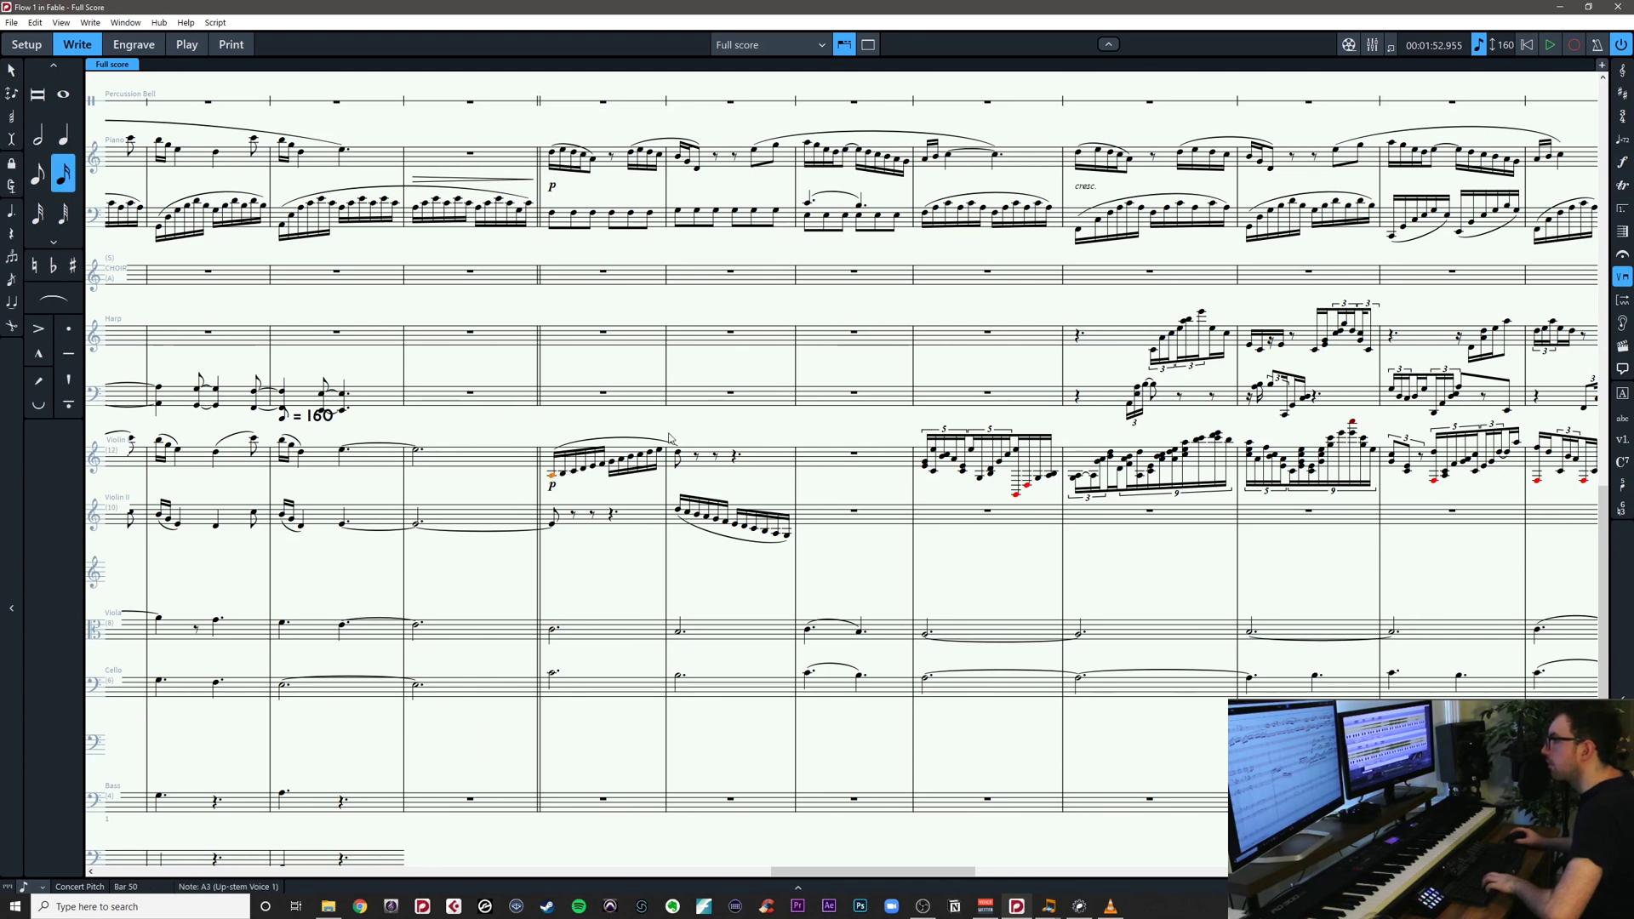
Look over the Violin I and Violin II runs from bar 50 onward together with the surrounding staves
left_click(833, 436)
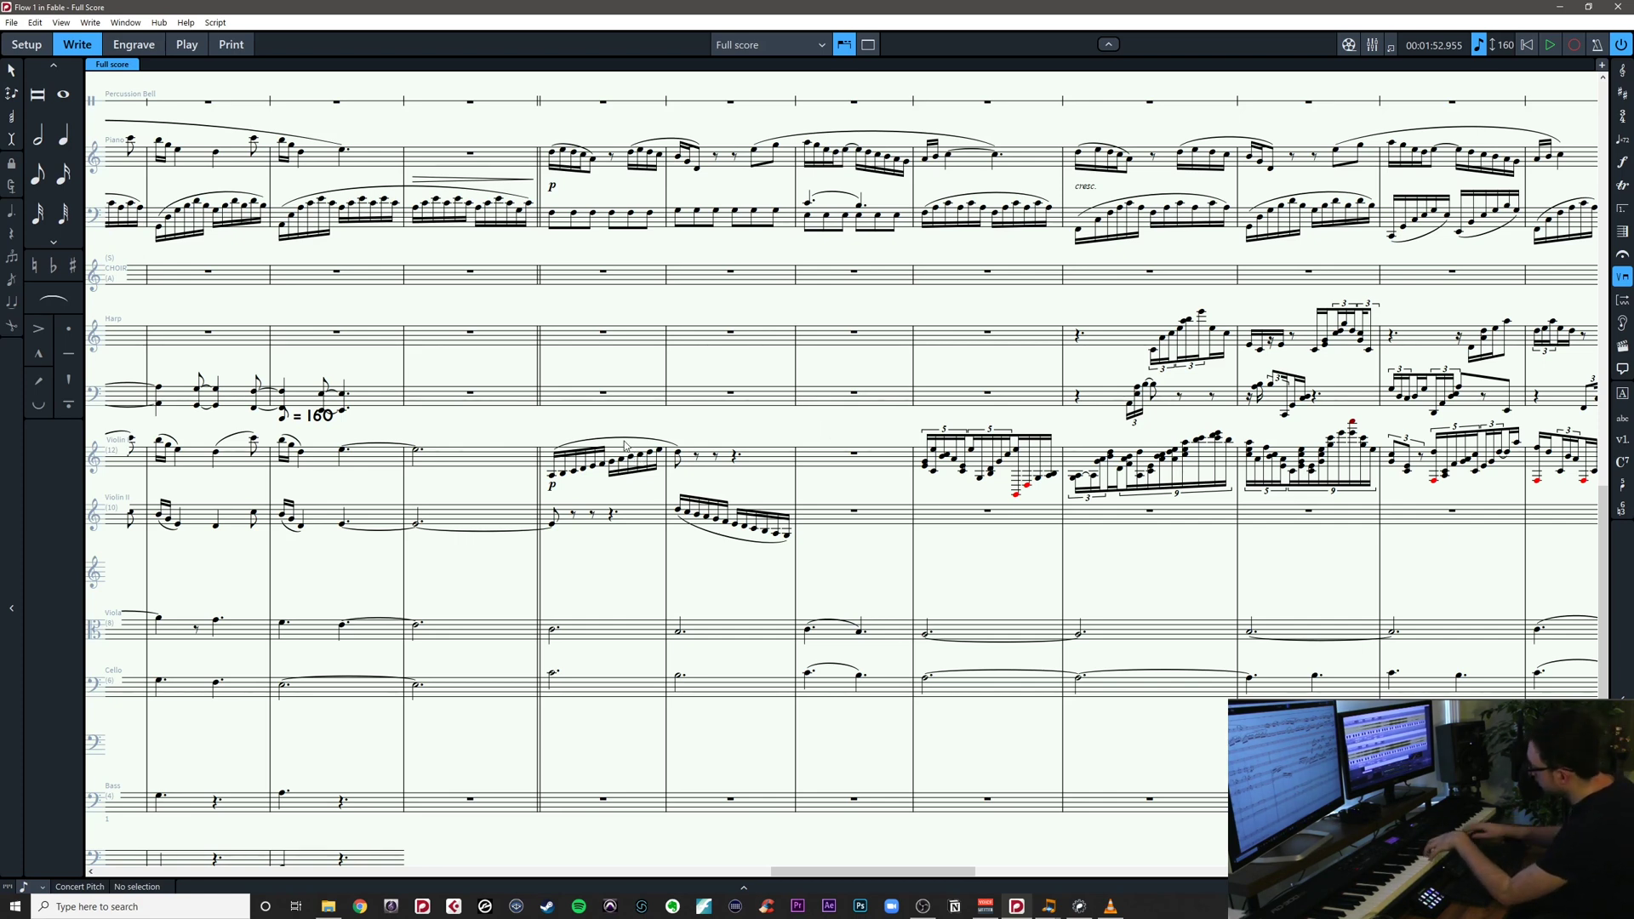
scroll(626, 445, "down", 1)
scroll(830, 477, "left", 3)
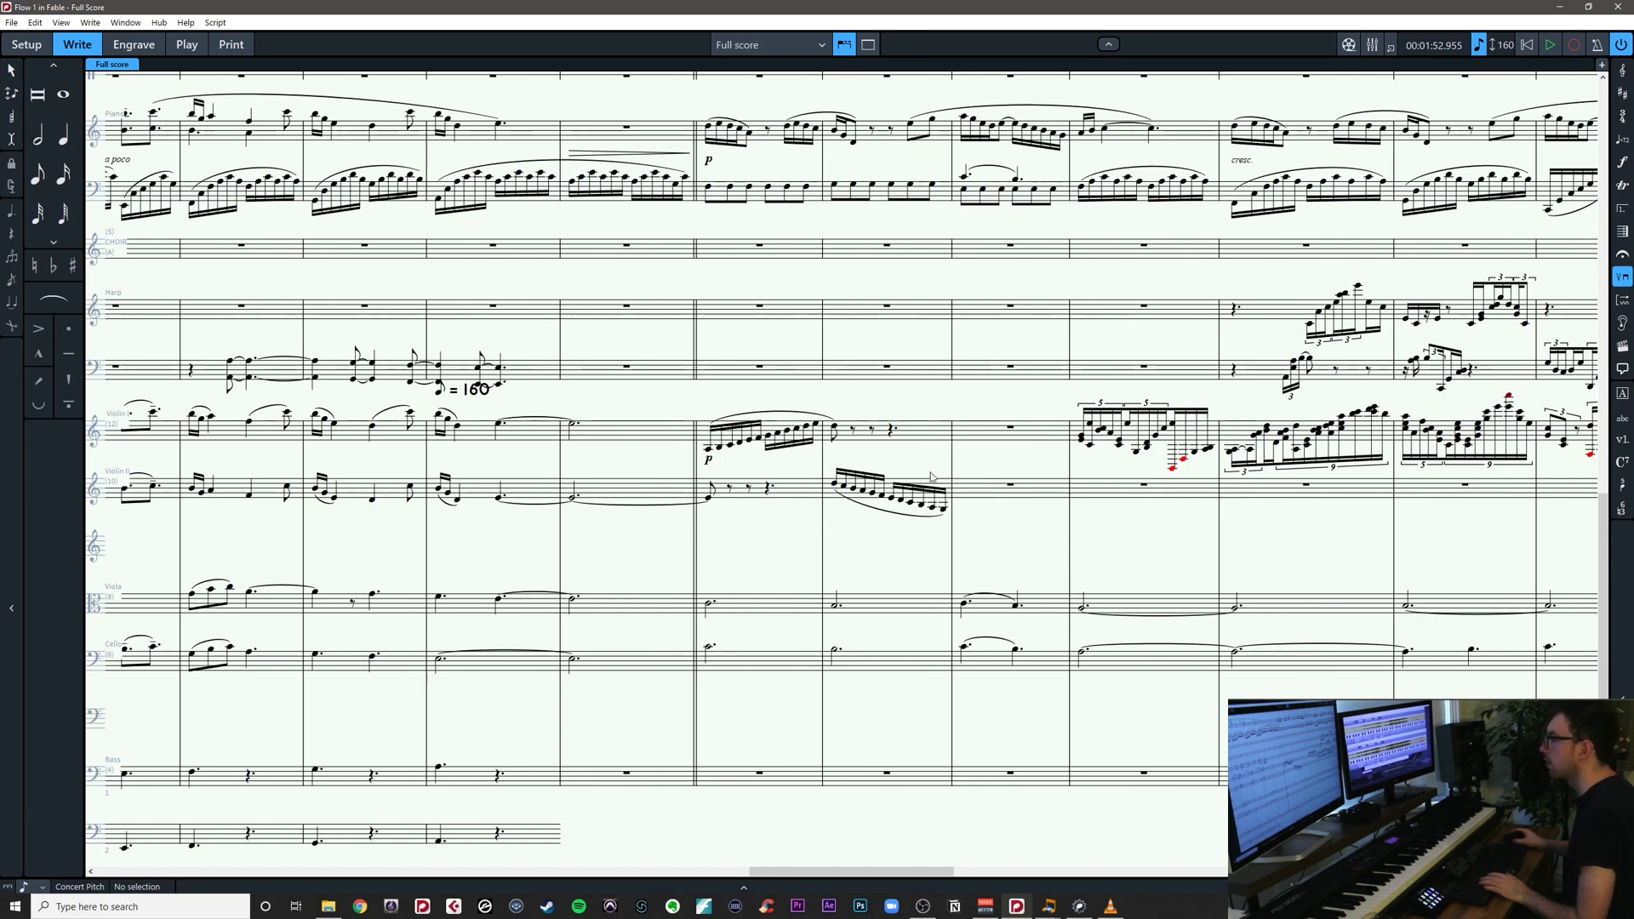
left_click_drag(899, 461, 721, 487)
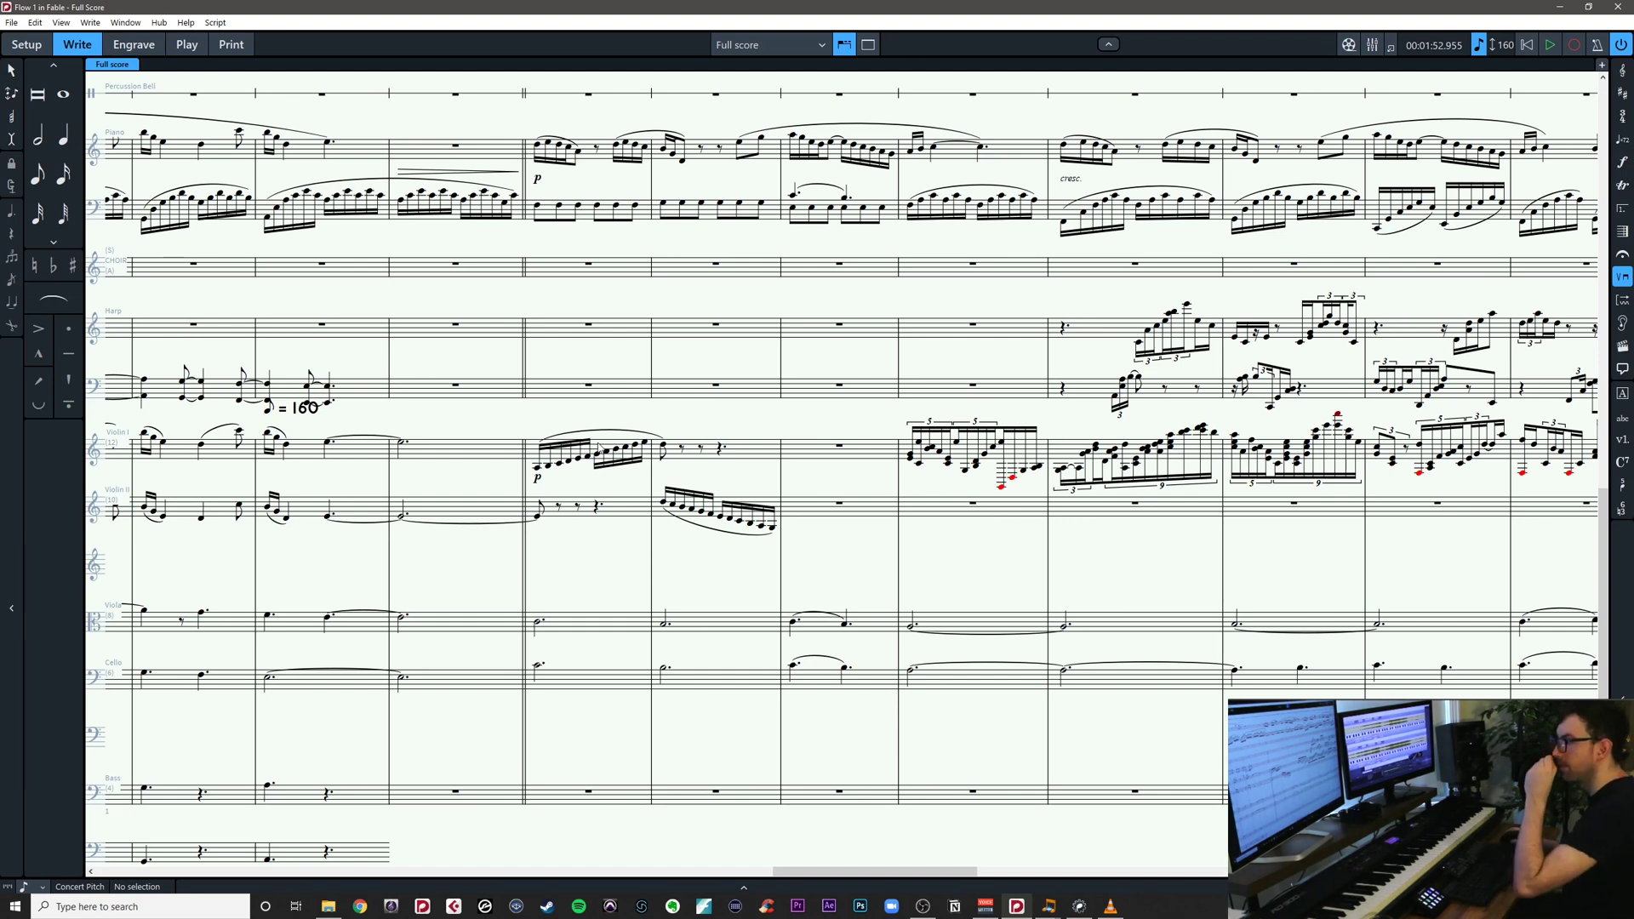
left_click_drag(718, 465, 816, 473)
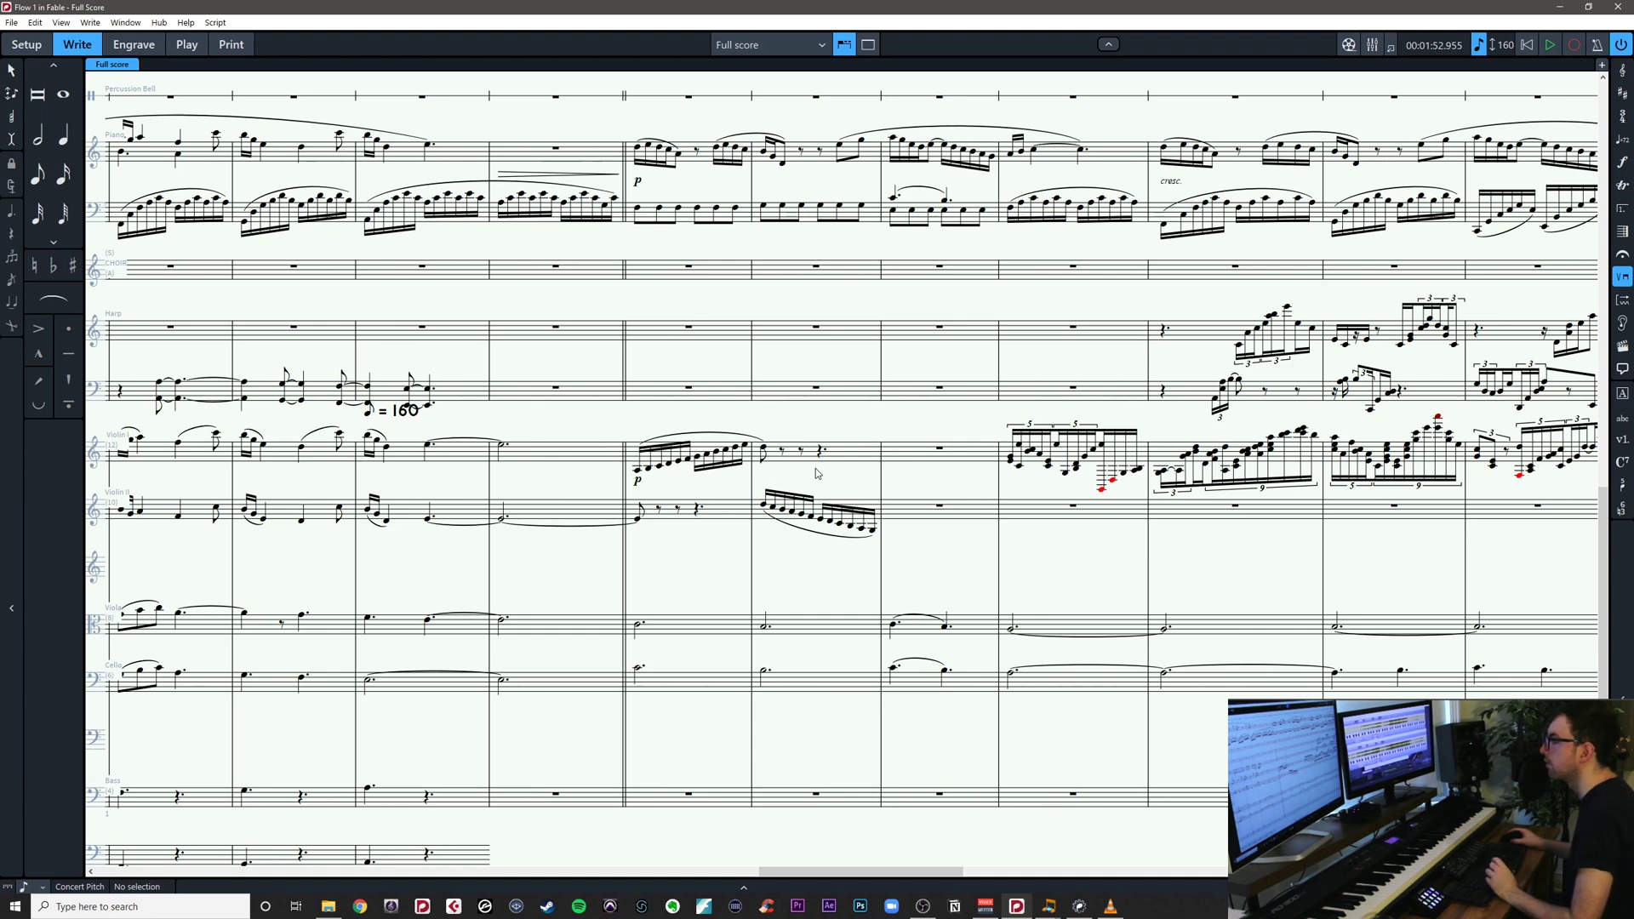
left_click_drag(817, 477, 794, 481)
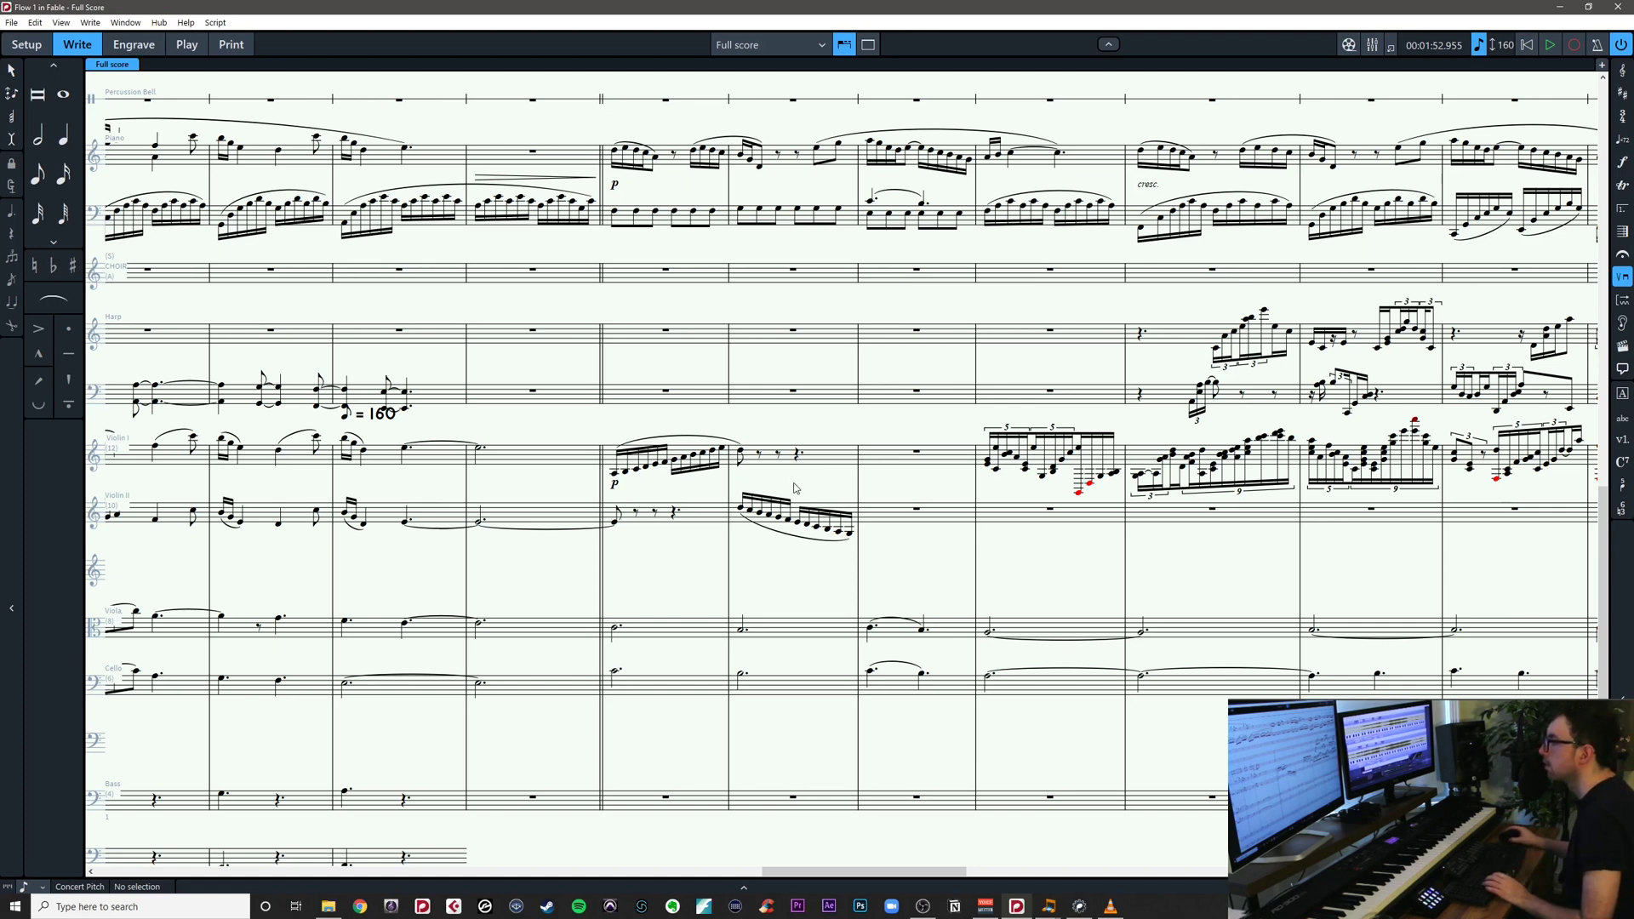
left_click_drag(794, 488, 762, 494)
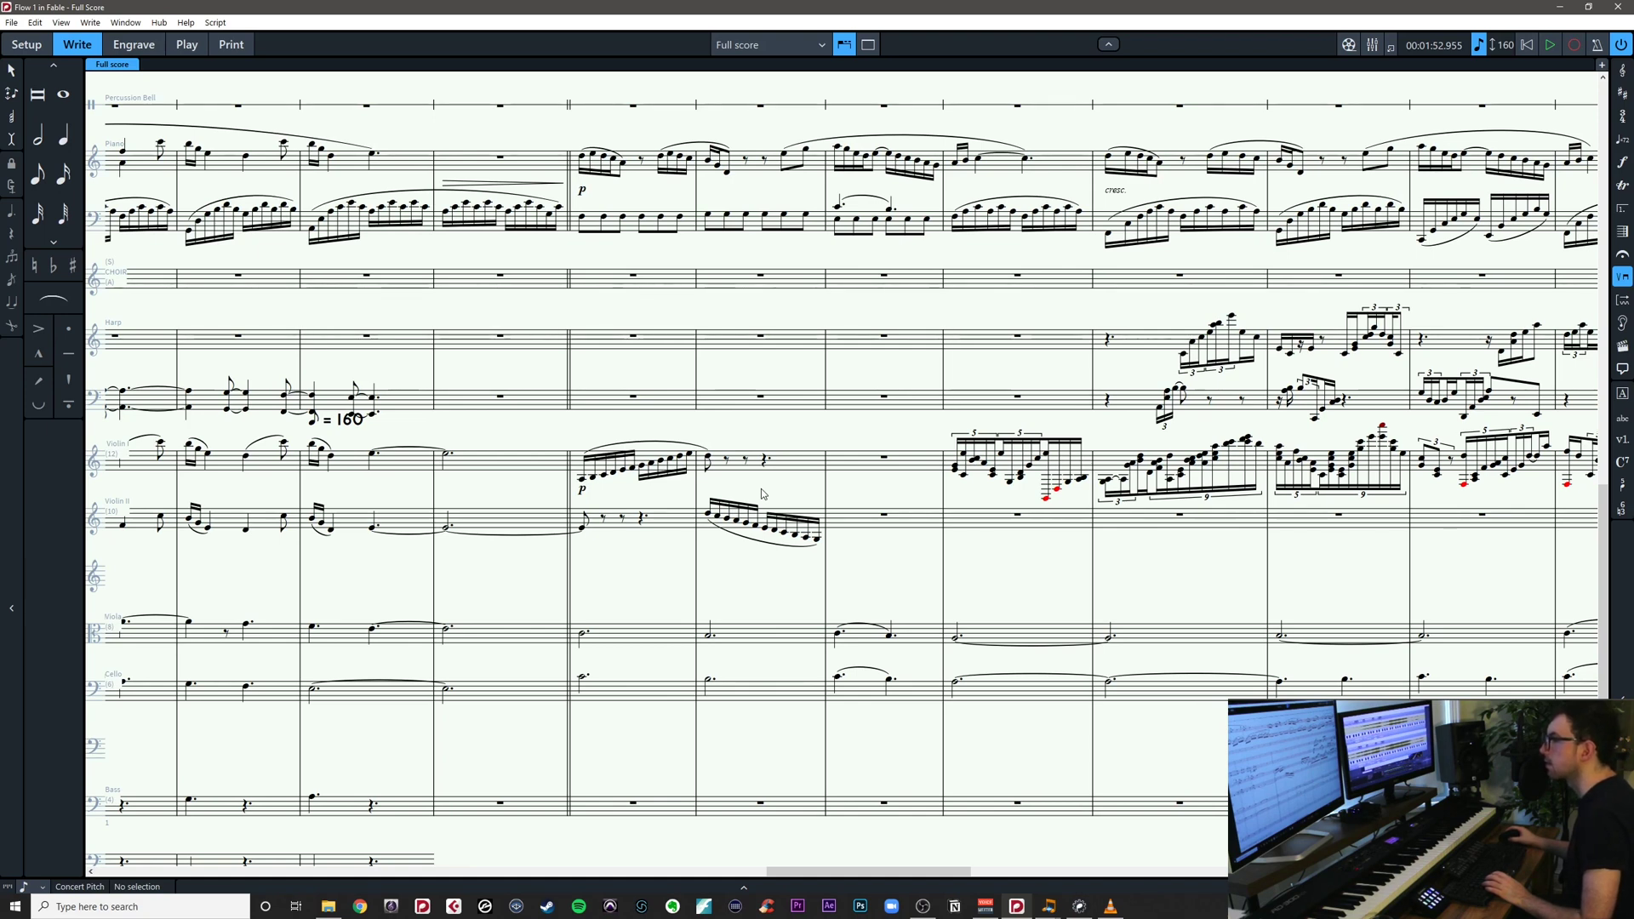
left_click_drag(896, 490, 832, 491)
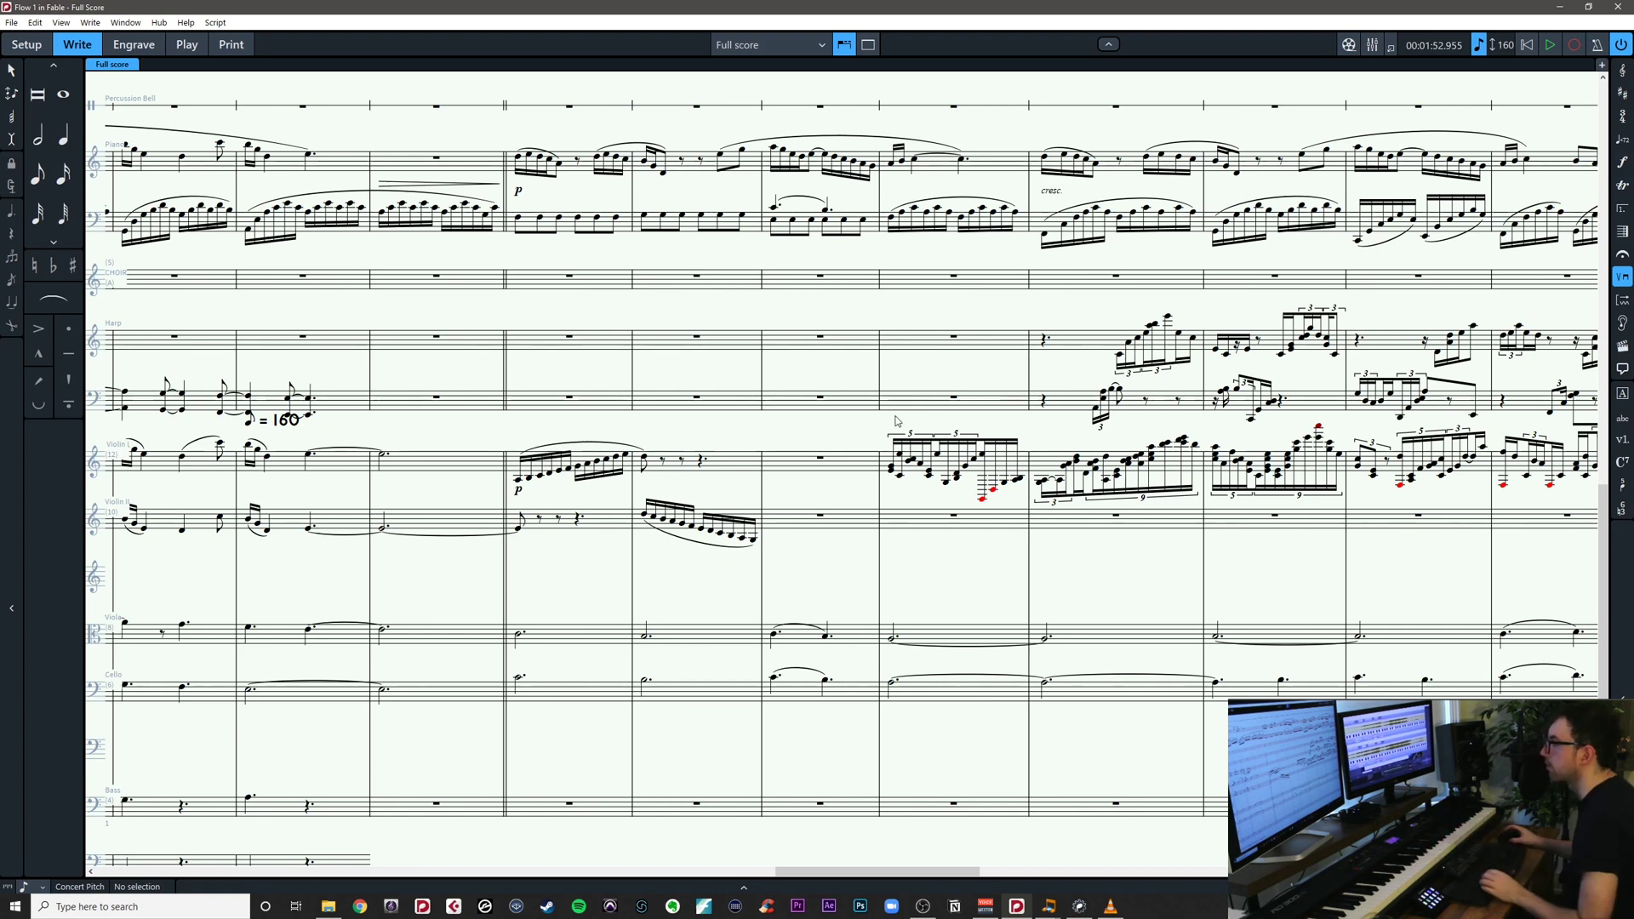
Delete the Violin I passages in bars 53, 54 and 55
left_click(970, 479)
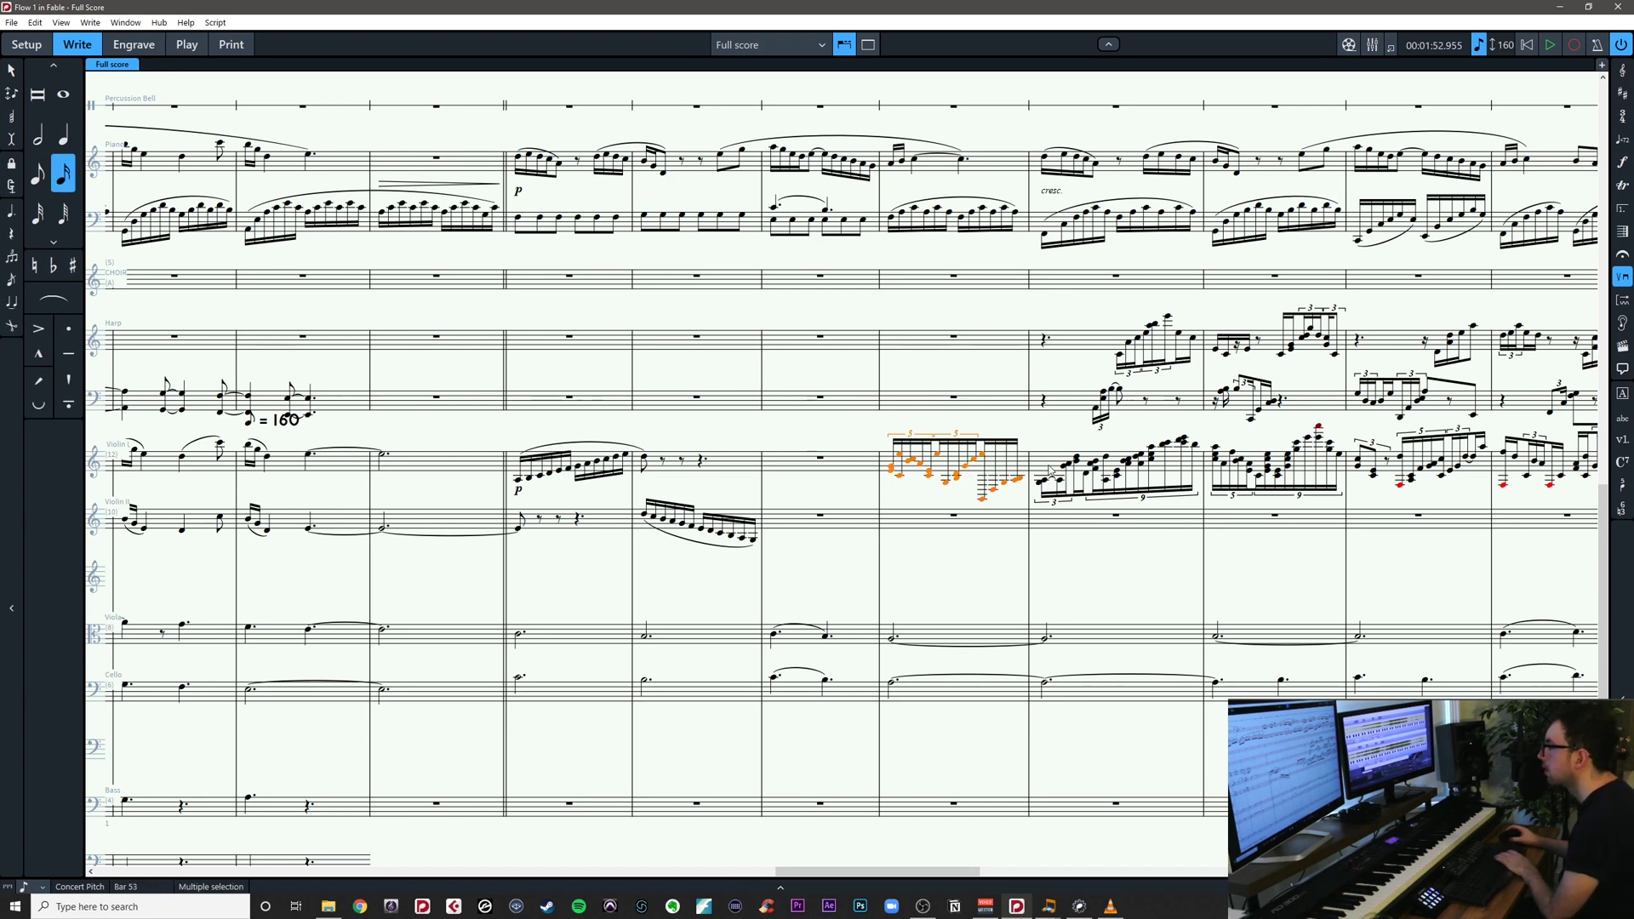
key("Delete")
left_click(1200, 468)
key("Delete")
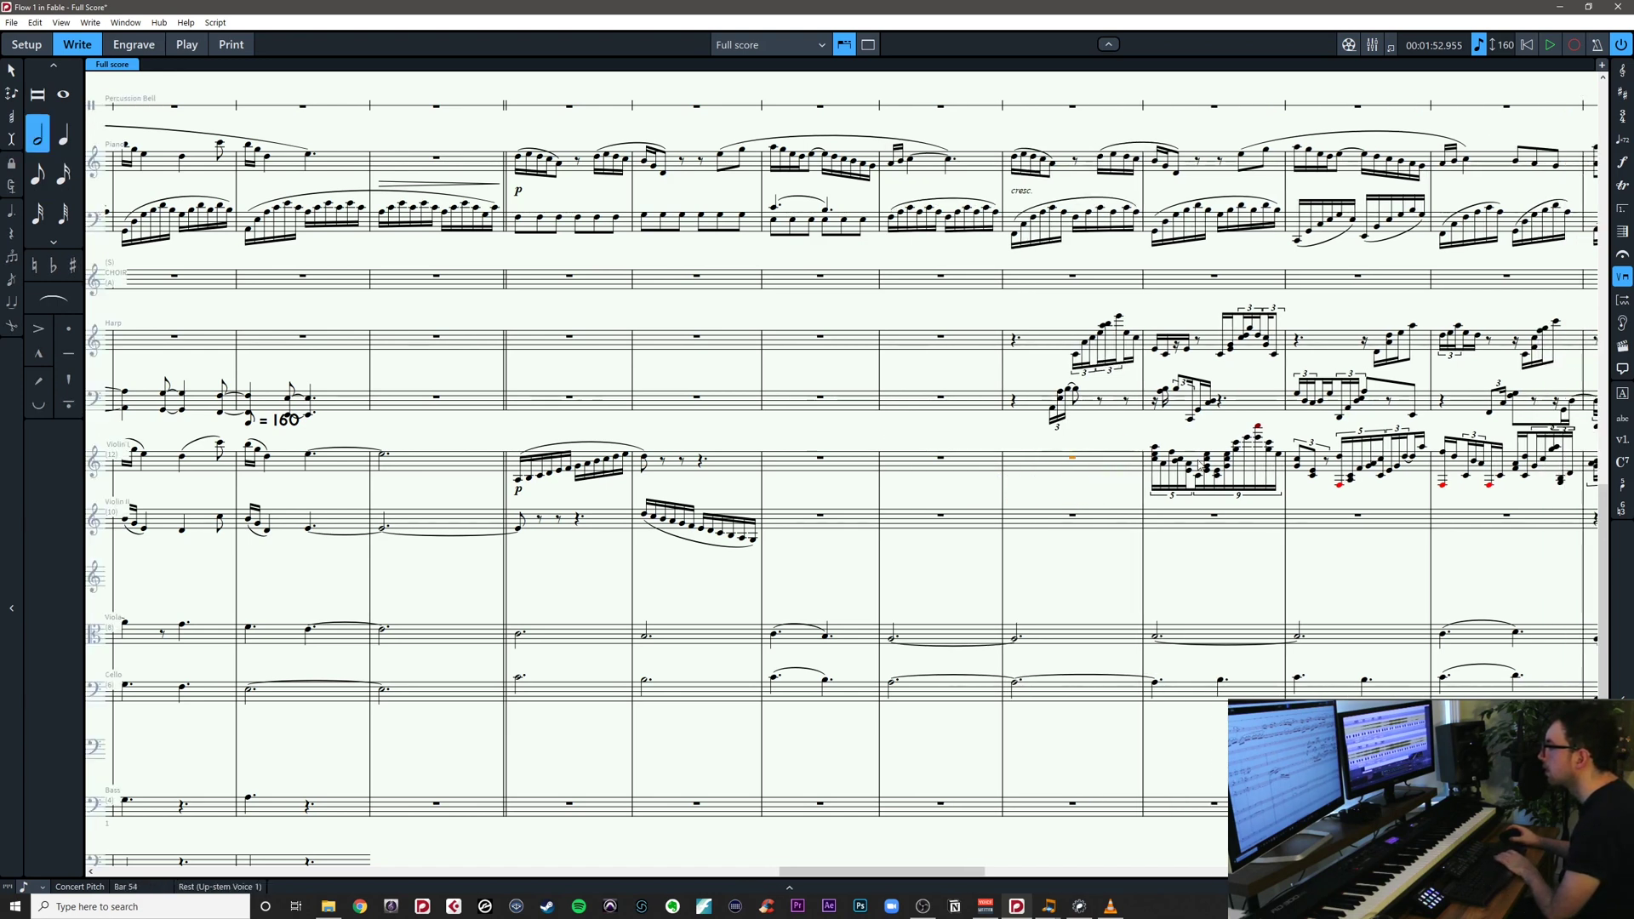
left_click(1200, 467)
key("Delete")
key("Escape")
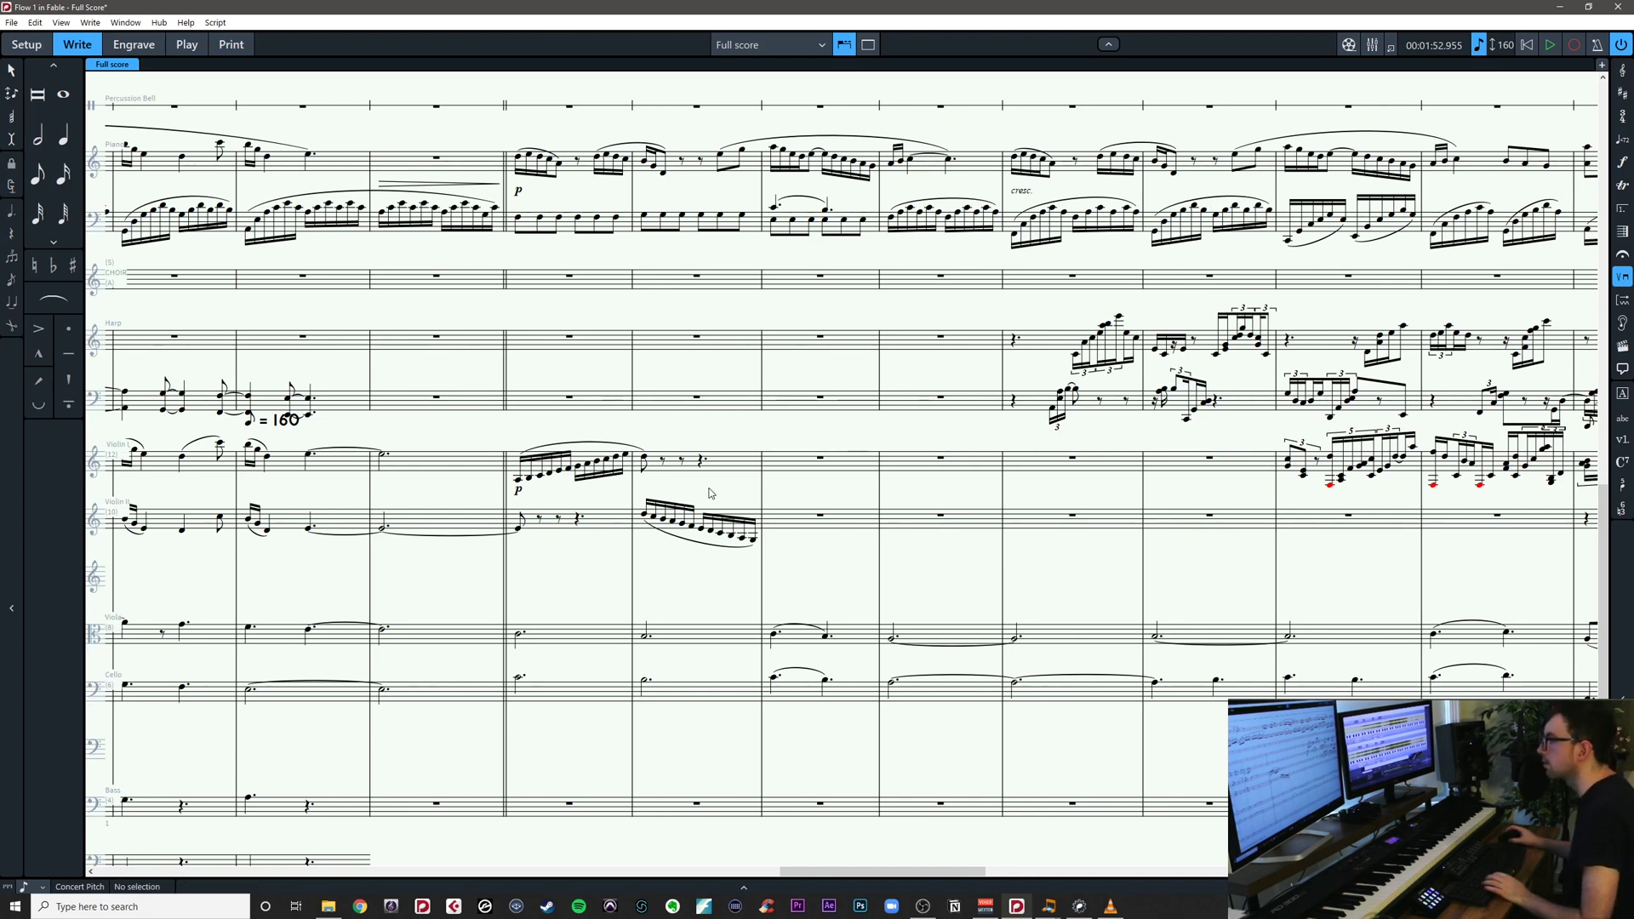
Enter a thirty-second-note run in bar 52 of Violin I, rising from A3 and descending to F4
scroll(717, 492, "left", 5)
left_click(1052, 456)
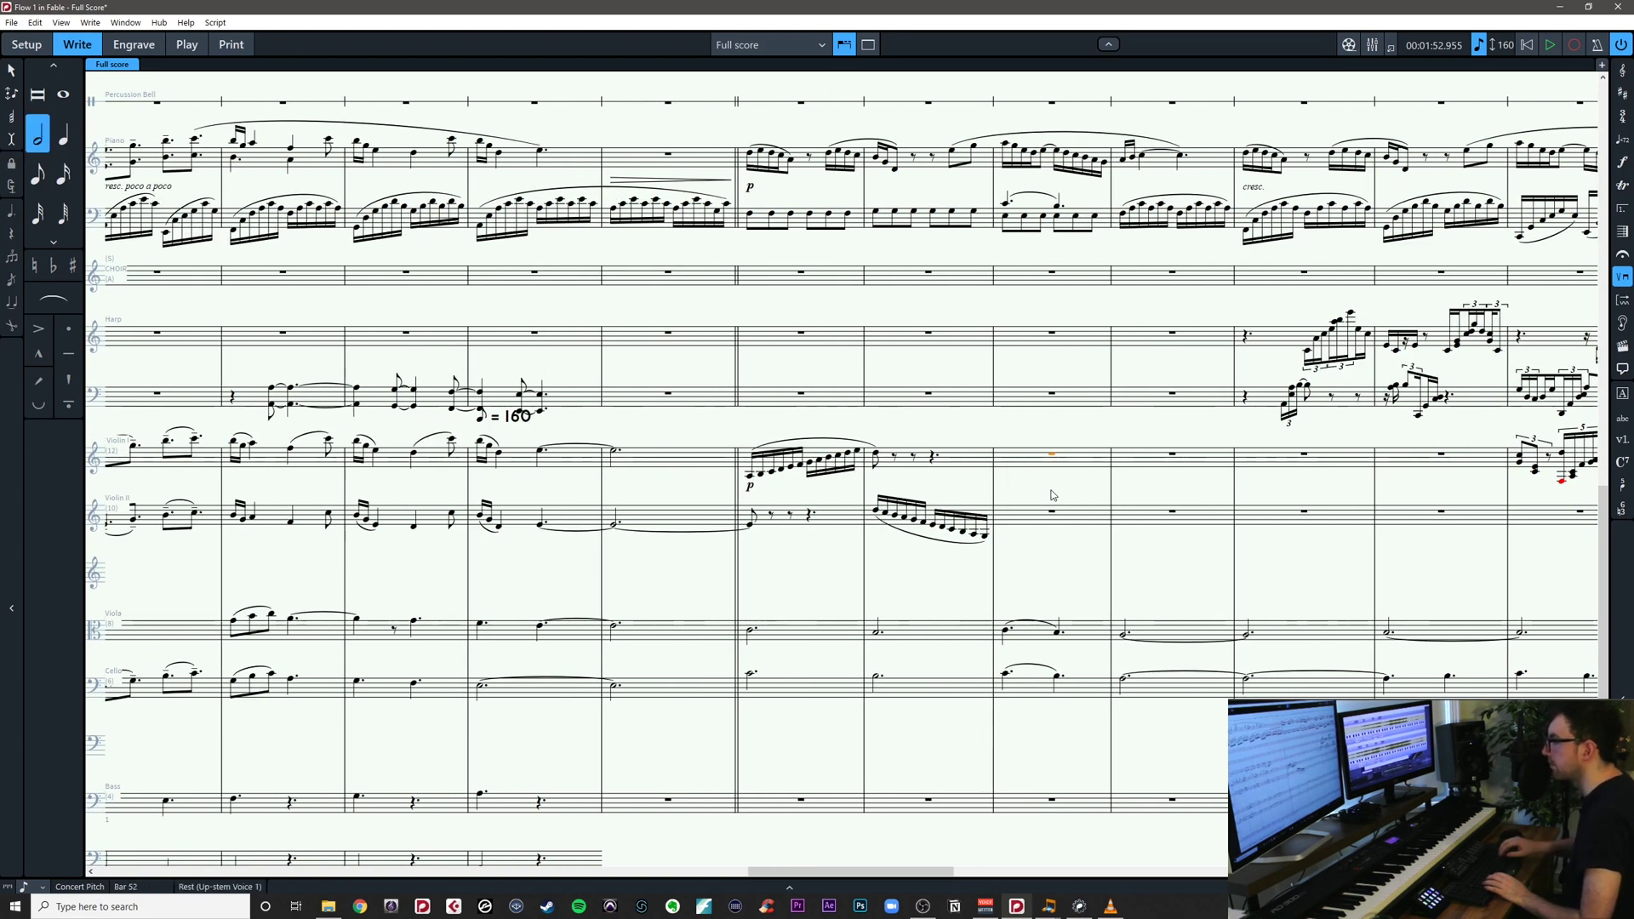
key("Return")
key("5")
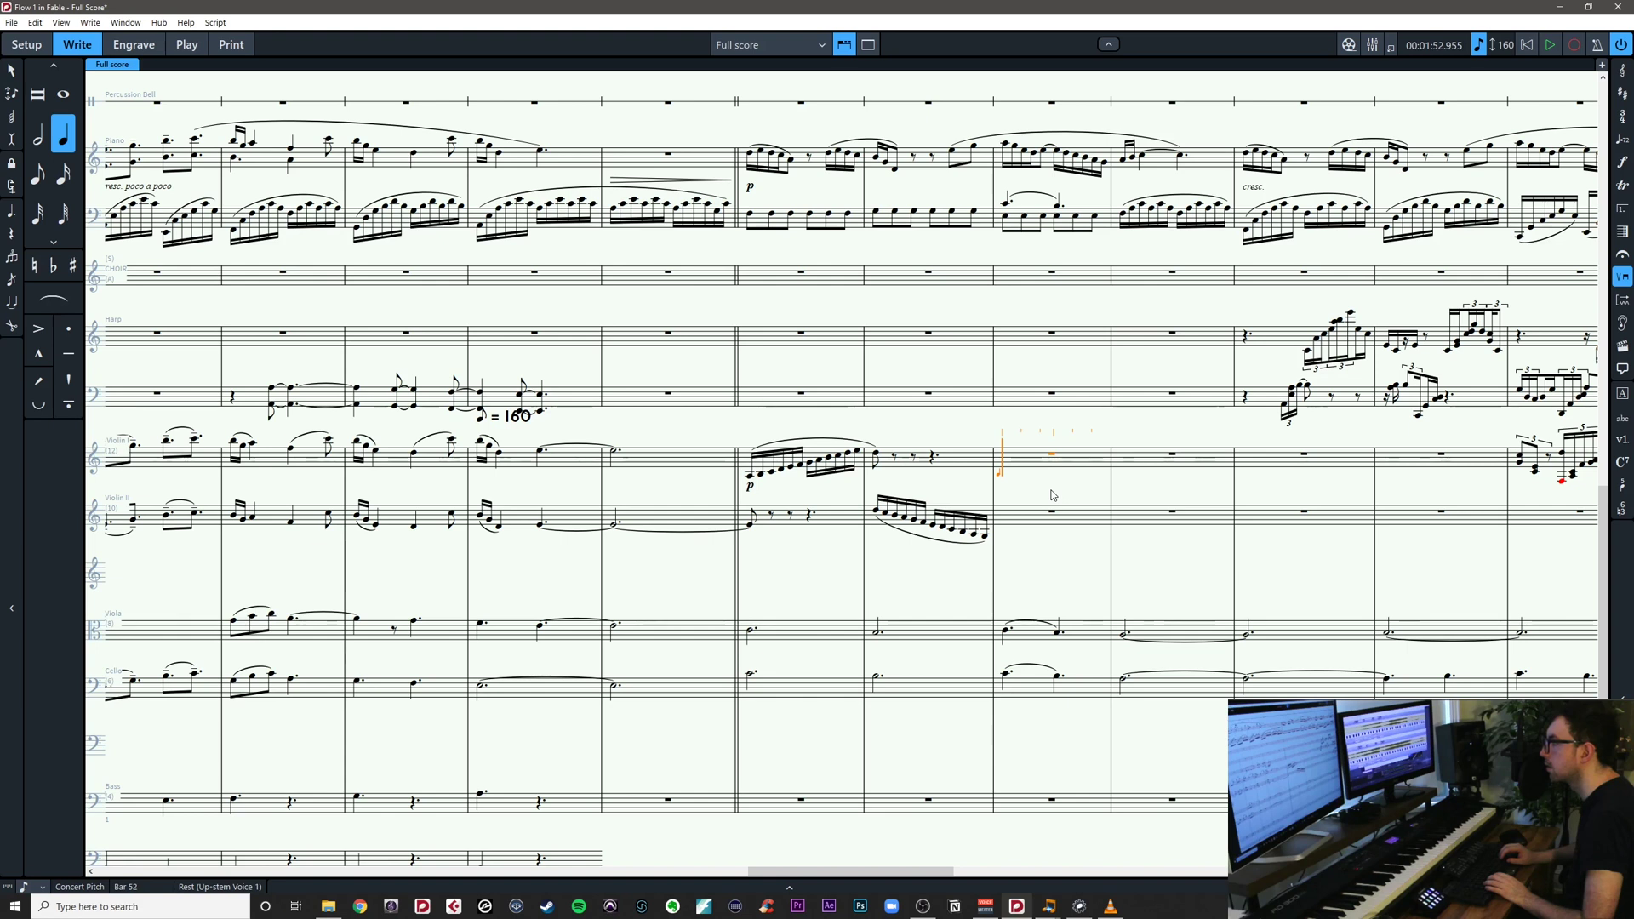
key("5")
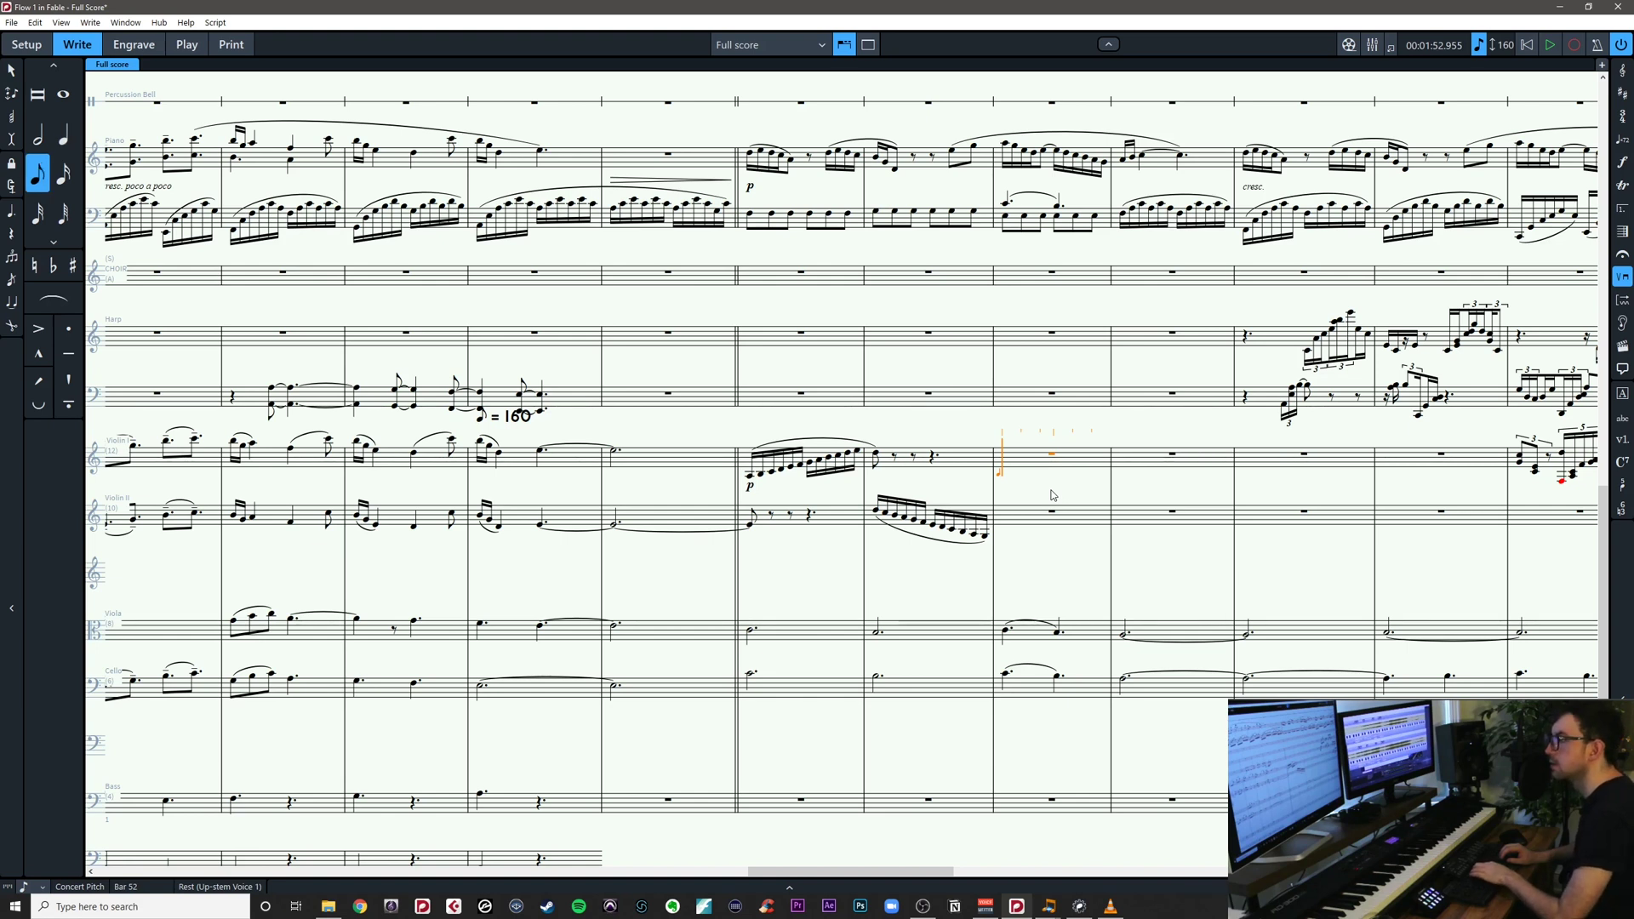
key("6")
key("4")
key("3")
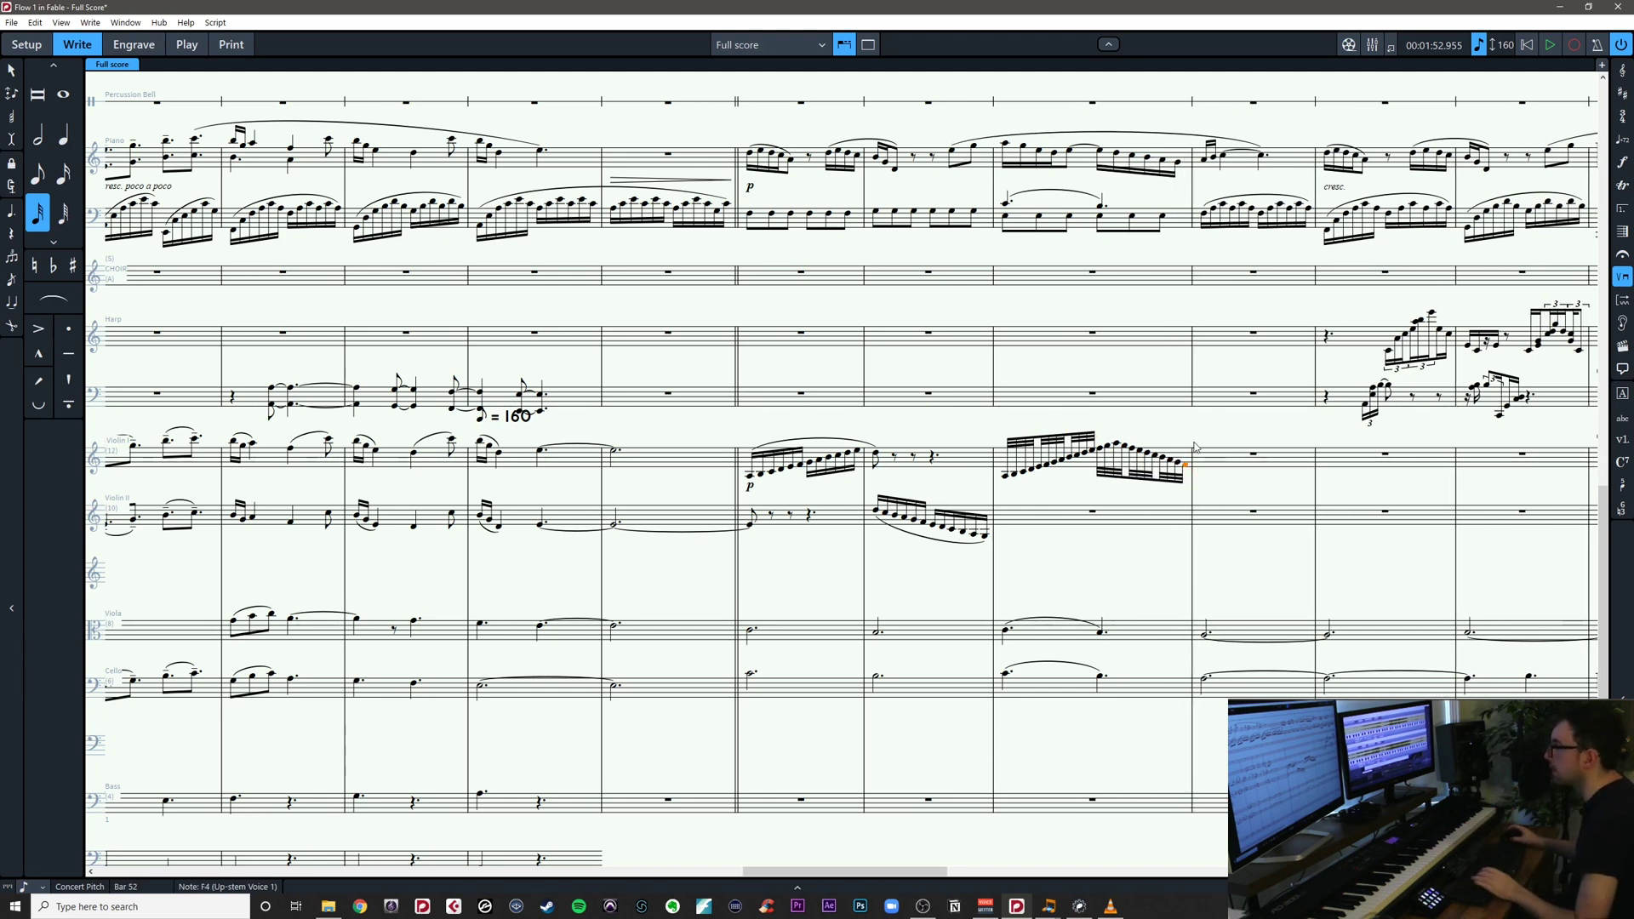
Slur the whole thirty-second-note run in bar 52 of Violin I
key("Escape")
left_click_drag(997, 490, 997, 492)
key("s")
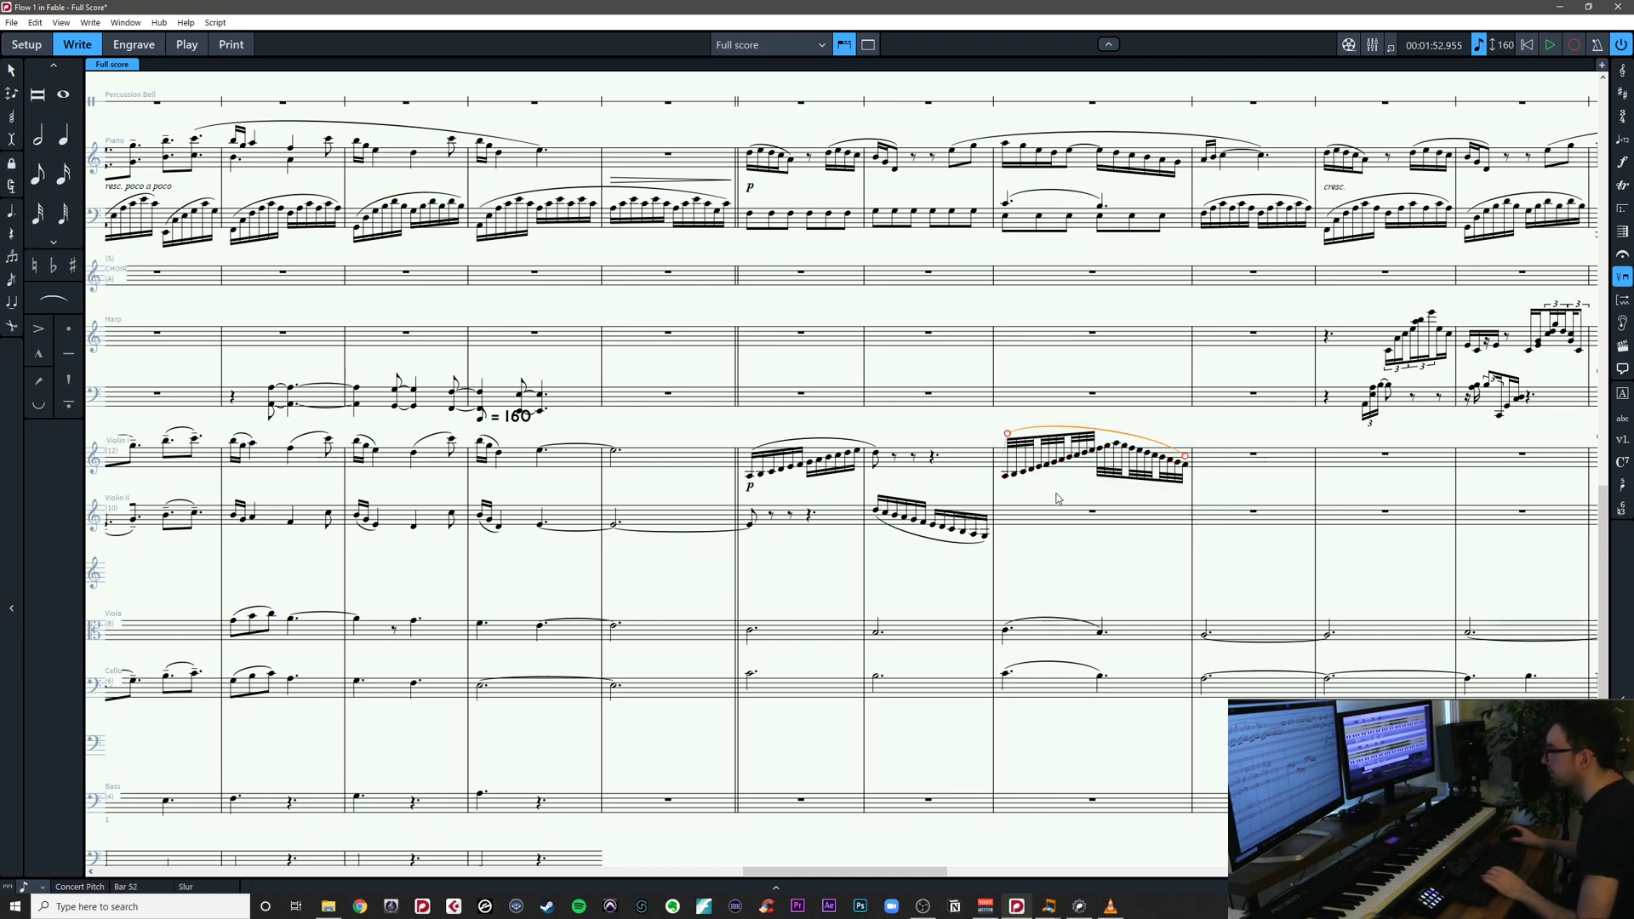
Play back the Violin I run in bar 52 and delete it together with its slur
left_click(1057, 495)
left_click(1086, 466)
key("p")
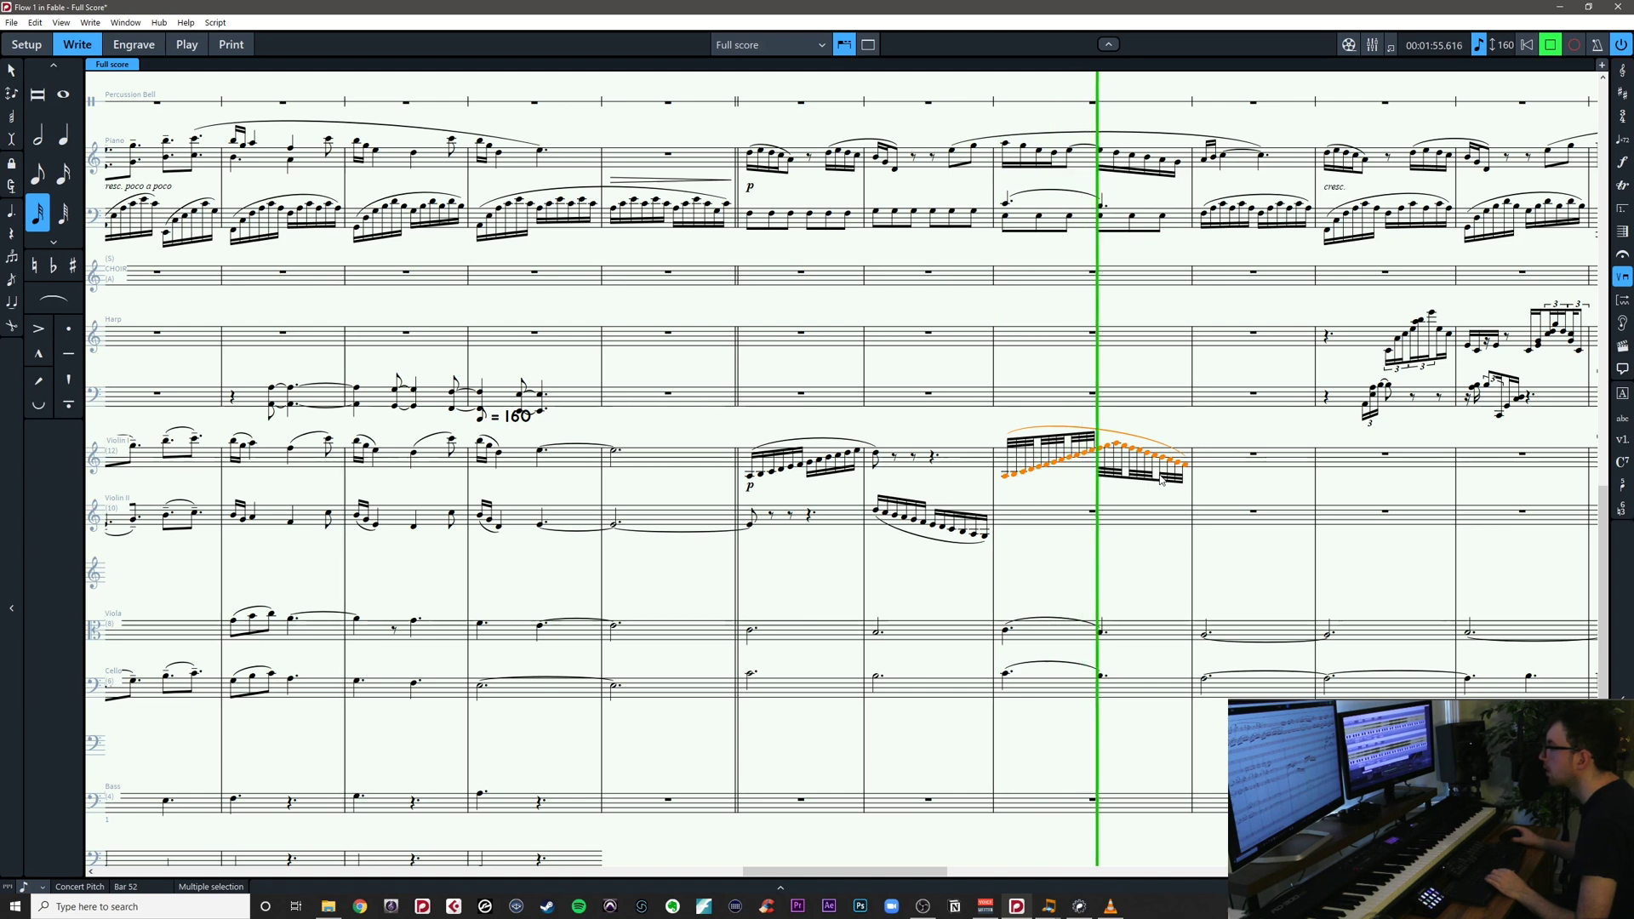
key("space")
left_click(1200, 429)
left_click(1075, 475)
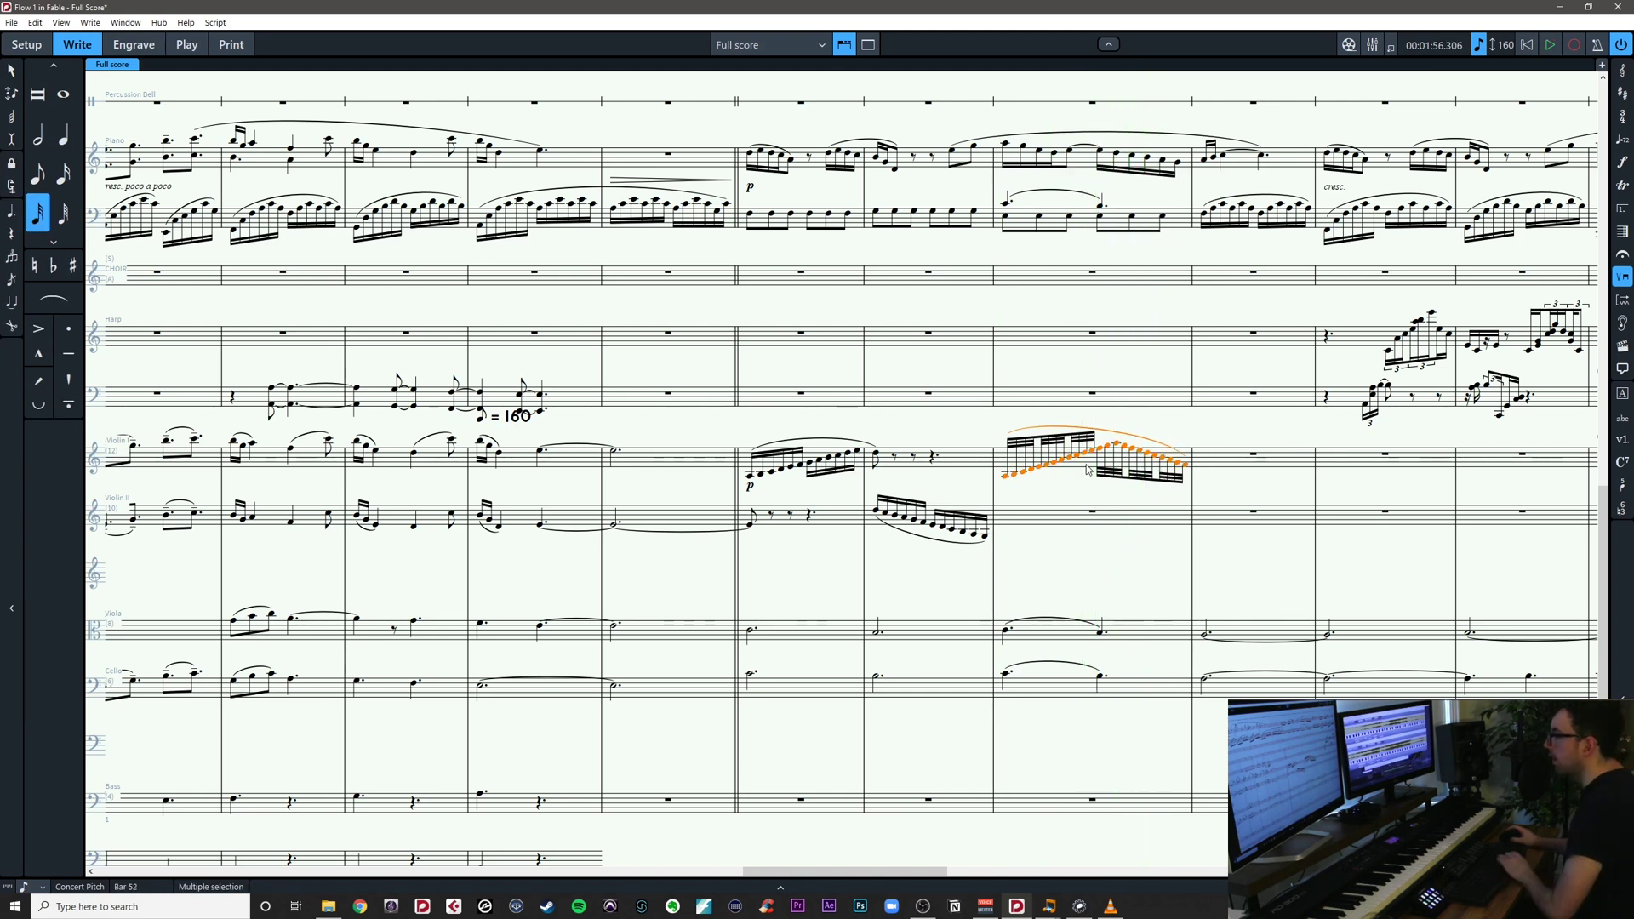
key("Delete")
Start note input at the beginning of bar 52 in Violin I with sixteenth notes as the duration
left_click(1070, 479)
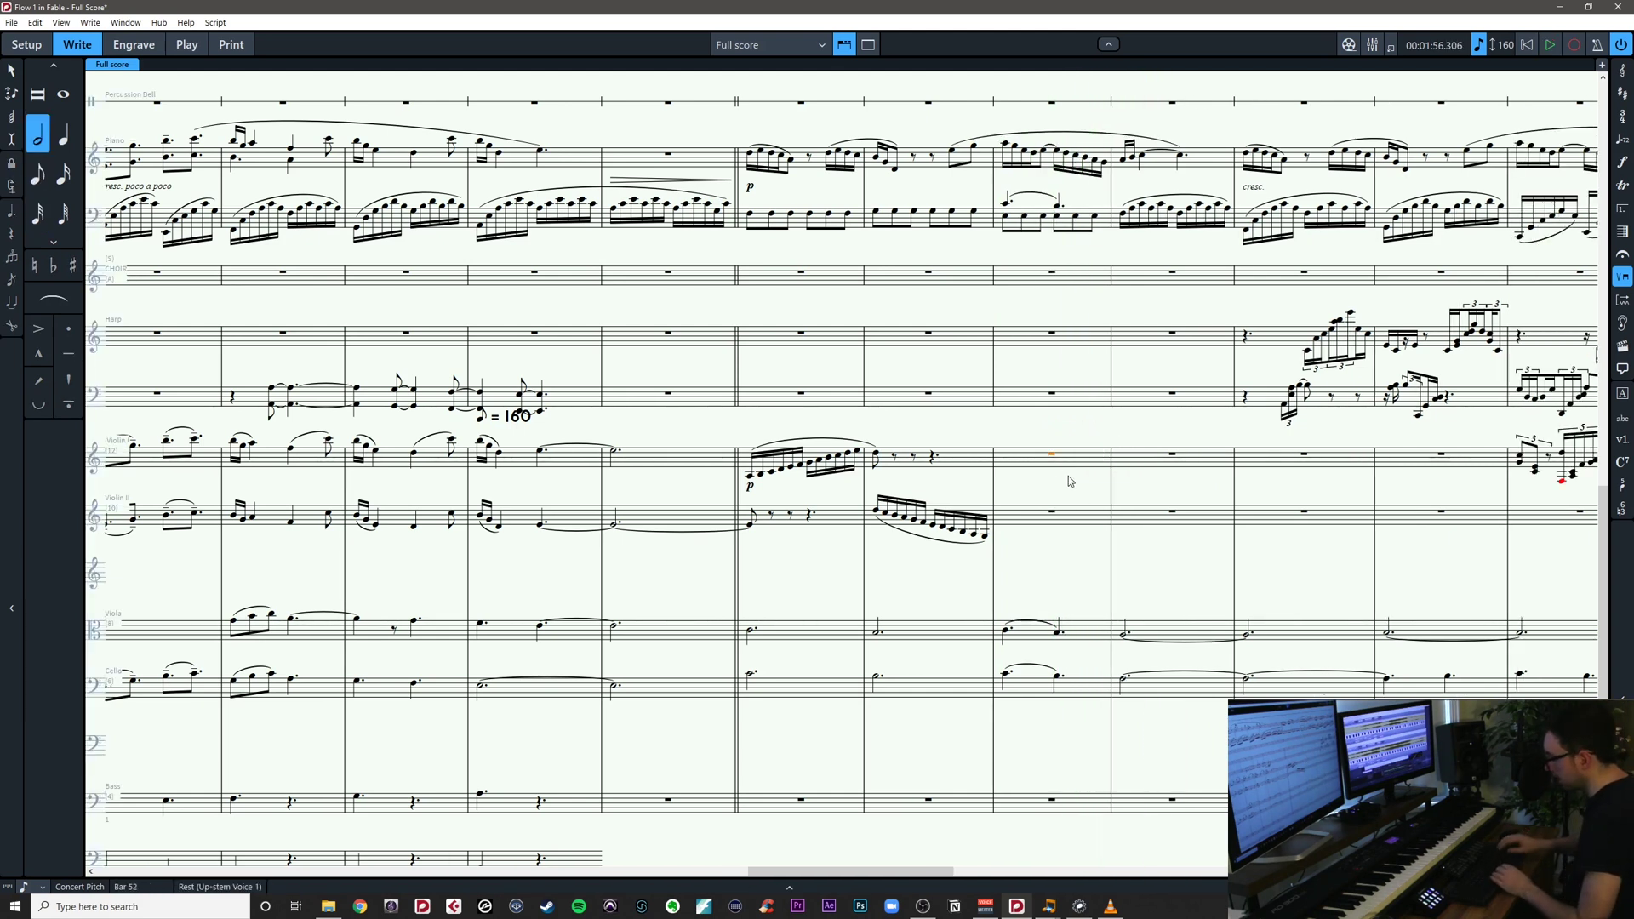
key("Return")
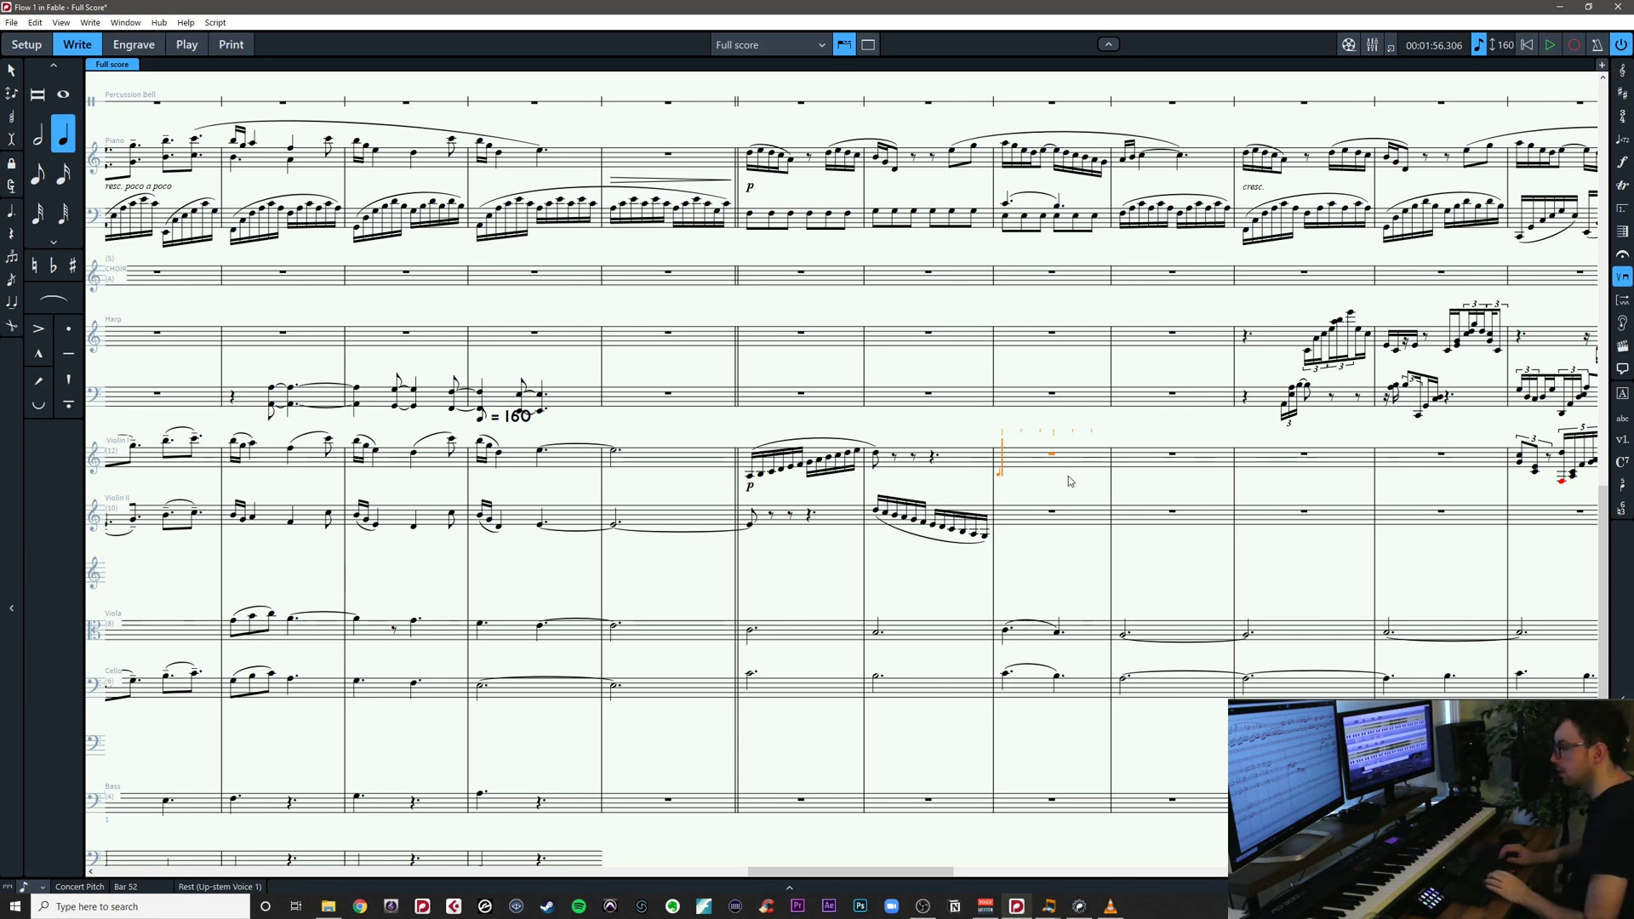
key("4")
key("6")
key("4")
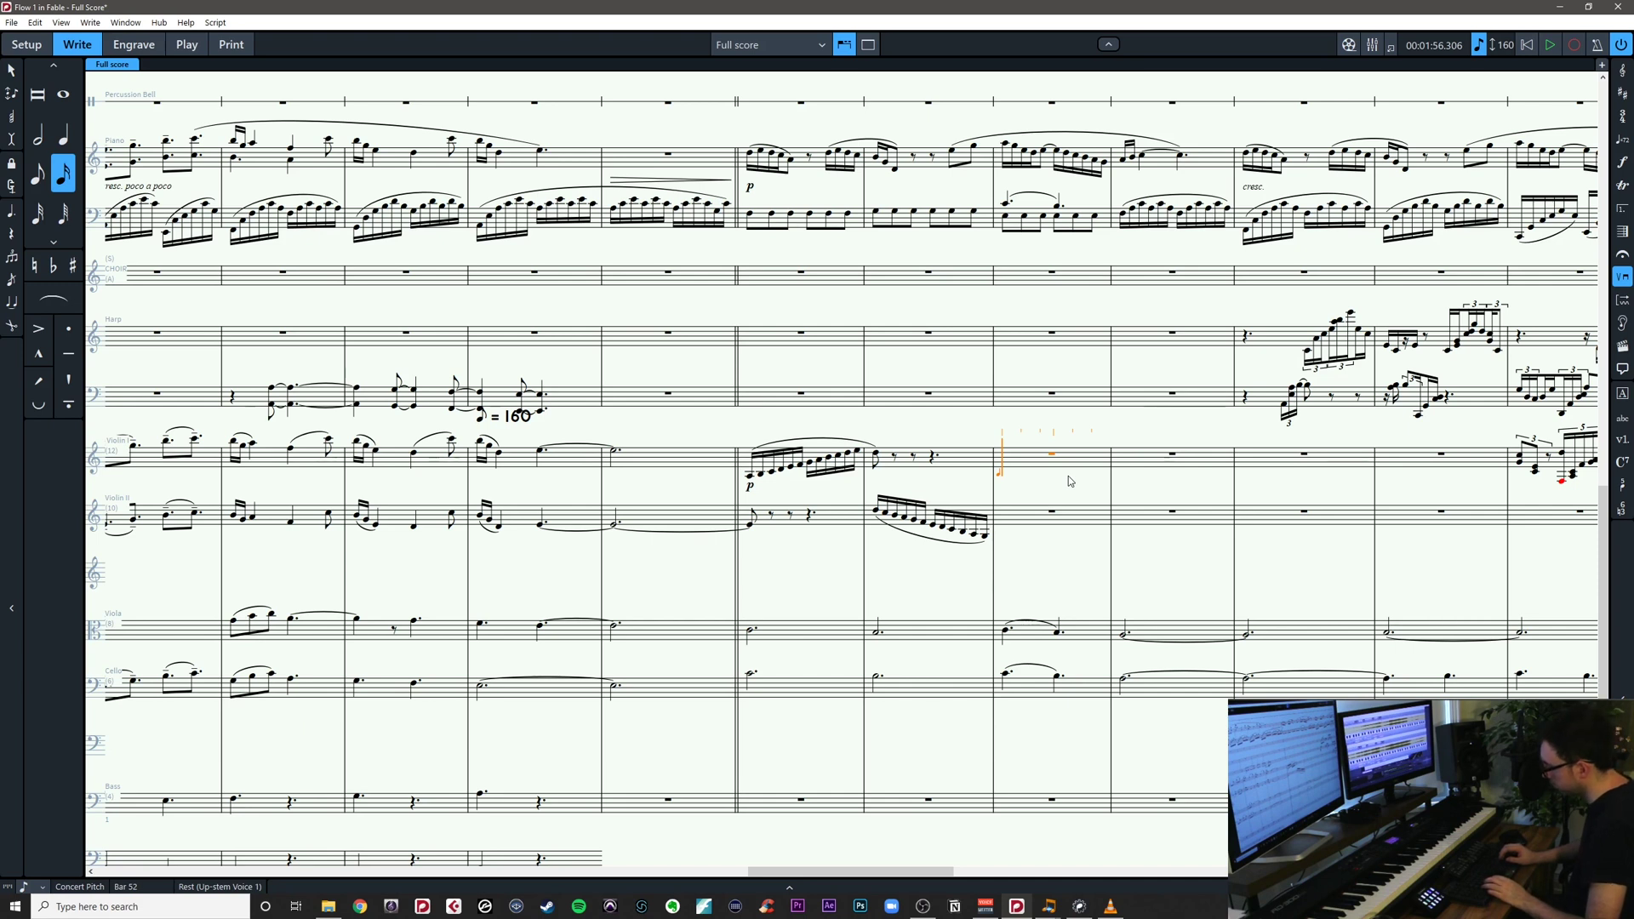
key("a")
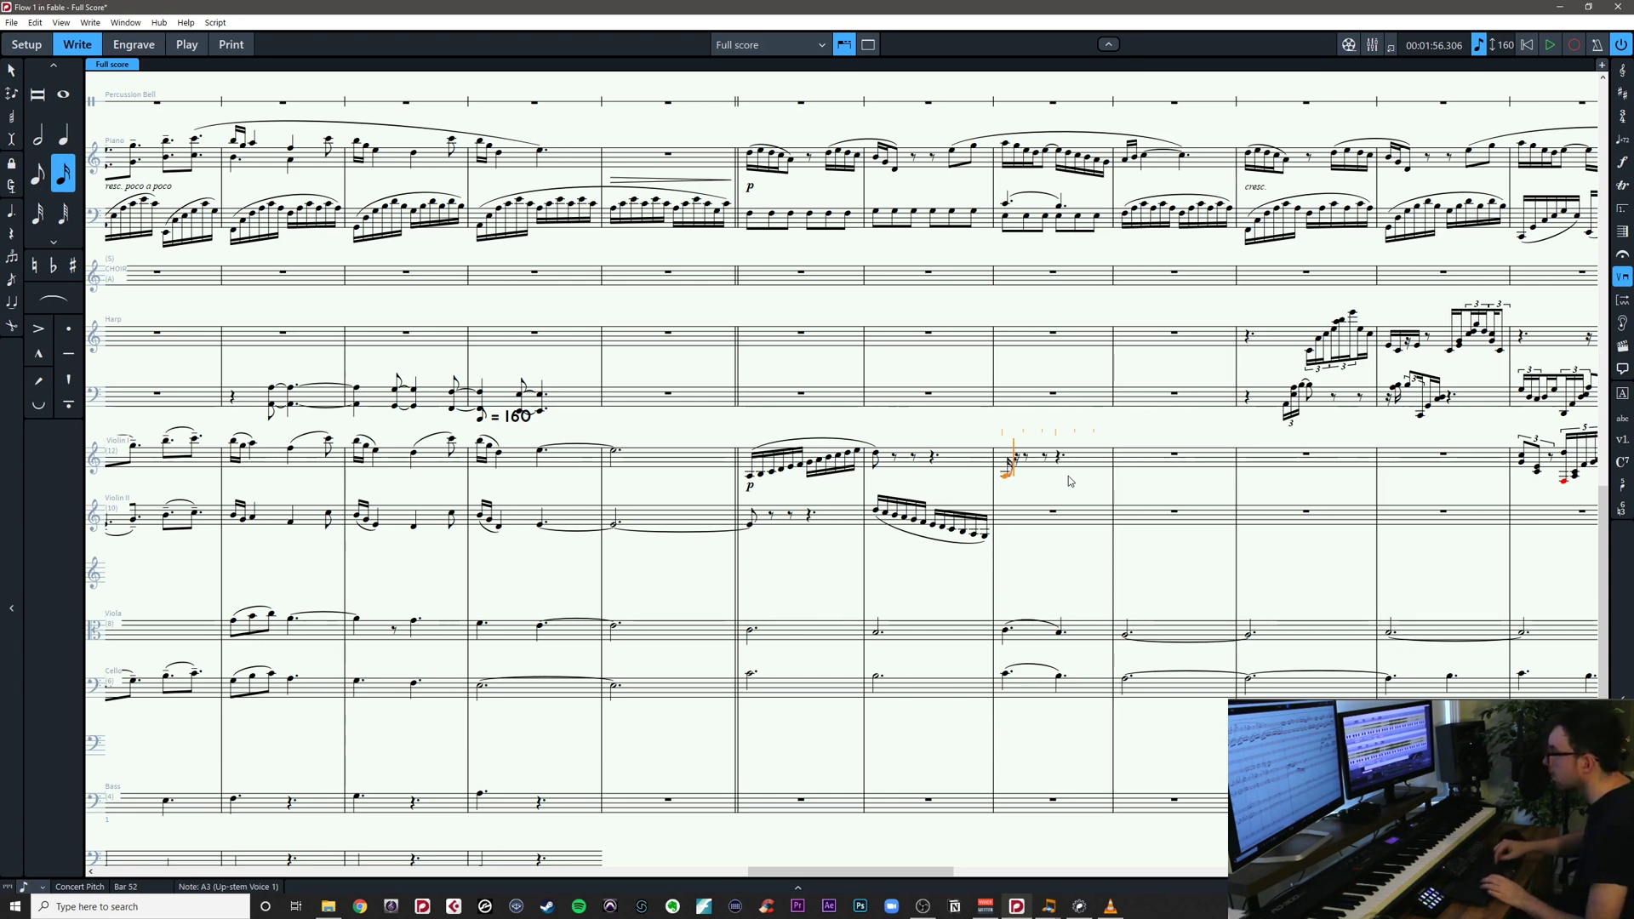
key("semicolon")
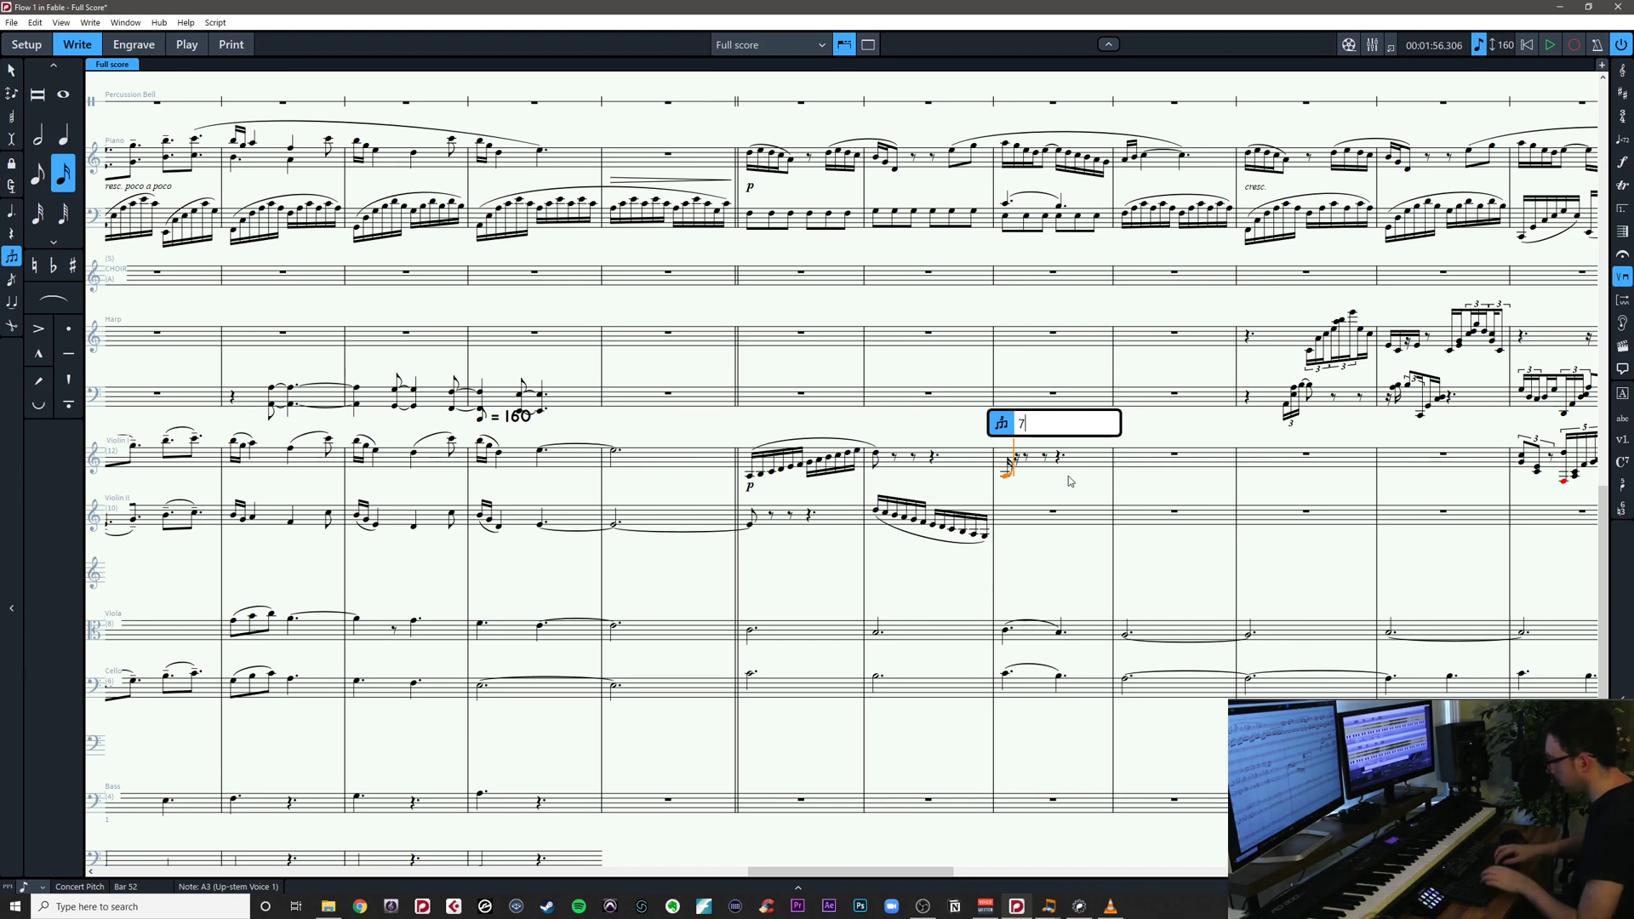
type("7:")
key("Return")
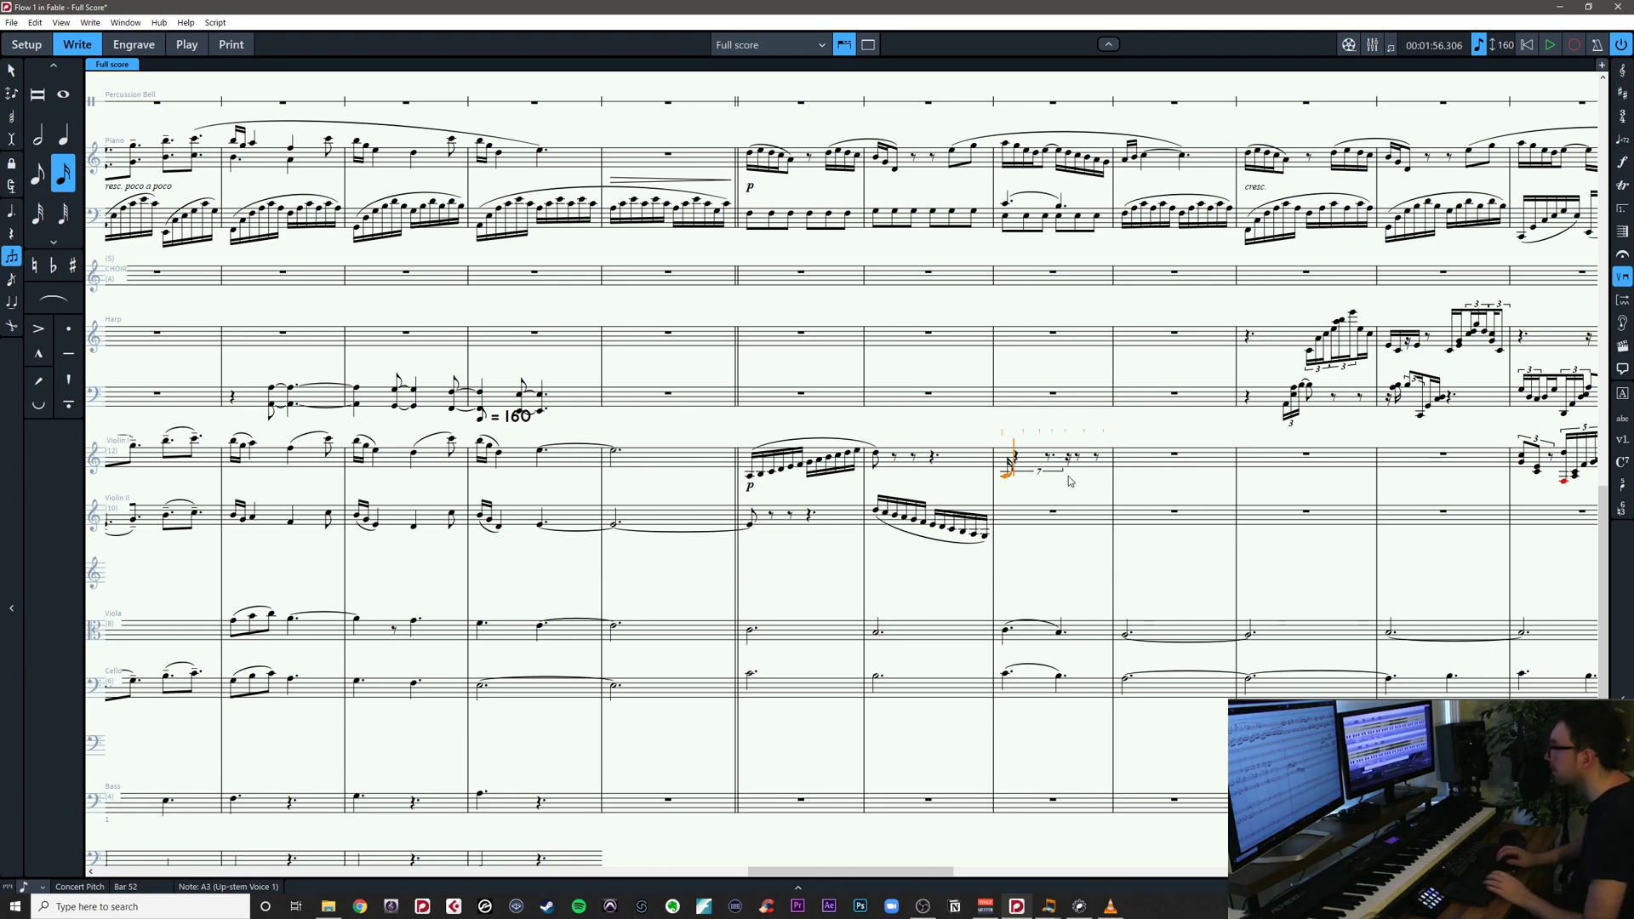
key("ctrl+z")
key("ctrl+z")
key("ctrl+z")
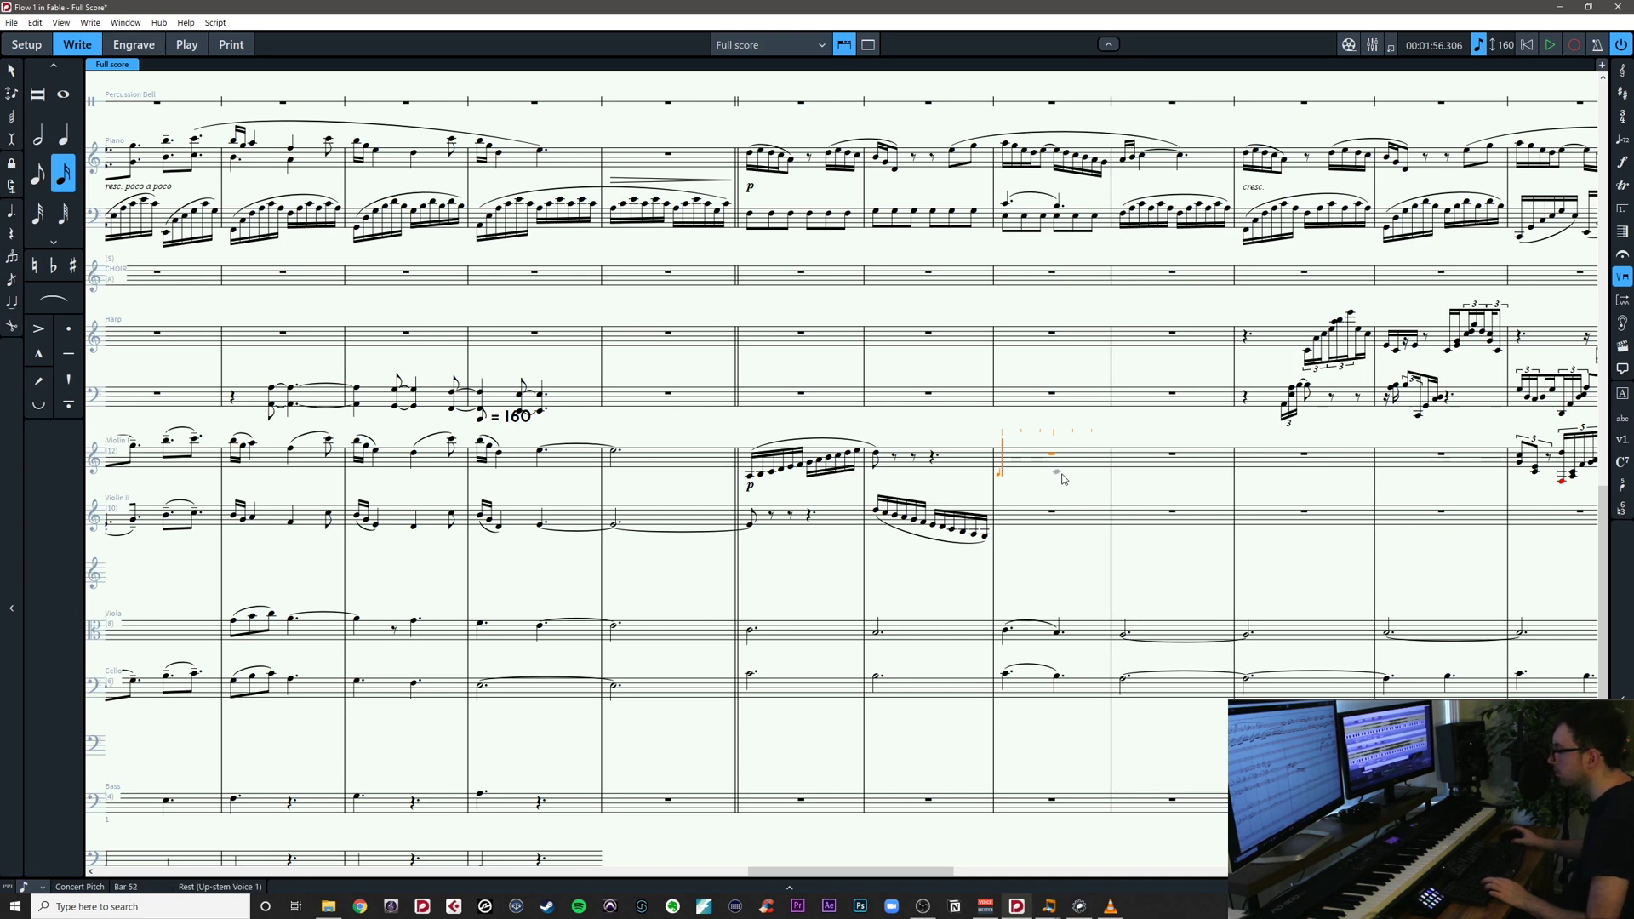
Create a septuplet at the start of bar 52 in Violin I and fill it with ascending sixteenth notes from A3 to G4
key("semicolon")
type("7:")
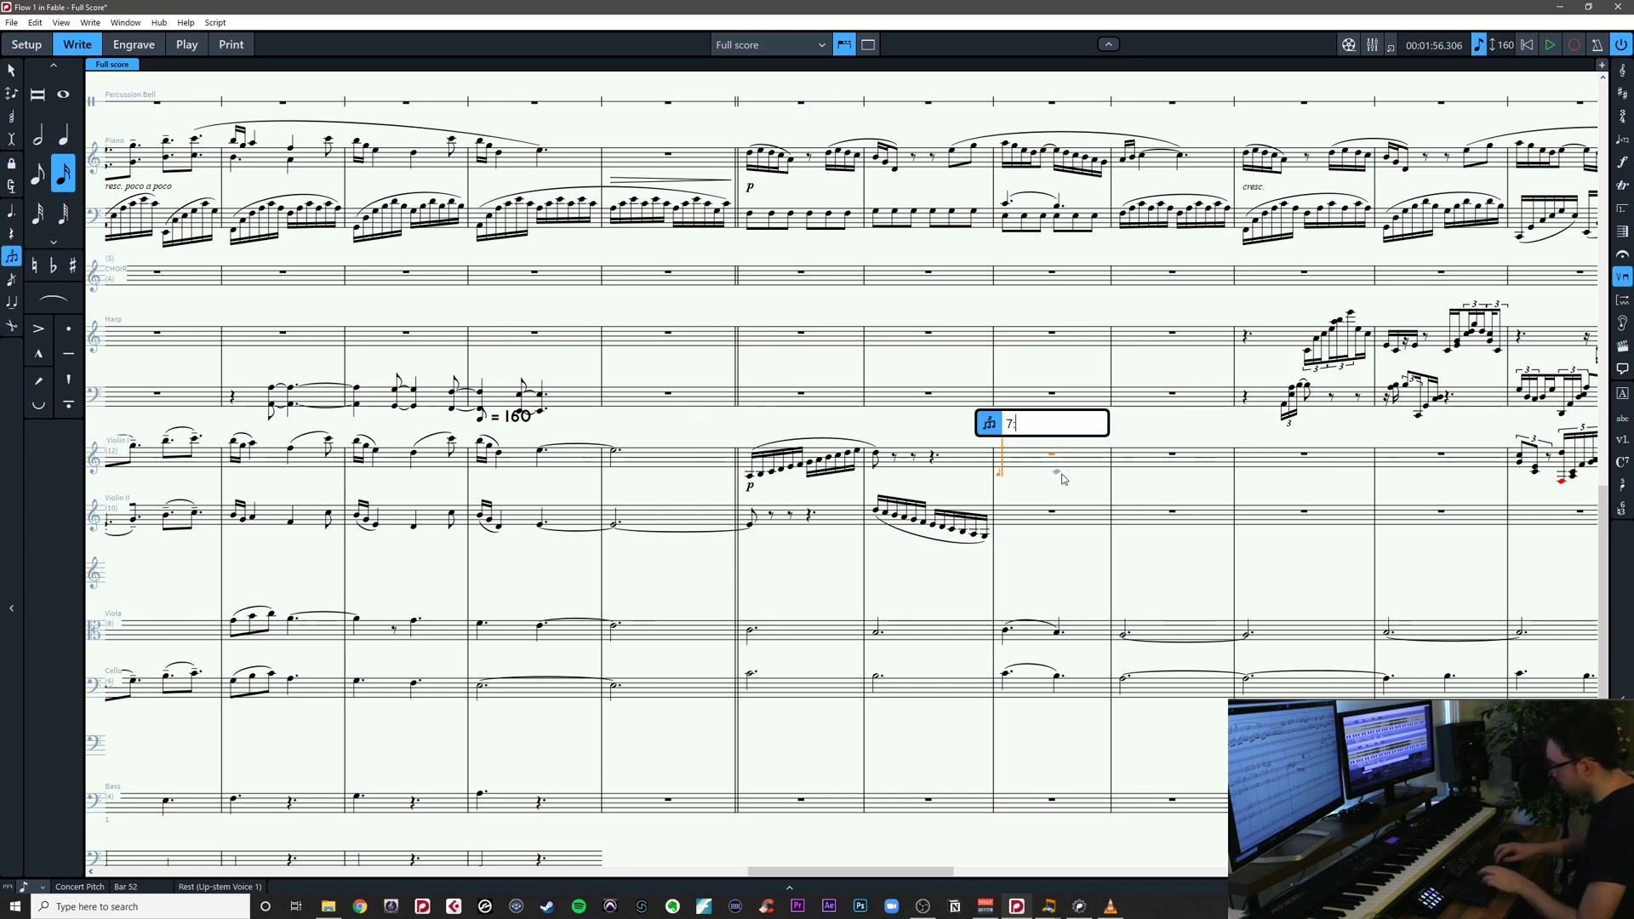
key("Return")
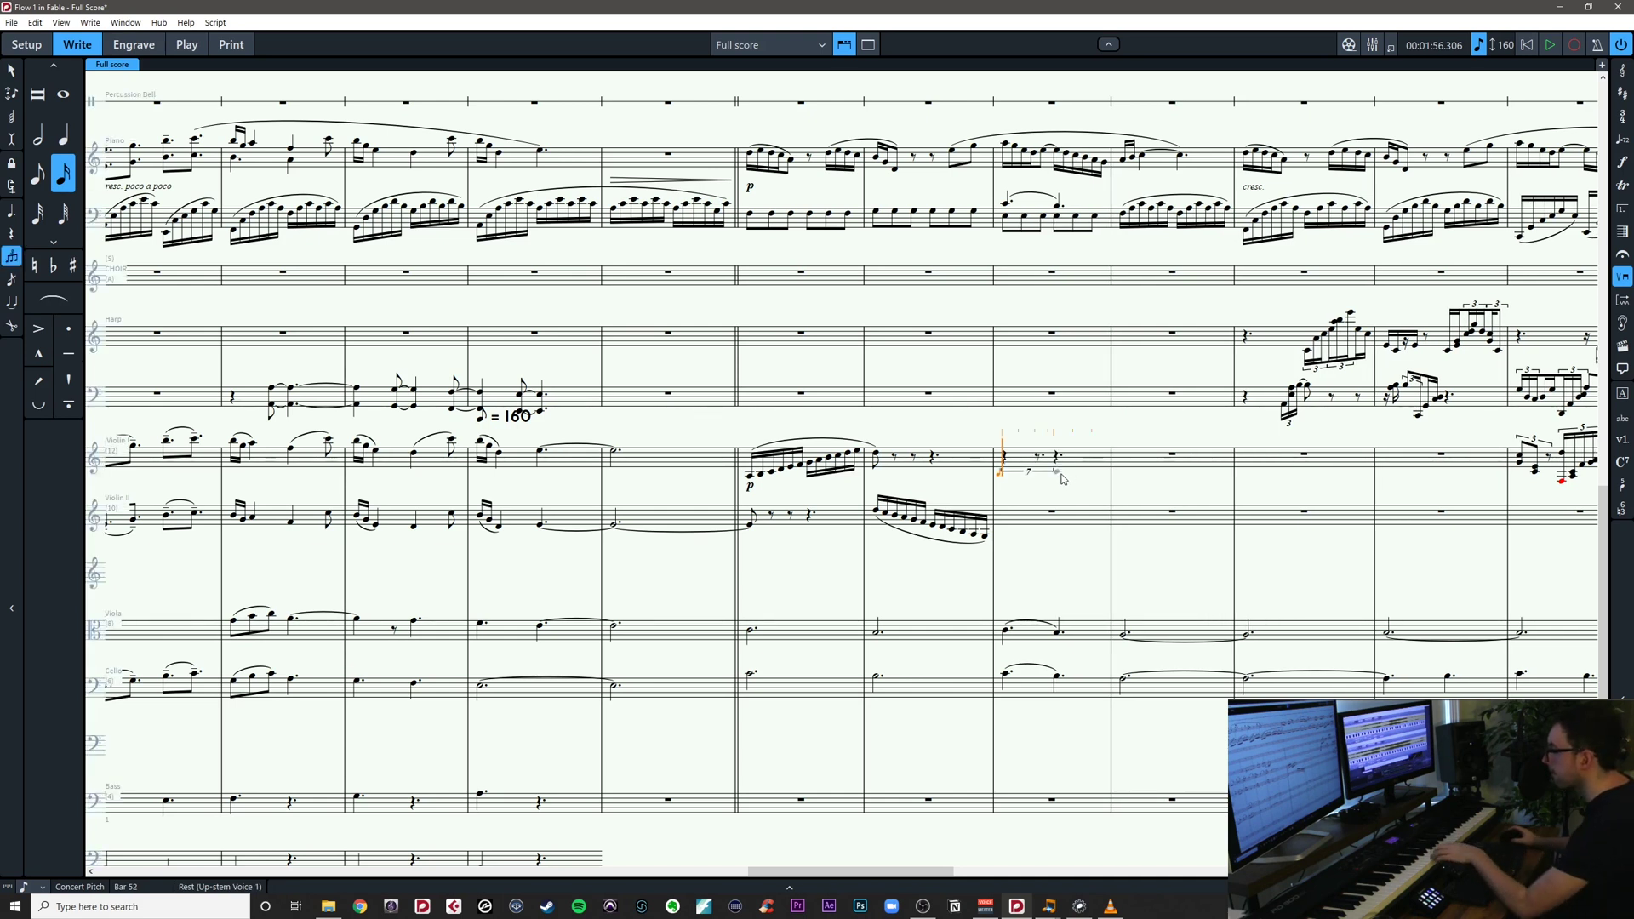
key("a")
key("b")
key("c")
key("d")
key("e")
key("f")
key("g")
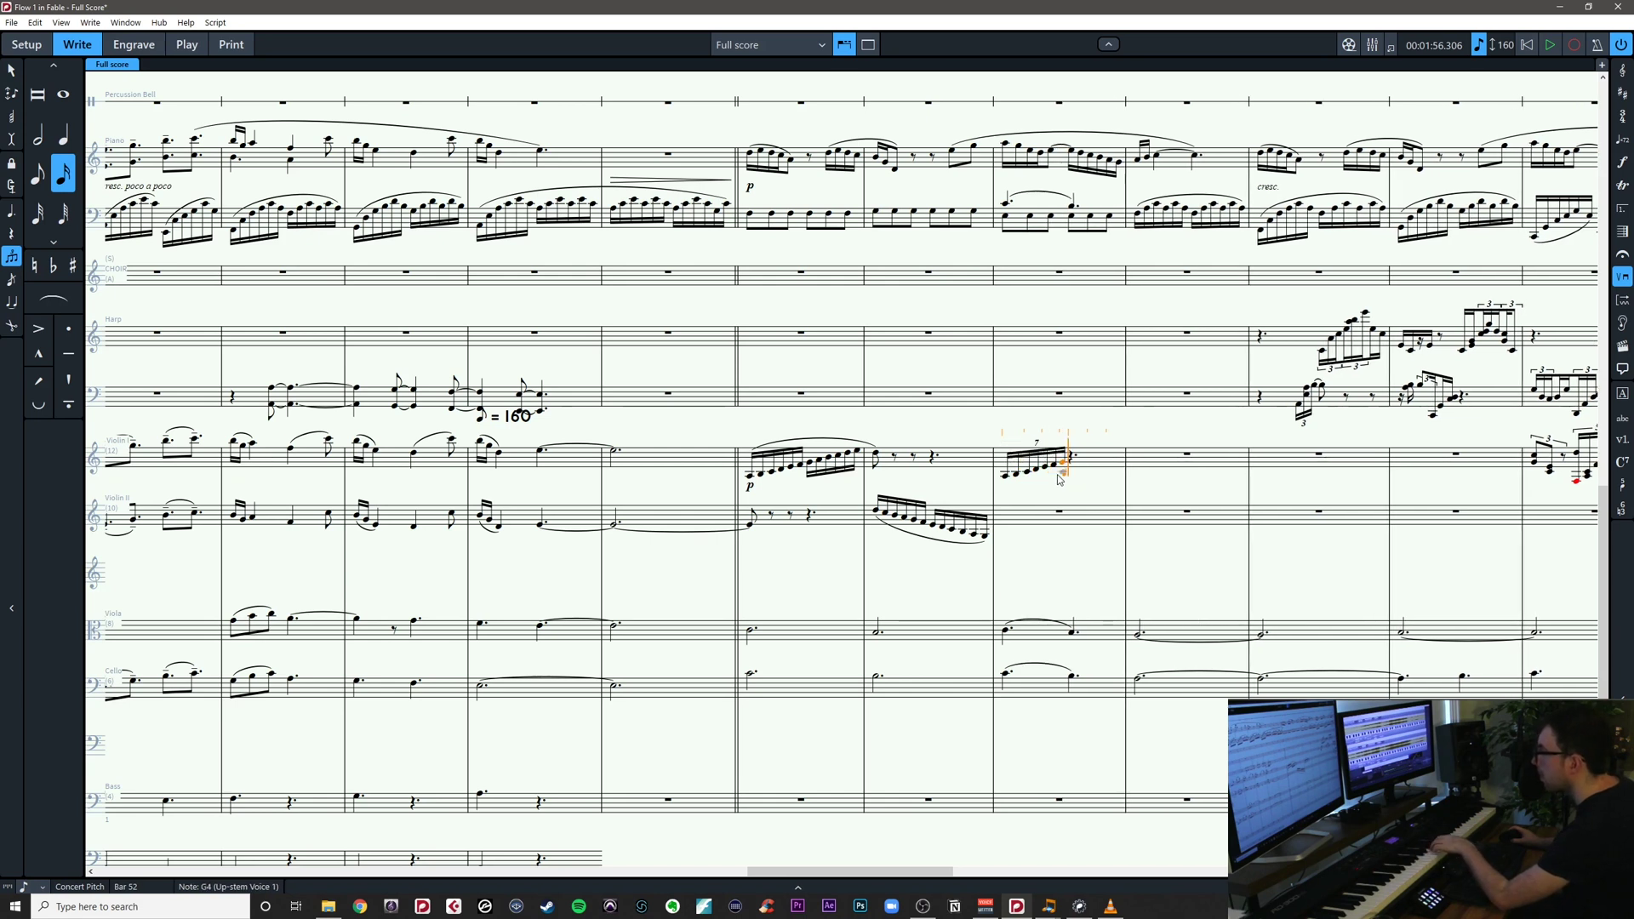
key("Escape")
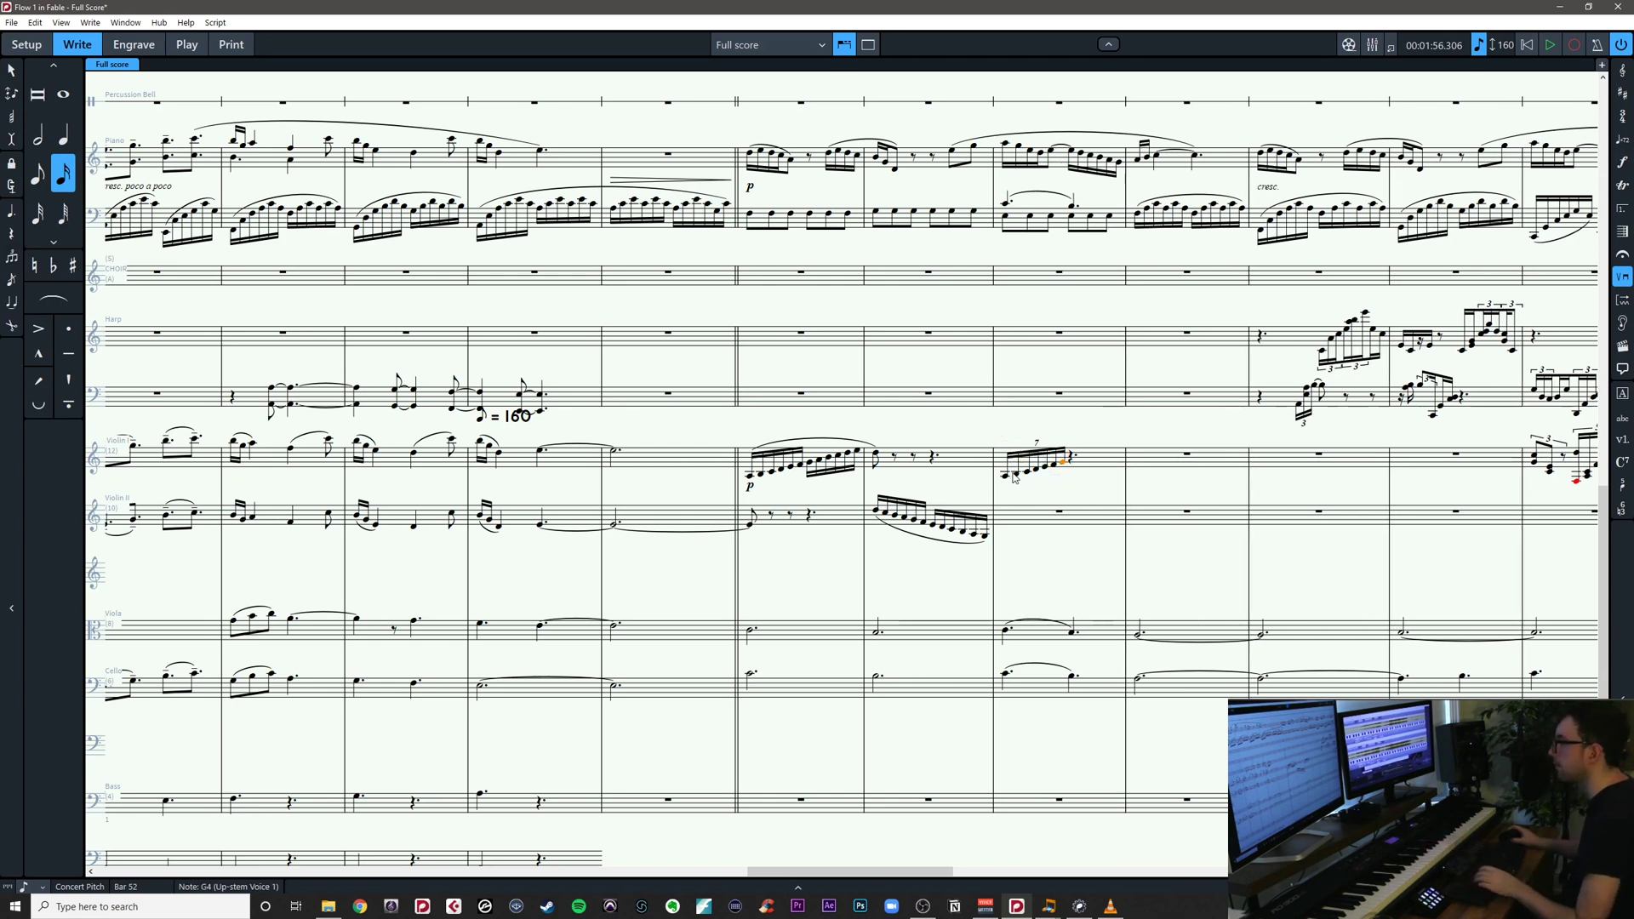
Select all seven septuplet notes and repeat them in the second half of bar 52
key("shift+Left")
key("shift+Left")
key("shift+Left")
key("shift+Left")
key("shift+Left")
key("shift+Left")
key("r")
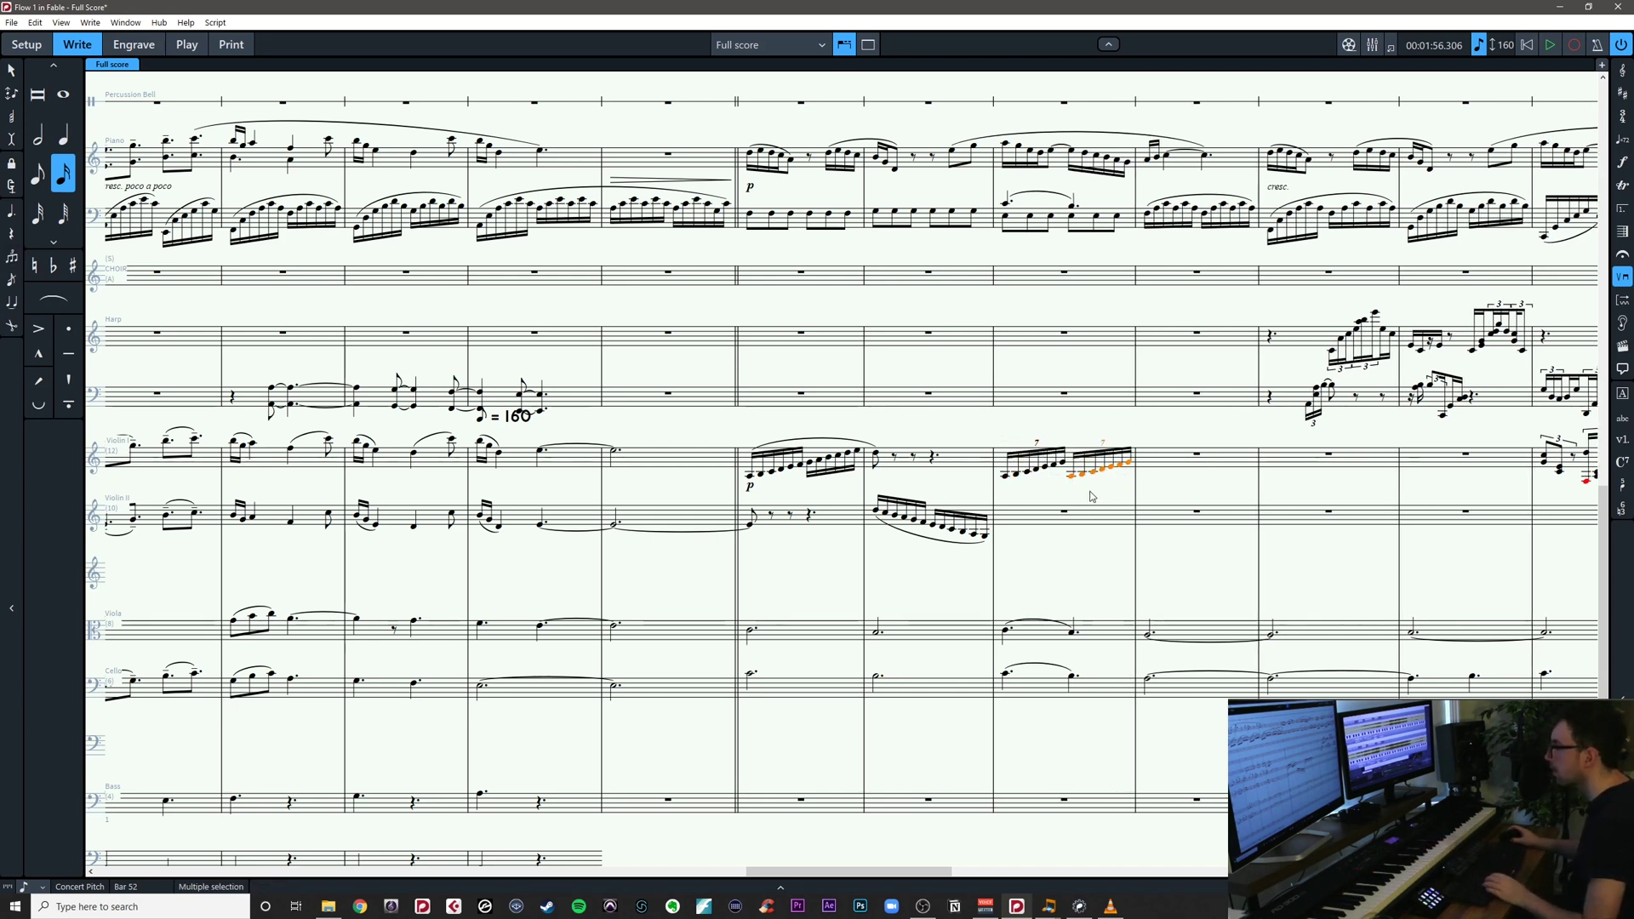
Repitch the second septuplet in bar 52 to ascend from A4 to G5, keeping its rhythm with locked durations
left_click(1071, 478)
key("Return")
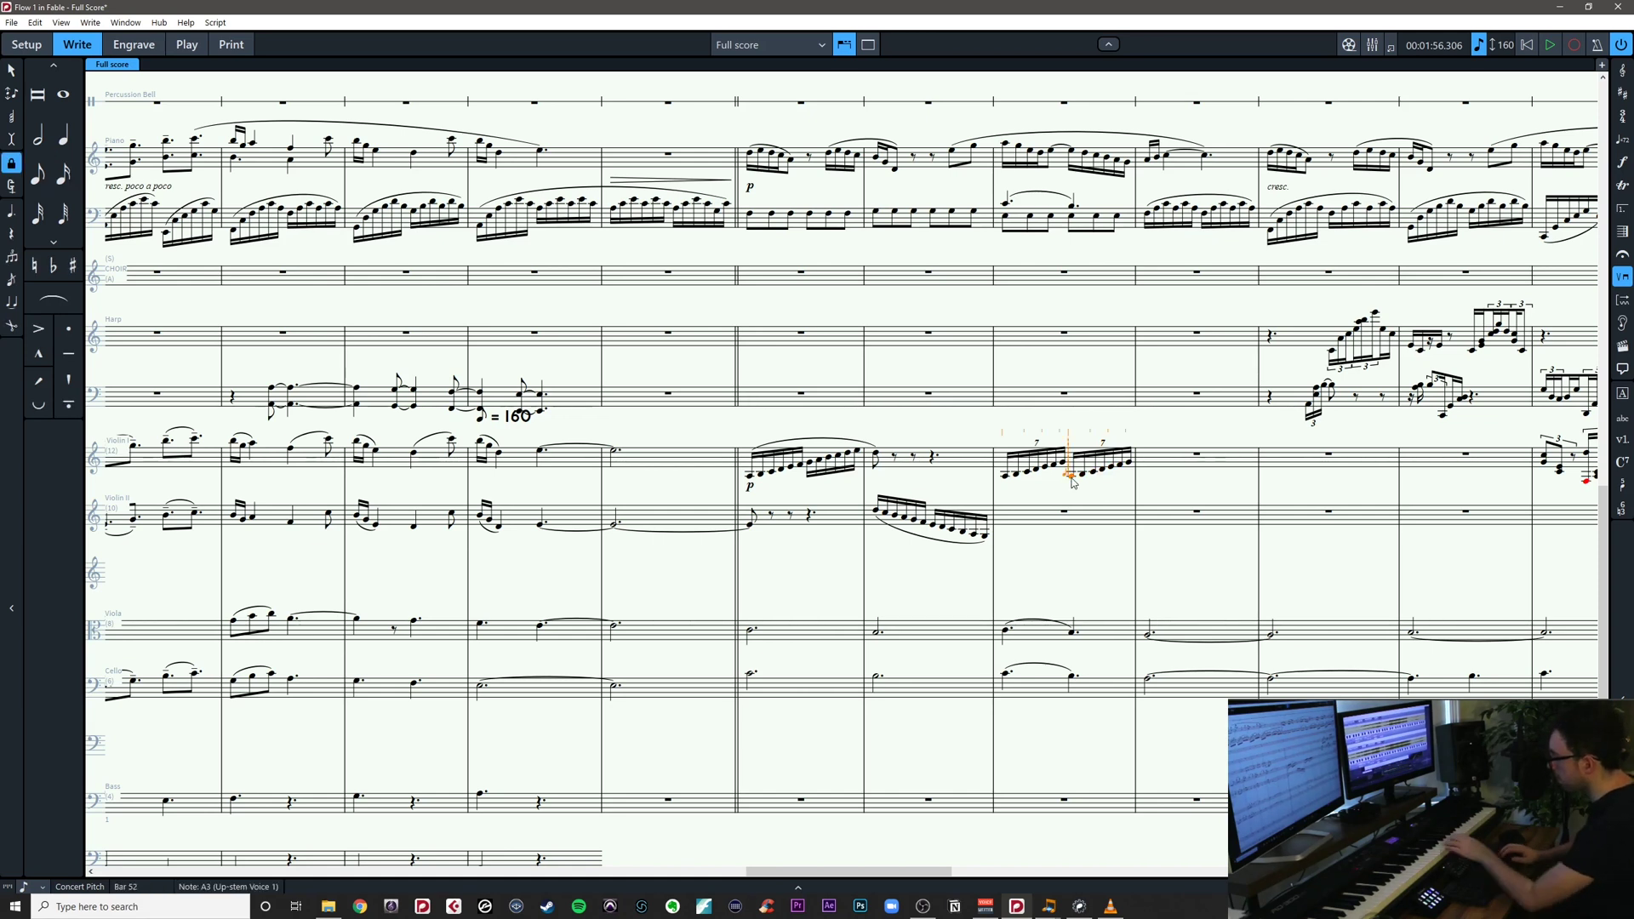
key("a")
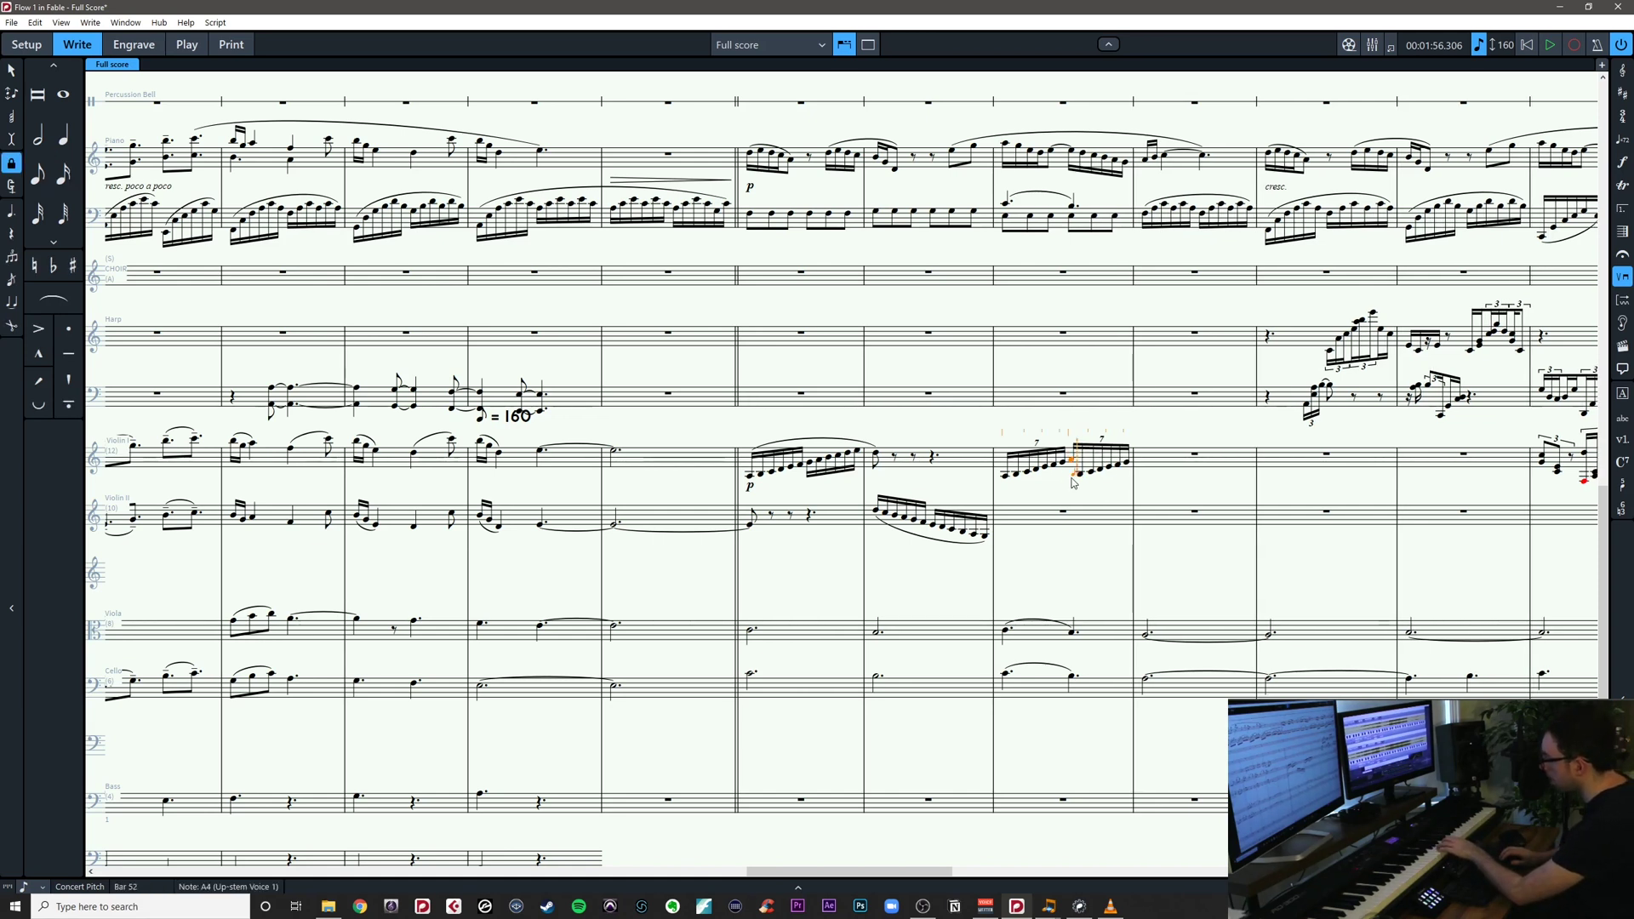
key("b")
key("c")
key("d")
key("e")
key("f")
key("g")
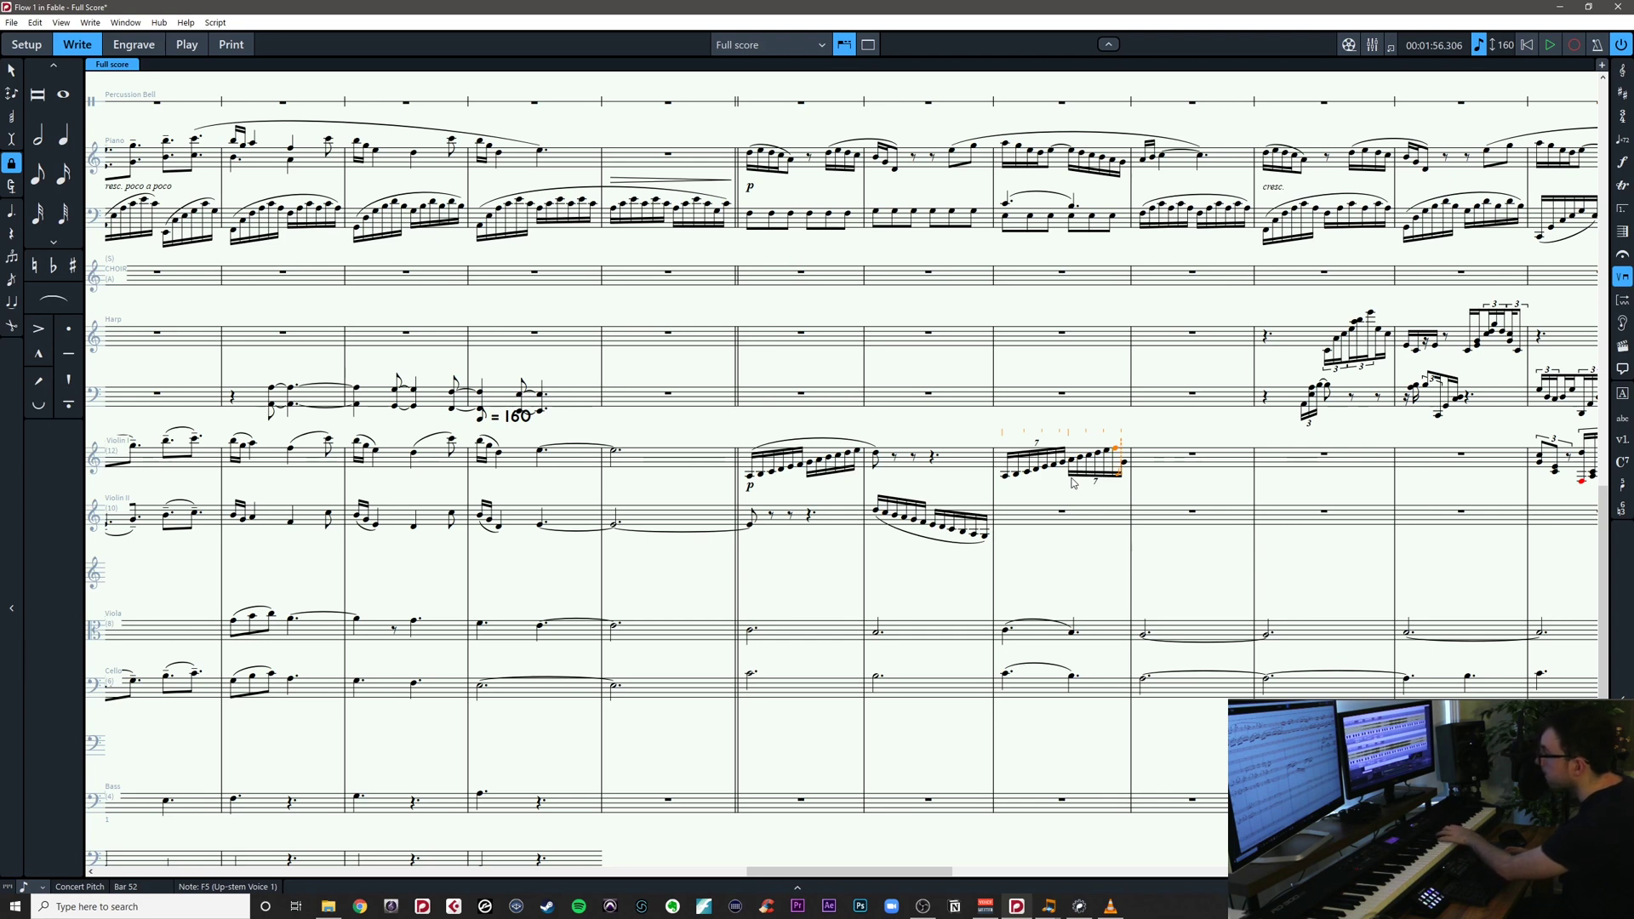
key("Escape")
key("Escape")
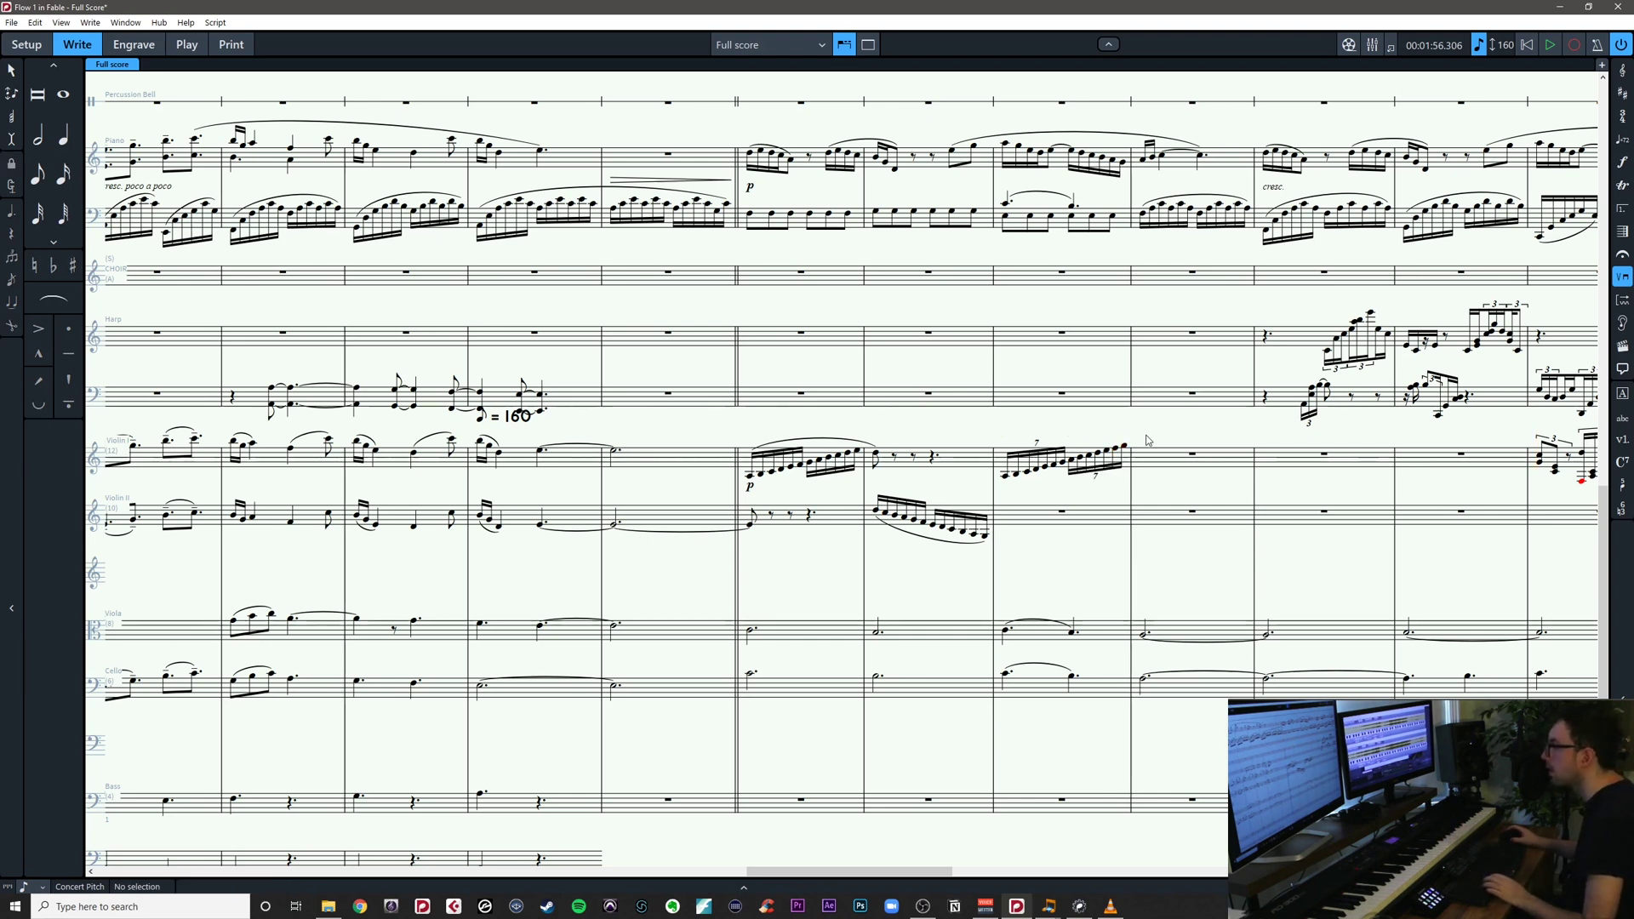
Add one slur over both septuplets in bar 52 of Violin I
left_click_drag(1146, 435, 992, 488)
key("s")
key("Escape")
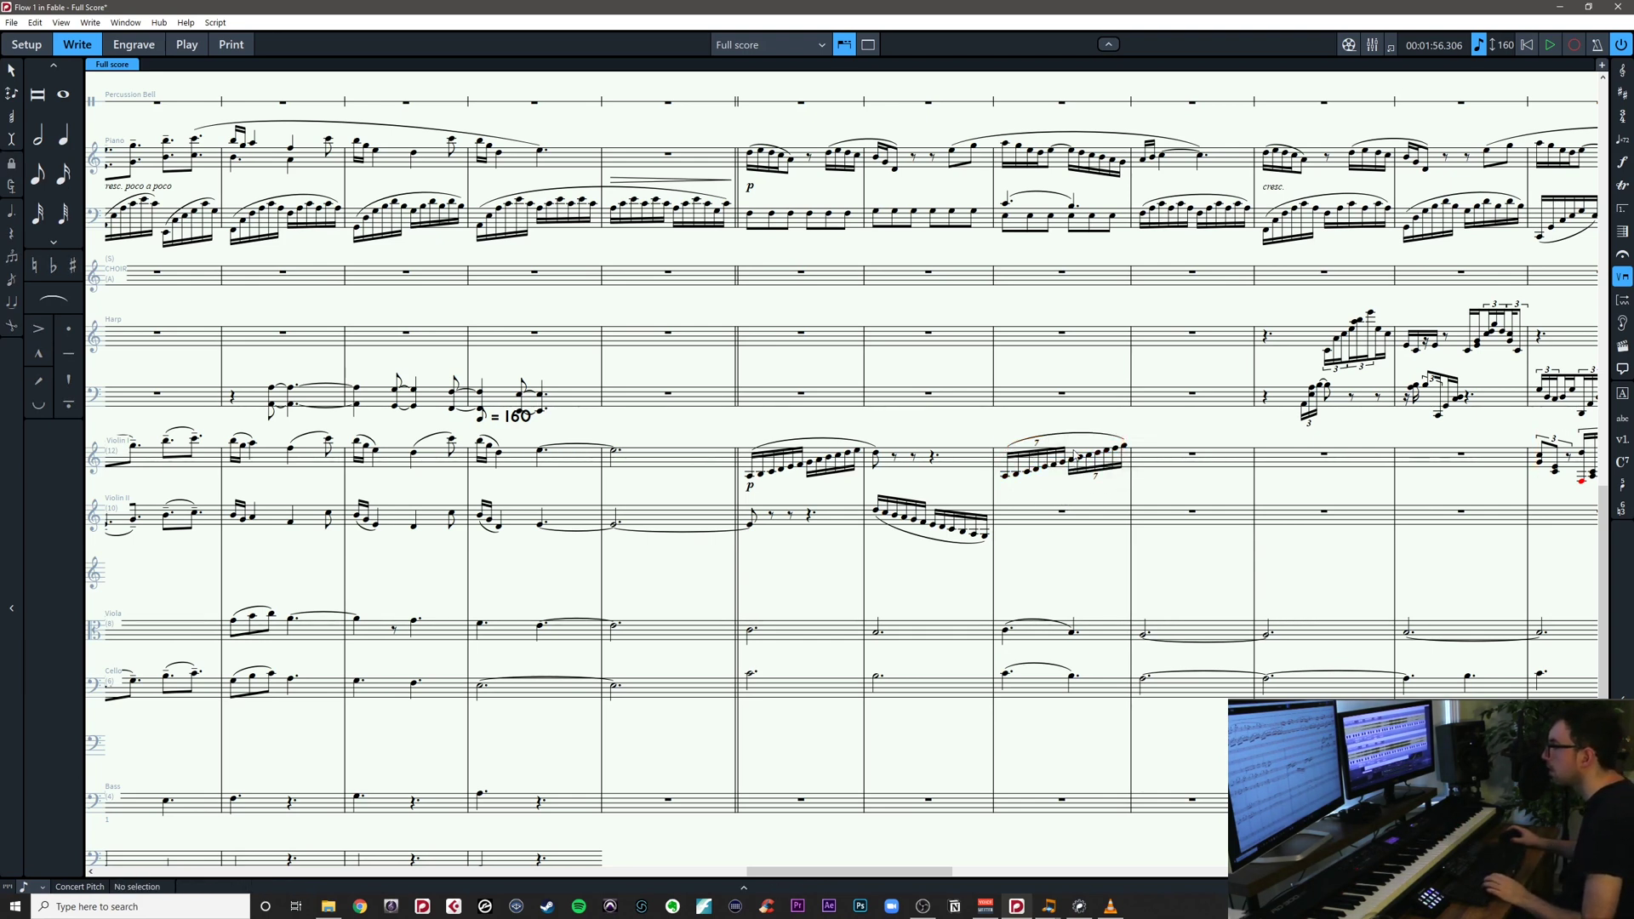
Copy the slurred double-septuplet run from bar 52 of Violin I over the old run in bar 50
left_click(1090, 462)
left_click(828, 456)
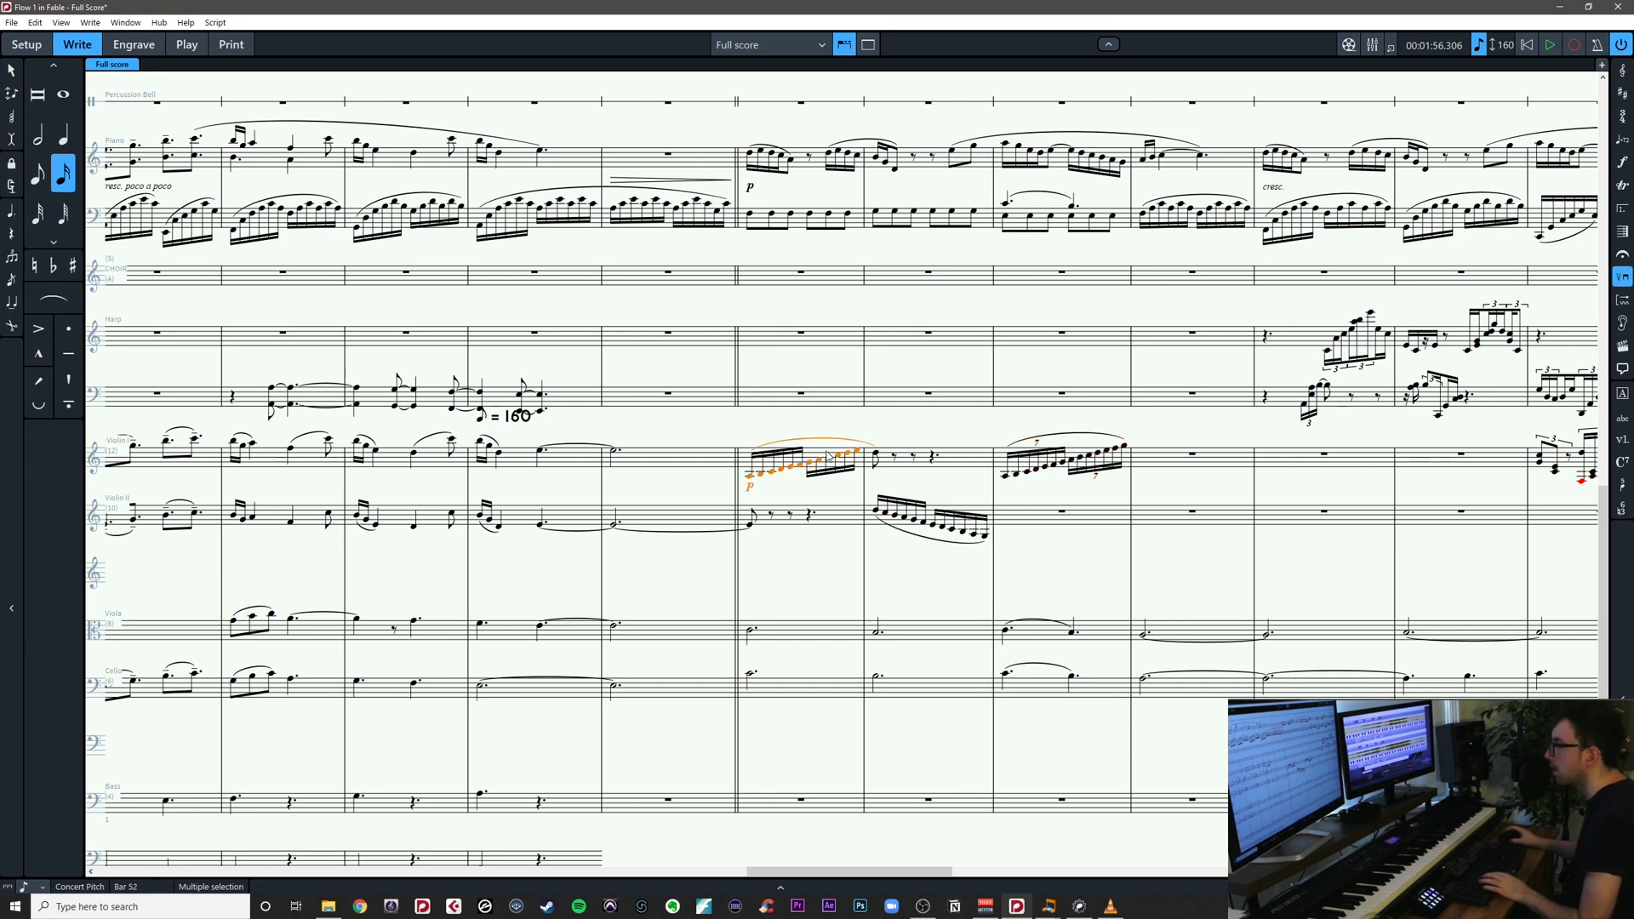
key("ctrl+v")
key("Escape")
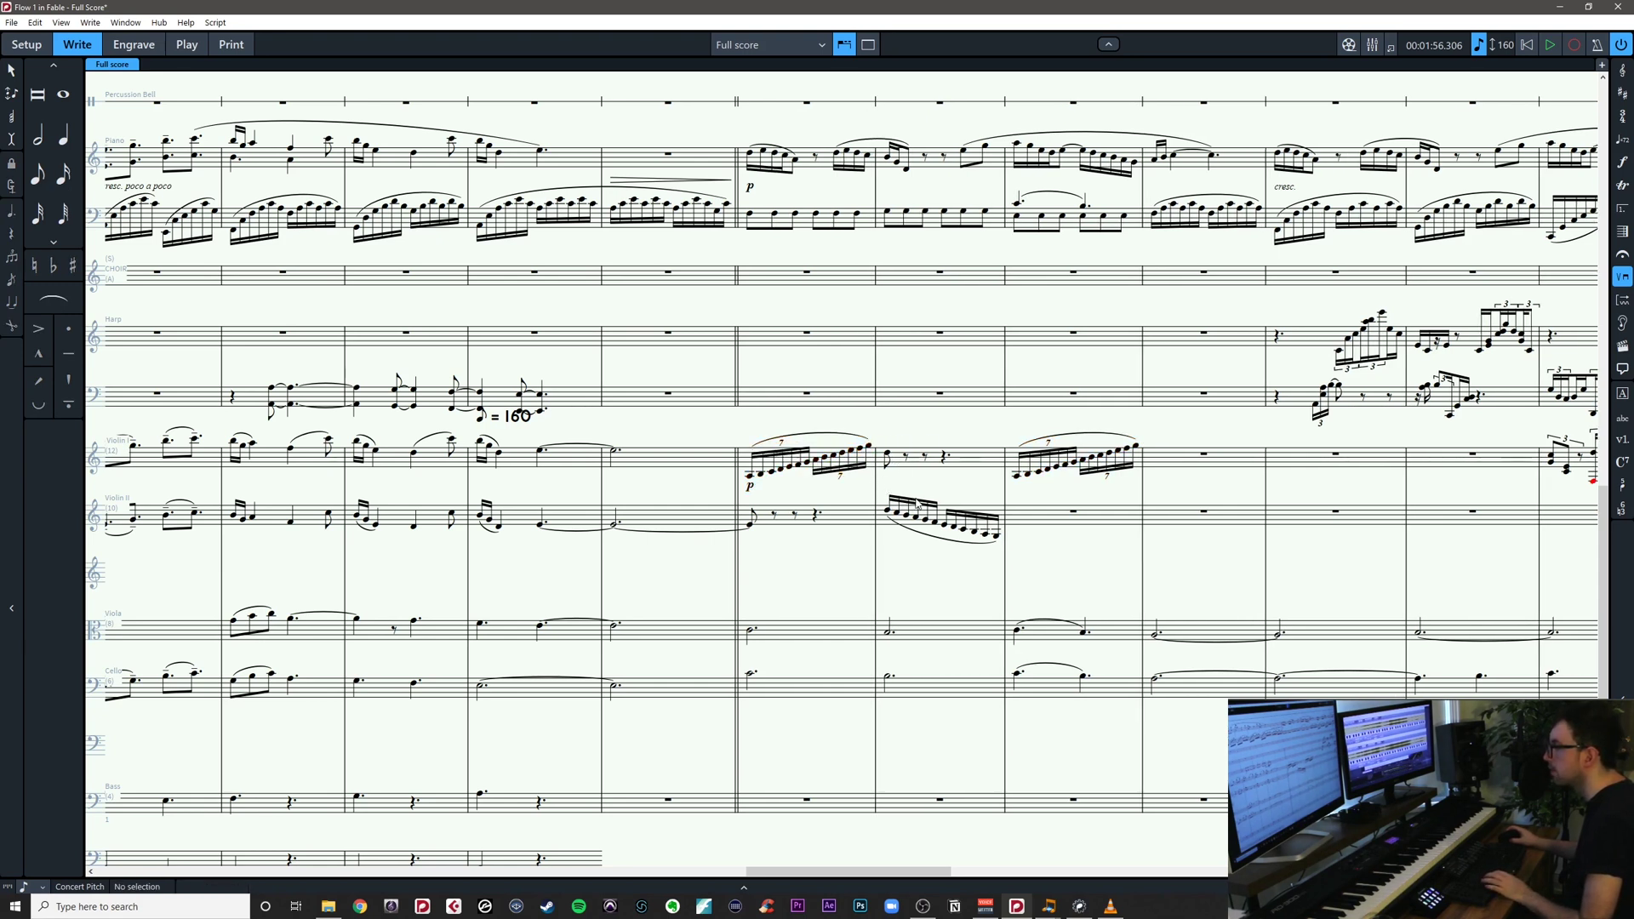
Delete the Violin II run in bar 51 and raise the eighth note at the start of bar 51 in Violin I to A5
left_click(945, 515)
key("Delete")
left_click(888, 458)
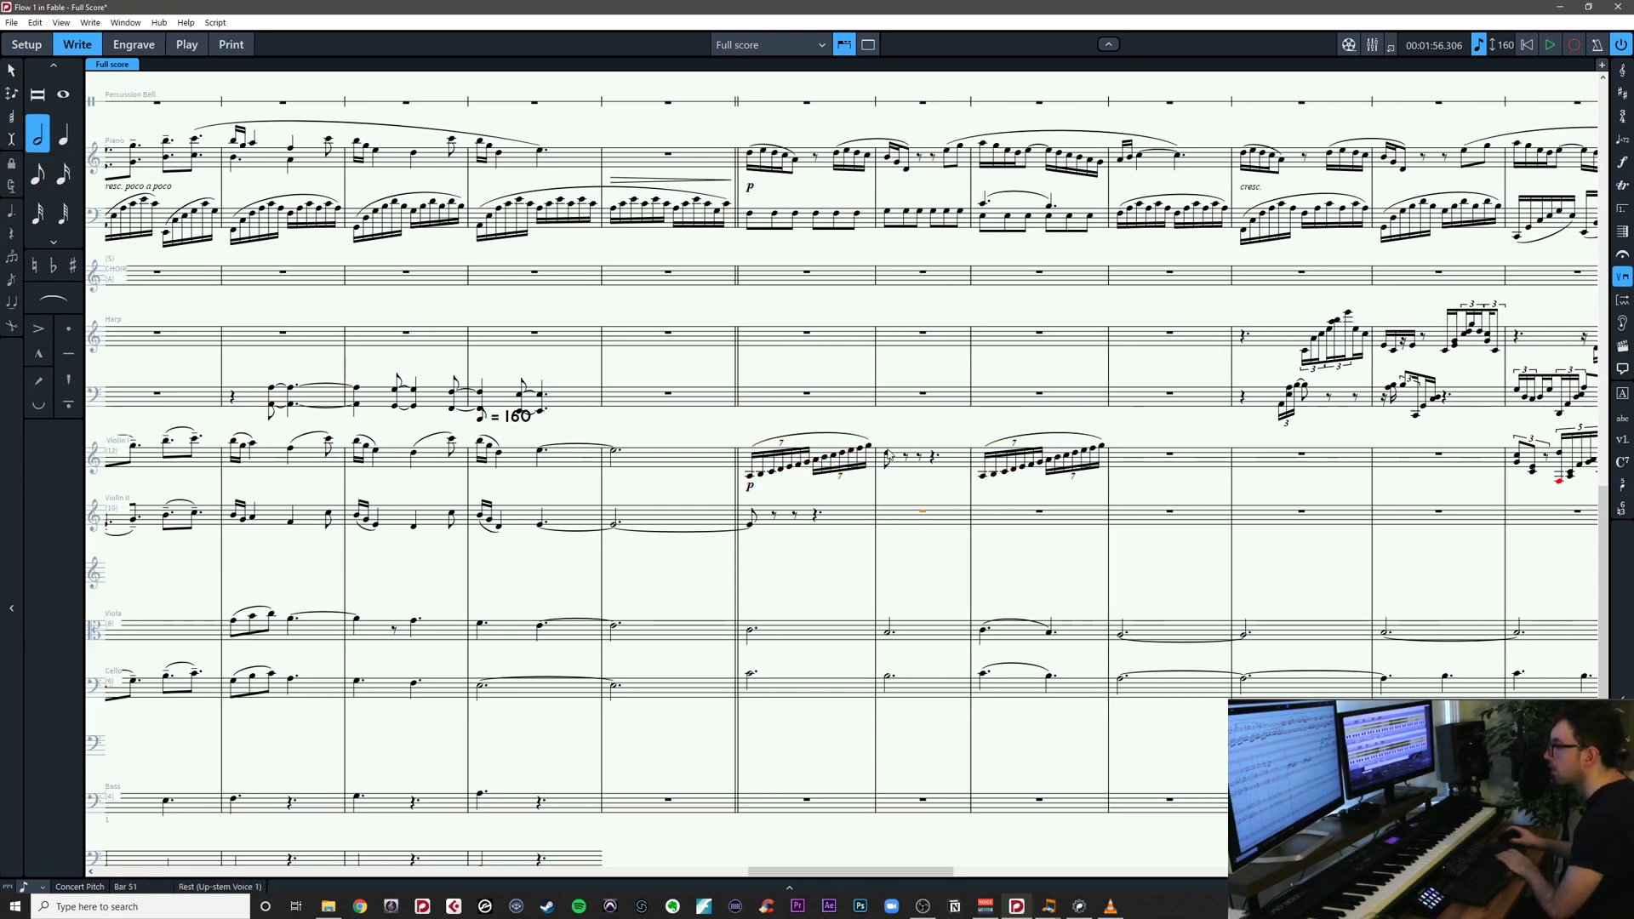
key("alt+Up")
key("alt+Up")
key("alt+Up")
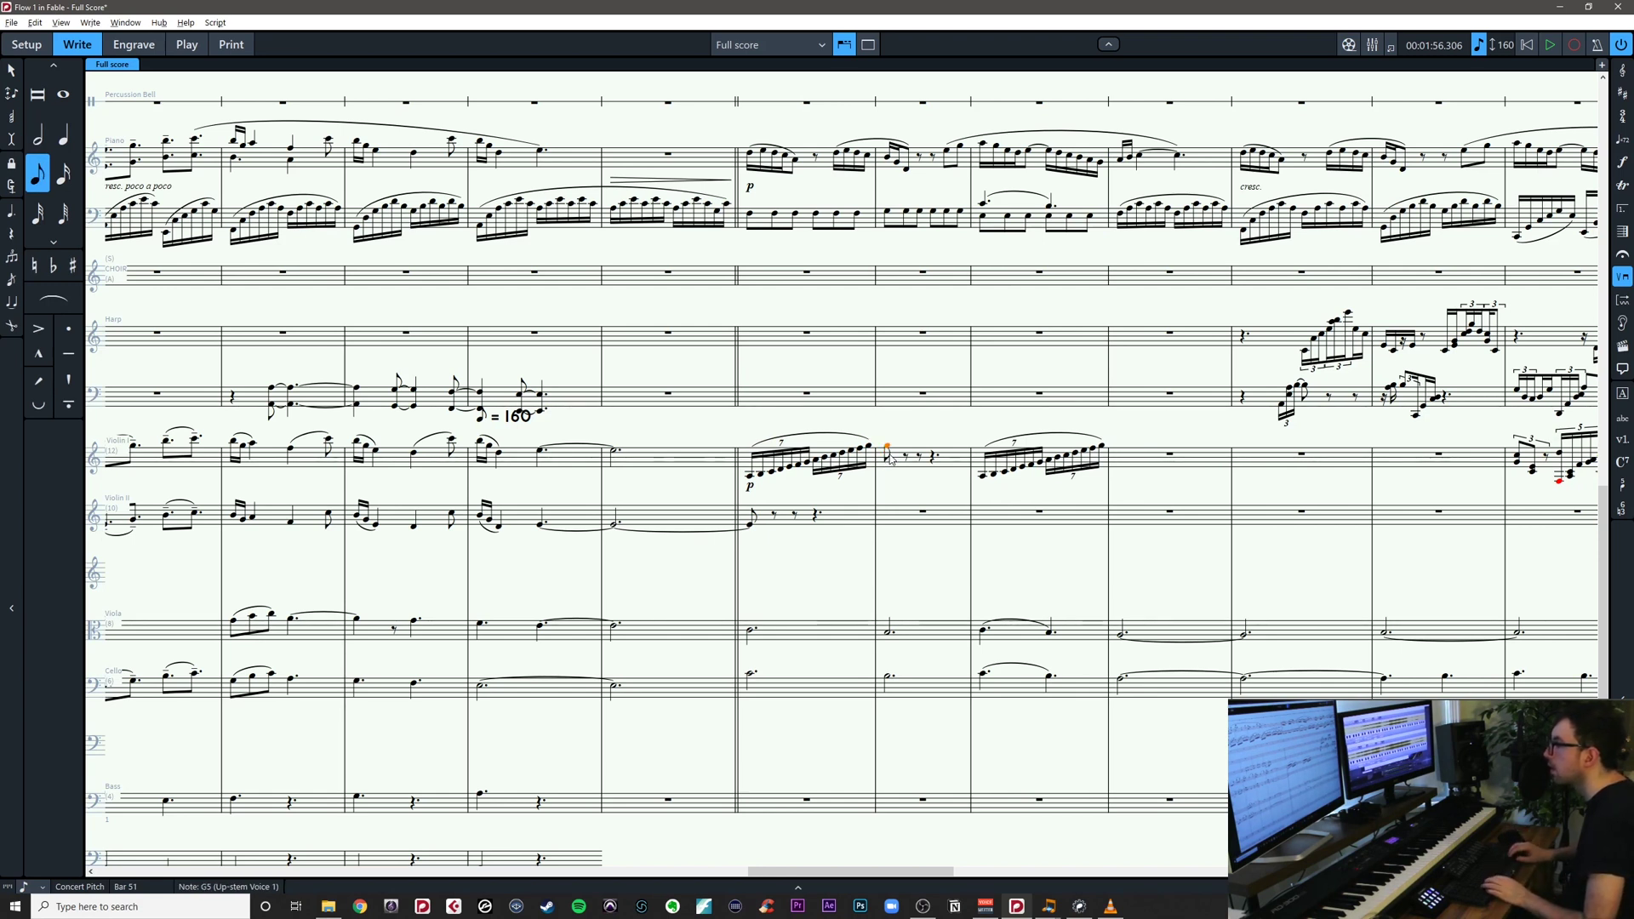
key("alt+Up")
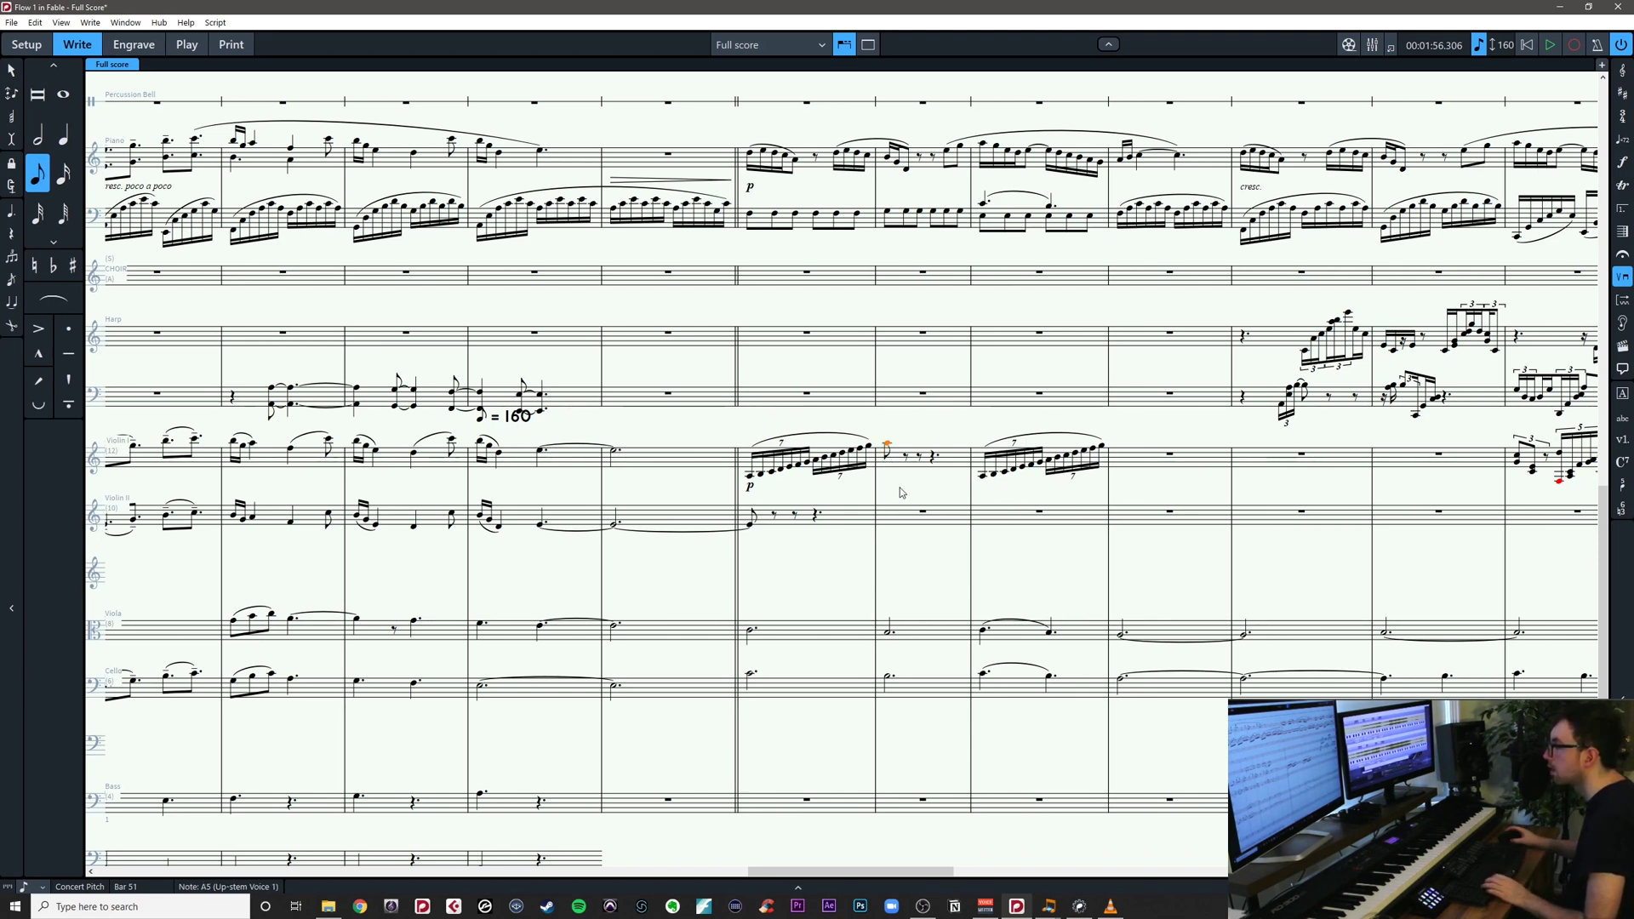
Delete the original double-septuplet run from bar 52 of Violin I
left_click(957, 477)
left_click(979, 462)
key("Delete")
Extend the bar 50 slur in Violin I to the A5 in bar 51 and copy the whole passage into Violin II from bar 51
left_click(886, 443)
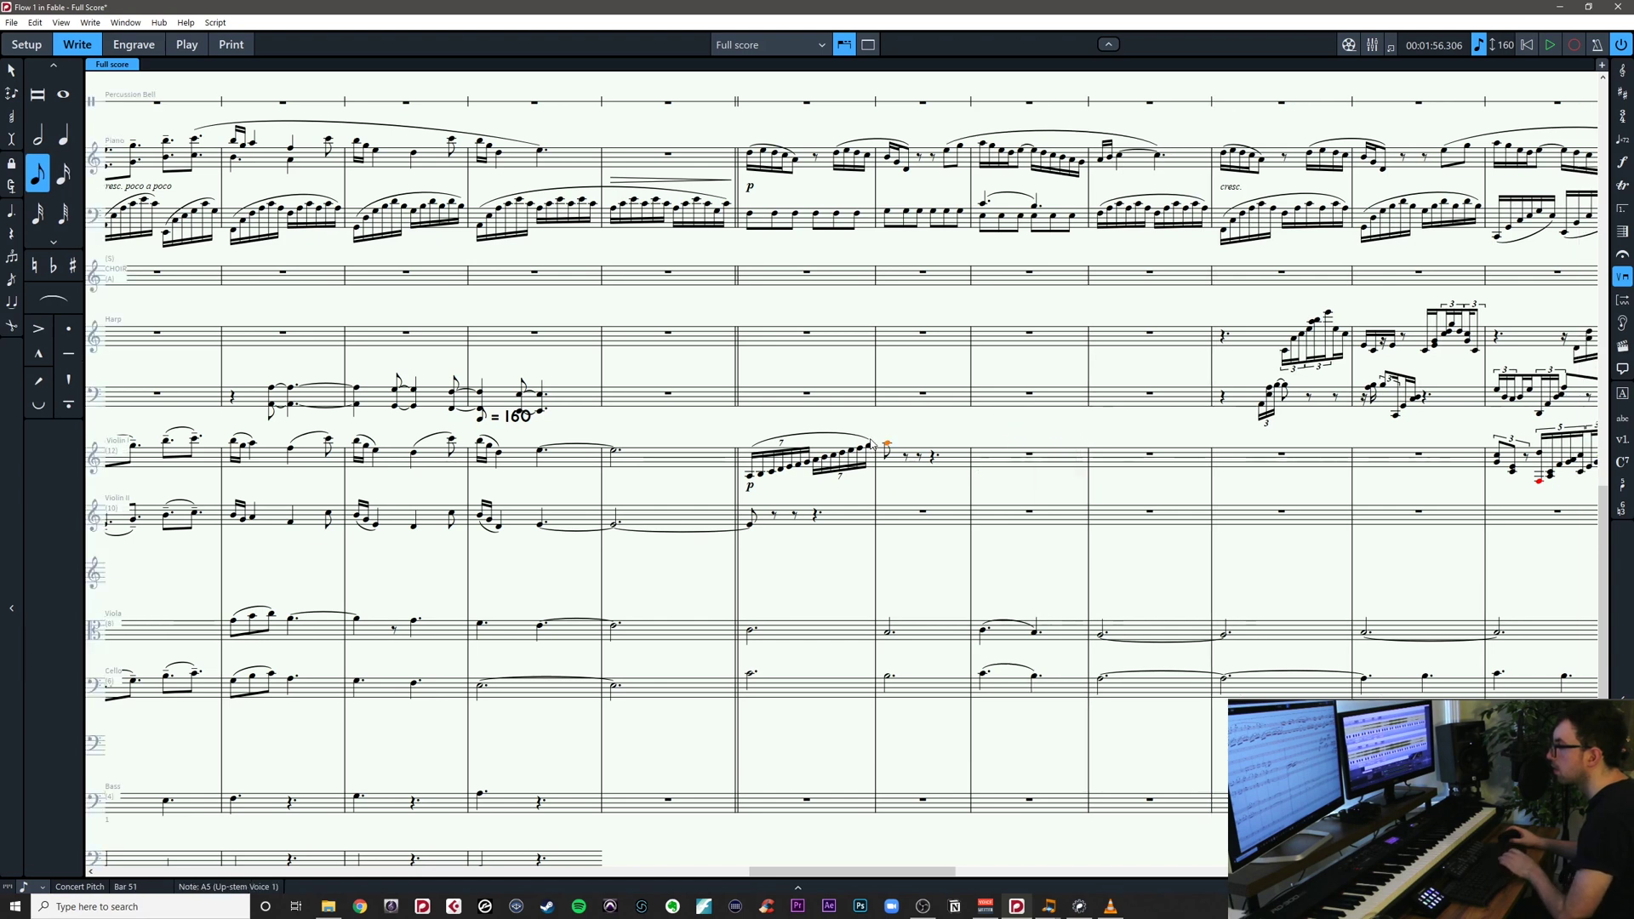
left_click(870, 441)
key("alt+Right")
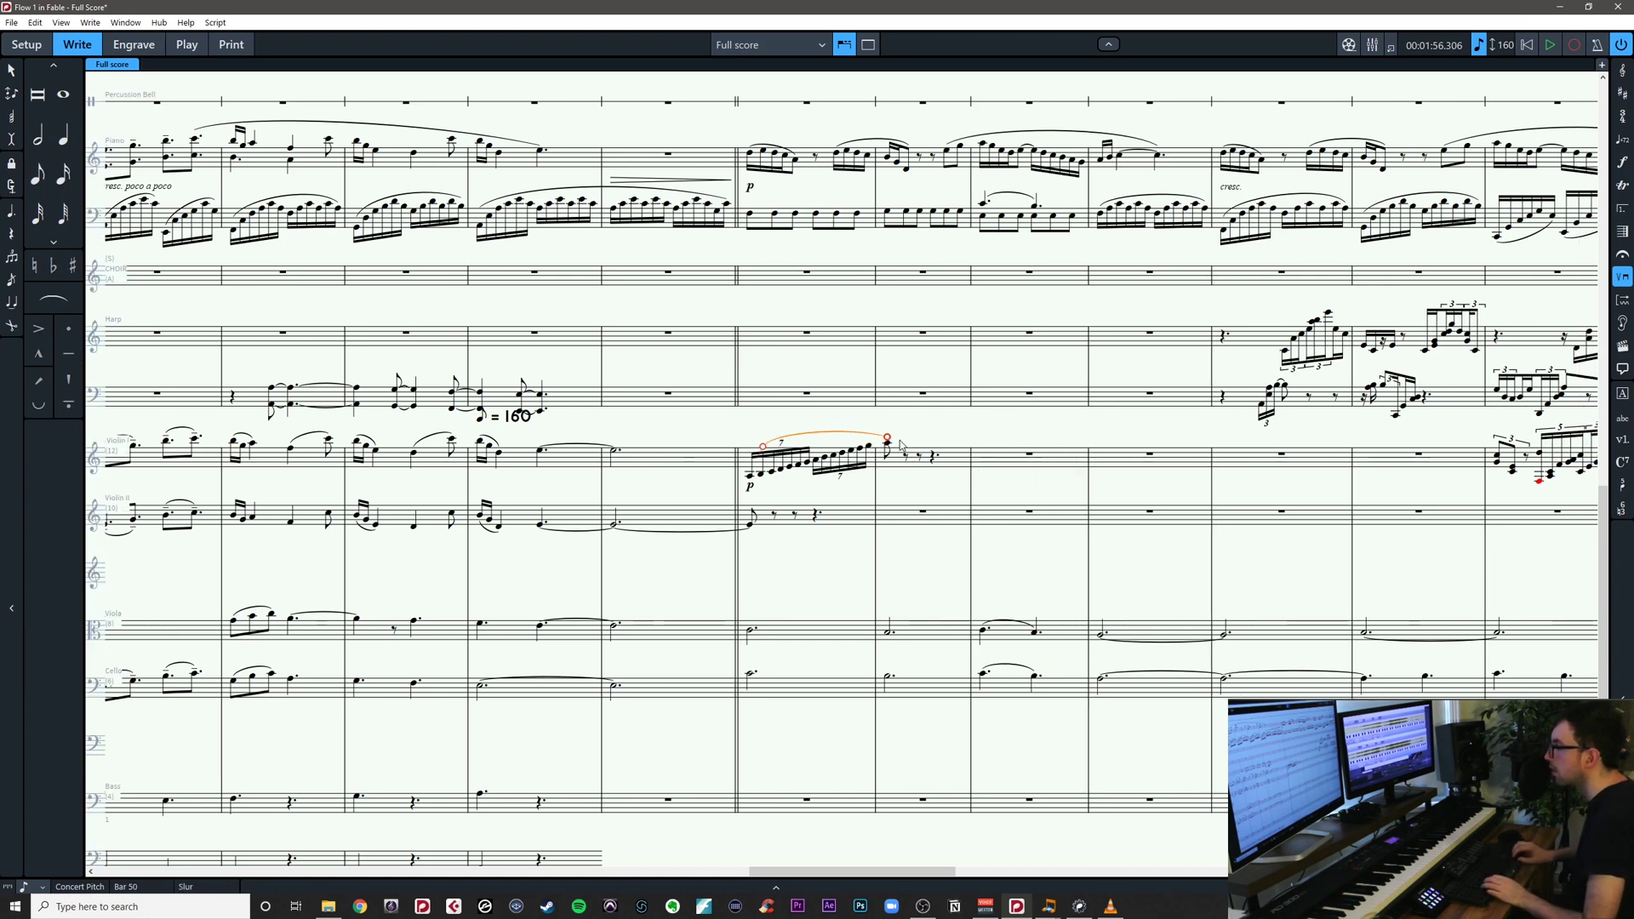
left_click(932, 454, "shift")
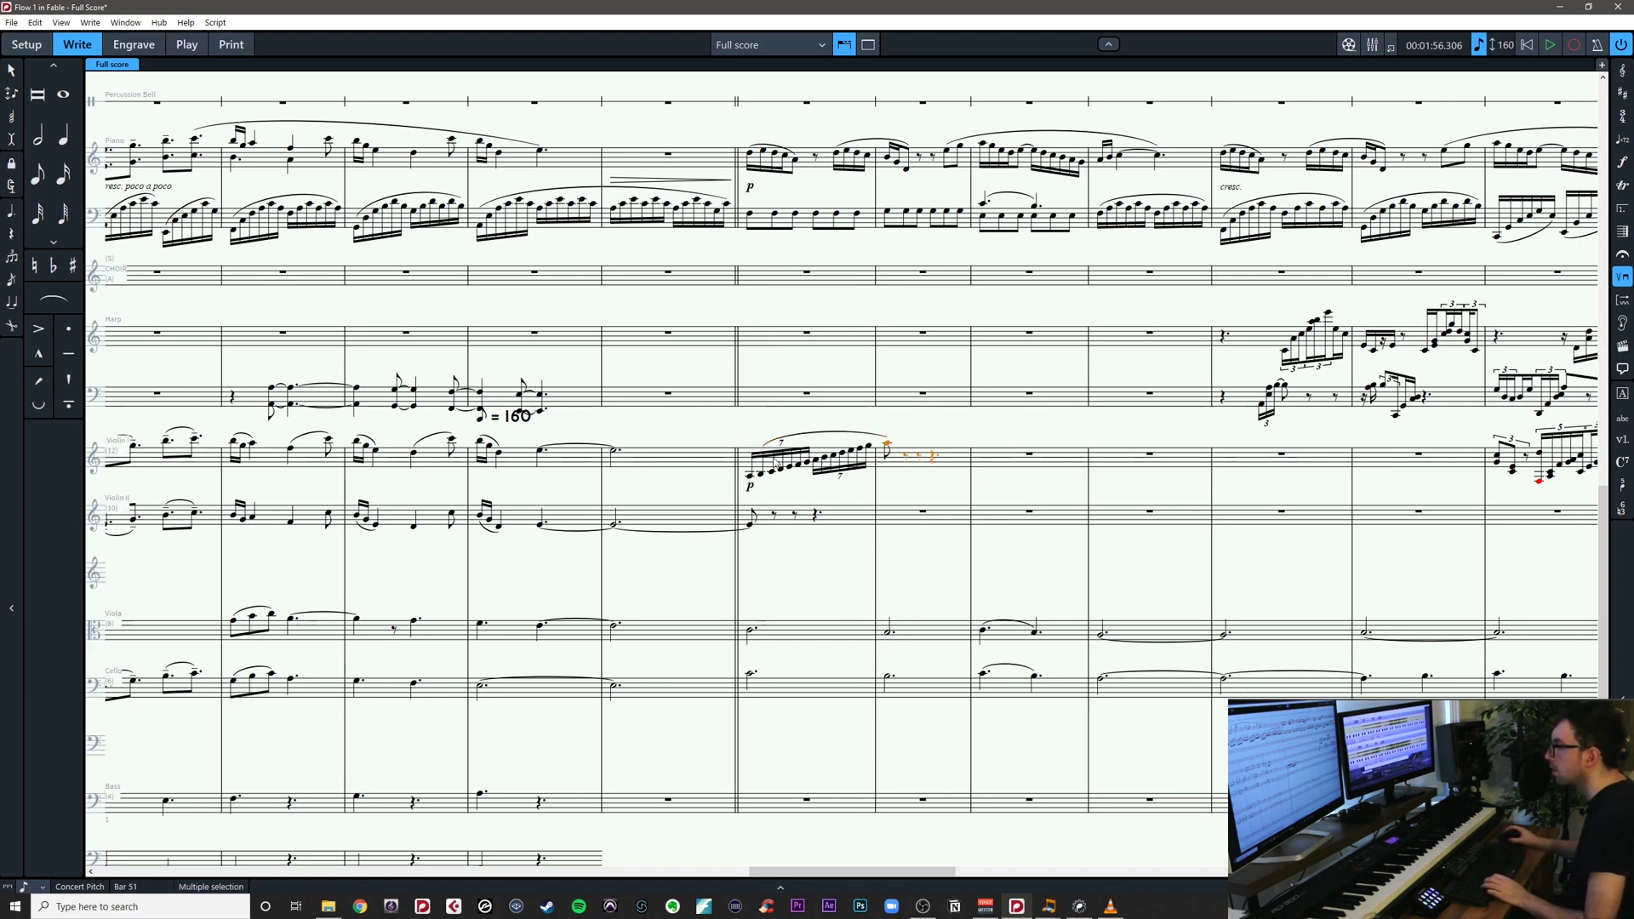
left_click(886, 517, "alt")
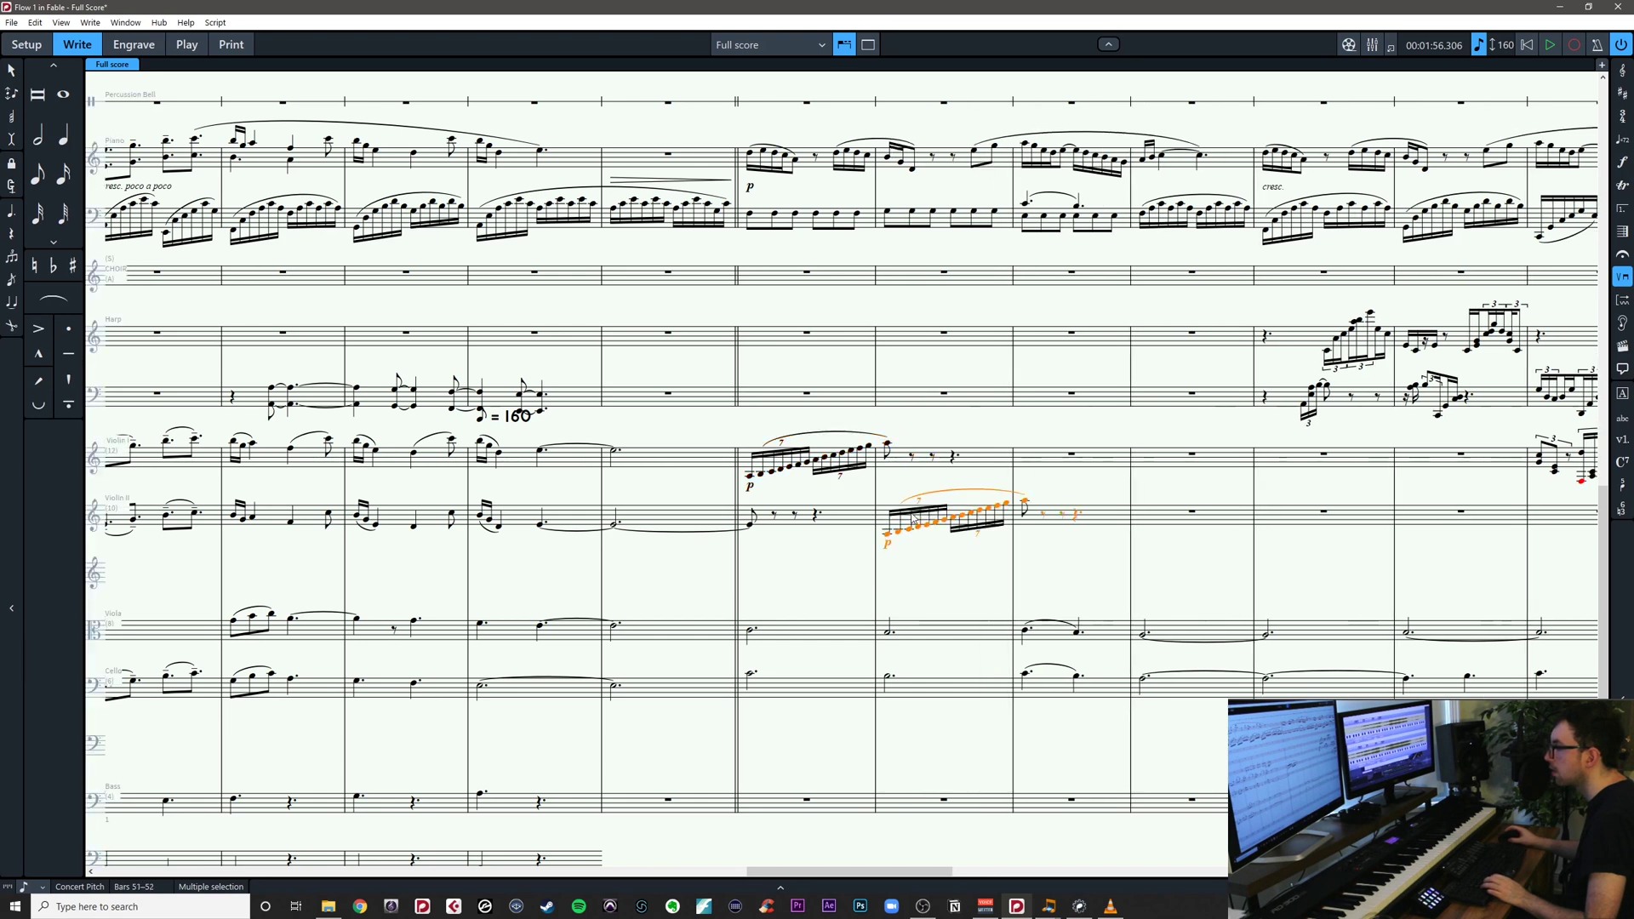
Repitch both Violin II septuplets in bar 51 to descend stepwise from A5 to B3, keeping their rhythm with locked durations
left_click(888, 537)
key("Return")
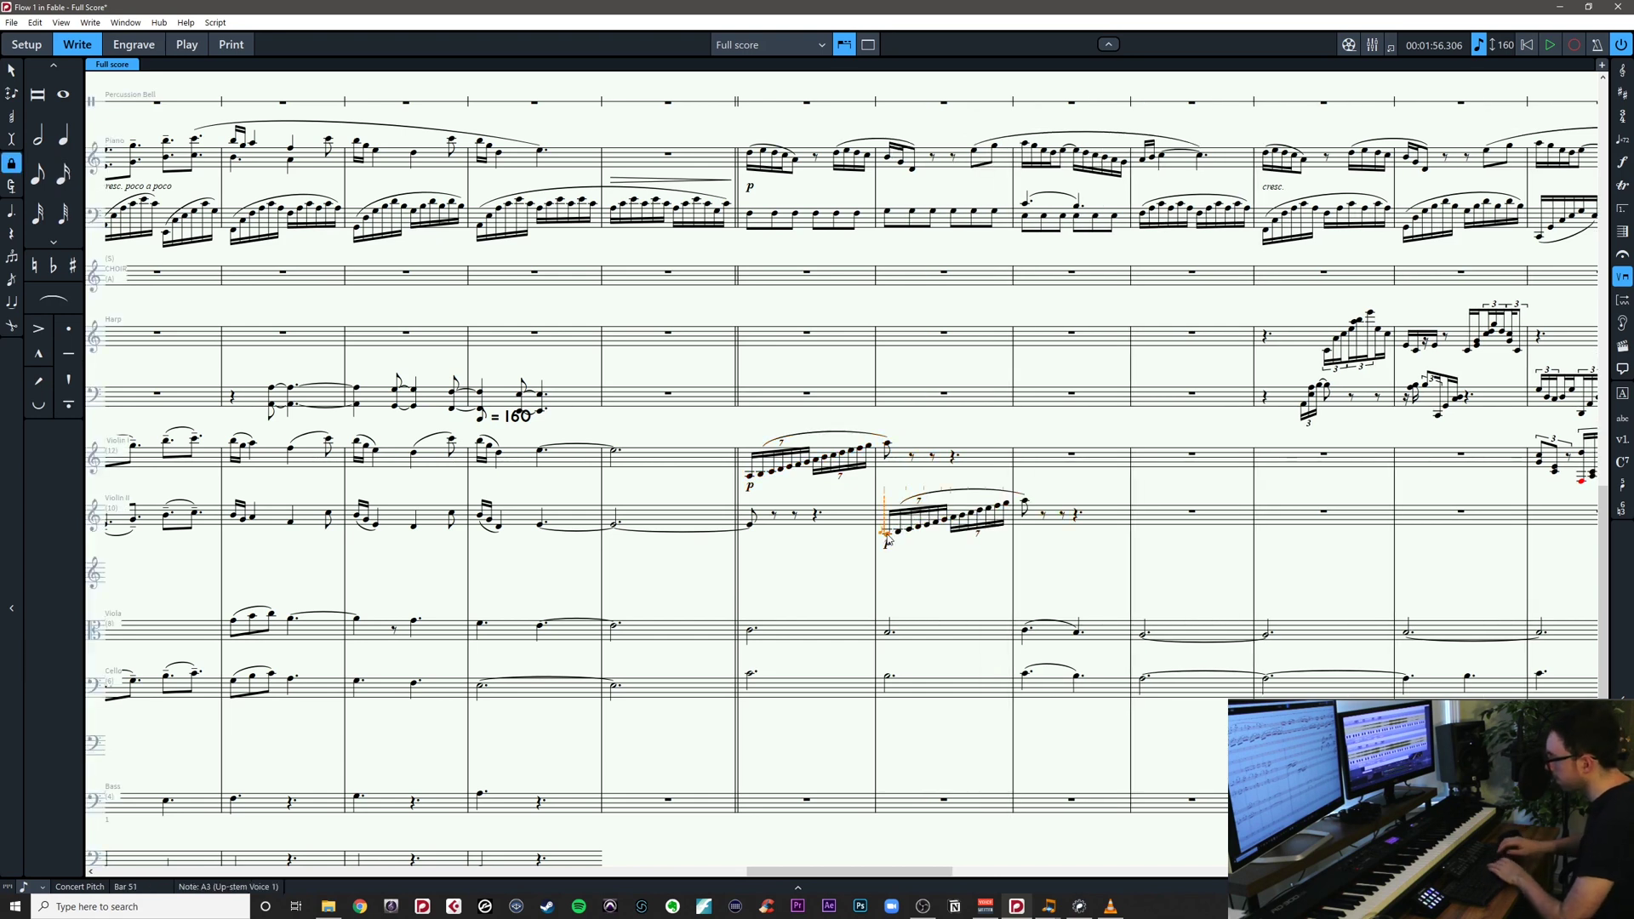
key("ctrl+alt+Up")
key("ctrl+alt+Up")
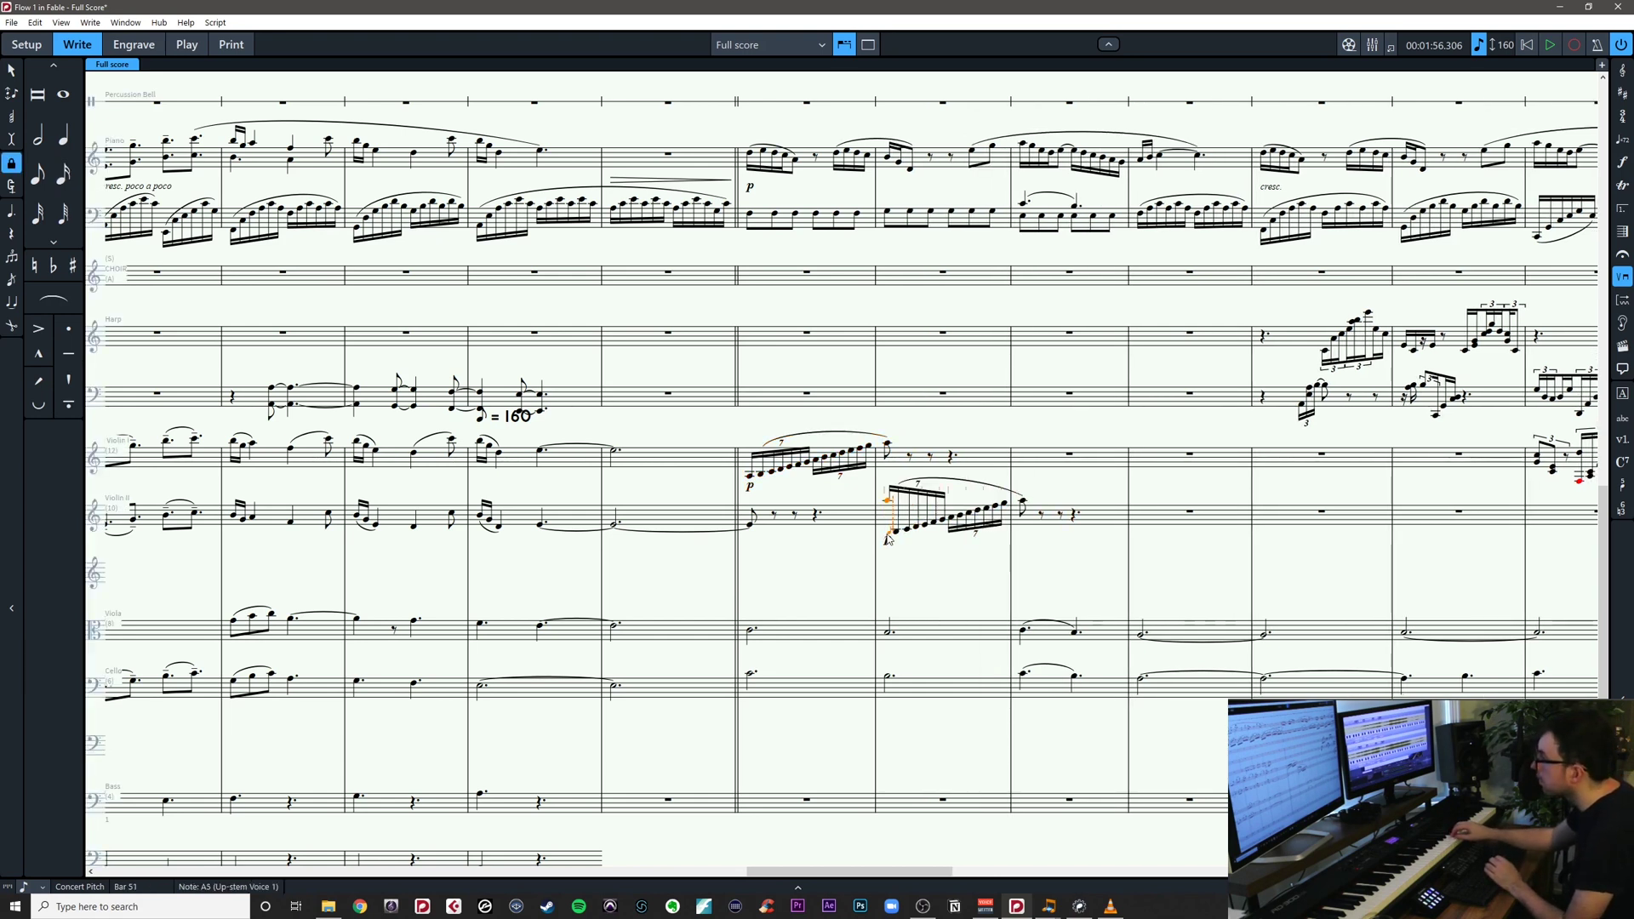
key("g")
key("f")
key("e")
key("d")
key("c")
key("b")
key("a")
key("g")
key("f")
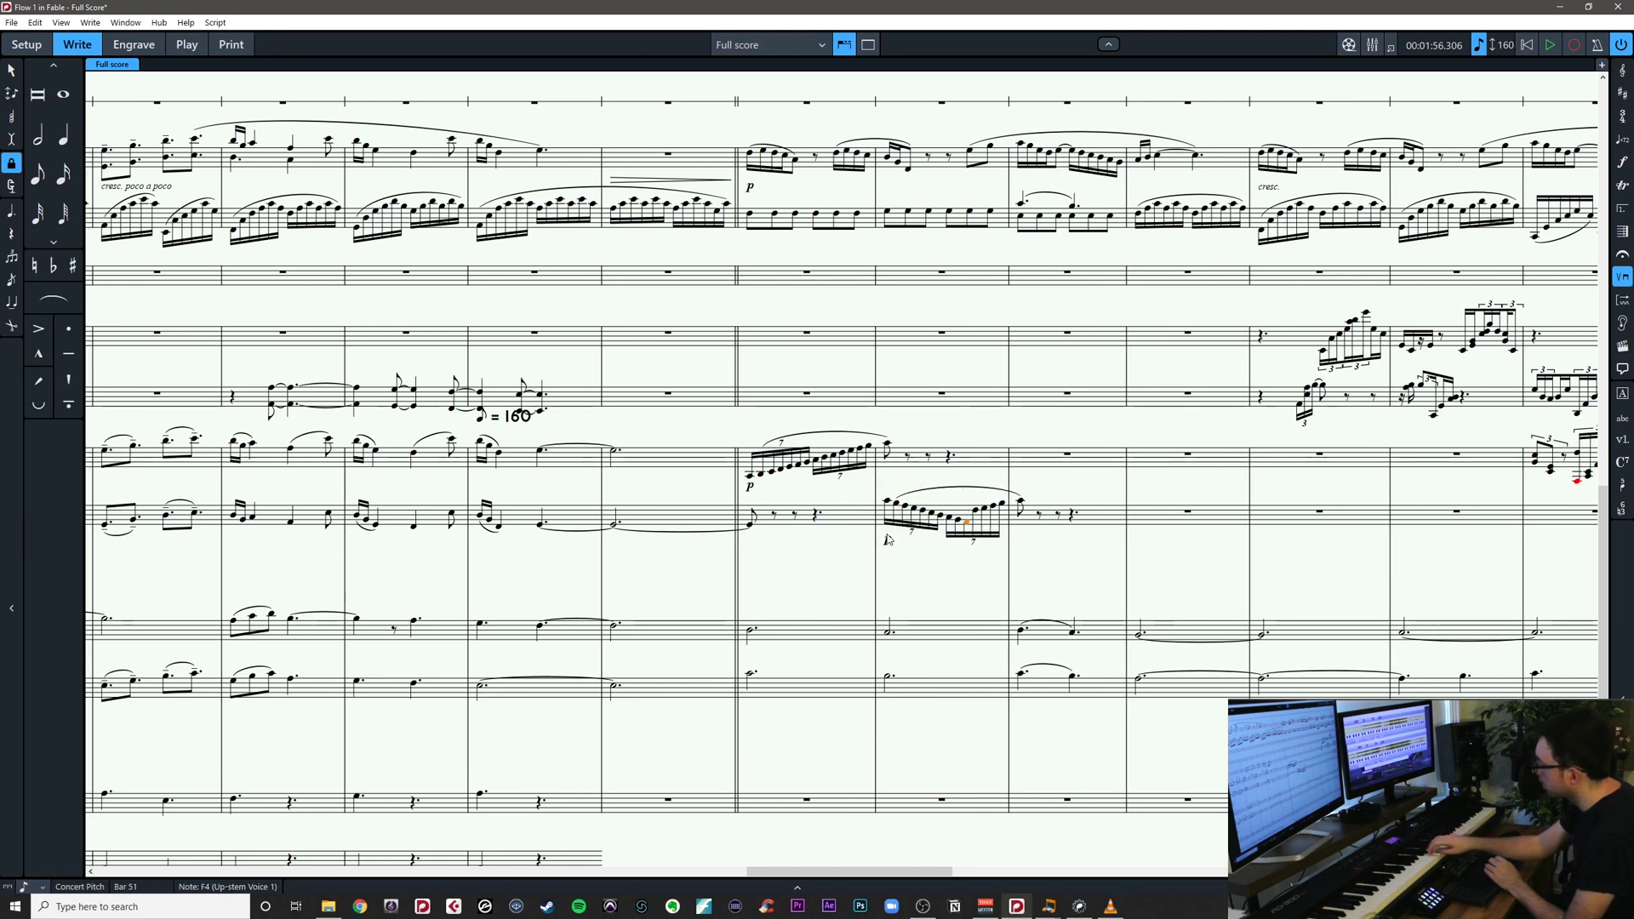
type("edcb")
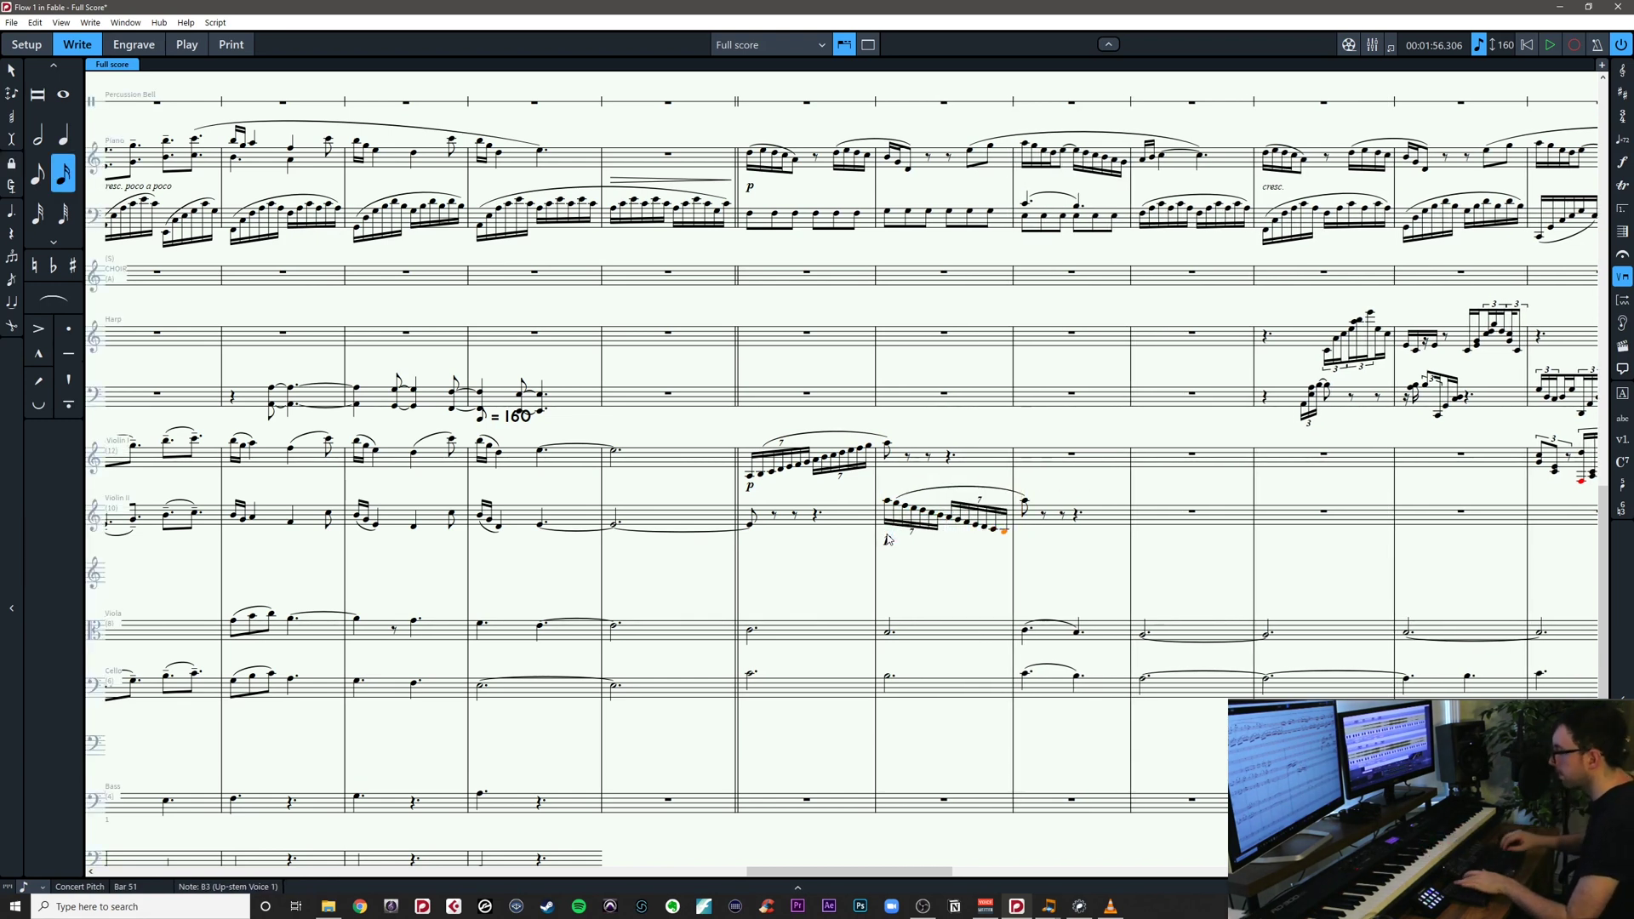
Lower the eighth note at the start of bar 52 in Violin II so it finishes the descending run
key("Right")
key("alt+Down")
key("alt+Down")
key("alt+Down")
key("alt+Down")
key("alt+Down")
key("alt+Down")
key("alt+Down")
key("alt+Down")
key("alt+Down")
key("alt+Down")
key("alt+Down")
key("alt+Down")
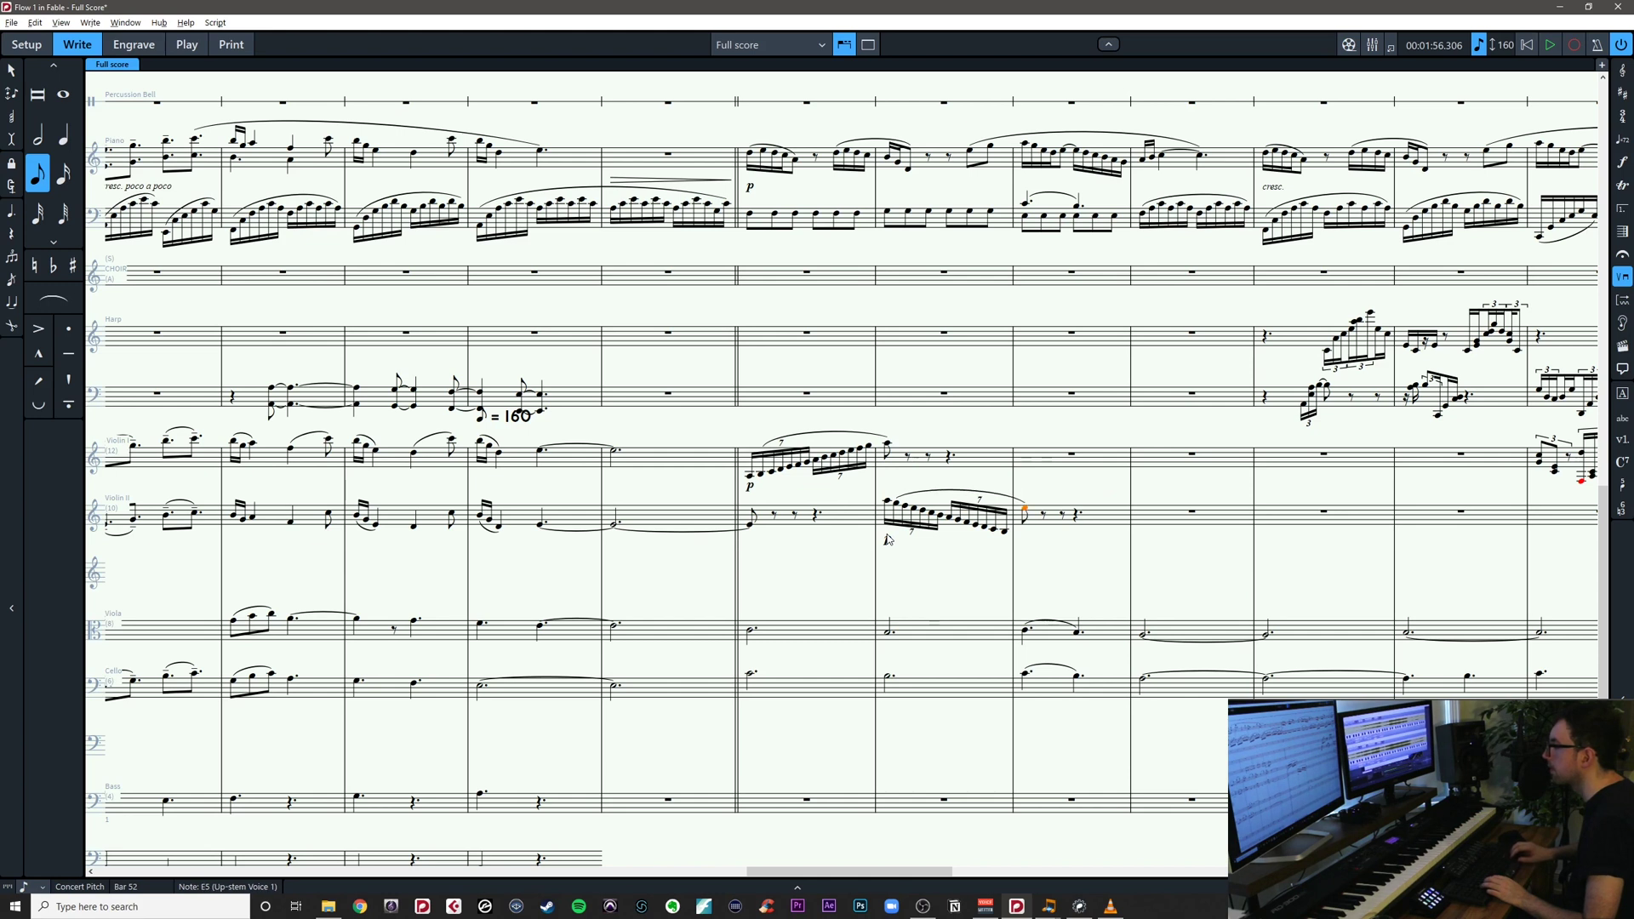
key("alt+Down")
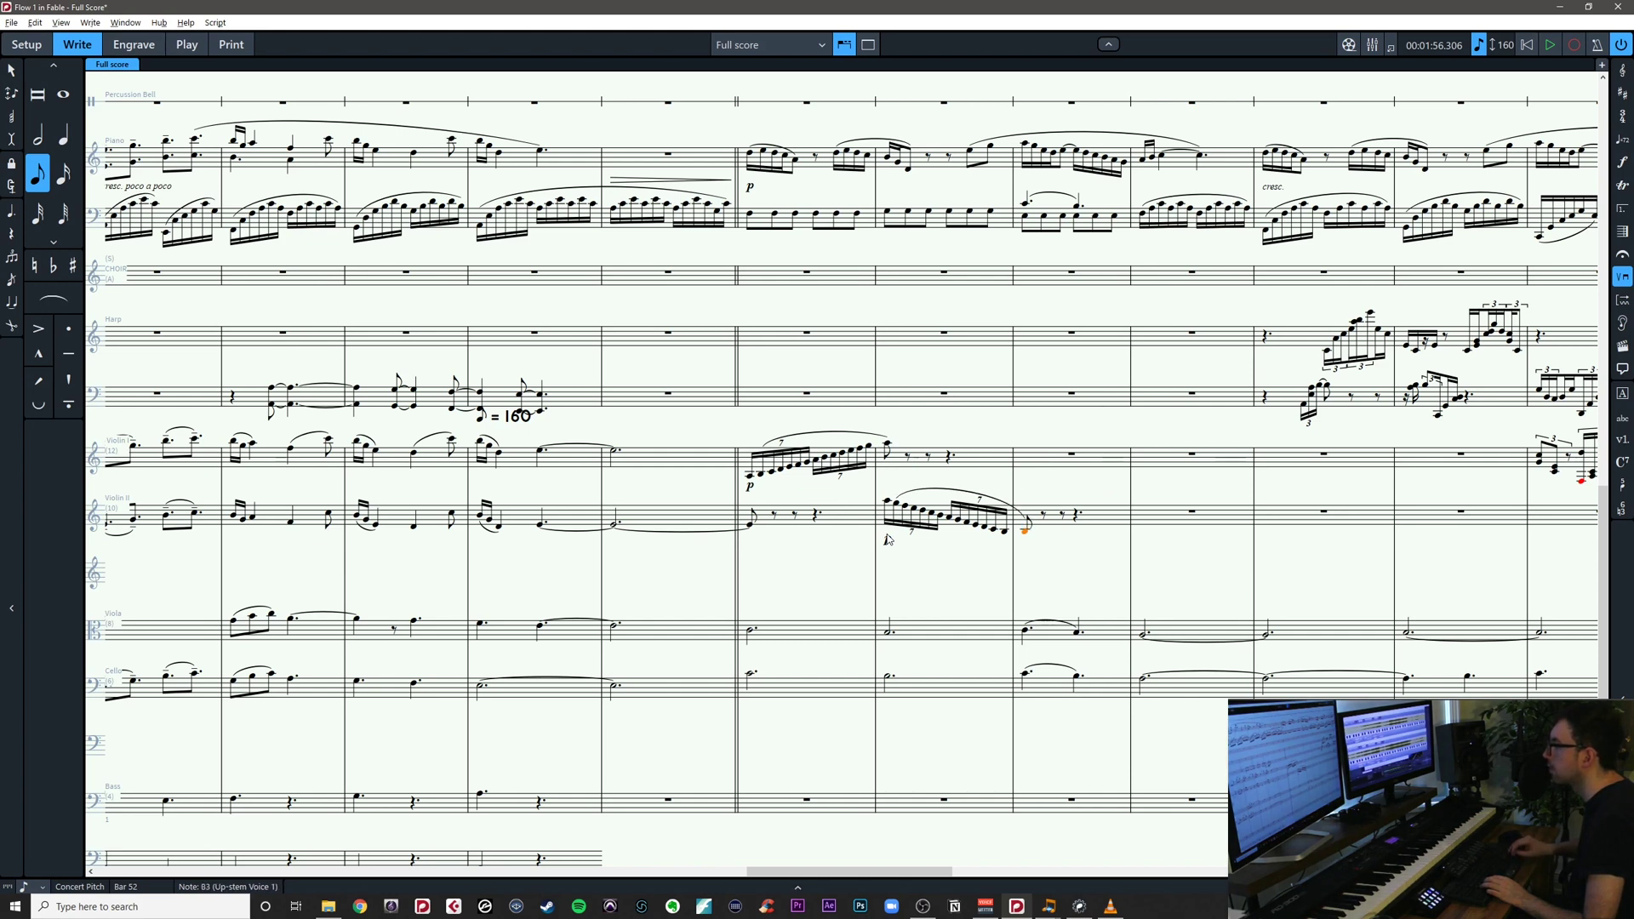
Play back the score from bar 50, and play the Violin I run of bars 50–51 on its own
left_click(872, 545)
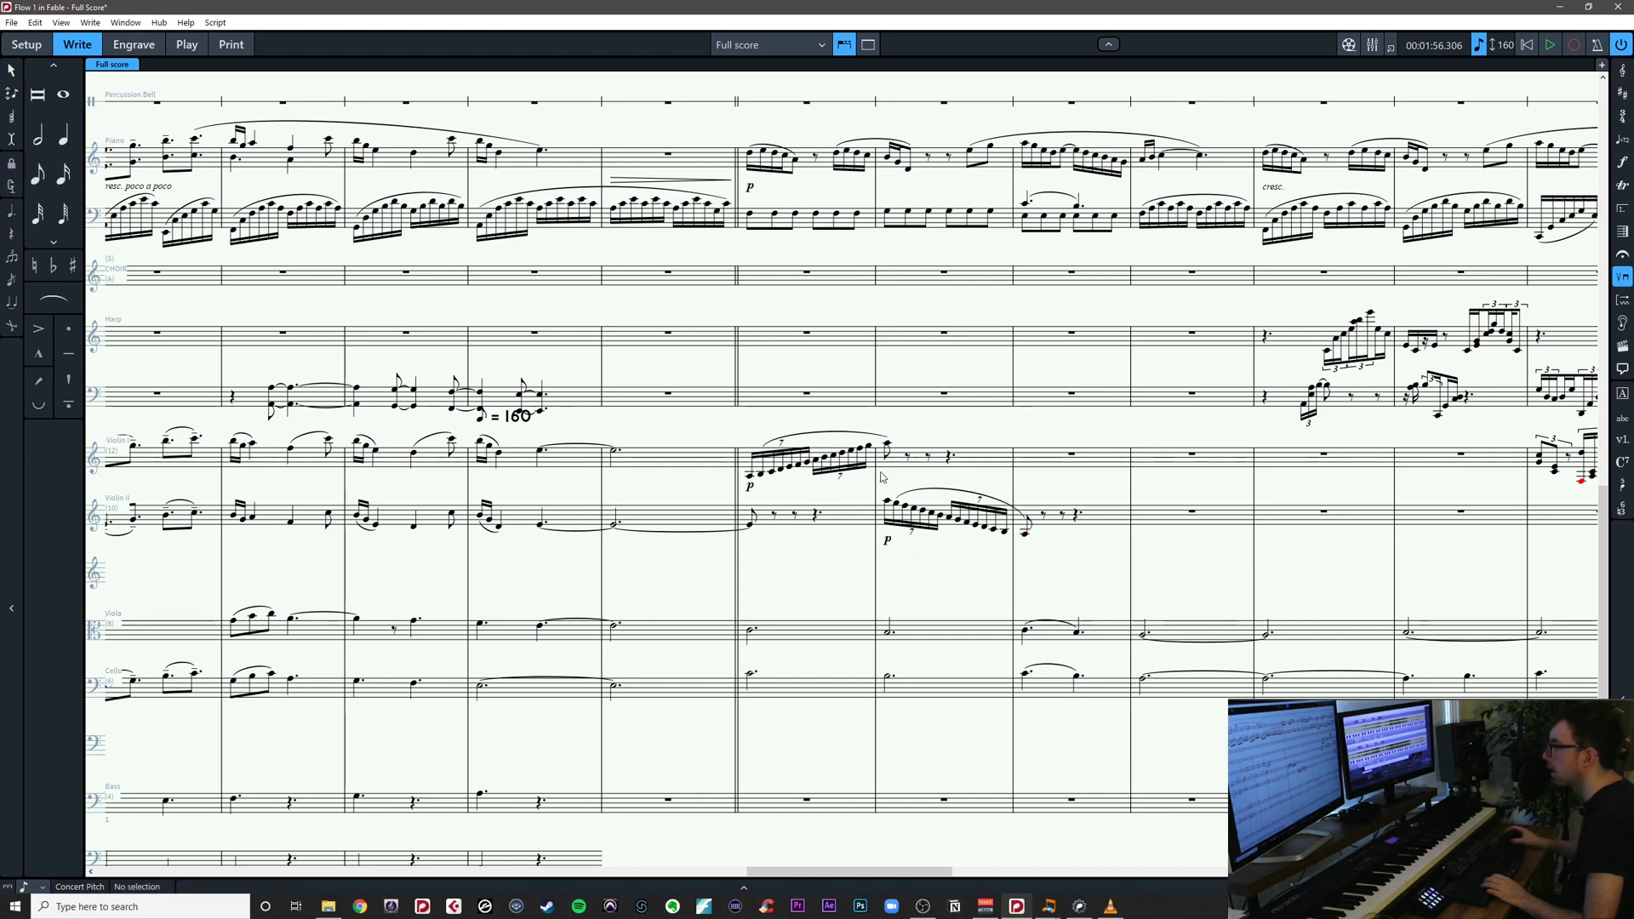
left_click(752, 477)
key("space")
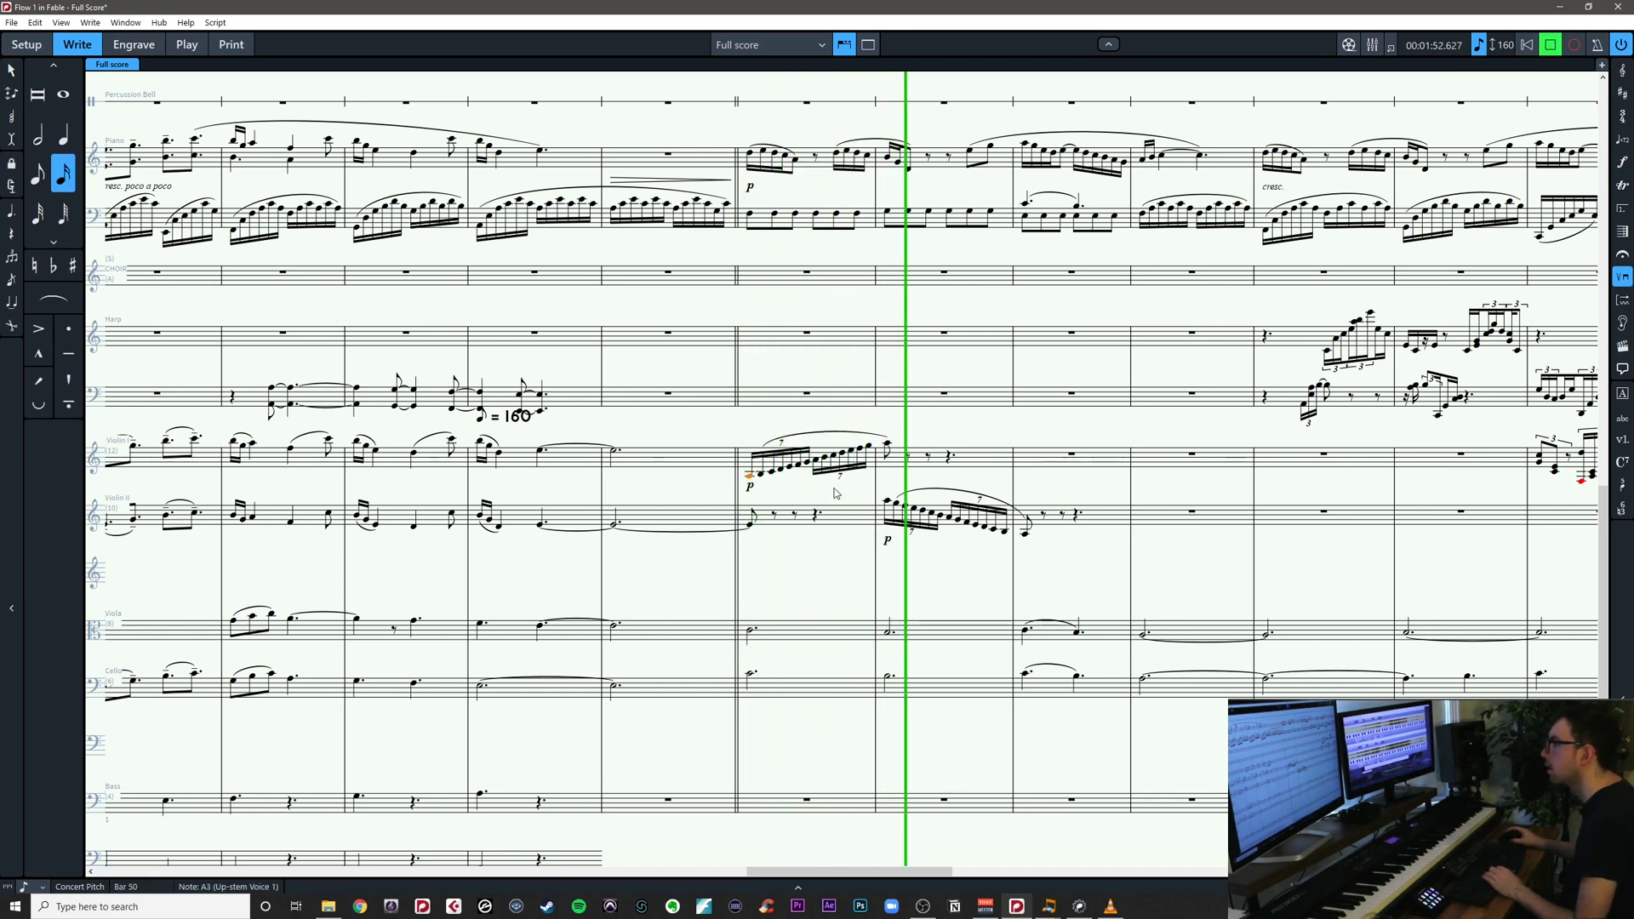
key("space")
left_click_drag(737, 431, 886, 468)
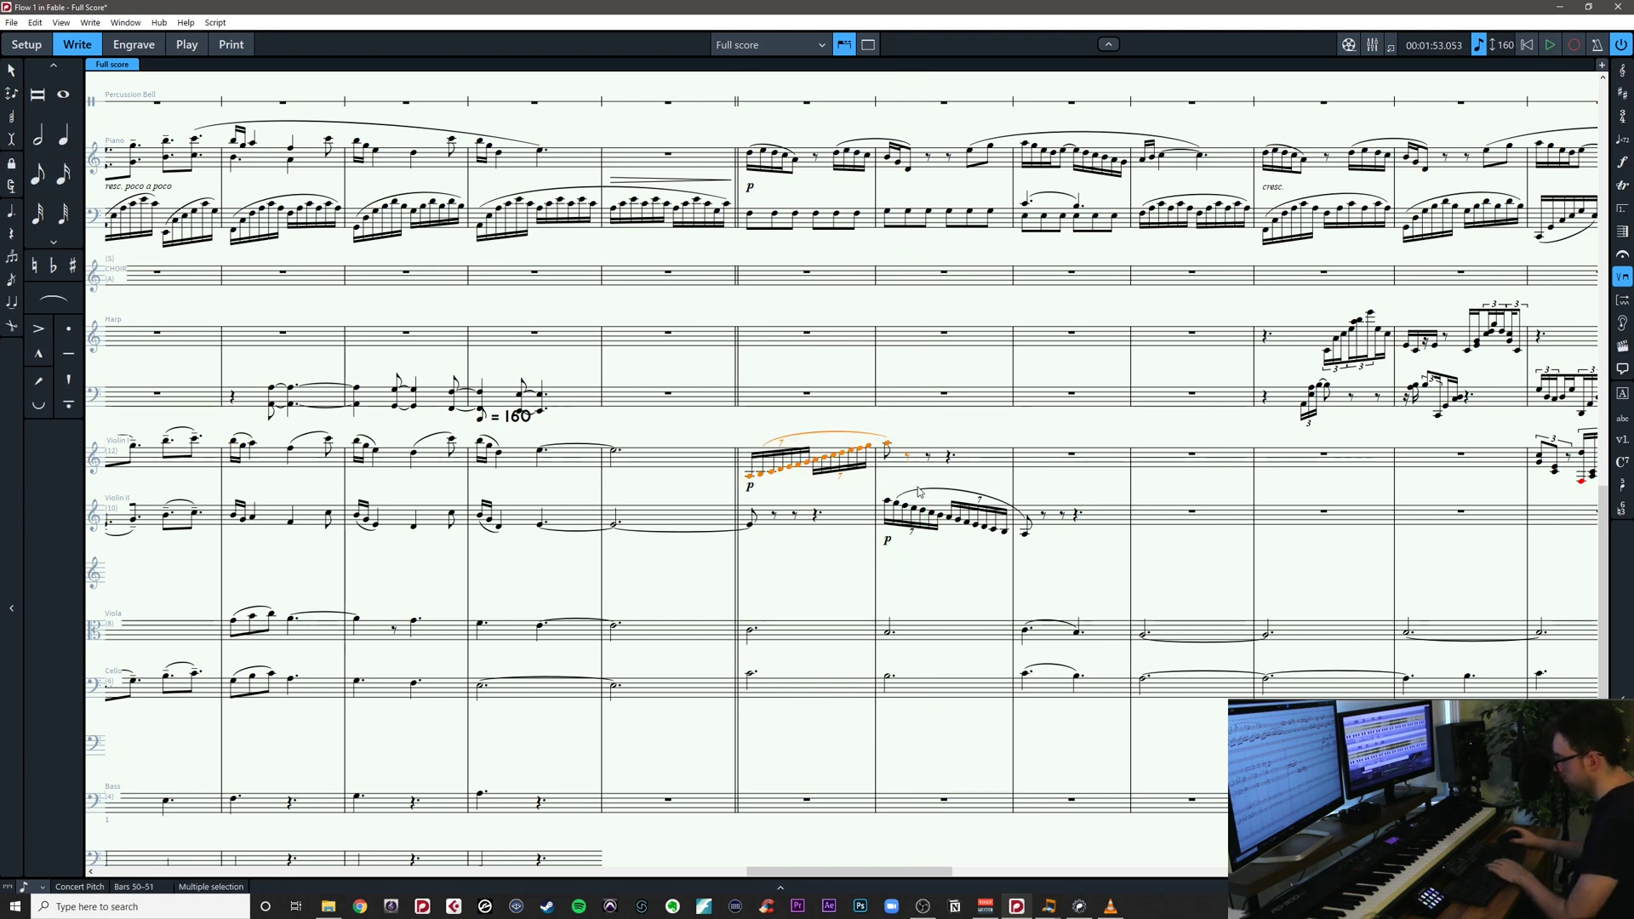
key("space")
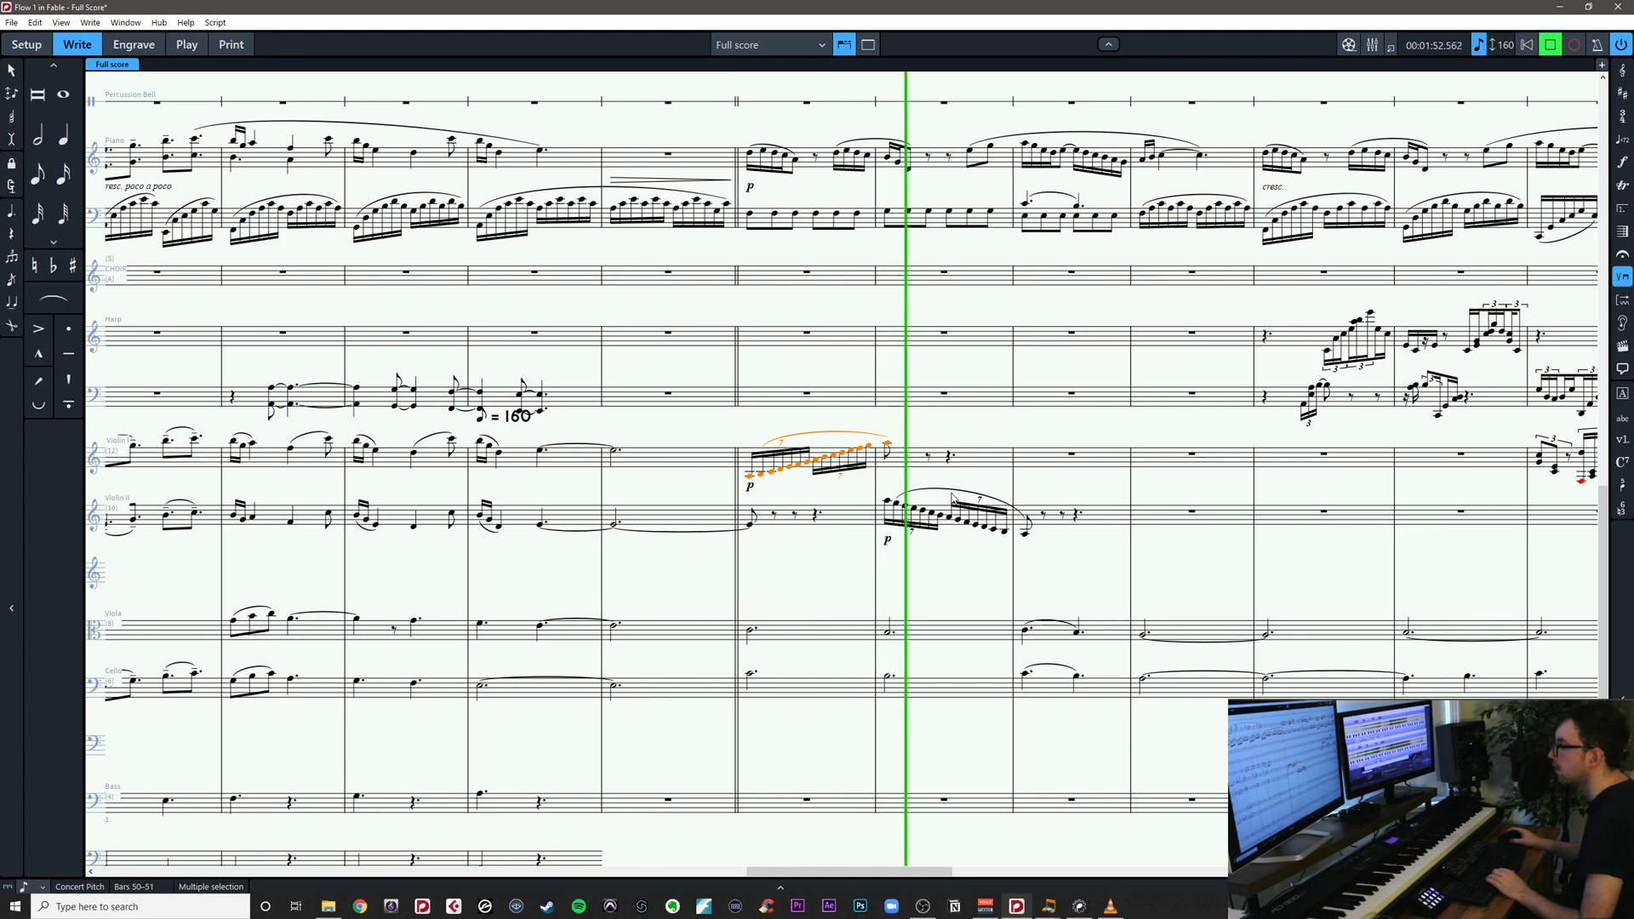
key("space")
key("Escape")
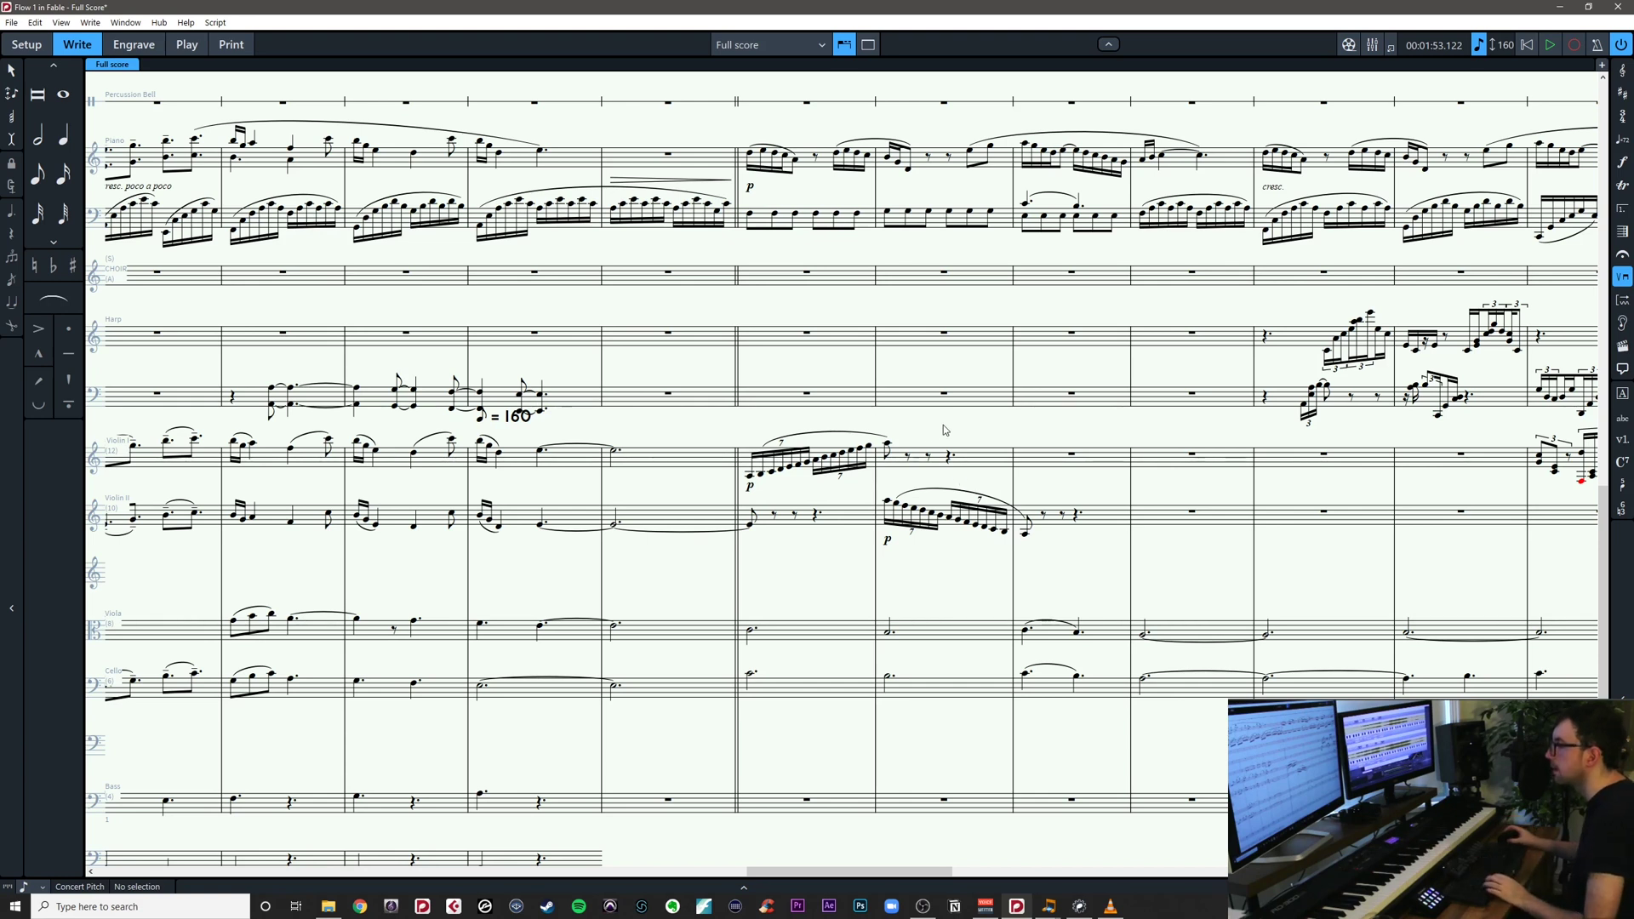
Replace the Violin I run in bar 50 with sixteenth-note nonuplets, entering ascending notes from A3 to C5
left_click(826, 457)
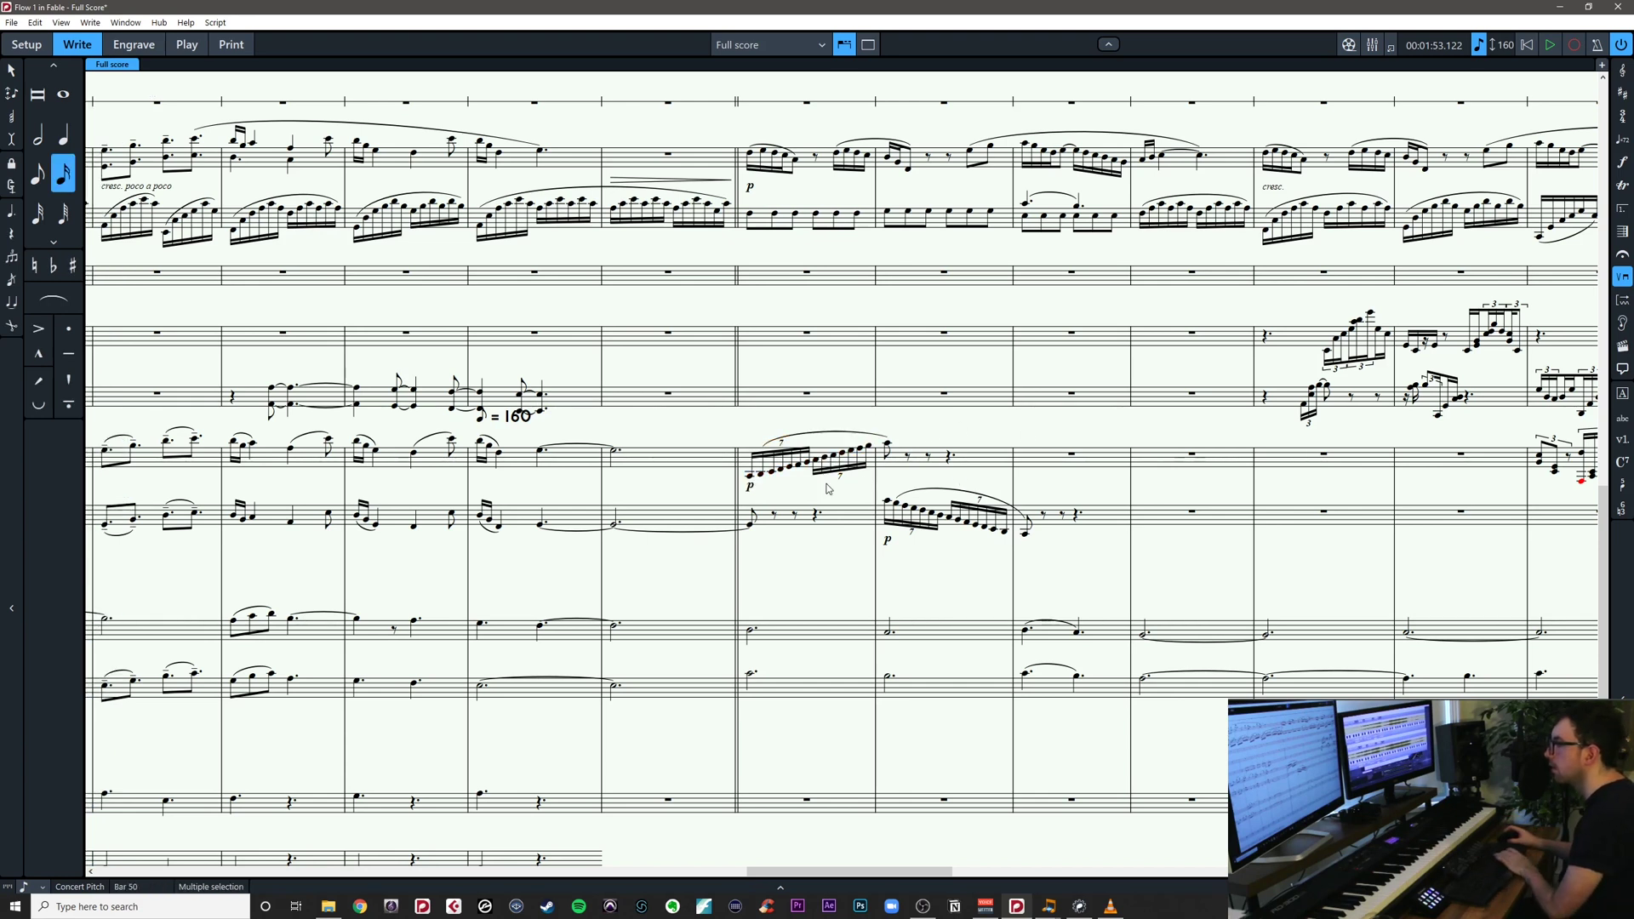
key("Delete")
key("6")
key("shift+n")
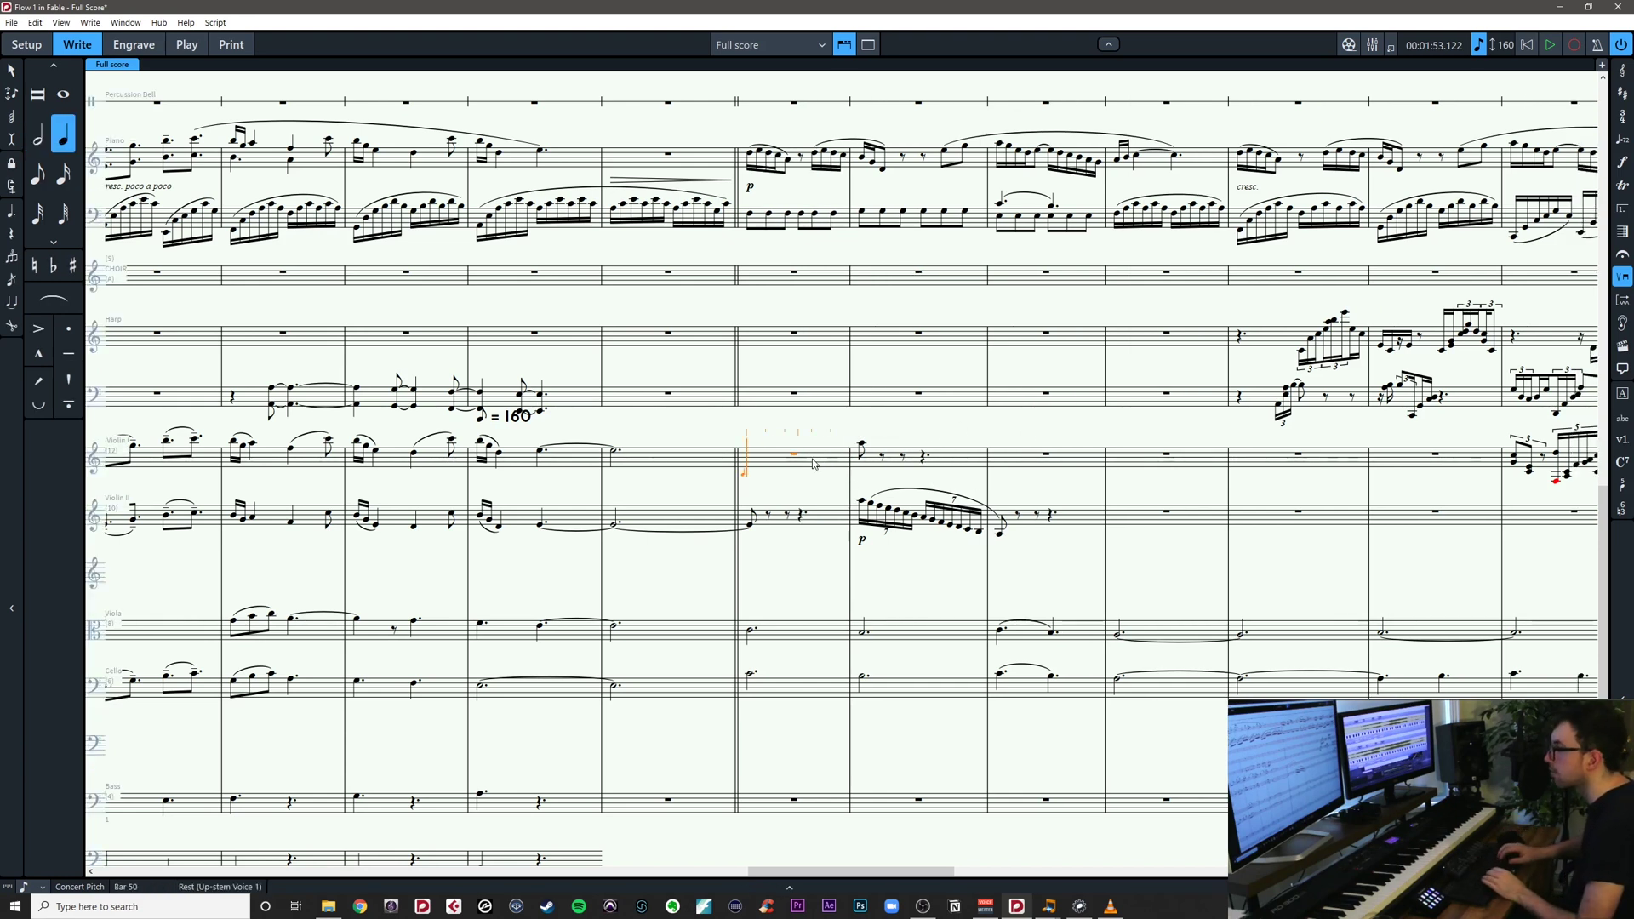
key("5")
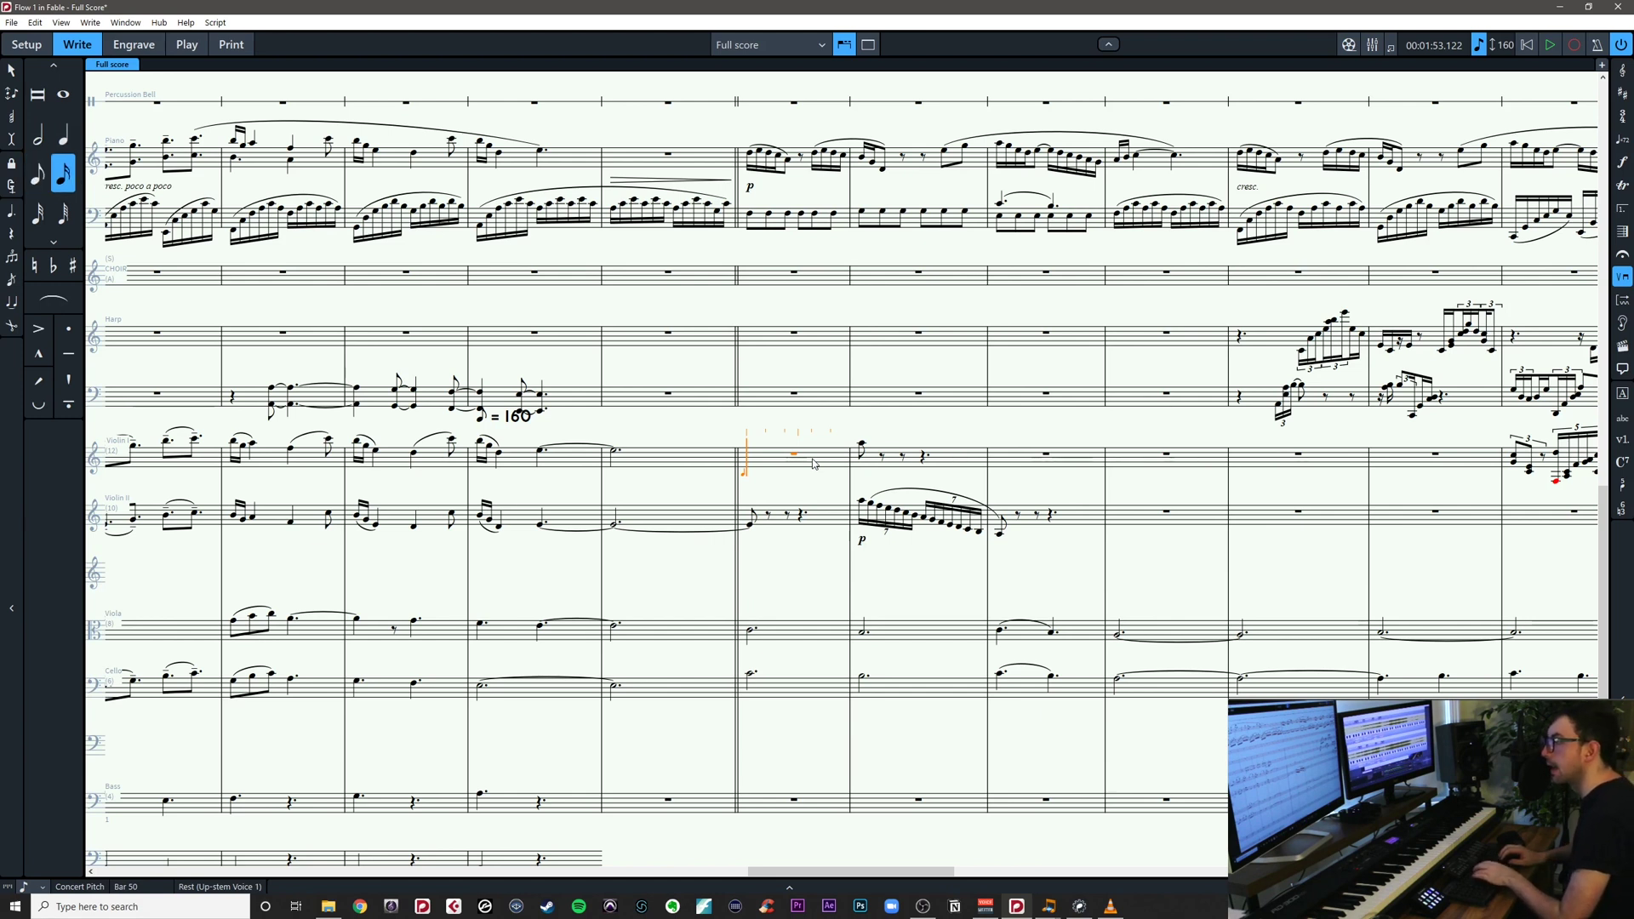
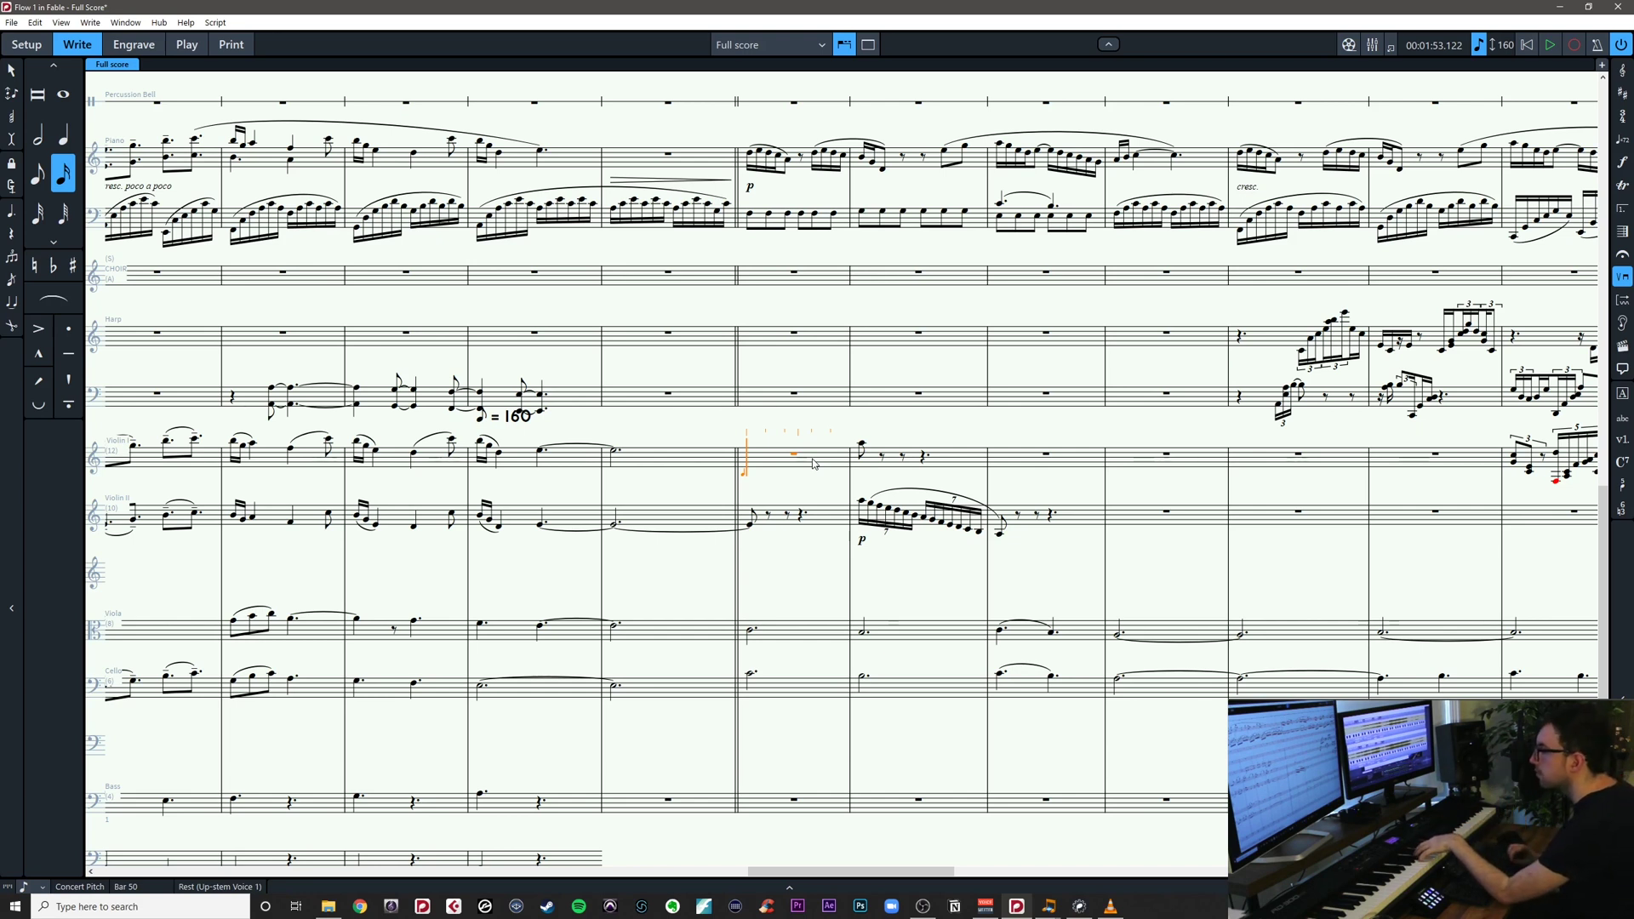
key("a")
key("ctrl+z")
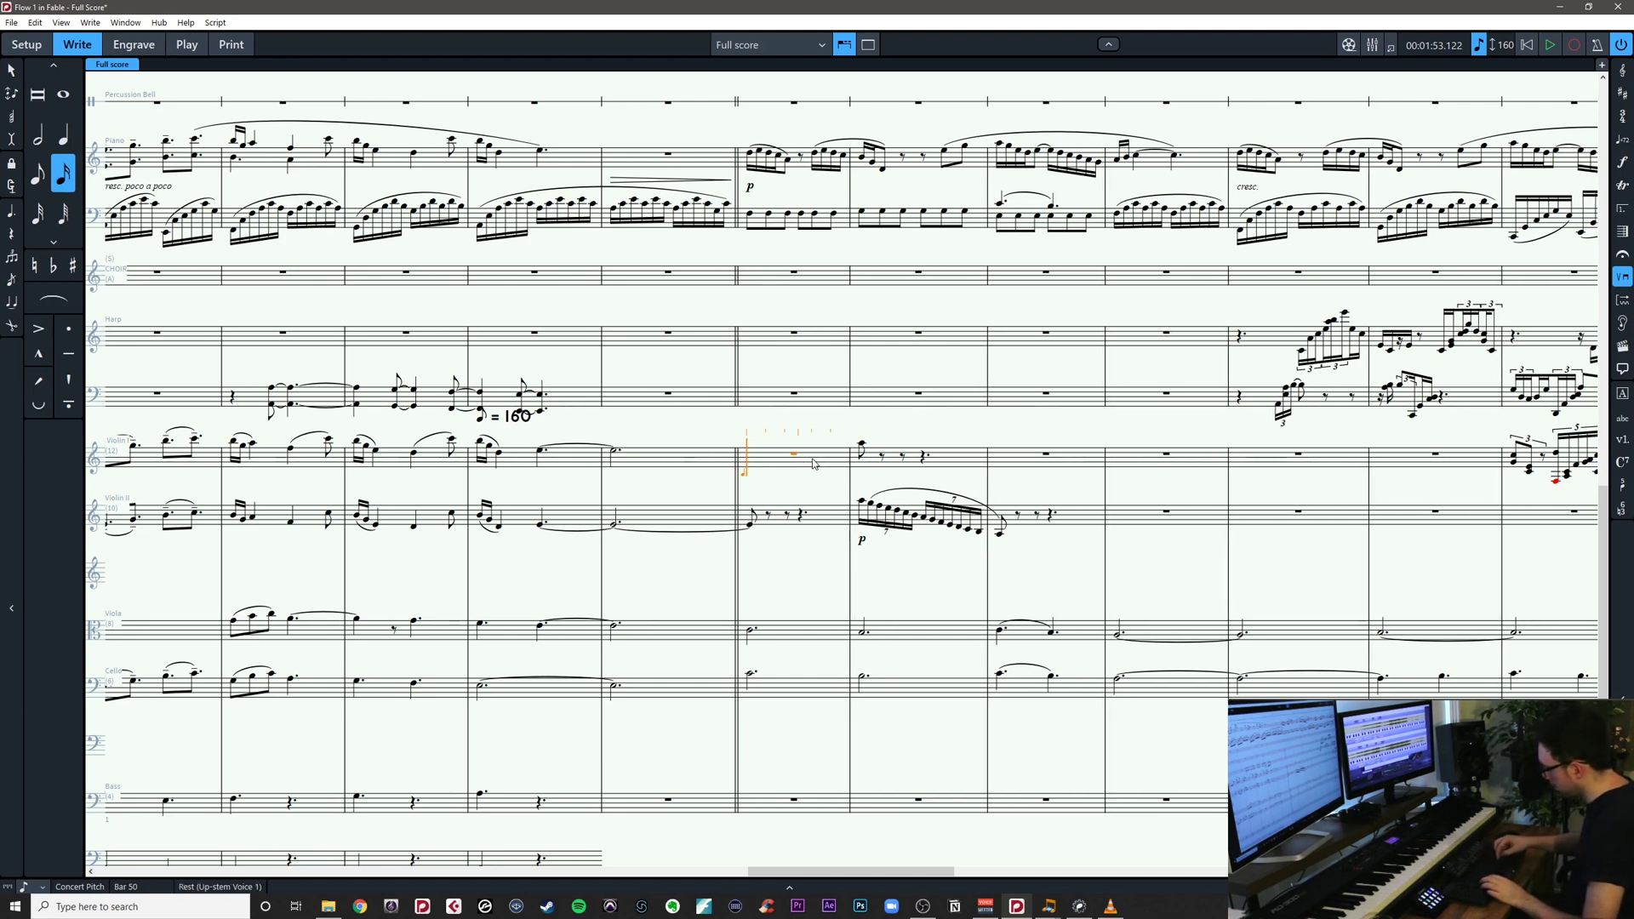
key("semicolon")
type("9:")
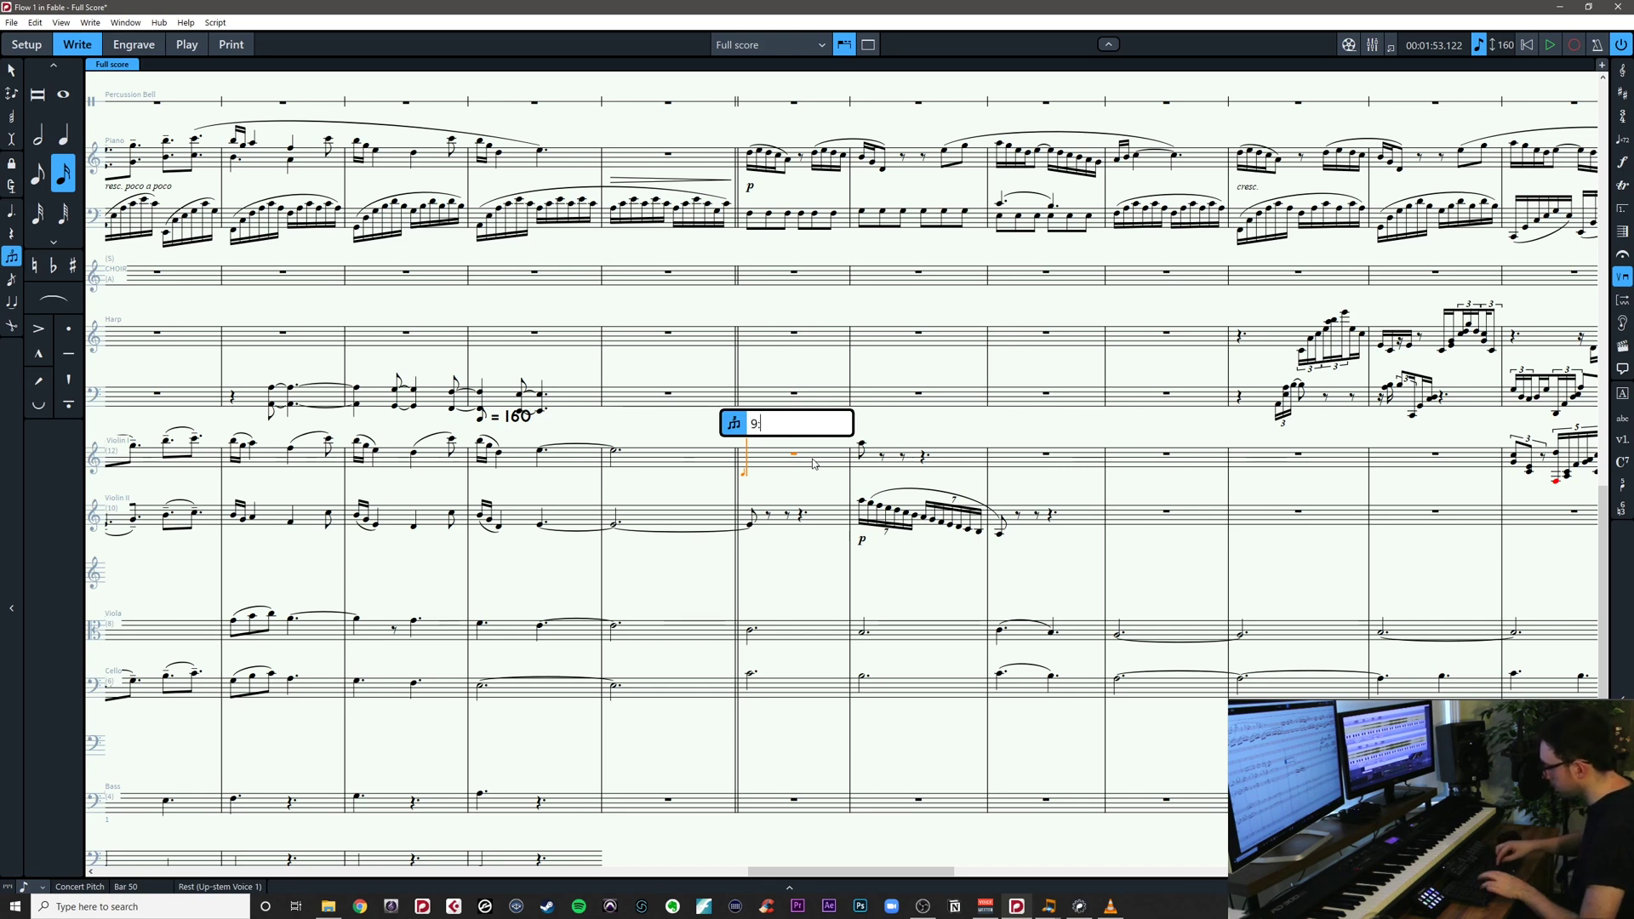
key("Return")
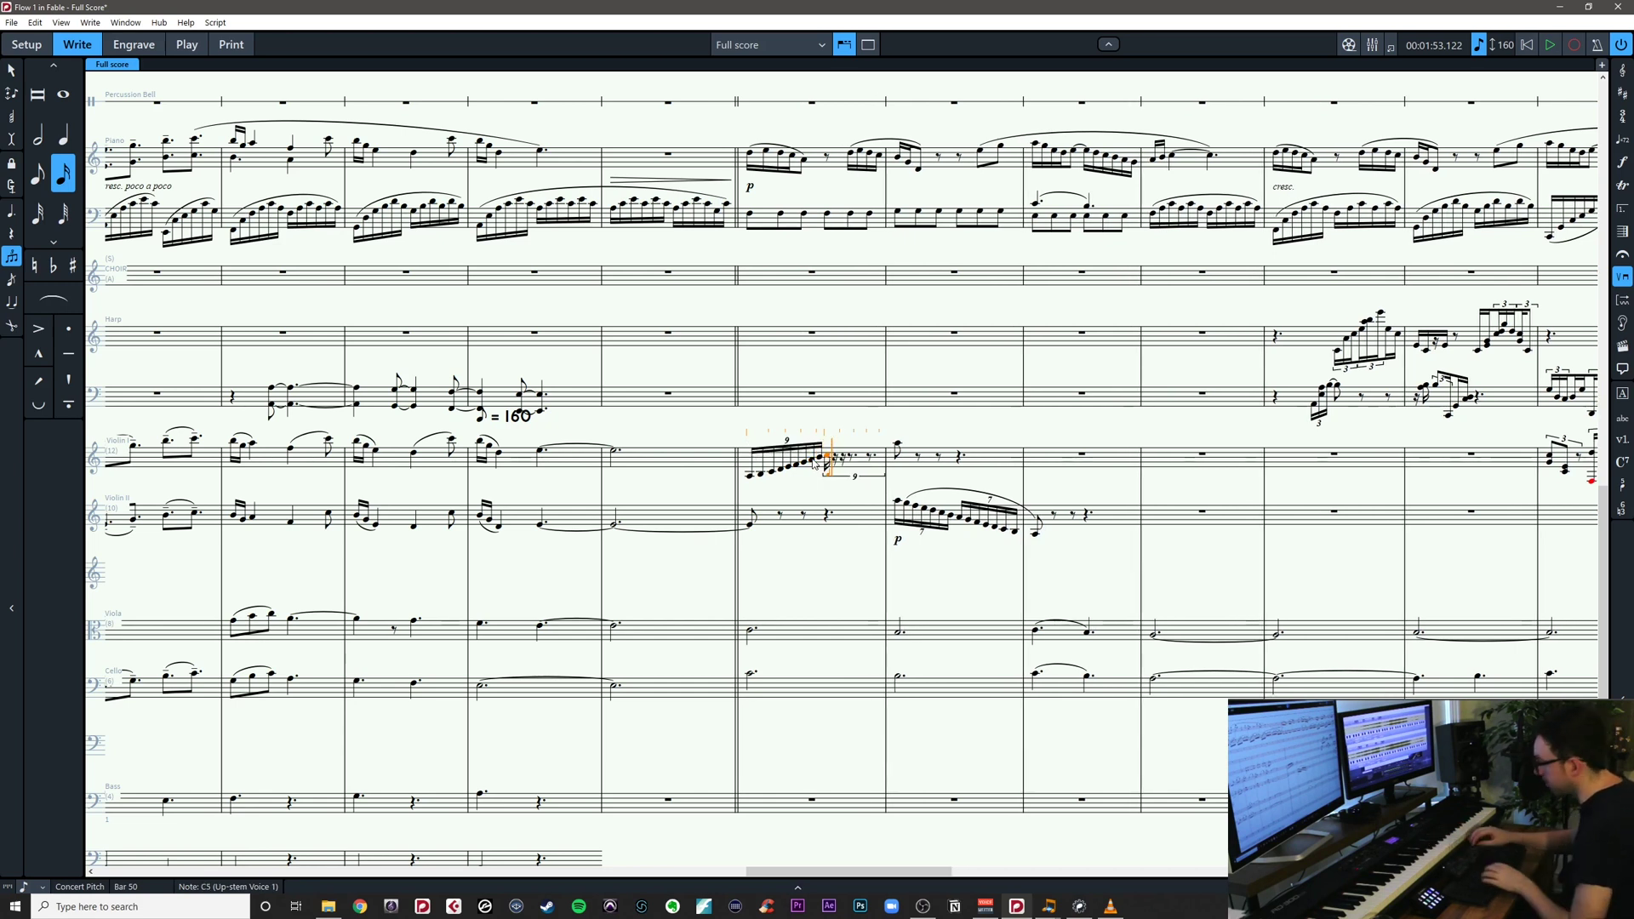
key("semicolon")
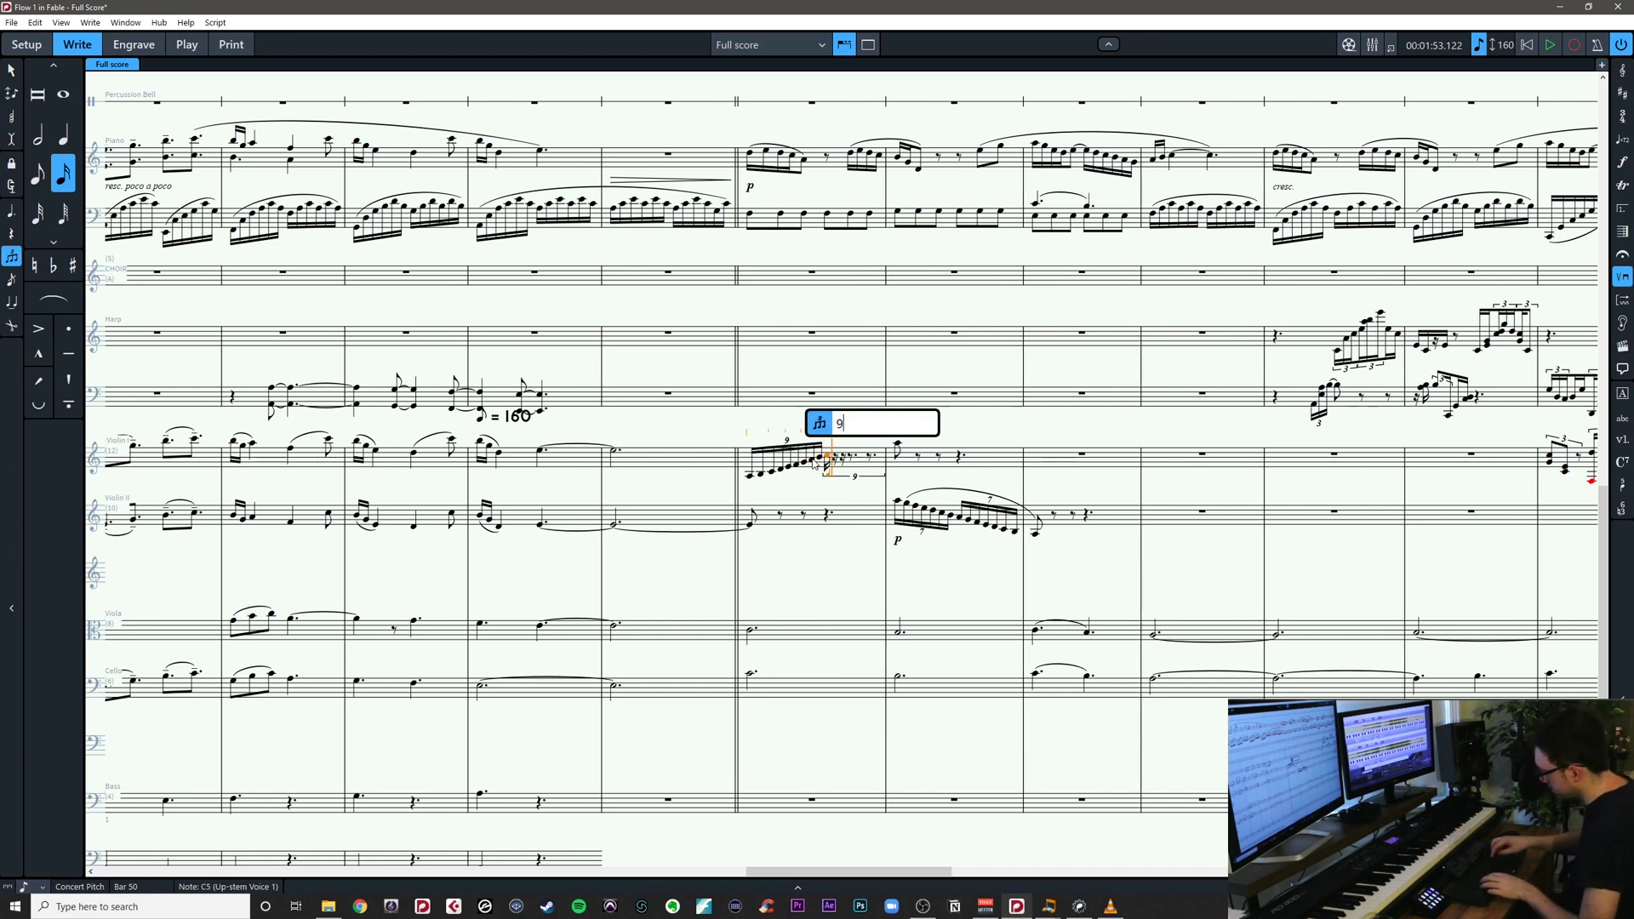
key("Return")
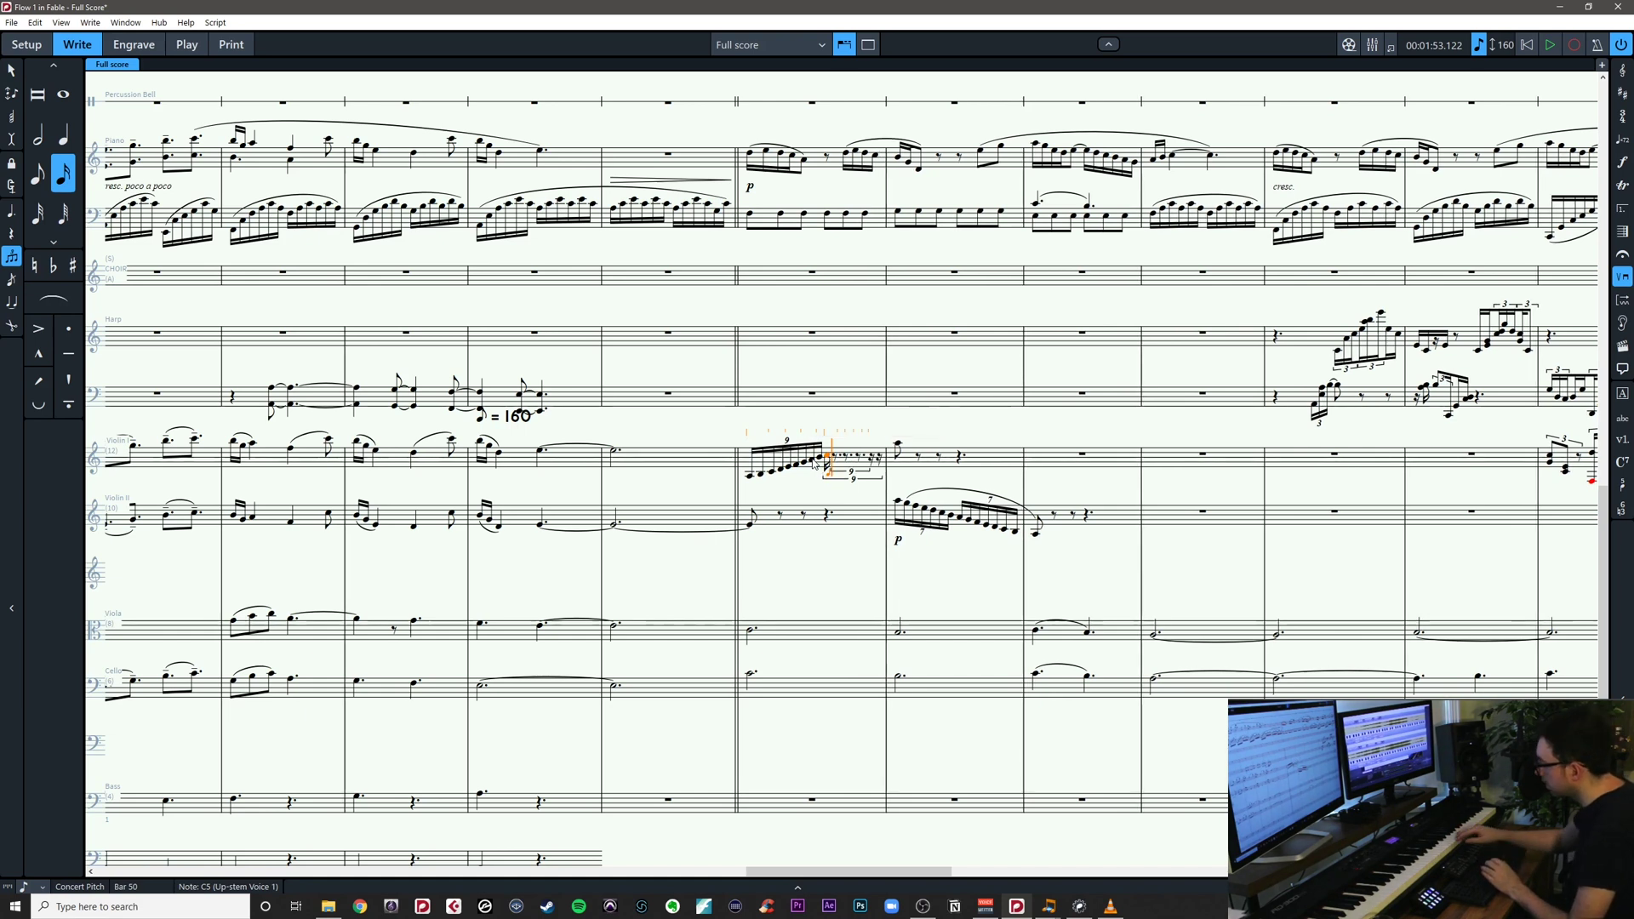
key("ctrl+z")
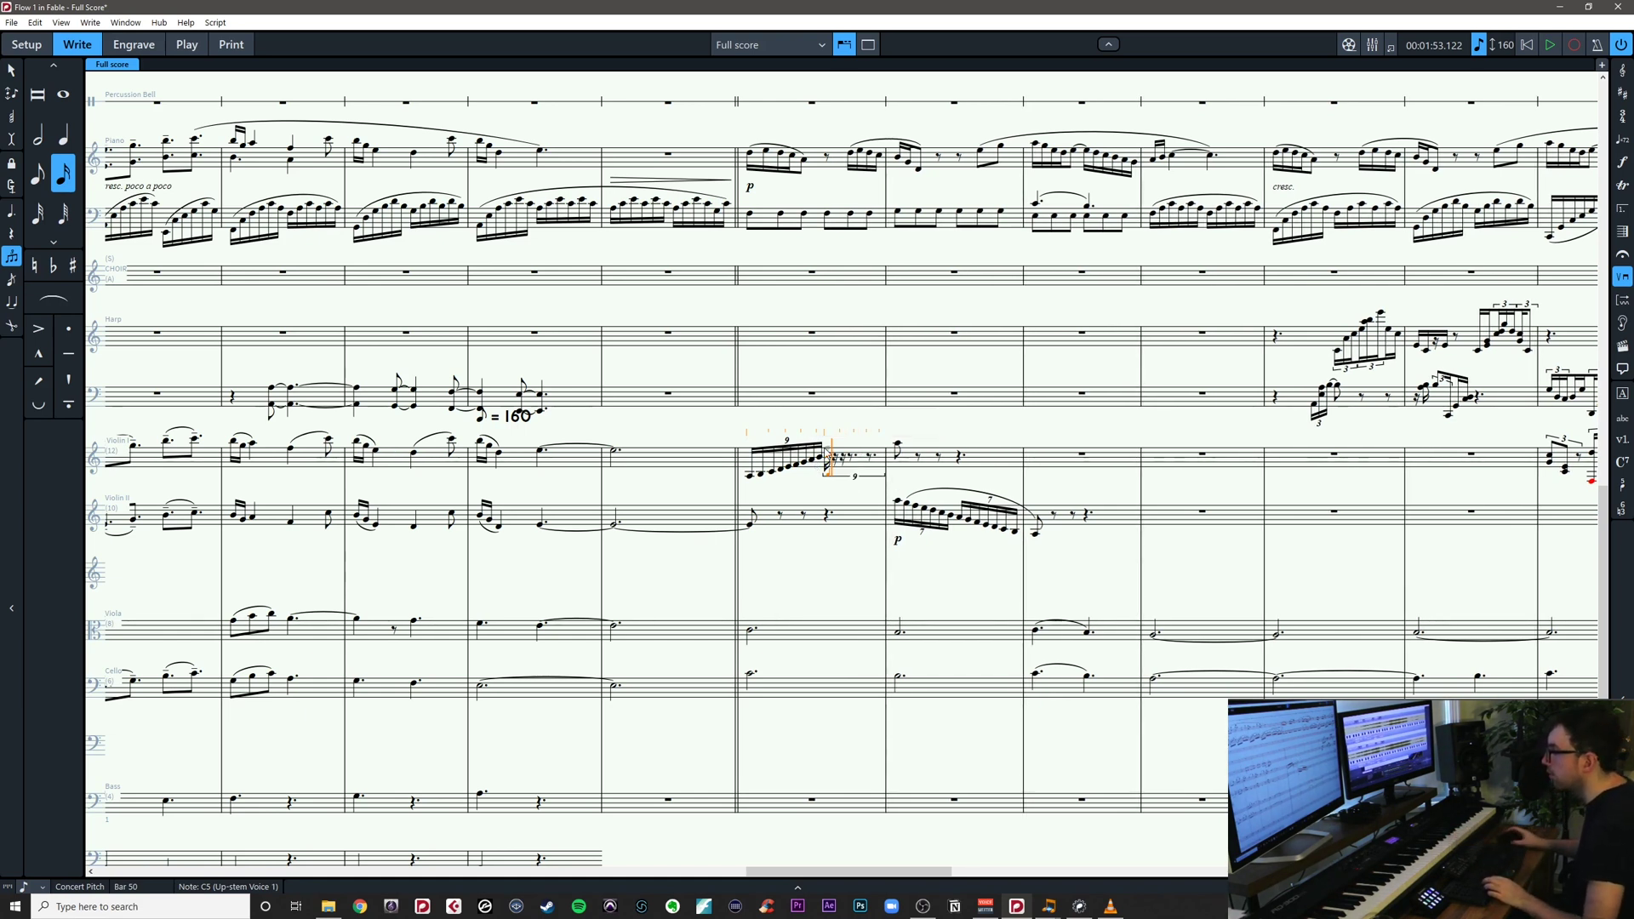
Complete the second nonuplet in bar 50 of Violin I with notes ascending from D5 to D6 and raise the following eighth note in bar 51
key("d")
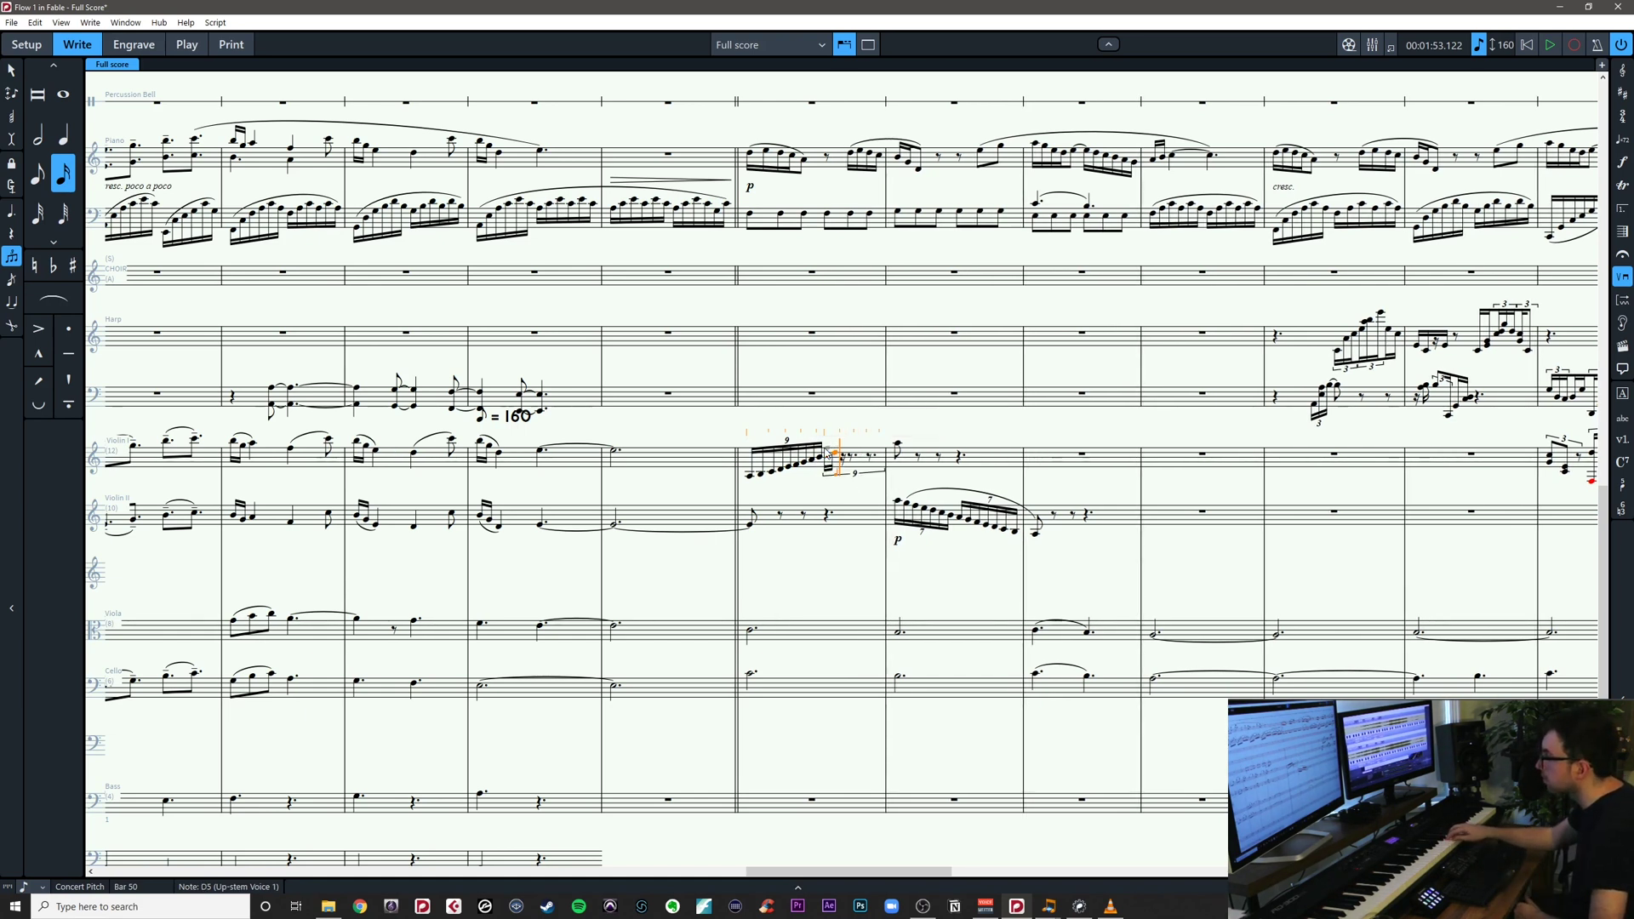
key("e")
key("f")
key("g")
key("a")
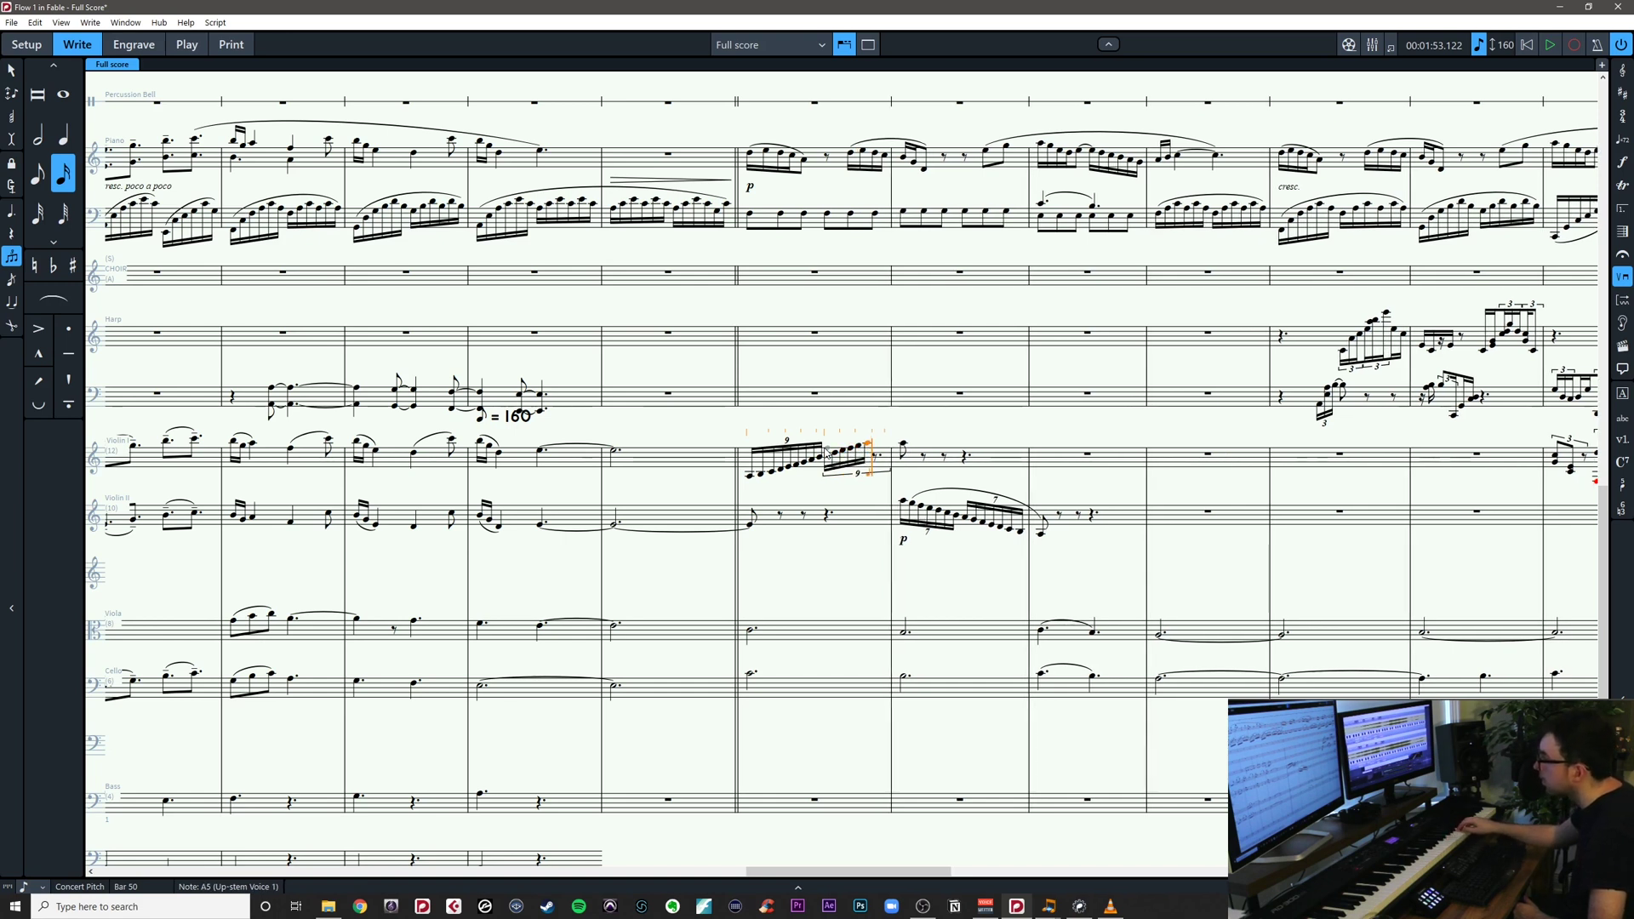
key("b")
key("c")
key("d")
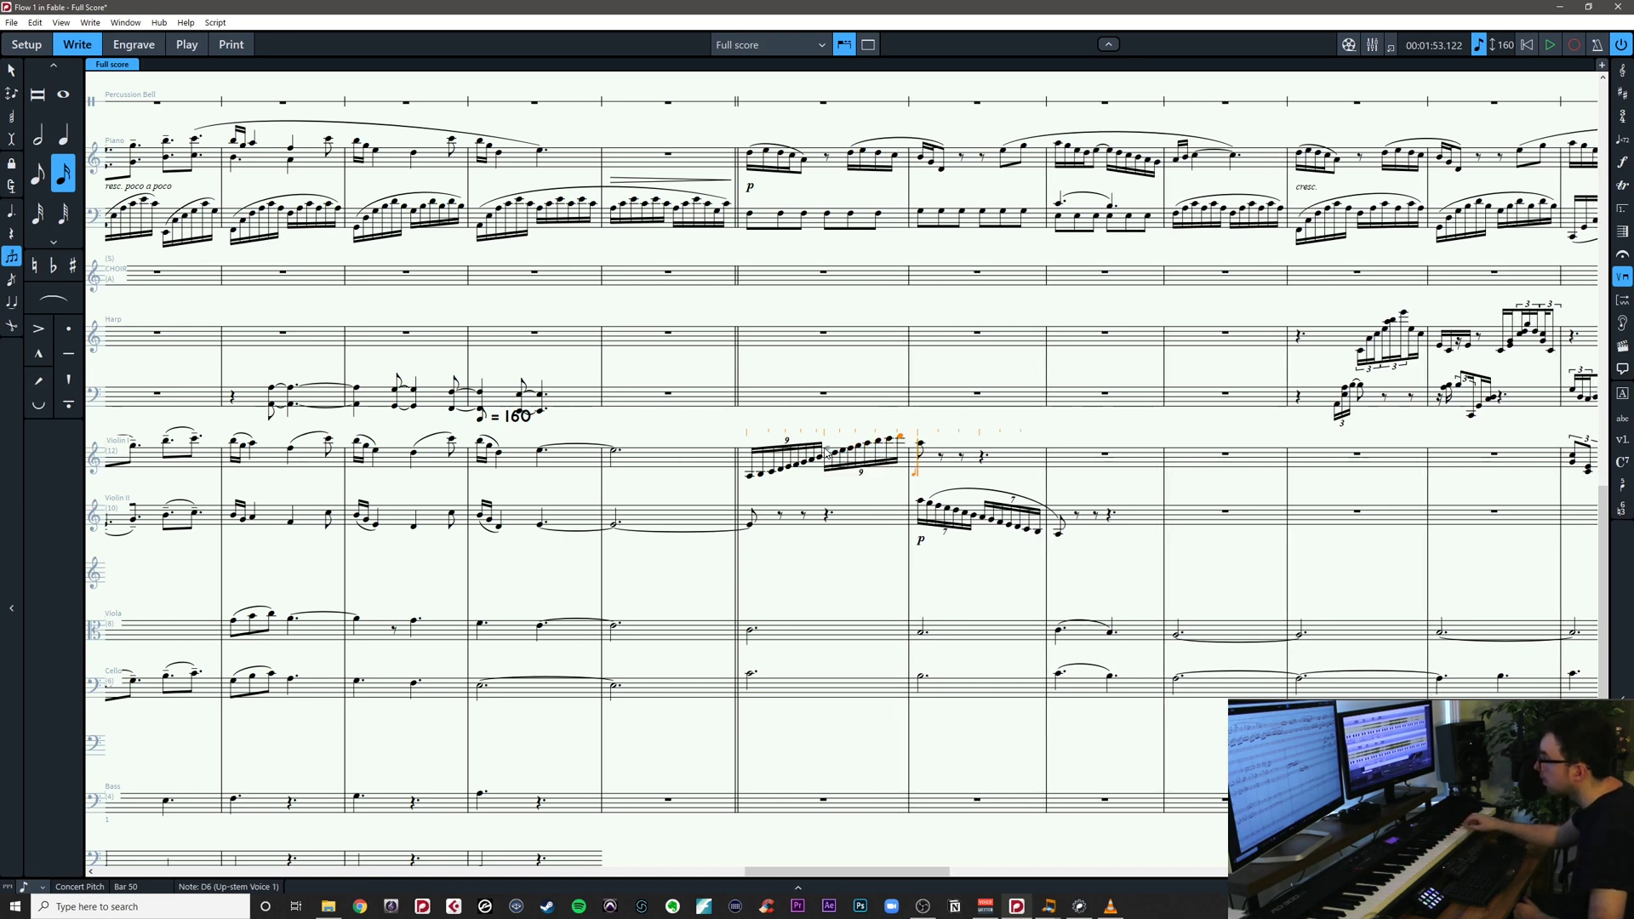
key("Escape")
left_click(920, 446)
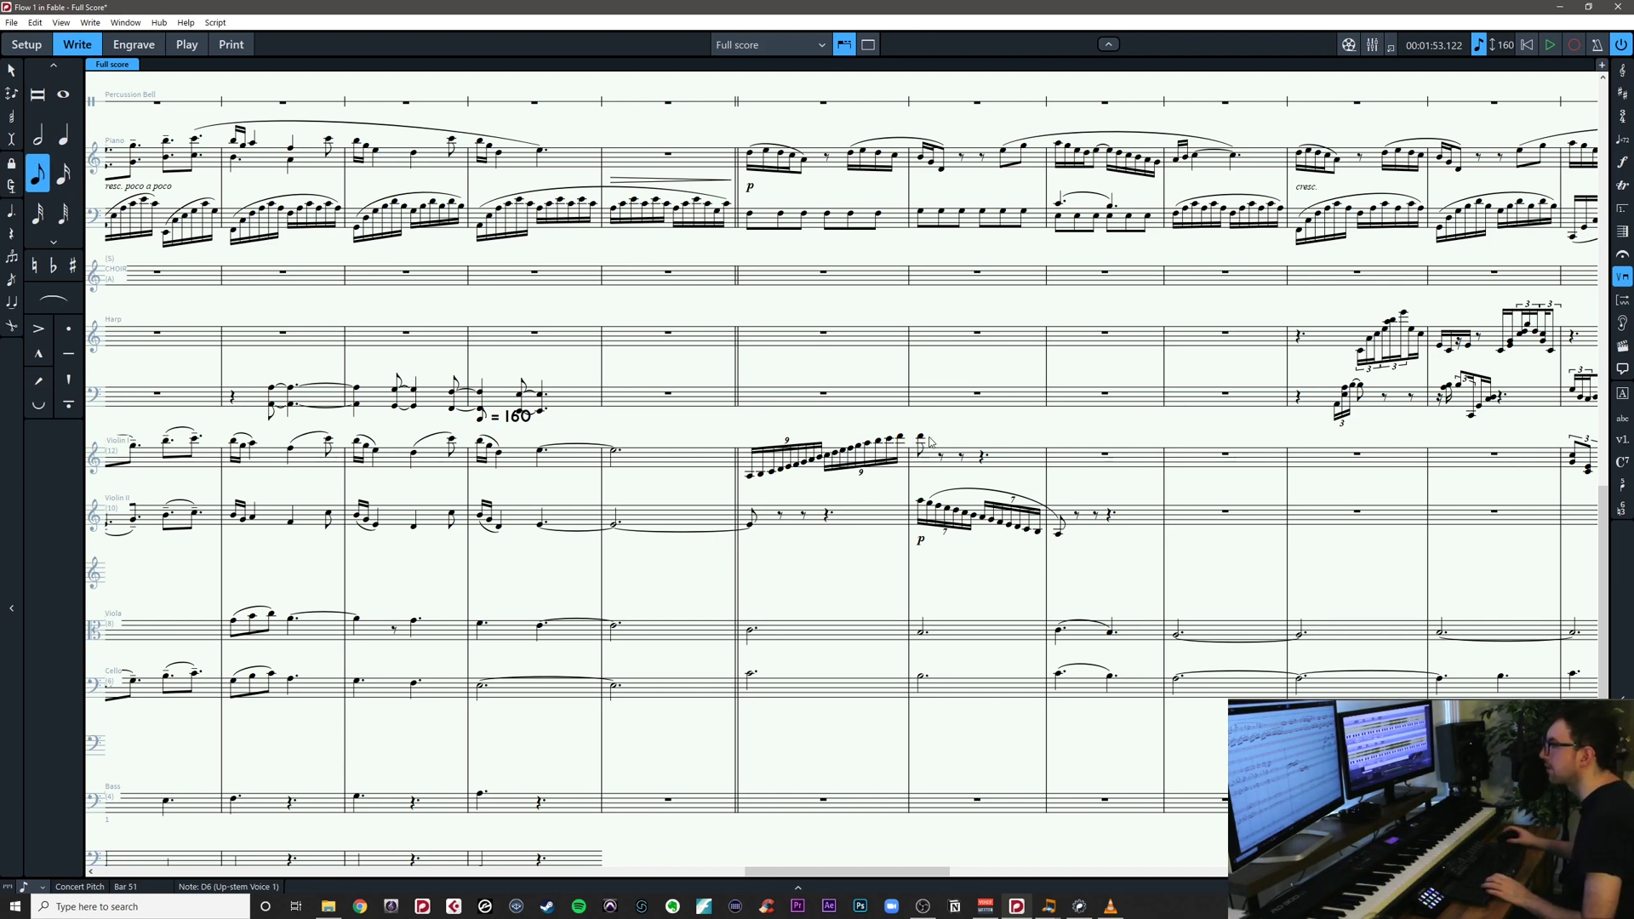
key("Escape")
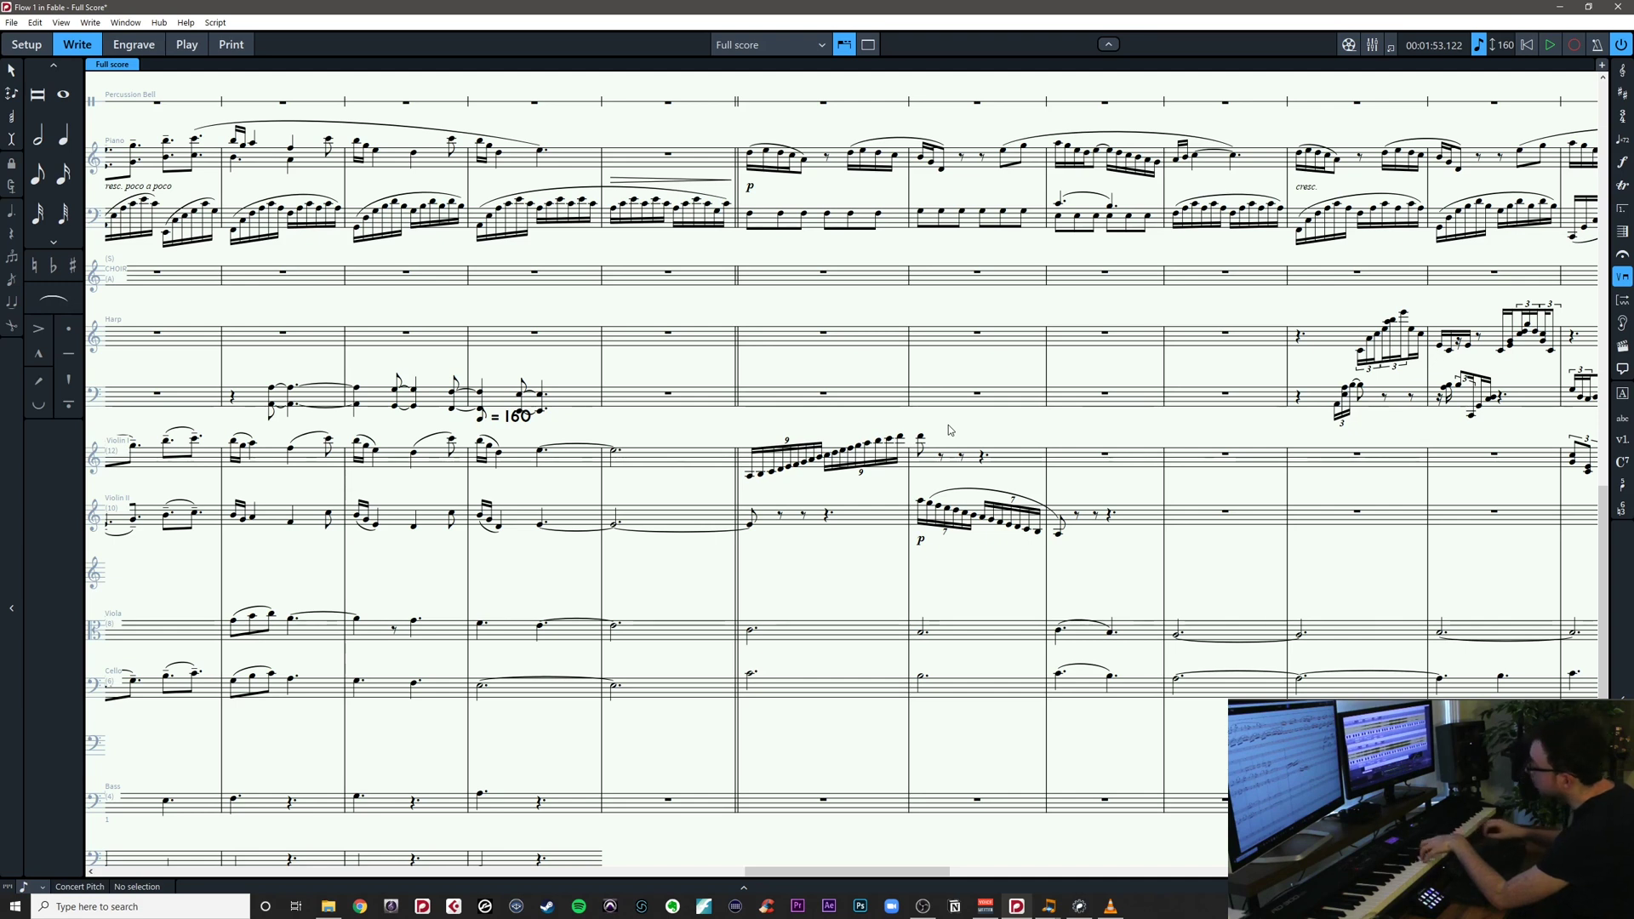
Slur the Violin I nonuplet run in bar 50 and play it back
left_click_drag(744, 429, 912, 504)
key("s")
left_click_drag(739, 423, 909, 498)
key("space")
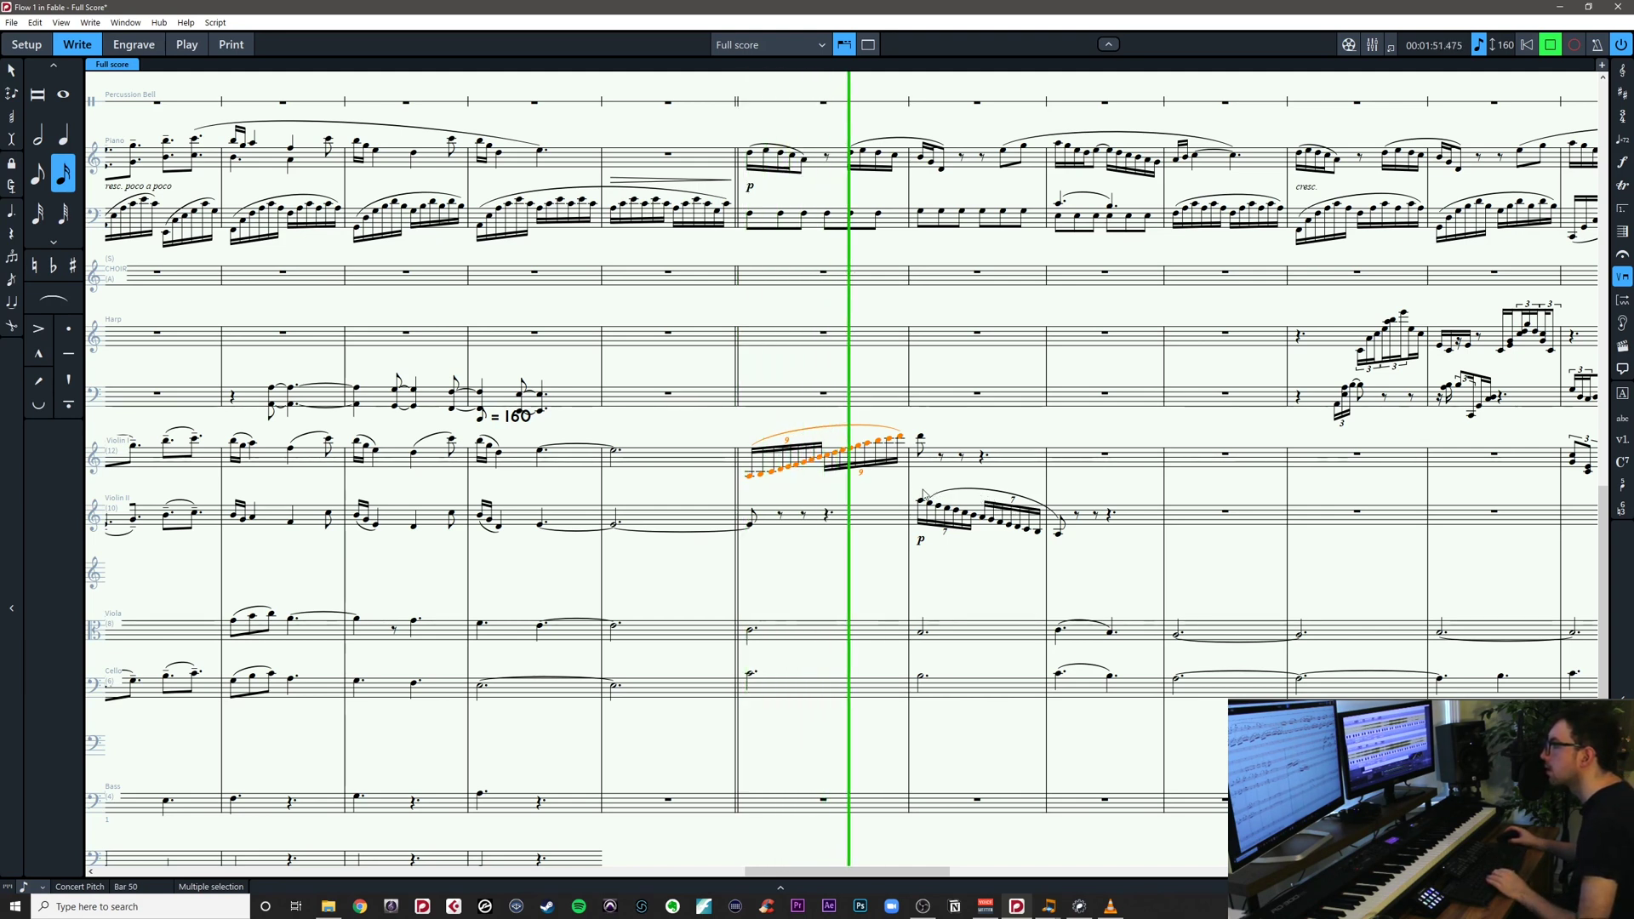
key("space")
key("Escape")
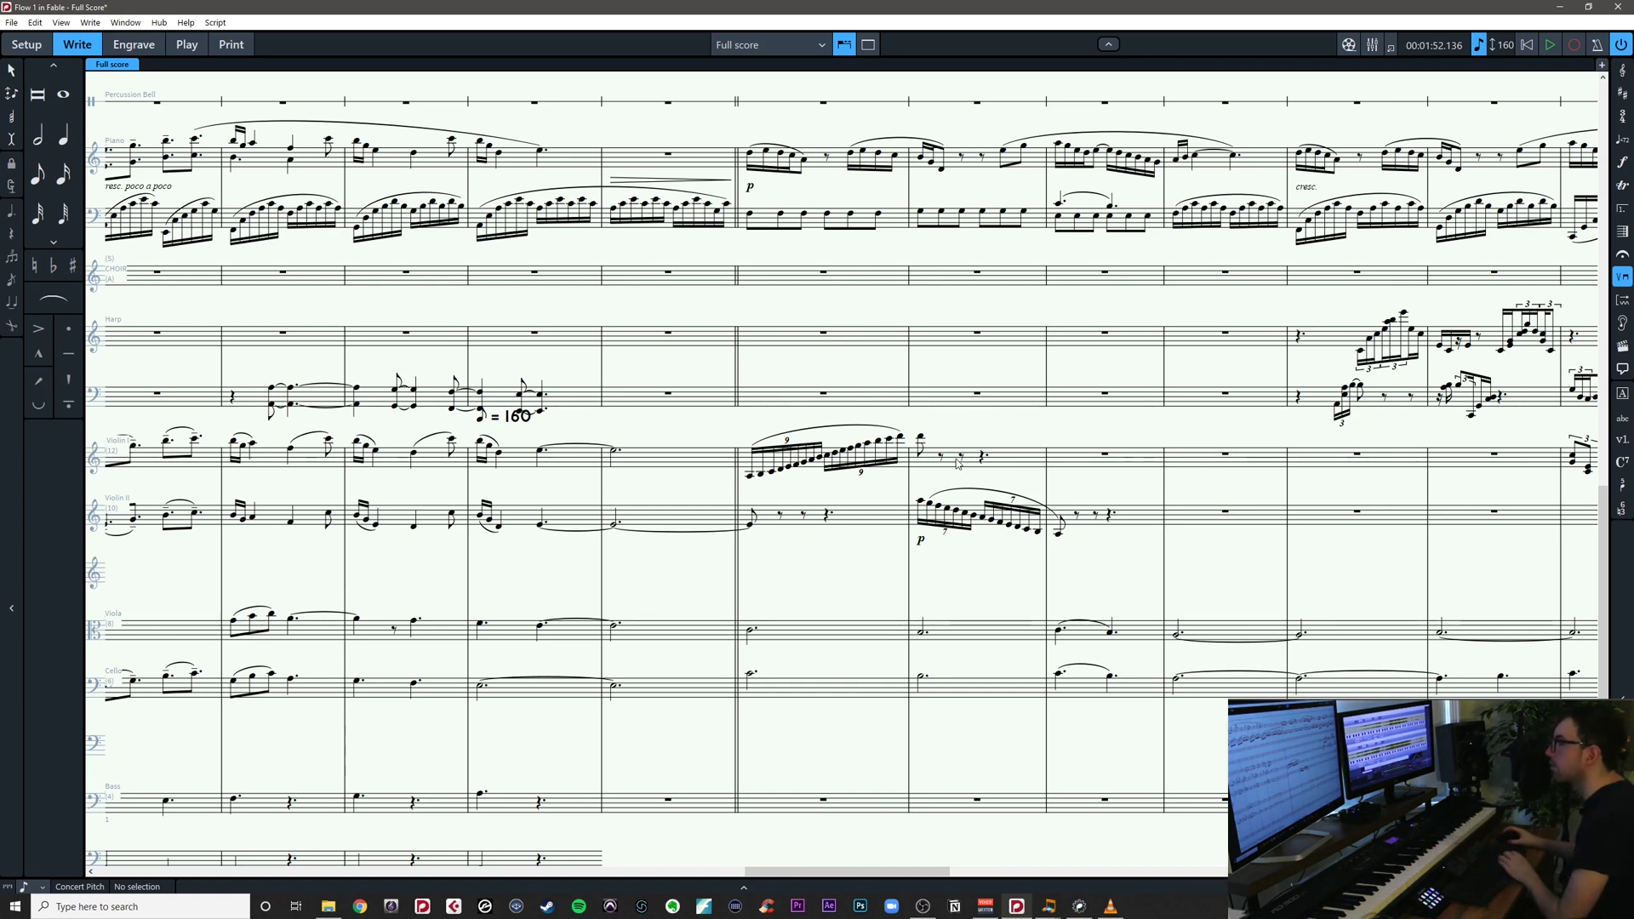
Delete the Violin I run in bar 50 together with the eighth note that follows it in bar 51
left_click_drag(998, 441, 921, 461)
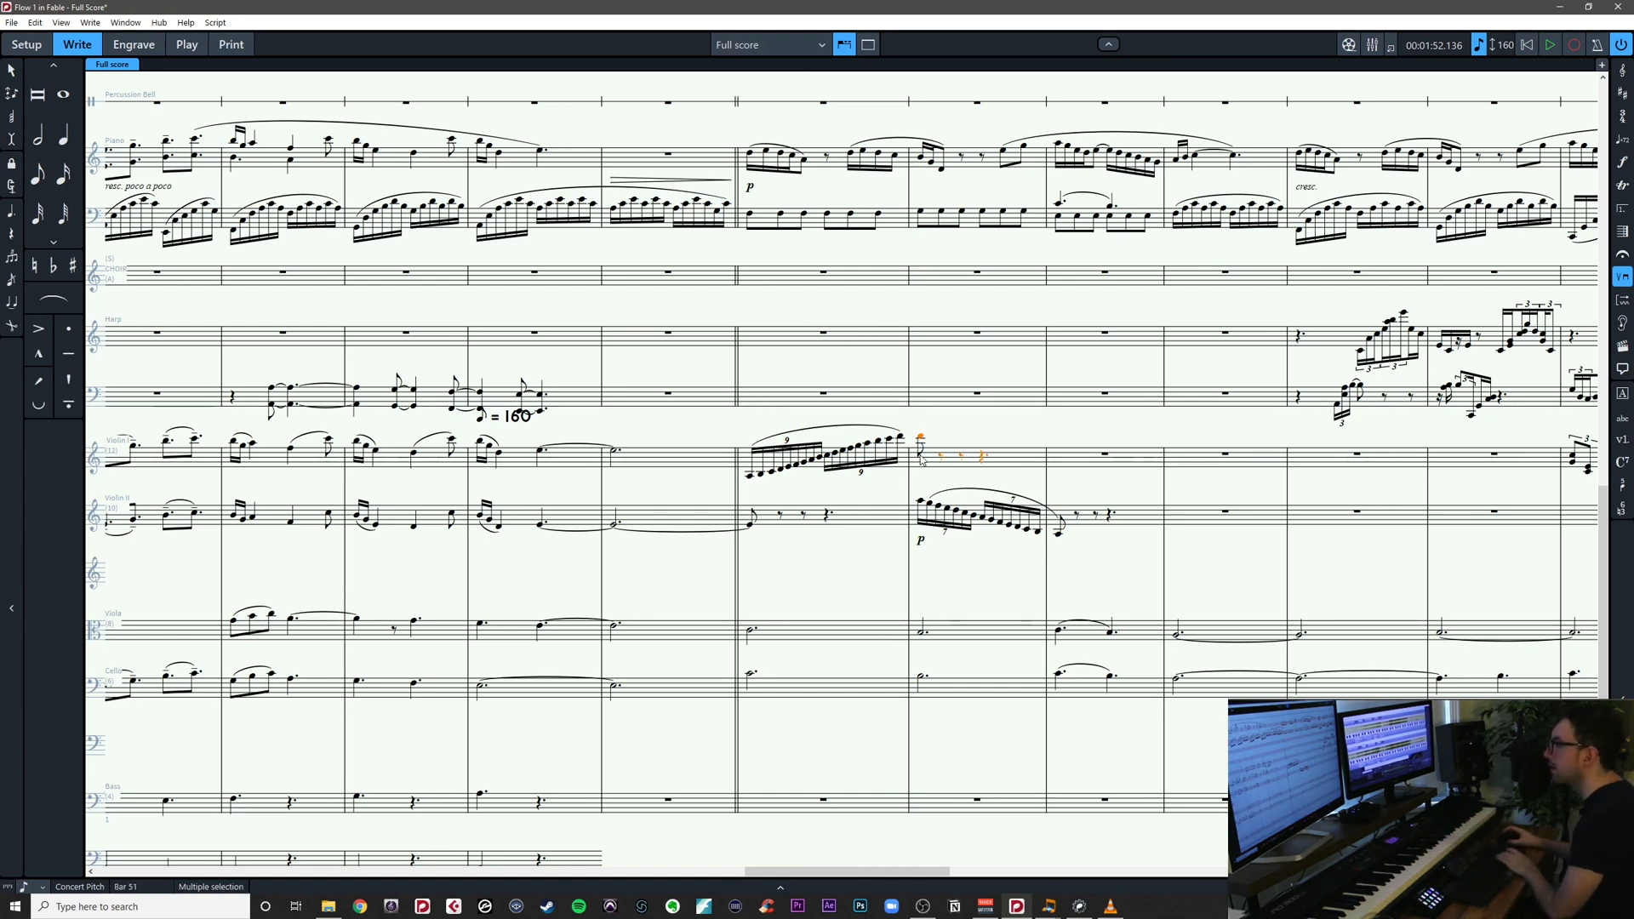
left_click(823, 471)
key("Delete")
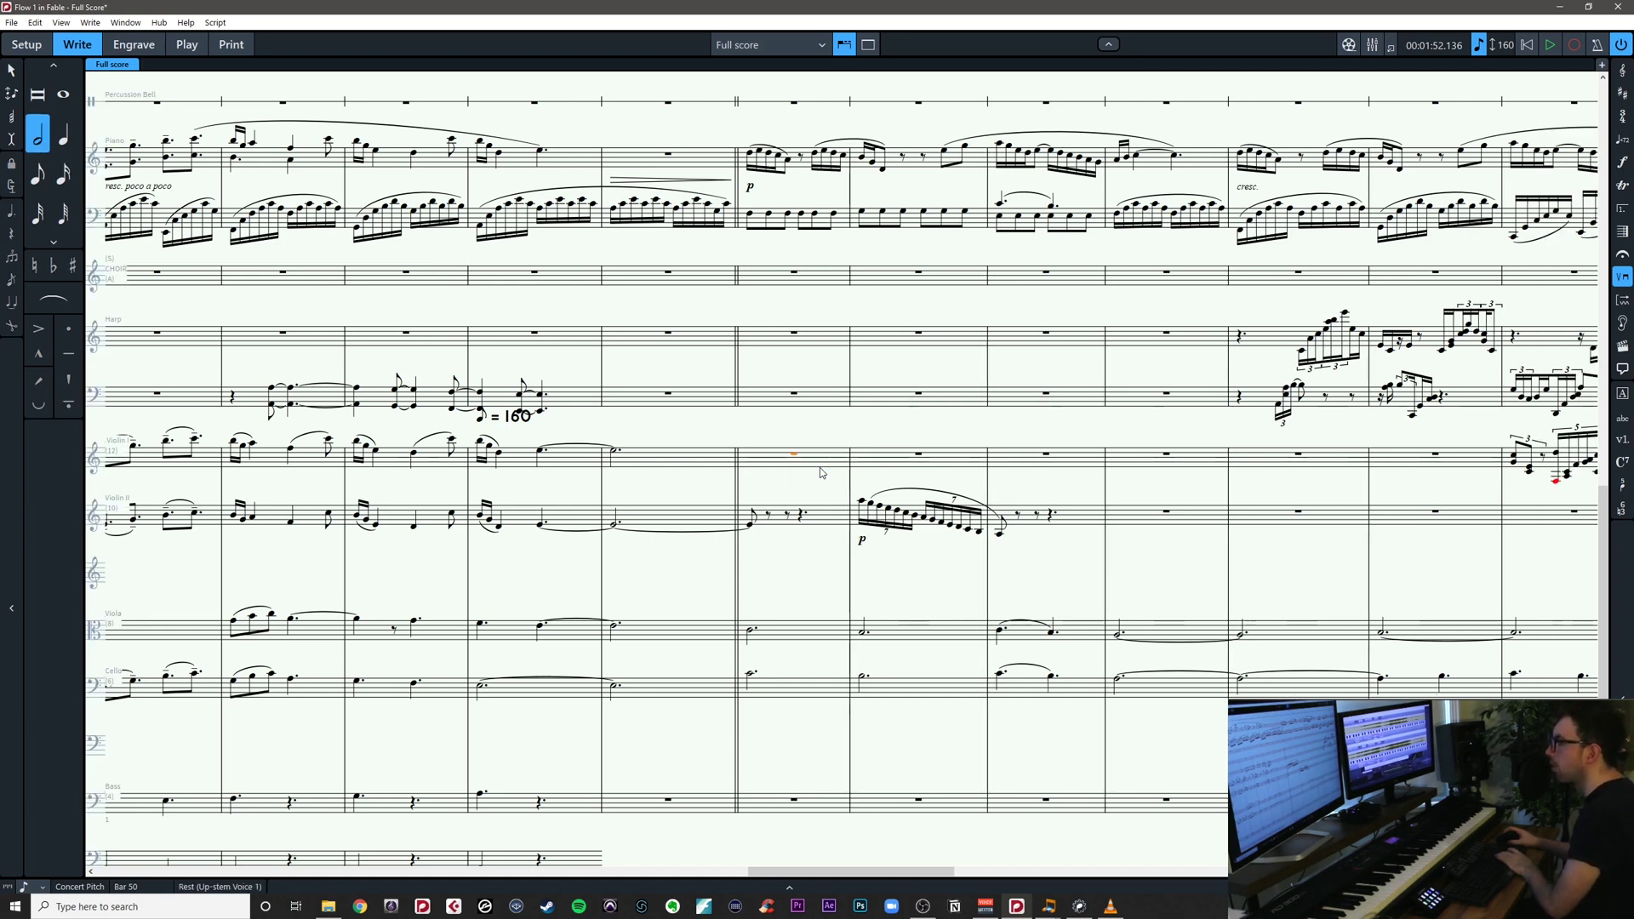
Fill bar 50 of Violin I with two sixteenth-note 10-tuplets, entering ascending notes from A3 to F6
key("shift+n")
key("6")
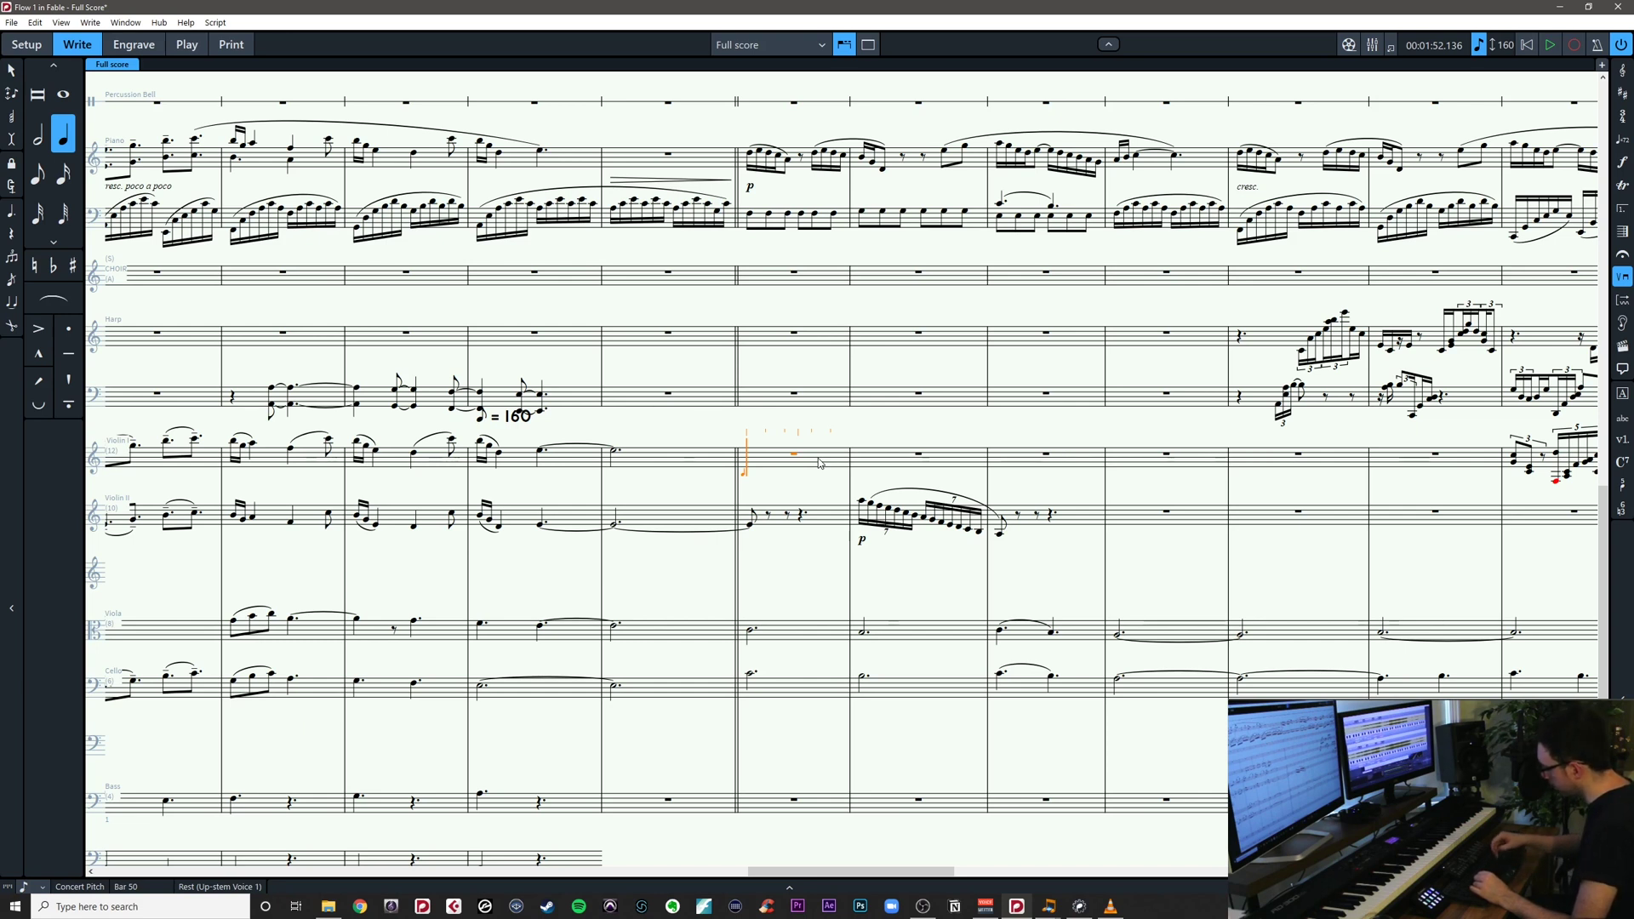
key("5")
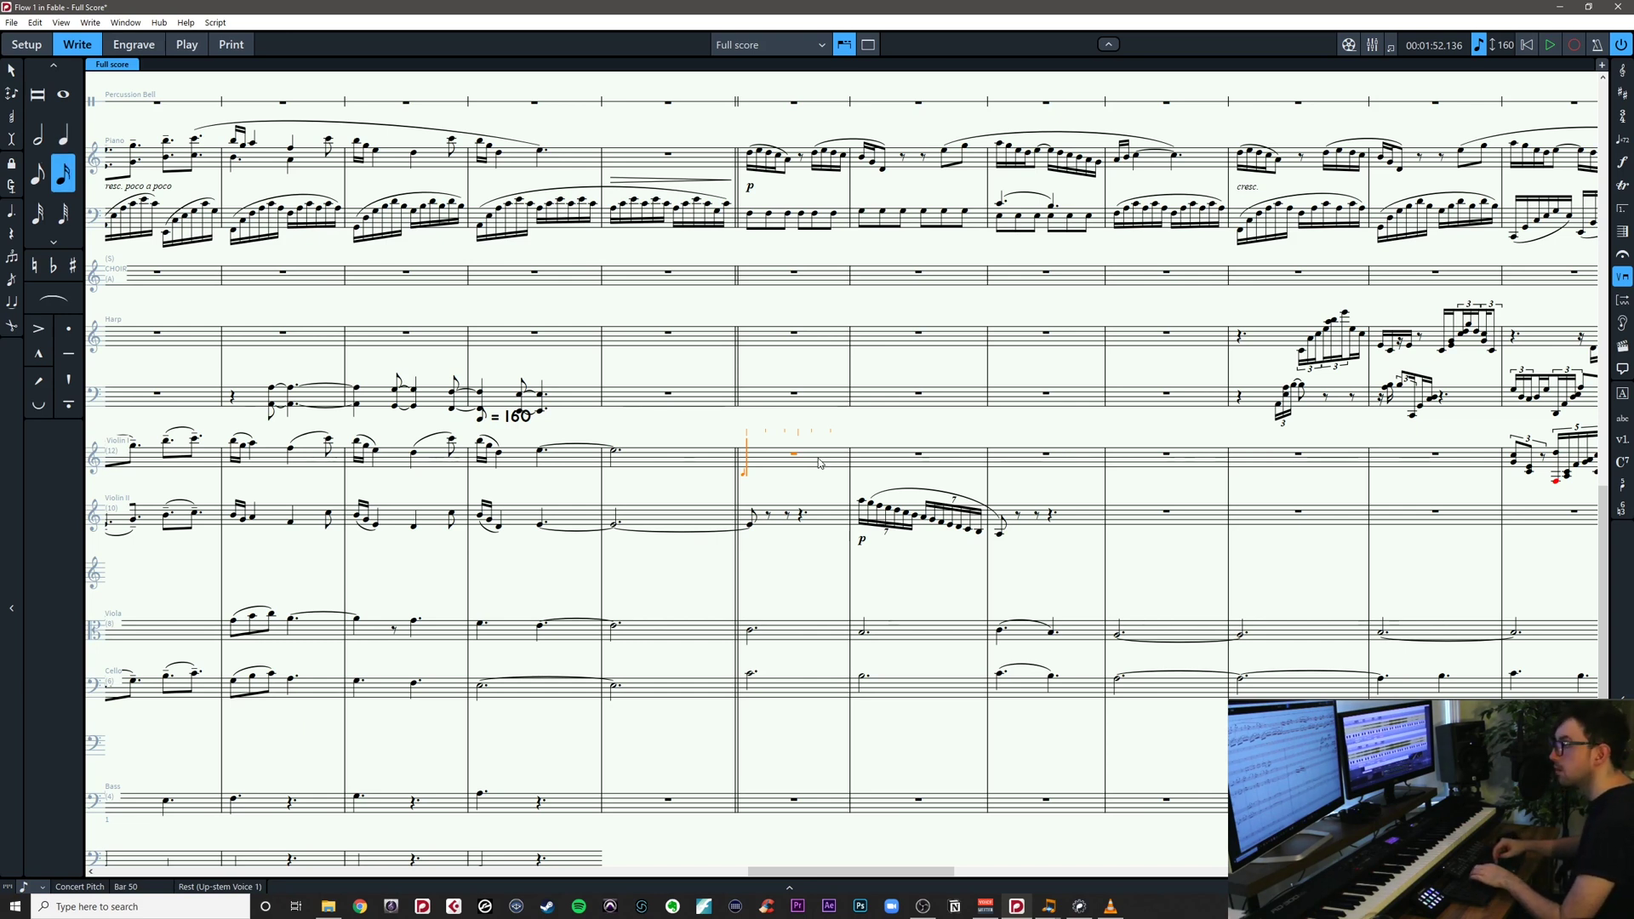
key("semicolon")
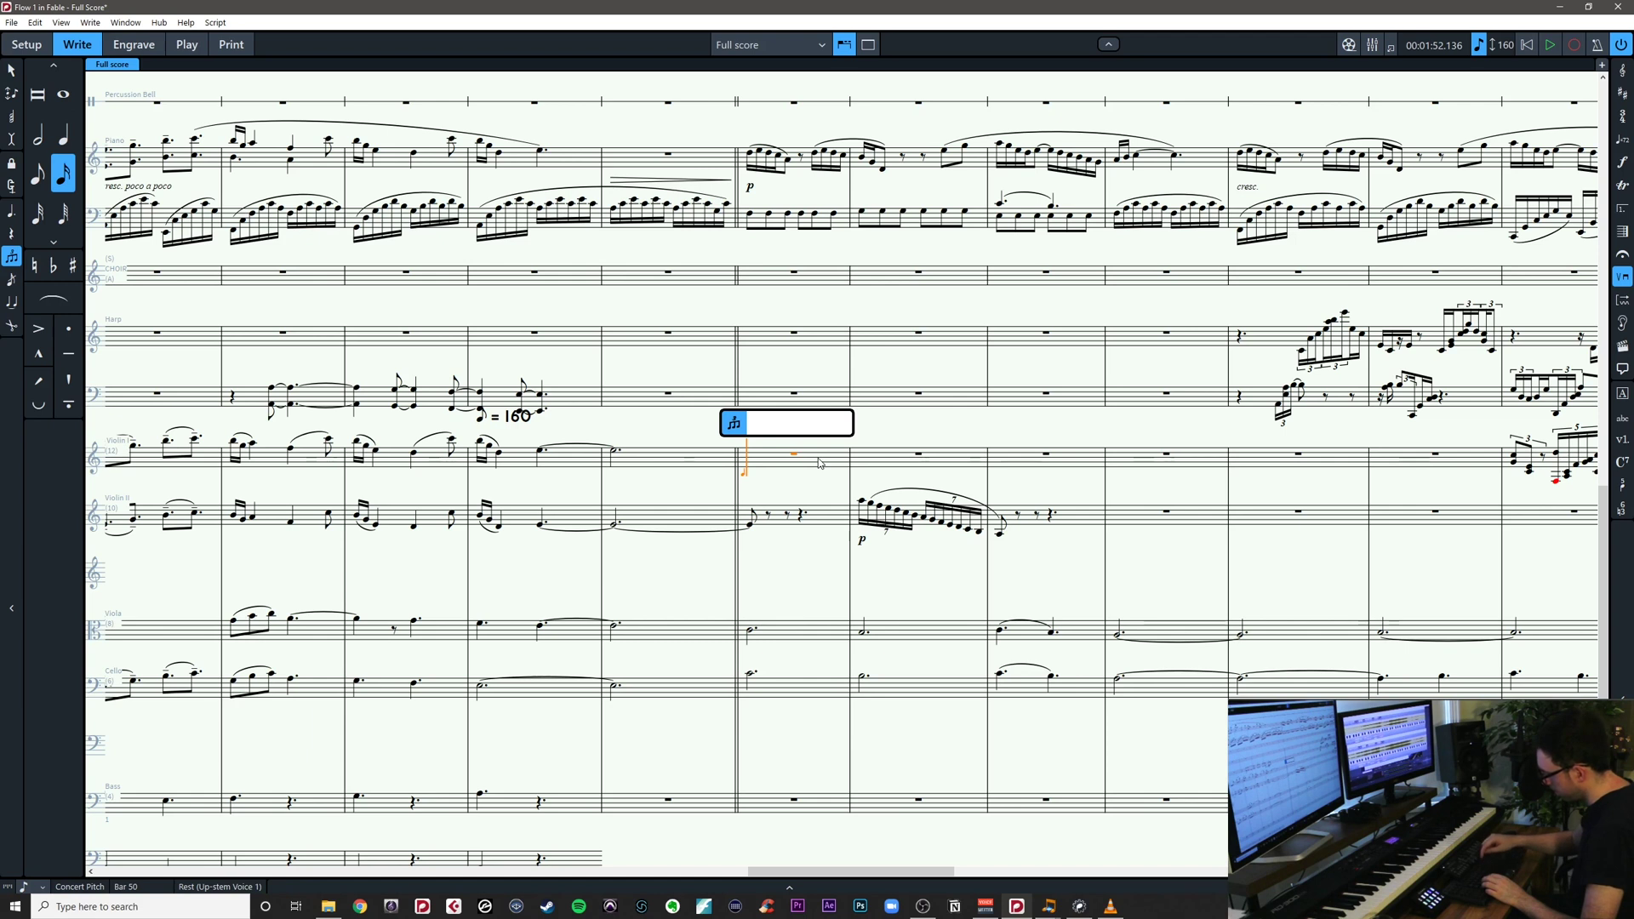
type("10:")
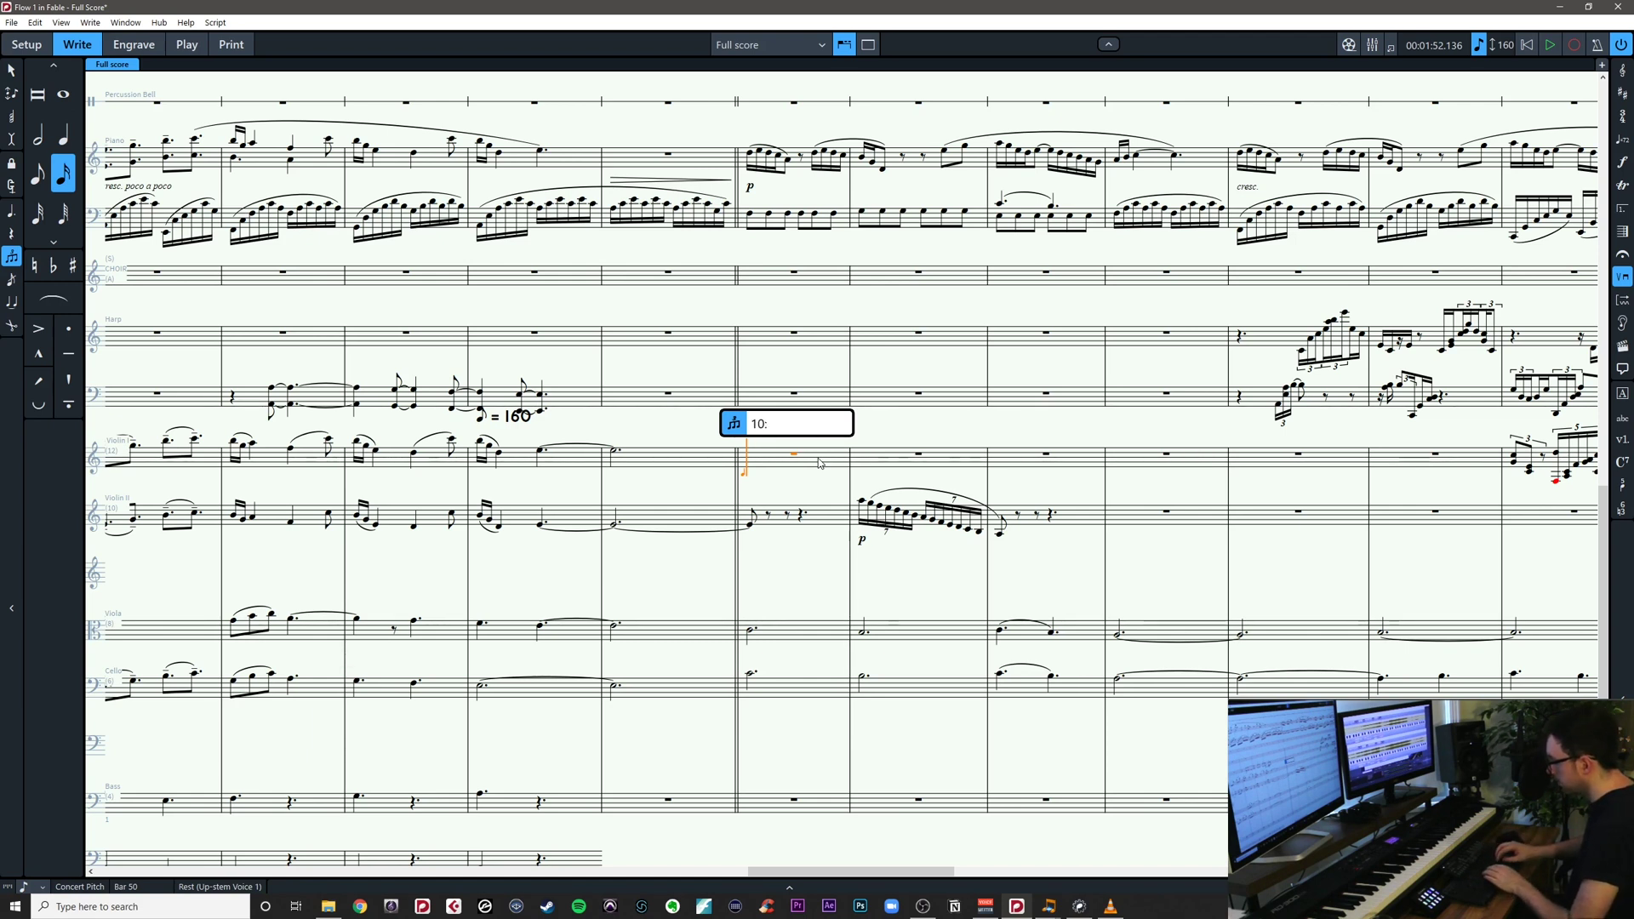
key("Return")
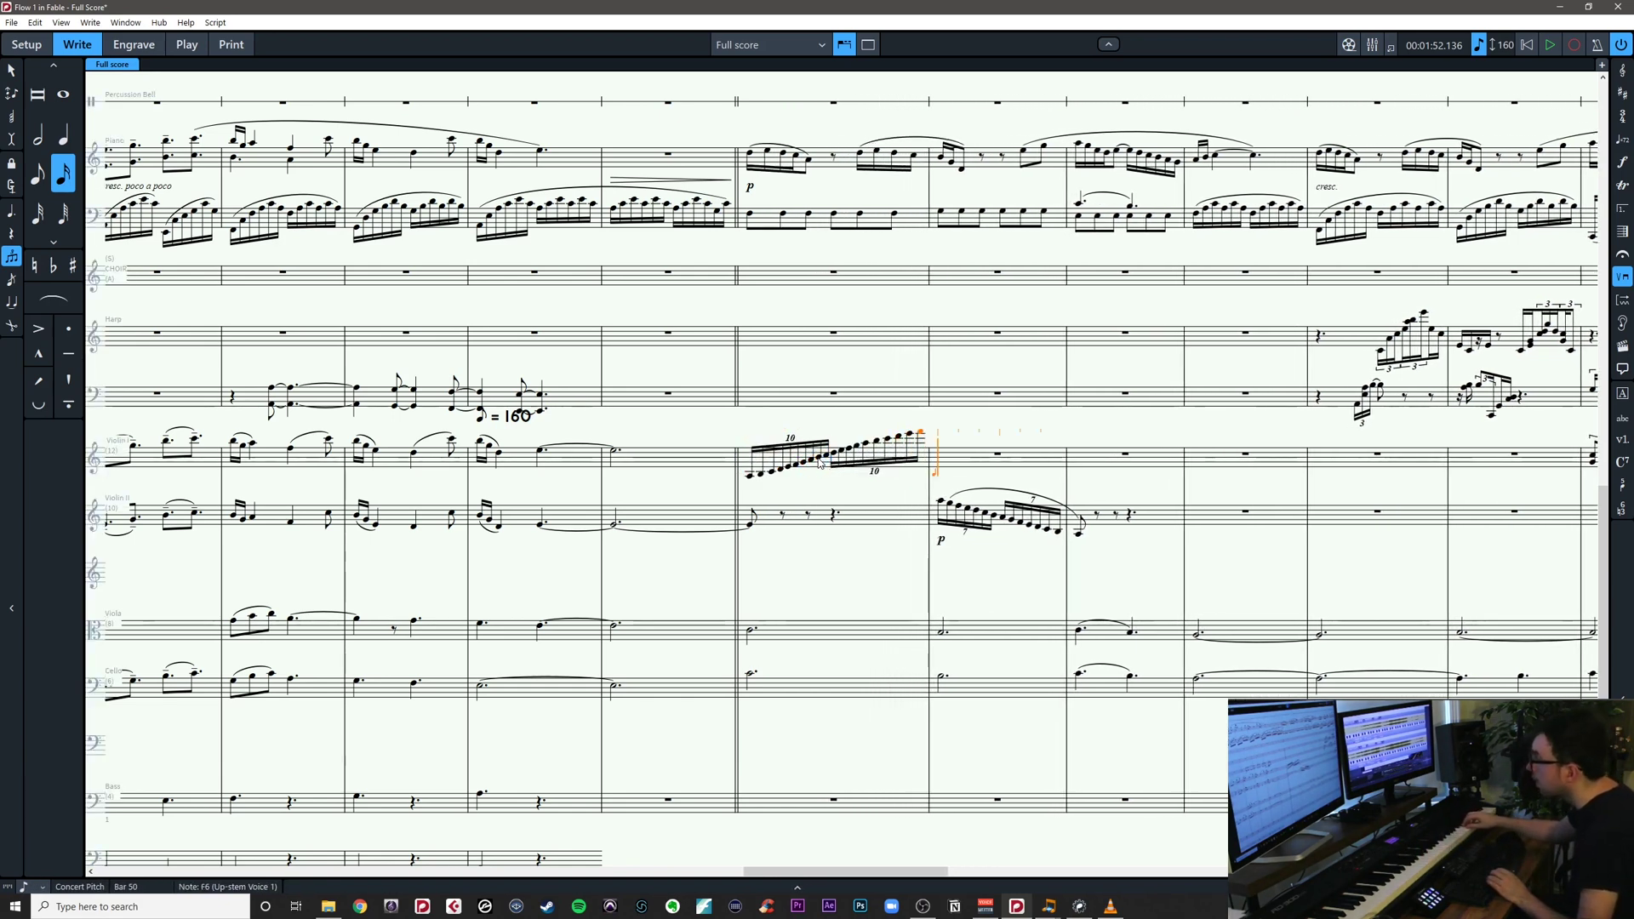
End the tuplet input, add an eighth-note G6 at the start of bar 51 in Violin I, and slur the whole run
key("6")
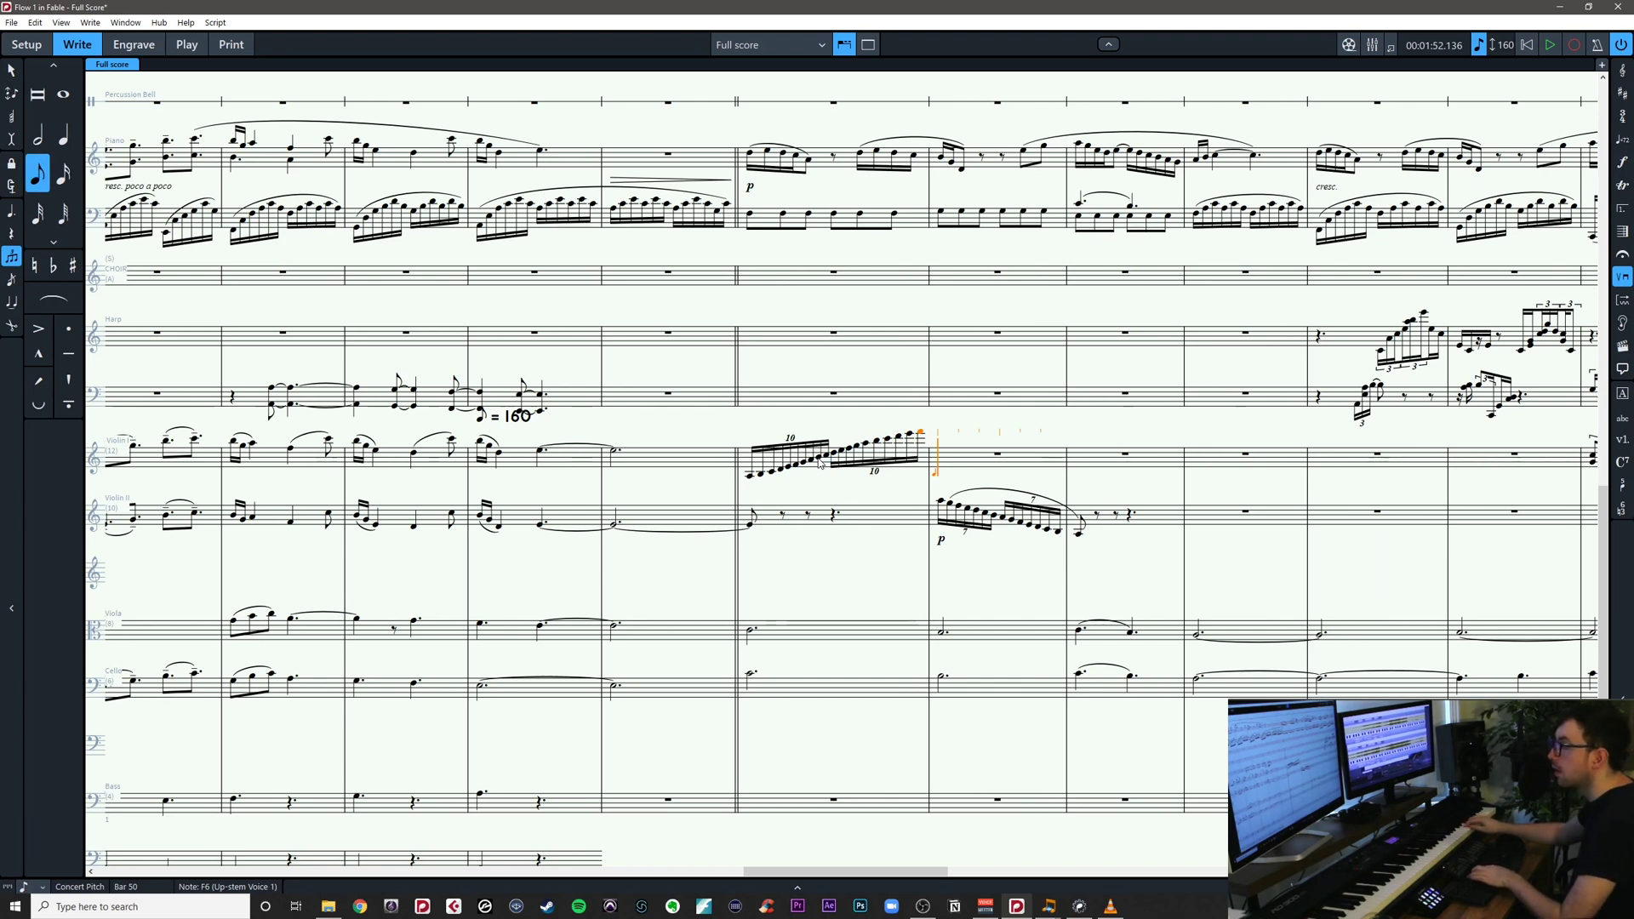
key("g")
key("ctrl+z")
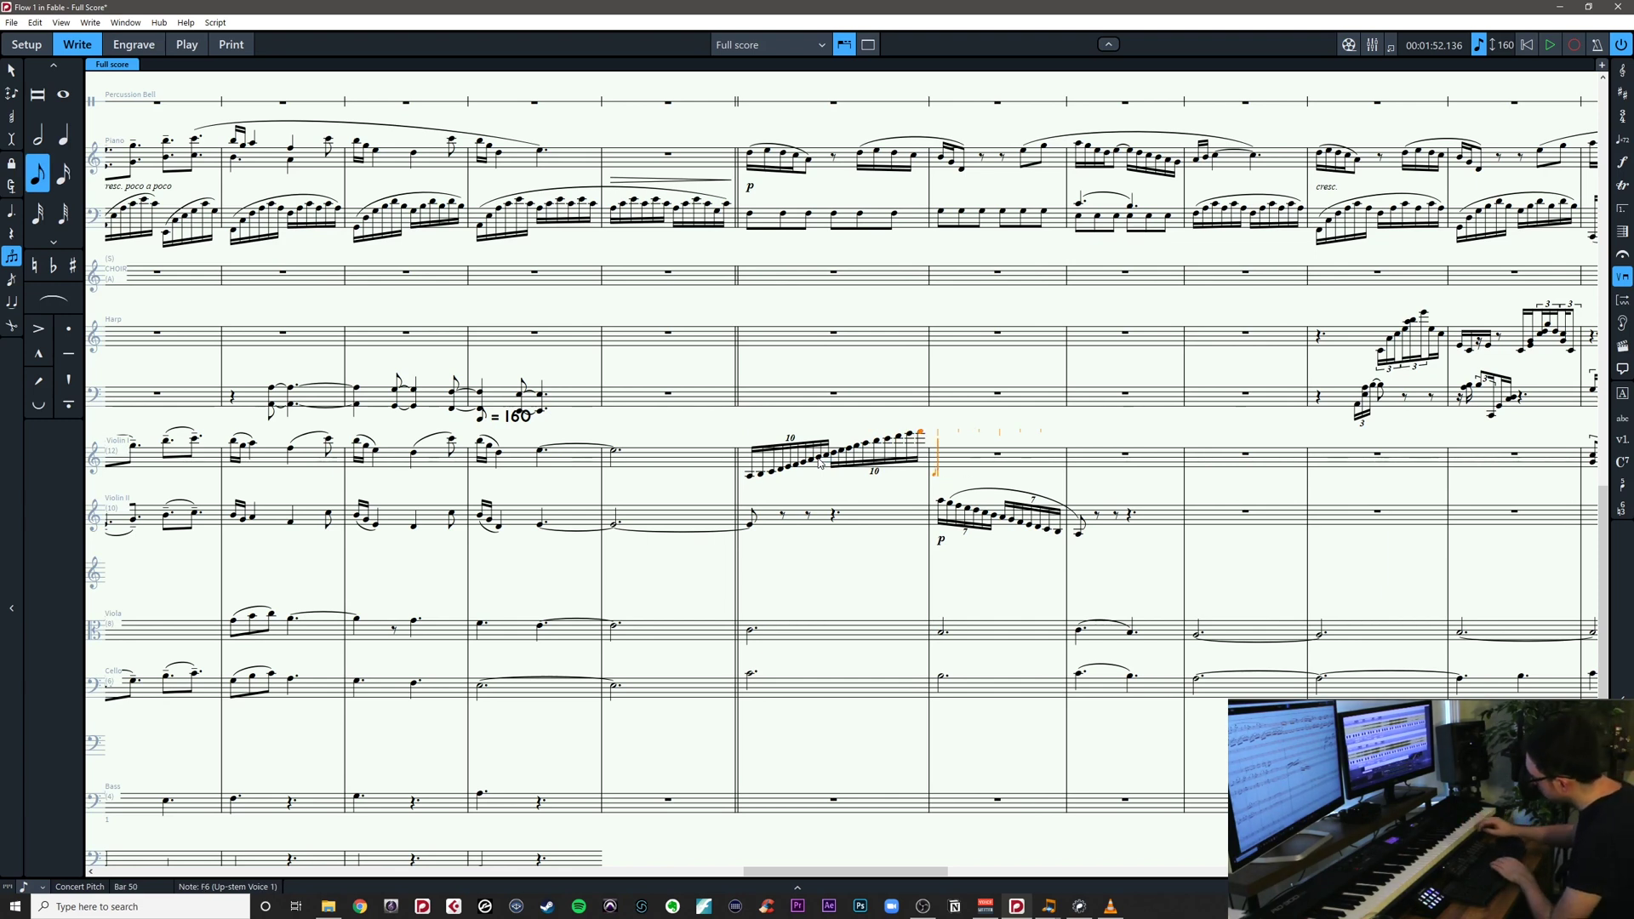
key("semicolon")
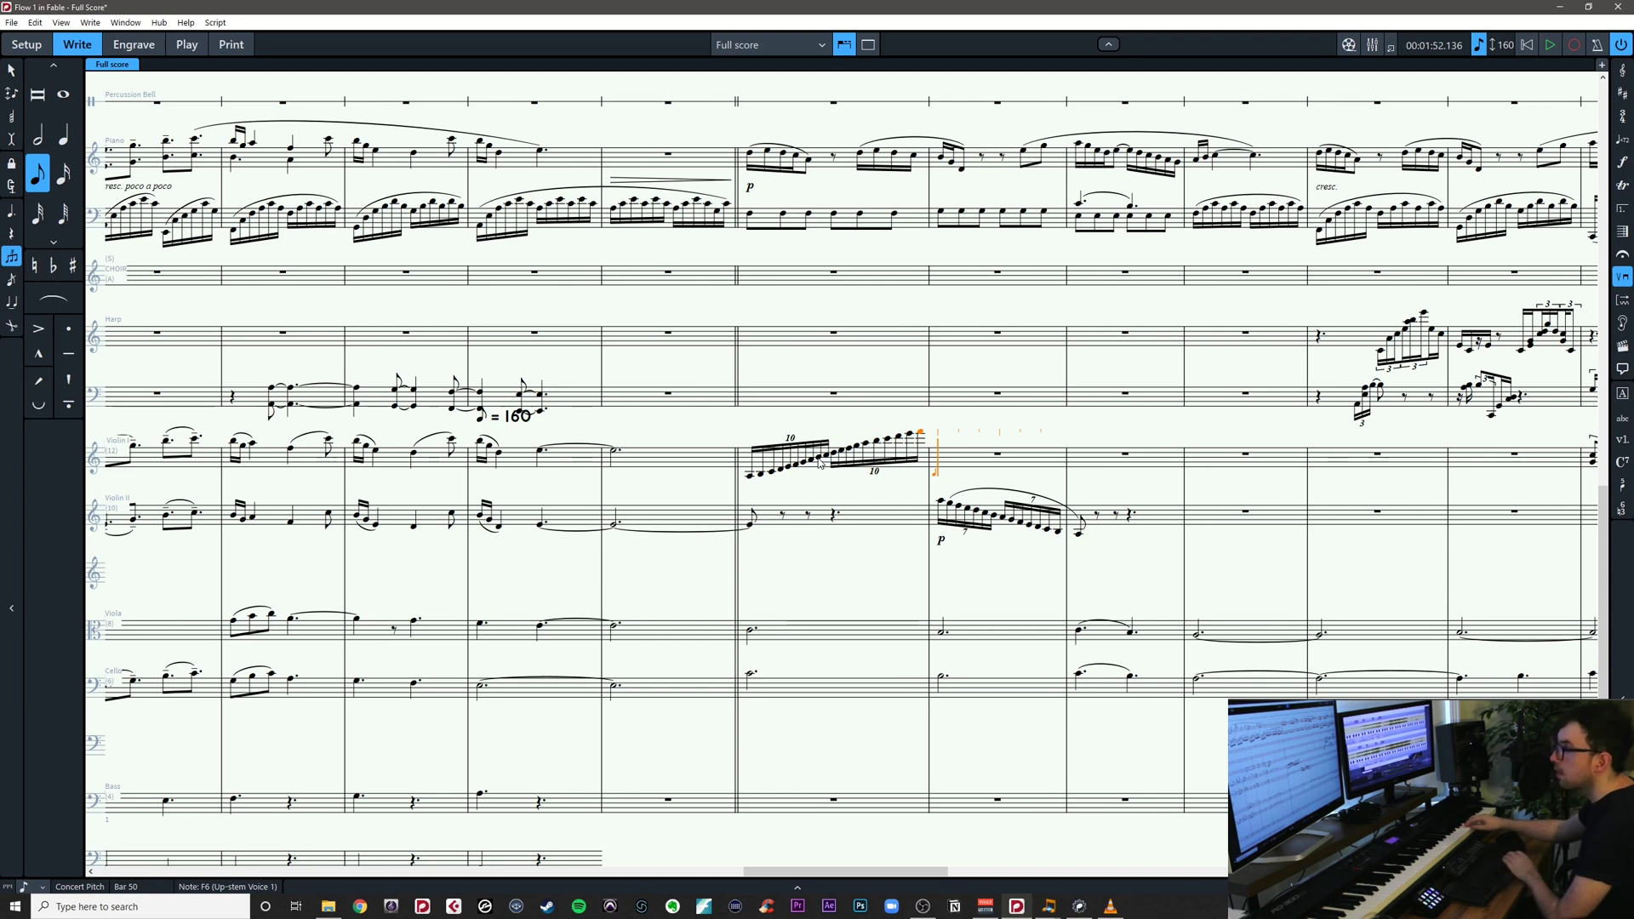
left_click(12, 256)
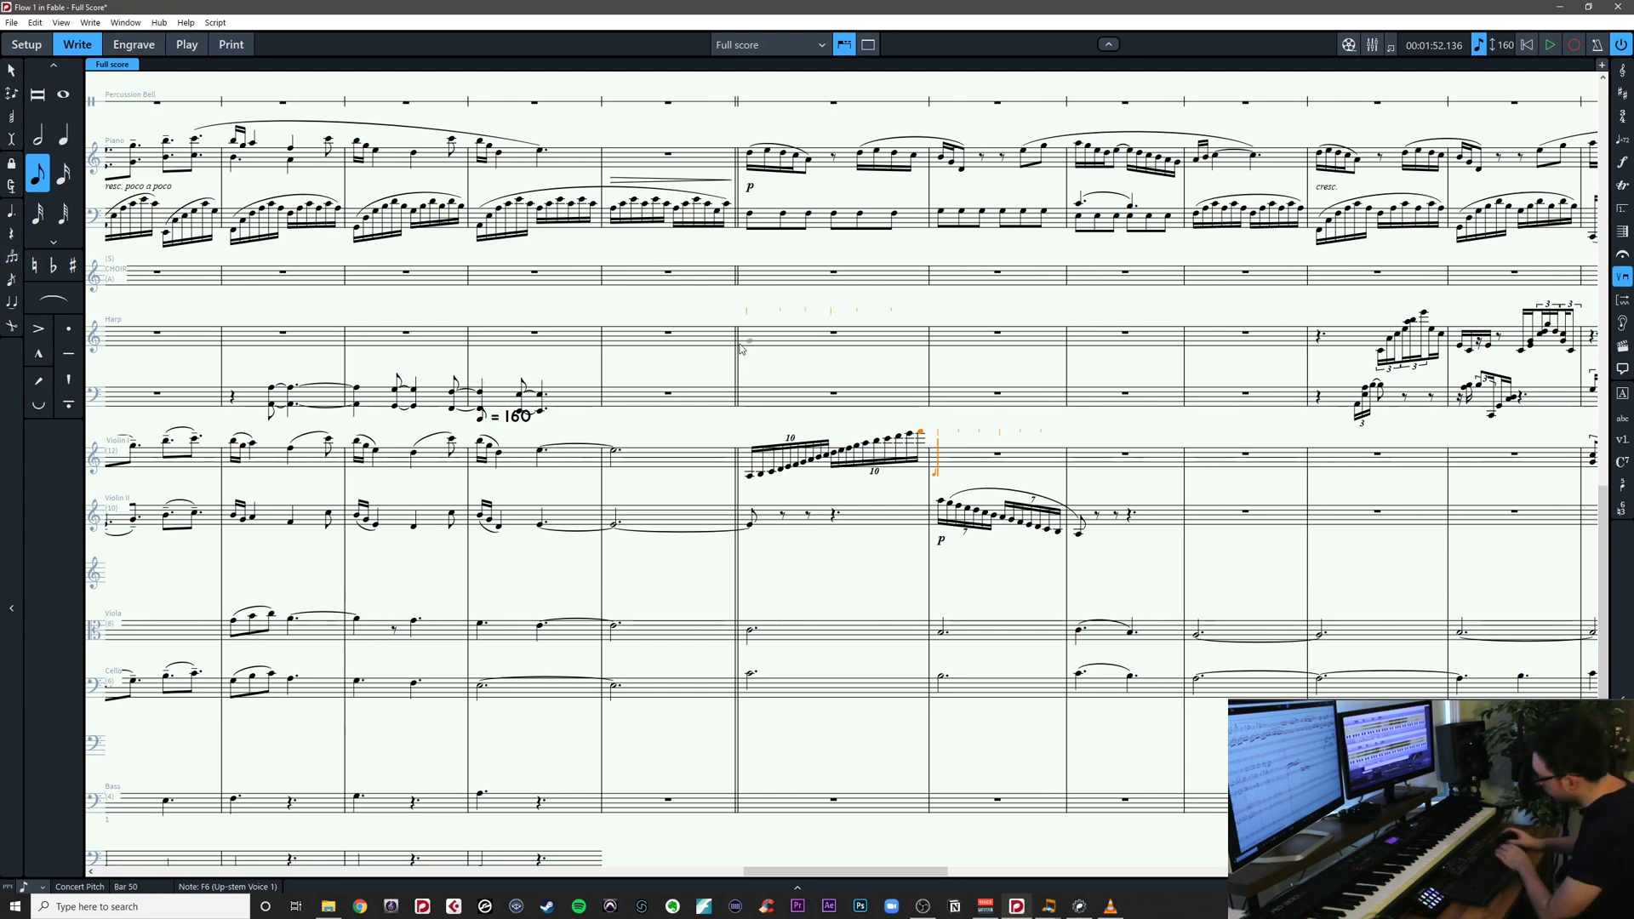
key("g")
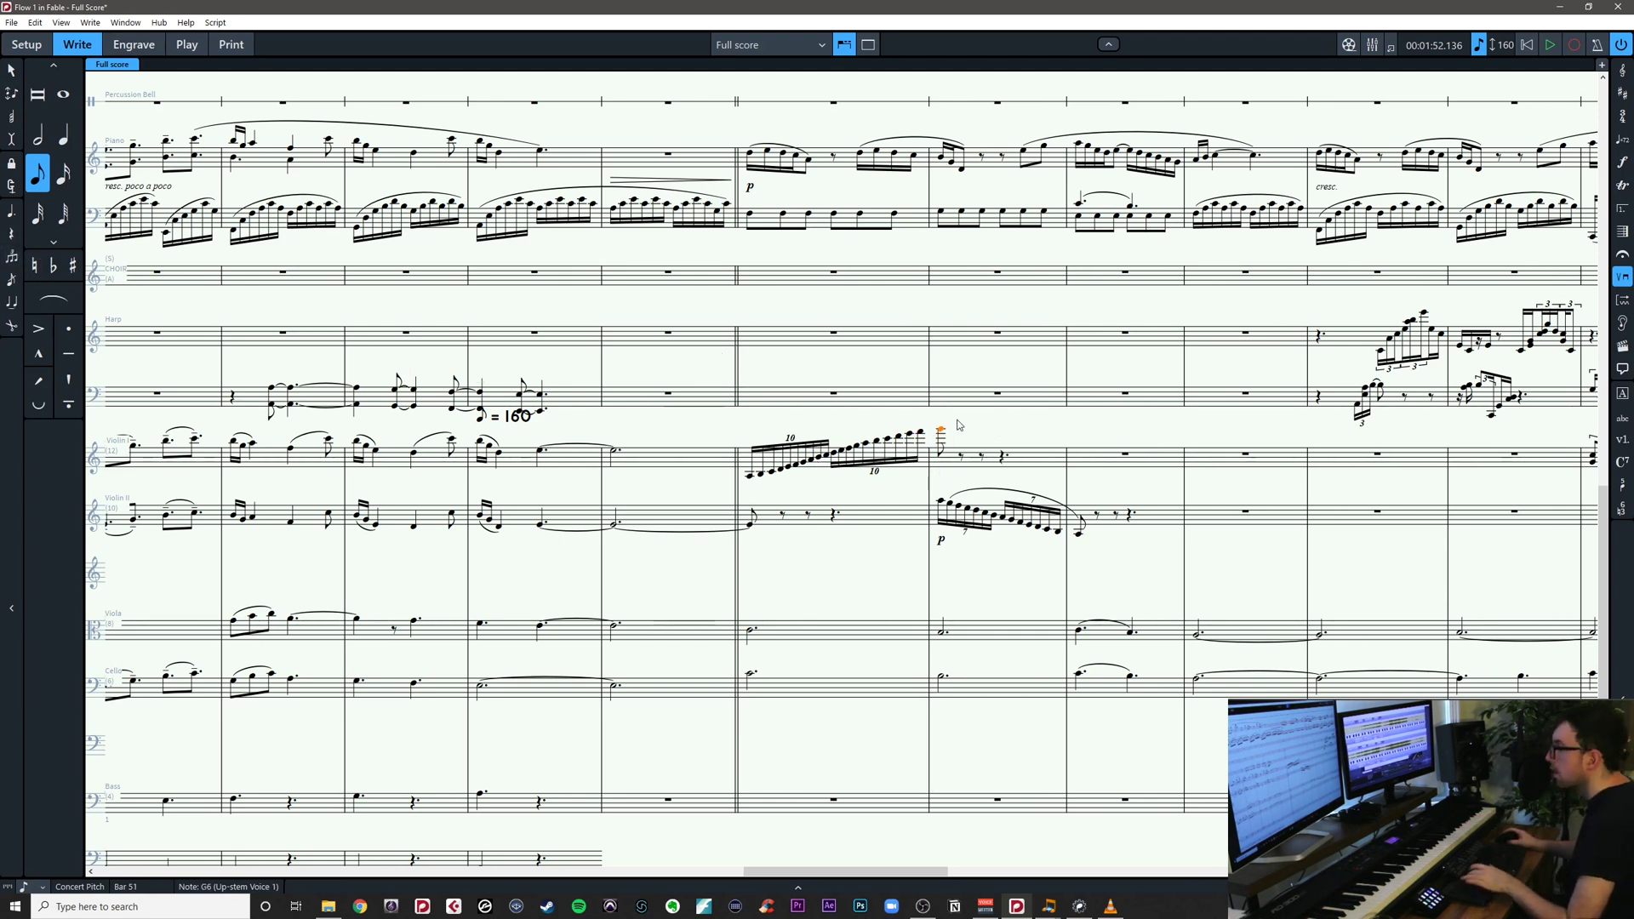
left_click_drag(972, 415, 742, 504)
key("s")
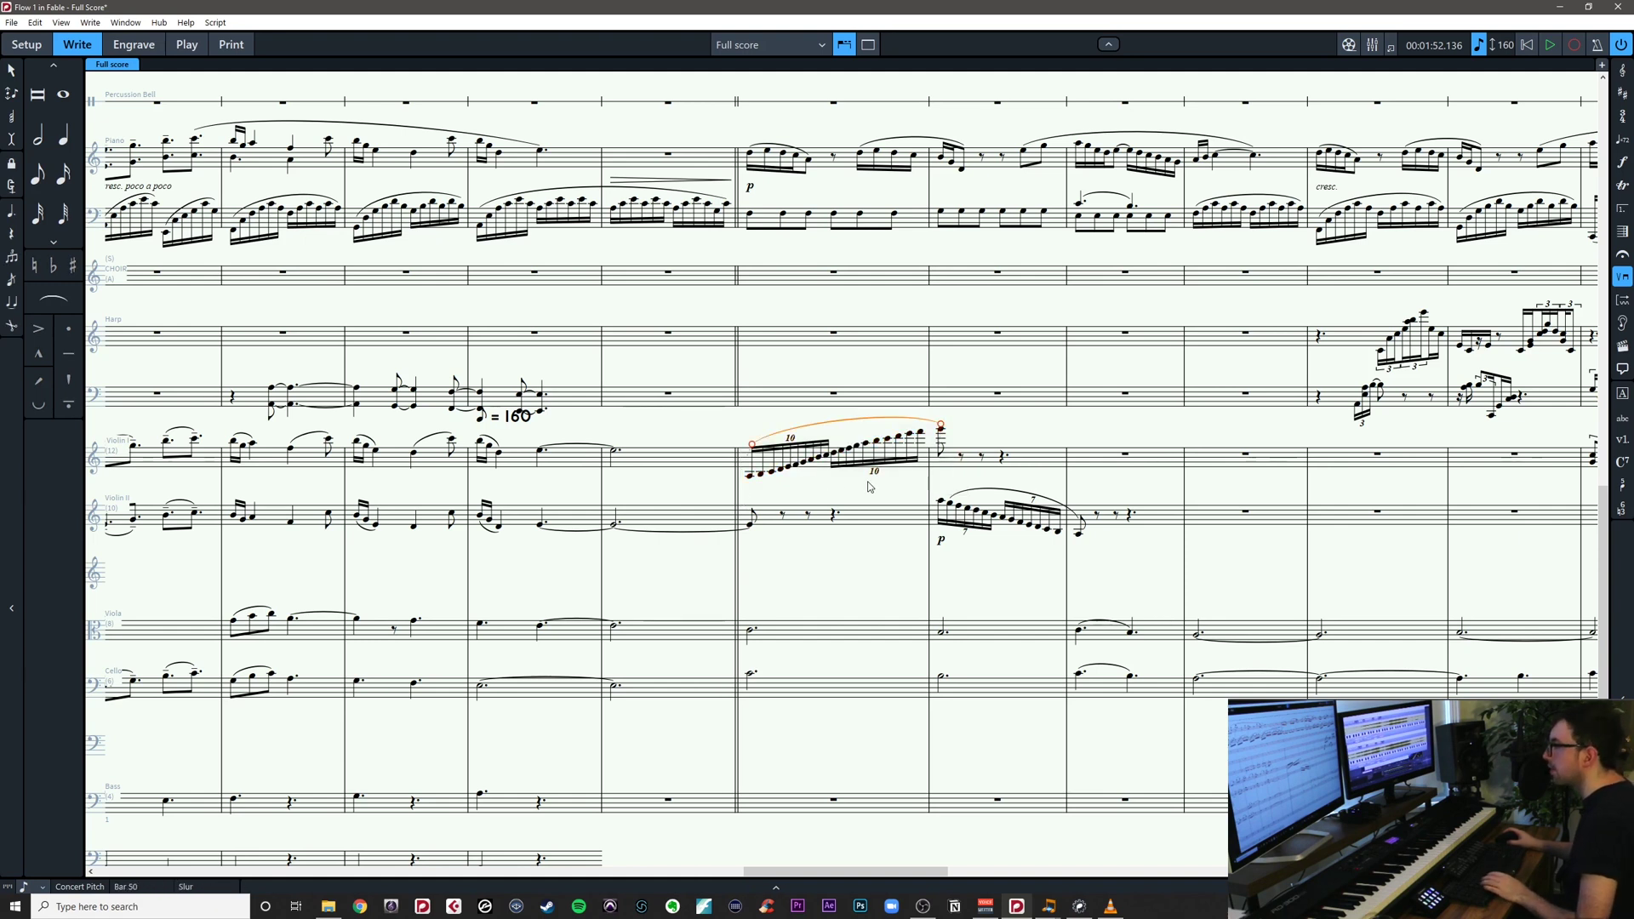
Copy the slurred Violin I run from bars 50–51 into Violin II, starting at bar 51
left_click(829, 469)
left_click(968, 463, "shift")
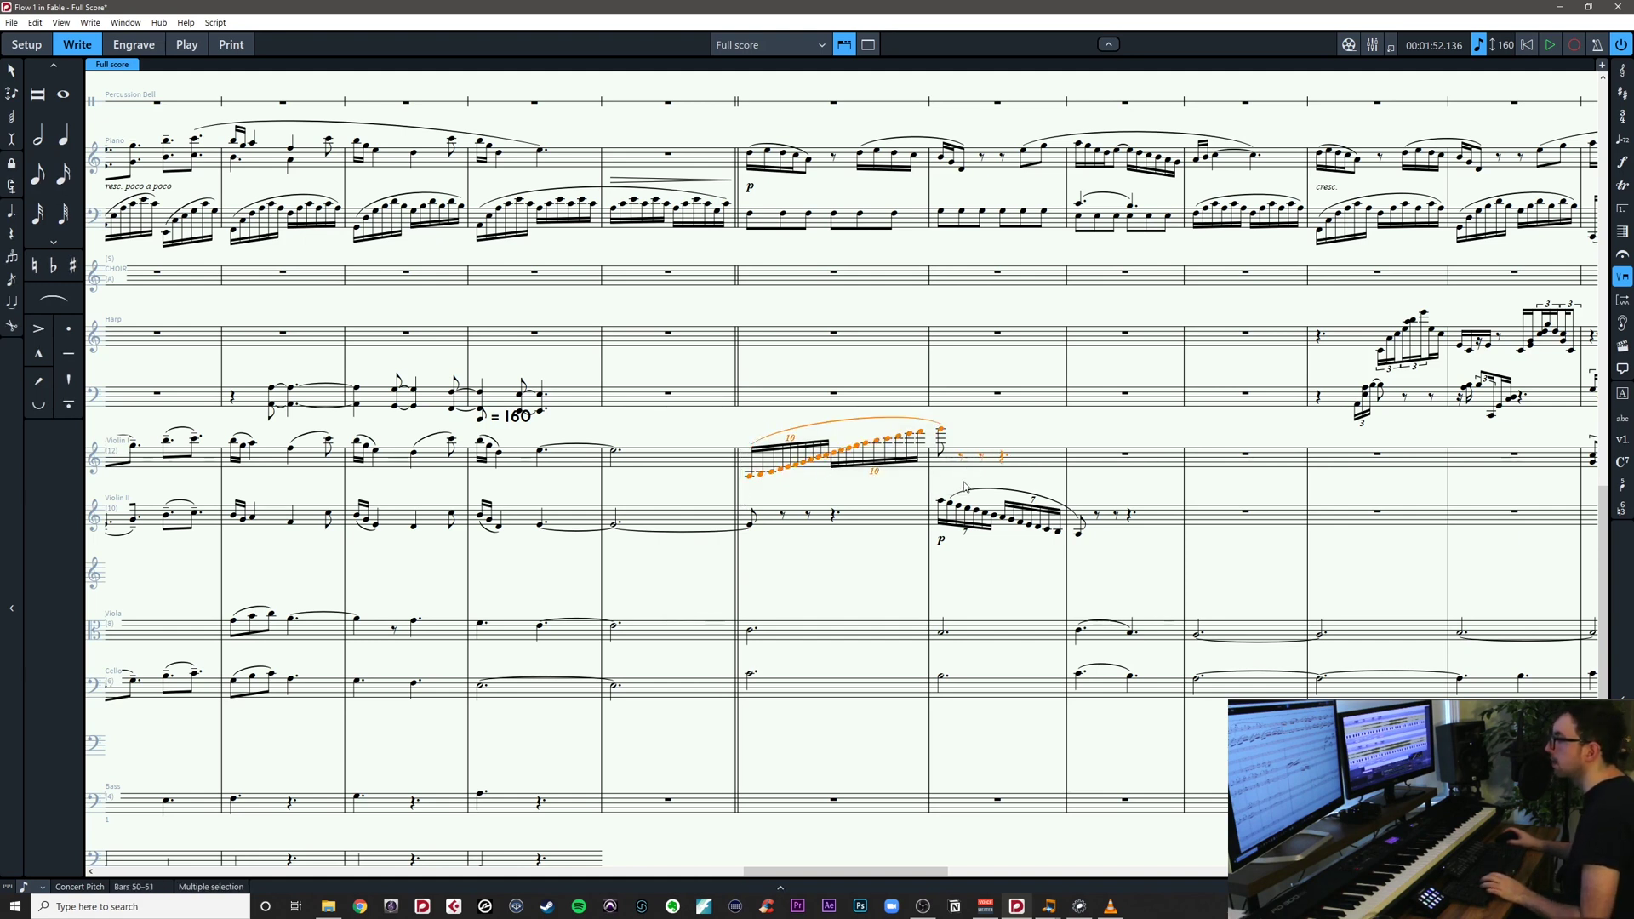
left_click(940, 509, "alt")
key("Escape")
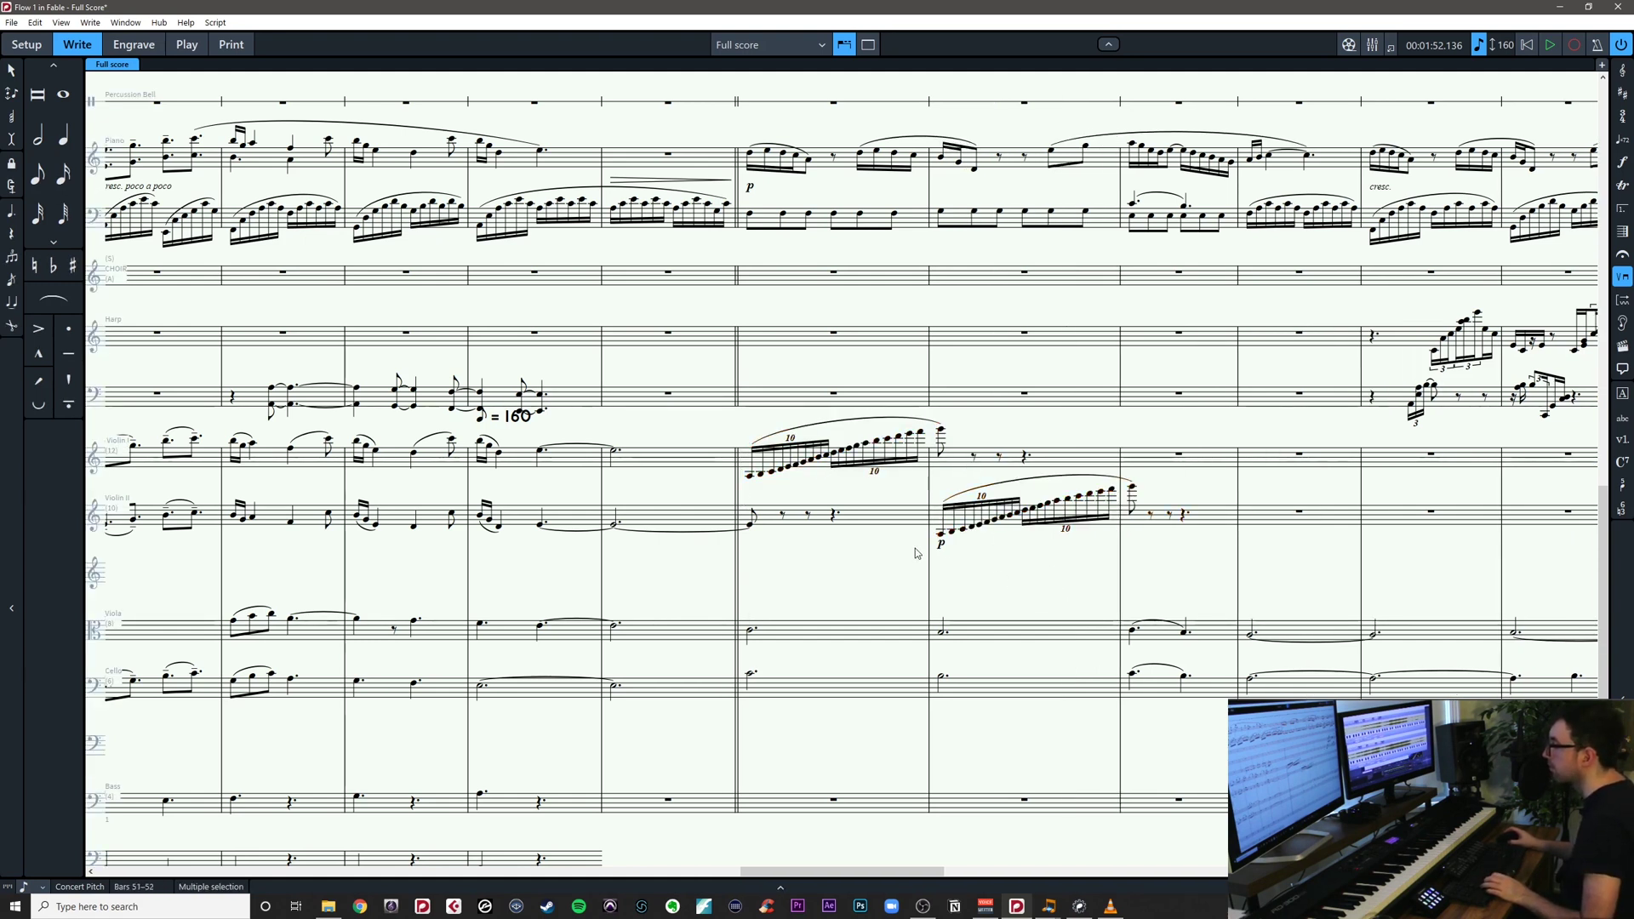
Repitch the Violin II run in bar 51 to descend from G6 to B3, and lower the eighth note that follows in bar 52
left_click(941, 535)
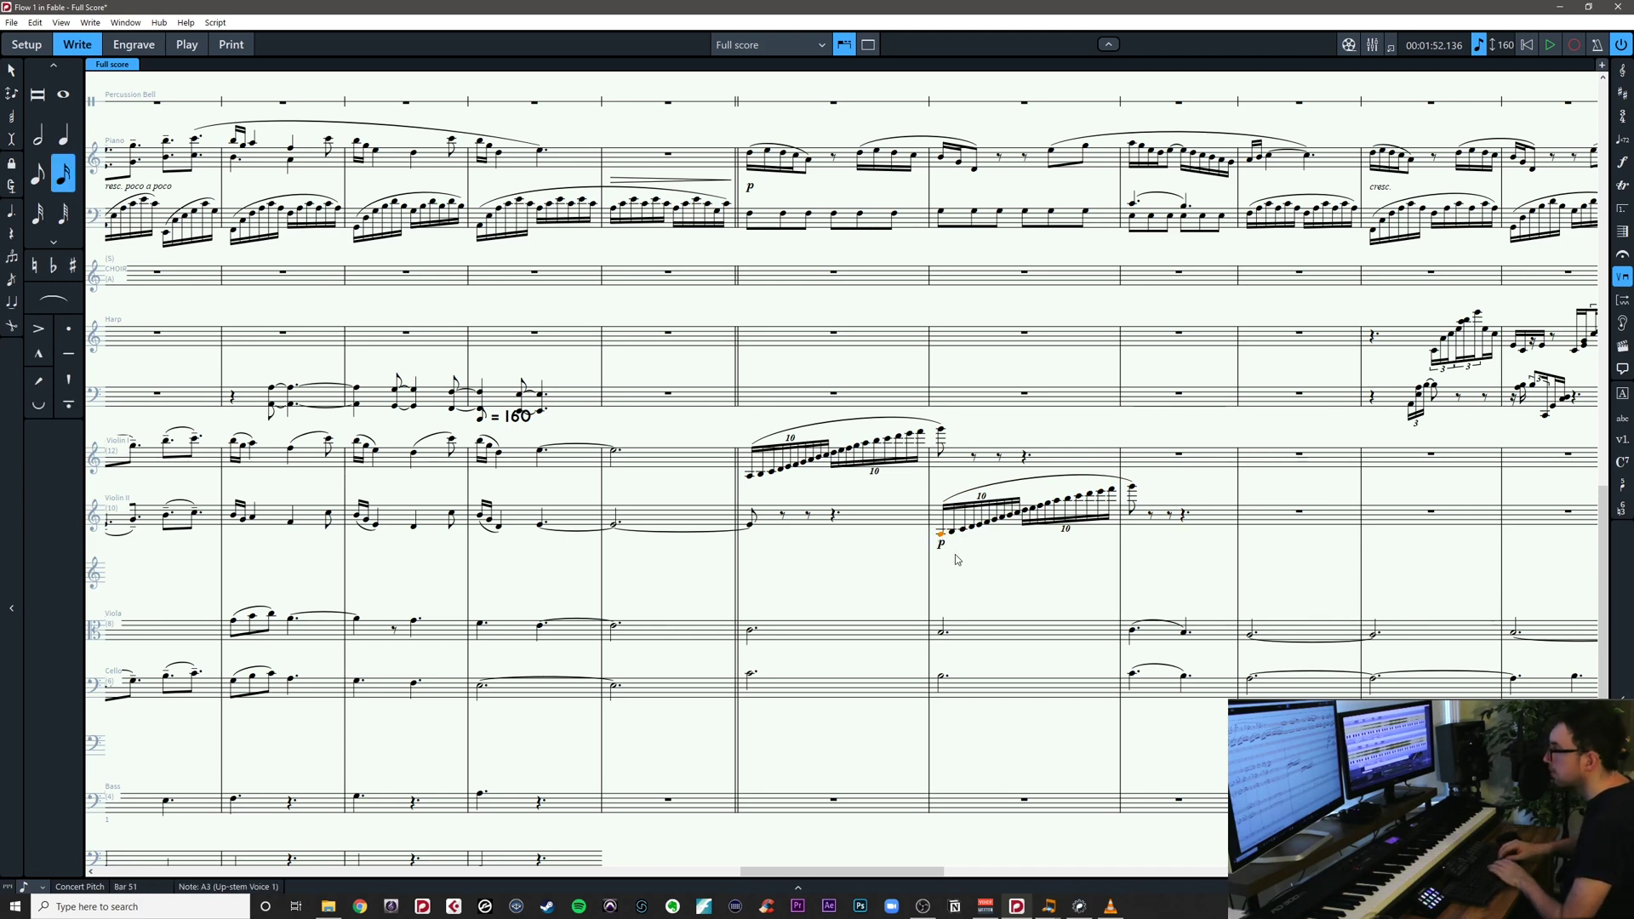
key("l")
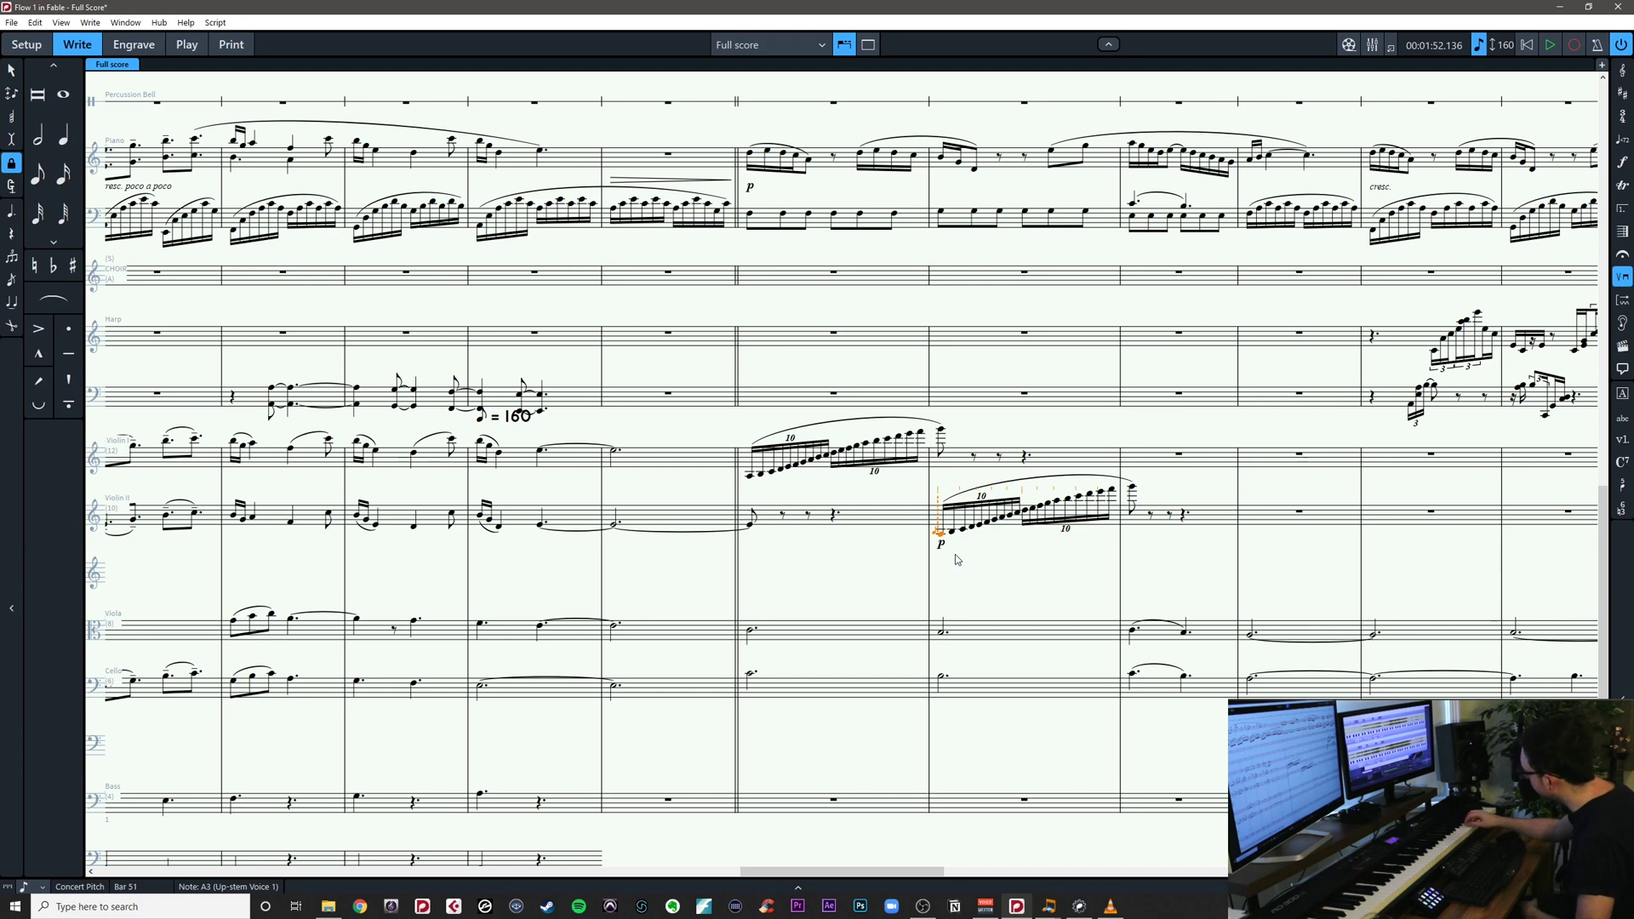
key("g")
key("f")
key("e")
key("d")
key("c")
key("b")
key("a")
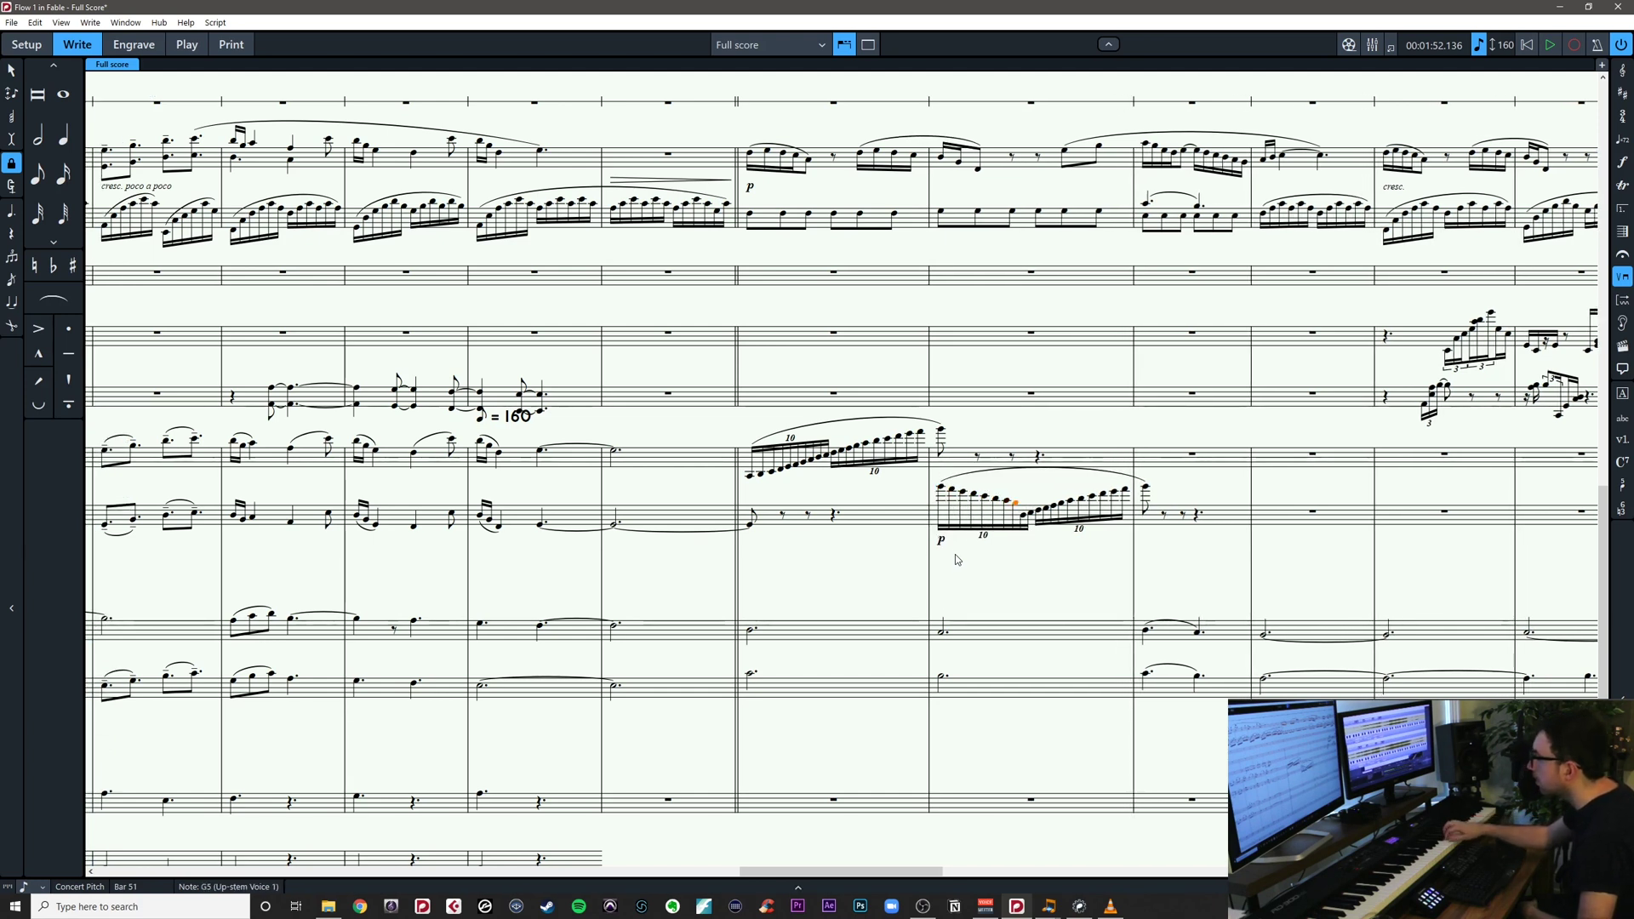
key("f")
key("e")
key("d")
key("c")
key("b")
key("a")
key("g")
key("f")
key("e")
key("d")
key("c")
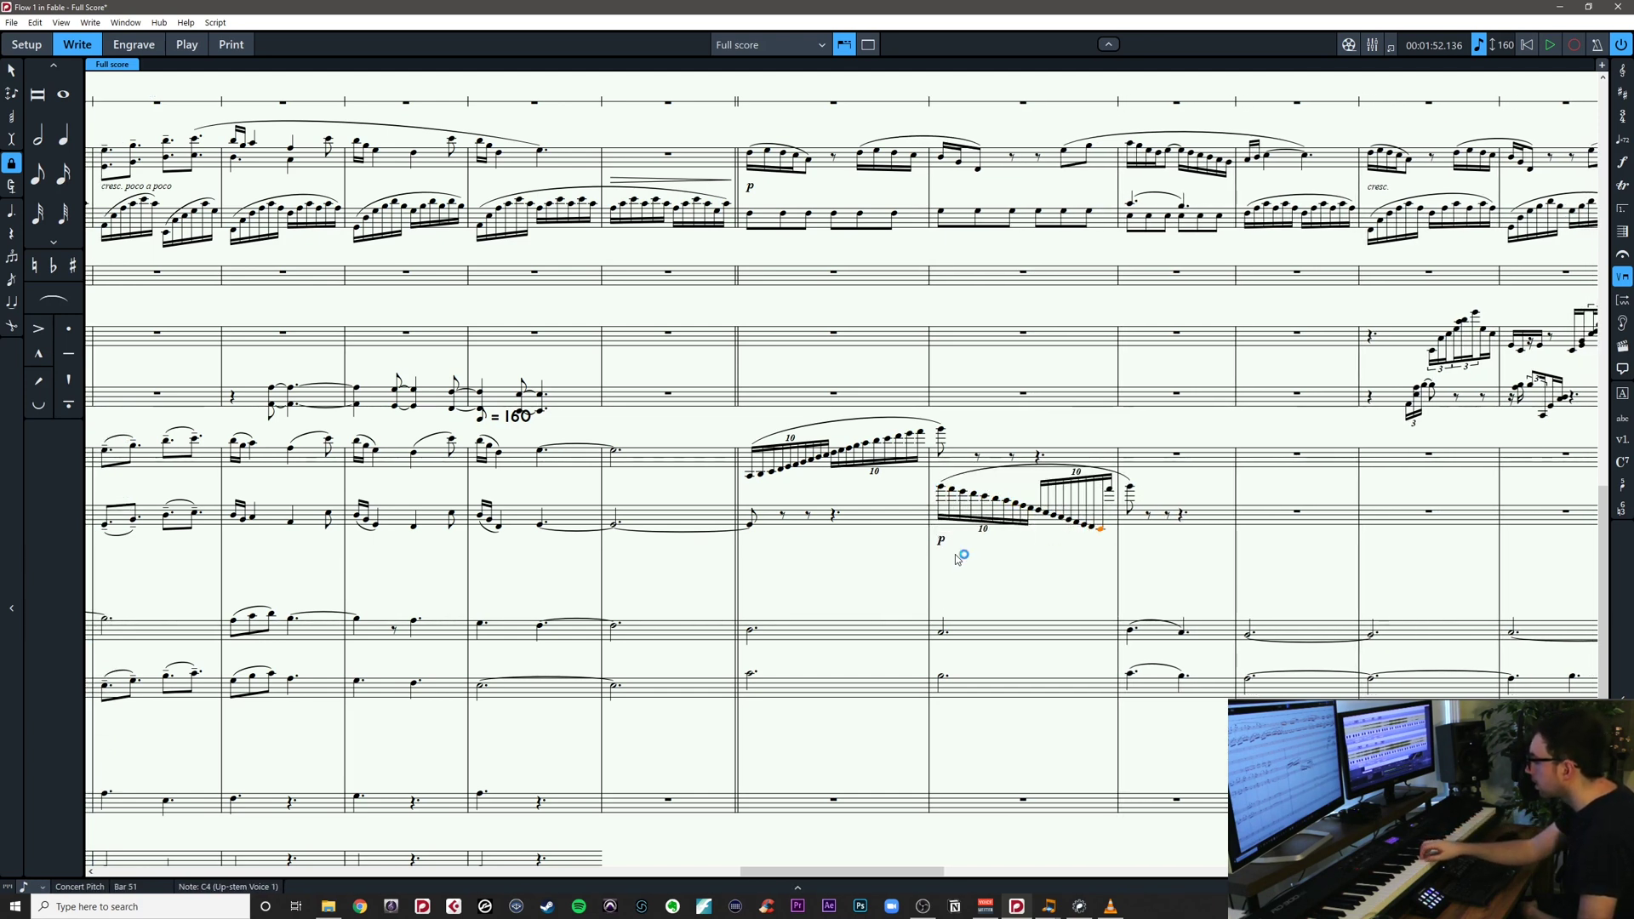
key("b")
key("l")
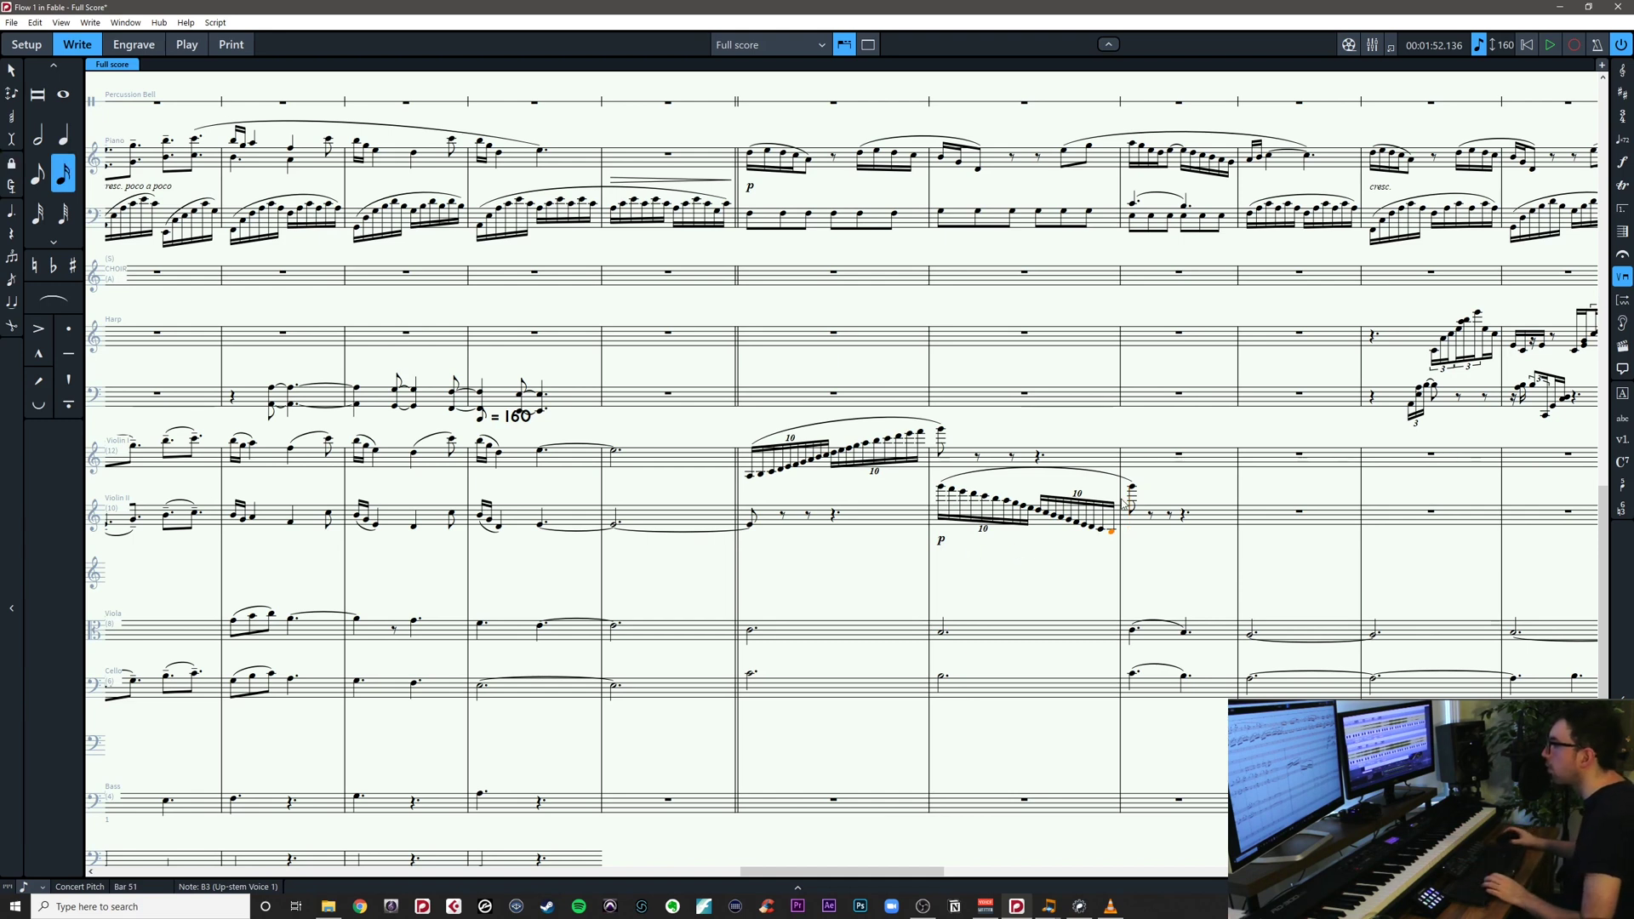
left_click(1134, 491)
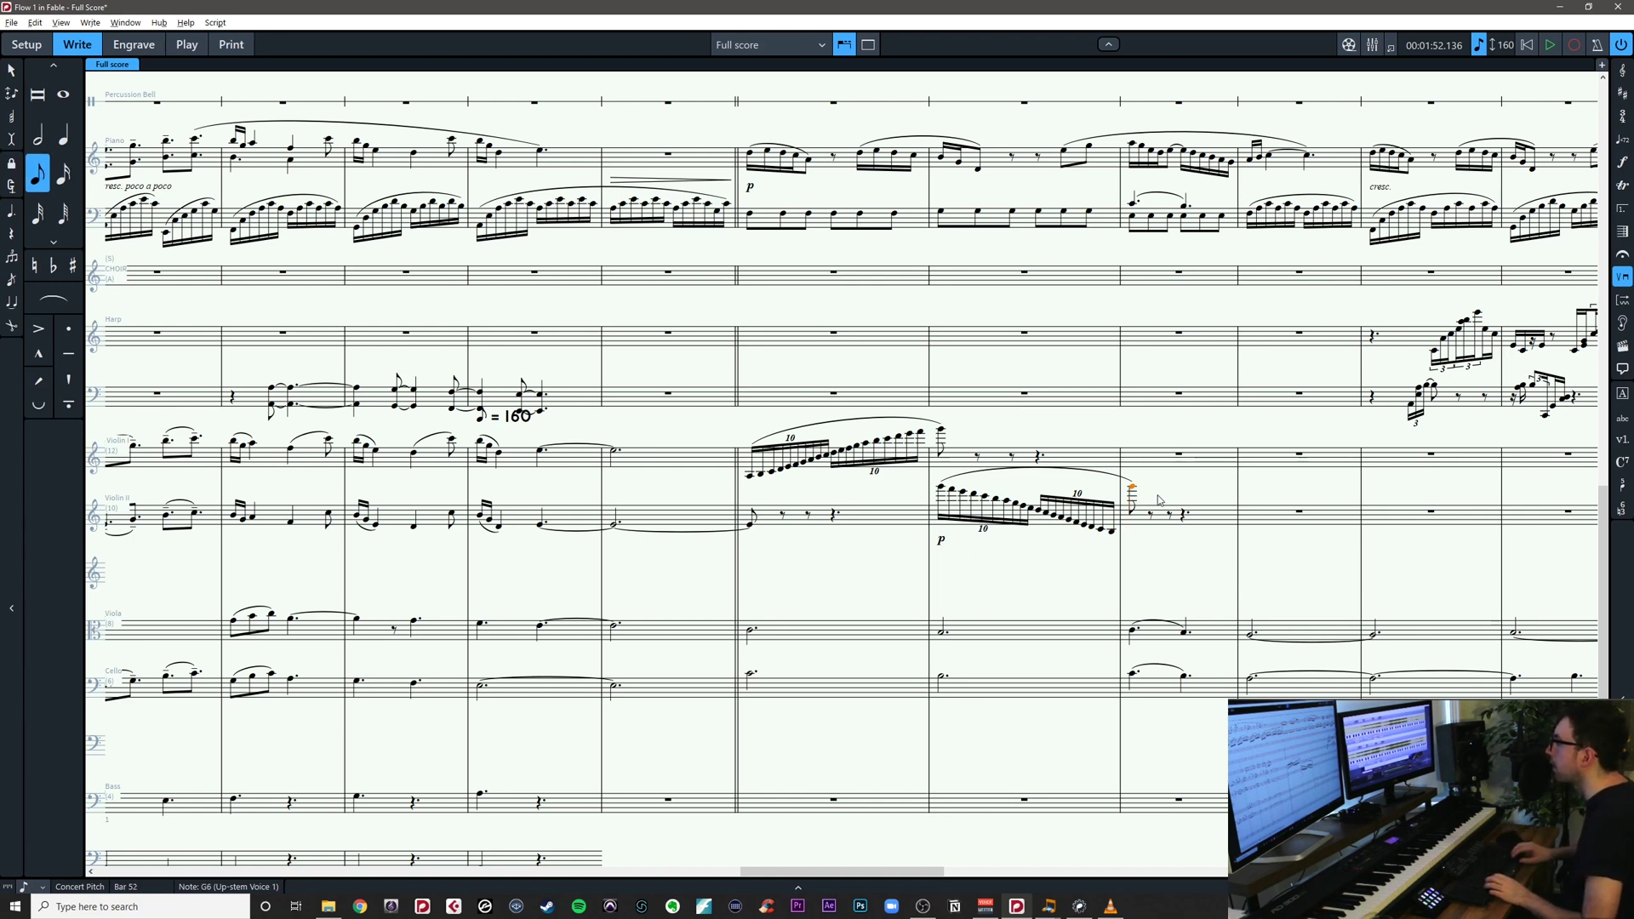
key("b")
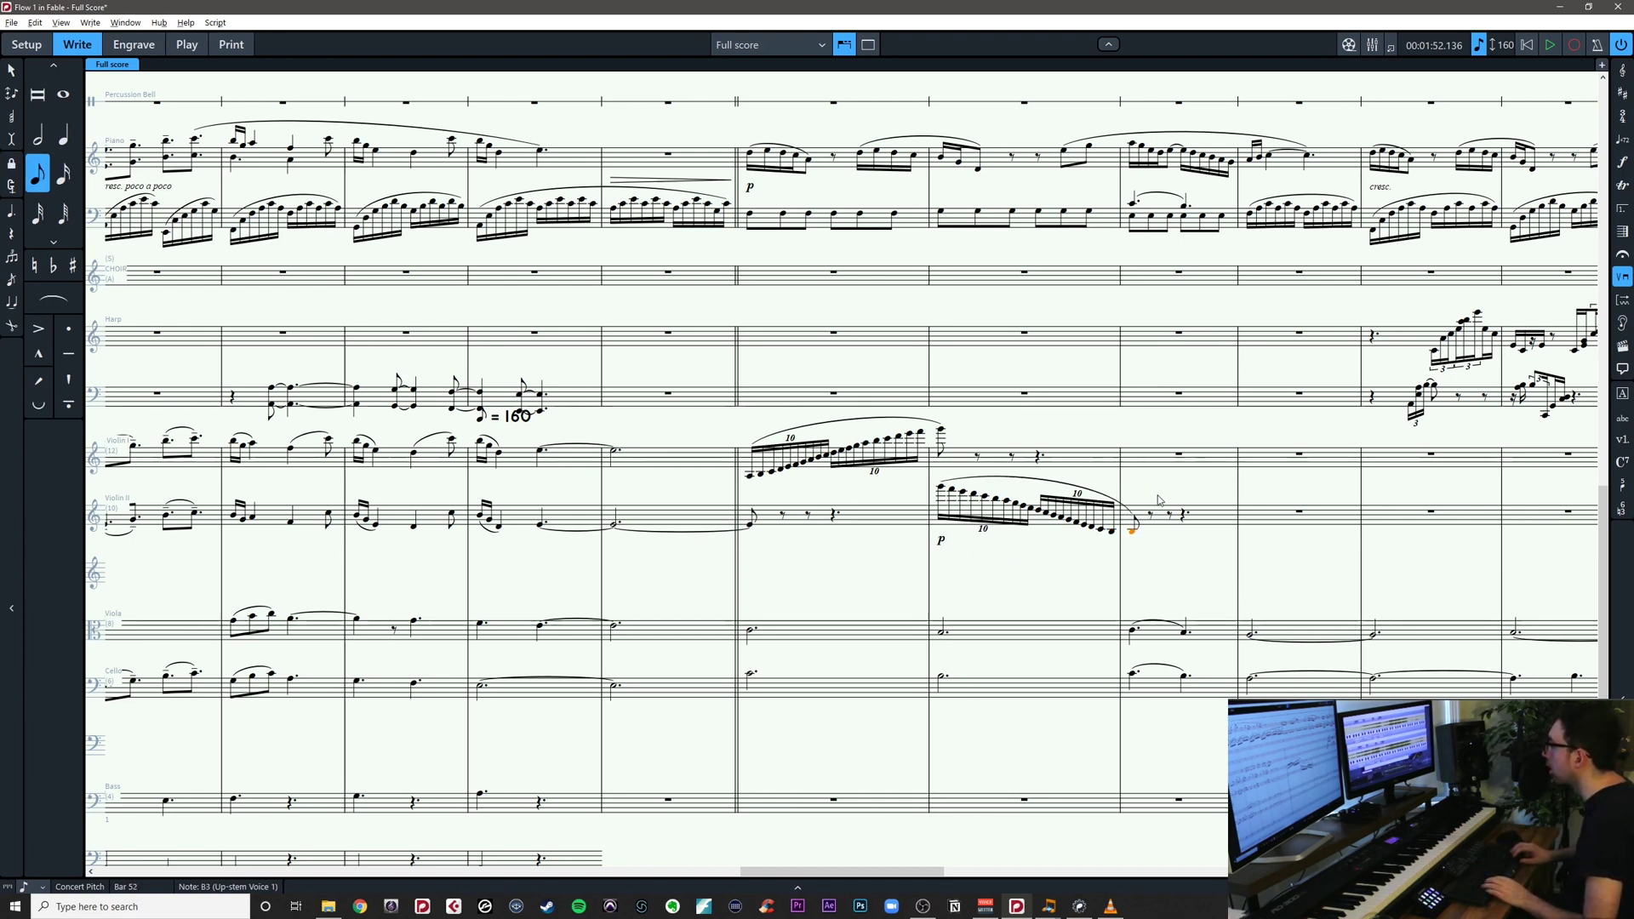
Play back the Violin I and Violin II runs of bars 50–52 on their own
left_click_drag(1158, 501, 1118, 520)
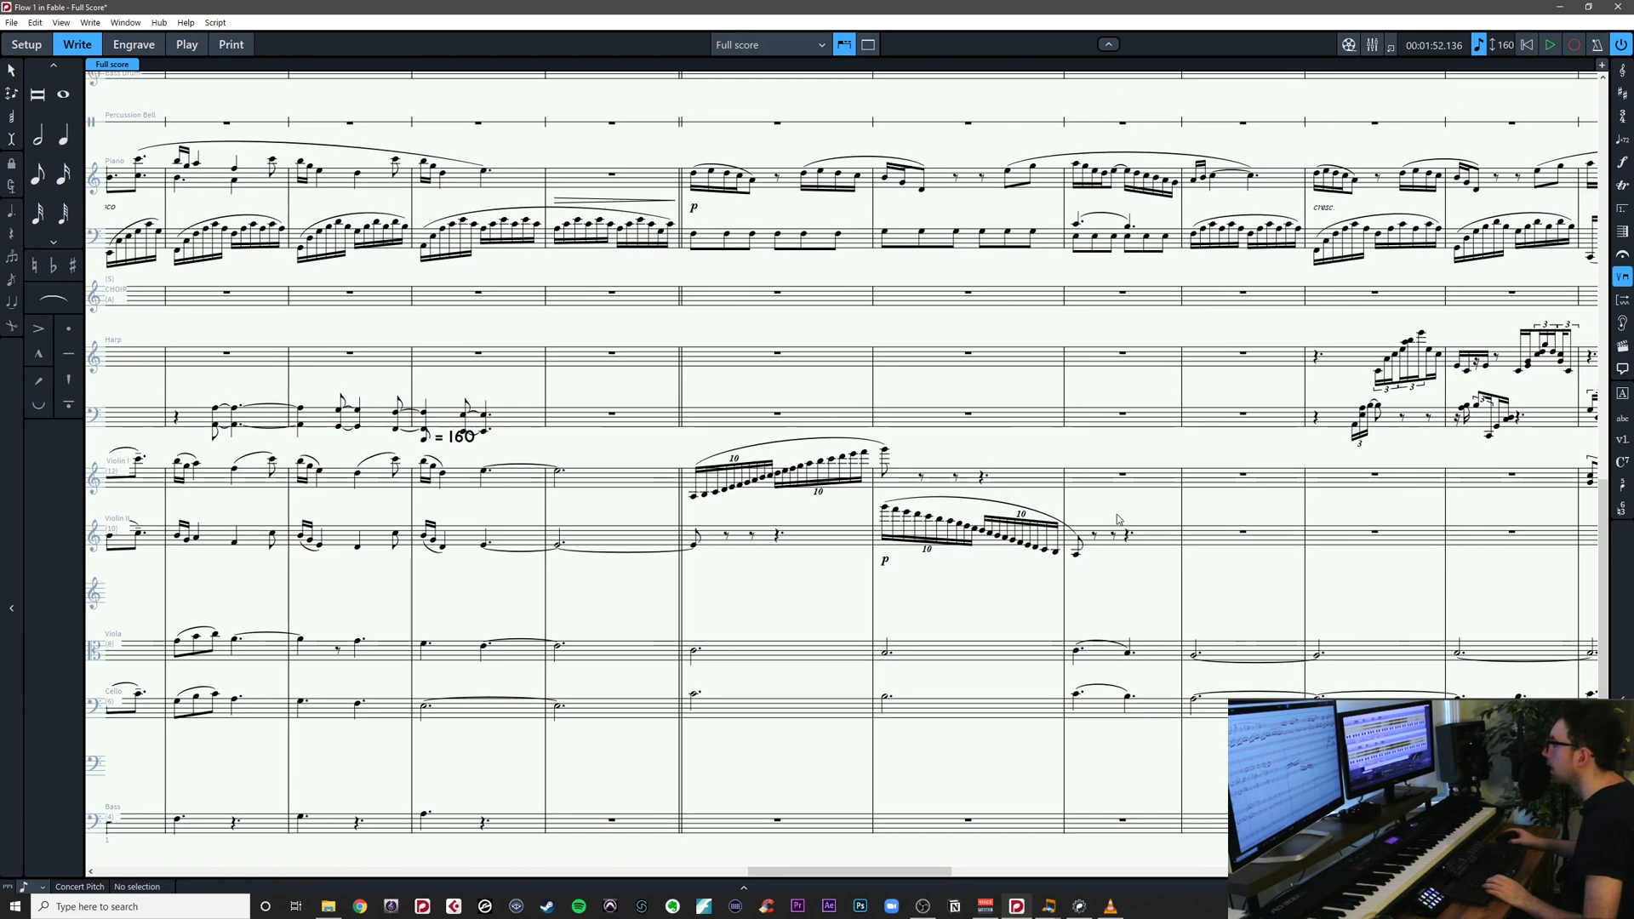
left_click_drag(679, 437, 1133, 582)
key("p")
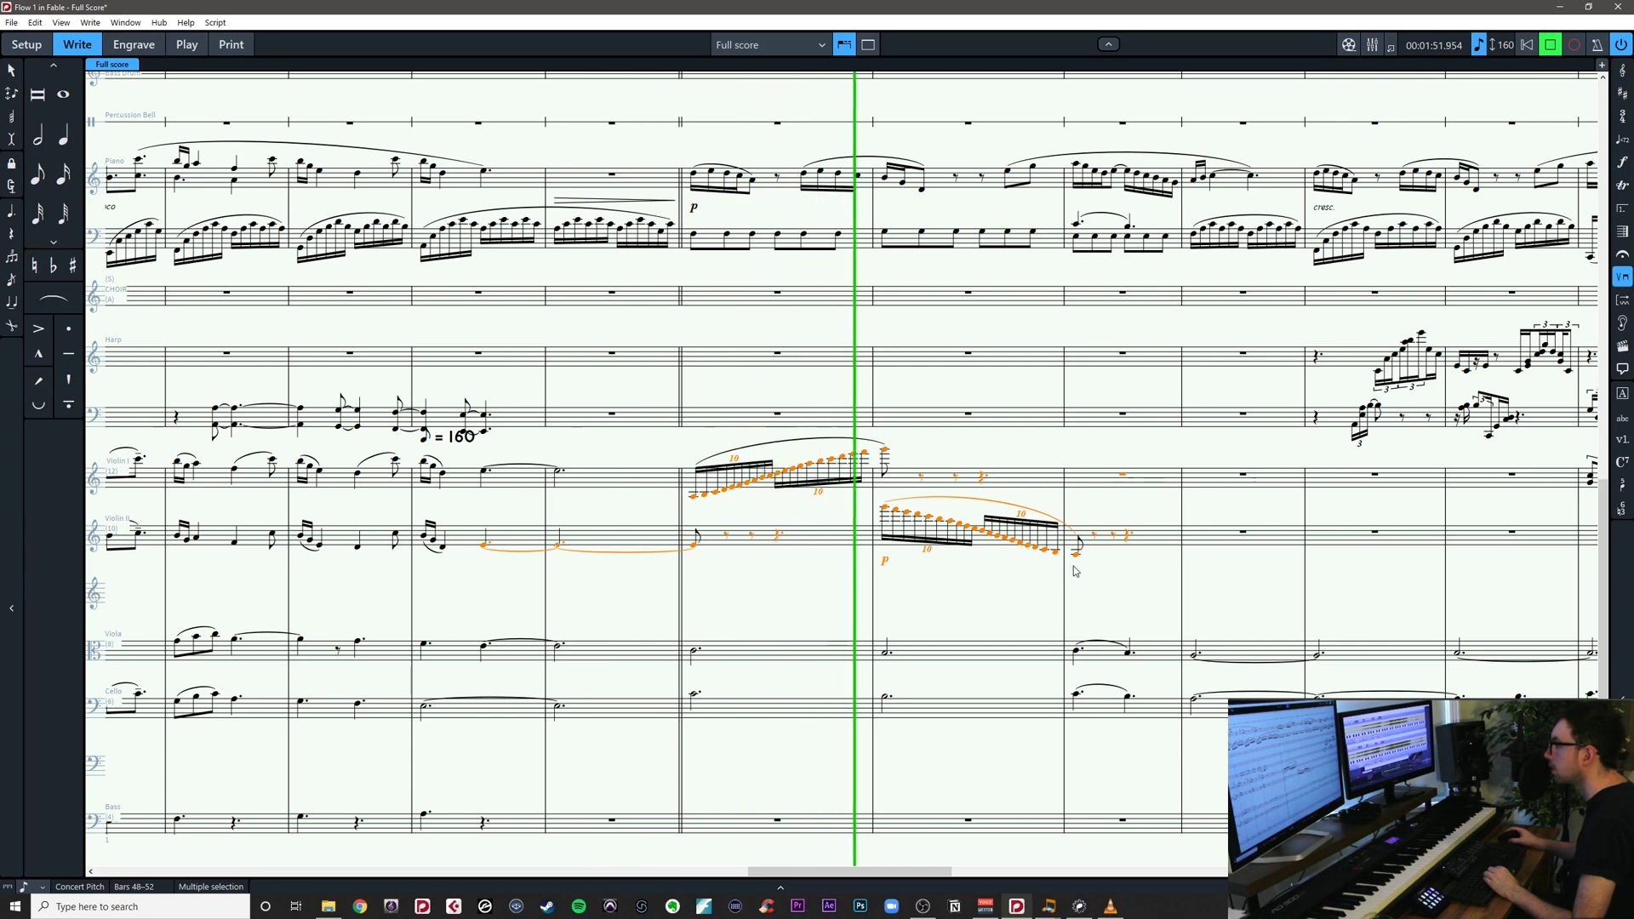
key("space")
left_click(689, 516)
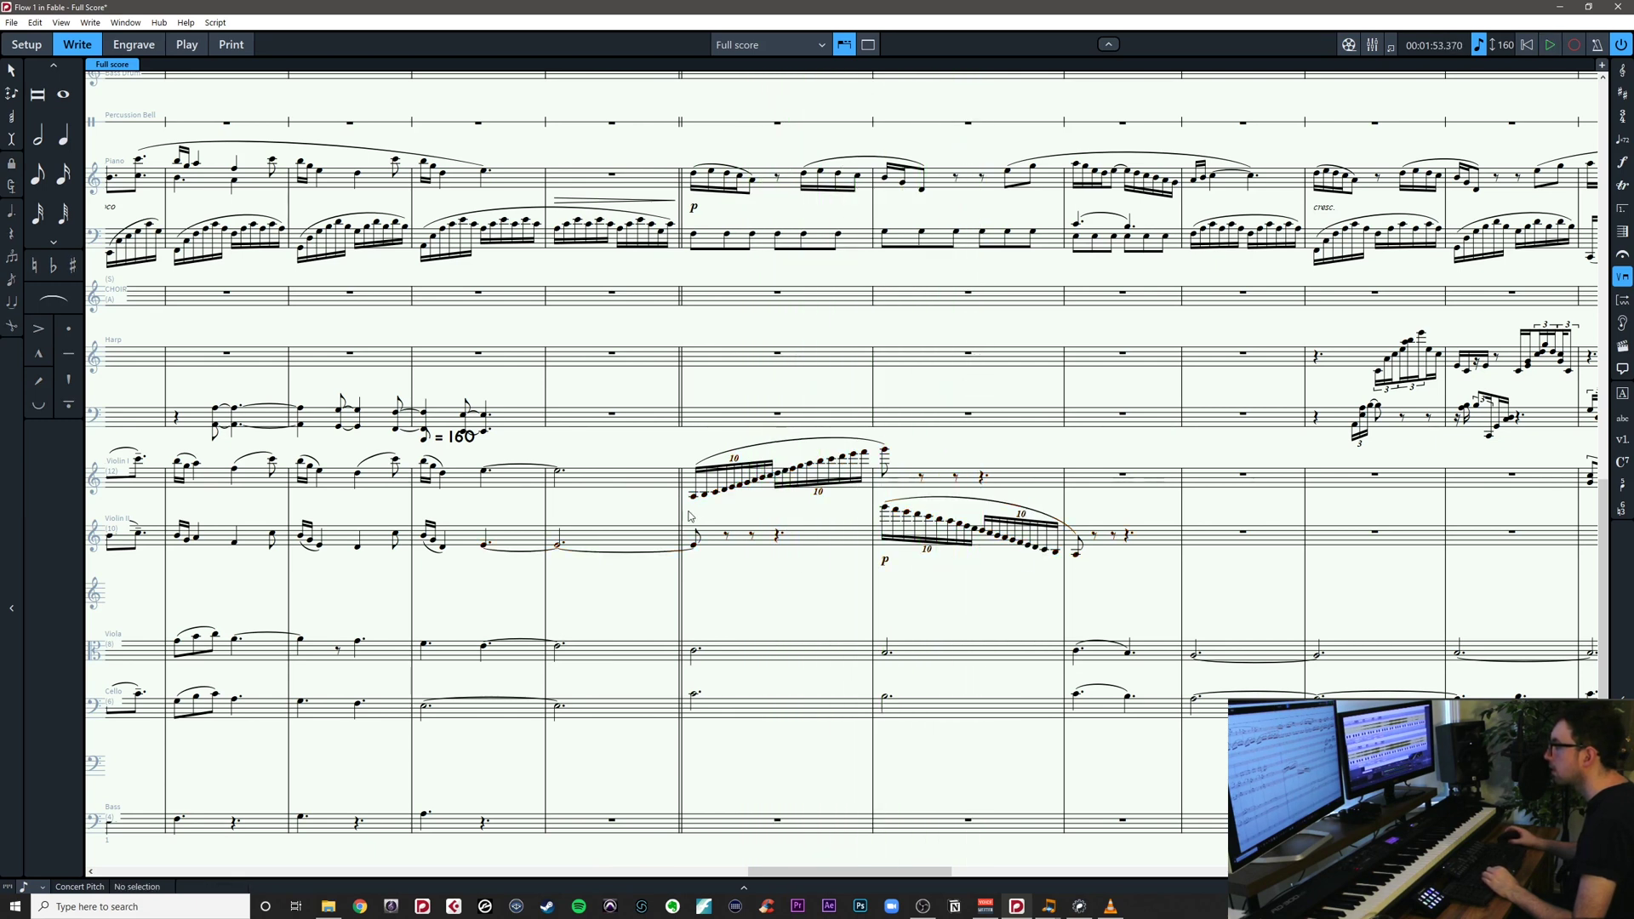
Add a p dynamic to the first Violin I note of bar 50
left_click(694, 503)
key("shift+d")
type("p")
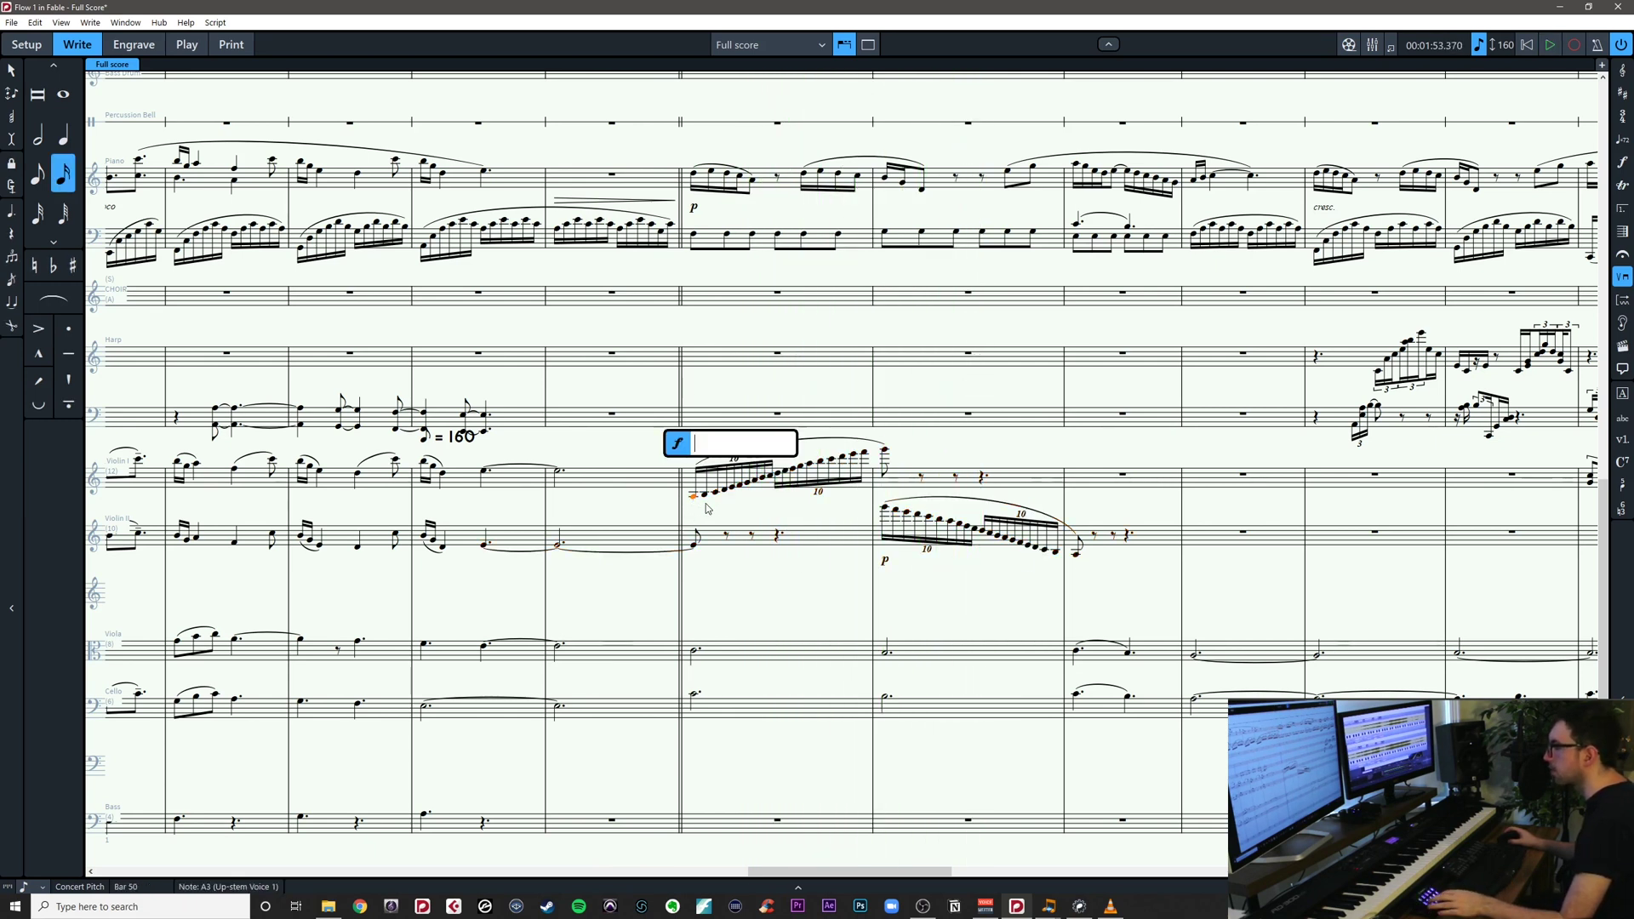
key("Return")
Play back the full score from bar 50
left_click(695, 496)
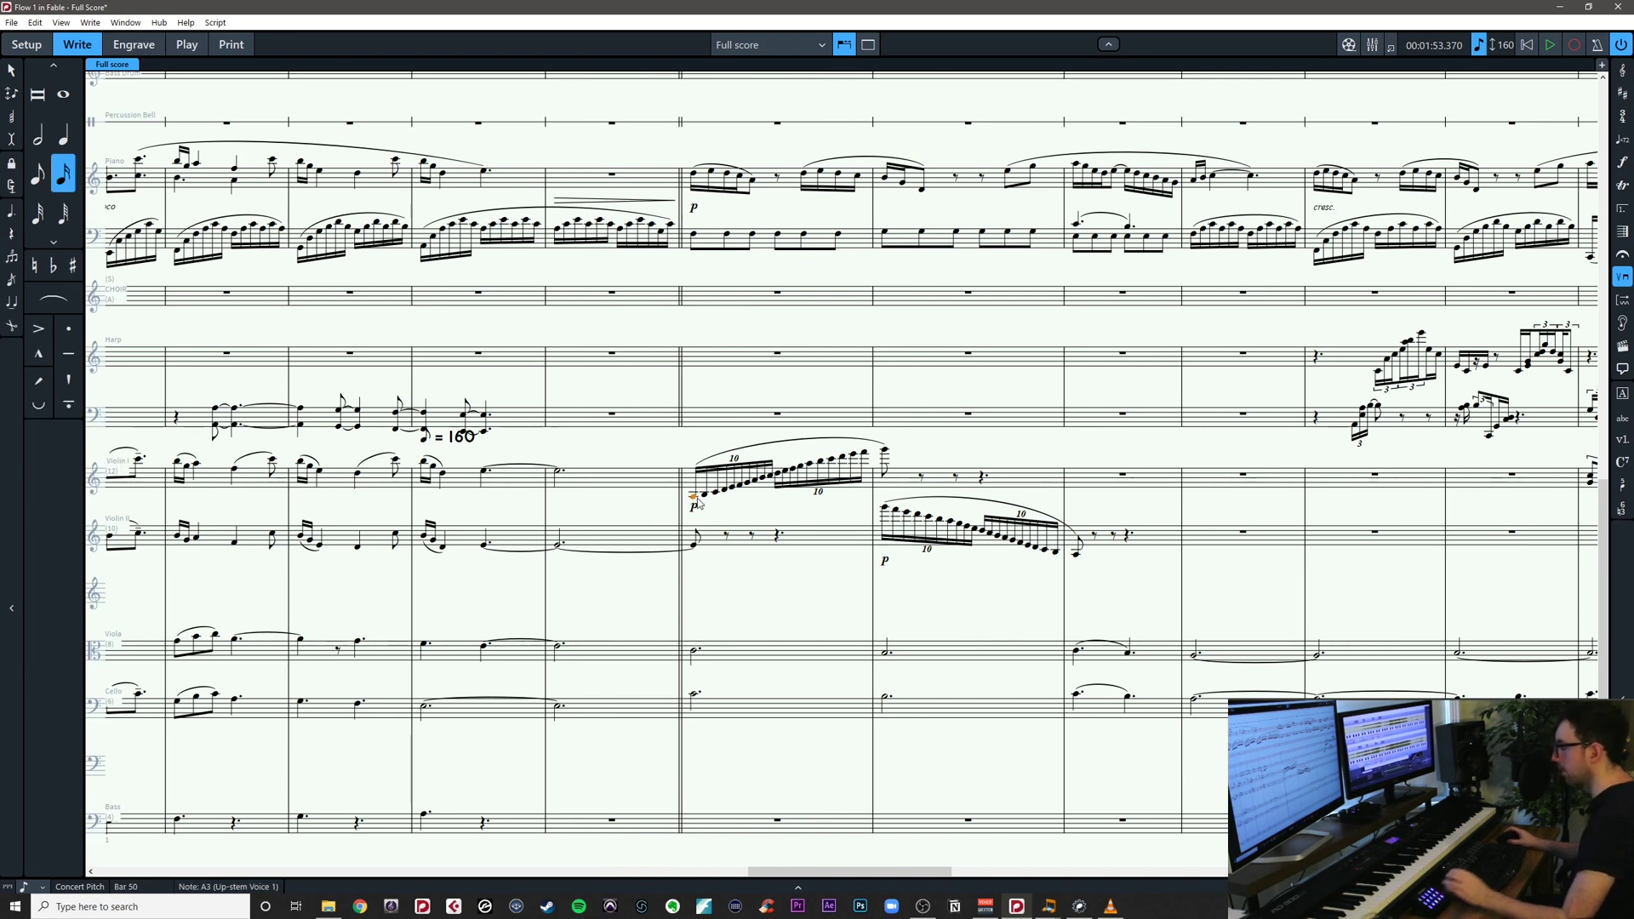
key("space")
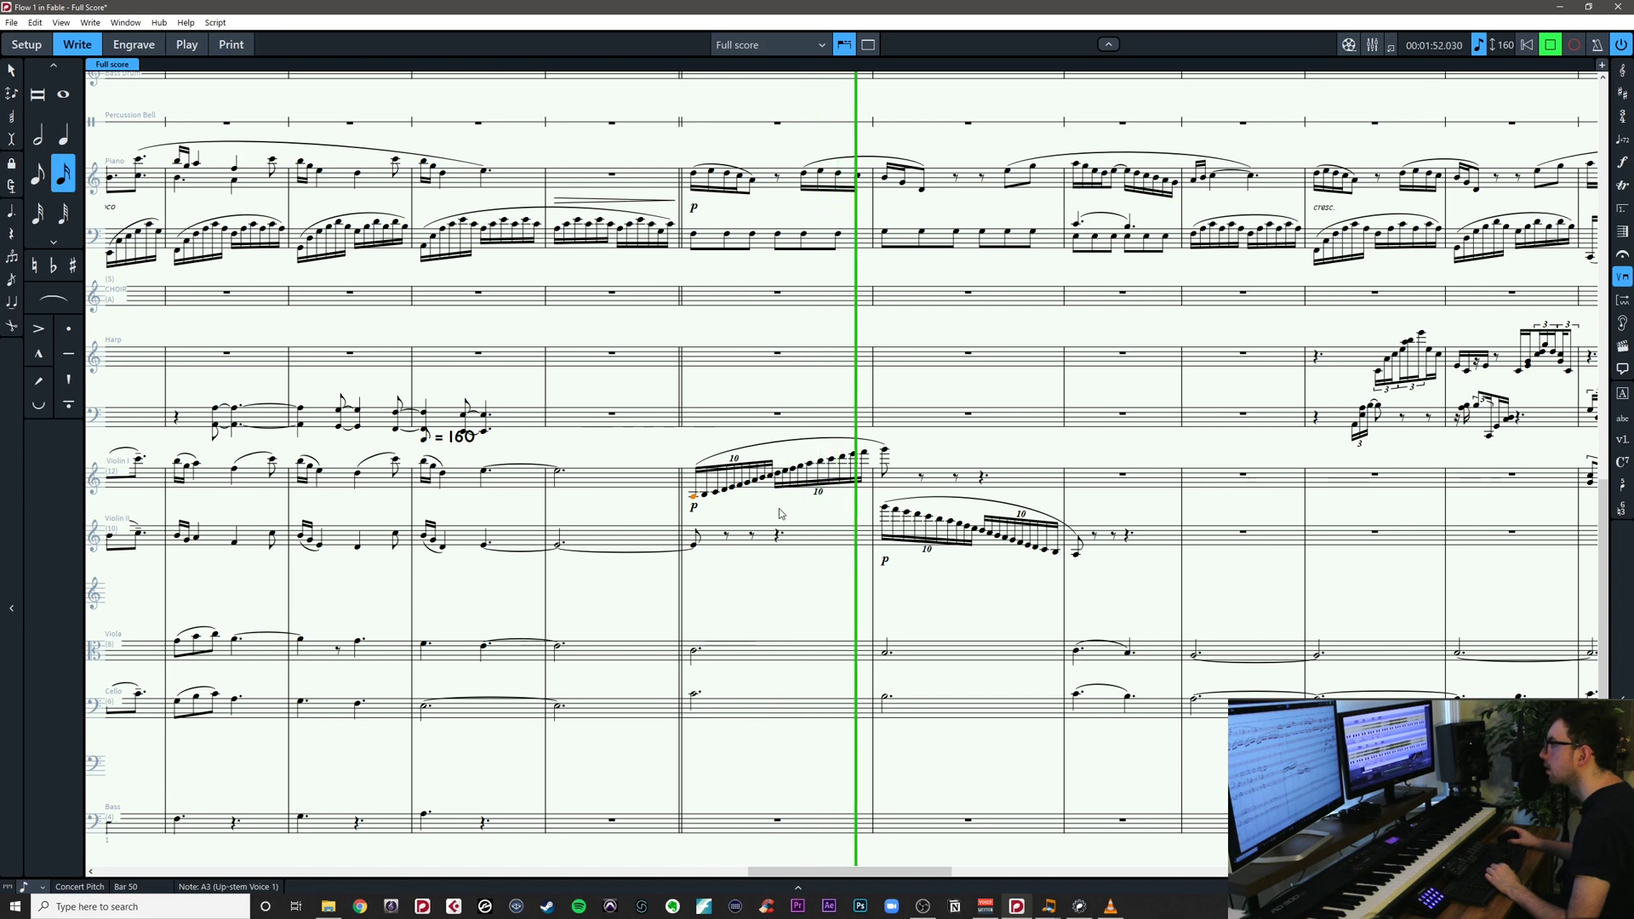
key("space")
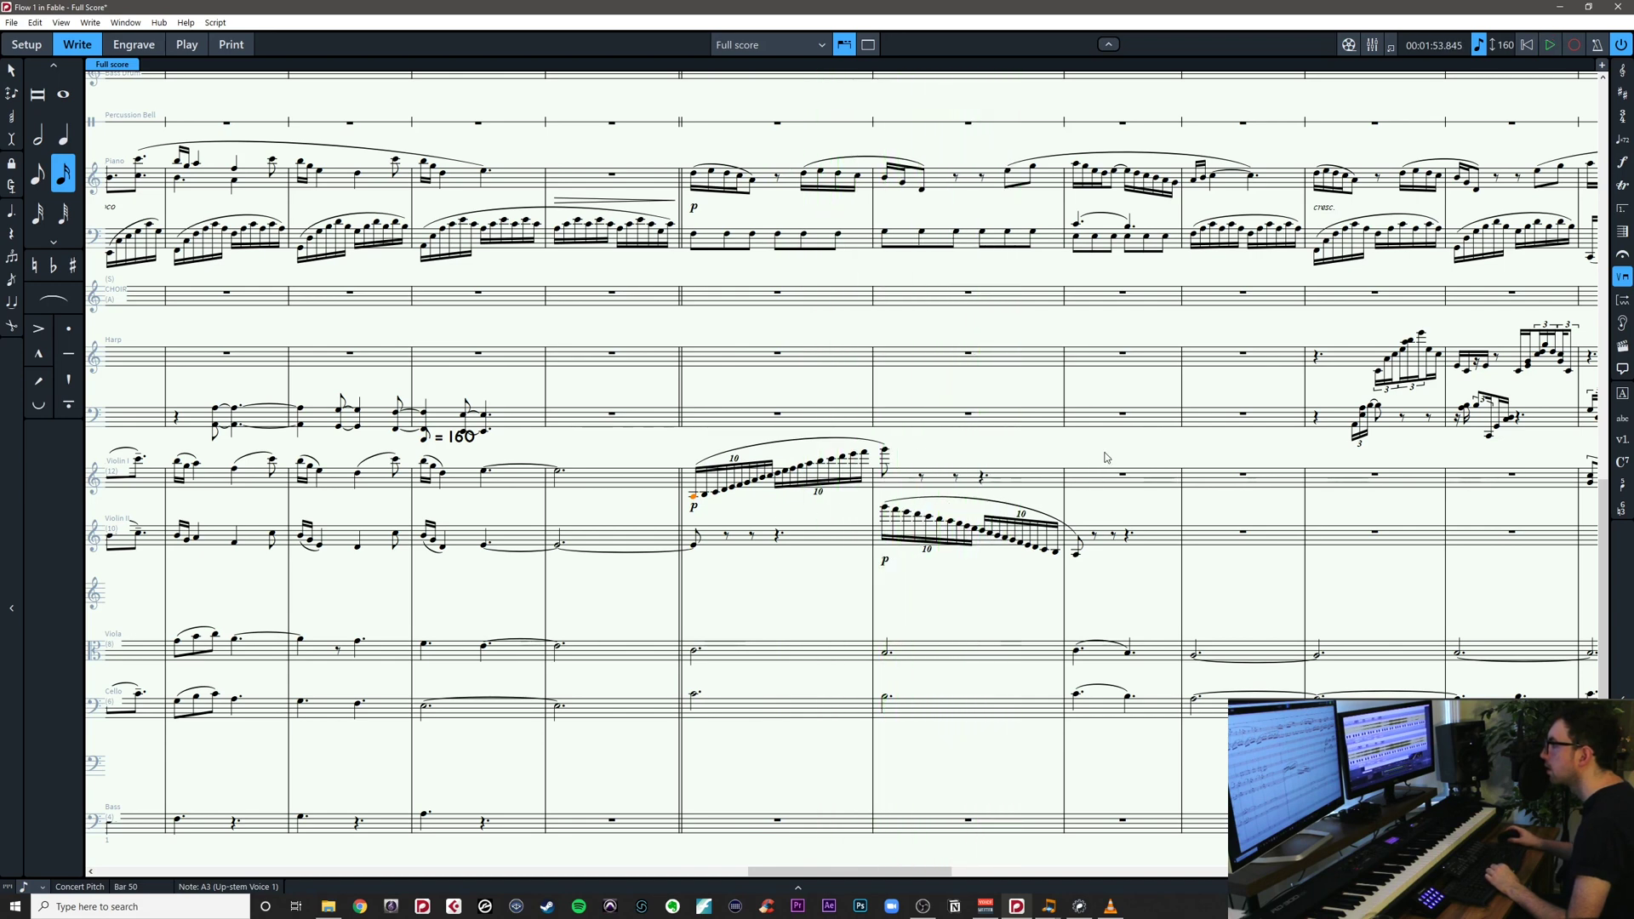
left_click_drag(1150, 447, 953, 495)
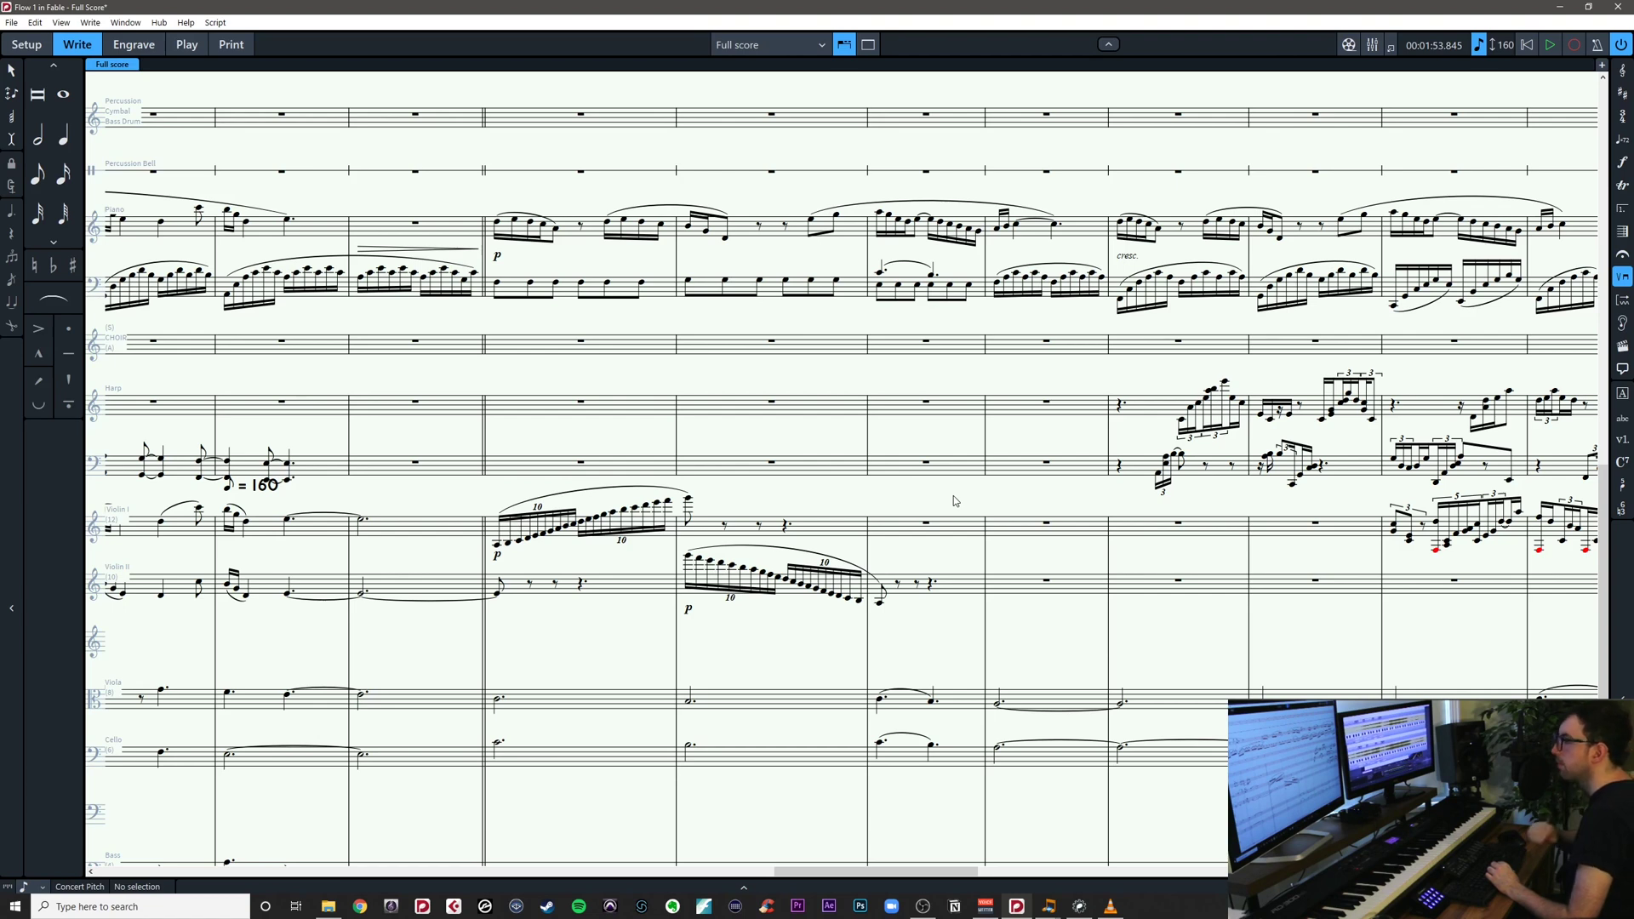
left_click_drag(953, 495, 850, 494)
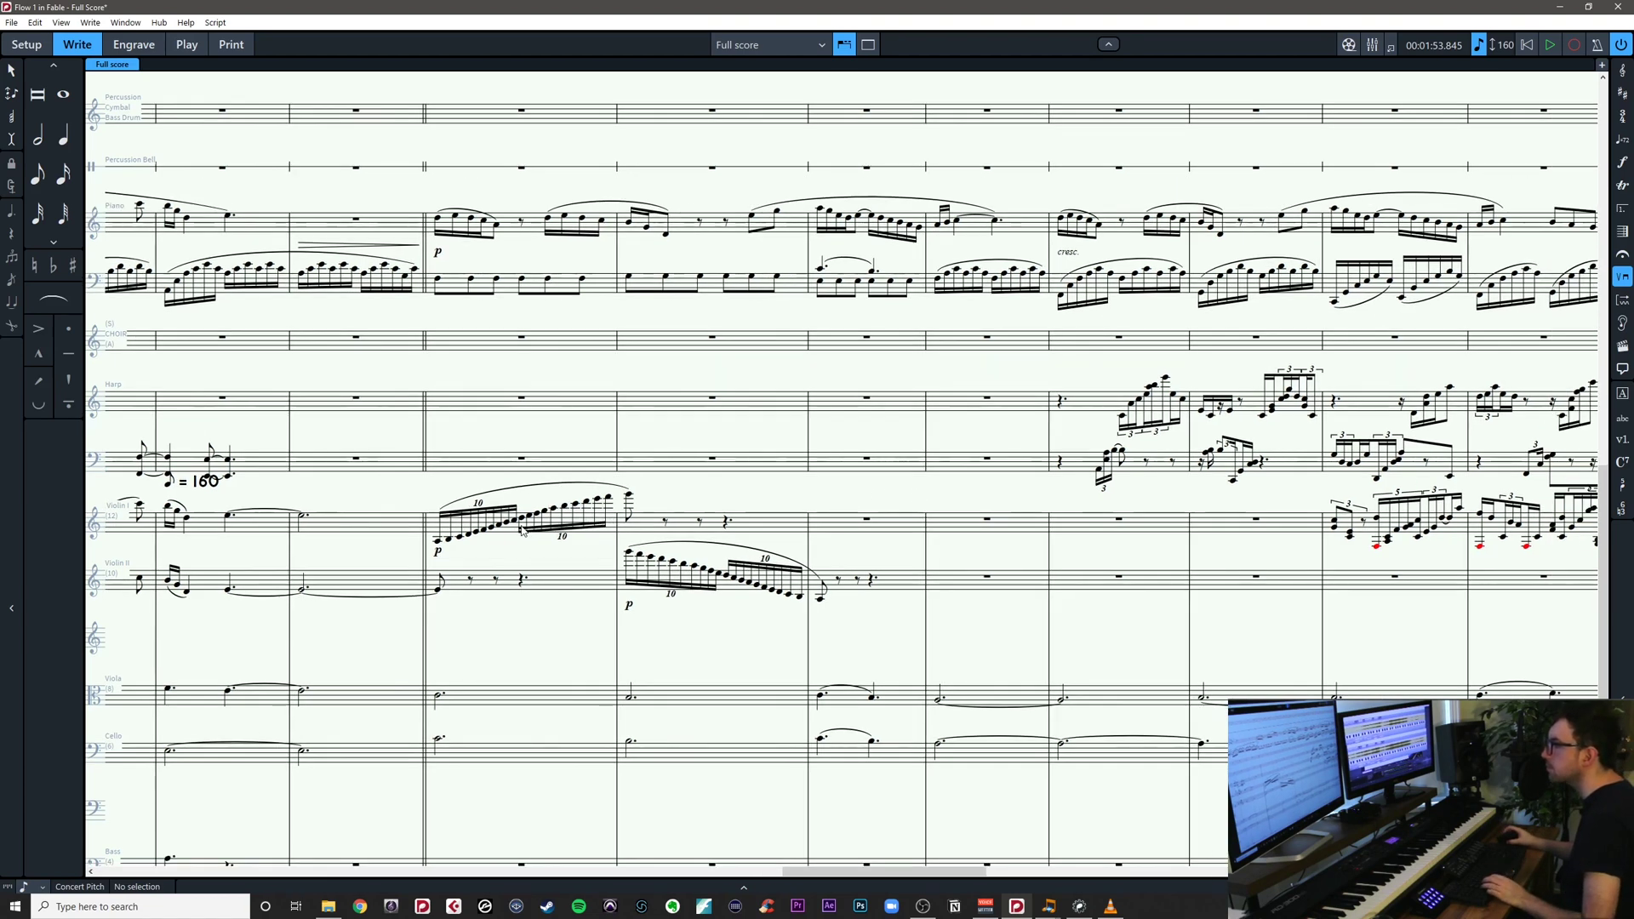
left_click(304, 521)
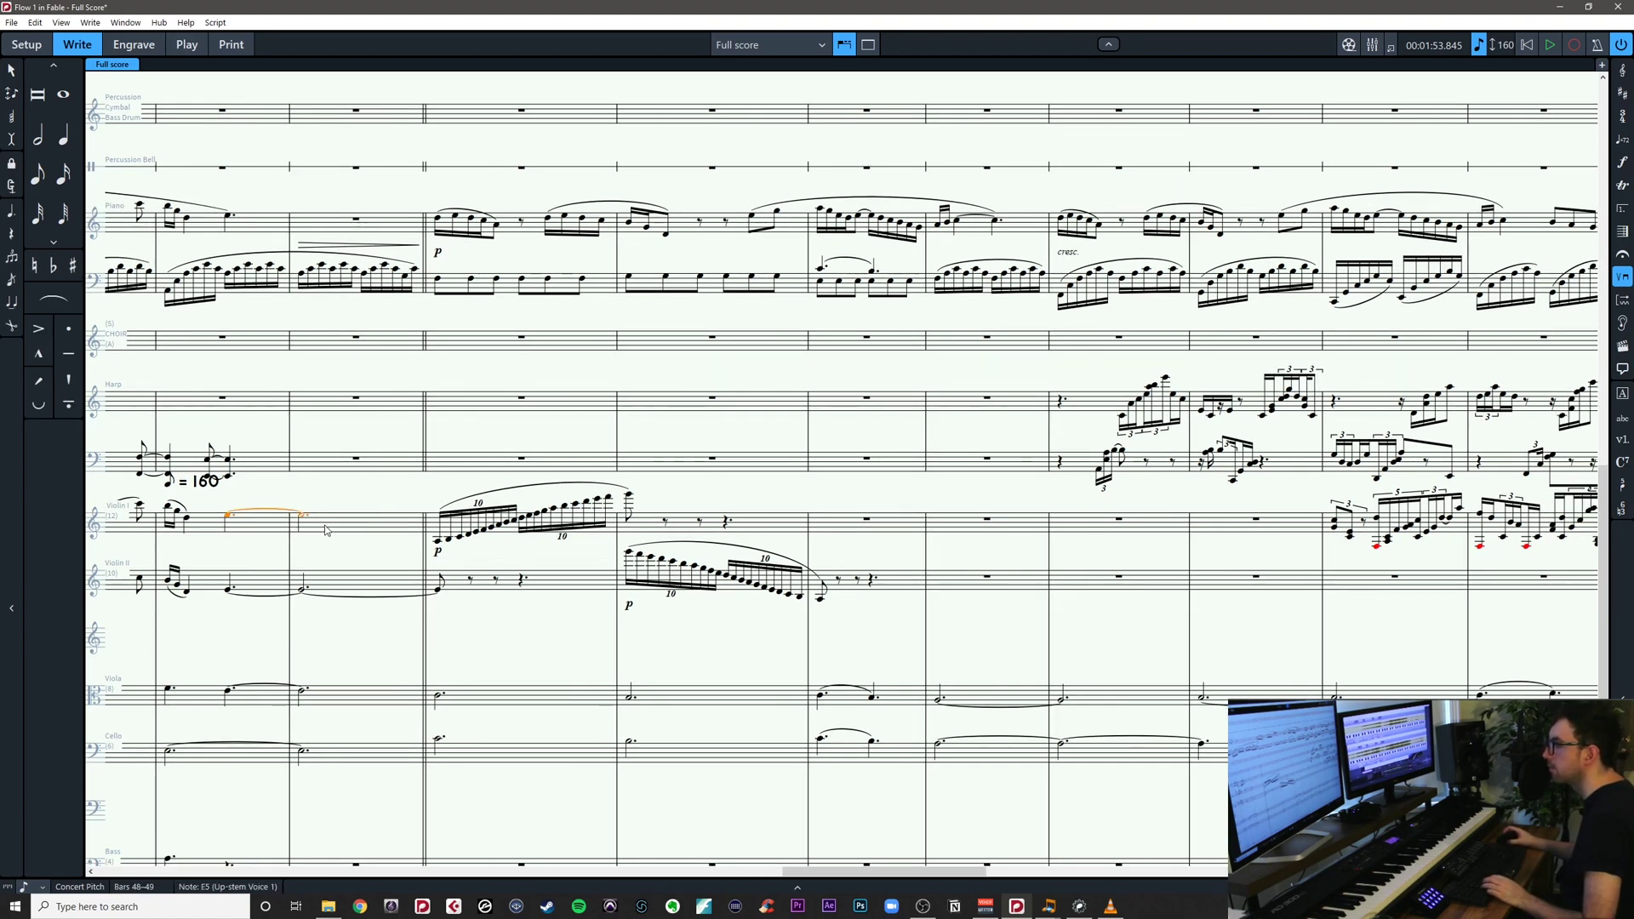
key("Escape")
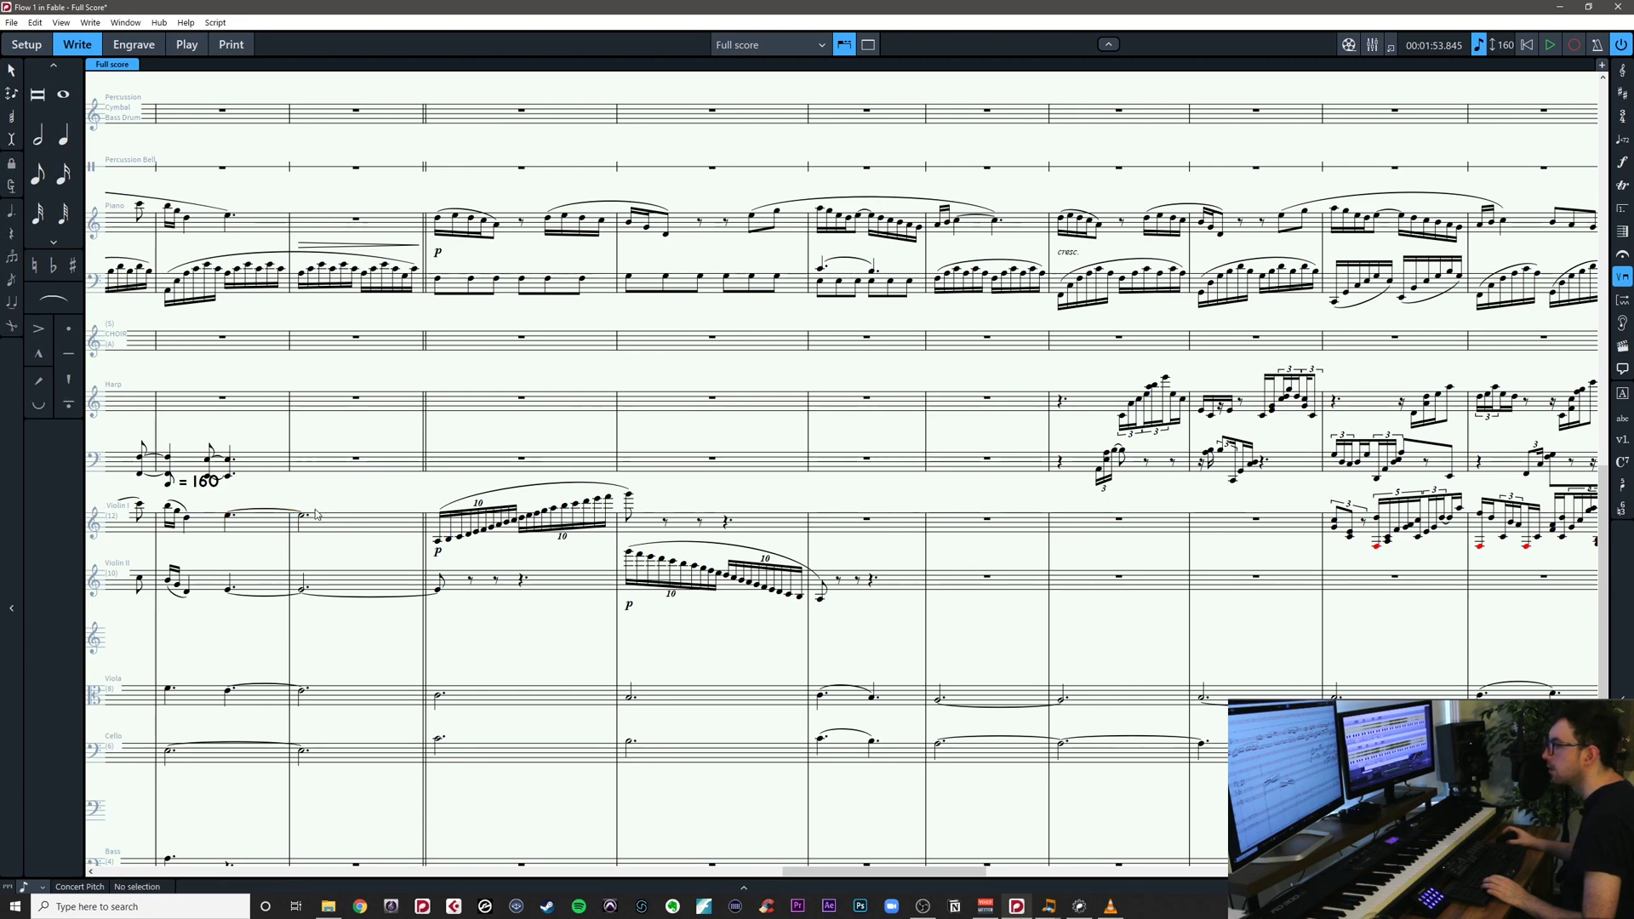
Save the score with the new Violin I and Violin II runs
left_click_drag(315, 514, 748, 460)
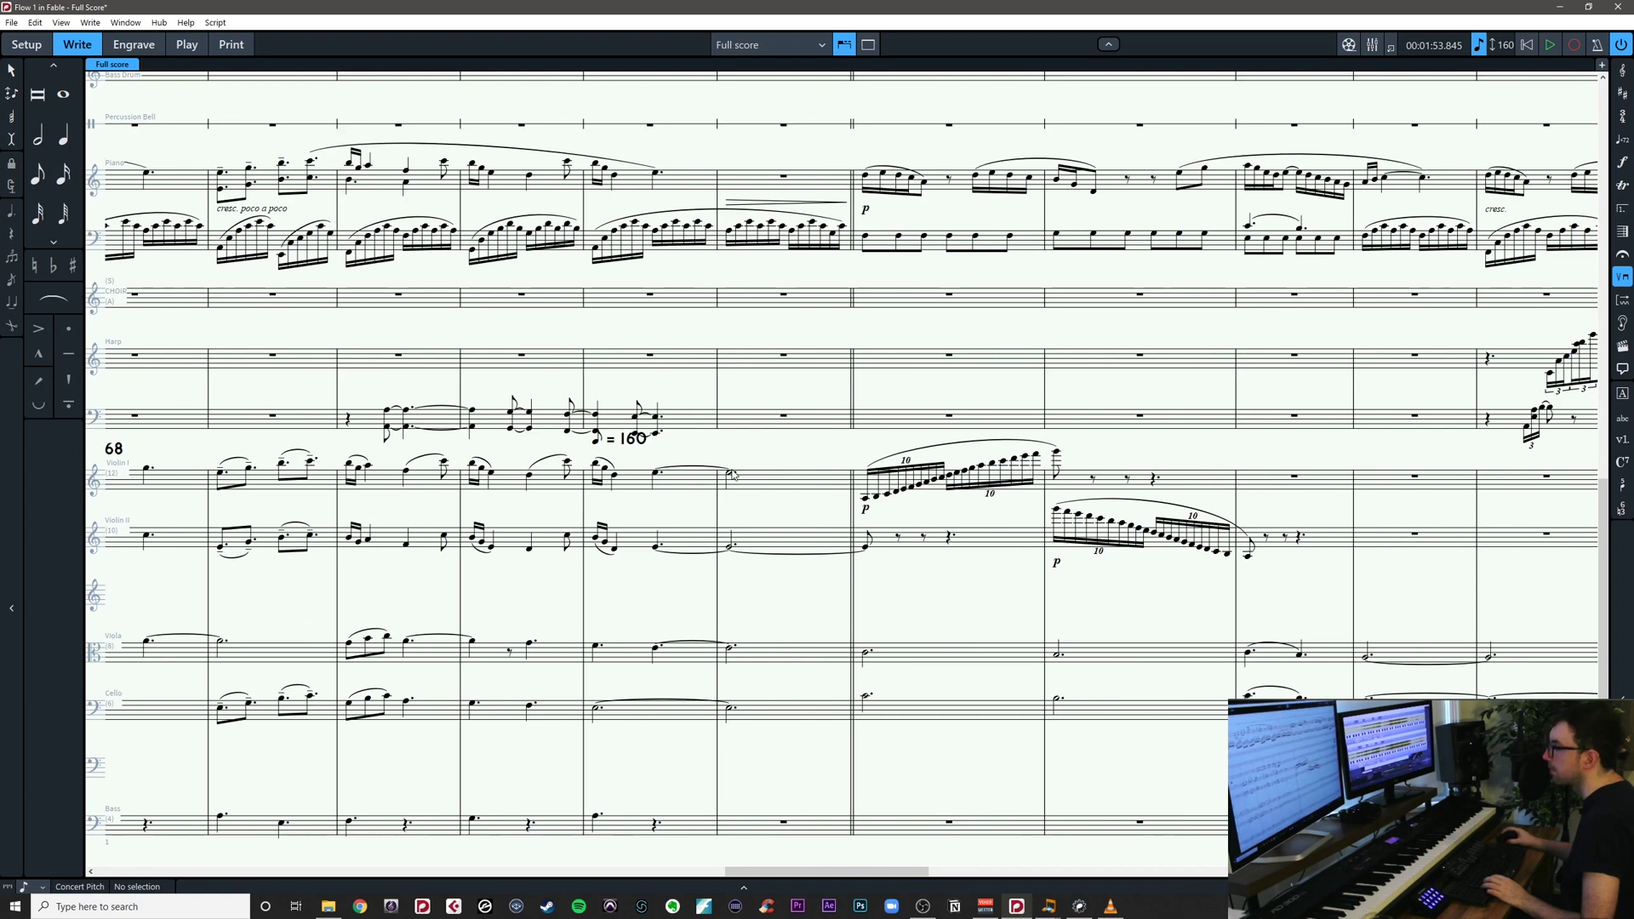
left_click_drag(851, 463, 518, 460)
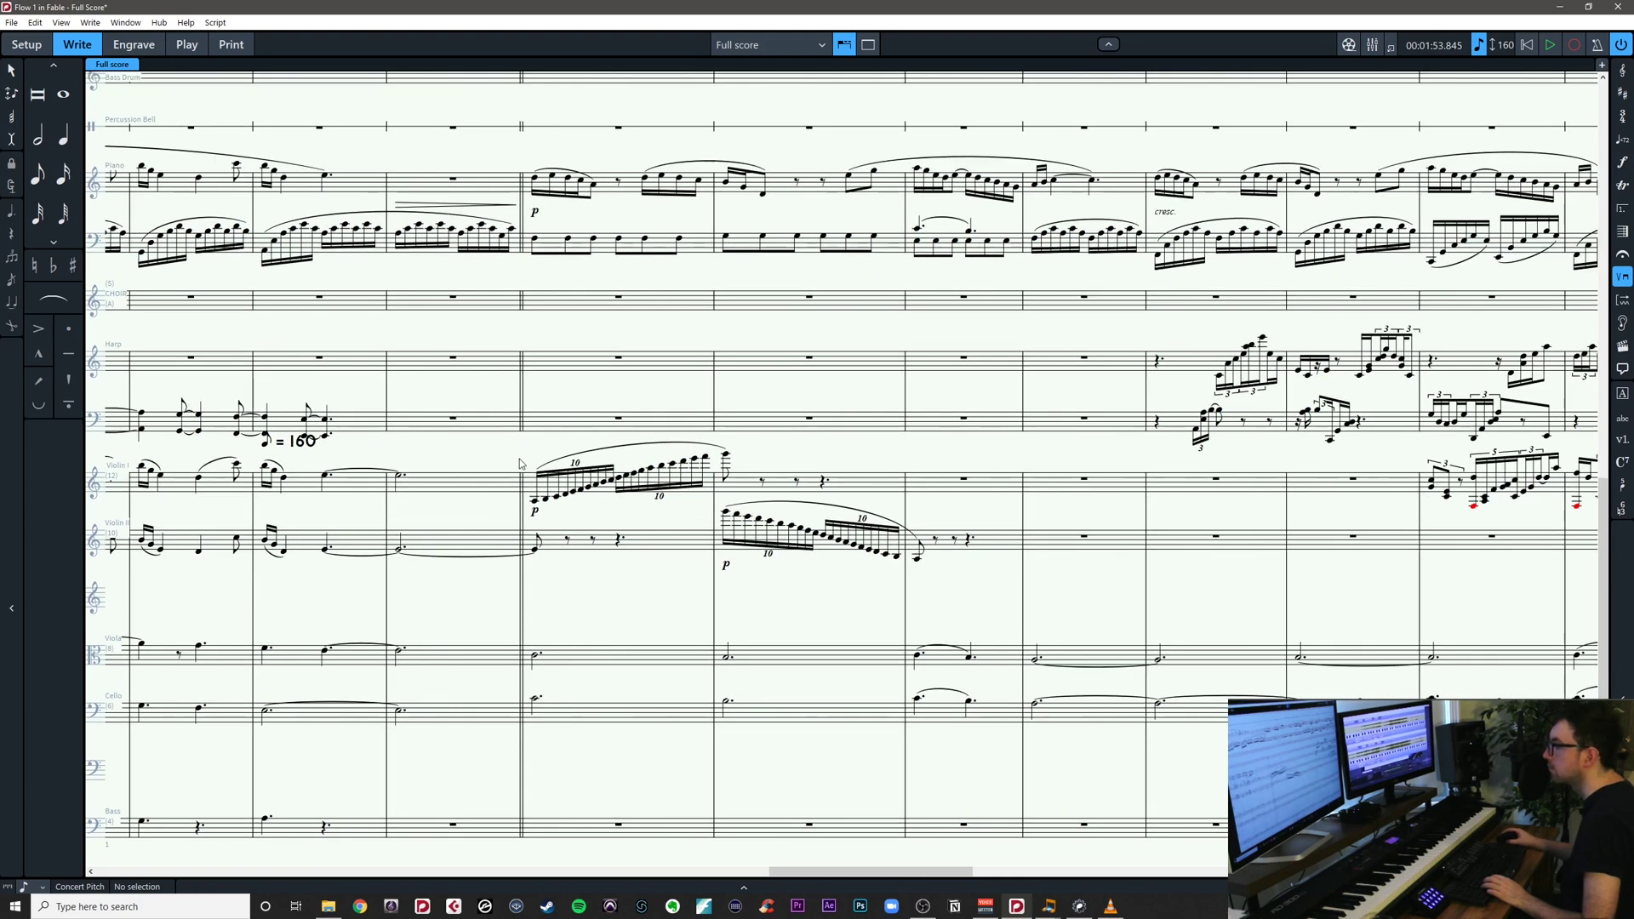
left_click(535, 500)
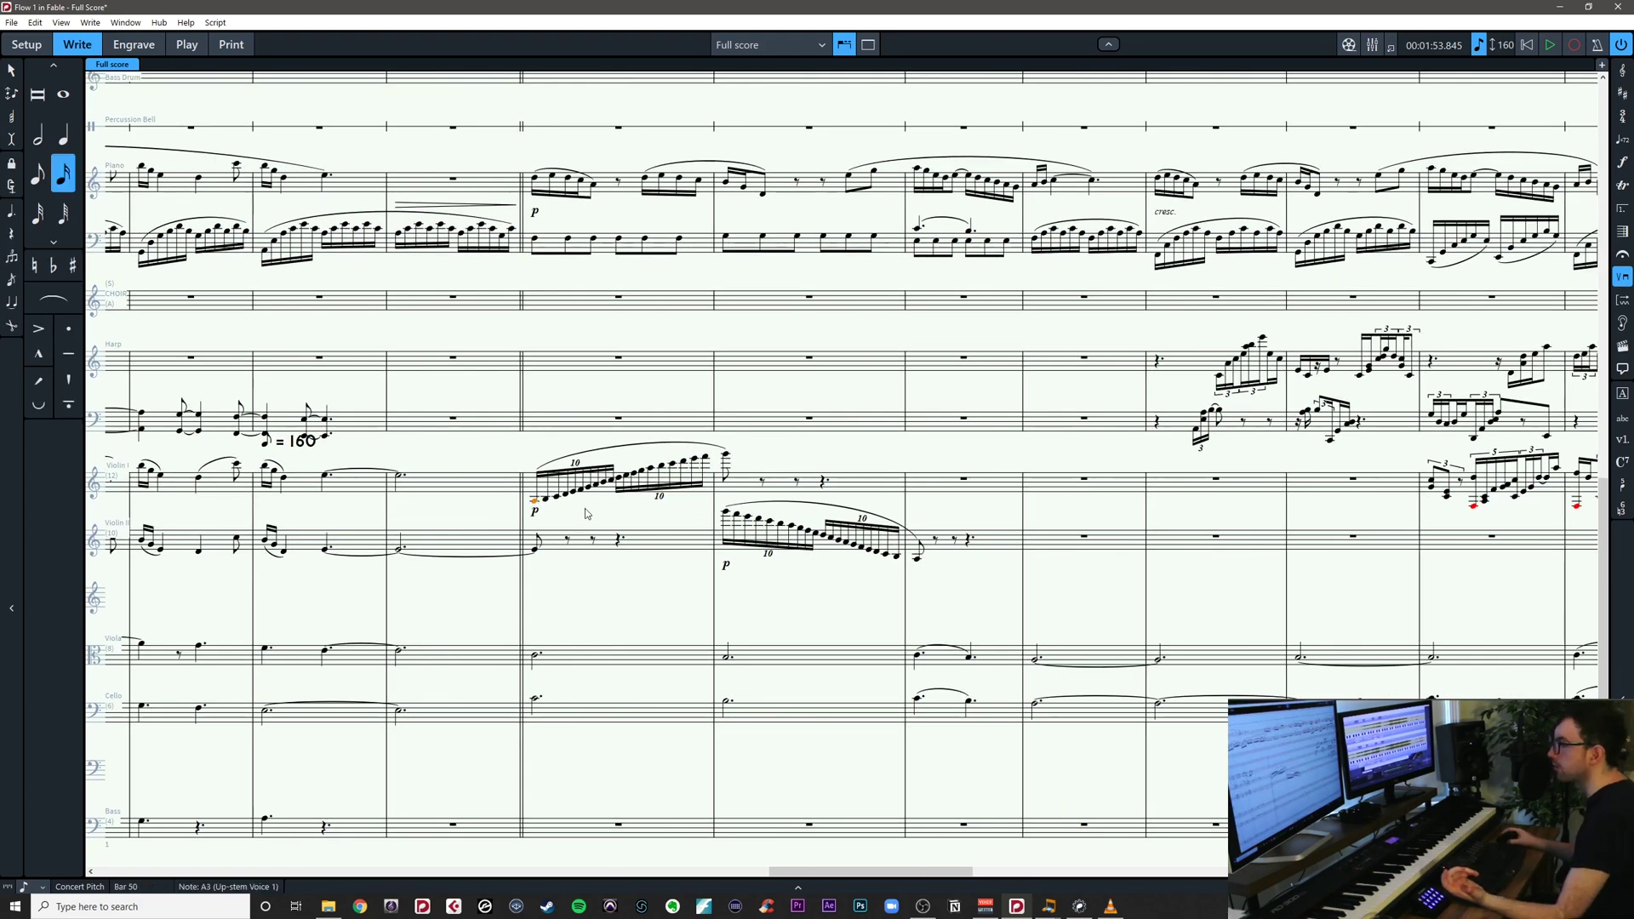
key("Escape")
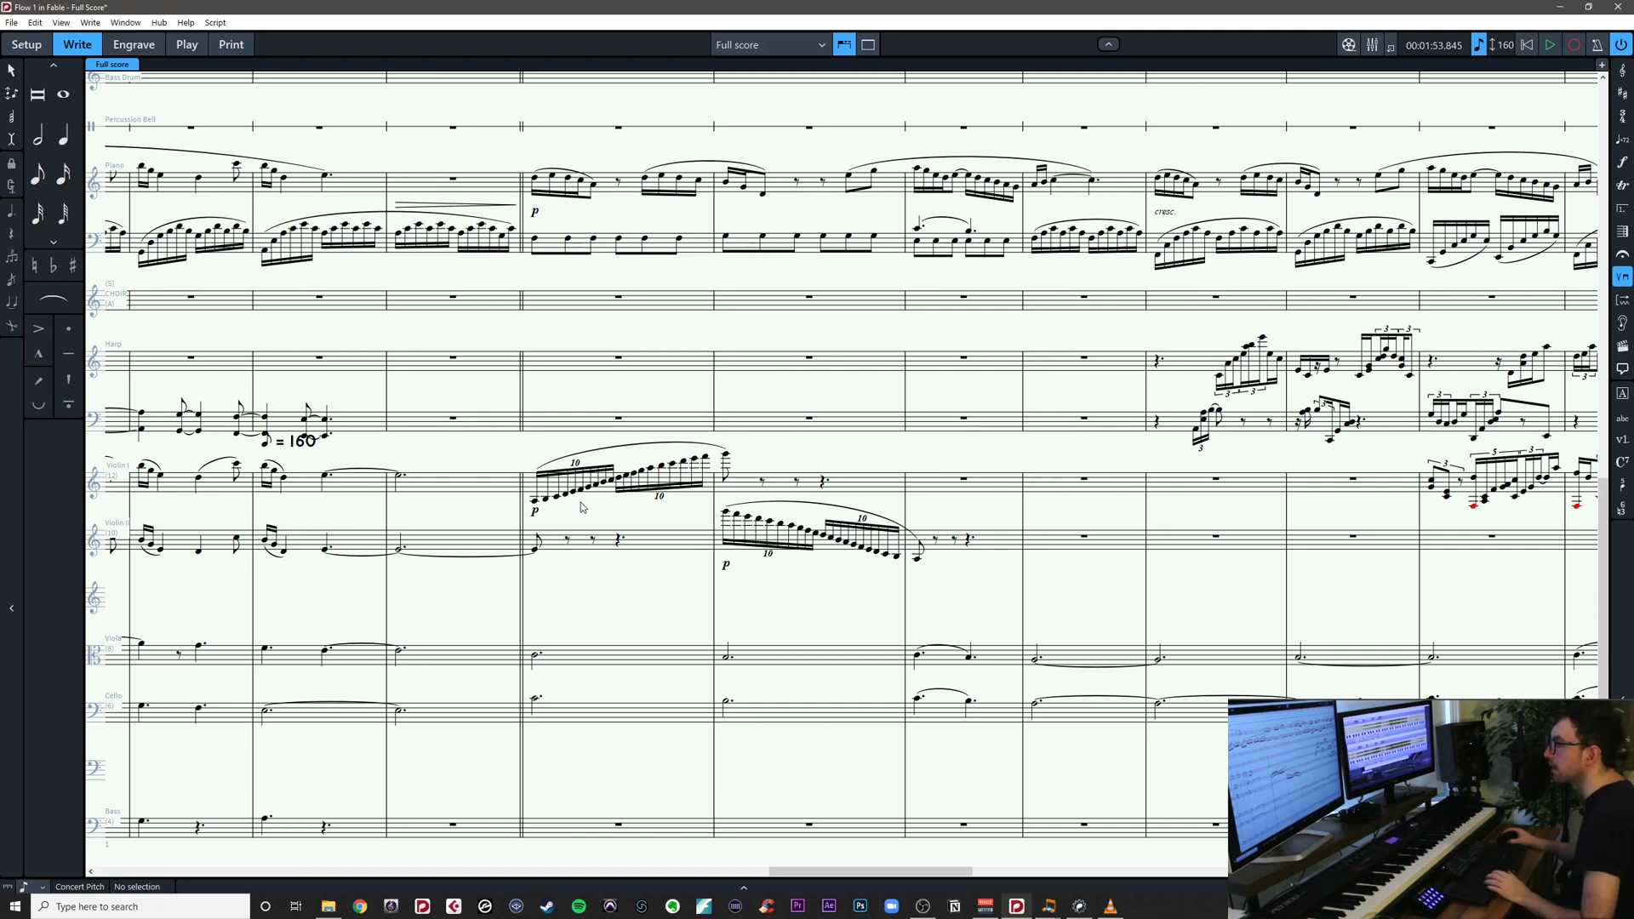
left_click_drag(583, 508, 611, 500)
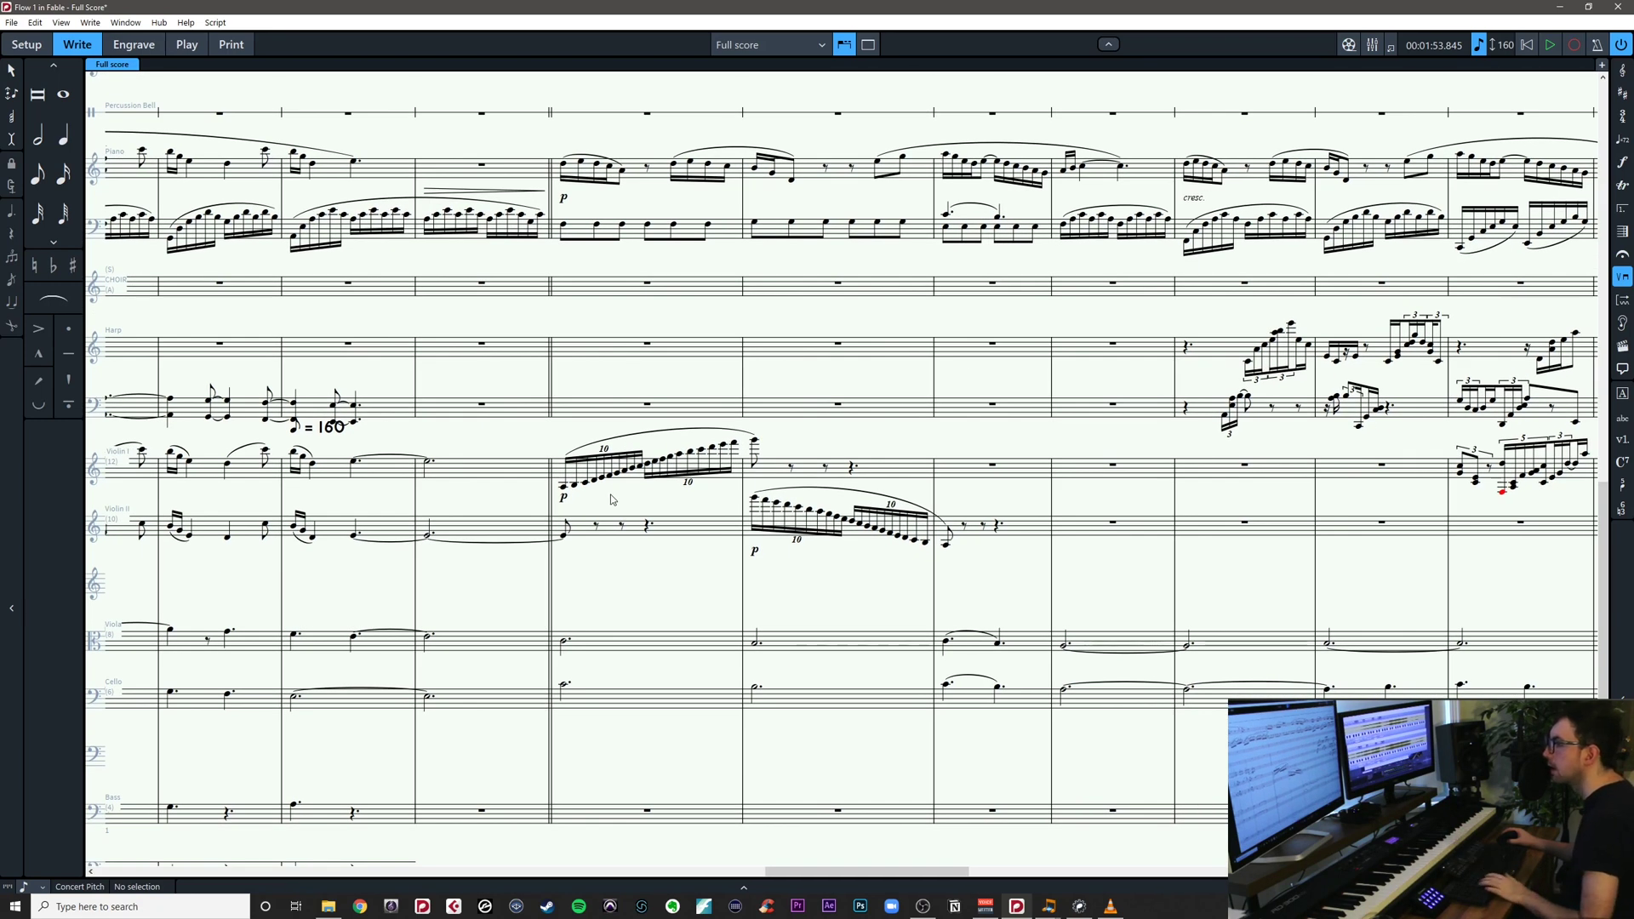
key("ctrl+s")
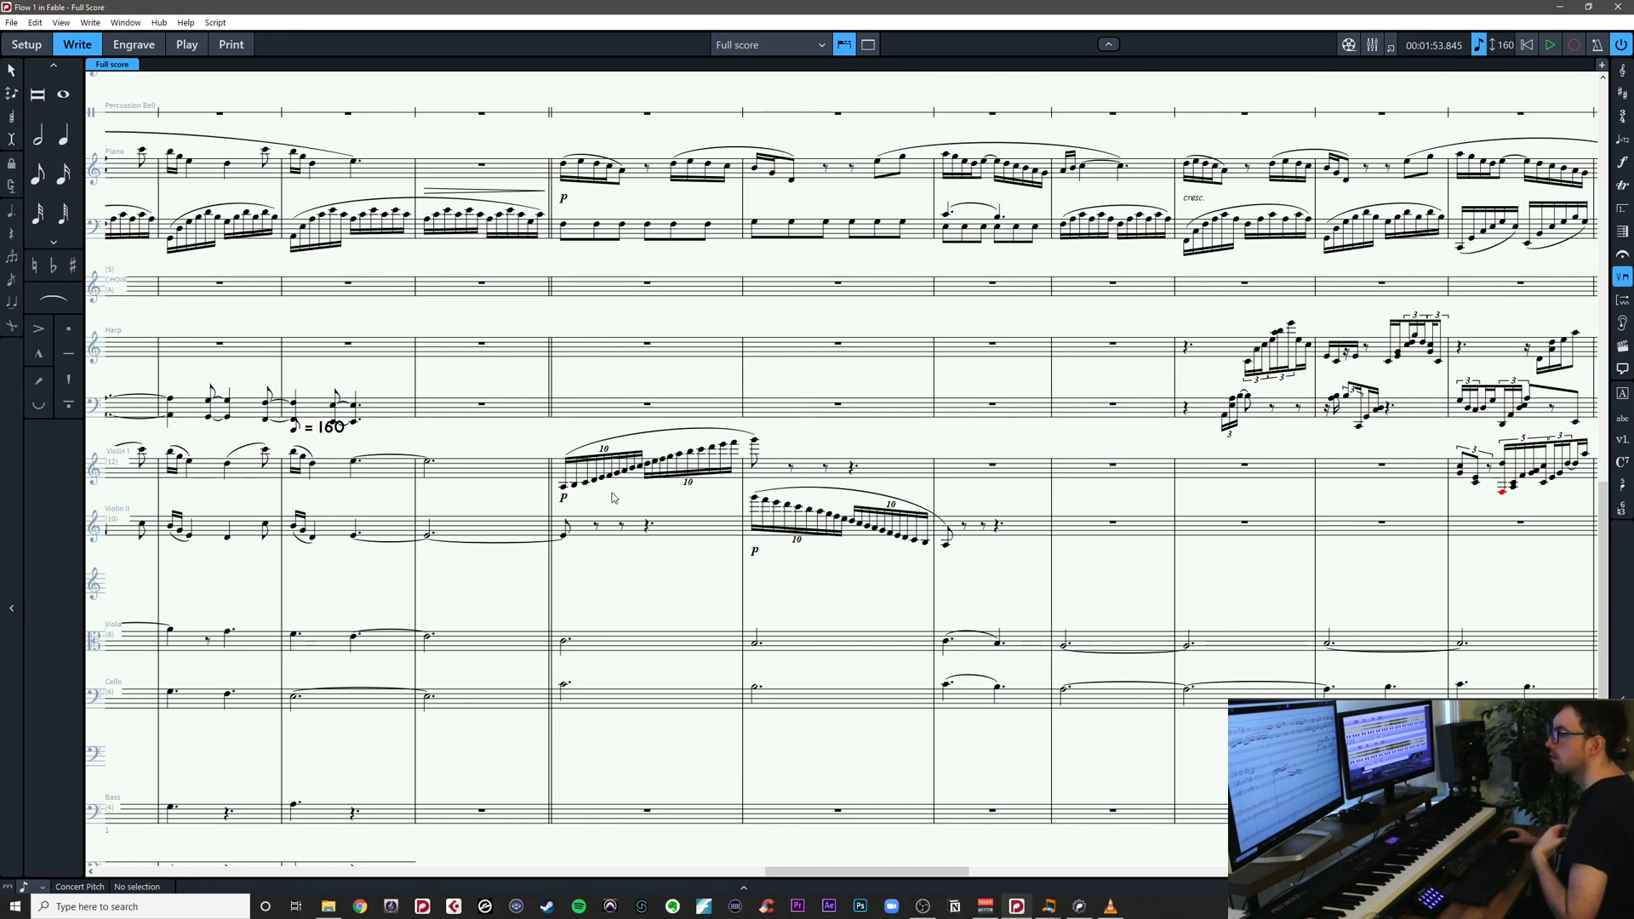
Examine the Violin I and Violin II parts leading into bar 50, the runs of bars 50–52 and the bars that follow
left_click_drag(613, 498, 709, 479)
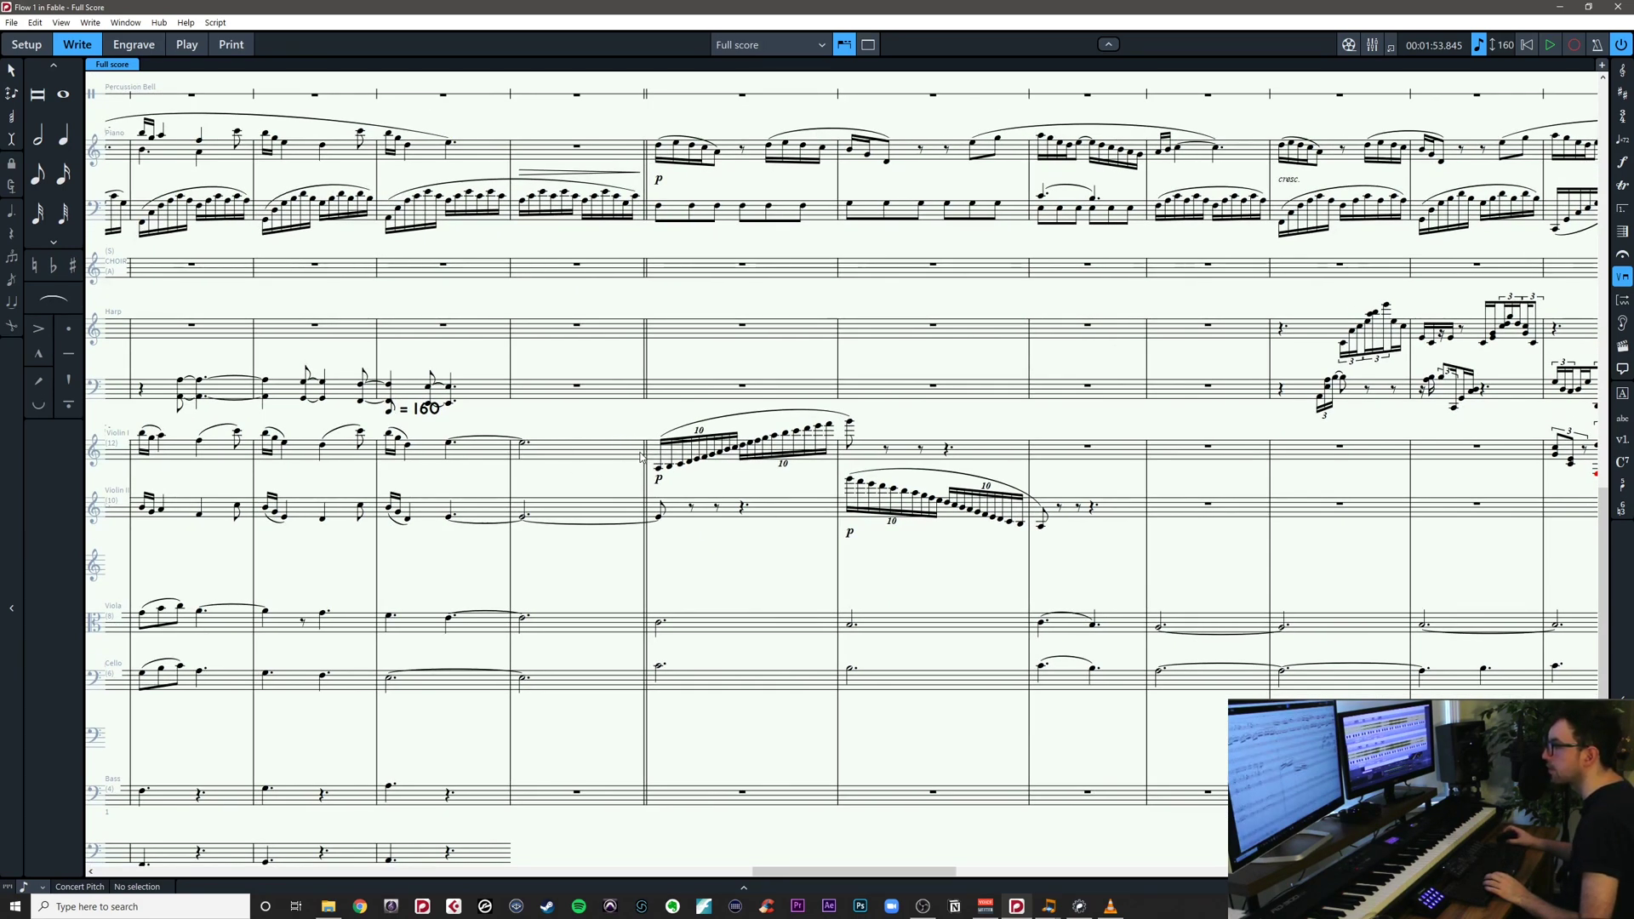
left_click_drag(595, 488, 724, 463)
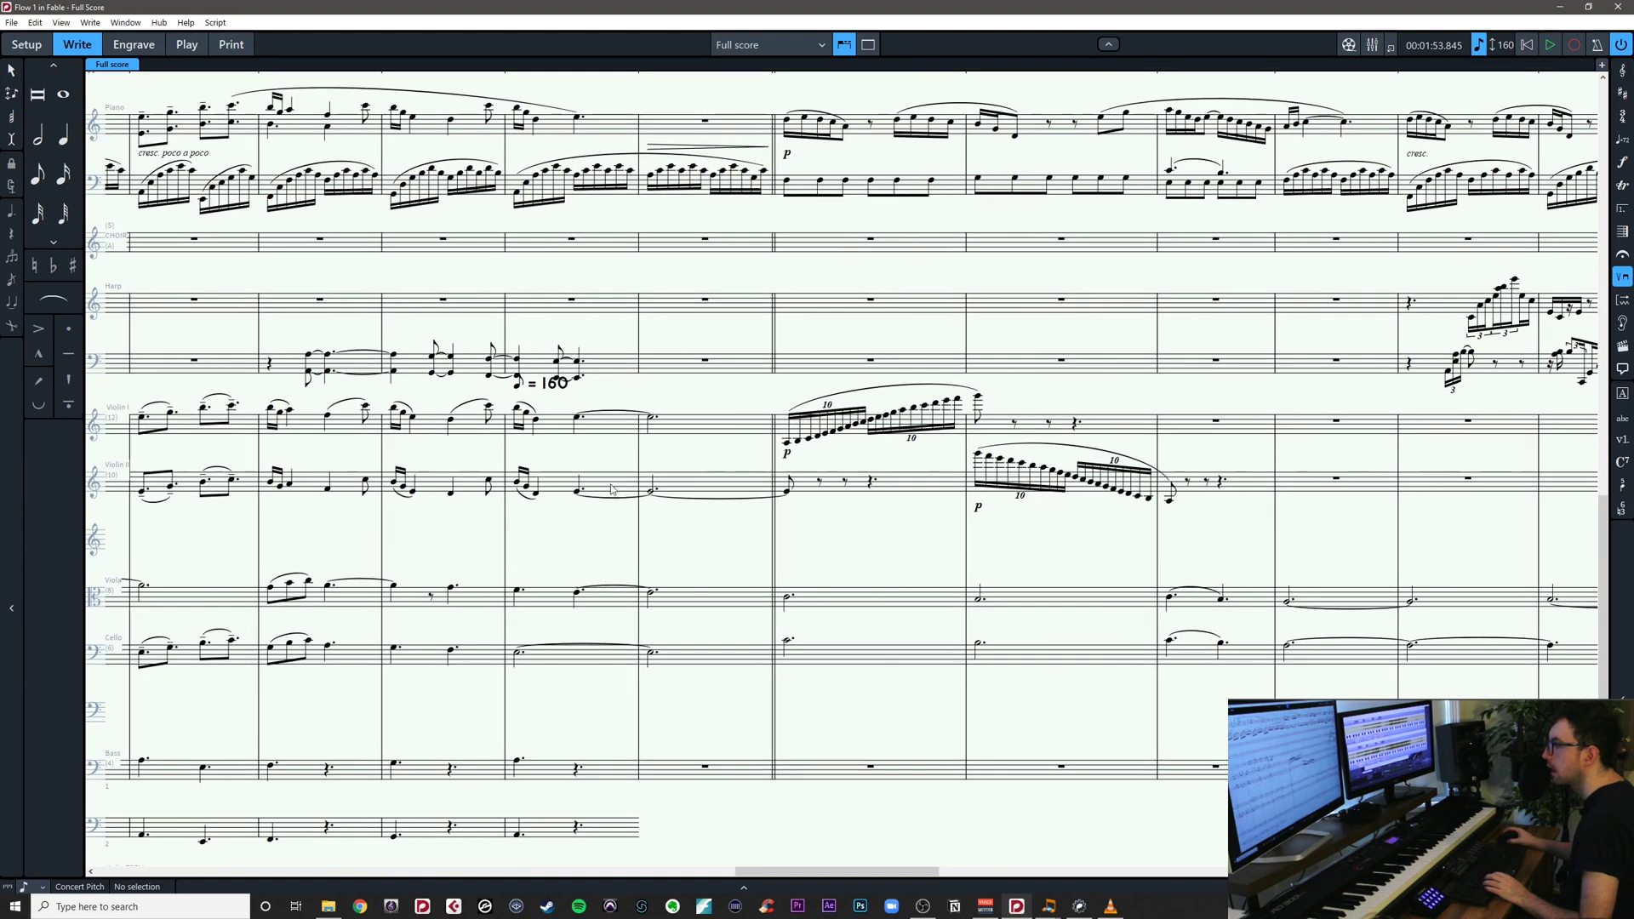
left_click(578, 492)
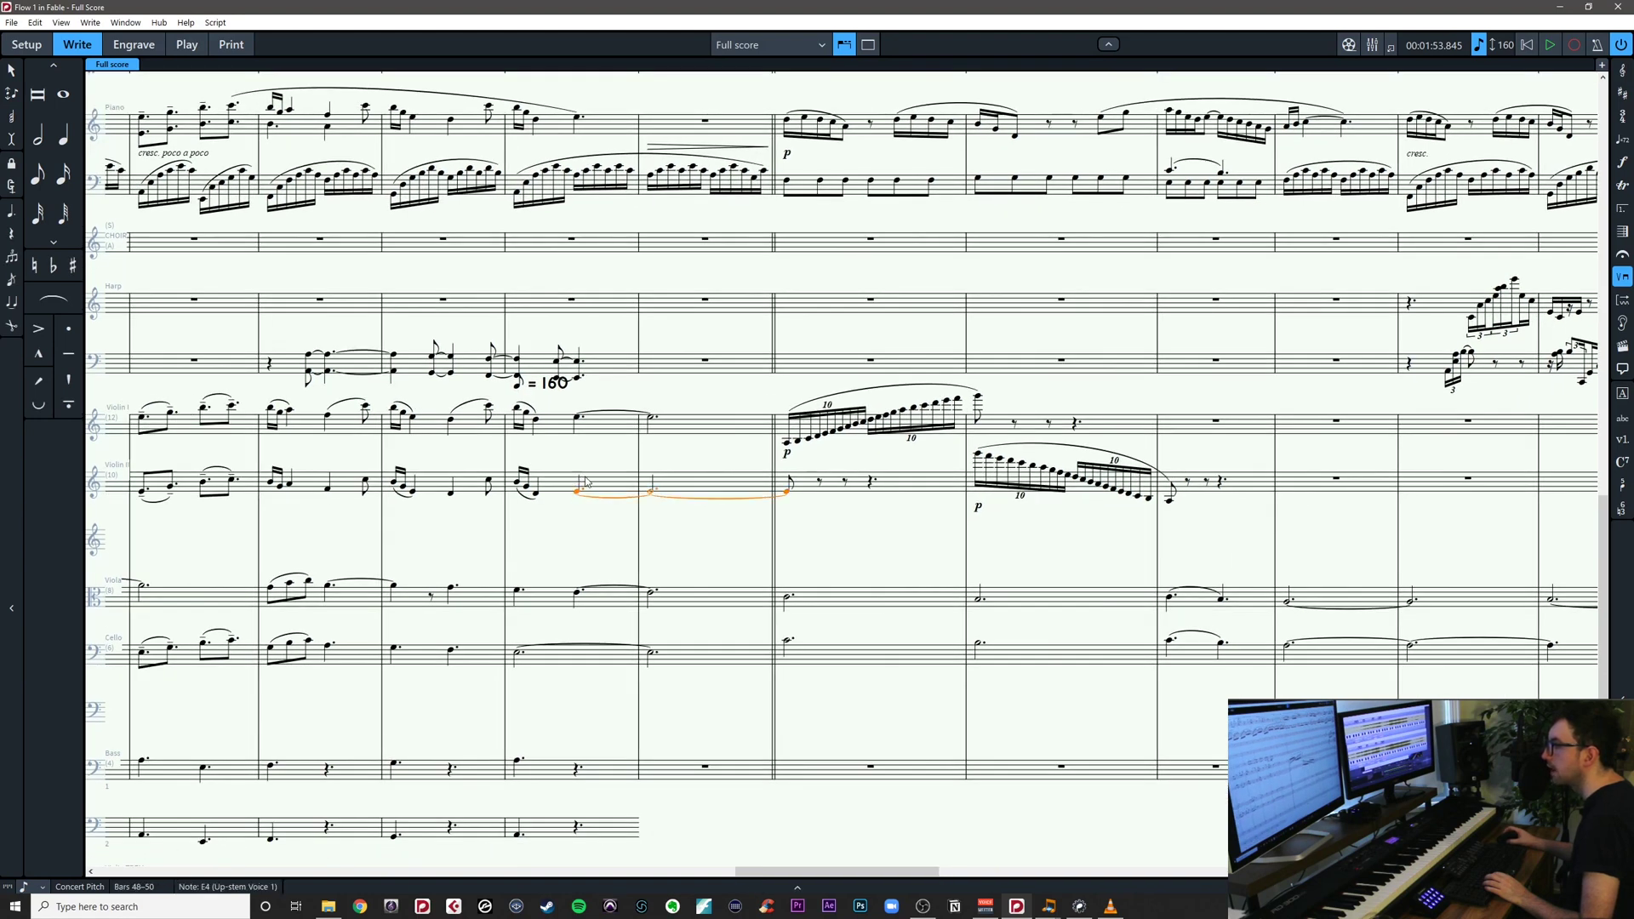
key("Escape")
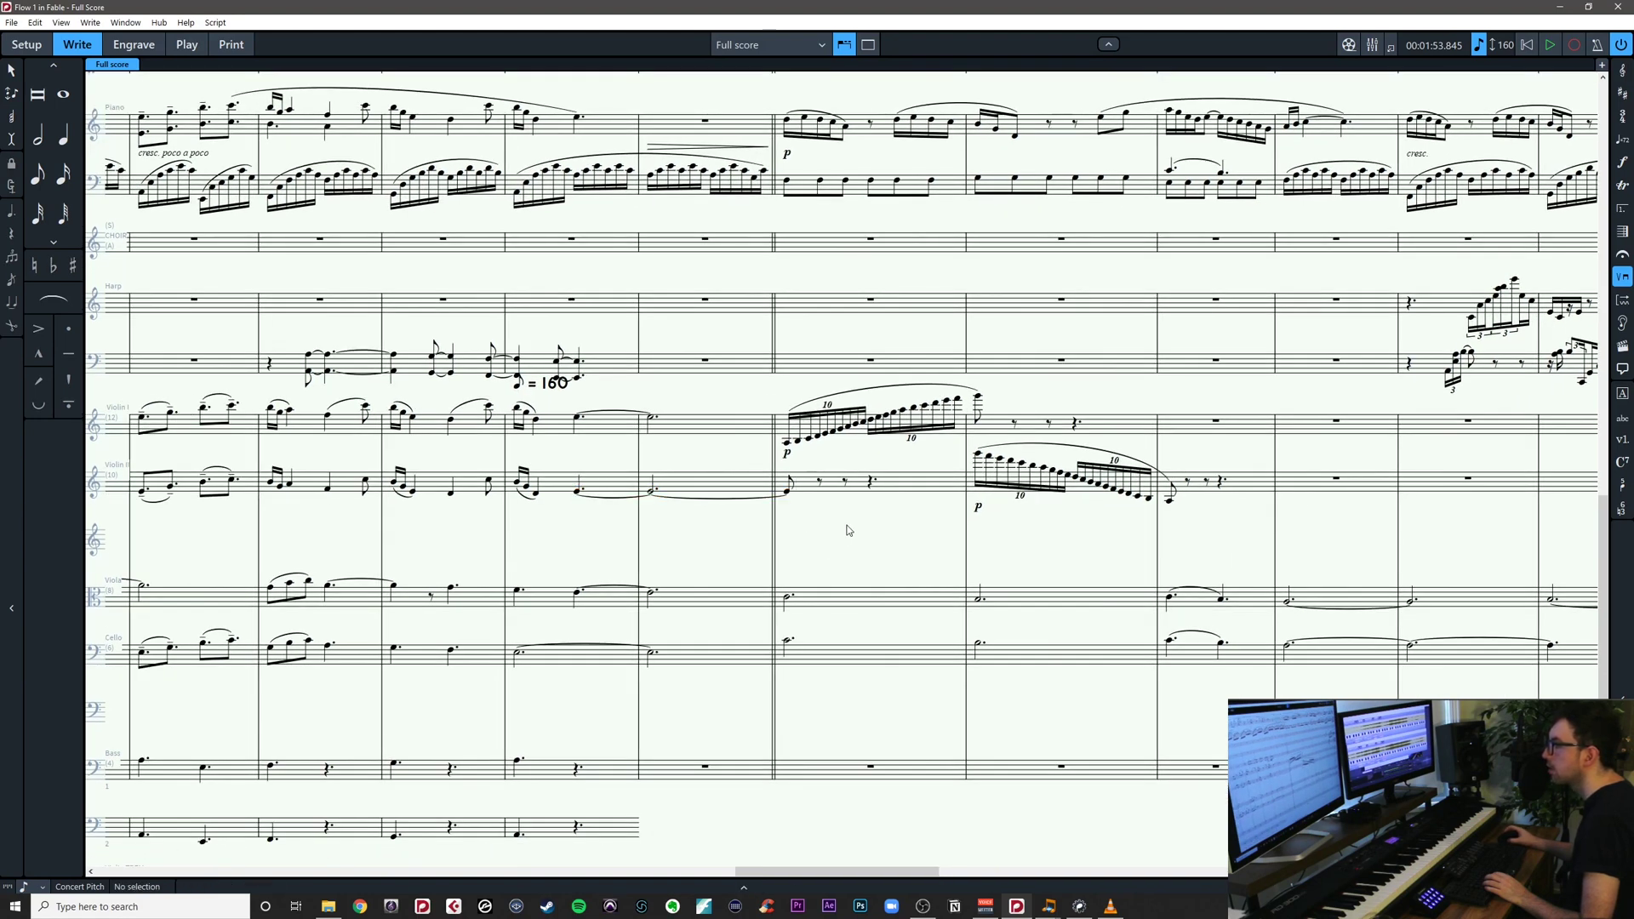
scroll(815, 579, "up", 3)
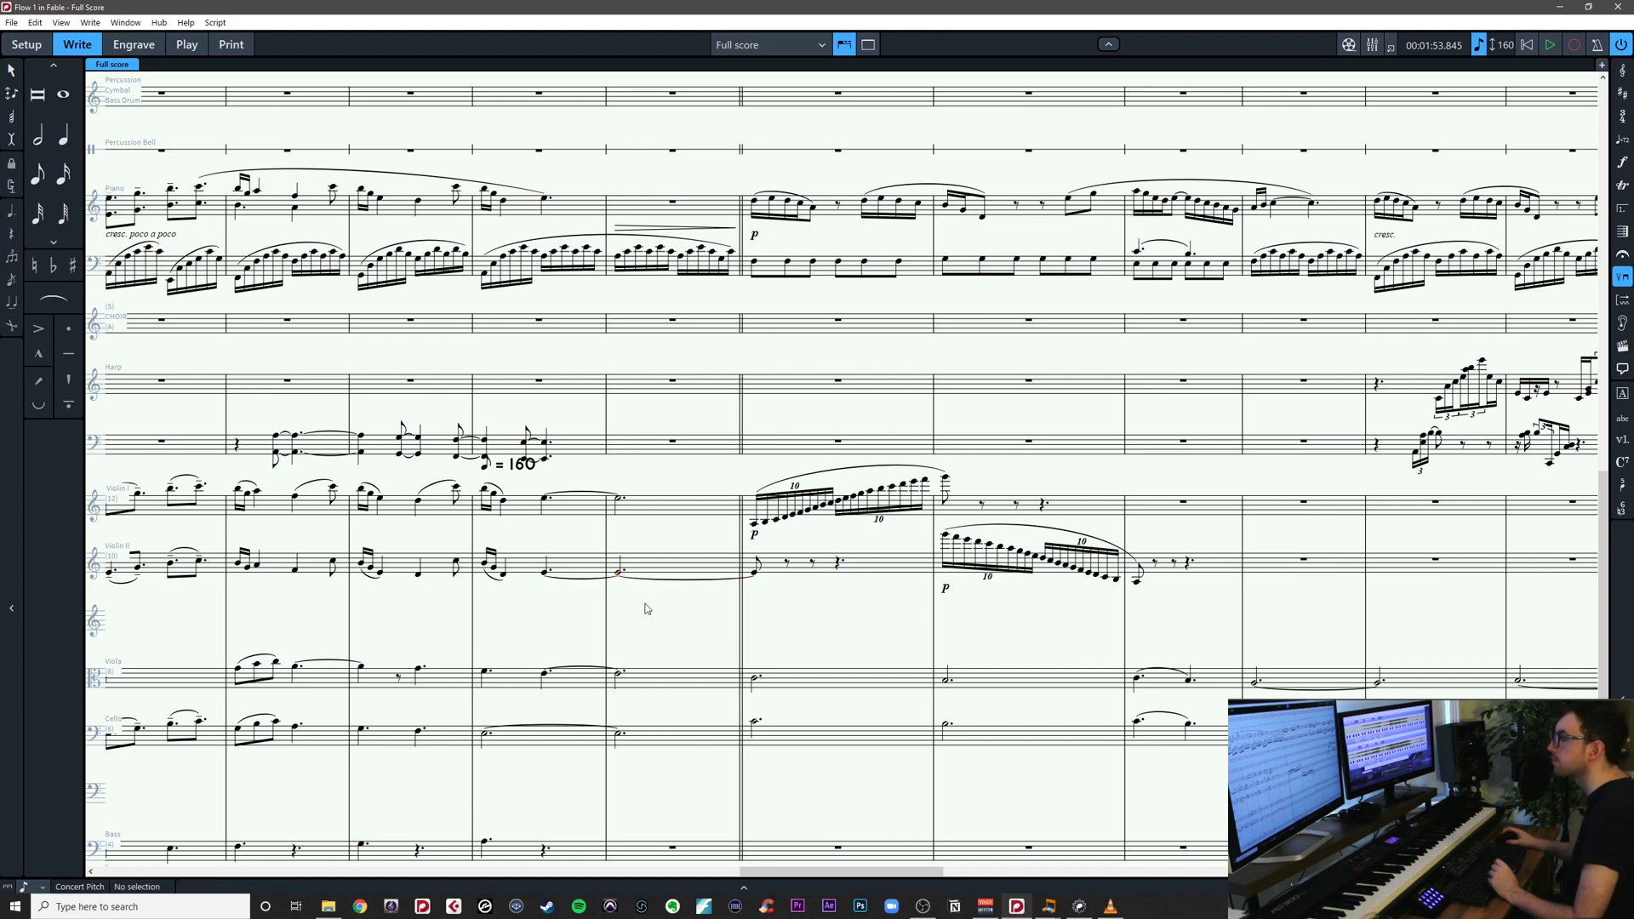
scroll(615, 610, "right", 1)
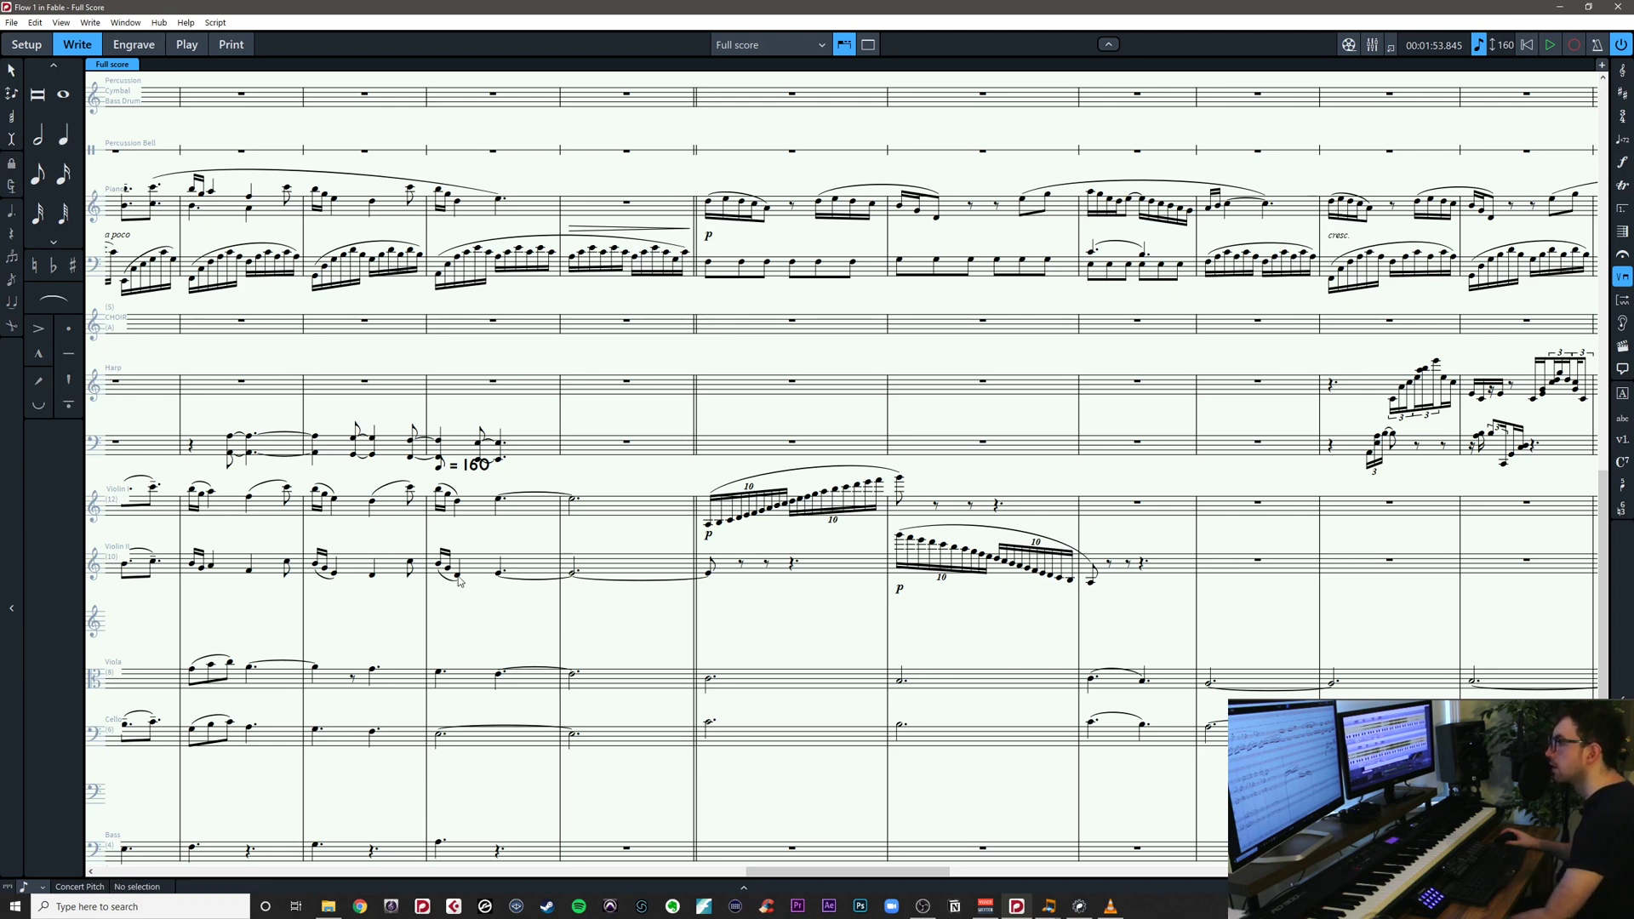
left_click(498, 575)
key("Escape")
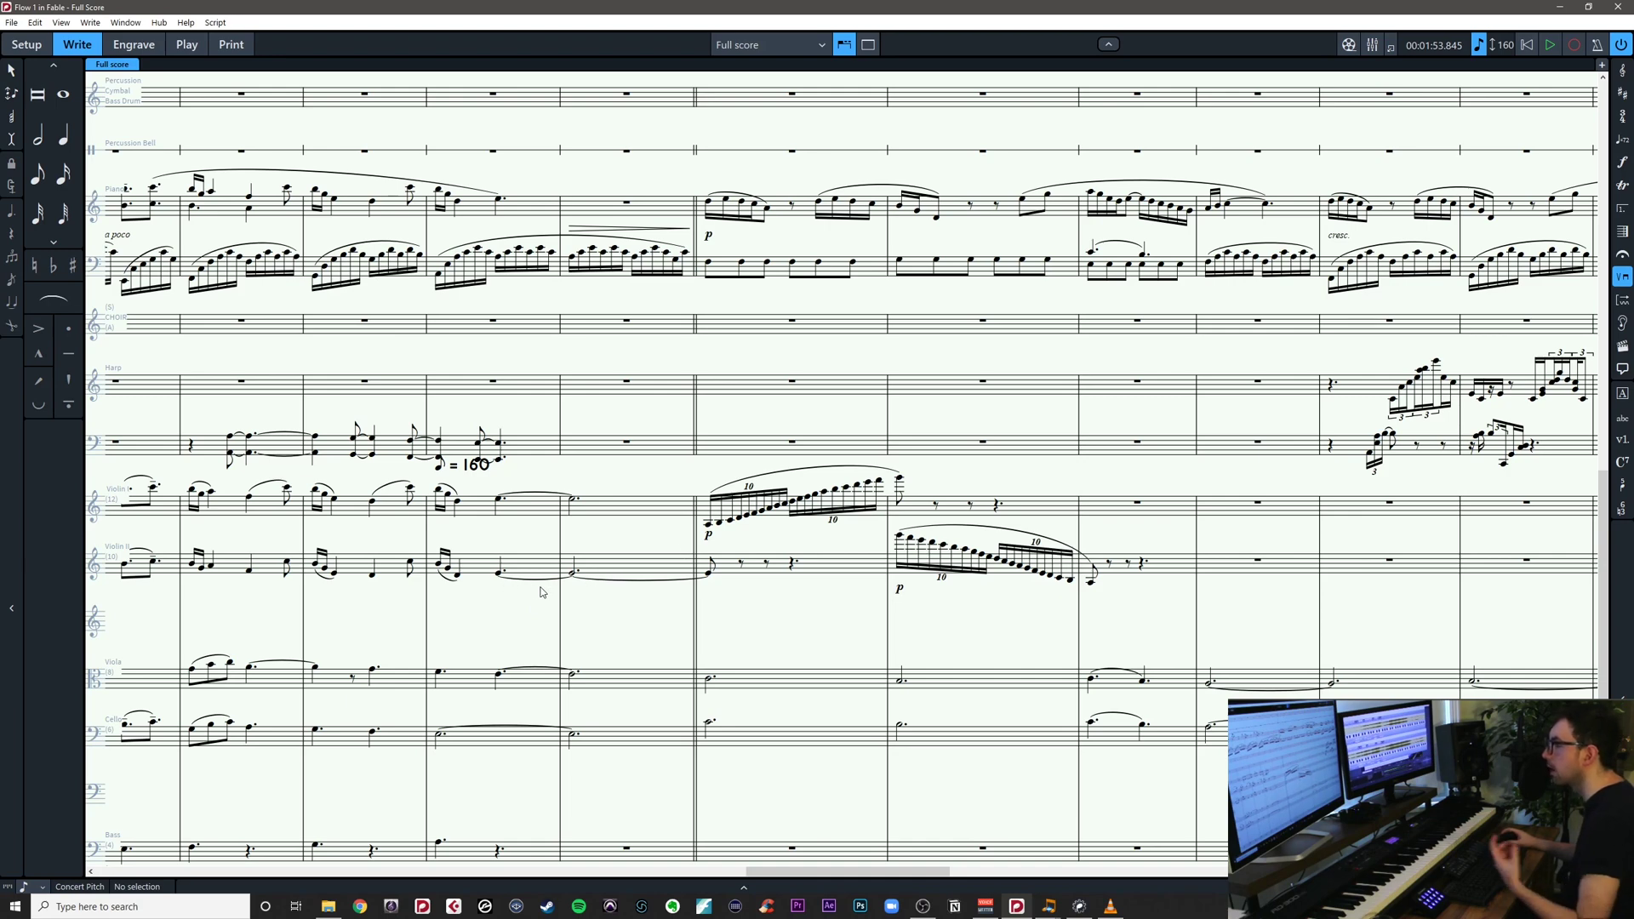
left_click_drag(637, 603, 552, 624)
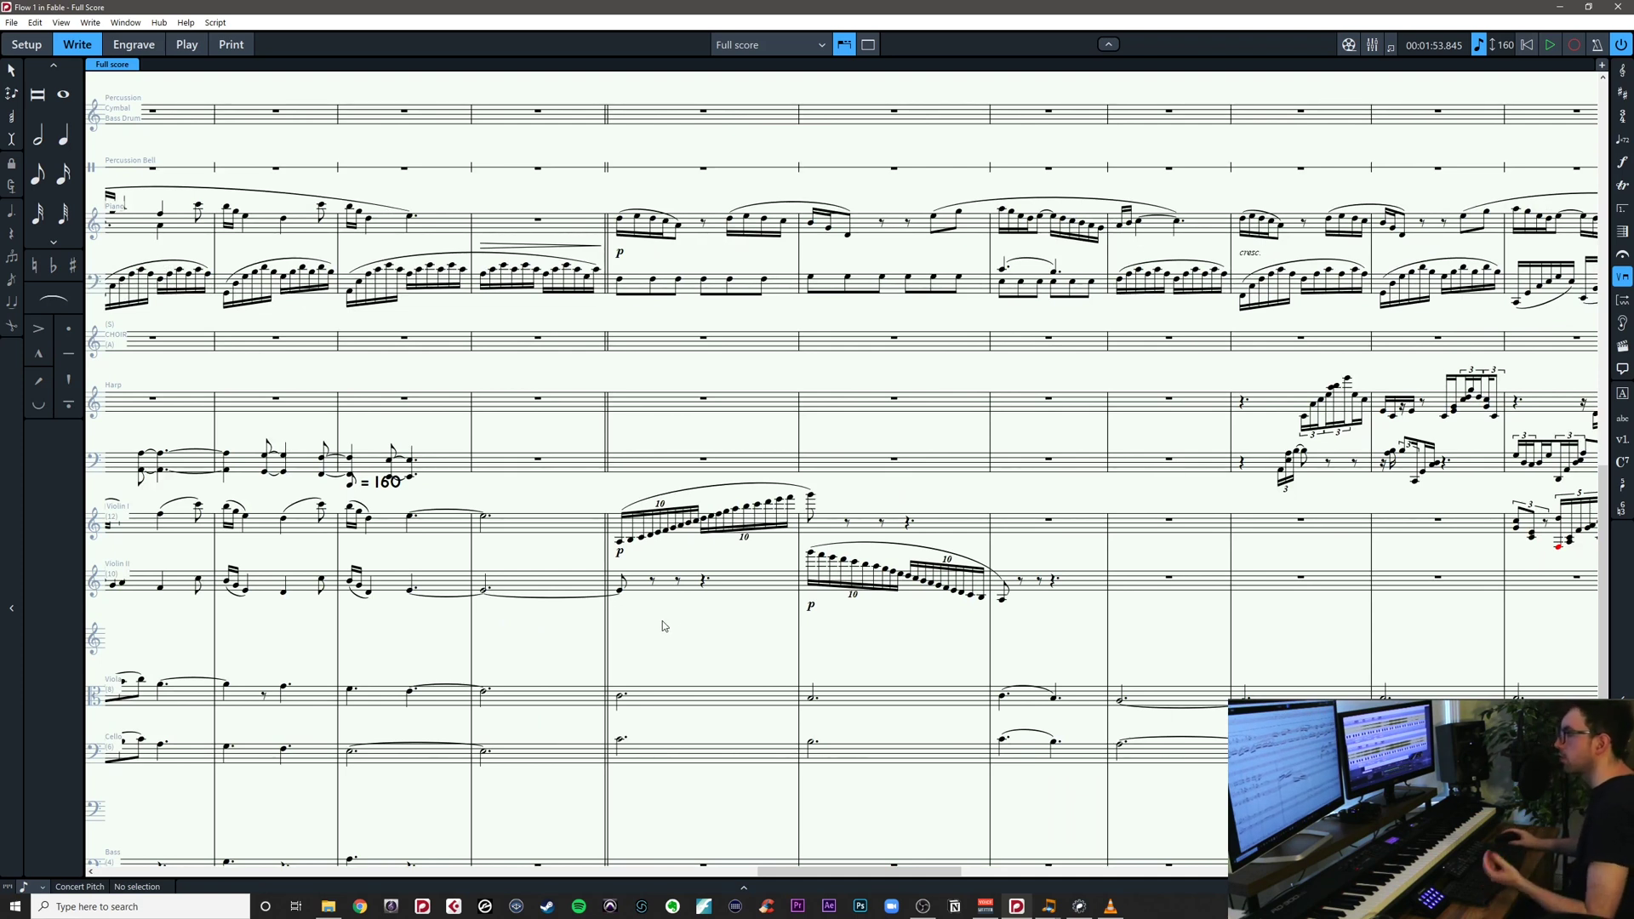
left_click(621, 543)
left_click_drag(714, 561, 672, 553)
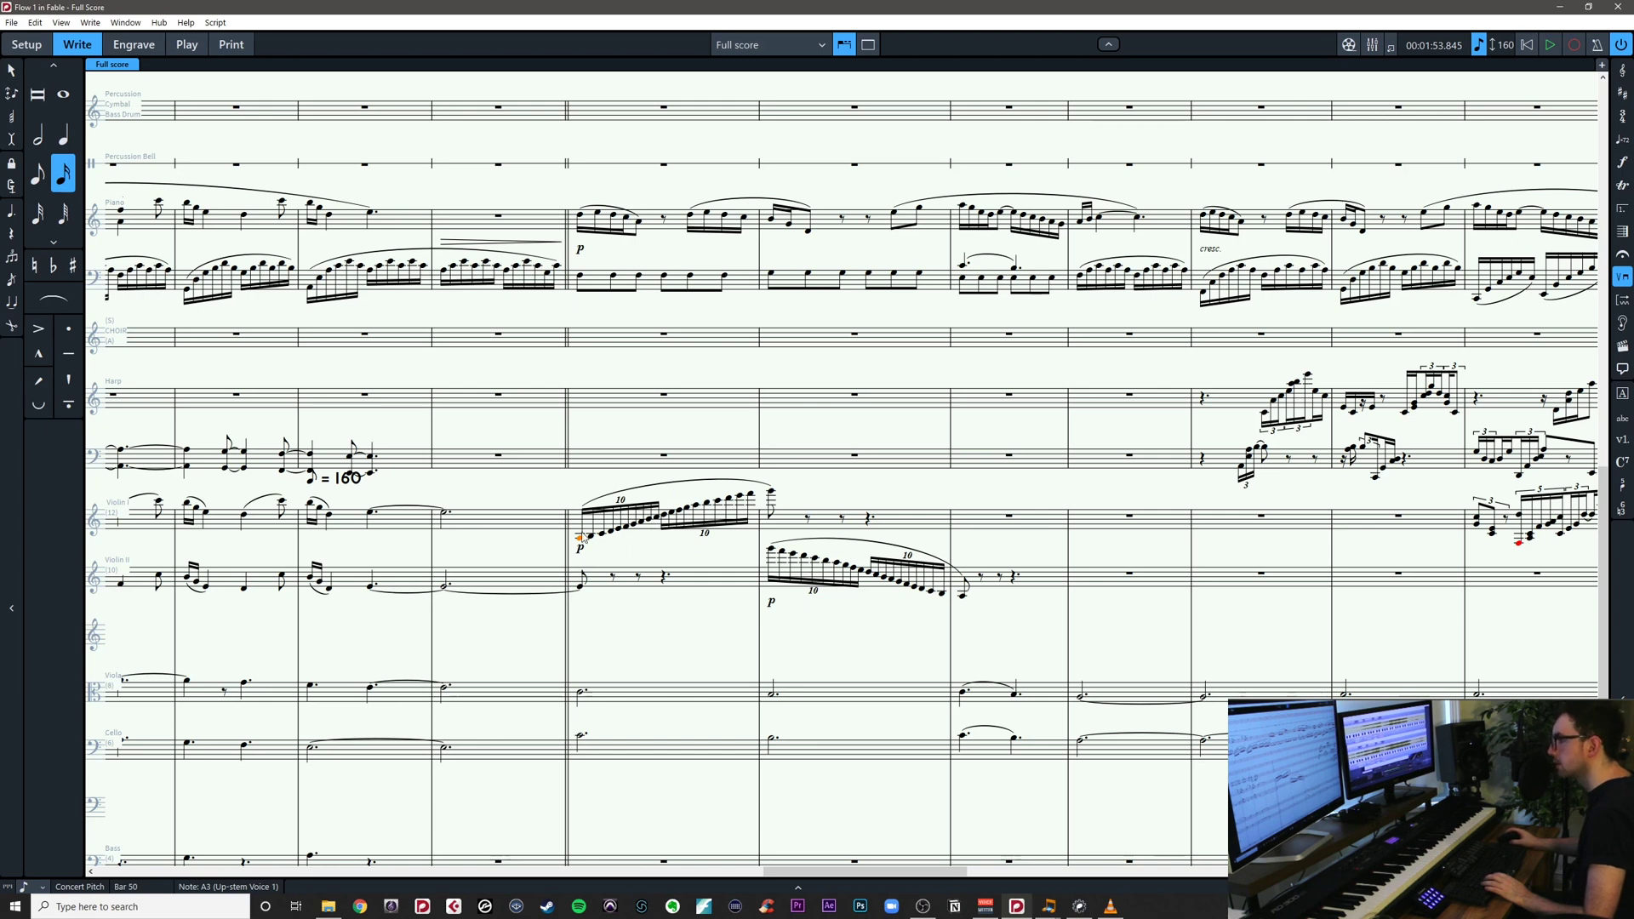
left_click_drag(743, 561, 683, 560)
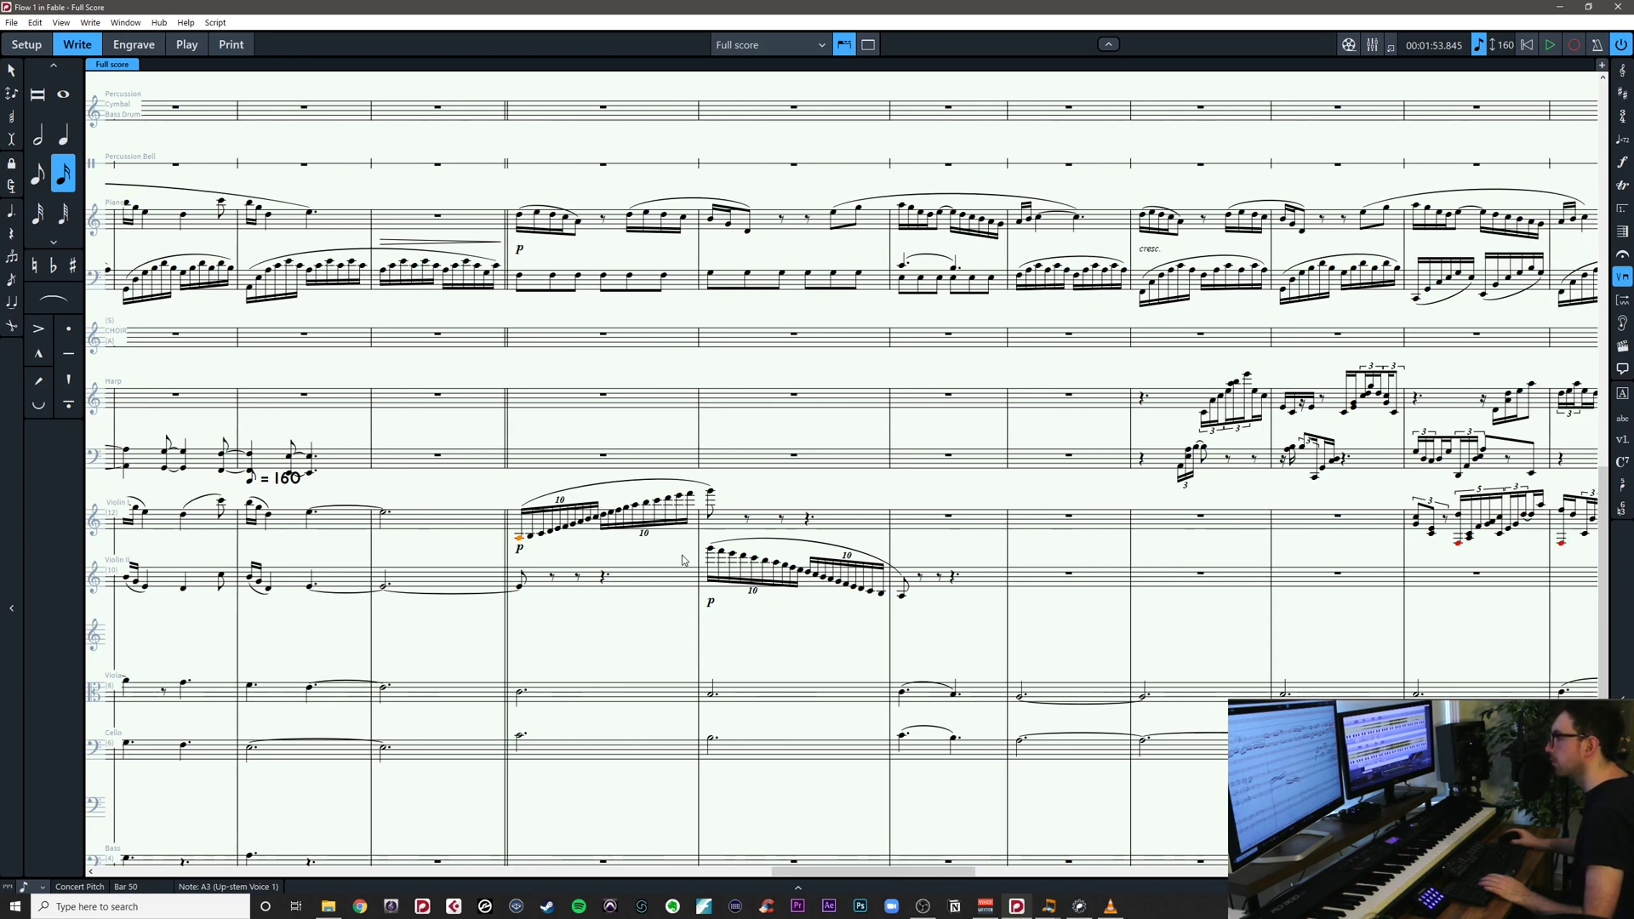
left_click_drag(733, 627, 605, 621)
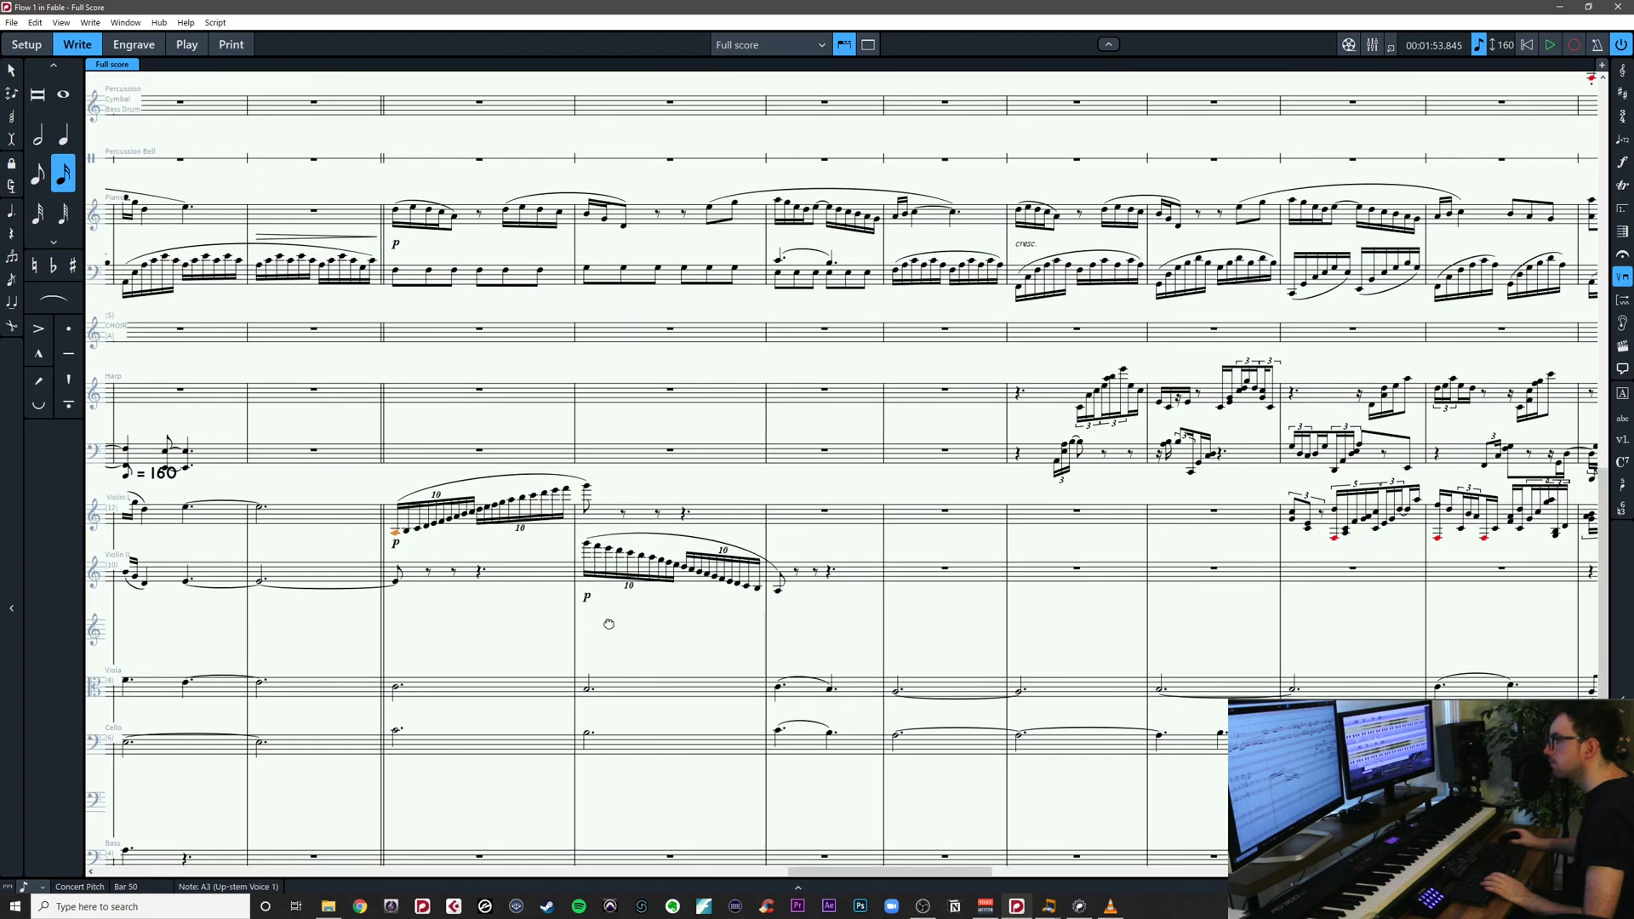
left_click_drag(846, 621, 726, 610)
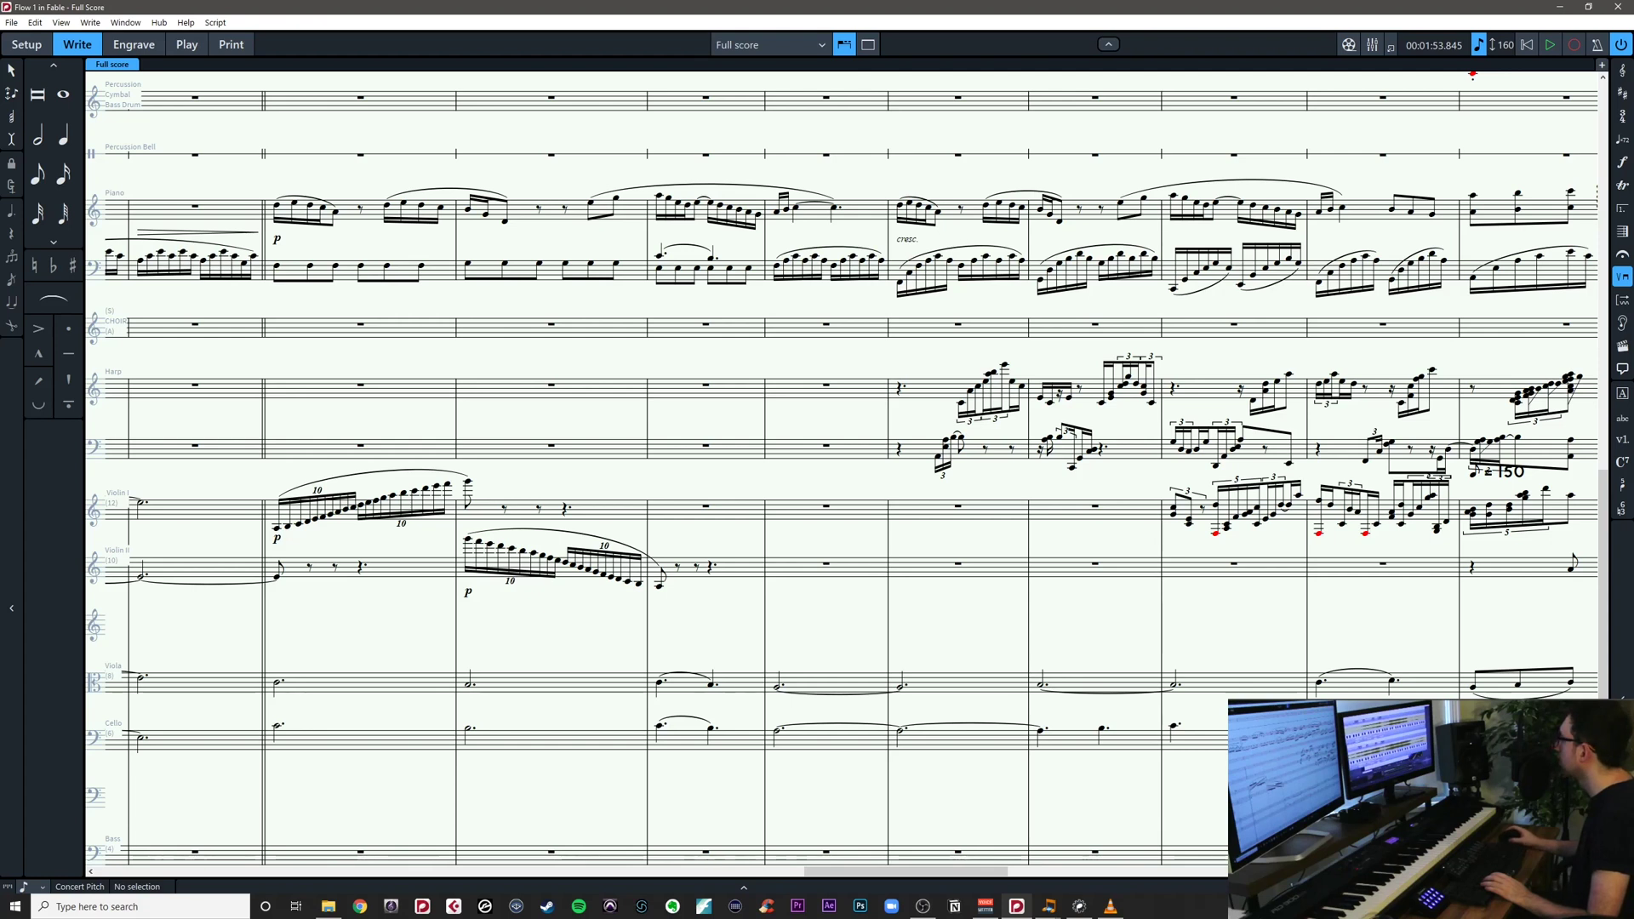
key("alt+Tab")
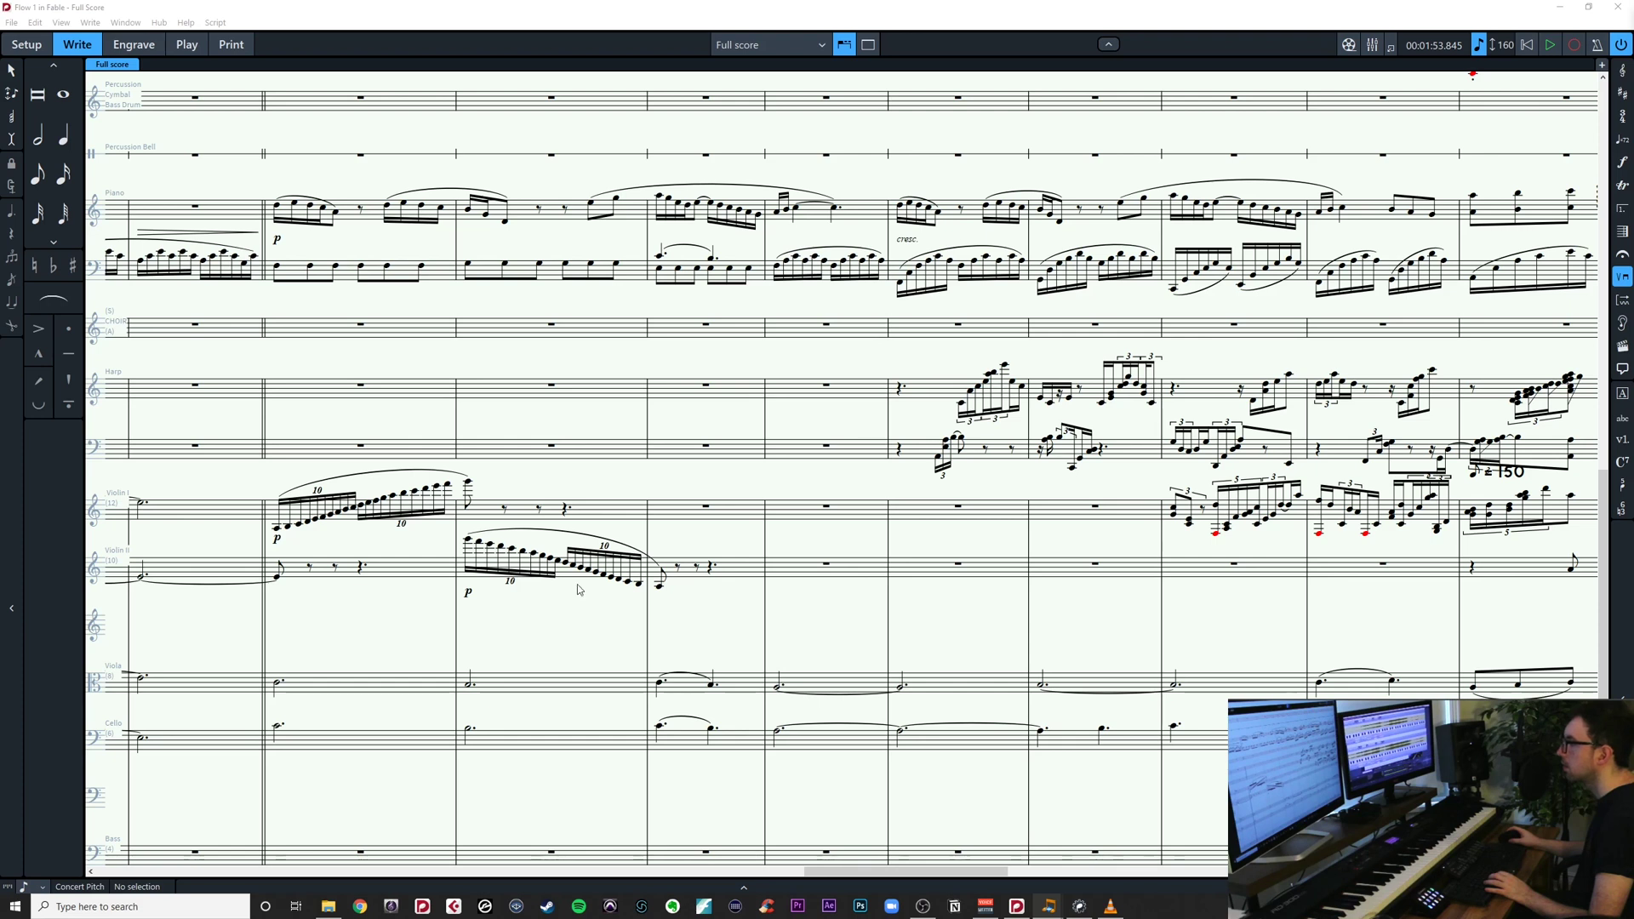
Copy the Violin I and Violin II runs of bars 50–52 with their final notes and paste them starting at bar 52
left_click(390, 544)
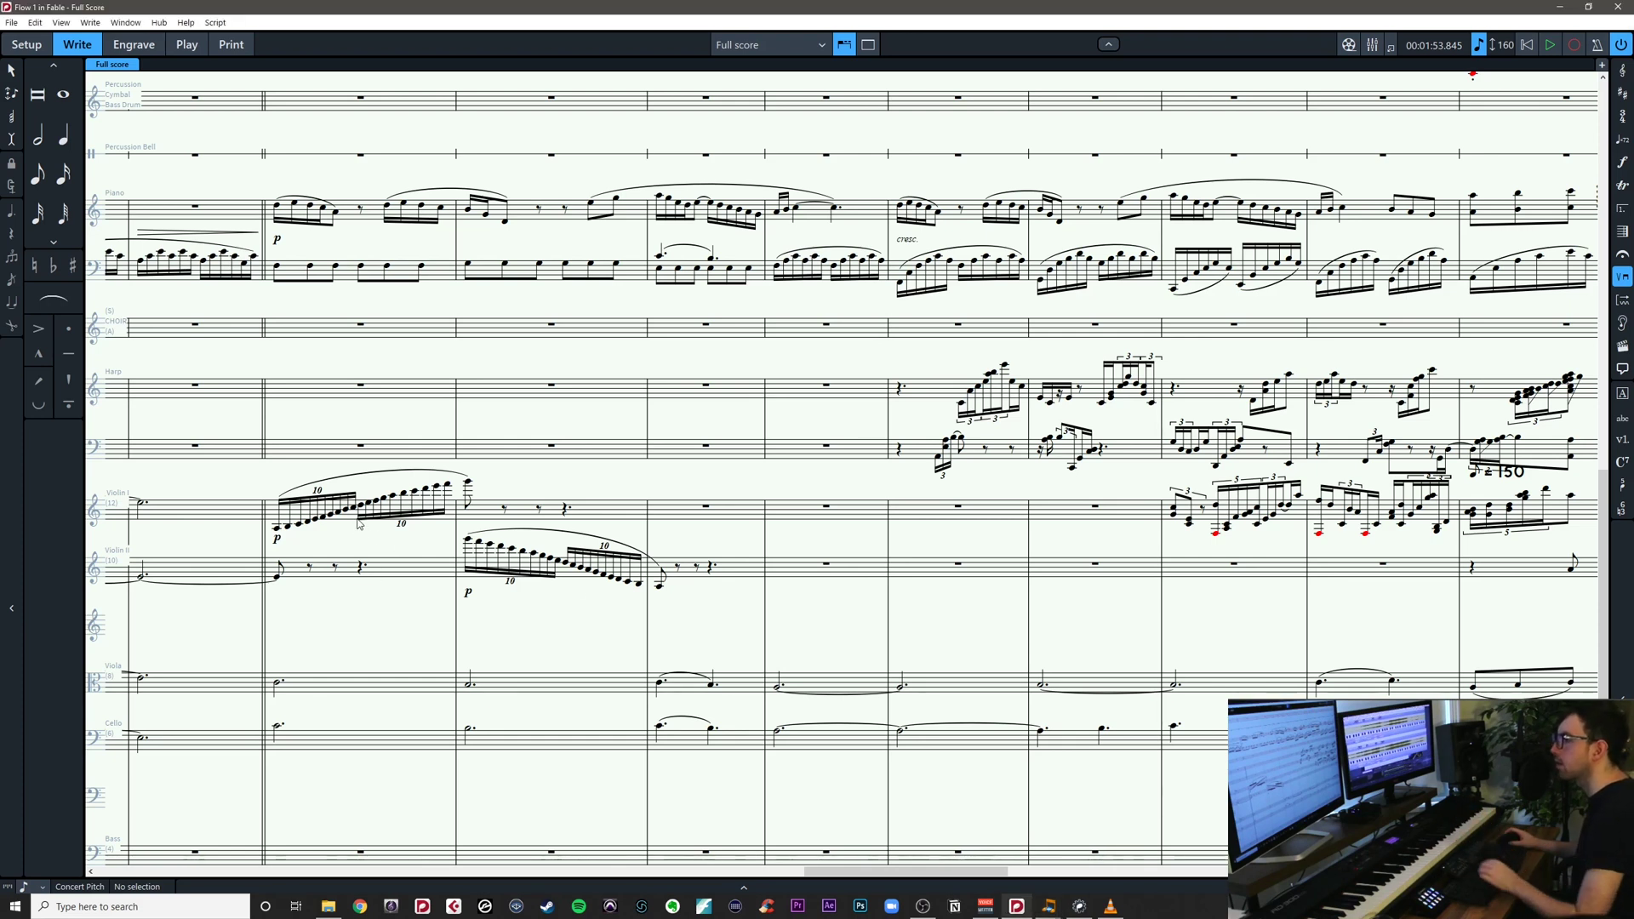
left_click(349, 523)
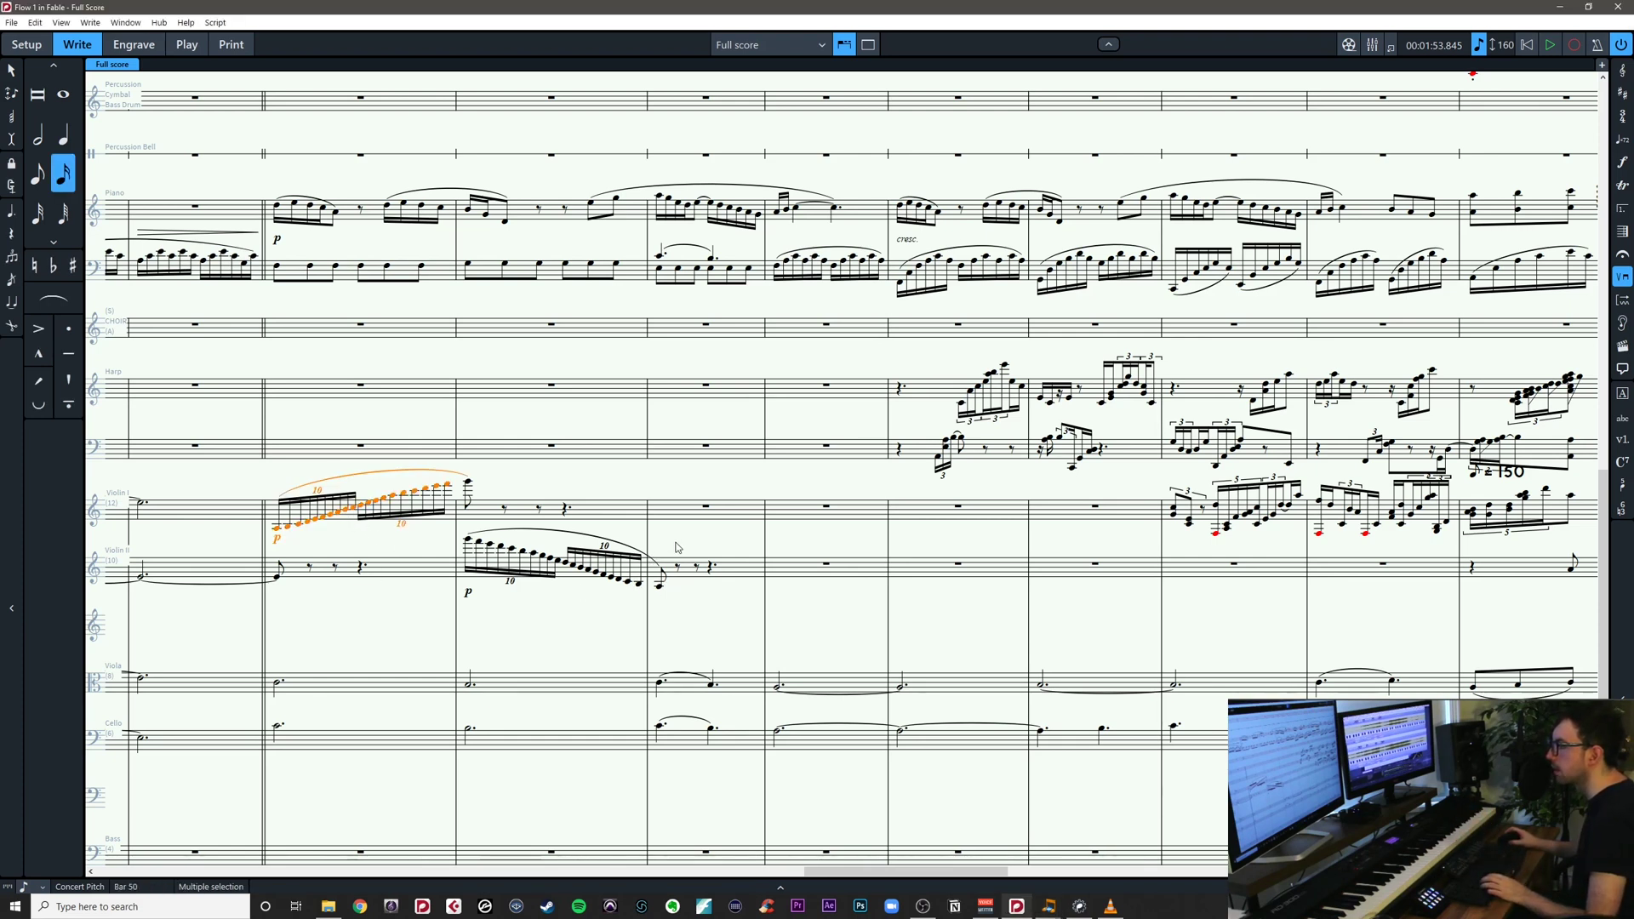
left_click(661, 588, "shift")
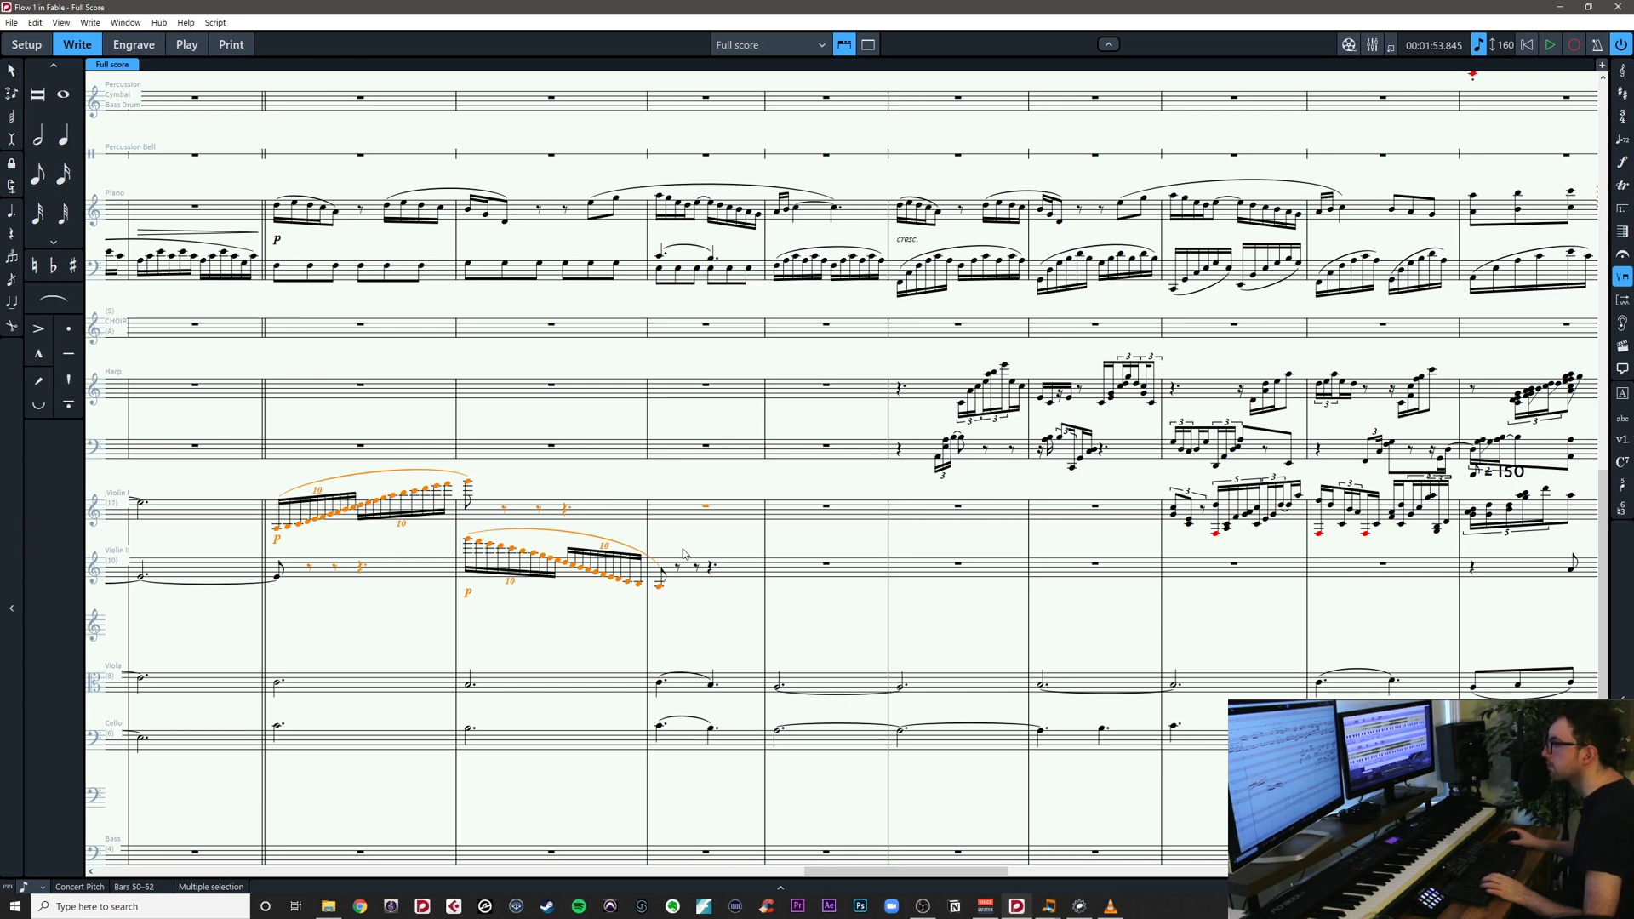
left_click(679, 578)
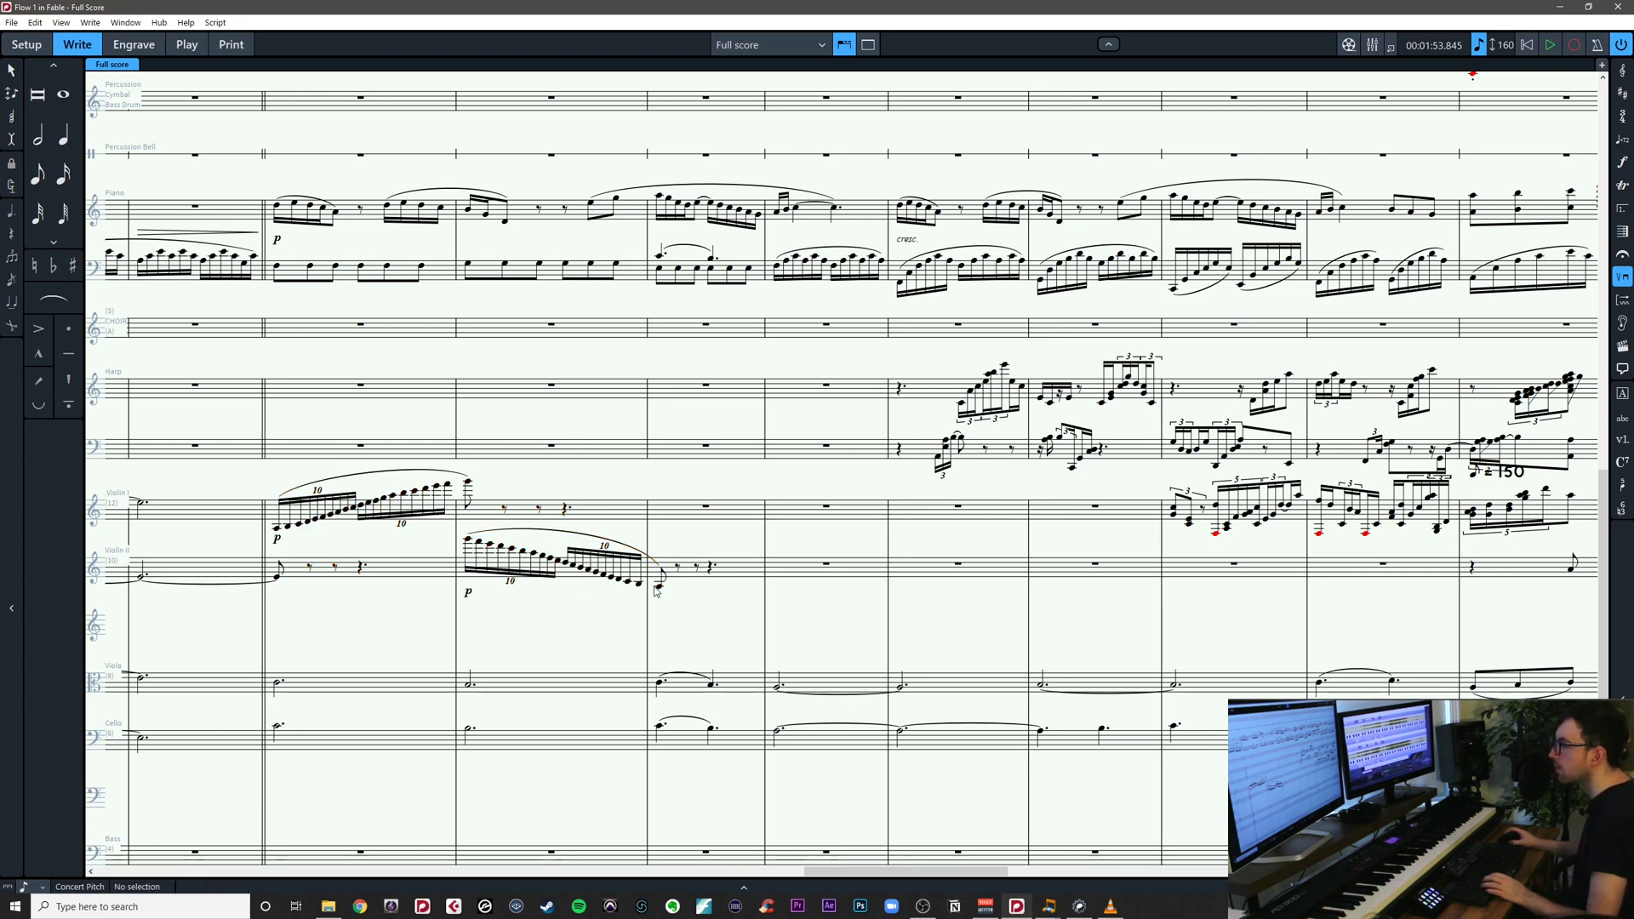
left_click(660, 586)
left_click(277, 536, "shift")
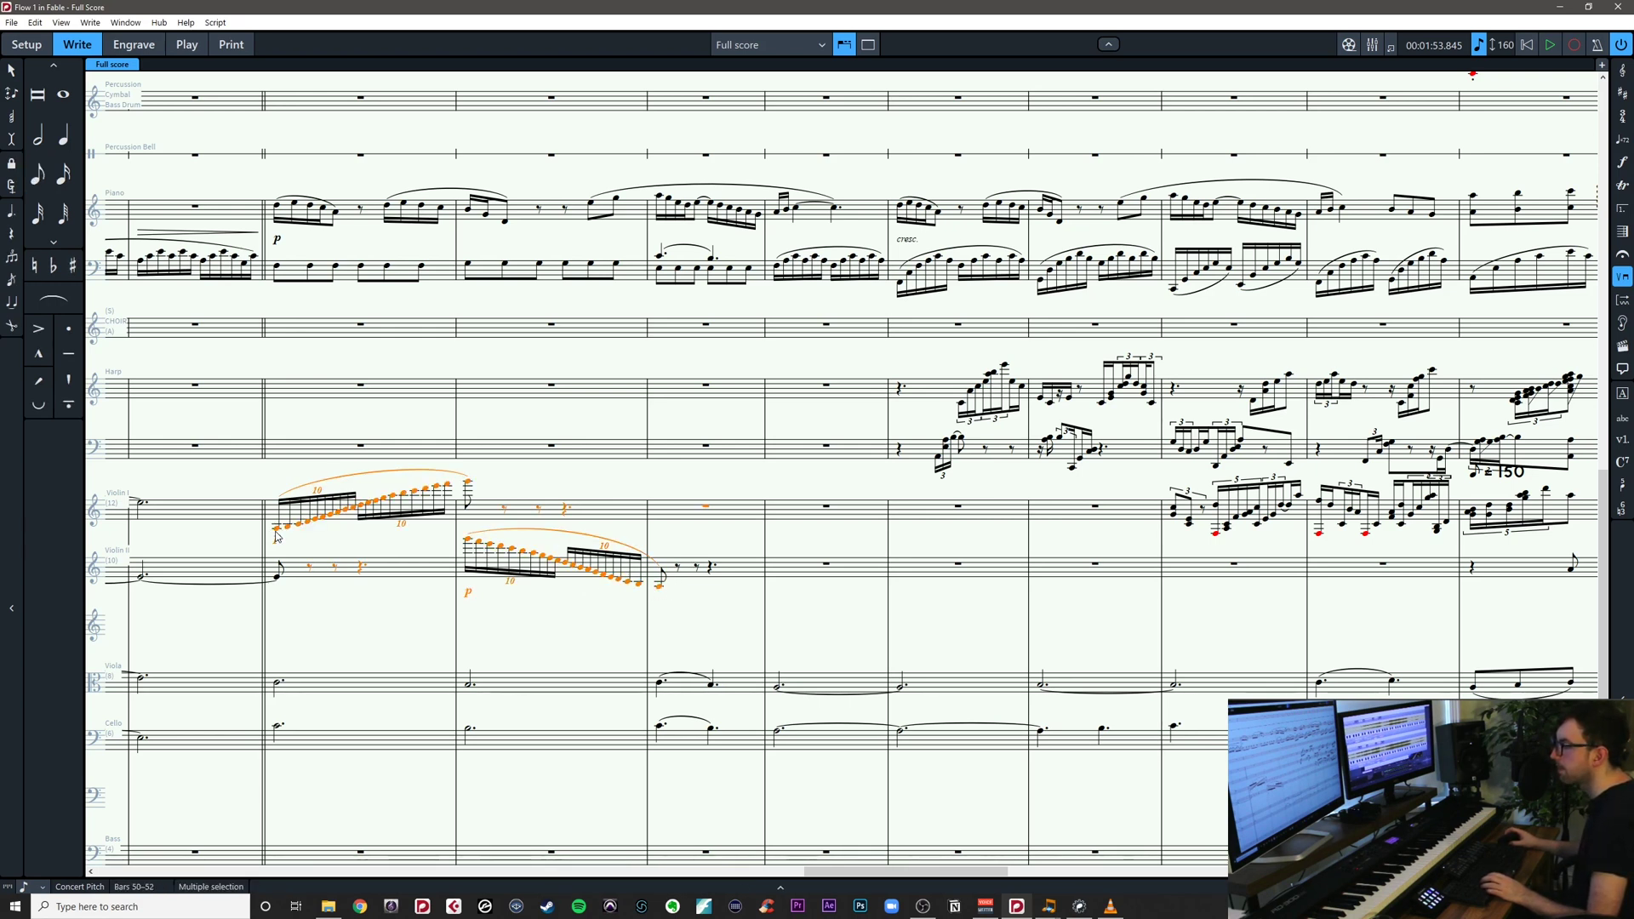
key("r")
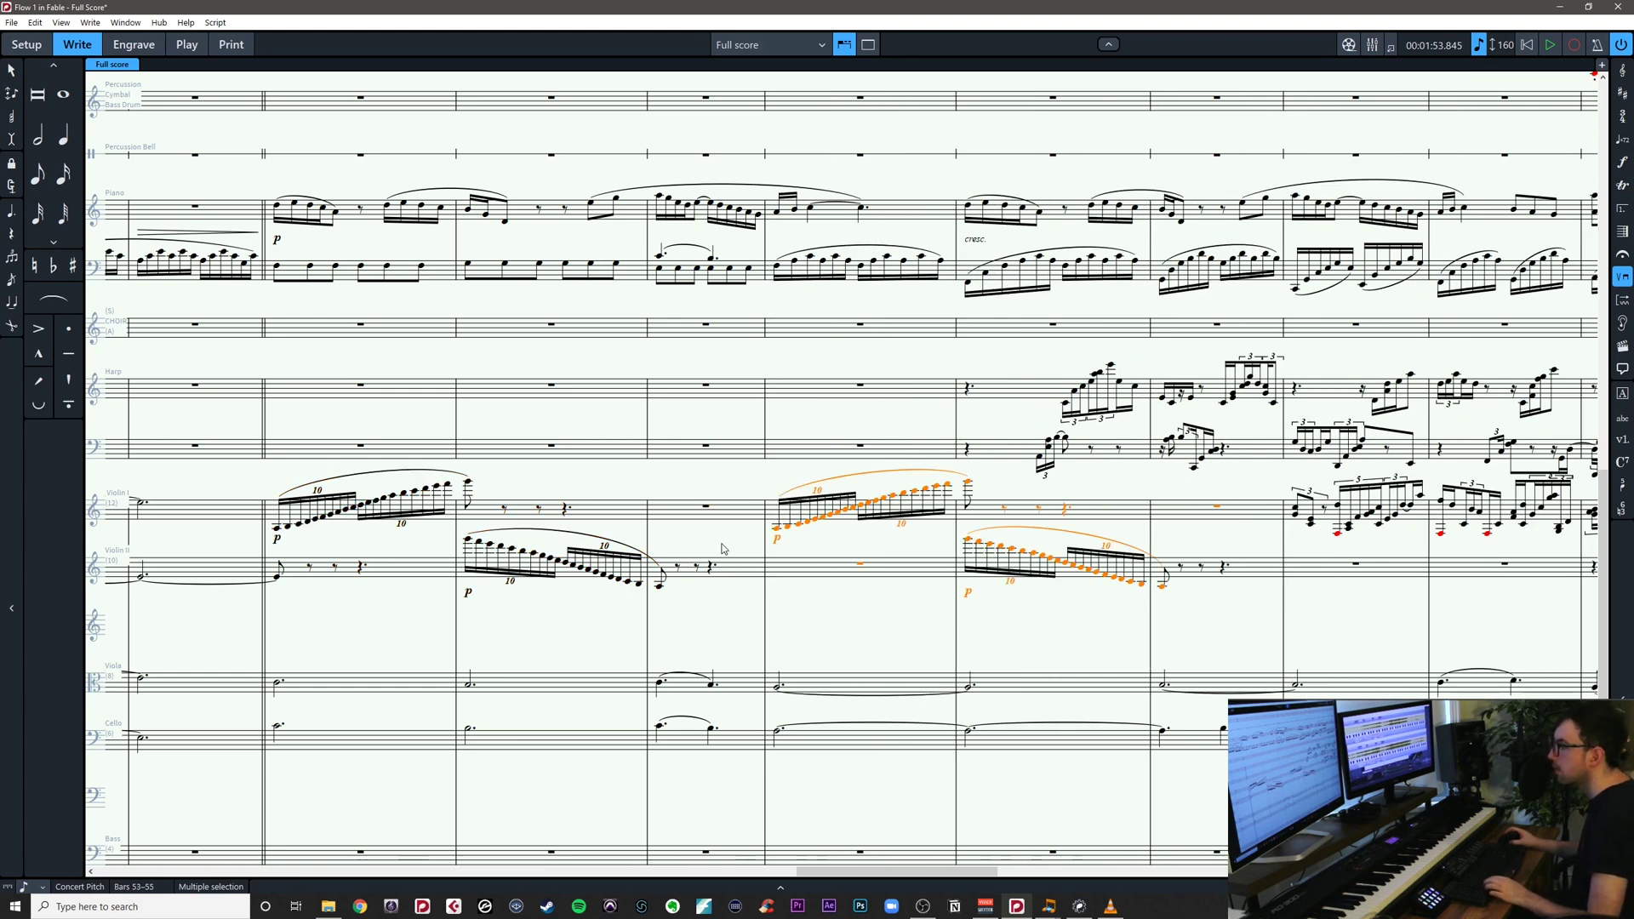
key("Delete")
left_click(705, 507)
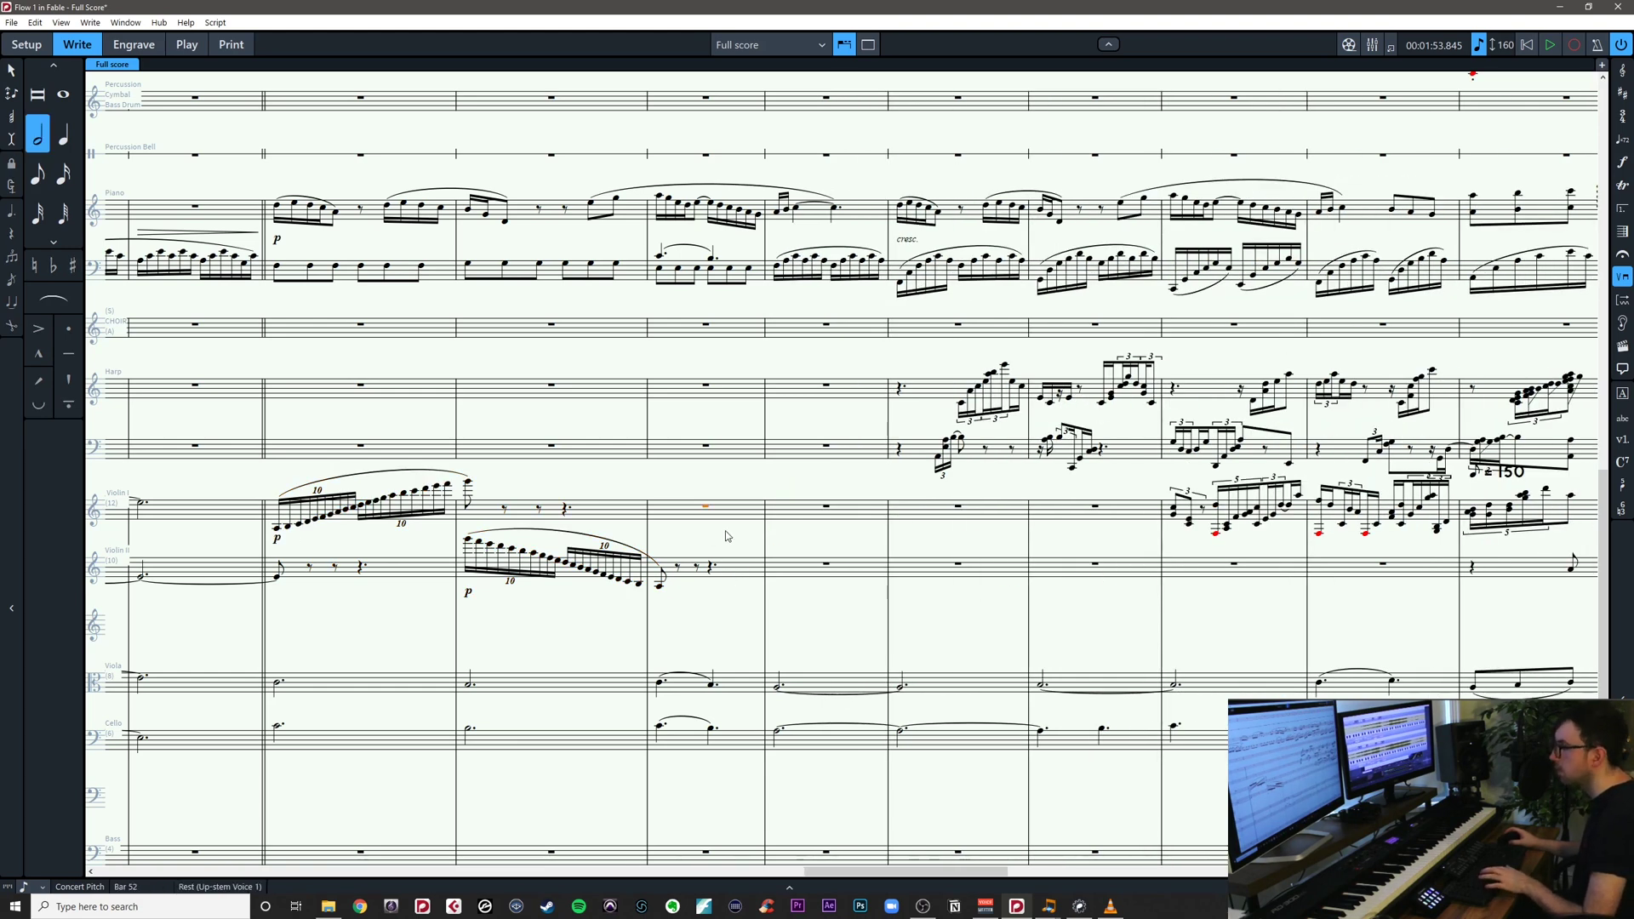
key("ctrl+z")
key("Escape")
Enter an A3 at the start of bar 52 in Violin II and extend the slur of the bar 51 run to it
left_click(668, 575)
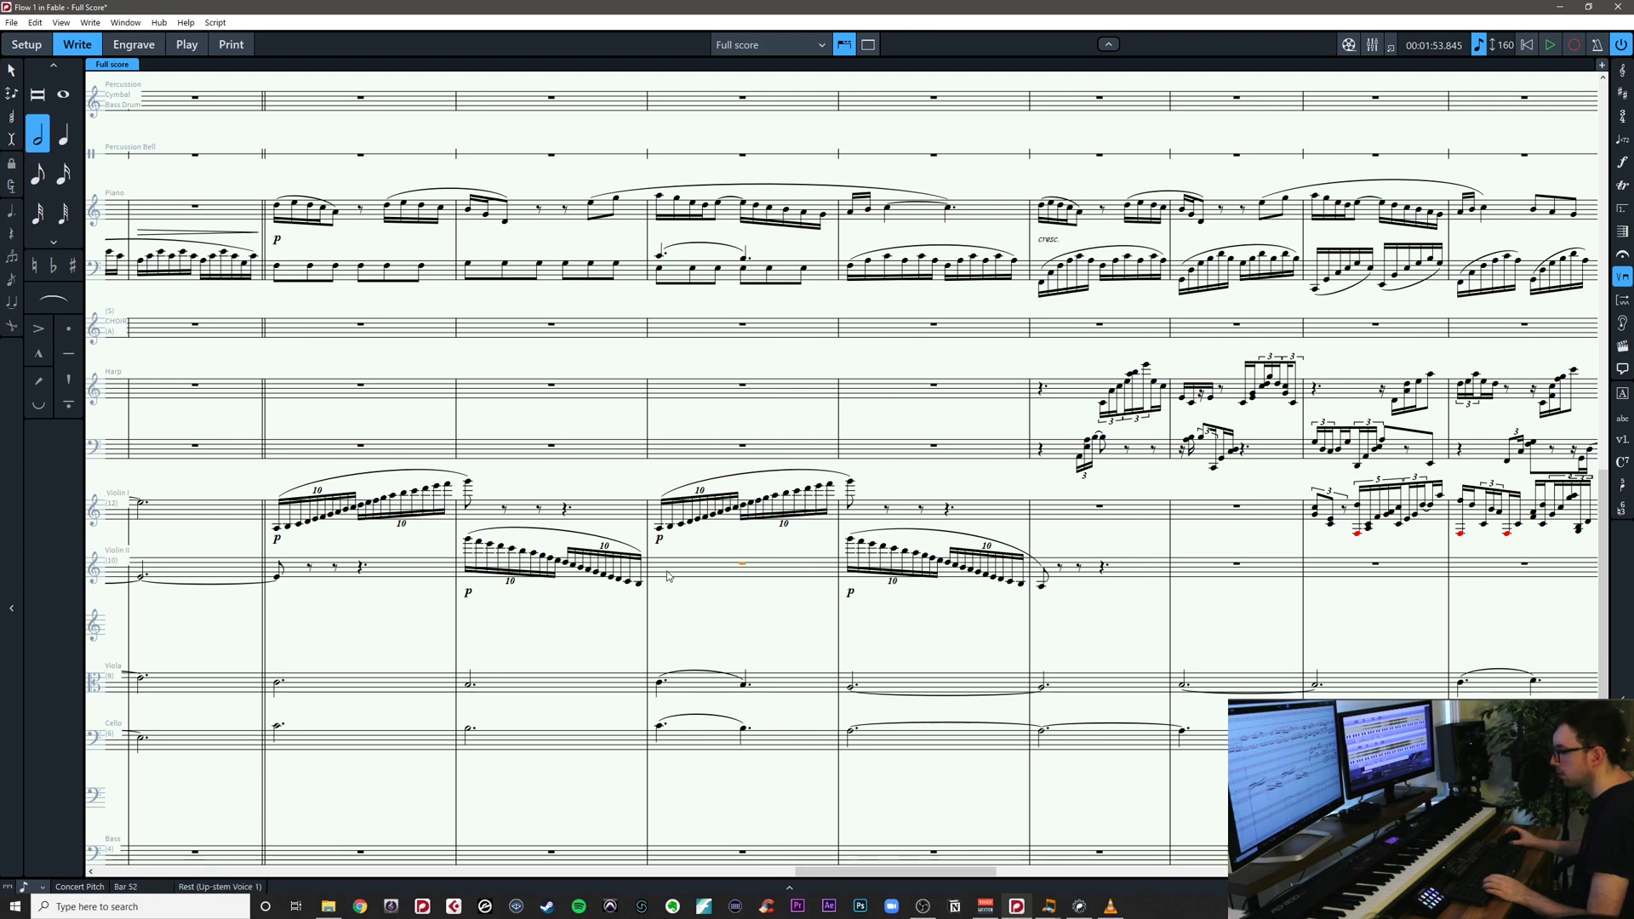
key("Return")
key("a")
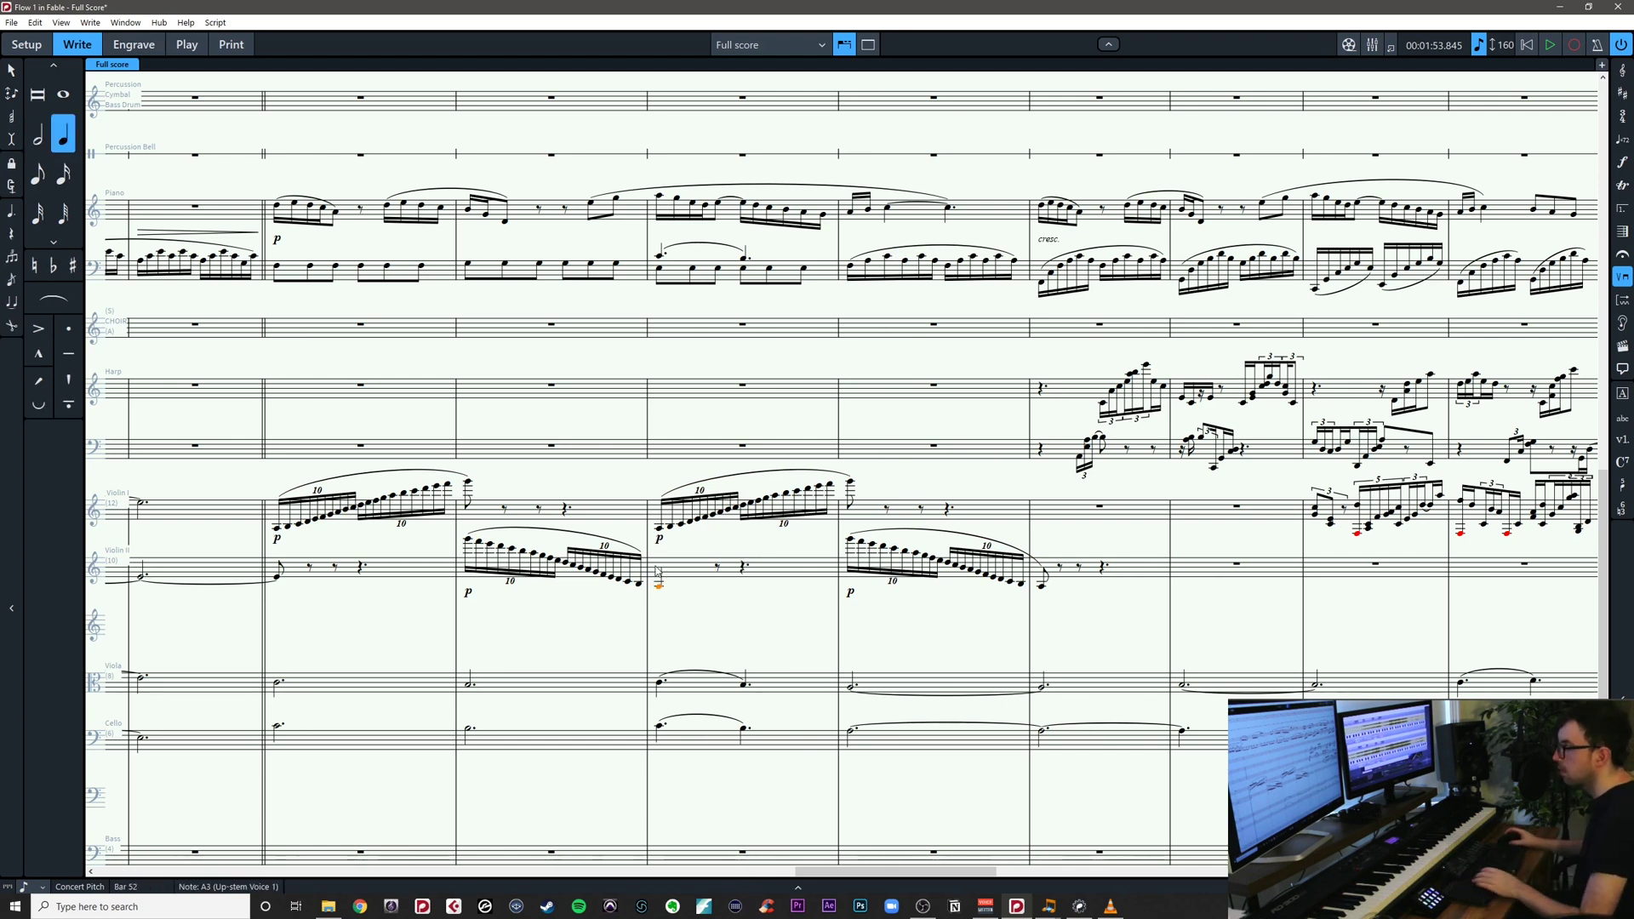
key("Escape")
left_click(643, 554)
key("s")
key("alt+shift+Right")
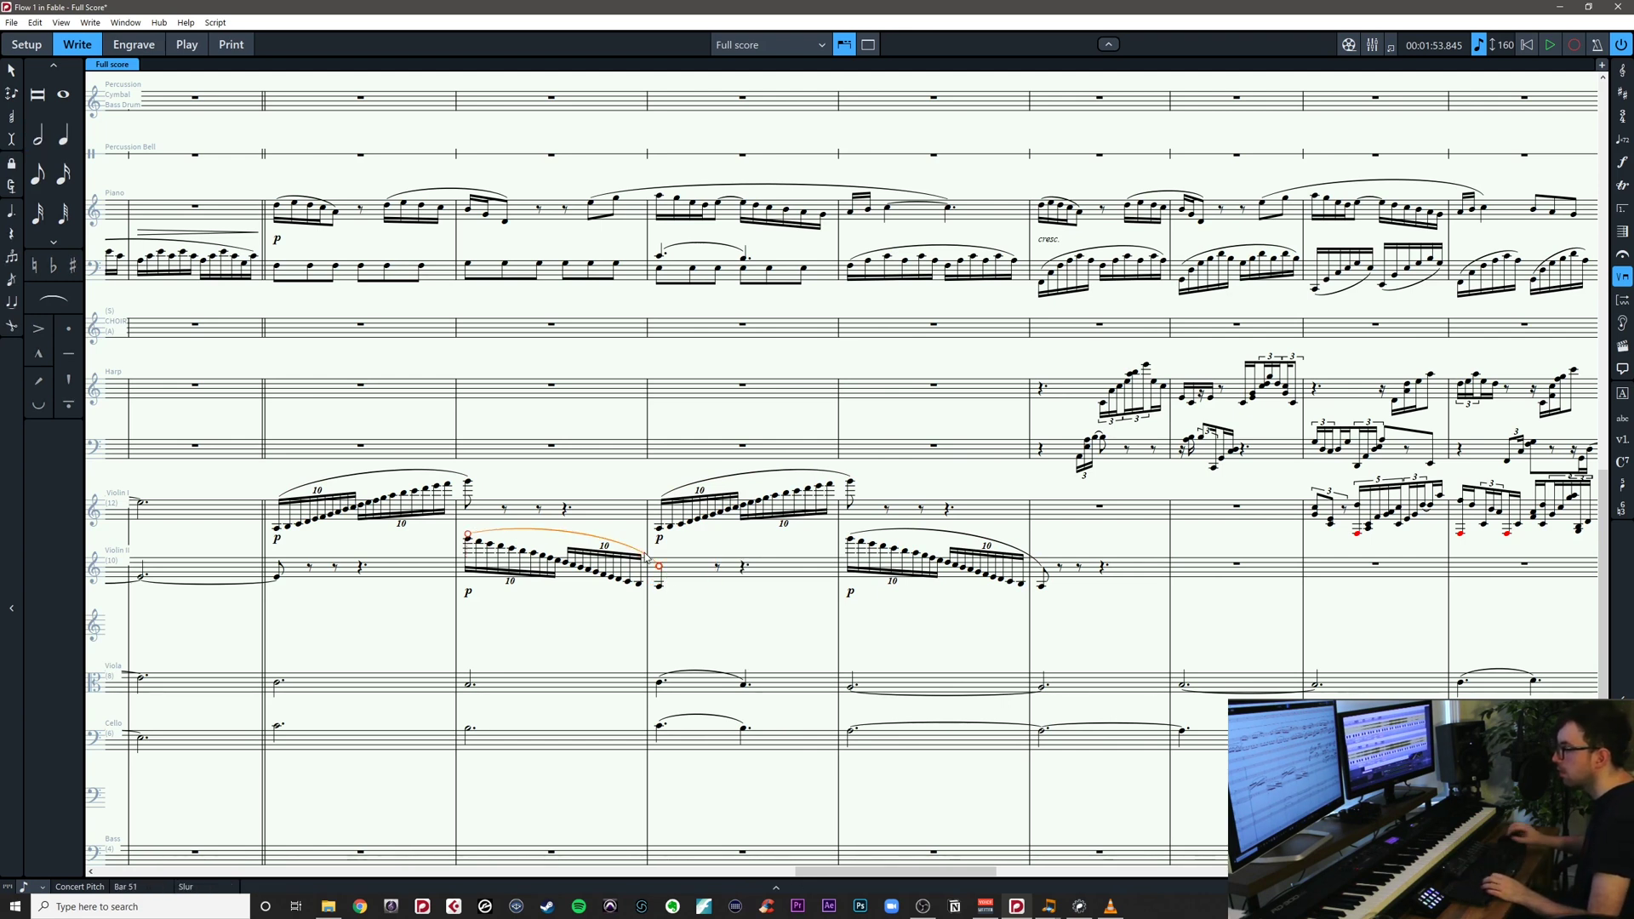
Shorten the notes that end the violin runs in bars 51, 52, 53 and 54 to sixteenth notes
left_click(659, 586)
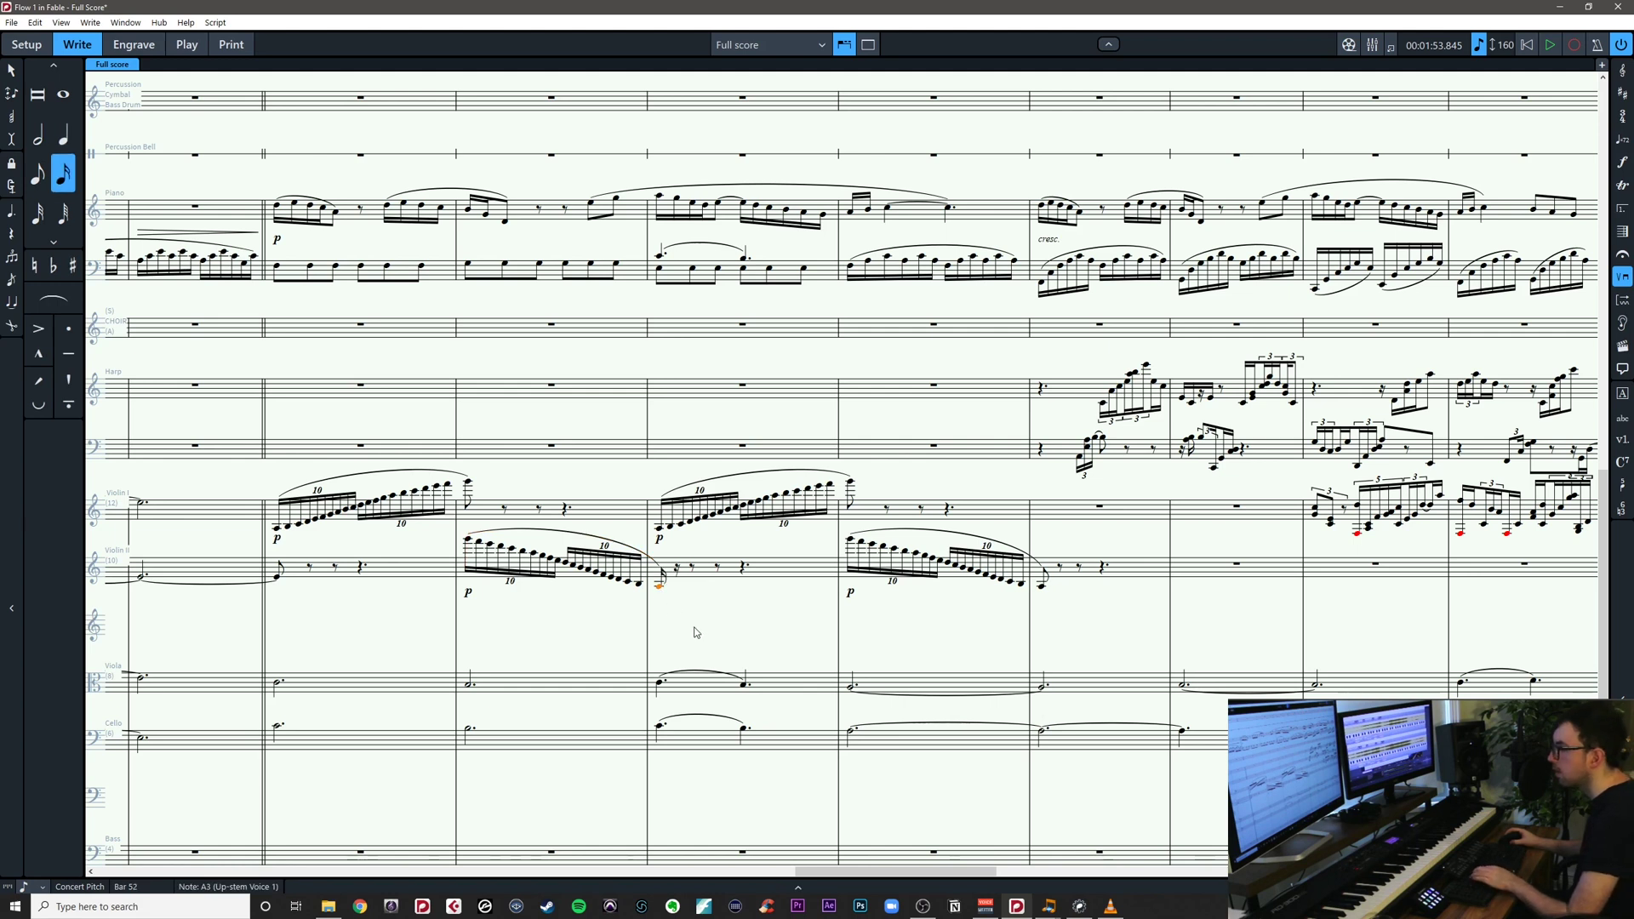
left_click(468, 482)
key("4")
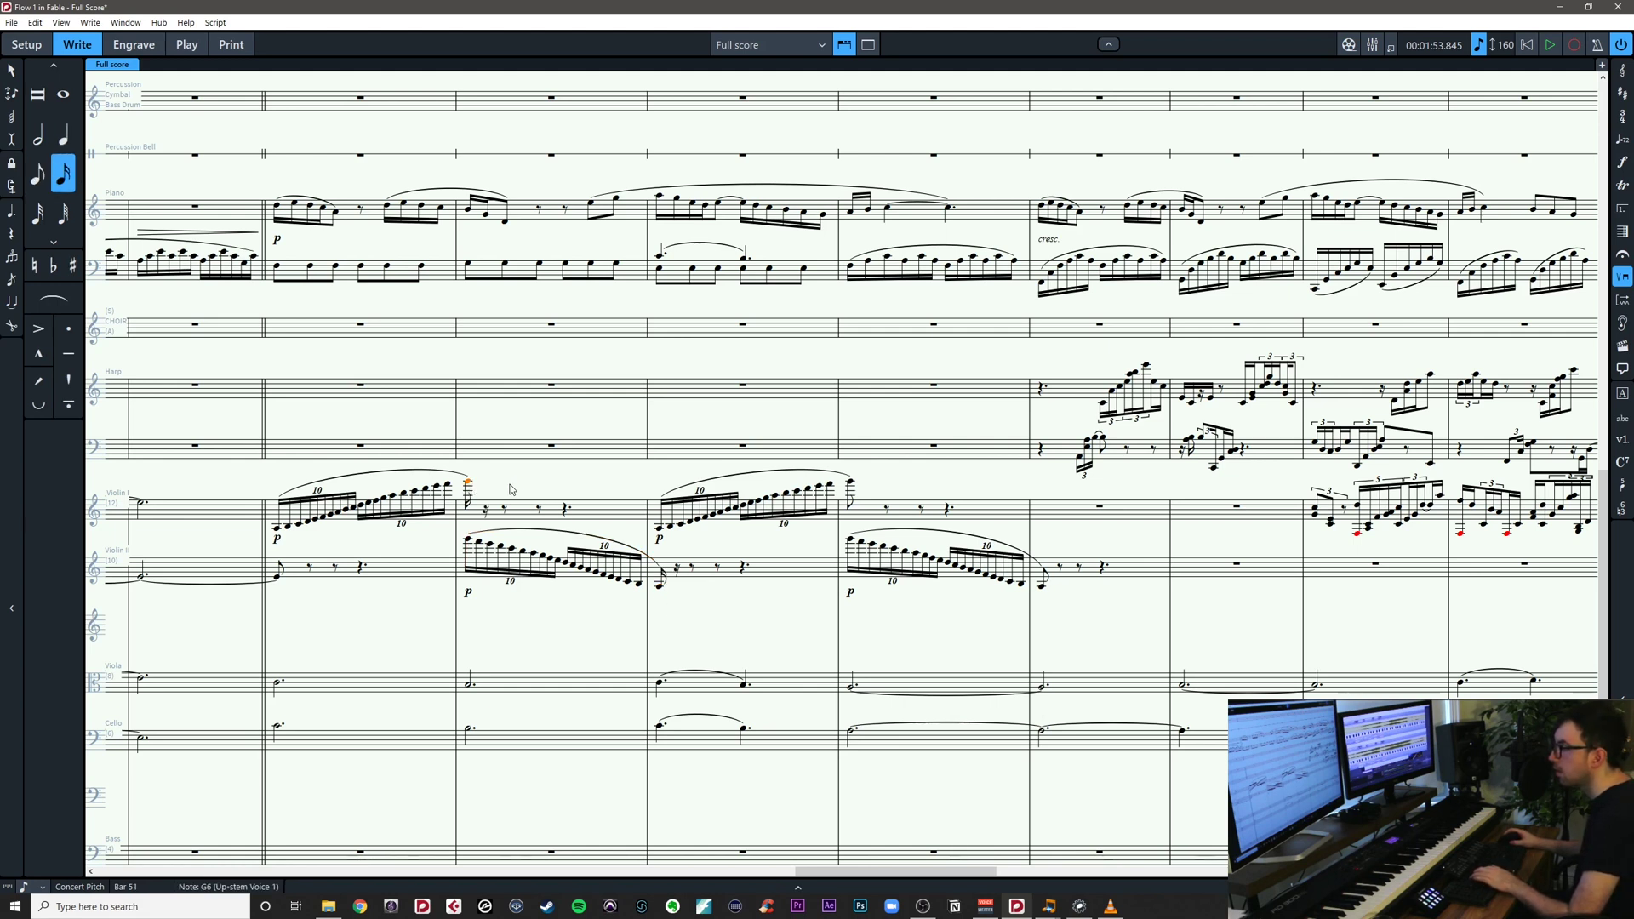
left_click(850, 483)
key("4")
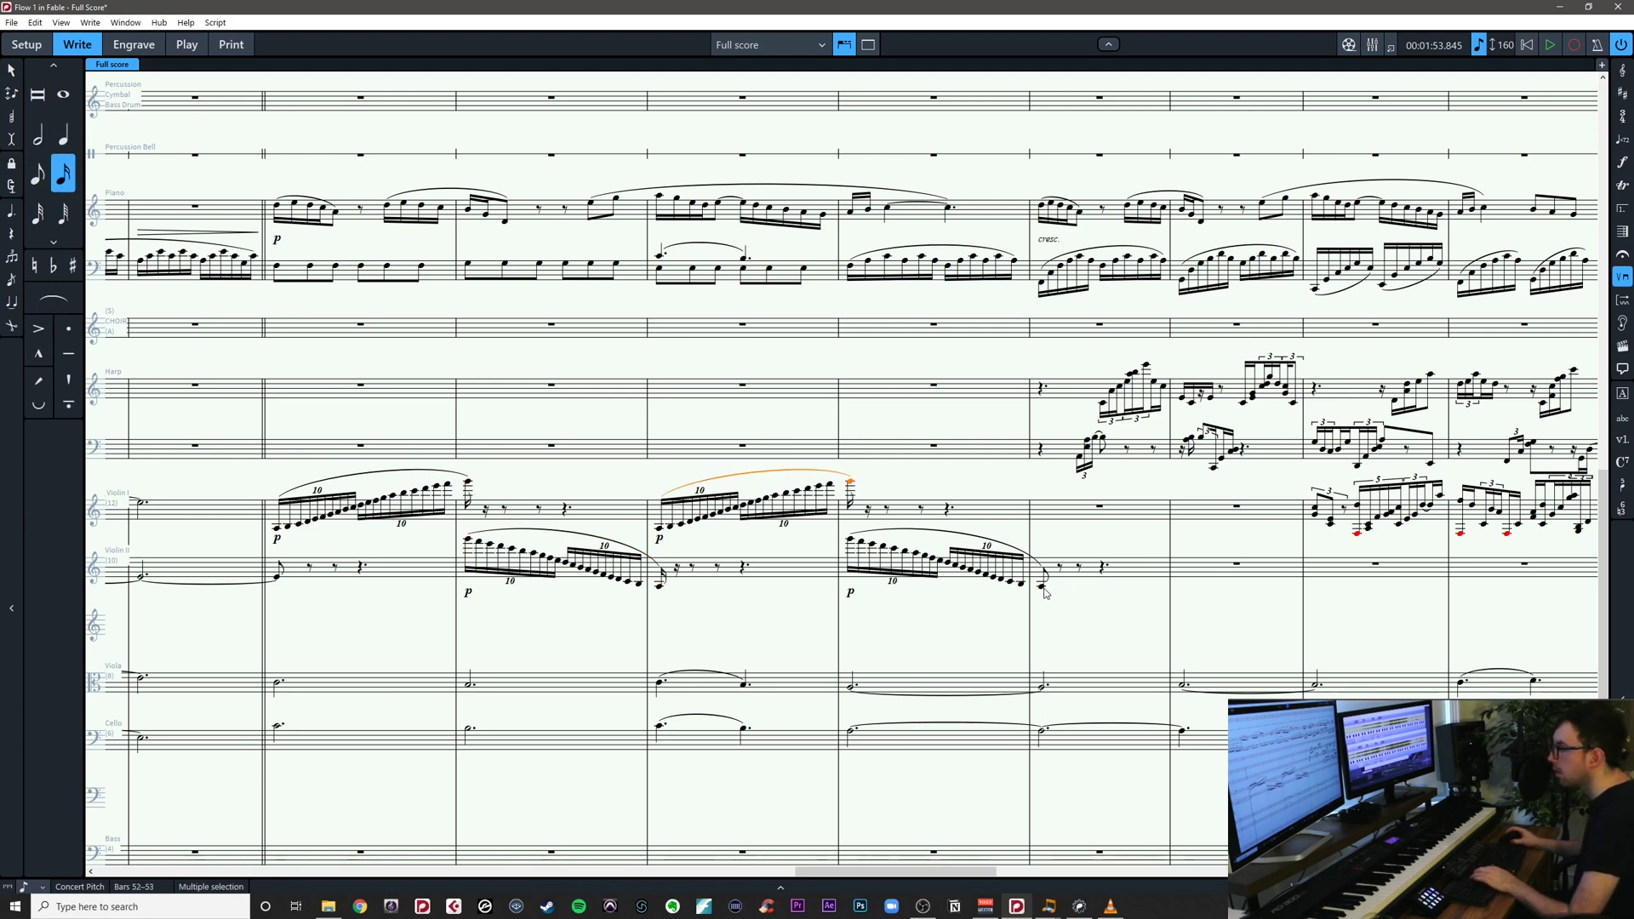
key("Escape")
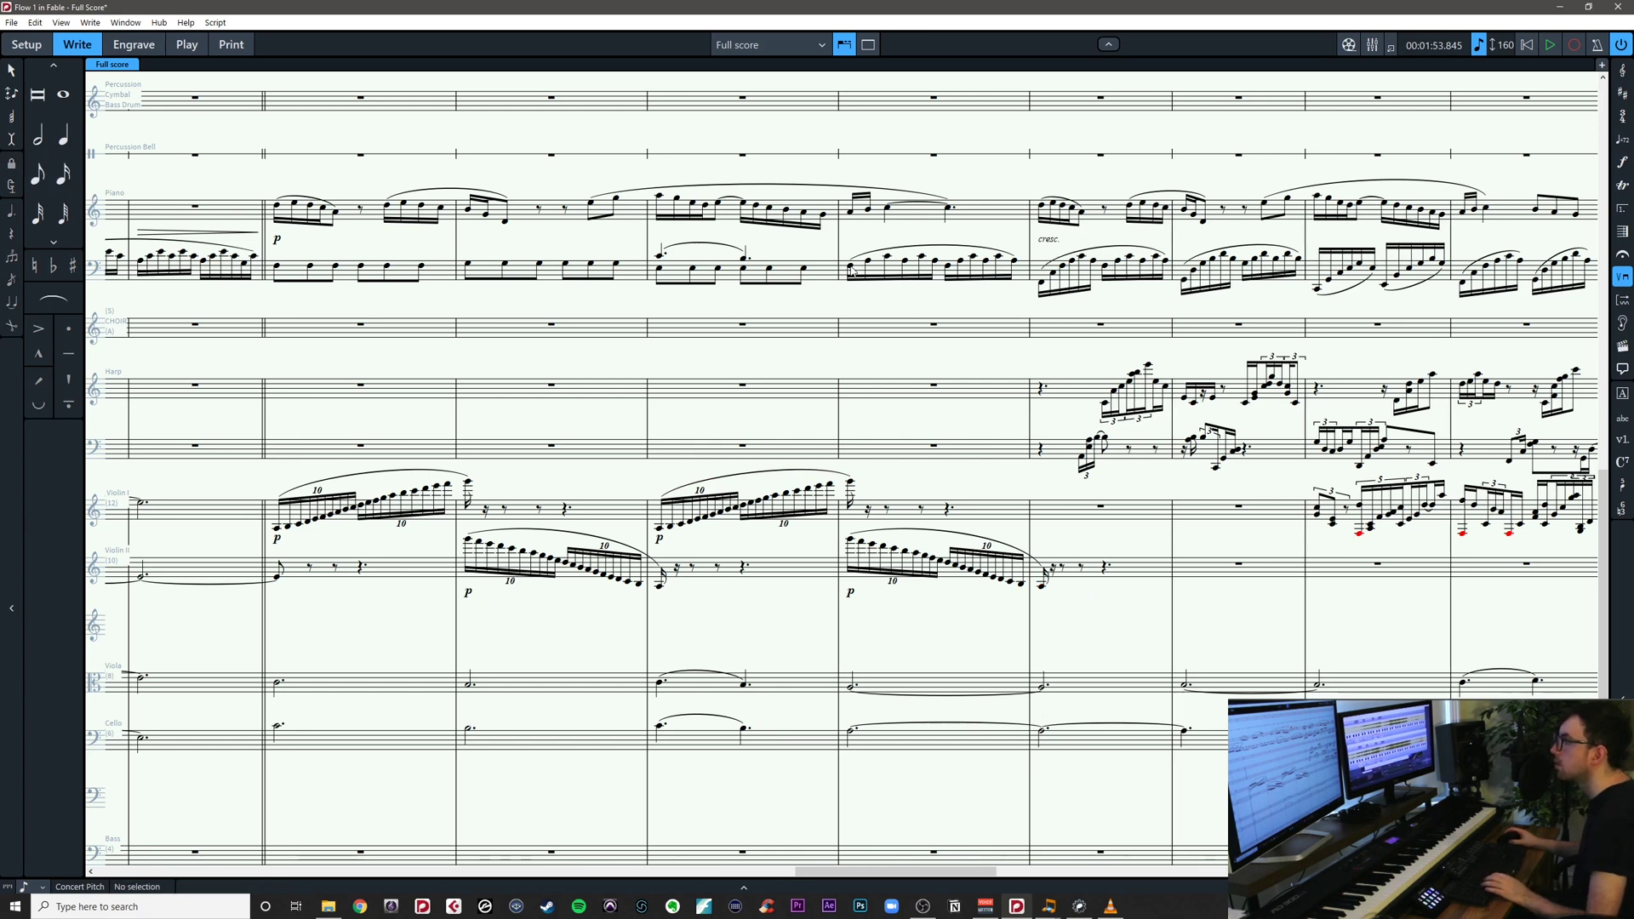
Play back the violin runs from the A3 that opens bar 50 in Violin I
left_click(851, 269)
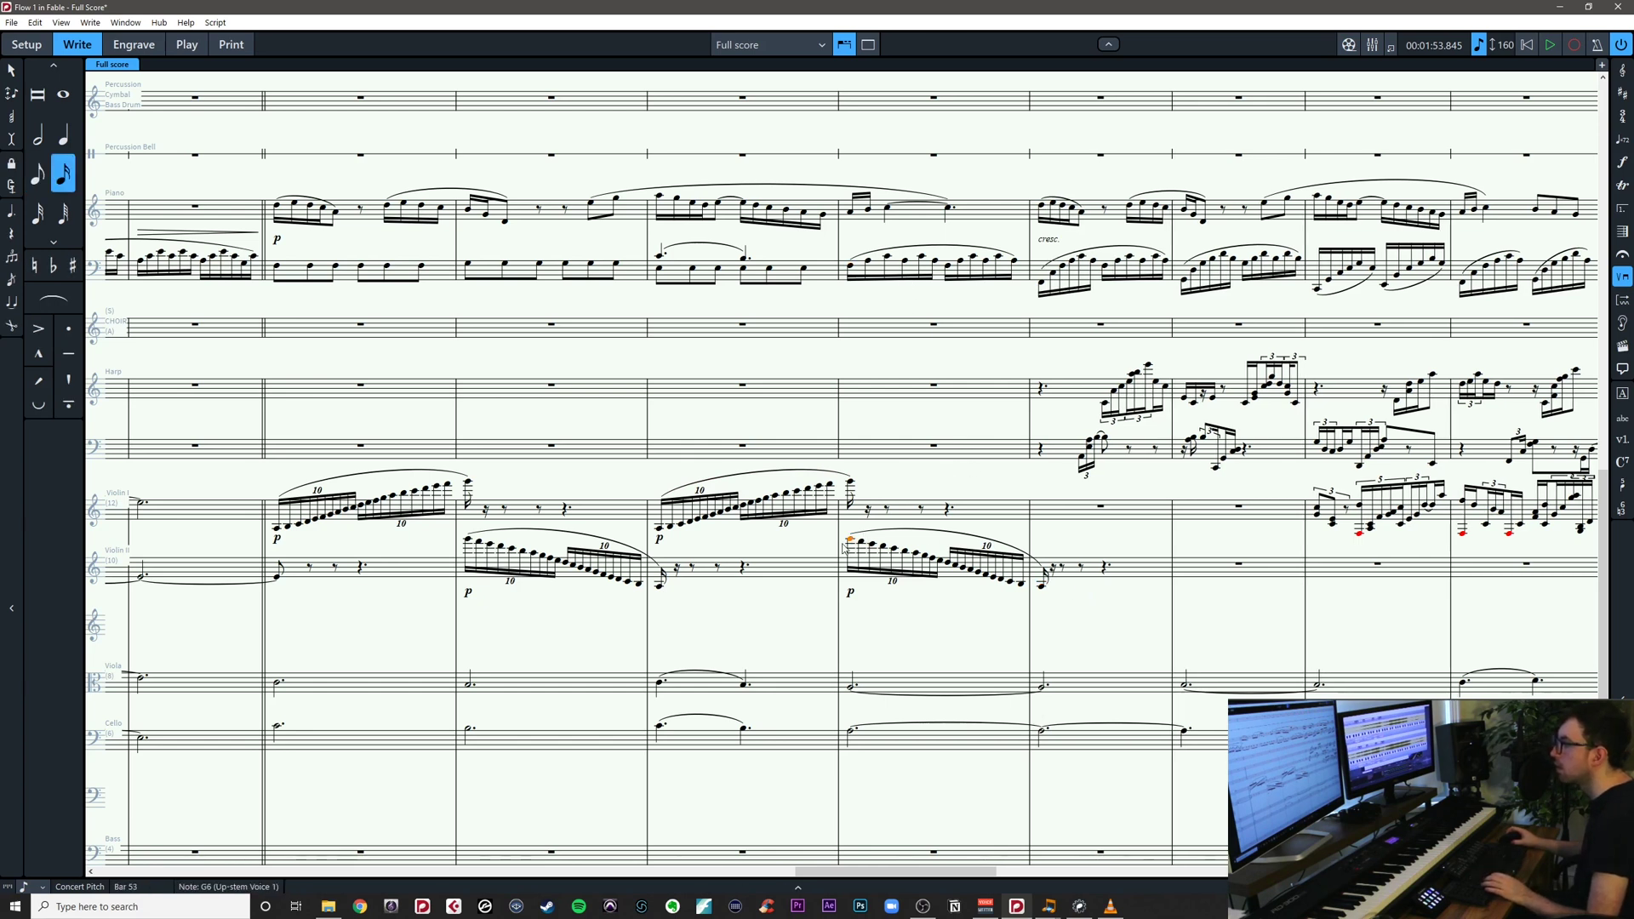
left_click(275, 528)
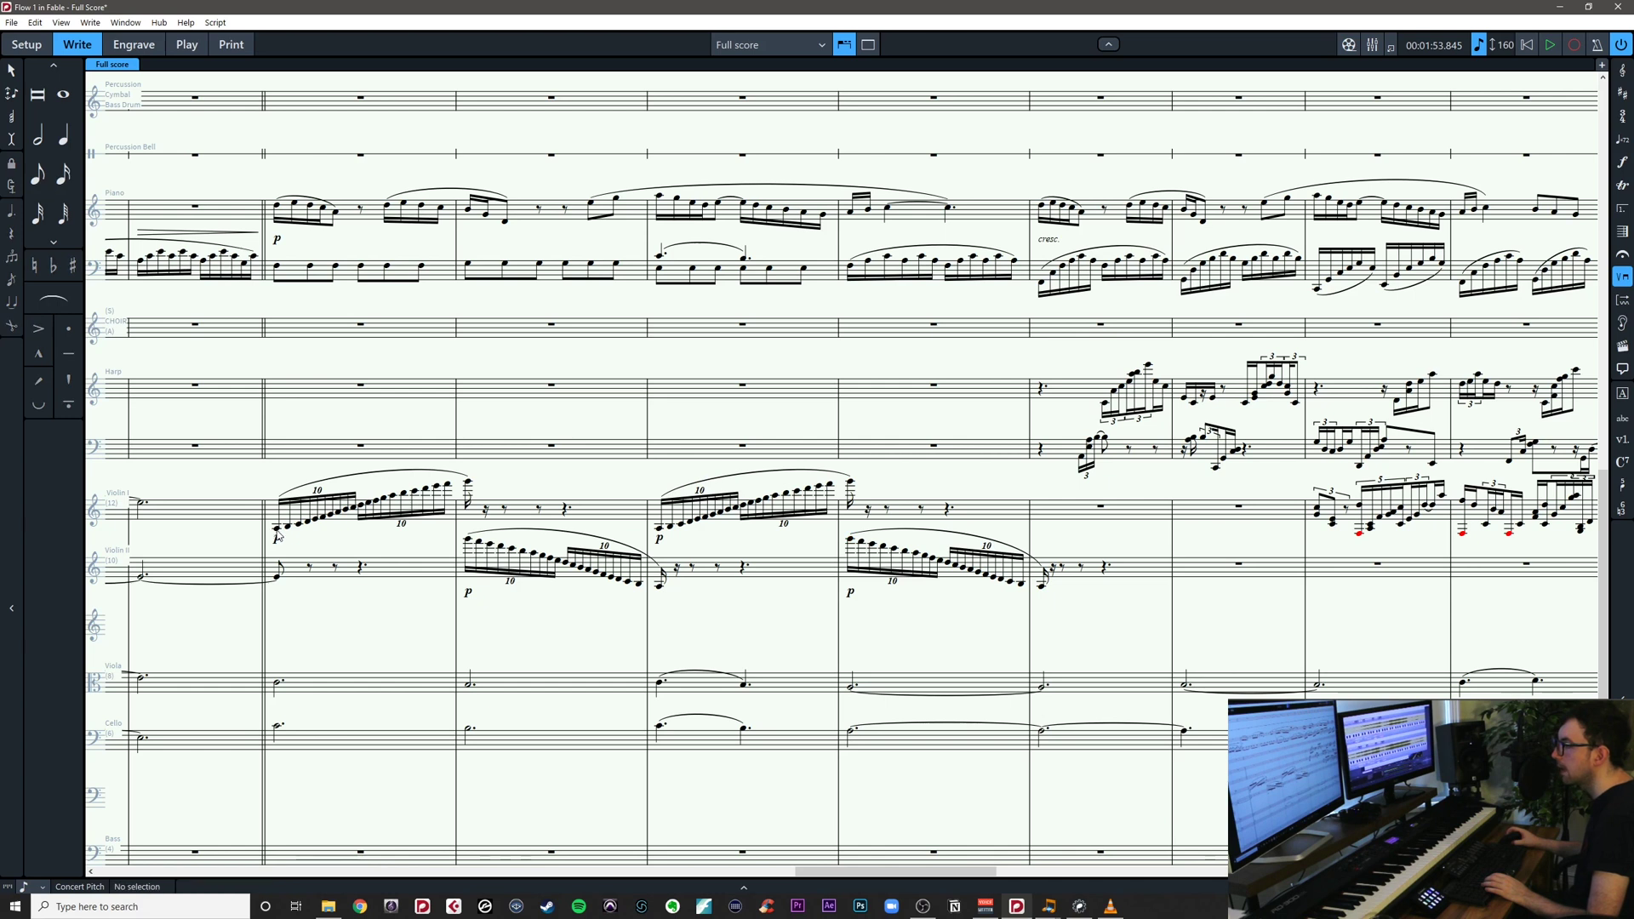
key("space")
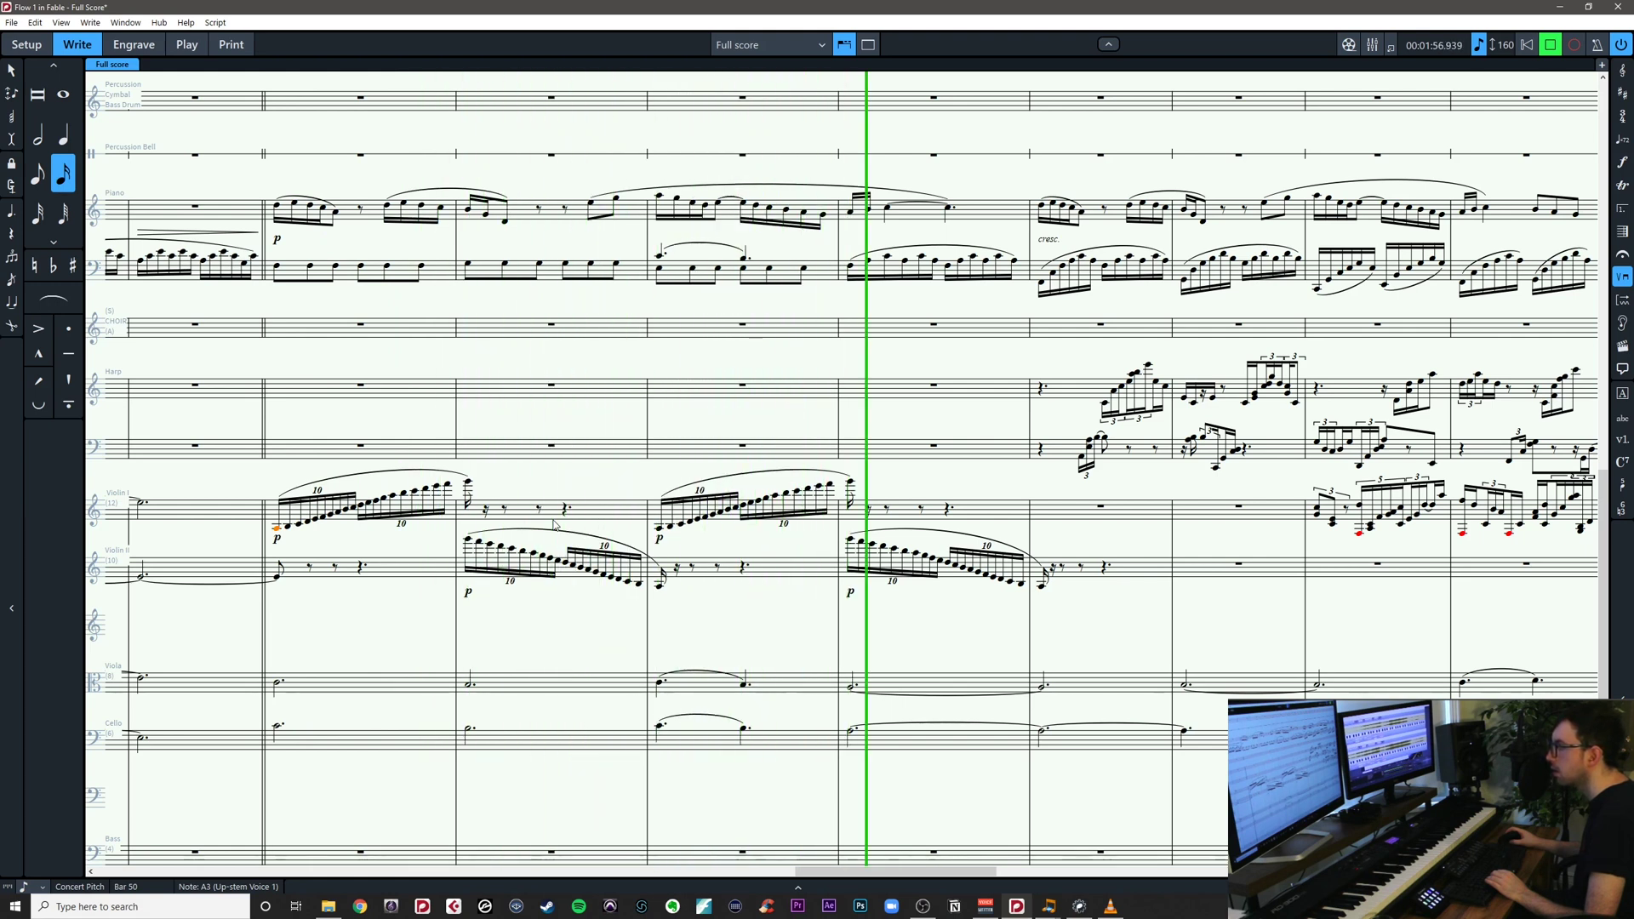
key("space")
key("Escape")
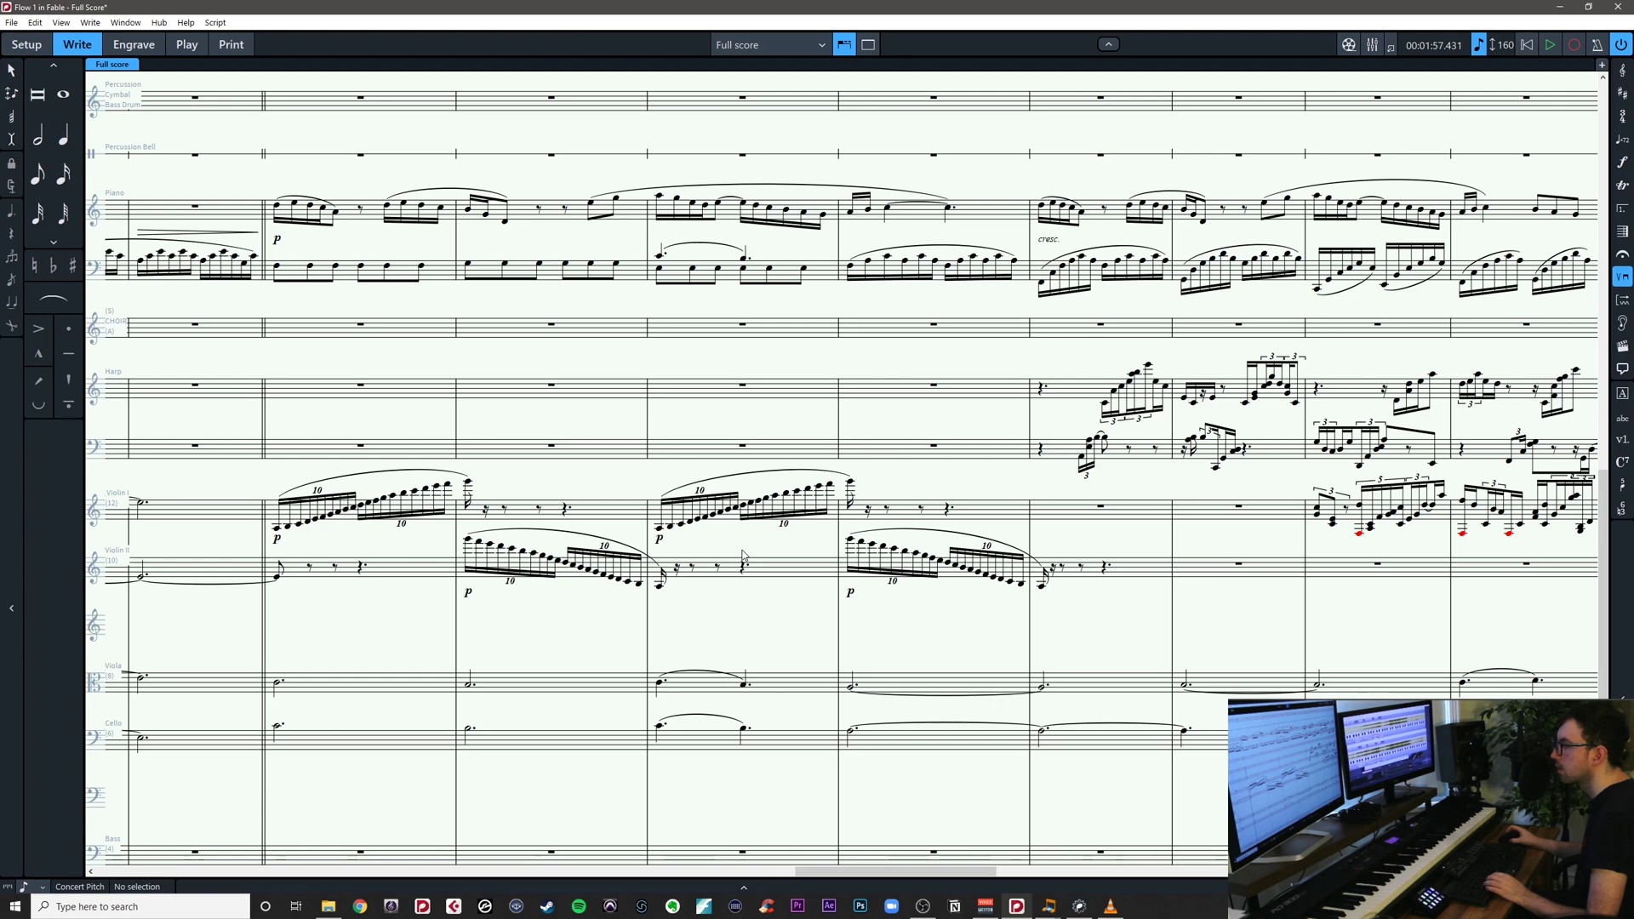
Delete the piano dynamics under the runs at bar 53 in Violin II and bar 52 in Violin I
scroll(743, 557, "up", 1)
scroll(732, 566, "right", 3)
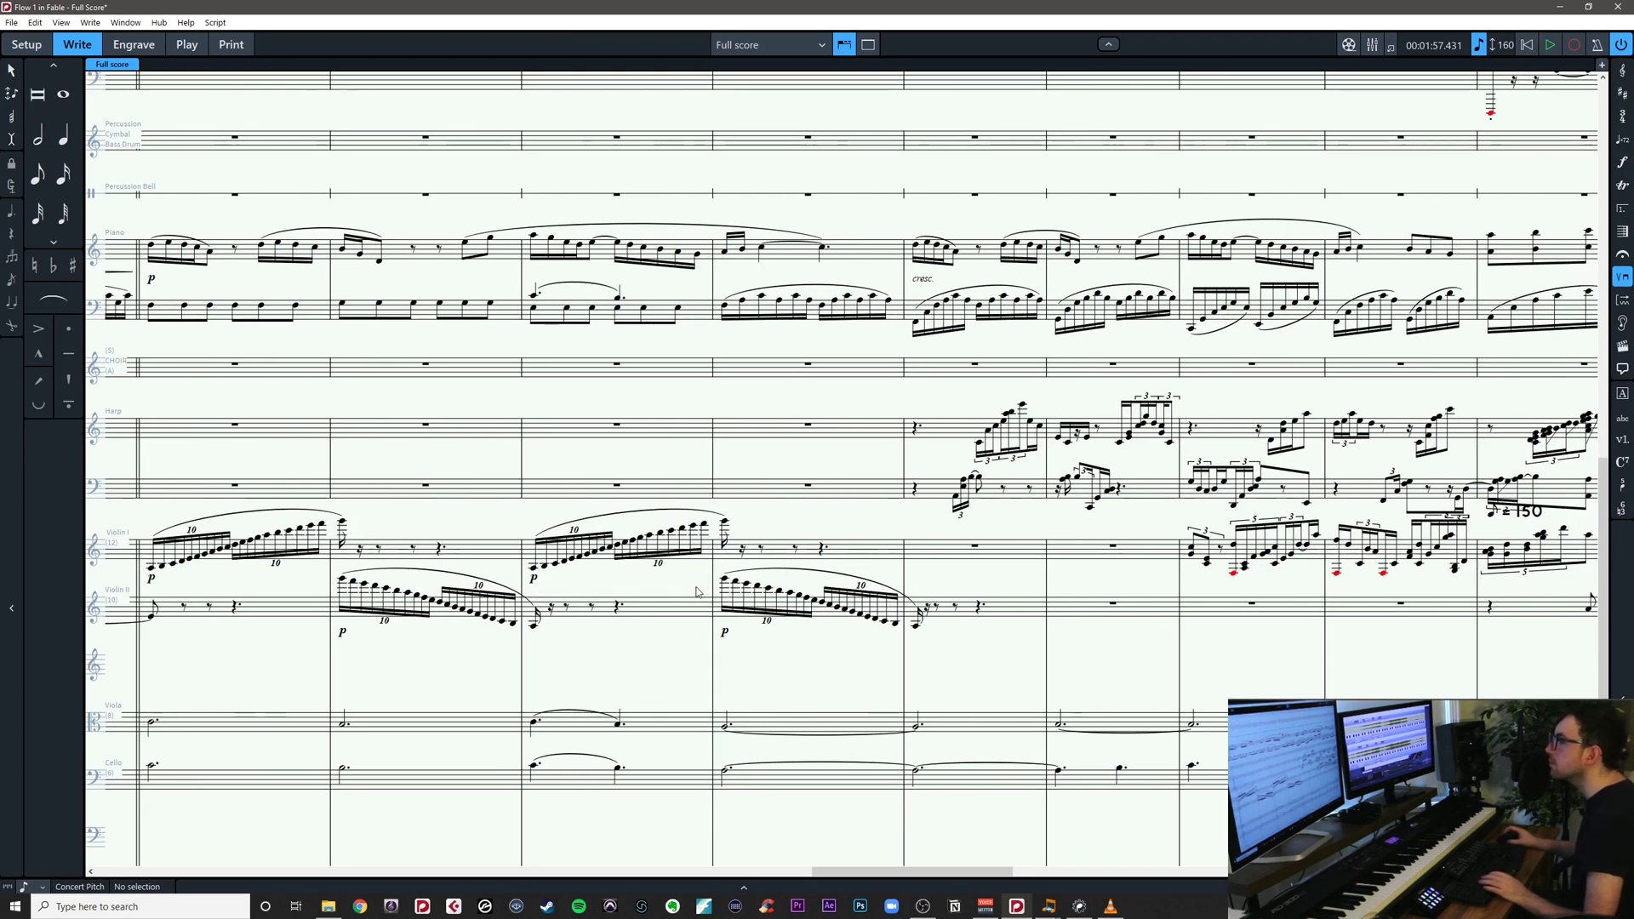
left_click_drag(696, 592, 862, 508)
left_click(914, 555)
key("Delete")
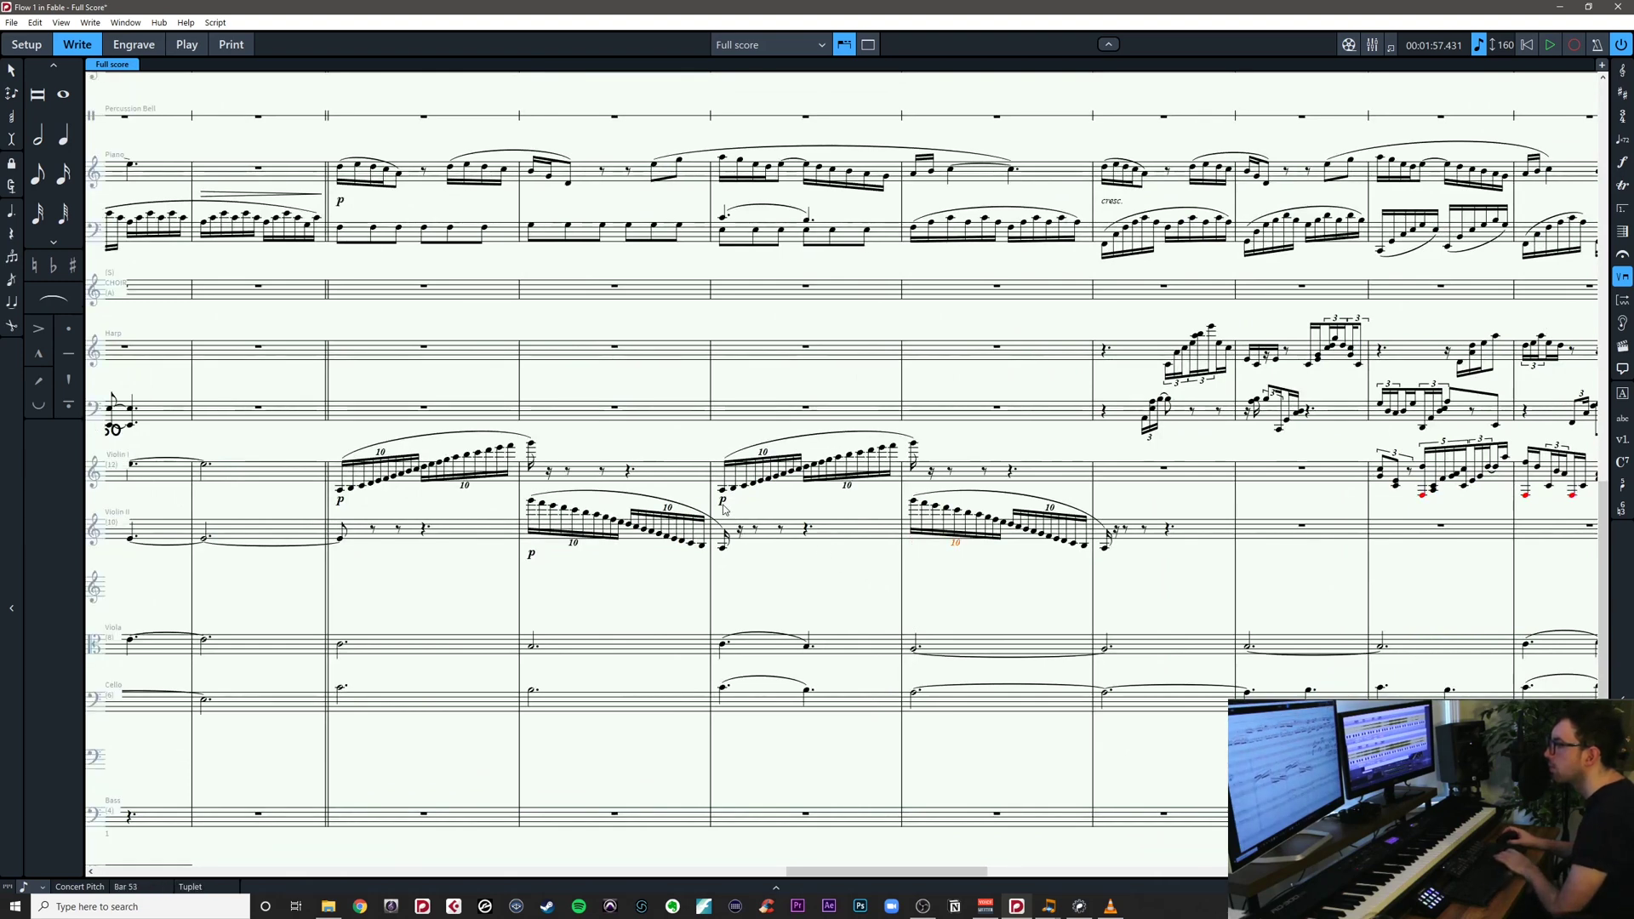
left_click_drag(850, 583, 662, 617)
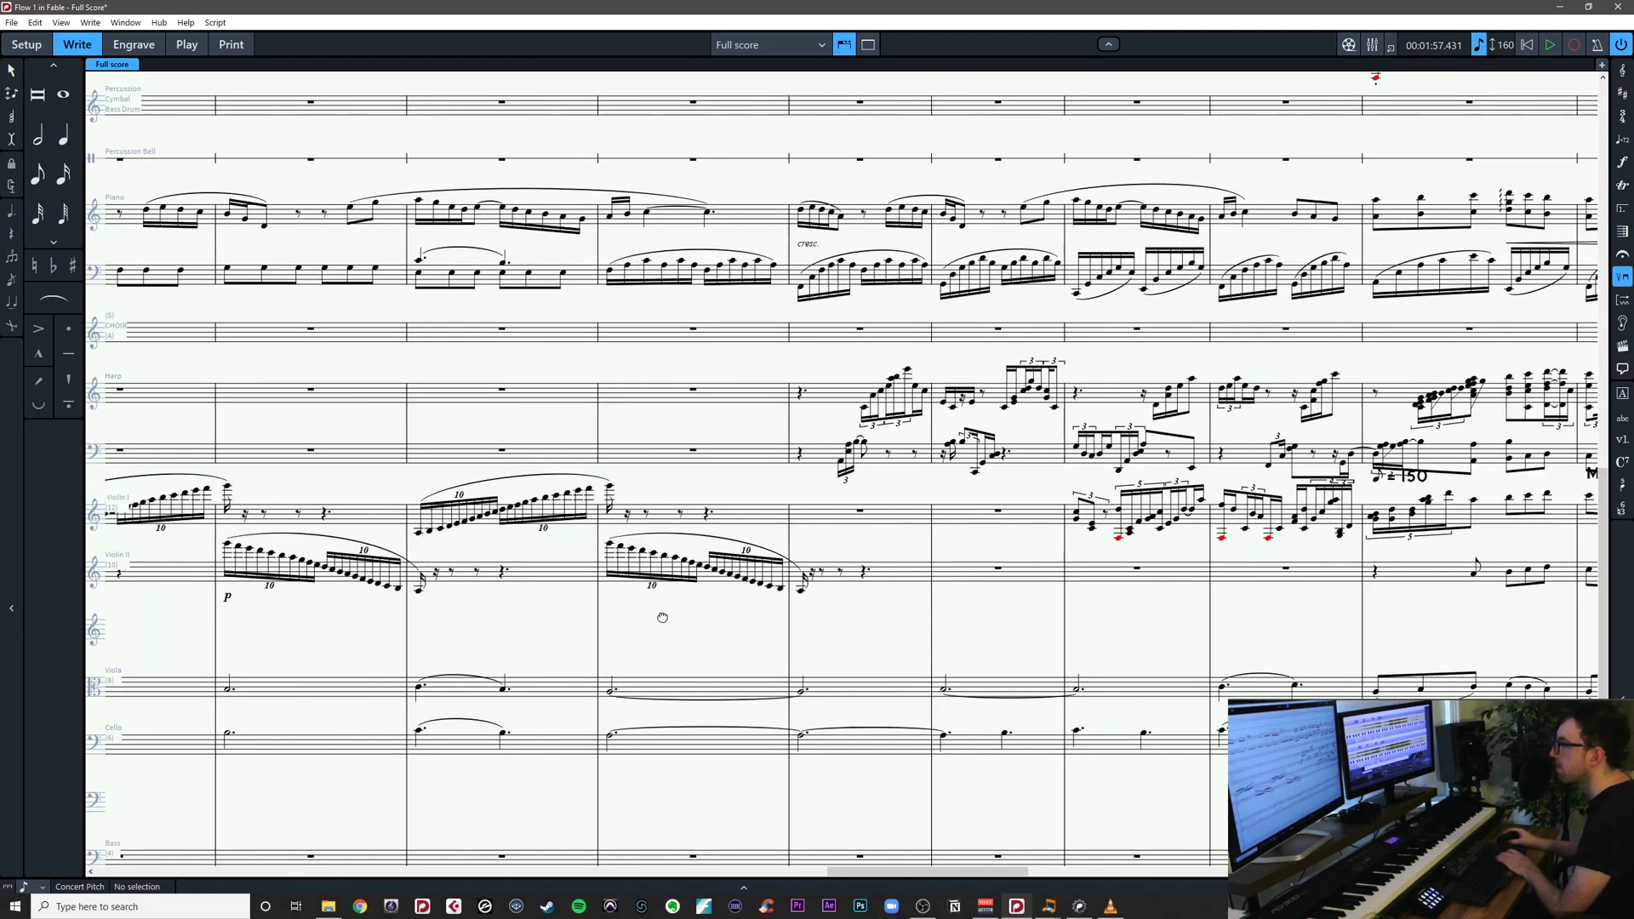
Clear the old Violin I material from bars 56 and 57, including the empty tuplets left behind
left_click_drag(1209, 530, 1359, 557)
key("Delete")
key("Escape")
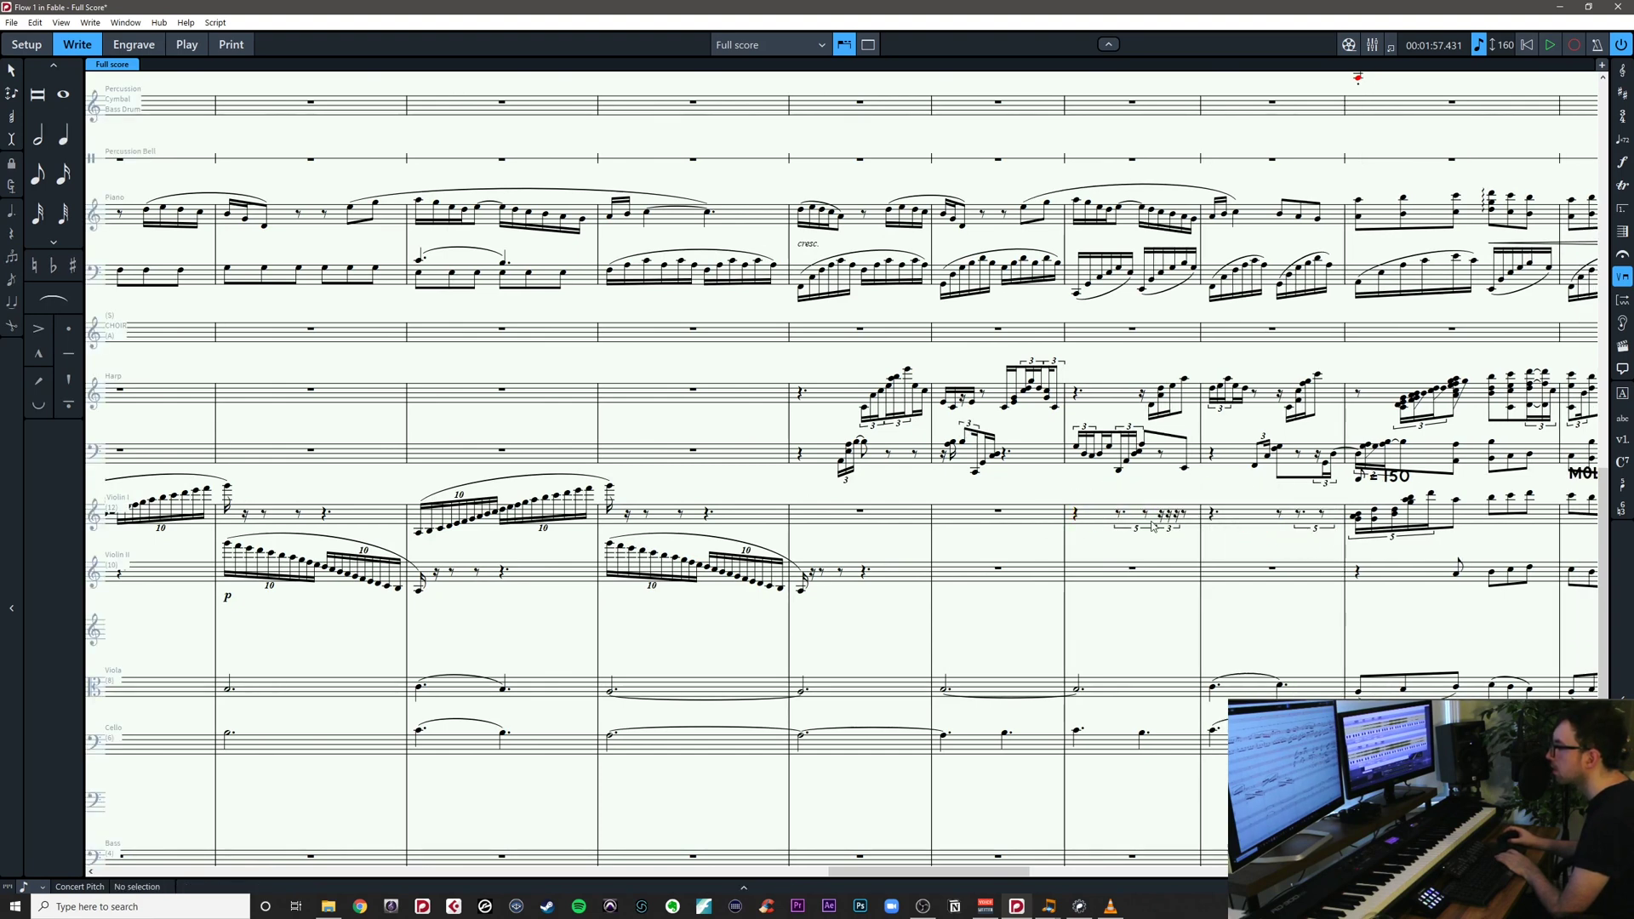
key("Delete")
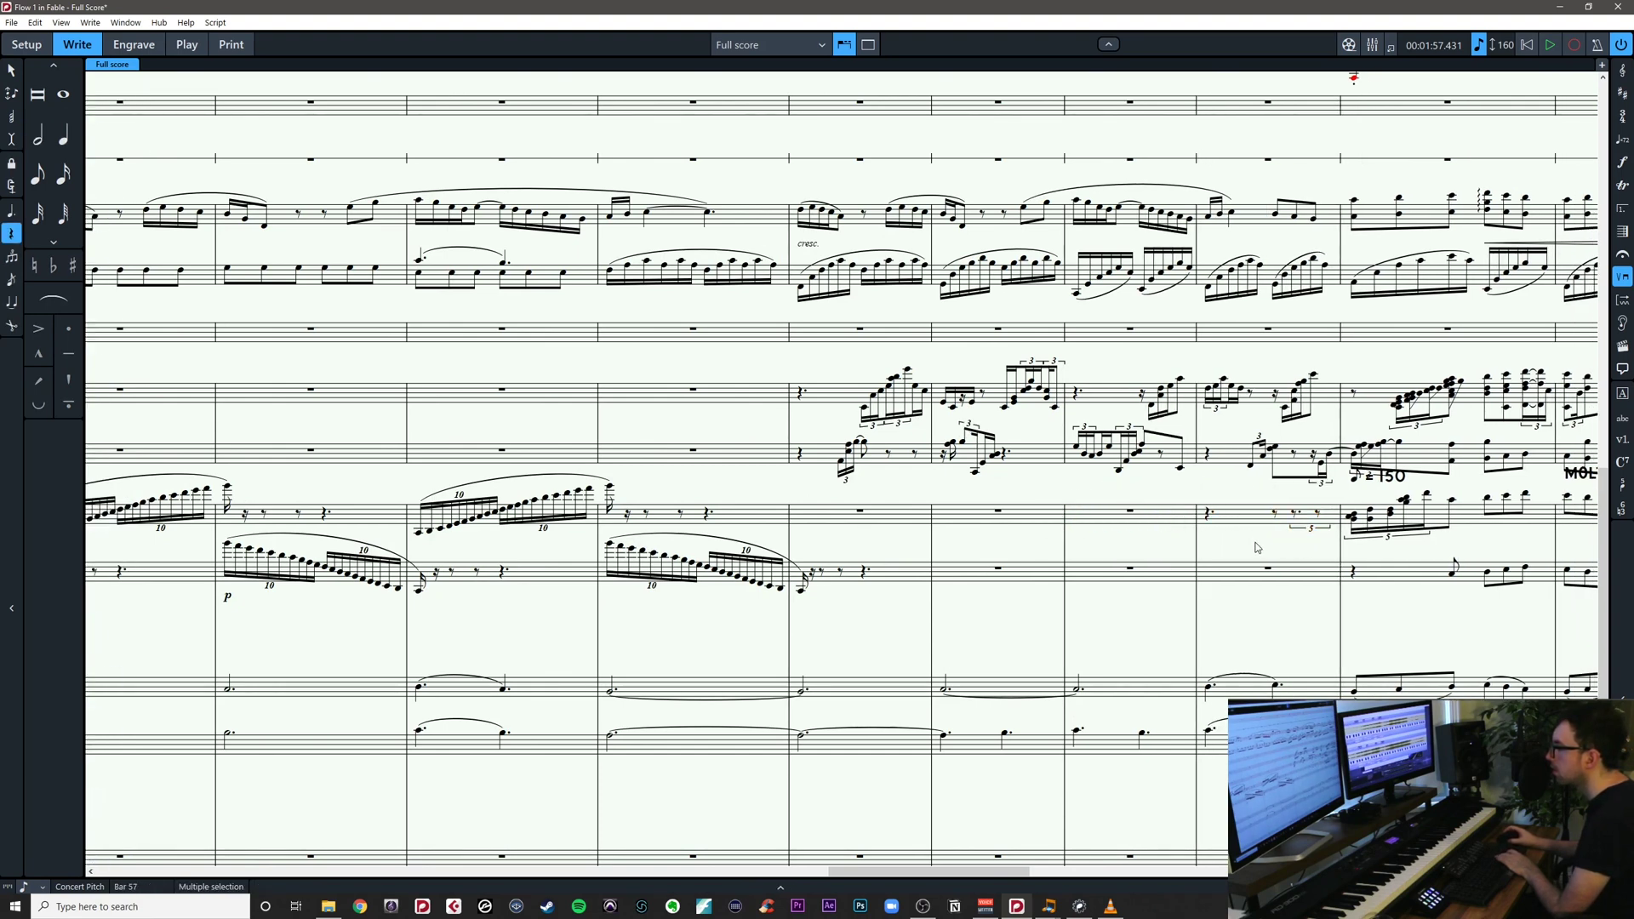
left_click_drag(1257, 549, 1428, 522)
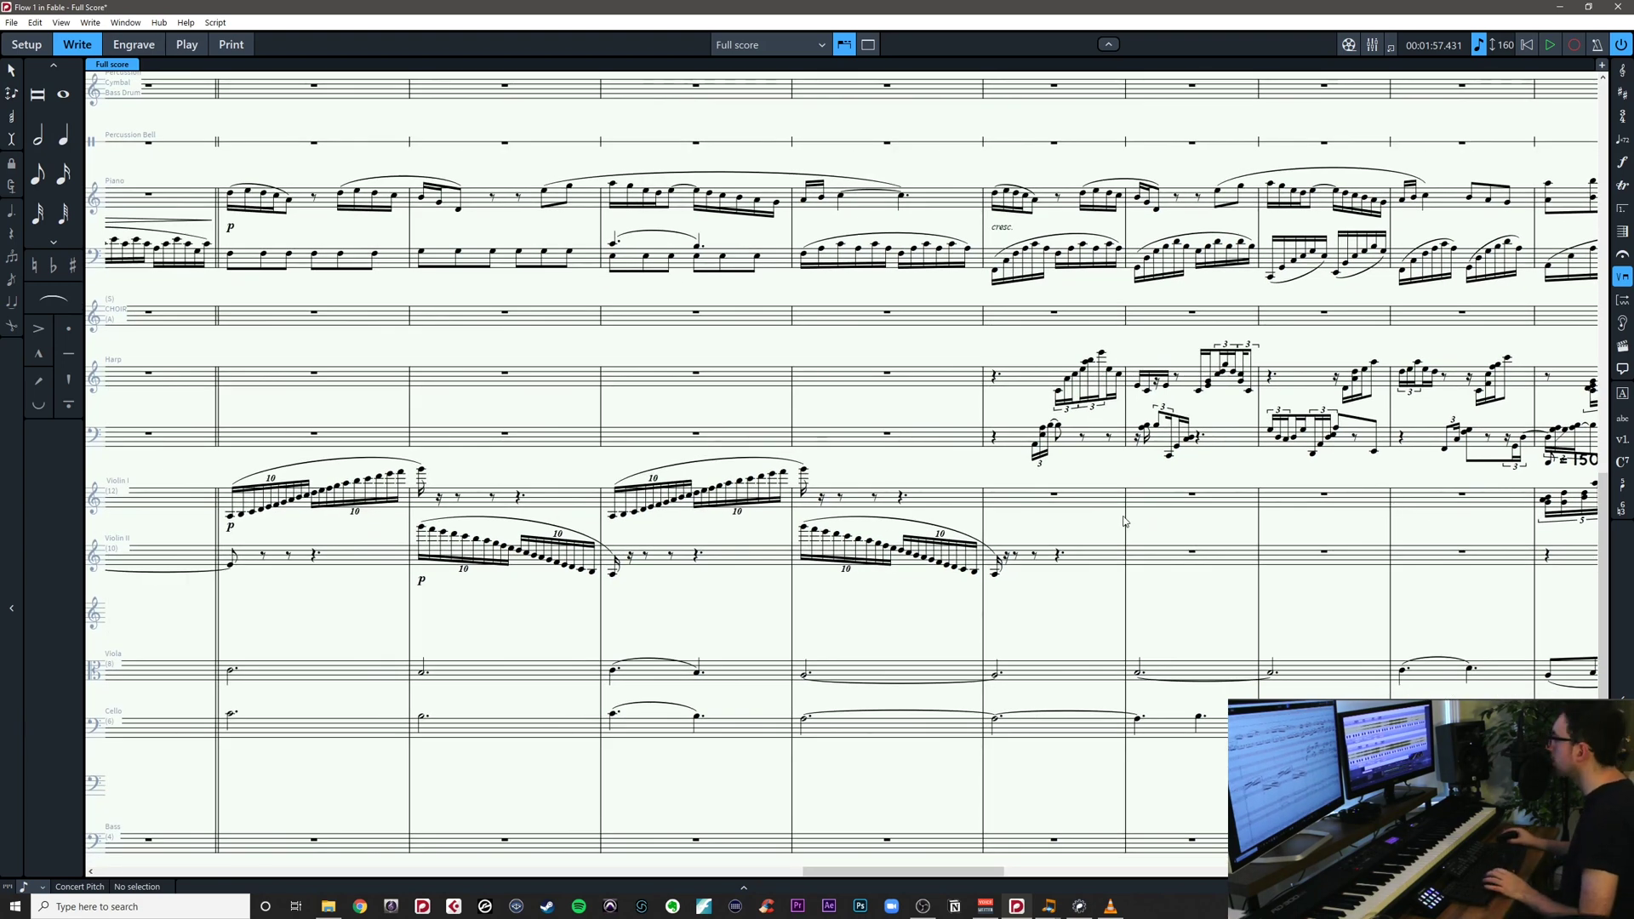
Add a dashed "Cue:" line above Violin I across bars 50–53
left_click_drag(1093, 522, 1139, 502)
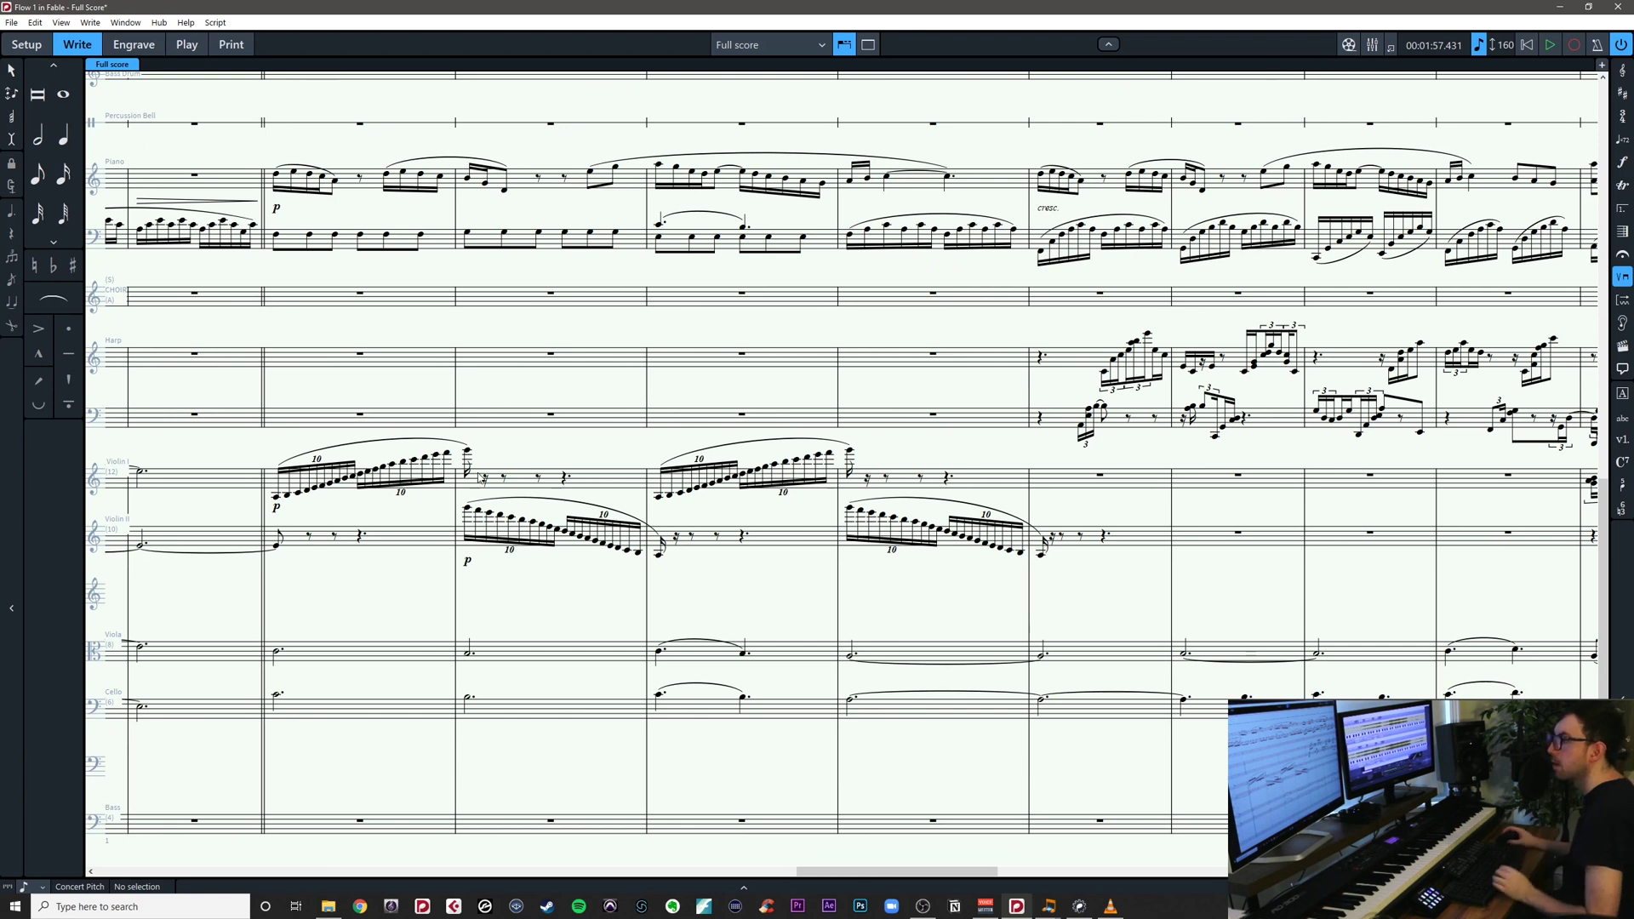
left_click_drag(263, 444, 944, 498)
left_click_drag(993, 441, 181, 503)
left_click(1623, 301)
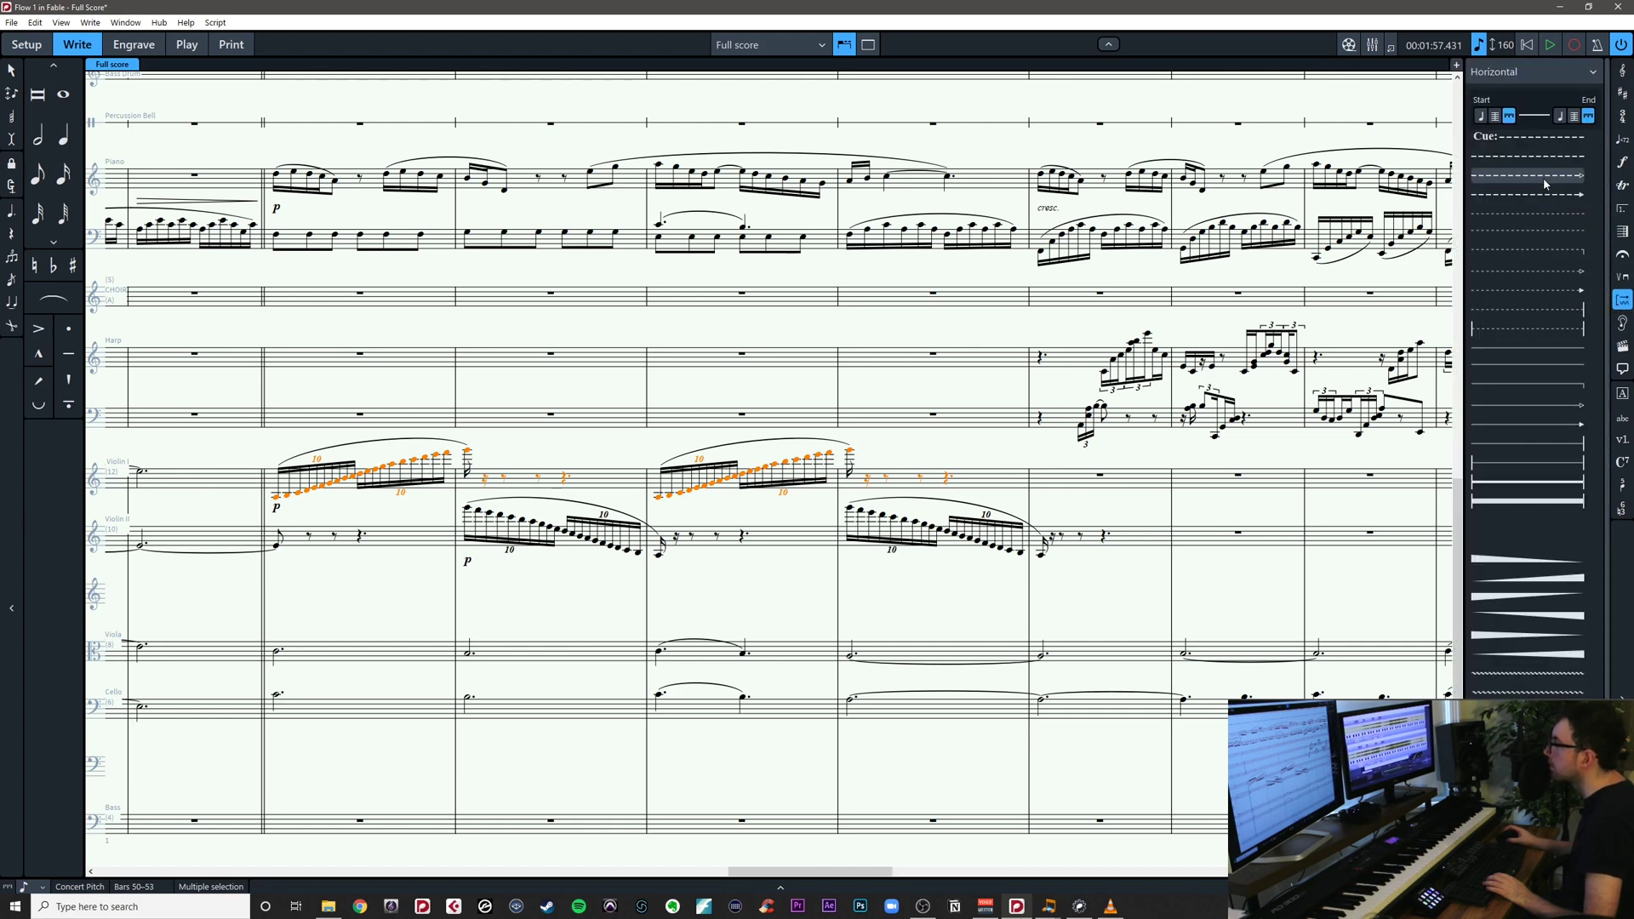
left_click(1529, 136)
key("Escape")
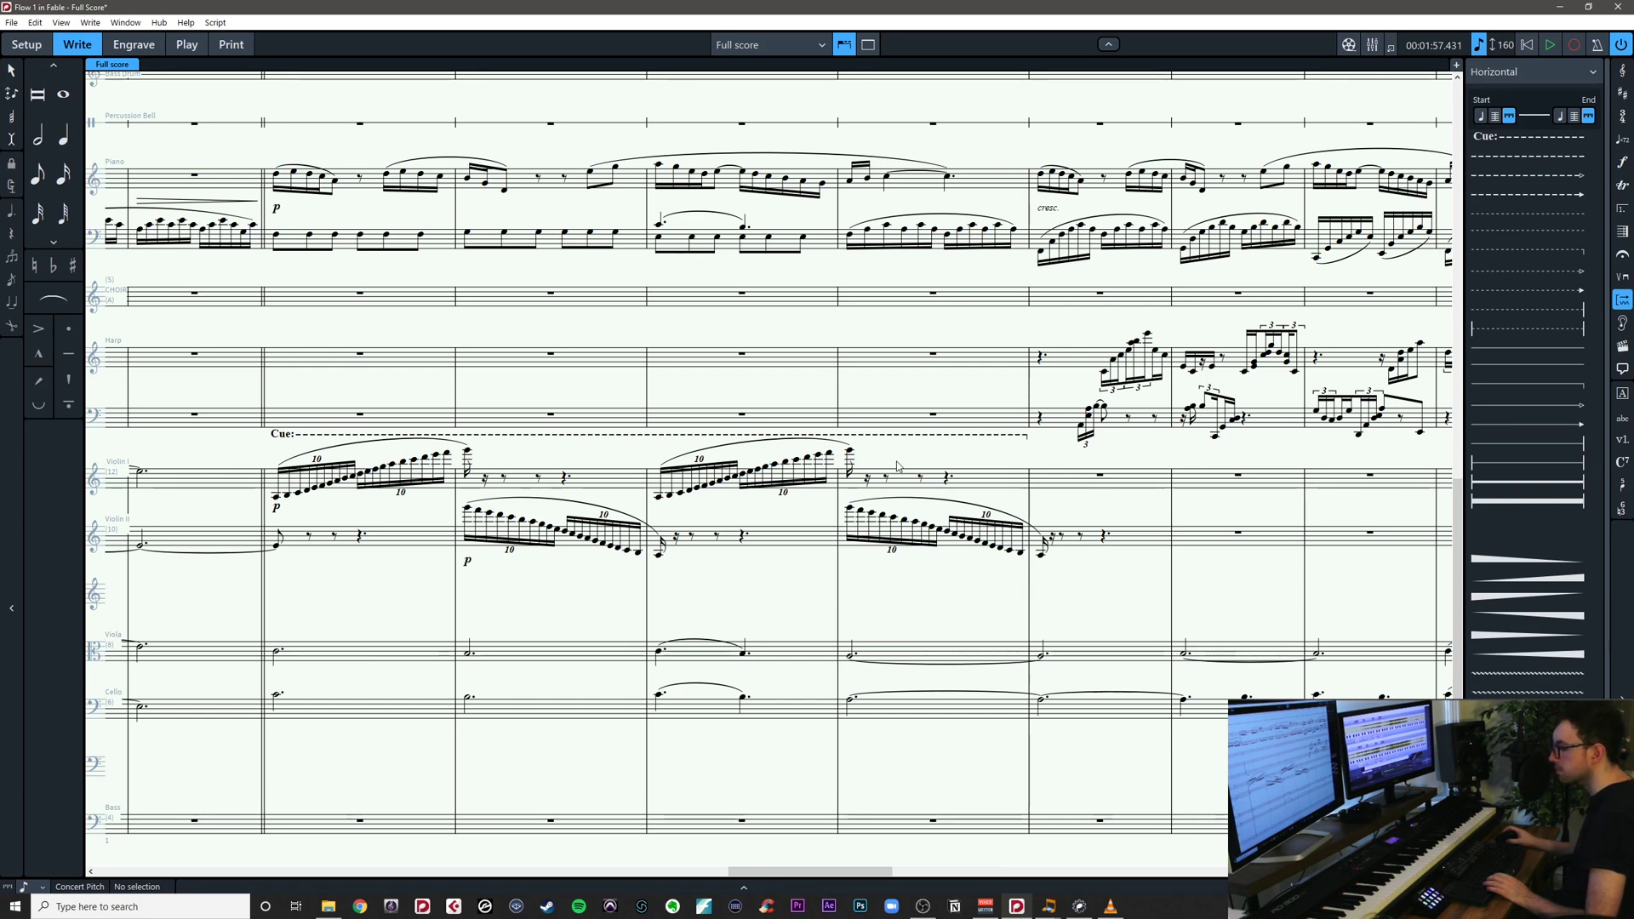
left_click(1624, 589)
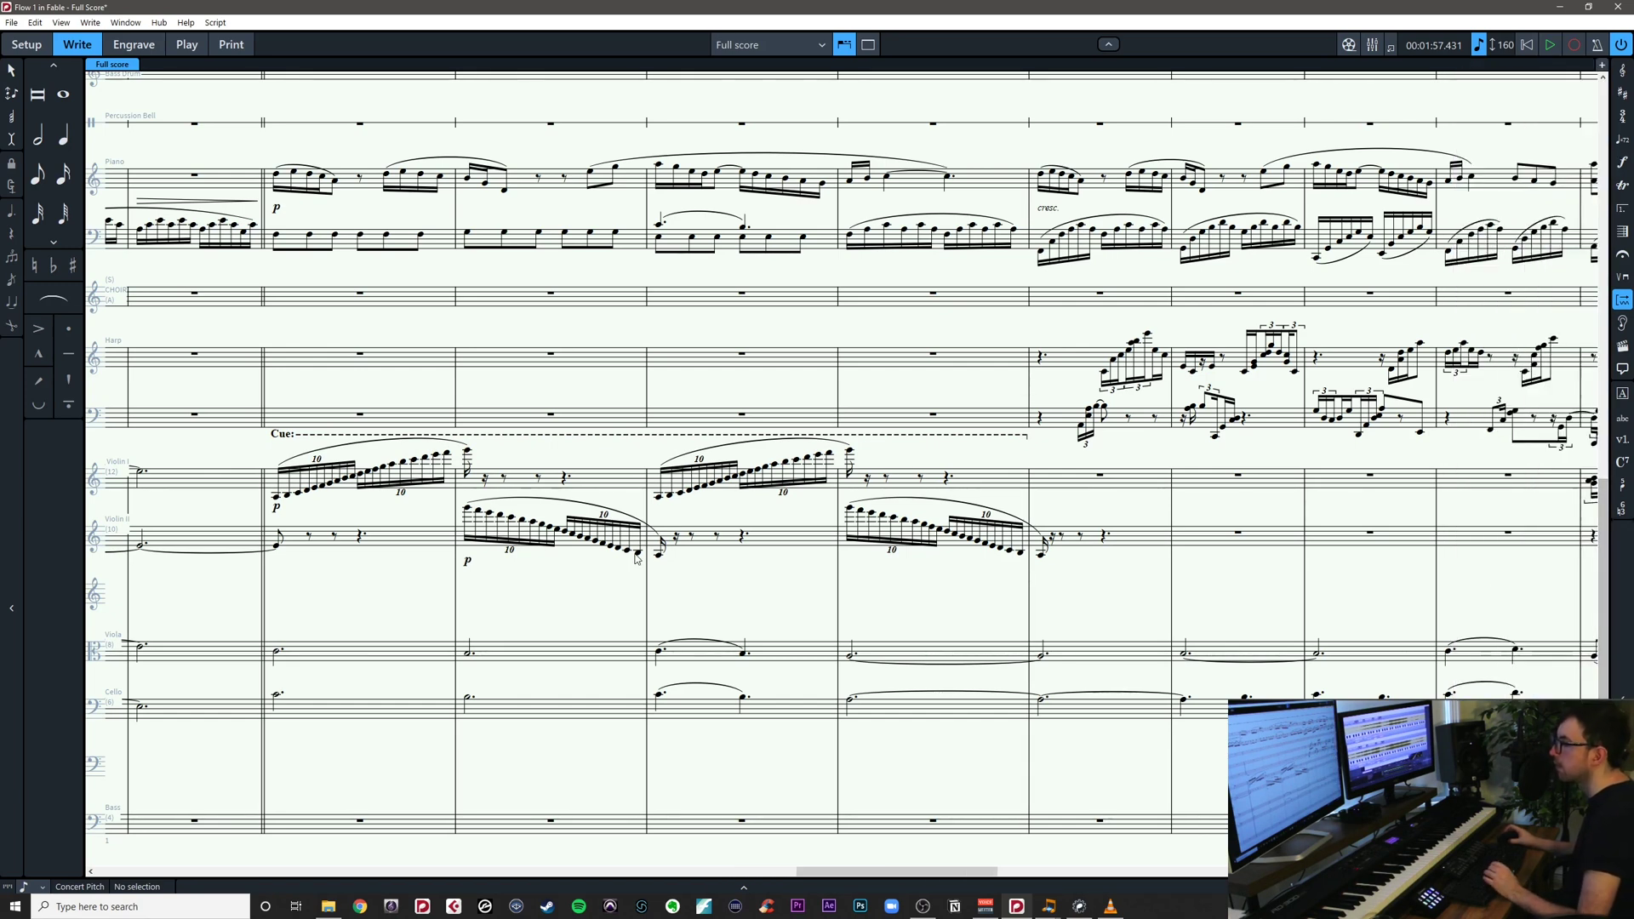
left_click_drag(588, 466, 694, 454)
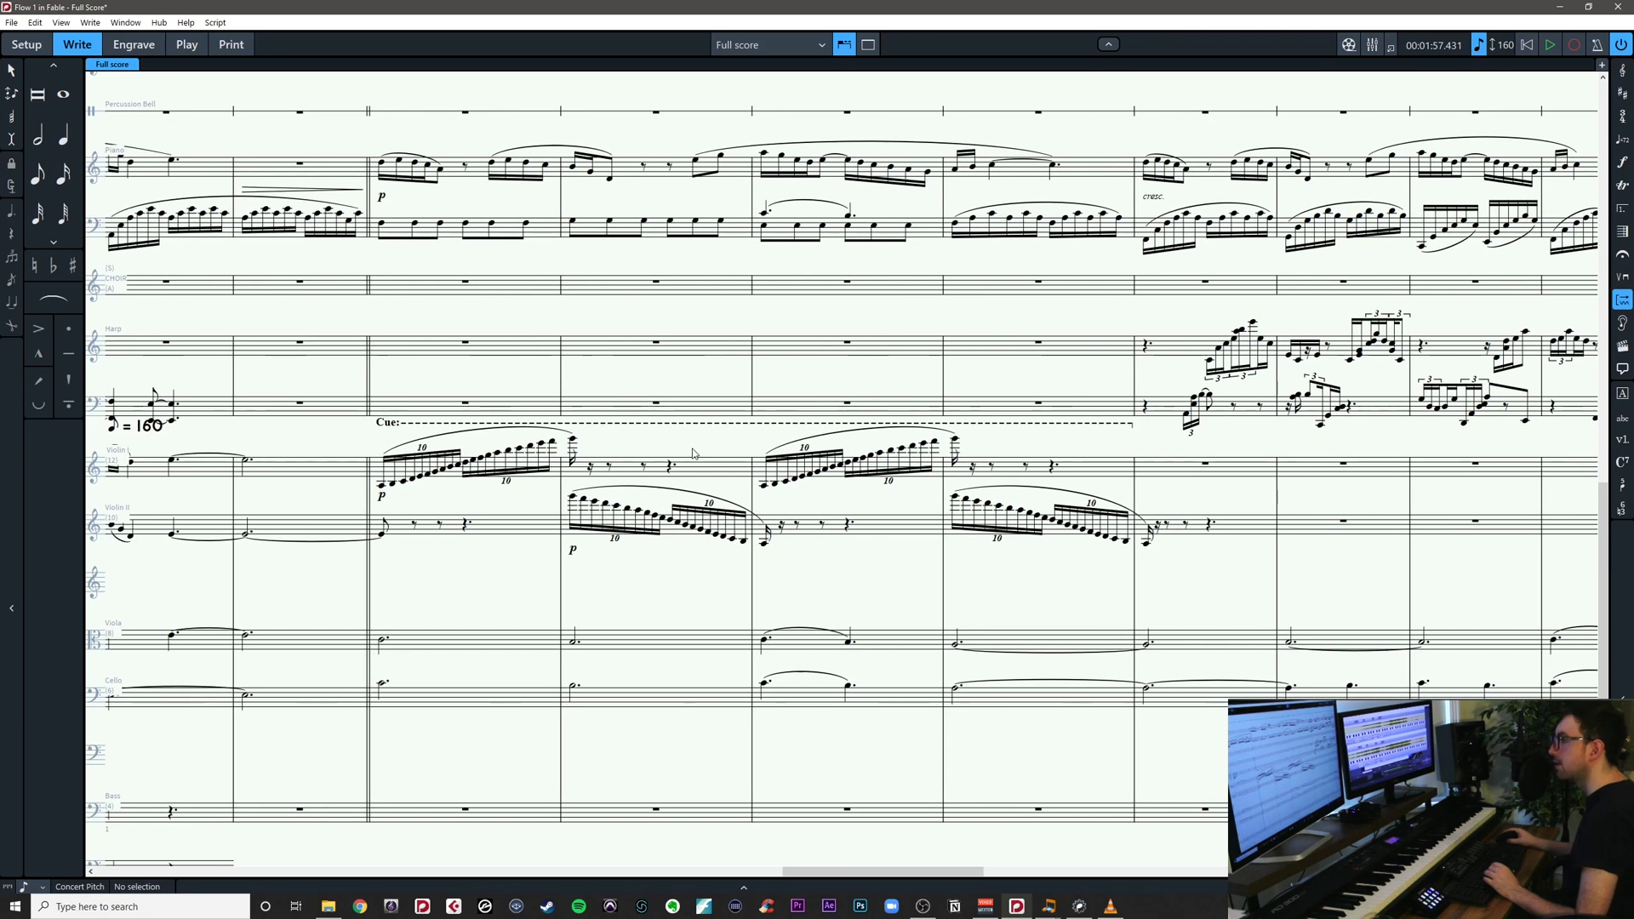
left_click(398, 426)
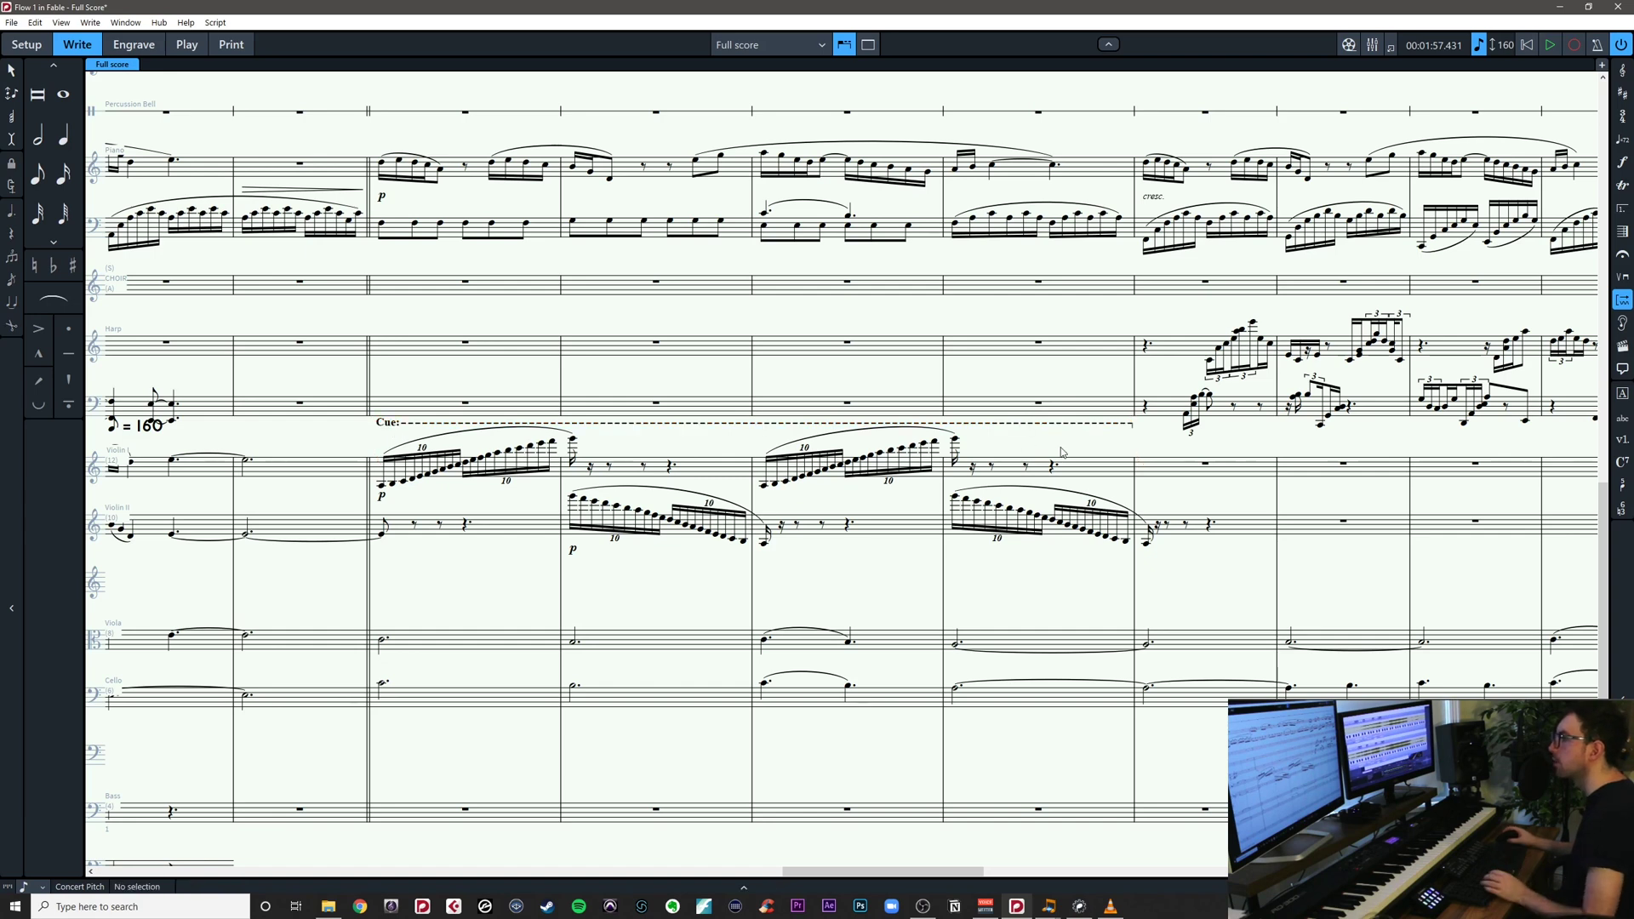
left_click_drag(1026, 460, 610, 490)
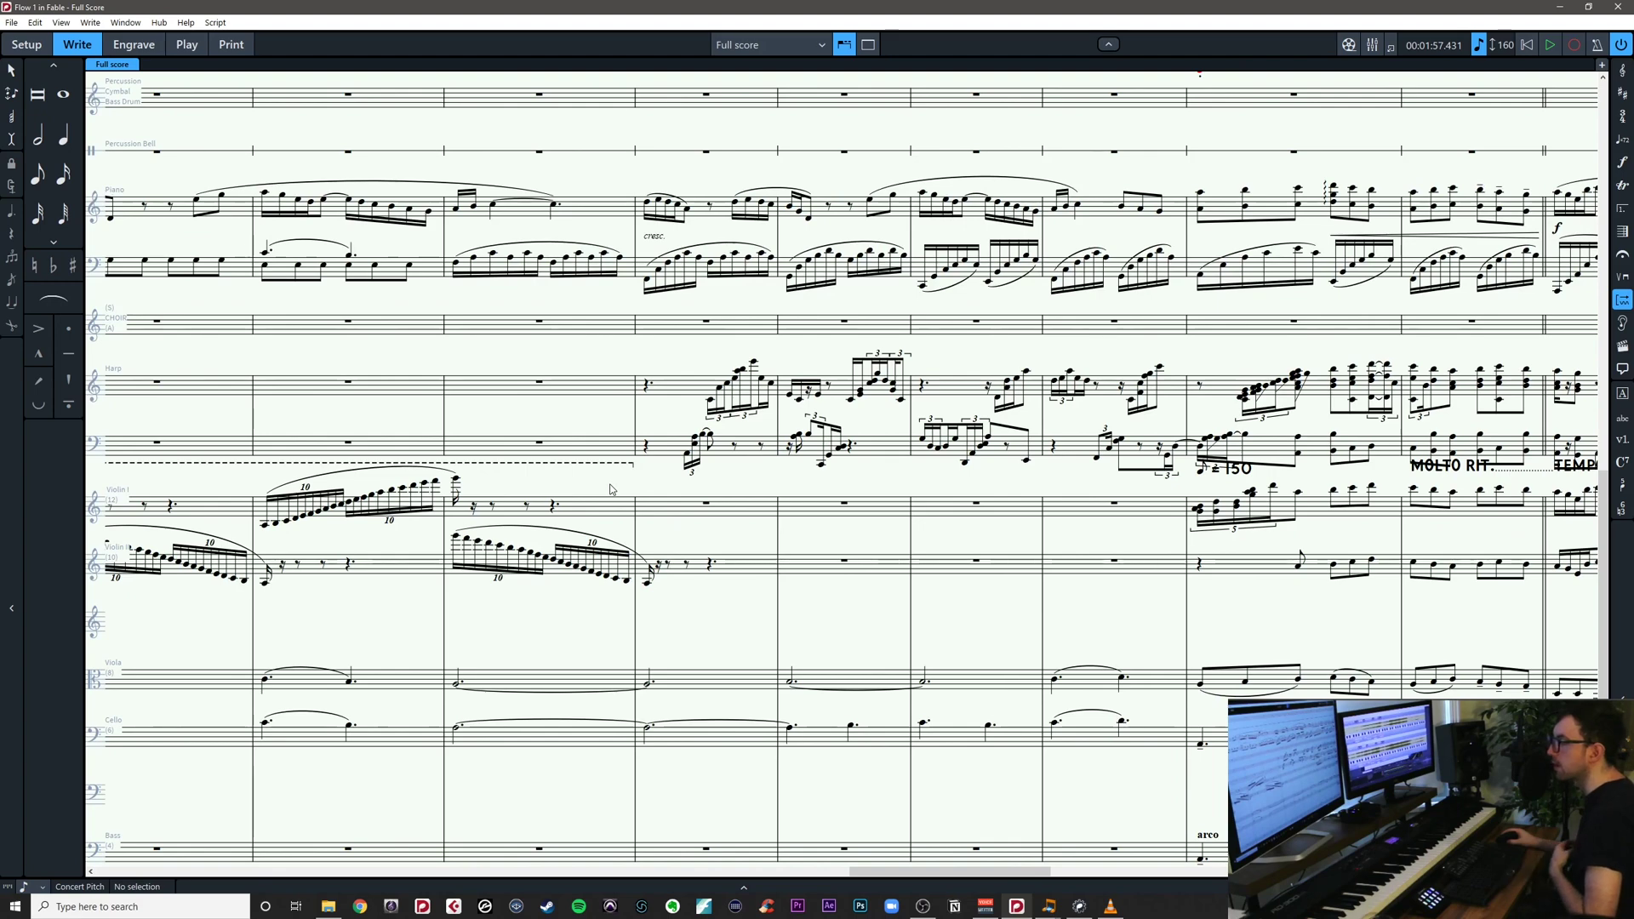
left_click_drag(868, 530, 1085, 522)
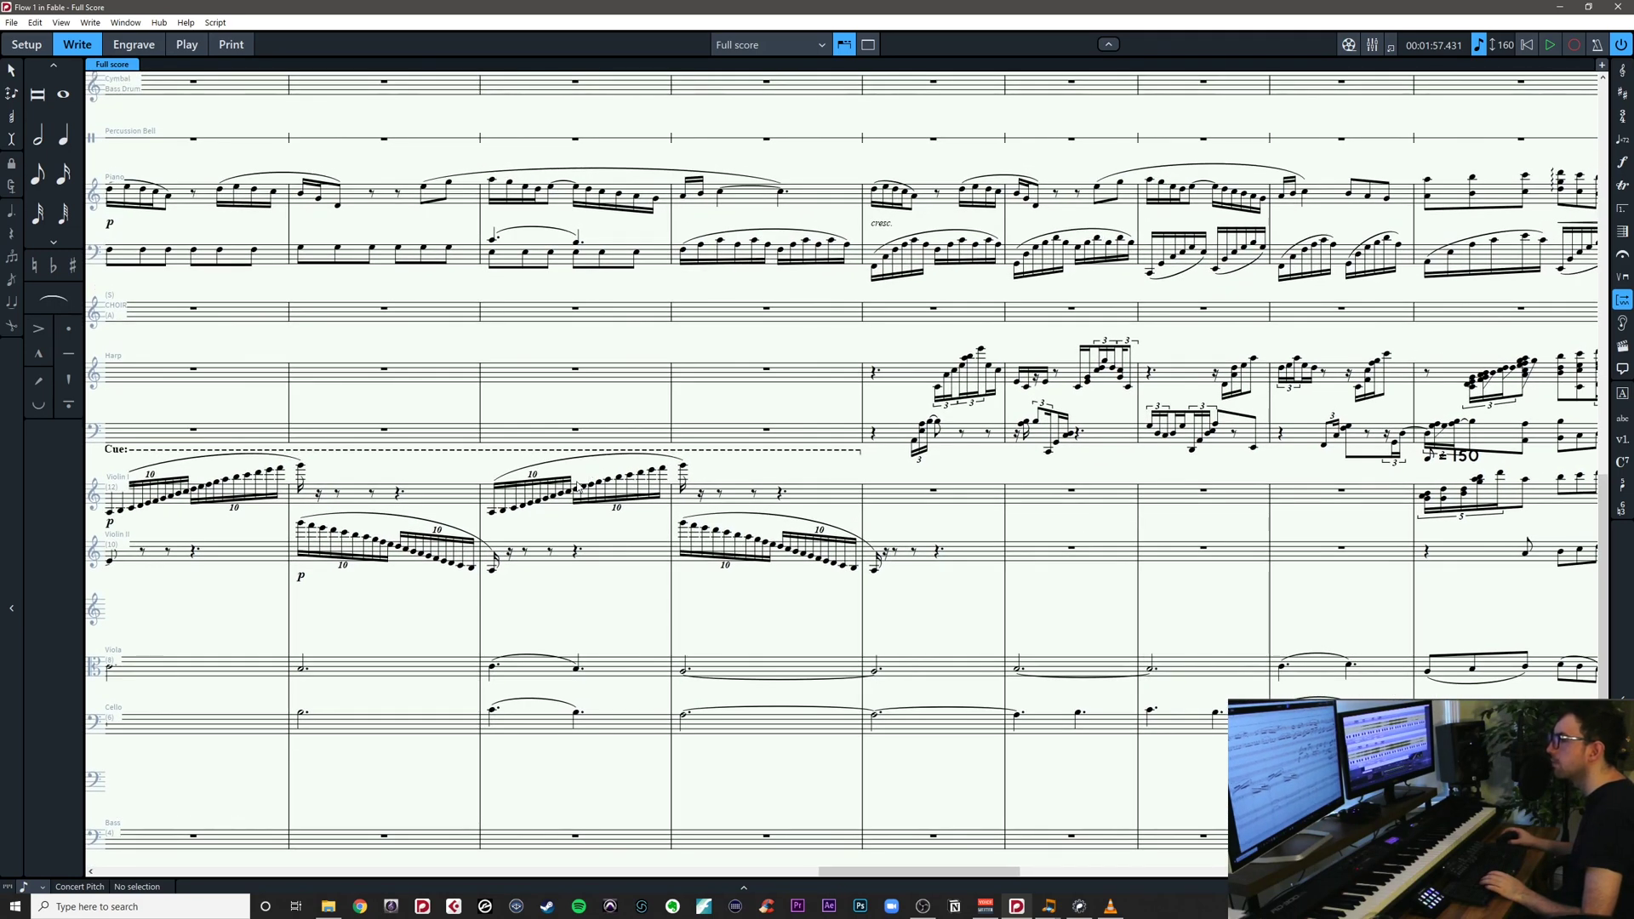
scroll(942, 466, "right", 1)
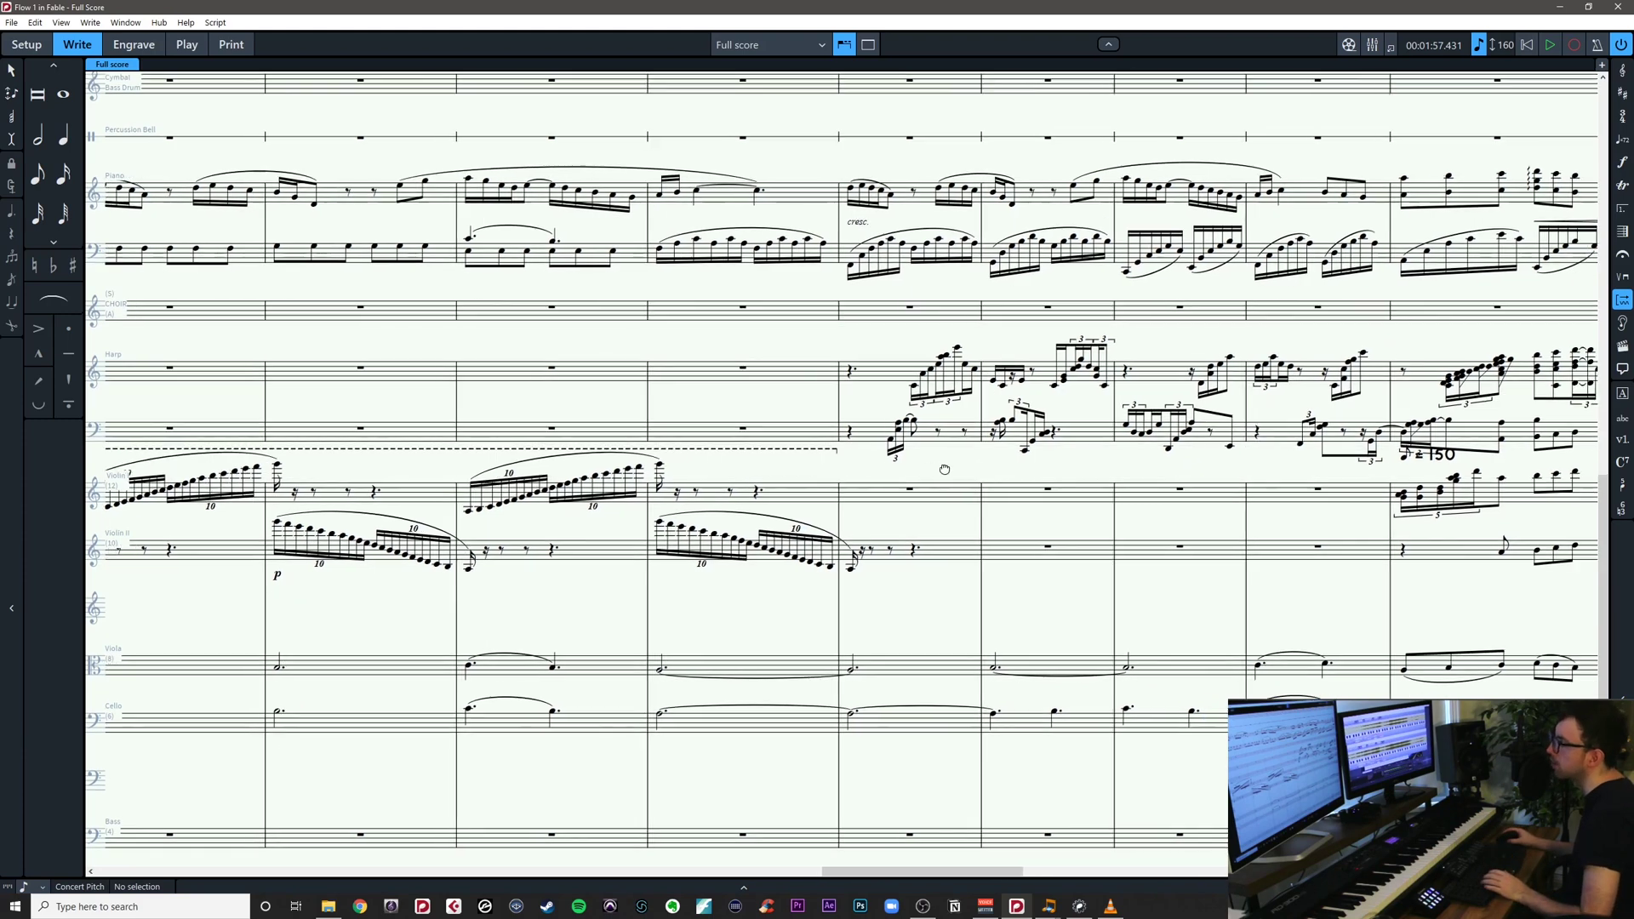
Repeat the Violin I music of bars 50–53 from bar 54 and delete the repeated piano dynamic at bar 54
left_click_drag(947, 470, 1140, 435)
left_click(467, 461)
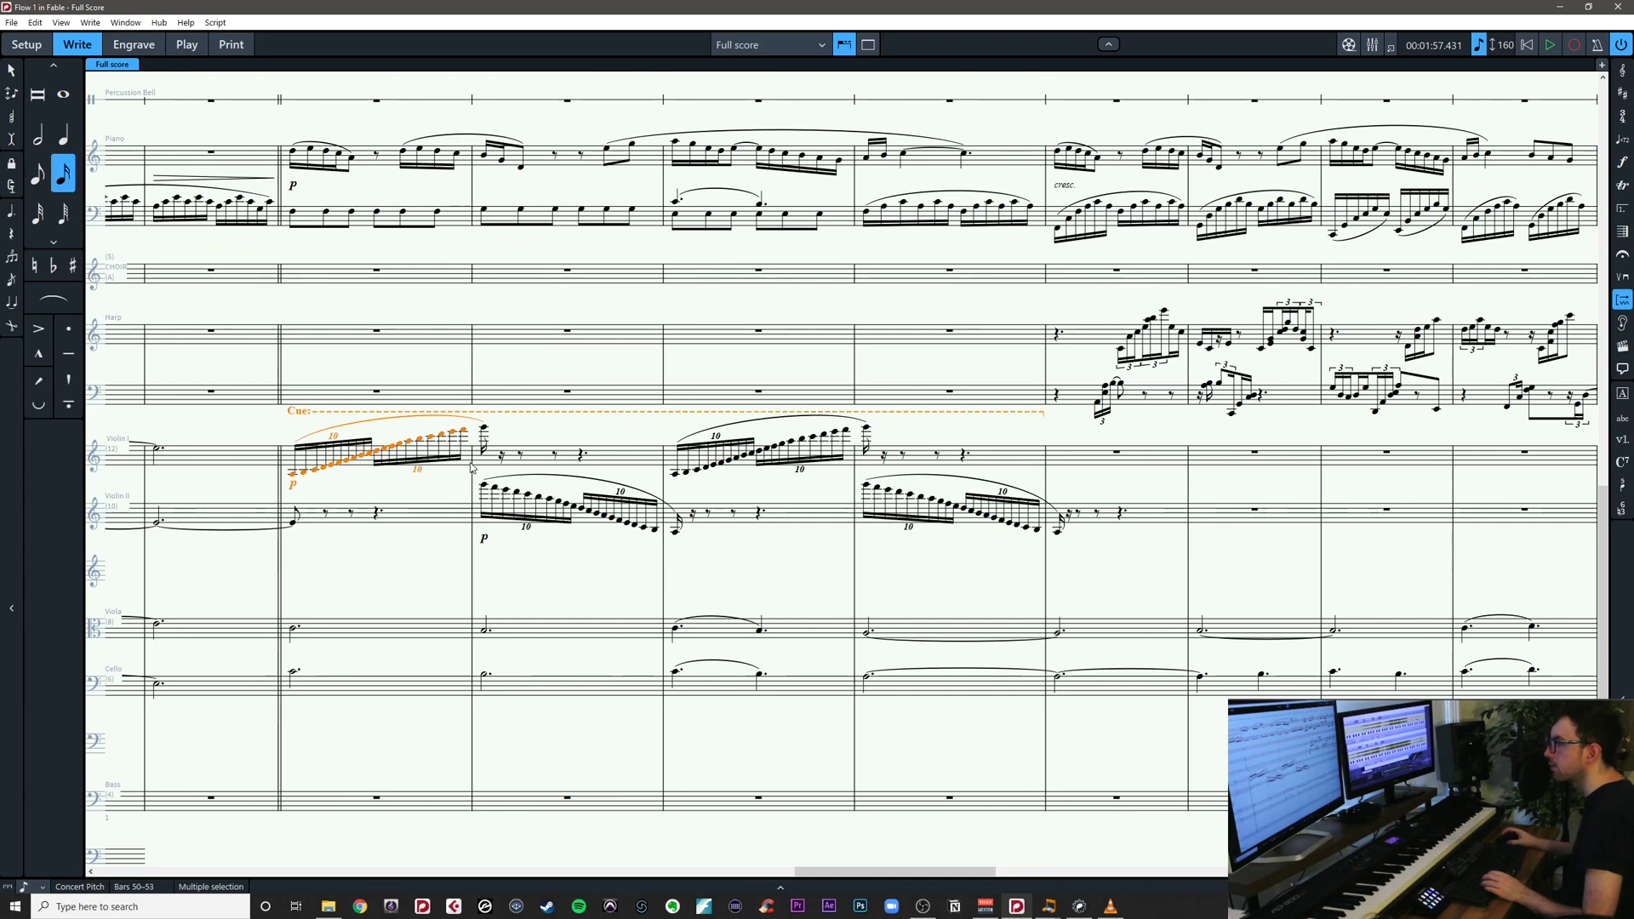
left_click(1011, 460, "shift")
left_click_drag(1024, 487, 816, 485)
scroll(817, 485, "right", 3)
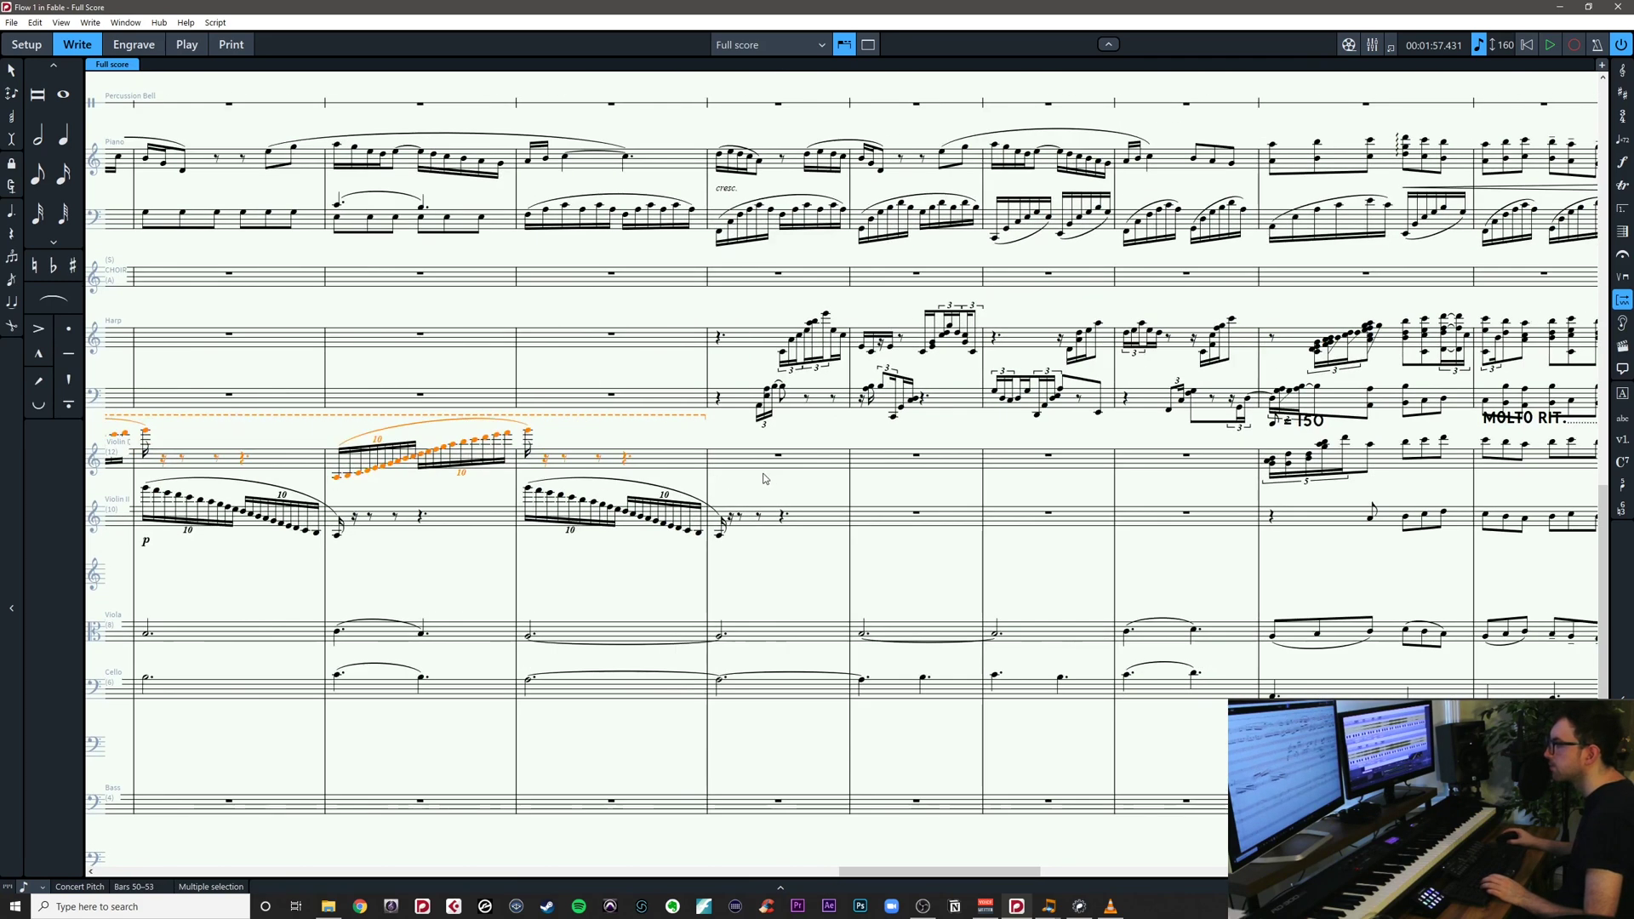
key("r")
left_click(720, 488)
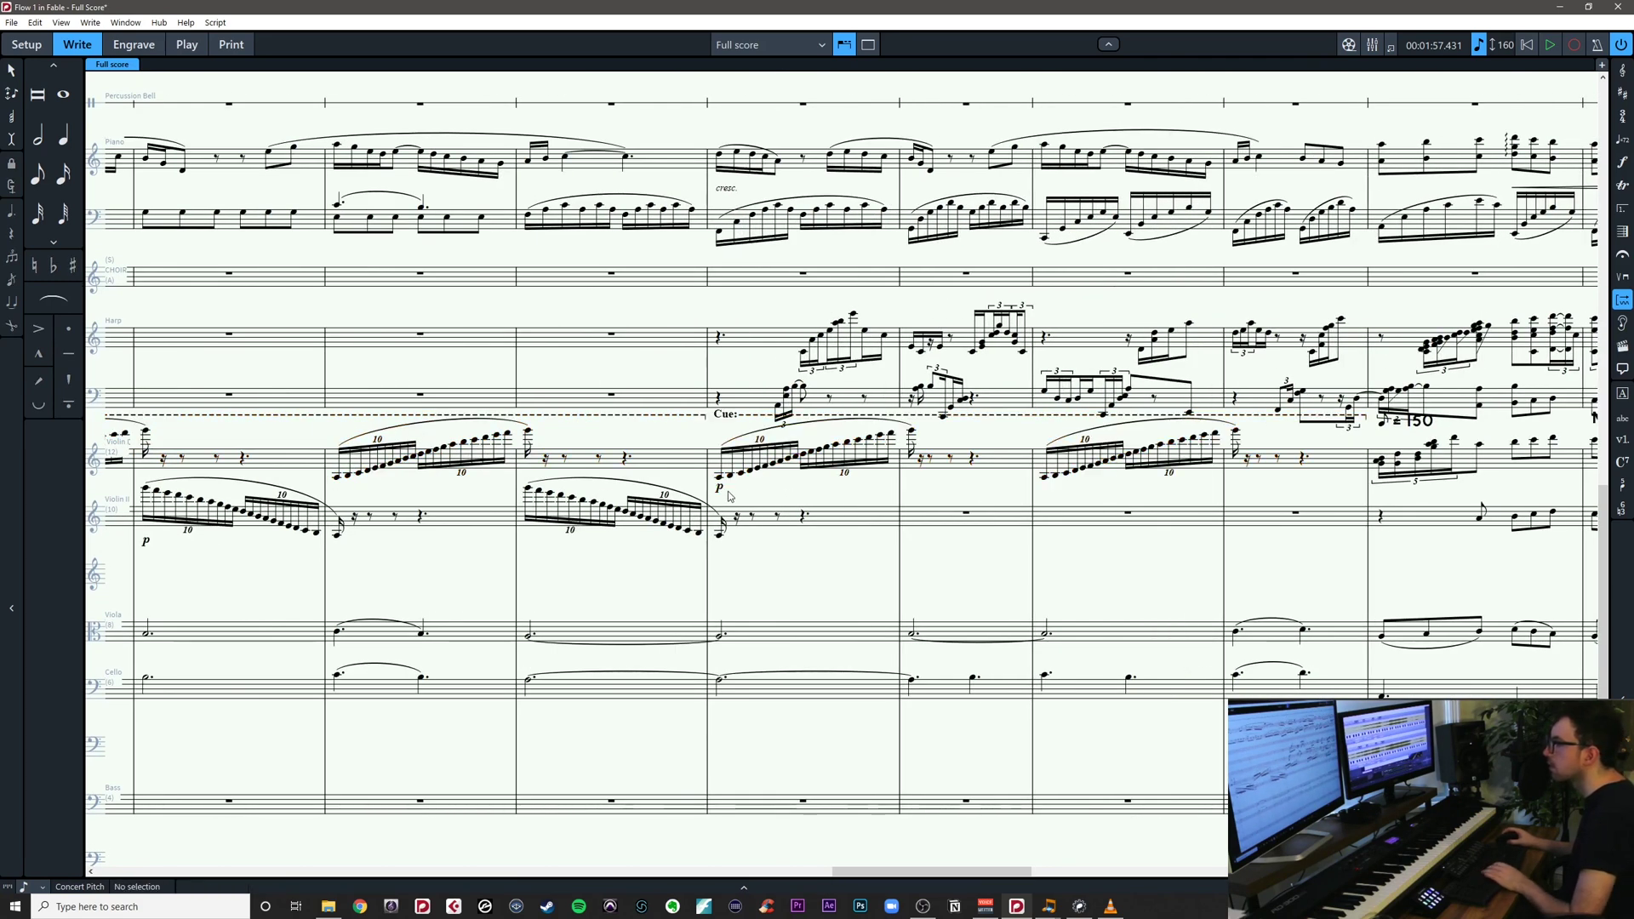
key("Delete")
Delete the duplicate "Cue:" line starting at bar 54 and extend the original line to the start of bar 57
left_click_drag(1074, 513, 842, 541)
left_click(843, 541)
left_click(664, 444)
key("Delete")
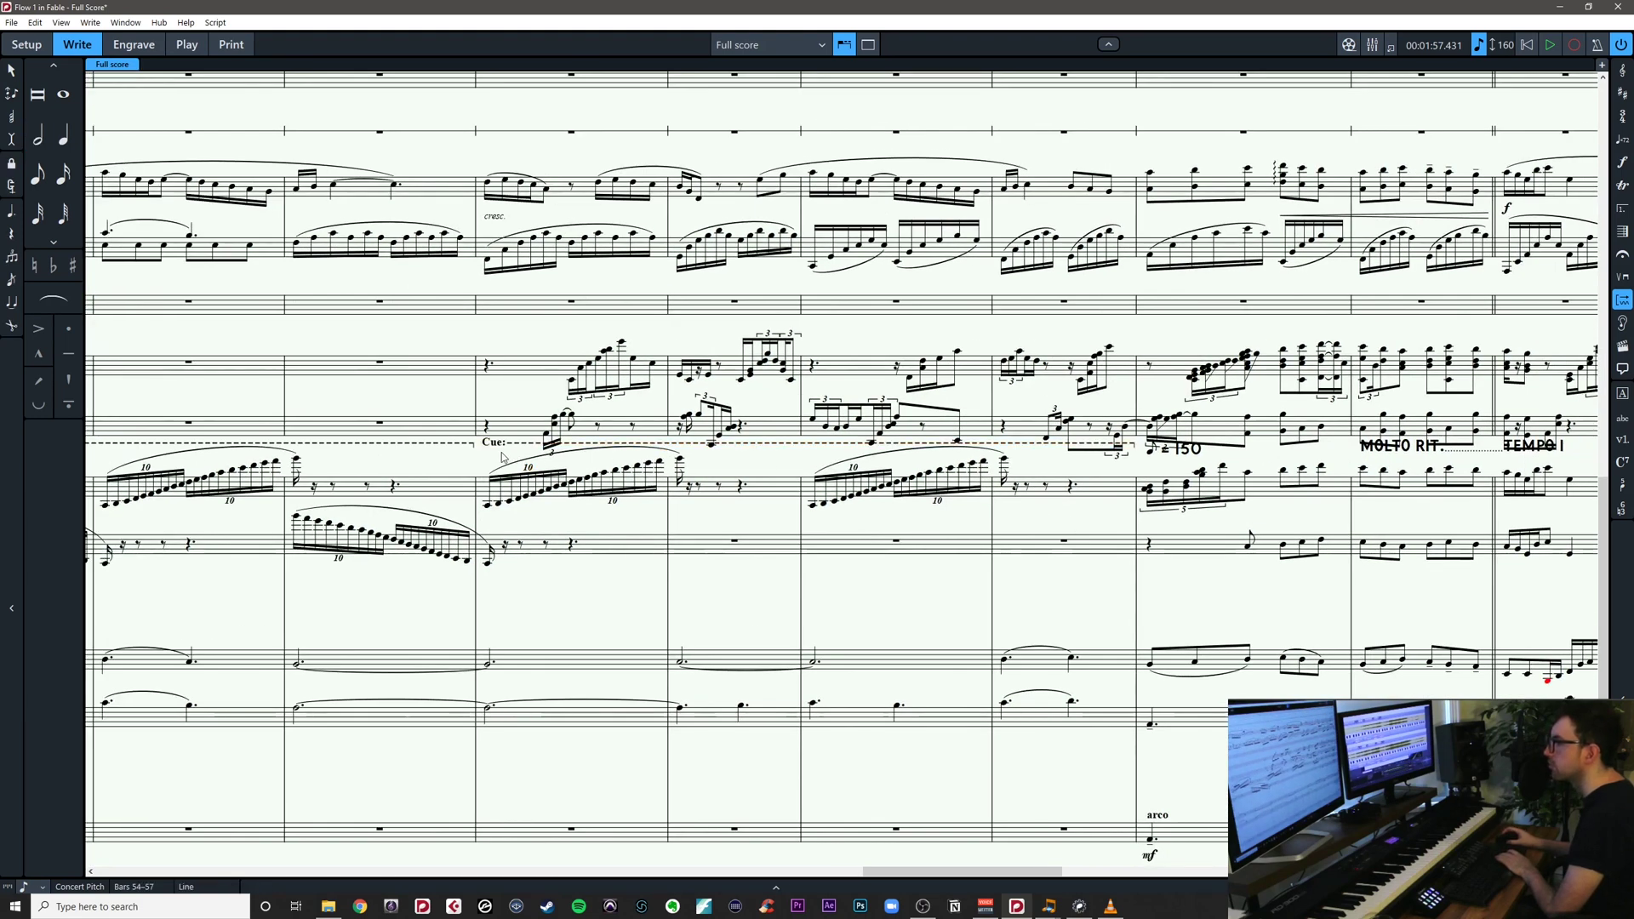
left_click(470, 443)
left_click_drag(474, 443, 849, 513)
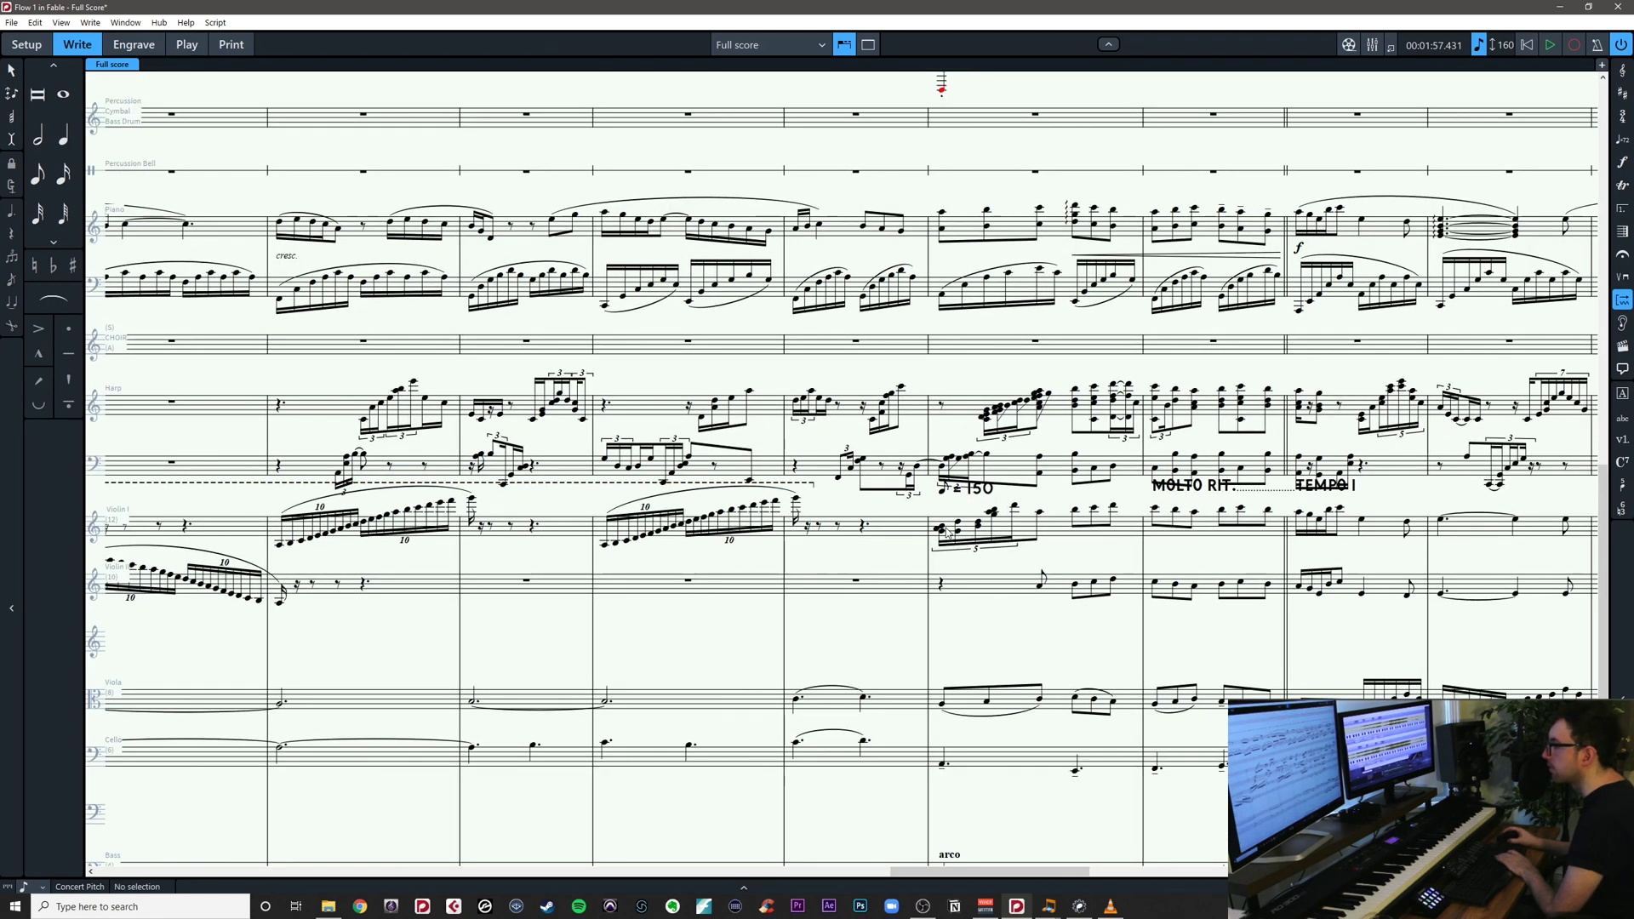
Copy the Viola phrase of bars 58–59 into Violin I and Violin II, with Violin I an octave higher
left_click(943, 530)
left_click(960, 237)
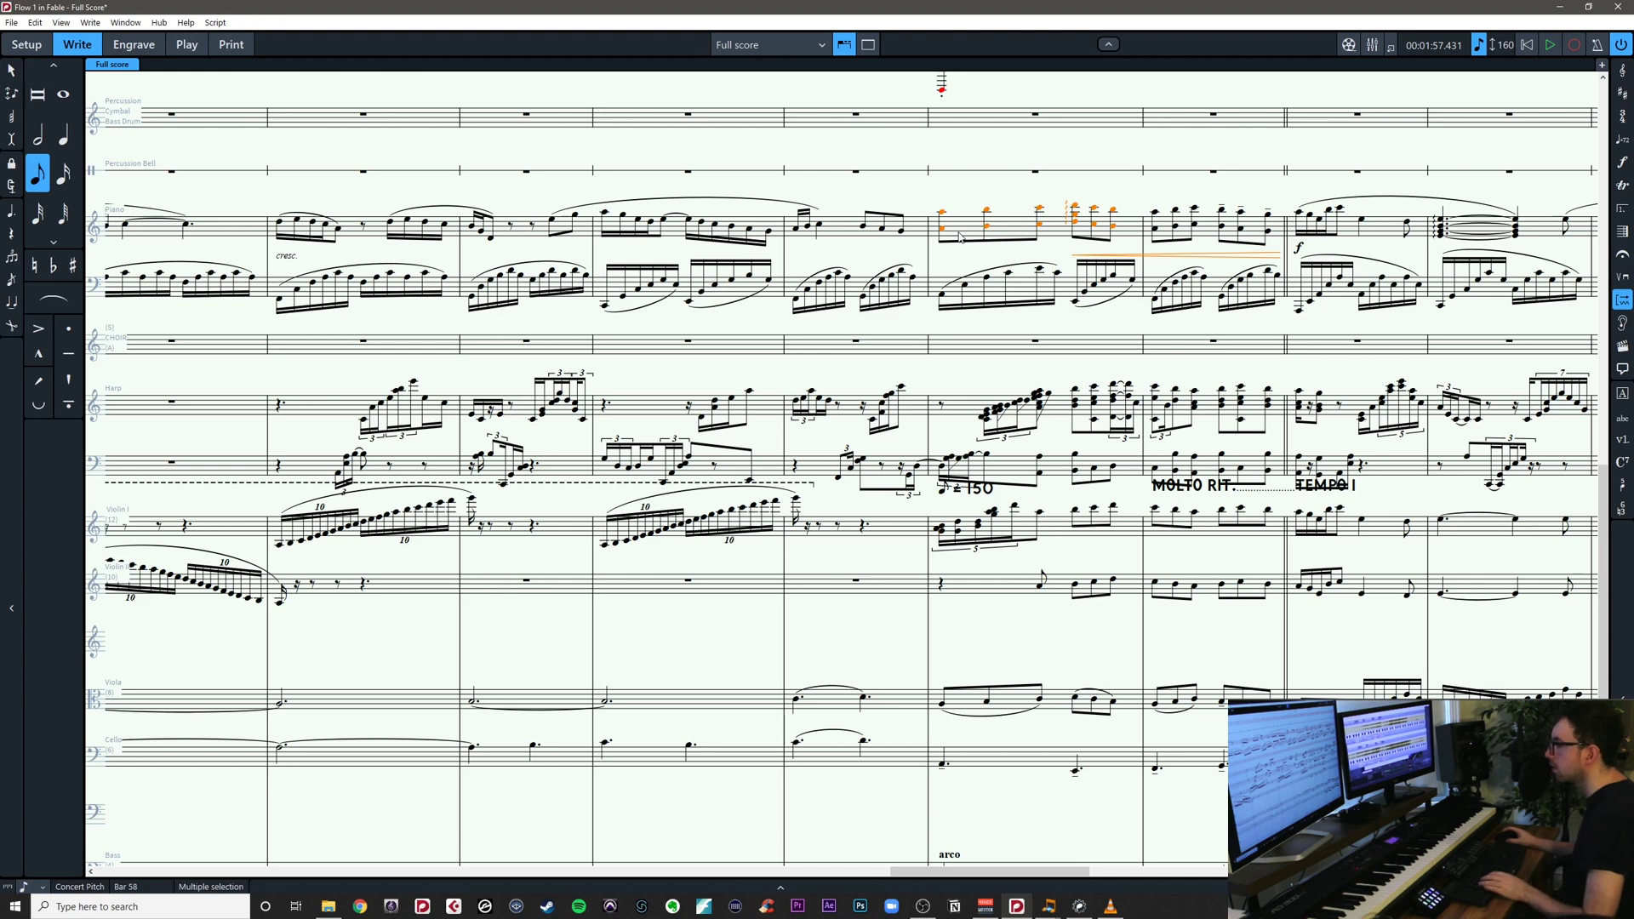
left_click(1052, 707)
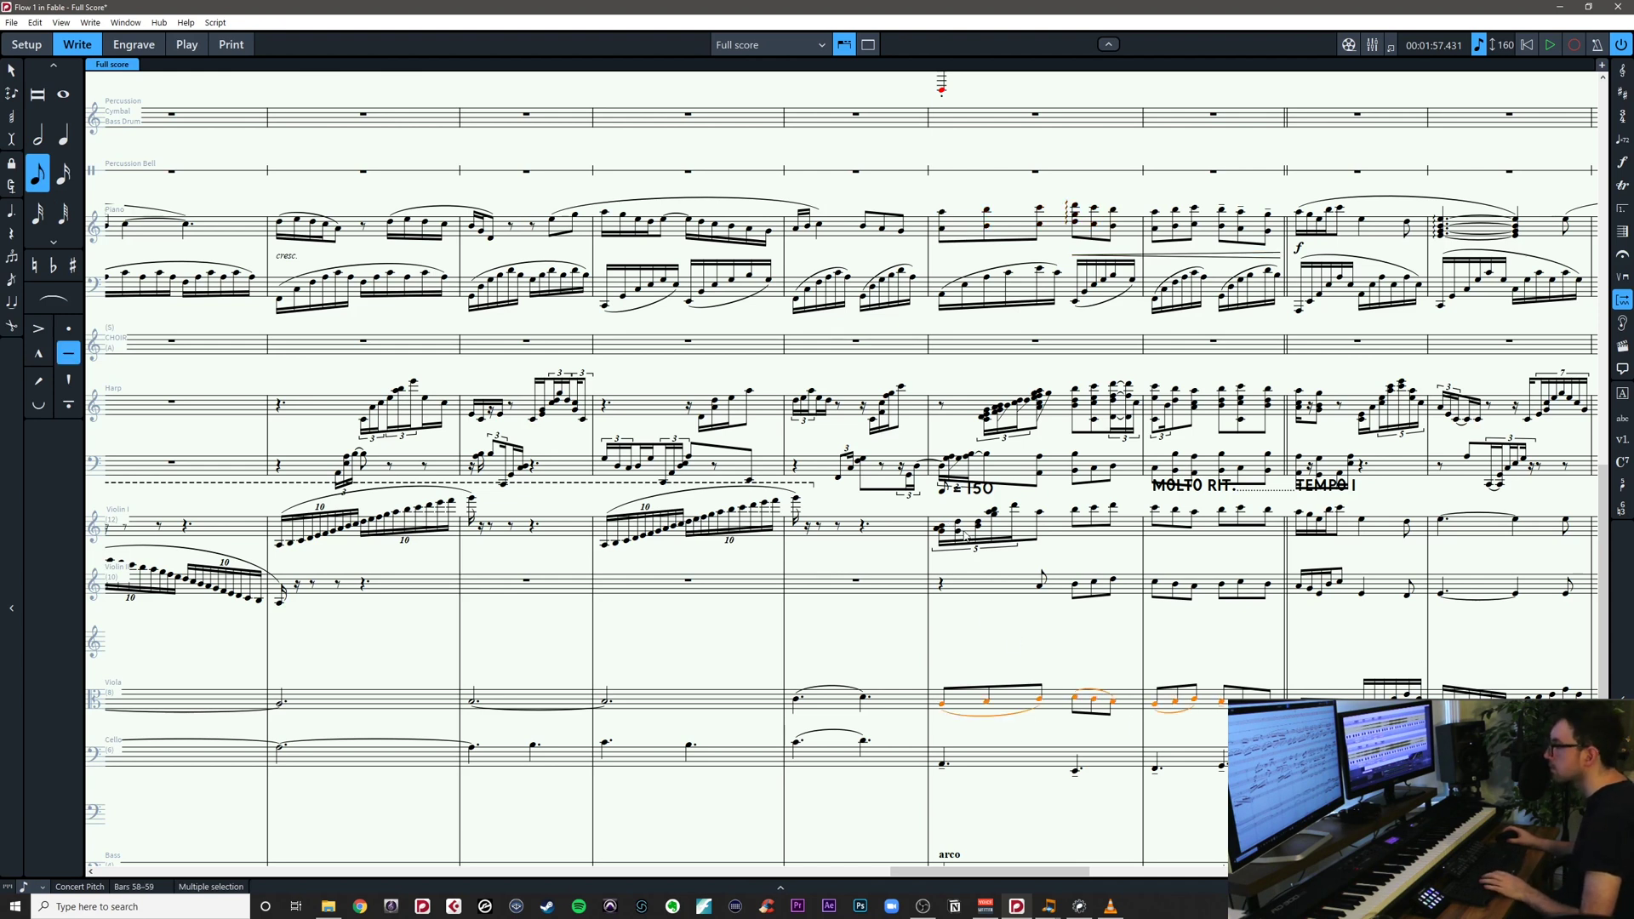
left_click(966, 535, "alt")
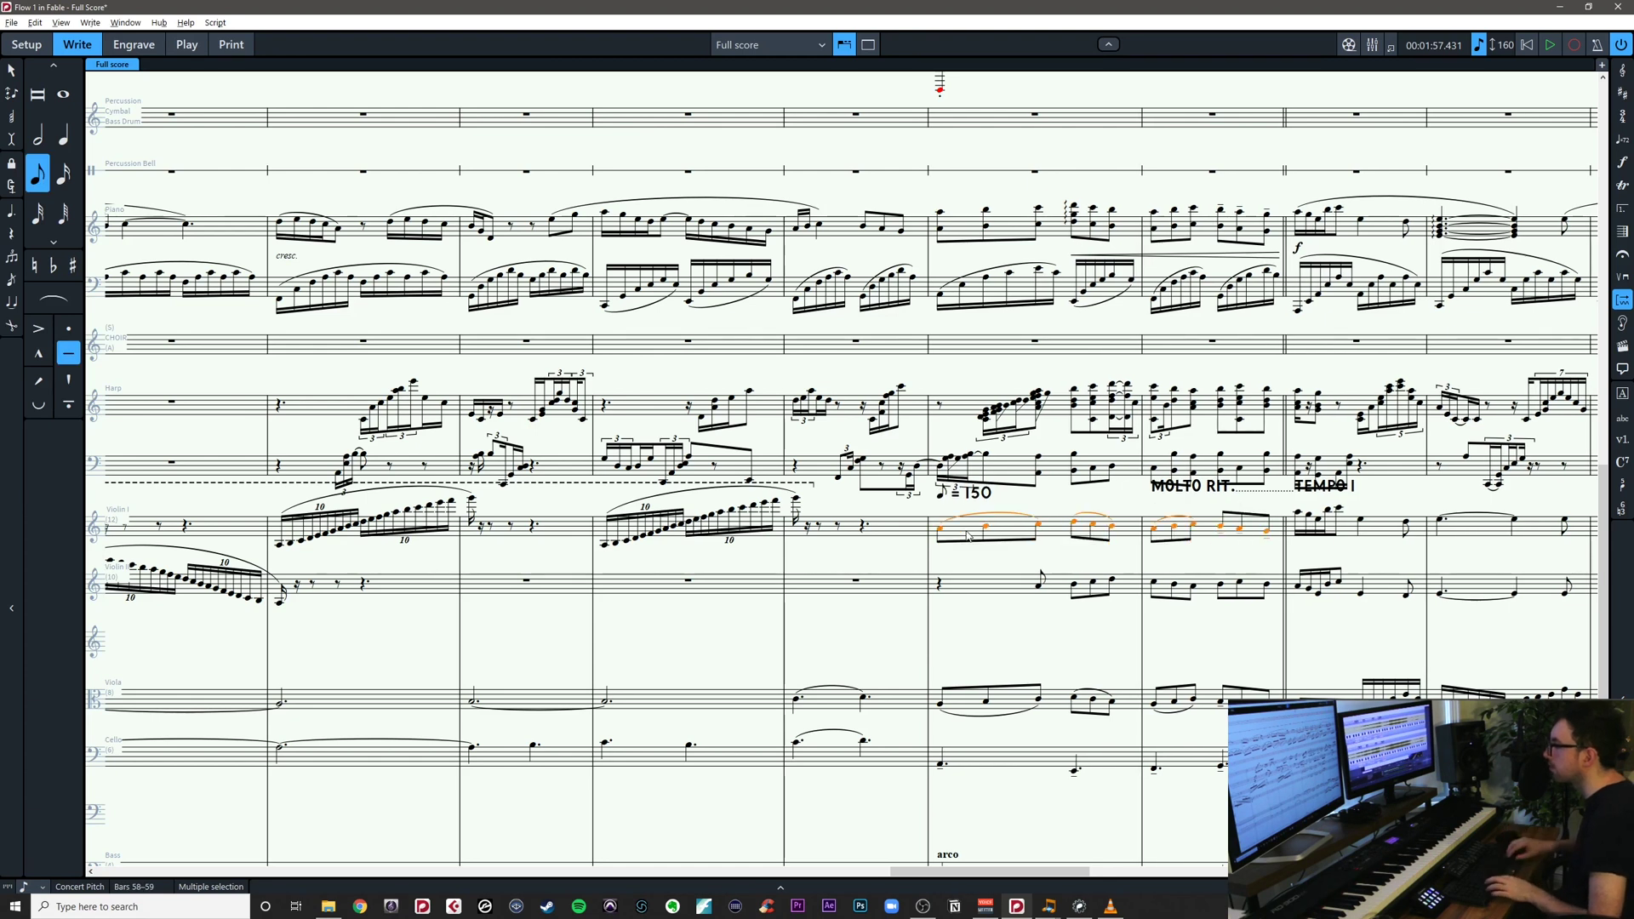
key("ctrl+alt+Up")
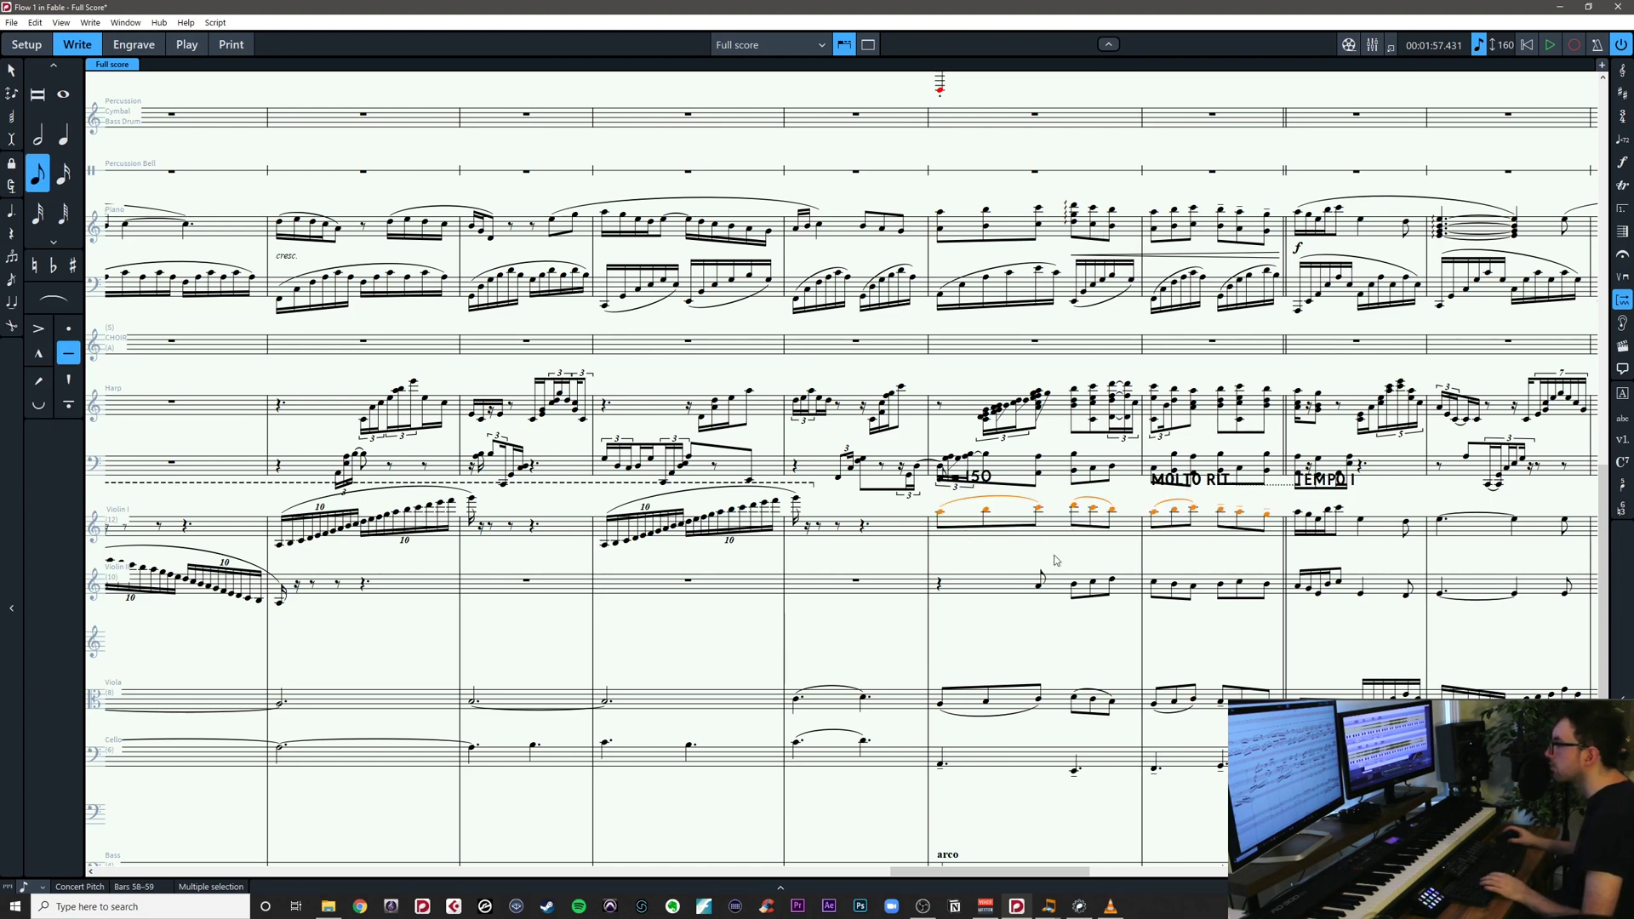
left_click(967, 587, "alt")
key("ctrl+alt+Down")
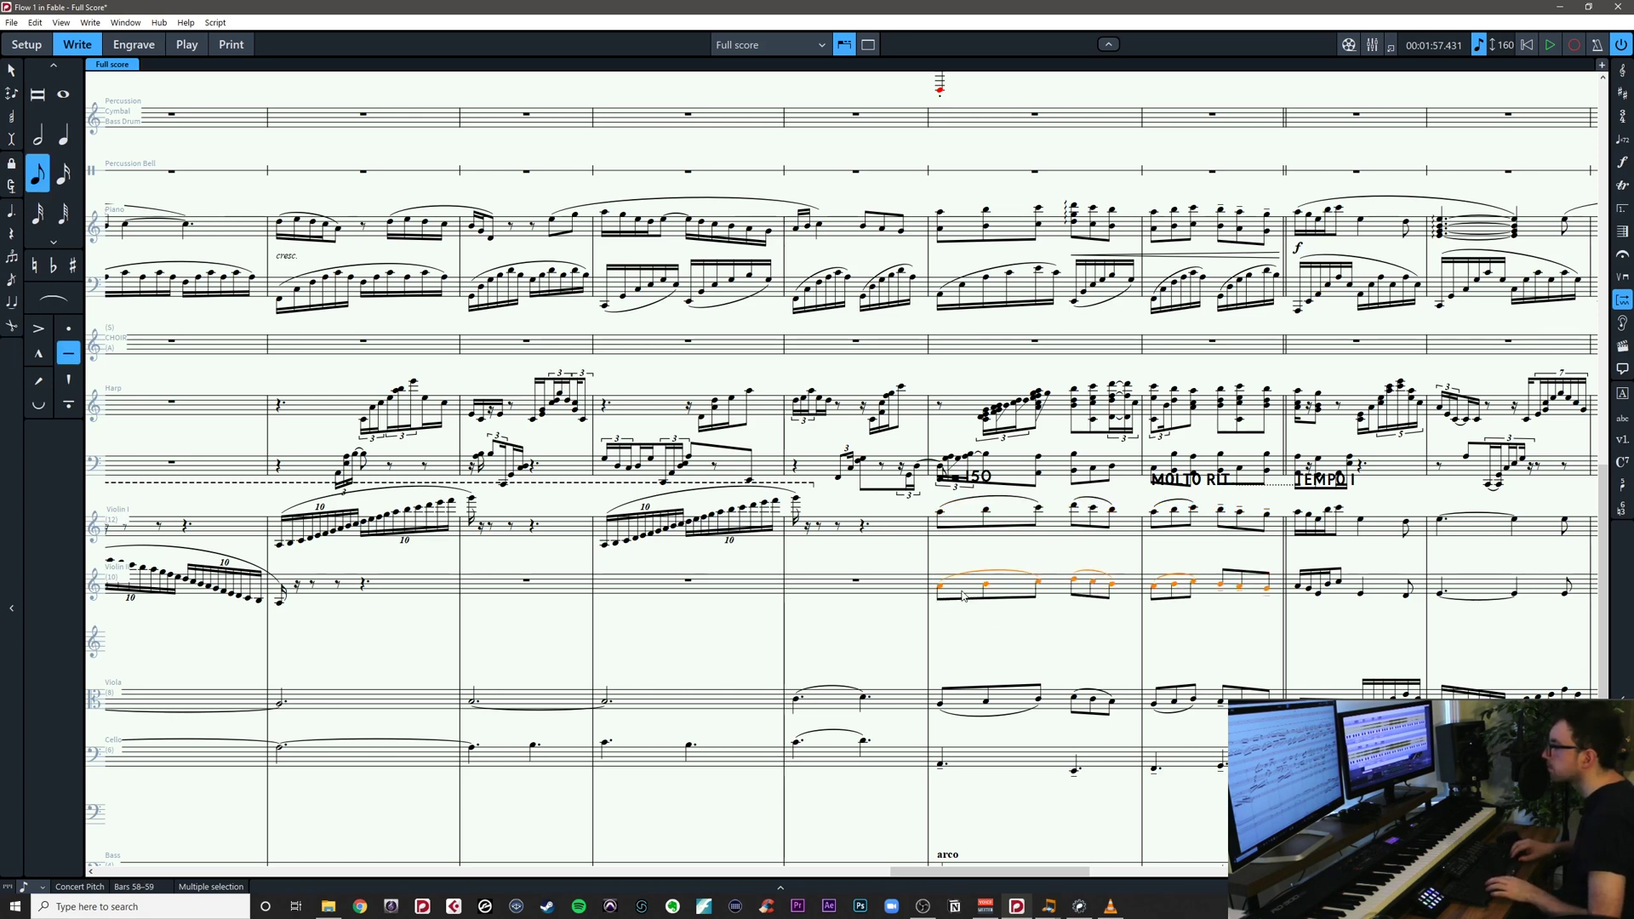
Copy the descending Violin II run of bars 53–54 with its final note and paste it at bar 55
left_click_drag(970, 621, 1532, 567)
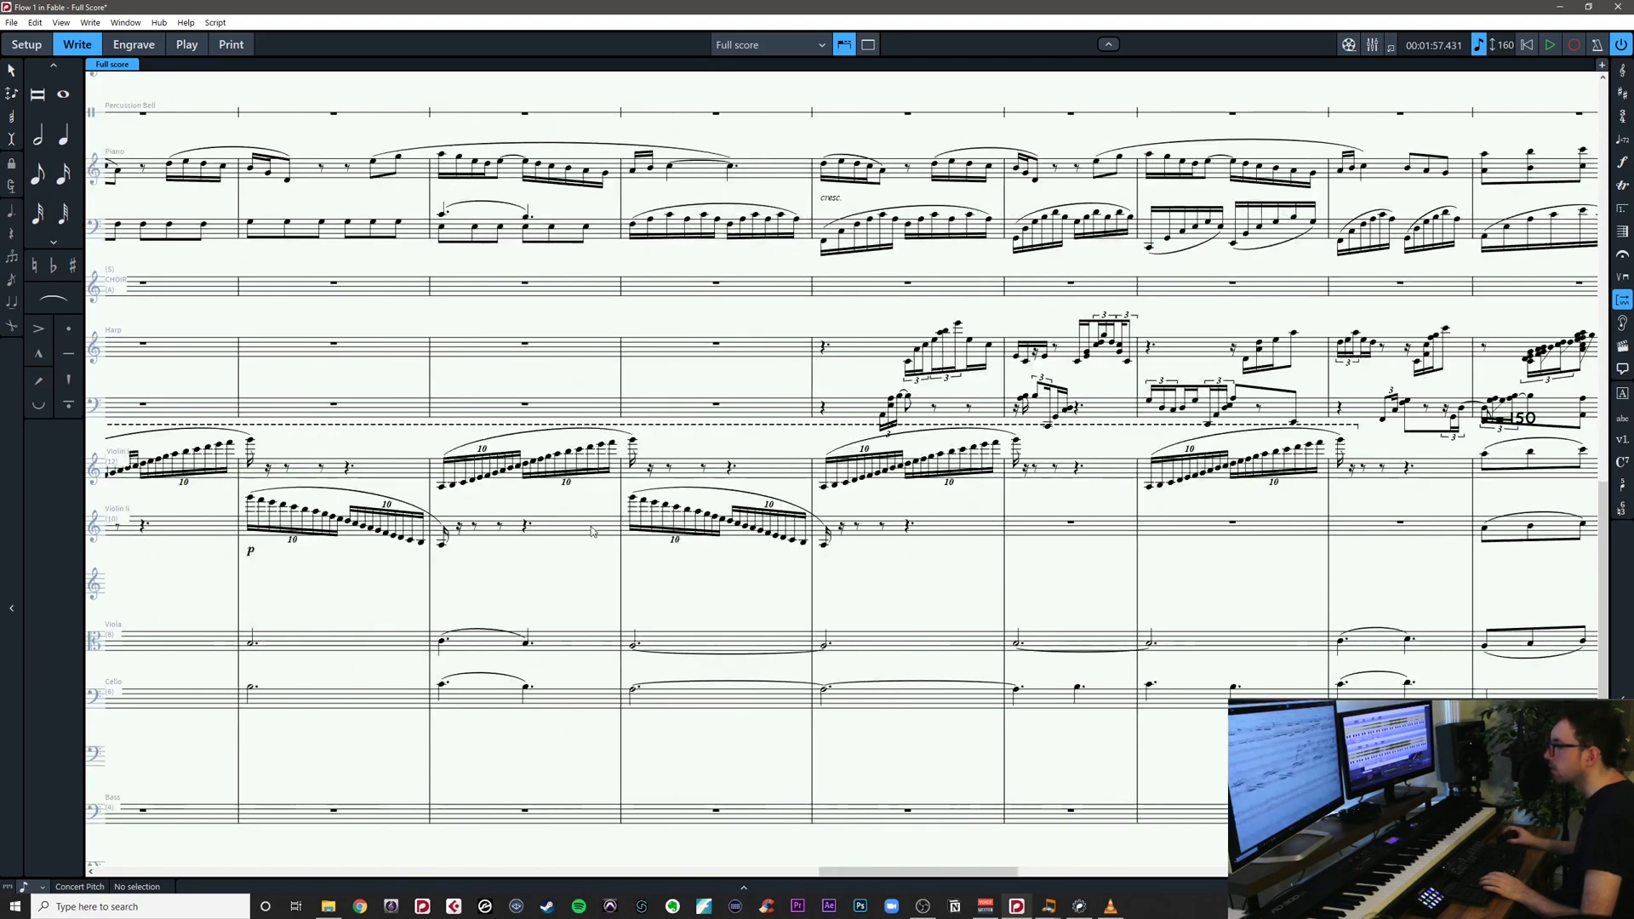
left_click_drag(615, 483, 821, 545)
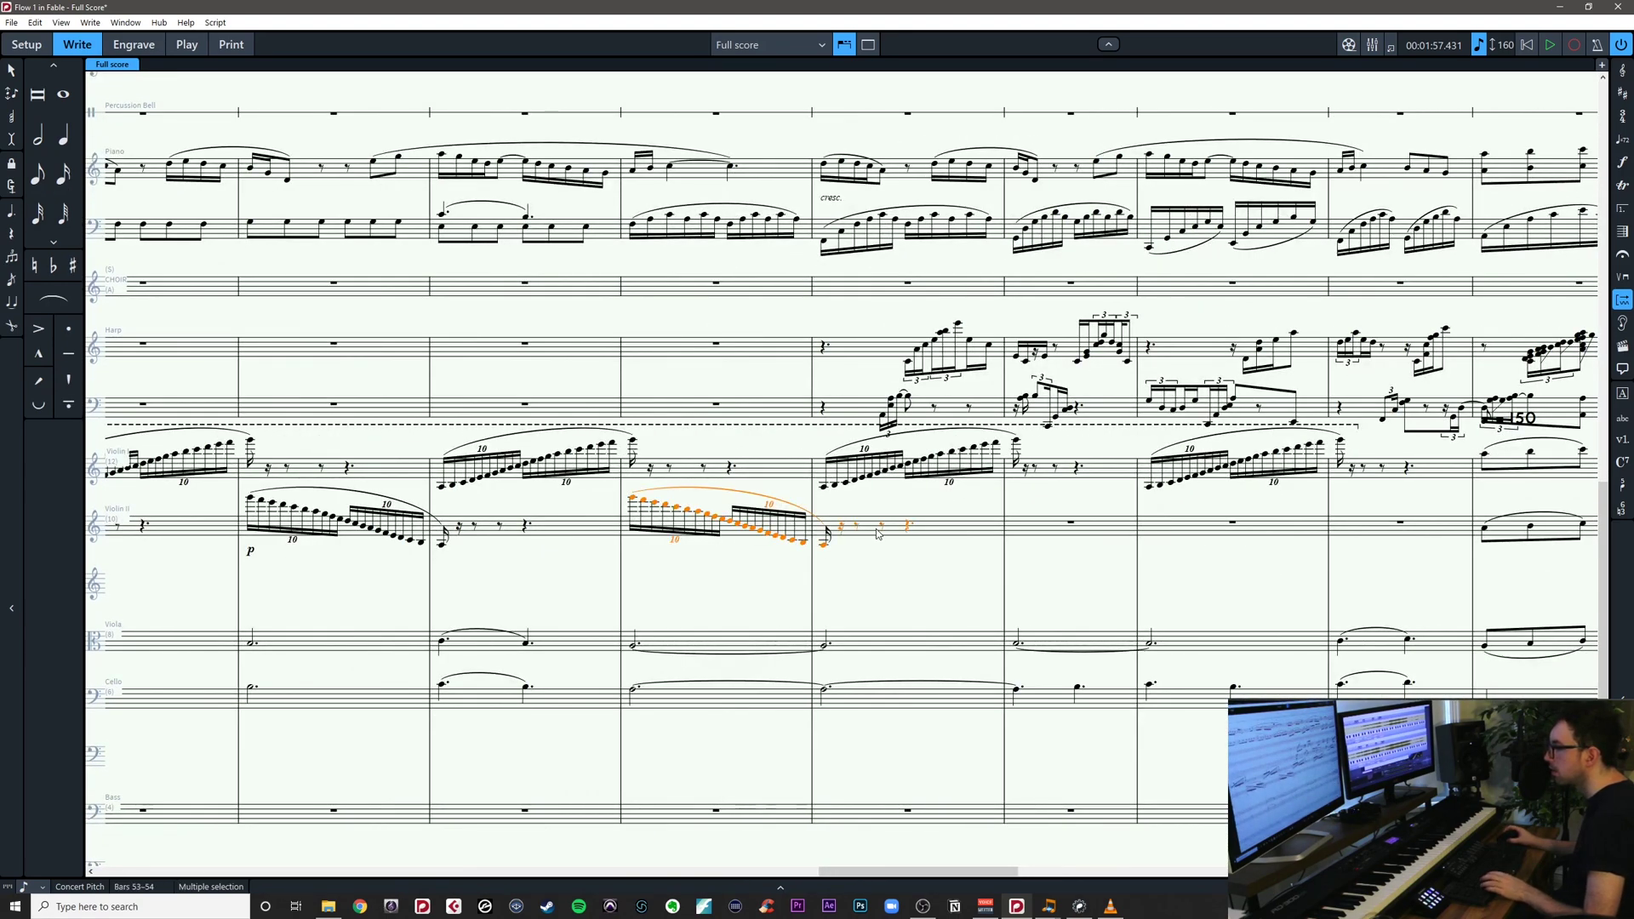
left_click(1070, 522)
key("ctrl+v")
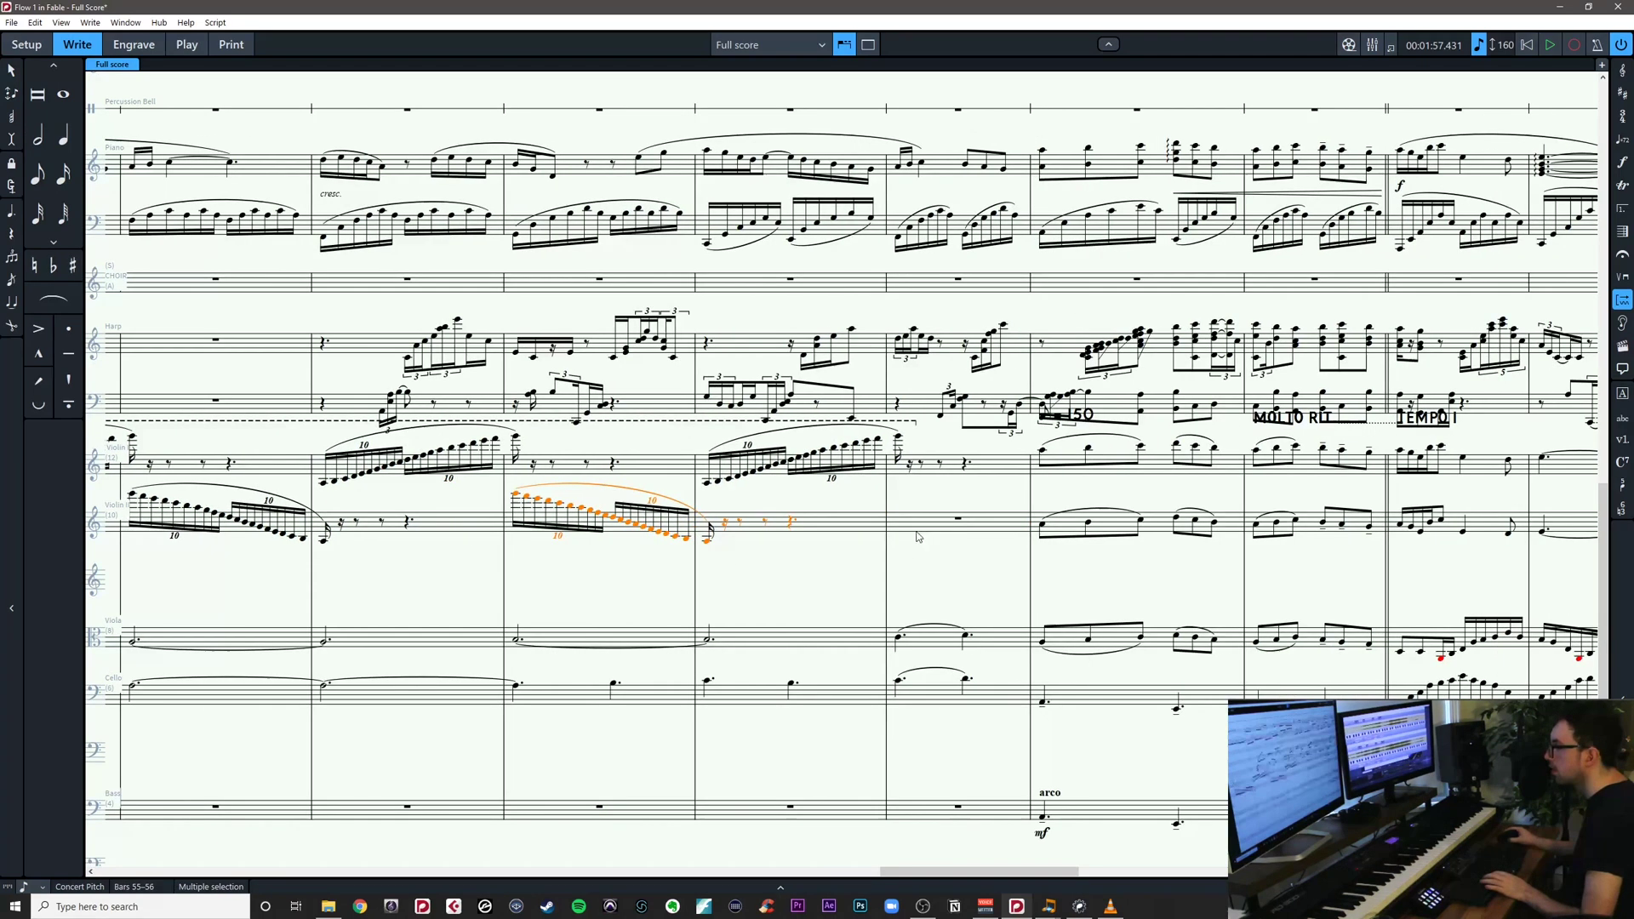
Enter a sixteenth-note A3 at the start of bar 57 in Violin II
key("Right")
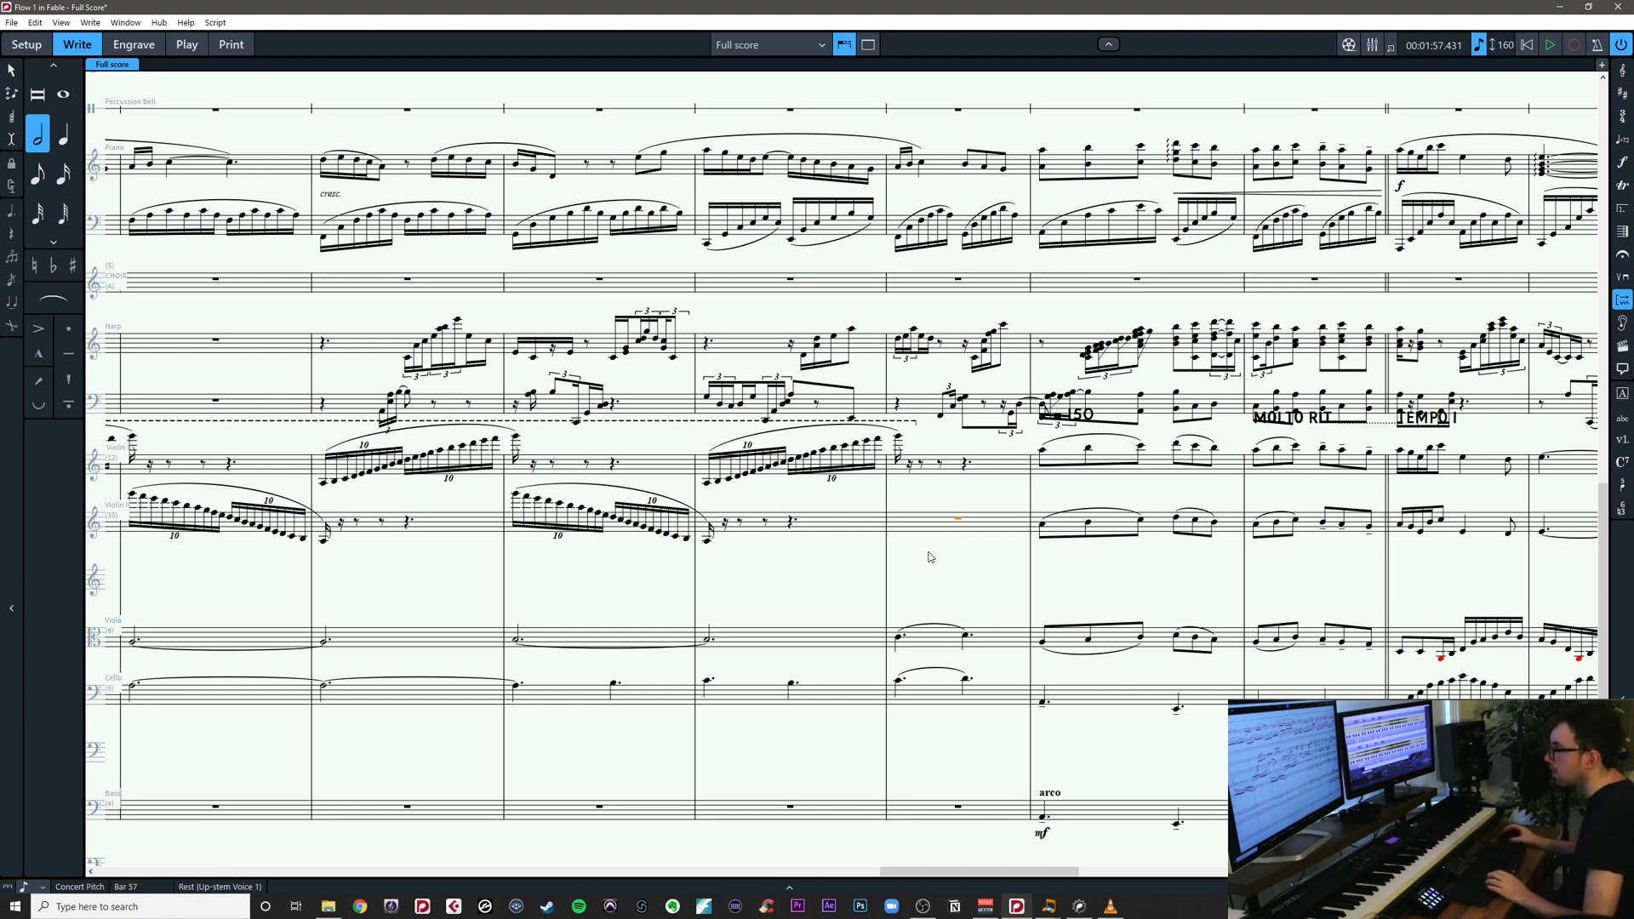
key("shift+n")
key("5")
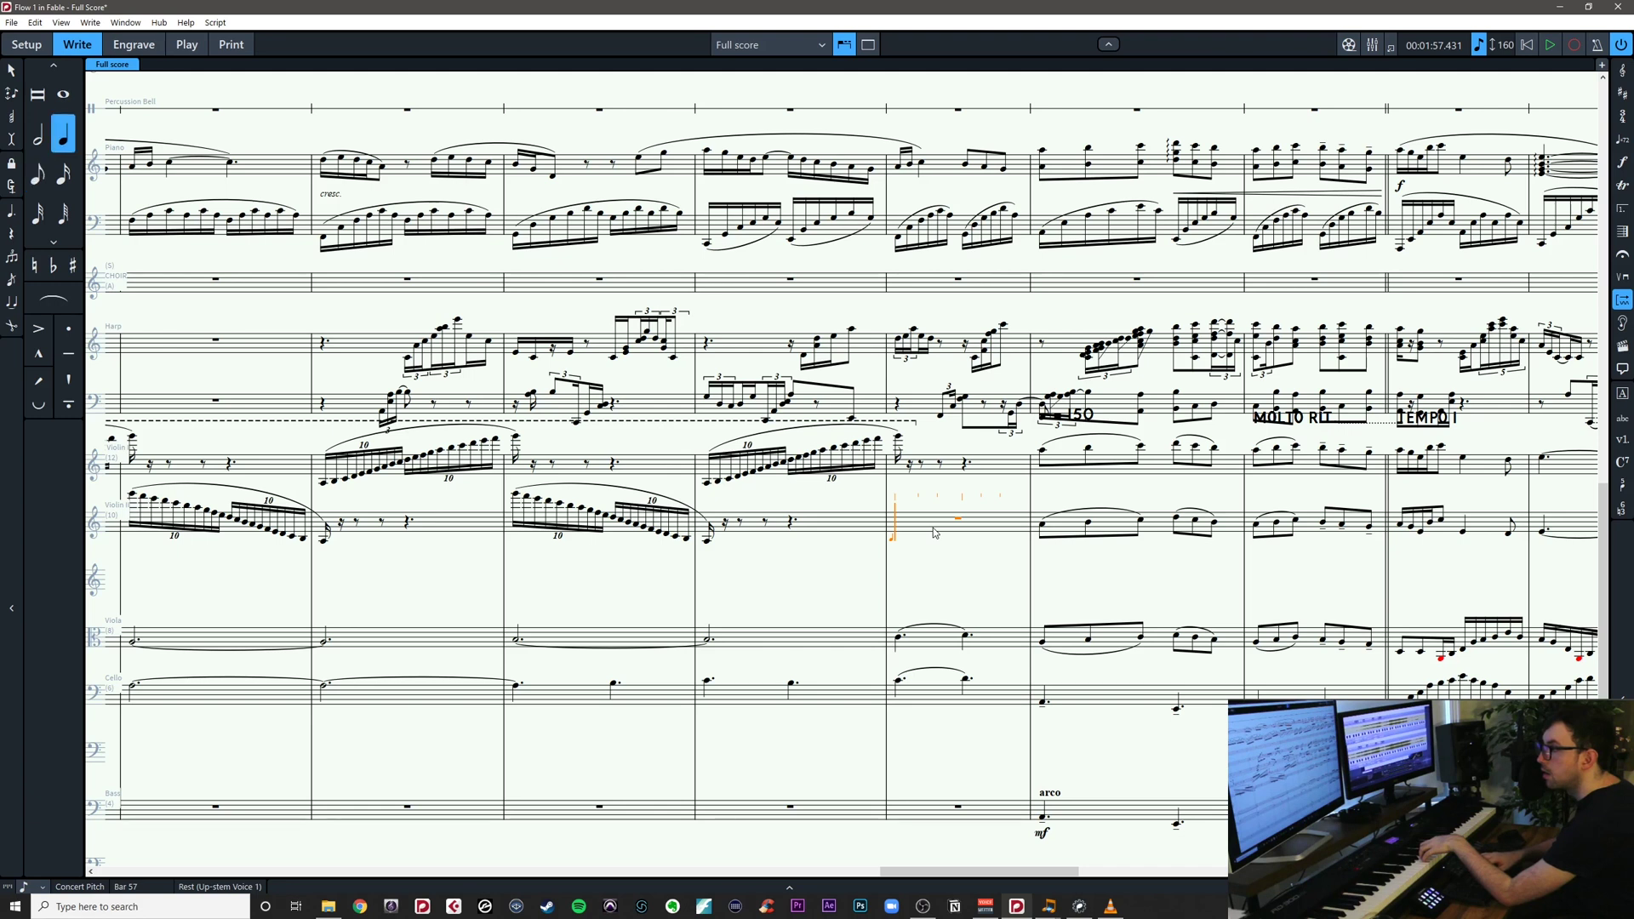
key("5")
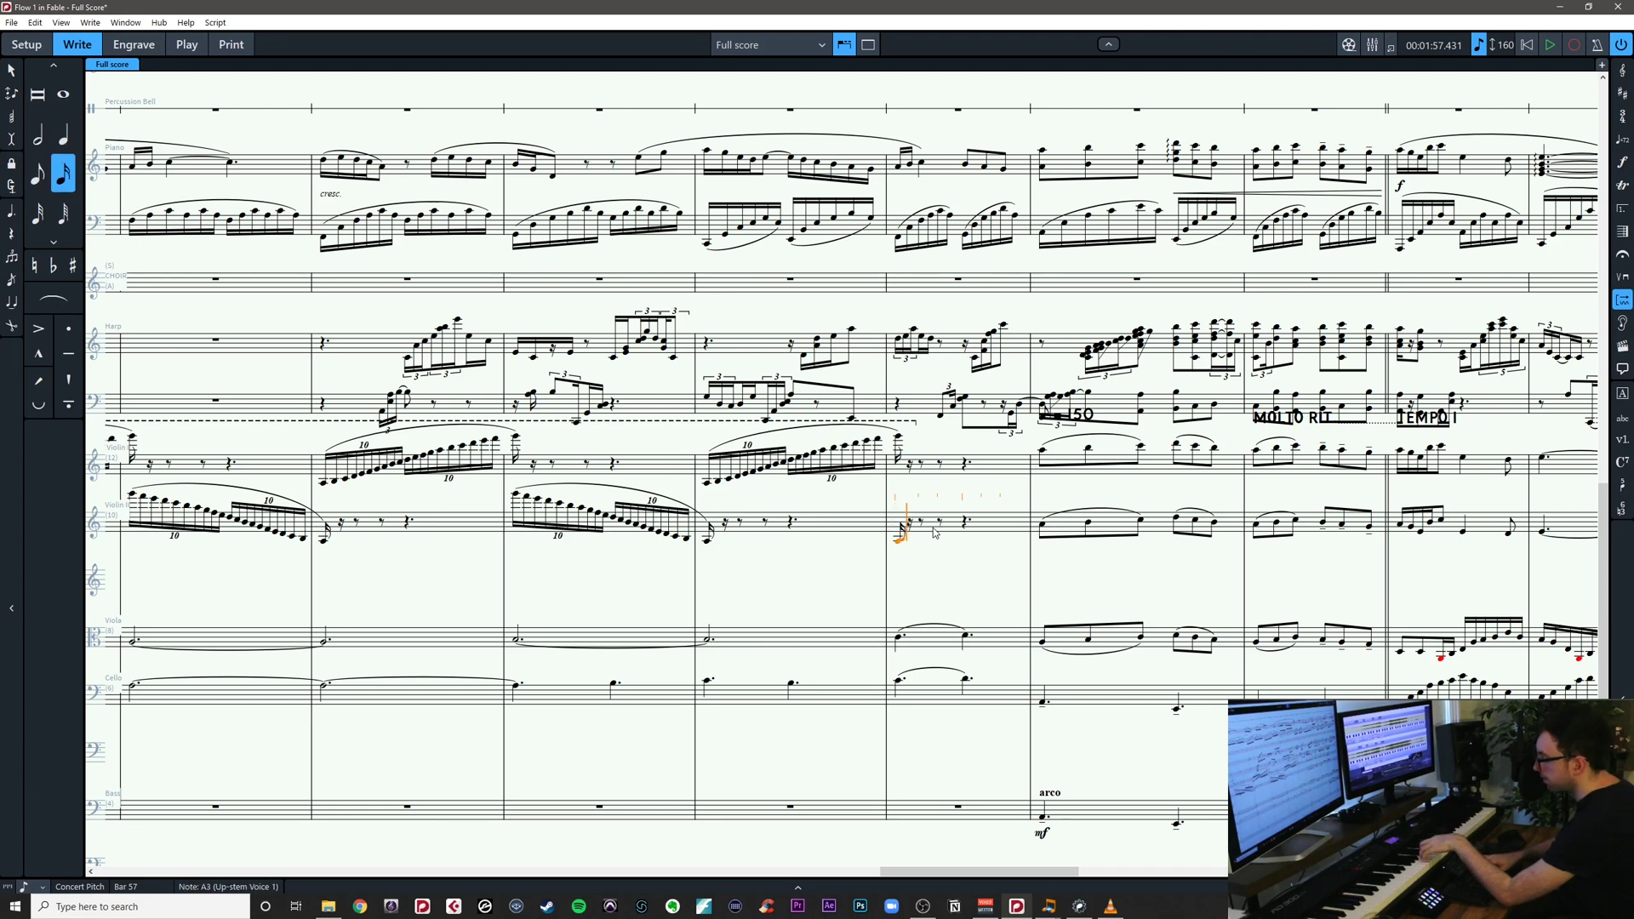
Fill Violin II's bar 57 with a rising run of six sixteenth notes followed by a rising eight-note sixteenth tuplet
key("e")
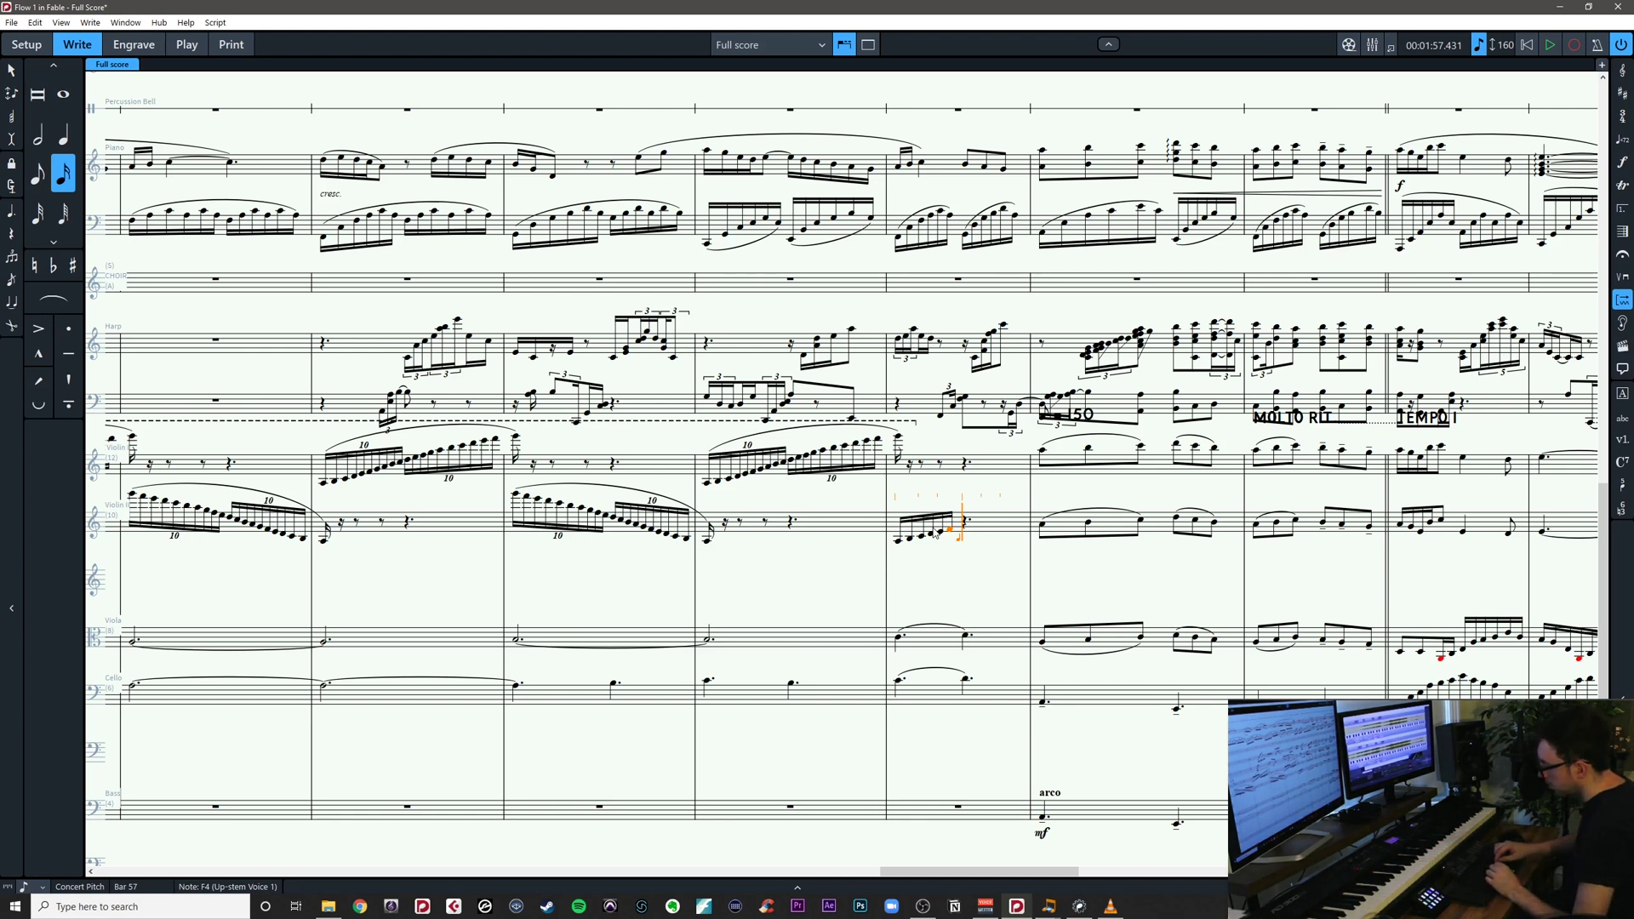
key("semicolon")
type("8:")
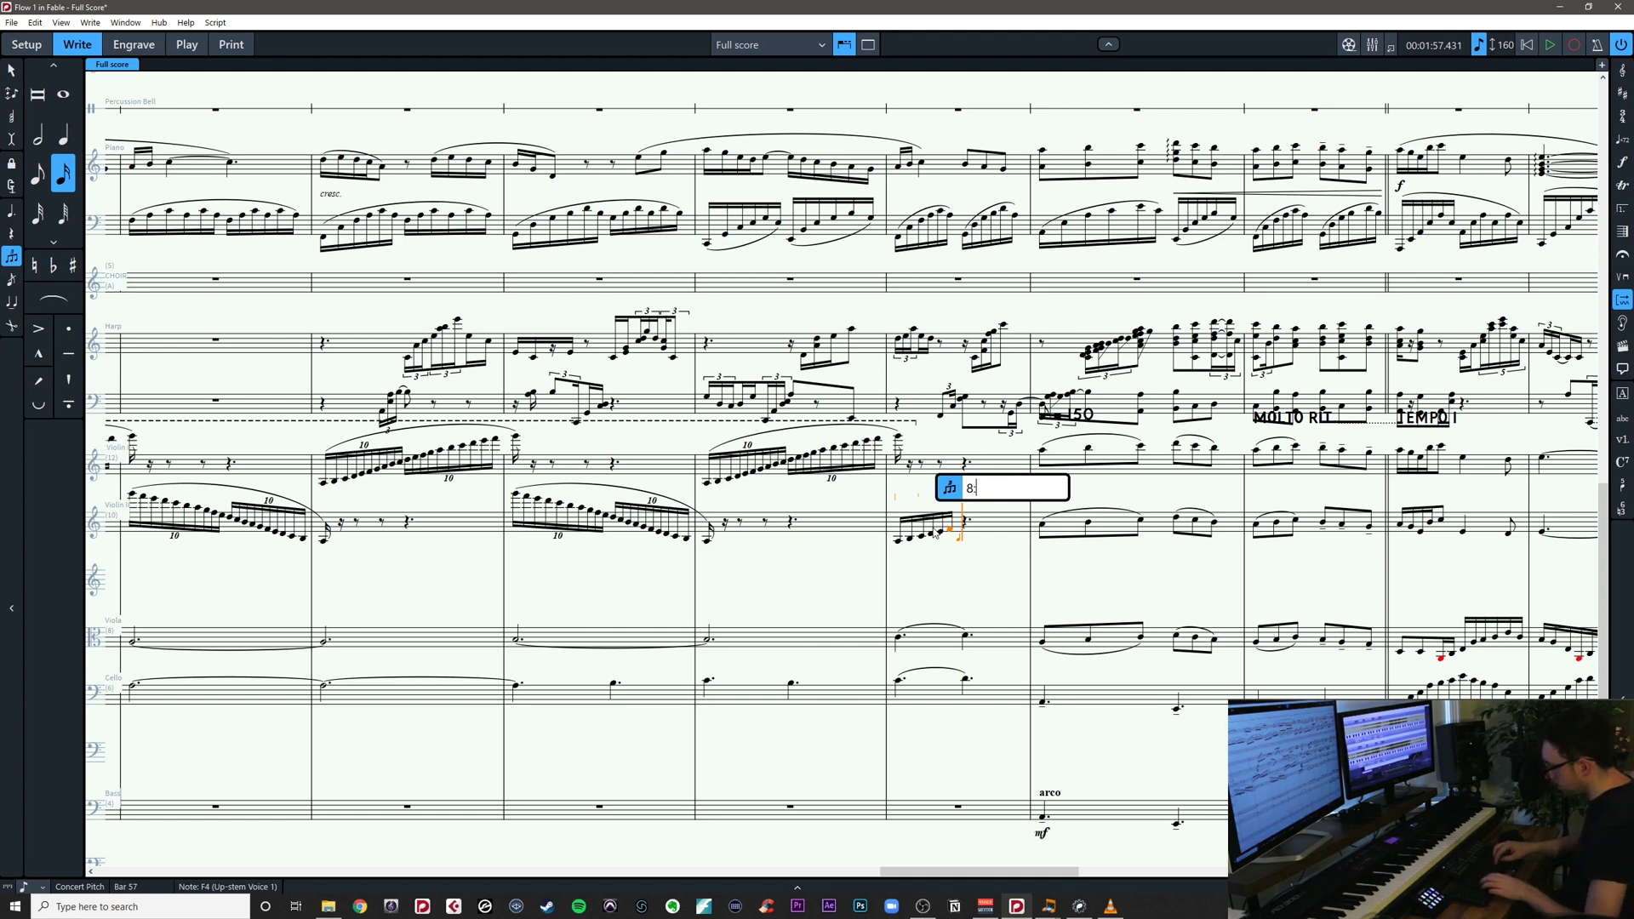
key("Return")
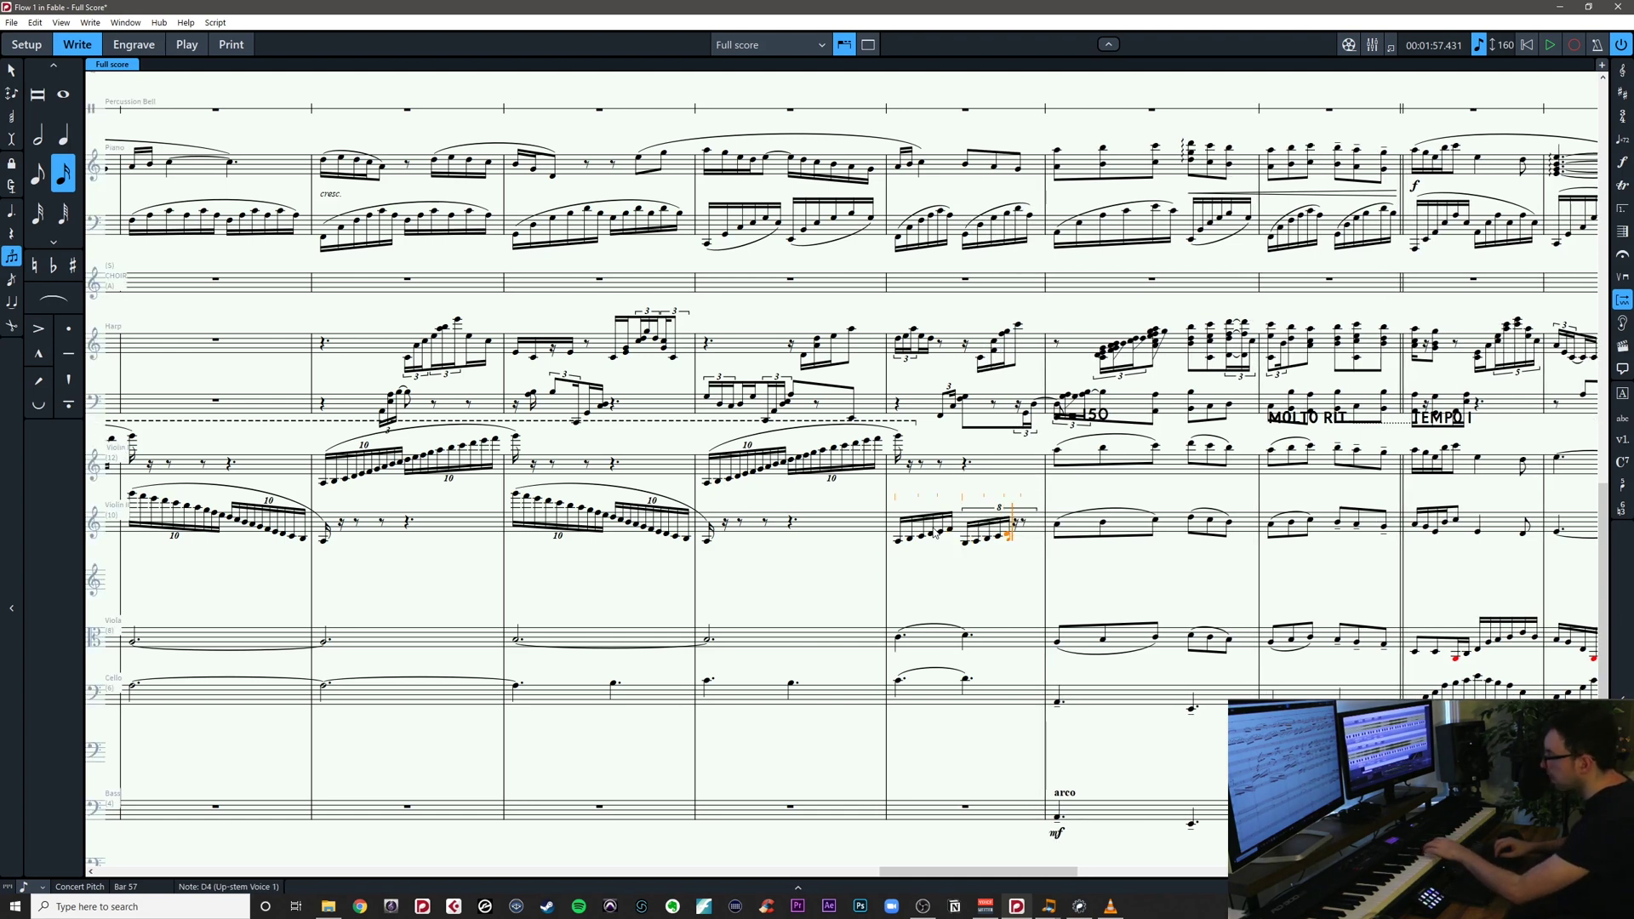
key("Escape")
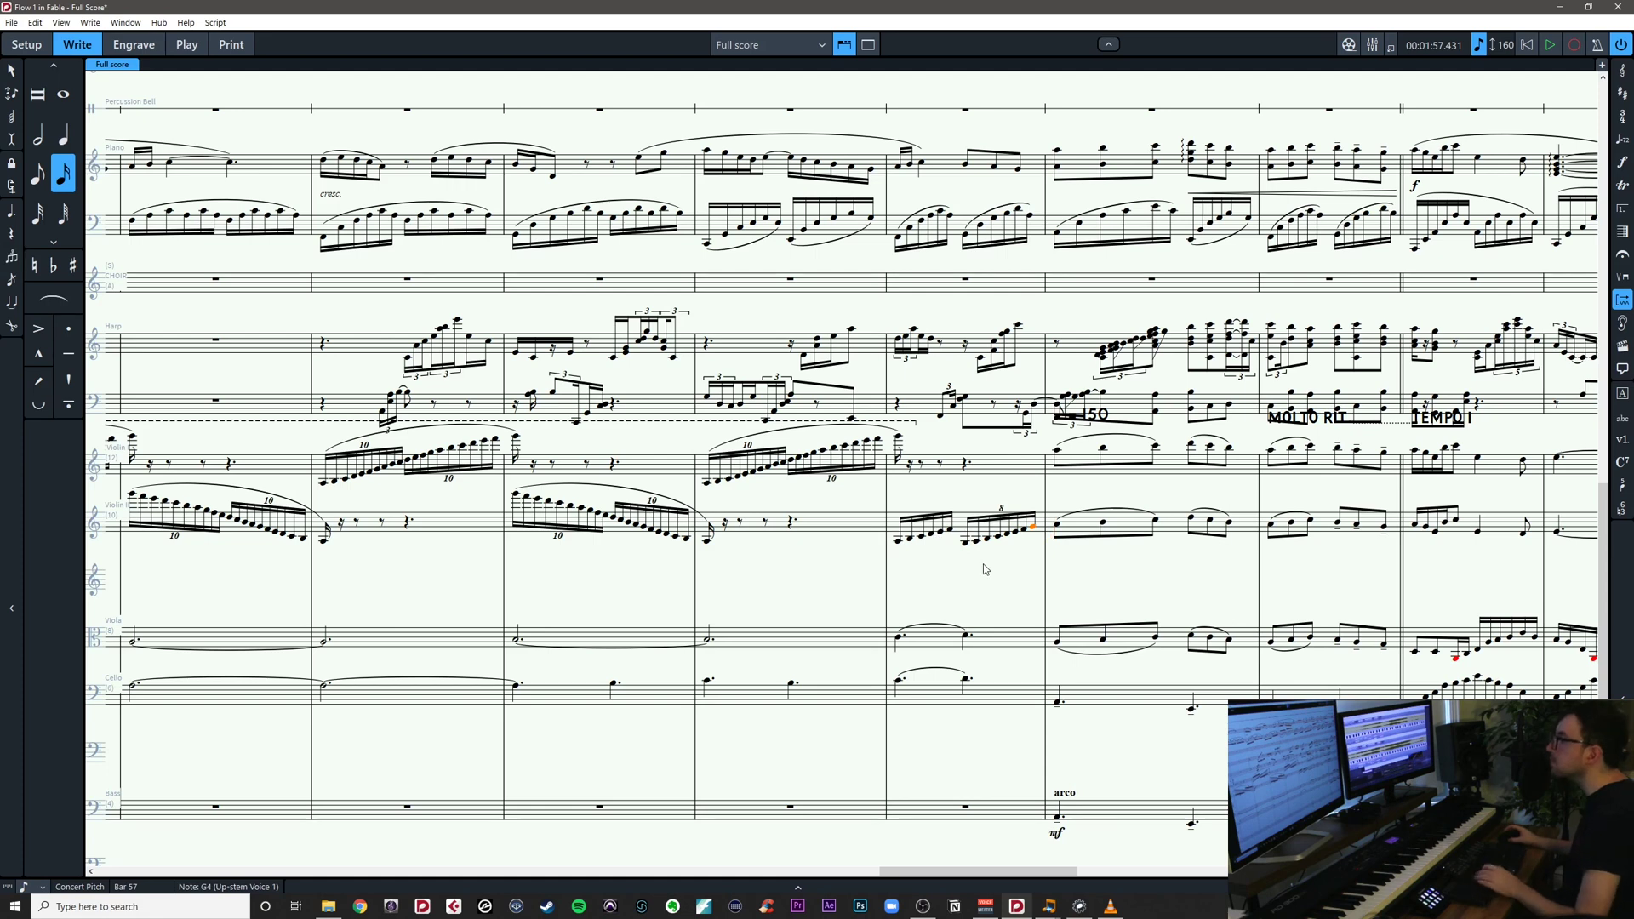
Slur each half of the rising Violin II run in bar 57 separately
left_click_drag(983, 564, 935, 561)
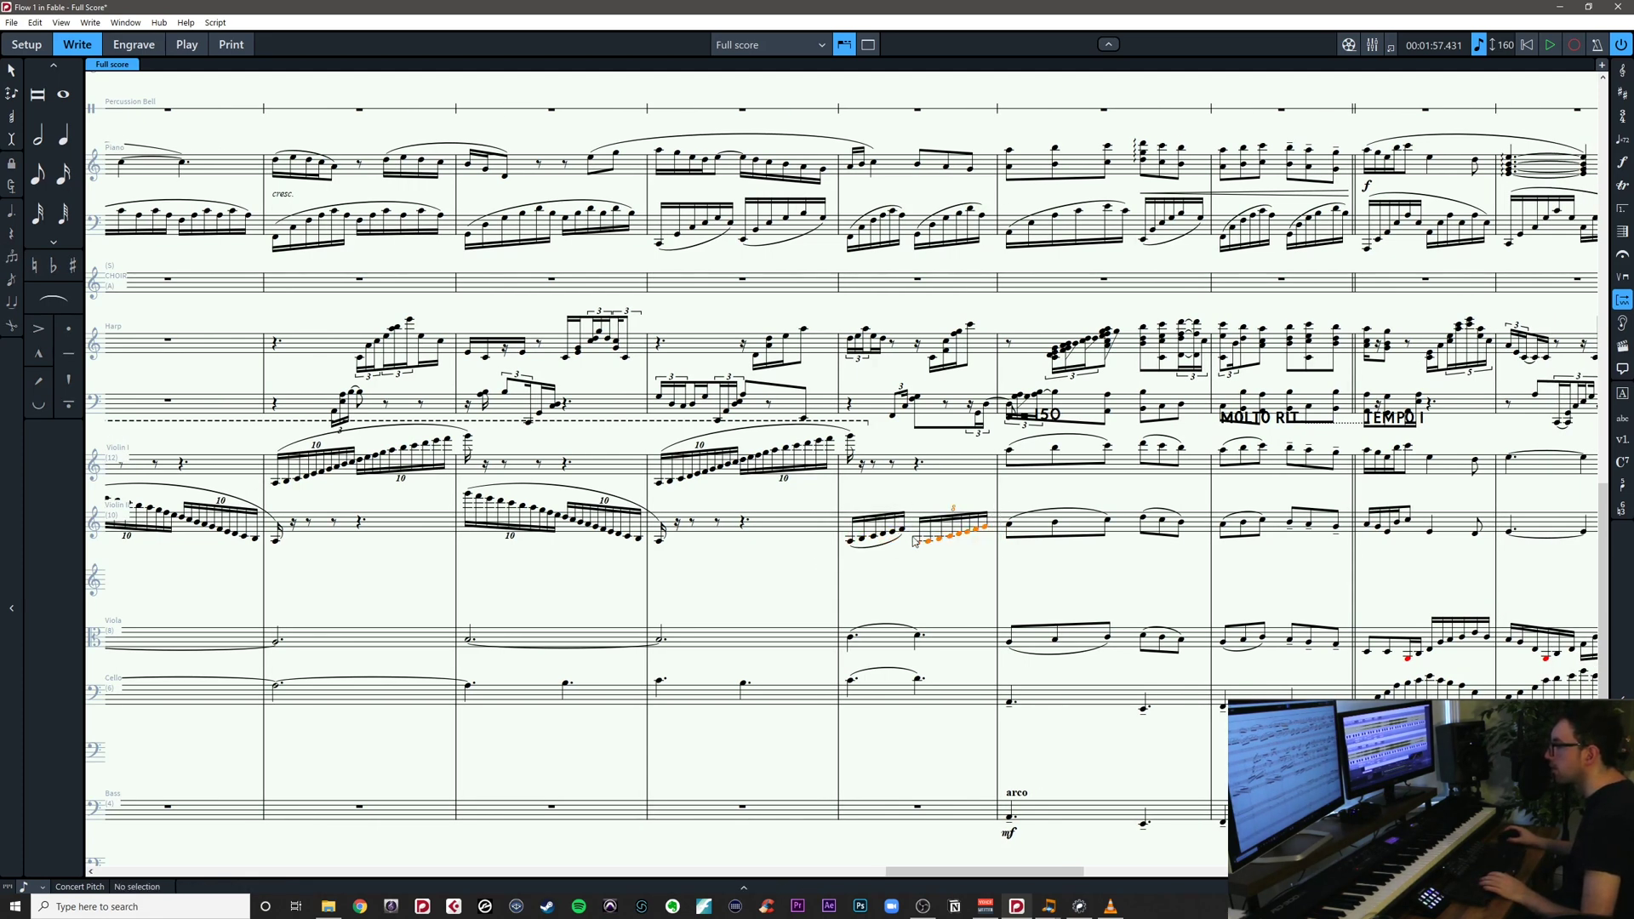
key("s")
key("Escape")
scroll(902, 589, "right", 3)
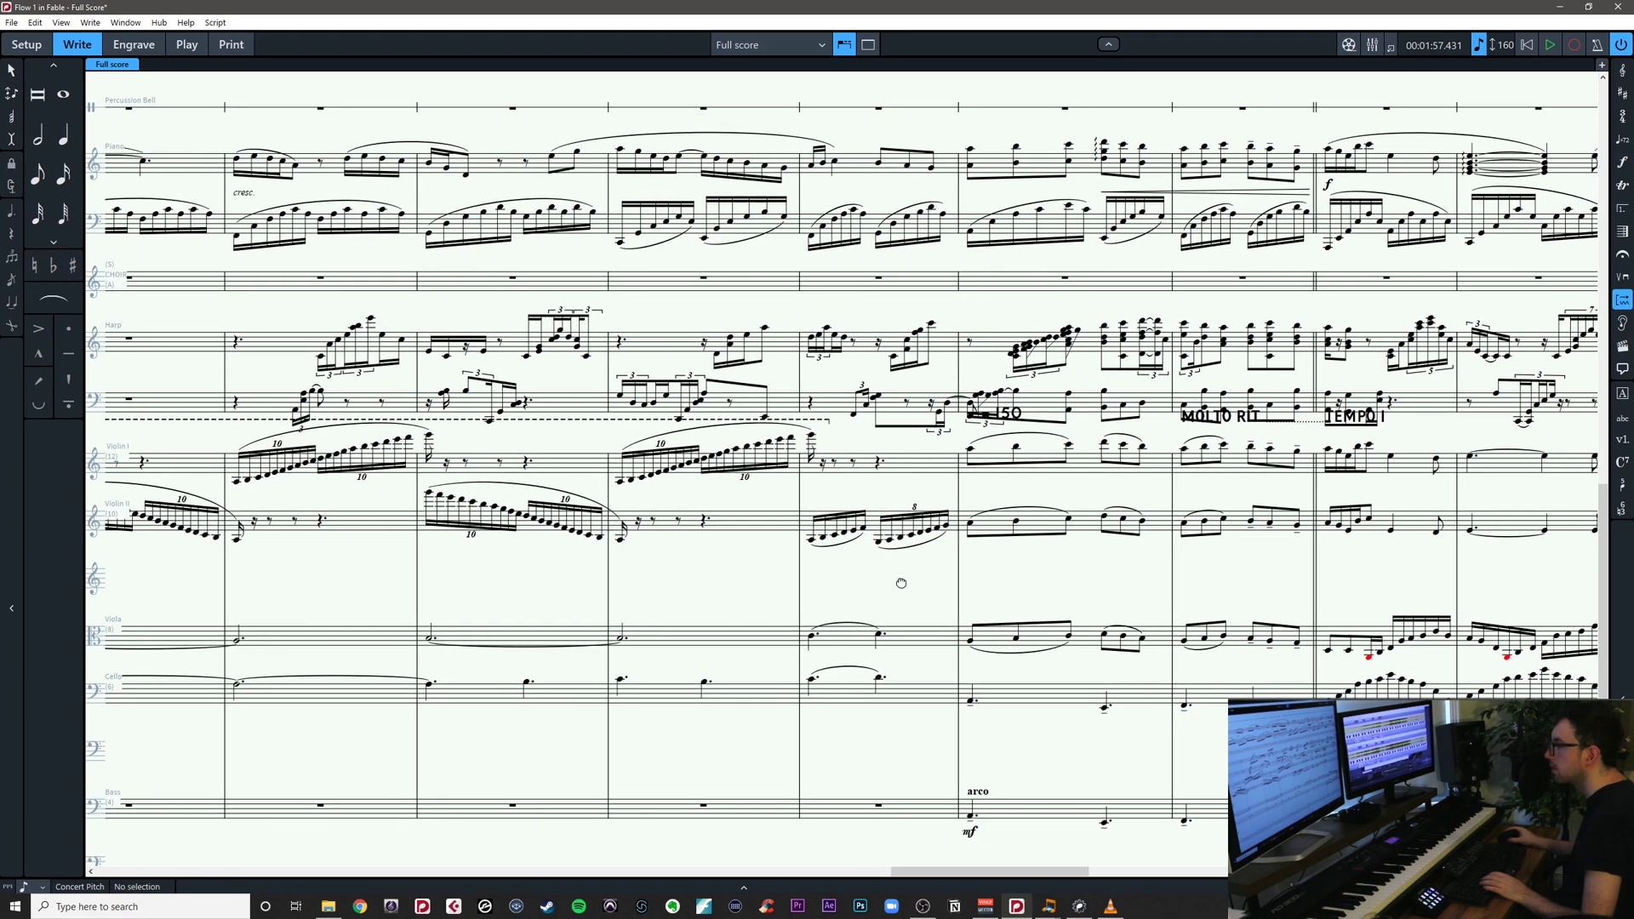
Play back the Violin II music starting from the run in bar 57
left_click_drag(731, 498, 1255, 567)
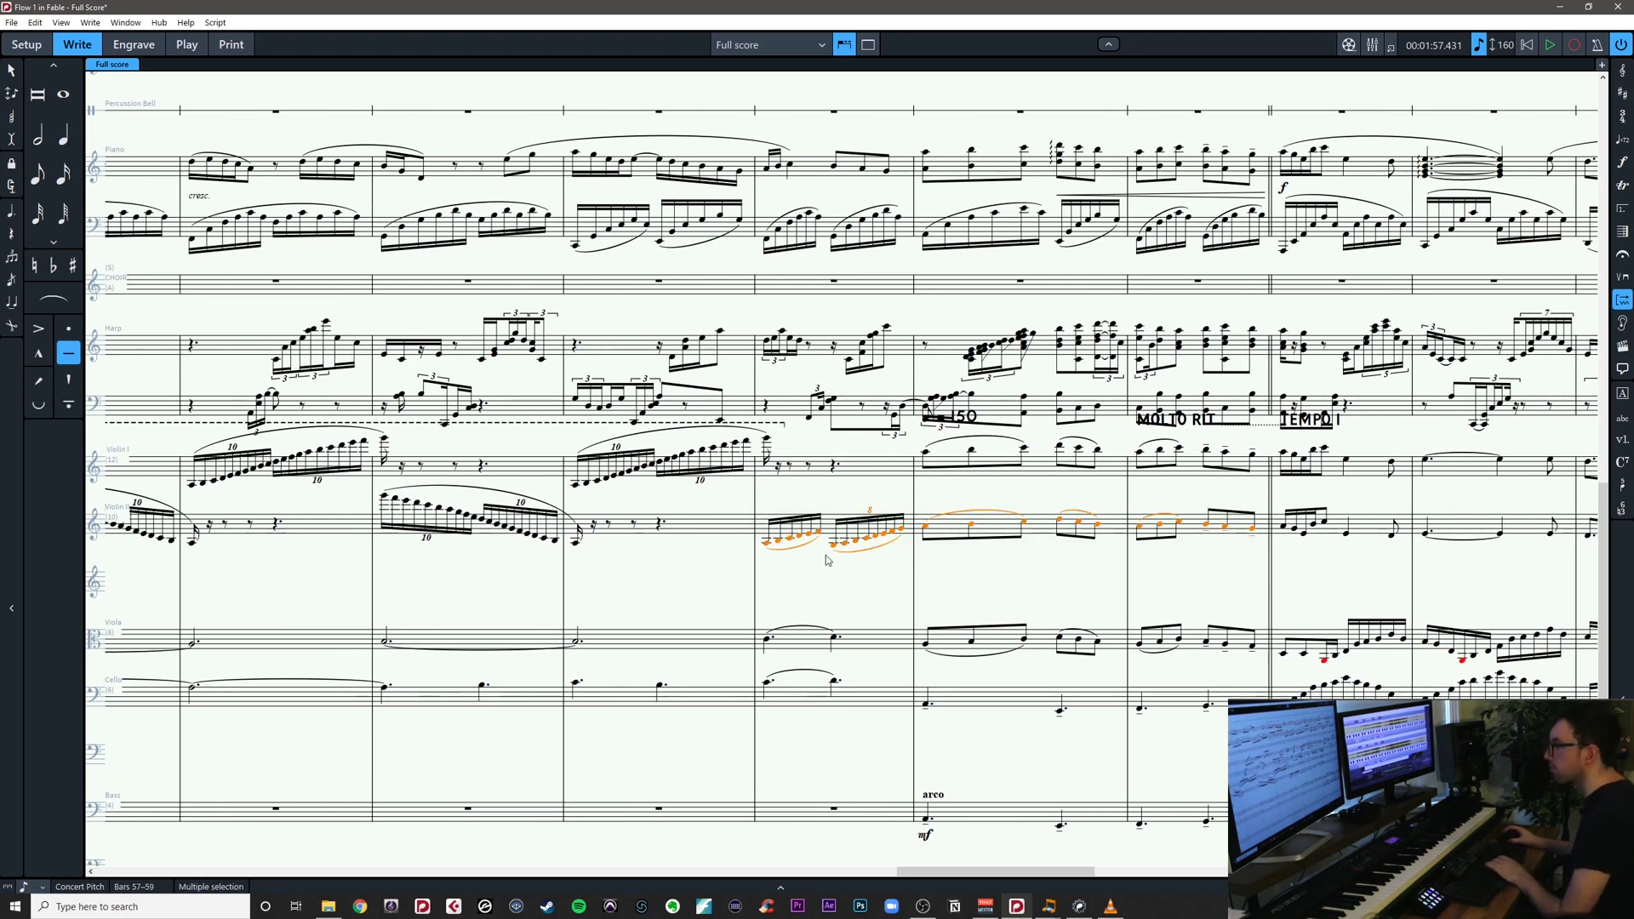
key("p")
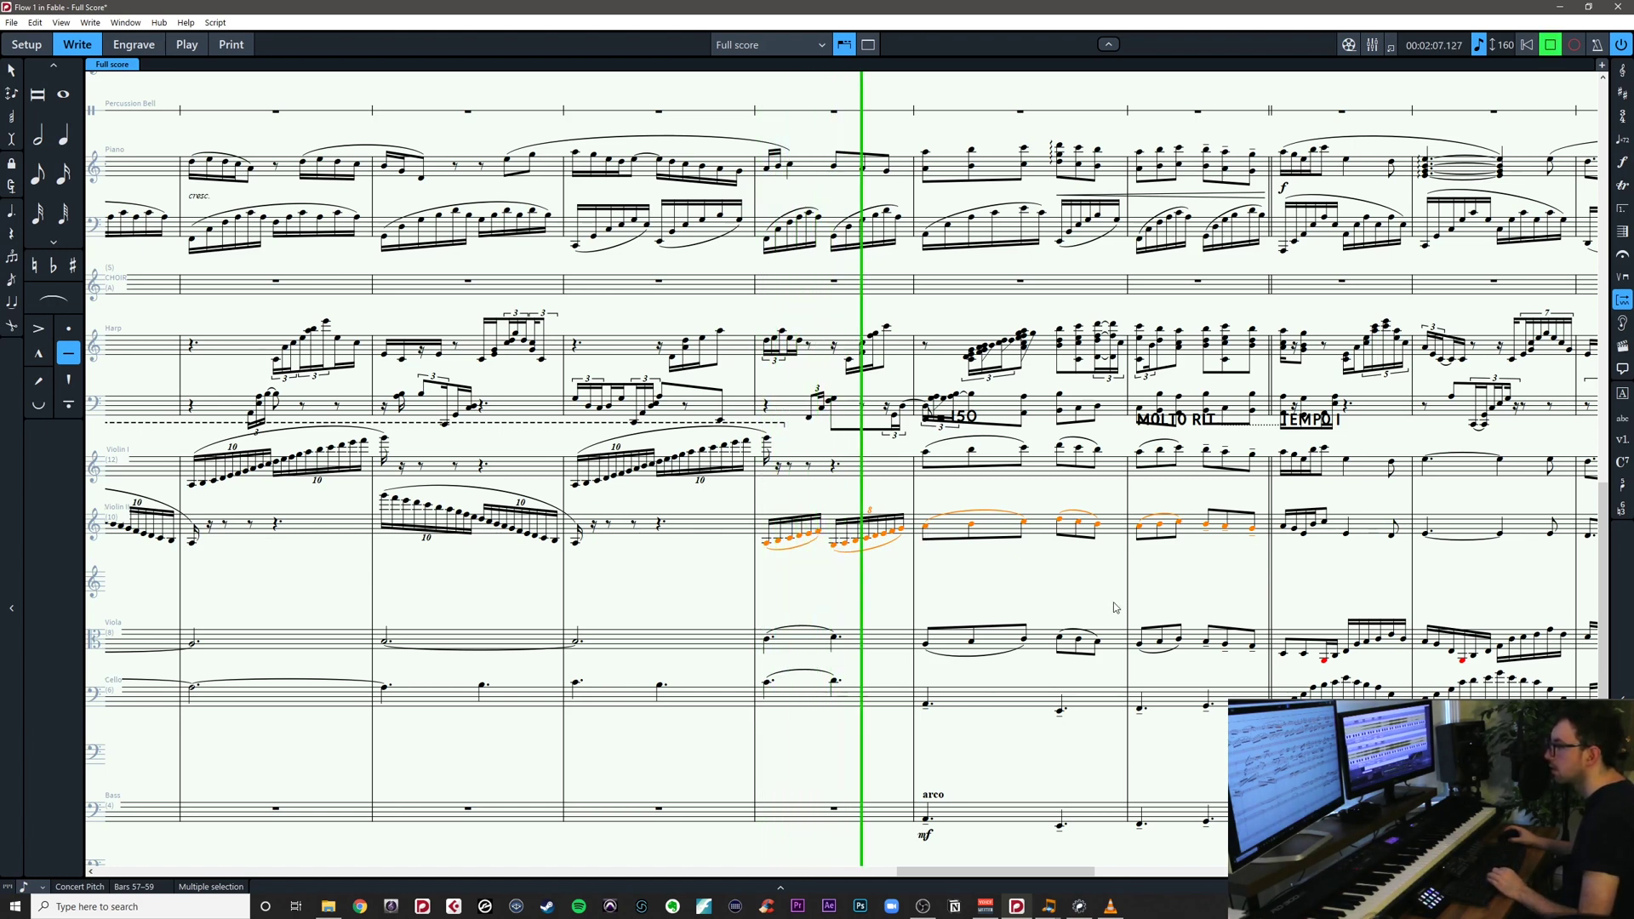
key("space")
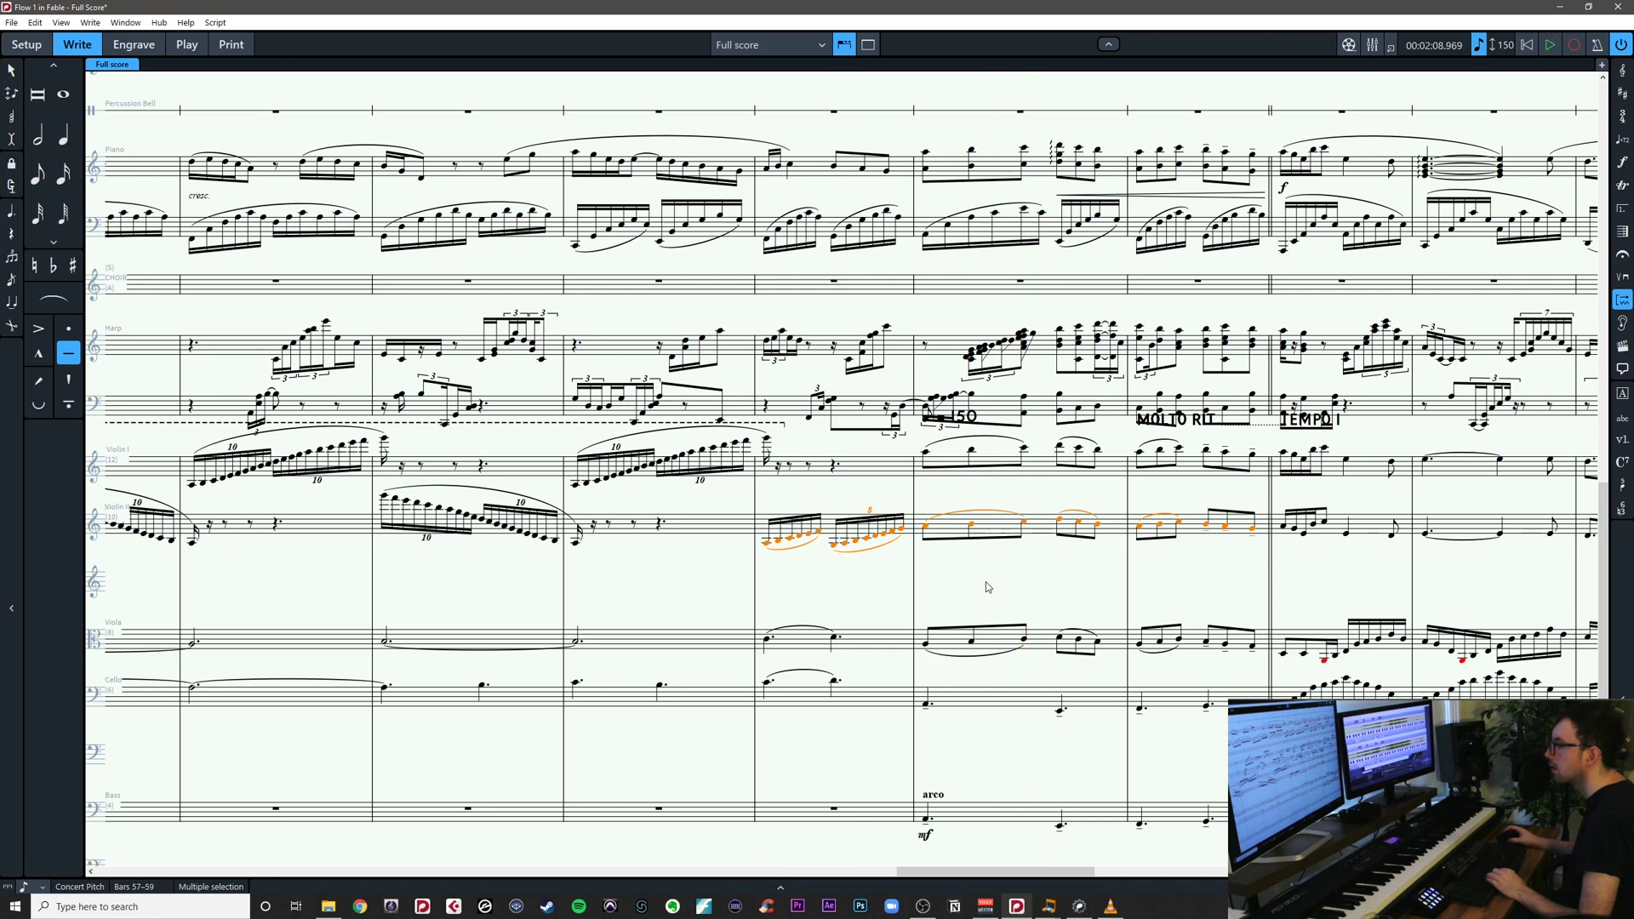
Delete the two separate slurs under the Violin II run in bar 57
left_click(985, 580)
left_click_drag(810, 586, 952, 607)
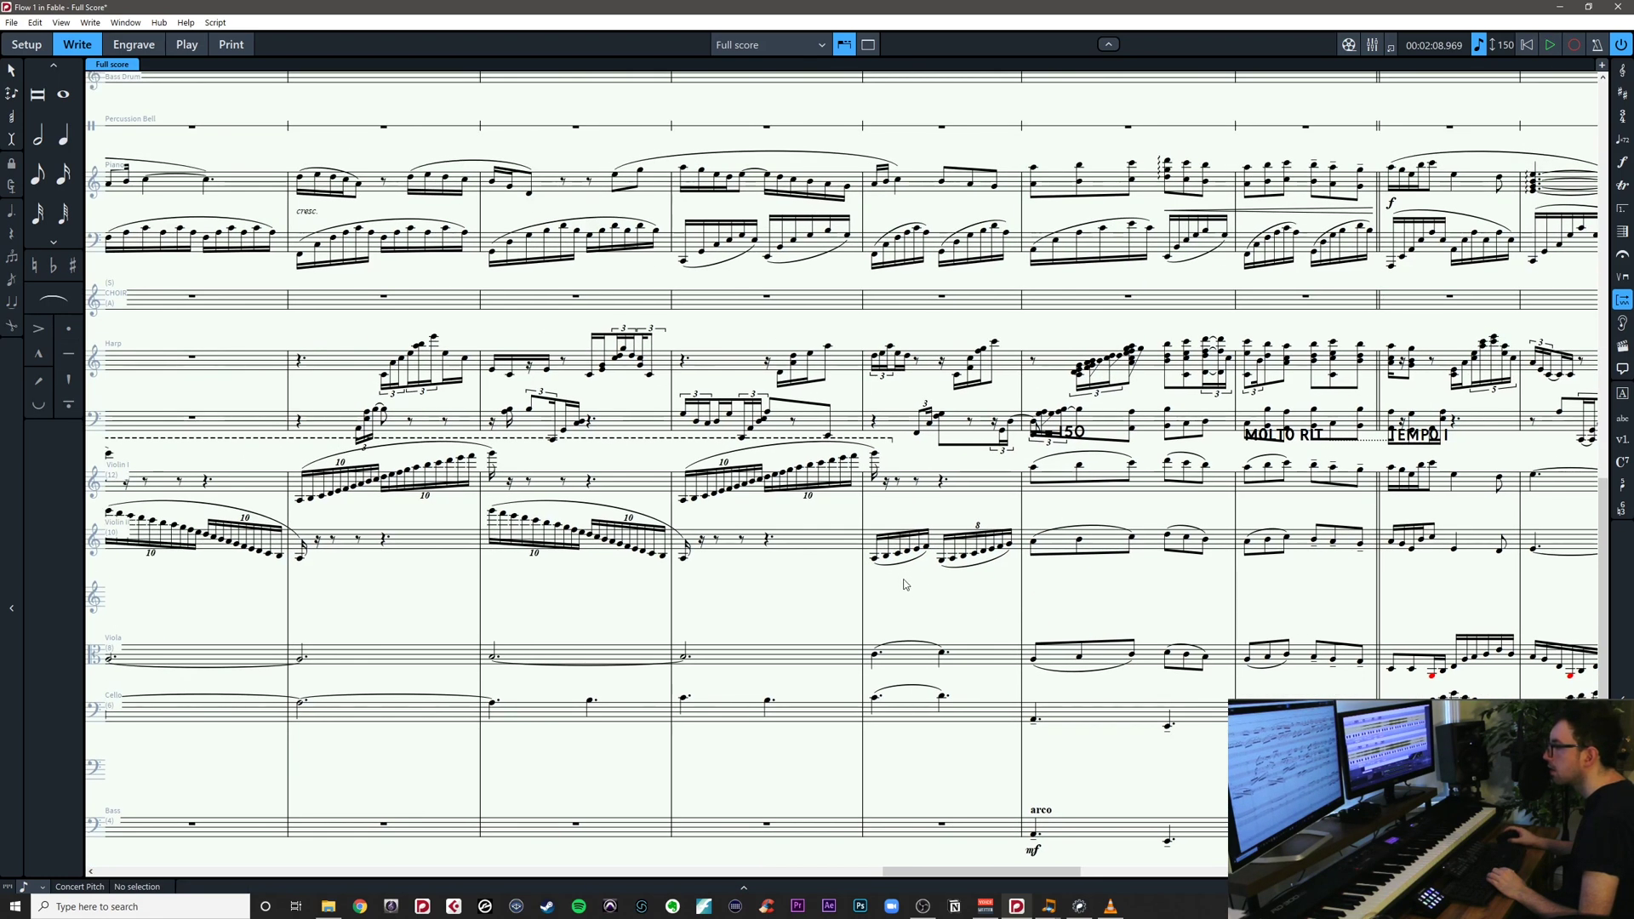
left_click(910, 563)
key("Delete")
left_click(962, 566)
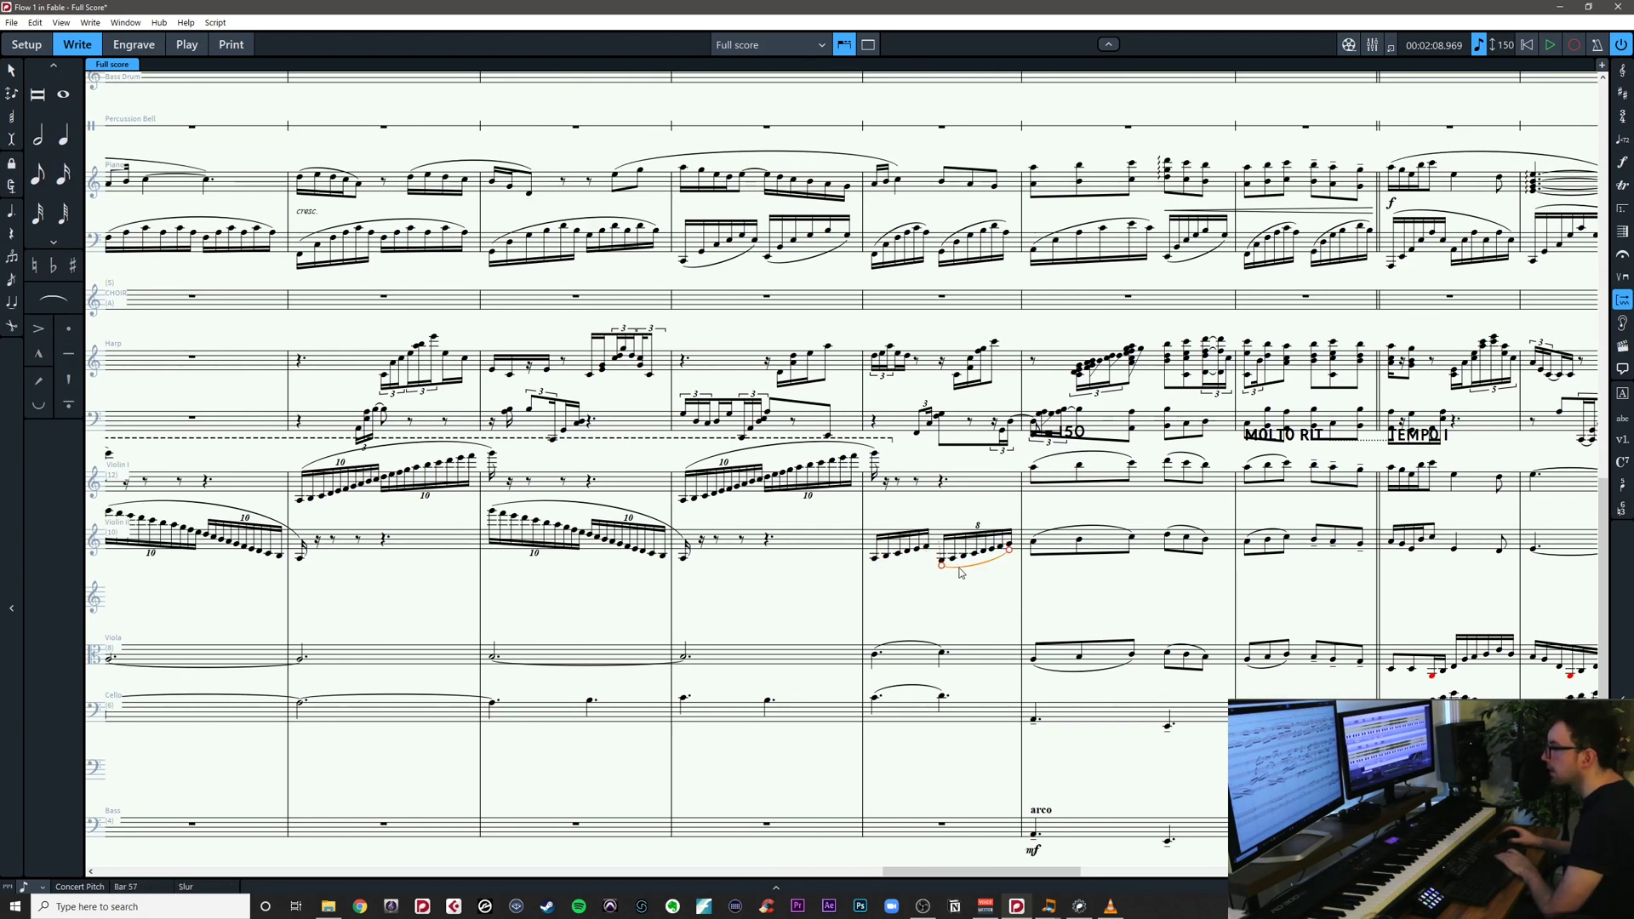
key("Delete")
Delete the six sixteenth notes in the first half of bar 57 in Violin II
left_click(874, 559)
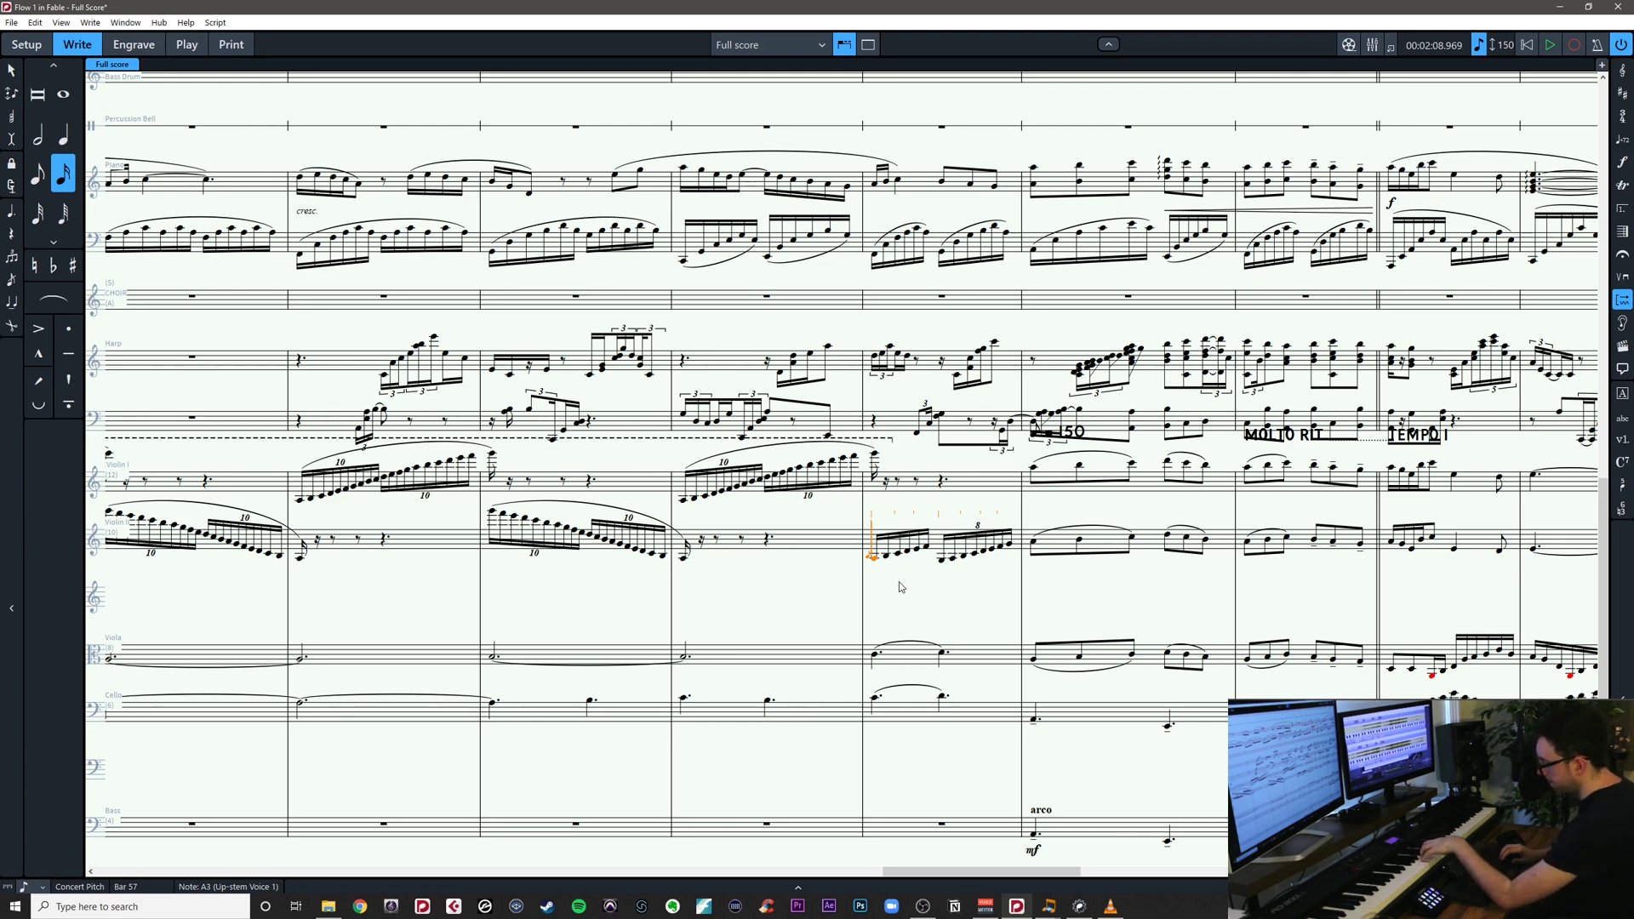
key("Escape")
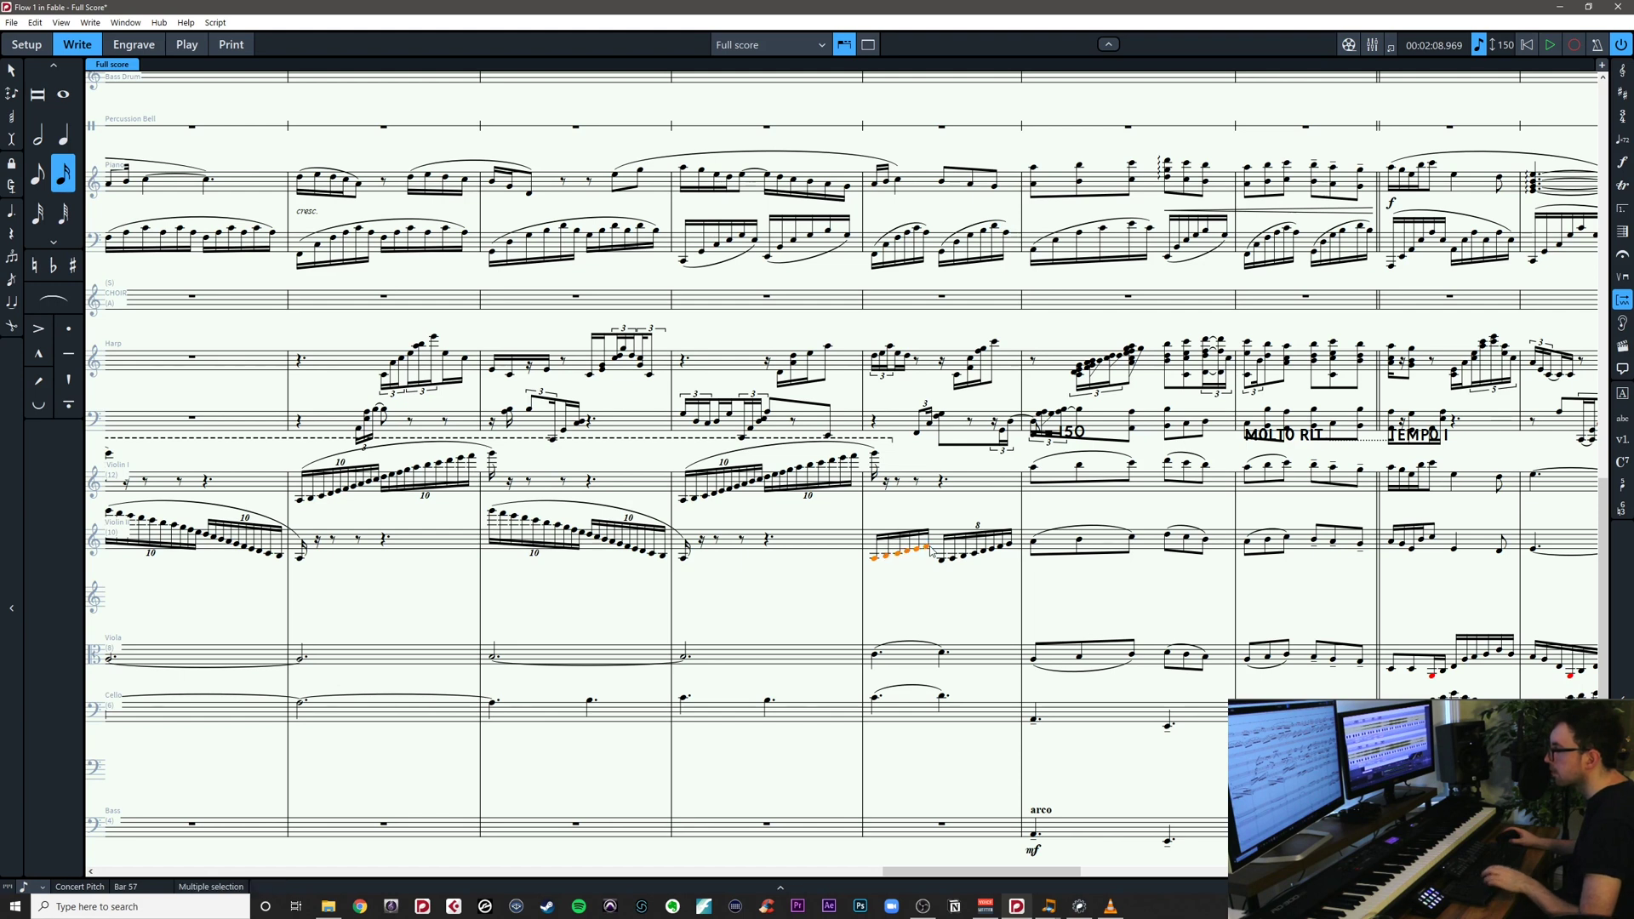
key("Delete")
Enter an 8:6 sixteenth tuplet rising stepwise from A3 to A4 at the start of bar 57 in Violin II
left_click(877, 548)
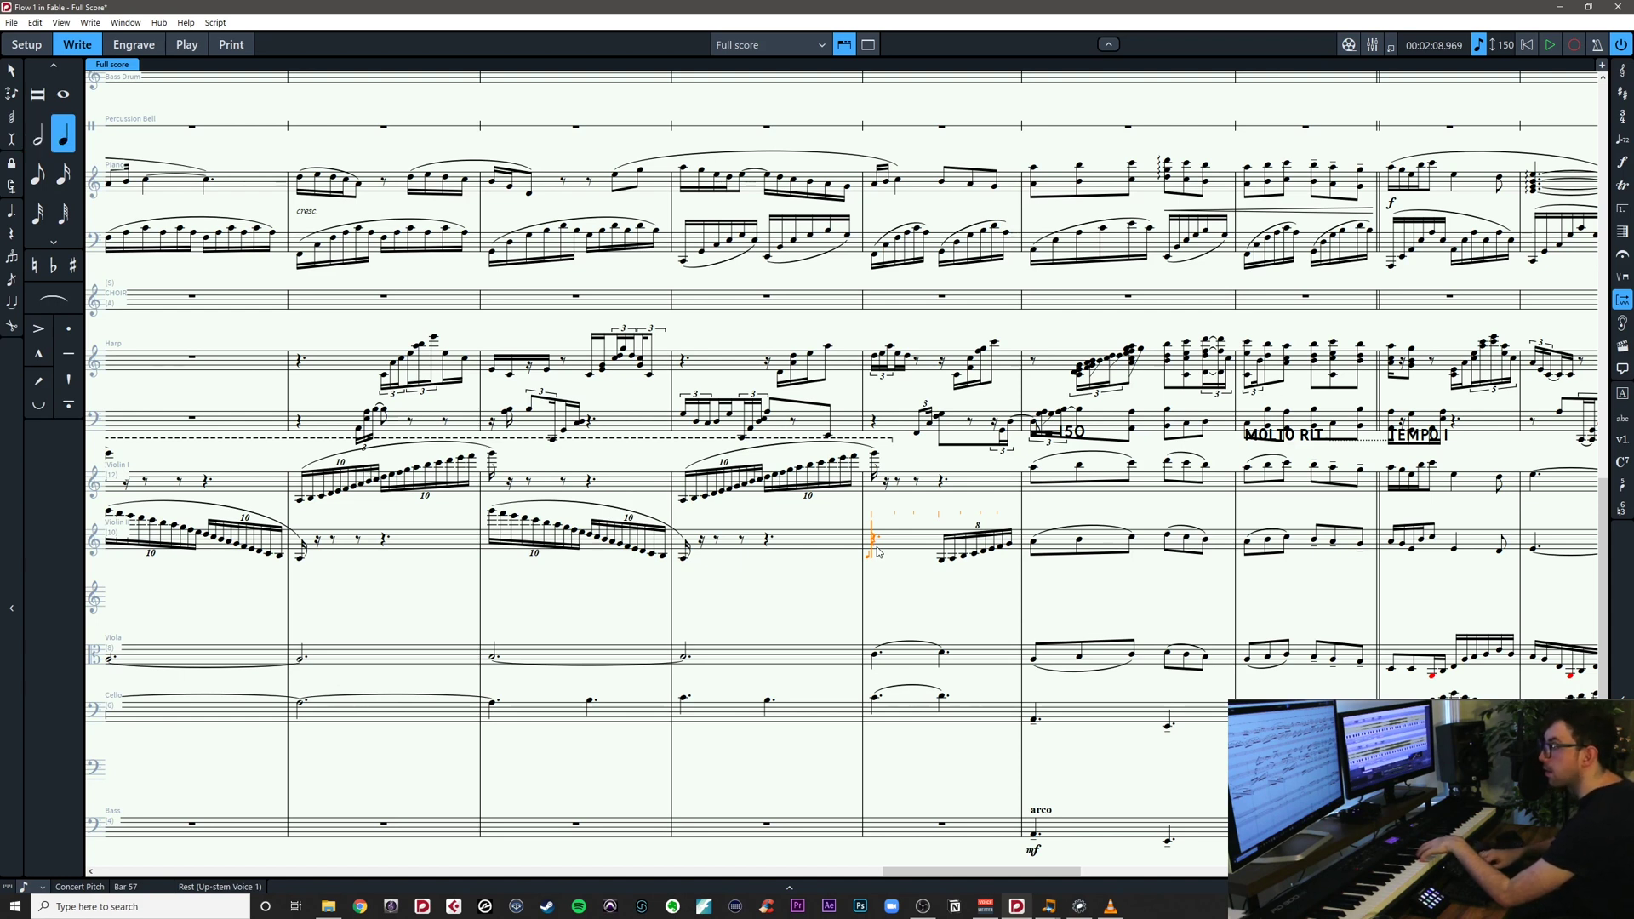
key("4")
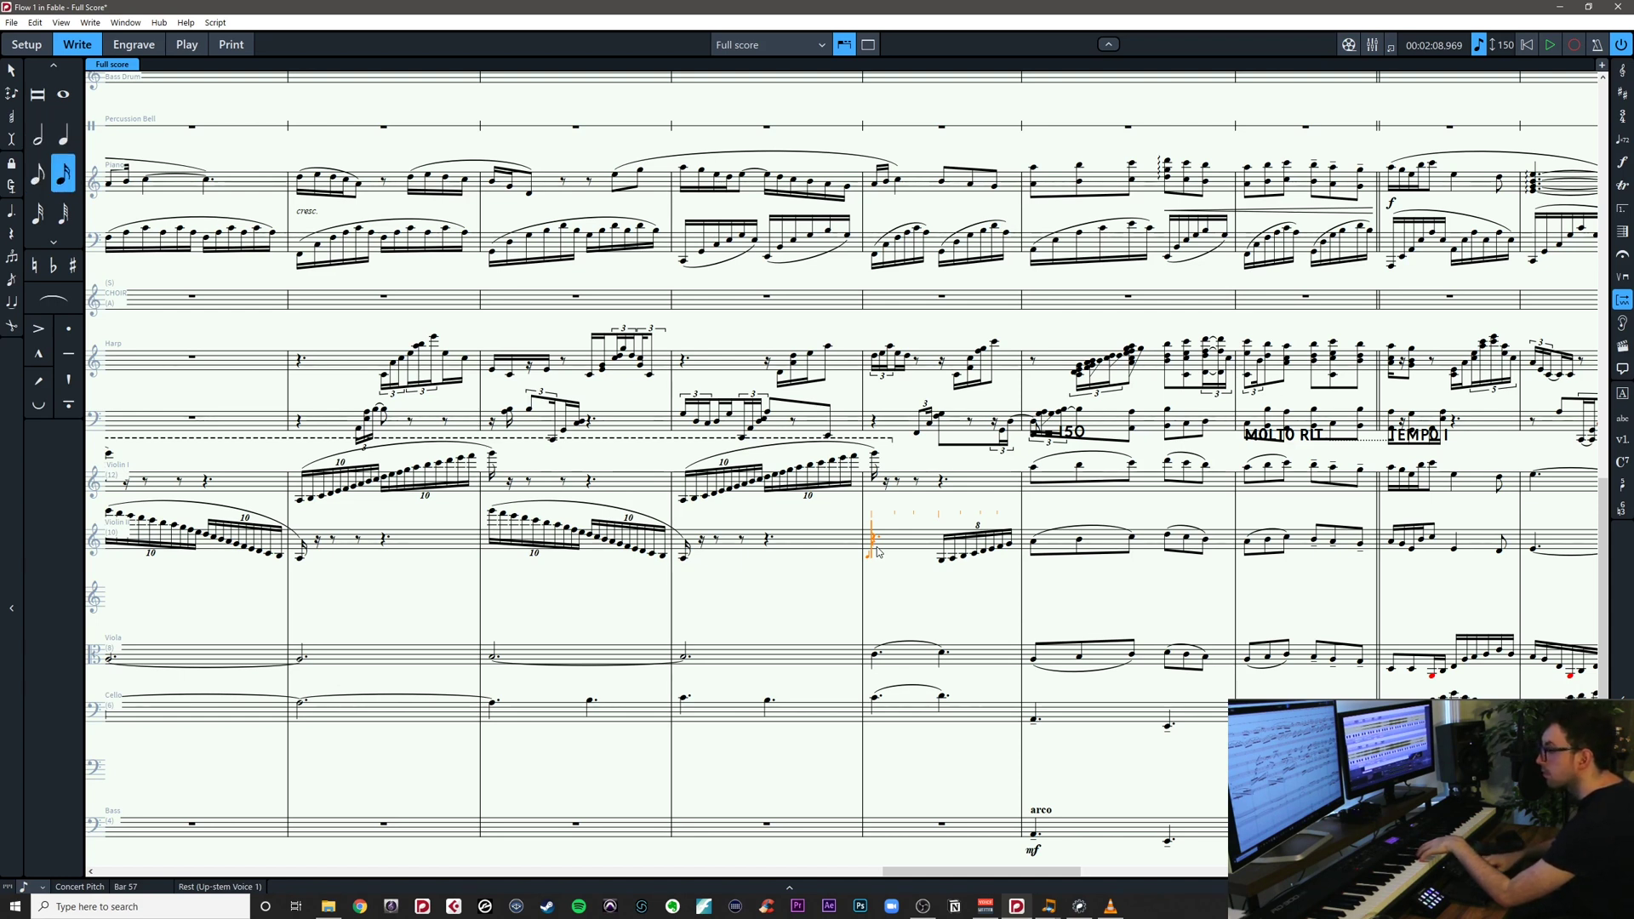
key("semicolon")
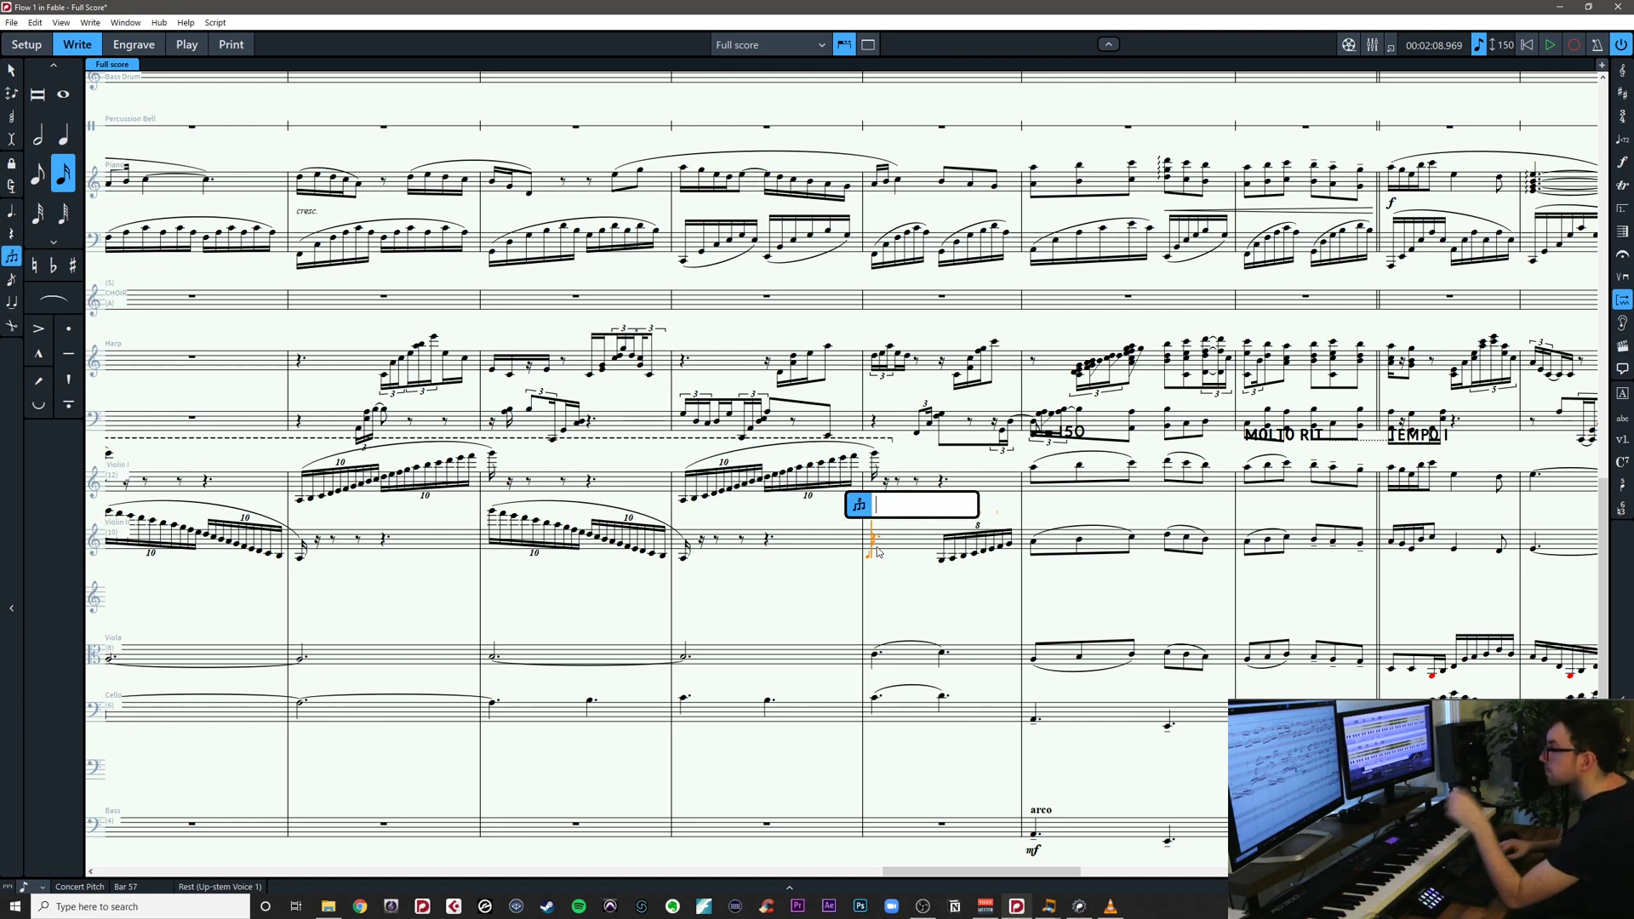
type("8:6")
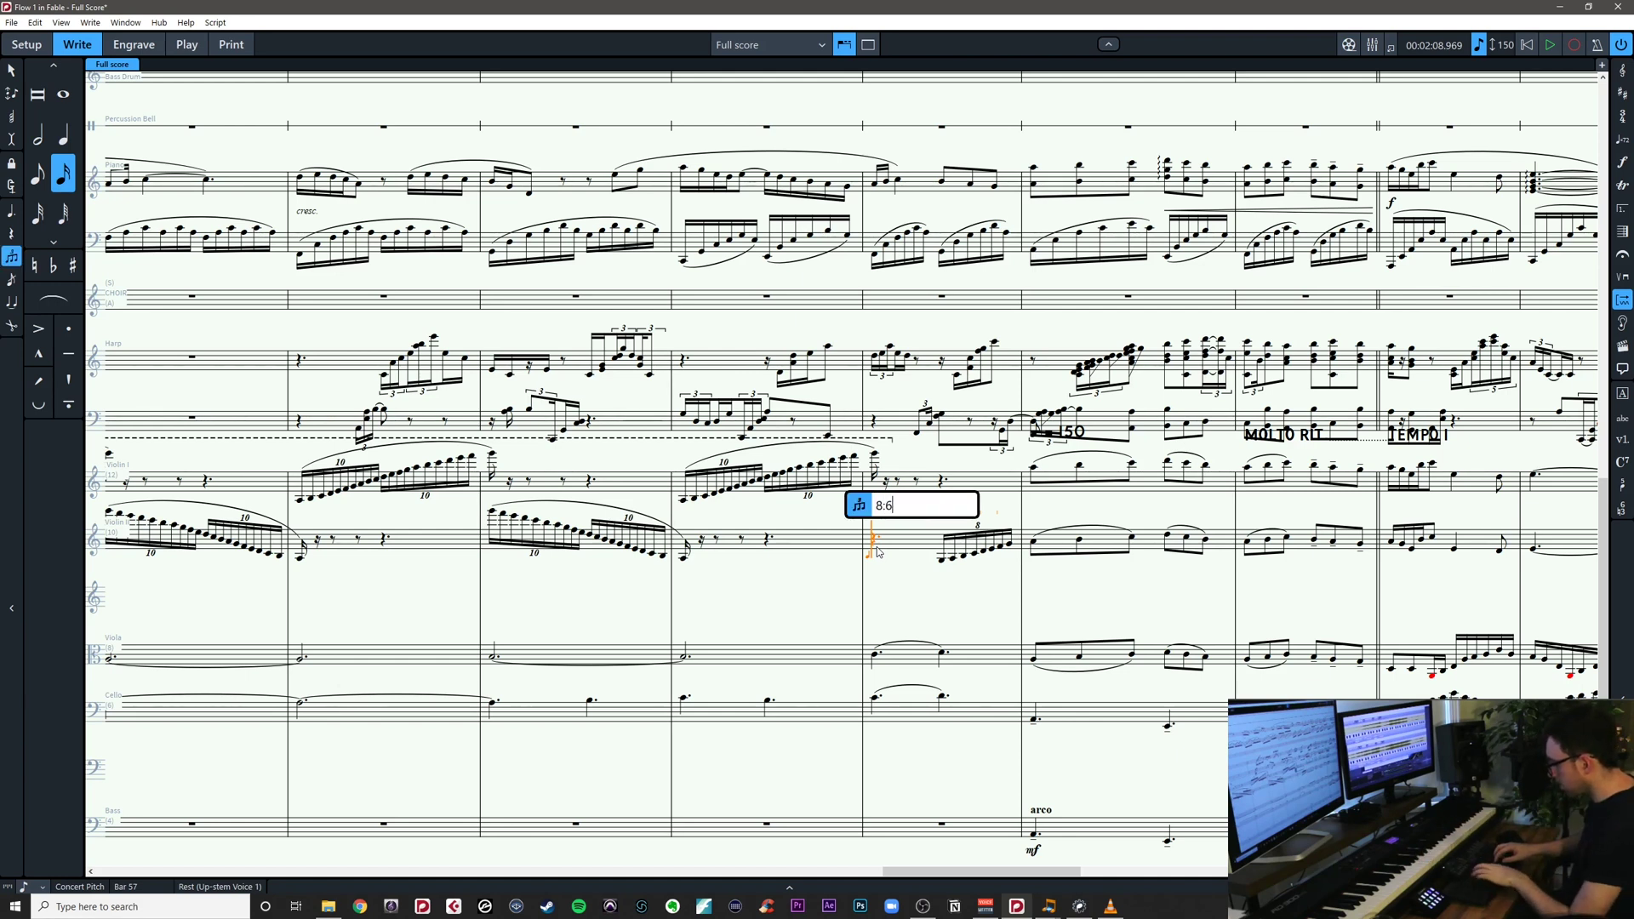
key("Return")
key("a")
key("b")
key("c")
key("d")
key("e")
key("f")
key("g")
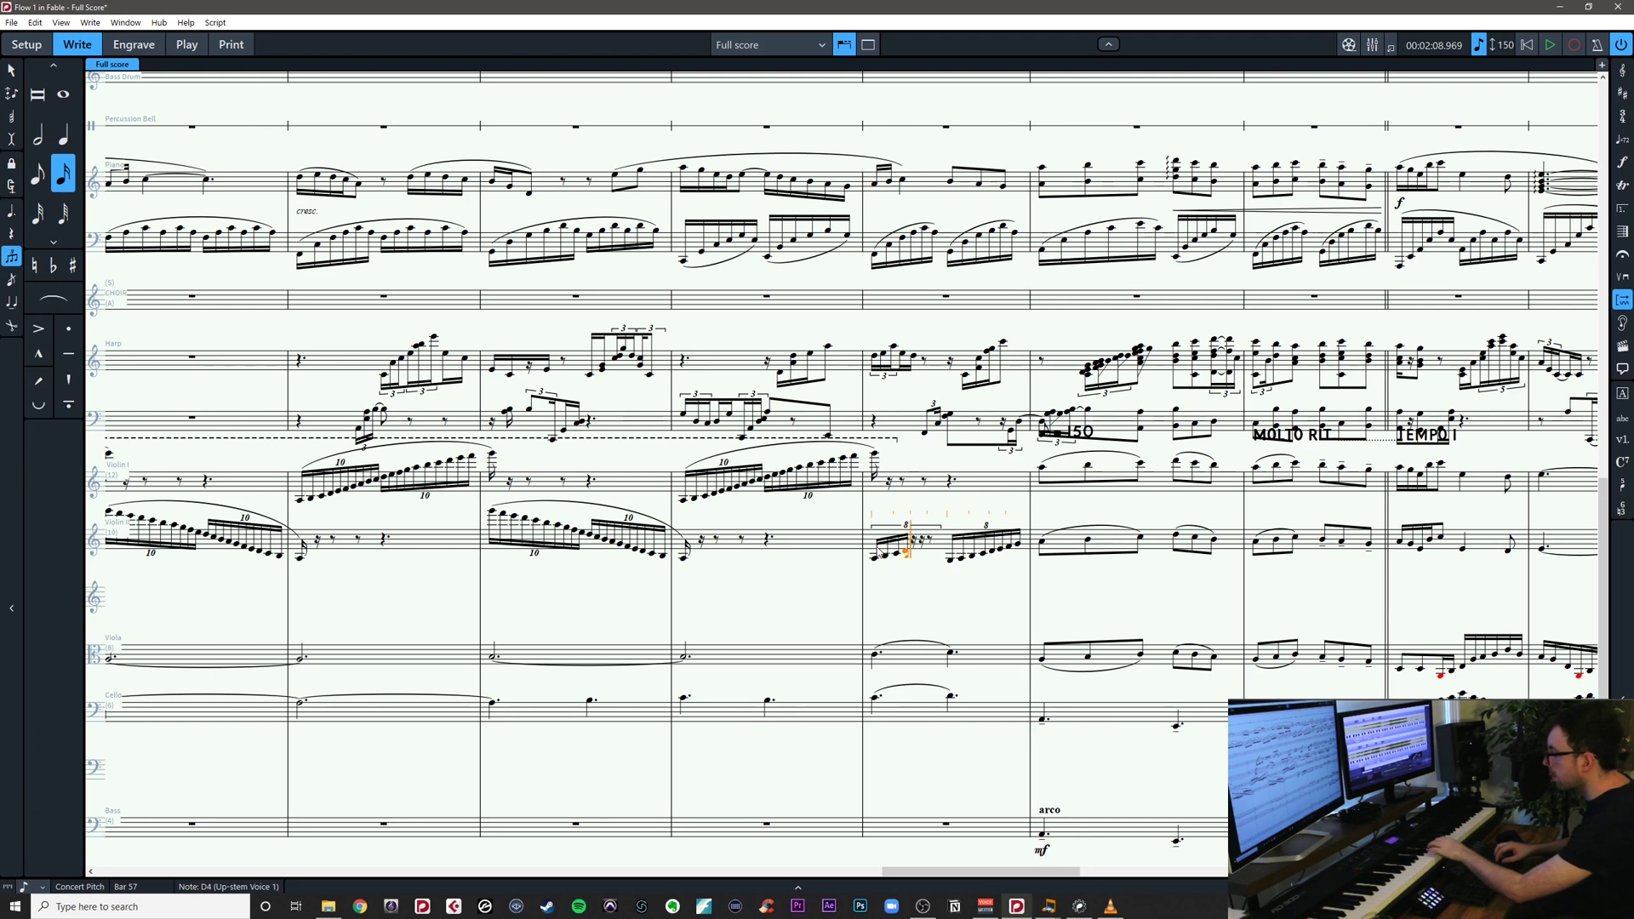
key("a")
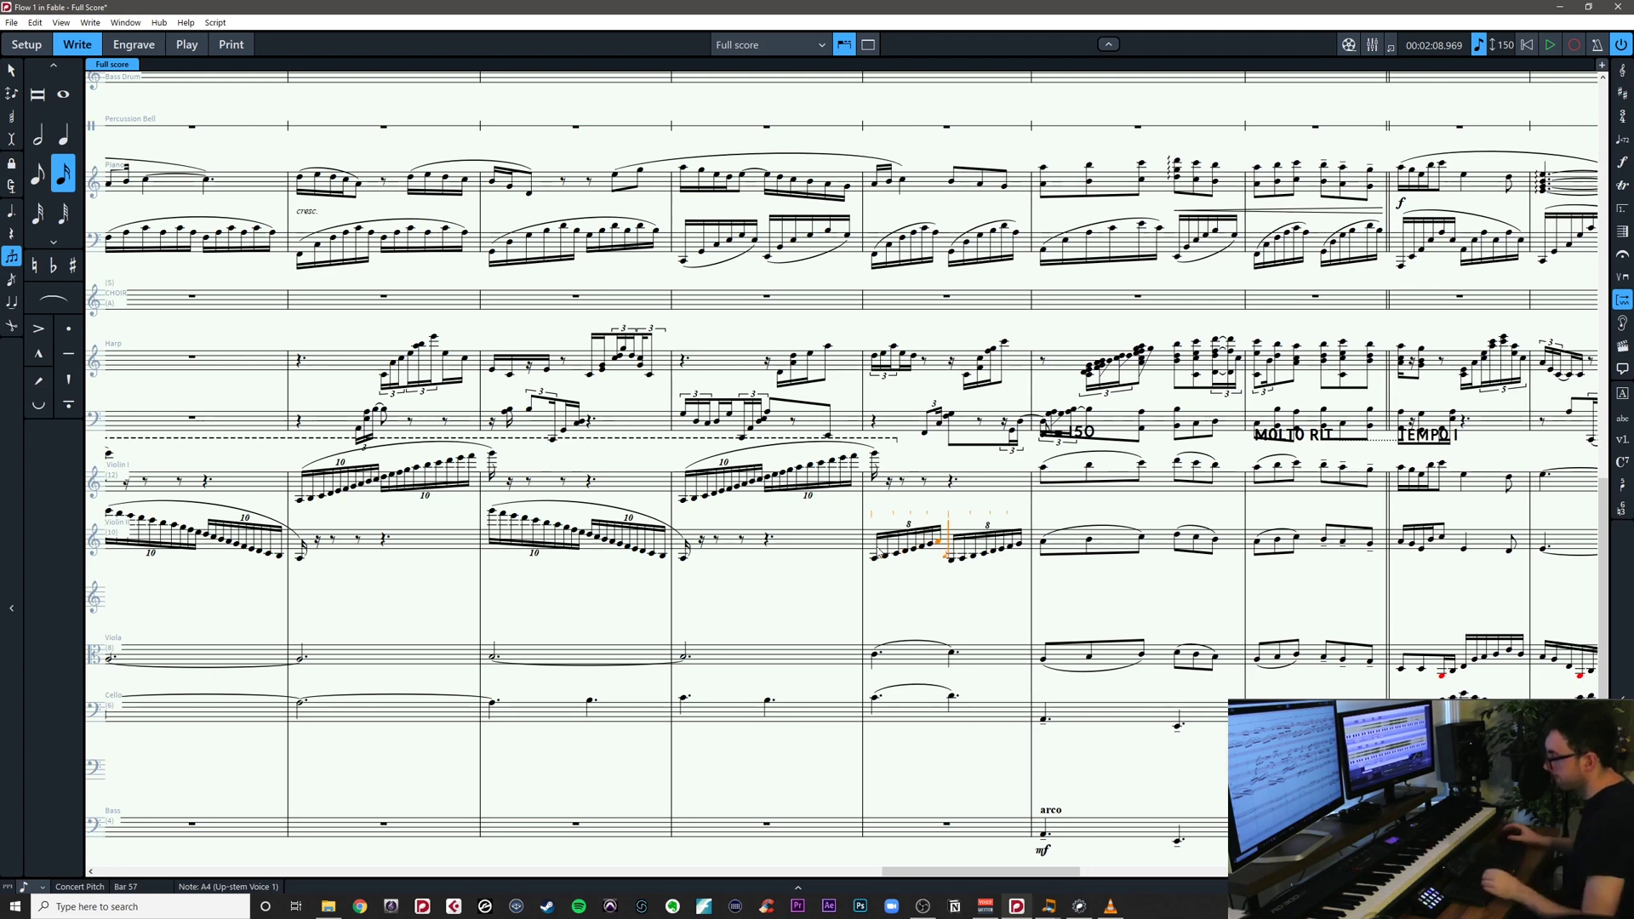
Add one slur over both eight-note tuplets of Violin II in bar 57
key("Escape")
left_click(928, 582)
left_click(944, 546)
key("s")
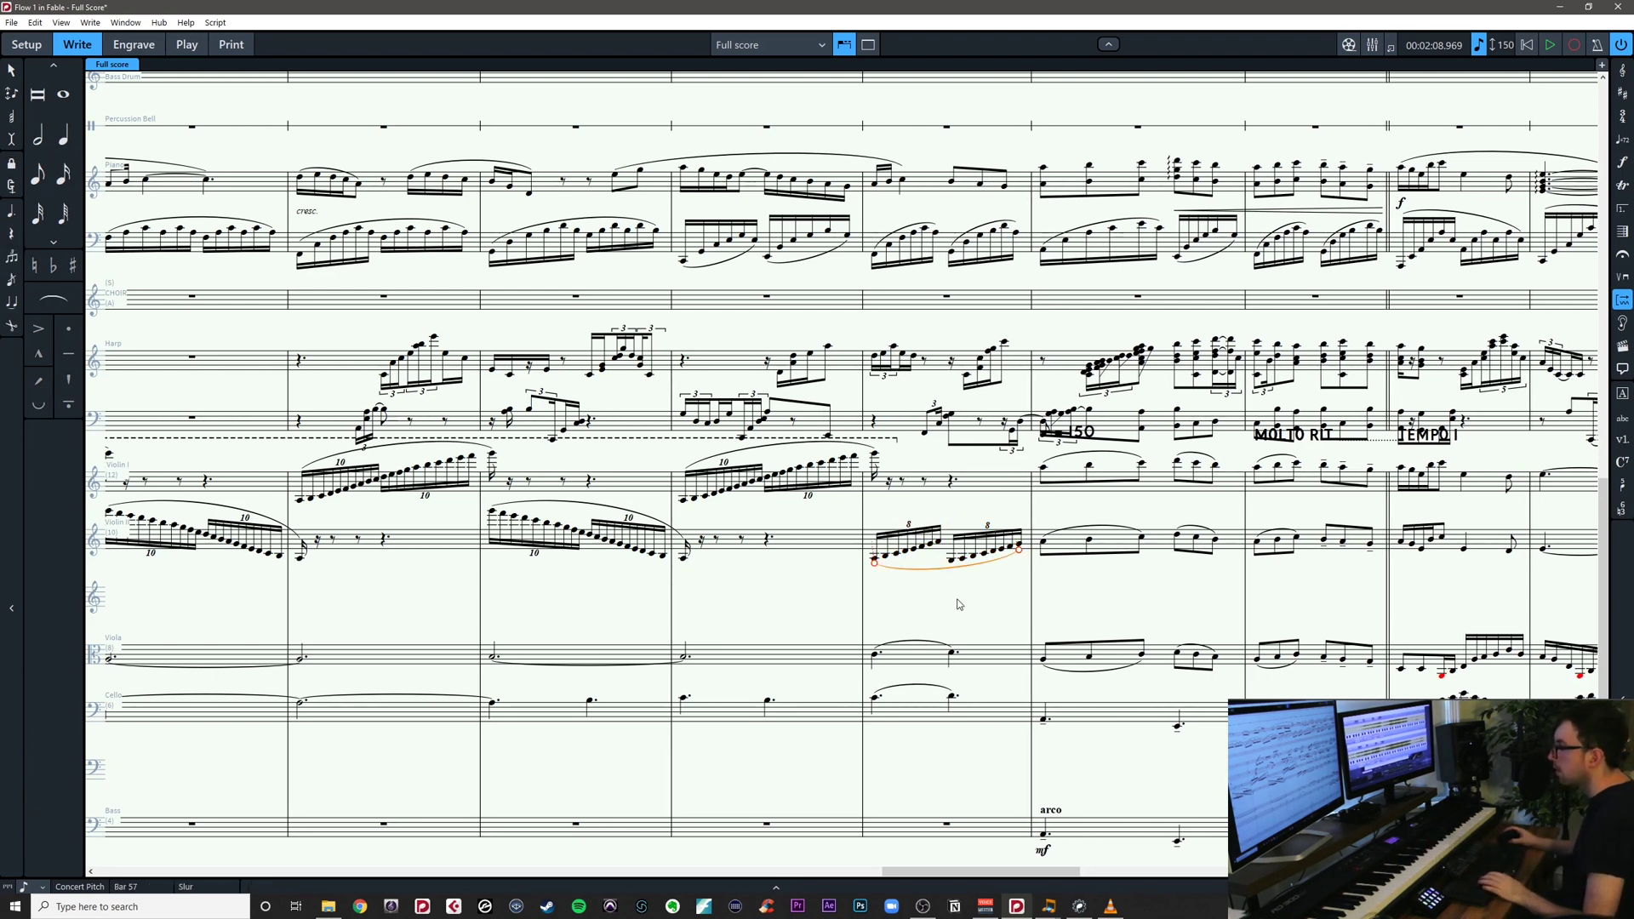
scroll(1052, 591, "left", 10)
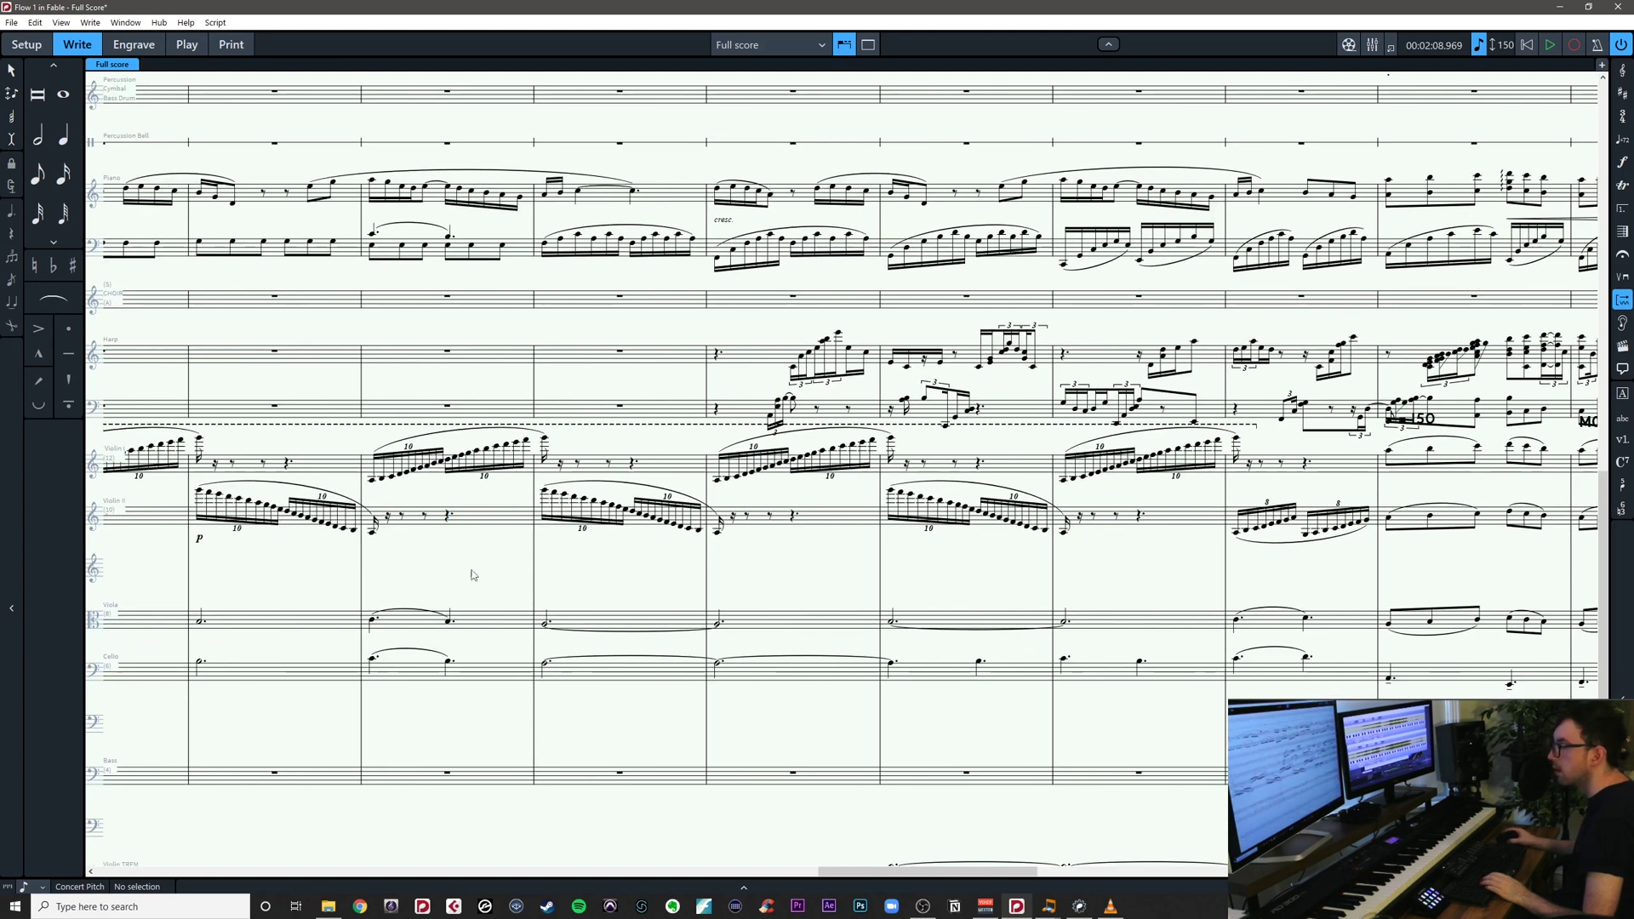
left_click(201, 491)
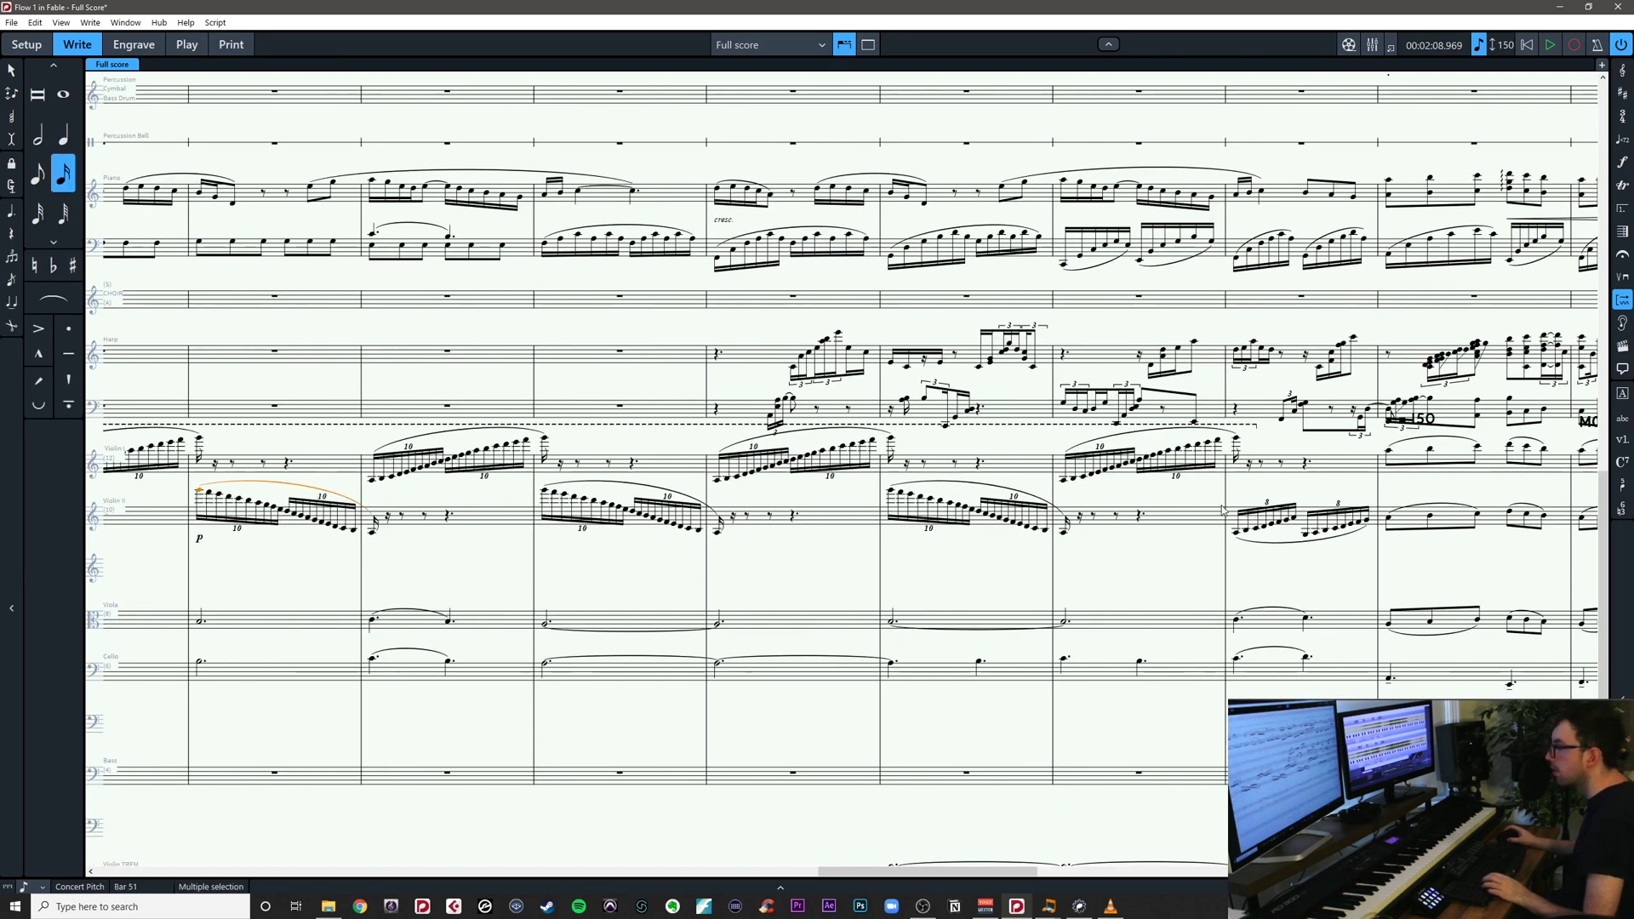
left_click(1373, 526, "shift")
scroll(1129, 564, "left", 7)
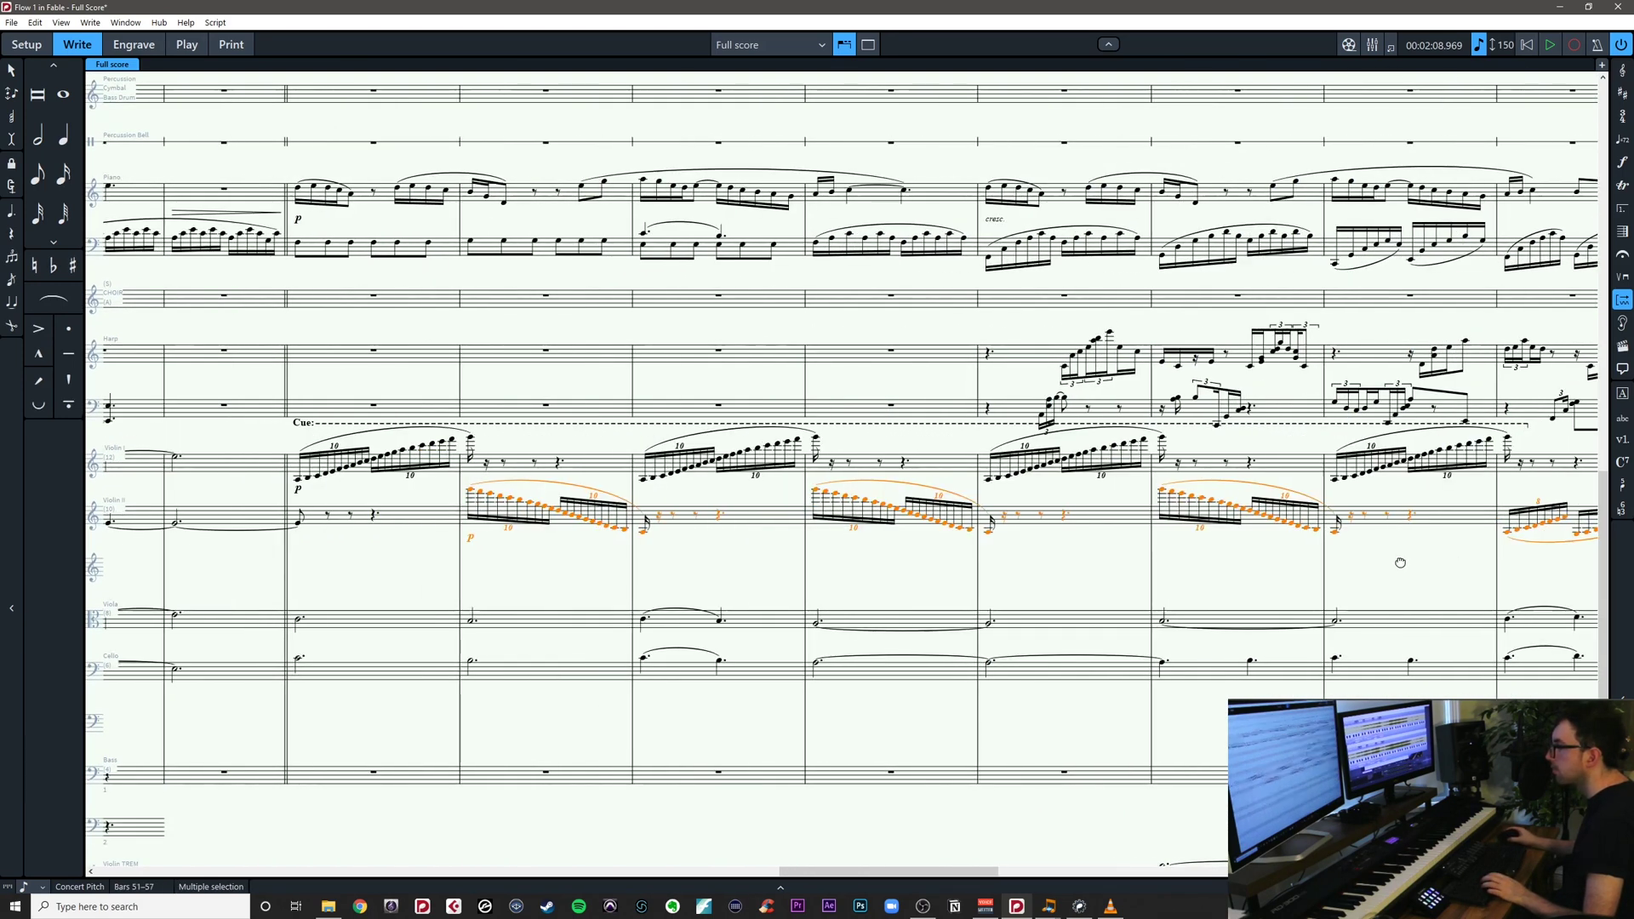
left_click_drag(1069, 573, 610, 571)
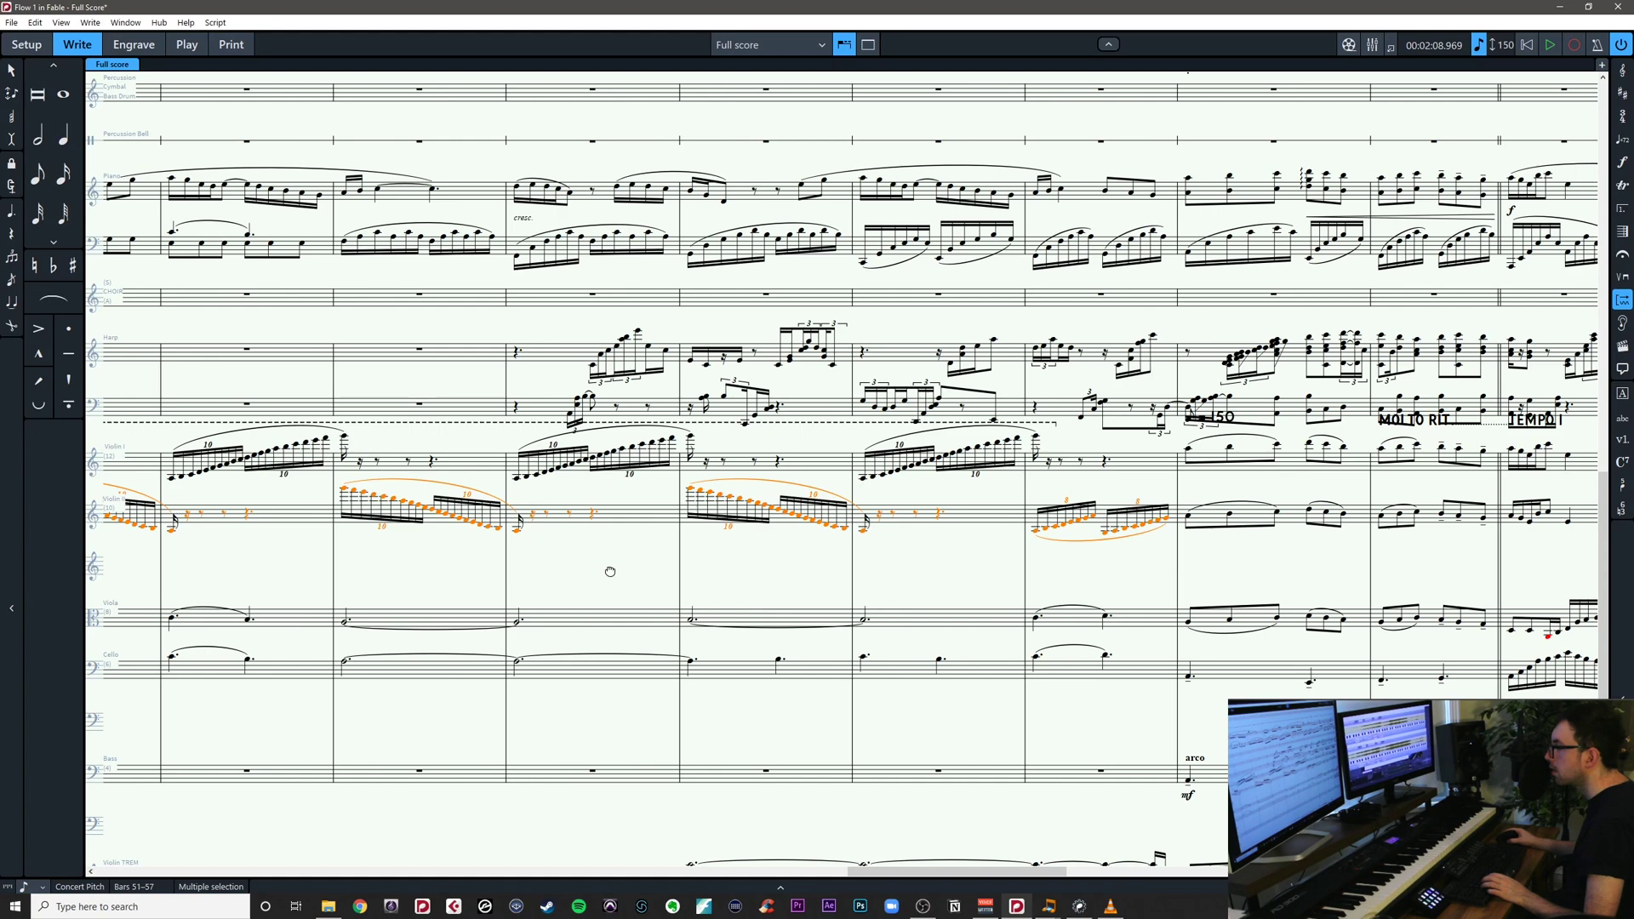
left_click_drag(610, 572, 1208, 560)
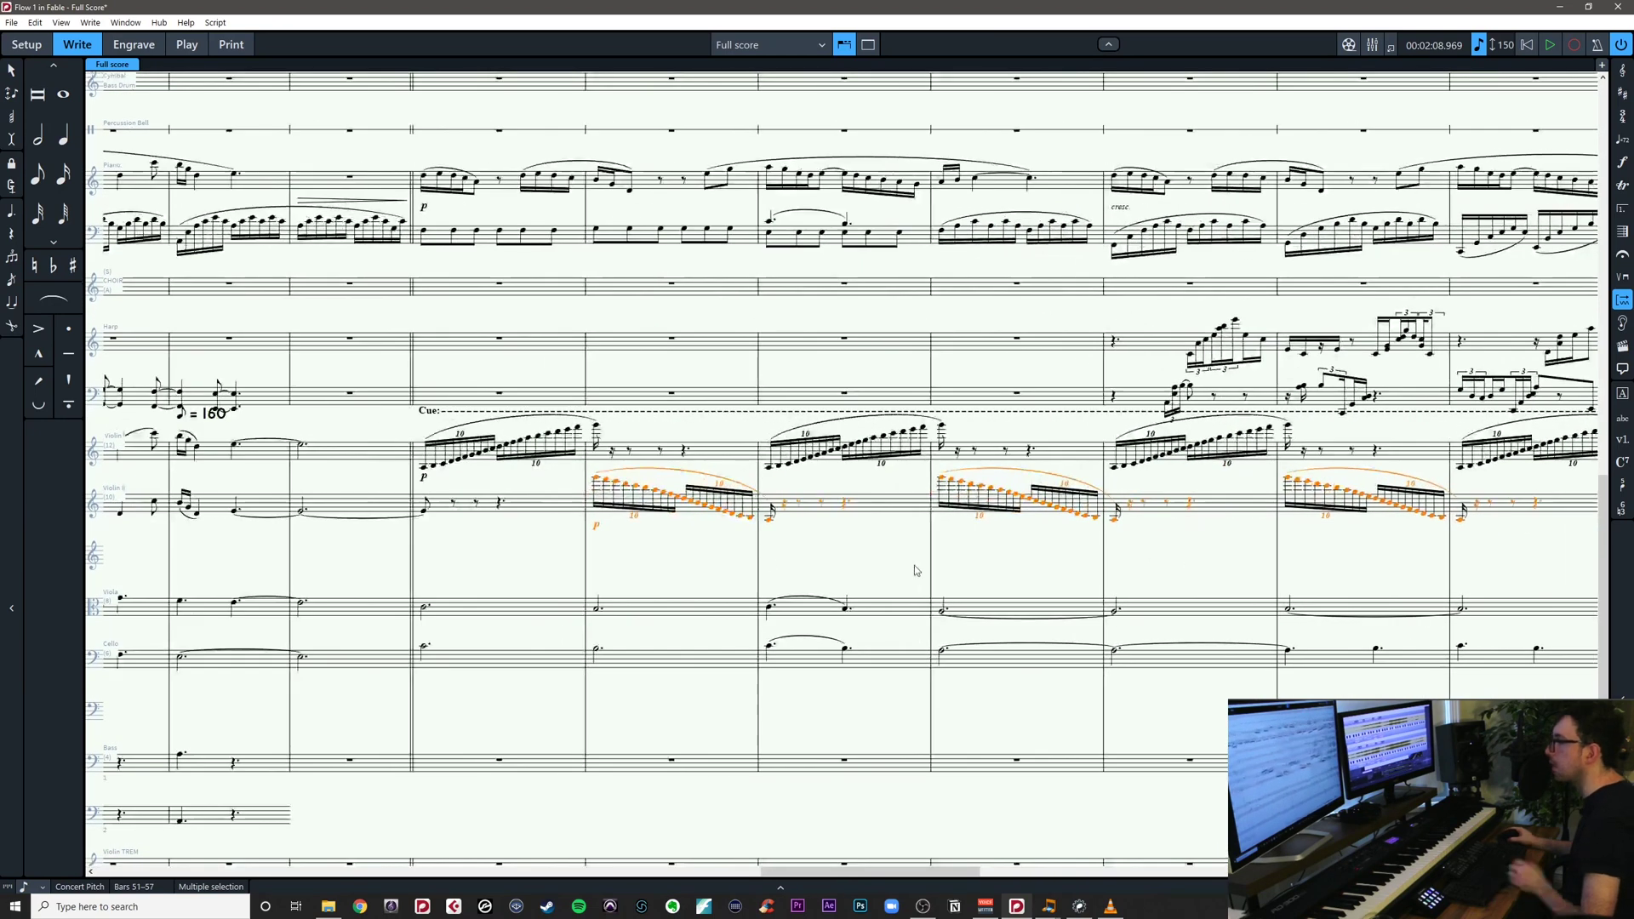
left_click_drag(562, 559, 710, 557)
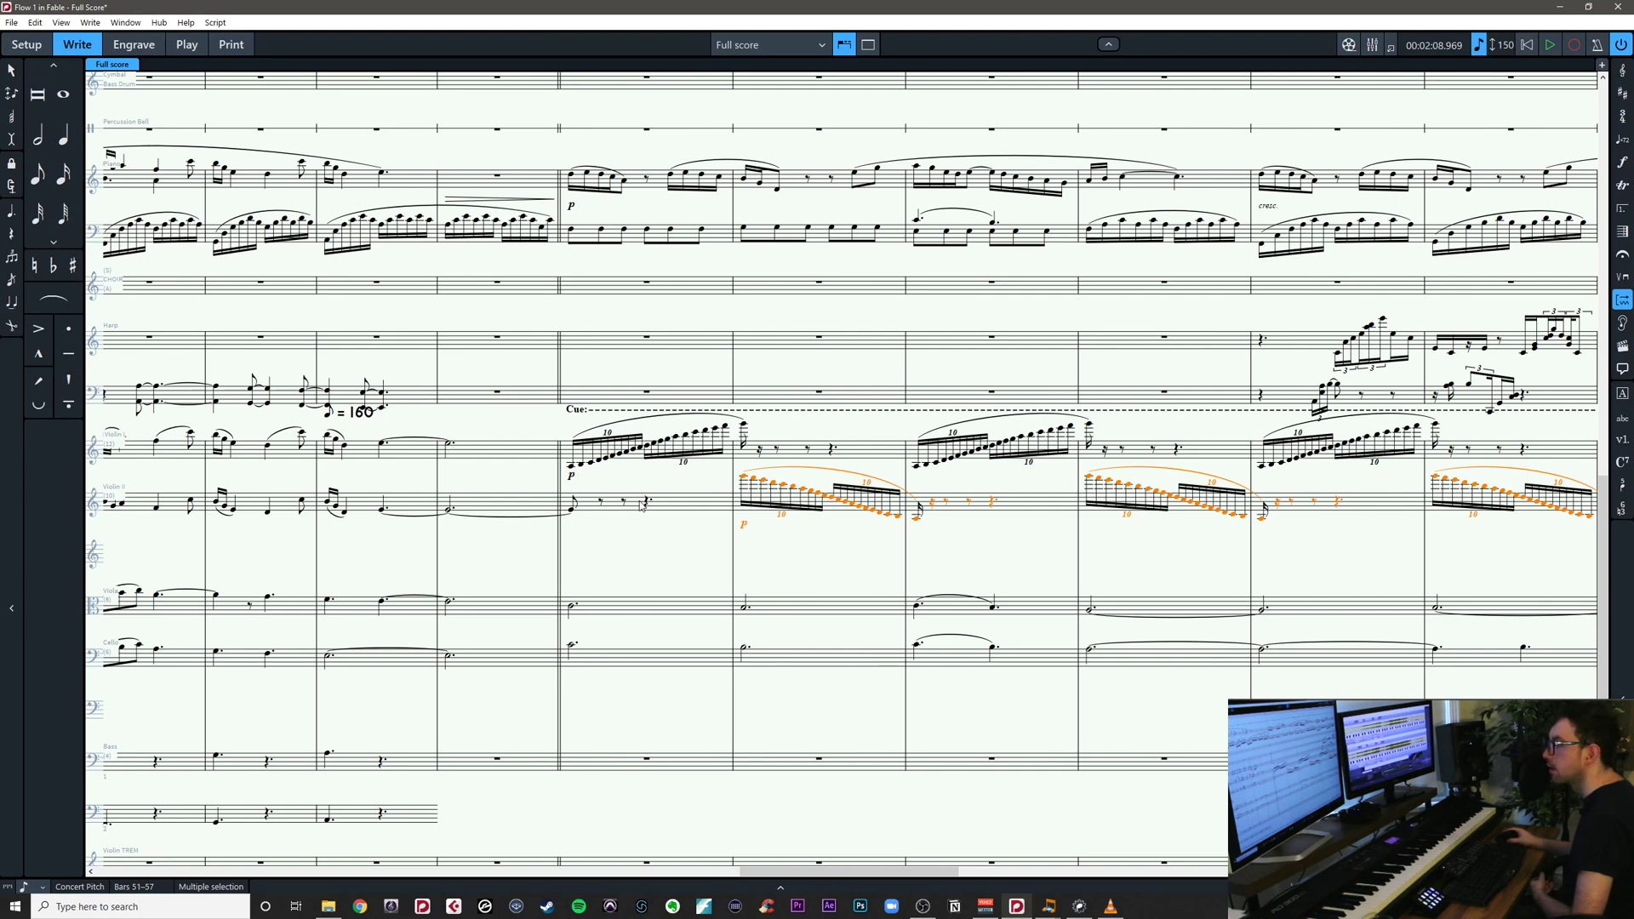
Try swapping the contents of Violin I and Violin II across bars 50–57
left_click_drag(649, 485, 422, 497)
left_click(423, 489)
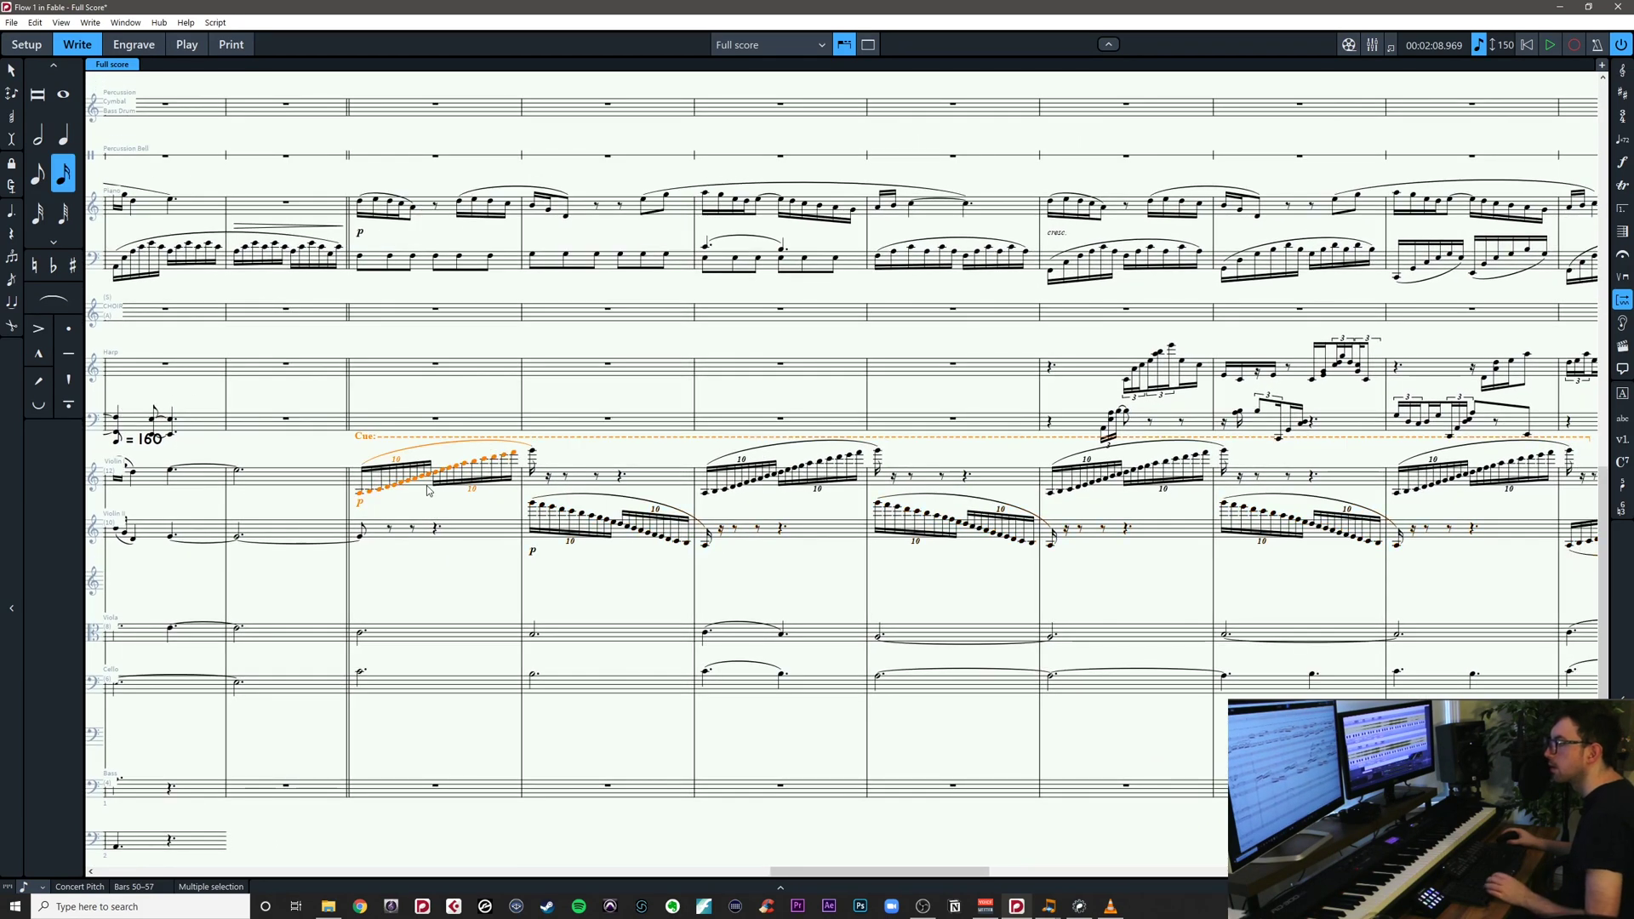
left_click_drag(1432, 521, 921, 508)
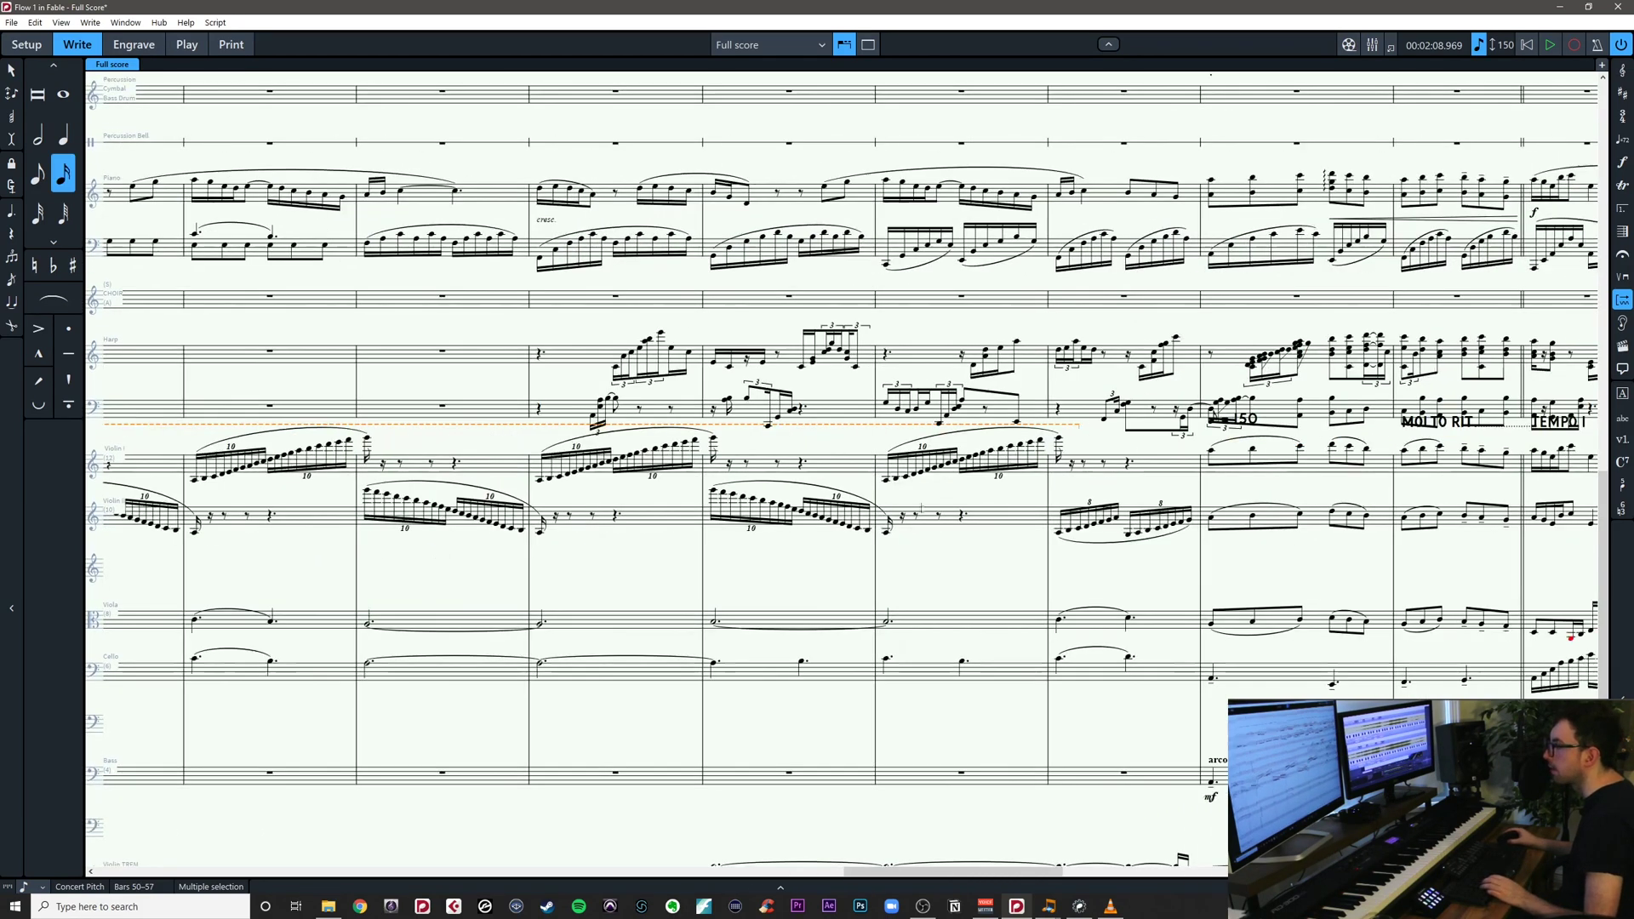
left_click(1189, 522, "shift")
left_click_drag(424, 545, 1007, 551)
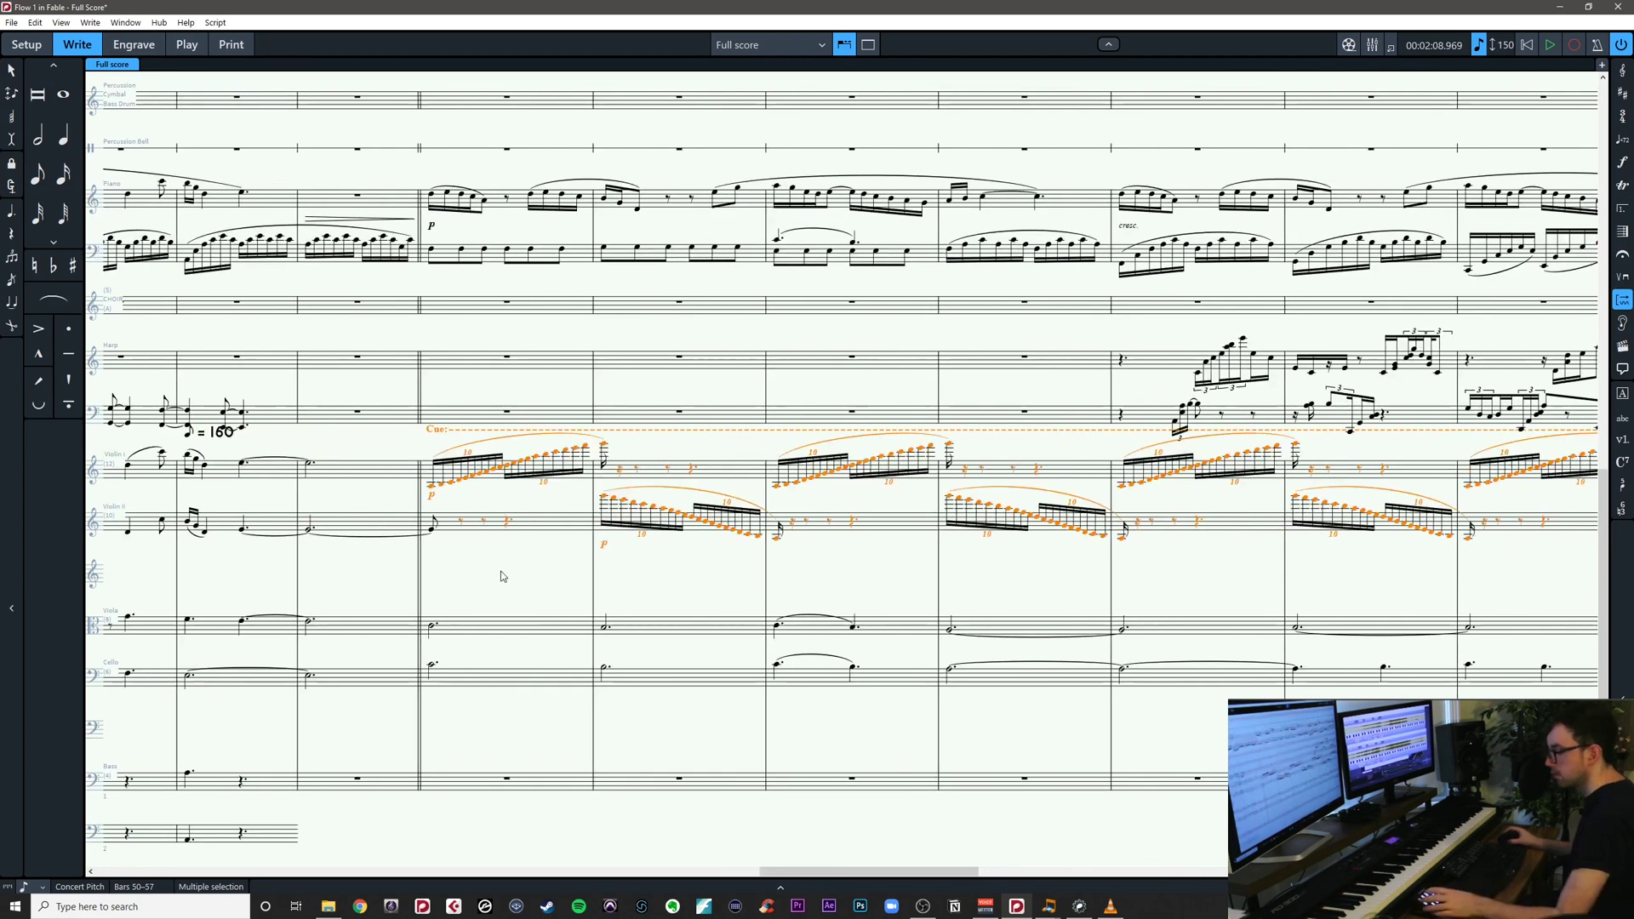
key("space")
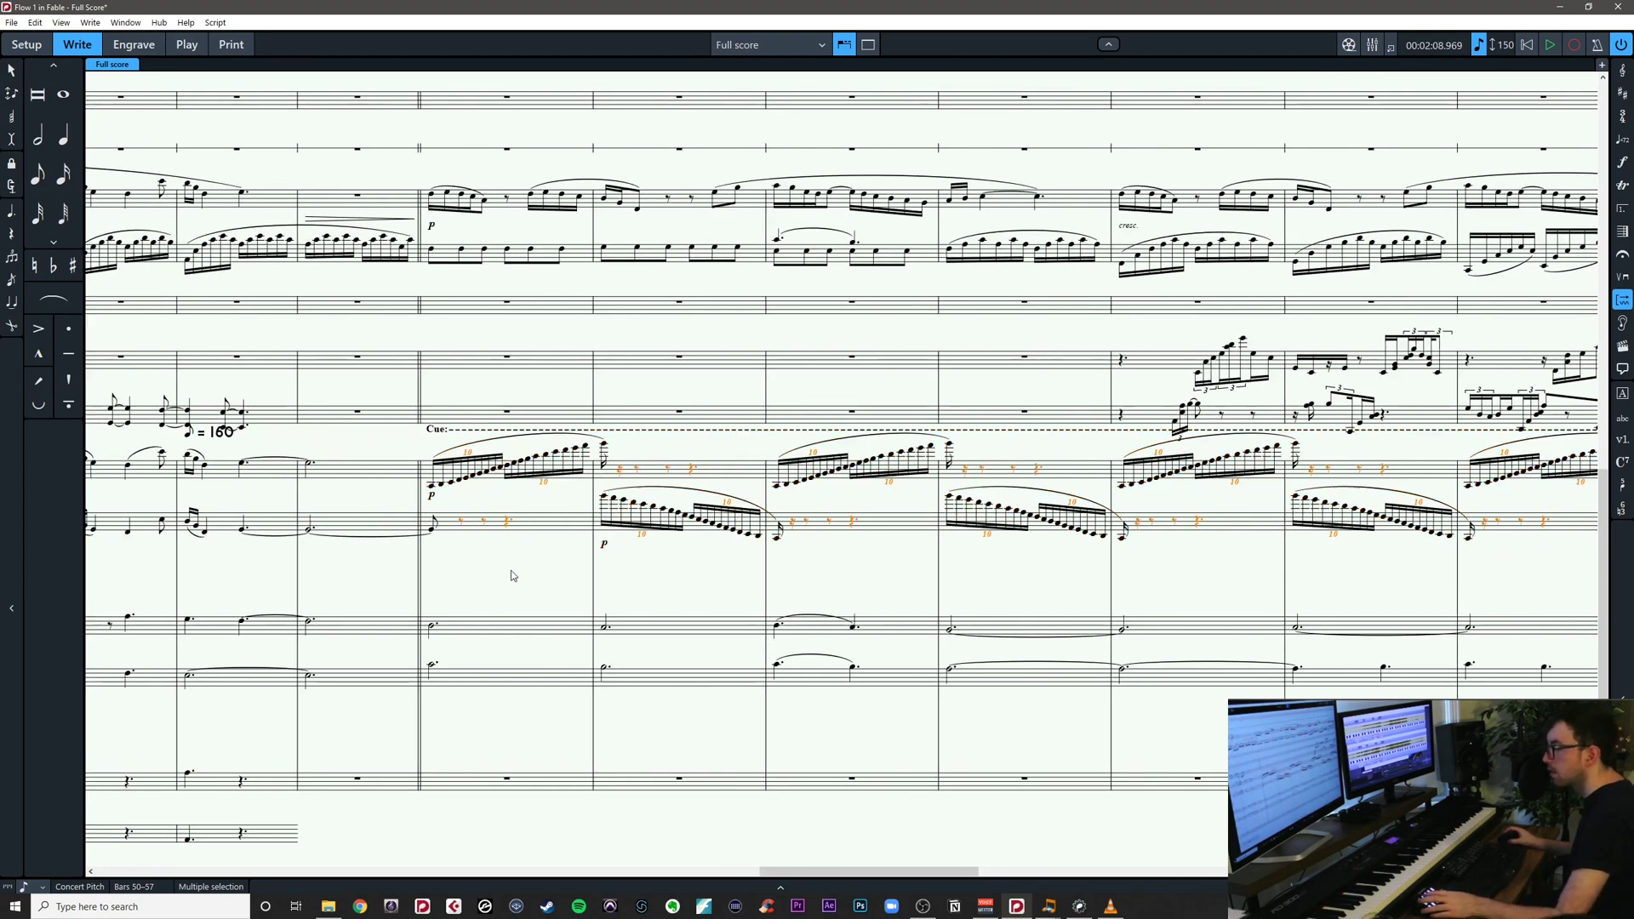
left_click(606, 559)
left_click_drag(520, 560, 739, 558)
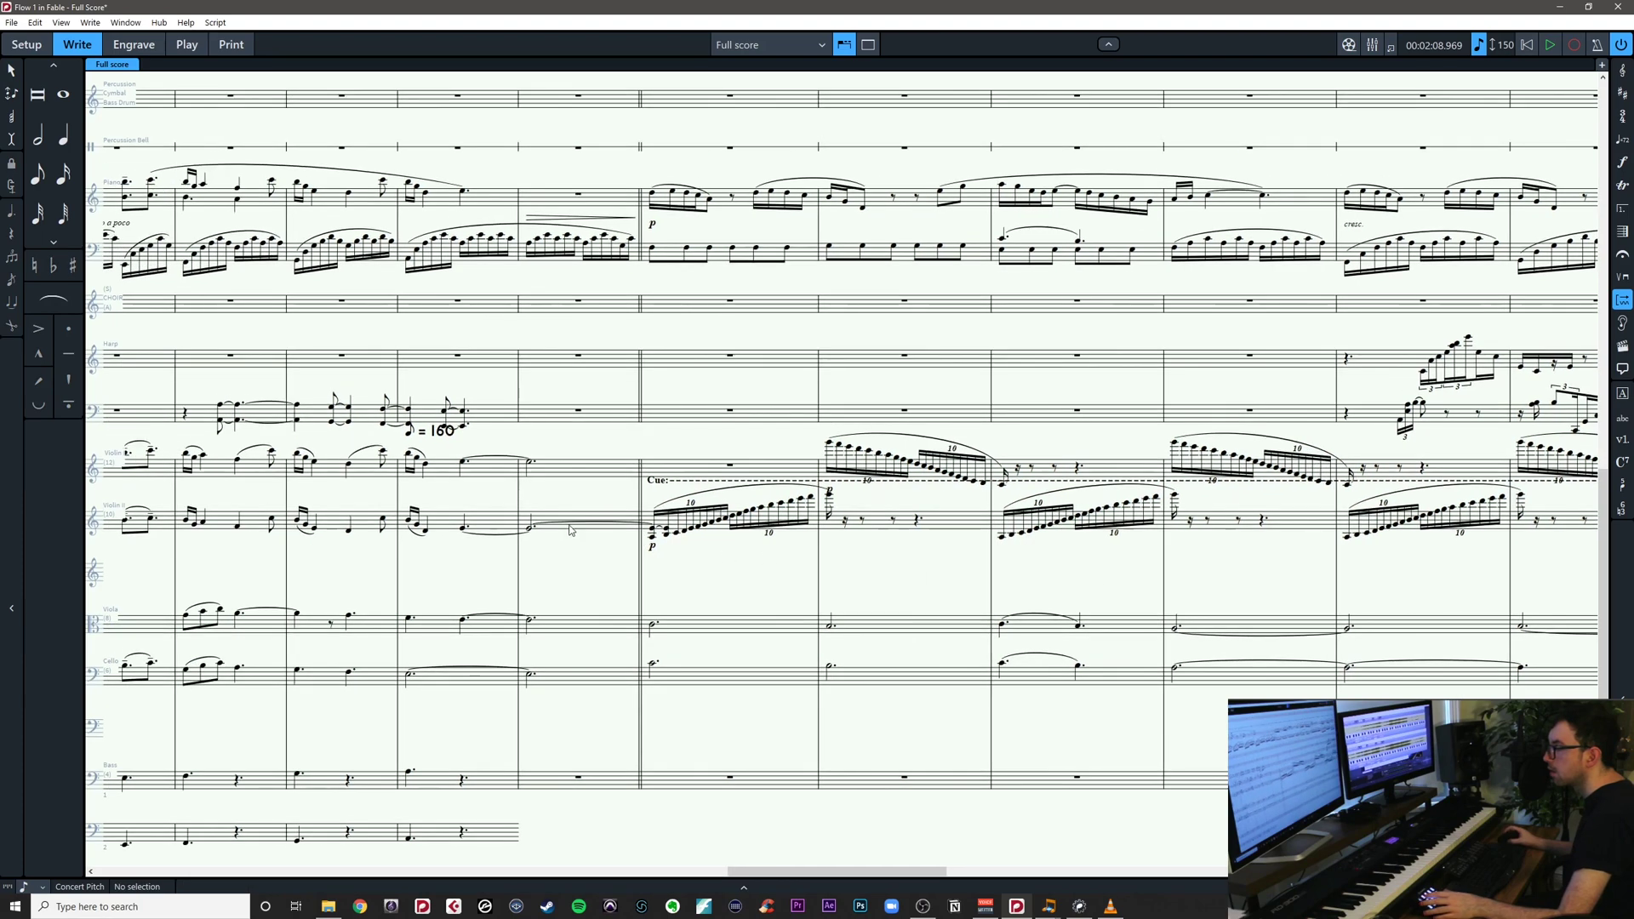
Undo the swap of the Violin I and Violin II material
key("z")
key("ctrl+z")
key("ctrl+z")
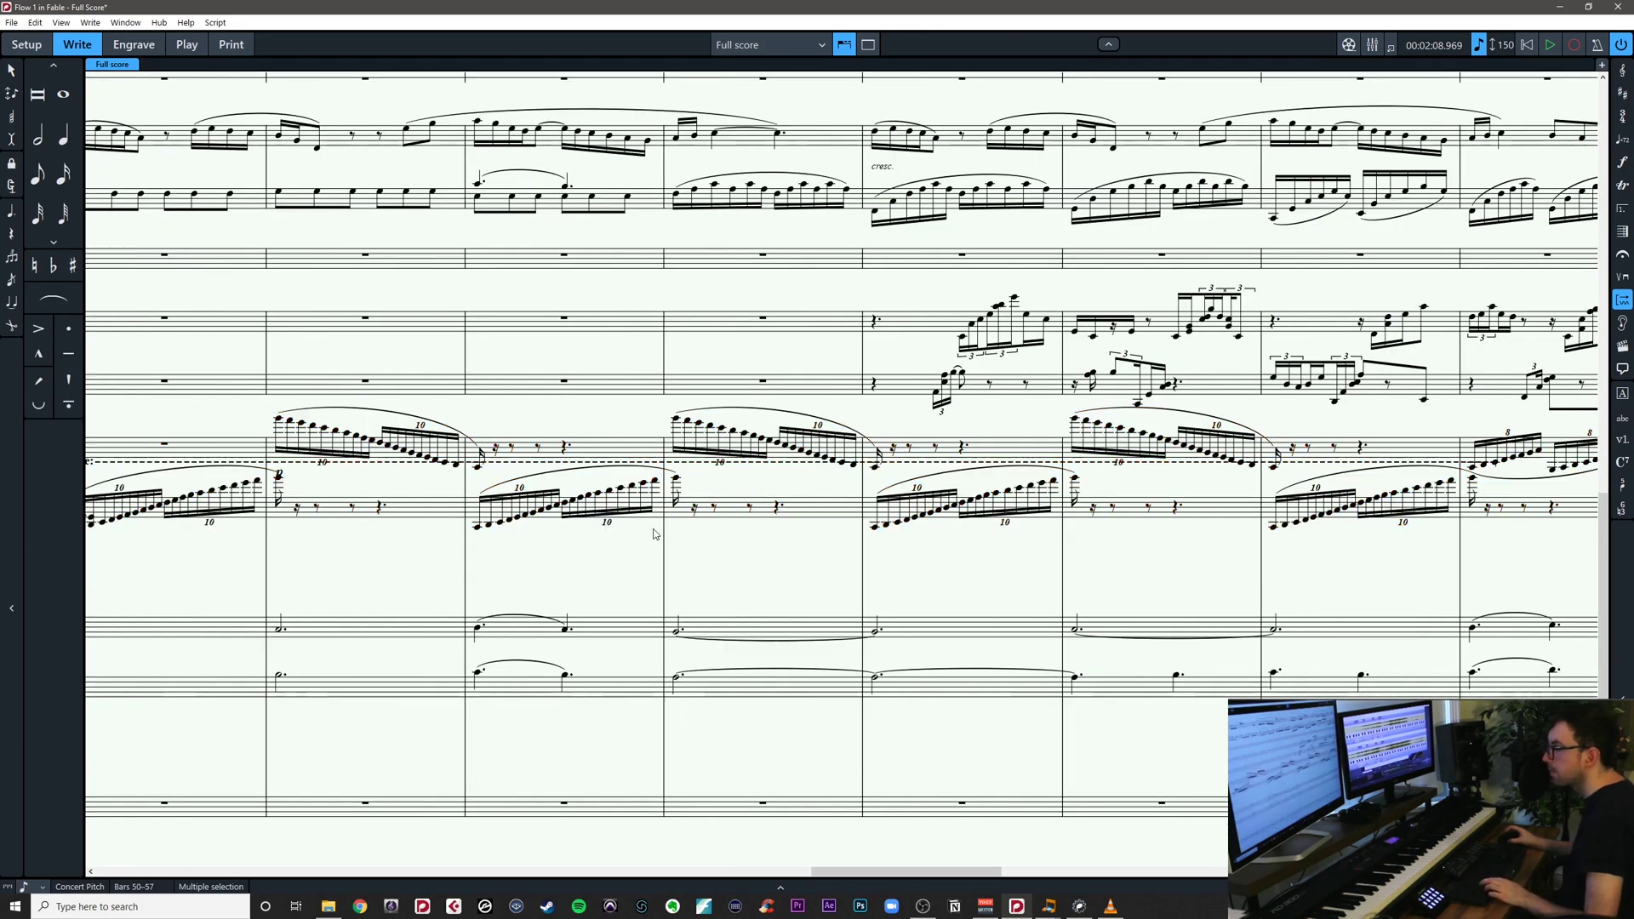
Shorten the tied E4 in Violin II that starts in bar 48 so it ends with bar 49
scroll(654, 533, "left", 4)
left_click(626, 532)
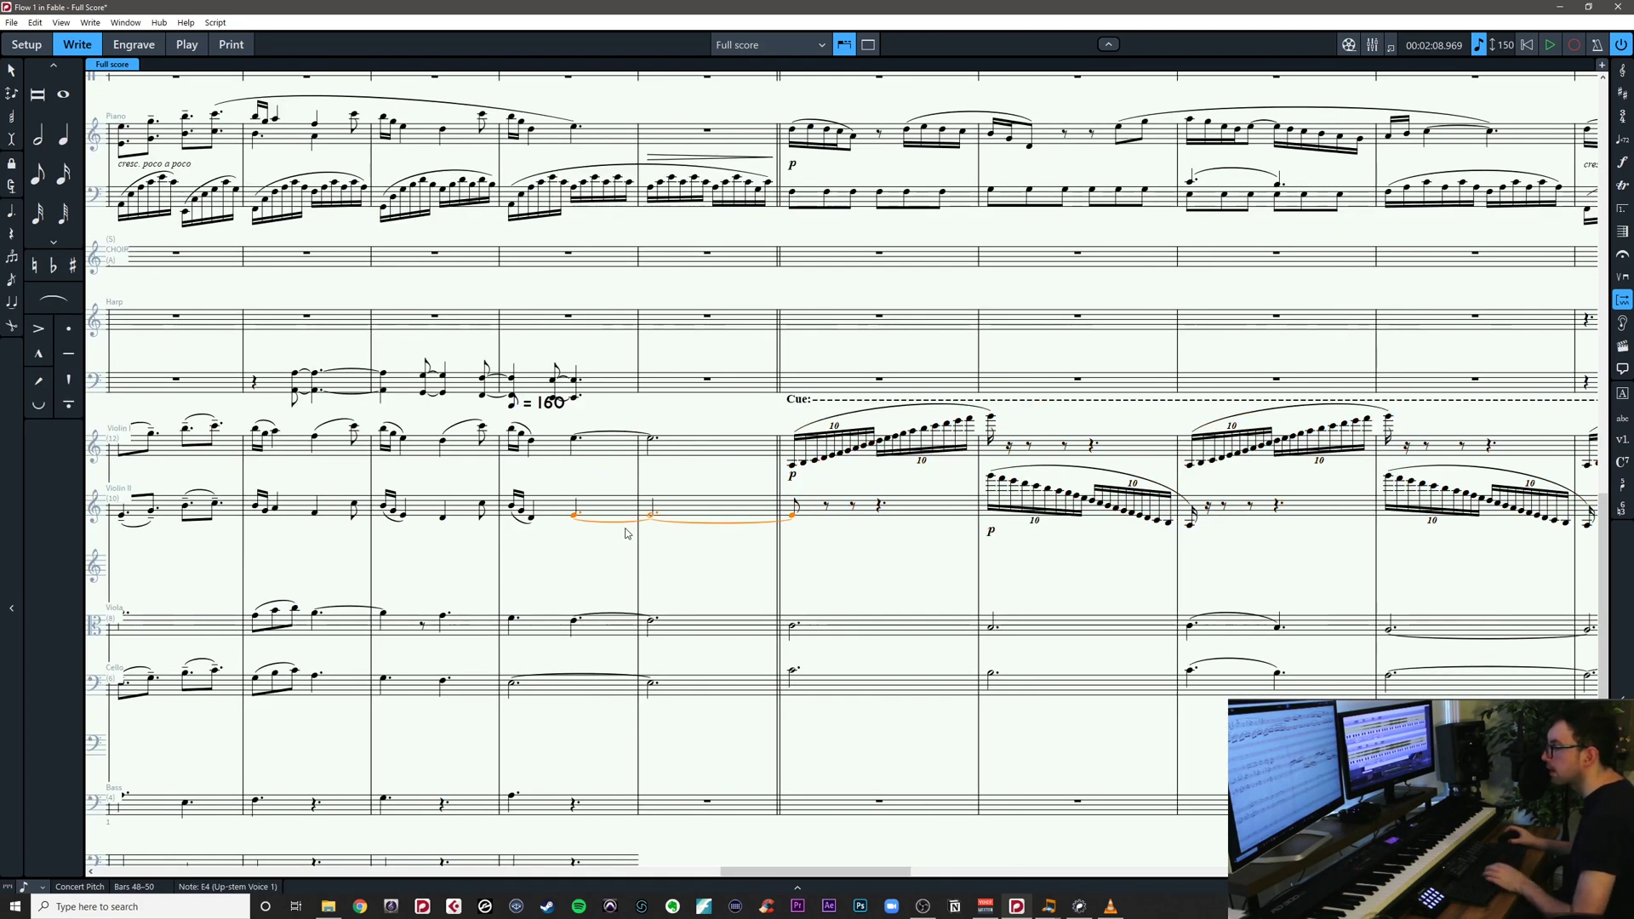
key("shift+alt+Left")
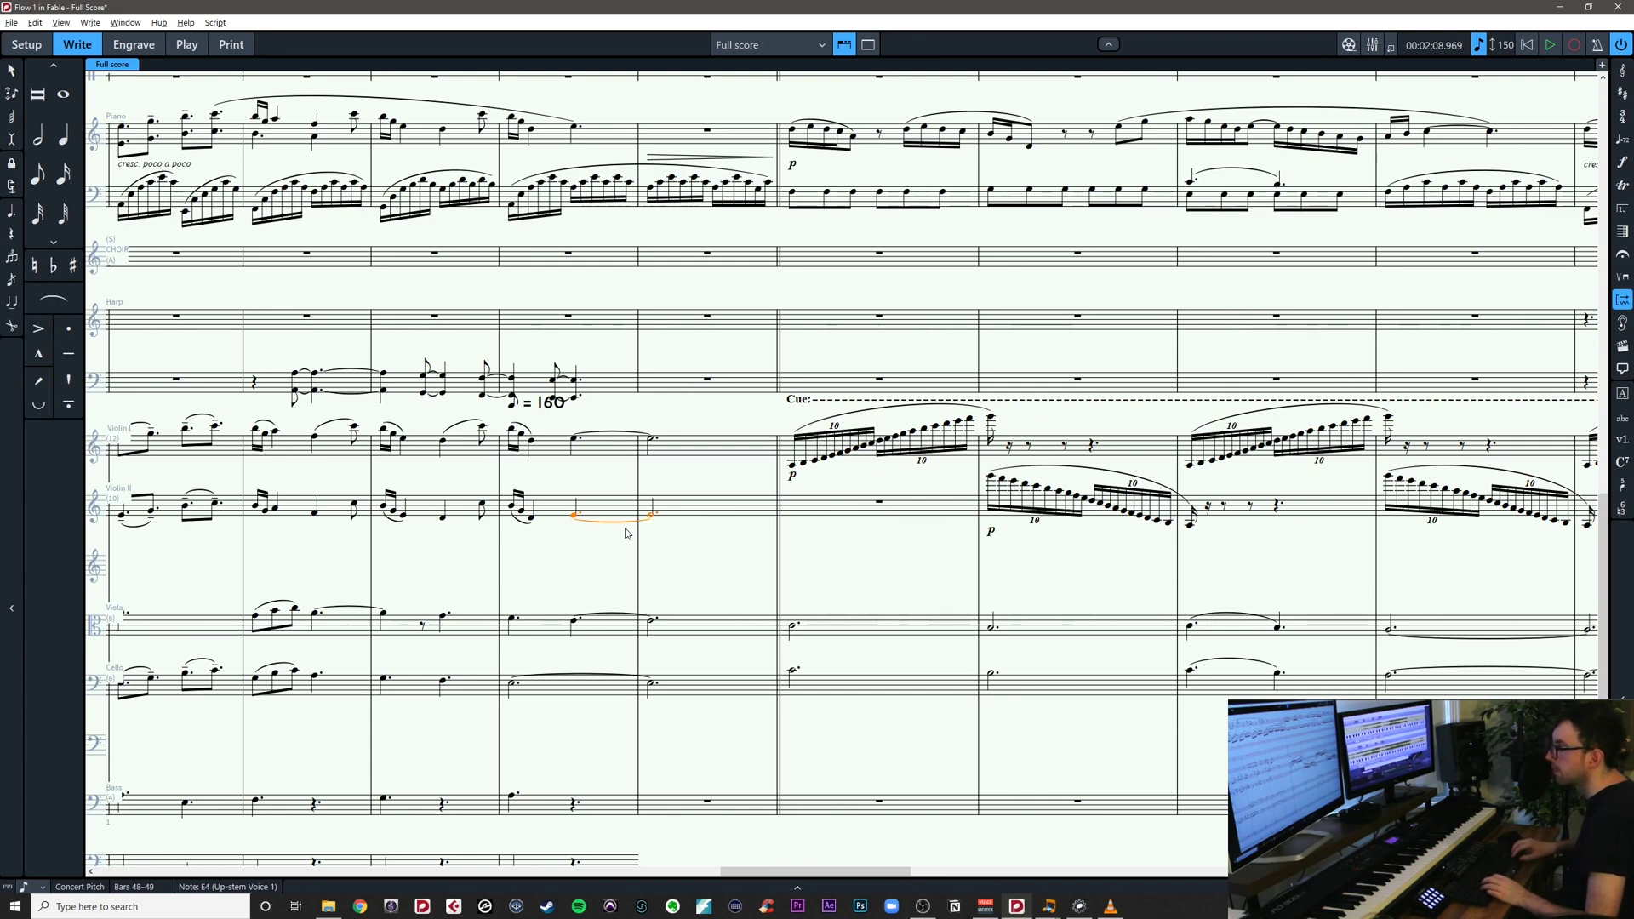
Swap the contents of Violin I and Violin II across bars 50–57
left_click(801, 467)
scroll(1066, 532, "right", 4)
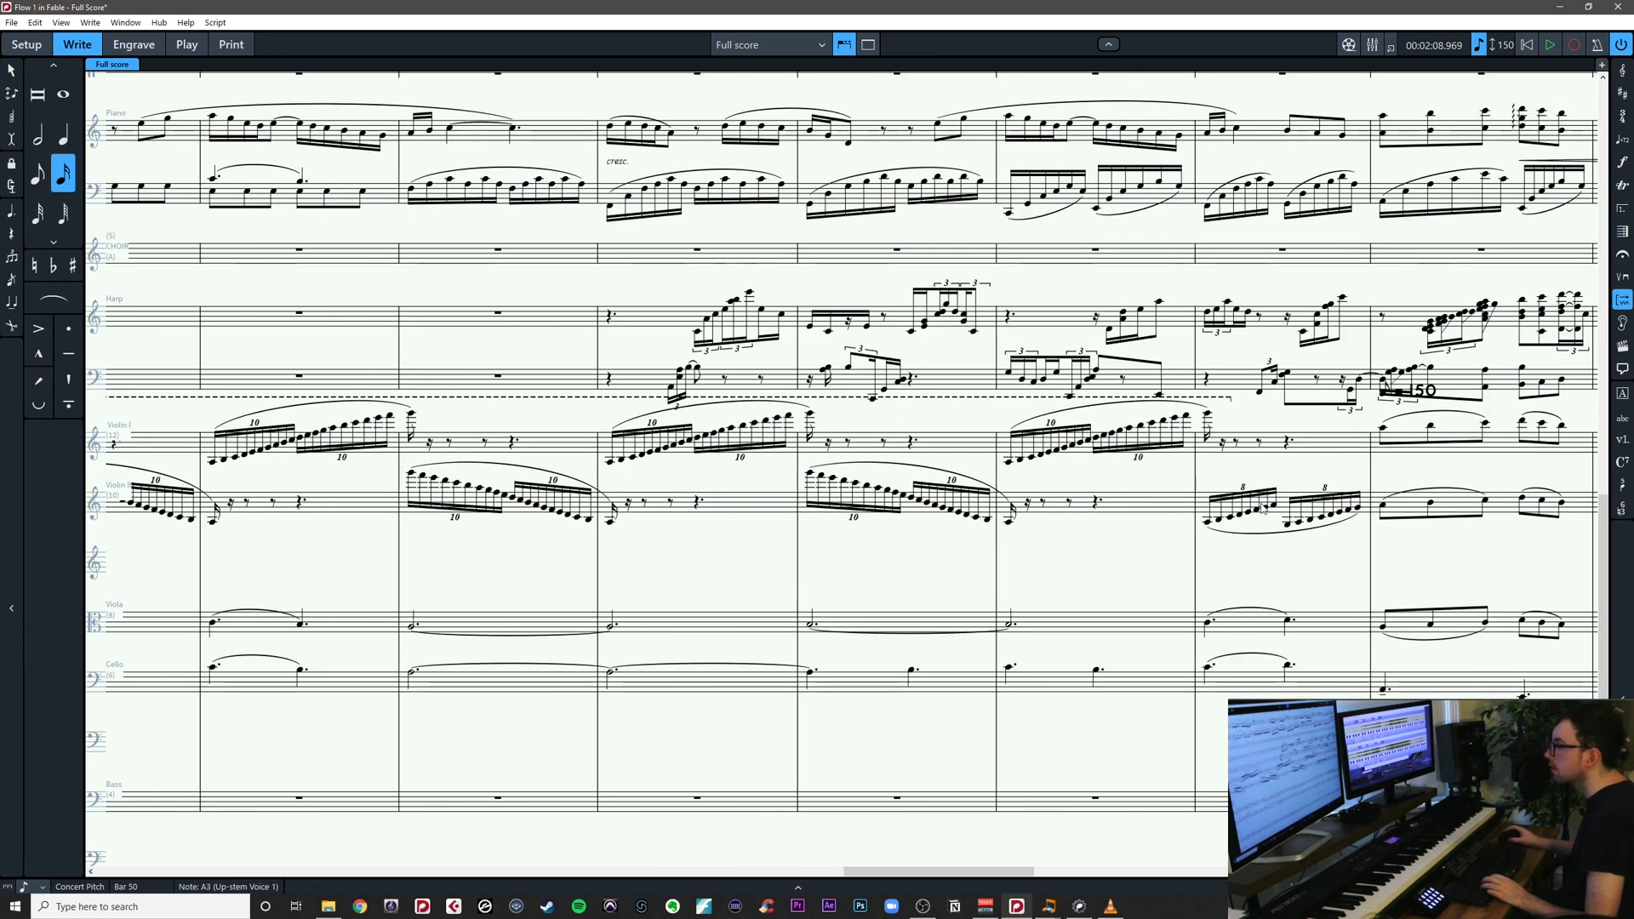
left_click(1358, 511, "shift")
key("alt+s")
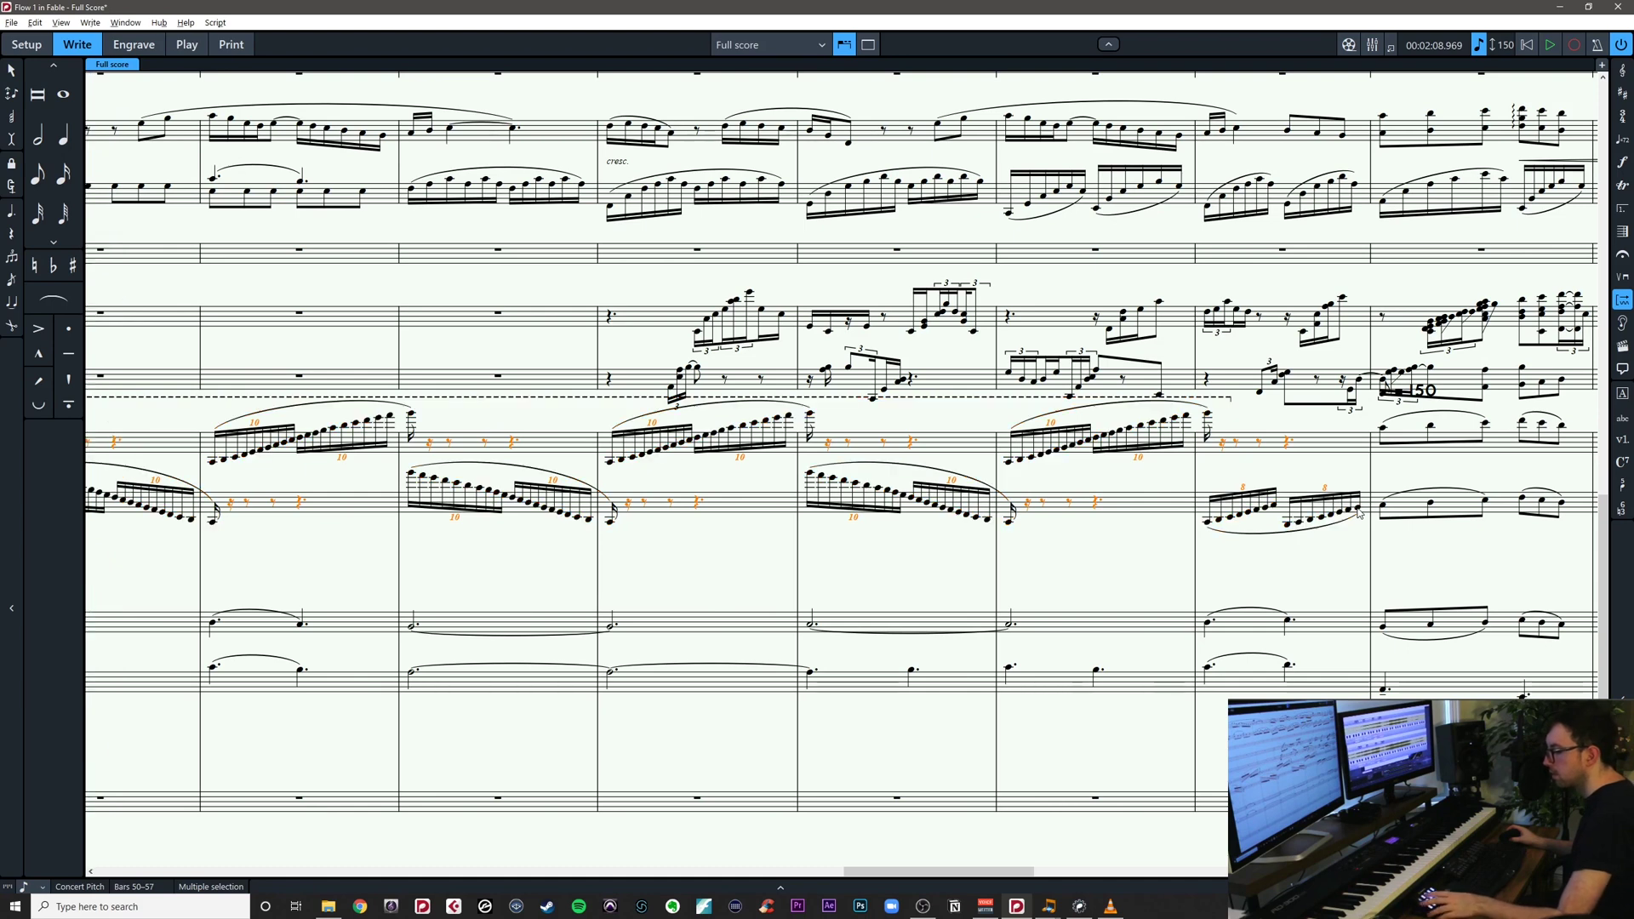
Try raising the two eight-note tuplets of Violin I in bar 57 by one octave and check their notes
left_click(1283, 451)
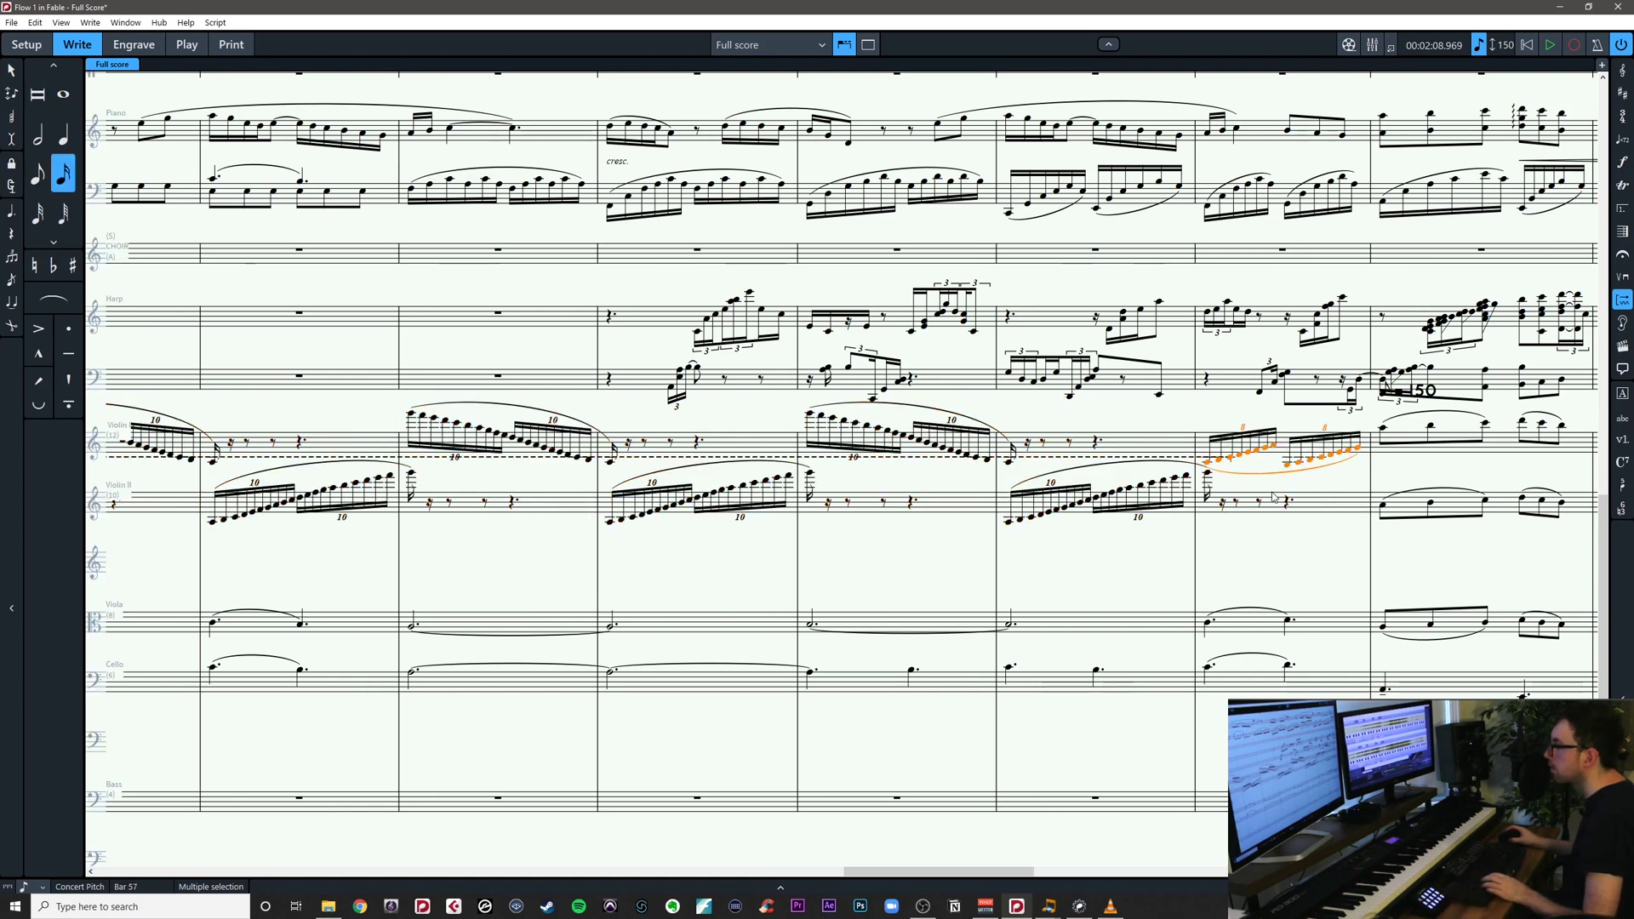
key("ctrl+alt+Up")
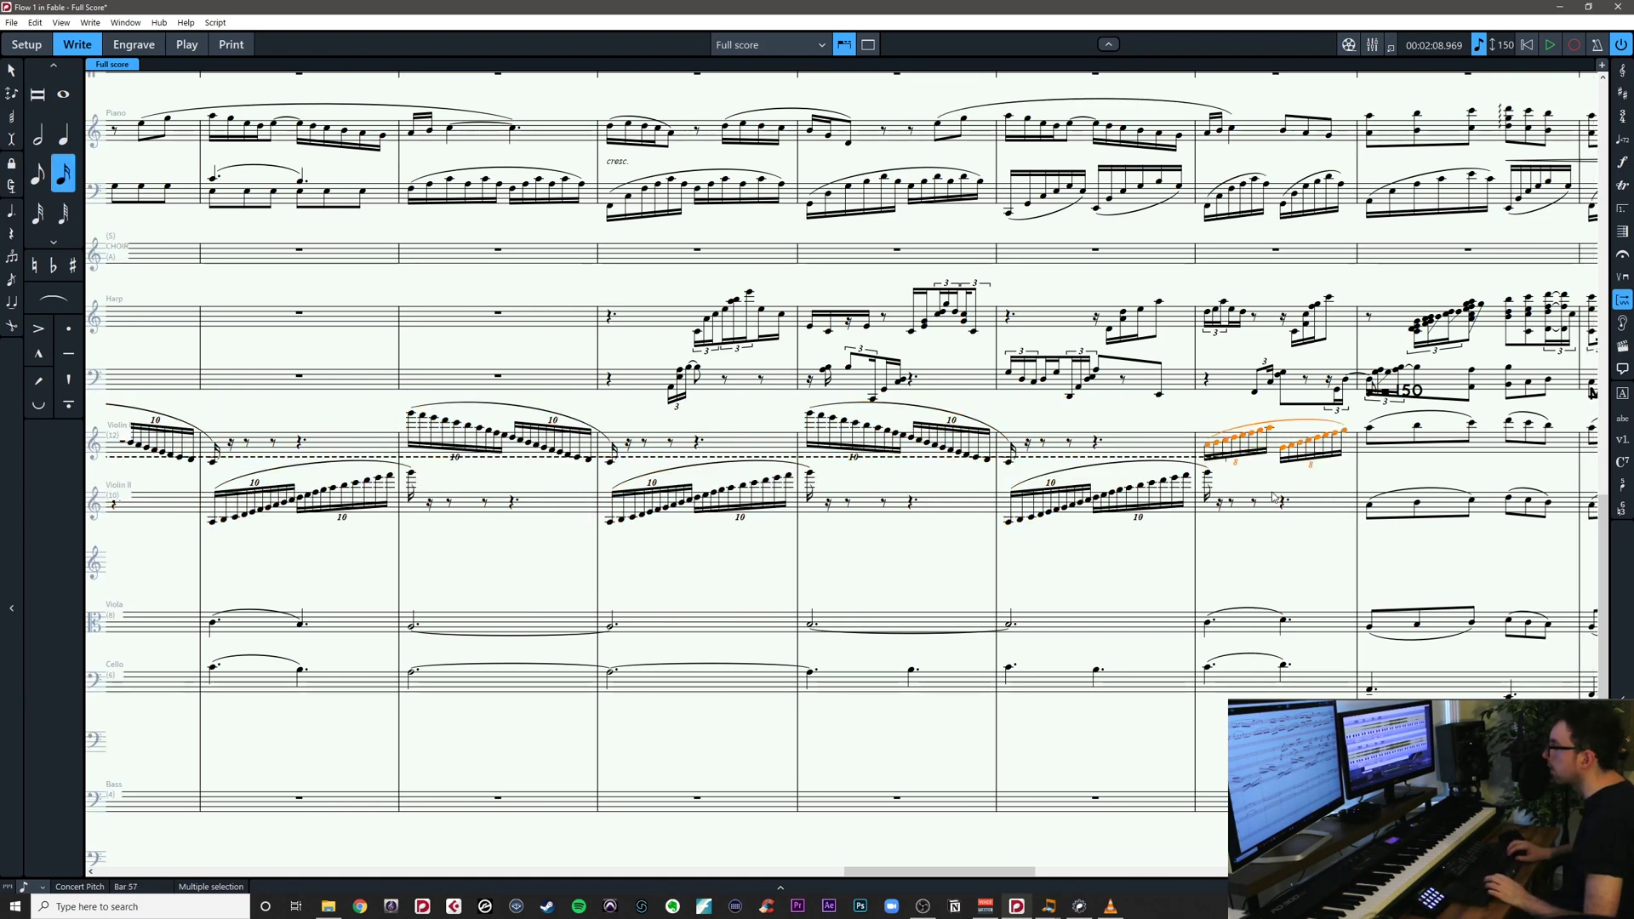
left_click(1273, 499)
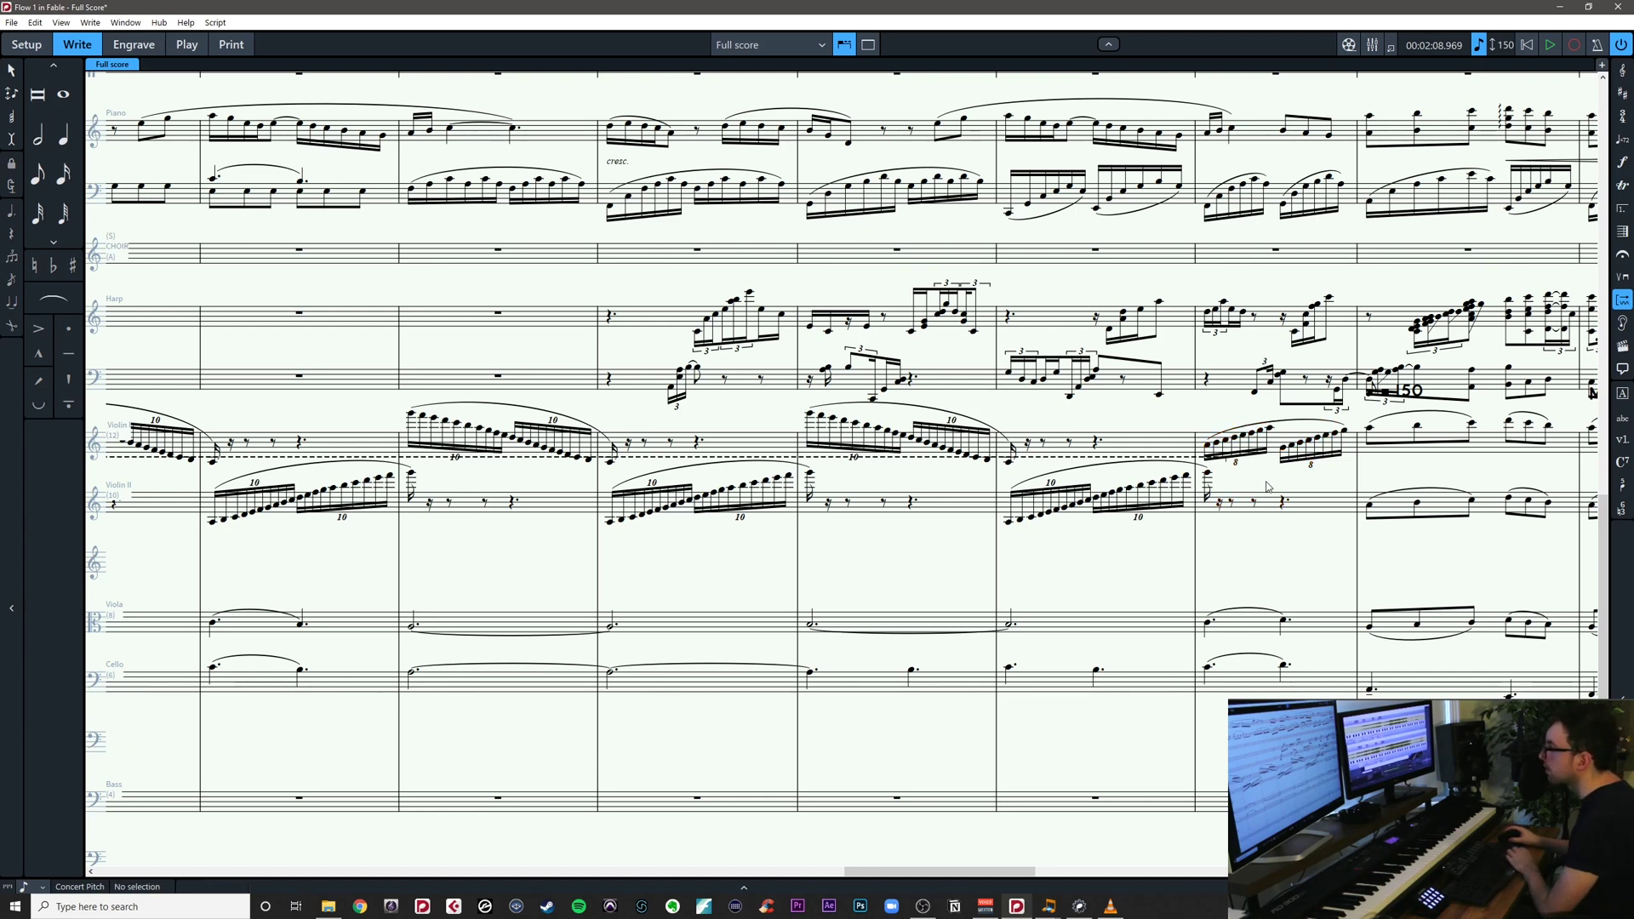
left_click_drag(1264, 475, 1172, 555)
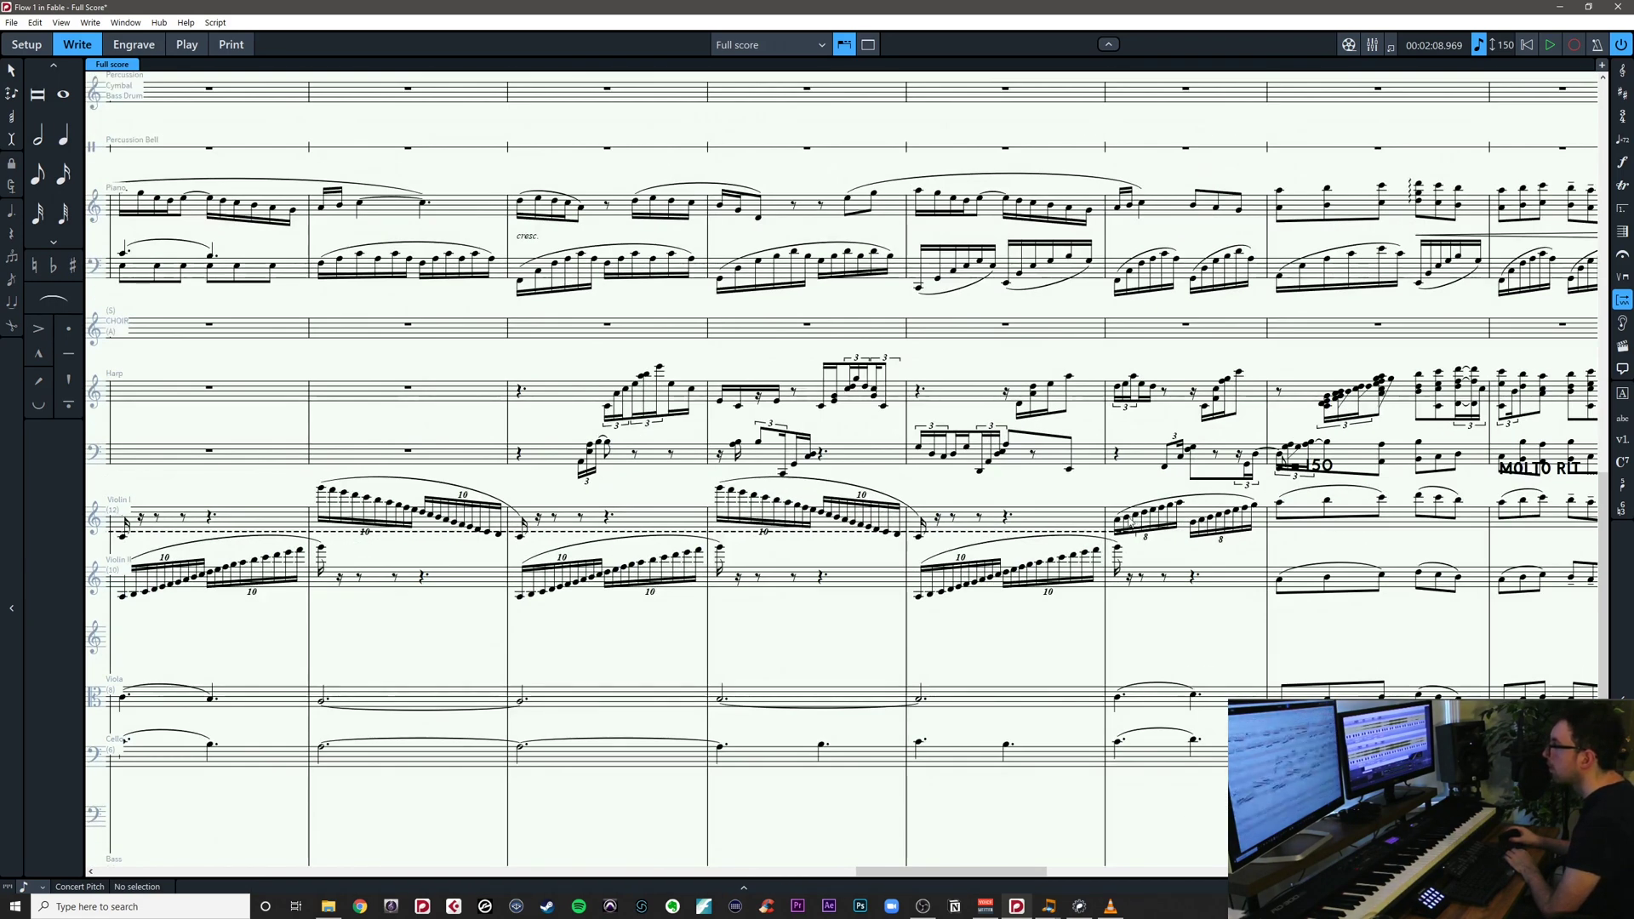
left_click(1172, 504)
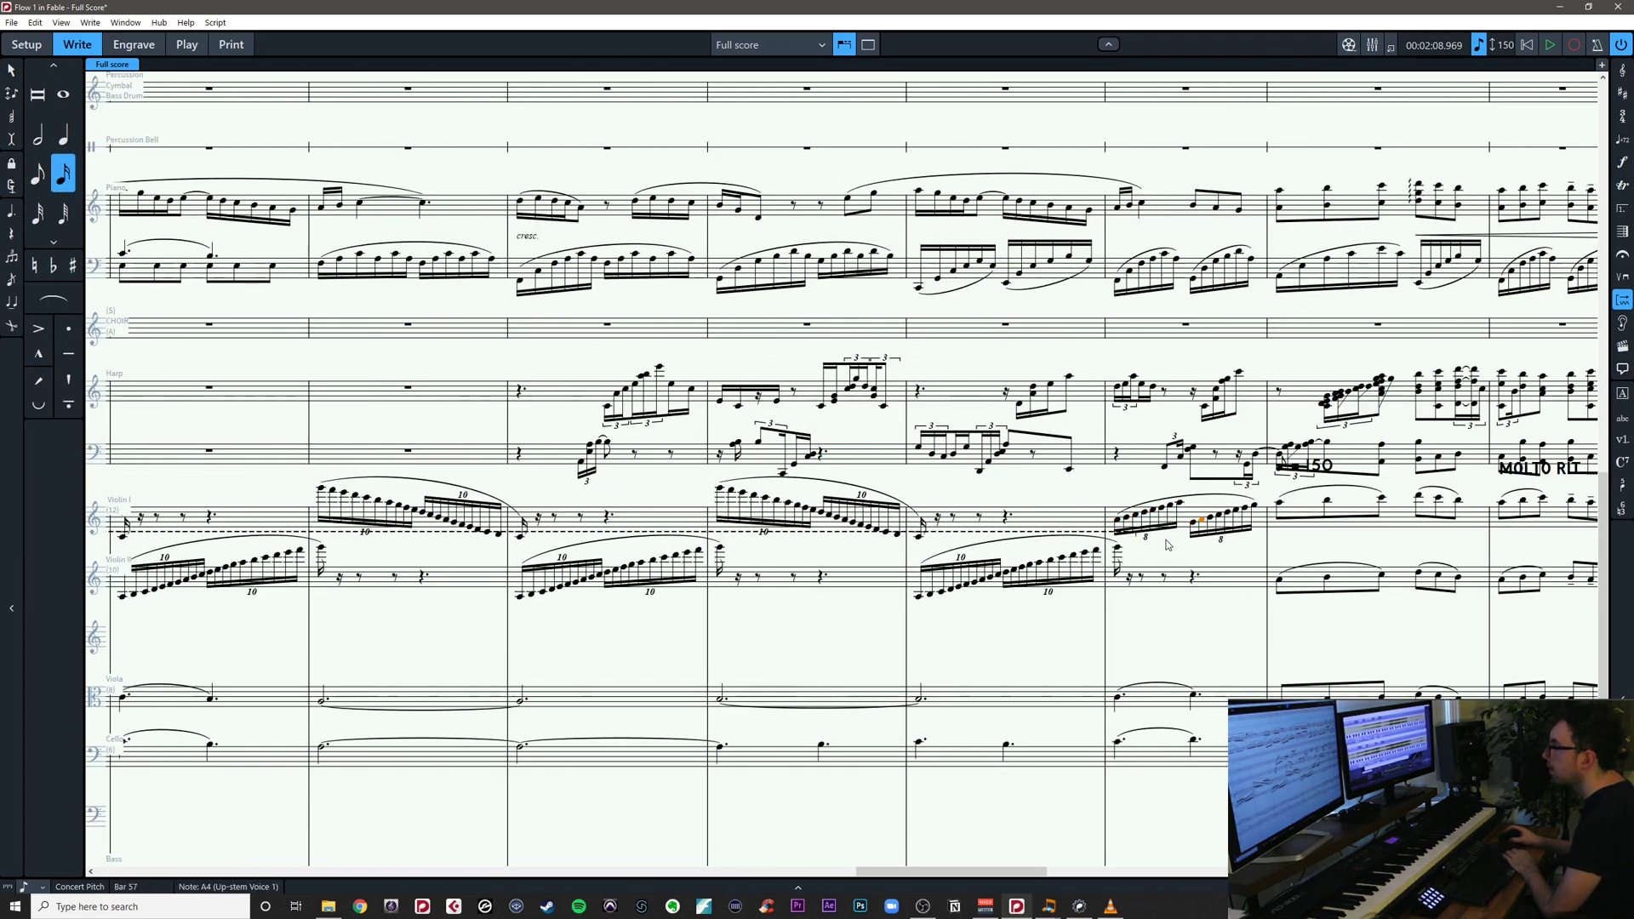
key("Right")
key("Right")
key("Right")
key("Right")
left_click(1168, 545)
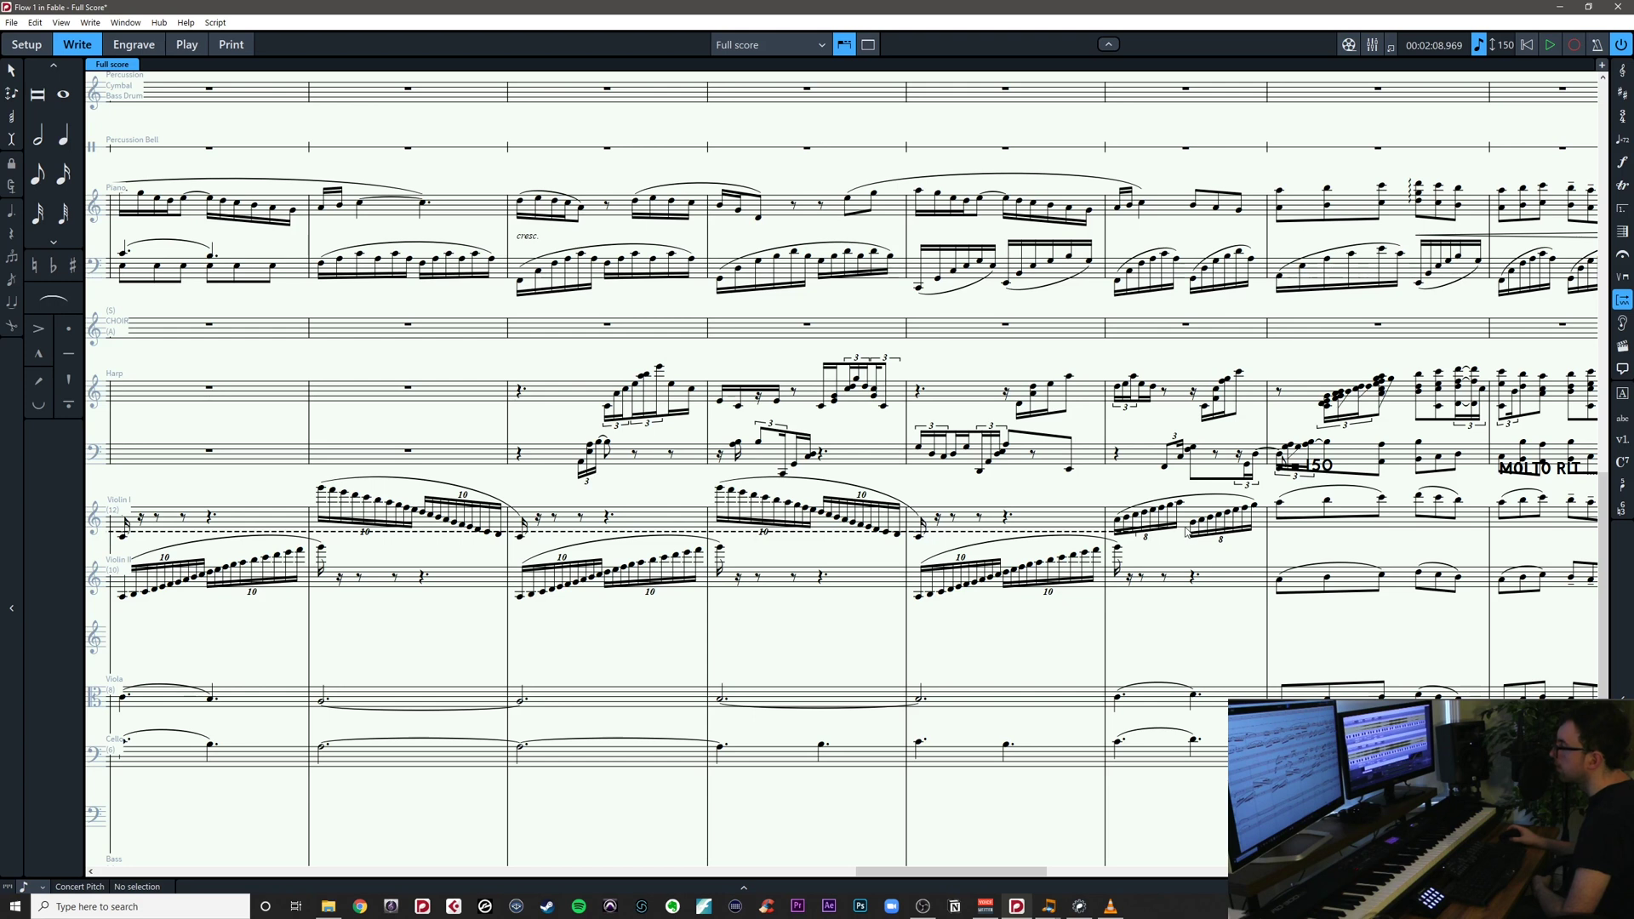
Undo the octave raise of the Violin I tuplets in bar 57
left_click(1195, 560)
key("Escape")
left_click(1128, 532)
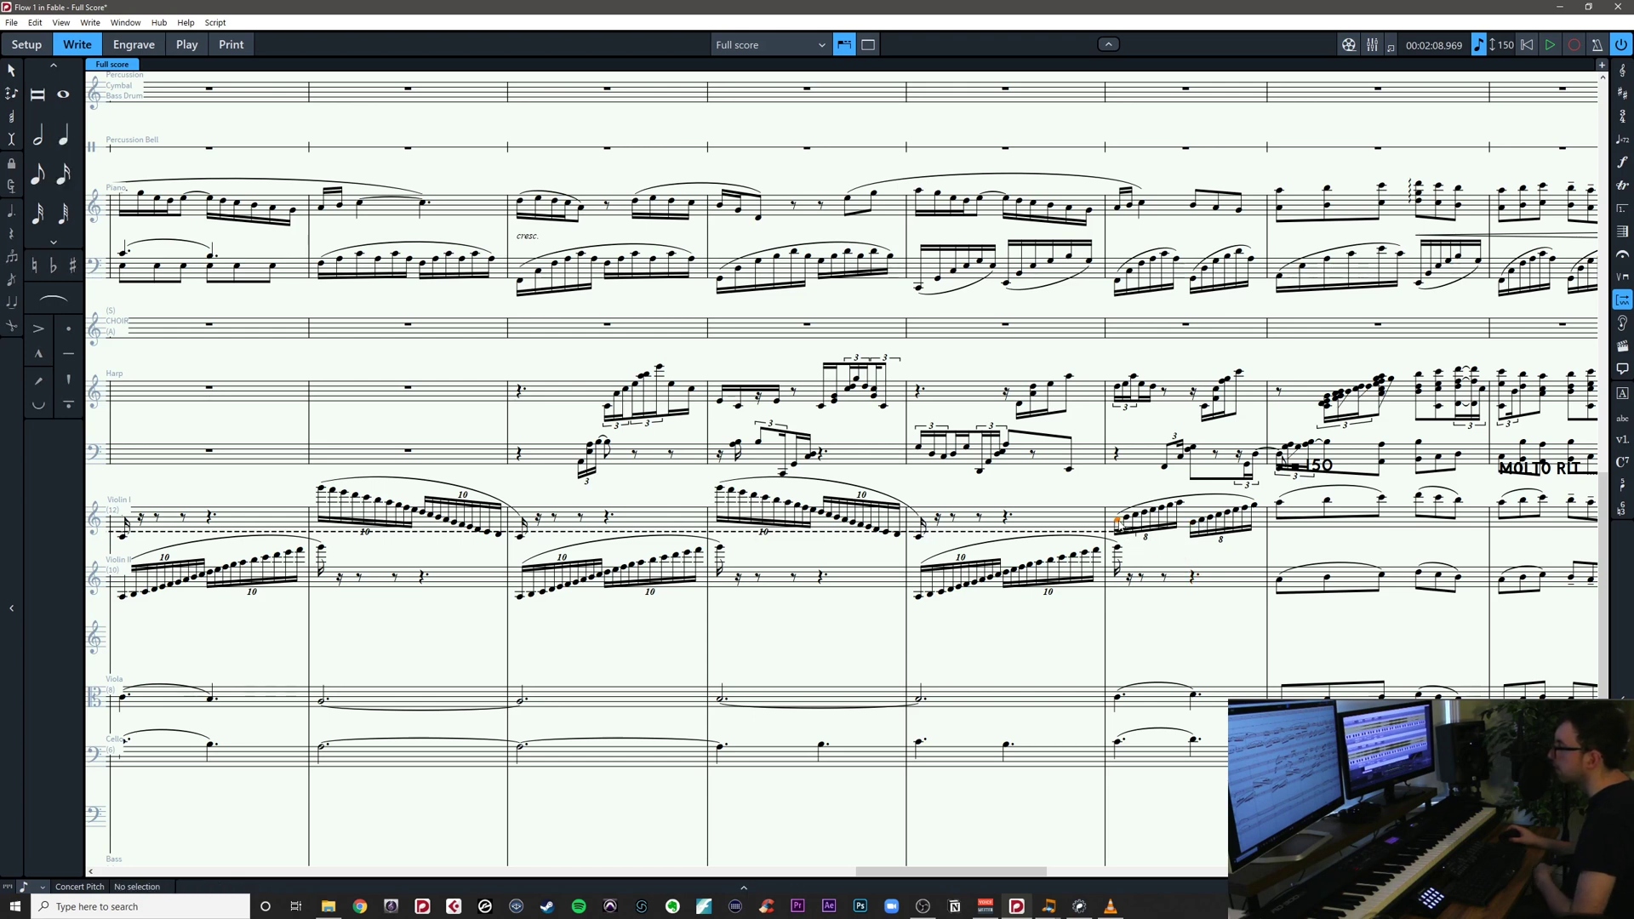
left_click(1257, 511, "shift")
key("minus")
key("ctrl+z")
key("ctrl+z")
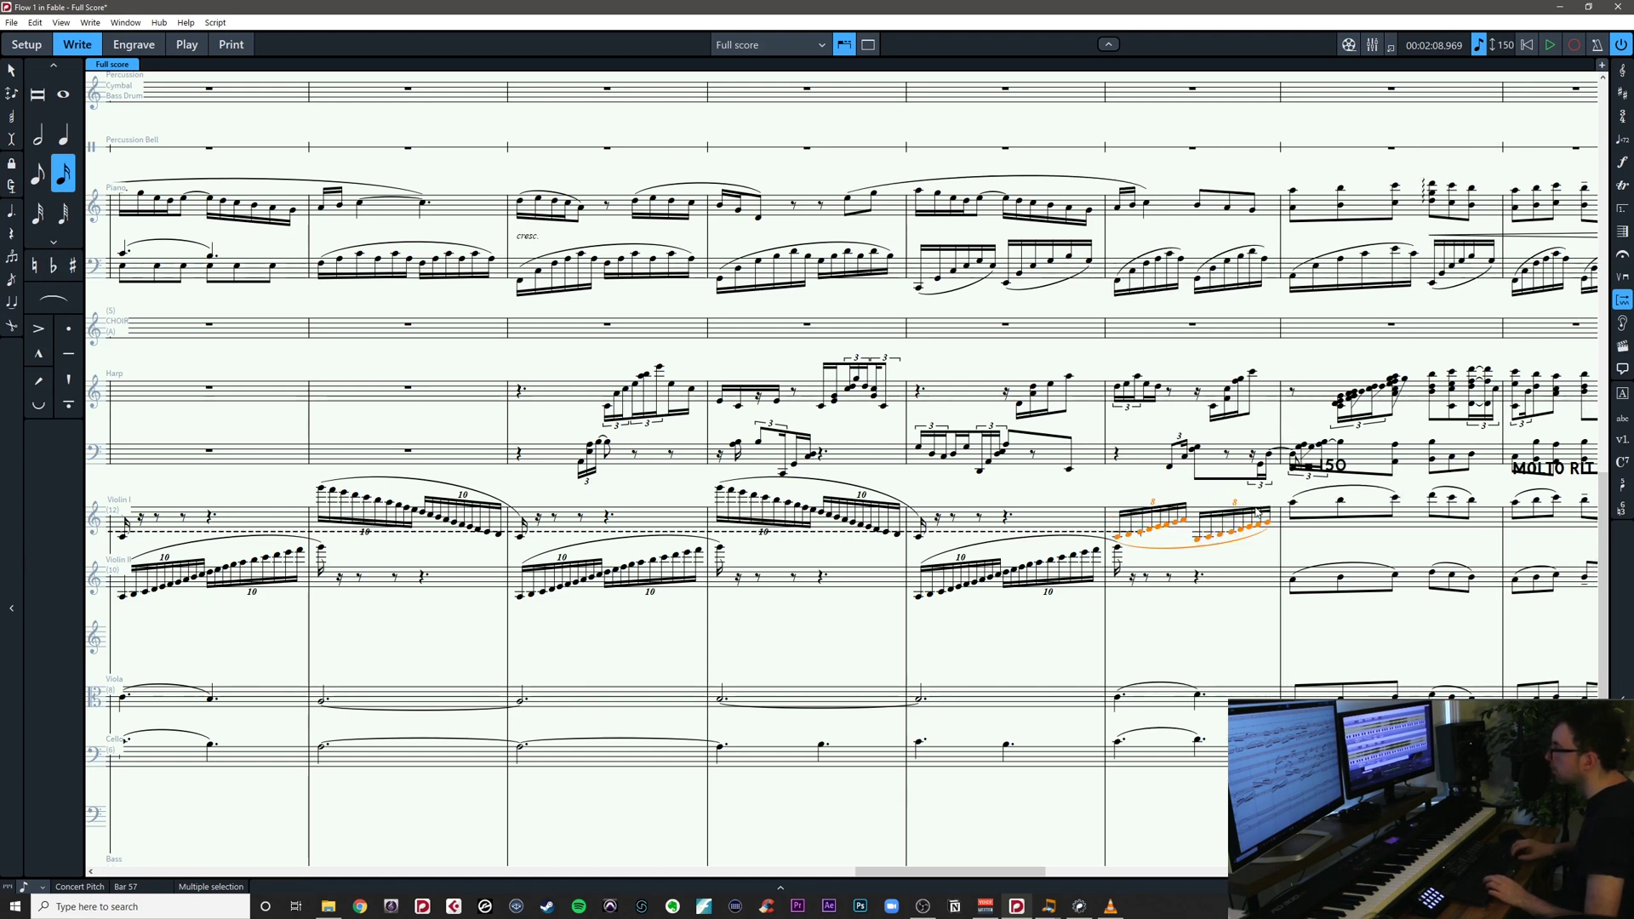
Move the second eight-note tuplet of bar 57 from Violin I down to Violin II and slur it
key("Escape")
left_click(1197, 539)
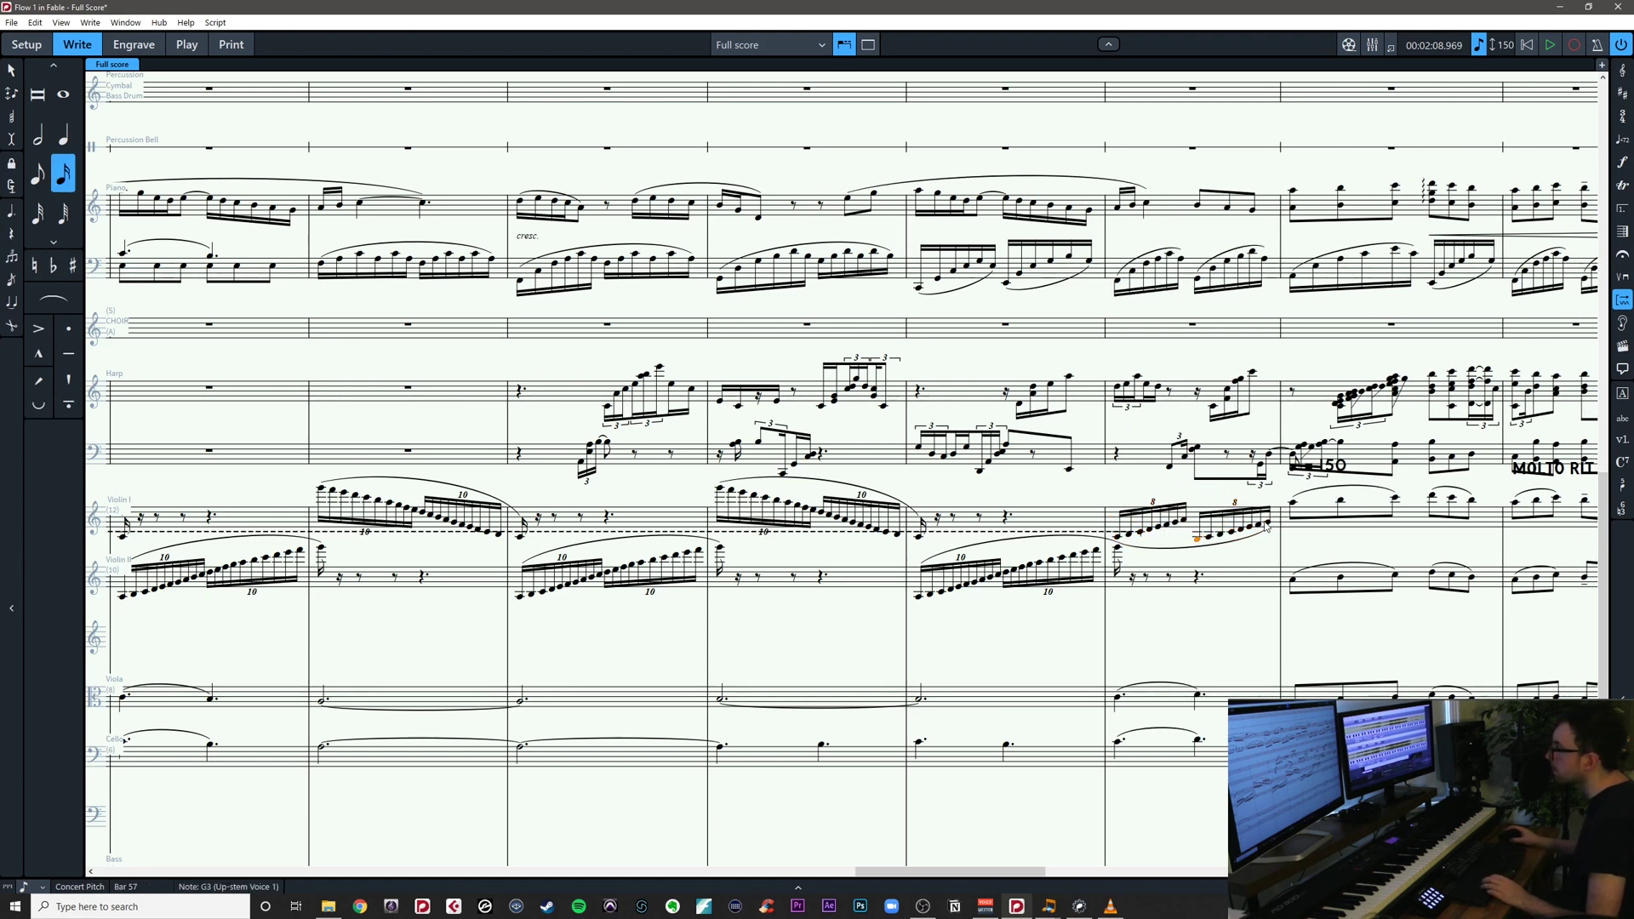
left_click(1268, 524, "shift")
key("ctrl+alt+Down")
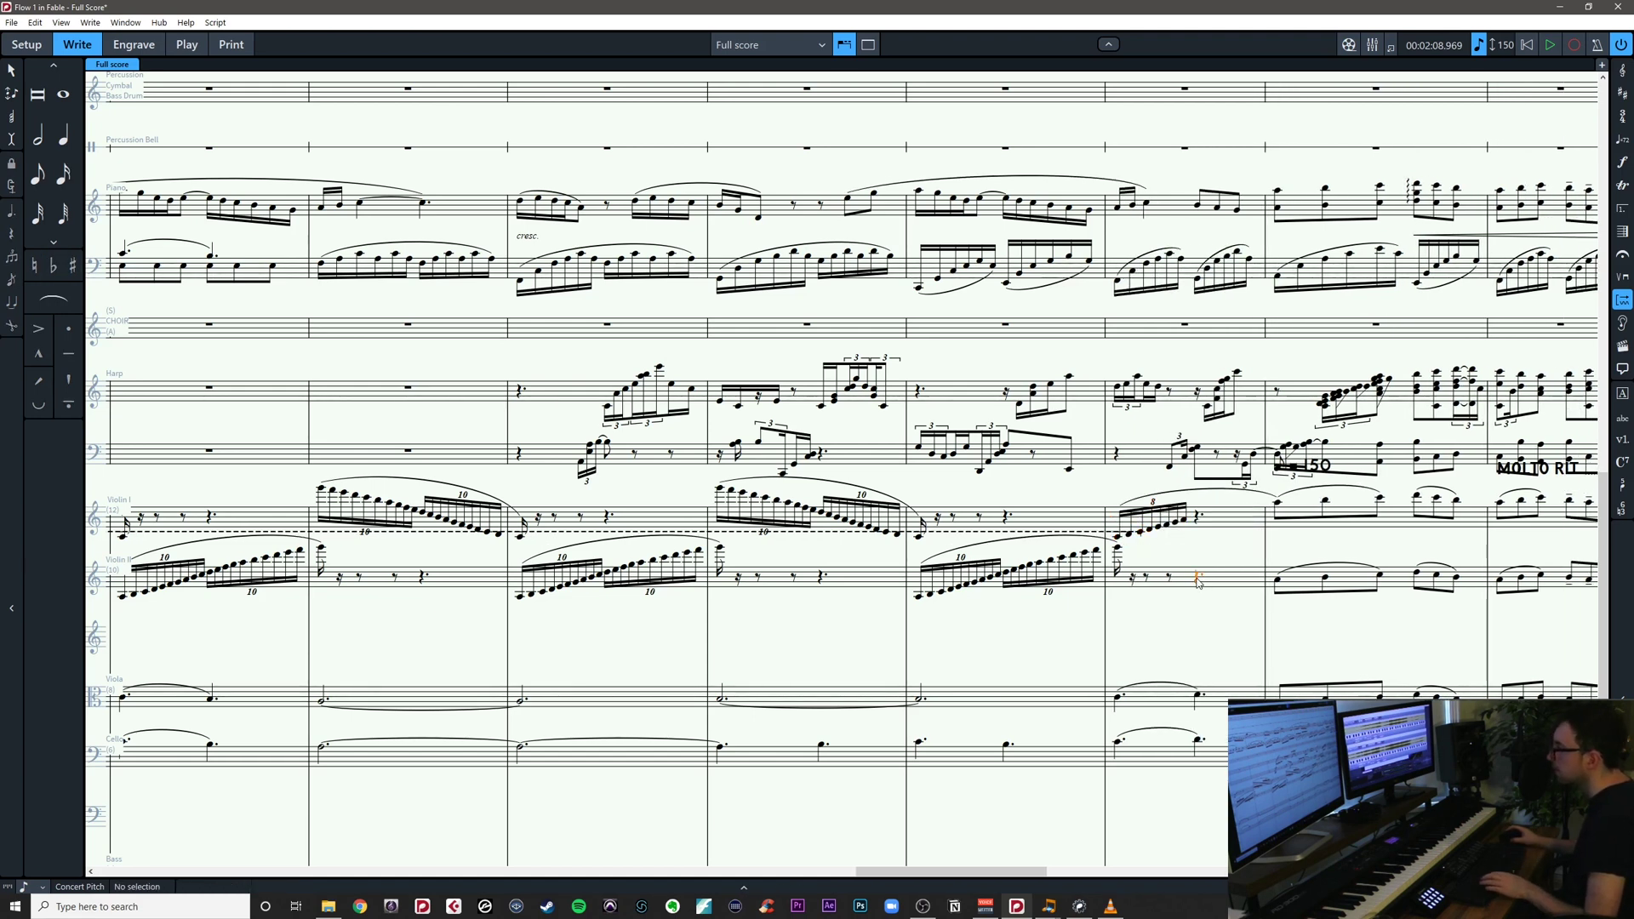
key("s")
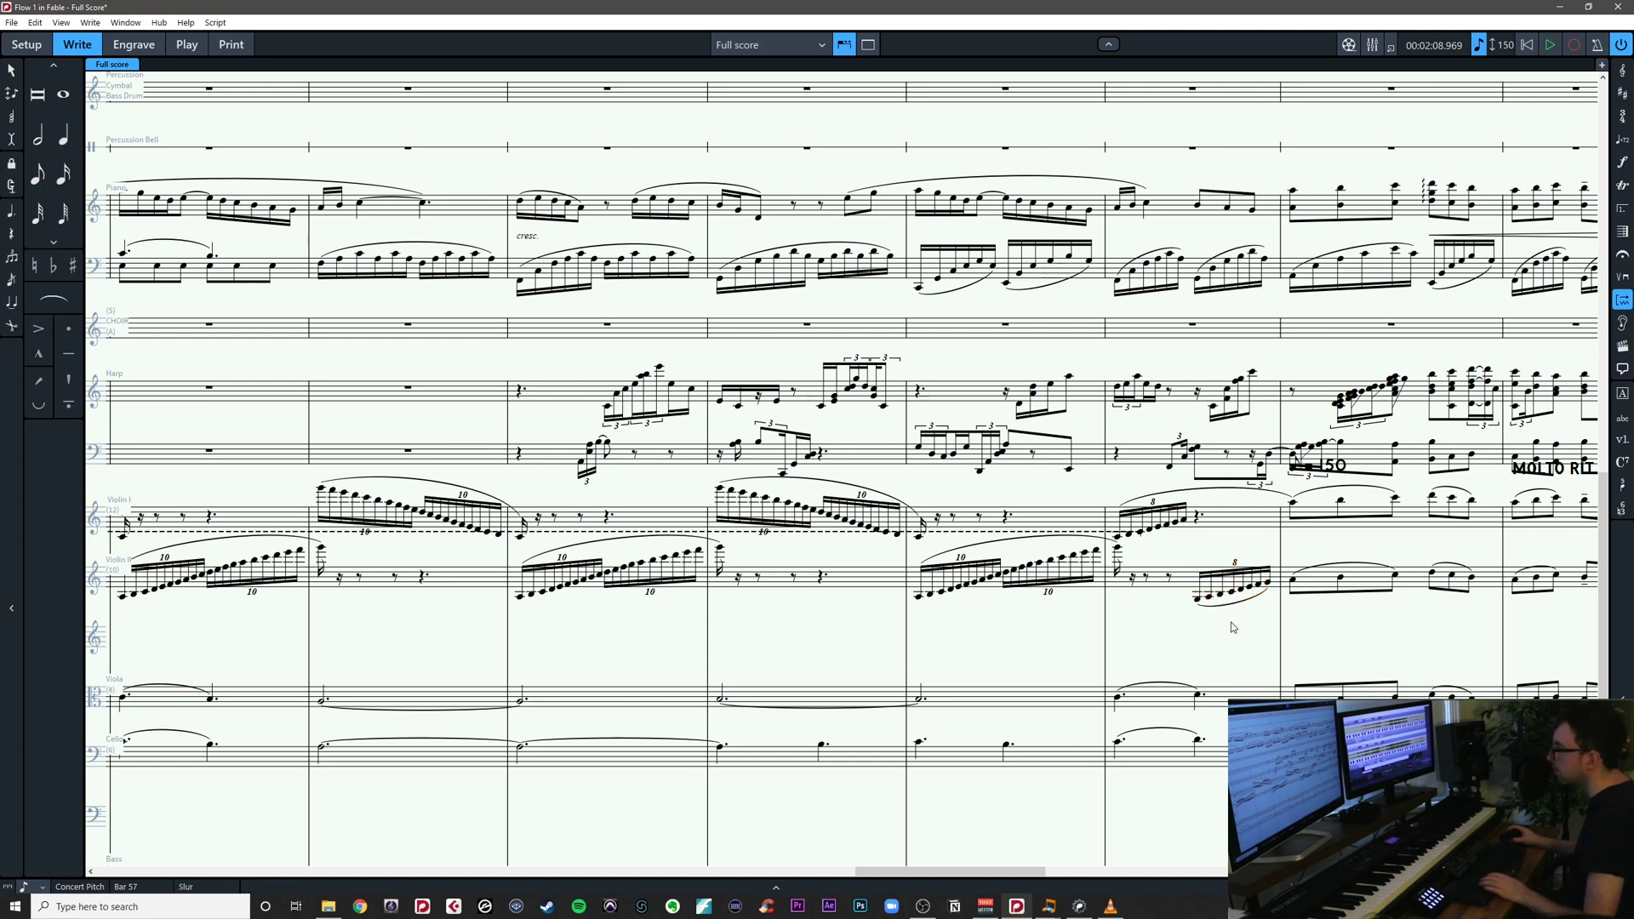
Fill the second half of bar 57 in Violin I with the eighth notes B4, A4 and G4
left_click(1197, 516)
key("shift+n")
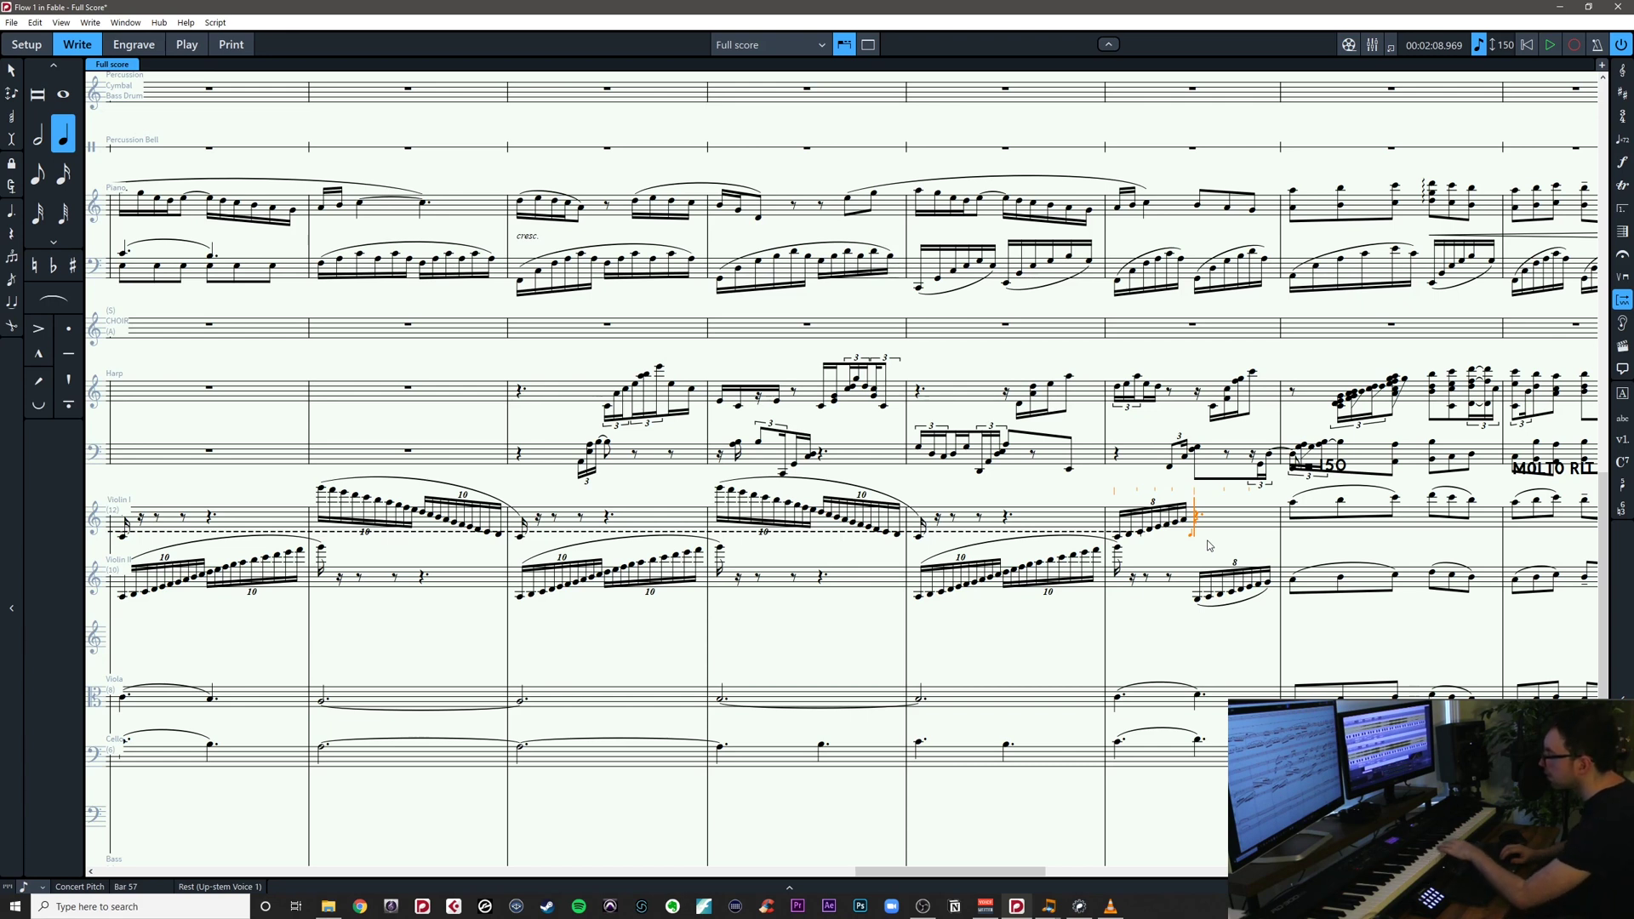
key("b")
key("Escape")
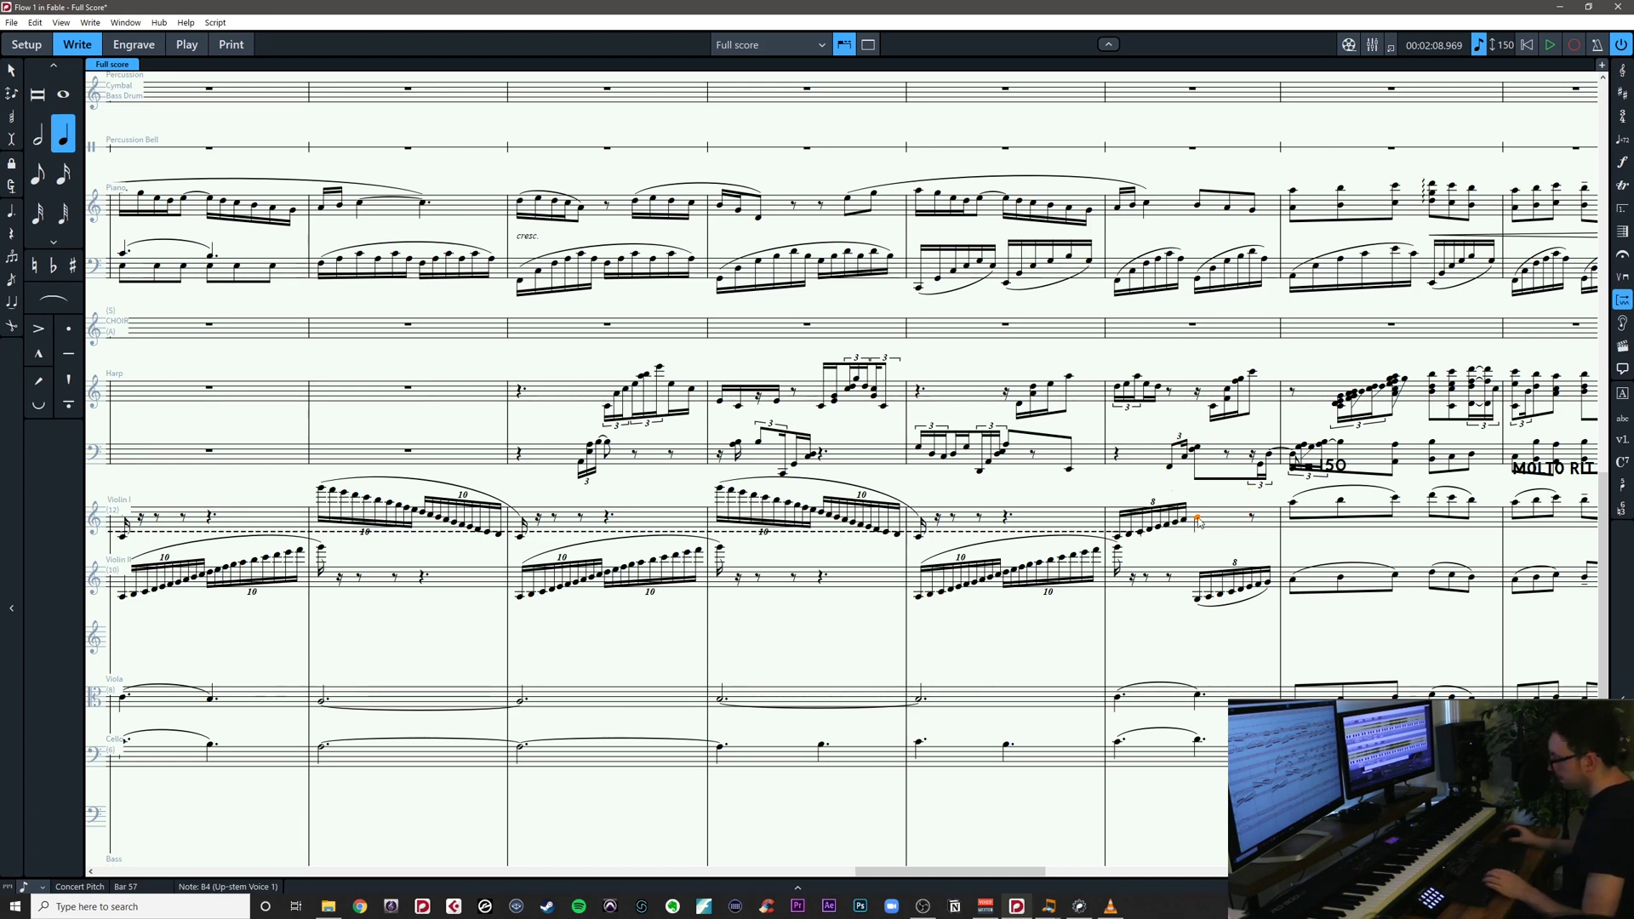
key("5")
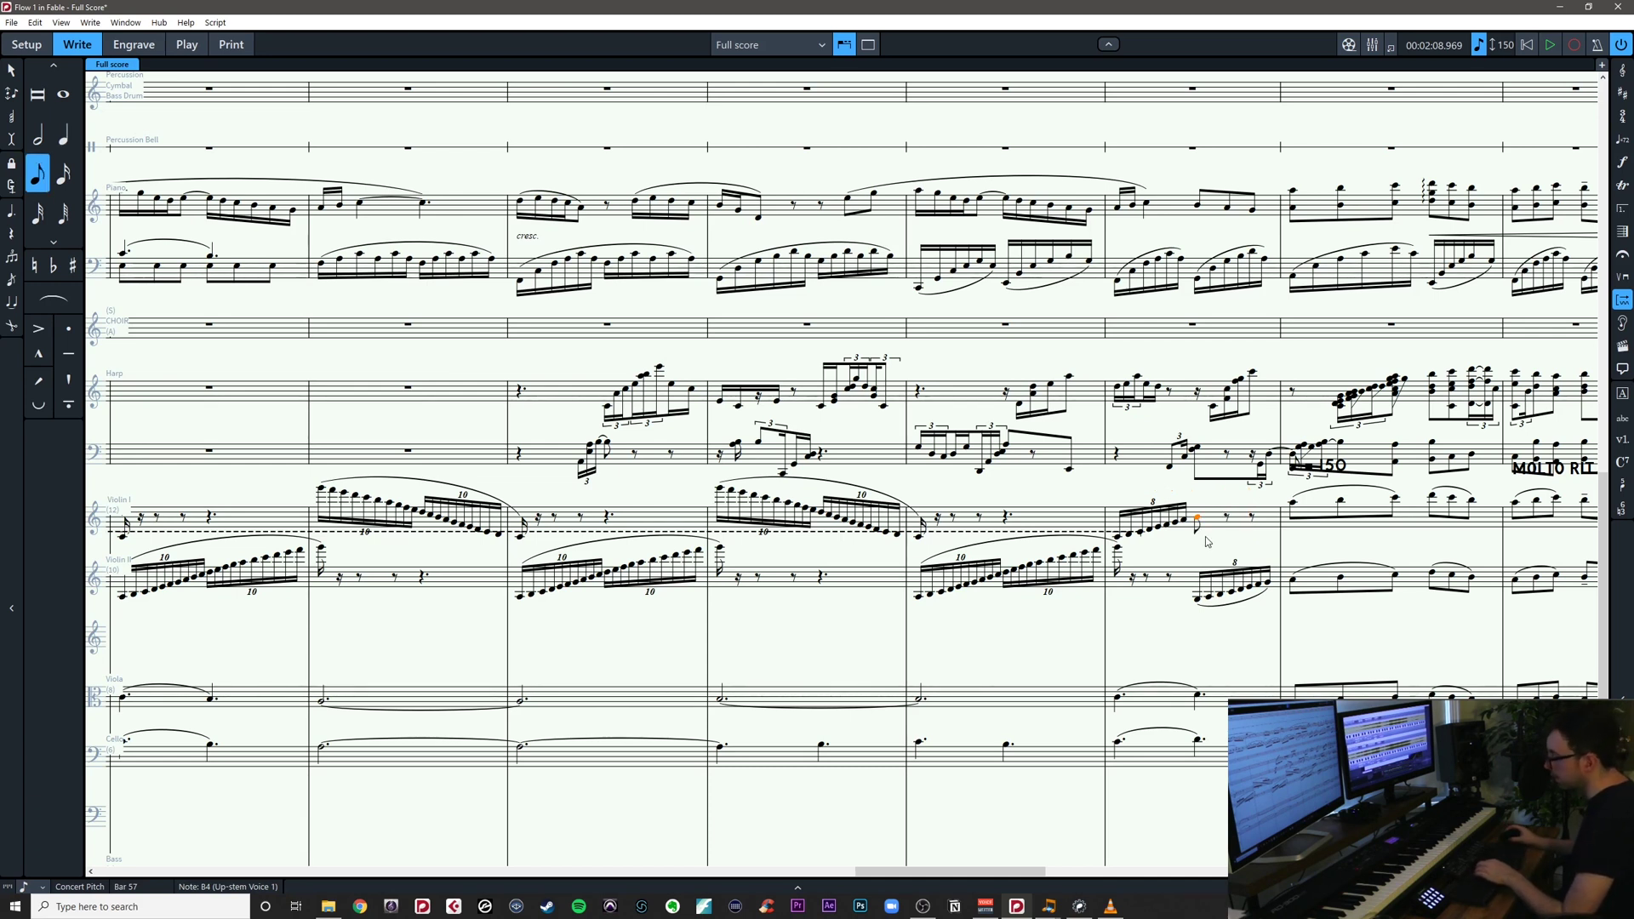
key("shift+n")
key("space")
key("a")
key("g")
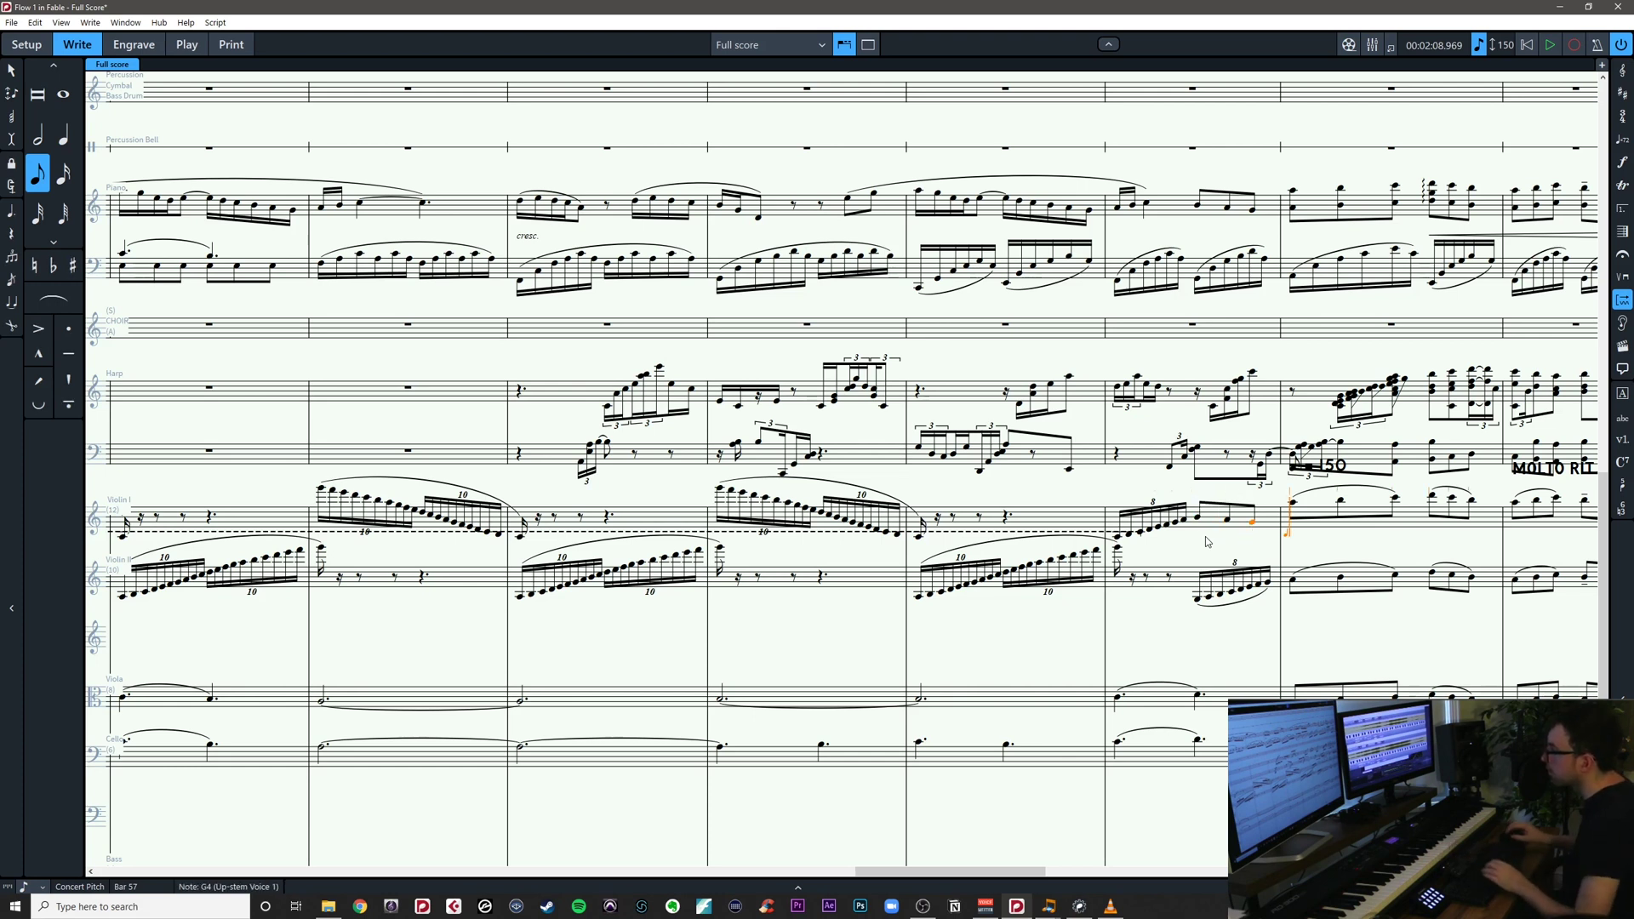
key("Escape")
key("Escape")
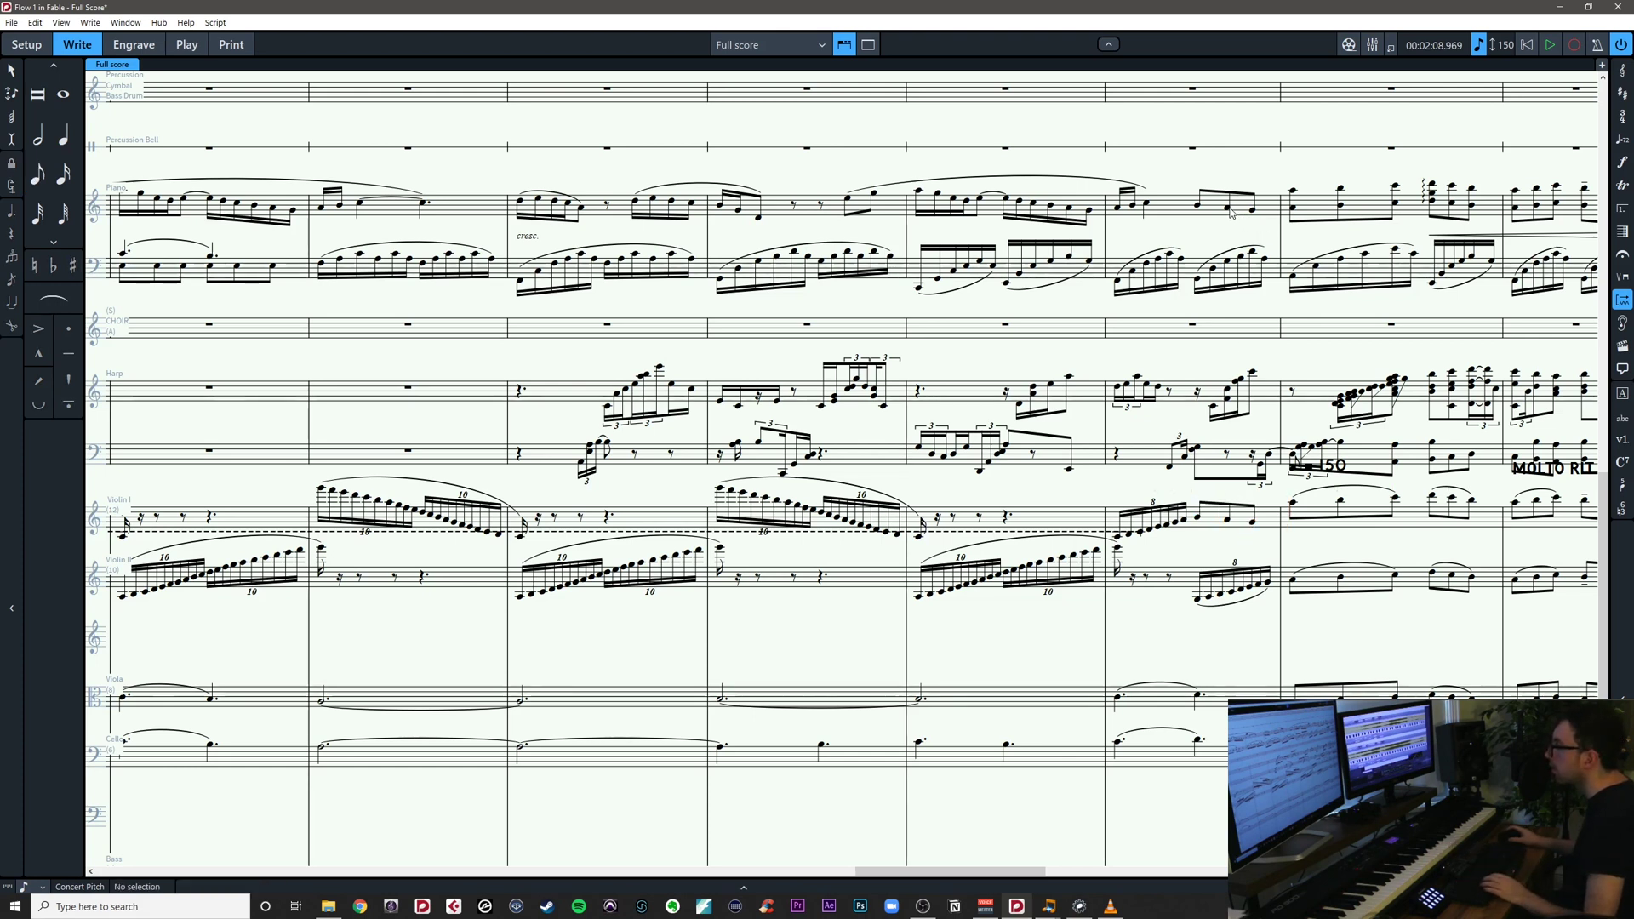
Add separate slurs to the eight-note tuplet and the three eighth notes of Violin I in bar 57
left_click(1198, 517)
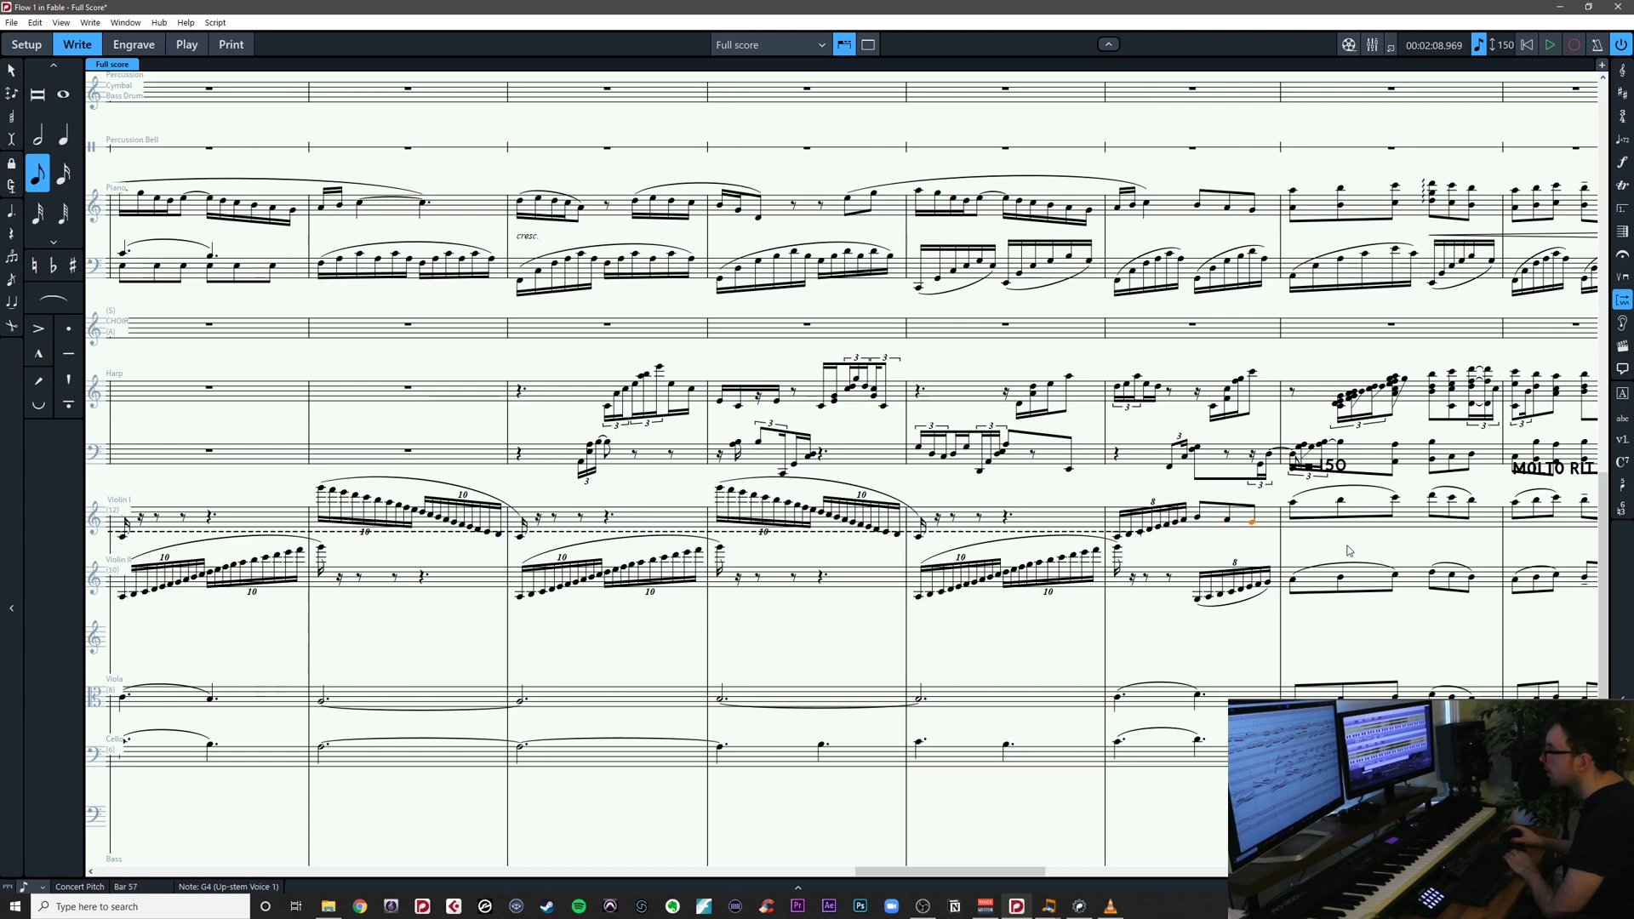
key("Escape")
left_click_drag(1351, 547, 1194, 597)
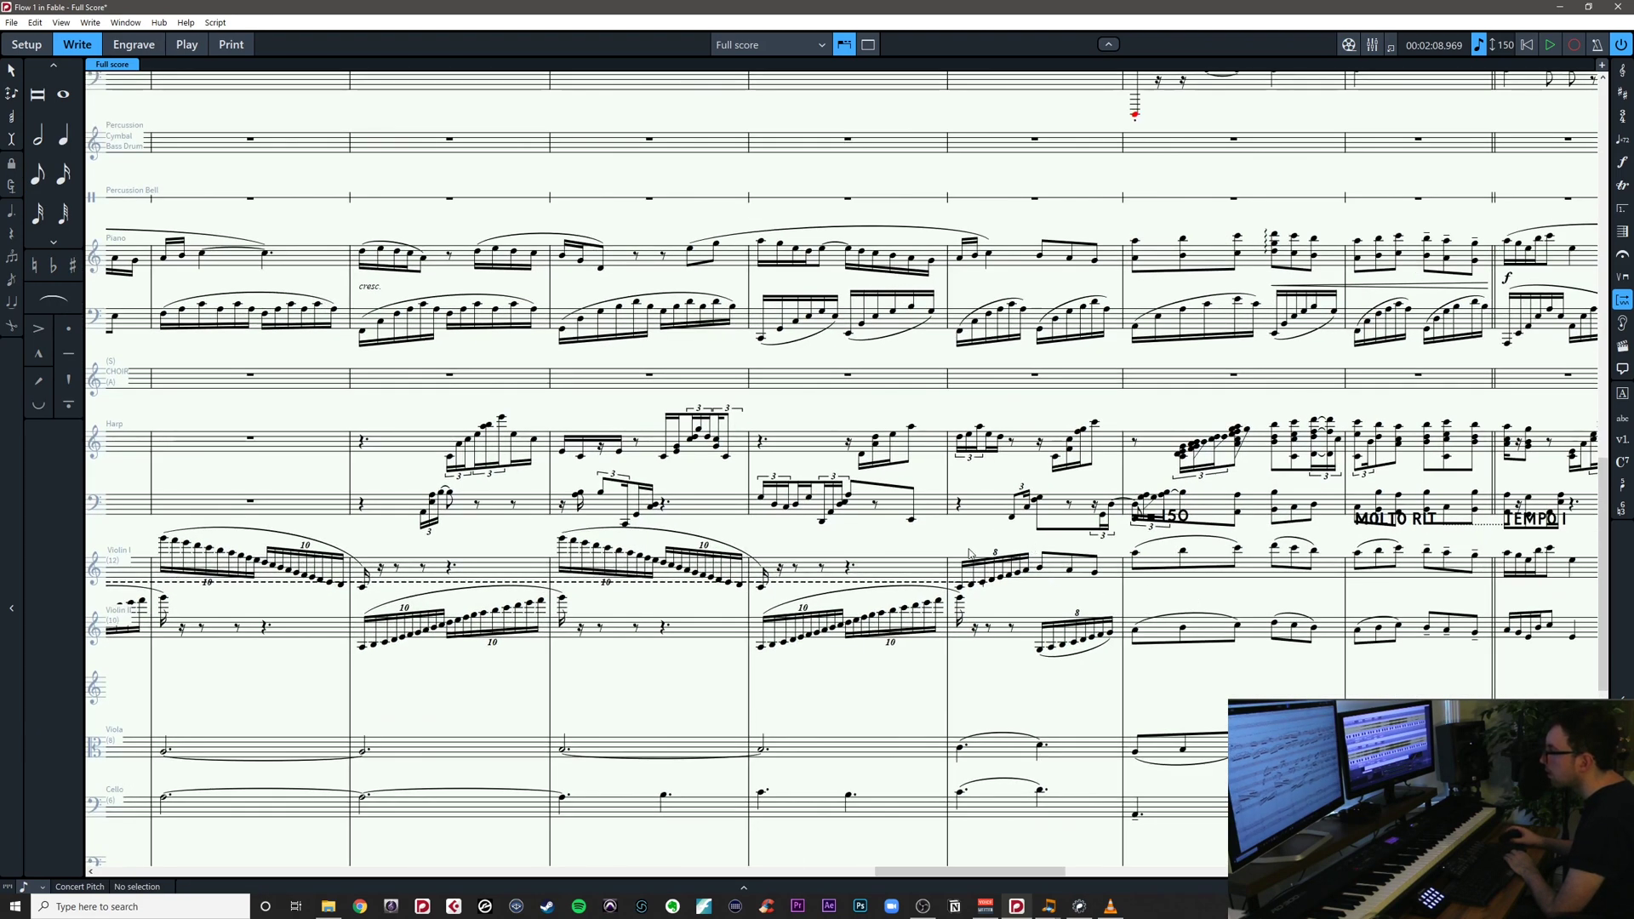
left_click_drag(1030, 597, 1031, 596)
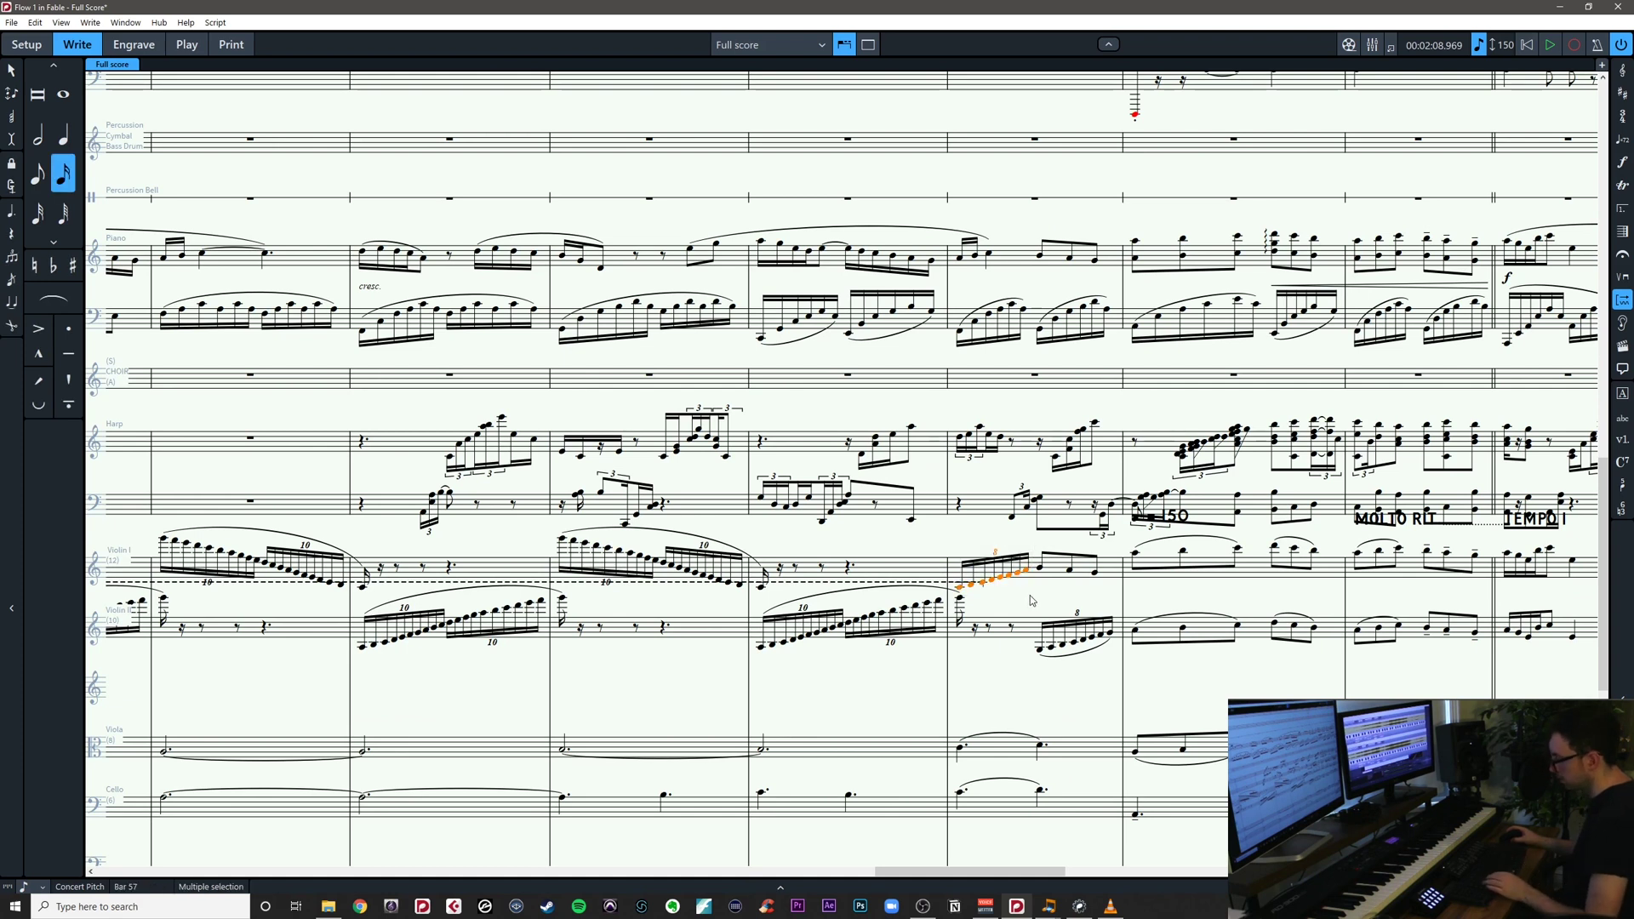
key("Escape")
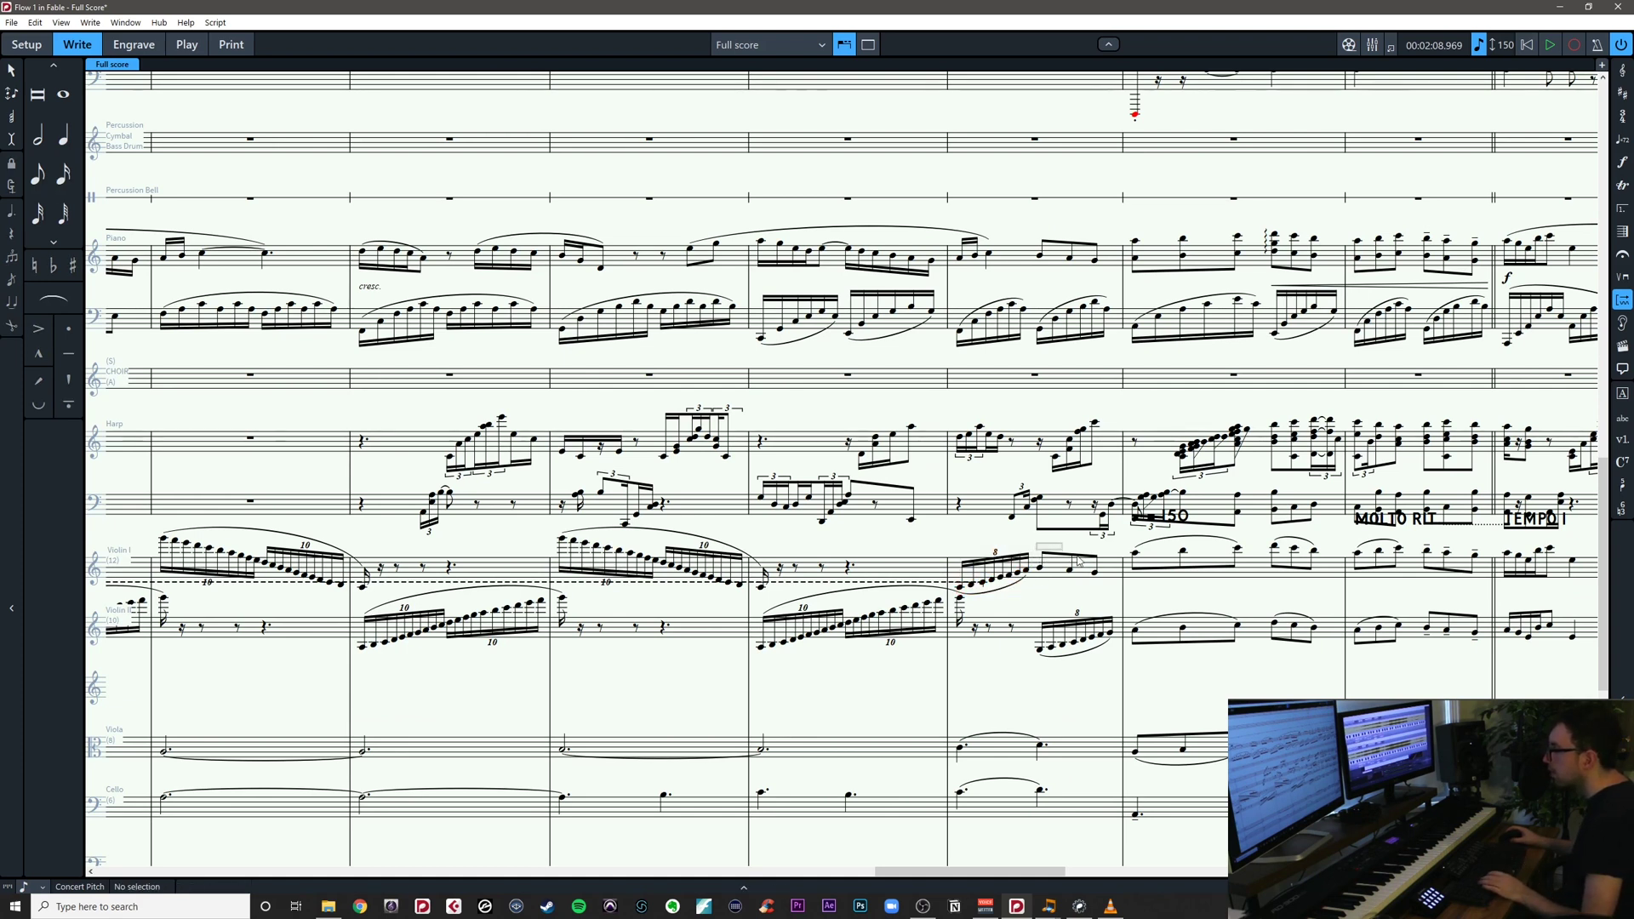
left_click_drag(1109, 590, 1109, 588)
key("s")
Delete the eight-note tuplet from the second half of bar 57 in Violin II
left_click_drag(1037, 600, 1285, 489)
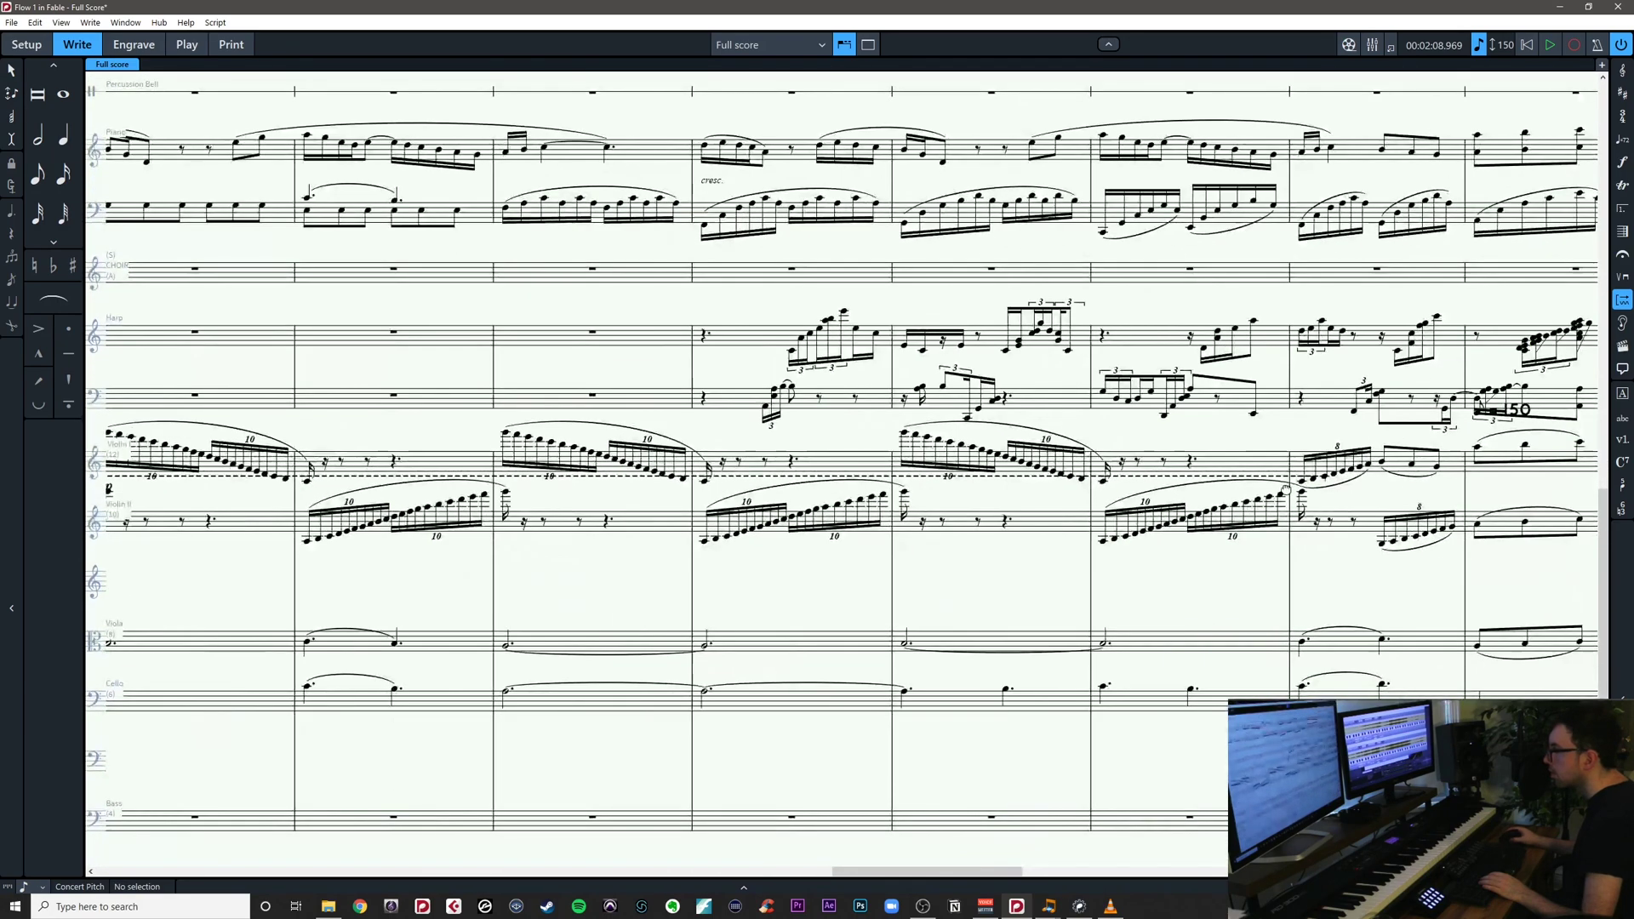
left_click_drag(1314, 596, 939, 619)
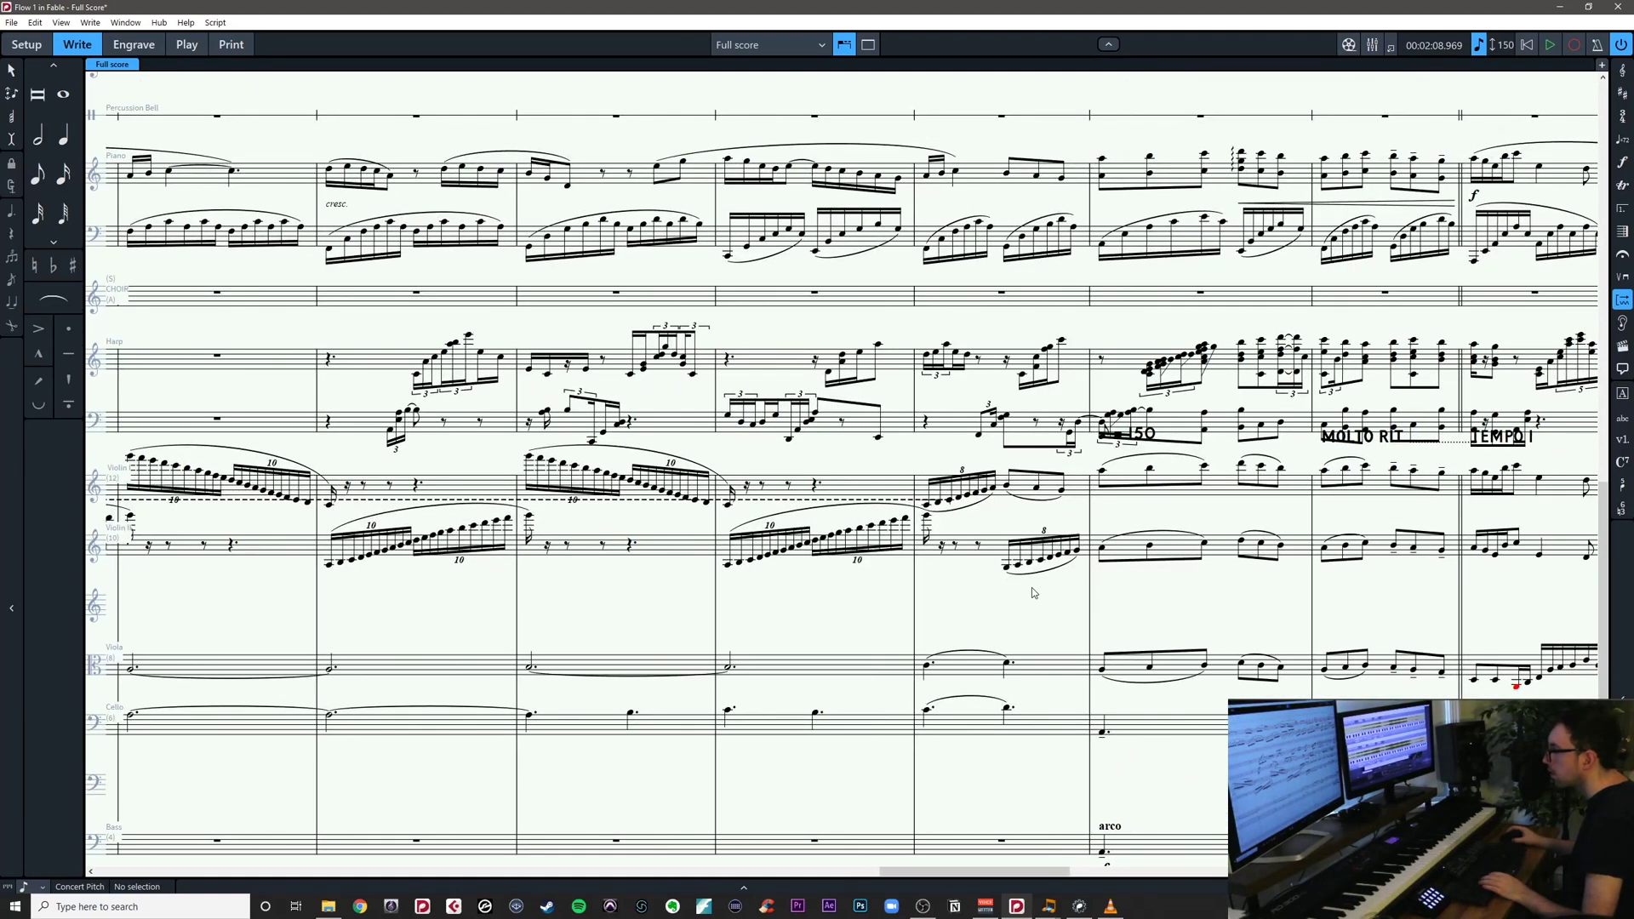
left_click_drag(991, 524, 1085, 593)
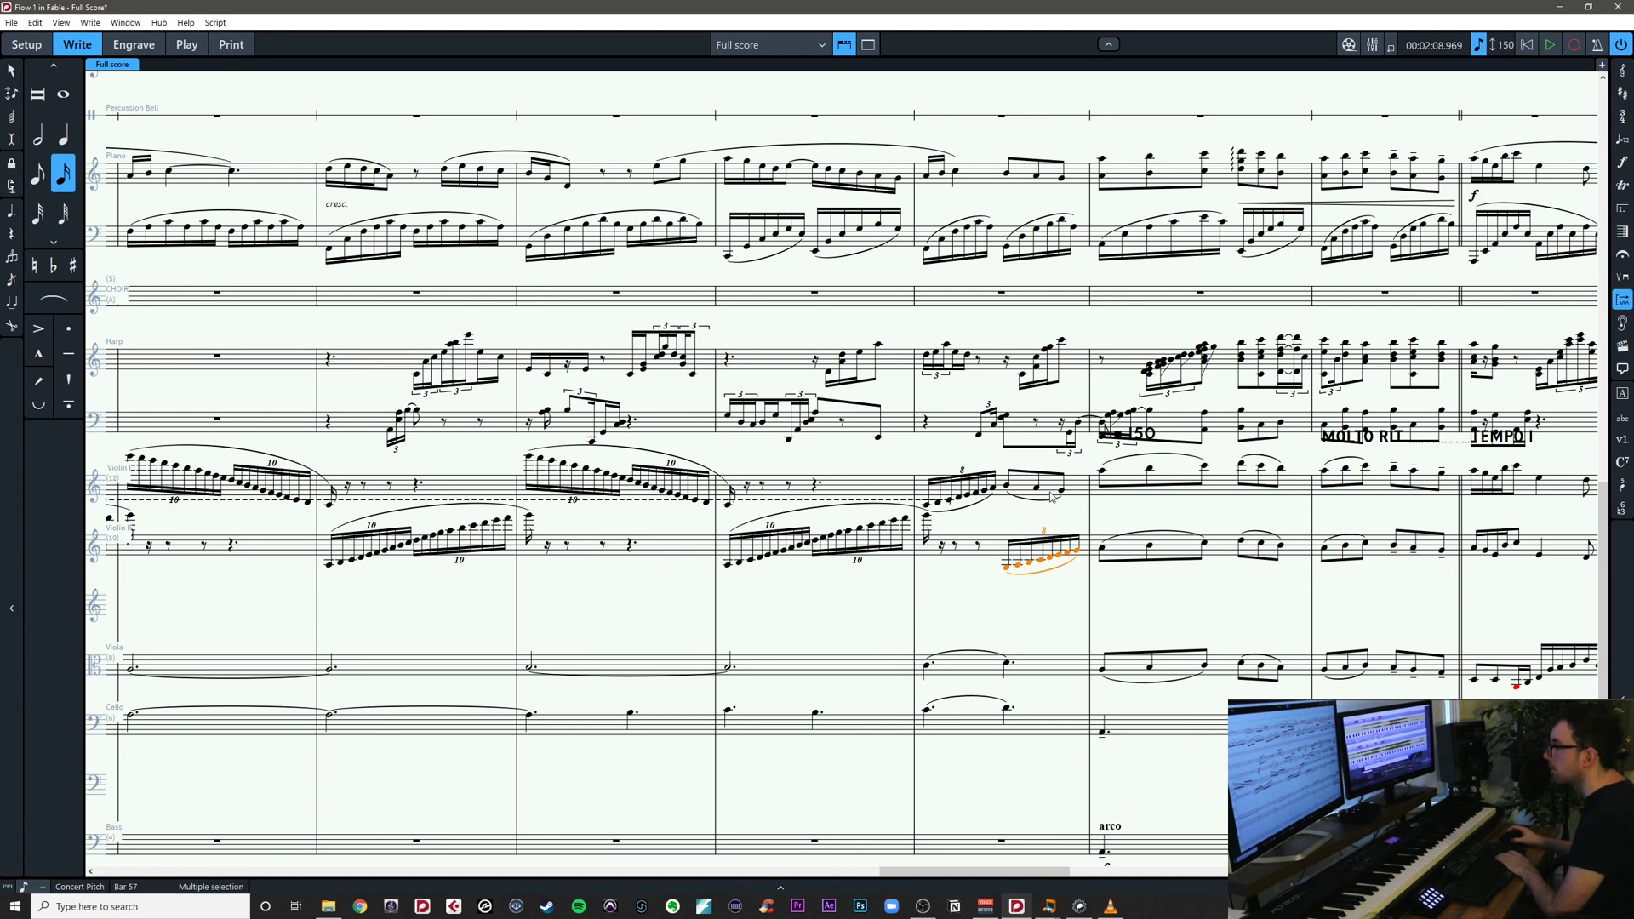
key("Delete")
Copy the three eighth notes of Violin I in bar 57 to Violin II, one octave lower and slurred
left_click_drag(1069, 470, 1001, 513)
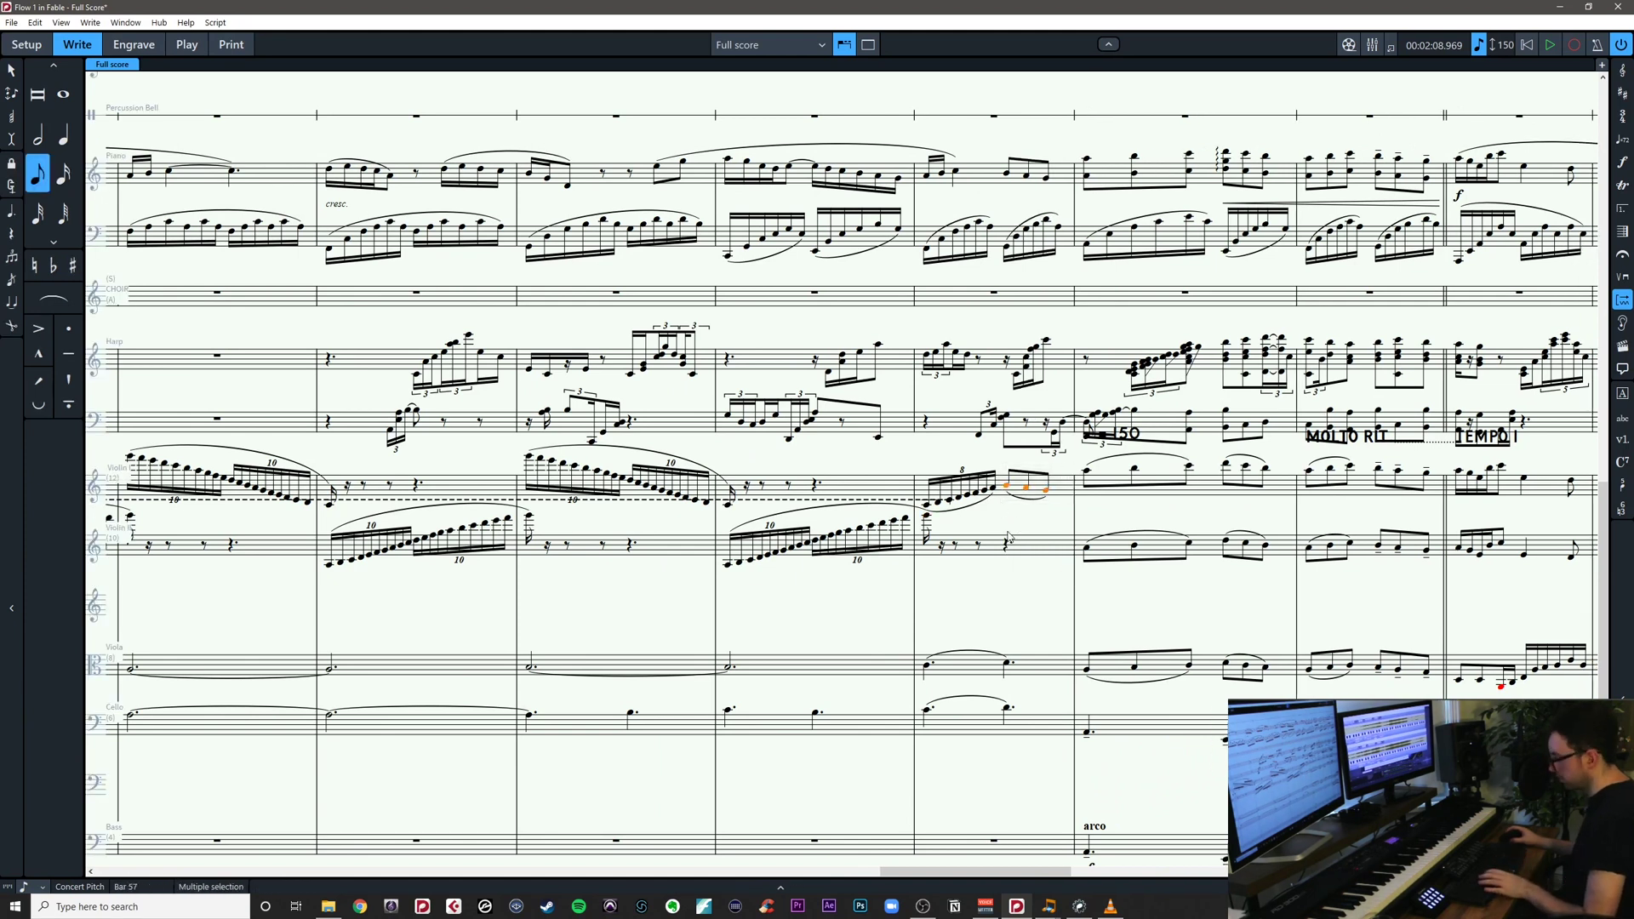
key("ctrl+c")
left_click(1007, 545)
key("ctrl+v")
key("shift+alt+Down")
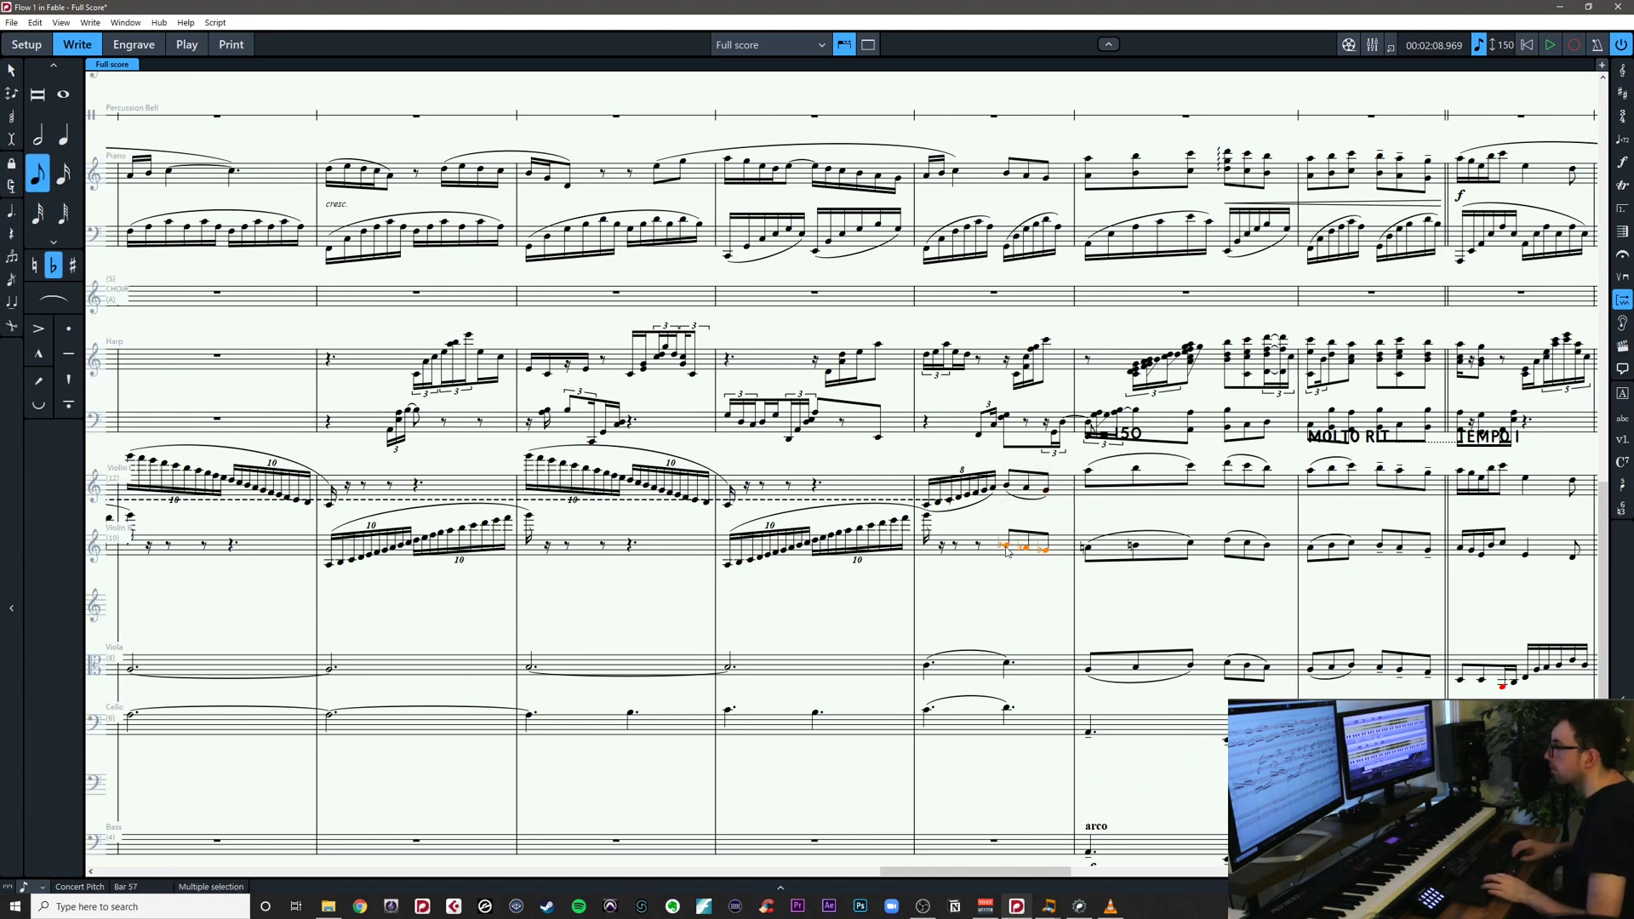
key("ctrl+alt+Down")
key("s")
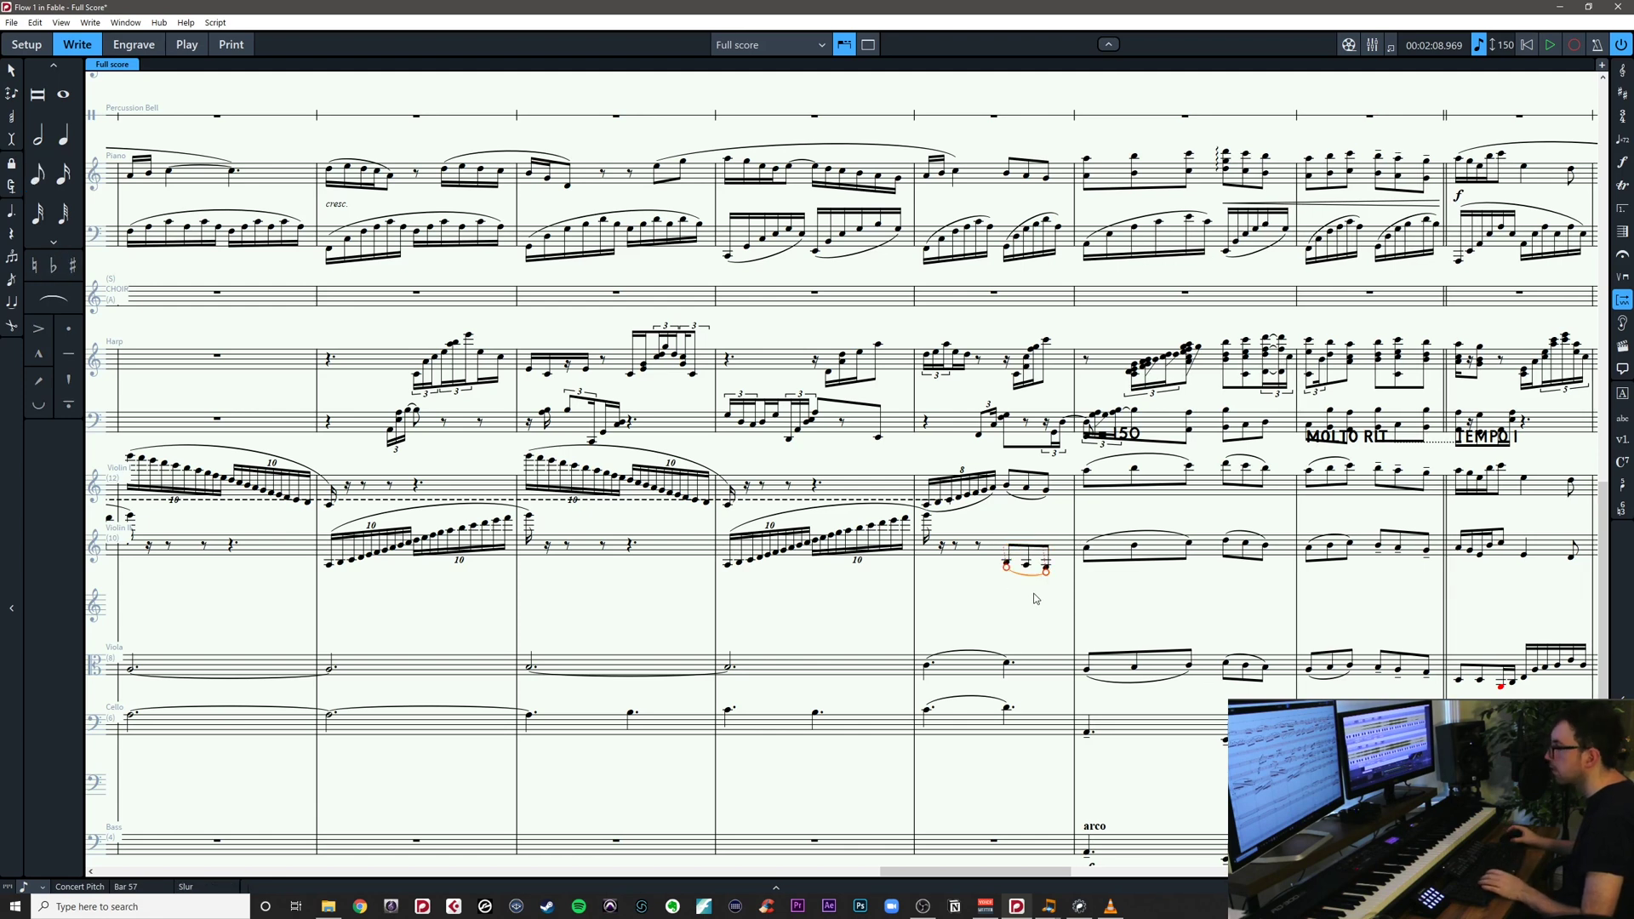
key("Escape")
Raise the last eighth note of Violin II in bar 57 by five scale steps
left_click(1048, 568)
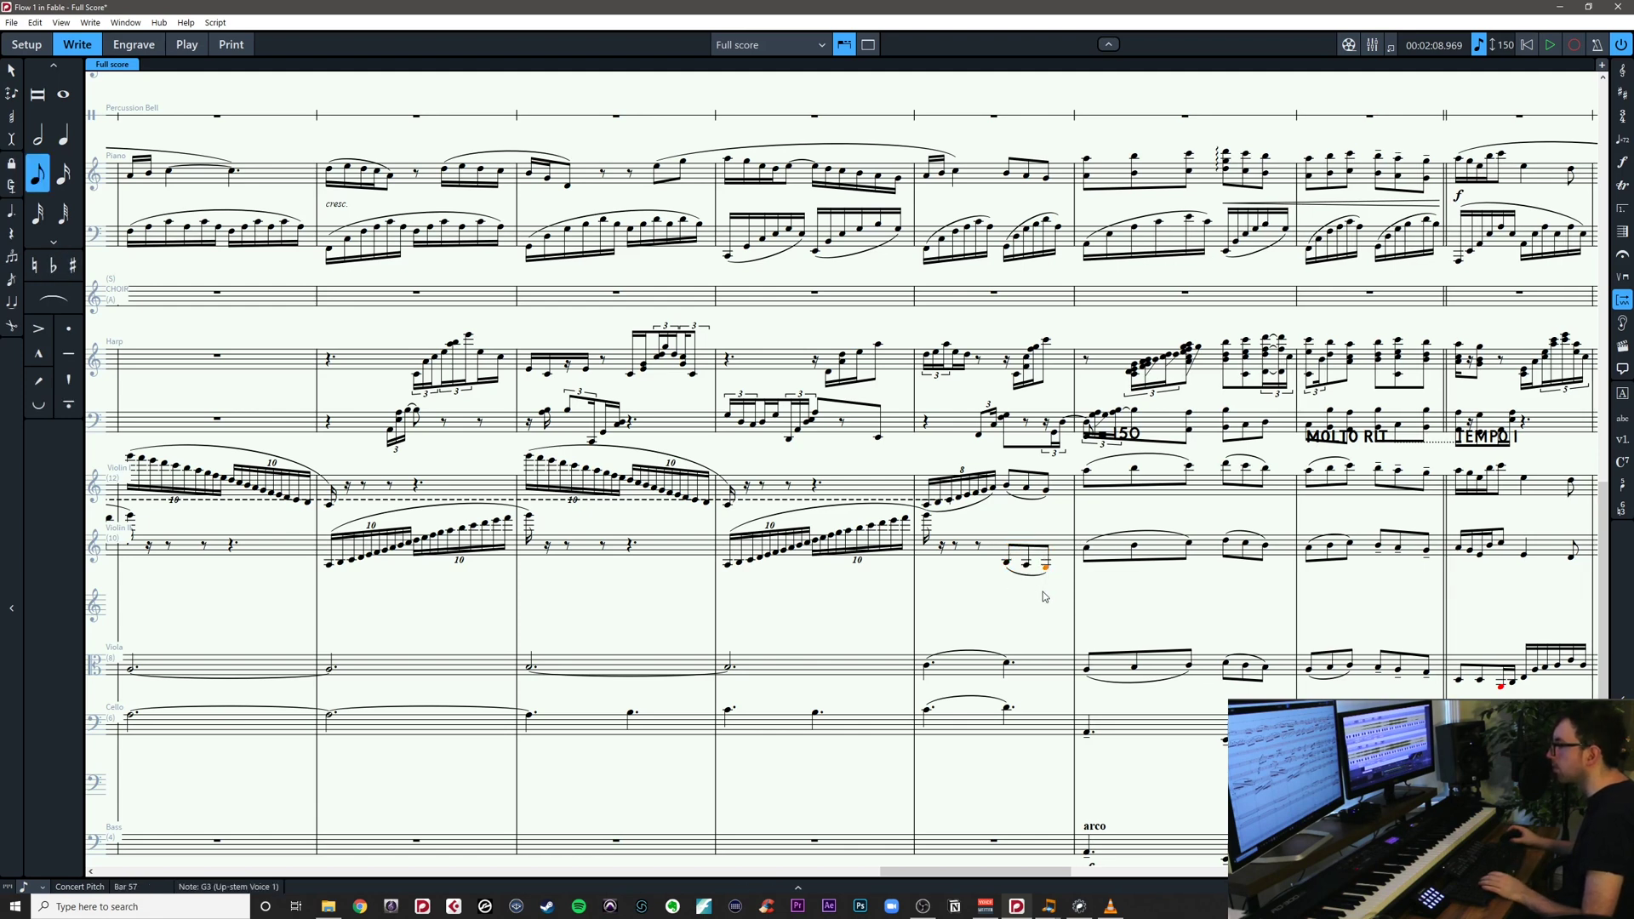
left_click_drag(1025, 607, 1056, 647)
left_click(1080, 615)
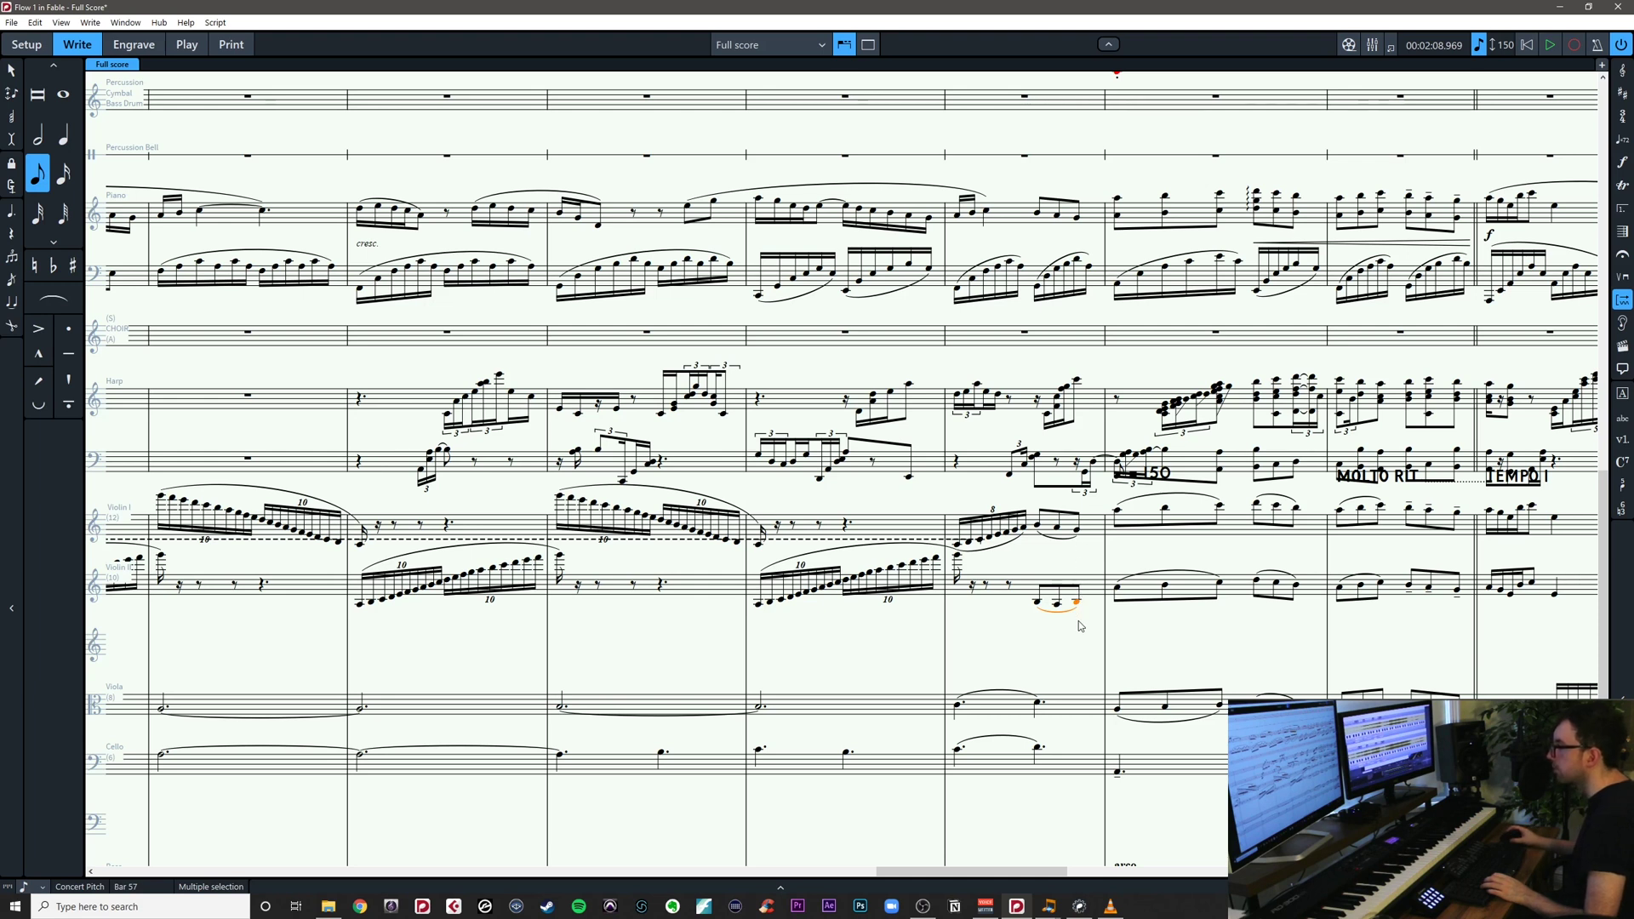
left_click(1078, 622)
left_click(1078, 604)
key("alt+Up")
key("alt+Up")
key("alt+Up")
key("alt+Up")
key("alt+Up")
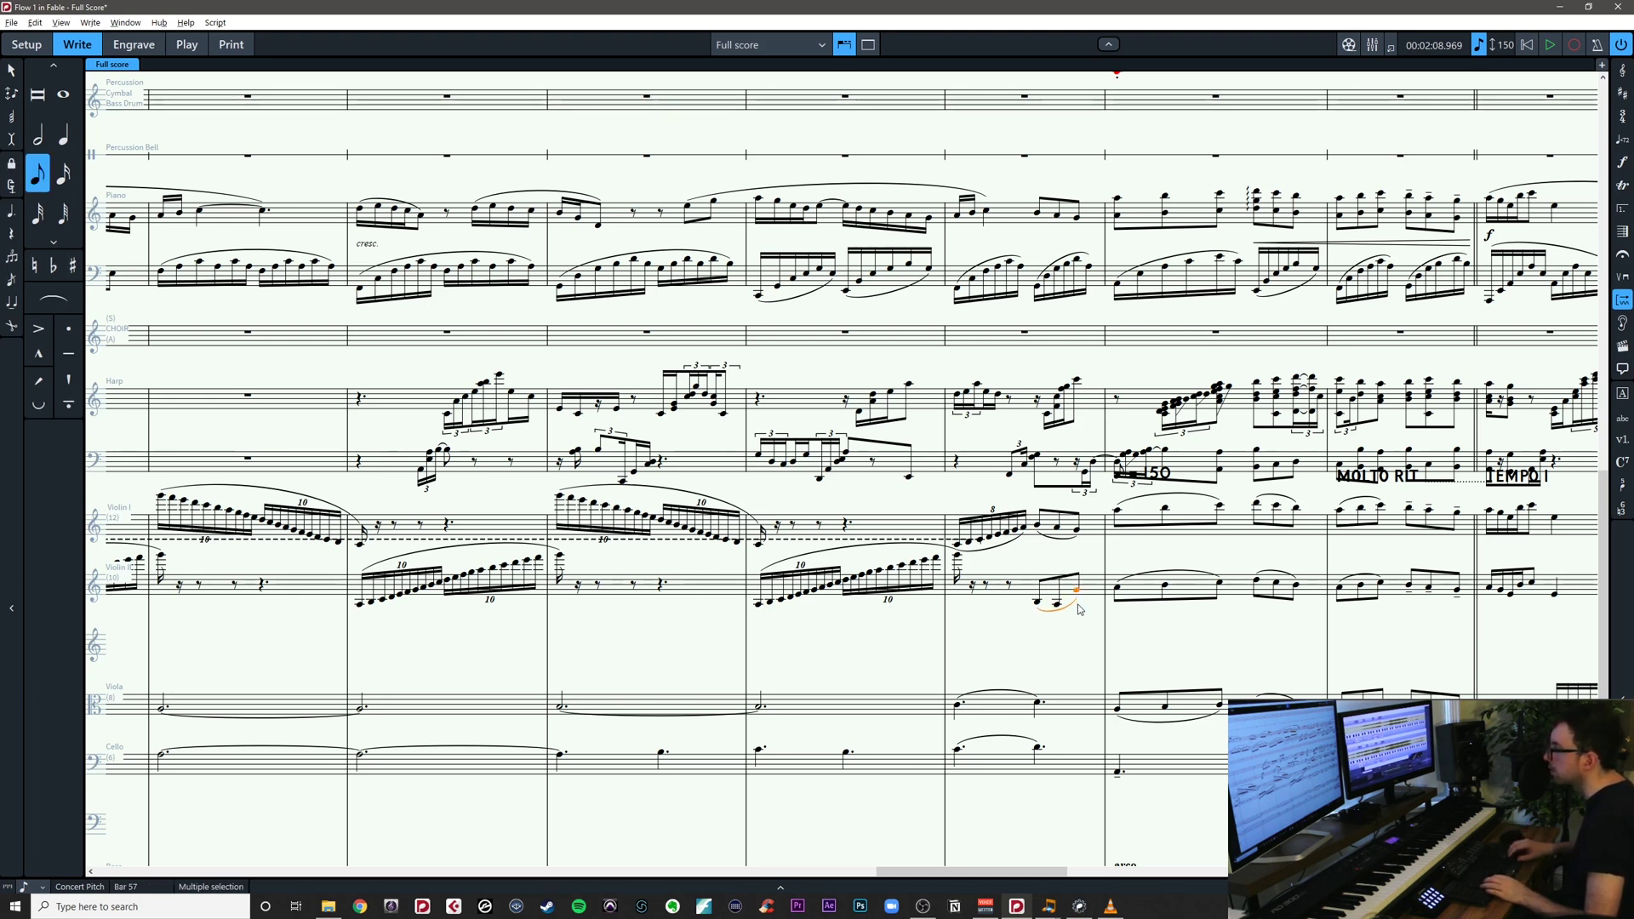
key("Escape")
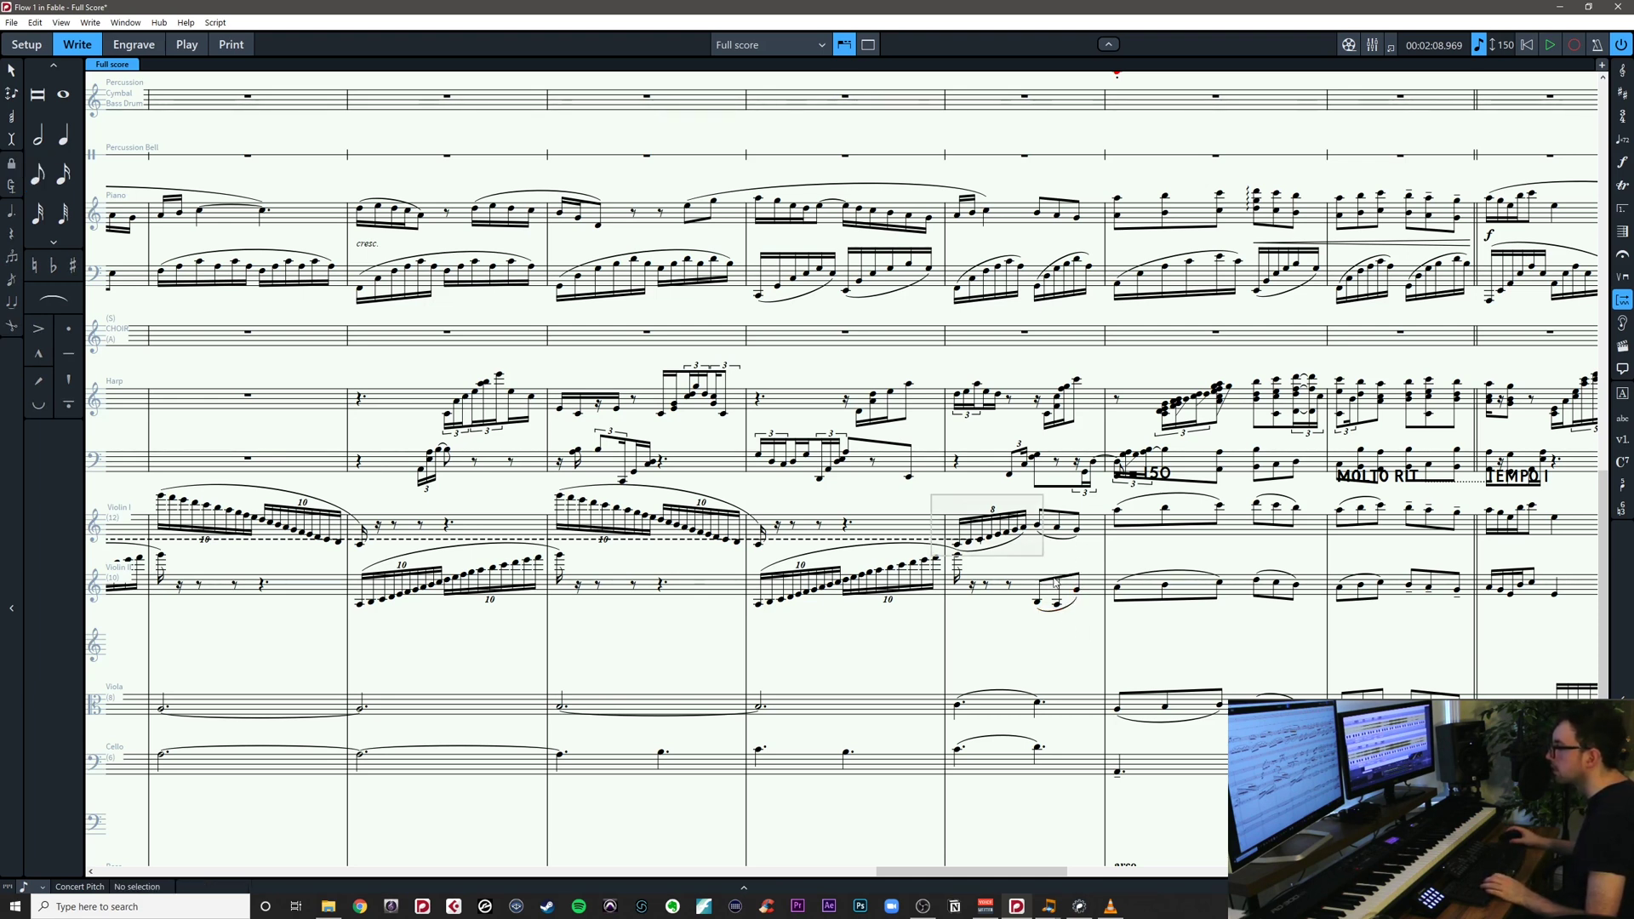
Play back the Violin I and Violin II material of bar 57
left_click_drag(1056, 581, 1088, 628)
key("space")
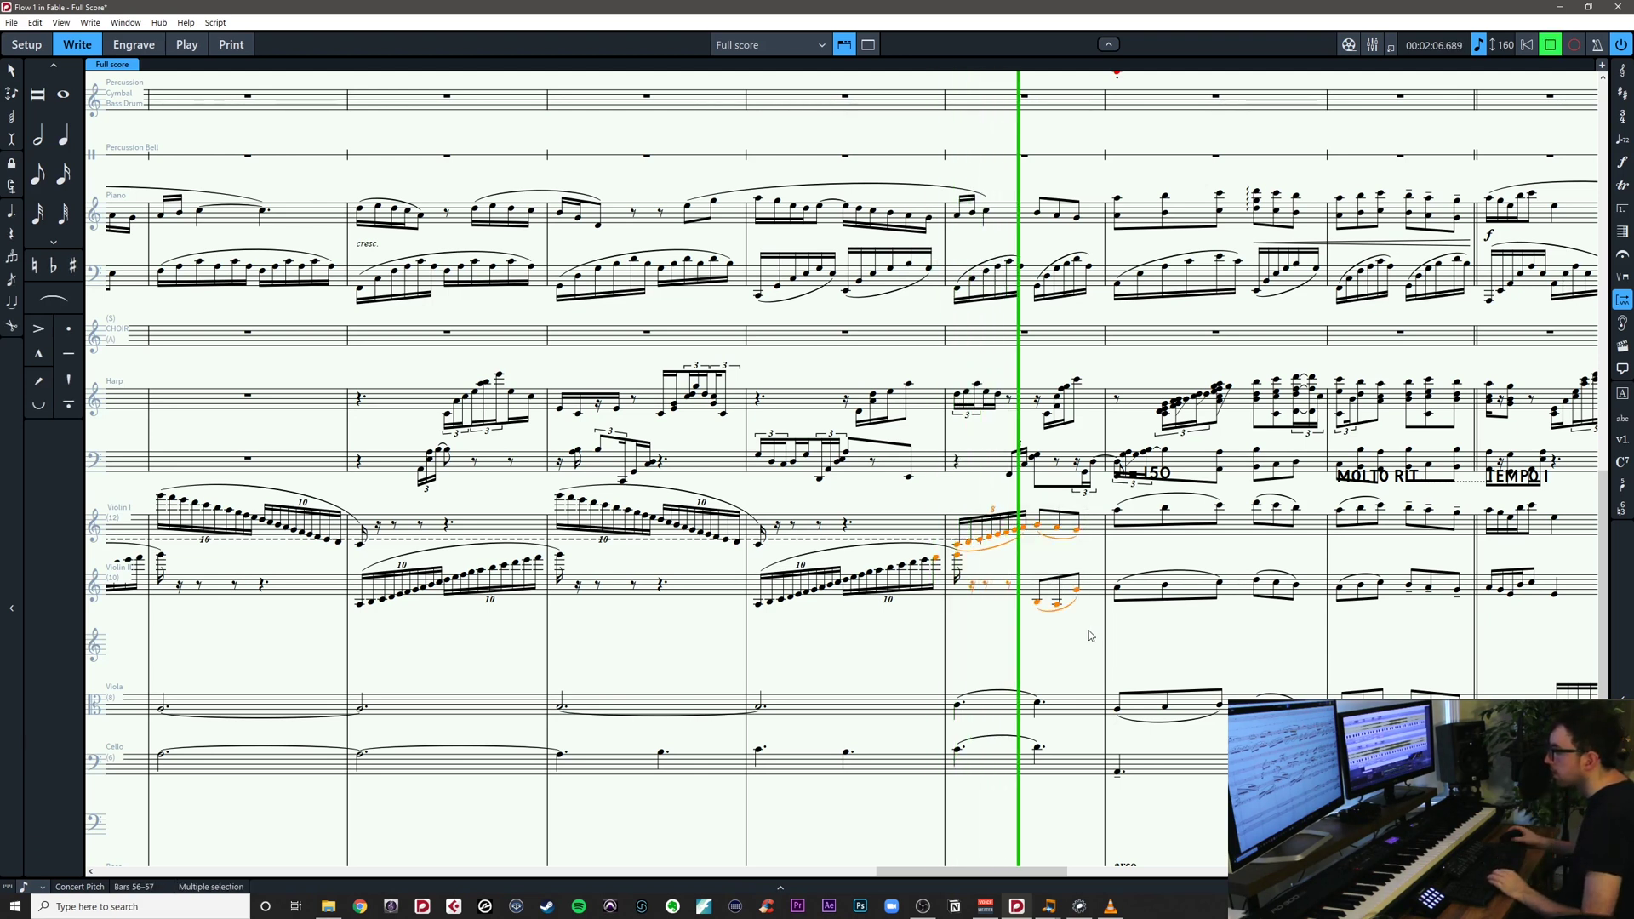
key("space")
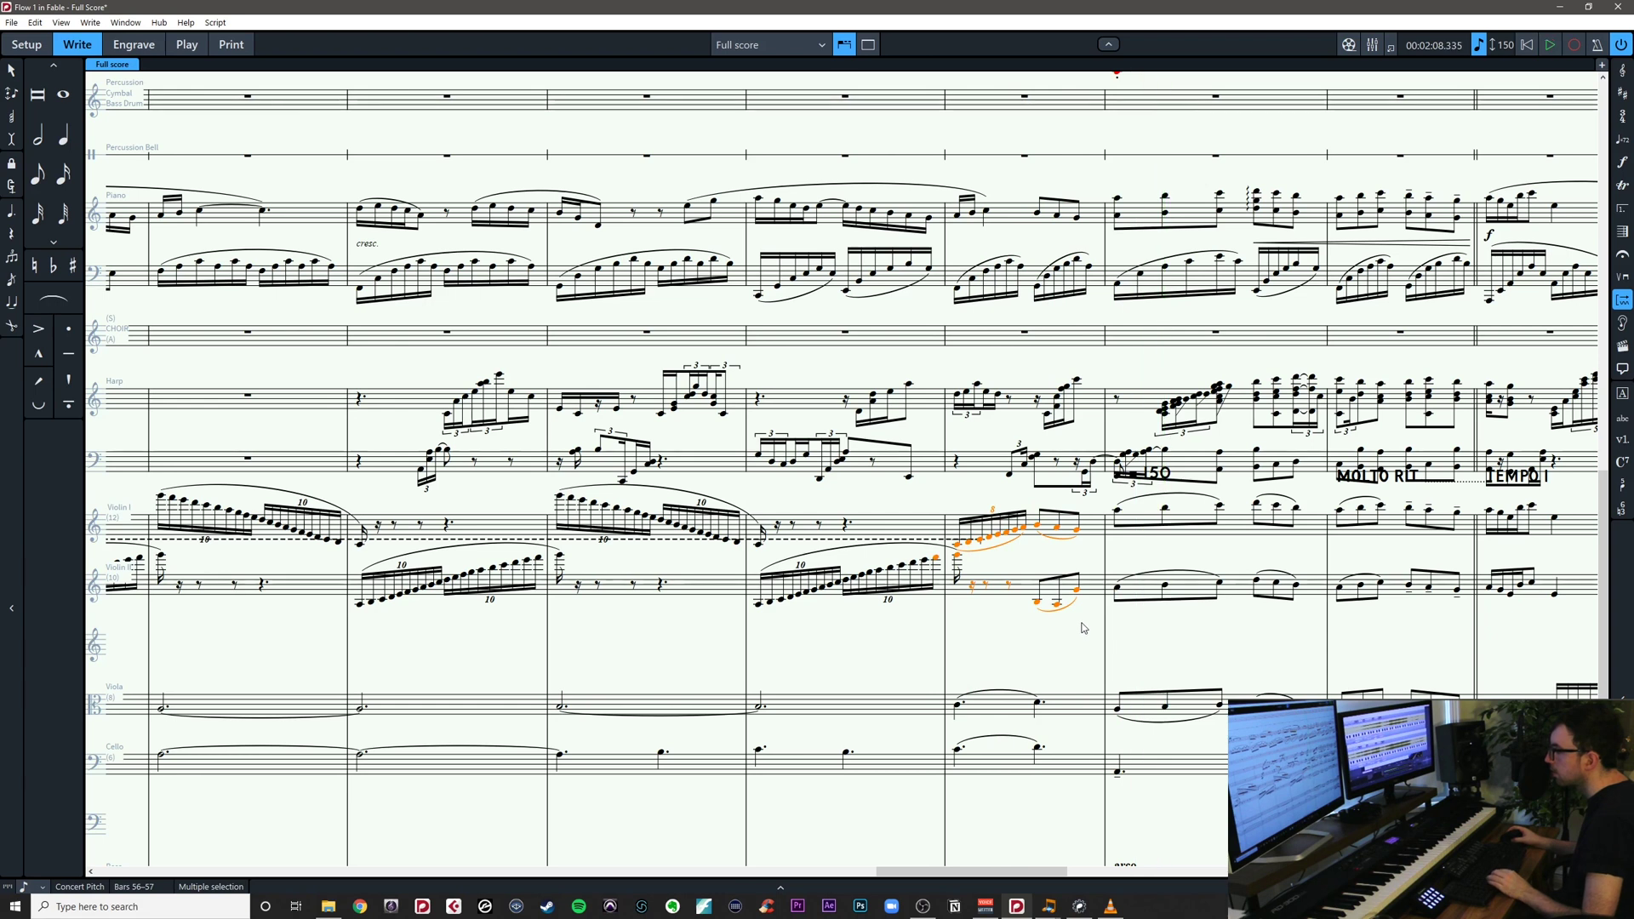
Lower the last eighth note of Violin II in bar 57 and play back both violin parts of that bar
left_click(1077, 597)
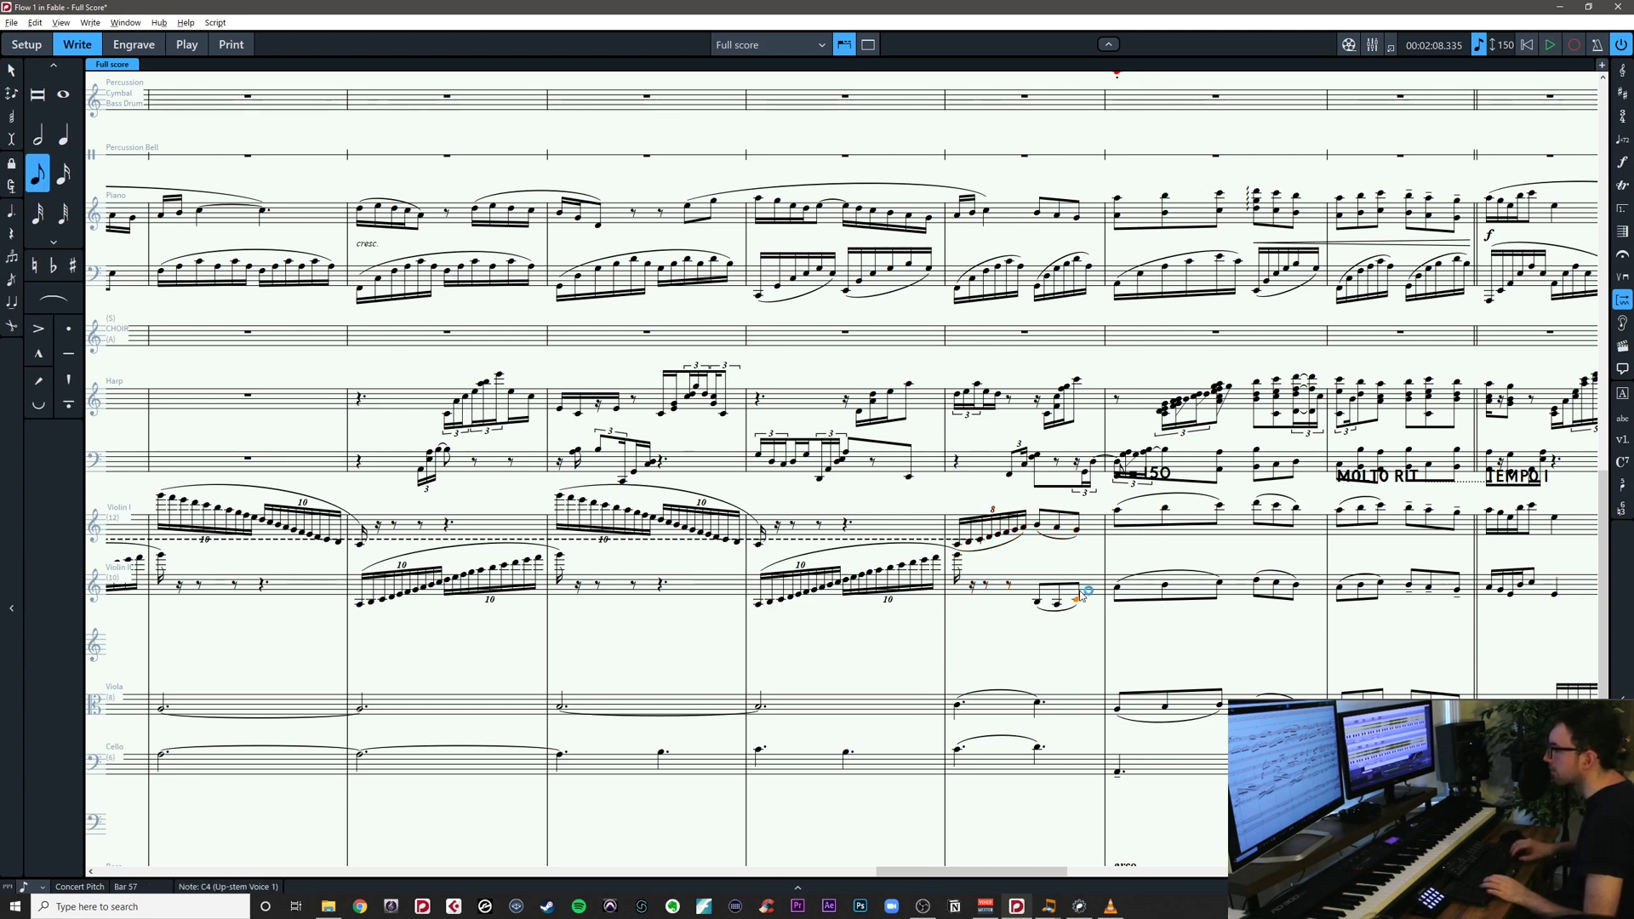
key("Escape")
left_click_drag(948, 500, 1093, 618)
key("space")
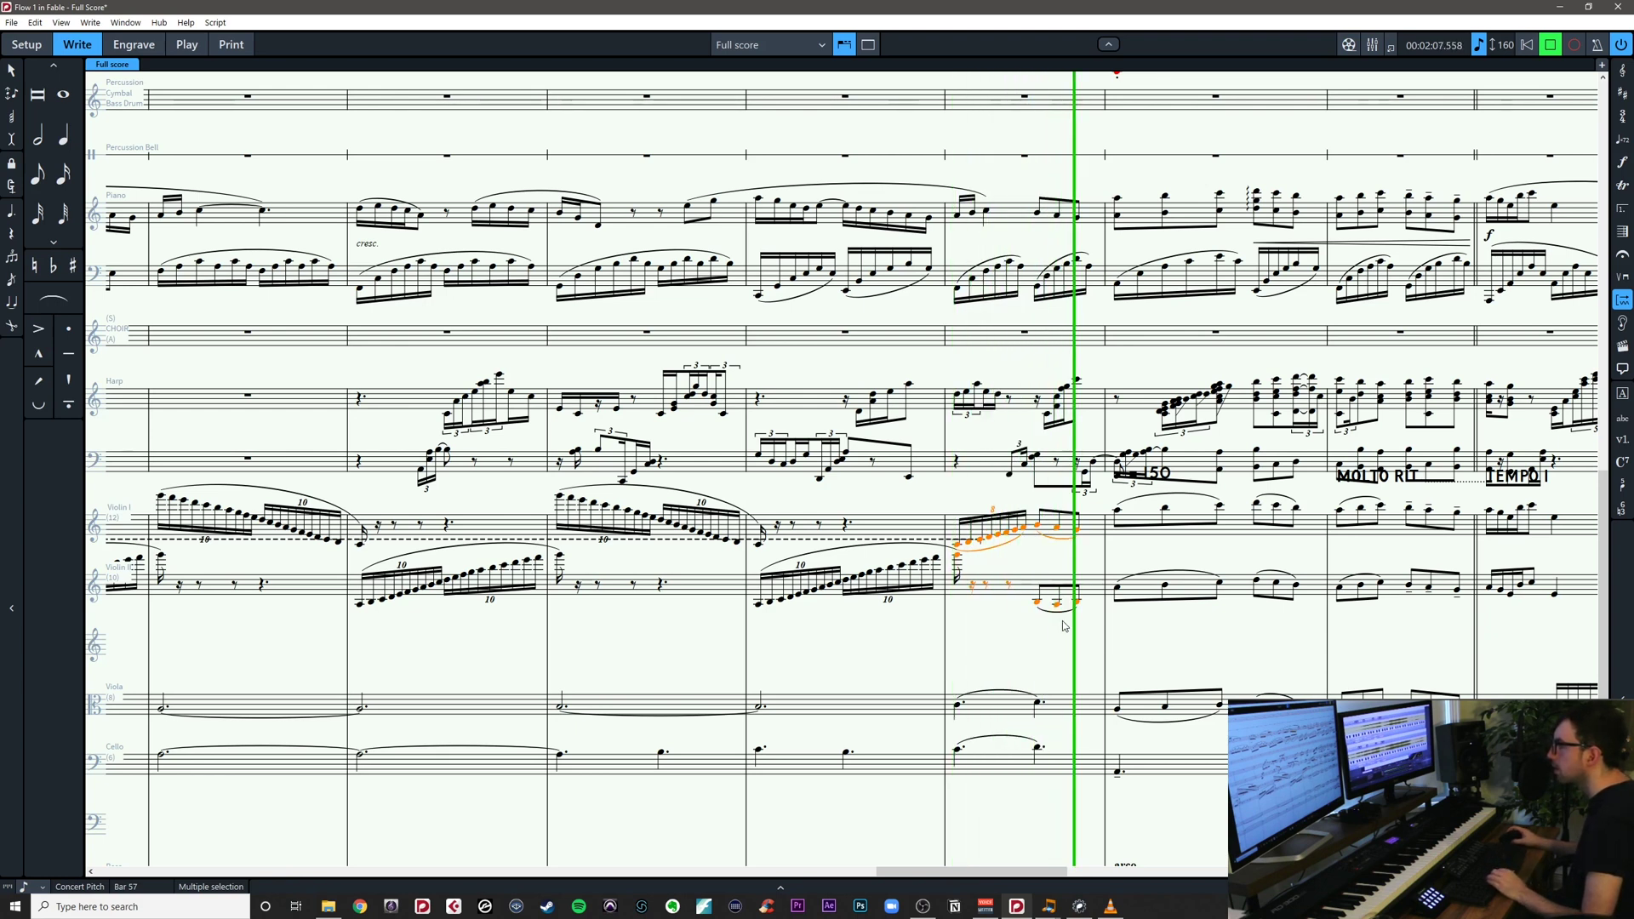
key("space")
Save the score and play back bar 57 of Violin I, Violin II, Viola and Cello together
left_click(1177, 640)
left_click_drag(1177, 640, 1459, 662)
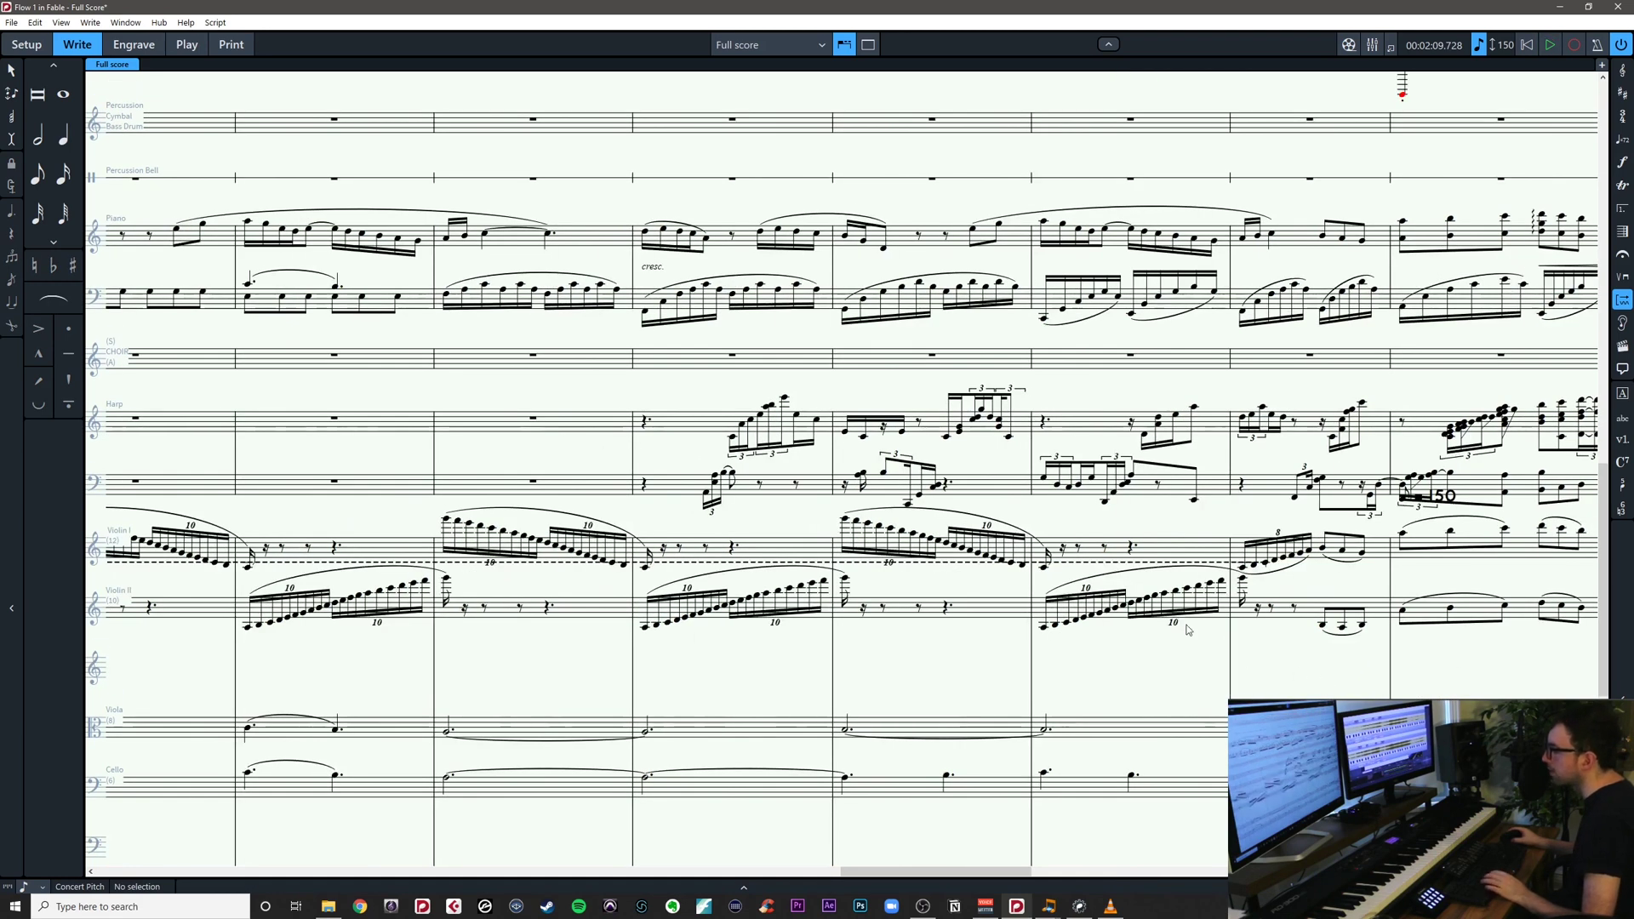
left_click_drag(1383, 756, 1150, 638)
key("ctrl+s")
left_click_drag(1006, 701, 1193, 410)
key("space")
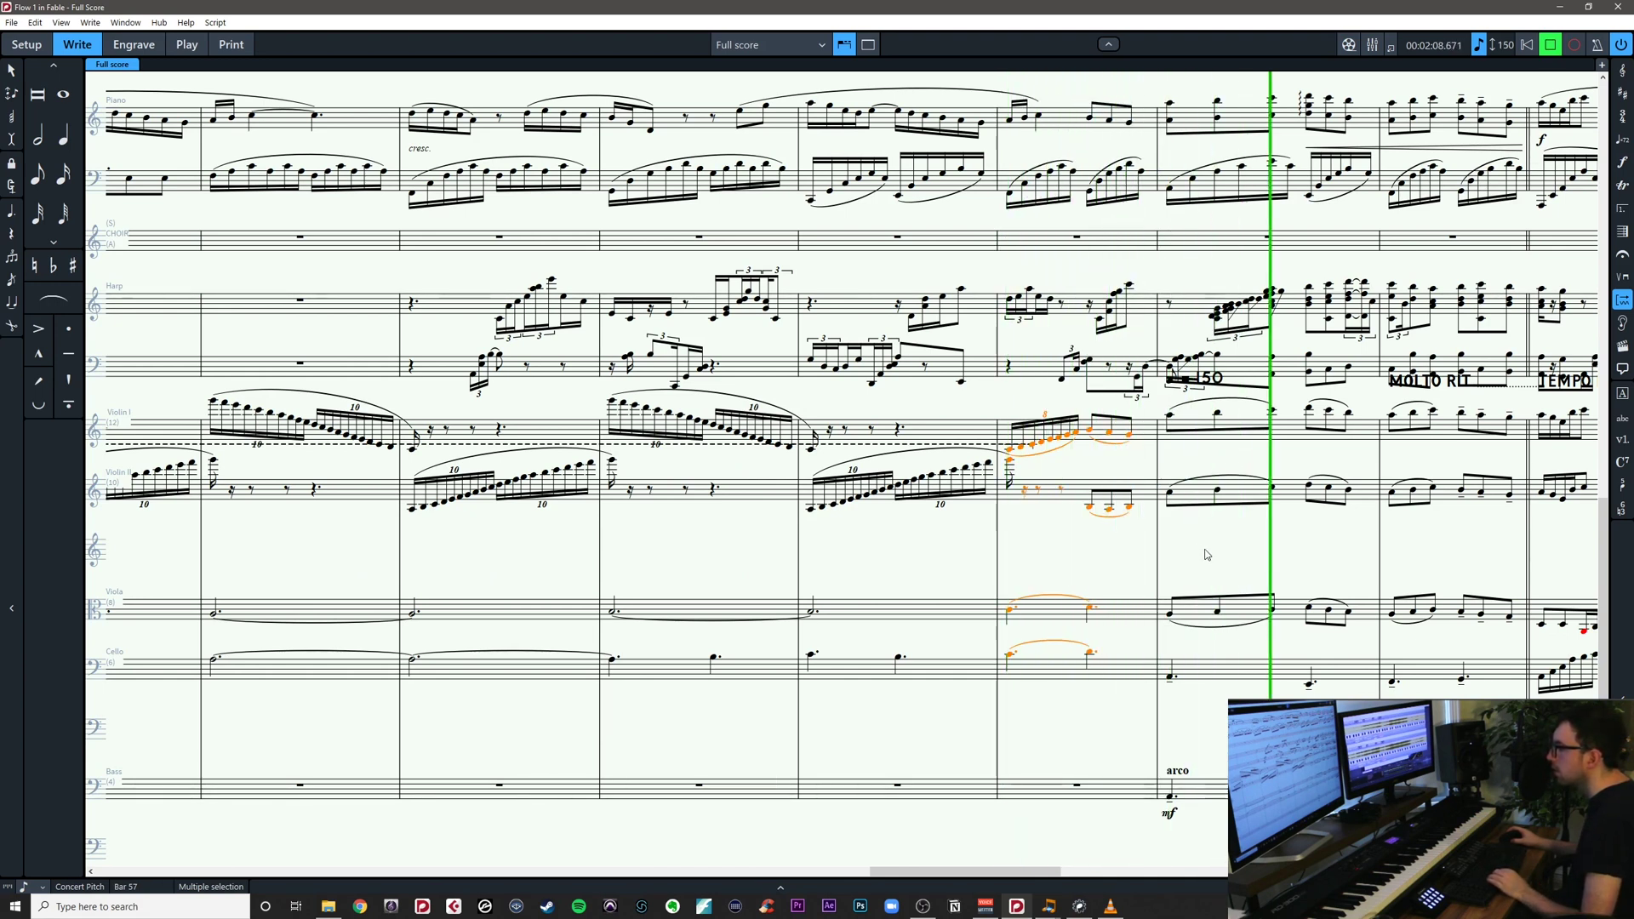
key("space")
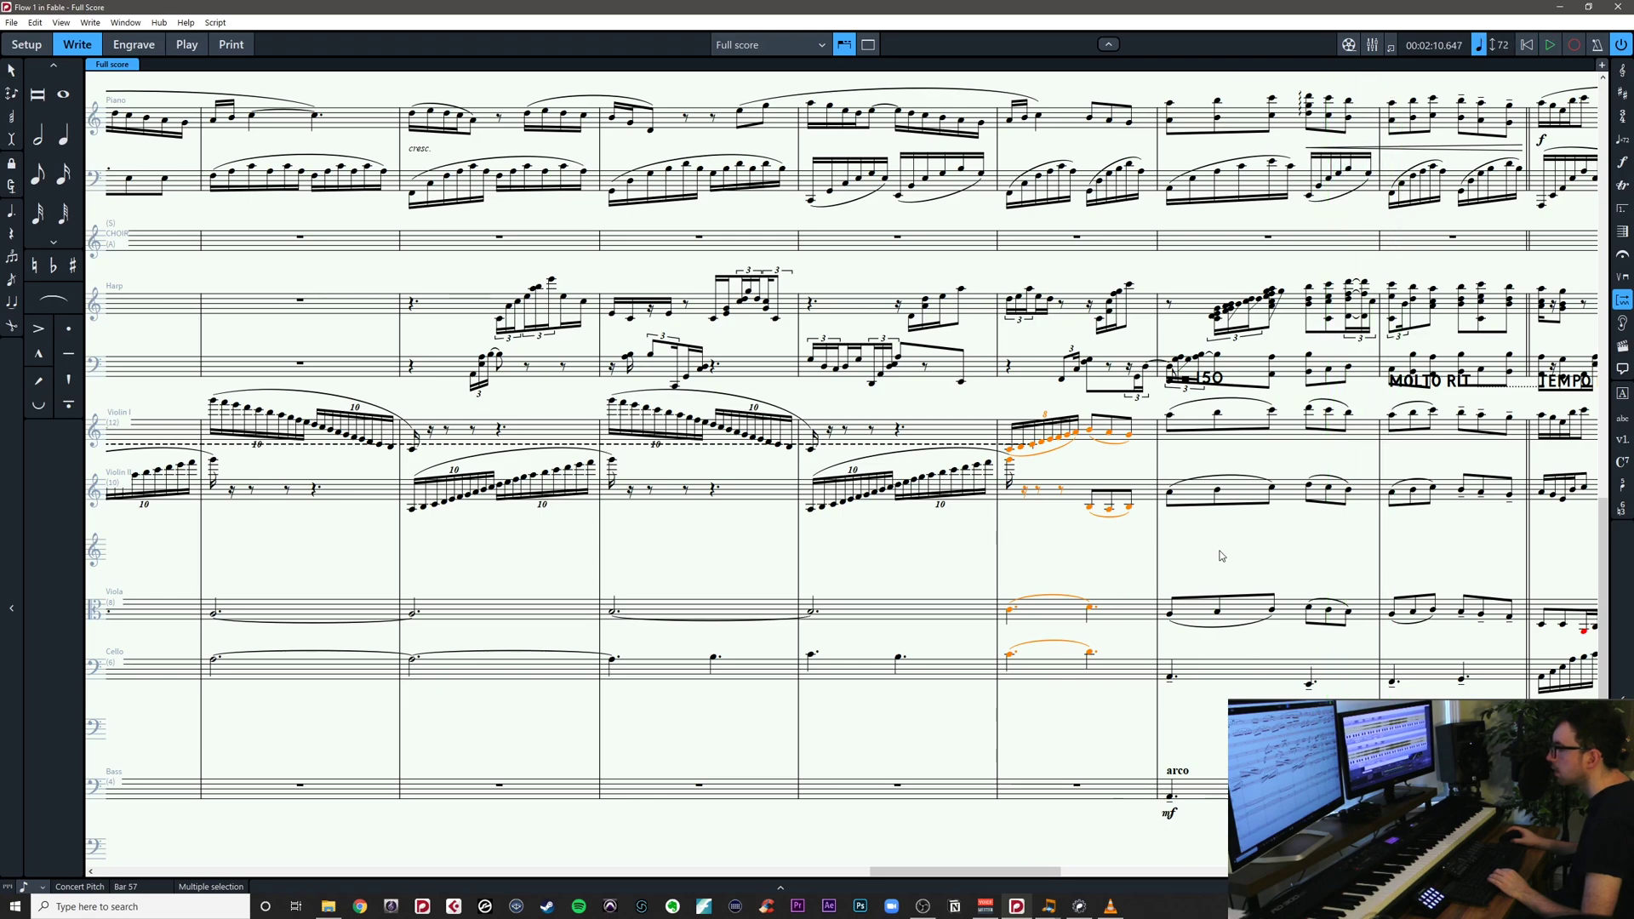
left_click_drag(1046, 569, 1370, 593)
scroll(1001, 572, "right", 3)
scroll(1000, 572, "up", 1)
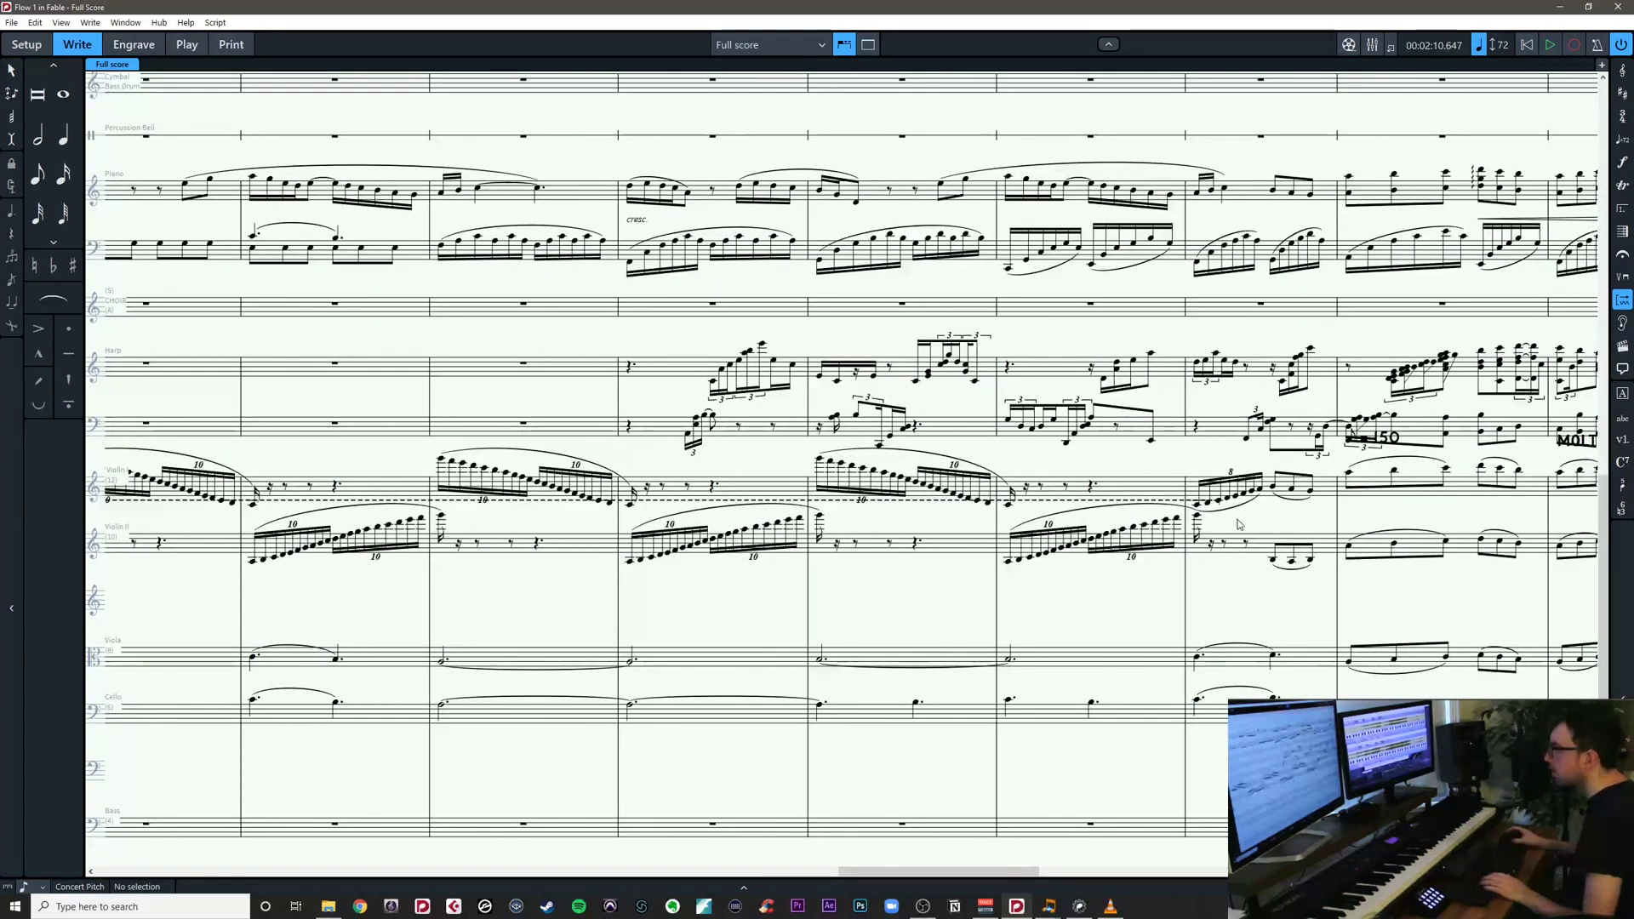
Transpose the three slurred eighth notes of Violin II in bar 57 up one octave
left_click(1275, 561)
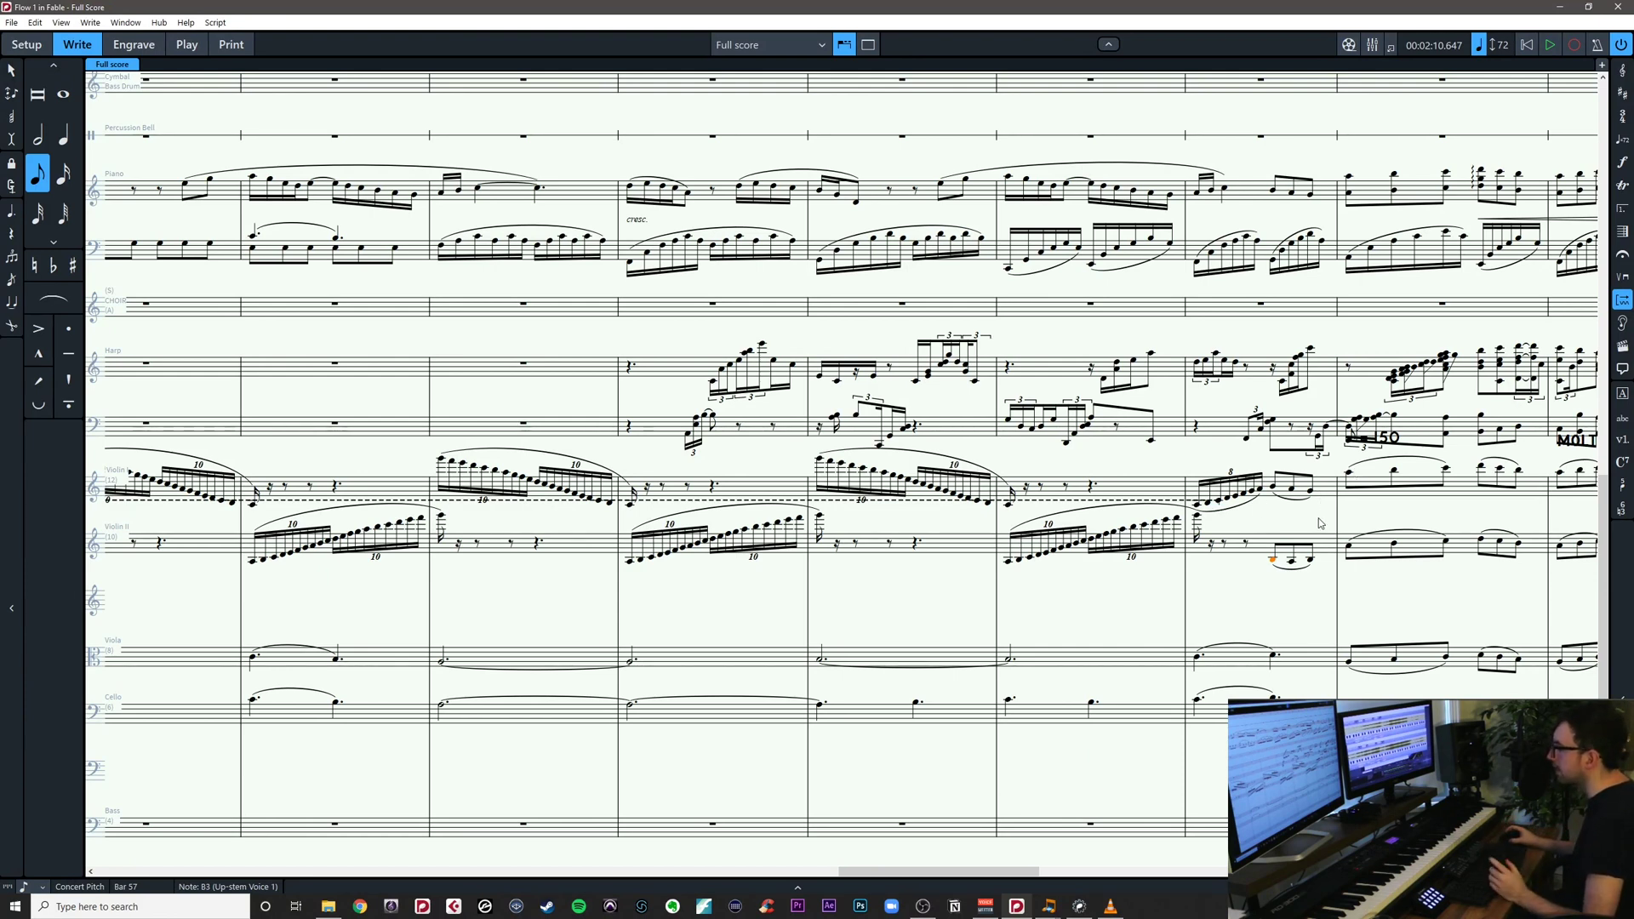
left_click_drag(1320, 524, 1145, 572)
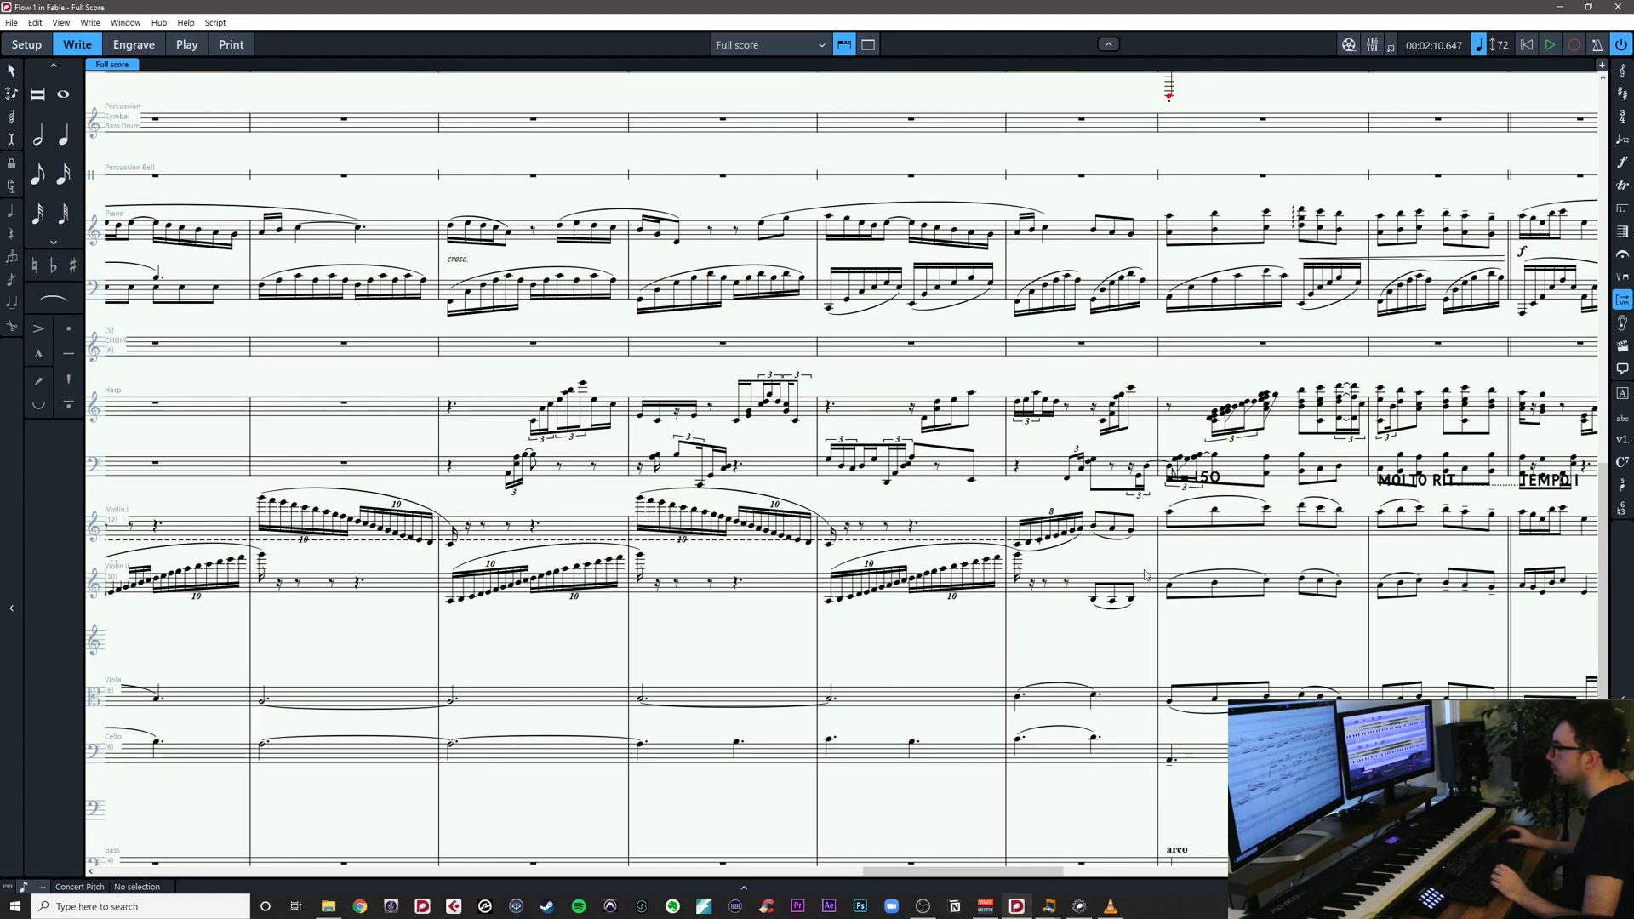
left_click(1095, 528)
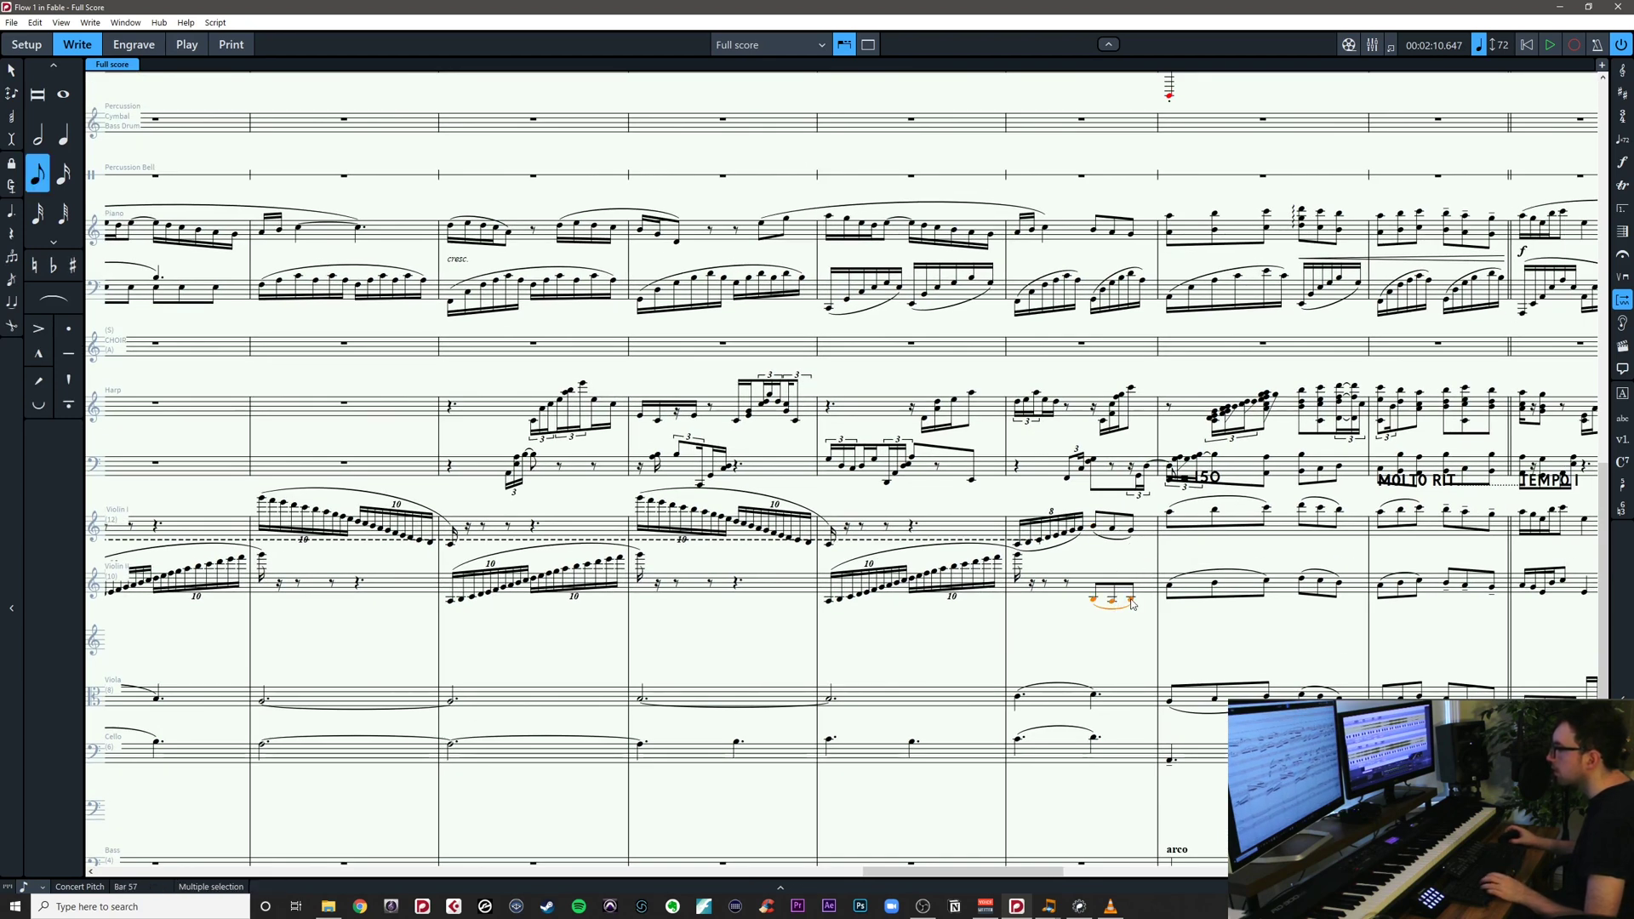
key("ctrl+alt+Up")
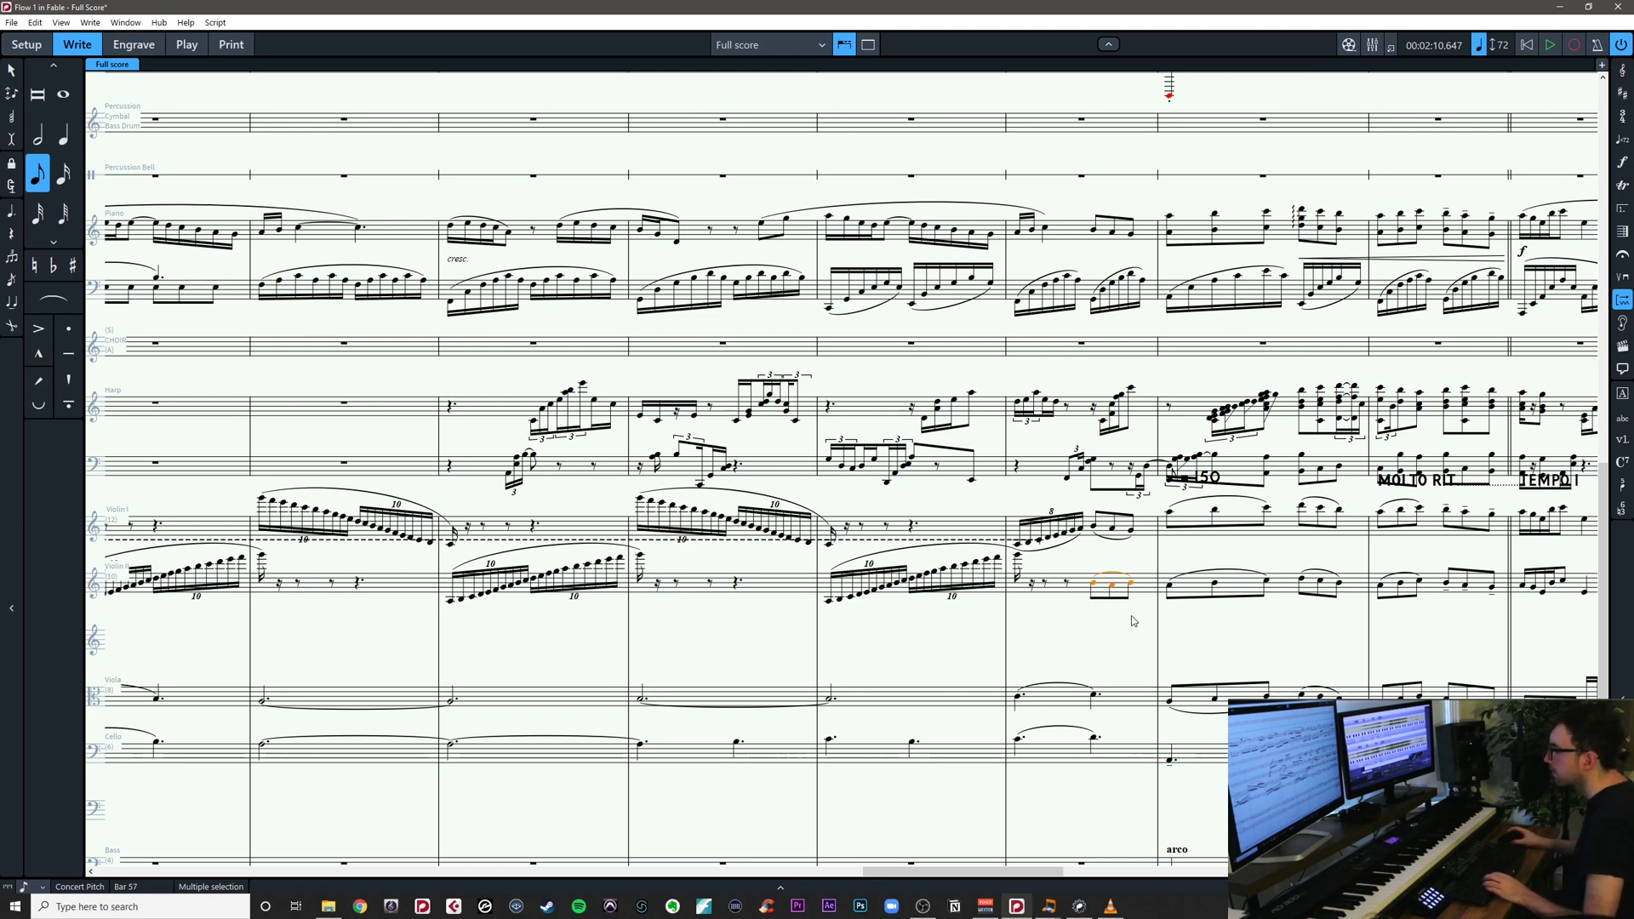
left_click(1131, 587)
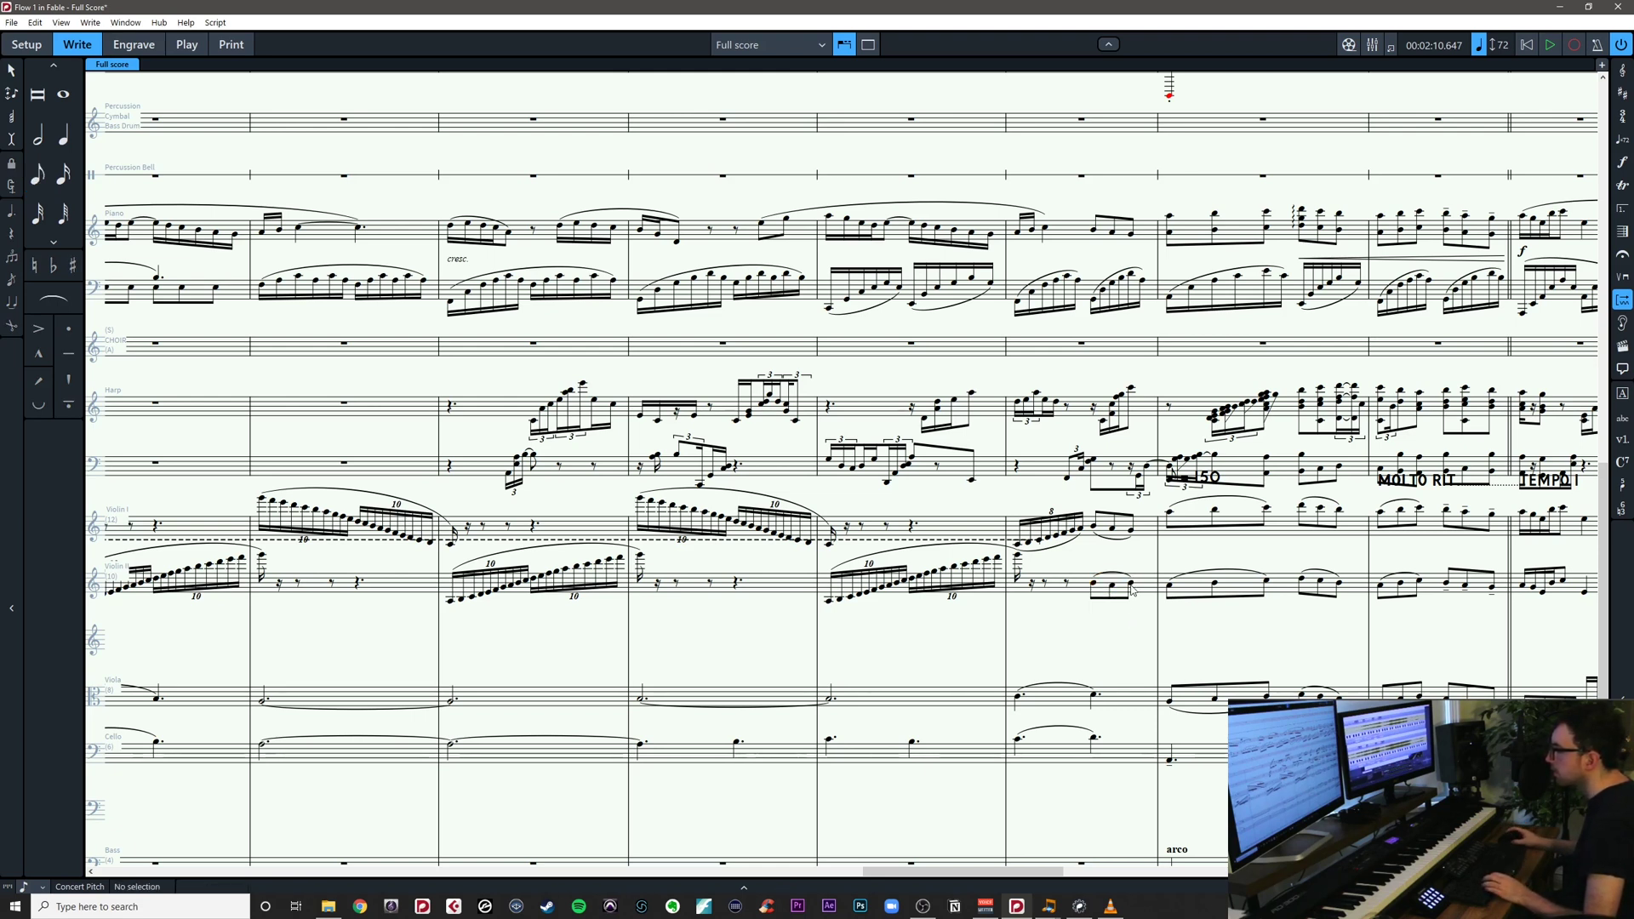
Delete the last two eighth notes of Violin I in bar 57, keeping only the note that ends the run
key("4")
left_click(1129, 532)
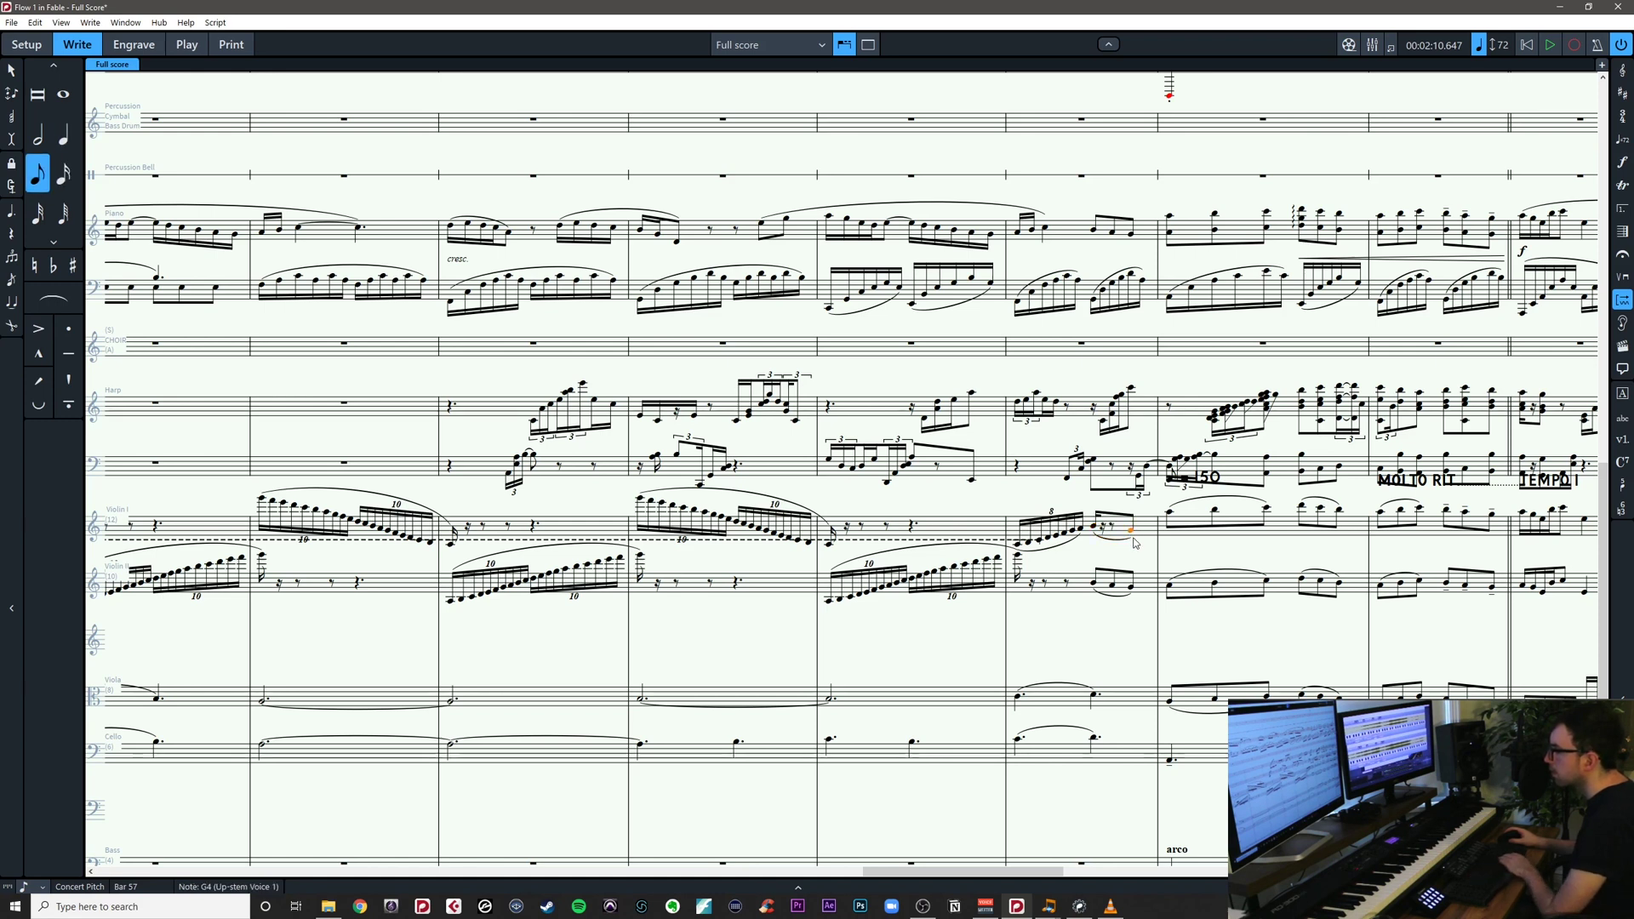
key("Delete")
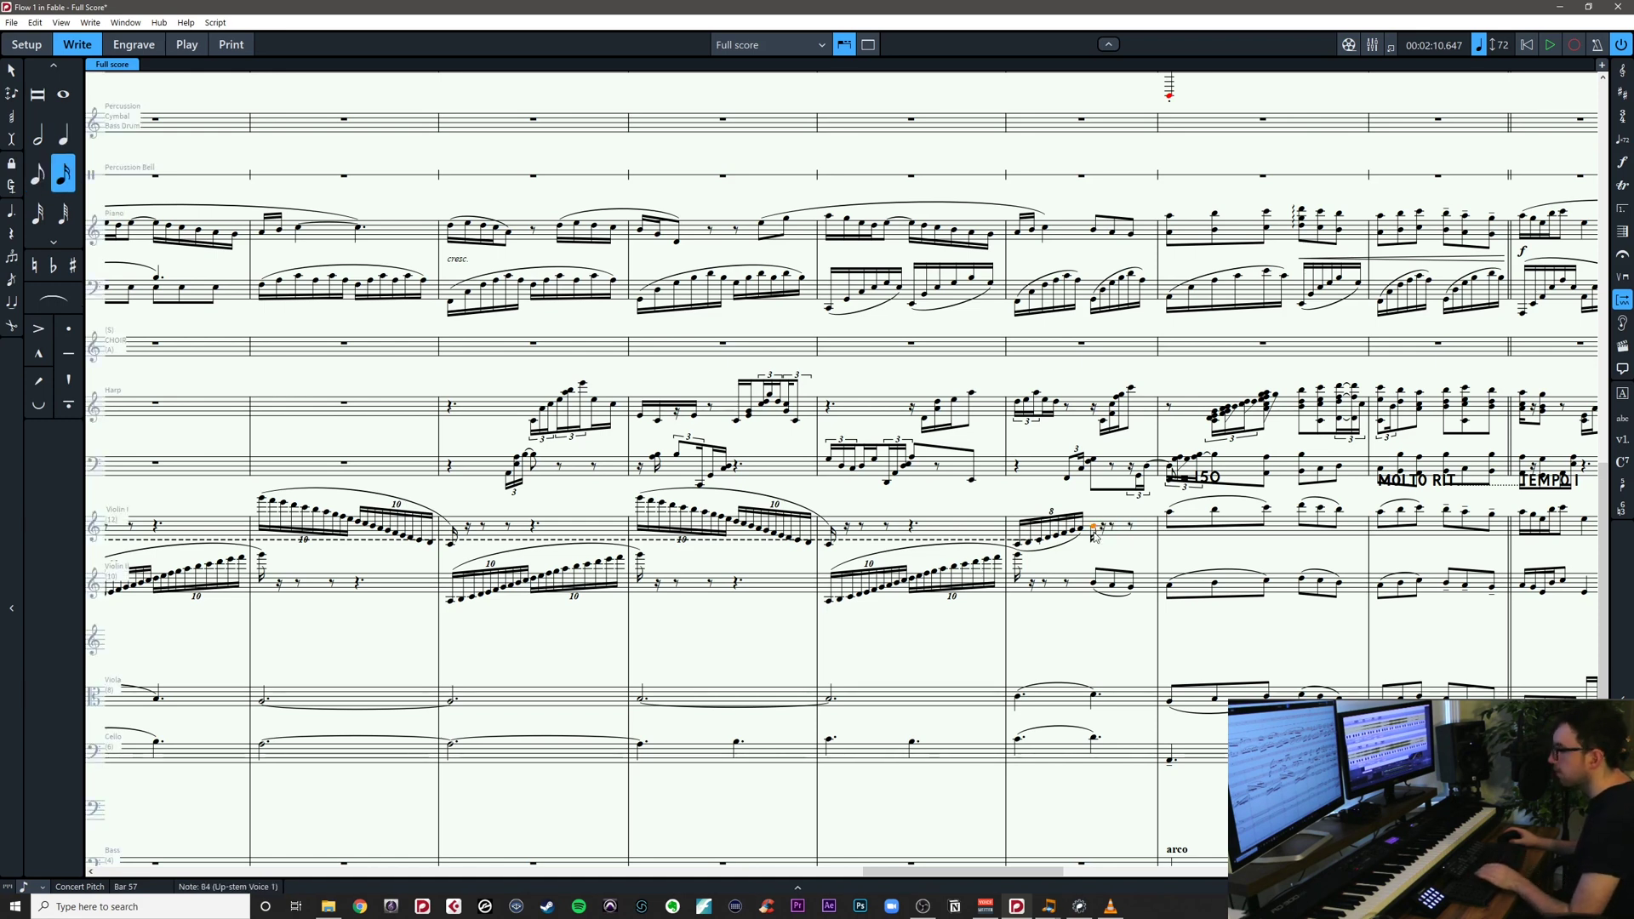
Flip the slur over the Violin I run in bar 57 above the staff and make its closing note an eighth note
left_click(1081, 538)
key("f")
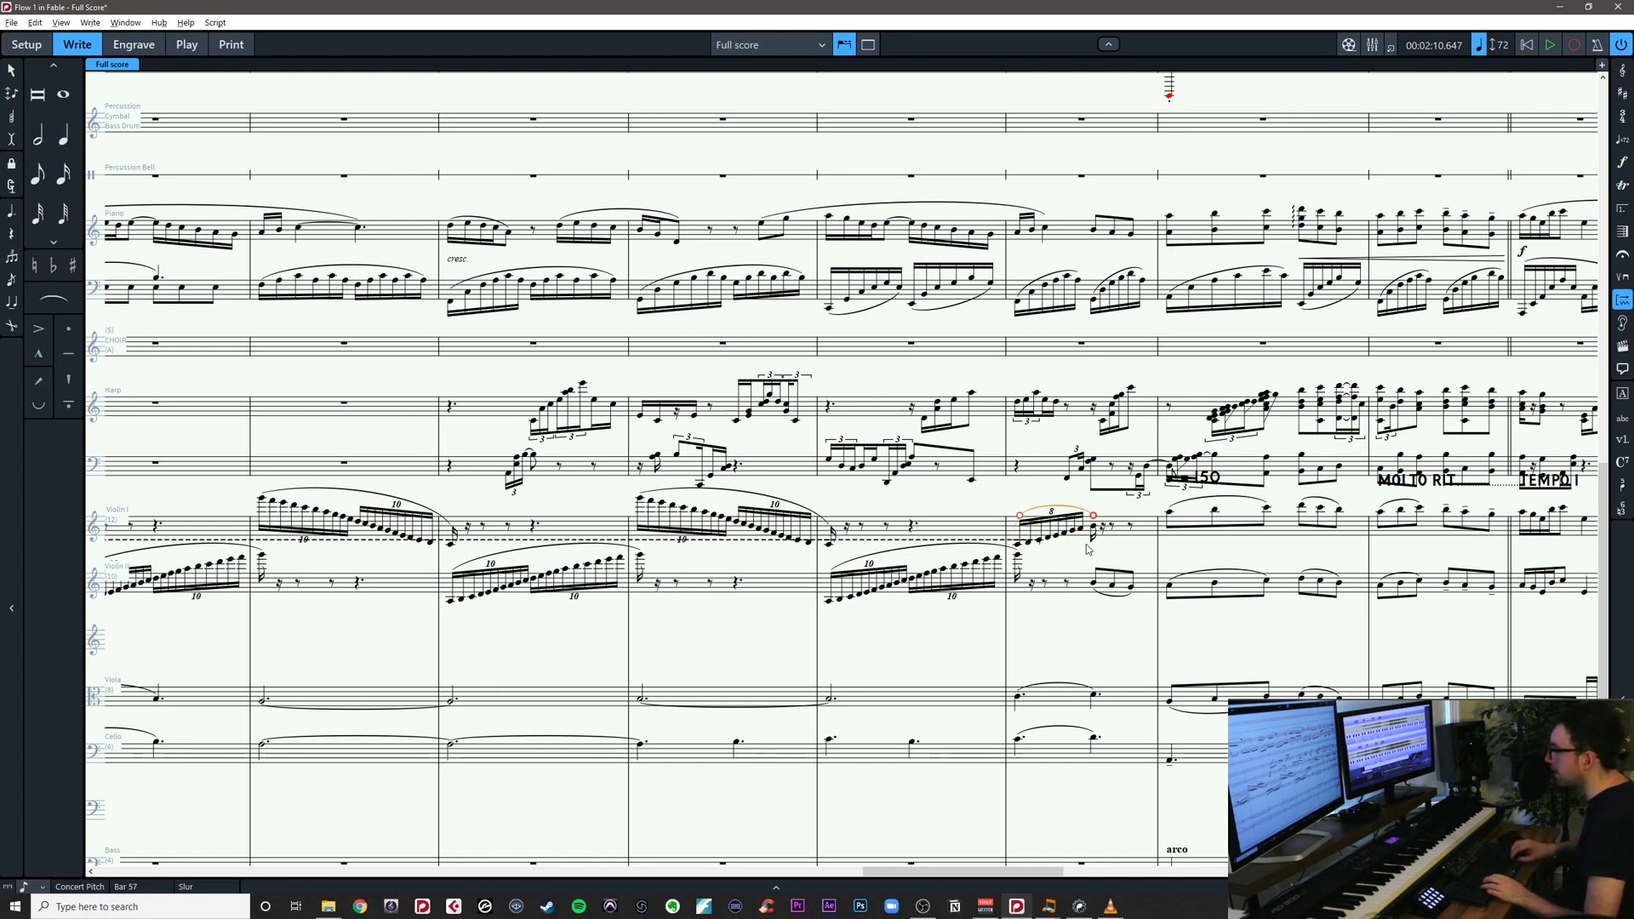
key("4")
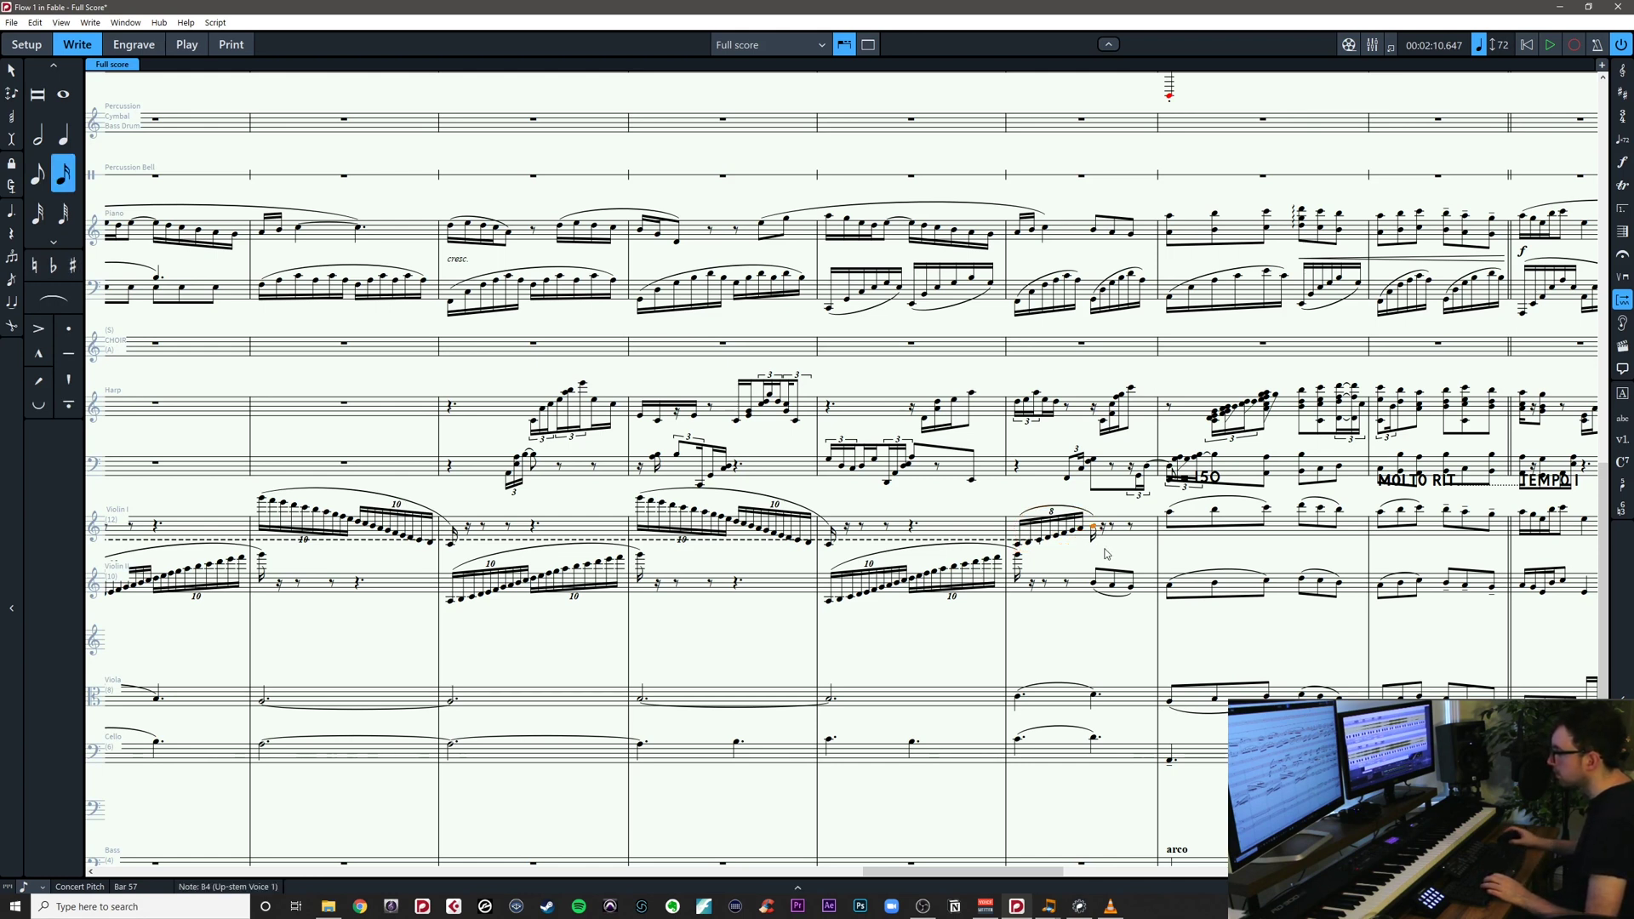
key("5")
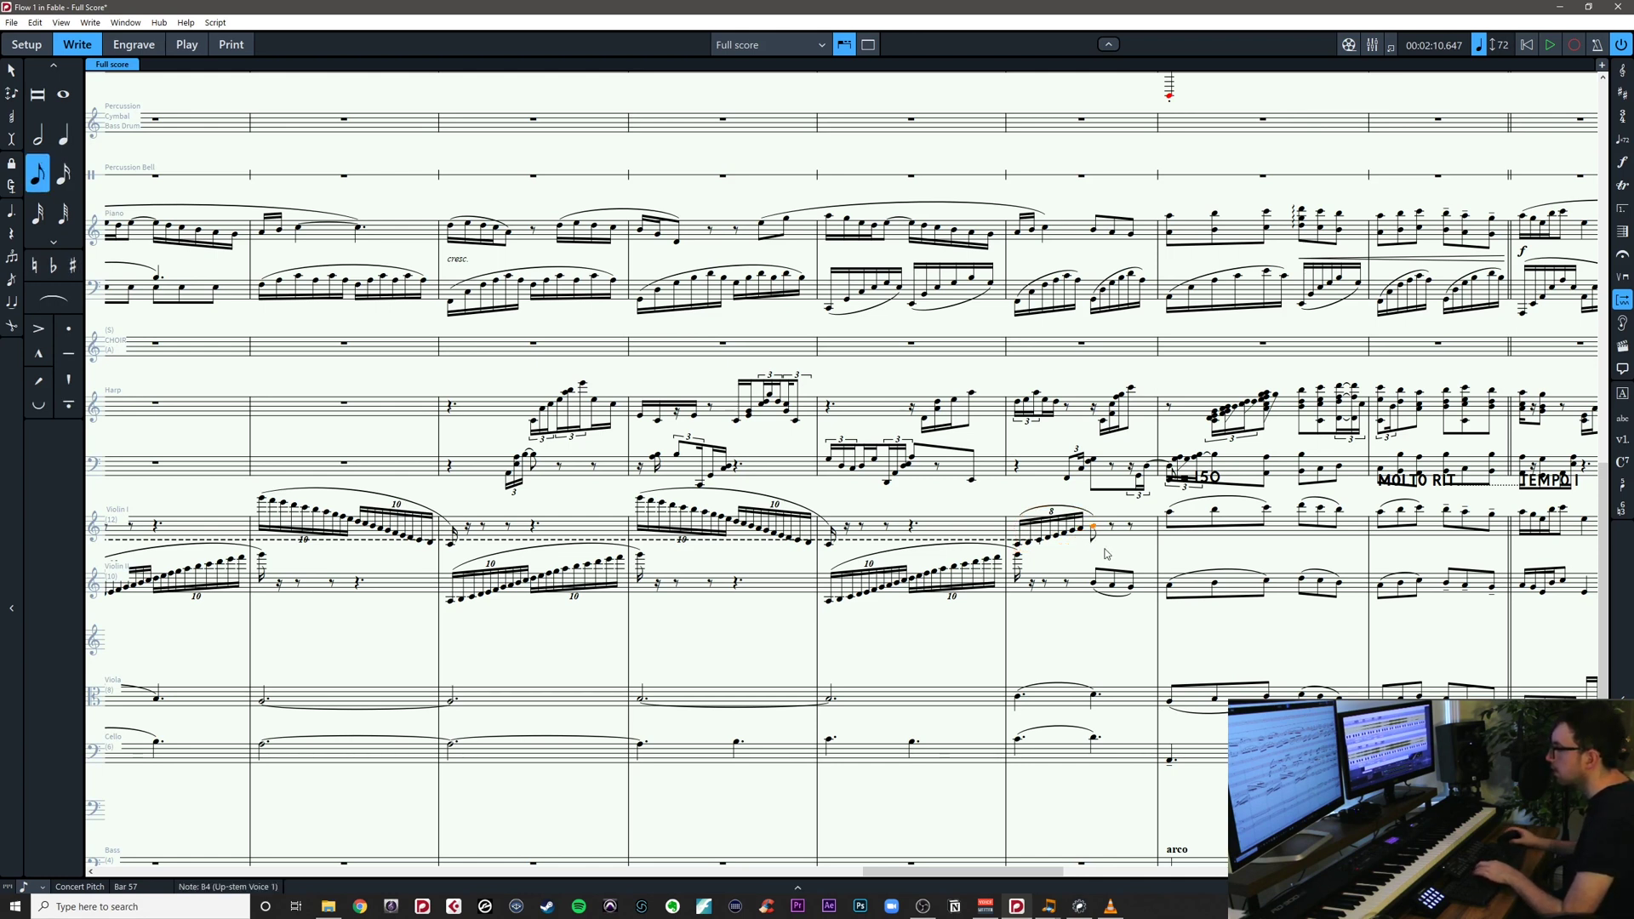
left_click(1130, 550)
left_click_drag(1129, 566, 992, 568)
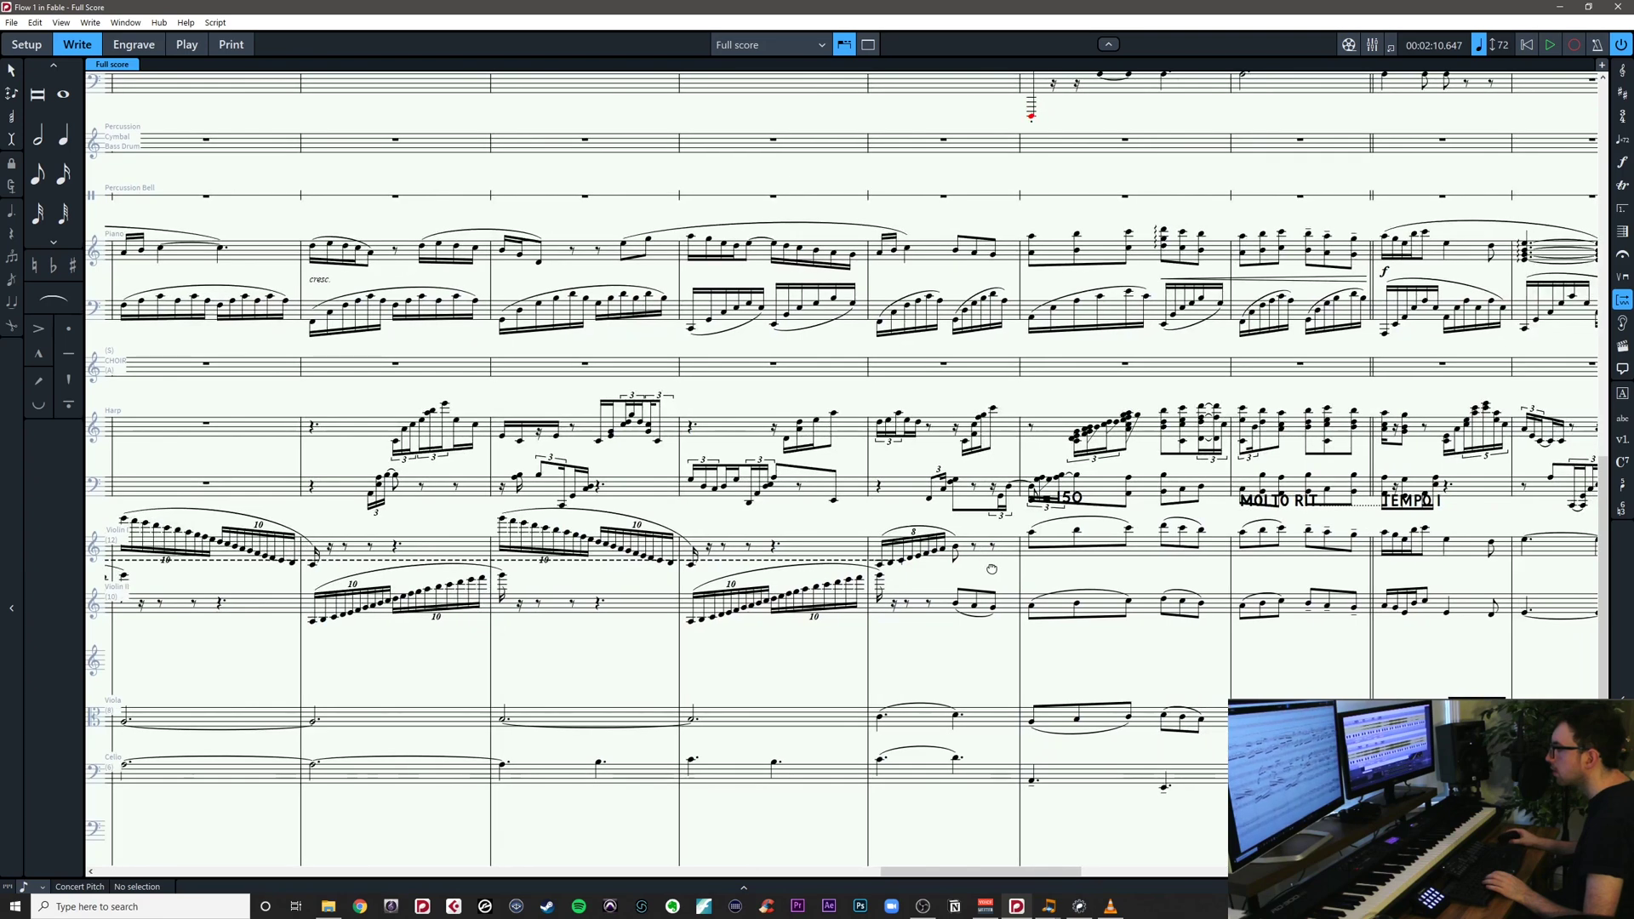
Add the dashed "Cue:" line over Violin I from the start of bar 51 to the closing note of the run in bar 57
left_click(1034, 533)
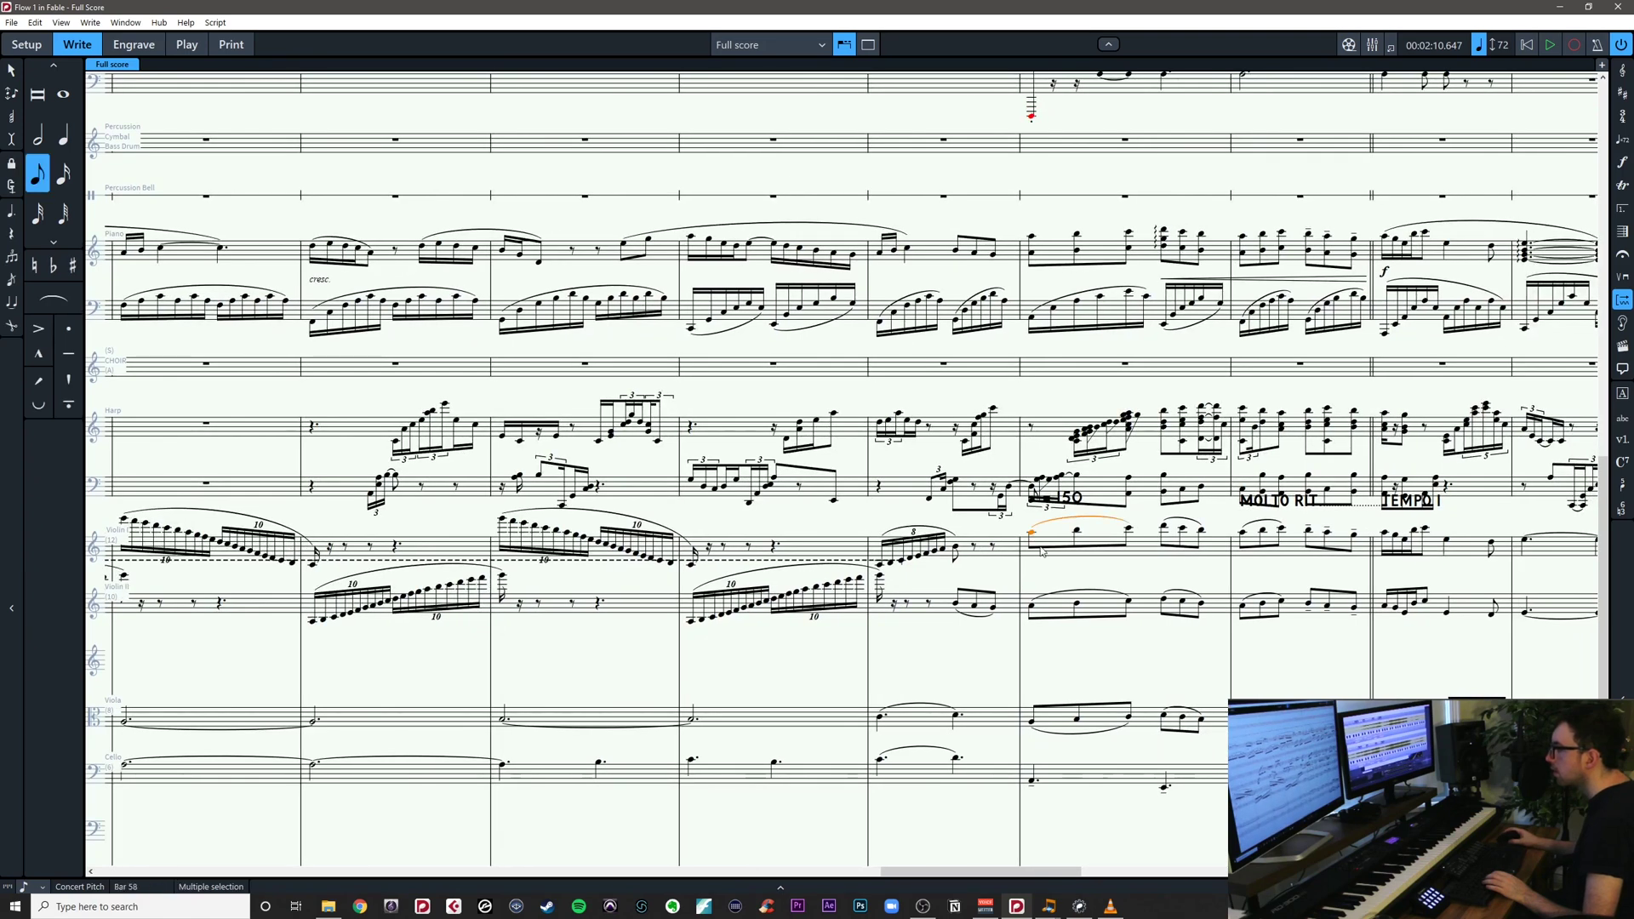
left_click_drag(1053, 575, 1583, 572)
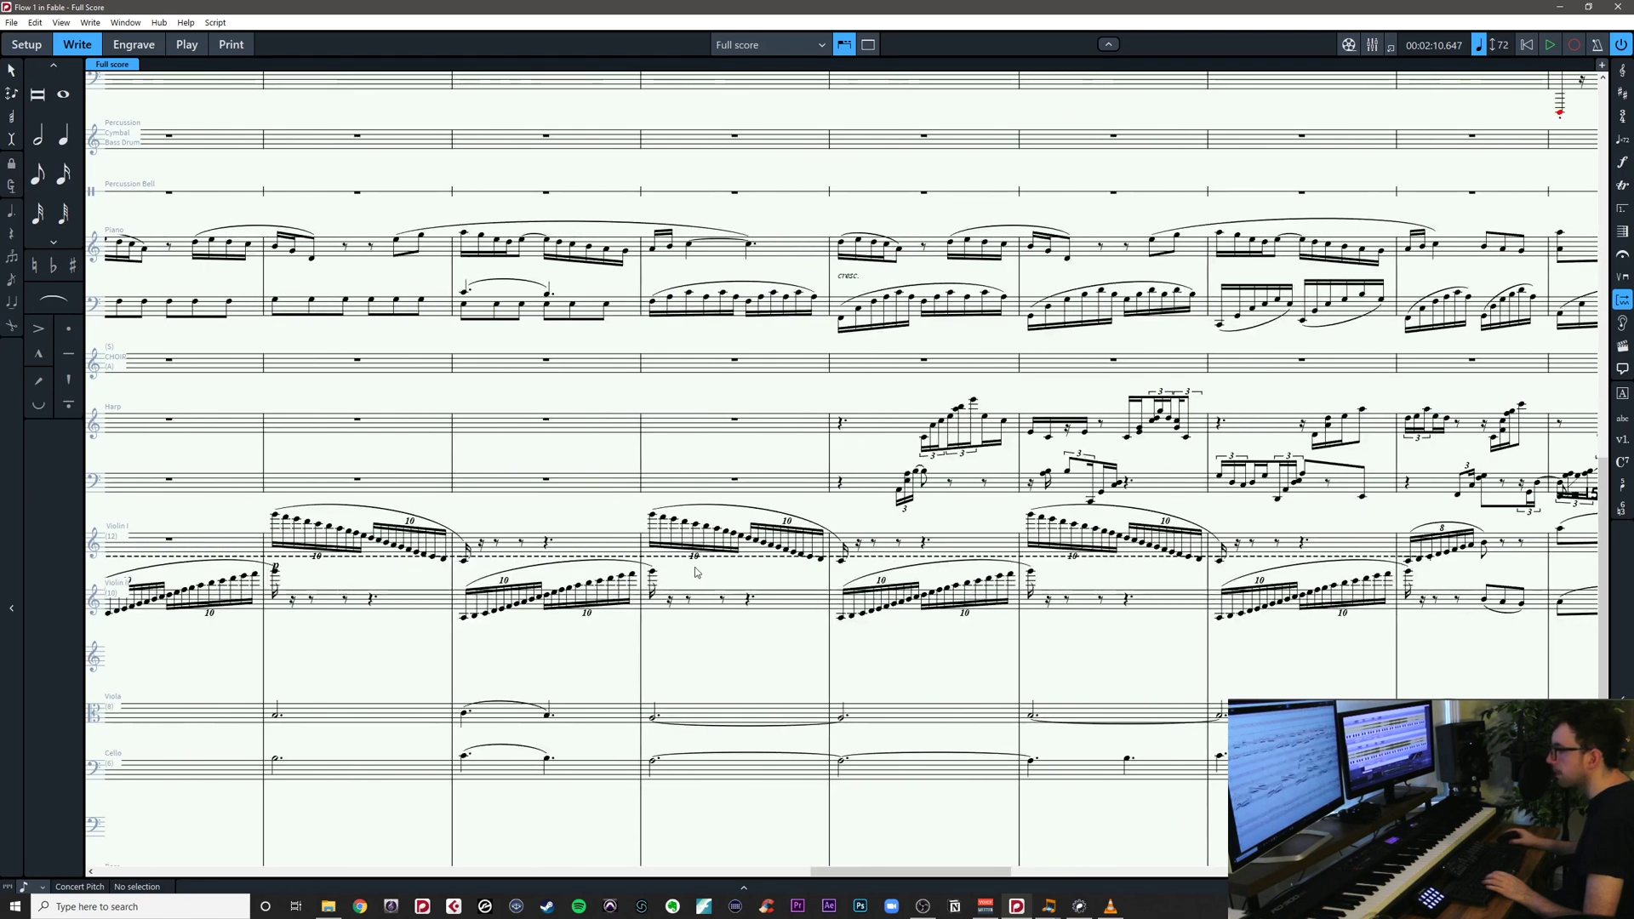
left_click_drag(404, 577, 907, 576)
left_click(936, 521)
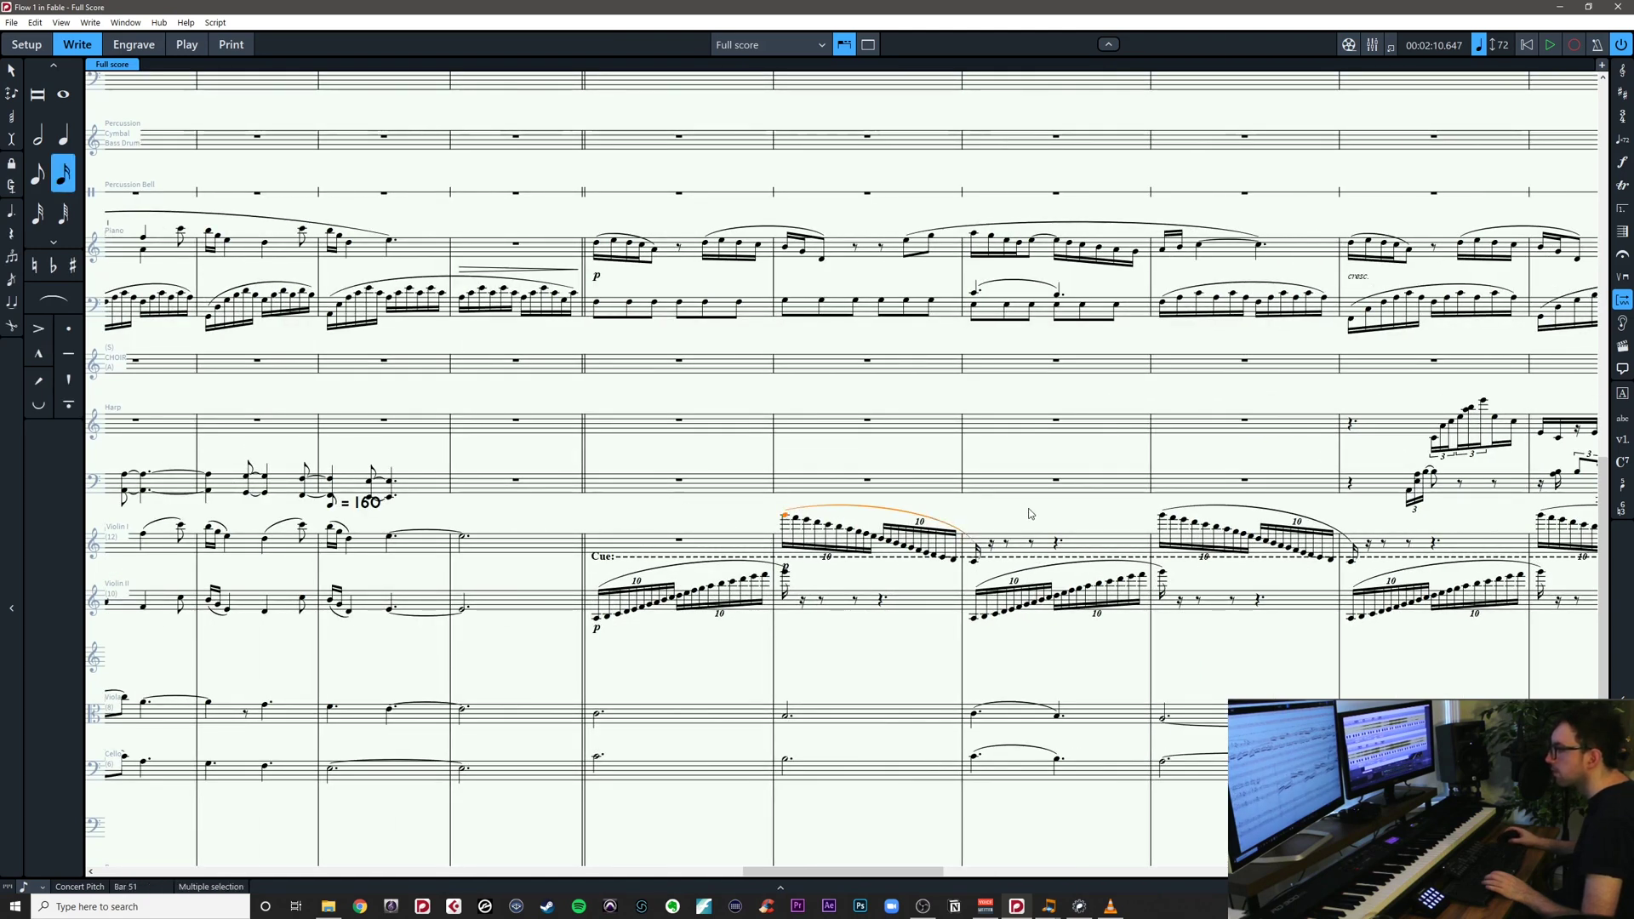
left_click_drag(1054, 515, 348, 509)
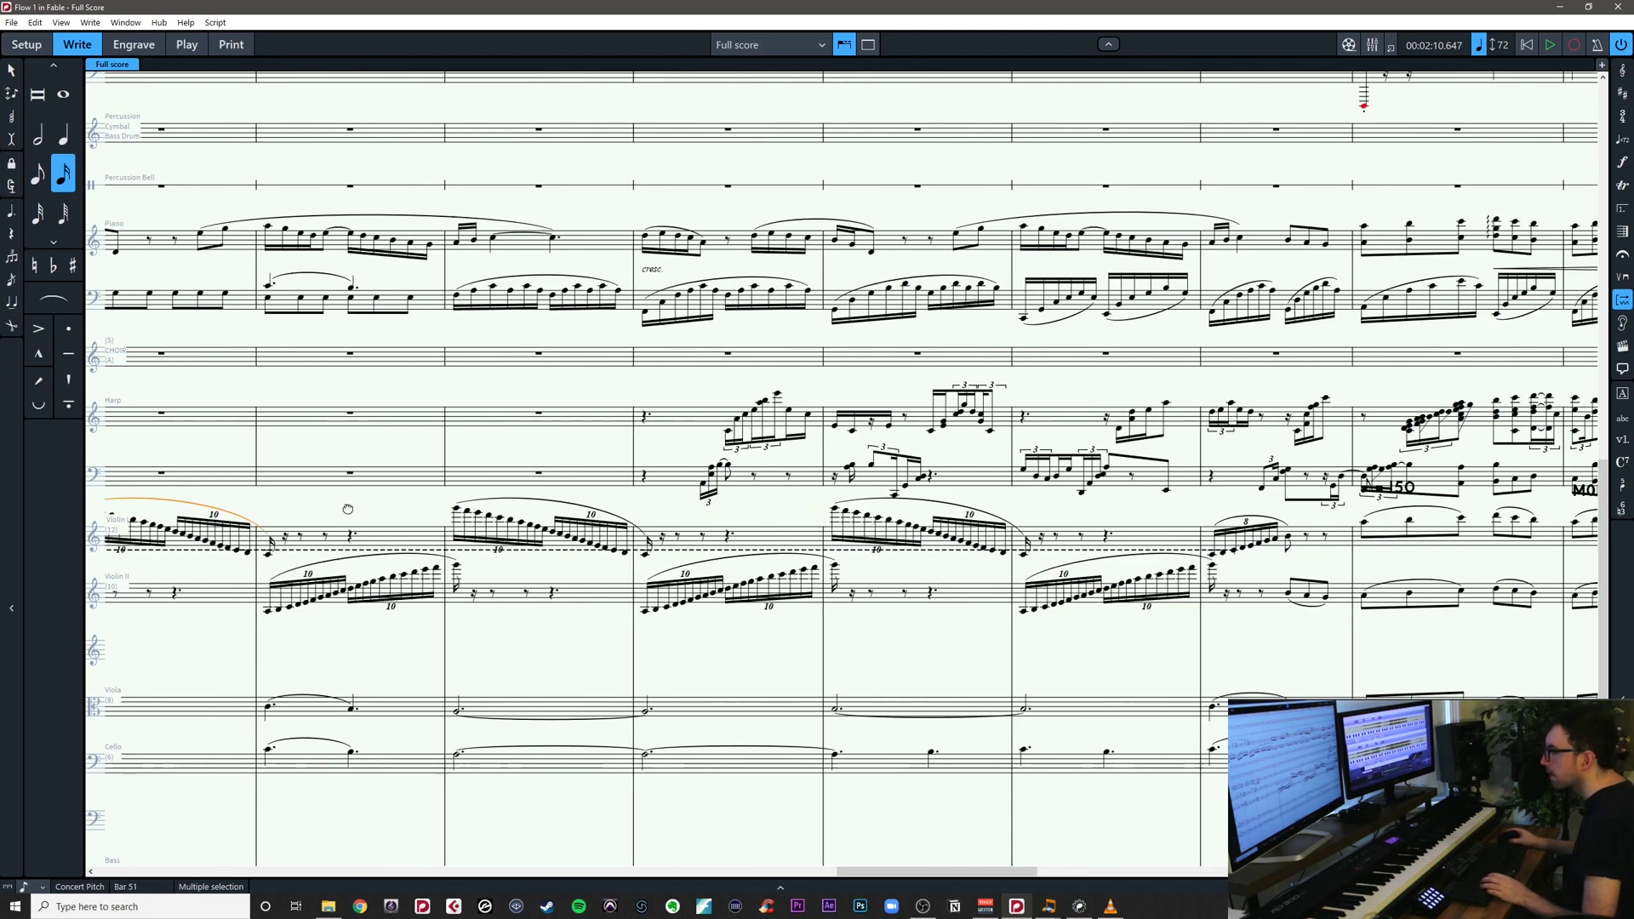
left_click(1288, 542, "shift")
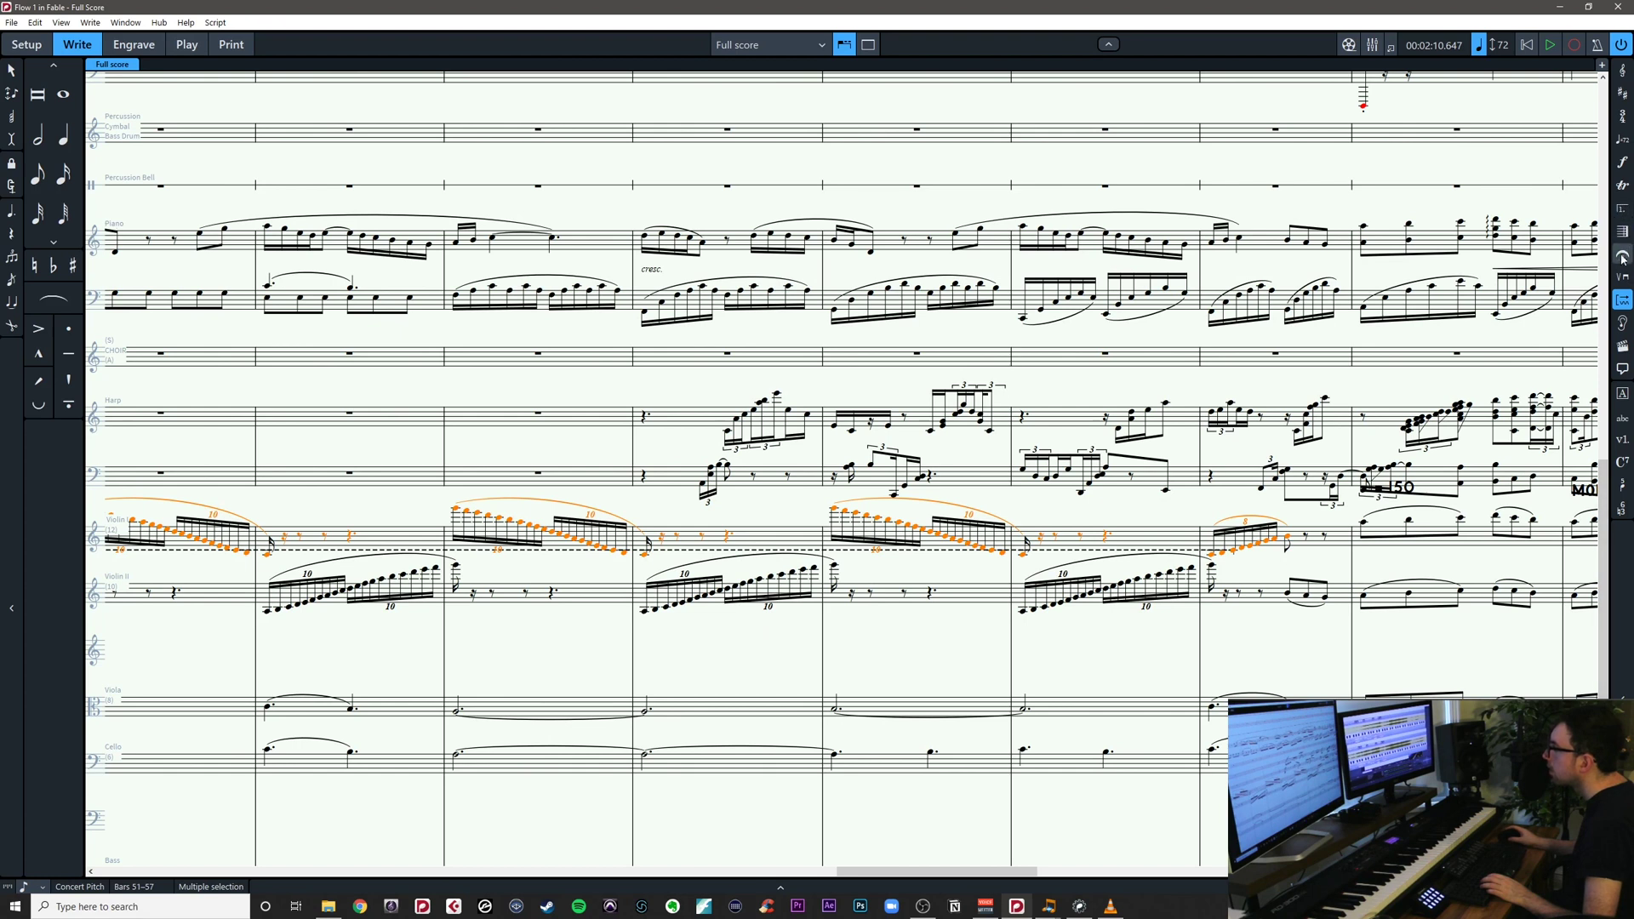
left_click(1624, 302)
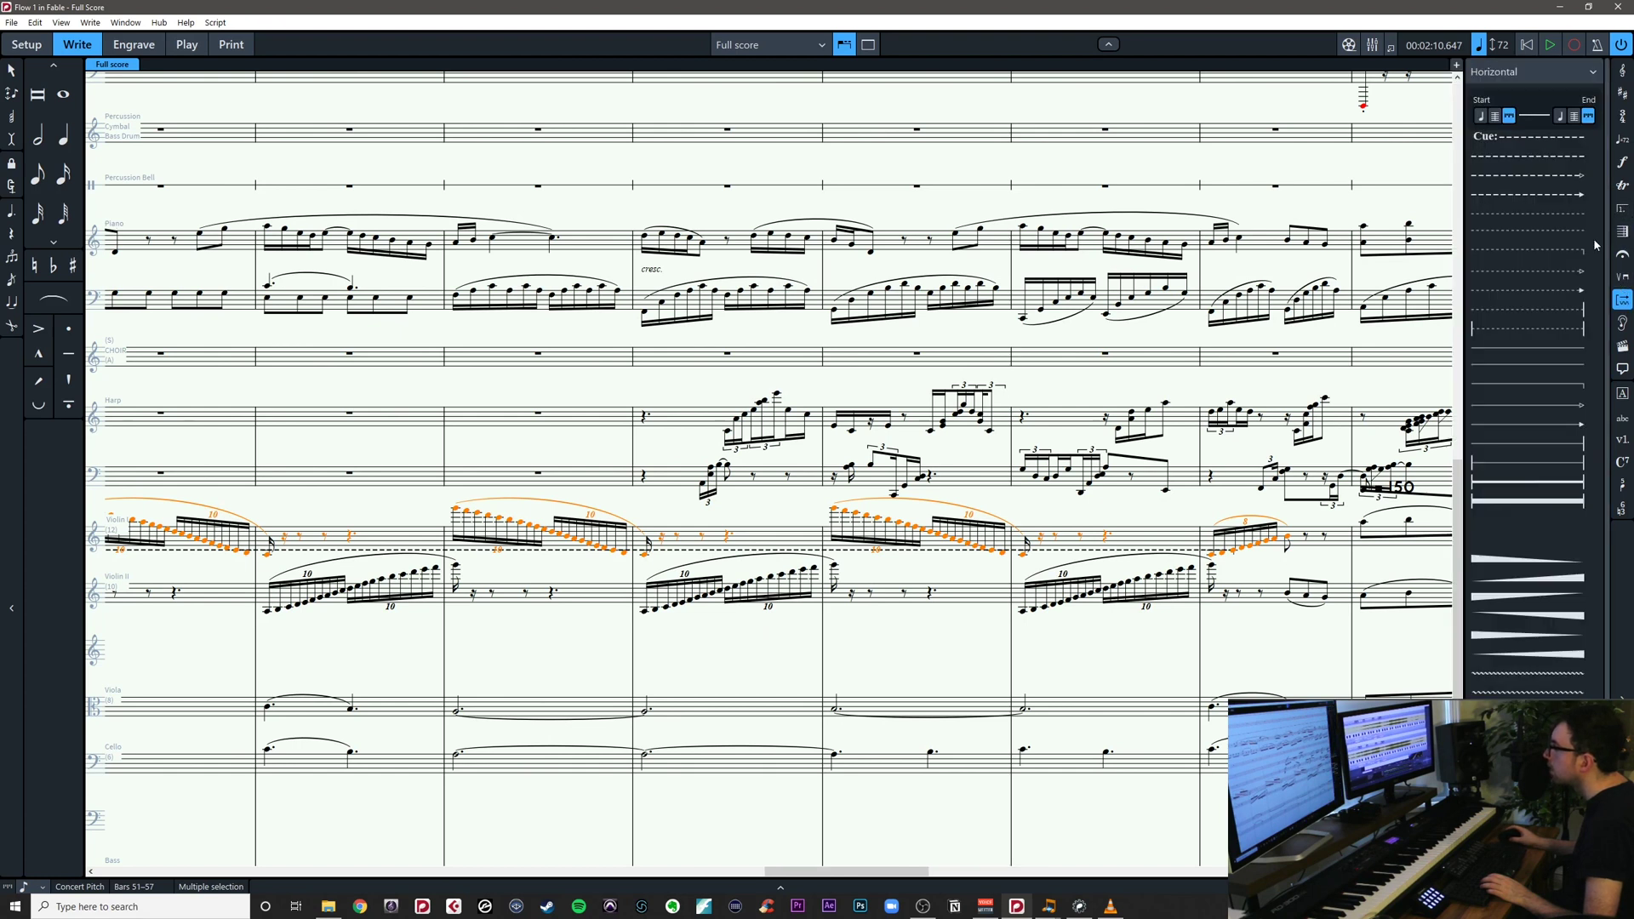
left_click(1528, 156)
Add the text "Play" above the first Violin I note of bar 58
left_click(1338, 531)
key("Right")
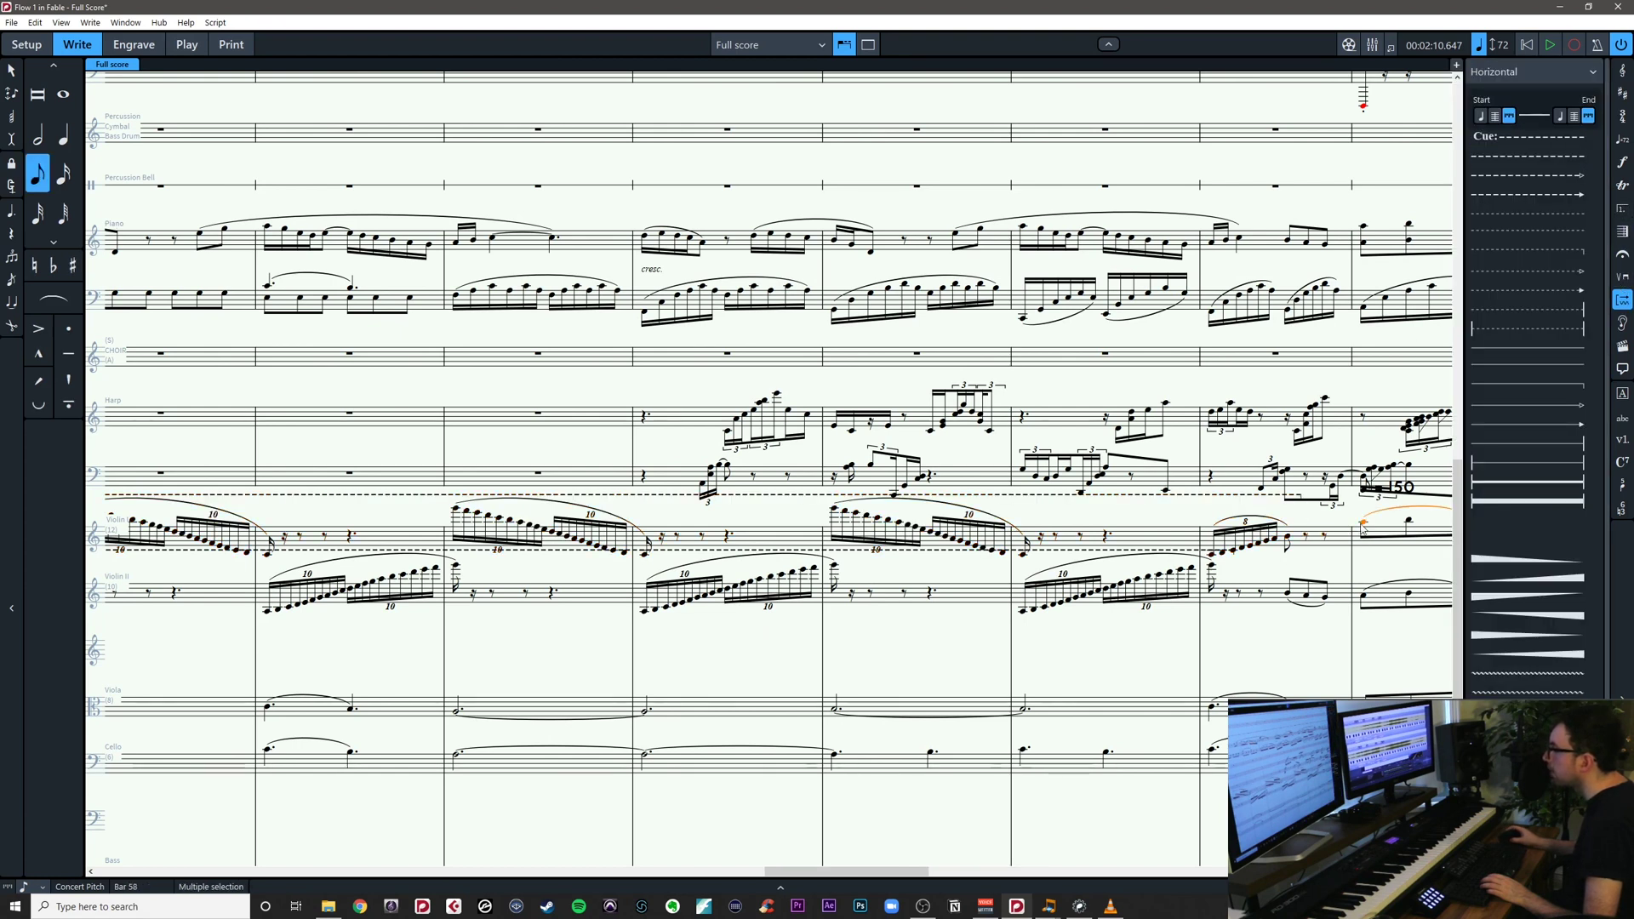
key("shift+x")
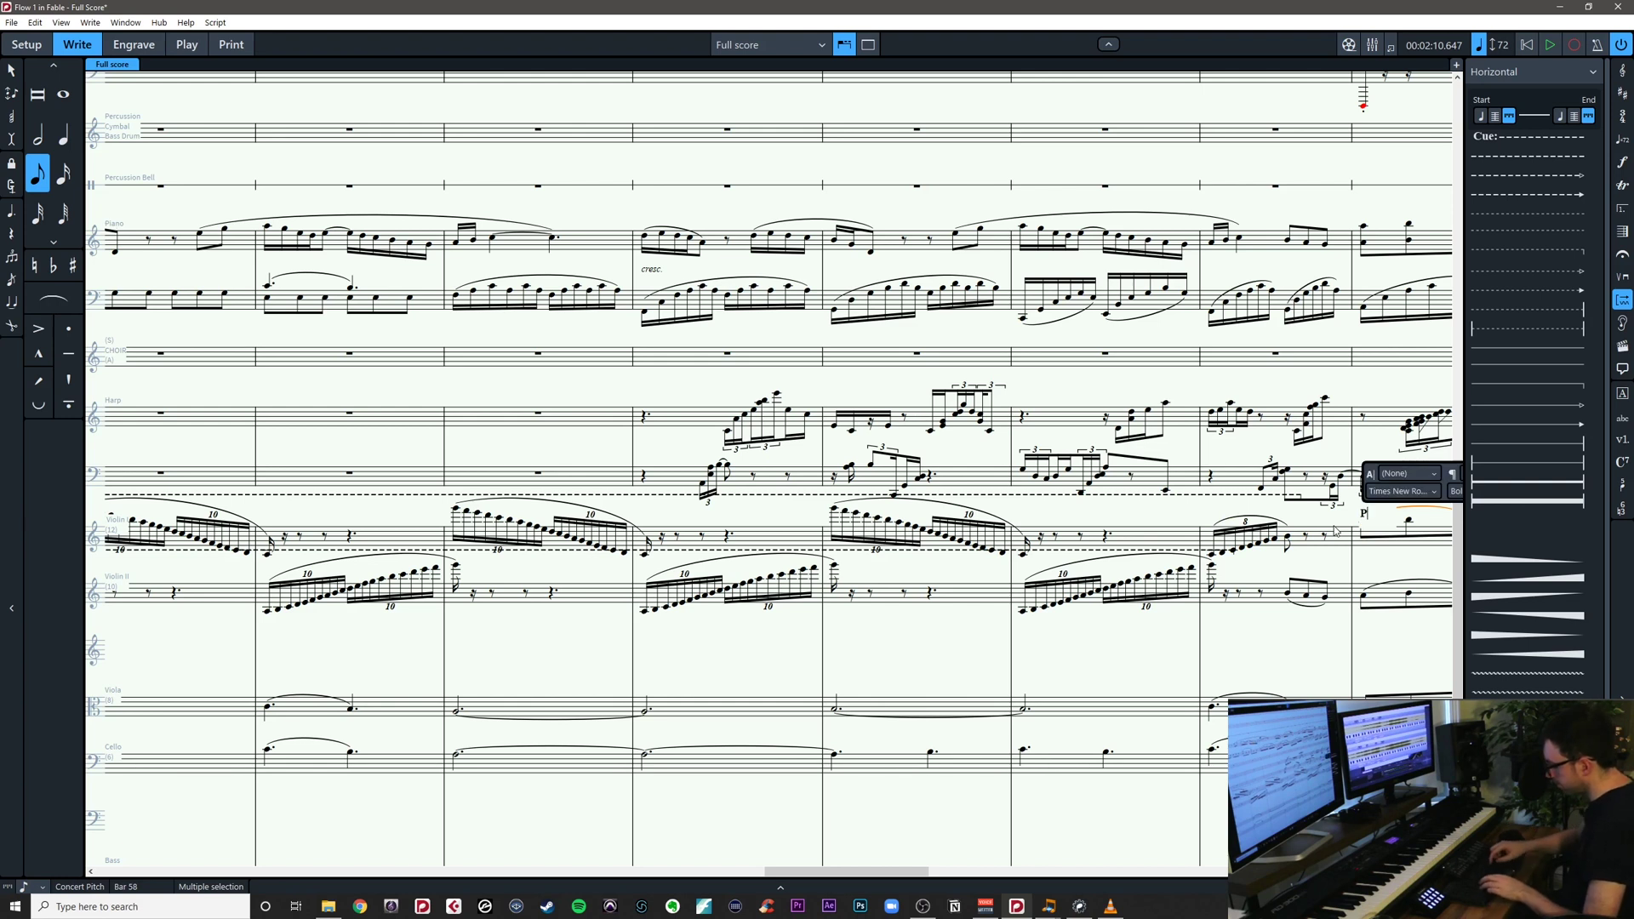
type("Play")
key("Escape")
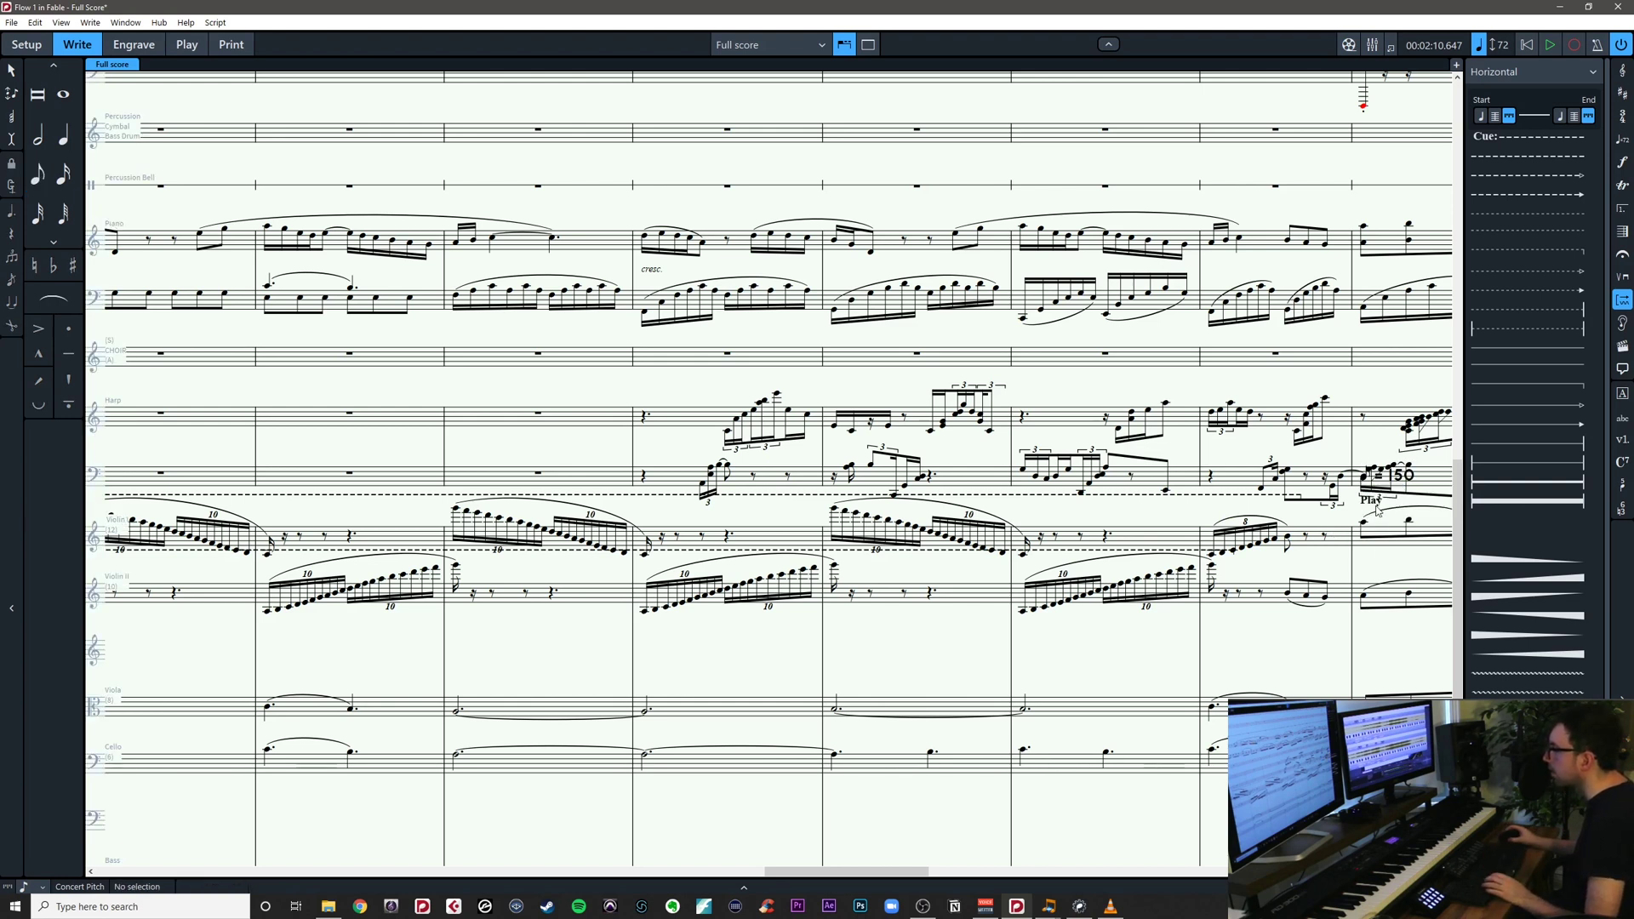
Add the text "Play" above the first of the three slurred eighth notes of Violin II in bar 57
left_click(1287, 597)
type("Play")
left_click(1250, 643)
key("x")
left_click_drag(1039, 638, 1617, 625)
left_click(1622, 640)
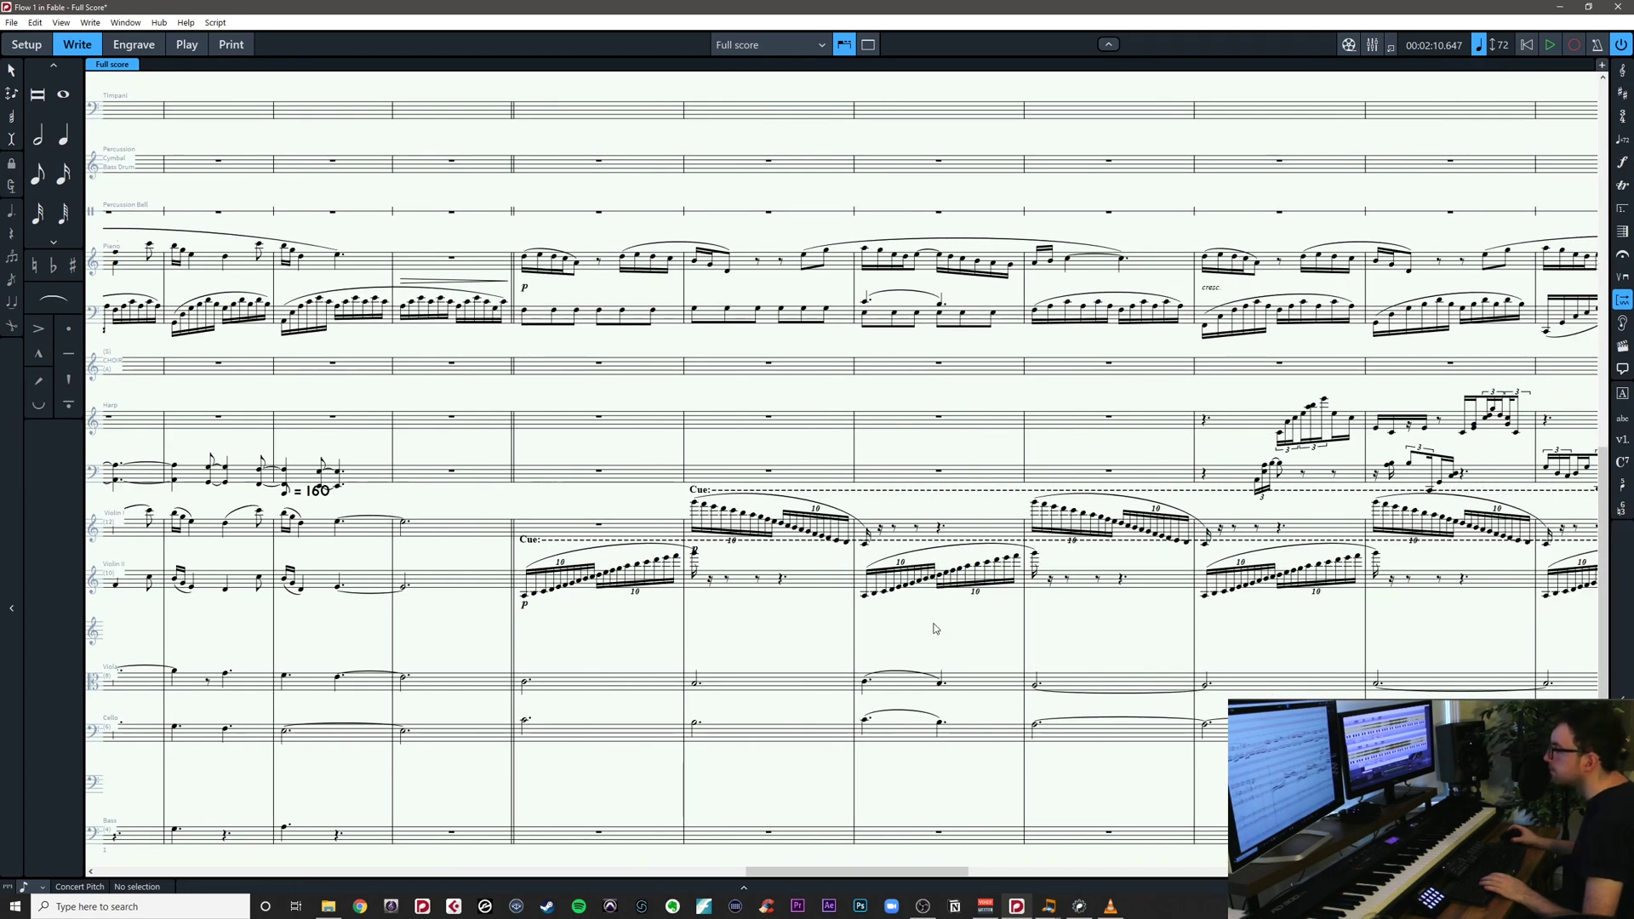
Review the cue markings in both violin parts and play back the score from the first Violin II note of bar 50
left_click_drag(929, 634, 523, 608)
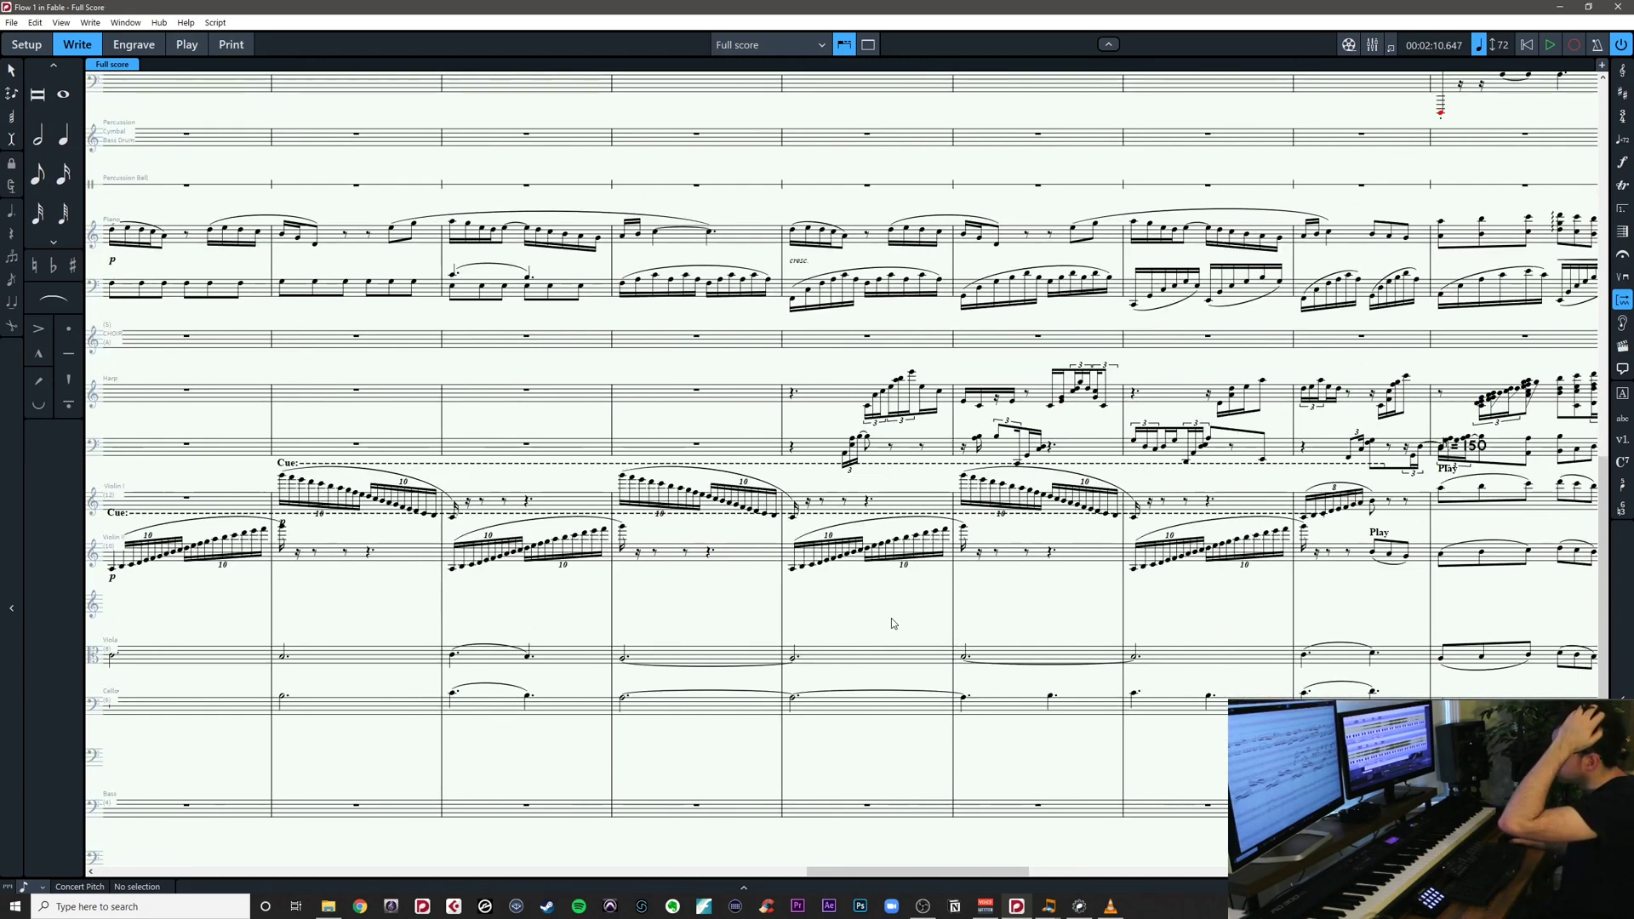
left_click_drag(682, 590, 1193, 578)
key("z")
key("z")
key("z")
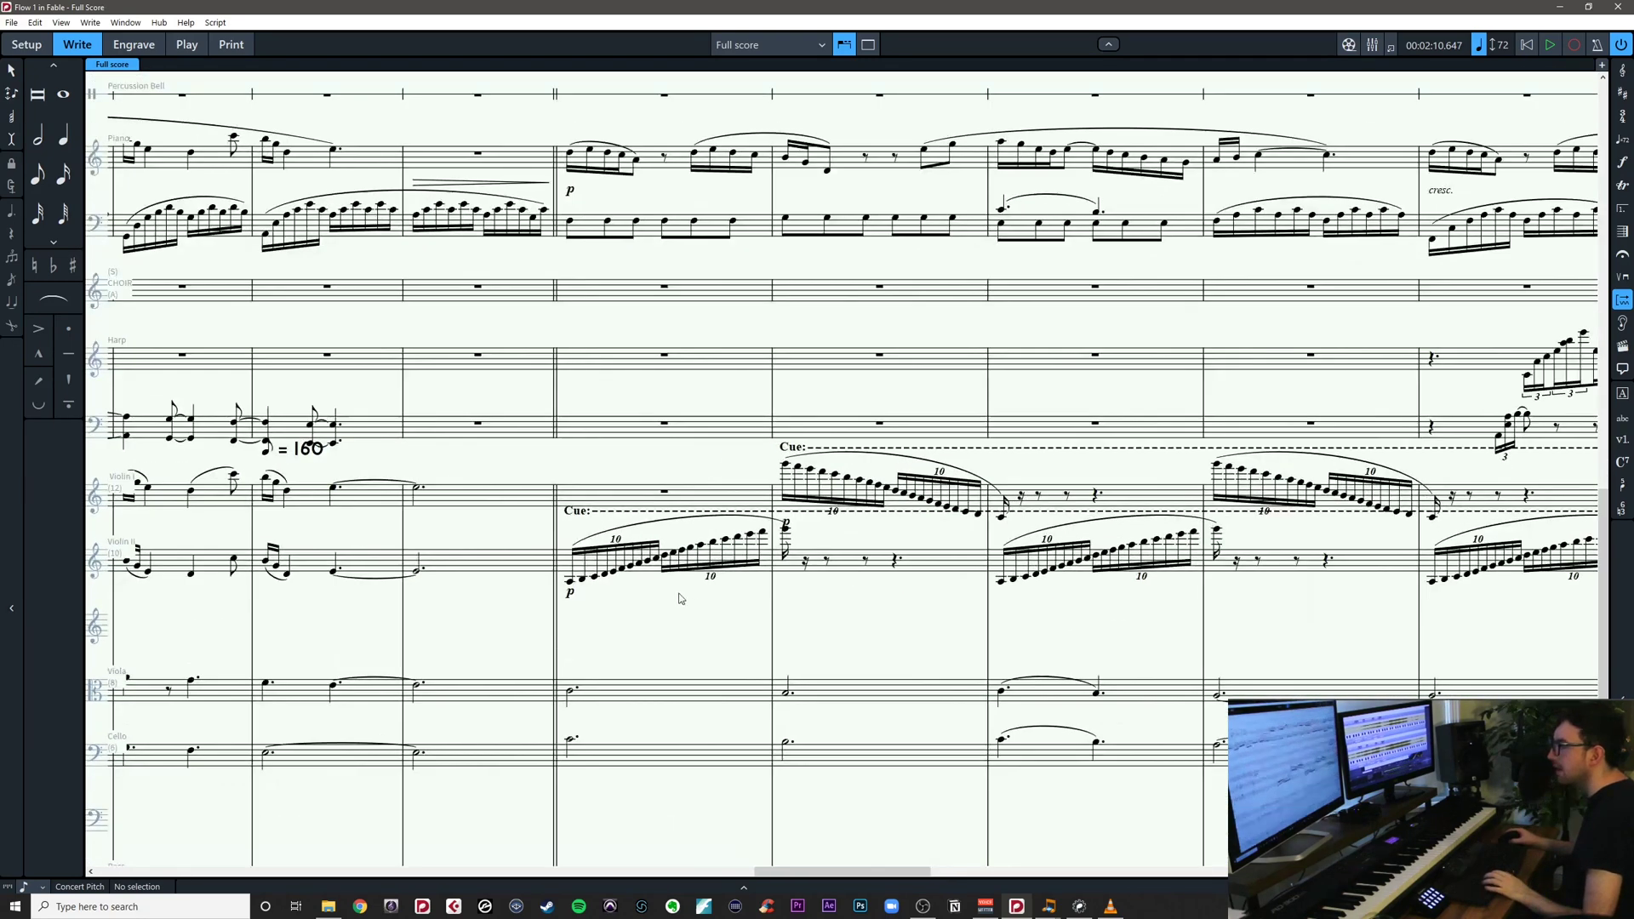
left_click(558, 587)
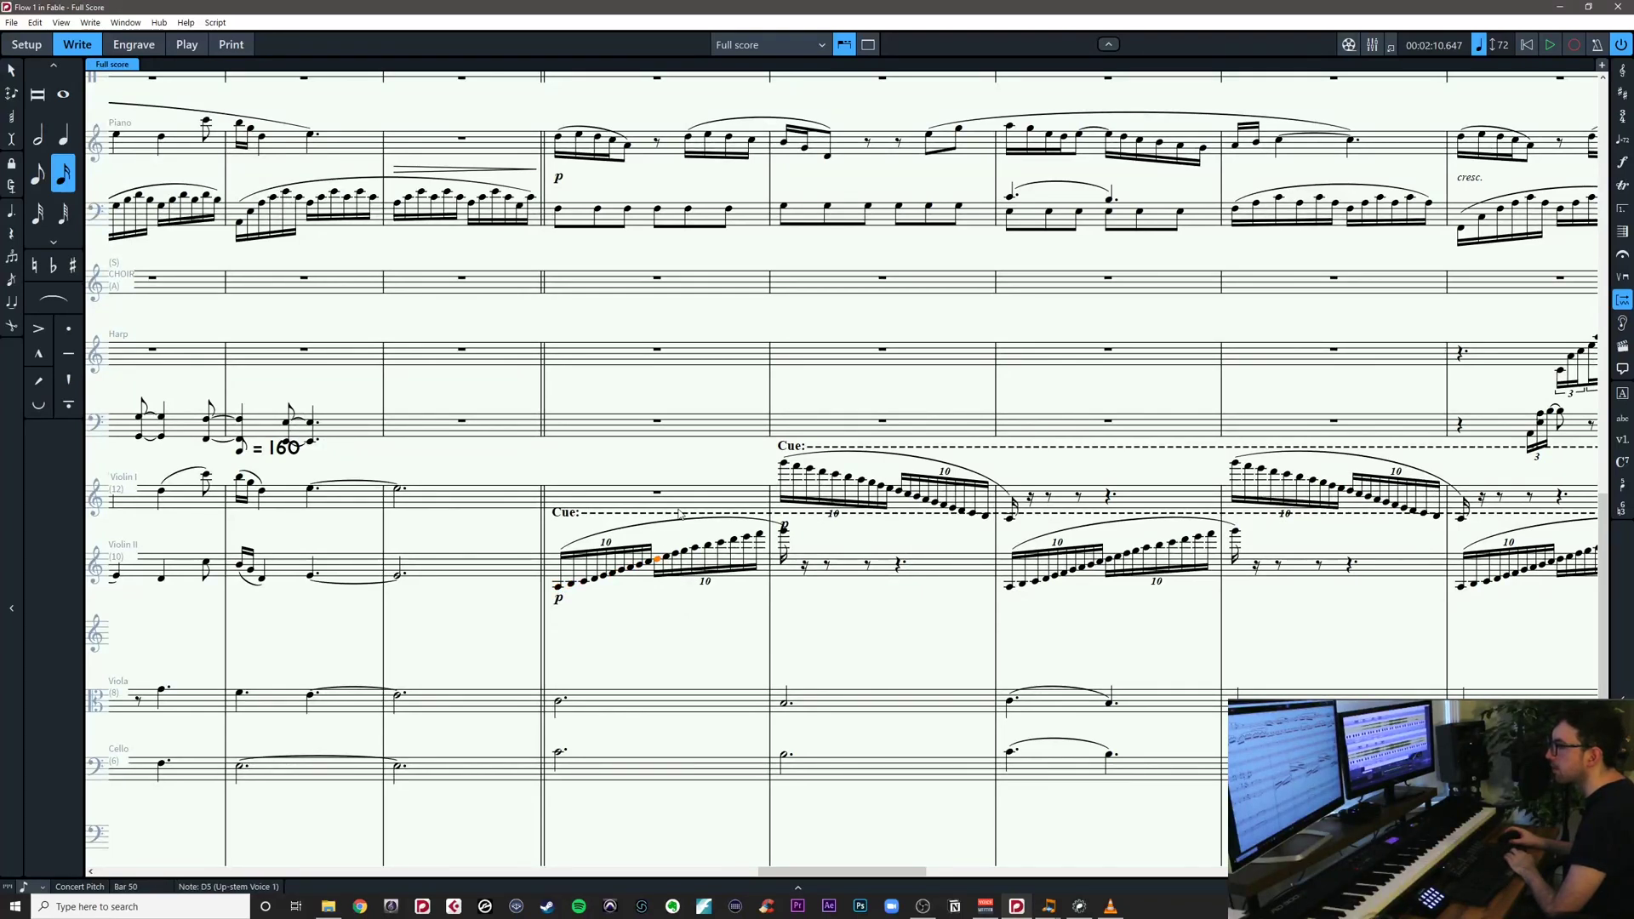
key("Escape")
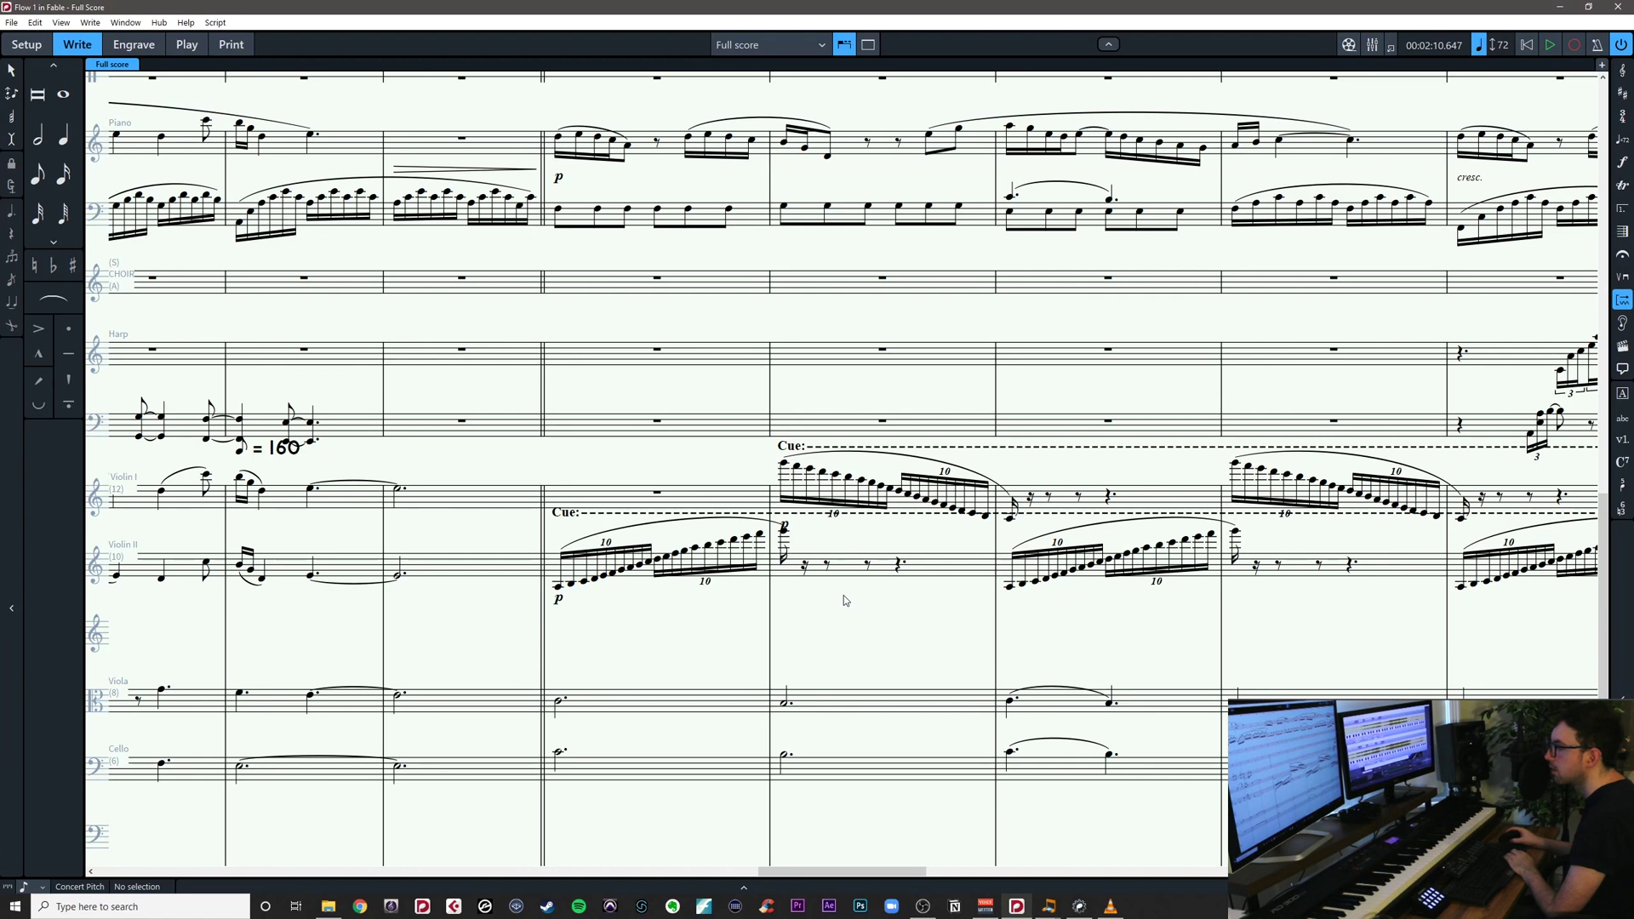
left_click(557, 587)
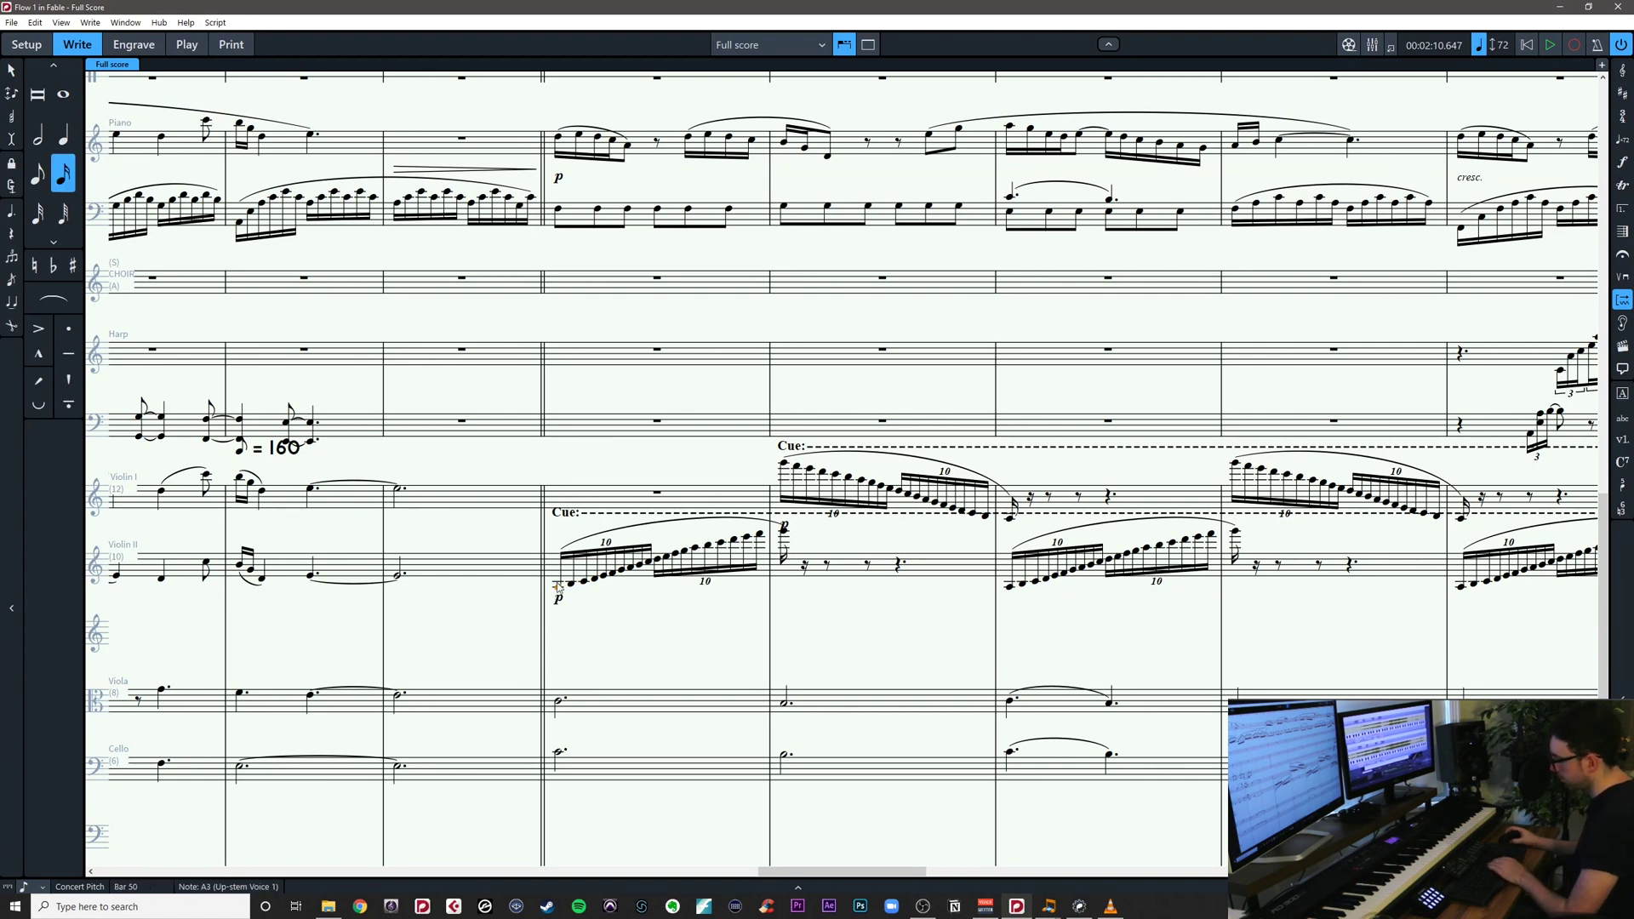
key("space")
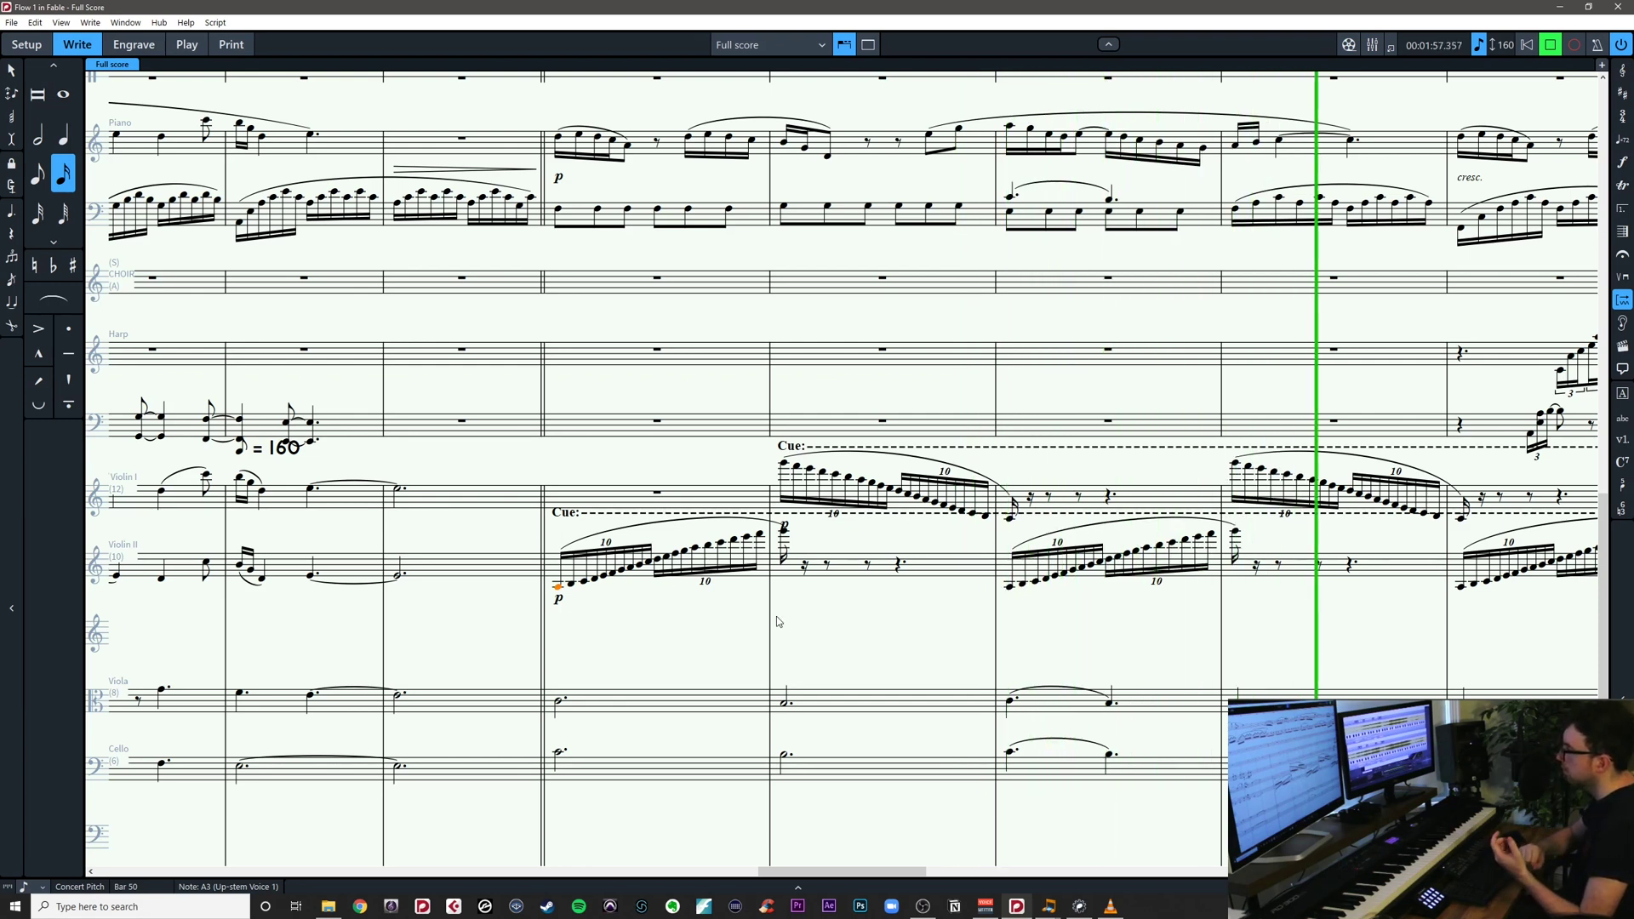
key("space")
left_click_drag(843, 605, 945, 652)
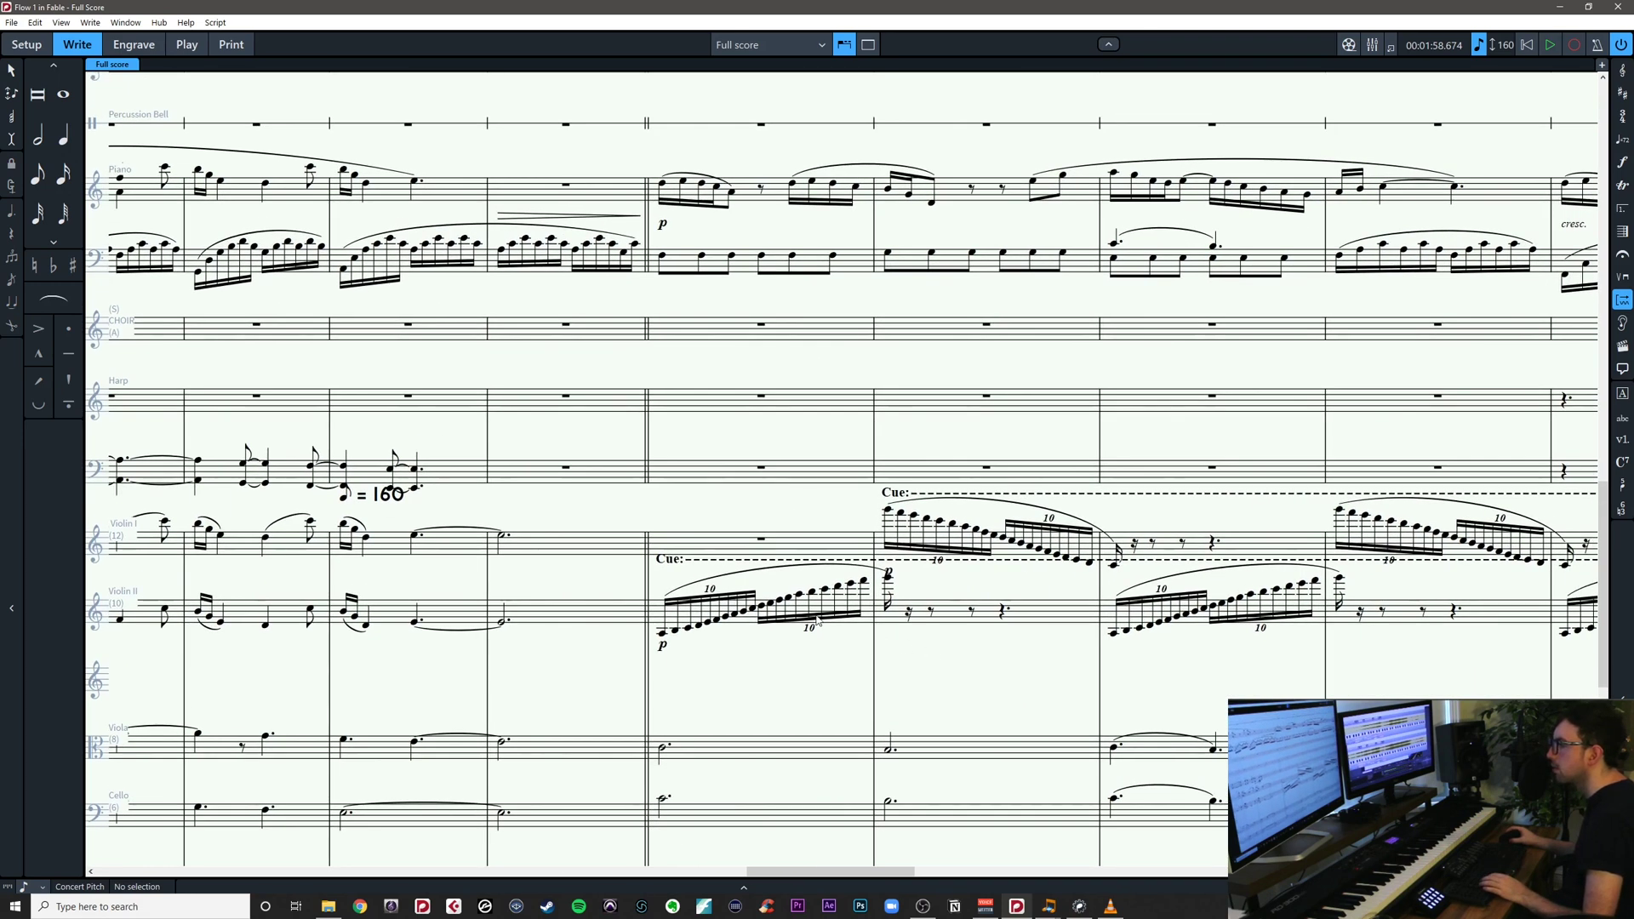
left_click(763, 607)
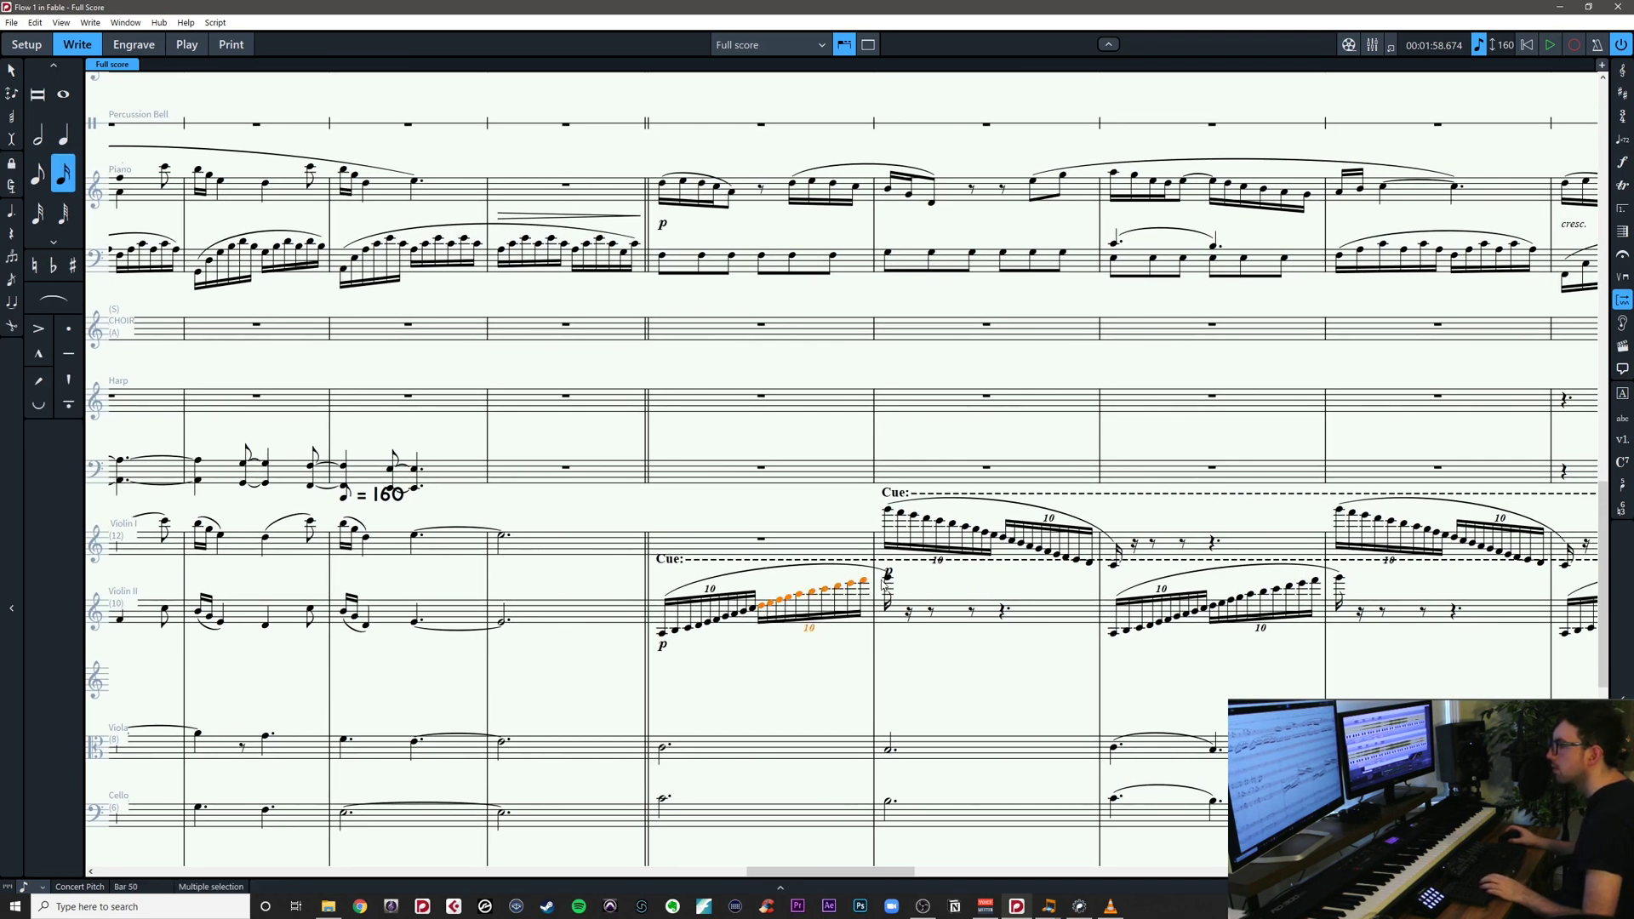
left_click(887, 583, "ctrl")
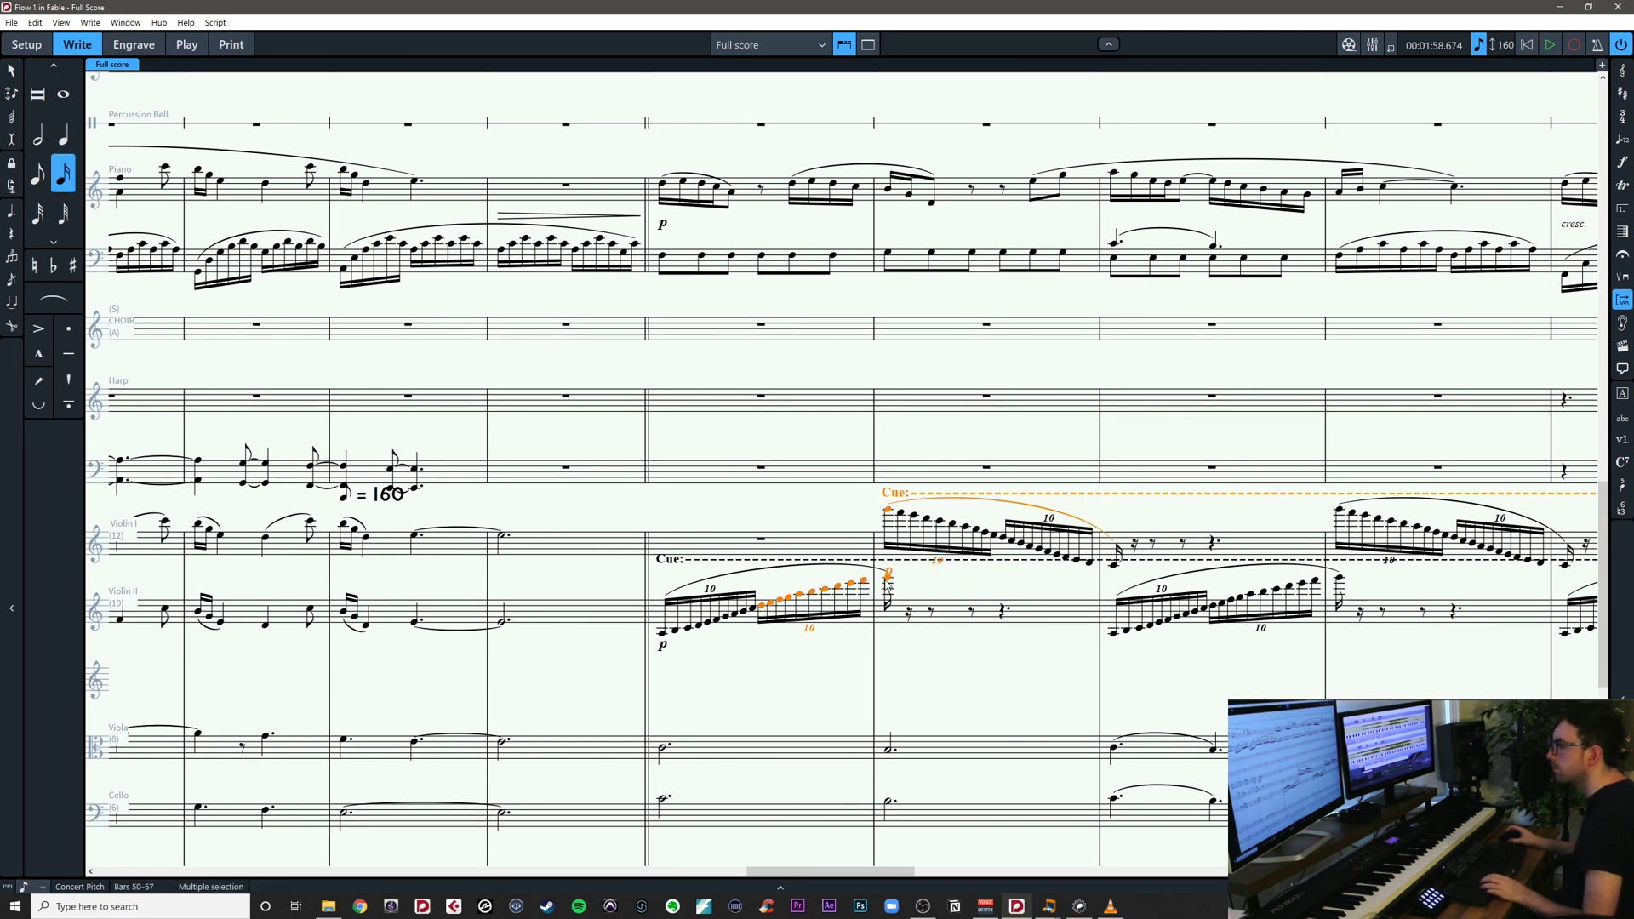
left_click(763, 546, "alt")
key("ctrl+z")
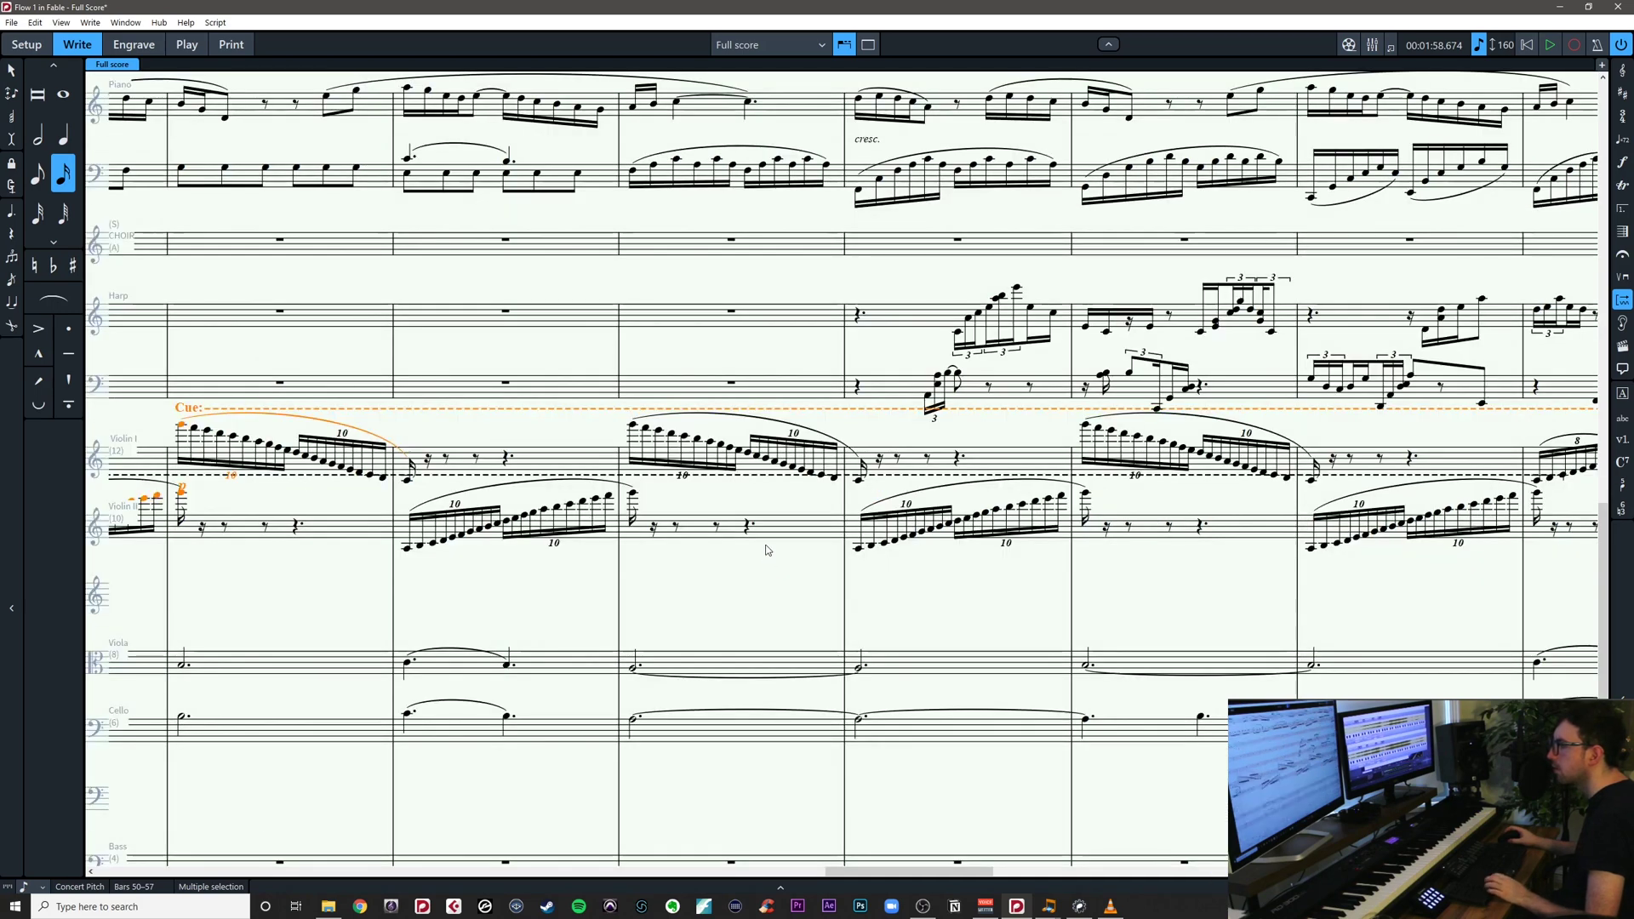
Delete the dashed "Cue:" lines above Violin I and Violin II
left_click(739, 571)
left_click_drag(737, 571, 1377, 593)
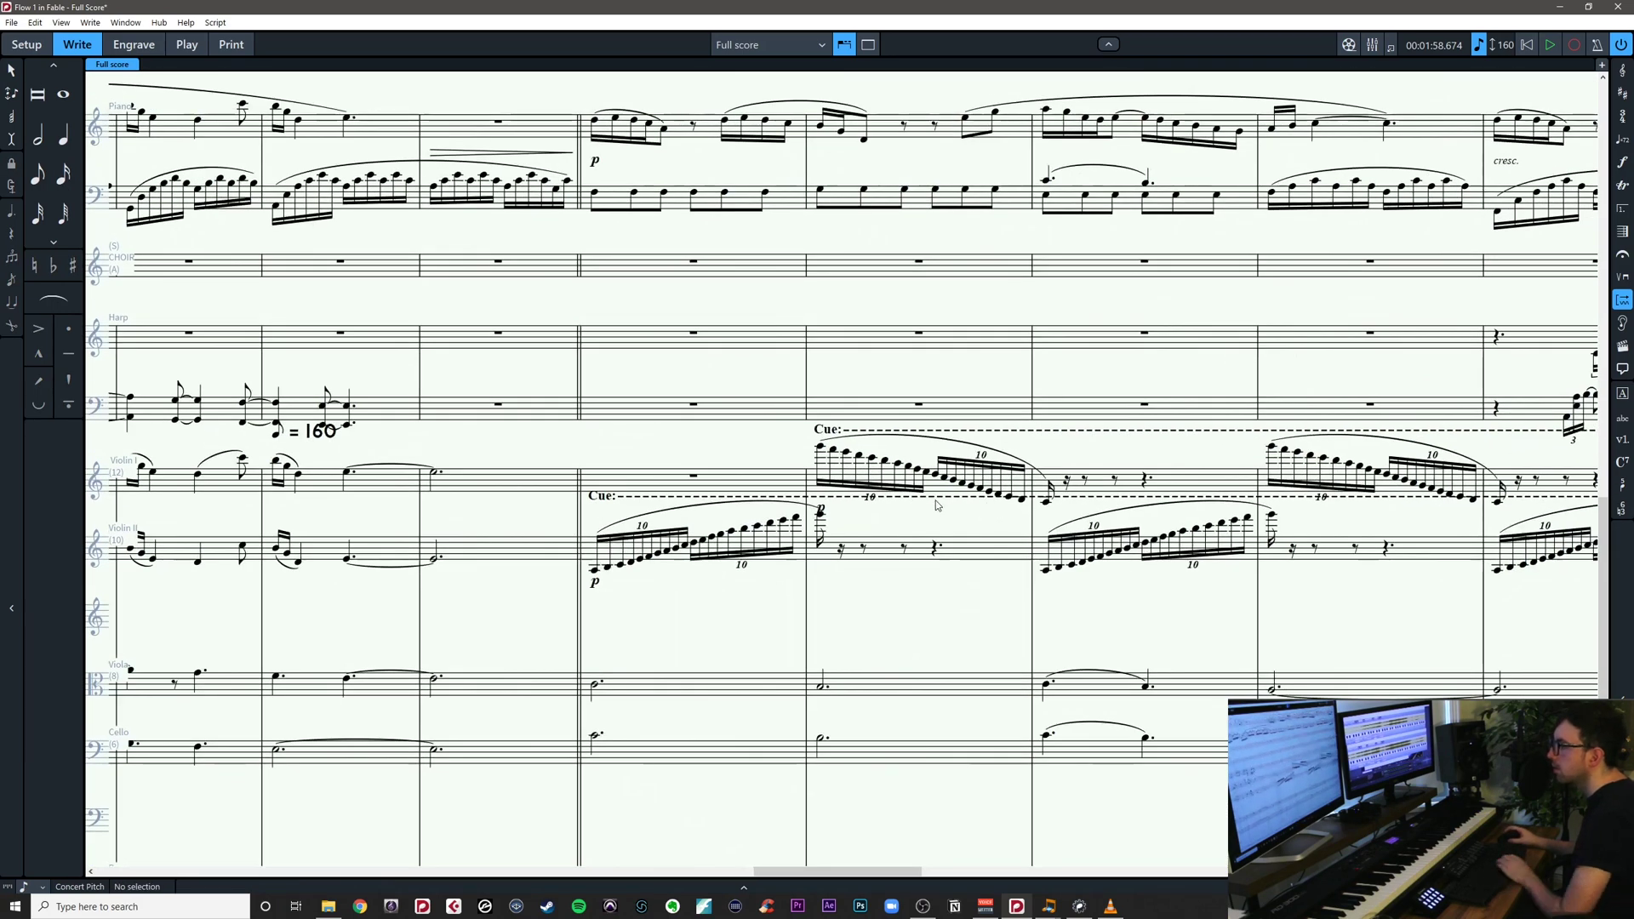
left_click(868, 498)
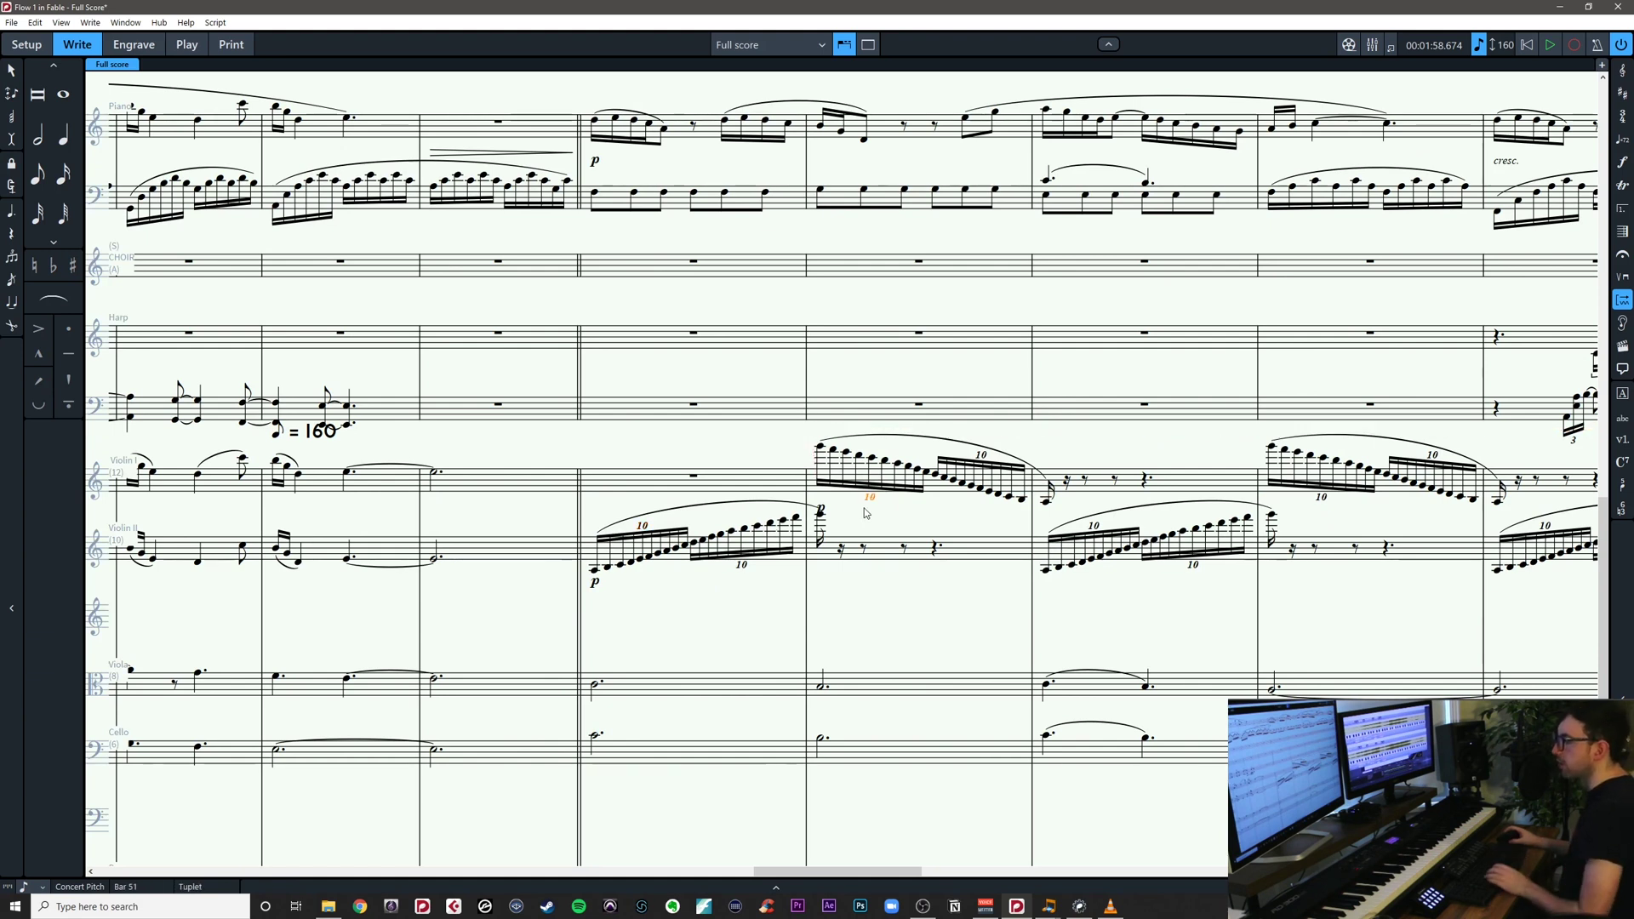
Copy the second ten-note run of Violin II in bar 50, with its closing note in bar 51, to Violin I
left_click_drag(866, 513, 690, 585)
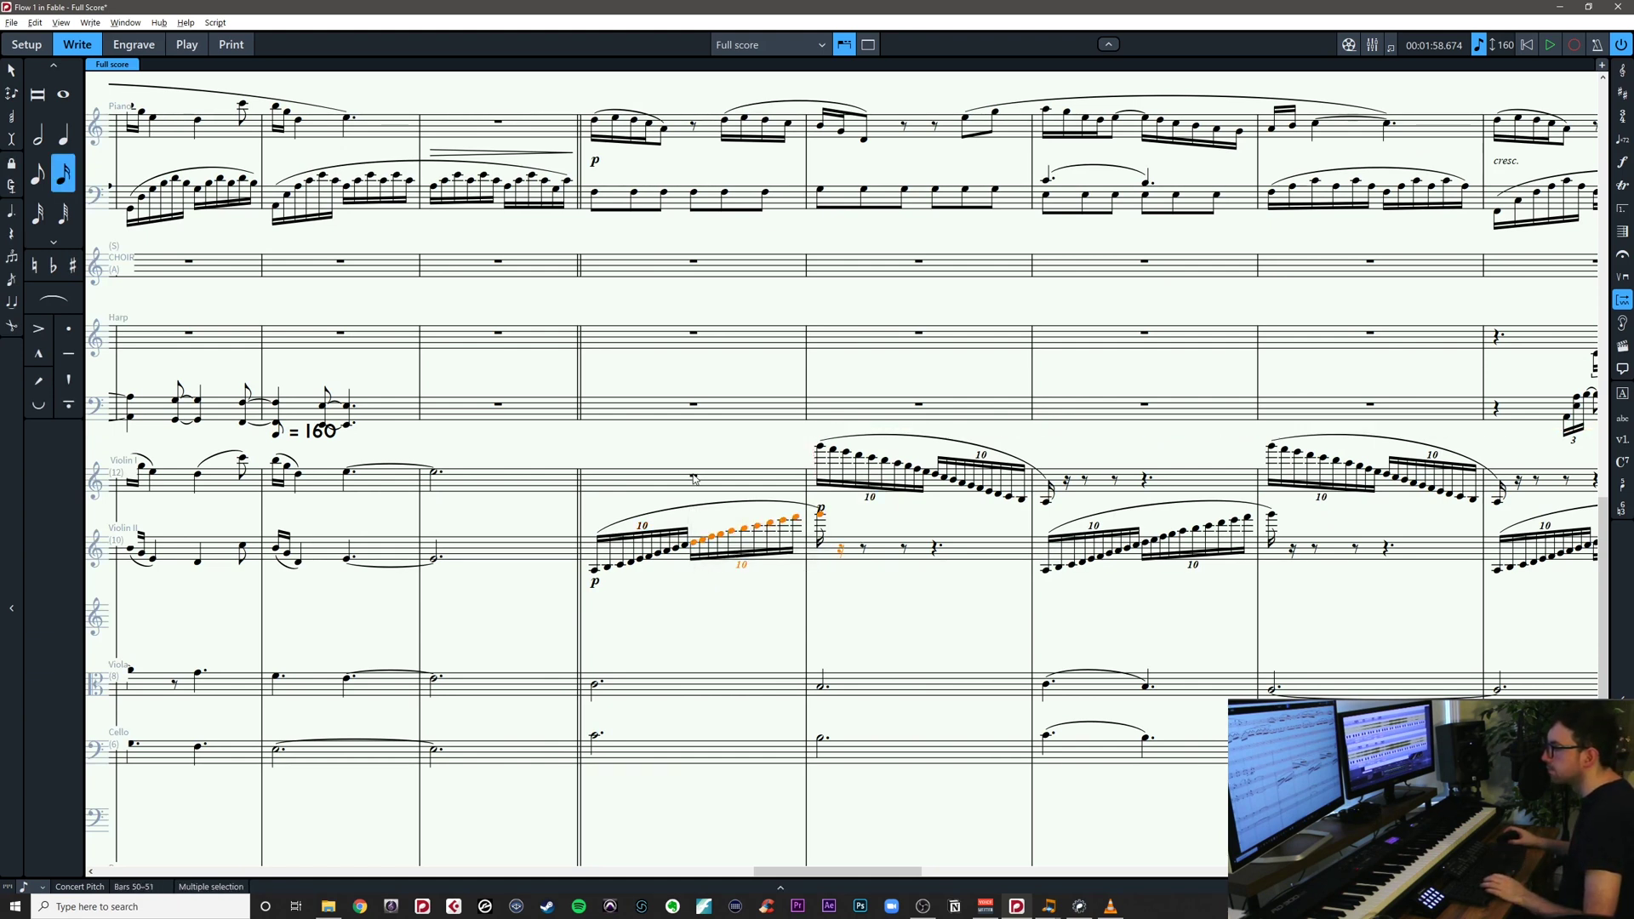
key("alt+n")
key("Escape")
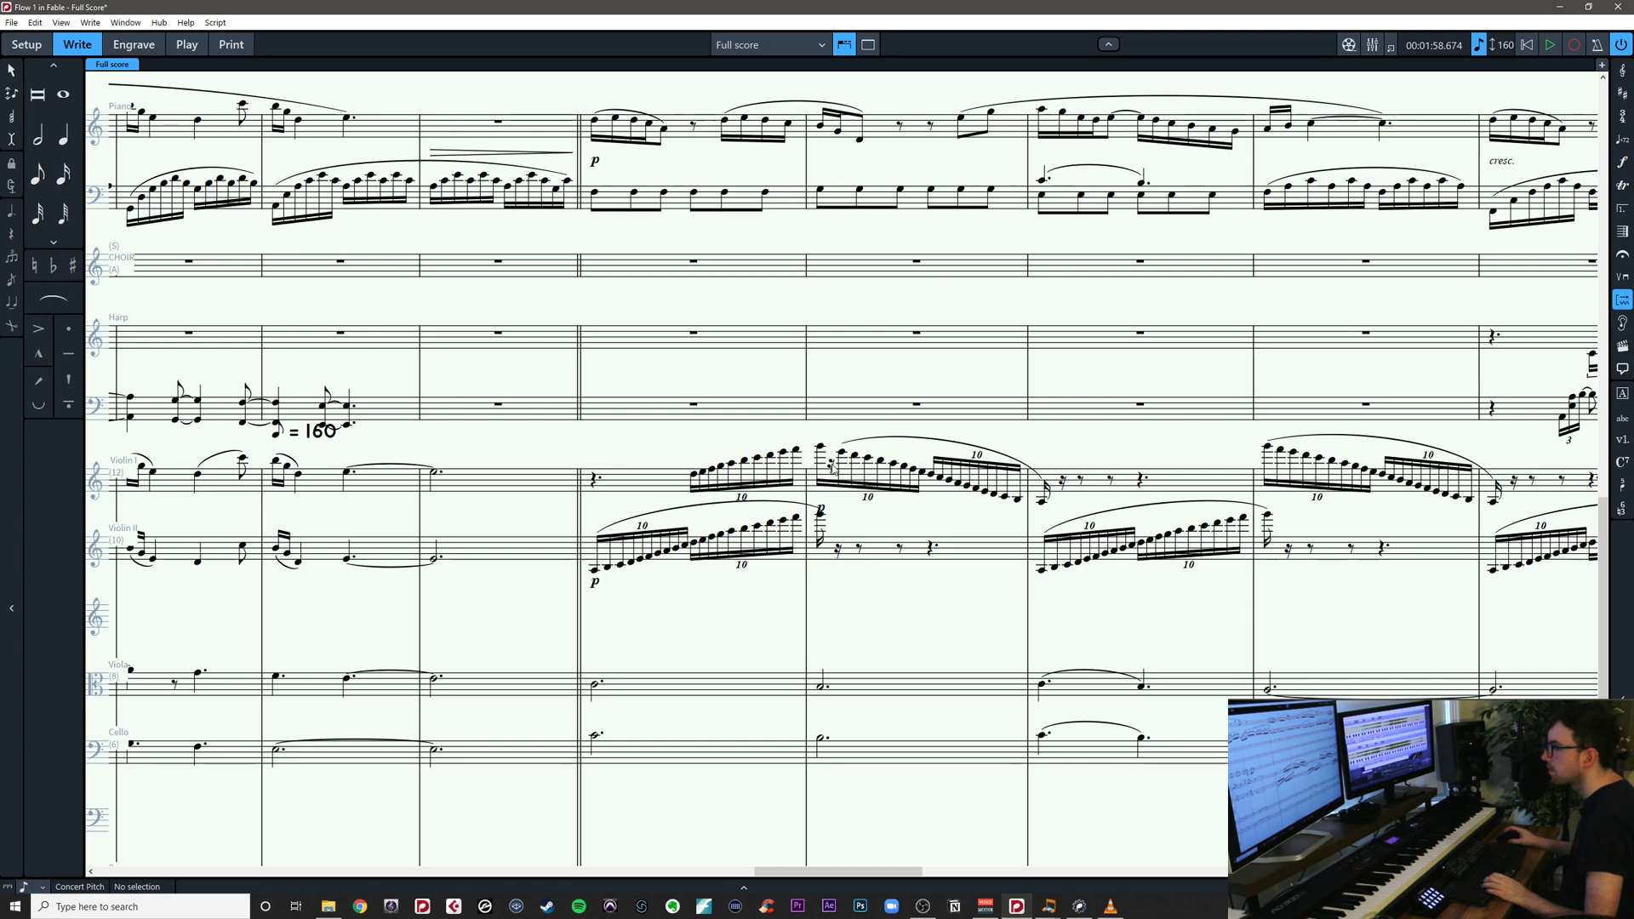
Copy the first ten-note run of Violin I in bar 53 to Violin II at the start of bar 51
left_click(1269, 449)
left_click(1372, 471, "shift")
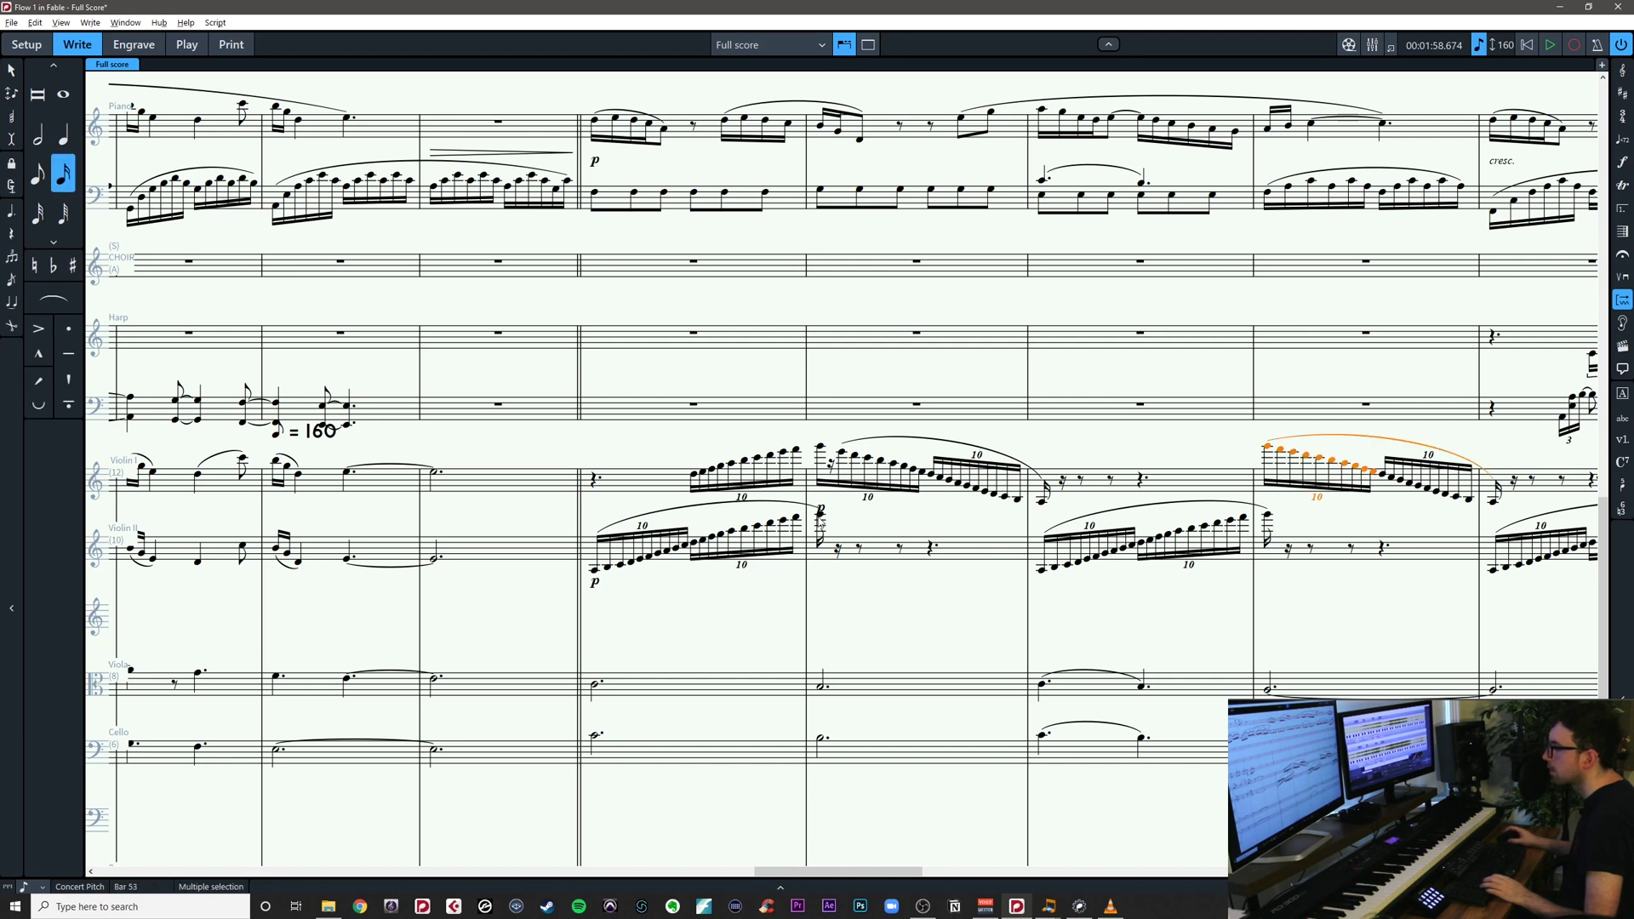
left_click(819, 549, "alt")
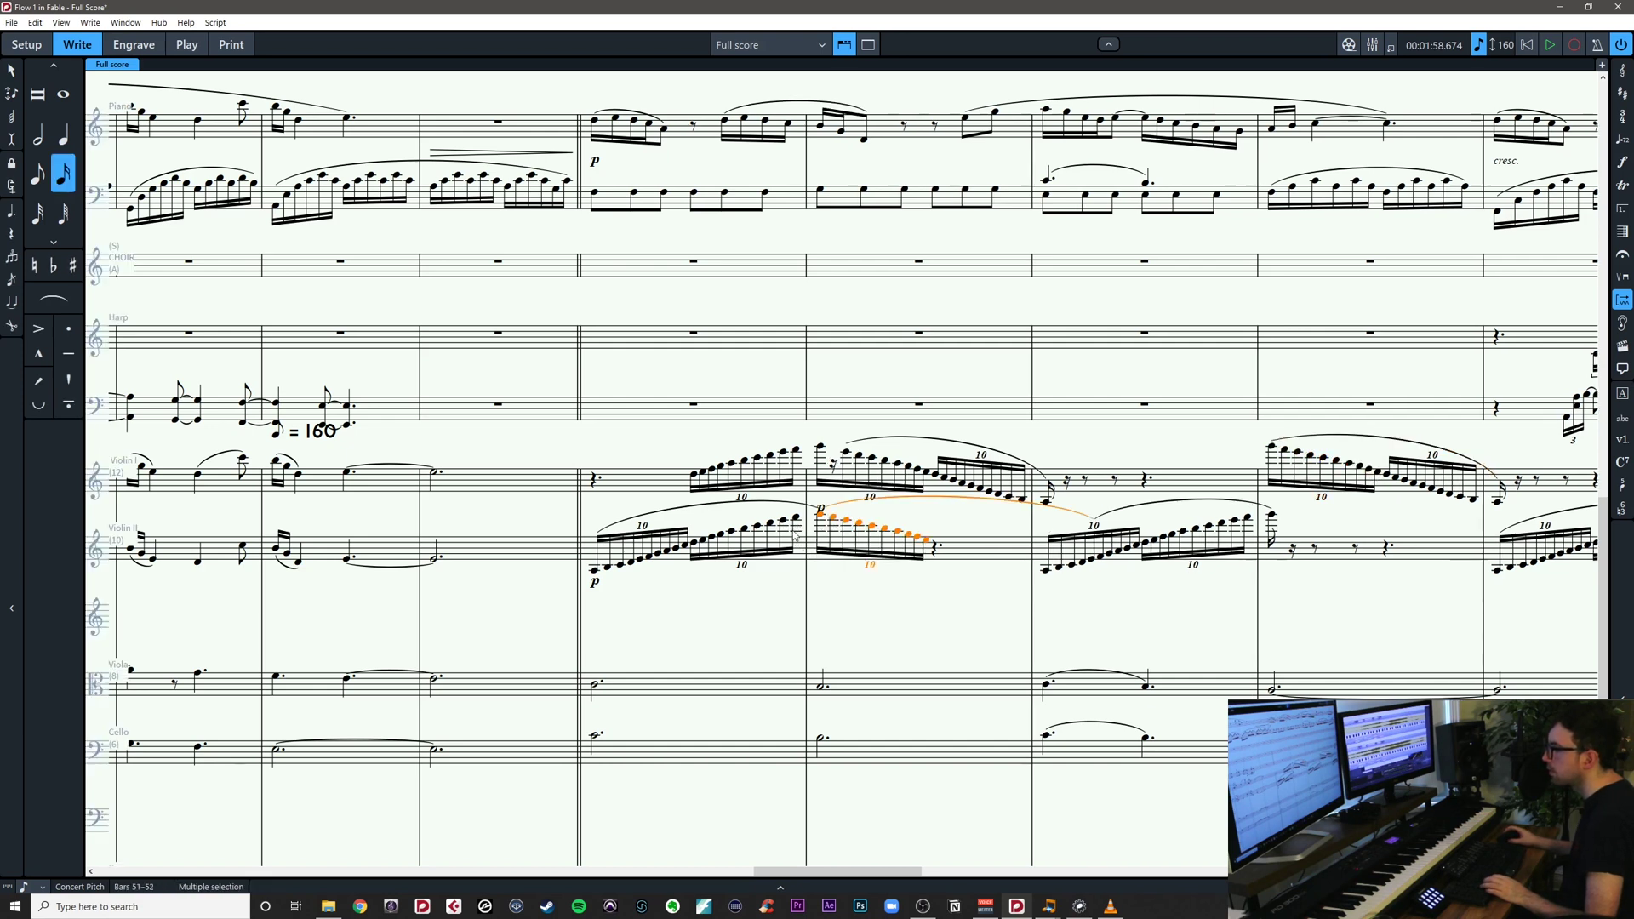
key("Escape")
Delete the second ten-note run of Violin II in bar 50
left_click(700, 545)
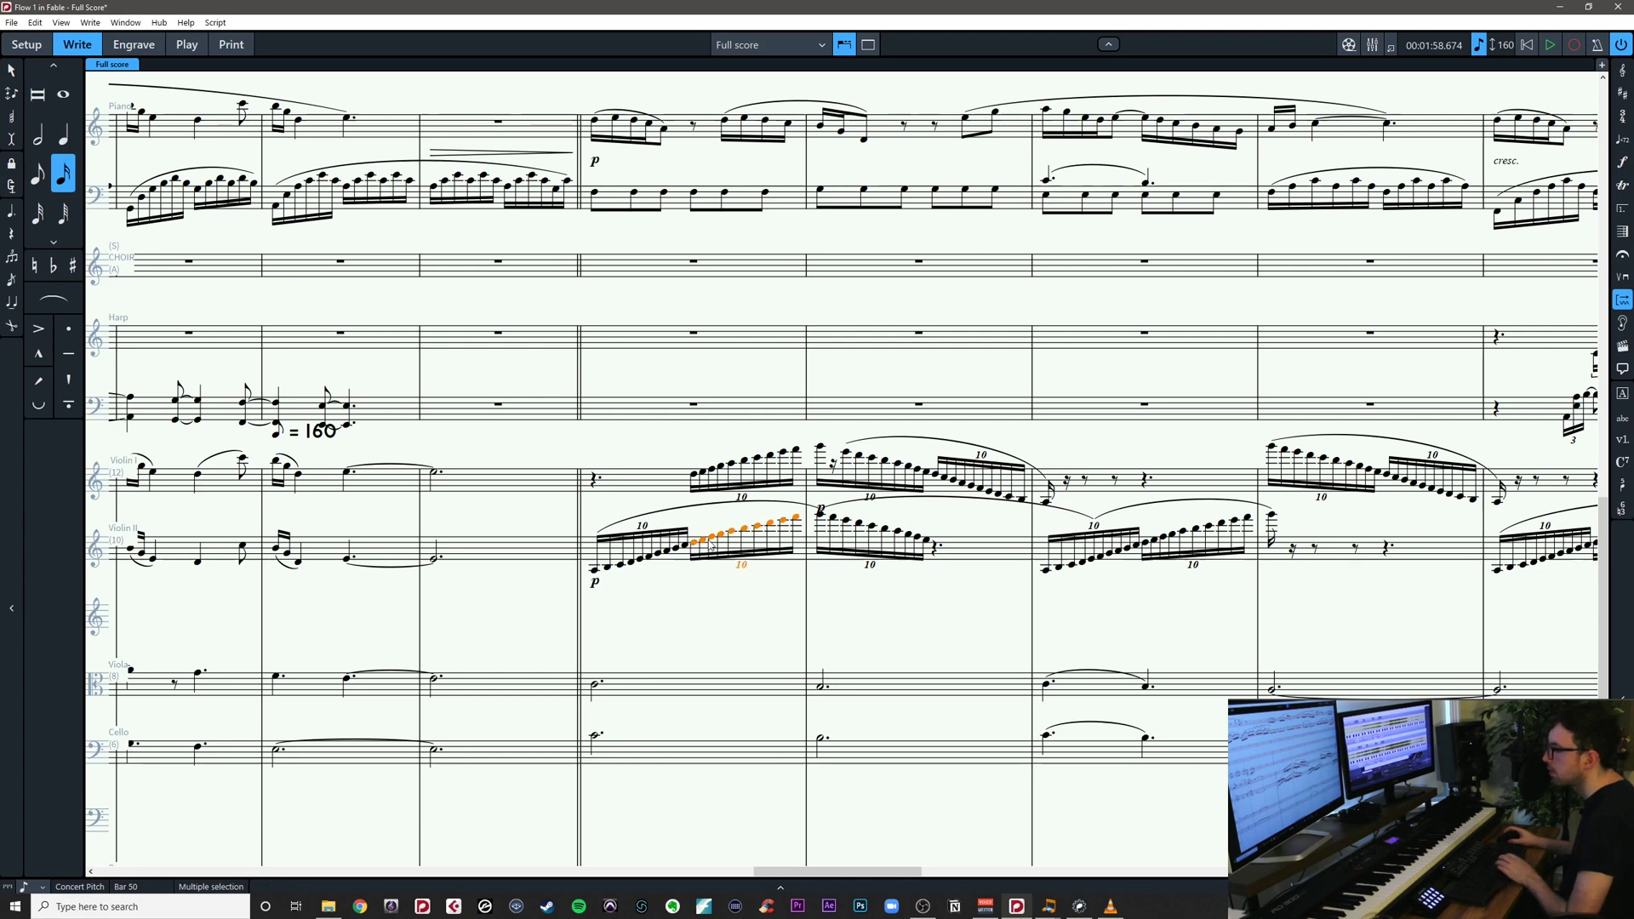
key("Left")
left_click(792, 524, "shift")
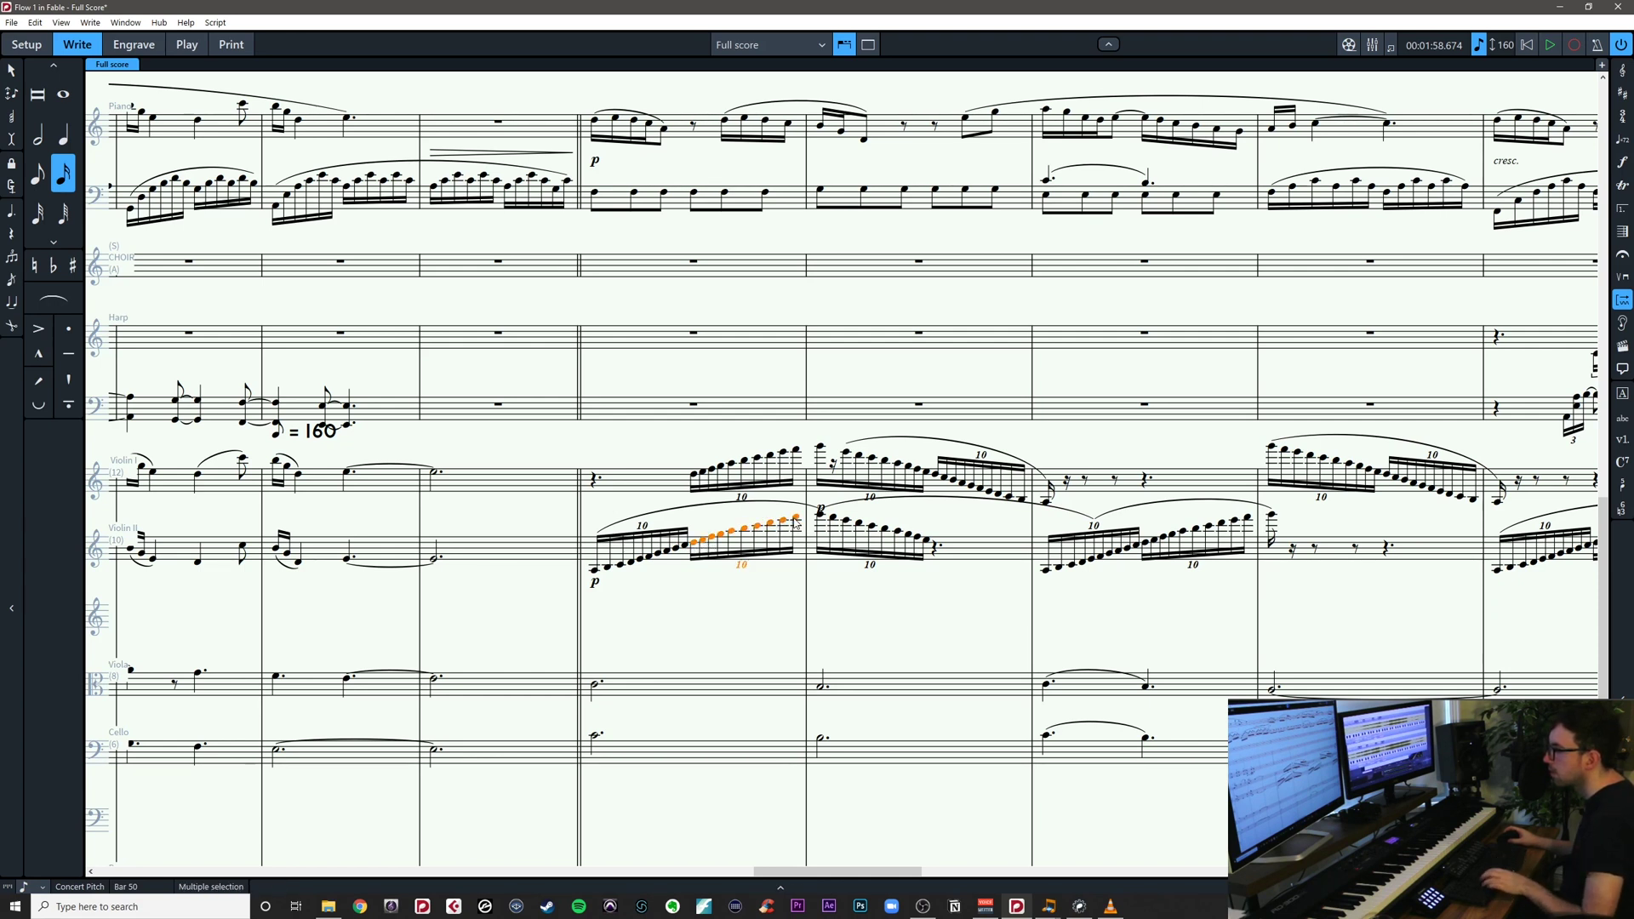
key("Delete")
Enter a sixteenth-note D5 in Violin II right after the first run of bar 50
left_click(695, 552)
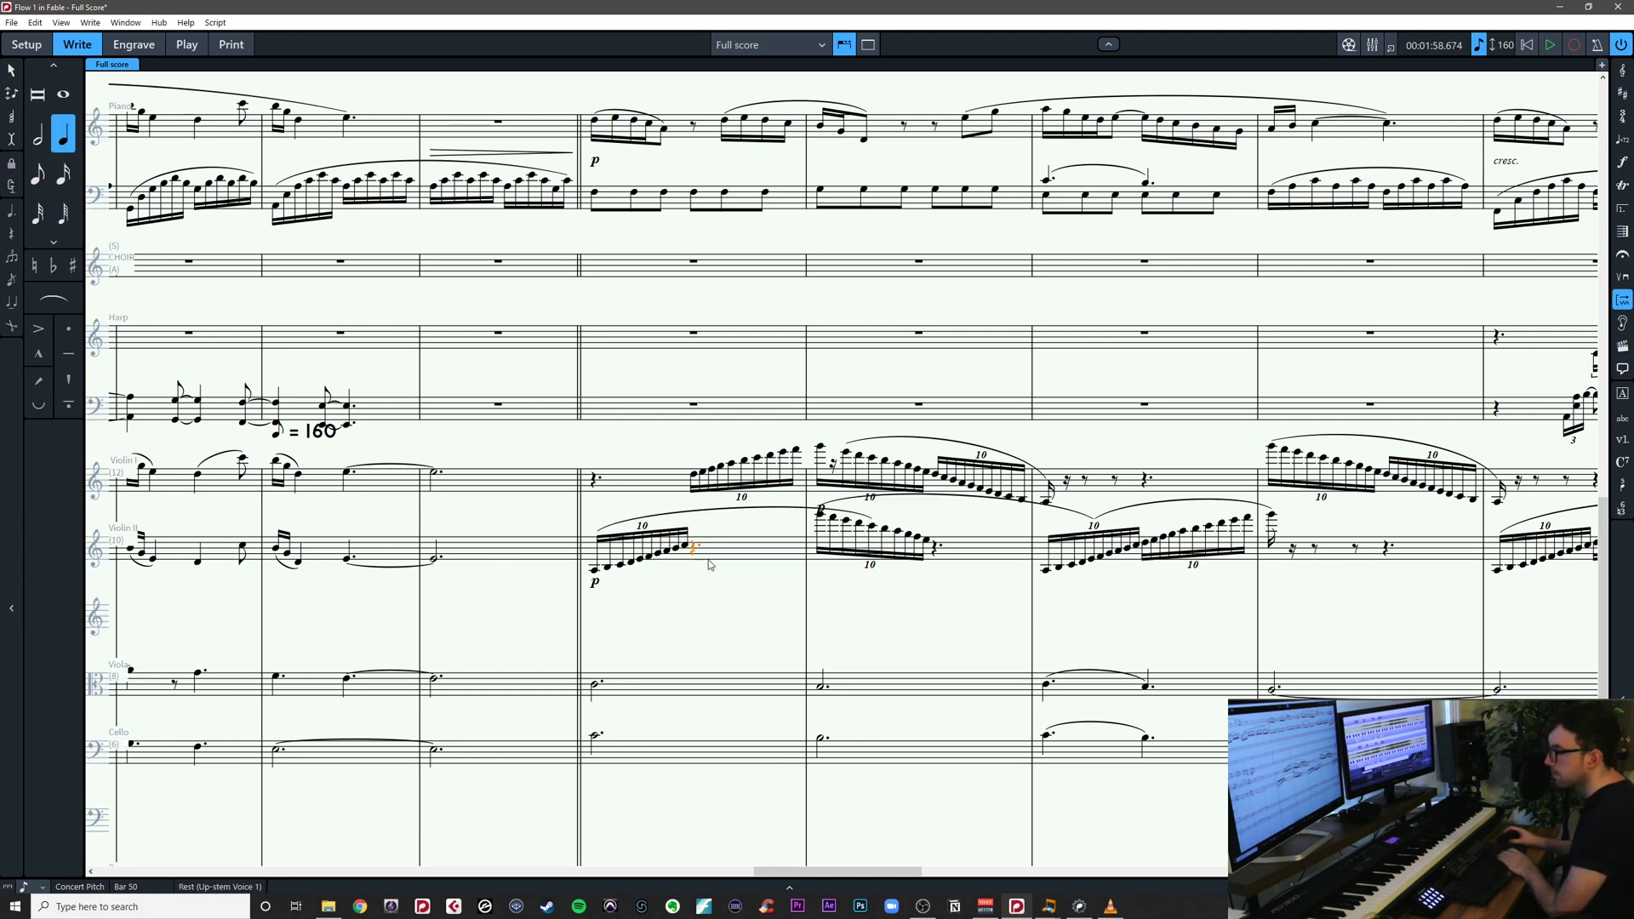
key("Return")
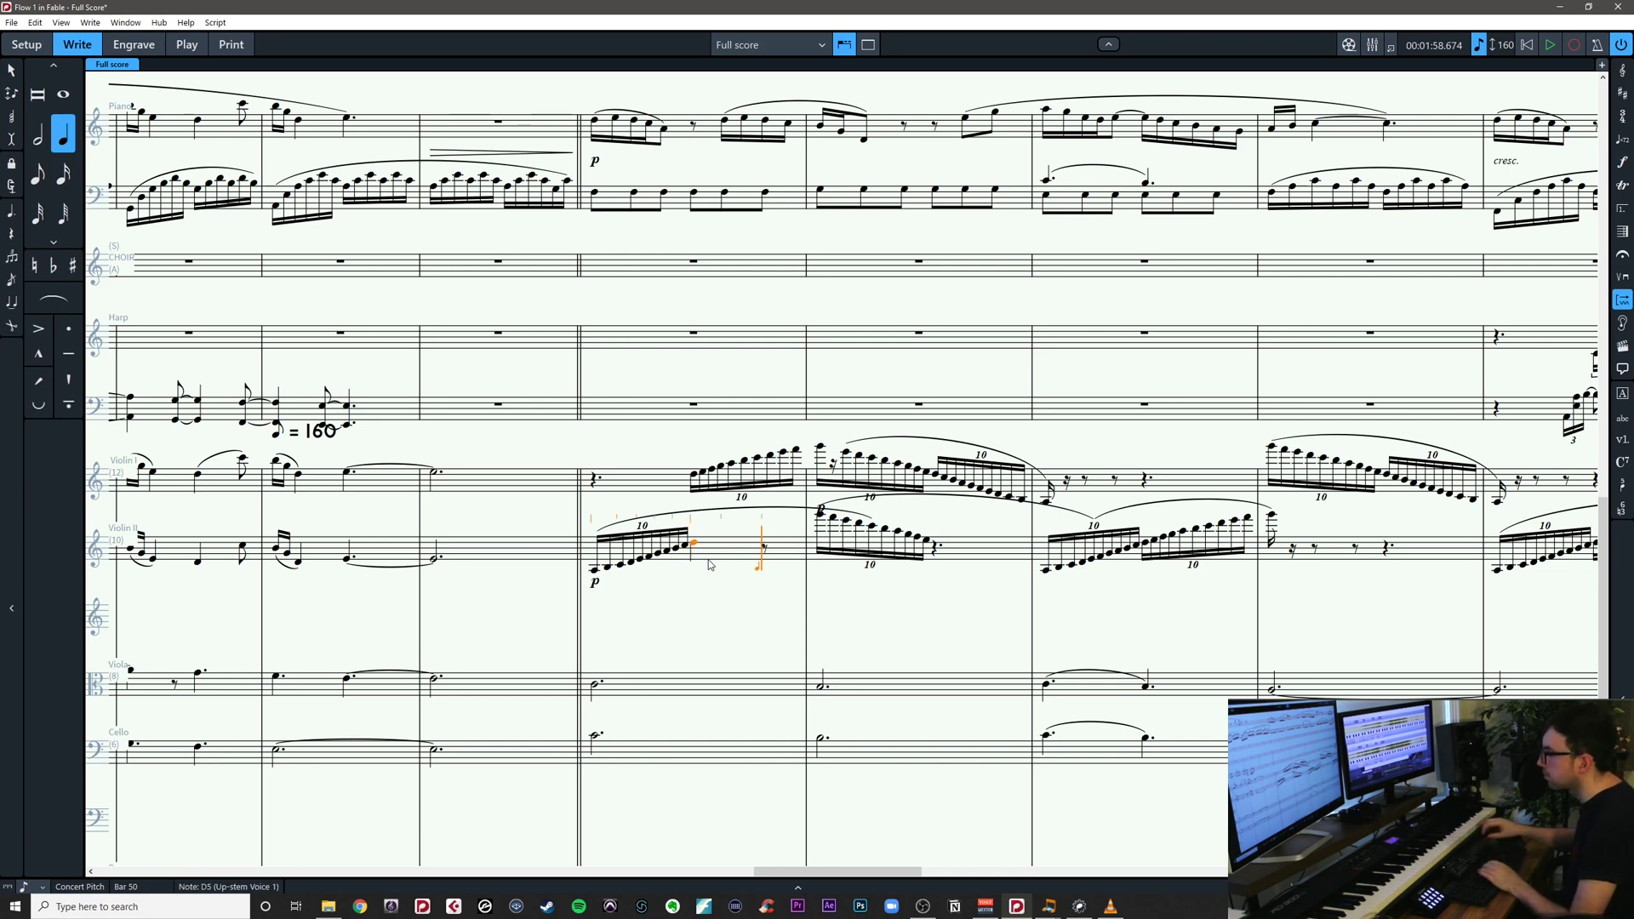
key("Escape")
key("5")
key("Escape")
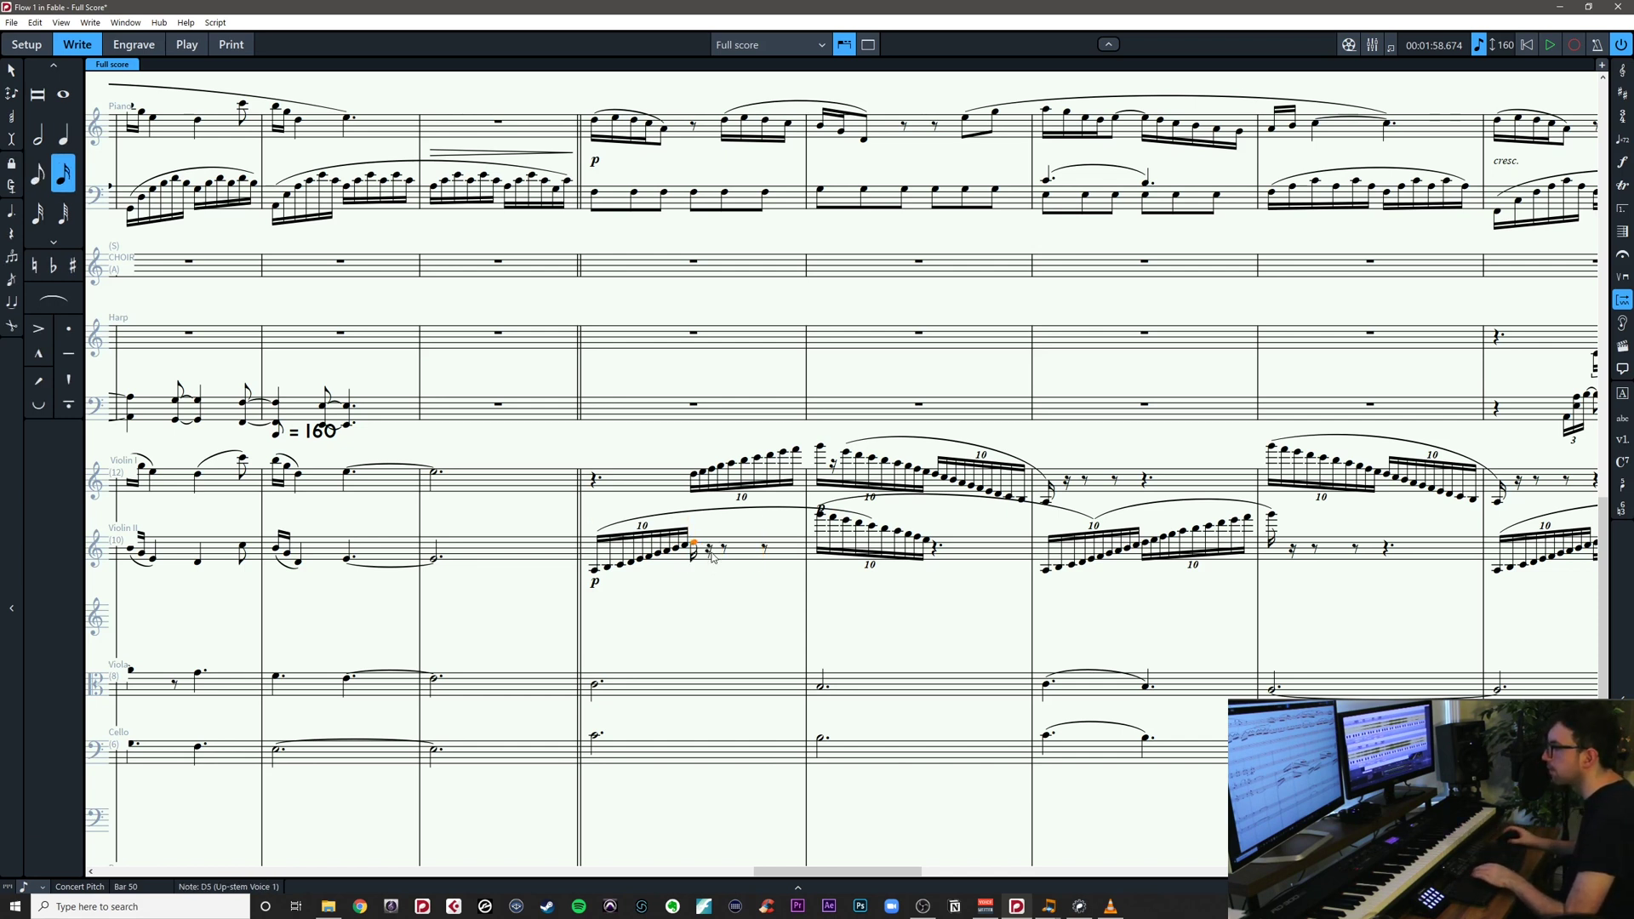
Replace the long Violin II slur in bar 50 with one from the run's first note to its closing D5
left_click(712, 529)
key("Delete")
left_click_drag(717, 527, 585, 593)
key("s")
key("Escape")
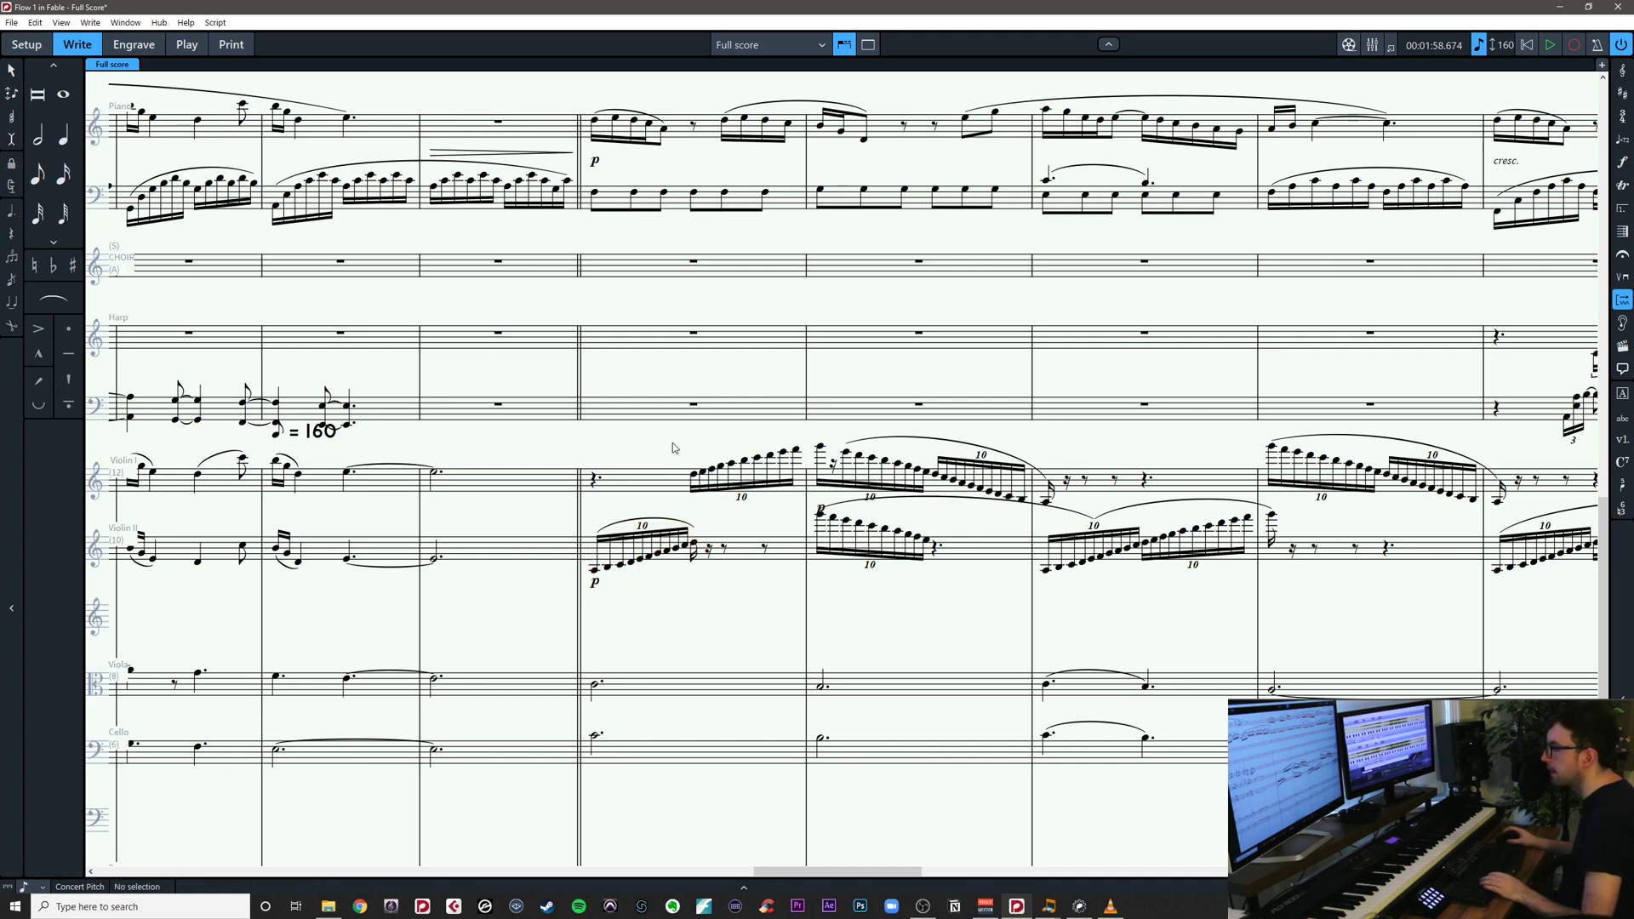
Clear the first half of Violin I in bar 51, removing the descending run, its leftover note and the empty tuplet
left_click_drag(839, 497, 928, 492)
key("Delete")
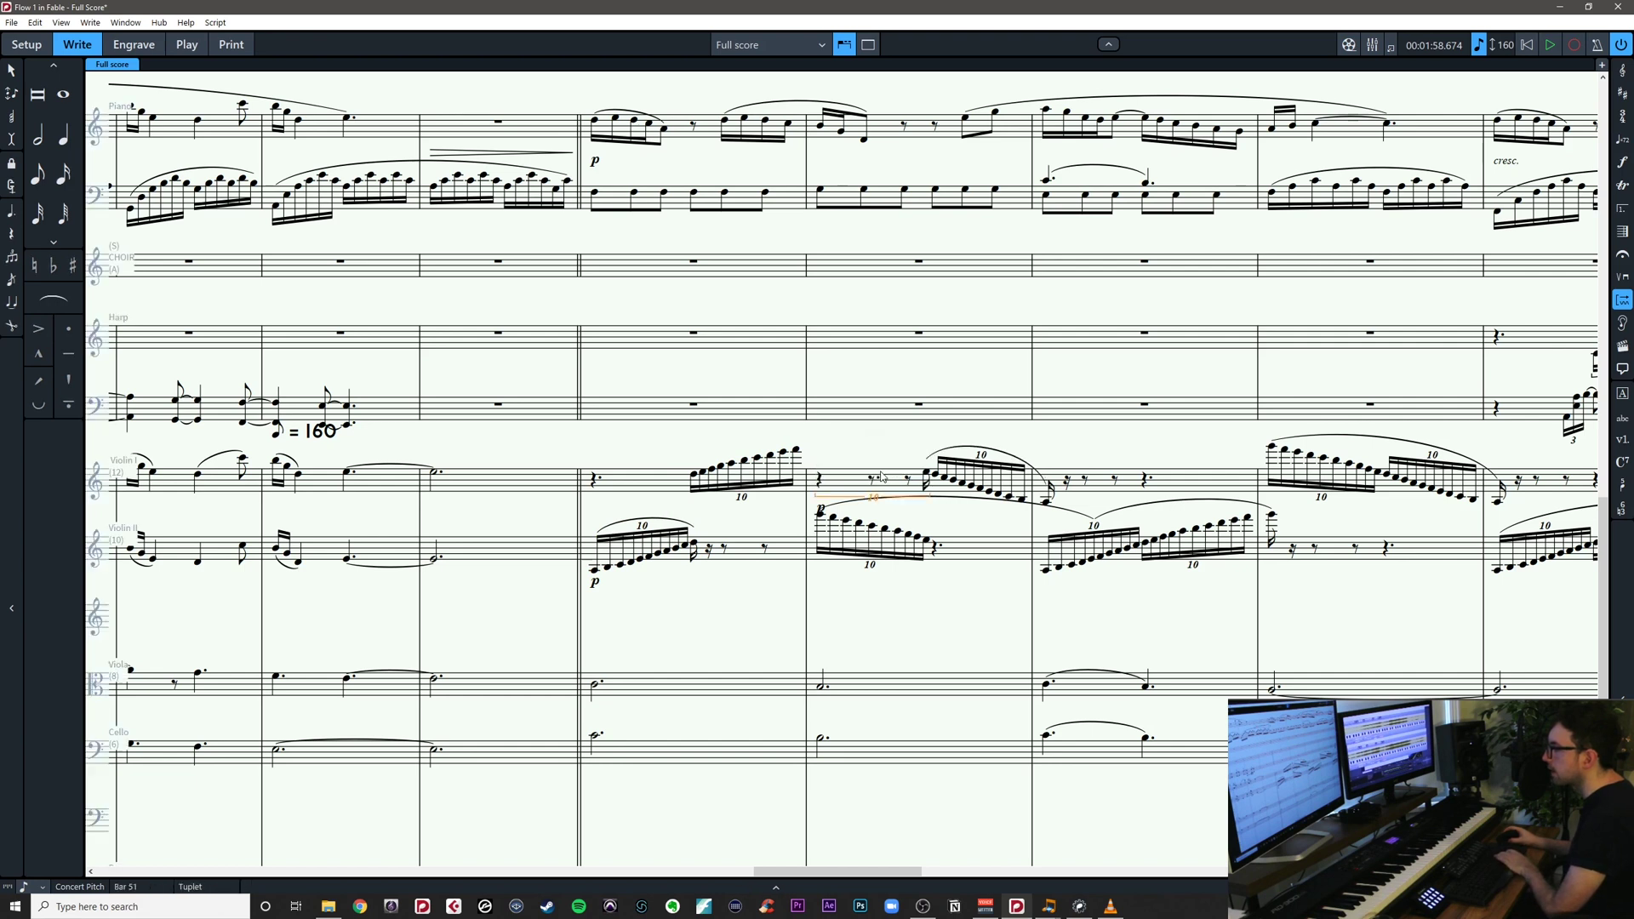
left_click(927, 474)
key("Delete")
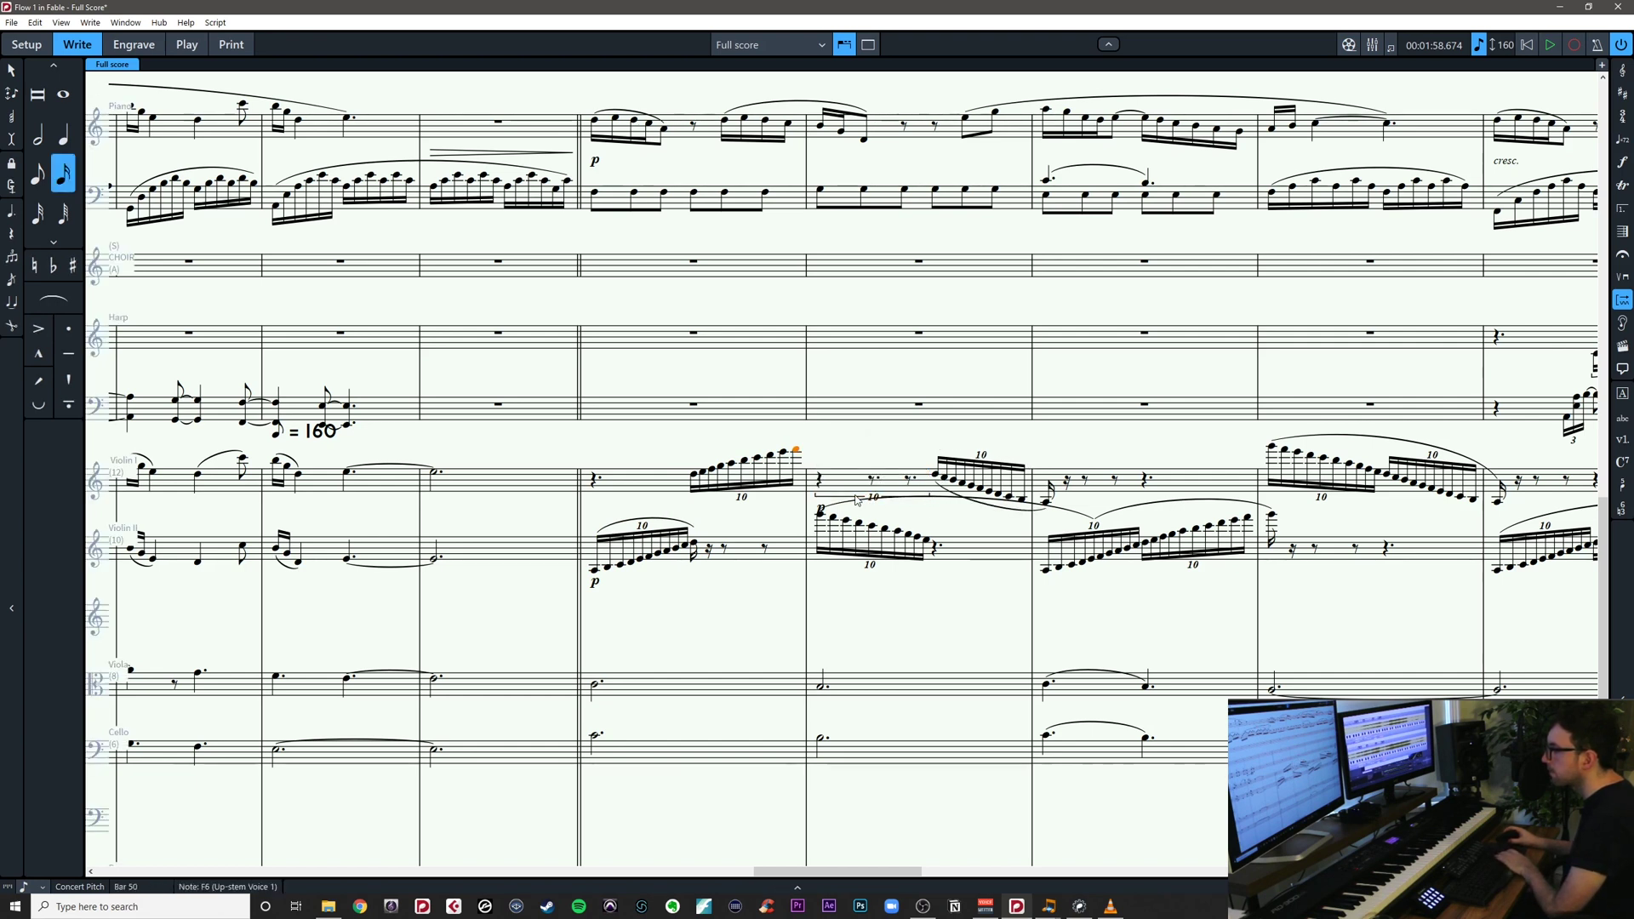
left_click(843, 494)
key("Delete")
Enter a sixteenth-note G6 at the start of Violin I bar 51 and slur the bar 50 run to it
double_click(822, 483)
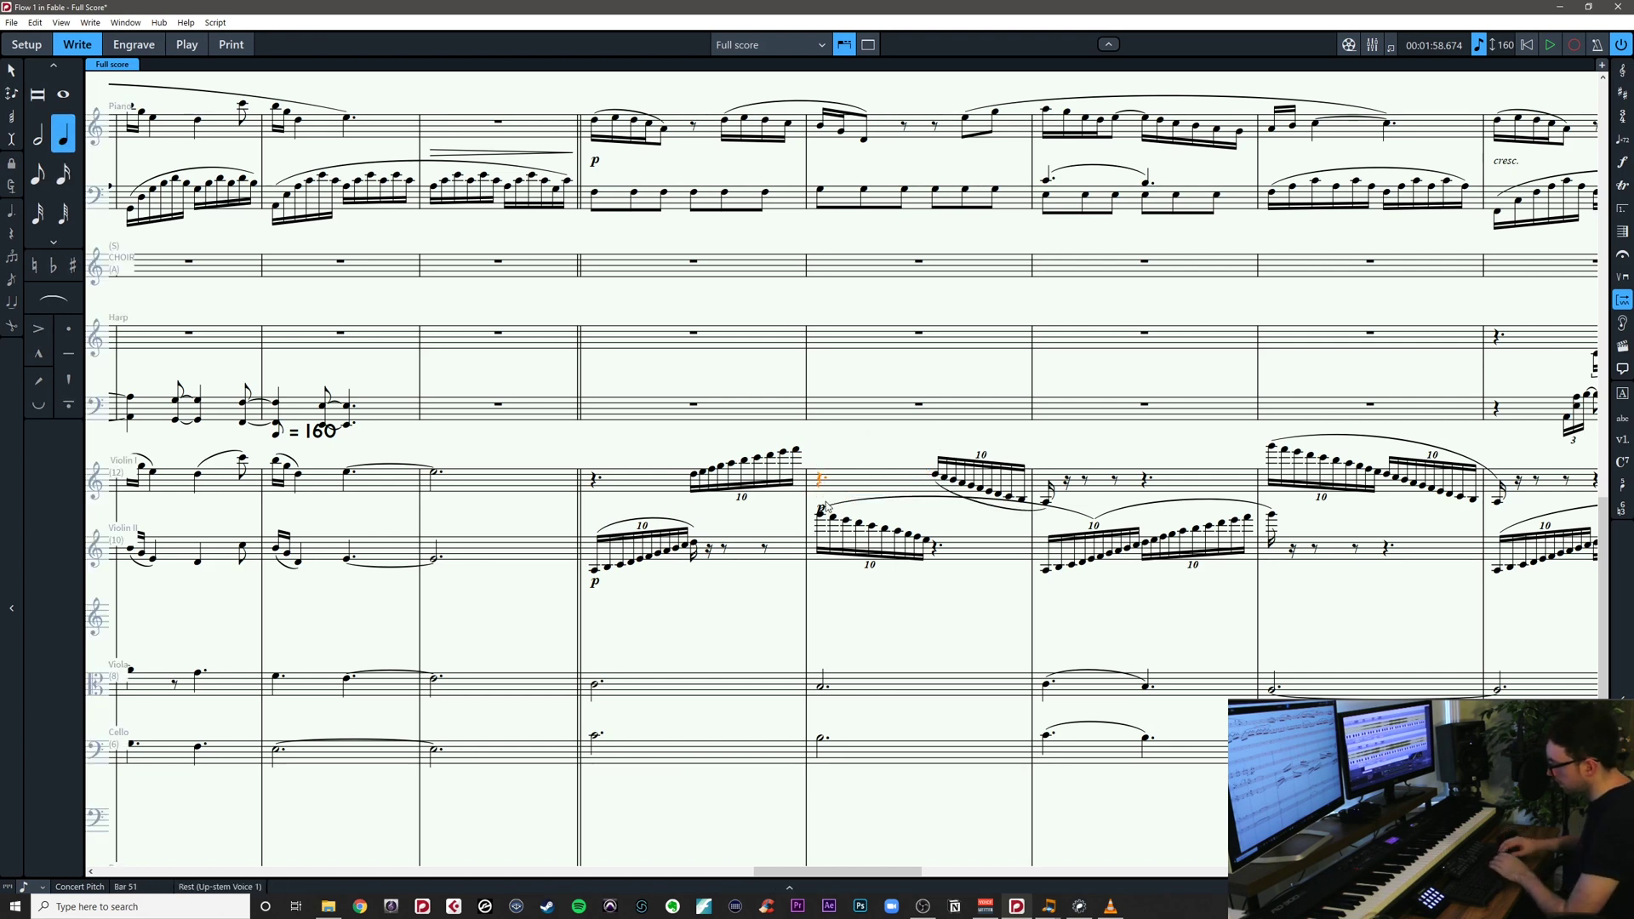
key("e")
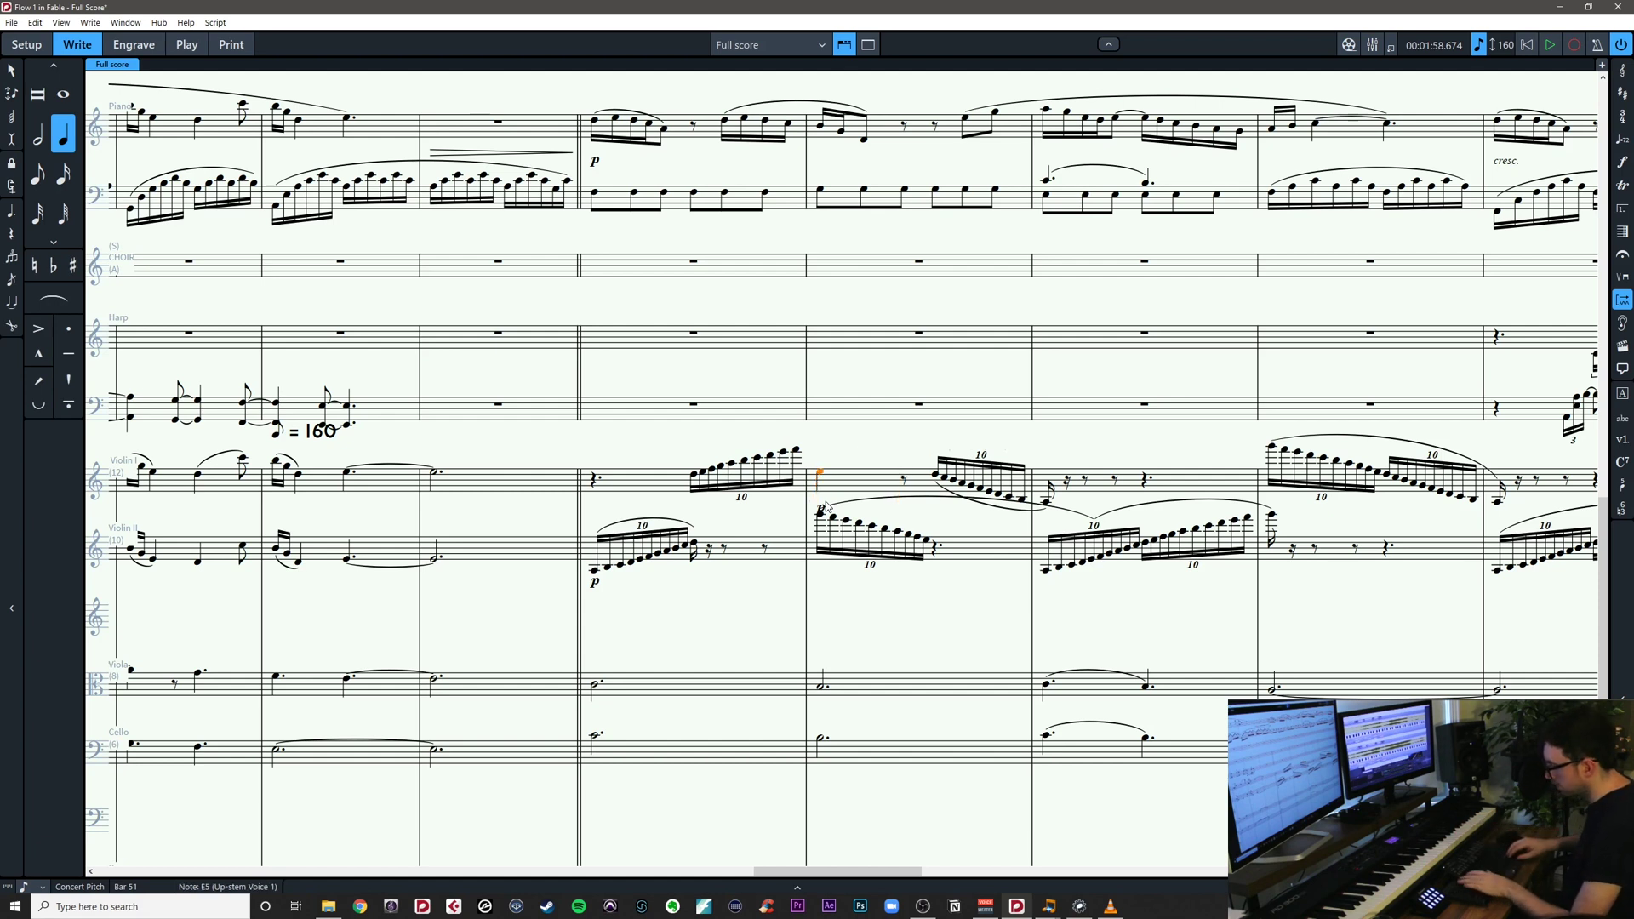
key("ctrl+alt+Up")
key("alt+Up")
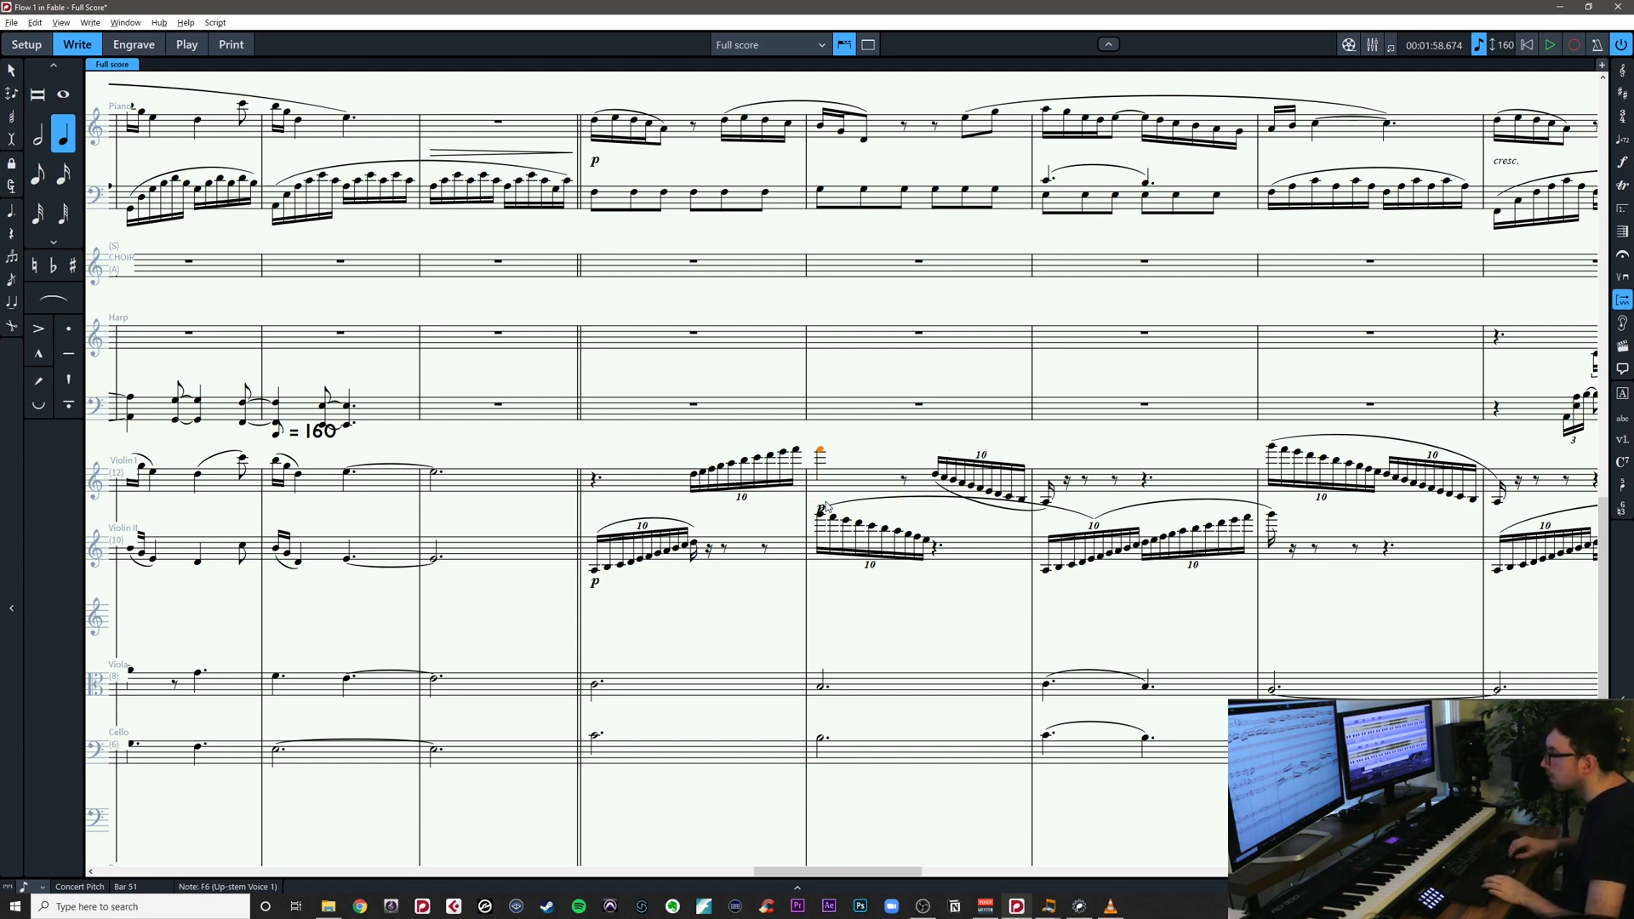
key("4")
key("3")
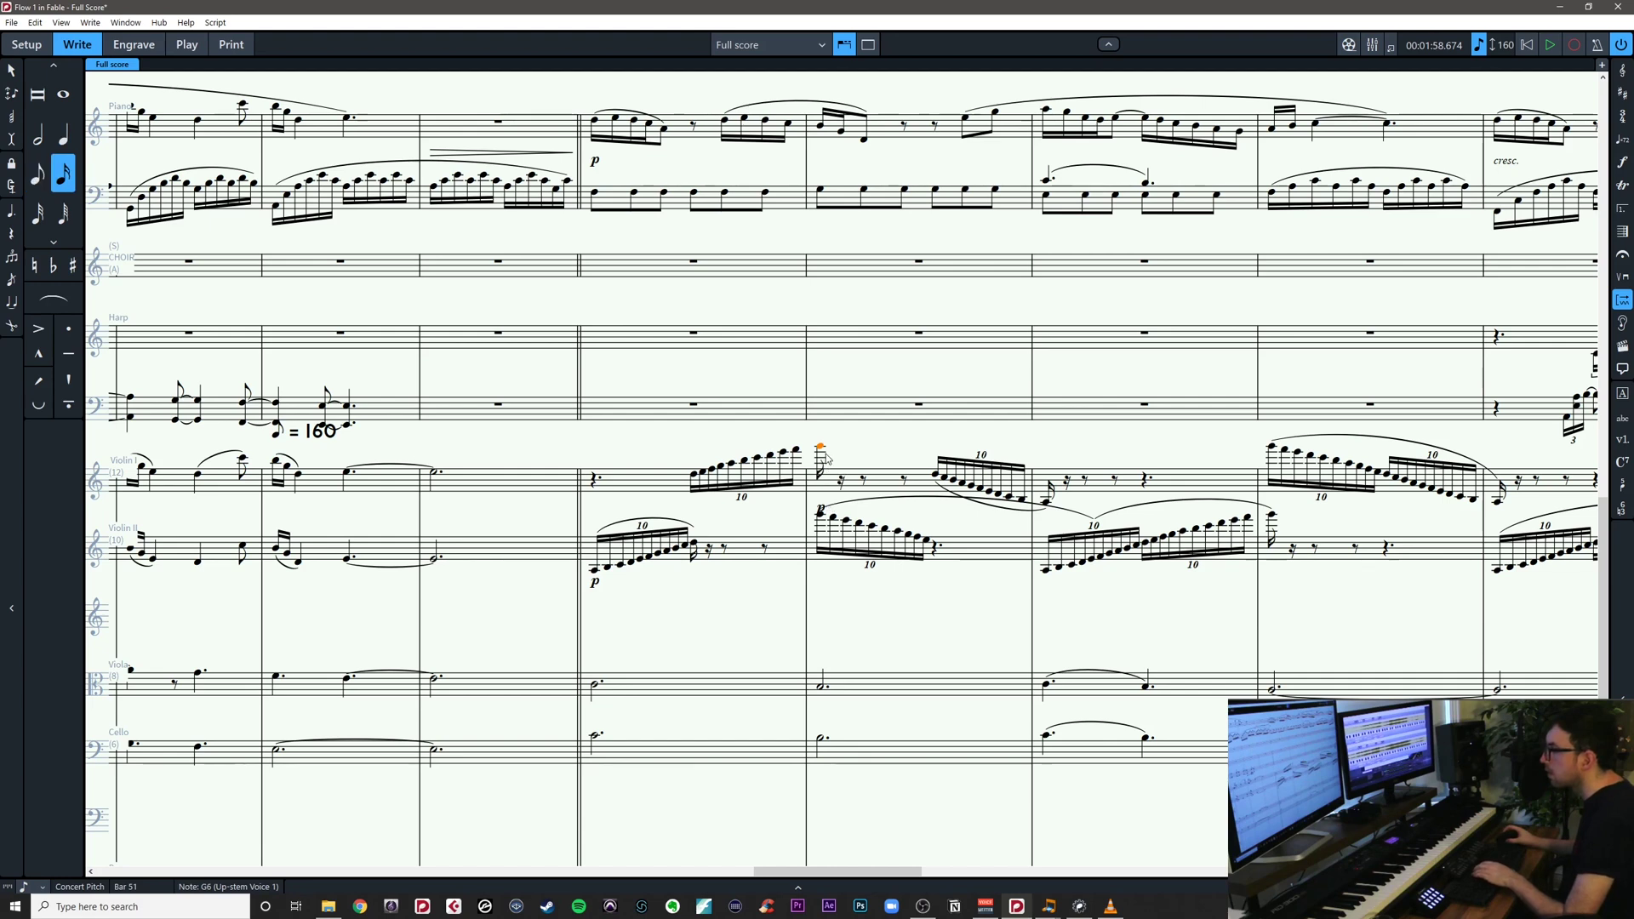
left_click_drag(851, 439, 679, 500)
key("Escape")
Delete the long slur that starts on the first Violin II note of bar 51
scroll(710, 513, "right", 3)
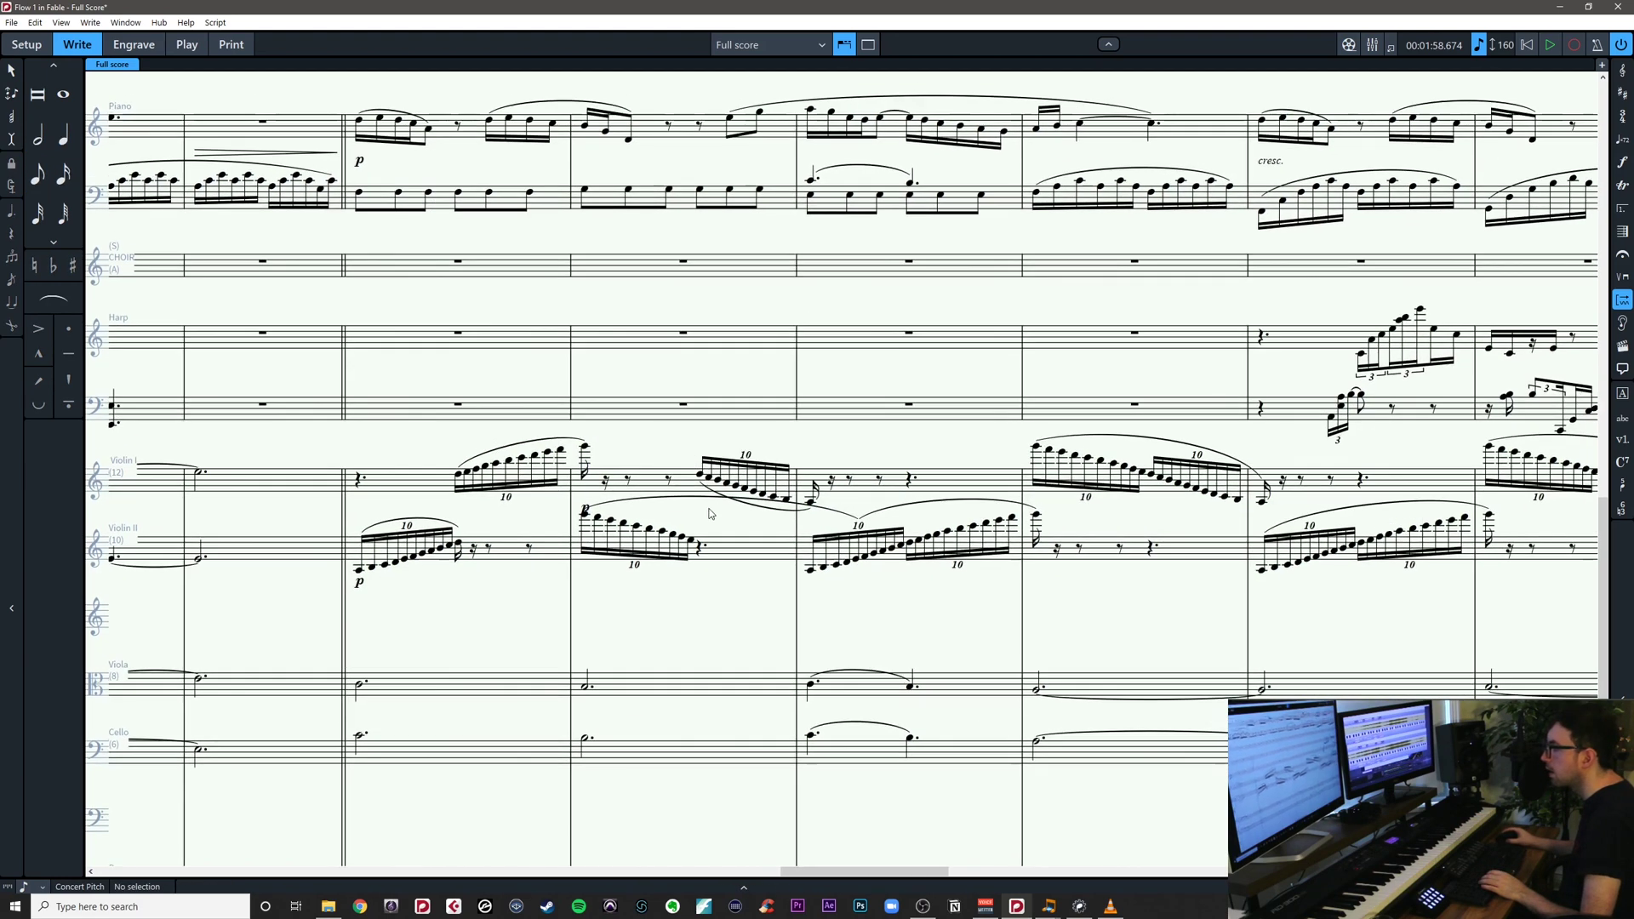
left_click(706, 500)
key("Delete")
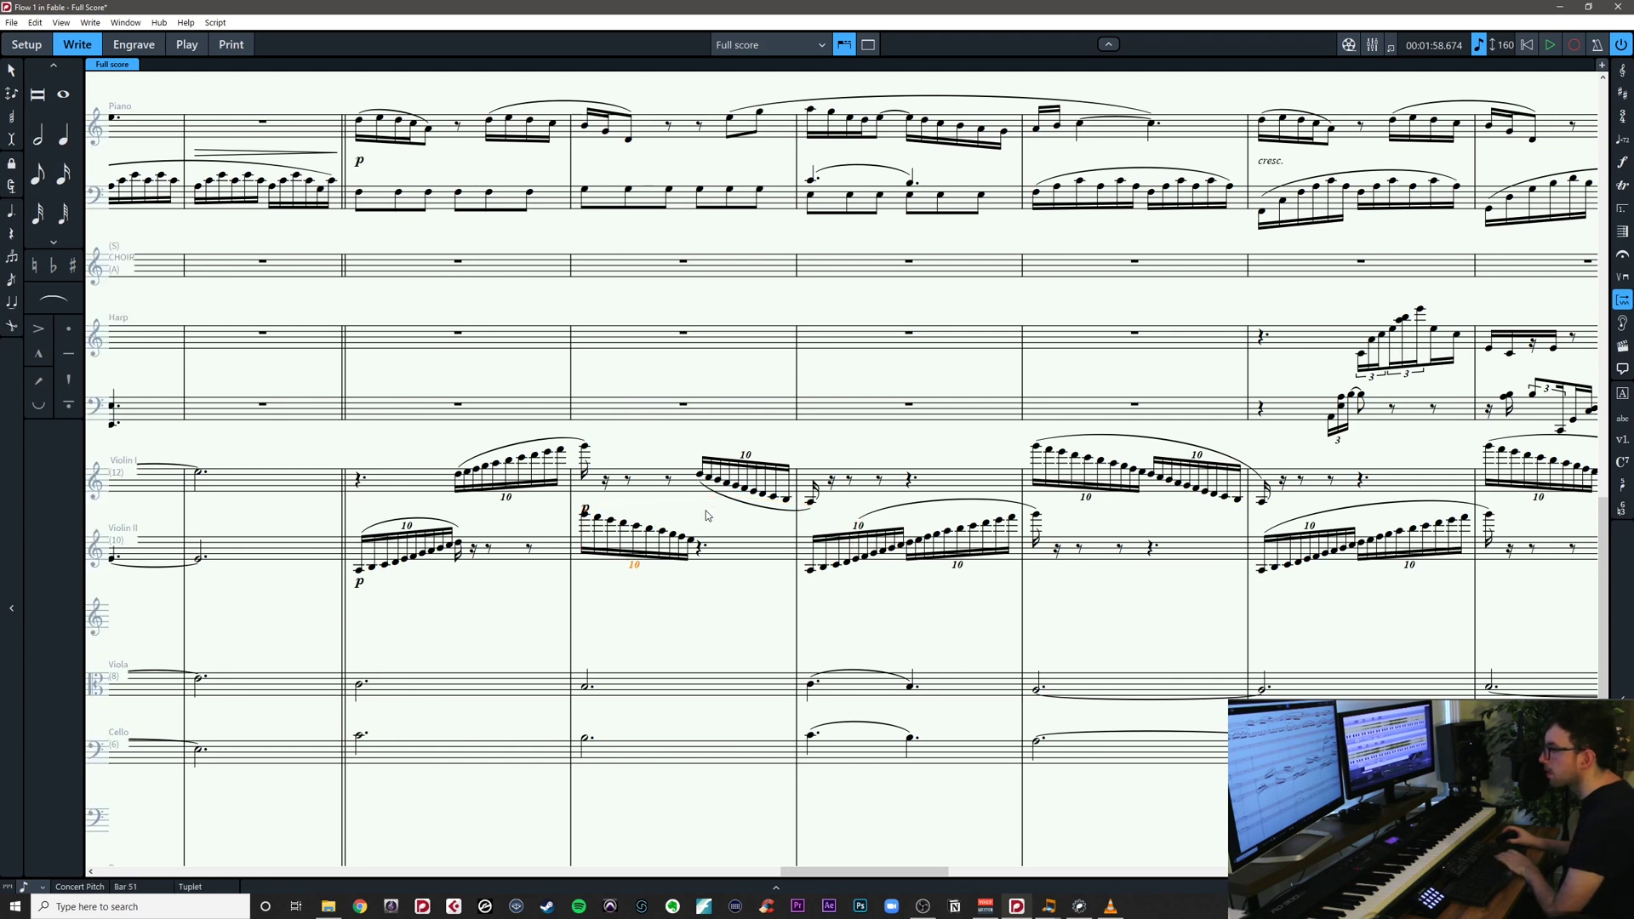
Close the Violin II run in bar 51 with a sixteenth-note D5 and slur the whole run to it
key("Left")
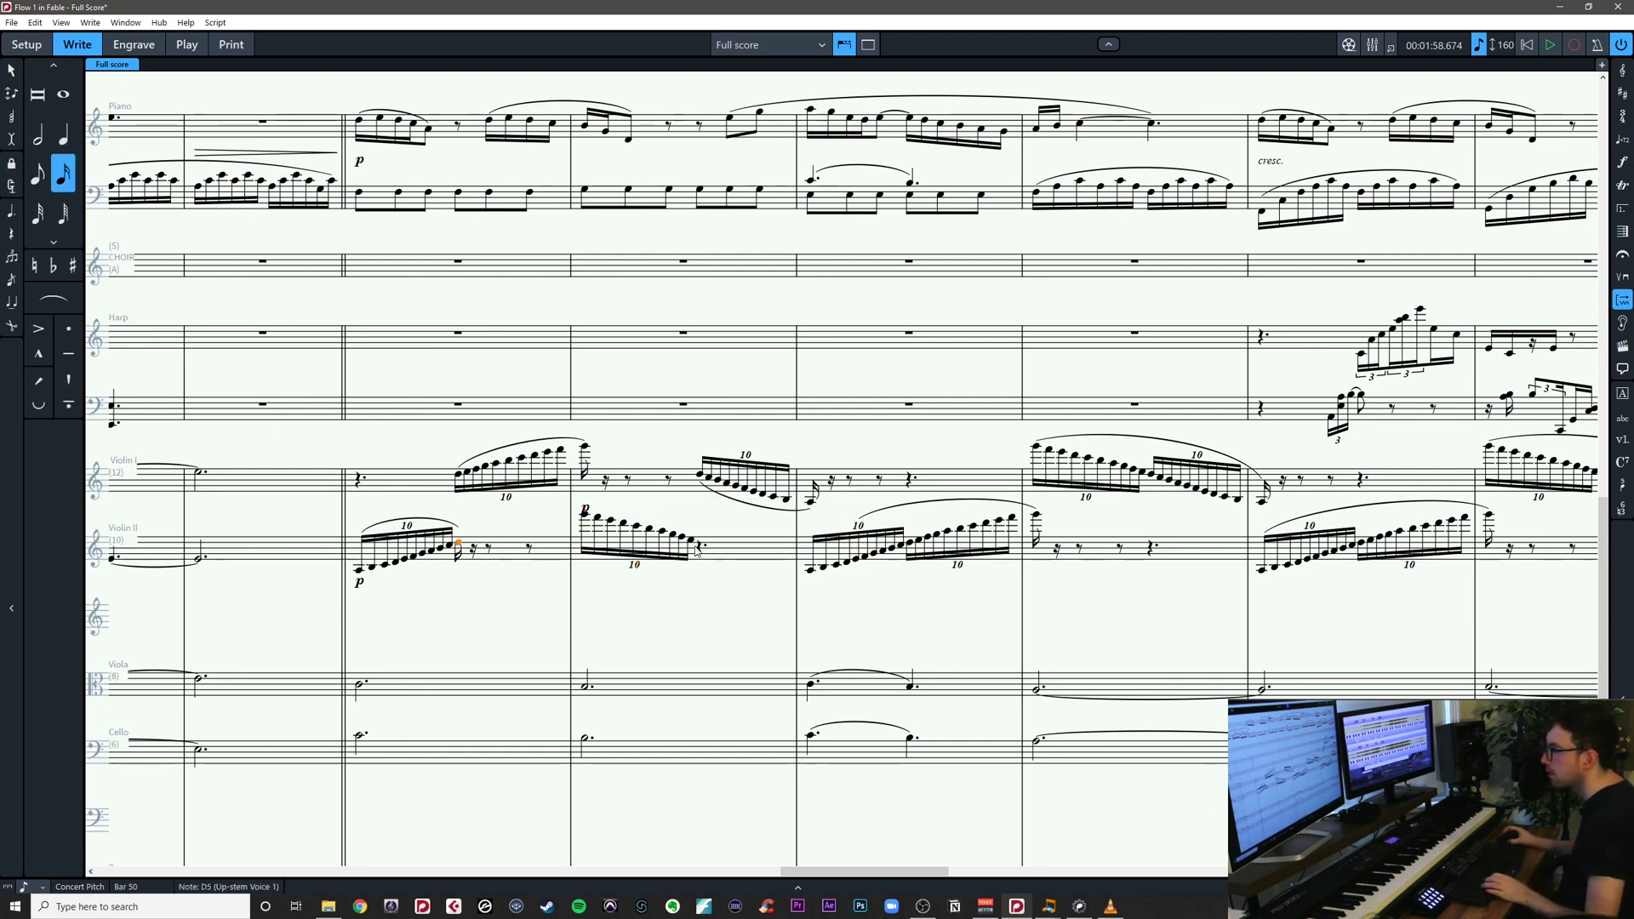
left_click(701, 549)
key("Escape")
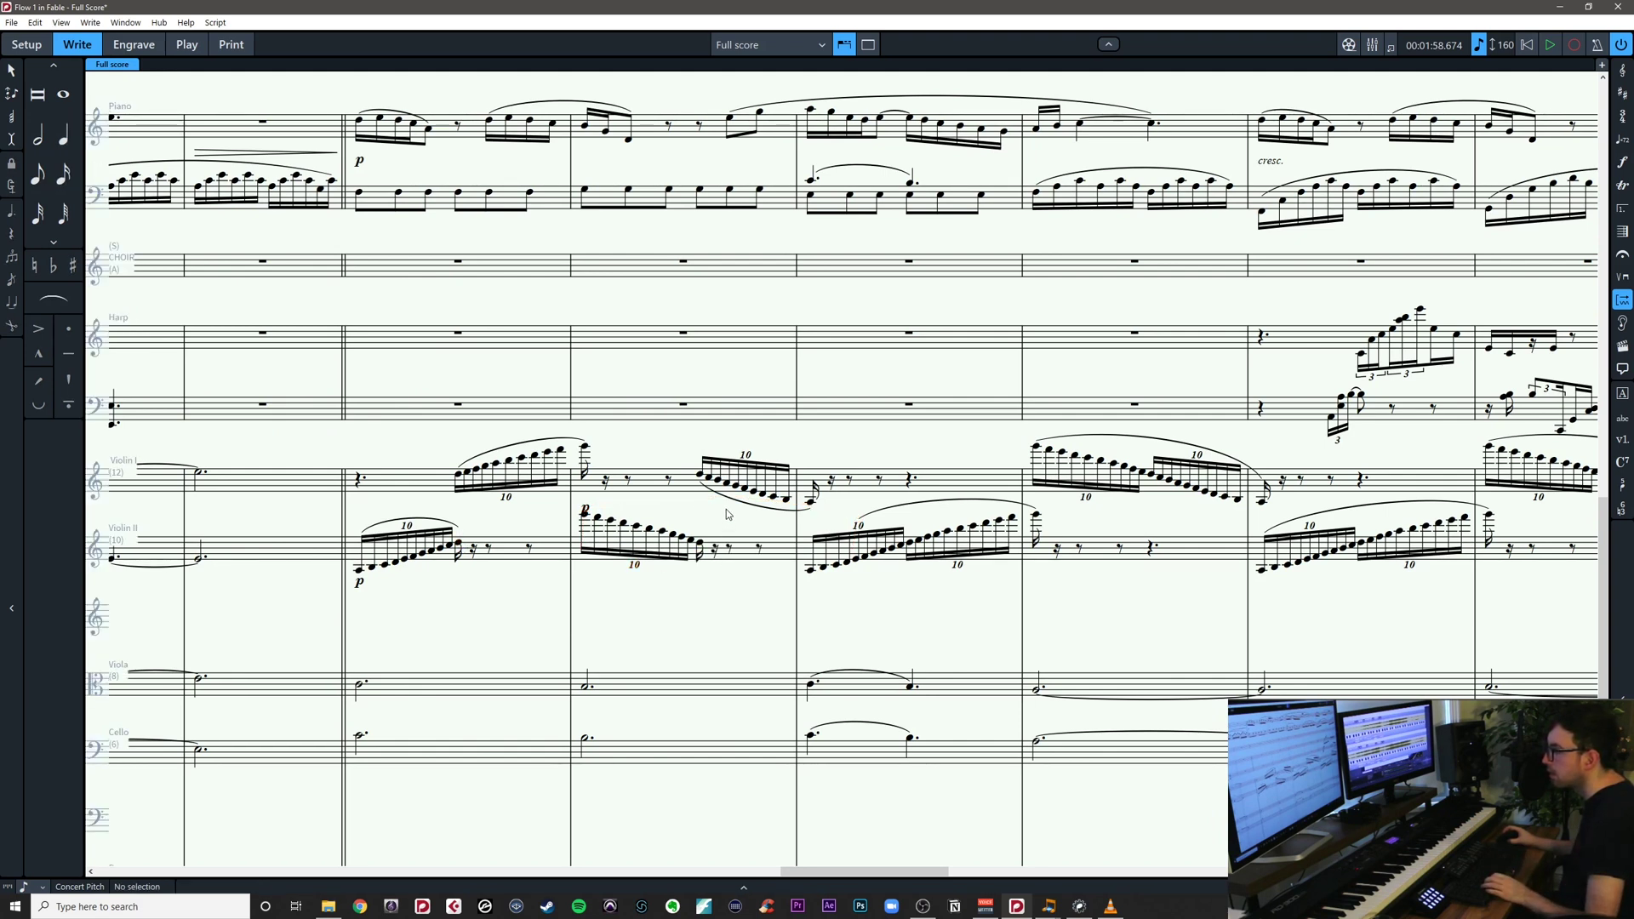
left_click_drag(589, 567, 601, 591)
key("s")
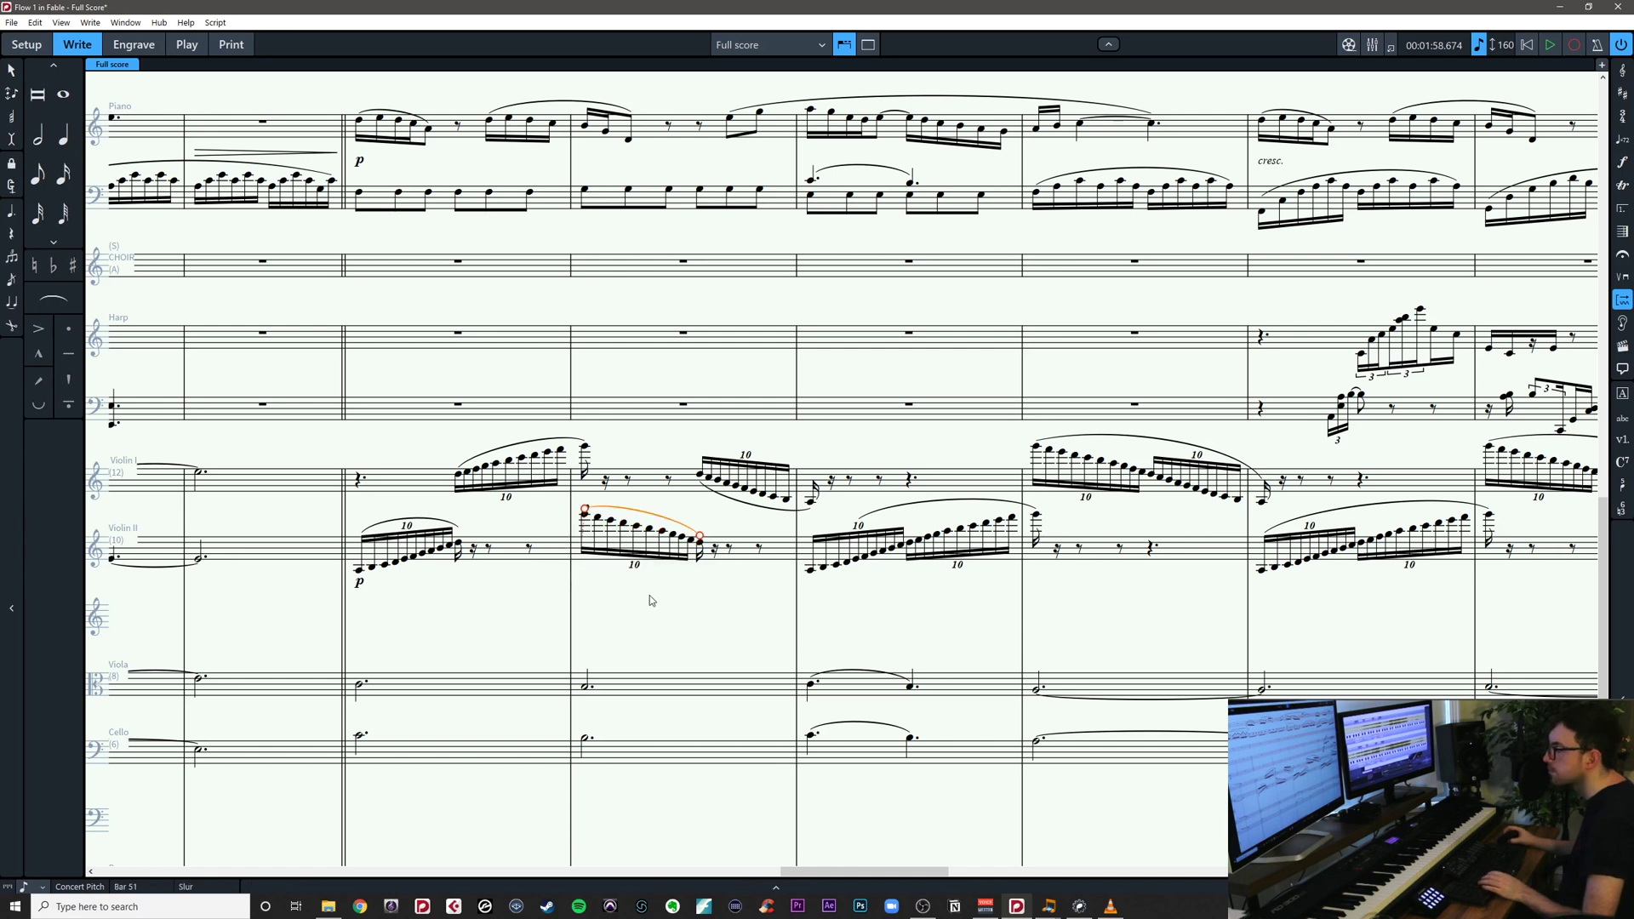
key("Escape")
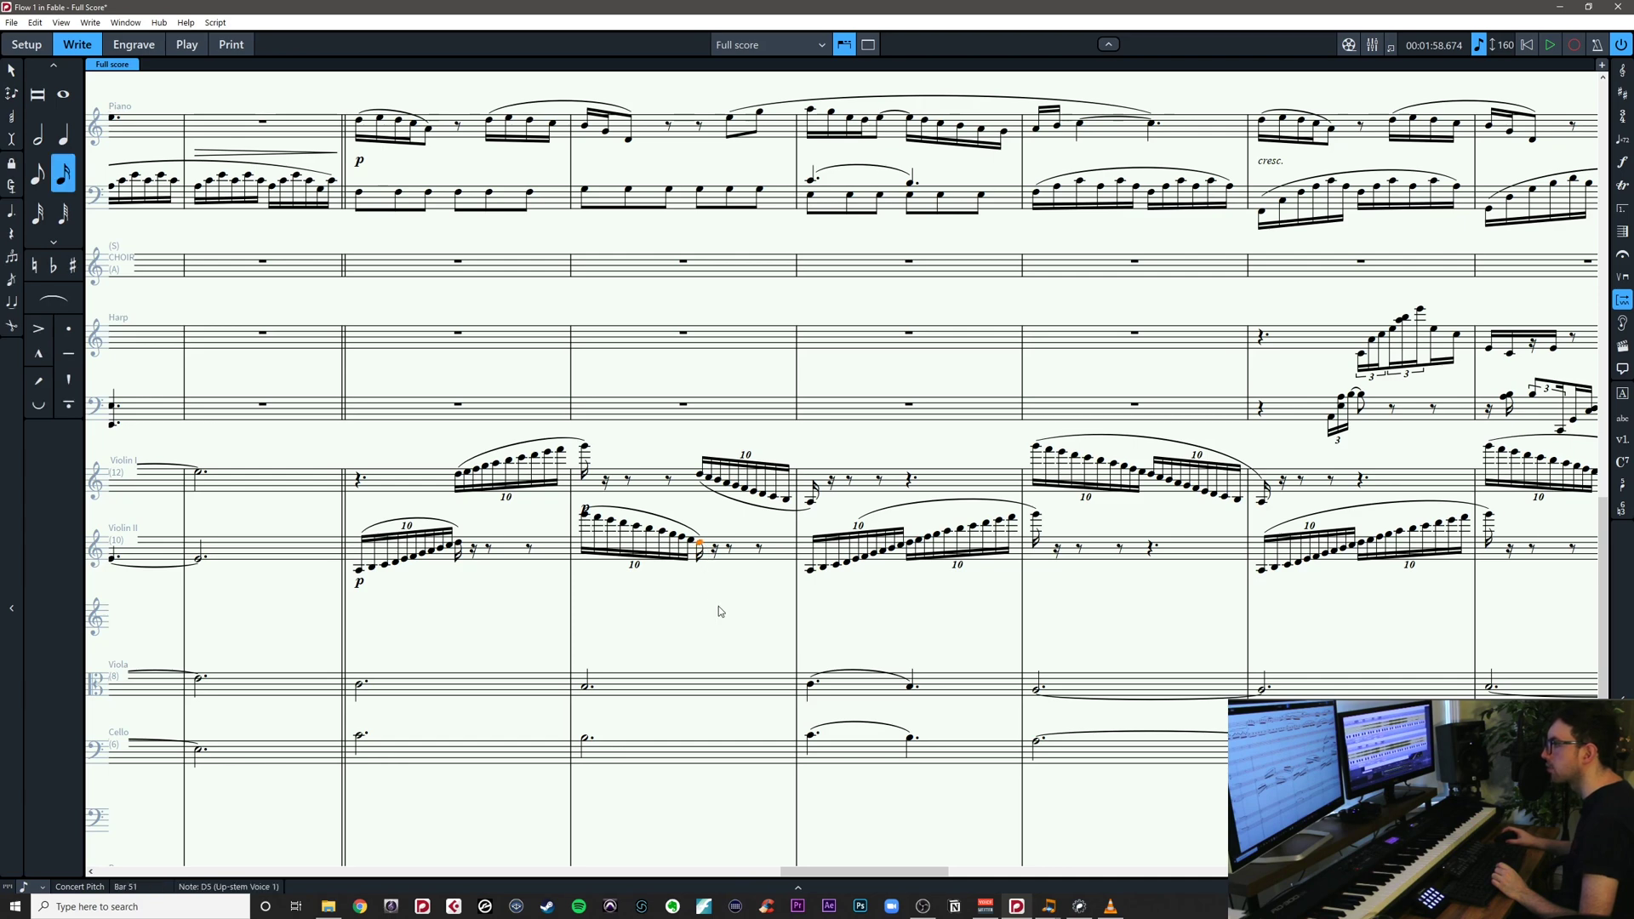
Add a p dynamic to the first note of the Violin I run in bar 50
left_click_drag(718, 607, 636, 654)
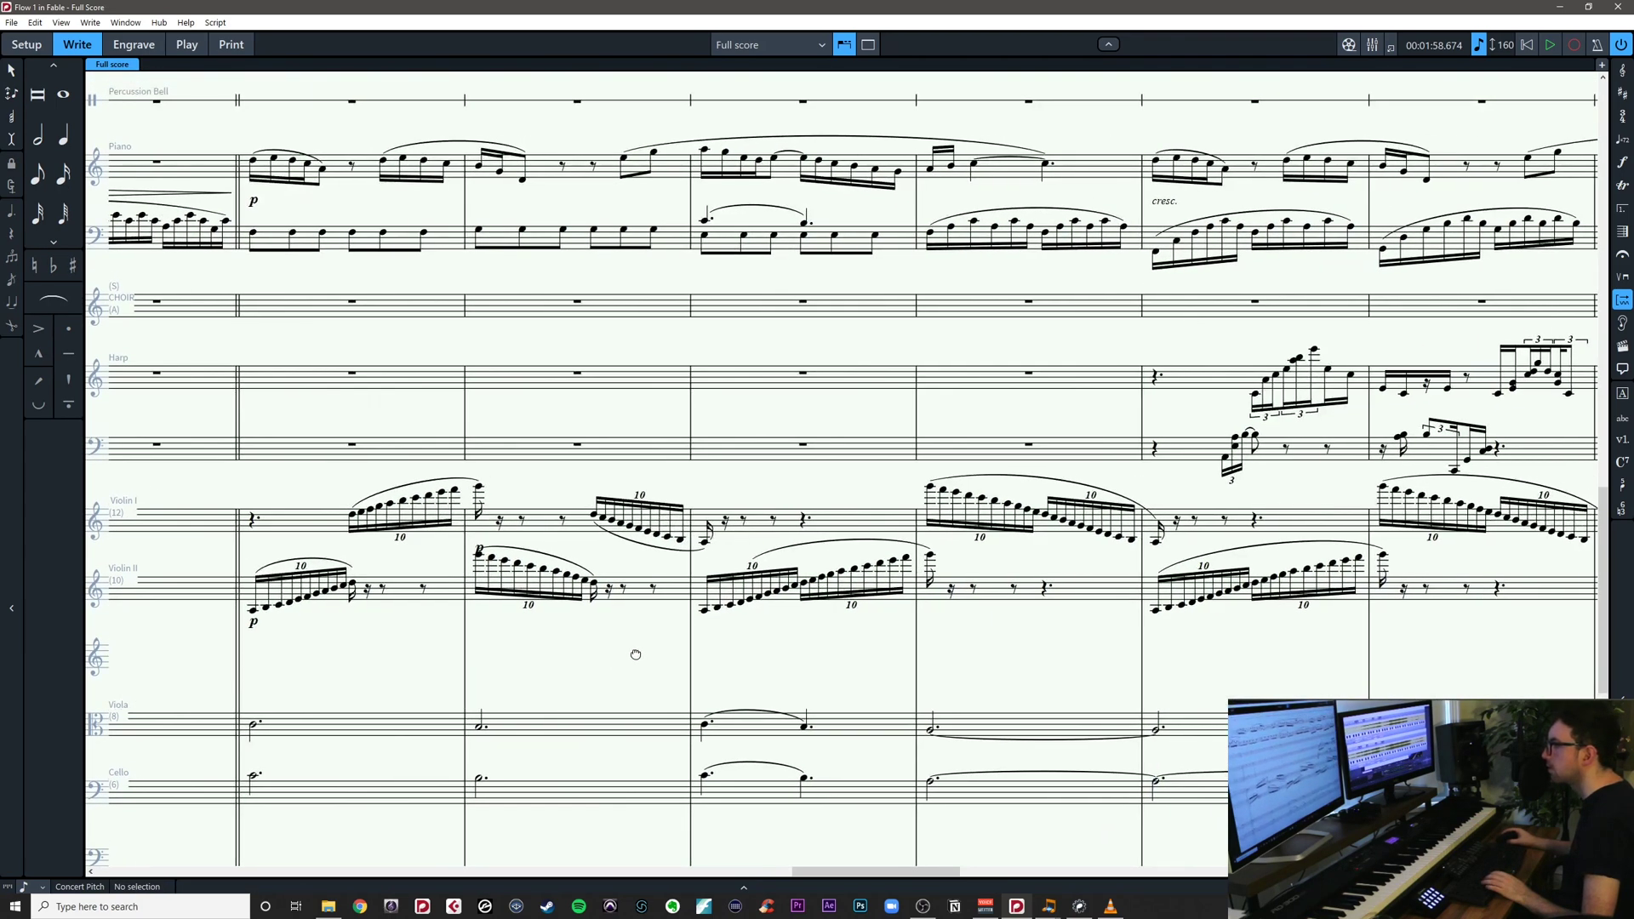
key("x")
key("x")
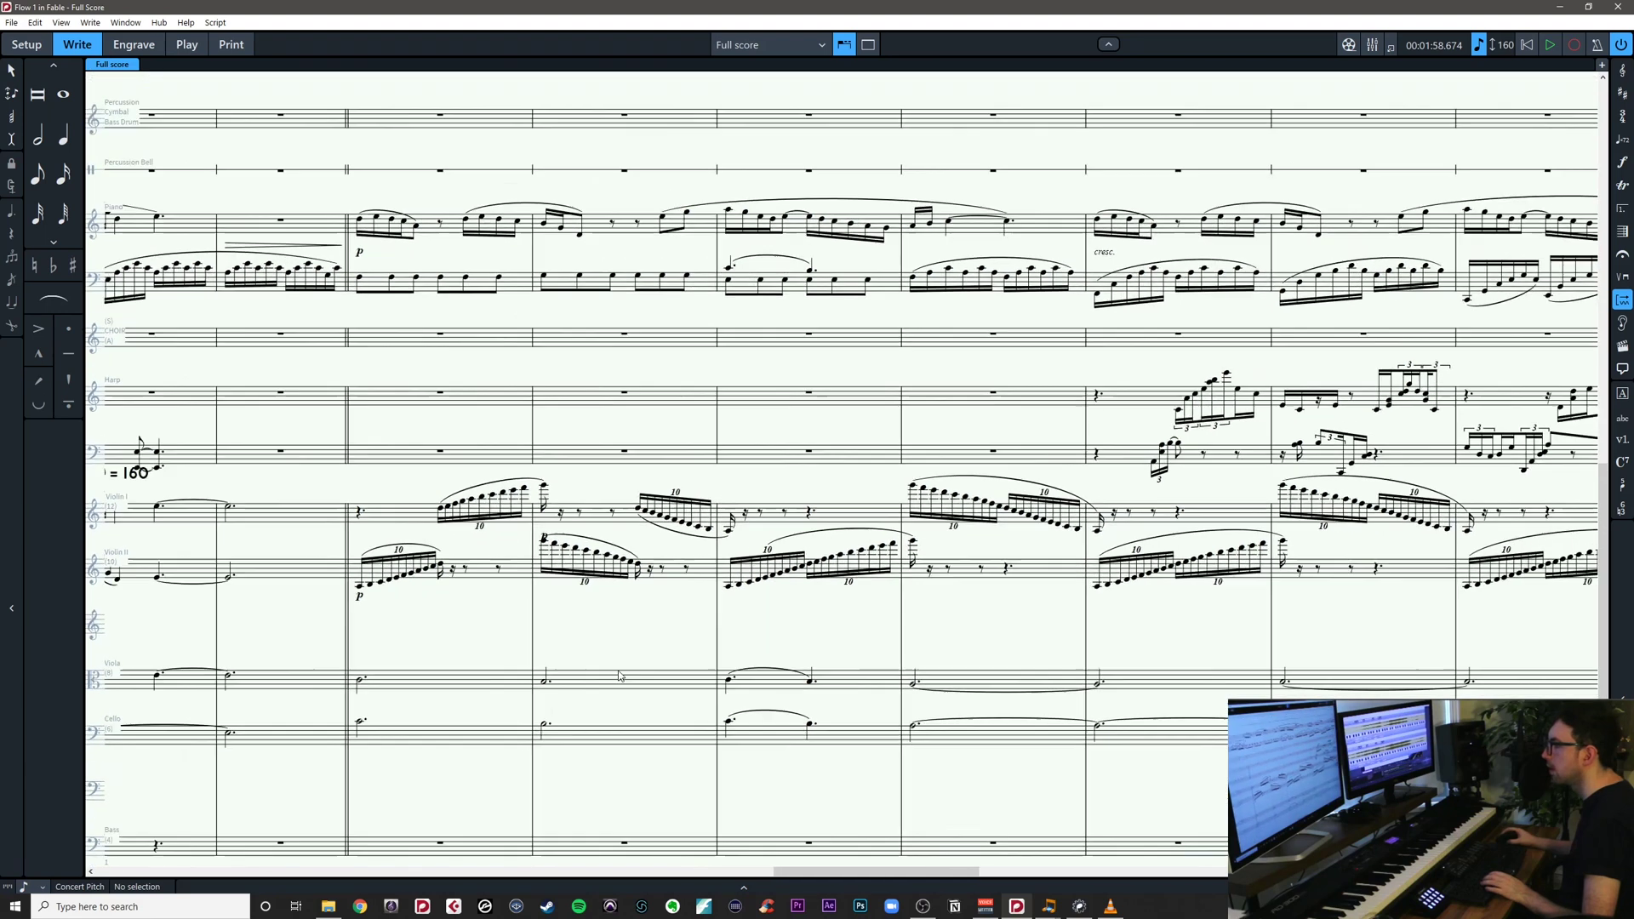
left_click(440, 510)
key("shift+d")
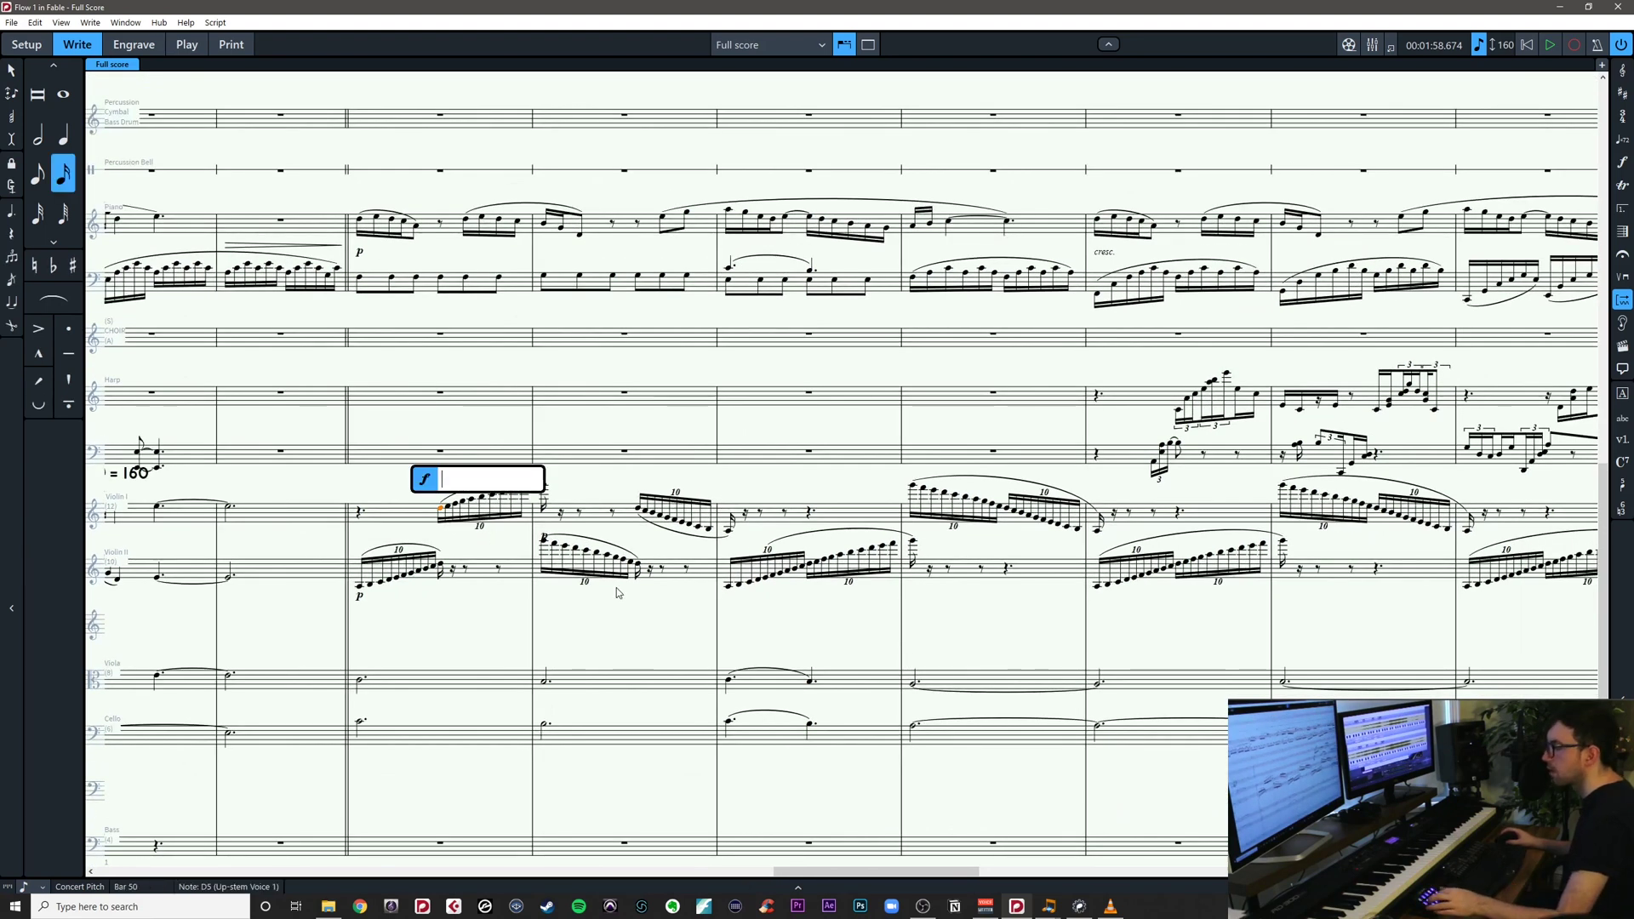
type("p")
key("Return")
Delete the Violin II runs from bar 52 through the closing note at the start of bar 57
scroll(652, 622, "right", 3)
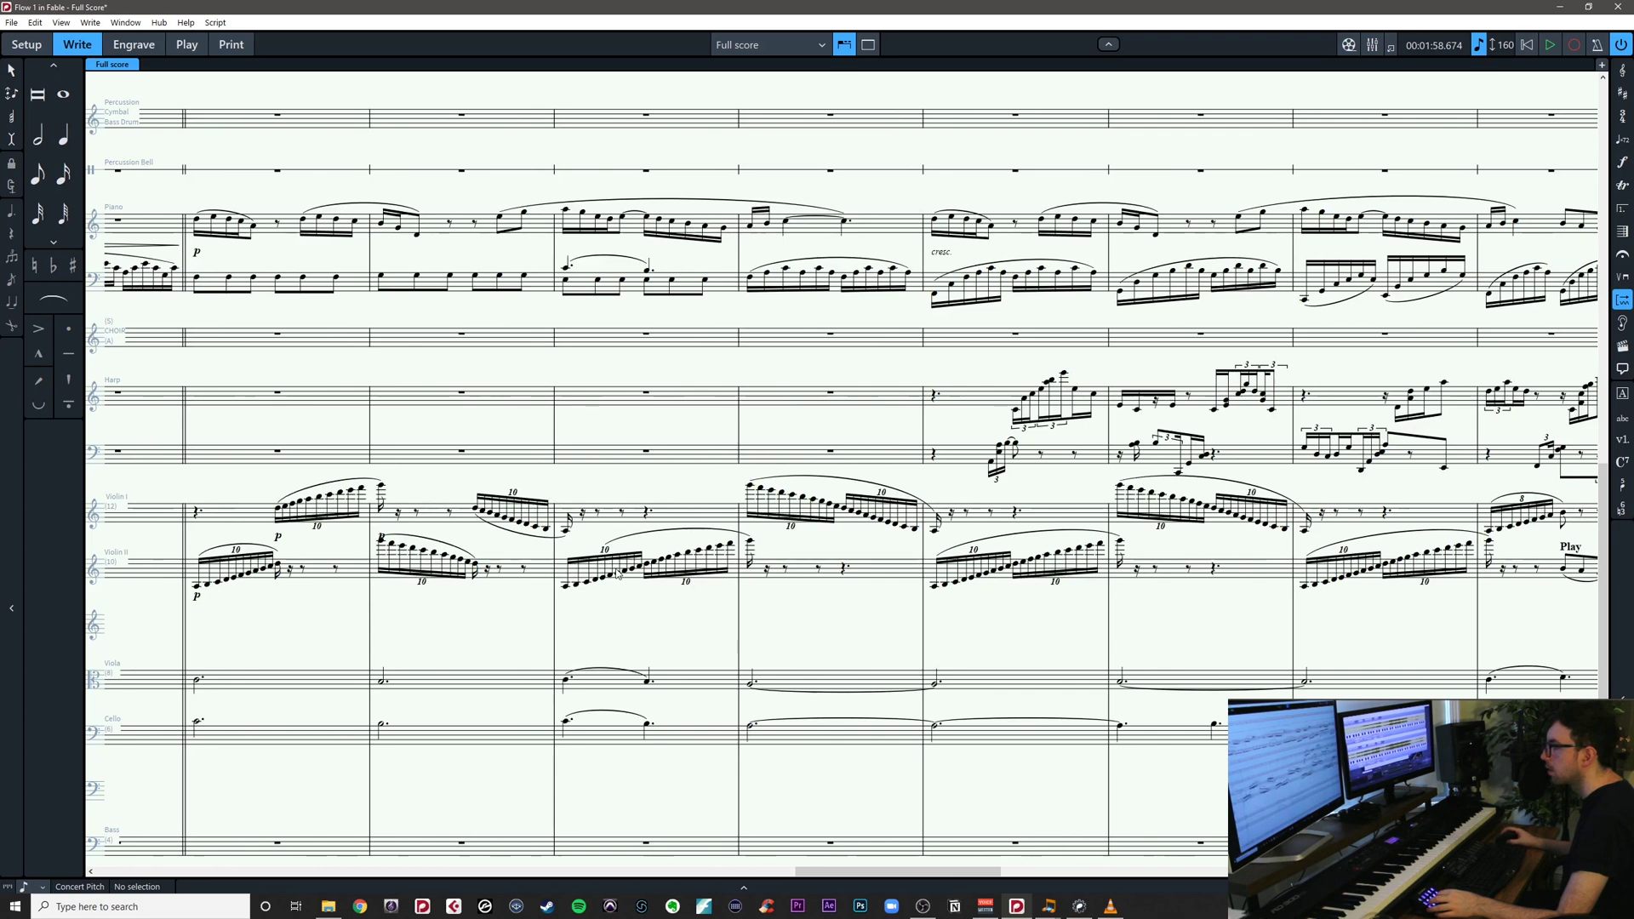
left_click(590, 576)
key("ctrl+shift+a")
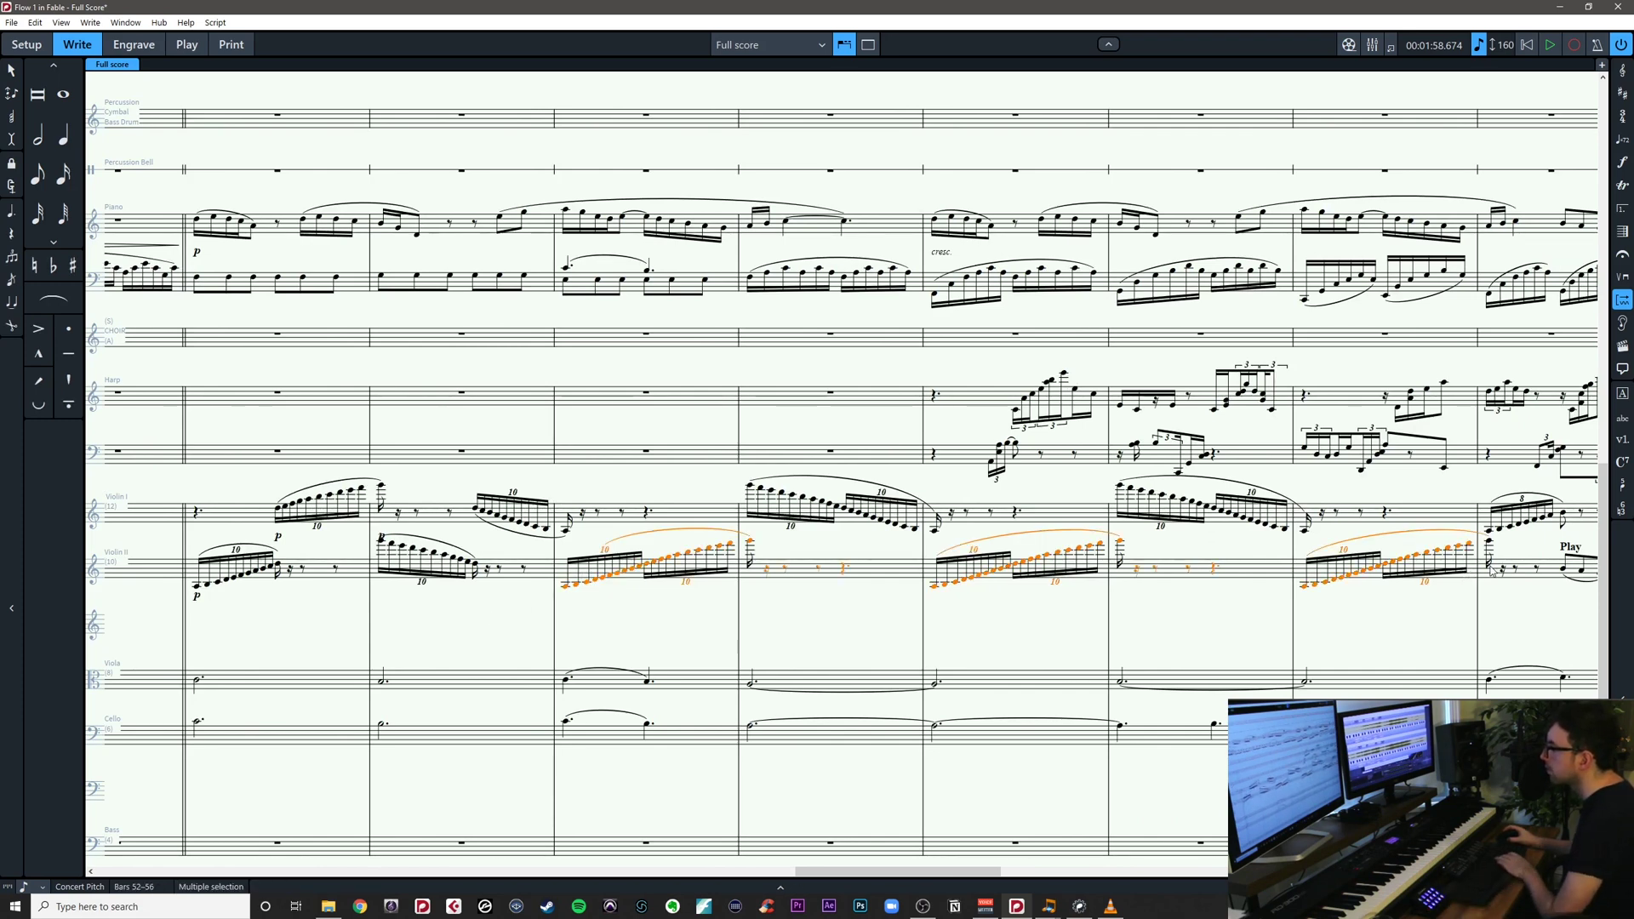
key("Delete")
left_click(1314, 543)
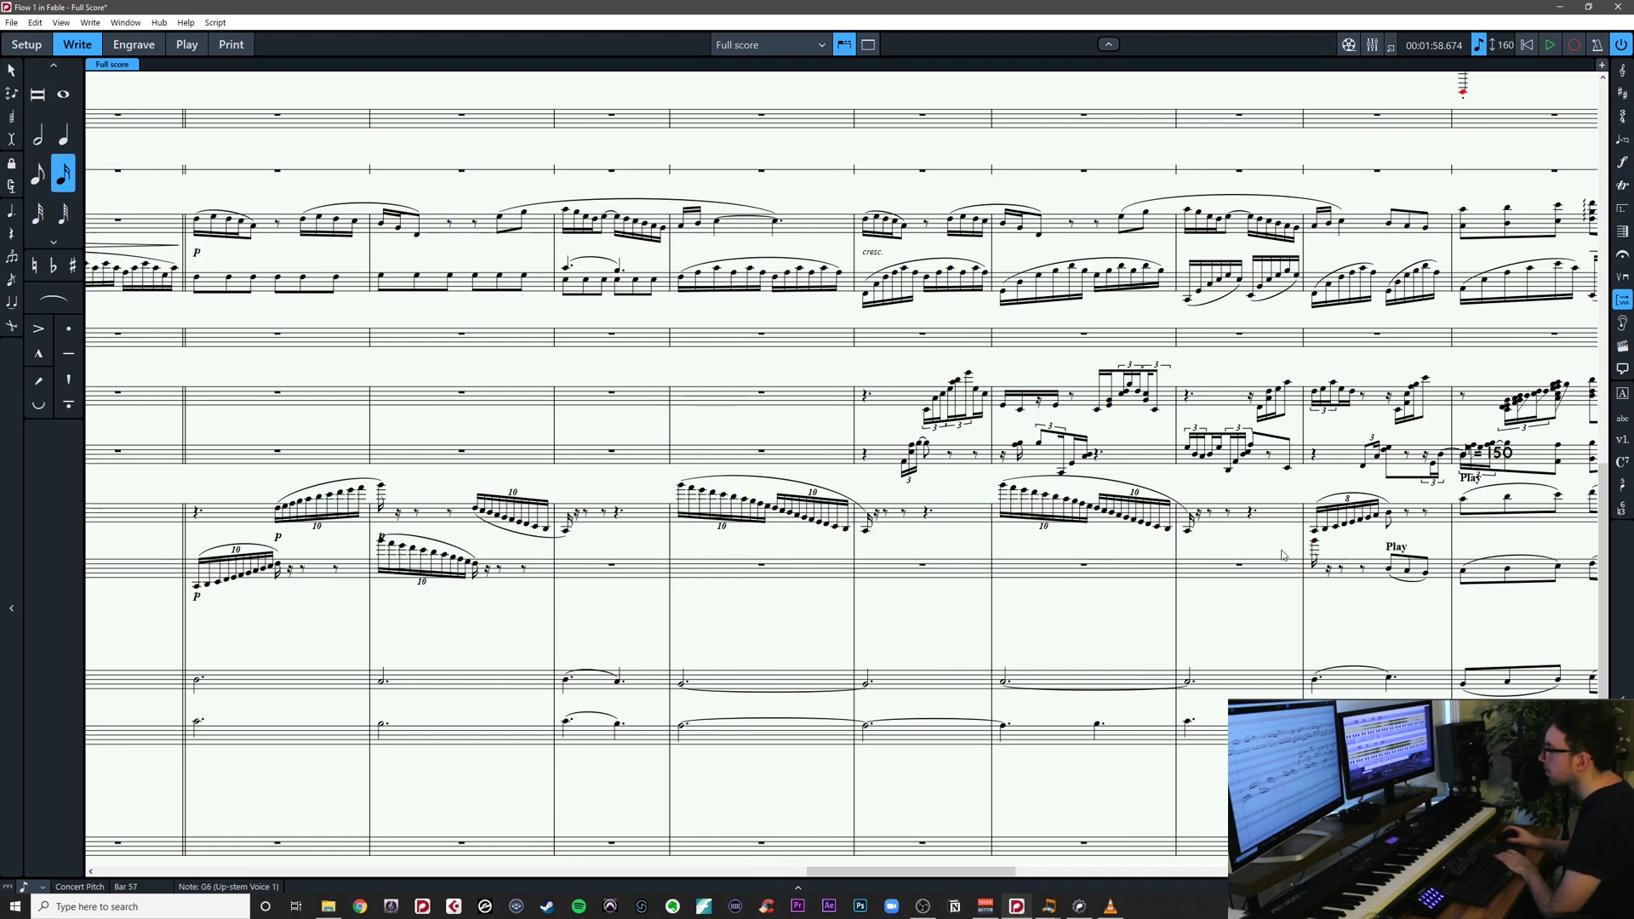
key("Delete")
Delete the Violin I runs and their closing notes from bar 53 through bar 56
left_click_drag(1255, 548, 1419, 548)
left_click(1403, 519)
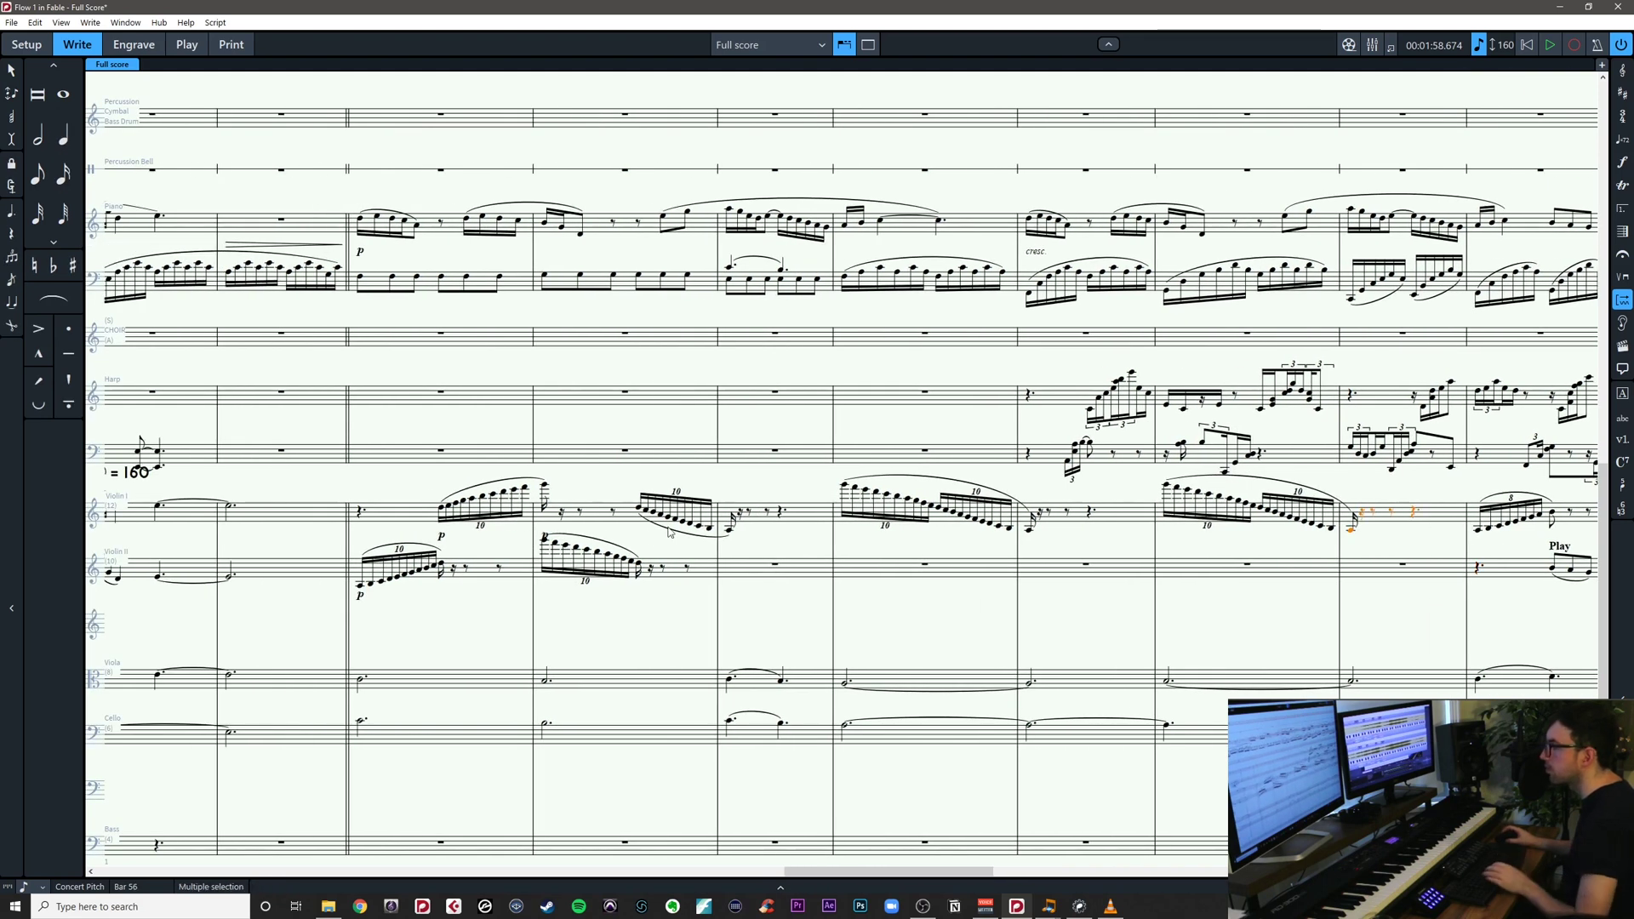
left_click(849, 528, "shift")
key("Delete")
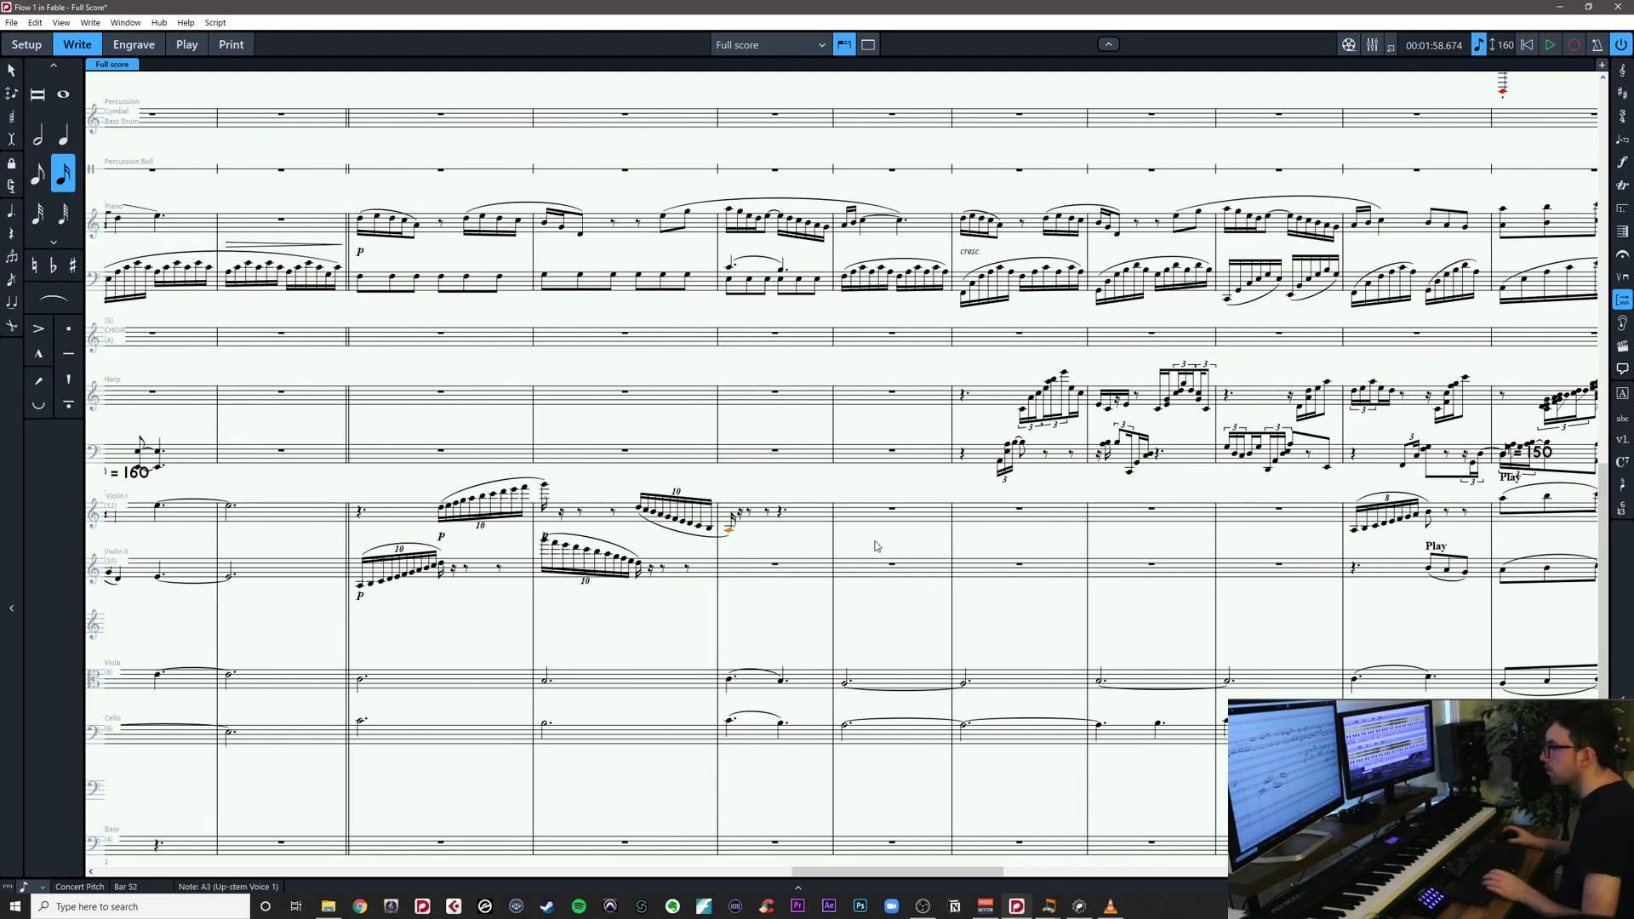
Repeat the Violin I and Violin II material of bars 50–51 directly after it in bars 52–53
left_click_drag(356, 483, 737, 597)
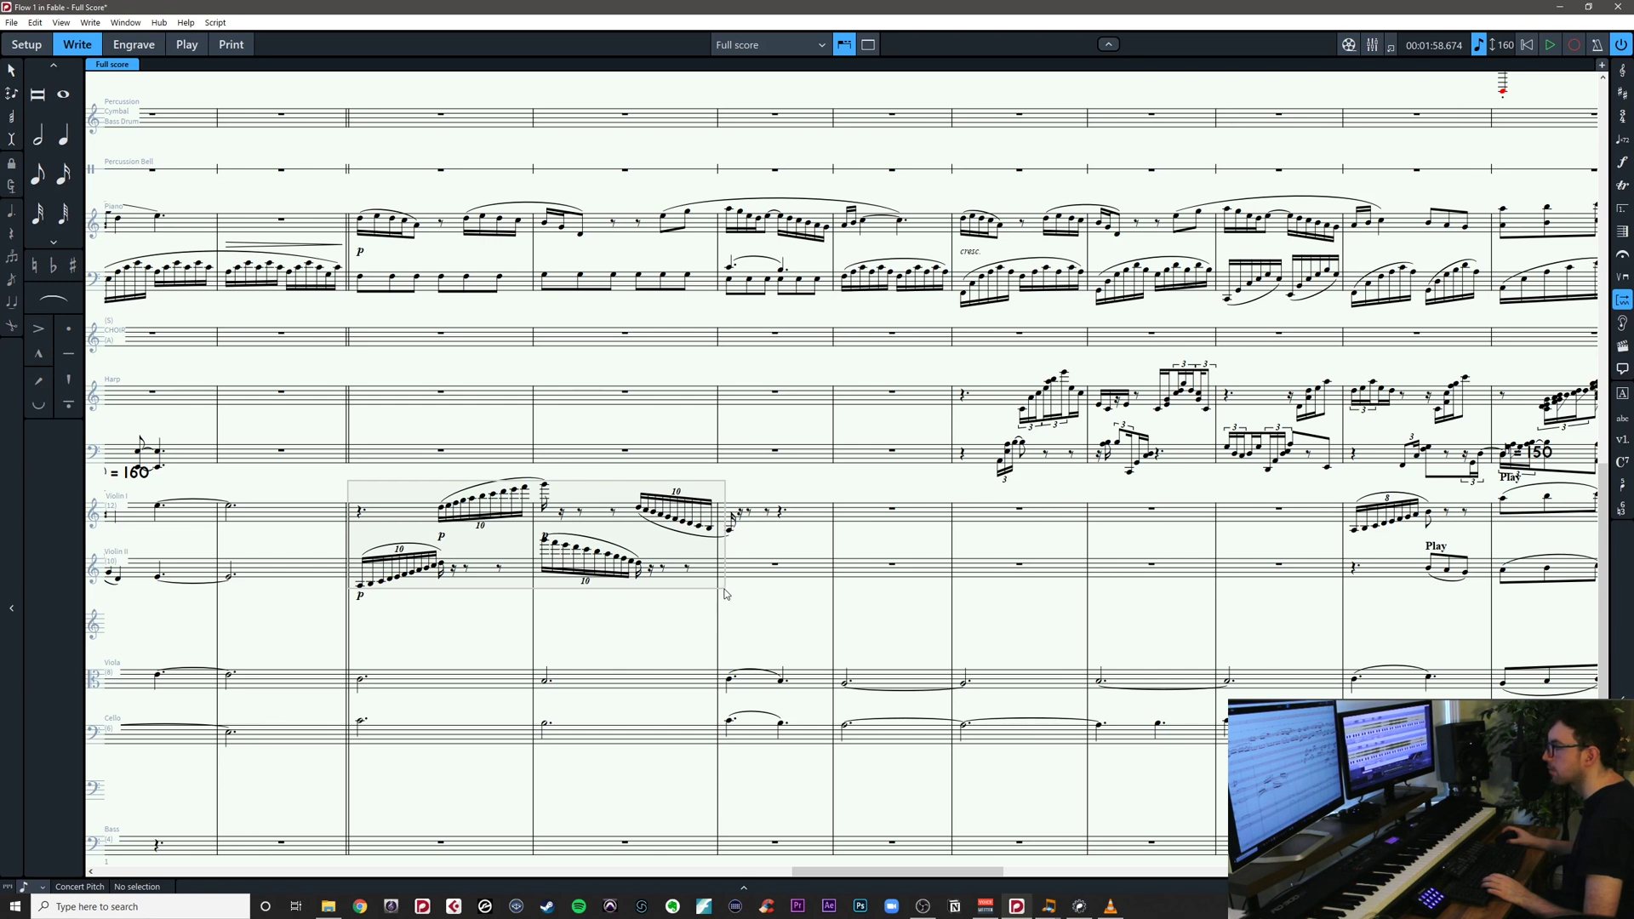
left_click_drag(725, 589, 703, 475)
left_click(457, 580)
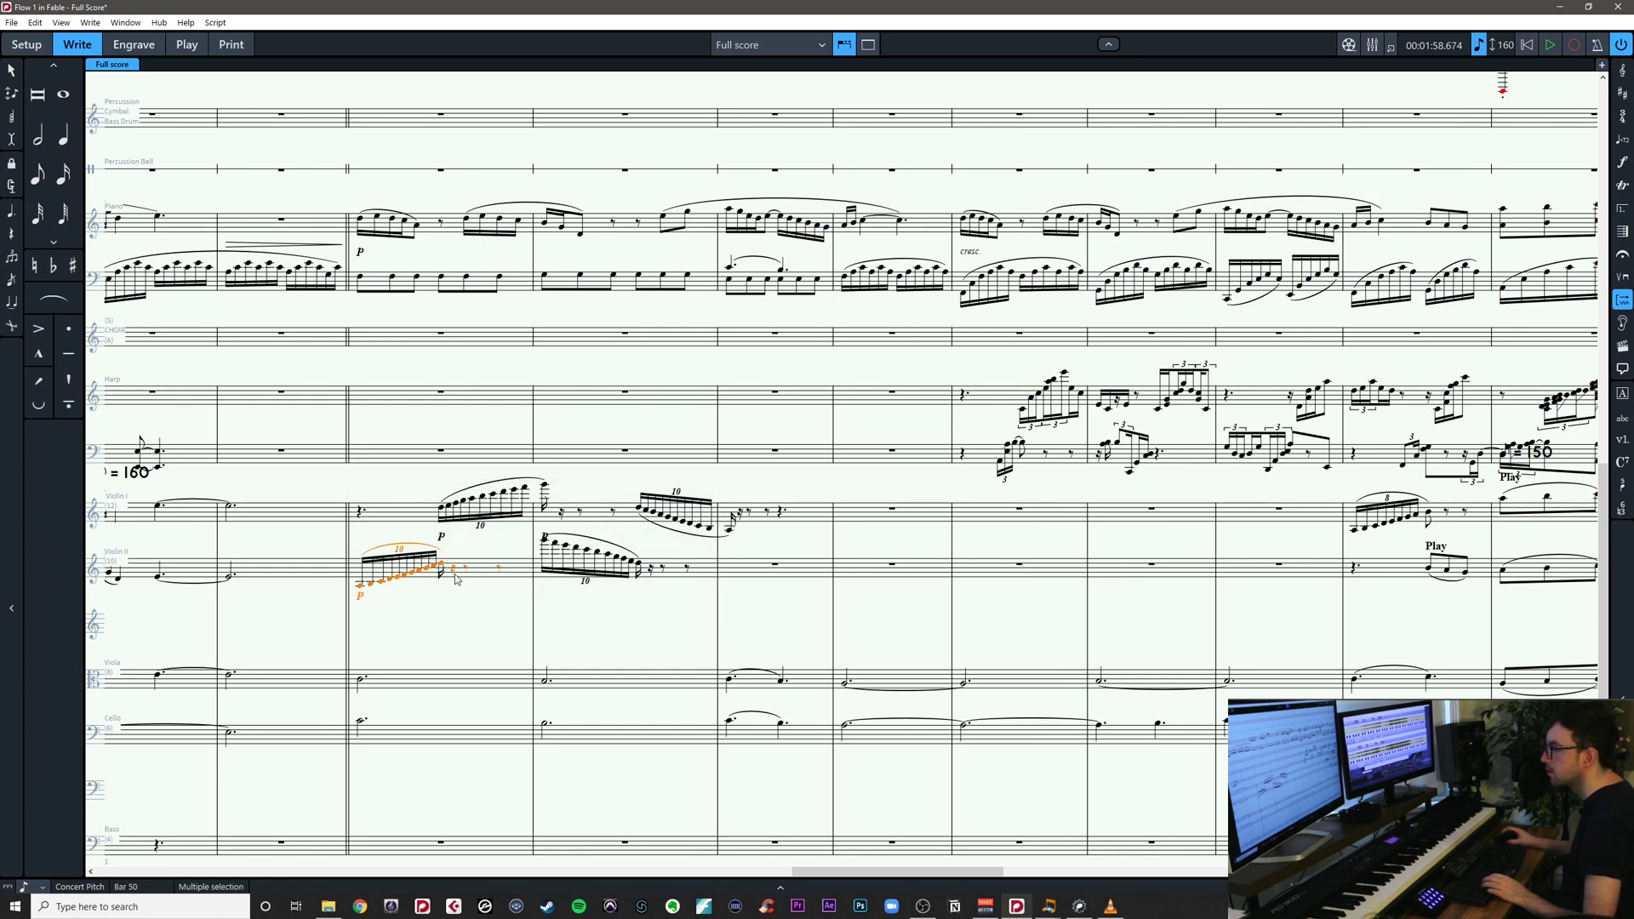
left_click(715, 529, "shift")
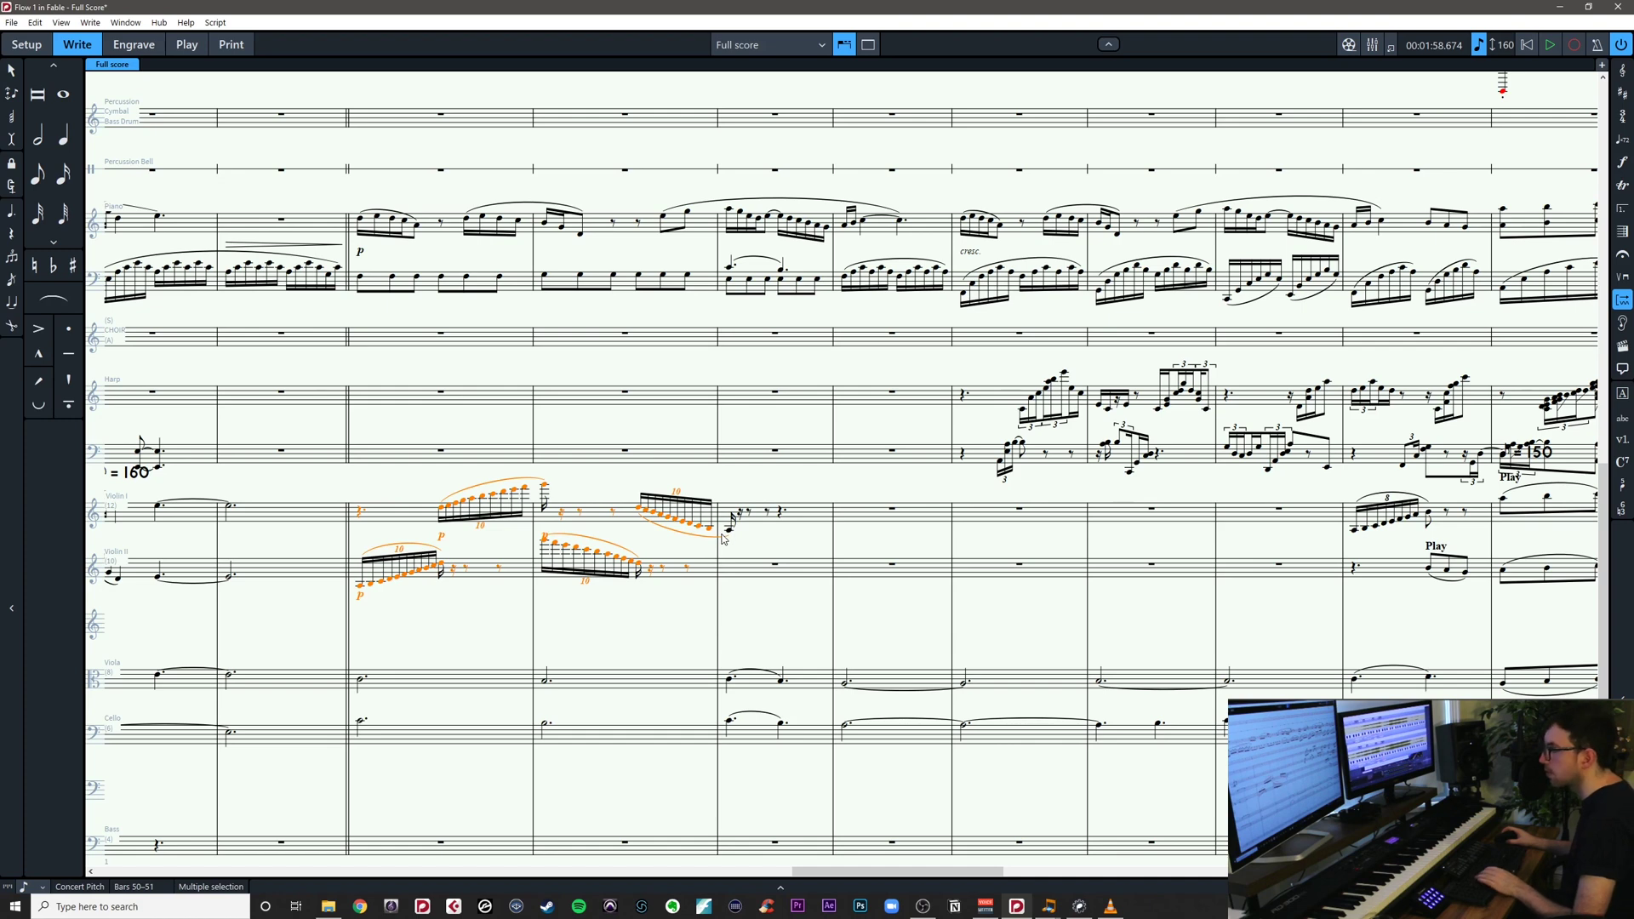
key("r")
key("Escape")
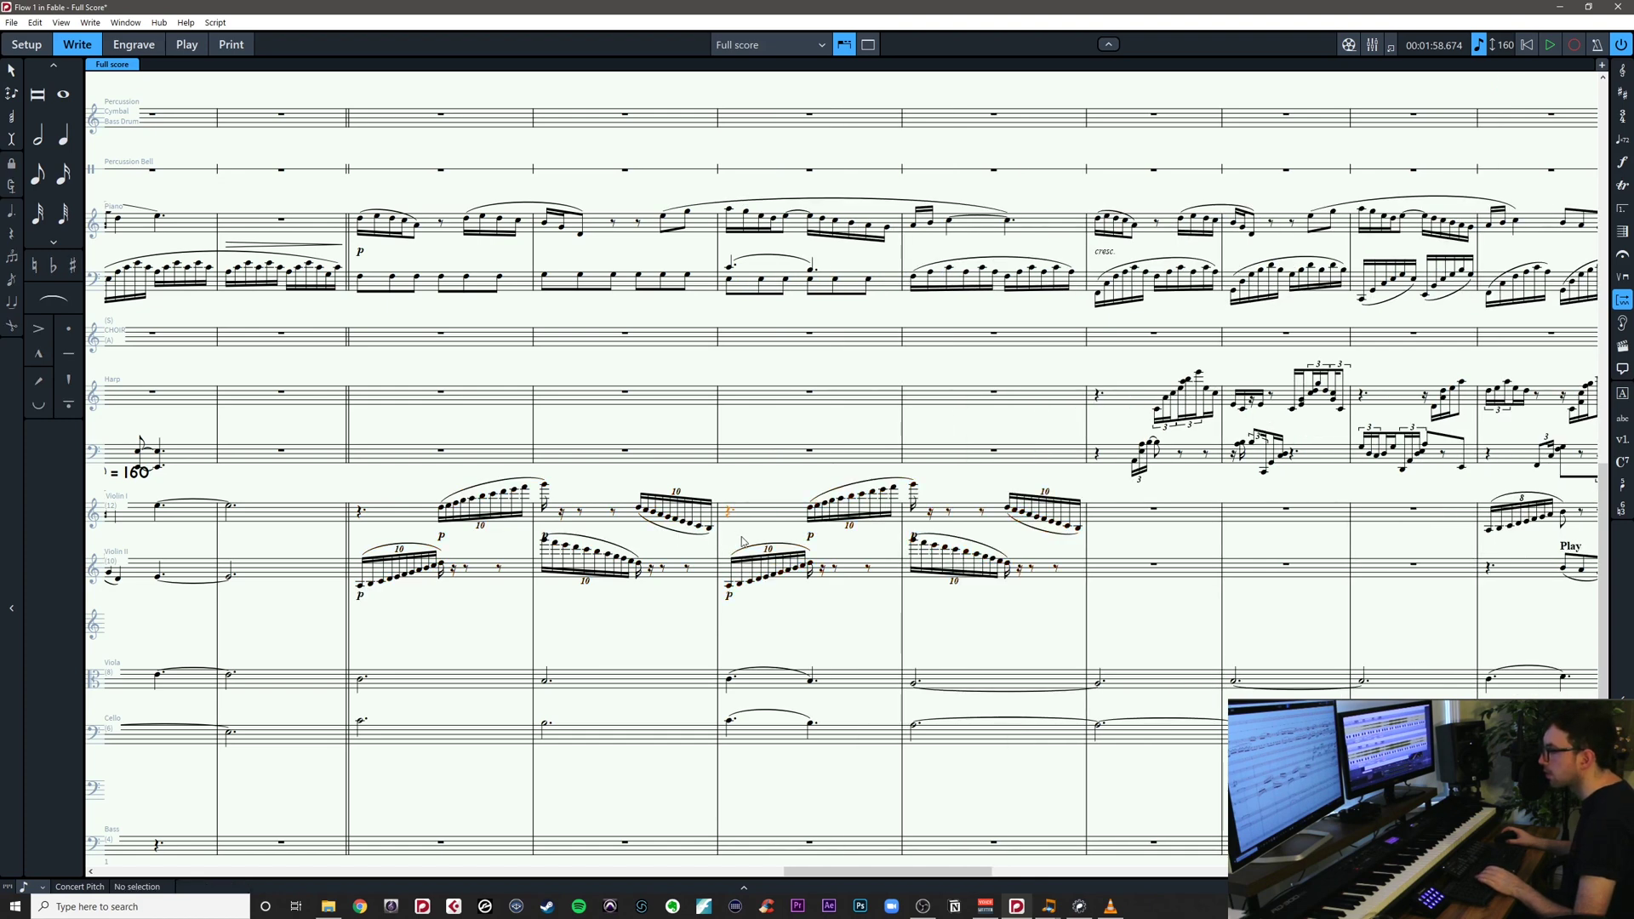
Enter a sixteenth-note A3 at the start of Violin I bar 52 and extend the bar 51 slur to it
key("shift+n")
key("a")
key("Escape")
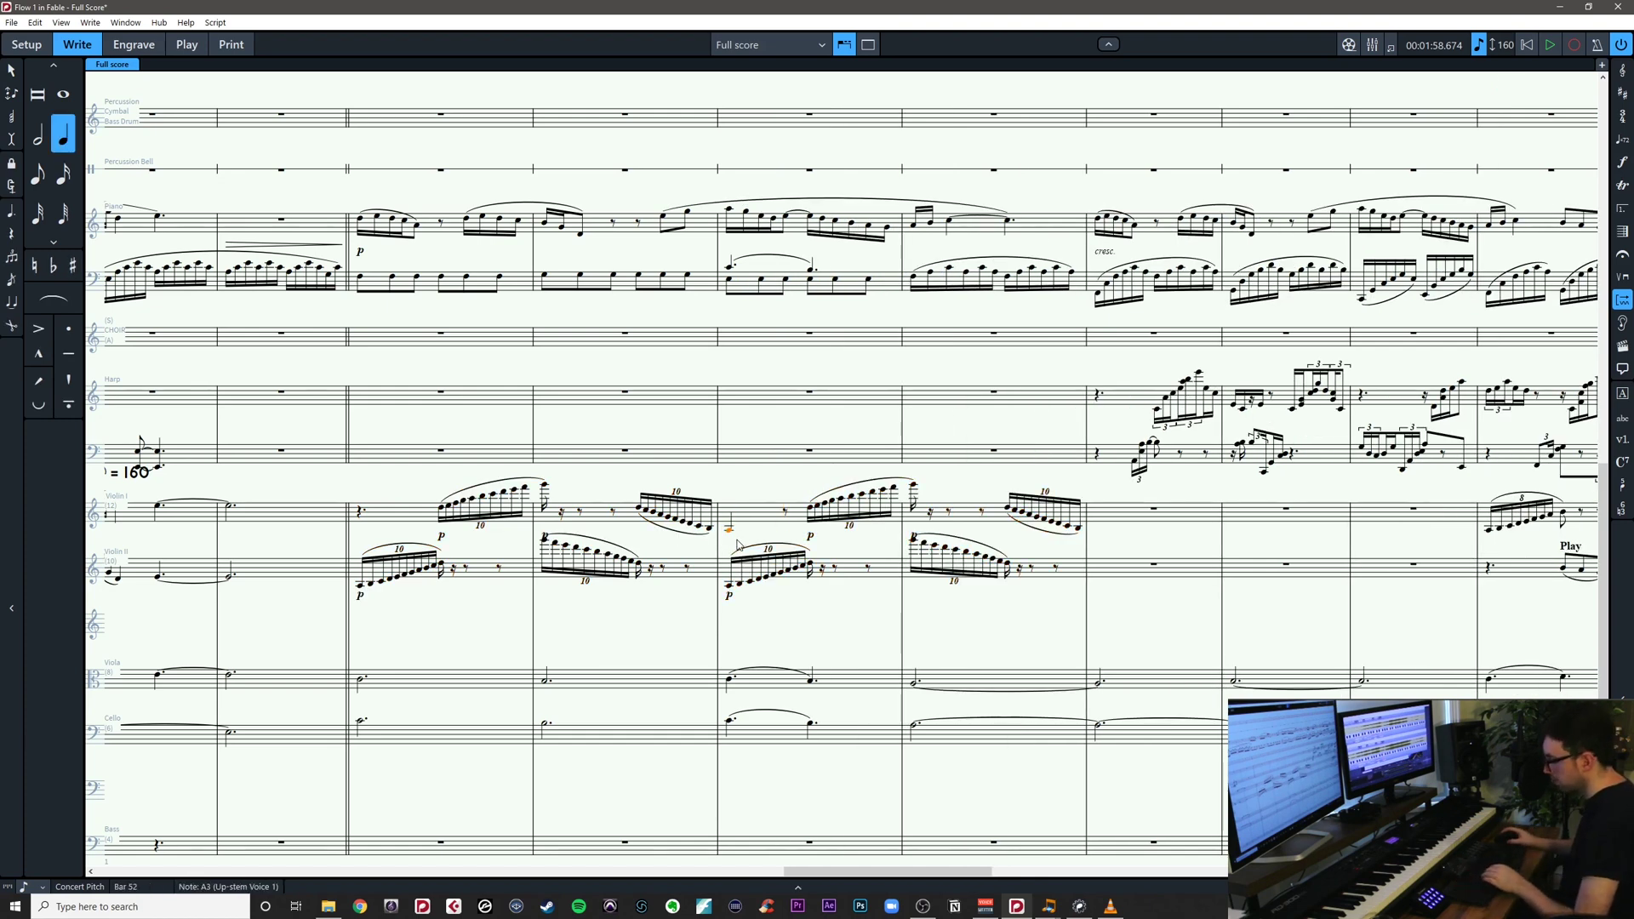
key("5")
key("4")
left_click(708, 536)
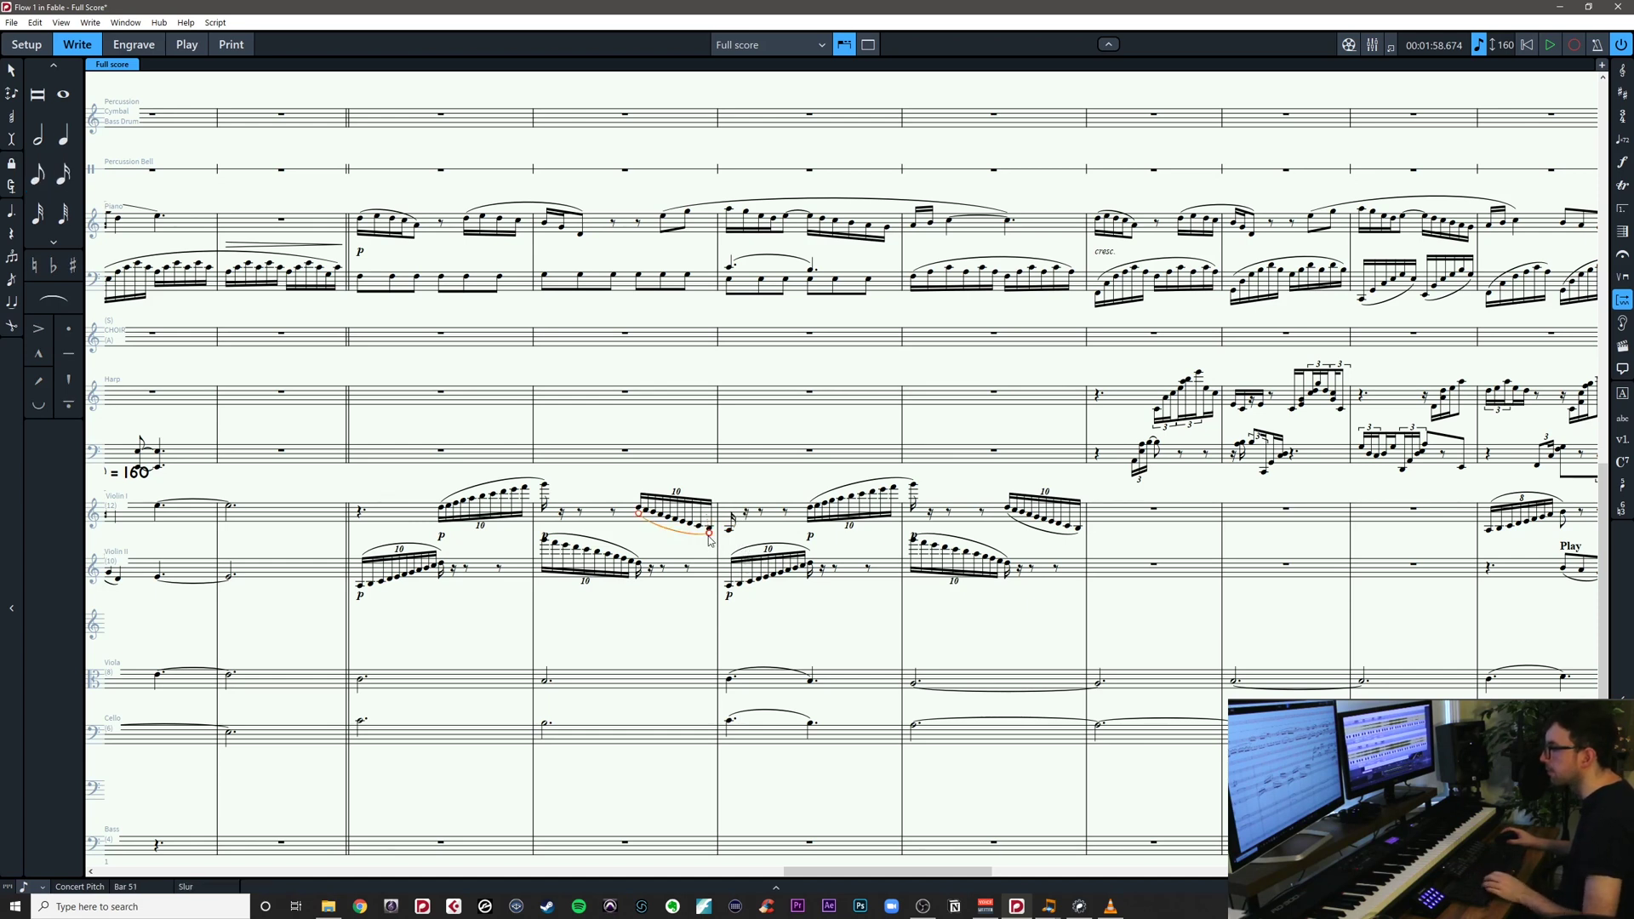
key("alt+shift+Right")
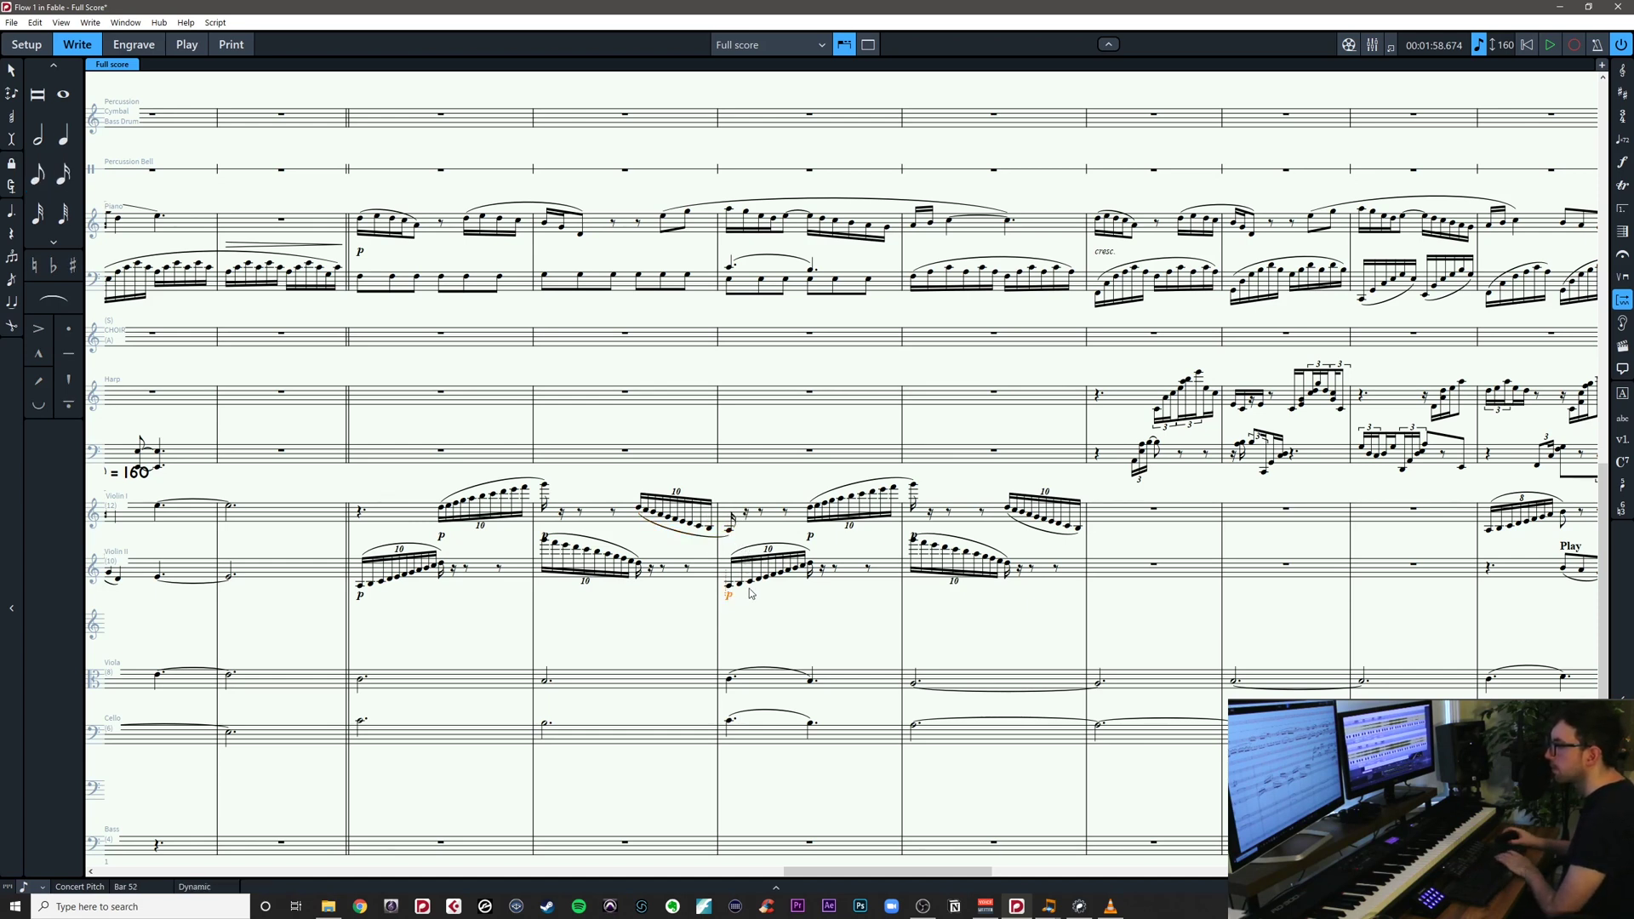
Delete the repeated p dynamics from the Violin I and Violin II runs in bar 52
key("Delete")
left_click(814, 518)
left_click(811, 536)
left_click(851, 602)
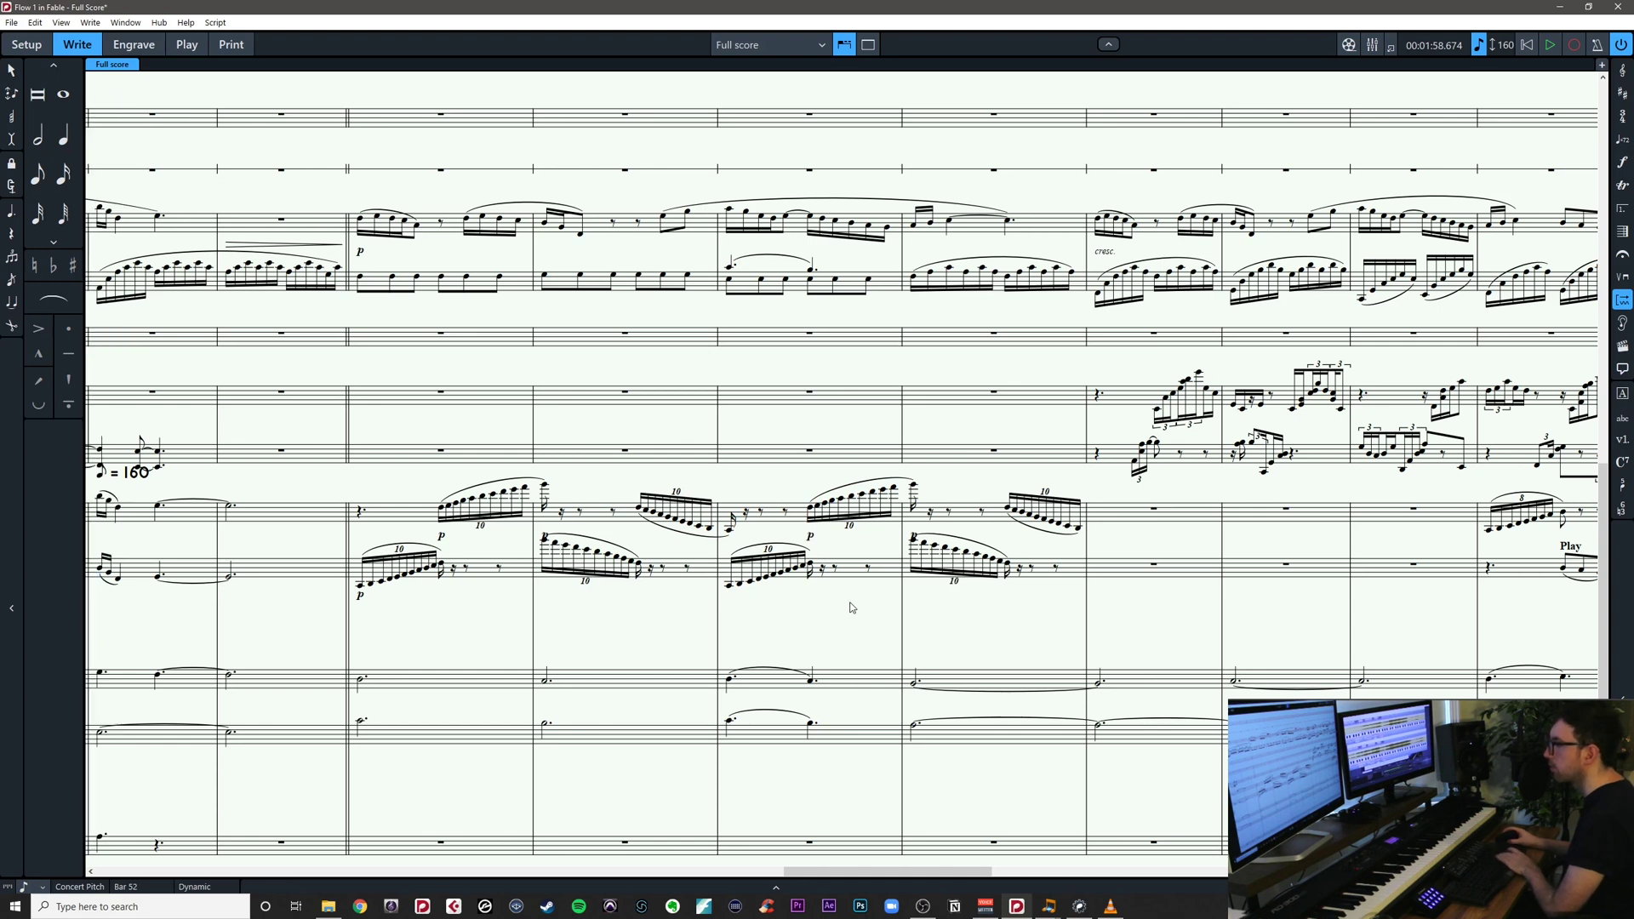
Save the project and repeat both violins' material from bars 52–53 into bars 54–55
left_click_drag(853, 604, 791, 607)
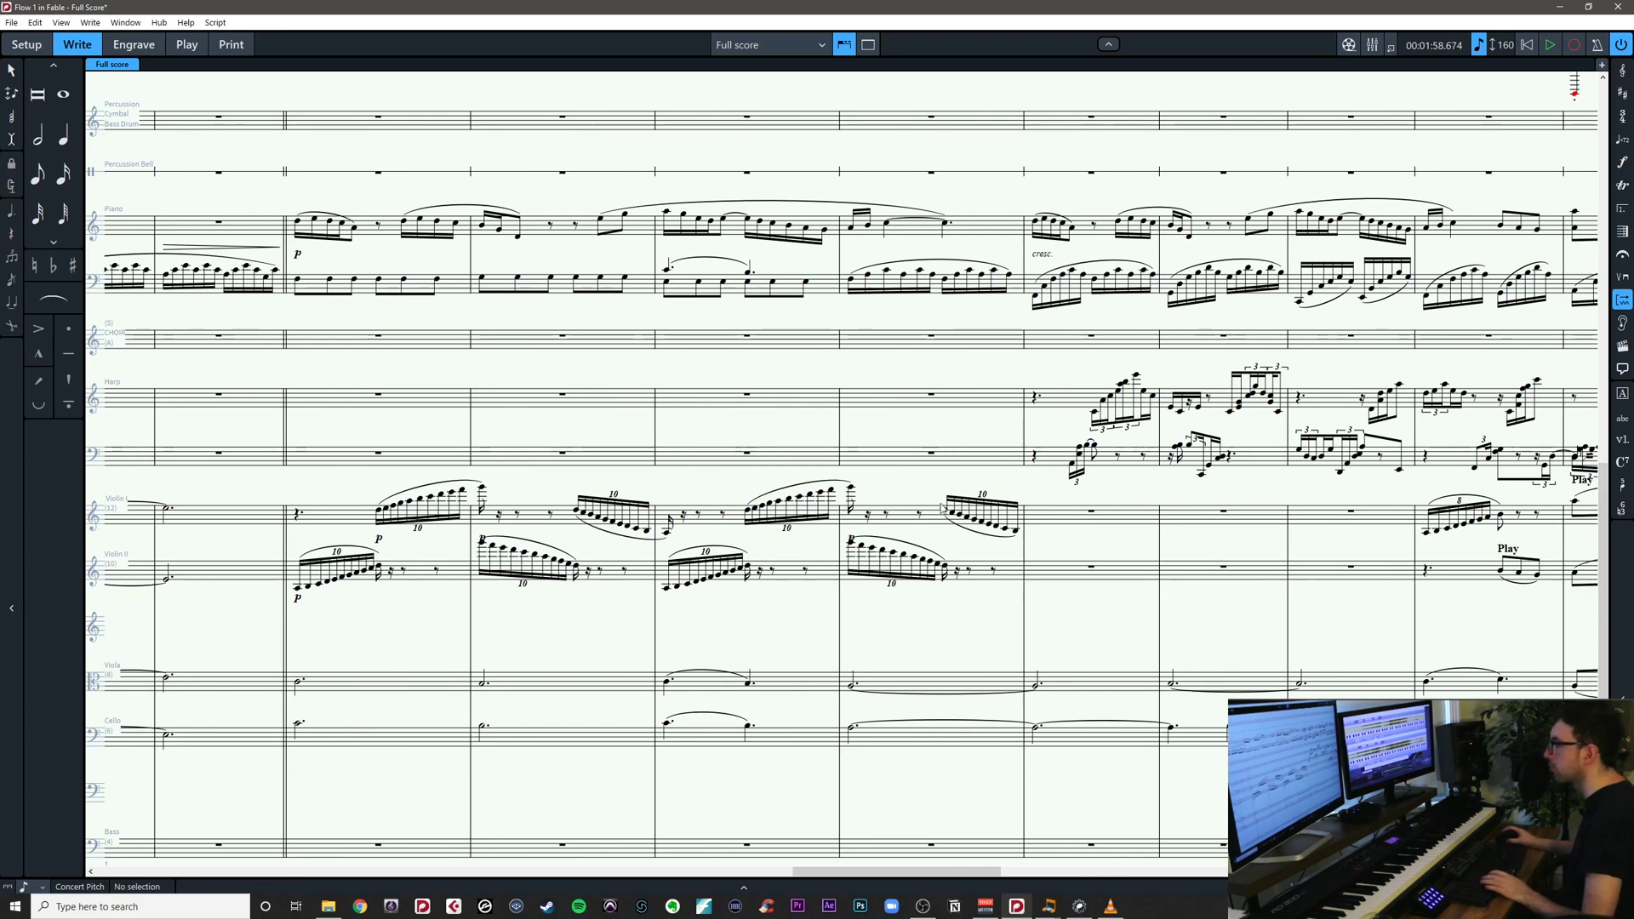
left_click_drag(1026, 483, 917, 538)
key("ctrl+s")
left_click_drag(1029, 481, 662, 618)
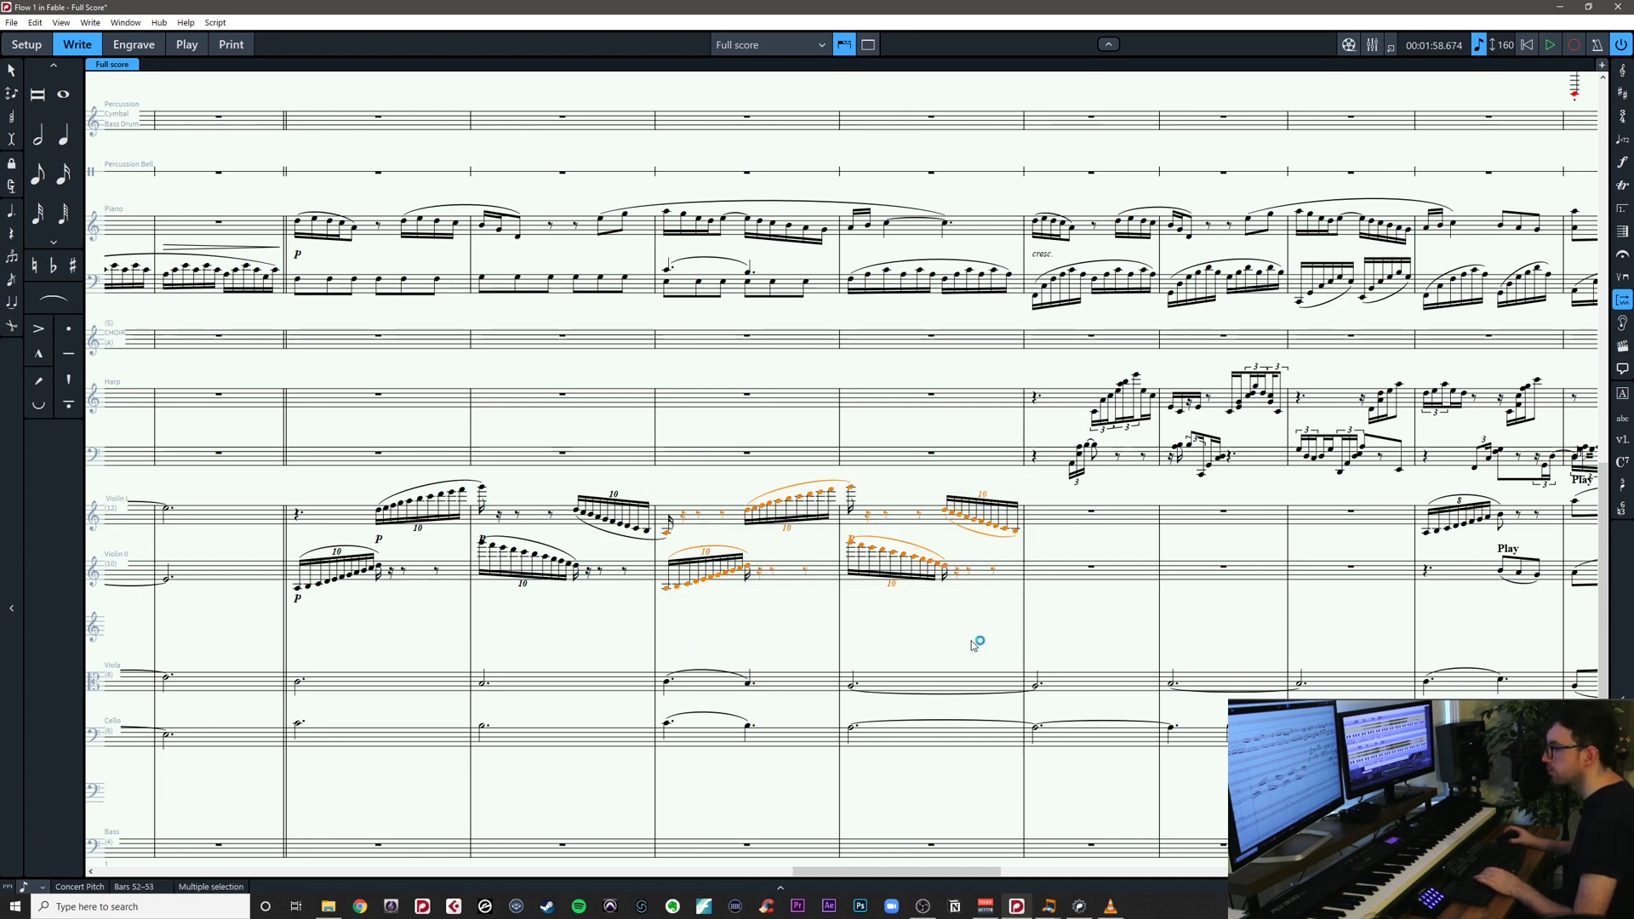
key("r")
Extend the slur of the Violin I run in bar 53 to the first note of bar 54
left_click_drag(1088, 630, 738, 644)
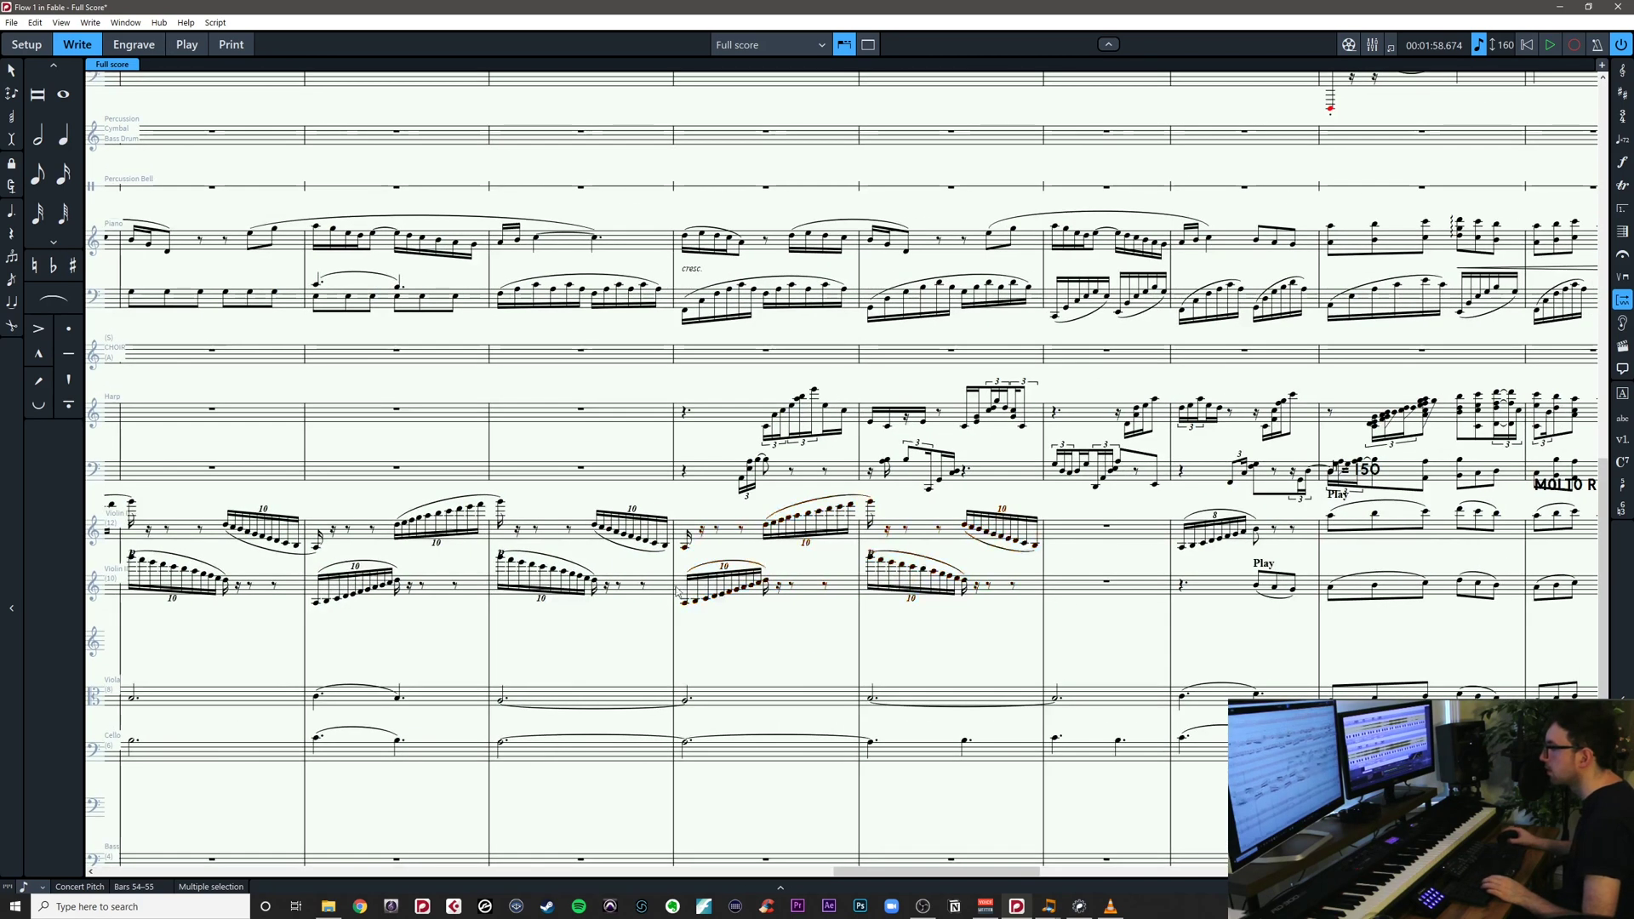
left_click(663, 551)
left_click_drag(664, 551, 685, 553)
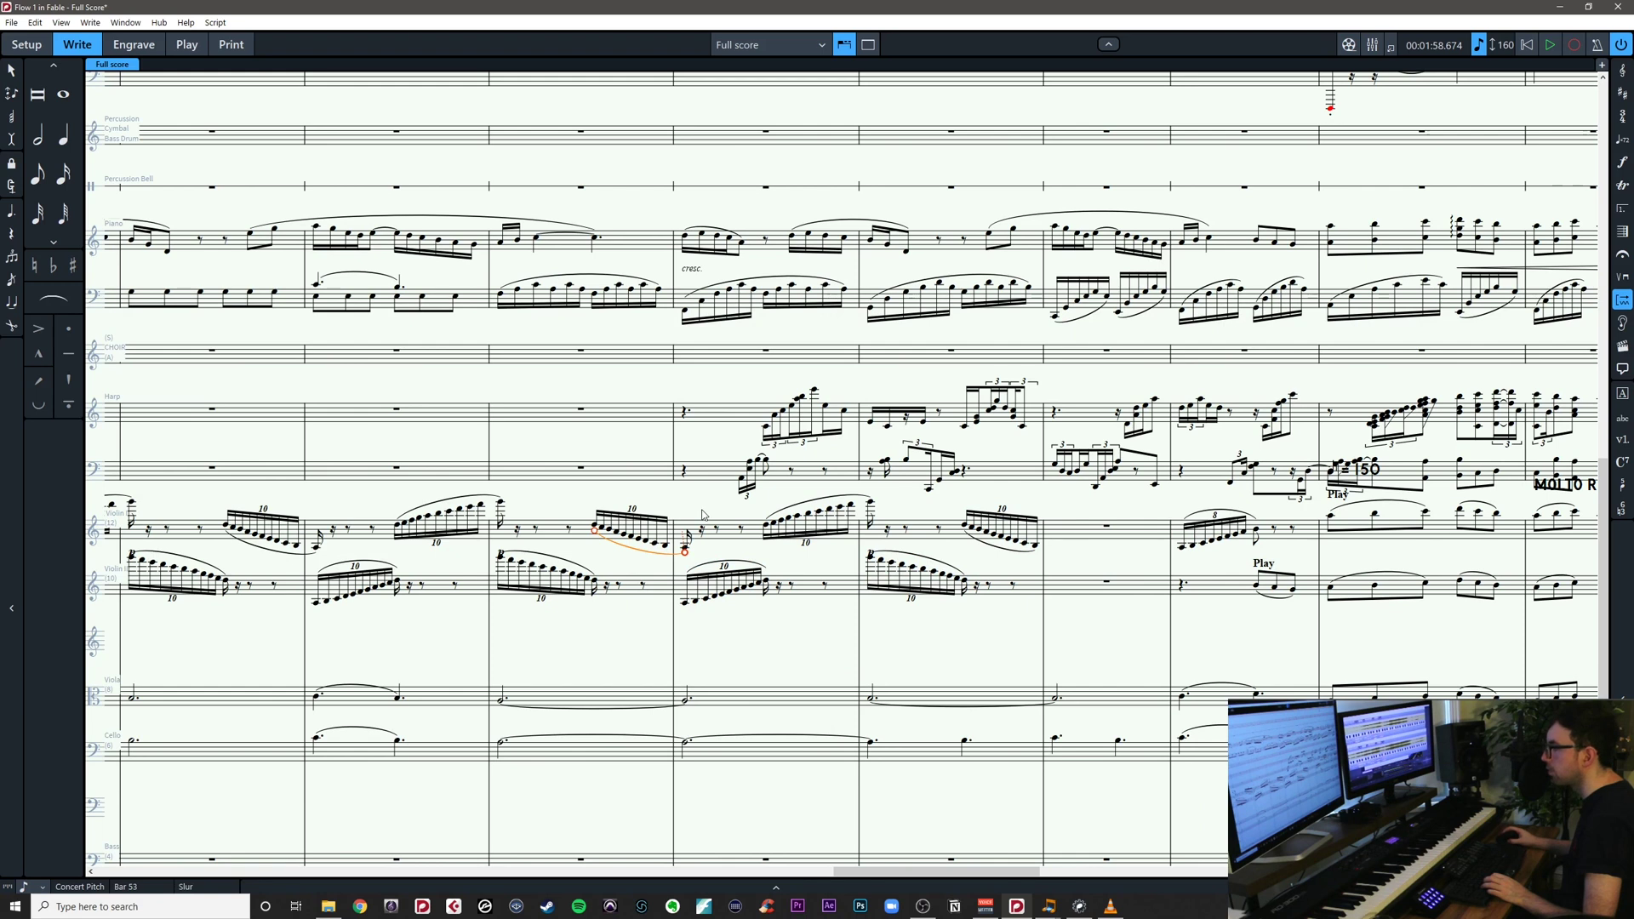
Copy both violins' bar 54 runs into bar 56 and extend the Violin I bar 55 slur to the first note of bar 56
left_click_drag(678, 509, 864, 627)
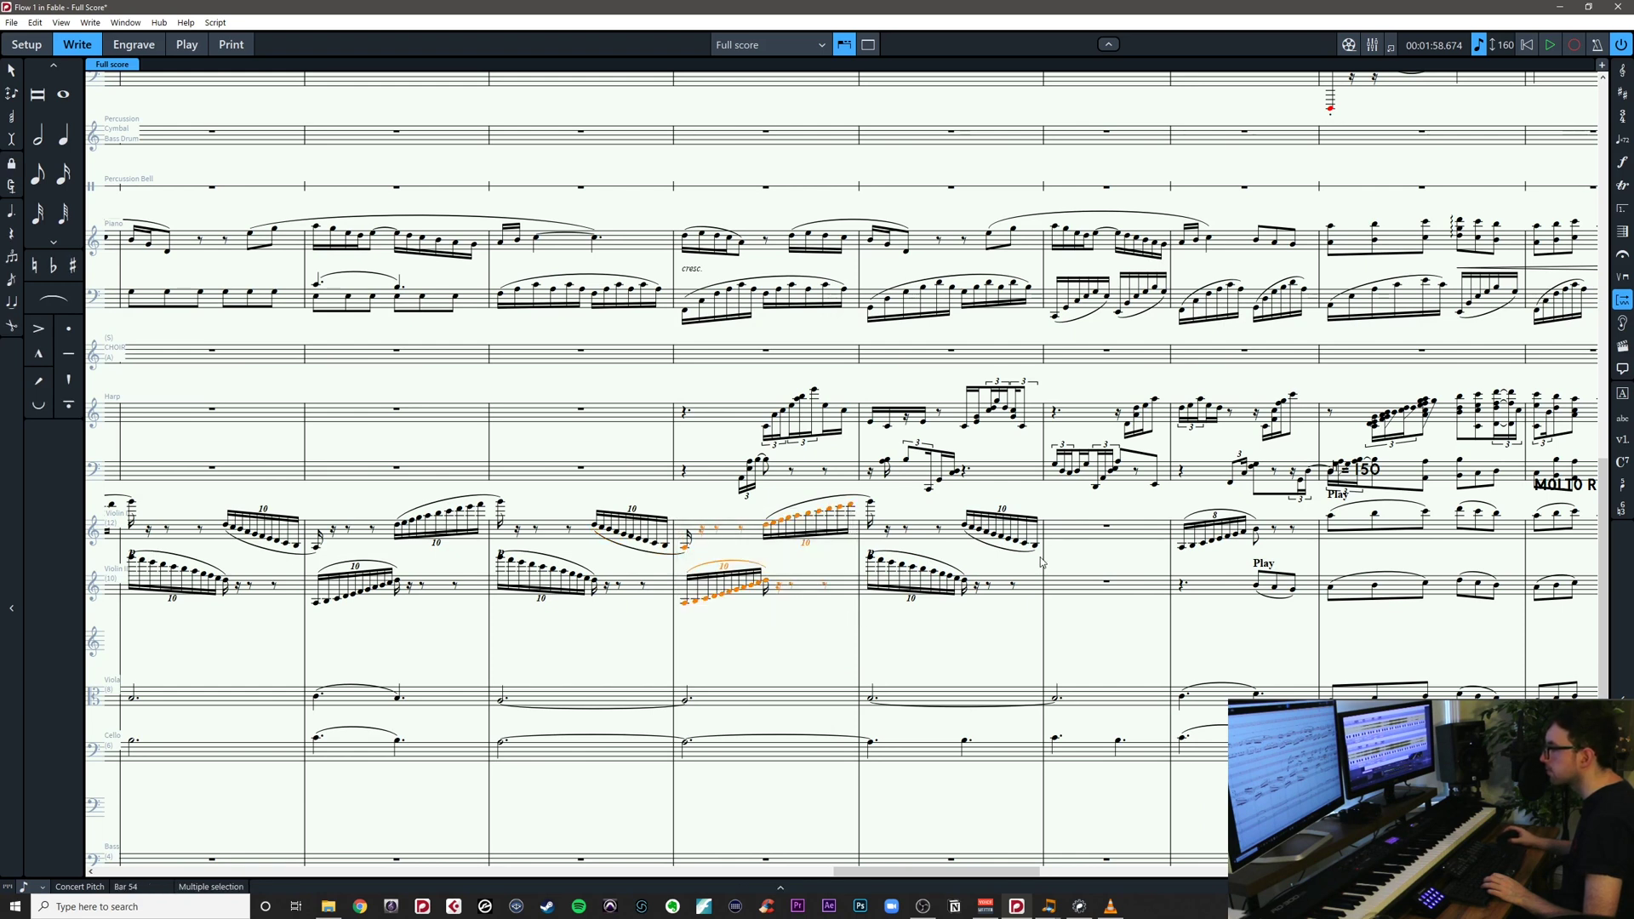
key("r")
key("Escape")
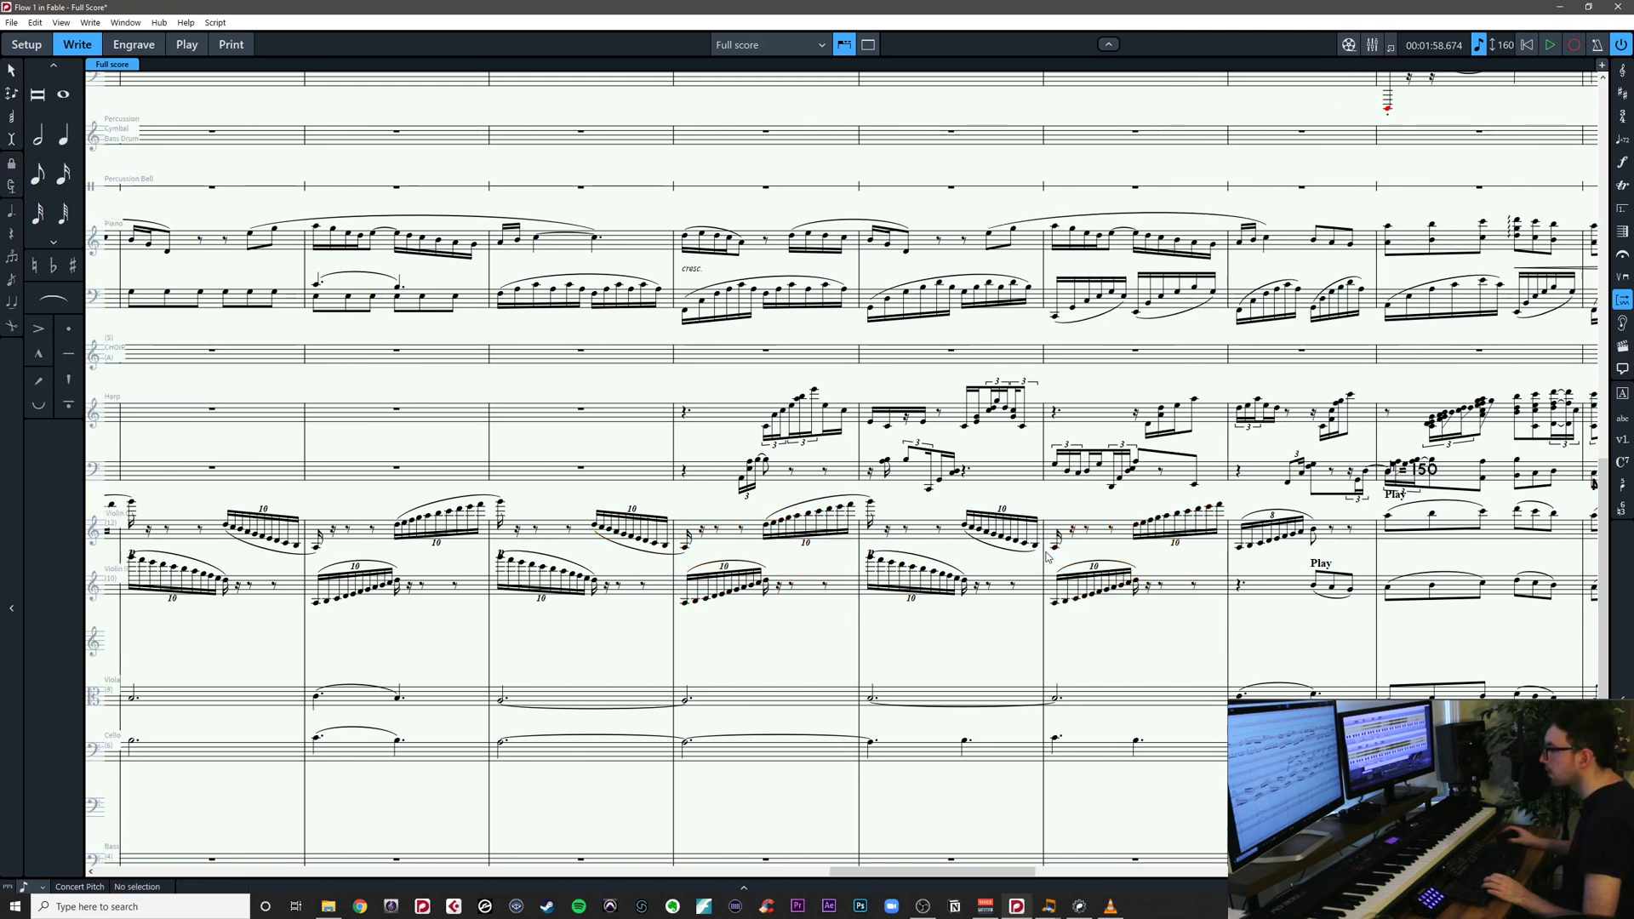
left_click(1038, 552)
left_click(1036, 552)
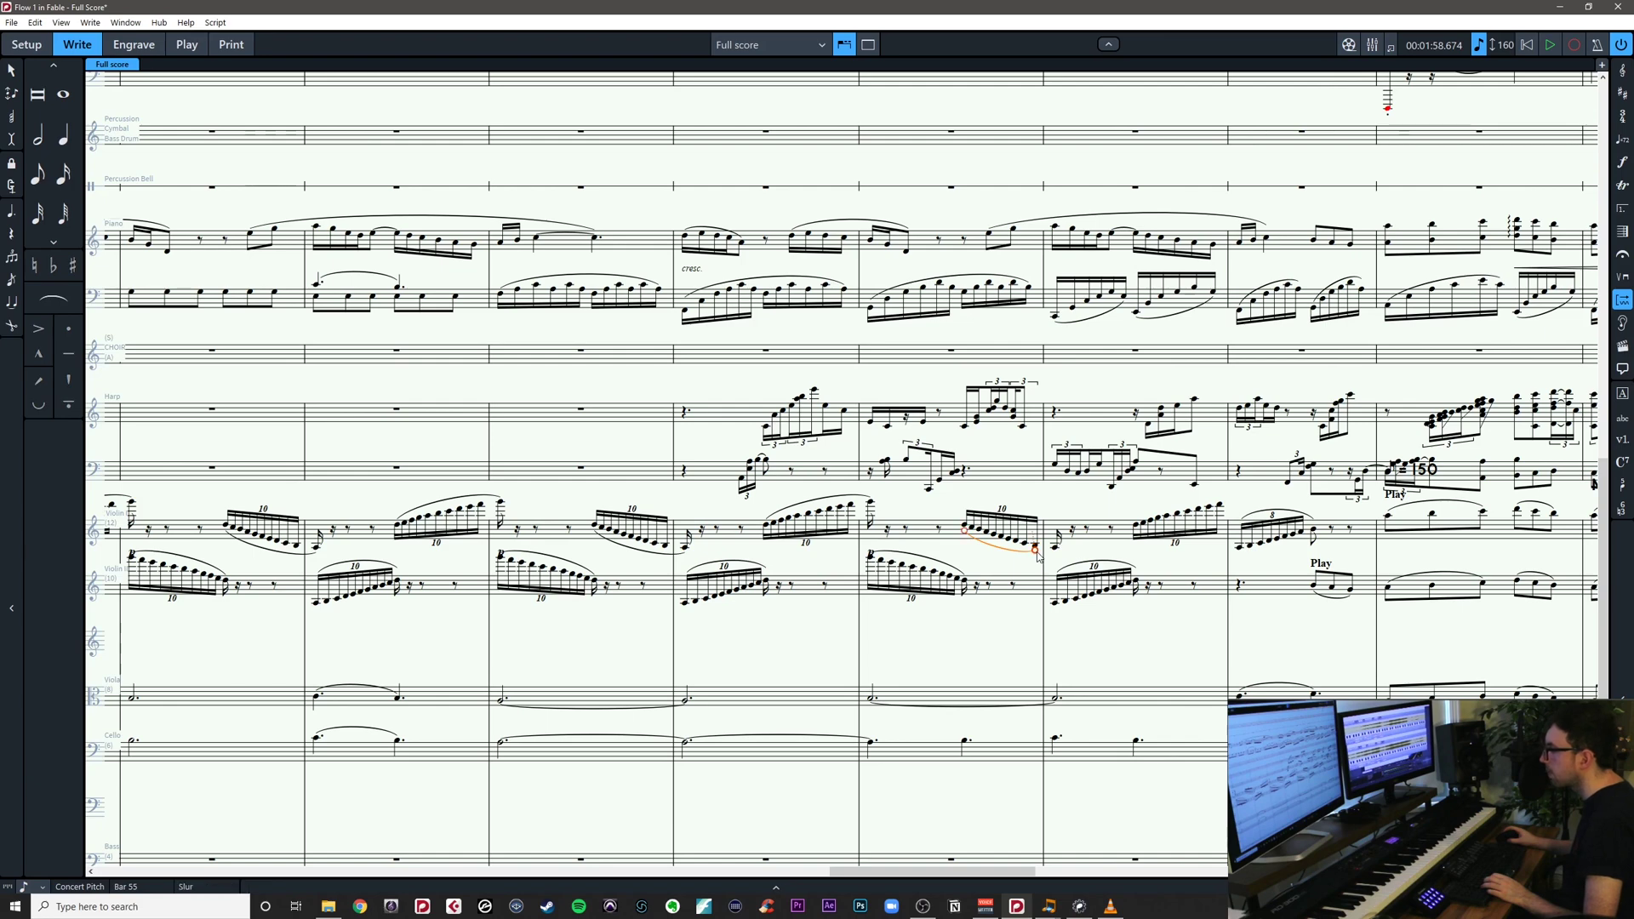
left_click_drag(1036, 552, 1056, 554)
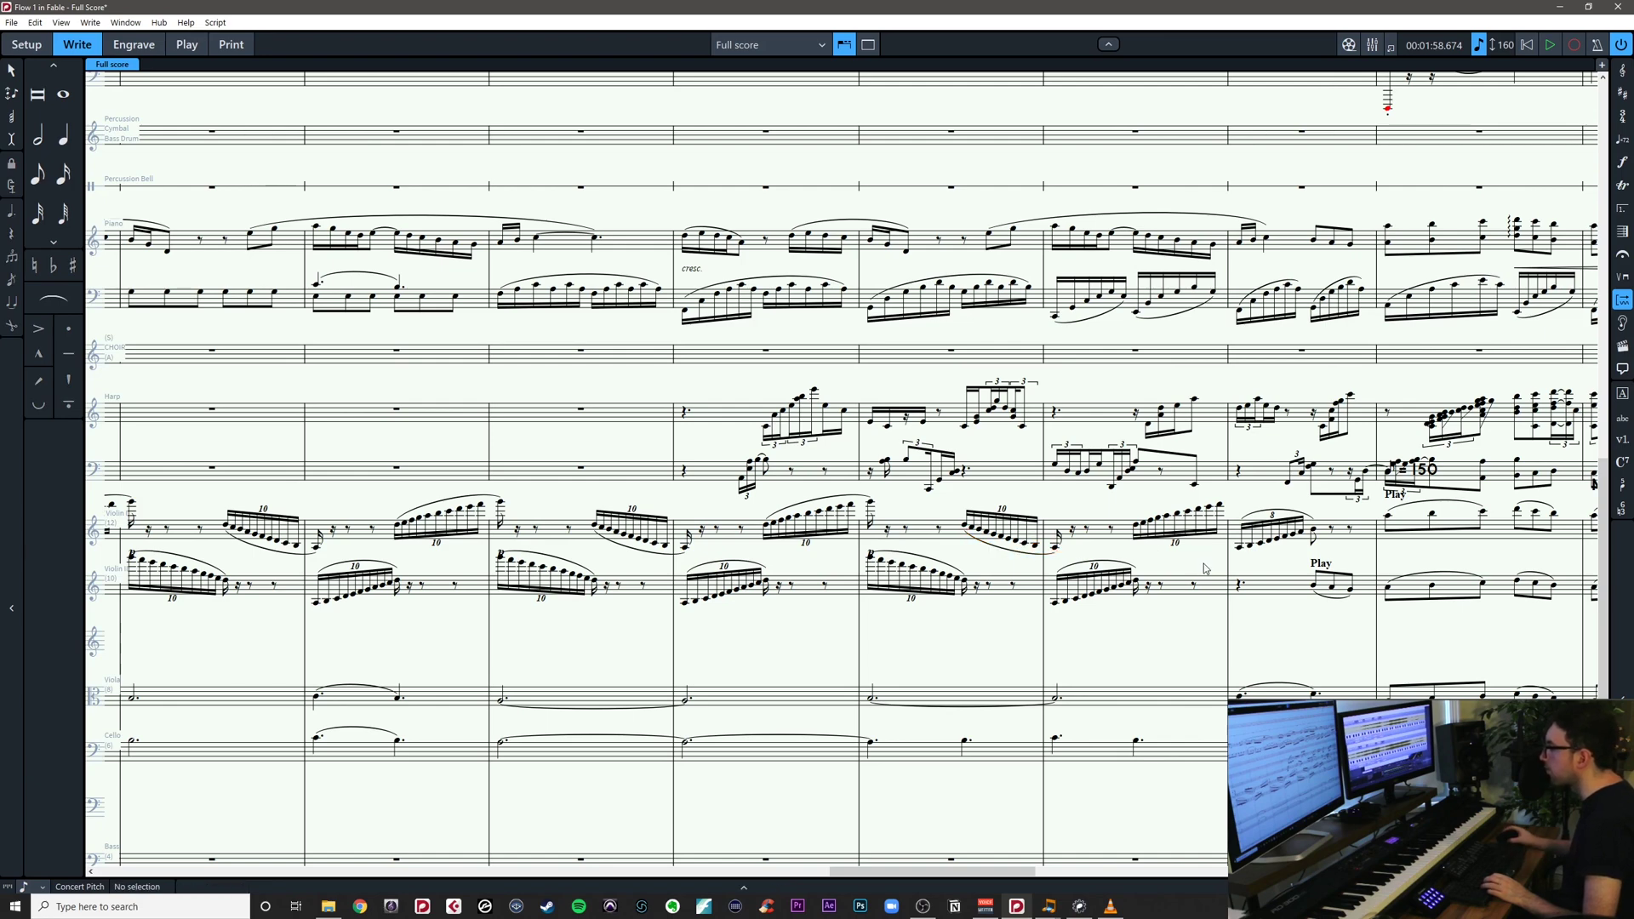
Try to copy the Violin I eight-note tuplet run in bar 57 onto the Violin II staff
scroll(1205, 569, "up", 3, "ctrl")
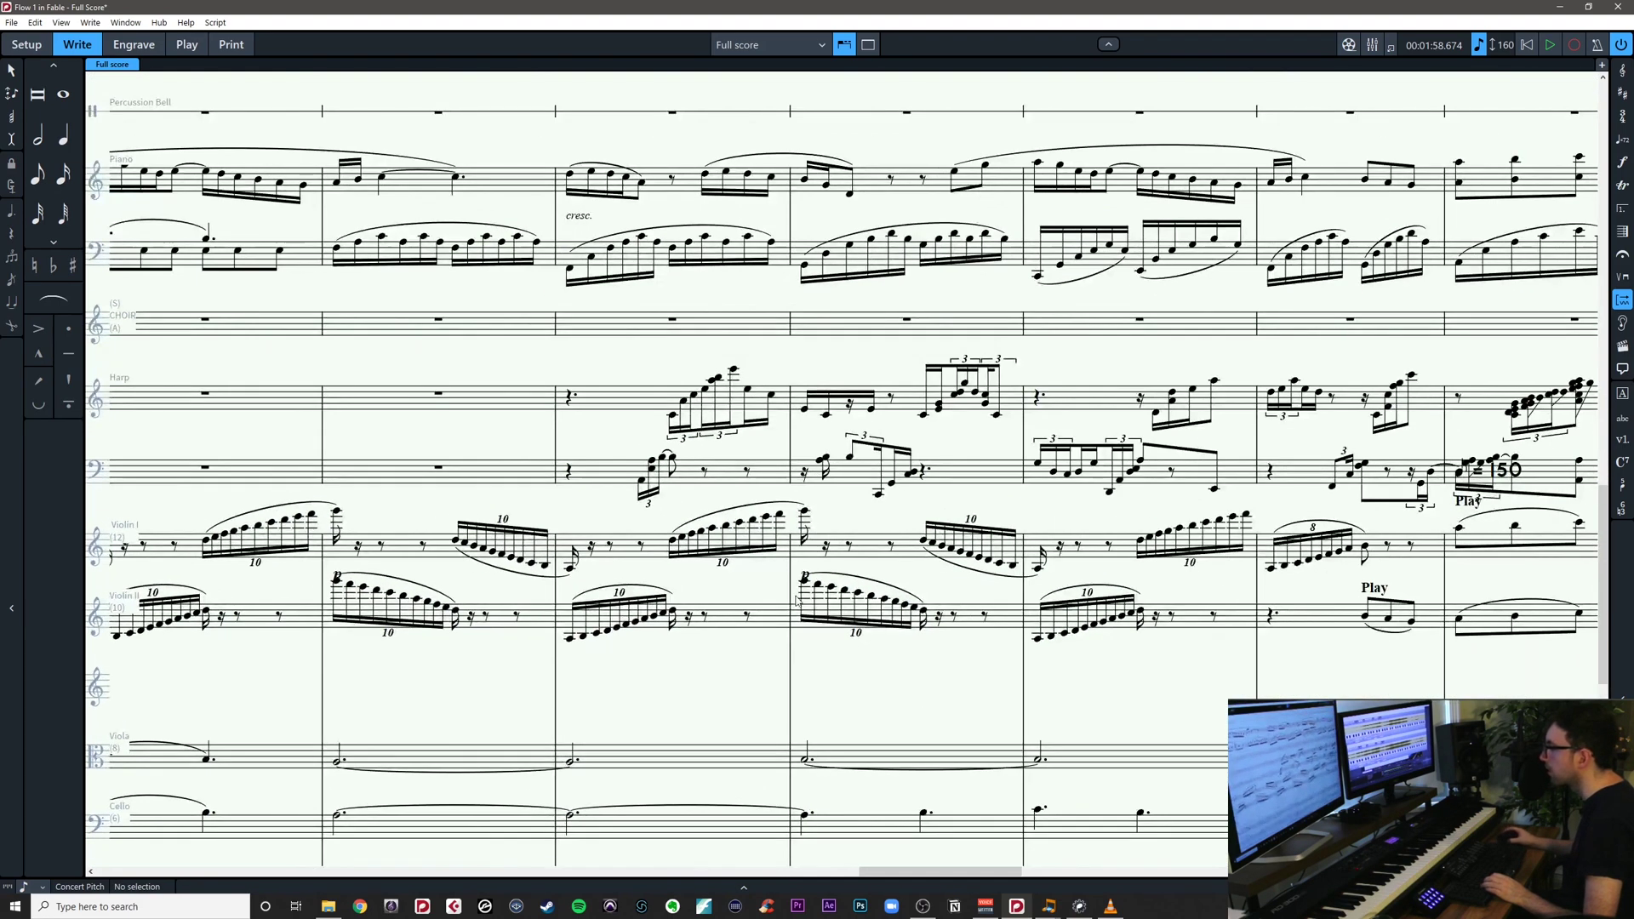
scroll(798, 601, "right", 2)
scroll(818, 598, "right", 3)
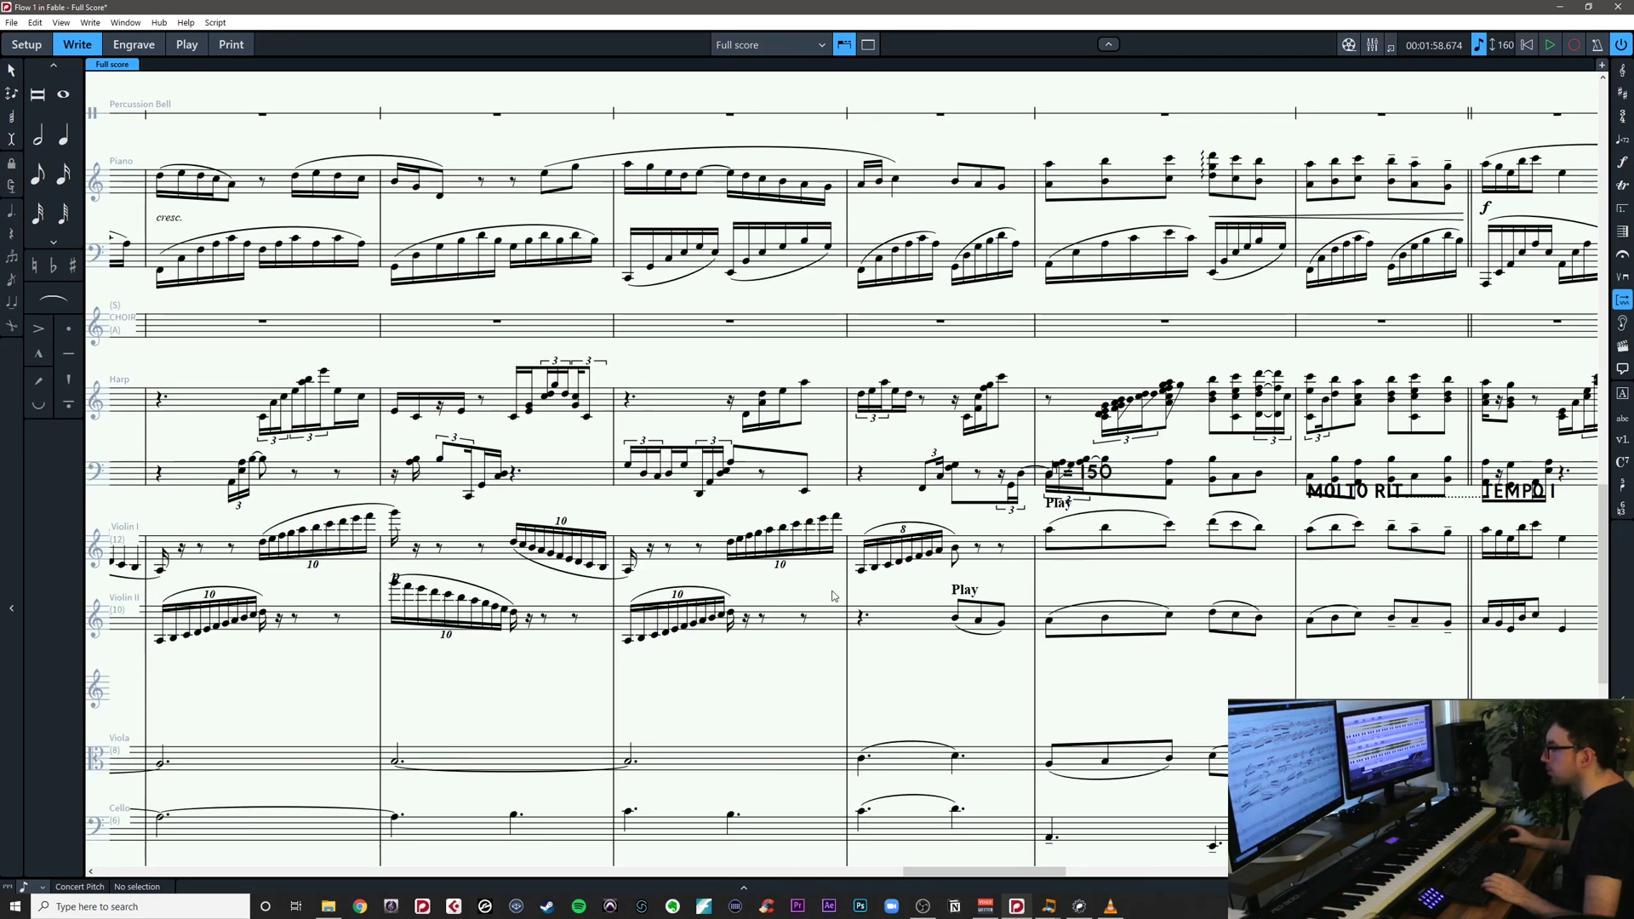
left_click(862, 577)
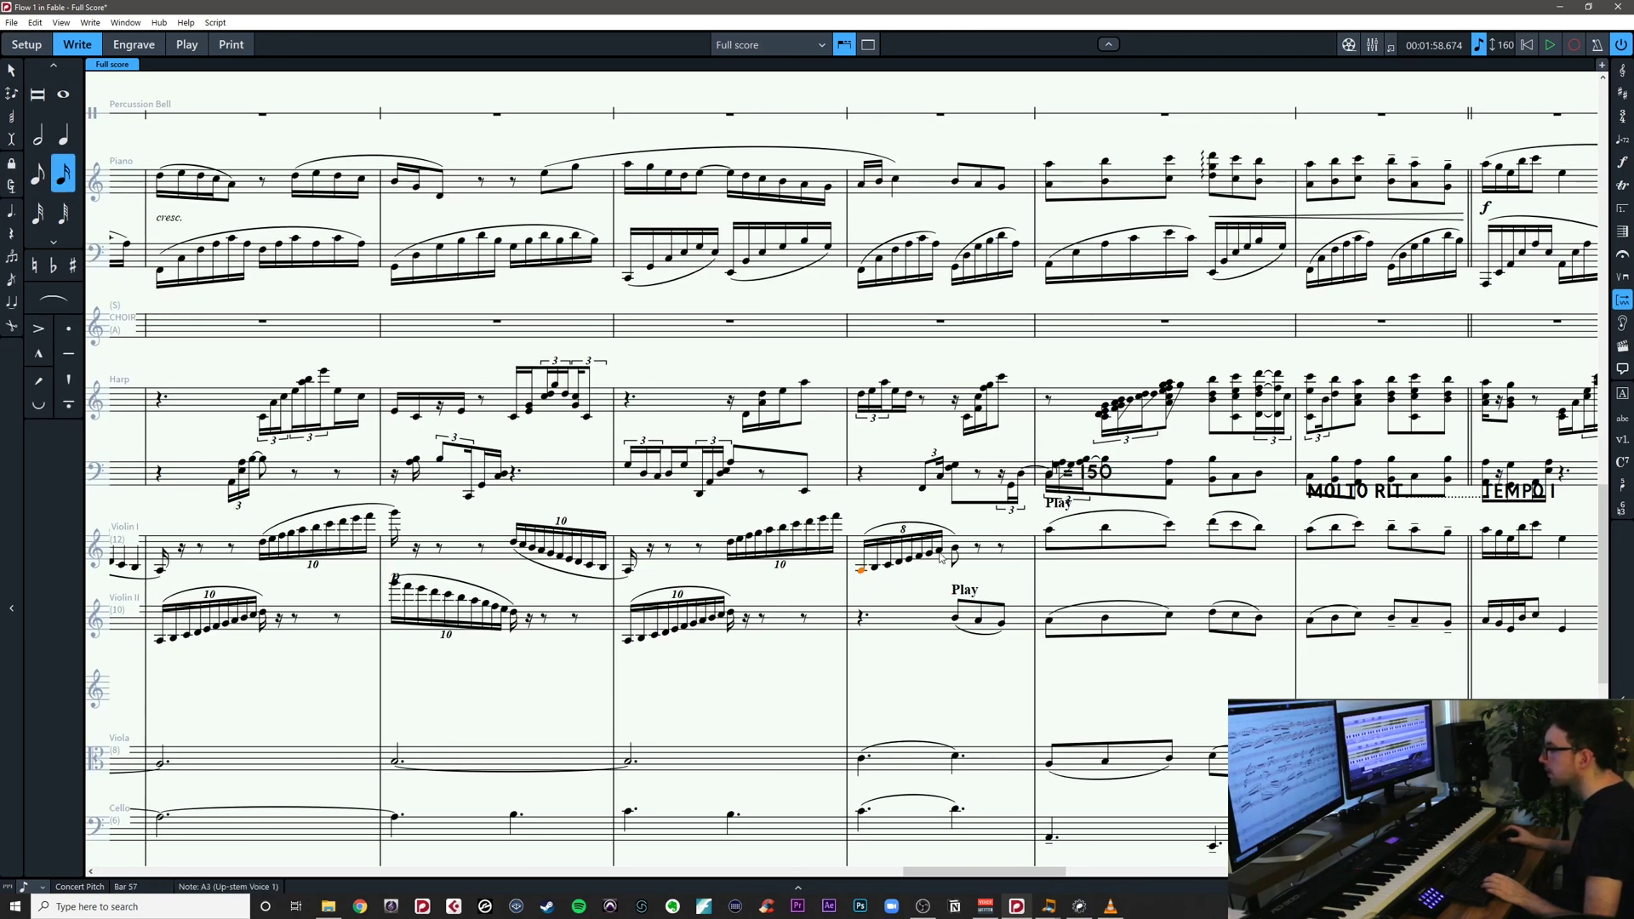
left_click(860, 626, "alt")
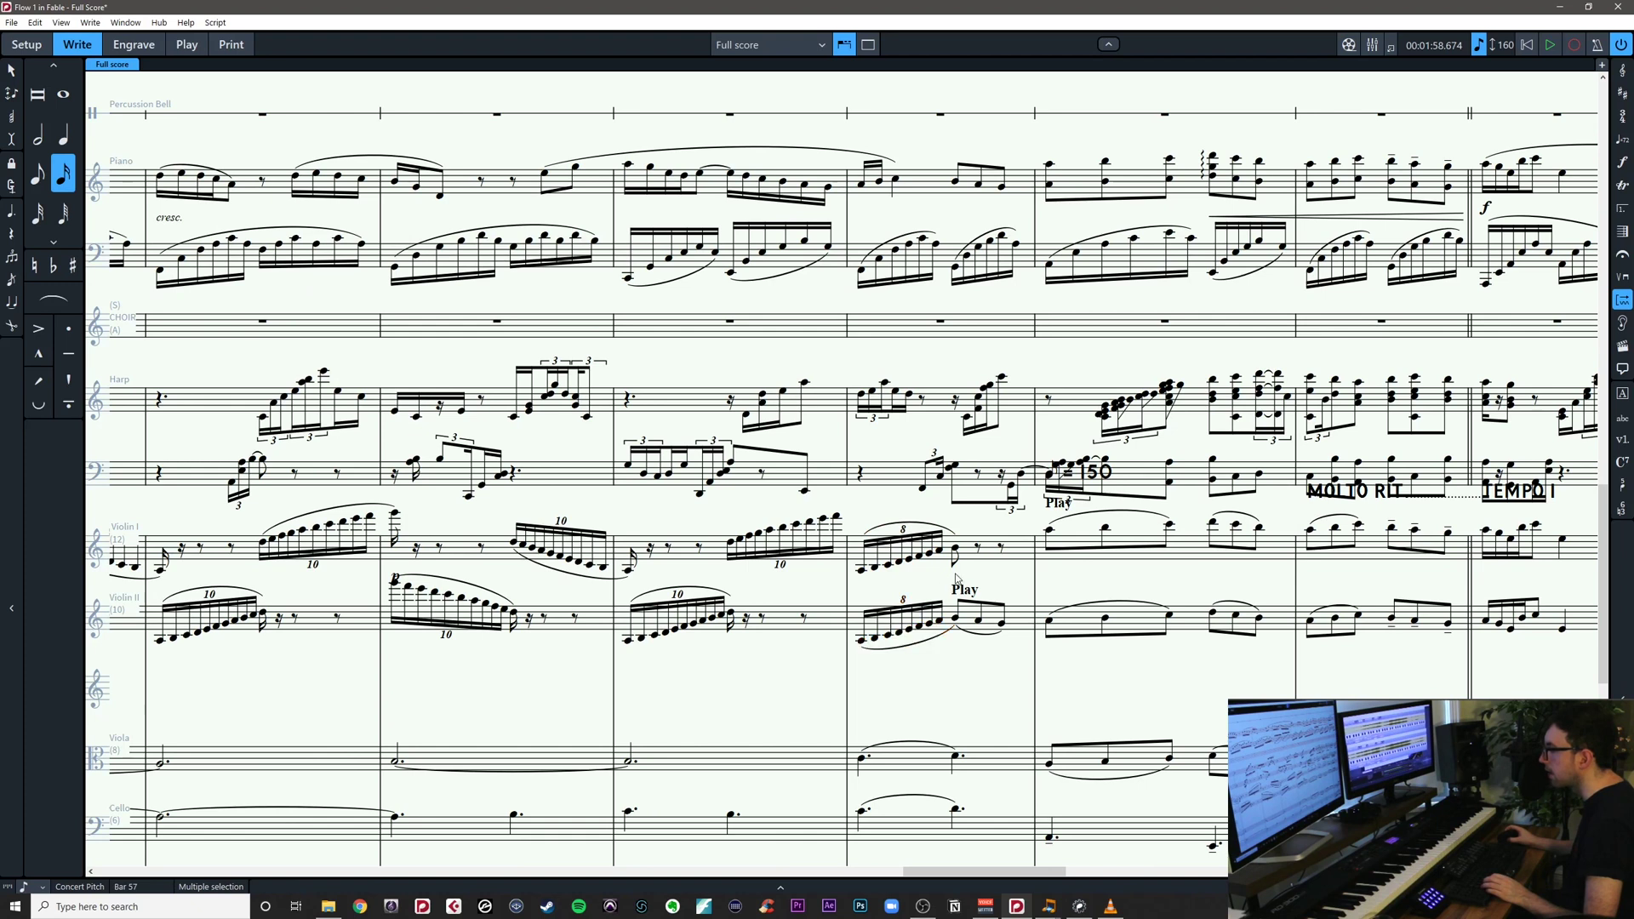
key("ctrl+z")
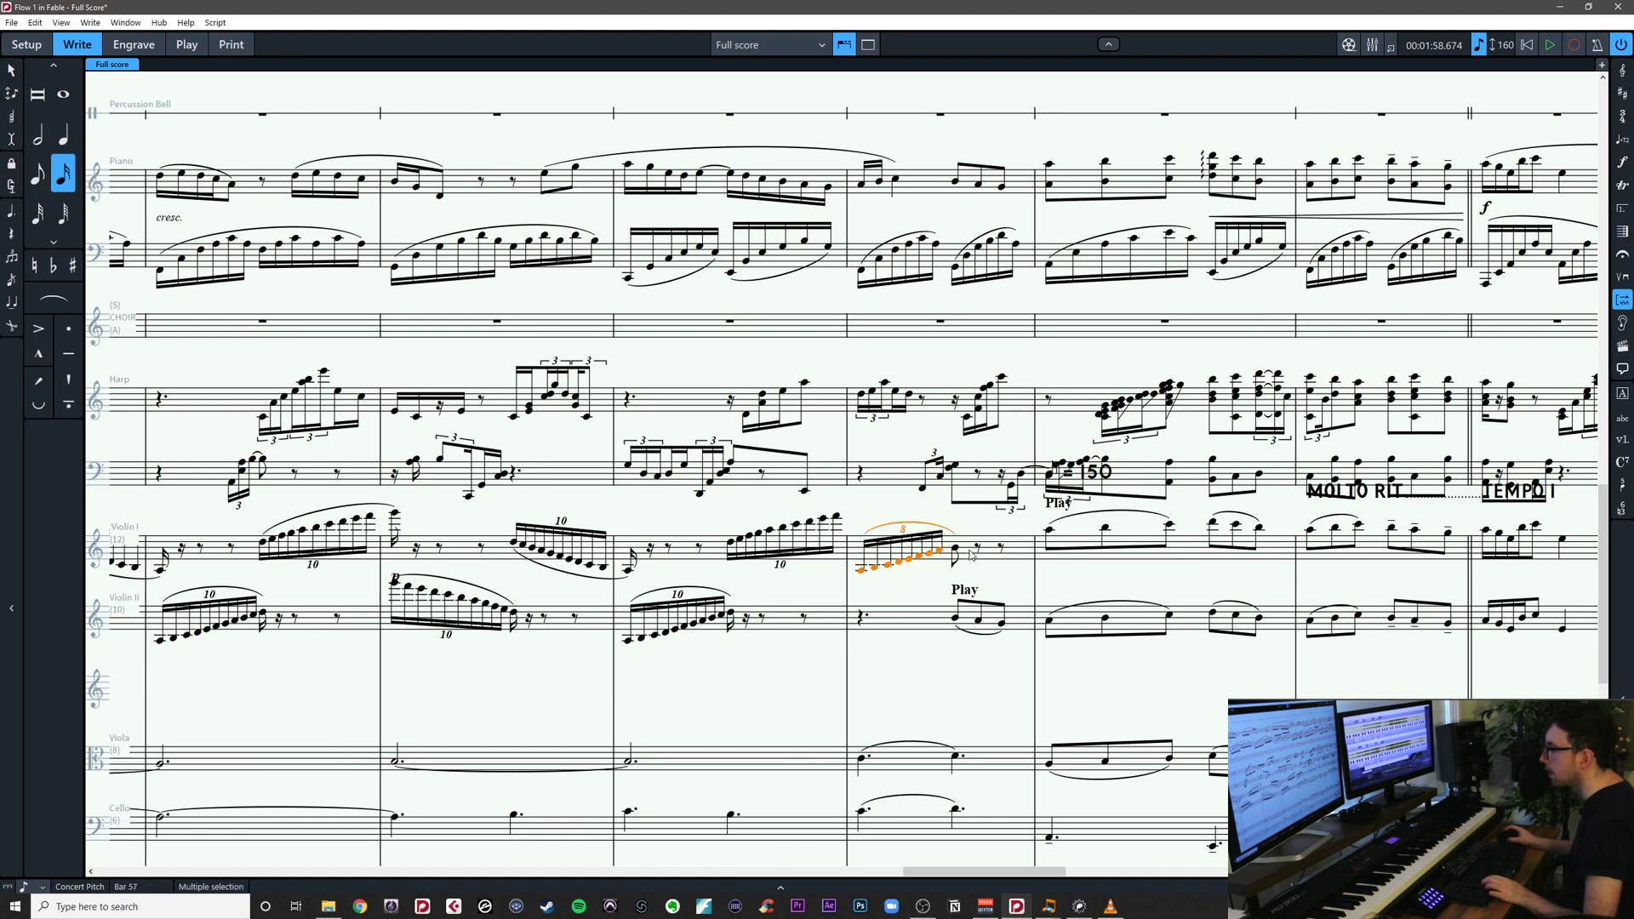
Swap the contents of the Violin I and Violin II staves in bar 57
left_click(932, 622, "shift")
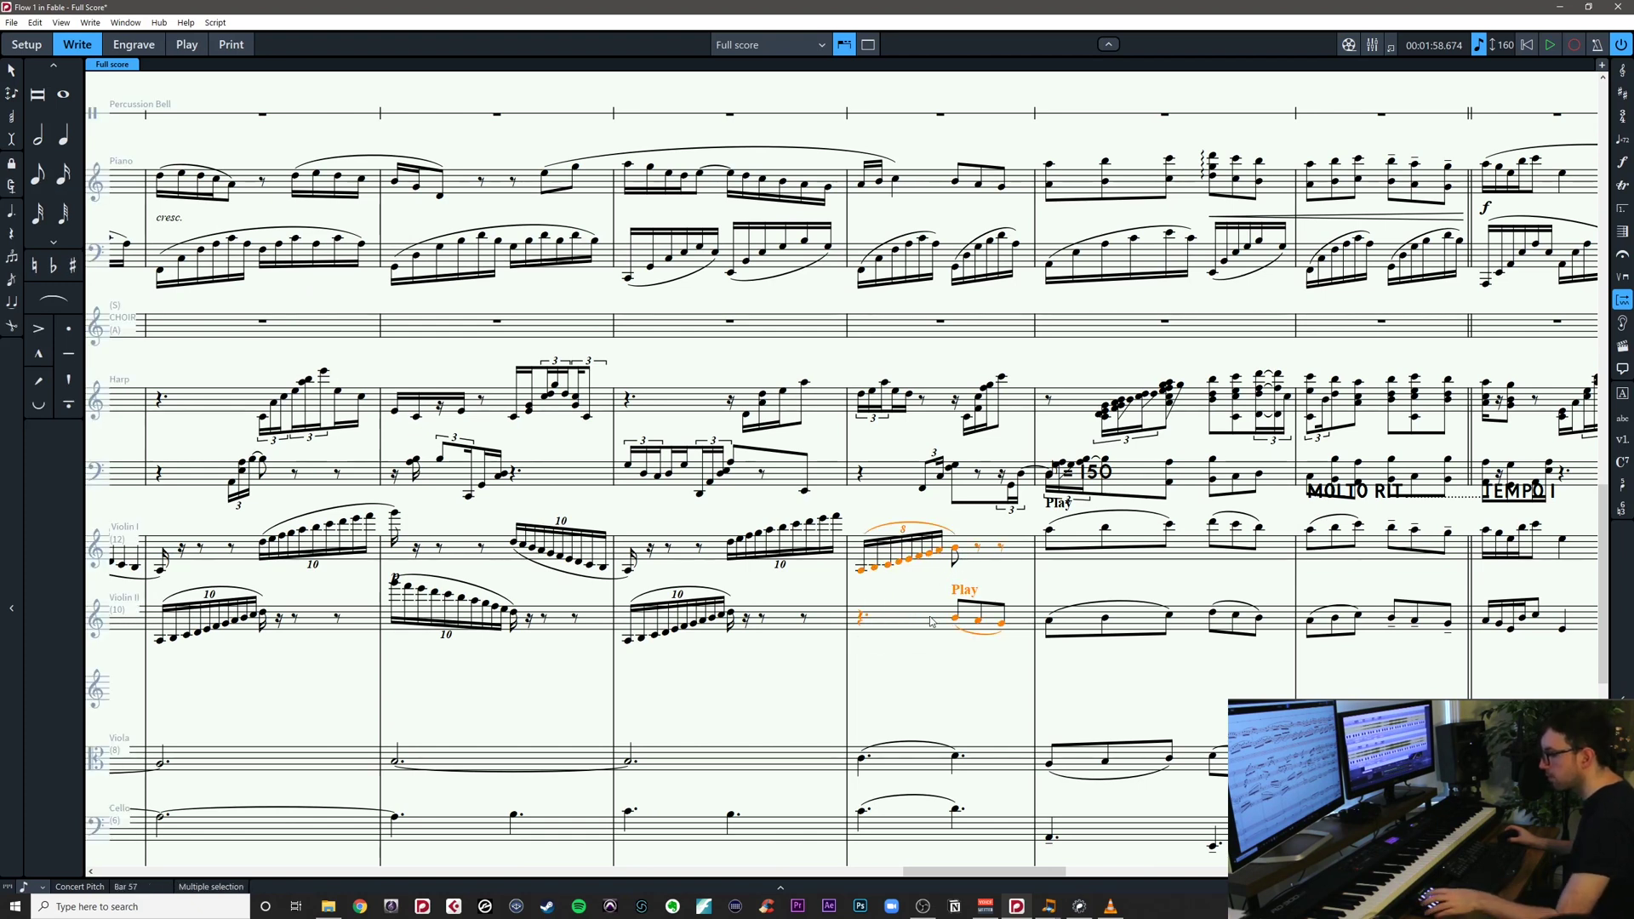
key("ctrl+shift+x")
Enter a sixteenth-note G6 at the start of Violin I bar 57 and slur the bar 56 run to it
left_click(863, 559)
left_click(861, 549)
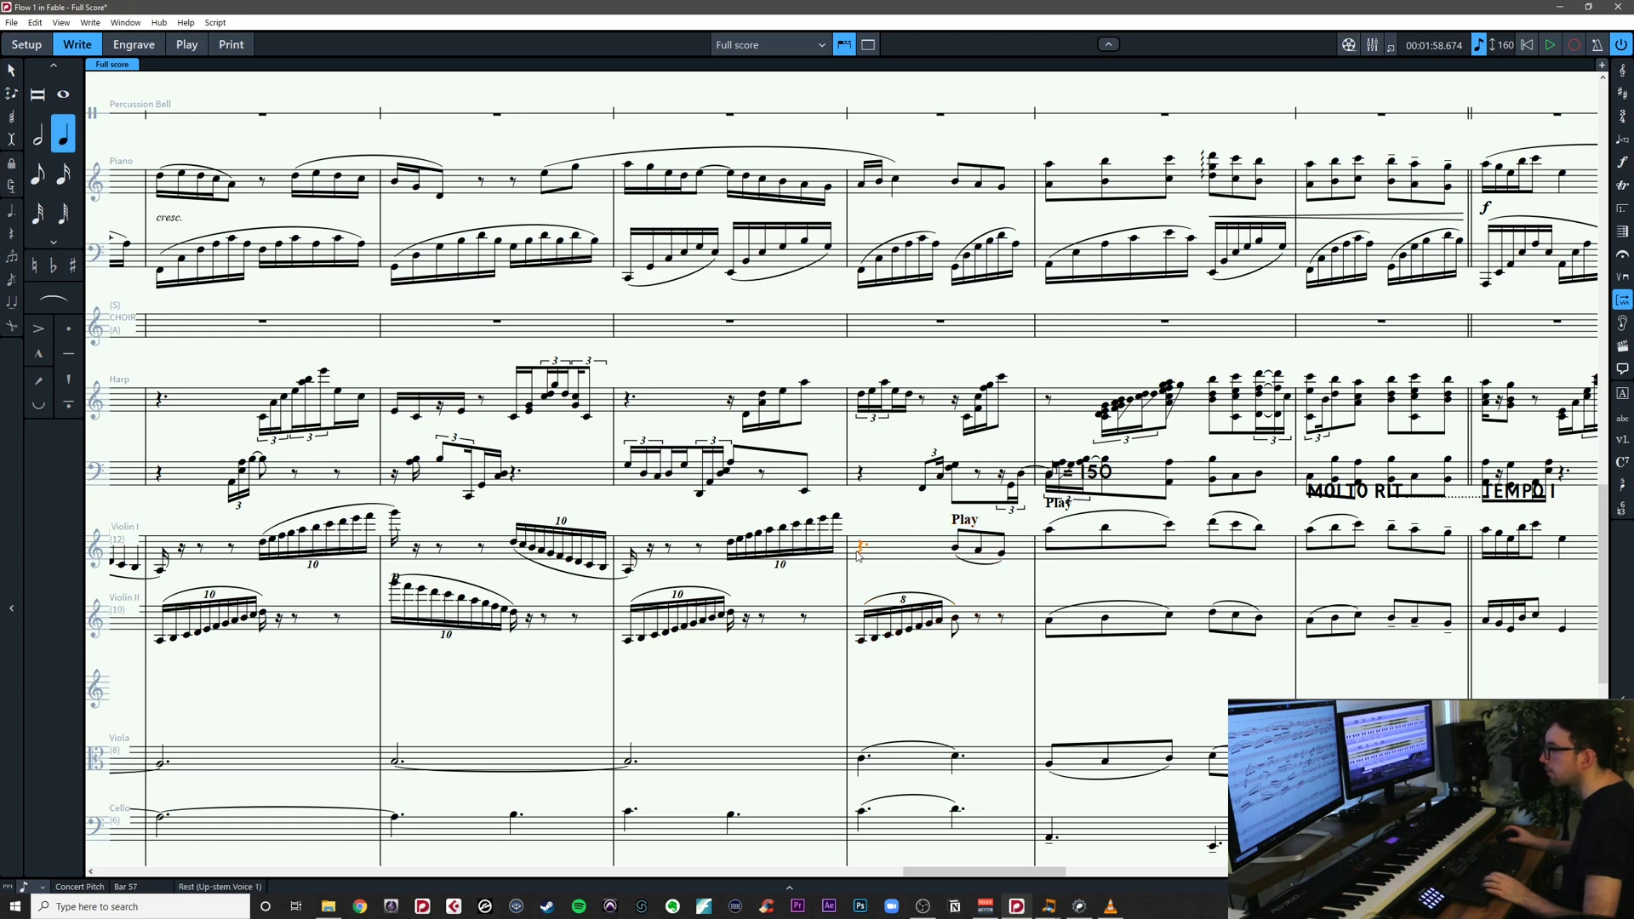
key("shift+n")
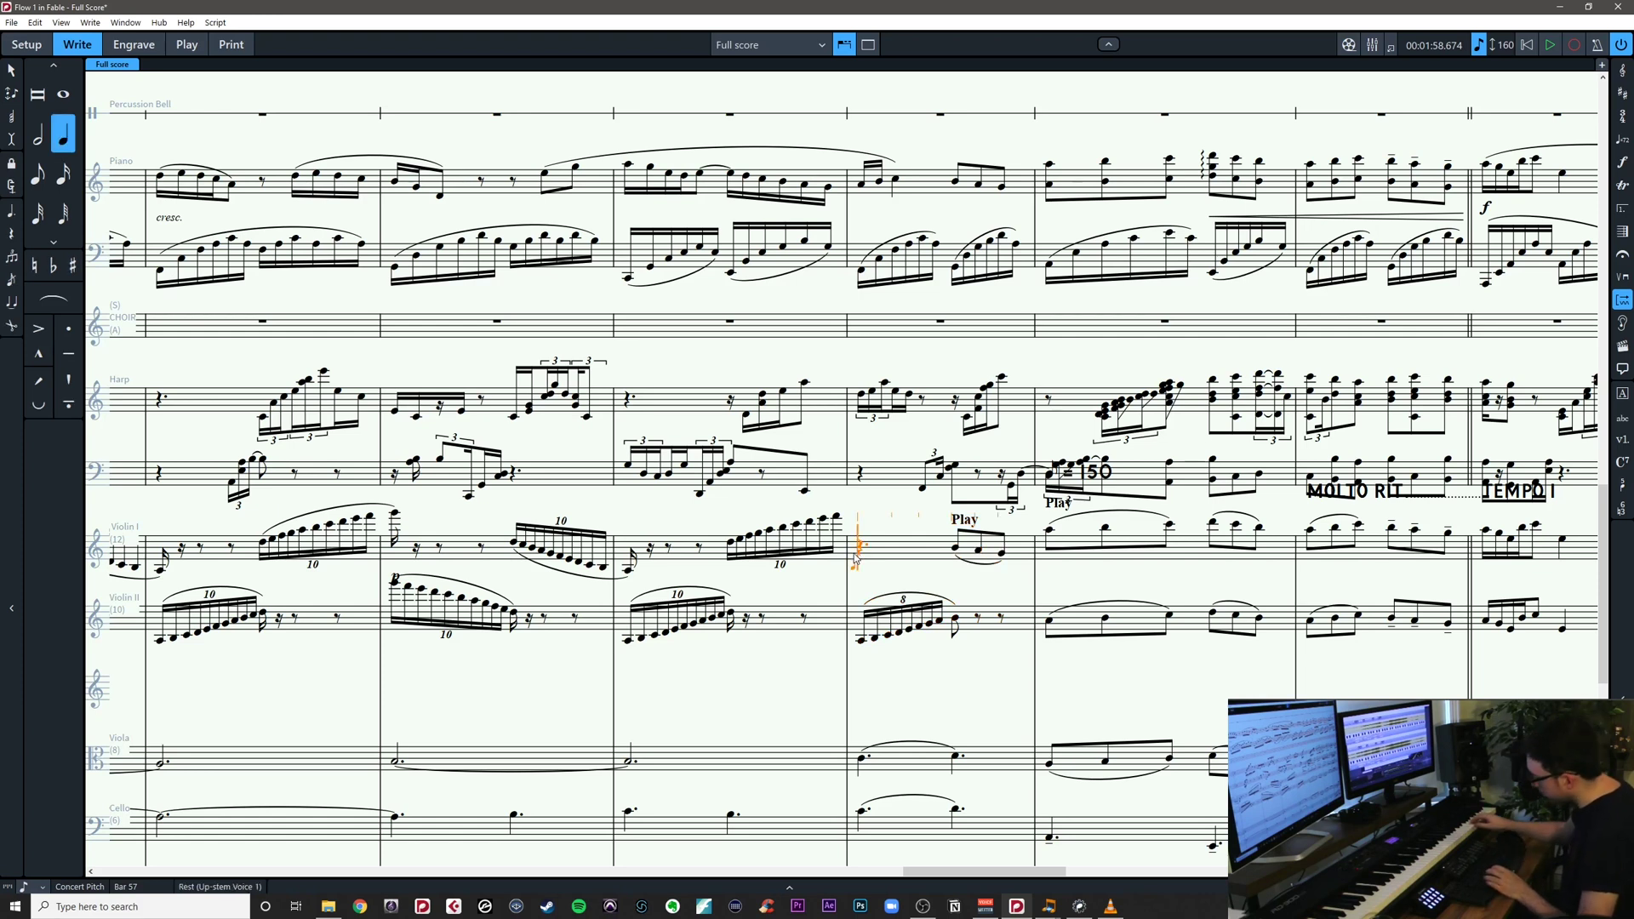
key("g")
key("Escape")
key("5")
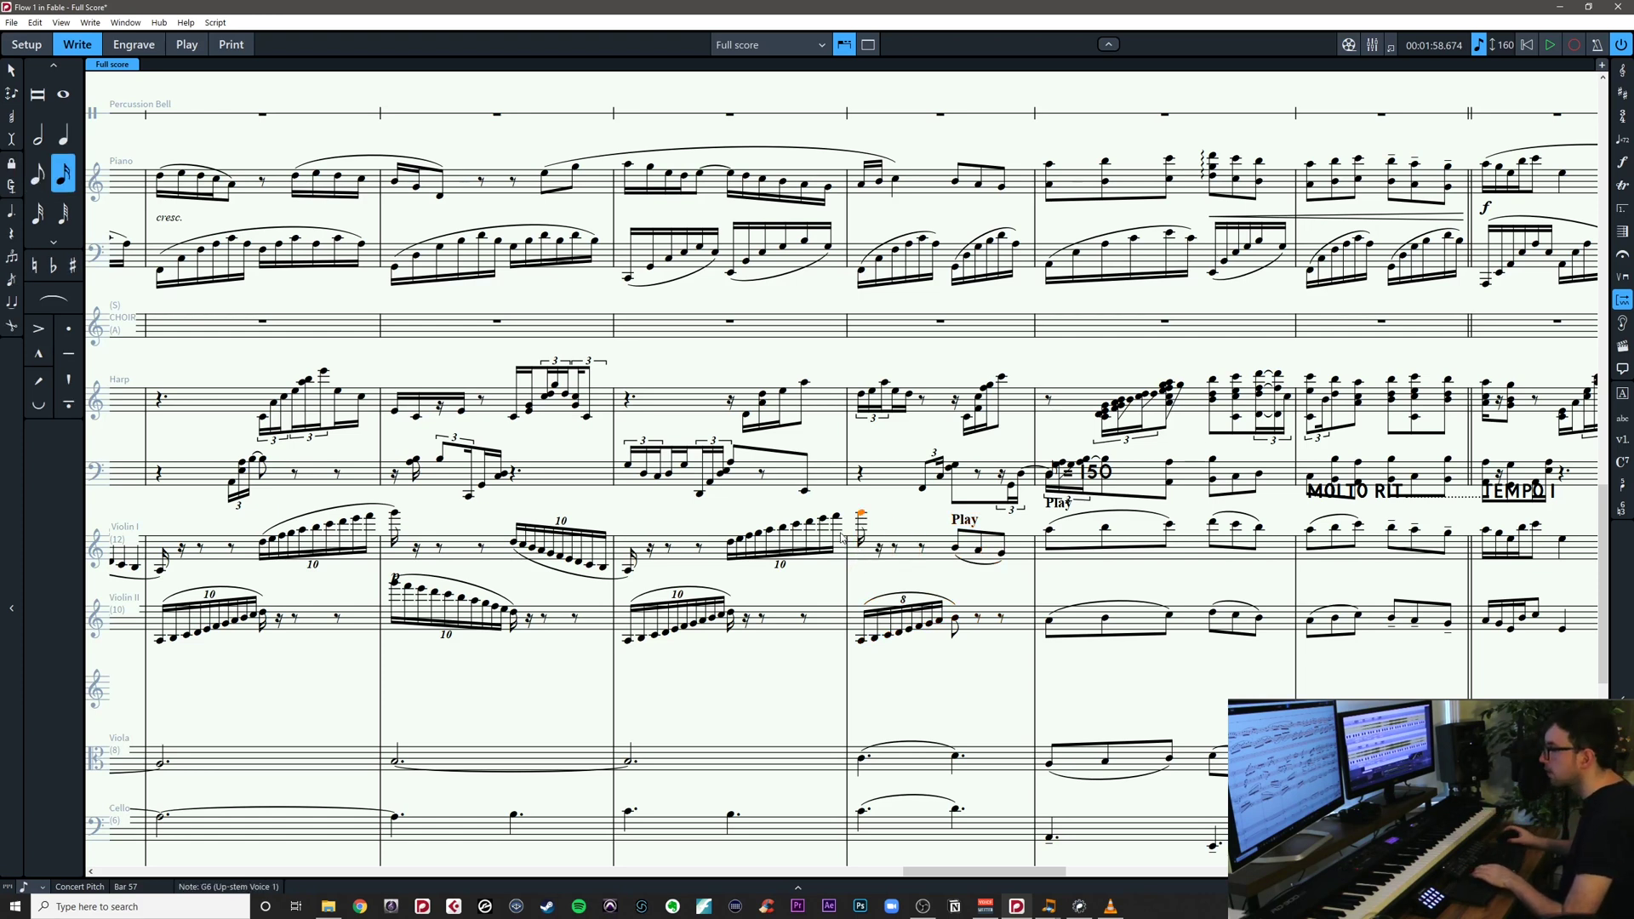
left_click_drag(705, 508, 902, 570)
key("s")
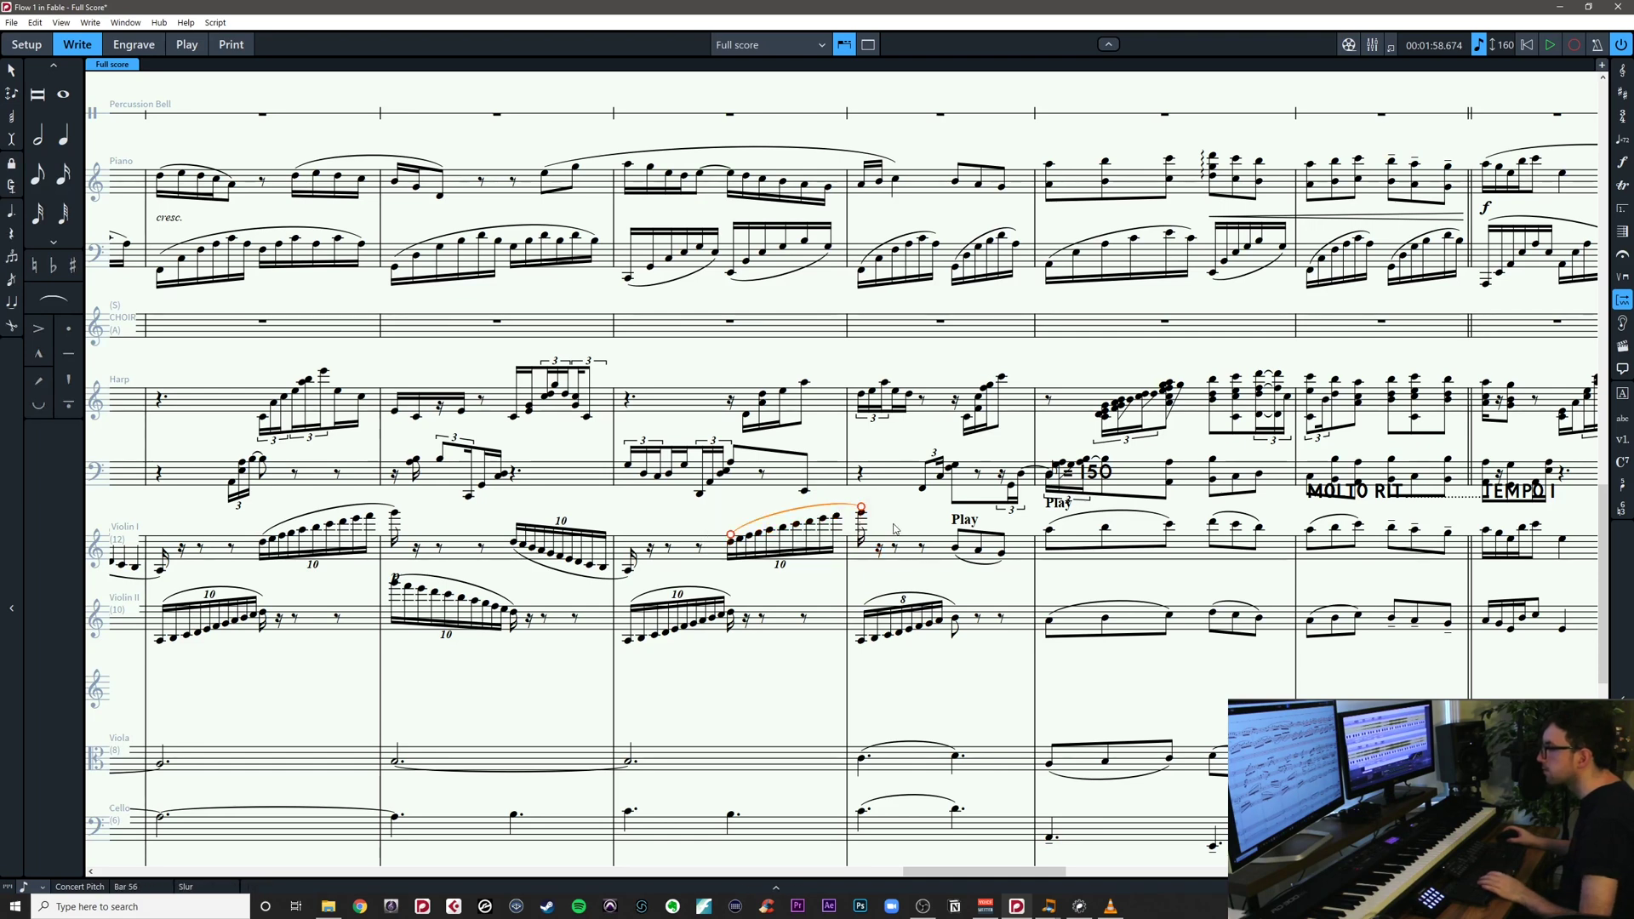
key("Escape")
Add the text "Play" above the first Violin II note of bar 58
scroll(990, 589, "right", 2)
left_click(926, 631)
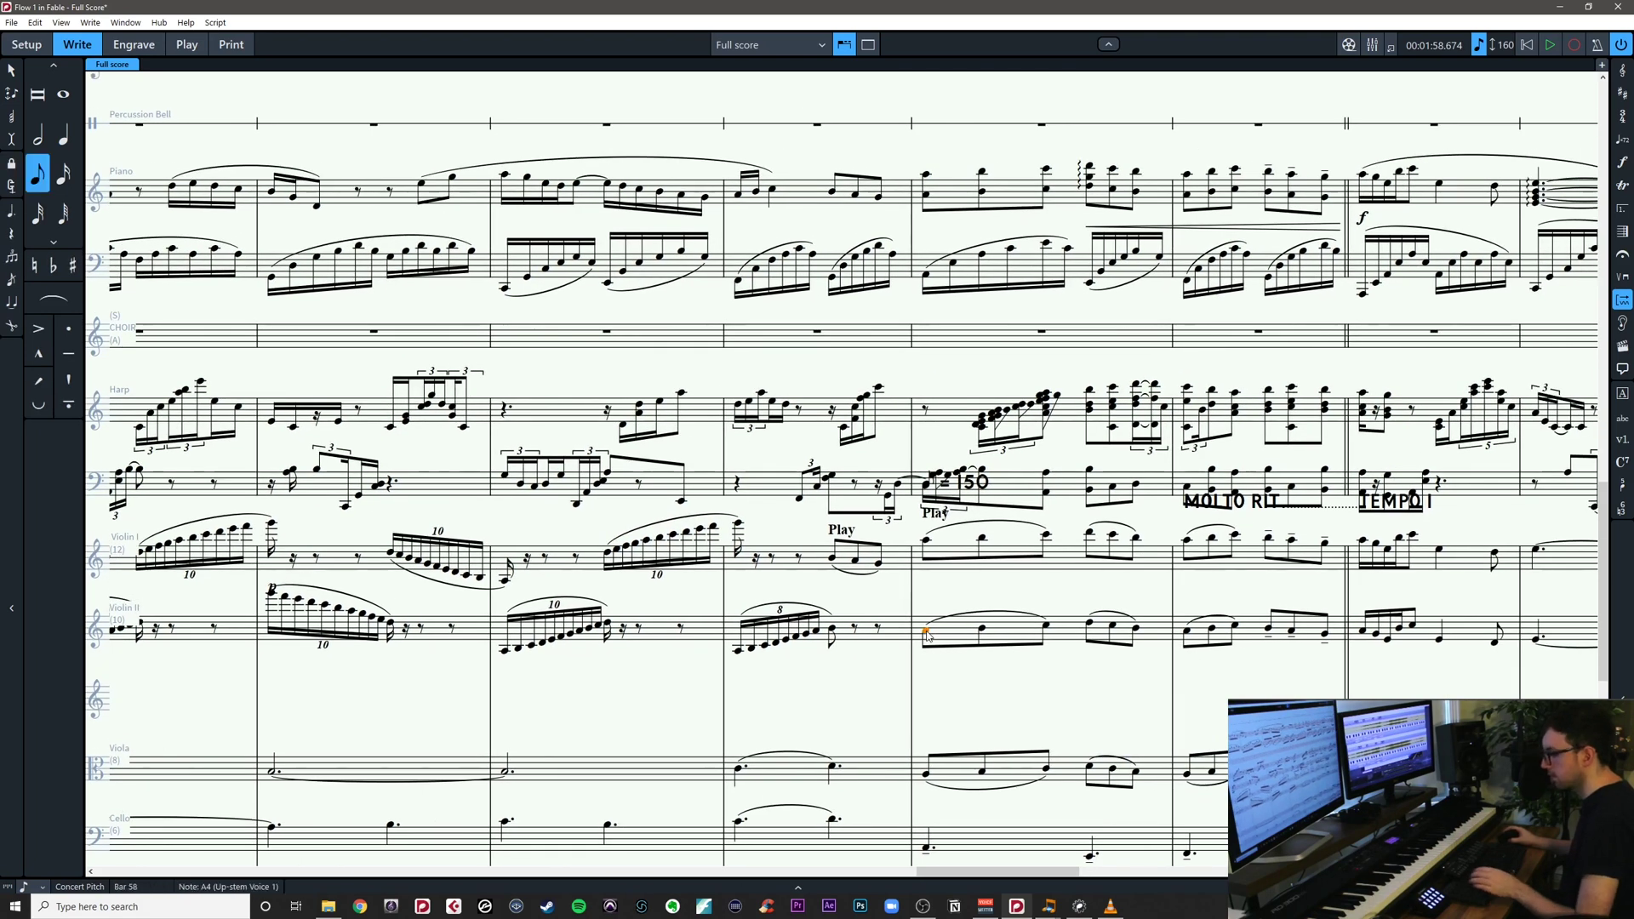
key("shift+x")
type("Play")
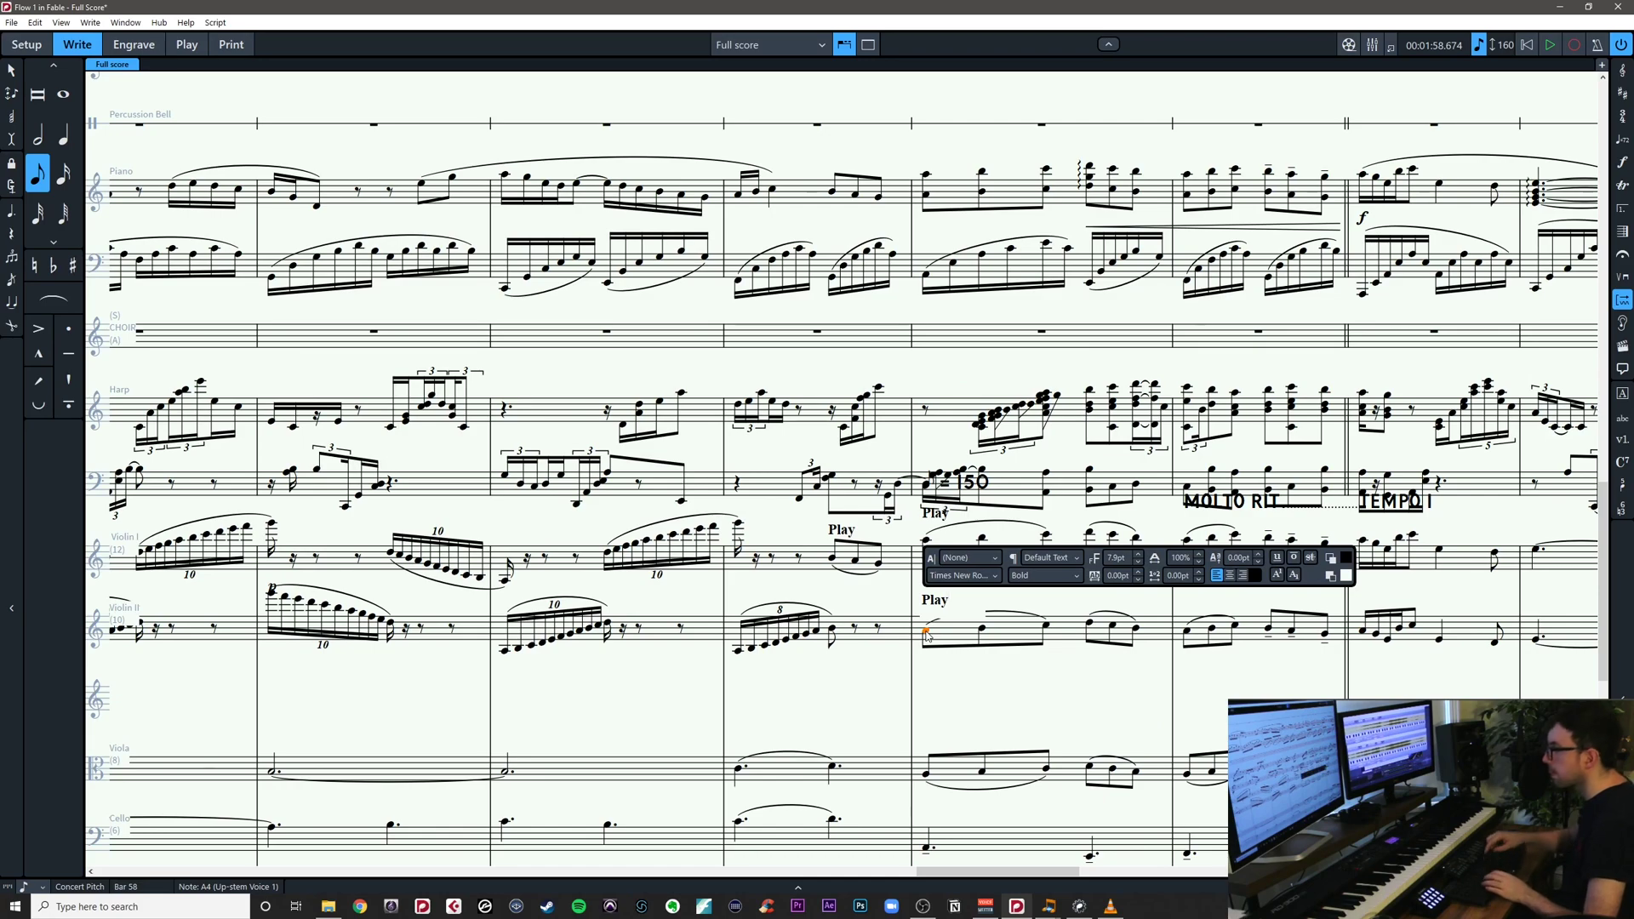
left_click(832, 687)
Review the reworked Violin I and Violin II runs from bar 50 up to bar 58
left_click_drag(832, 686, 1112, 693)
key("x")
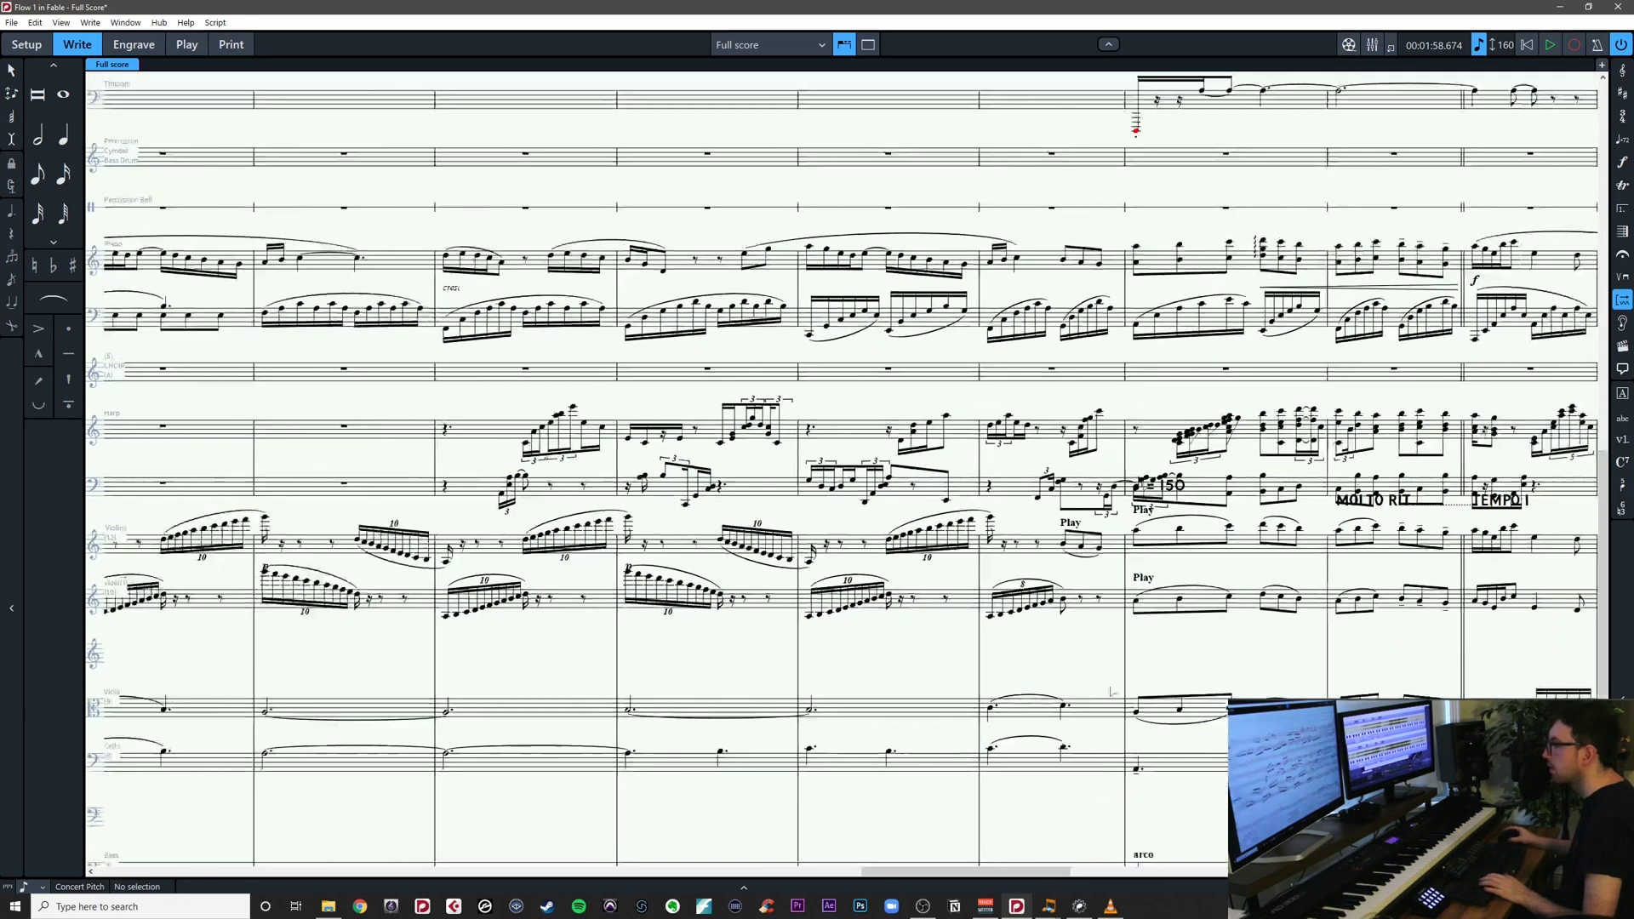
left_click_drag(908, 653, 1116, 651)
key("x")
key("x")
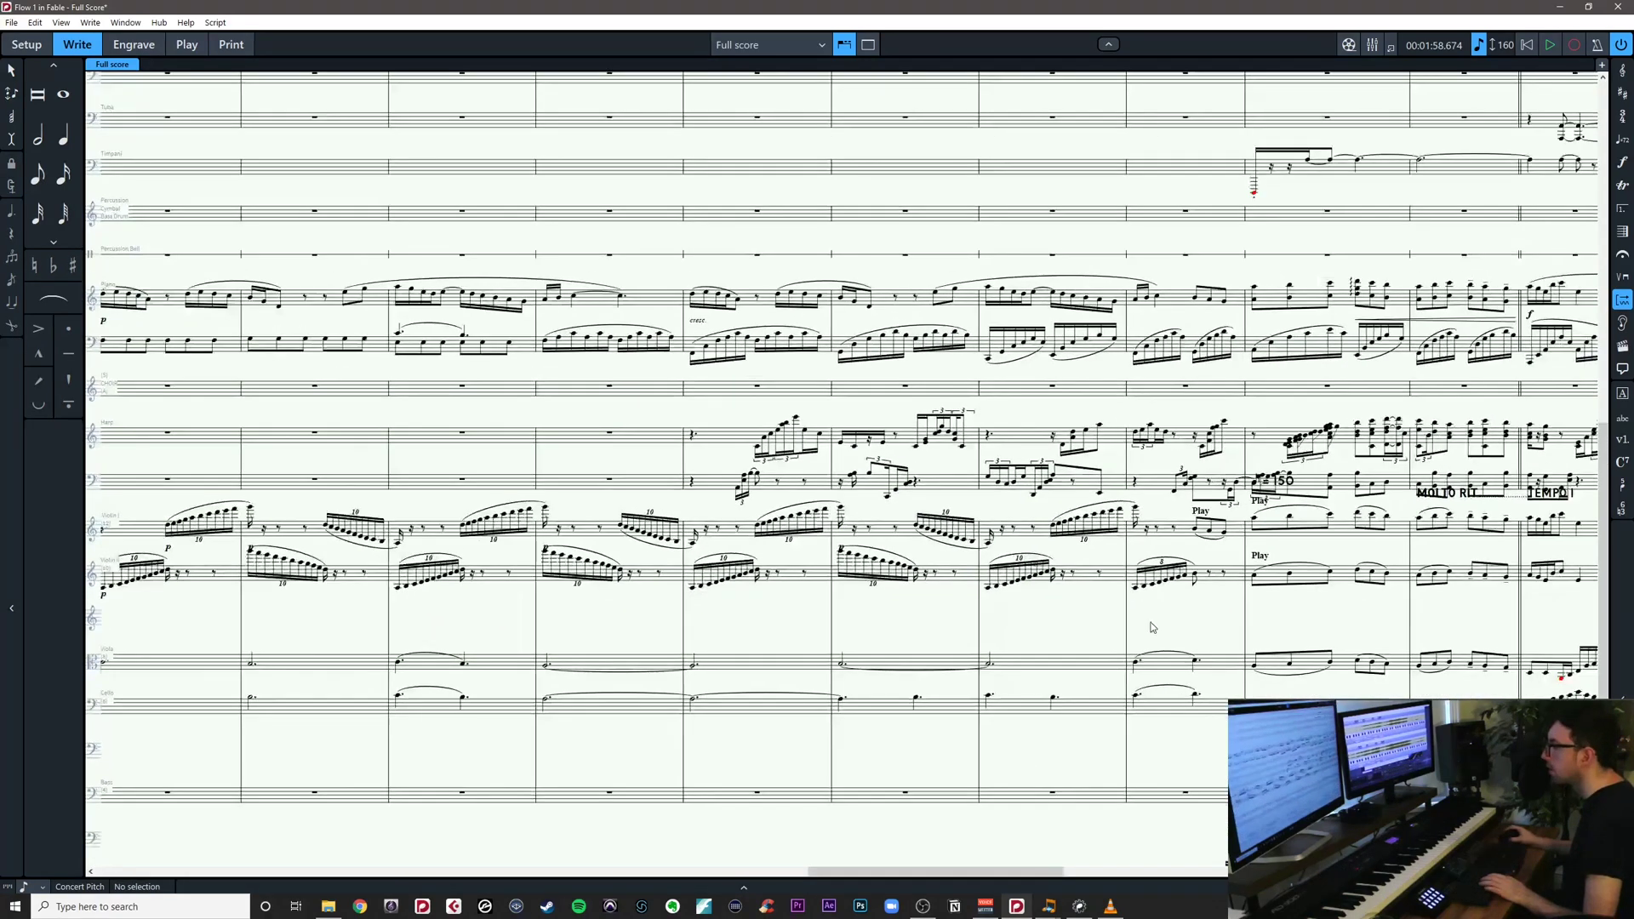
scroll(1204, 637, "up", 3)
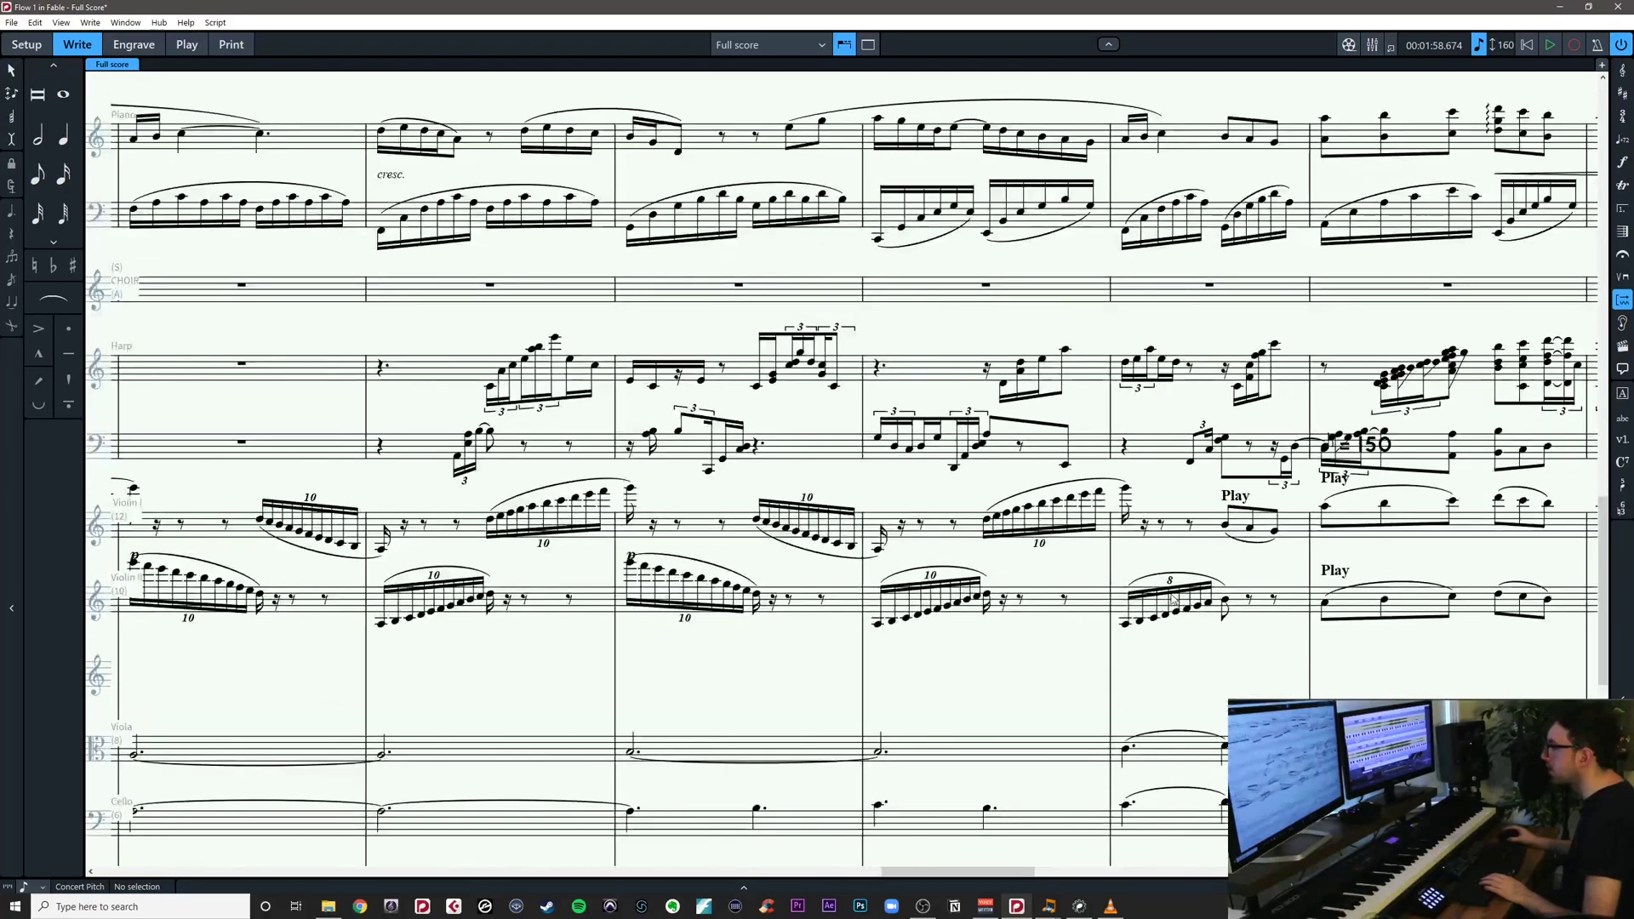
left_click(1172, 626)
left_click(1127, 625)
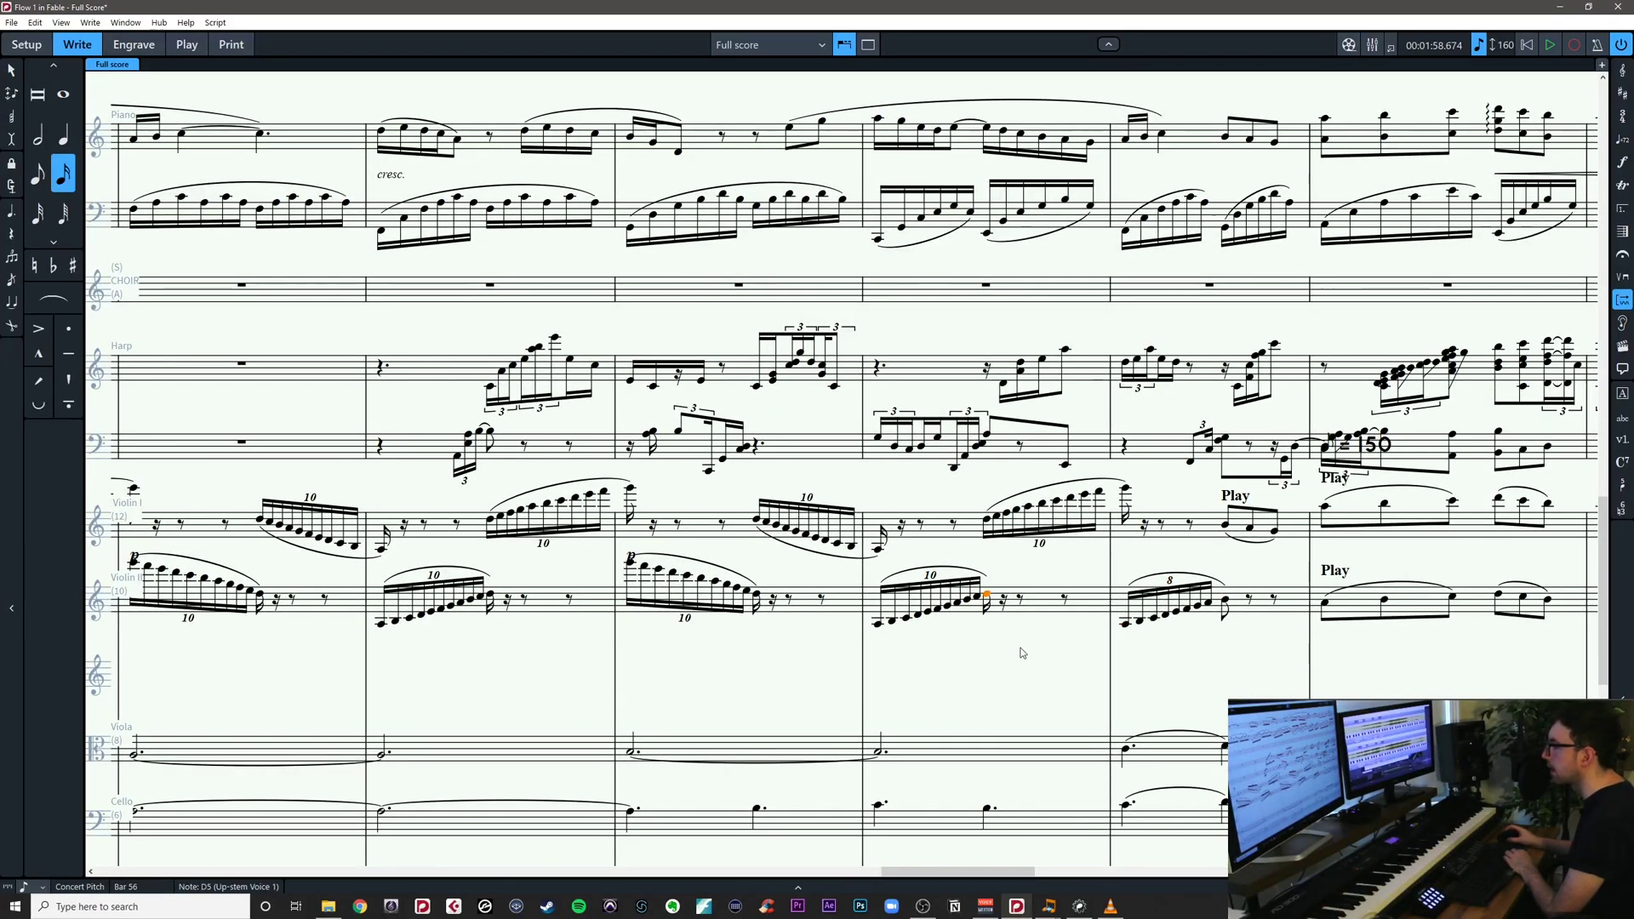
key("Escape")
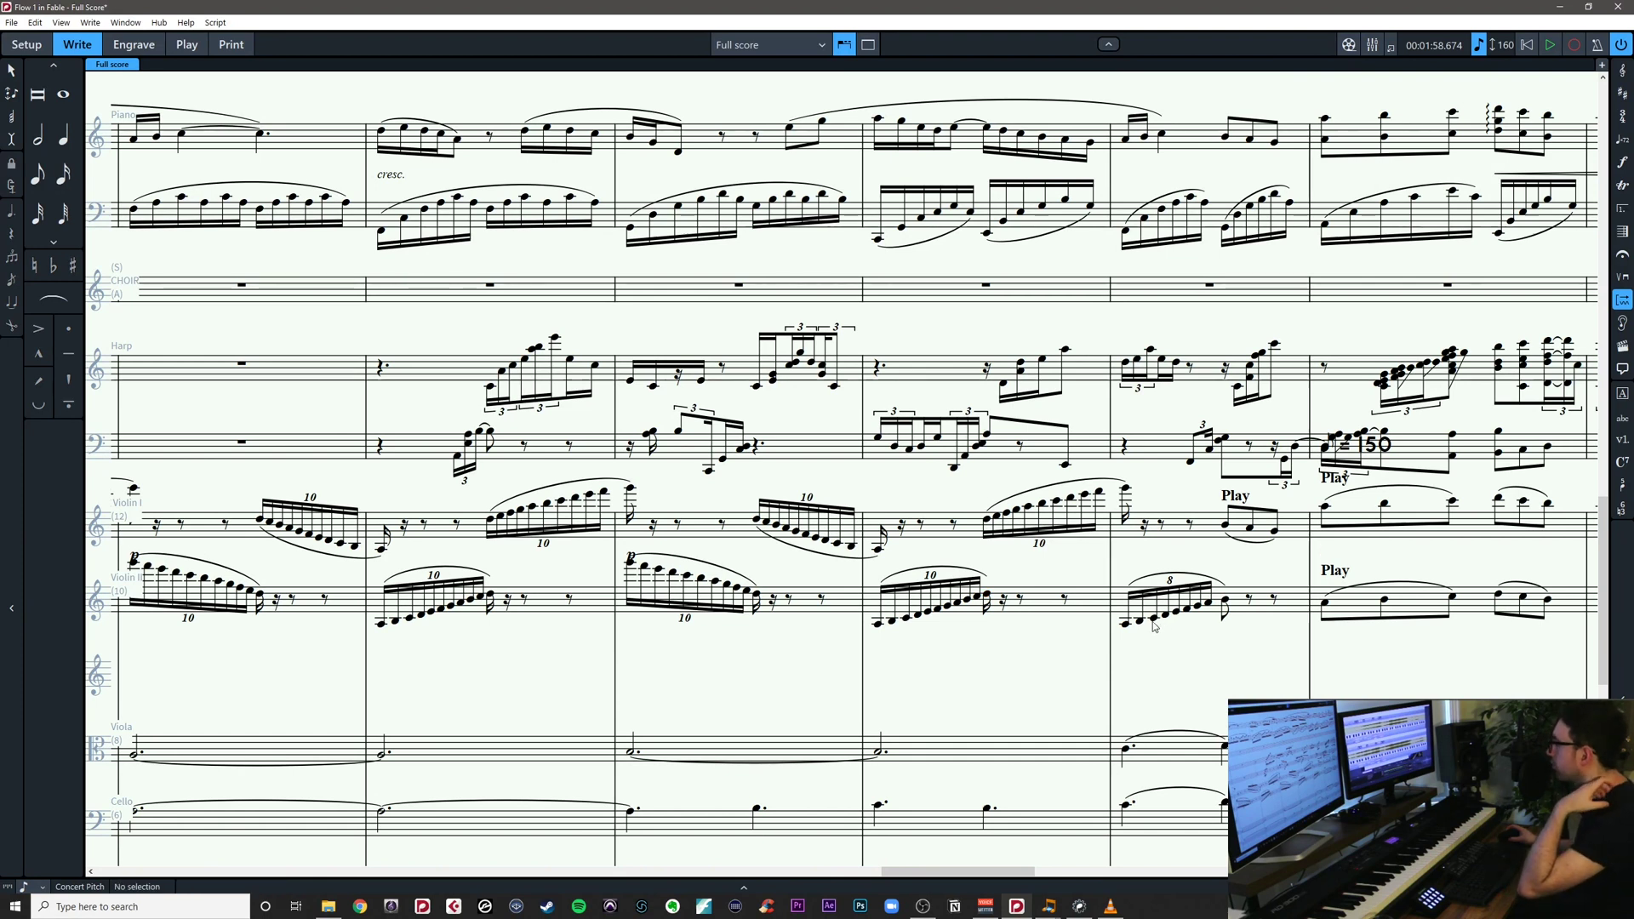
left_click(1126, 626)
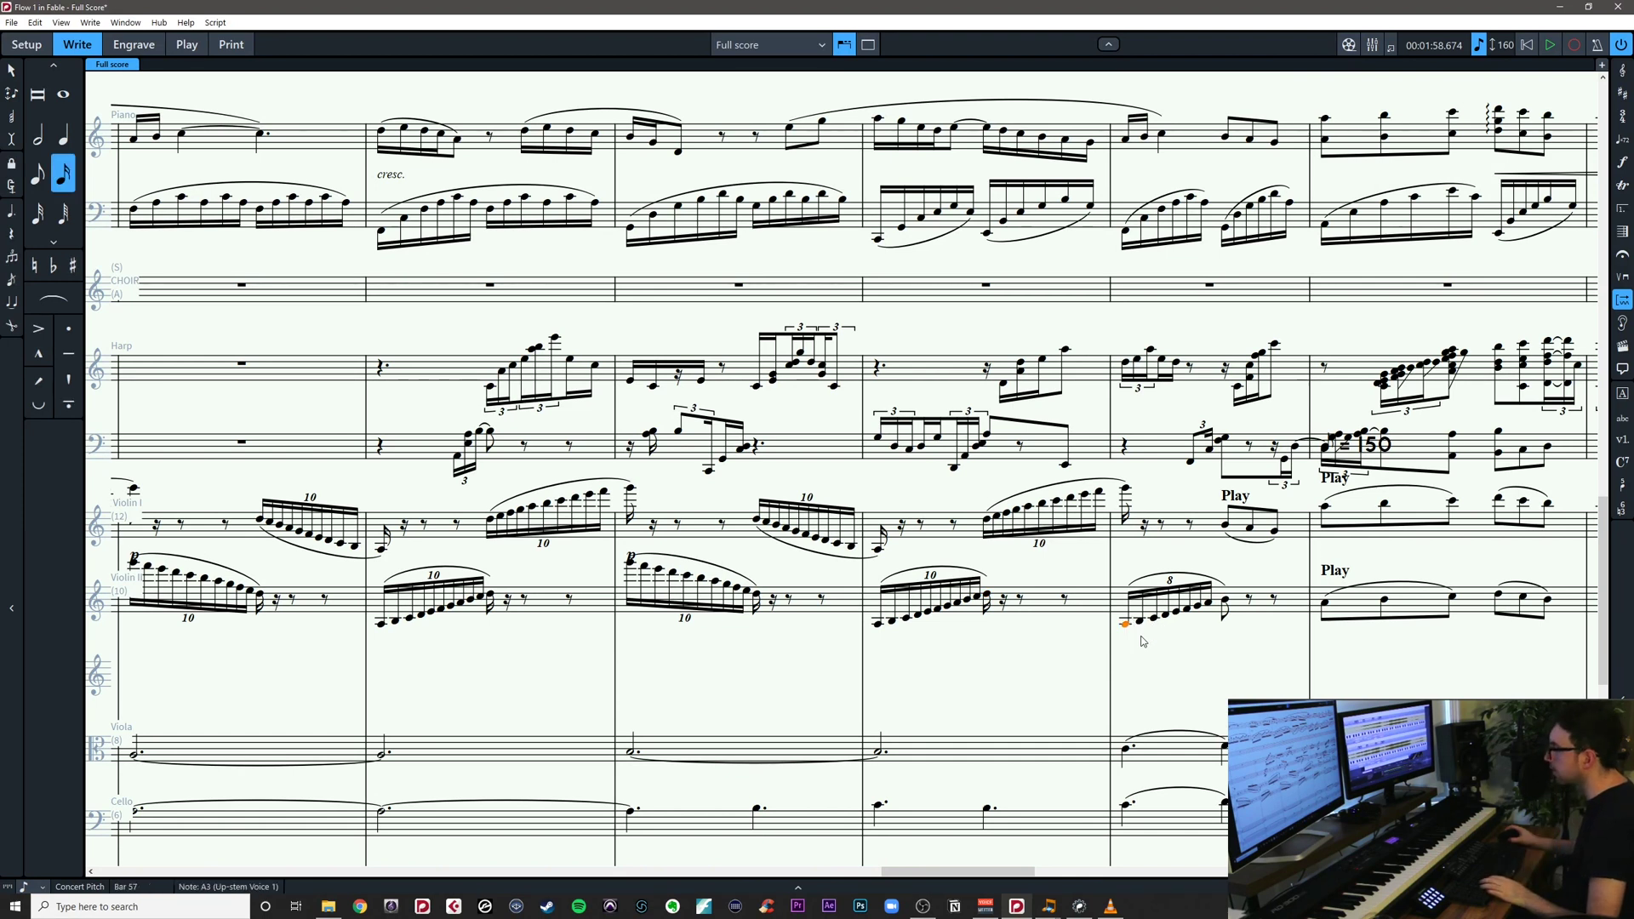
key("shift+x")
key("Escape")
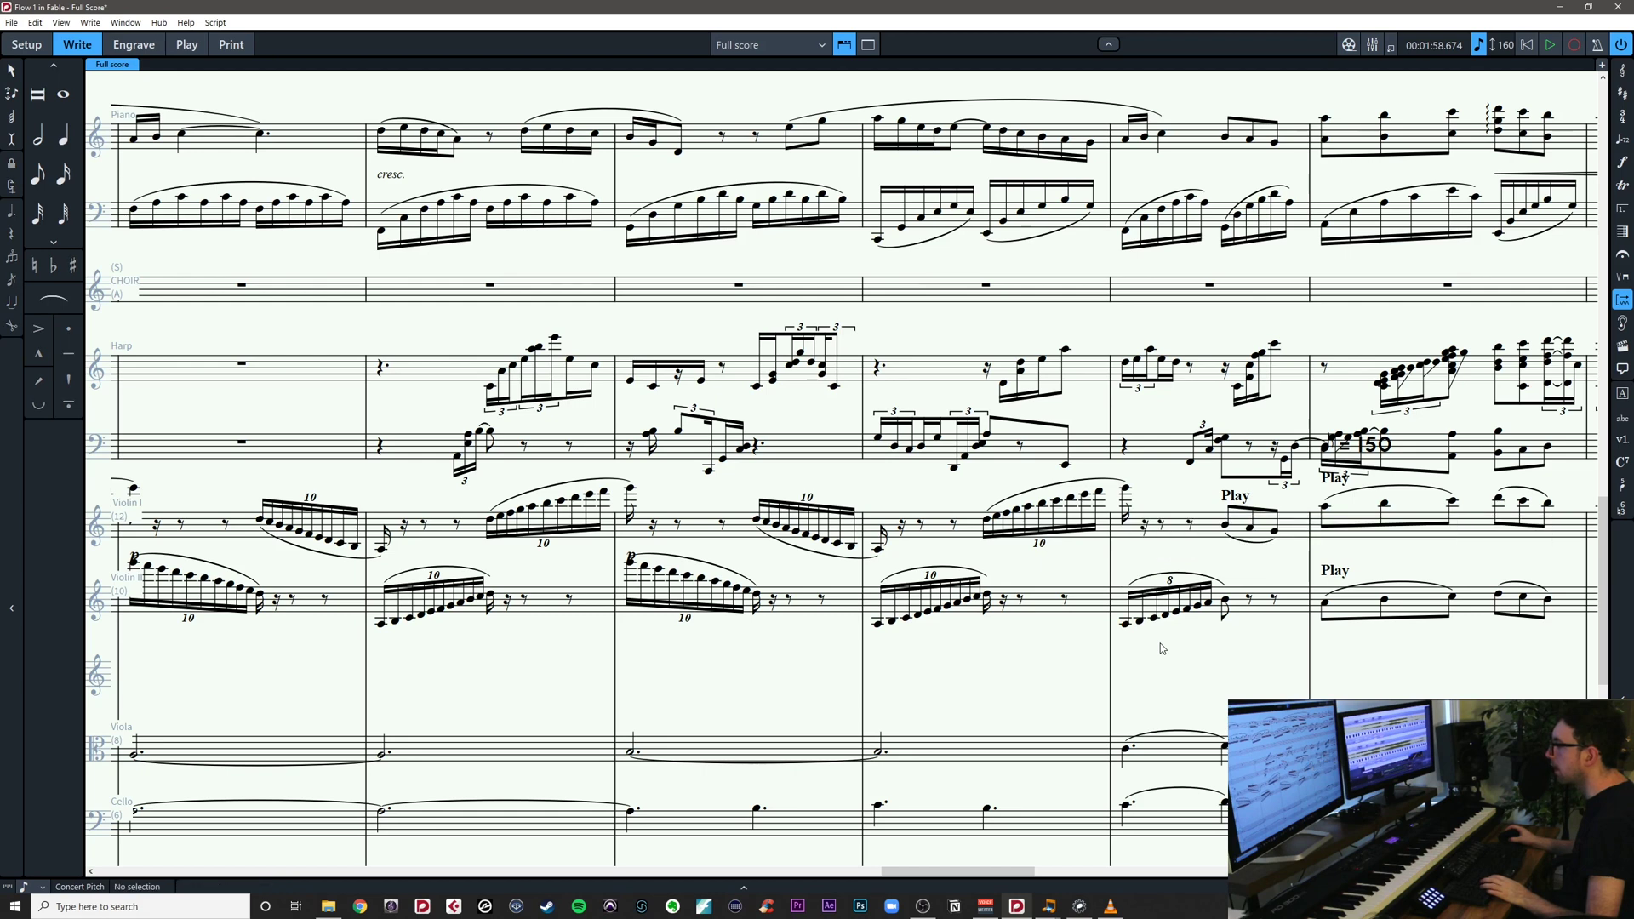
Save the score with the reworked violin parts
scroll(1189, 639, "left", 2)
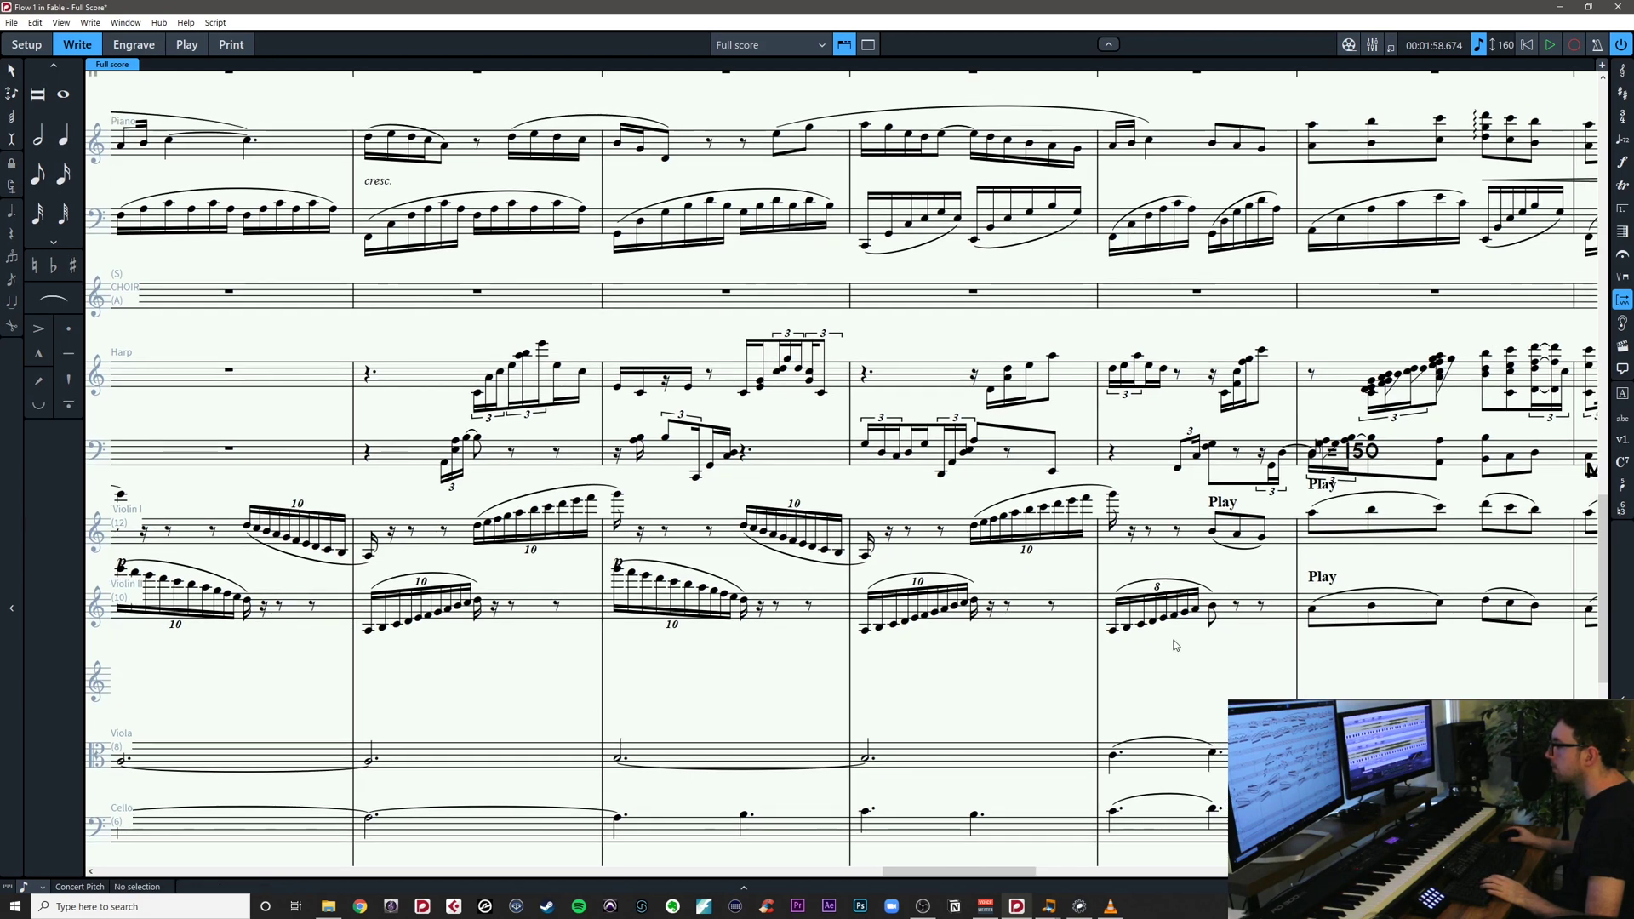
scroll(1264, 645, "left", 2)
key("ctrl+s")
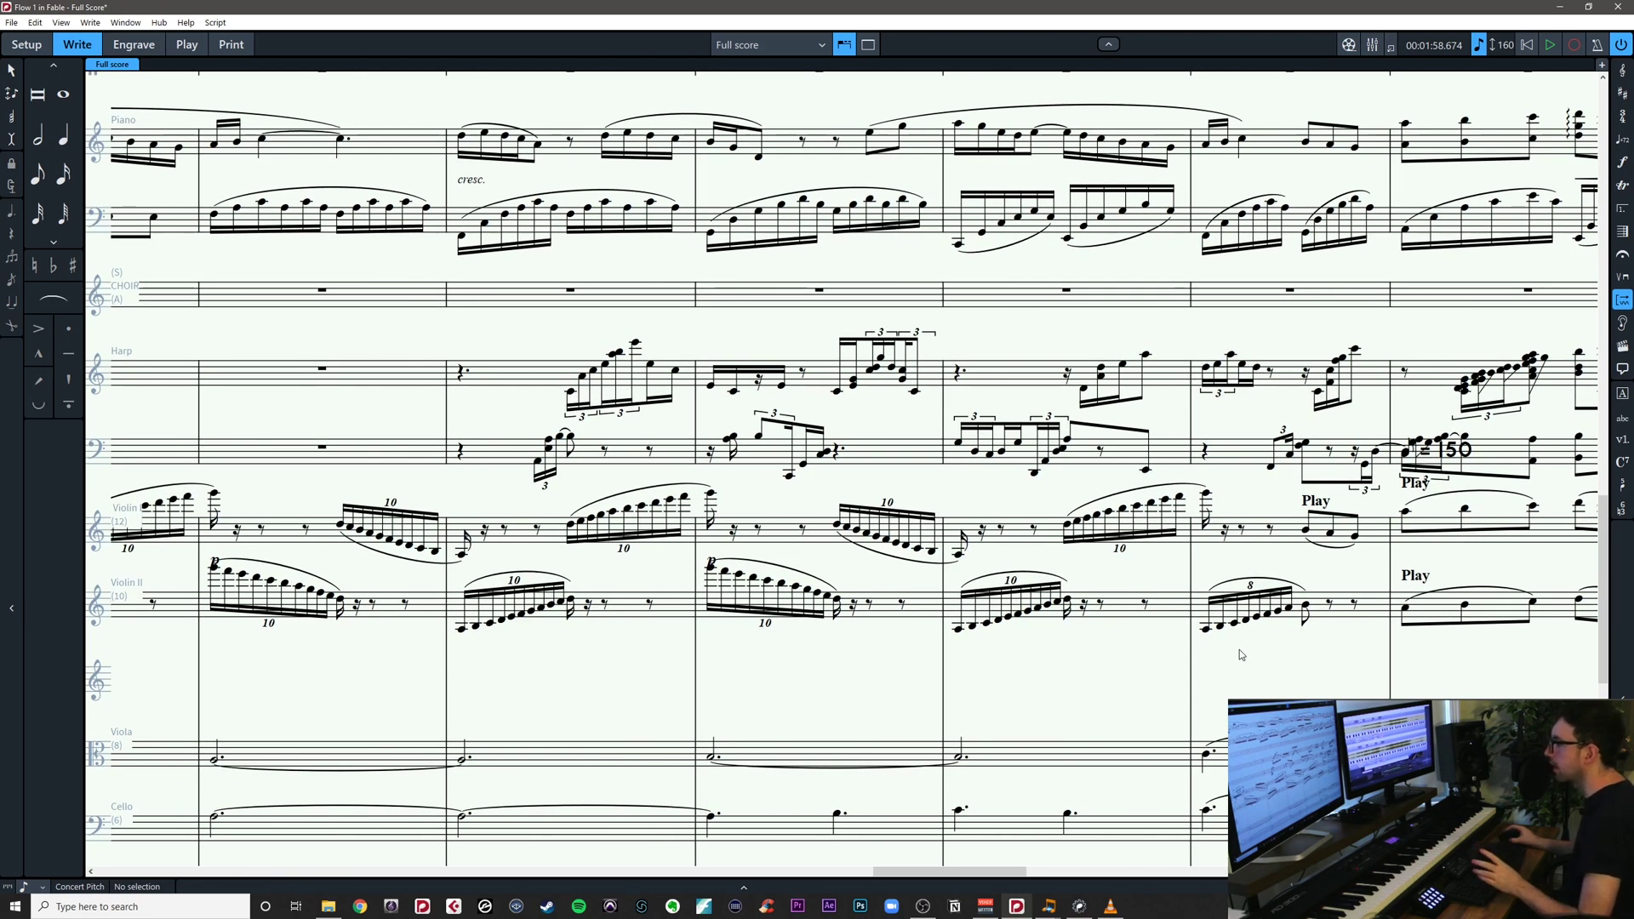
Add a dashed horizontal "Cue:" line above the Violin I runs from bar 50 to bar 57
scroll(1252, 645, "down", 3)
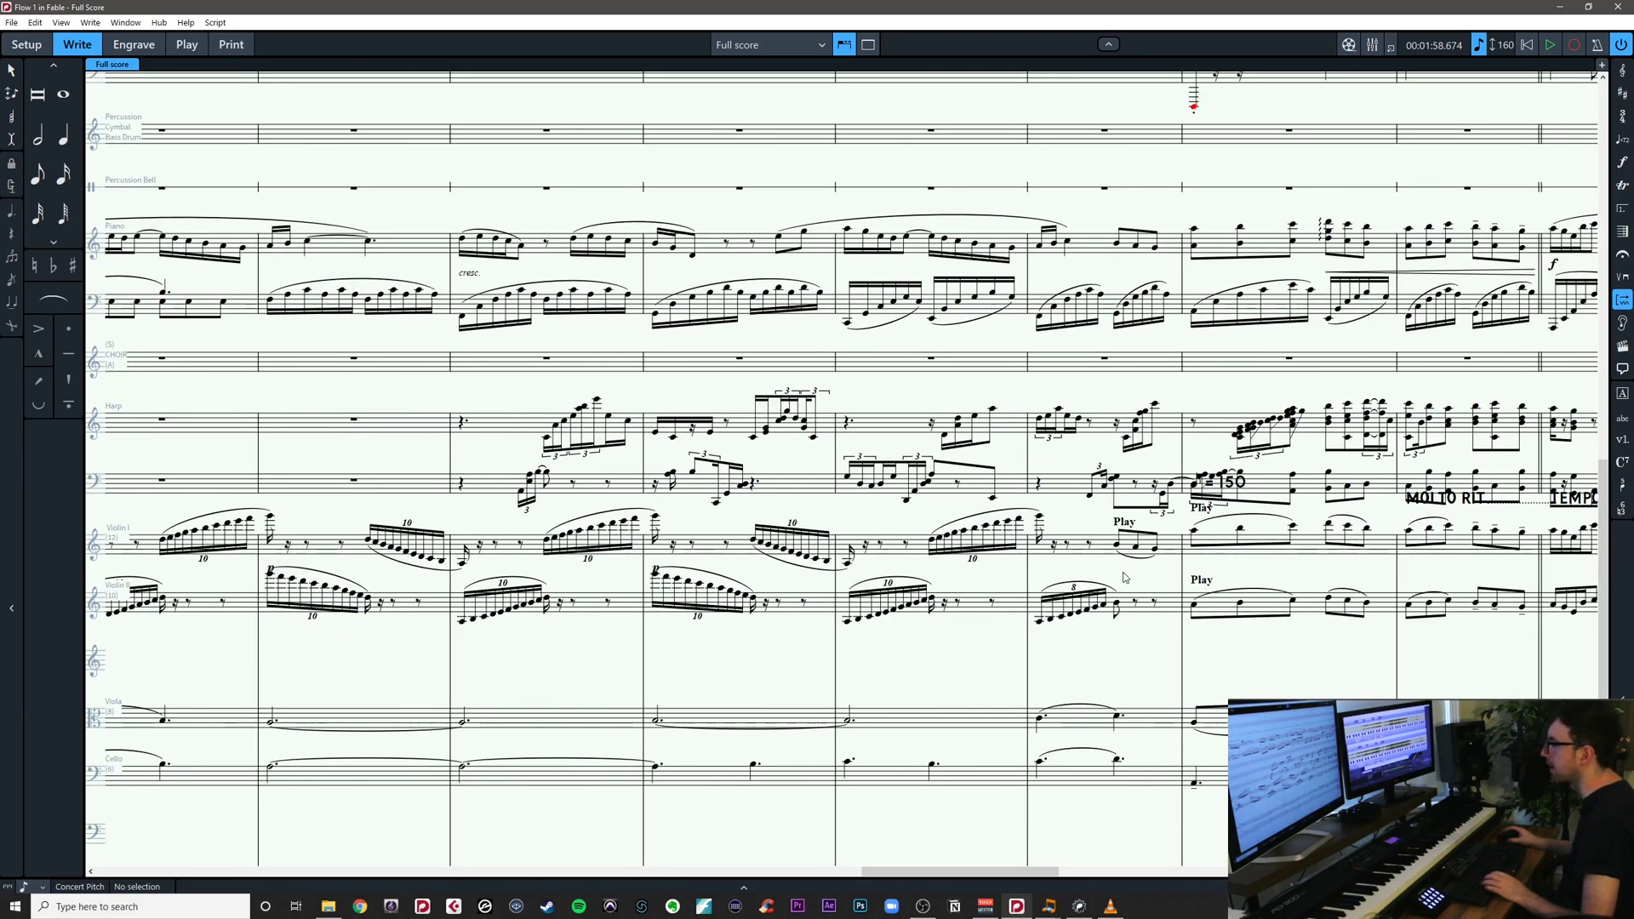
scroll(1124, 578, "left", 5)
scroll(640, 678, "down", 2)
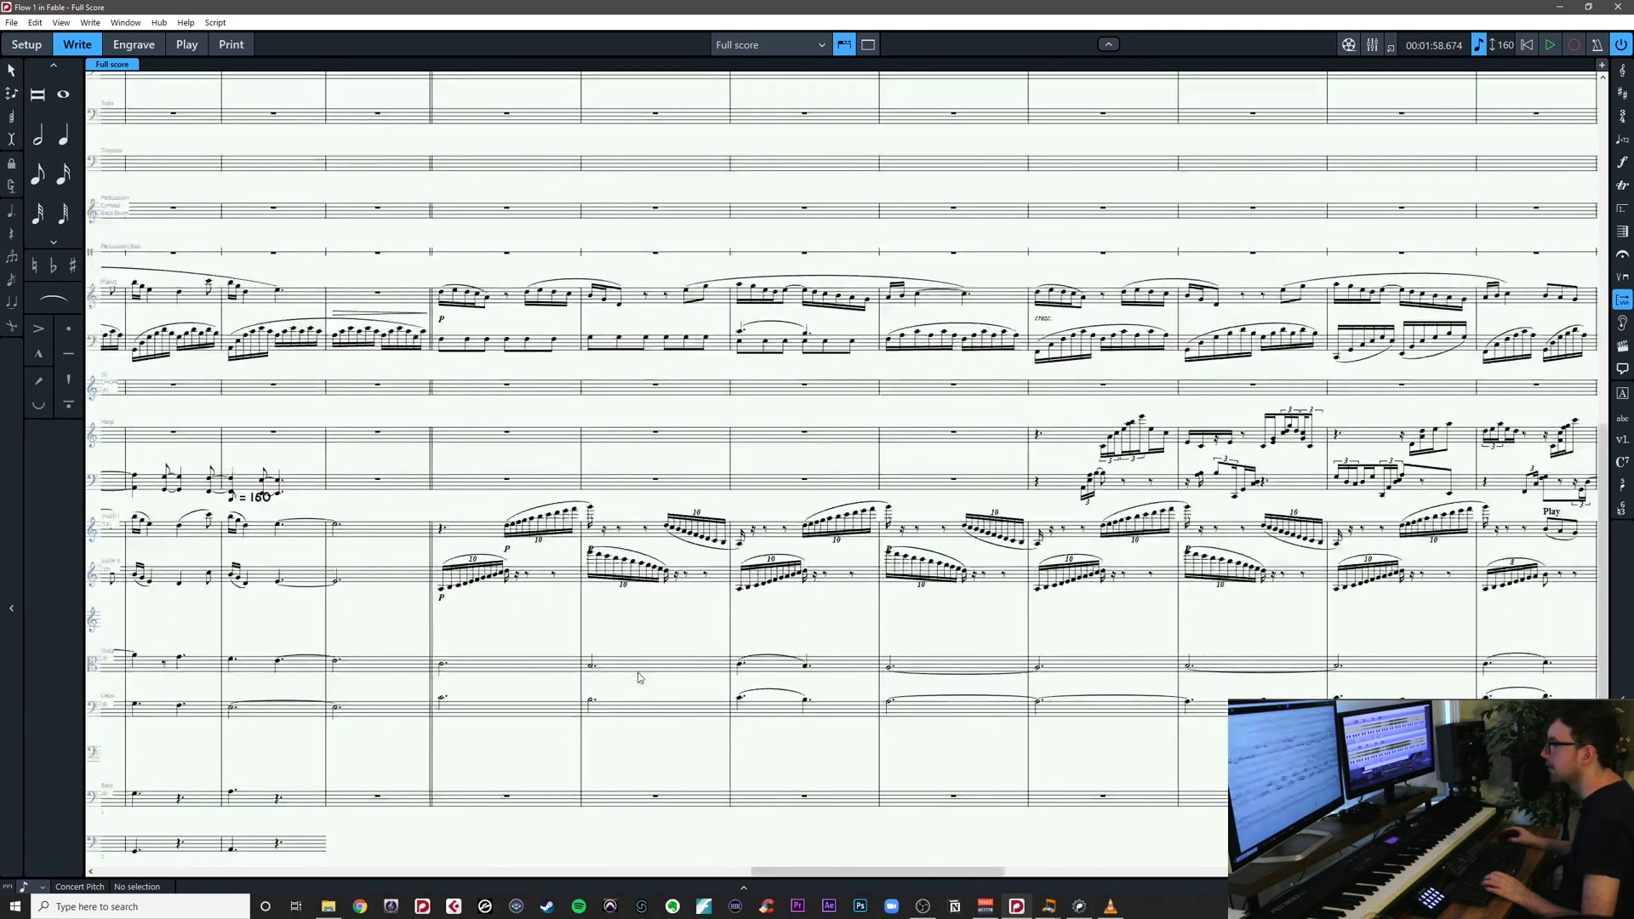
scroll(640, 678, "down", 1)
left_click_drag(479, 510, 1577, 402)
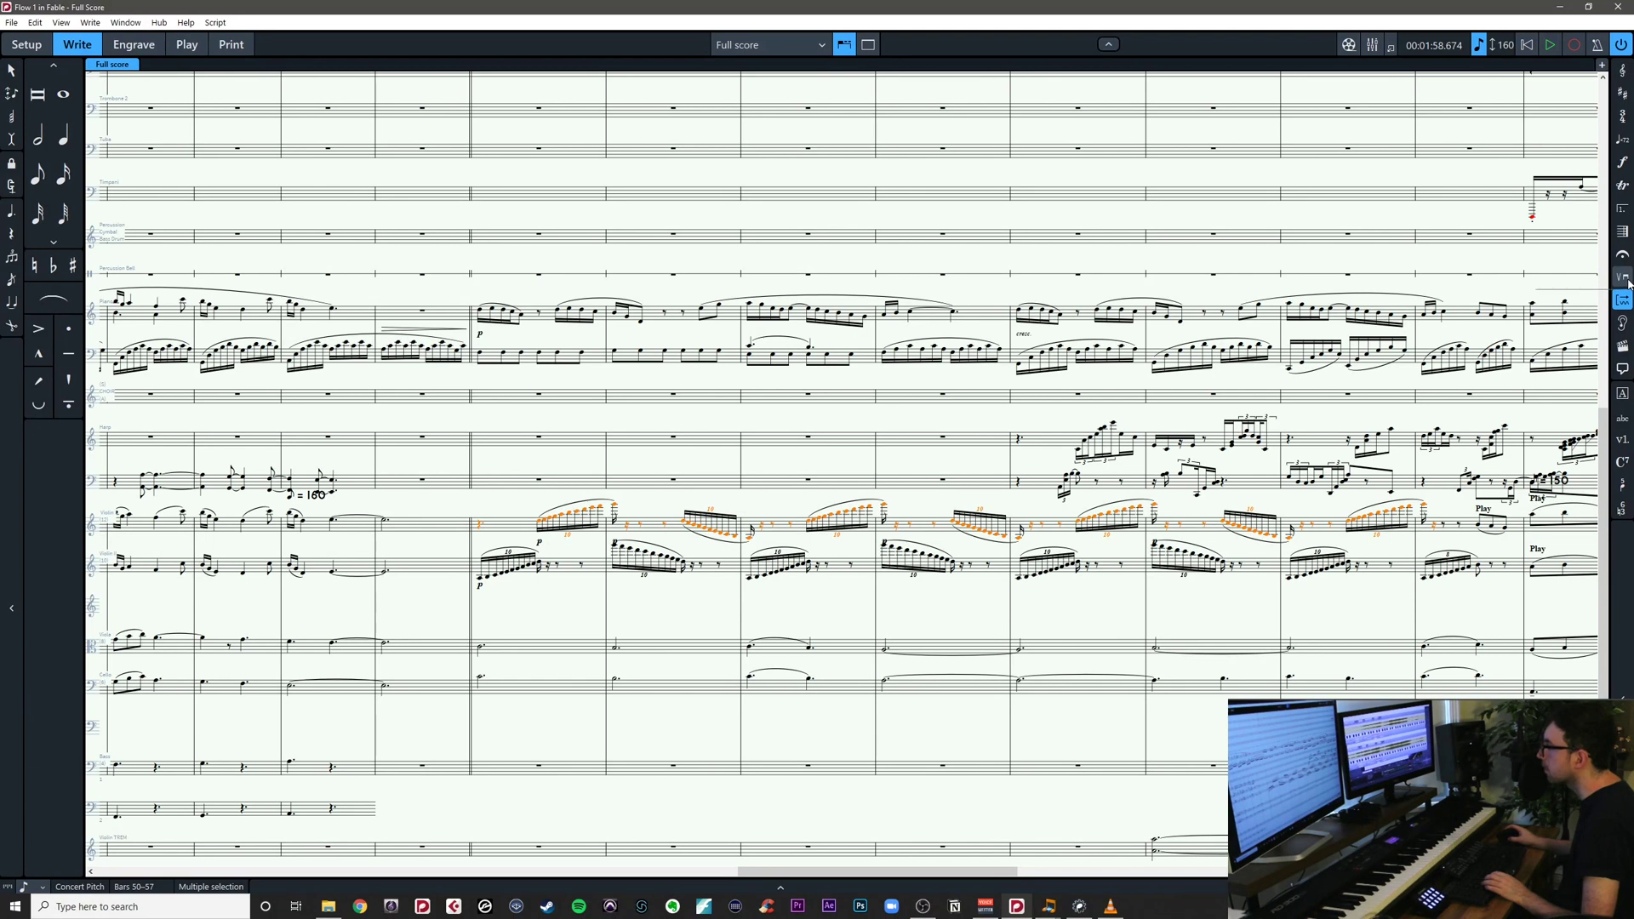
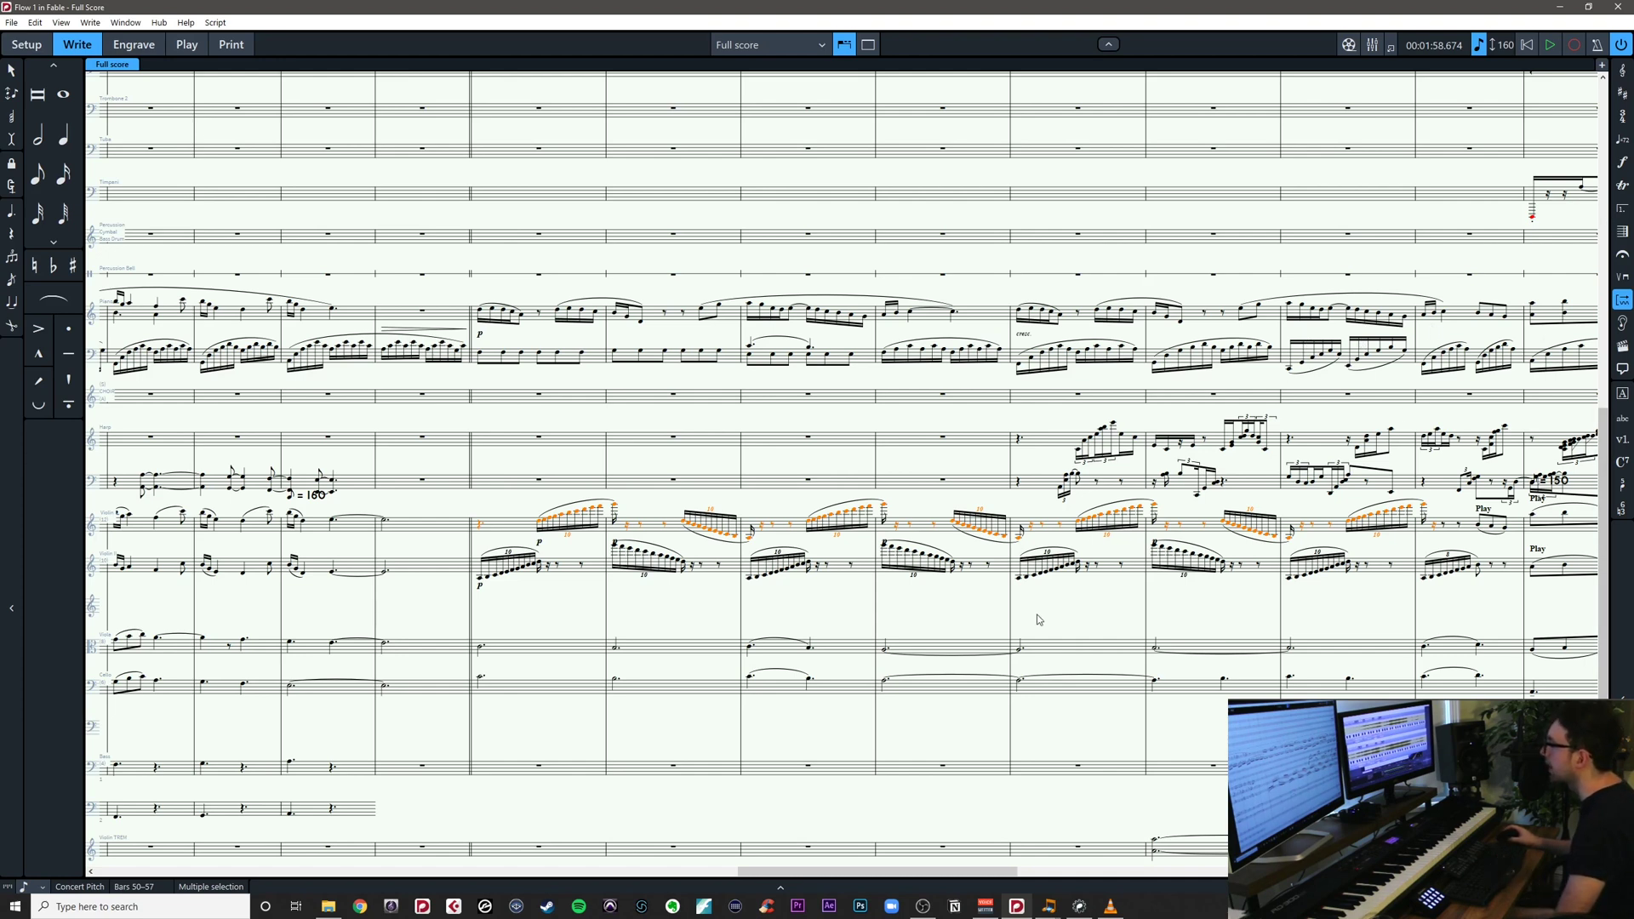
scroll(756, 633, "right", 4)
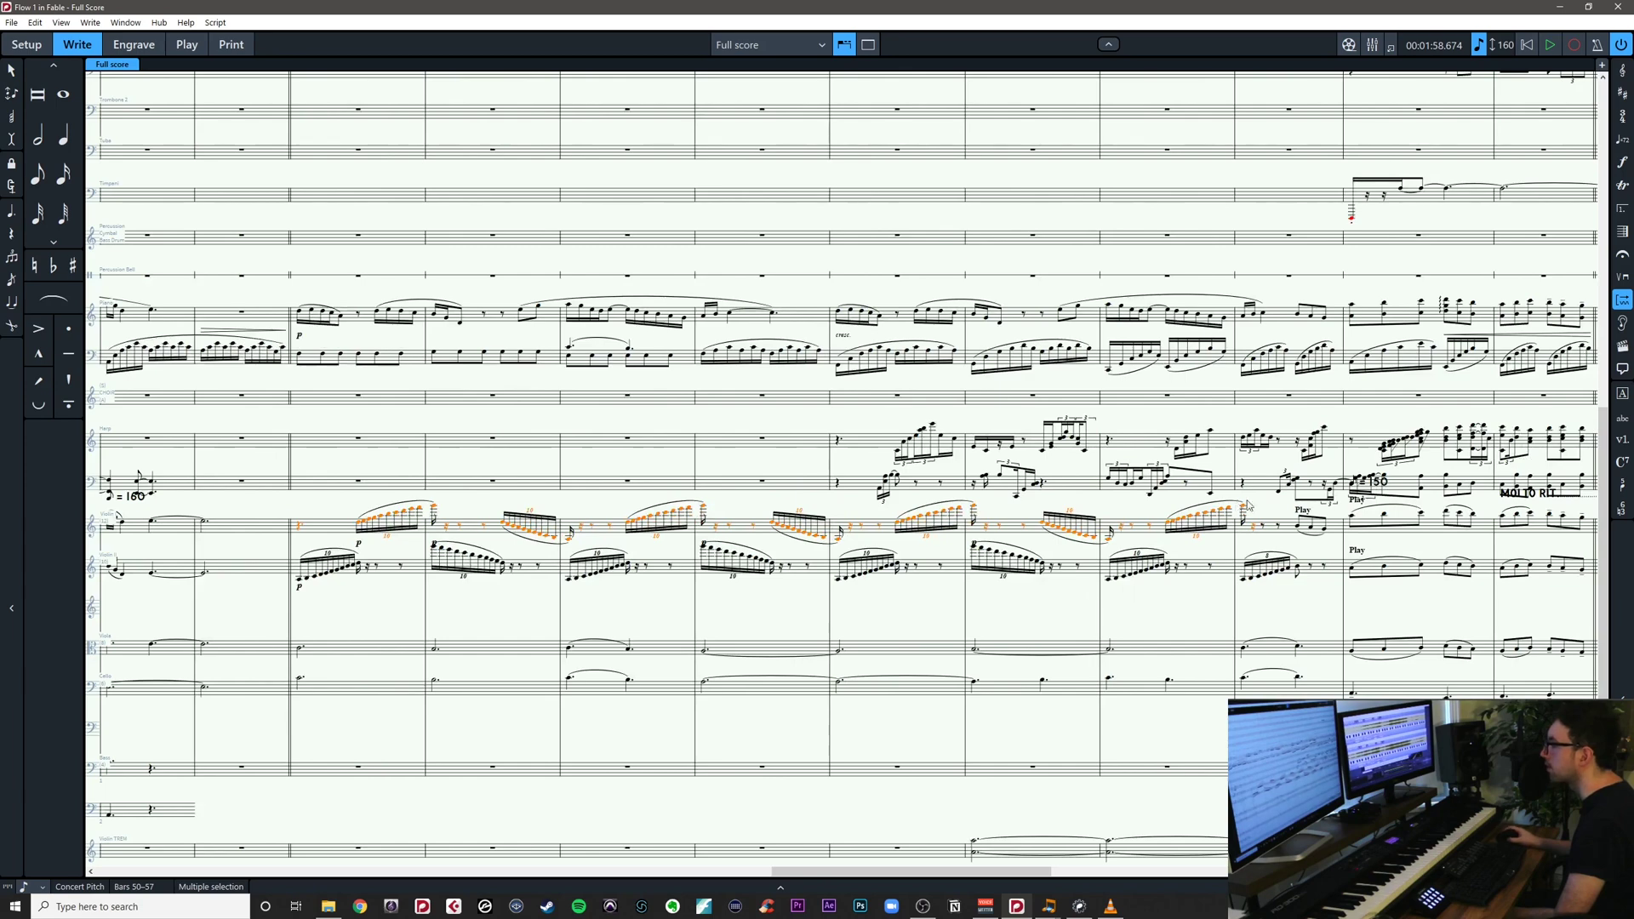
scroll(1141, 613, "left", 2)
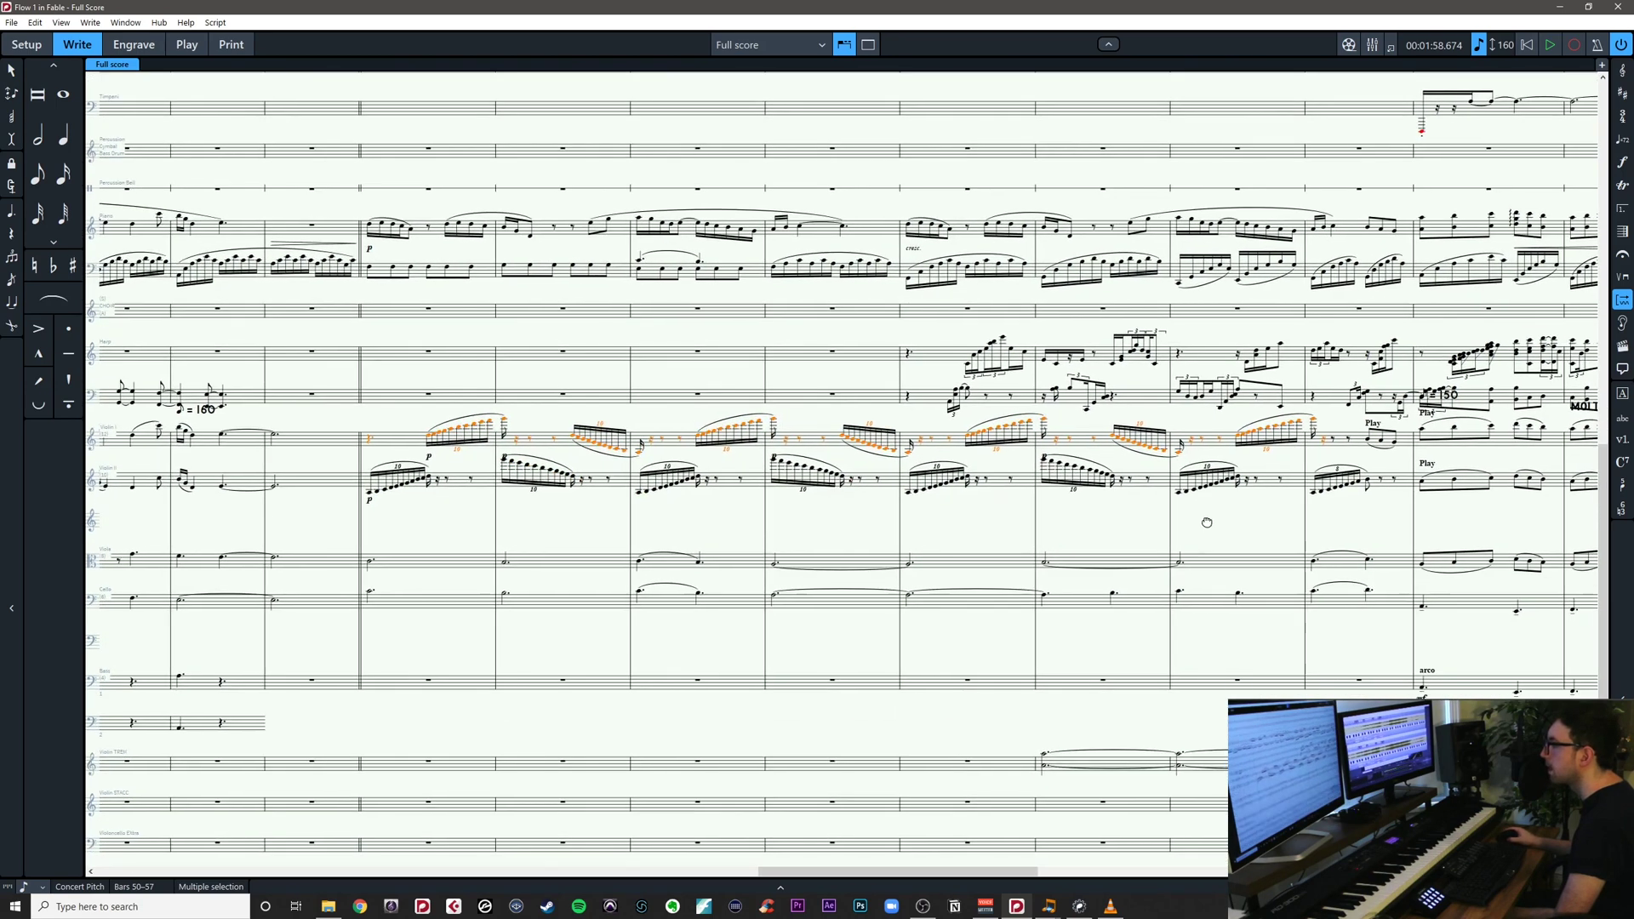
left_click(1623, 210)
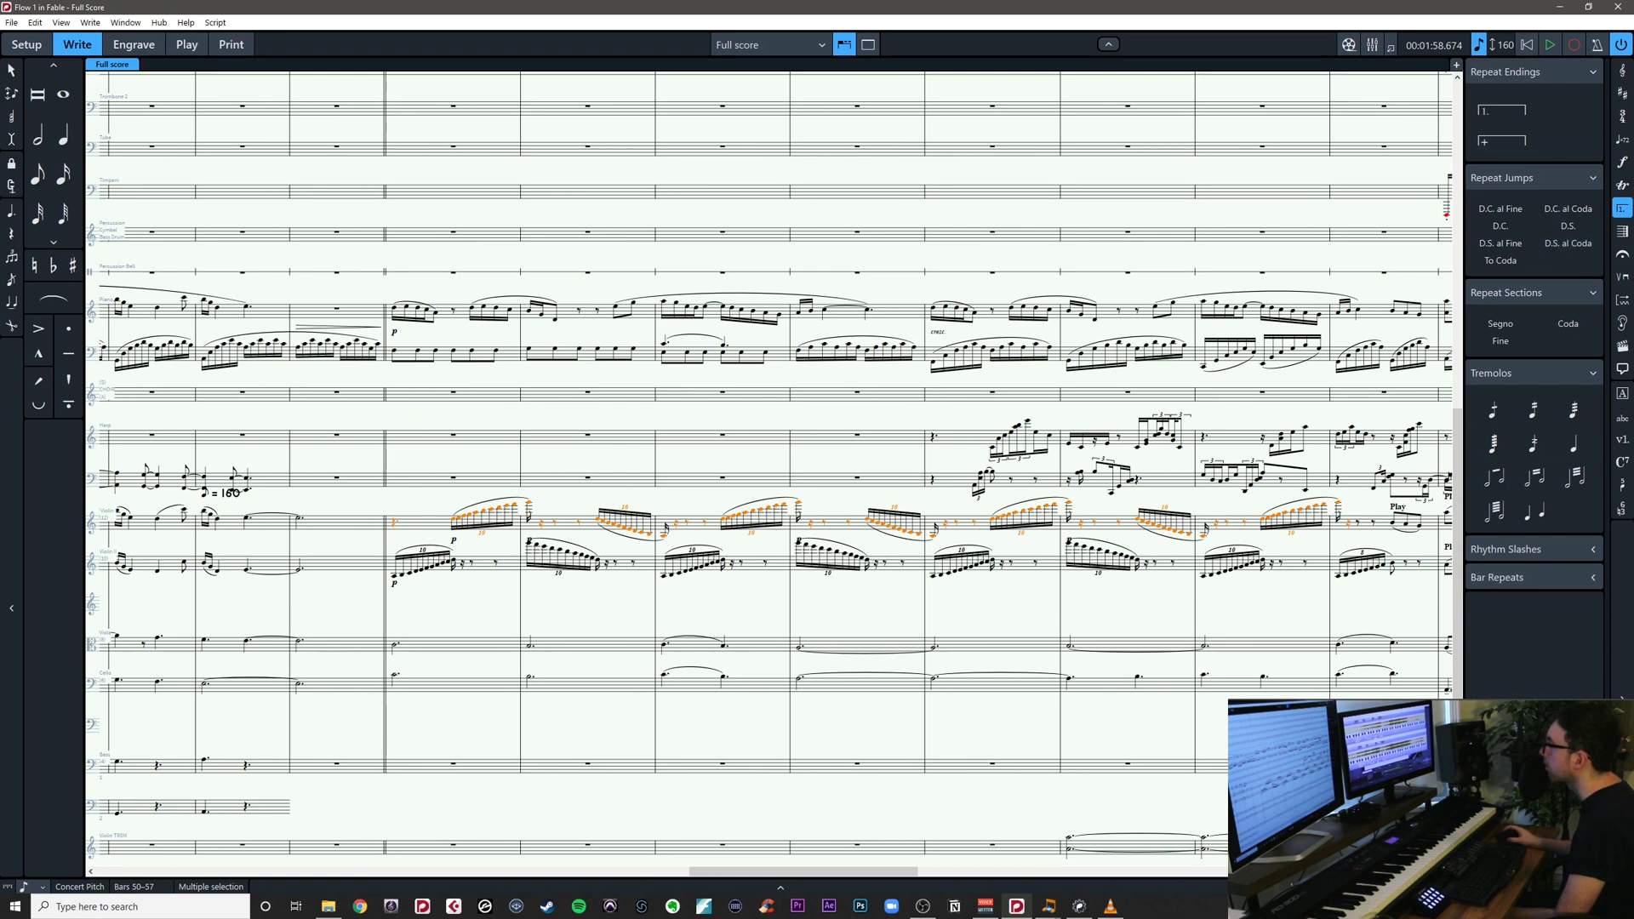
left_click(1626, 301)
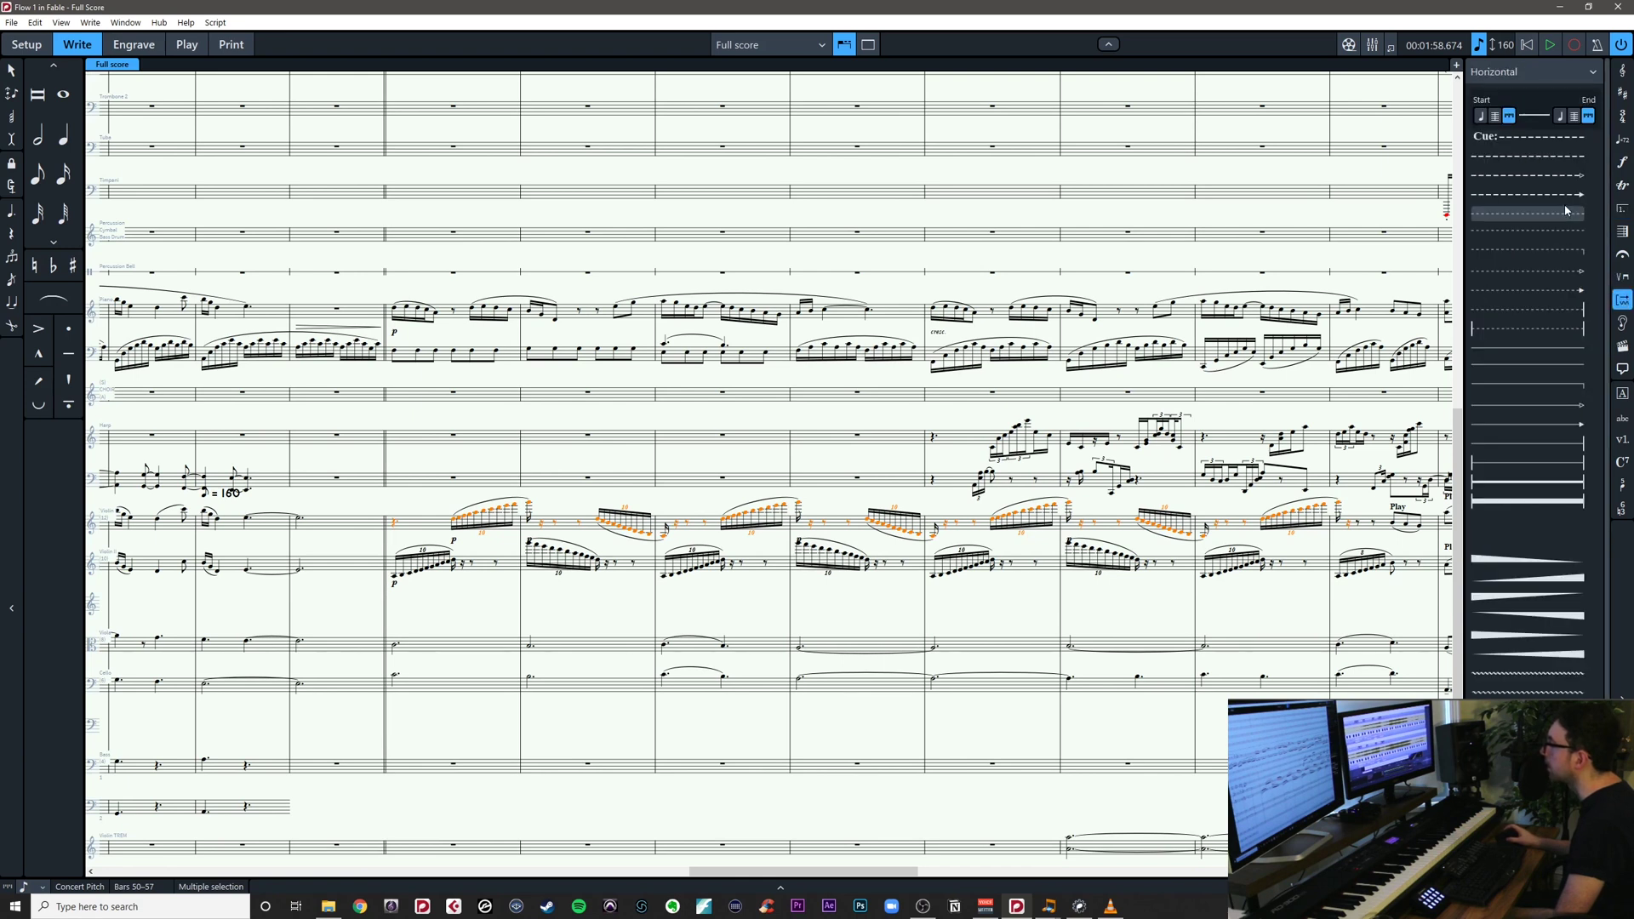
left_click(1519, 143)
left_click(375, 545)
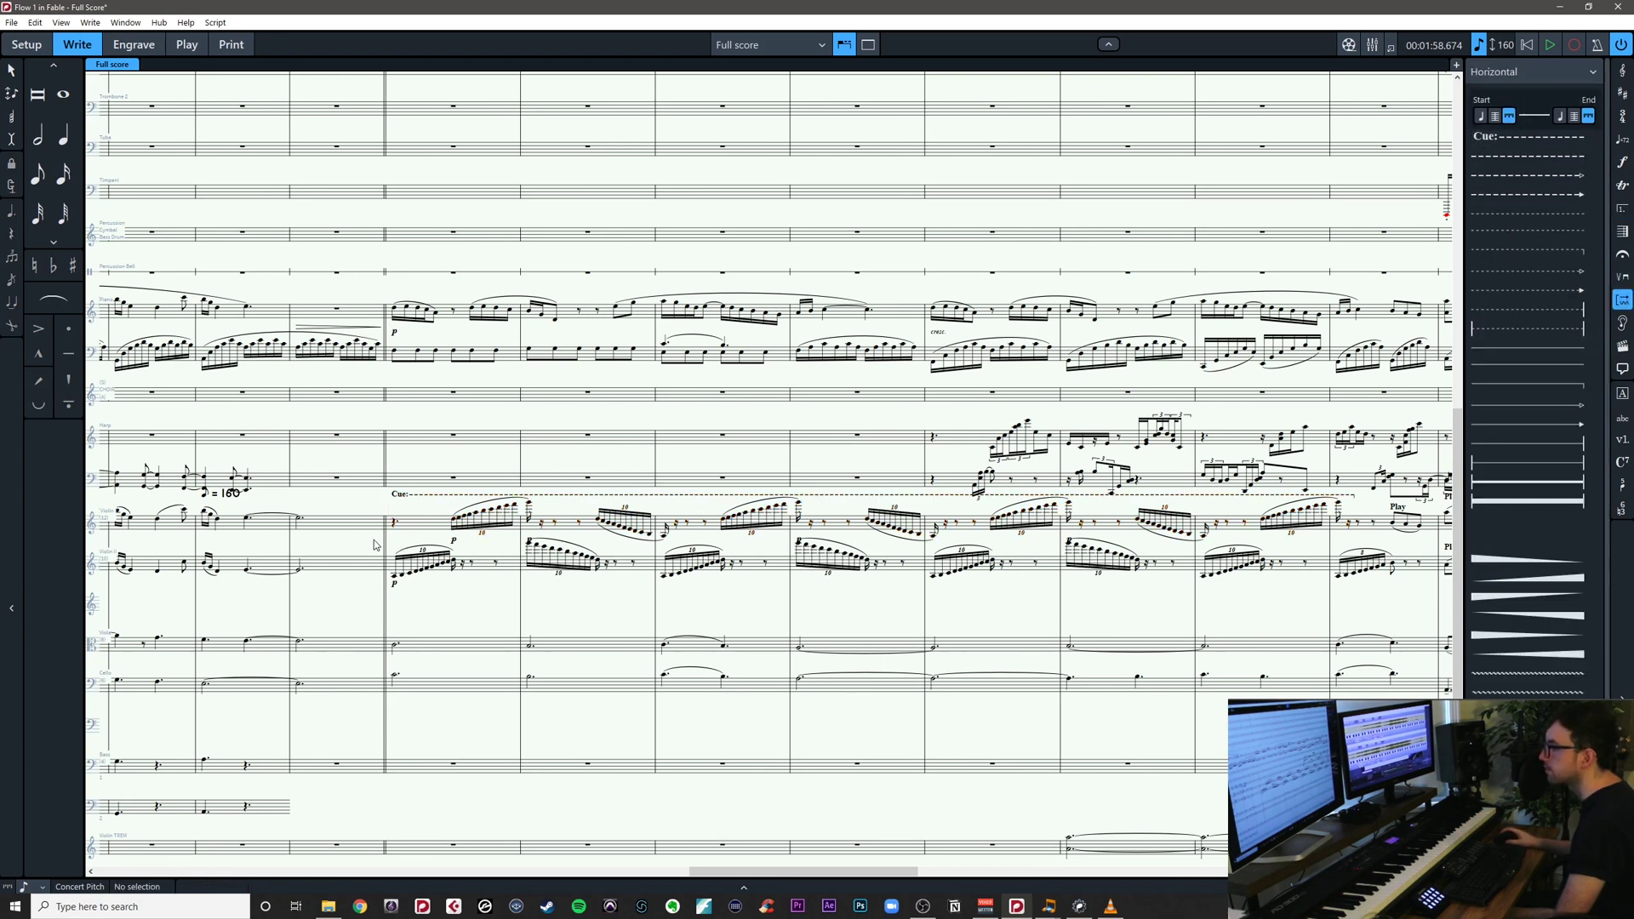
Add the same dashed "Cue:" line above the Violin II runs from bar 50 to bar 57
left_click_drag(577, 562, 1423, 583)
left_click(1526, 145)
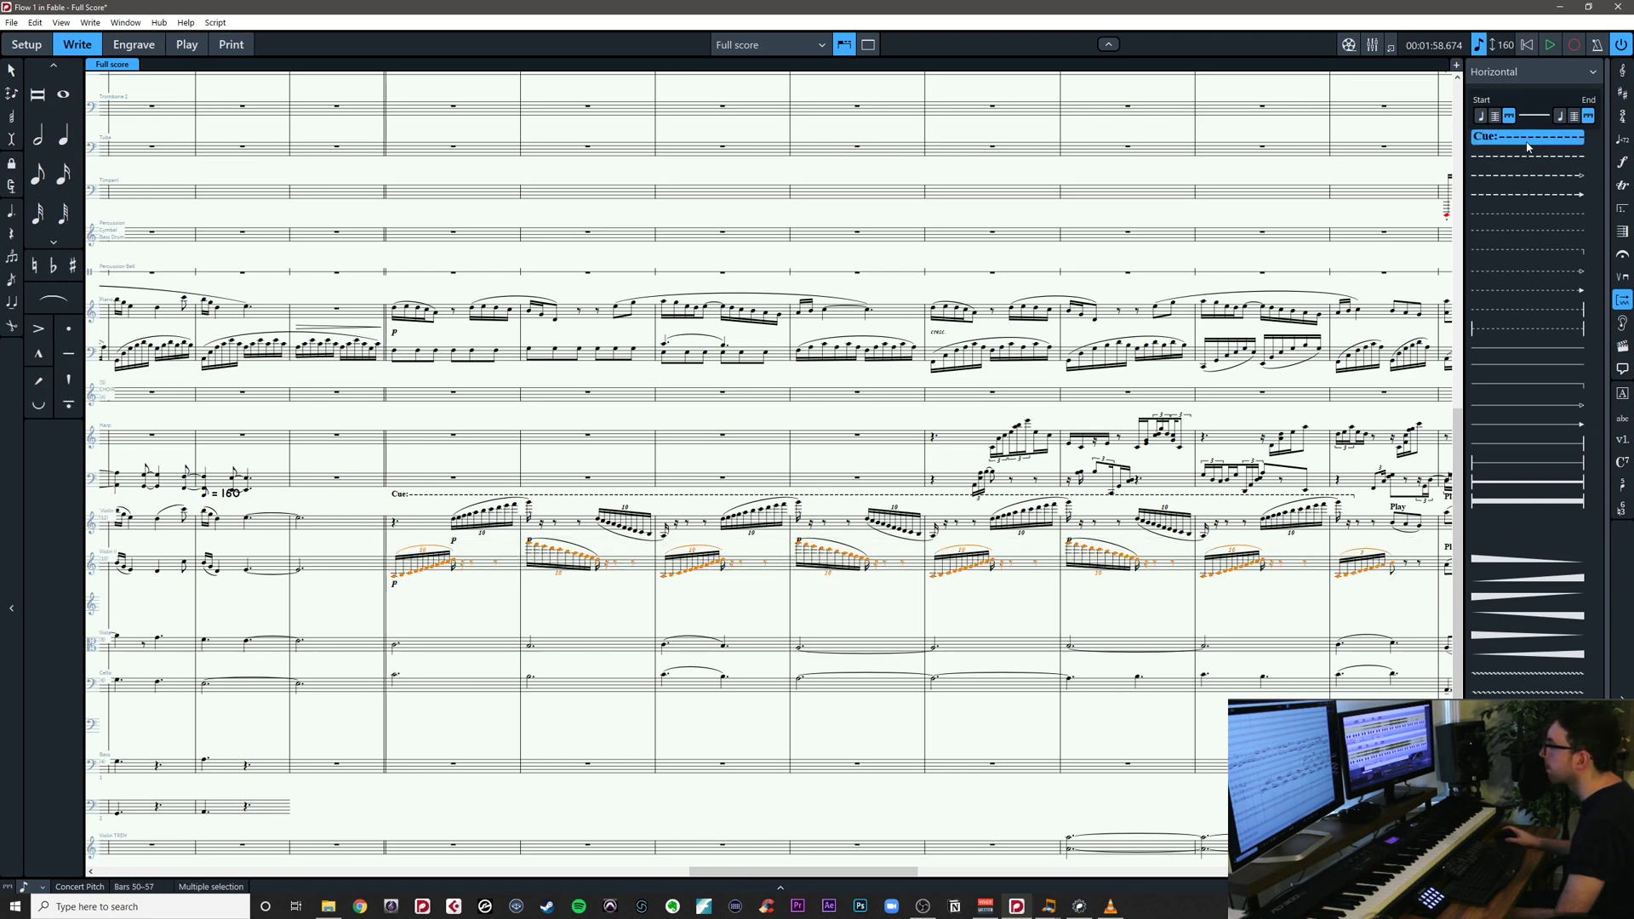
left_click(745, 608)
Lengthen the sixteenth notes that end the runs in Violin II bar 50 and at the start of Violin I bar 51 to eighth notes
scroll(937, 613, "right", 5)
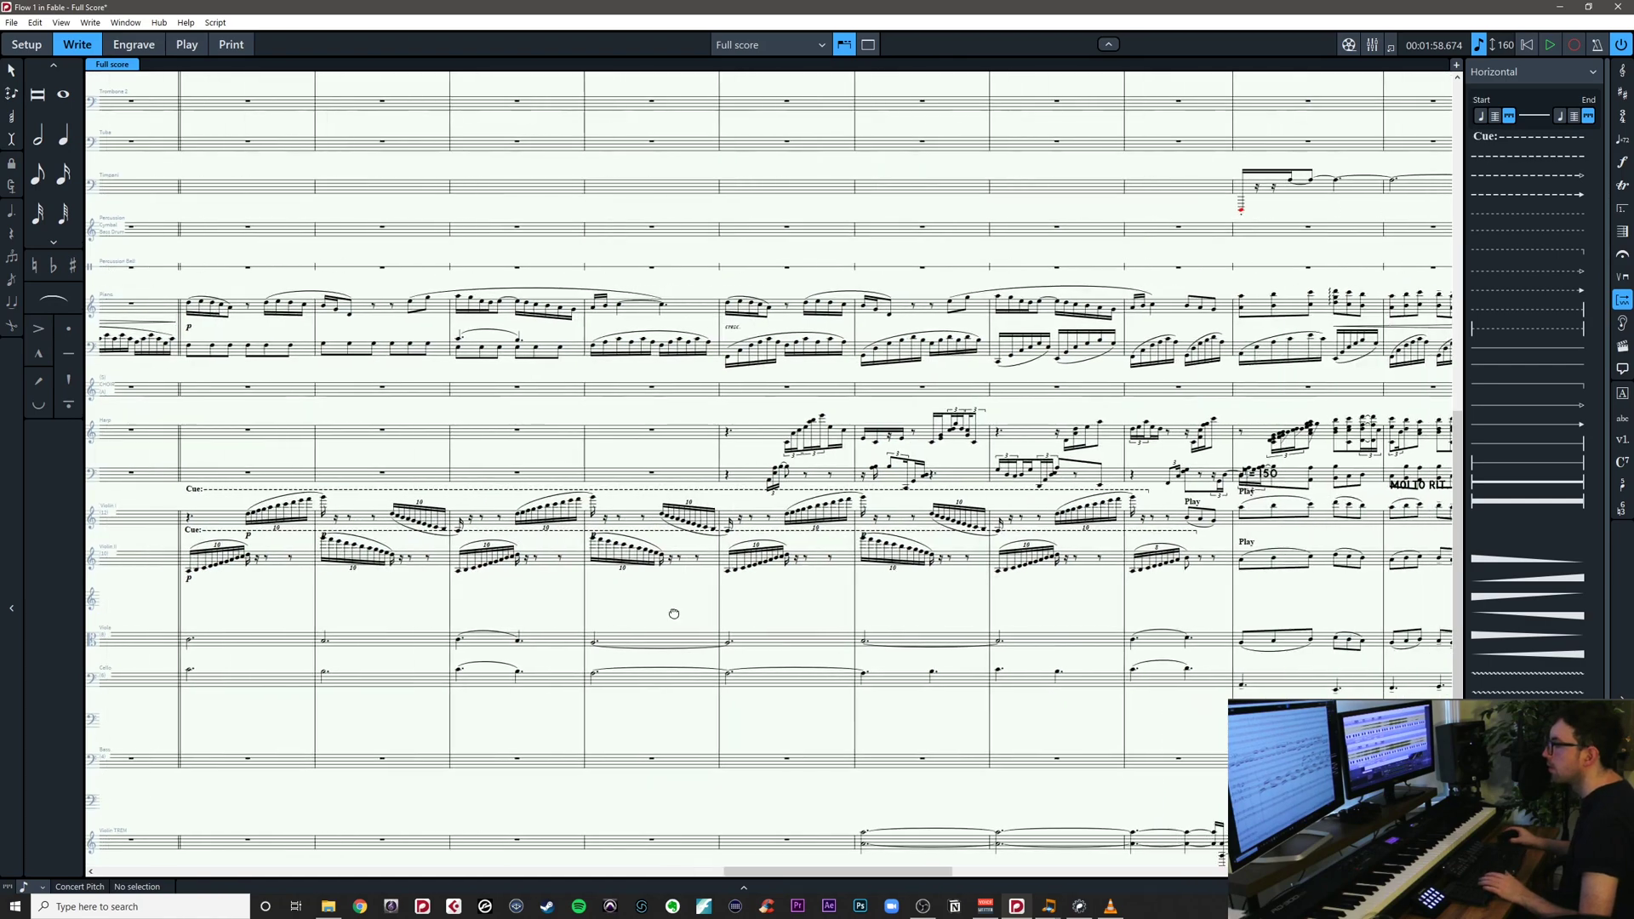
scroll(933, 629, "up", 4)
scroll(851, 633, "left", 8)
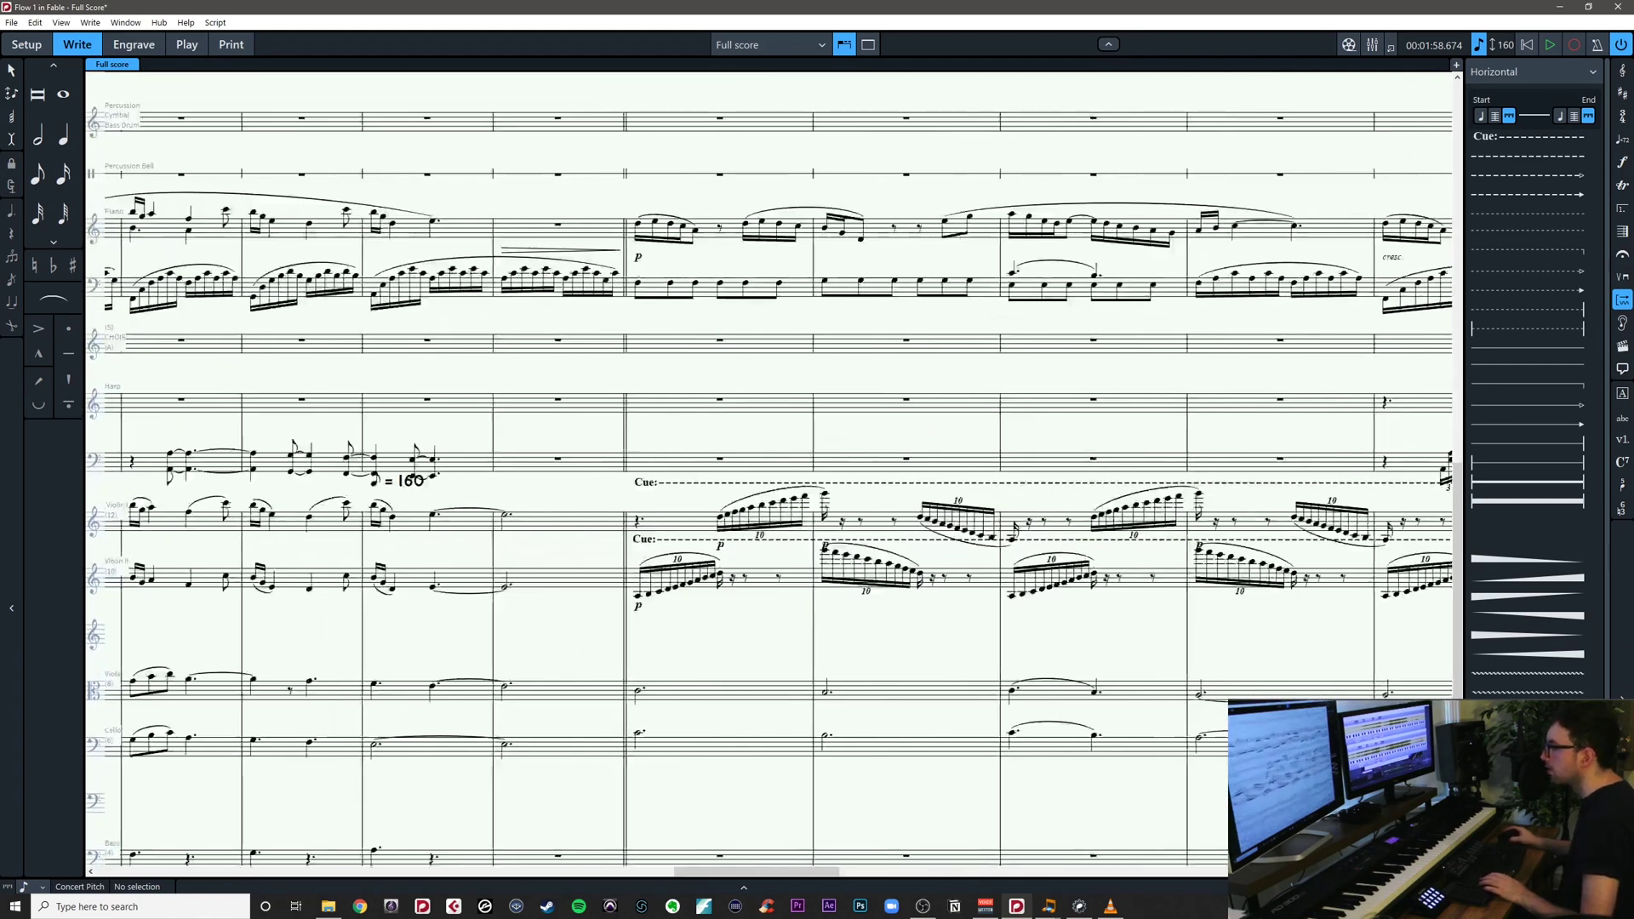
scroll(714, 633, "right", 15)
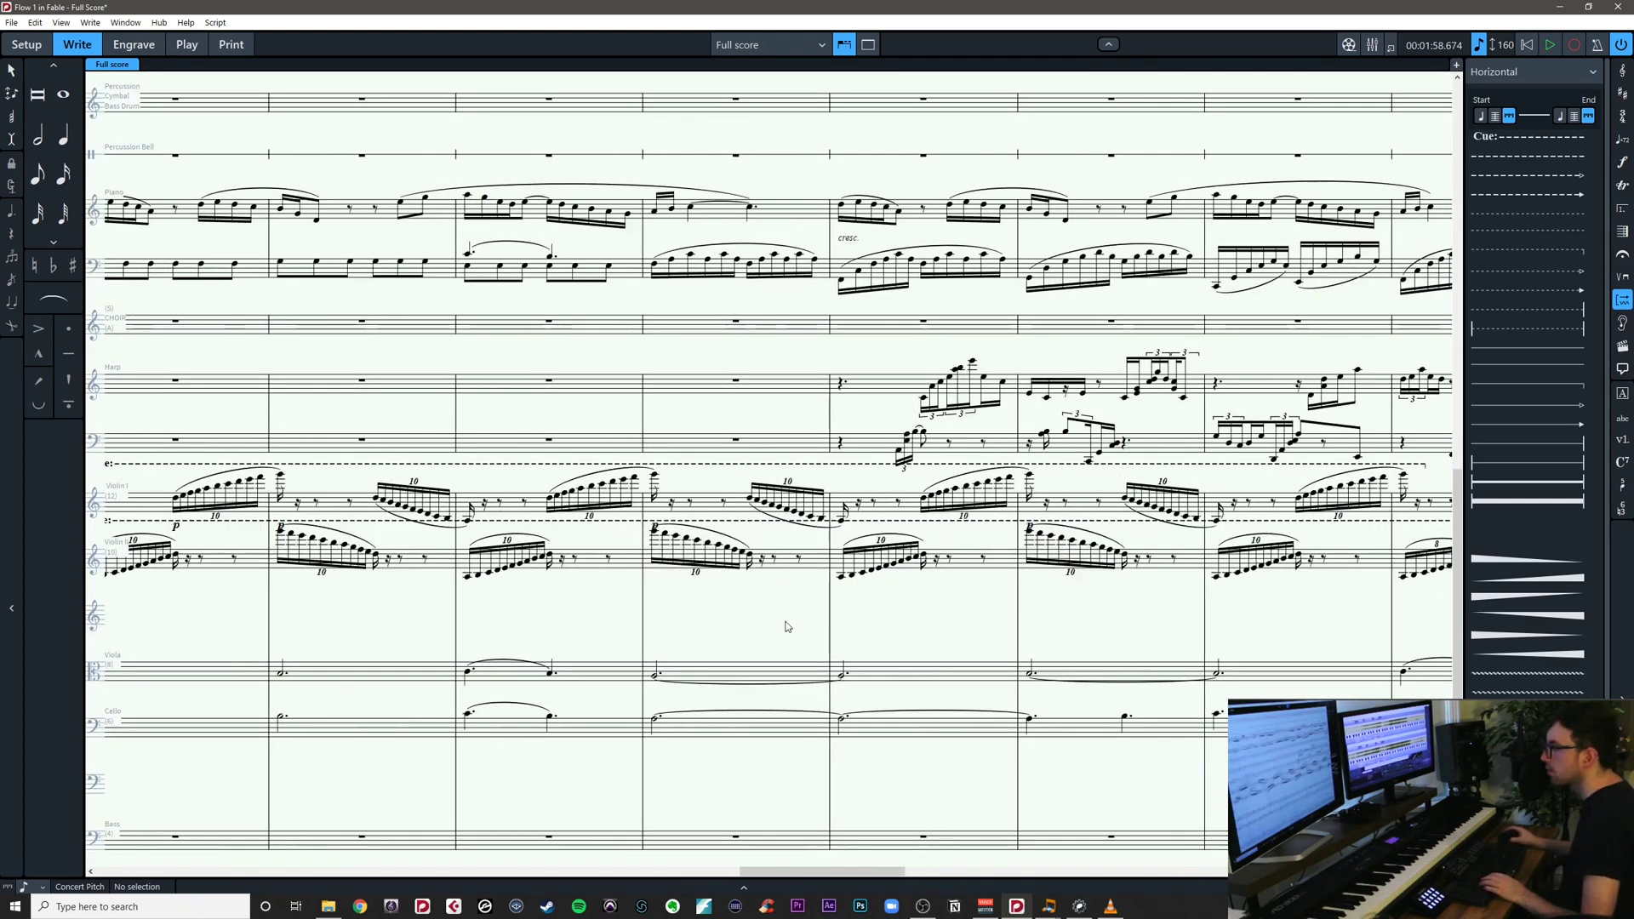
left_click_drag(460, 627, 1325, 610)
left_click(517, 550)
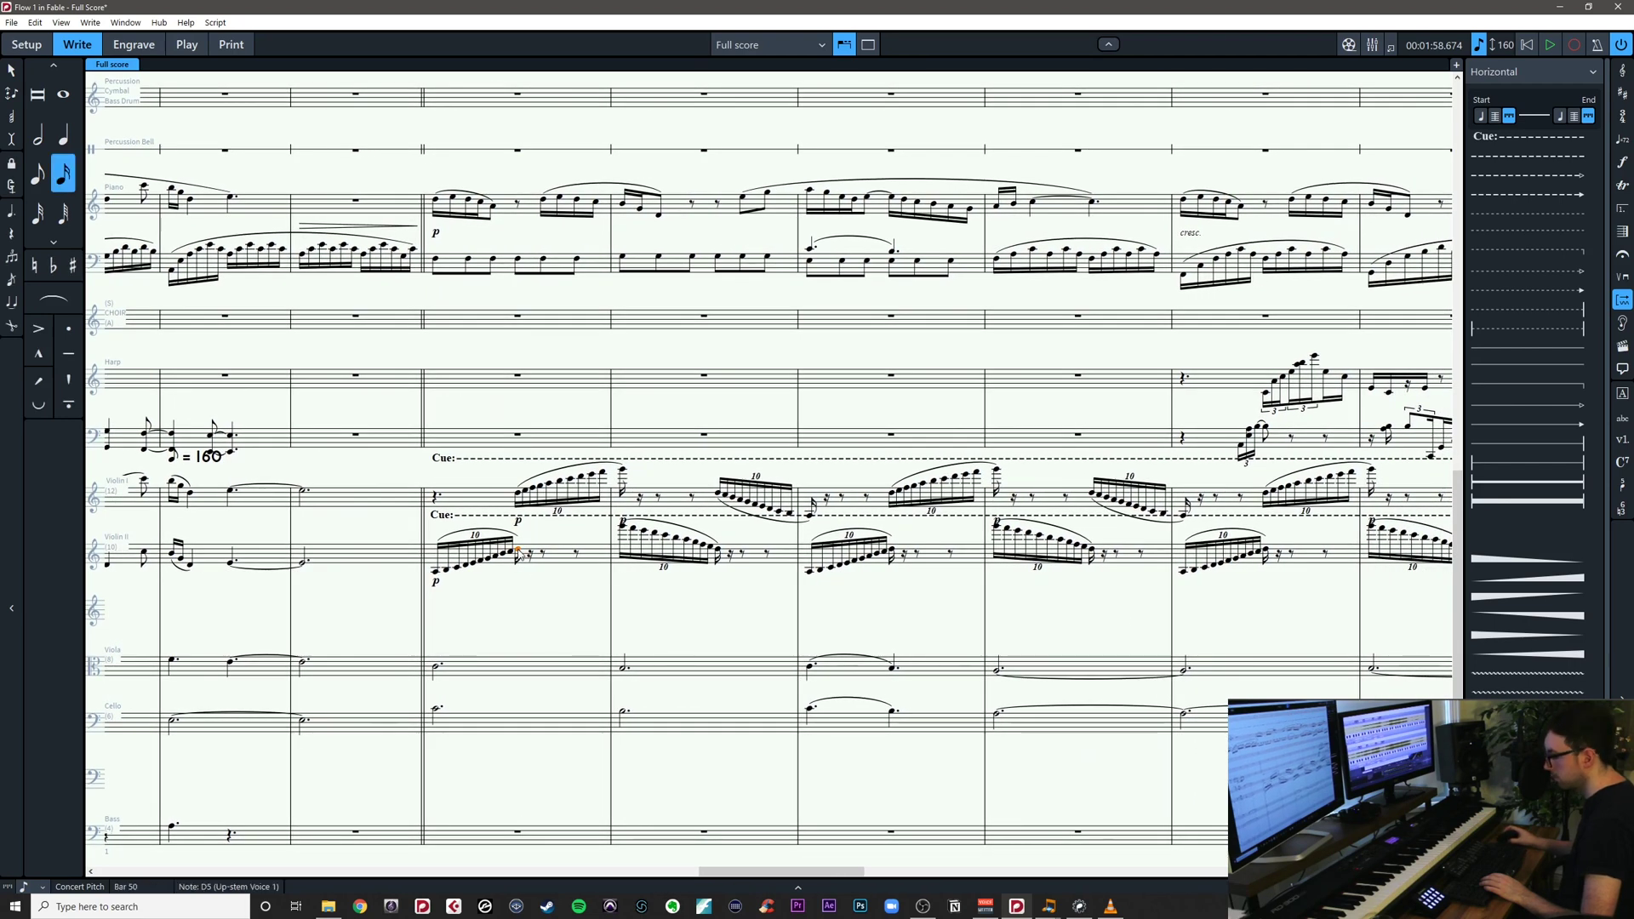
key("Escape")
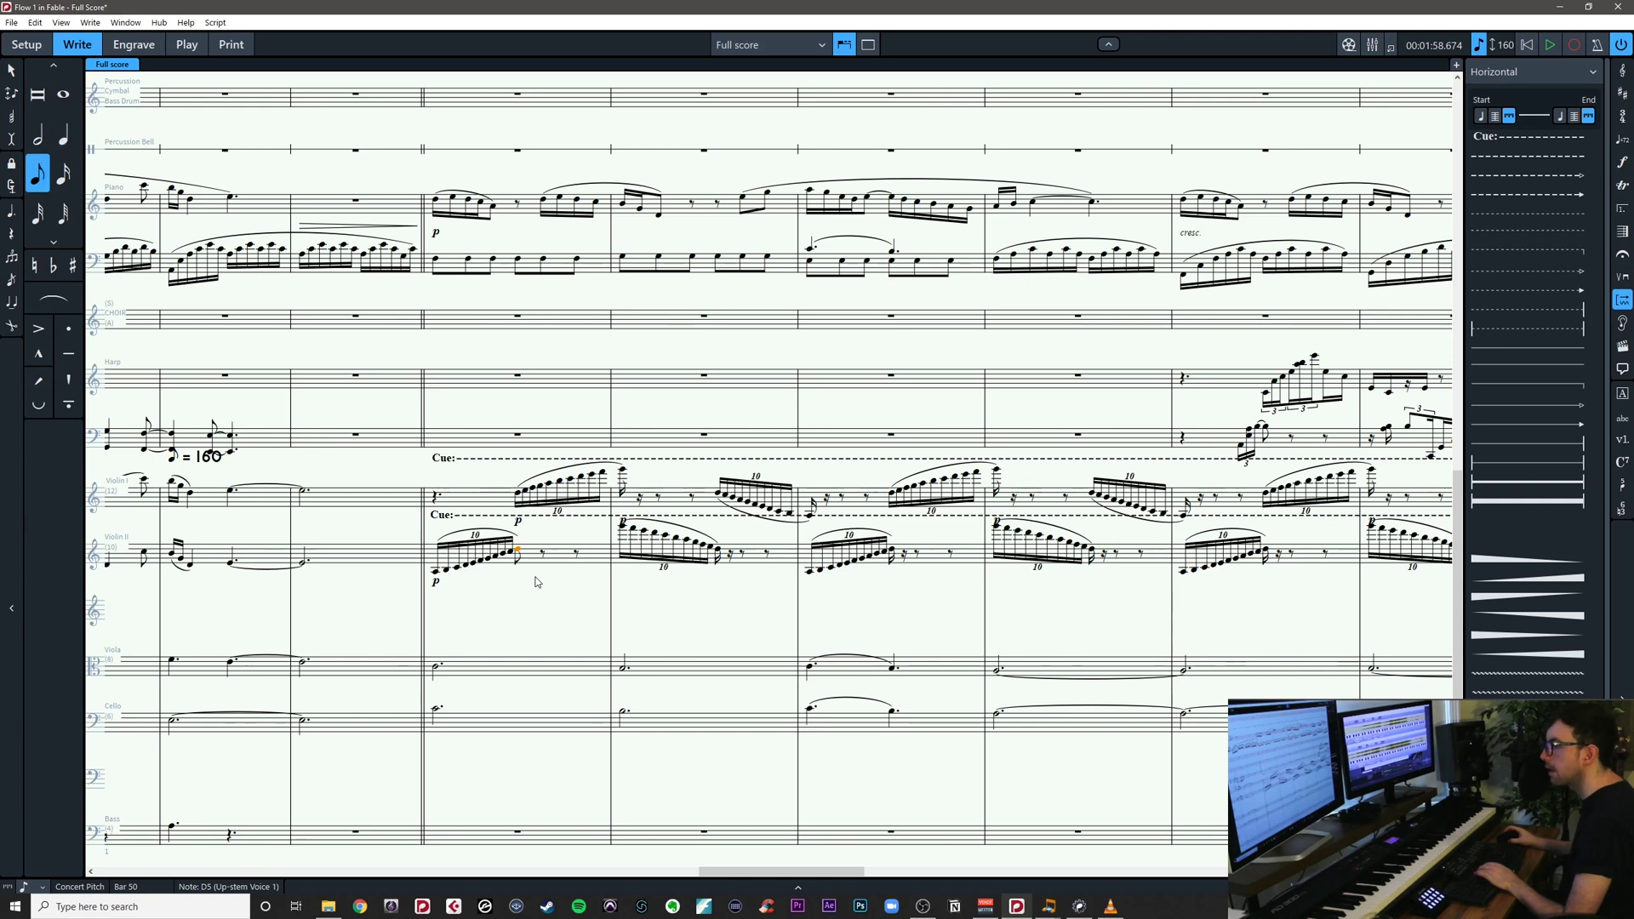
left_click(623, 472)
key("5")
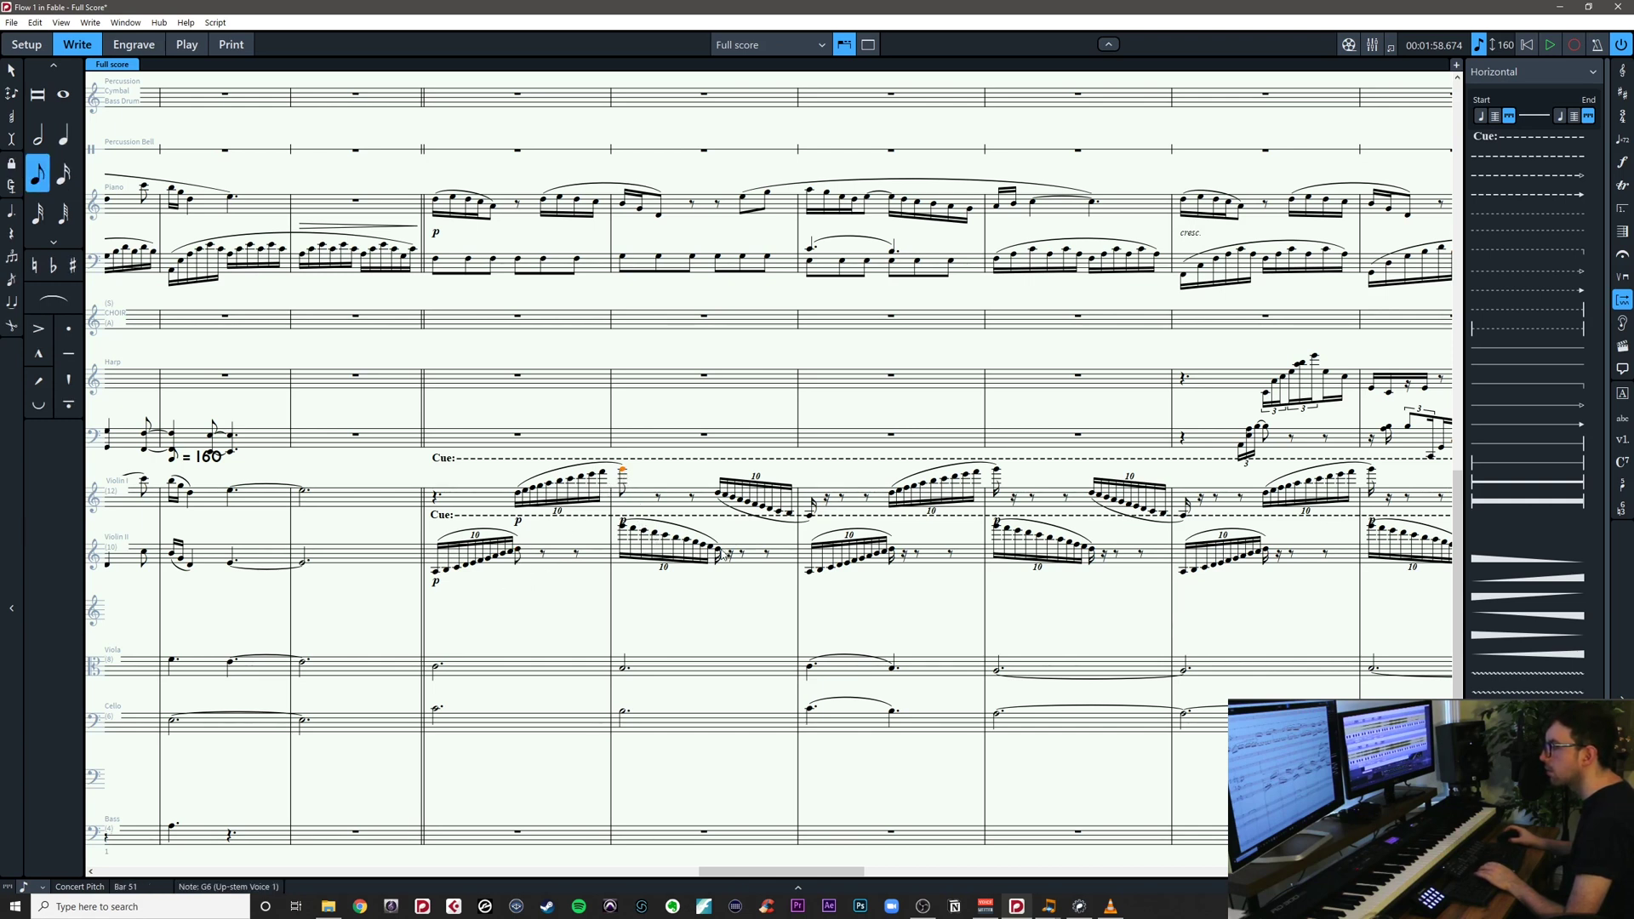
key("Escape")
Lengthen the run-ending notes of both violins in bars 52 and 53 and the first Violin I note of bar 54 to eighth notes
scroll(681, 600, "right", 3)
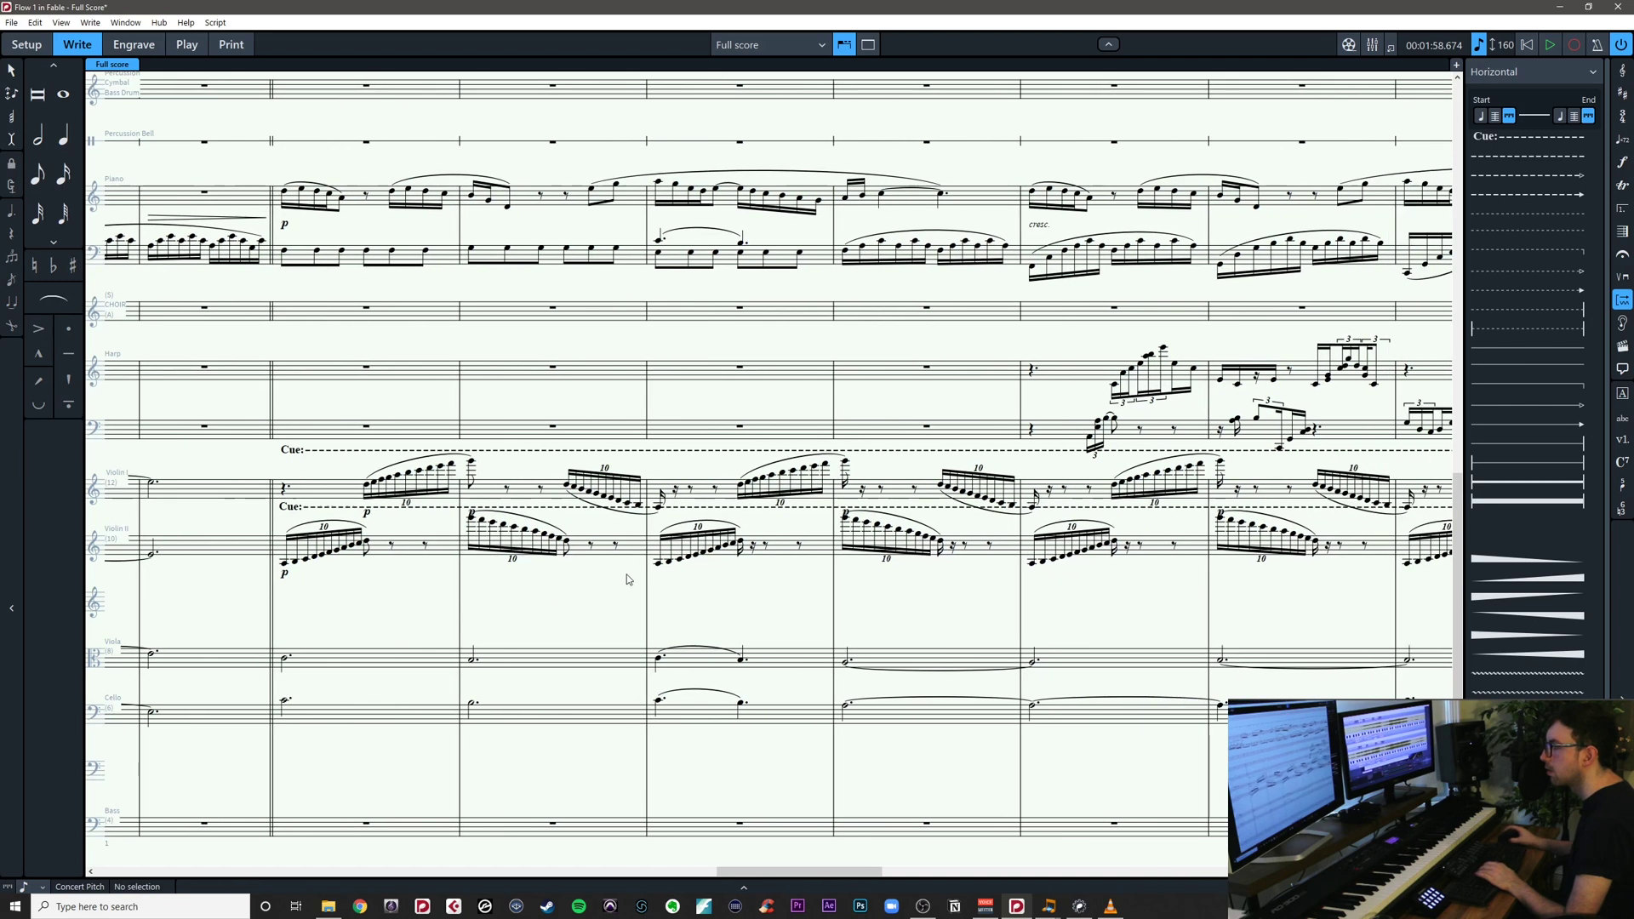
left_click(660, 509)
left_click(741, 541)
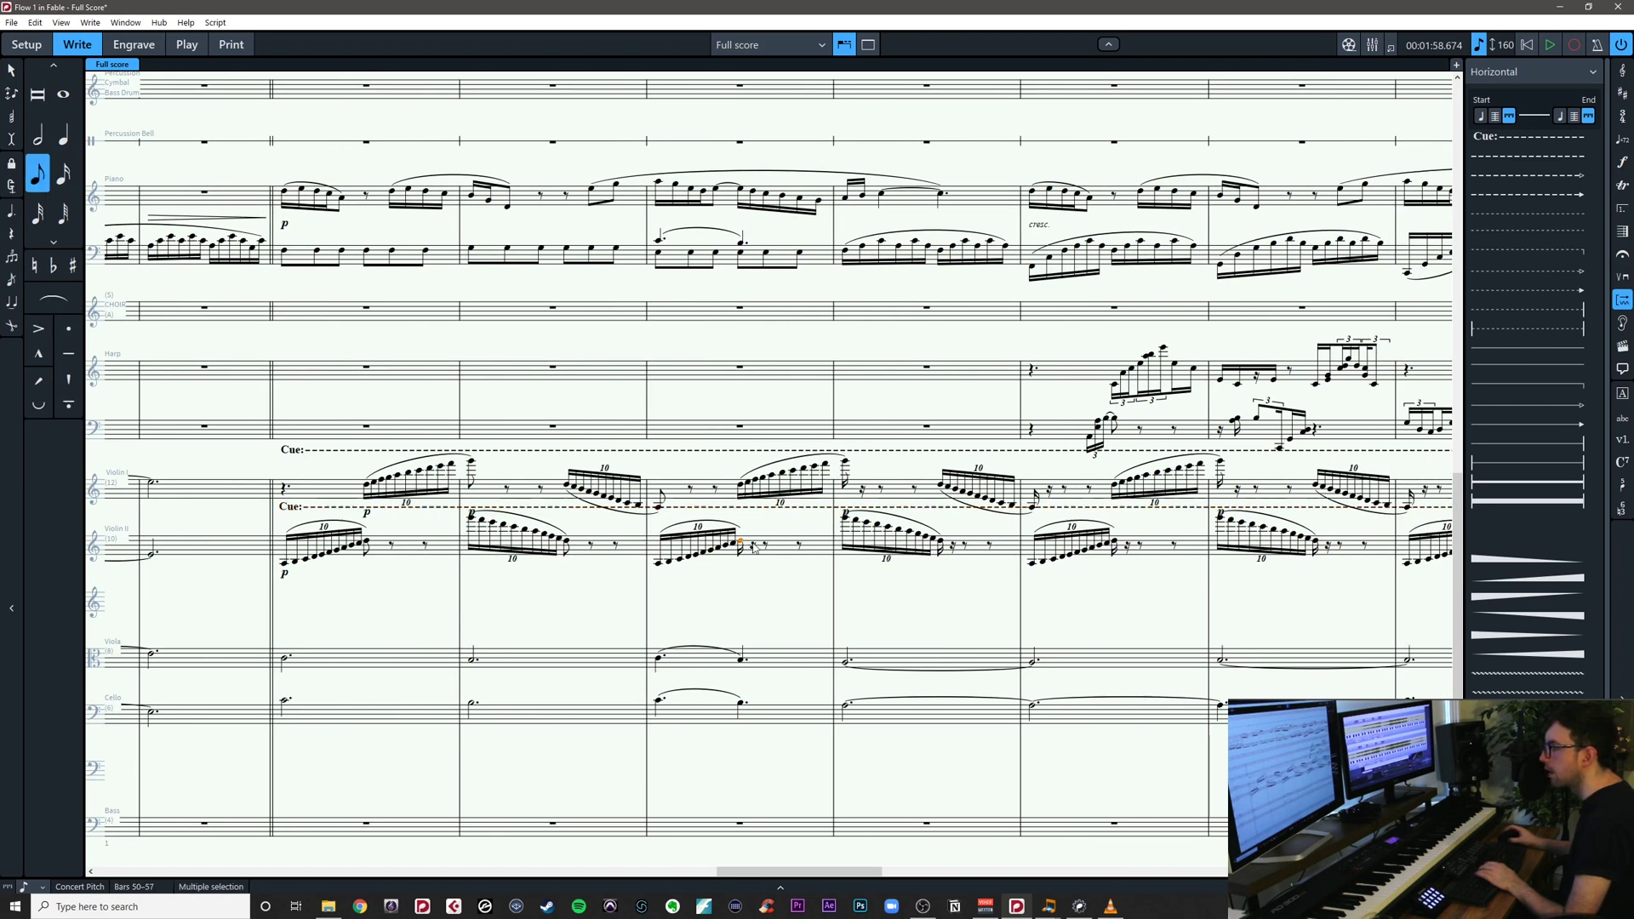
key("5")
left_click(845, 461)
key("5")
key("5")
left_click(1032, 508)
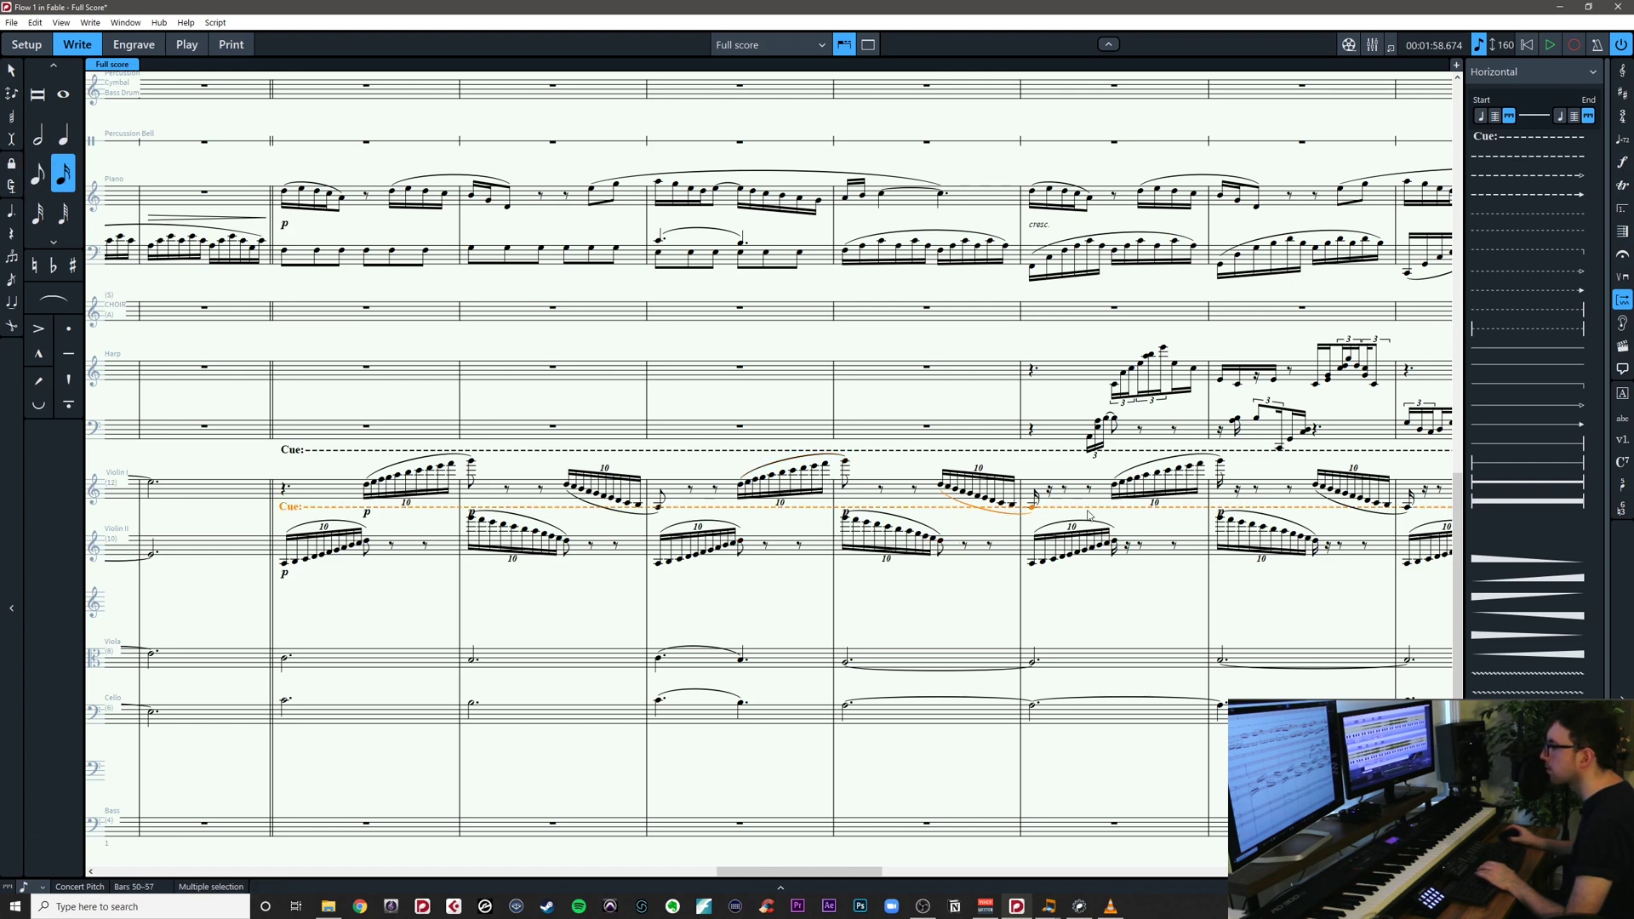
key("5")
Lengthen the run-ending notes in Violin II bars 54 to 56 and the opening Violin I notes of bars 55 and 57 to eighth notes
left_click(1113, 544)
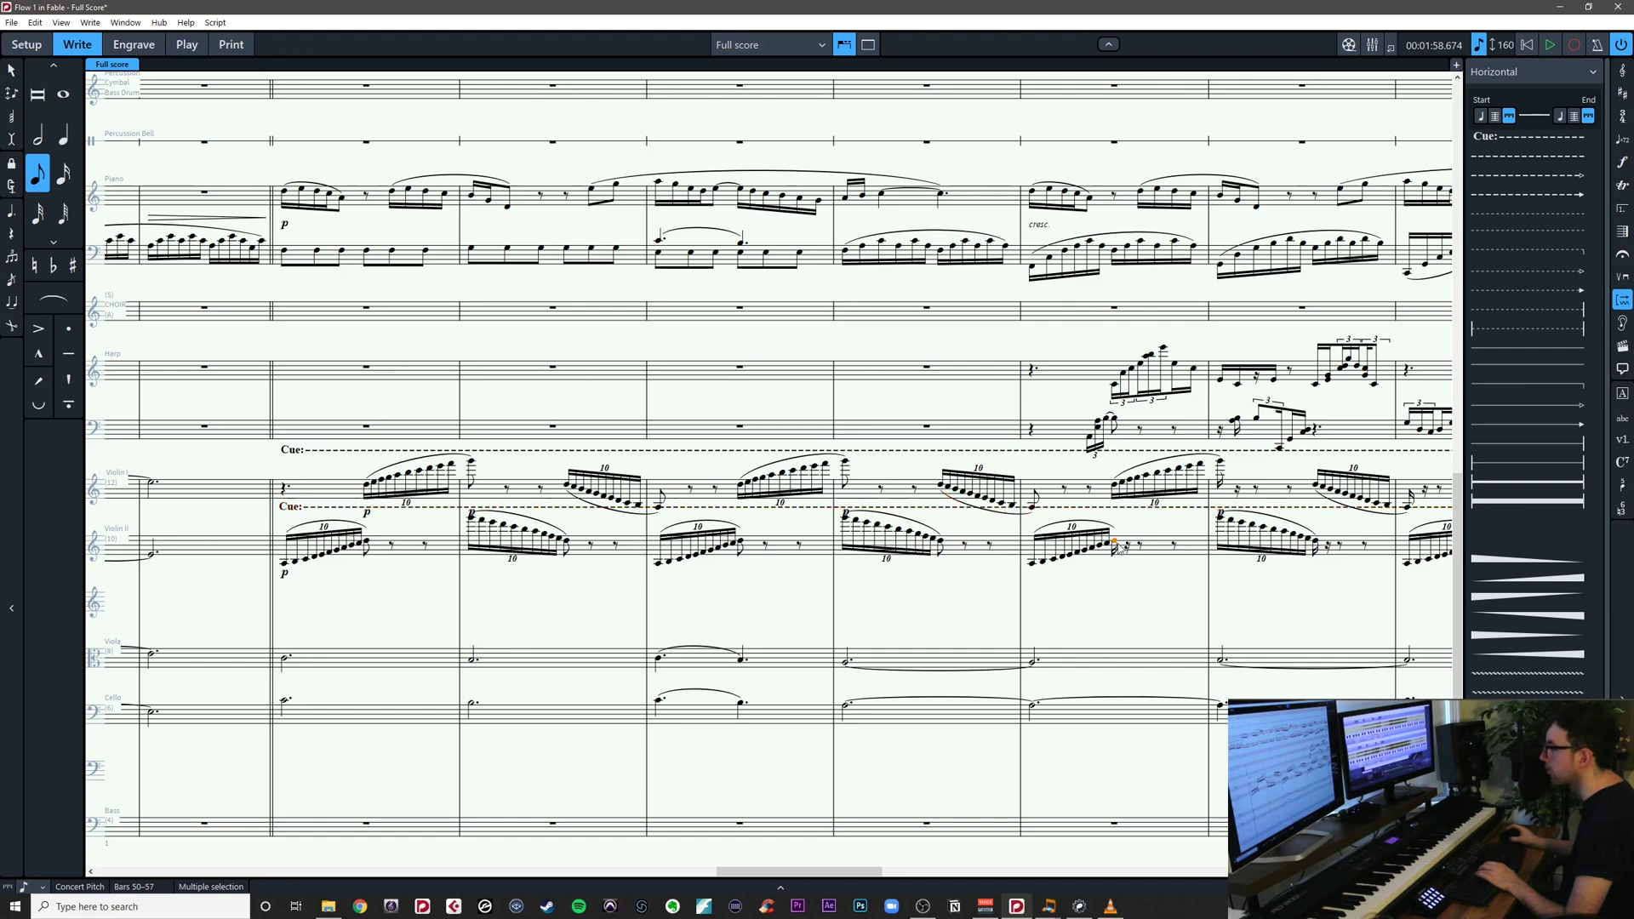
scroll(1143, 584, "right", 5)
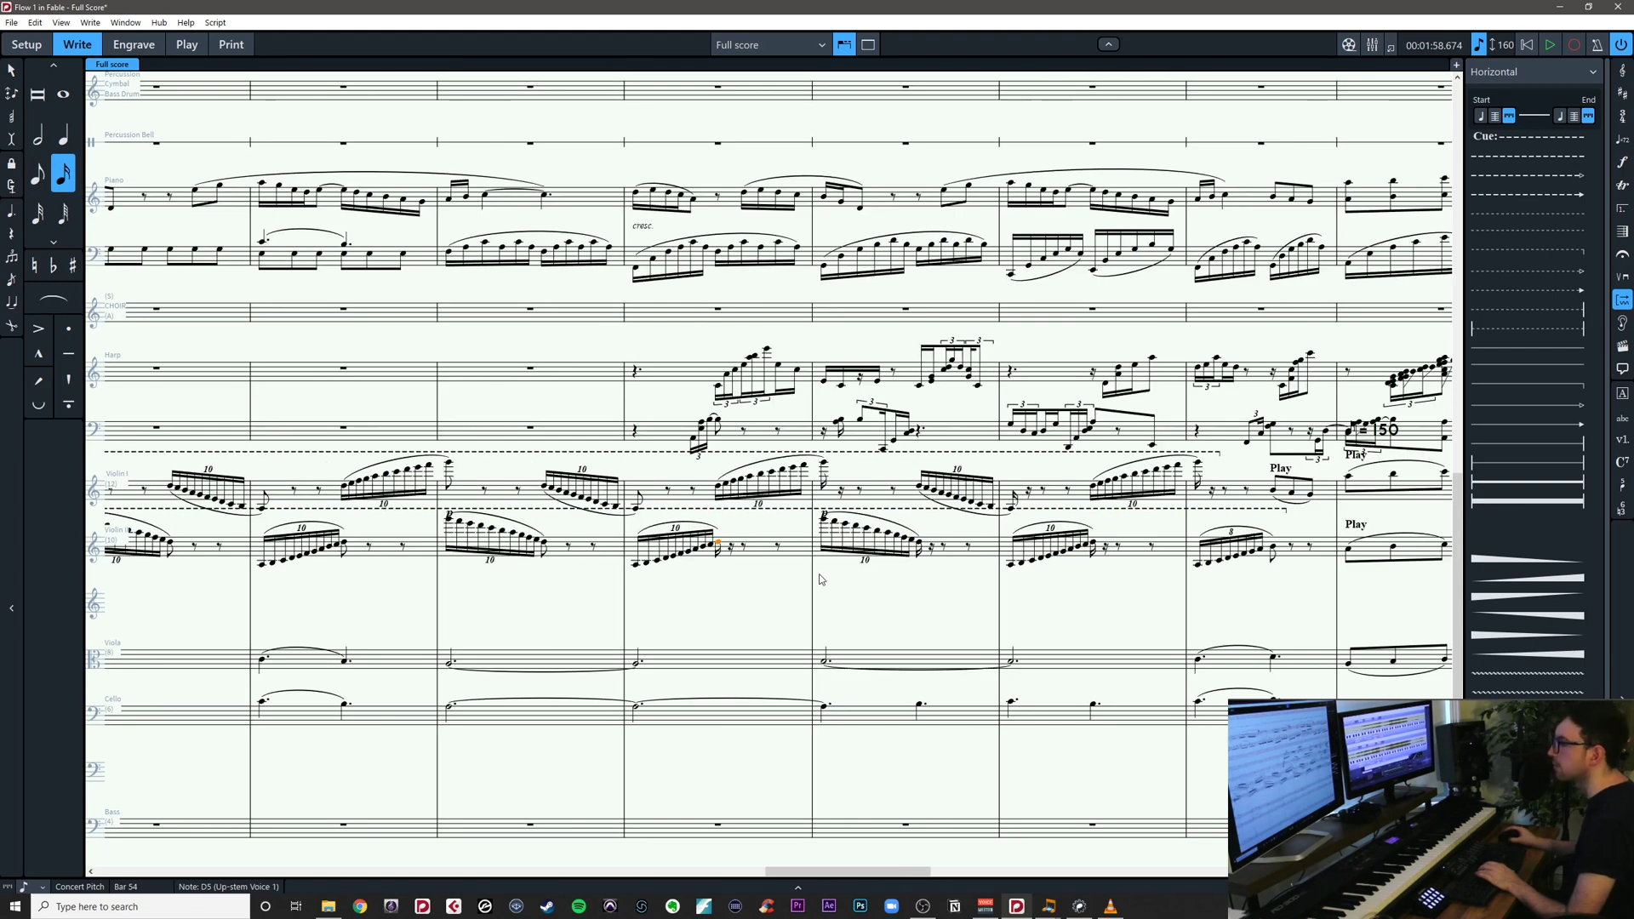
key("6")
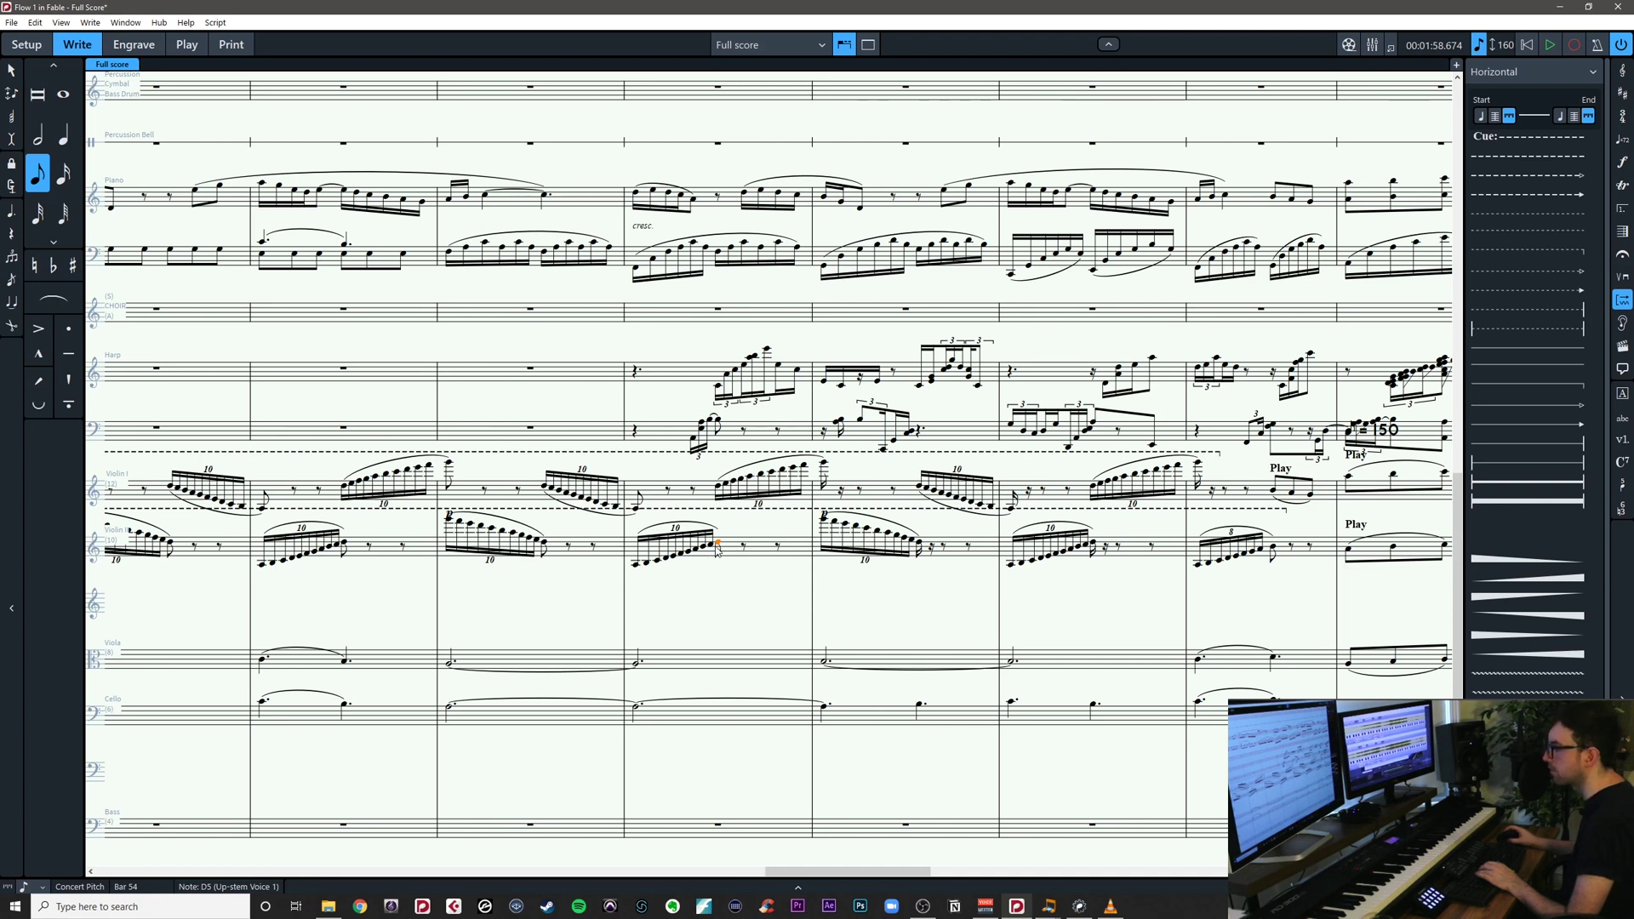
left_click(825, 463)
key("6")
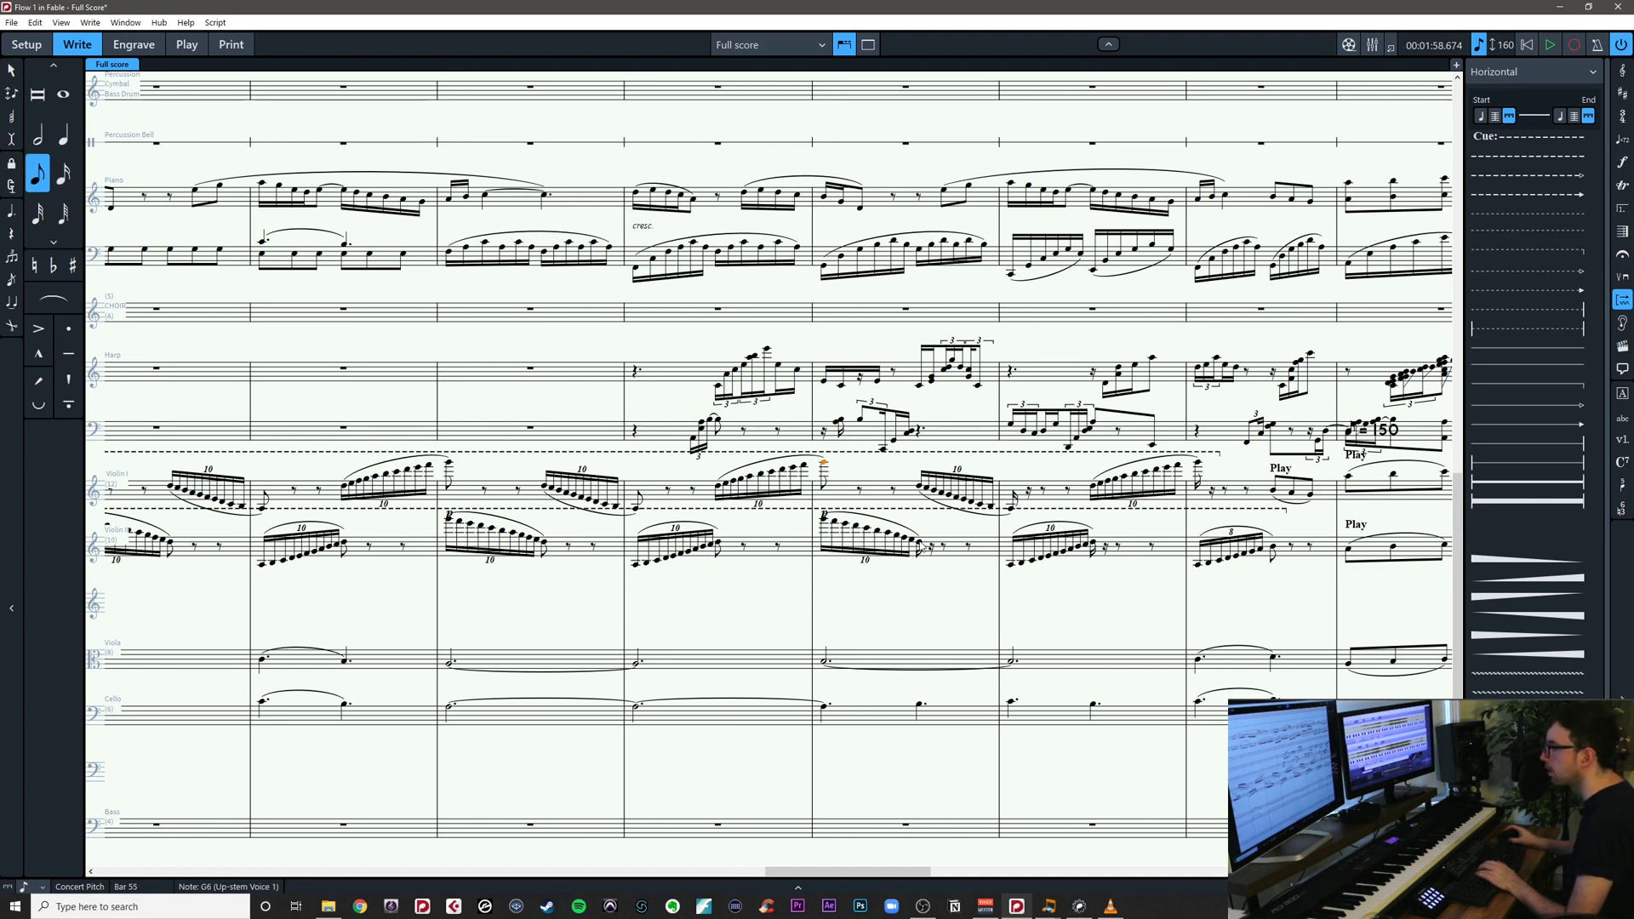
left_click(920, 543)
key("6")
left_click(1095, 543)
key("6")
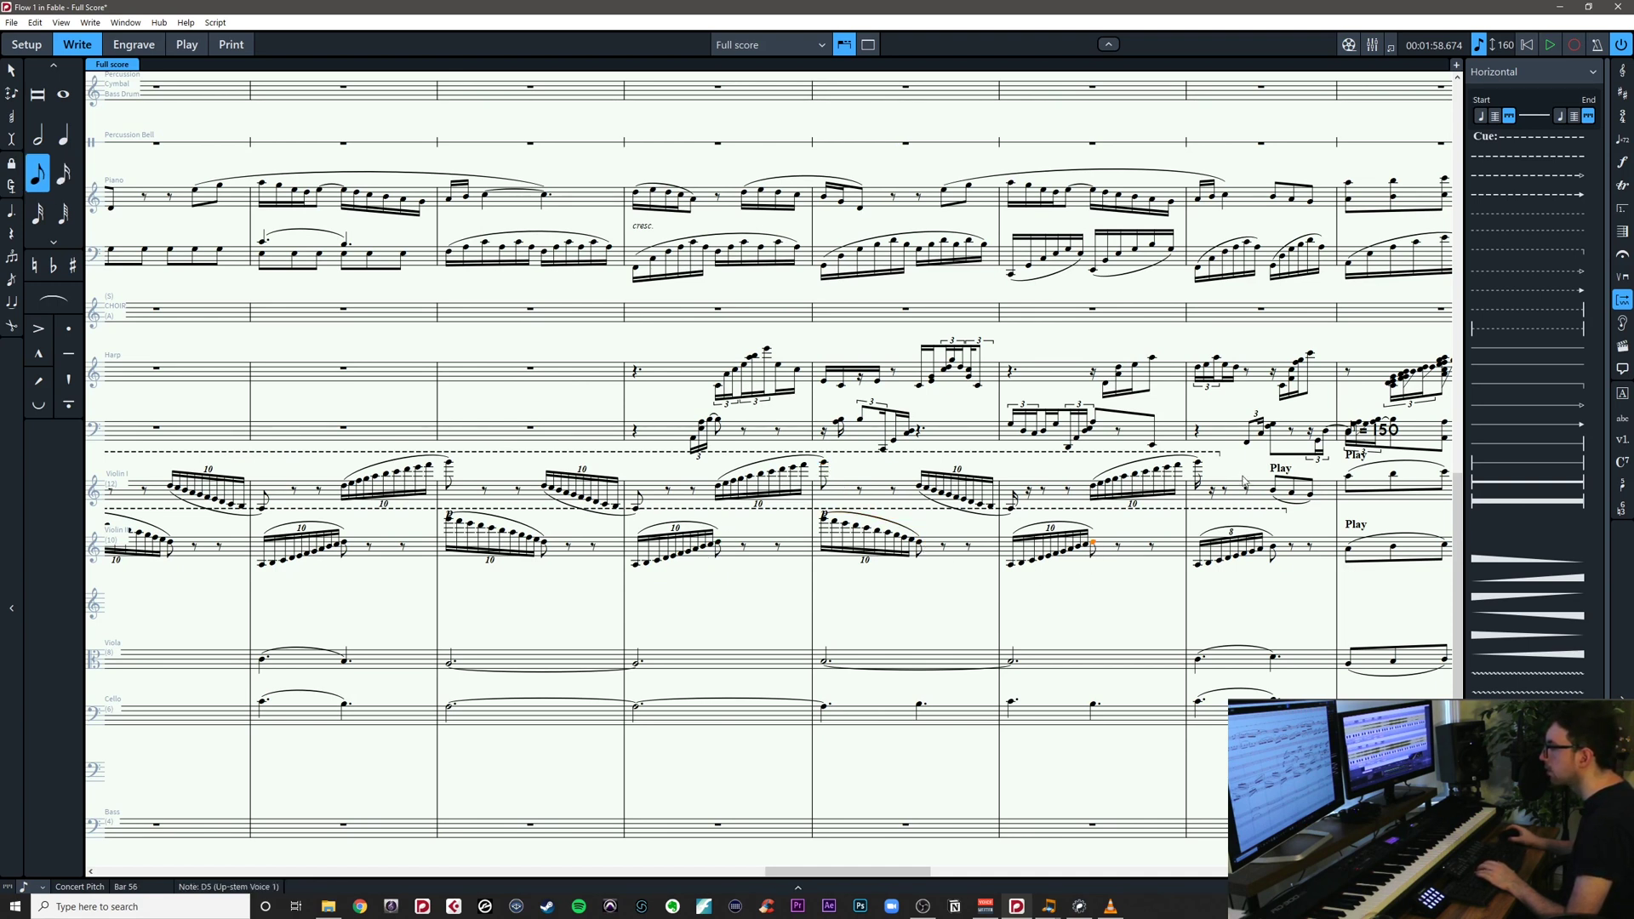
left_click(1199, 466)
key("6")
key("Escape")
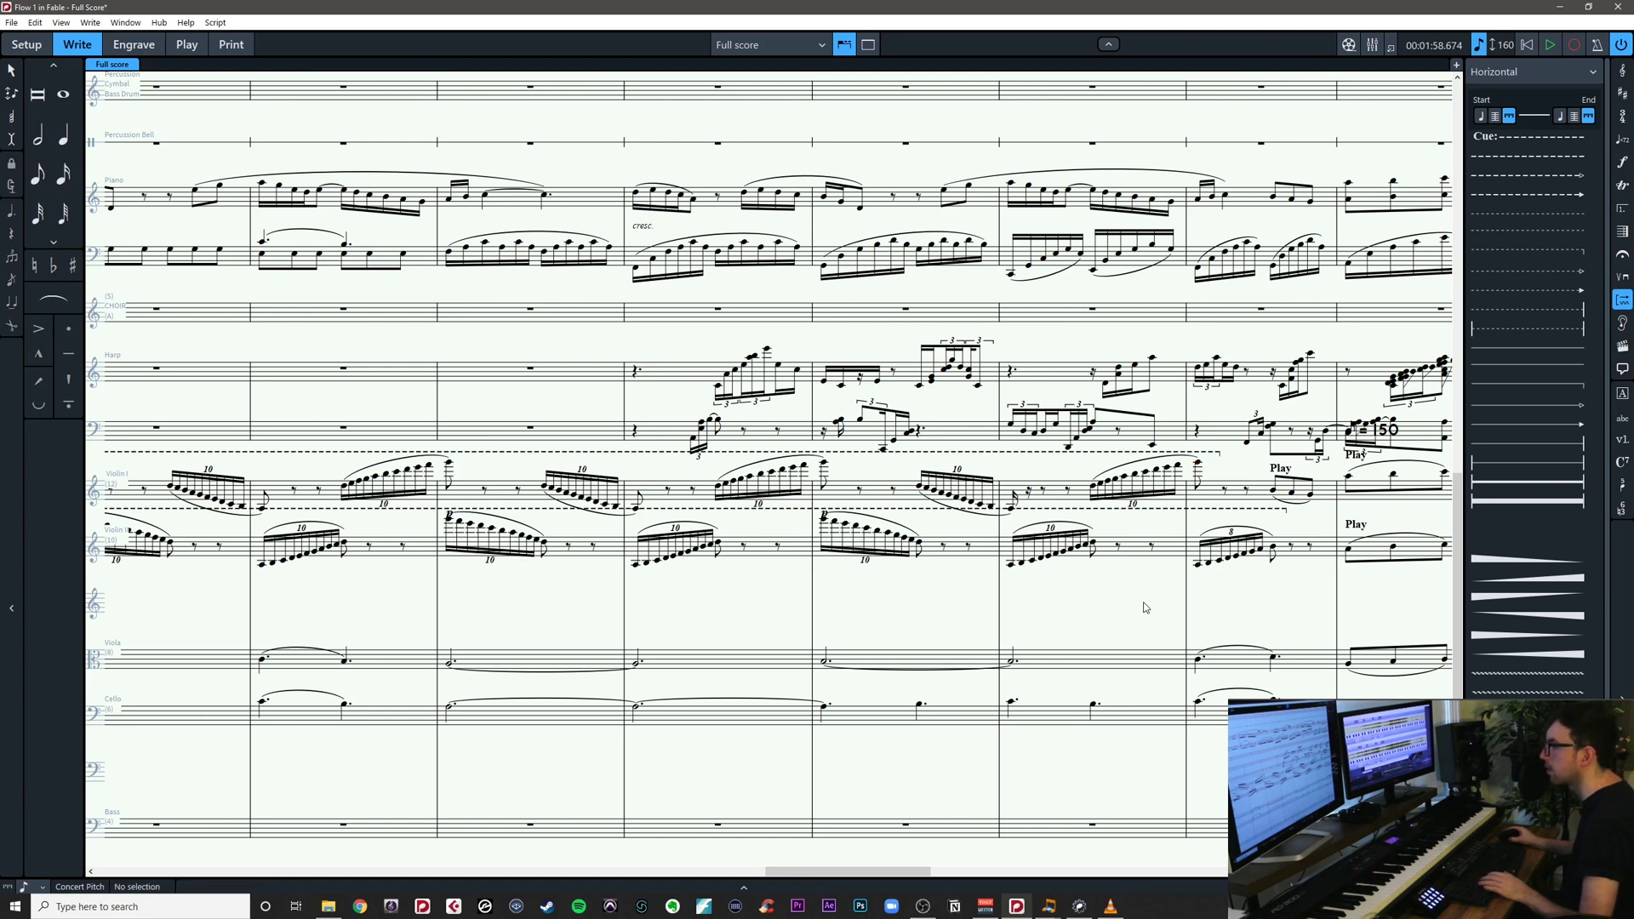
Select the first Violin II note of bar 57
scroll(1235, 609, "down", 2)
scroll(1216, 596, "right", 3)
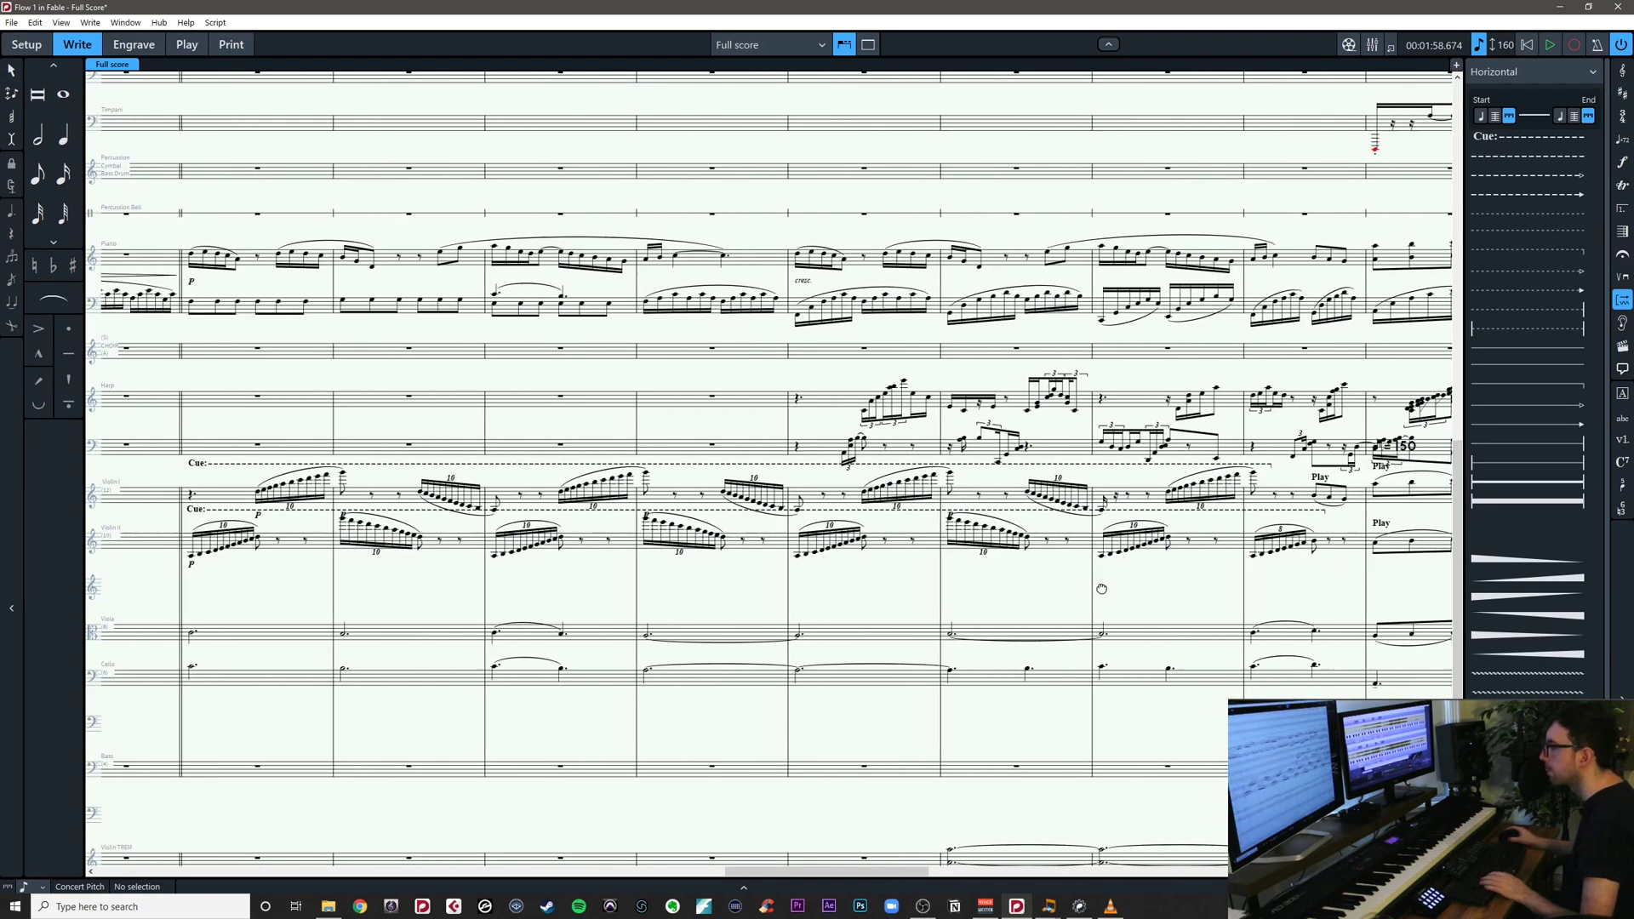
scroll(1080, 591, "up", 3)
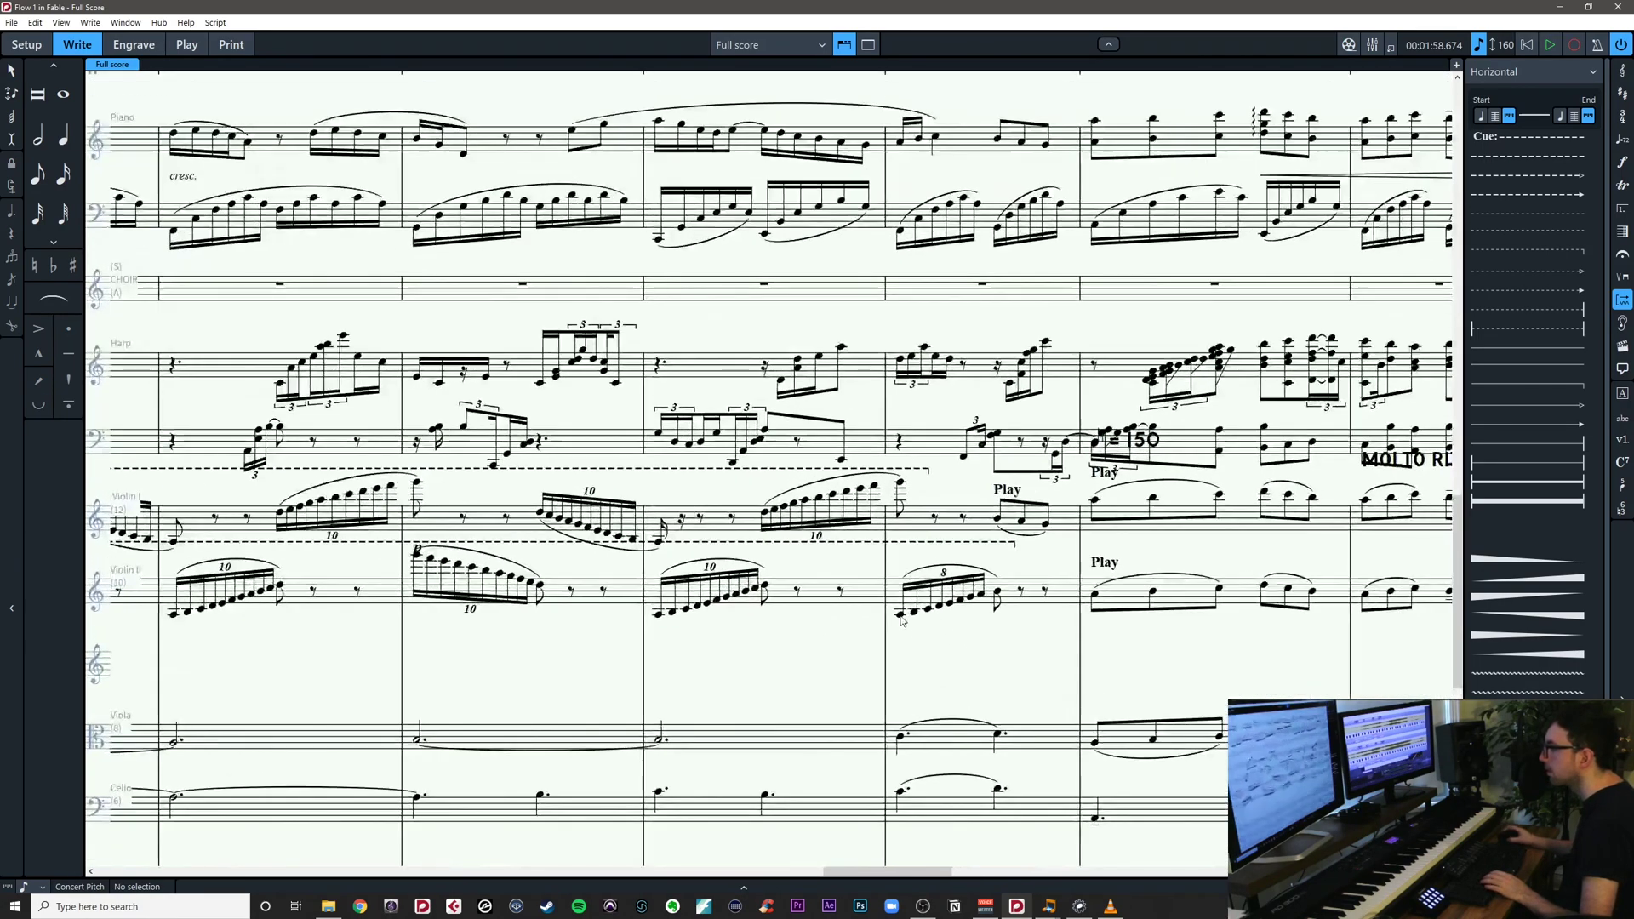
left_click(901, 617)
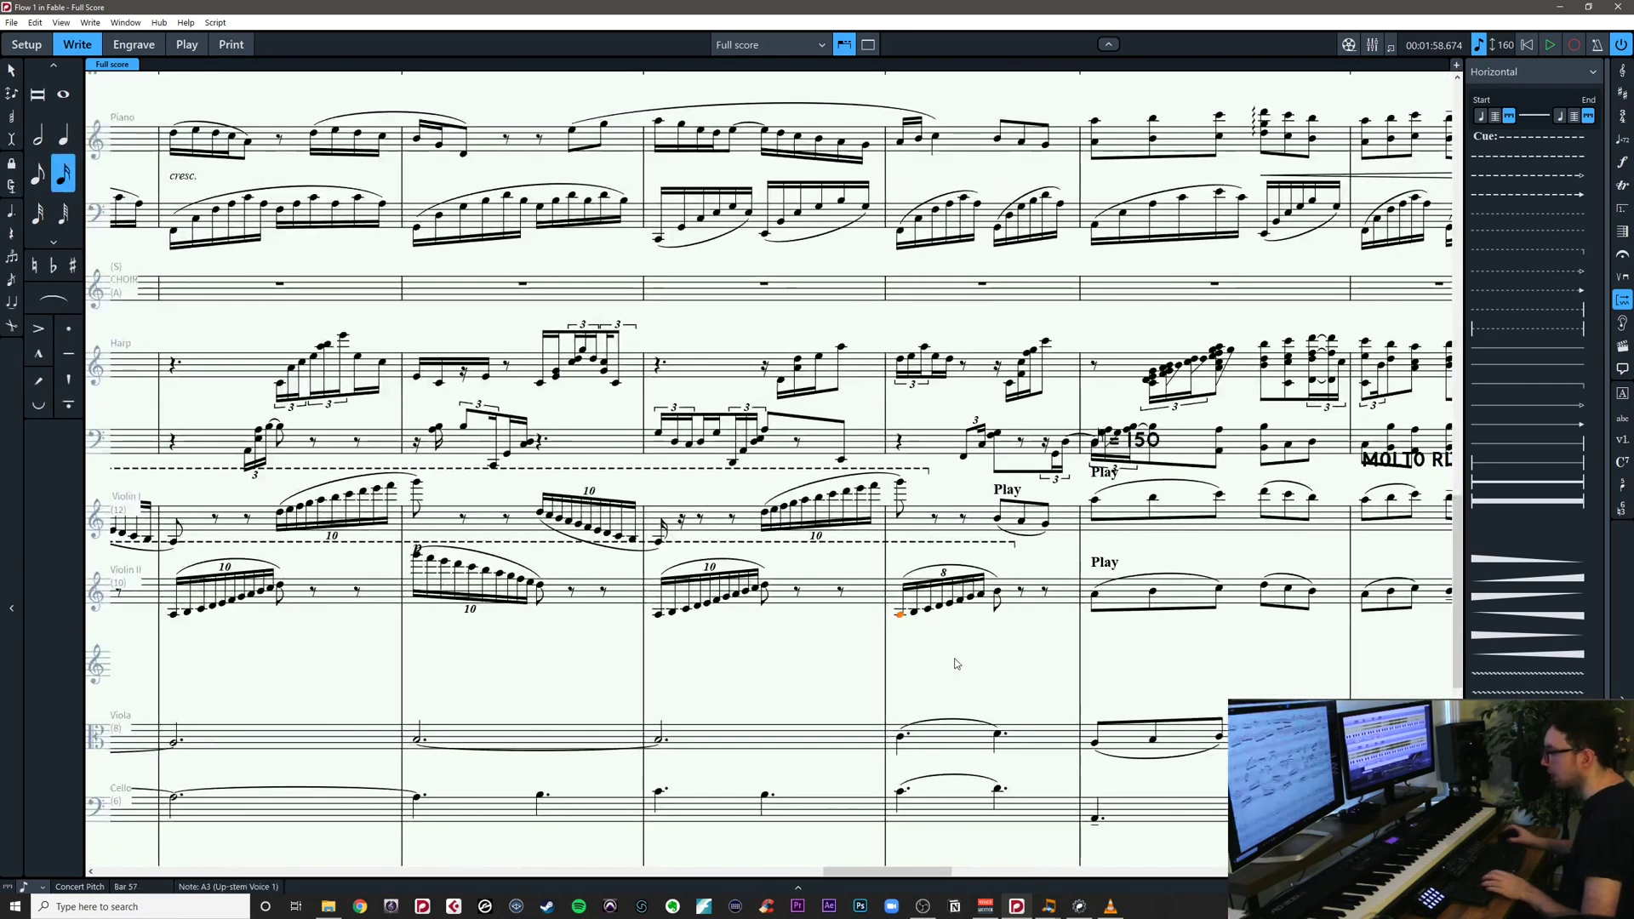
Try a staff text reading "!8 - not 1" above the eight-note Violin II run in bar 57, and clear it again
key("shift+x")
type("!!!")
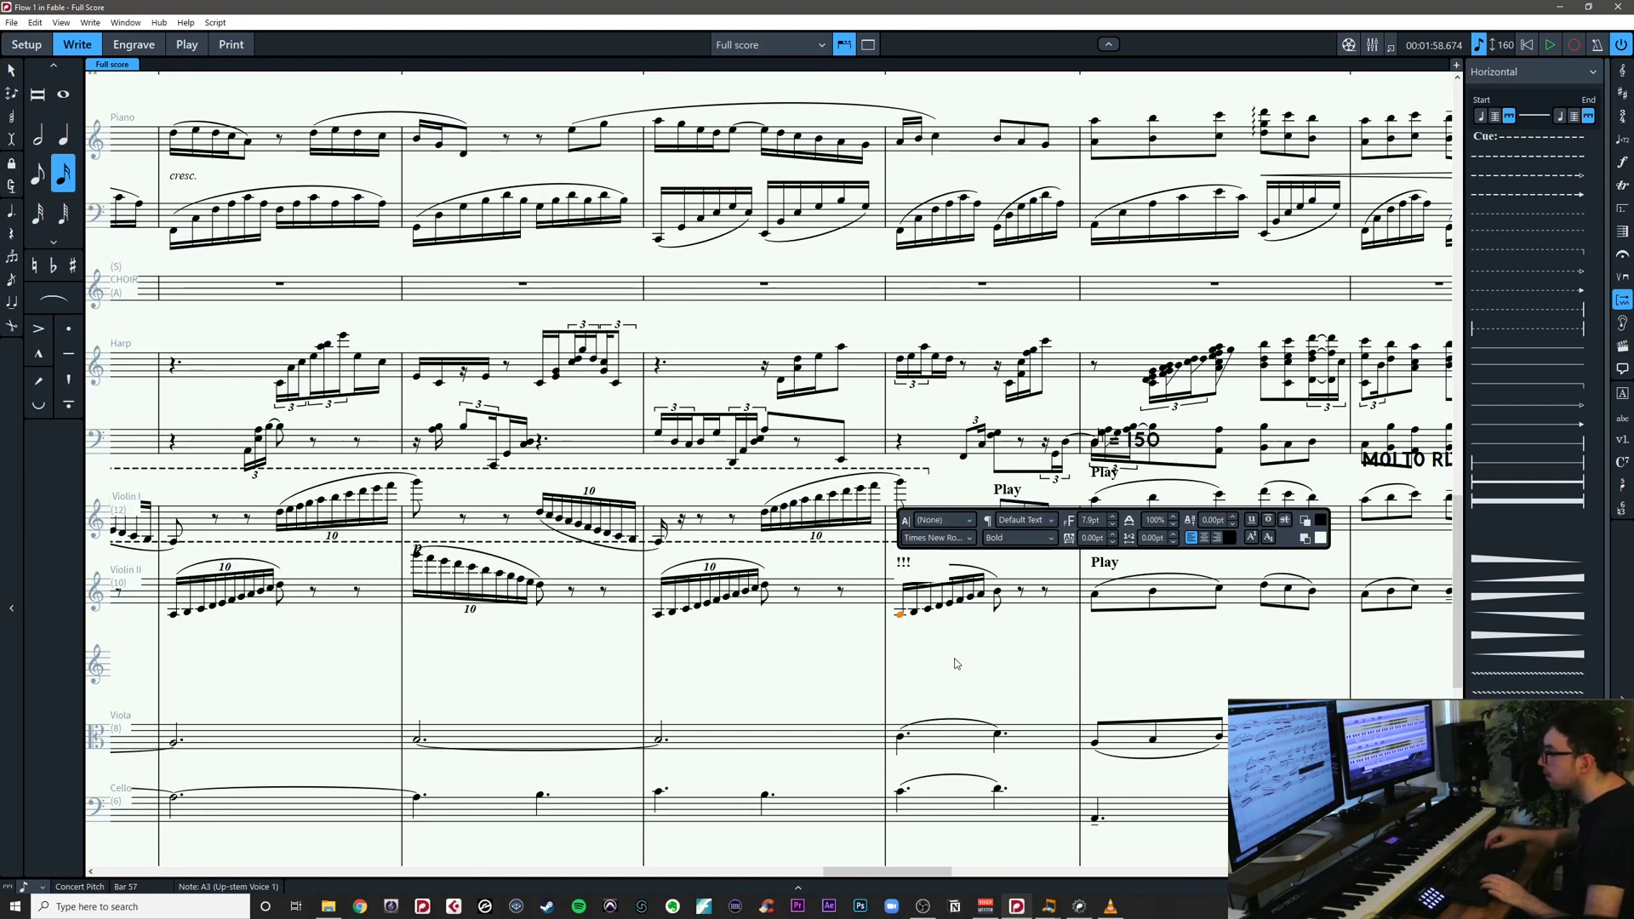
key("BackSpace")
key("BackSpace")
key("Escape")
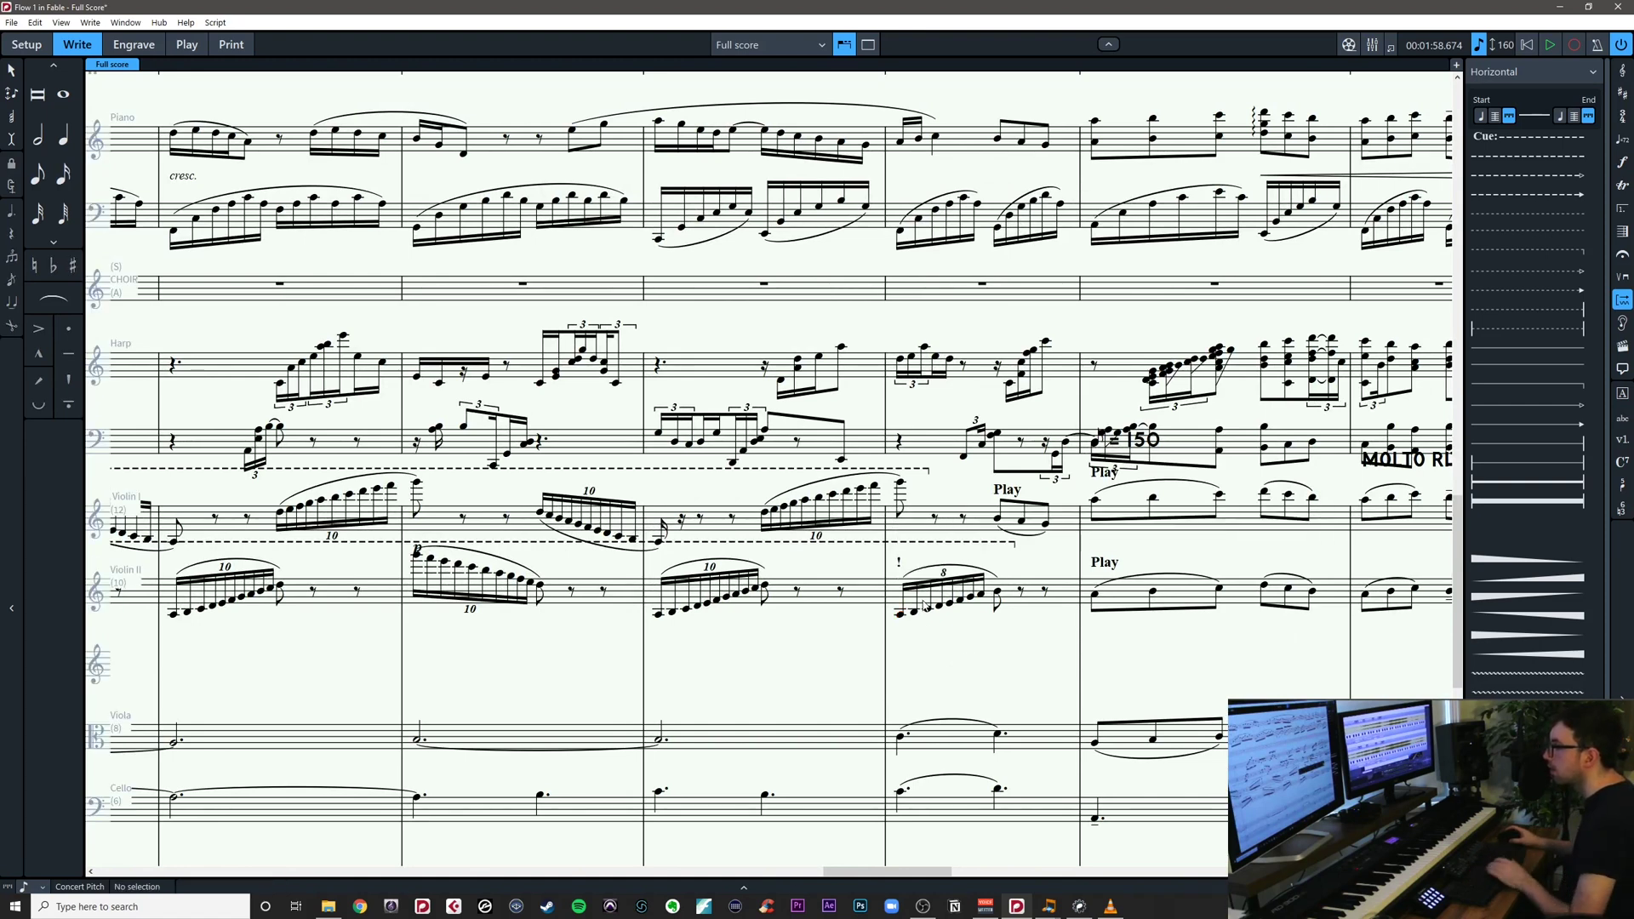
double_click(901, 563)
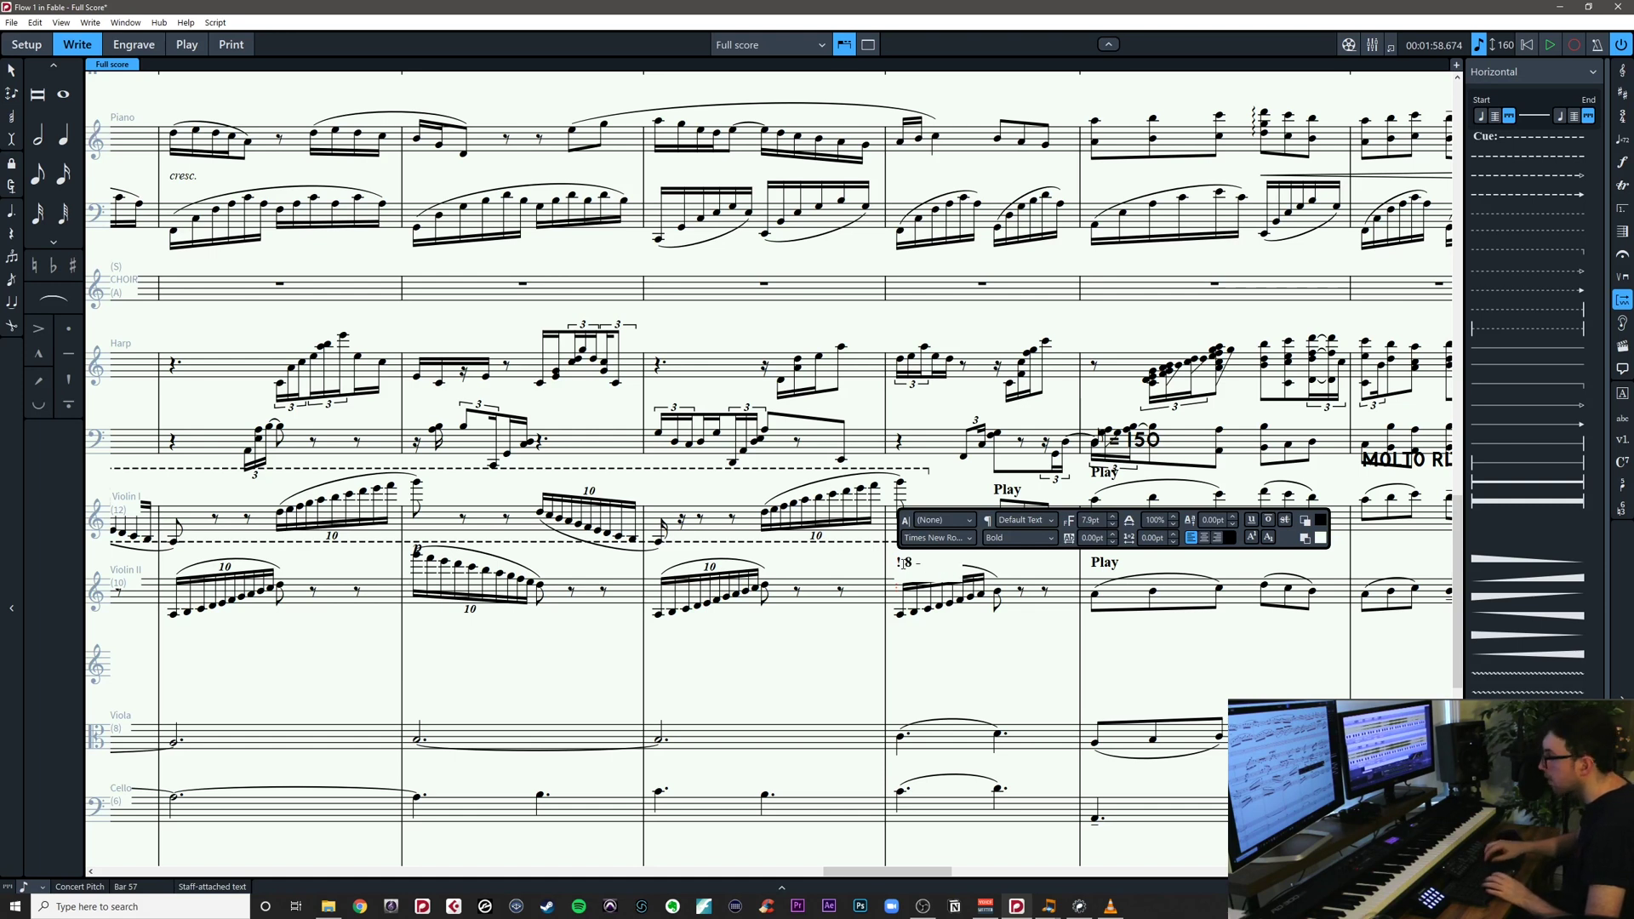
type("- n")
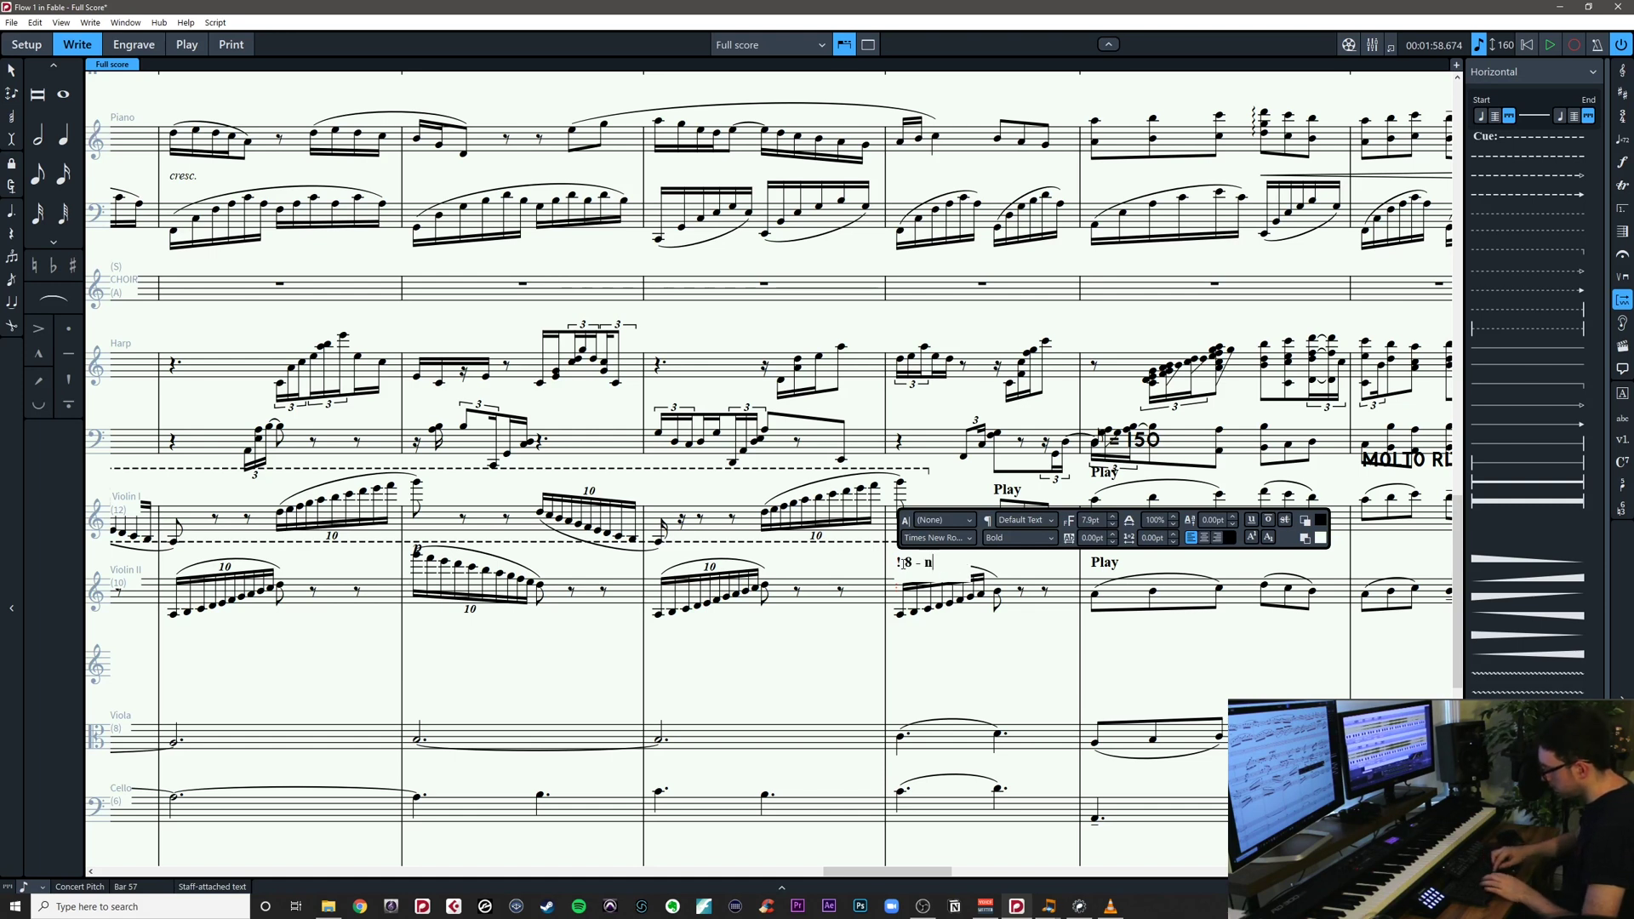
type("ot 1")
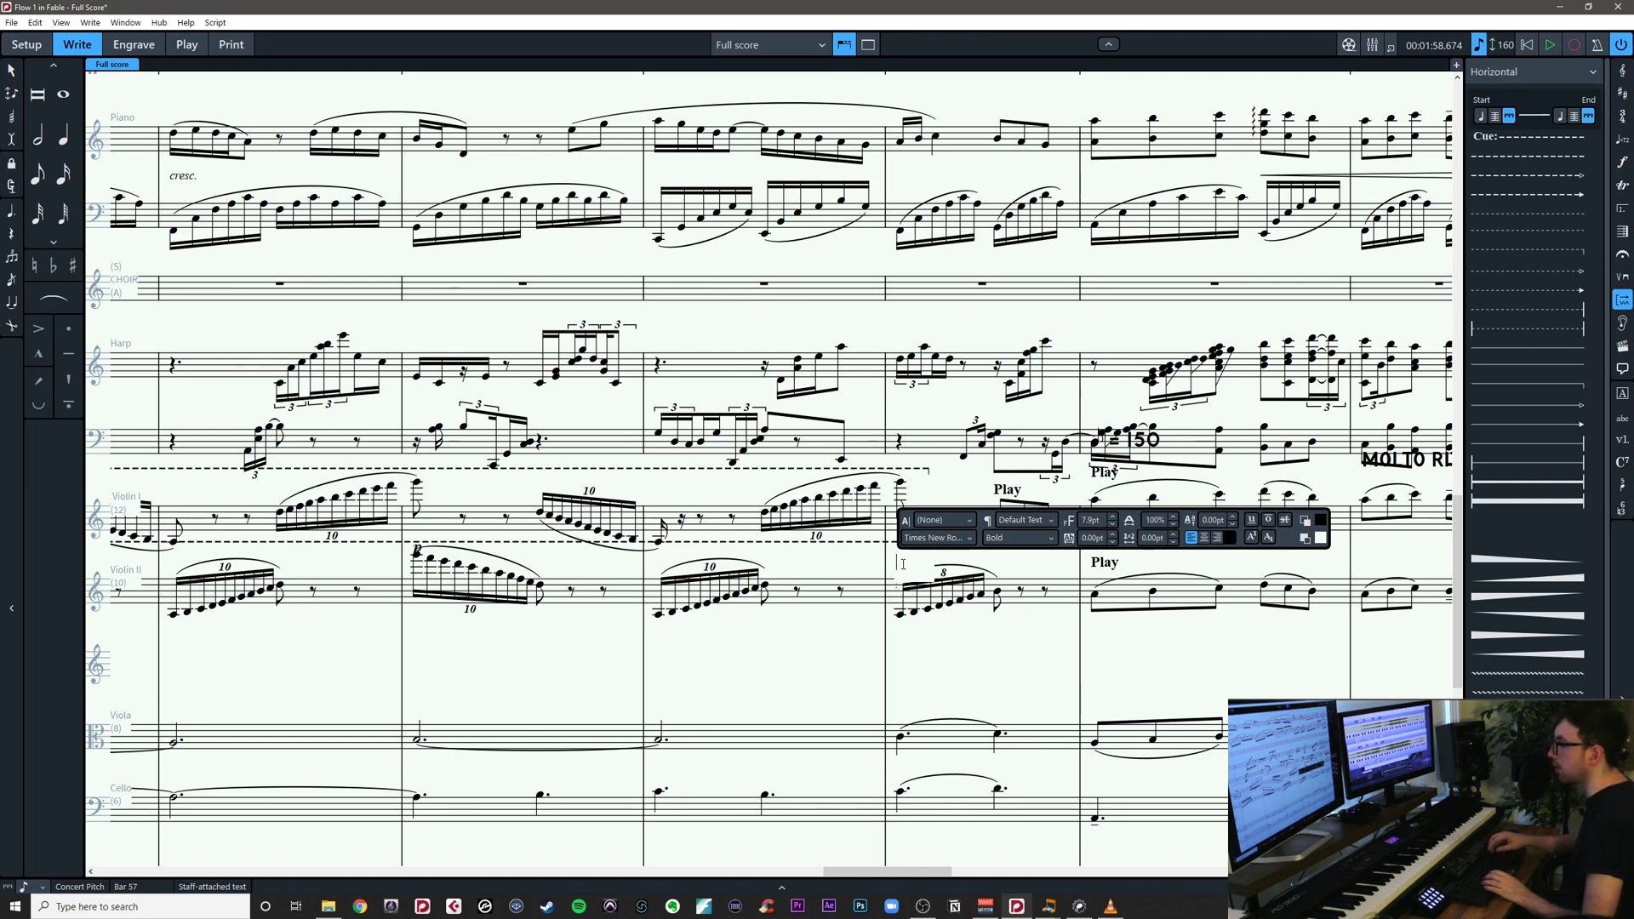
left_click(928, 652)
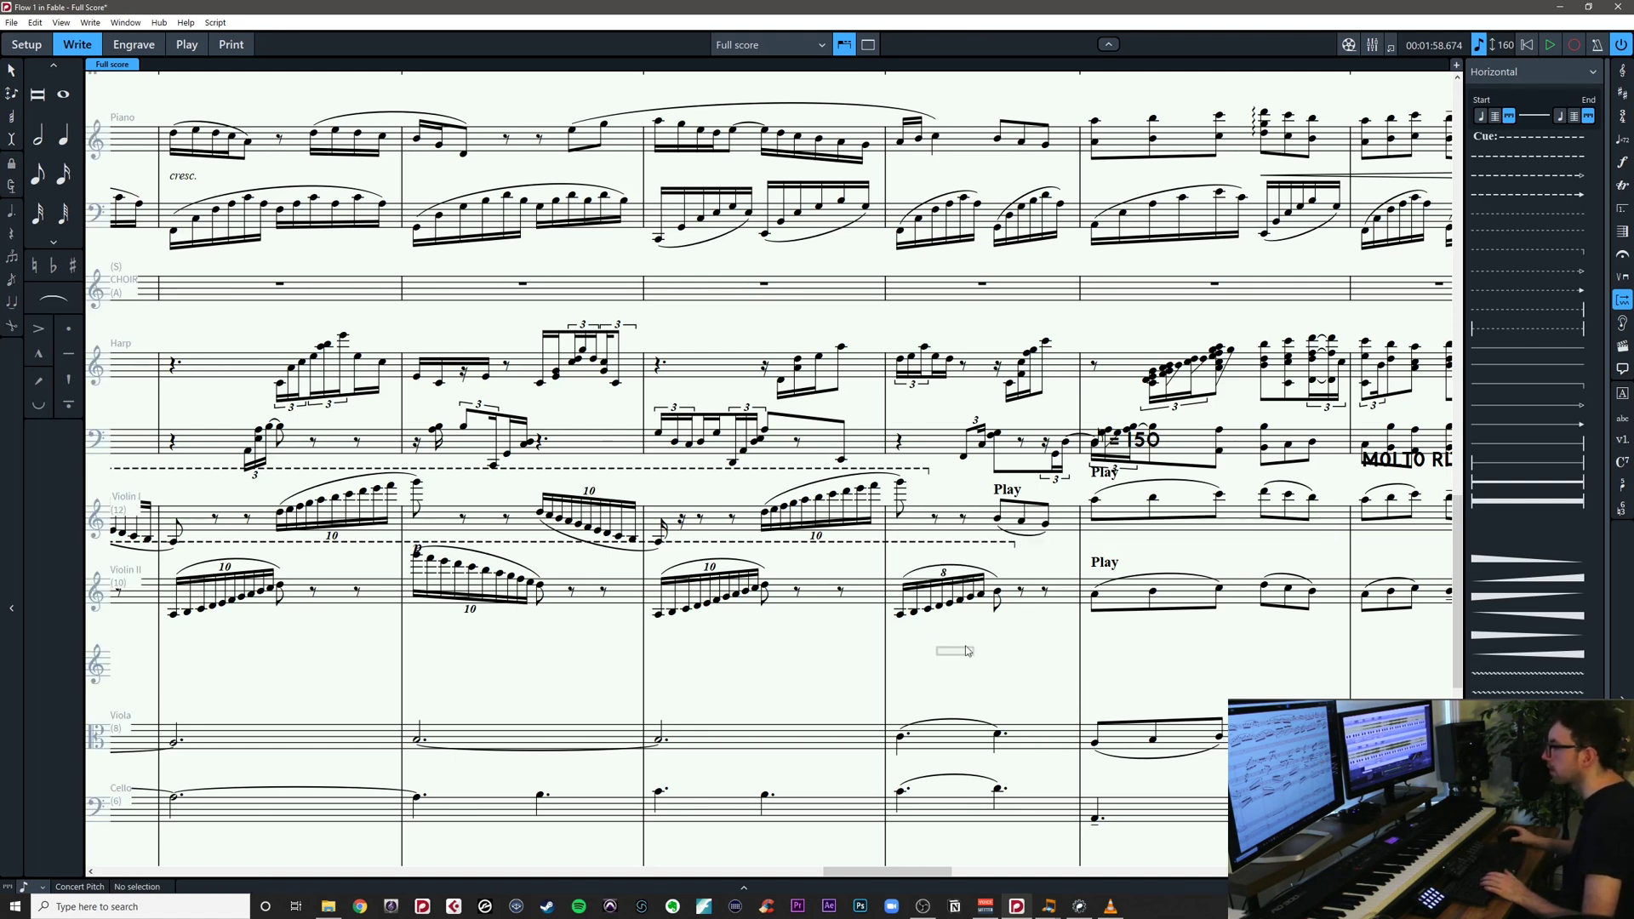
Examine the string parts from the Violin II tuplet runs through the Molto rit. and on into the Tempo I bars
scroll(973, 672, "right", 3)
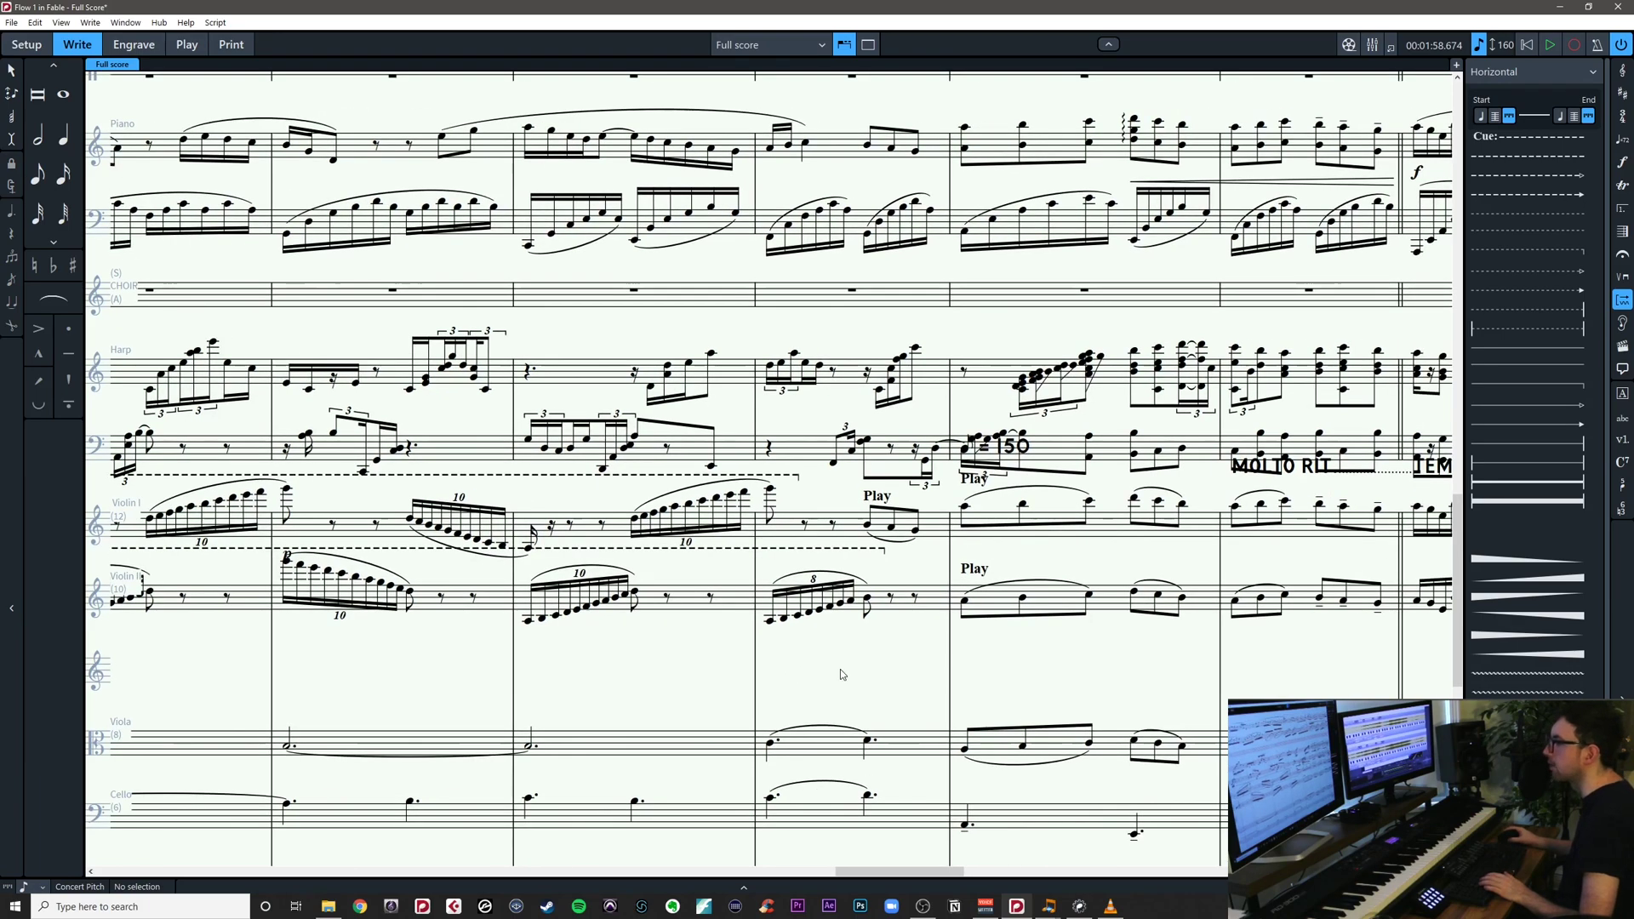
scroll(890, 677, "left", 10)
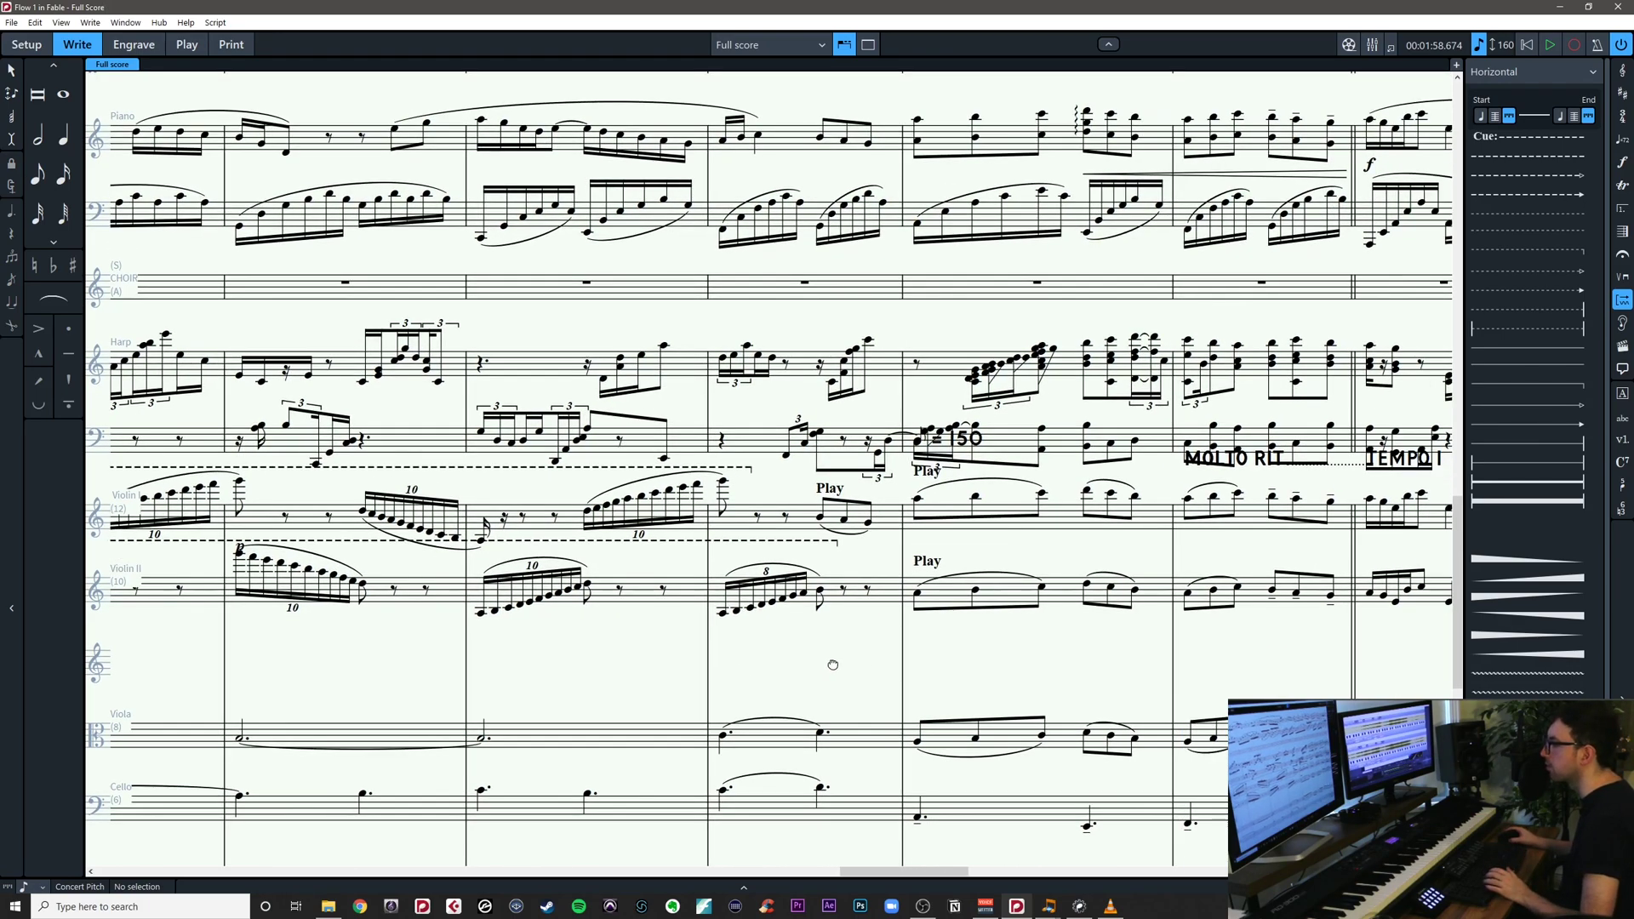
key("x")
key("x")
key("x")
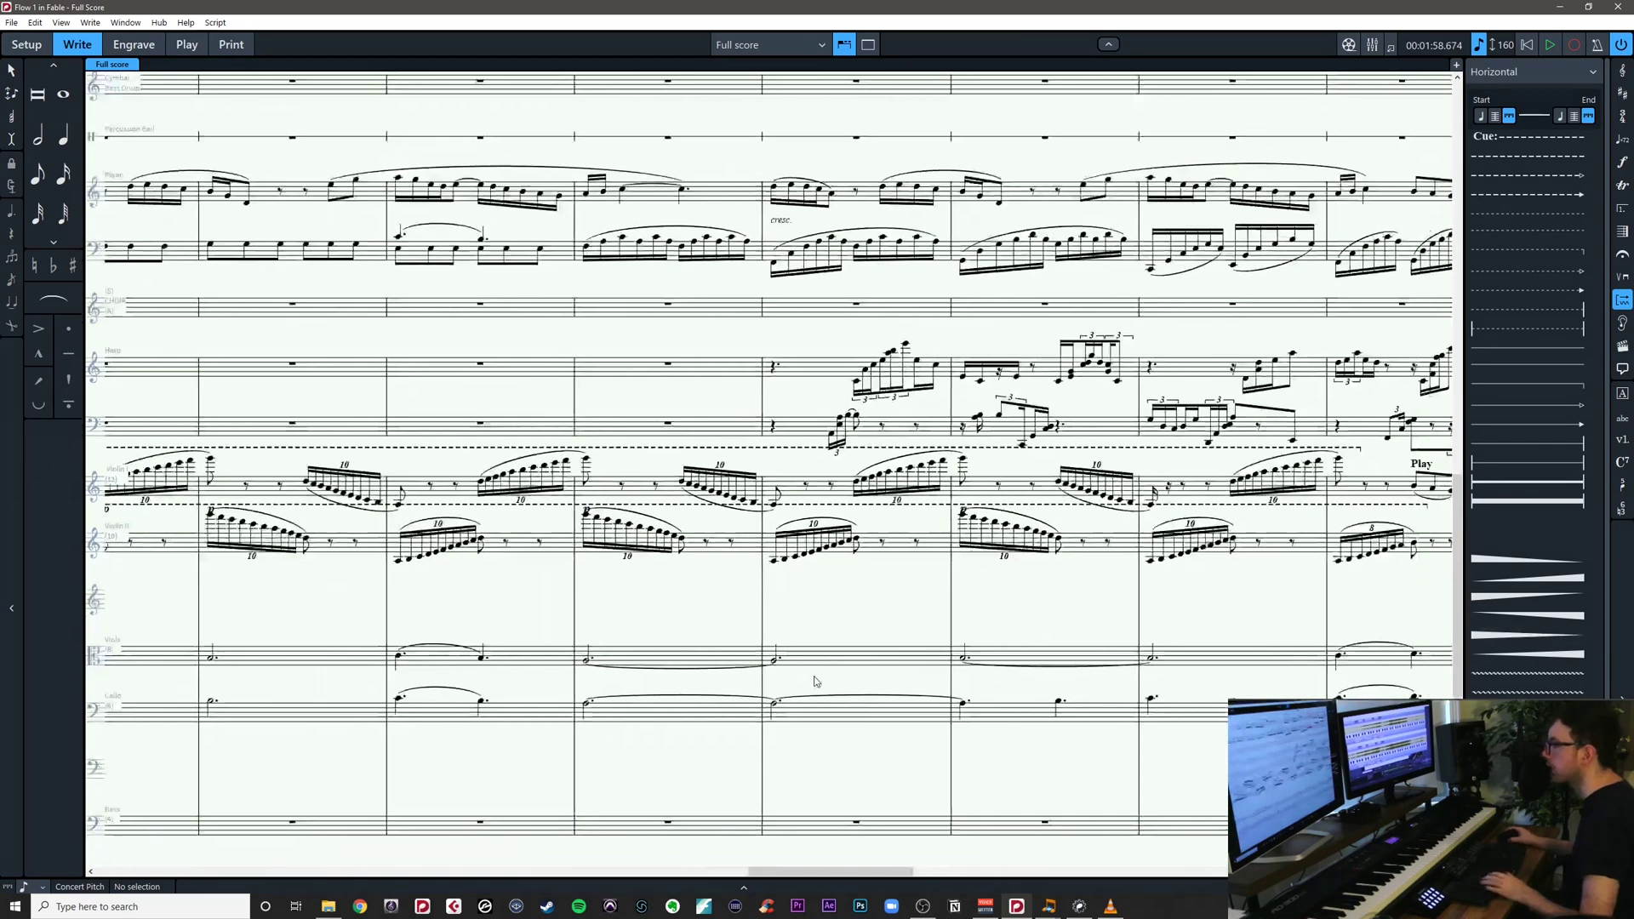
left_click_drag(1235, 599, 482, 637)
key("z")
key("z")
key("z")
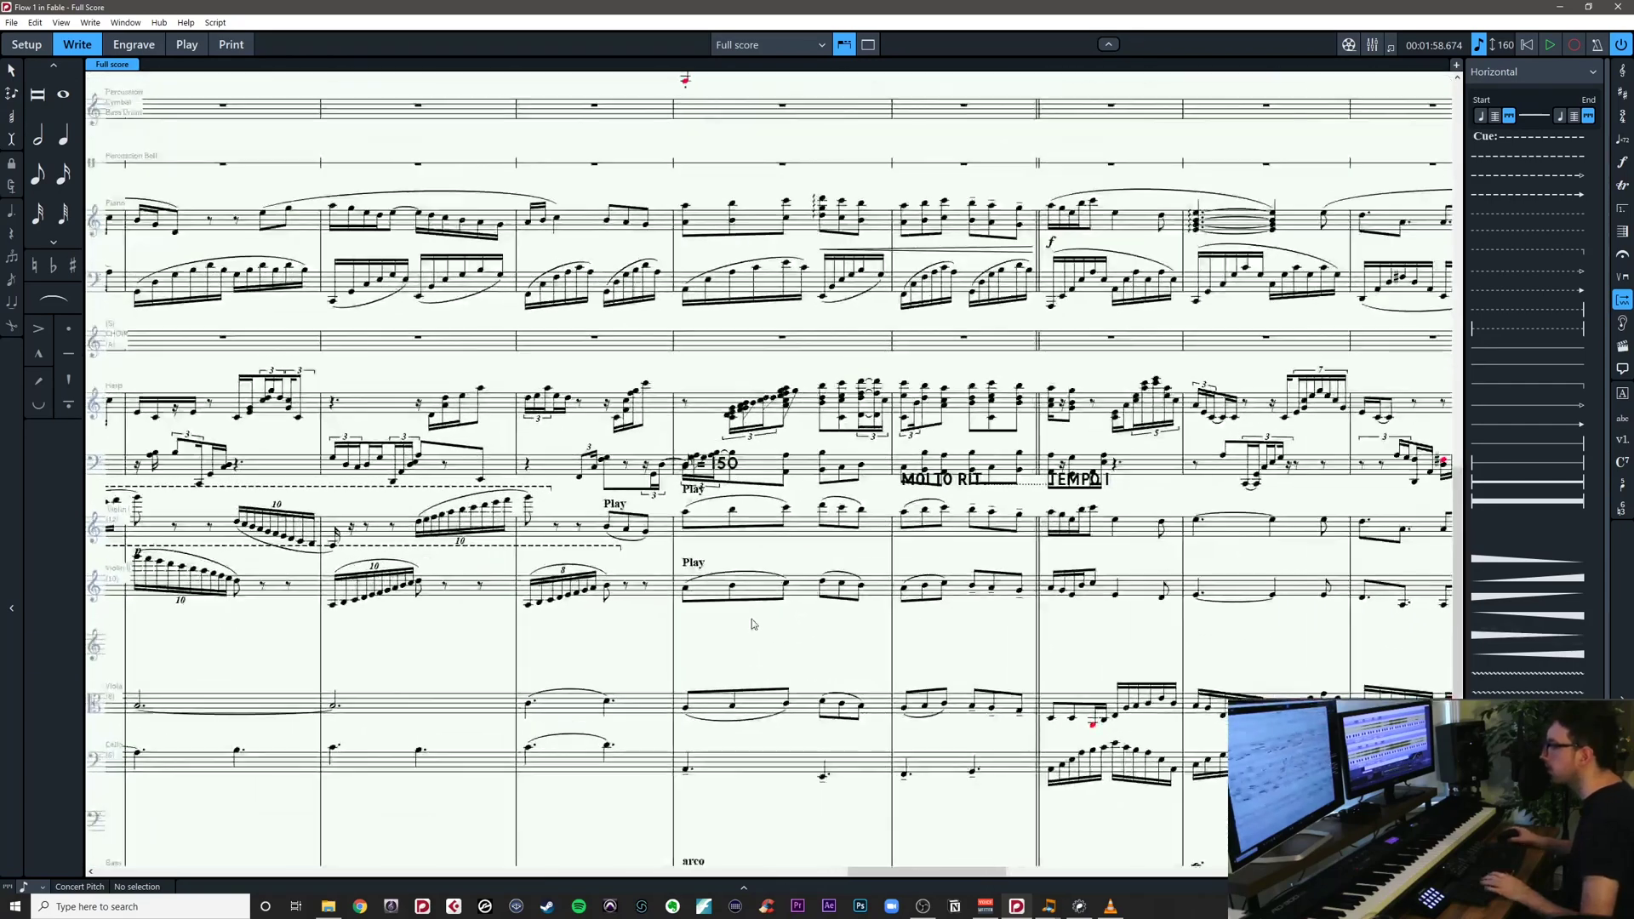
left_click_drag(832, 679, 1517, 550)
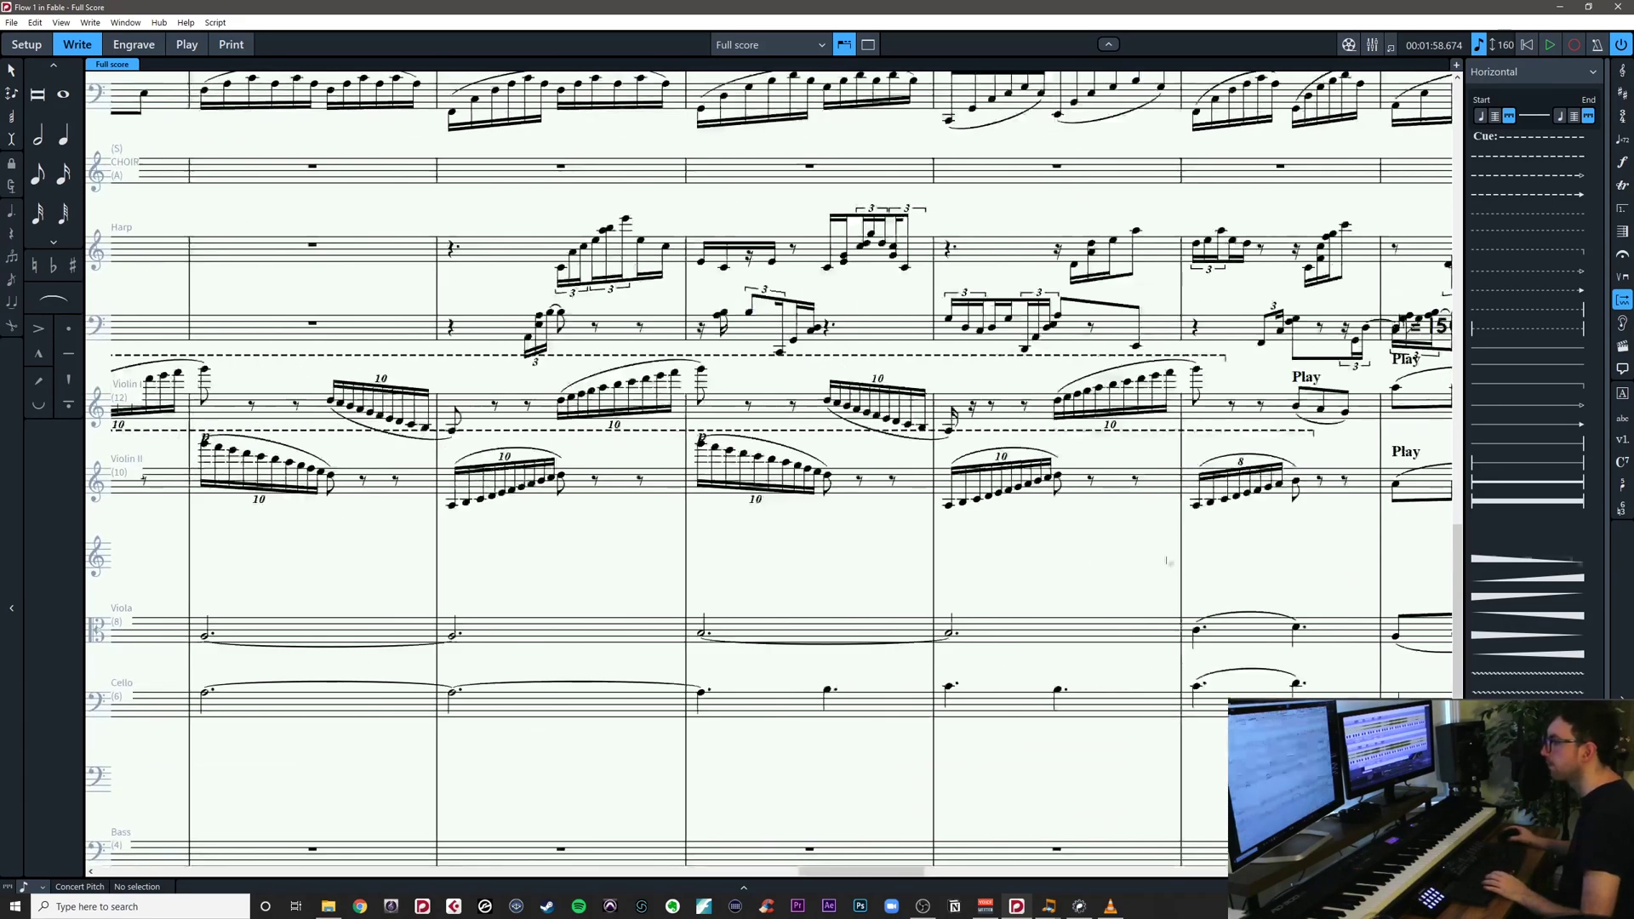
left_click(1197, 509)
key("Escape")
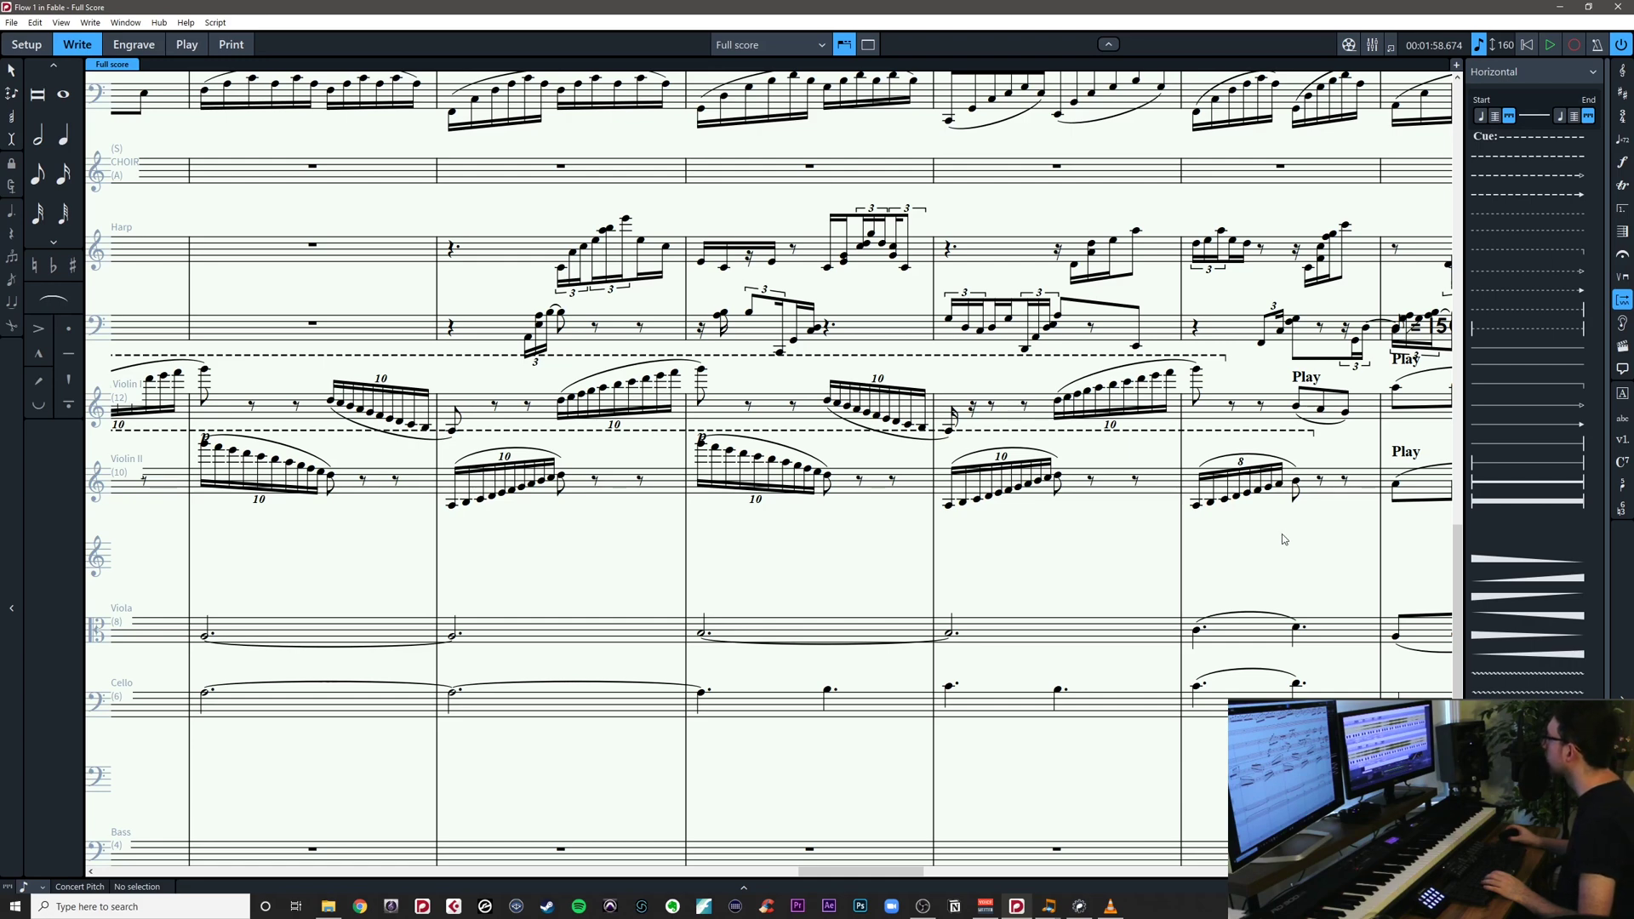
left_click_drag(1282, 533, 799, 558)
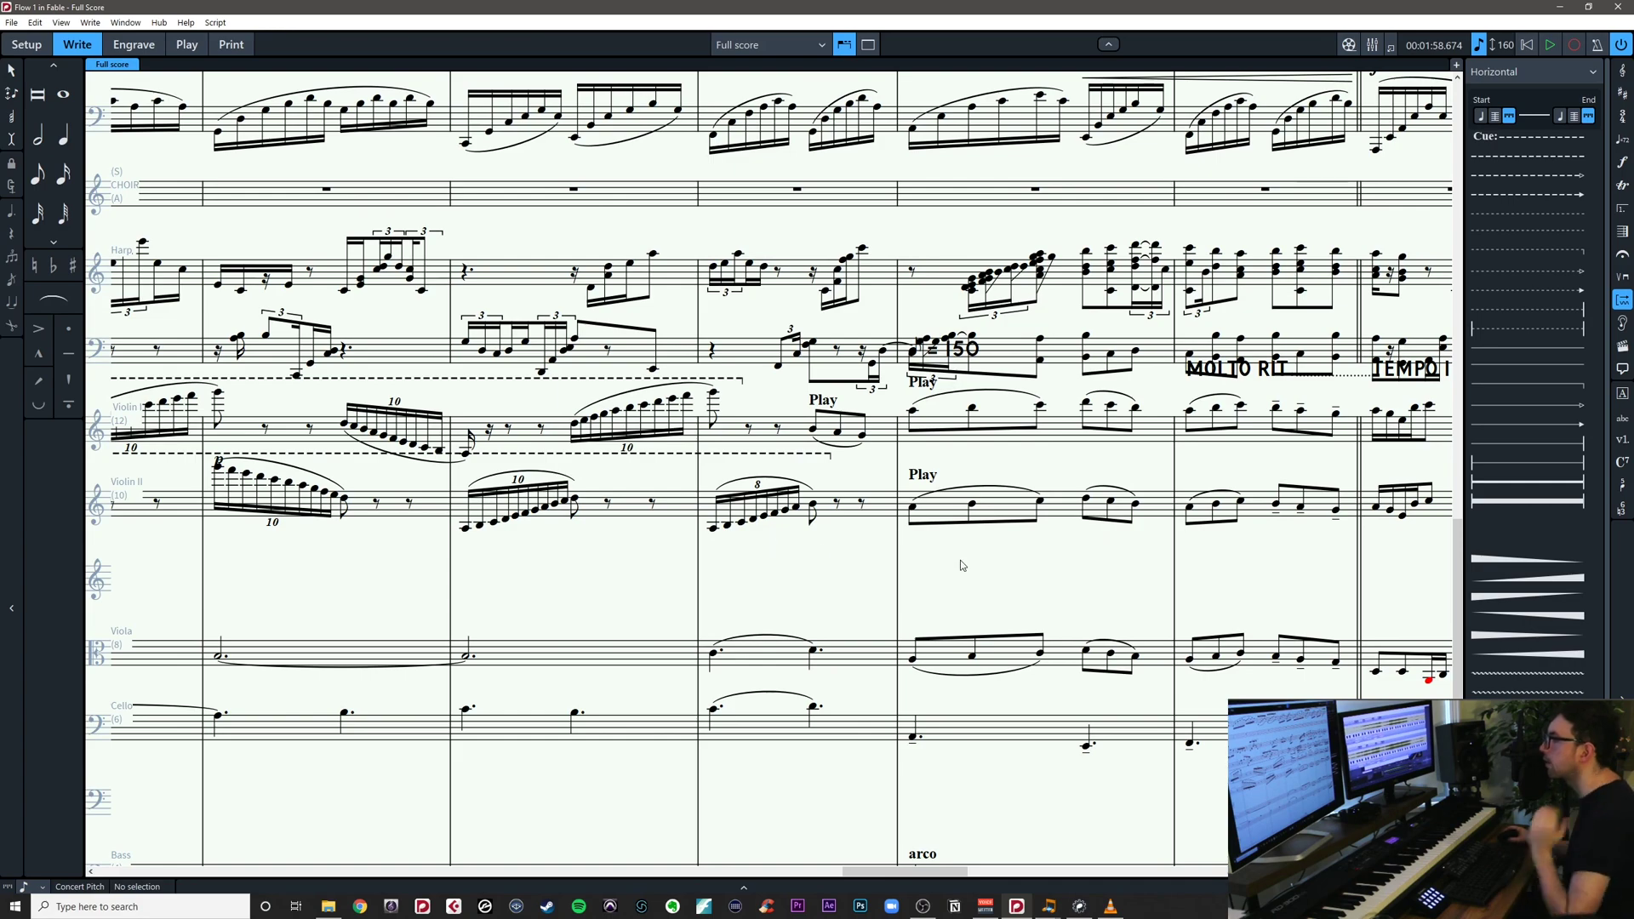
left_click_drag(960, 560, 537, 566)
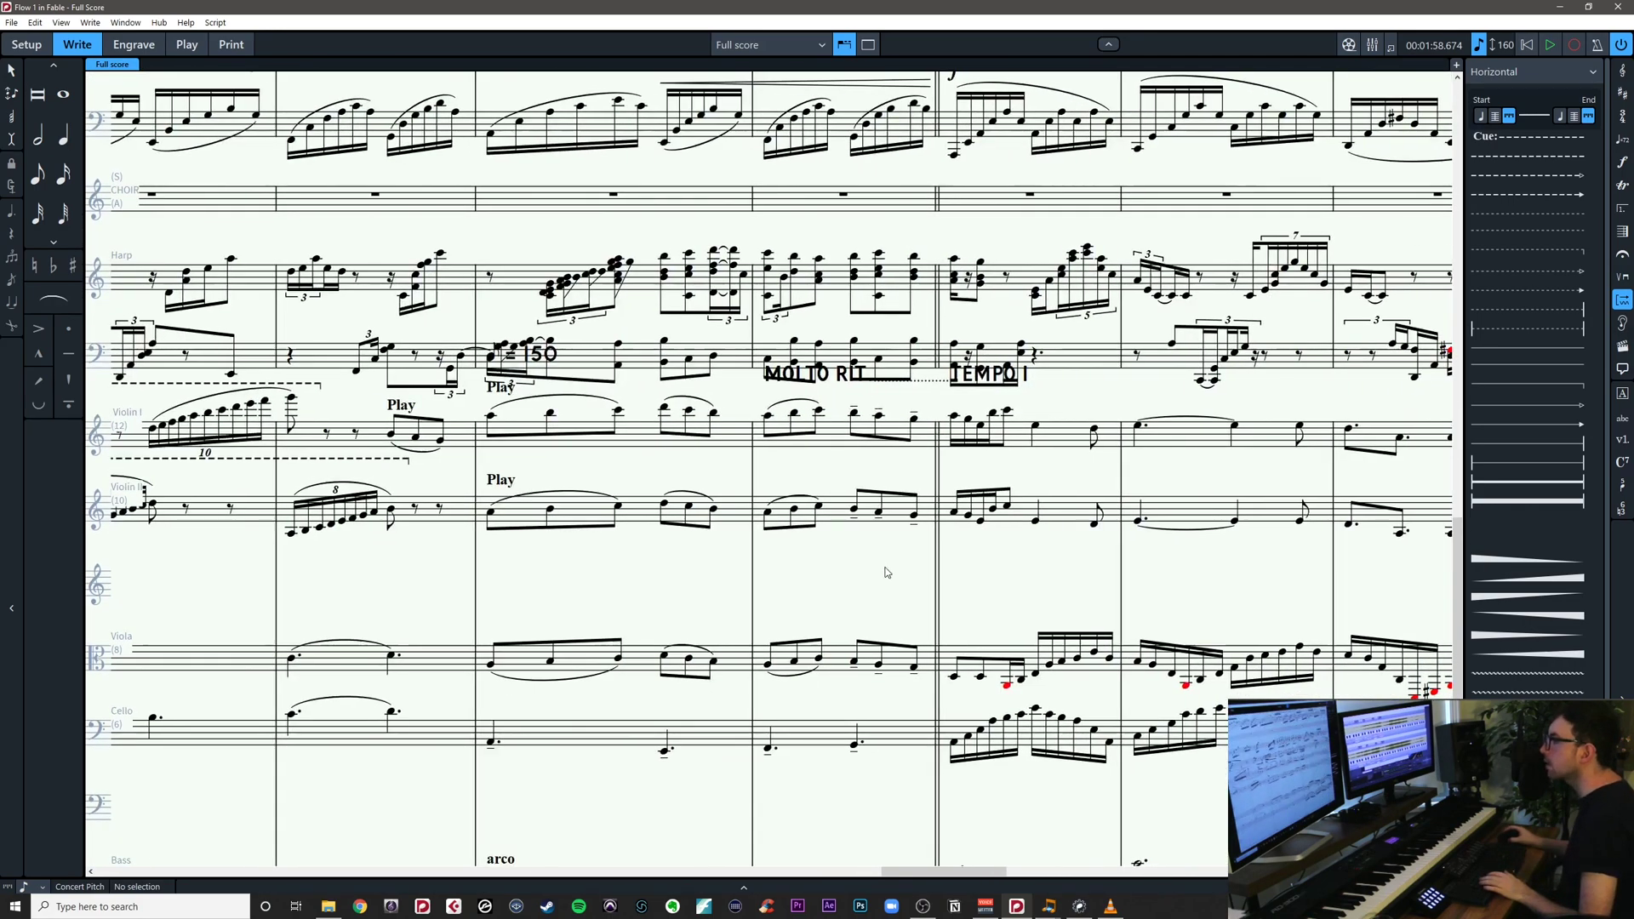
left_click_drag(879, 572, 882, 409)
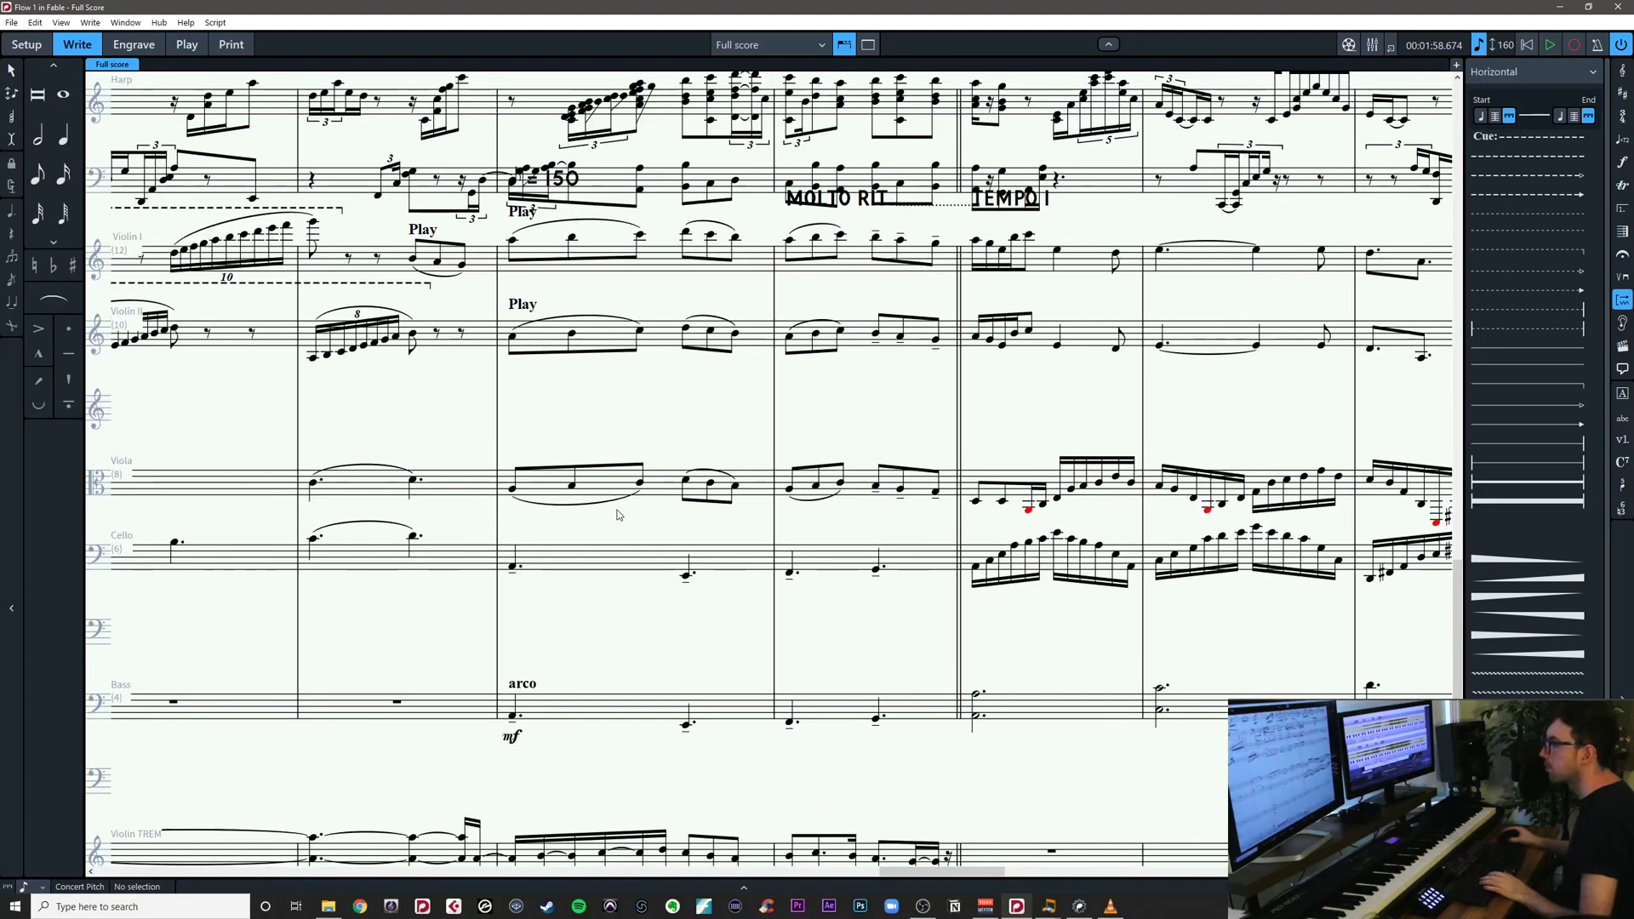
key("x")
key("x")
left_click_drag(984, 429, 404, 493)
scroll(758, 623, "right", 2)
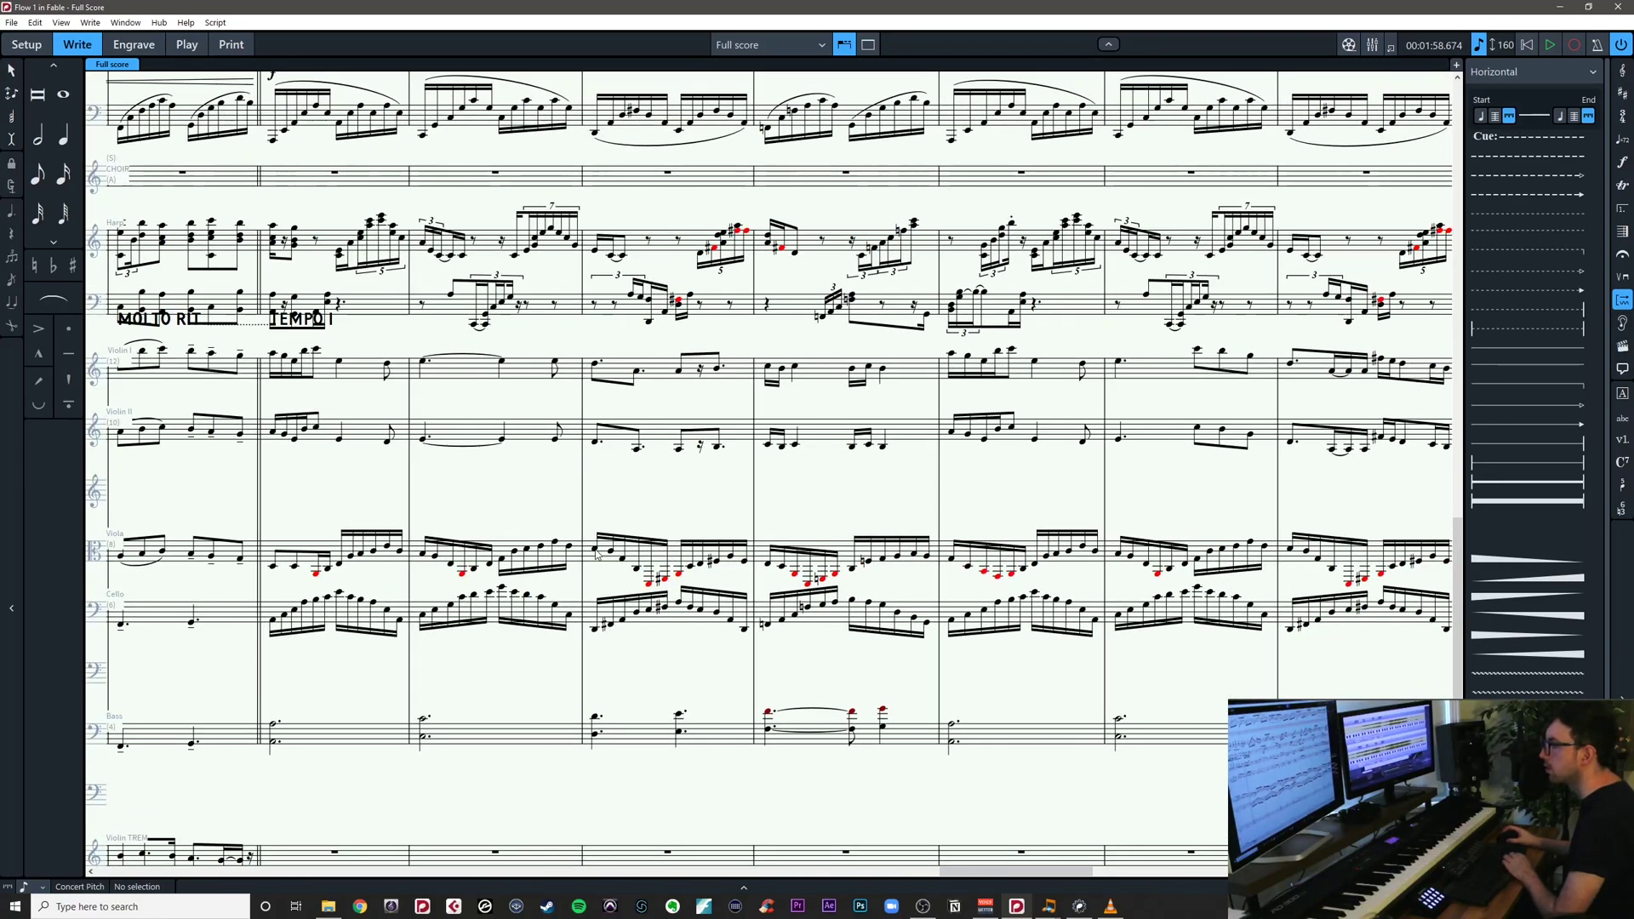
Delete the viola's sixteenth-note figuration from the out-of-range note in bar 60 through bar 67
left_click(636, 568)
key("Right")
key("Right")
key("Right")
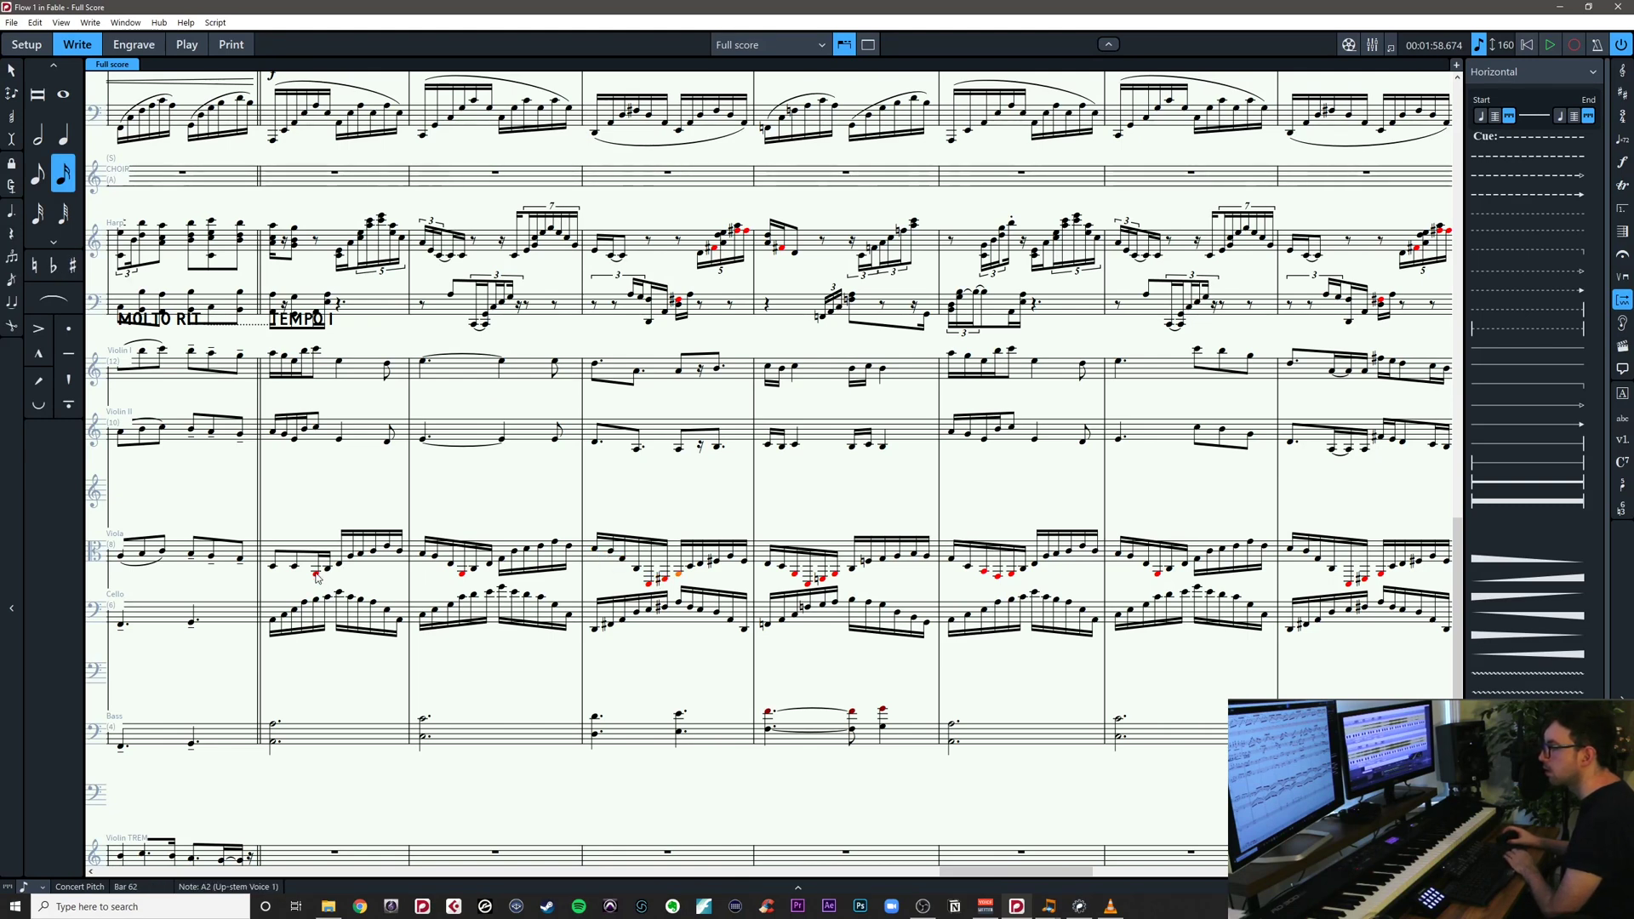
scroll(327, 515, "right", 10)
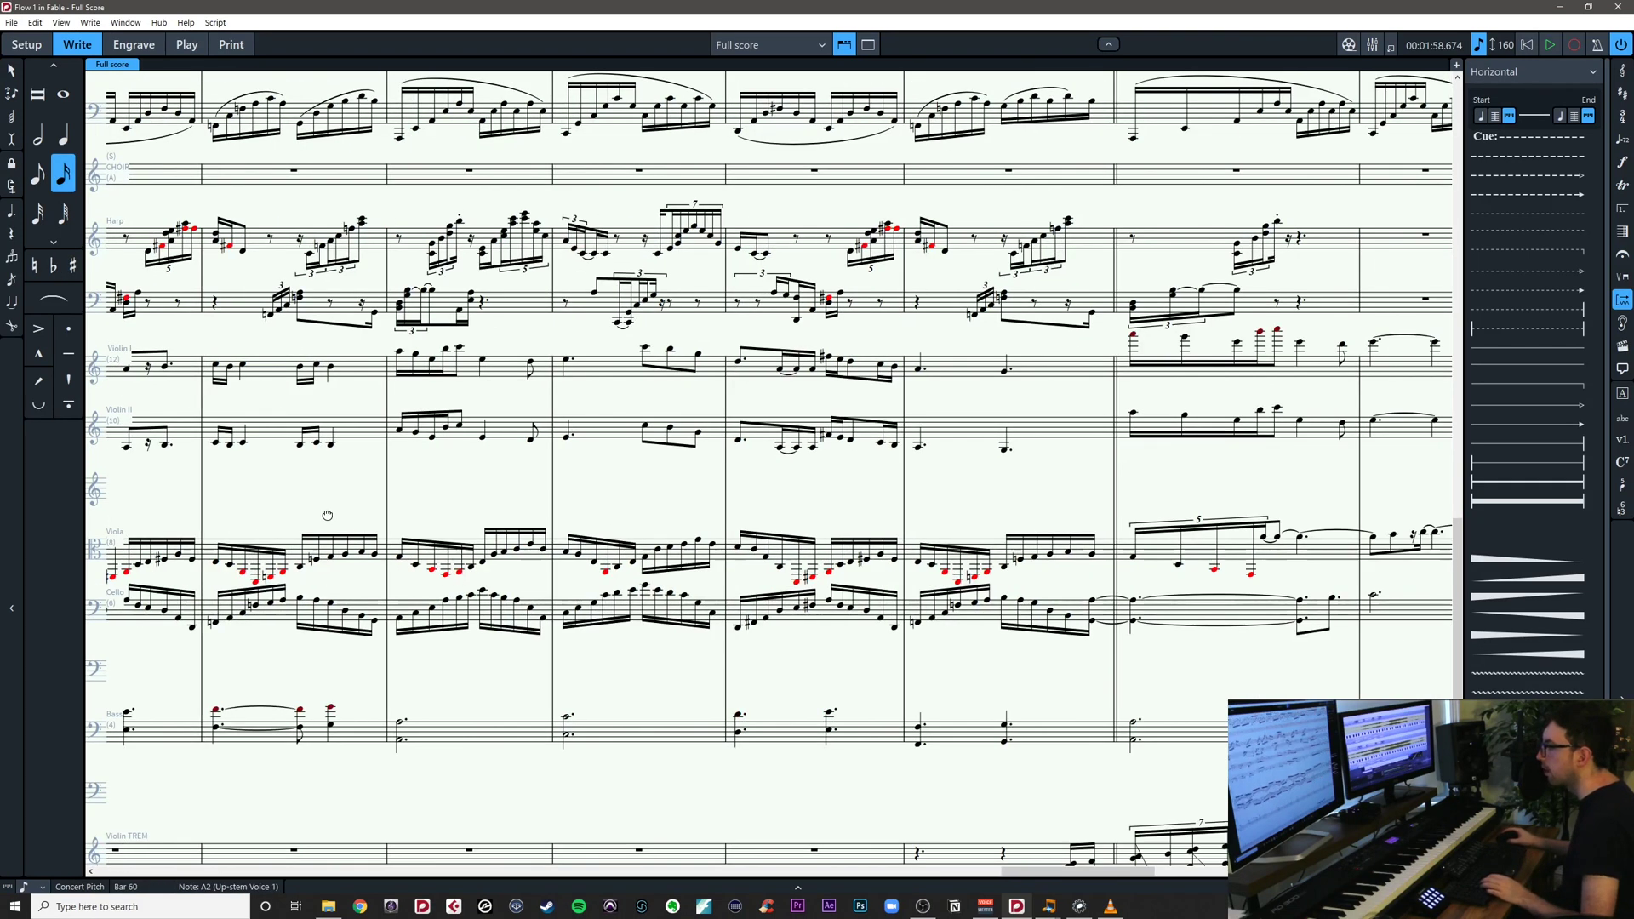
scroll(327, 515, "right", 5)
scroll(1232, 493, "right", 10)
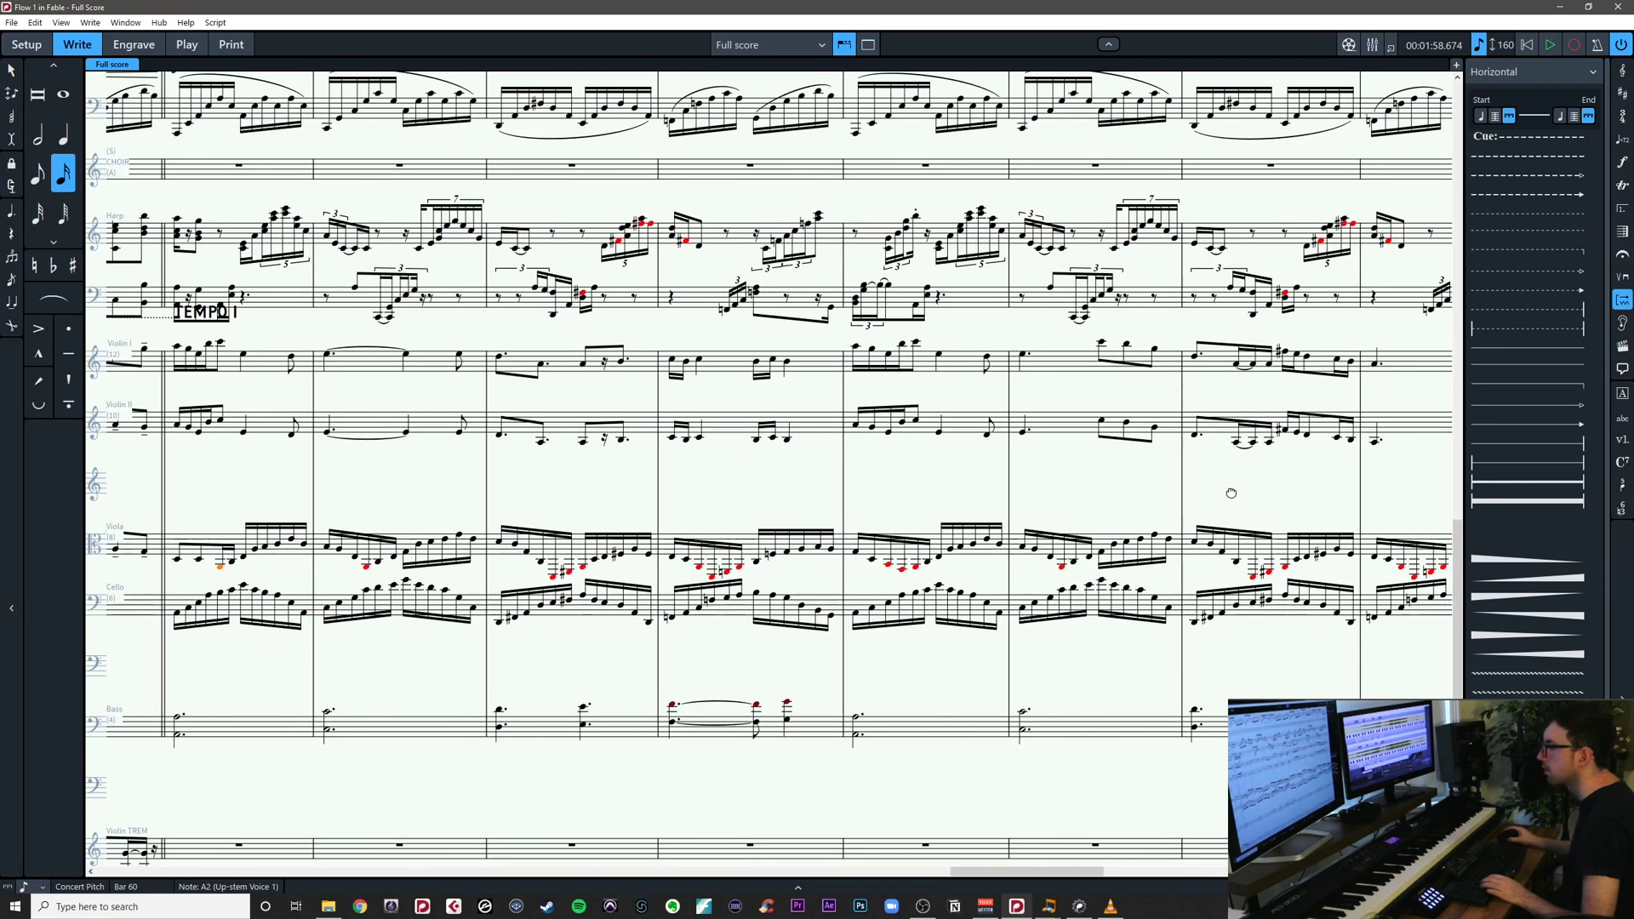
left_click_drag(1232, 493, 1007, 477)
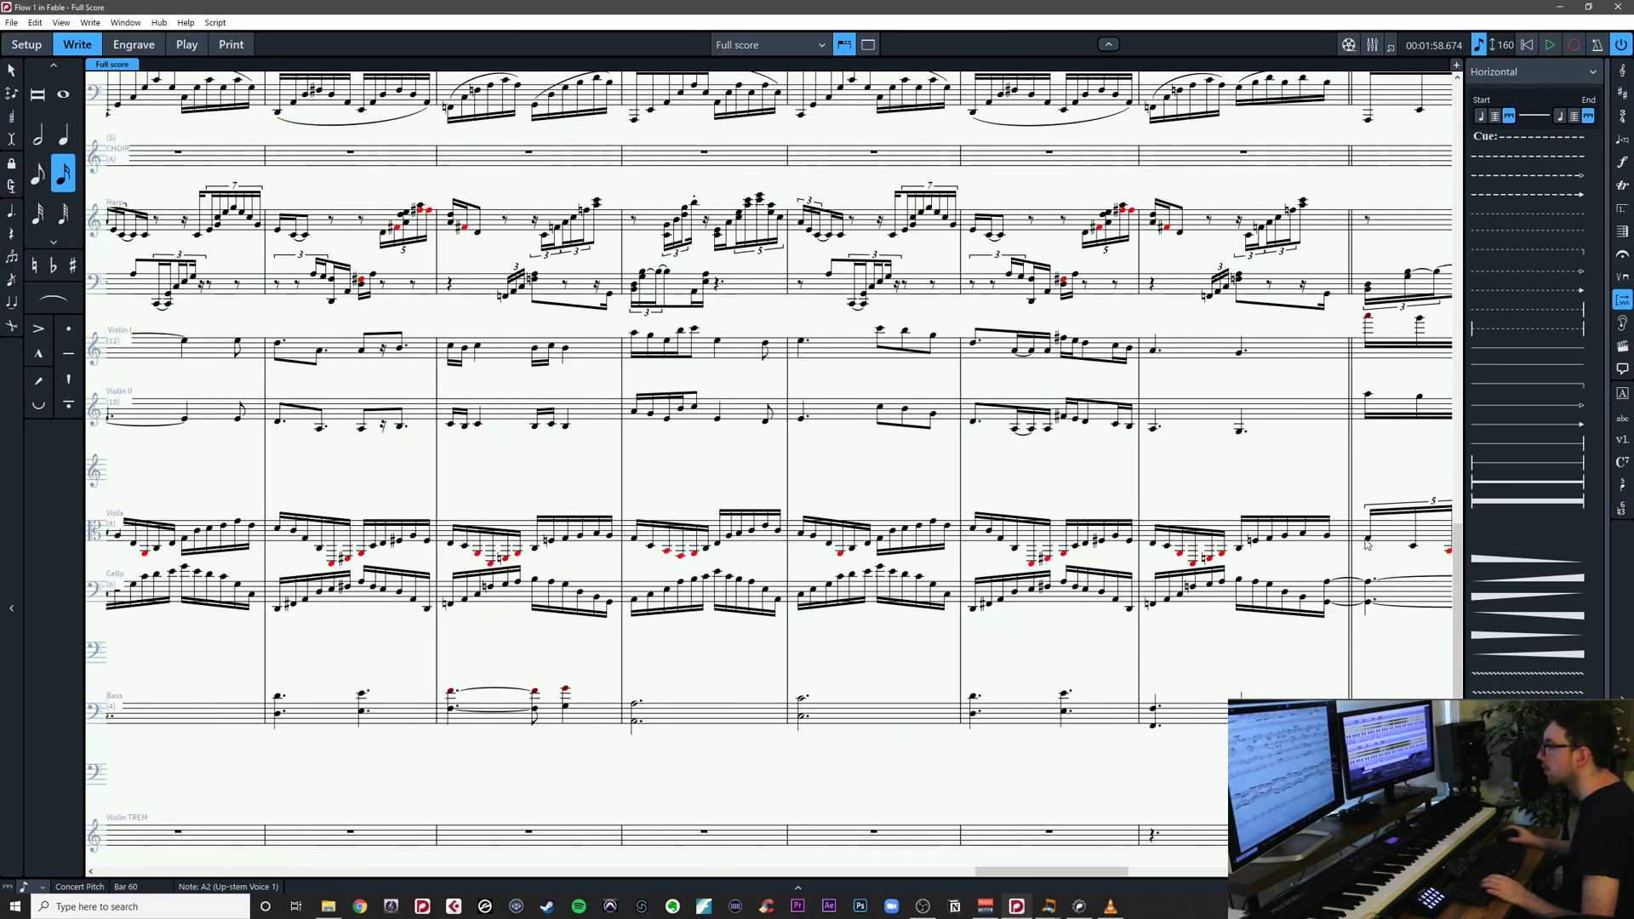
left_click(1329, 537, "shift")
left_click_drag(563, 511, 1161, 509)
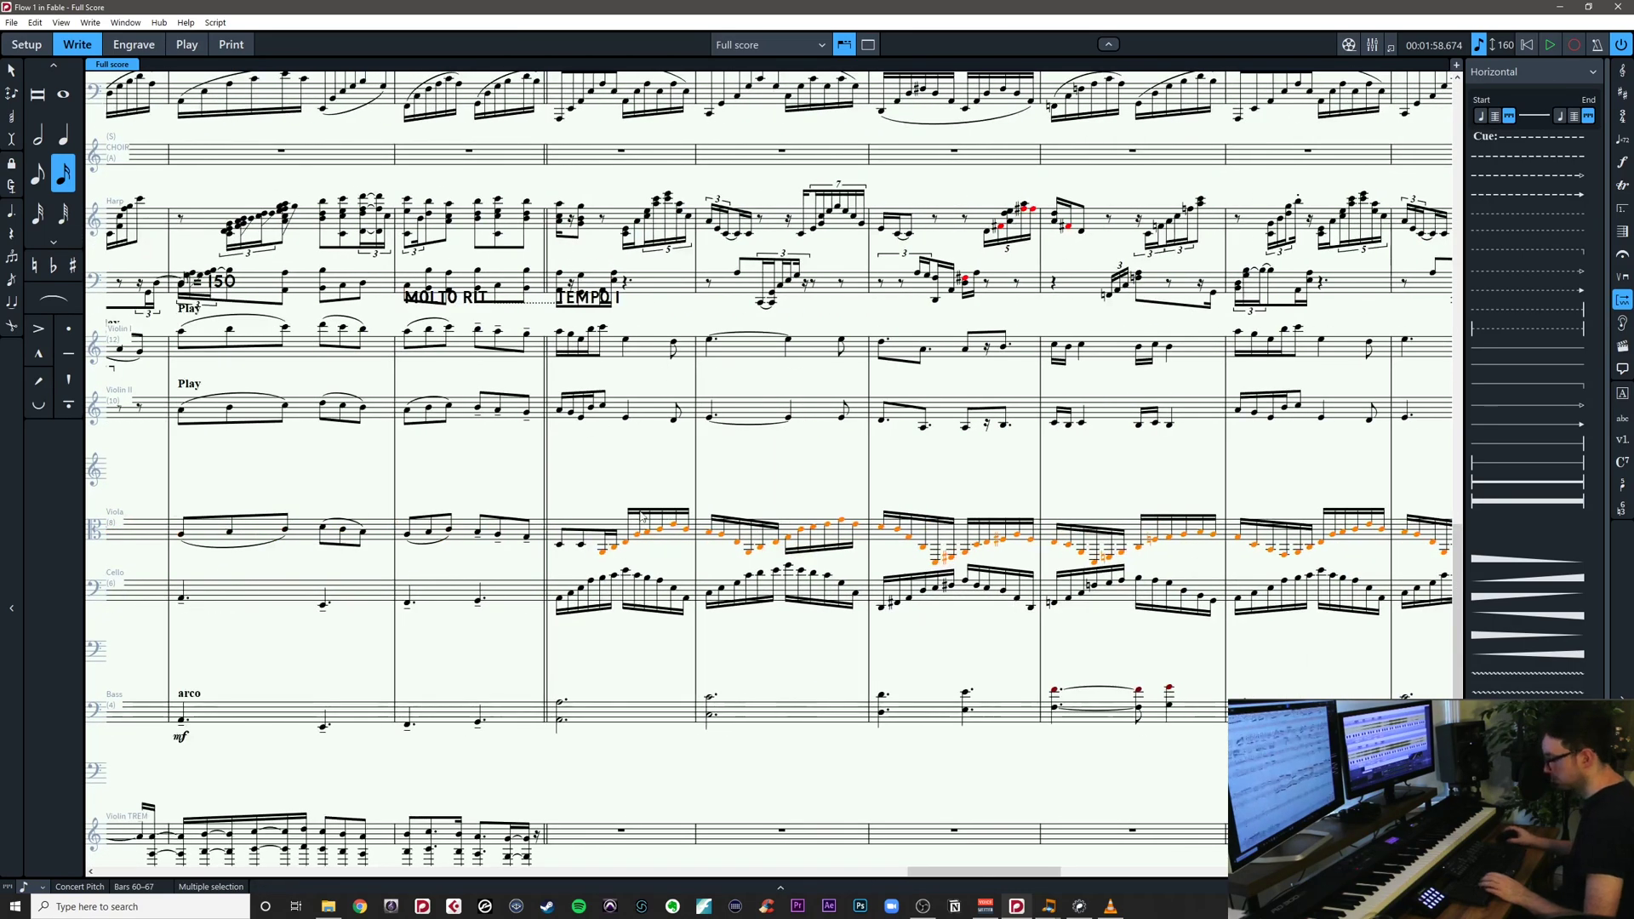
key("Delete")
Paste the cello's sixteenth-note passage into the viola staff, starting on the first note of bar 60 at Tempo I
left_click(558, 545)
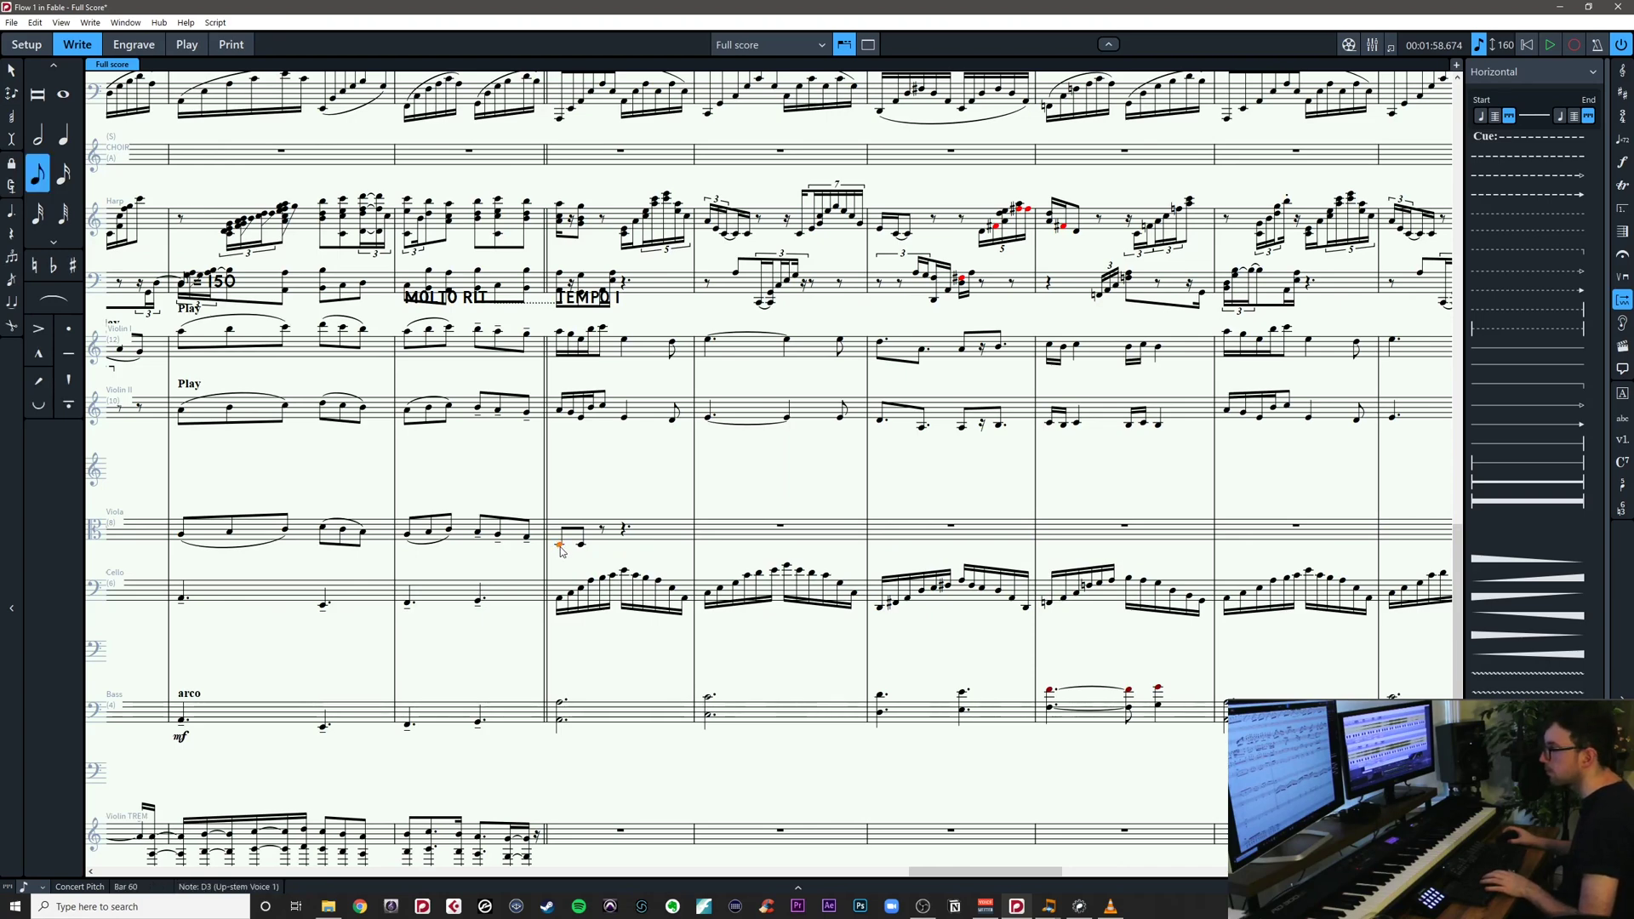
key("ctrl+v")
scroll(641, 489, "right", 5)
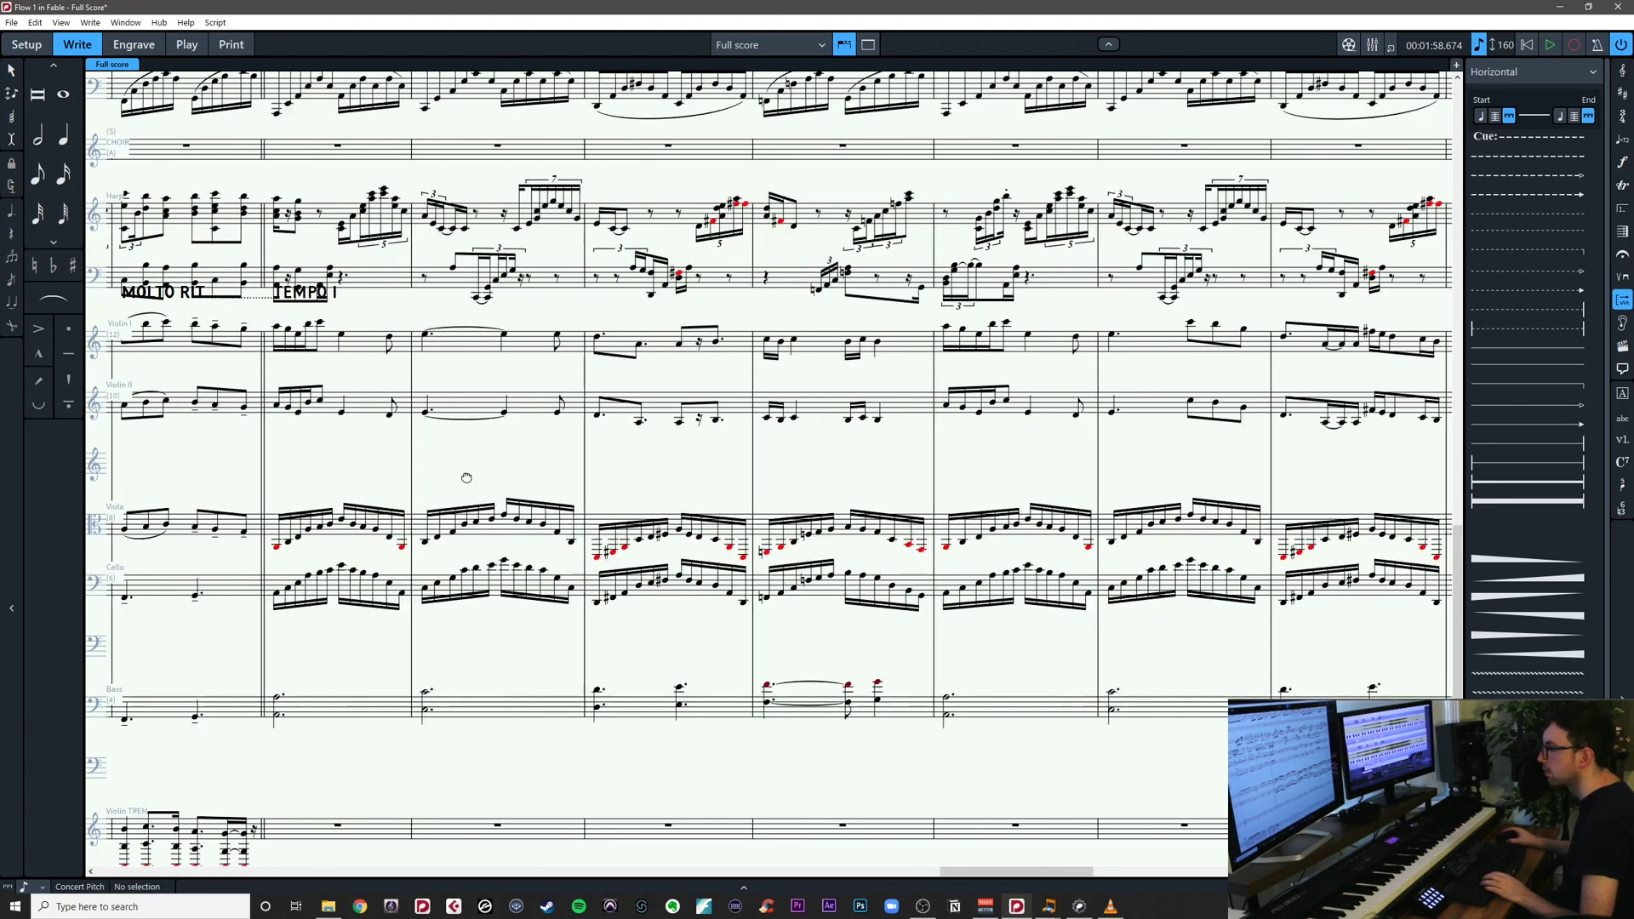
left_click(649, 488)
left_click_drag(648, 489, 953, 490)
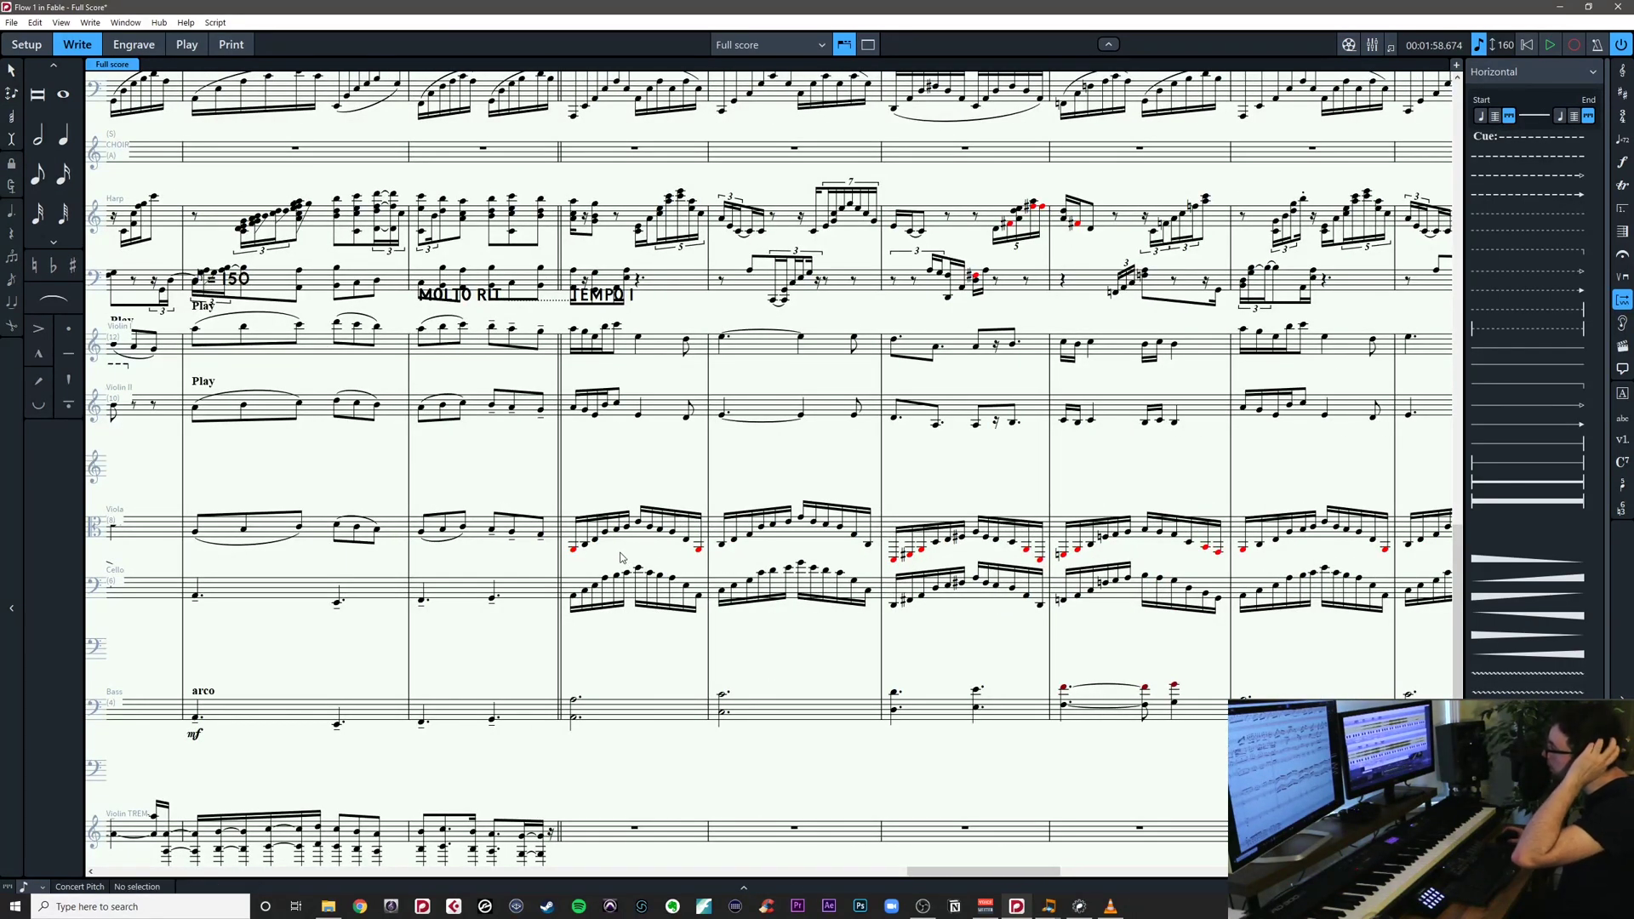
Select the cello's whole sixteenth-note run in bar 60 and play it back
left_click(570, 600)
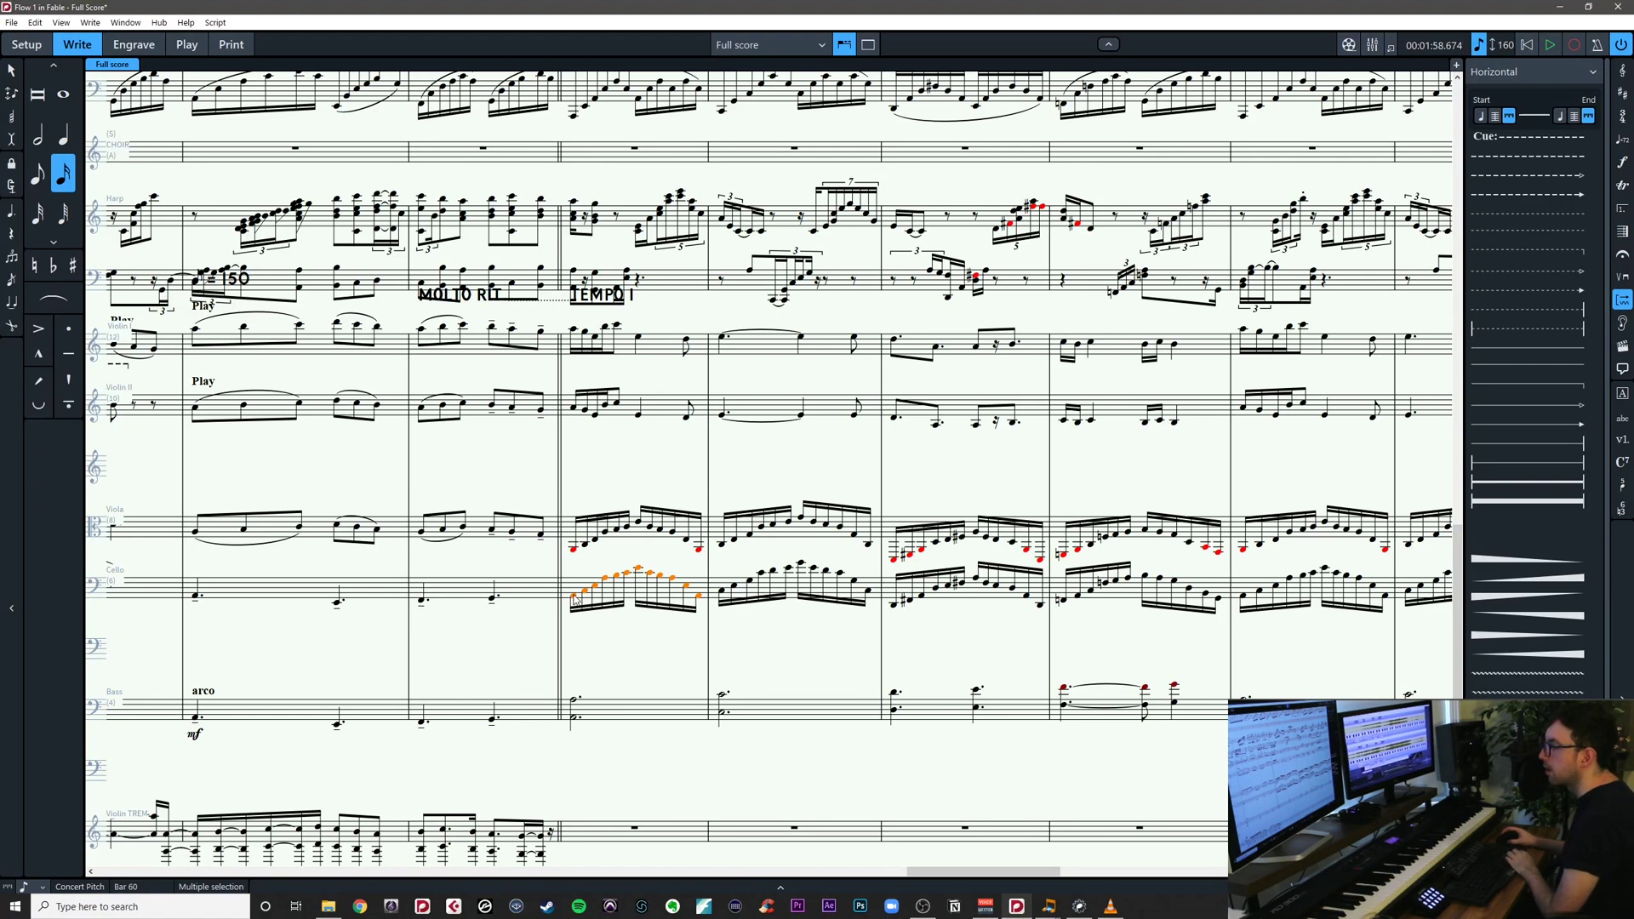
left_click(584, 591)
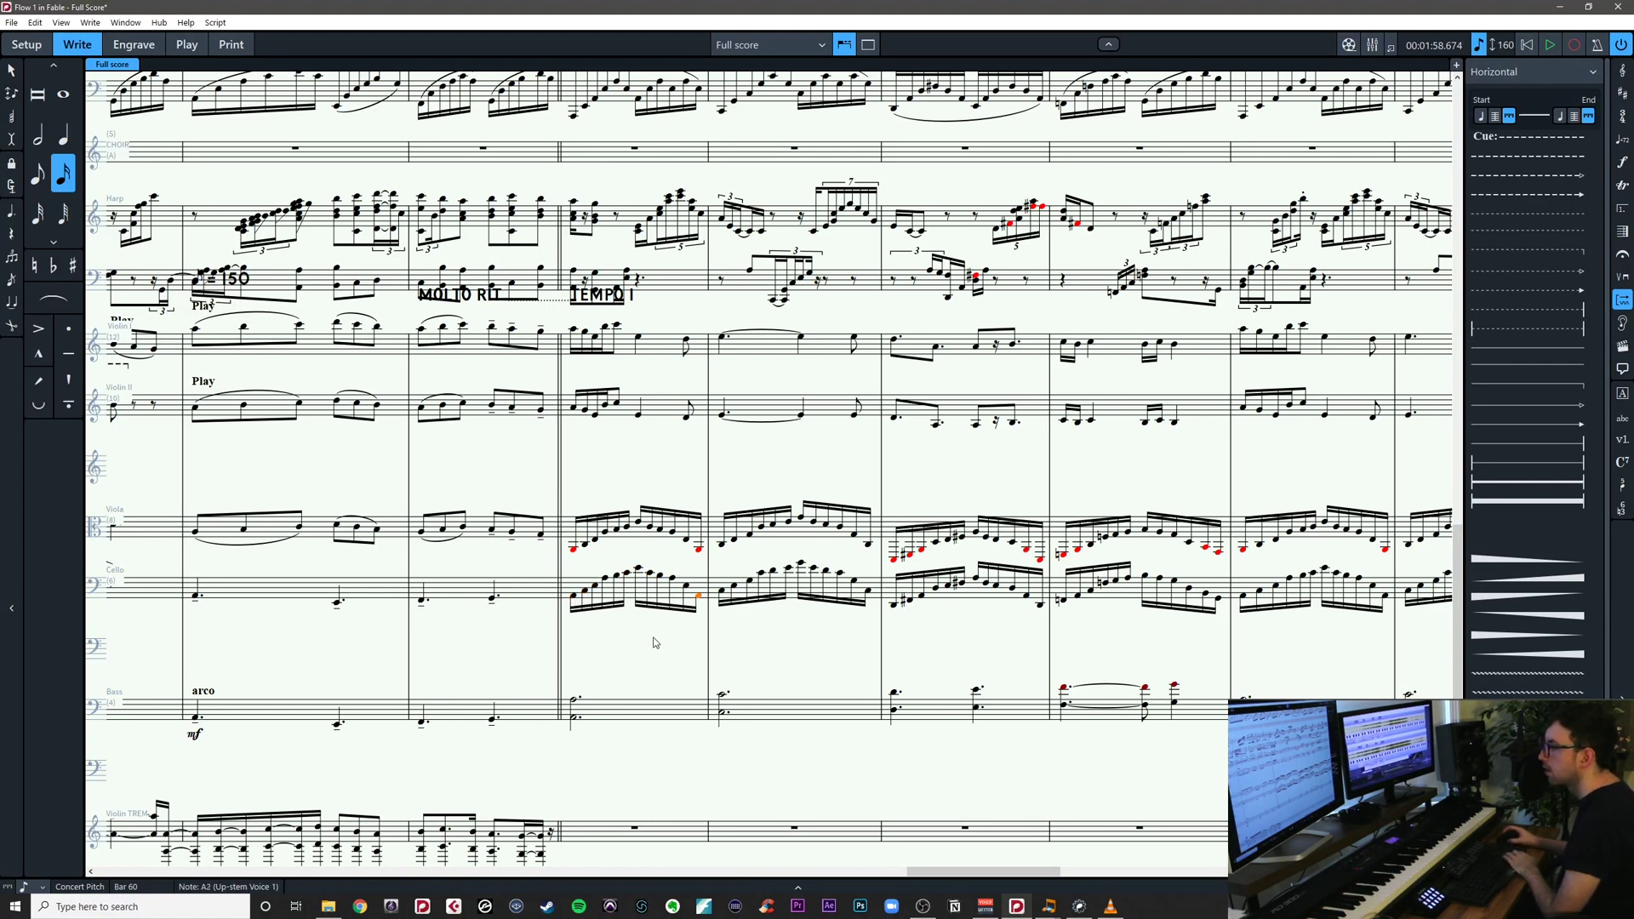
key("Escape")
left_click_drag(568, 569, 713, 630)
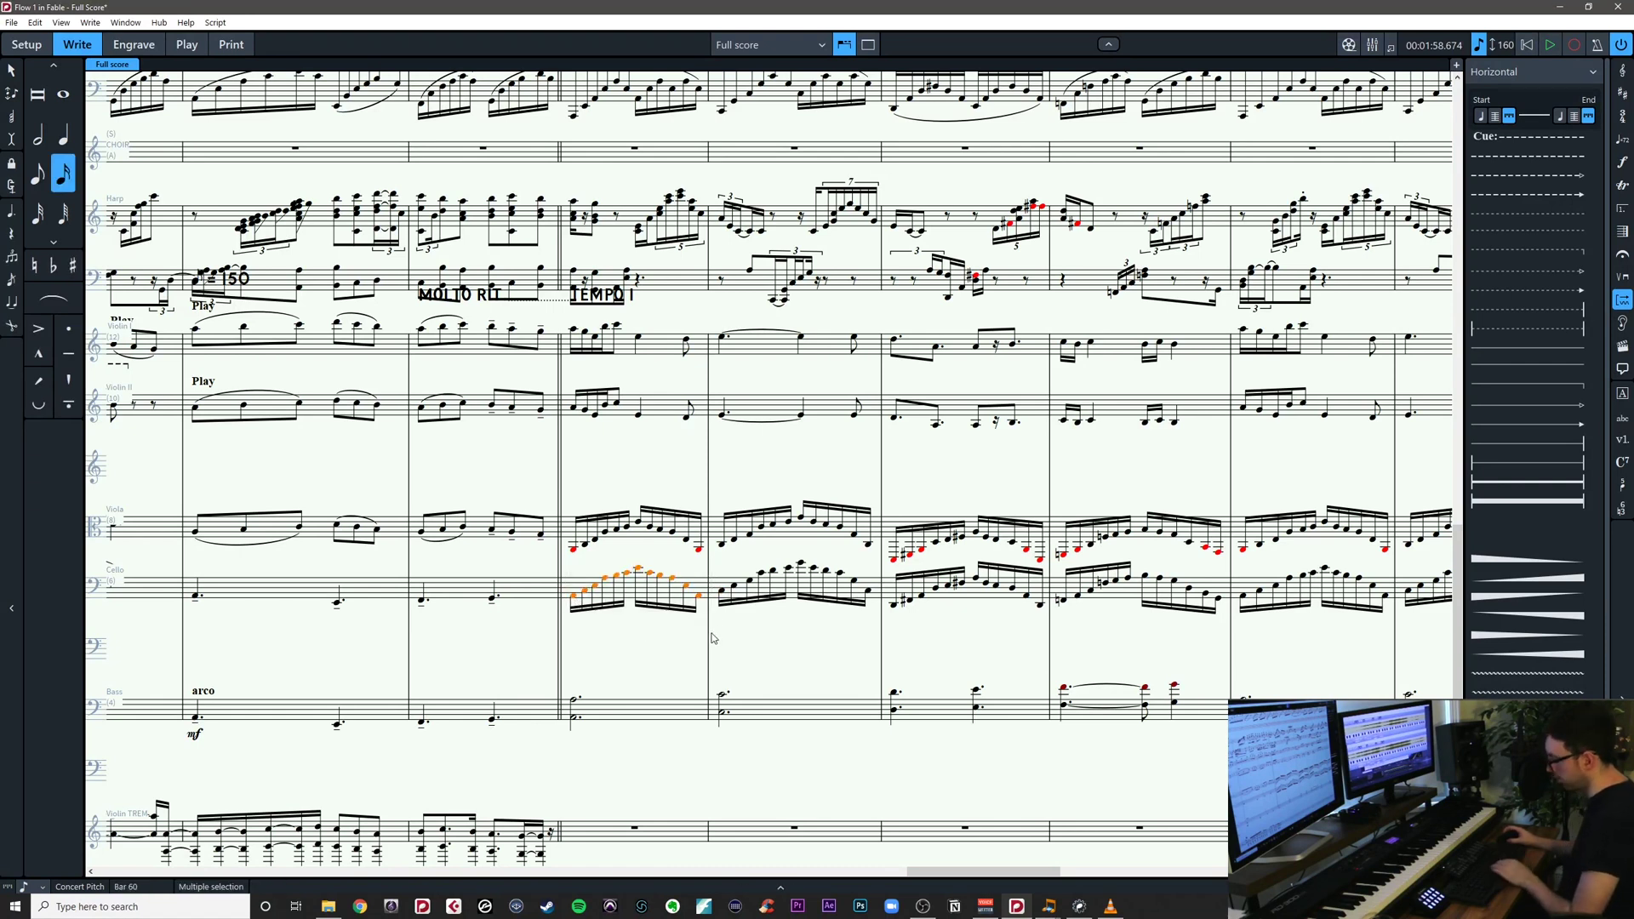
key("space")
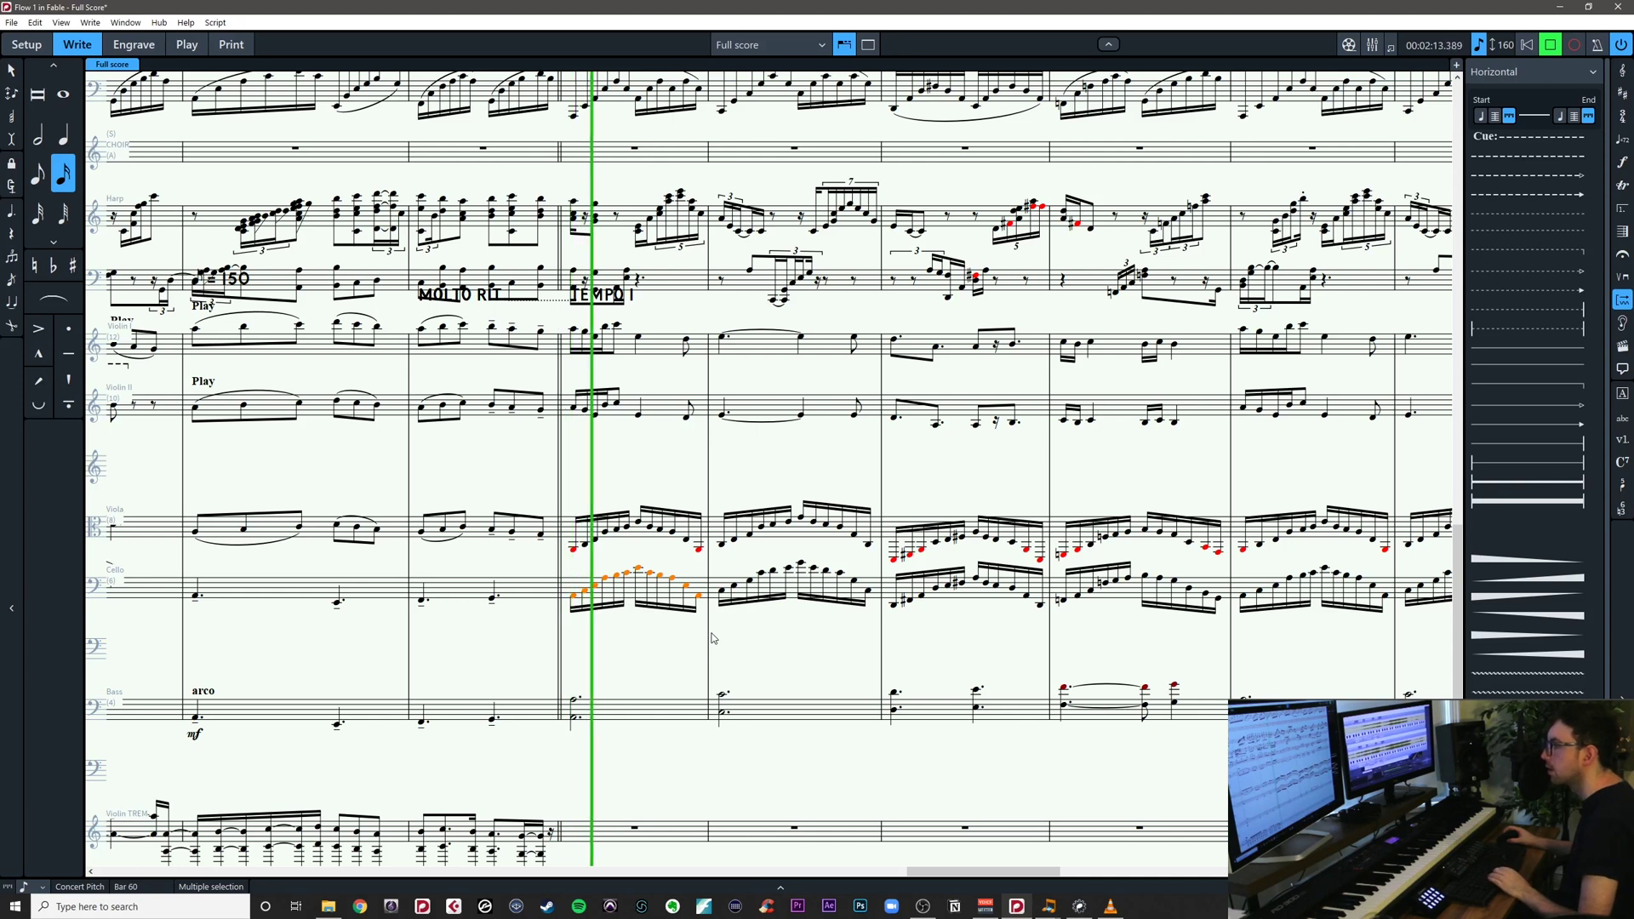
key("space")
Add a slur over each beamed half-bar group of the cello runs in bars 60 and 61, and save the score
key("Escape")
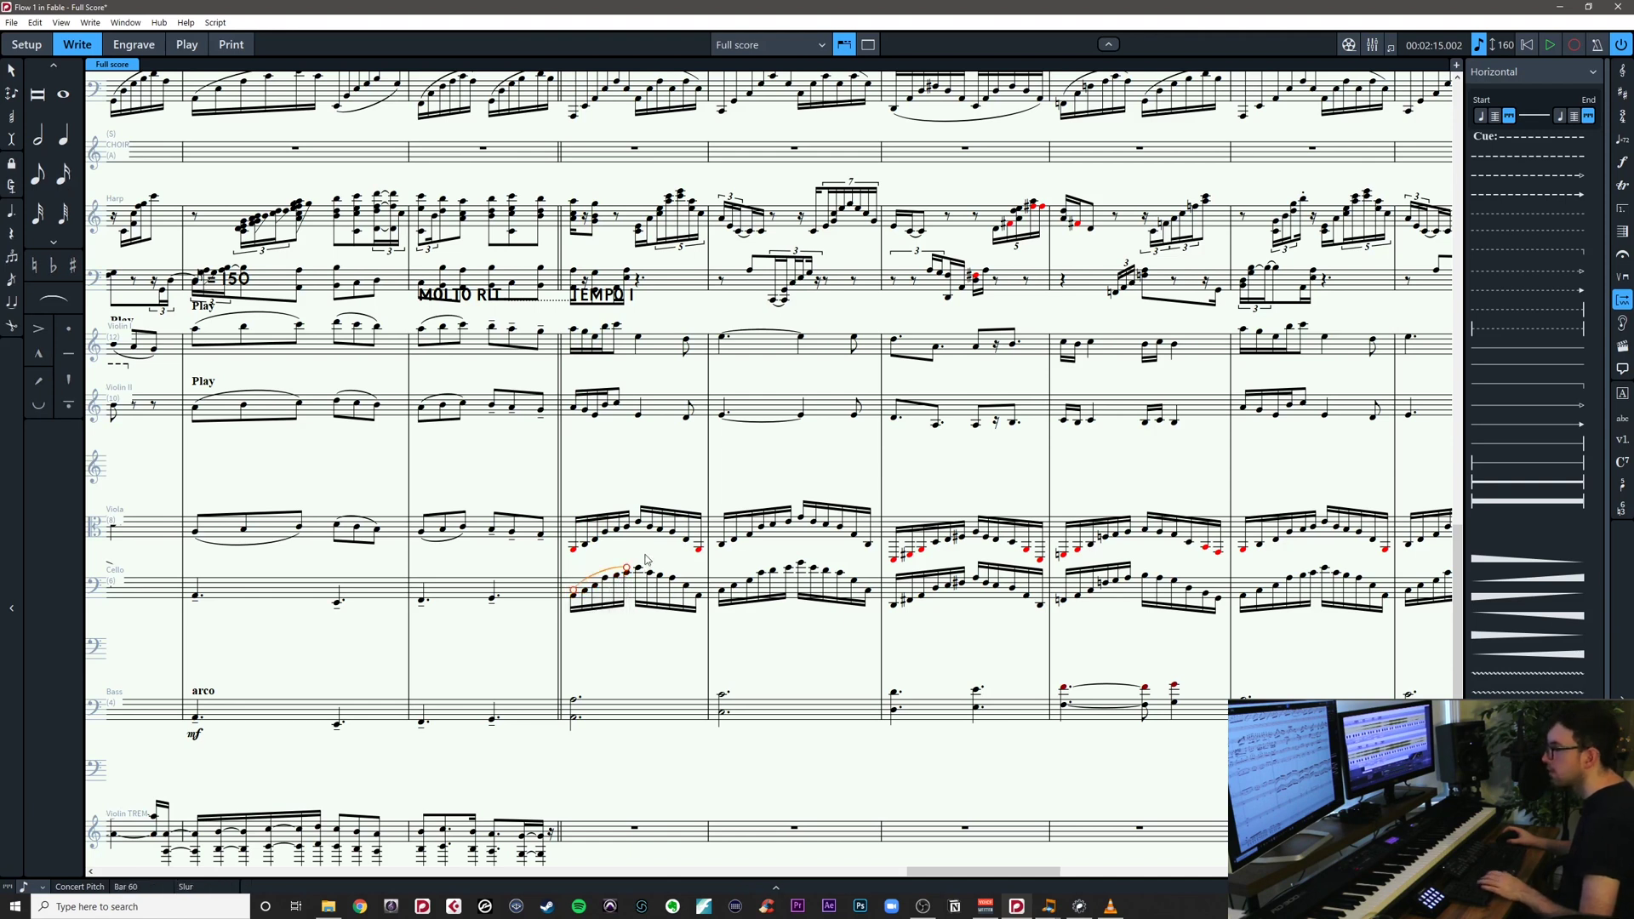
left_click_drag(637, 554, 707, 620)
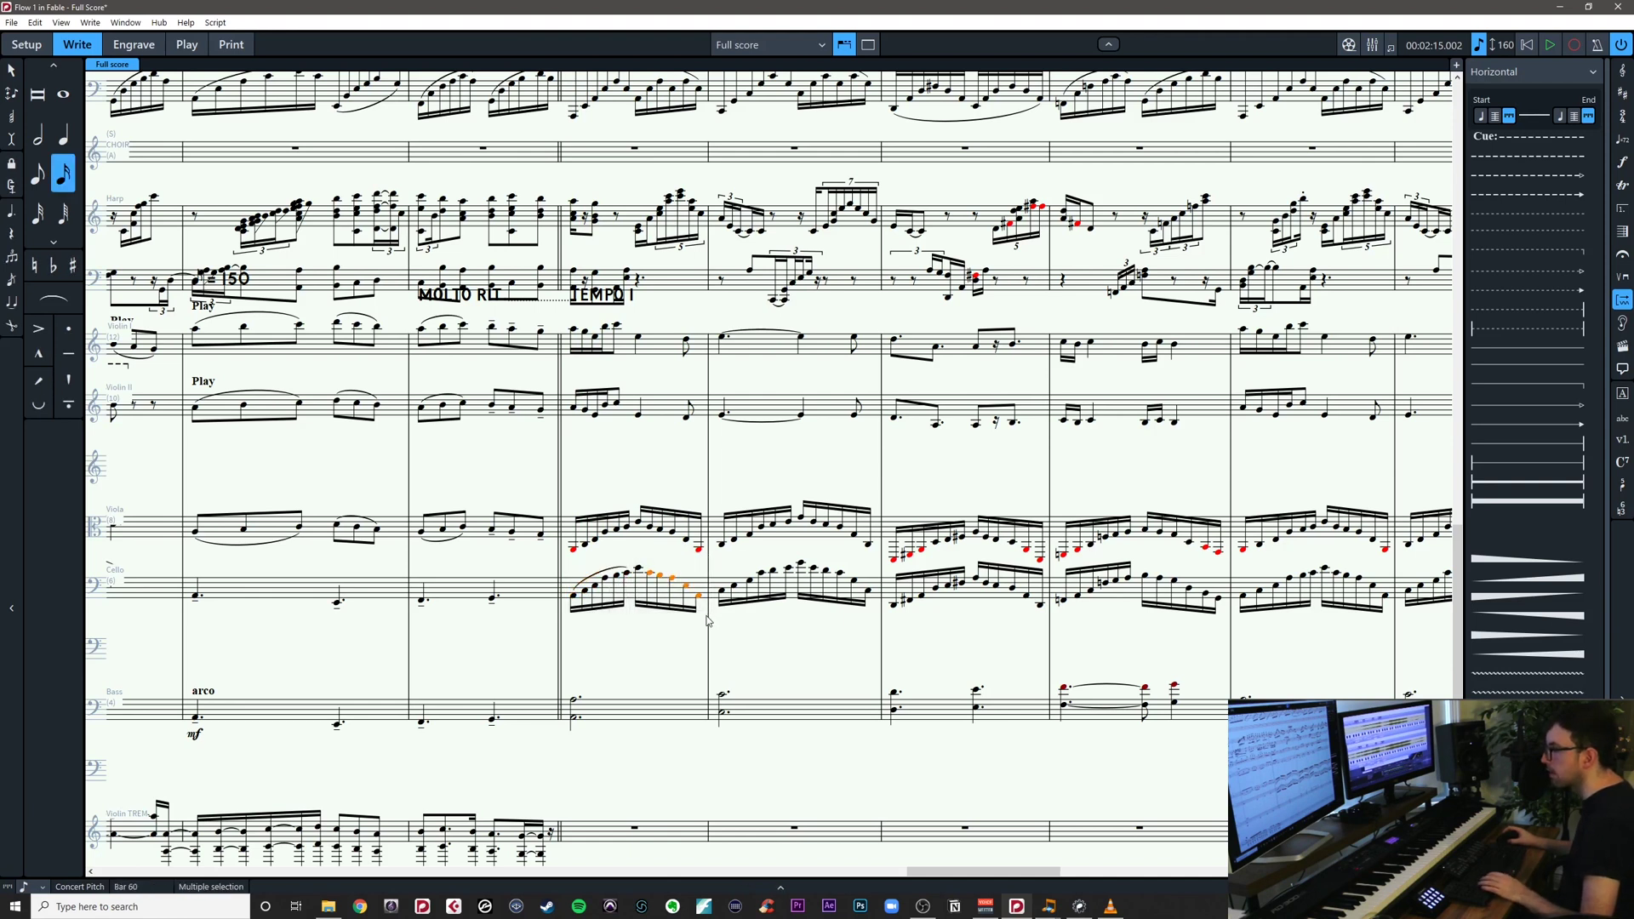
left_click(637, 557)
key("s")
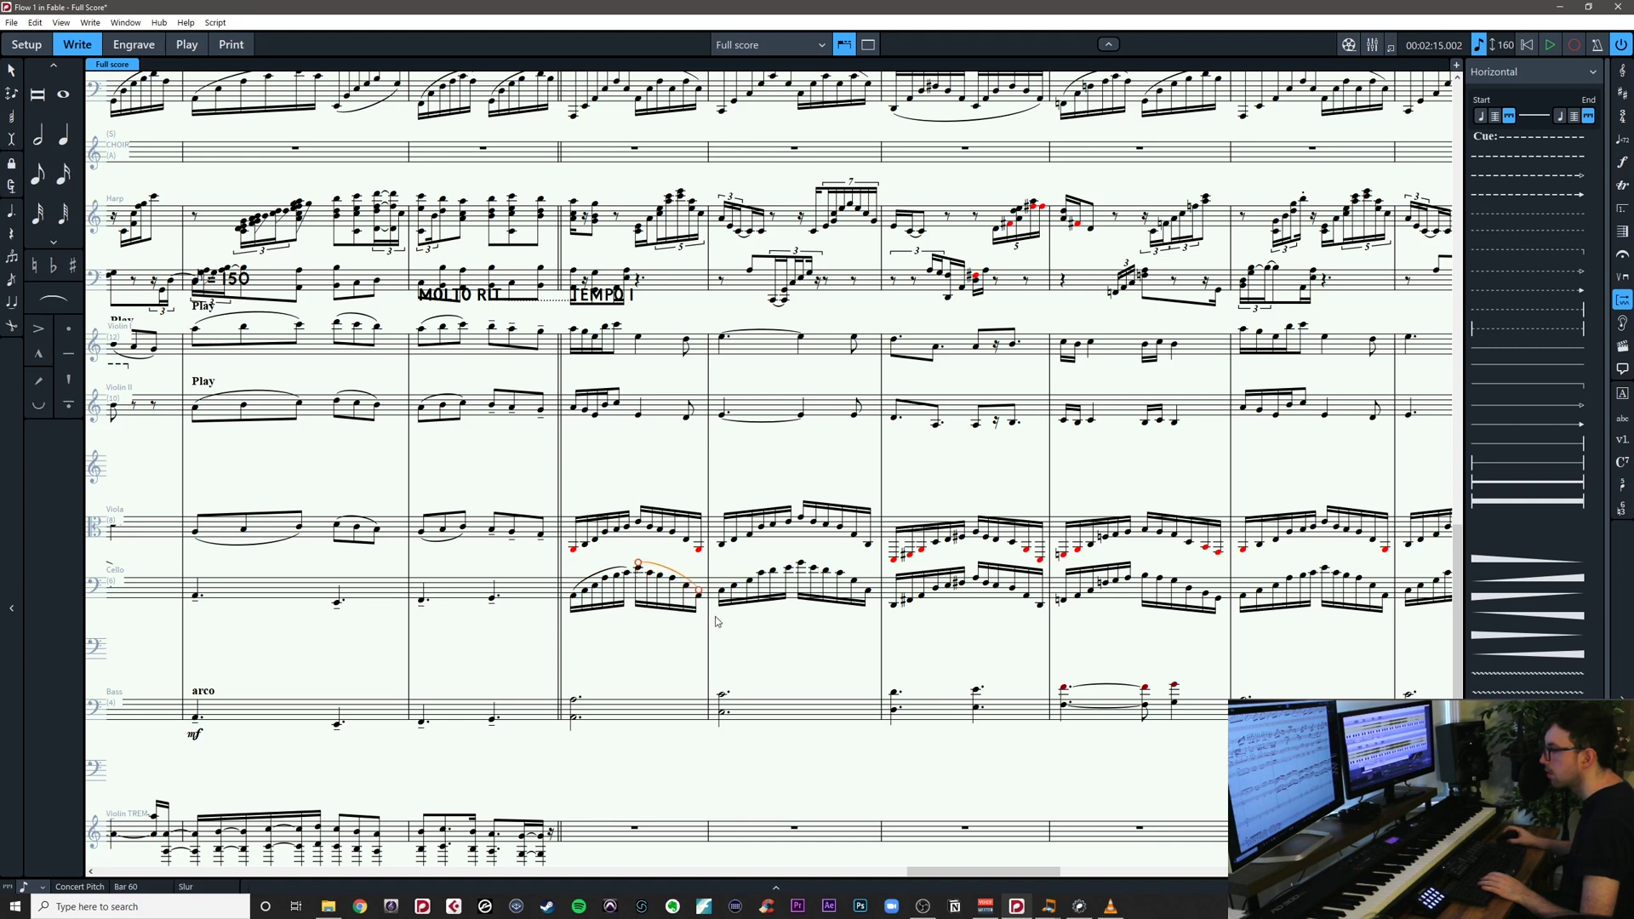
key("s")
left_click_drag(794, 551, 882, 622)
key("s")
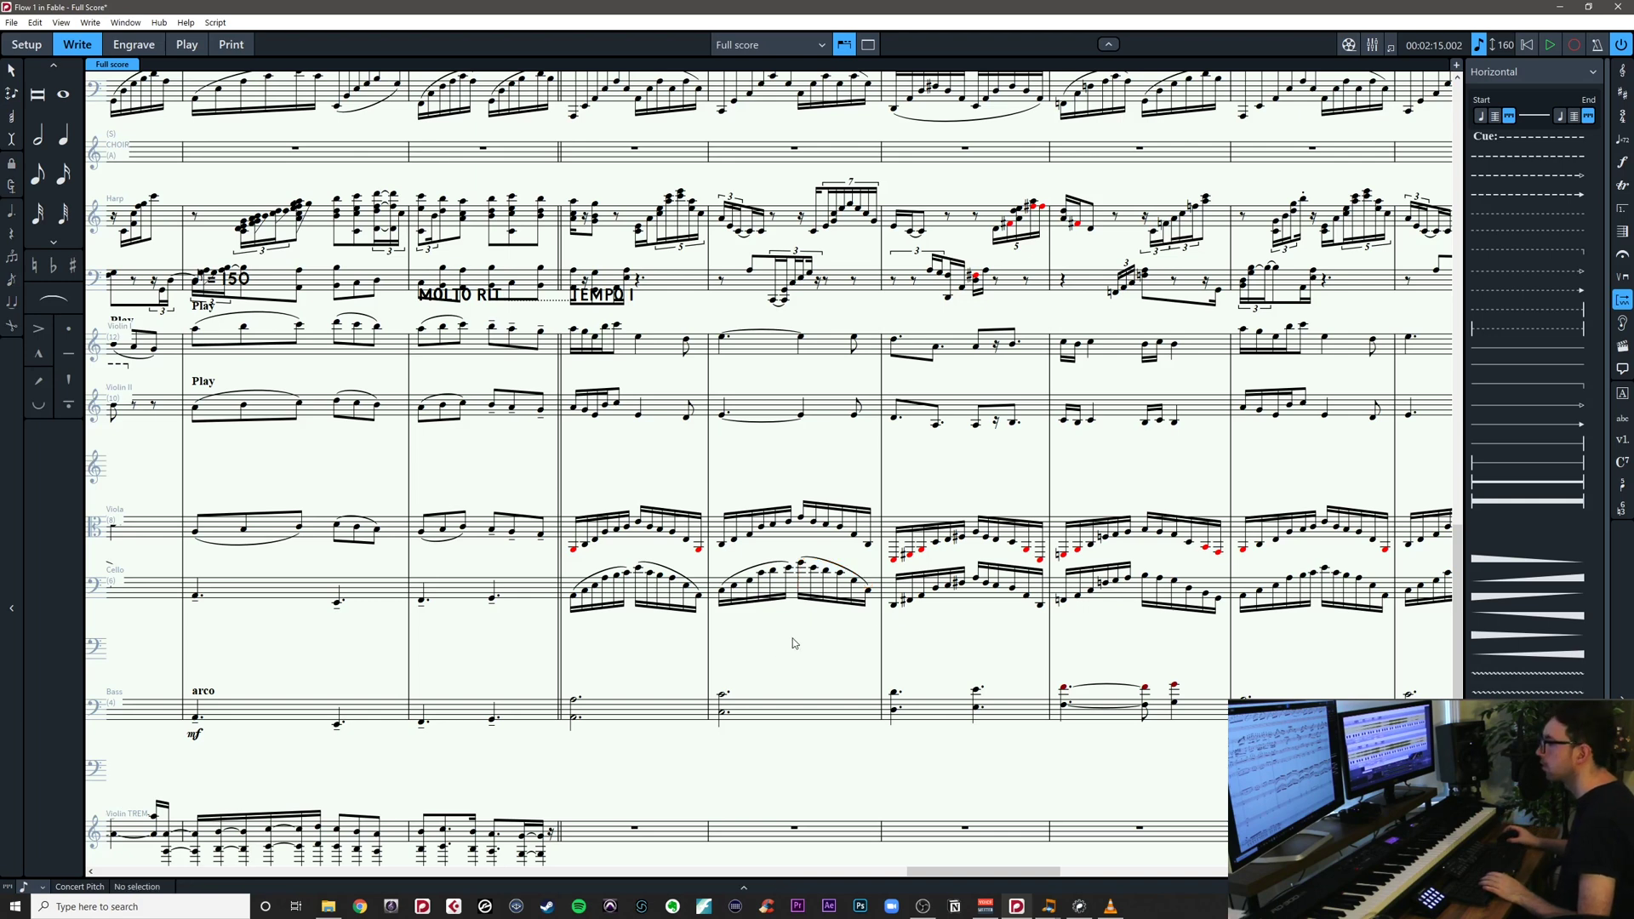
scroll(647, 635, "right", 3)
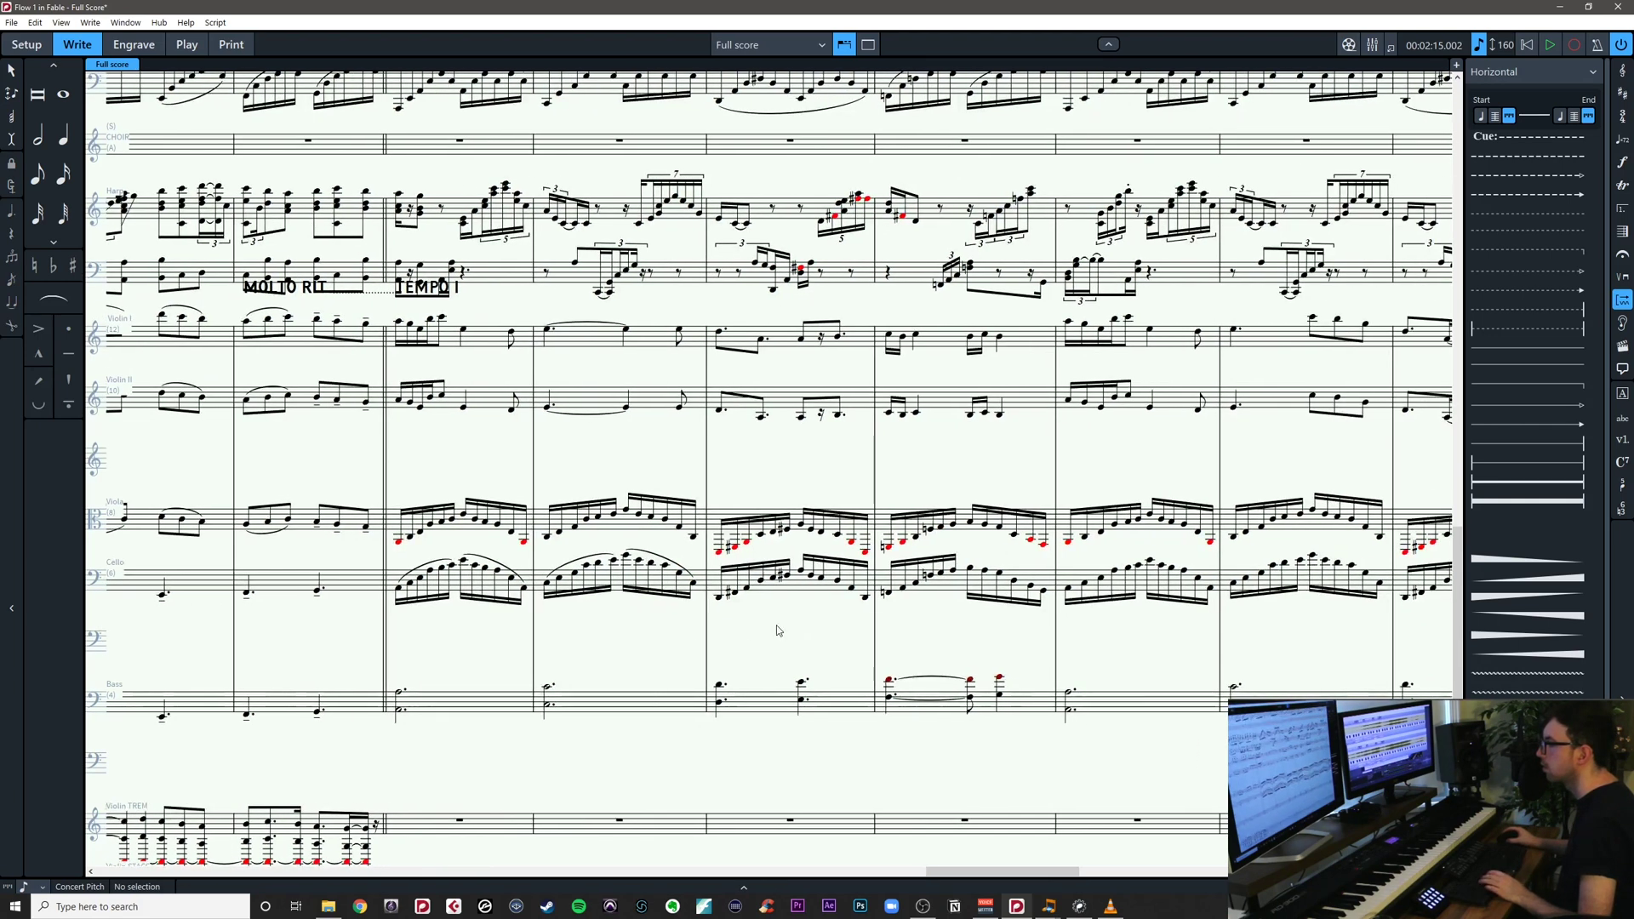
key("ctrl+s")
Slur each beamed cello group in bars 62 and 63, and delete the stray viola slur crossing the barline between them
left_click_drag(776, 631, 908, 566)
key("s")
key("s")
key("s")
left_click(920, 571)
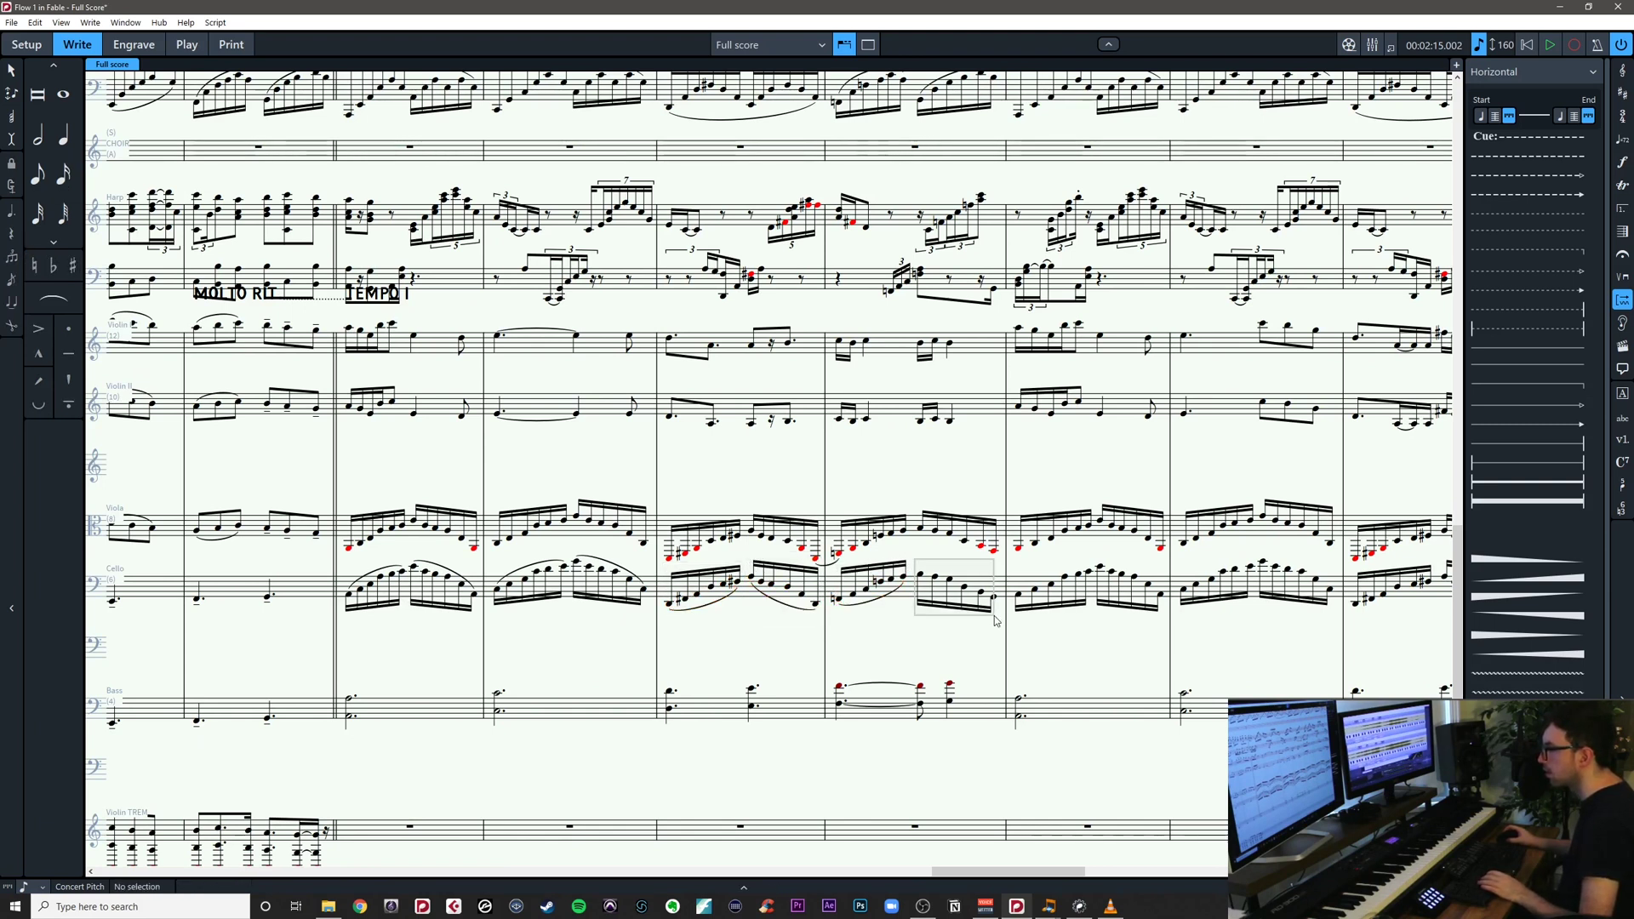
left_click(994, 594, "shift")
key("s")
left_click(832, 566)
key("Delete")
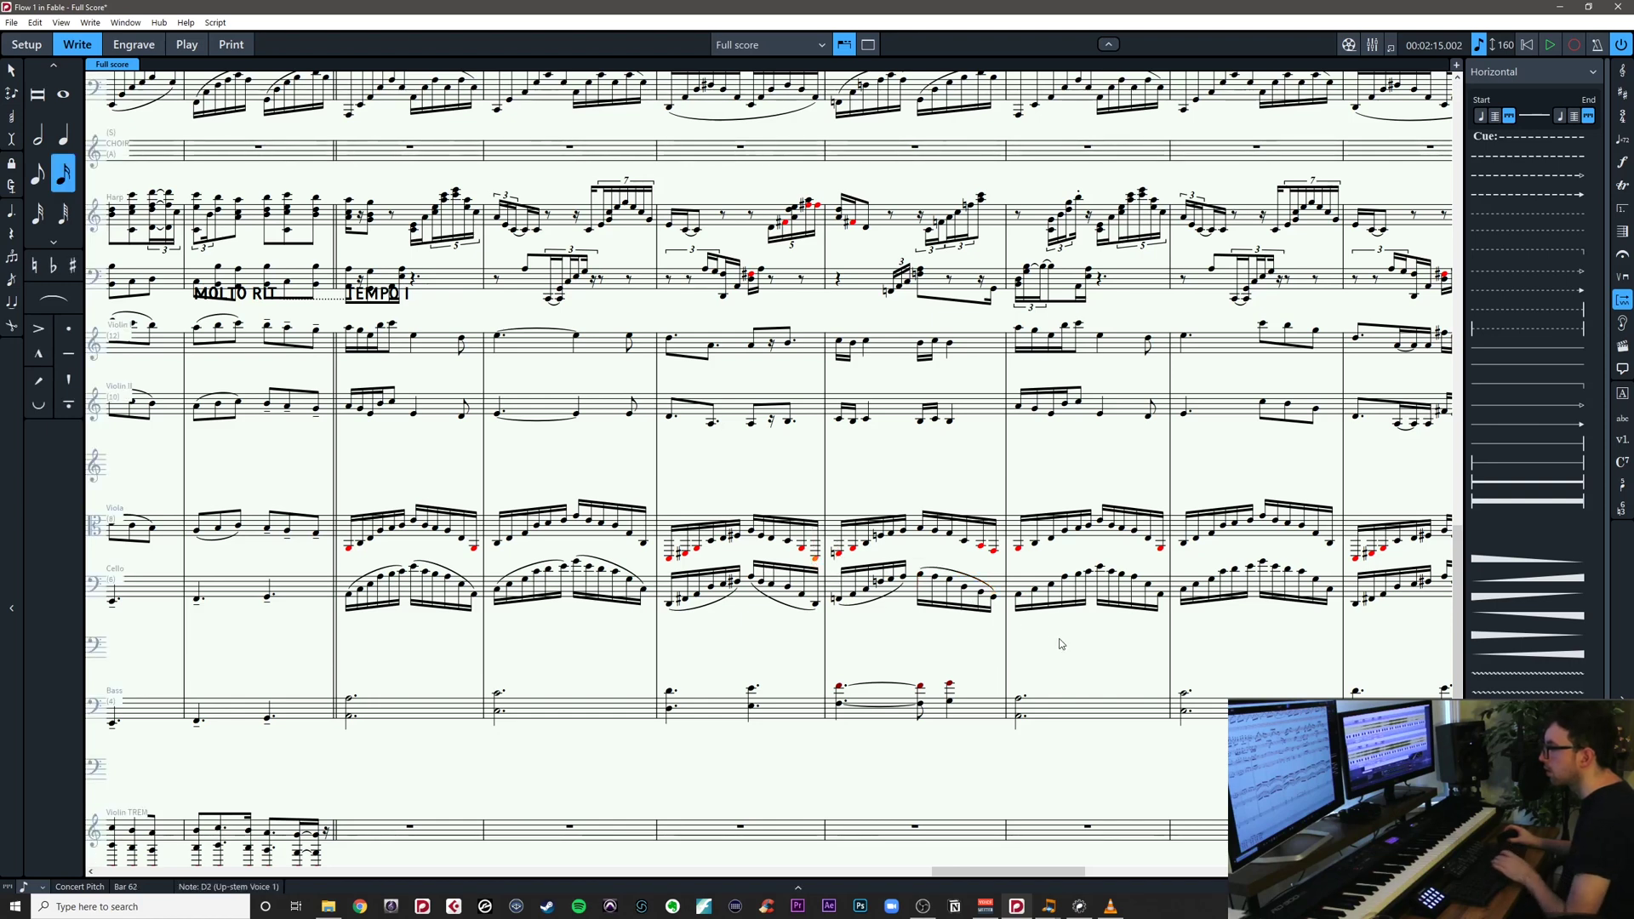
Add a slur over each beamed half-bar group of the cello runs in bars 64 and 65
left_click_drag(1060, 640, 821, 633)
left_click_drag(775, 555, 856, 619)
key("s")
left_click_drag(857, 546, 932, 625)
key("s")
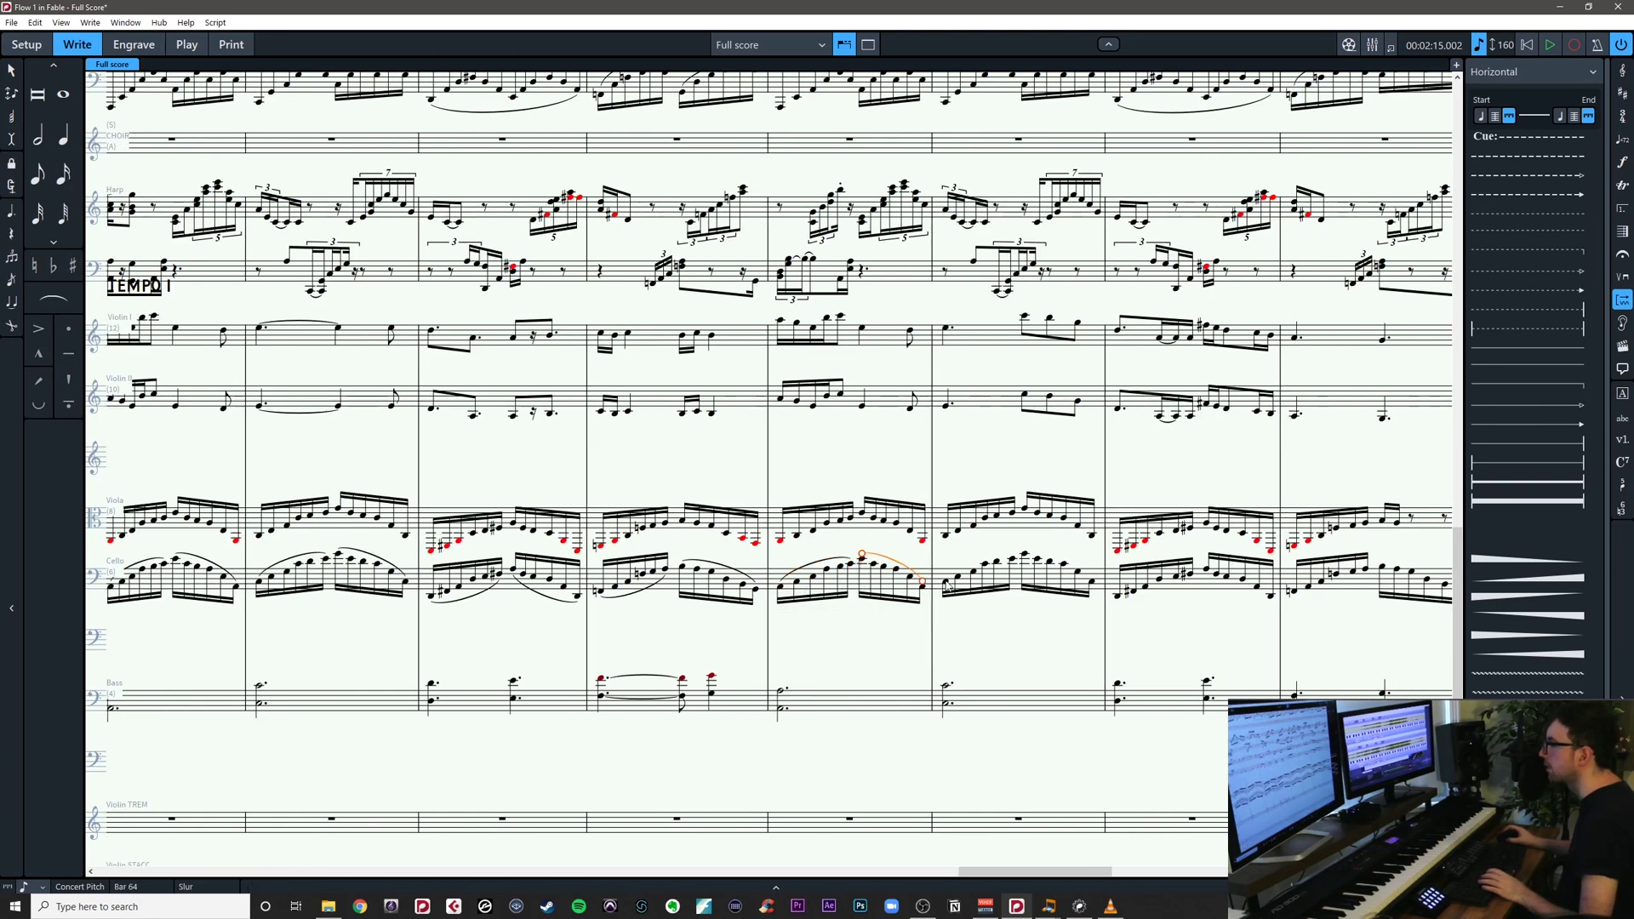
left_click_drag(939, 551, 1016, 627)
left_click_drag(1019, 545, 1107, 628)
key("s")
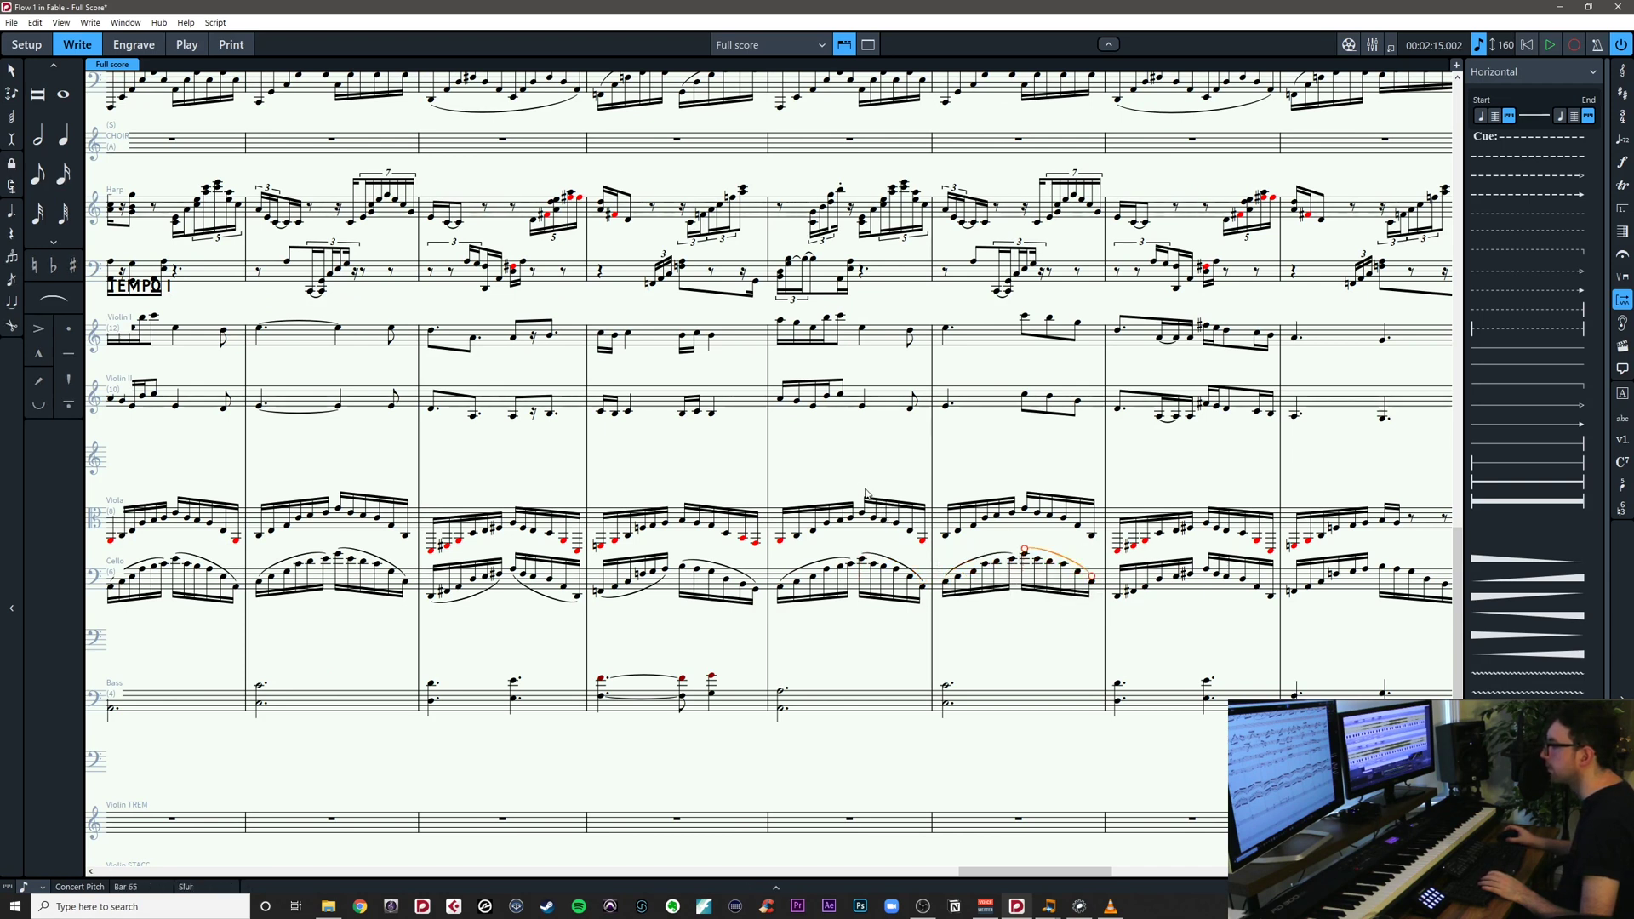
left_click_drag(861, 487, 1017, 551)
key("s")
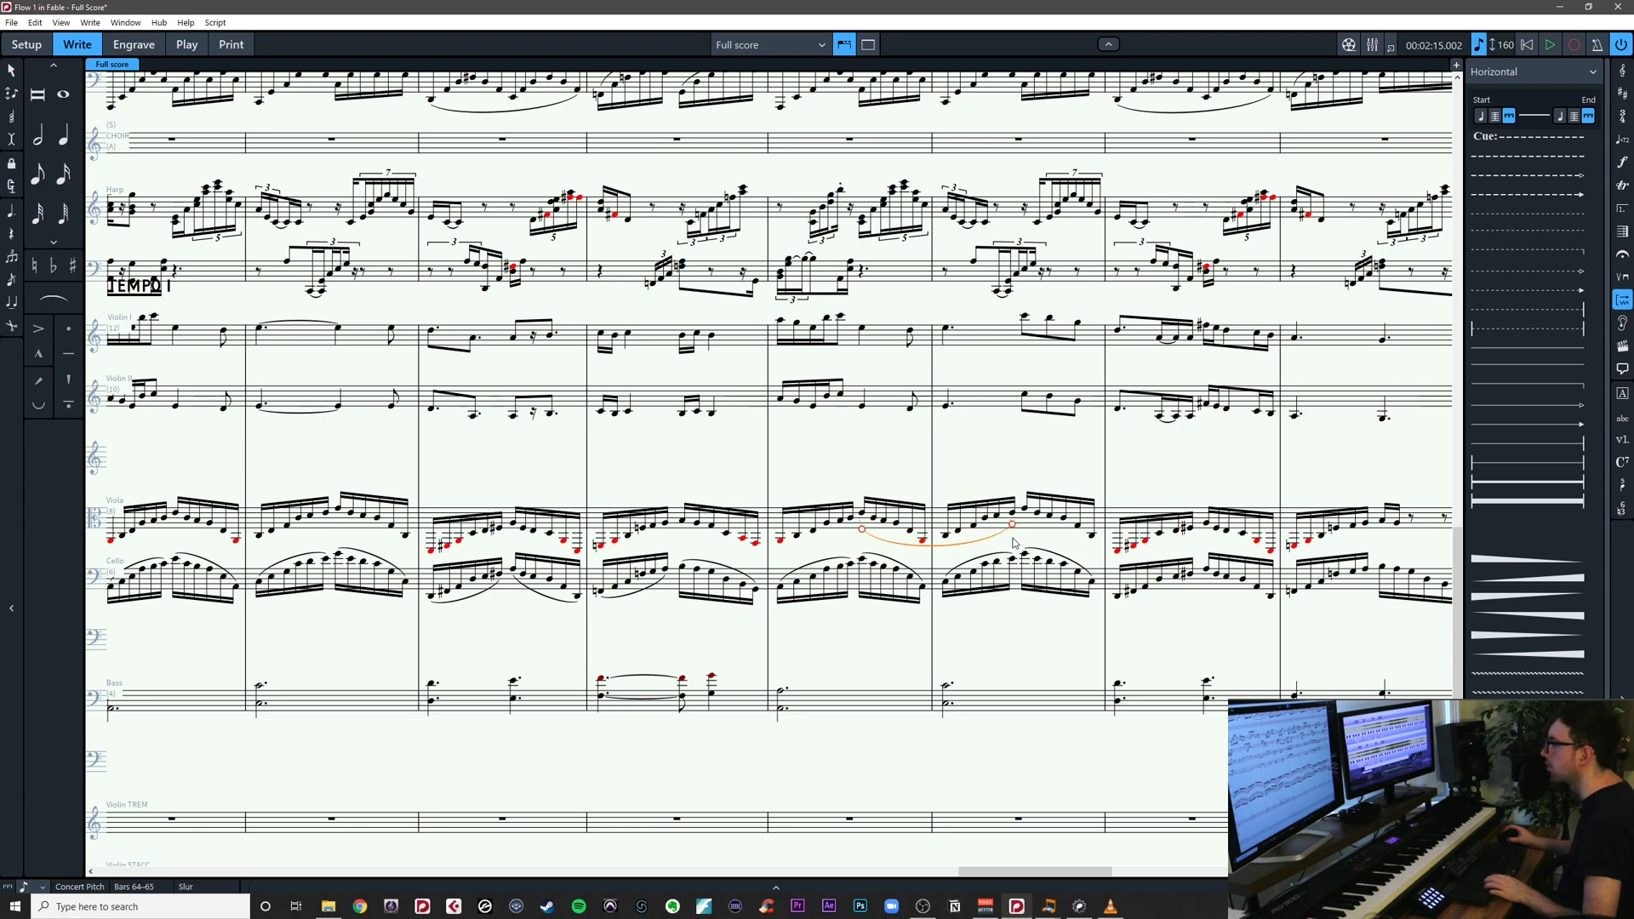
left_click(1013, 543)
key("ctrl+z")
key("ctrl+z")
key("ctrl+z")
Slur both beamed half-bar groups of the cello run in bar 66
left_click_drag(1133, 573, 1051, 612)
key("s")
key("s")
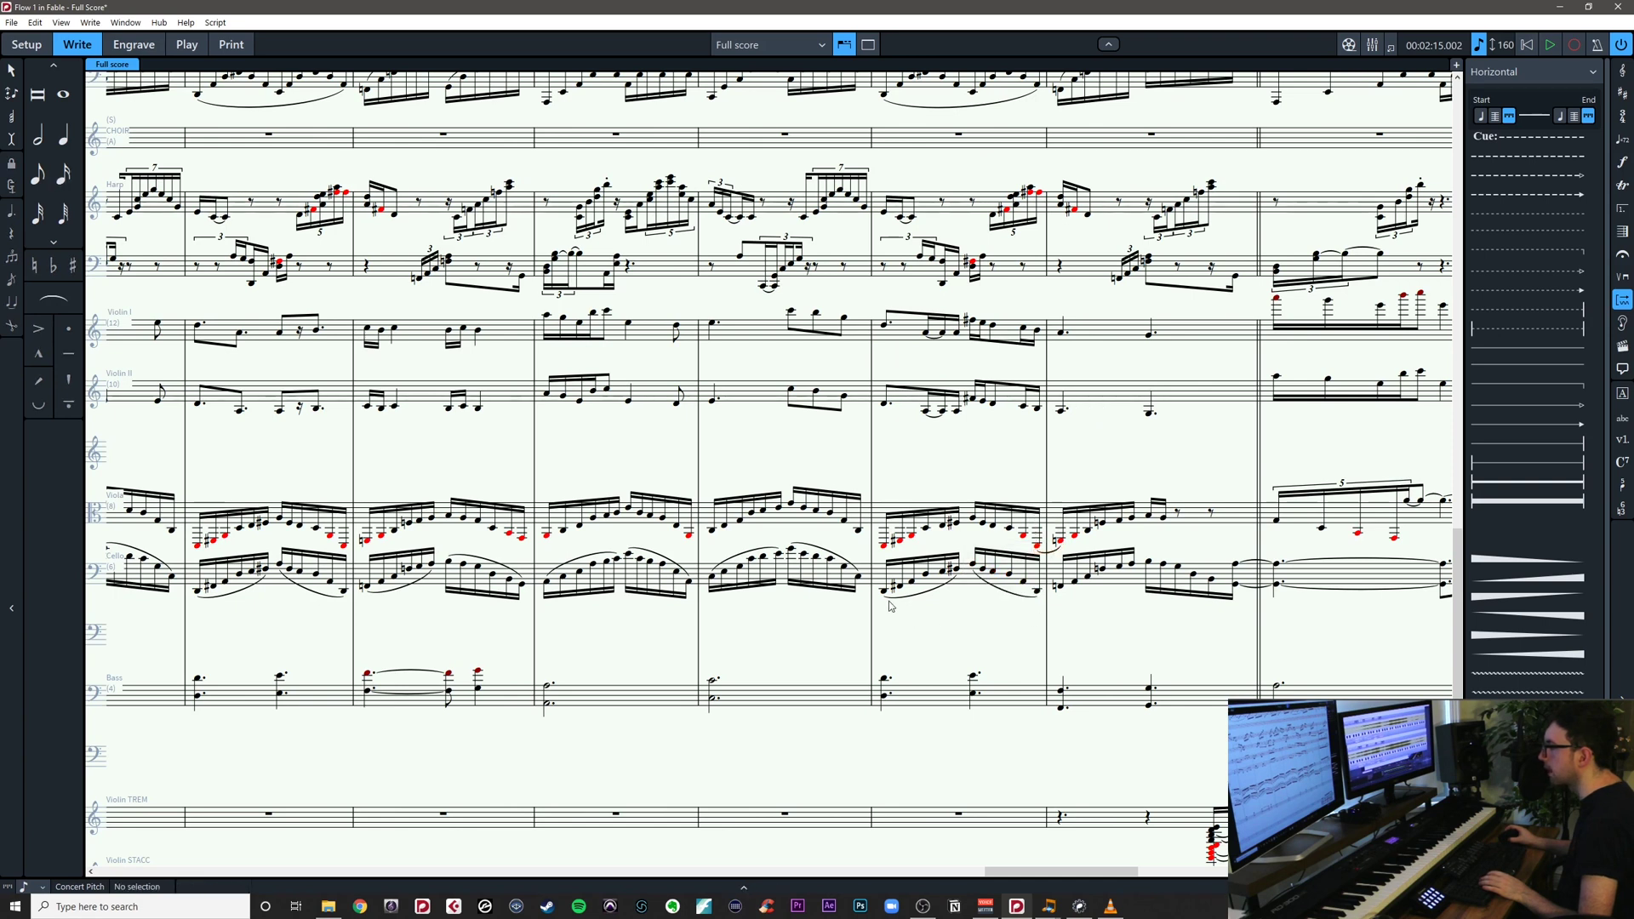
Check the cello notes in bar 66 one by one and review the slurred cello passage from bar 60 onward
left_click(884, 592)
key("Right")
key("Right")
key("Right")
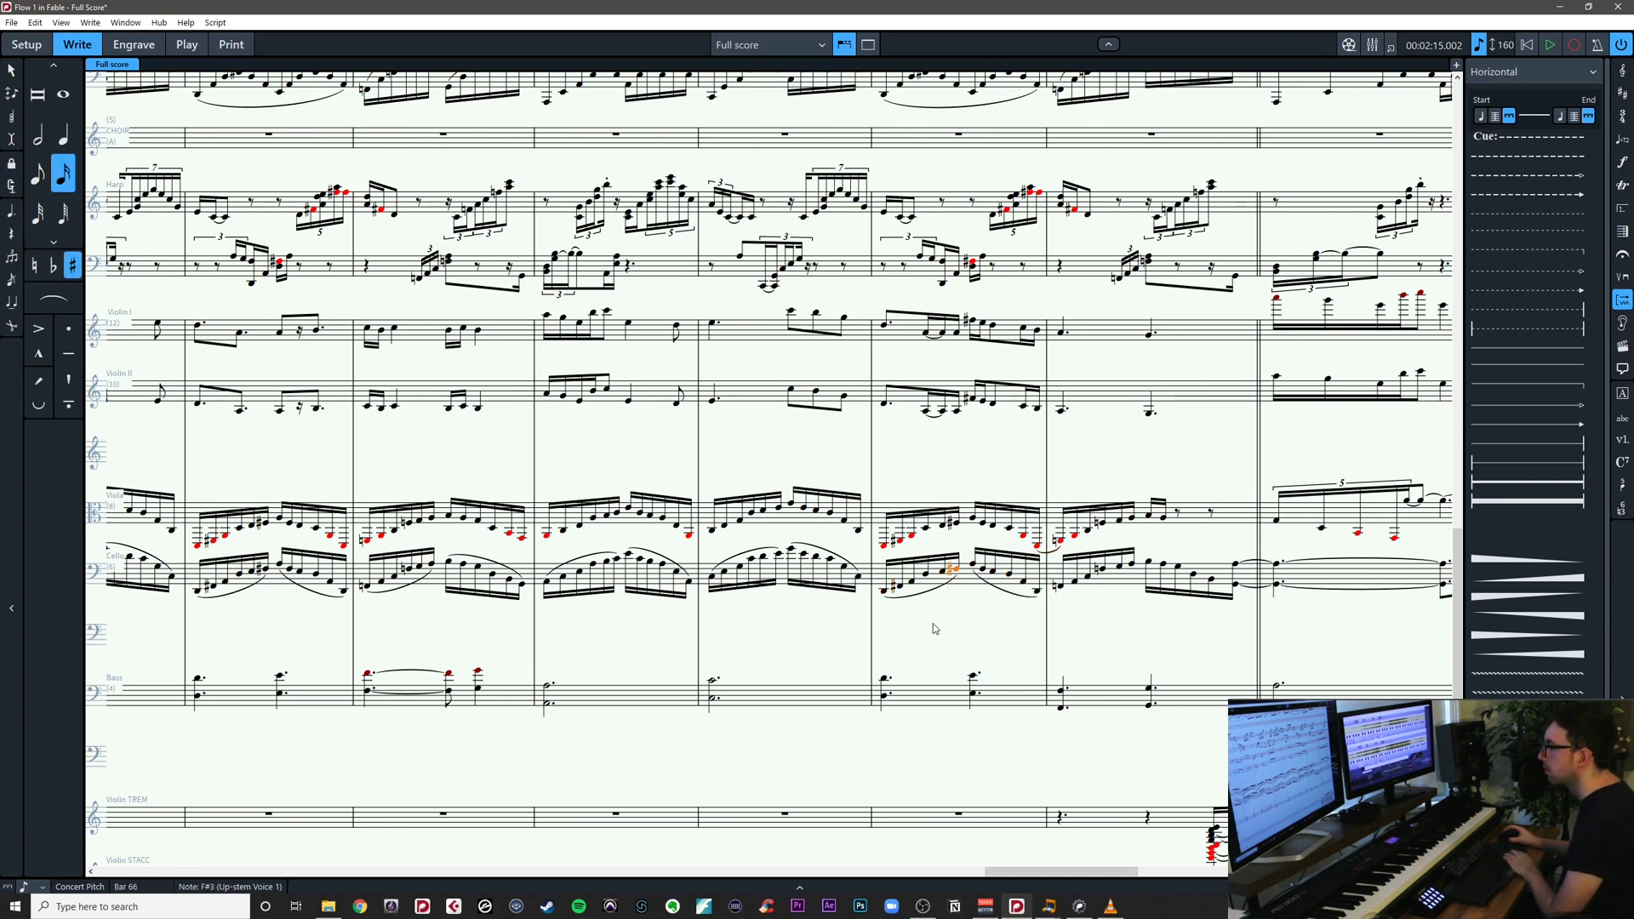
key("Right")
left_click(982, 625)
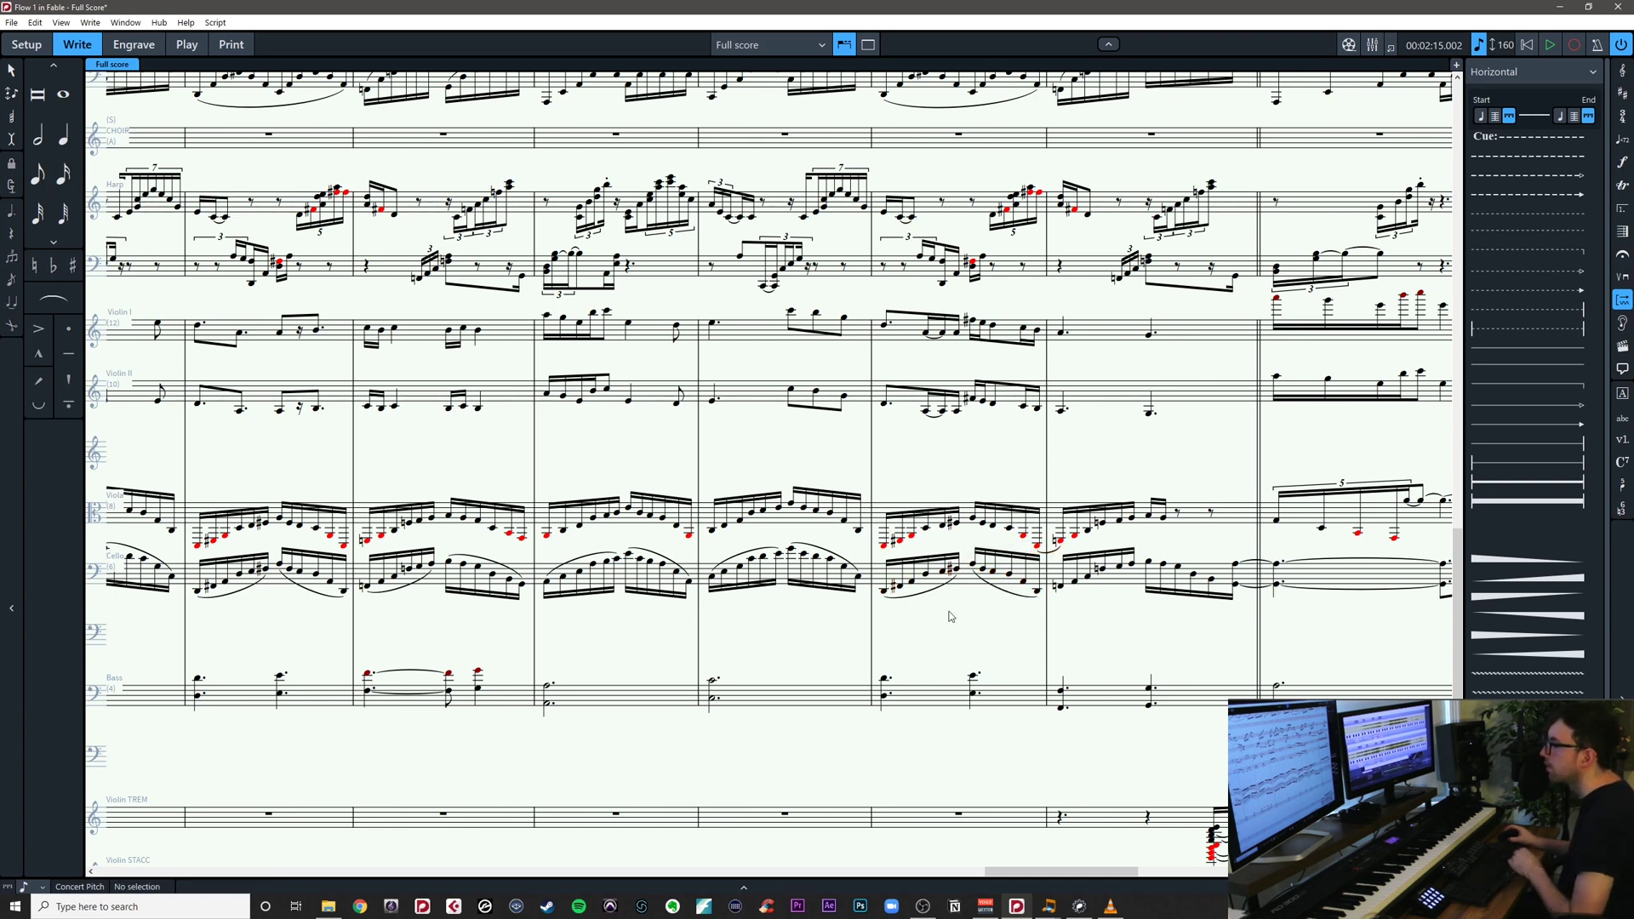
scroll(848, 601, "left", 5)
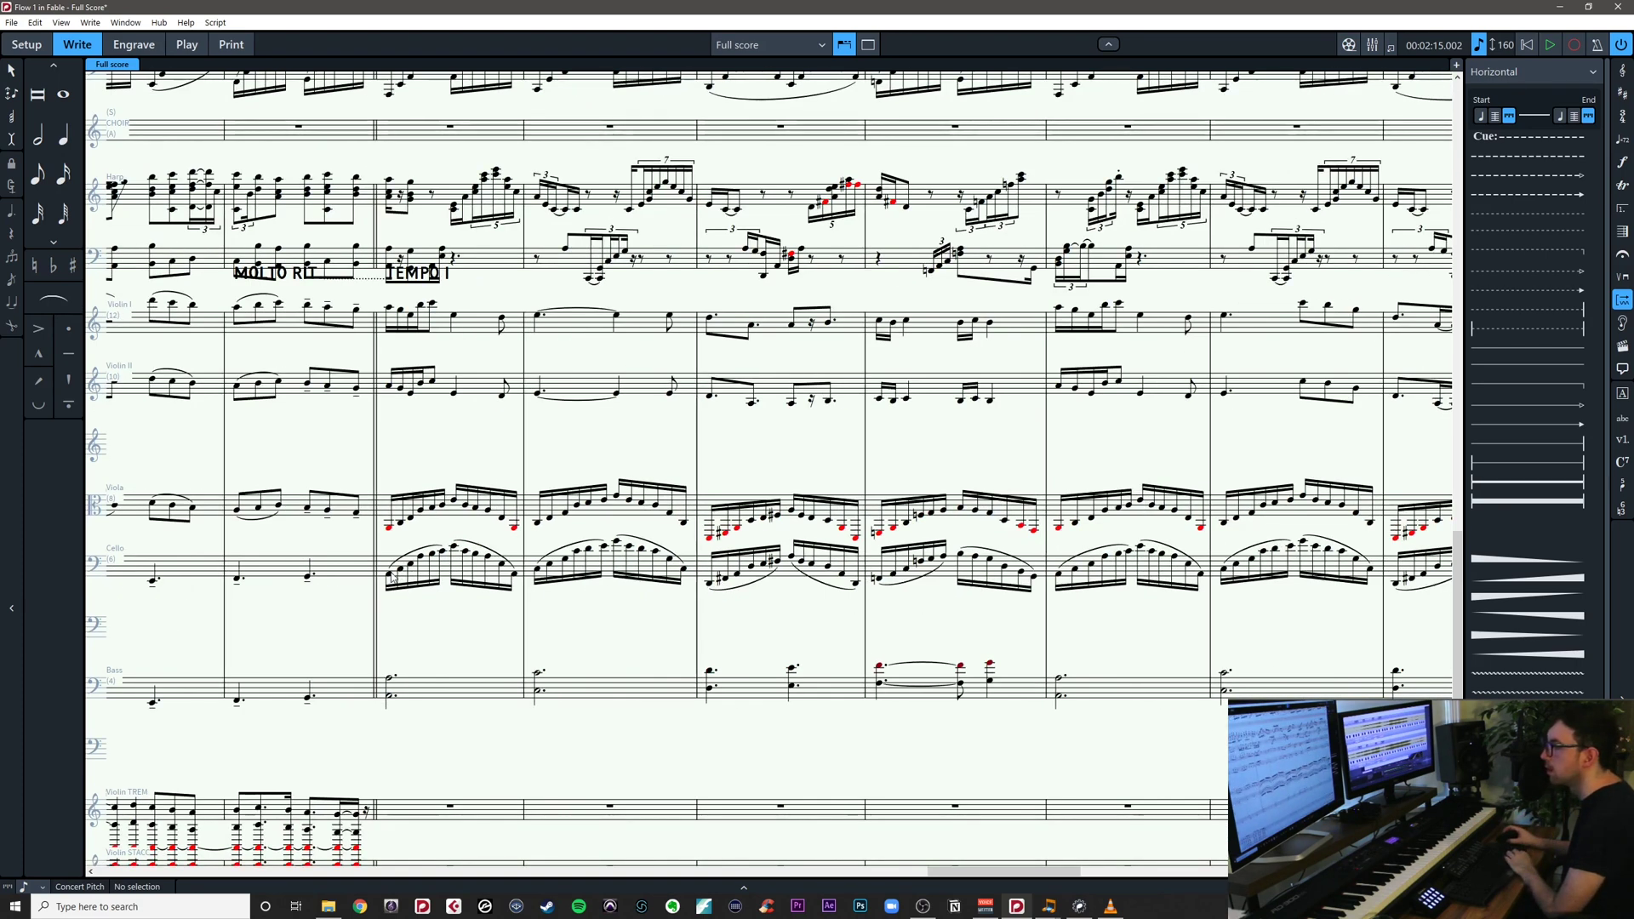
scroll(849, 612, "right", 1)
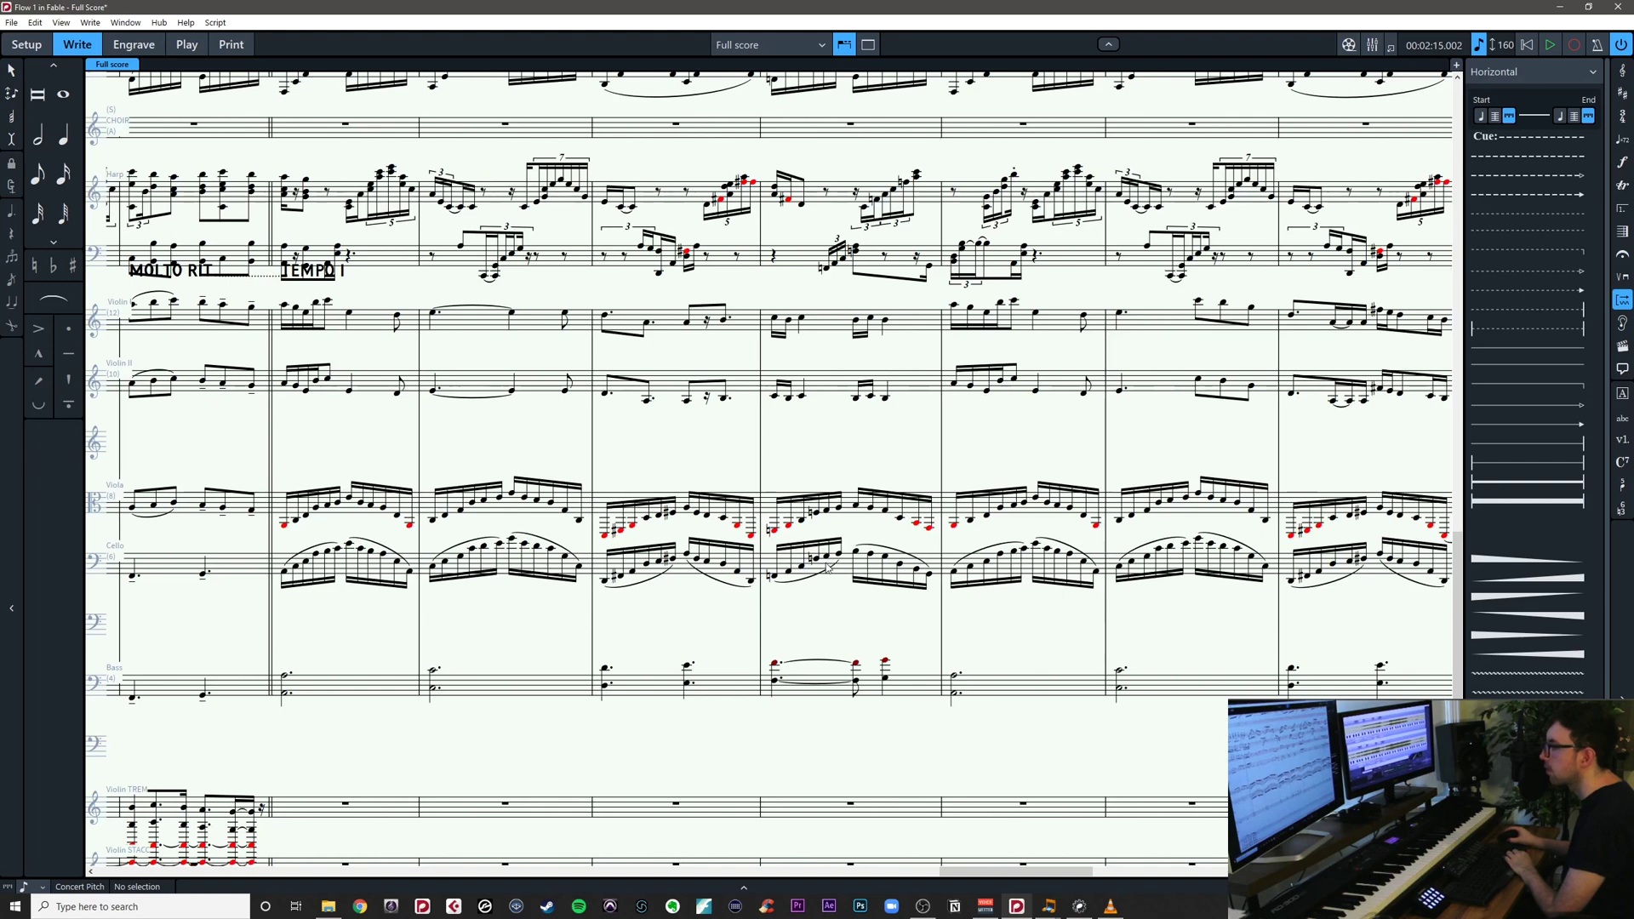
left_click_drag(1040, 625, 848, 620)
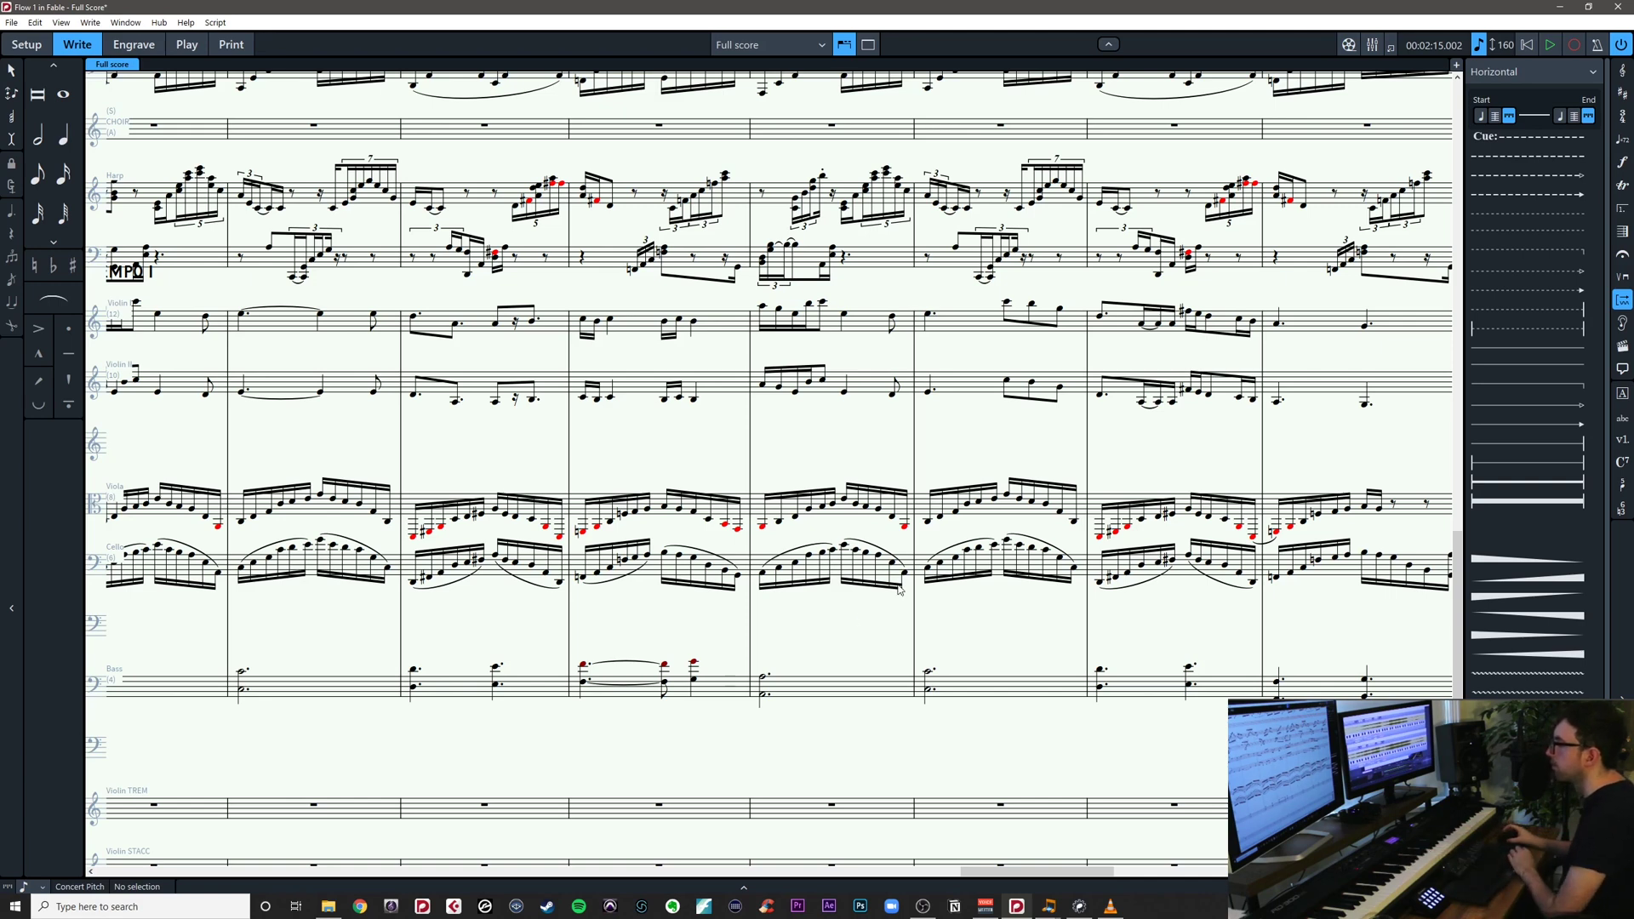
left_click_drag(1176, 606, 906, 593)
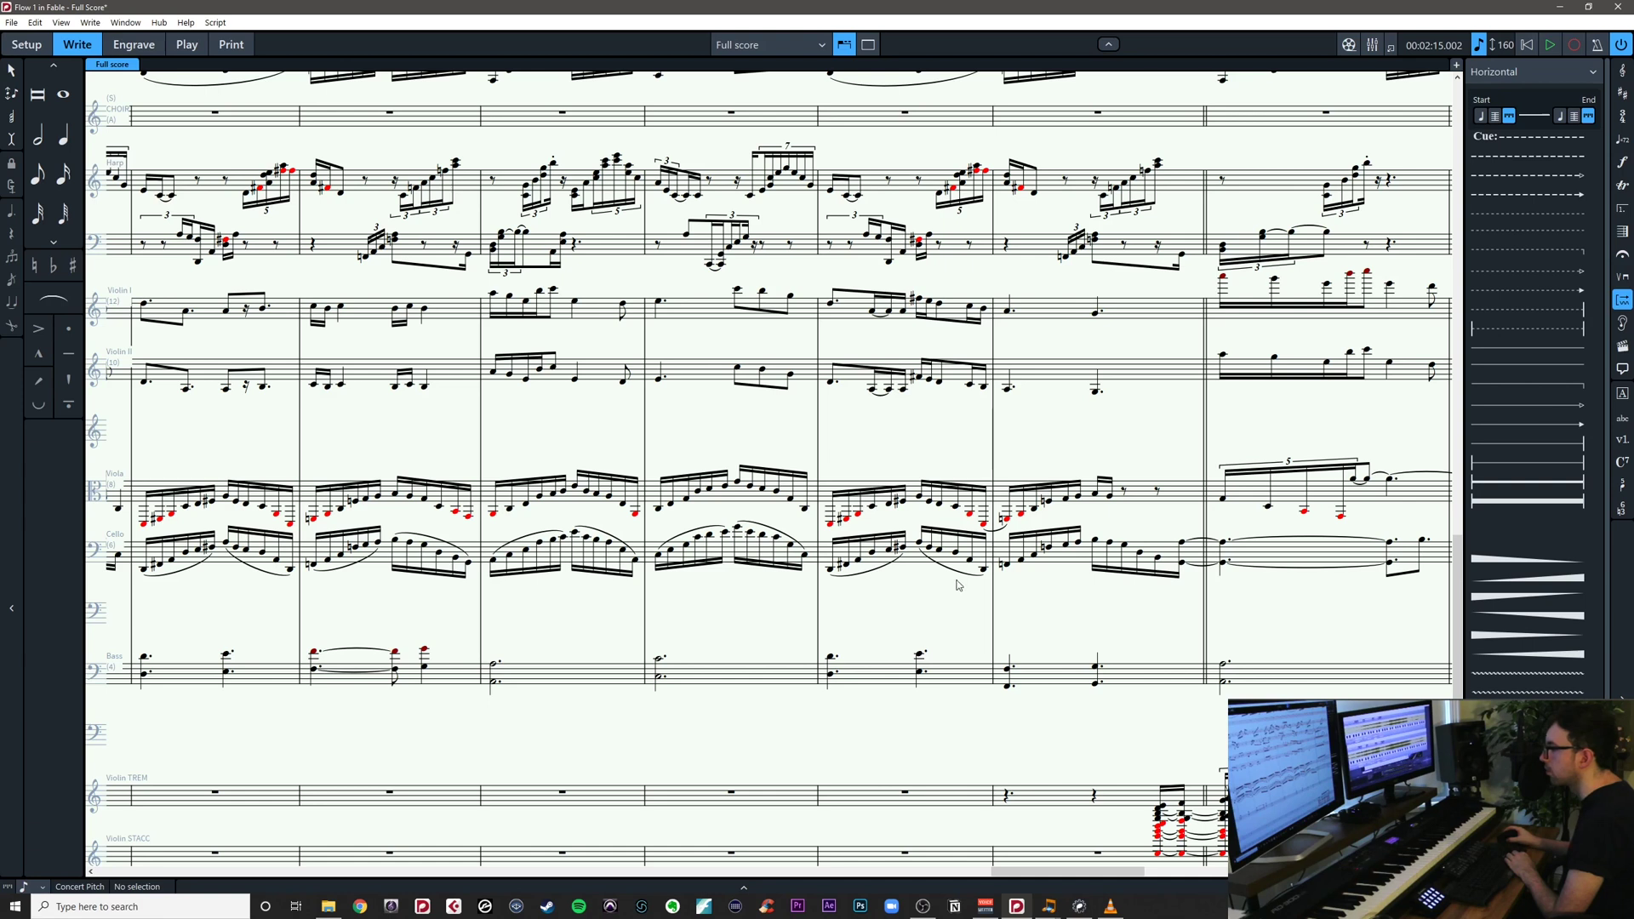
Slur the first beamed group of the cello run in bar 67
left_click_drag(1086, 533, 1166, 581)
key("s")
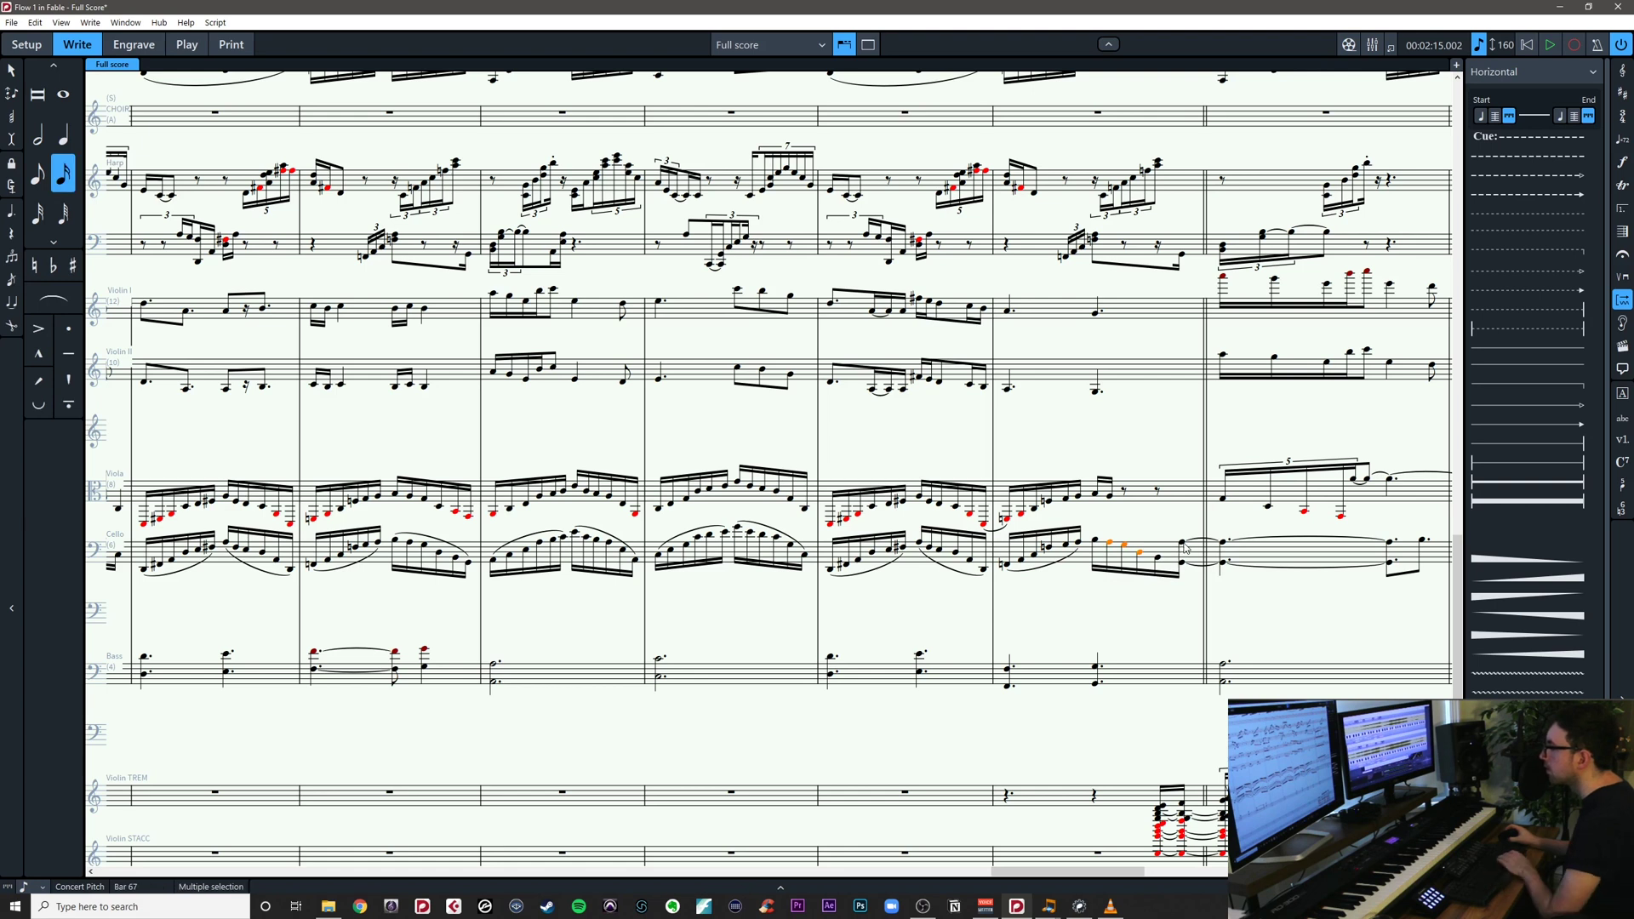
Try lowering the cello's upper tied note at the end of bar 67 by an octave, and try deleting it
left_click(1184, 543)
left_click(1184, 530)
left_click(1184, 545)
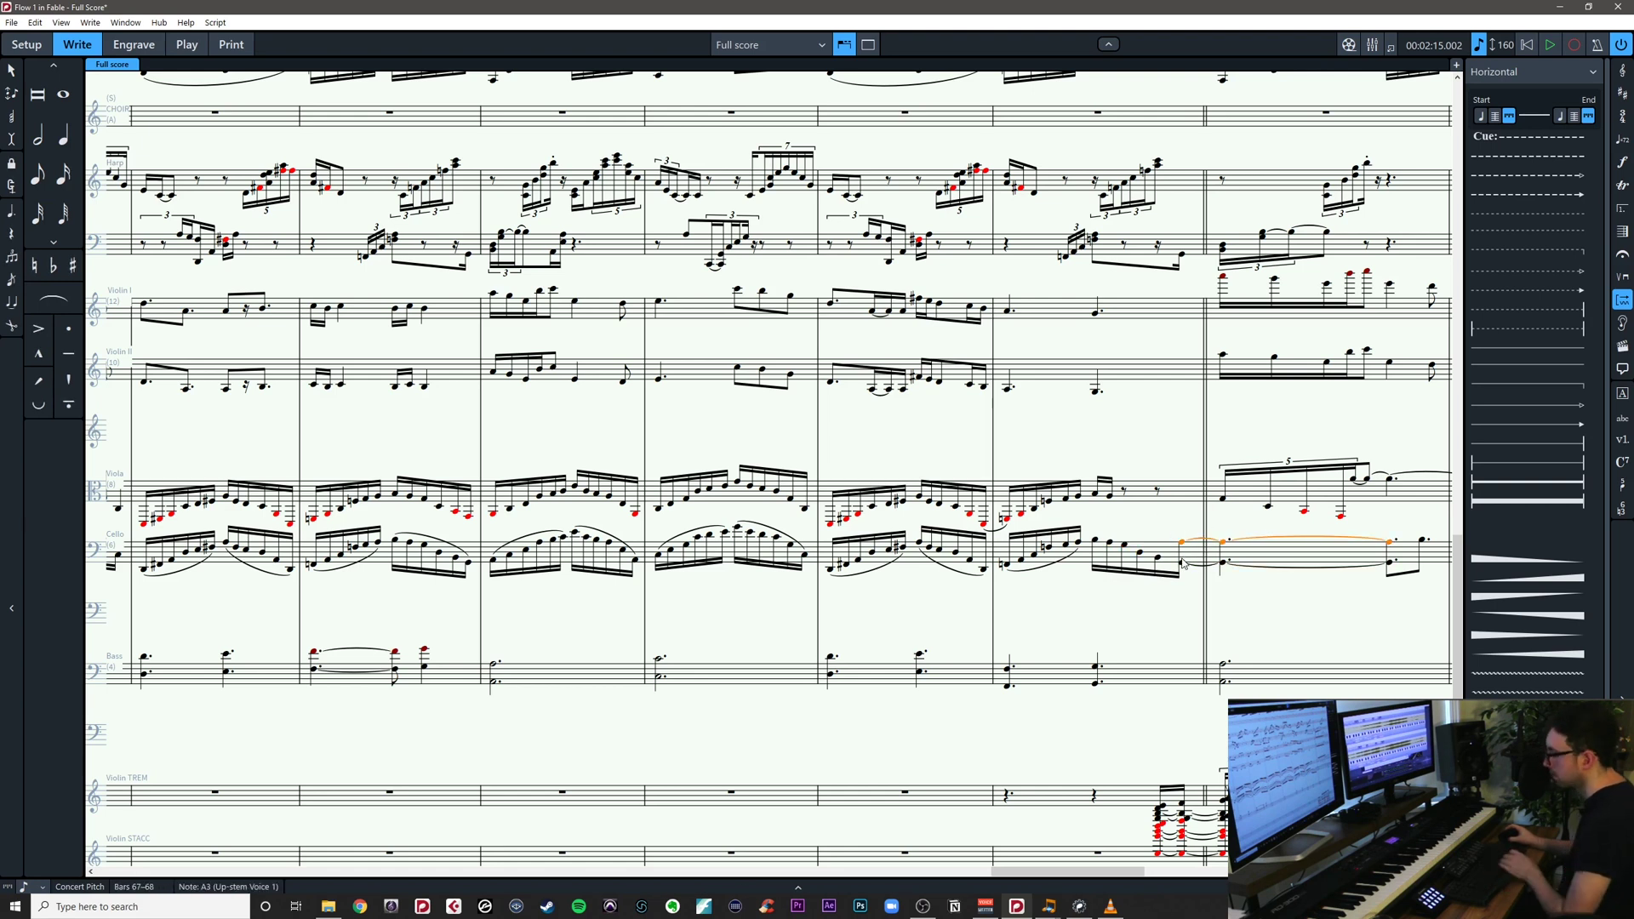
key("ctrl+alt+Down")
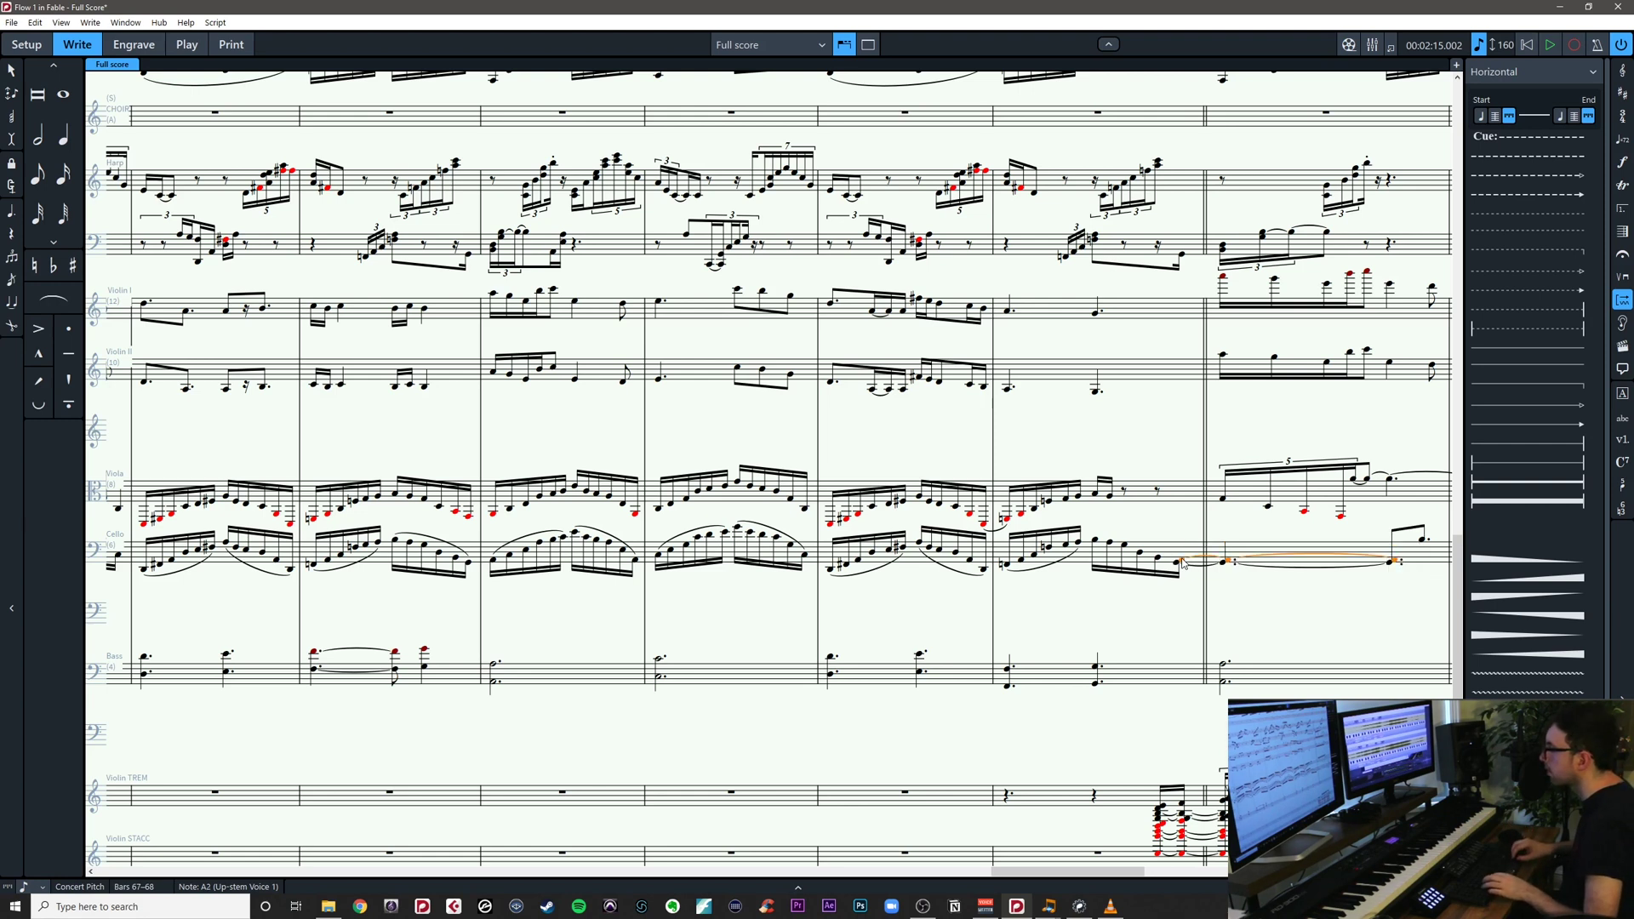
key("ctrl+alt+Up")
key("minus")
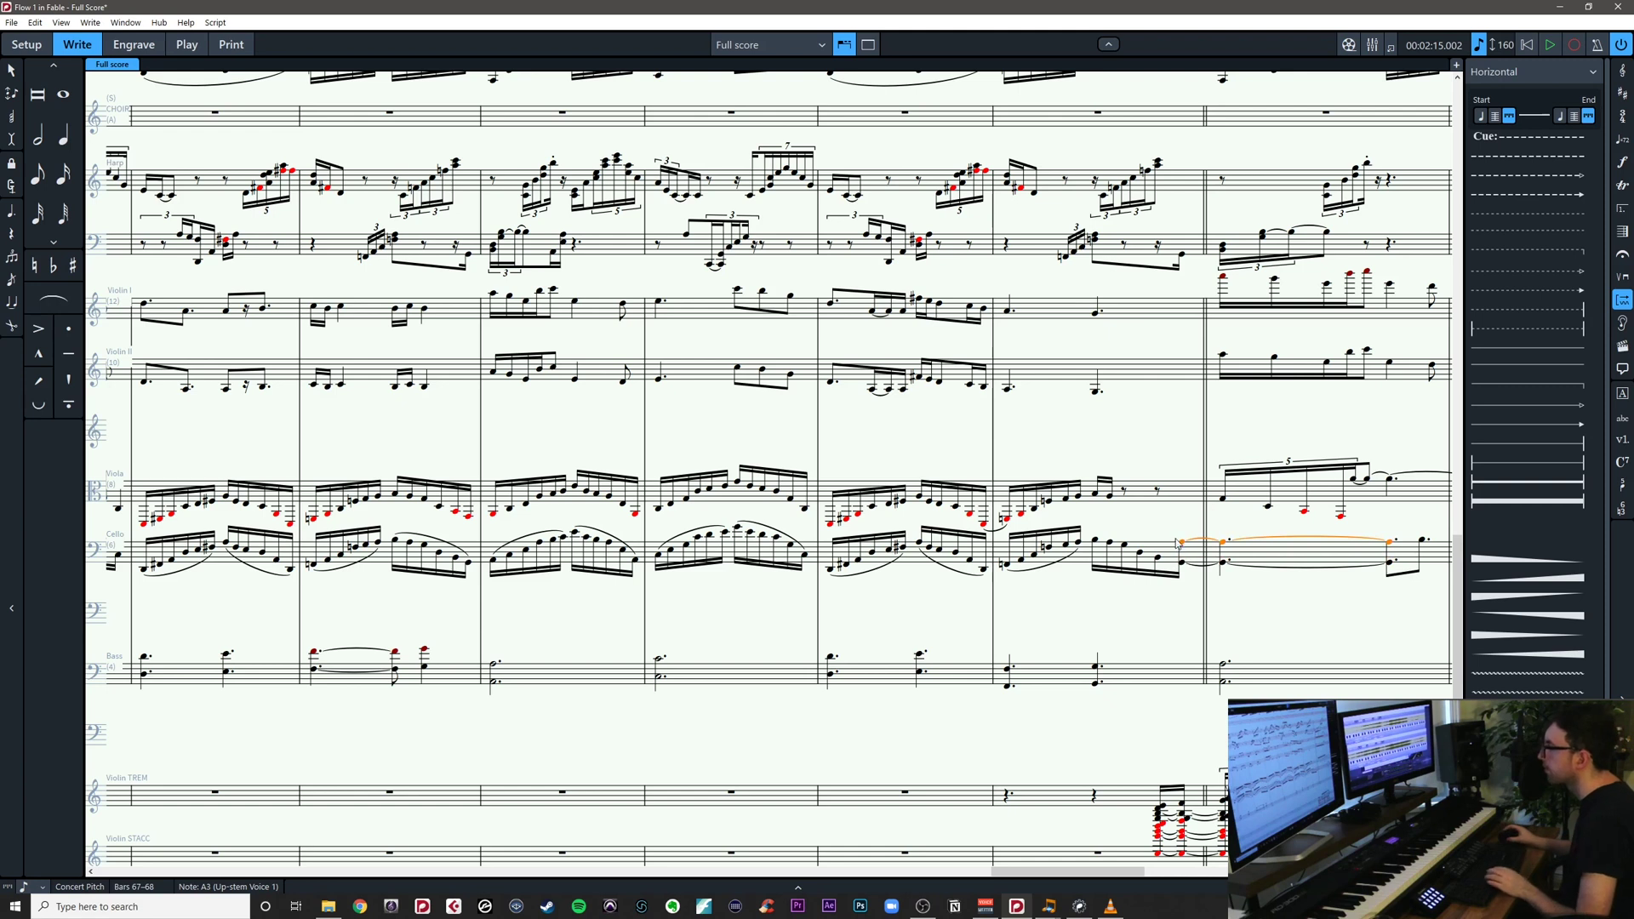
key("Delete")
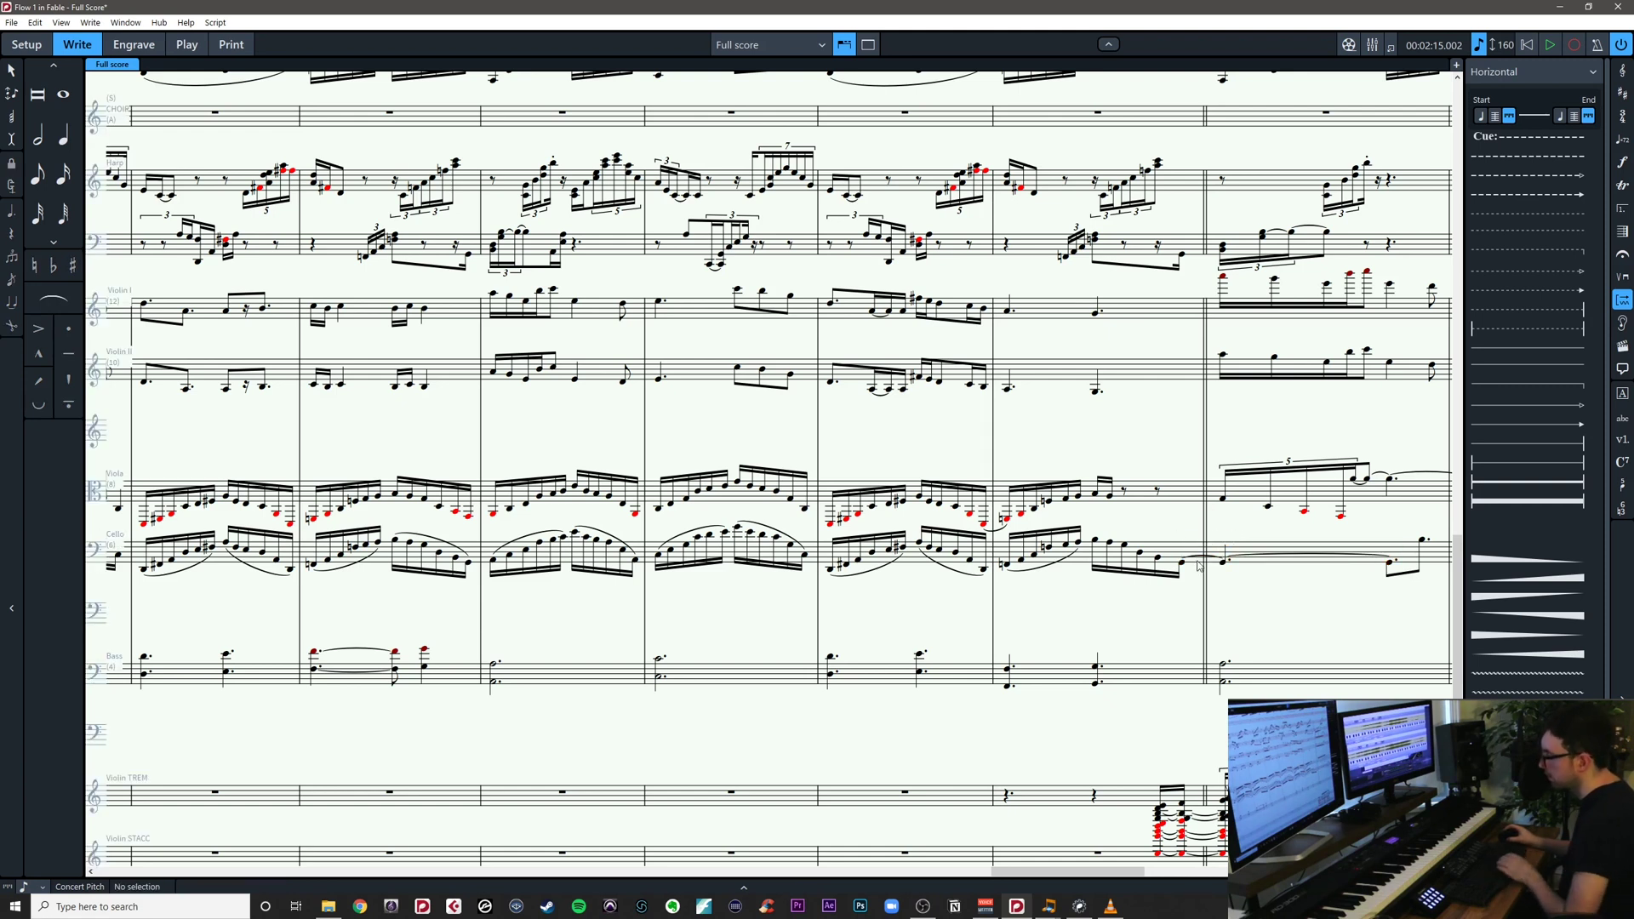
left_click(1183, 566)
key("alt+8")
Cut the cello ties from bar 67 into bar 68 and delete the upper note of bar 67's last chord
left_click(1185, 569)
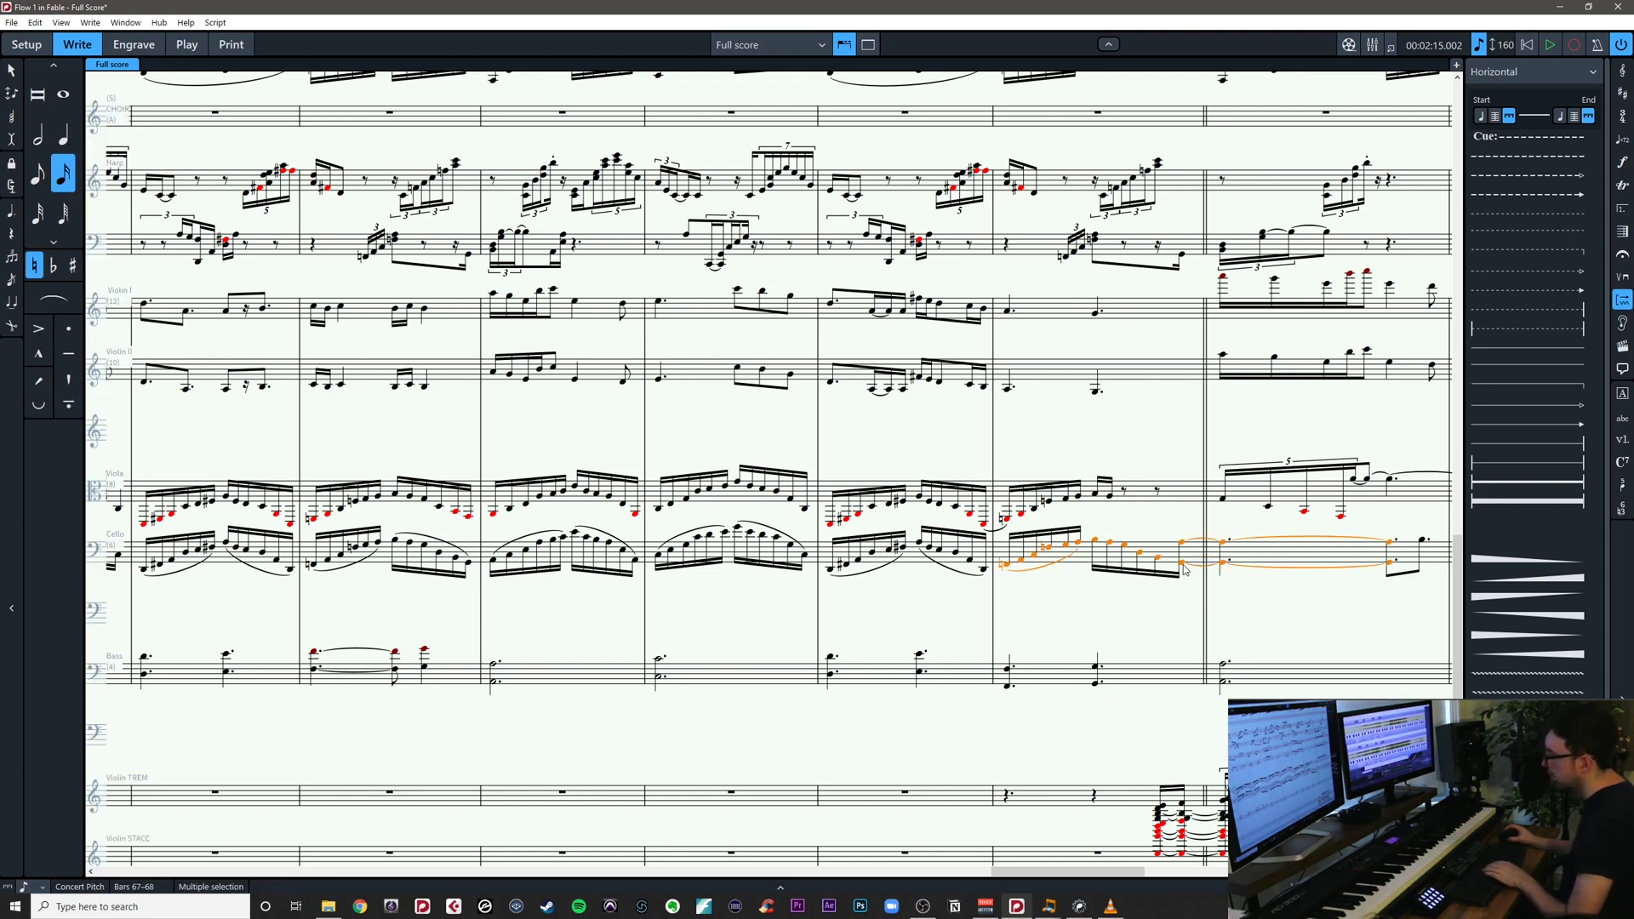
left_click(1185, 570)
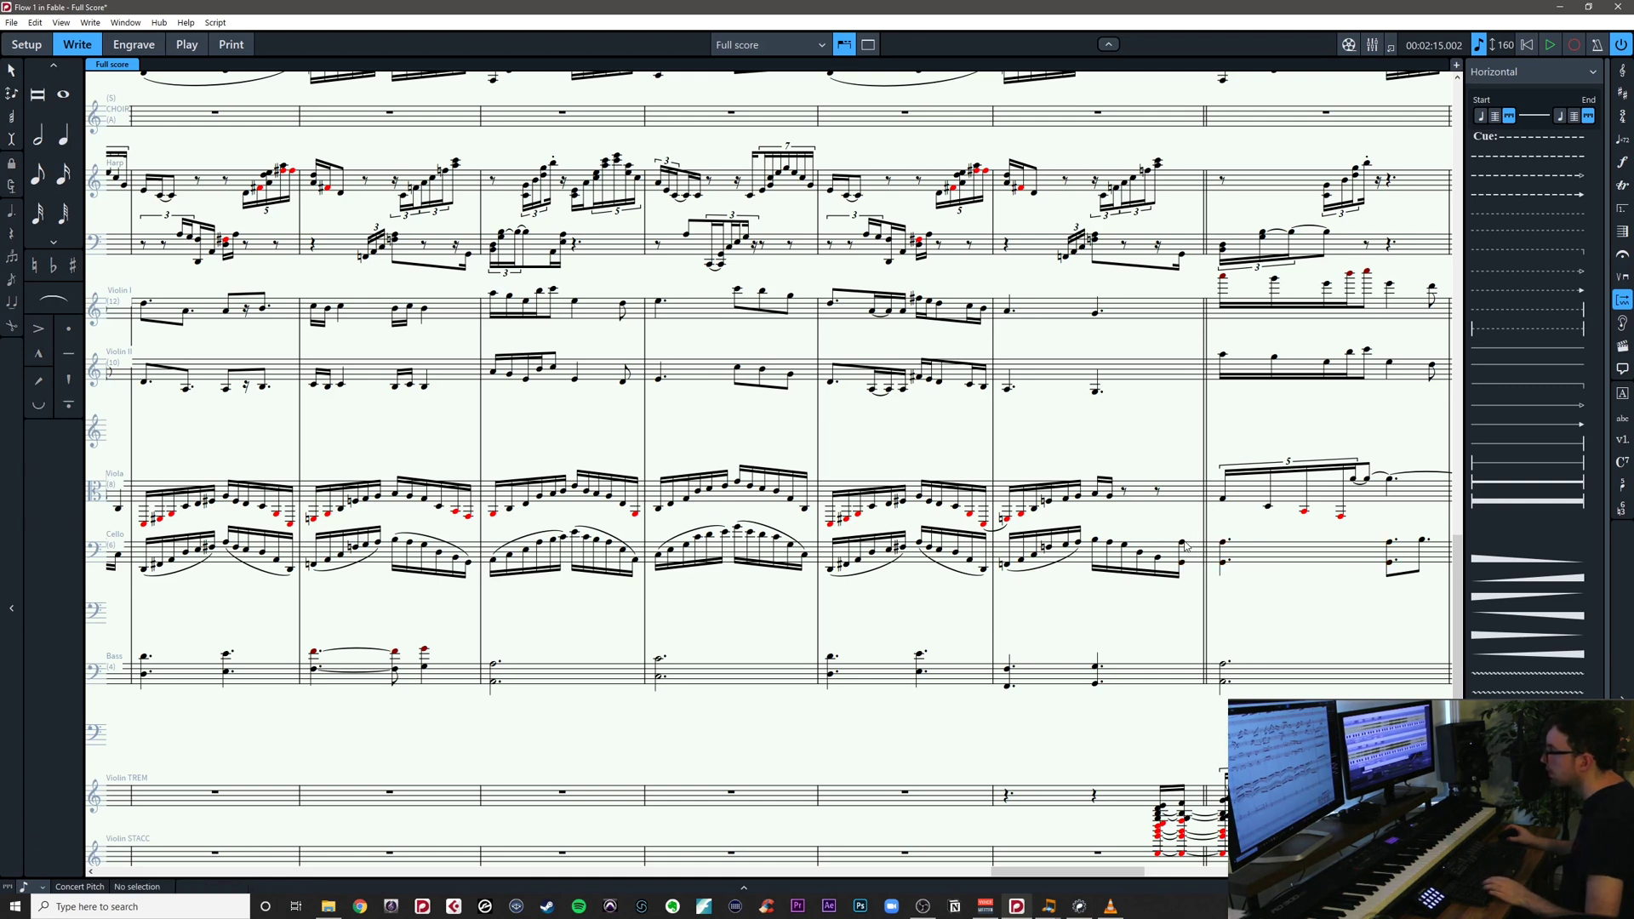
left_click(1183, 562)
Slur the second beamed group of the cello run in bar 67 through to the bar's last note
left_click_drag(1100, 535, 1192, 583)
left_click(1100, 532)
key("s")
left_click(1136, 596)
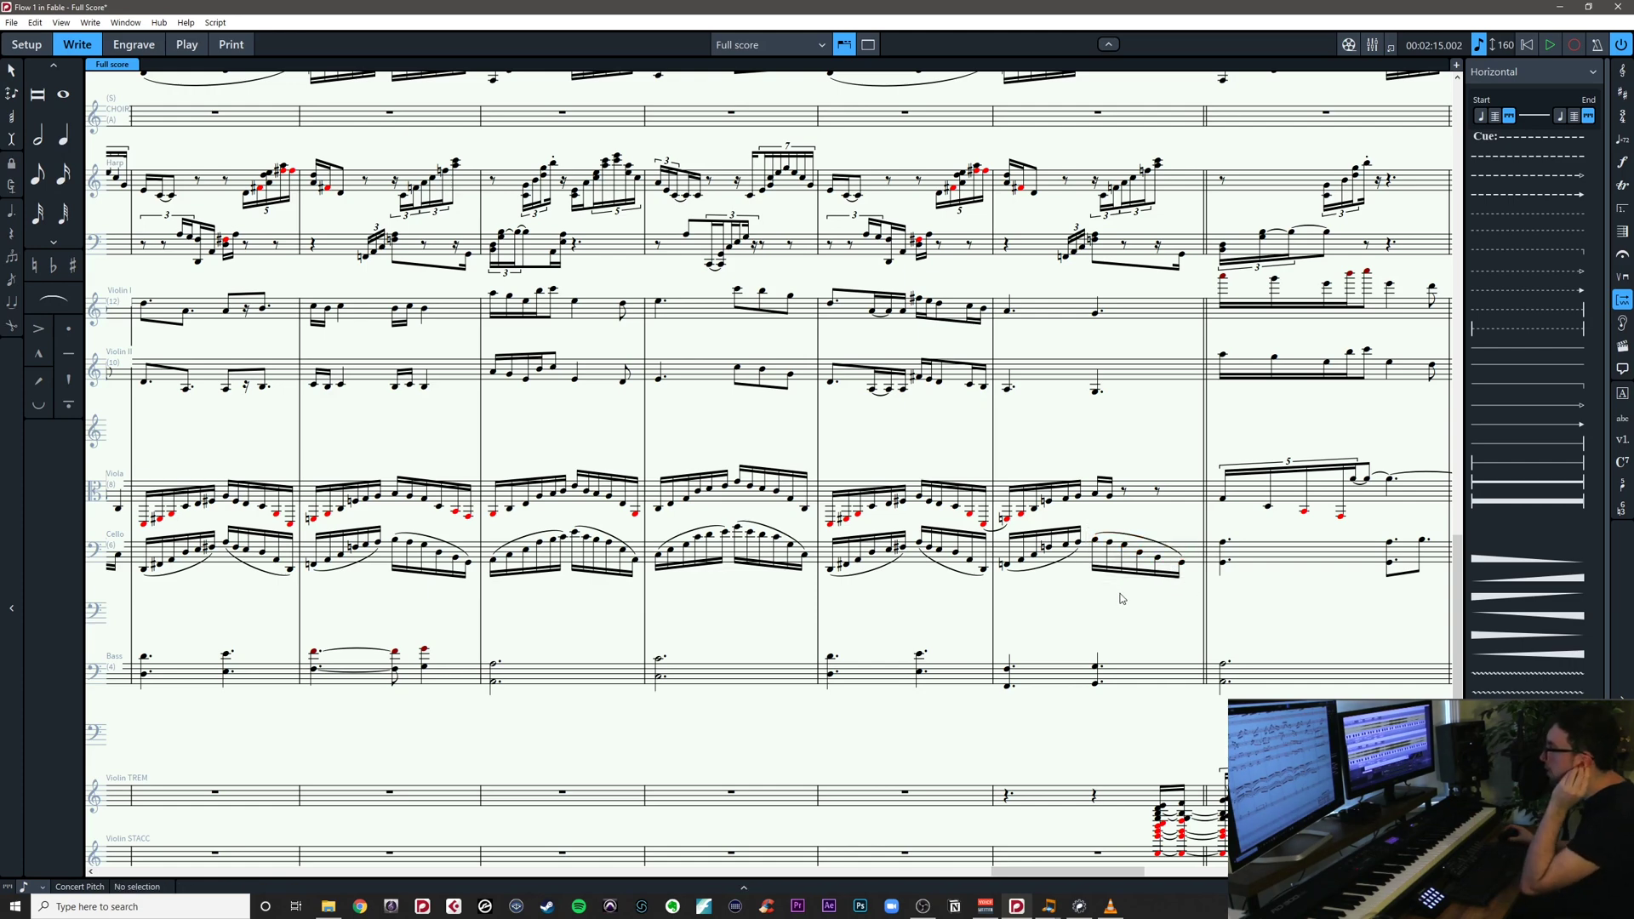
Copy the slurred cello passage of bars 60 to 67 onto the viola staff, starting on the first note of bar 60
scroll(1091, 603, "left", 8)
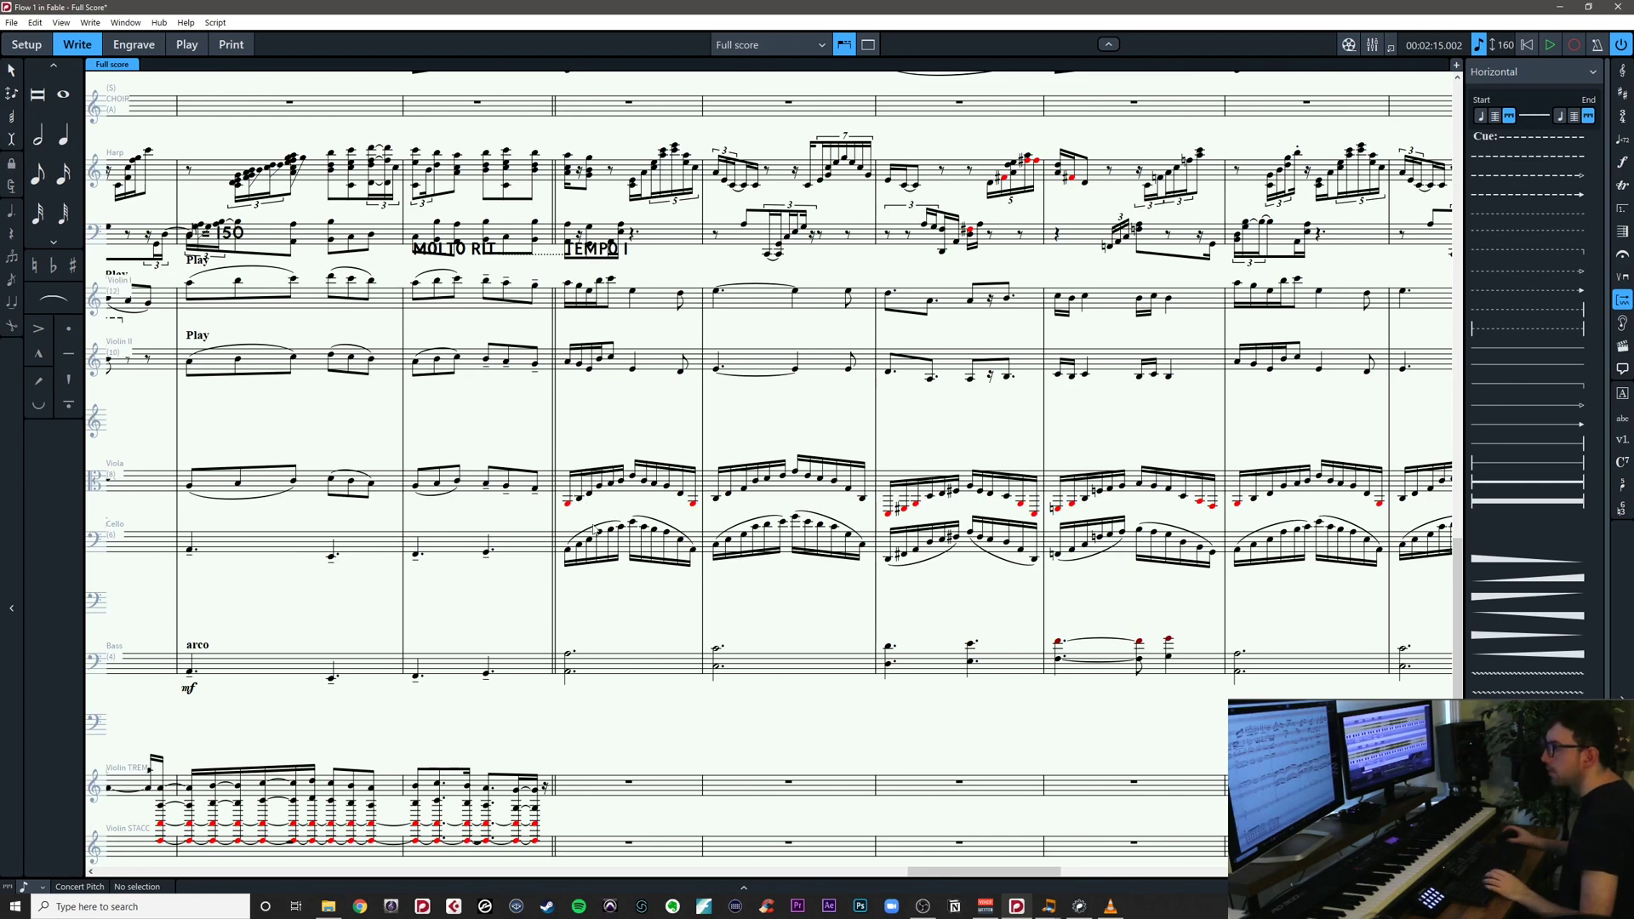
left_click(626, 550)
left_click_drag(838, 592, 184, 575)
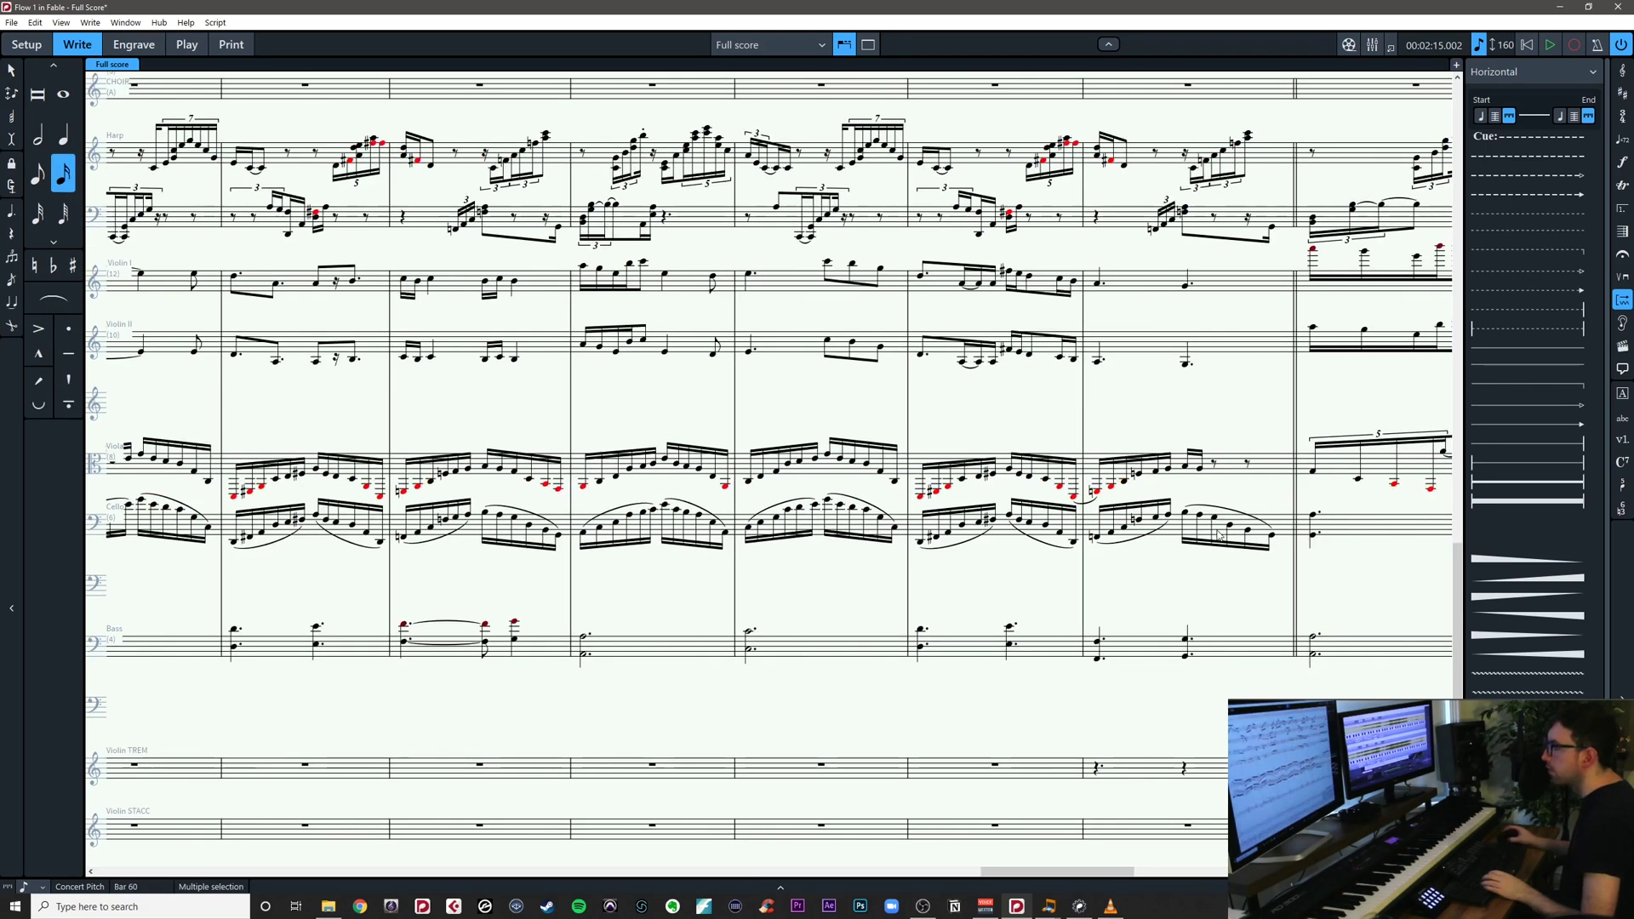
left_click(1220, 534, "shift")
scroll(1138, 584, "left", 8)
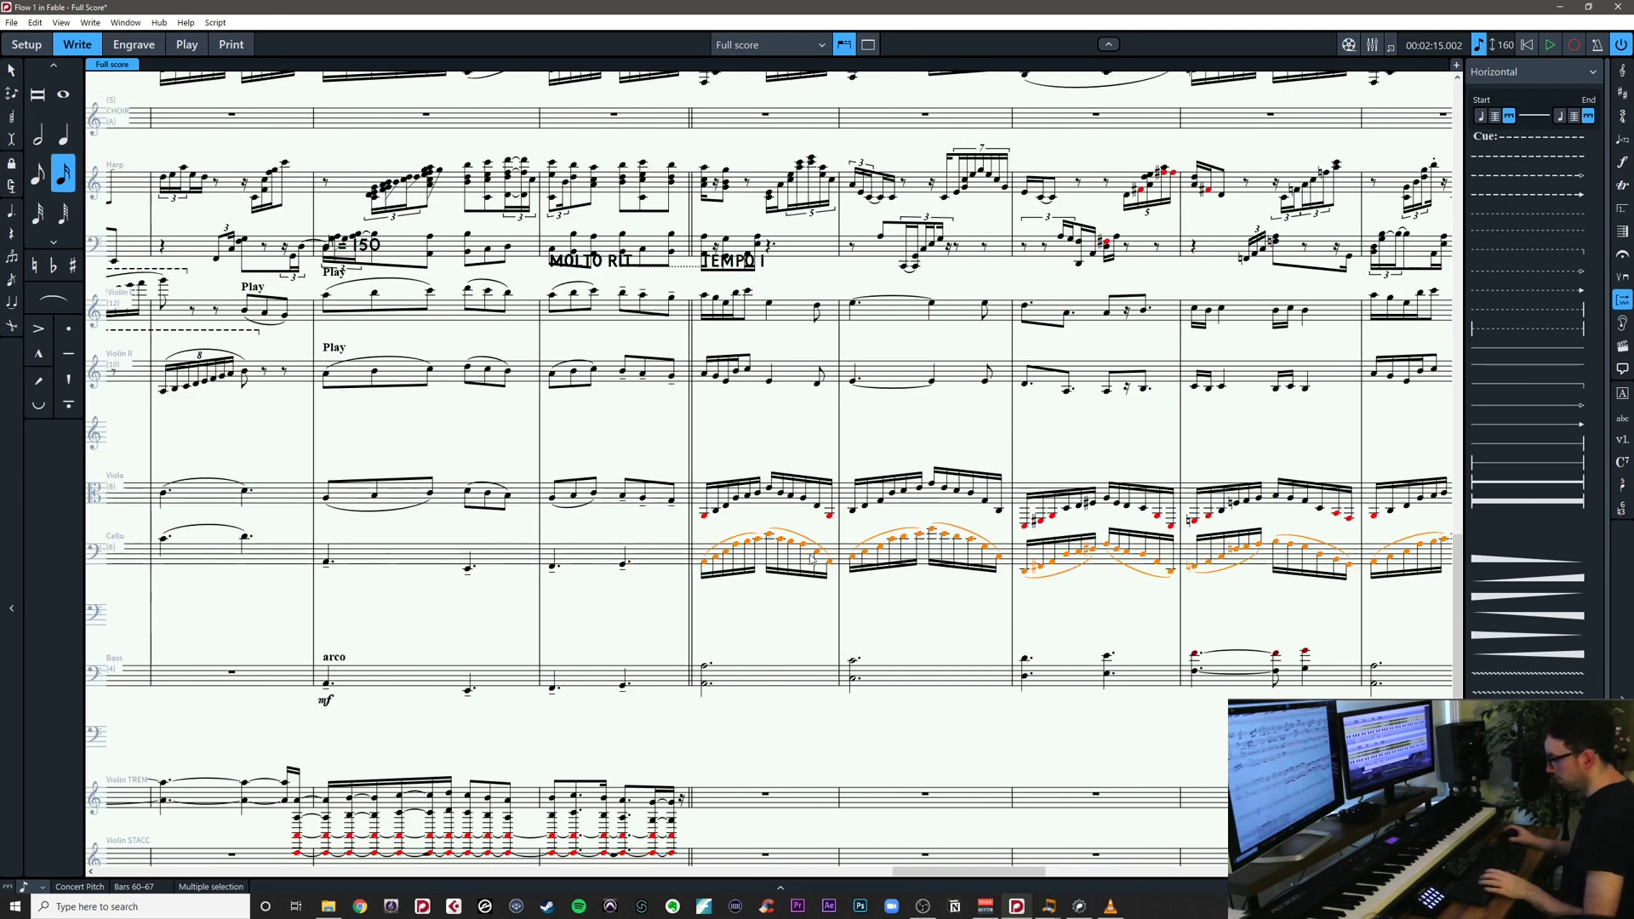
key("Escape")
key("ctrl+v")
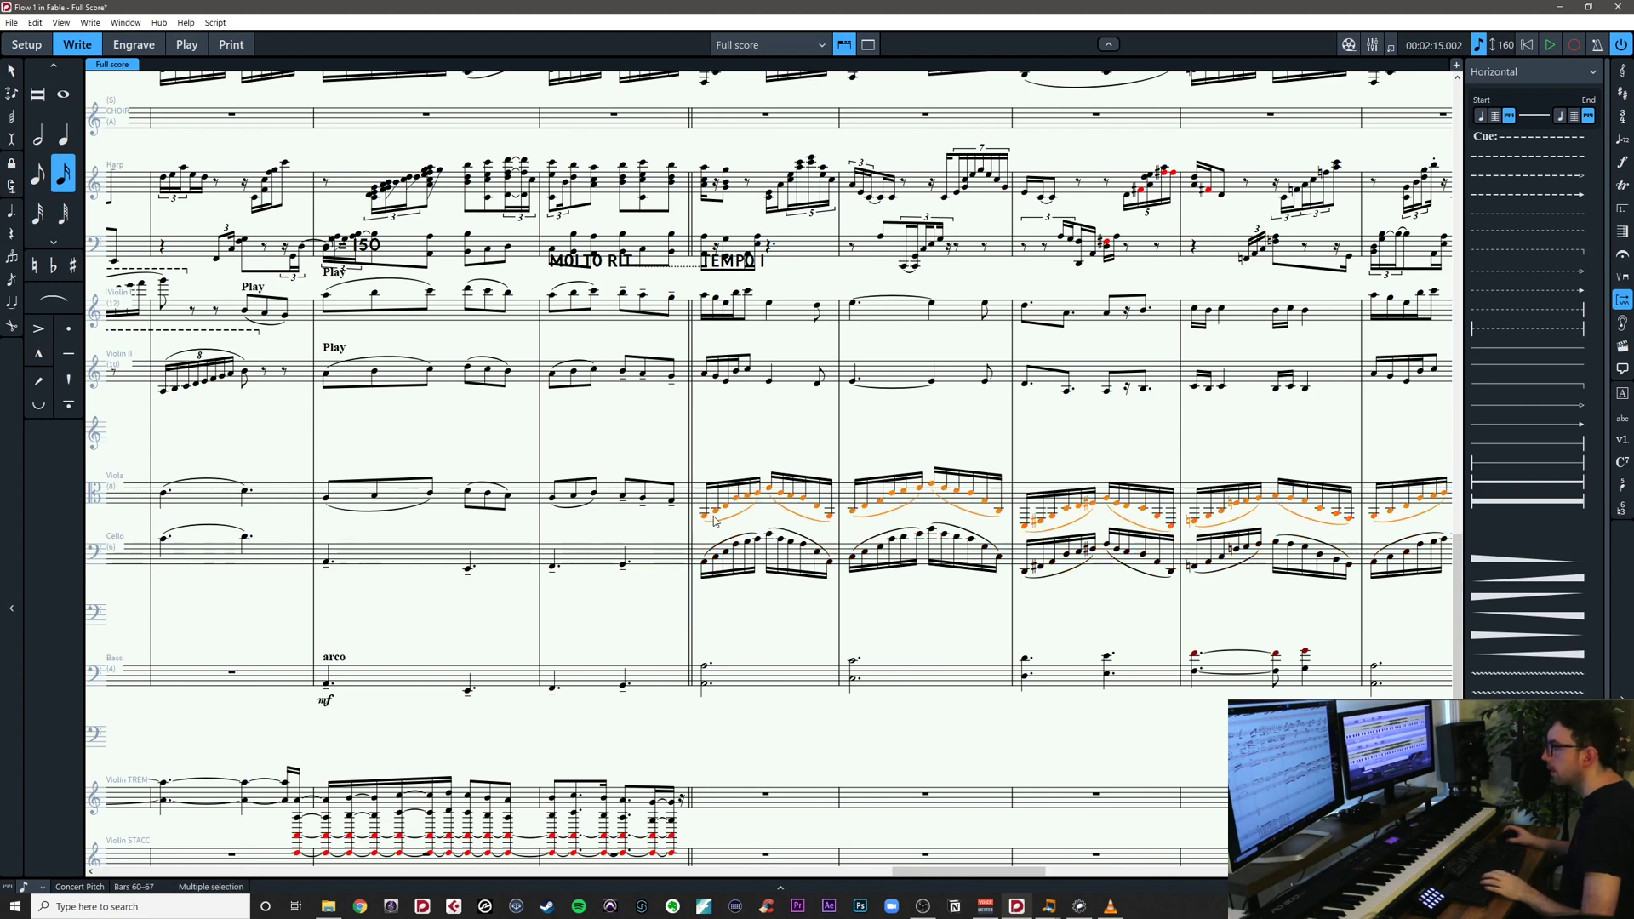
key("Escape")
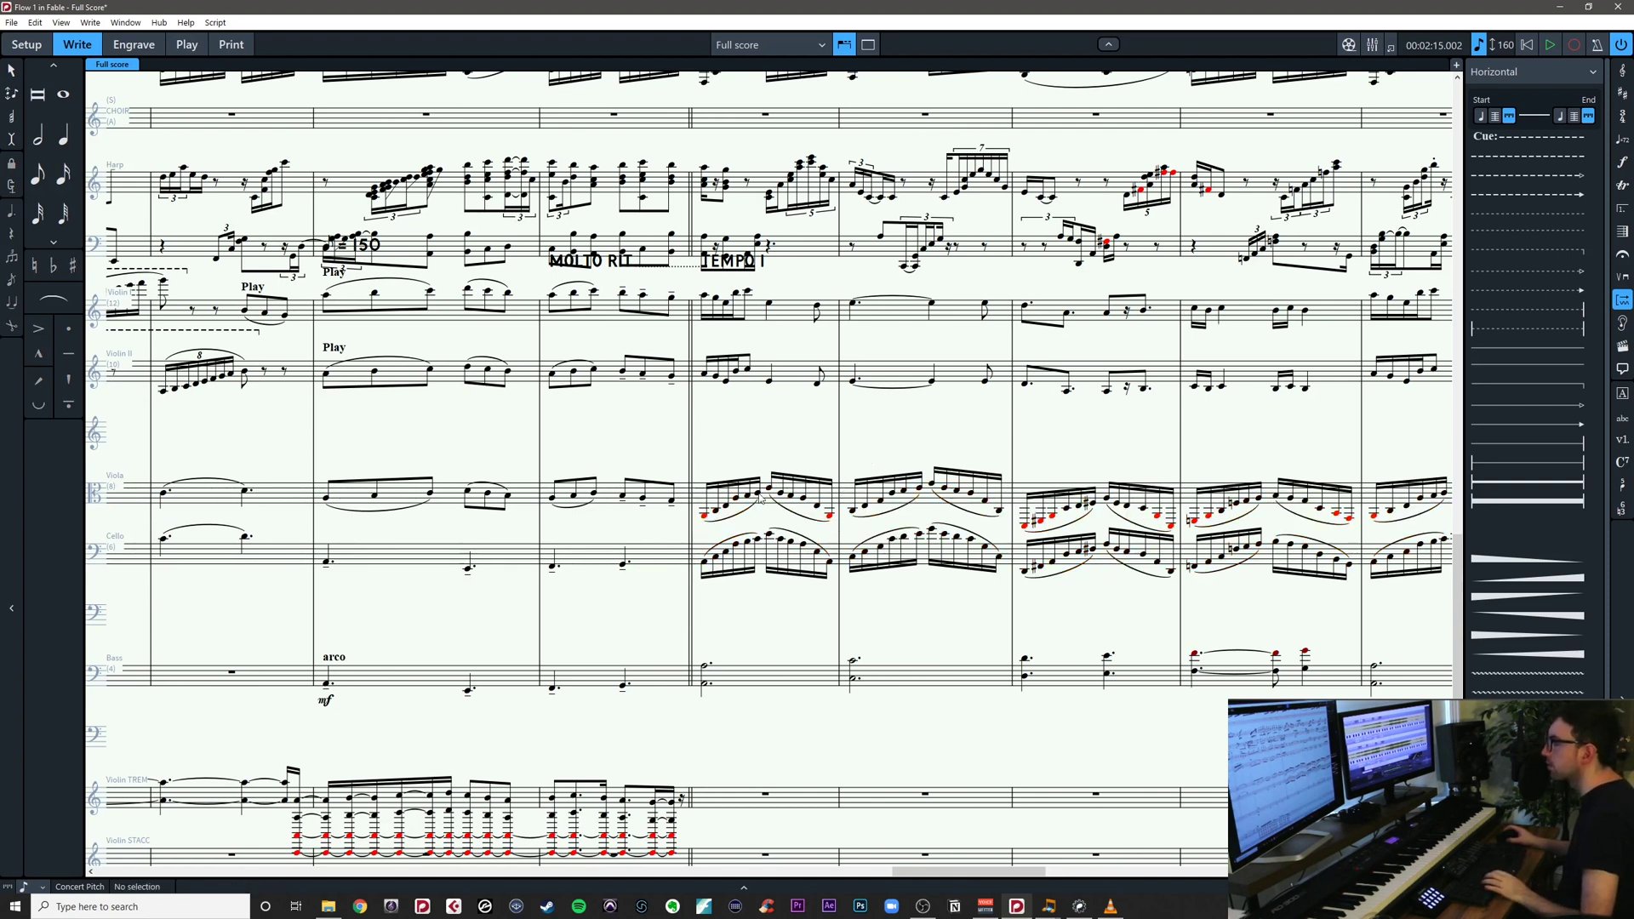
Try raising the viola's first note in bar 60 an octave to A3, and try replacing it with a rest
left_click(705, 516)
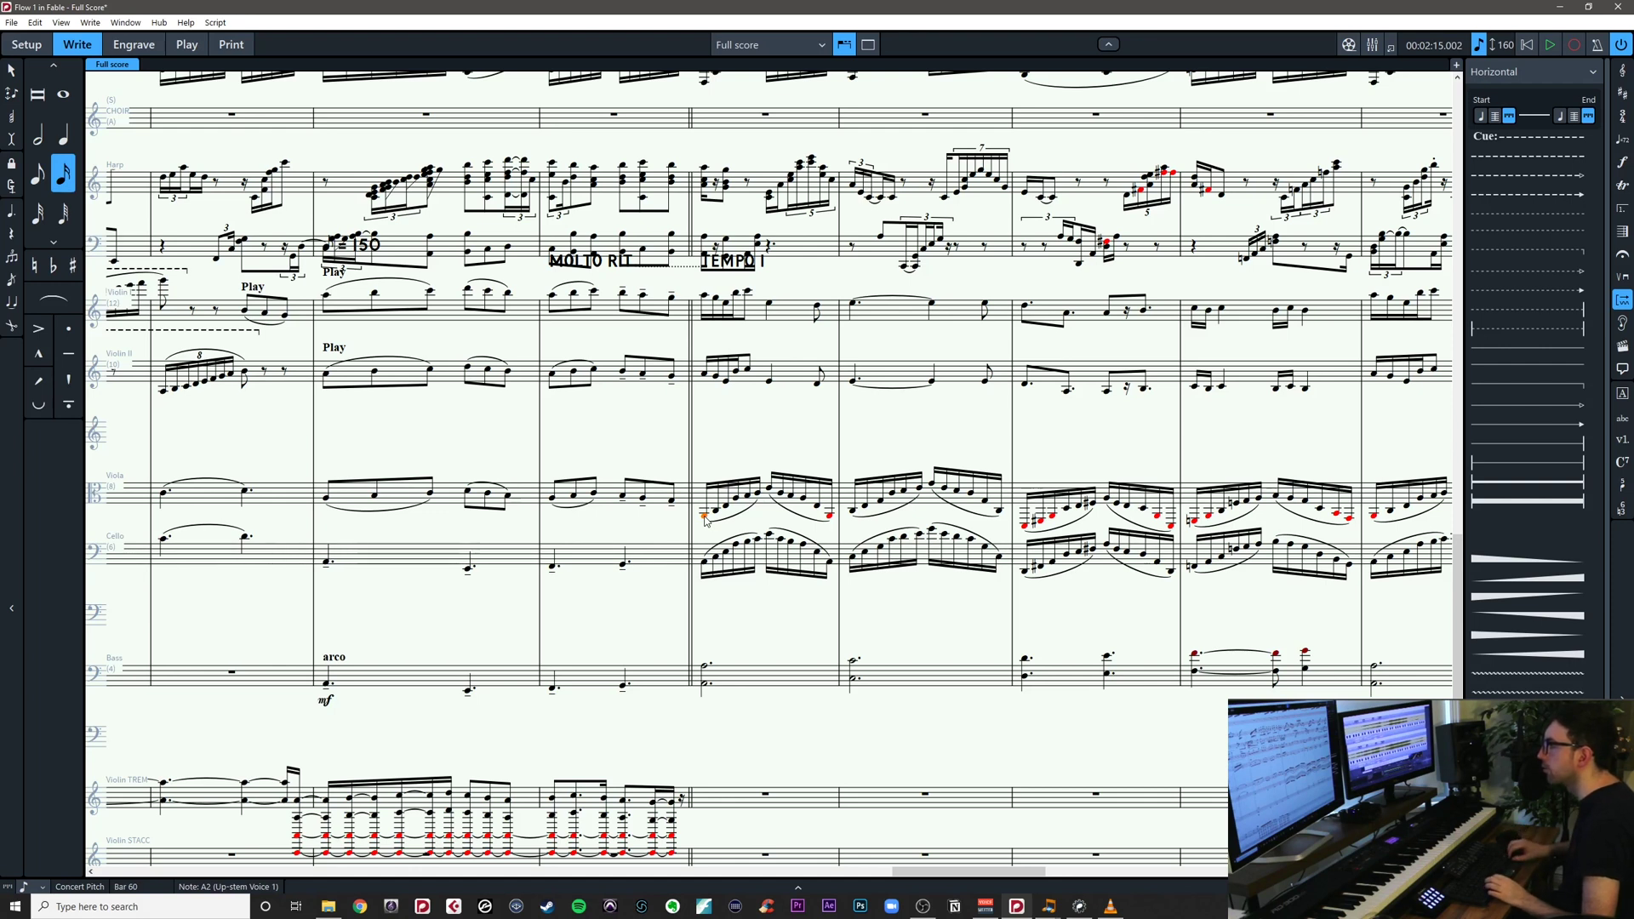
key("ctrl+alt+Up")
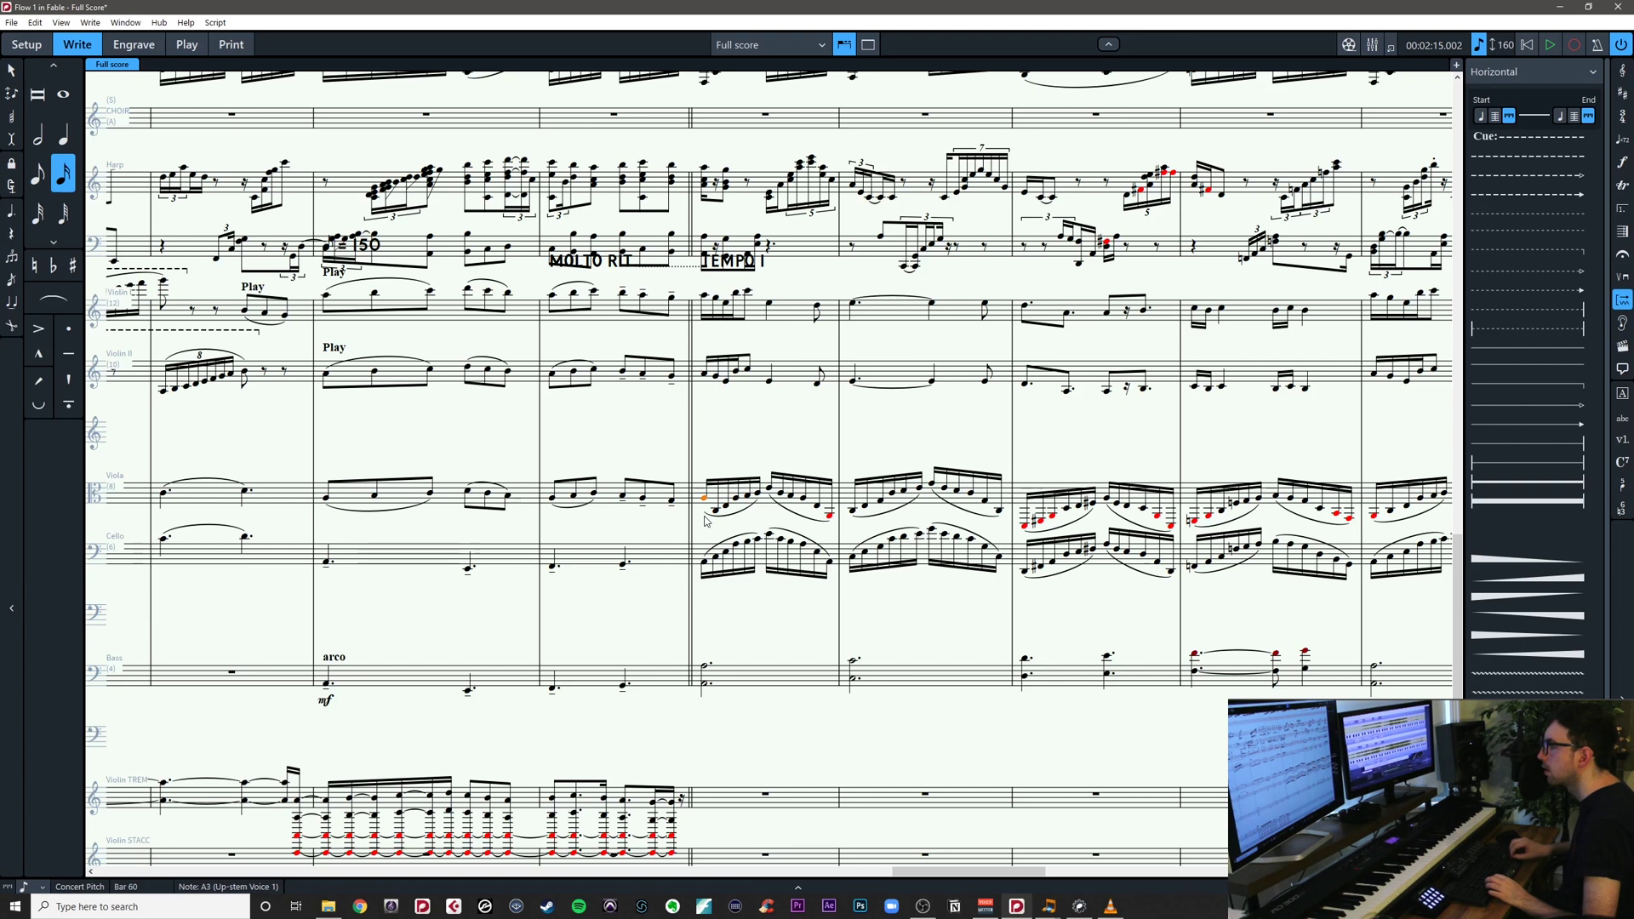
key("Right")
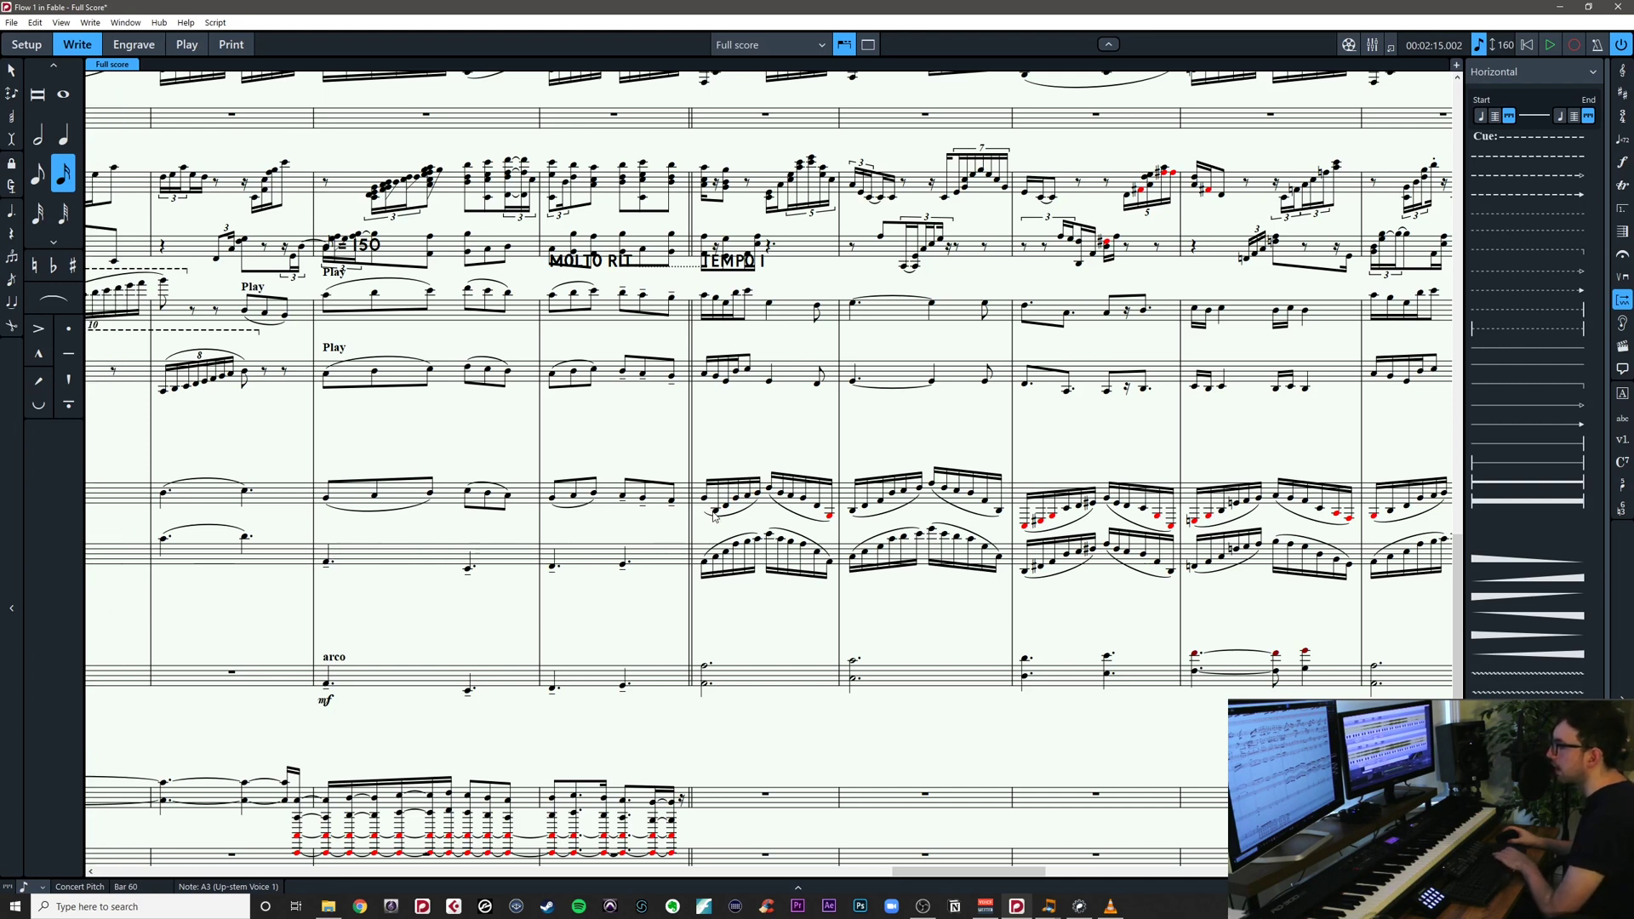
key("Left")
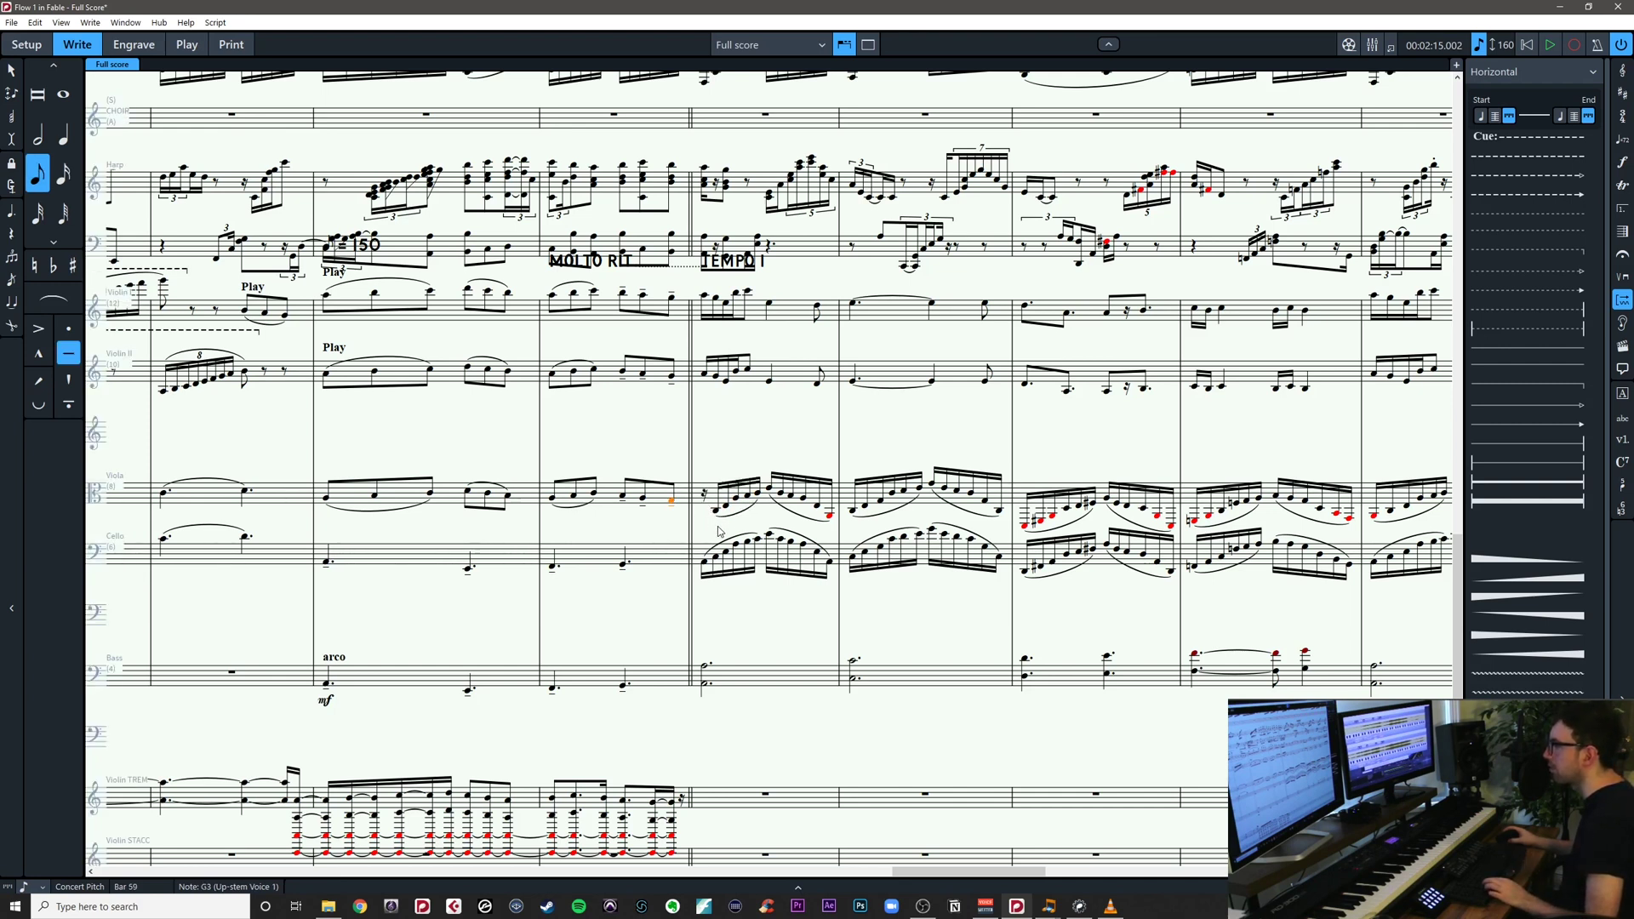
key("ctrl+z")
key("ctrl+z")
key("Escape")
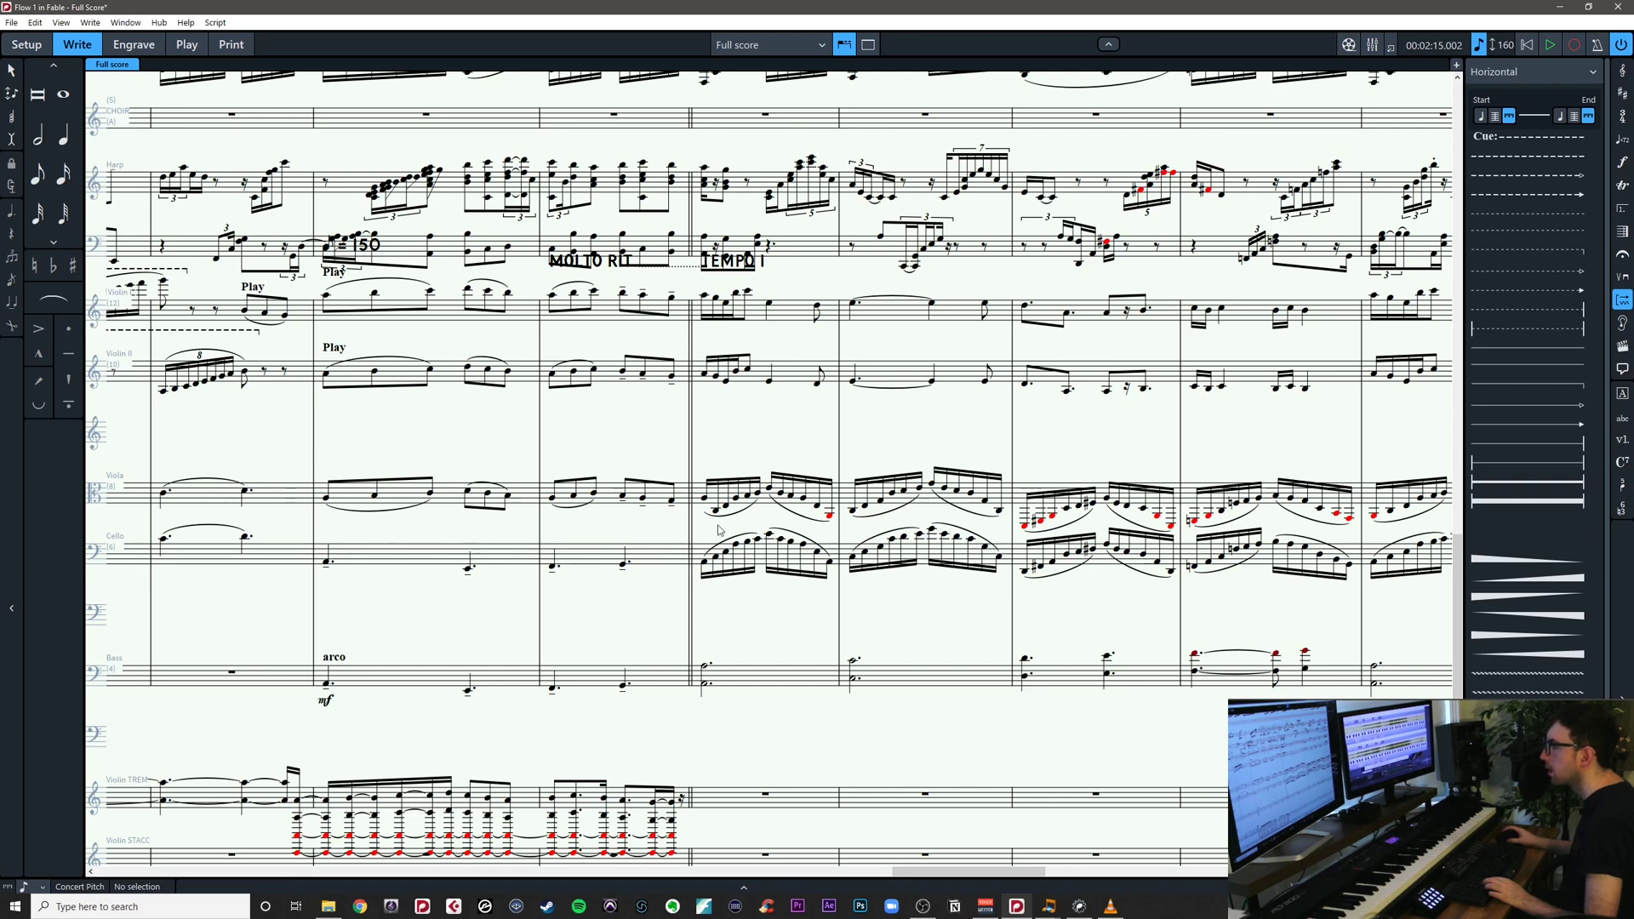
left_click(708, 568)
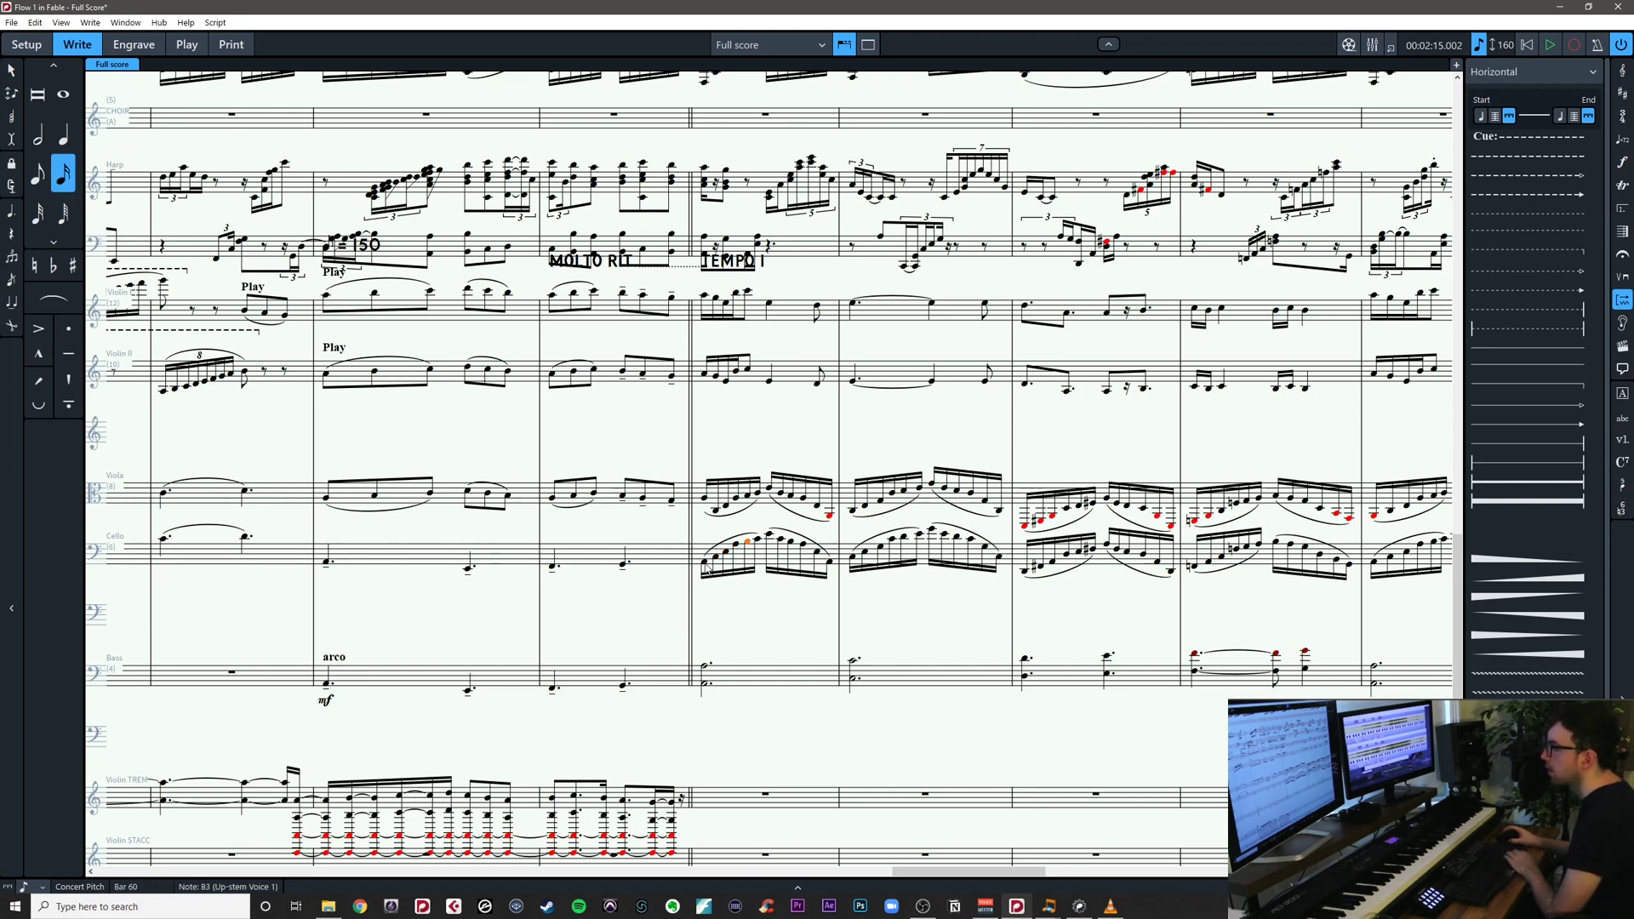
key("Escape")
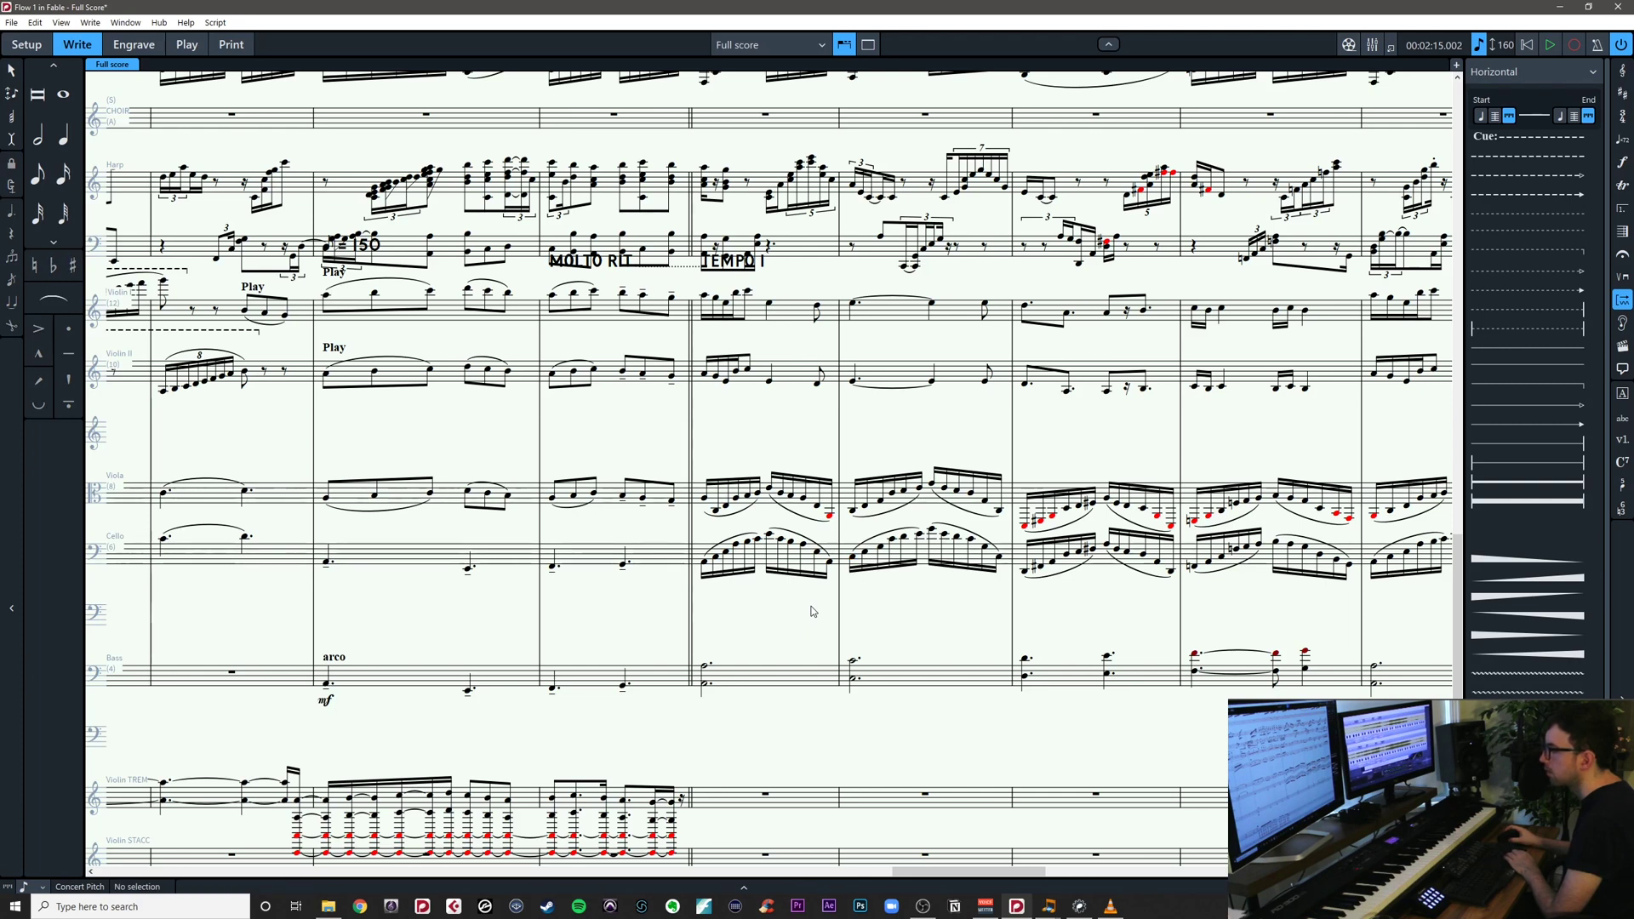
Delete the viola's first and last sixteenth notes in bar 60, and play that bar back with viola and cello together
left_click(706, 499)
key("Delete")
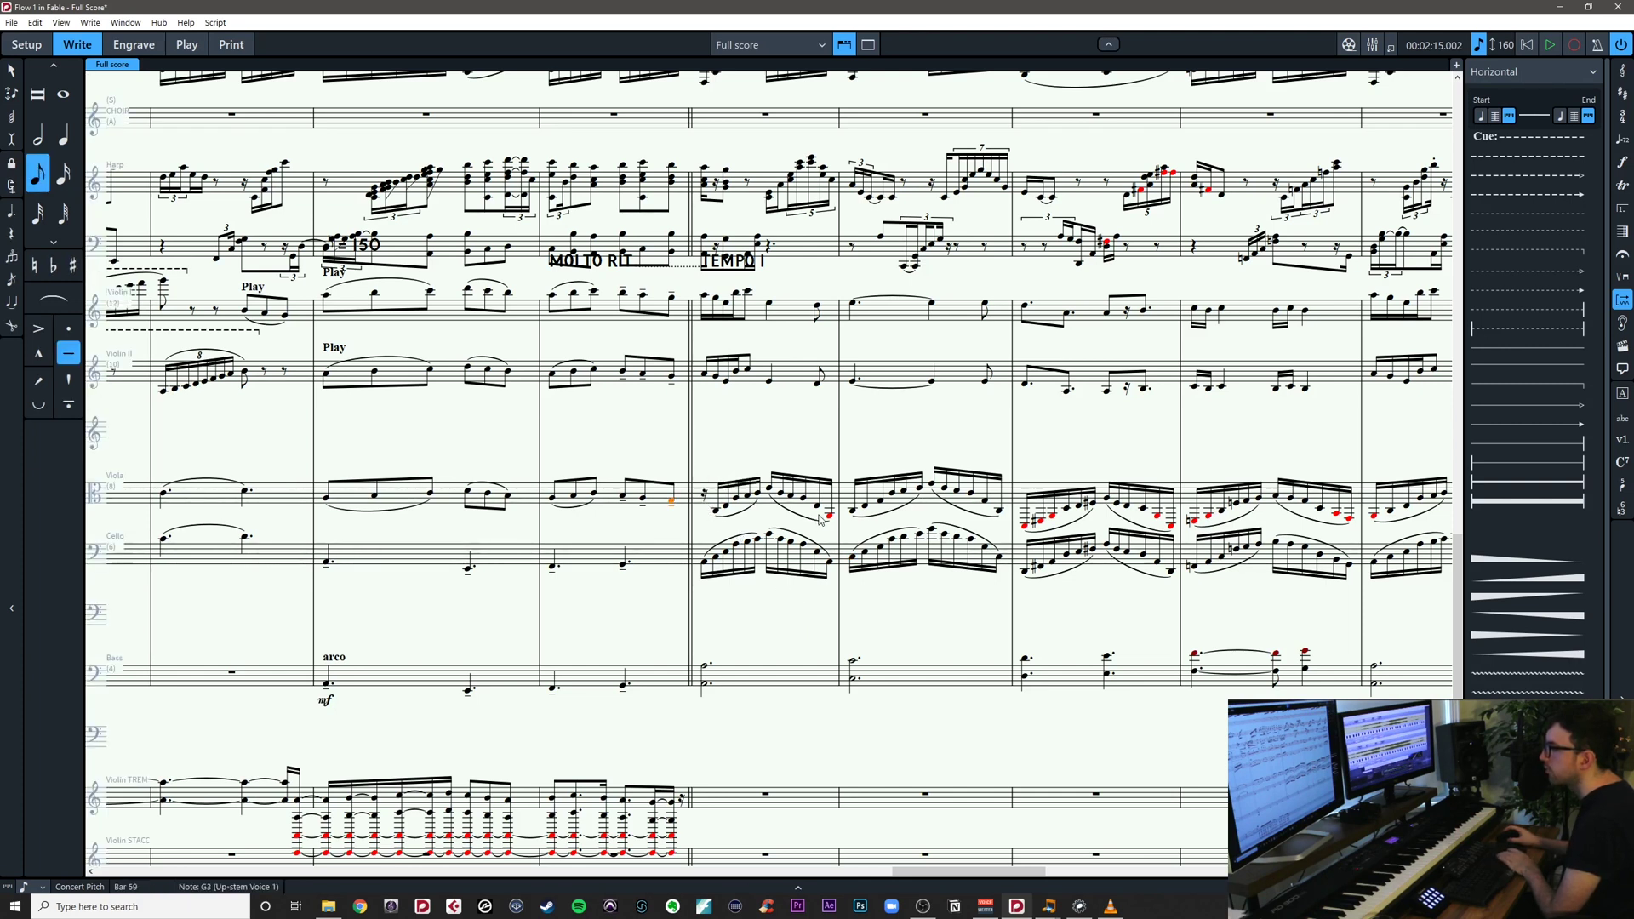
key("Delete")
left_click_drag(698, 466, 834, 605)
key("p")
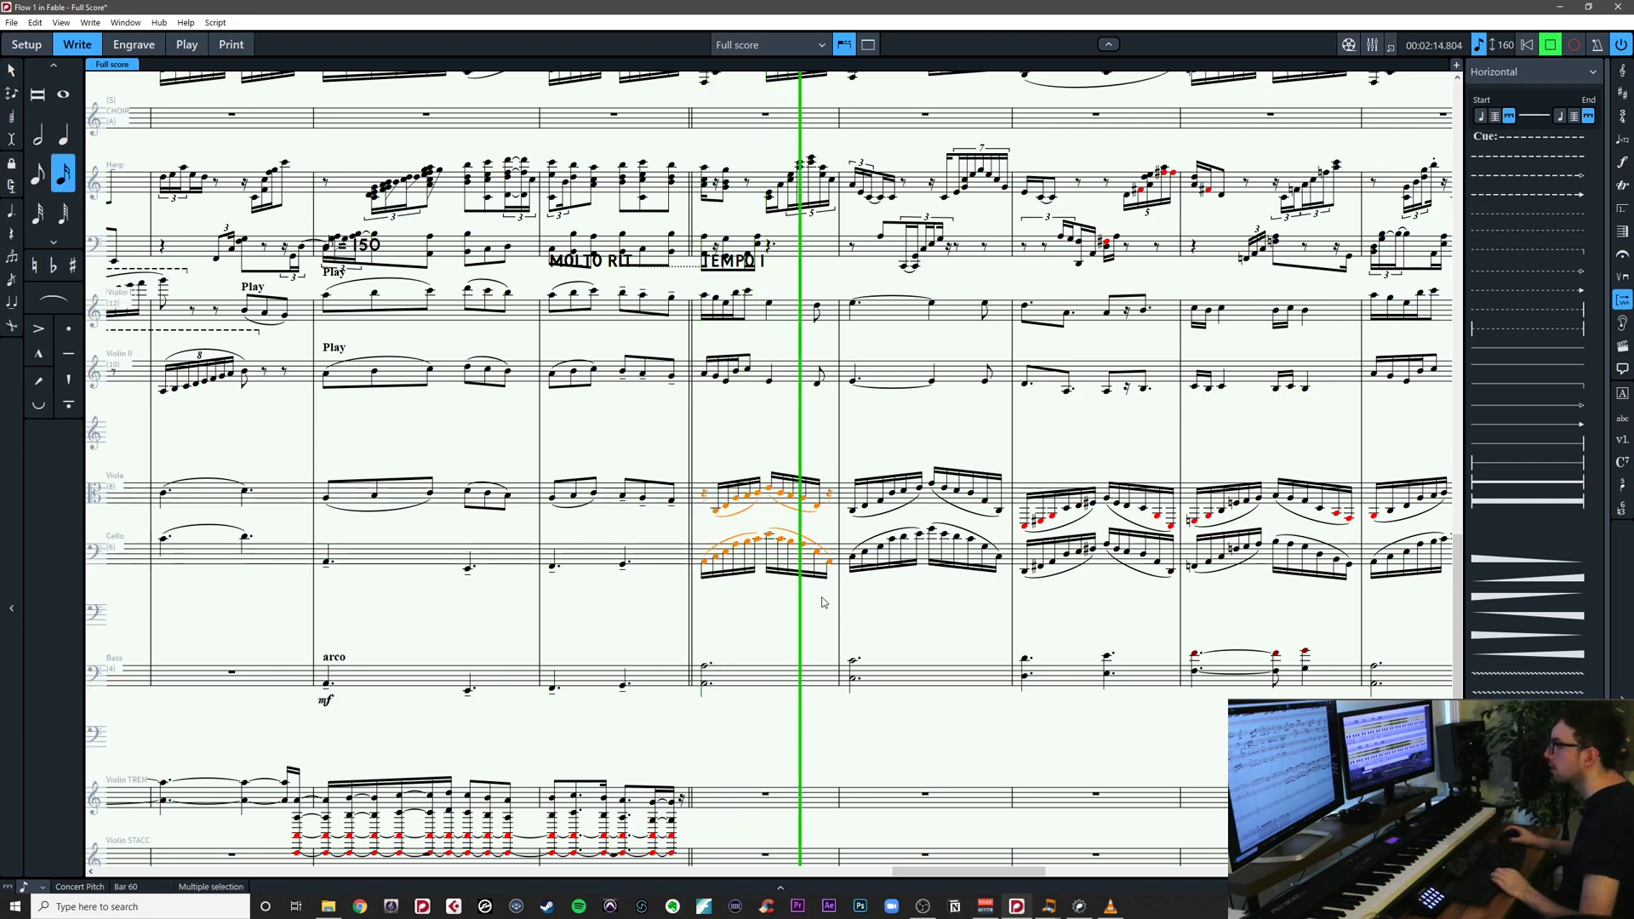
key("space")
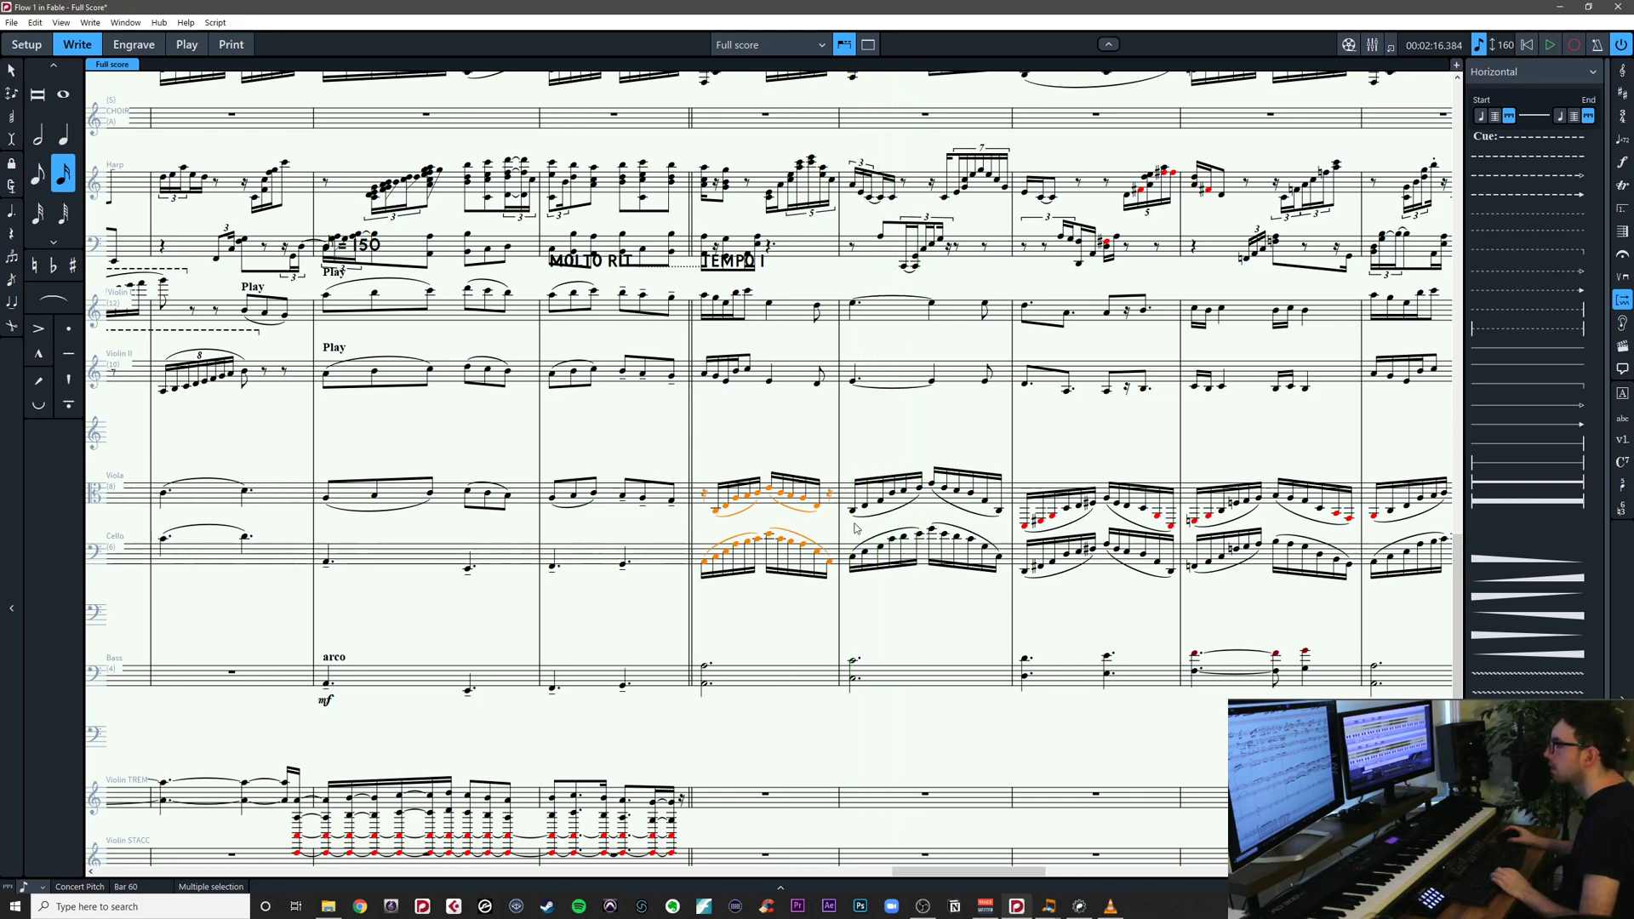
Delete the viola's first and last sixteenth notes in bar 61
left_click(857, 536)
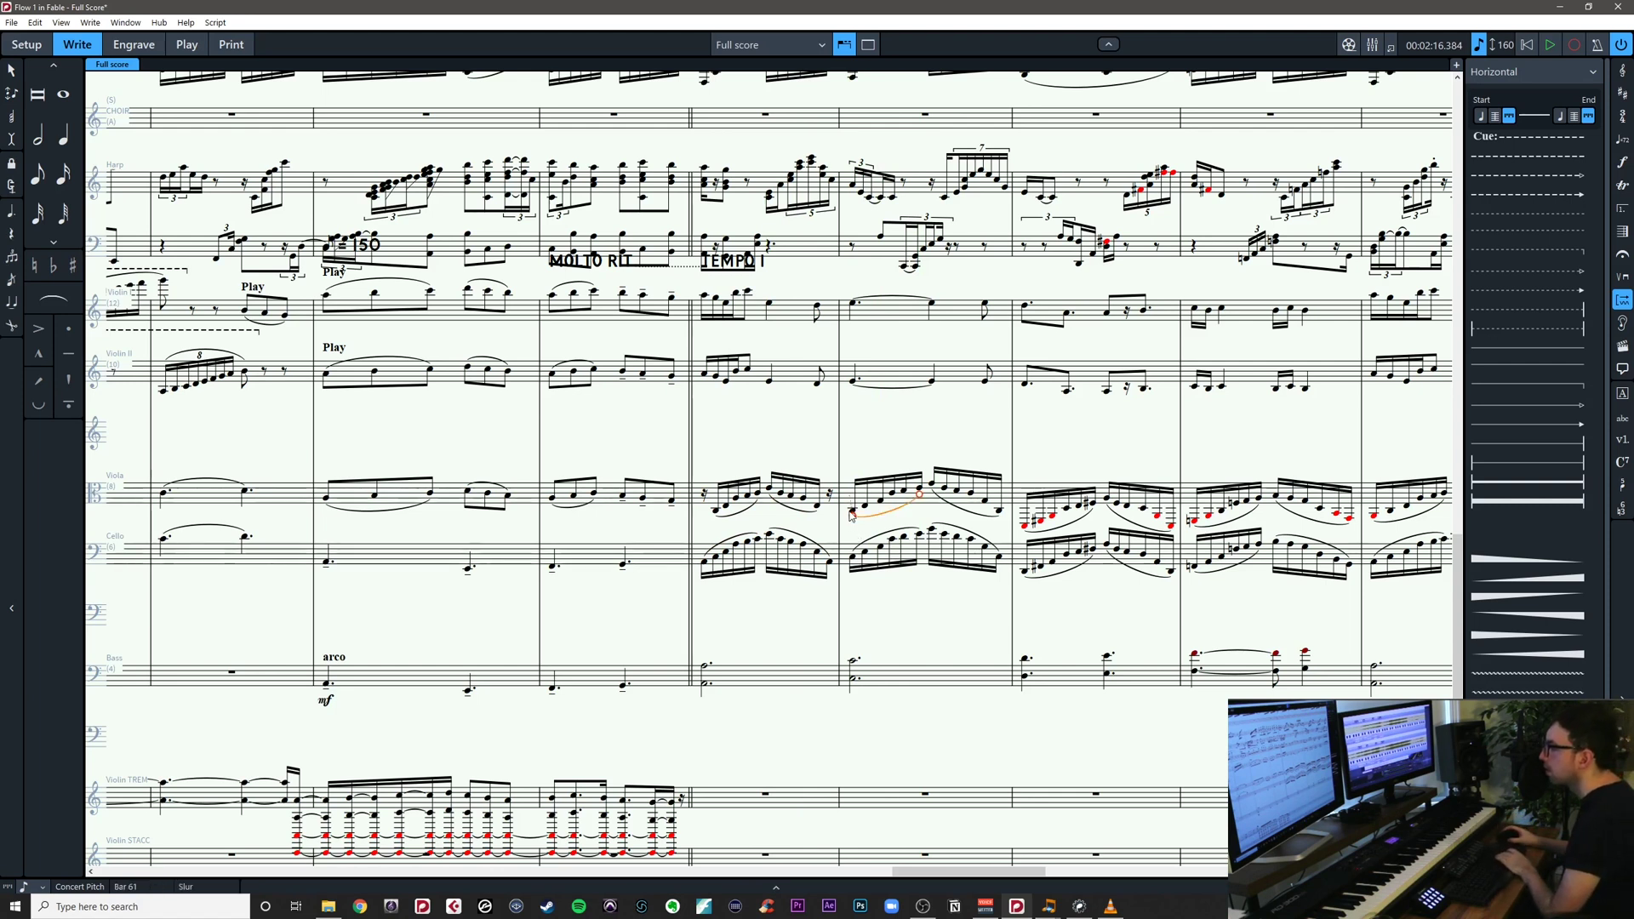
left_click(852, 513)
key("Left")
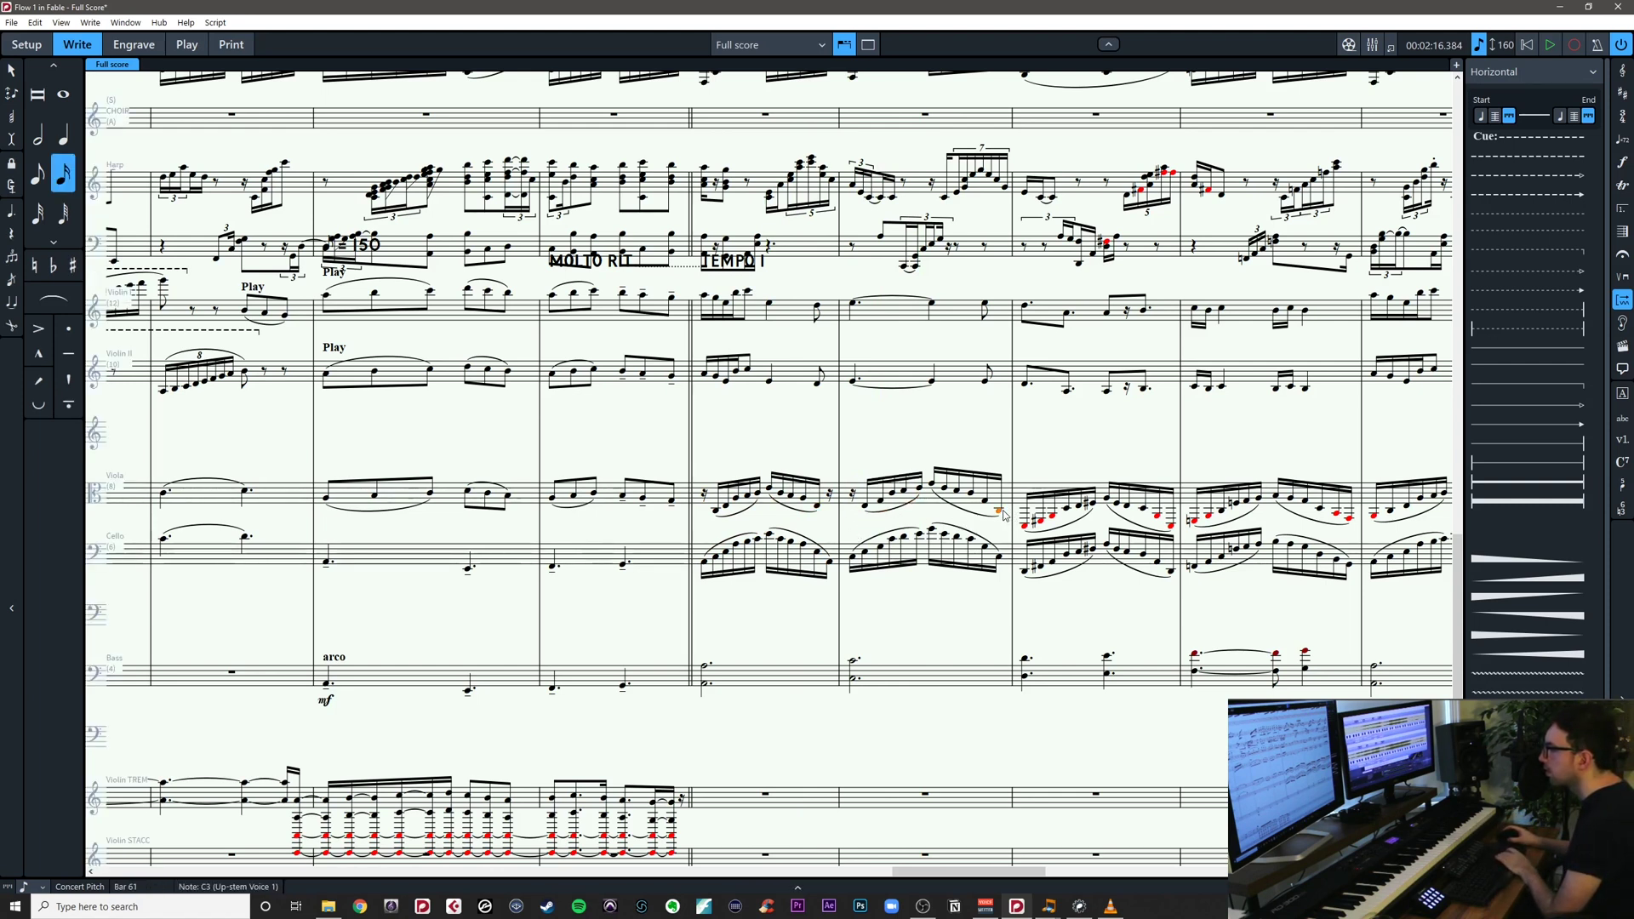
key("Left")
scroll(851, 535, "right", 3)
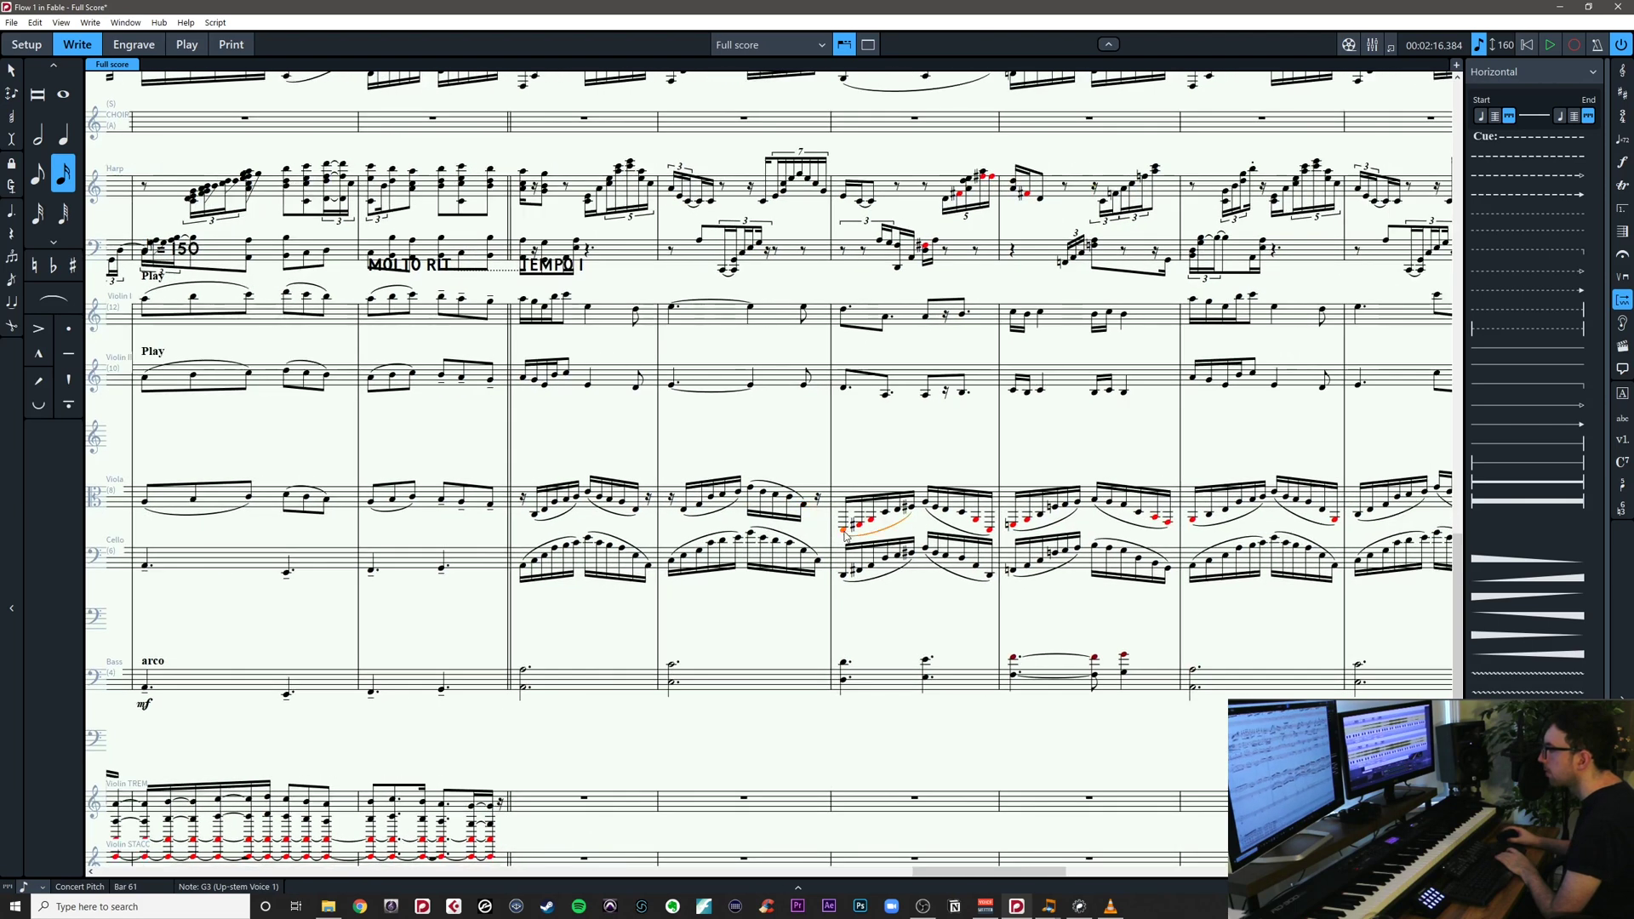
Delete the viola's first and last sixteenth notes in each of bars 62 and 63
key("ctrl+z")
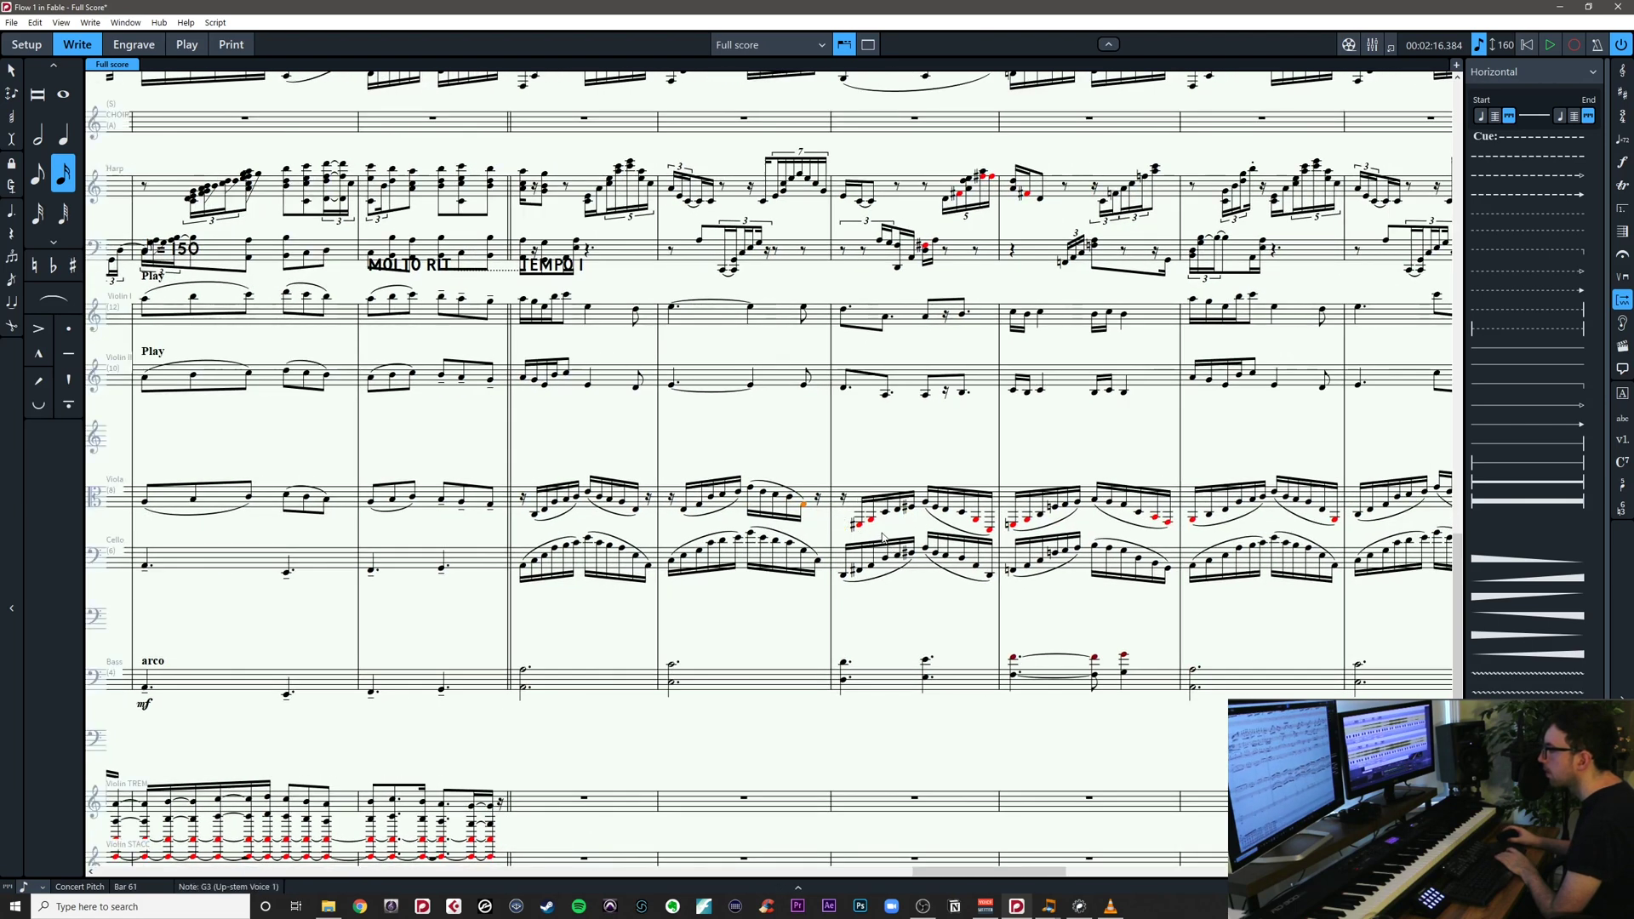
key("Delete")
left_click(1012, 526)
key("Delete")
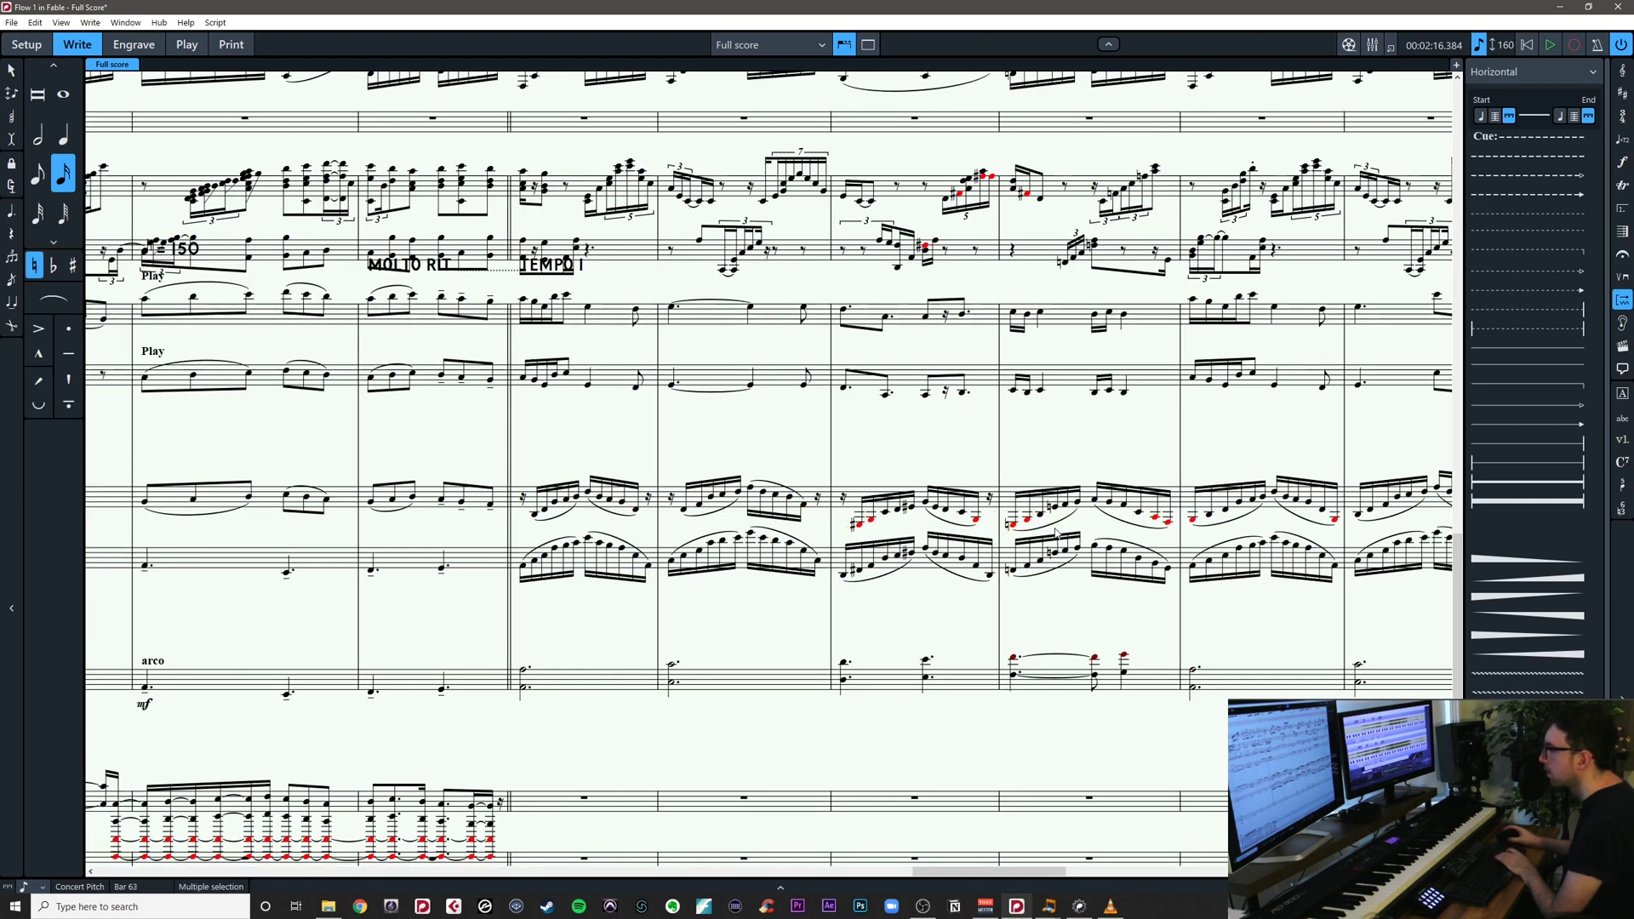
key("ctrl+z")
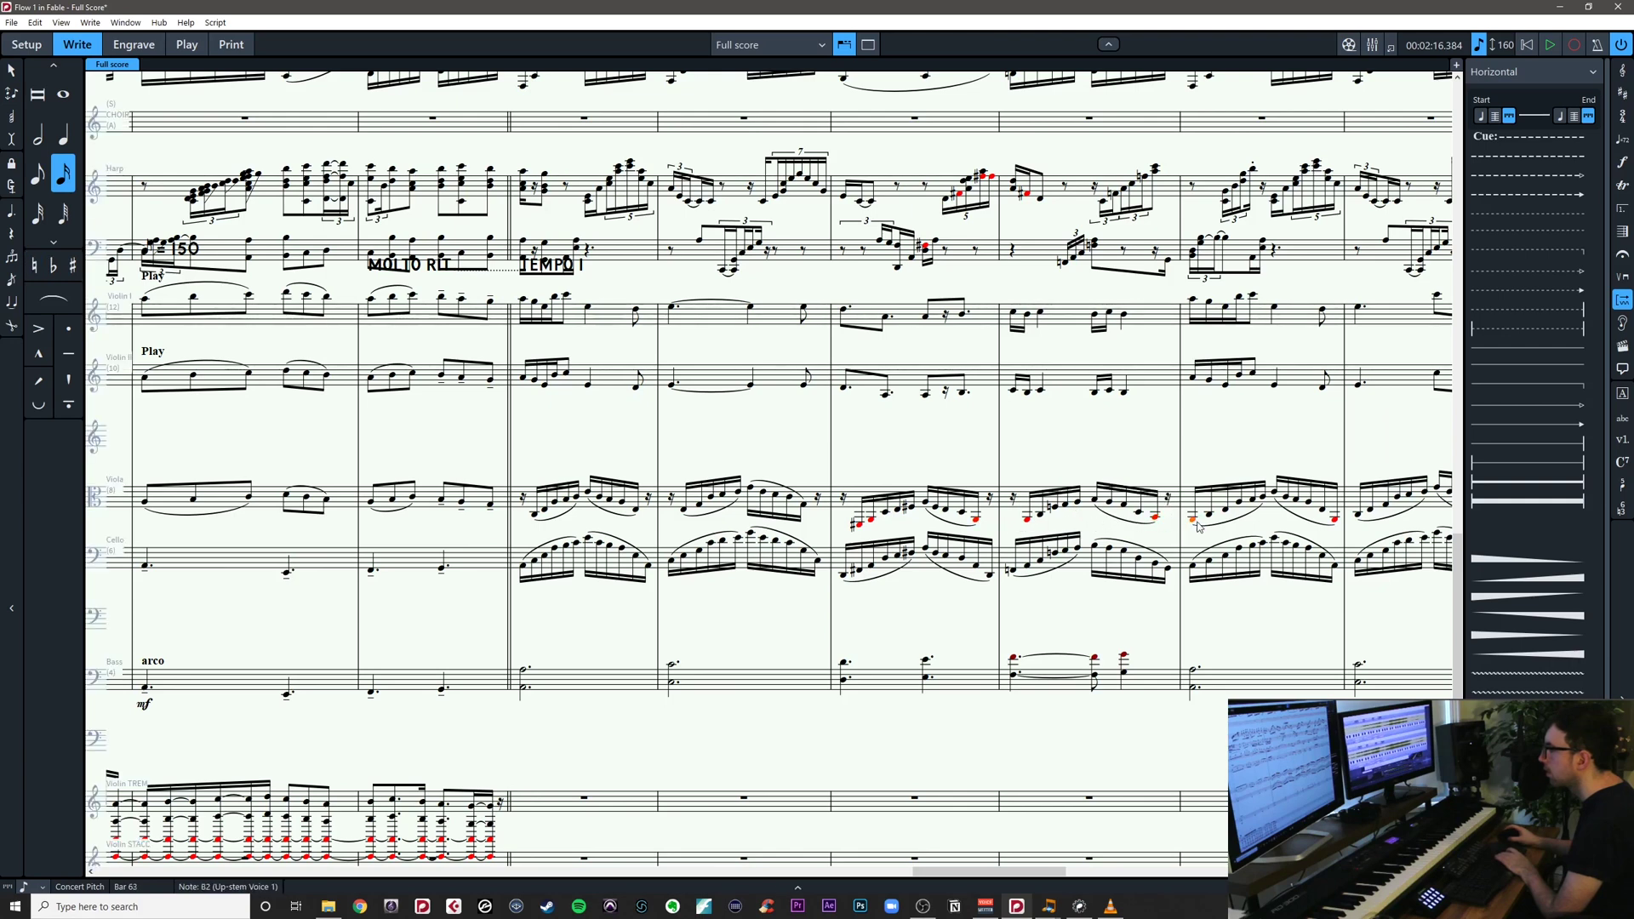
Delete the viola's first and last sixteenth notes in each of bars 64 and 65
key("ctrl+z")
key("Delete")
left_click_drag(1371, 529, 906, 567)
key("ctrl+z")
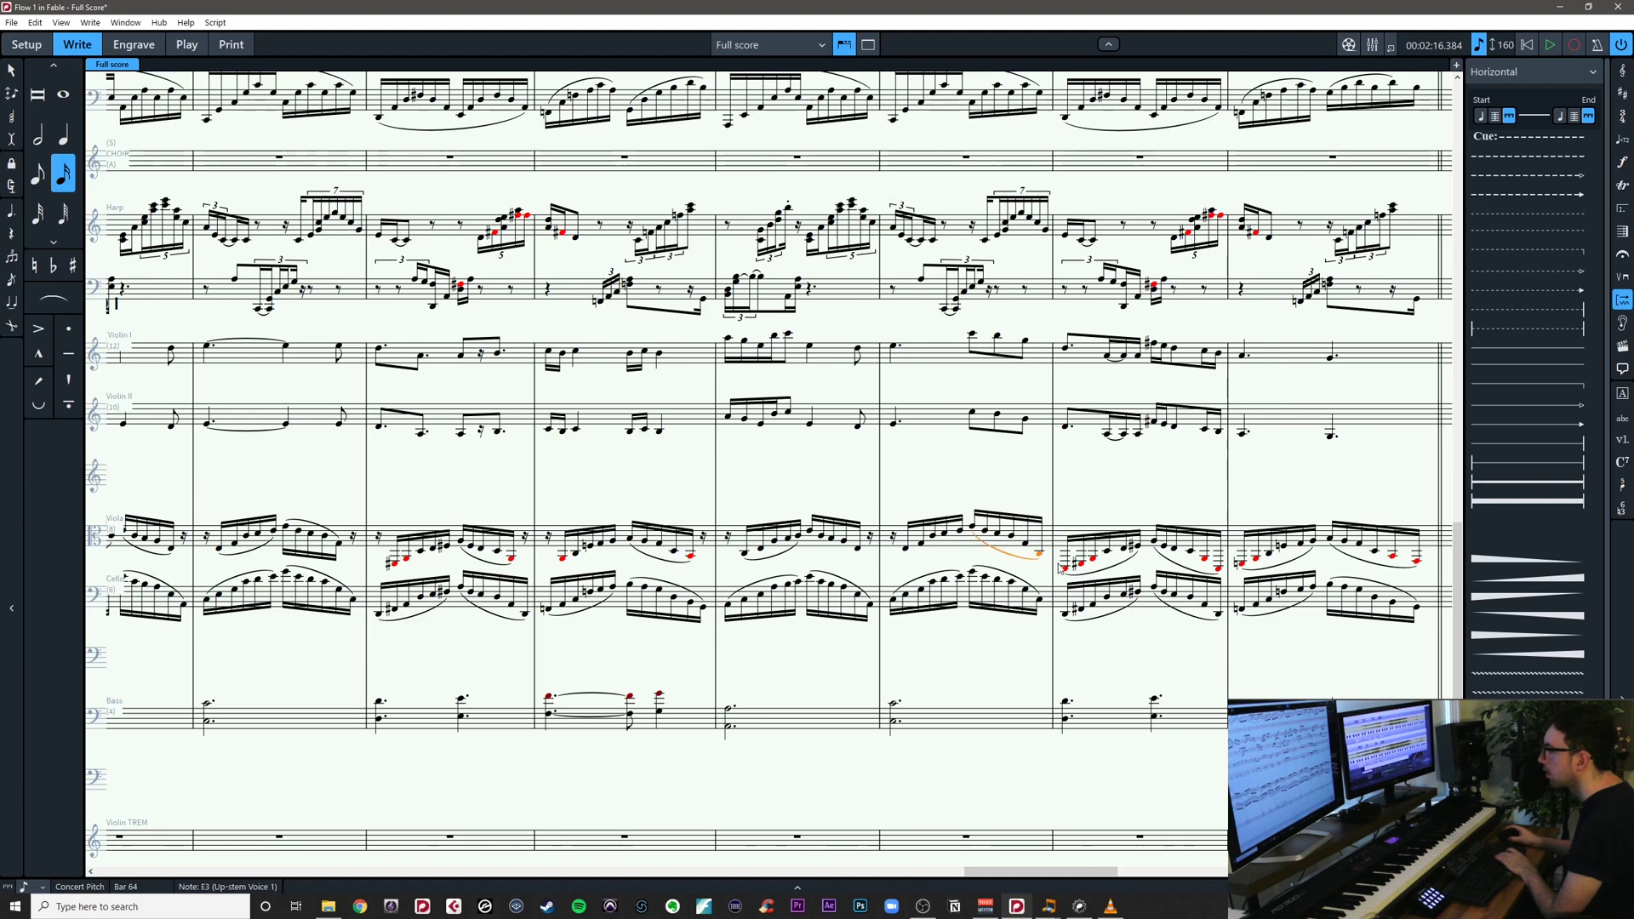
key("ctrl+z")
Delete the viola's first and last sixteenth notes in each of bars 66 and 67
key("ctrl+z")
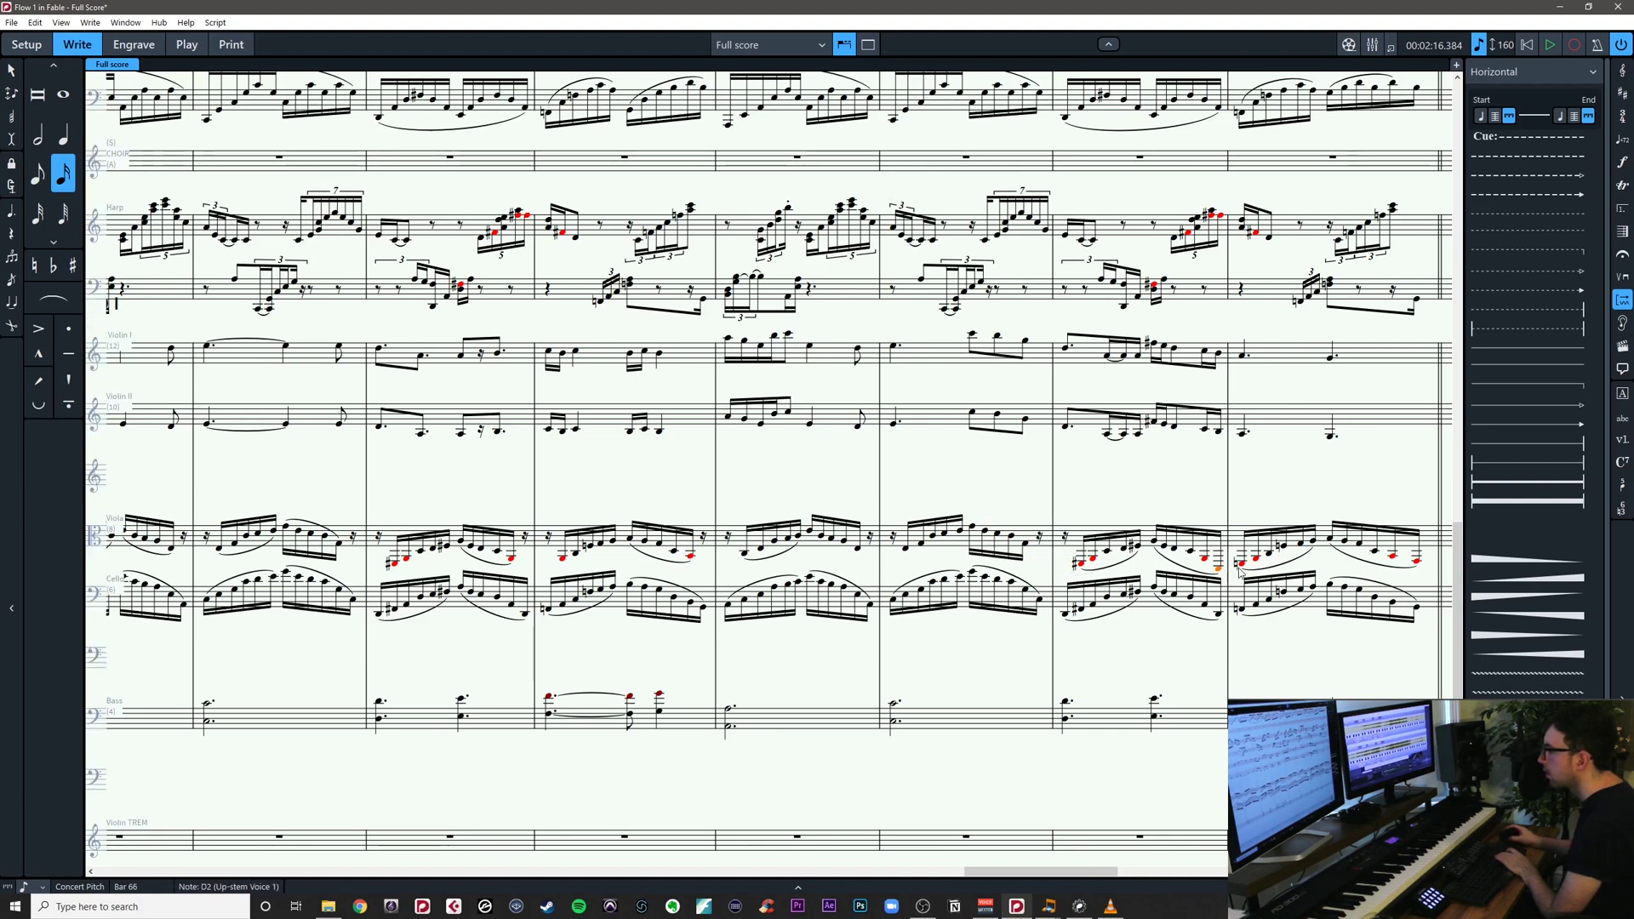
key("ctrl+z")
key("ctrl+z")
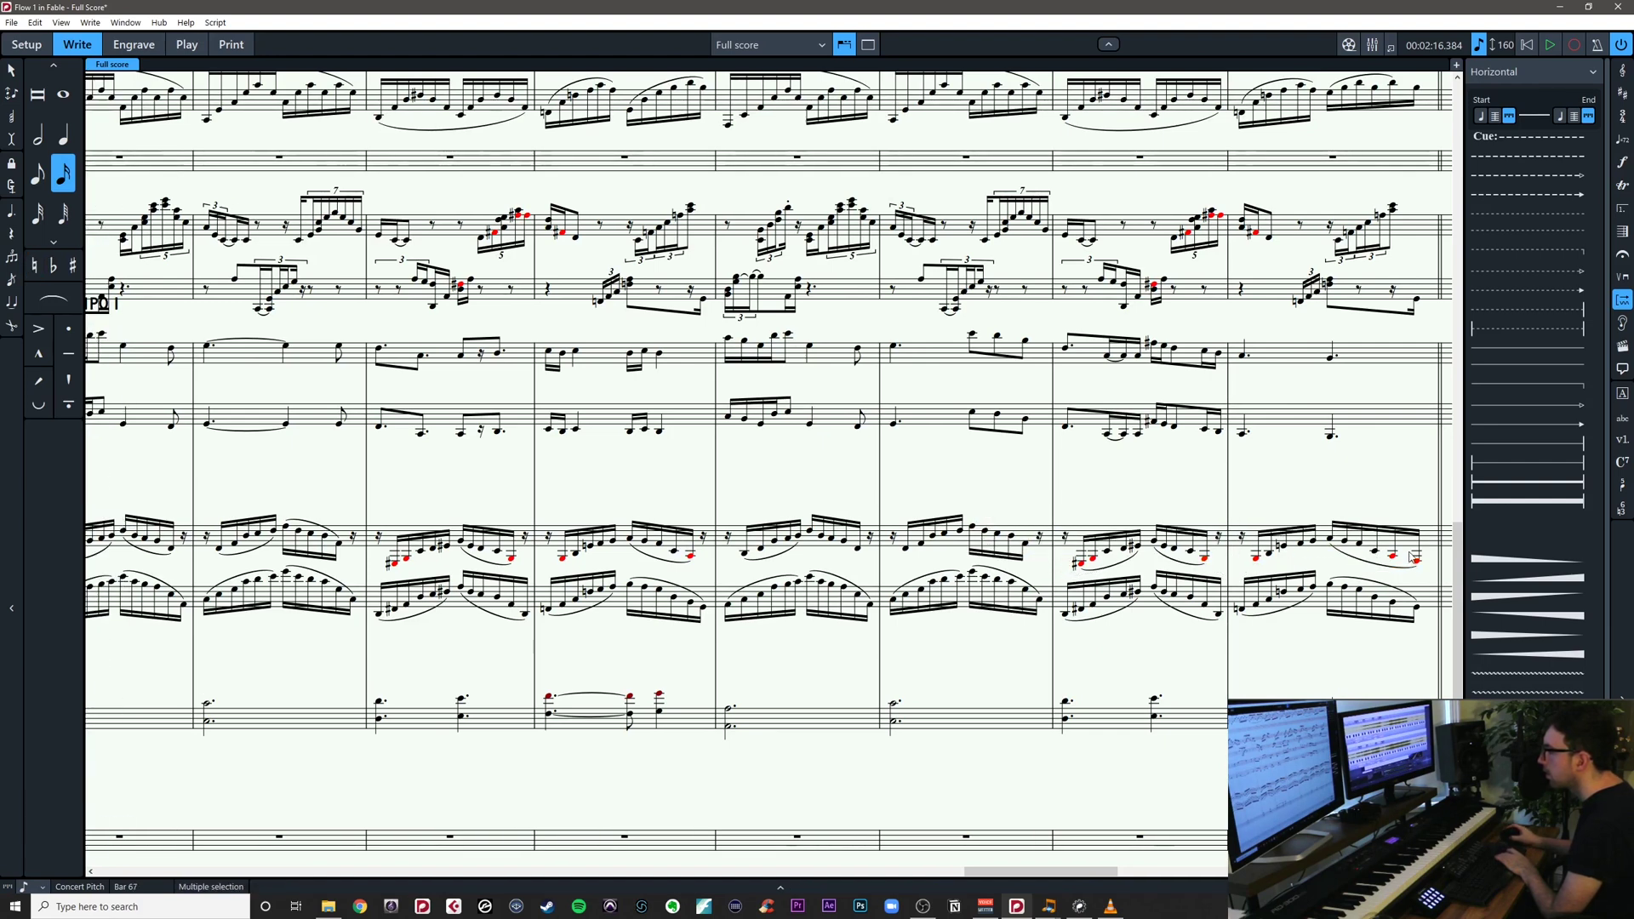
key("ctrl+z")
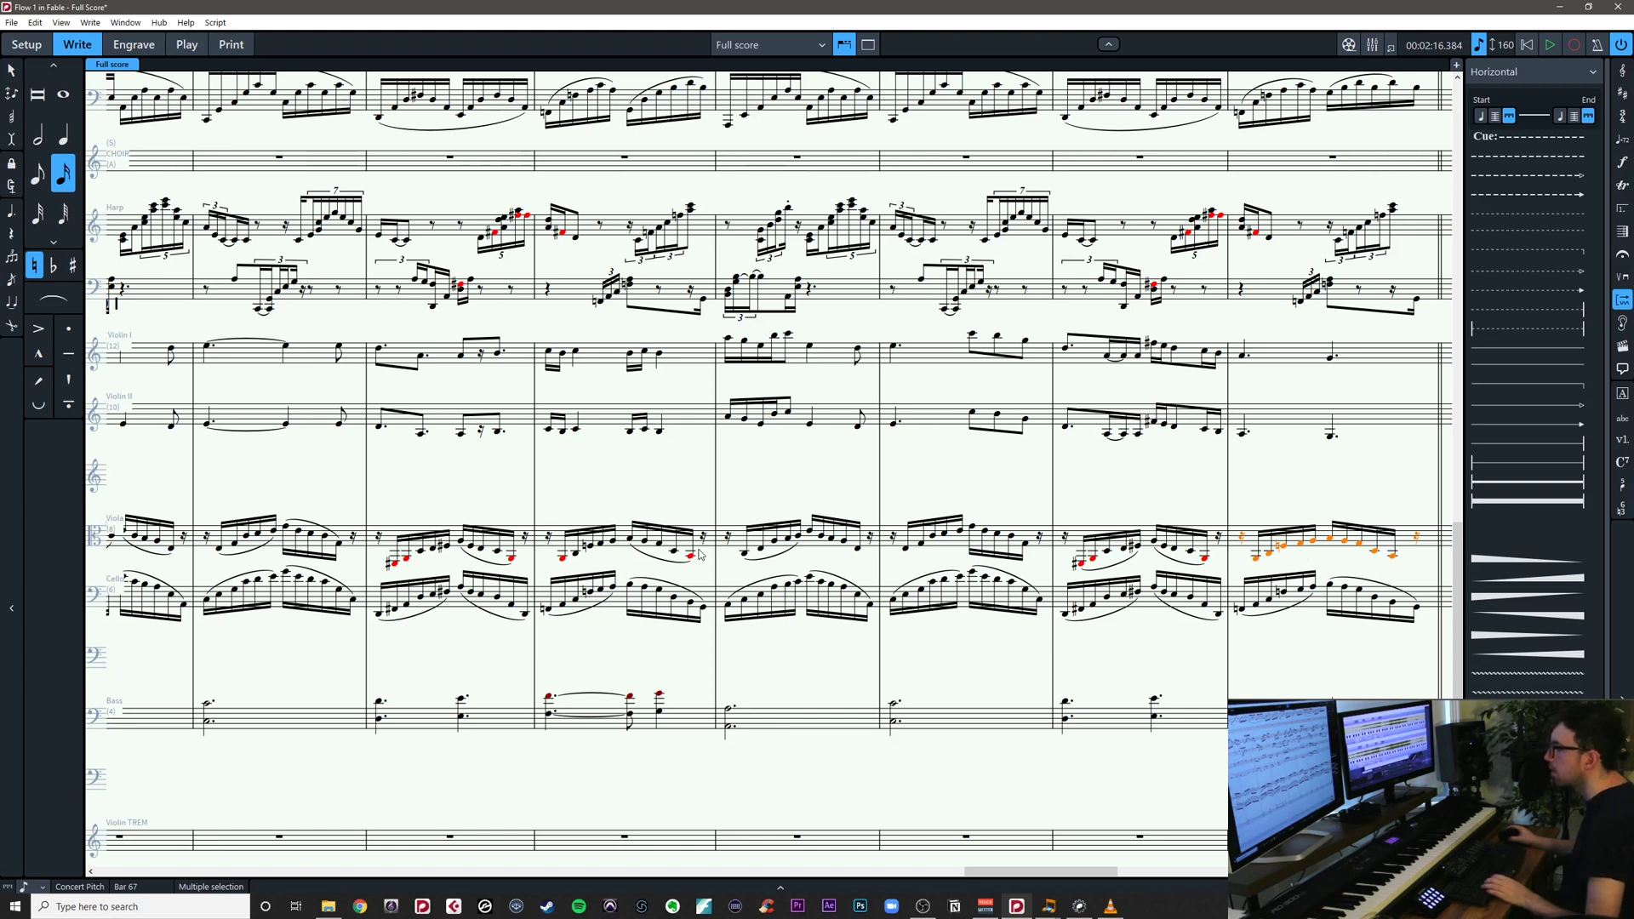
Raise the viola passages in bars 66–67 and bars 62–63 by an octave
left_click(1066, 541, "shift")
key("ctrl+alt+Up")
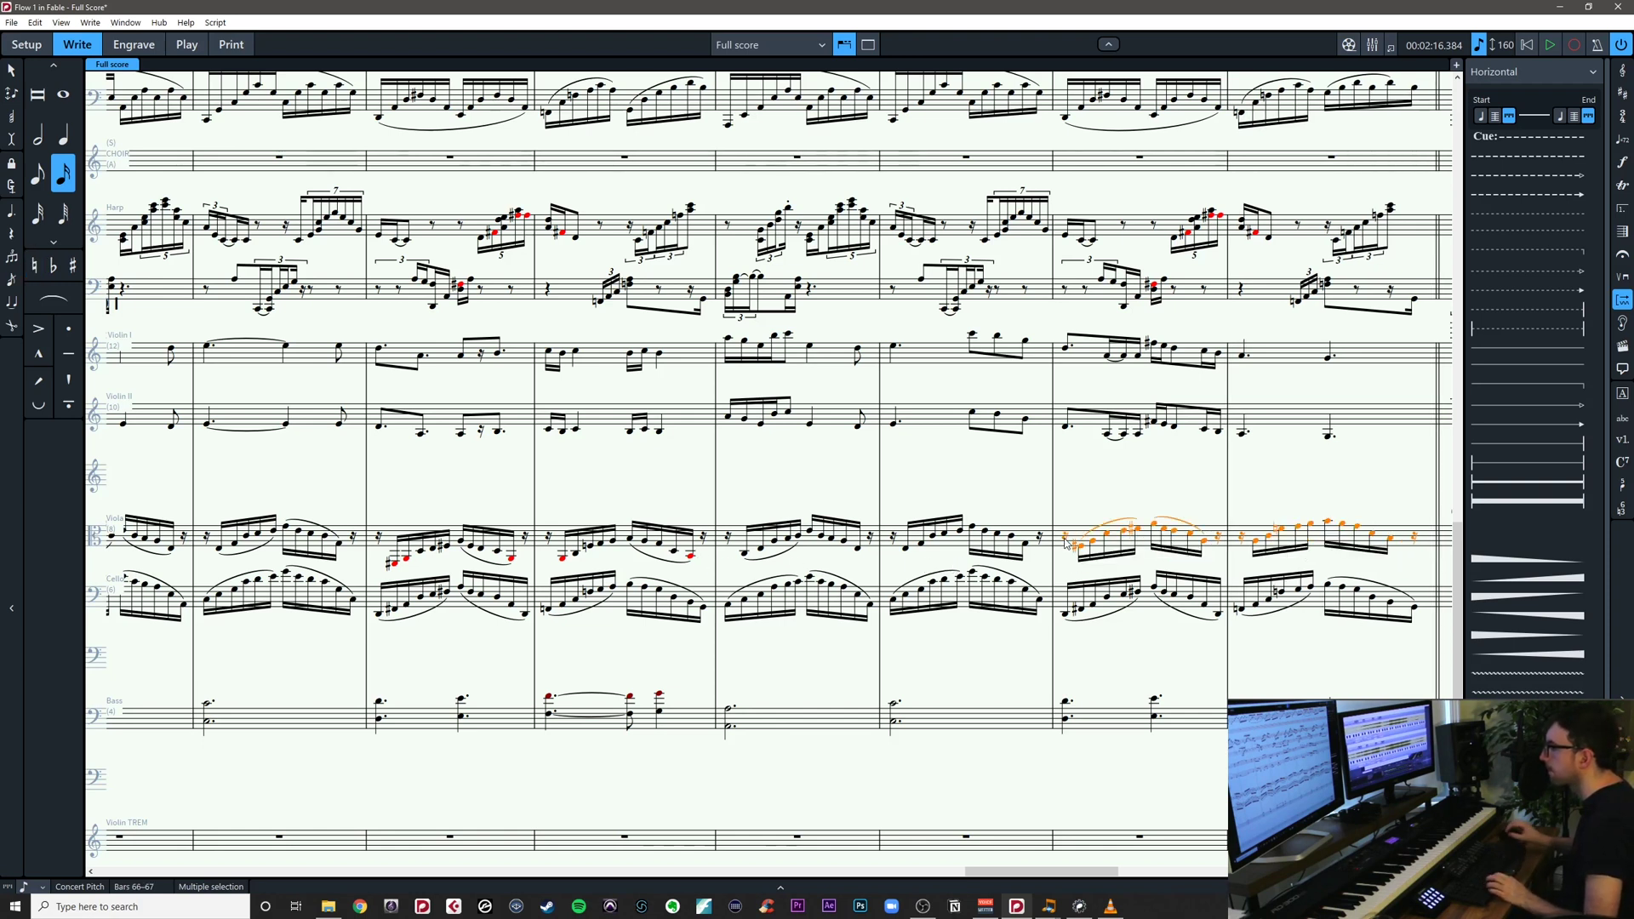
left_click_drag(701, 505, 1203, 464)
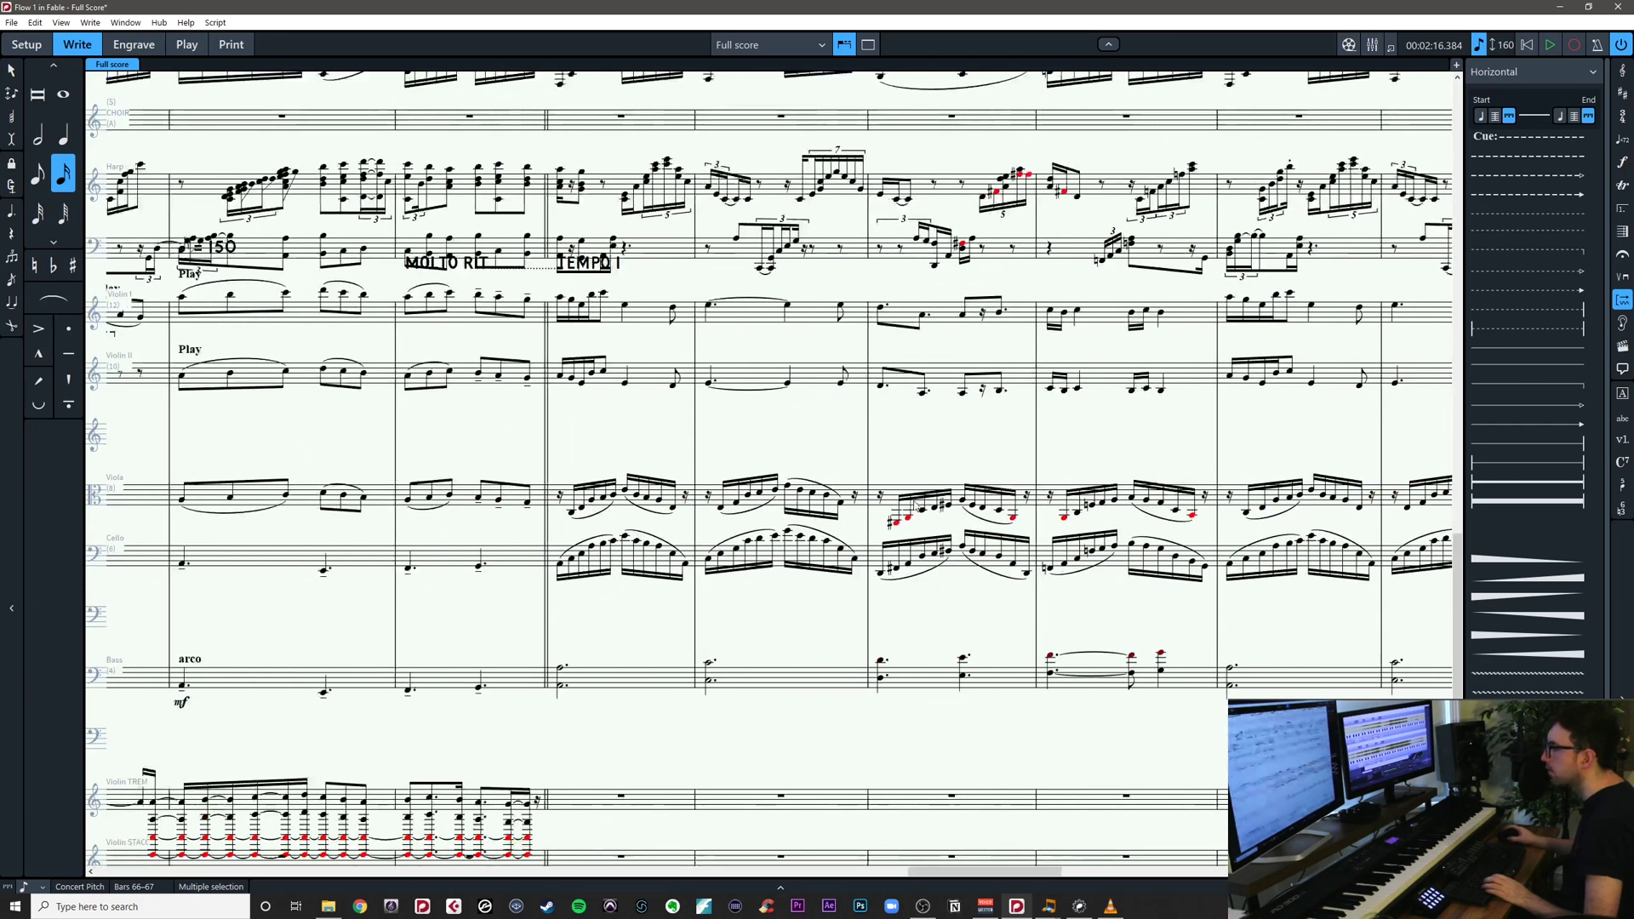
left_click(916, 506)
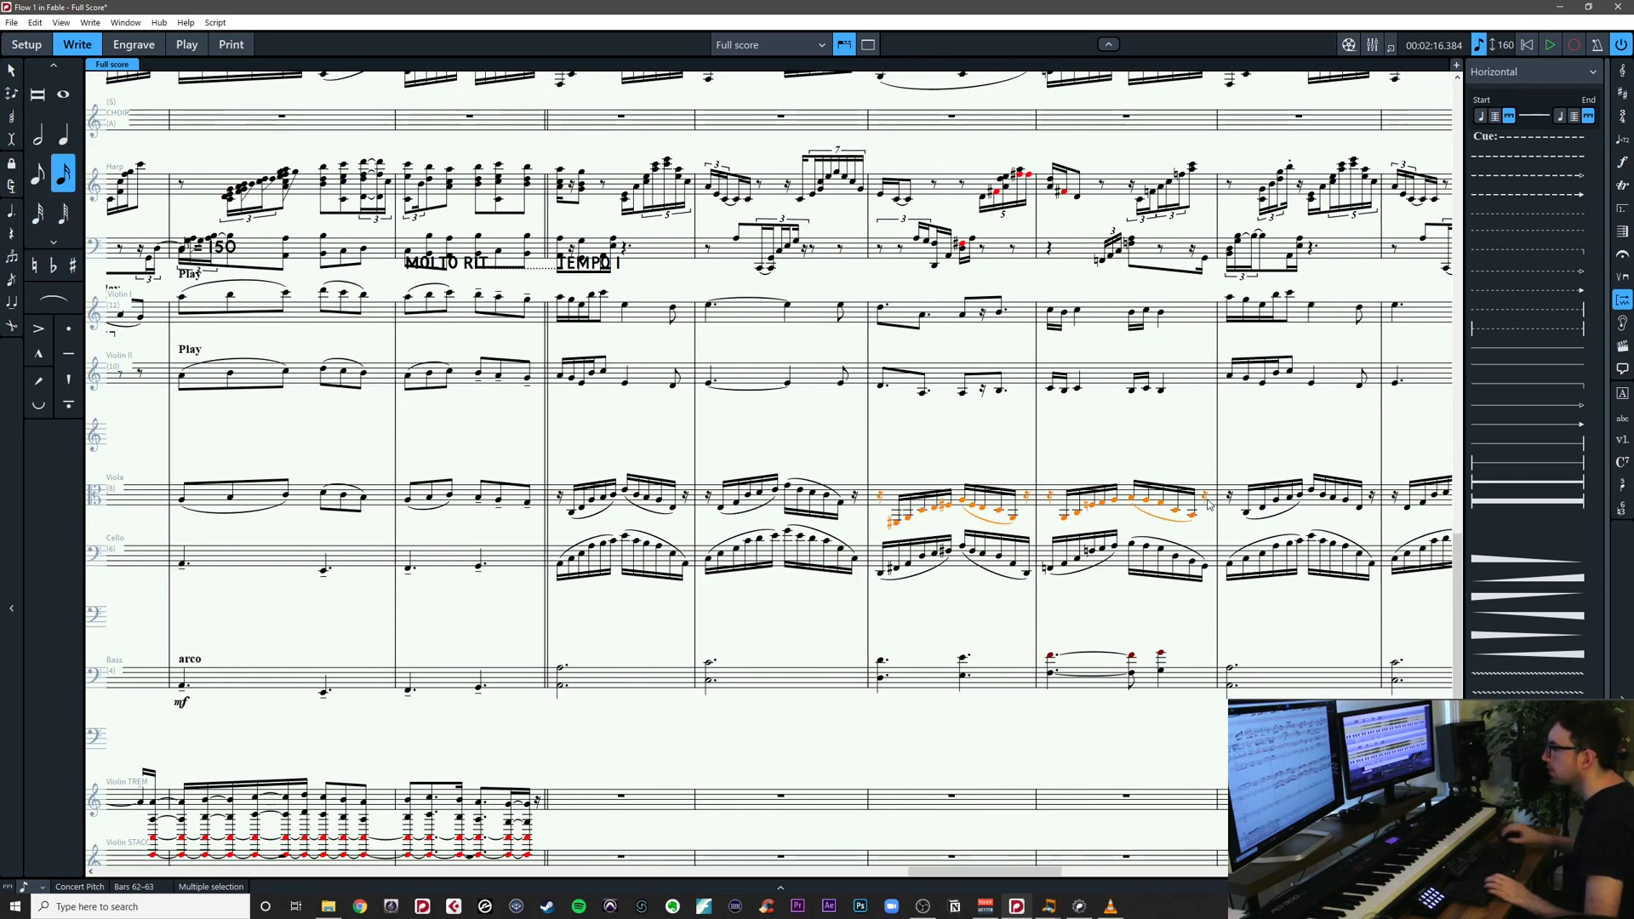
key("ctrl+alt+Up")
key("Escape")
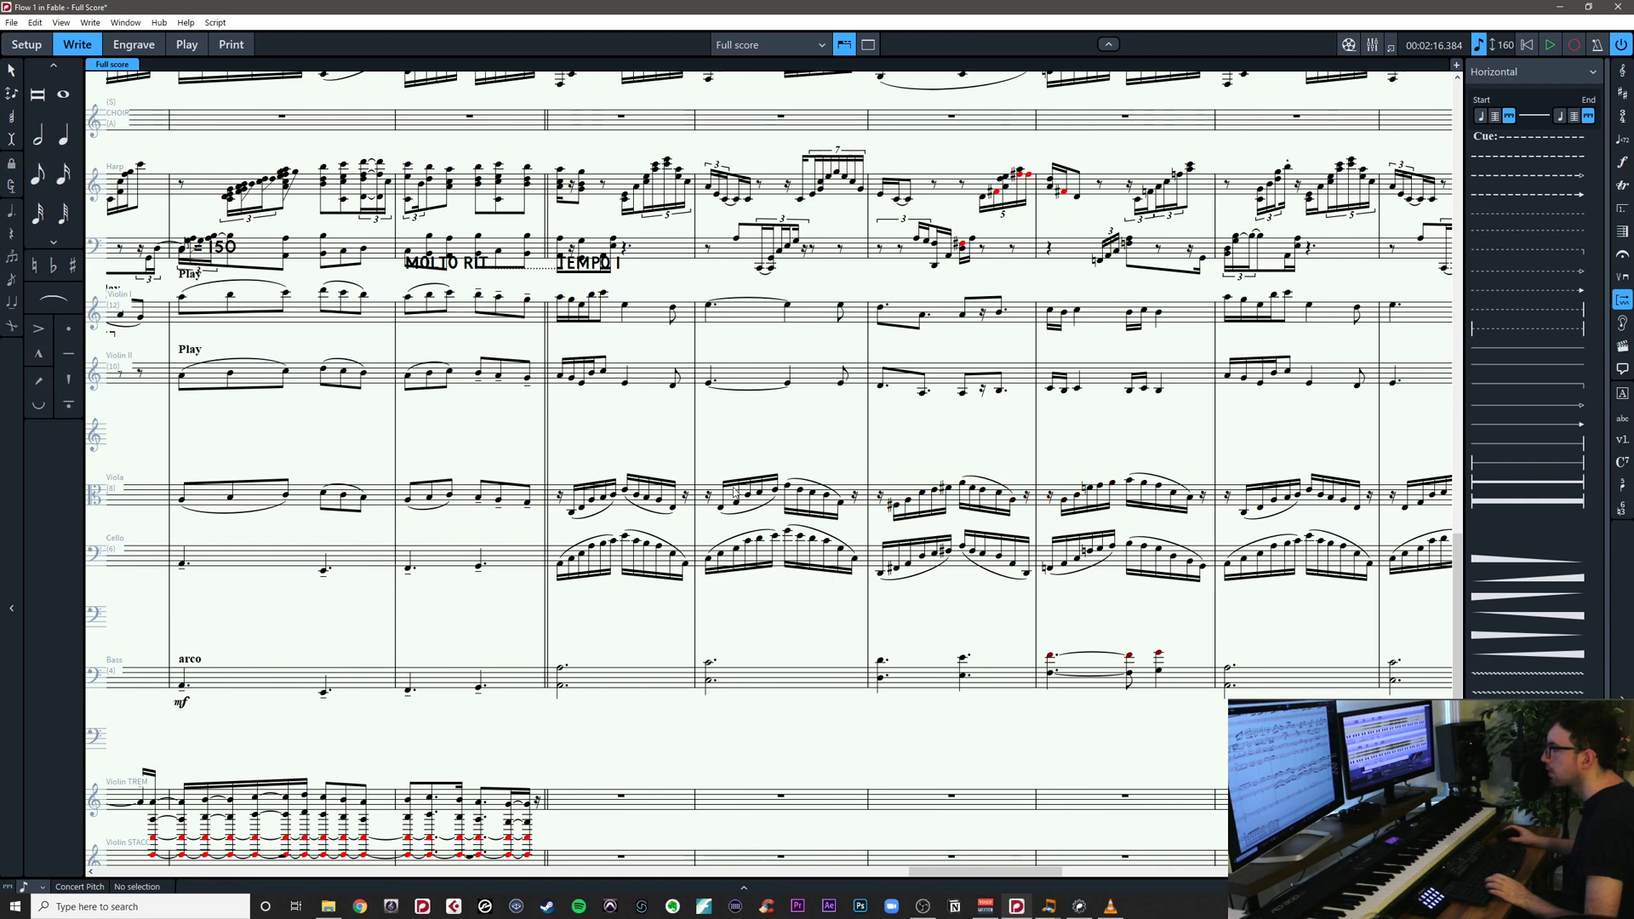
Slur the viola's first beamed group in bar 63 and its beamed groups in bar 65
left_click(928, 484)
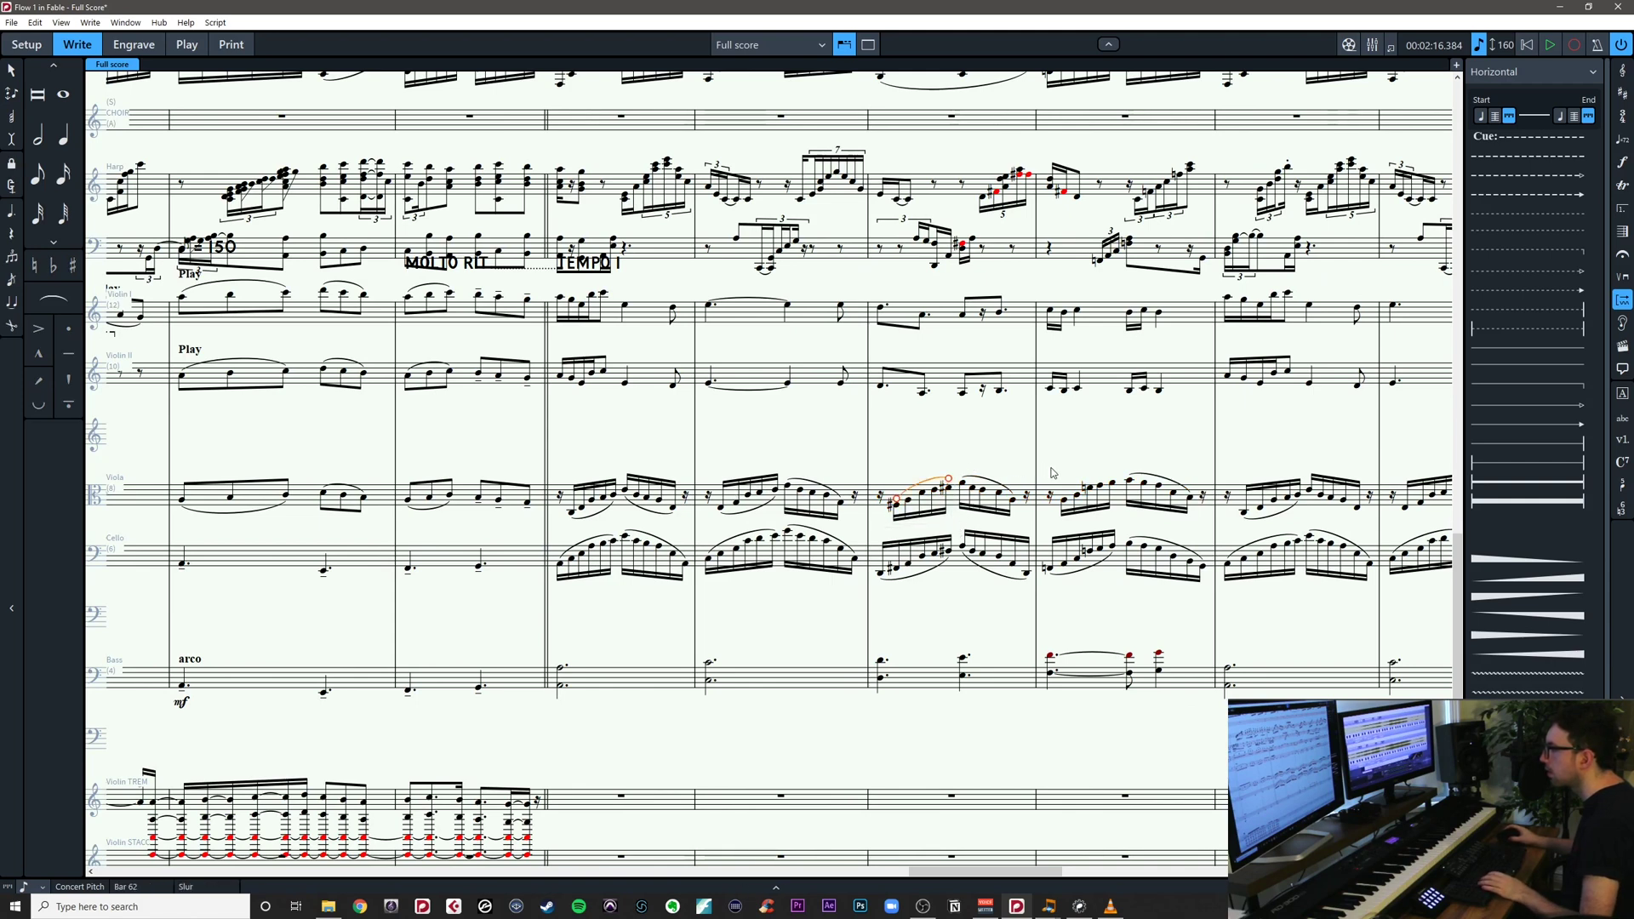
left_click_drag(1118, 522, 1120, 523)
key("s")
left_click_drag(1303, 455, 979, 458)
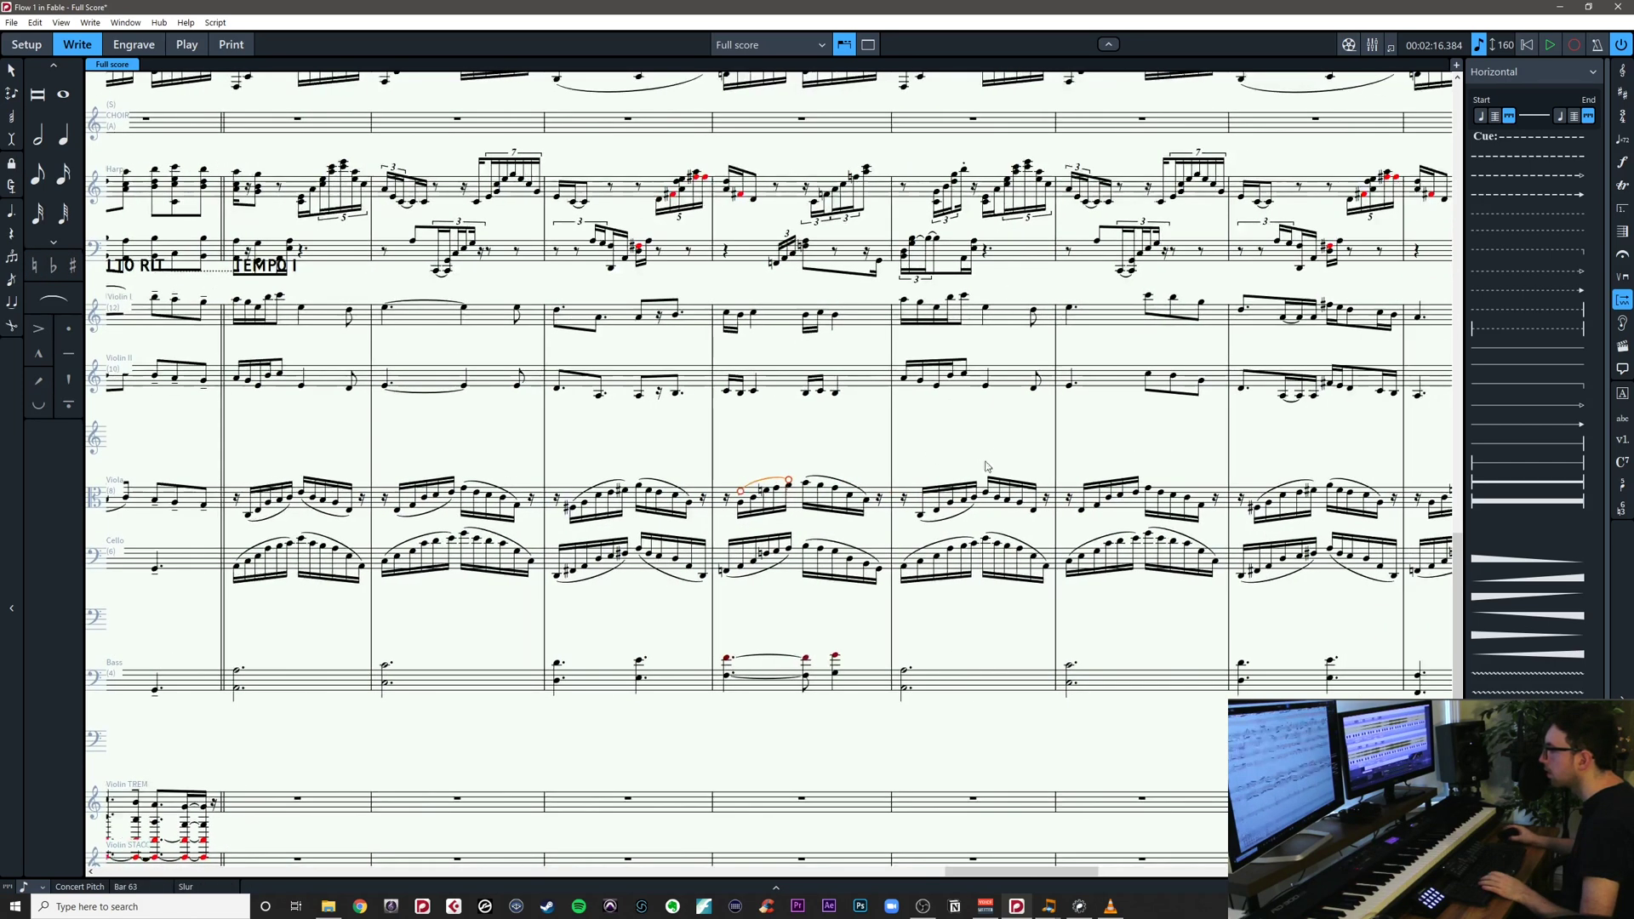
left_click_drag(1050, 528, 1146, 532)
key("s")
left_click_drag(1143, 463, 1213, 527)
key("s")
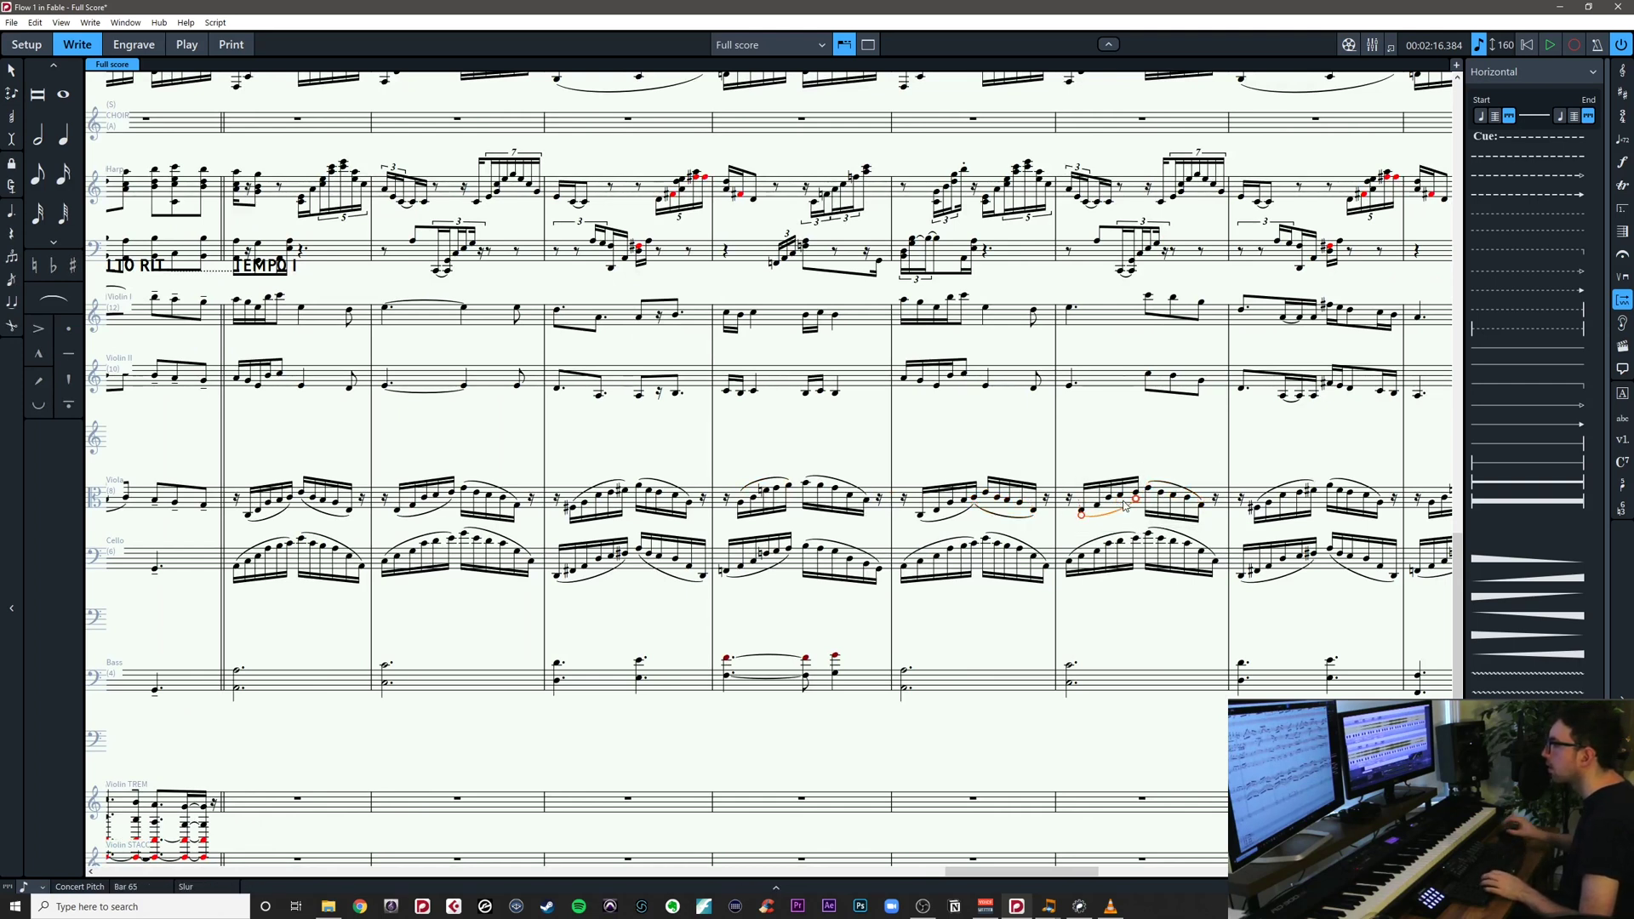
Slur each of the viola's two beamed groups in bar 67
scroll(1081, 486, "right", 5)
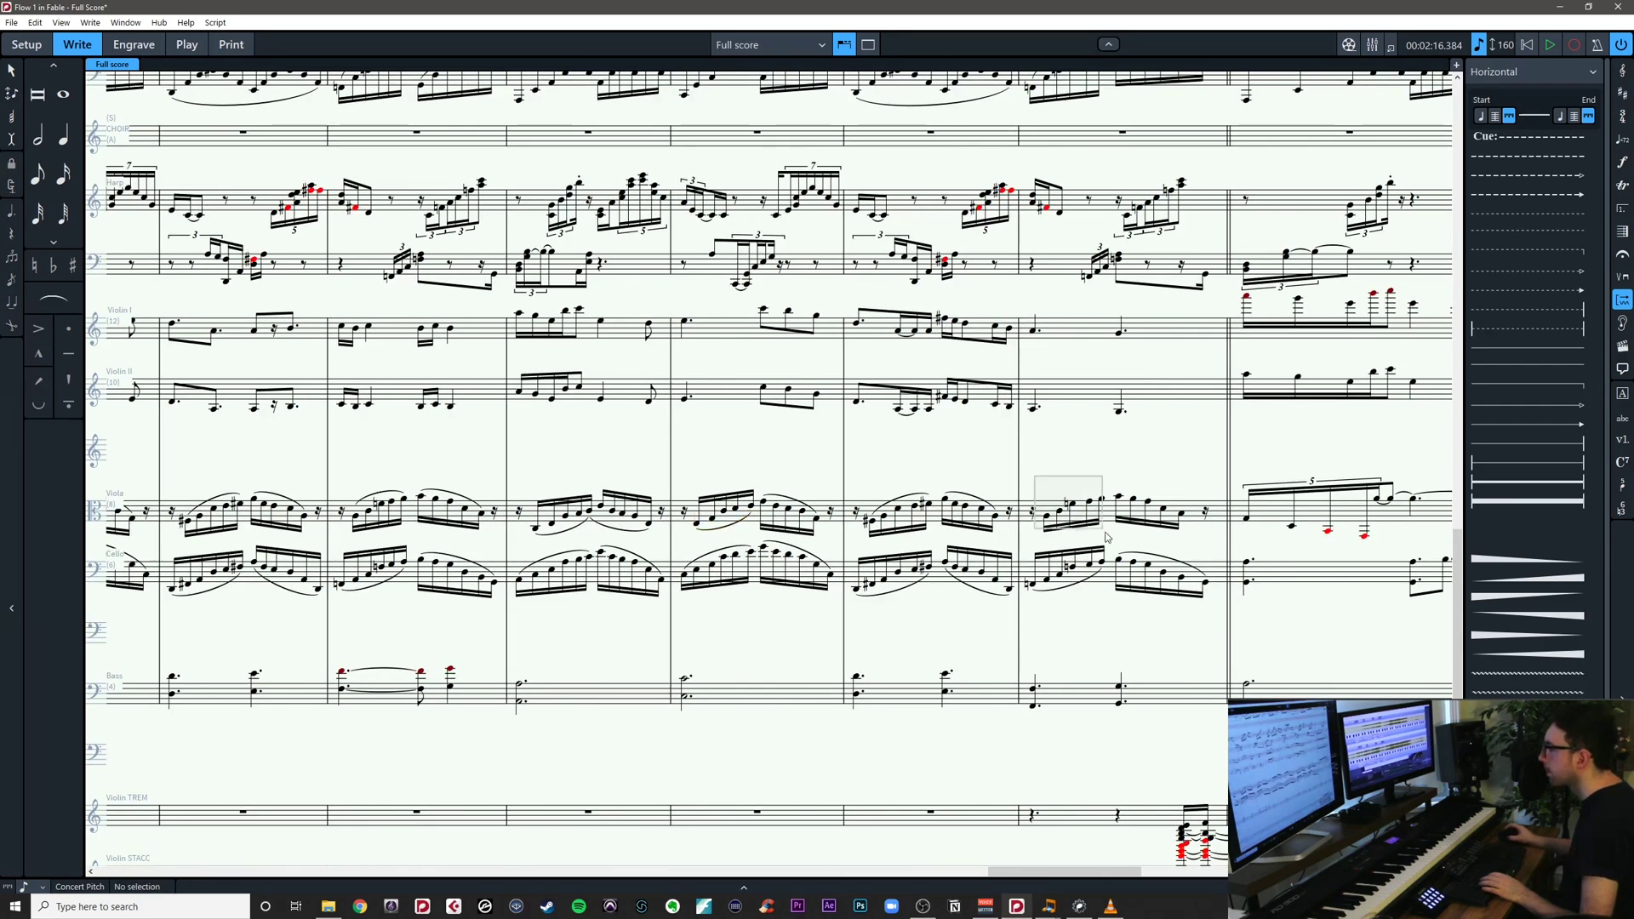
left_click_drag(1107, 537, 1106, 536)
key("s")
left_click_drag(1108, 481, 1196, 544)
key("s")
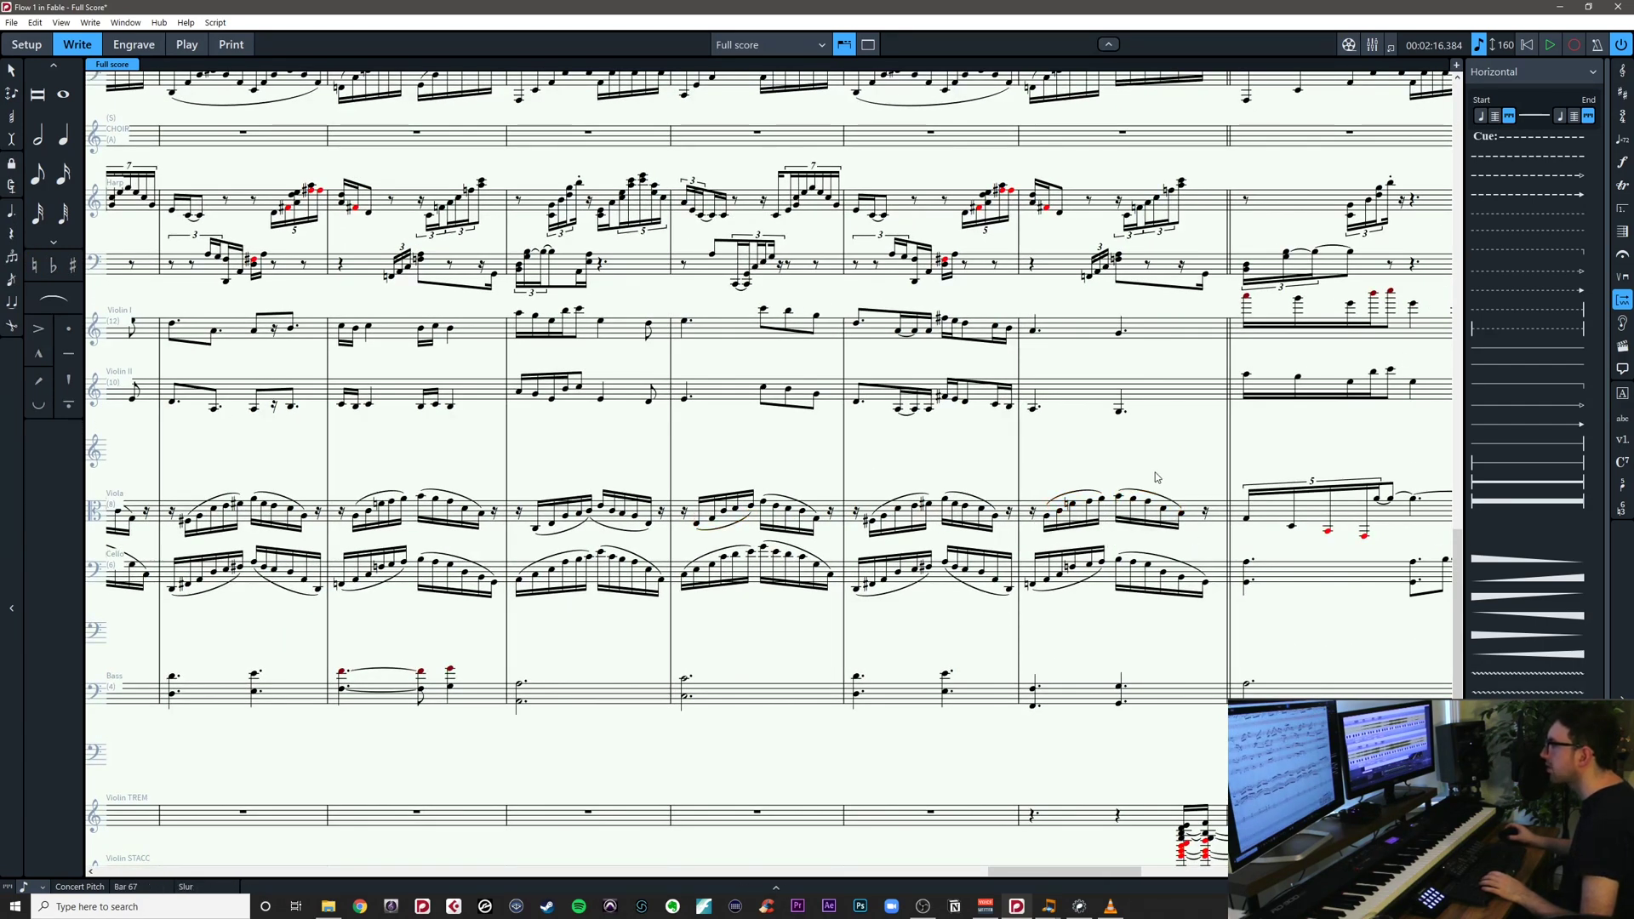
Play back the viola and cello together from the start of bar 60
key("Escape")
scroll(1156, 477, "left", 5)
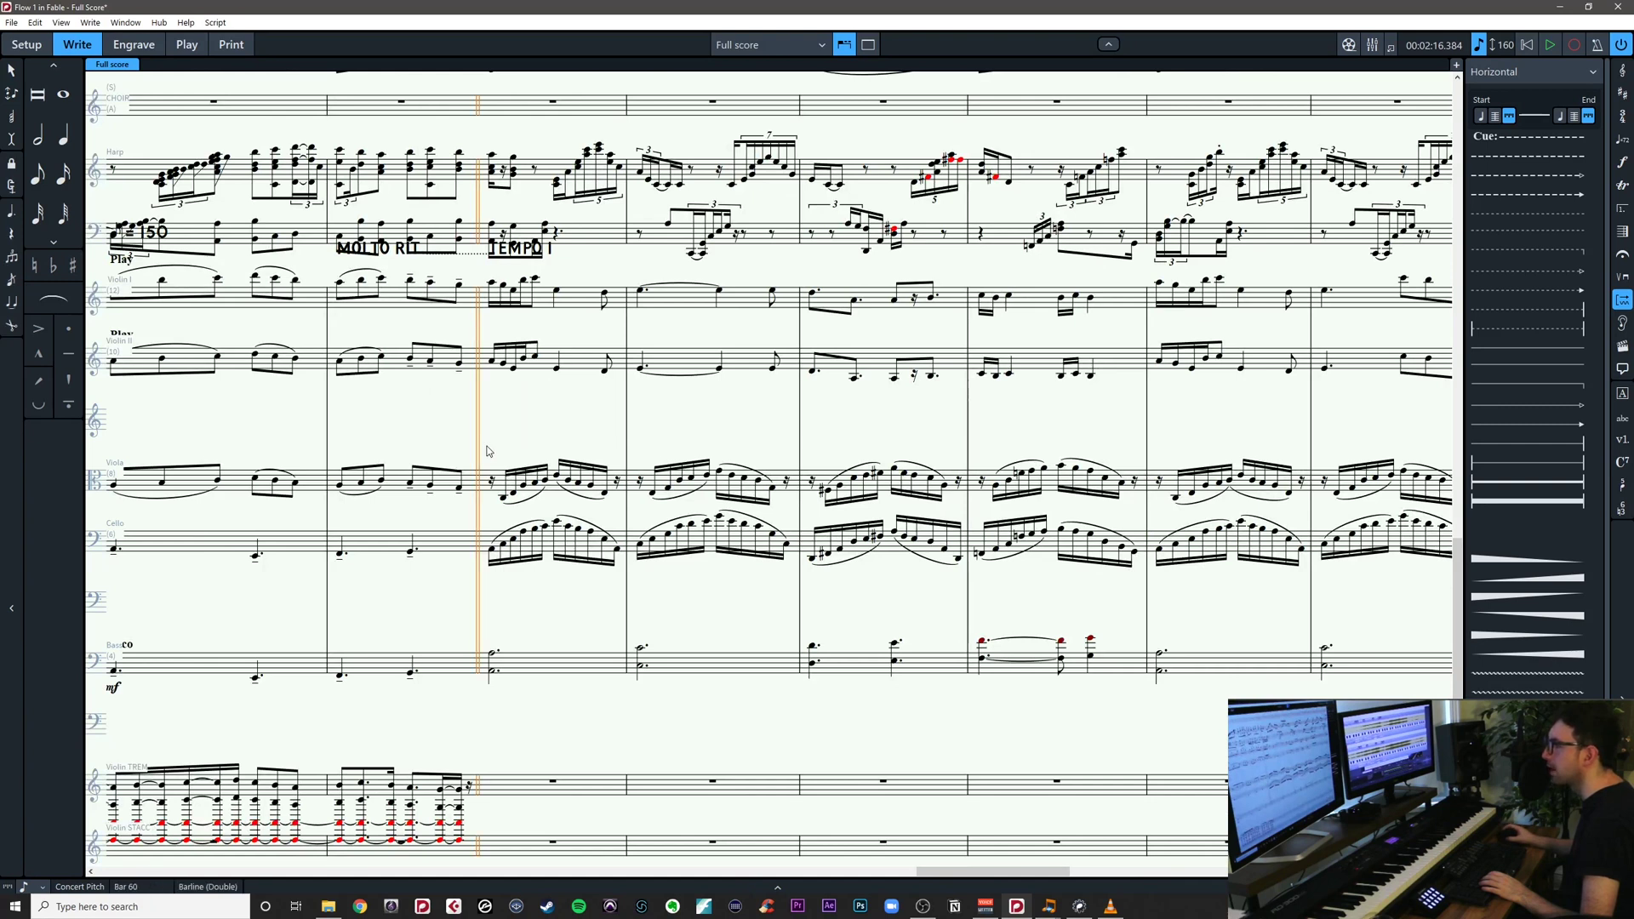
left_click_drag(490, 451, 624, 584)
key("p")
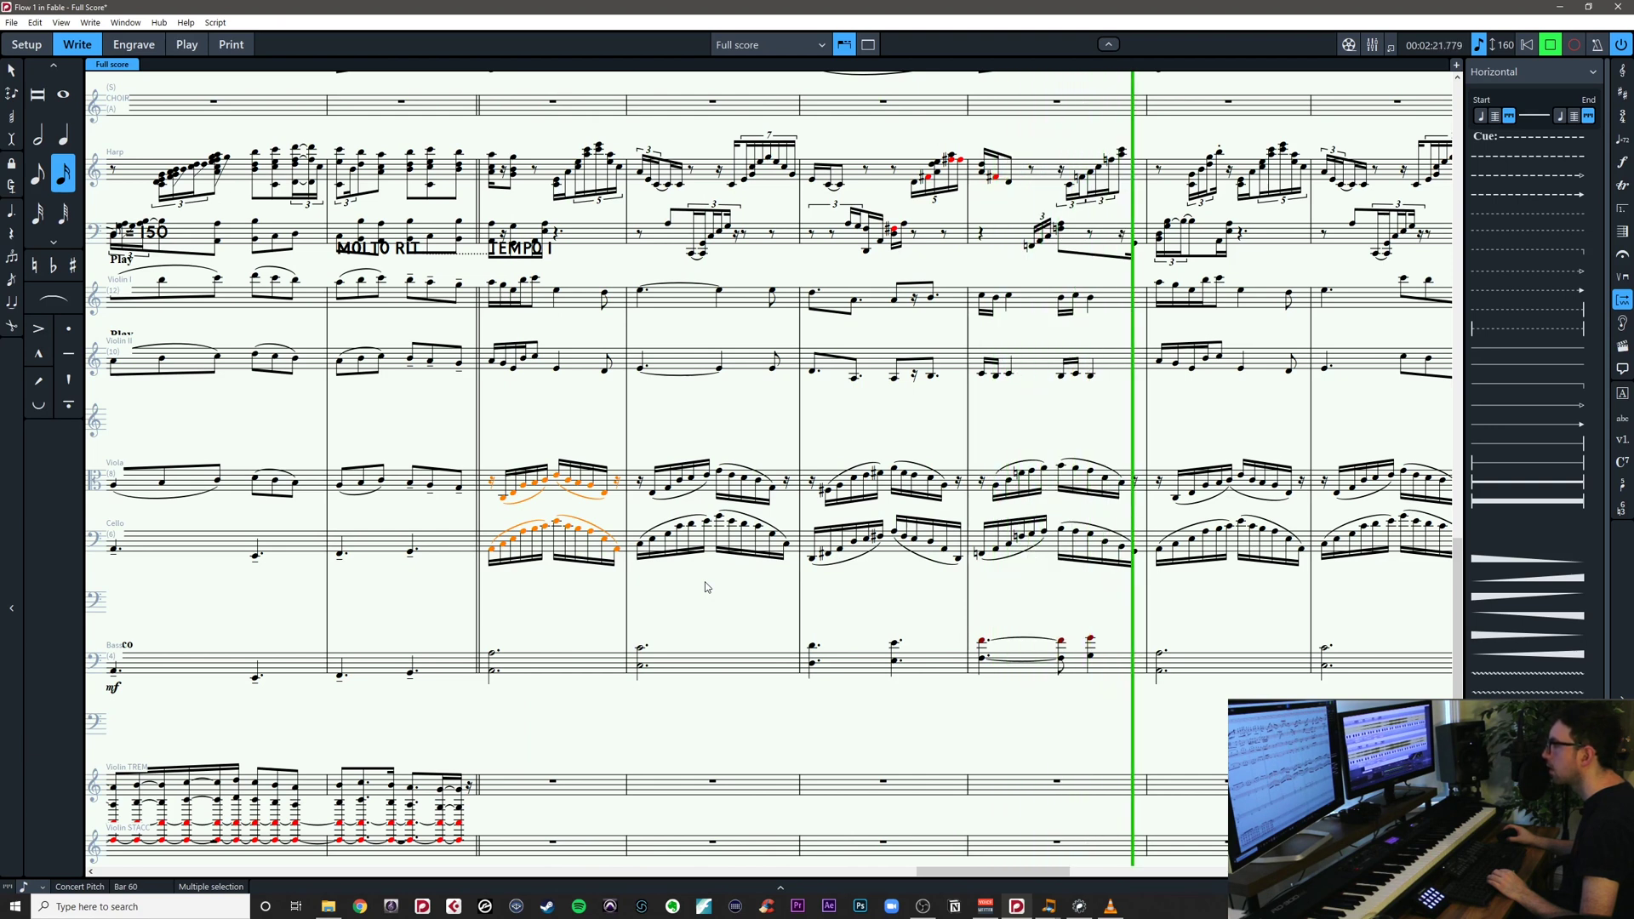
key("space")
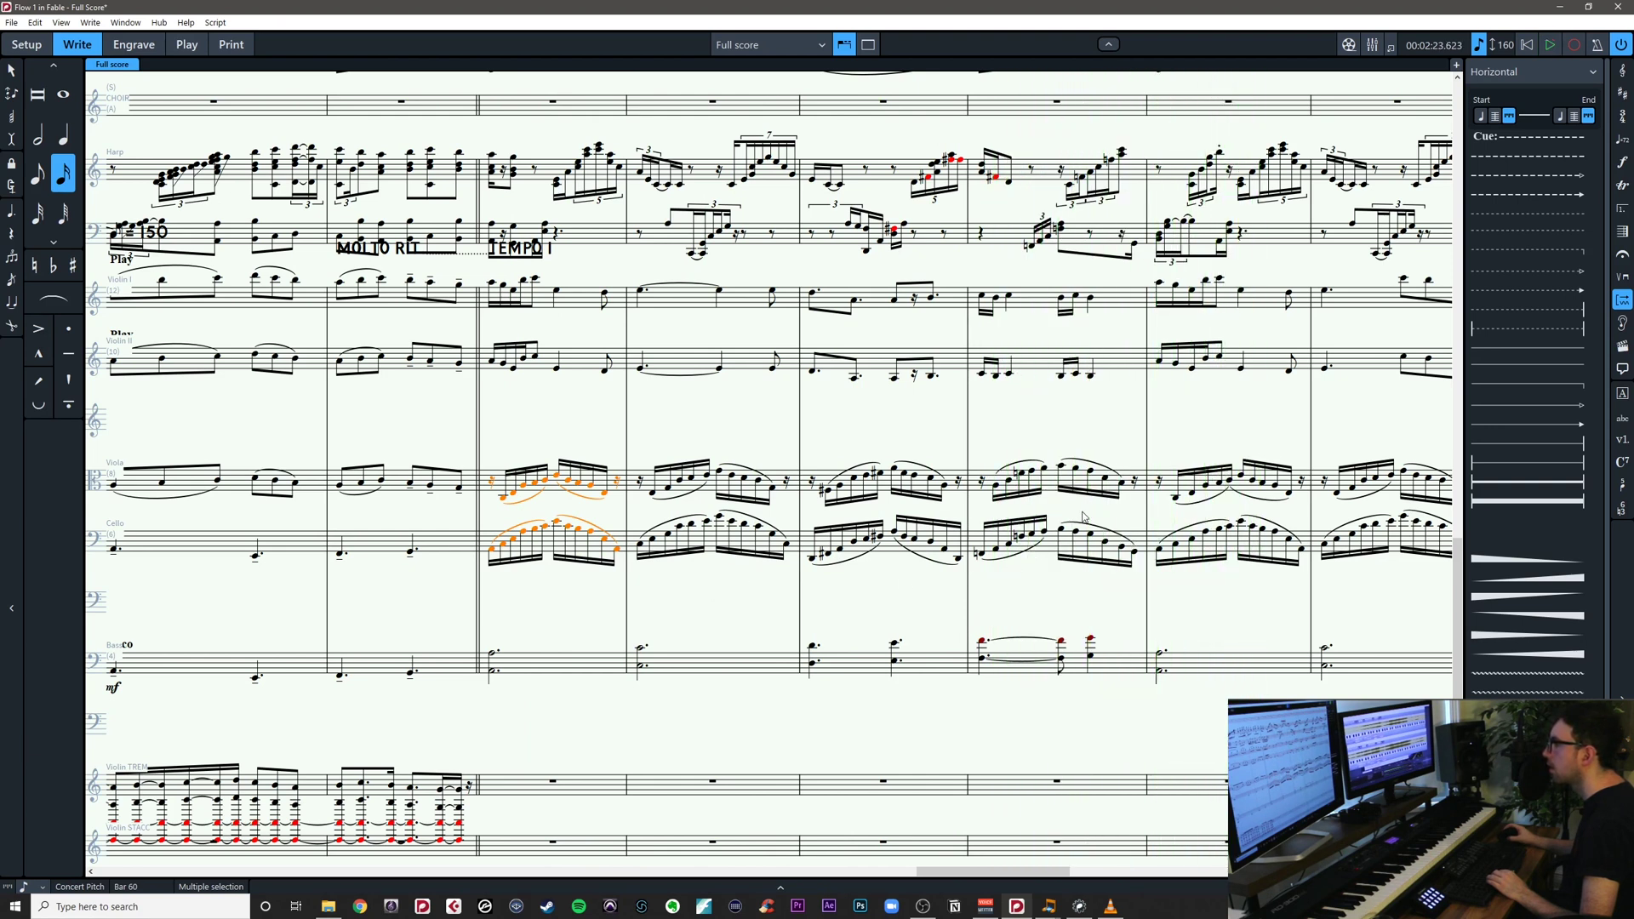
Rework the viola's slurring in bar 64, slurring the second beamed group on its own
left_click(1265, 501)
key("Delete")
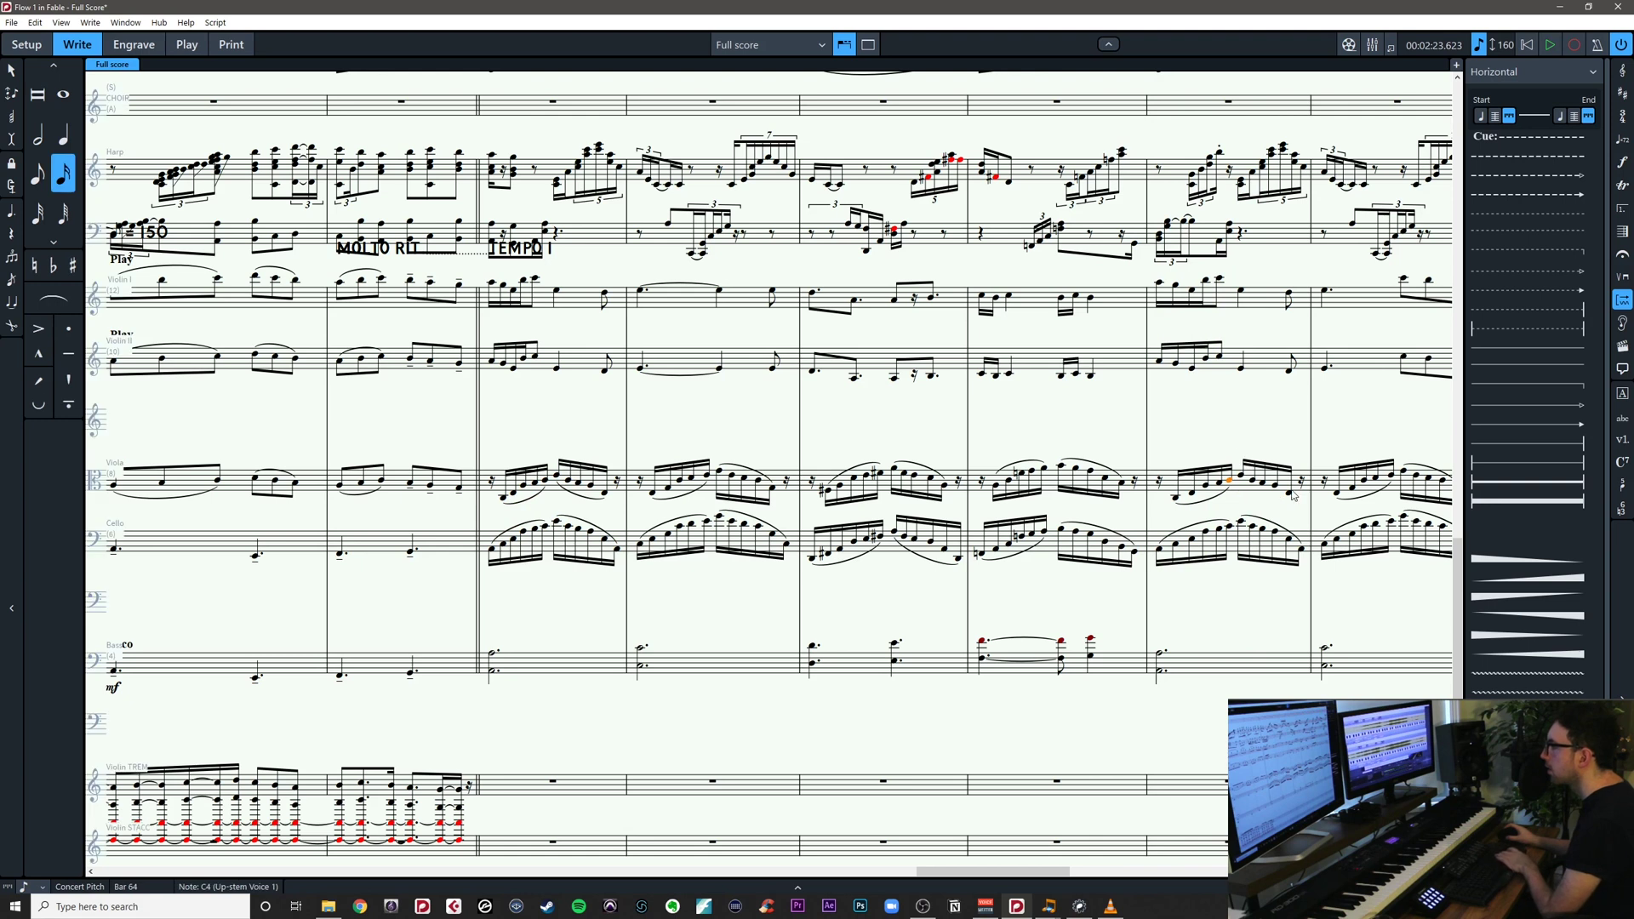
left_click_drag(1239, 450, 1304, 513)
key("s")
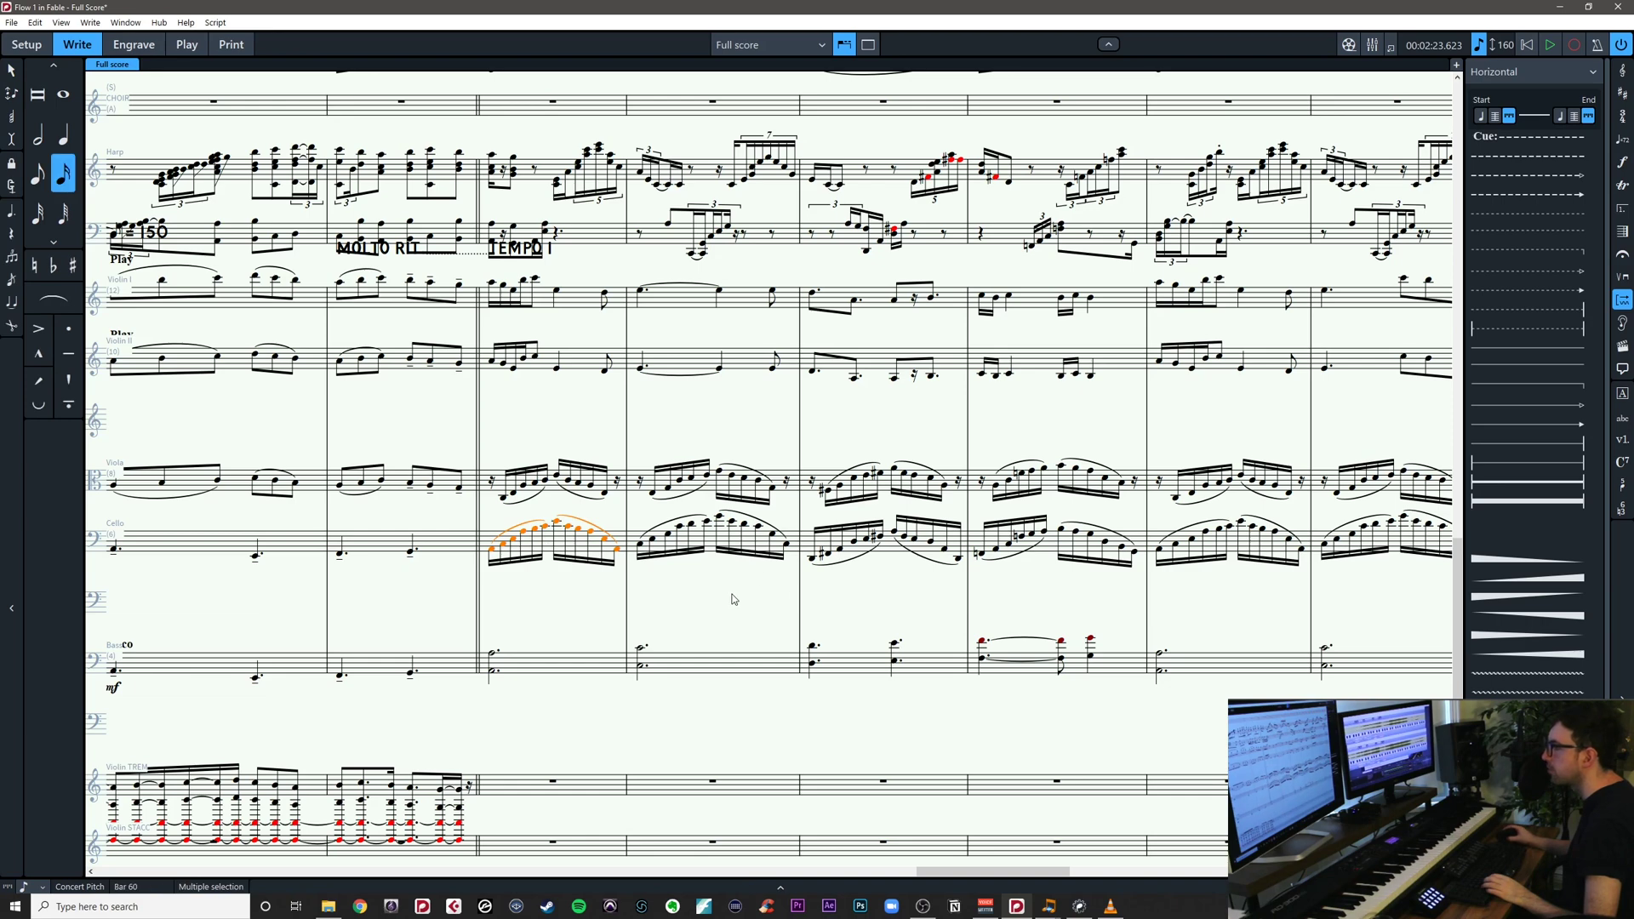
Replace the viola part in bars 60 to 67 with a copy of the slurred cello passage, an octave higher
left_click_drag(1146, 595, 919, 609)
key("x")
left_click_drag(1438, 575, 1191, 610)
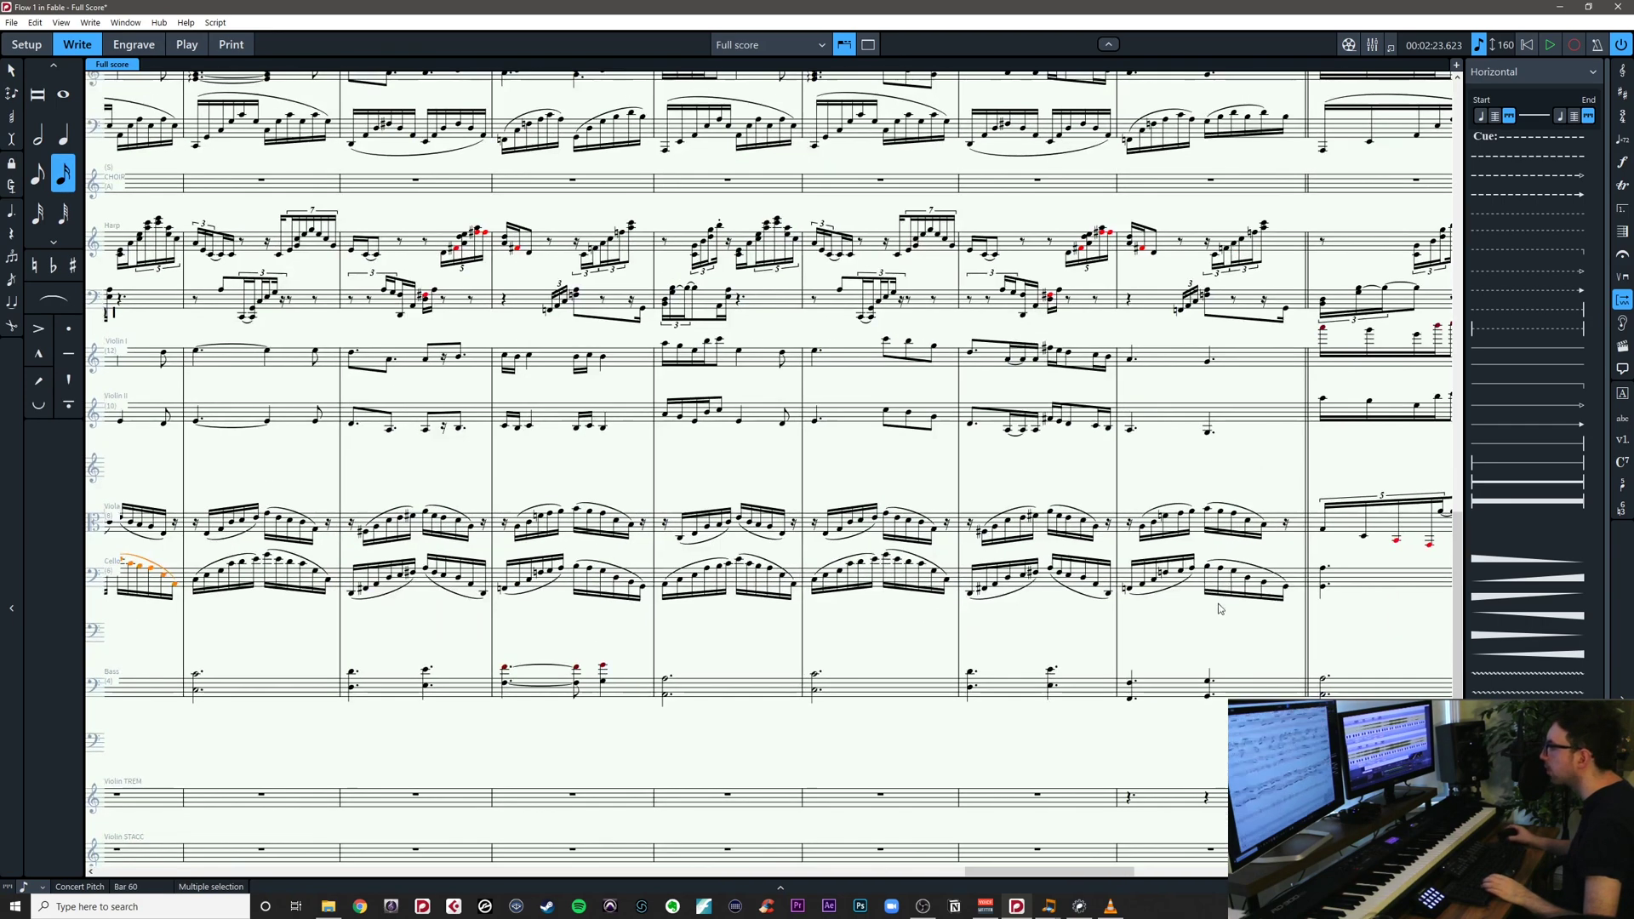
left_click(1294, 582, "shift")
scroll(668, 602, "left", 4)
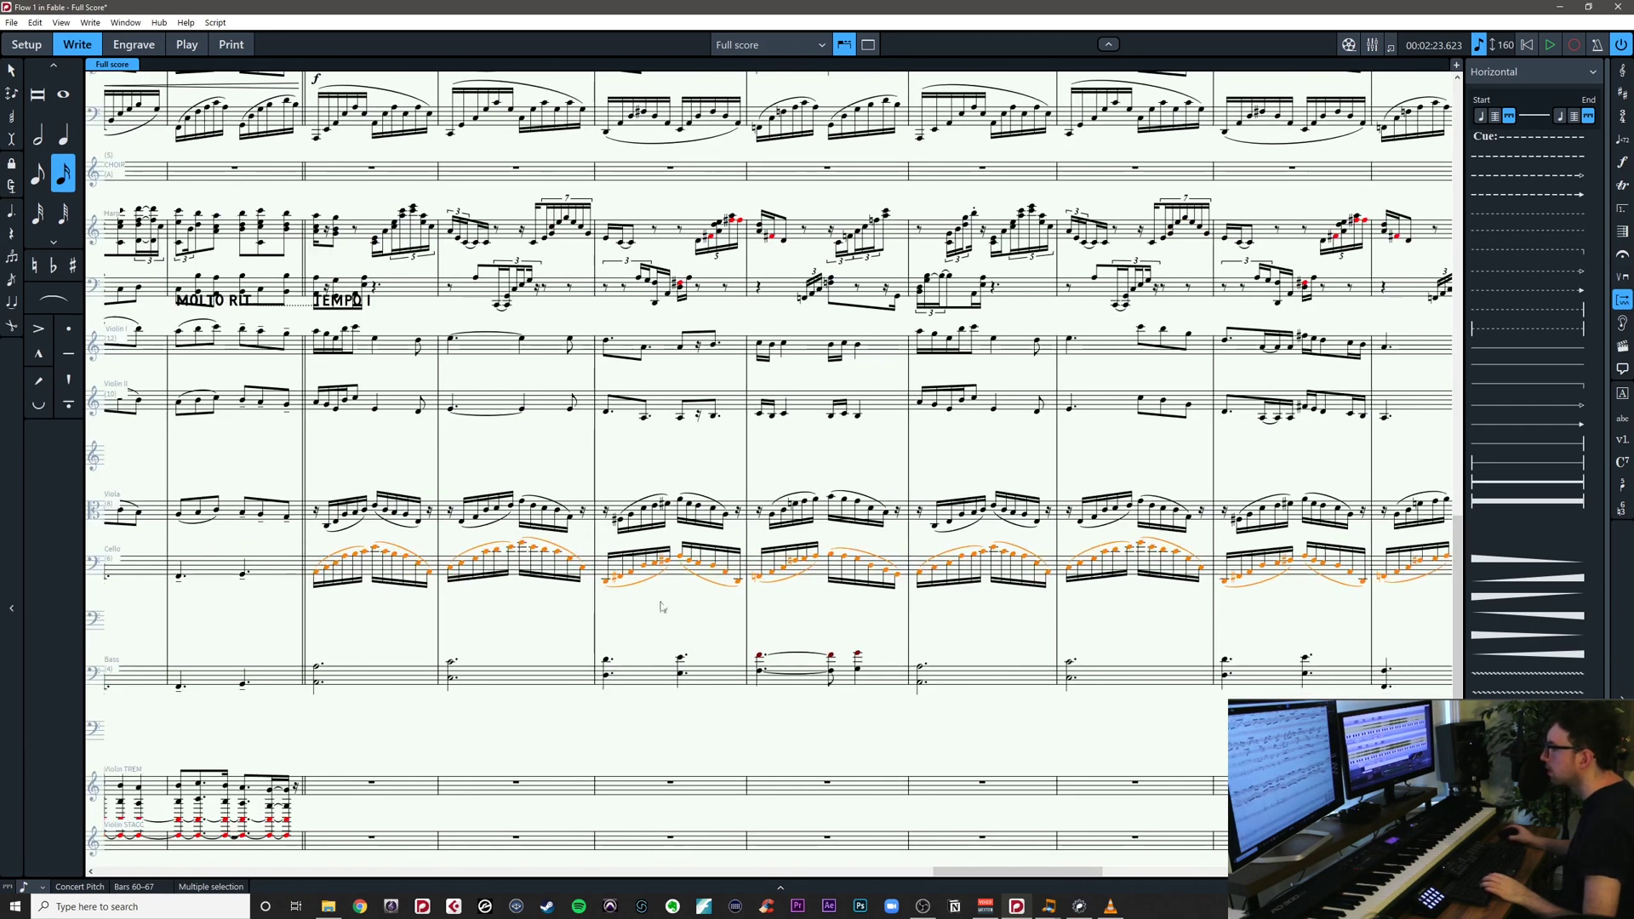
left_click(317, 512, "alt")
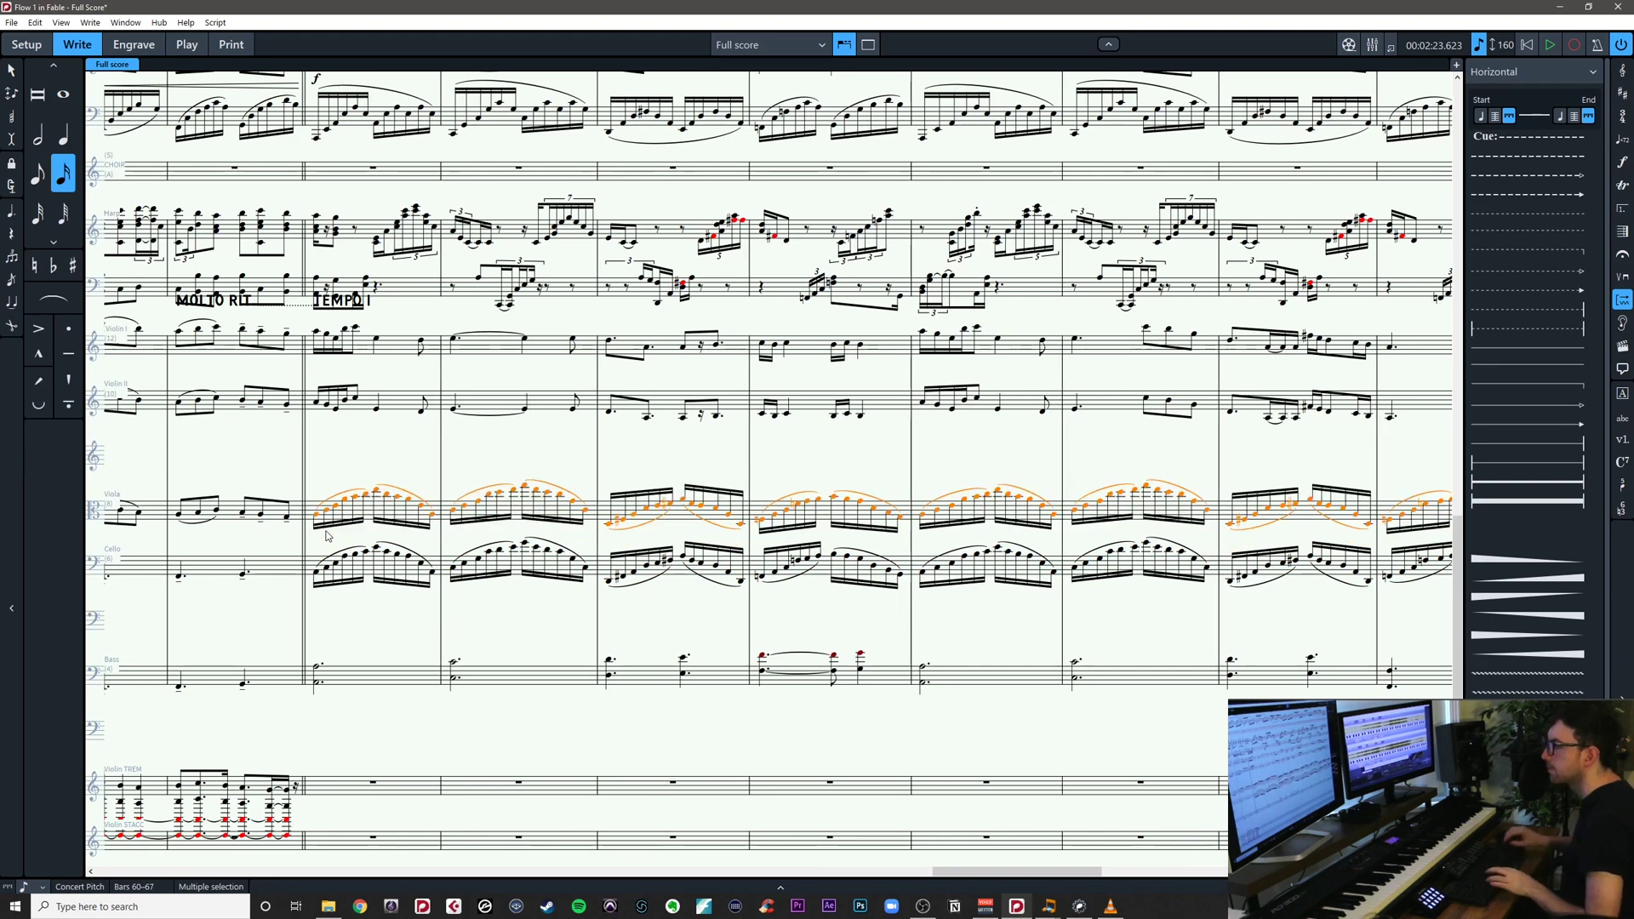
key("Escape")
scroll(415, 478, "left", 2)
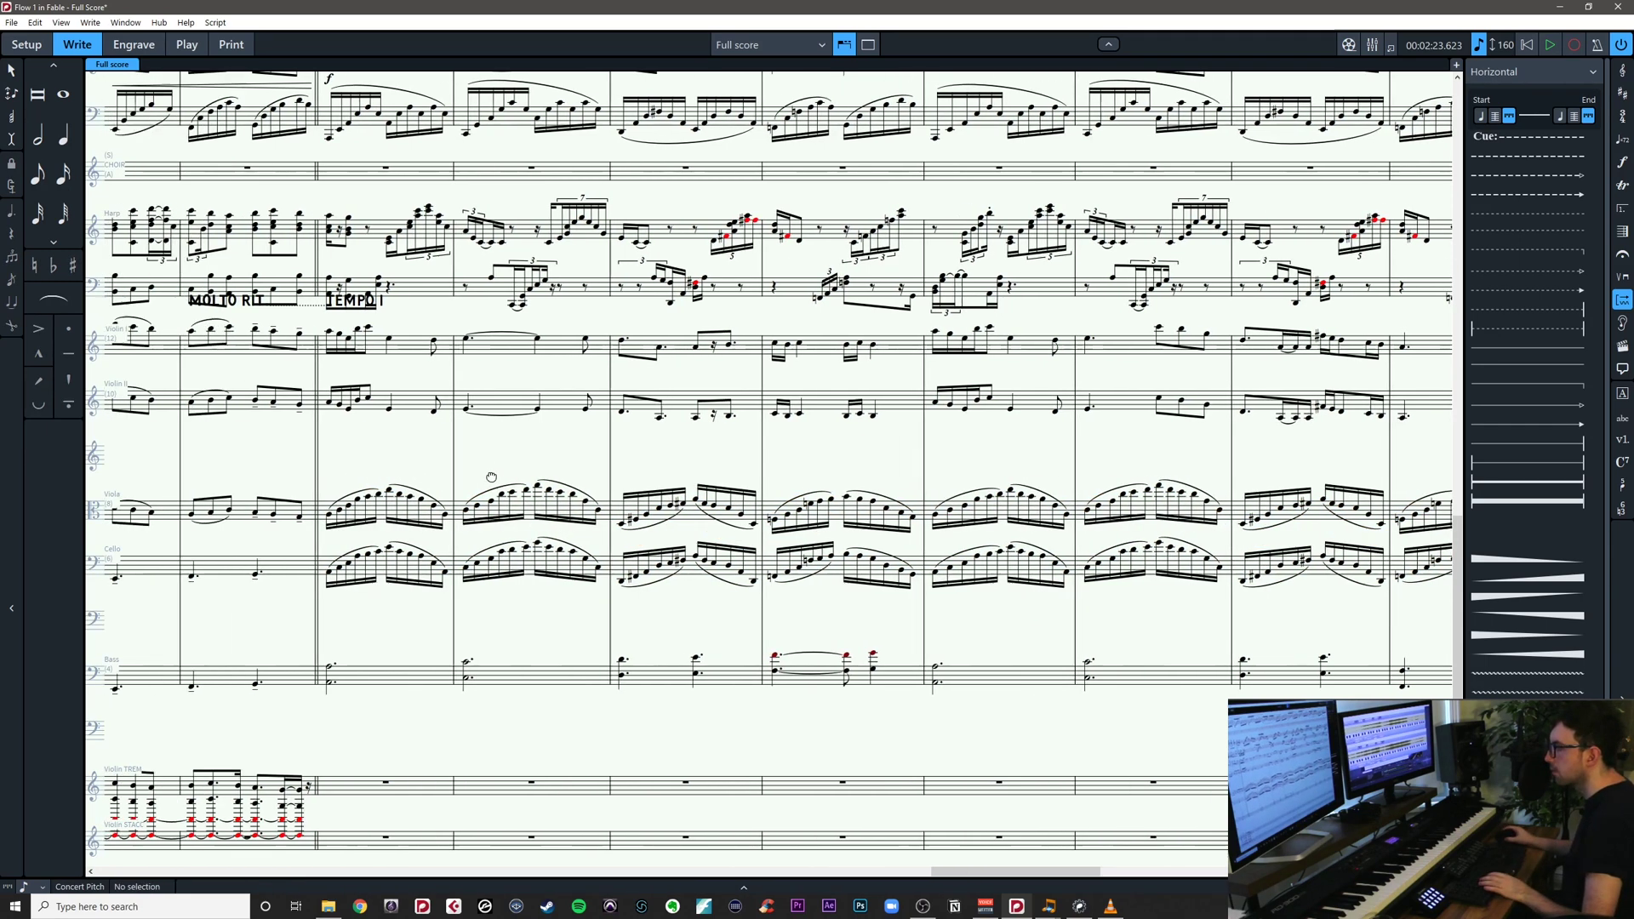
Check the pitch of a viola note in the first run of bar 60 and save the score
left_click(412, 512)
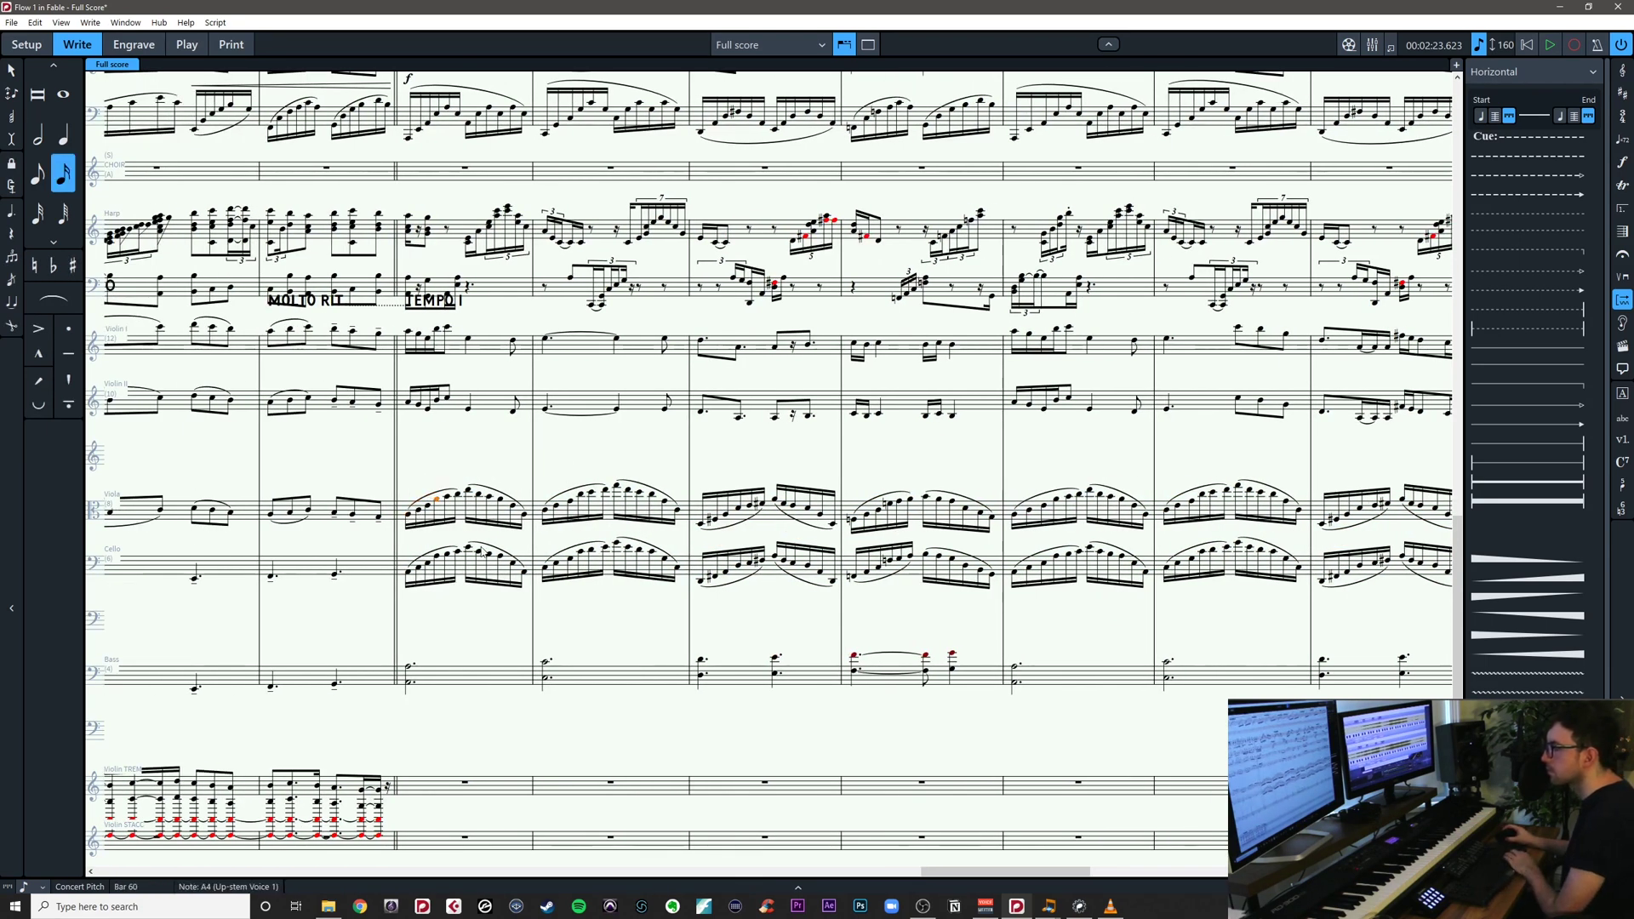
key("Escape")
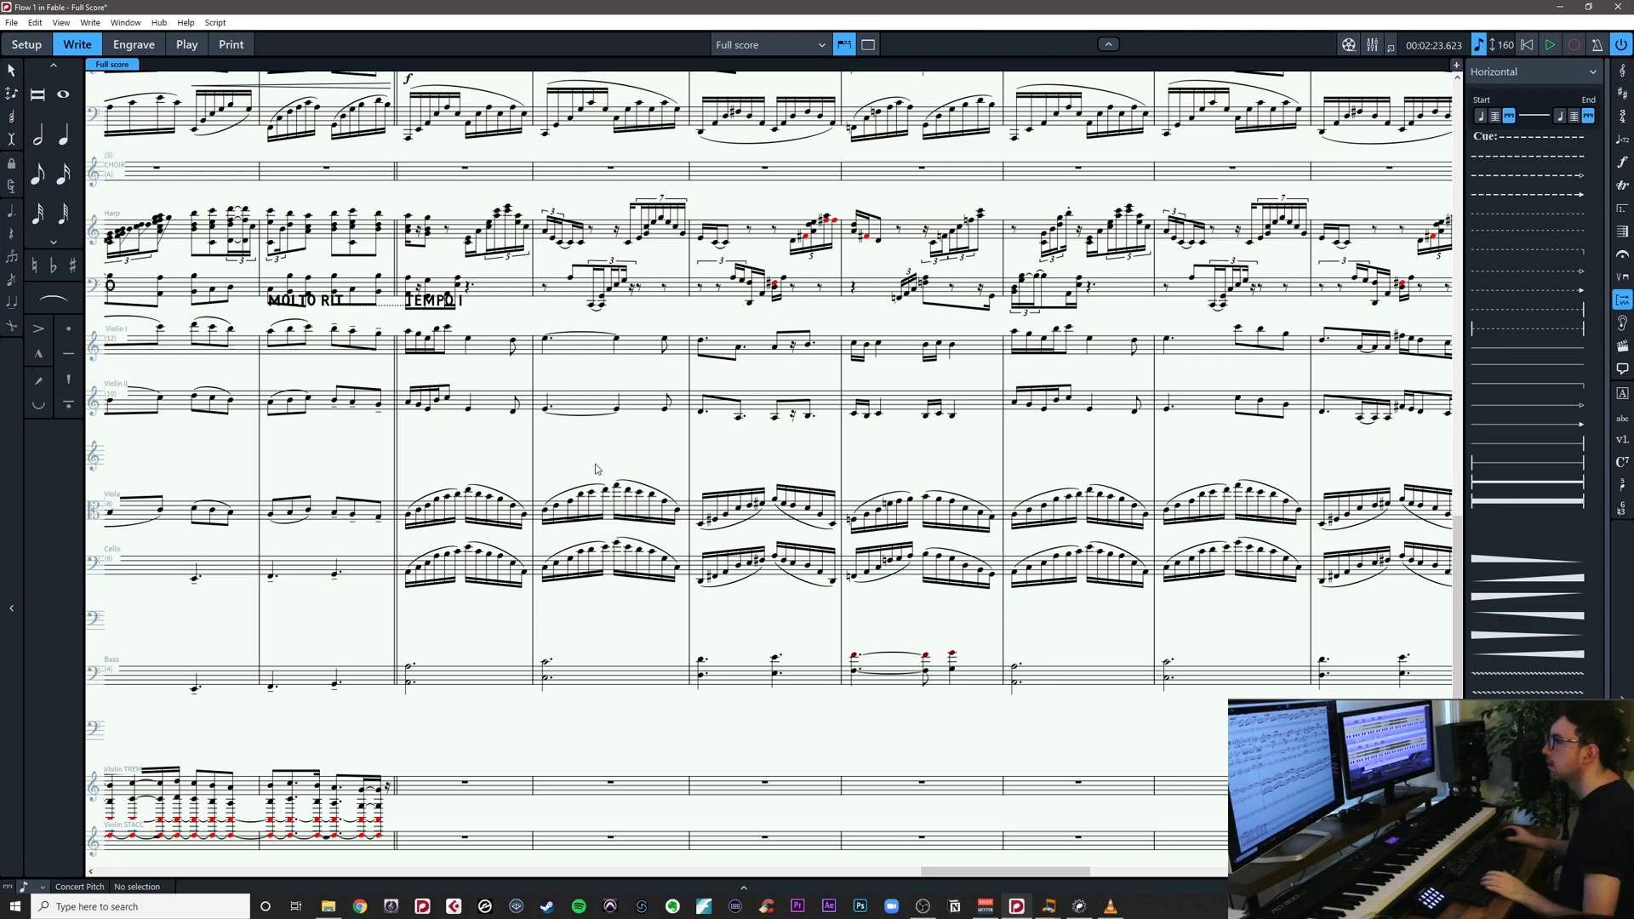
scroll(577, 465, "right", 1)
left_click_drag(578, 465, 390, 555)
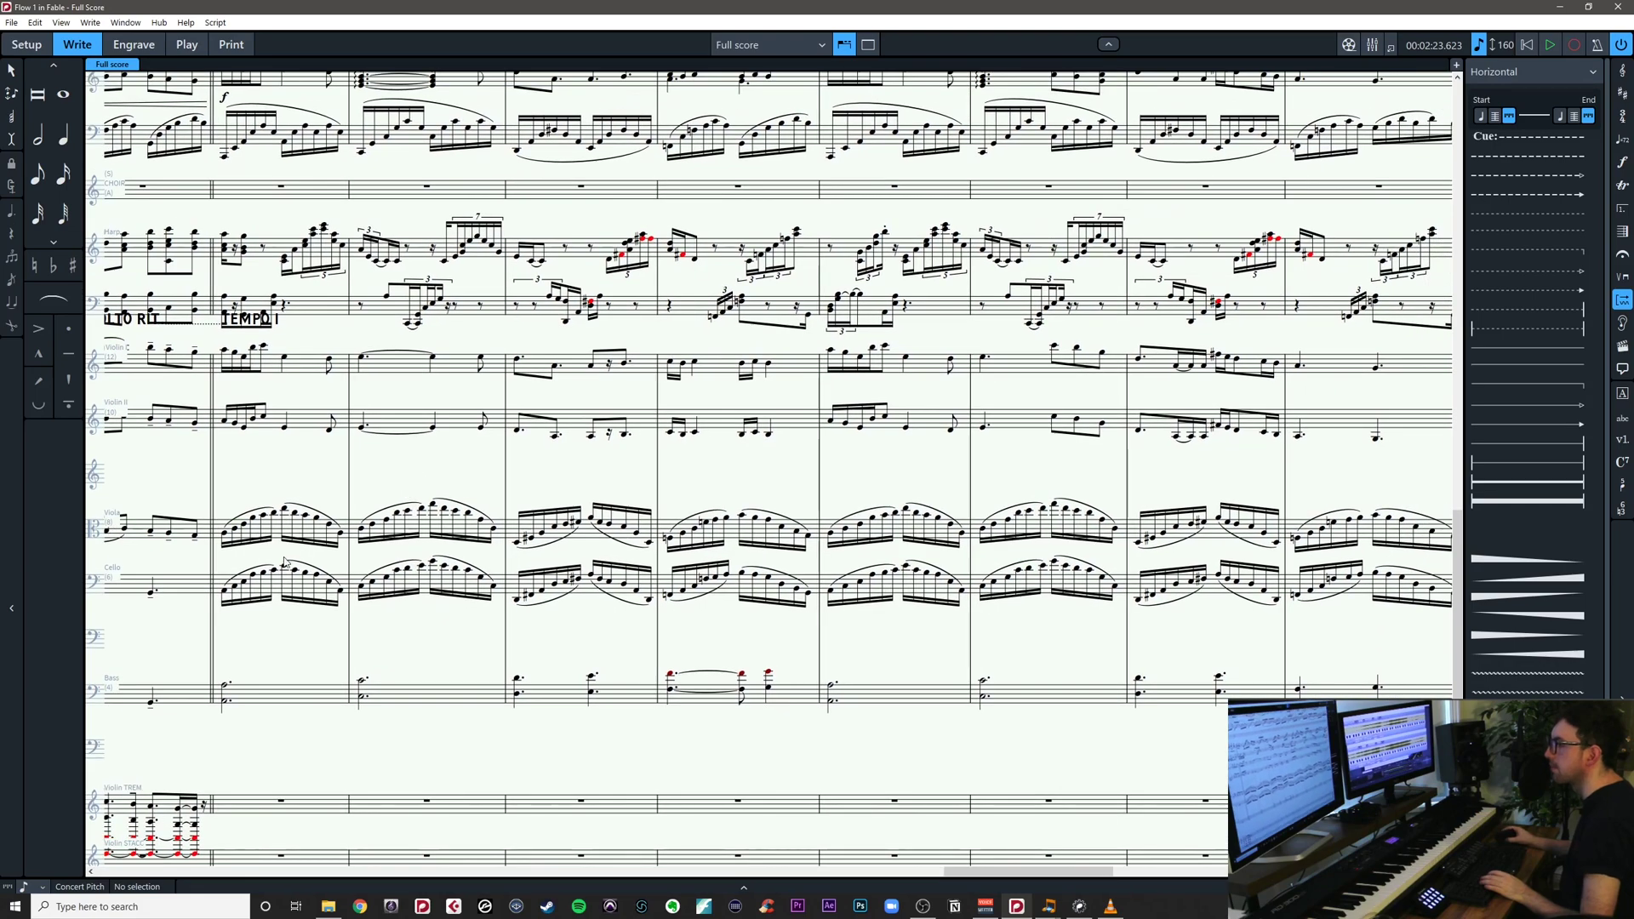
Rewrite the bass rhythm in bar 63 as two dotted-quarter octave chords, with the second one, G2 and G3, starting at mid-bar
left_click_drag(458, 616, 682, 529)
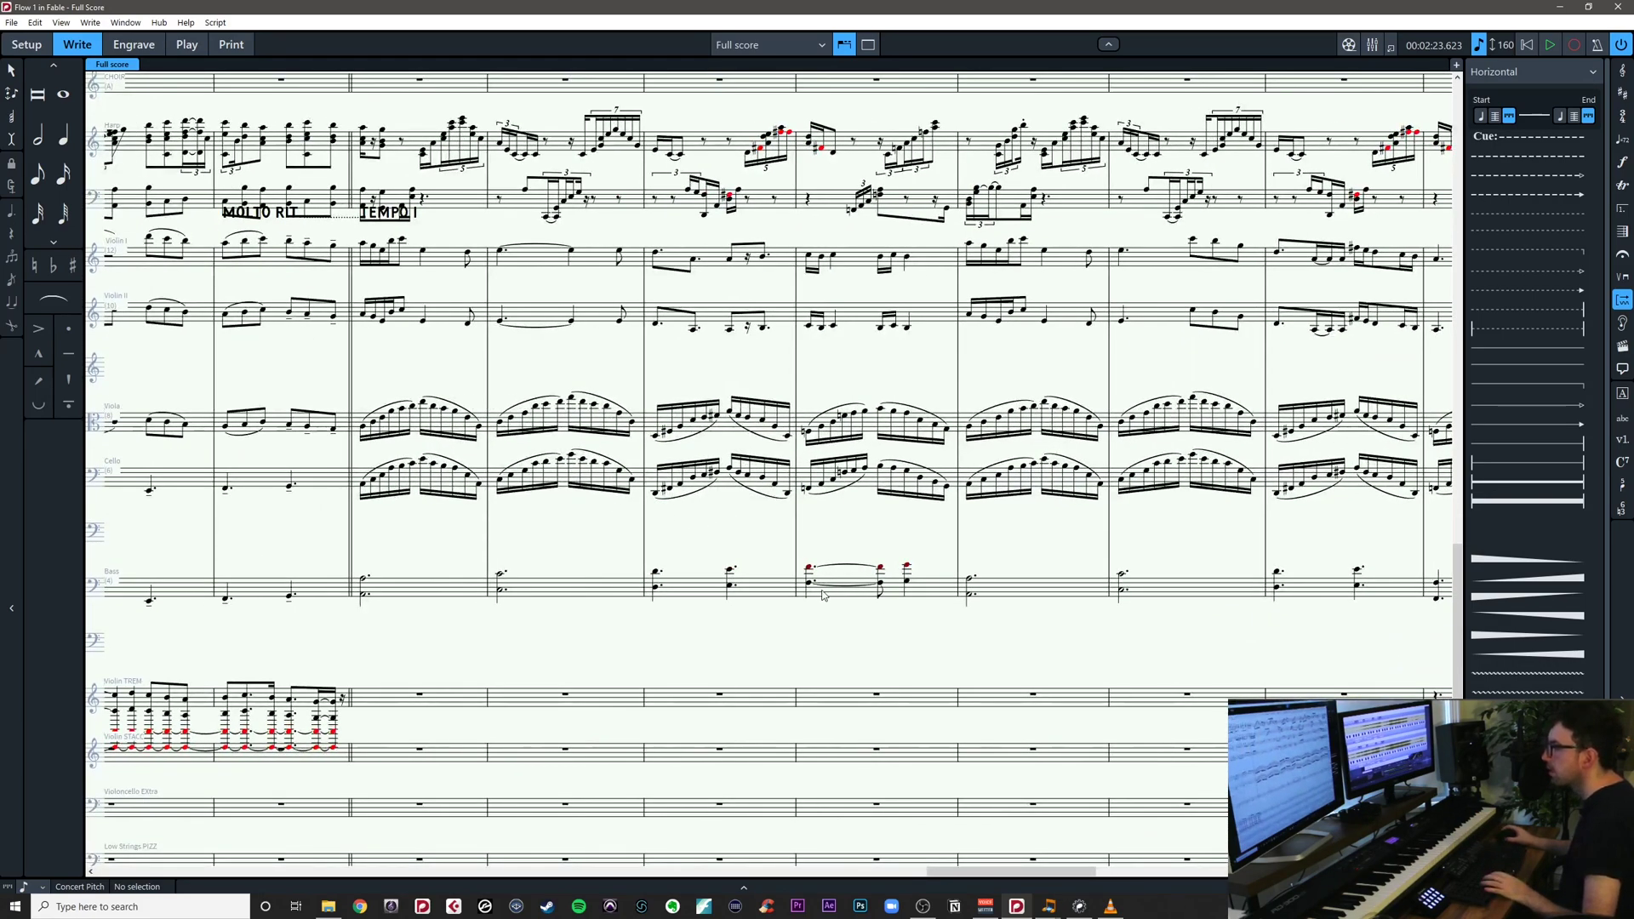
left_click(809, 586)
key("6")
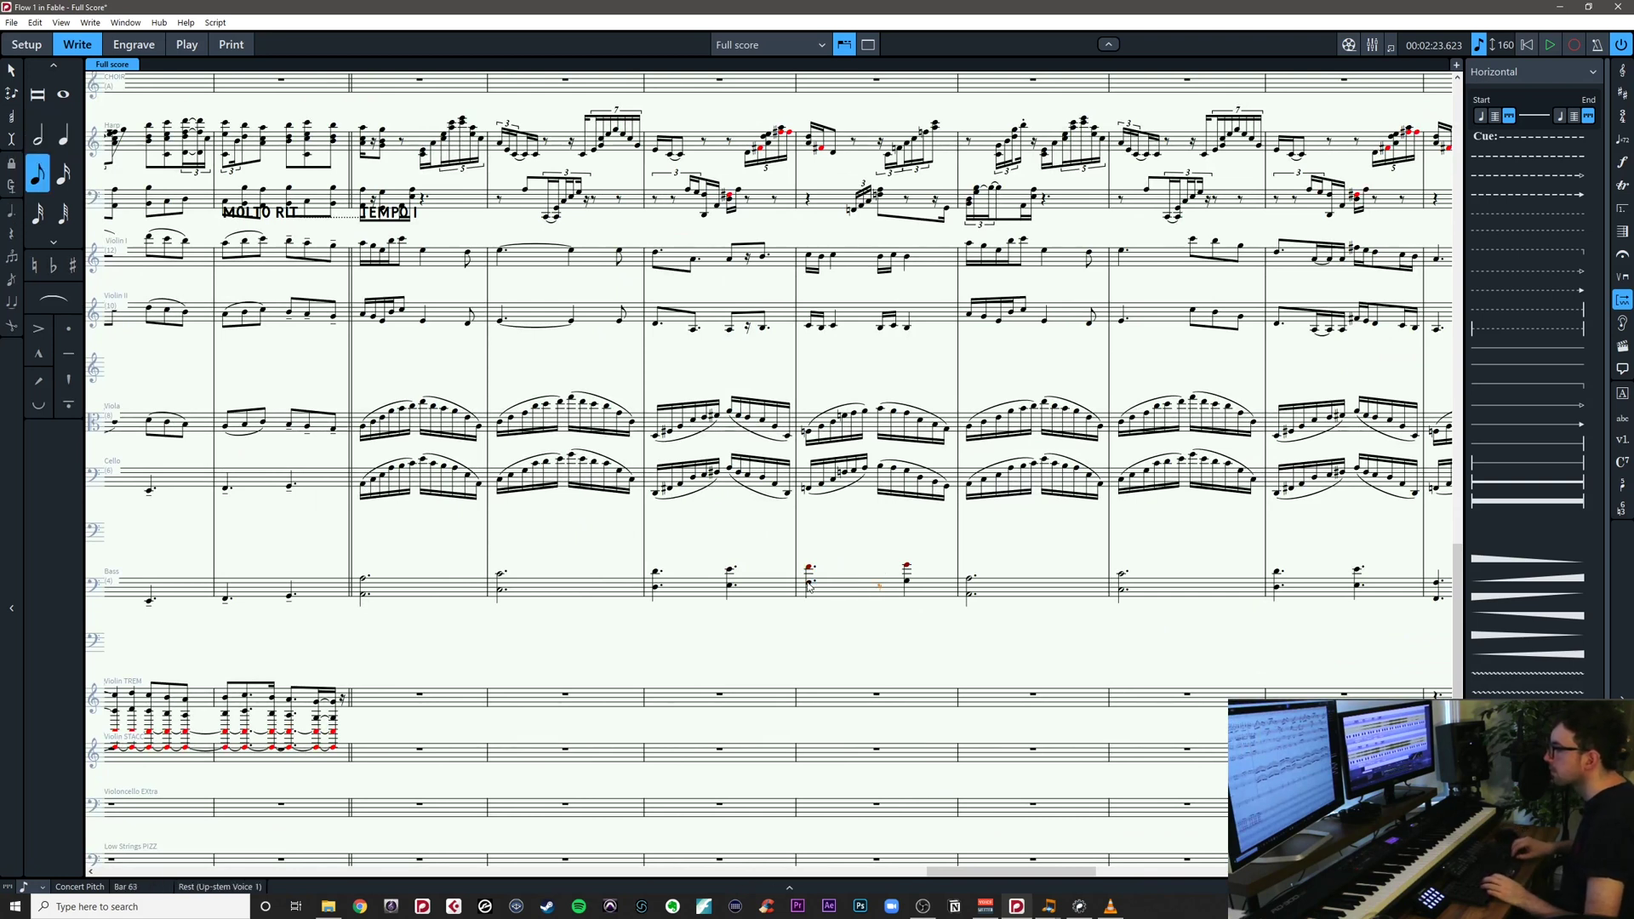
key("5")
key("6")
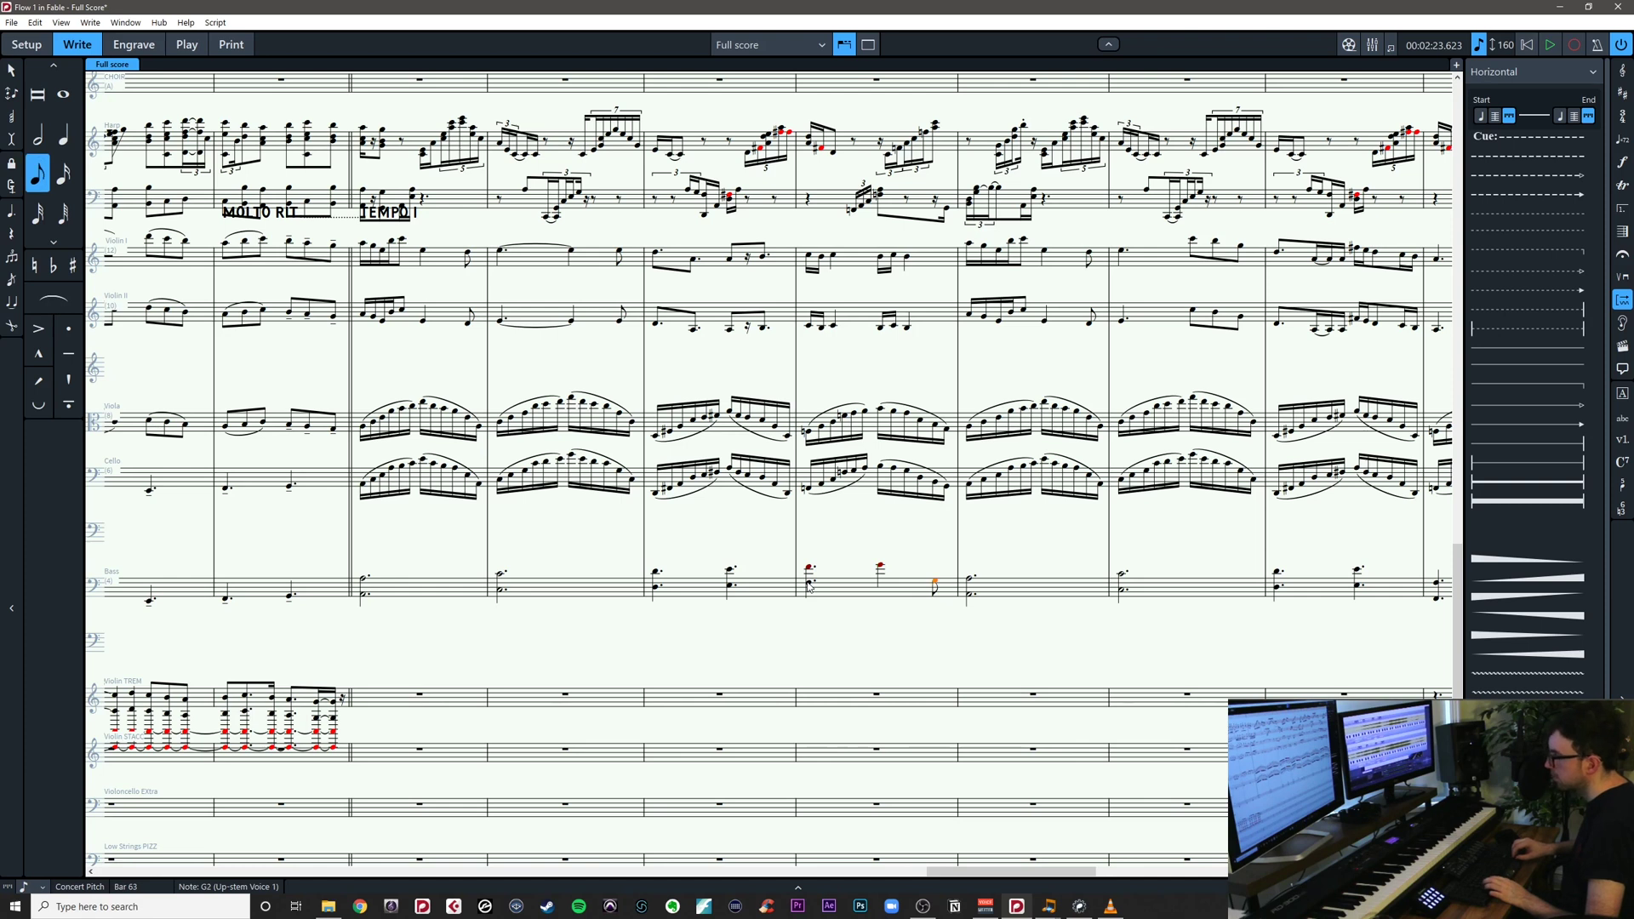
key("Left")
left_click_drag(887, 541, 926, 595)
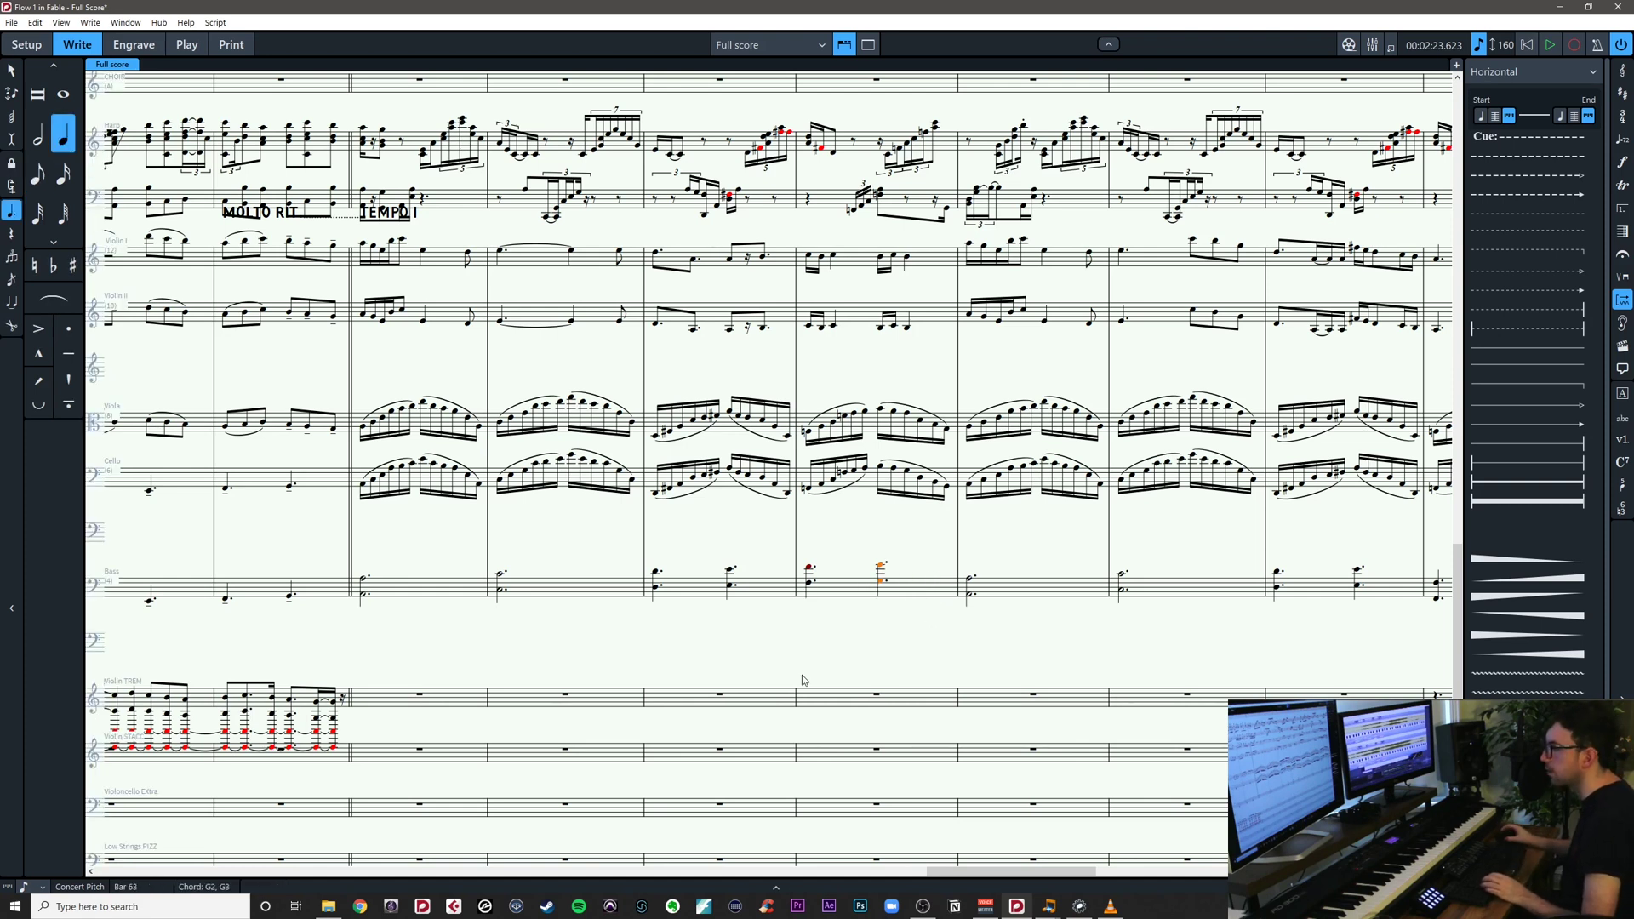
Review the string parts across bars 58 to 67, comparing them with the piano and harp staves
key("Escape")
key("Escape")
left_click_drag(348, 559, 407, 596)
left_click_drag(823, 615, 699, 629)
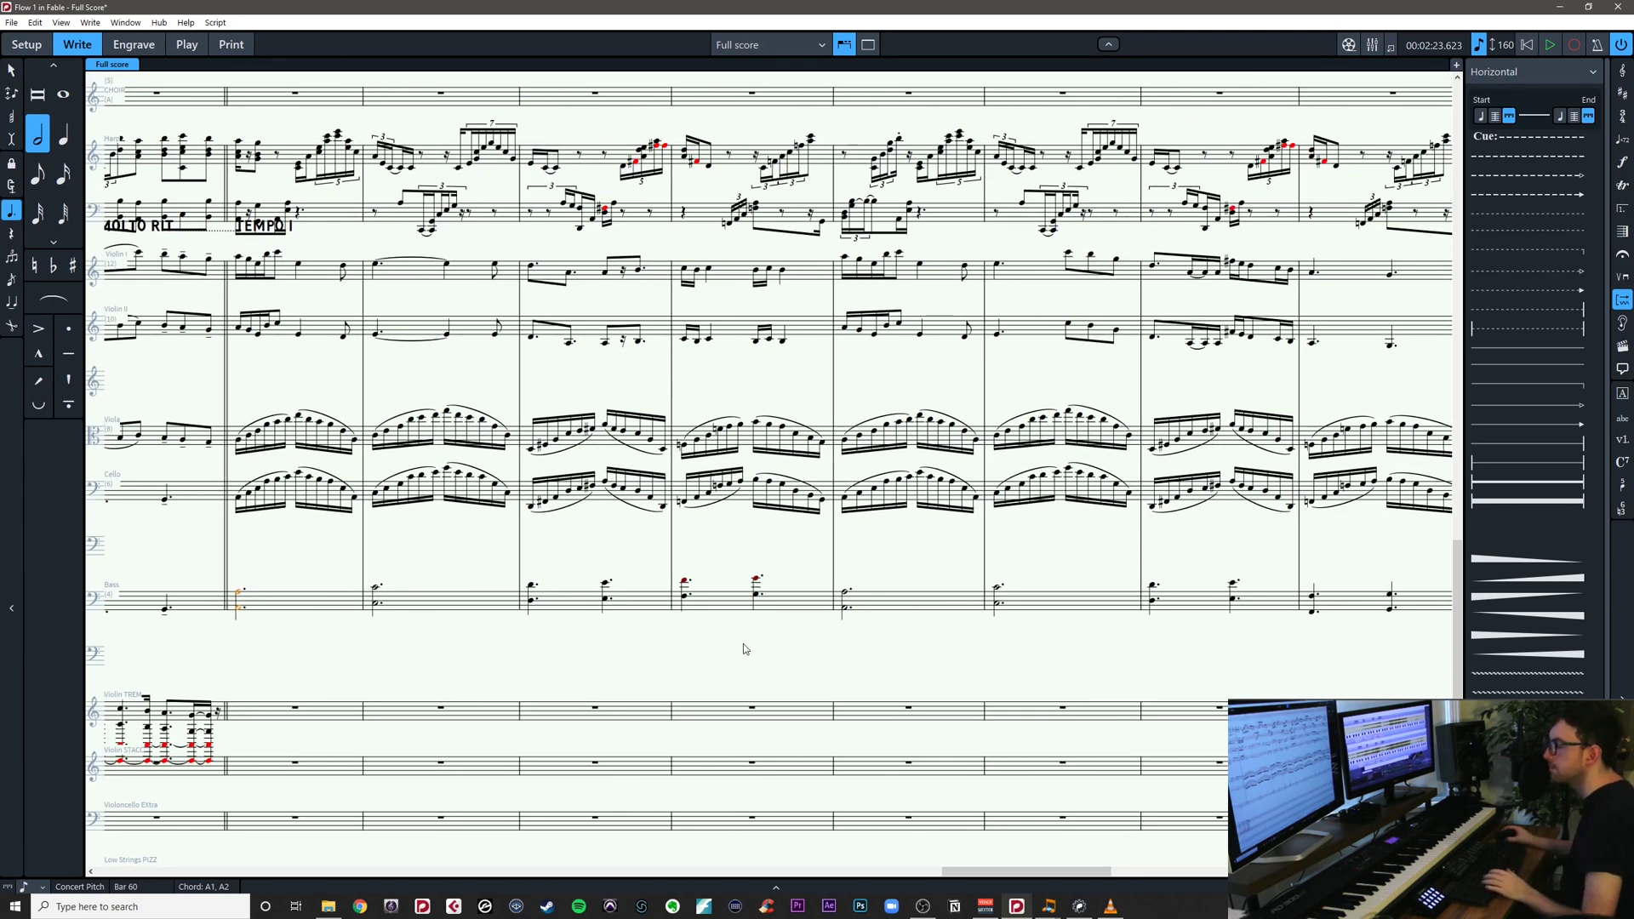
left_click_drag(743, 644, 795, 630)
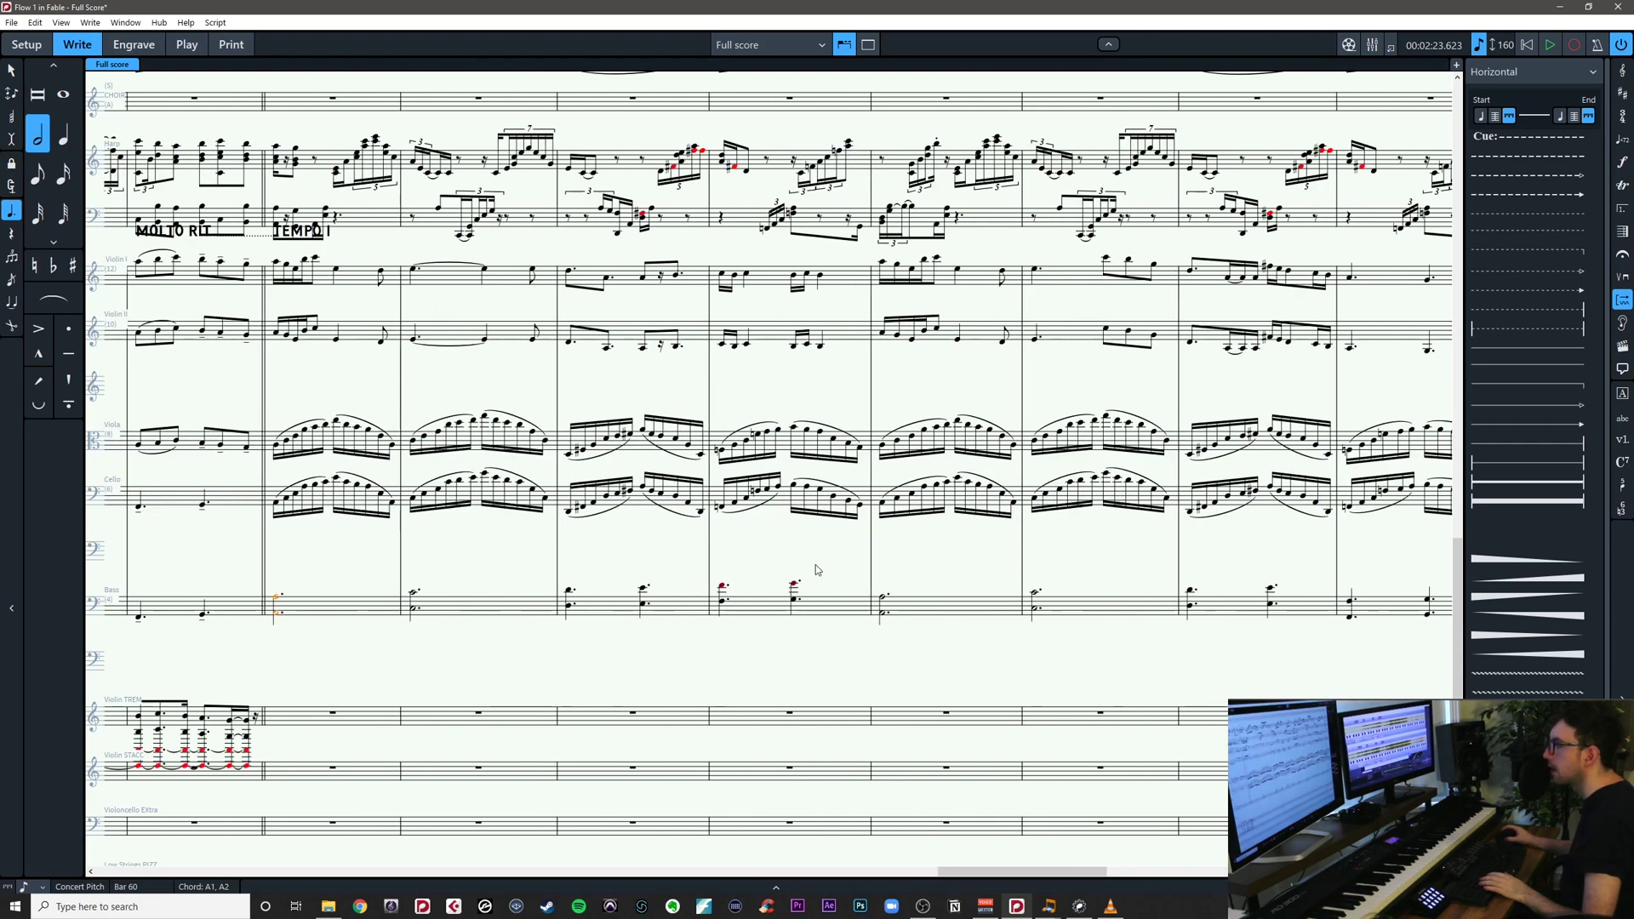
left_click_drag(816, 564, 1284, 655)
left_click_drag(819, 486, 337, 527)
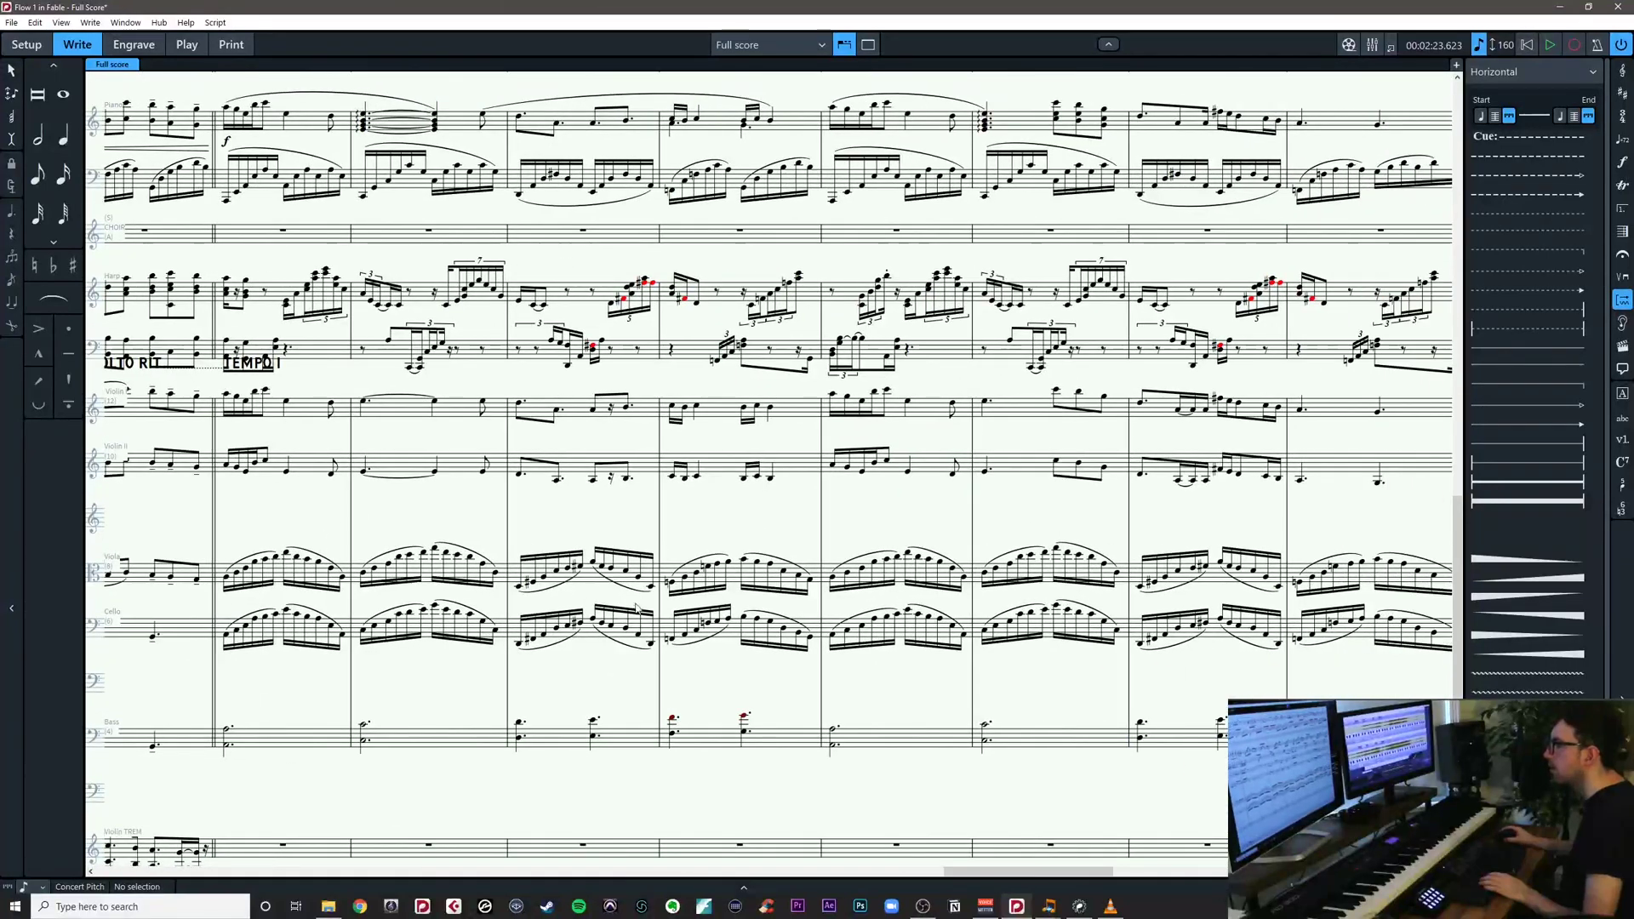
left_click_drag(608, 677, 1006, 612)
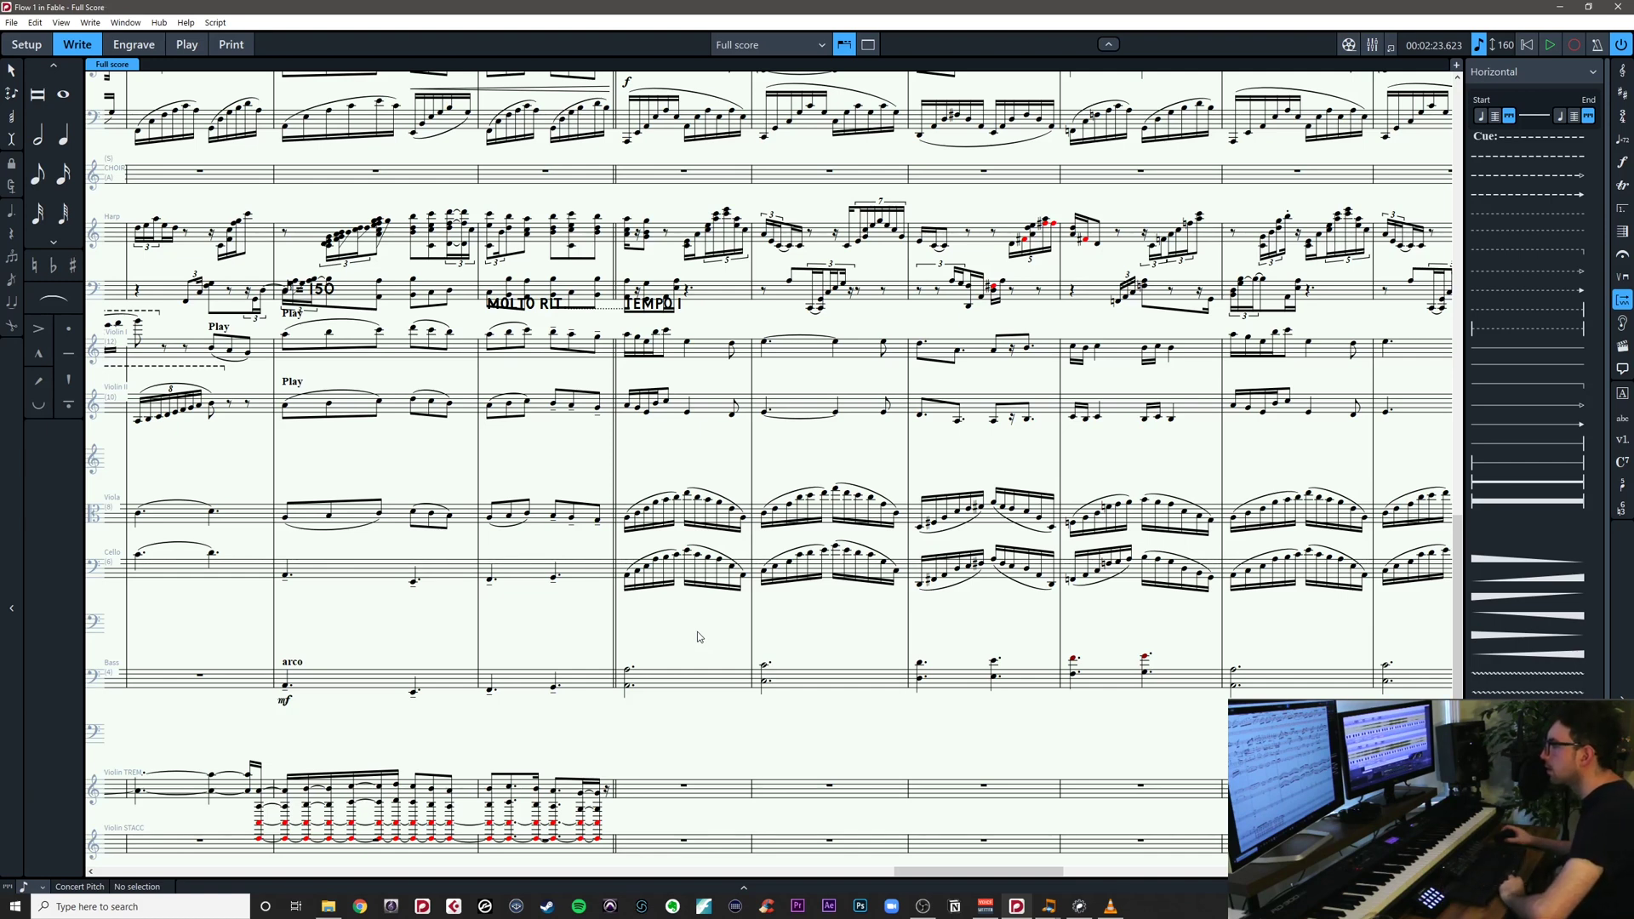
left_click_drag(698, 637, 646, 654)
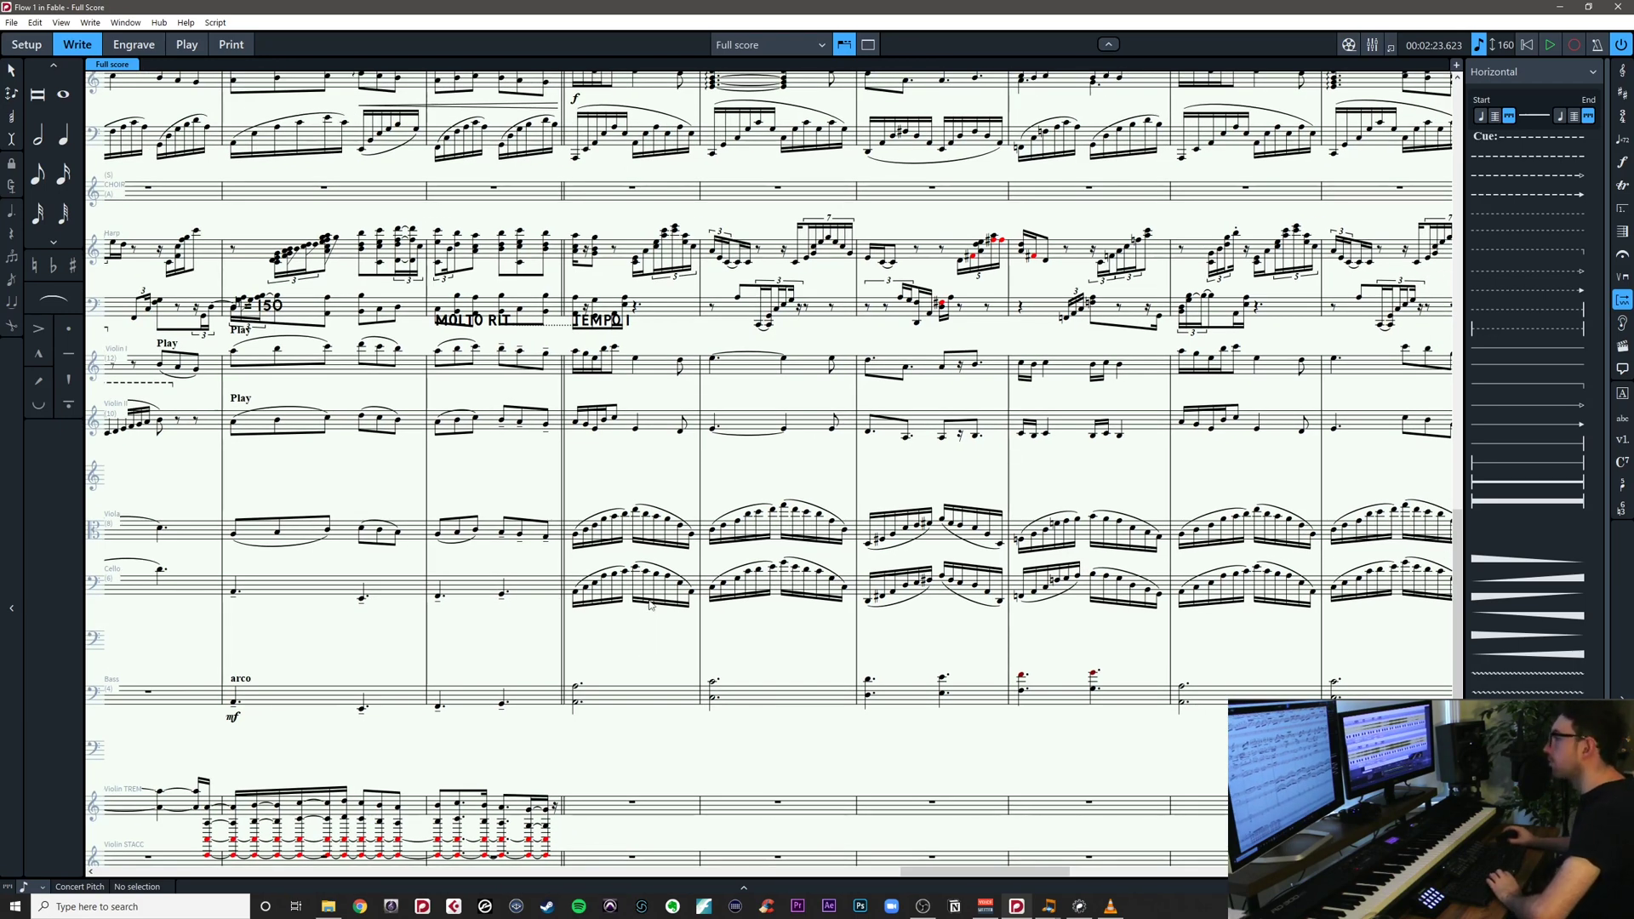
Slur the opening five-note group and the quarter–eighth pair of bar 60 in both violin parts
left_click_drag(681, 508, 594, 553)
key("z")
key("z")
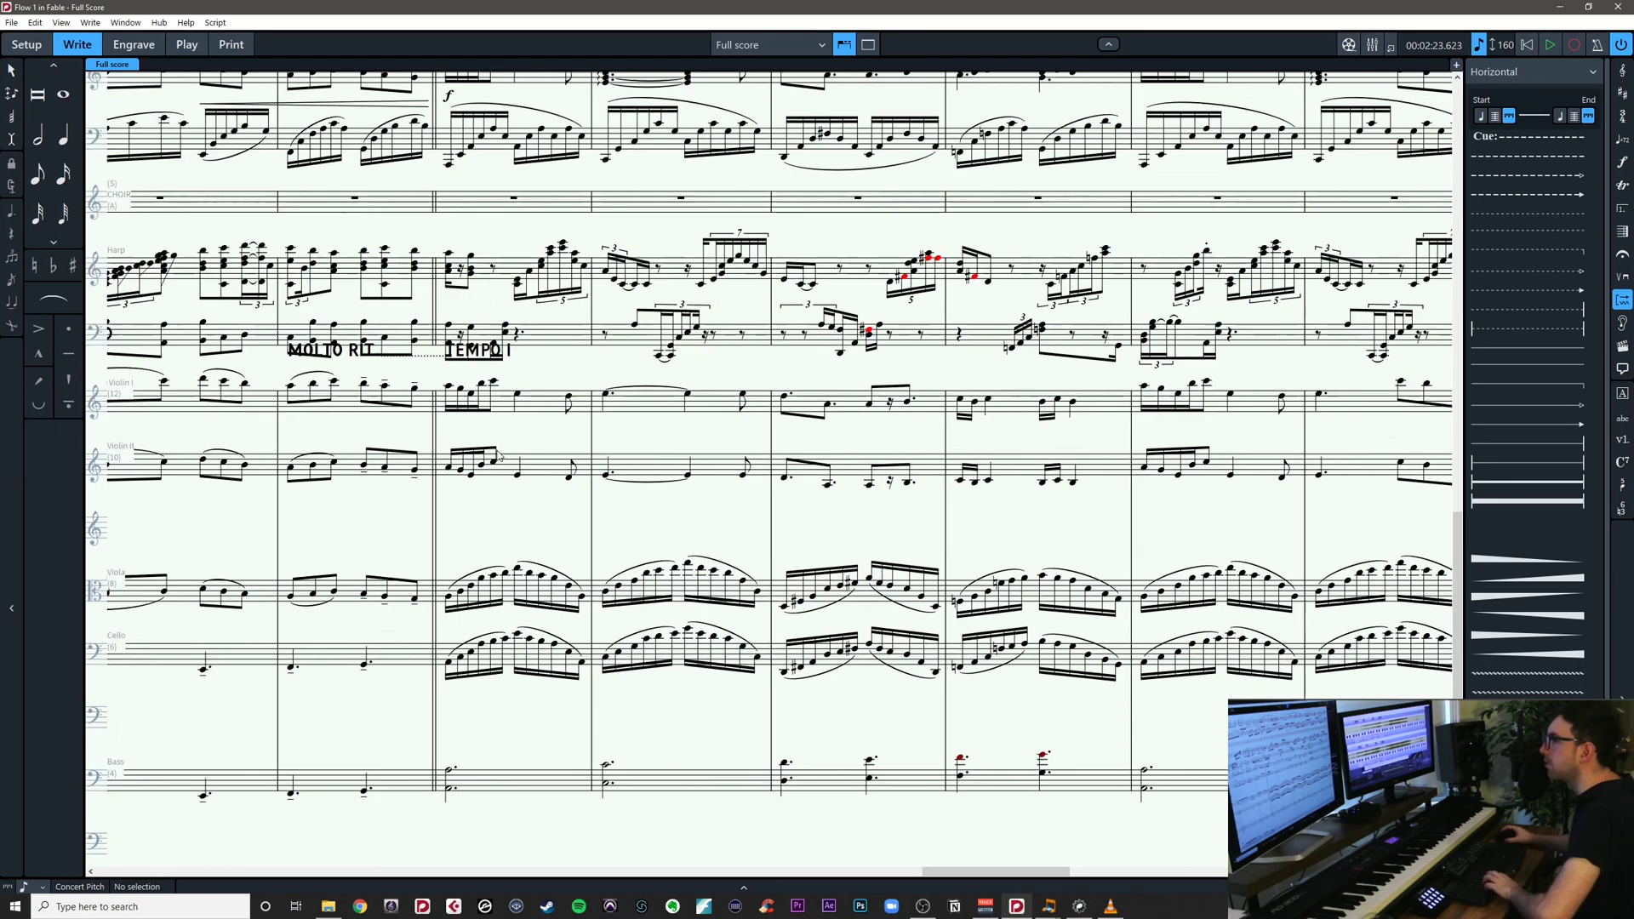
left_click_drag(516, 430, 594, 394)
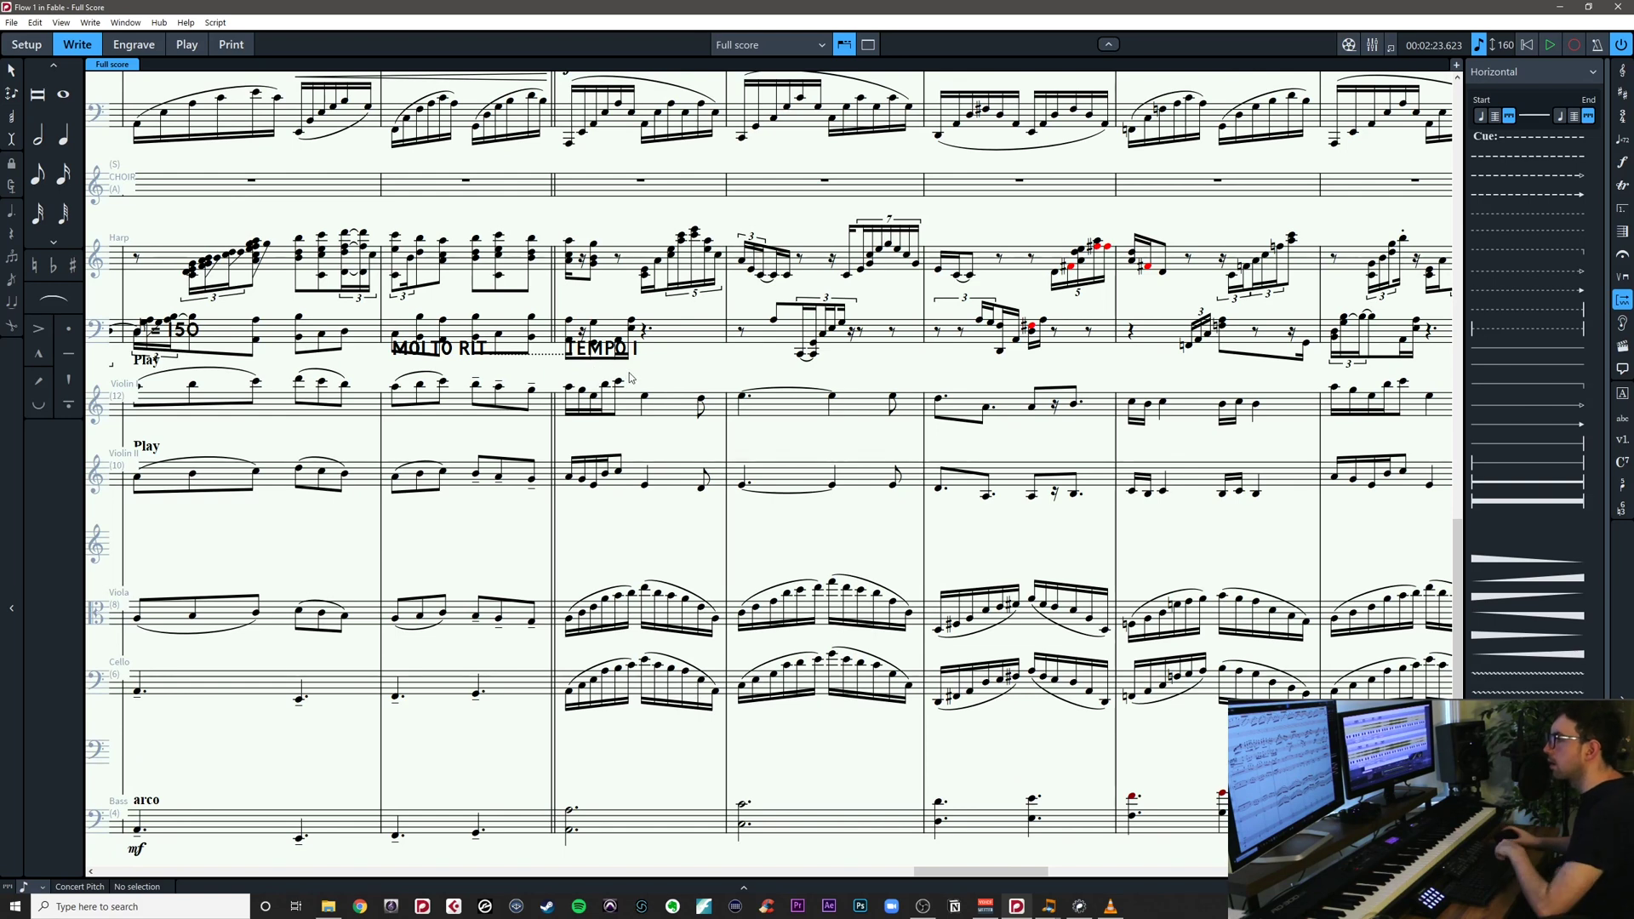
left_click_drag(628, 373, 568, 477)
key("s")
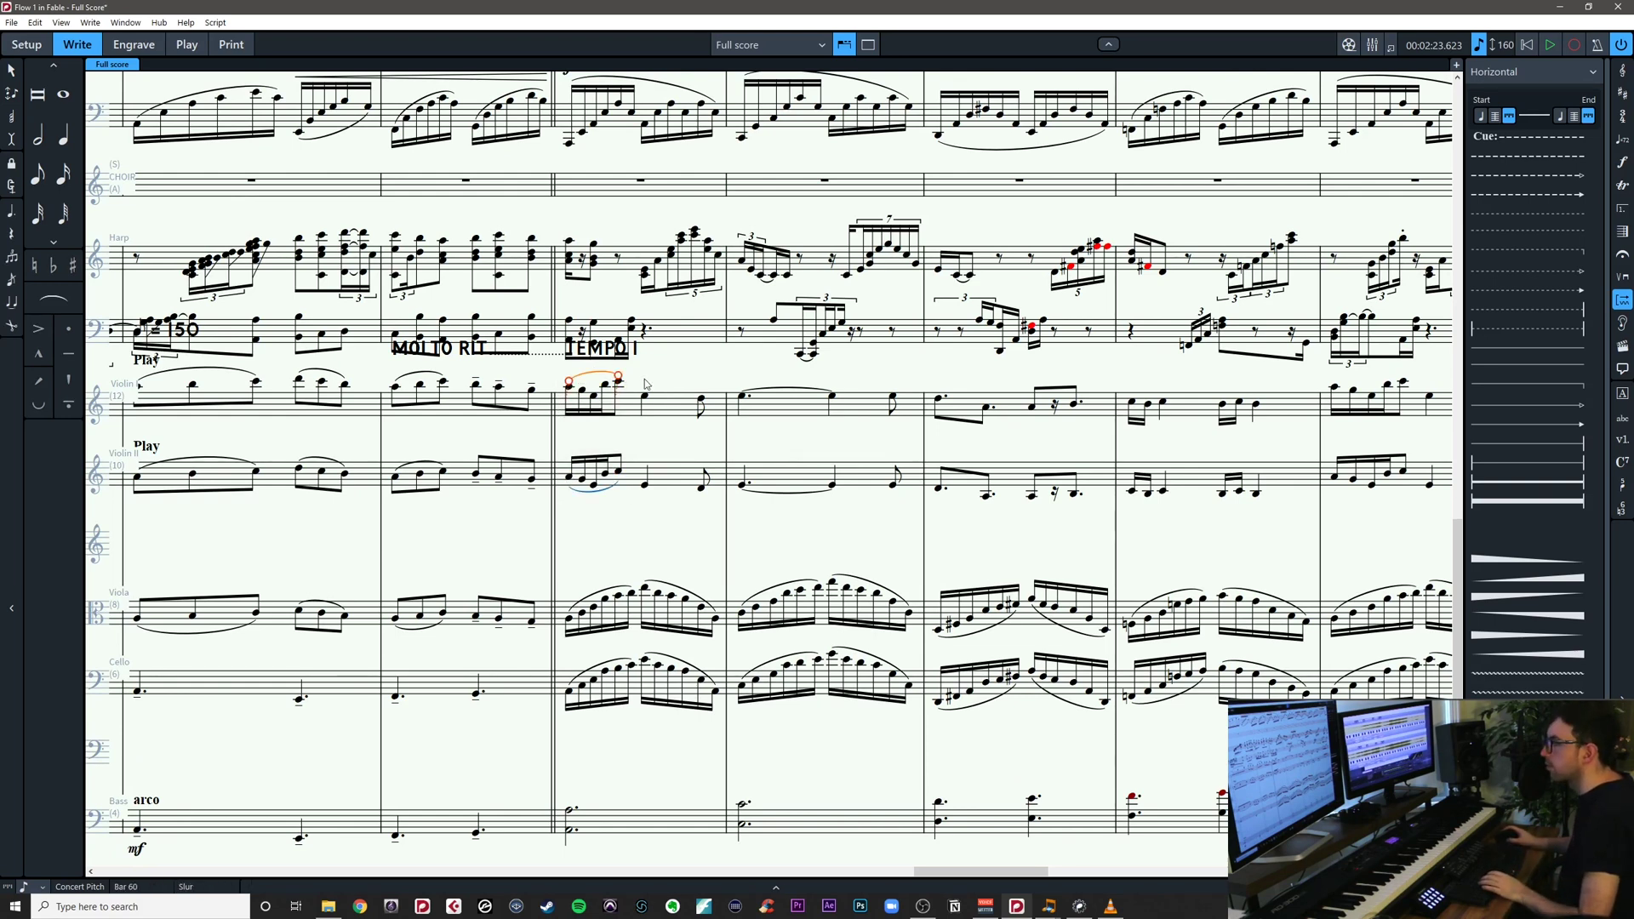
left_click_drag(641, 378, 718, 517)
key("s")
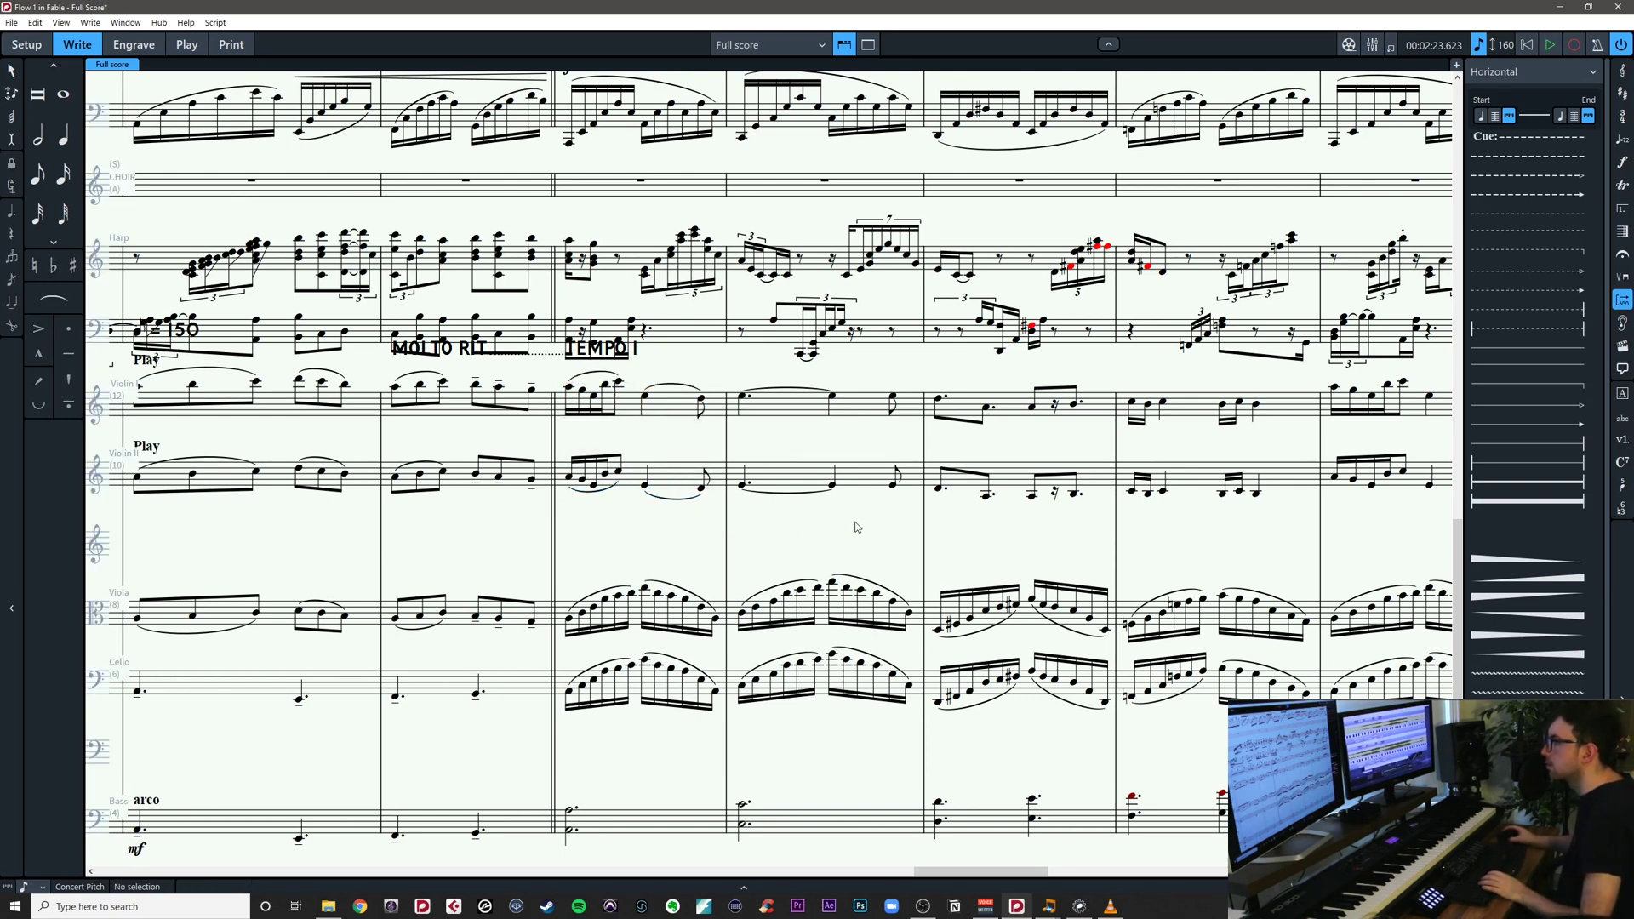
Slur each of the two beamed groups in bar 63 and lengthen the mid-bar note of bar 62 to a dotted eighth in both violins
scroll(733, 528, "right", 3)
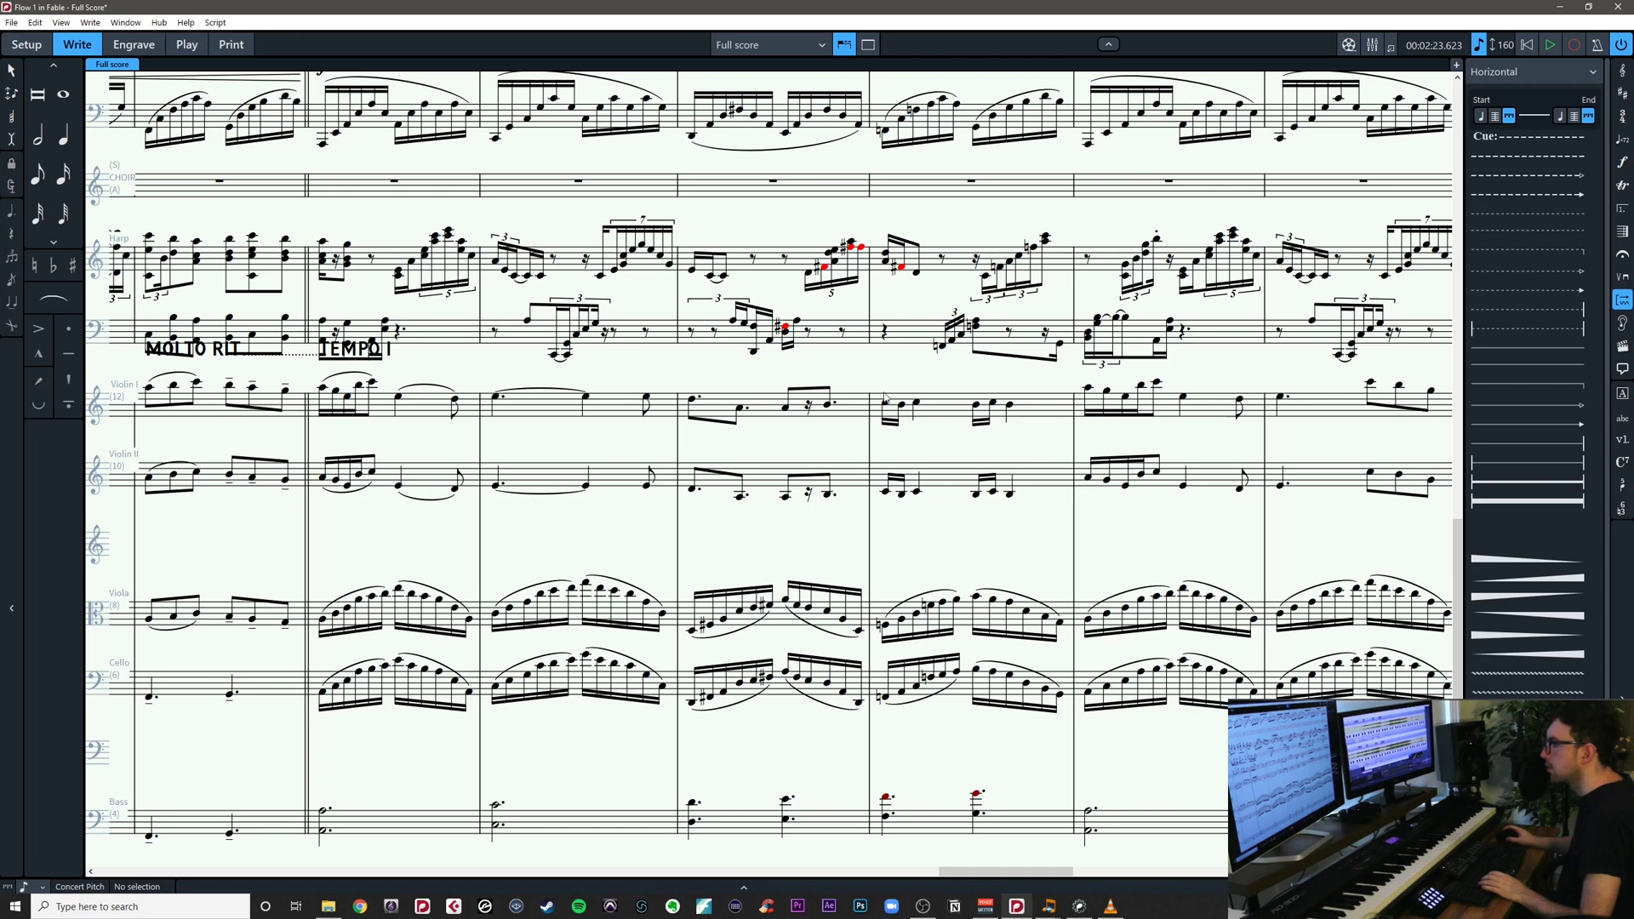
key("s")
left_click_drag(952, 383, 1037, 513)
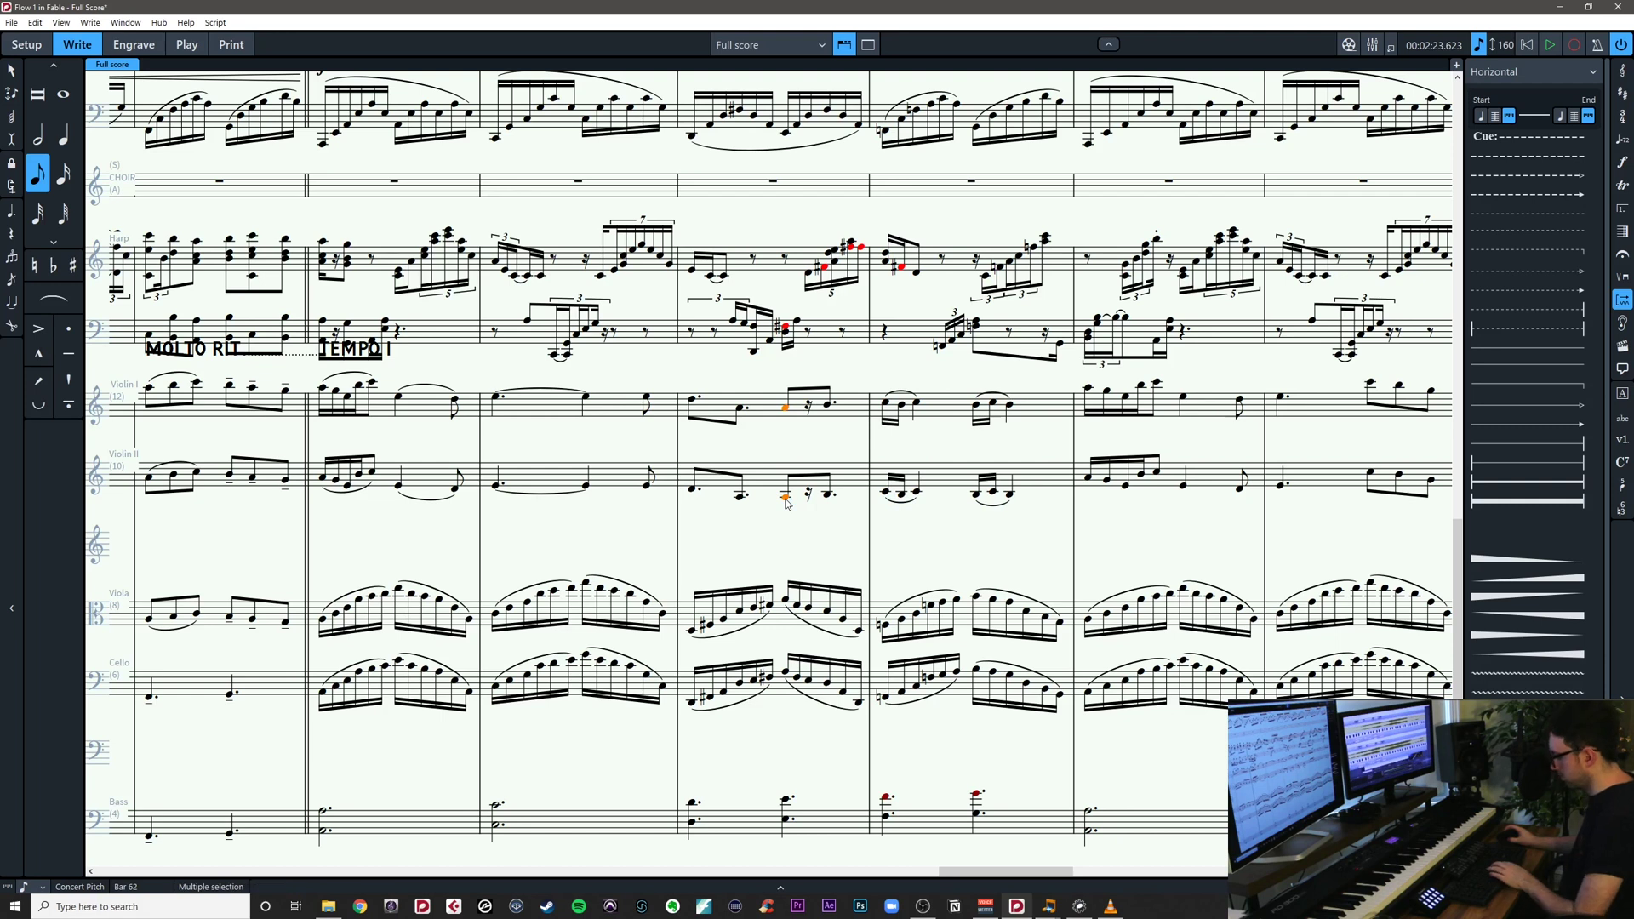
key("Escape")
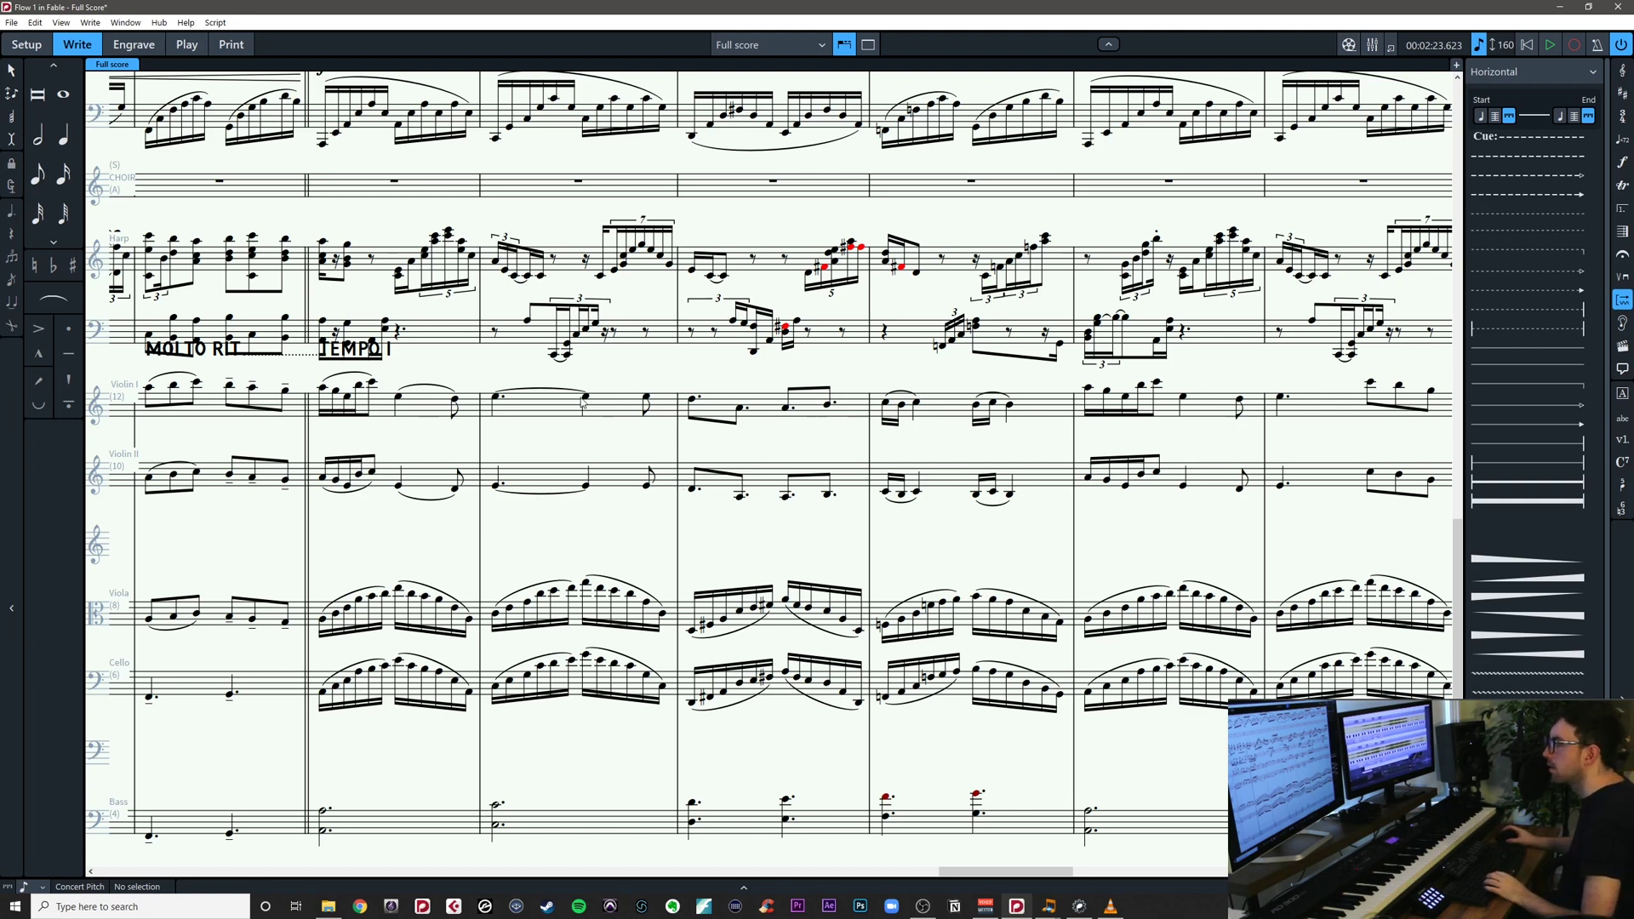
Slur all the notes of bar 61 together in Violin I and Violin II
left_click_drag(487, 377, 668, 513)
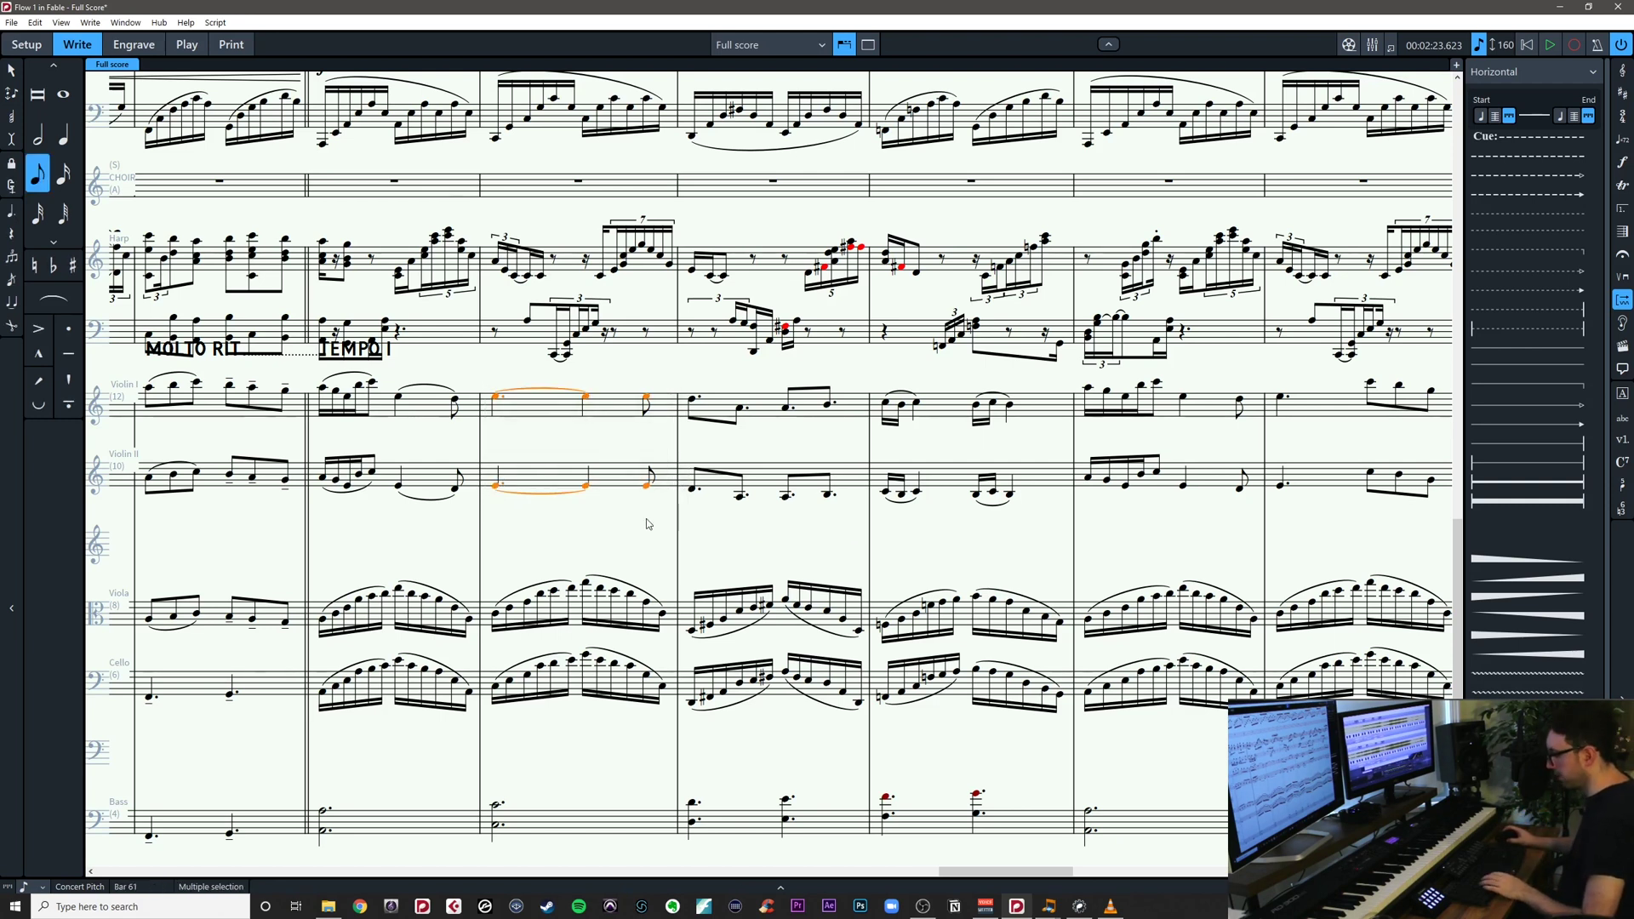
key("s")
key("Escape")
key("Escape")
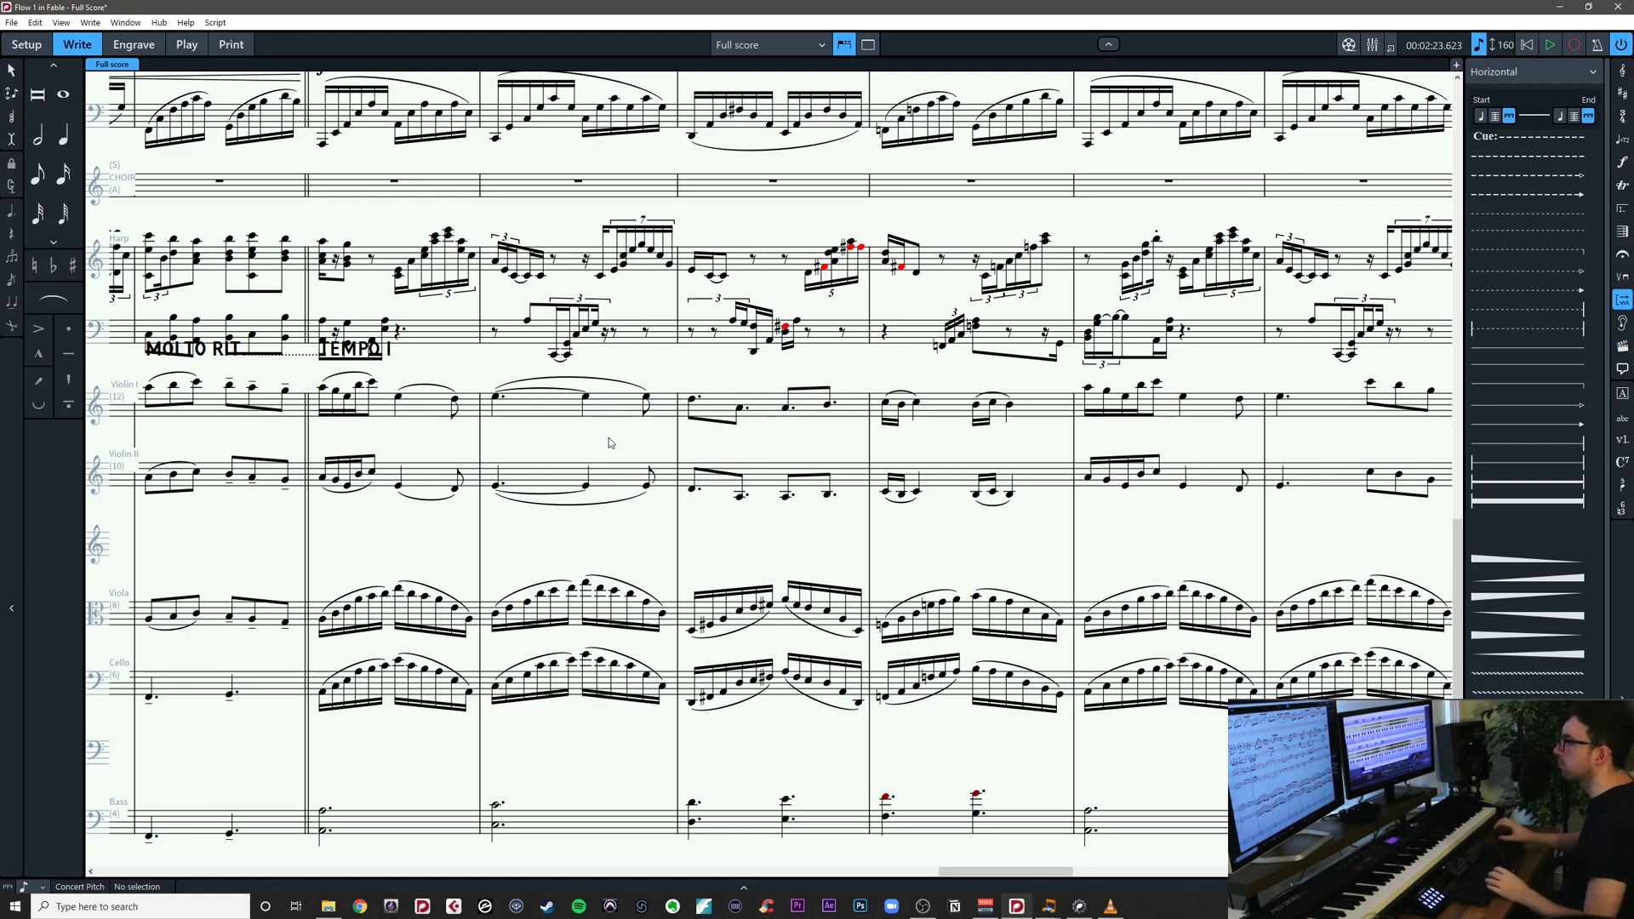
Slur the opening beamed group of bar 64 in both violin parts
left_click_drag(1076, 379, 1164, 502)
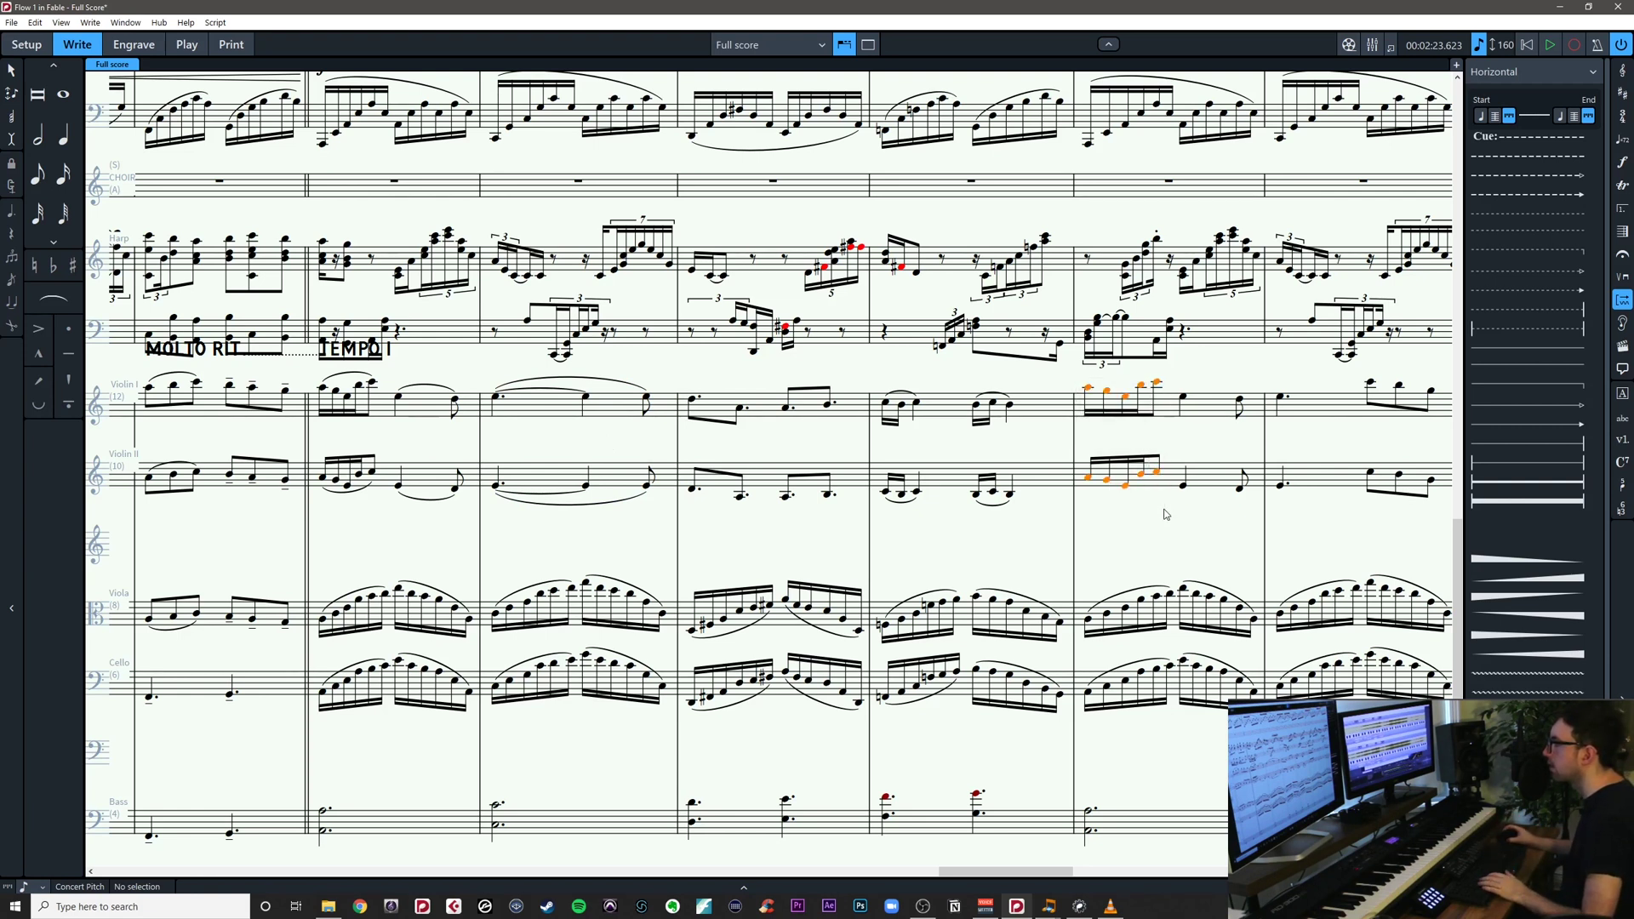
key("s")
key("Escape")
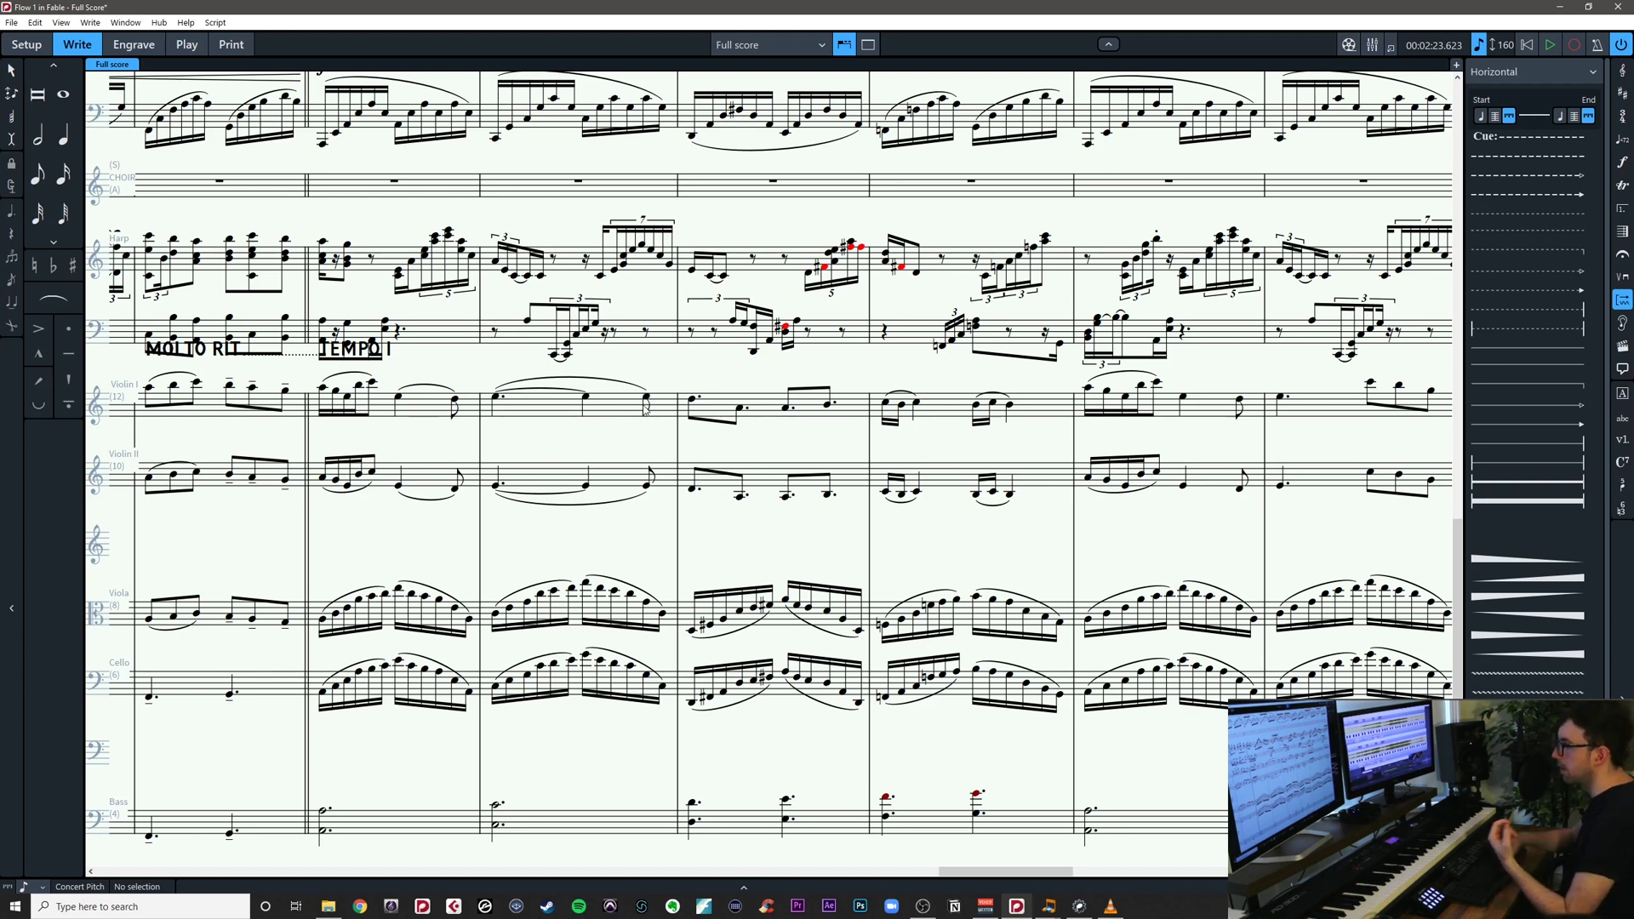
Add a slur over each of the two beamed pairs in bar 62 of both violin parts
left_click_drag(676, 381, 749, 513)
key("s")
left_click_drag(763, 381, 844, 515)
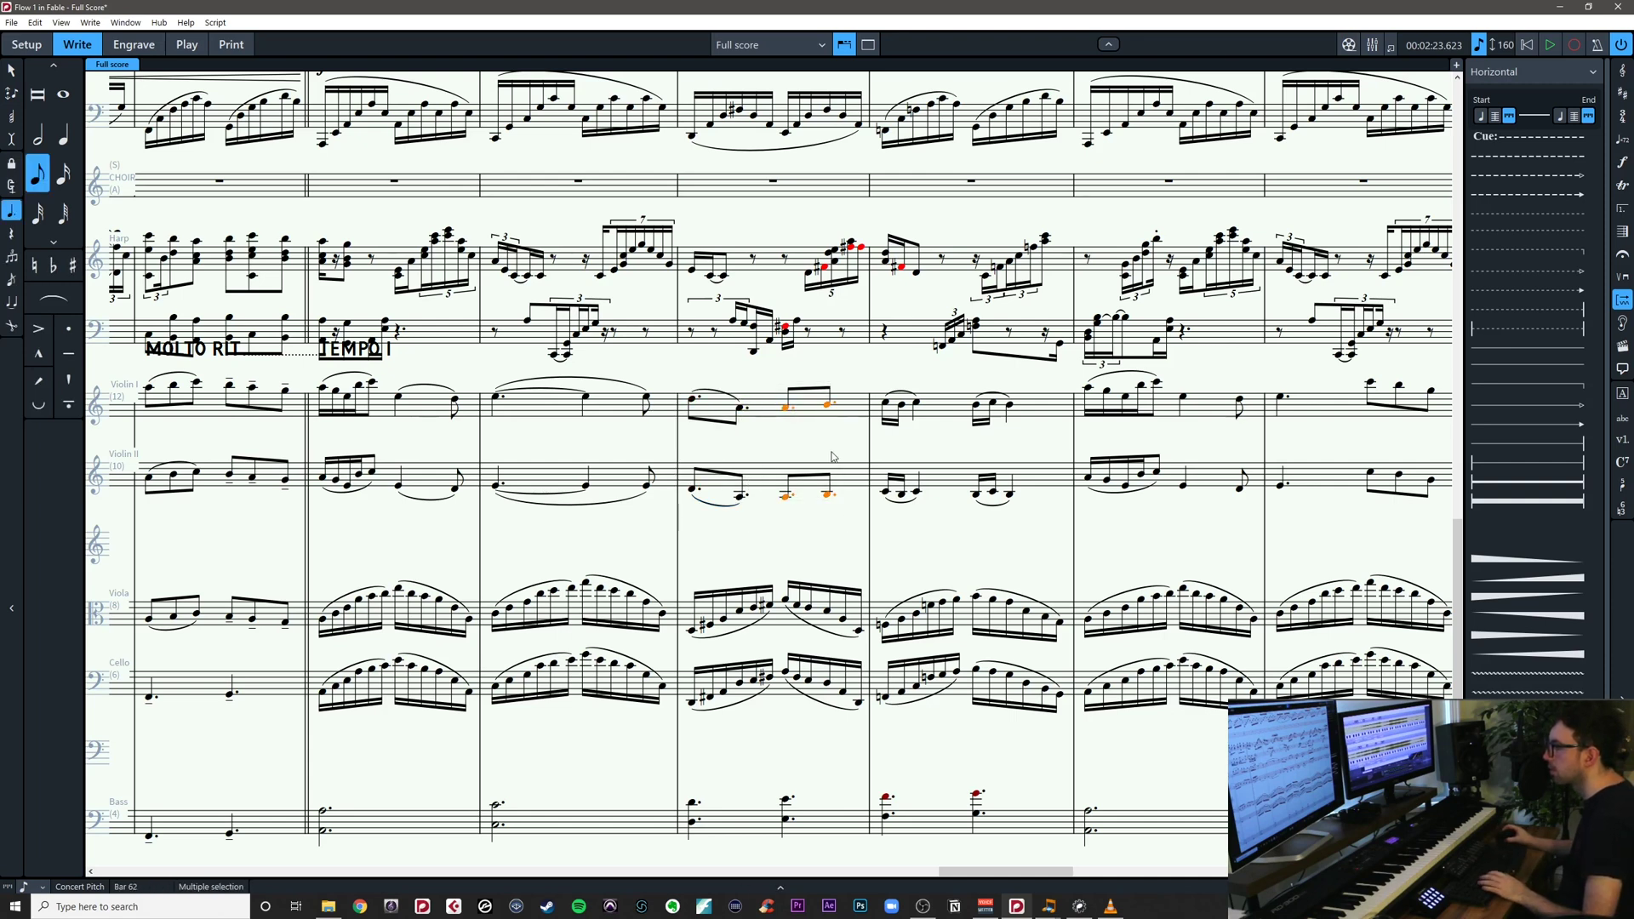
key("s")
scroll(920, 436, "left", 3)
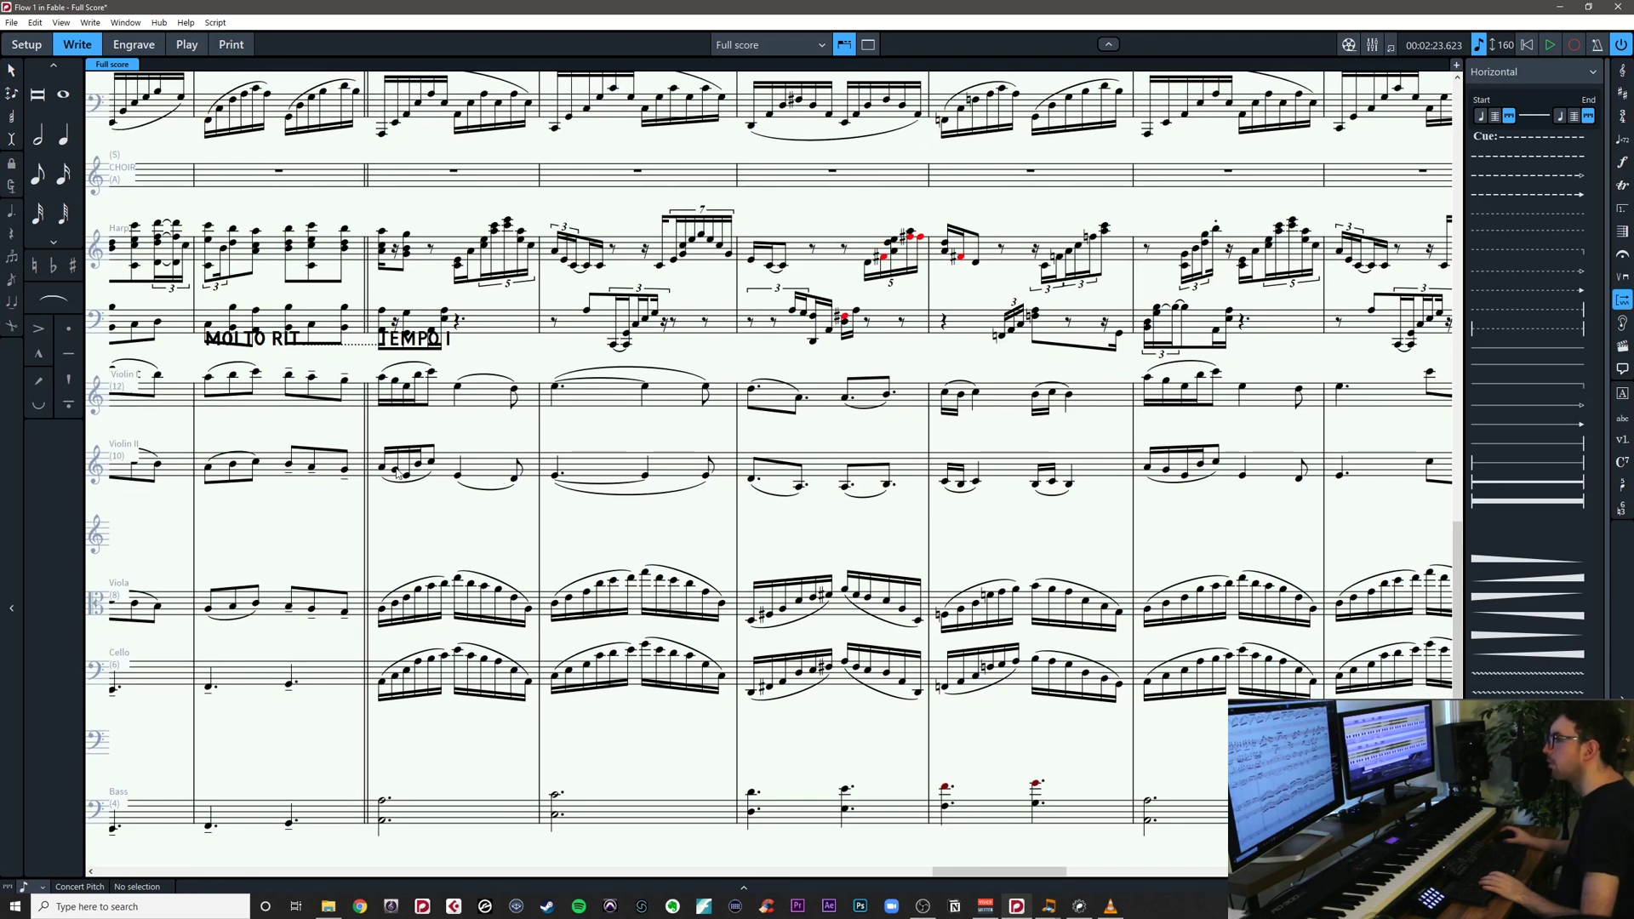
left_click(458, 476)
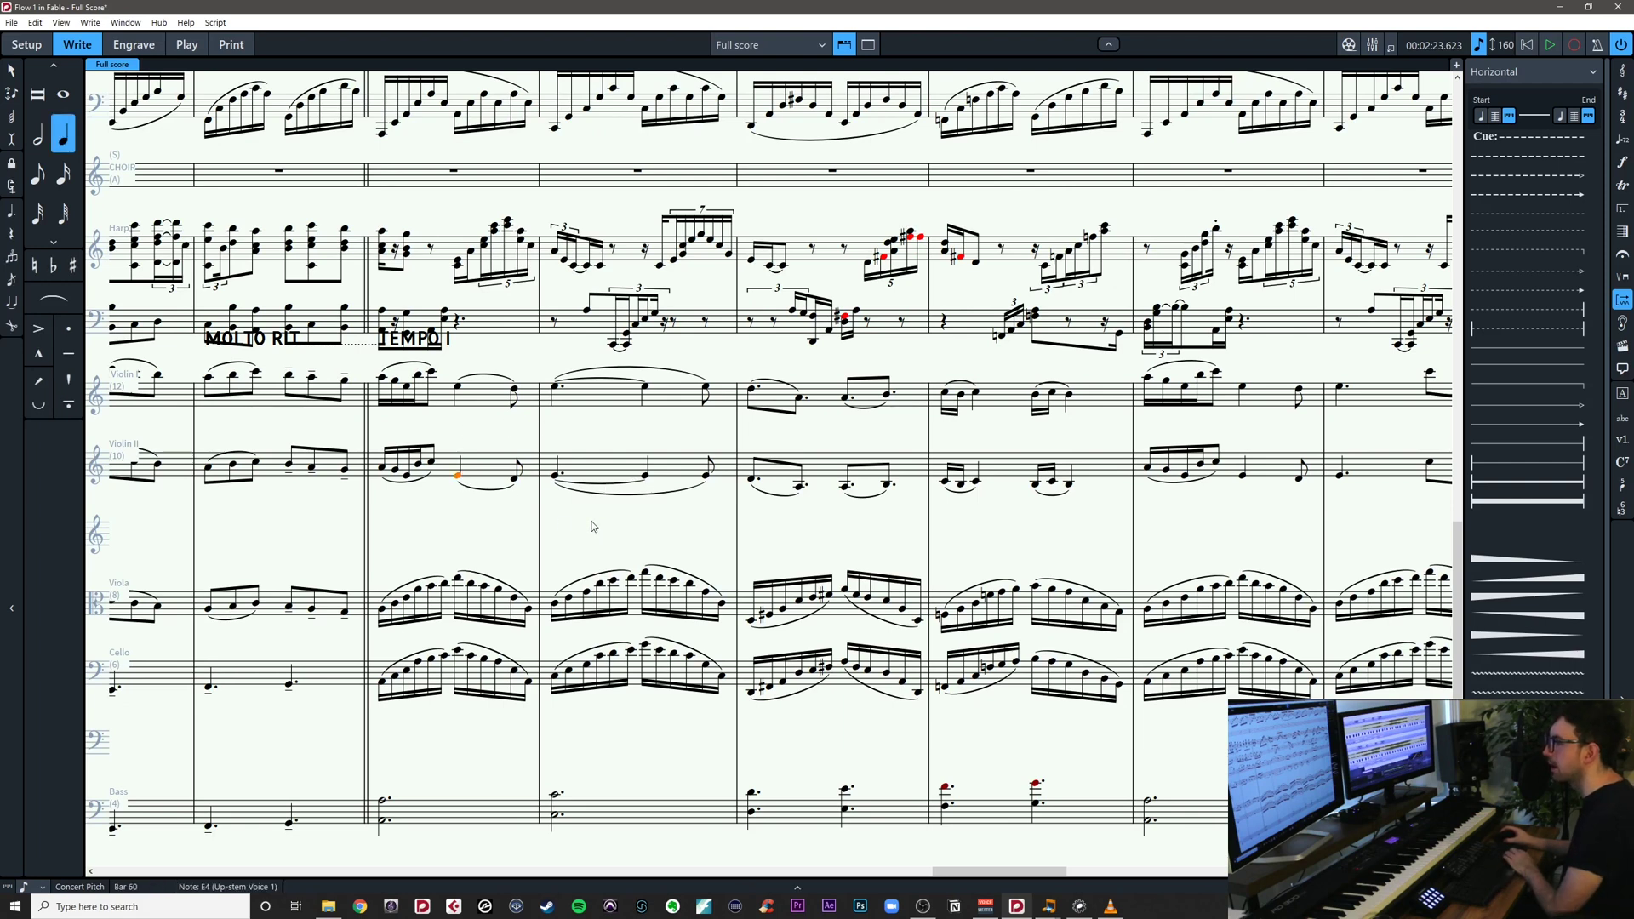
left_click(601, 483)
left_click_drag(900, 522, 834, 532)
left_click(748, 490)
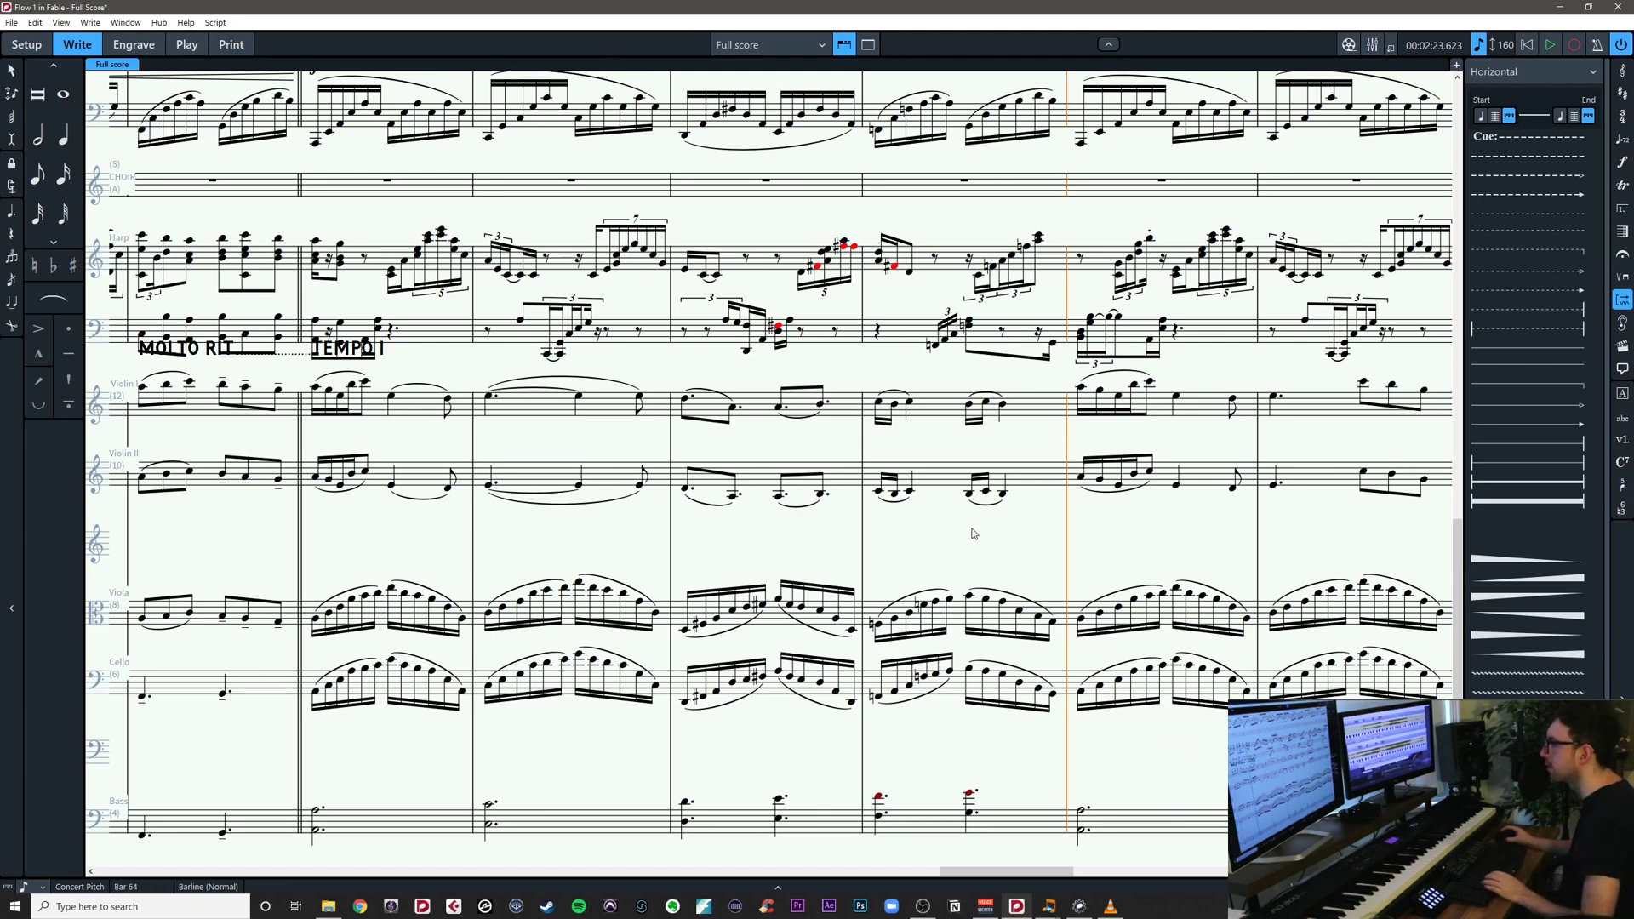
Slur the closing quarter–eighth pair of bar 64 and the three-note beamed group of bar 65 in both violins
scroll(970, 532, "right", 3)
scroll(886, 538, "right", 5)
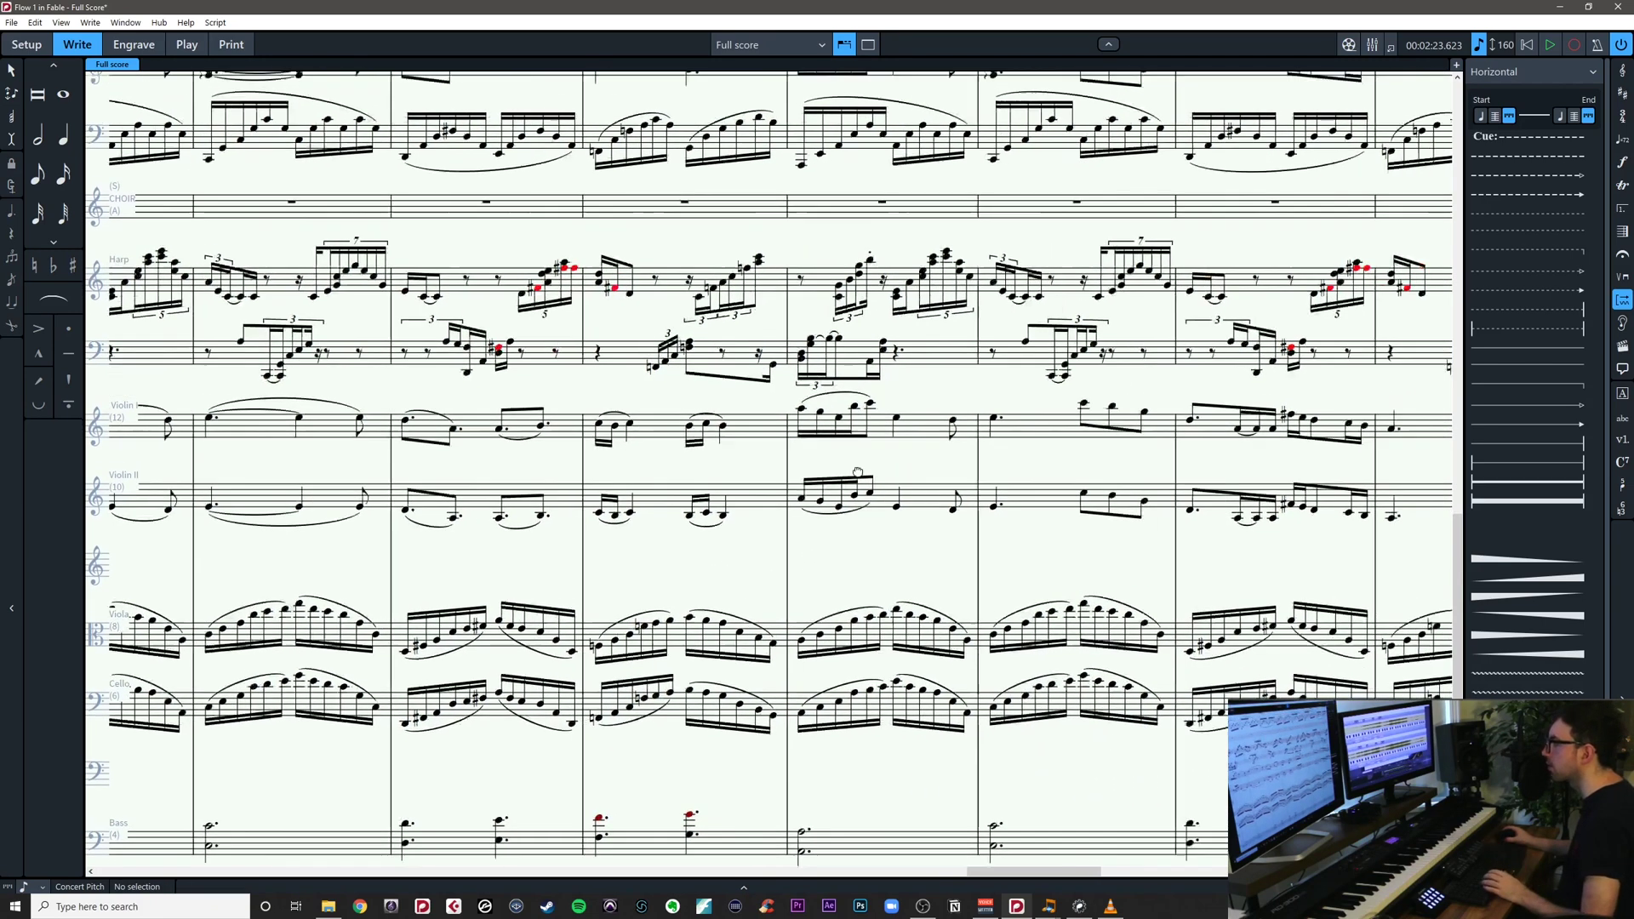
left_click_drag(599, 504, 639, 583)
key("s")
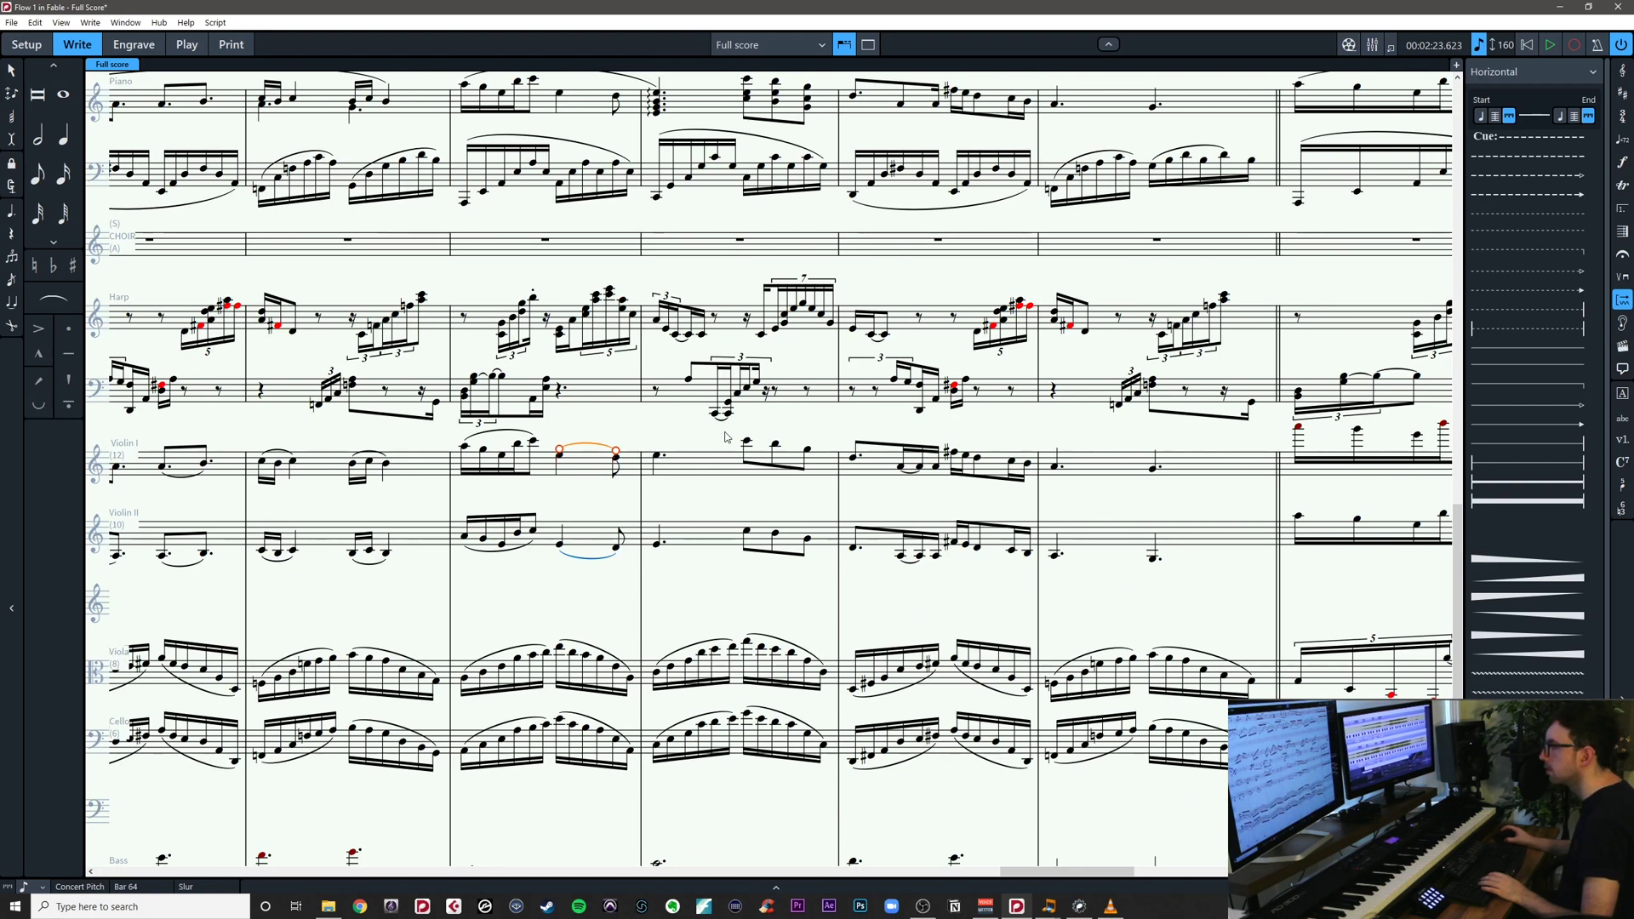
left_click_drag(732, 437, 845, 554)
key("s")
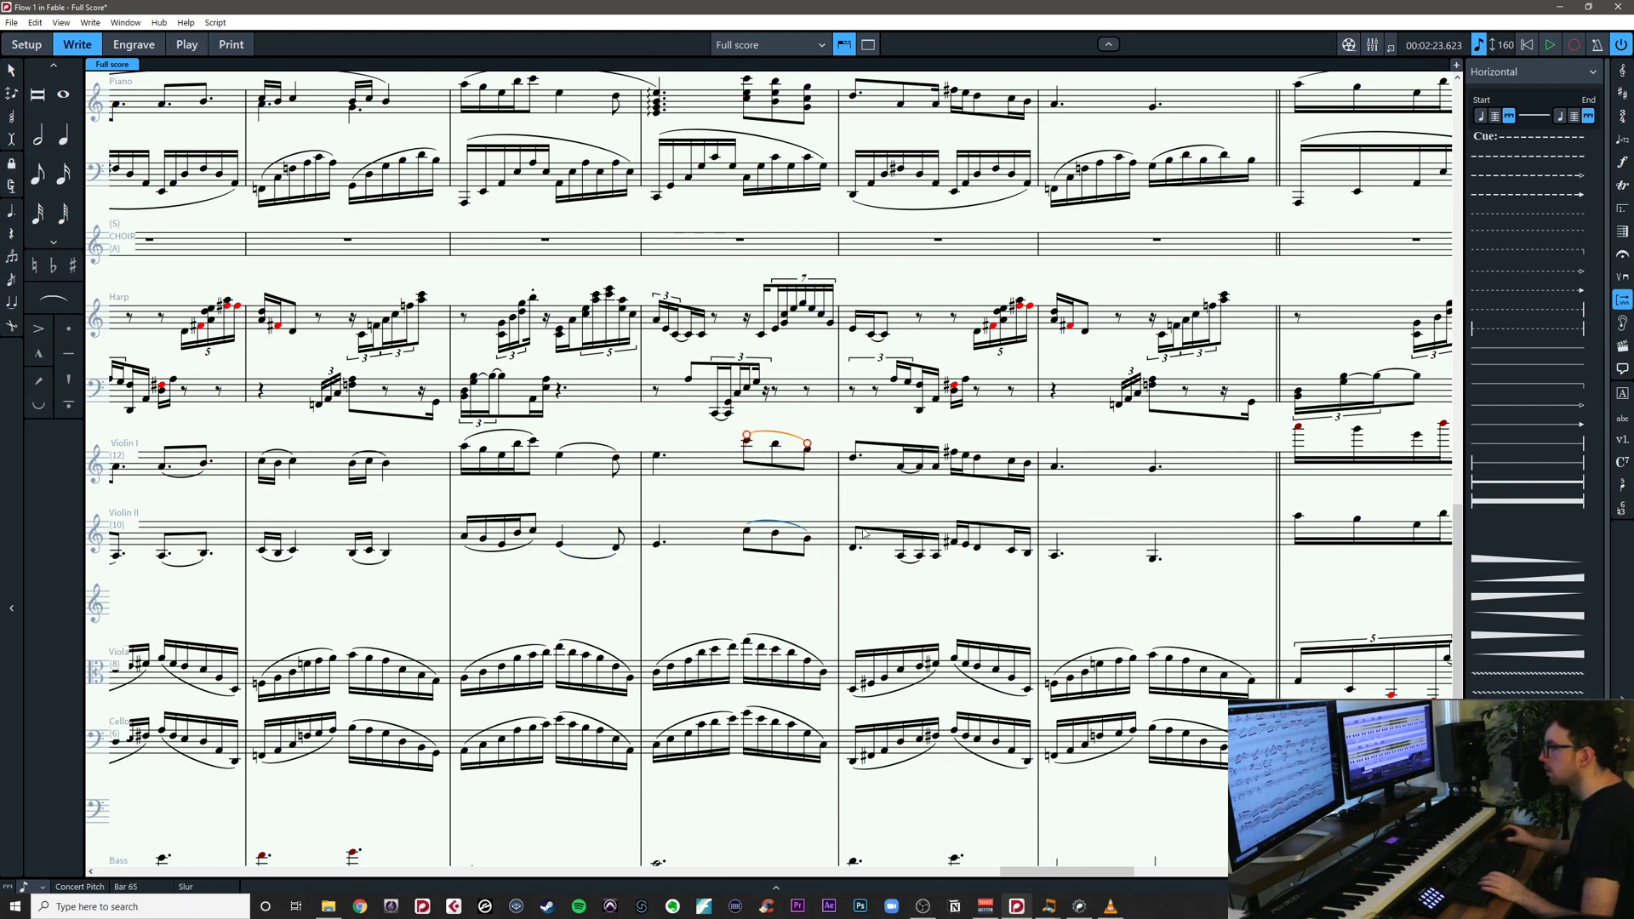
key("Escape")
Remove the ties between the repeated low notes in bar 66 of Violin I and Violin II
left_click(904, 468)
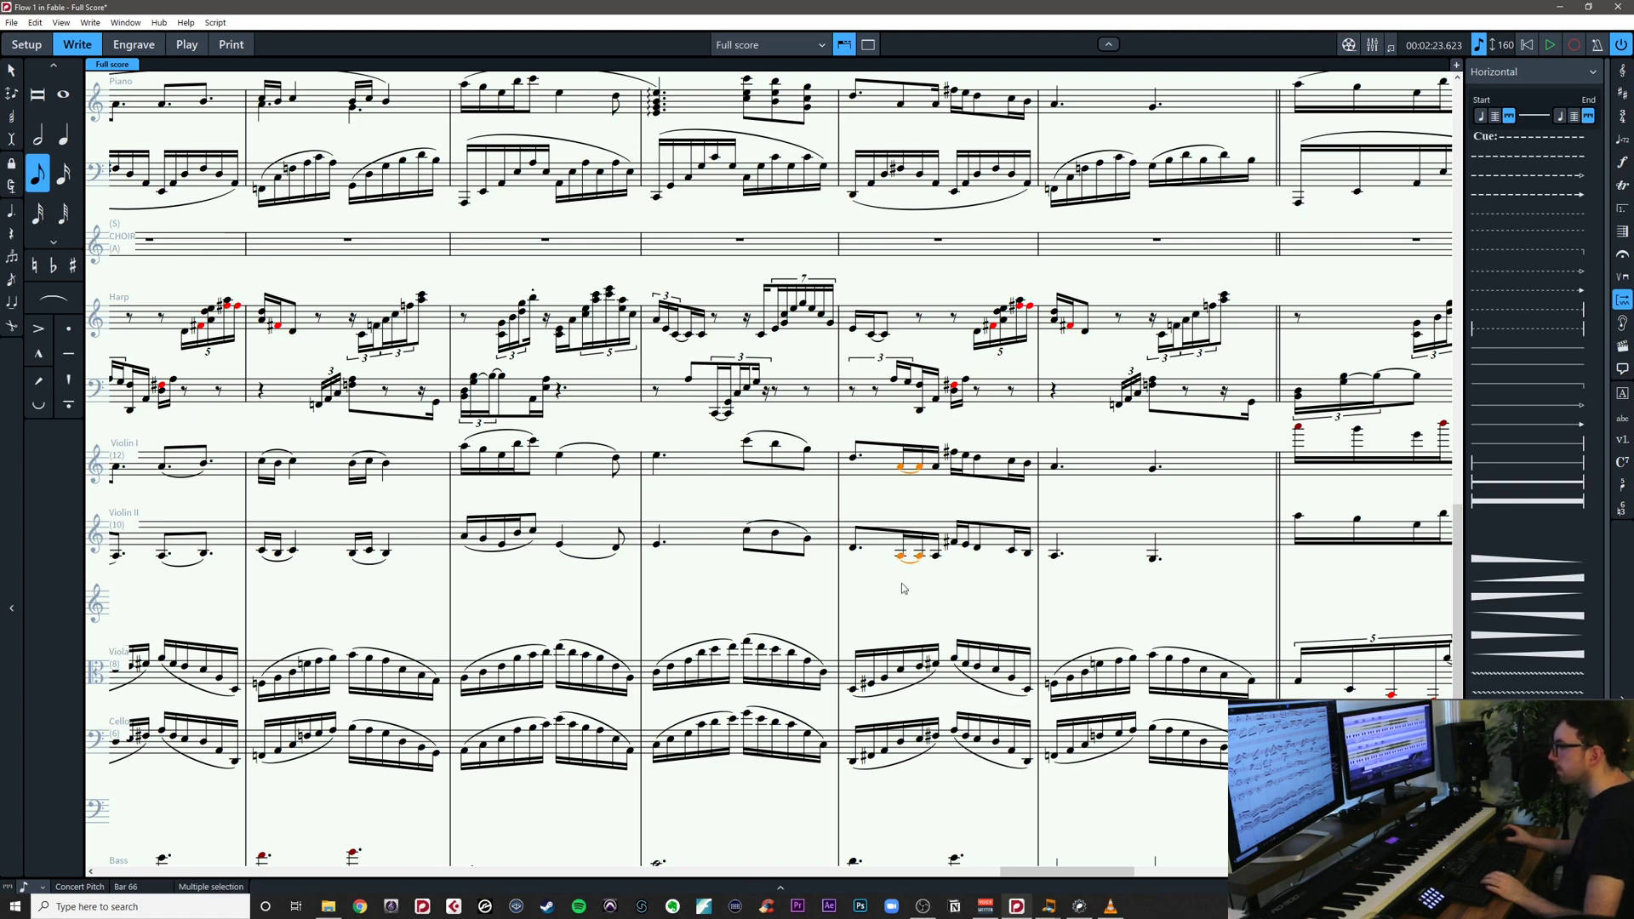
key("Delete")
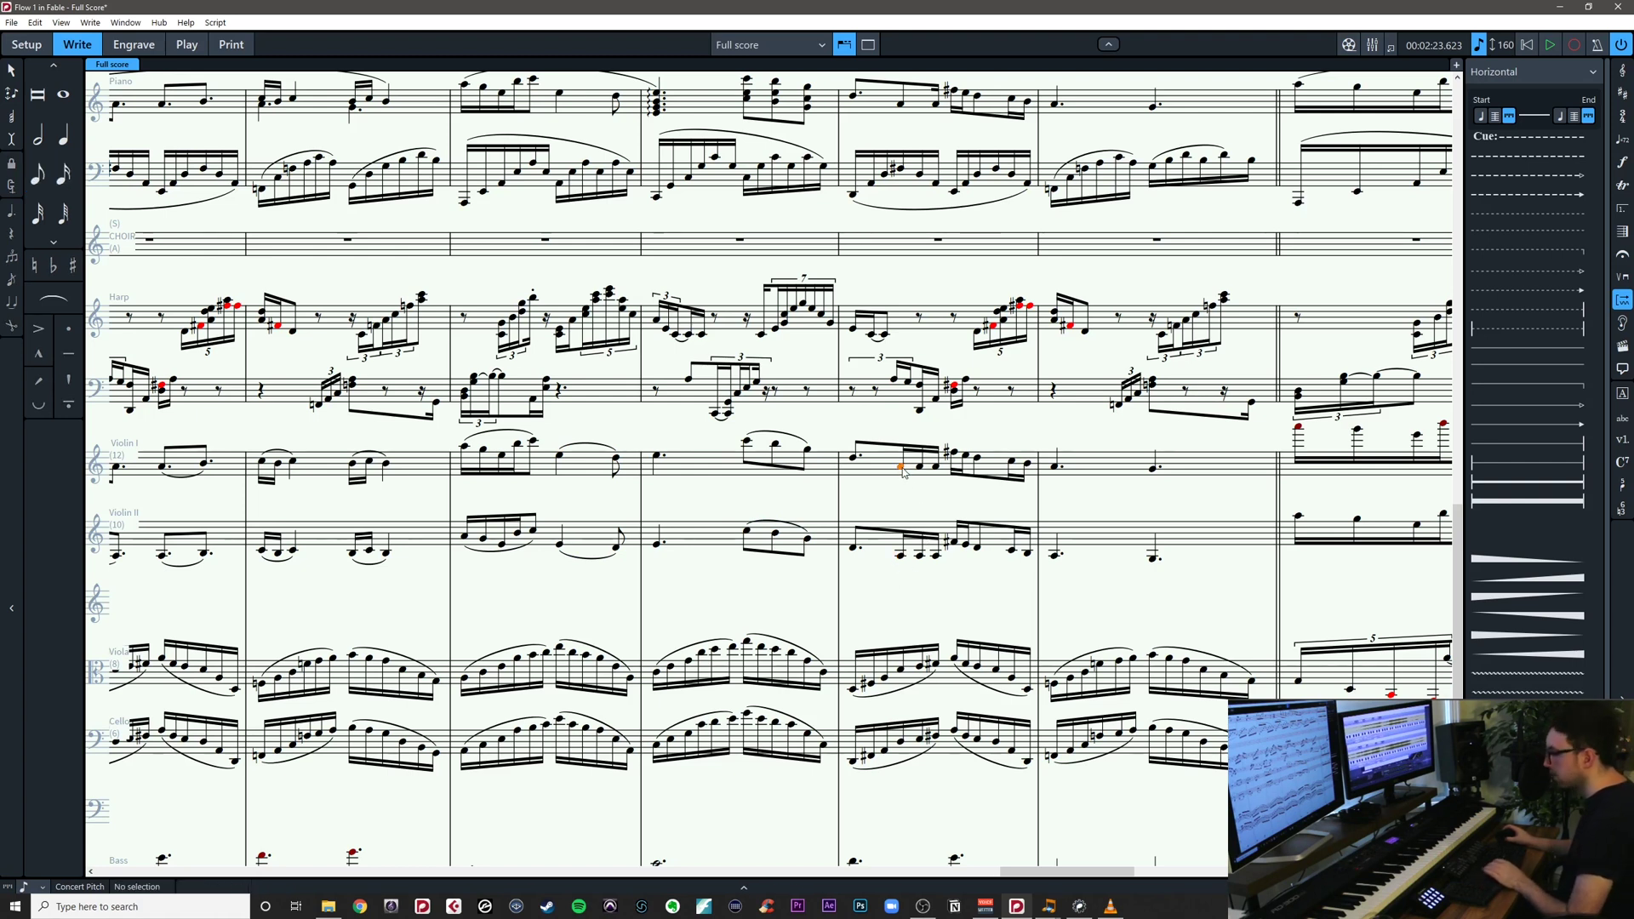
left_click(905, 471)
key("6")
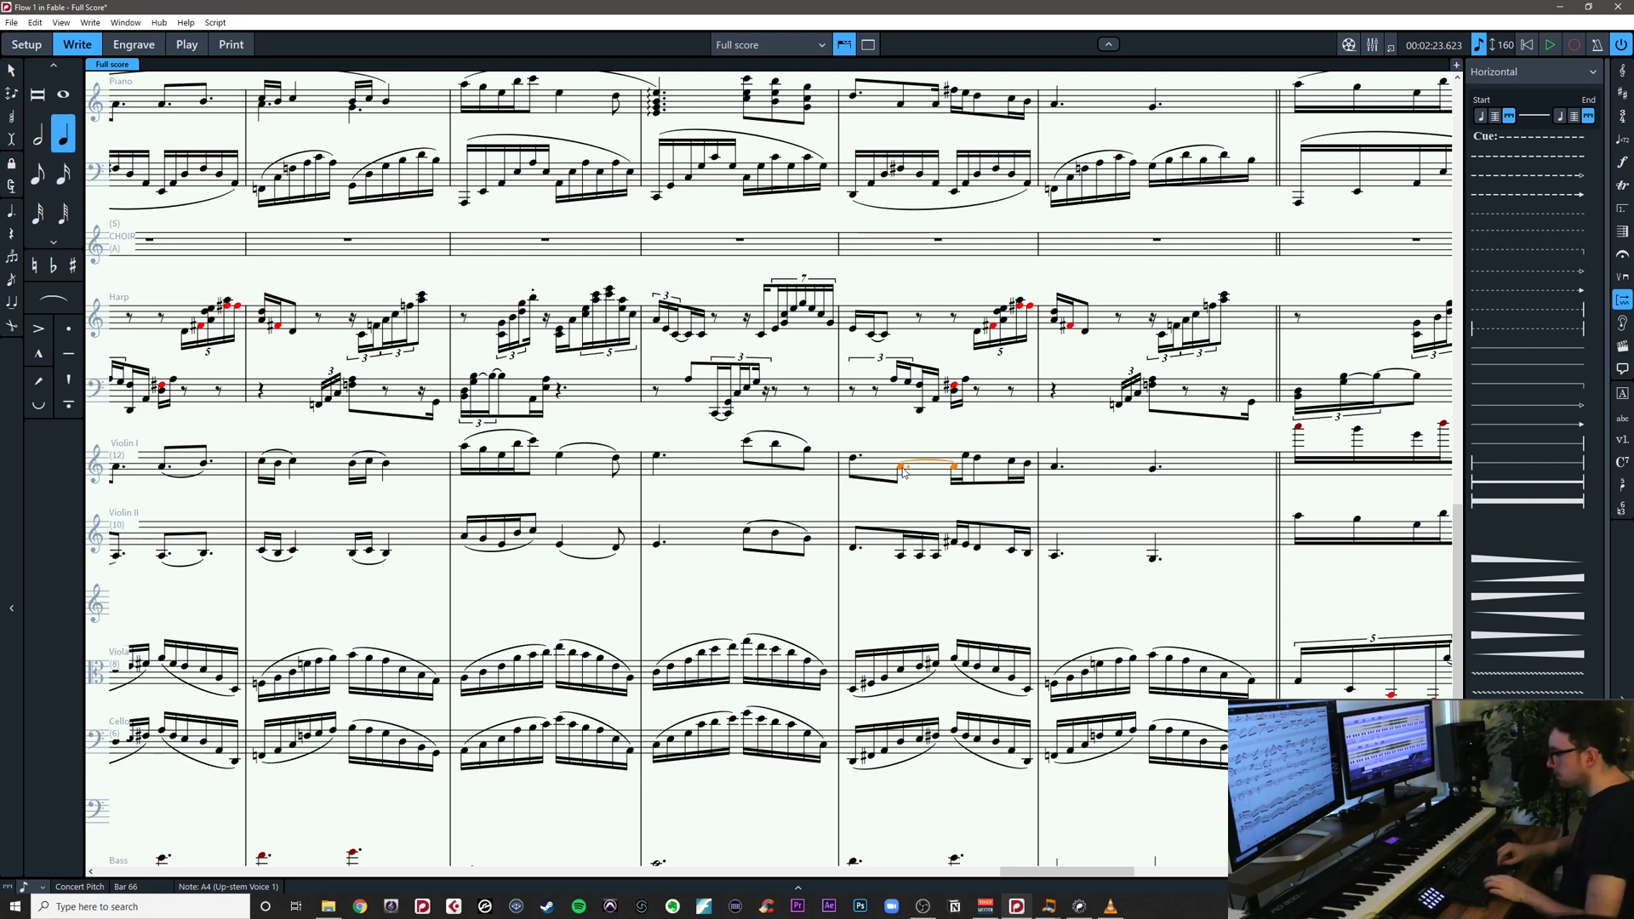
key("5")
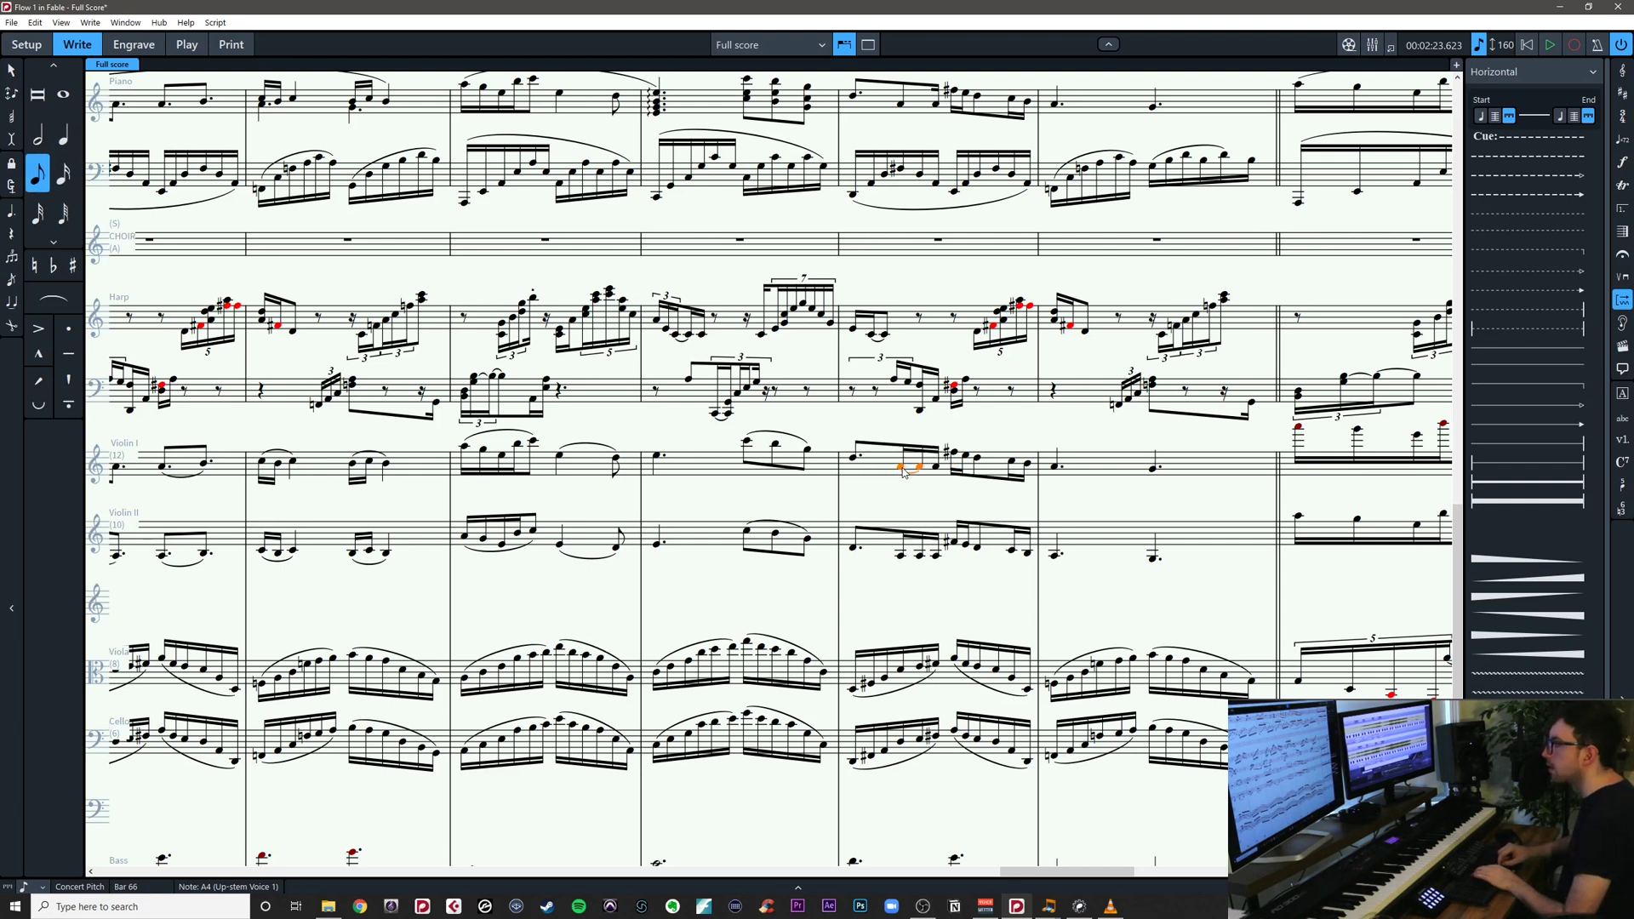
key(".")
key("o")
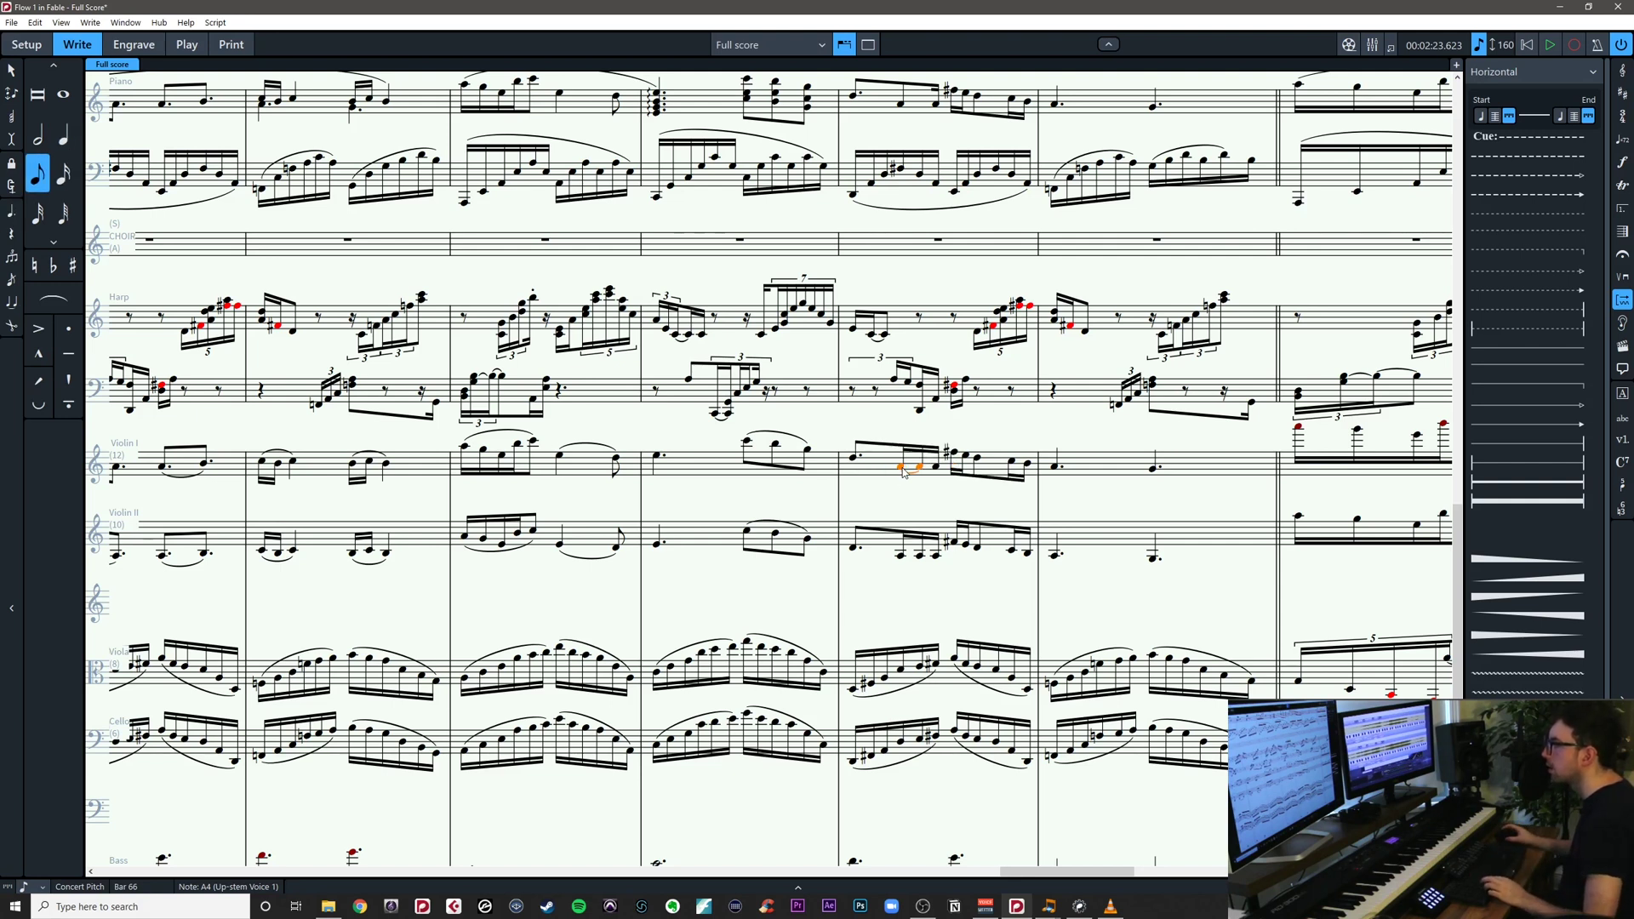
key("Escape")
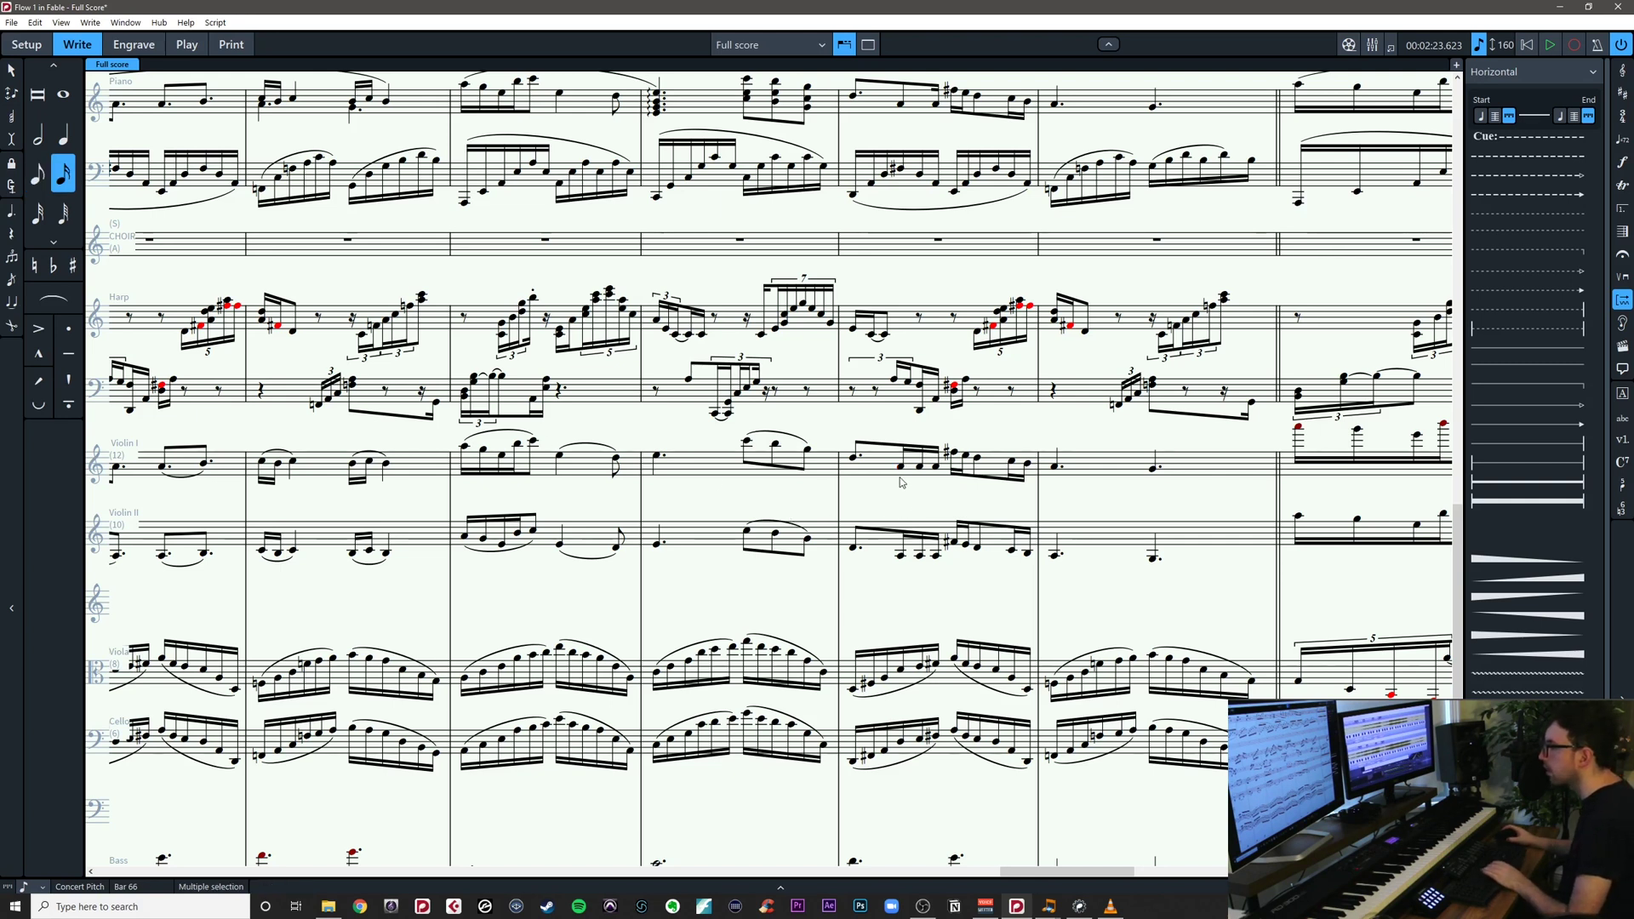
Turn the first two repeated sixteenths of bar 66 into a single eighth note with forced duration in both violins, and save the score
left_click(903, 467)
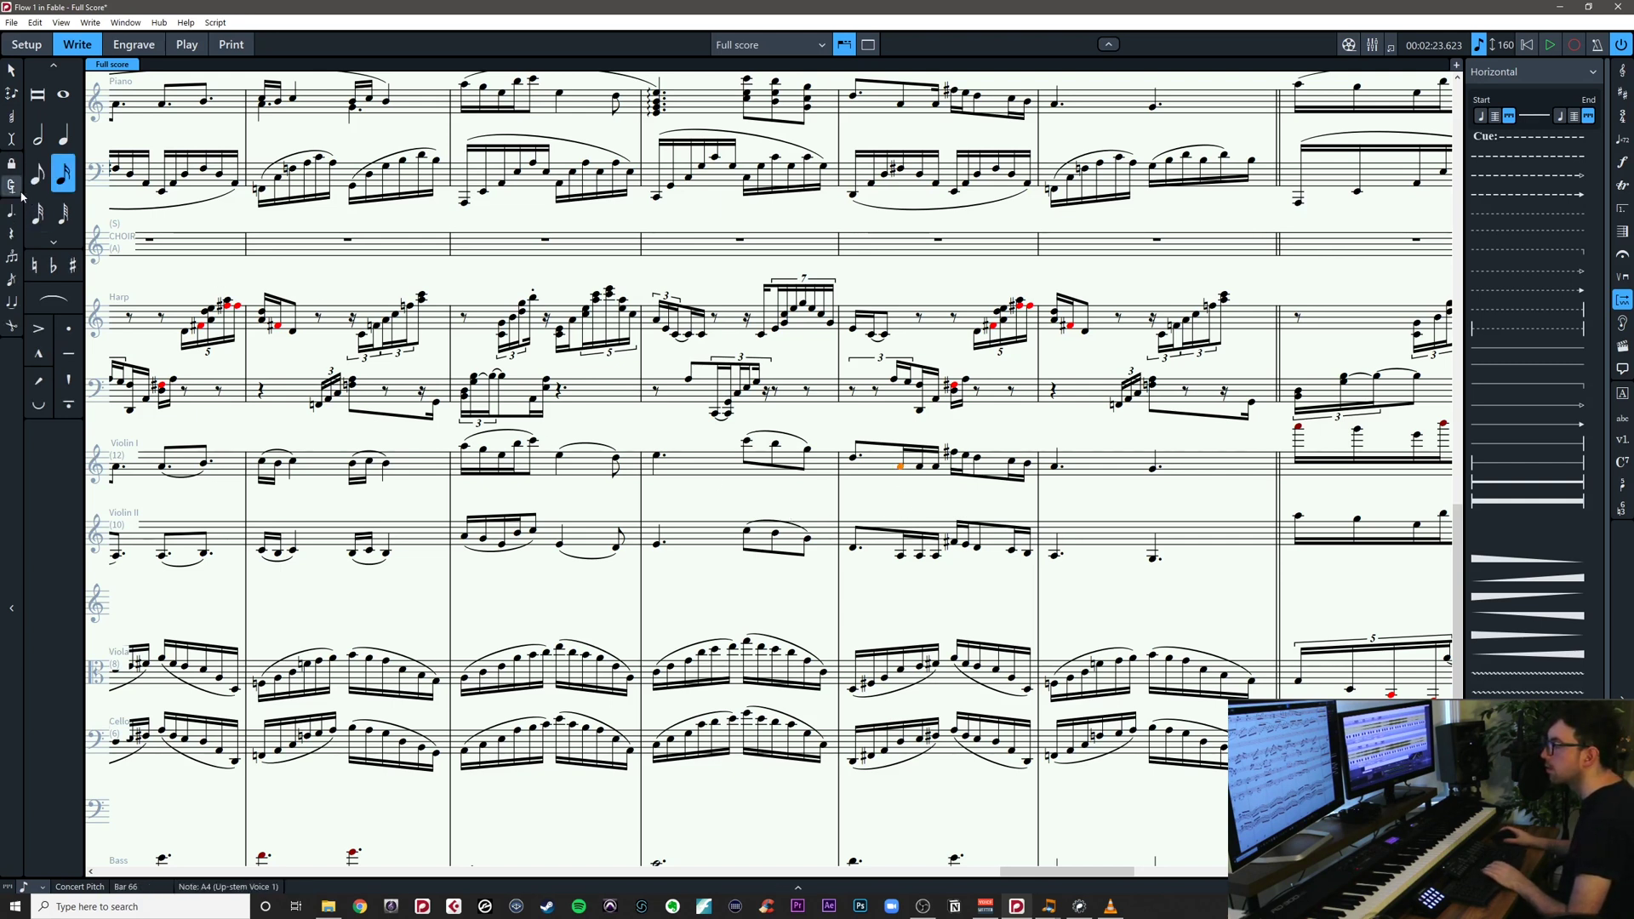
left_click(37, 175)
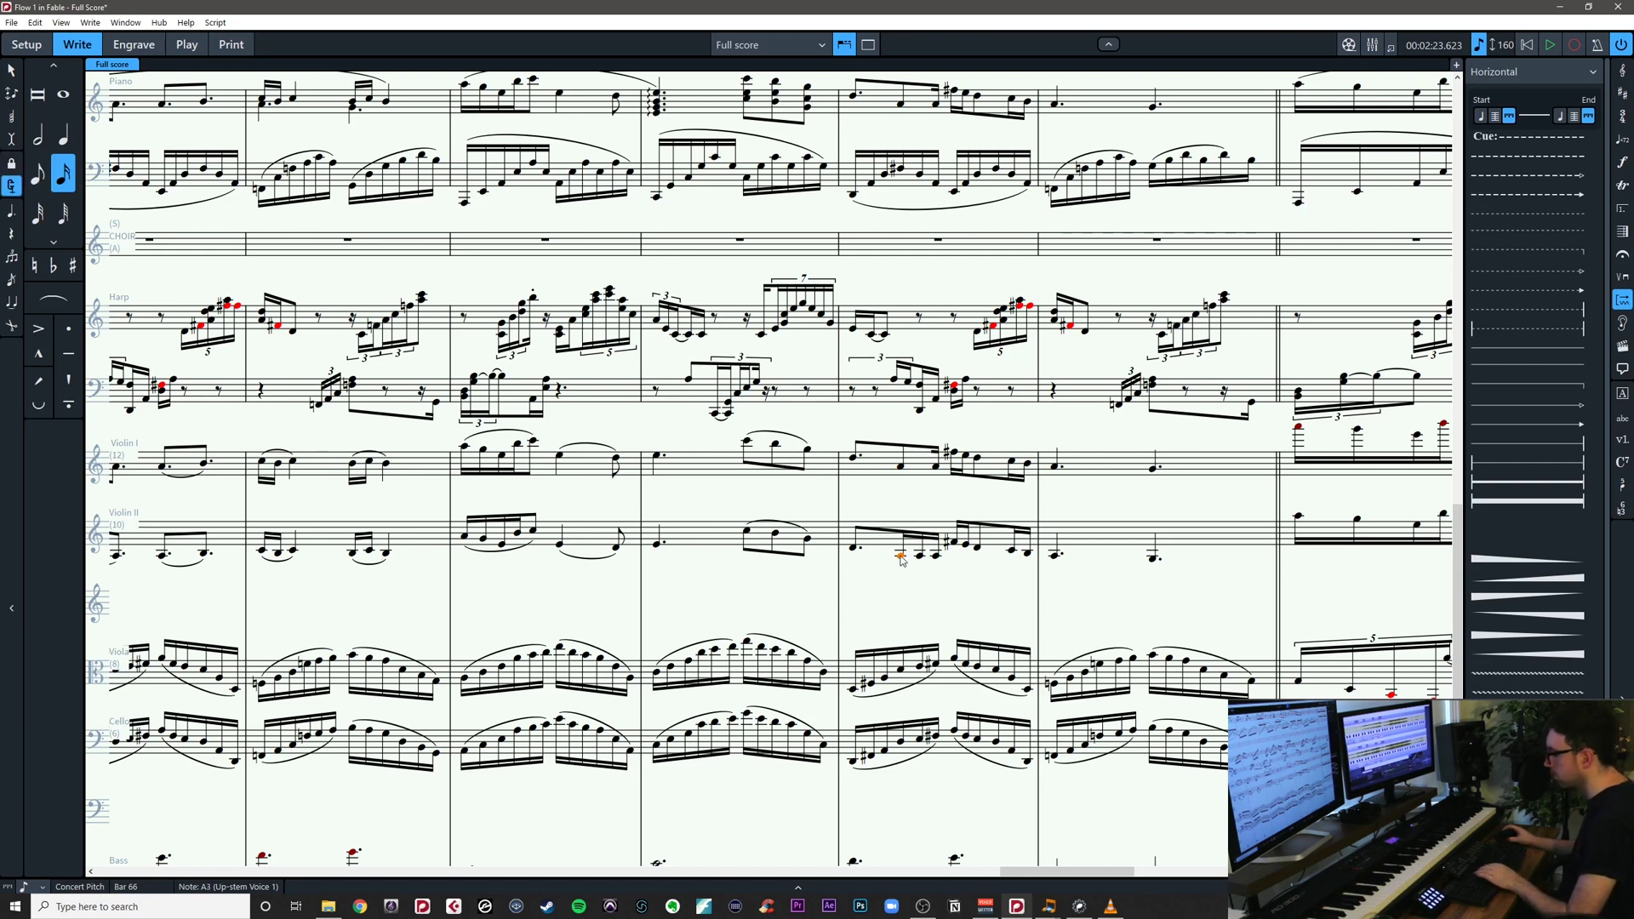
key("6")
left_click(931, 588)
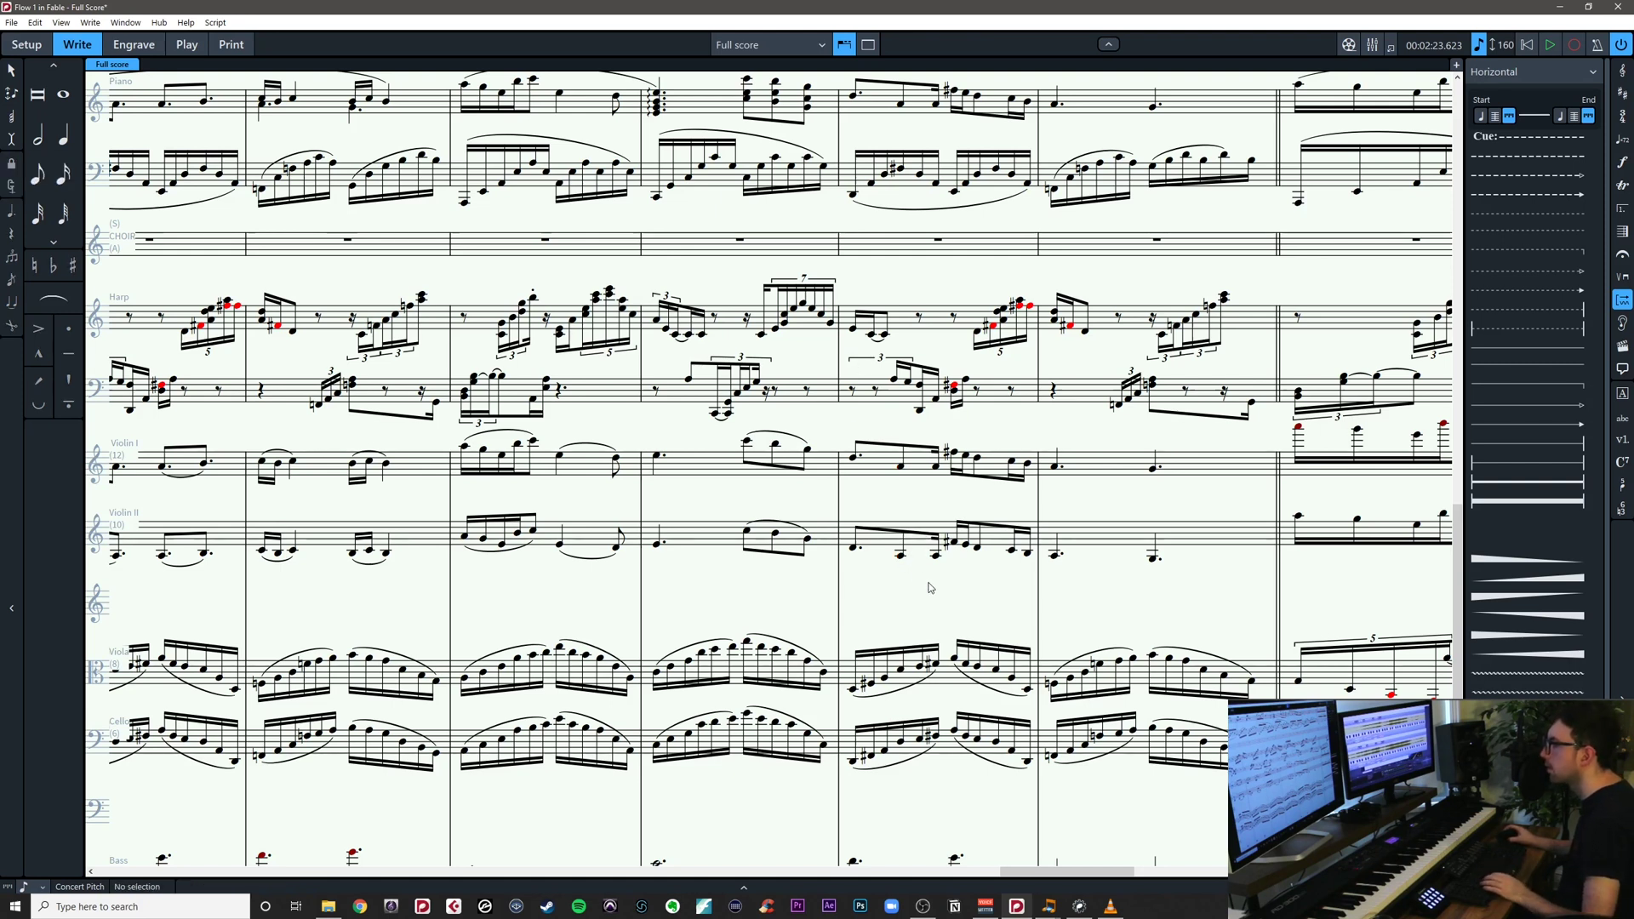
left_click_drag(931, 588, 838, 608)
key("ctrl+s")
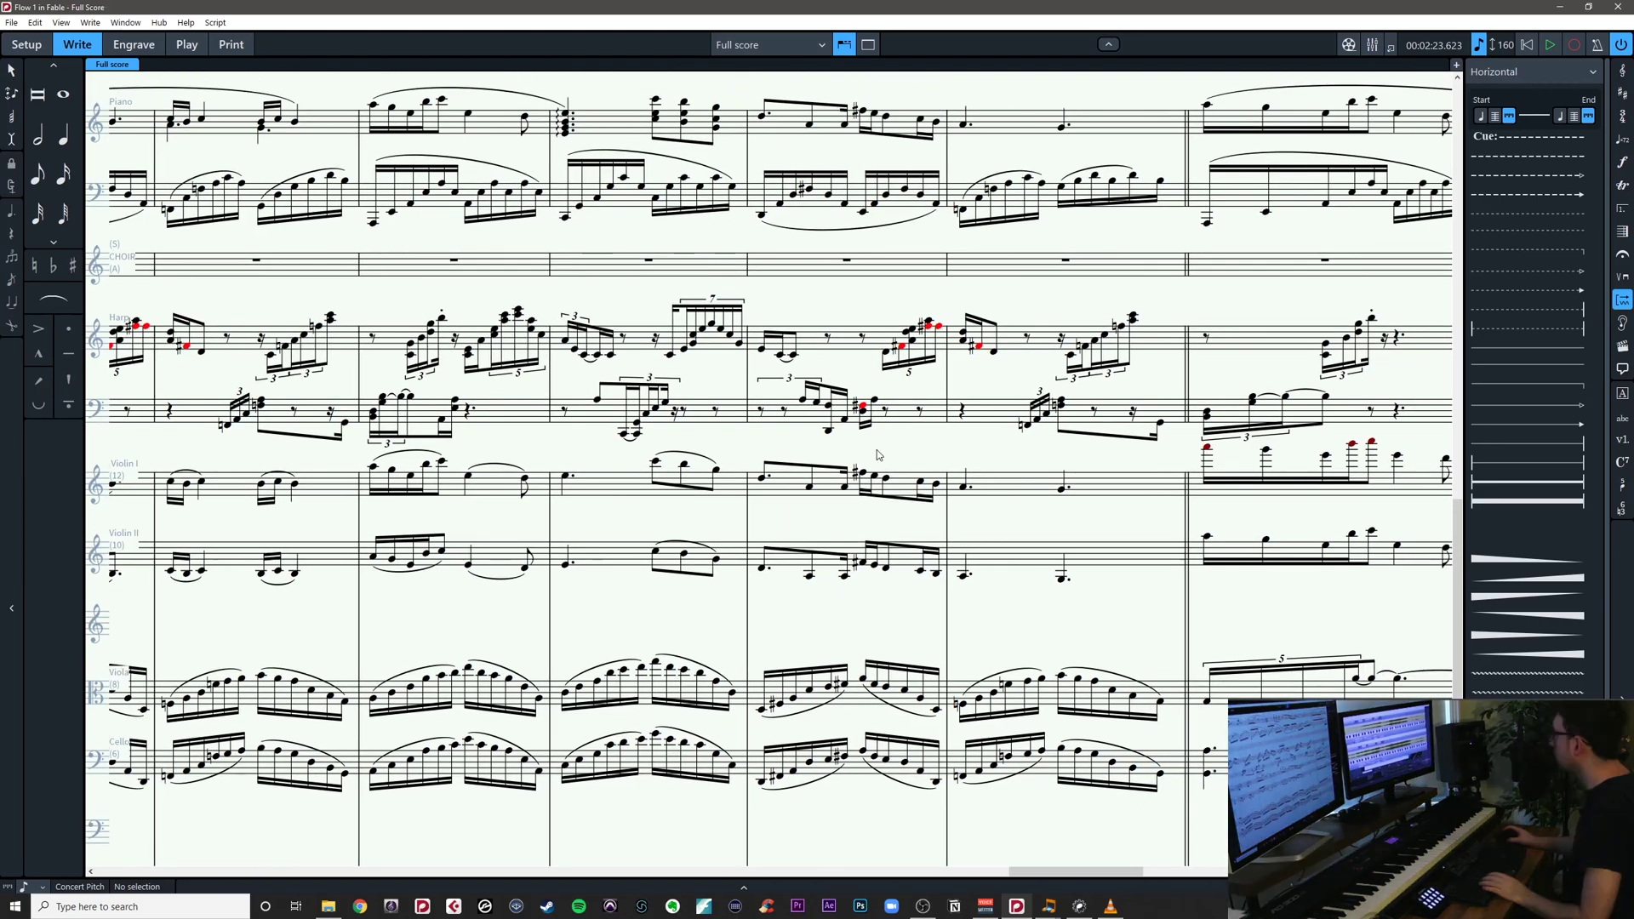
scroll(879, 455, "left", 3)
scroll(979, 459, "down", 1)
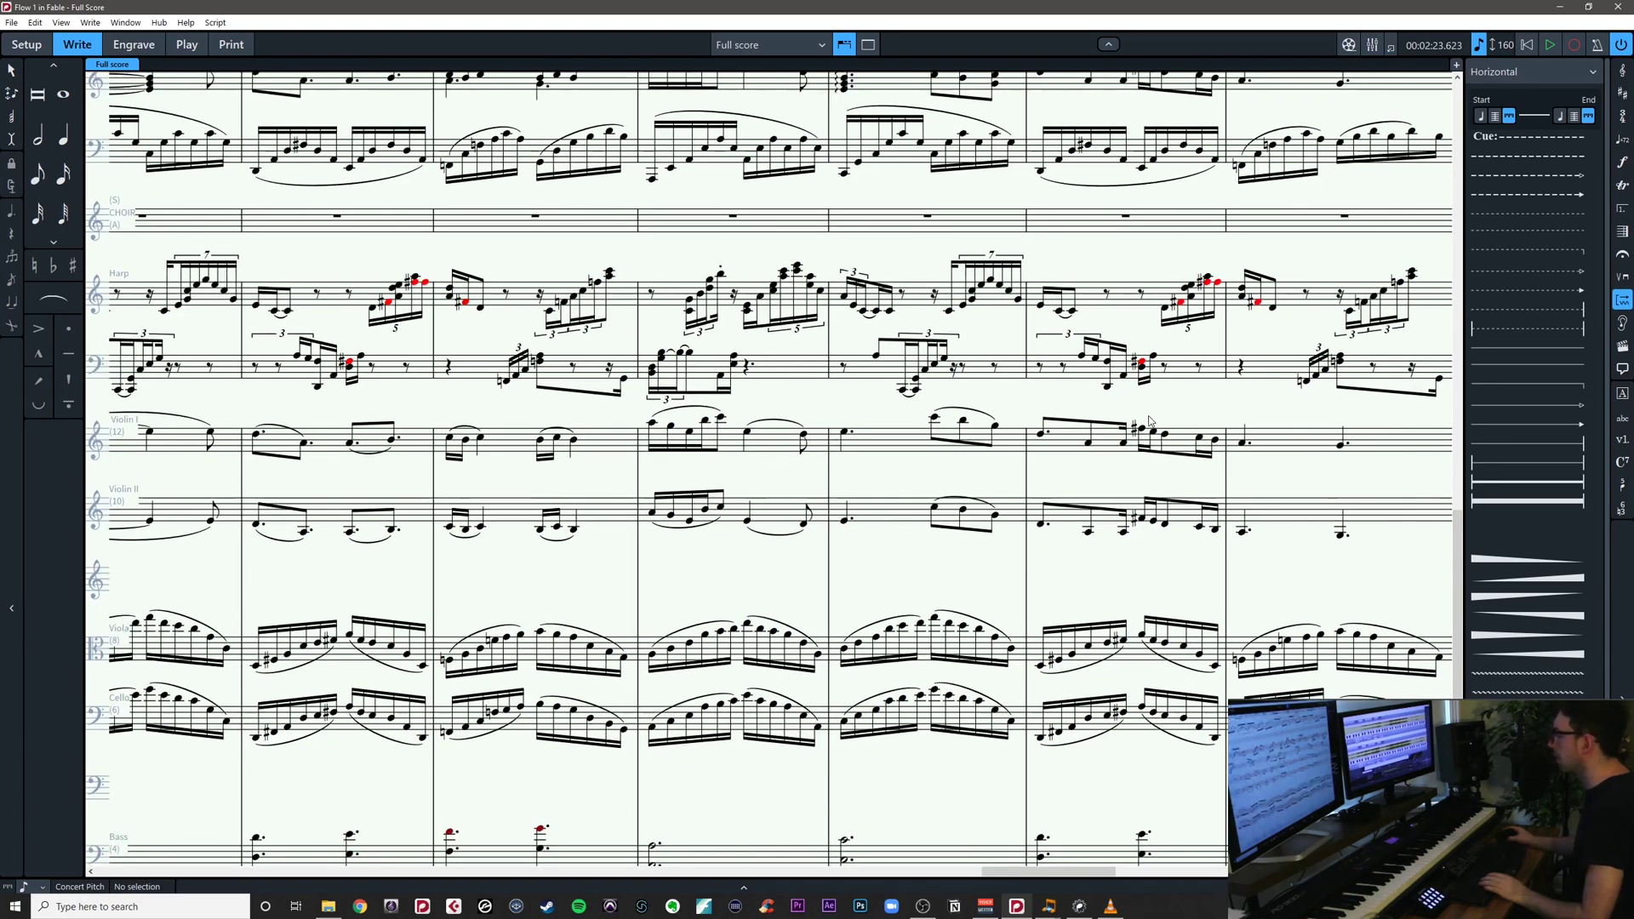
scroll(942, 661, "down", 3)
scroll(971, 642, "left", 2)
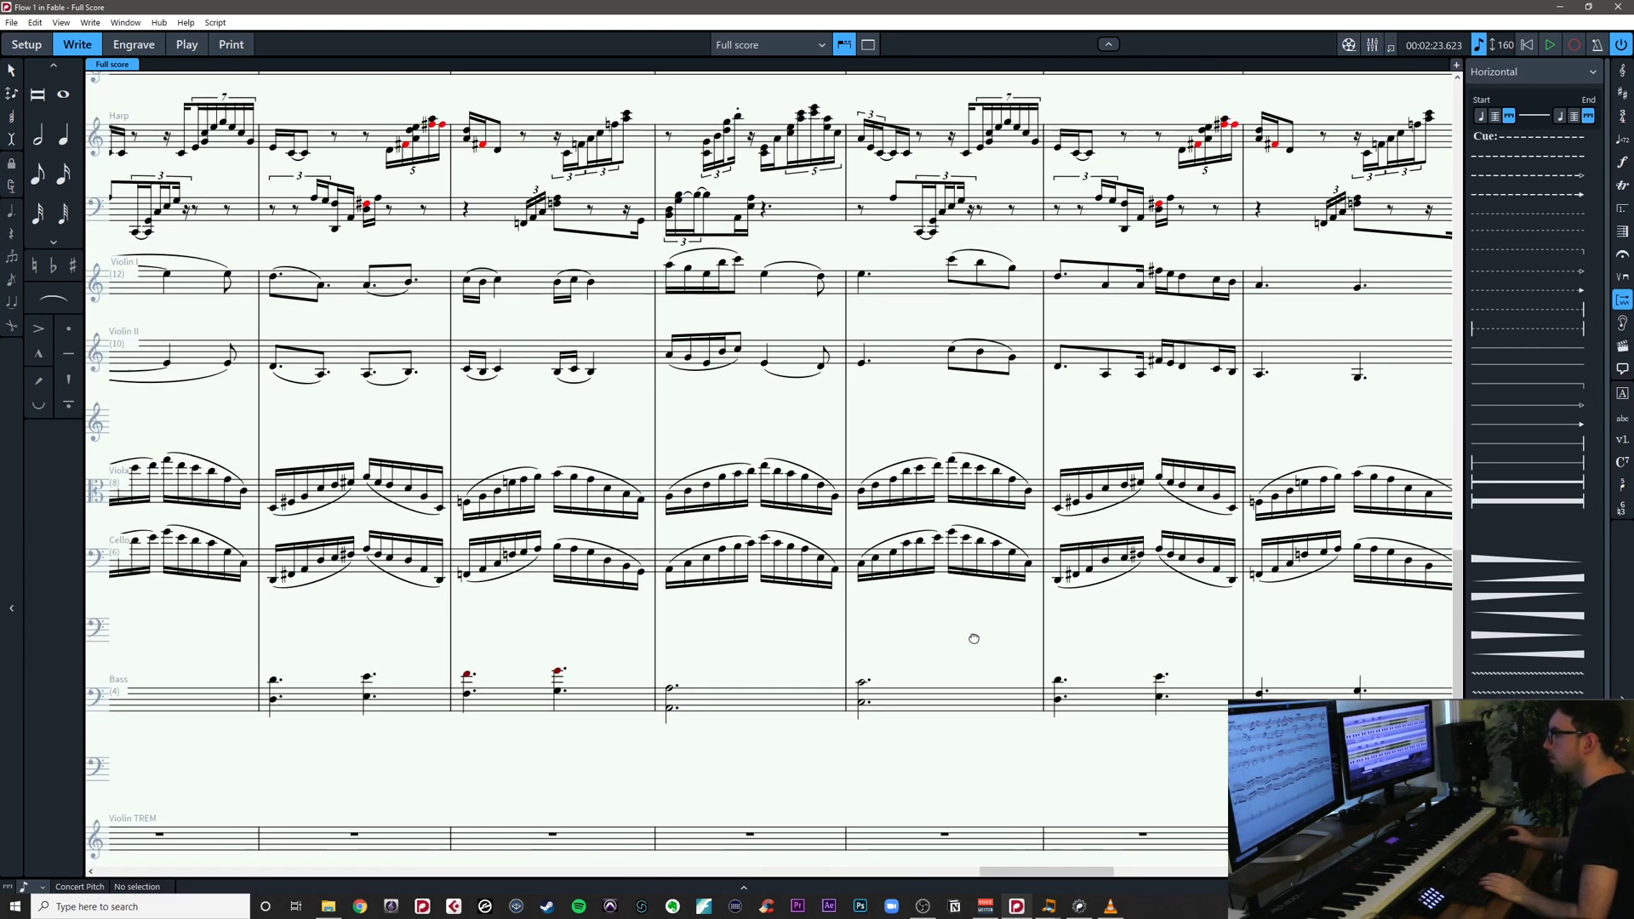
Turn the low eighth note in the first half of bar 66 into a dotted eighth in both violins
left_click_drag(1047, 682, 854, 704)
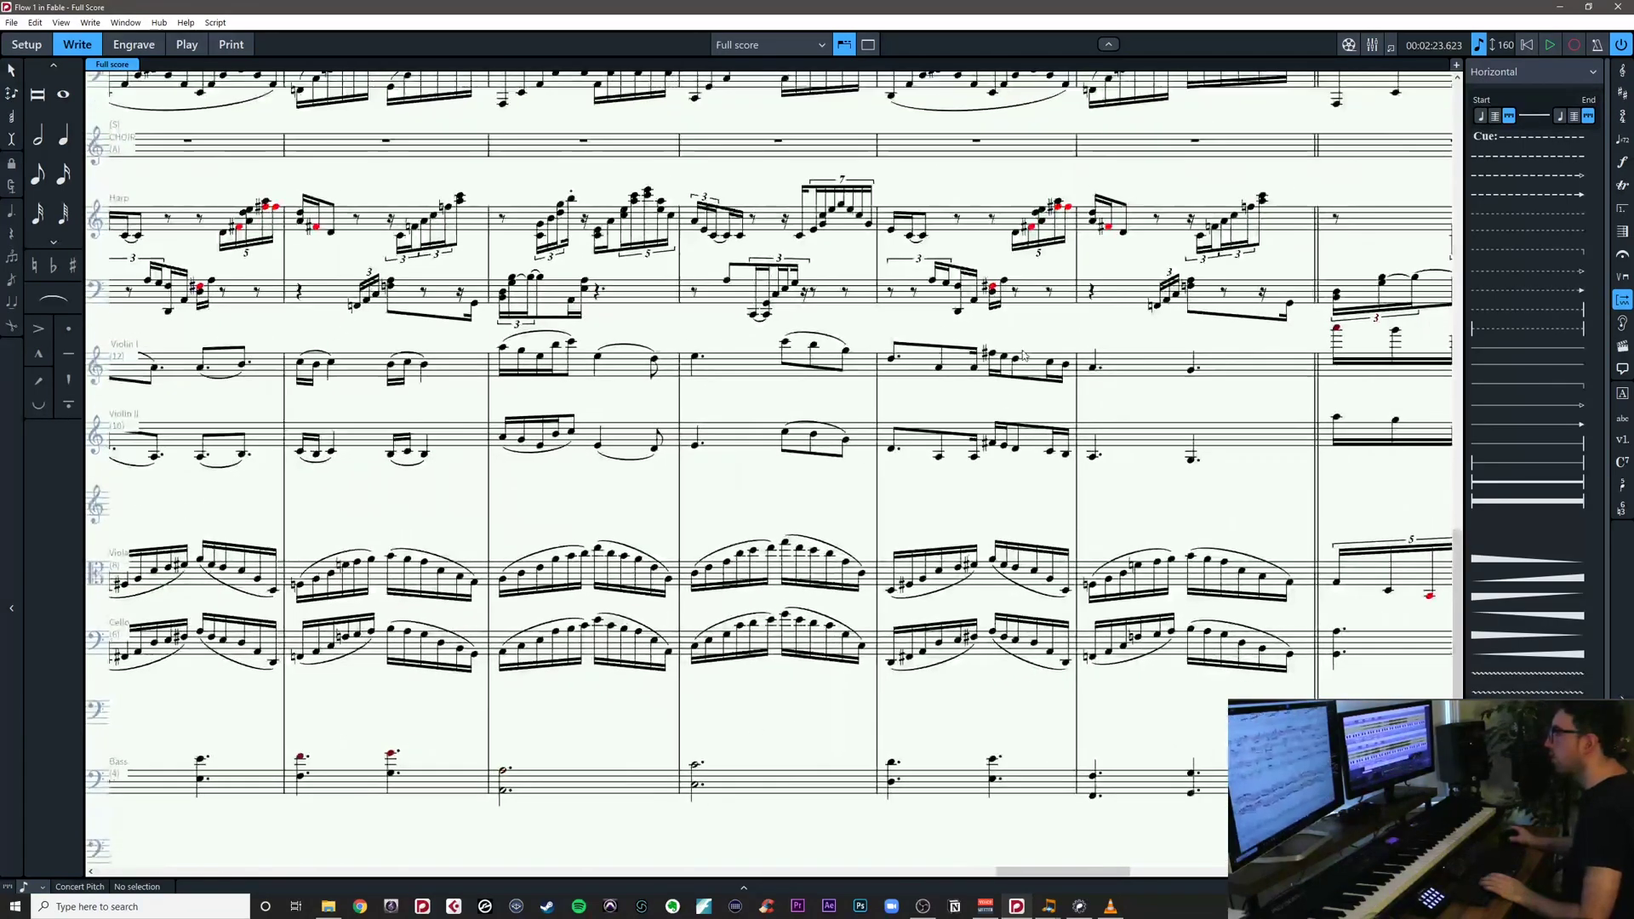
left_click(975, 372)
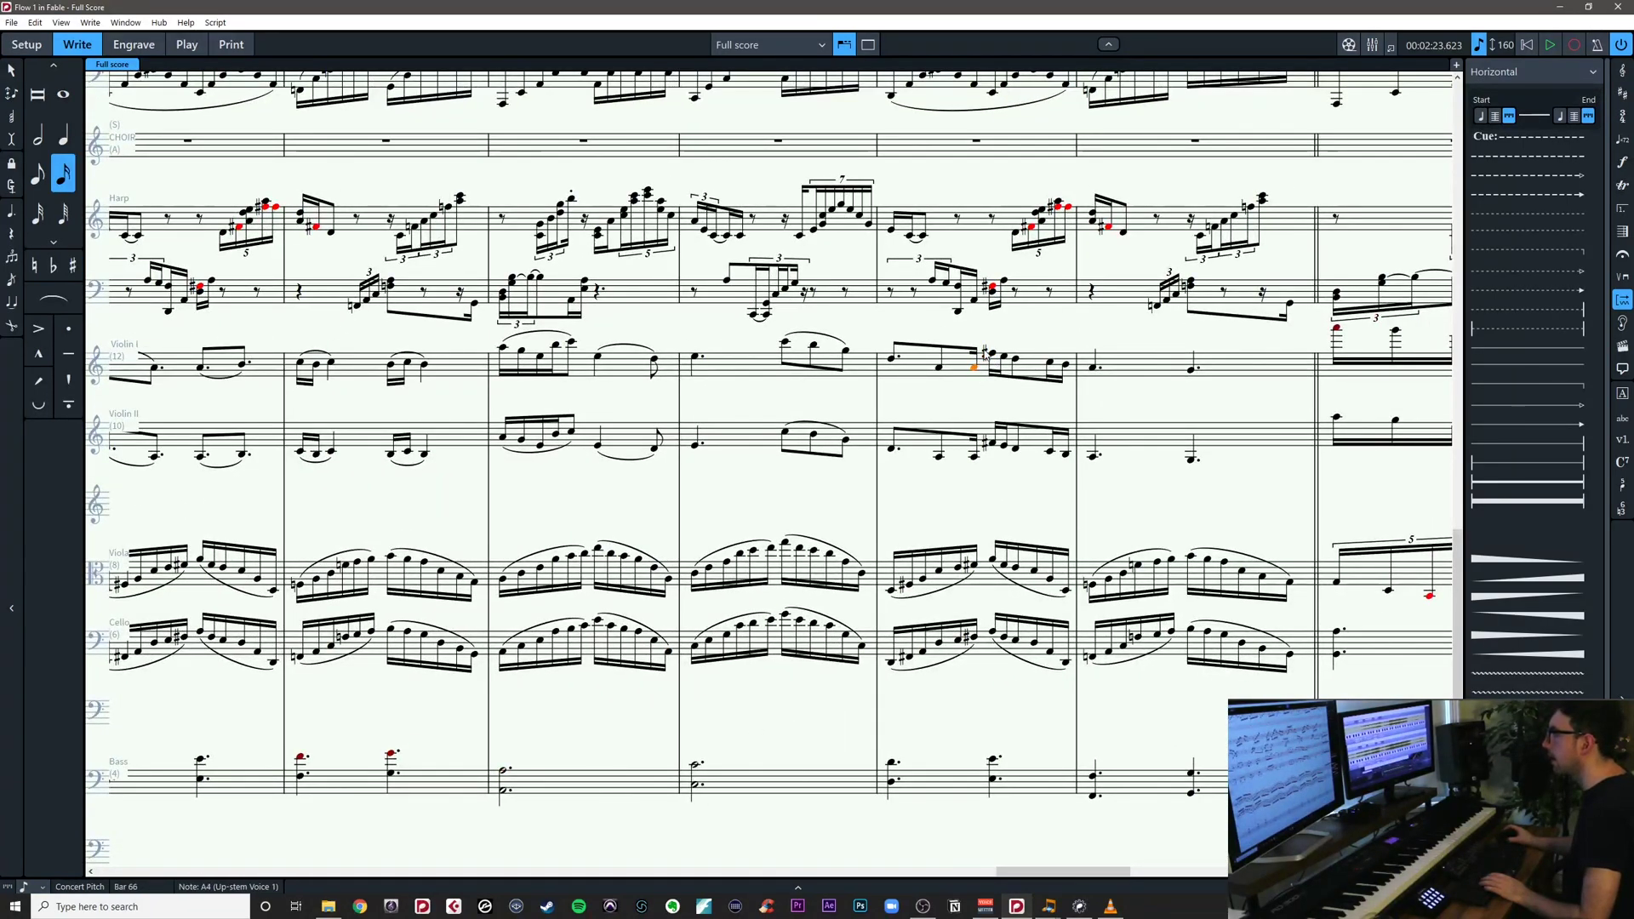
key("ctrl+equal")
left_click_drag(1006, 391, 945, 458)
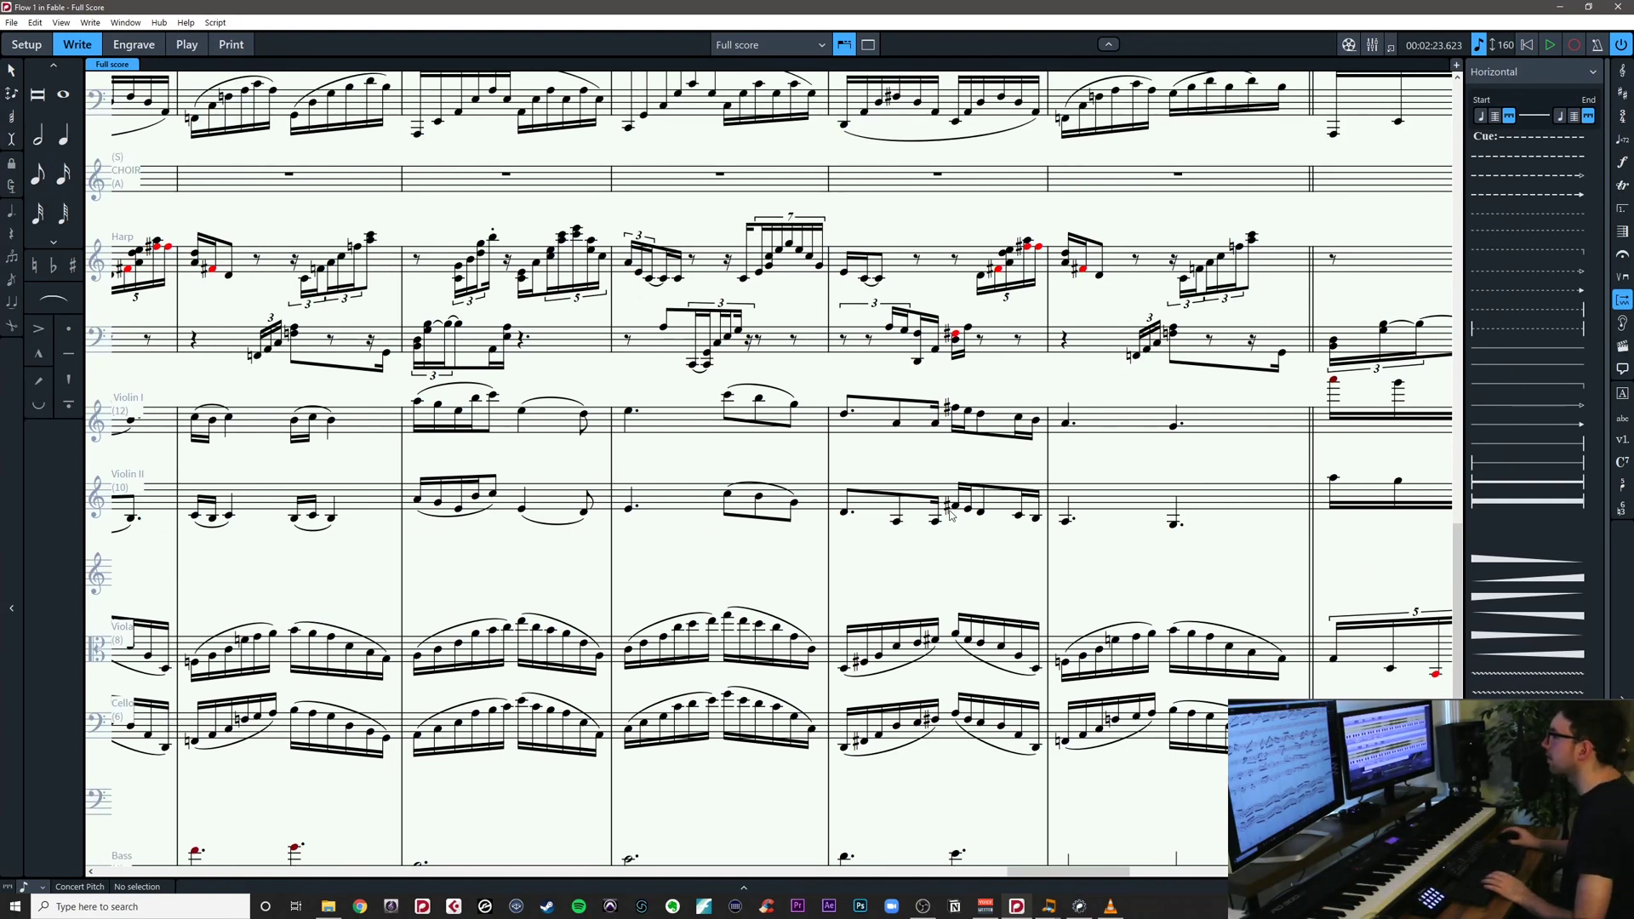
scroll(929, 569, "up", 3)
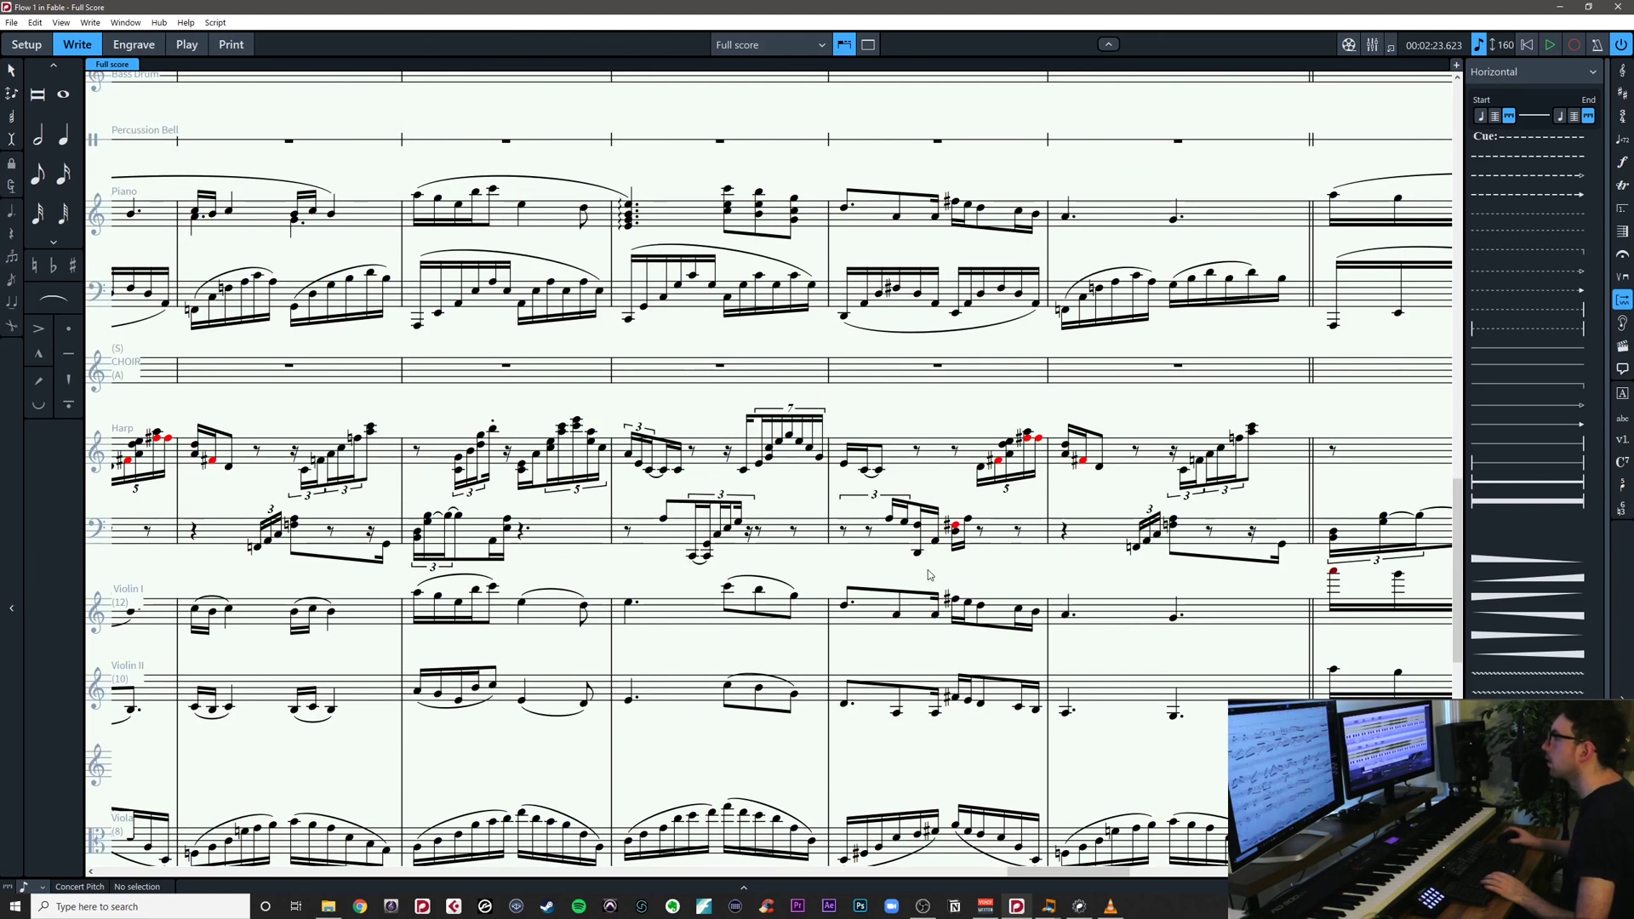
left_click(897, 614)
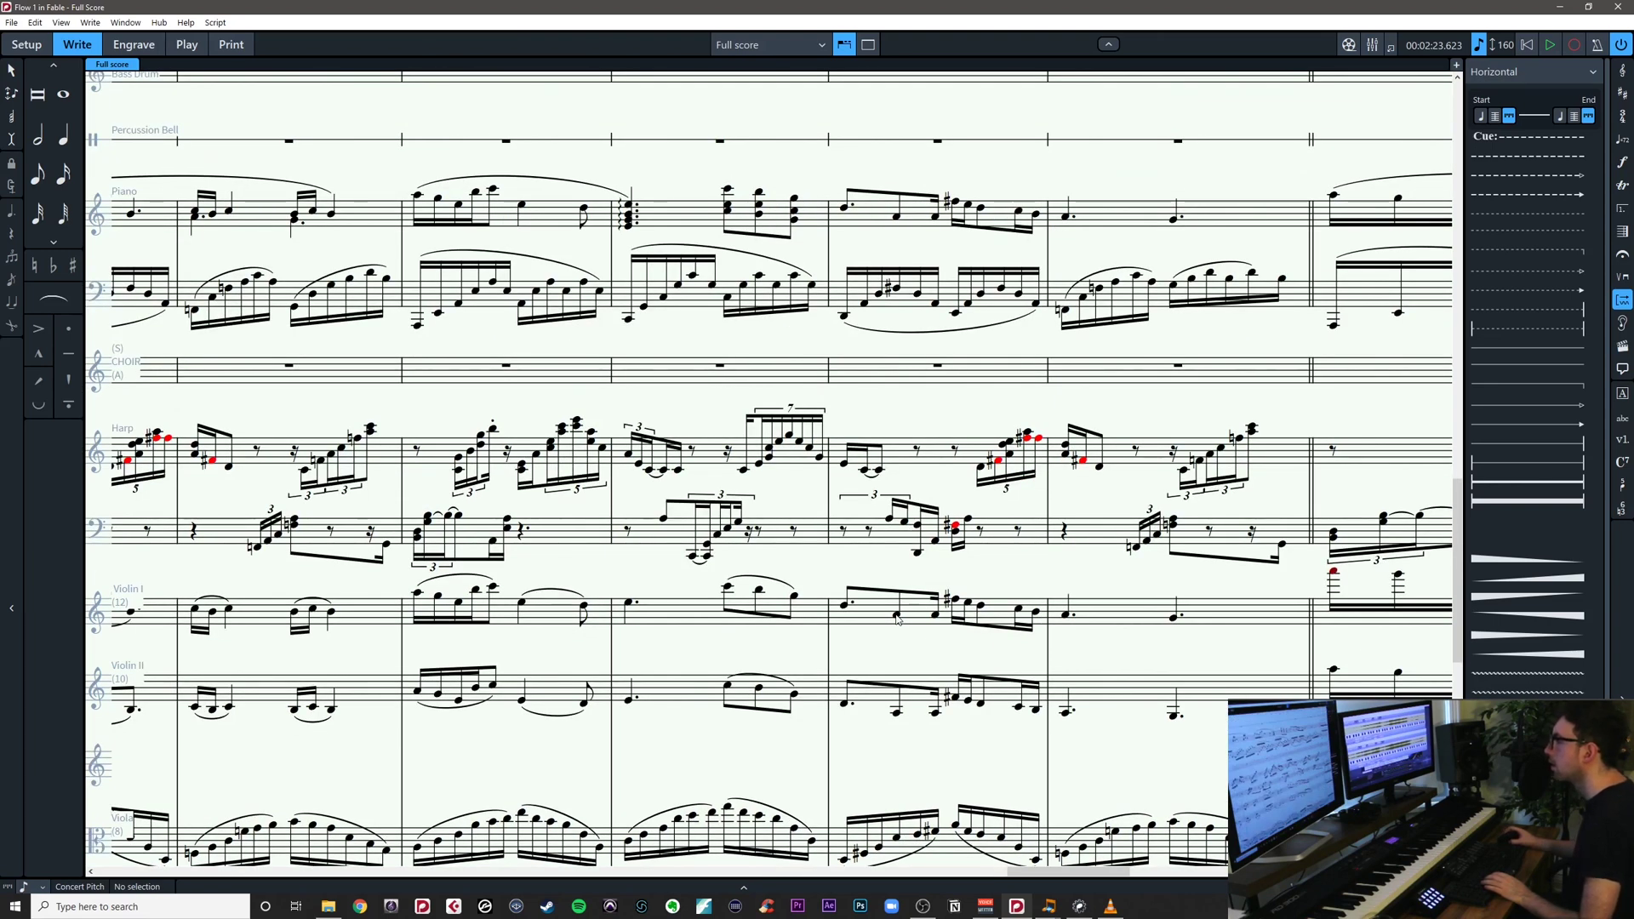
left_click(897, 714, "ctrl")
key("period")
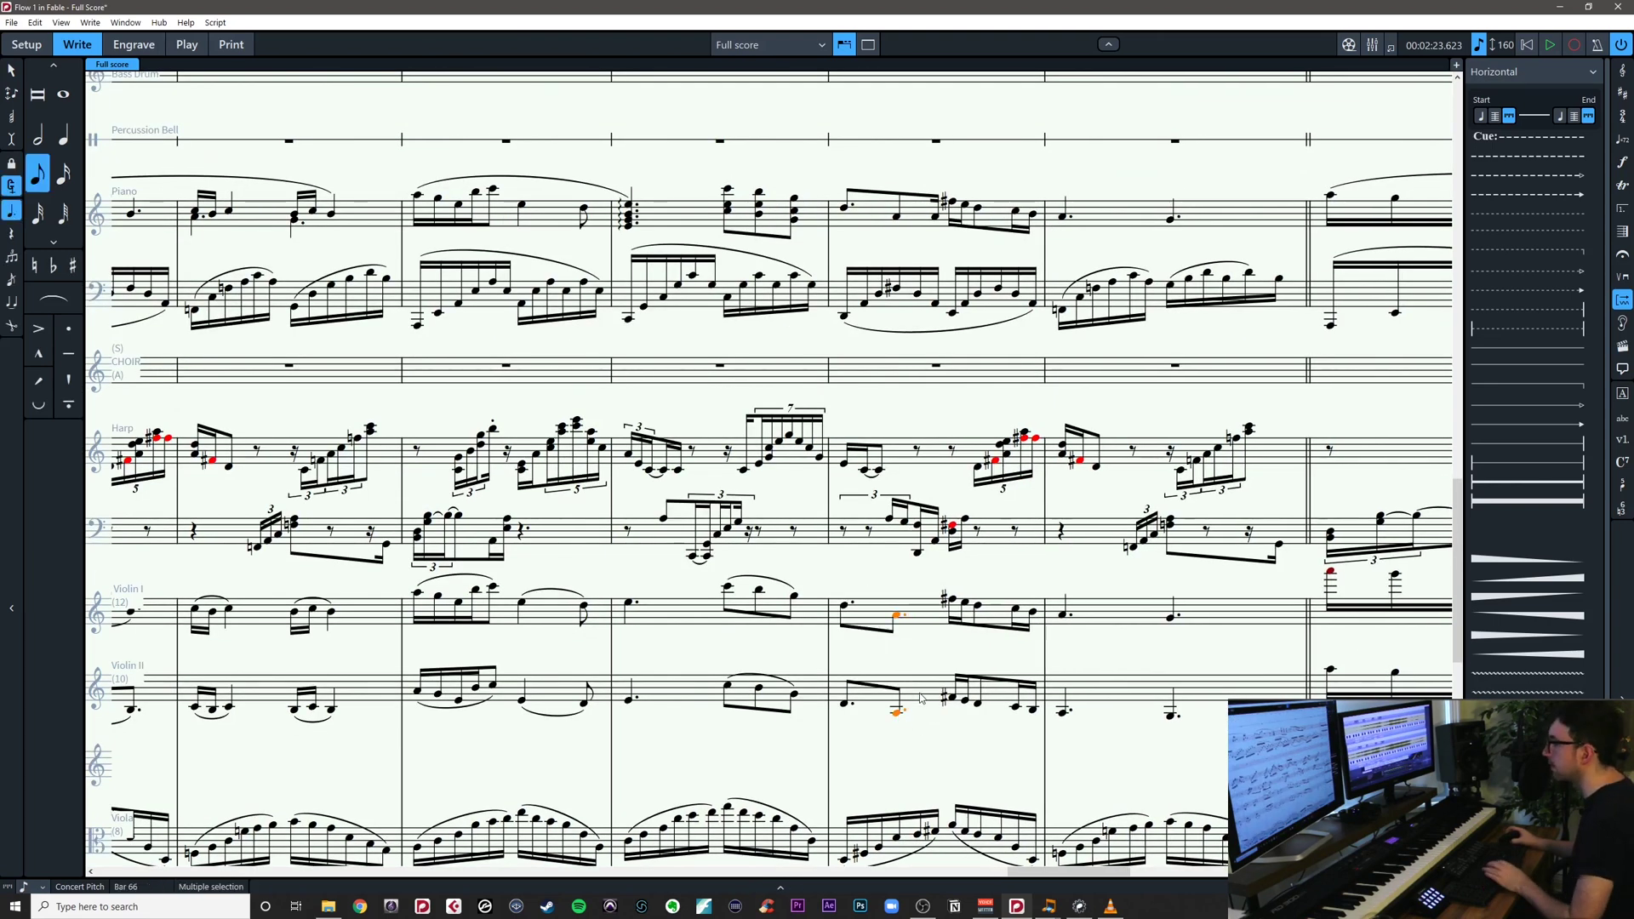
key("Escape")
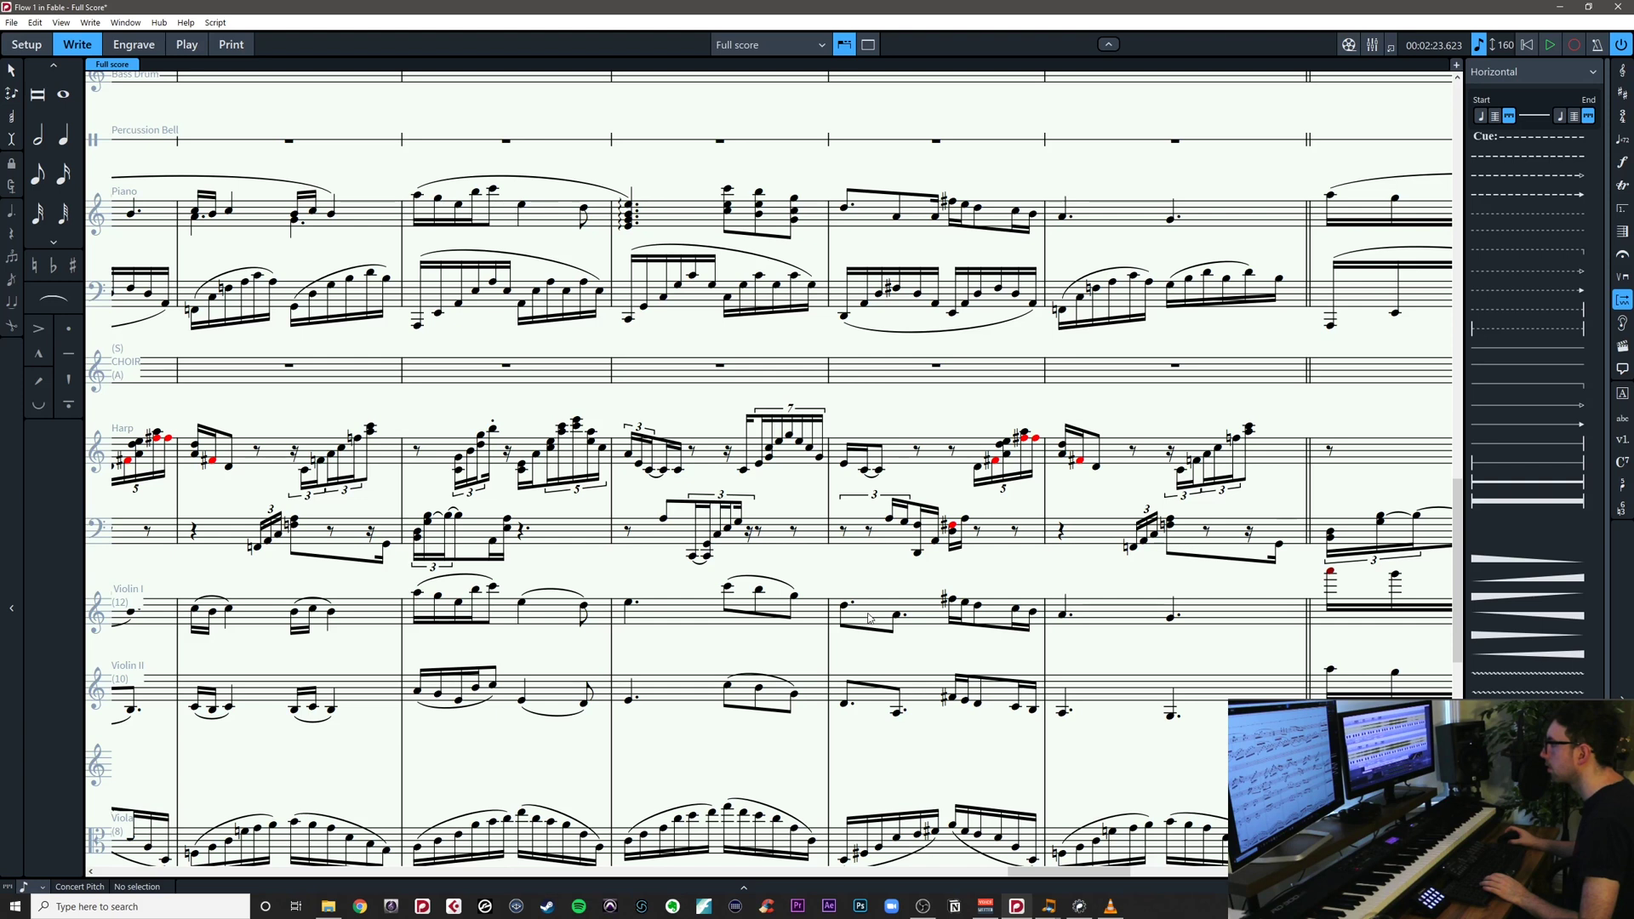
Slur the opening pair of dotted eighth notes in bar 66 of Violin I and Violin II
key("alt+Tab")
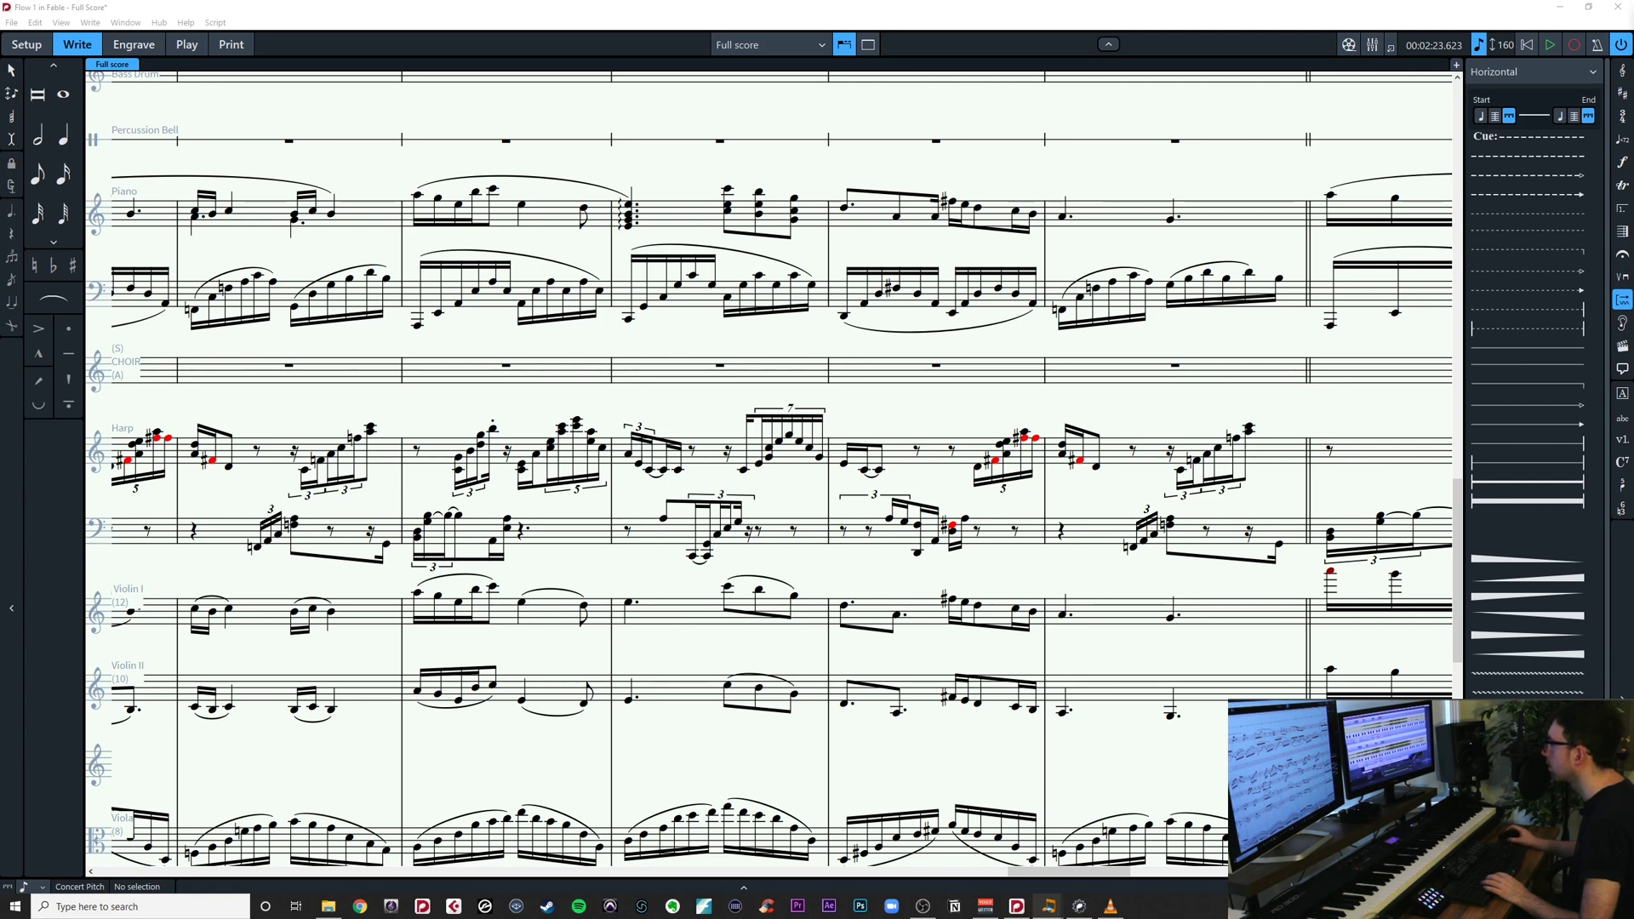
left_click(928, 635)
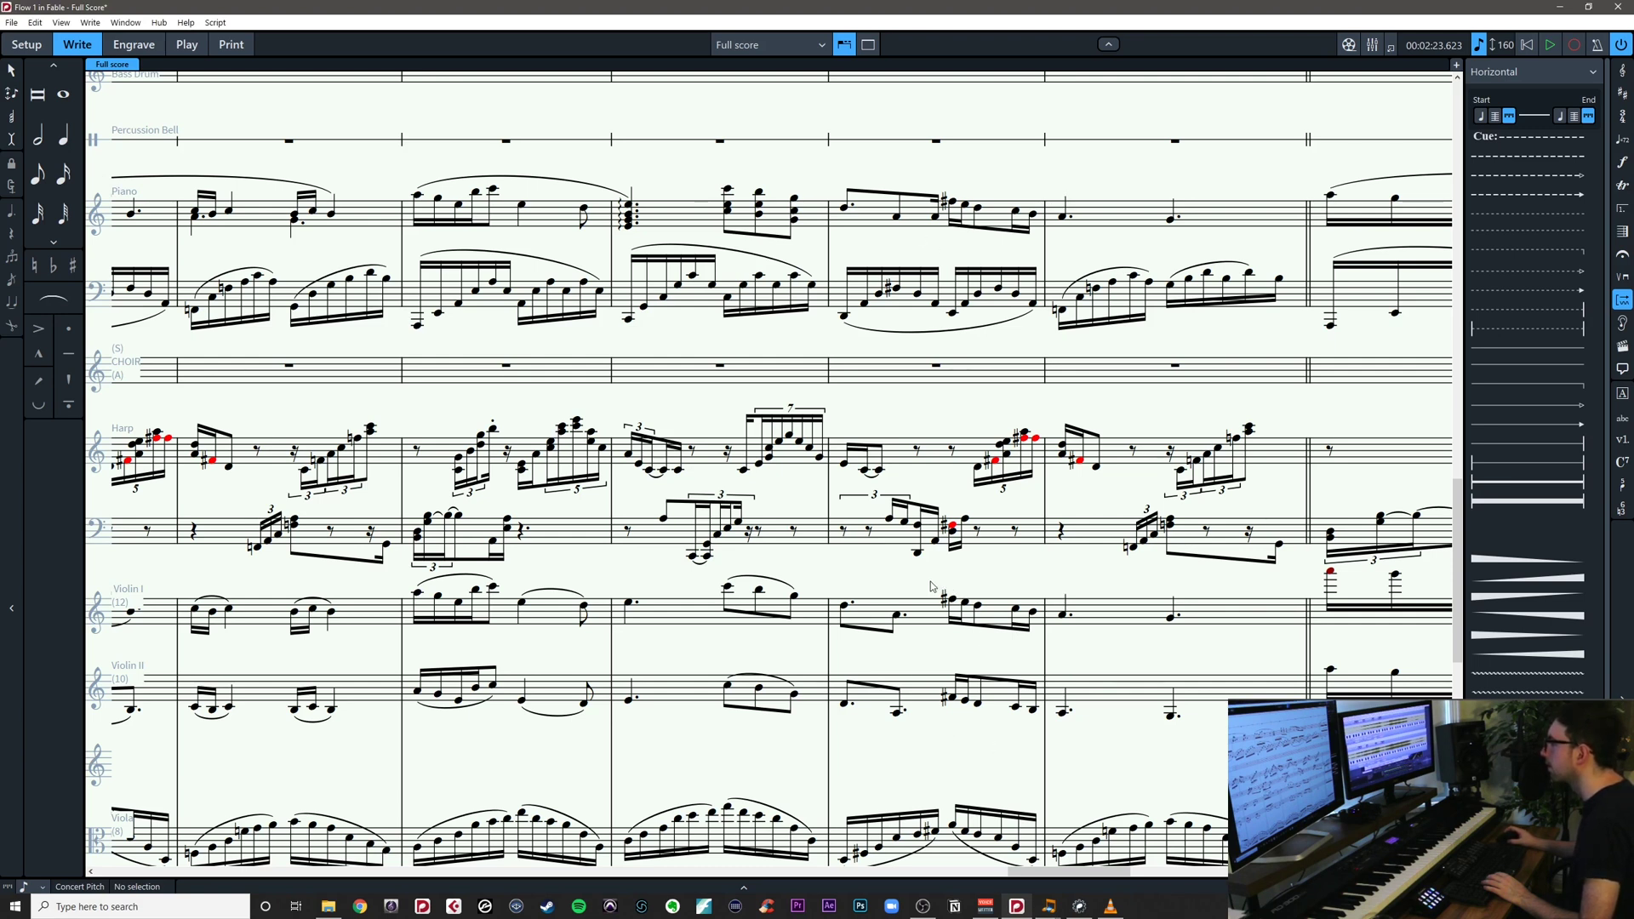
left_click_drag(838, 589, 930, 747)
key("s")
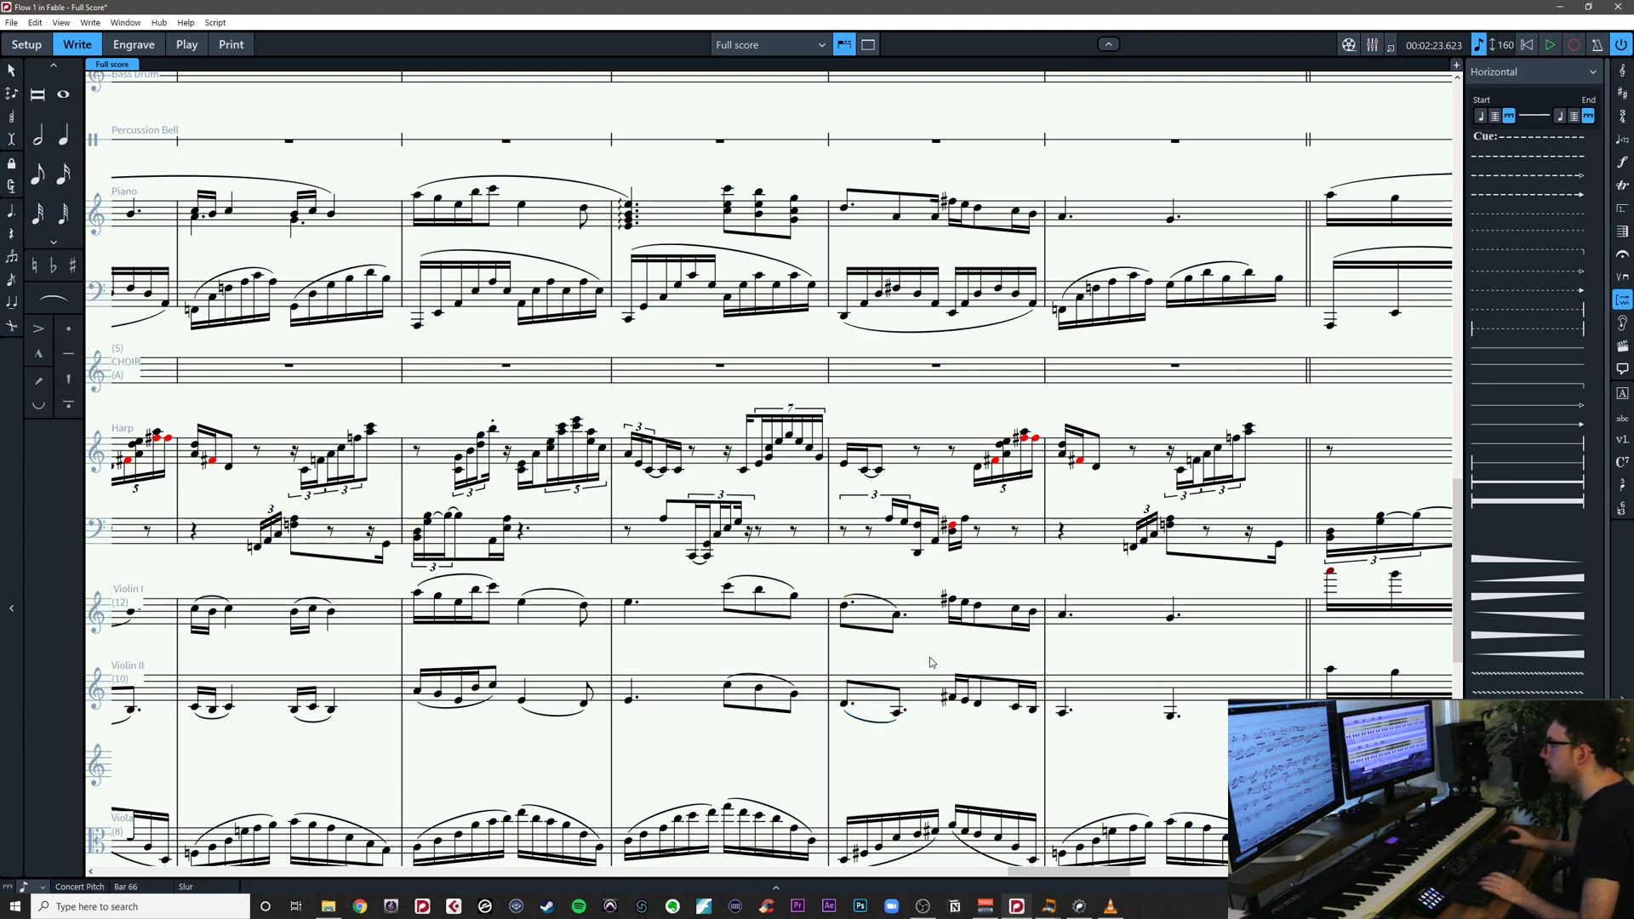
key("Escape")
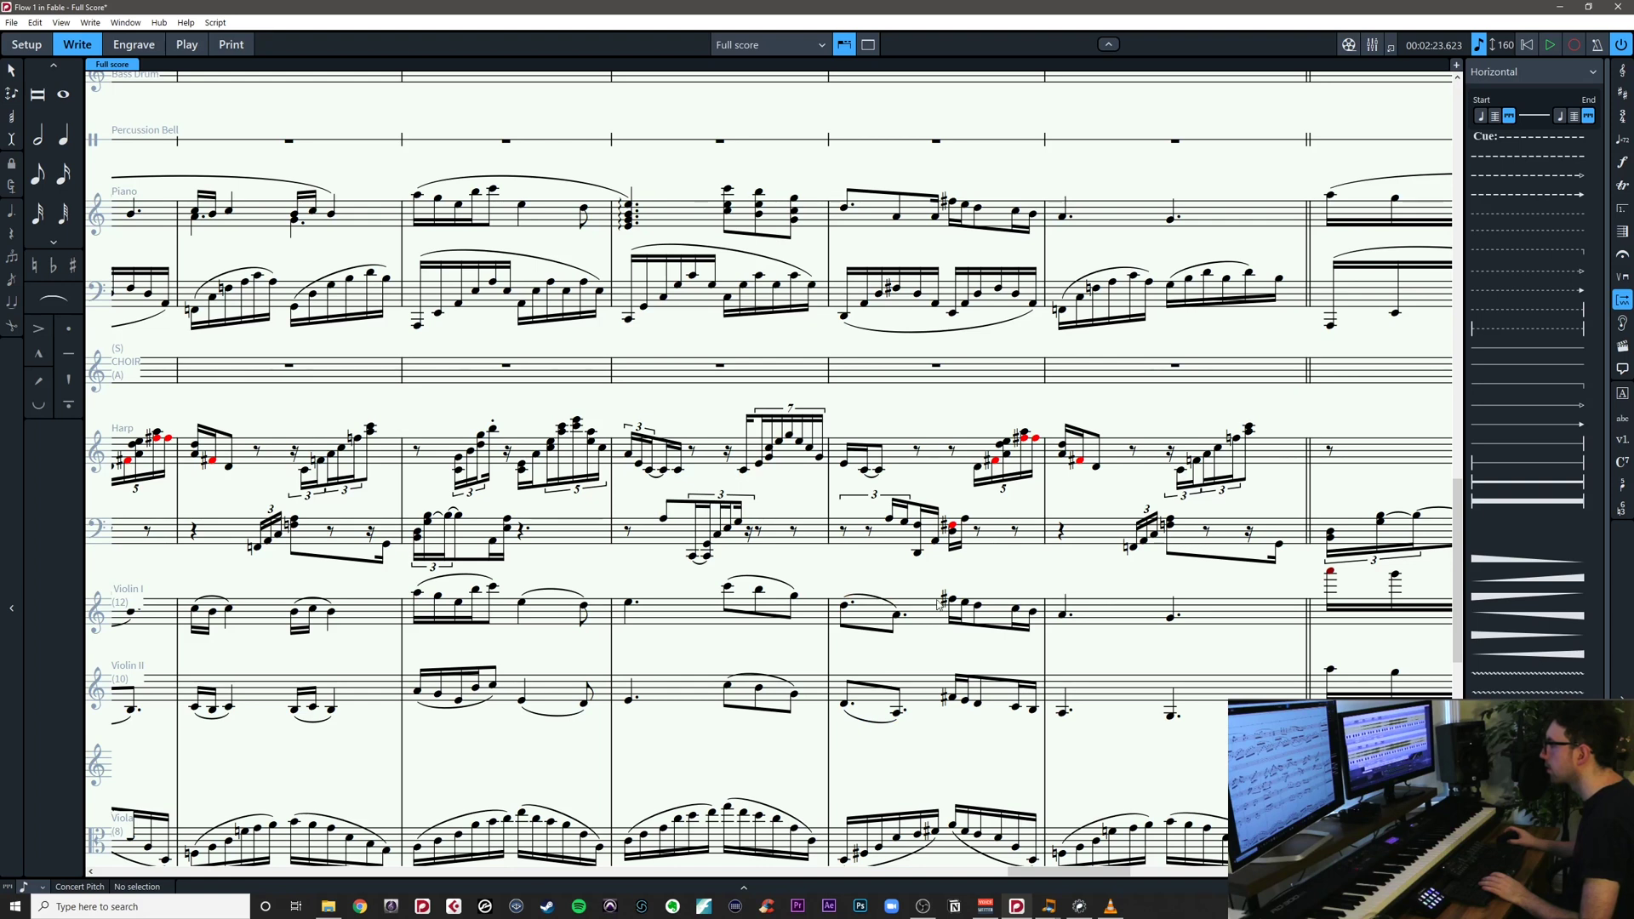
Slur the whole second beamed group of bar 66 and the two dotted quarters of bar 67 in both violins
left_click_drag(943, 594, 1039, 722)
key("s")
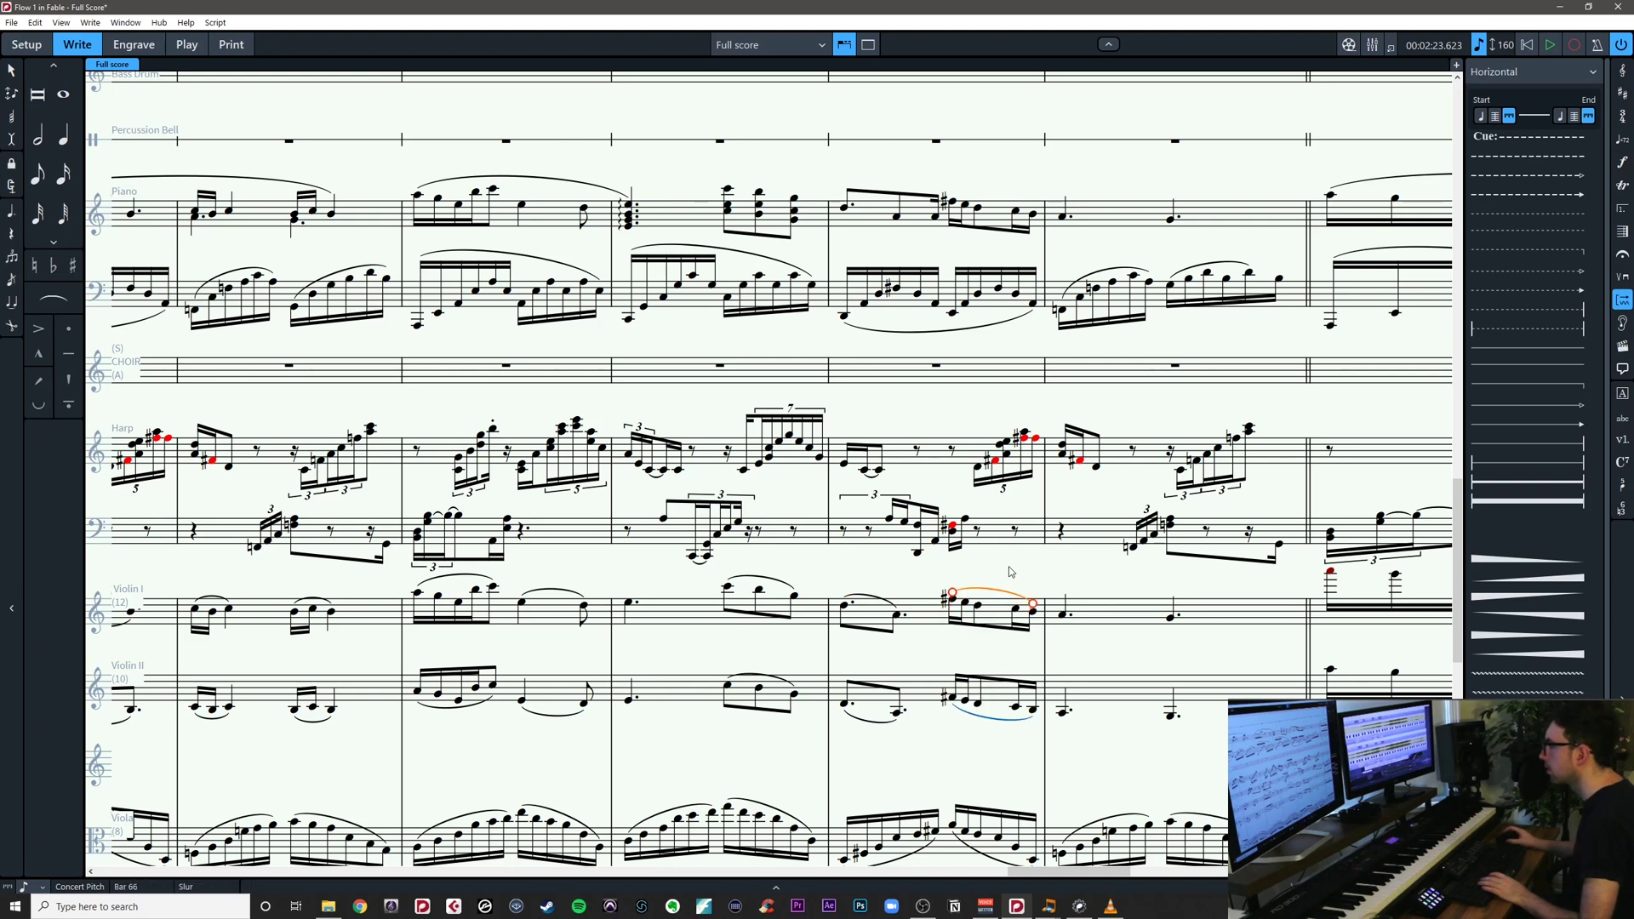
key("Escape")
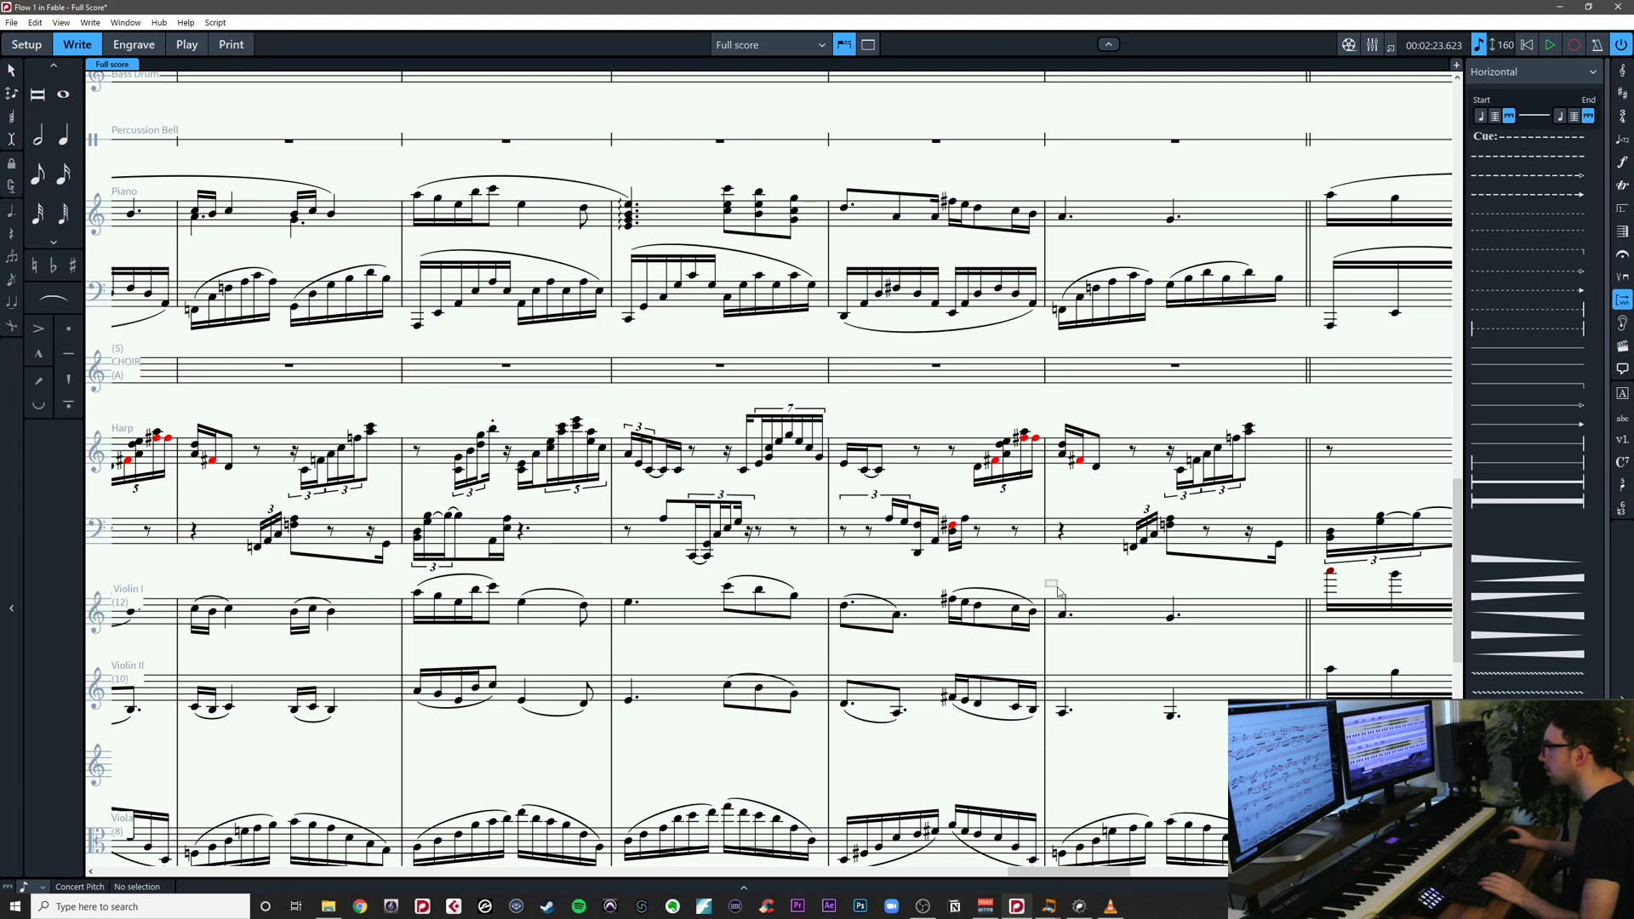
left_click_drag(1059, 592, 1490, 664)
key("s")
key("x")
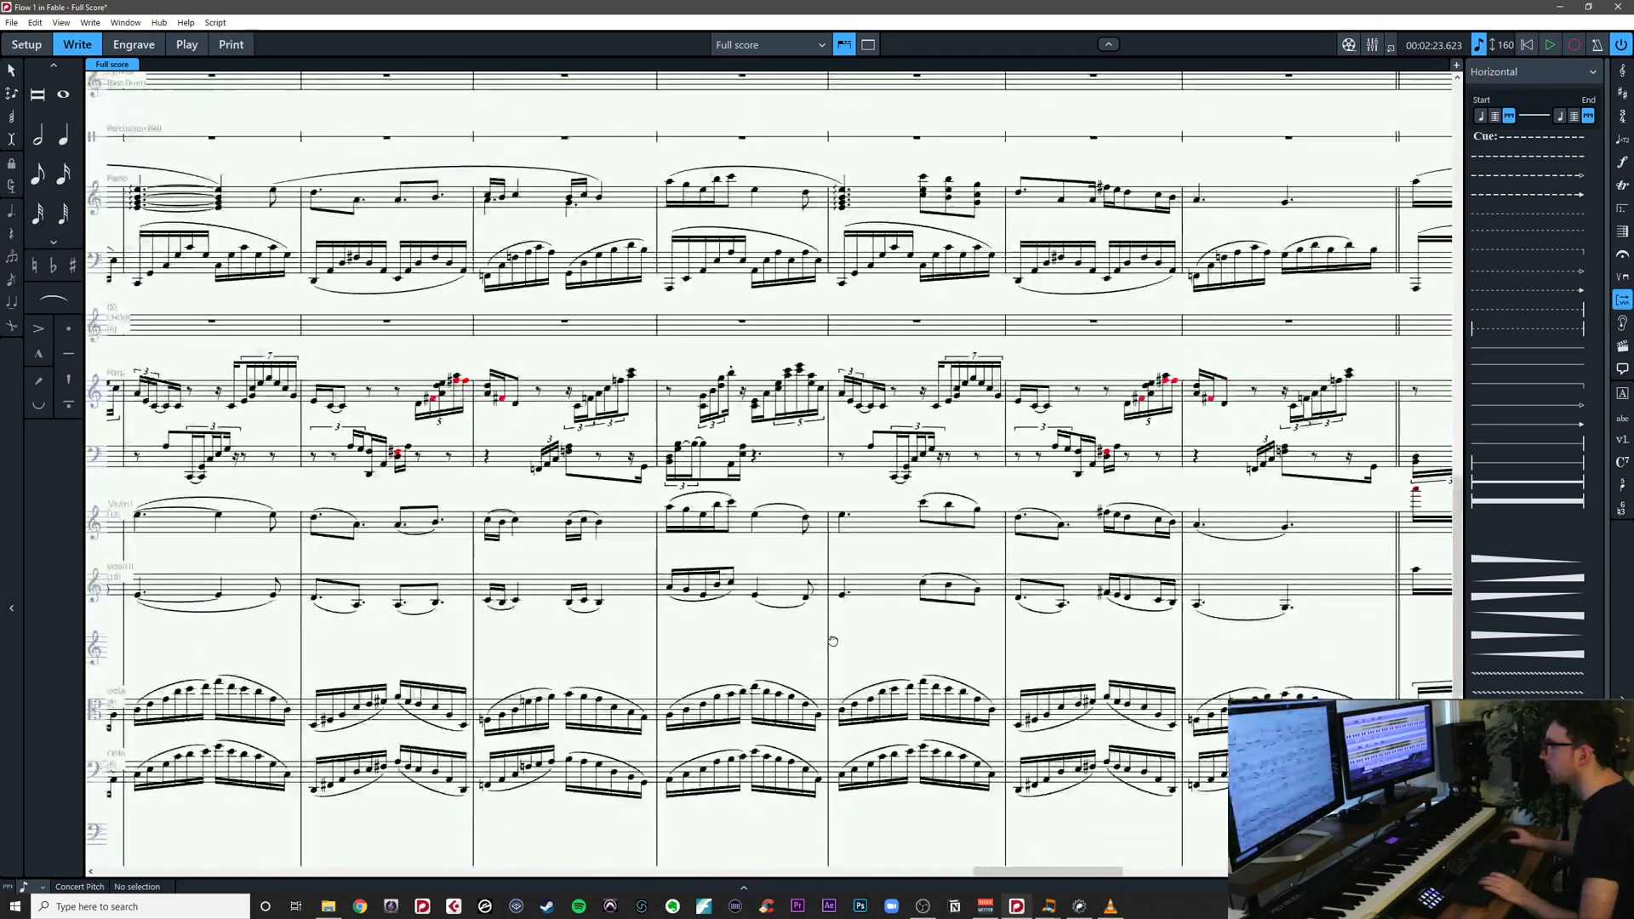
Delete the slurs over the second beamed group of bar 66 in Violin I and Violin II
left_click_drag(833, 641, 1539, 658)
scroll(915, 678, "up", 1)
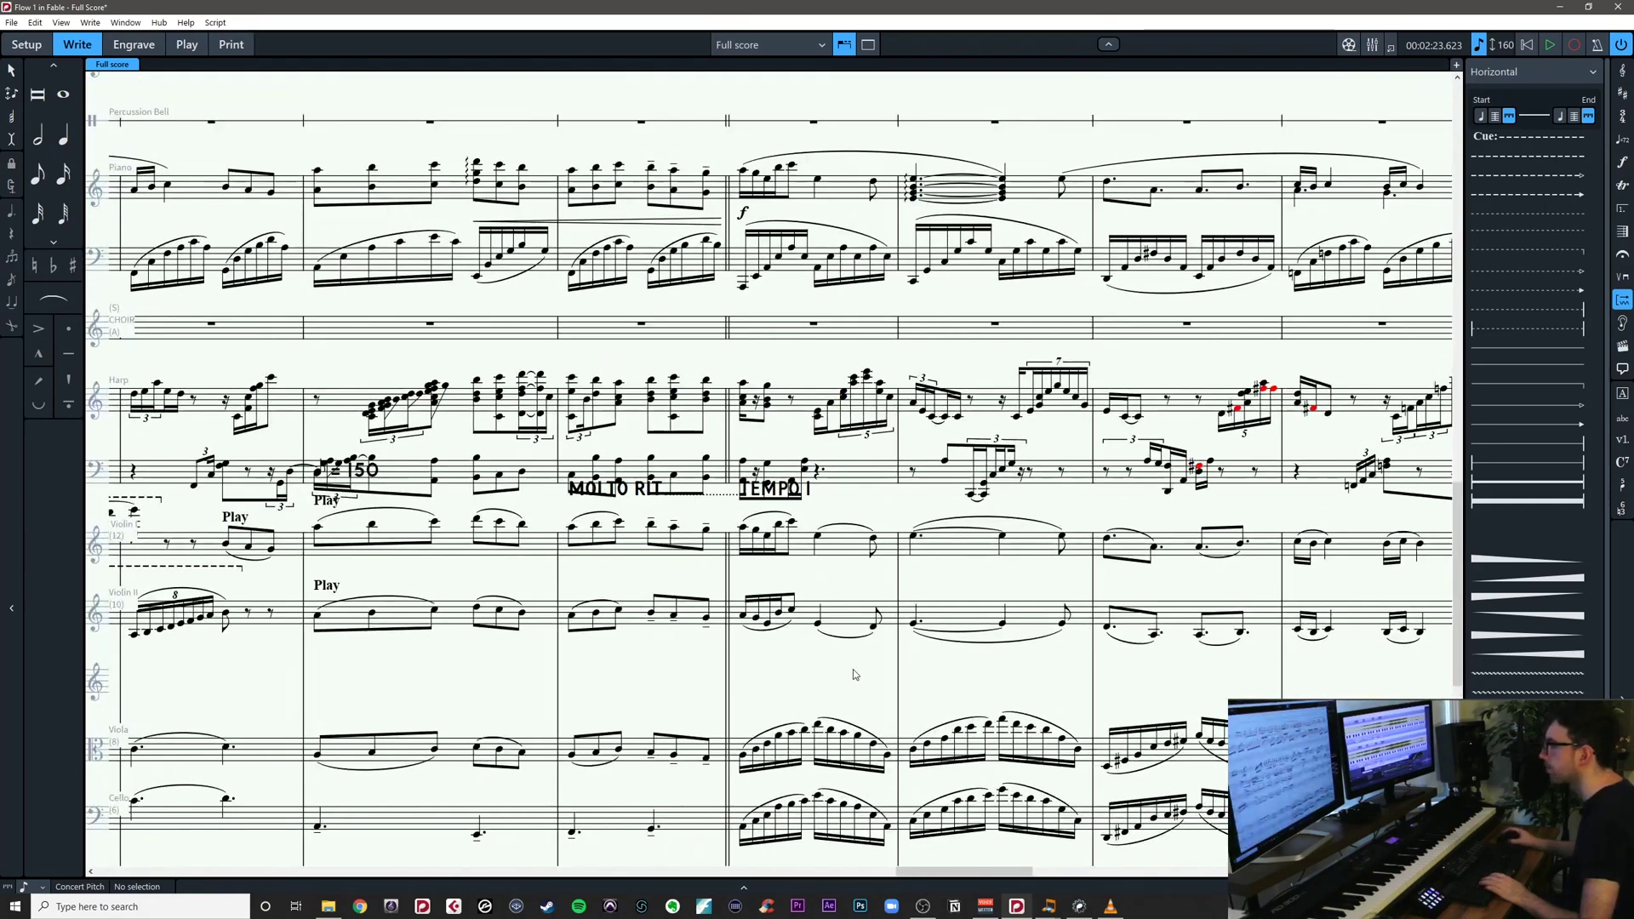
scroll(458, 684, "left", 4)
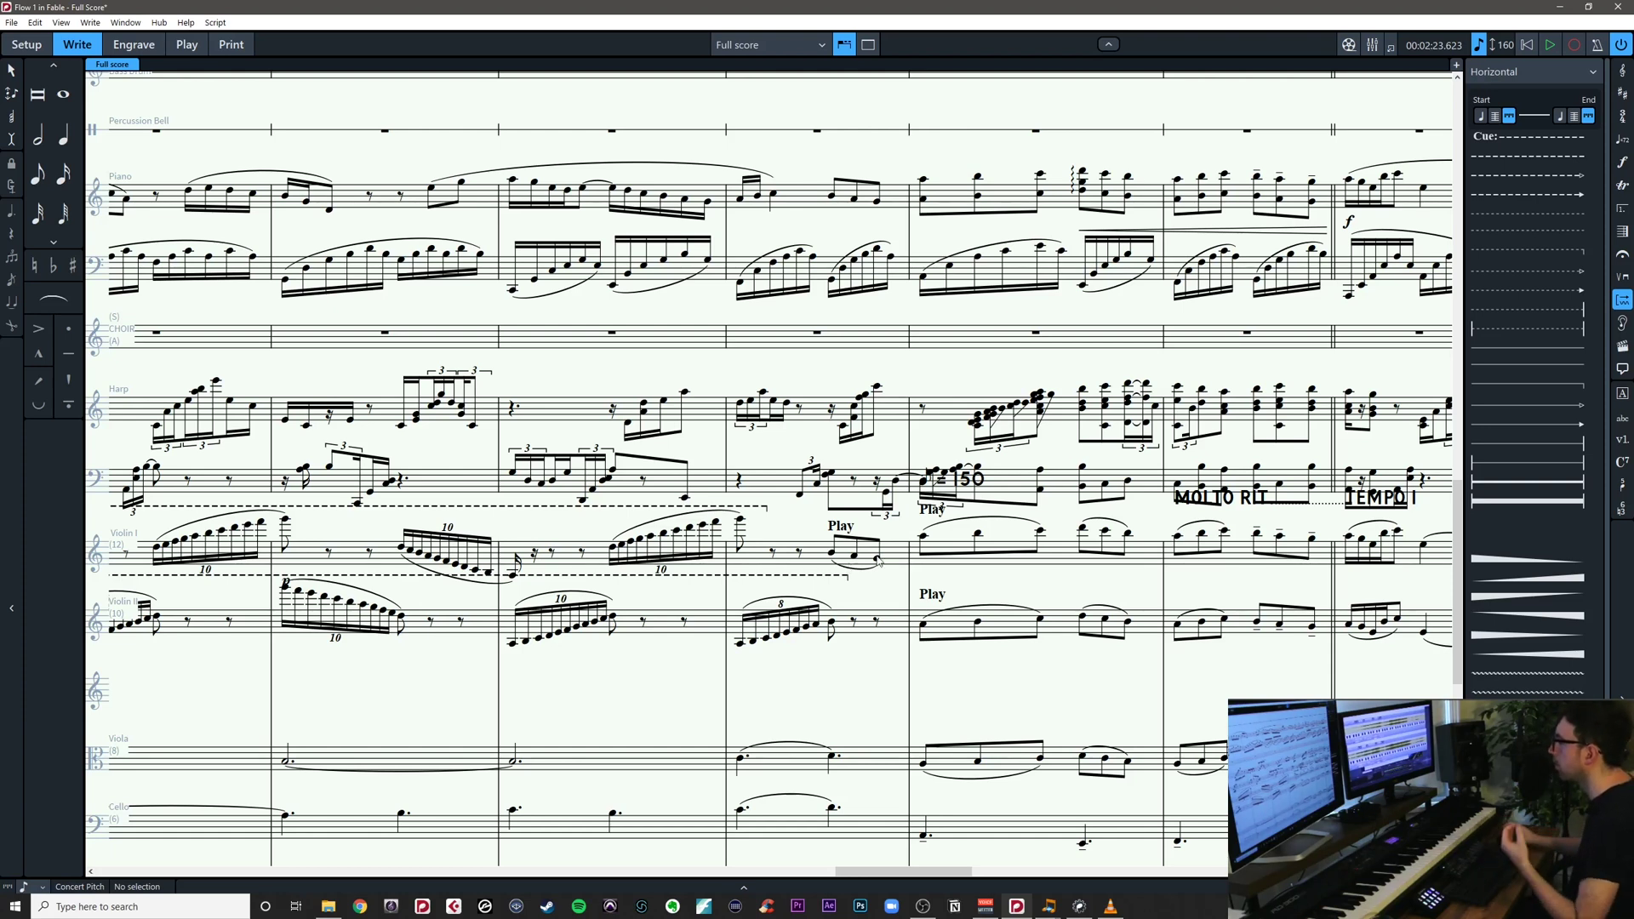
scroll(722, 621, "right", 4)
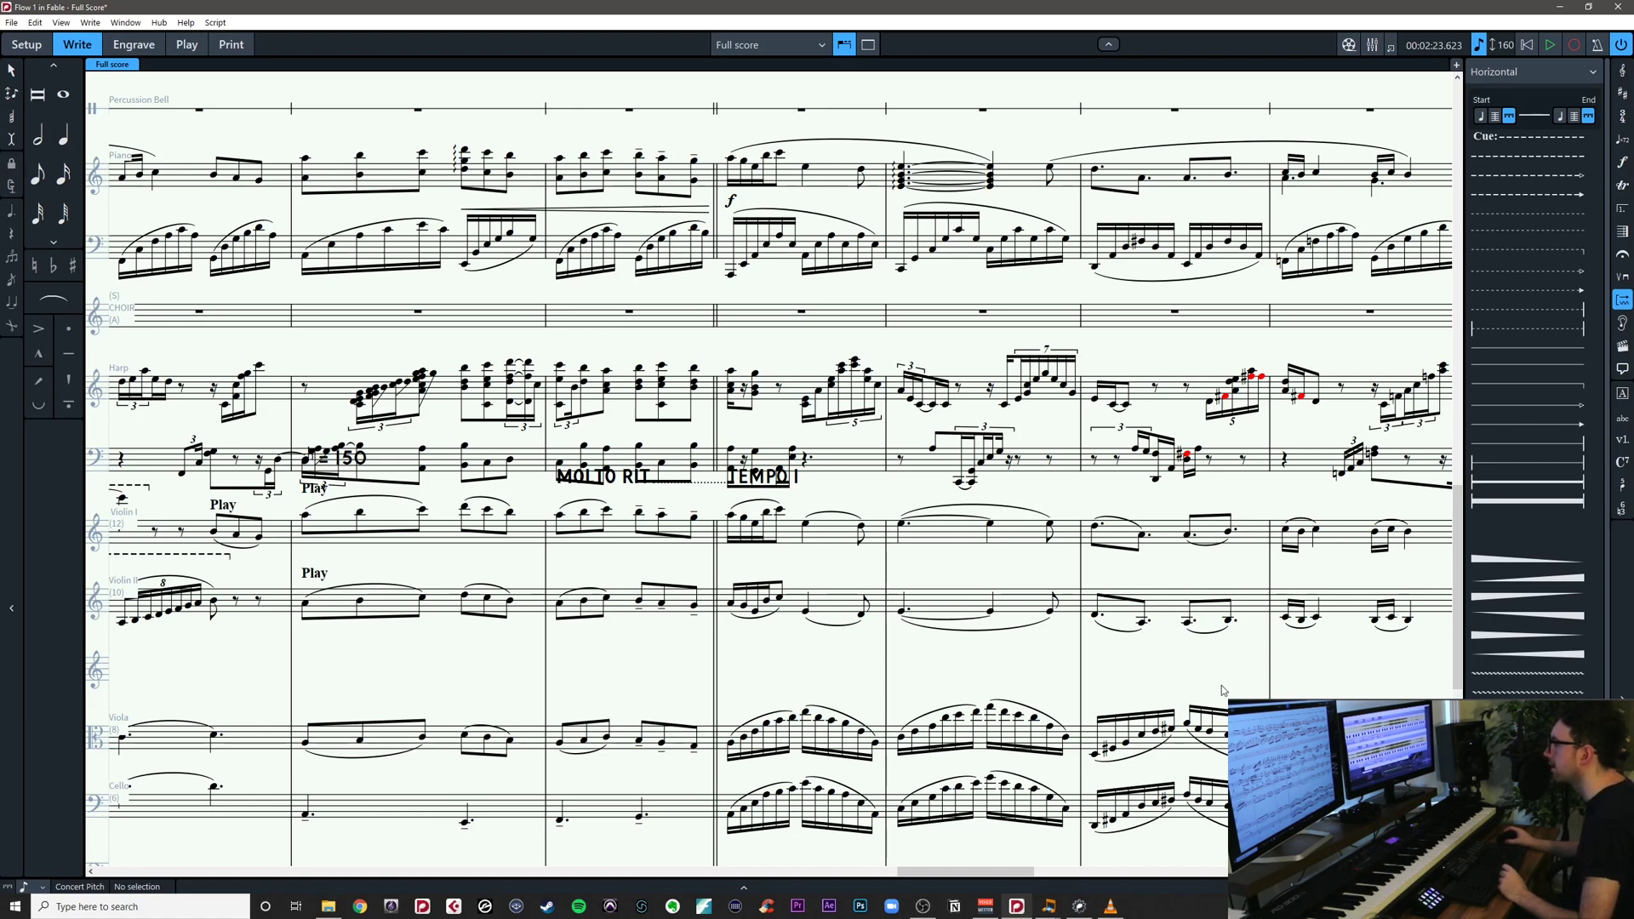
left_click_drag(1224, 689, 532, 668)
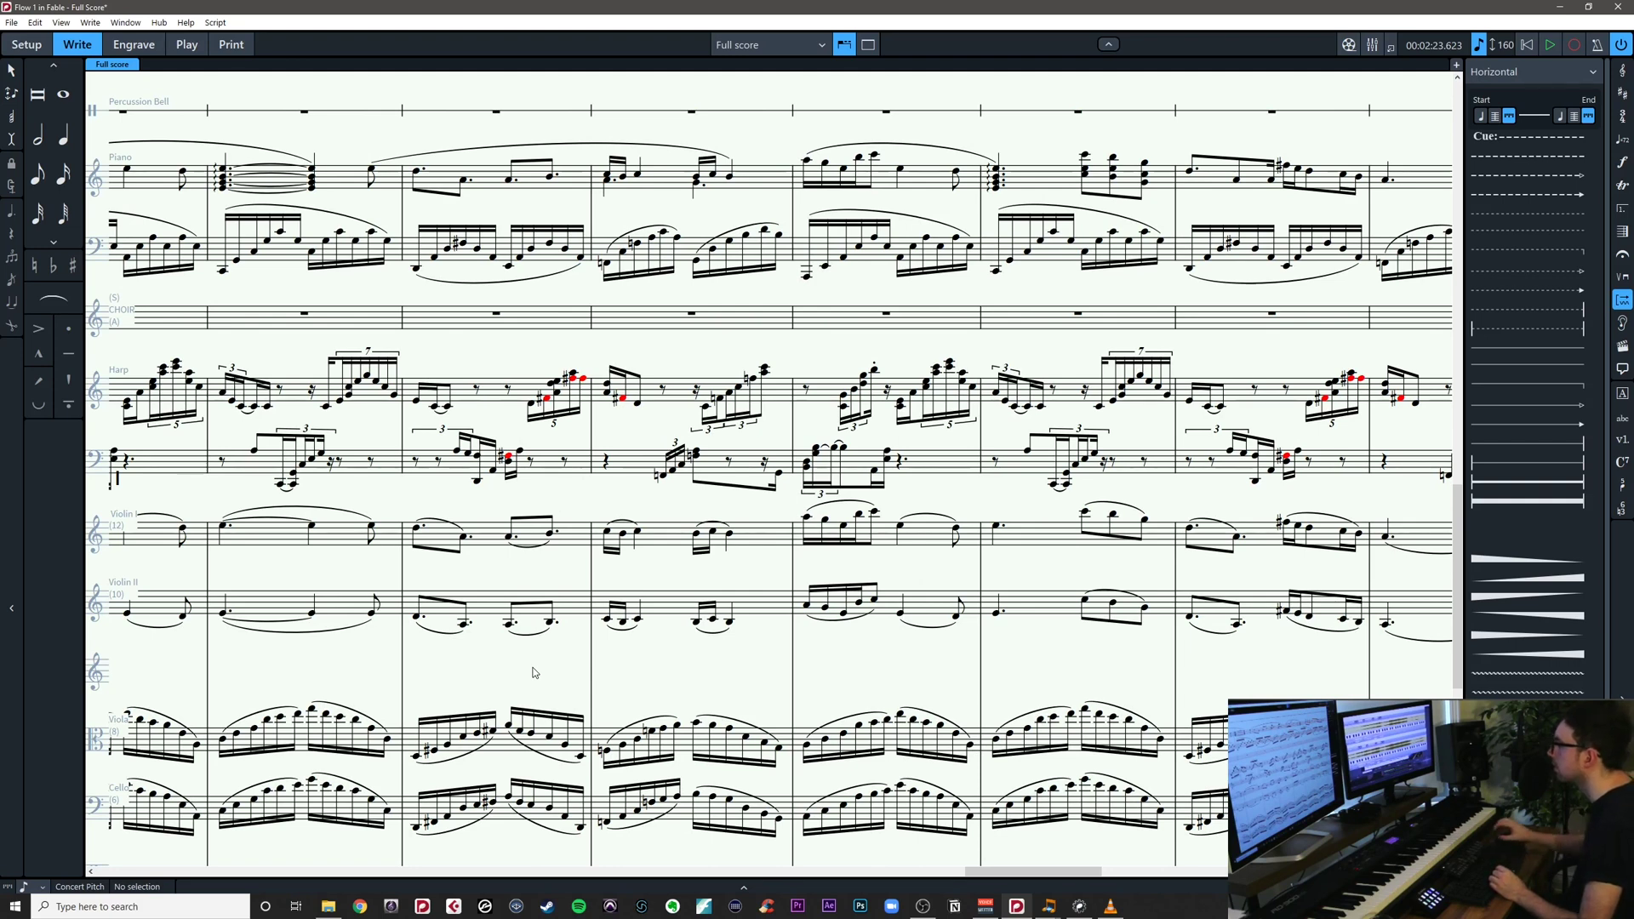
left_click_drag(1224, 575, 751, 655)
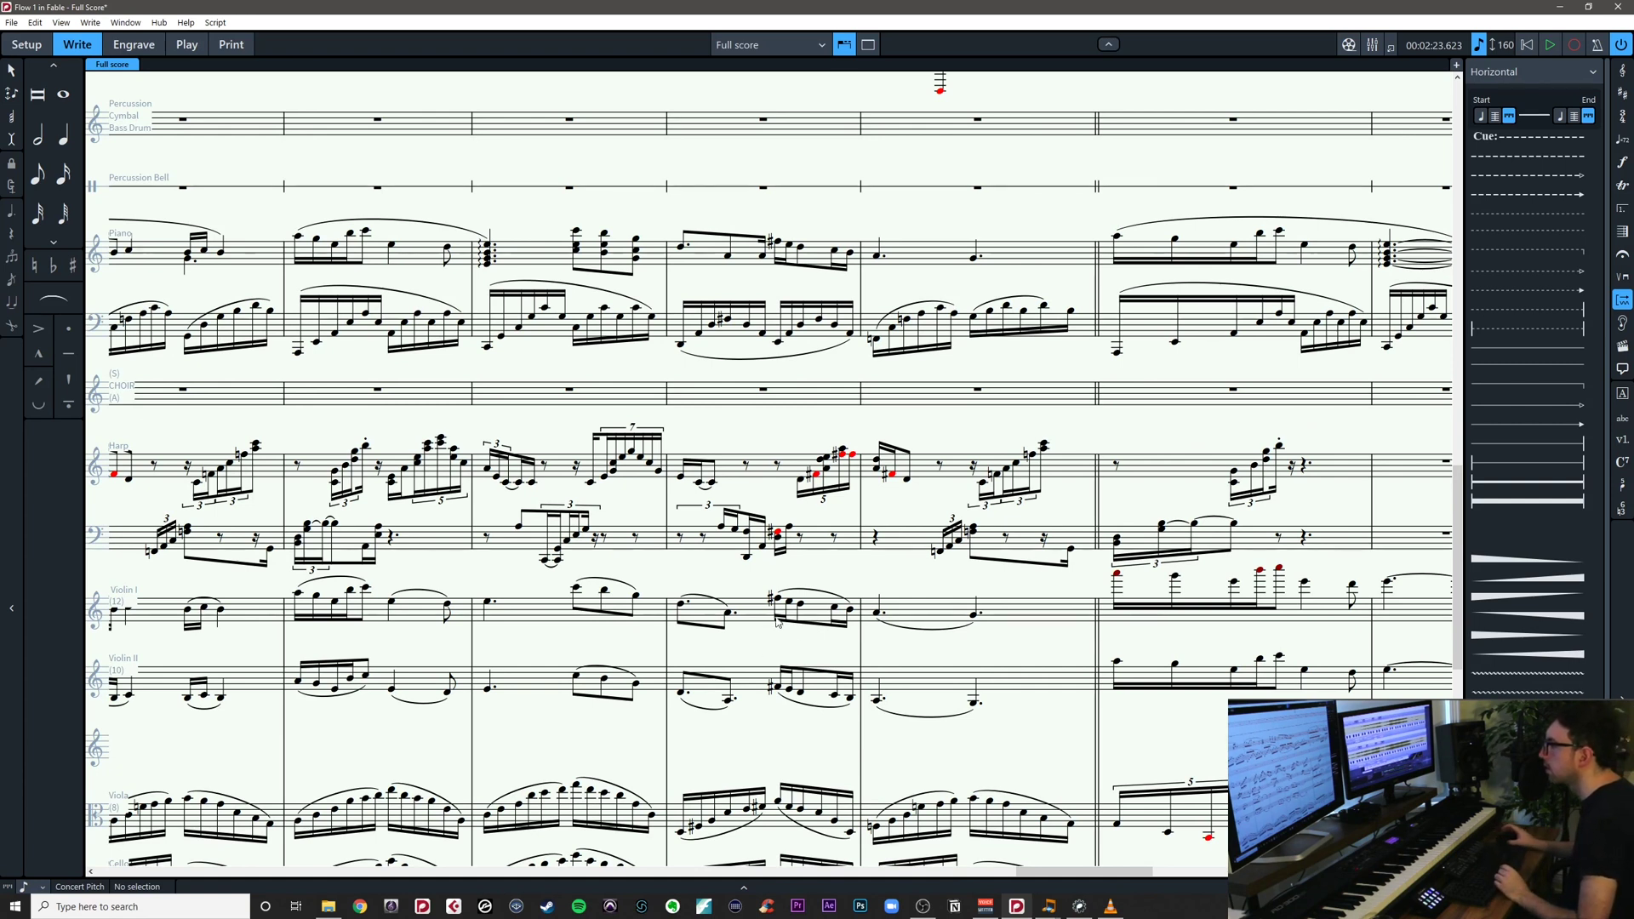
left_click(802, 590)
key("Delete")
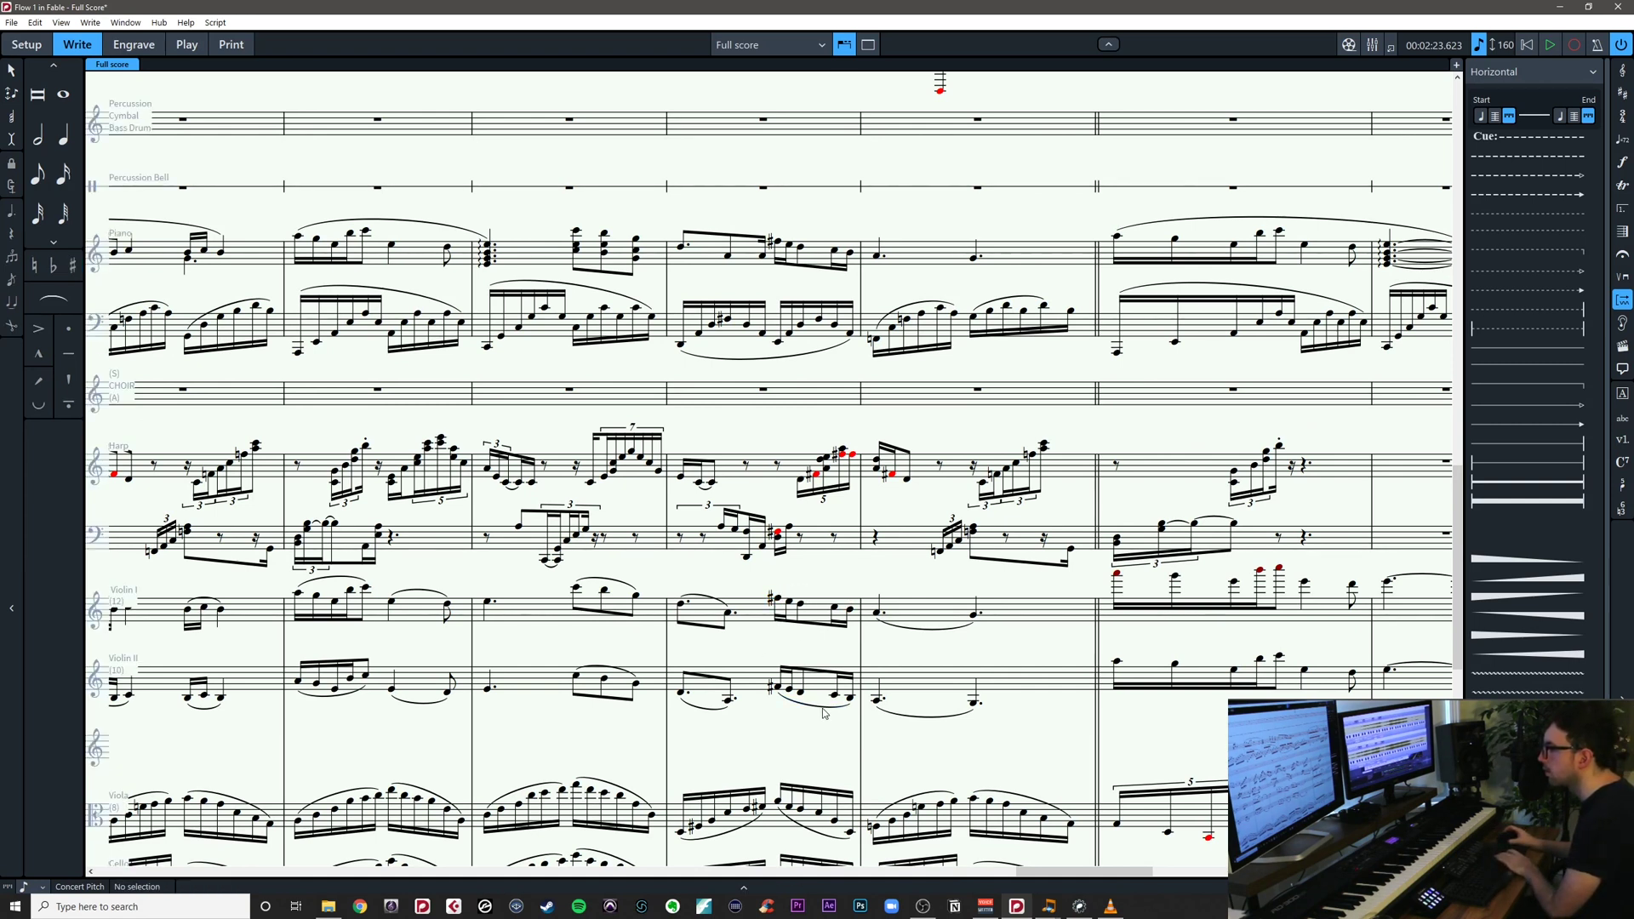
key("Escape")
Delete the slurs joining the two dotted quarters of bar 67 in both violins
left_click(922, 631)
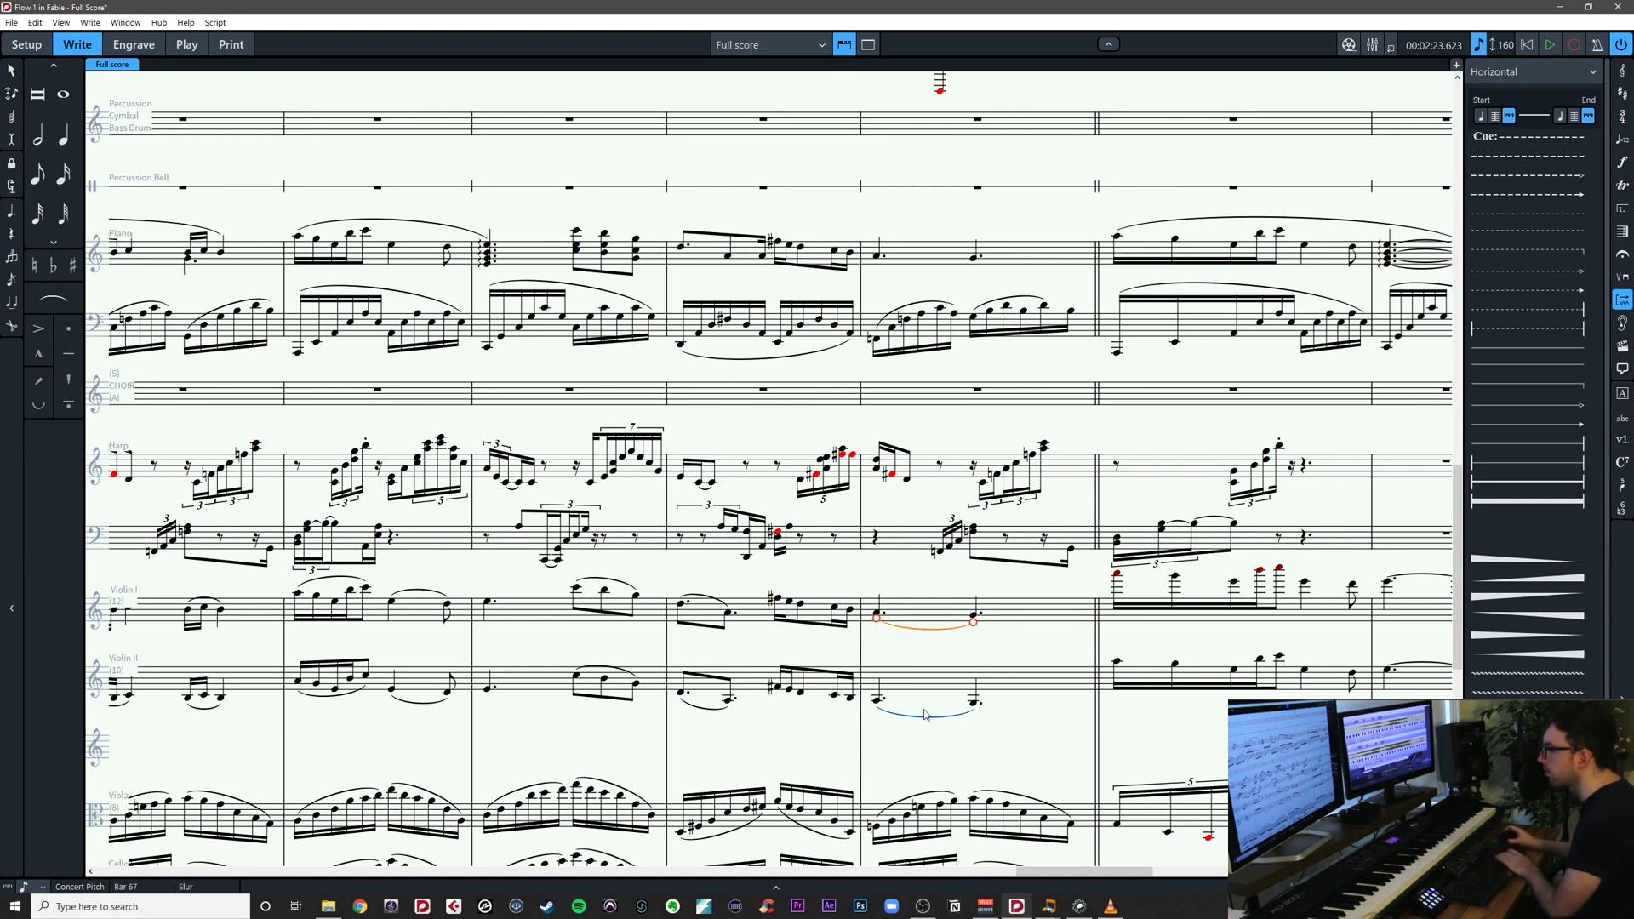
key("Delete")
left_click(927, 718)
key("Delete")
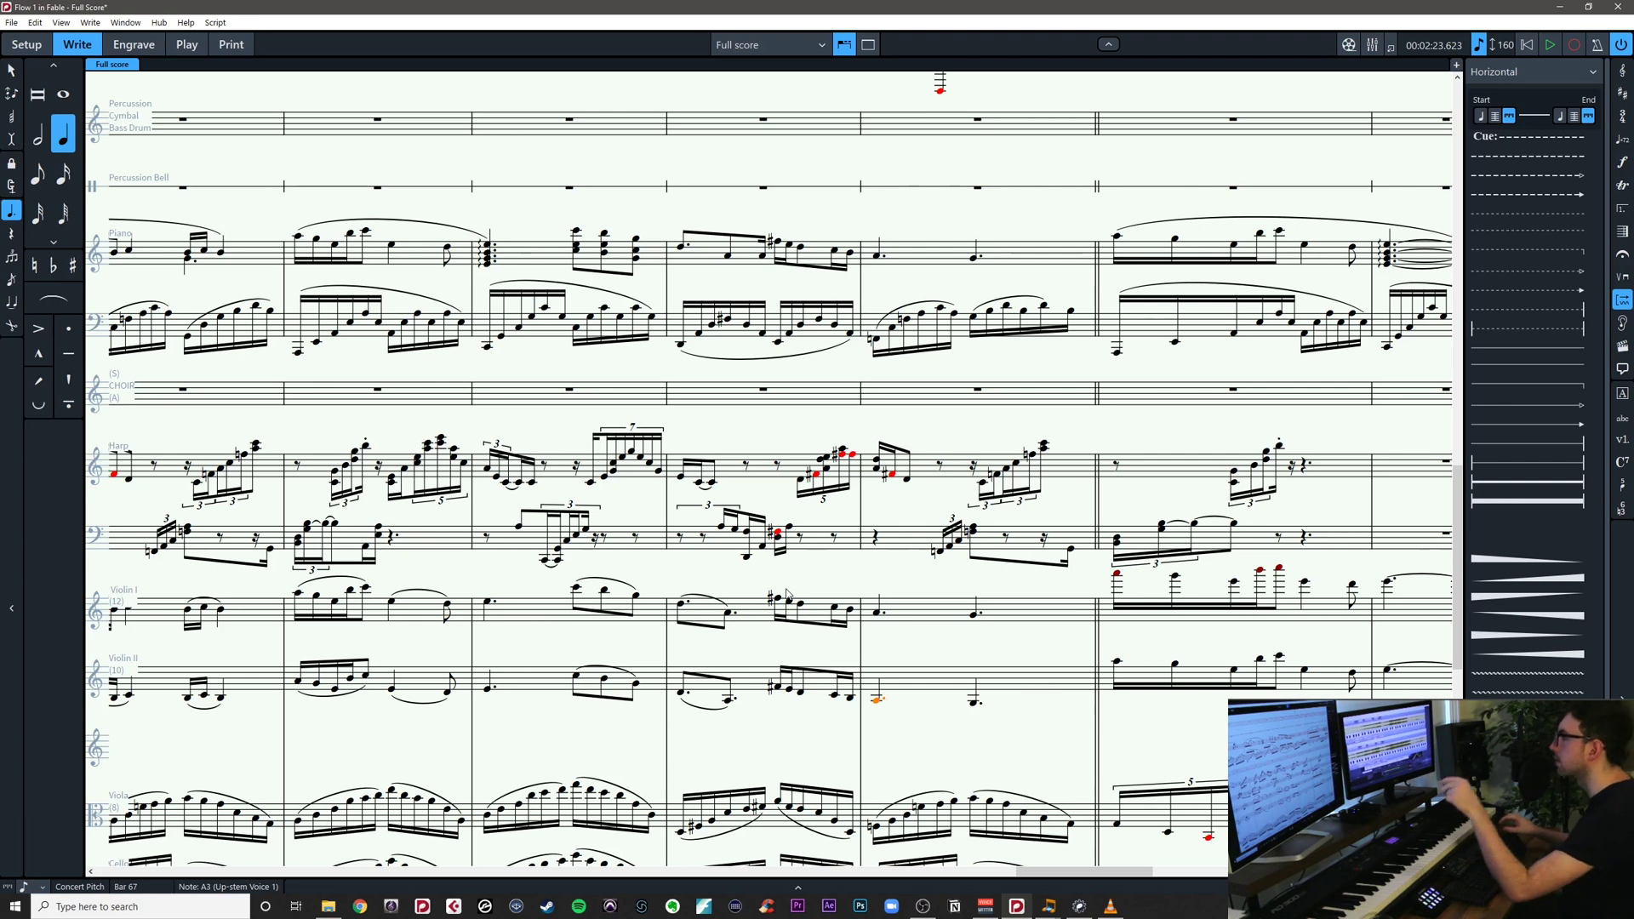
Slur the first three notes of bar 66's second beamed group in Violin I, undoing the longer slurs tried over the group
left_click_drag(759, 577, 814, 639)
key("s")
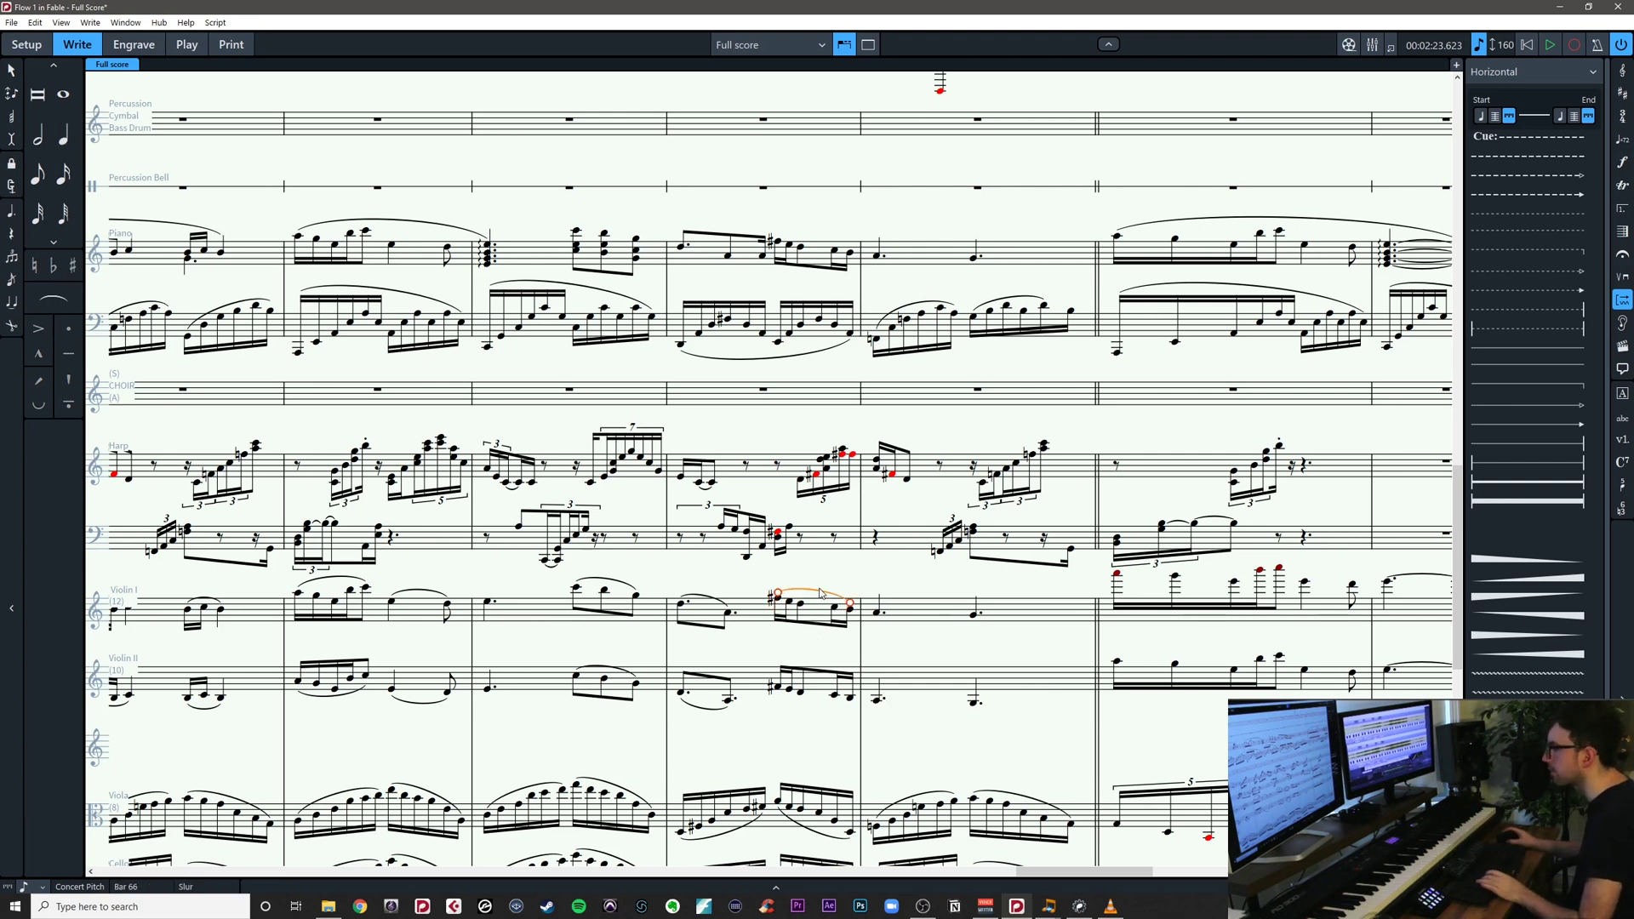
key("ctrl+z")
left_click_drag(766, 579, 885, 620)
key("s")
key("ctrl+z")
key("s")
key("s")
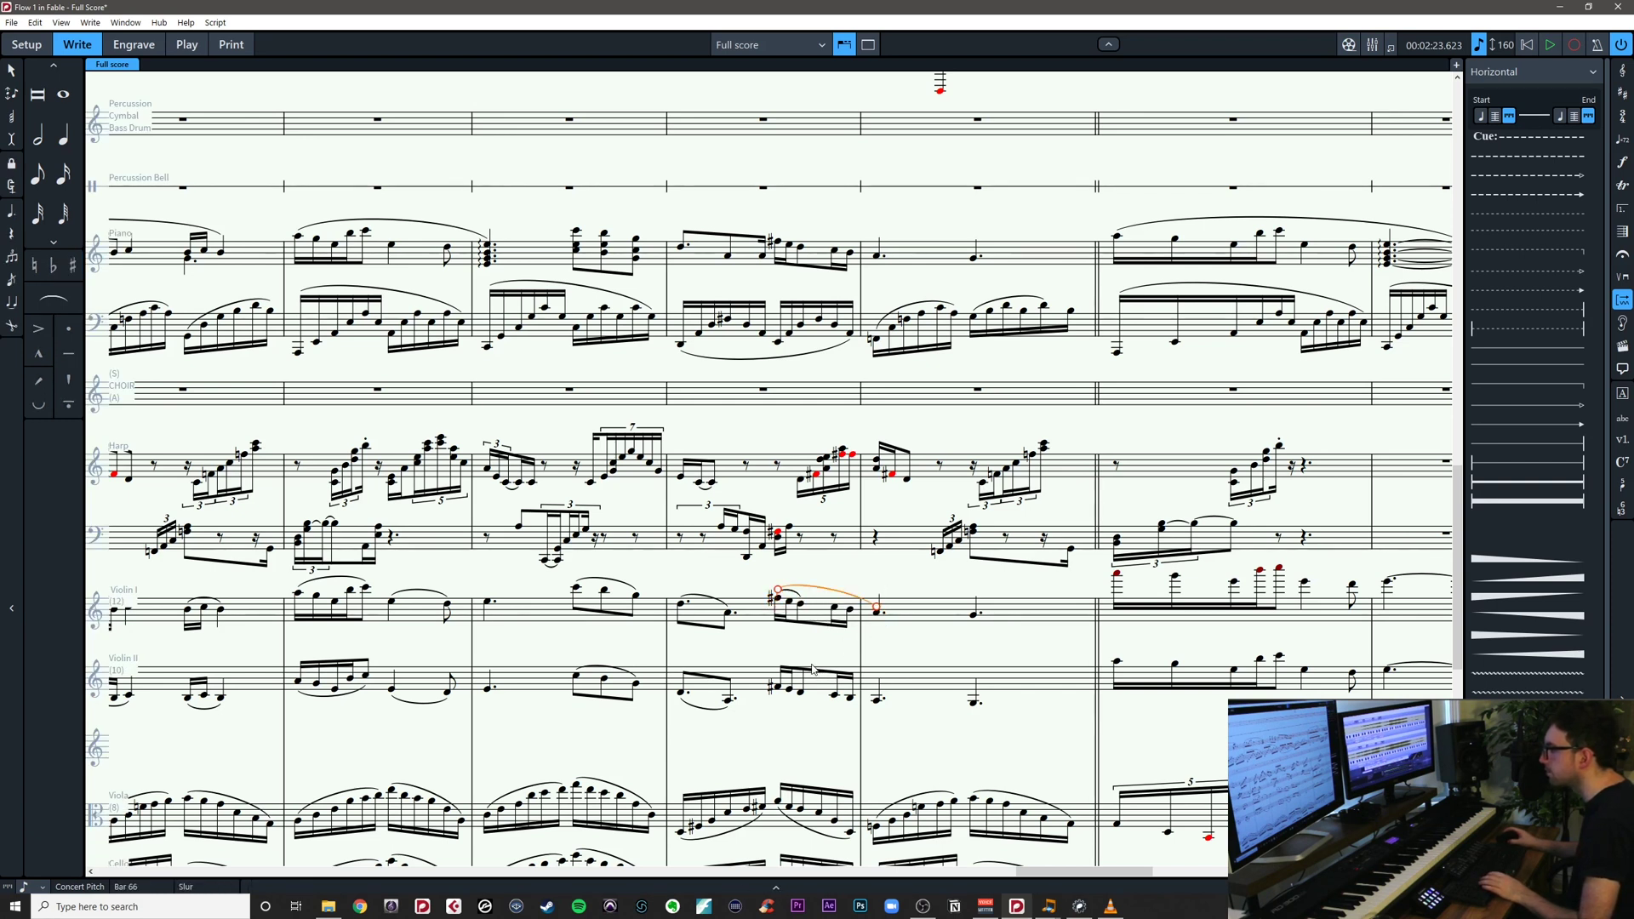
key("ctrl+z")
left_click(825, 586)
left_click_drag(766, 580, 904, 632)
left_click(870, 622)
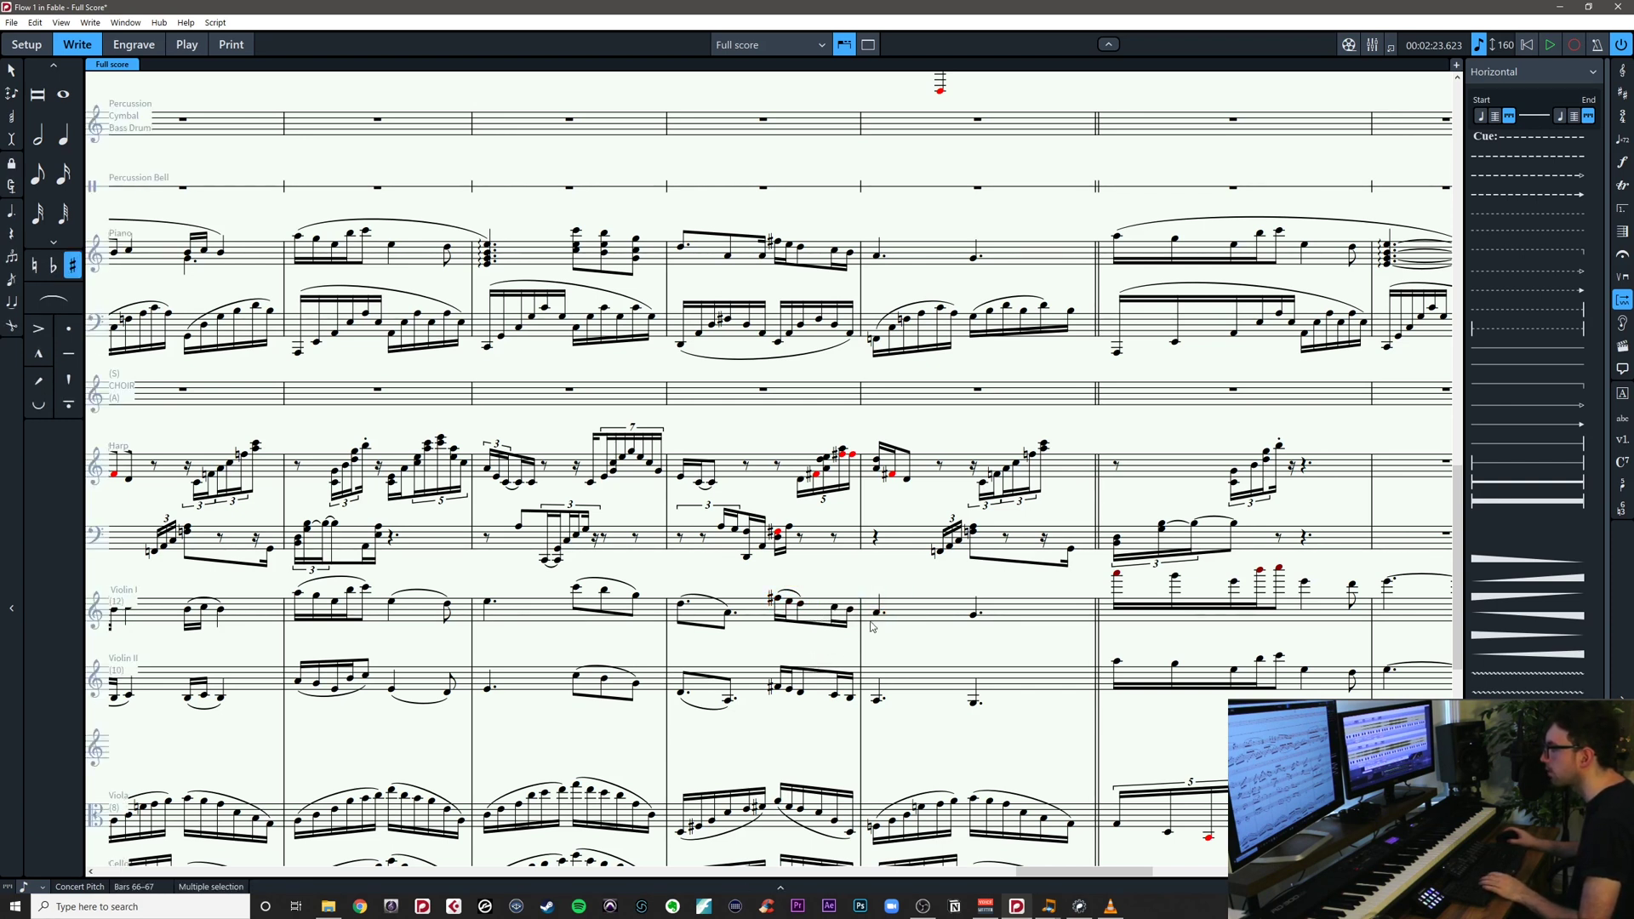
Slur the last two notes of bar 66 into the first note of bar 67 in both violins
left_click(835, 609)
left_click(877, 614, "shift")
key("s")
left_click_drag(824, 711, 895, 689)
key("s")
Slur the first three notes of bar 66's second beamed group in Violin II
left_click_drag(756, 702, 823, 682)
key("s")
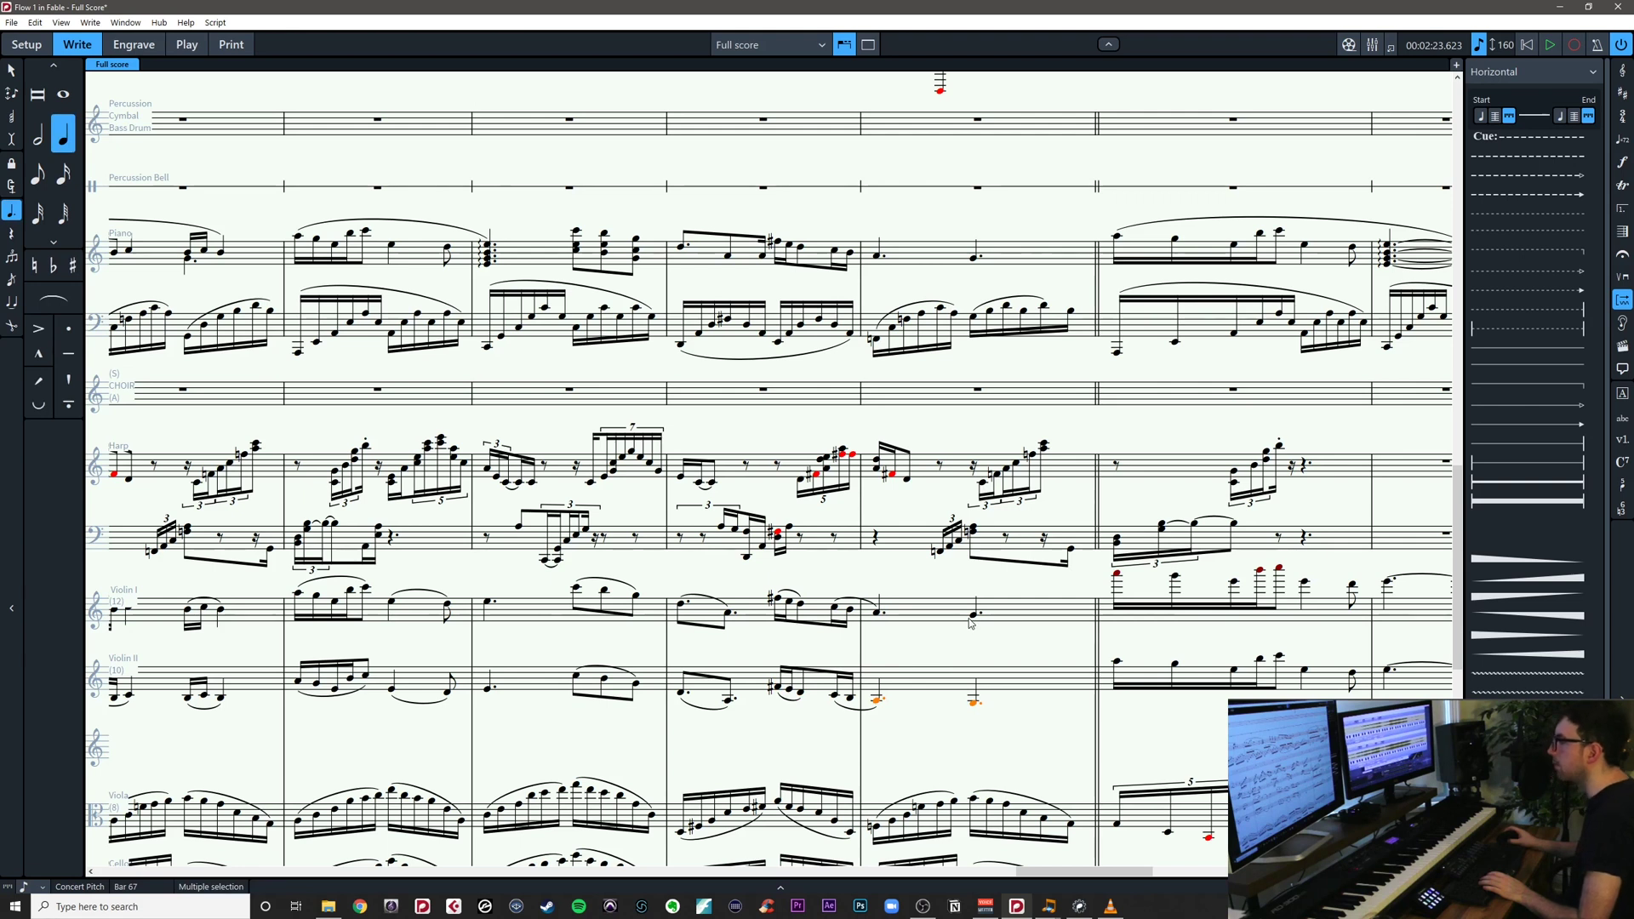
key("Escape")
key("Escape")
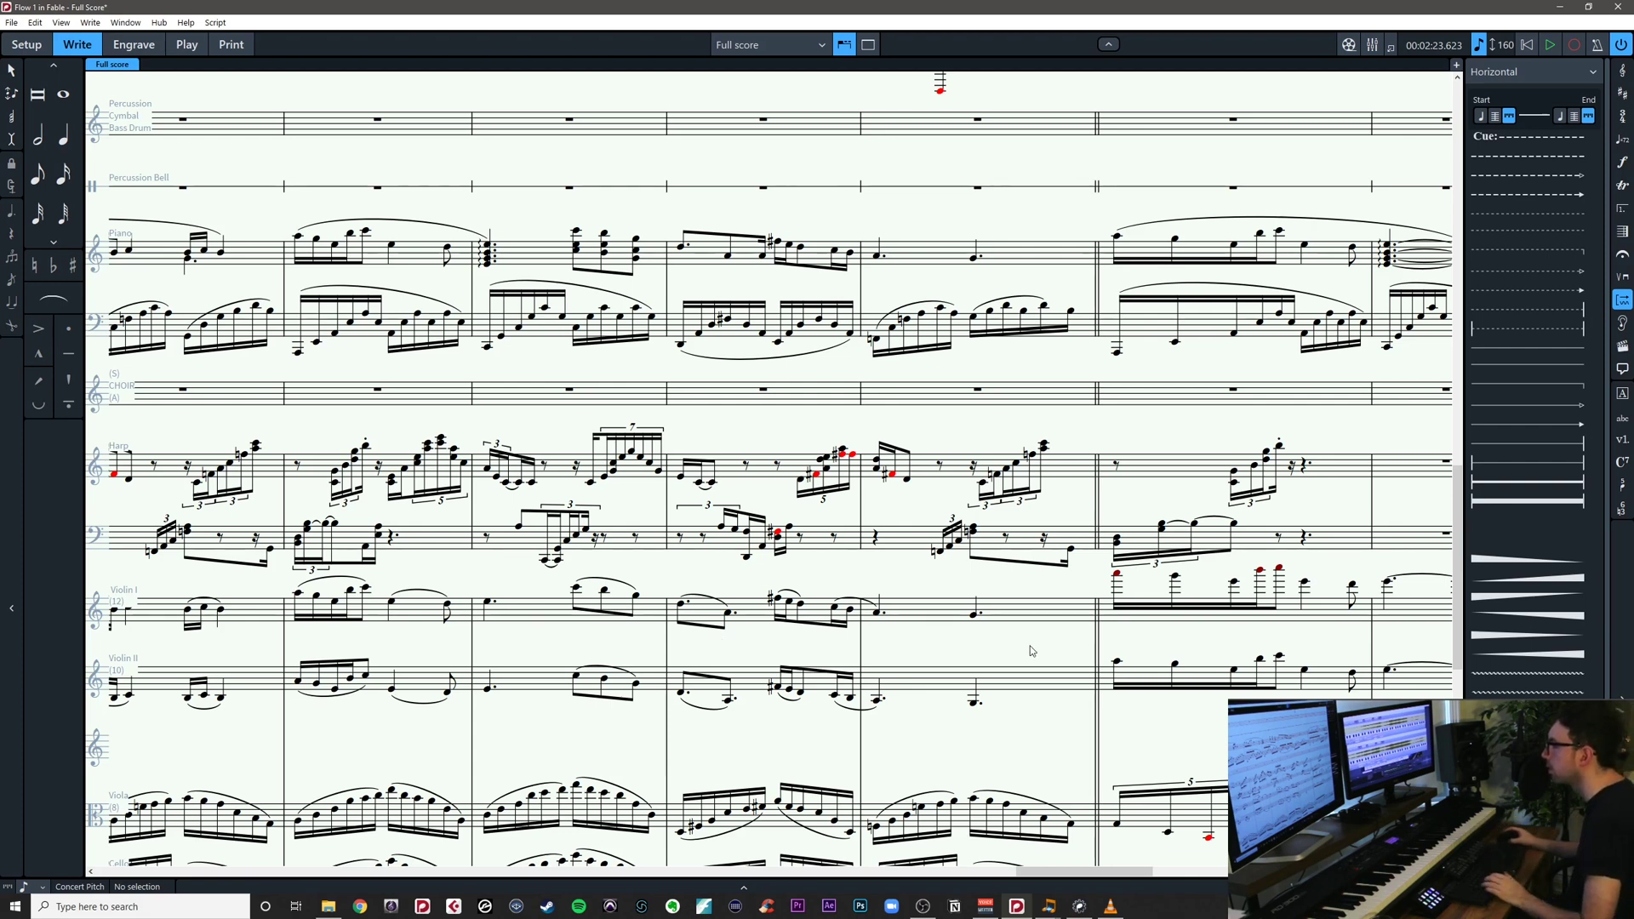
Dot the eighth note that starts the second half of bar 70 in both violins
left_click_drag(1030, 652, 621, 667)
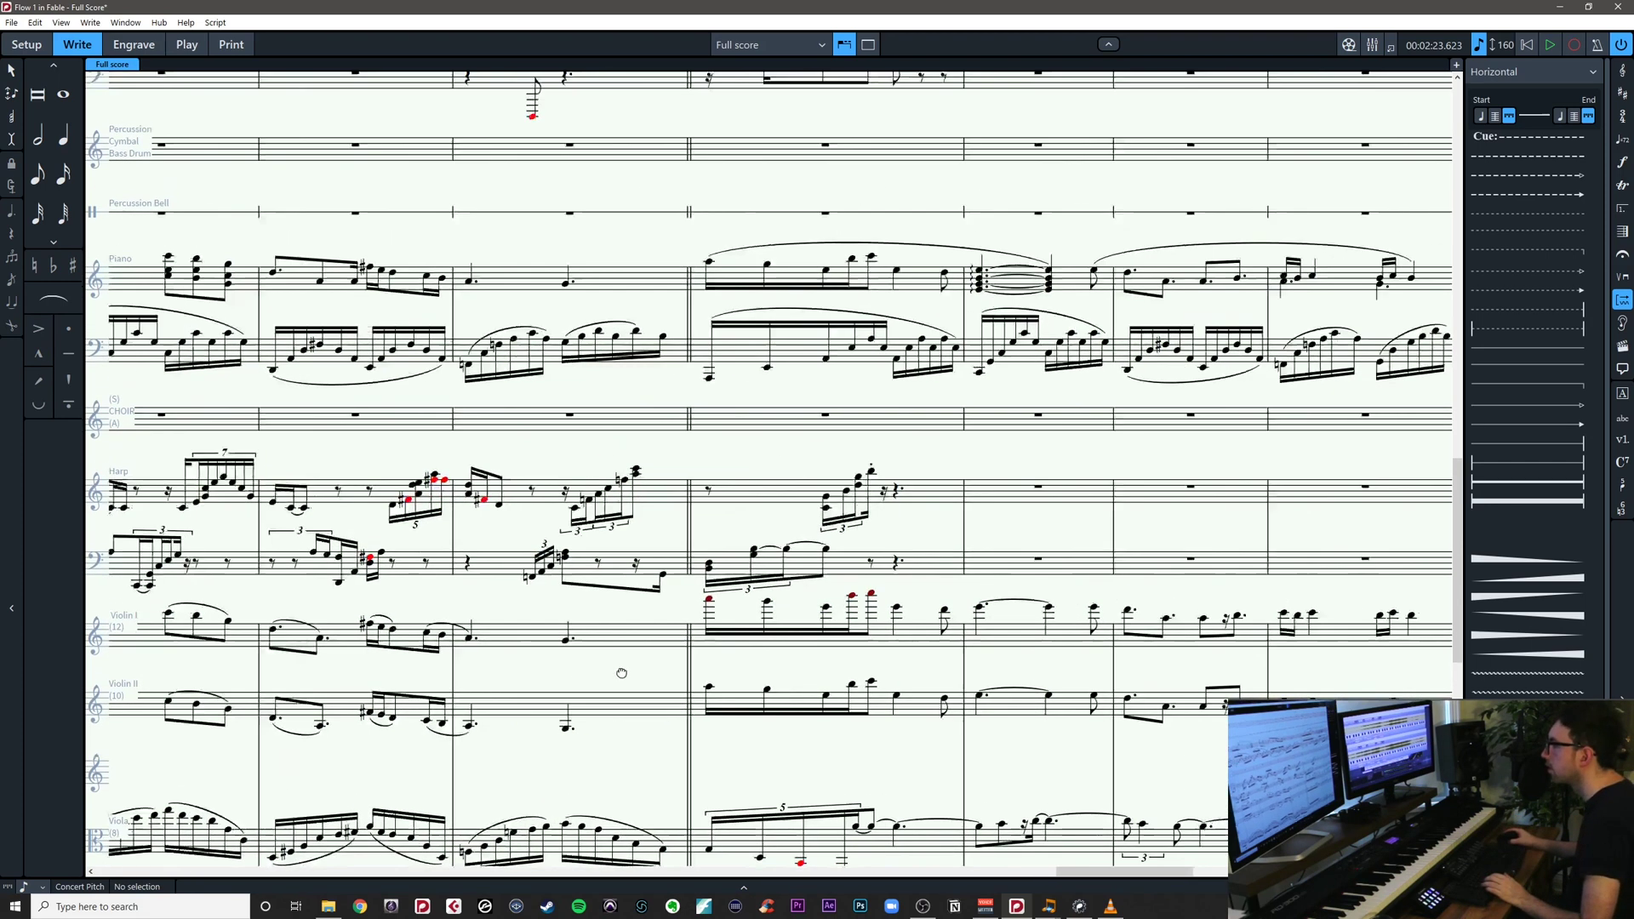
left_click(710, 601)
left_click_drag(775, 677, 579, 639)
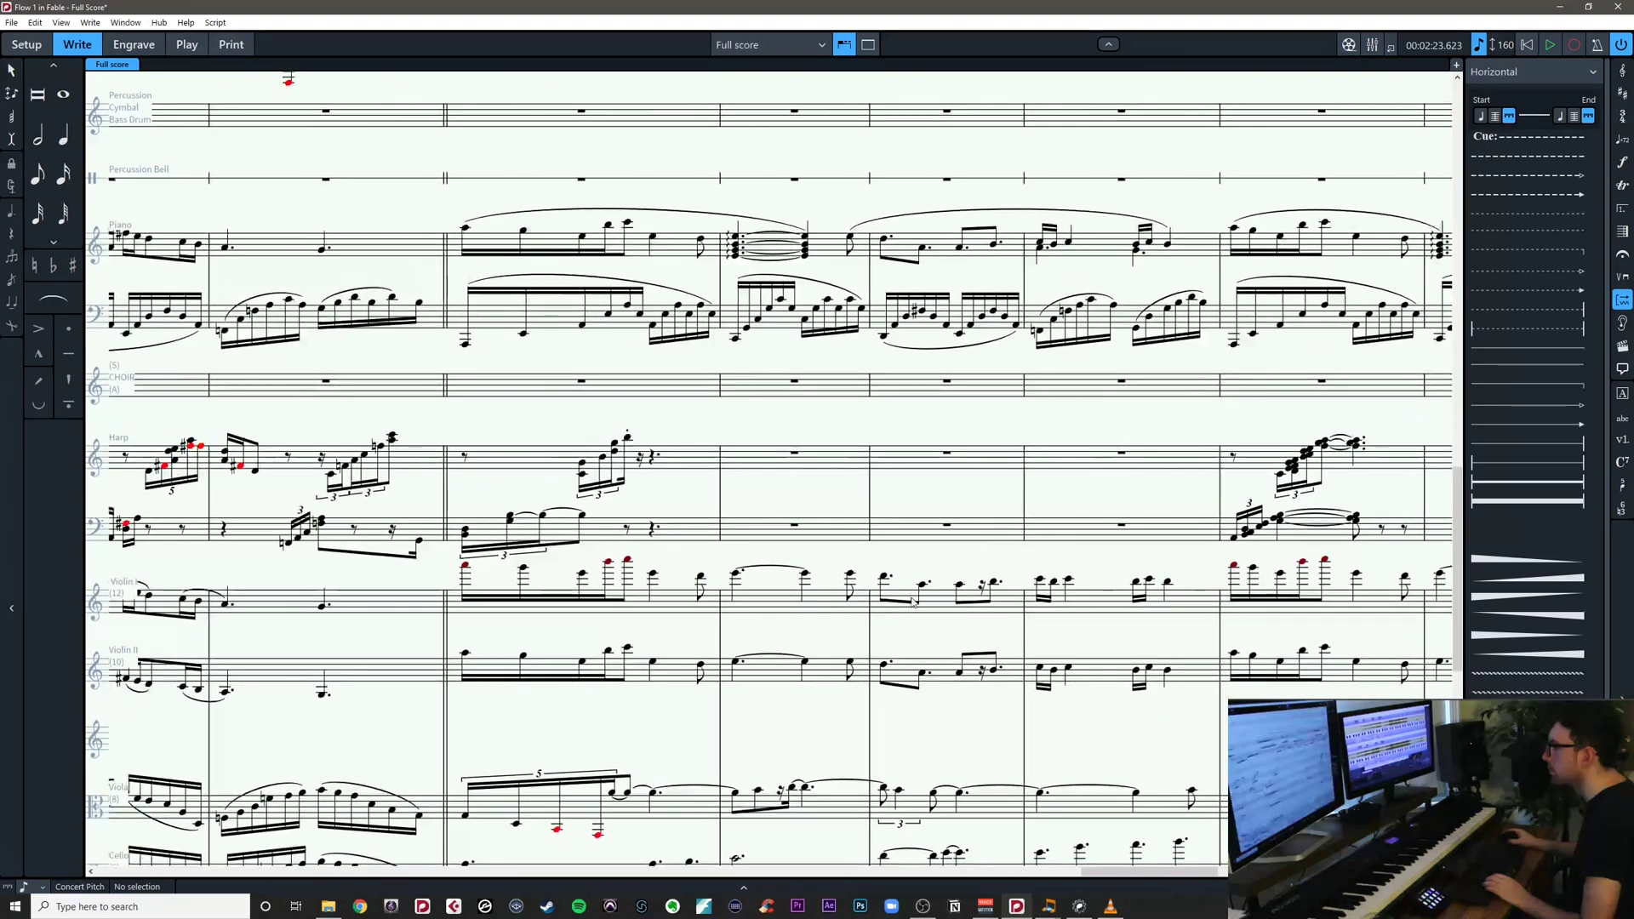
left_click(959, 586)
left_click(958, 672, "ctrl")
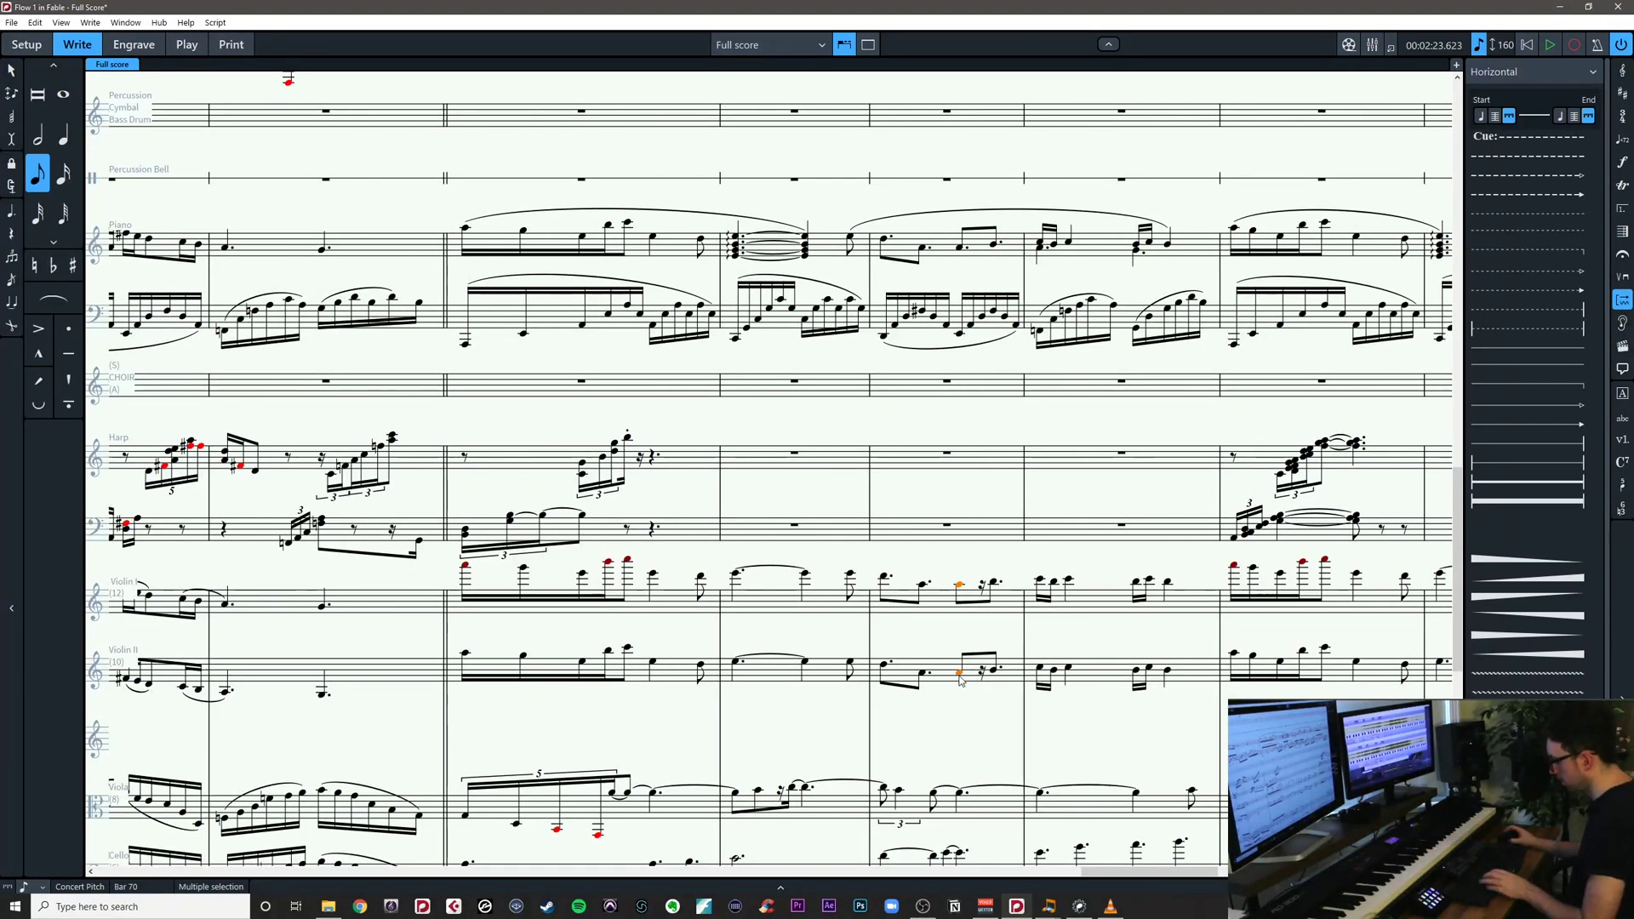
key(".")
key("Escape")
Raise the second dotted quarter of bar 67 by an octave in Violin I and Violin II
left_click_drag(354, 654, 749, 618)
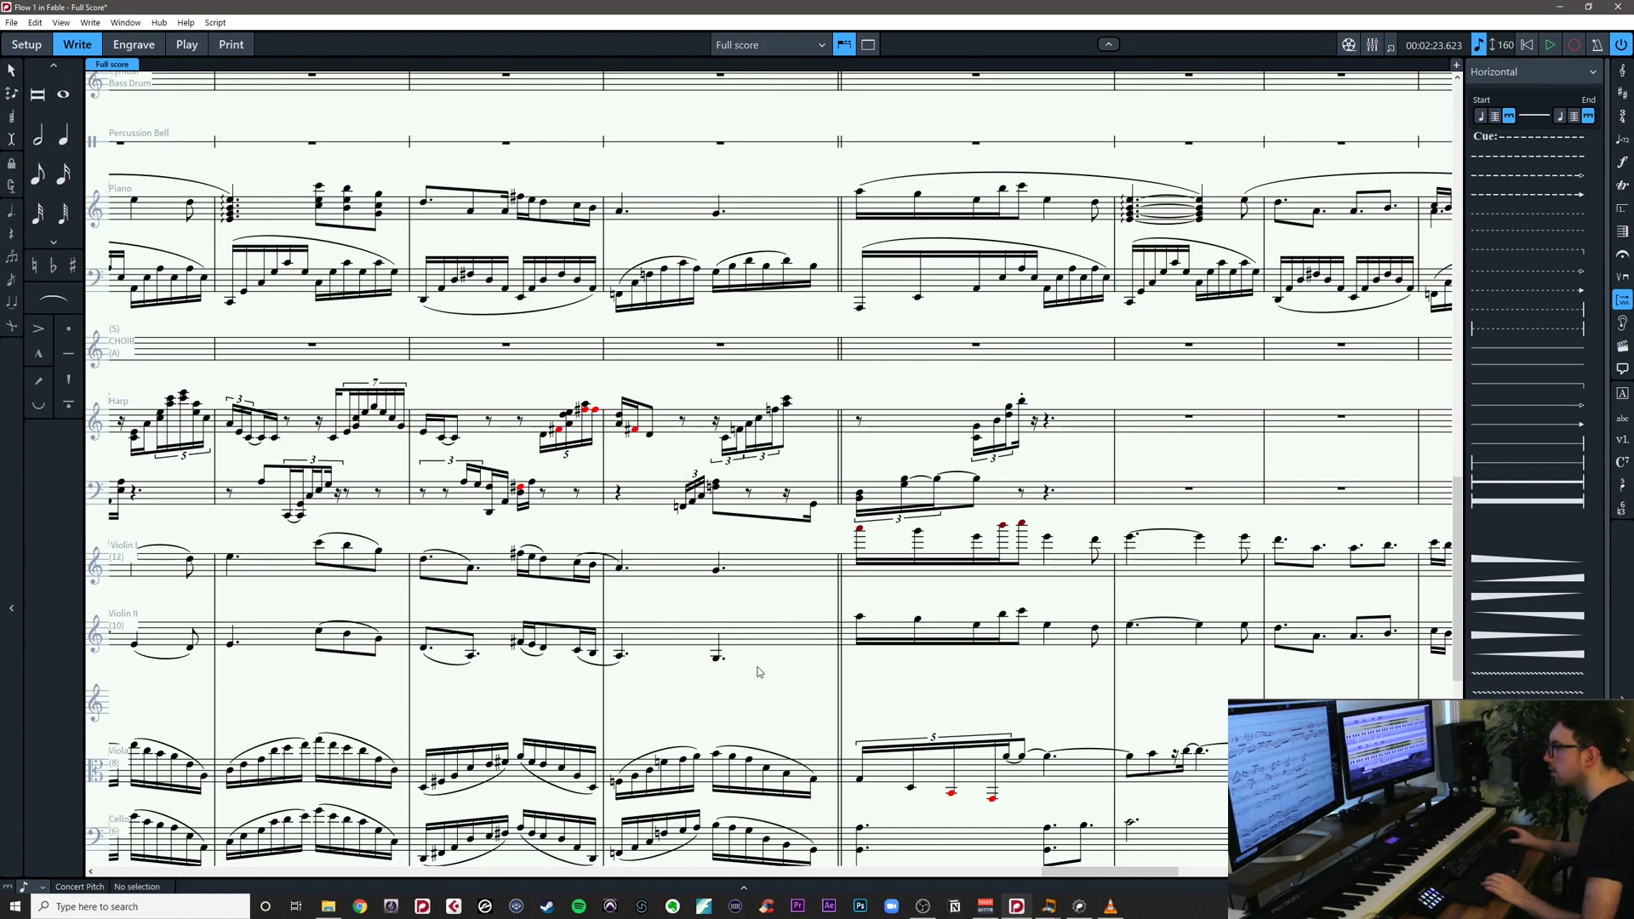
left_click(622, 658)
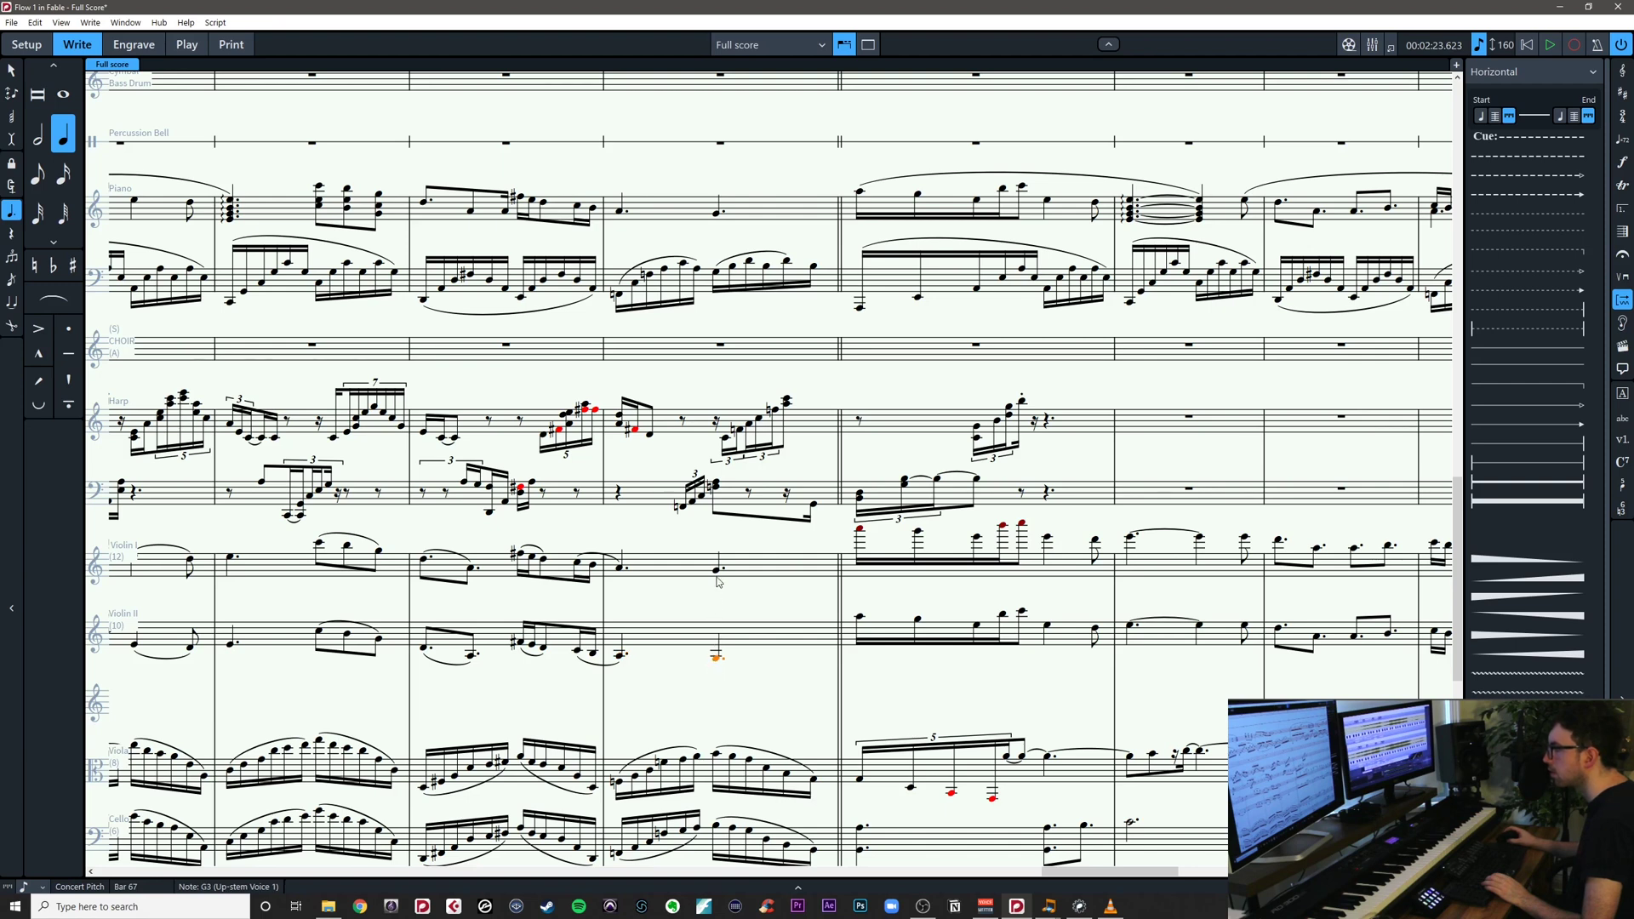
key("ctrl+alt+Up")
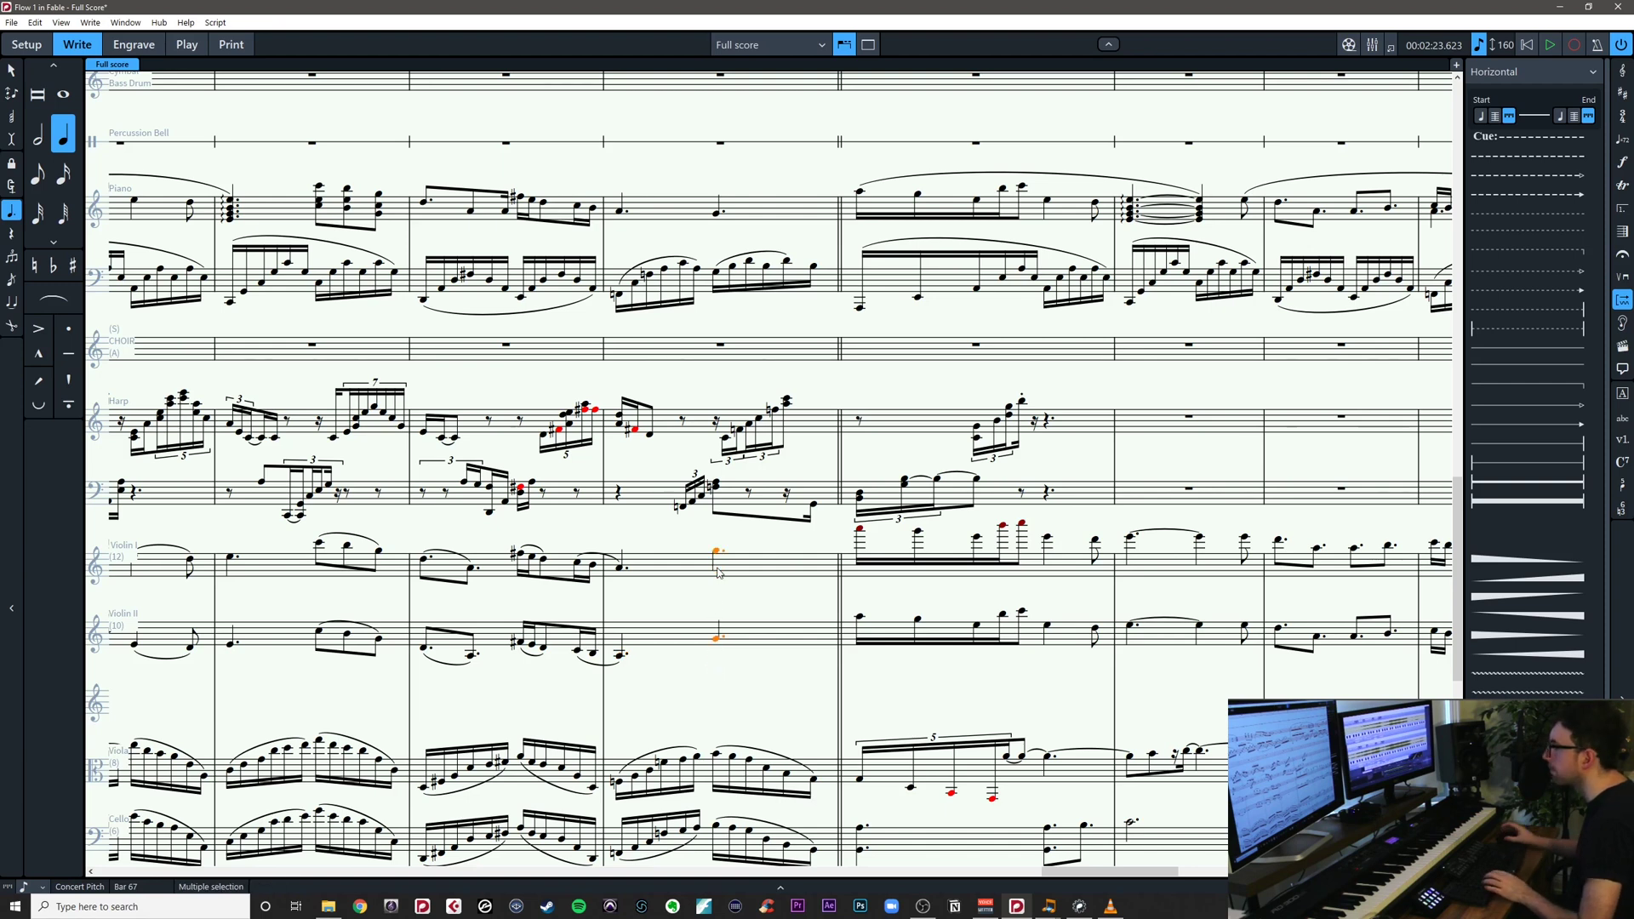
left_click(784, 614)
Look over the string parts from bar 68 onward, comparing violins, viola, cello and bass
left_click_drag(783, 613, 658, 647)
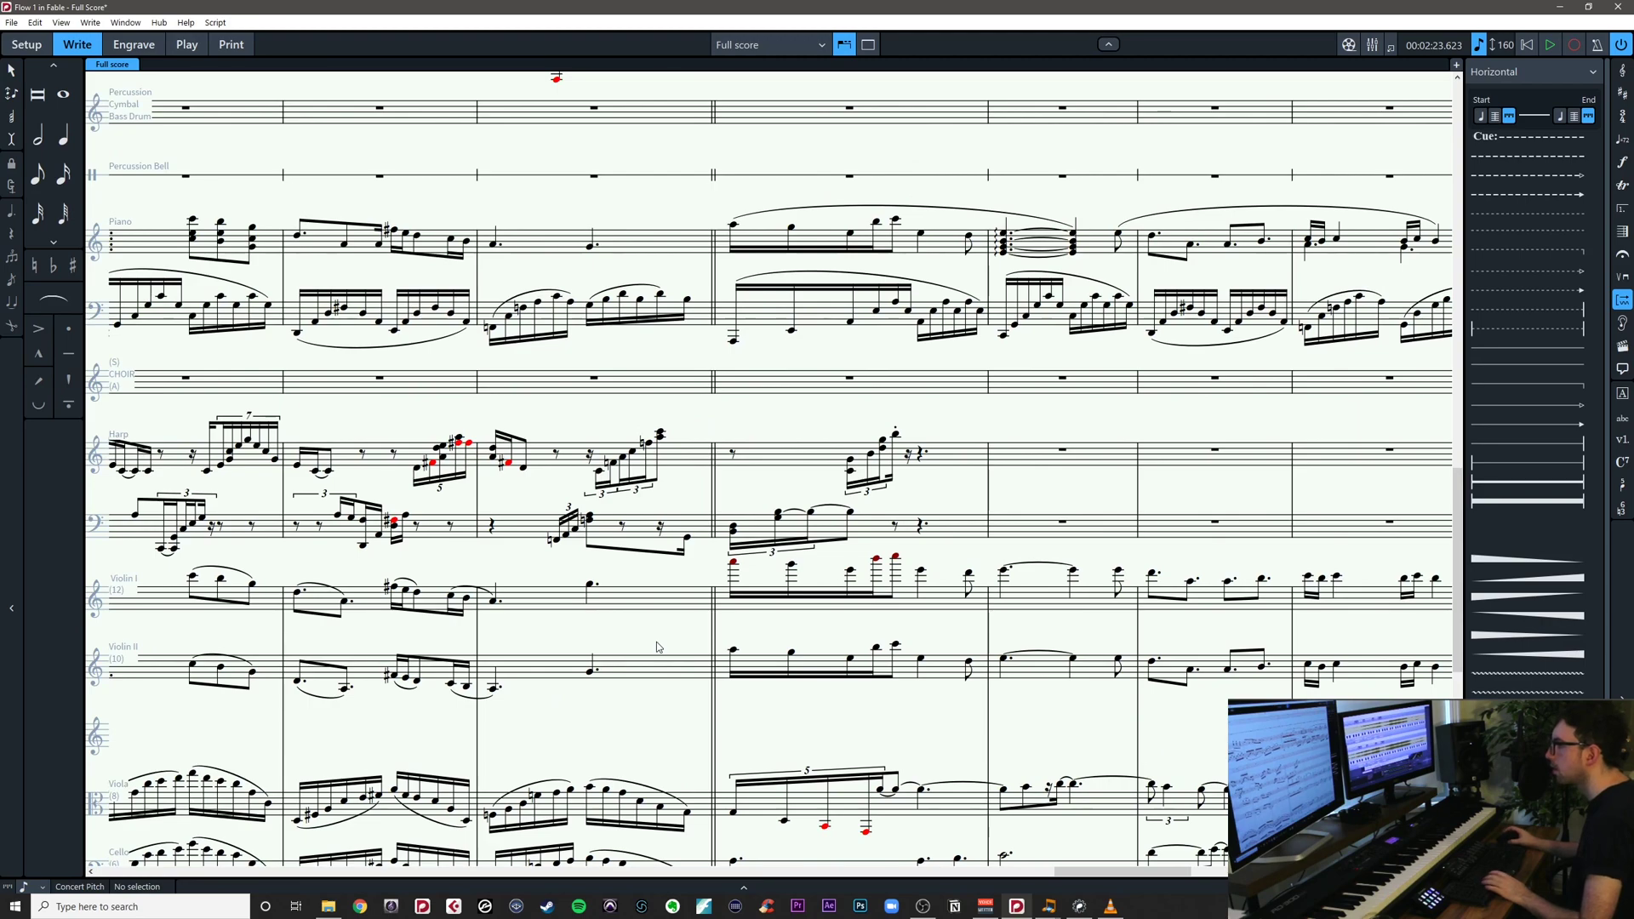
left_click(733, 564)
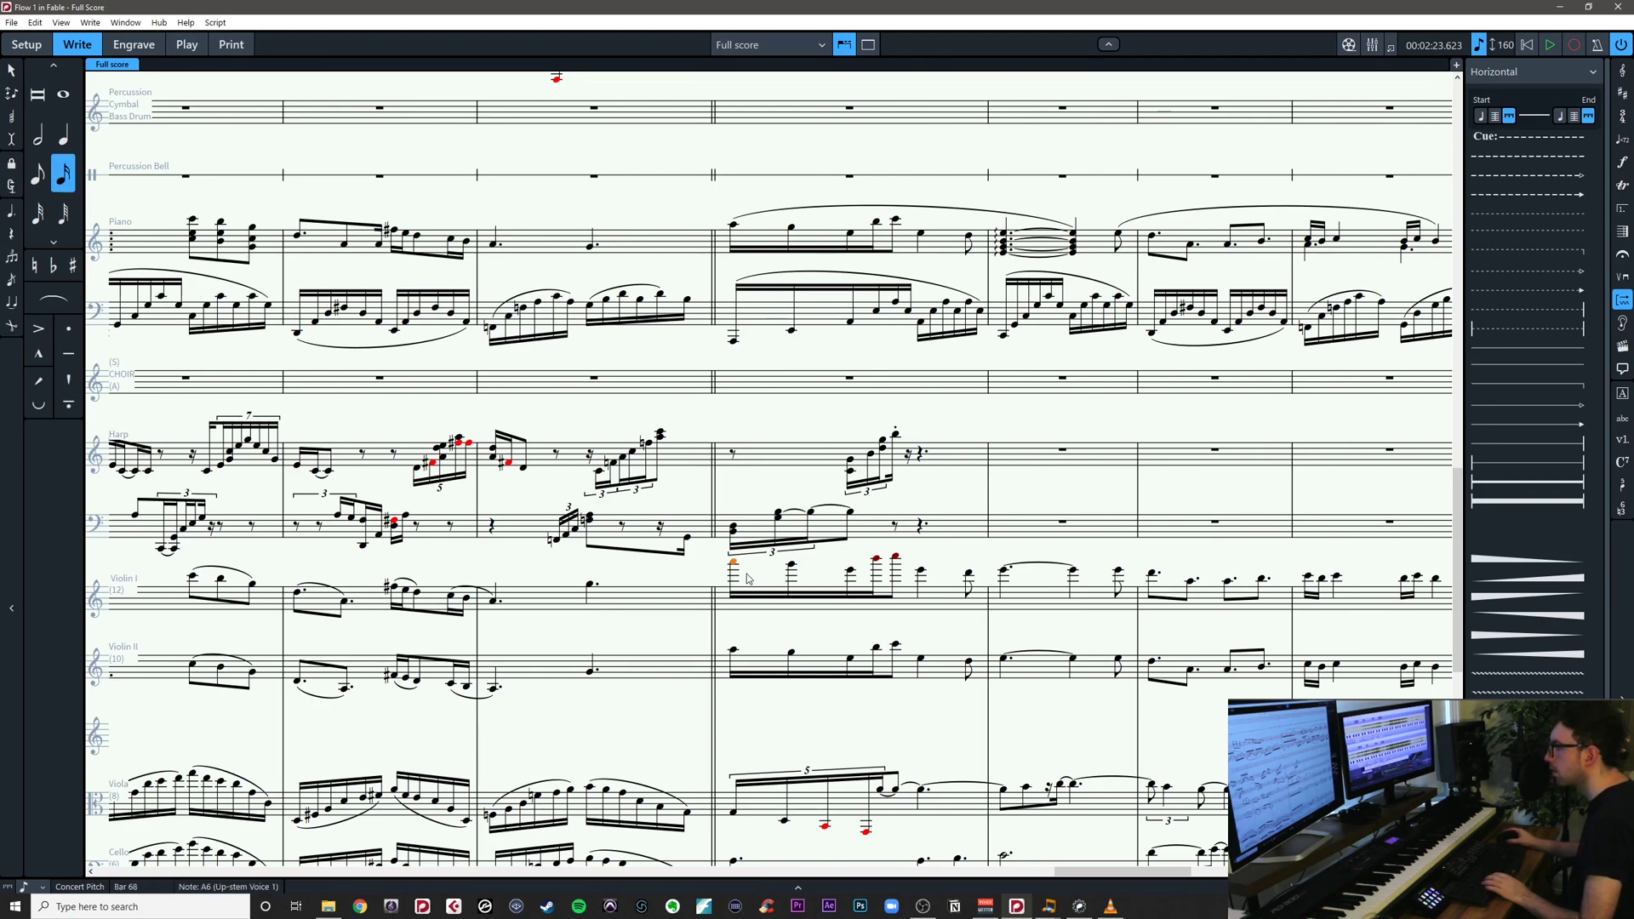
left_click_drag(756, 578, 384, 392)
left_click(652, 718)
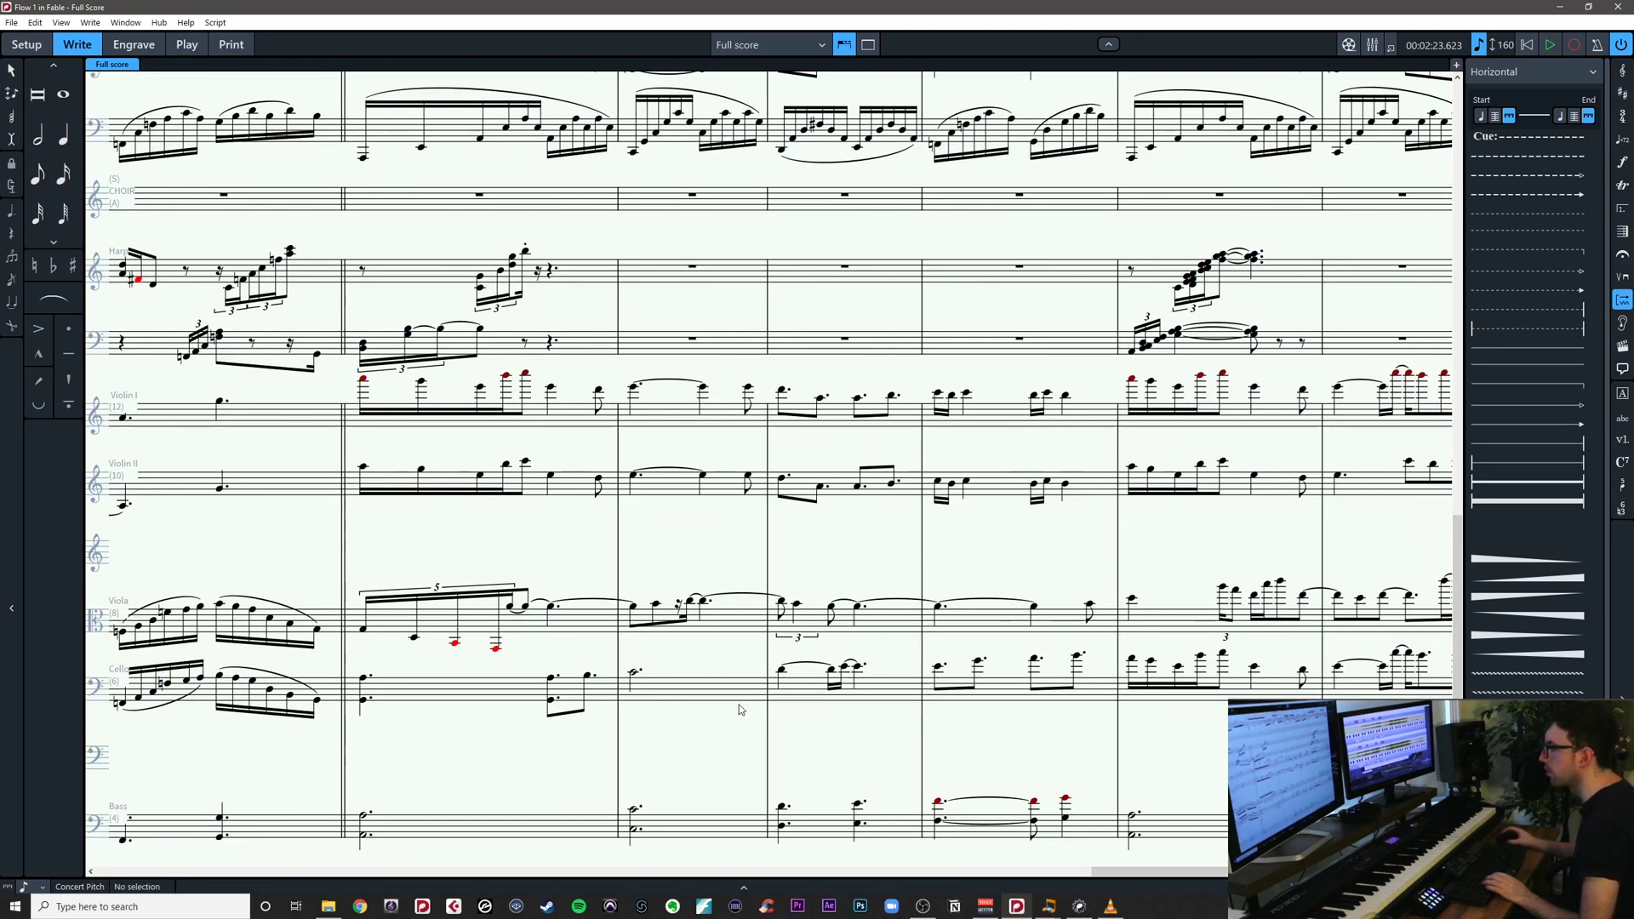
left_click_drag(692, 718, 673, 729)
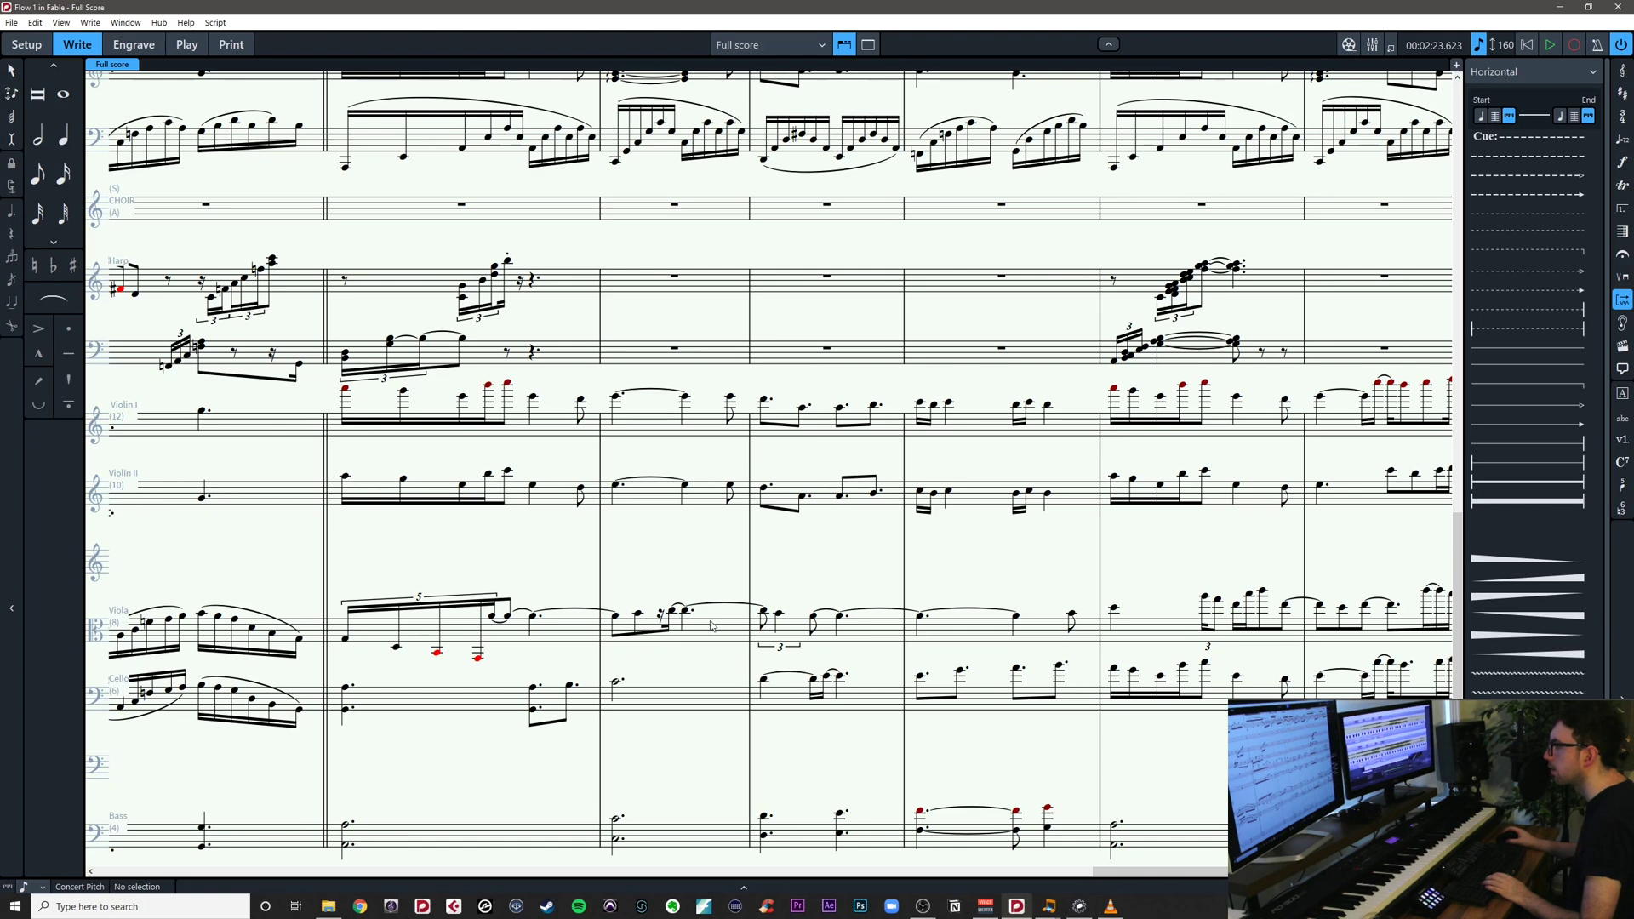
left_click_drag(972, 590, 1028, 595)
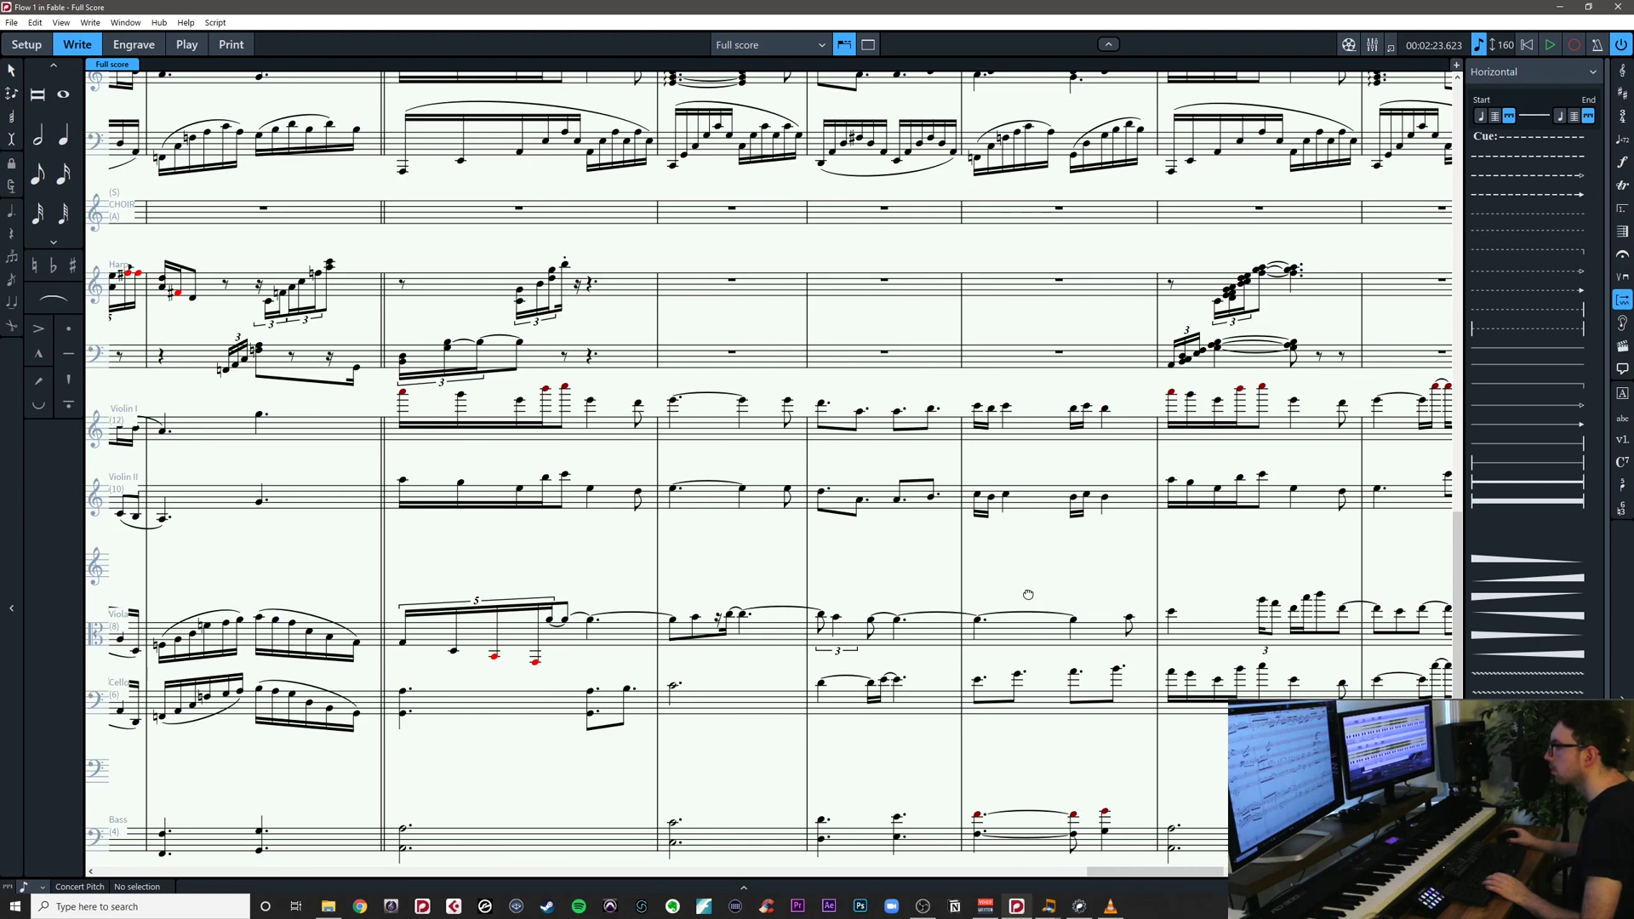
left_click_drag(1028, 595, 572, 620)
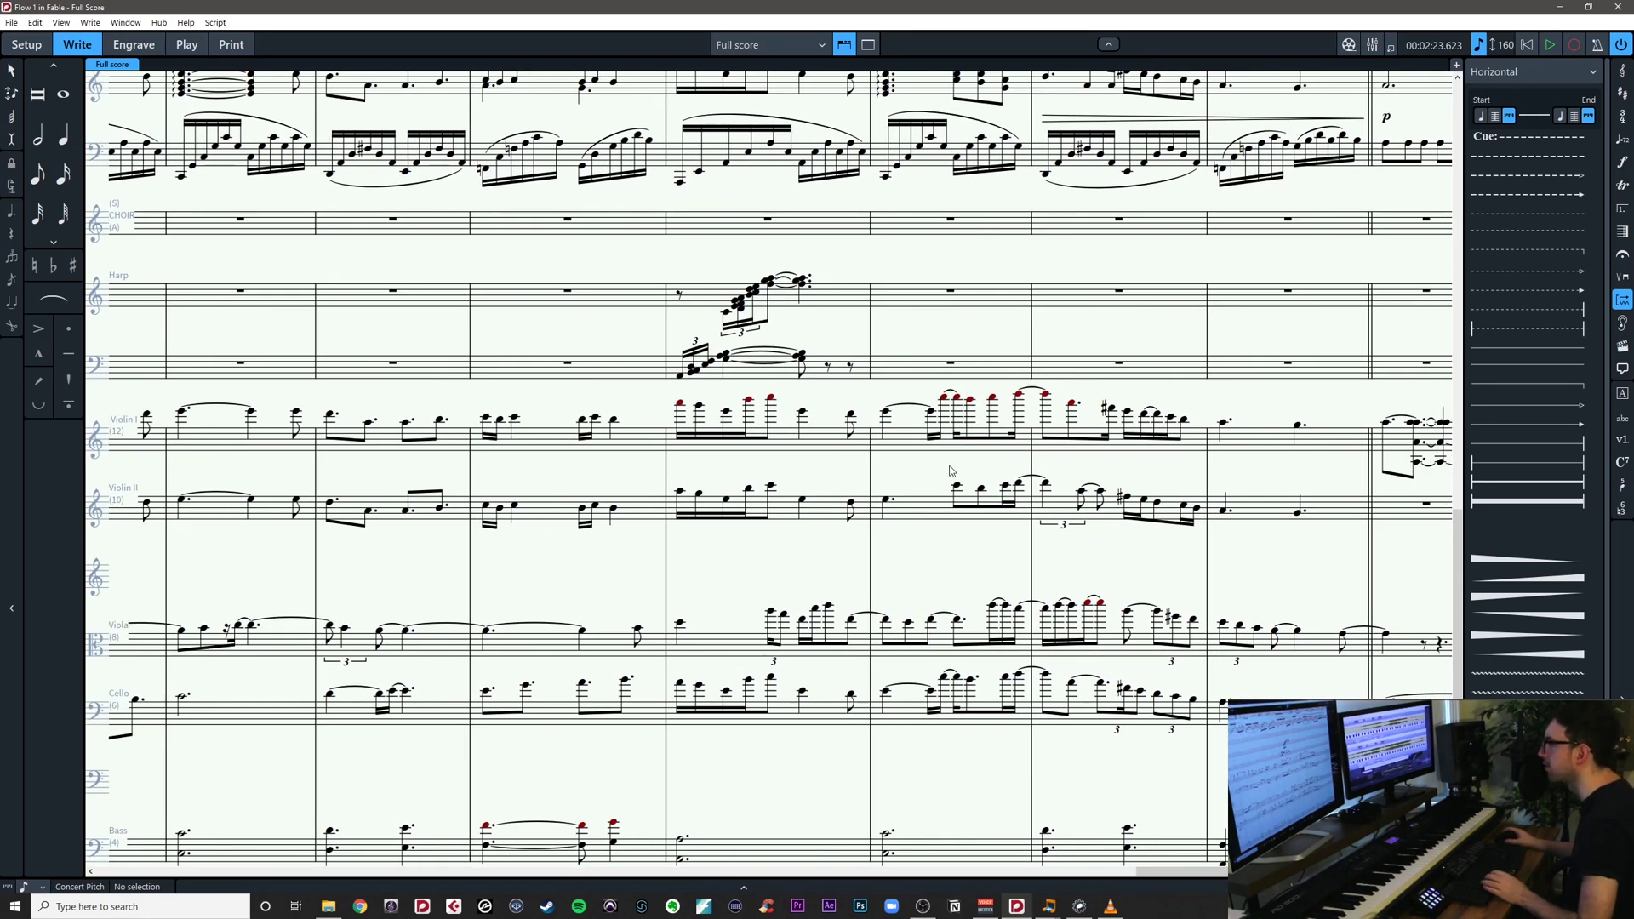
left_click_drag(956, 545, 1016, 511)
left_click_drag(771, 715, 1063, 570)
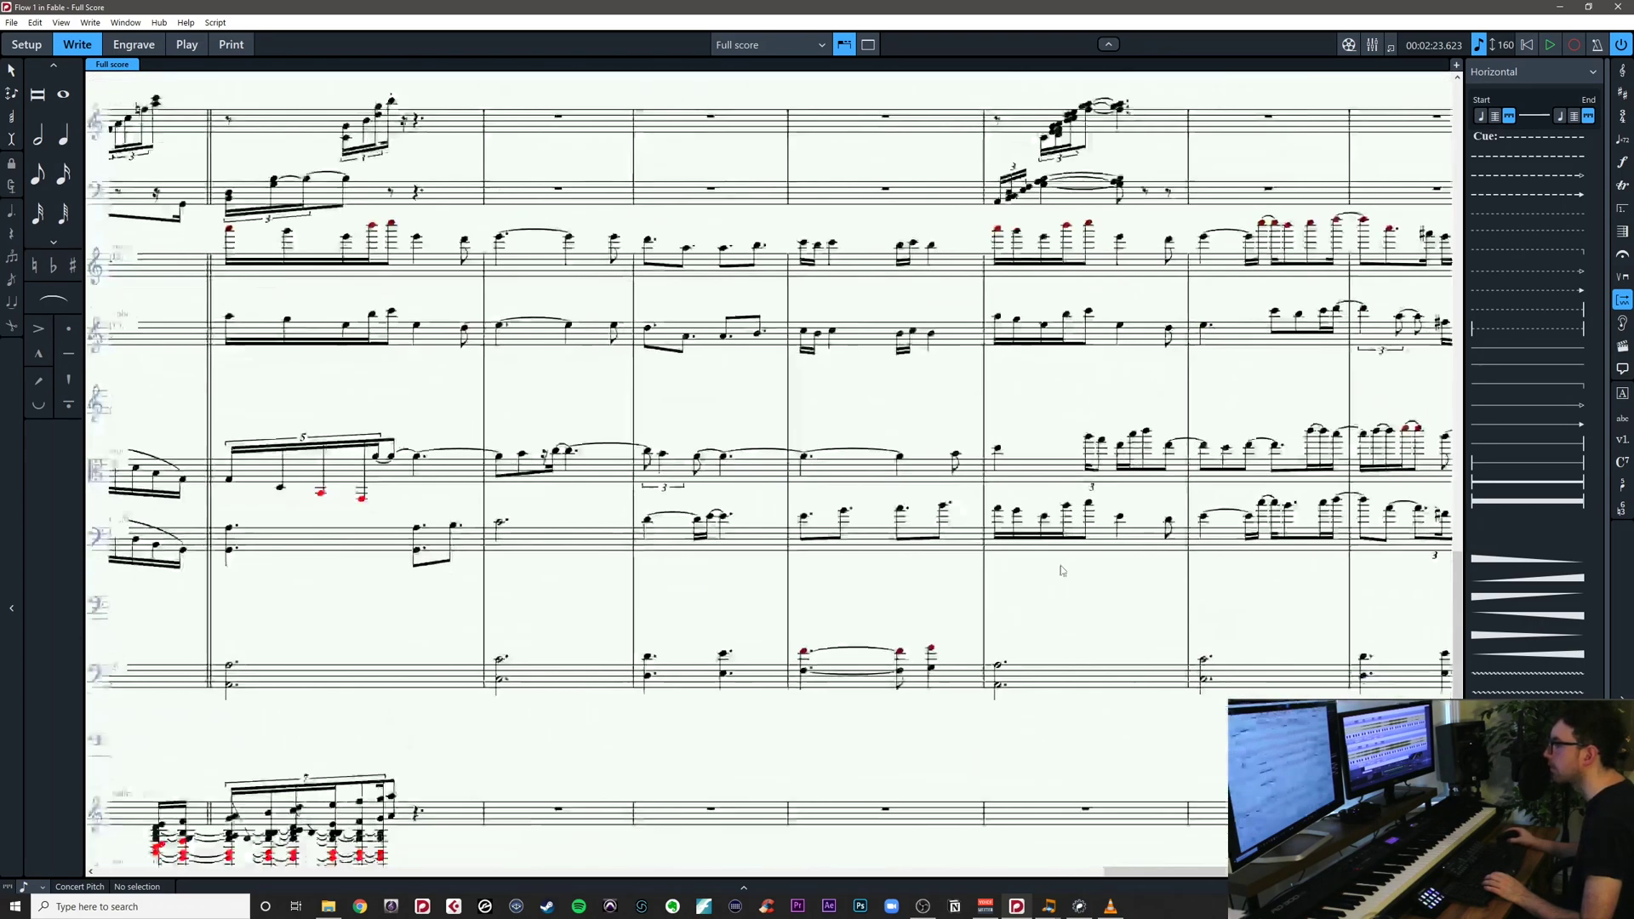
Shorten the first chord of bar 71 in the Bass to a dotted quarter
left_click(804, 673)
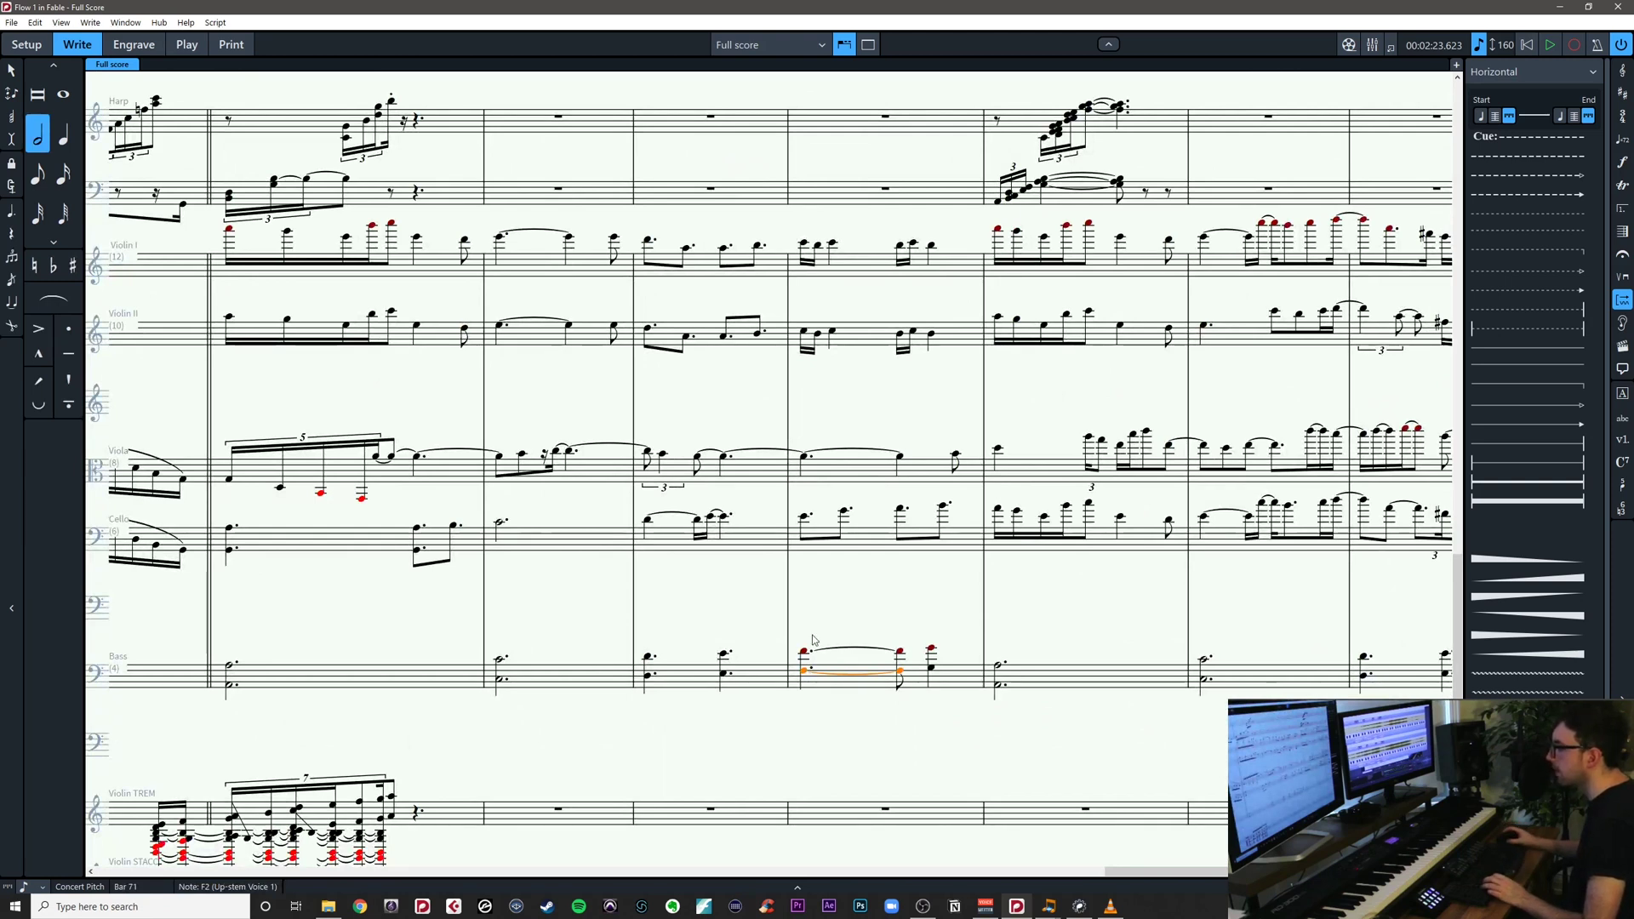
left_click_drag(816, 629, 798, 706)
key("alt+shift+Left")
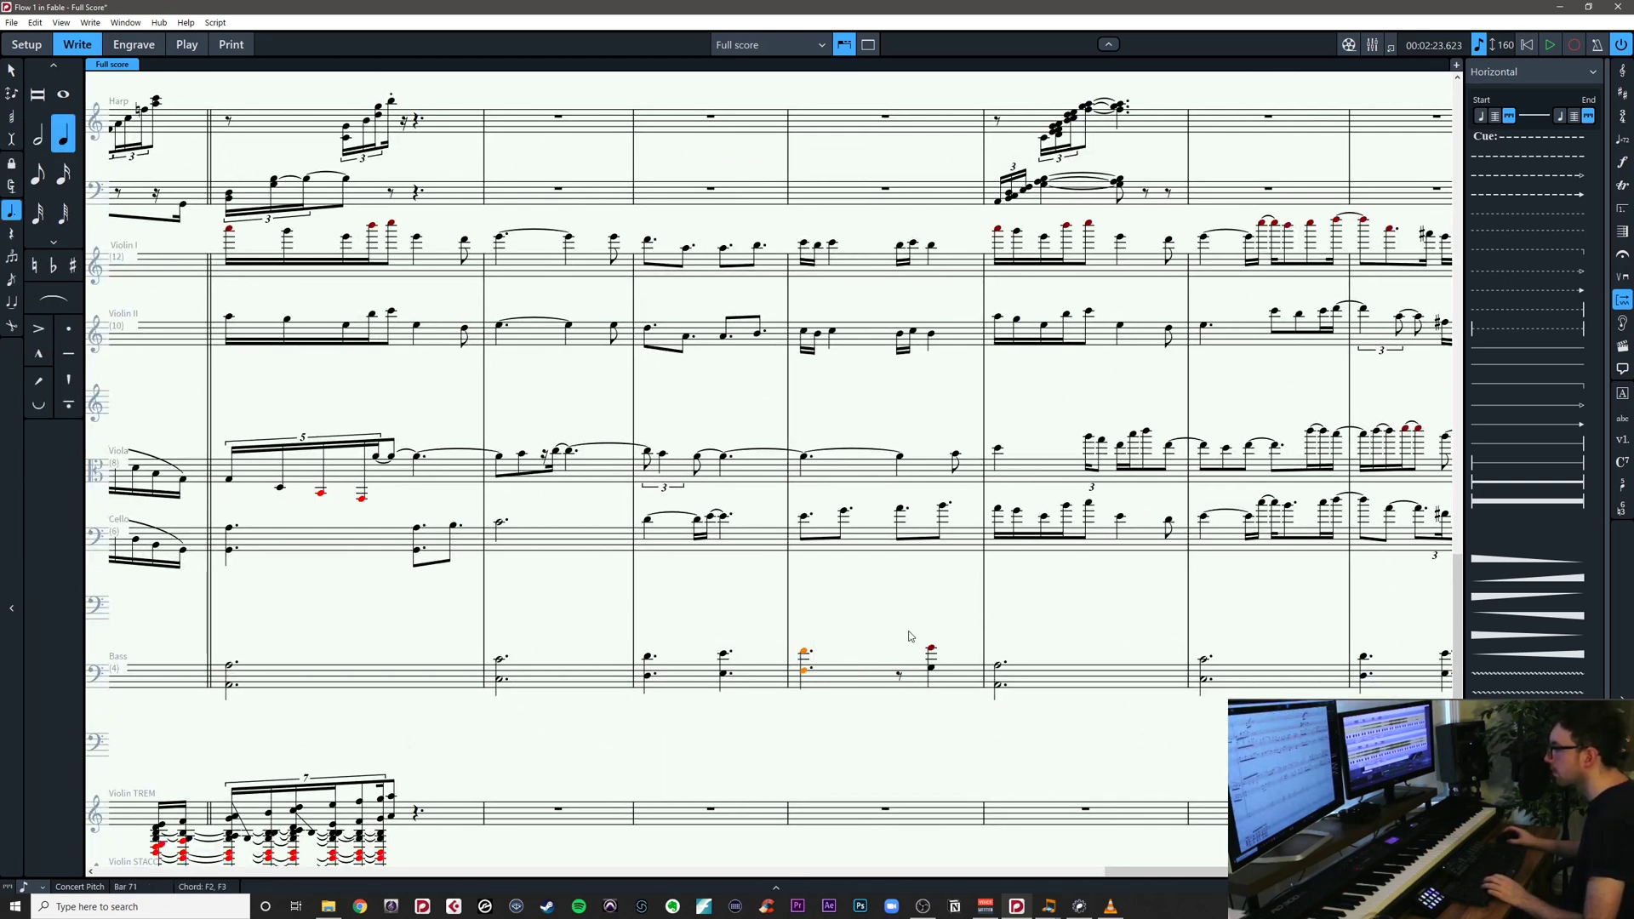
Move the second Bass chord of bar 71 back to the start of the bar's second half and give it a dotted rhythm
key("Right")
key("4")
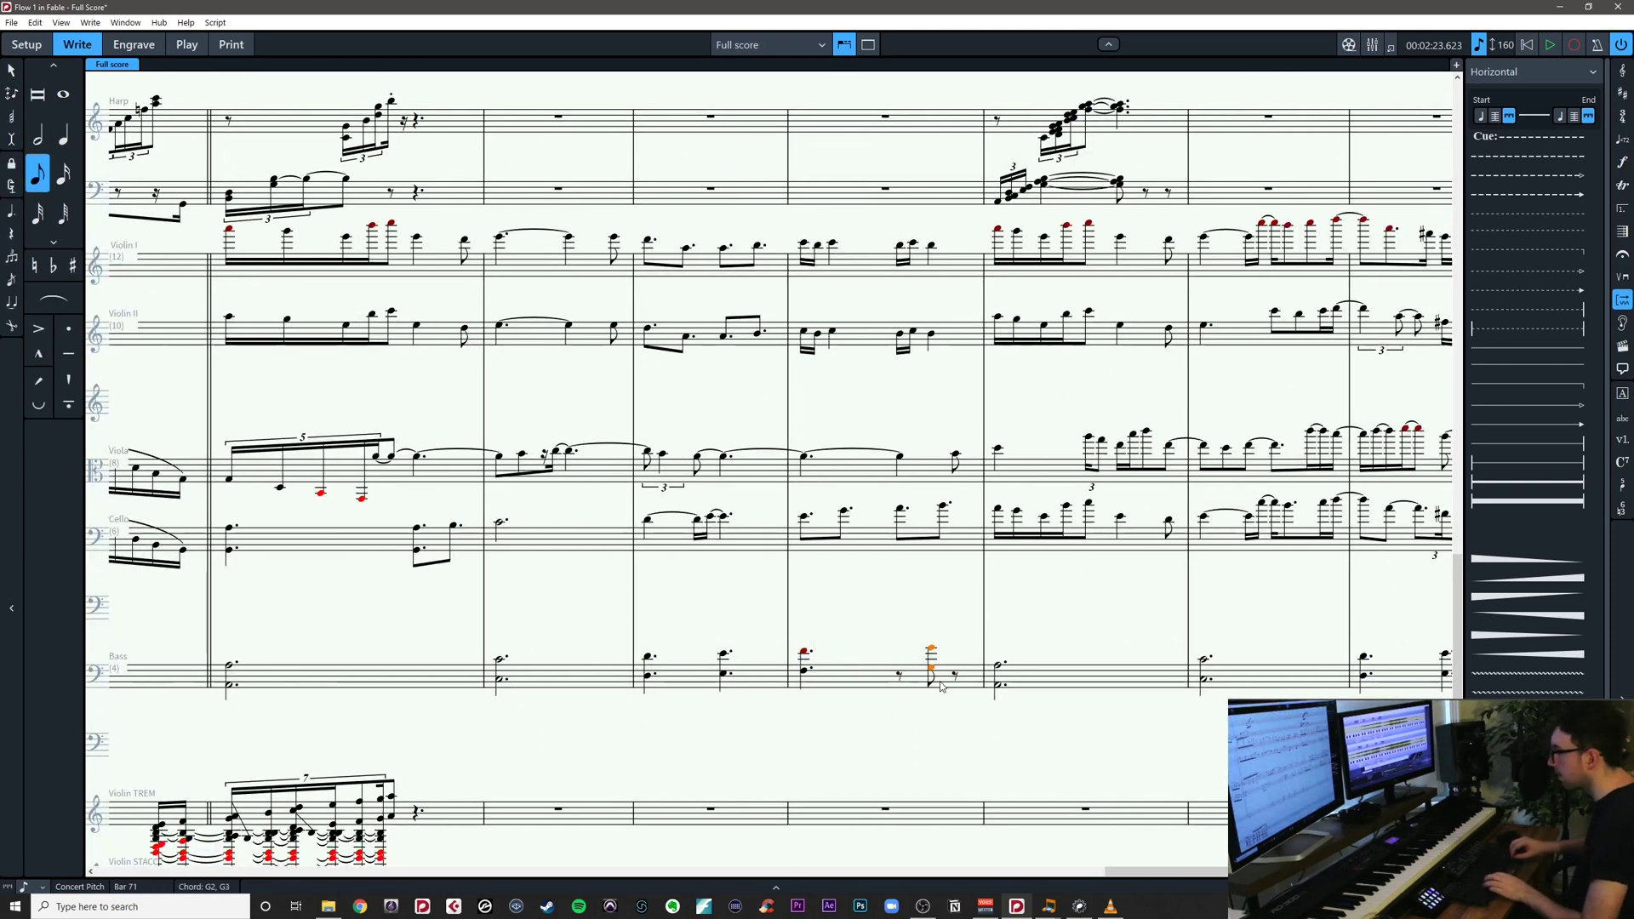
key("alt+Left")
key(".")
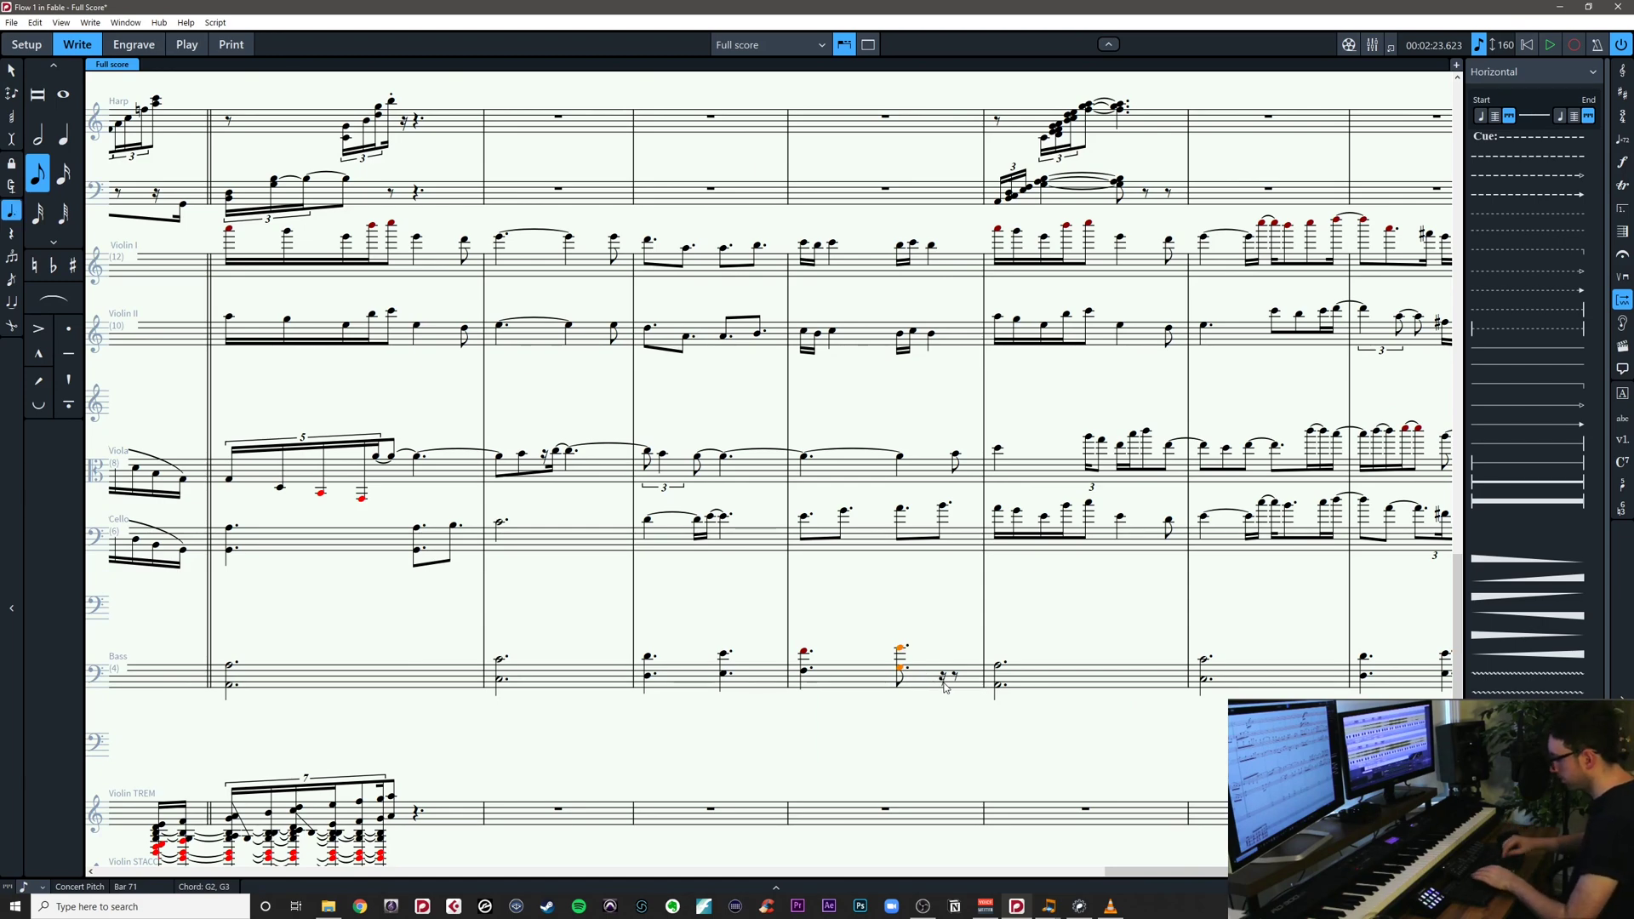
key("5")
Try slurring the last two notes of bar 61 in Violin I after separating its tied notes, and delete that slur
left_click_drag(256, 502, 1009, 647)
left_click_drag(432, 518, 1439, 565)
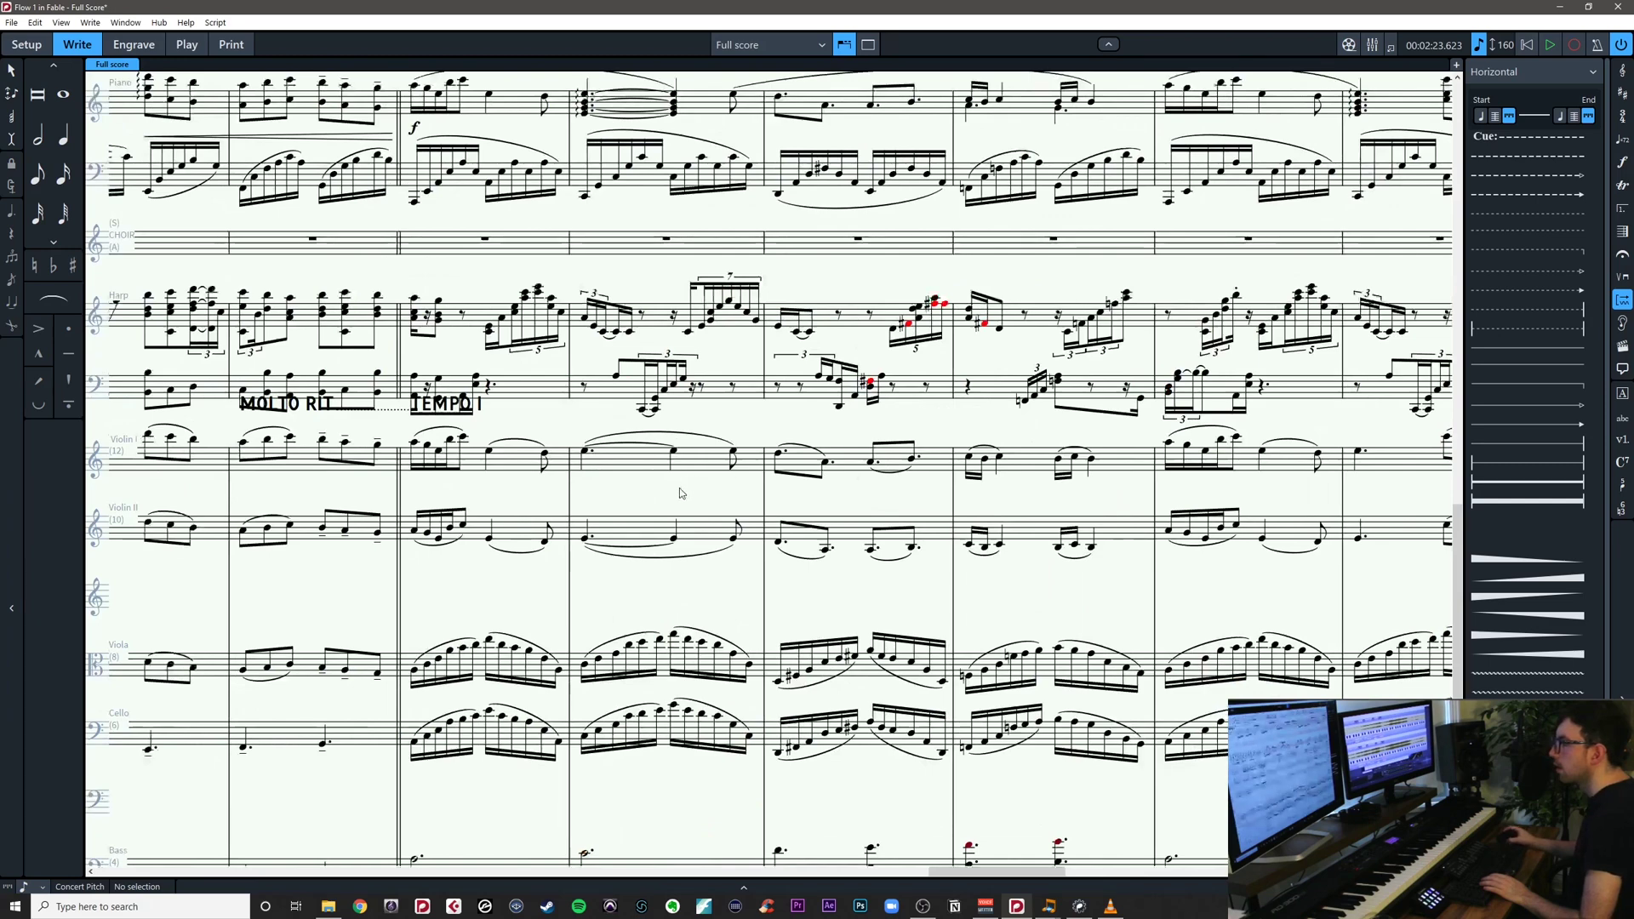
scroll(682, 493, "up", 1)
left_click_drag(682, 486, 930, 524)
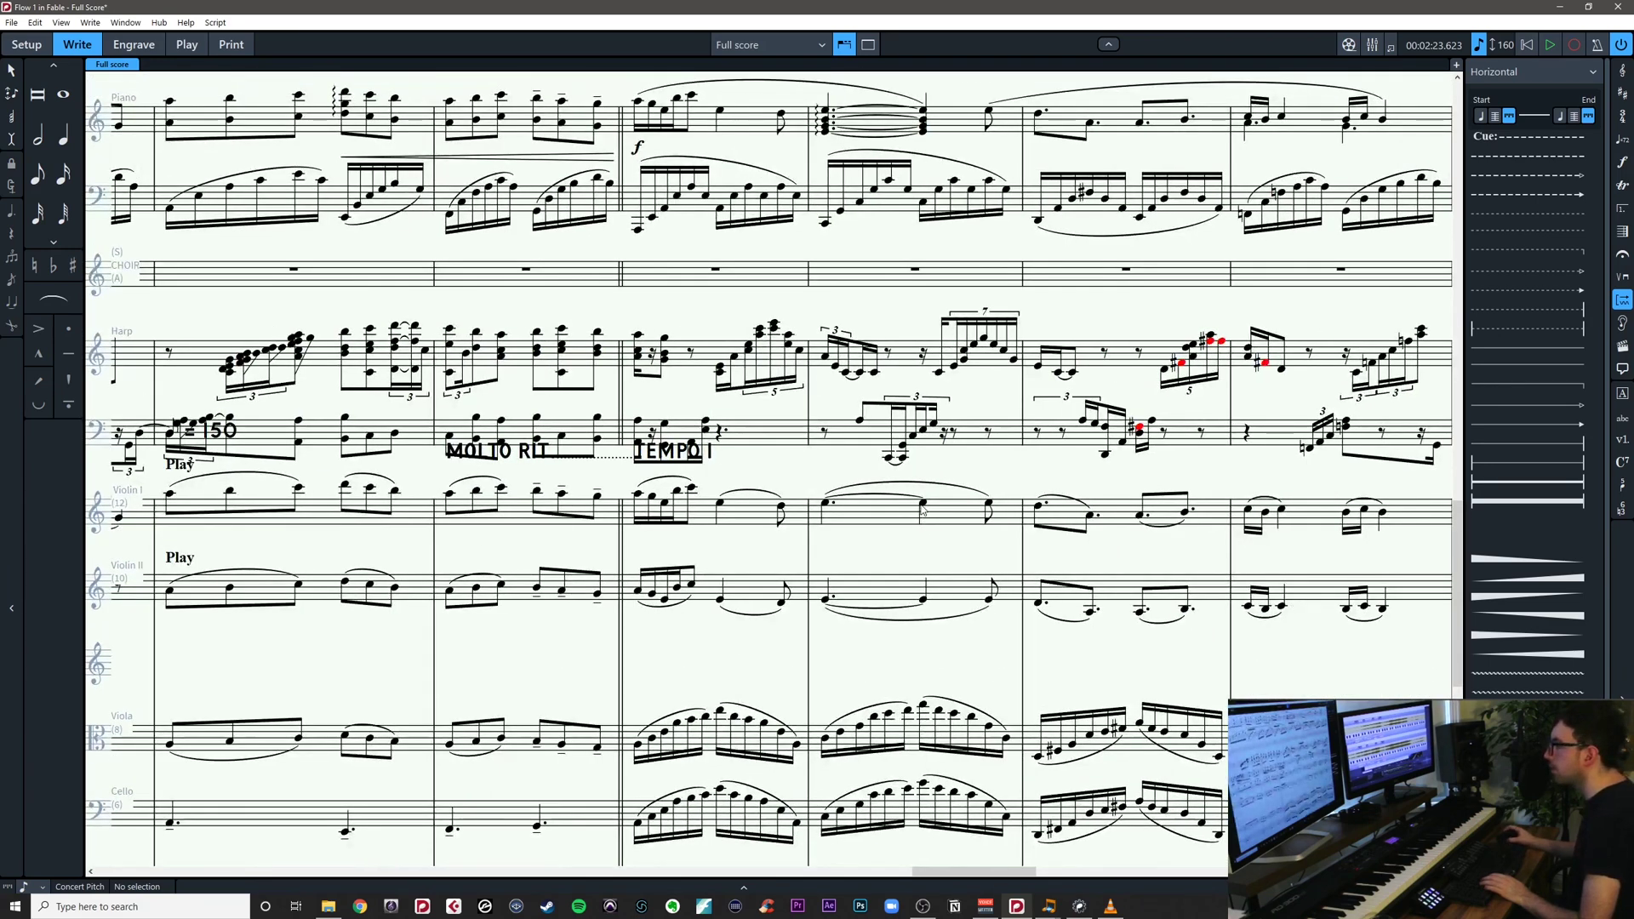
left_click(925, 506)
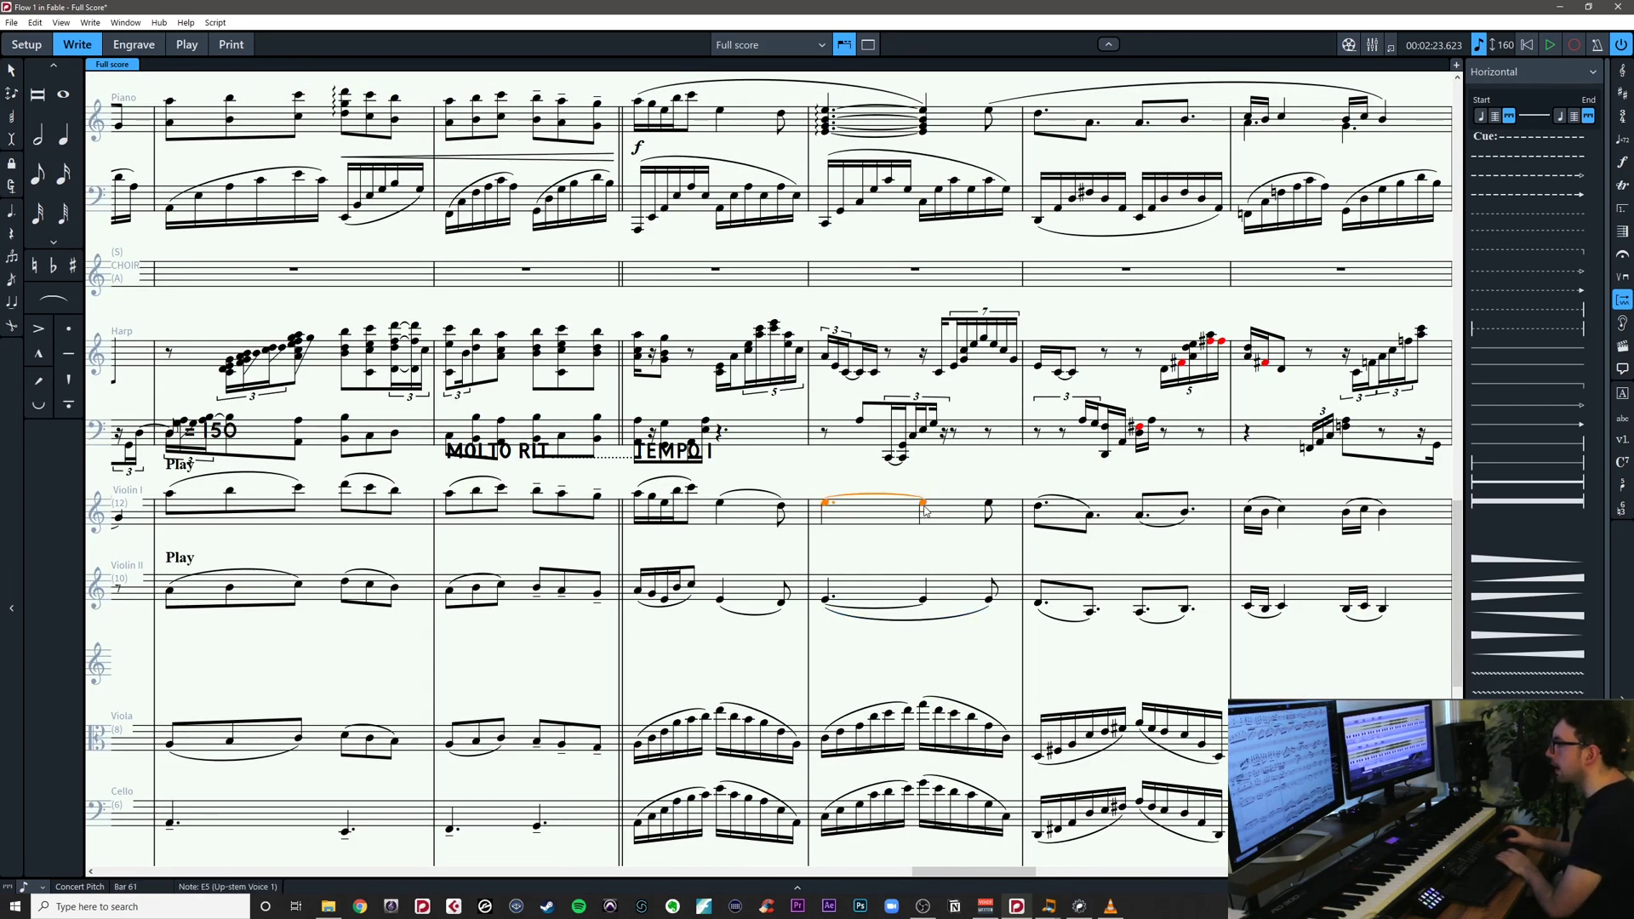
left_click(925, 511)
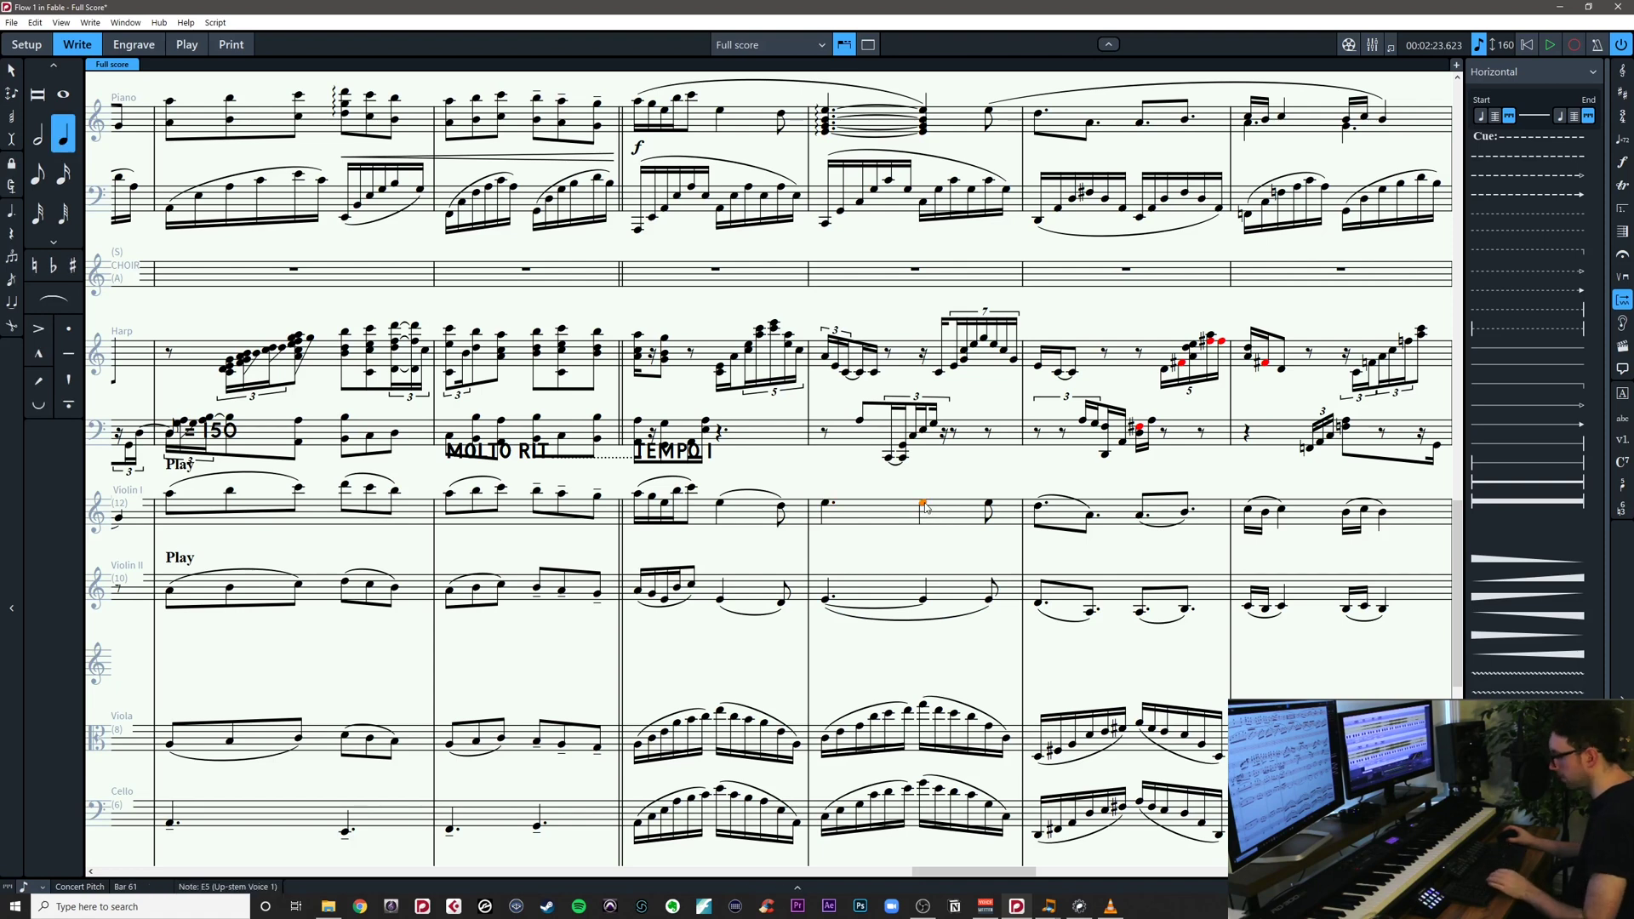
key("s")
scroll(964, 552, "up", 2)
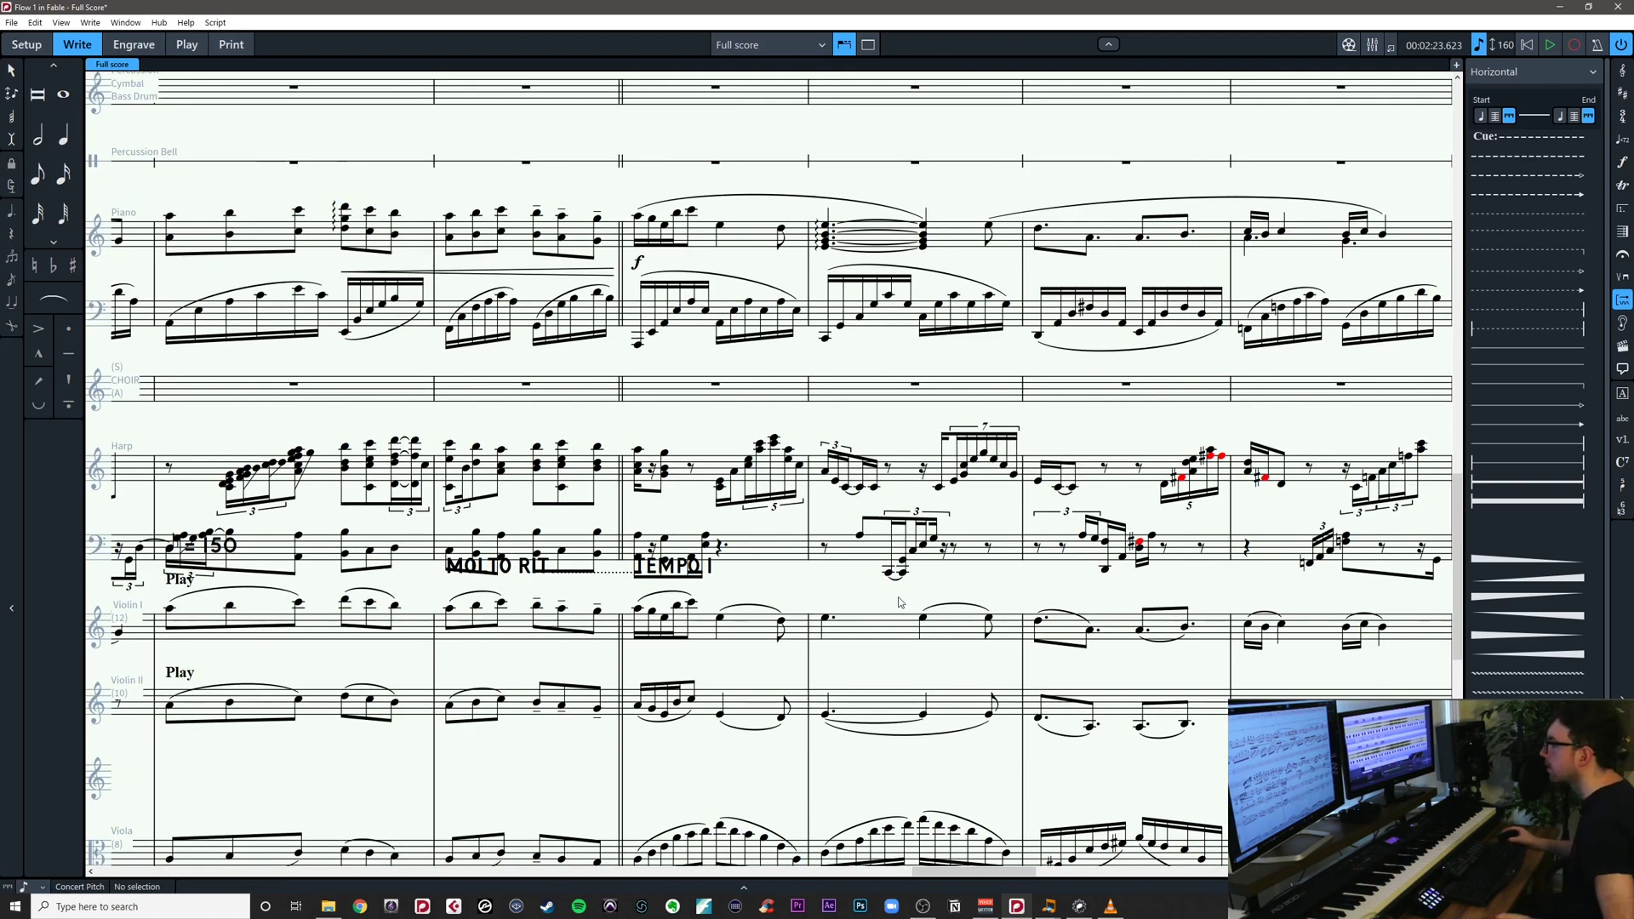
left_click(955, 605)
key("Delete")
Rejoin the first two notes of bar 61 in Violin I and slur across the whole bar
left_click(941, 644)
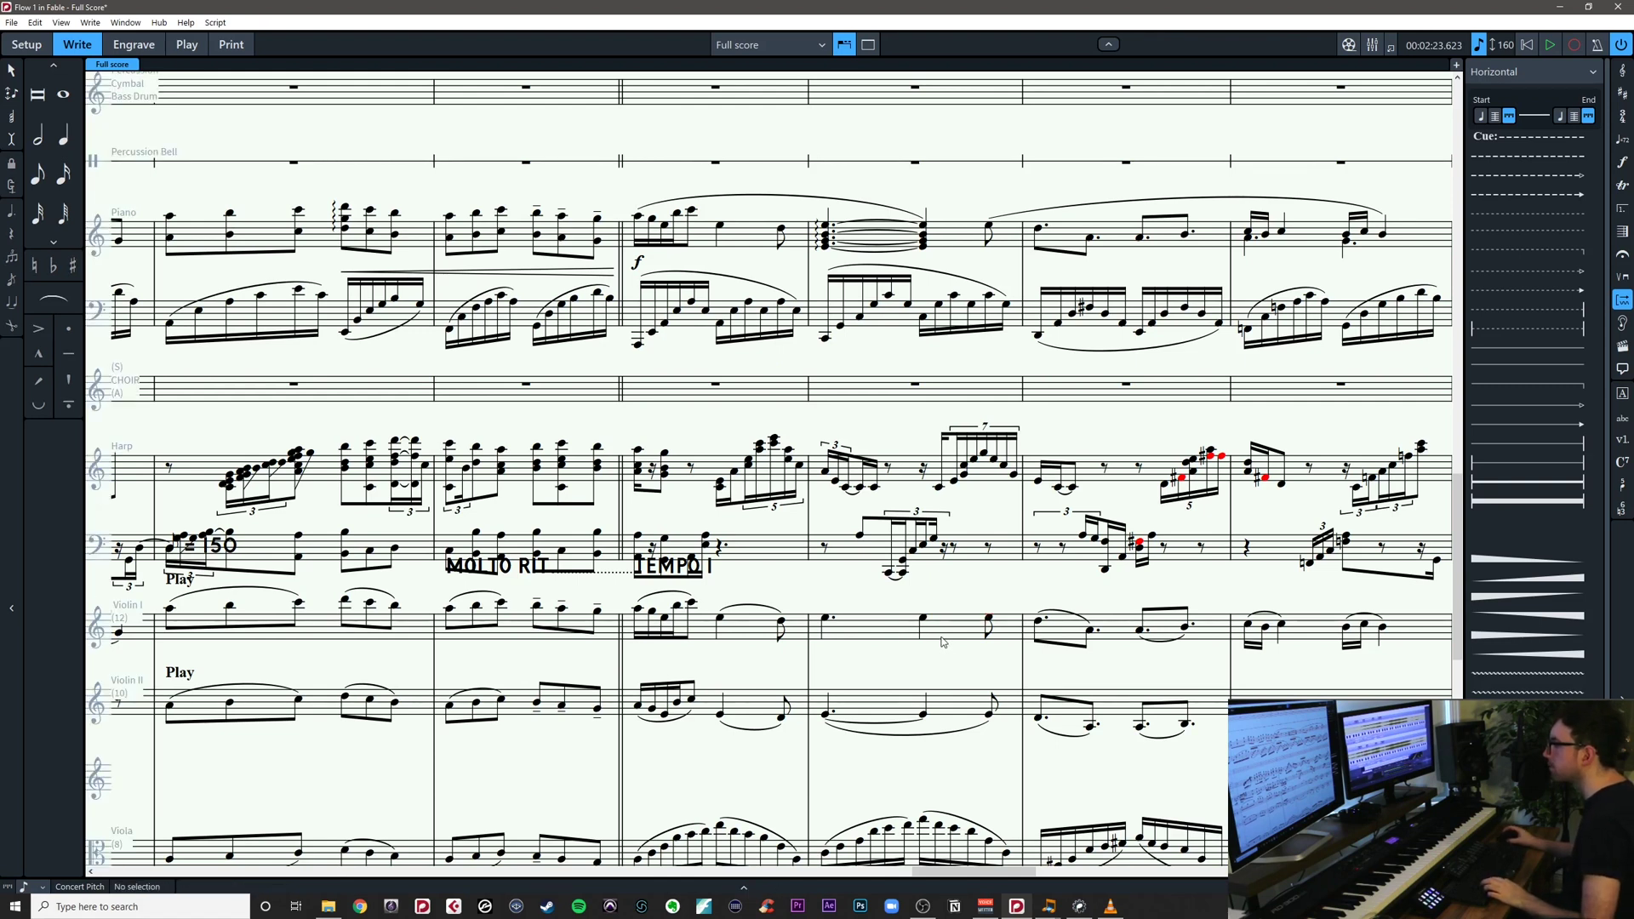
left_click(941, 639)
key("s")
left_click(955, 601)
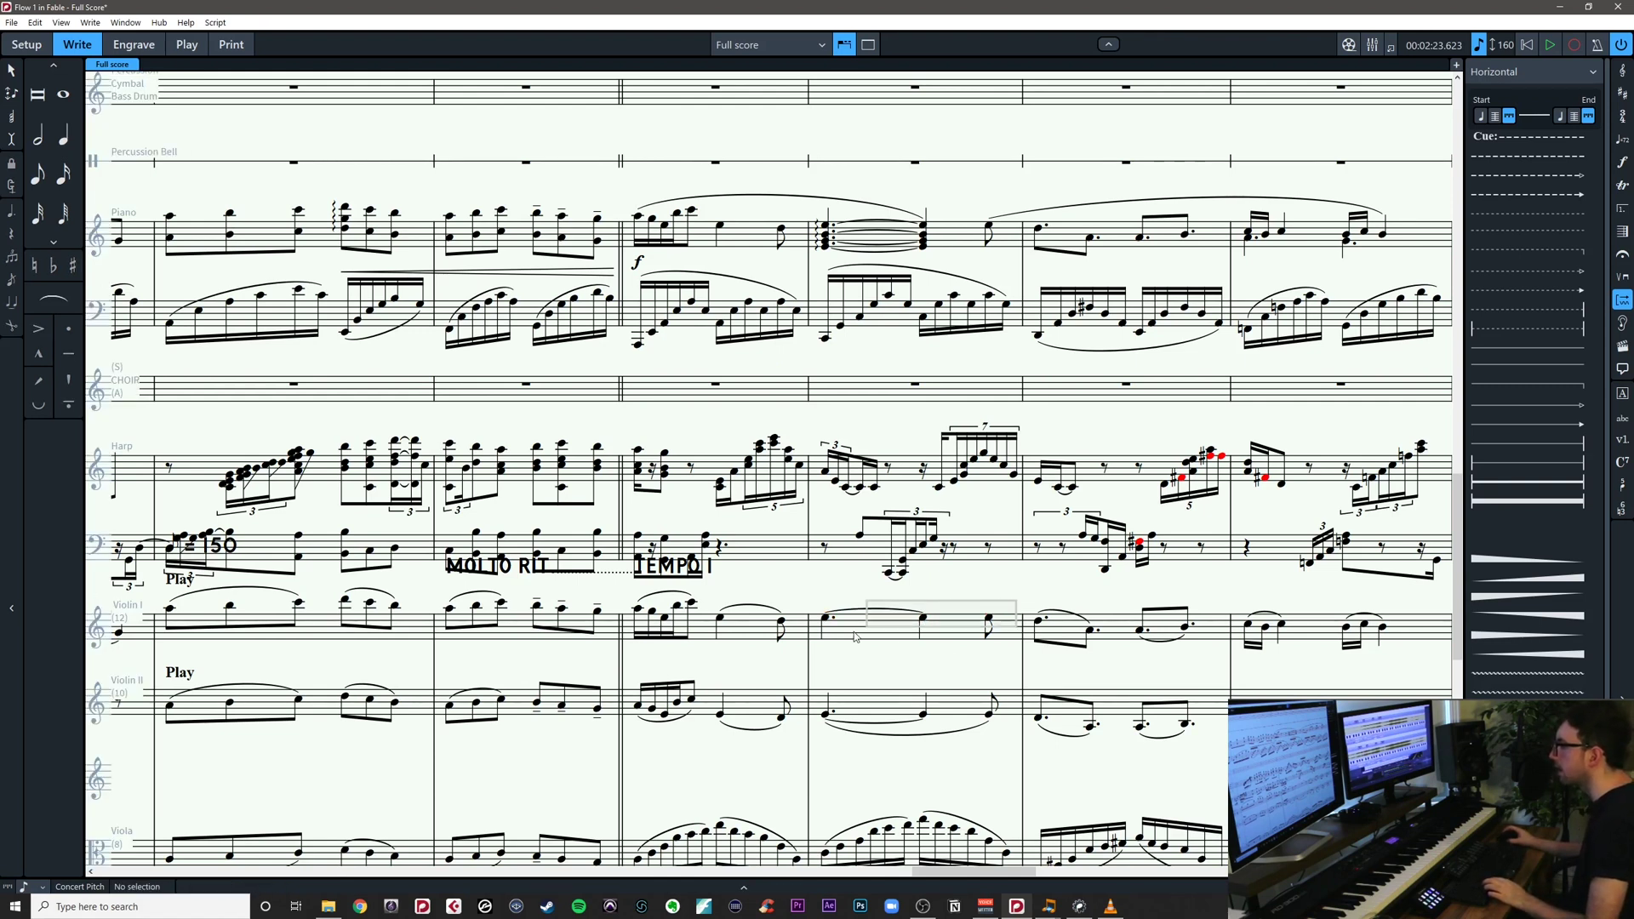
left_click_drag(810, 647, 810, 648)
key("s")
left_click(918, 655)
Add an up-bow marking above the second note of bar 61 in Violin I
left_click(925, 619)
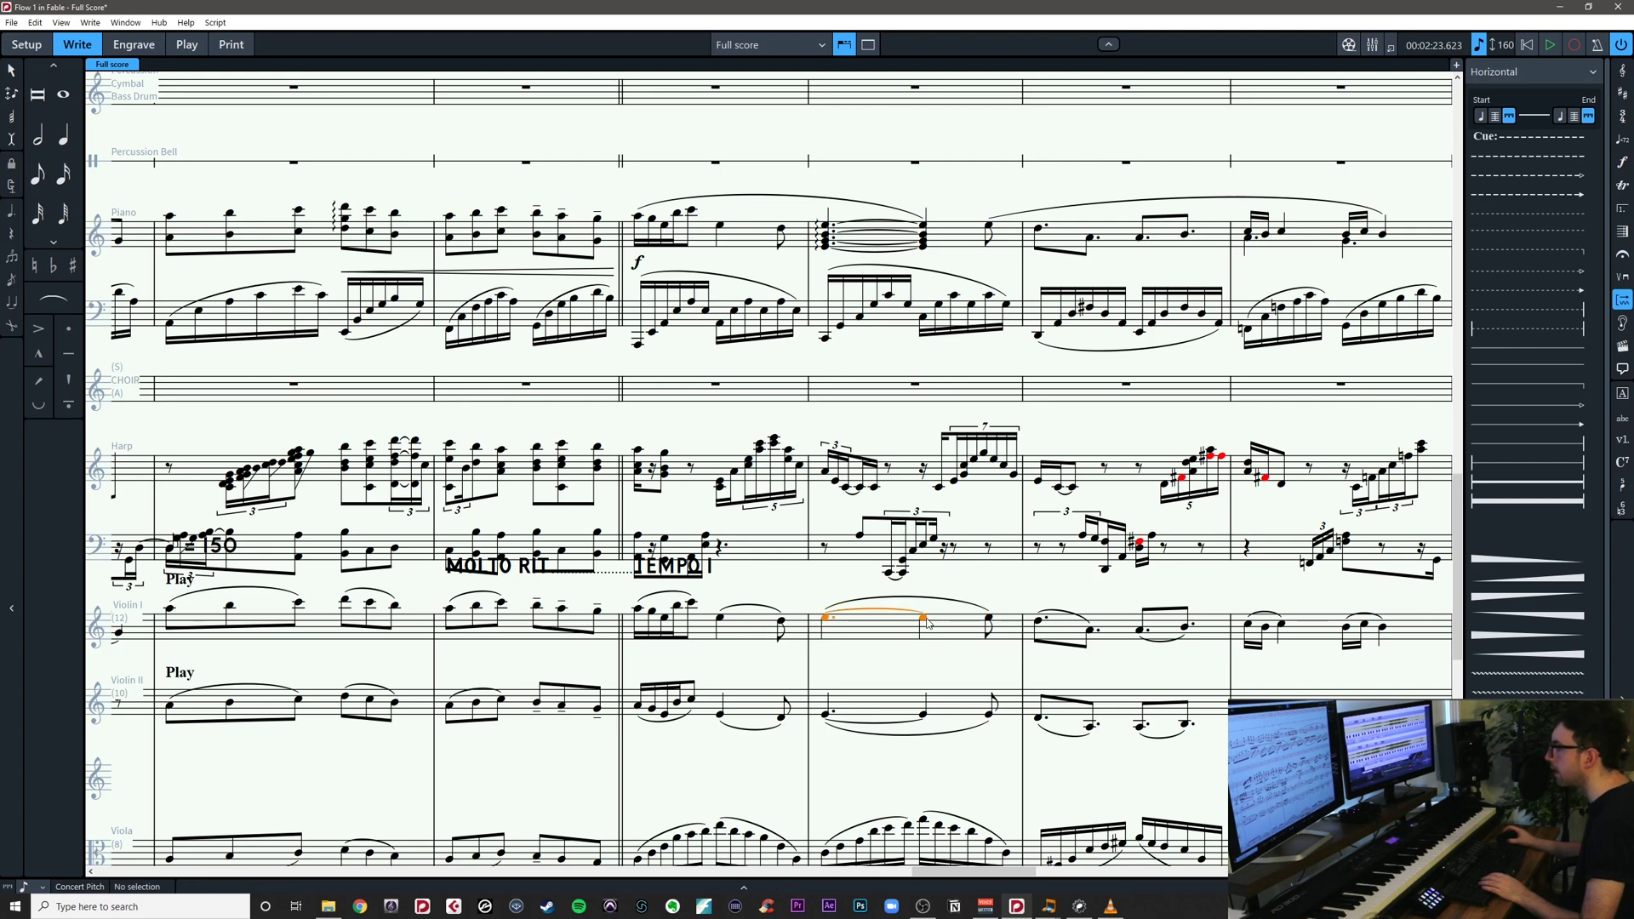
key("shift+n")
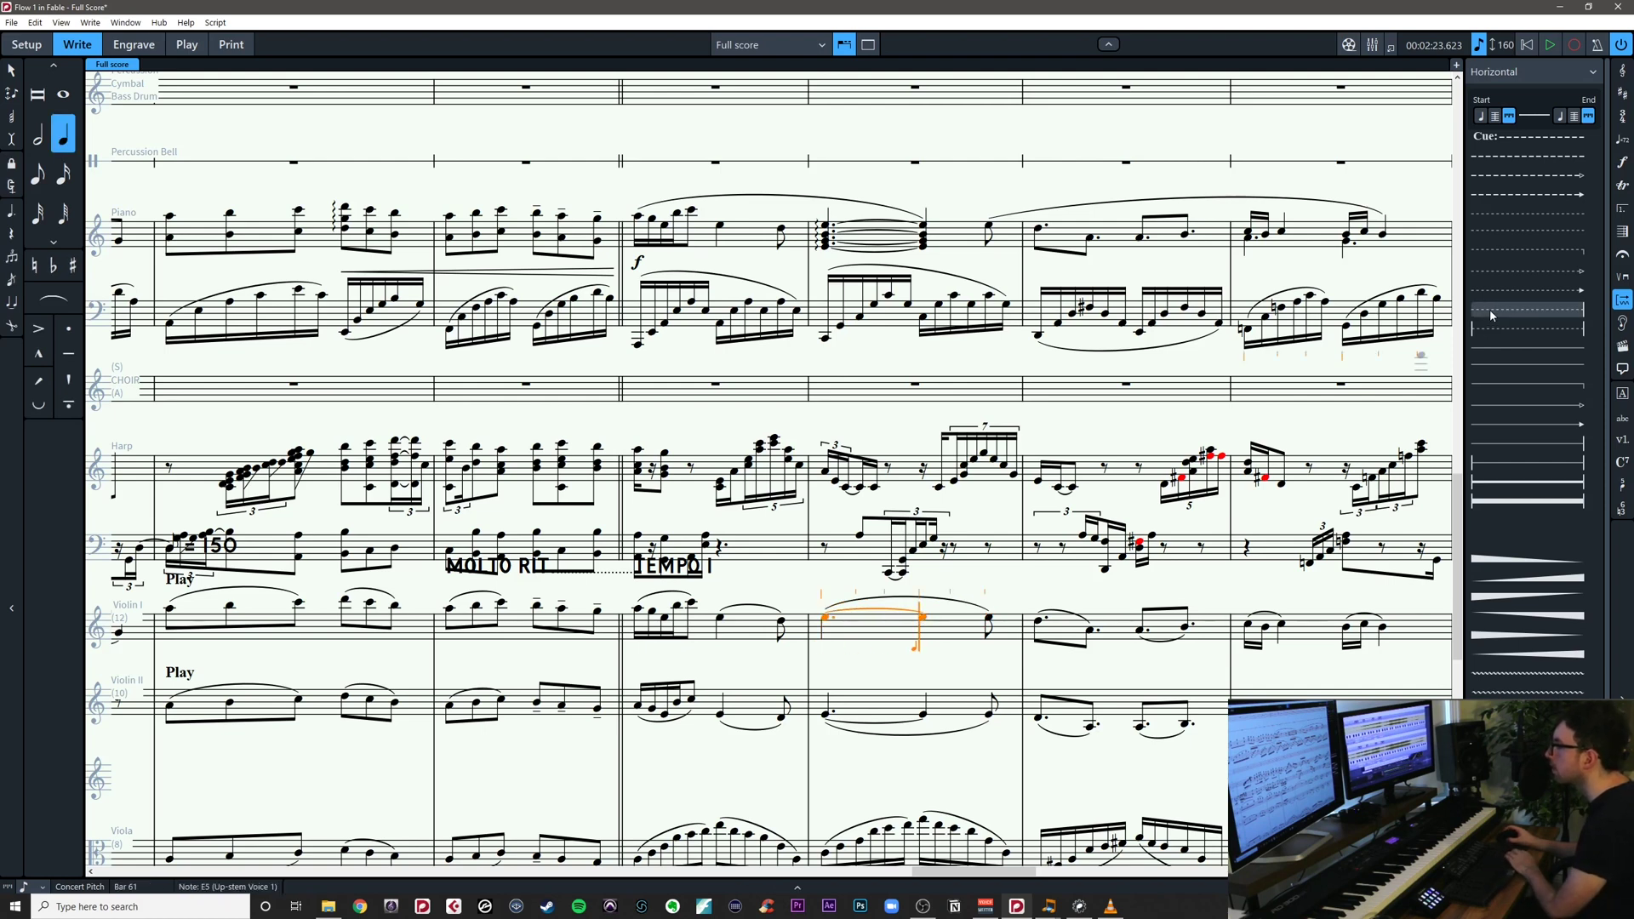
left_click(1623, 277)
scroll(1541, 553, "down", 5)
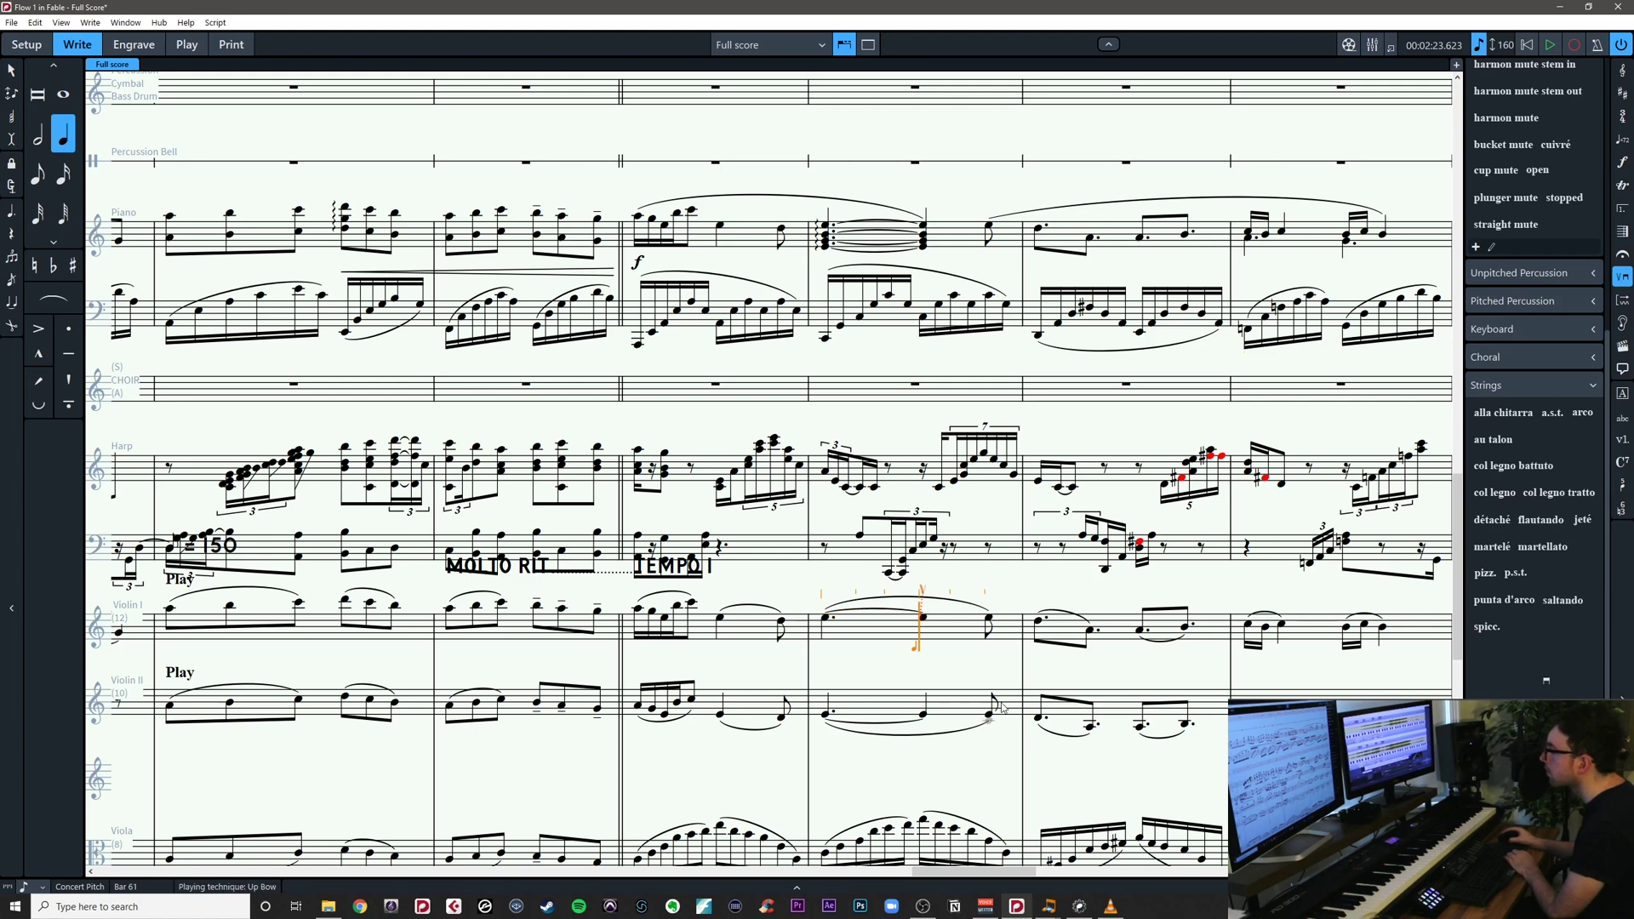
key("Escape")
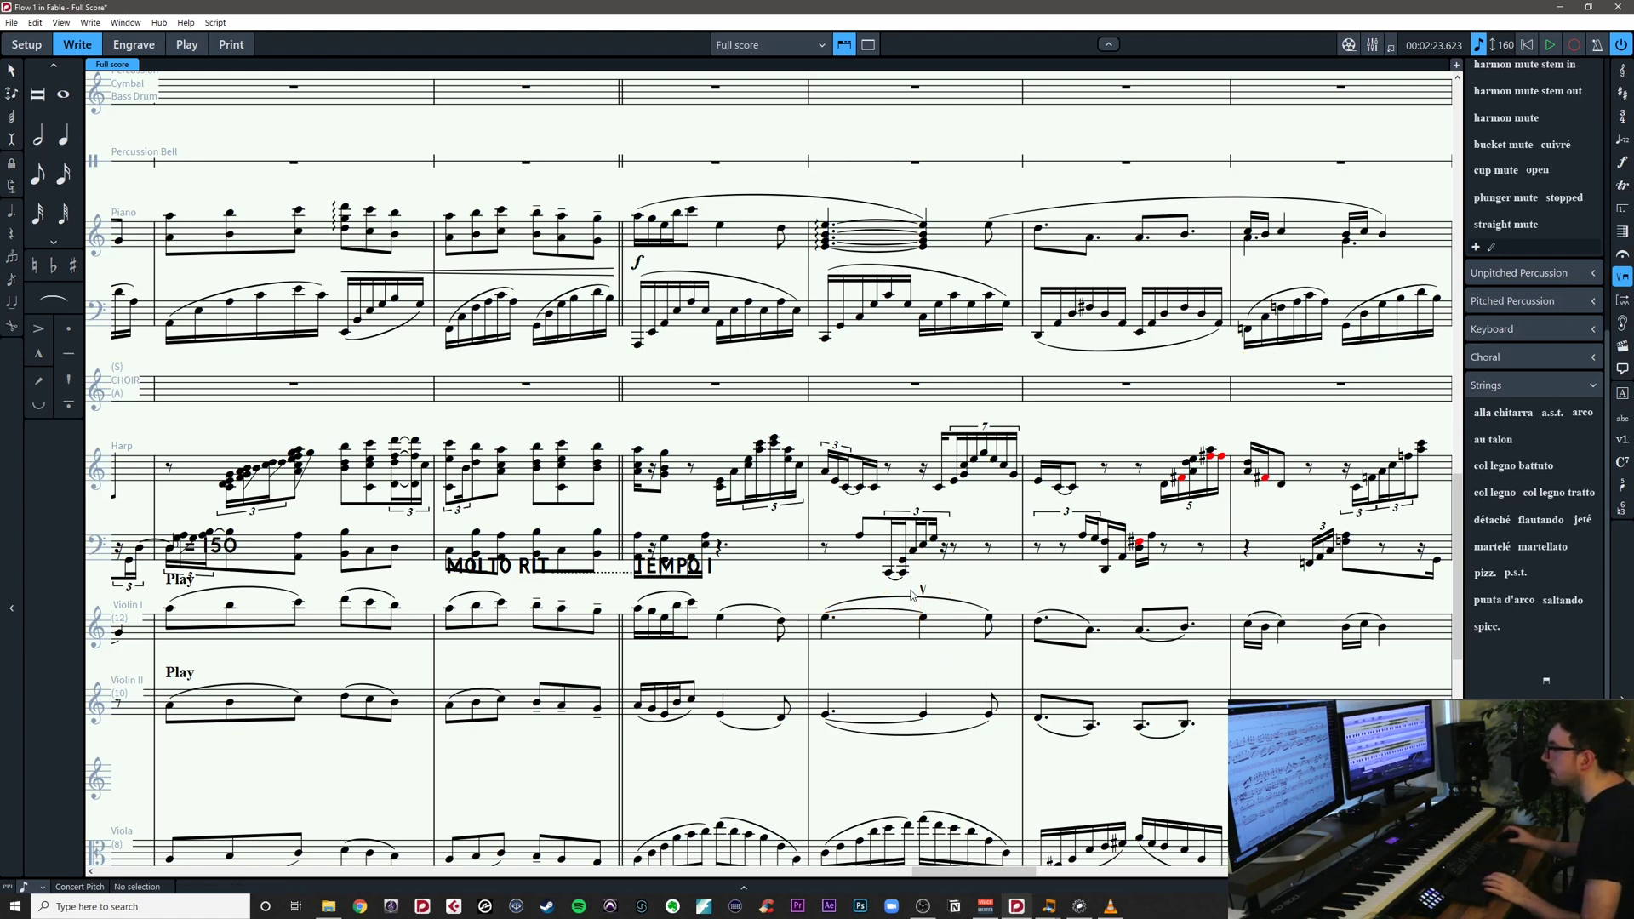
Inspect the up-bow's properties and its placement in Engrave mode, and return to Write mode
key("ctrl+8")
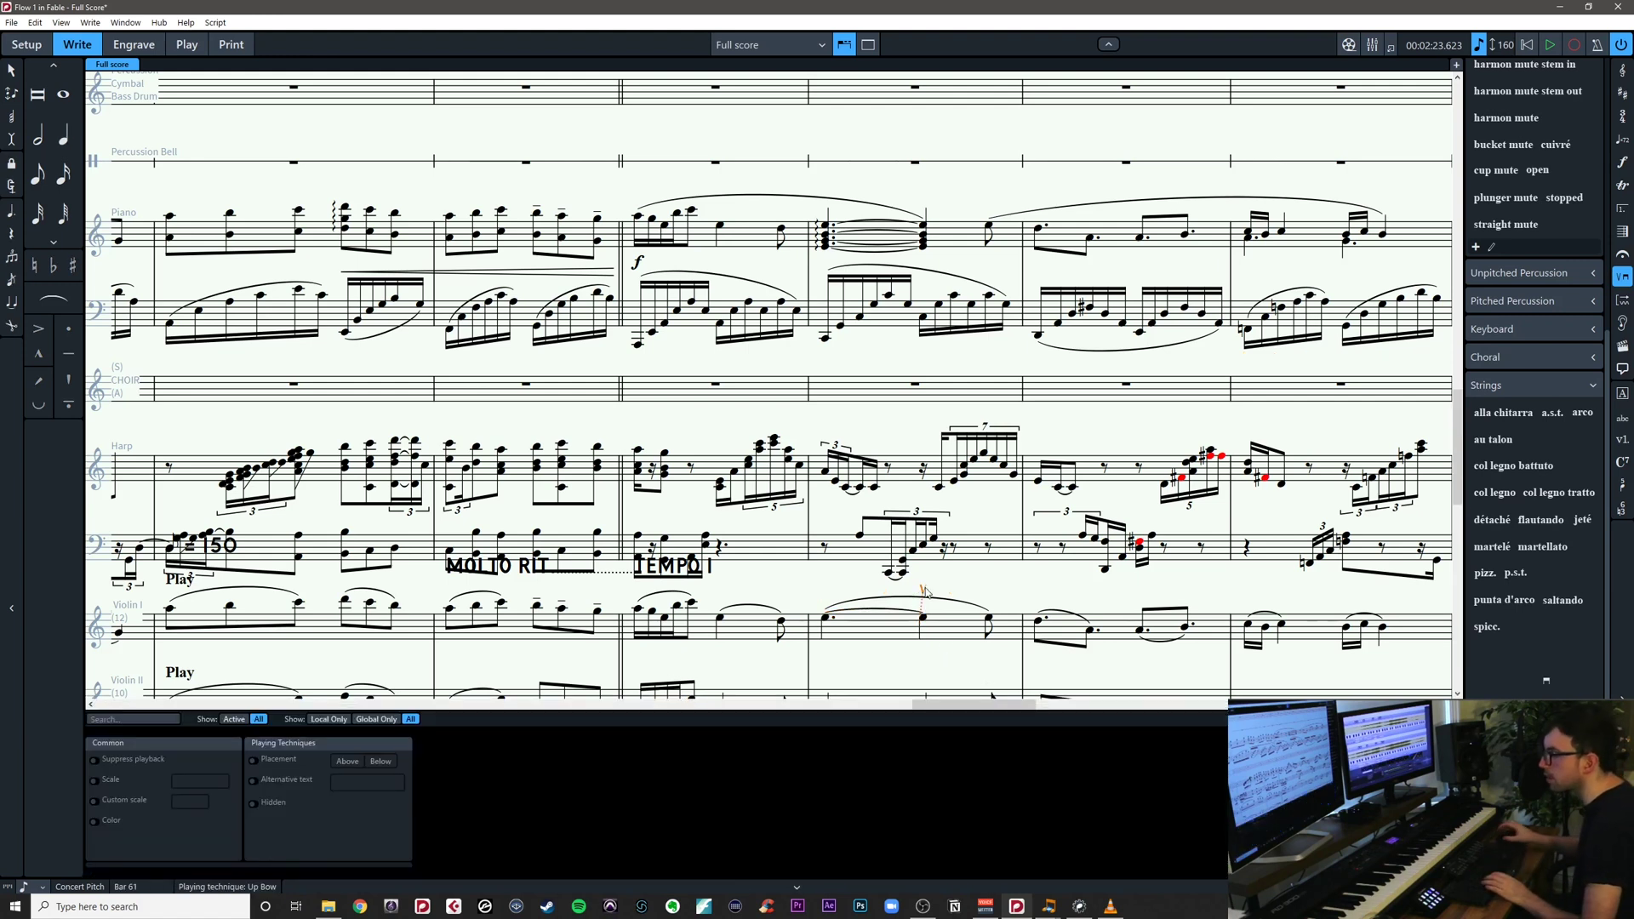
left_click(134, 44)
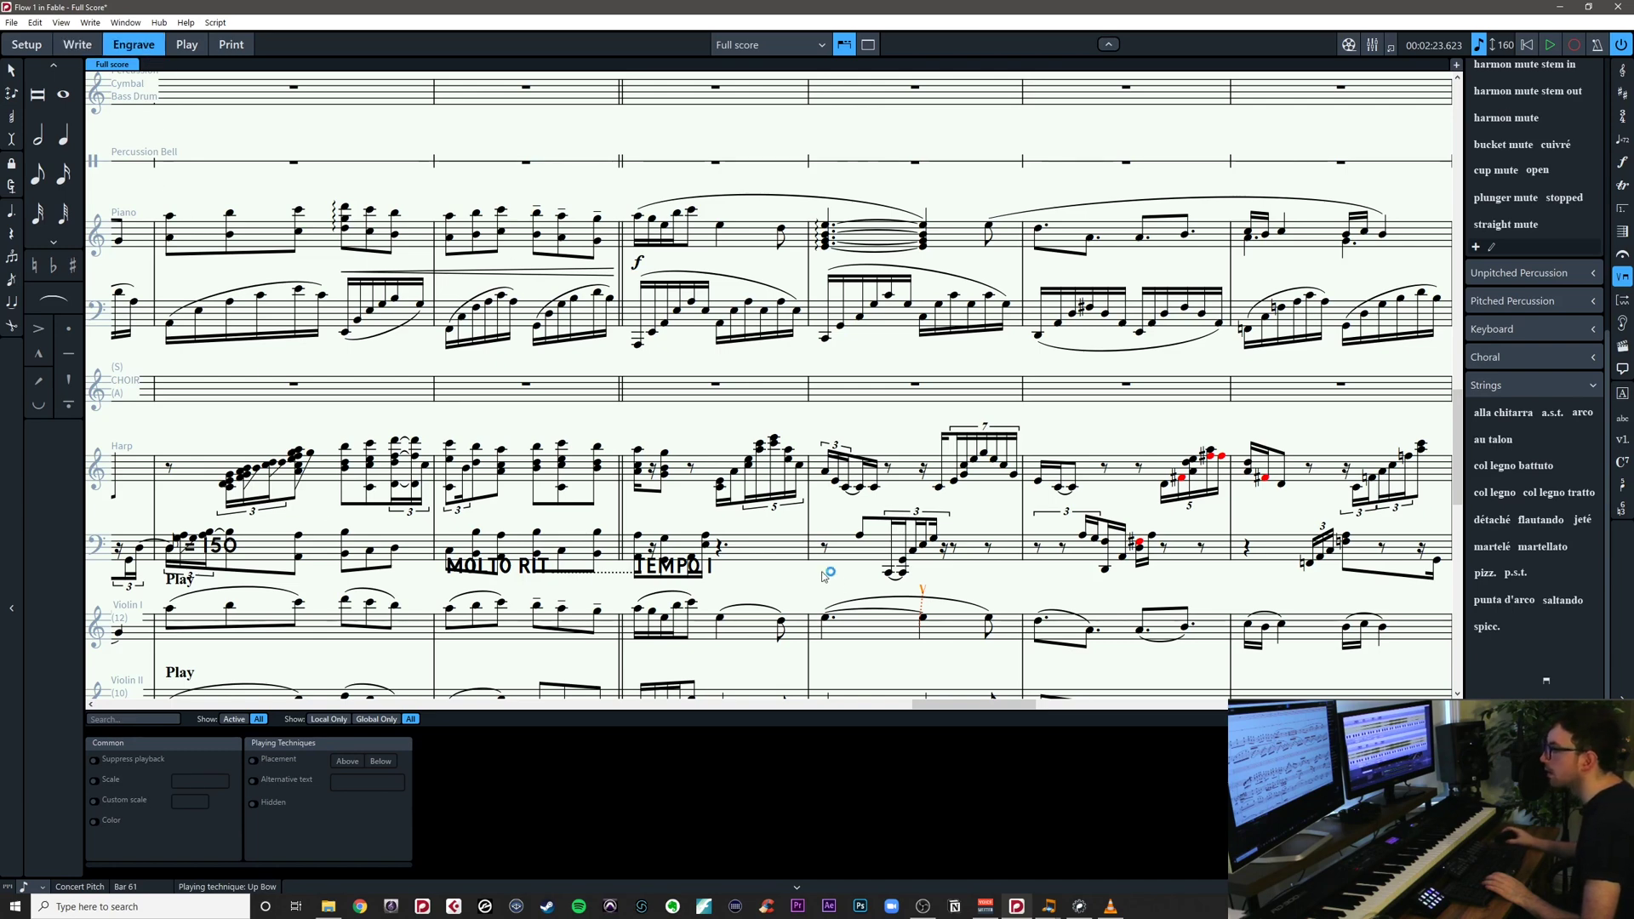
scroll(837, 600, "down", 10)
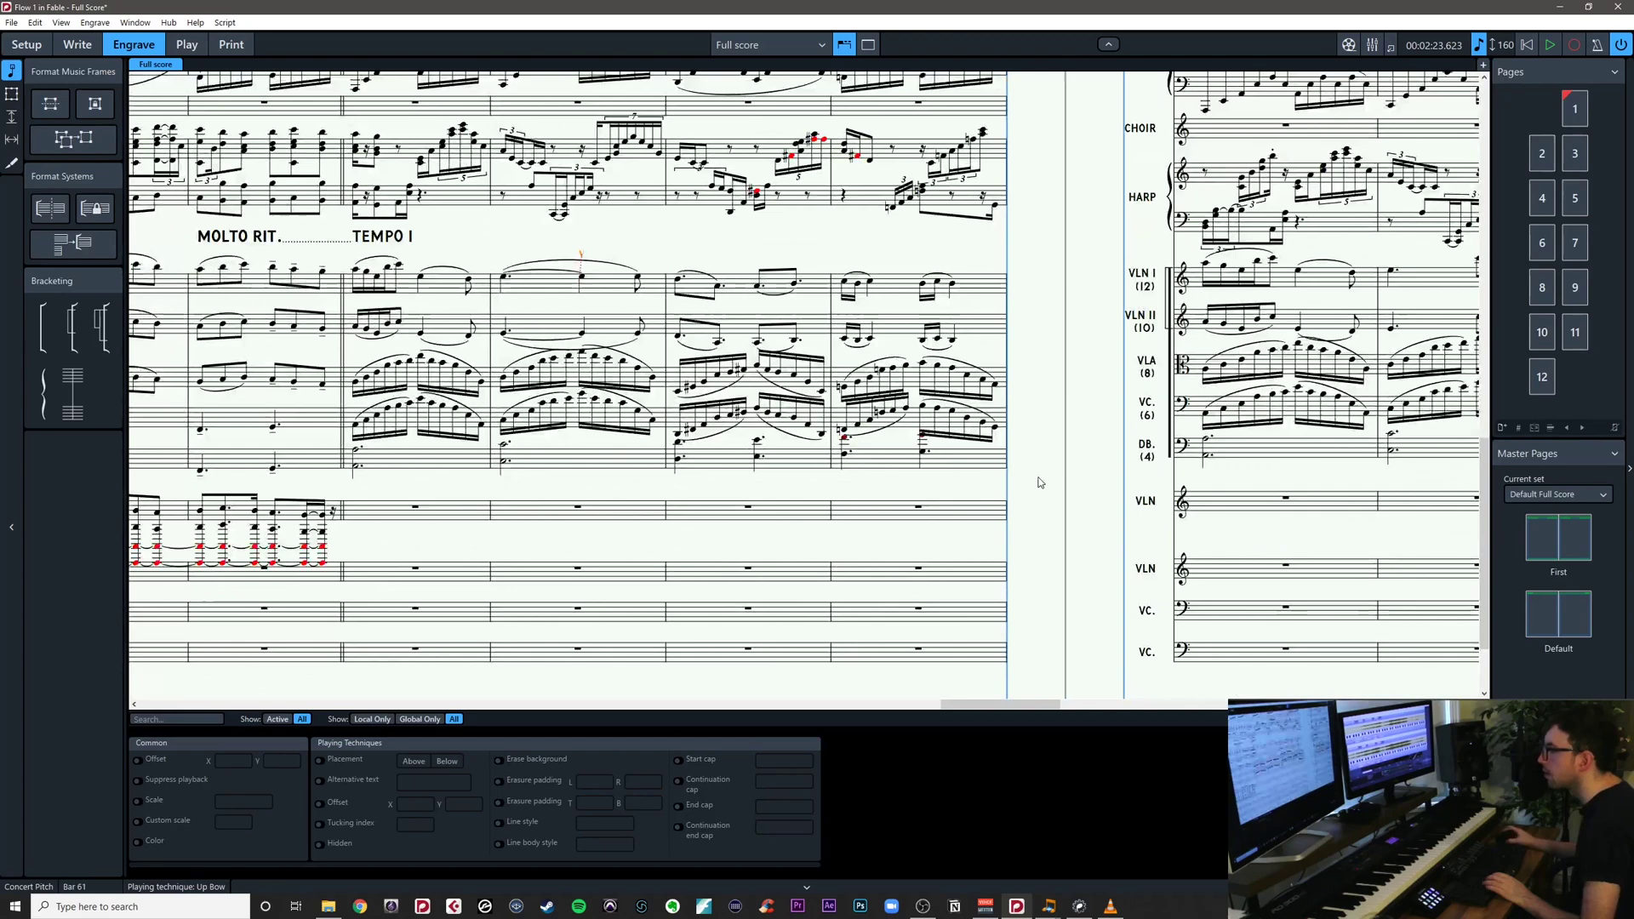
left_click_drag(1039, 474, 1630, 533)
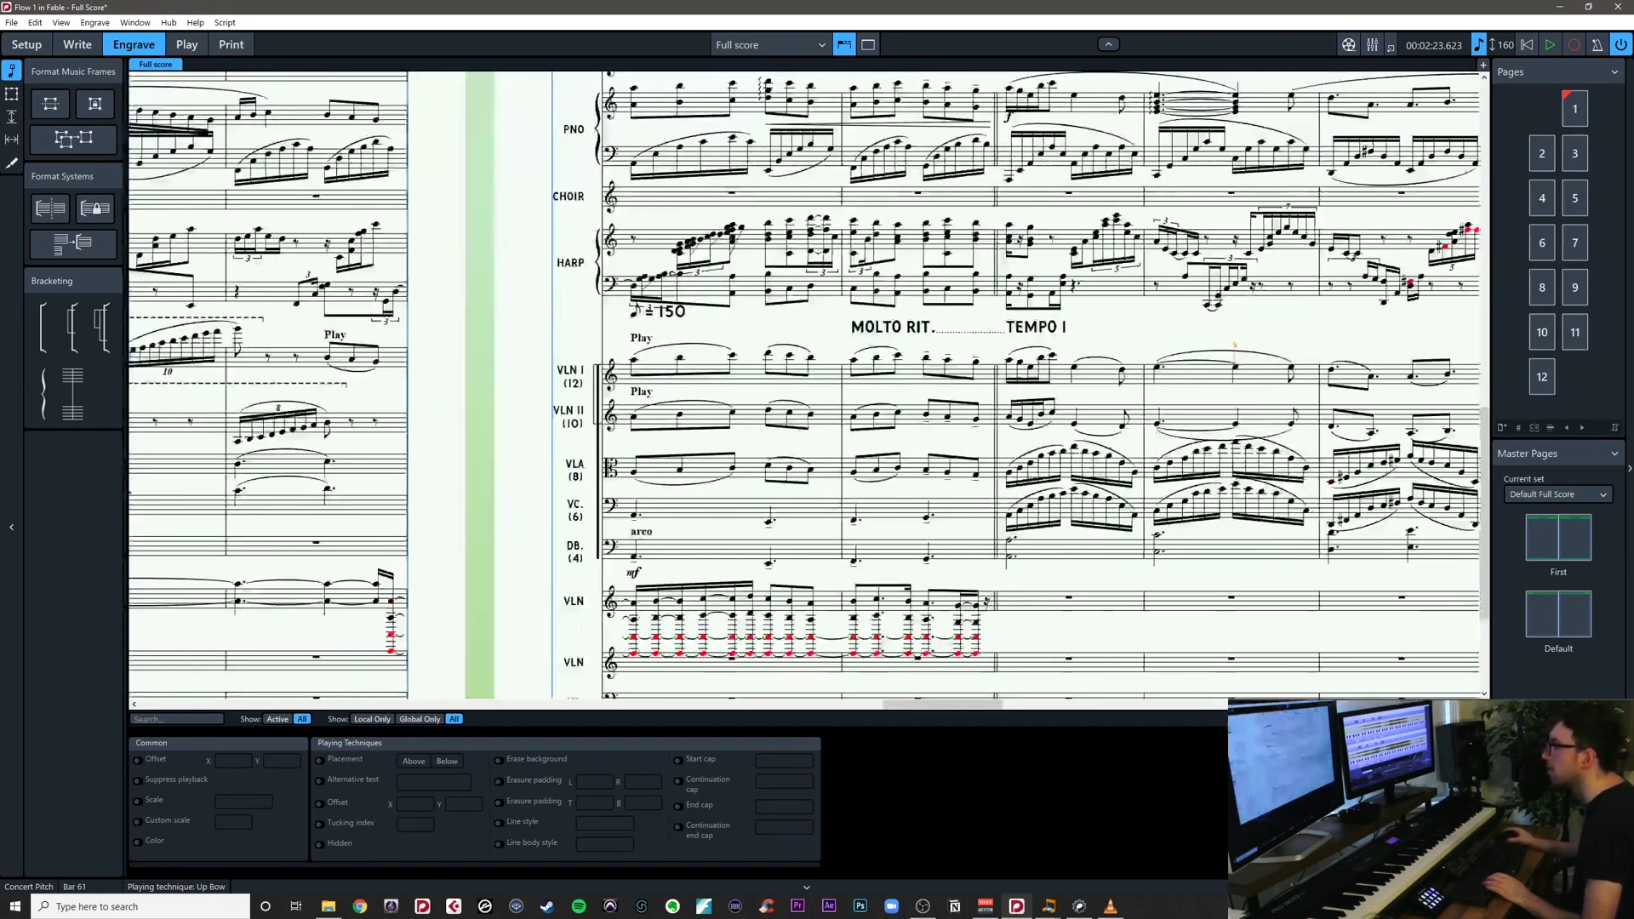
scroll(1267, 568, "right", 5)
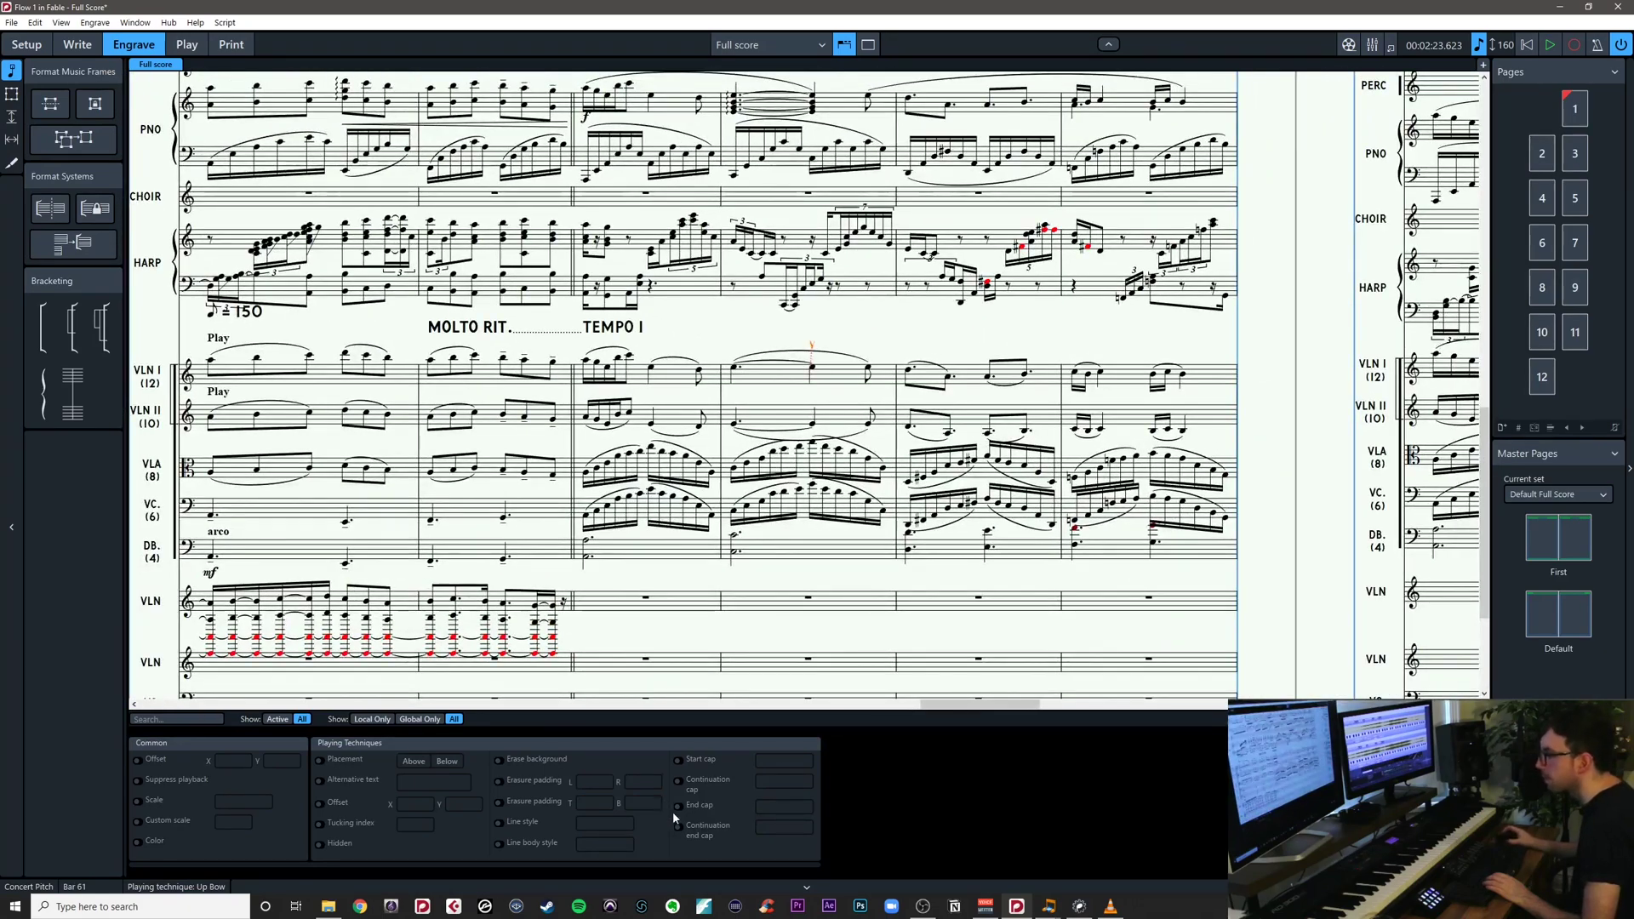
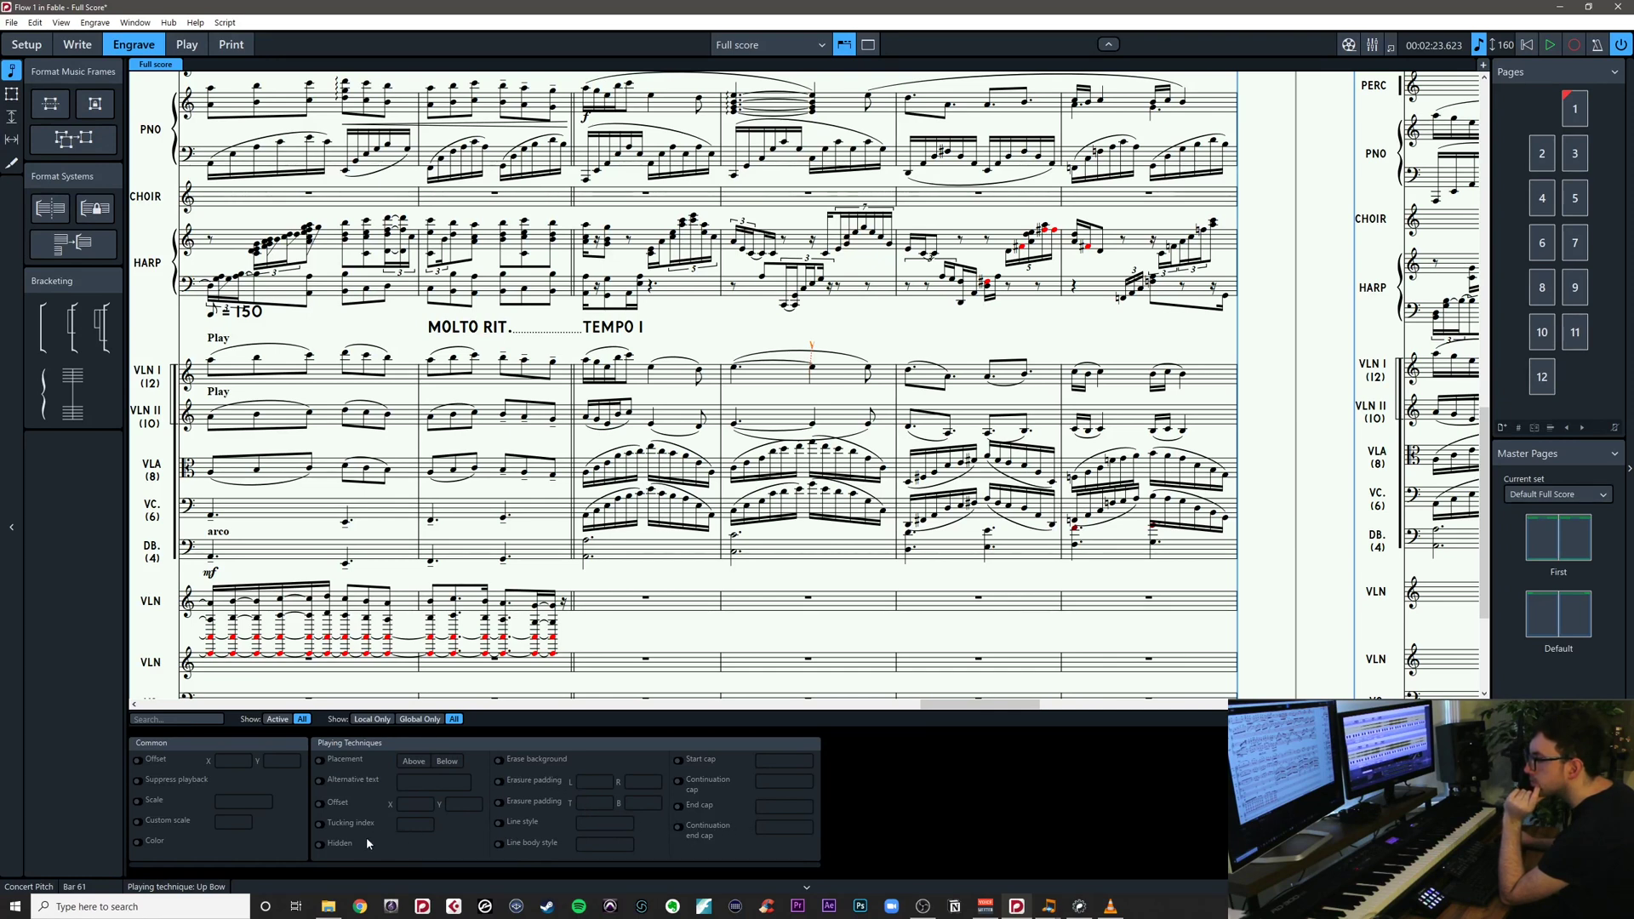
left_click(320, 782)
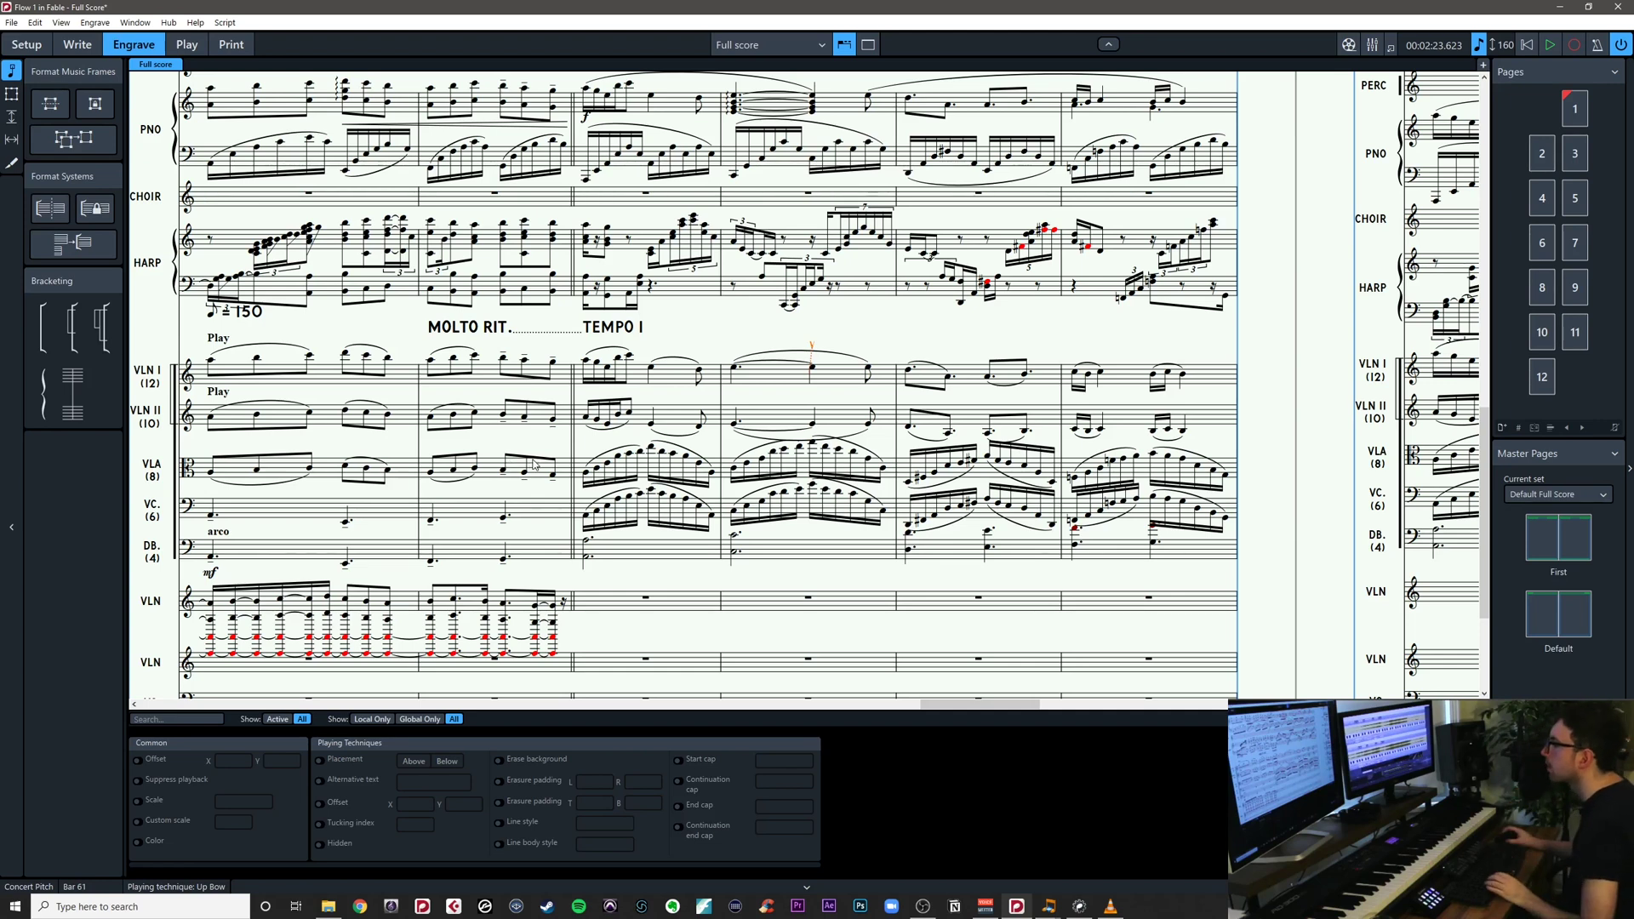
left_click(95, 52)
Look through the winds, brass, piano and strings around bars 60 to 67, ending at the violins' opening Tempo I bars
scroll(750, 469, "down", 10)
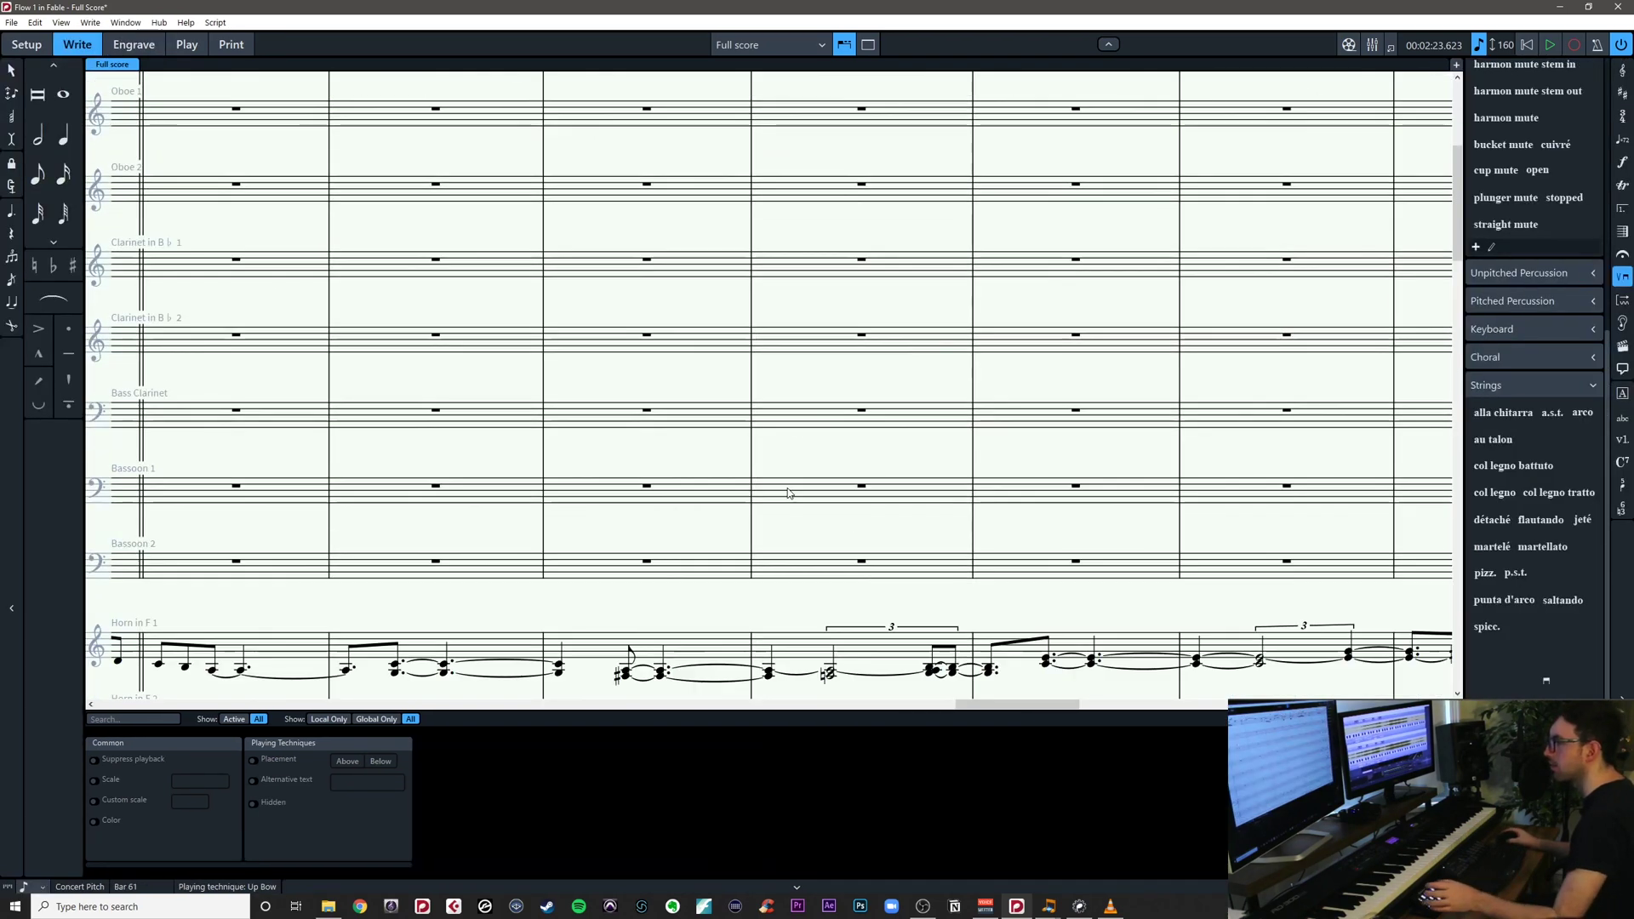
scroll(784, 492, "down", 6)
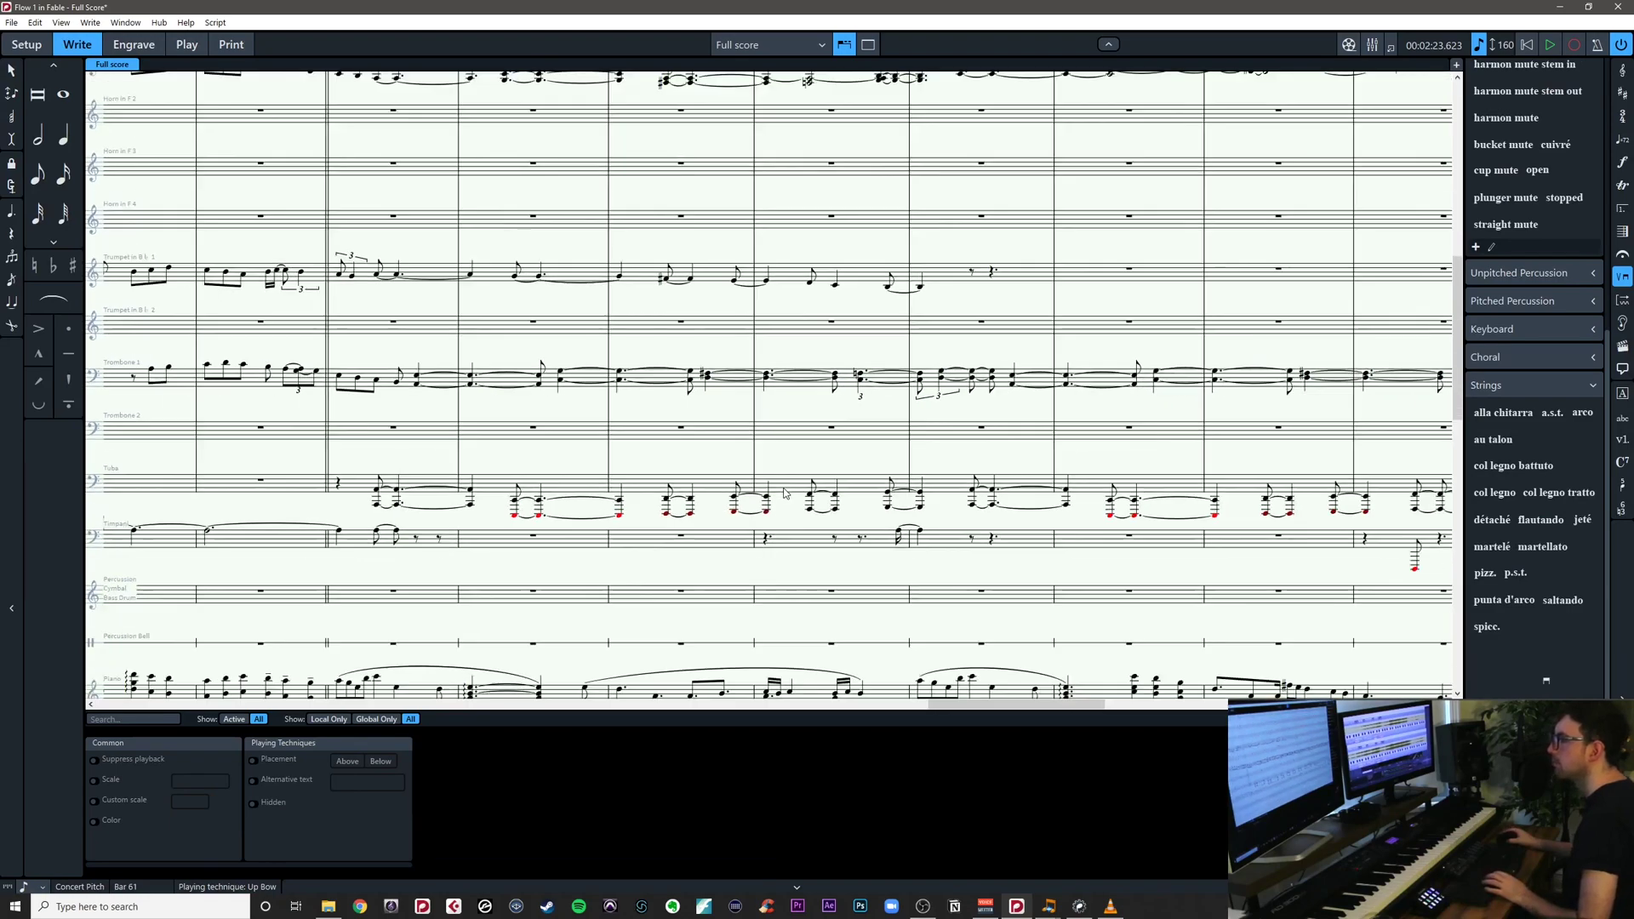
scroll(784, 493, "up", 4)
scroll(1020, 503, "down", 4)
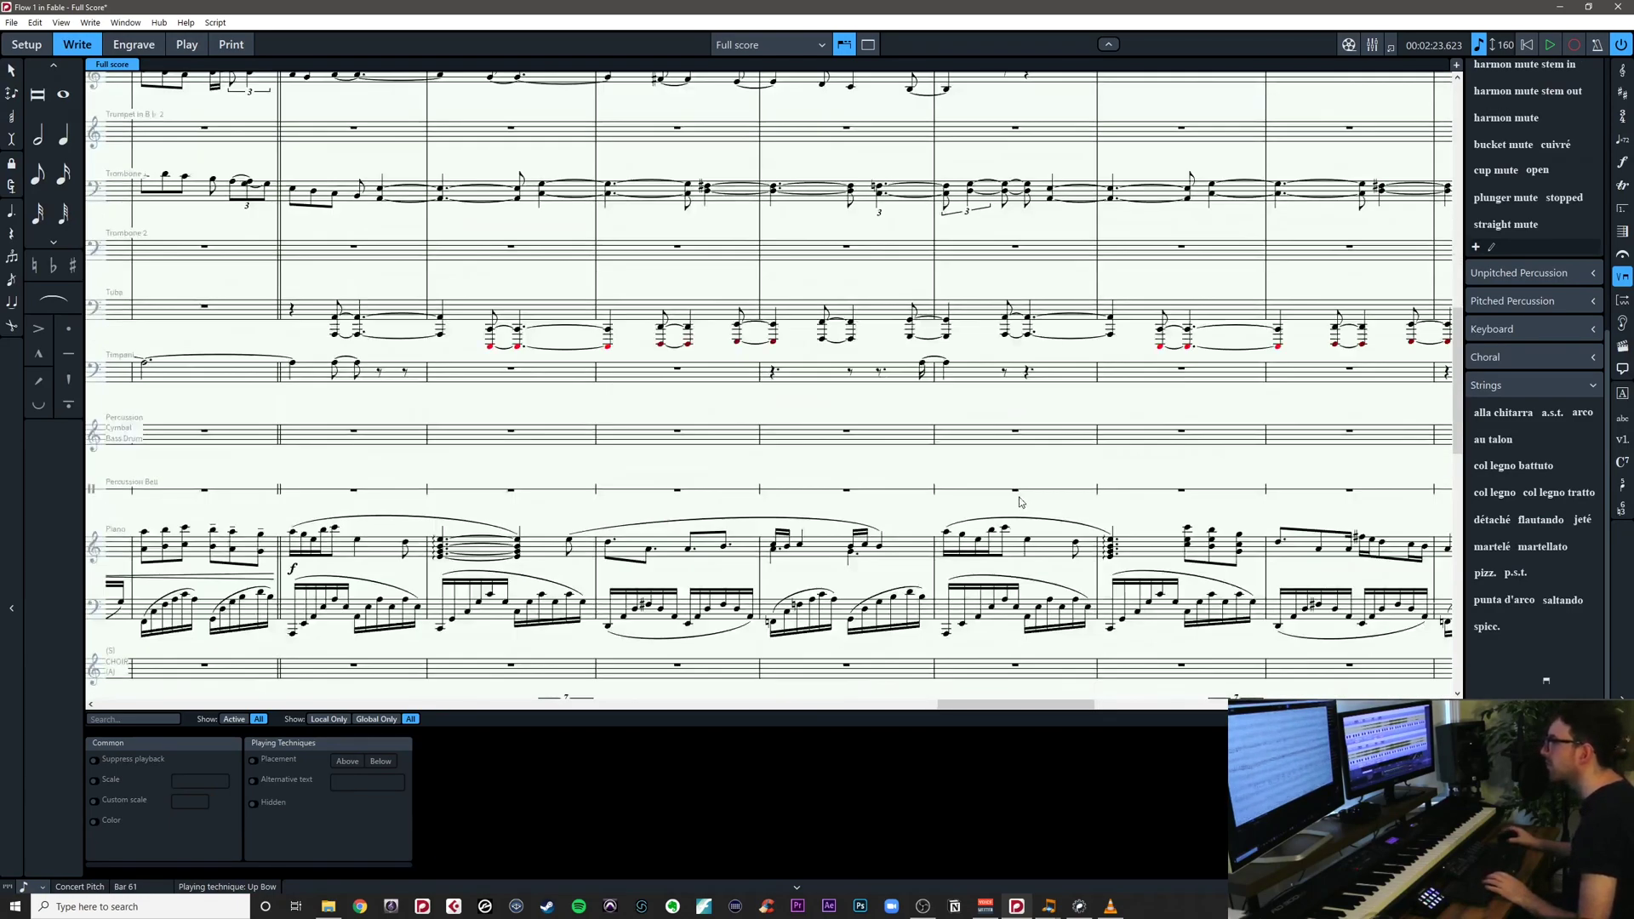
scroll(1020, 503, "down", 8)
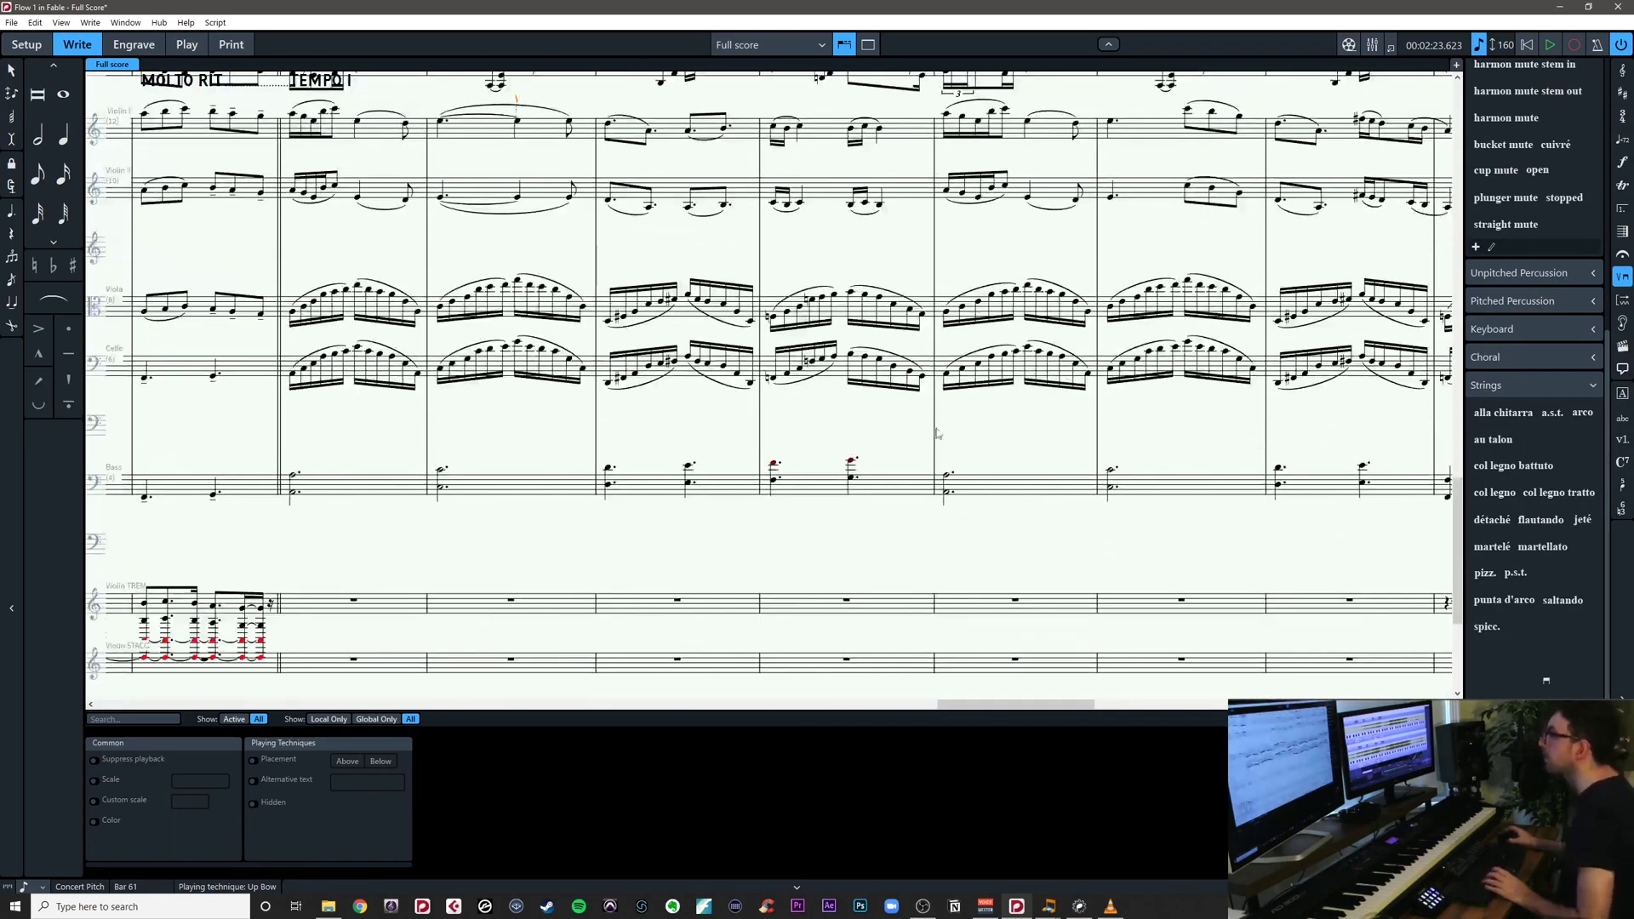
left_click(910, 452)
scroll(910, 452, "up", 5)
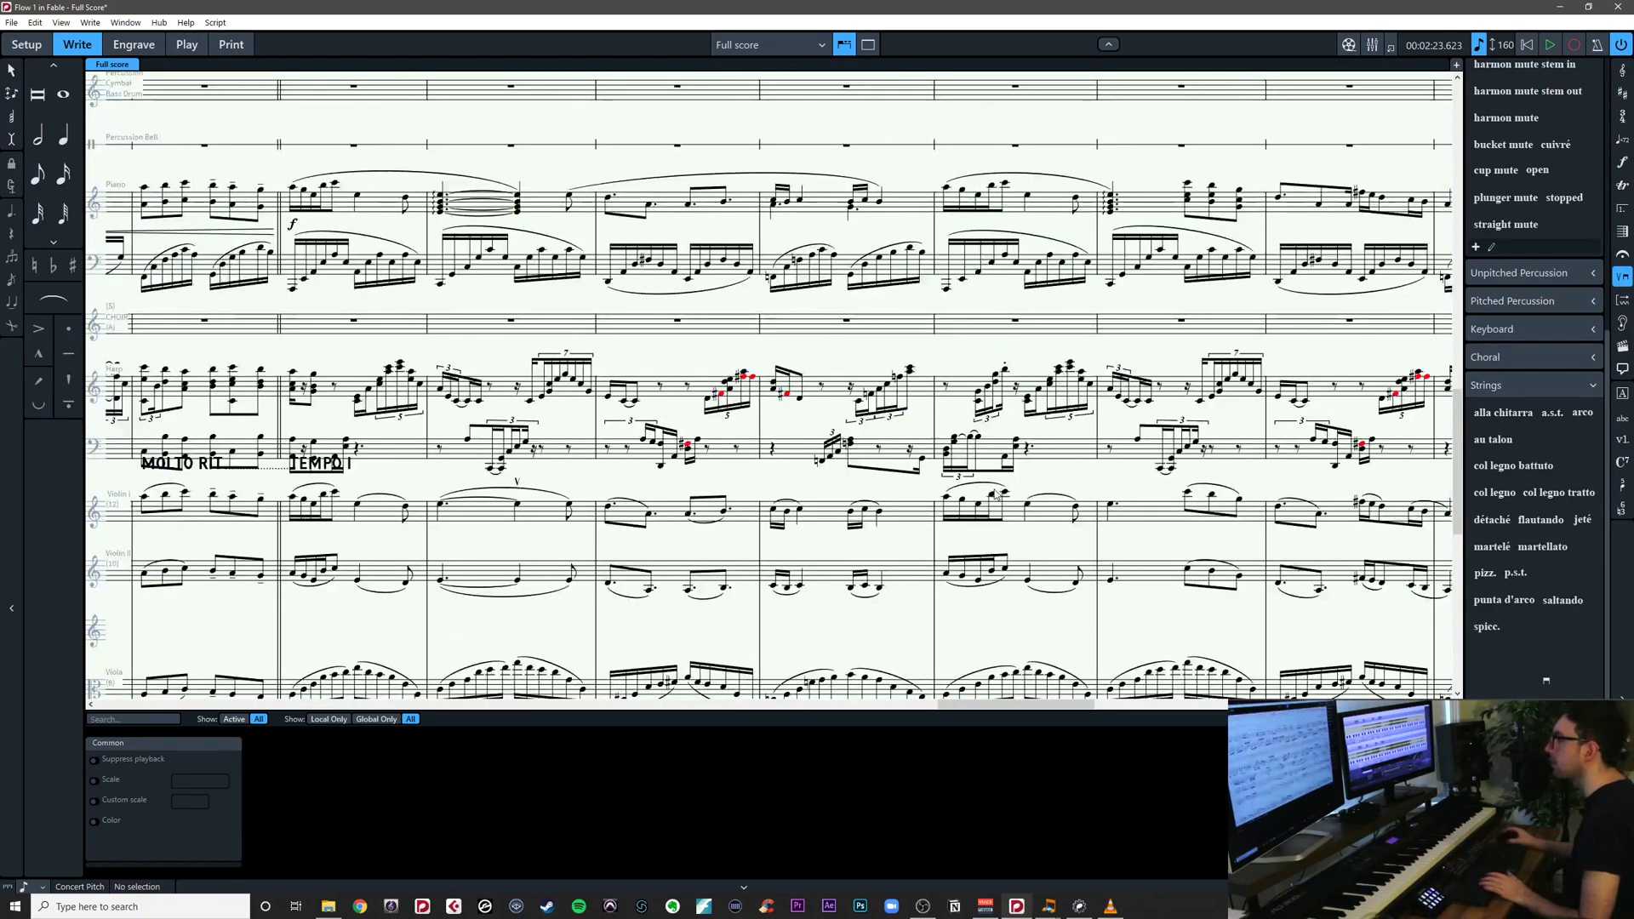
left_click_drag(1056, 479, 1447, 329)
scroll(972, 409, "up", 3)
left_click_drag(972, 409, 586, 497)
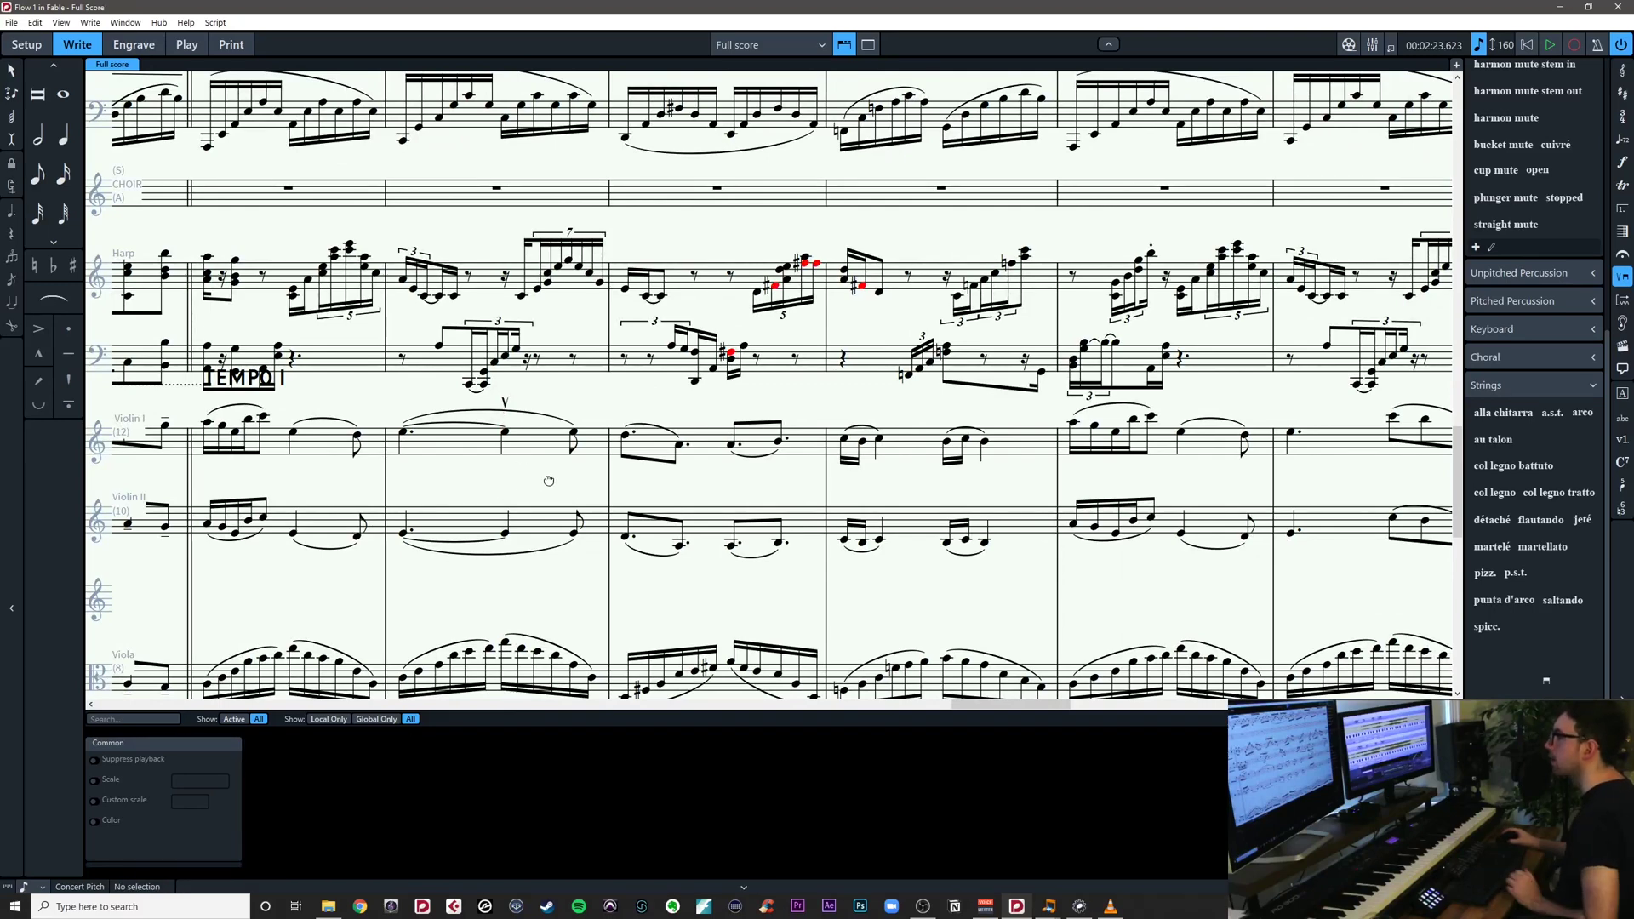
Look over the string parts from bar 60 to the passage after the double barline at bar 68
left_click_drag(549, 481, 91, 465)
left_click_drag(868, 456, 556, 437)
left_click_drag(1065, 467, 553, 466)
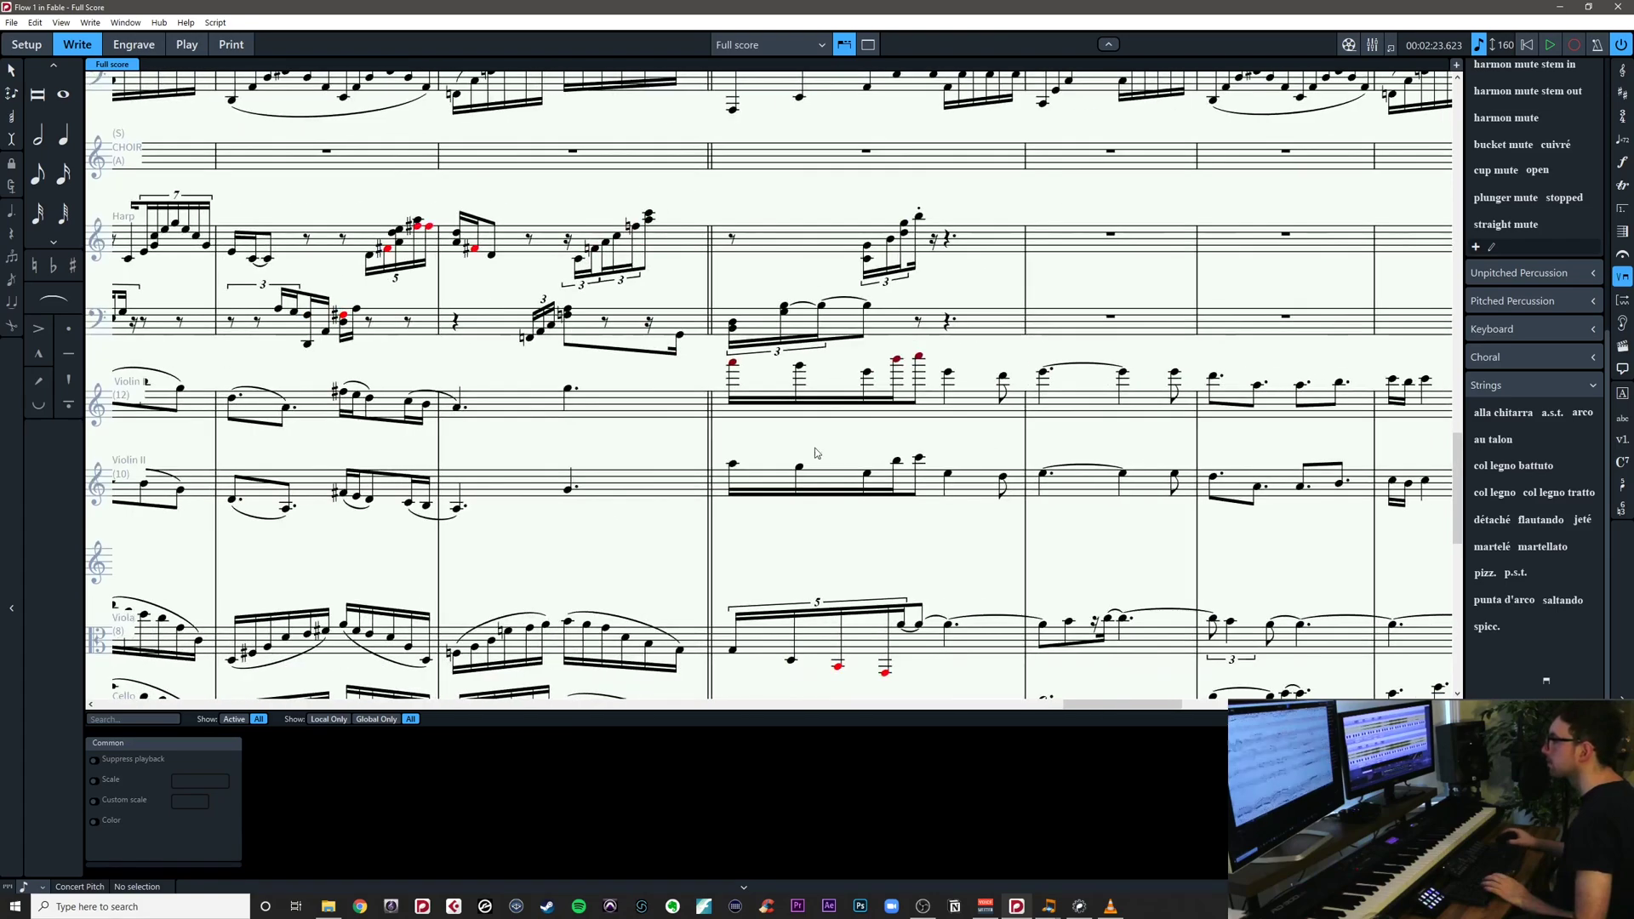
scroll(967, 453, "left", 10)
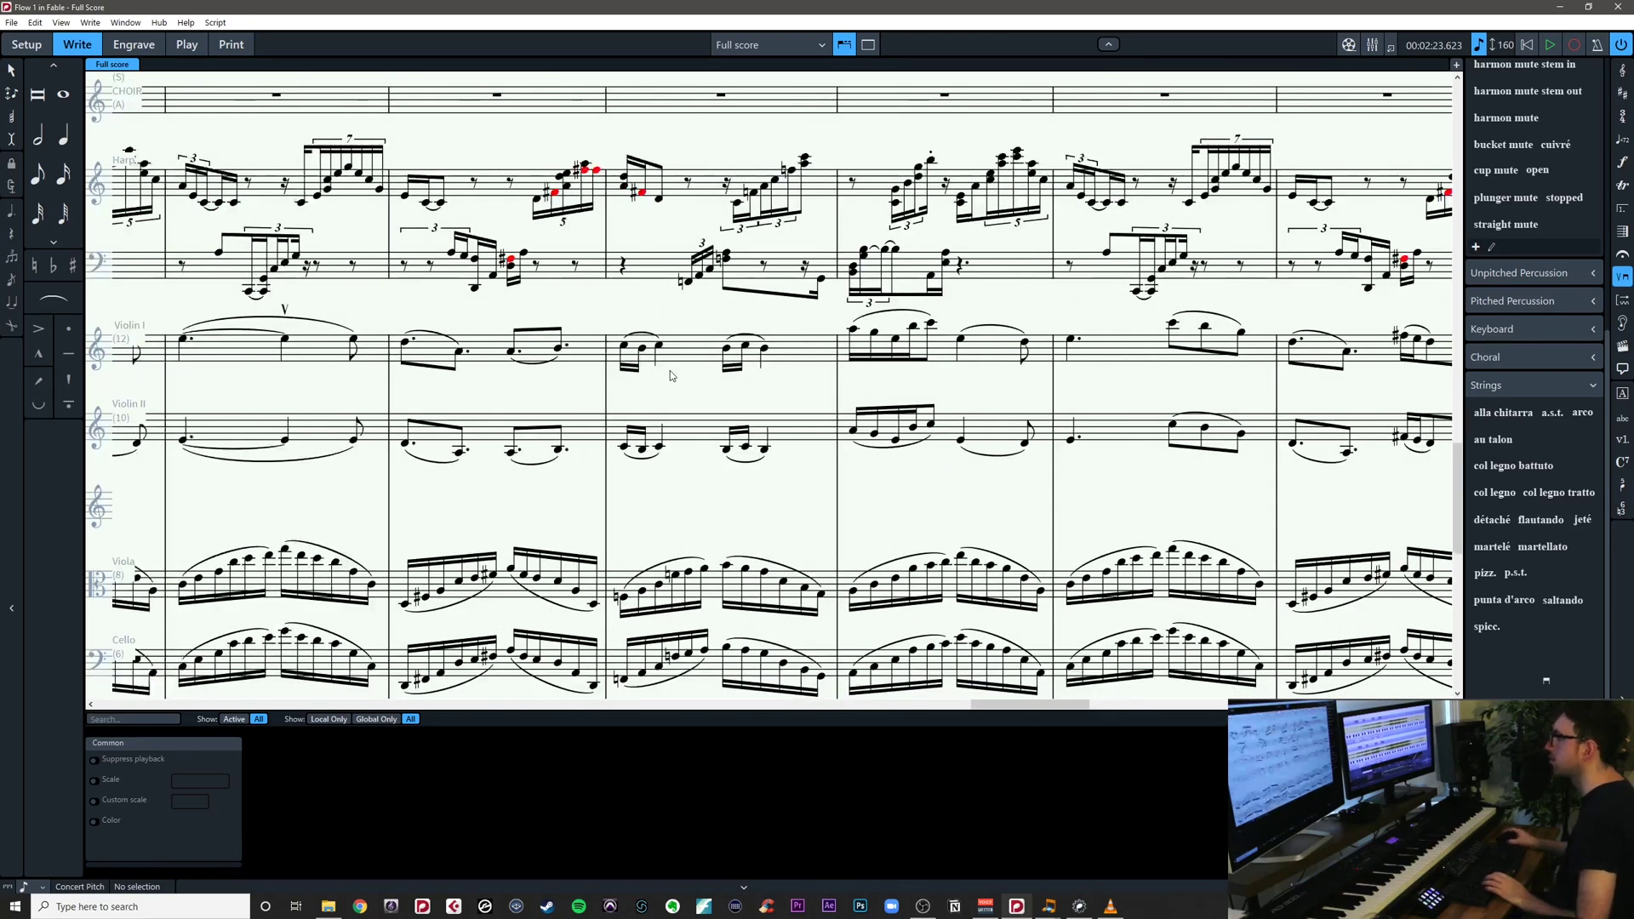
scroll(670, 375, "left", 4)
scroll(917, 415, "down", 2)
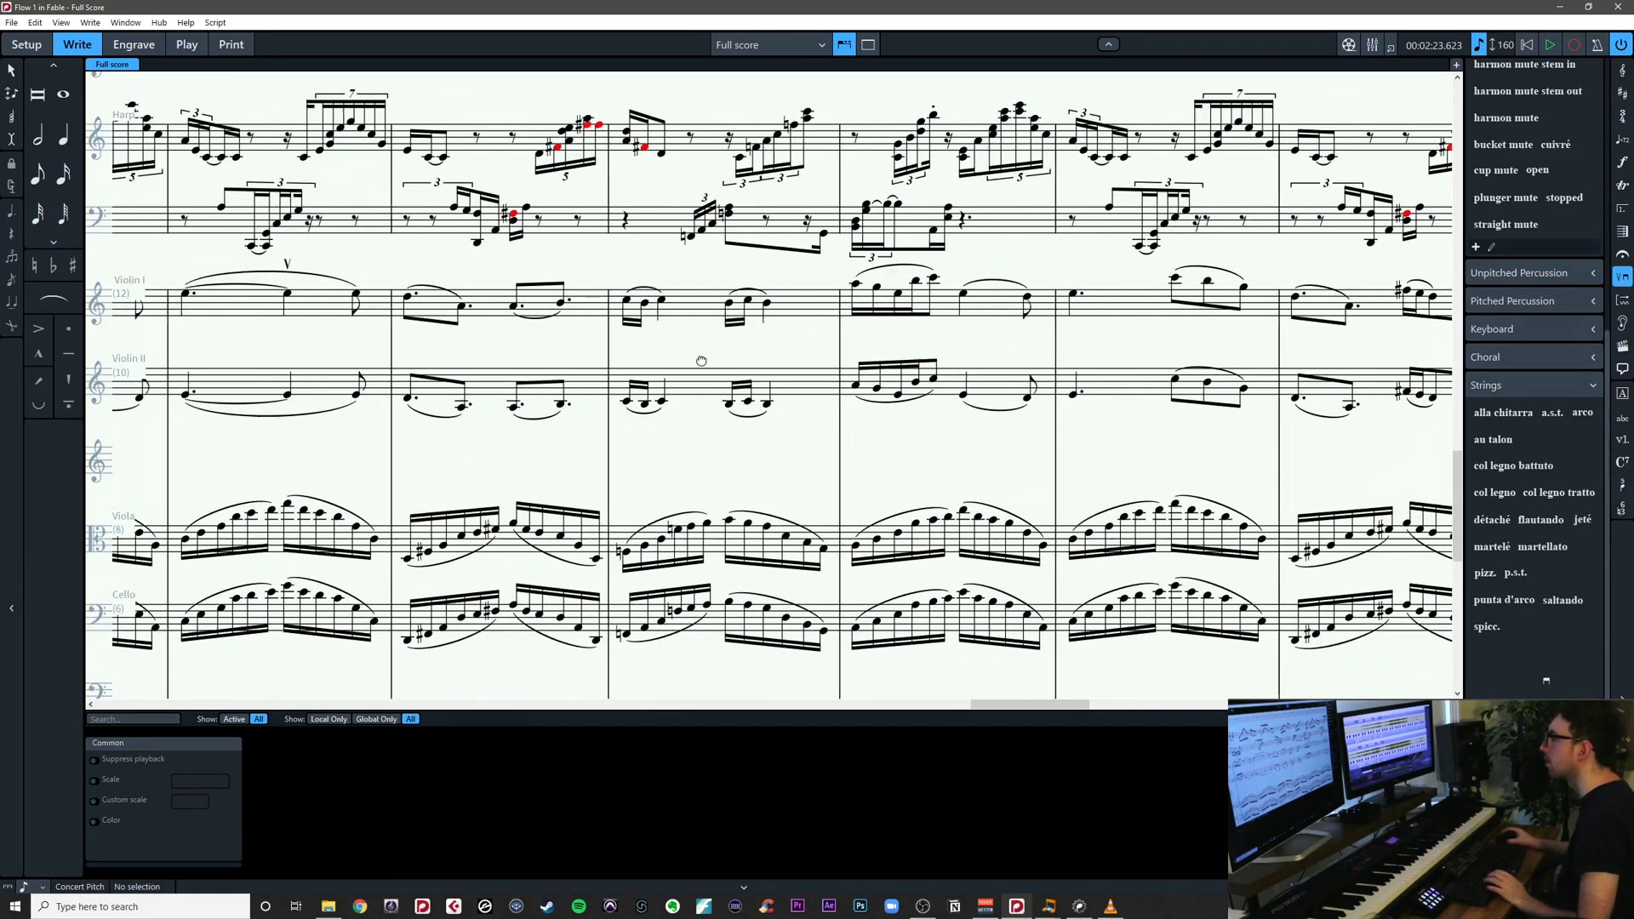
scroll(911, 435, "right", 4)
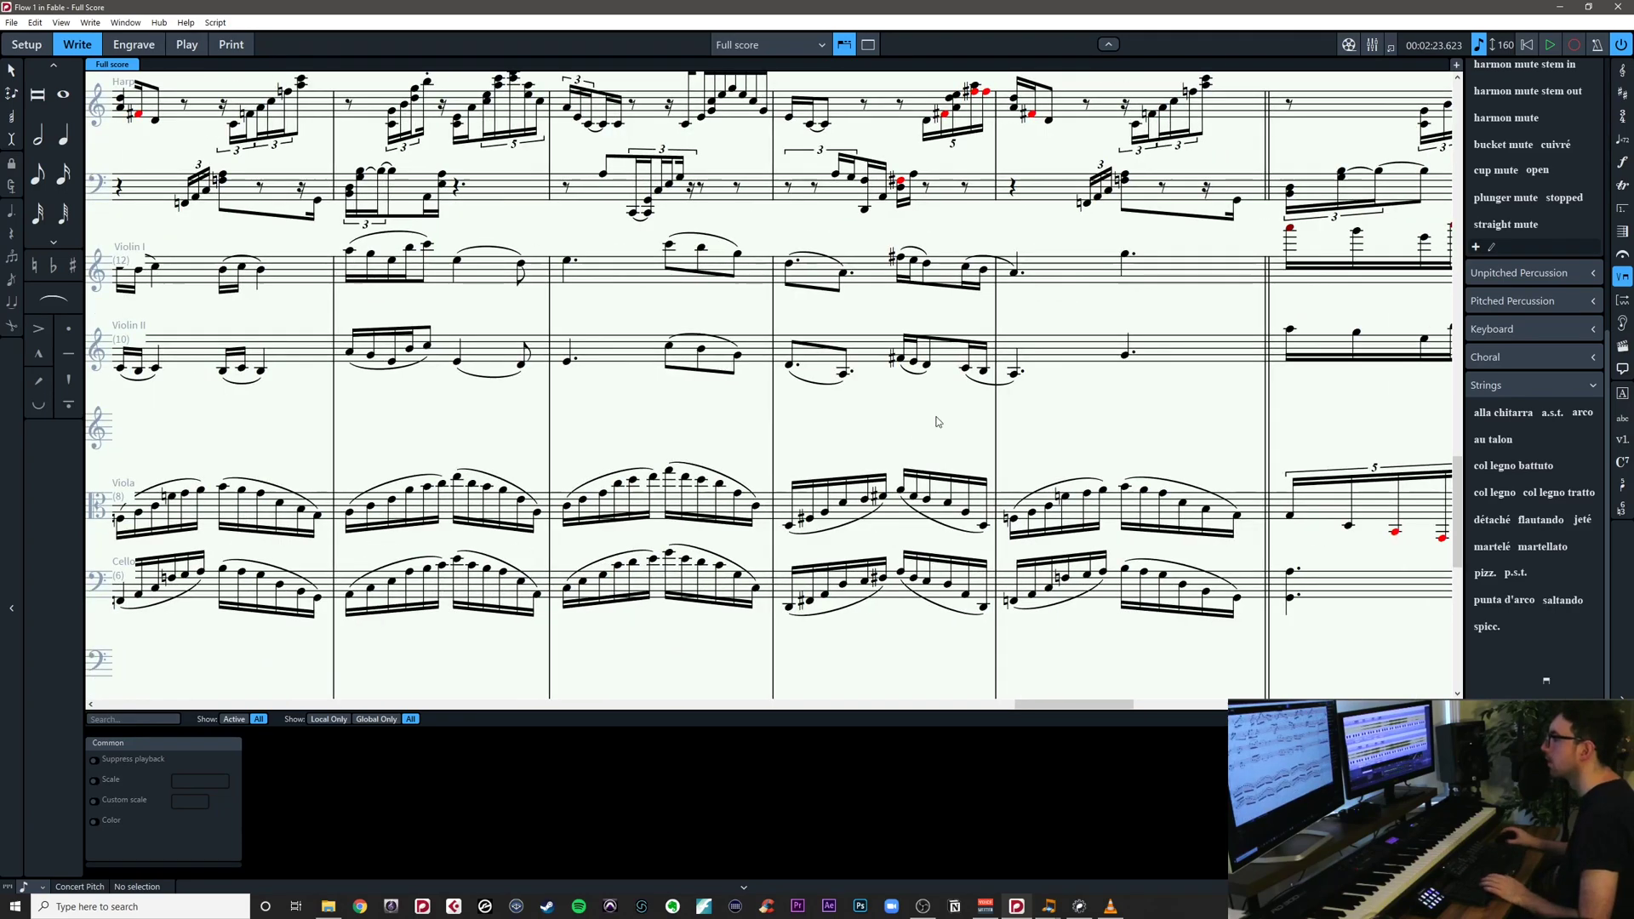
scroll(894, 460, "right", 5)
scroll(888, 466, "up", 1)
scroll(933, 452, "down", 2)
scroll(933, 452, "right", 6)
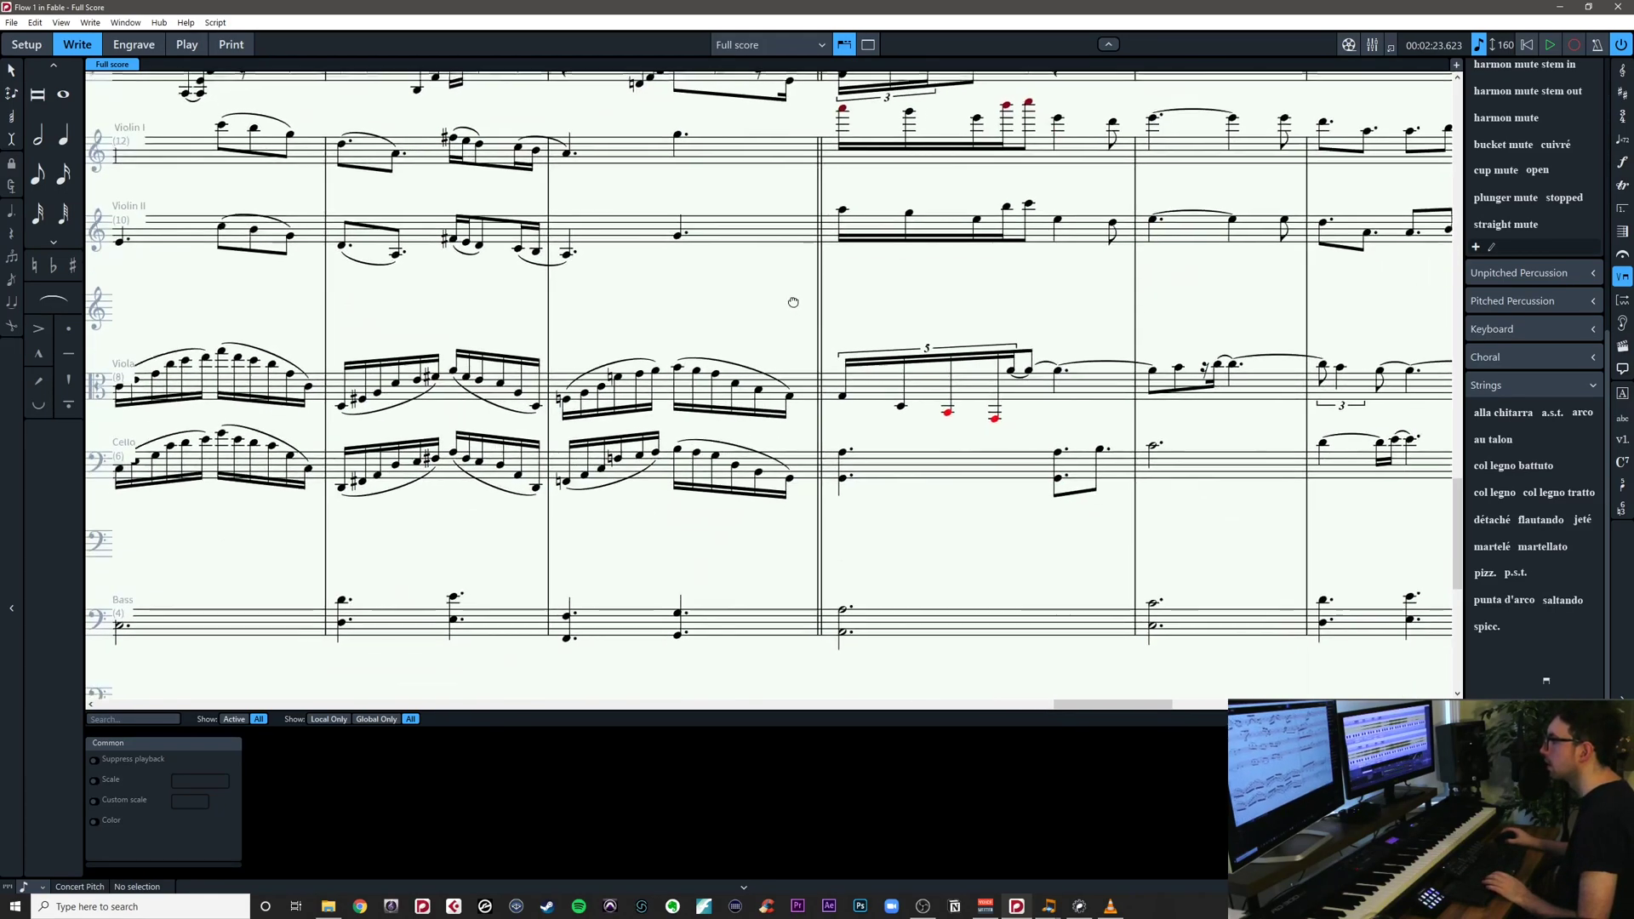
scroll(933, 452, "up", 3)
Slur the five-note opening run of bar 68 in Violin I, and slur the bar's last two notes
left_click_drag(934, 453, 587, 494)
key("x")
key("x")
key("x")
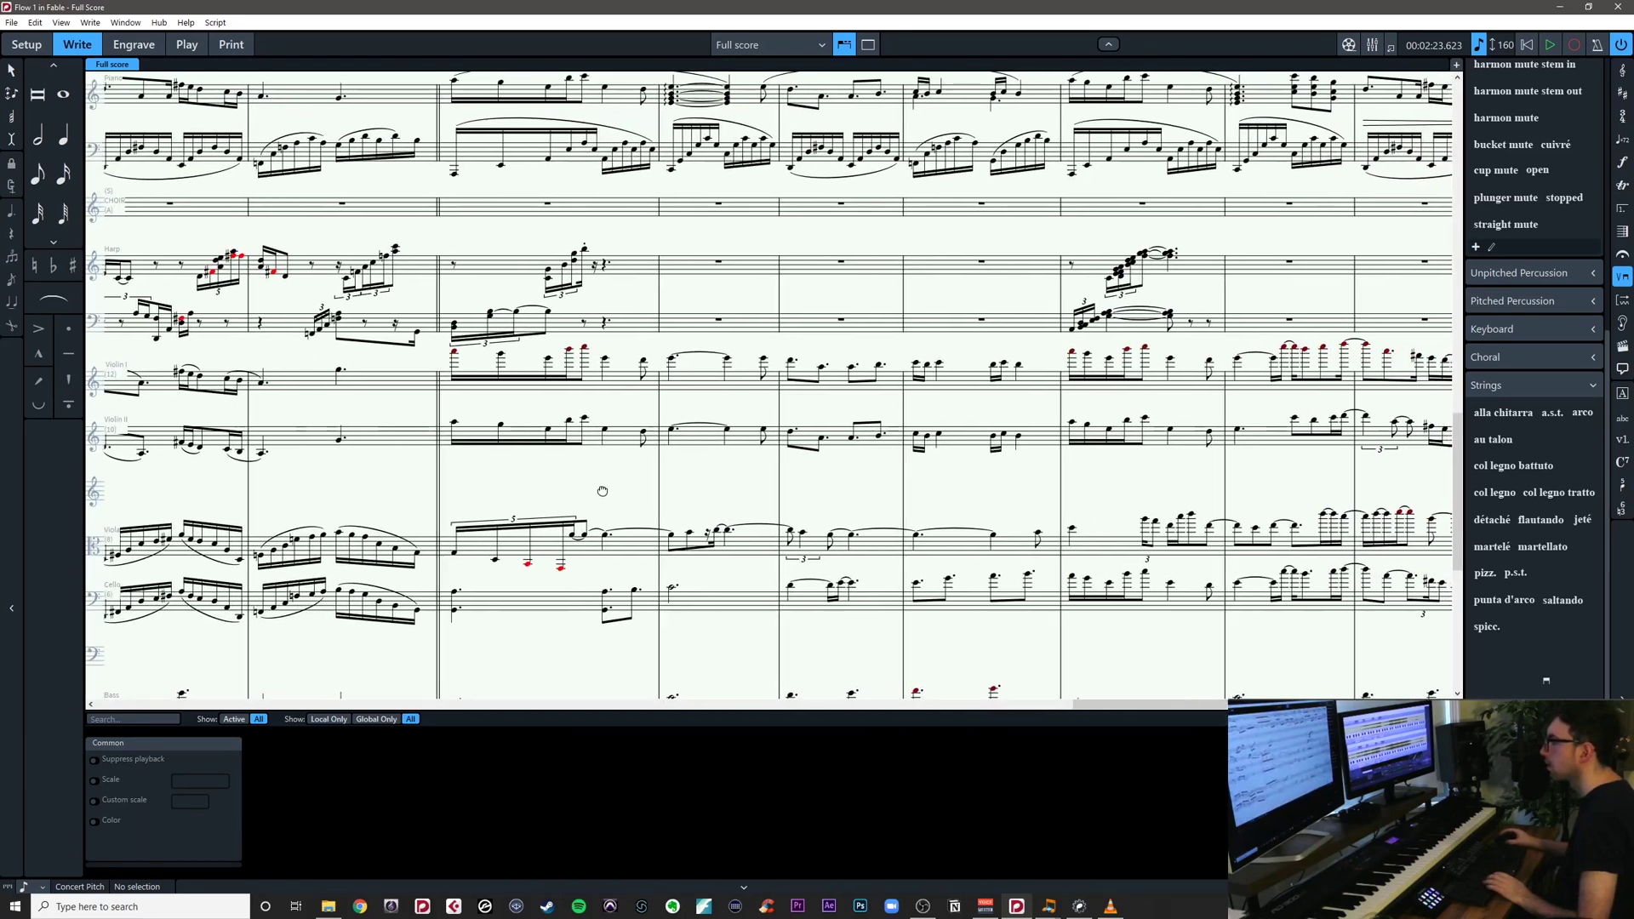
scroll(627, 451, "up", 2, "ctrl")
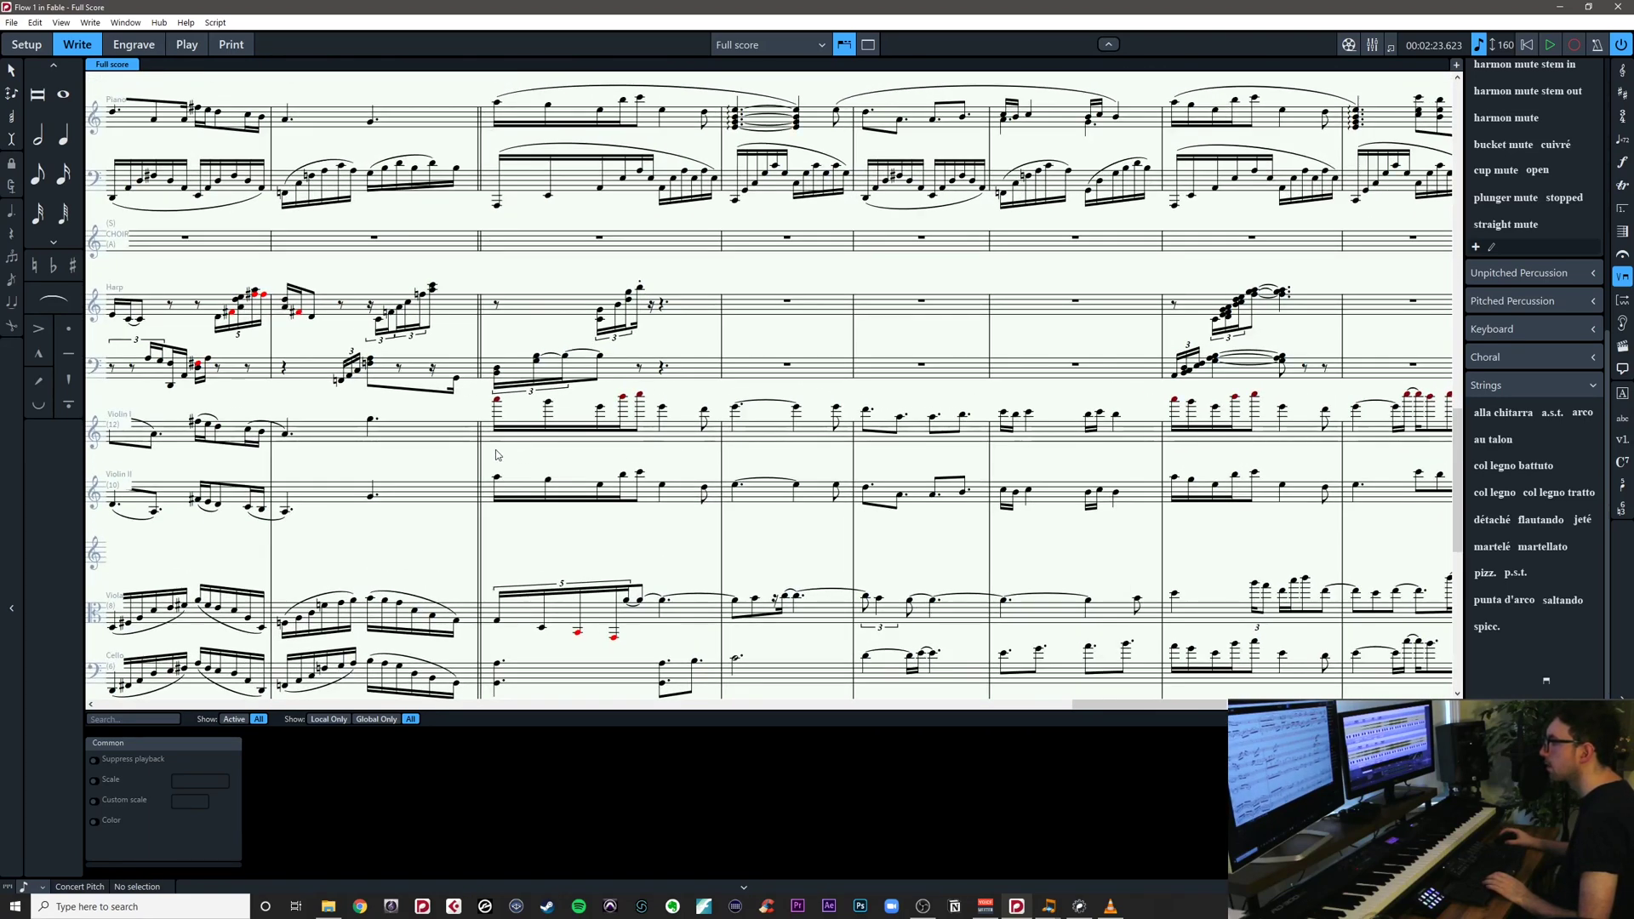
left_click_drag(487, 448, 714, 398)
key("s")
key("s")
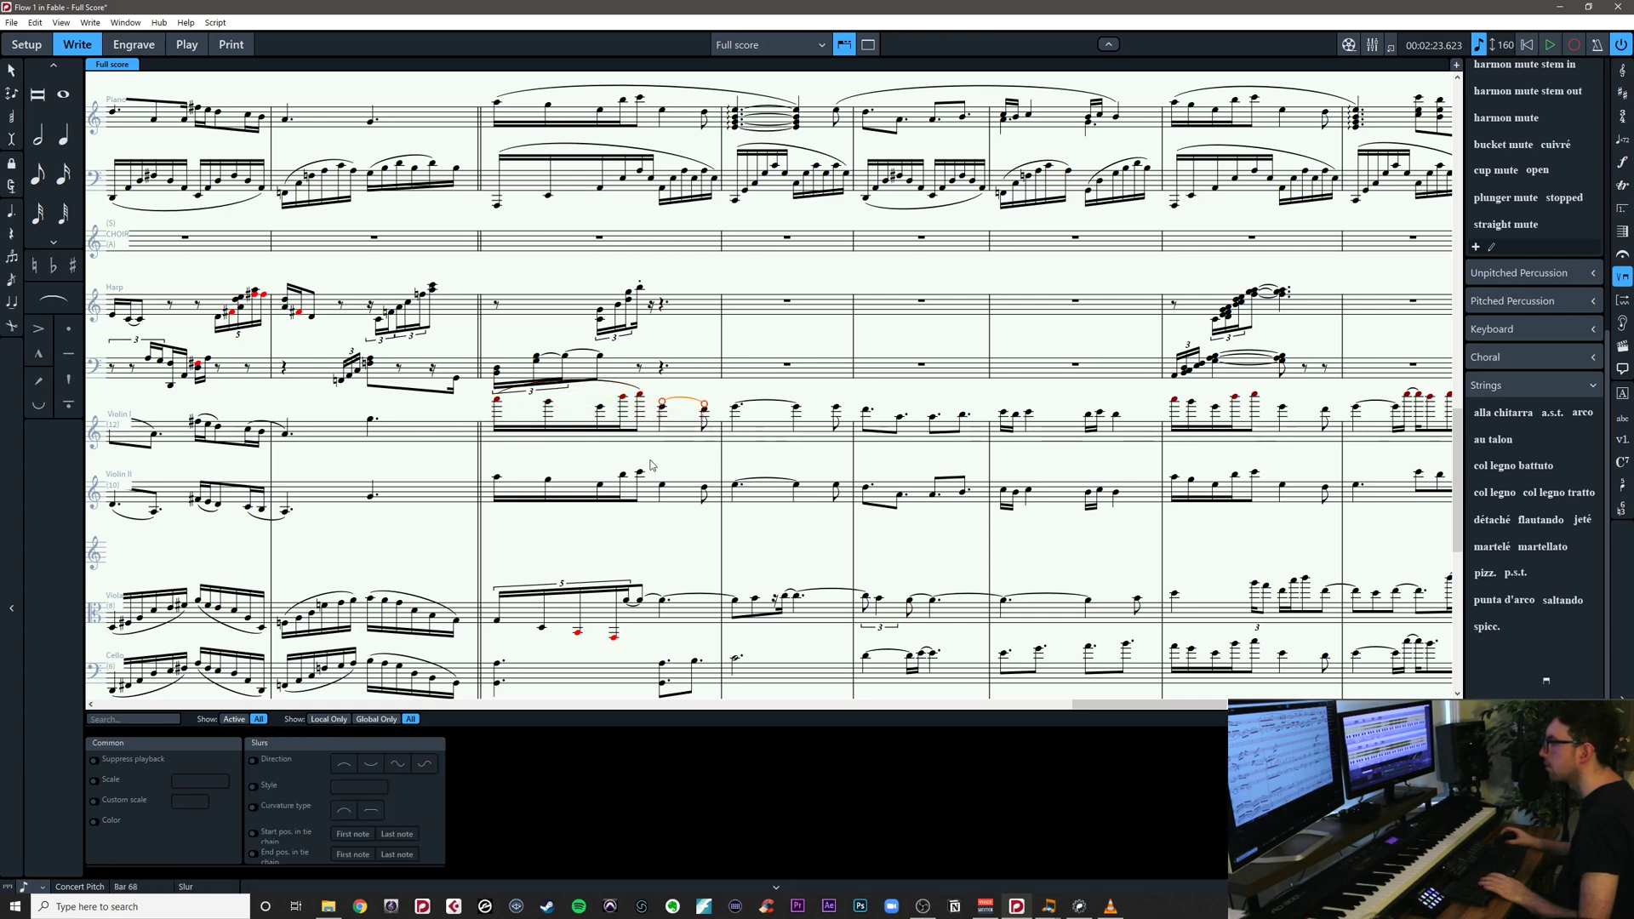
Add the same two slurs to bar 68 in Violin II, over the opening five notes and the last two
left_click_drag(651, 466, 492, 519)
key("s")
left_click_drag(657, 474, 717, 513)
key("s")
left_click(675, 446)
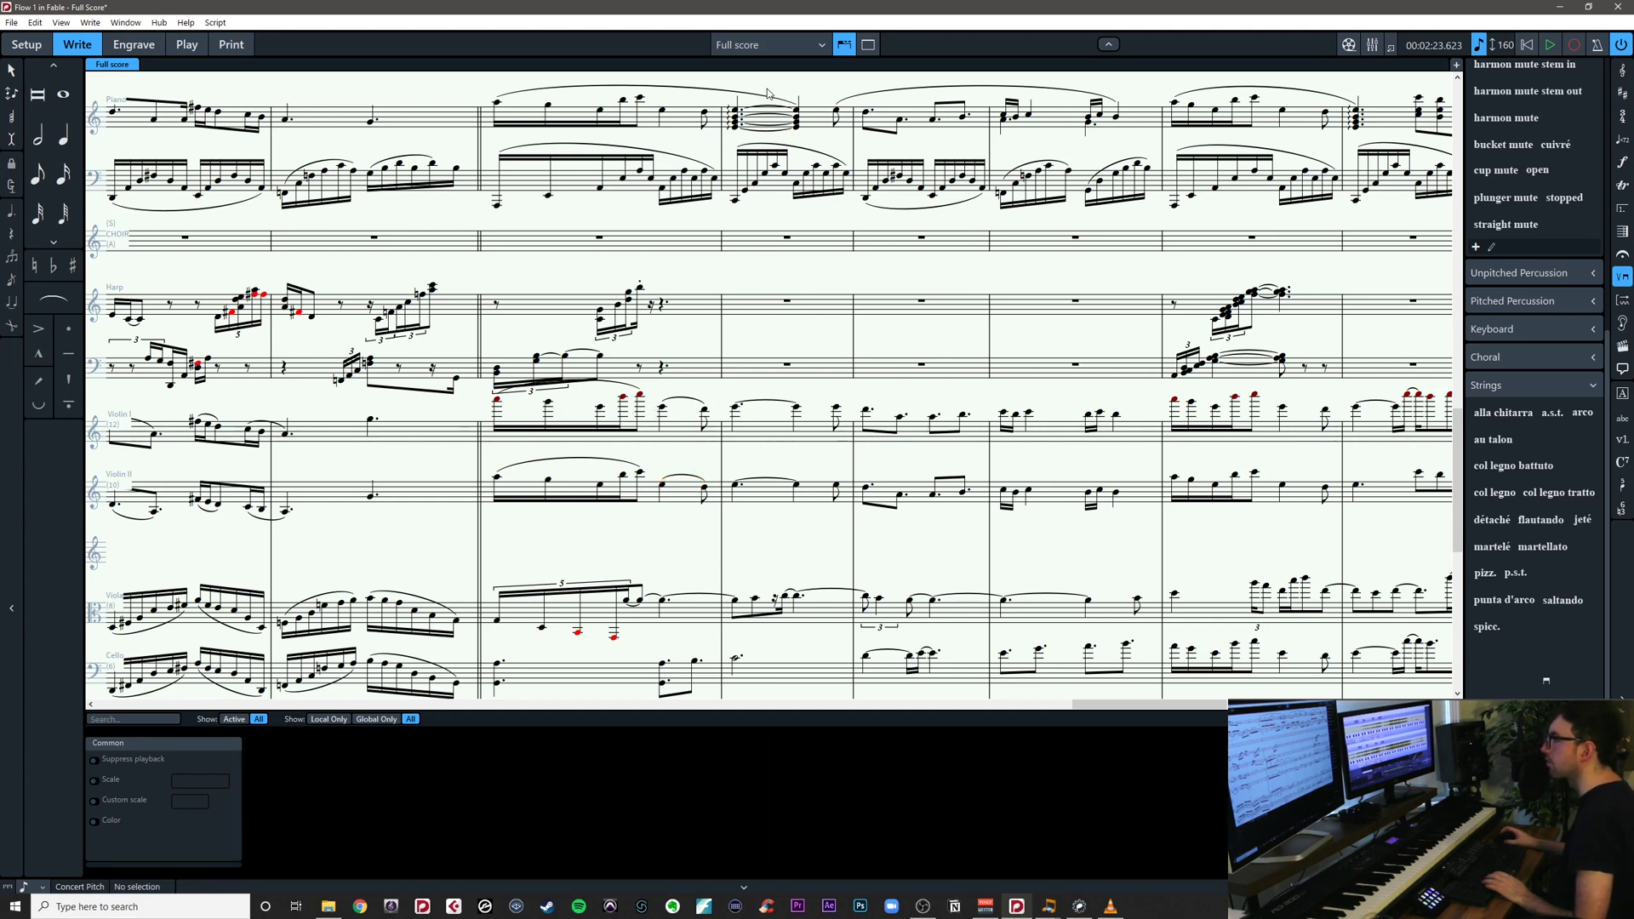
Examine the Violin I part layout, especially the high notes in the passage from bar 68 onward
left_click(766, 45)
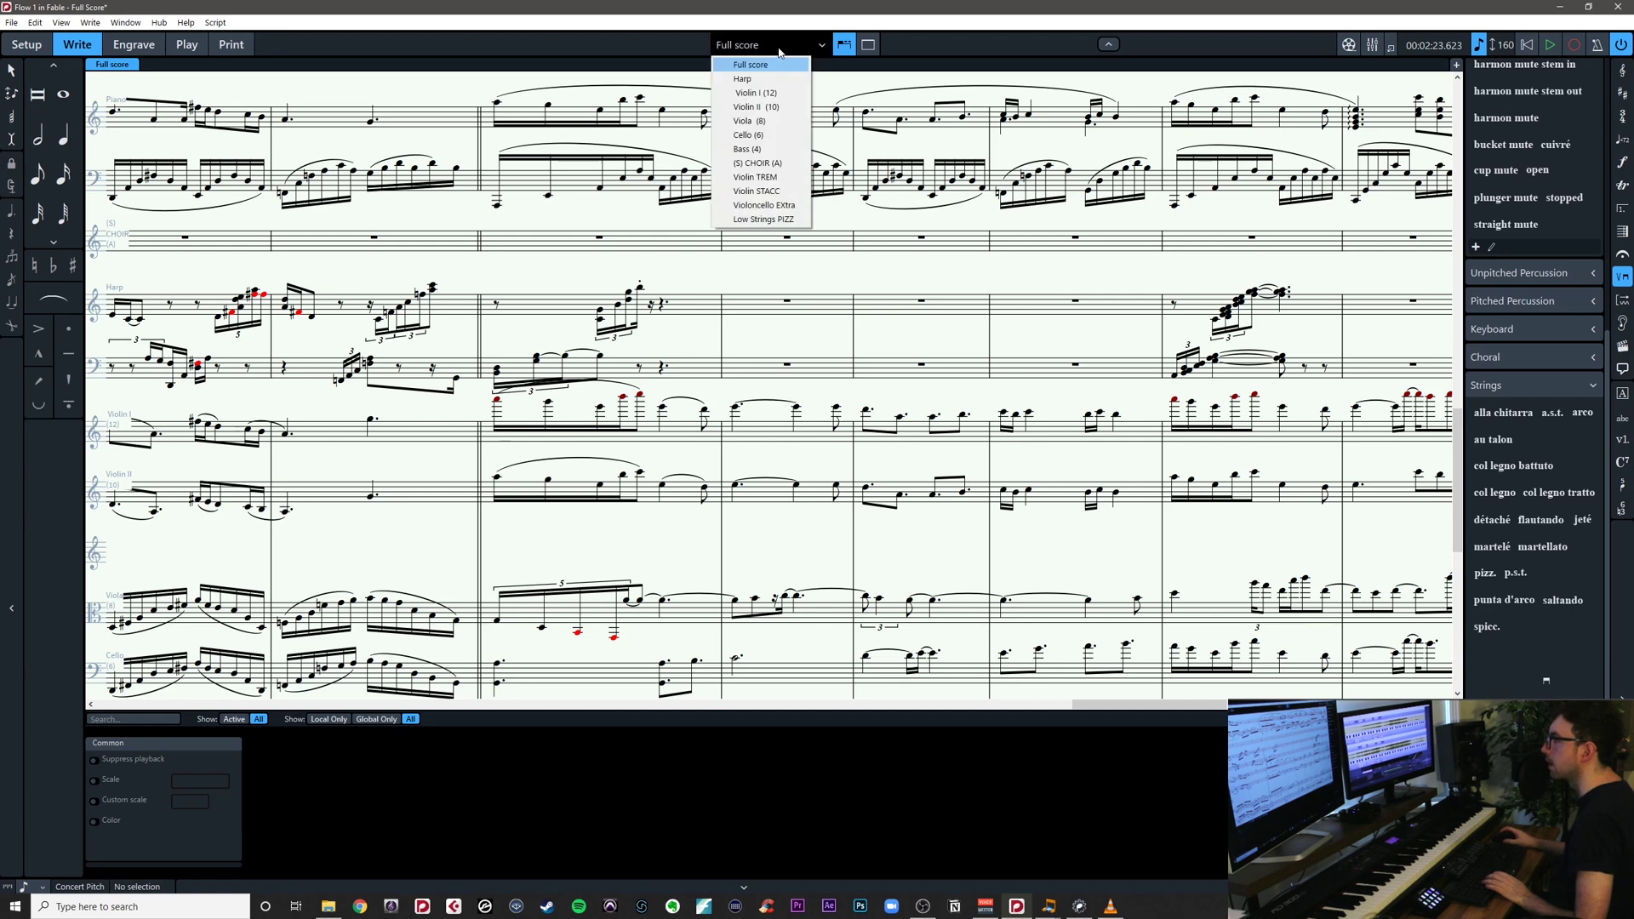
left_click(770, 94)
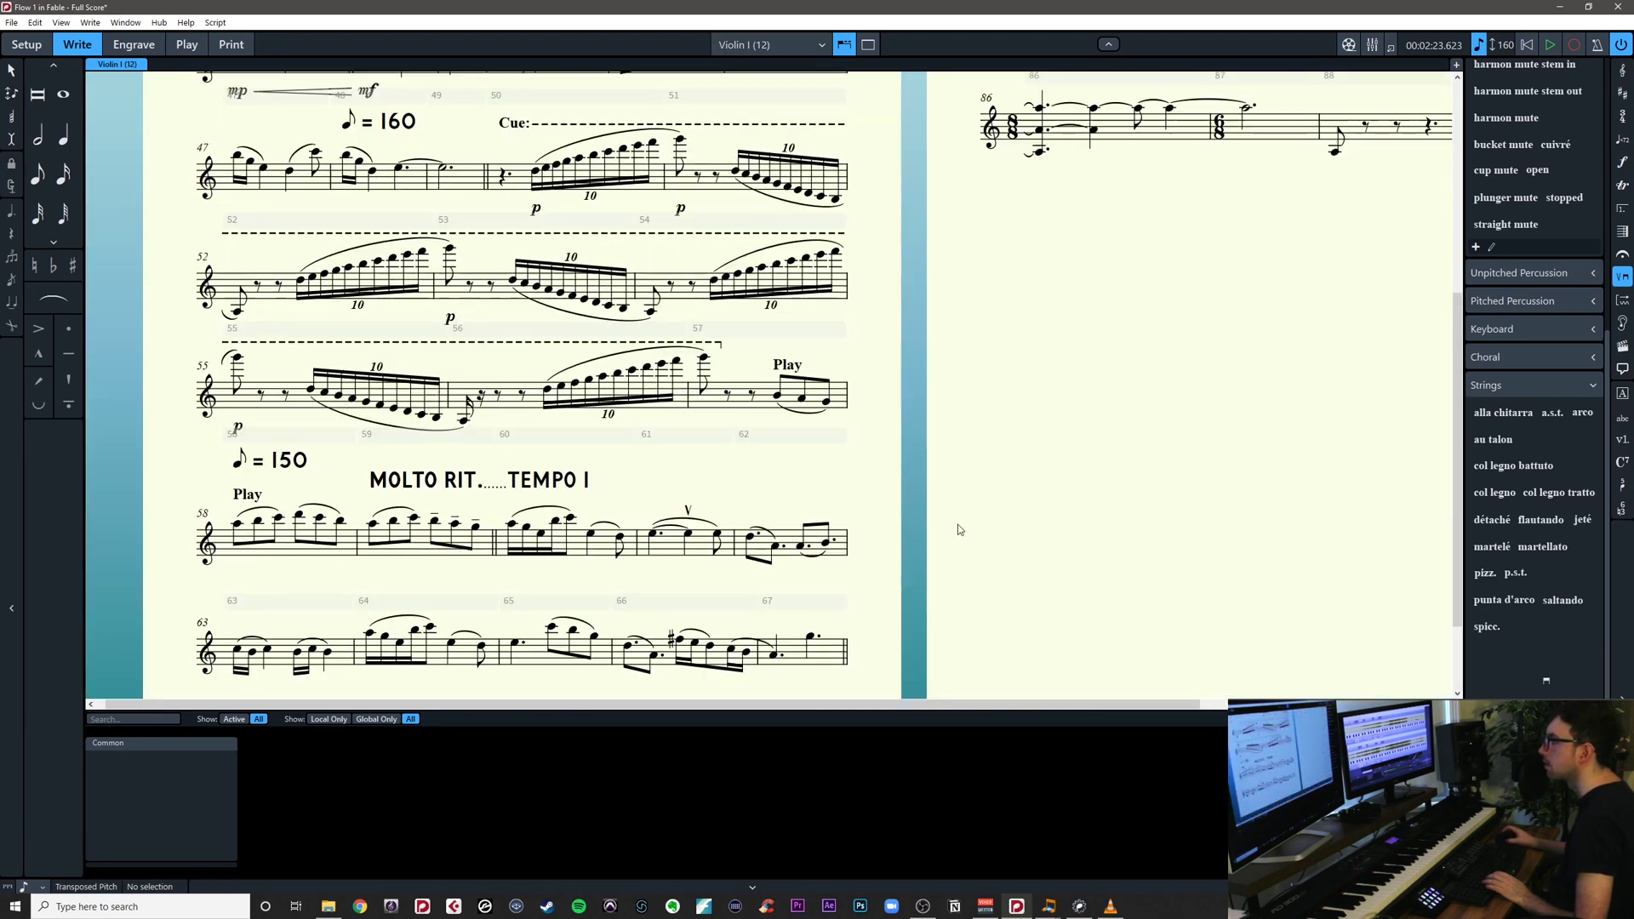
left_click_drag(1099, 537, 796, 645)
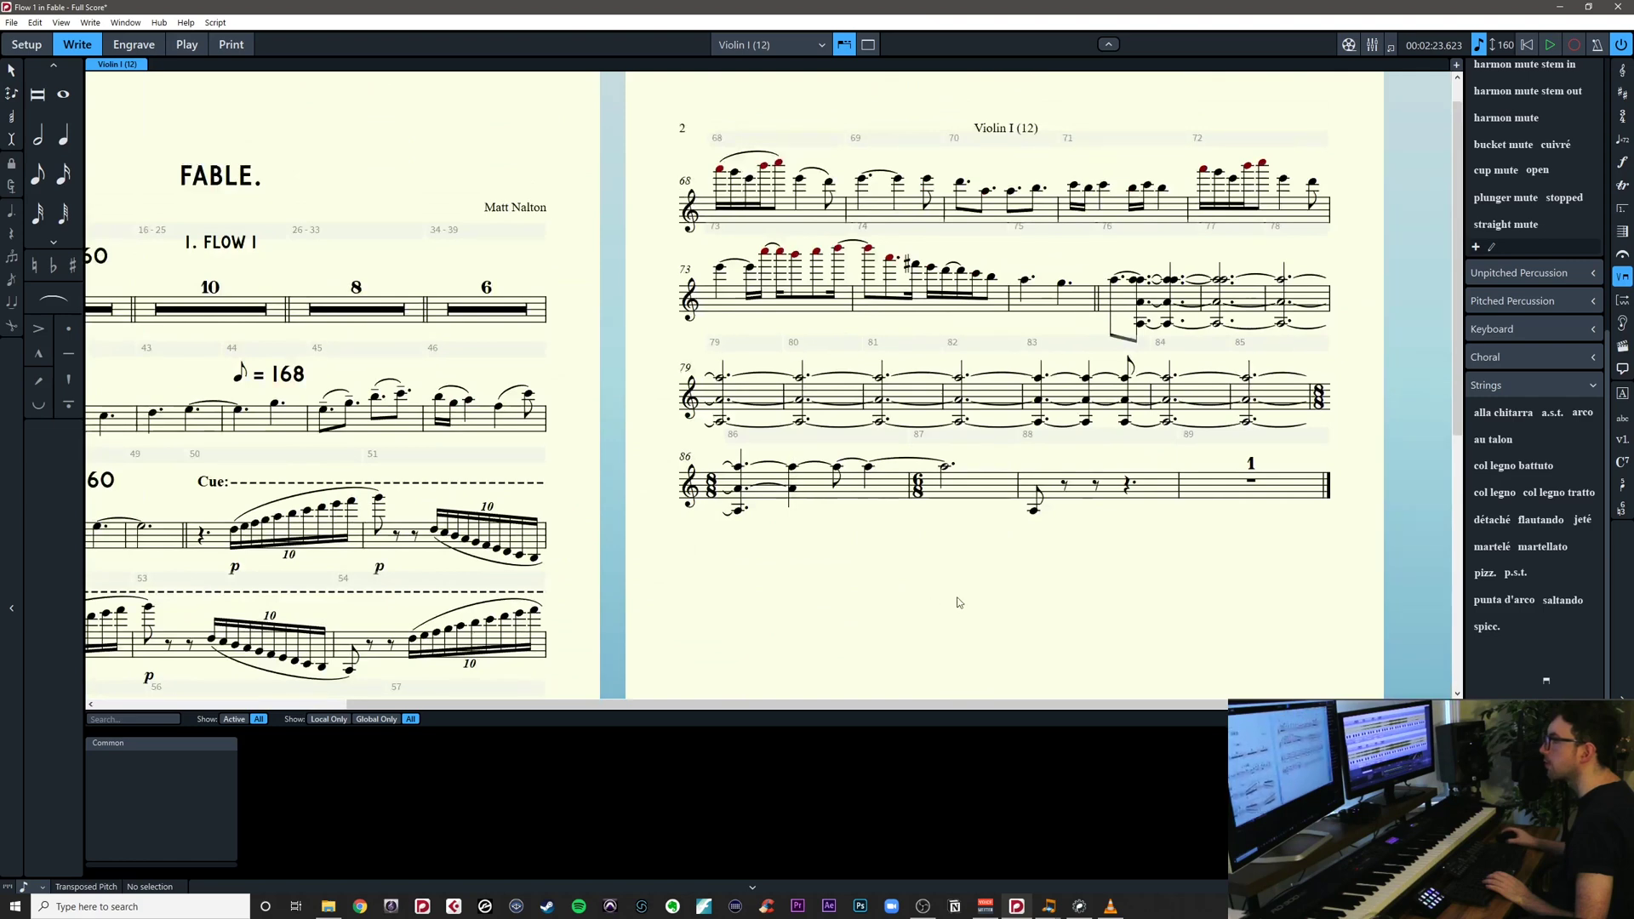
scroll(969, 595, "up", 1)
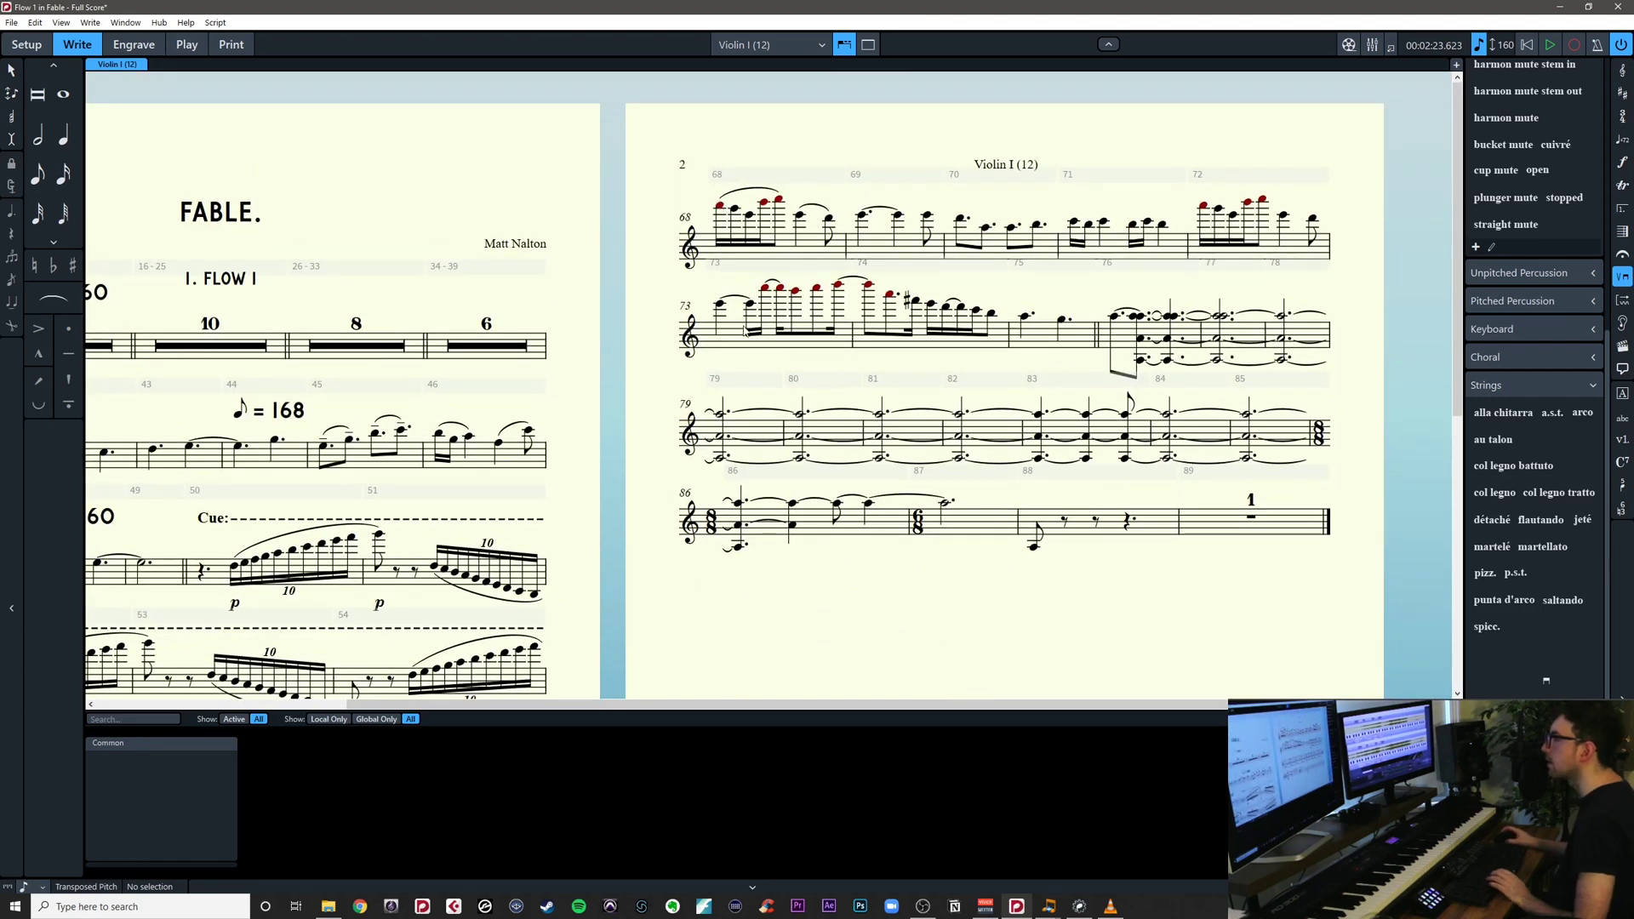
left_click_drag(770, 625, 1083, 115)
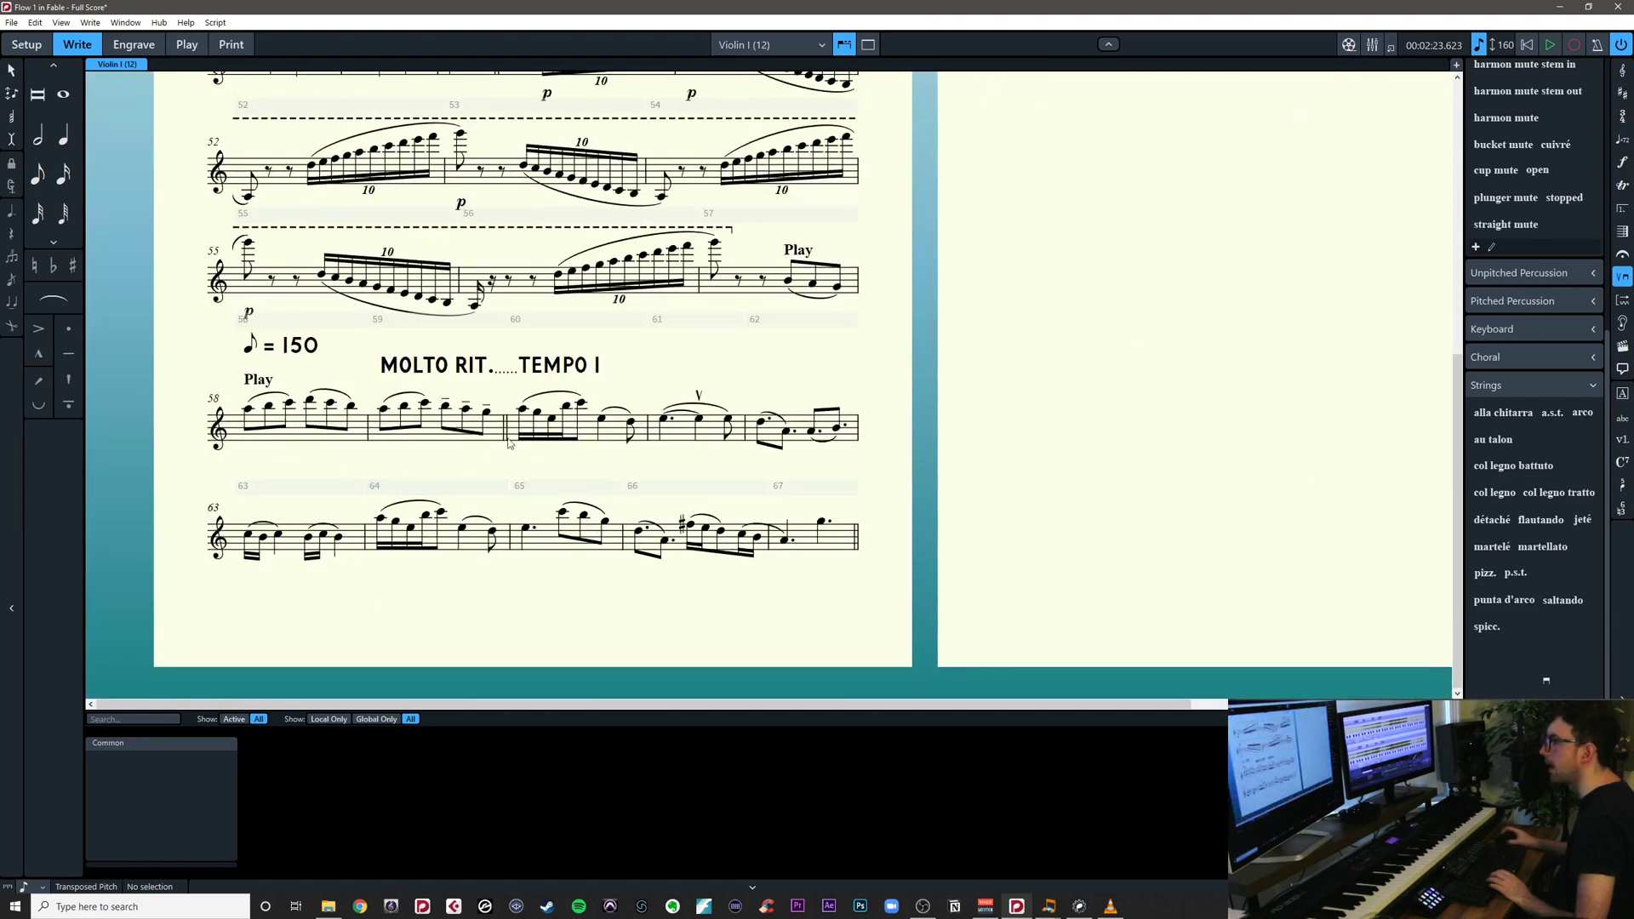
scroll(1082, 453, "up", 5)
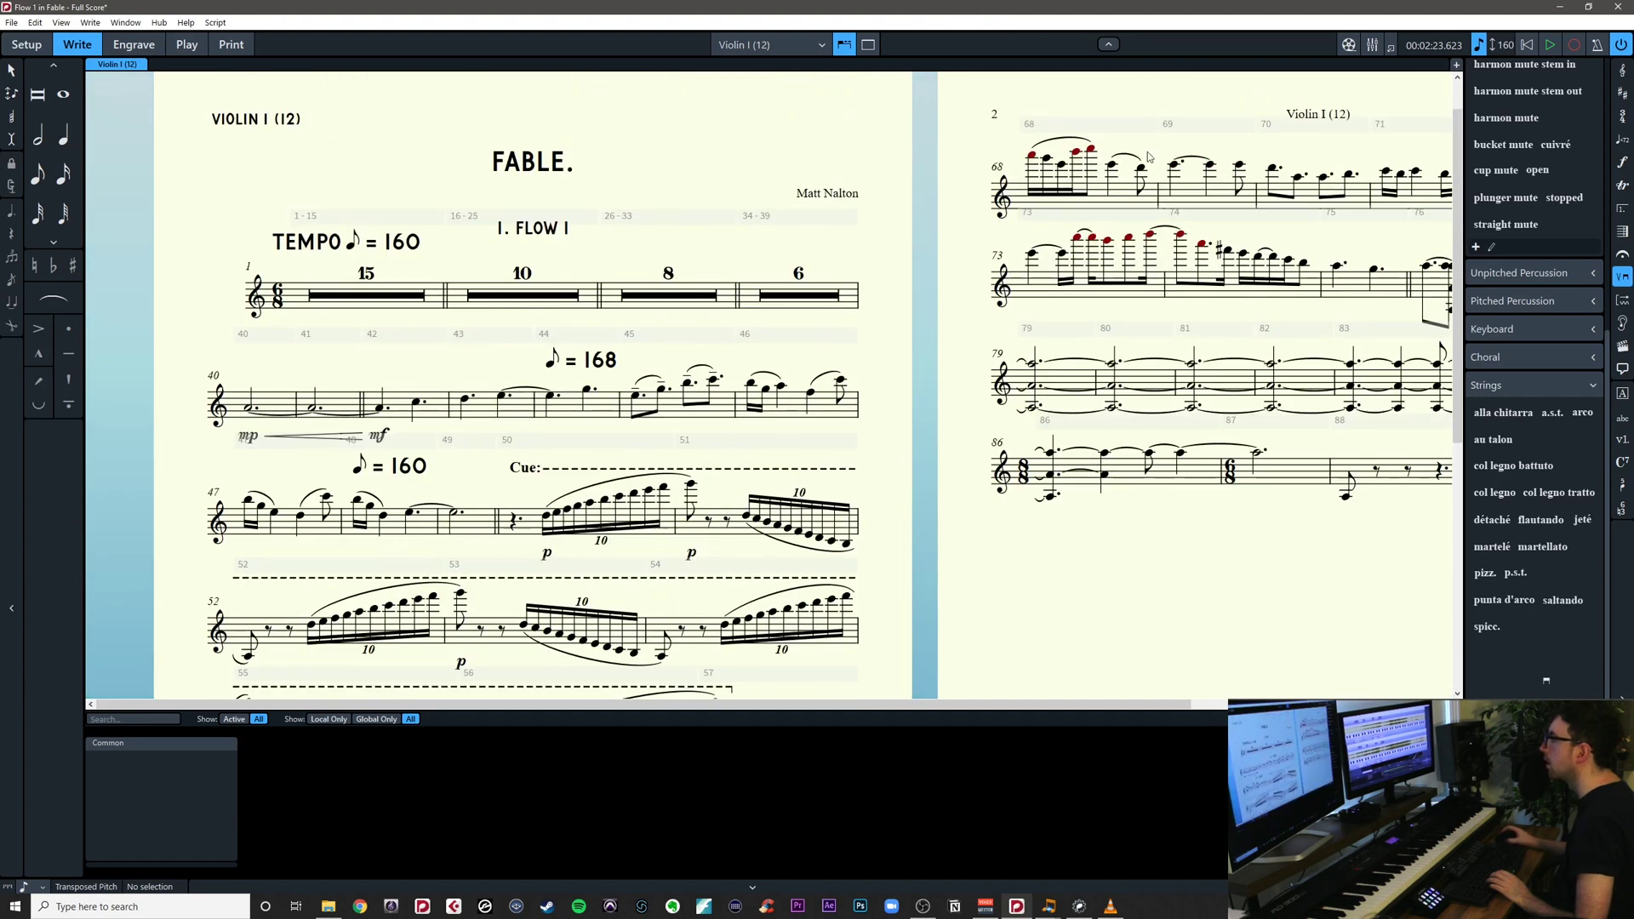
left_click_drag(1168, 145, 1075, 209)
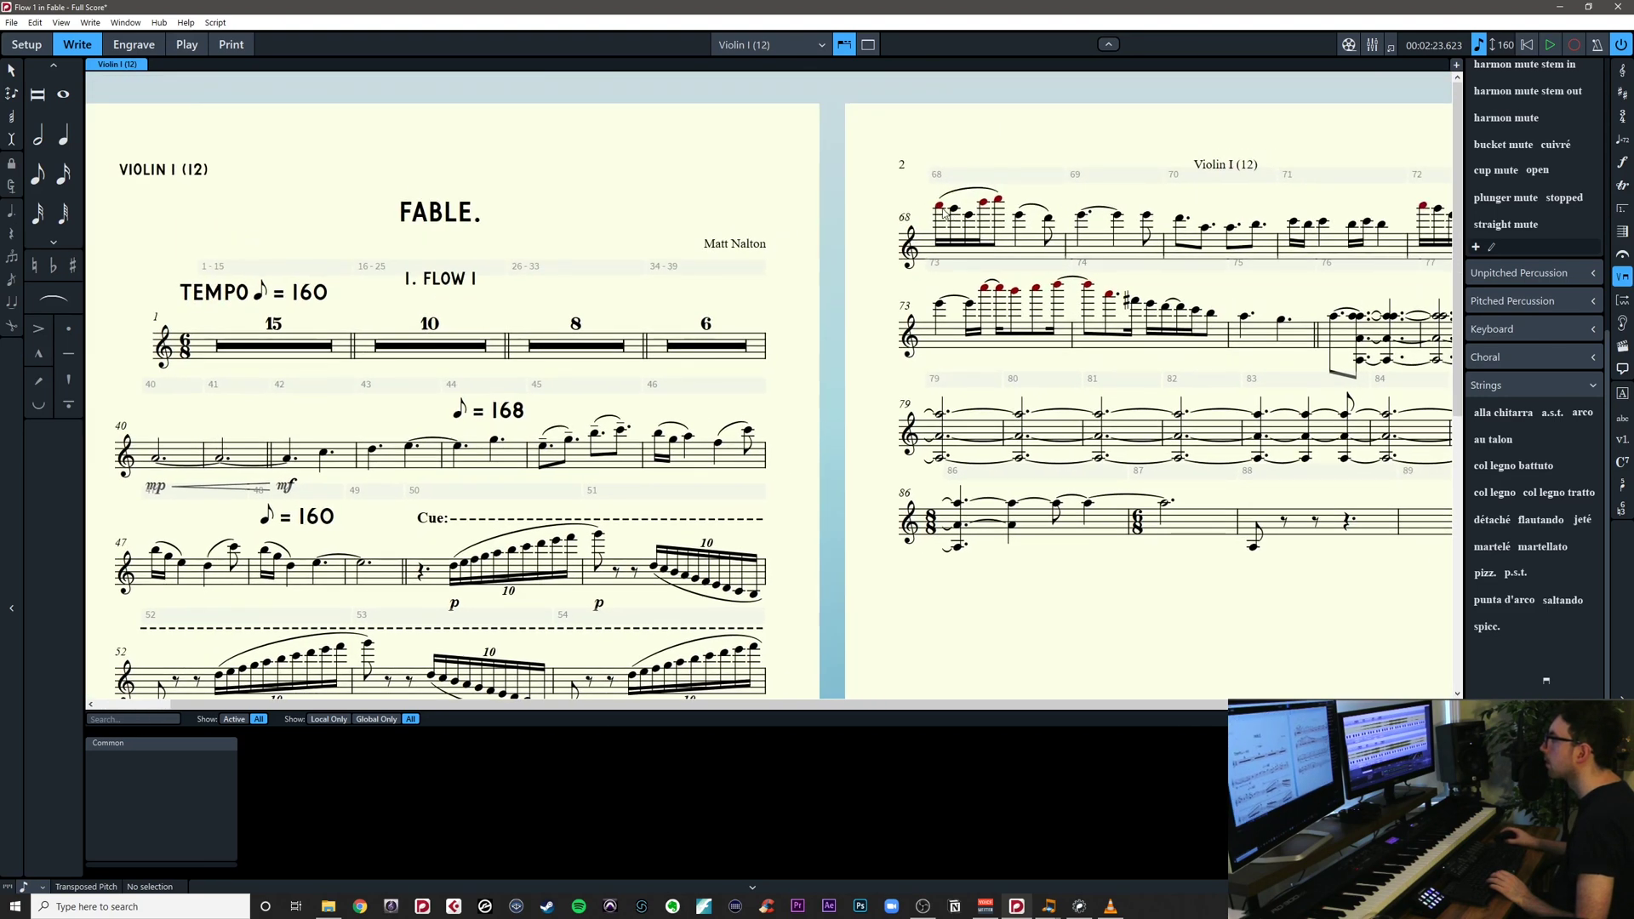
left_click_drag(1205, 283, 1023, 290)
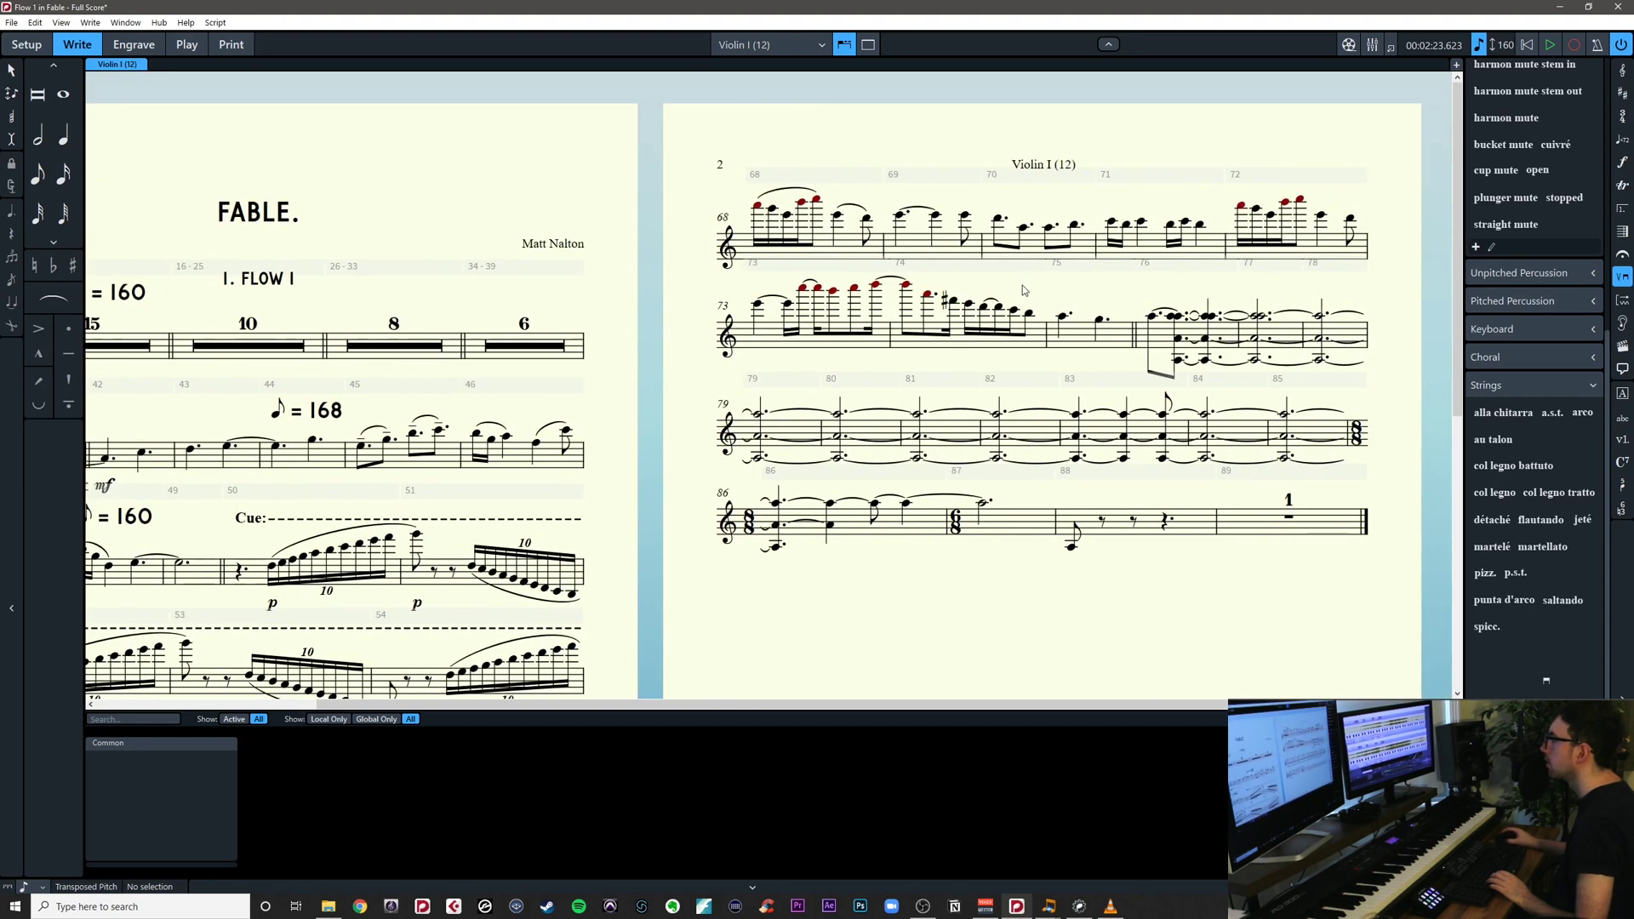
left_click(817, 201)
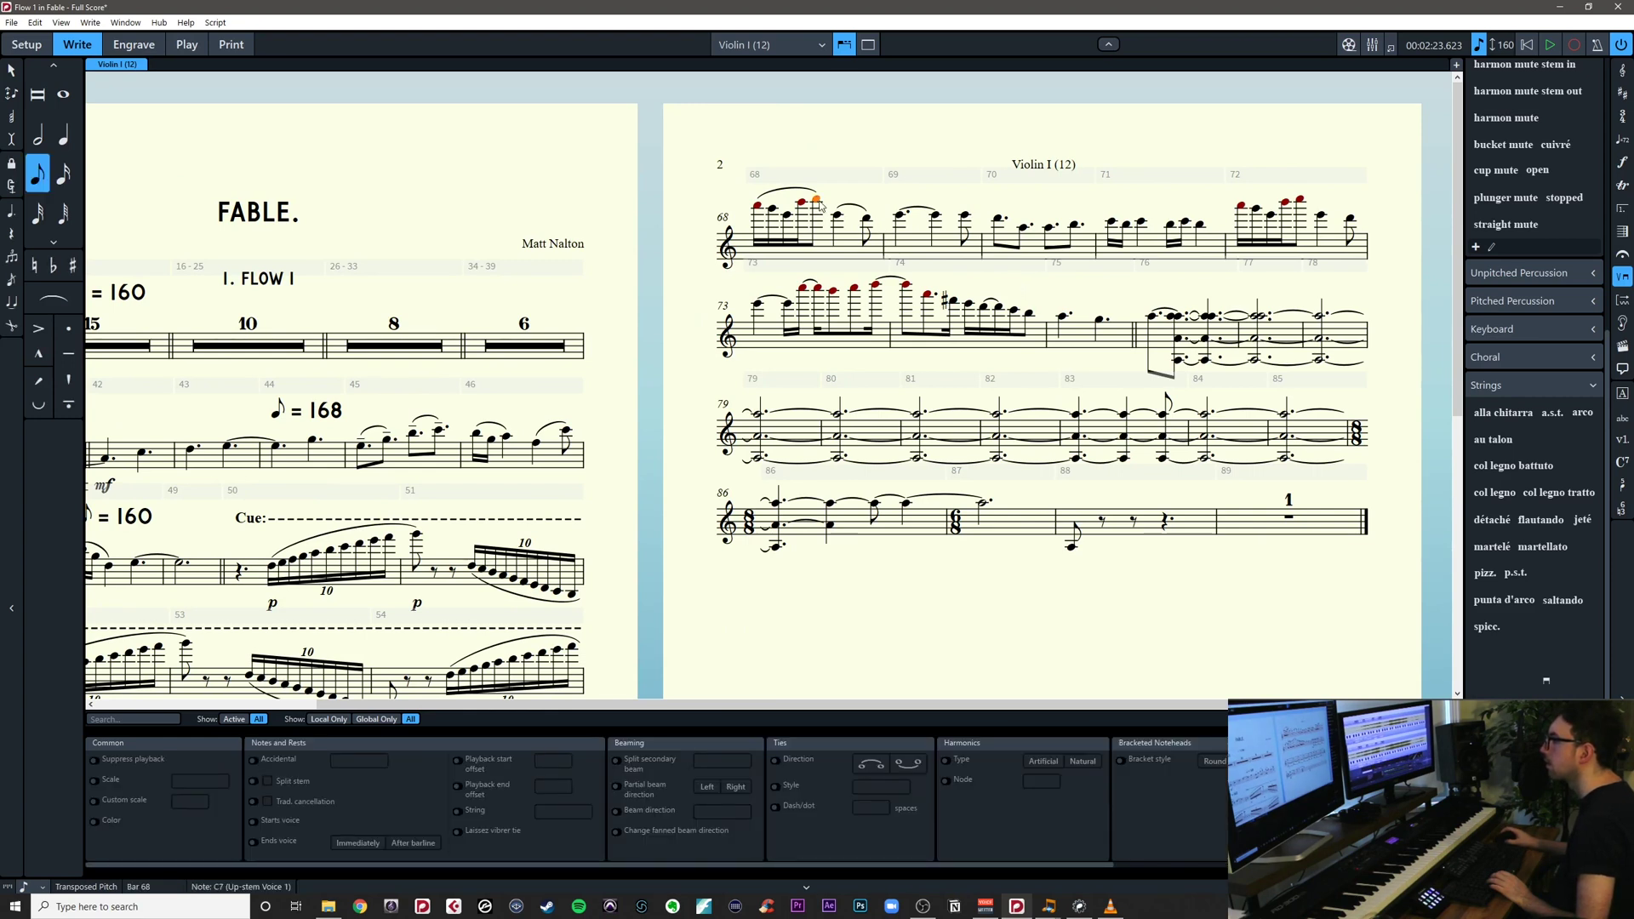
Return to the full score and step through the Violin II notes in bar 68 to check their pitches
left_click(769, 46)
left_click(777, 65)
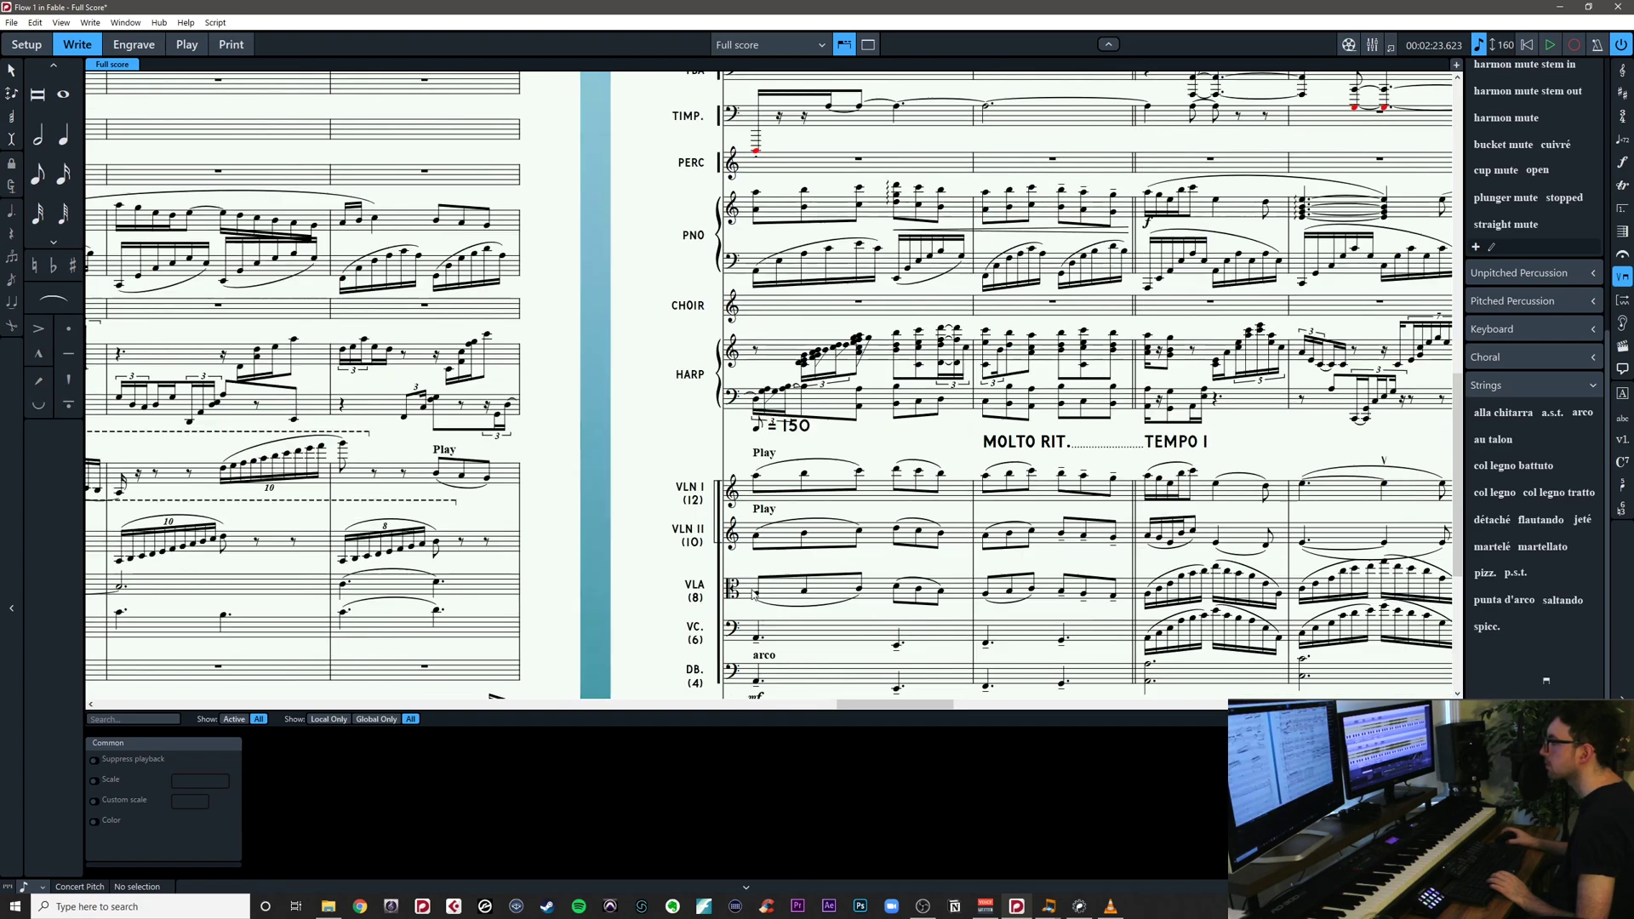
left_click_drag(622, 566, 335, 501)
left_click_drag(1213, 368, 174, 399)
left_click_drag(1046, 400, 219, 392)
left_click_drag(1192, 398, 962, 399)
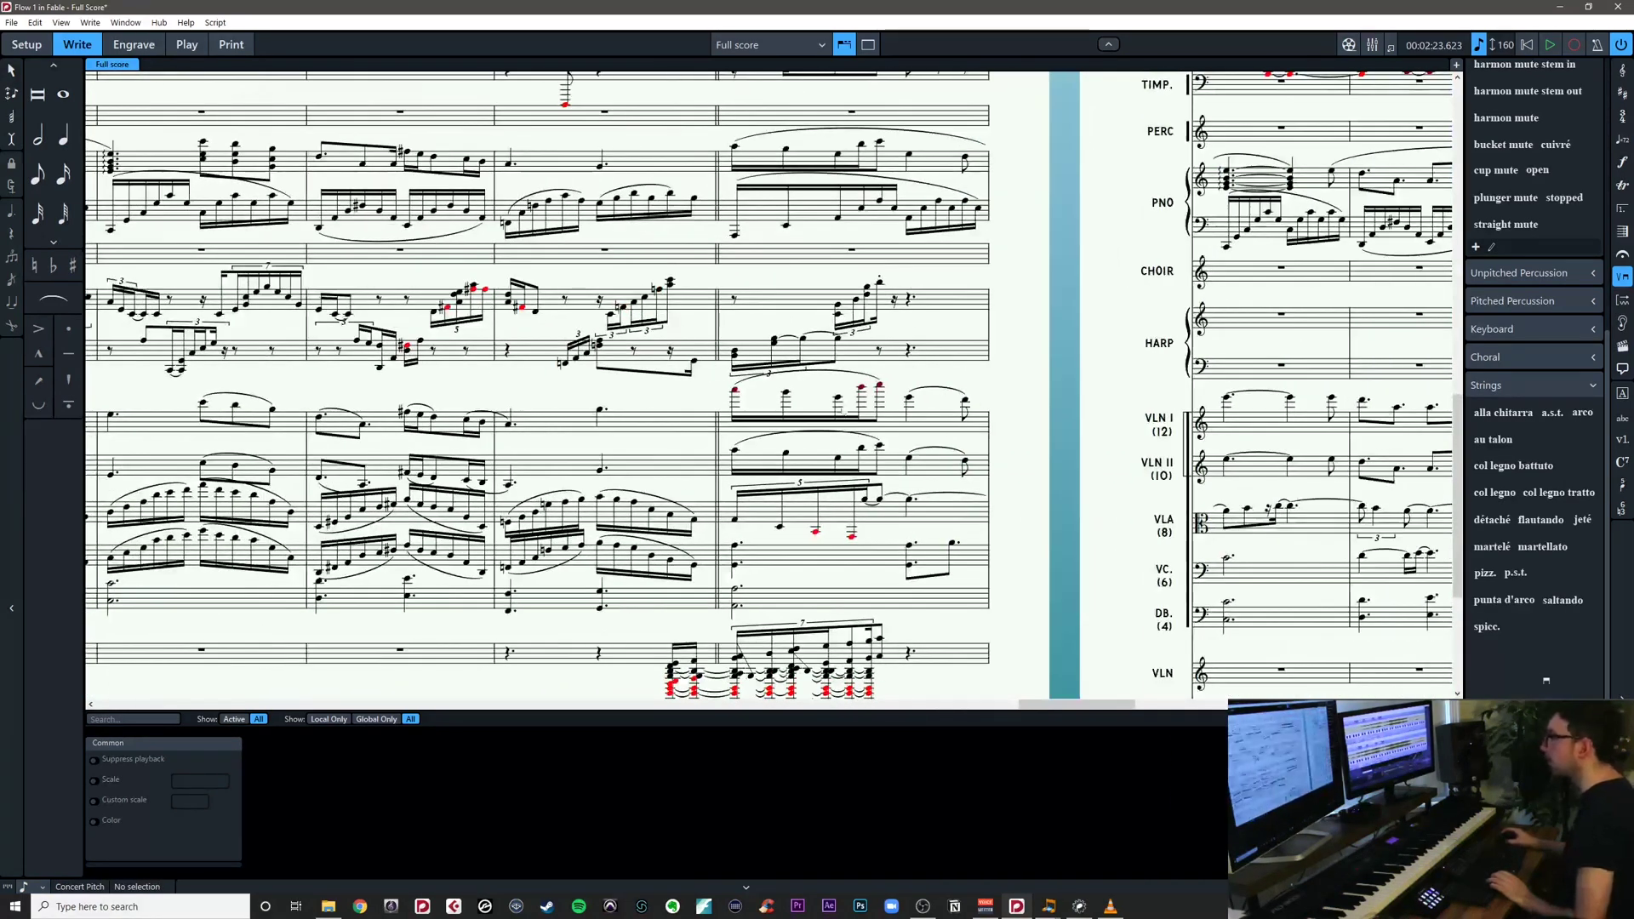
left_click(735, 452)
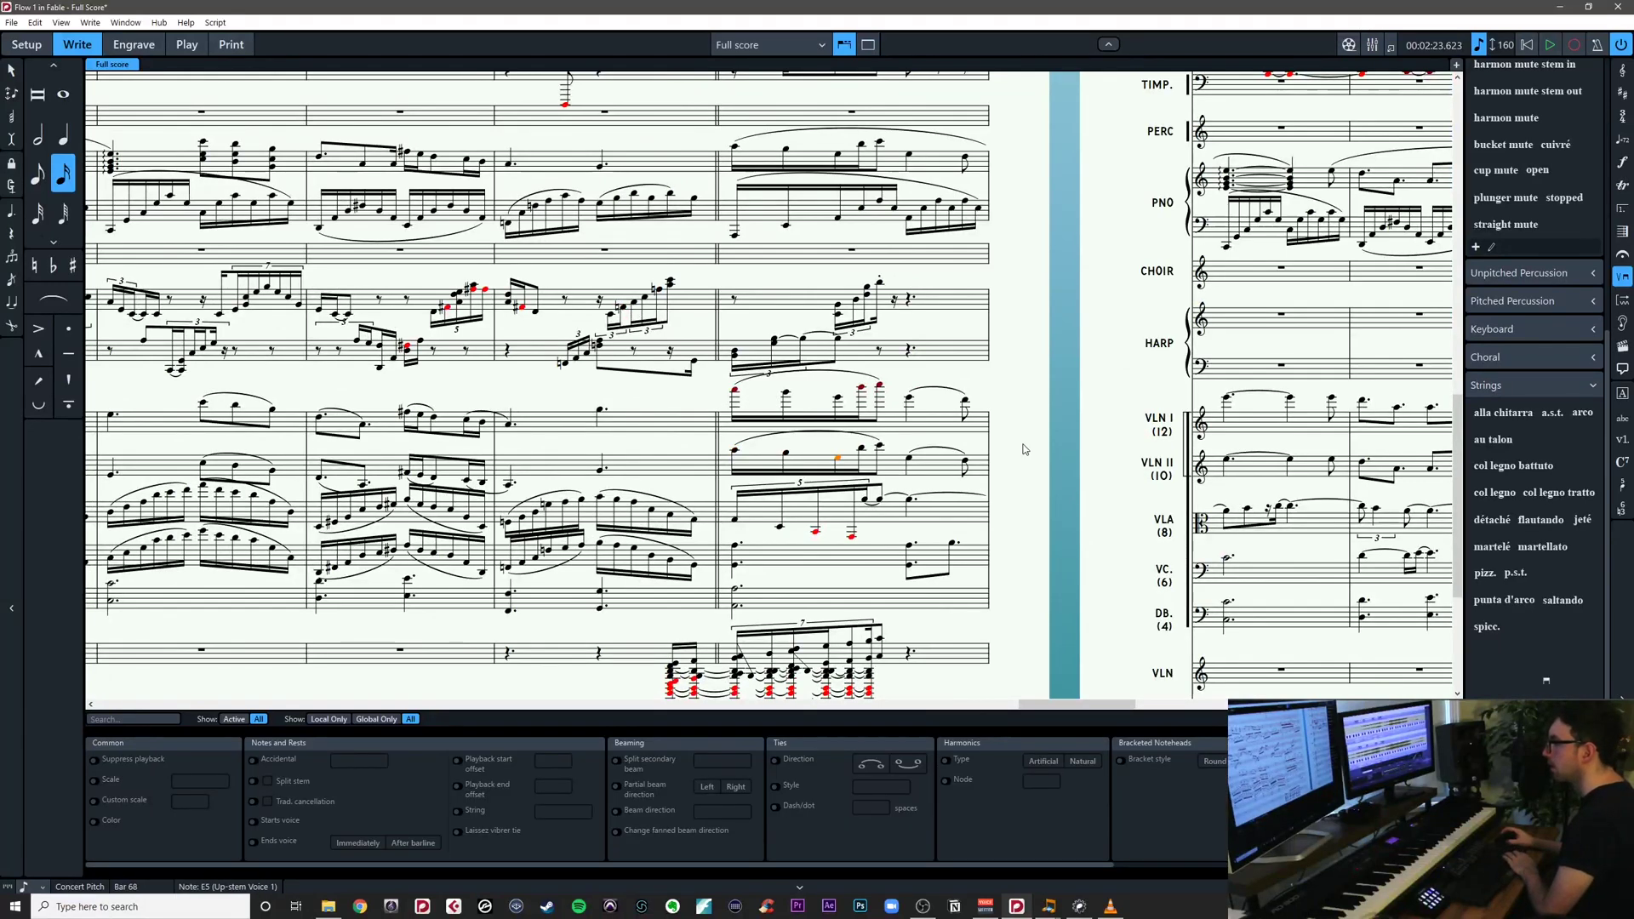
key("Right")
key("Right")
key("Right")
left_click_drag(1116, 452, 991, 452)
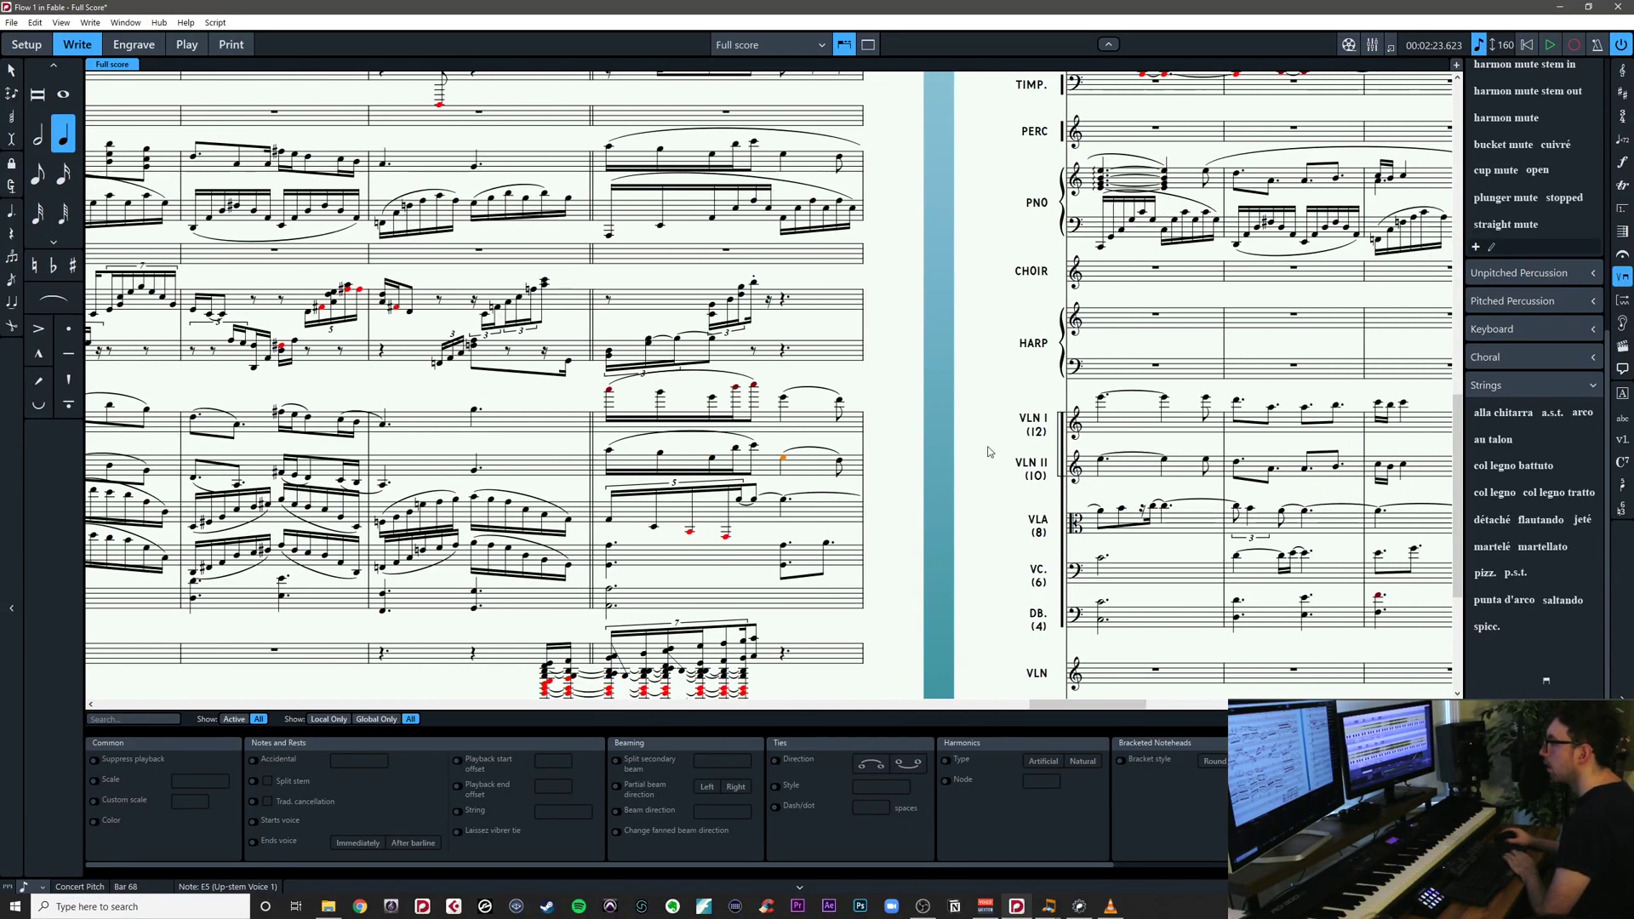
key("Escape")
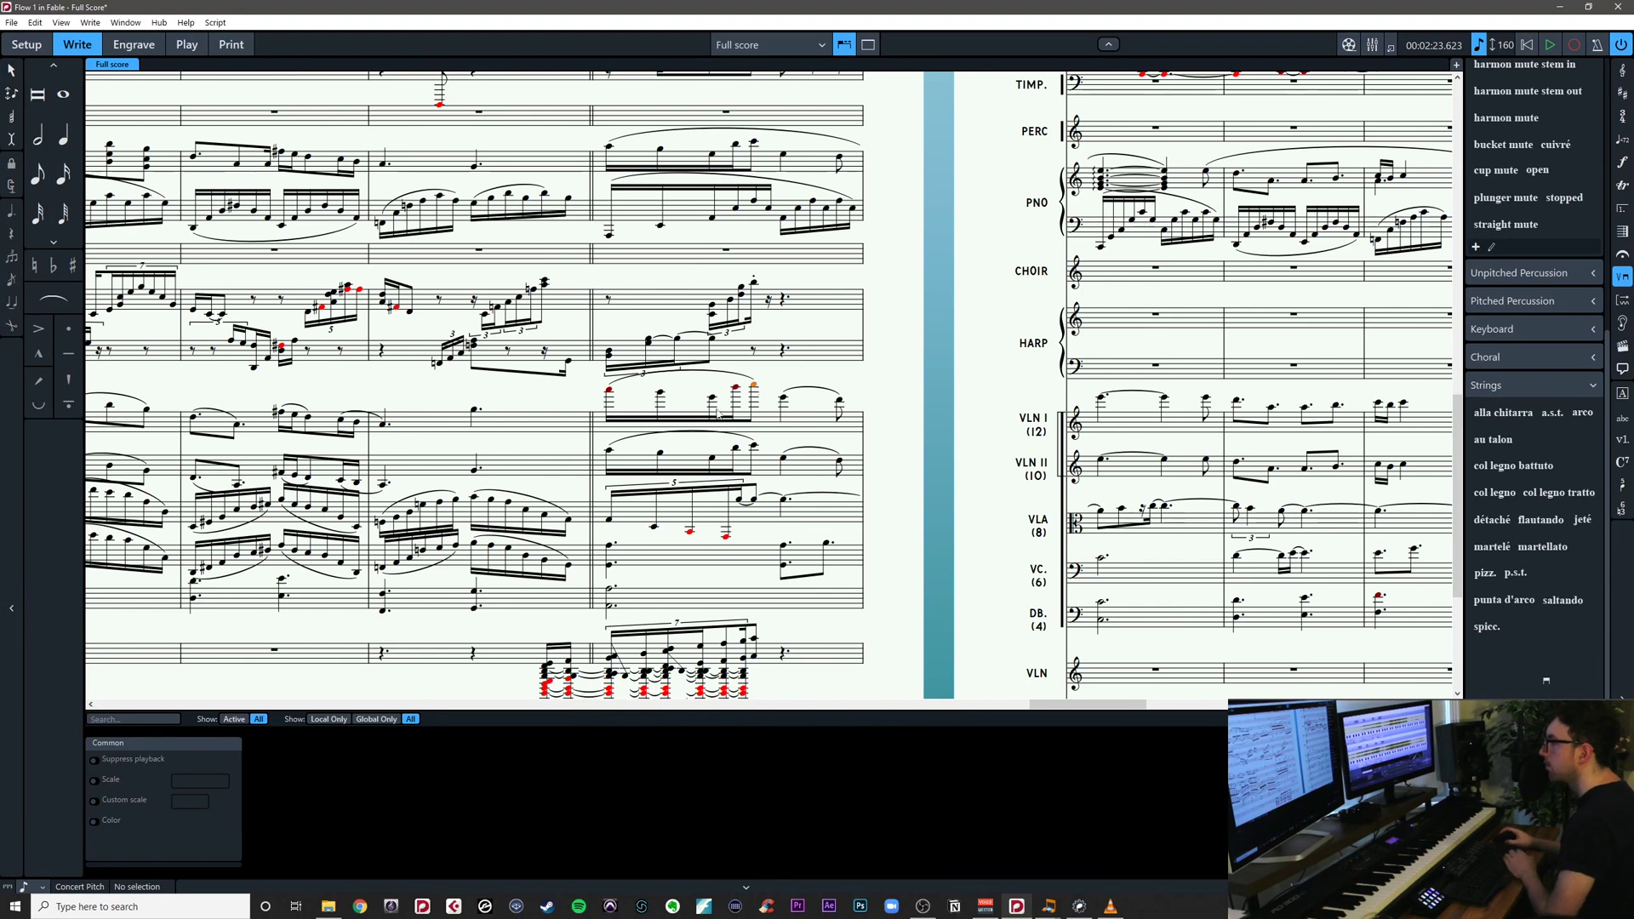
Transpose the slurred five-note opening run of bar 68 in Violin I down an octave
left_click(754, 387)
left_click(610, 391, "shift")
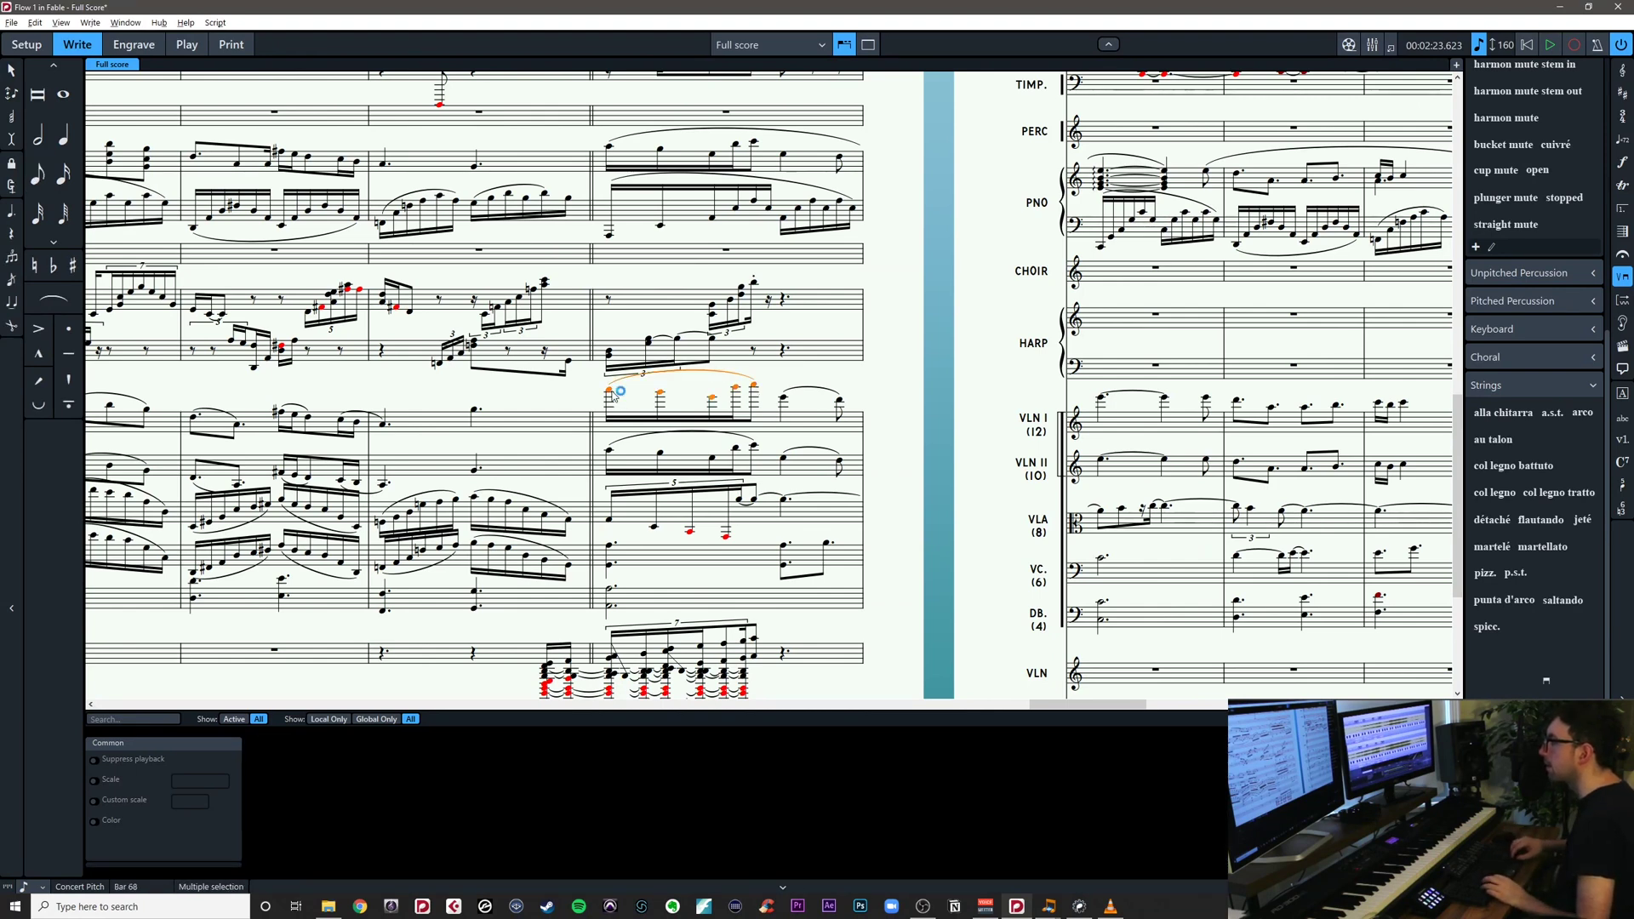
key("ctrl+alt+Down")
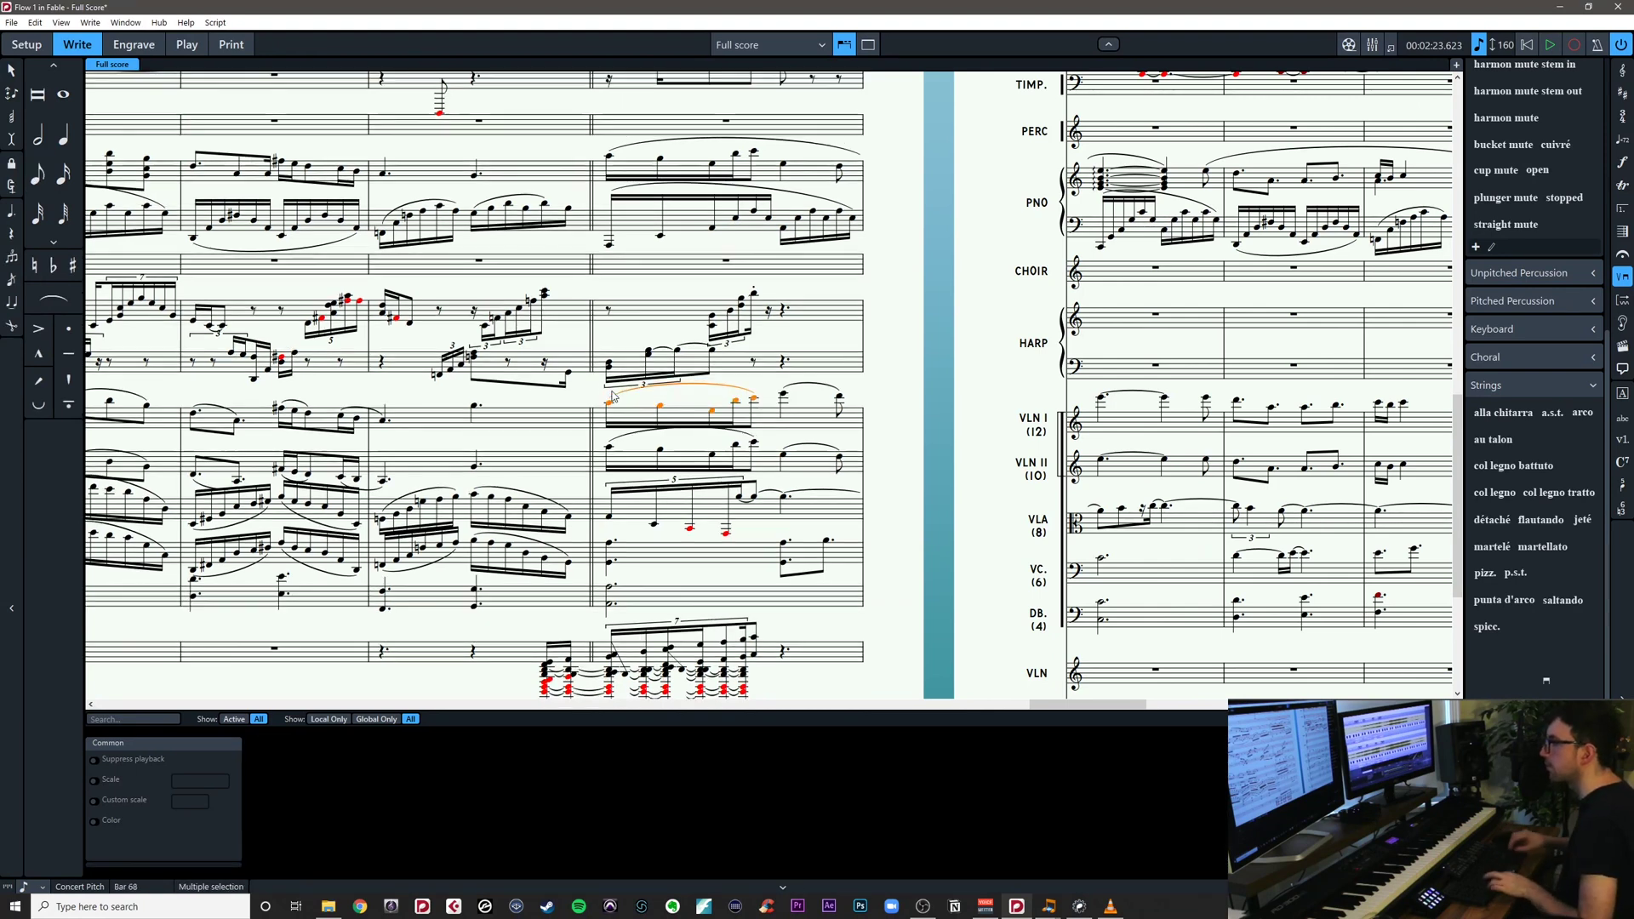
key("Escape")
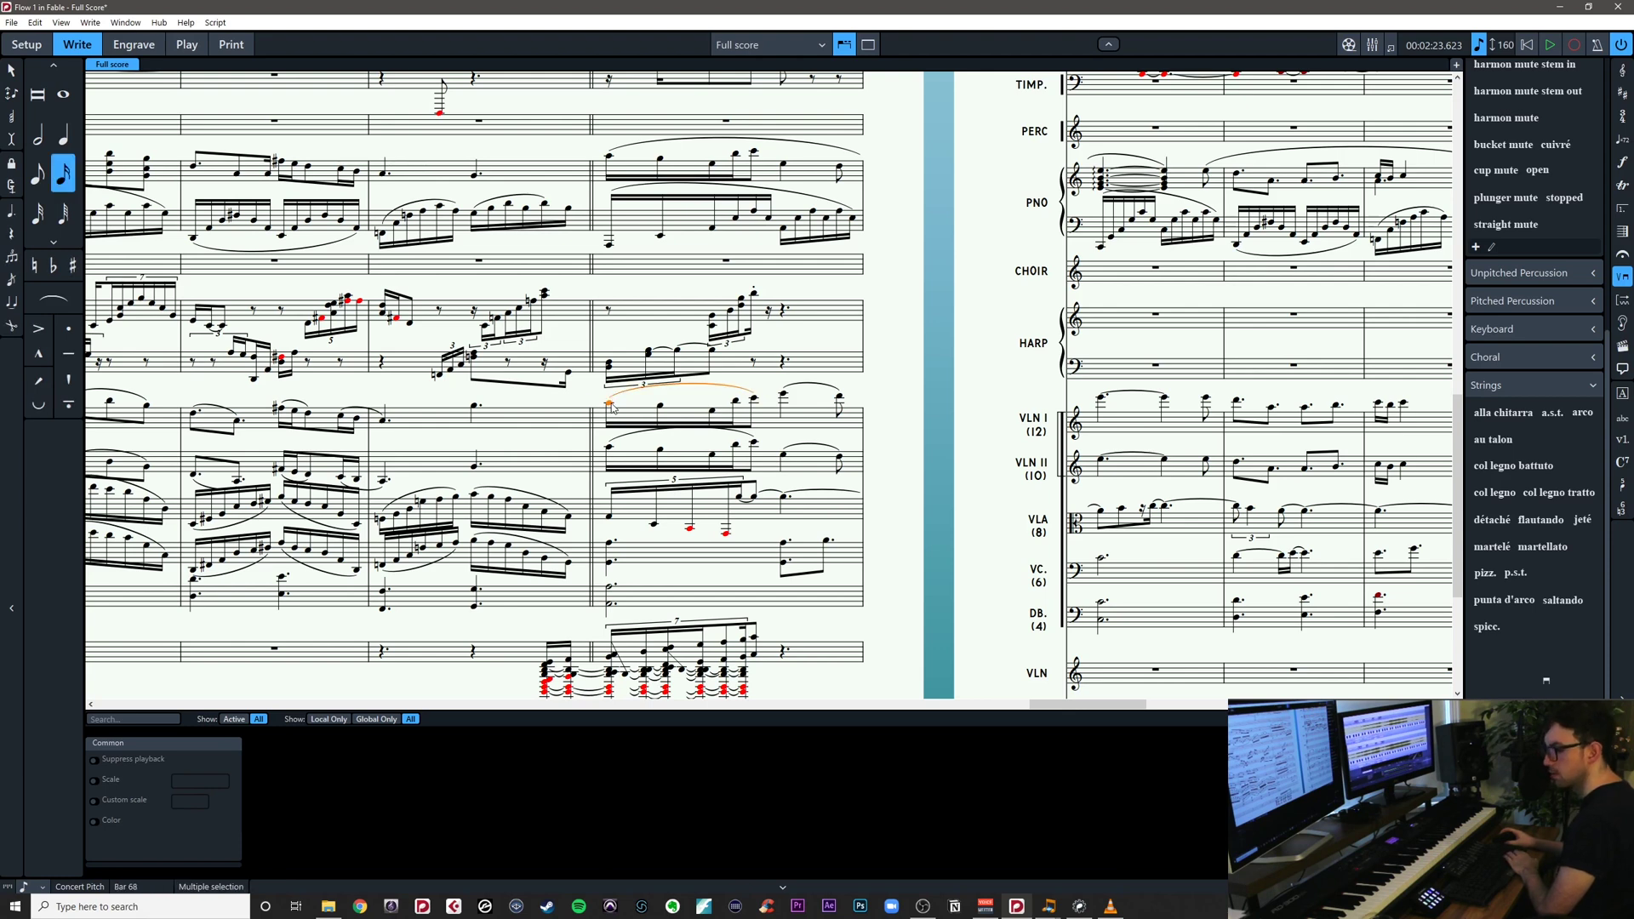
Step through the Violin I notes from the second half of bar 68 to bar 71 to check their register
left_click(783, 394)
key("Right")
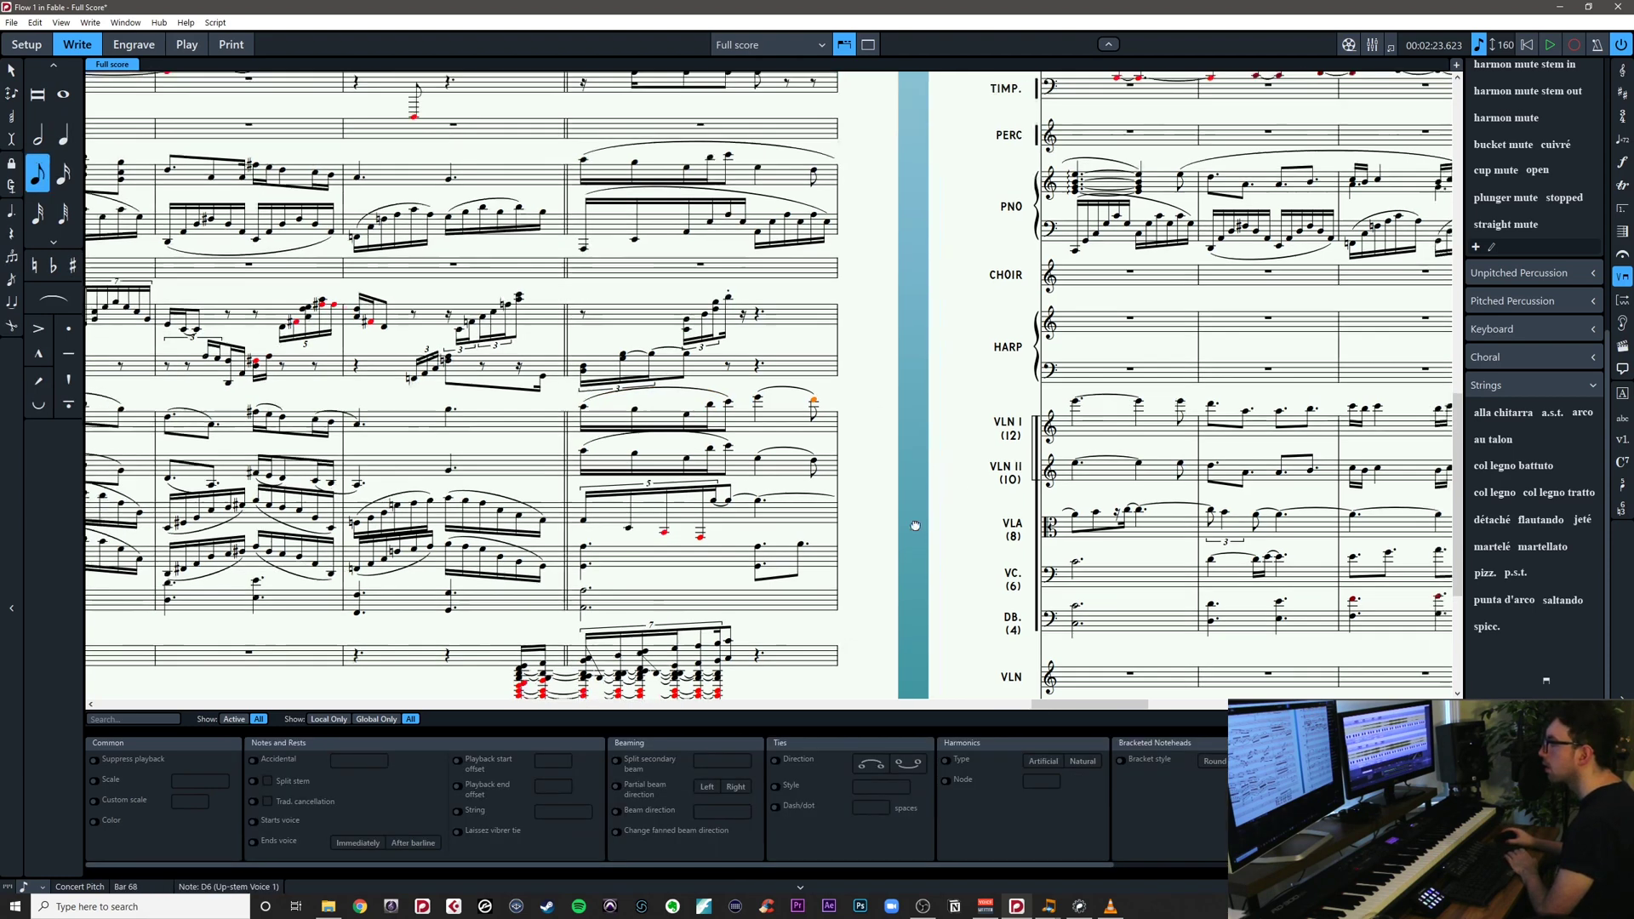
key("Right")
key("Right")
key("Right")
key("Right")
key("Right")
key("Right")
key("Right")
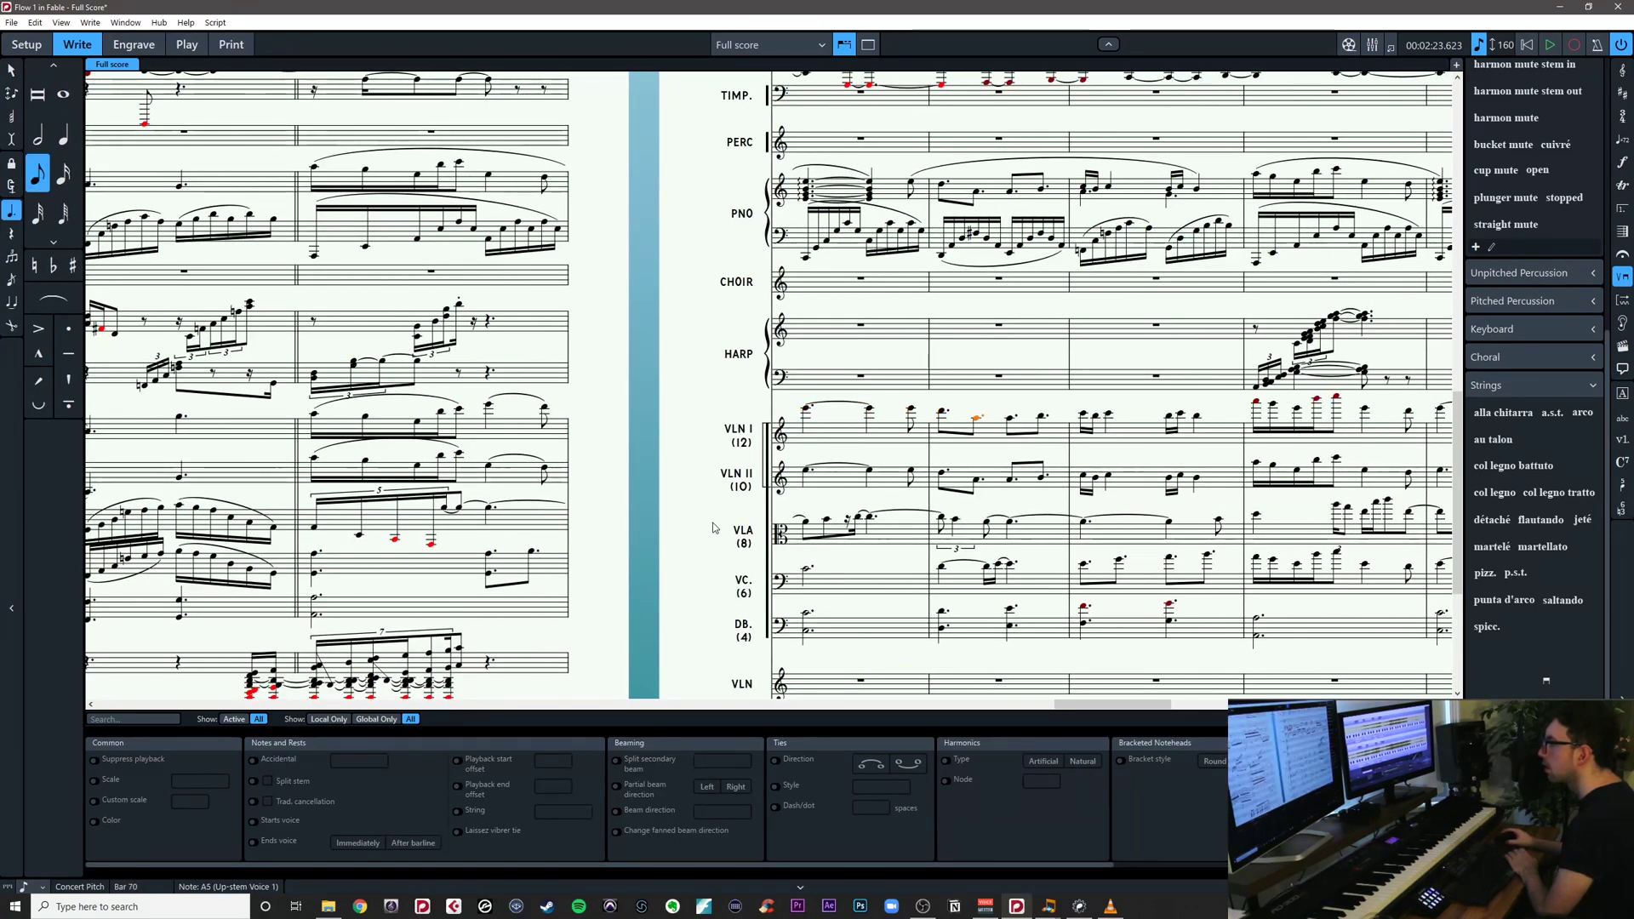
left_click(1201, 416)
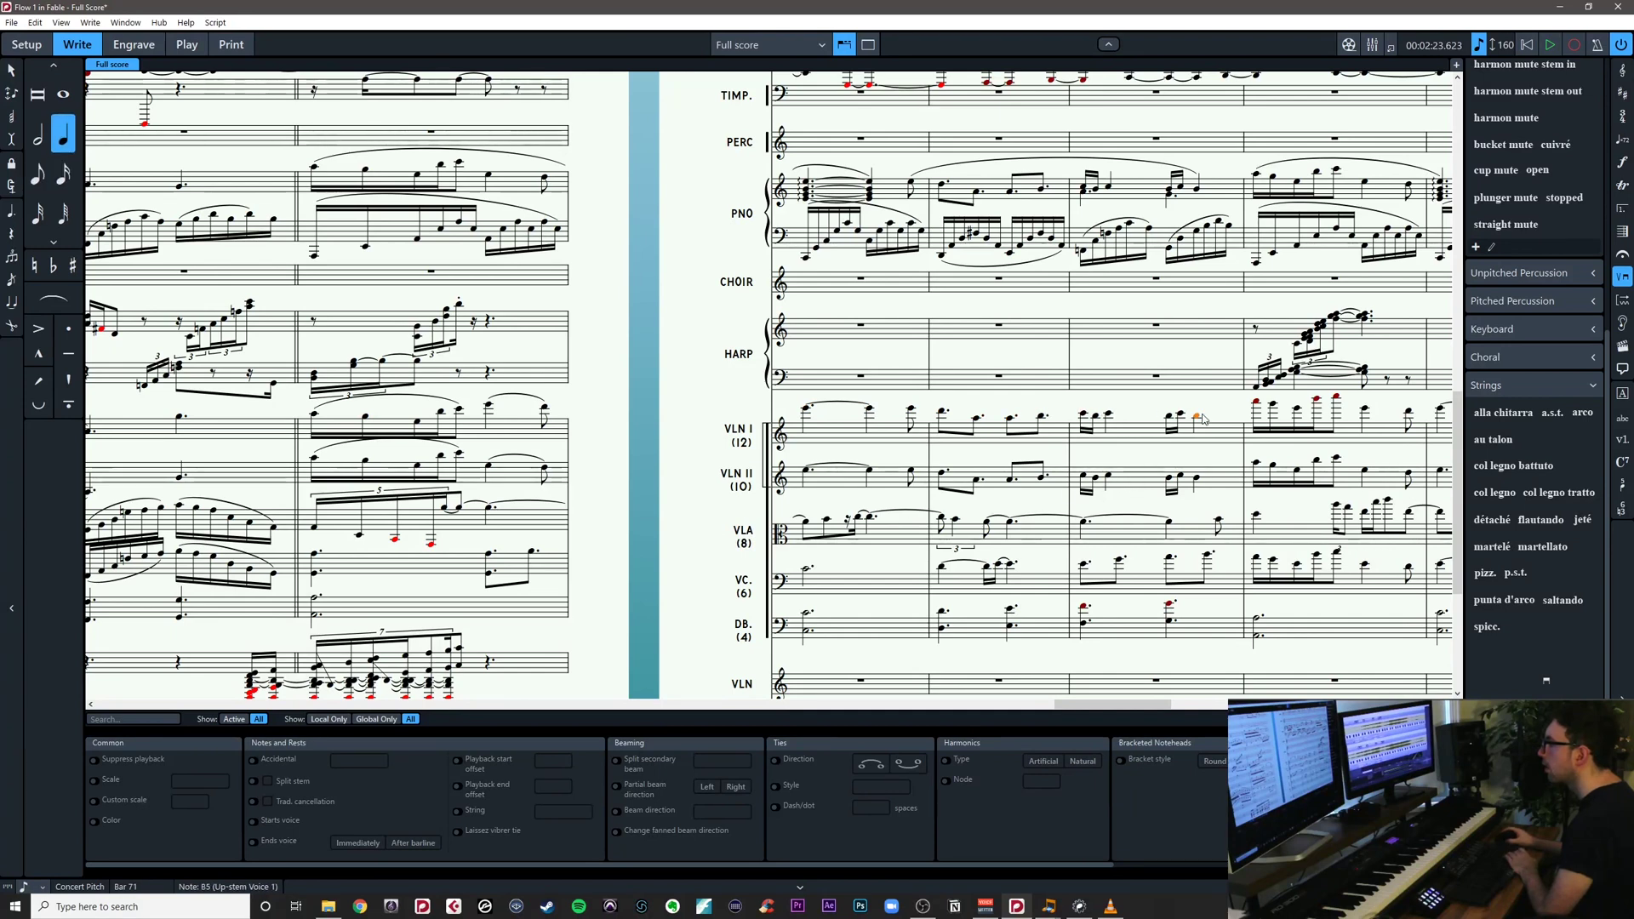
Transpose the first five notes of bar 72 in Violin I down an octave
left_click_drag(1241, 409, 1021, 403)
left_click(1019, 398)
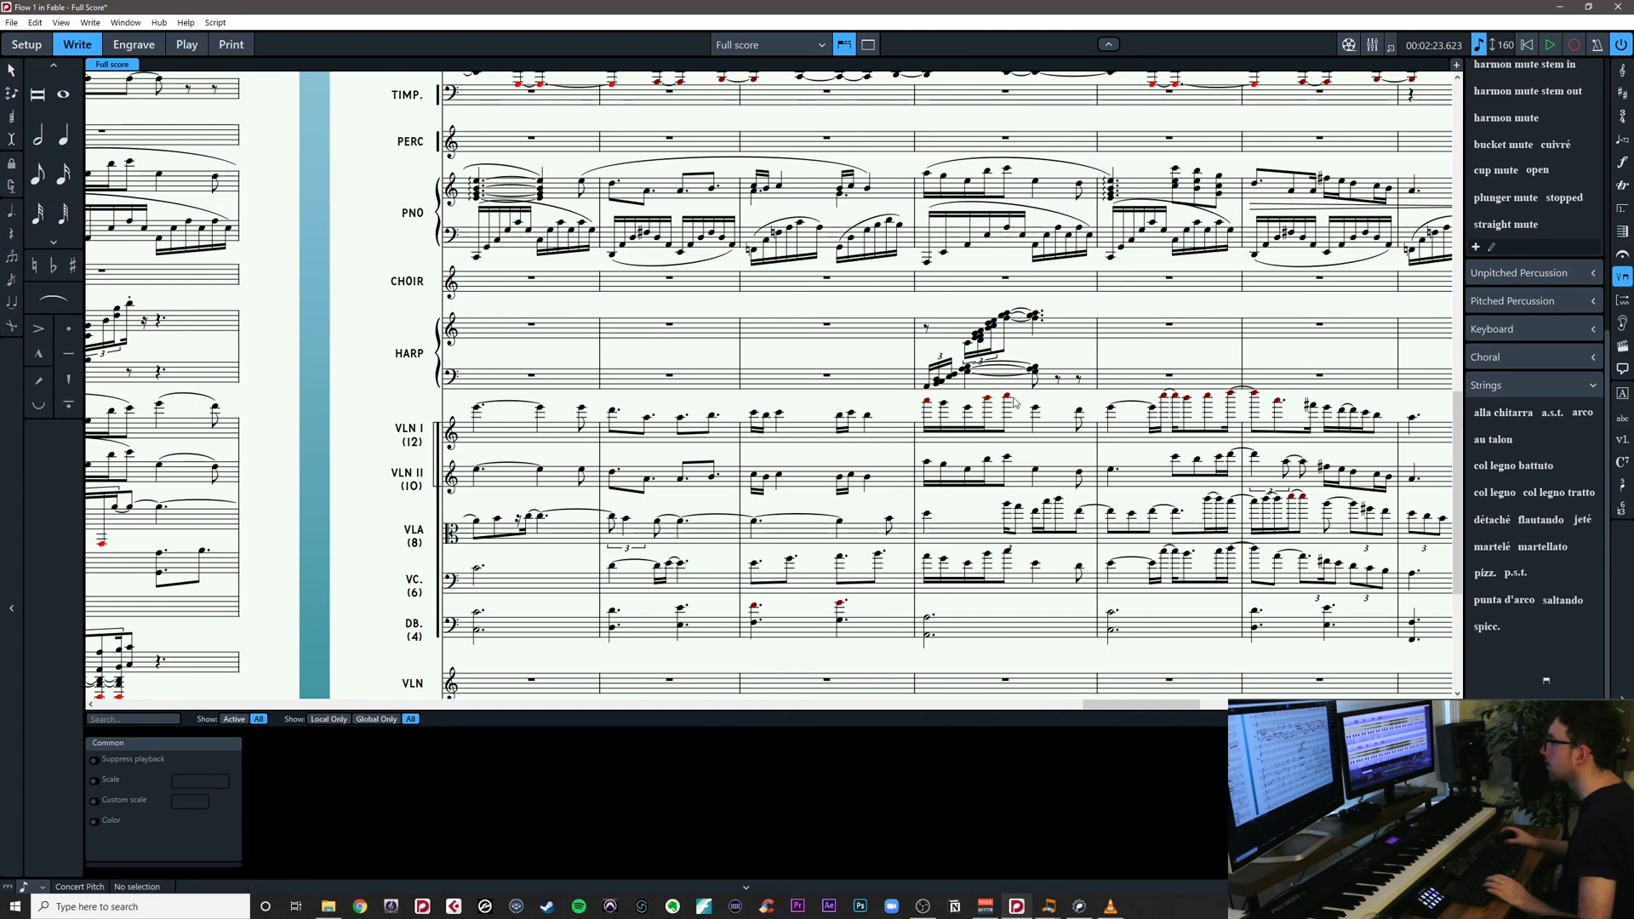
key("ctrl+Down")
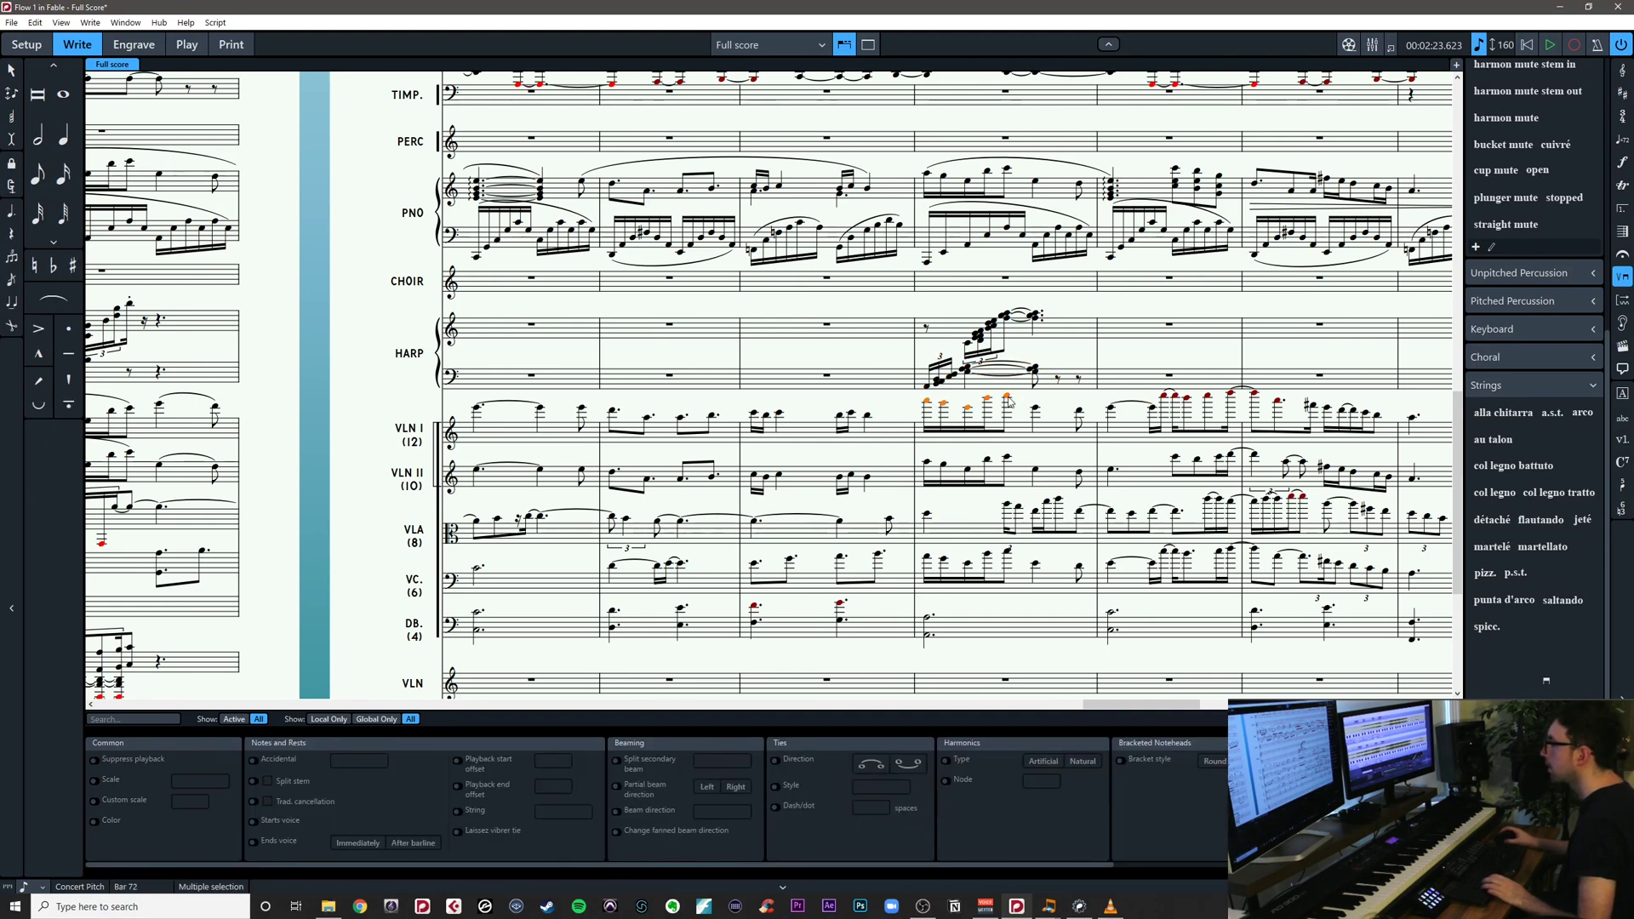
key("ctrl+alt+Down")
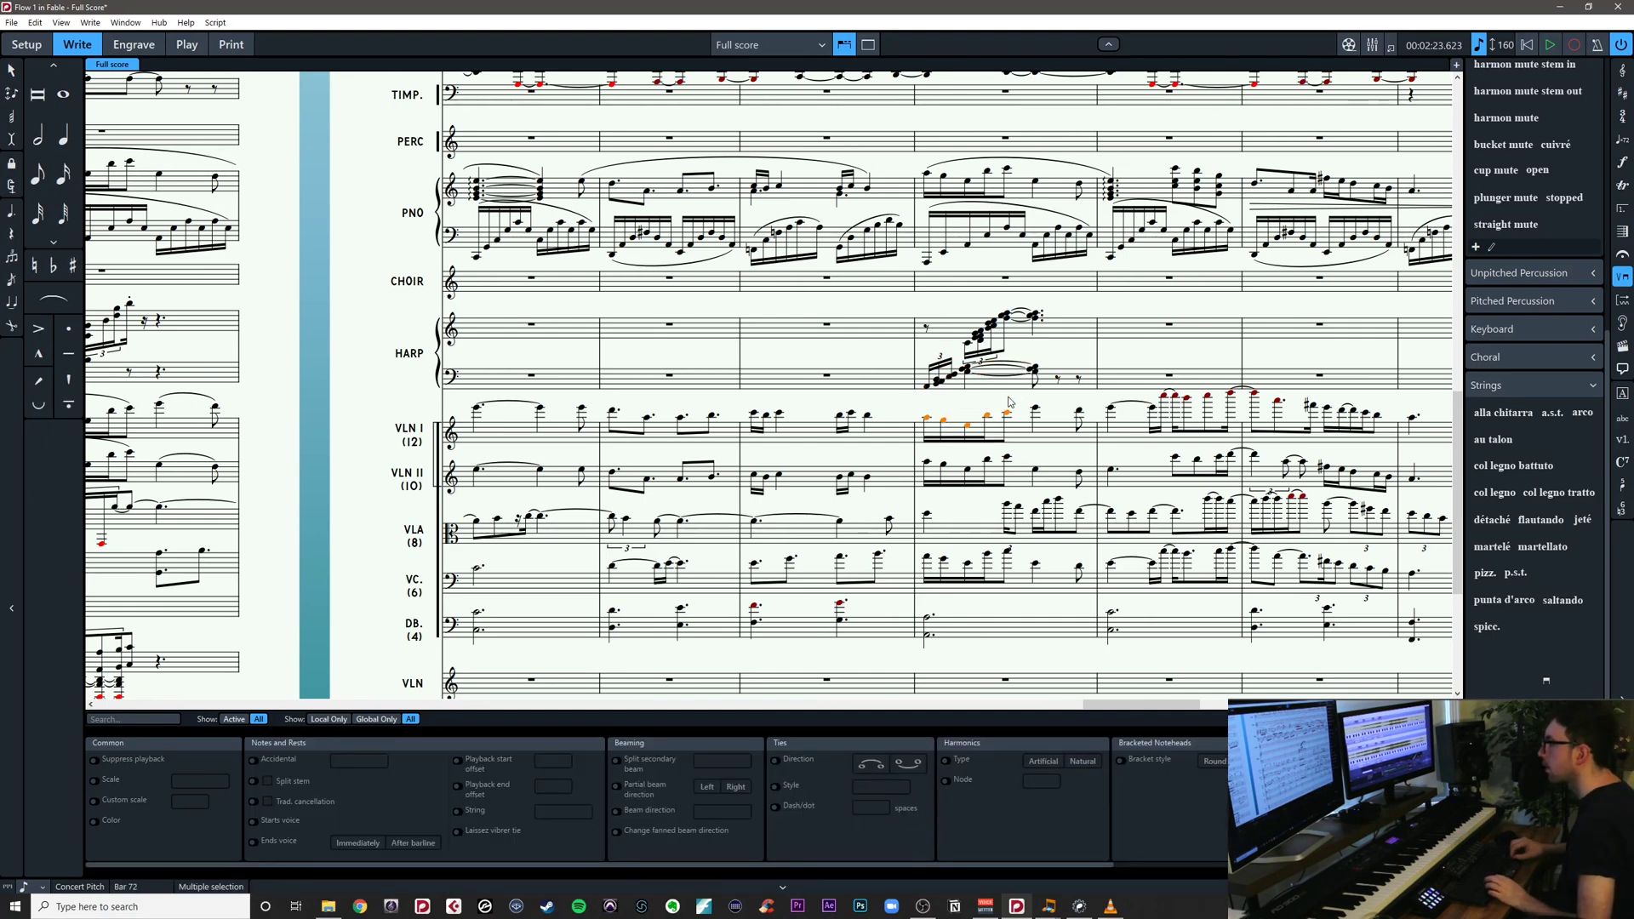
Compare the violins' notes in bar 72 and play the score back from the first Violin I note there
left_click(1032, 435)
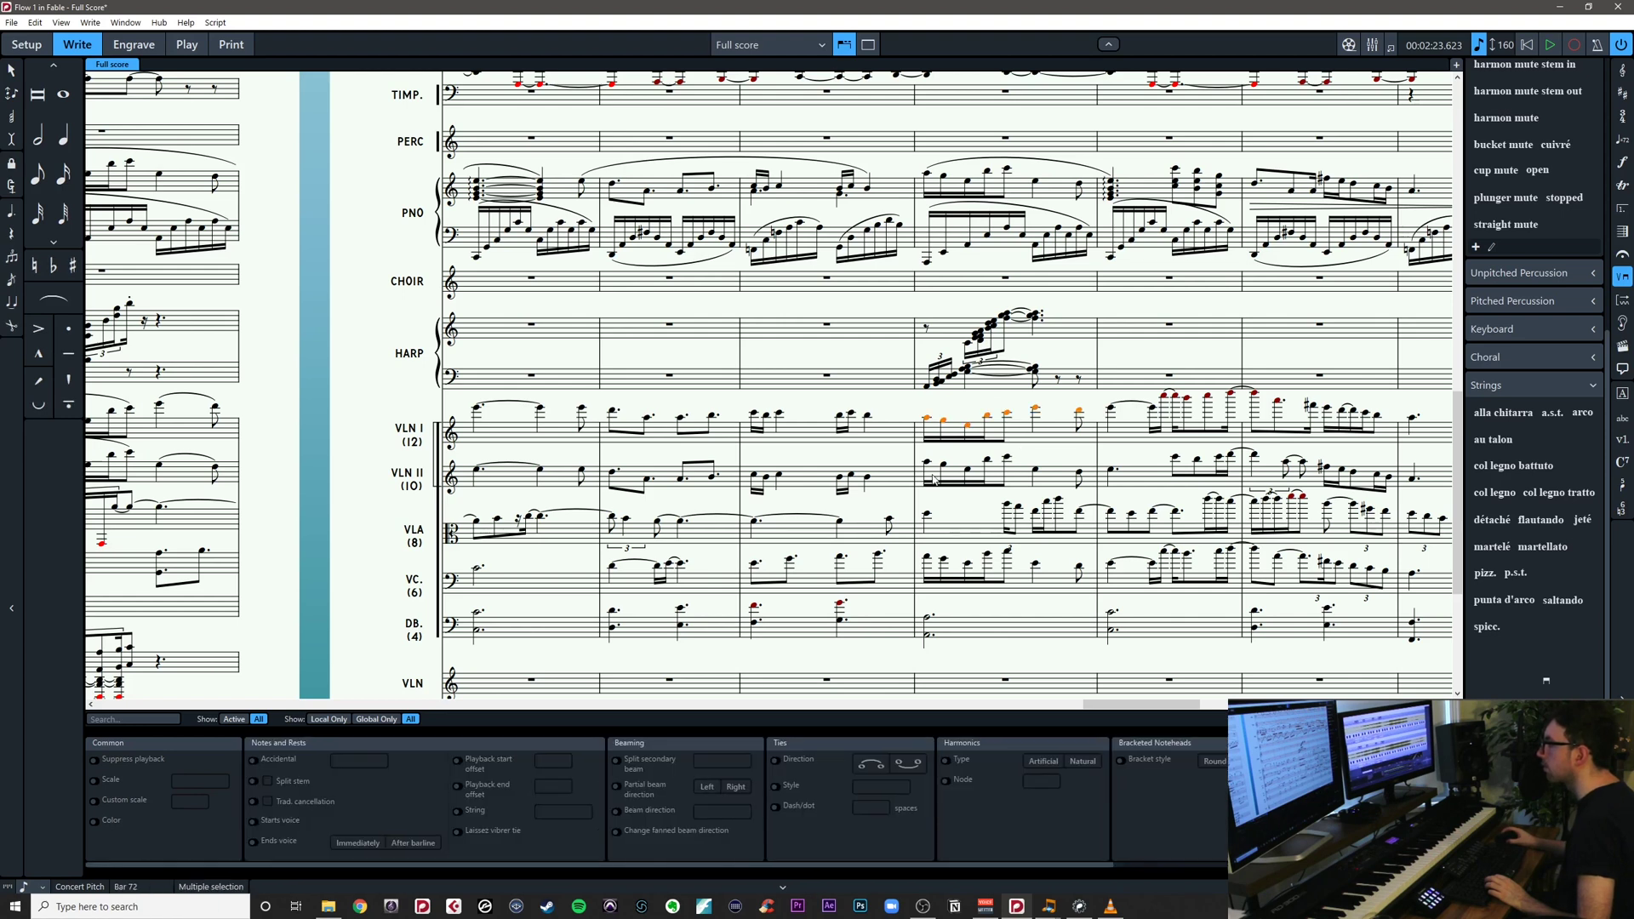
left_click_drag(1021, 457, 924, 479)
left_click(959, 454)
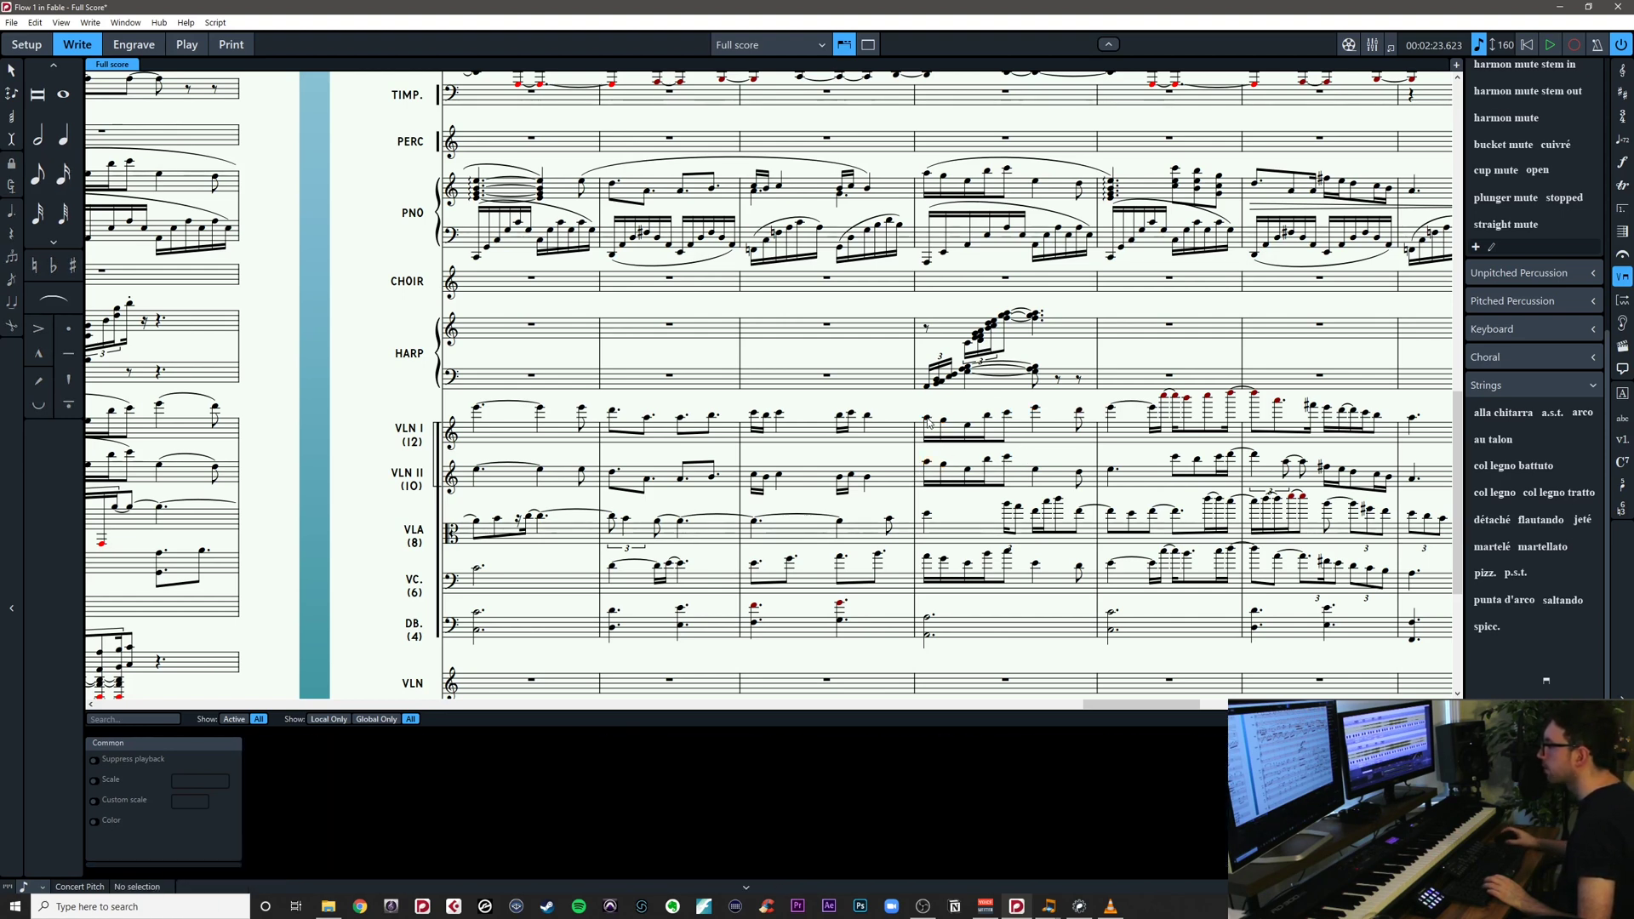
left_click(927, 418)
key("space")
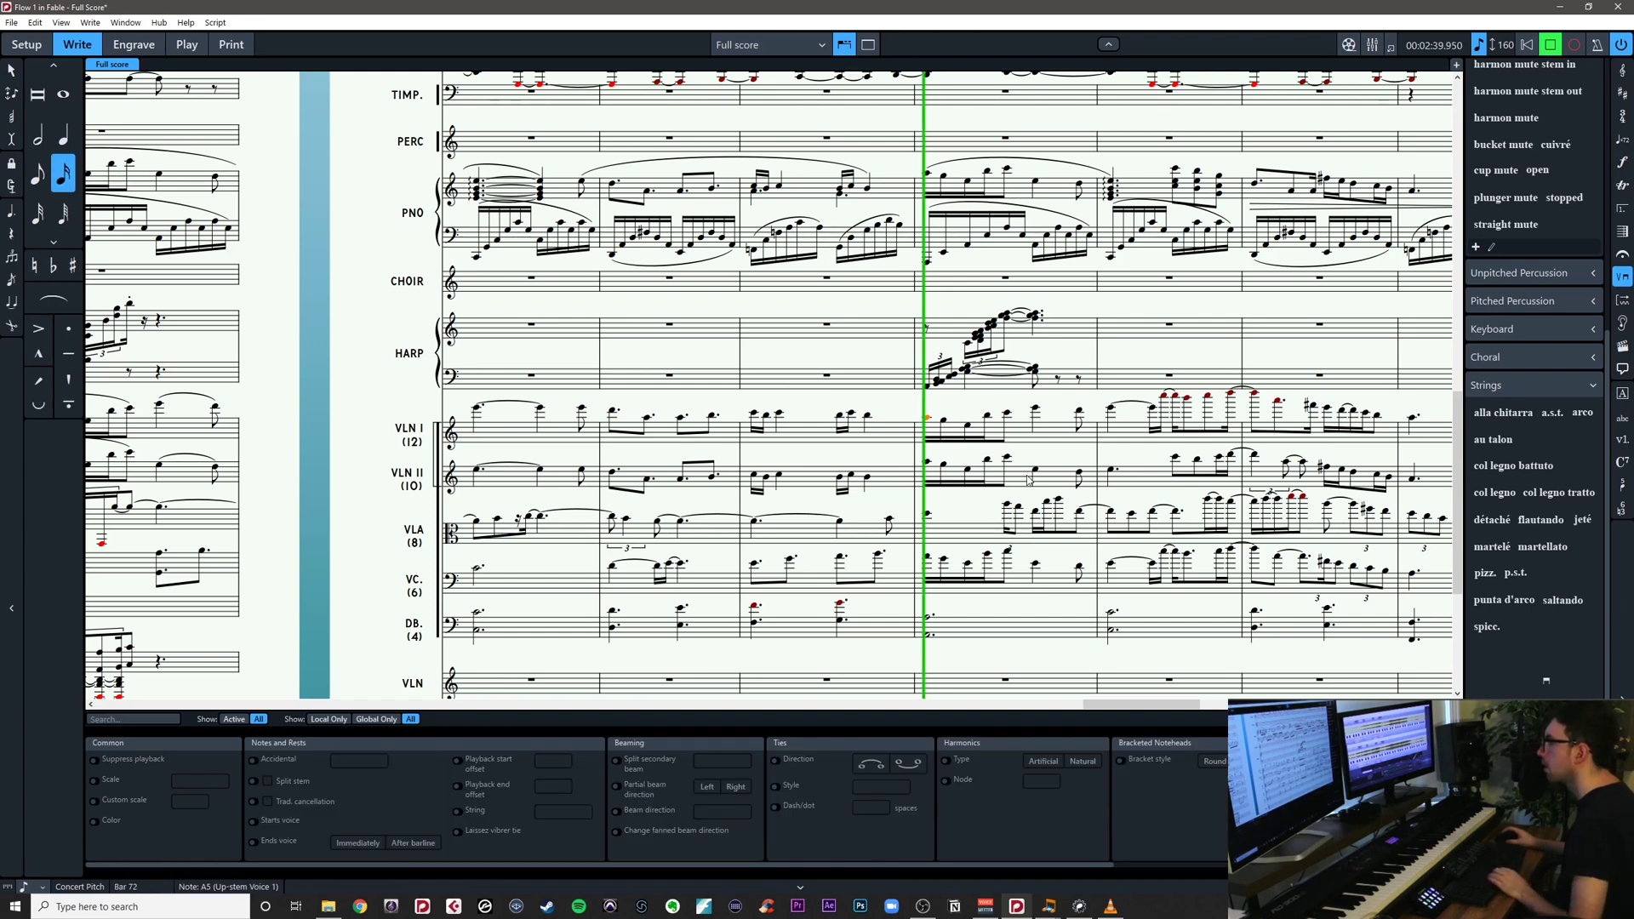
Stop playback, then transpose the first five notes of bar 72 in Violin II down an octave and check the notes
key("space")
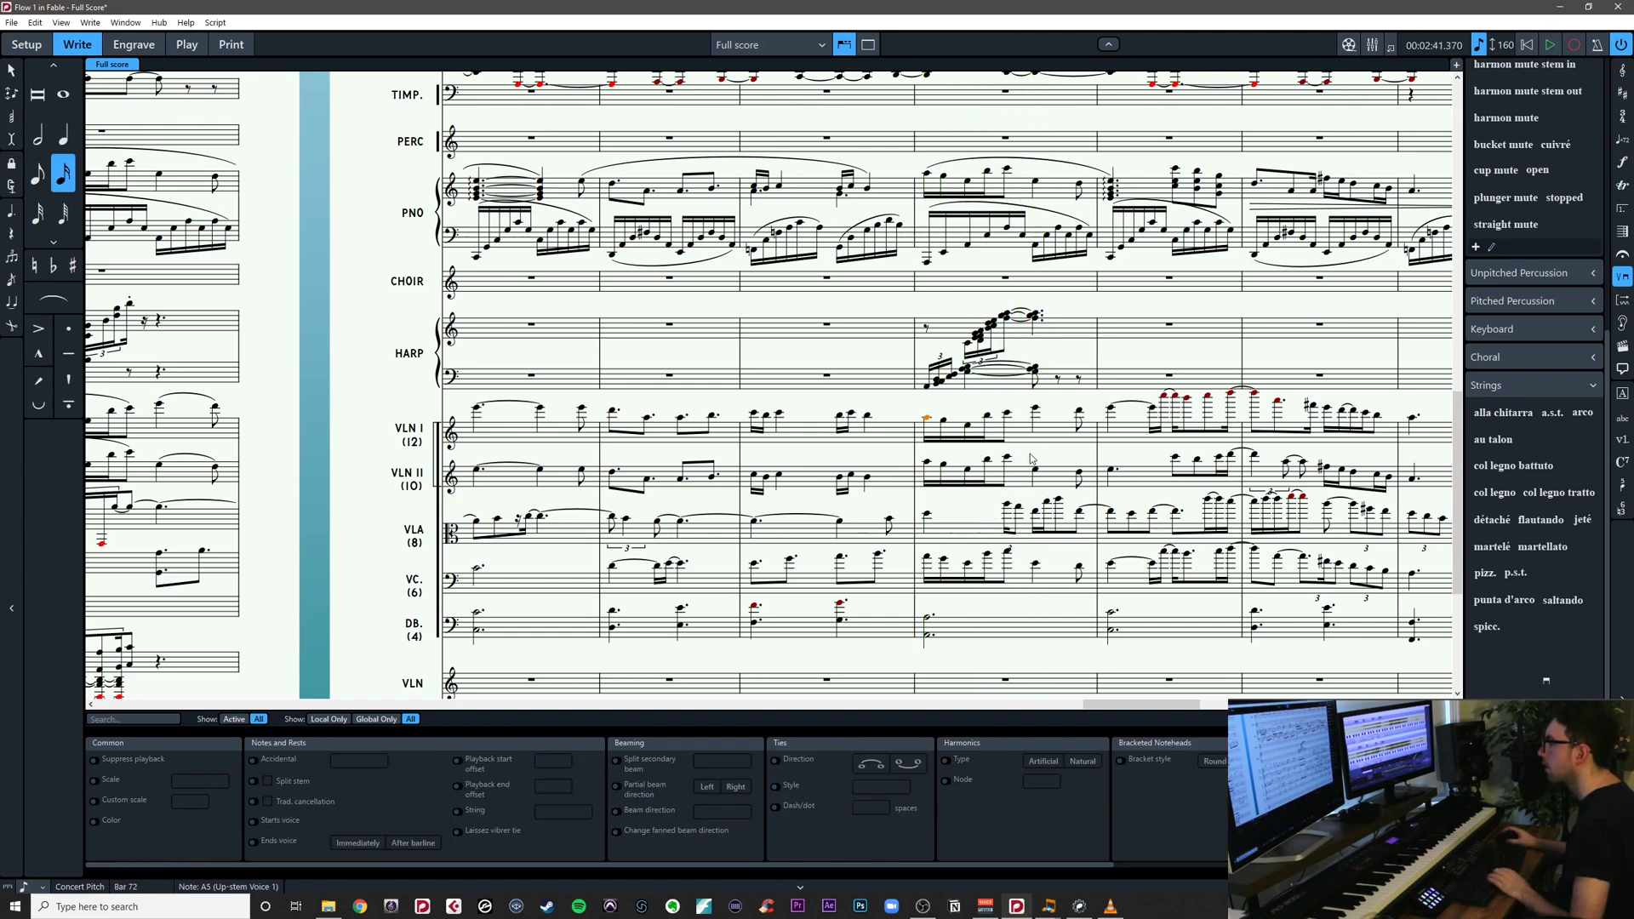
left_click_drag(1031, 458, 930, 466)
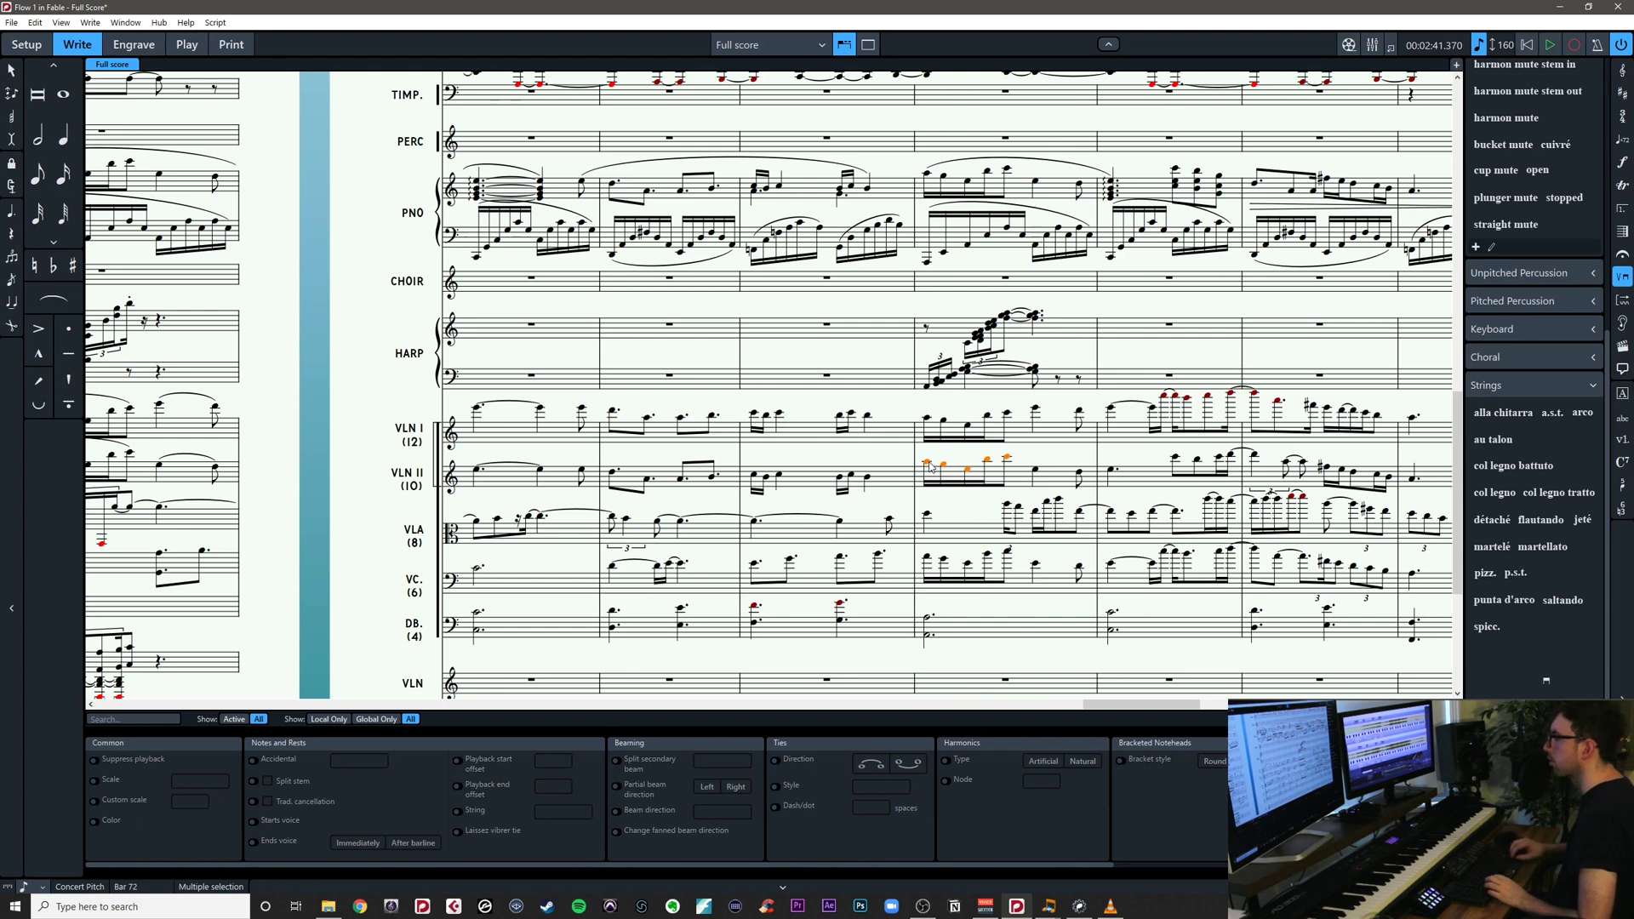
key("ctrl+alt+Down")
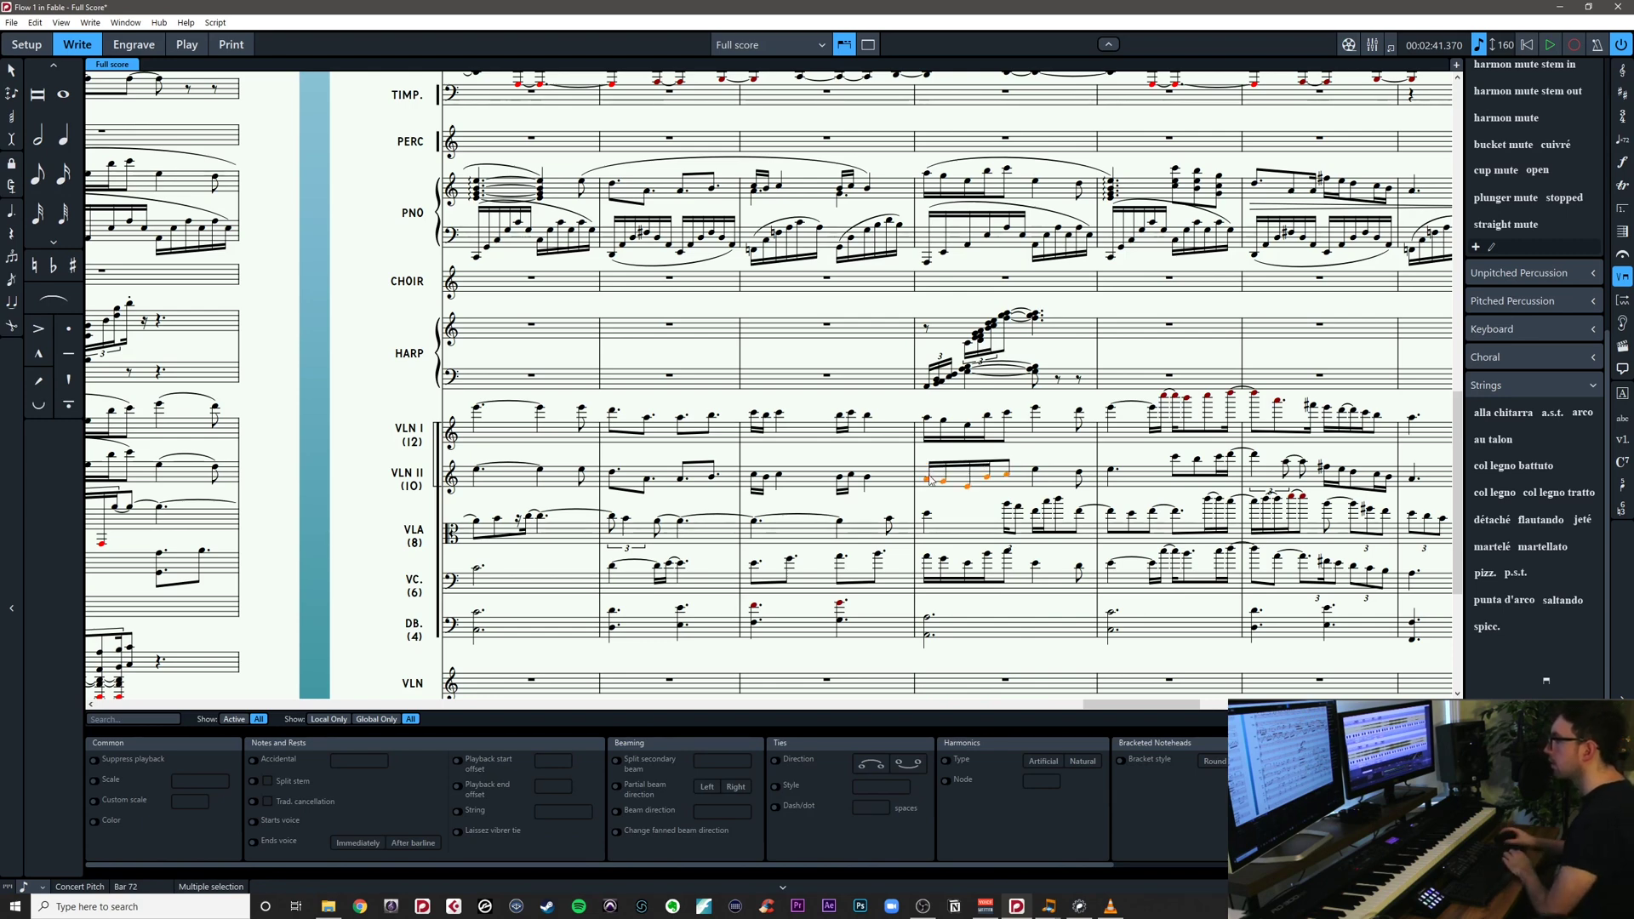
left_click(927, 478)
key("Right")
key("Right")
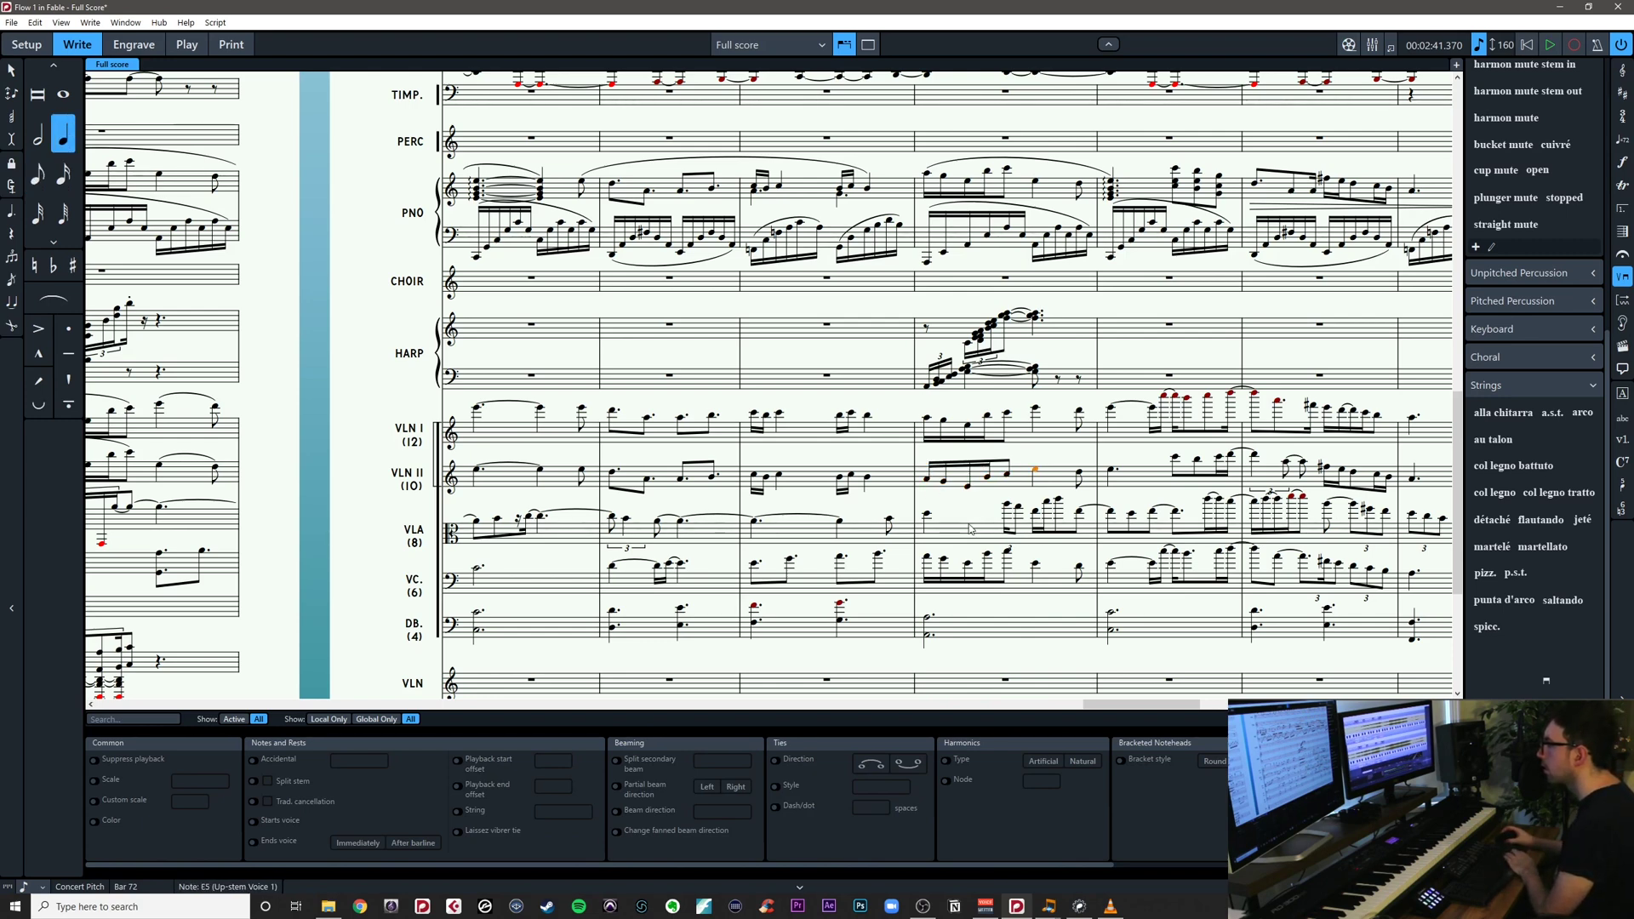
Transpose the slurred five-note opening run of bar 68 in Violin II down an octave
left_click_drag(511, 452, 1028, 438)
left_click(504, 445)
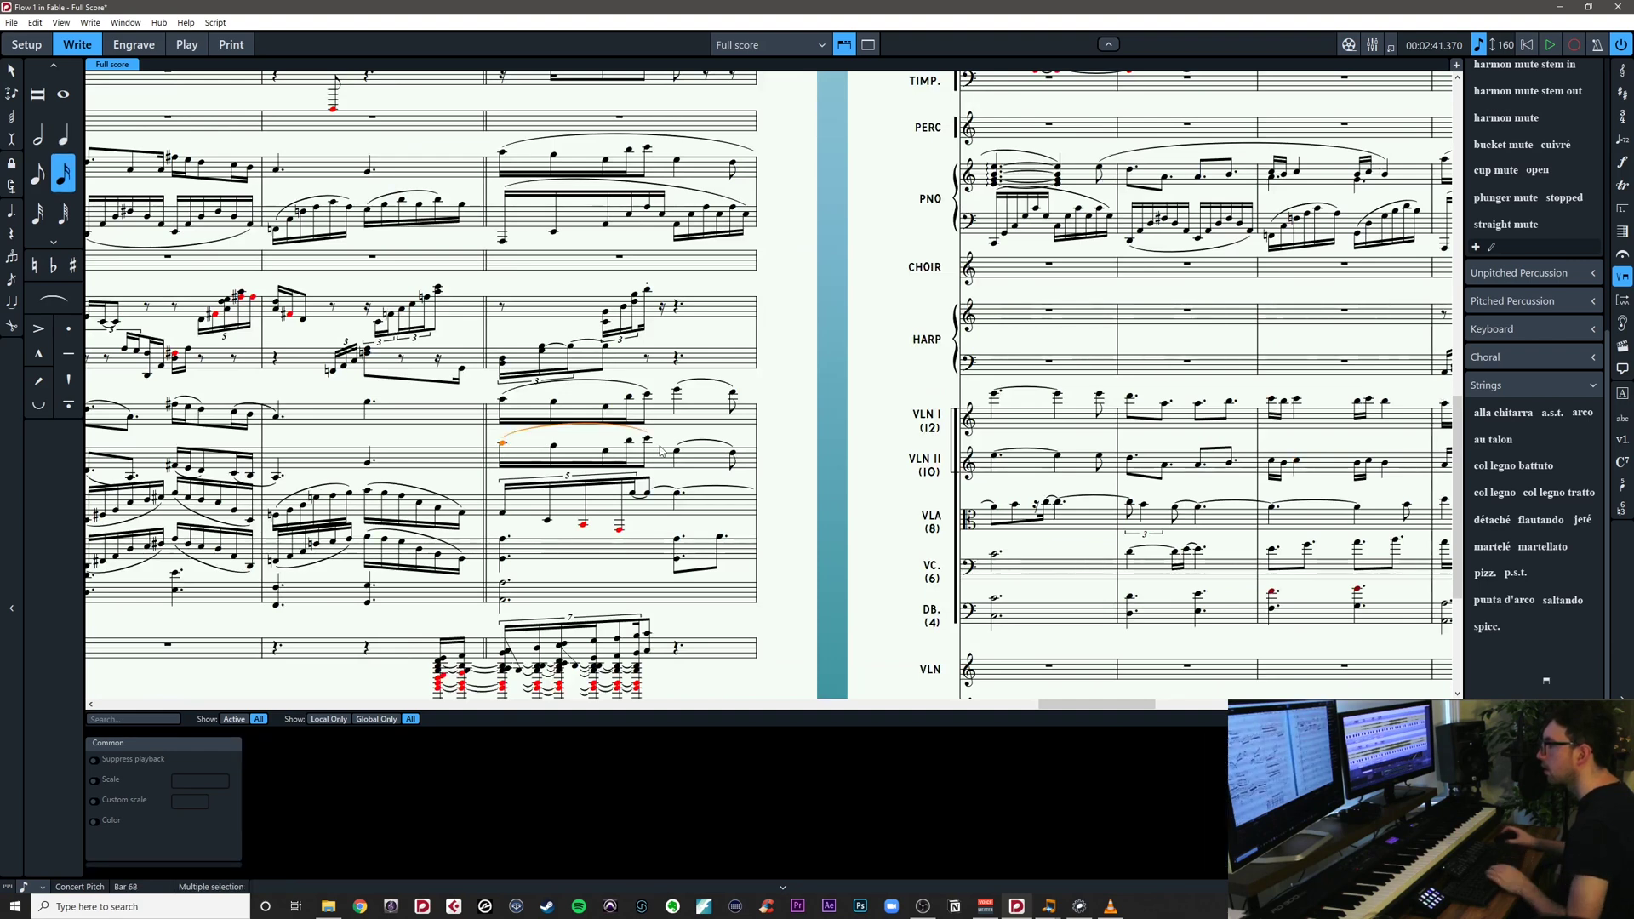
left_click(649, 441, "shift")
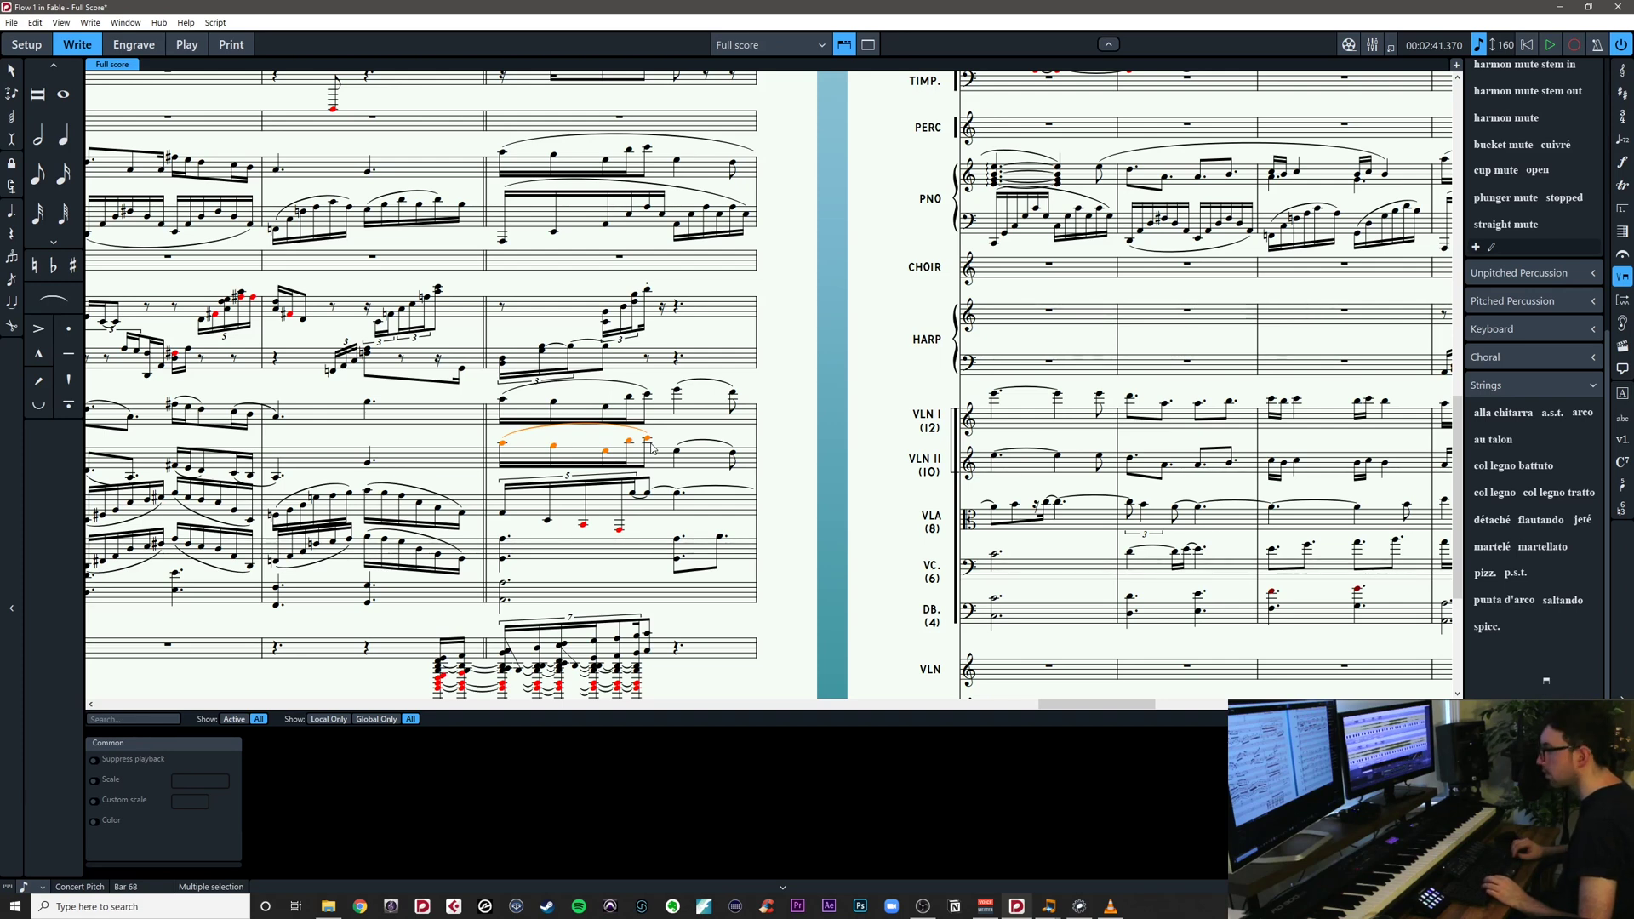
key("minus")
key("Escape")
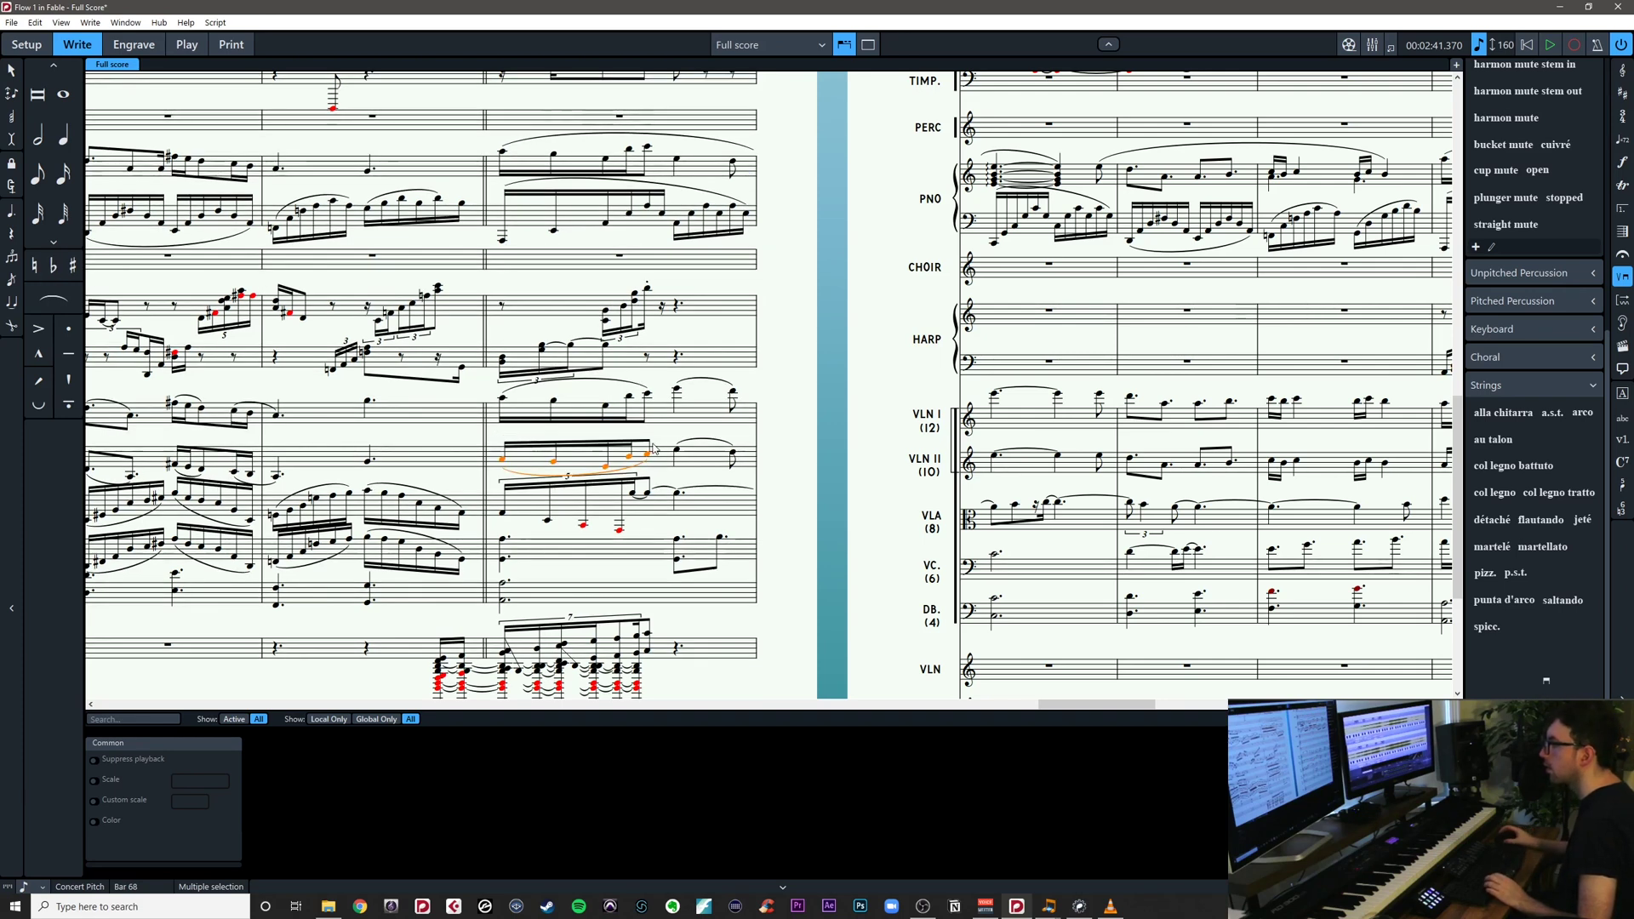
Slur the notes of bar 69 from first to last in both Violin I and Violin II
scroll(529, 400, "right", 5)
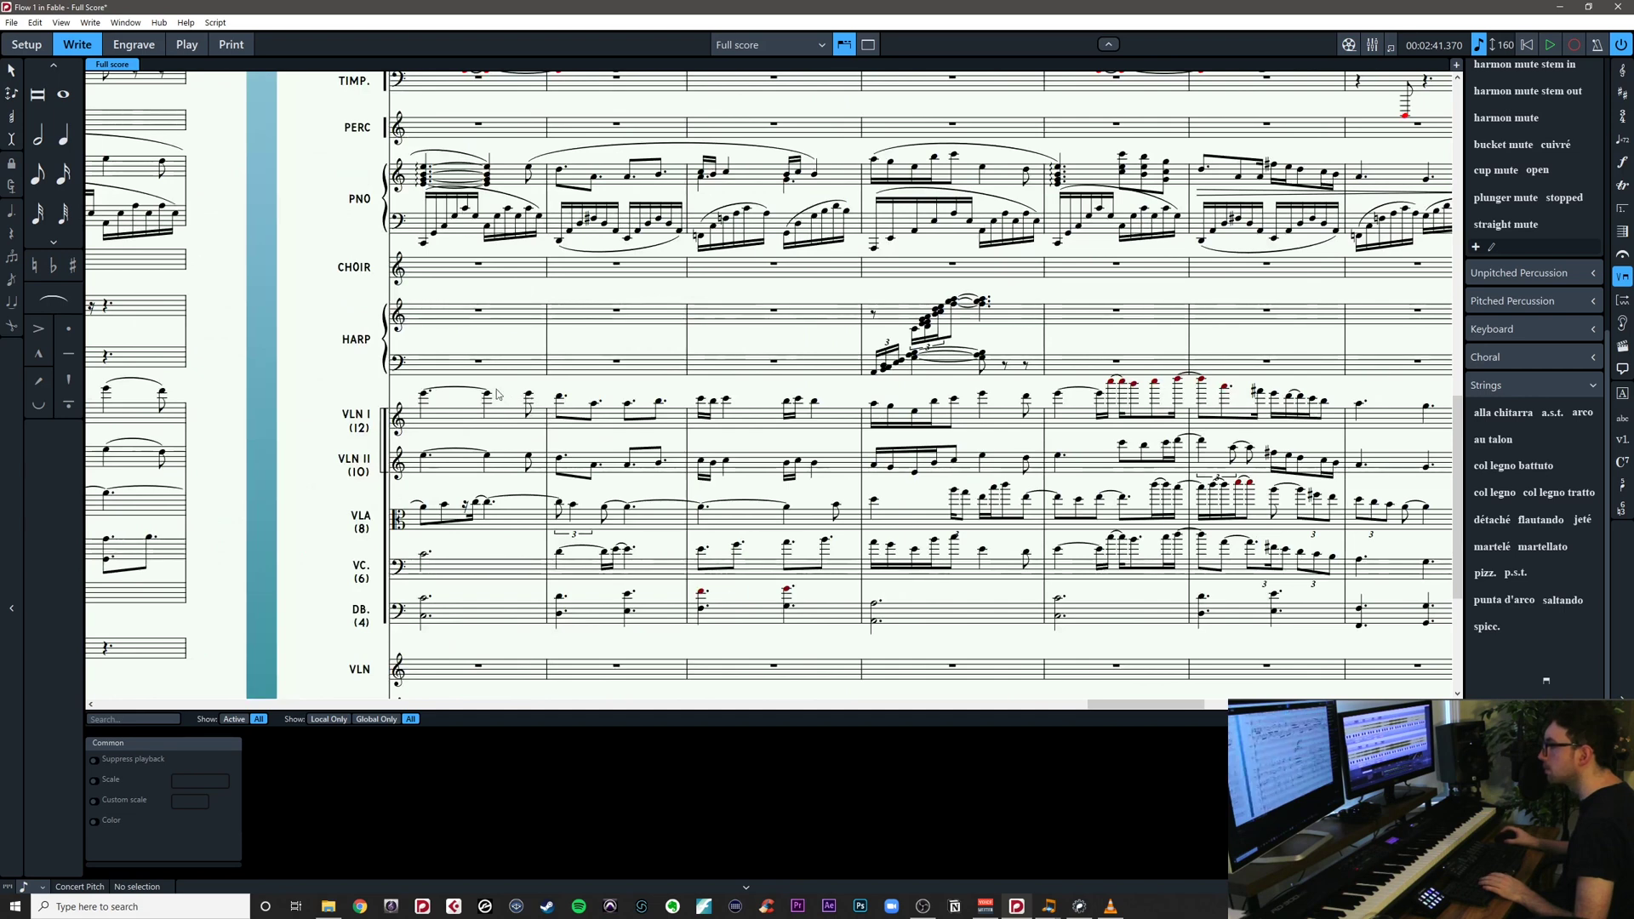
left_click_drag(405, 393, 561, 410)
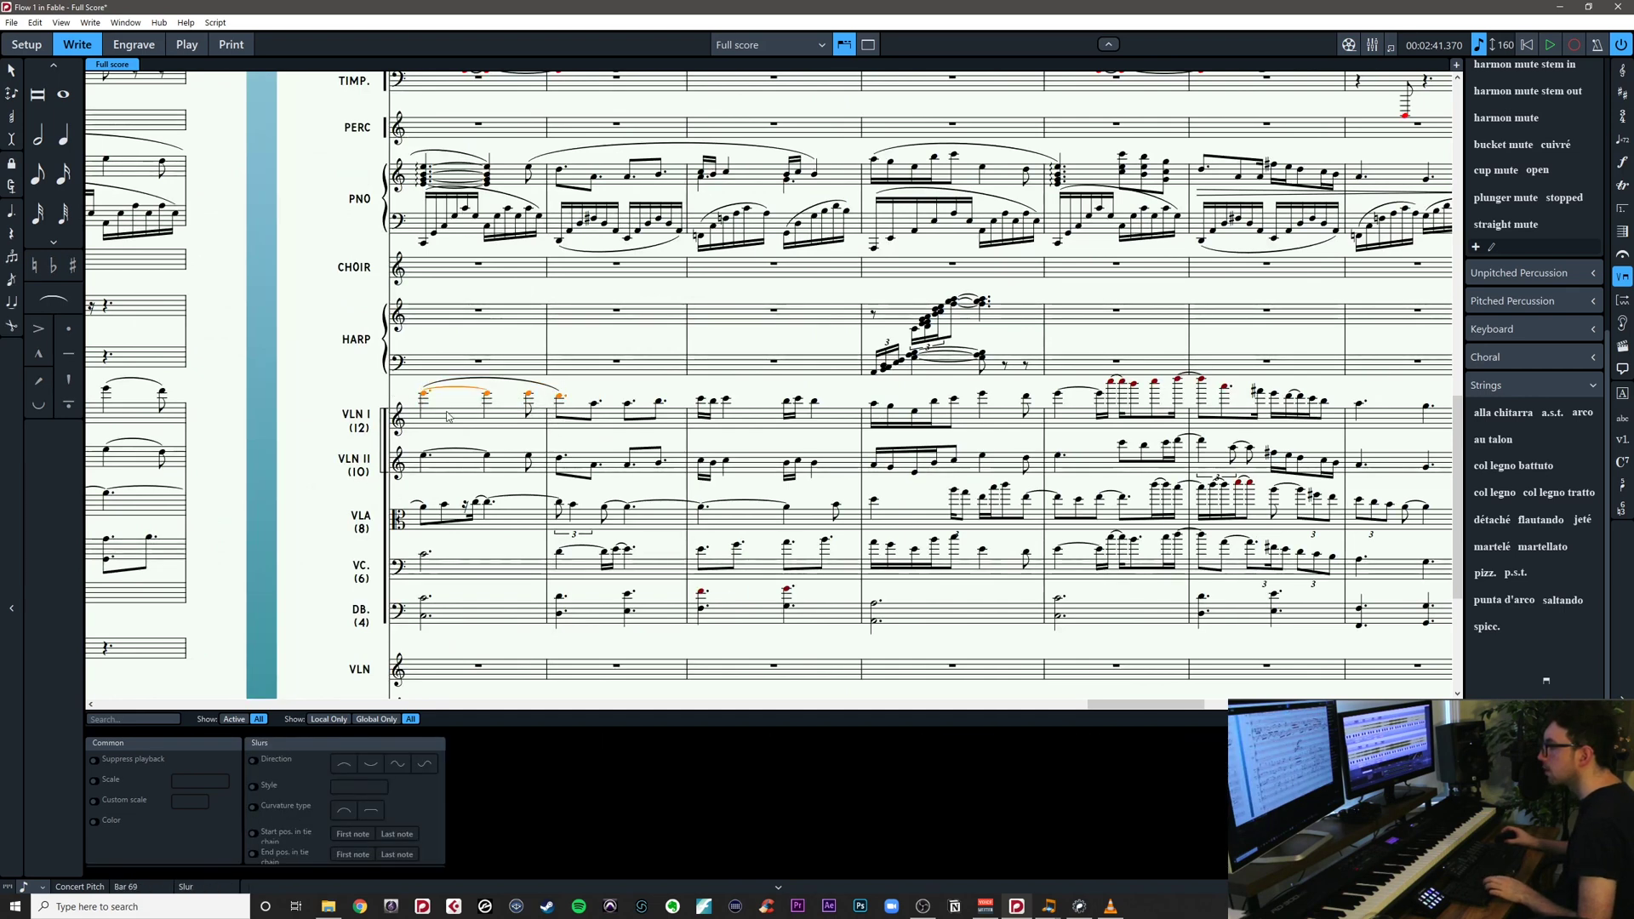
key("s")
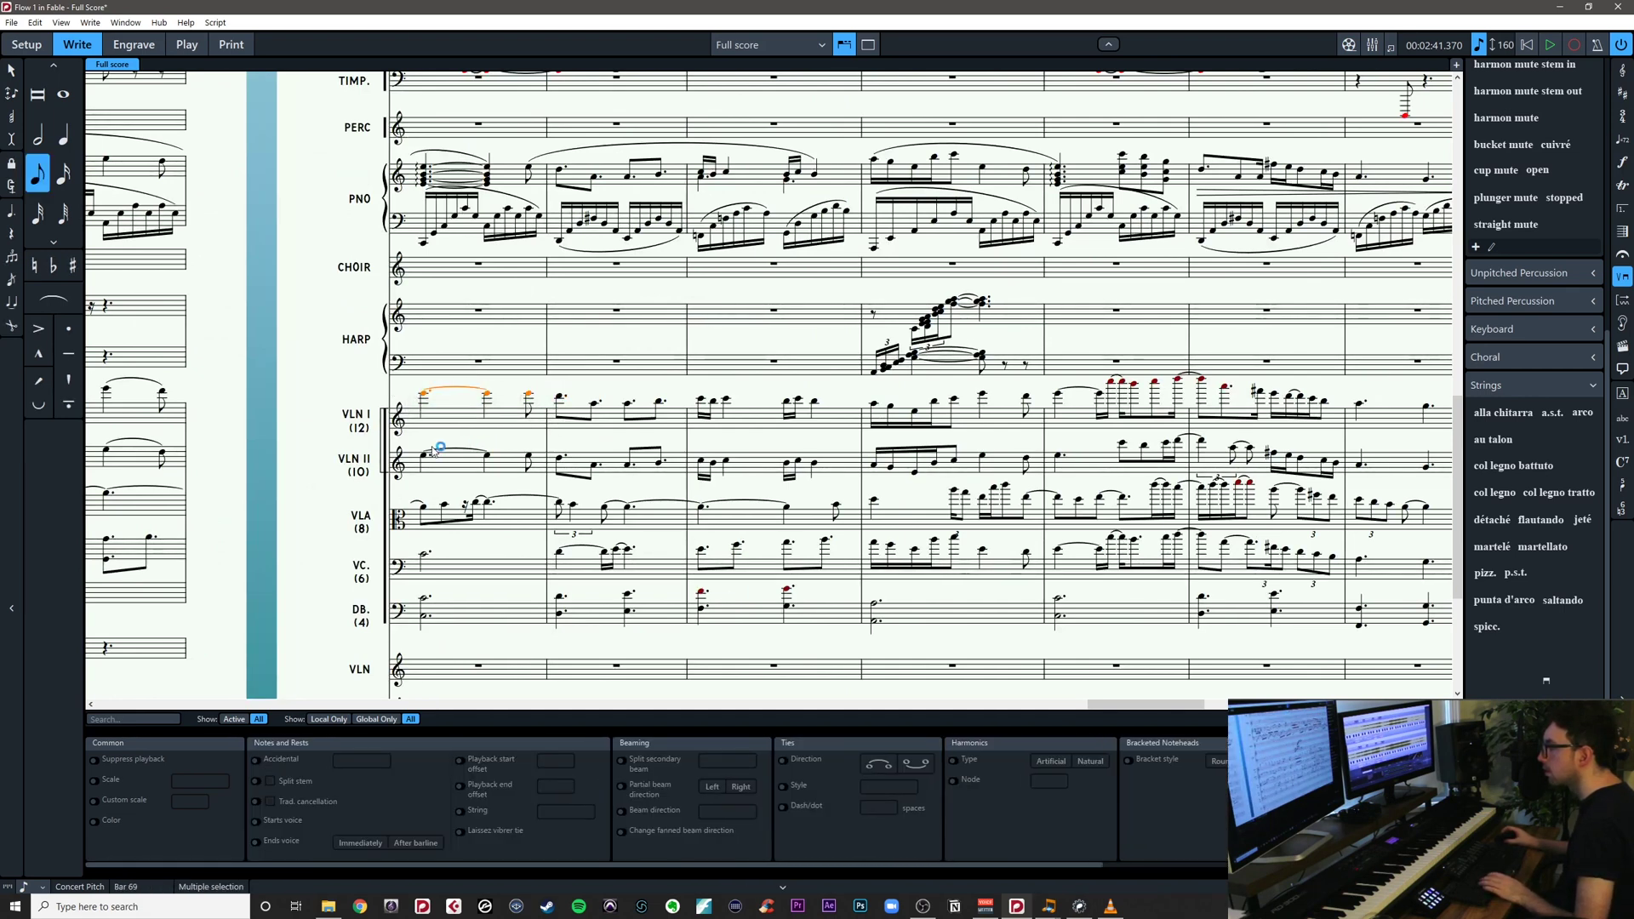
left_click_drag(415, 444, 531, 475)
key("s")
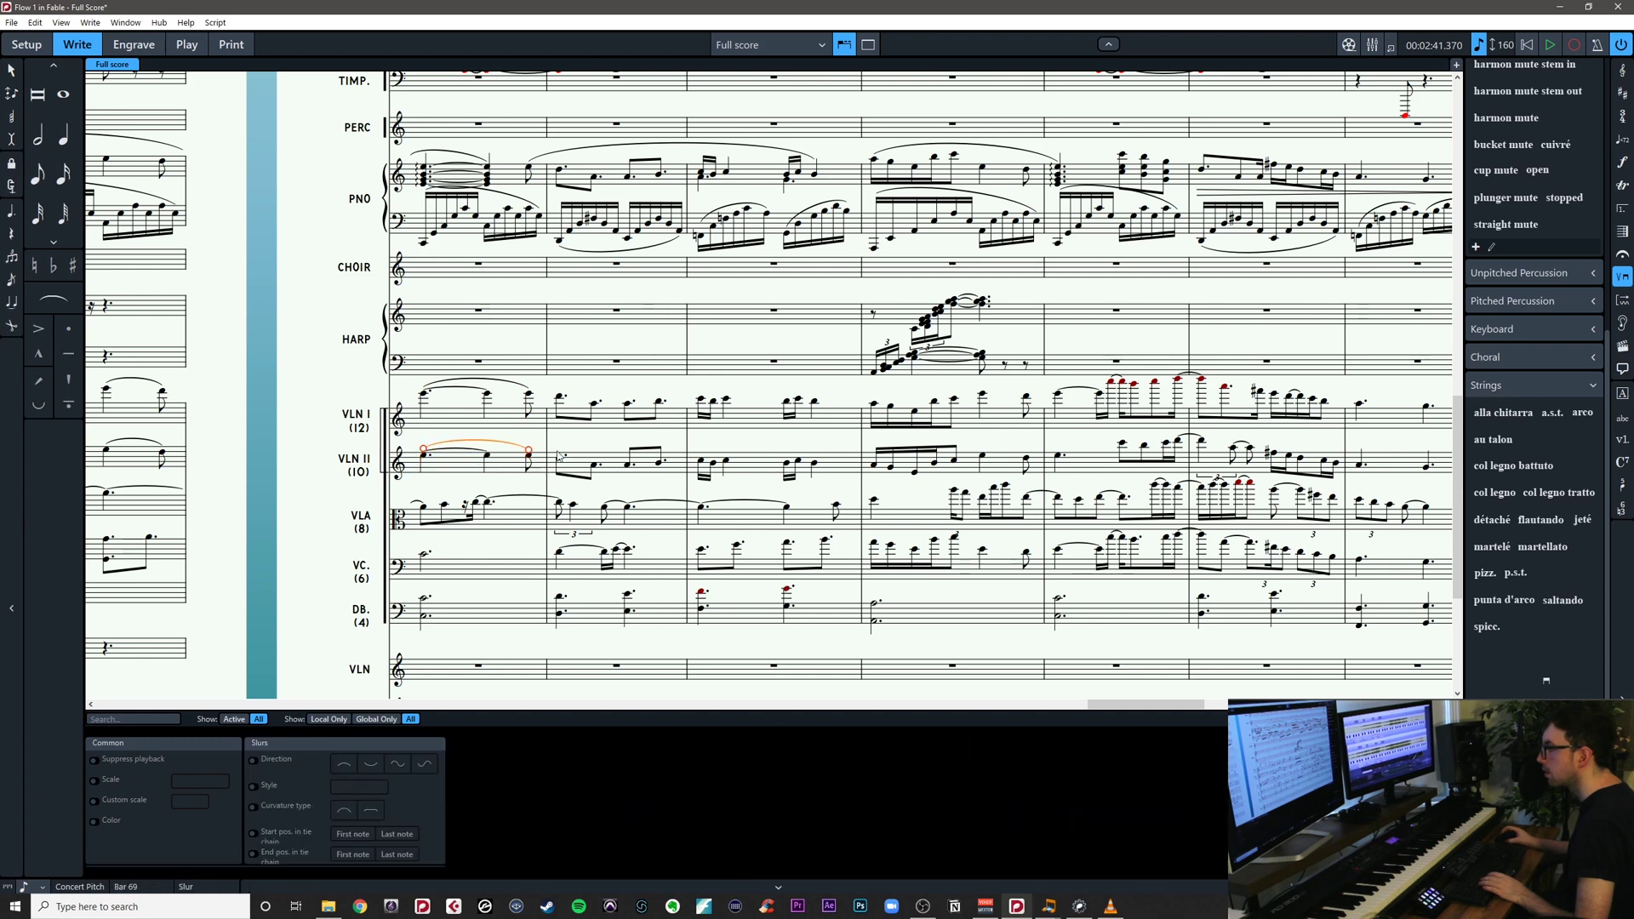
Slur each two-note pair of bar 70 in both violin parts
left_click(585, 447)
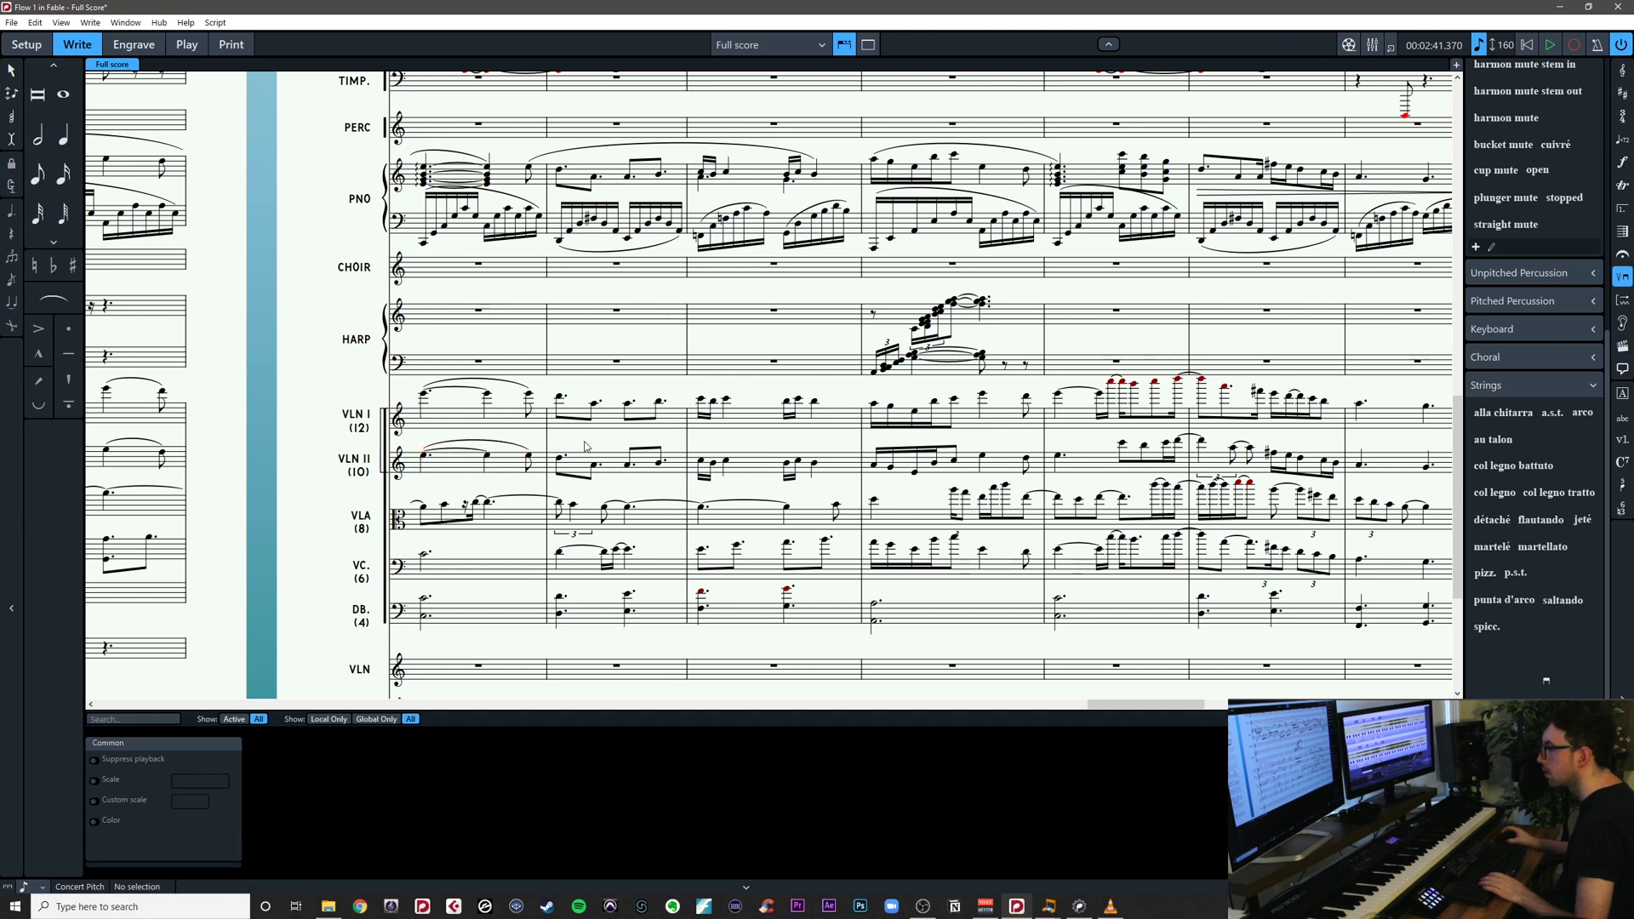
left_click_drag(611, 481, 612, 483)
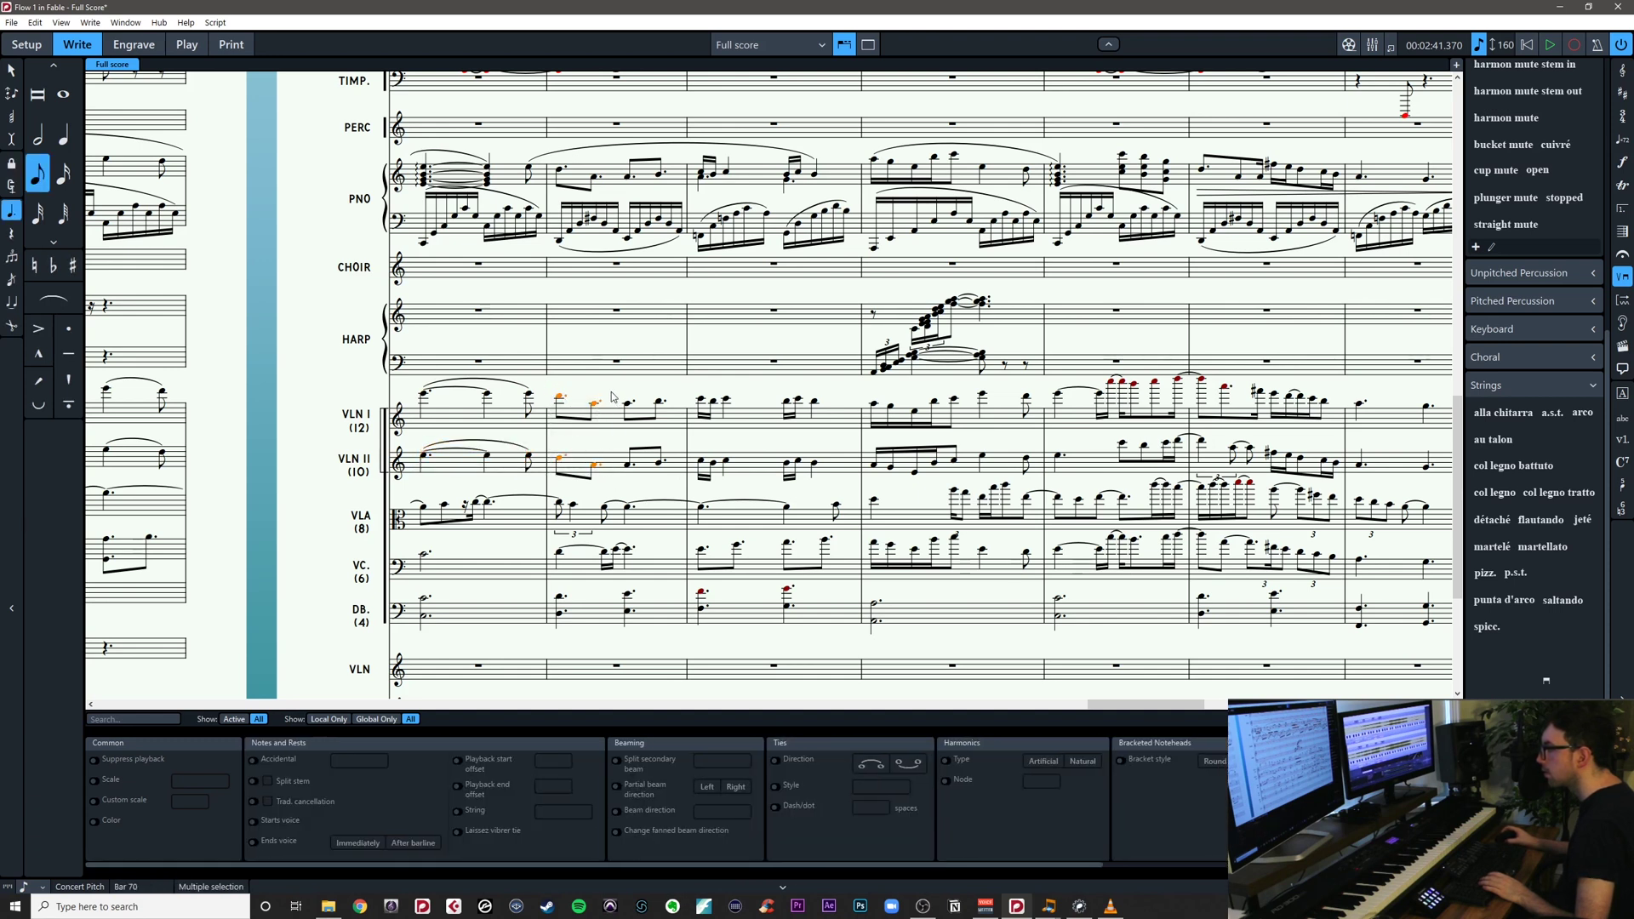
key("s")
left_click_drag(611, 391, 670, 488)
key("s")
Slur the two note groups in the first and second halves of bar 71 in both violin parts
left_click_drag(687, 391, 753, 471)
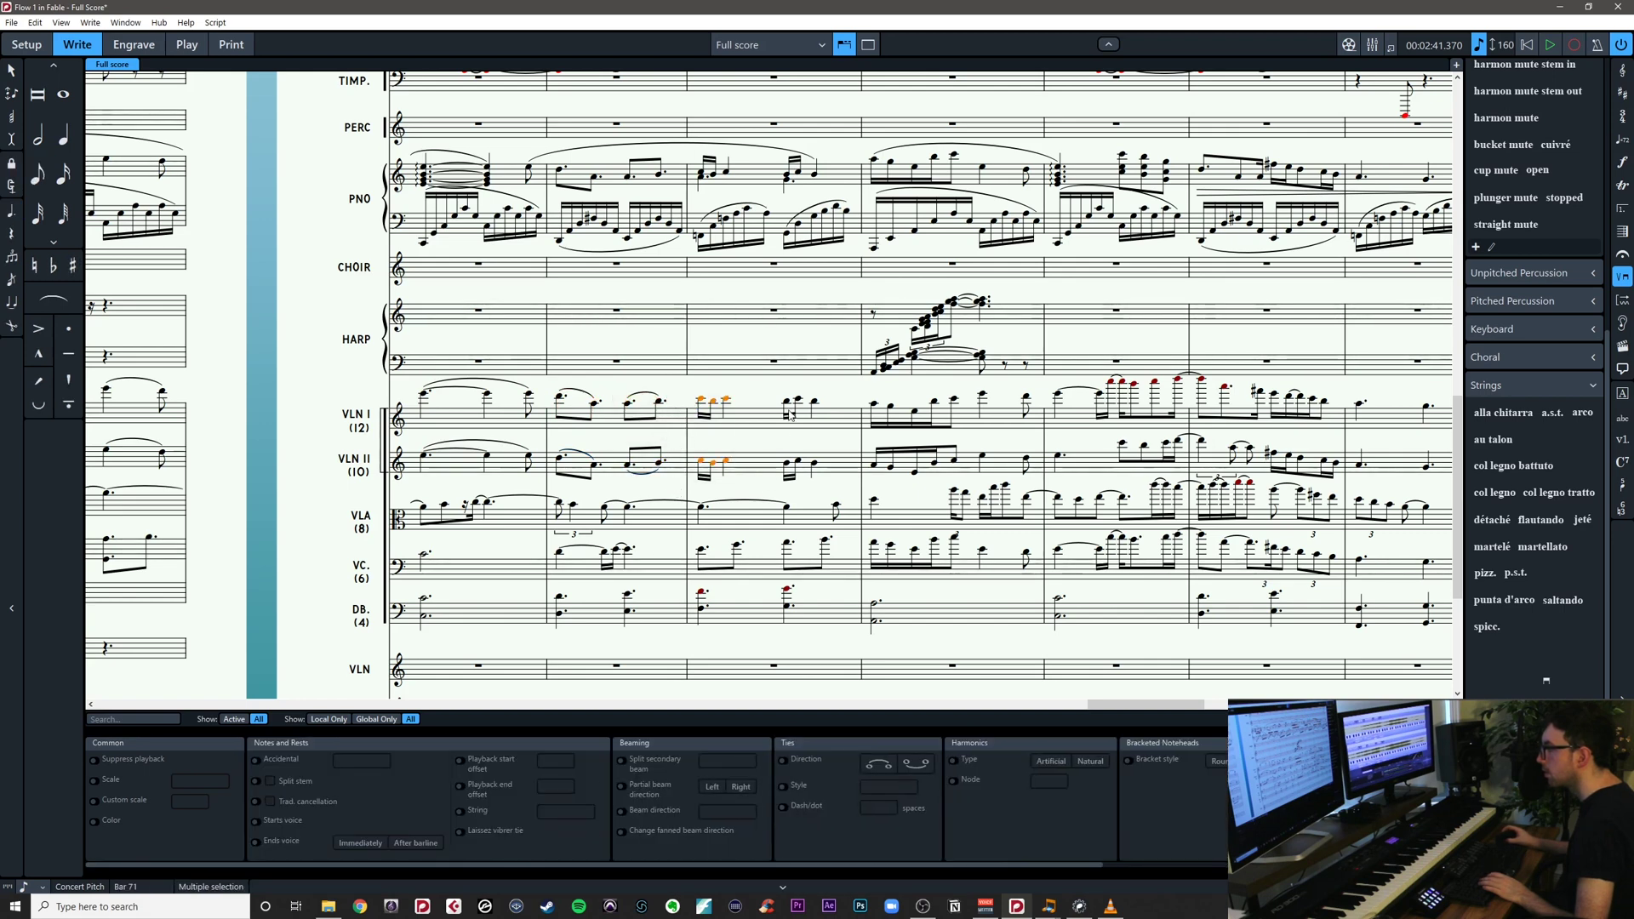
key("s")
key("Escape")
left_click_drag(769, 387, 845, 496)
key("s")
key("Escape")
Slur the five-note run and the closing pair of notes of bar 72 in both violin parts
left_click_drag(862, 389, 973, 494)
key("s")
key("Escape")
left_click_drag(973, 387, 869, 475)
key("s")
key("Escape")
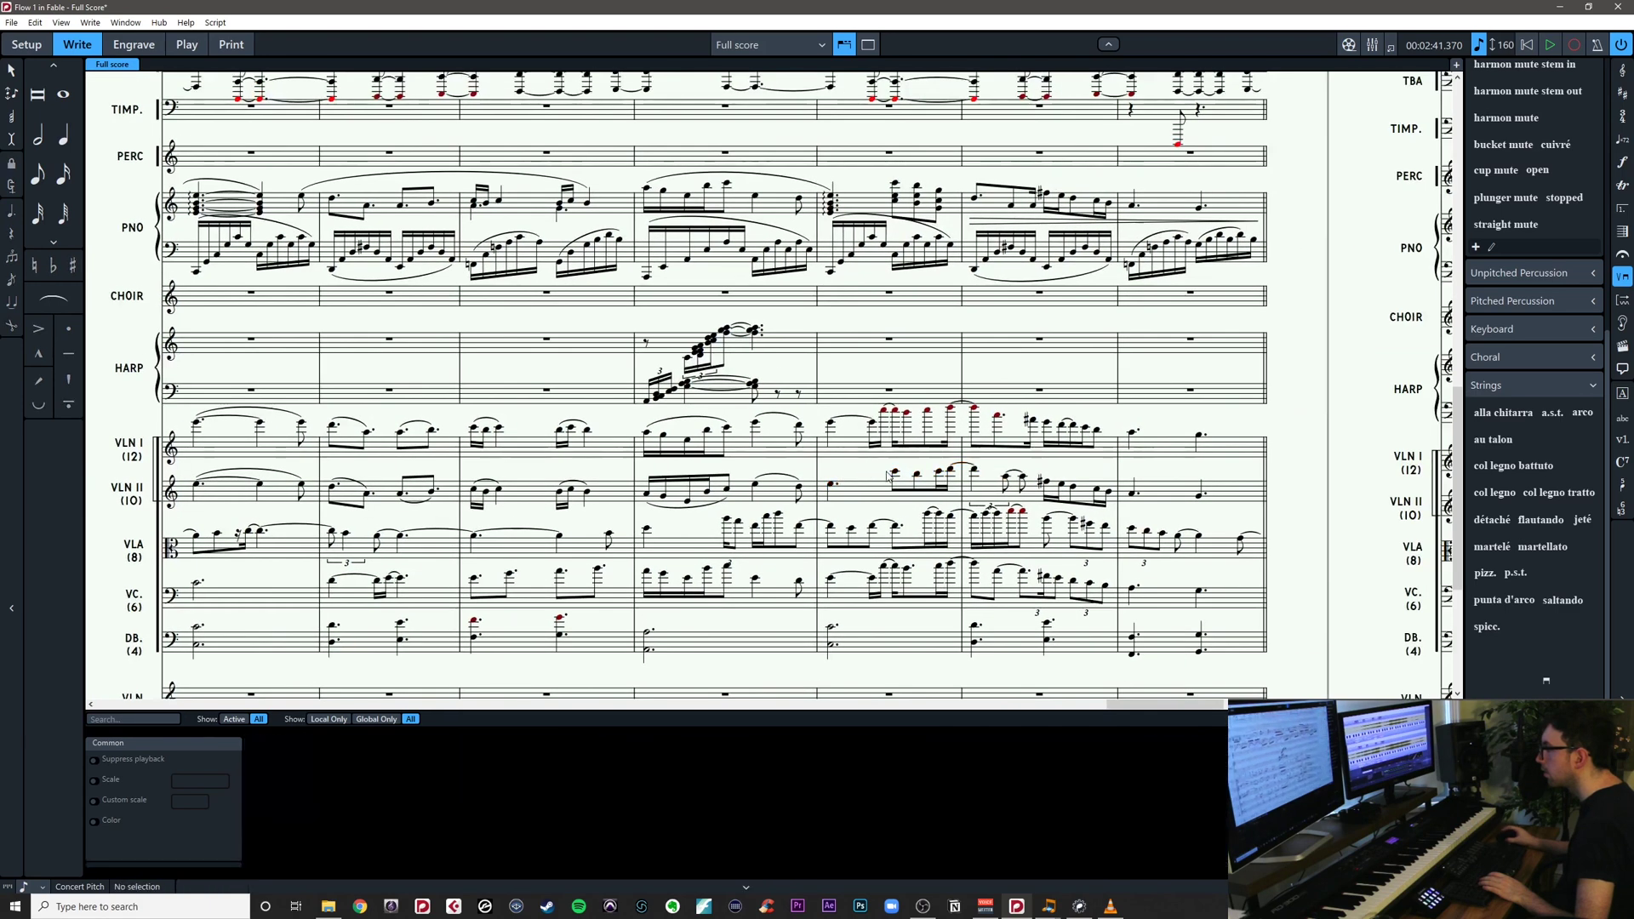
Copy the slurred Violin I phrase running from the second half of bar 65 to the first note of bar 67
scroll(899, 478, "up", 1)
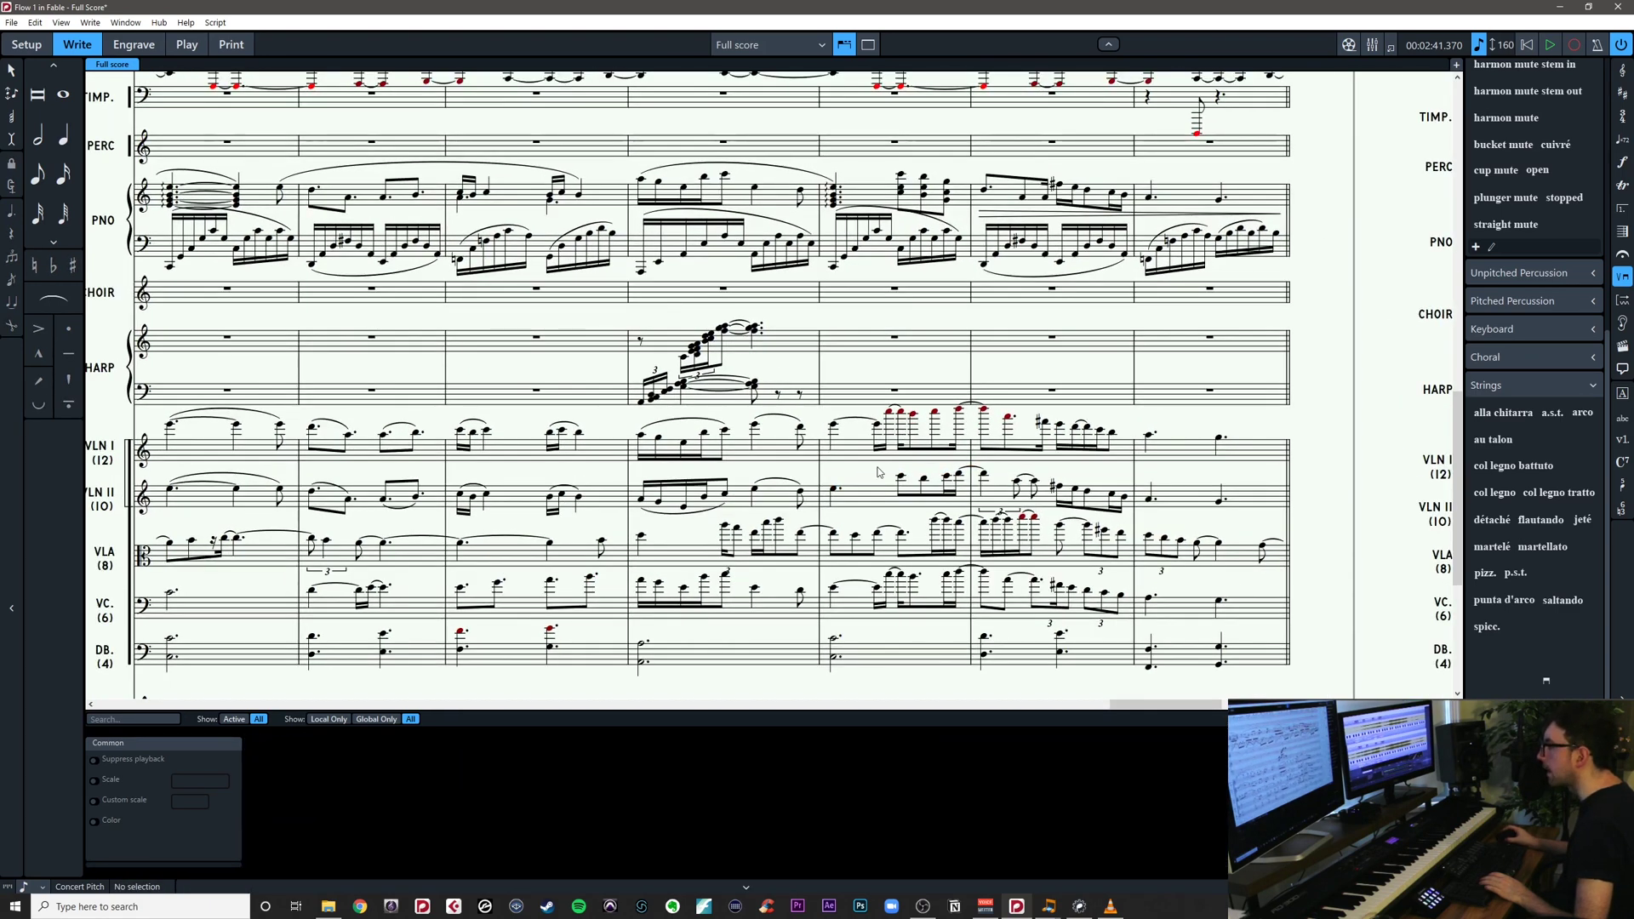
scroll(880, 473, "left", 3)
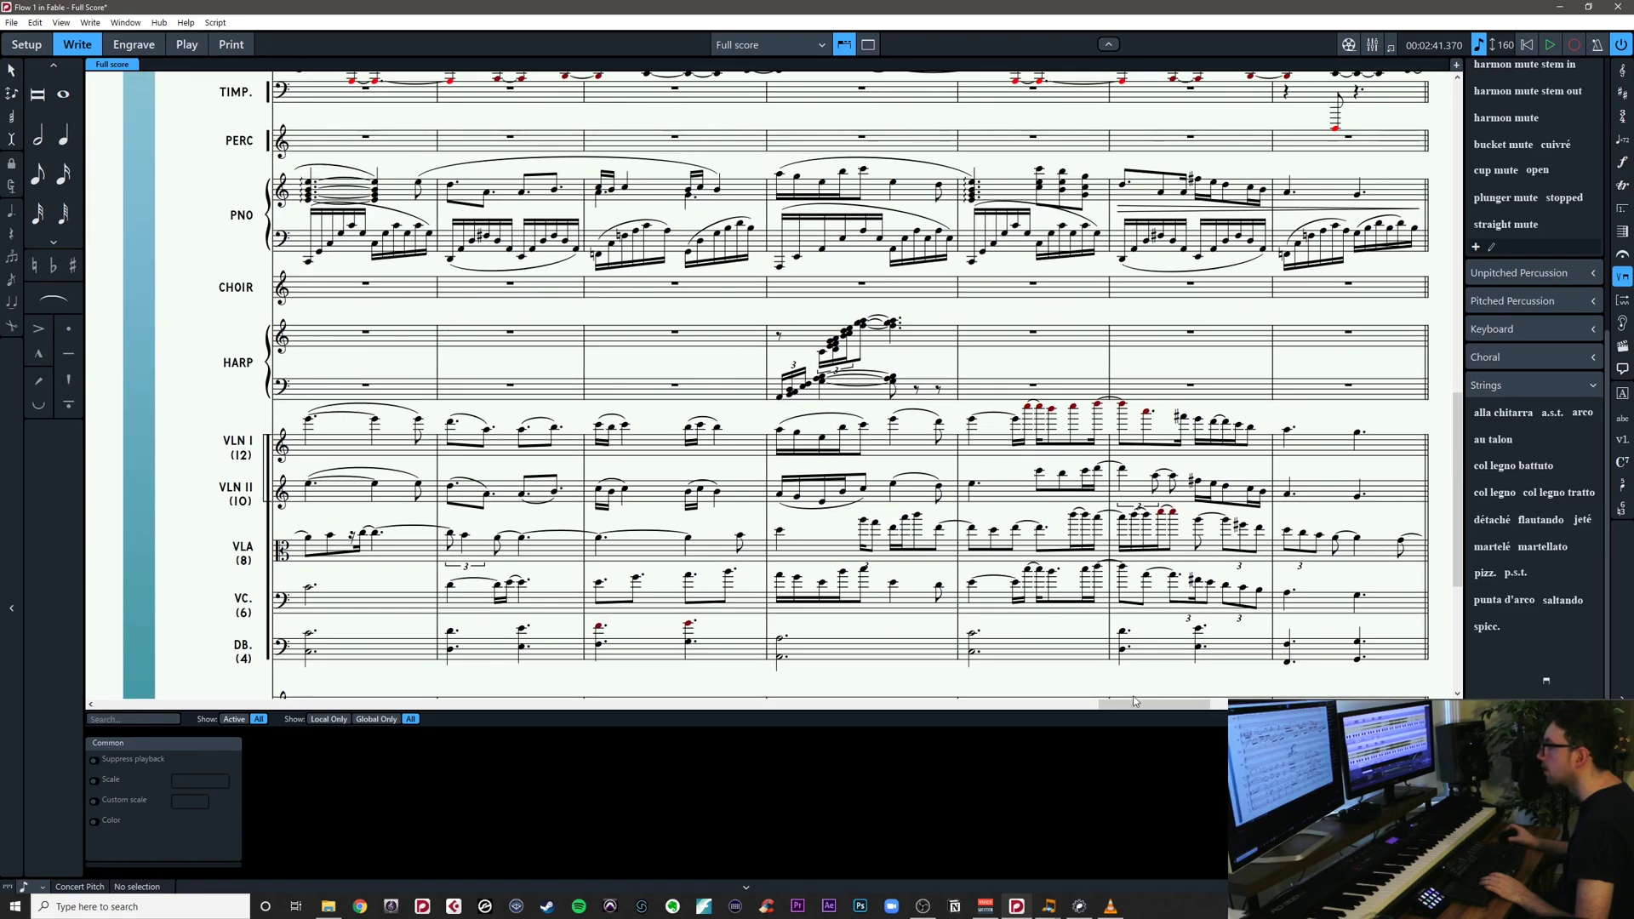
left_click_drag(1115, 710, 1026, 711)
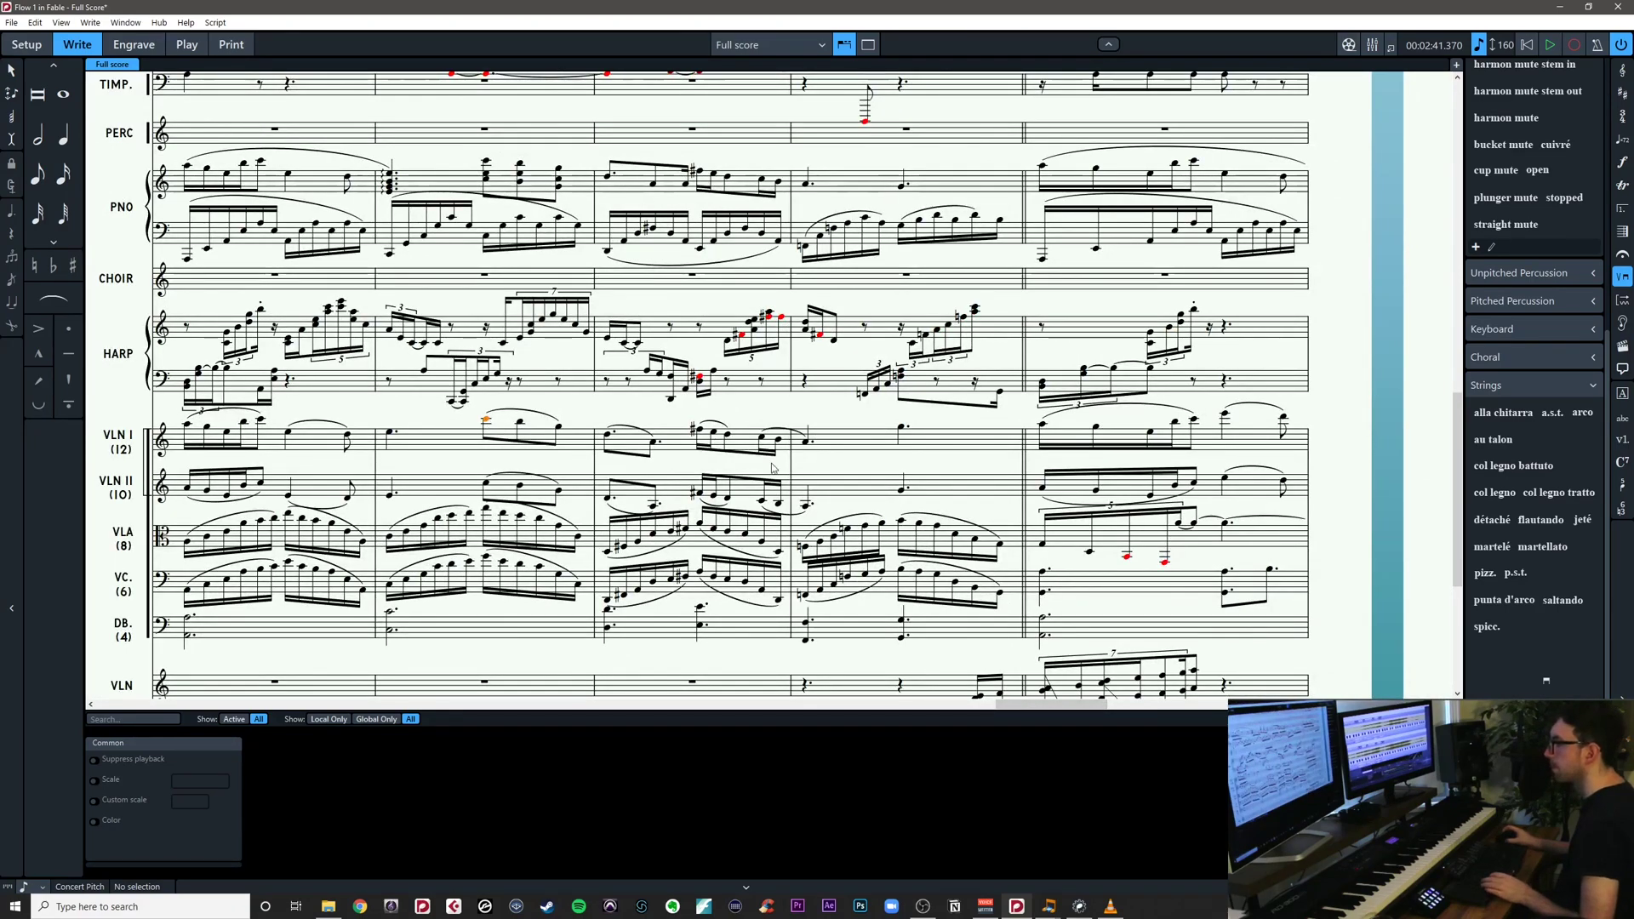
left_click(485, 419)
left_click(807, 443, "shift")
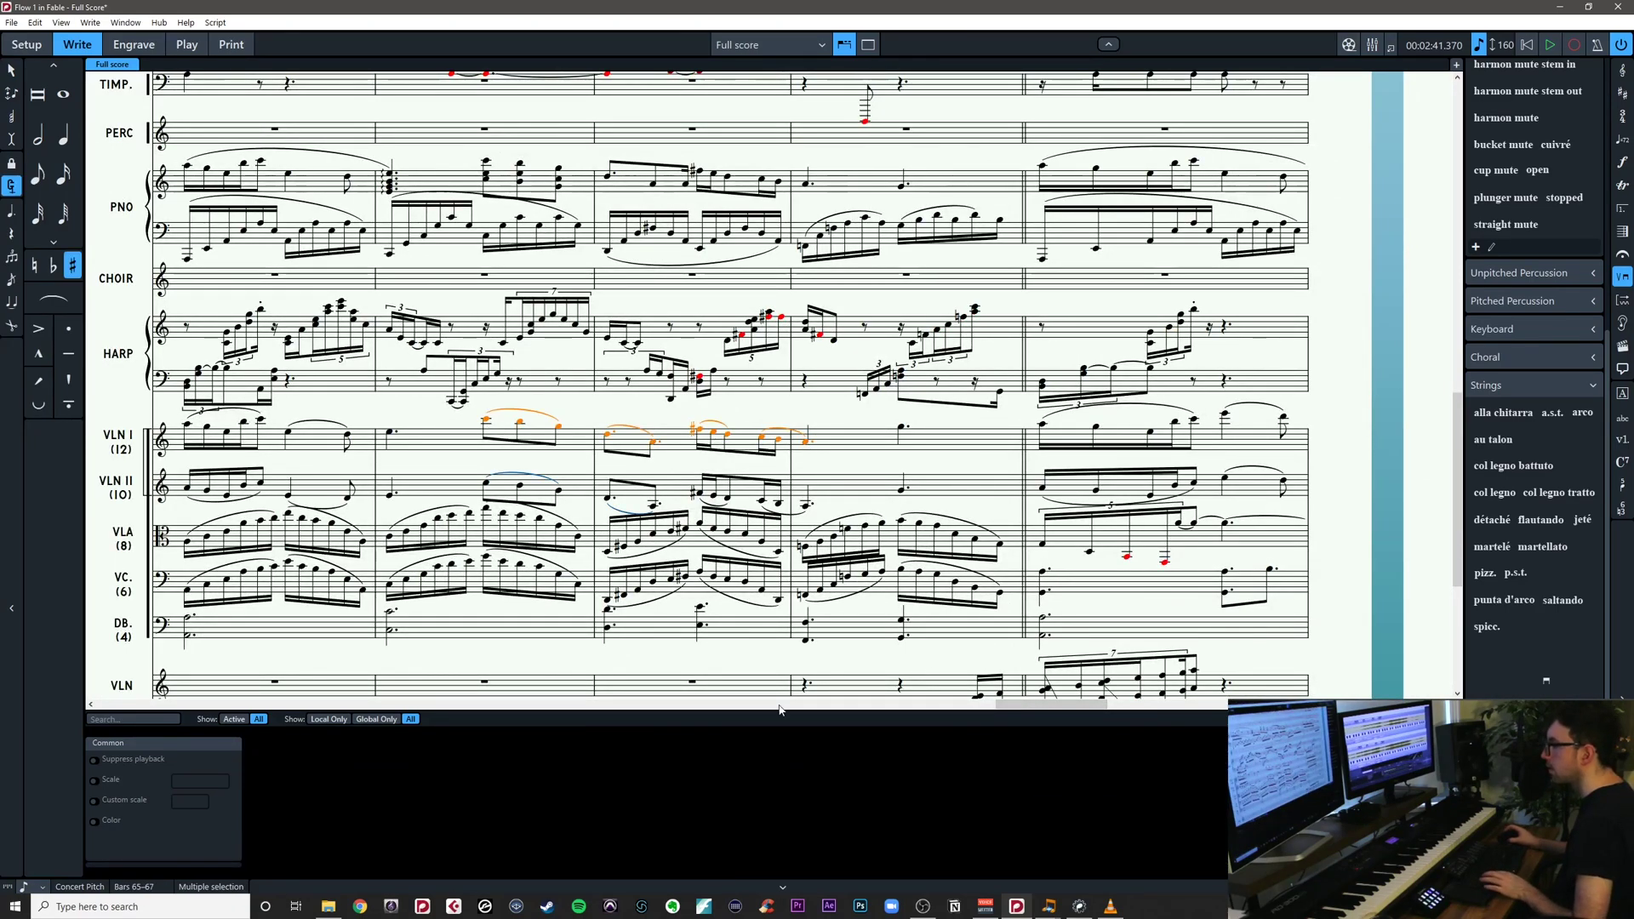
left_click_drag(1053, 706, 1175, 706)
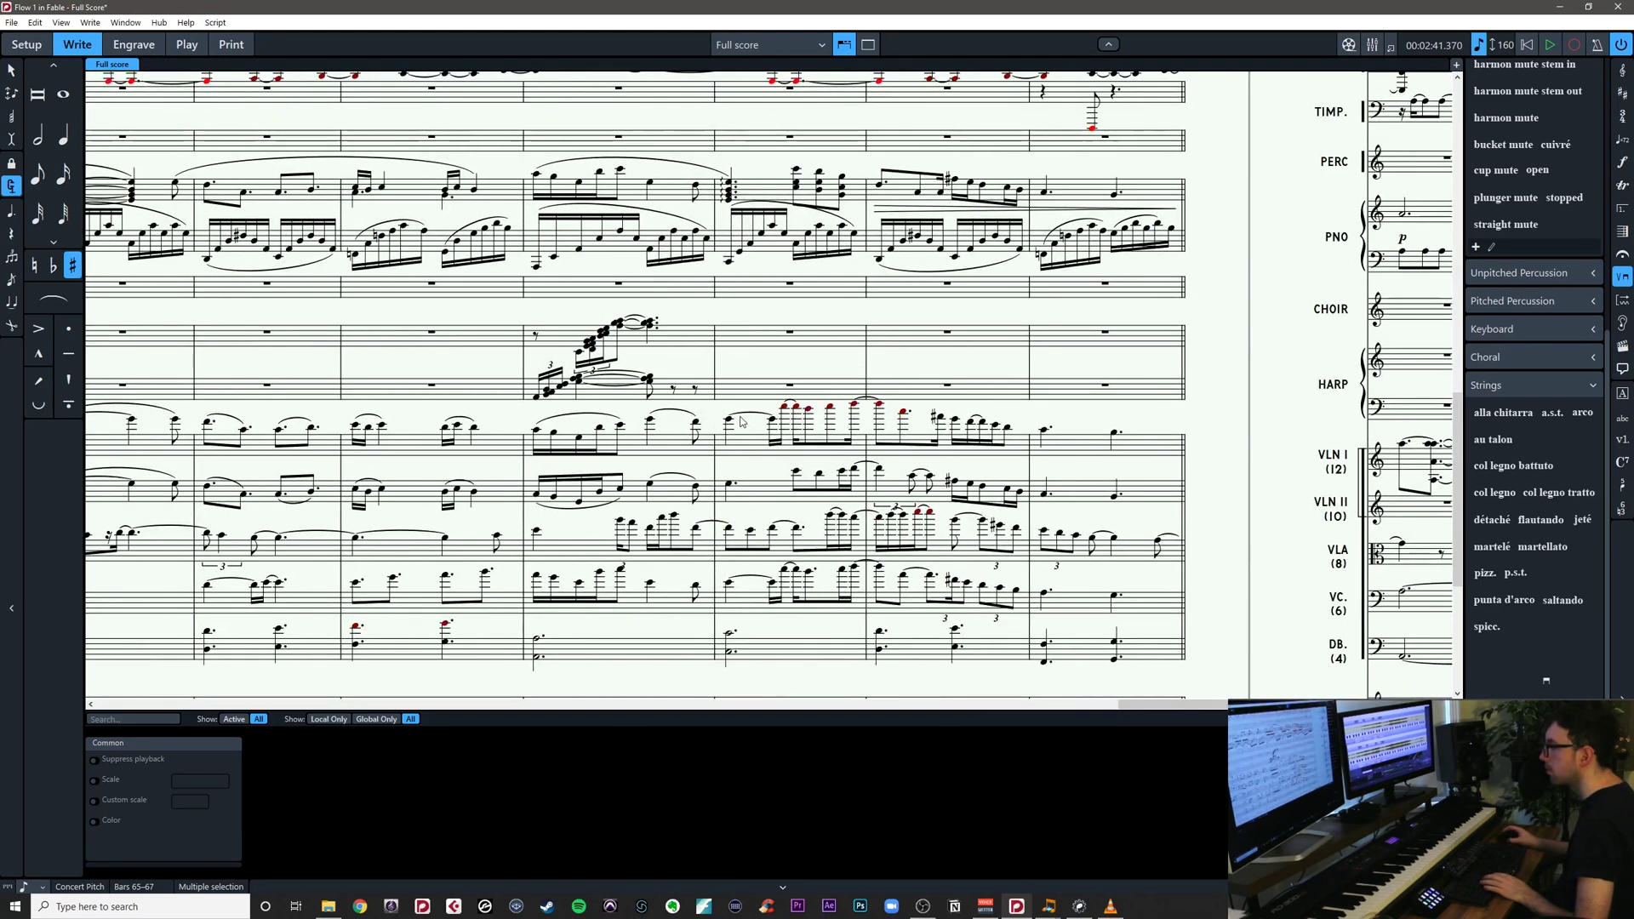
Split the tied first note of bar 73 in Violin I and paste the copied phrase from the bar's second half onward
key("ctrl+v")
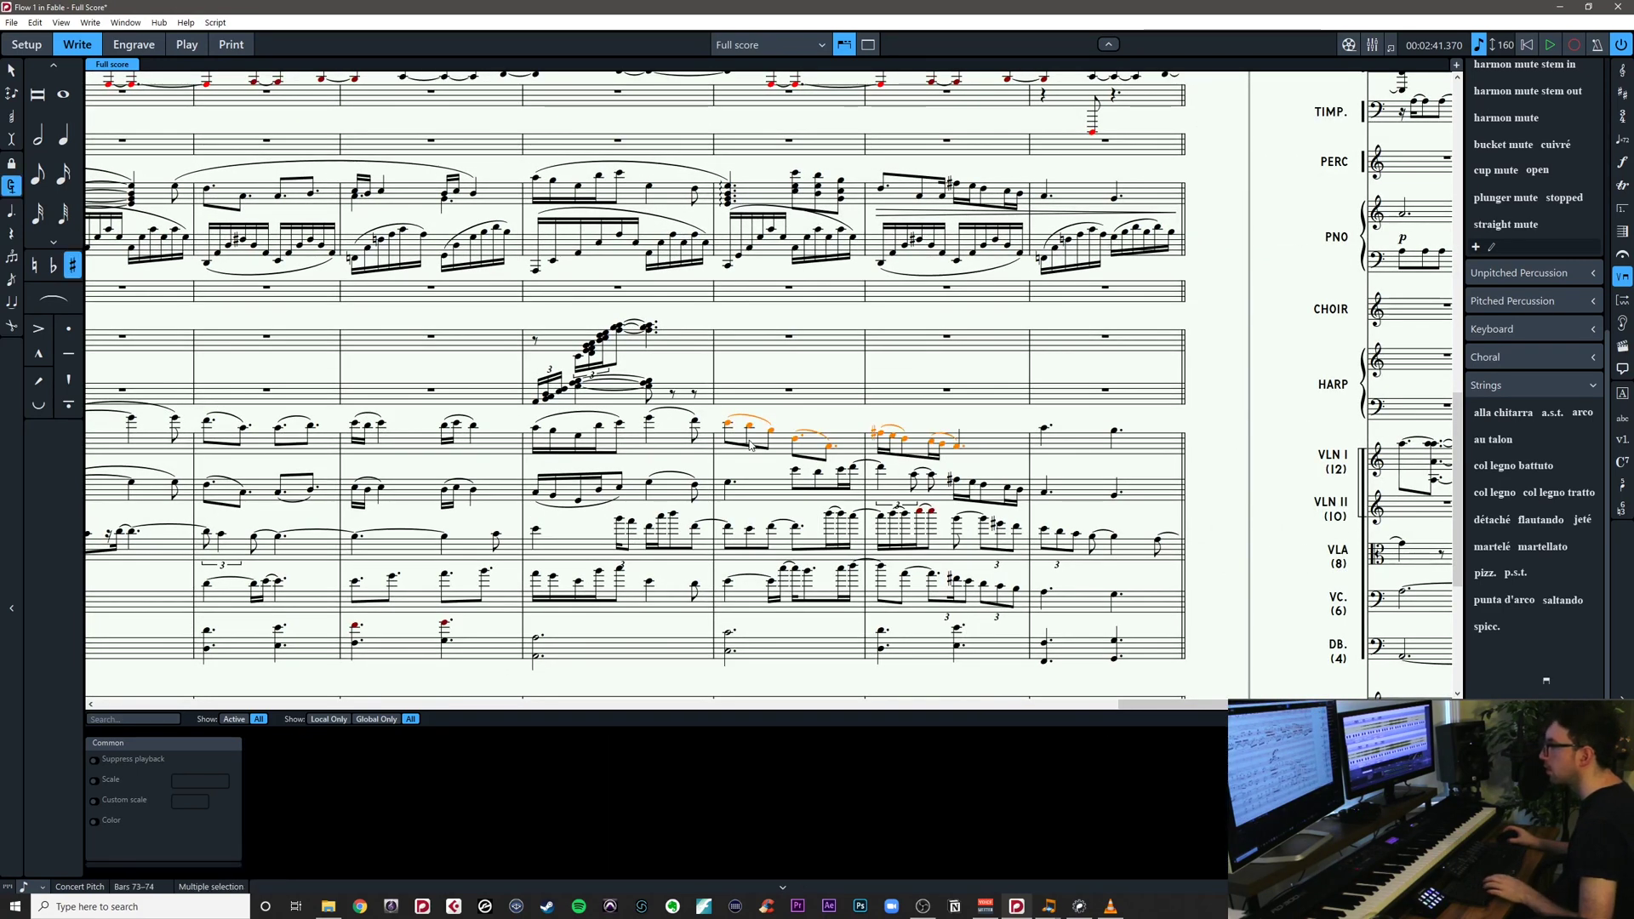
key("ctrl+z")
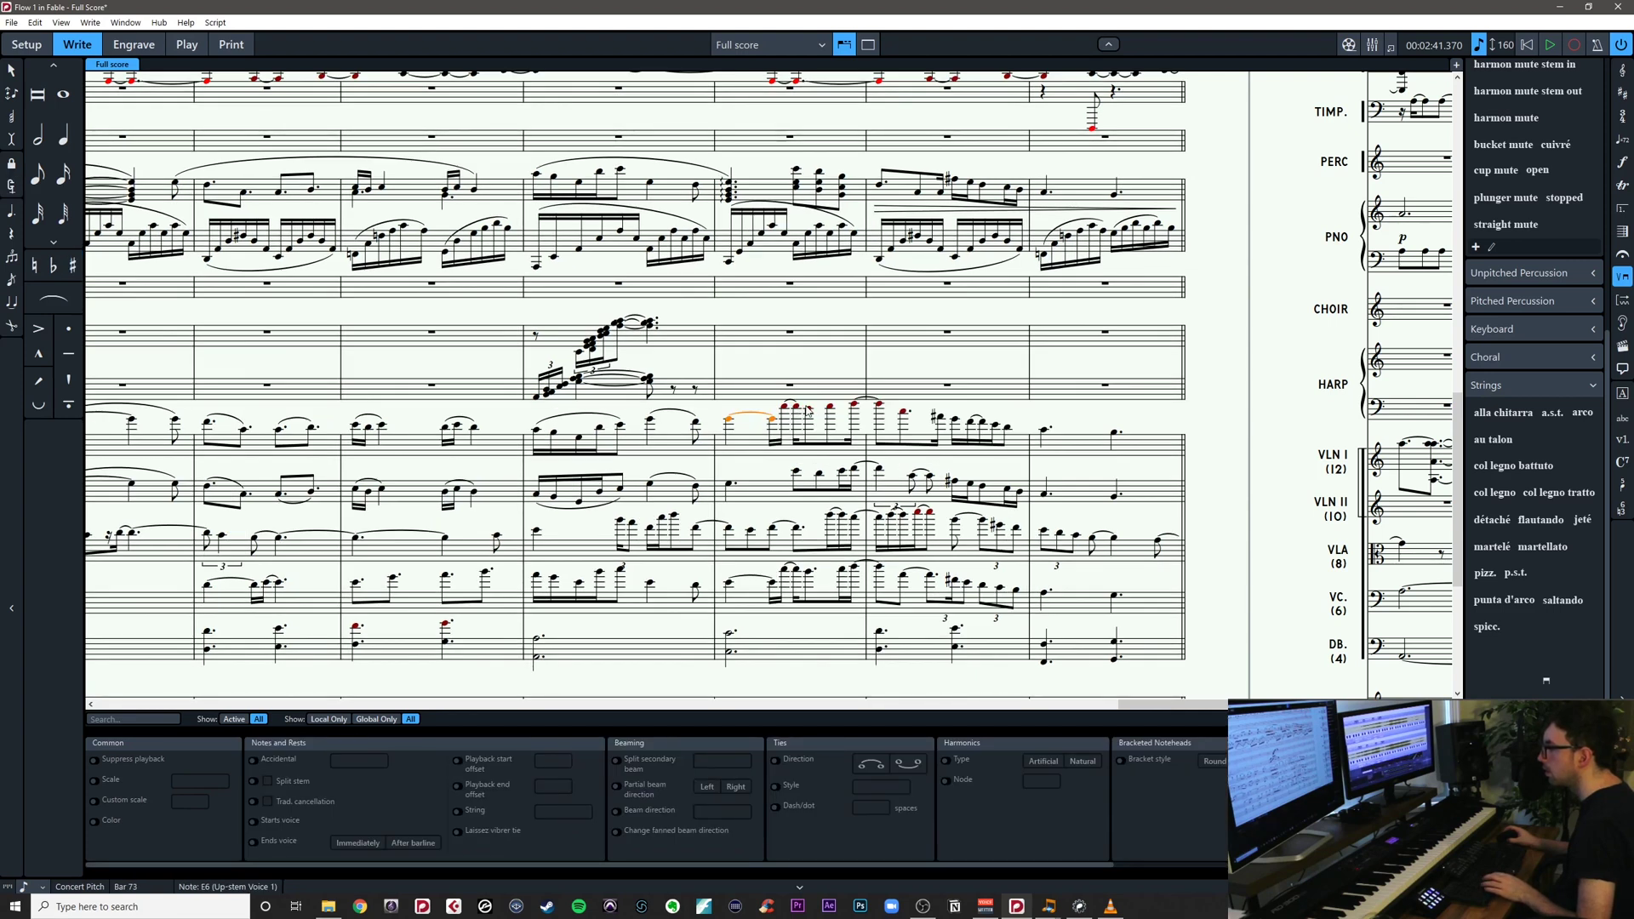
key("alt+shift+Right")
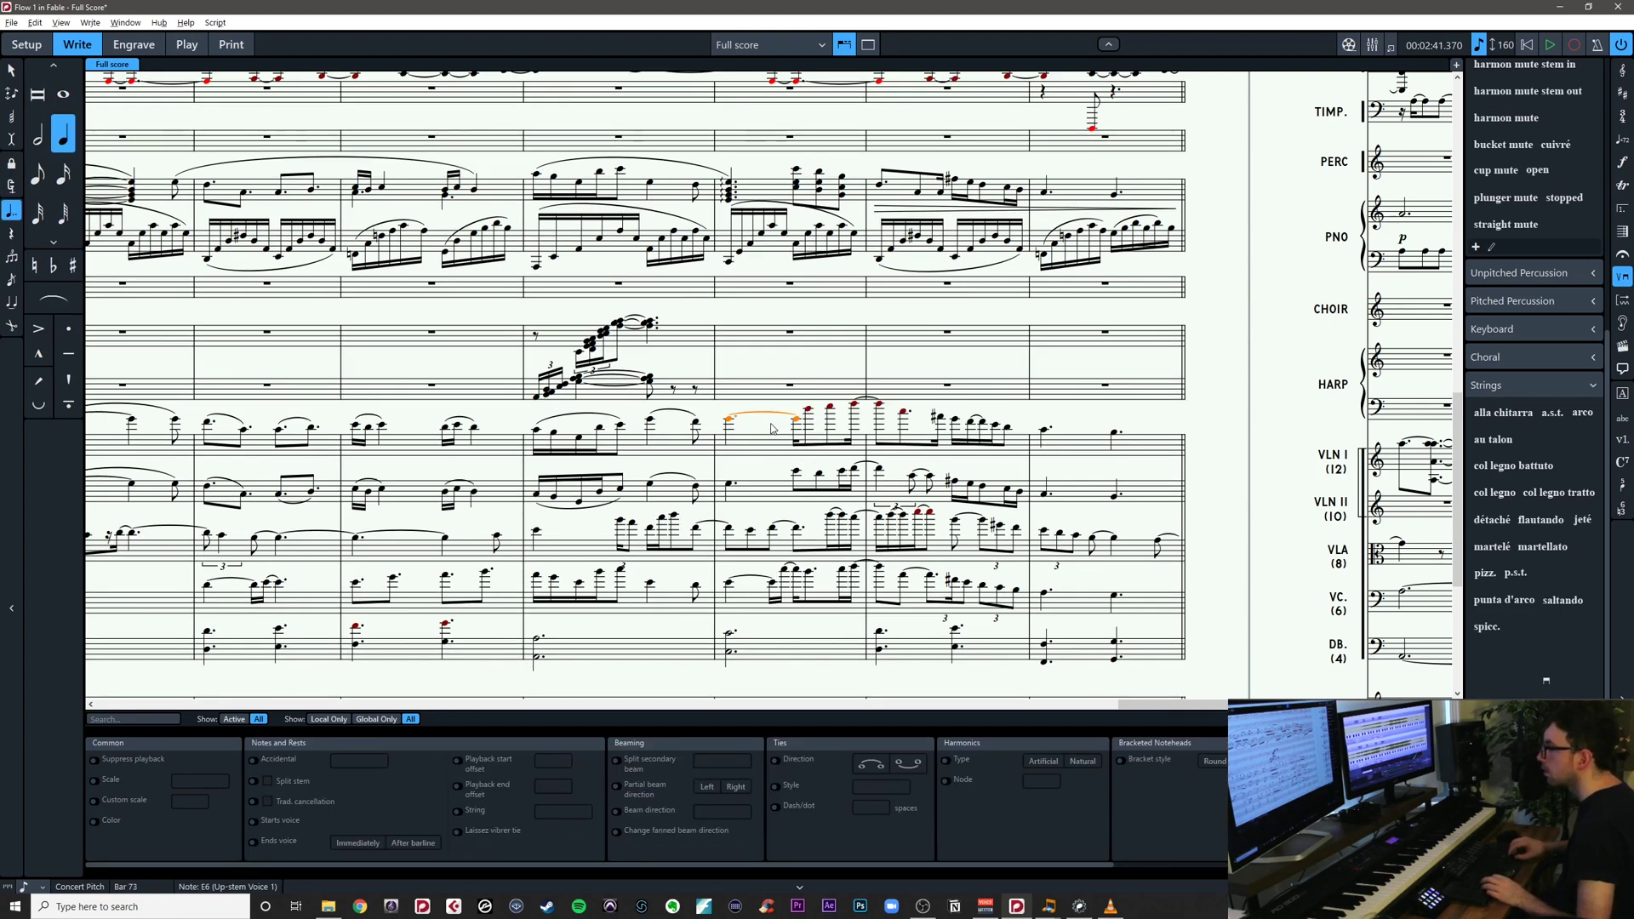
key("u")
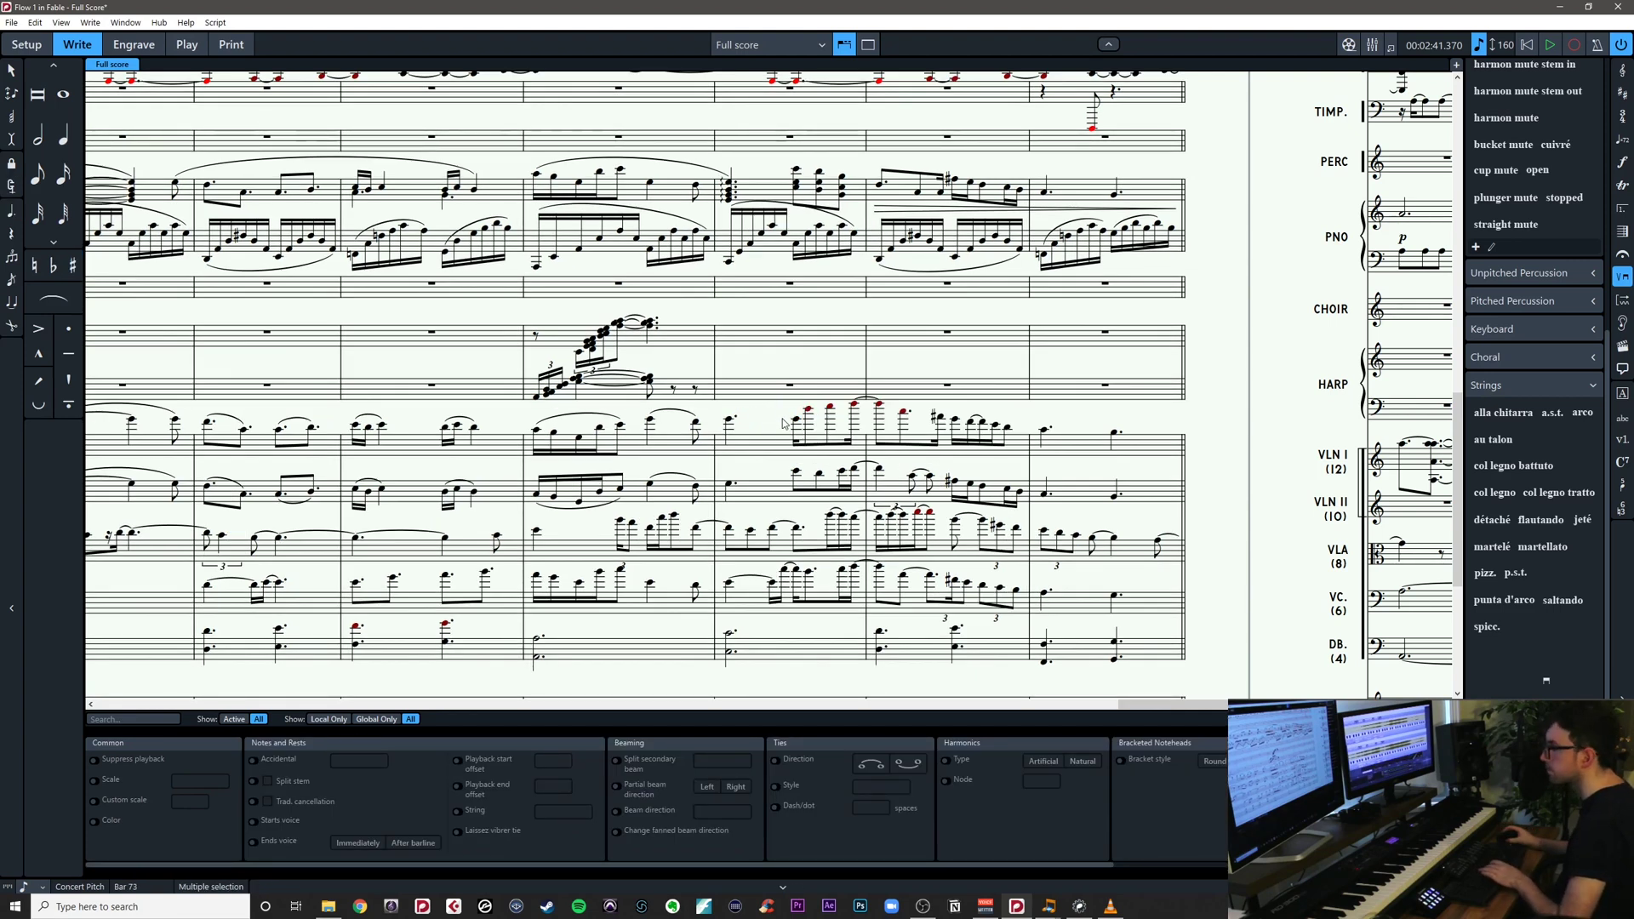
left_click(798, 420)
key("ctrl+z")
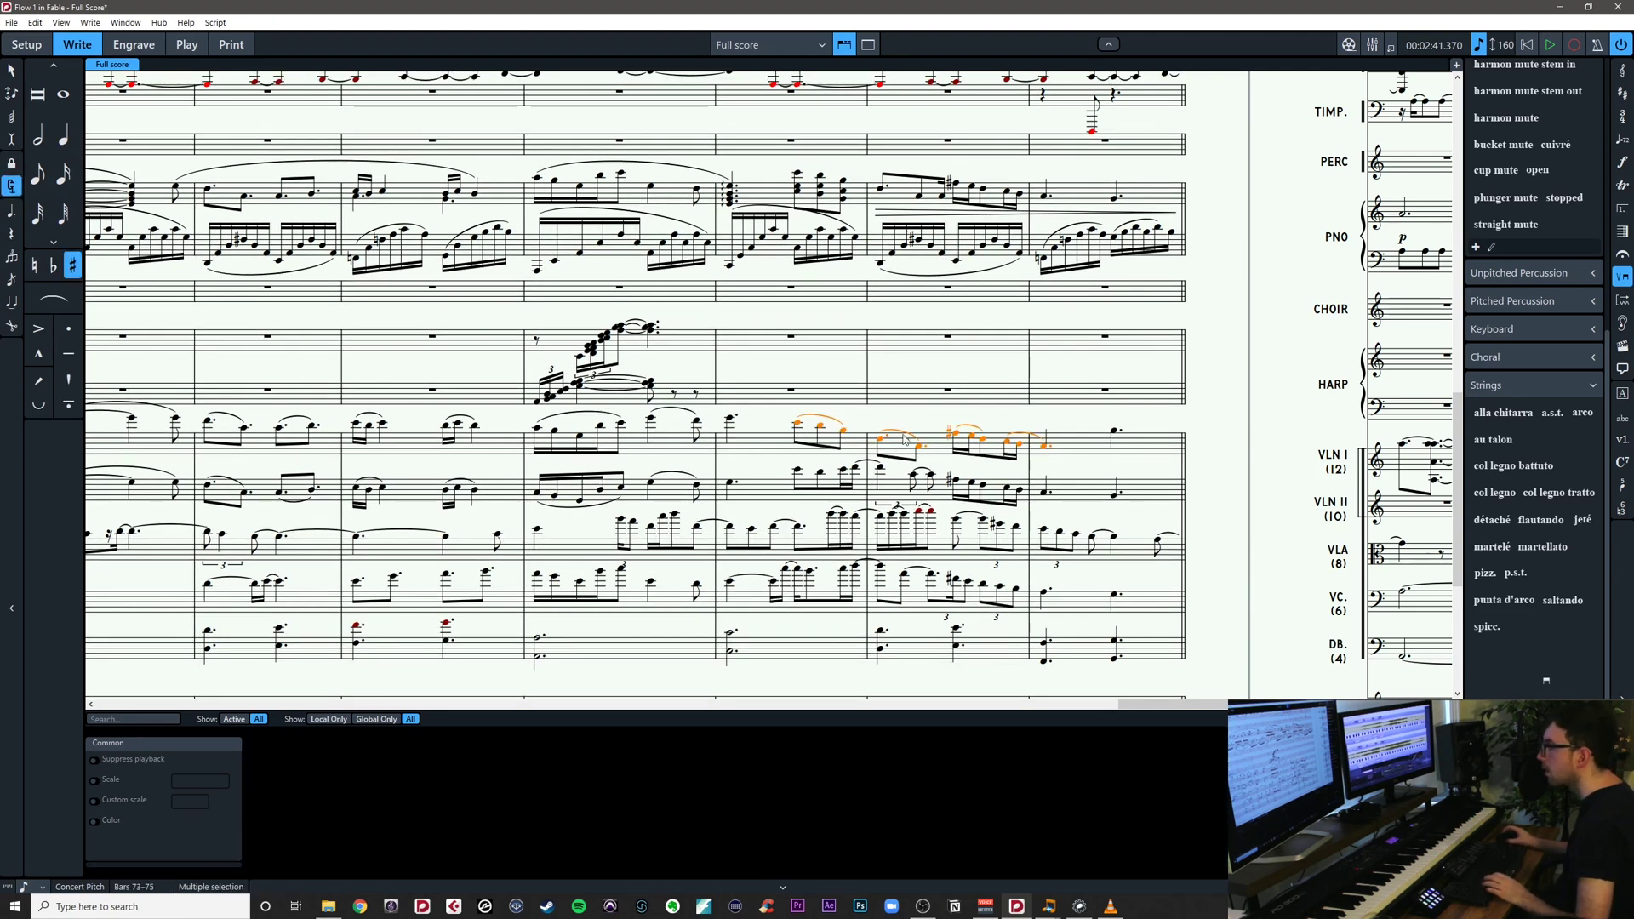
Transpose the pasted Violin I phrase in bars 73 to 75 up an octave
key("minus")
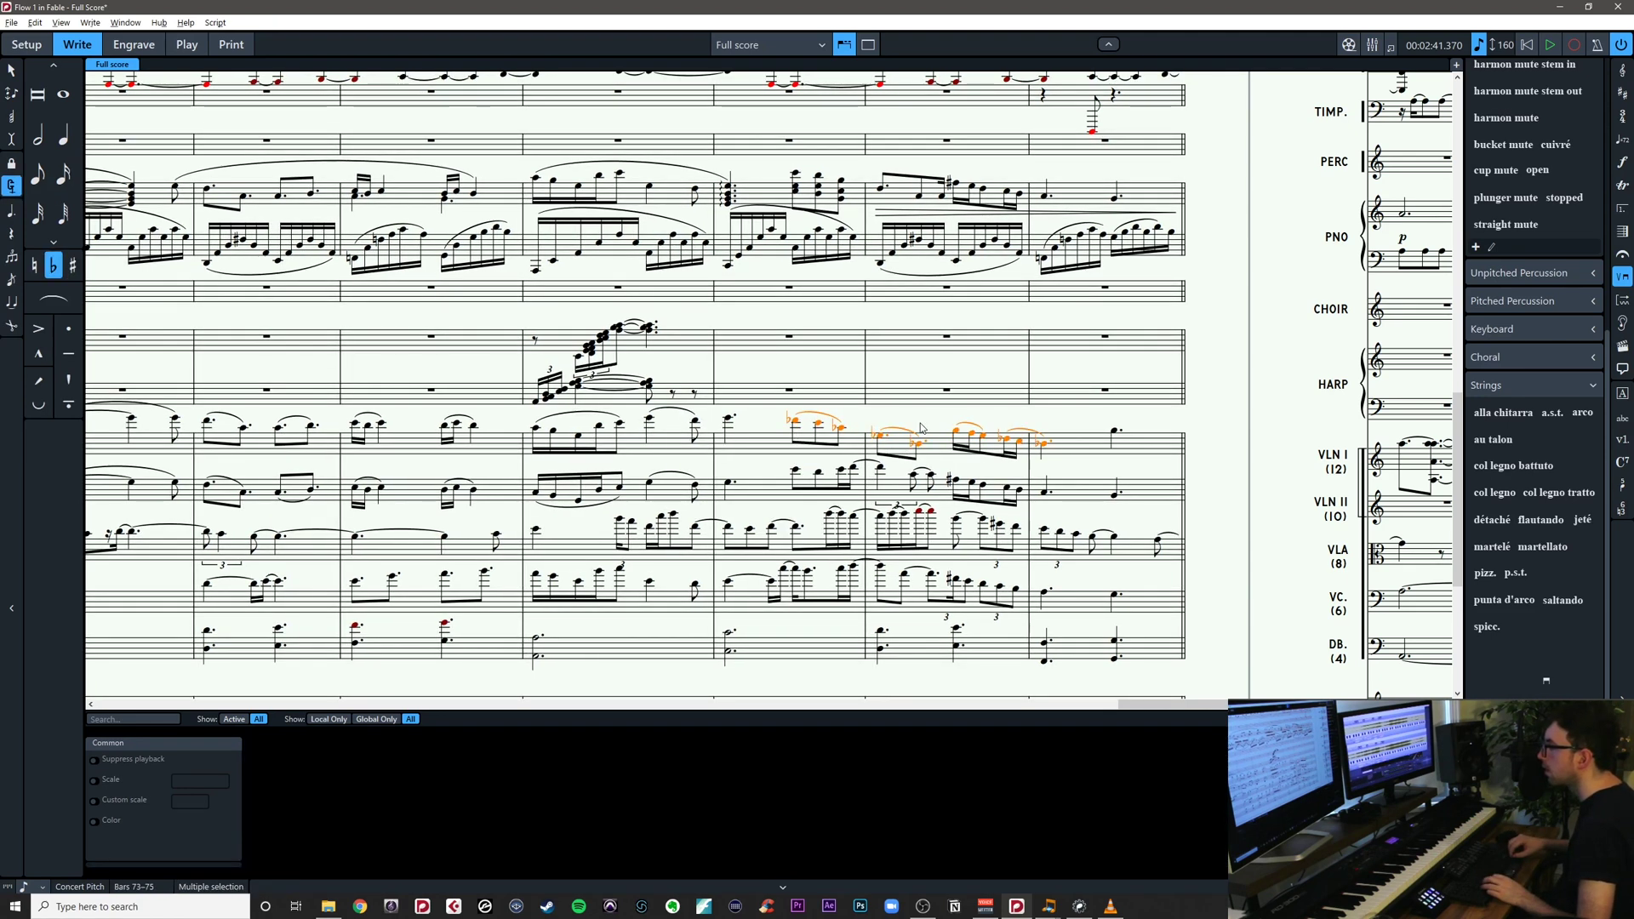
key("ctrl+z")
key("ctrl+alt+Up")
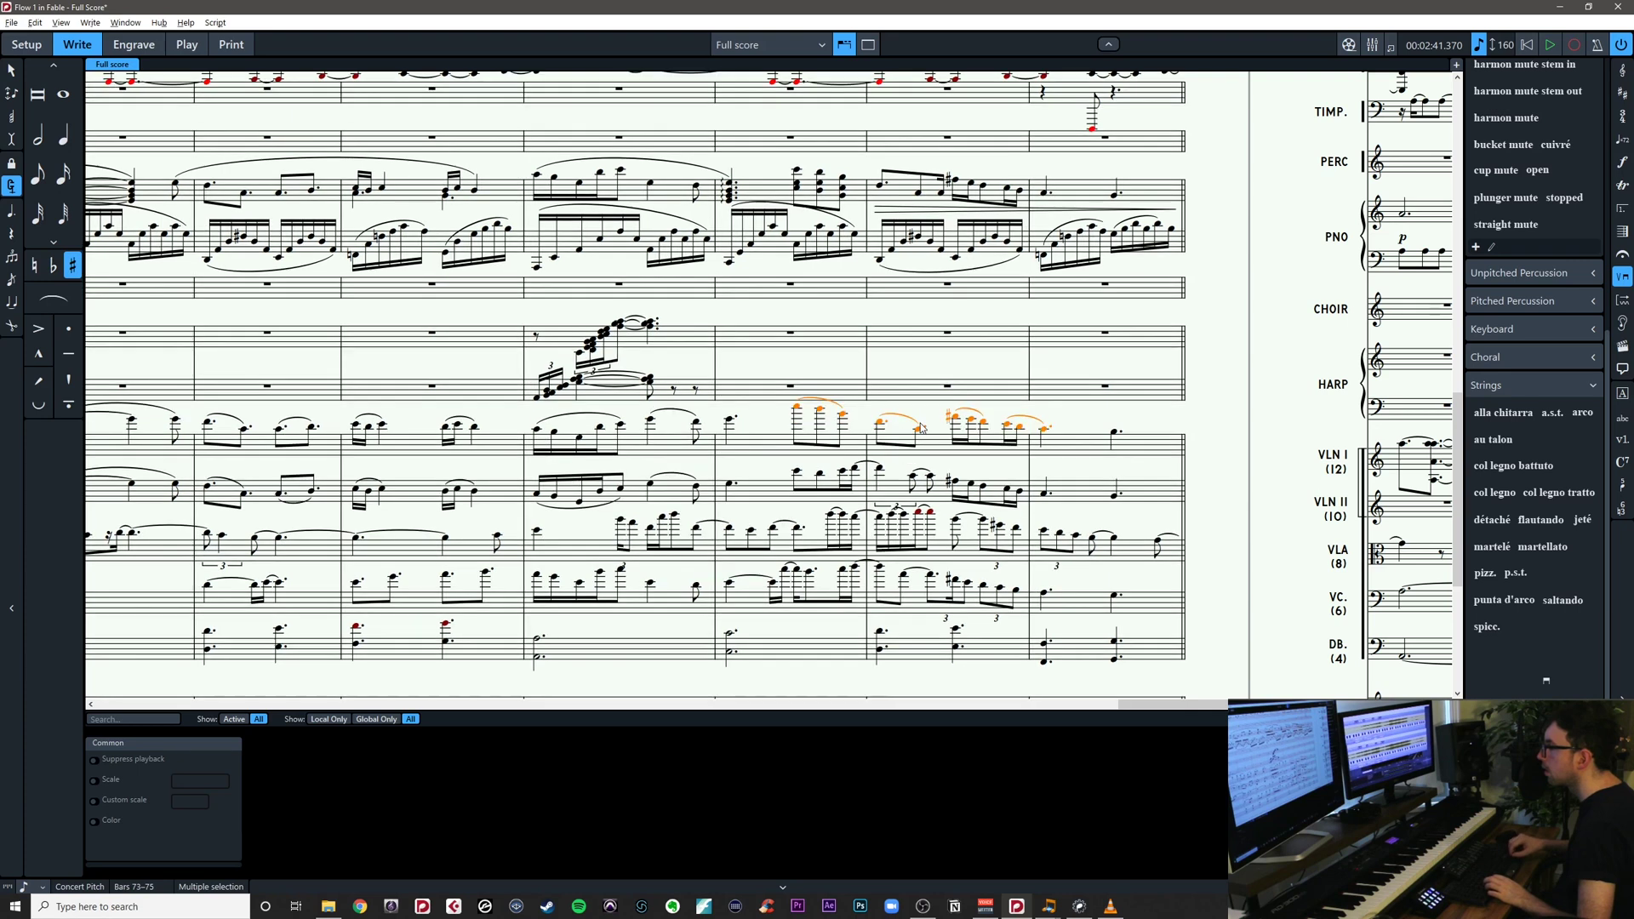
key("Escape")
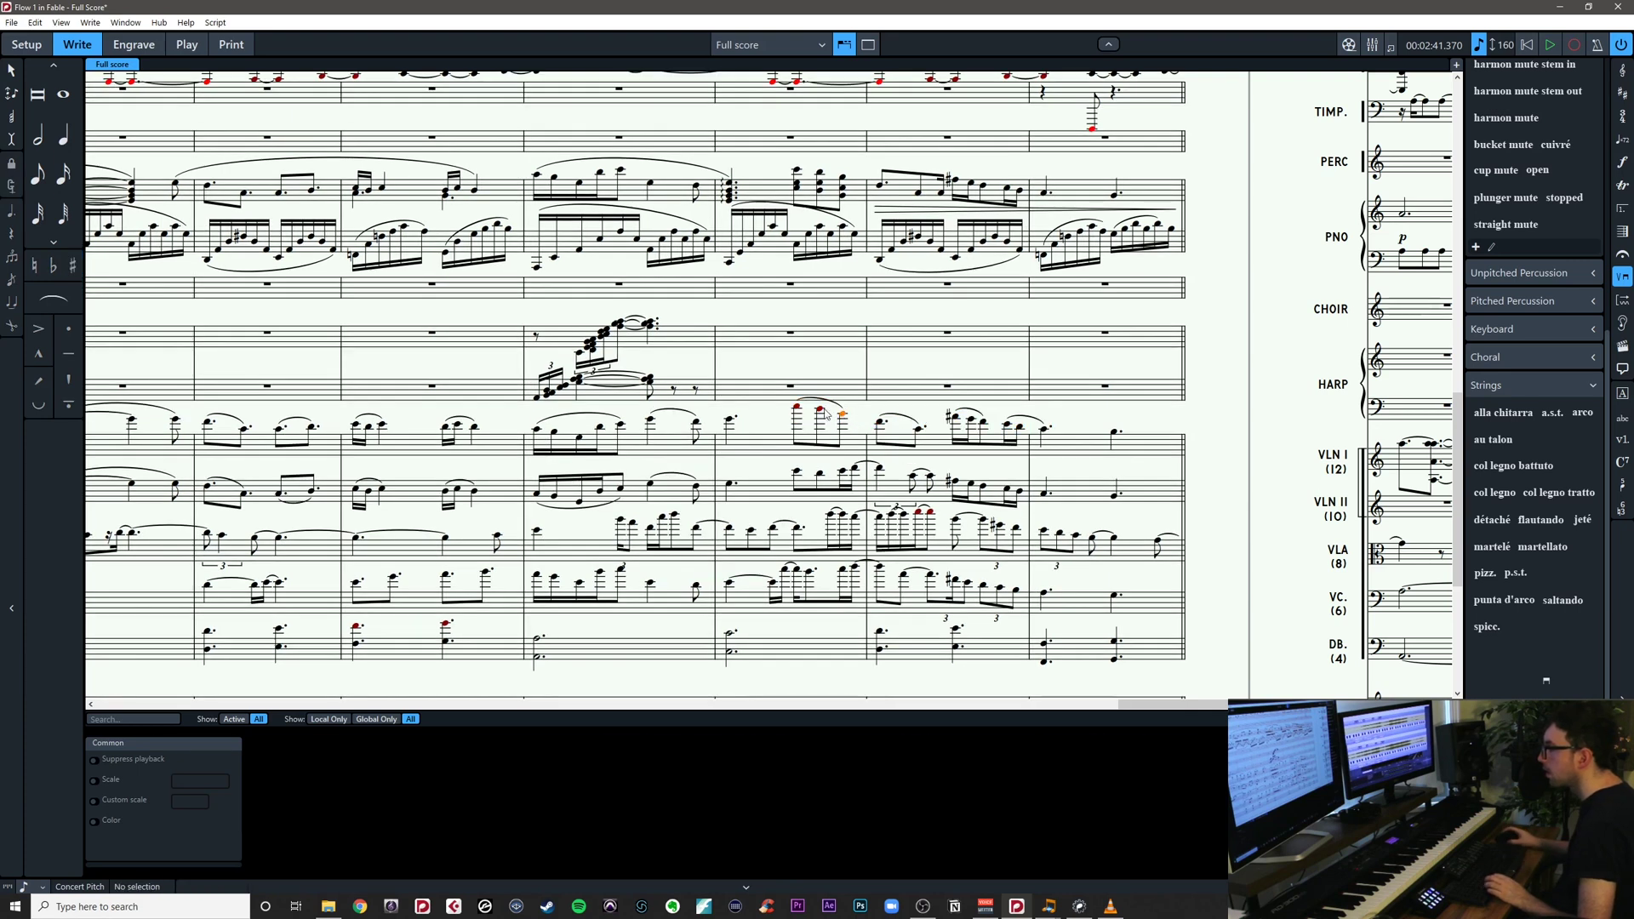
Step through the Violin I notes from bar 73 to the end of bar 75 to check their register
left_click(729, 421)
key("Right")
key("Right")
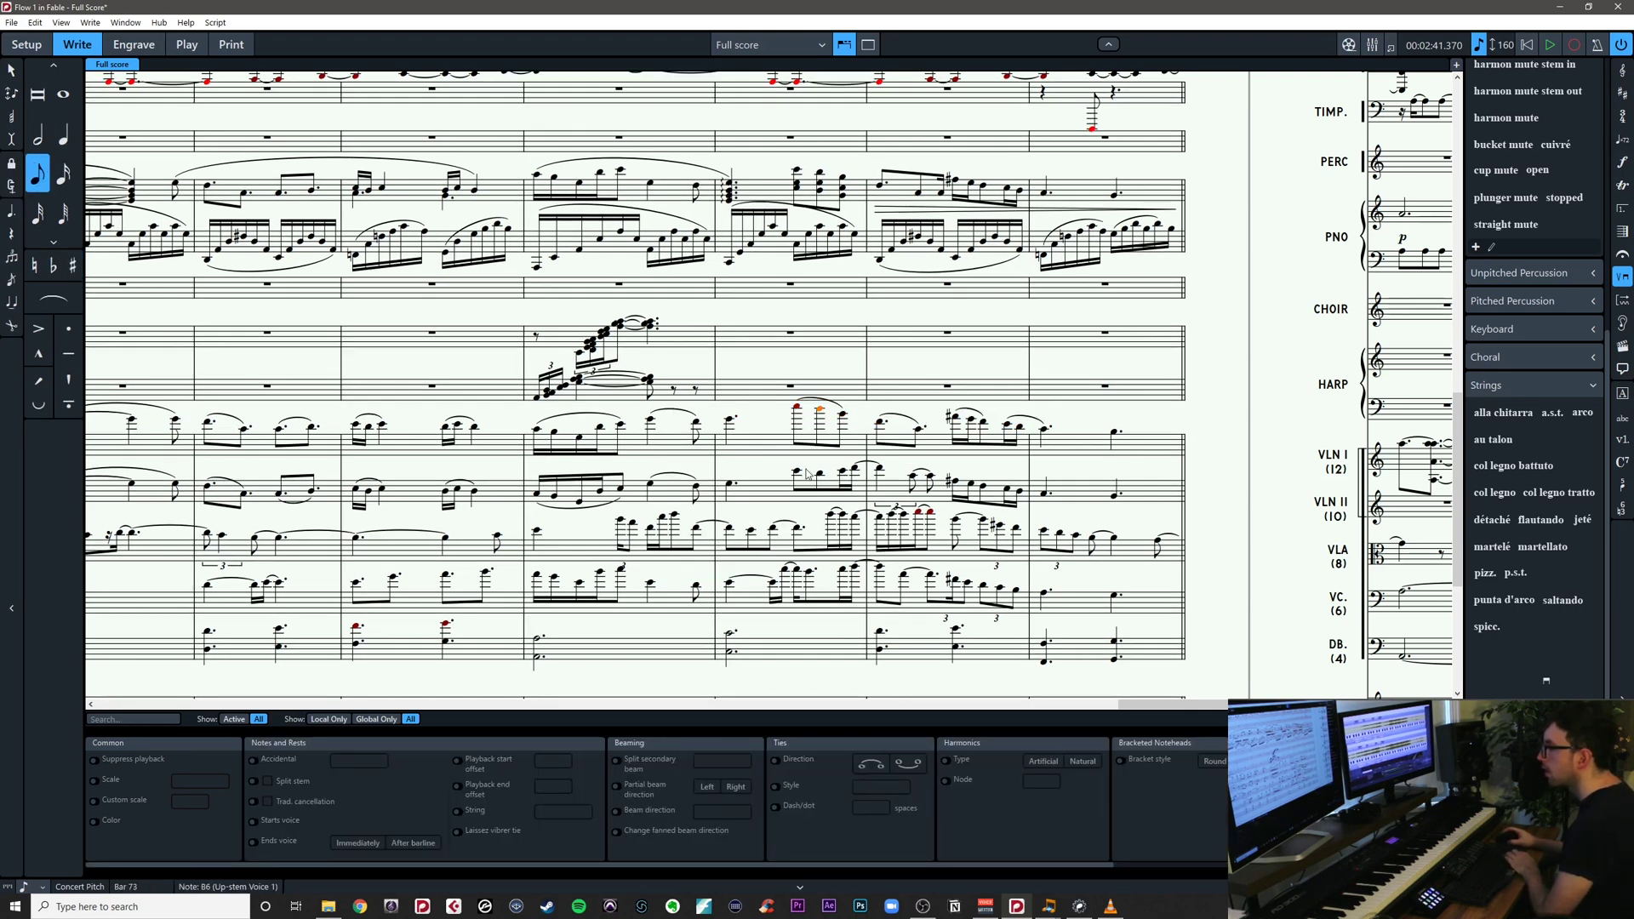
key("Right")
key("Right")
key("Right")
key("Right")
key("Right")
key("Right")
key("Right")
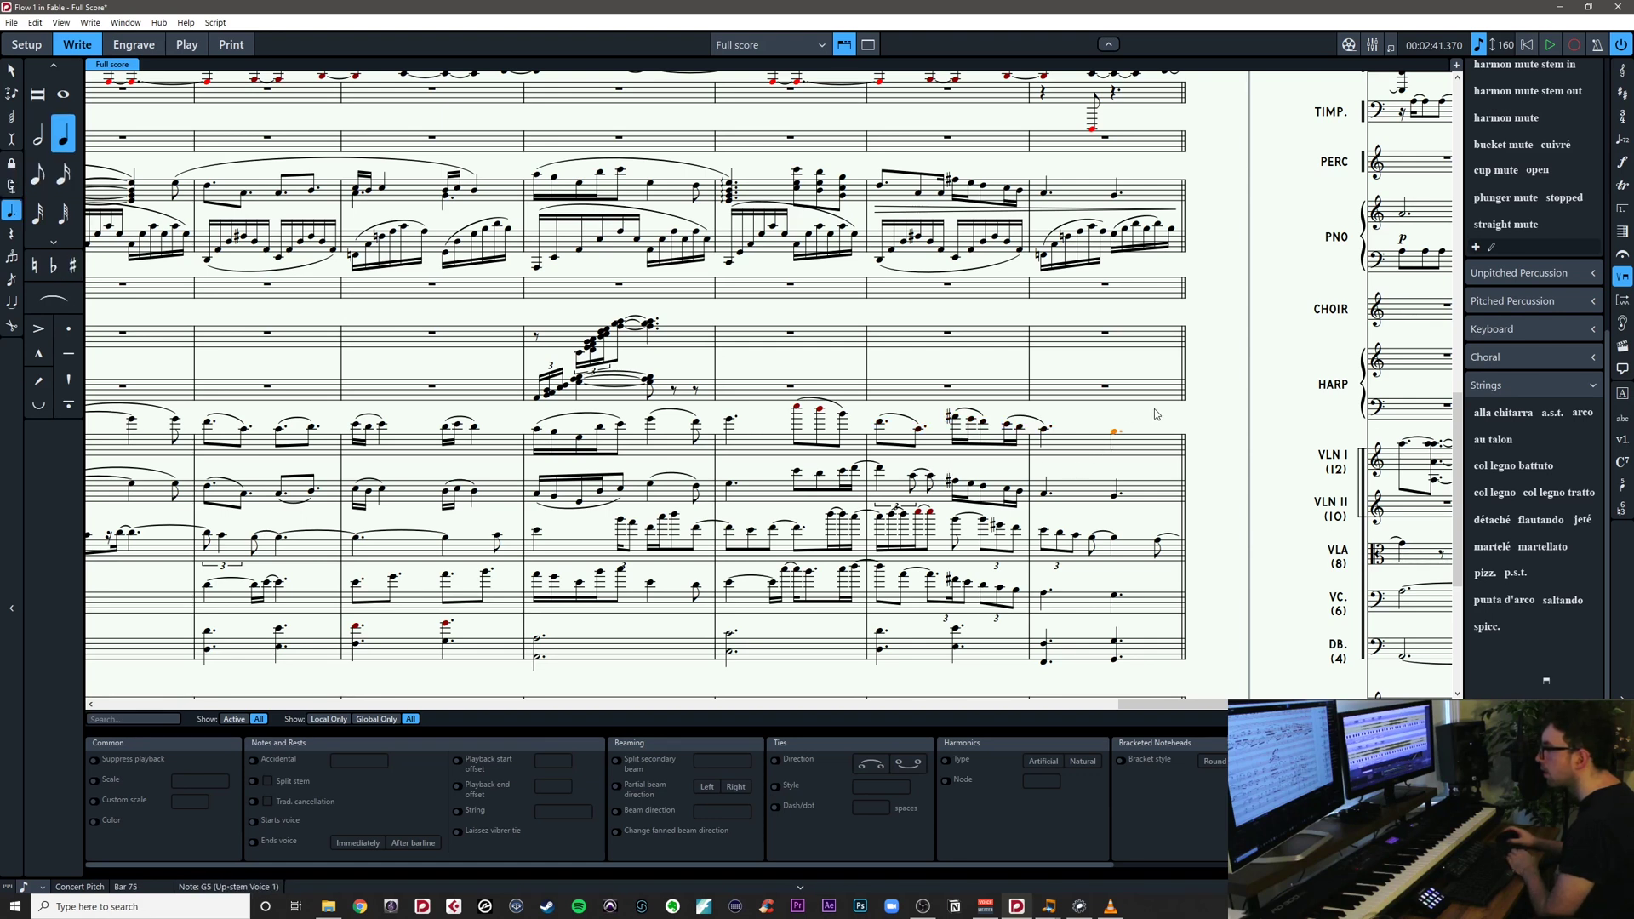
Copy the Violin I phrase from the second half of bar 73 through bar 75 into Violin II, an octave lower
left_click_drag(1155, 415, 799, 425)
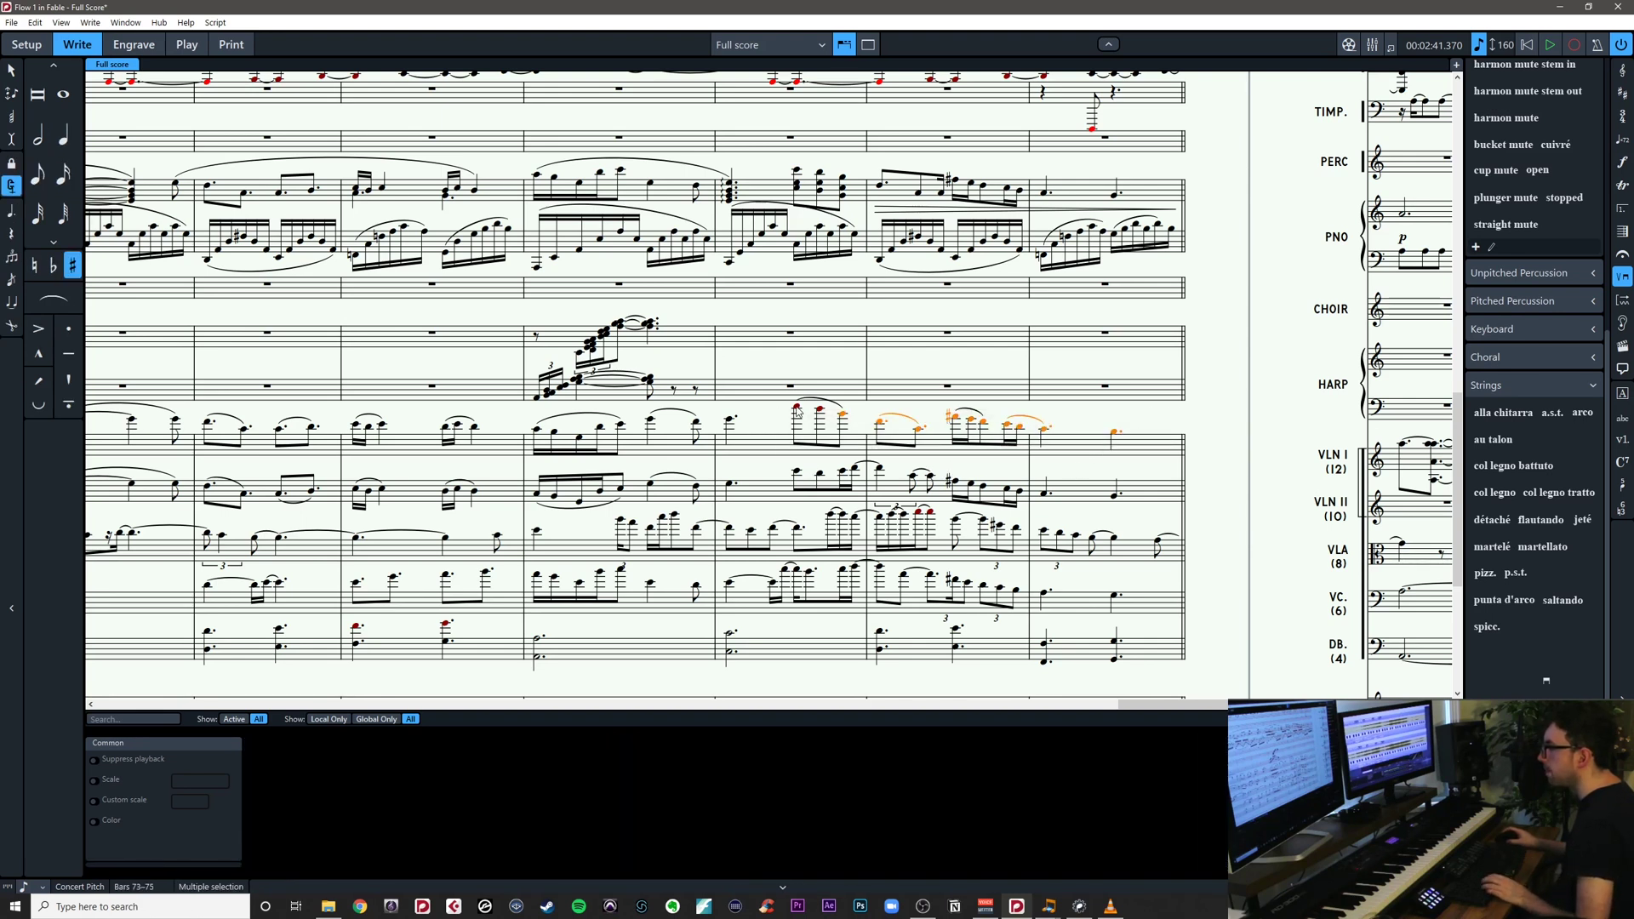
left_click(805, 488, "alt")
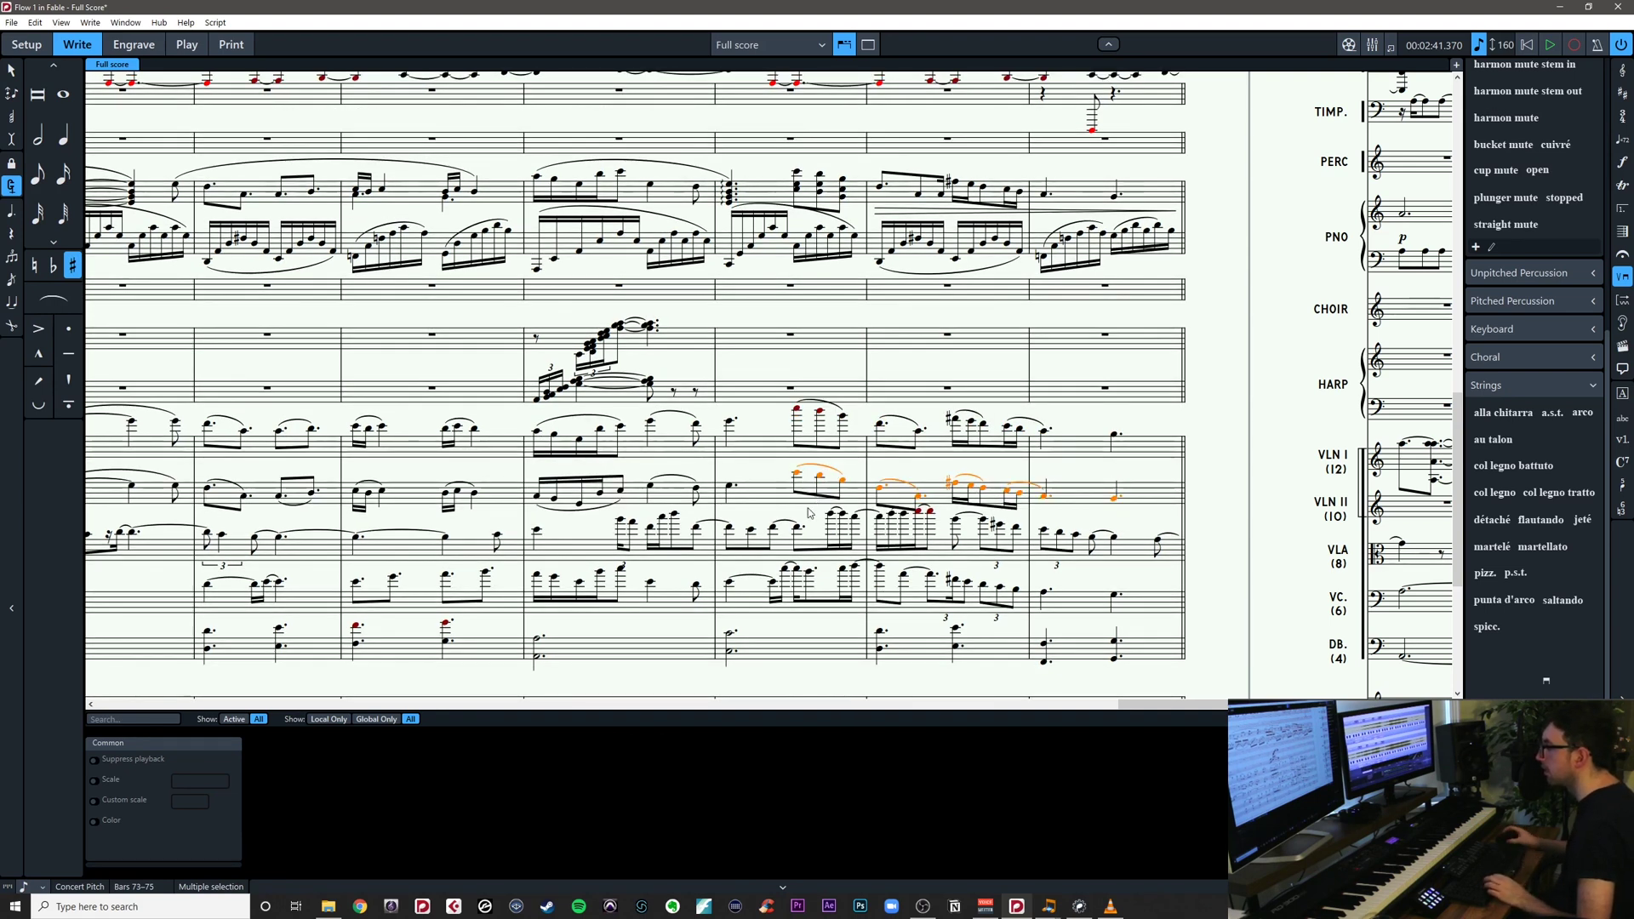
left_click(635, 454)
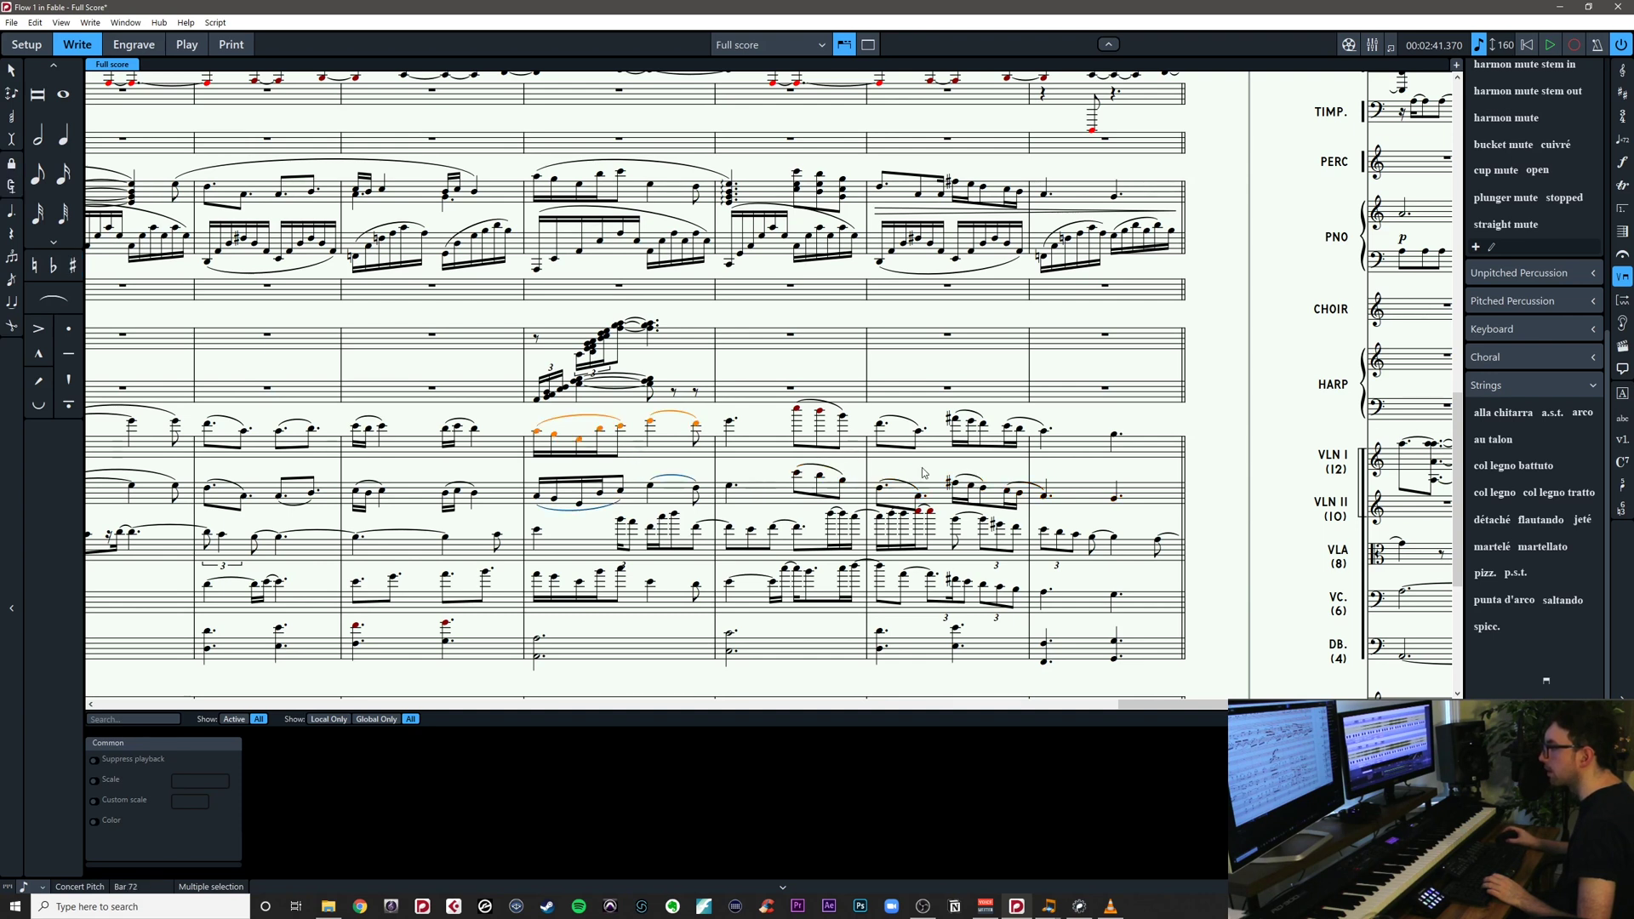
left_click(1090, 442, "shift")
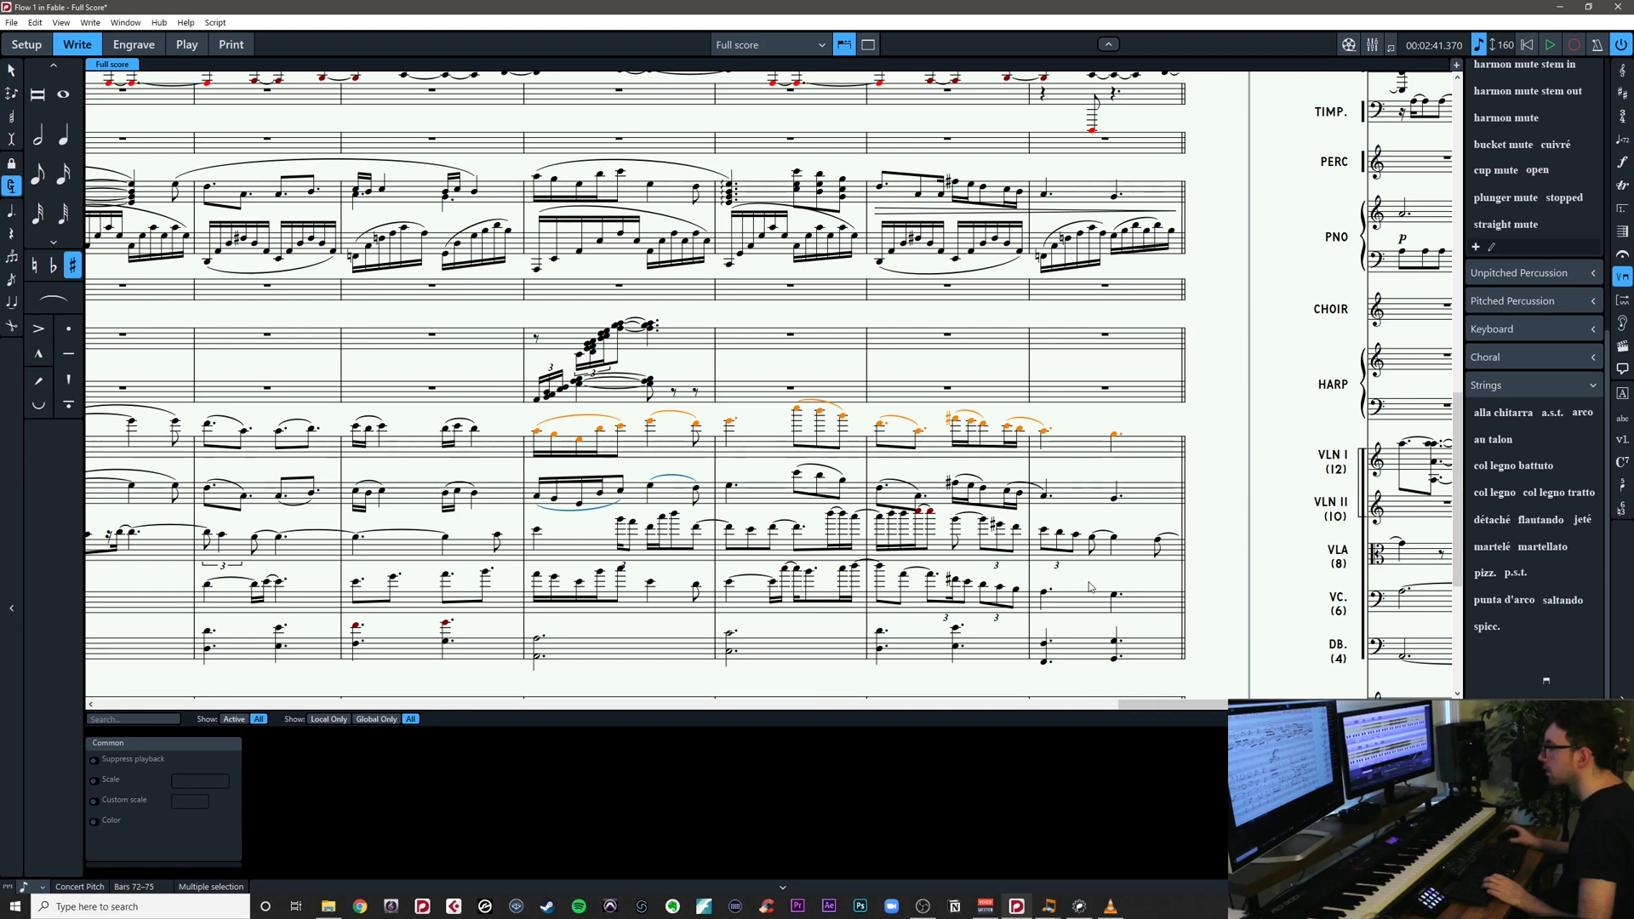
left_click(1047, 596)
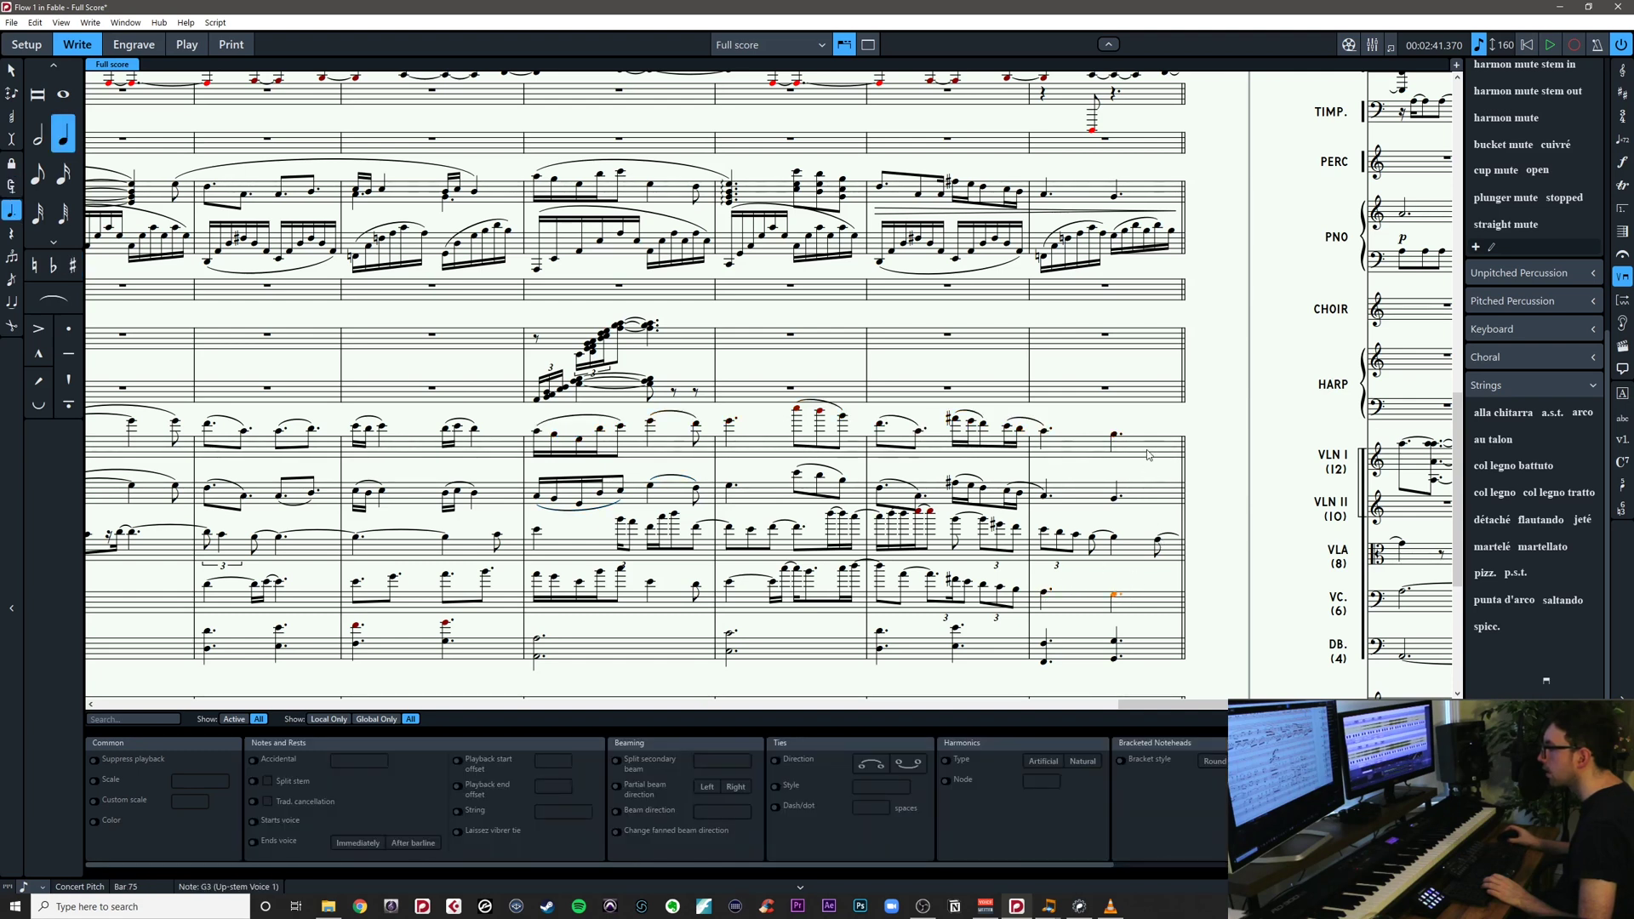
left_click(538, 441, "shift")
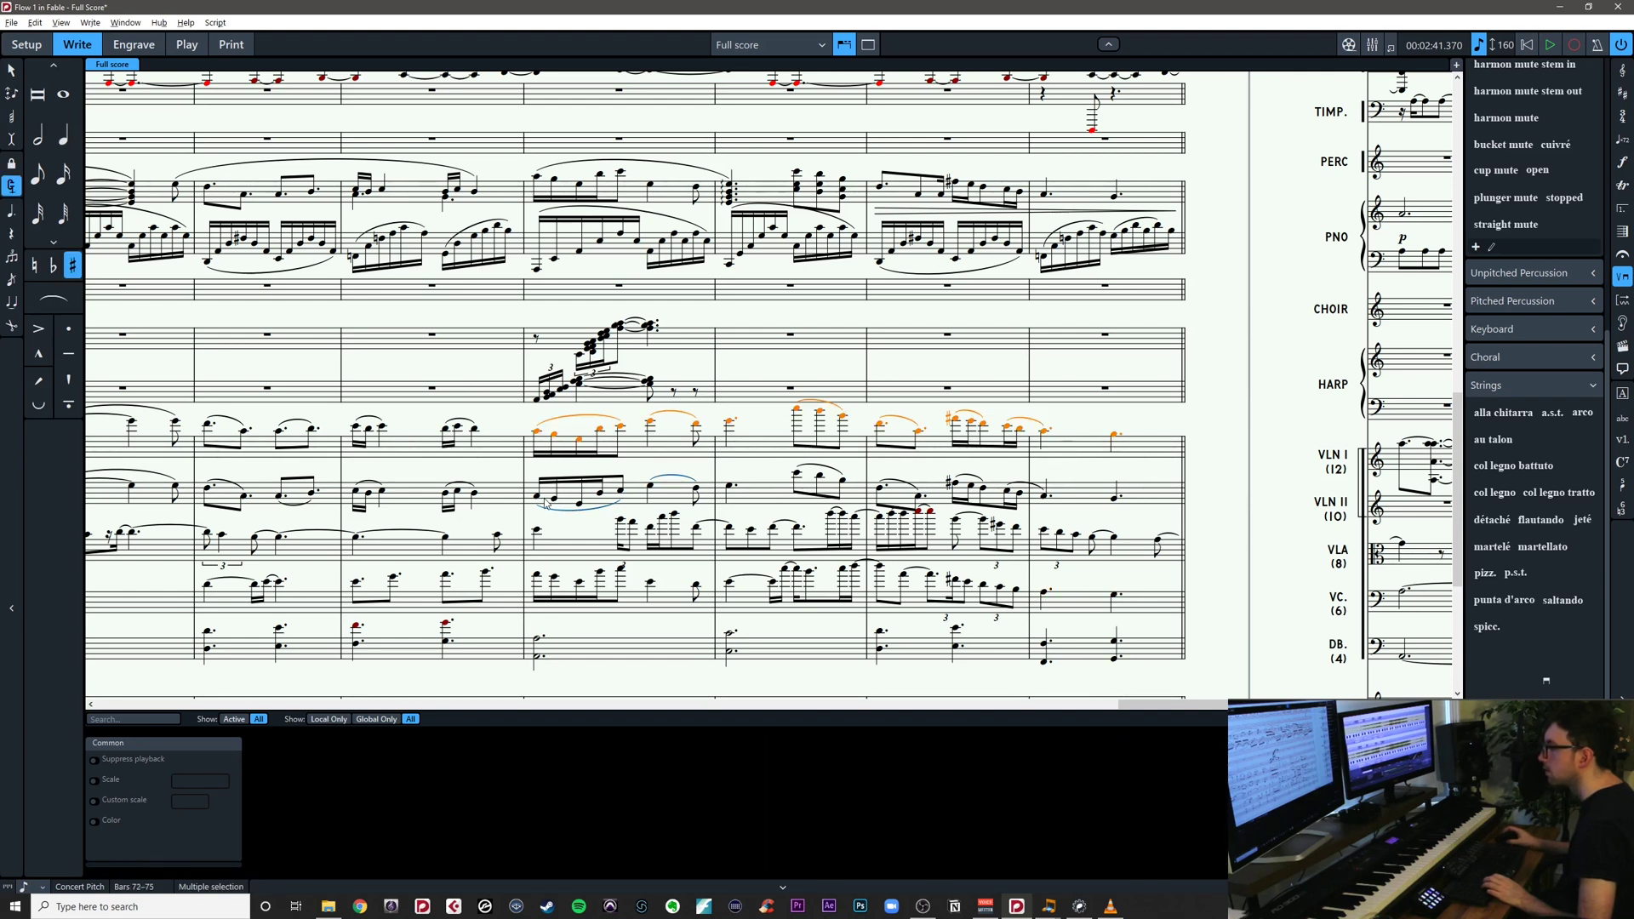
left_click(538, 502, "alt")
key("ctrl+z")
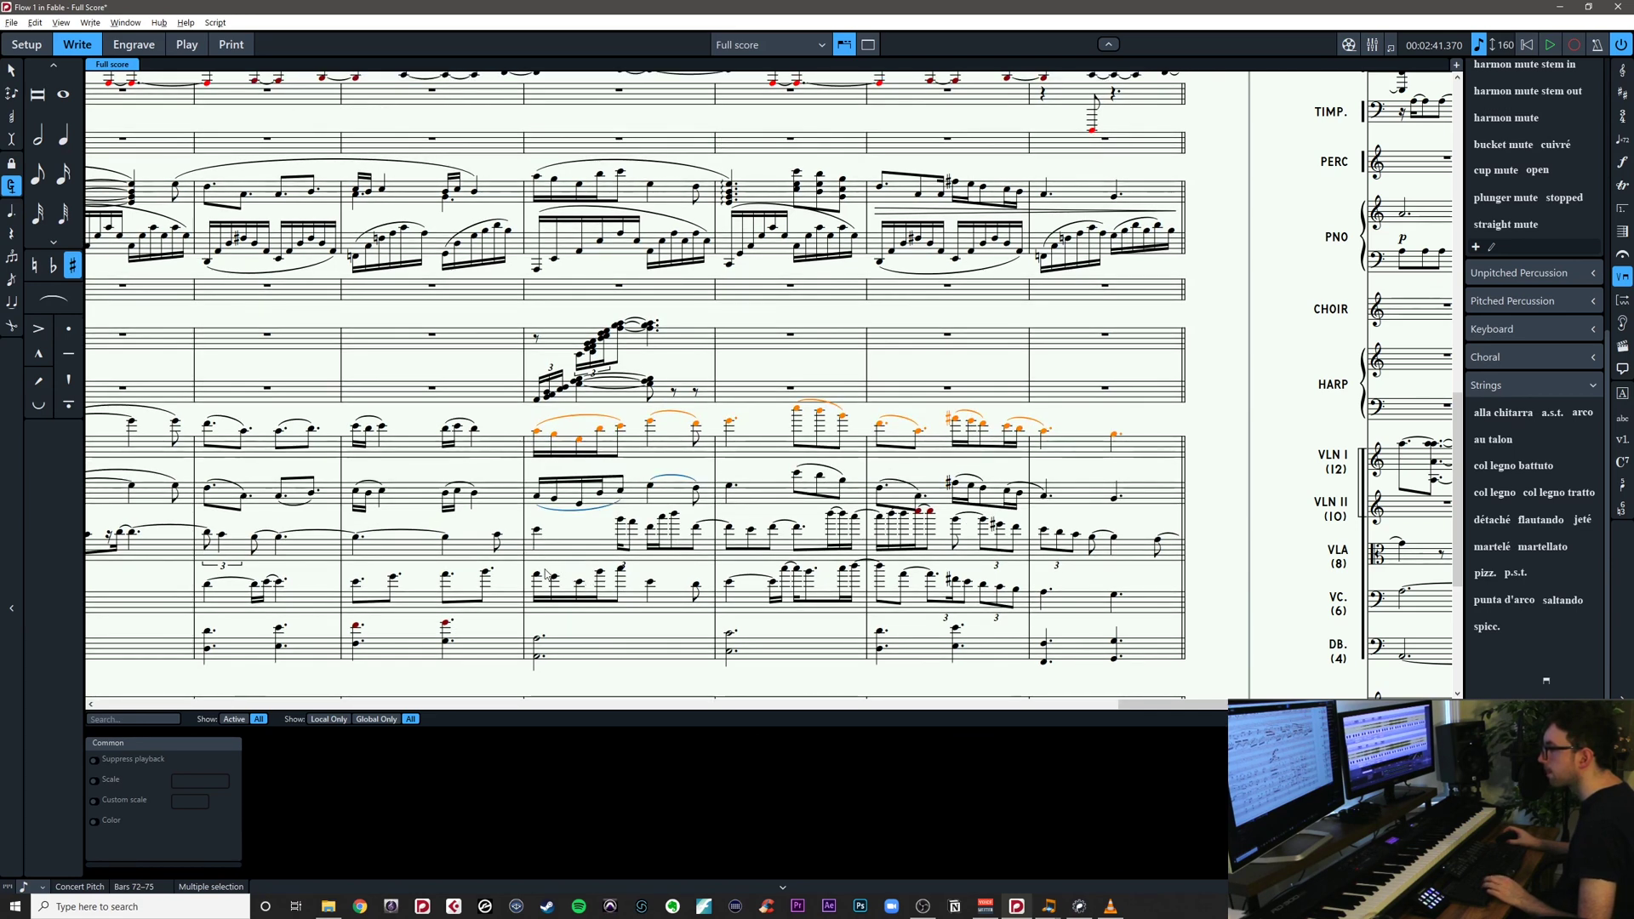
left_click(547, 558, "alt")
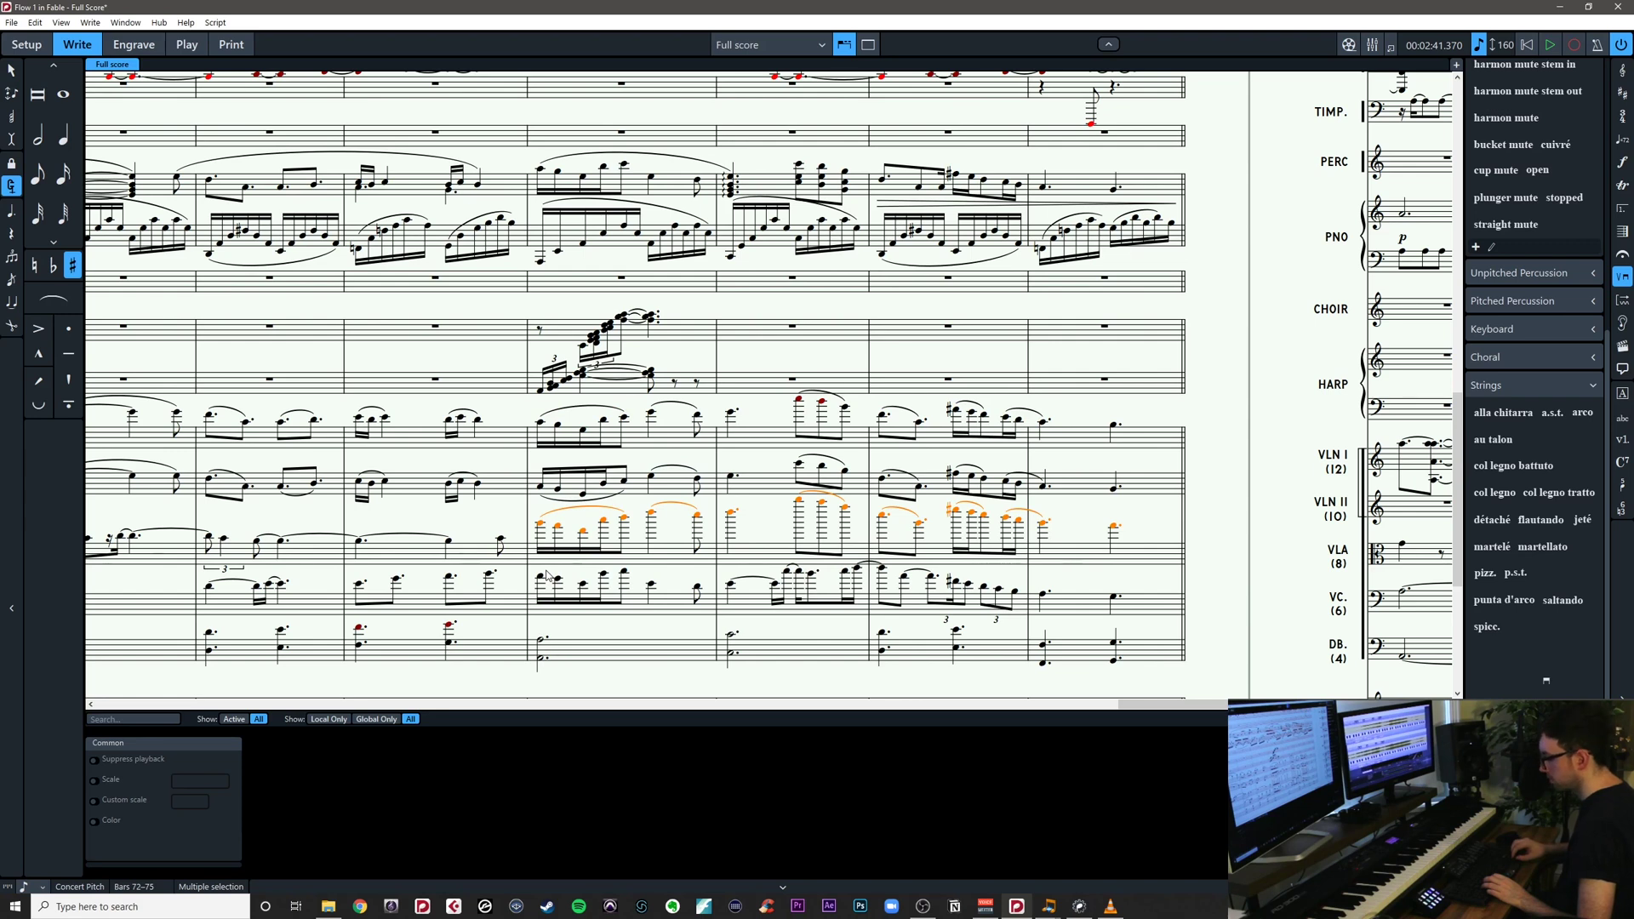
left_click(782, 522)
left_click(800, 515)
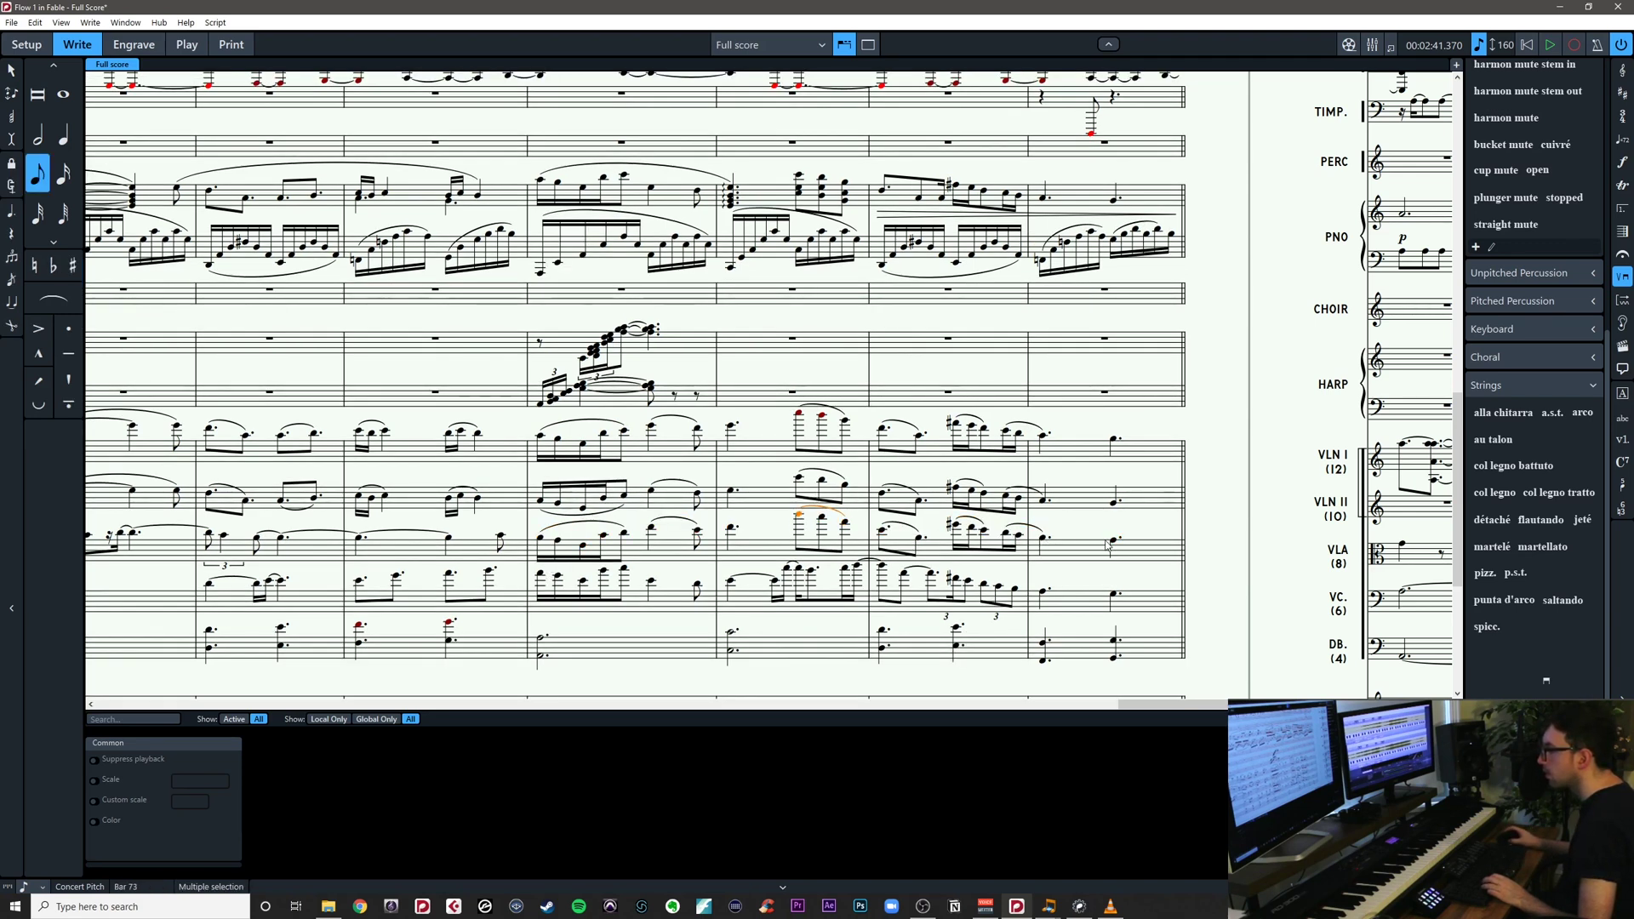
key("ctrl+z")
key("ctrl+z")
key("ctrl+z")
key("ctrl+z")
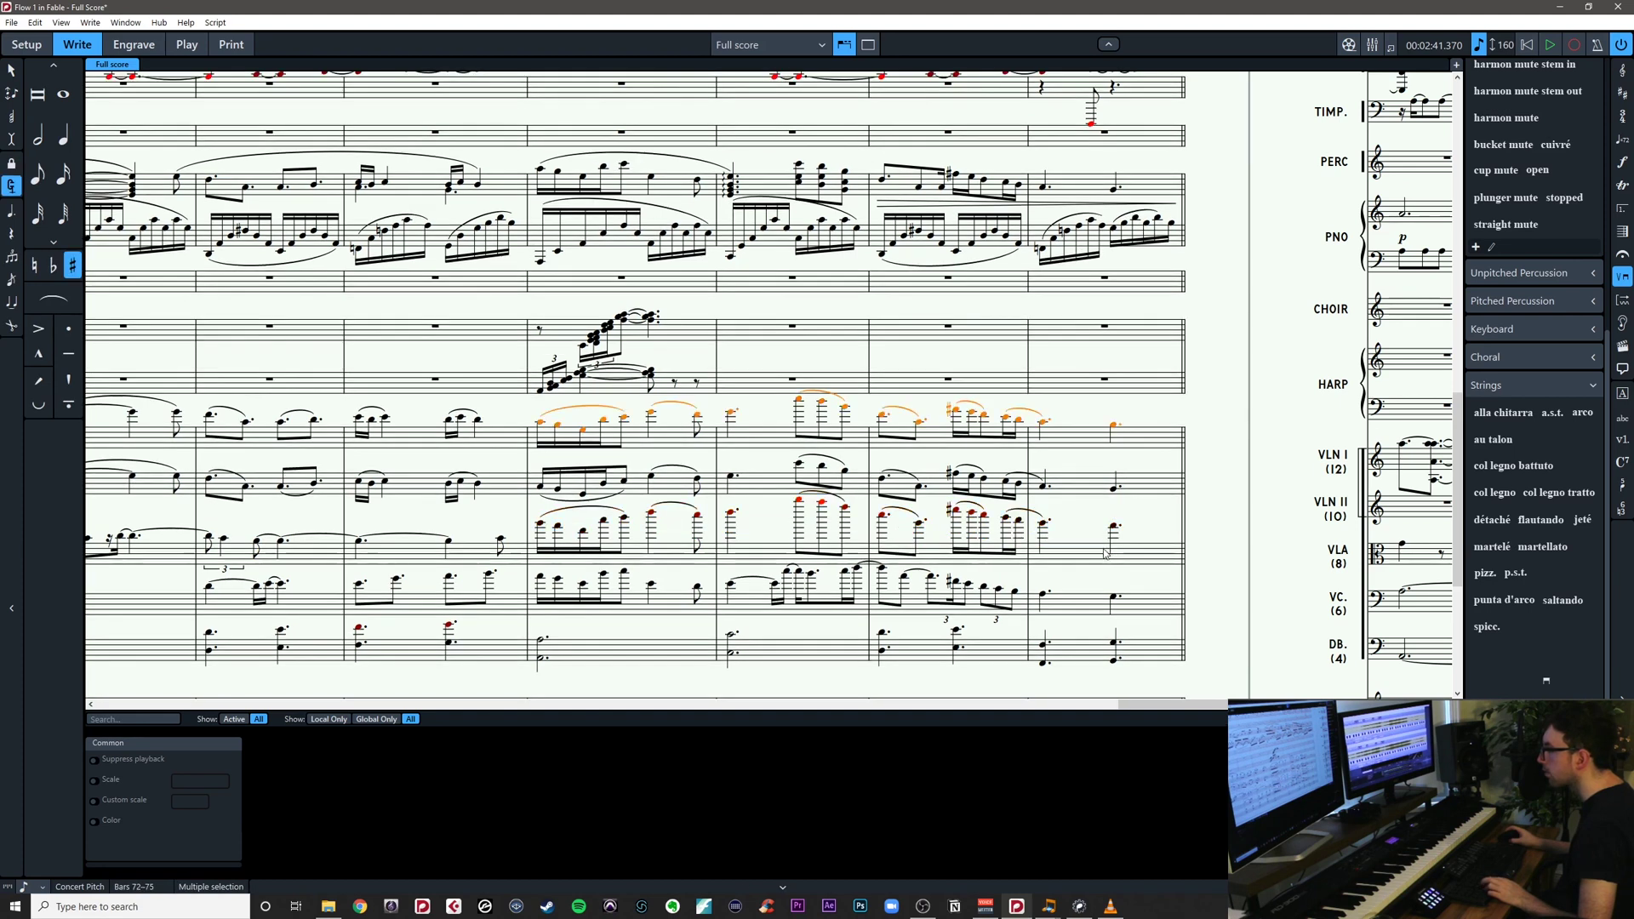
Copy the Violin I notes of bars 72 to 75 into the Viola staff without slurs, an octave lower
left_click(1094, 559)
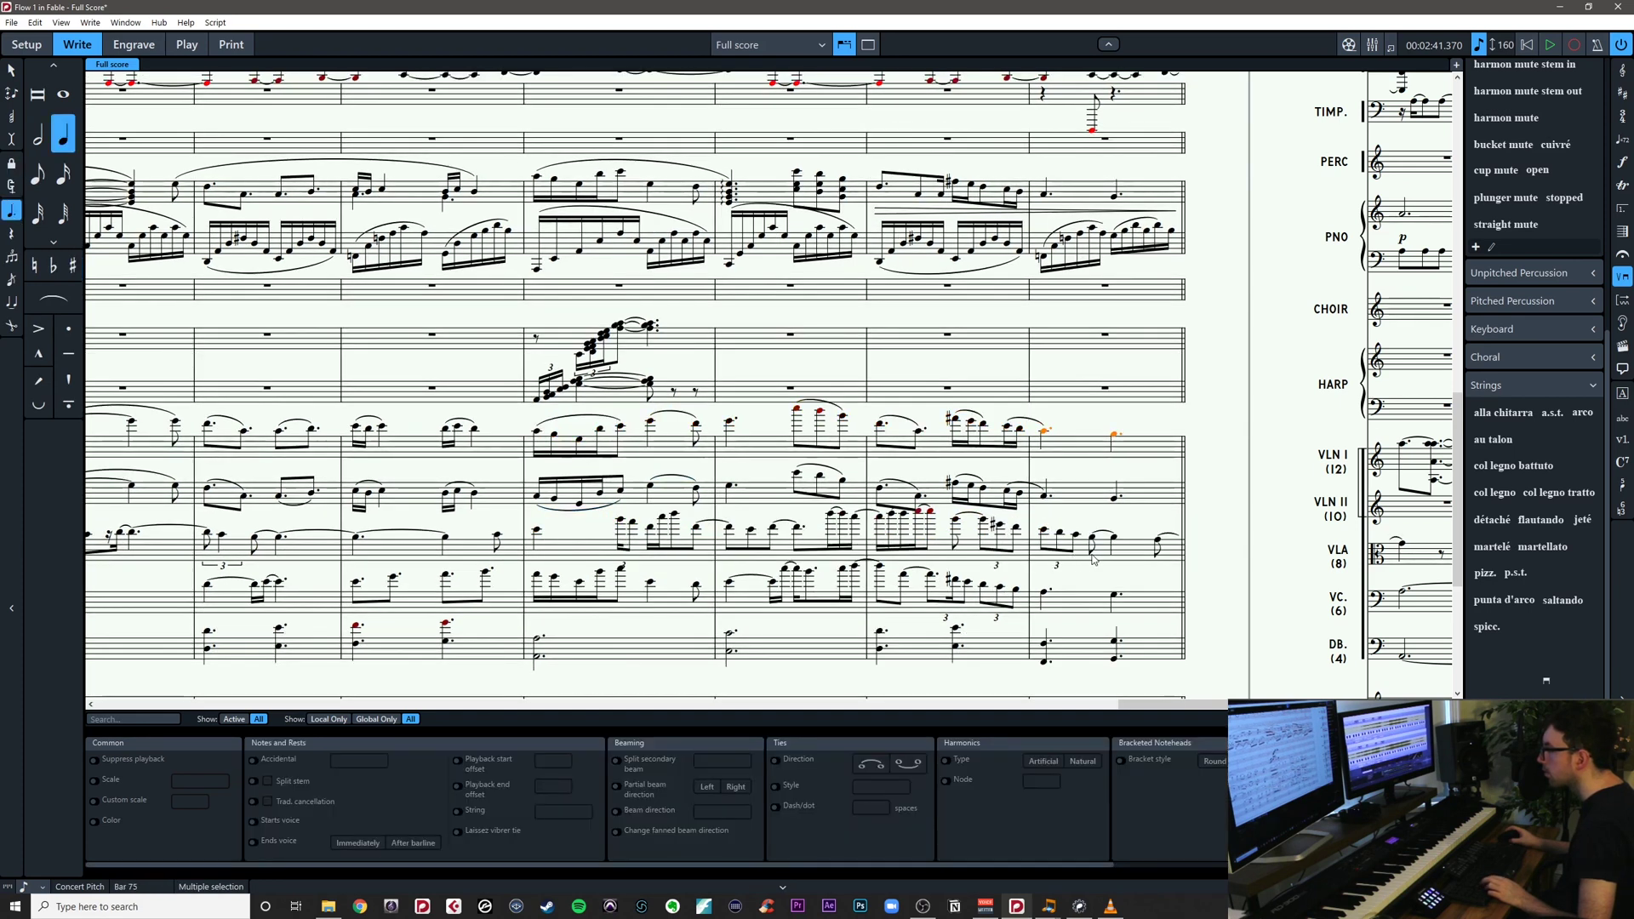
left_click(955, 517)
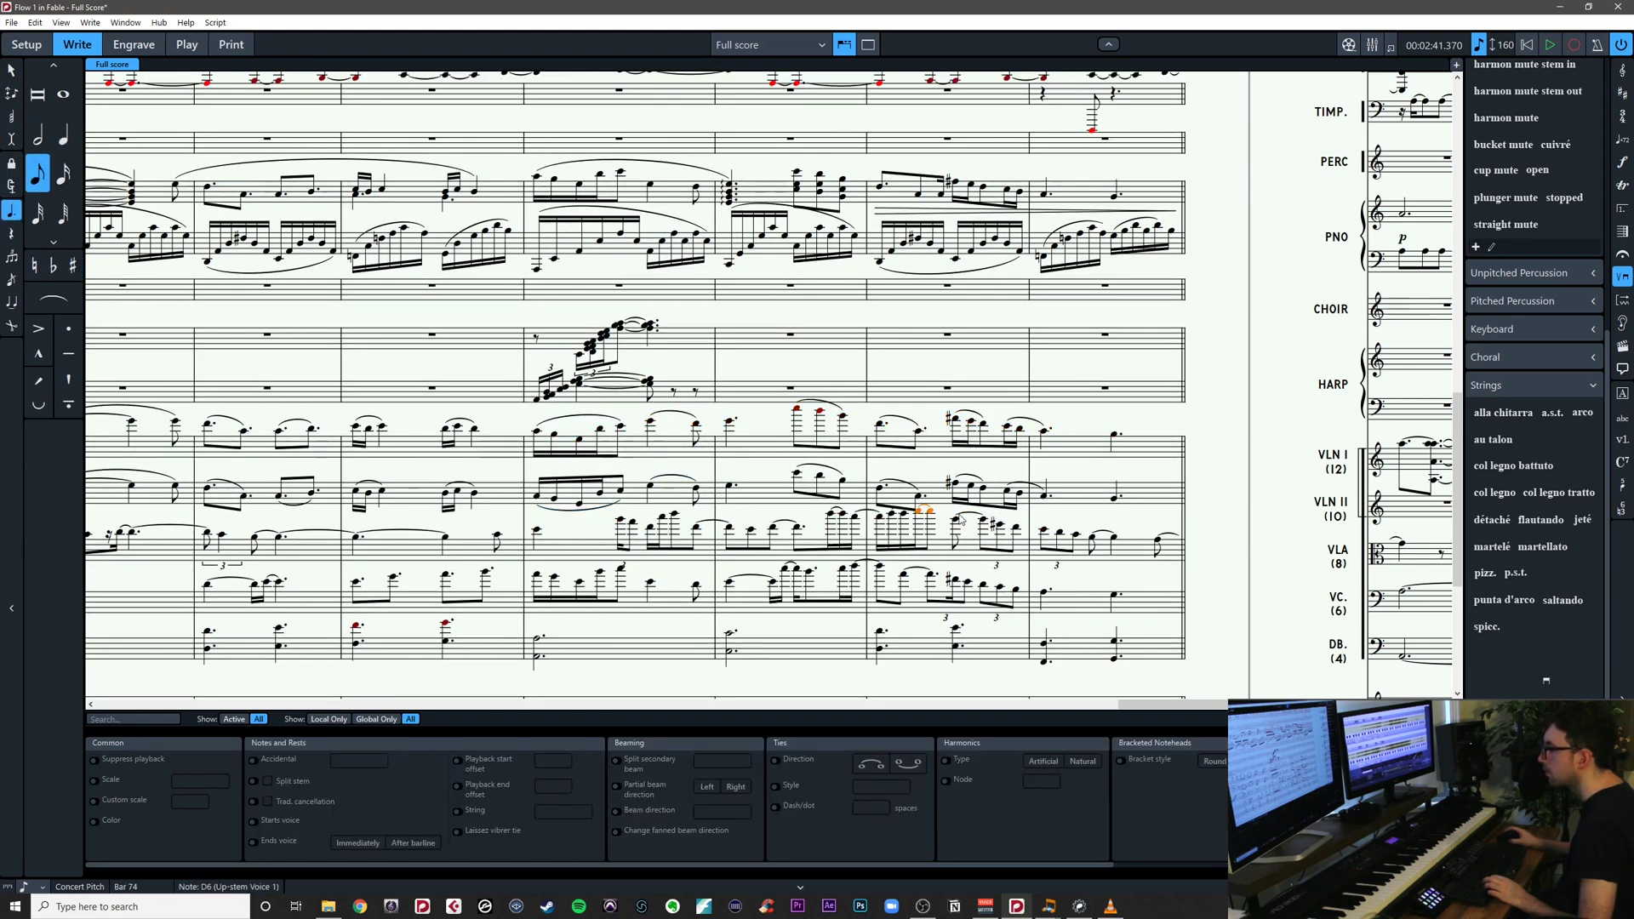
left_click(539, 533)
key("ctrl+v")
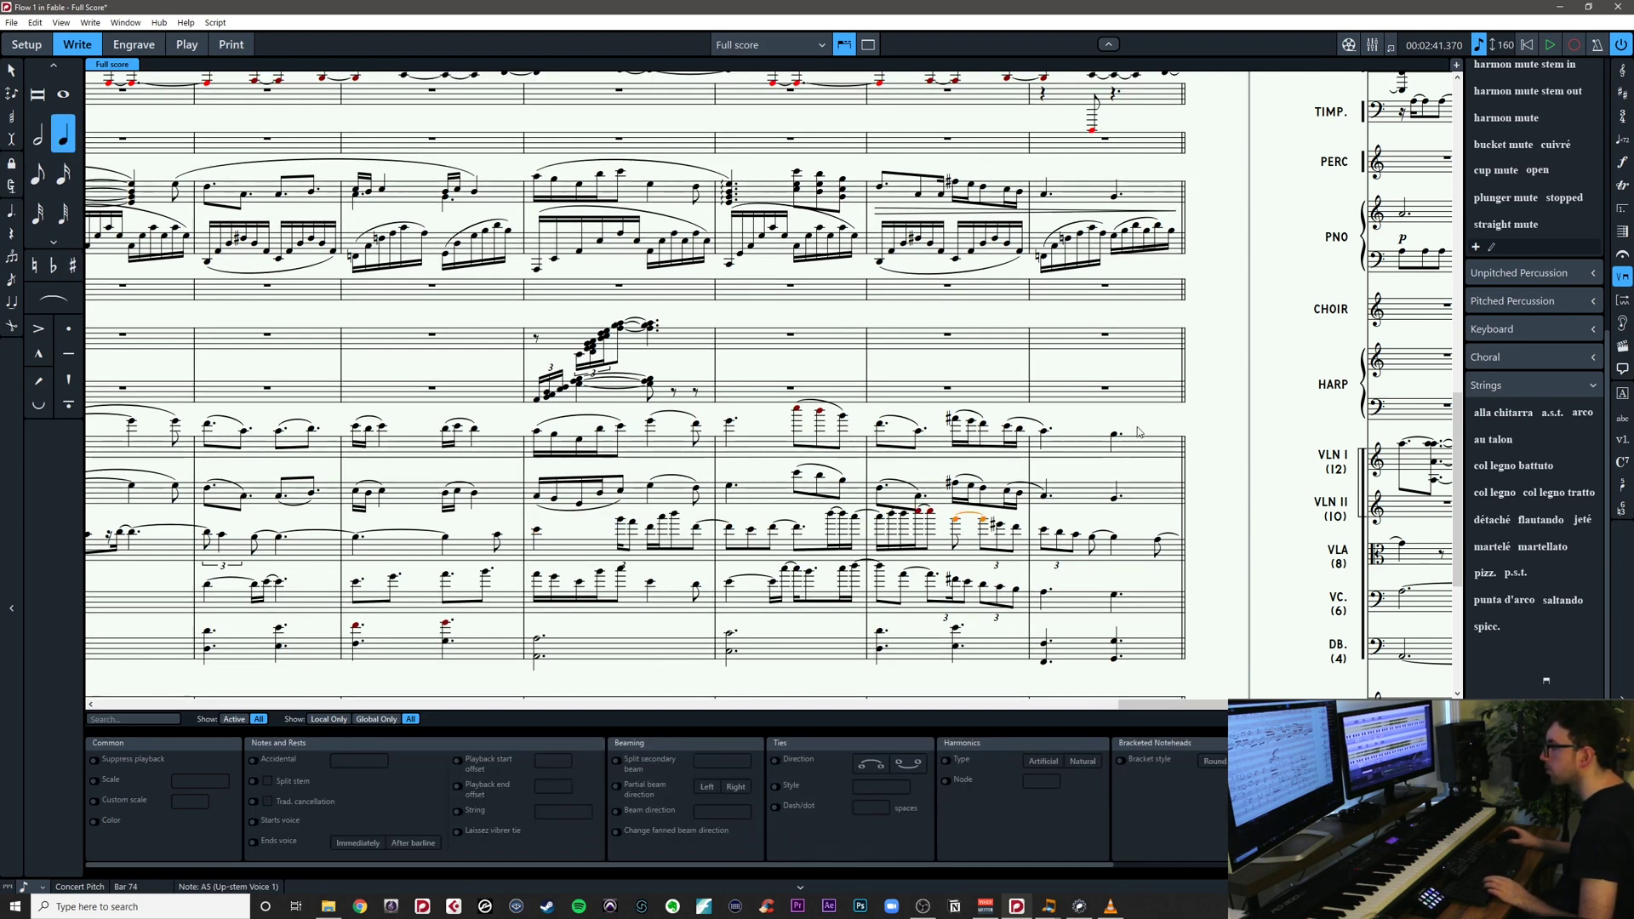
left_click_drag(1158, 418, 524, 464)
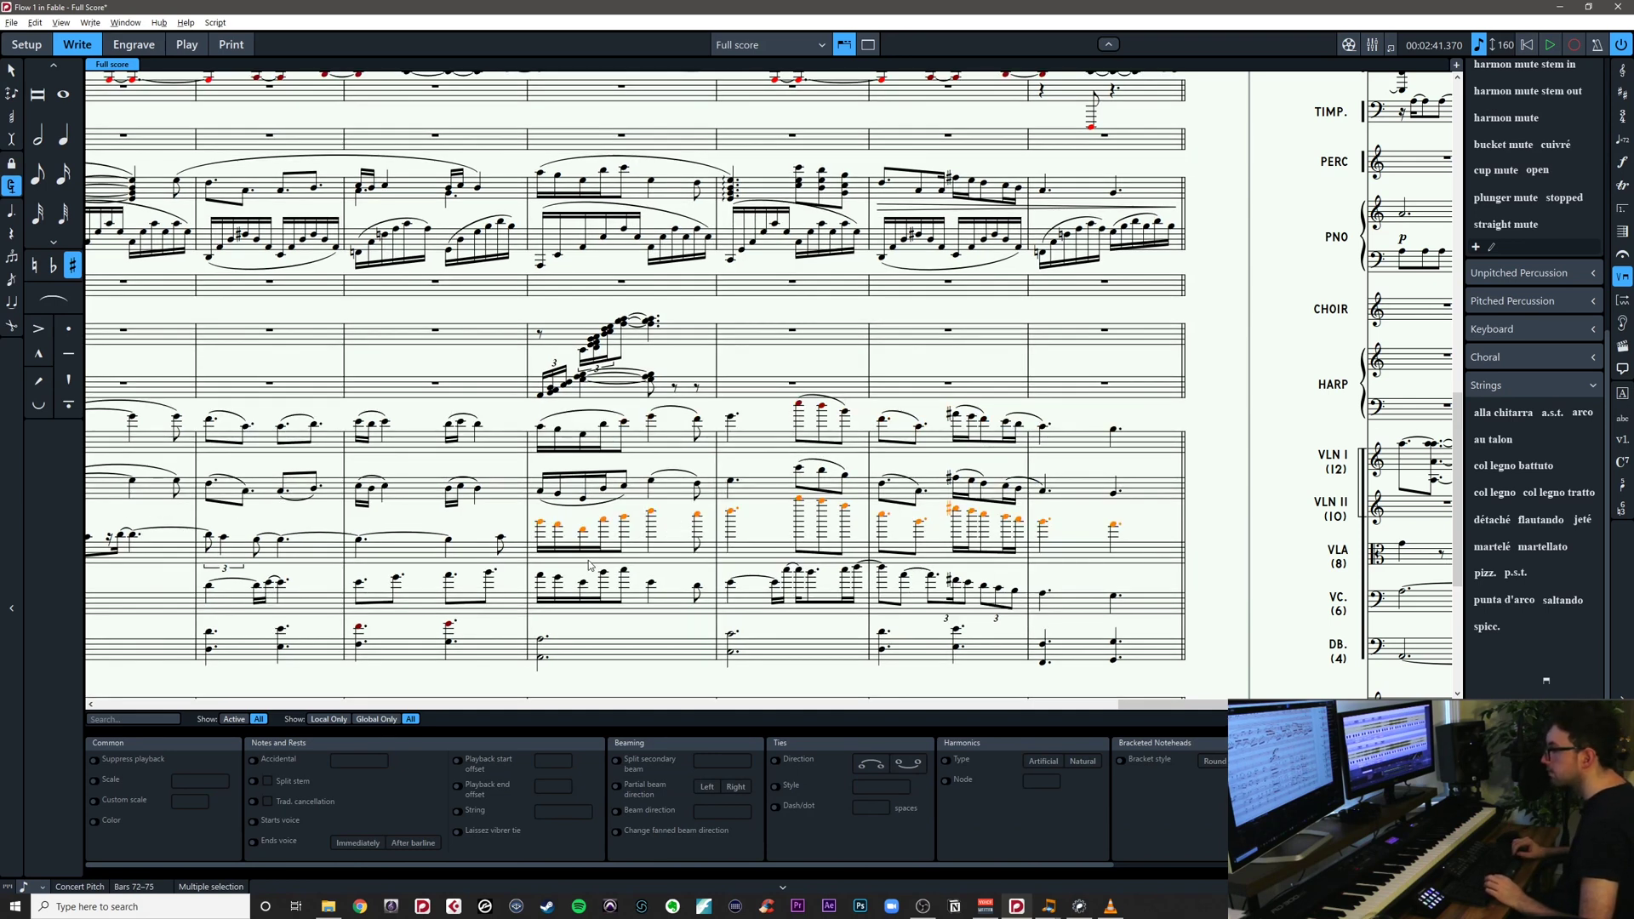
Lower the Viola notes from the second half of bar 73 through bar 75 by another octave
left_click(799, 513)
left_click(1114, 542, "shift")
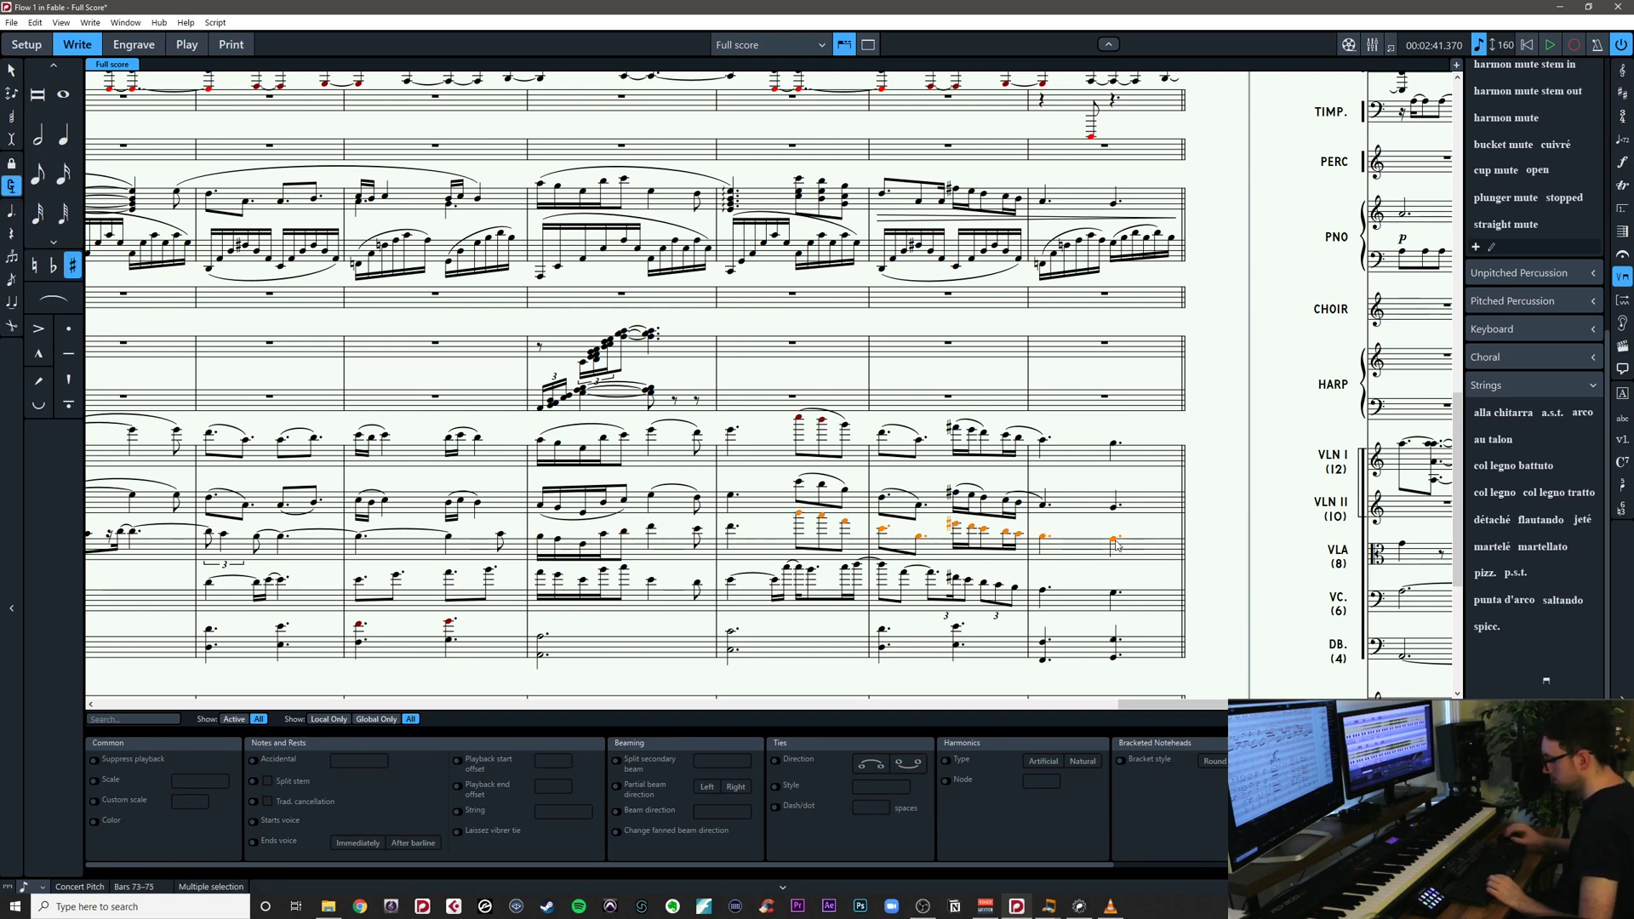
key("ctrl+alt+Down")
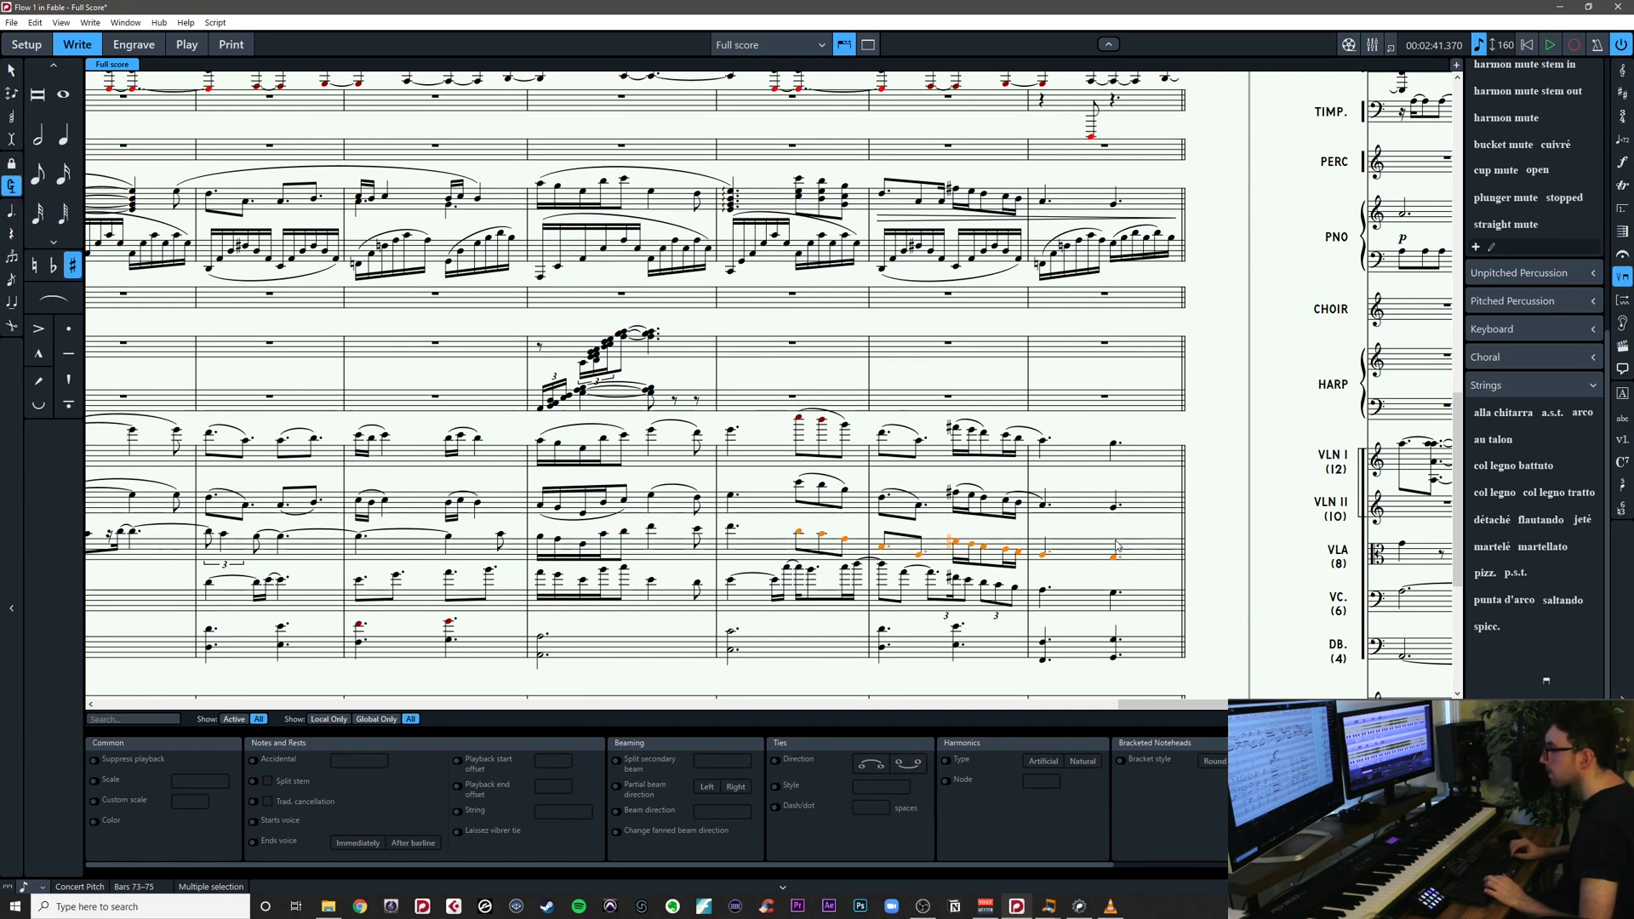
left_click(1081, 535)
left_click(1043, 554)
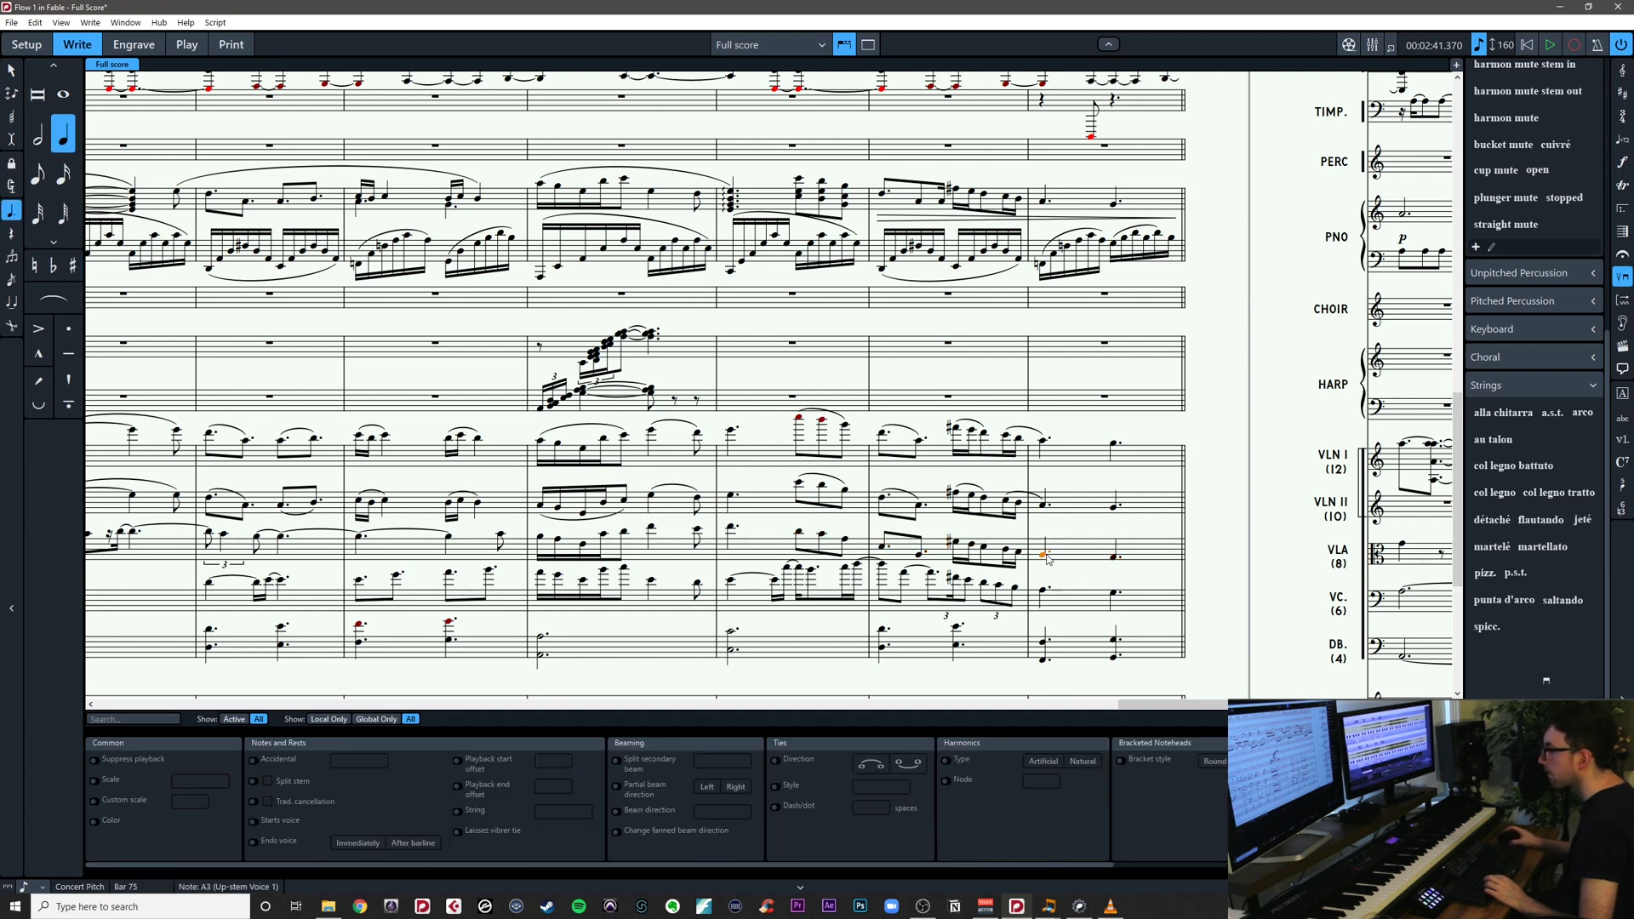
left_click(1112, 579)
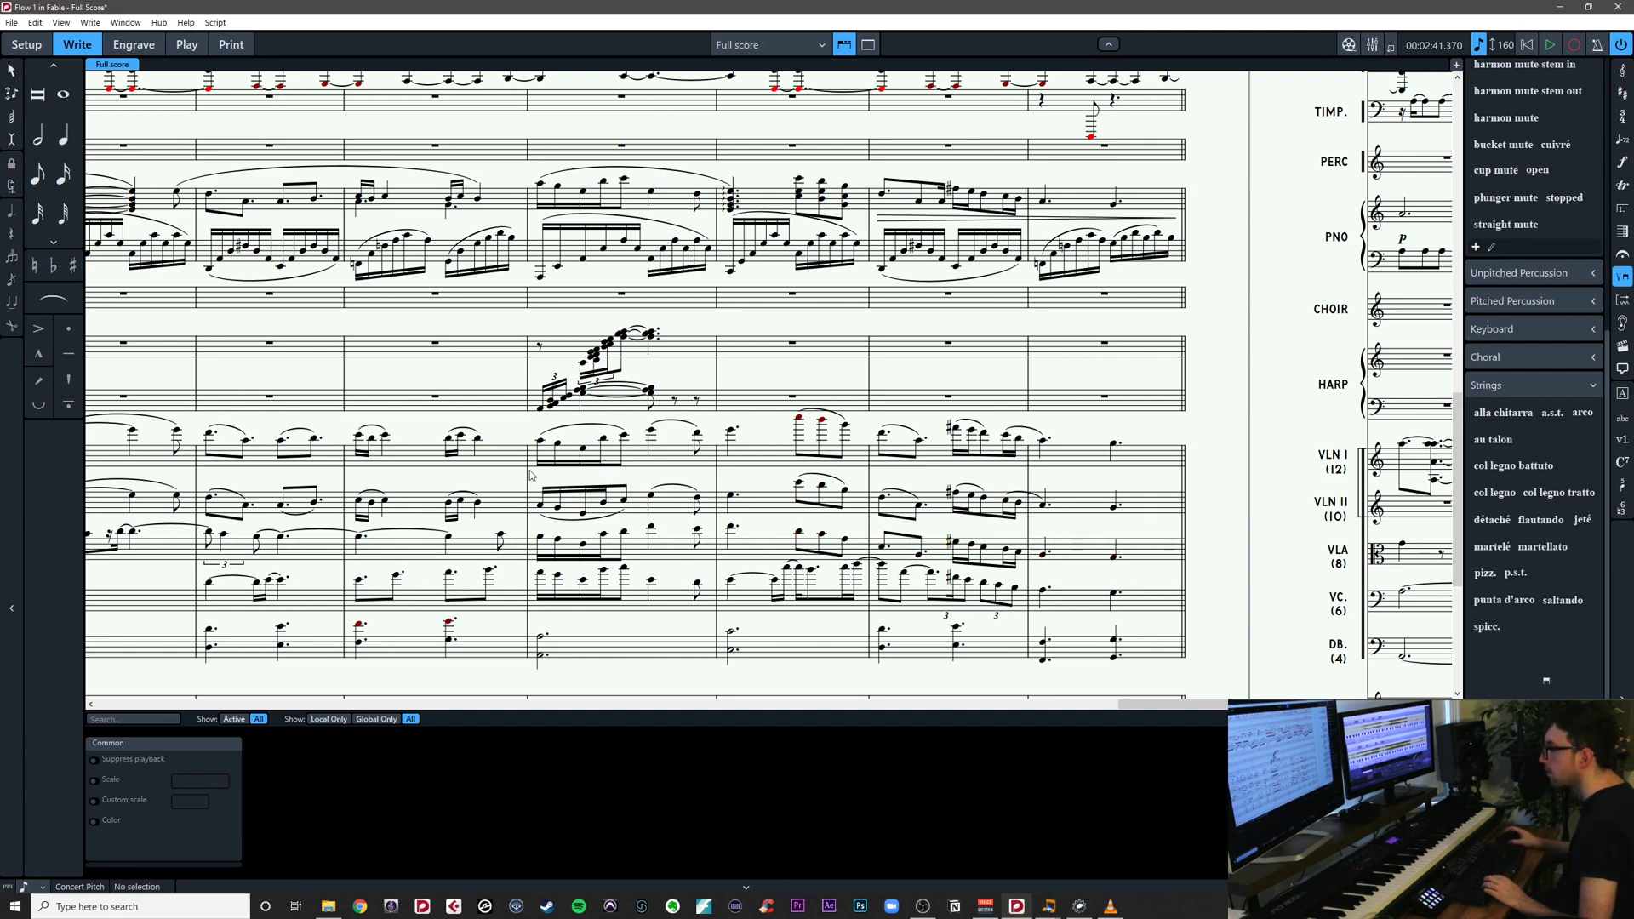
left_click_drag(530, 475, 1175, 535)
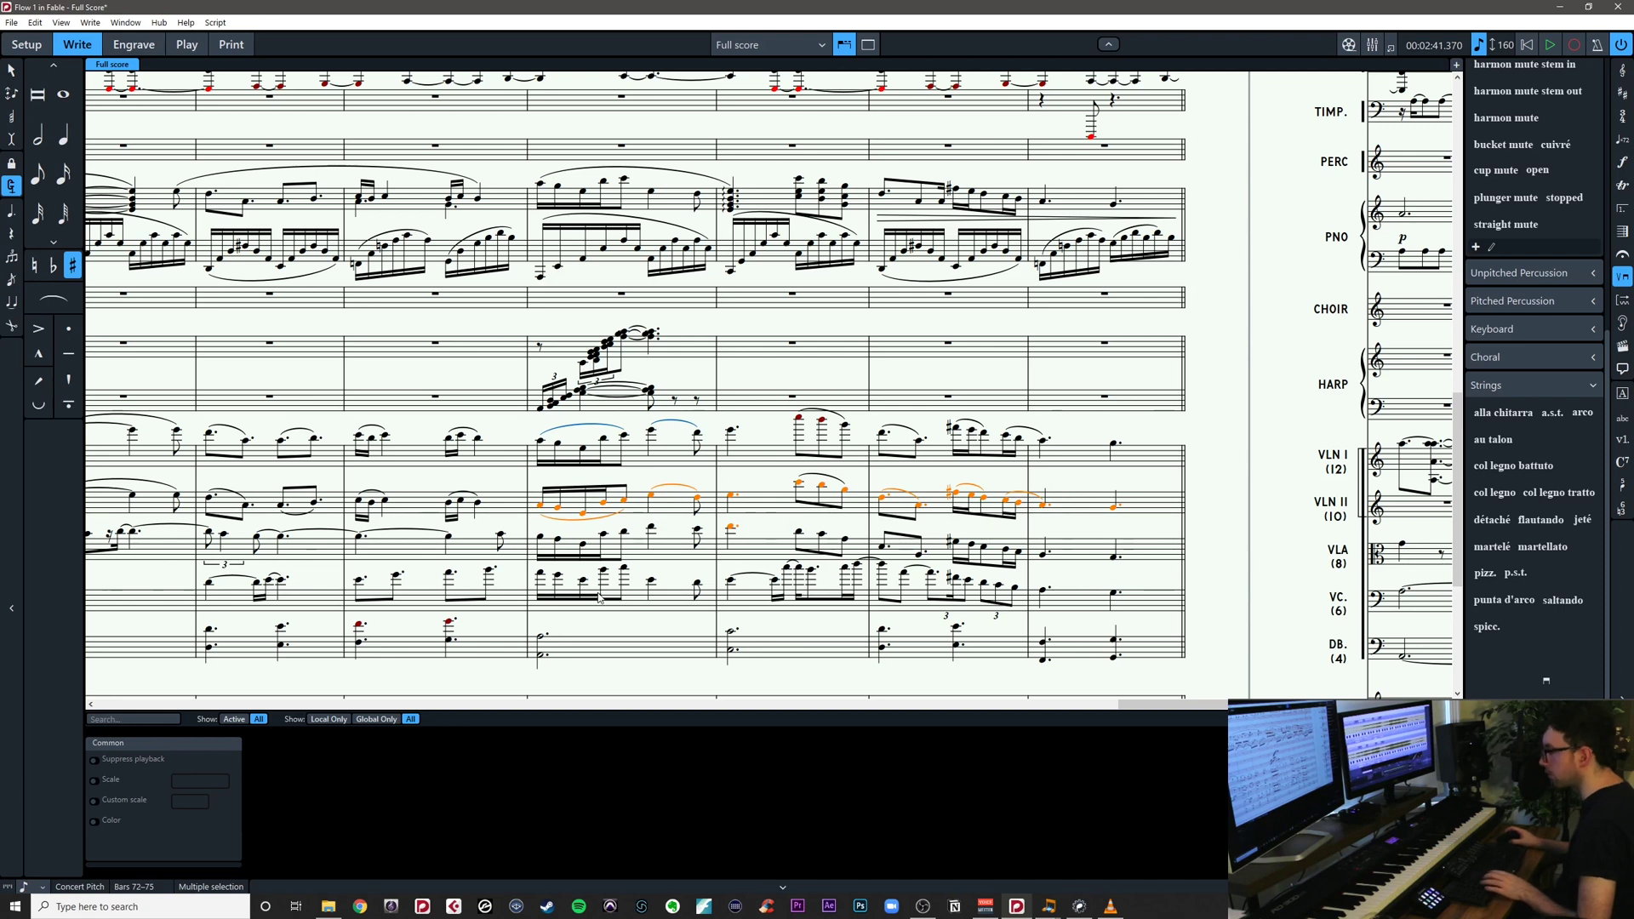
left_click(542, 576)
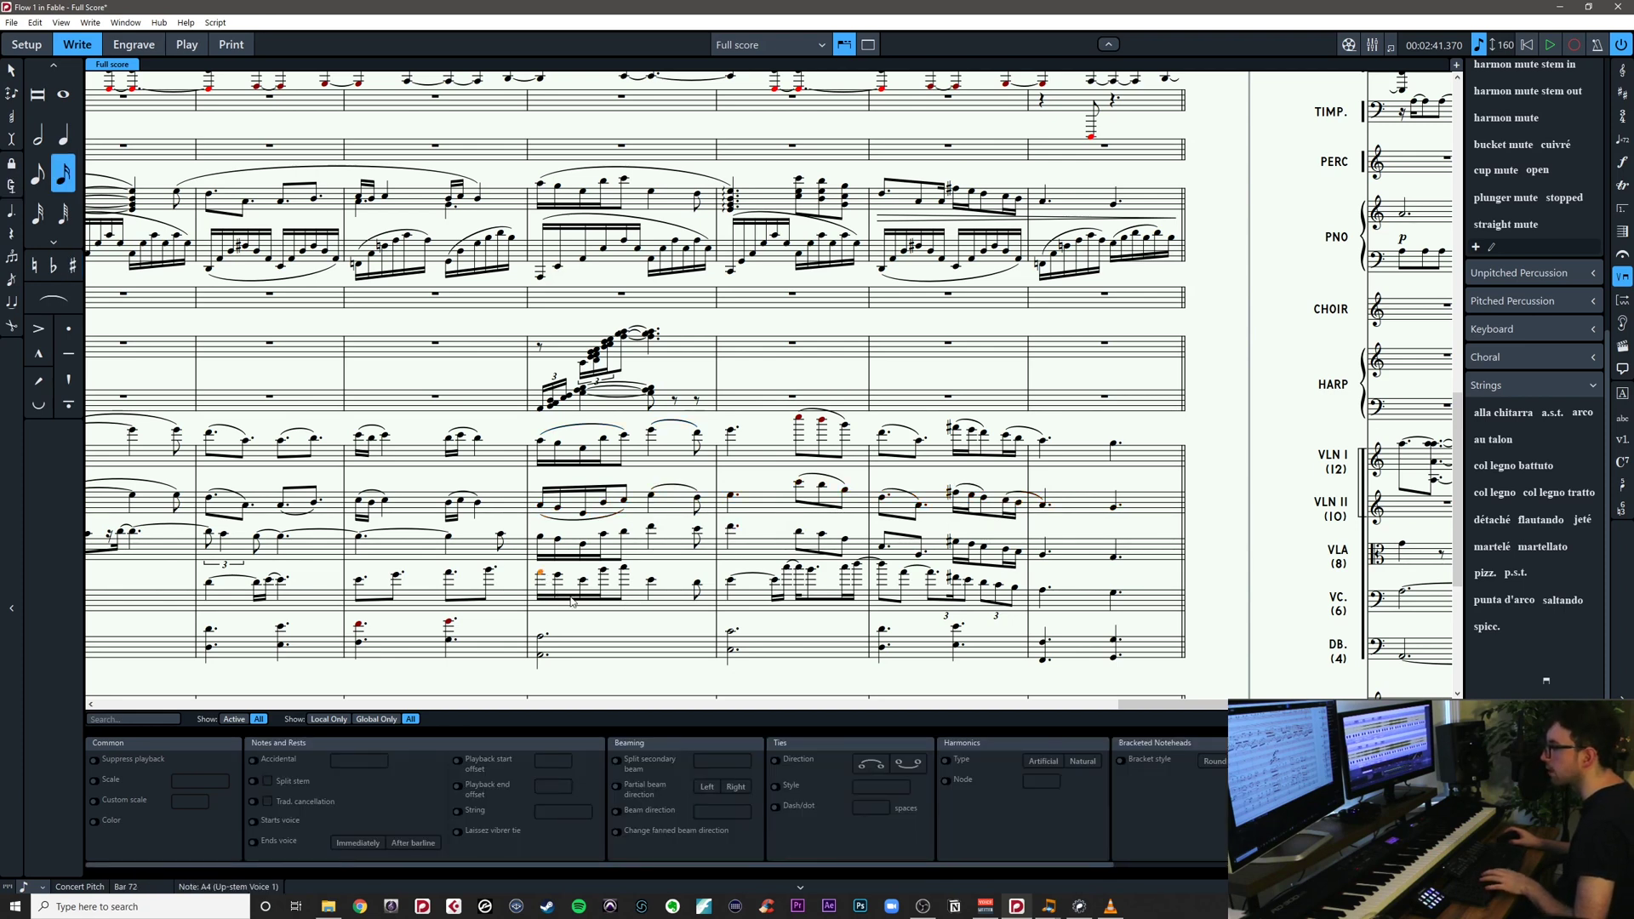
key("ctrl+v")
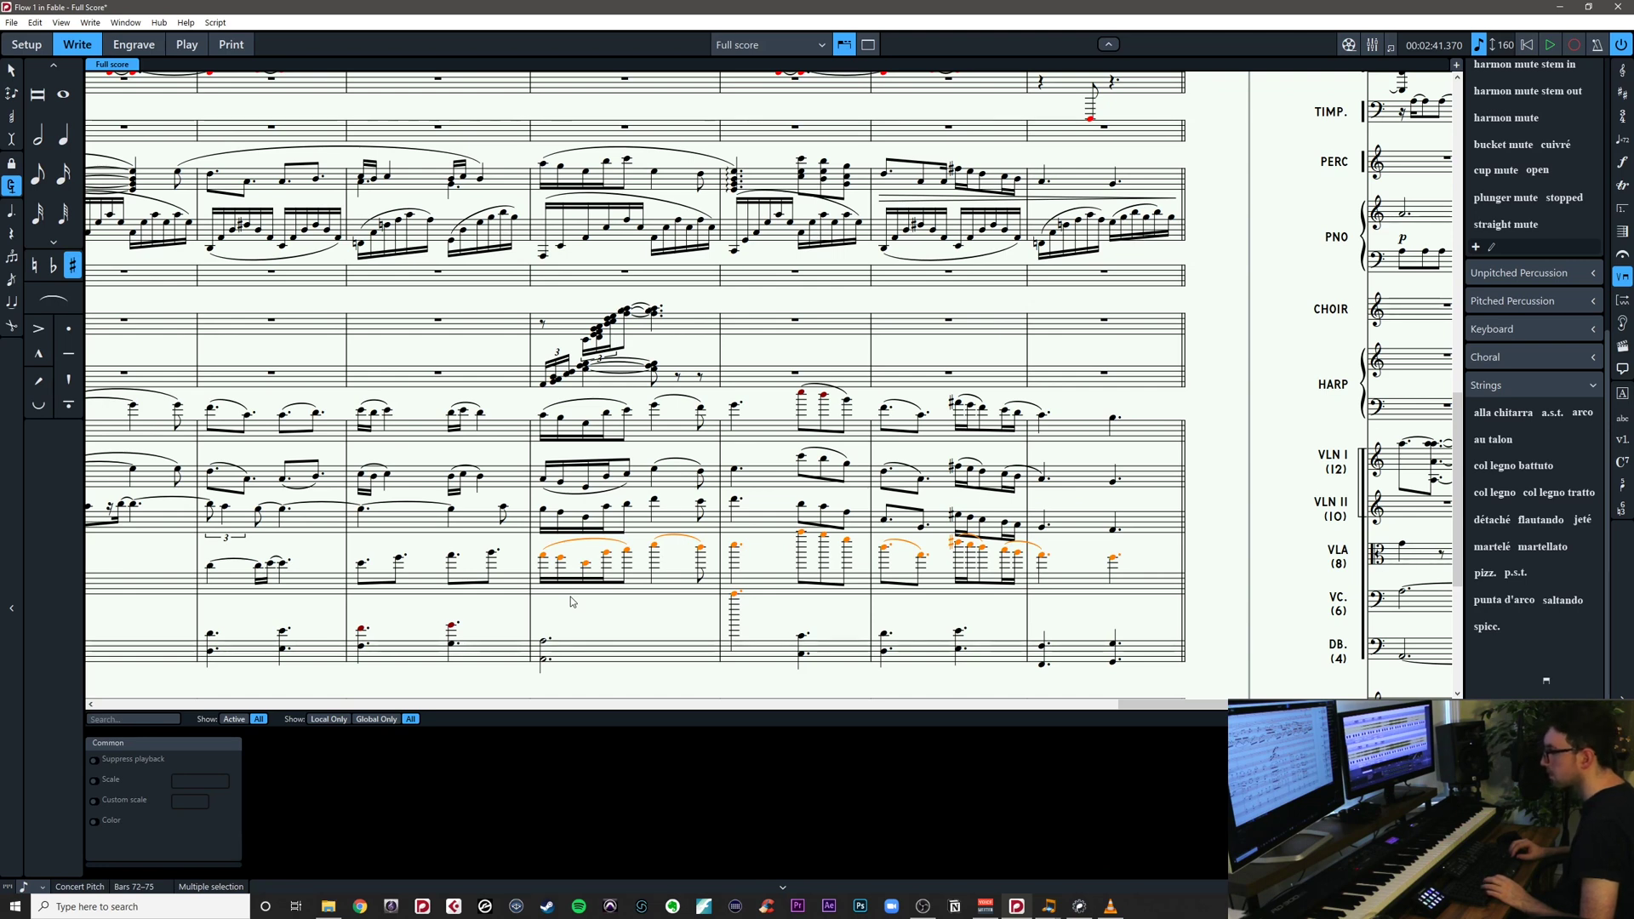
key("ctrl+alt+Down")
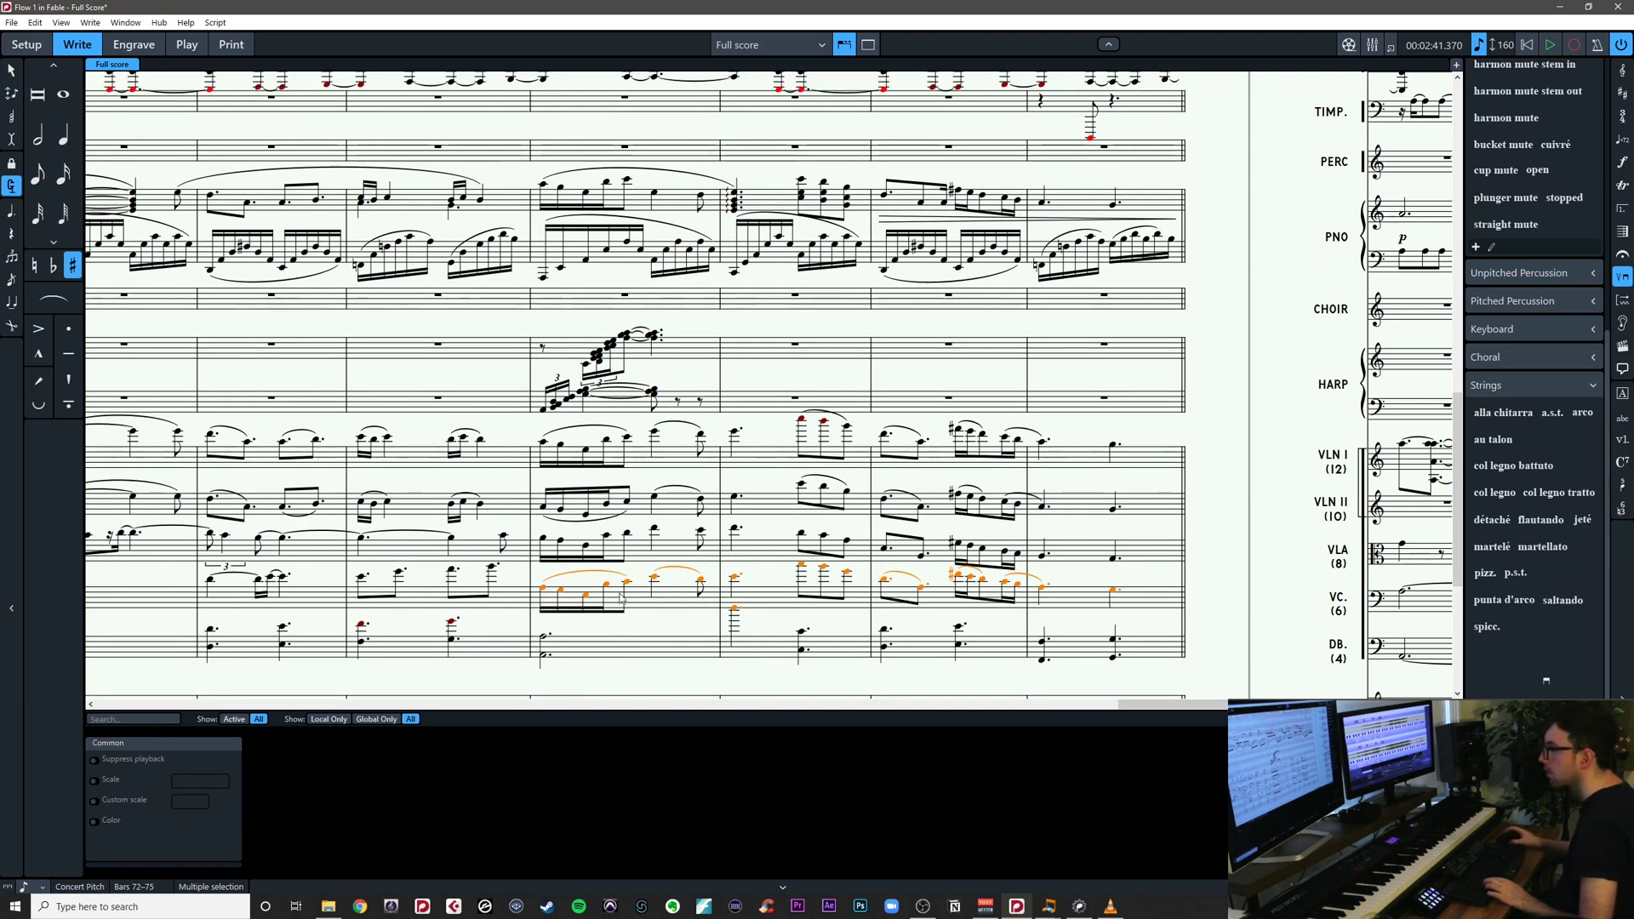
key("ctrl+z")
key("ctrl+z")
key("ctrl+z")
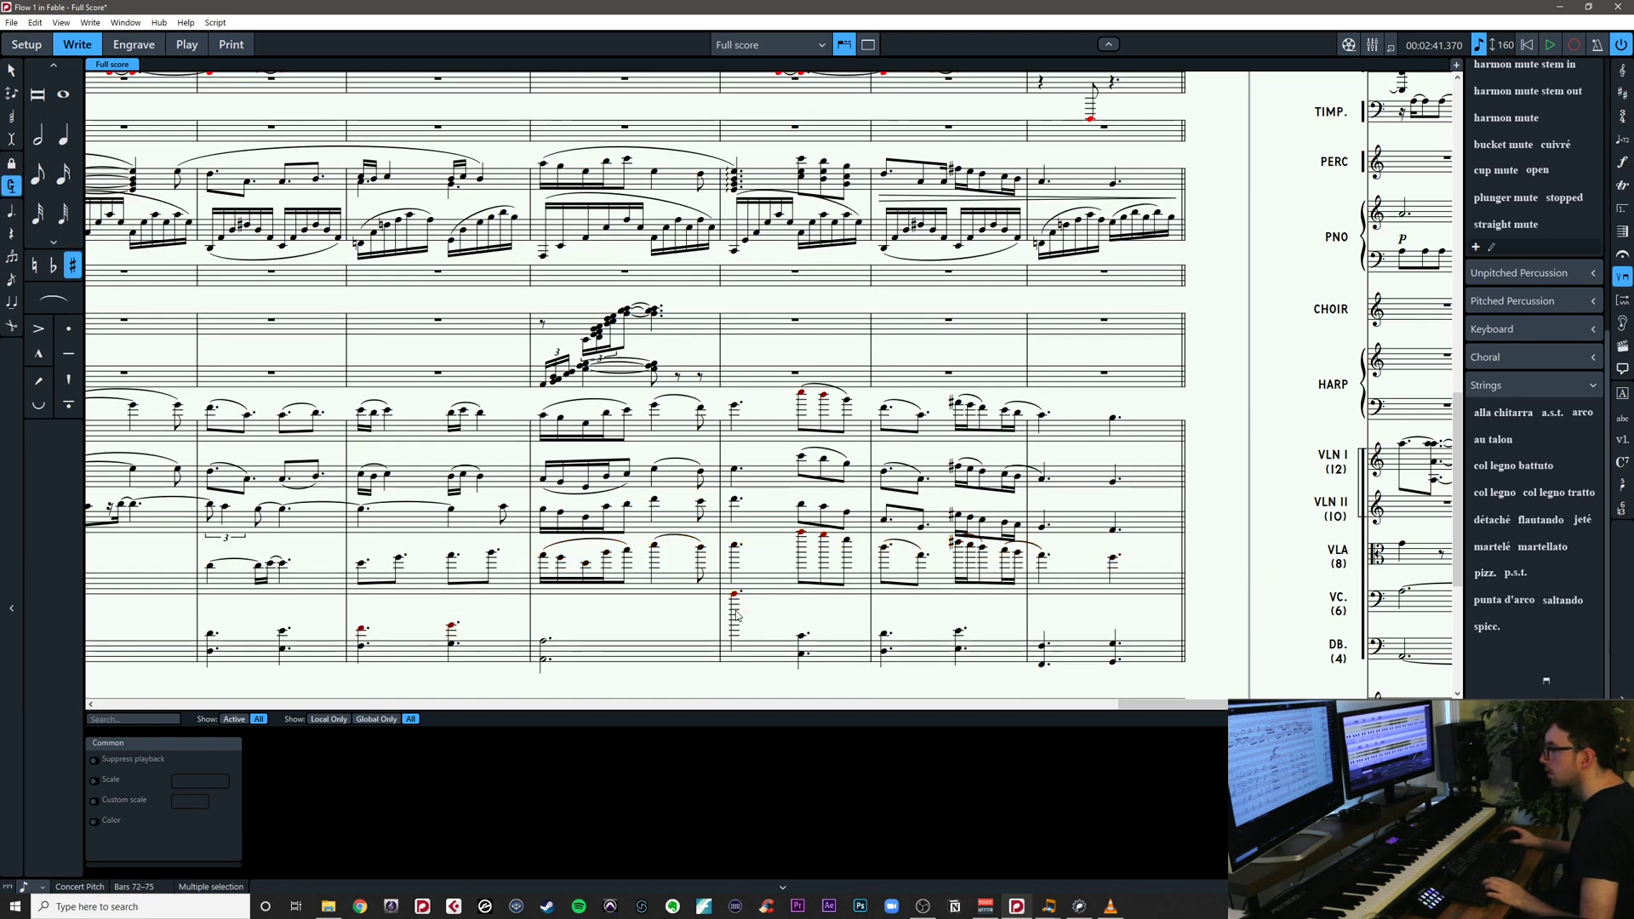
Copy the Violin II phrase of bars 72 to 75, including its slurs, into the Cello staff, an octave lower
left_click(643, 511)
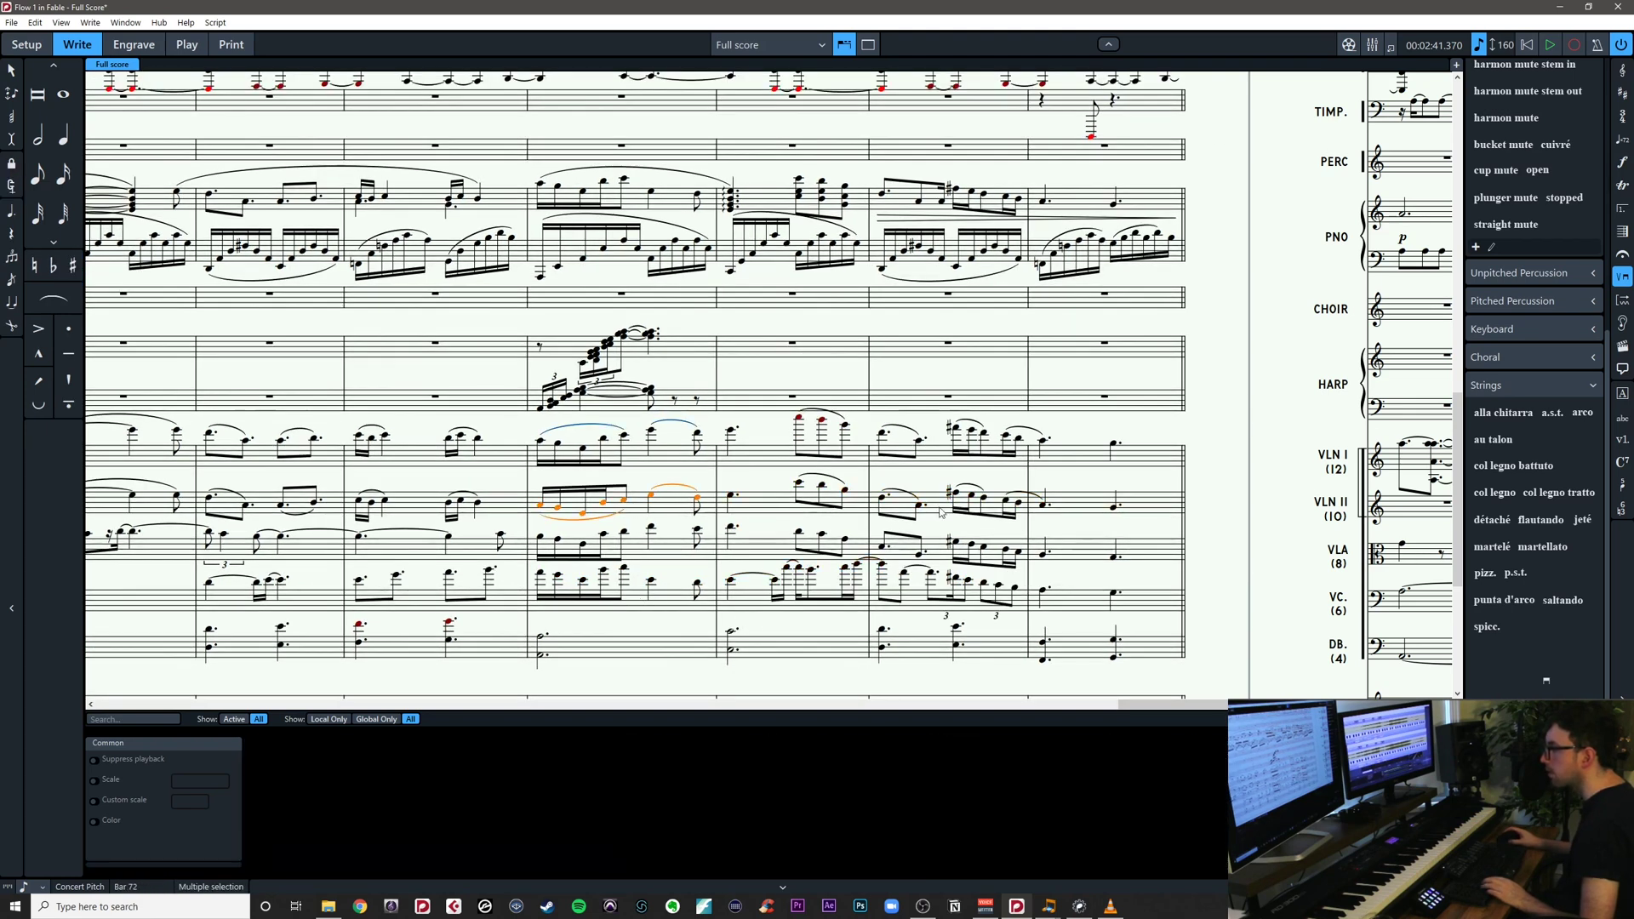
left_click(1111, 508, "shift")
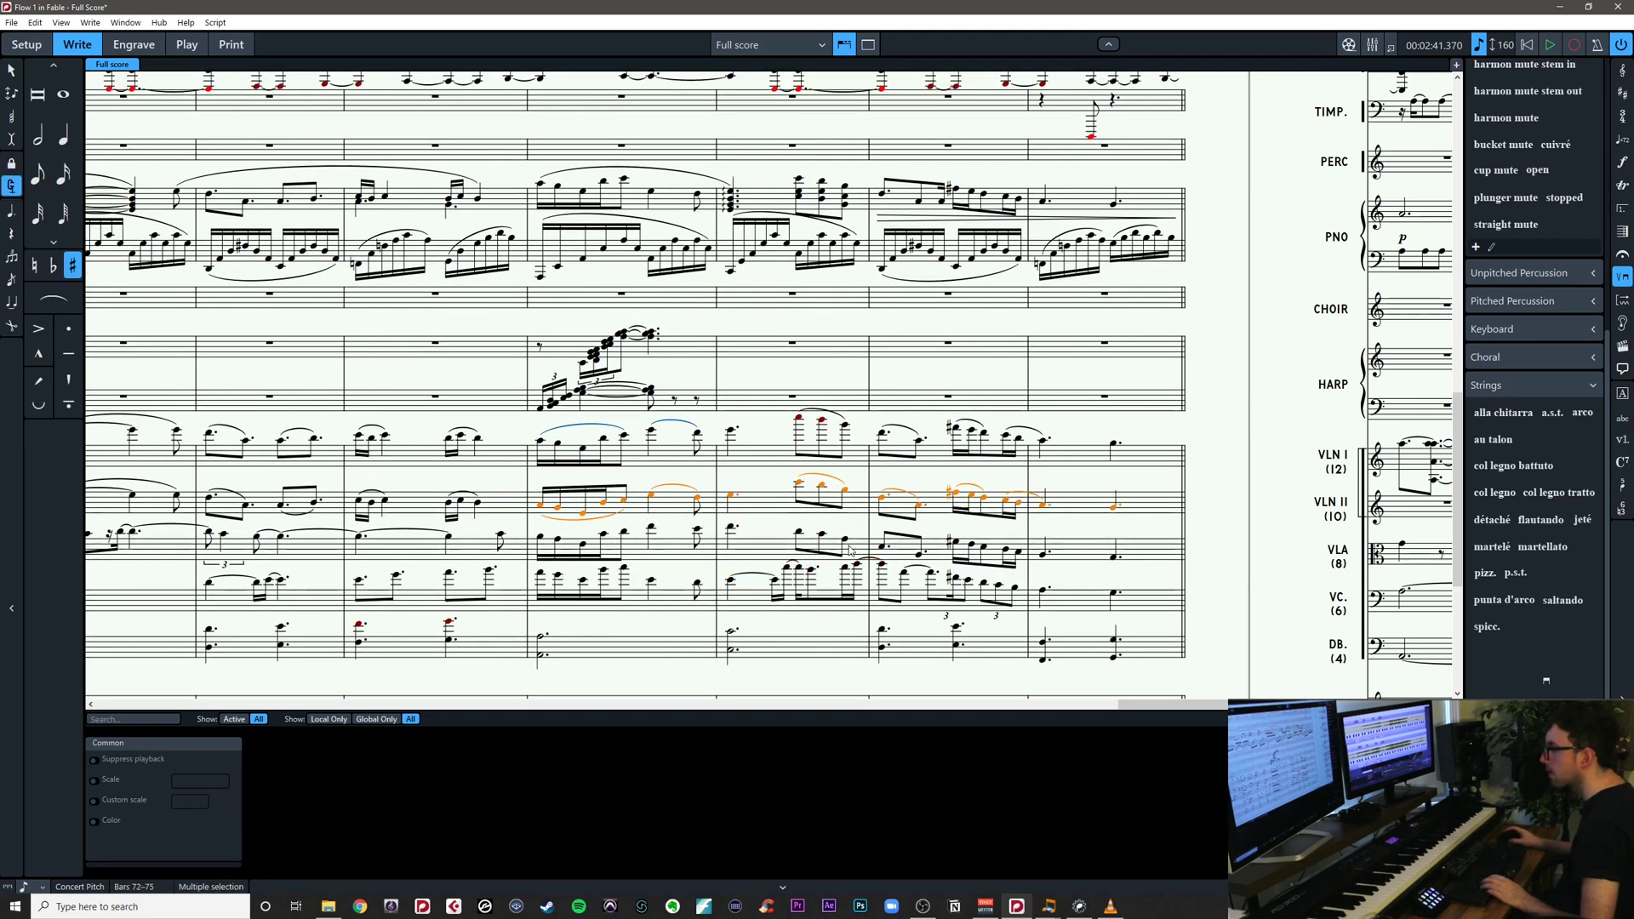
left_click(541, 607, "alt")
key("ctrl+alt+Down")
key("ctrl+alt+Down")
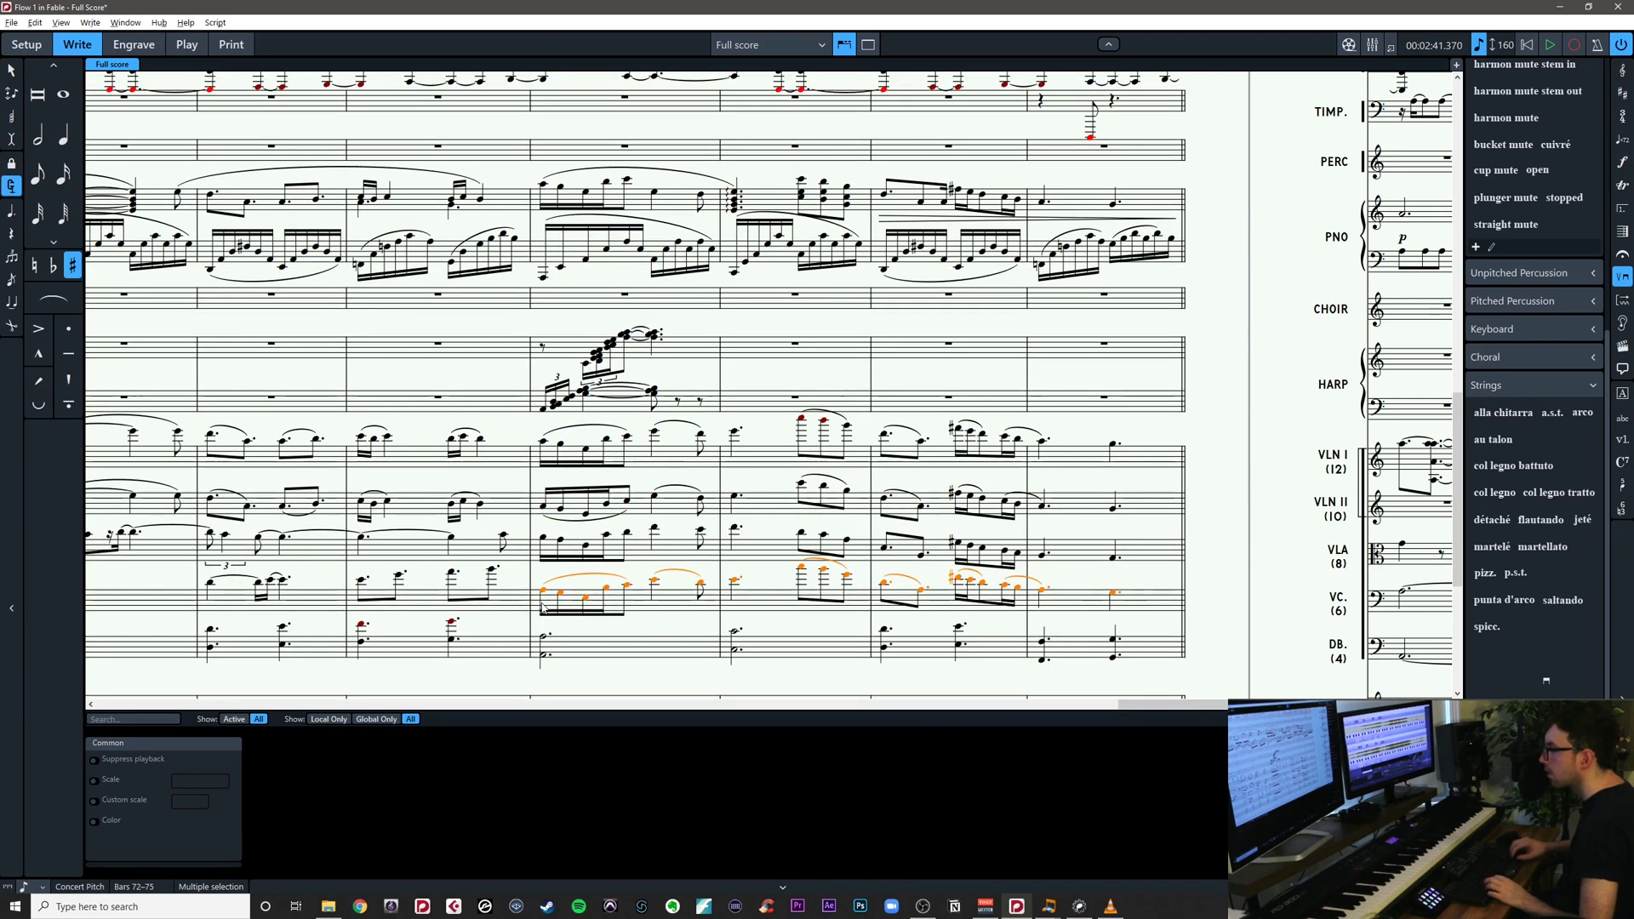
key("ctrl+alt+Up")
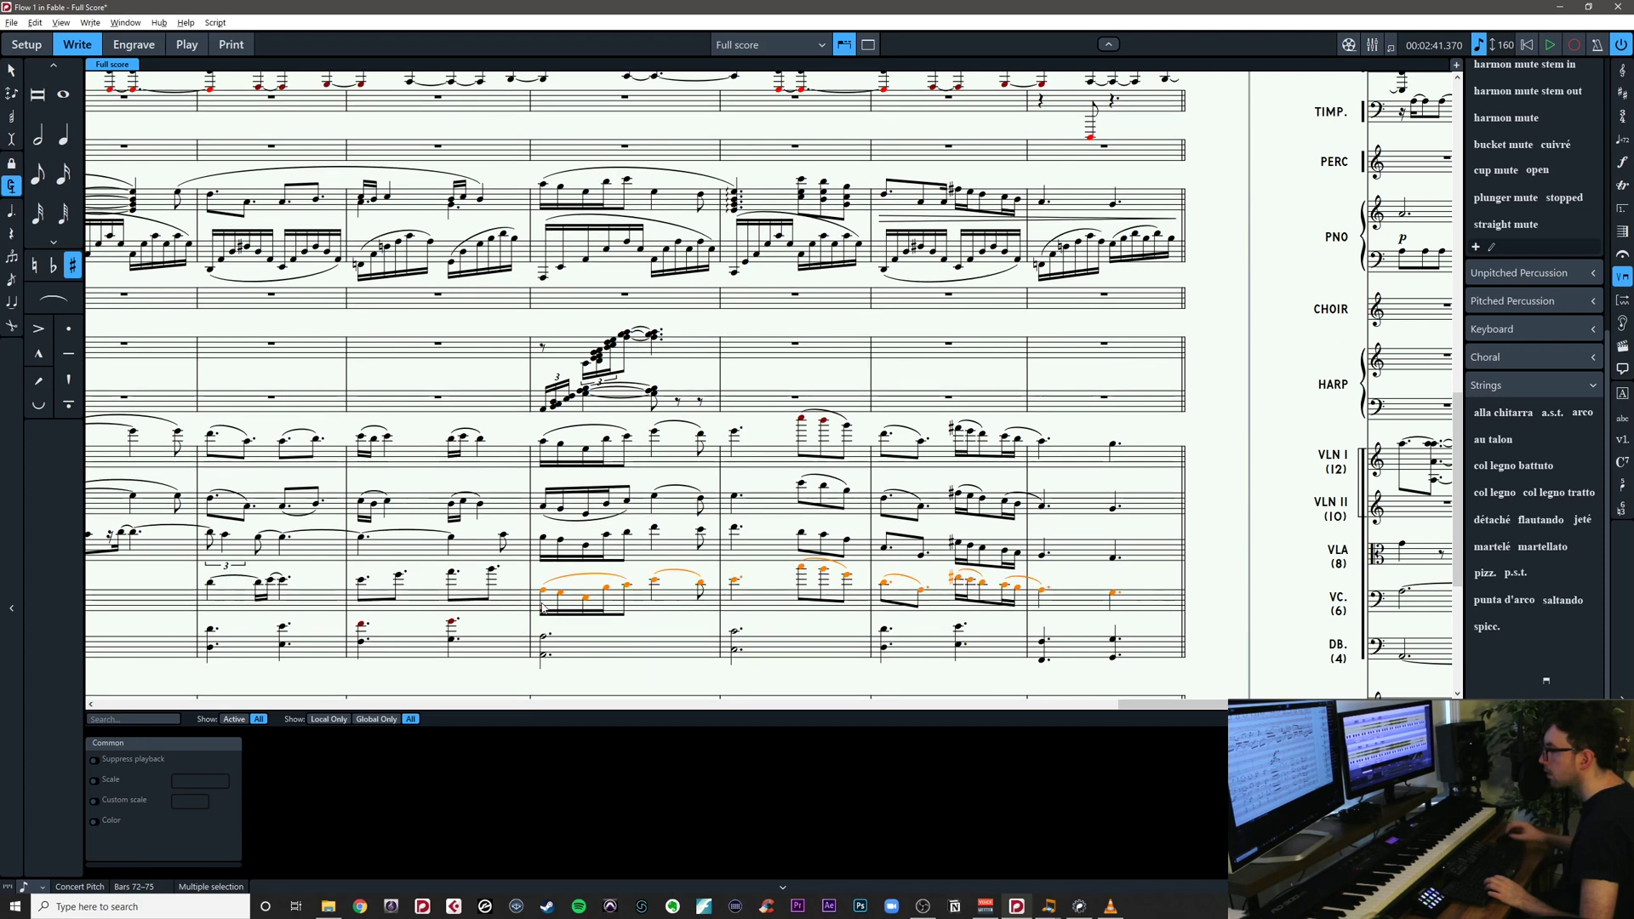
Lower the three slurred Cello notes in the second half of bar 73 by an octave
left_click(683, 624)
left_click(803, 569)
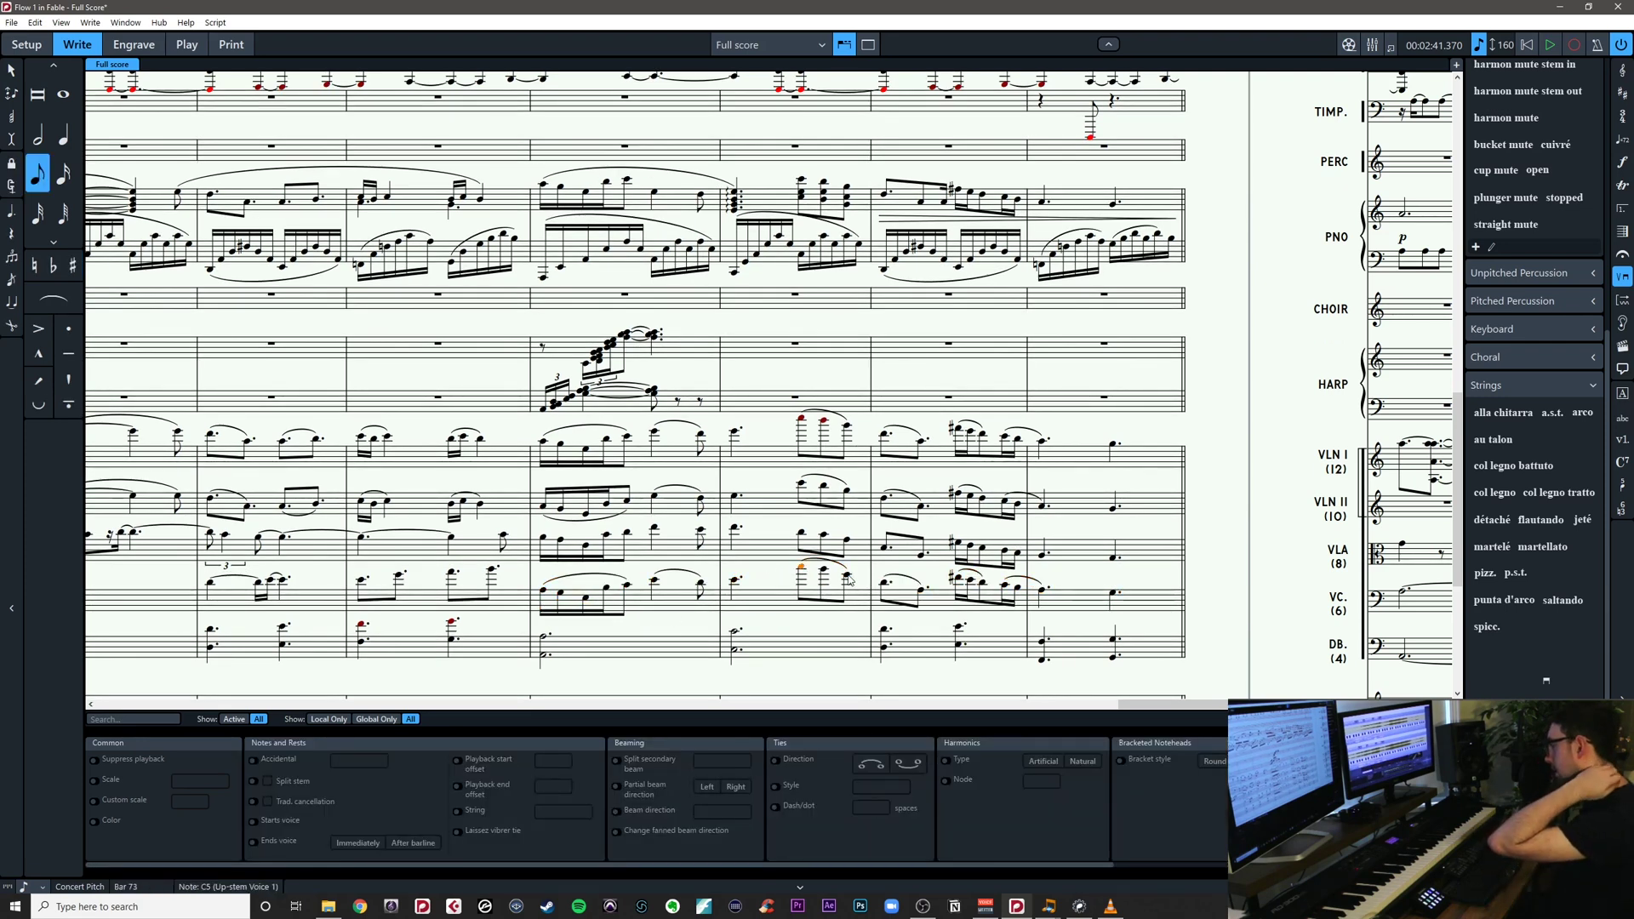
left_click(848, 578, "shift")
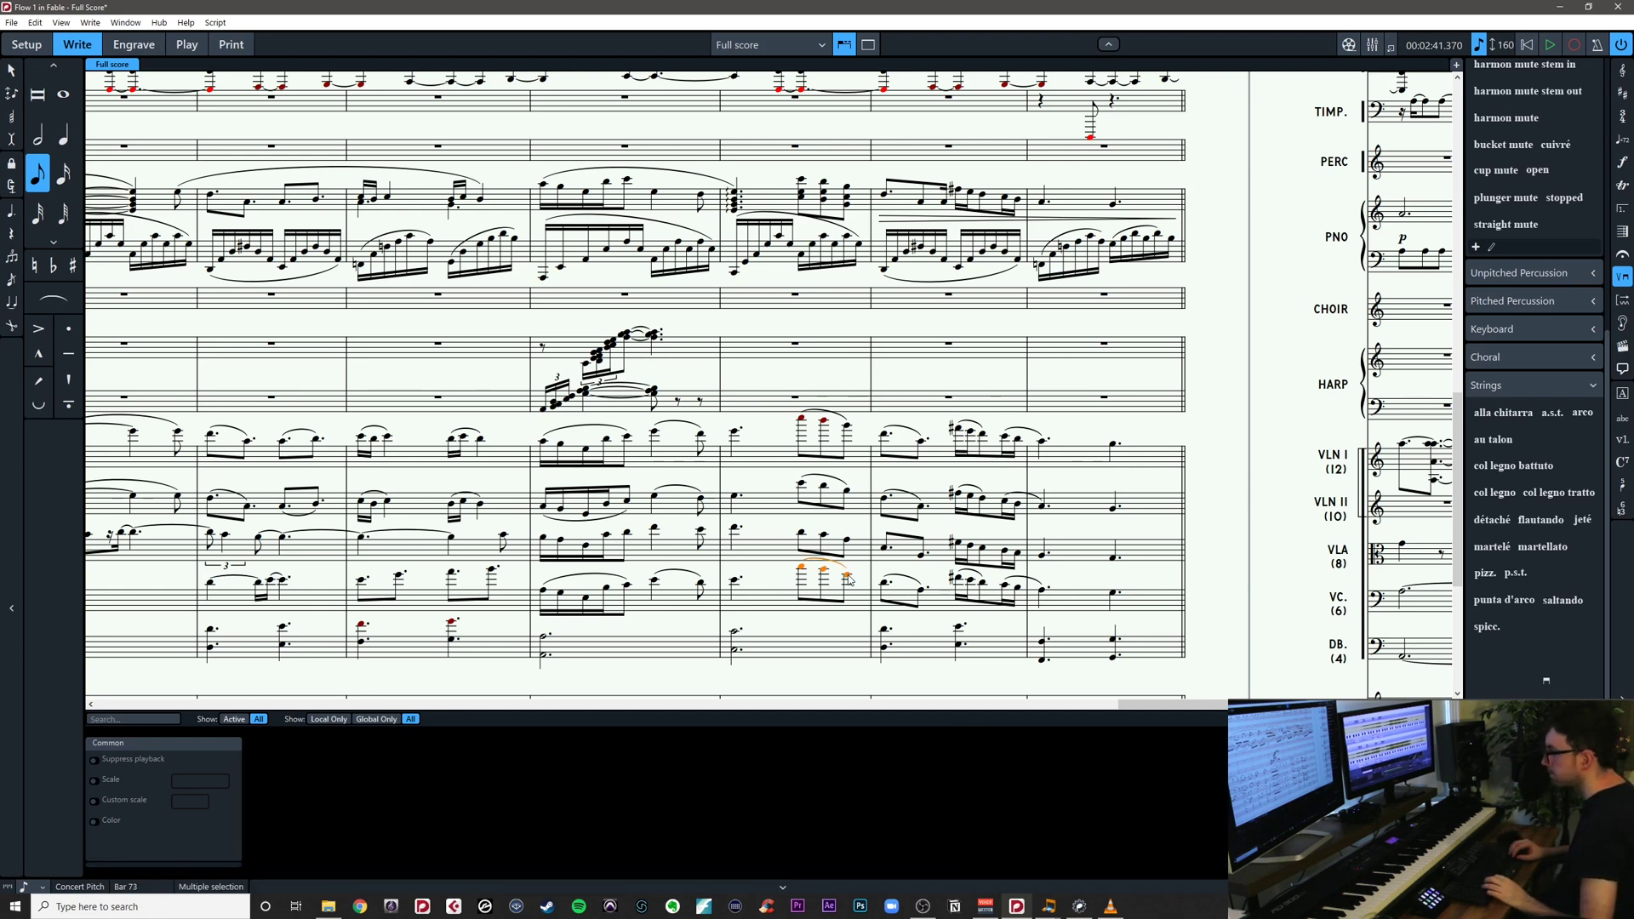
key("ctrl+alt+Down")
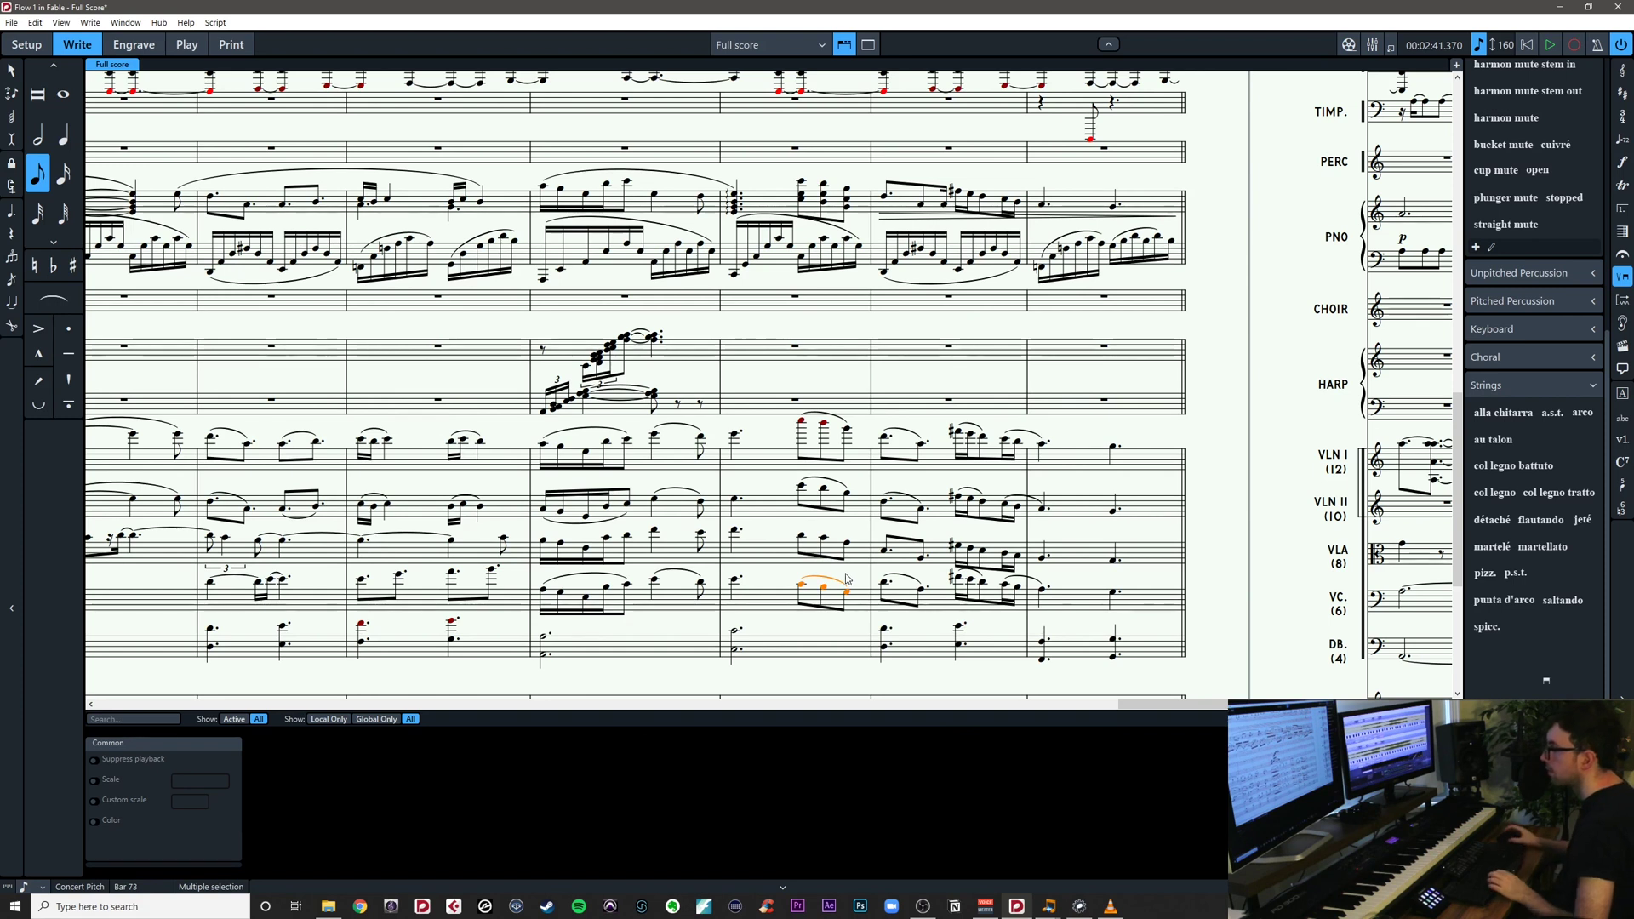
Step through the Cello notes from bar 73 to bar 75 to check their register
left_click(894, 628)
key("Left")
key("Right")
key("Right")
key("Right")
key("Right")
key("Right")
key("Right")
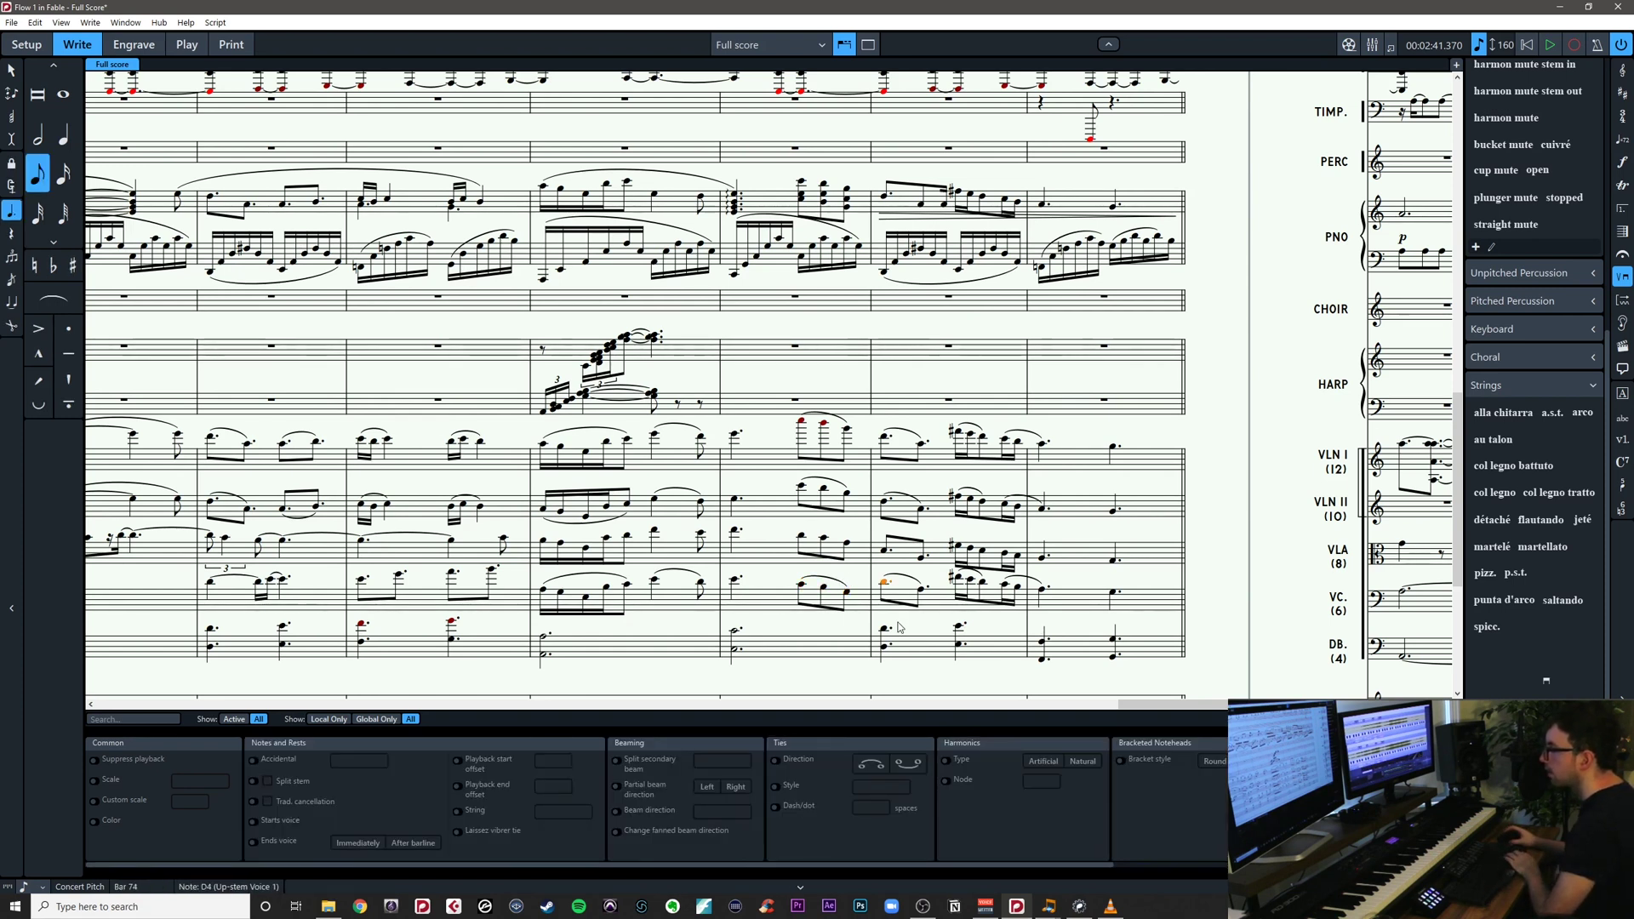
key("Right")
key("Right")
key("Right")
key("Right")
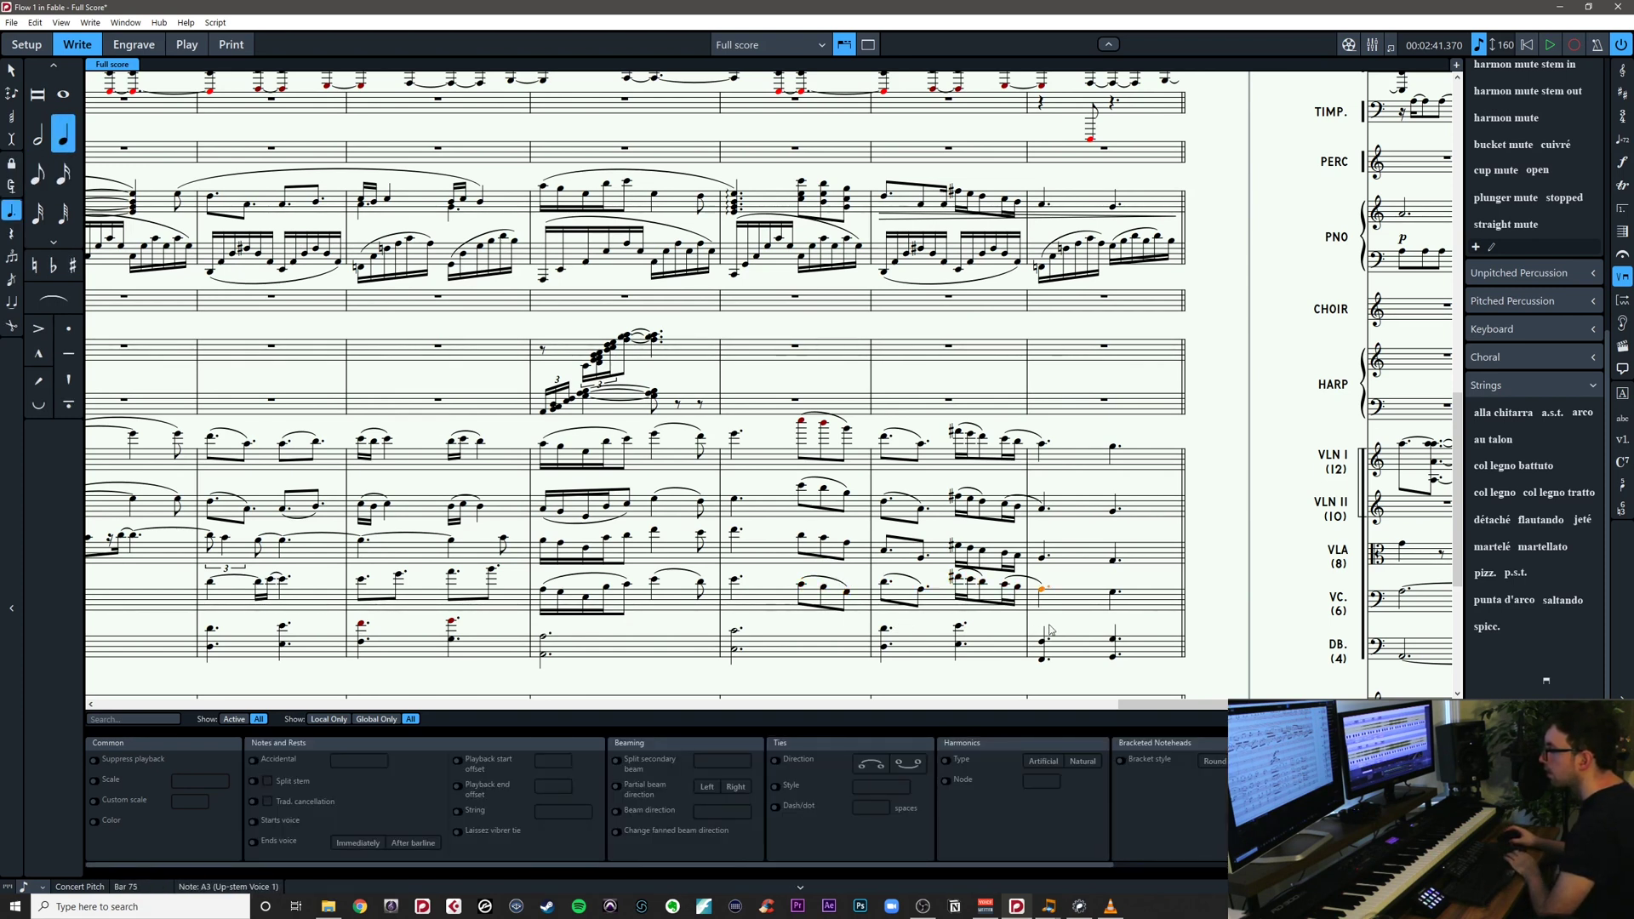
key("Escape")
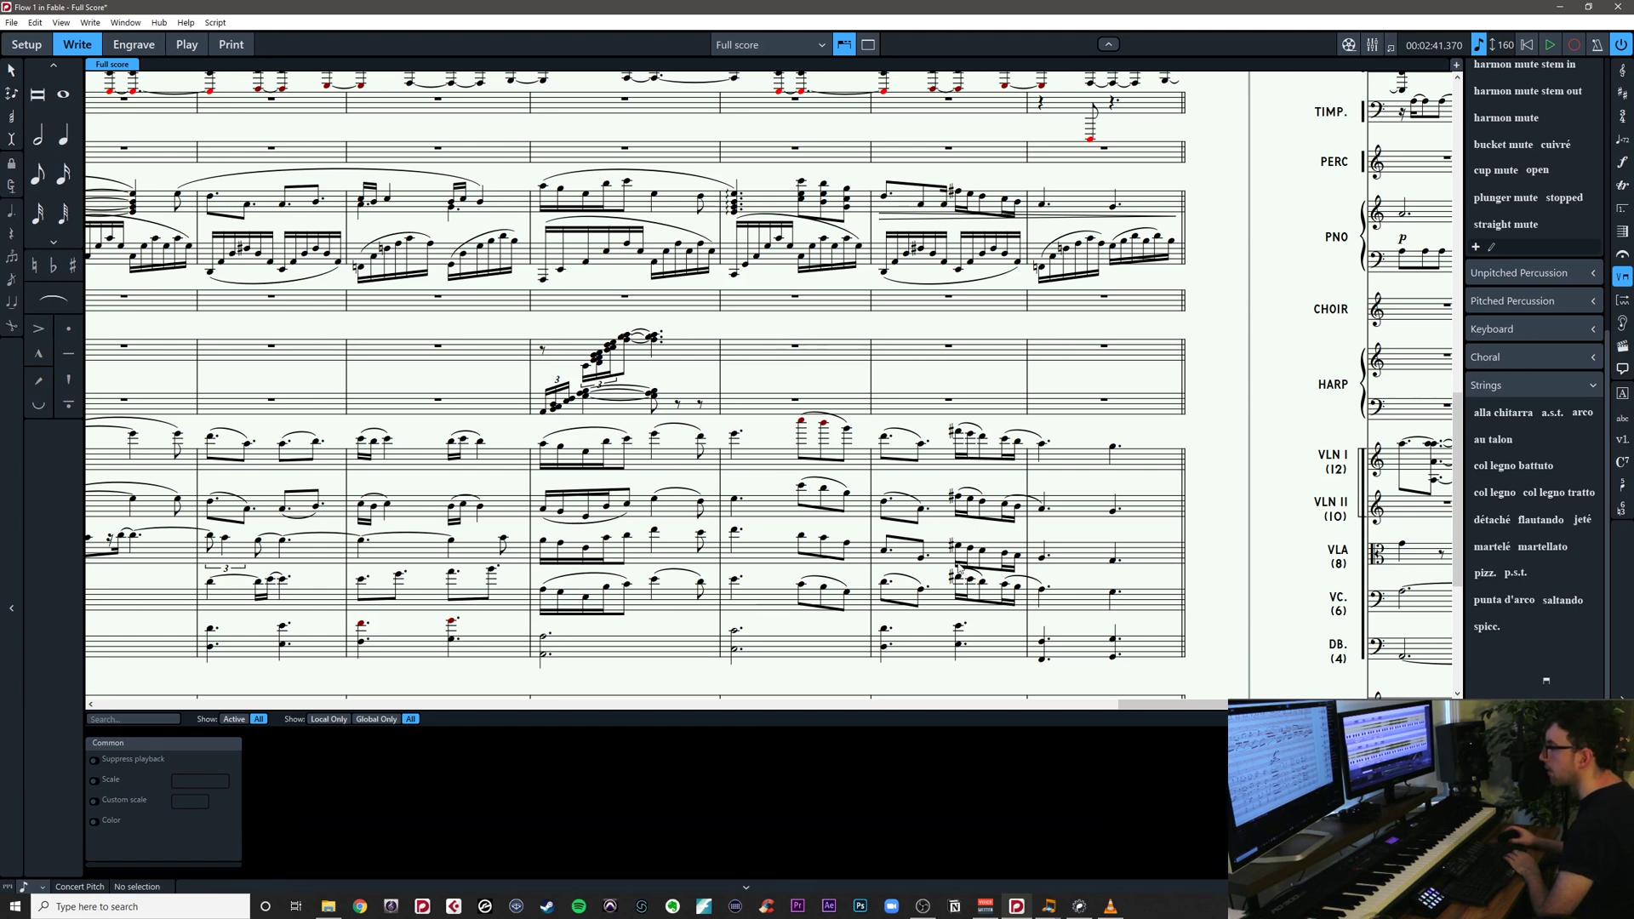
Add slurs to the Viola in bar 72, one over the beamed group and one over the last two notes
left_click(542, 536)
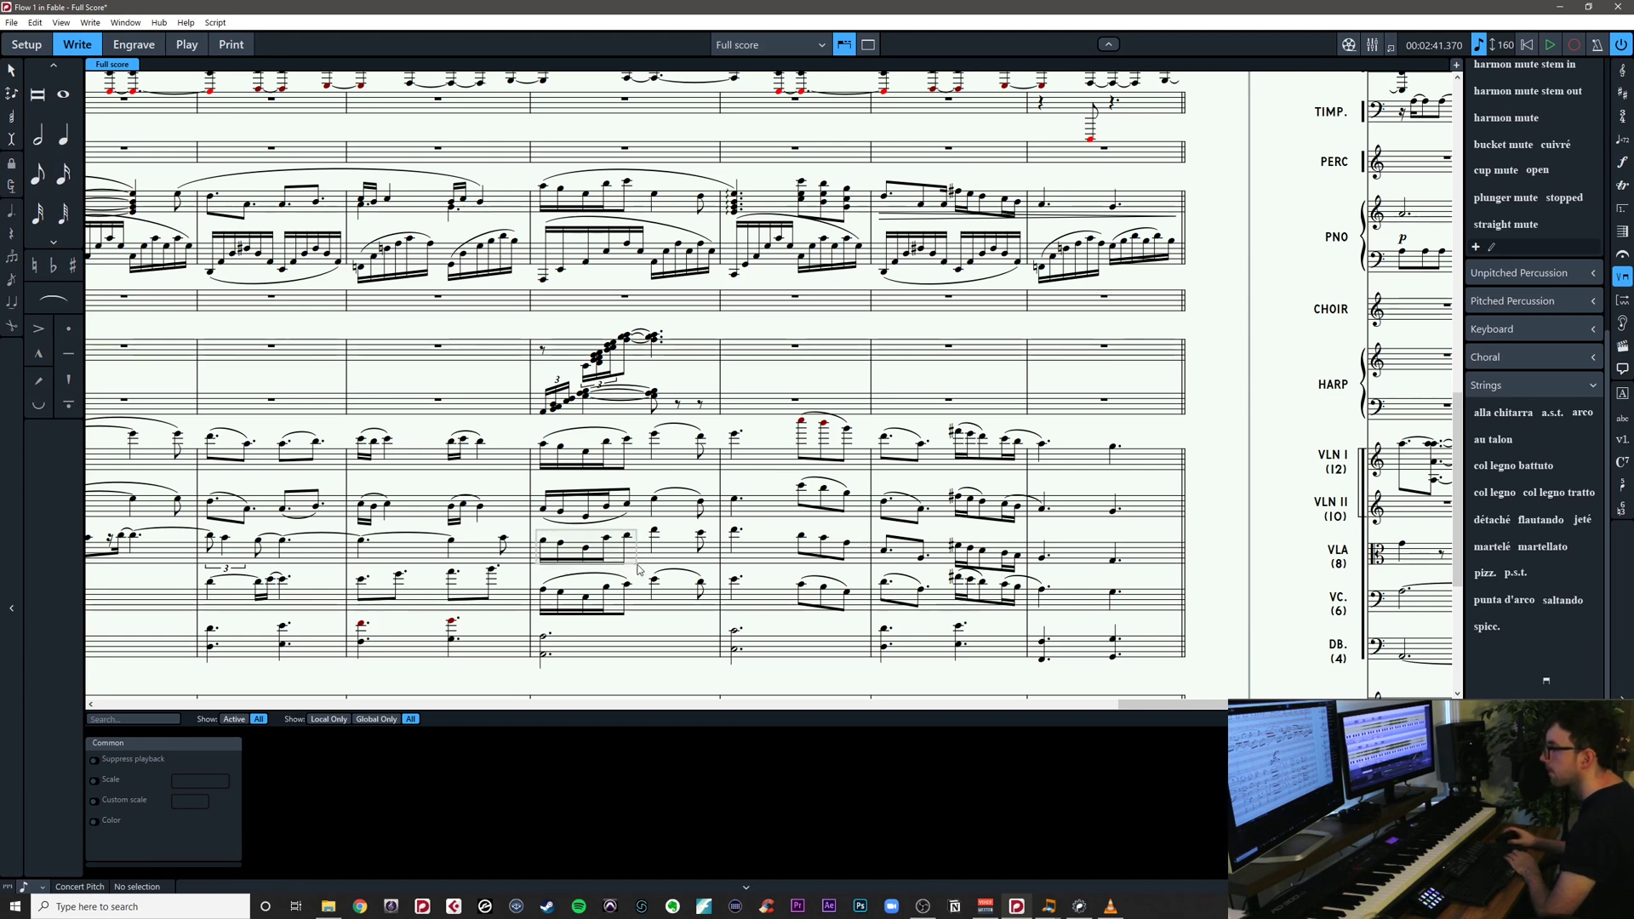
left_click(627, 530, "shift")
key("s")
key("Escape")
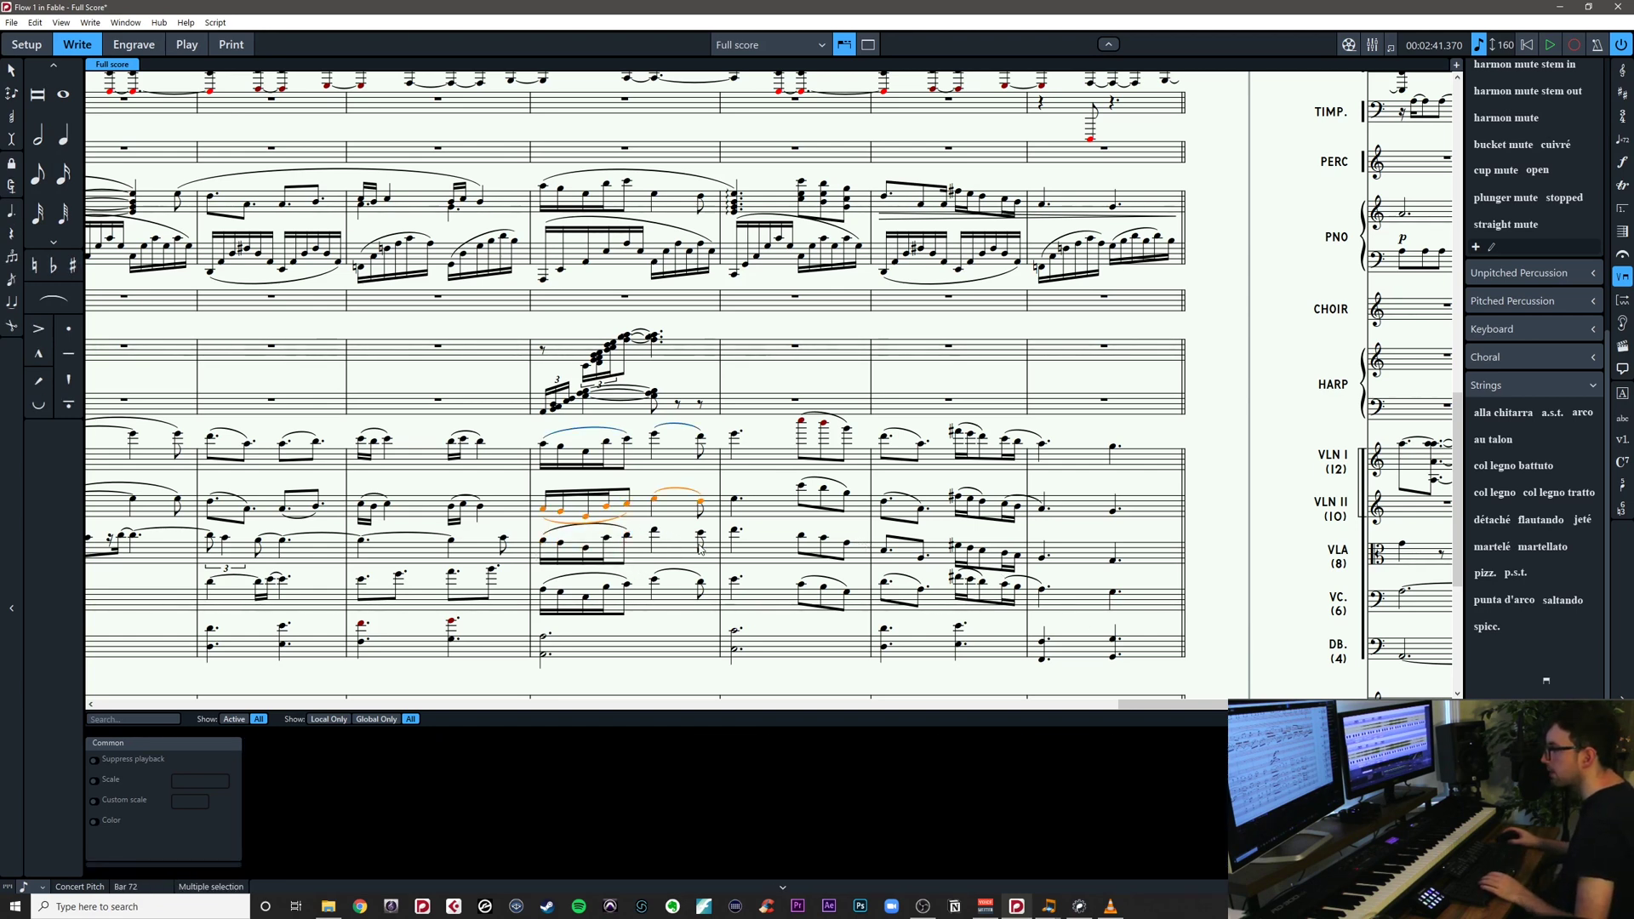
key("s")
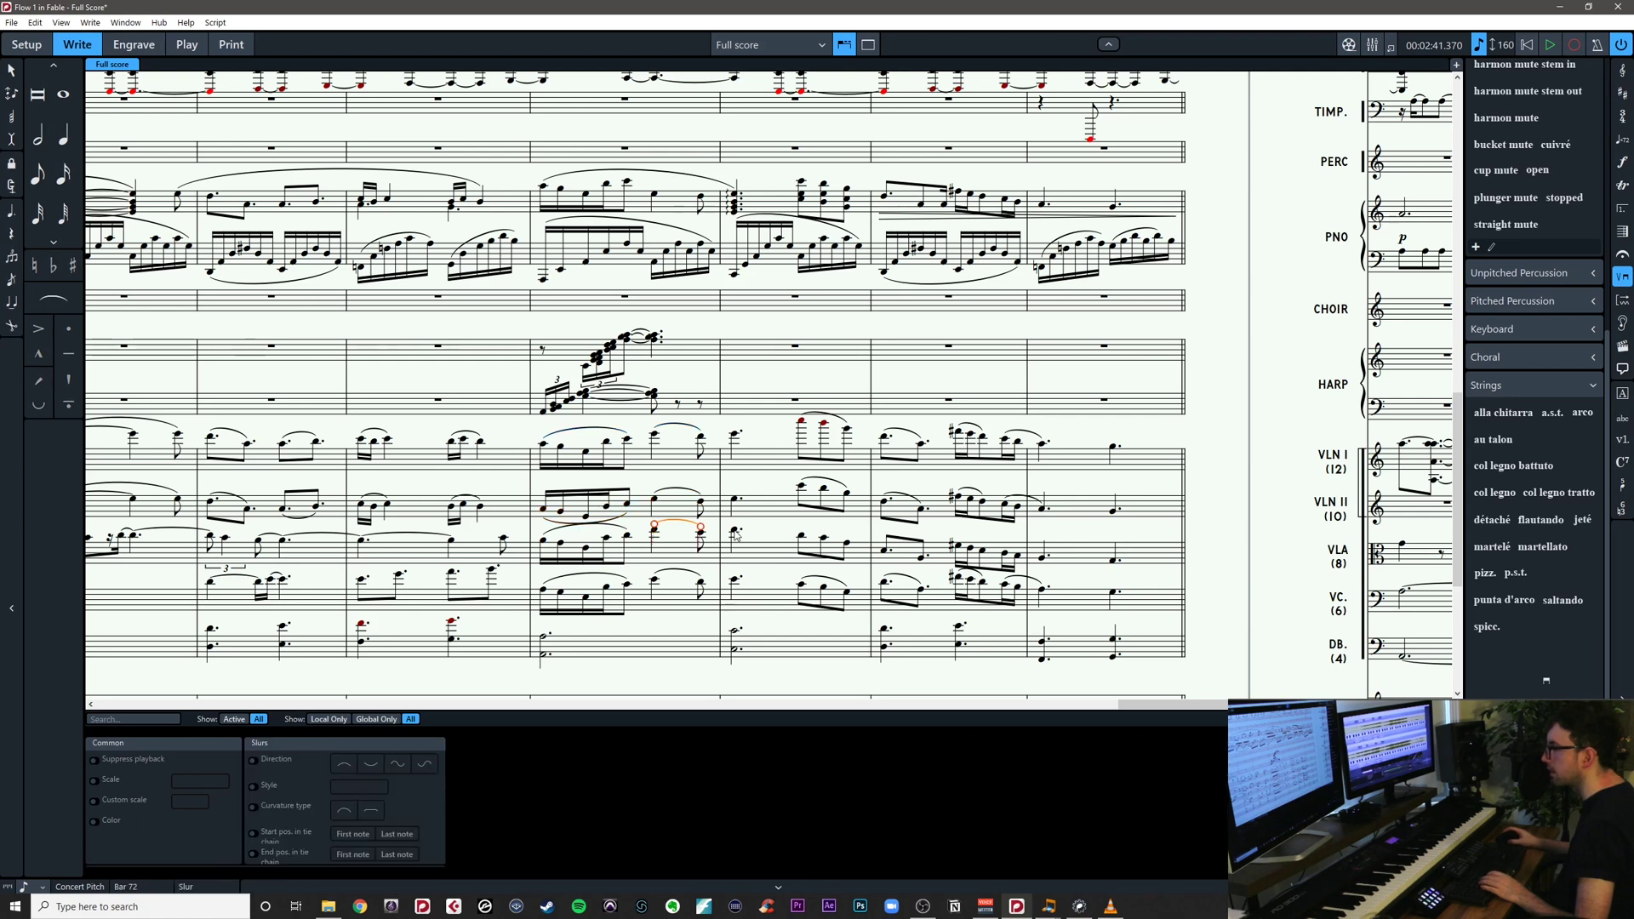
Add slurs to the Viola phrase in bars 73 to 75, matching the other strings' phrasing, and save the score
left_click(793, 526)
left_click_drag(779, 525, 1053, 572)
key("s")
key("s")
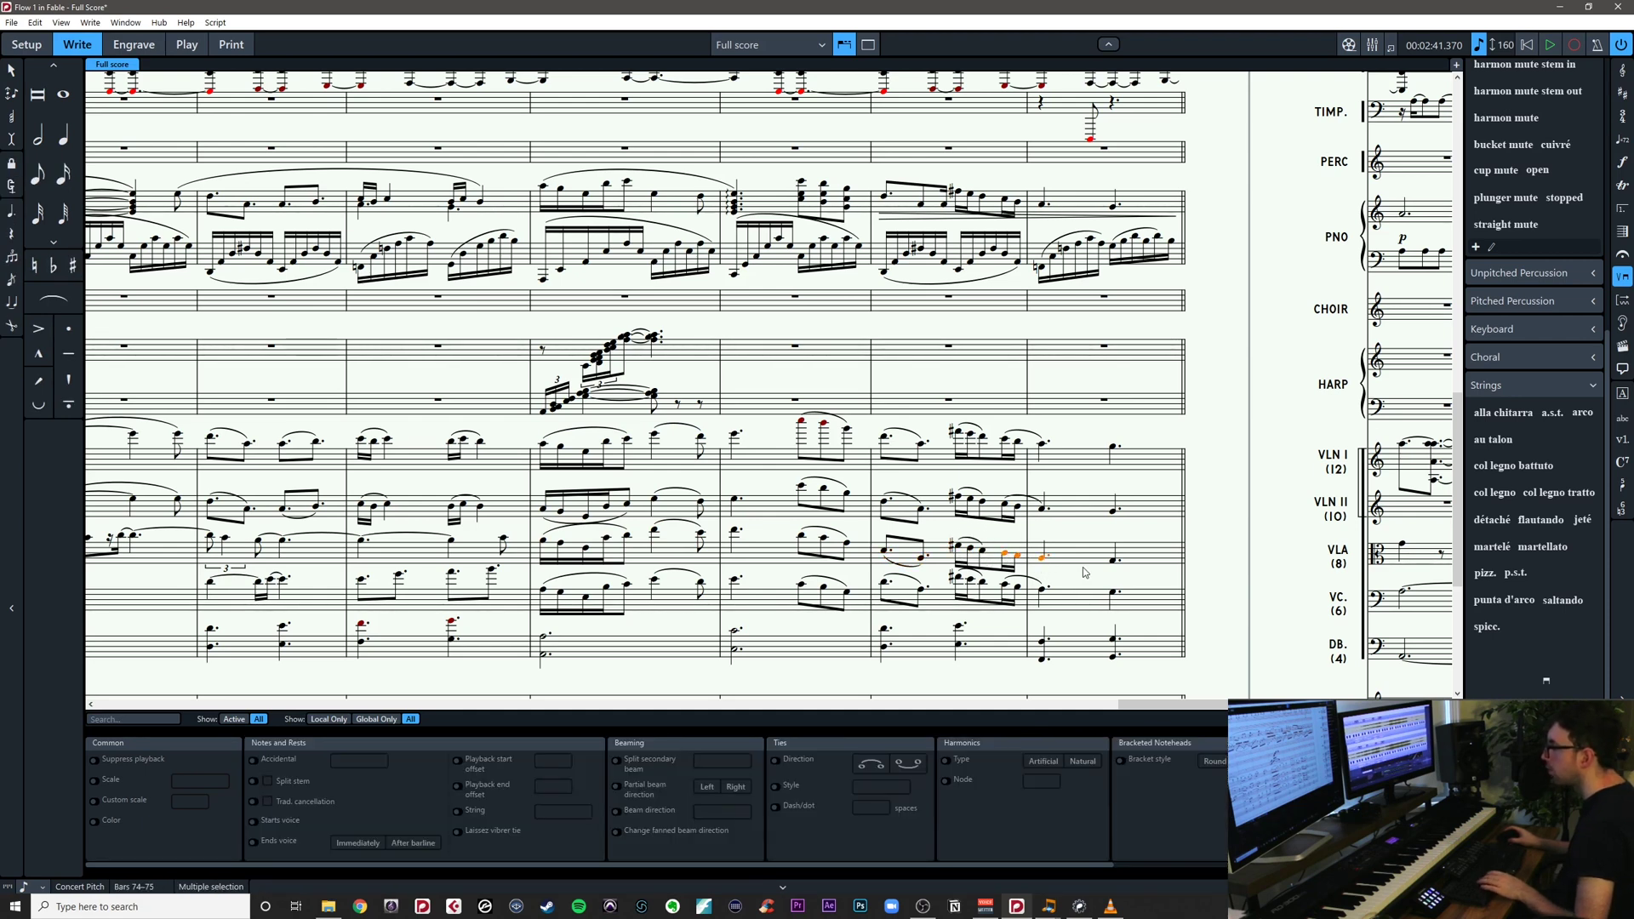
key("s")
key("Escape")
left_click_drag(742, 590, 870, 512)
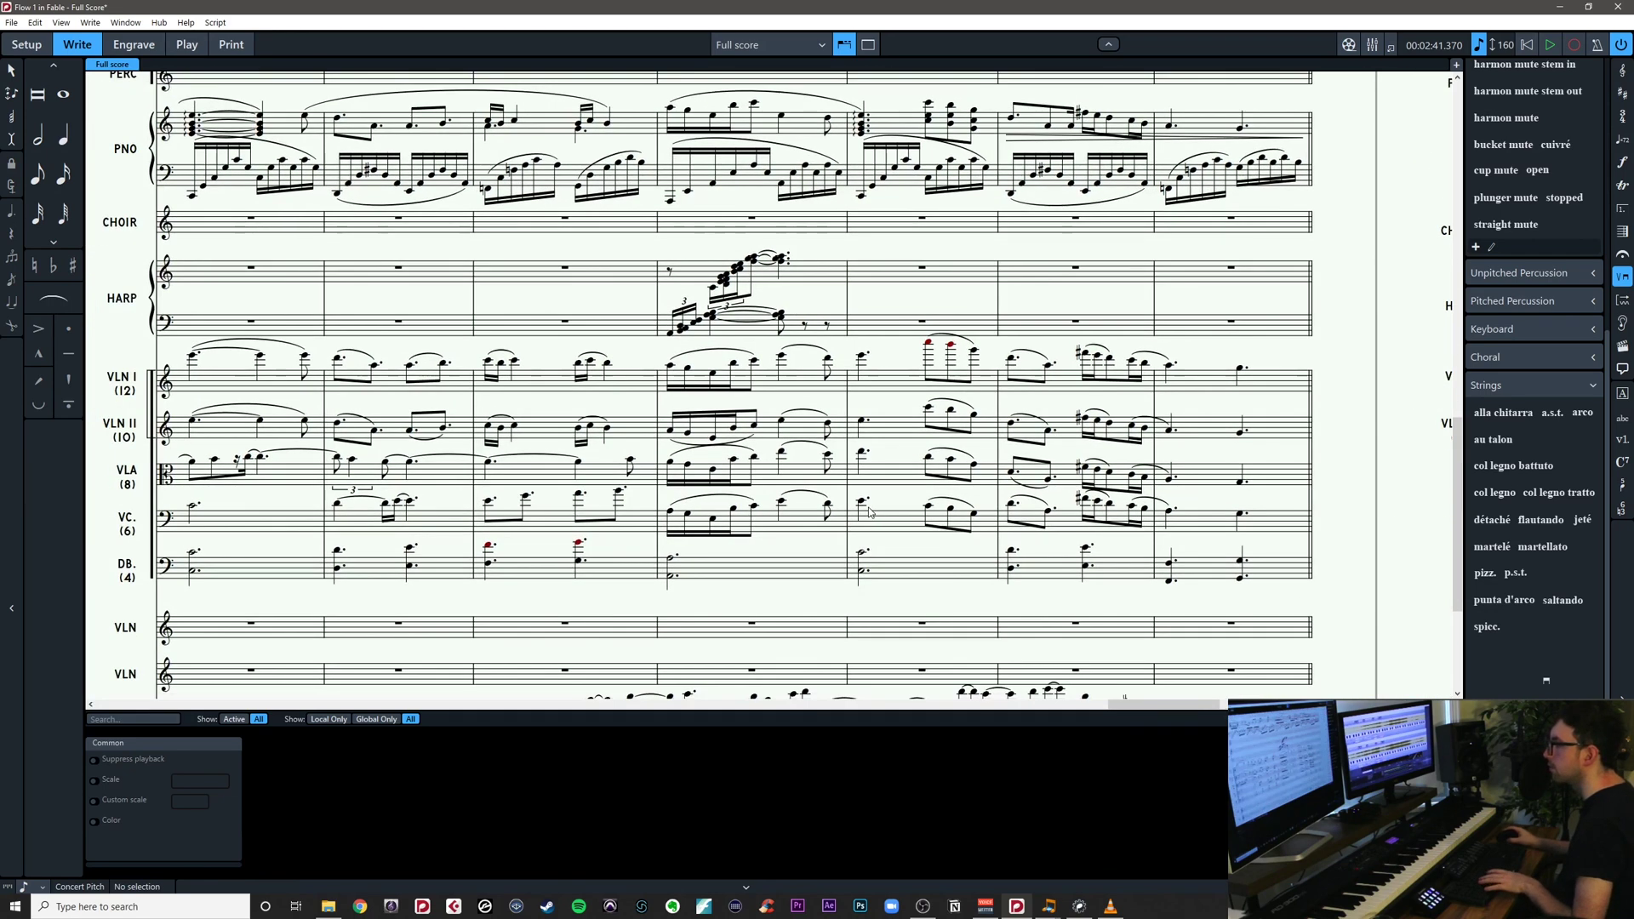
key("ctrl+s")
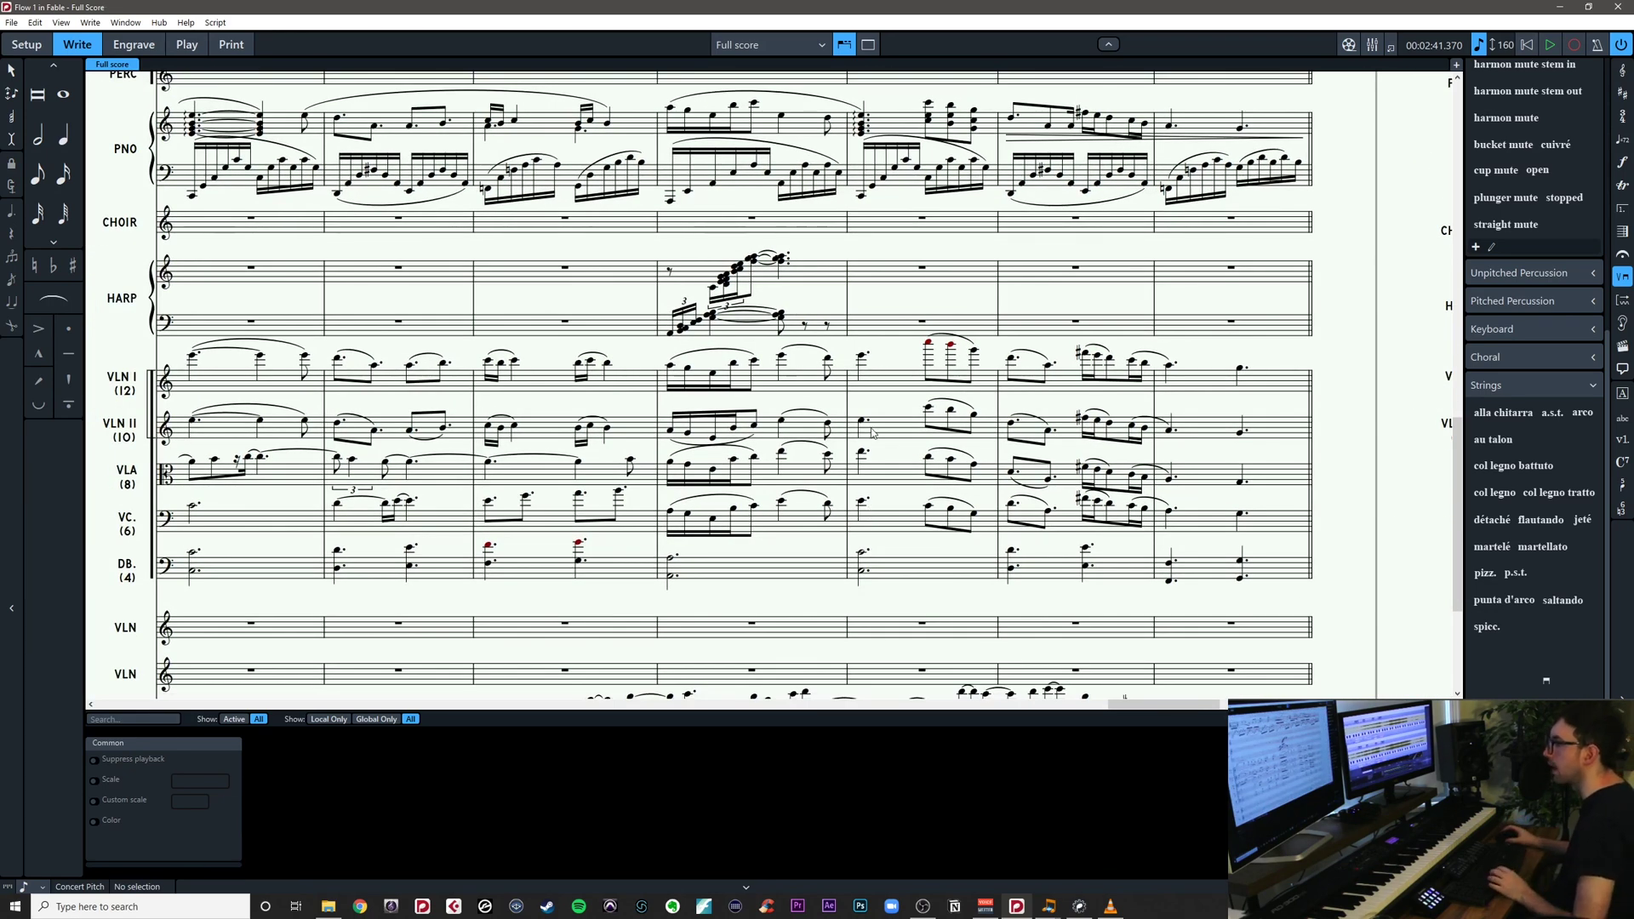
Check the low Bass note at the opening of the score, and return to the string parts of bars 69 to 75
mouse_move(887, 451)
left_mouse_down()
mouse_move(910, 461)
mouse_move(873, 477)
left_mouse_up()
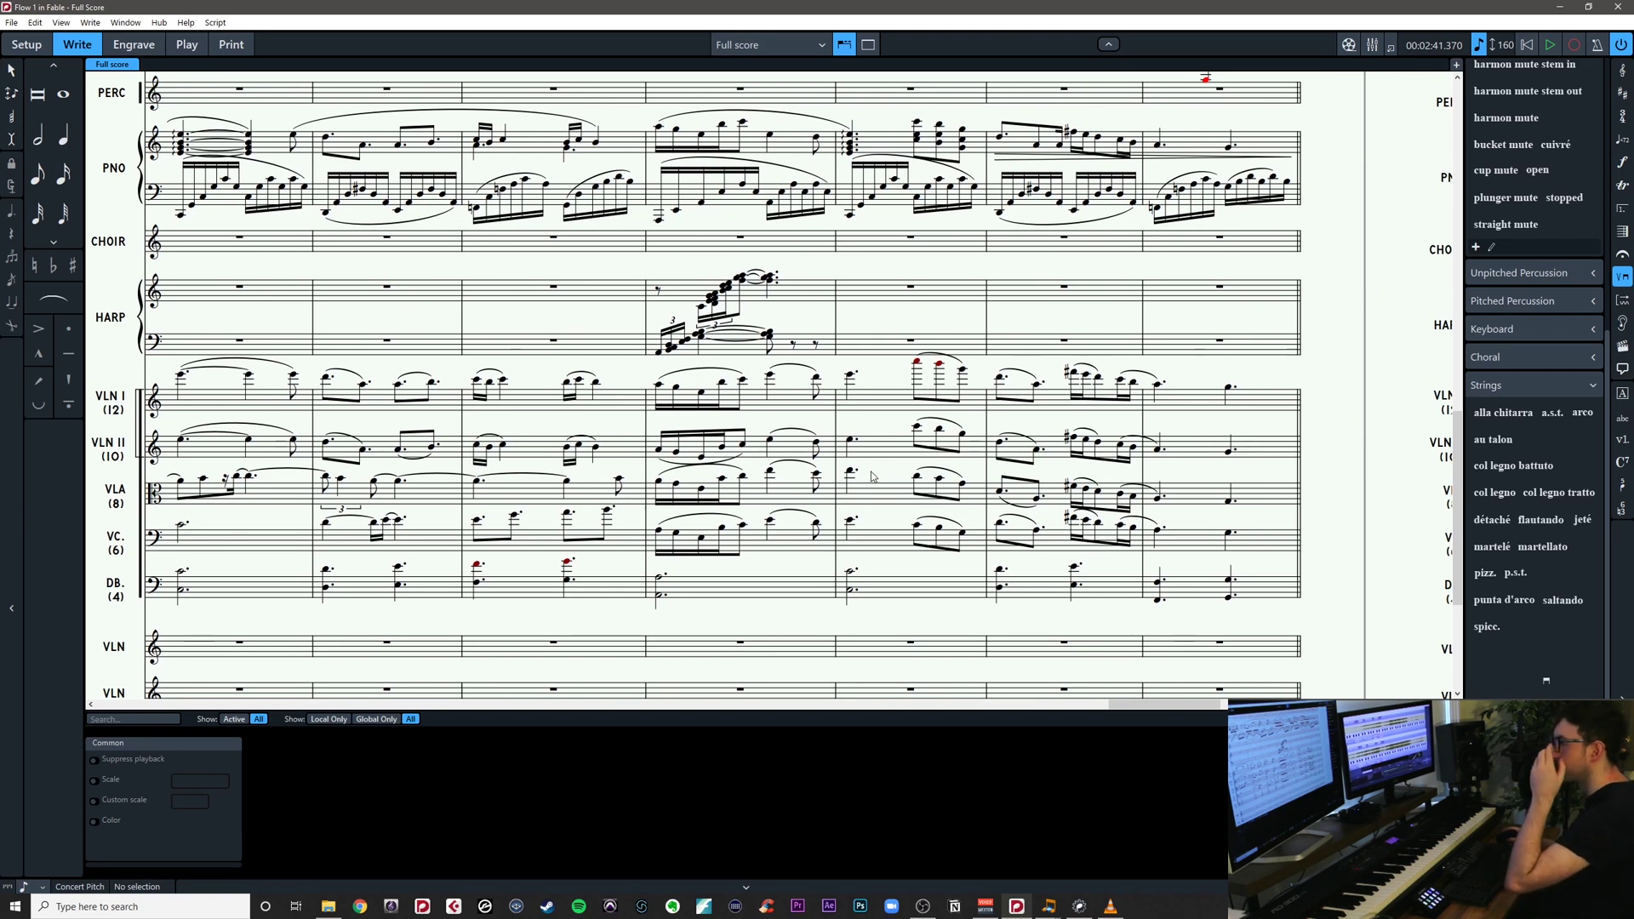
left_click_drag(872, 477, 786, 438)
left_click_drag(1160, 705, 143, 703)
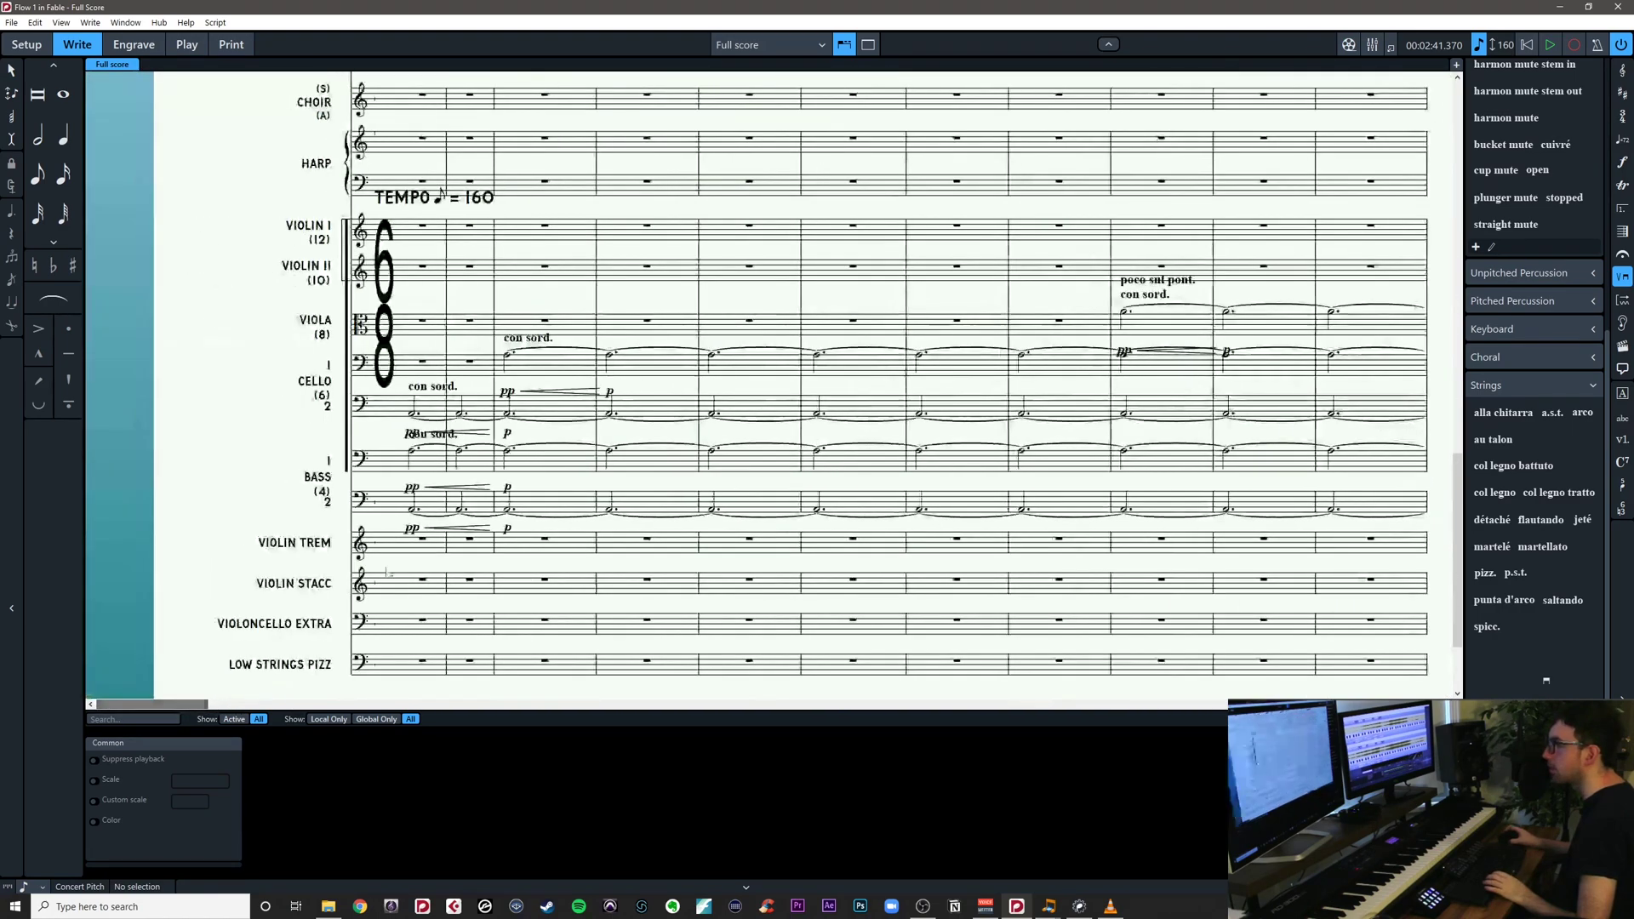
left_click(417, 509)
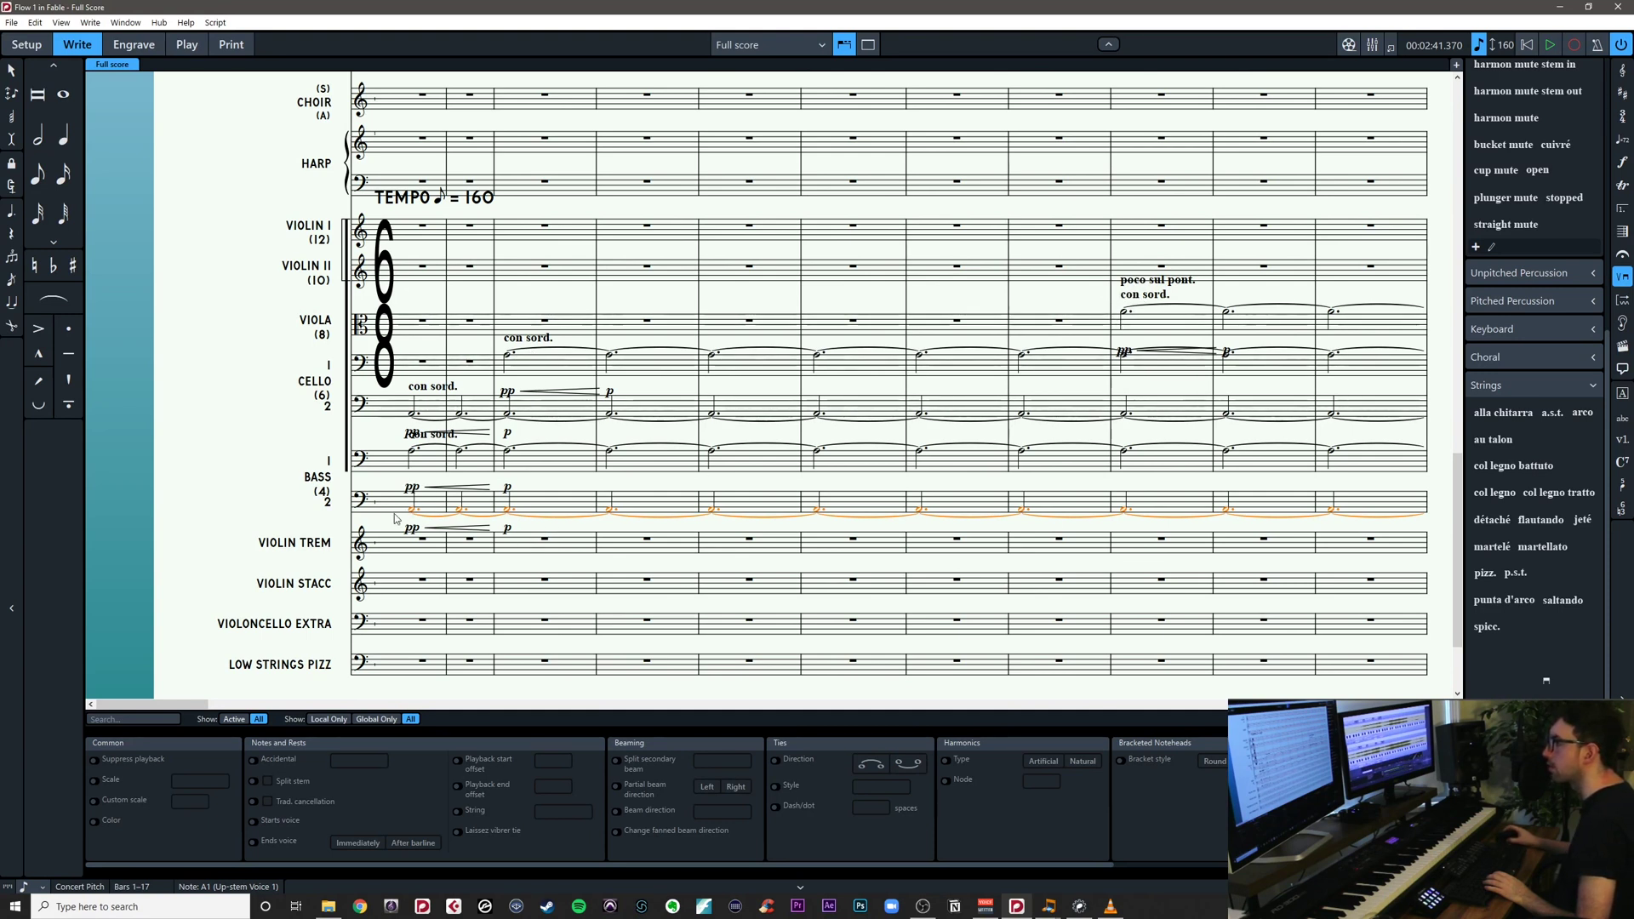
left_click_drag(207, 705, 1213, 708)
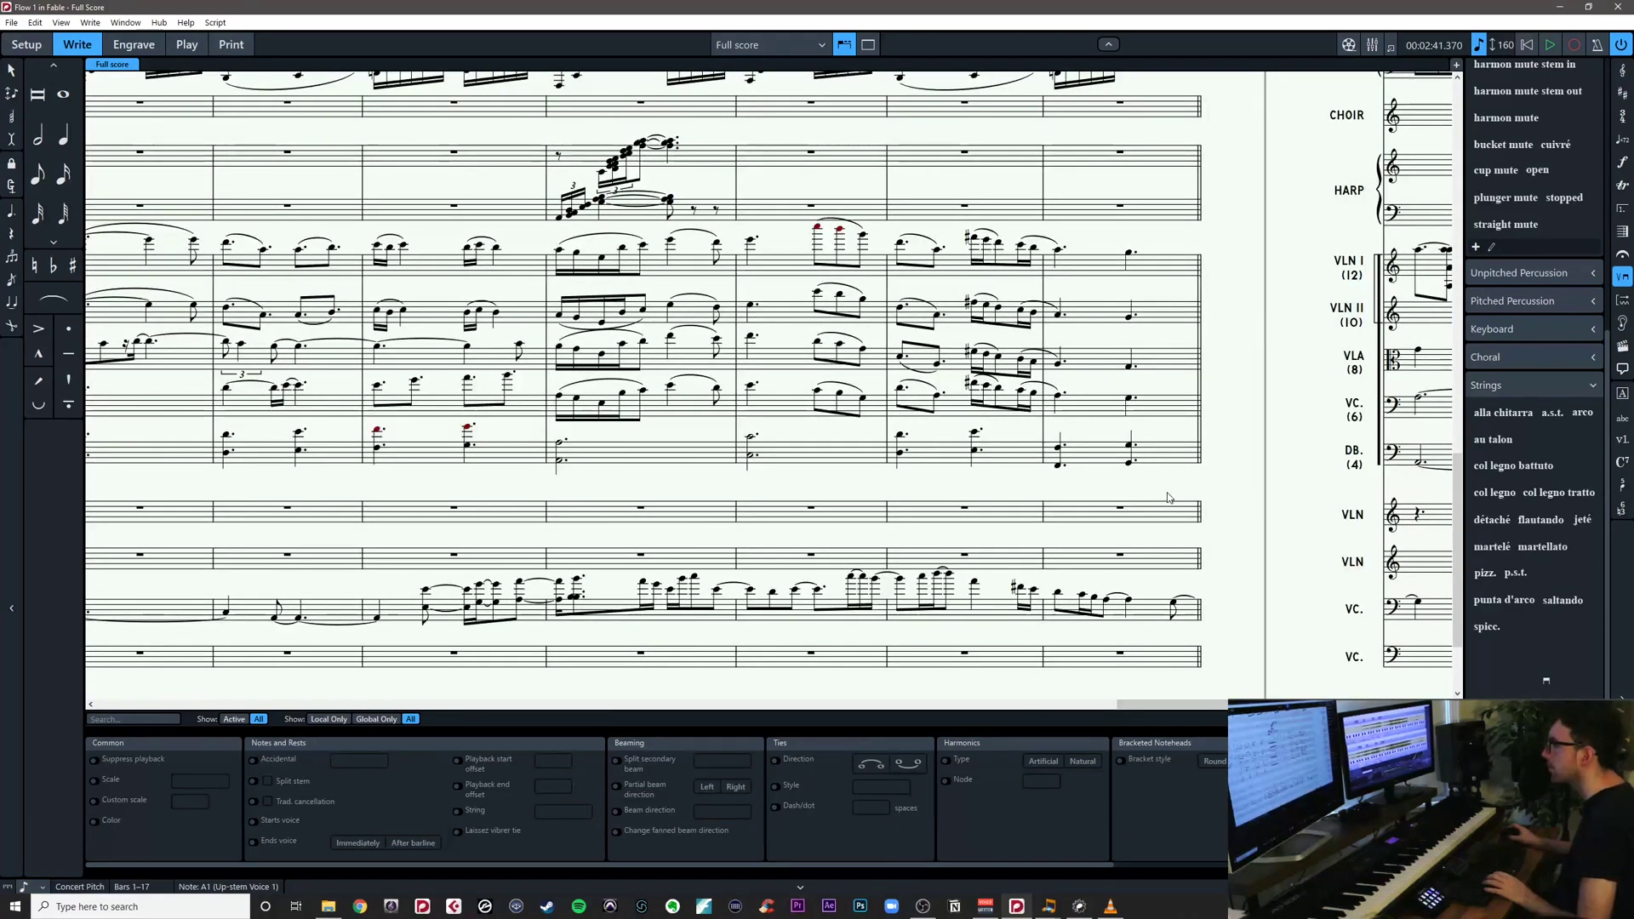
left_click_drag(1174, 476, 1296, 614)
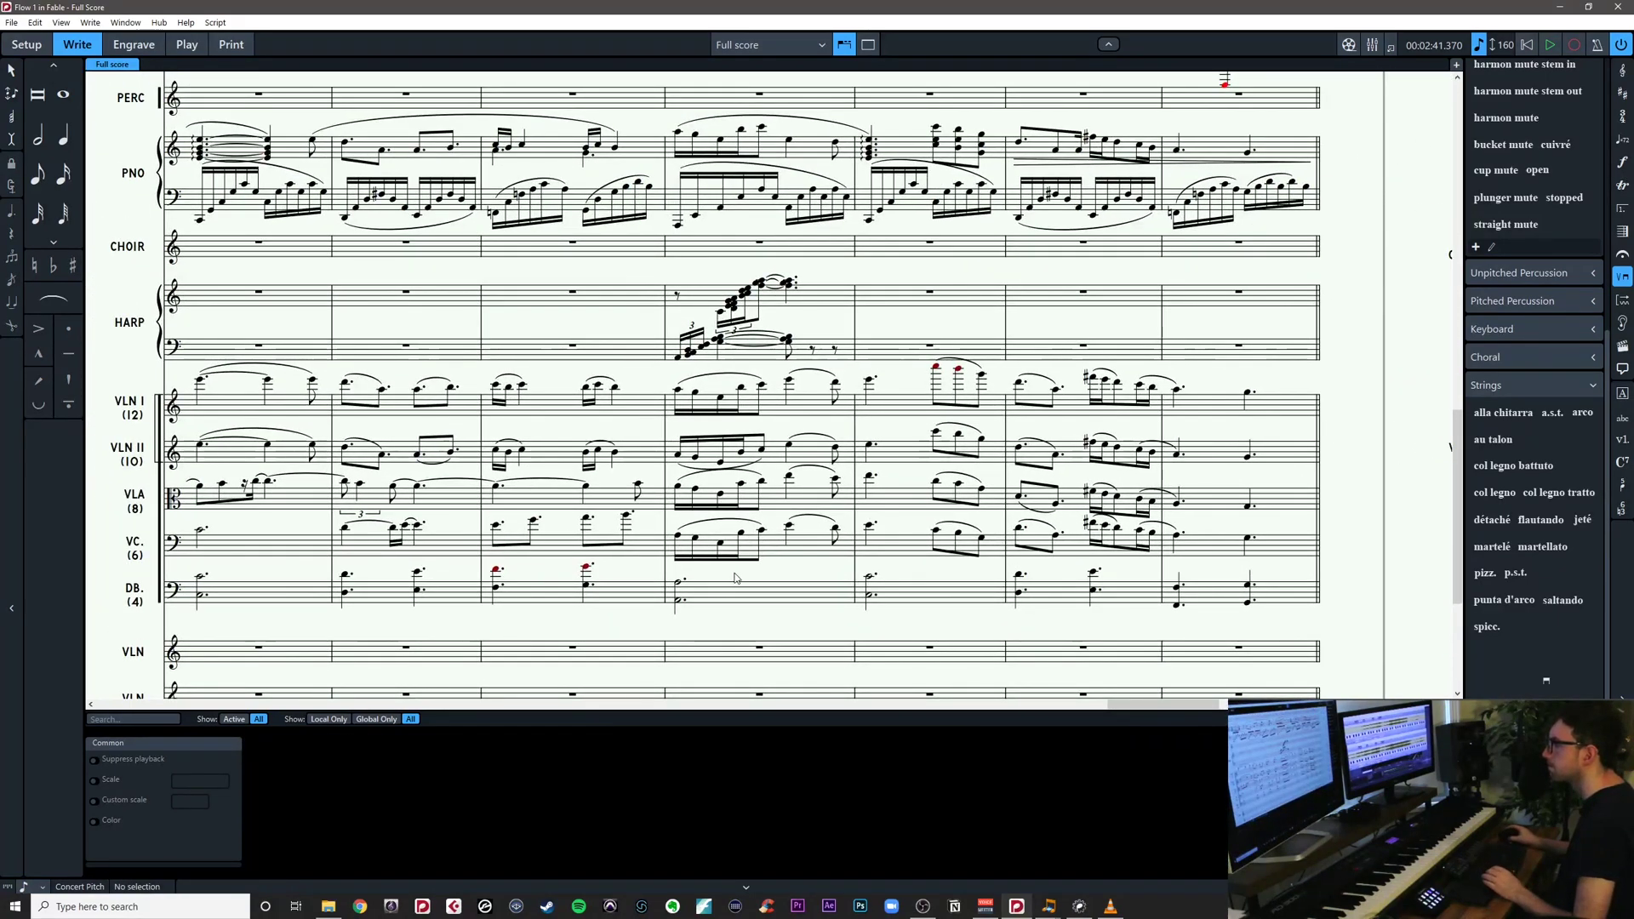
left_click_drag(753, 570, 616, 588)
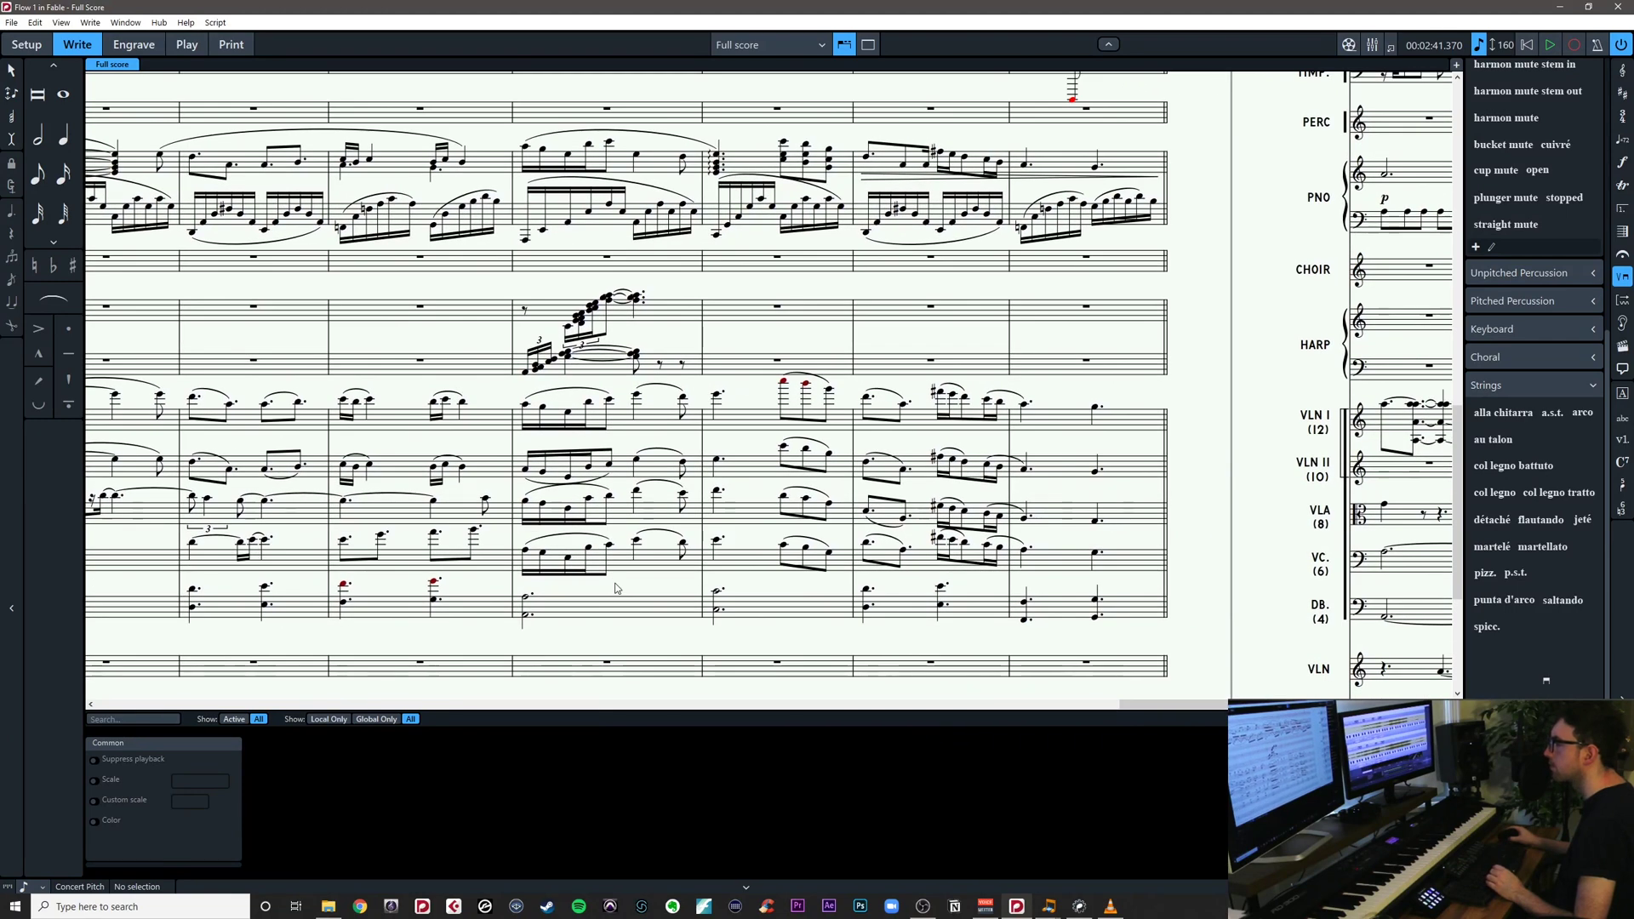
Hide the note properties and play back the string parts from bar 72 to hear the doubled phrase
key("ctrl+8")
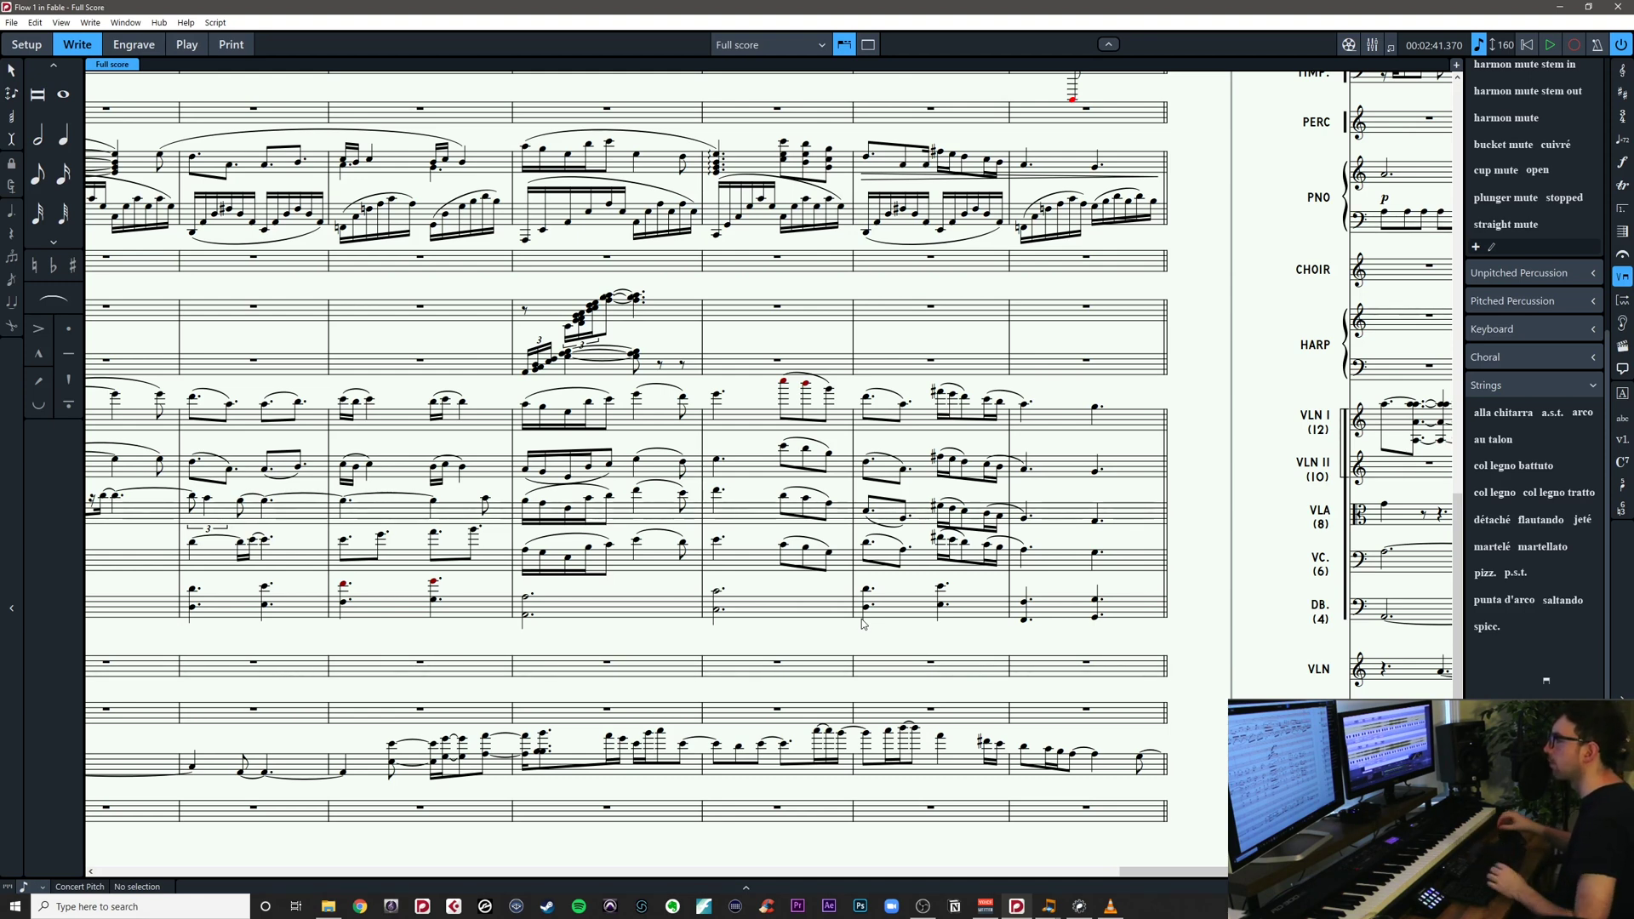
left_click_drag(847, 634, 963, 667)
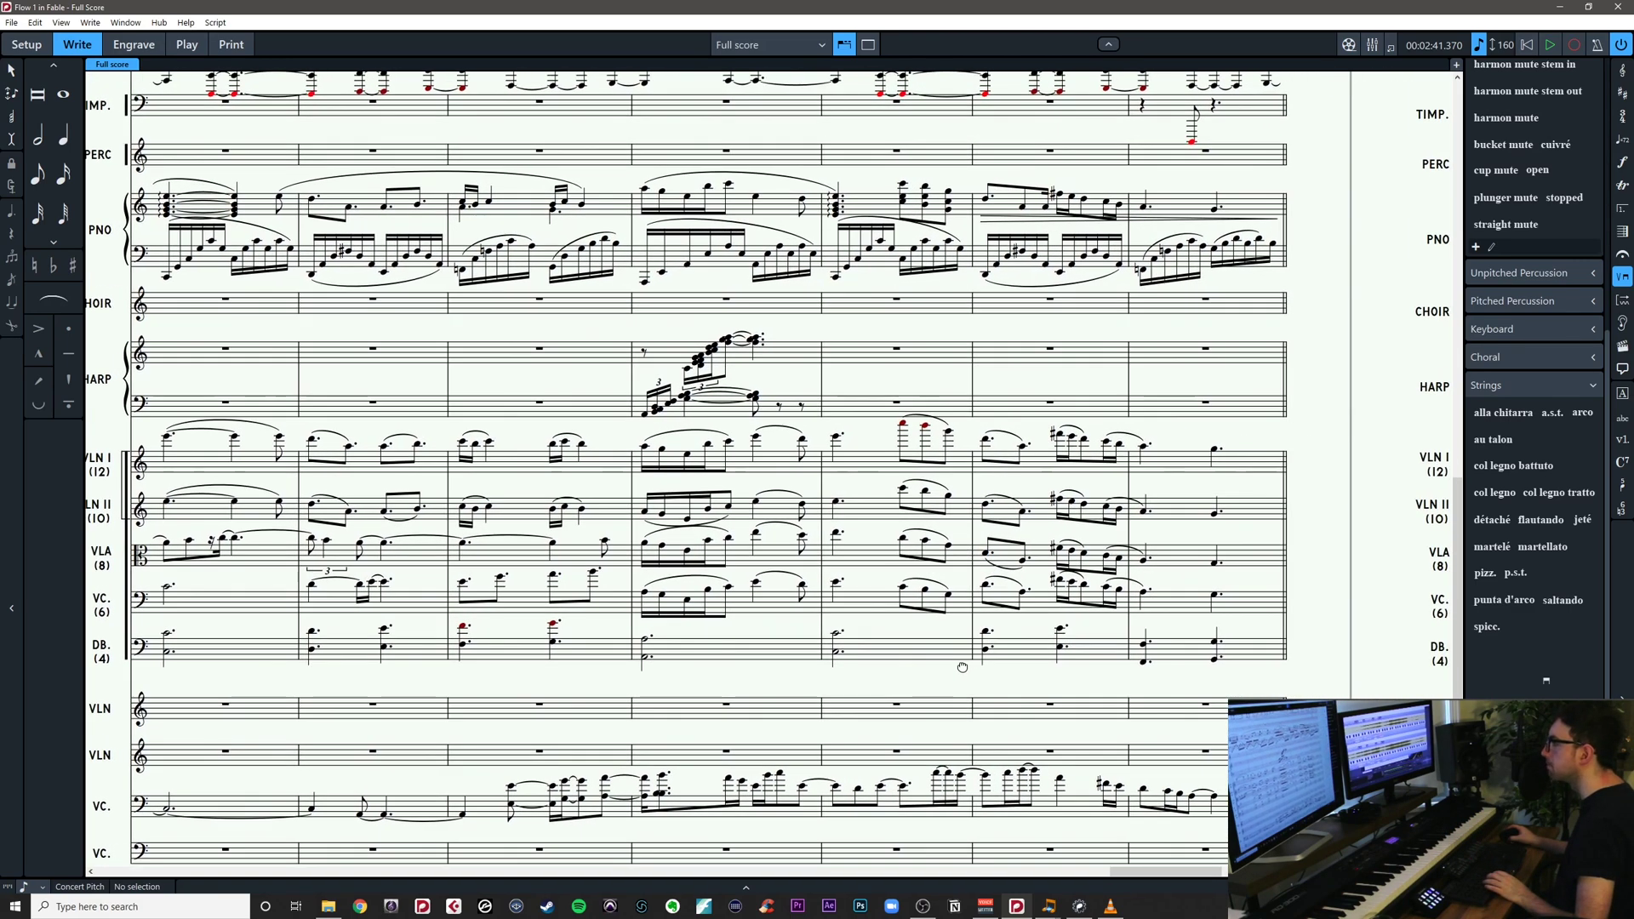
left_click_drag(629, 688, 750, 428)
key("p")
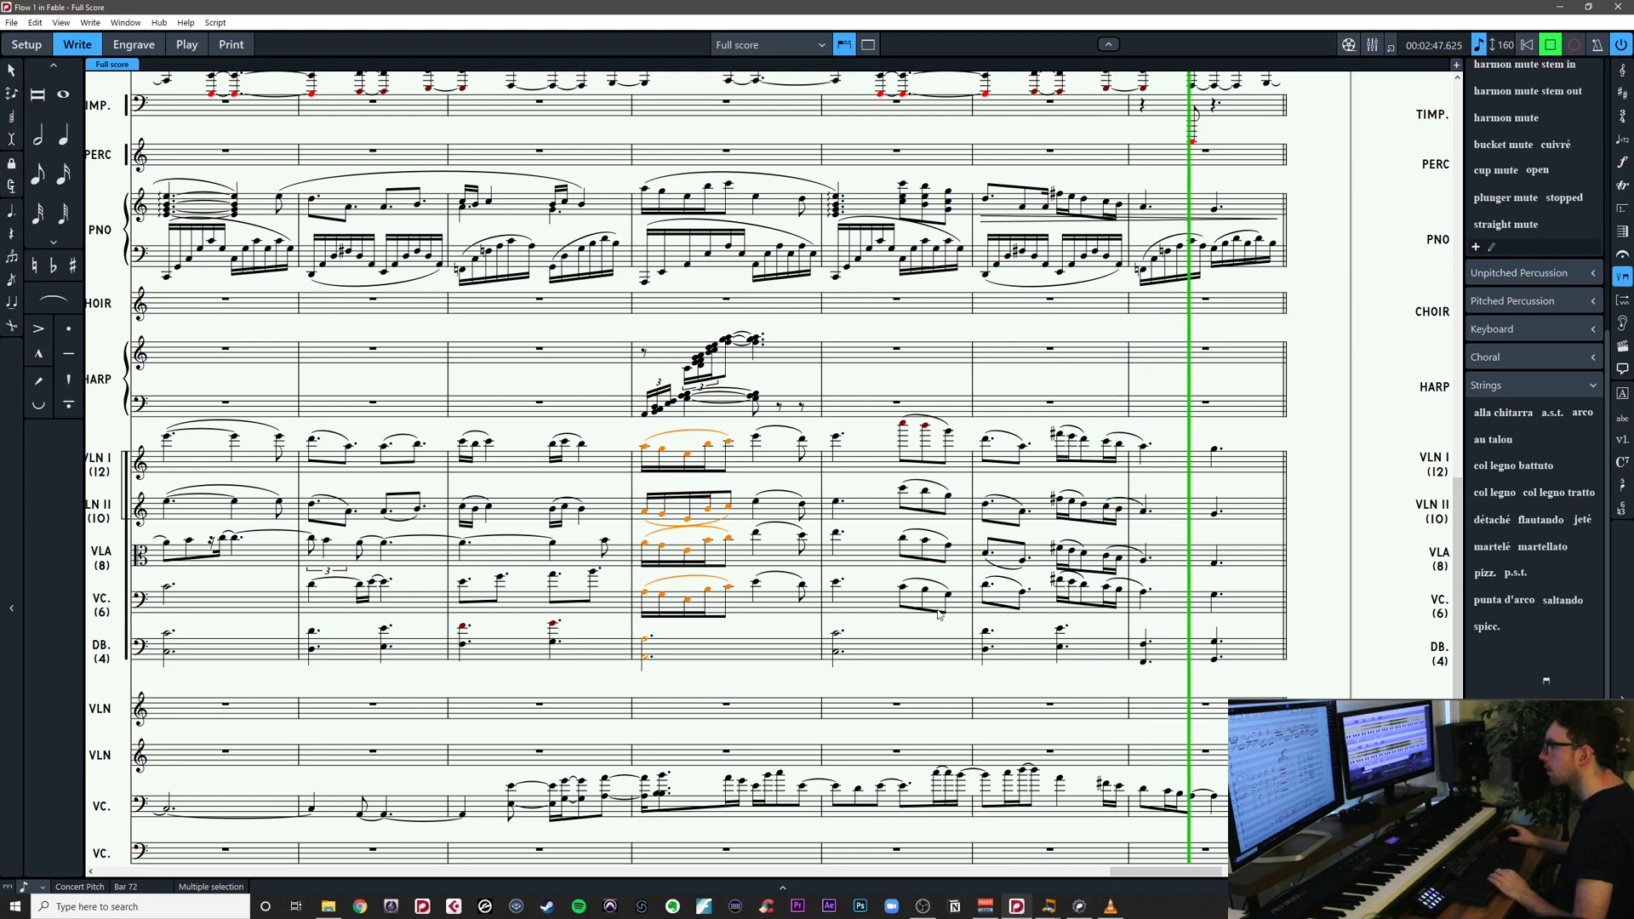
key("space")
key("Escape")
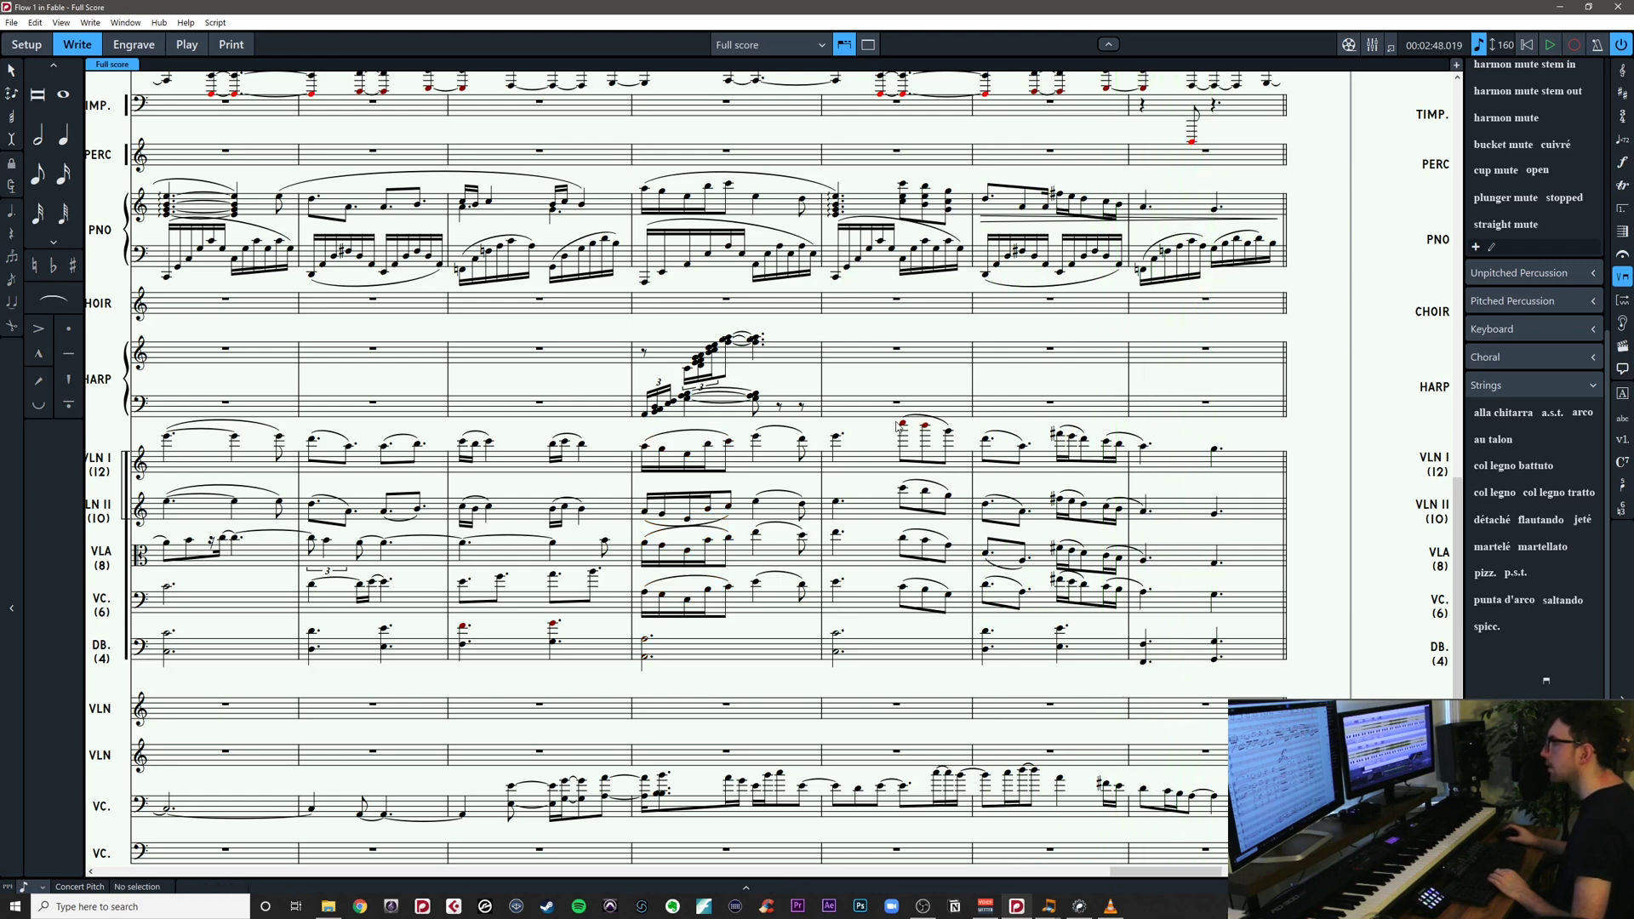
Lower the three slurred Violin I notes in the second half of bar 73 by an octave
left_click(949, 433, "shift")
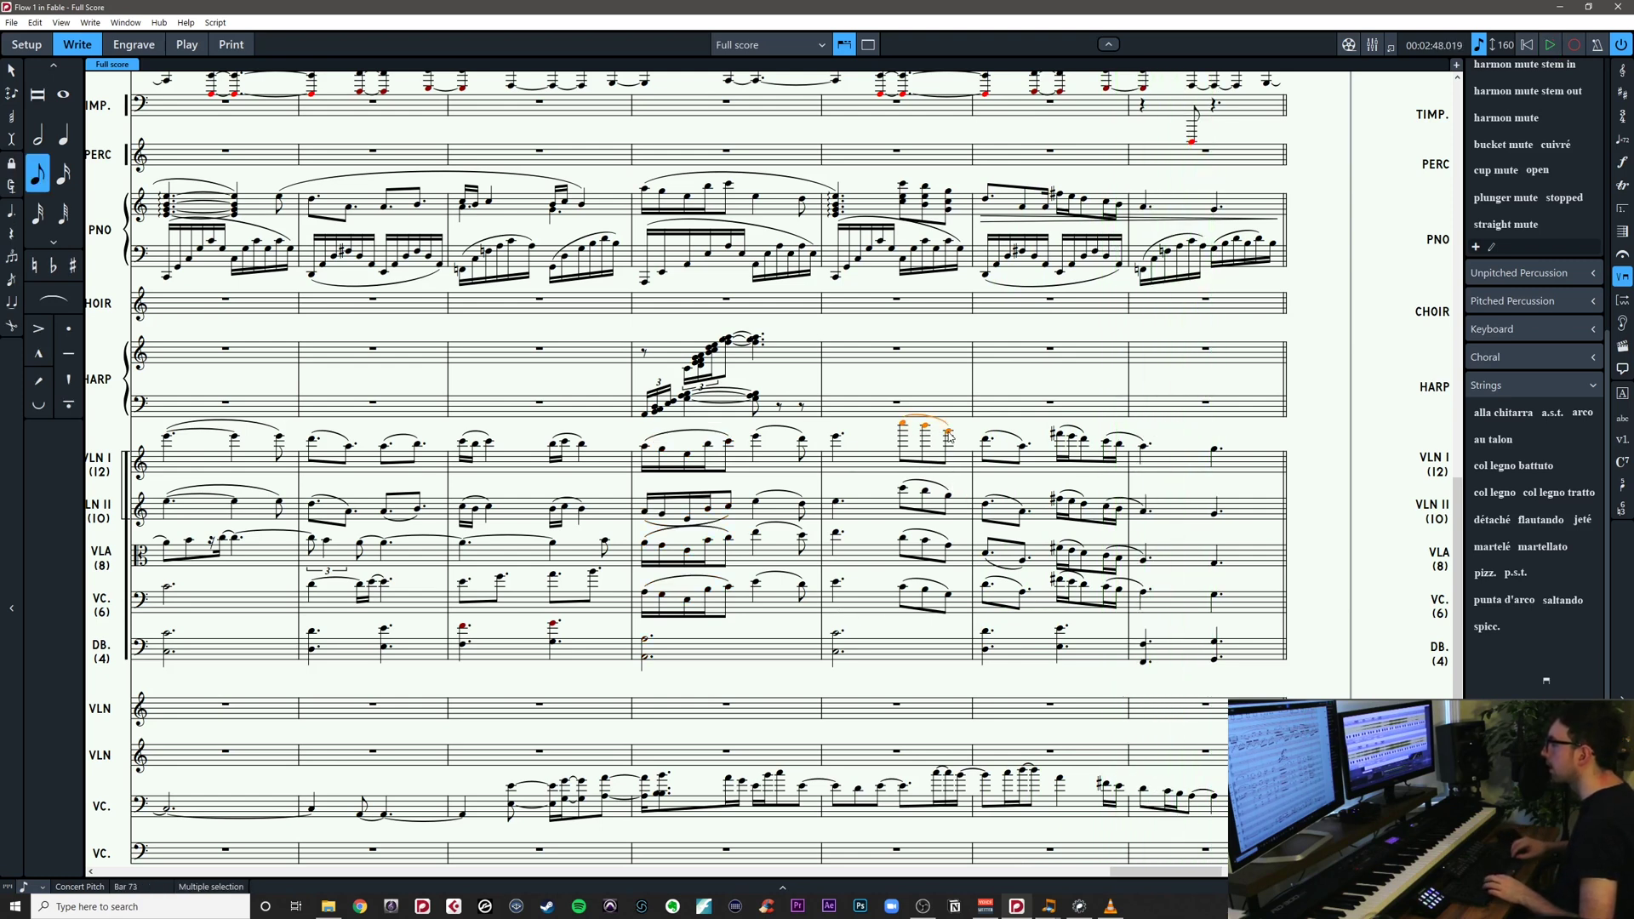
key("ctrl+alt+Down")
key("Escape")
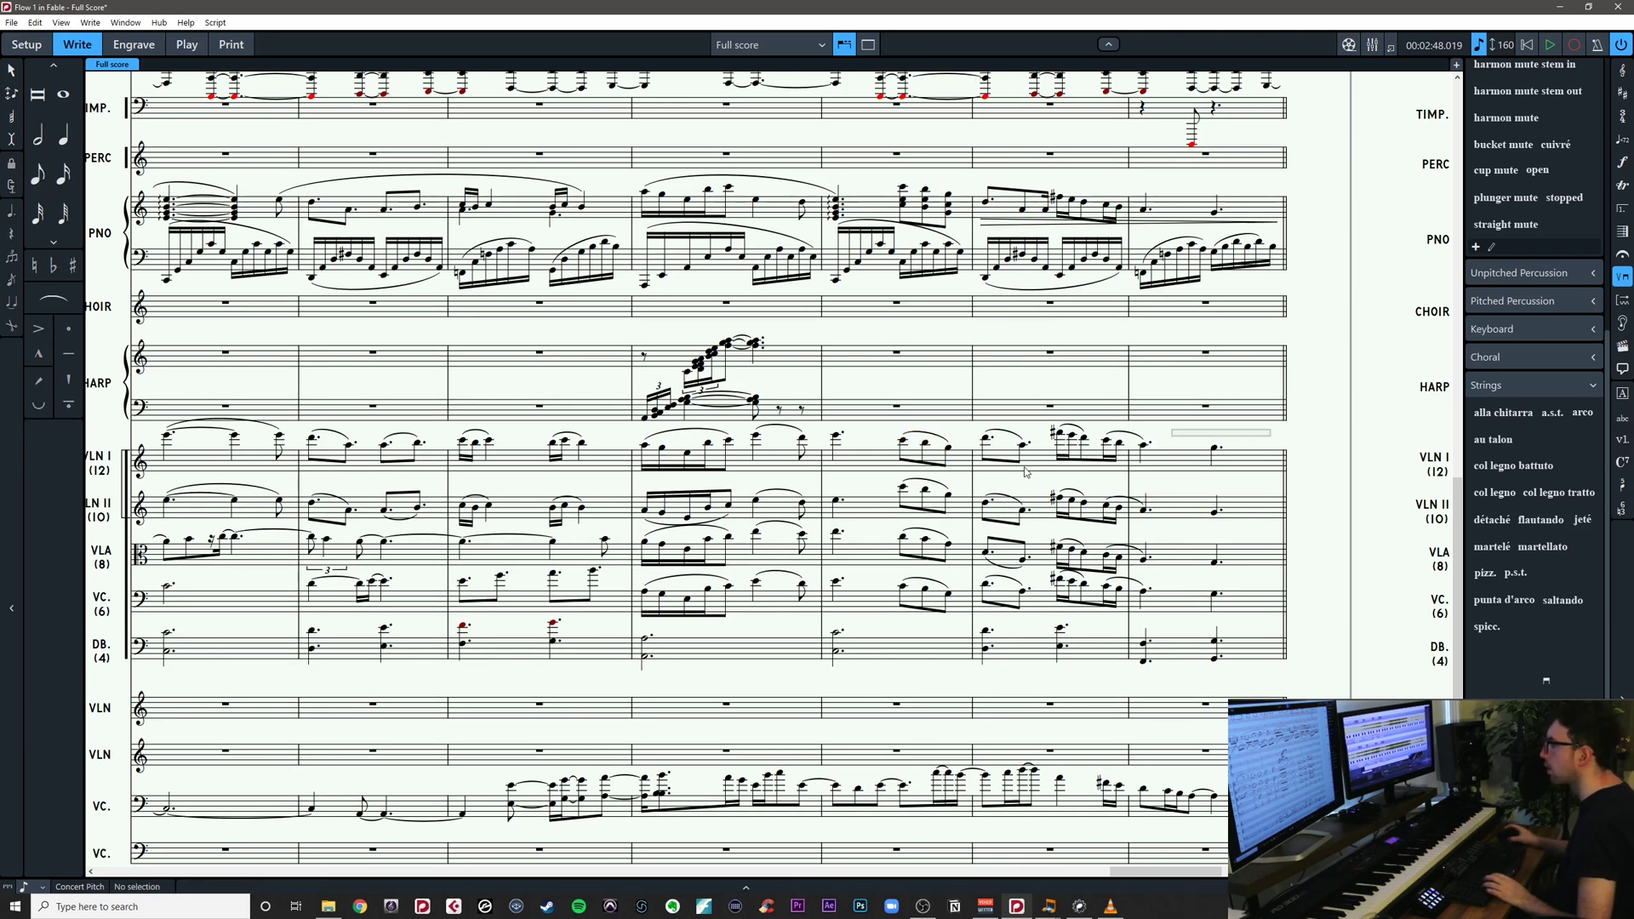
Play back the strings of bars 72 to 75 to hear the phrase with the lowered Violin I notes
left_click_drag(1025, 468, 636, 666)
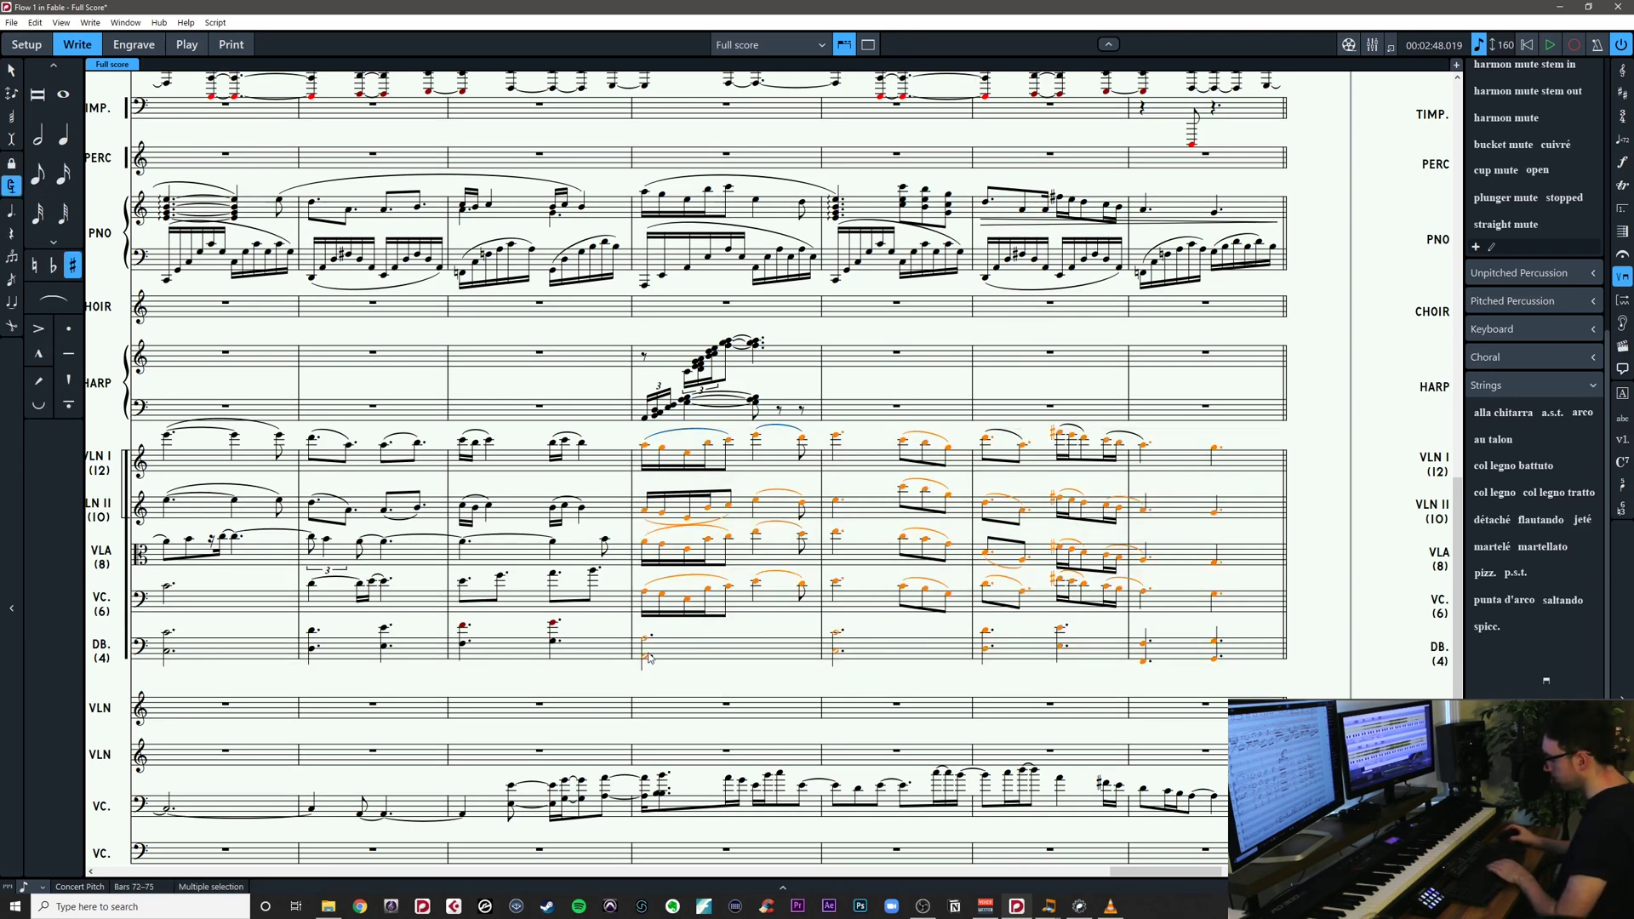
key("p")
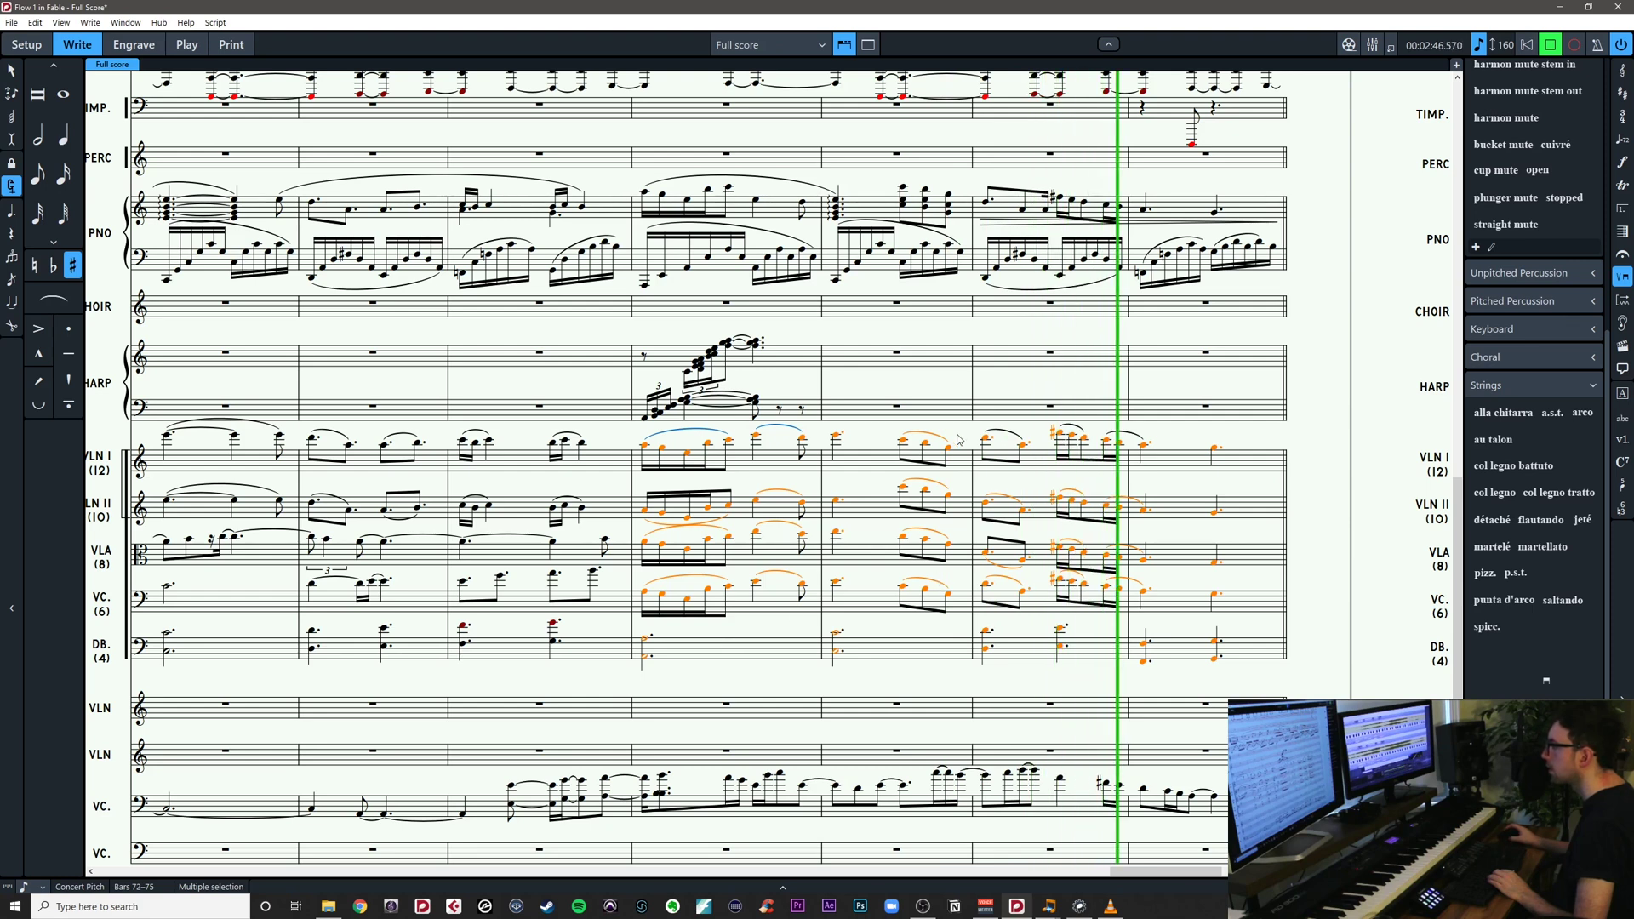
key("space")
key("Escape")
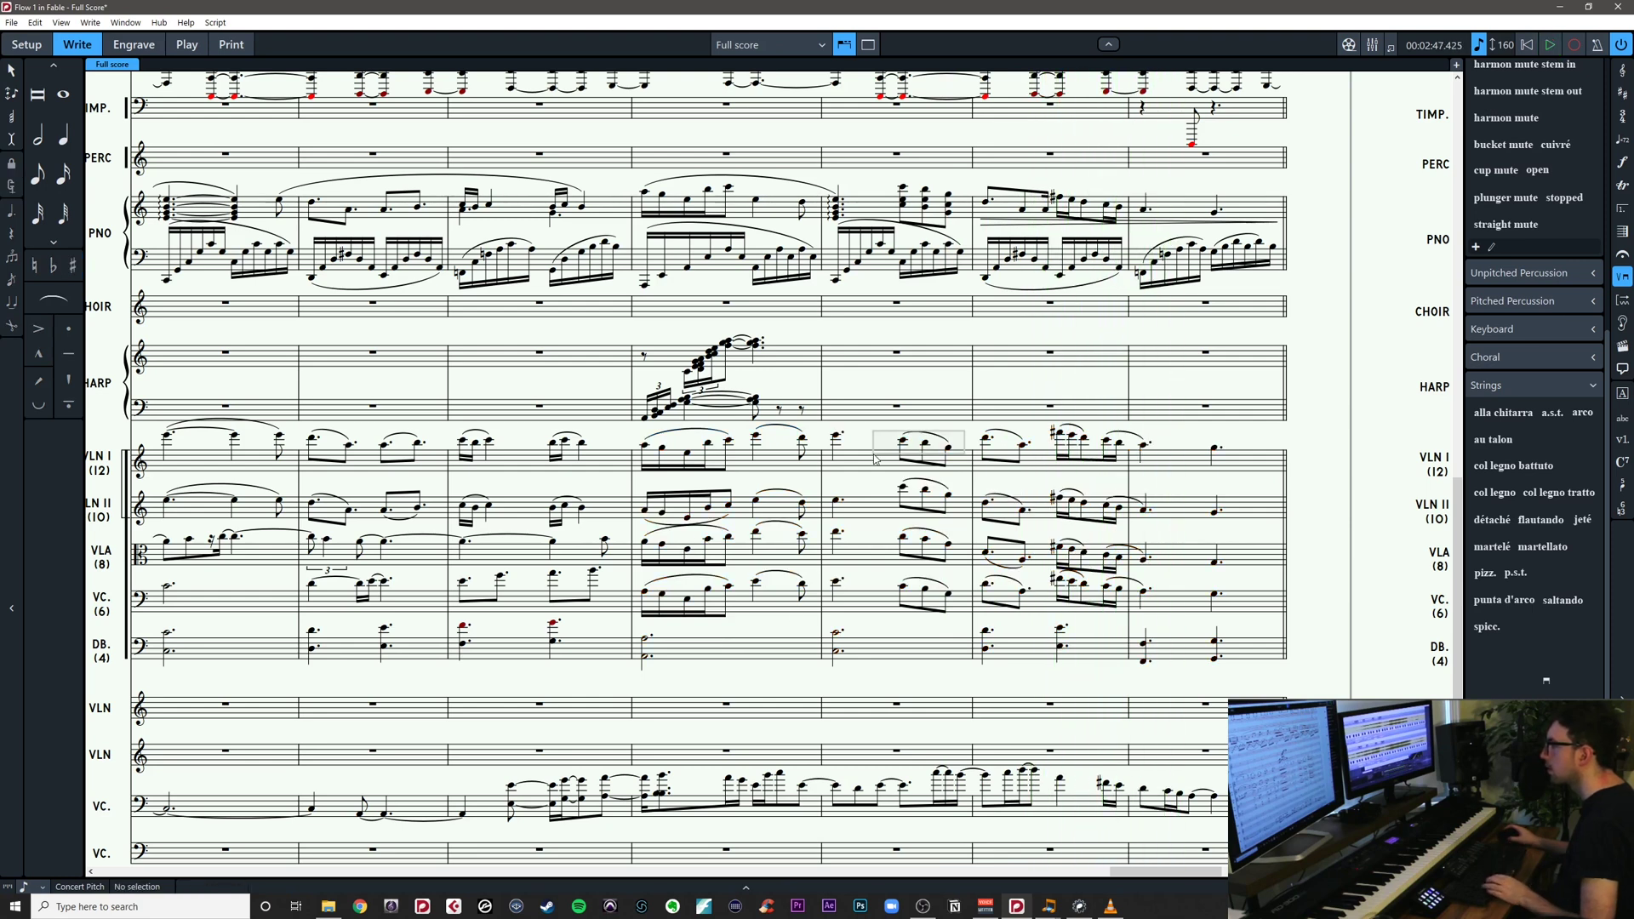
Return the three slurred Violin I notes in the second half of bar 73 to their upper octave
left_click_drag(874, 457, 877, 457)
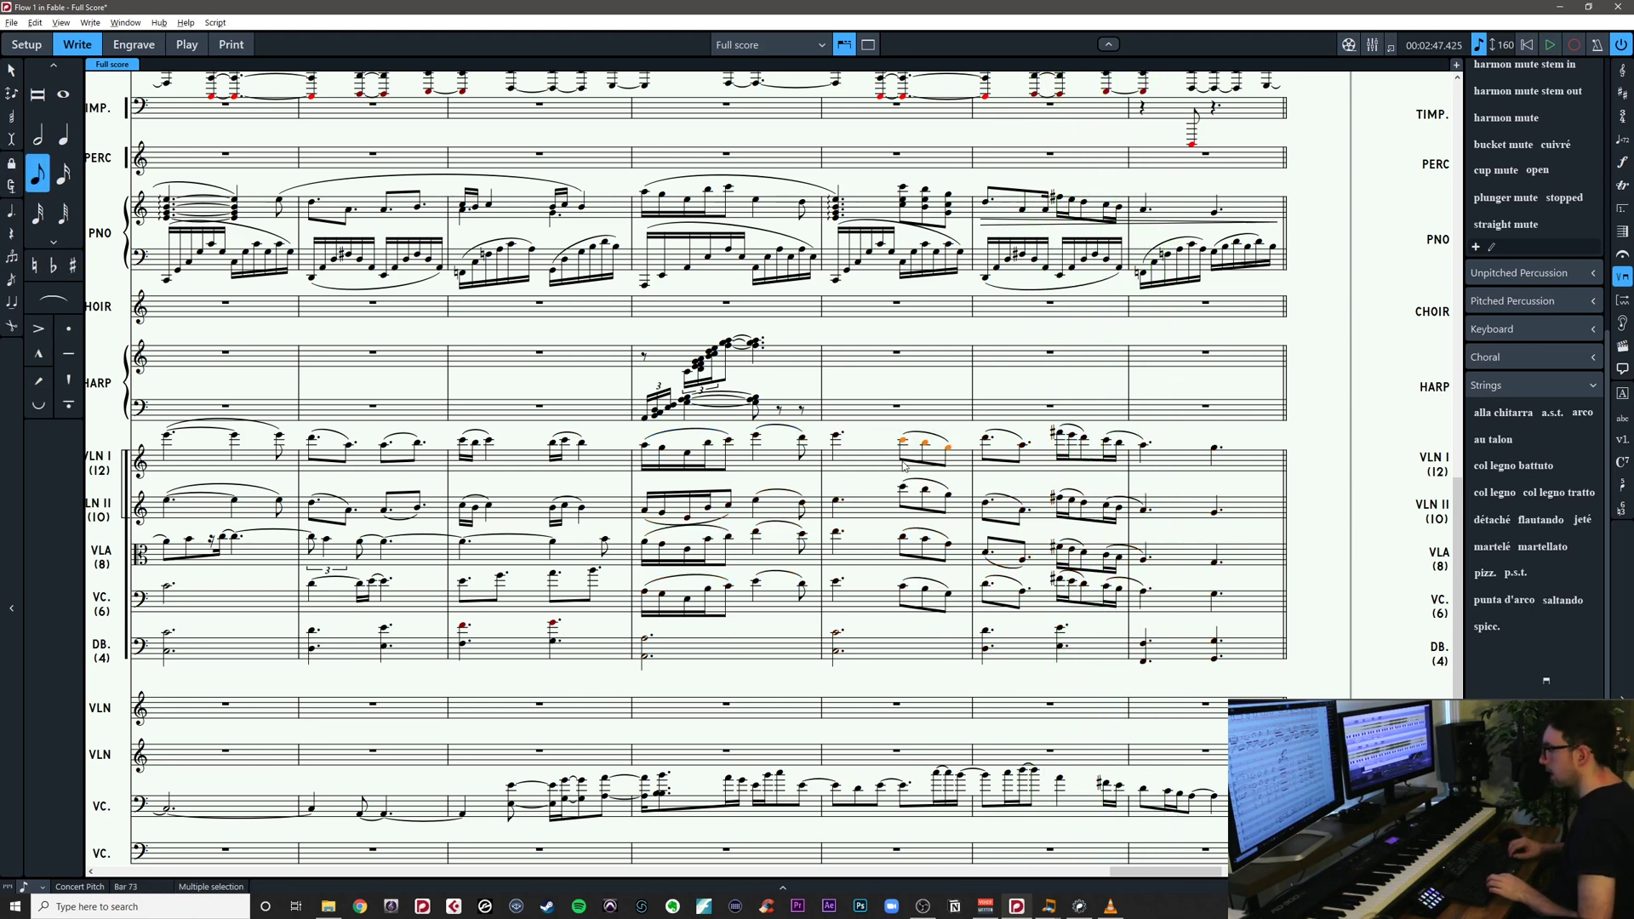
left_click_drag(876, 491, 1146, 543)
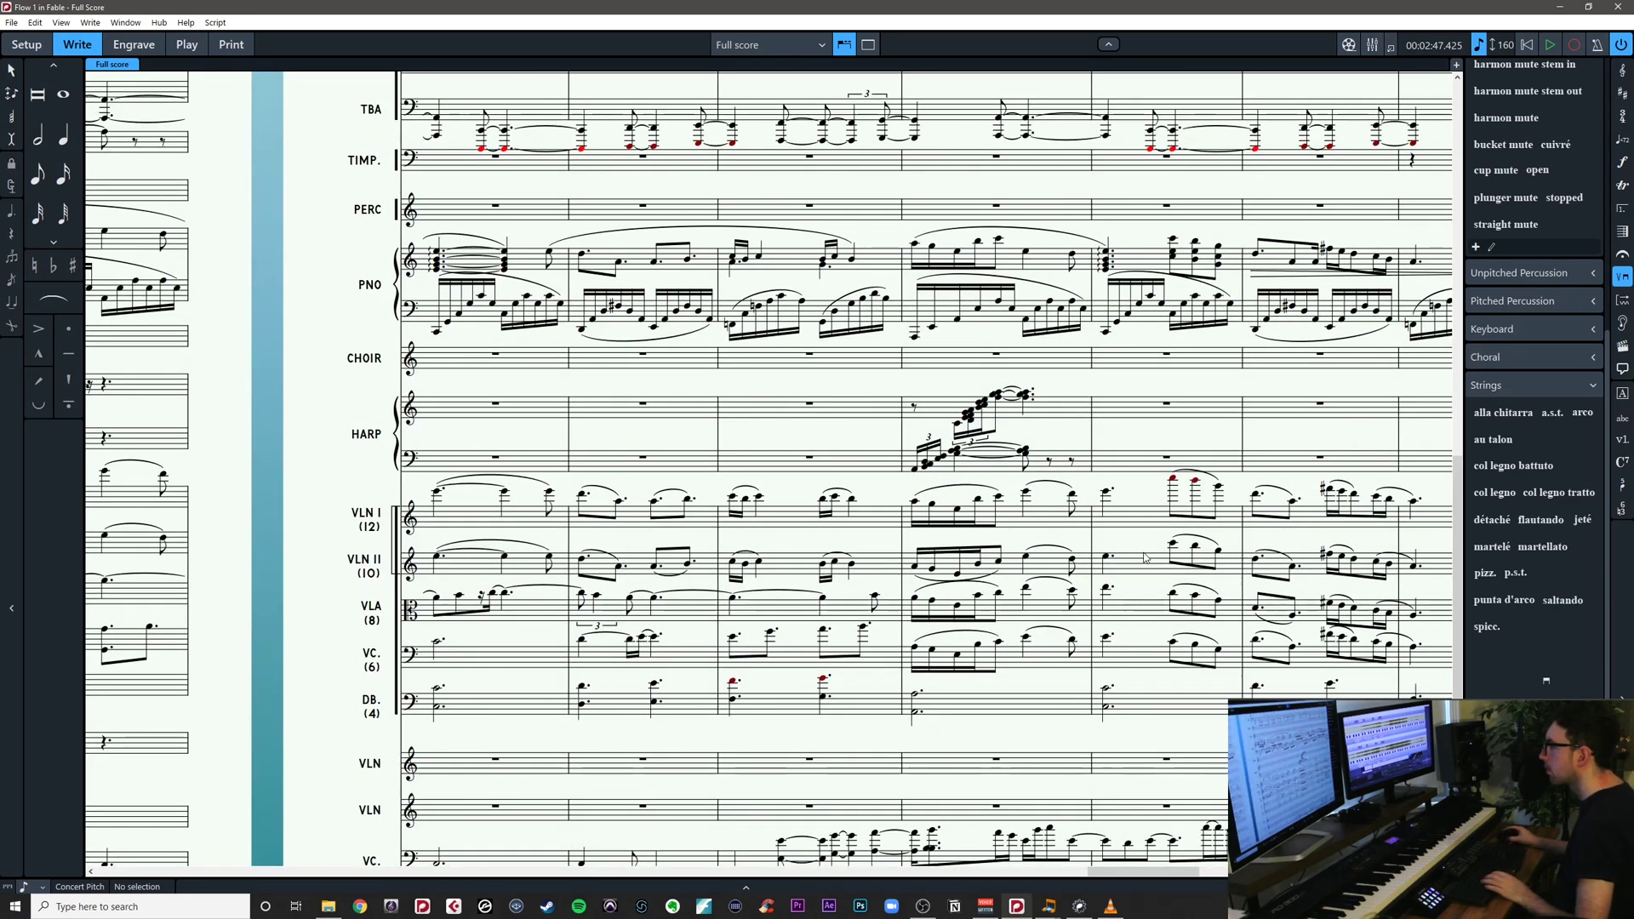
left_click_drag(1145, 554, 1102, 556)
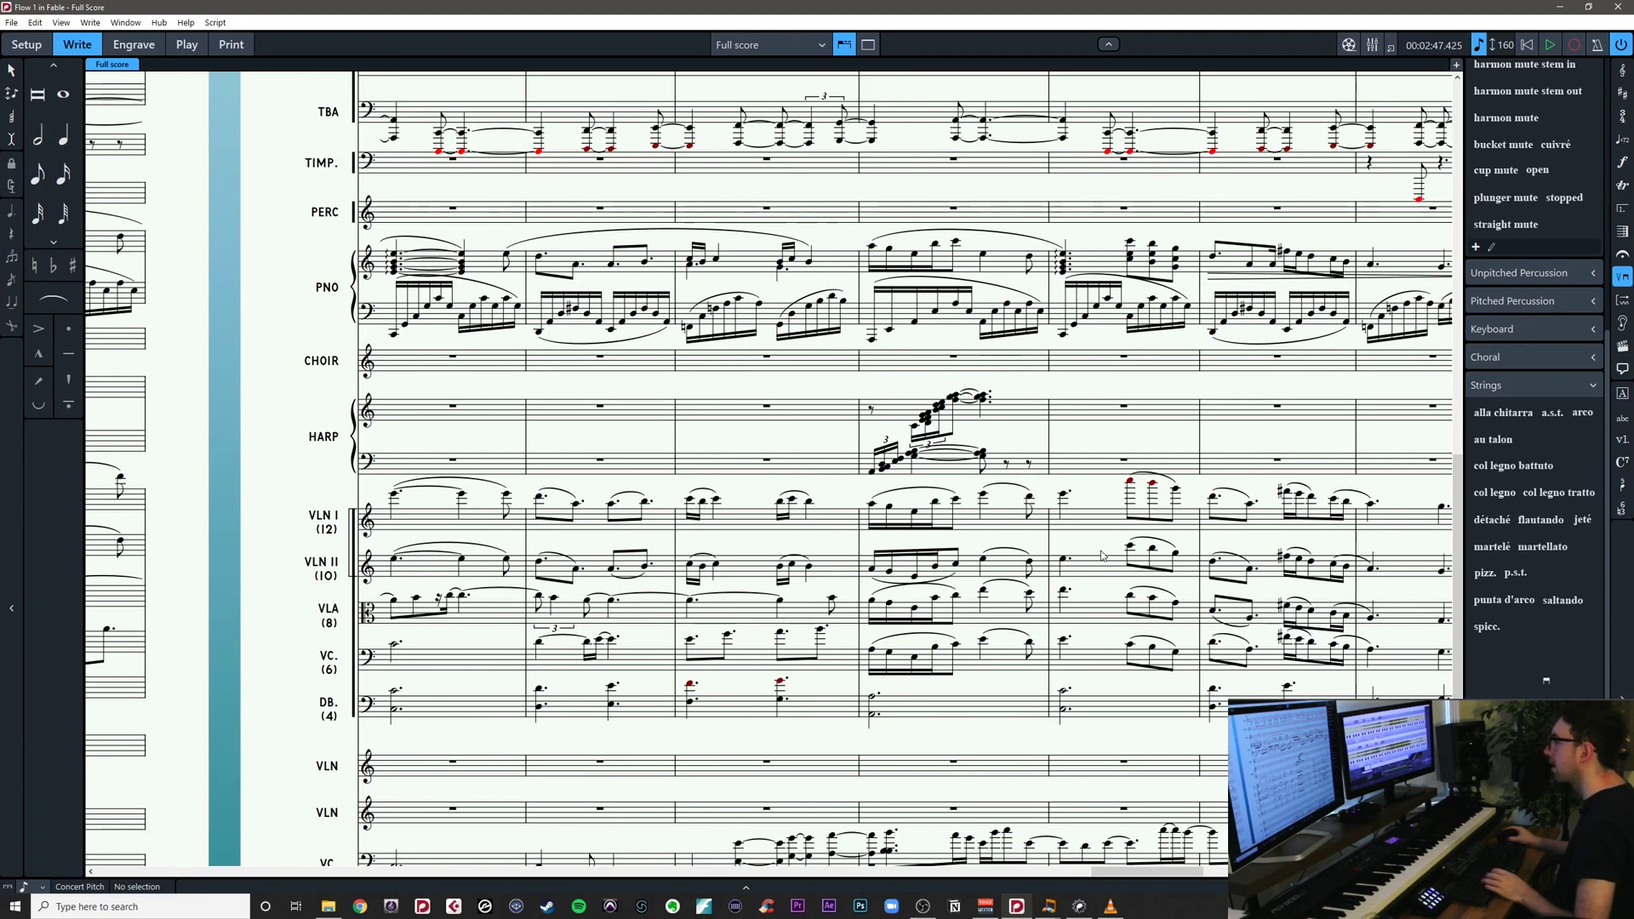
left_click(1101, 556)
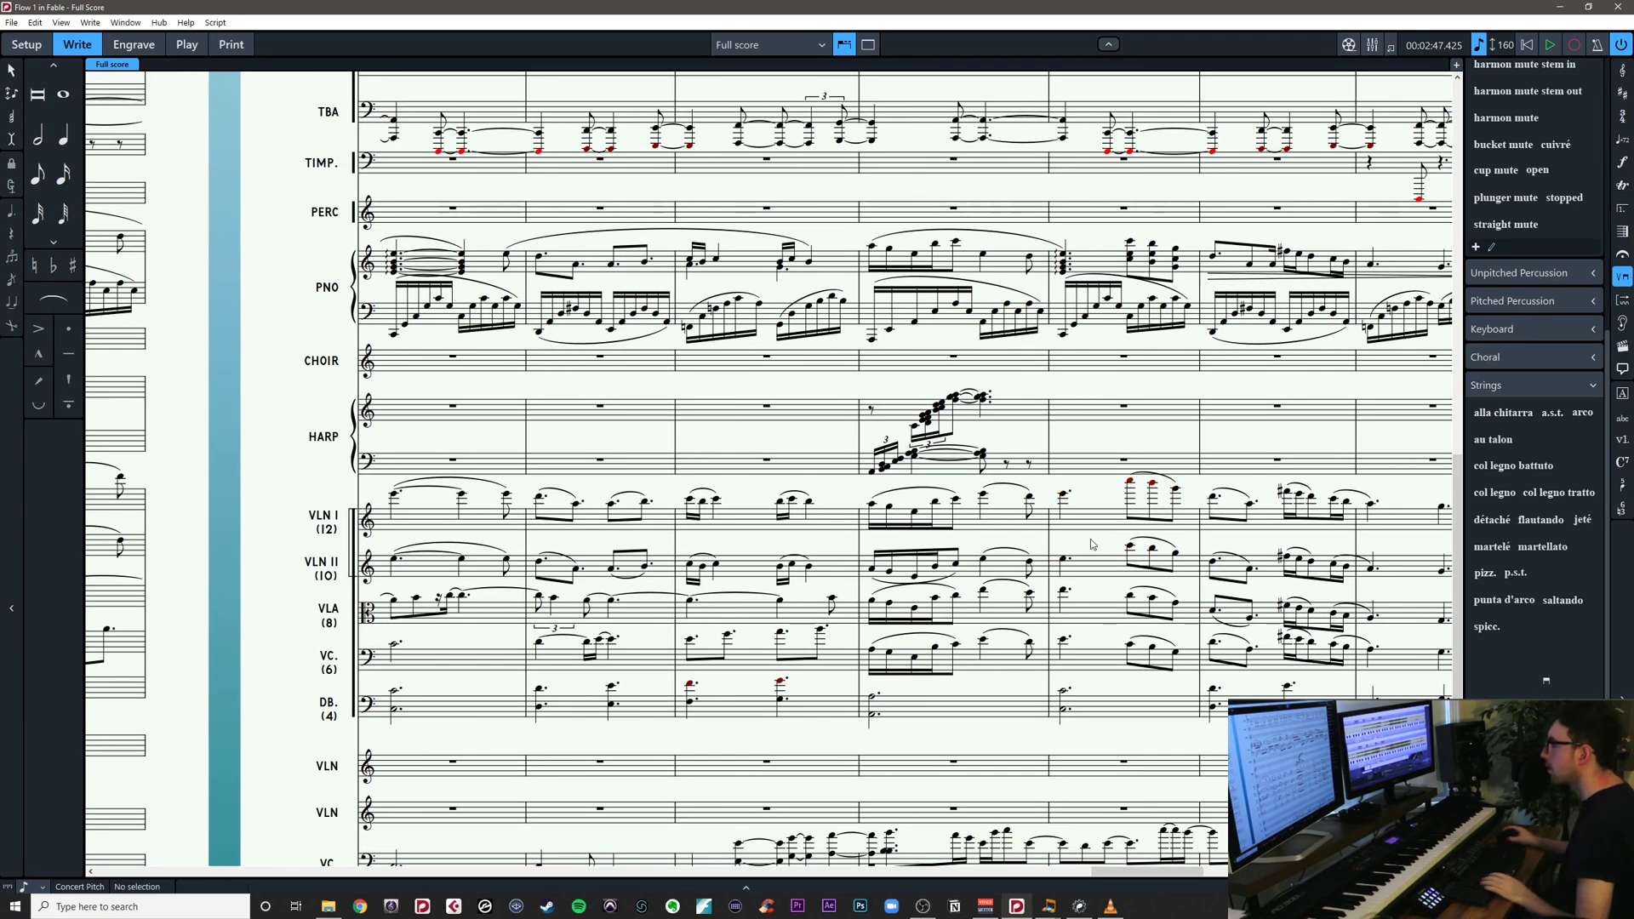
Step through the Violin I notes of bar 68 to check their pitches
scroll(1093, 545, "left", 10)
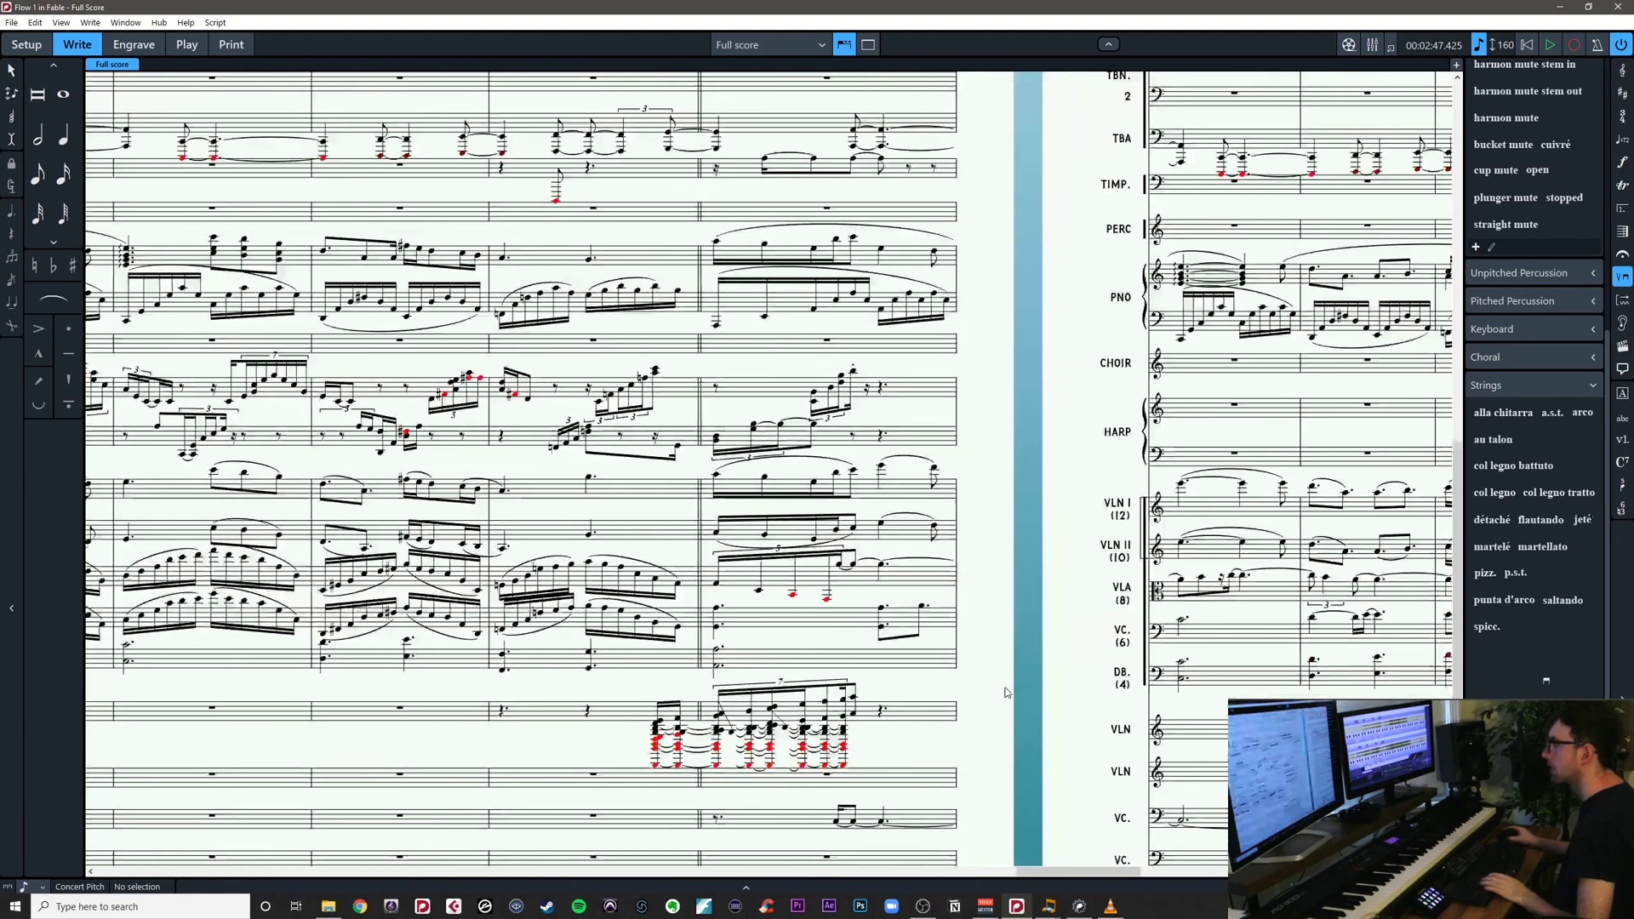
left_click(716, 476)
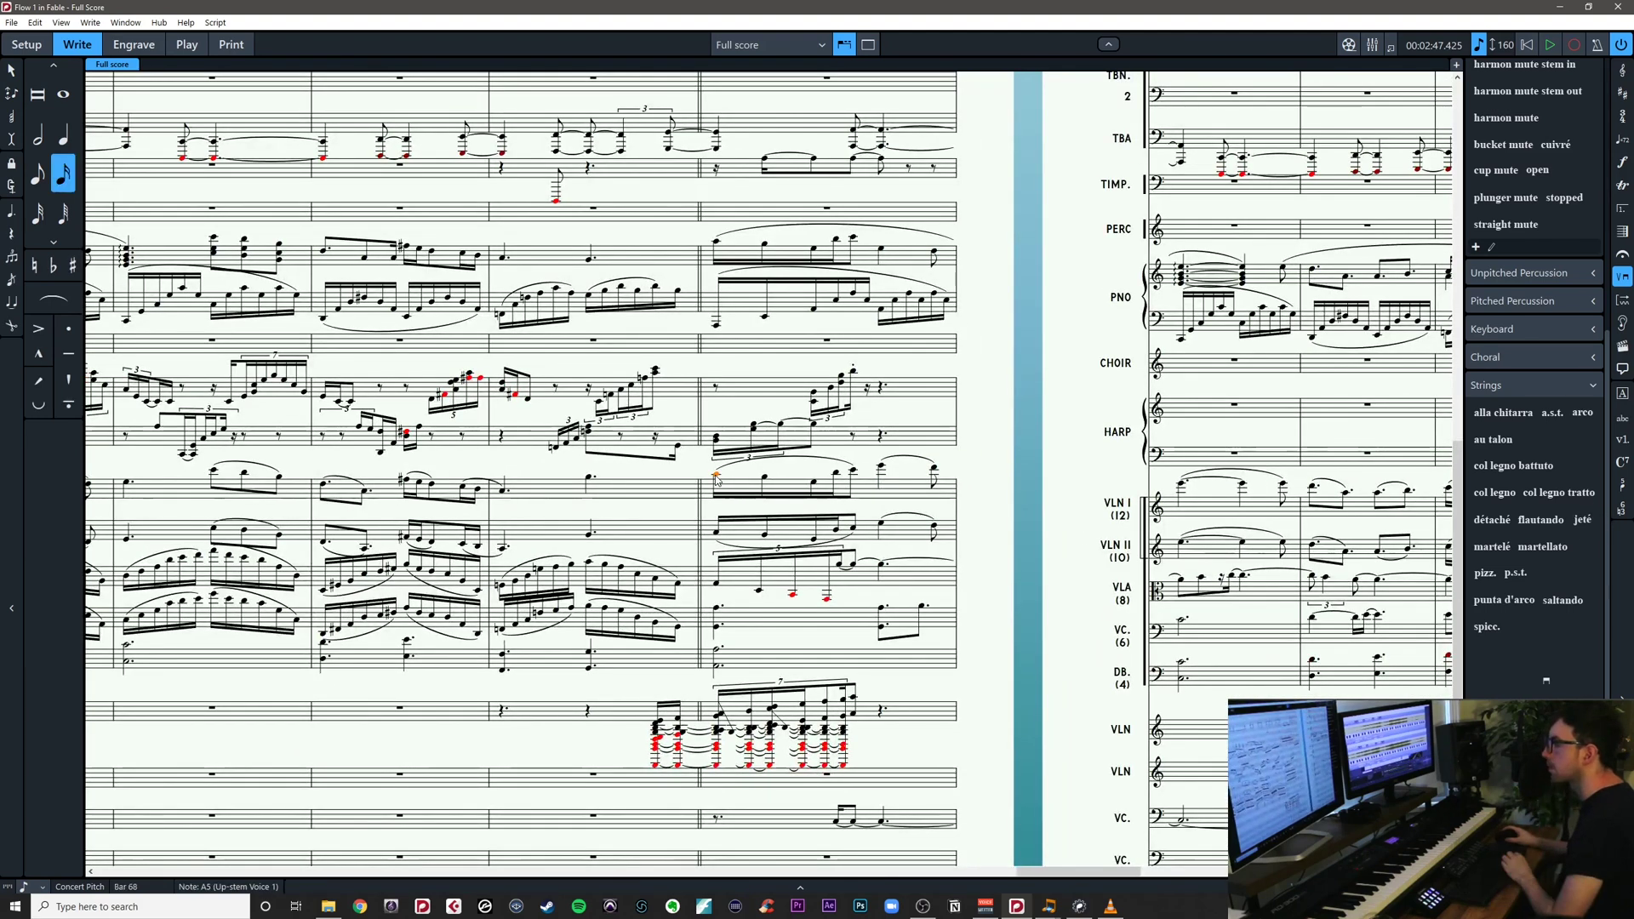
key("Right")
key("Right")
key("Right")
key("Right")
key("Right")
key("Right")
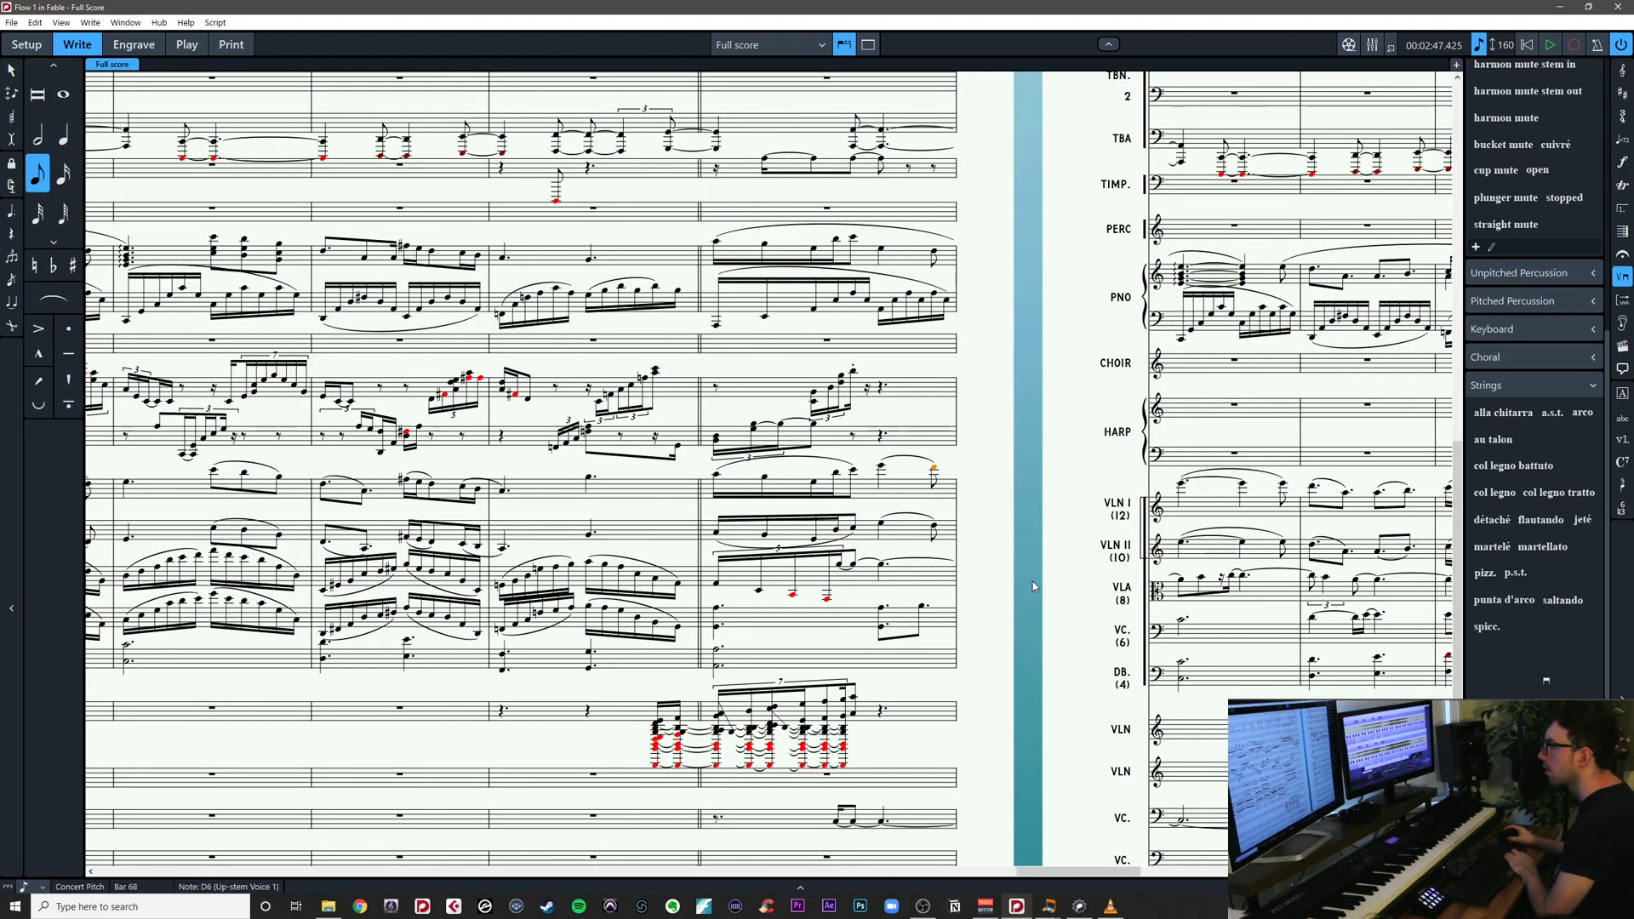
key("Right")
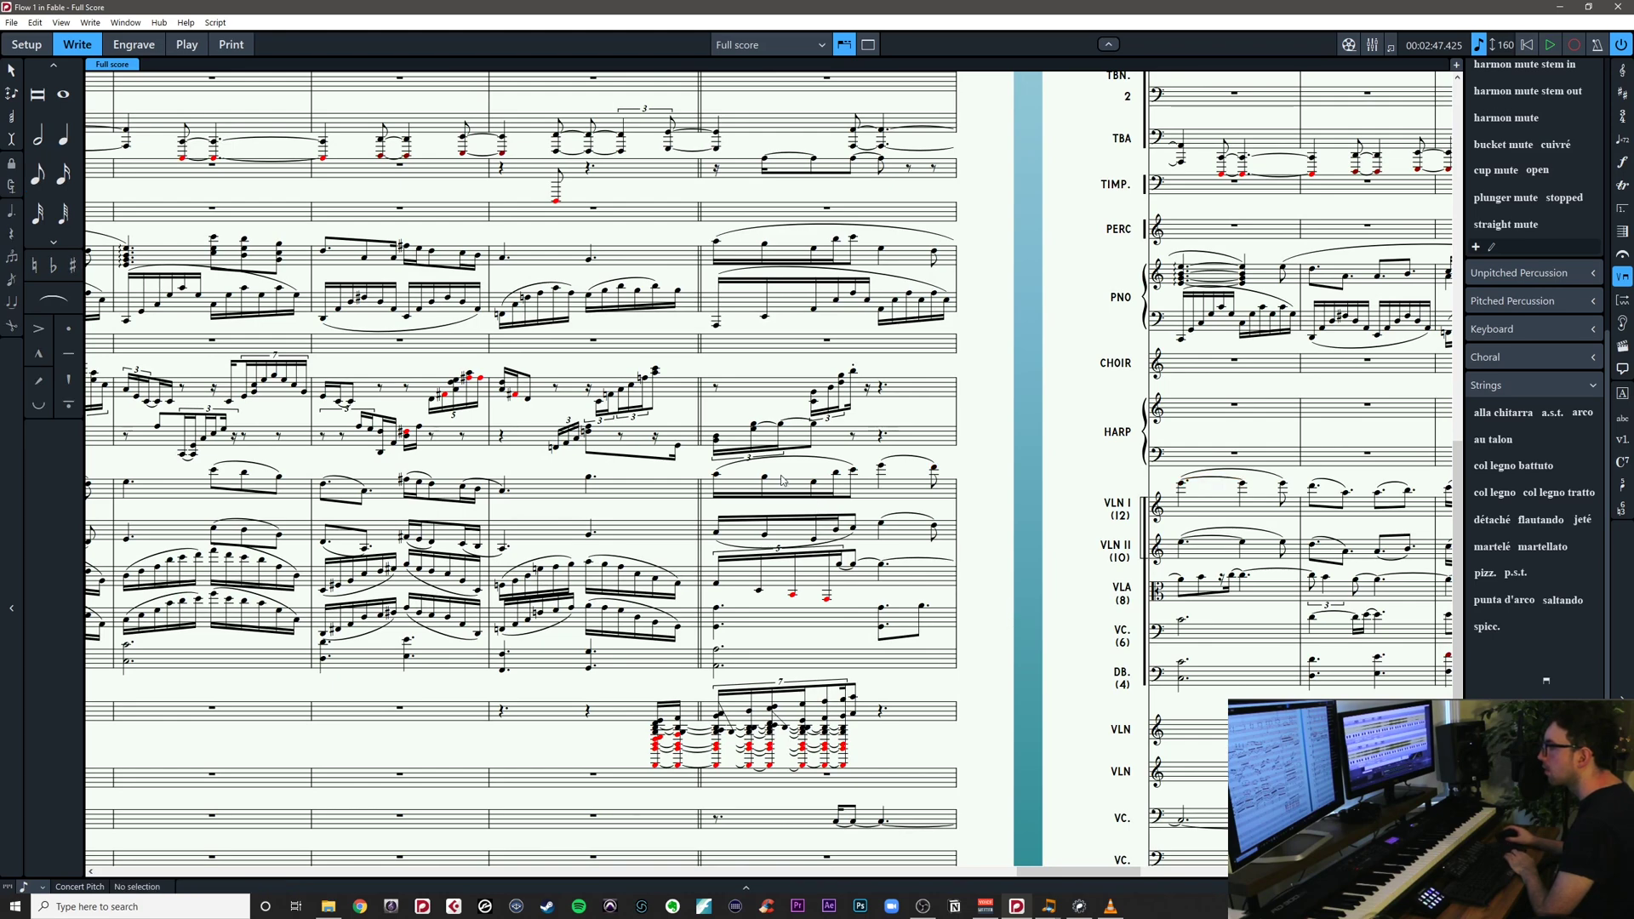
Switch the score to galley view and bring the string staves around bars 66 to 70 into close view
left_click_drag(1101, 592, 1438, 507)
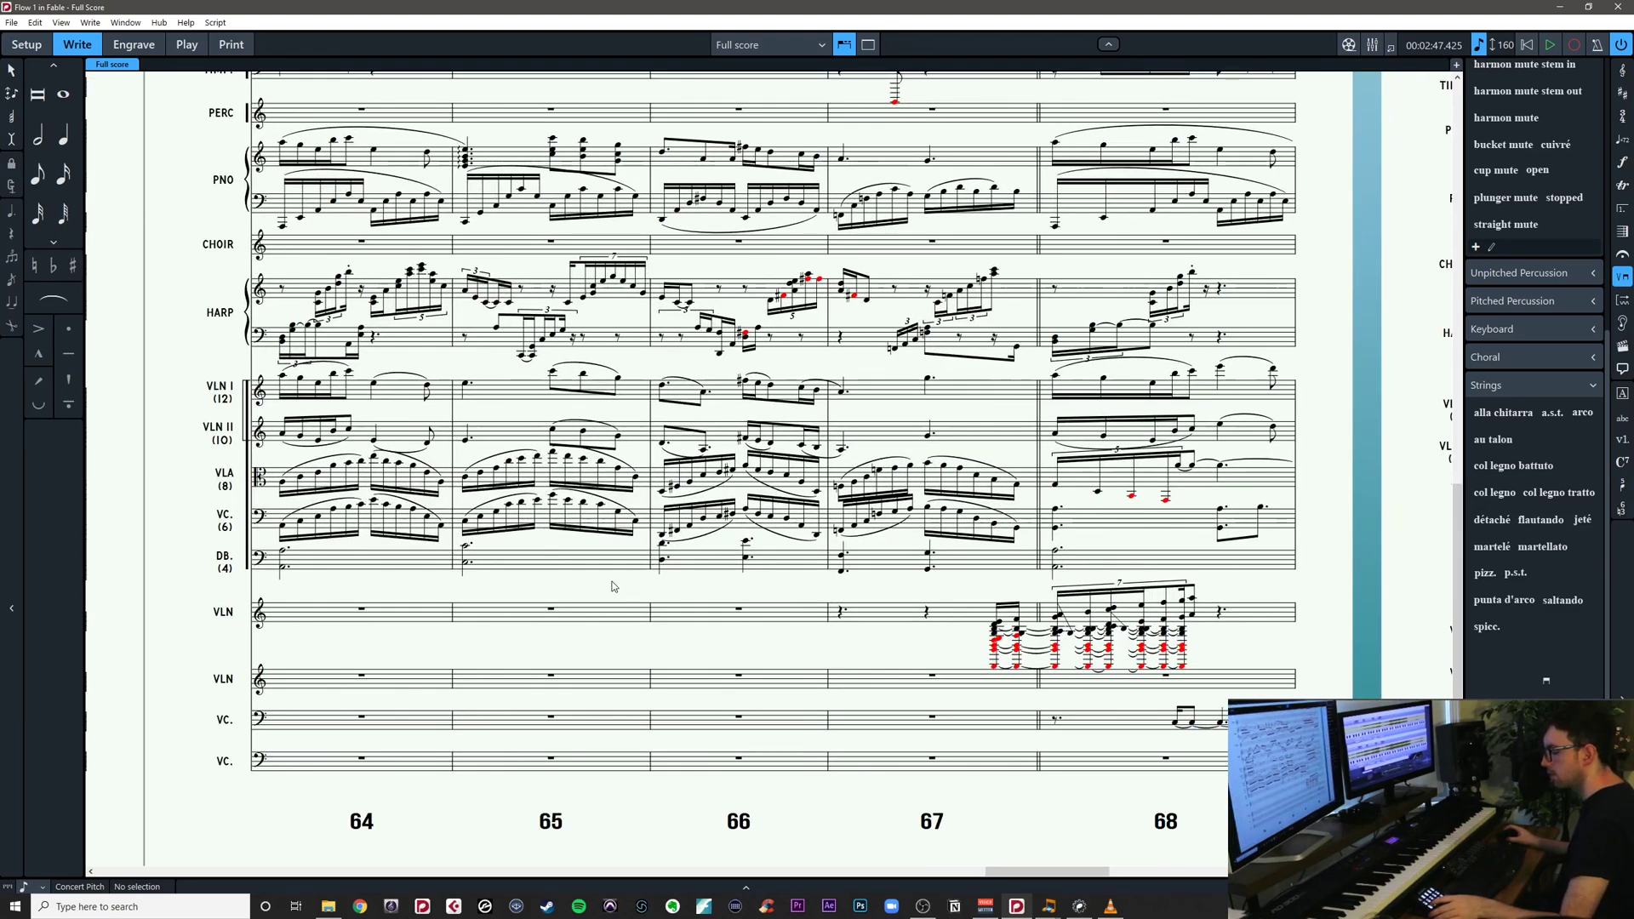
key("ctrl+alt+2")
scroll(935, 717, "down", 10)
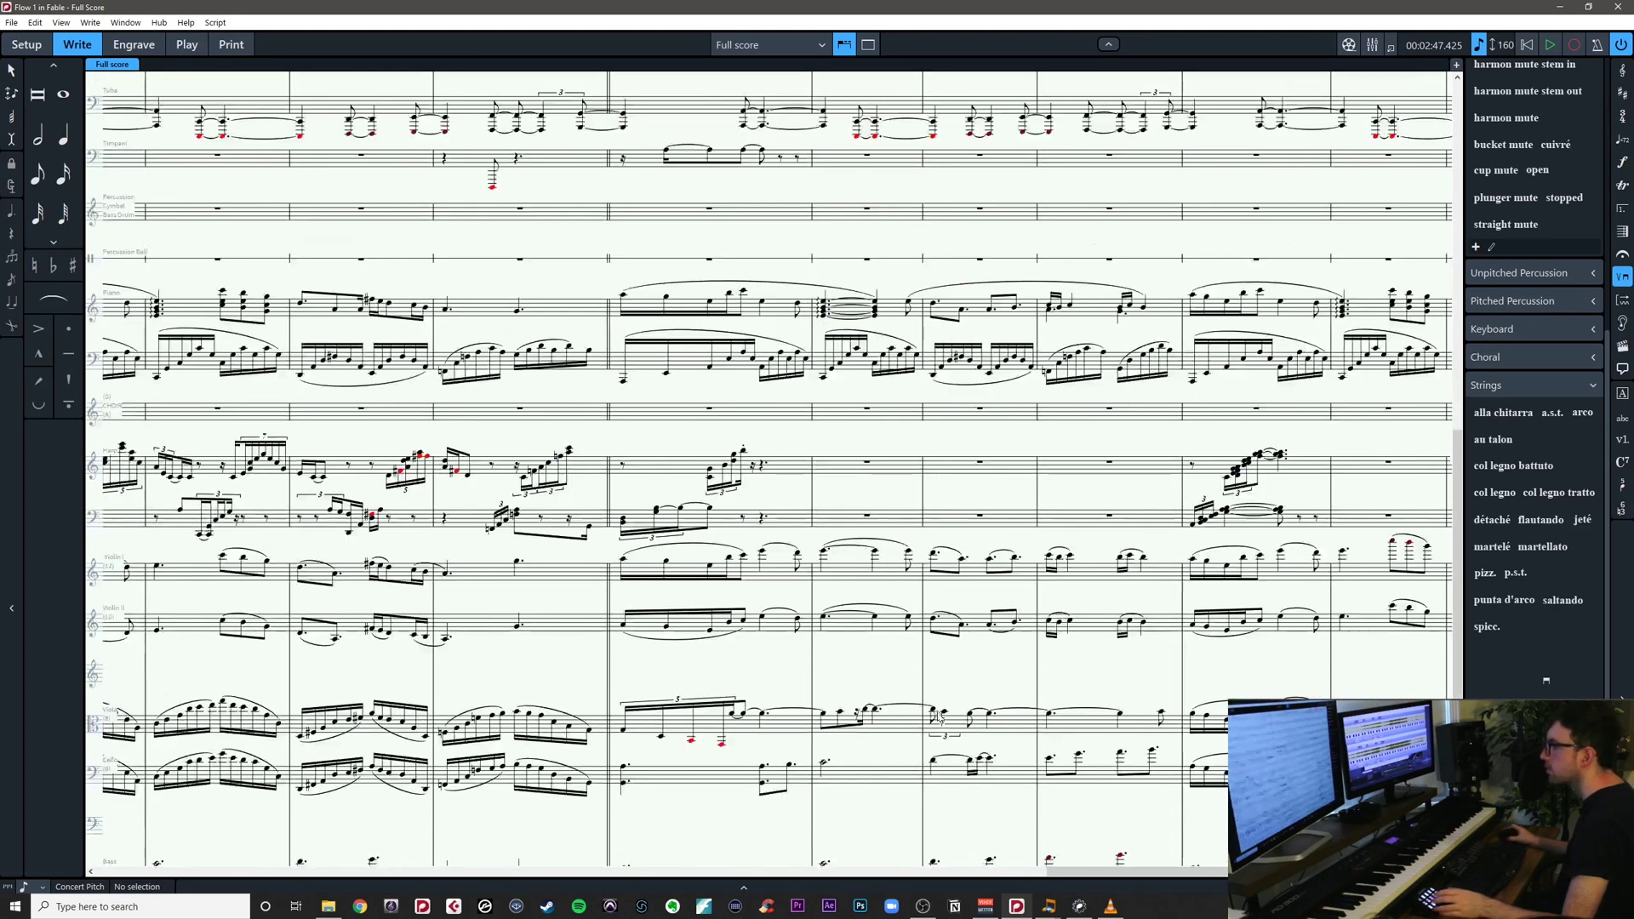
scroll(939, 717, "down", 5)
left_click_drag(1022, 670, 110, 714)
left_click_drag(945, 408, 687, 416)
key("z")
key("z")
key("z")
key("z")
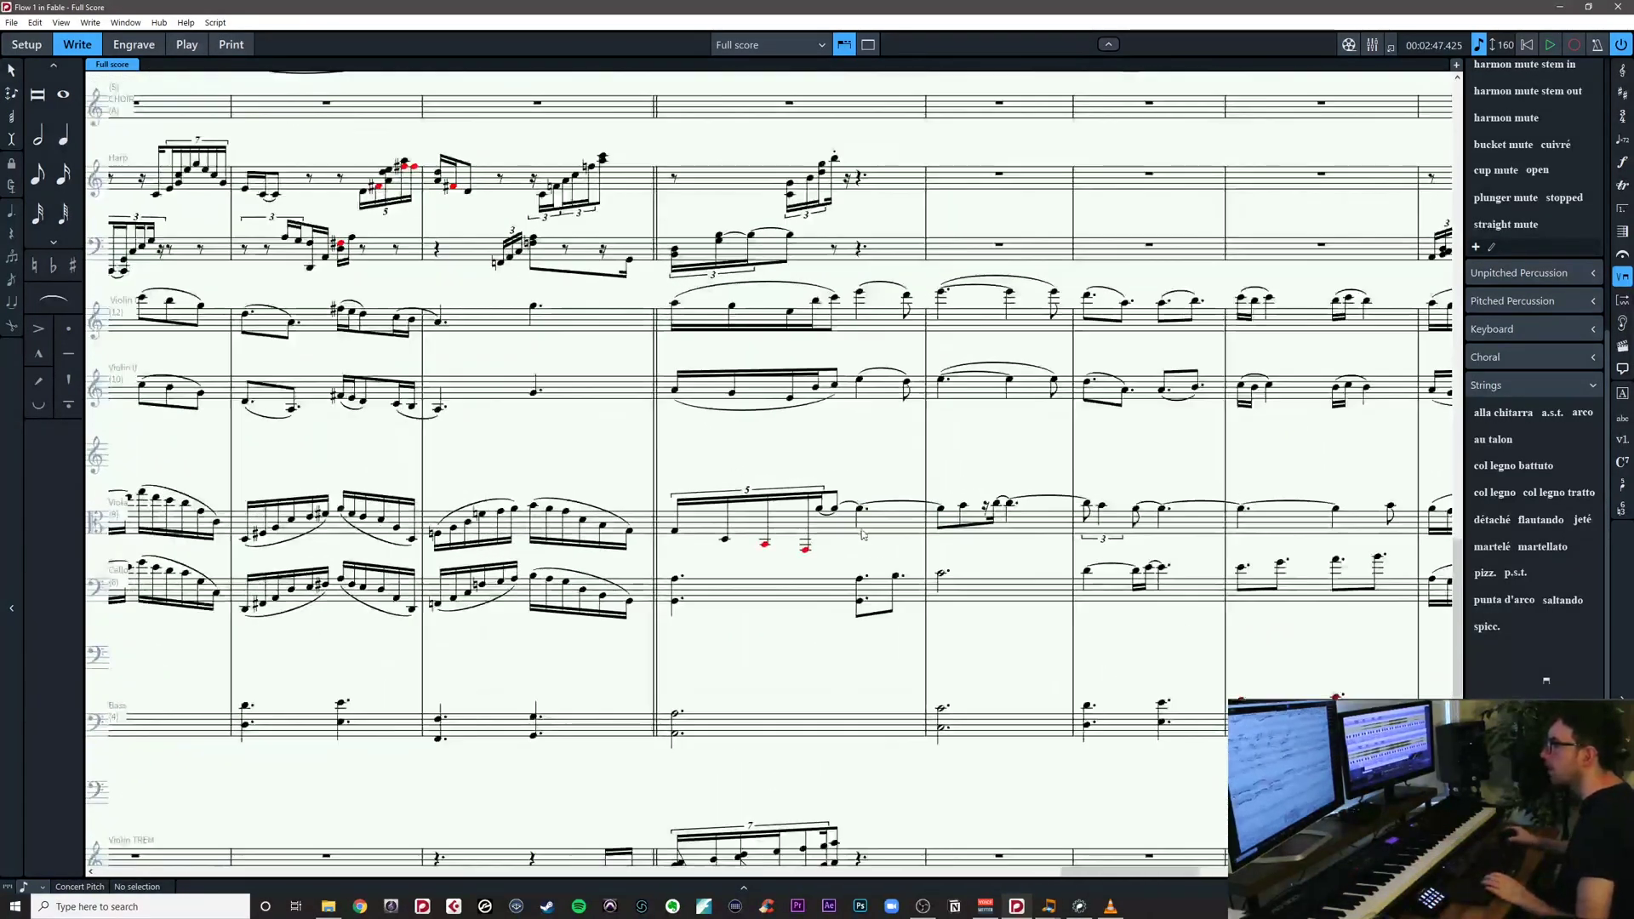
left_click_drag(816, 455, 781, 466)
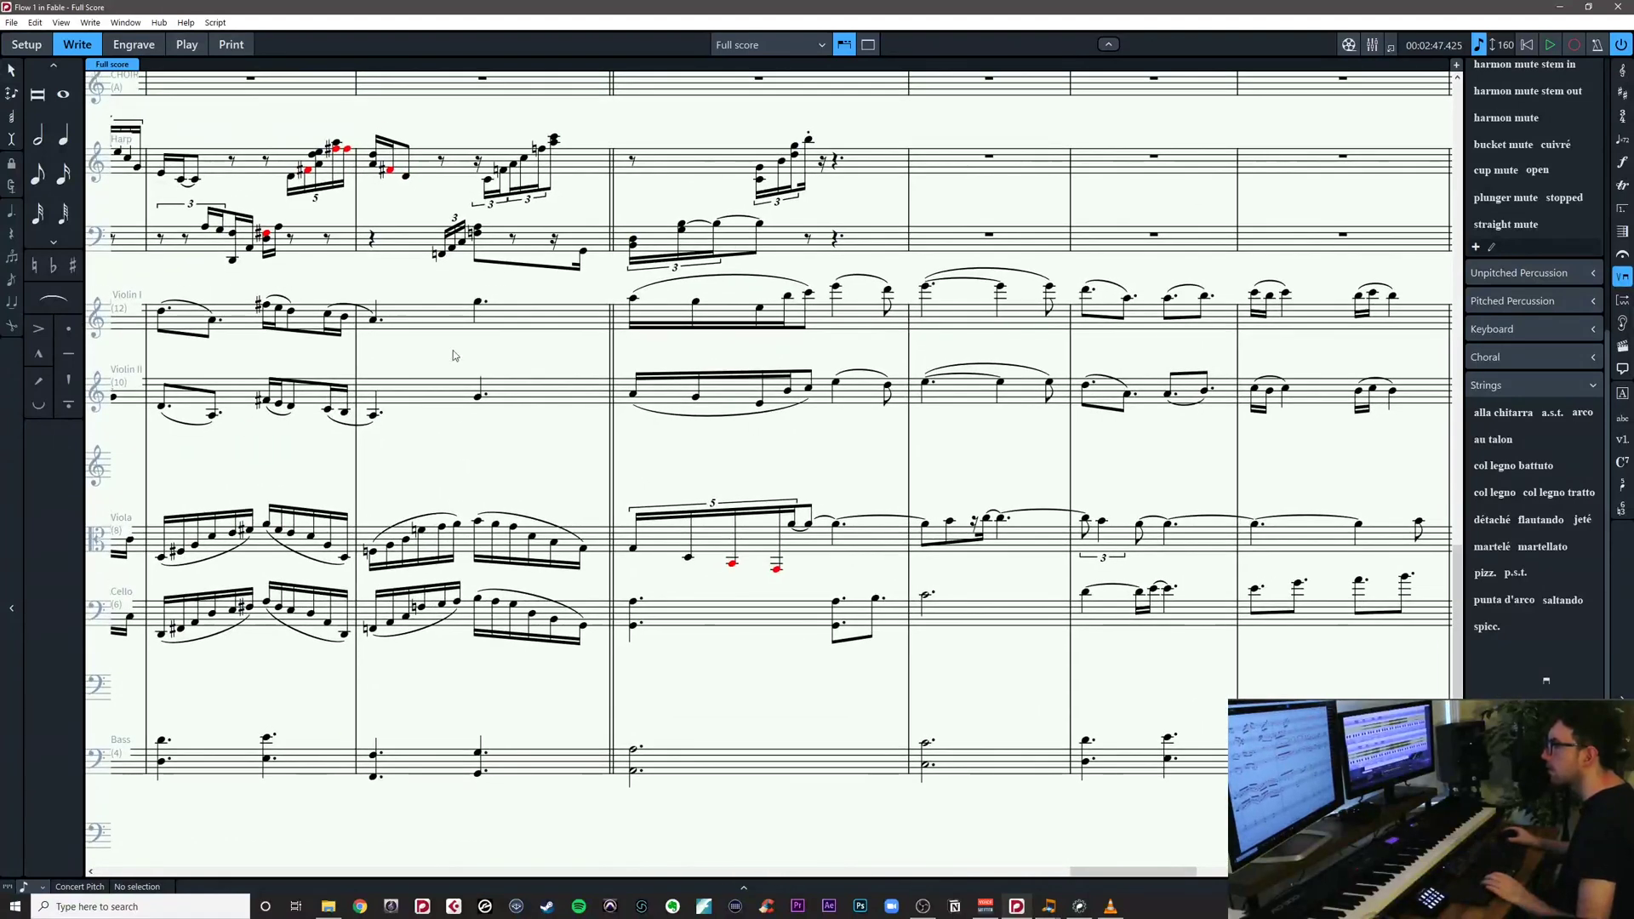
Lower the Violin I dotted note in the second half of bar 67 by an octave, trying the same in Violin II before restoring it
left_click(479, 304)
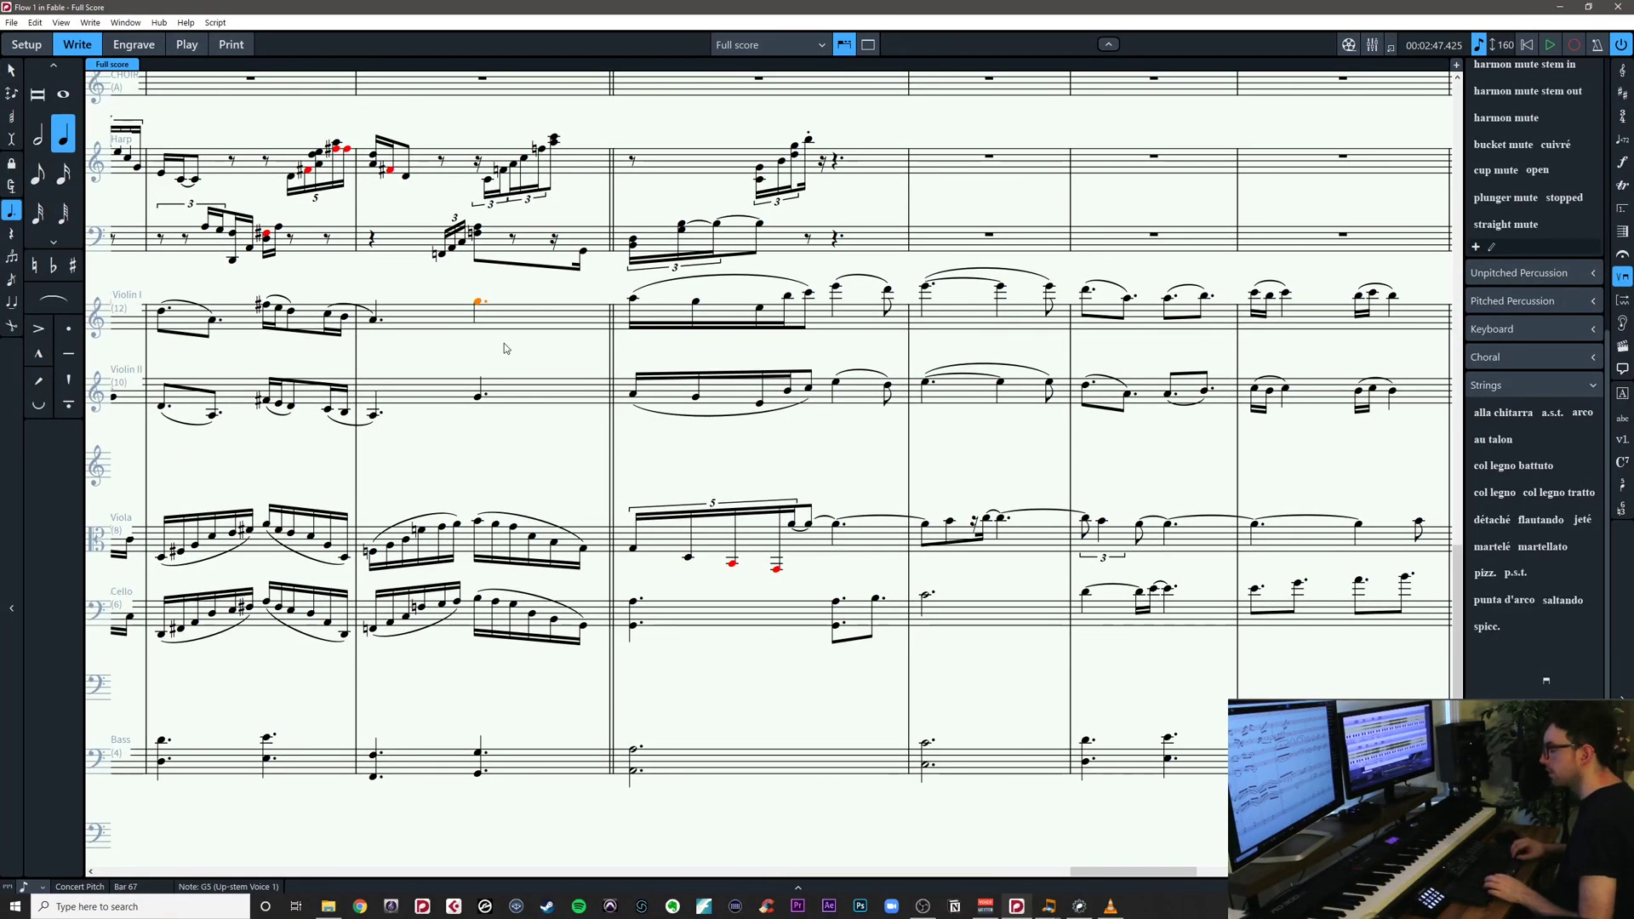
key("ctrl+alt+Down")
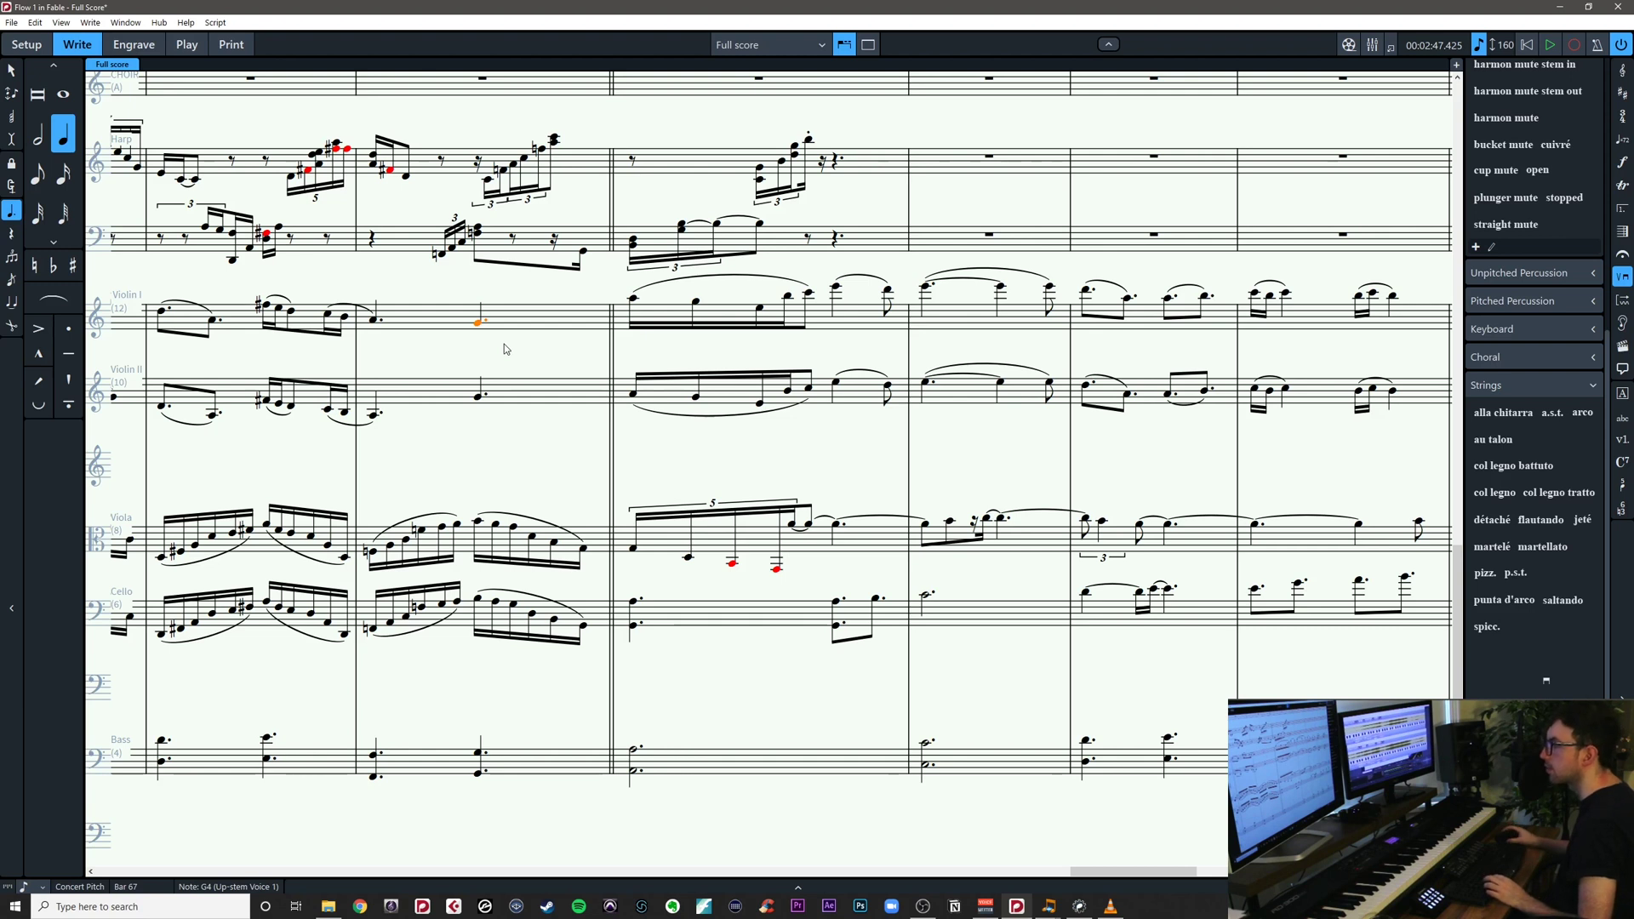
left_click(480, 397)
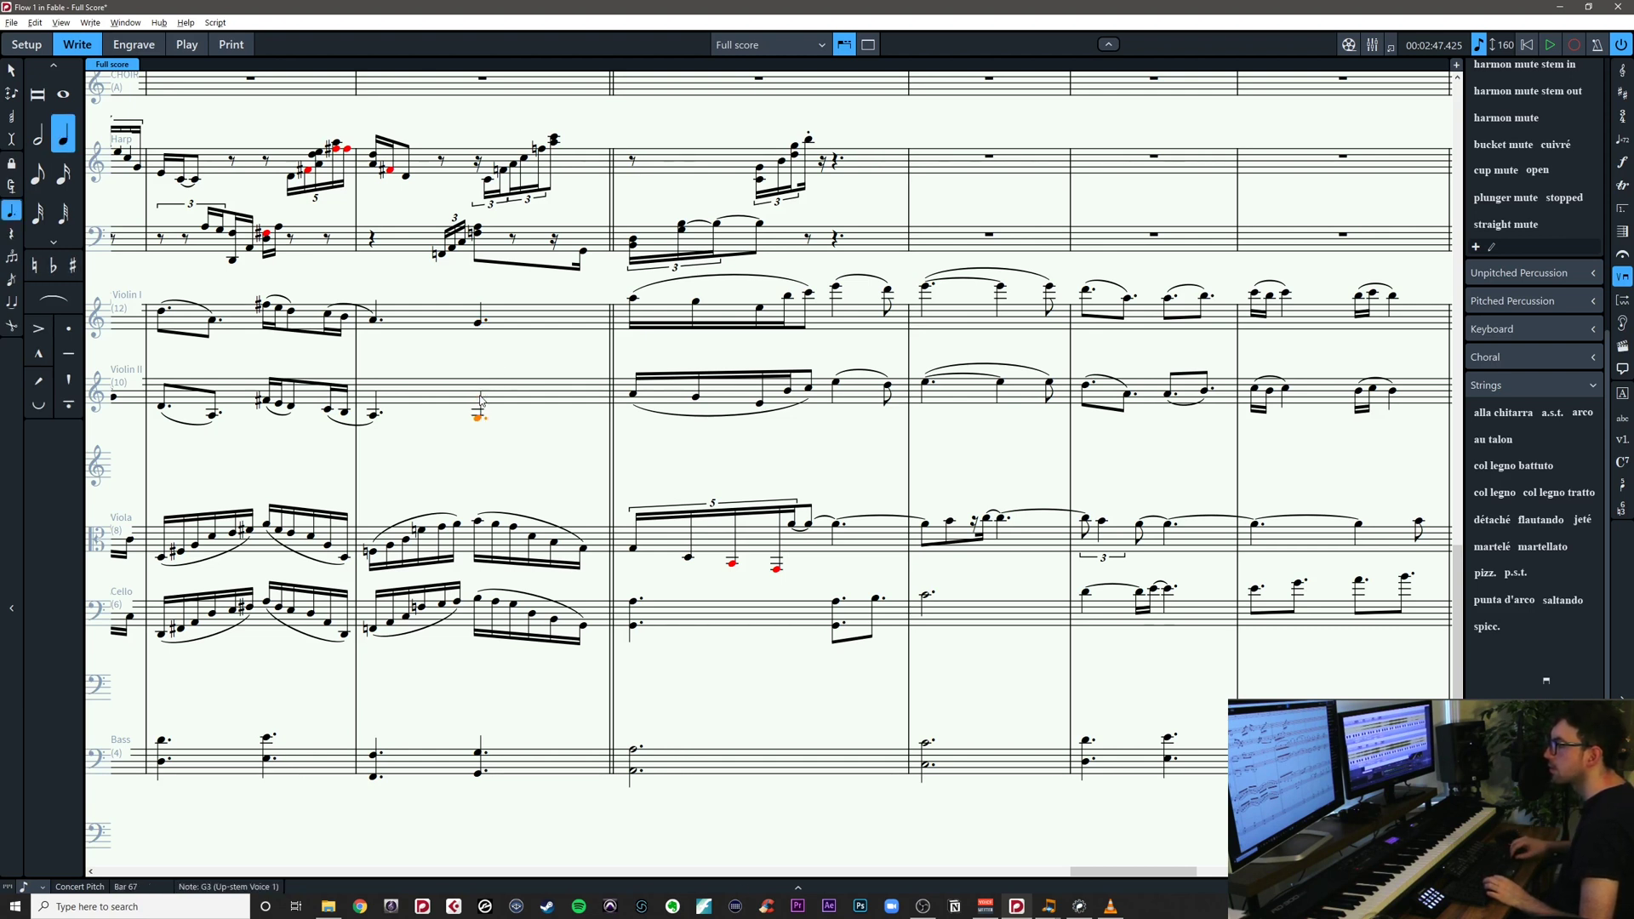
key("ctrl+alt+Up")
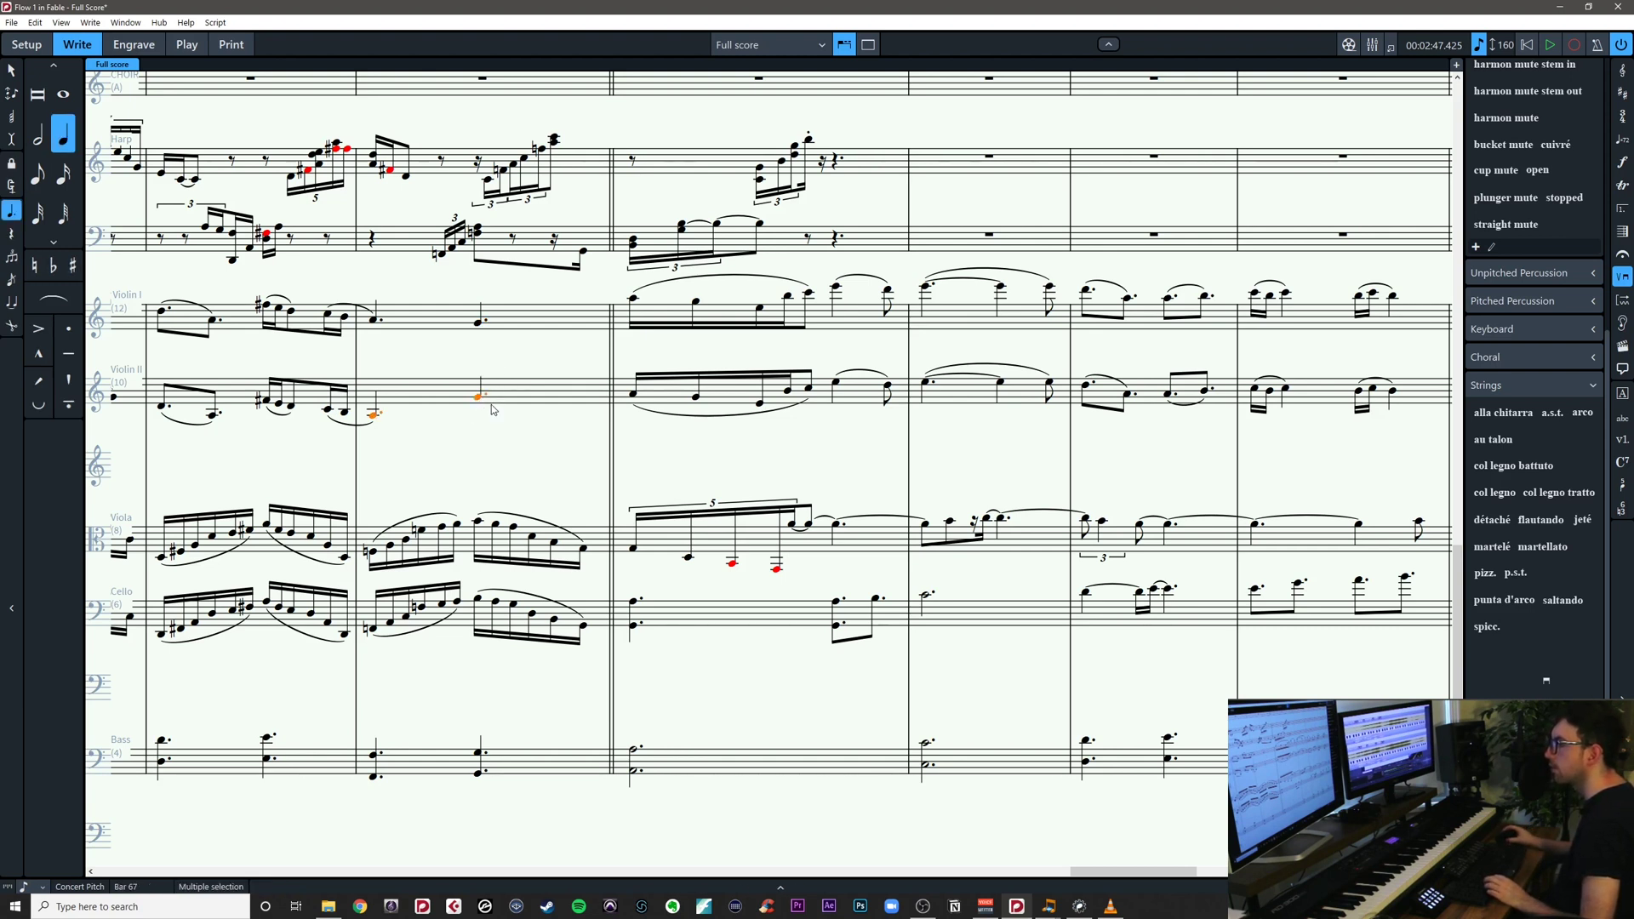
key("Escape")
scroll(490, 477, "up", 5)
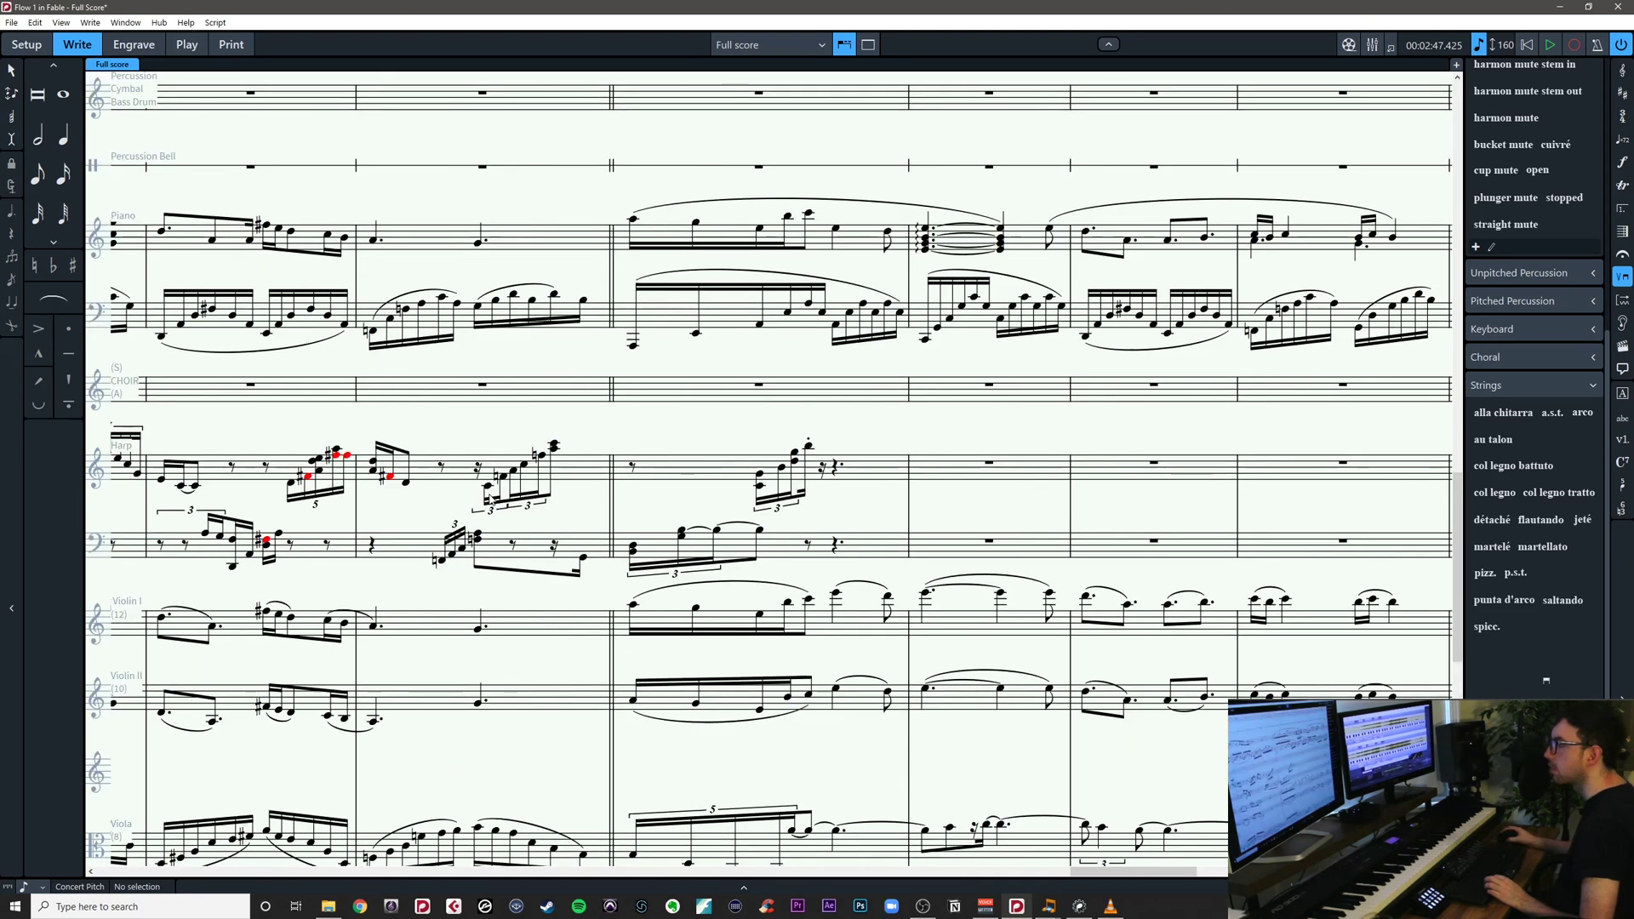
Play the score from the first Violin I note of bar 67 into bar 68 to hear the string transition
scroll(489, 498, "down", 3)
left_click(479, 552)
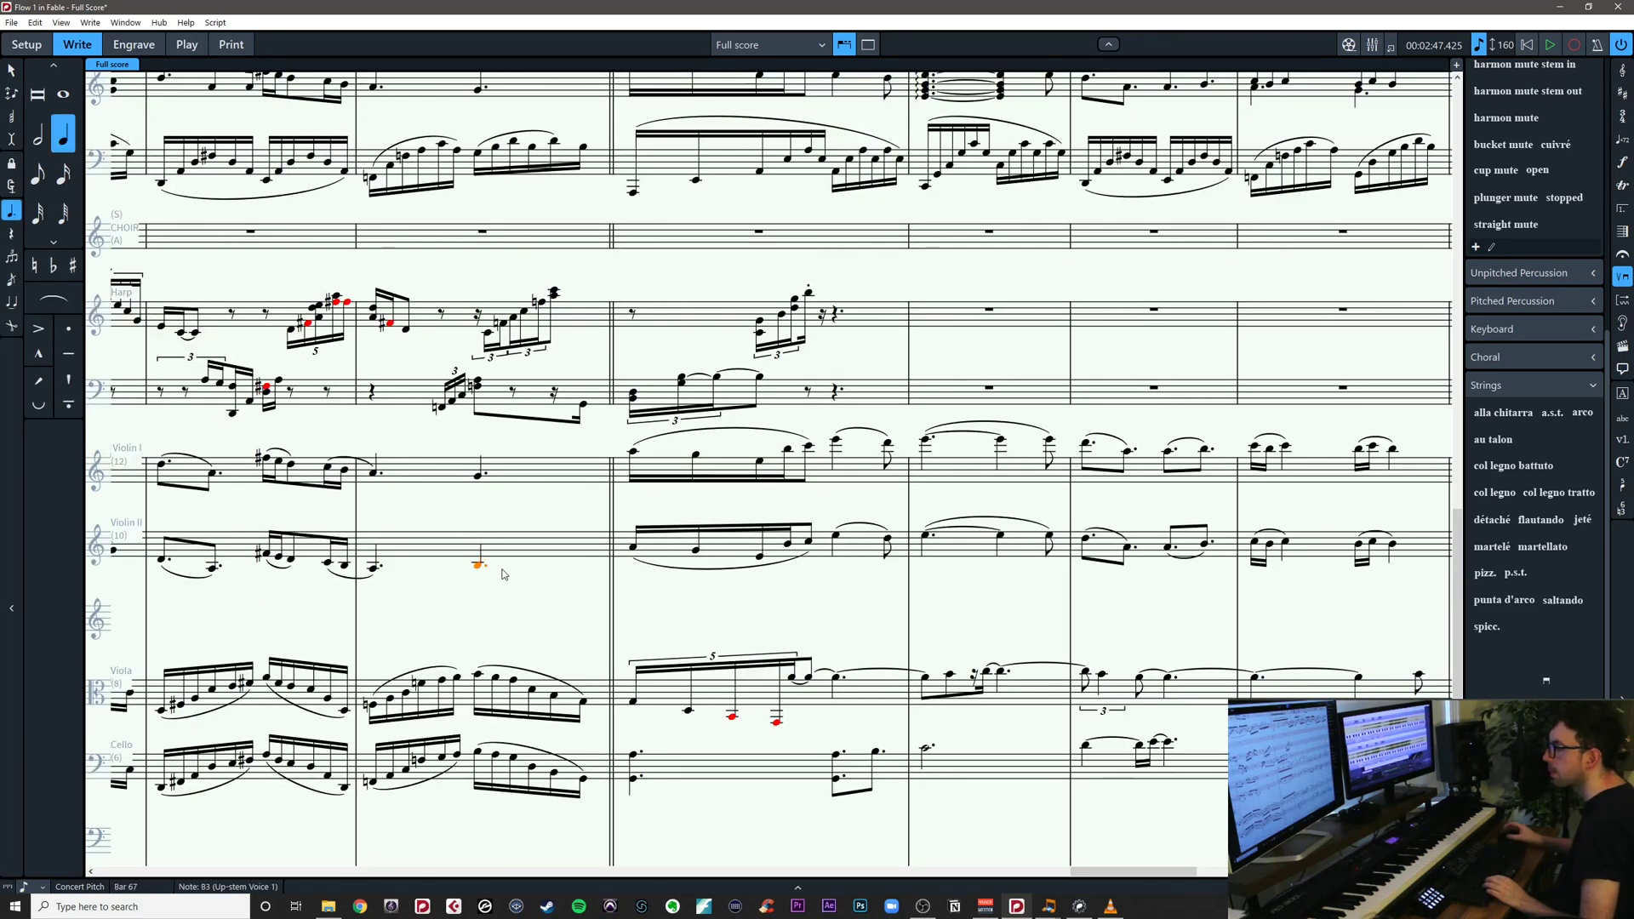
key("Escape")
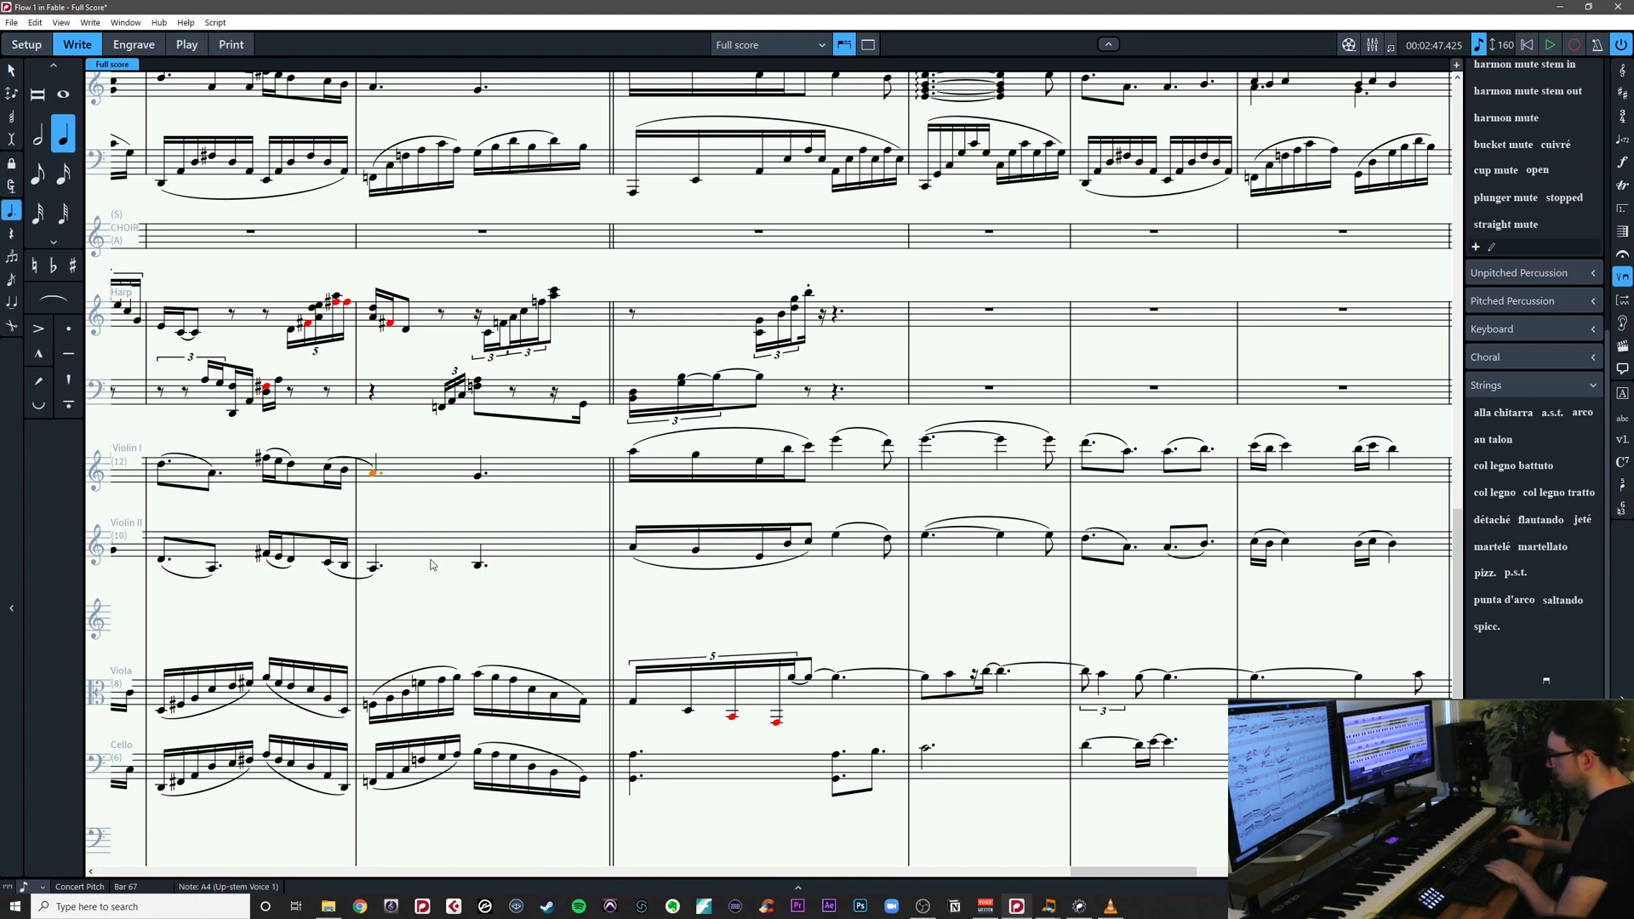
key("p")
scroll(536, 734, "down", 3)
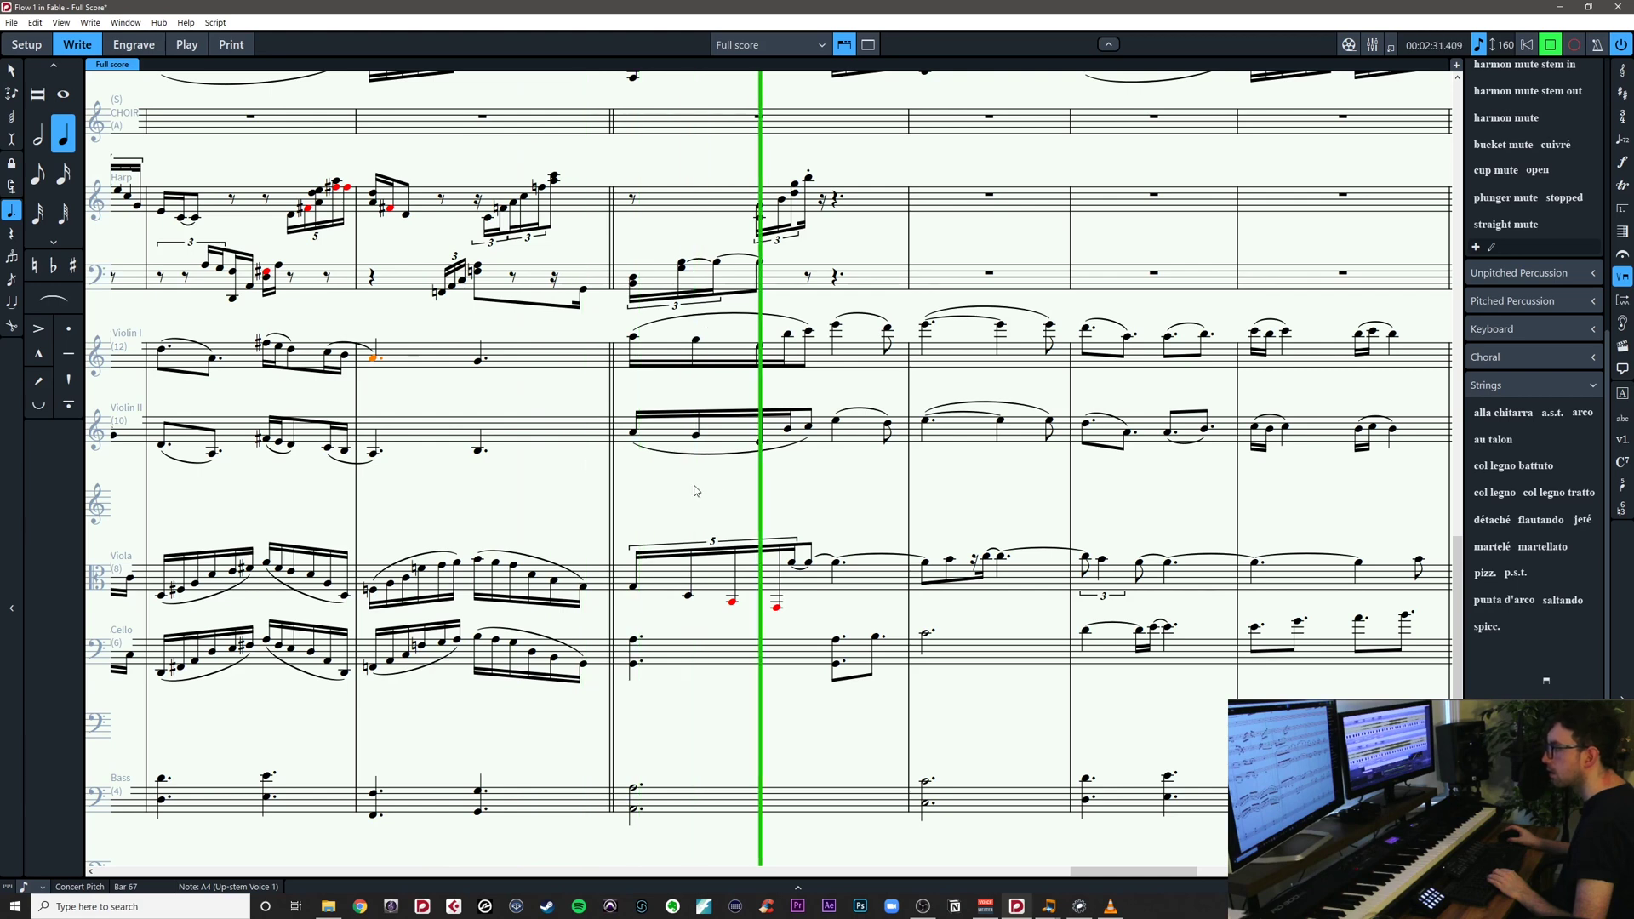
key("space")
left_click(875, 499)
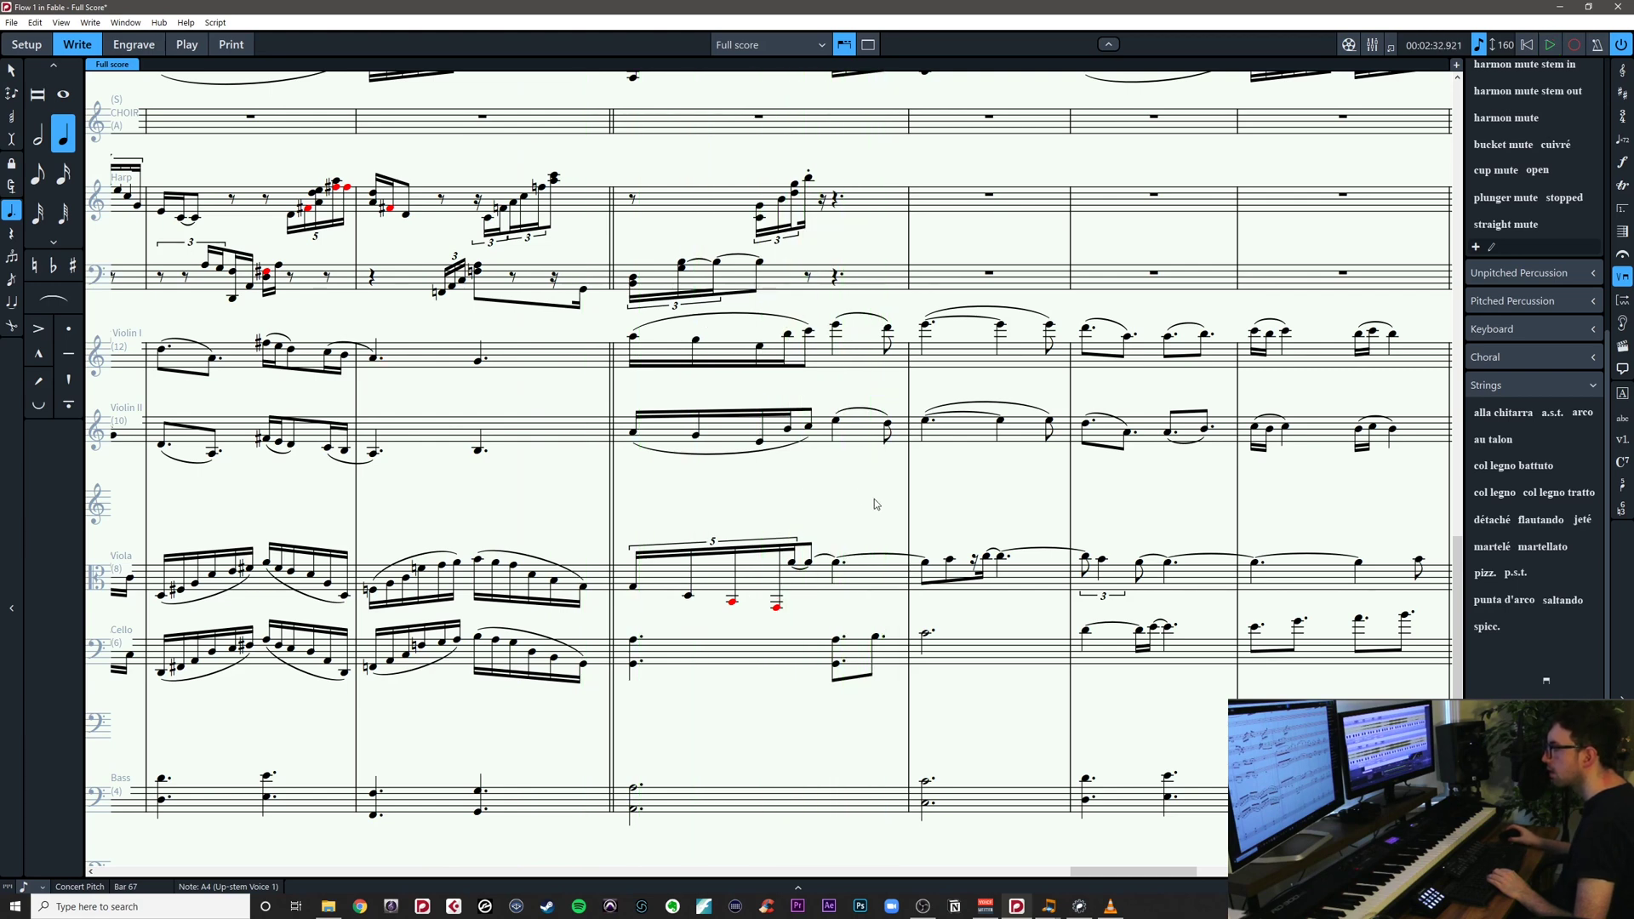
Inspect the Viola notes, rest and ties across bars 68 to 70, along with the Cello notes in bar 68
left_click_drag(996, 488, 887, 506)
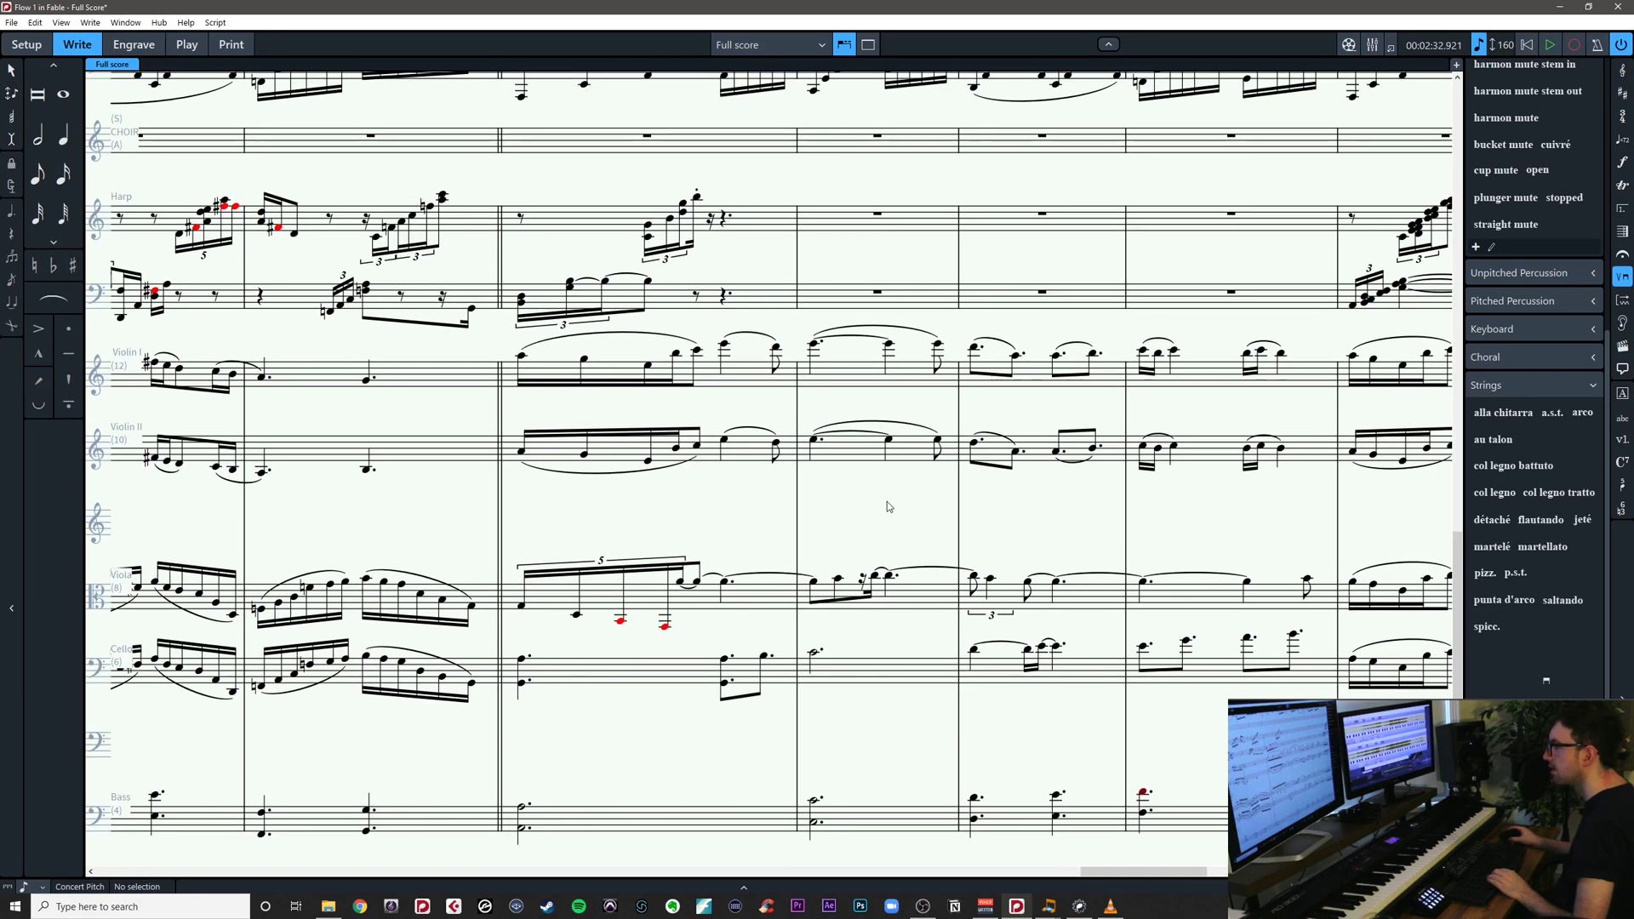
left_click(521, 606)
key("Right")
key("Right")
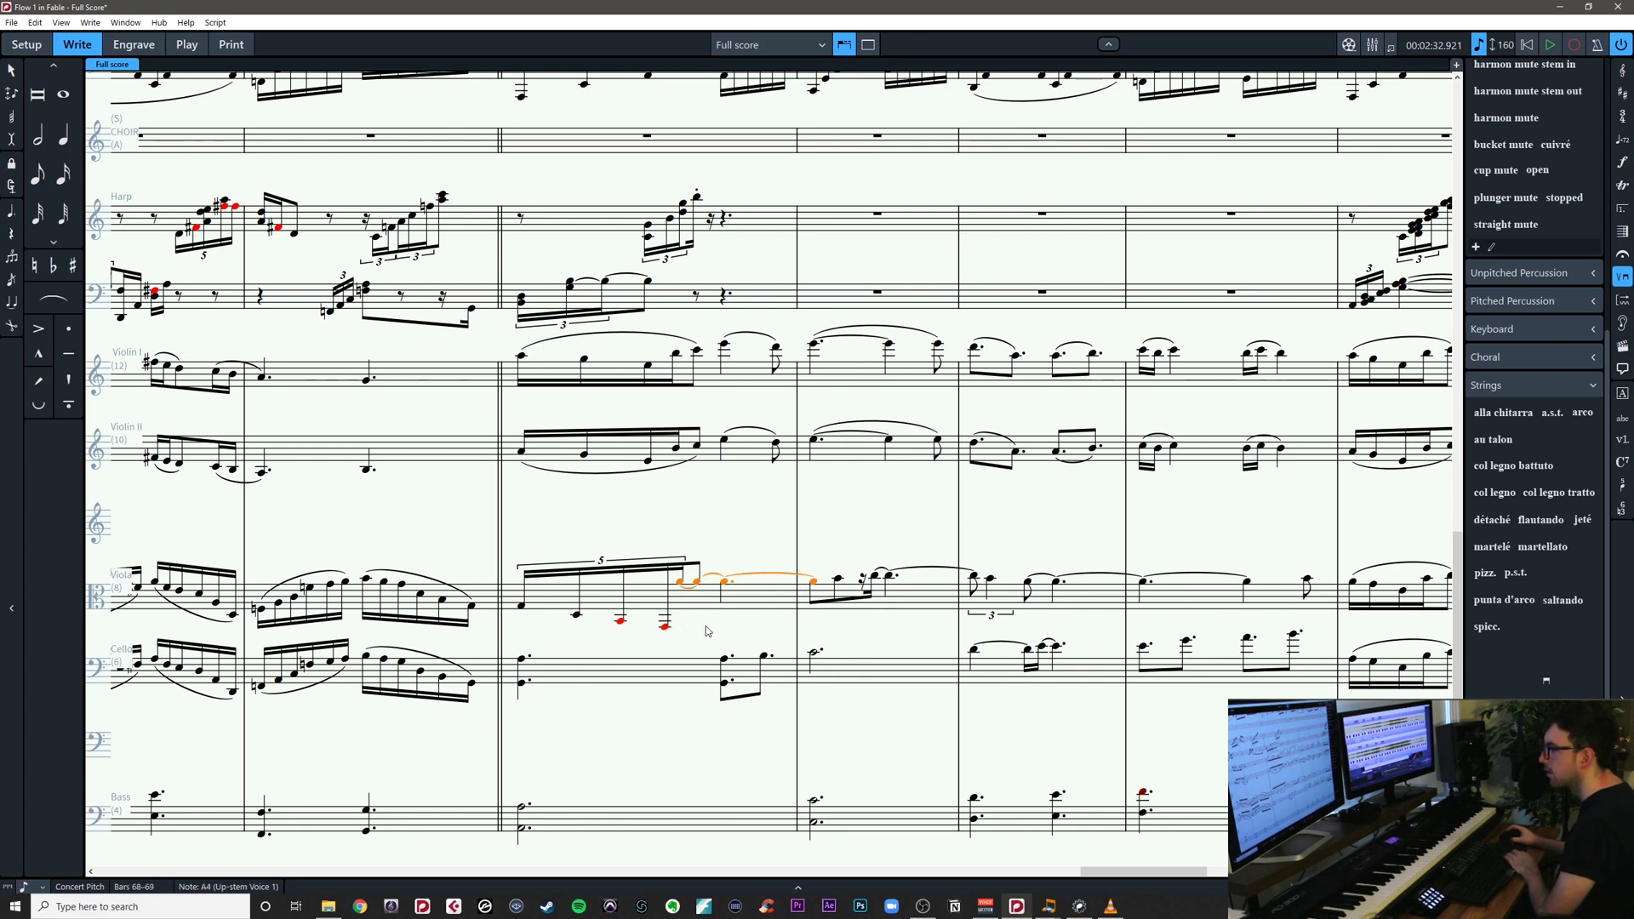
key("4")
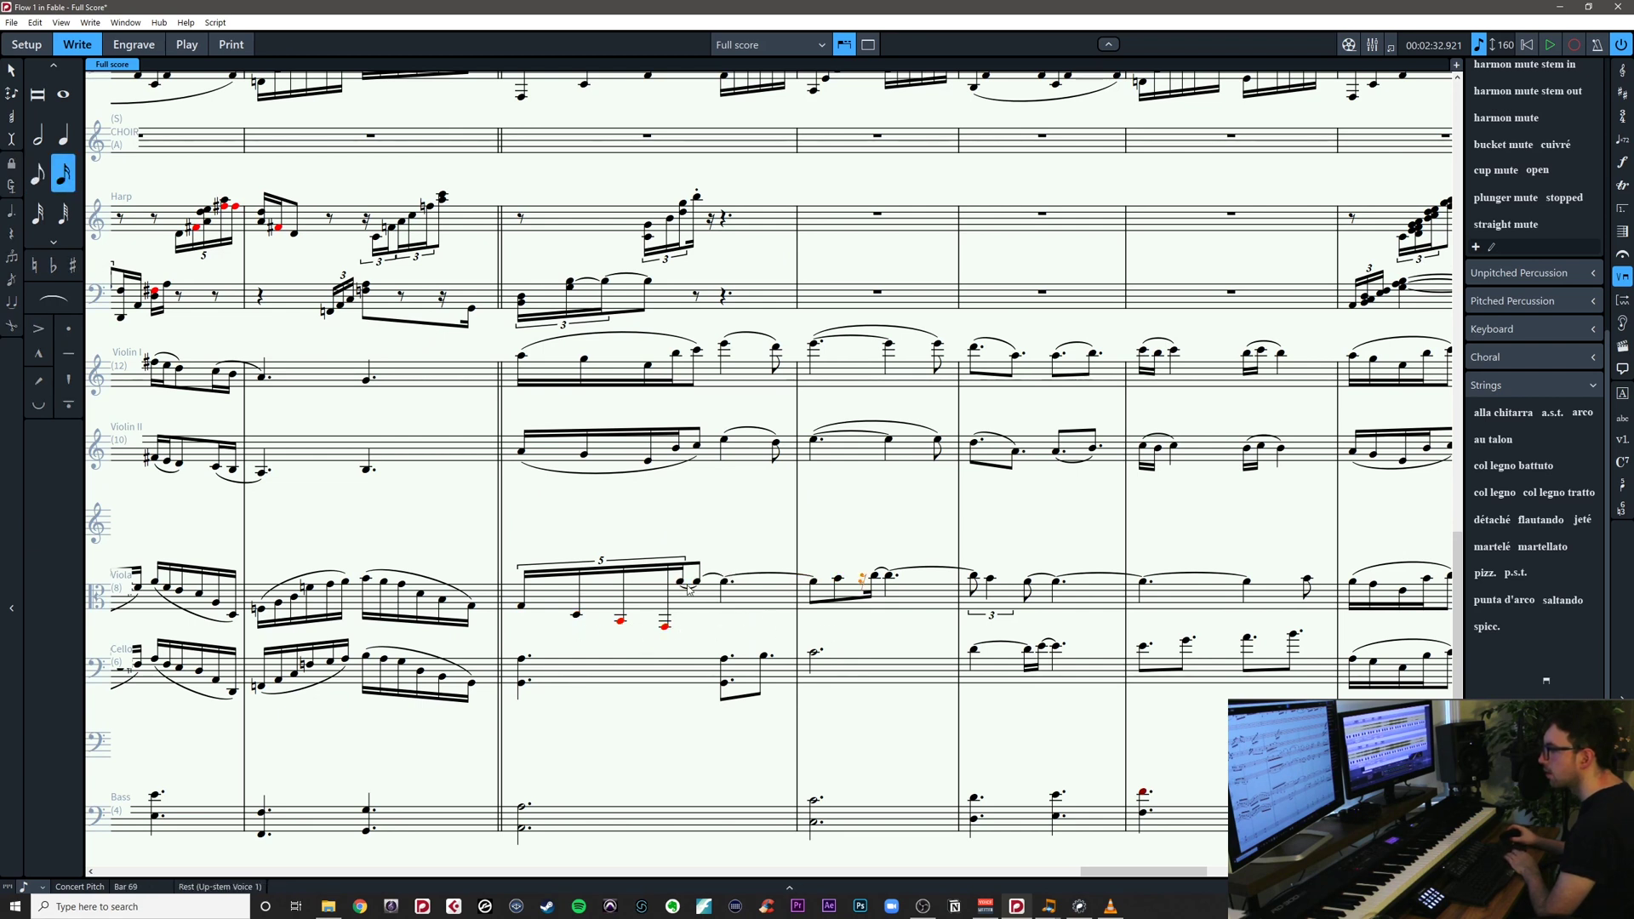
left_click(695, 586)
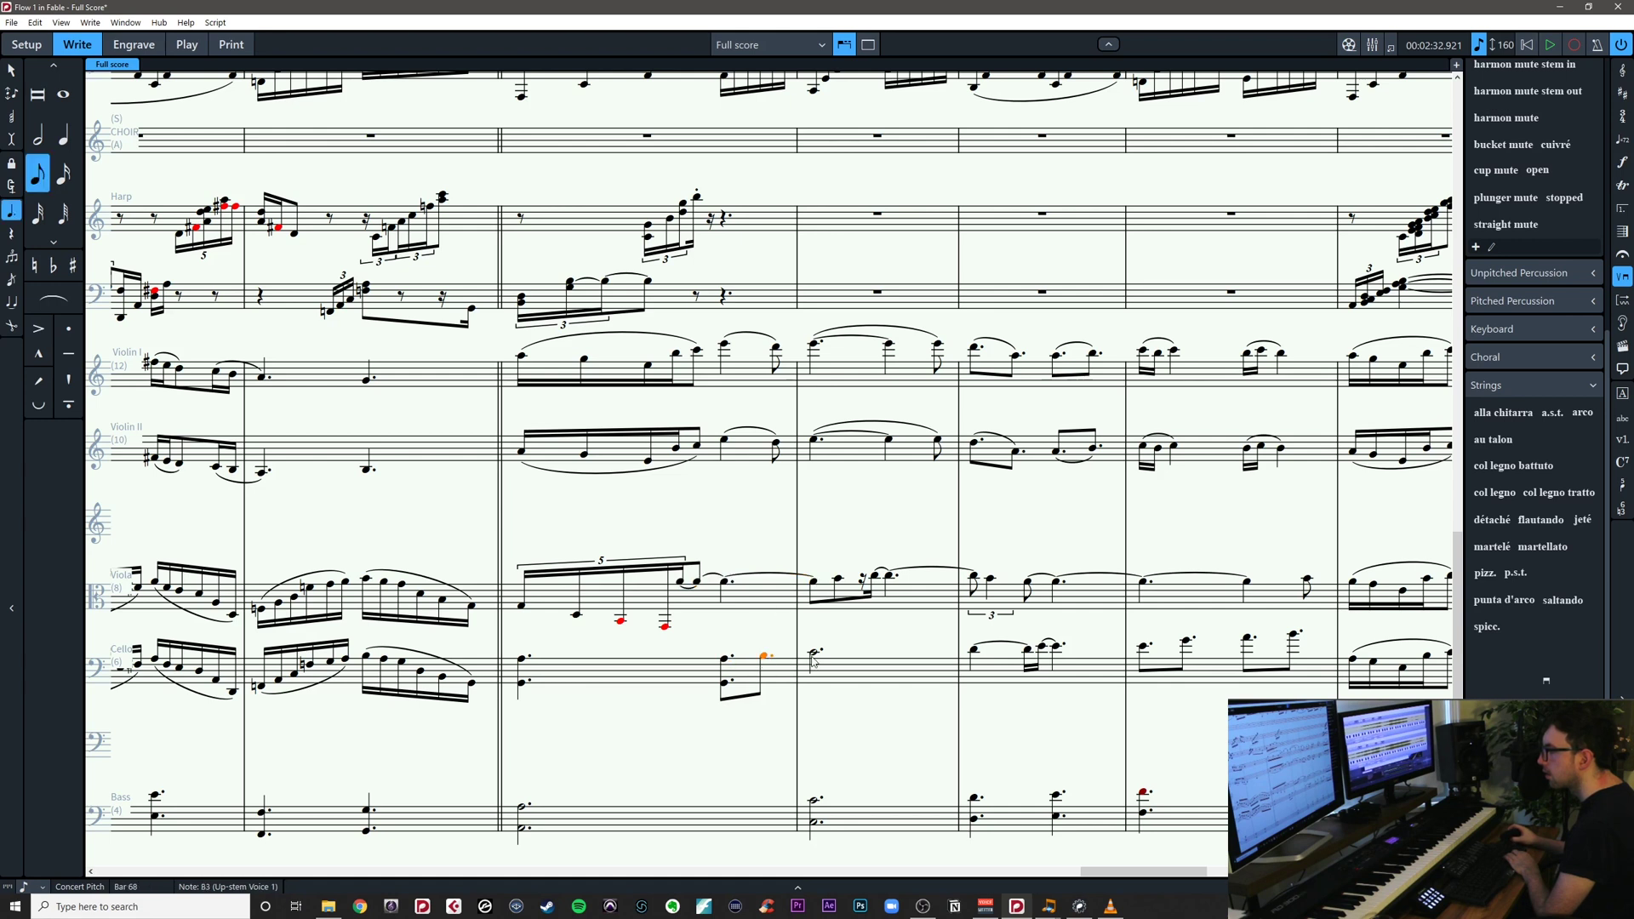
left_click(726, 684)
key("Escape")
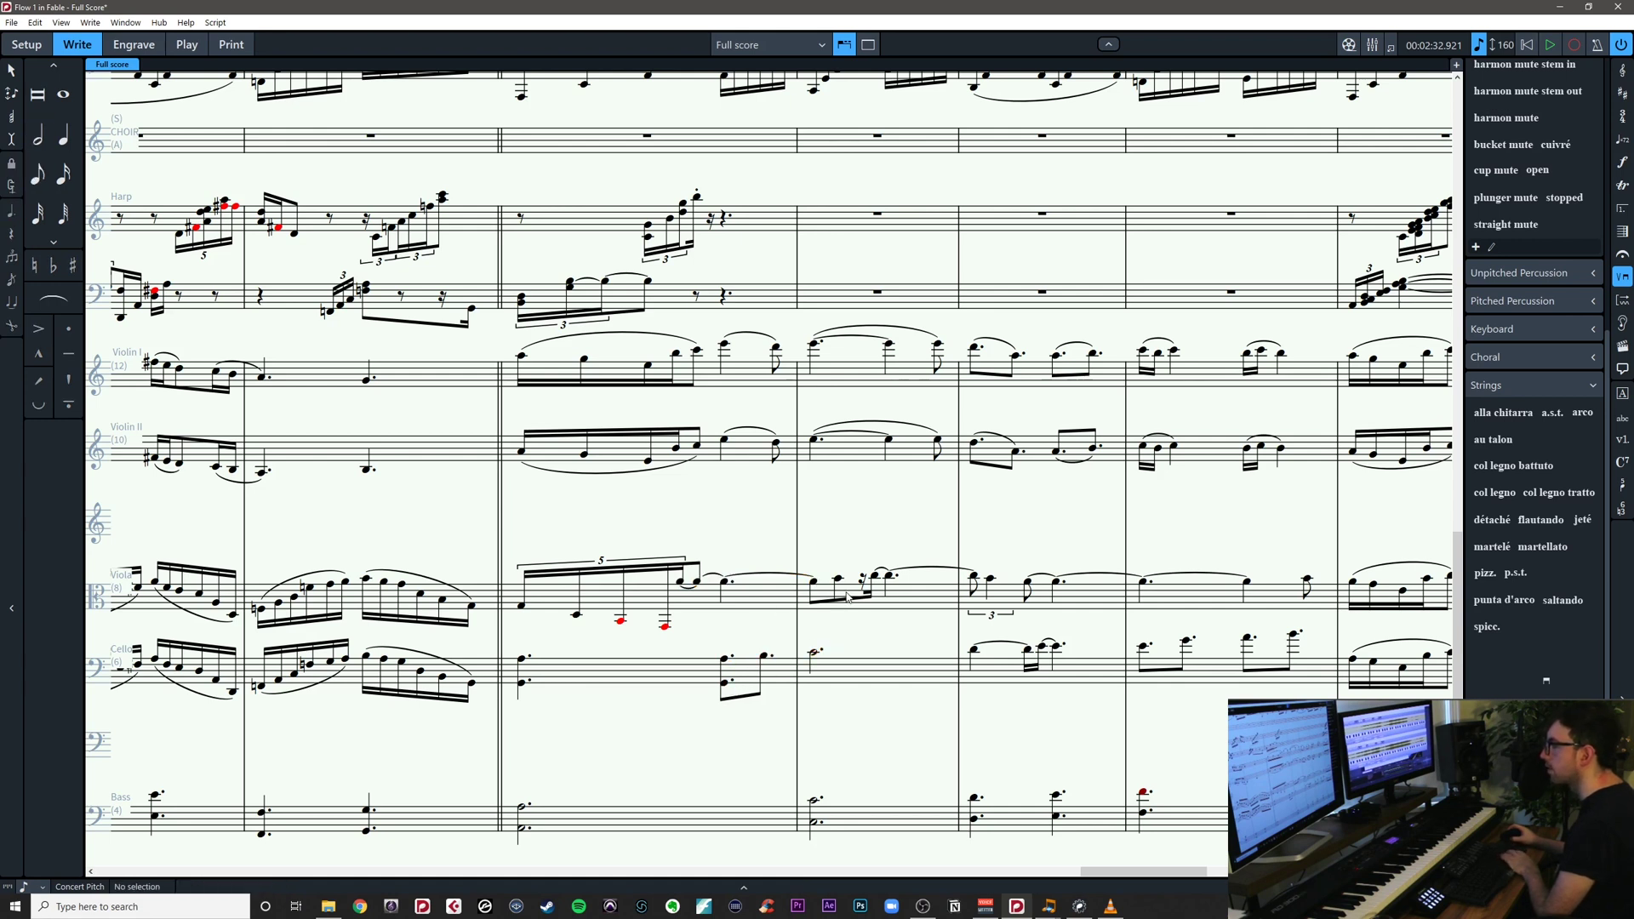
left_click_drag(885, 582, 903, 584)
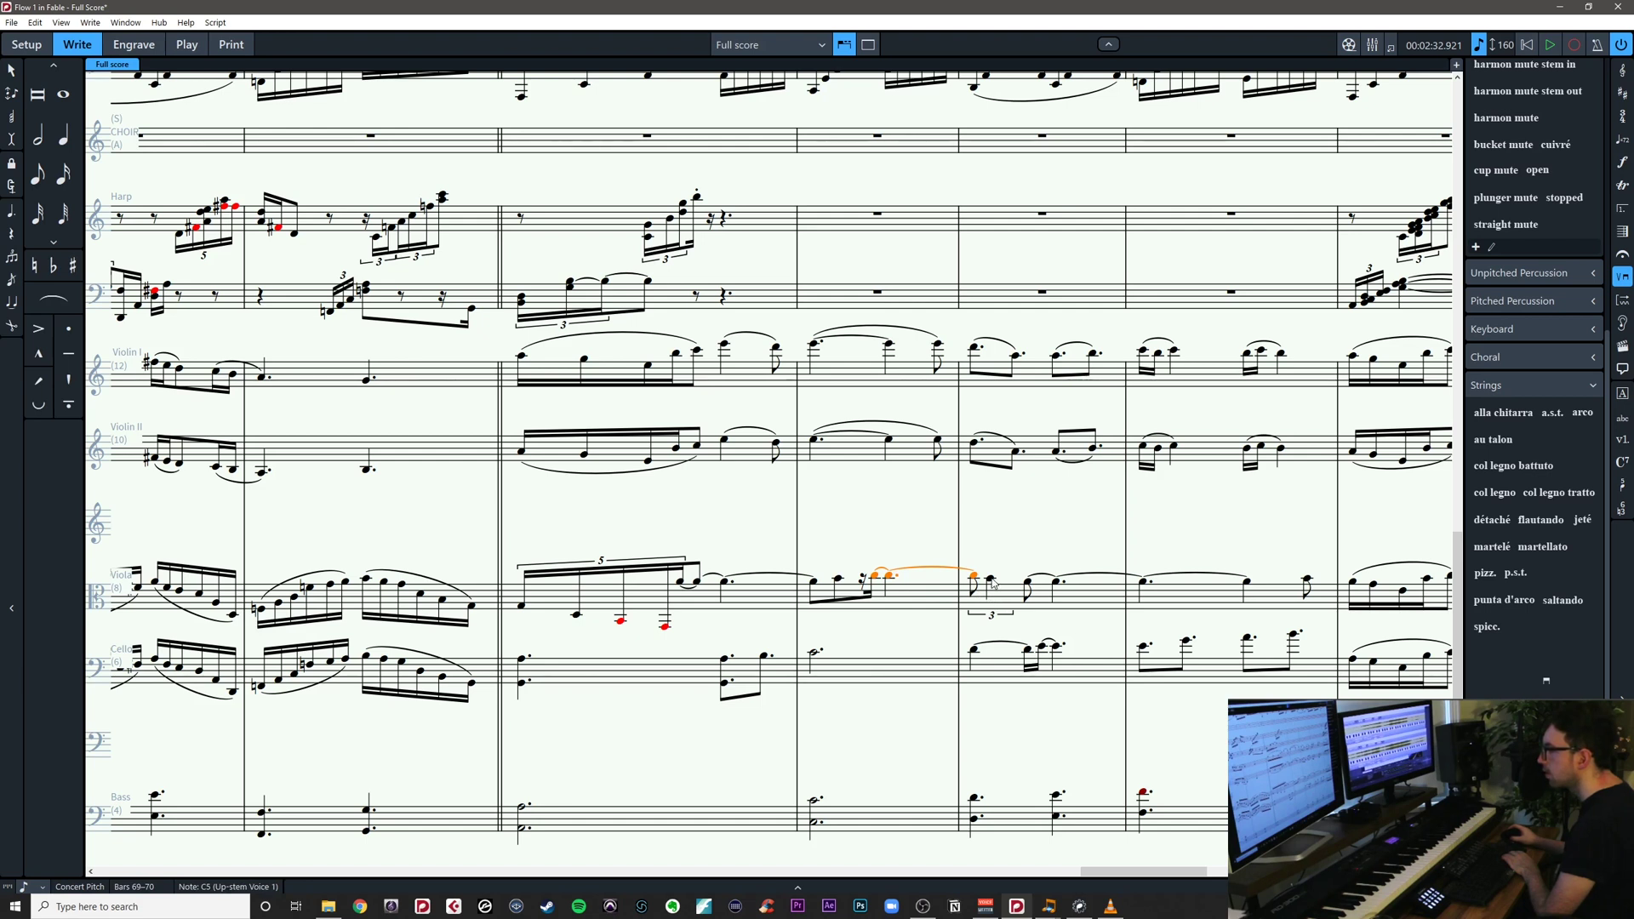
left_click(1022, 553)
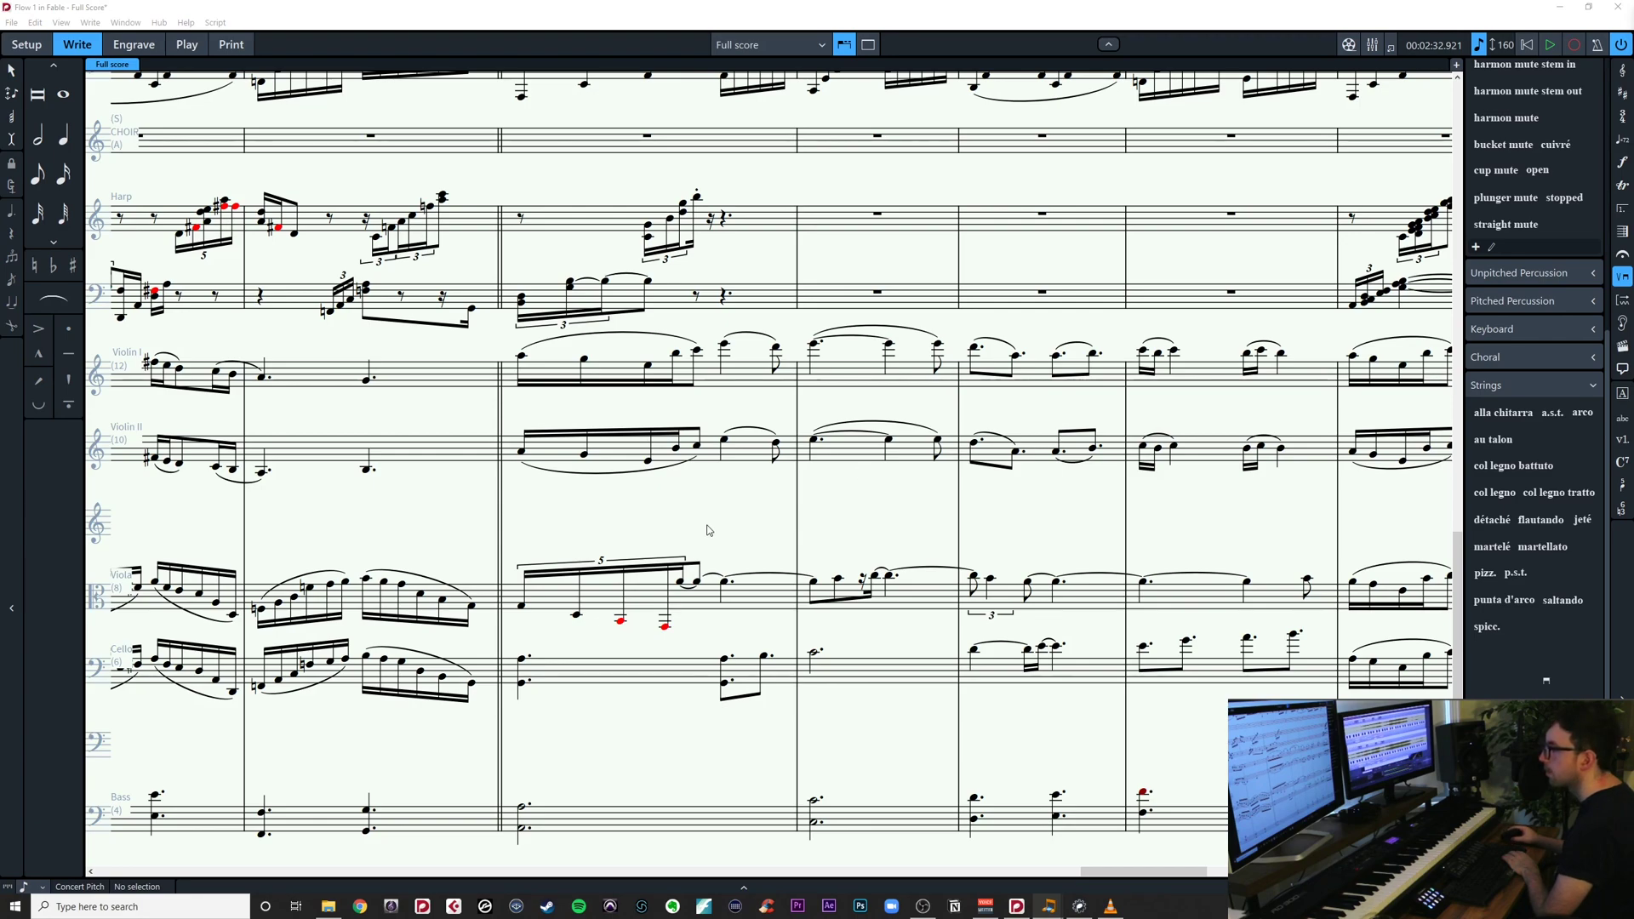
Examine the string parts from the Molto rit. and Tempo I passage through to bar 75
left_click_drag(706, 527, 1081, 498)
scroll(770, 477, "right", 5)
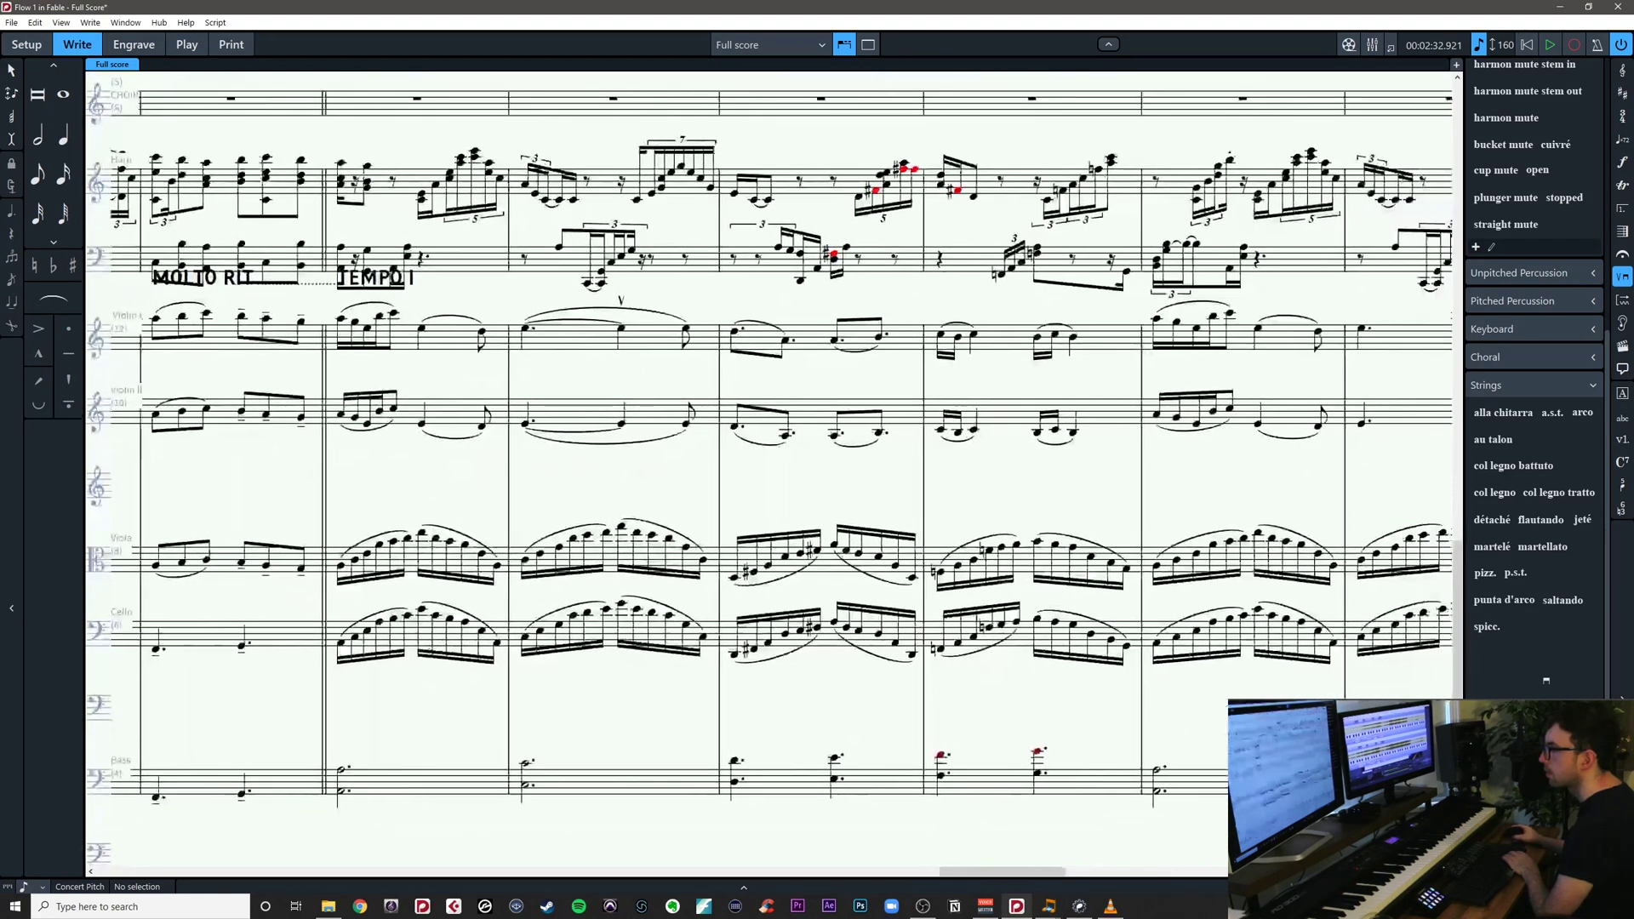
scroll(770, 477, "right", 5)
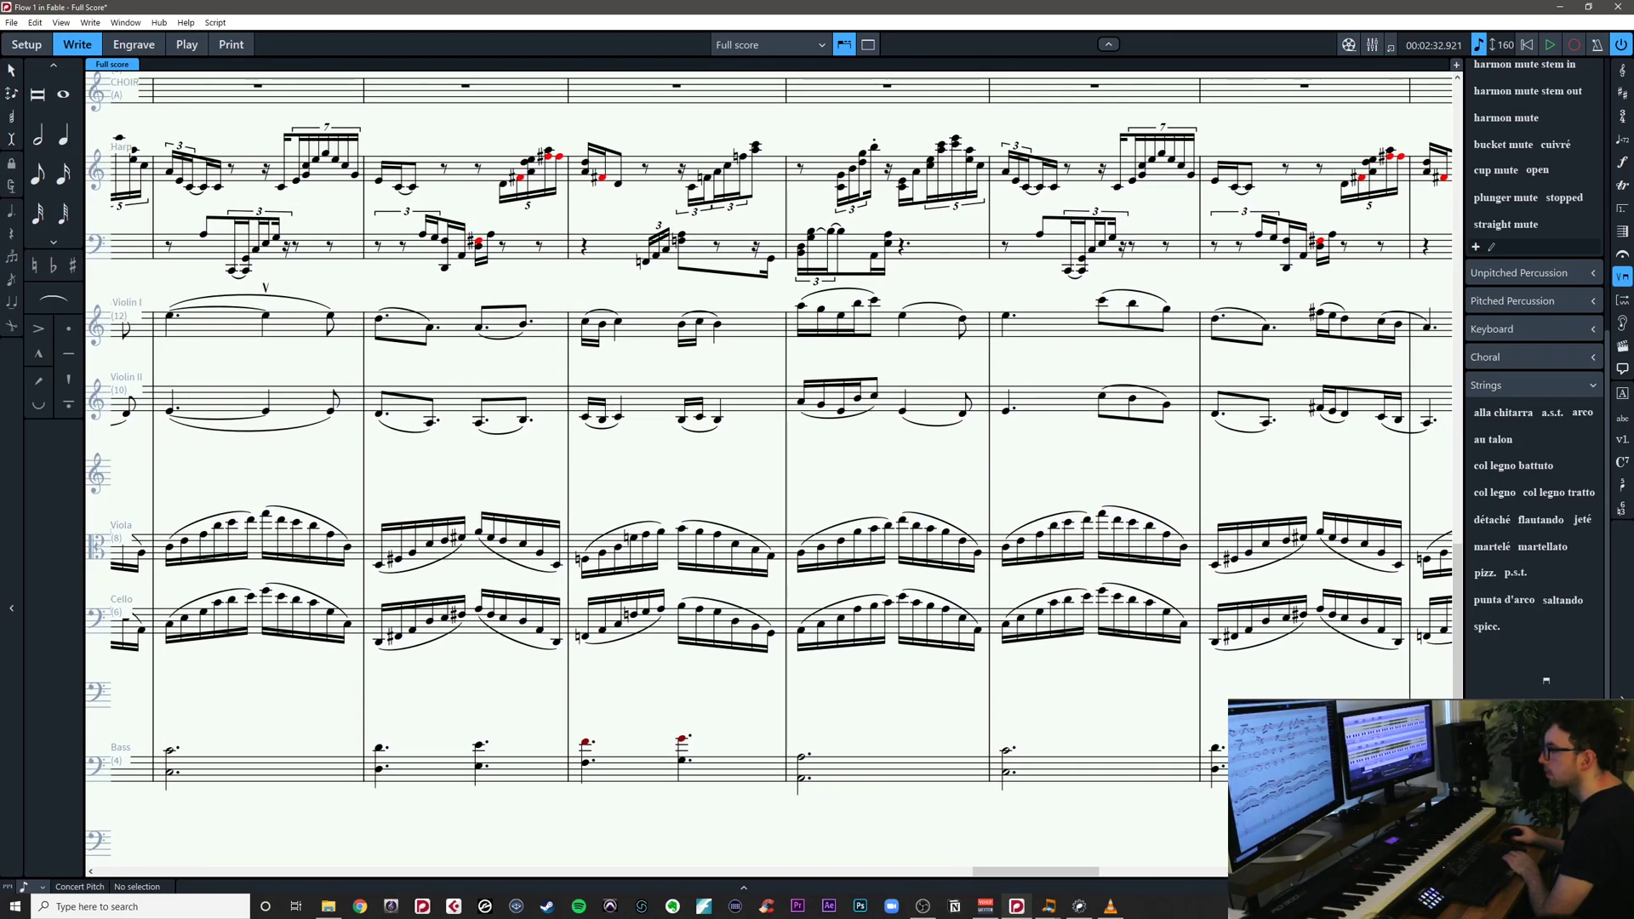
scroll(771, 476, "right", 5)
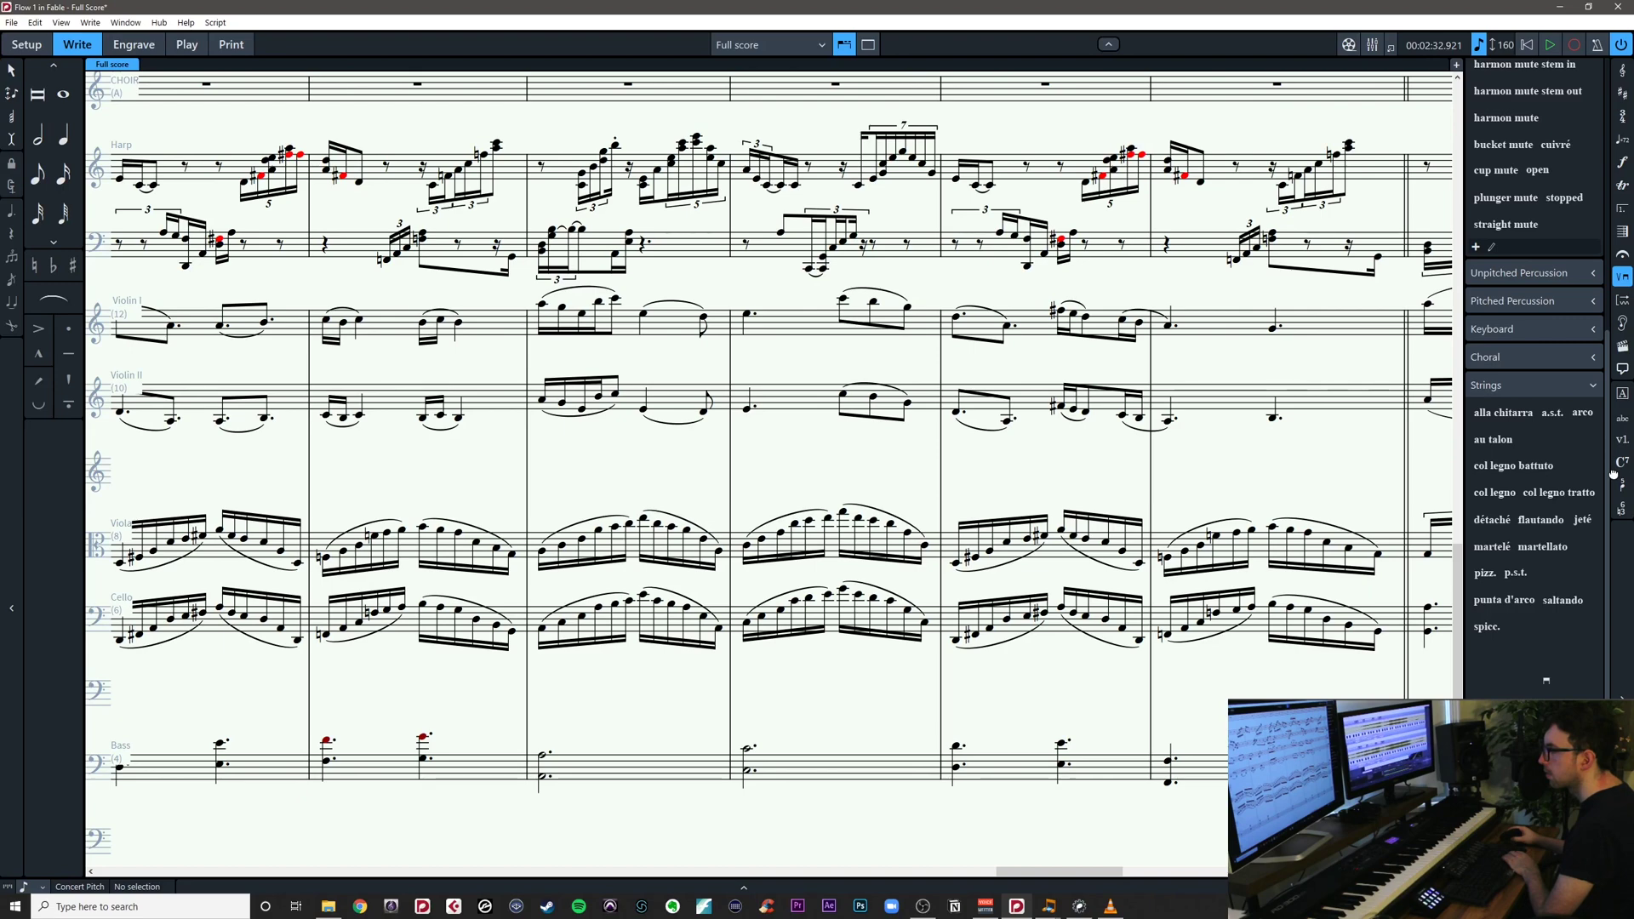
left_click_drag(1613, 475, 619, 456)
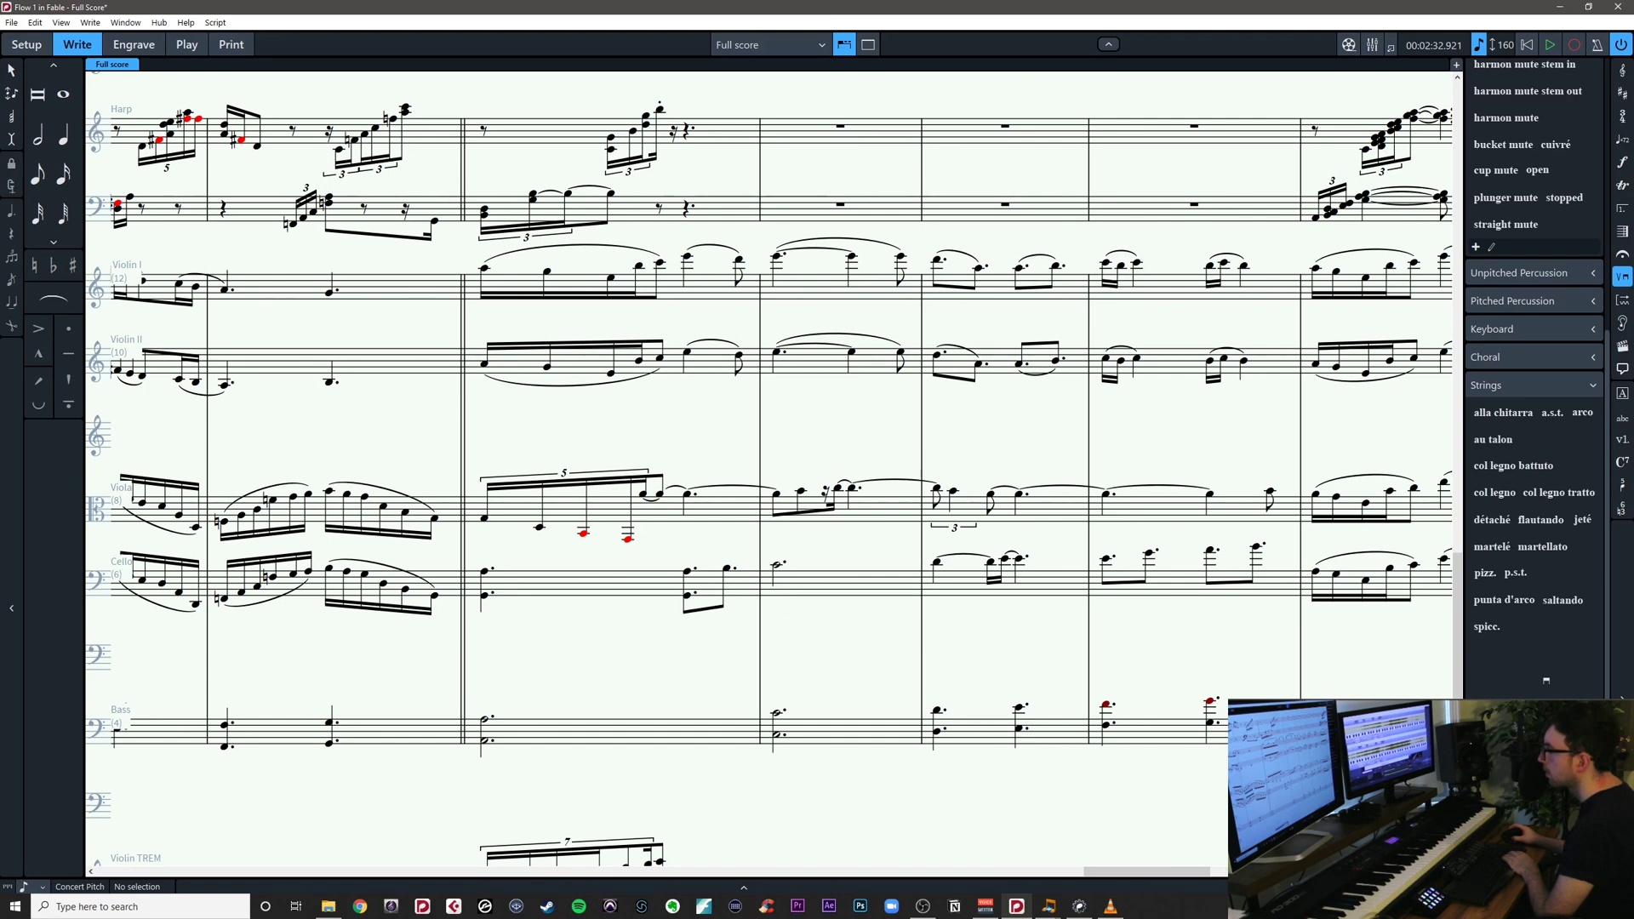
left_click_drag(1355, 409, 1113, 395)
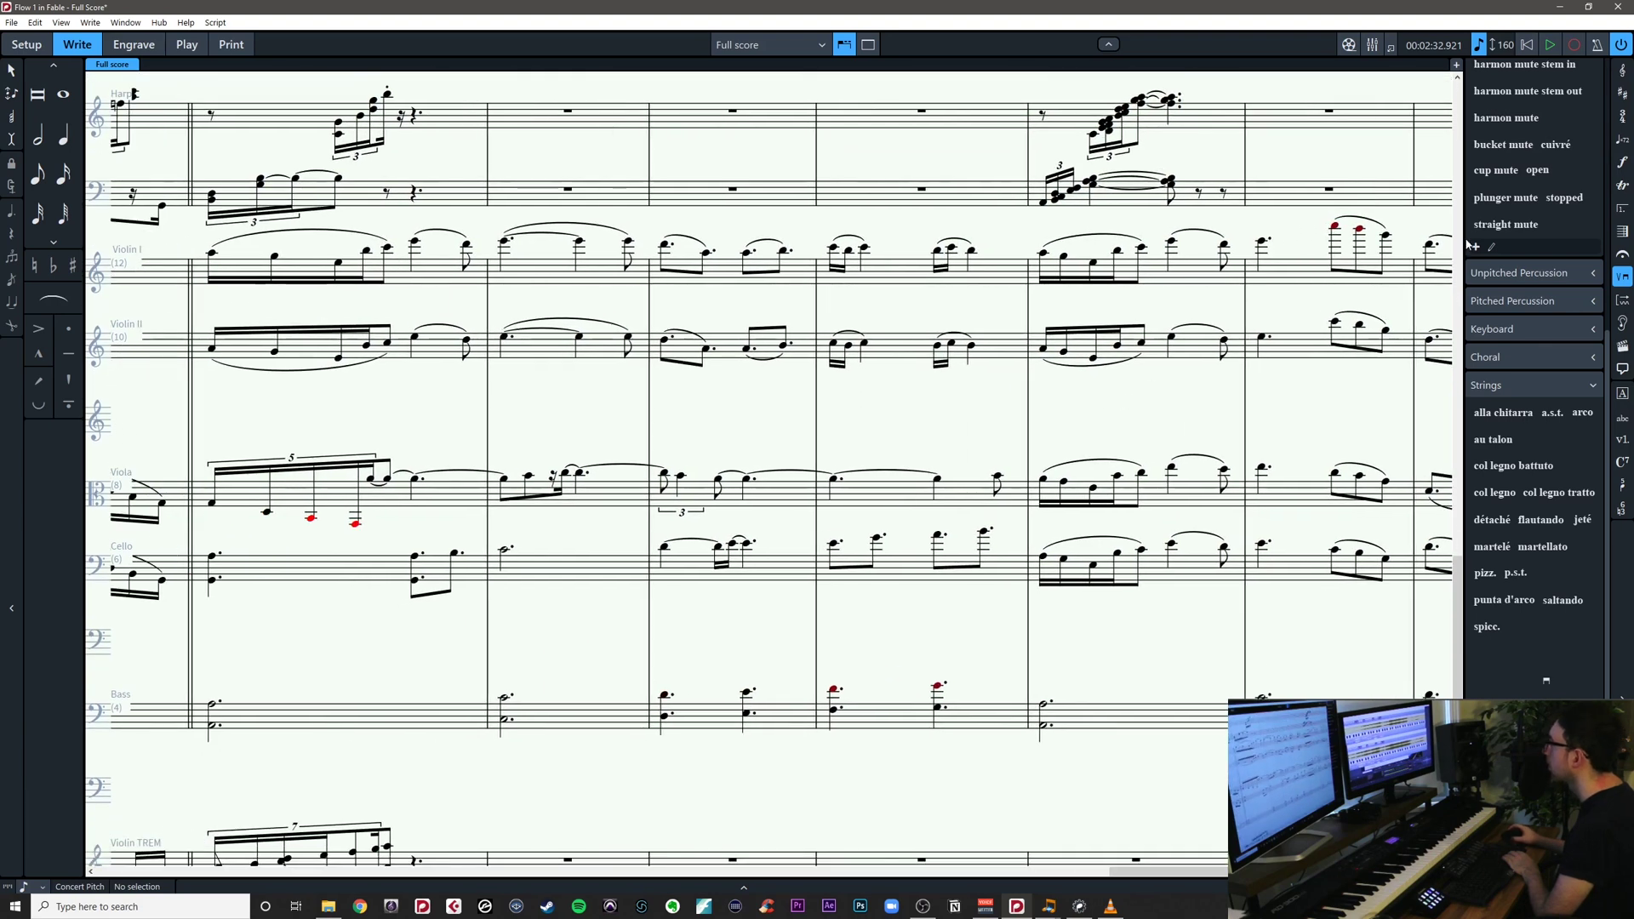
left_click_drag(1347, 395, 1065, 444)
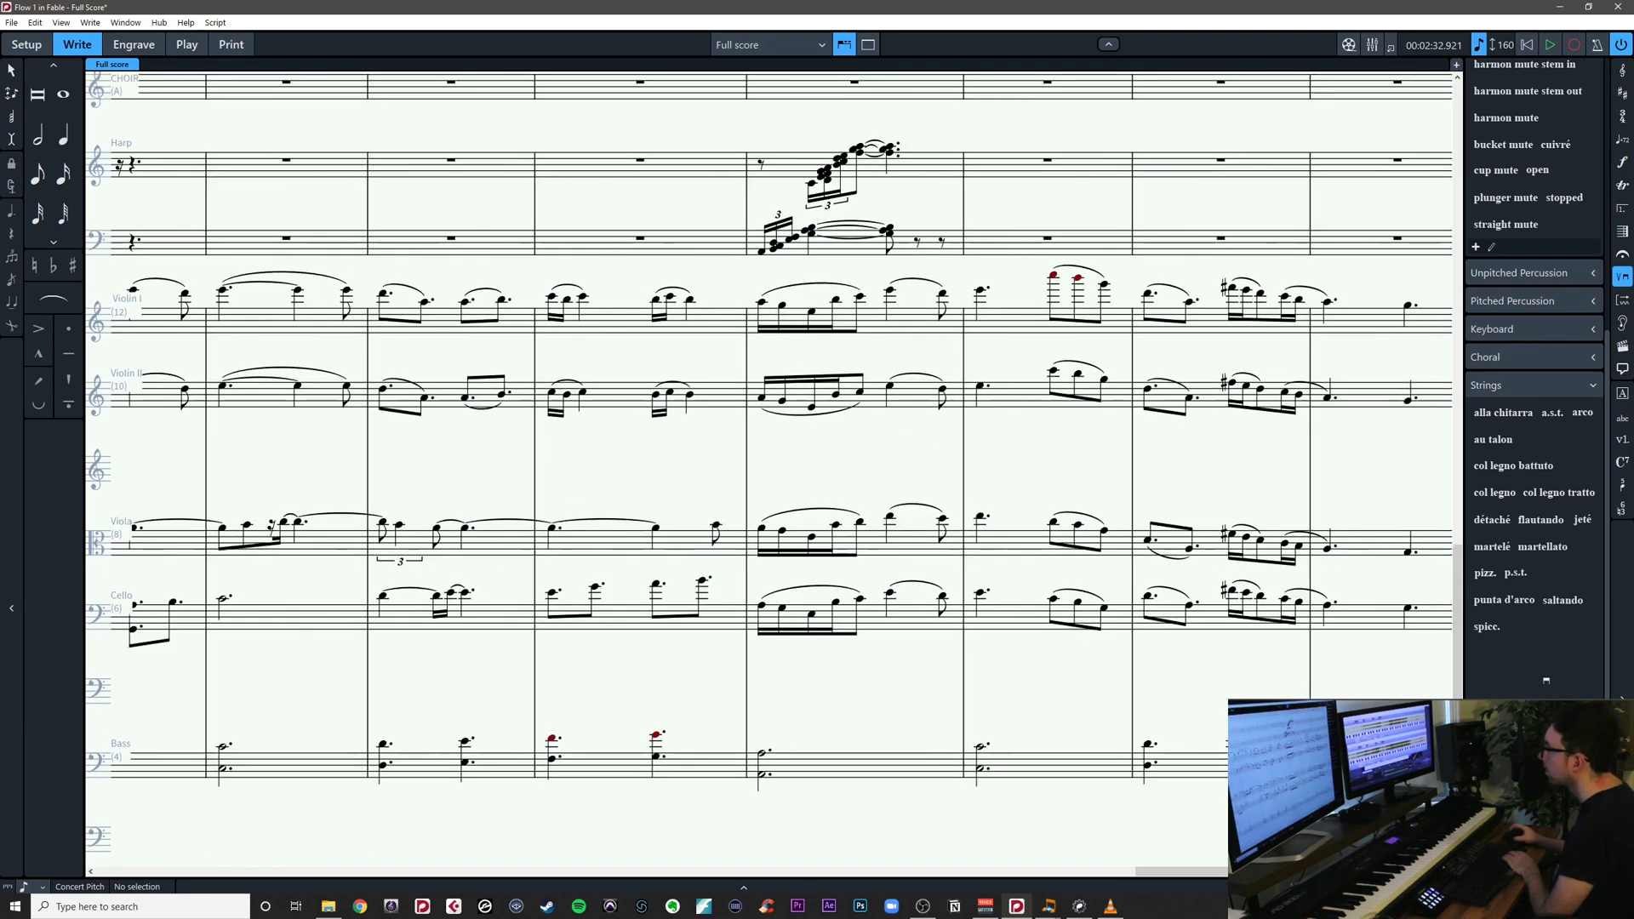
key("alt+Tab")
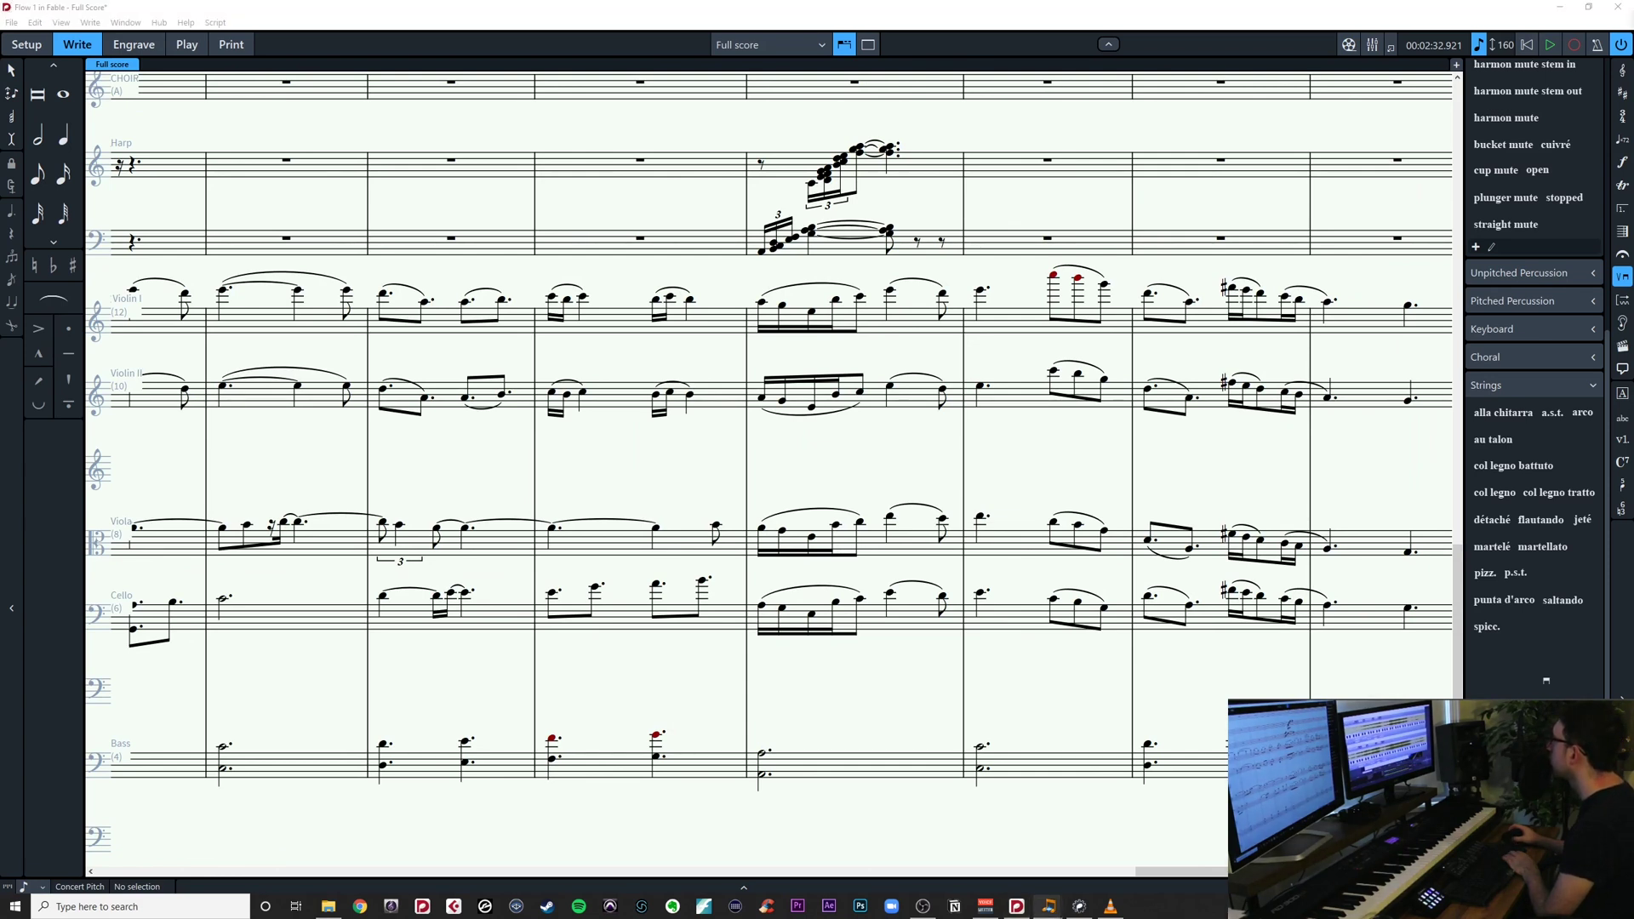
left_click(1194, 452)
Check the pitches of the slurred Violin I notes from the second half of bar 73 into bar 74
left_click(1055, 278)
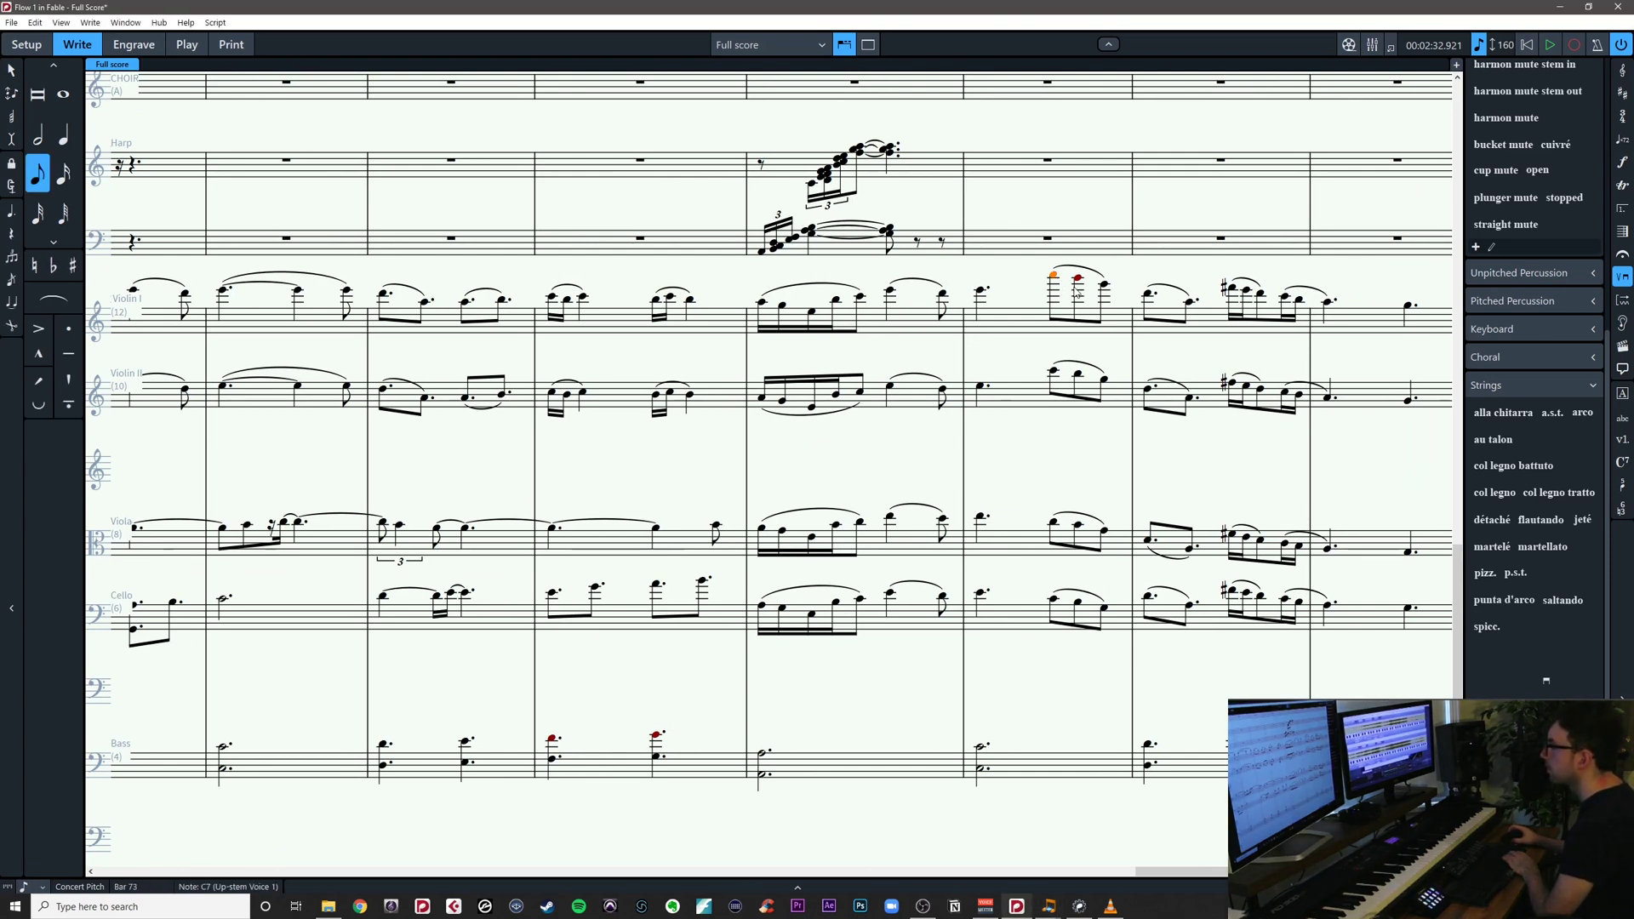
key("Right")
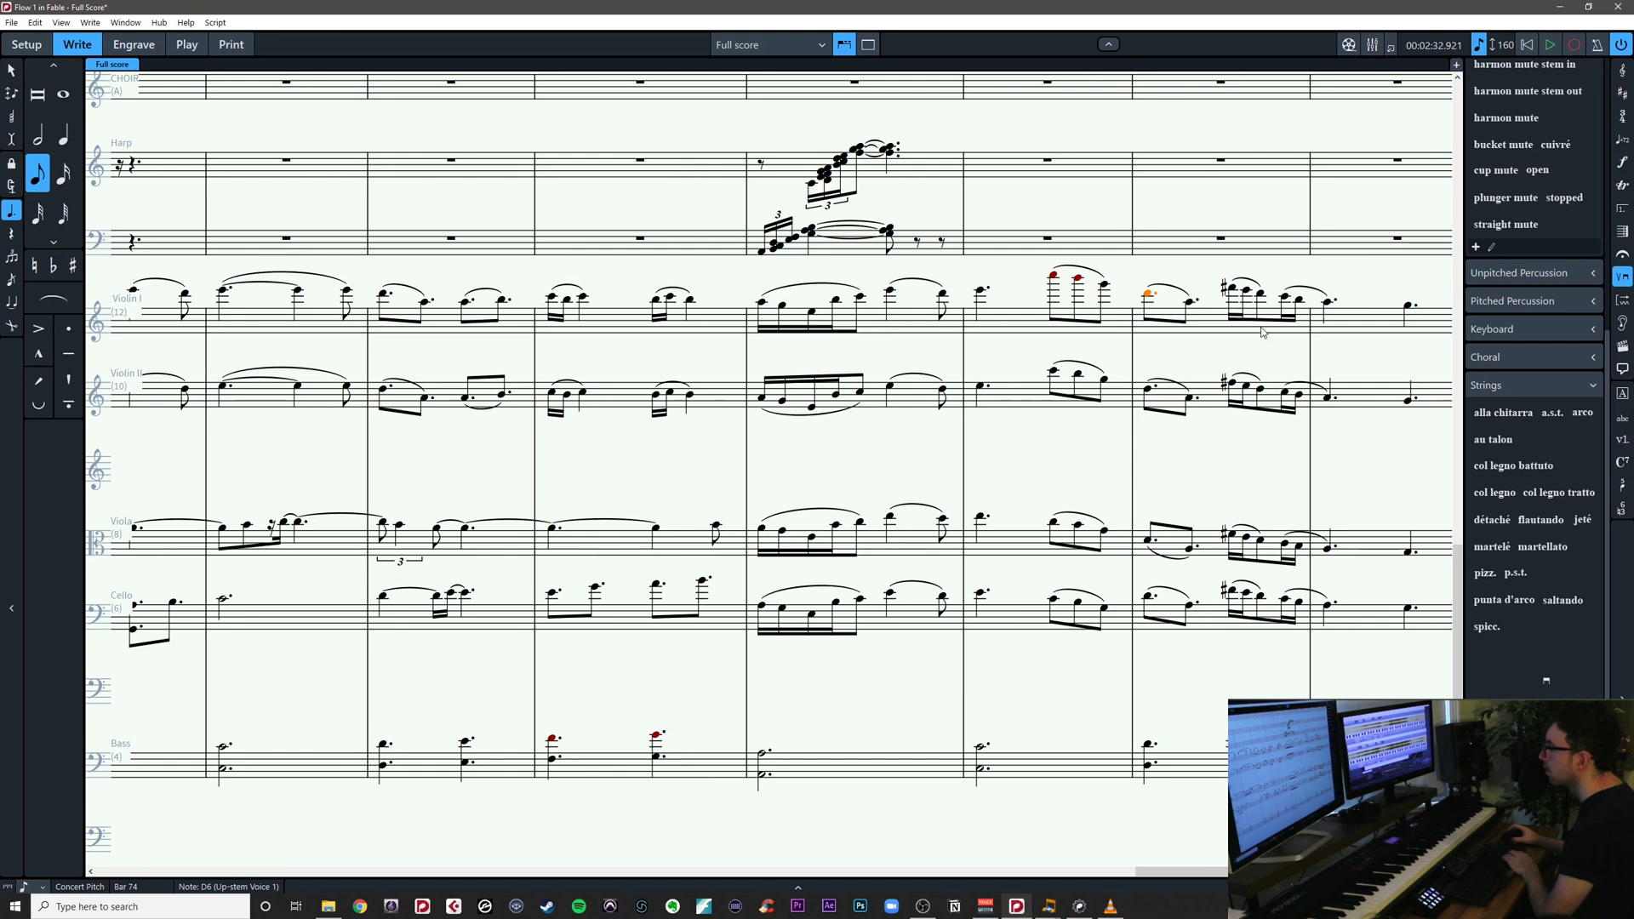
left_click(1203, 274)
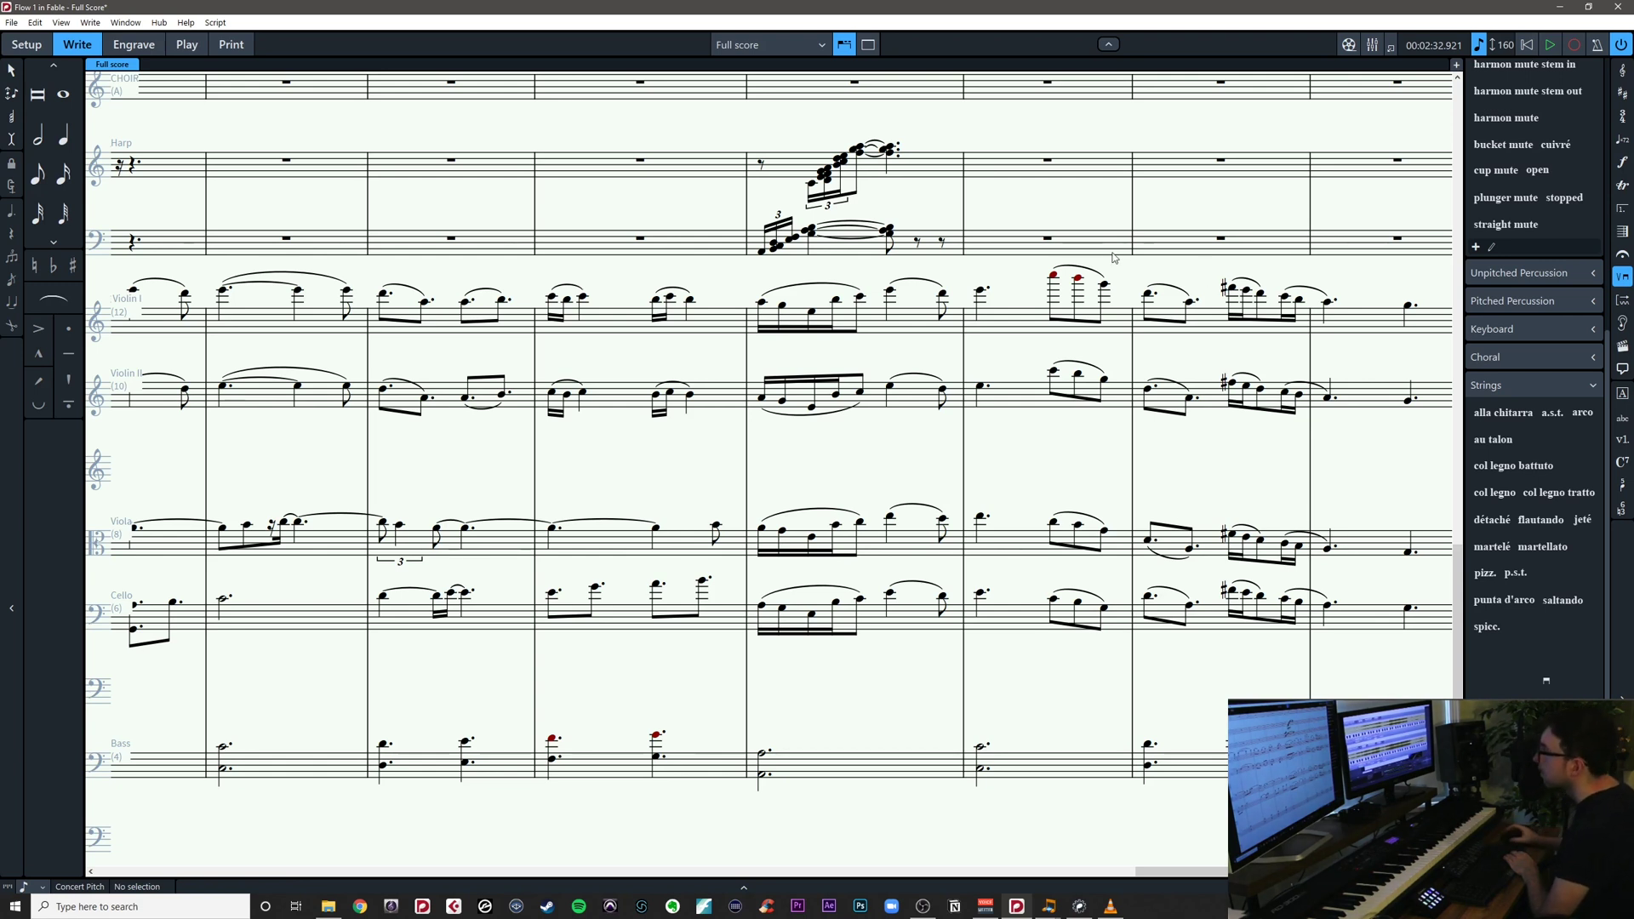
Raise the last slurred Violin I note of bar 73 to match the group's first, and lower all three notes by an octave
left_click(1109, 292)
key("alt+Up")
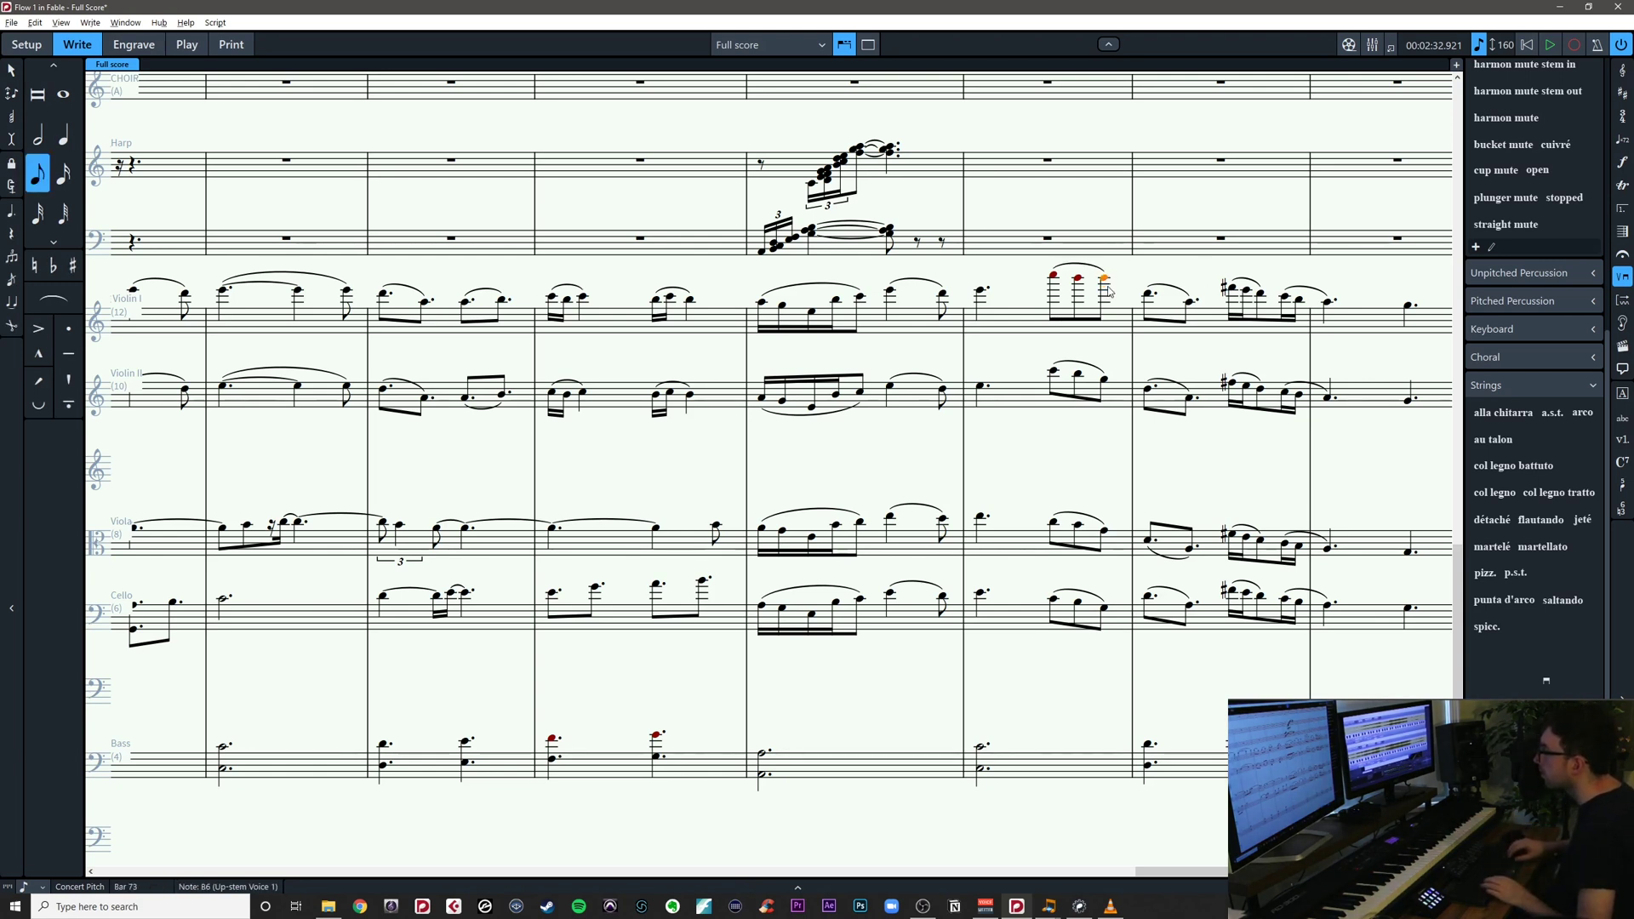
key("alt+Up")
key("Right")
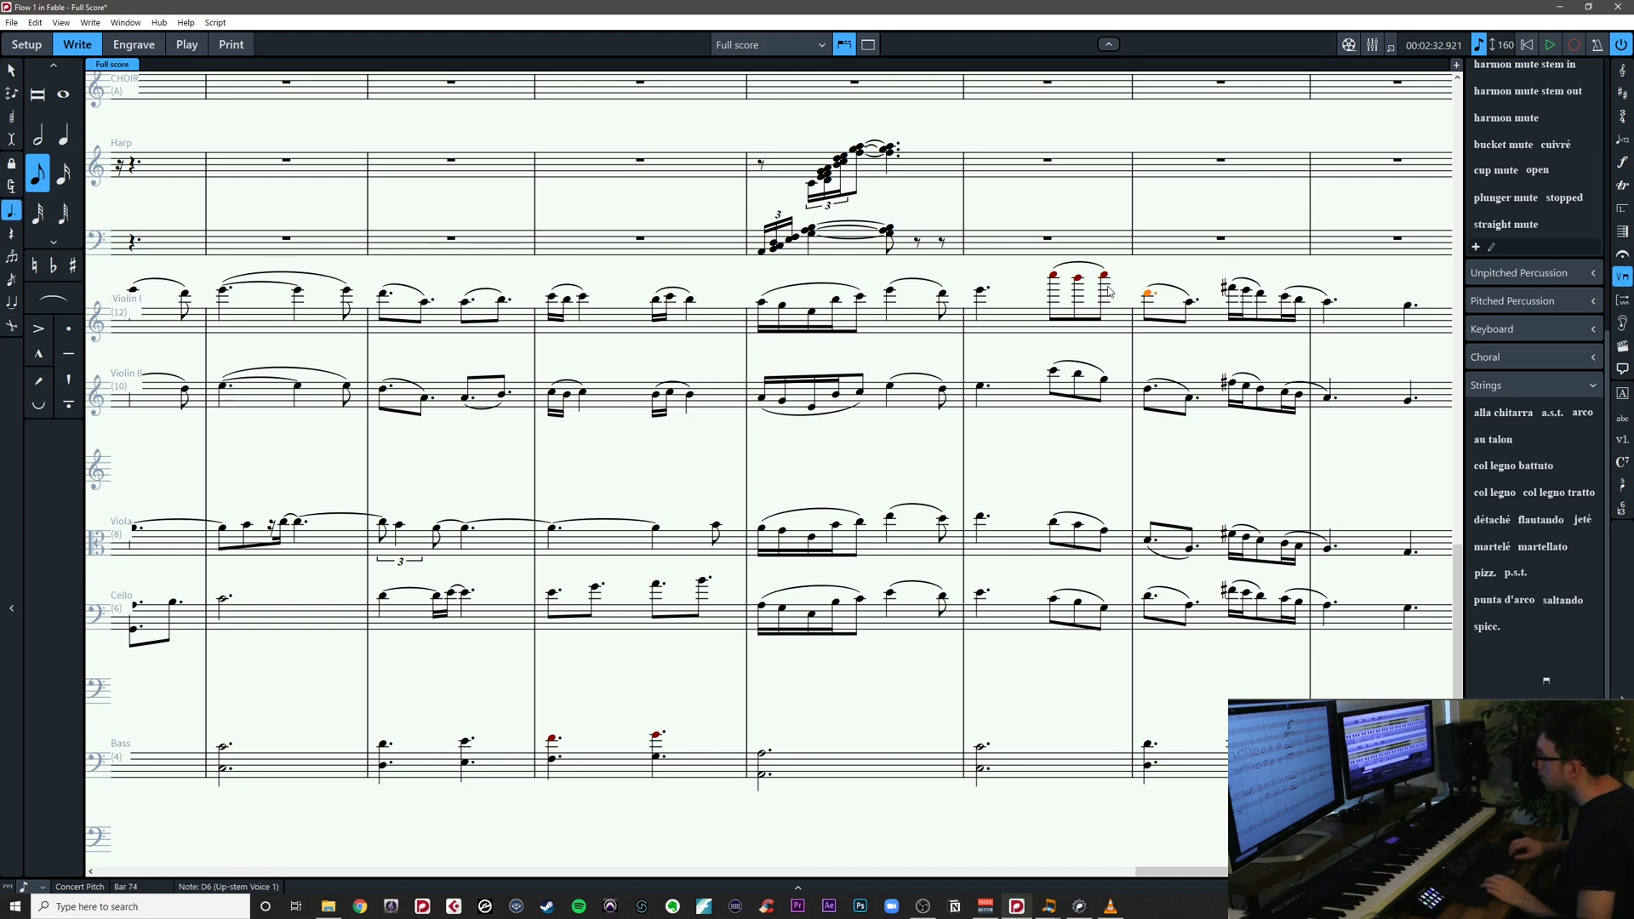
key("Right")
left_click(1105, 366)
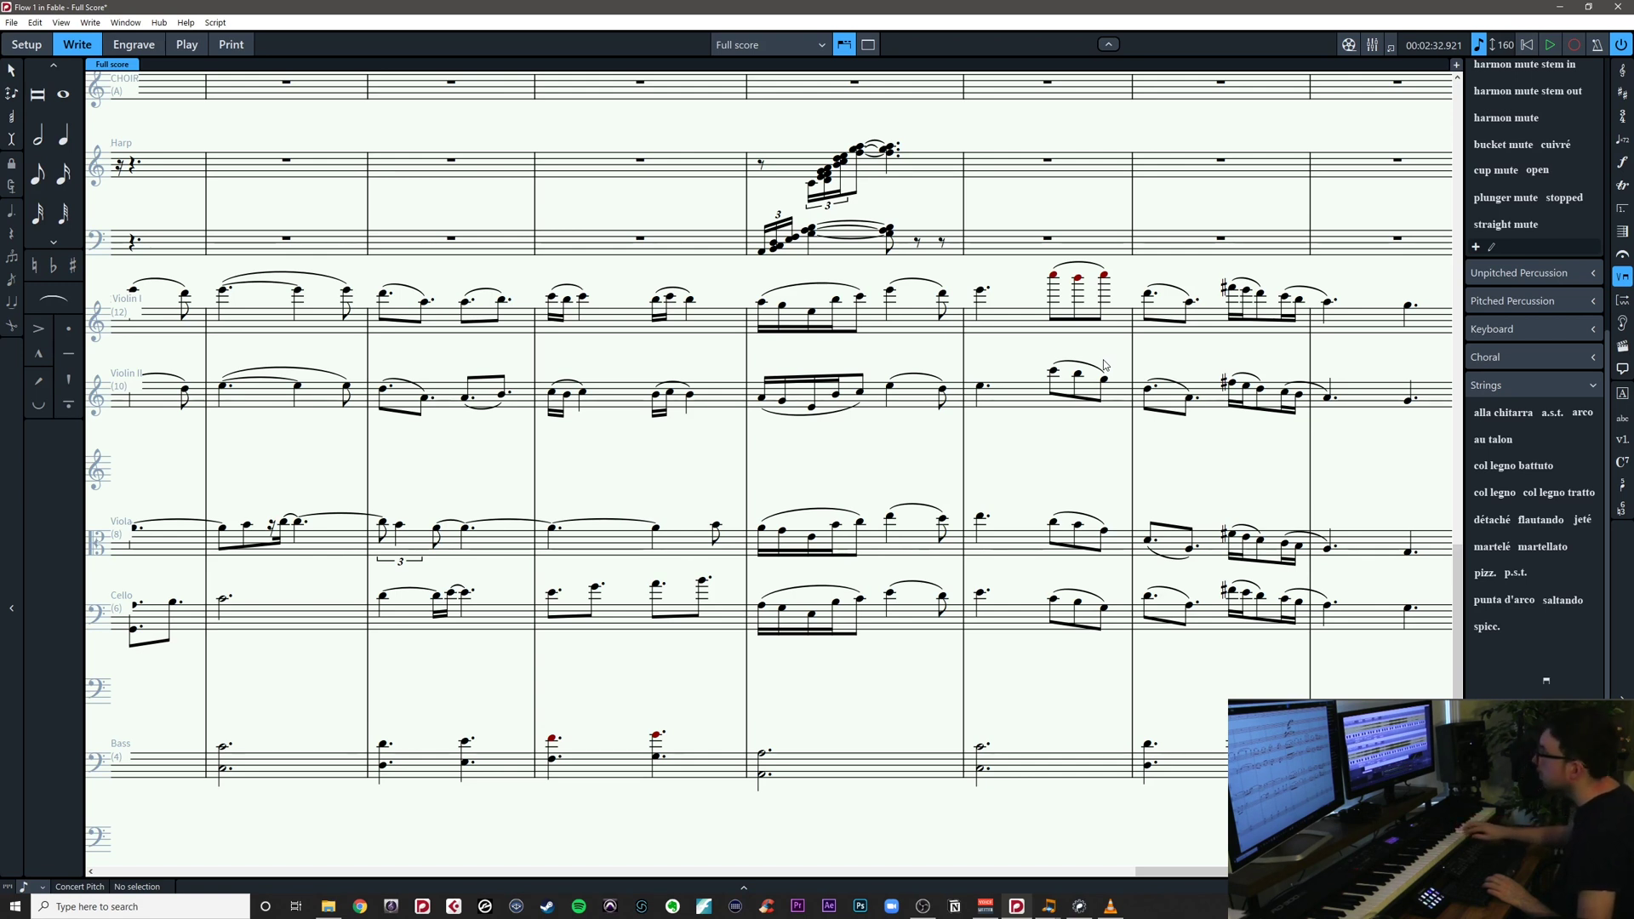
left_click_drag(1014, 264, 1129, 307)
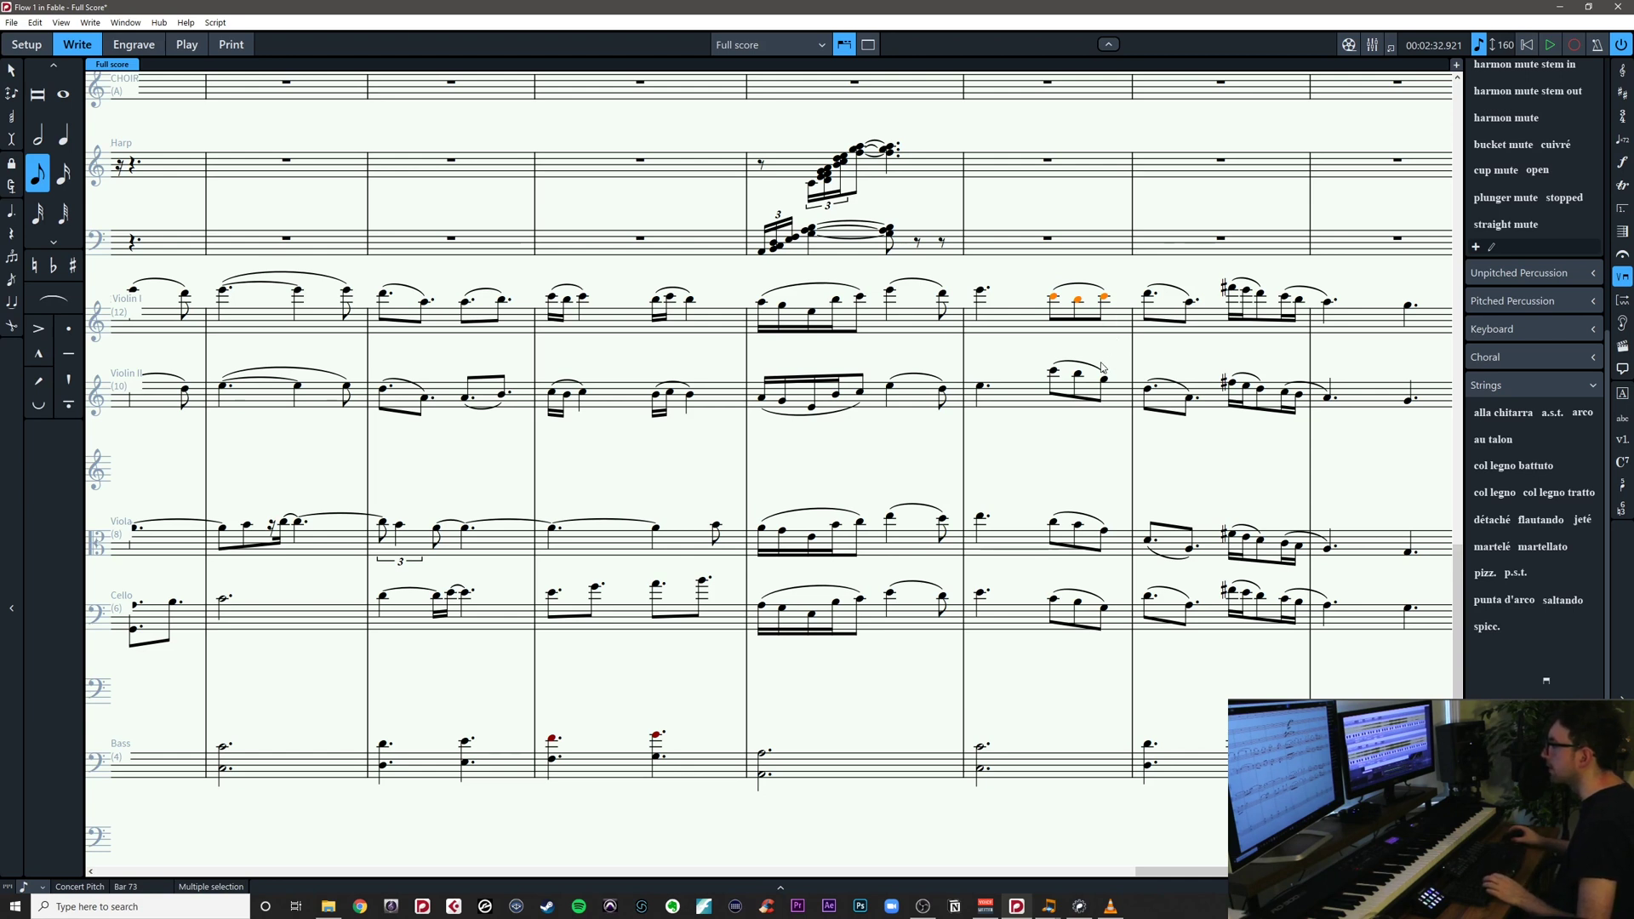
left_click_drag(1025, 273, 1210, 331)
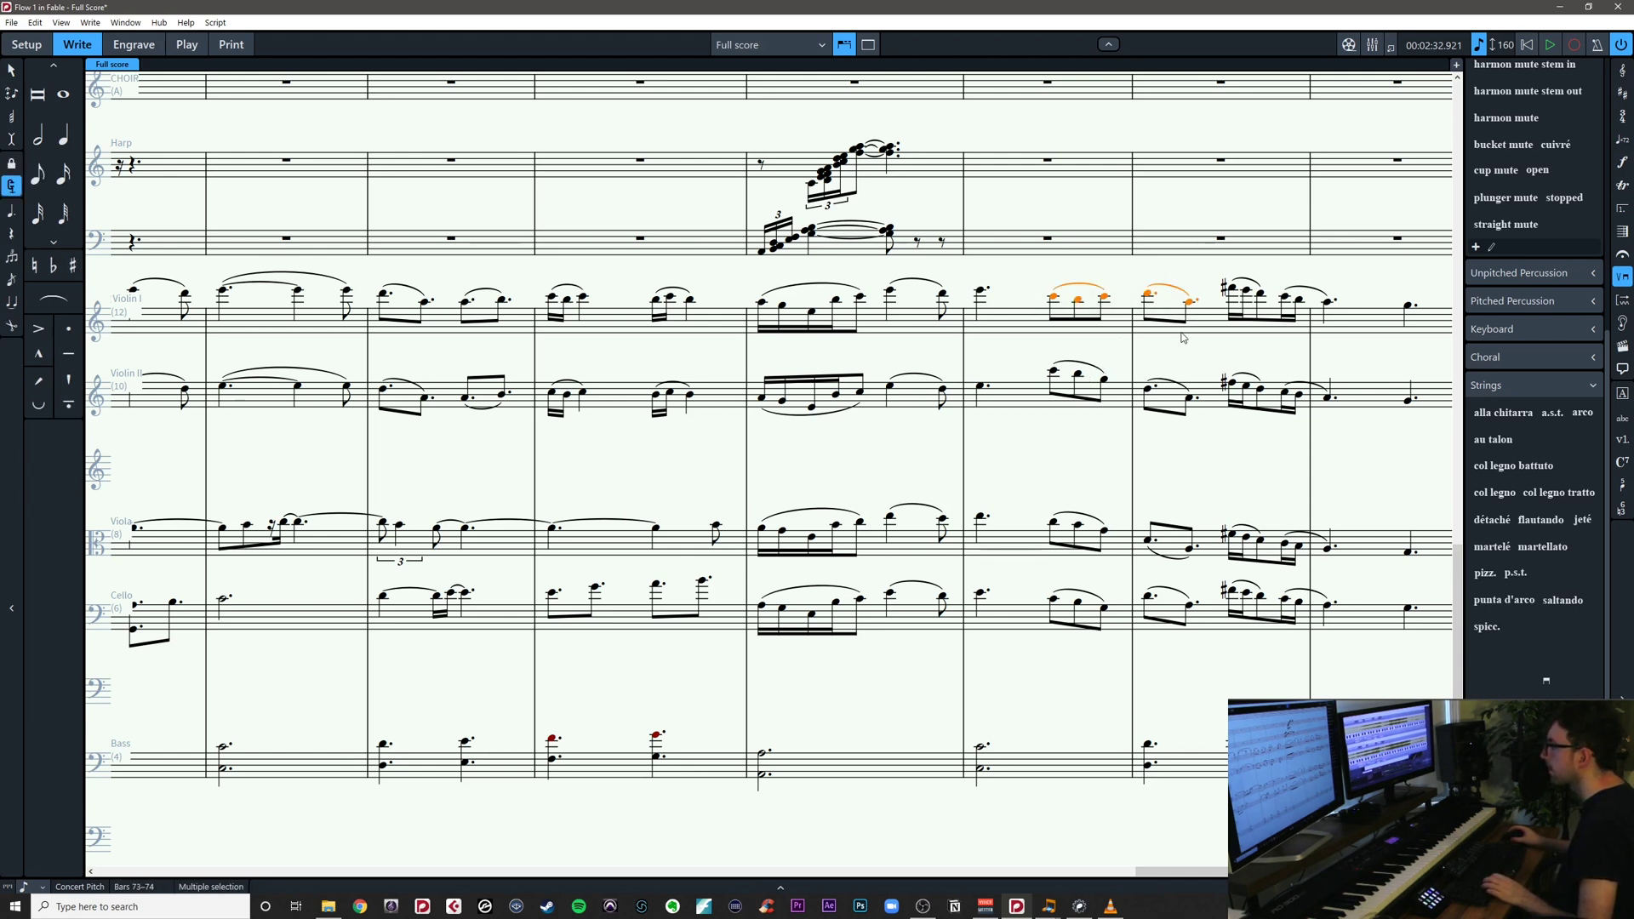
Raise the last slurred Violin II note of bar 73 to match the group's first, and lower all three notes by an octave
left_click(1099, 358)
left_click(1105, 380)
left_click_drag(1023, 353, 1117, 398)
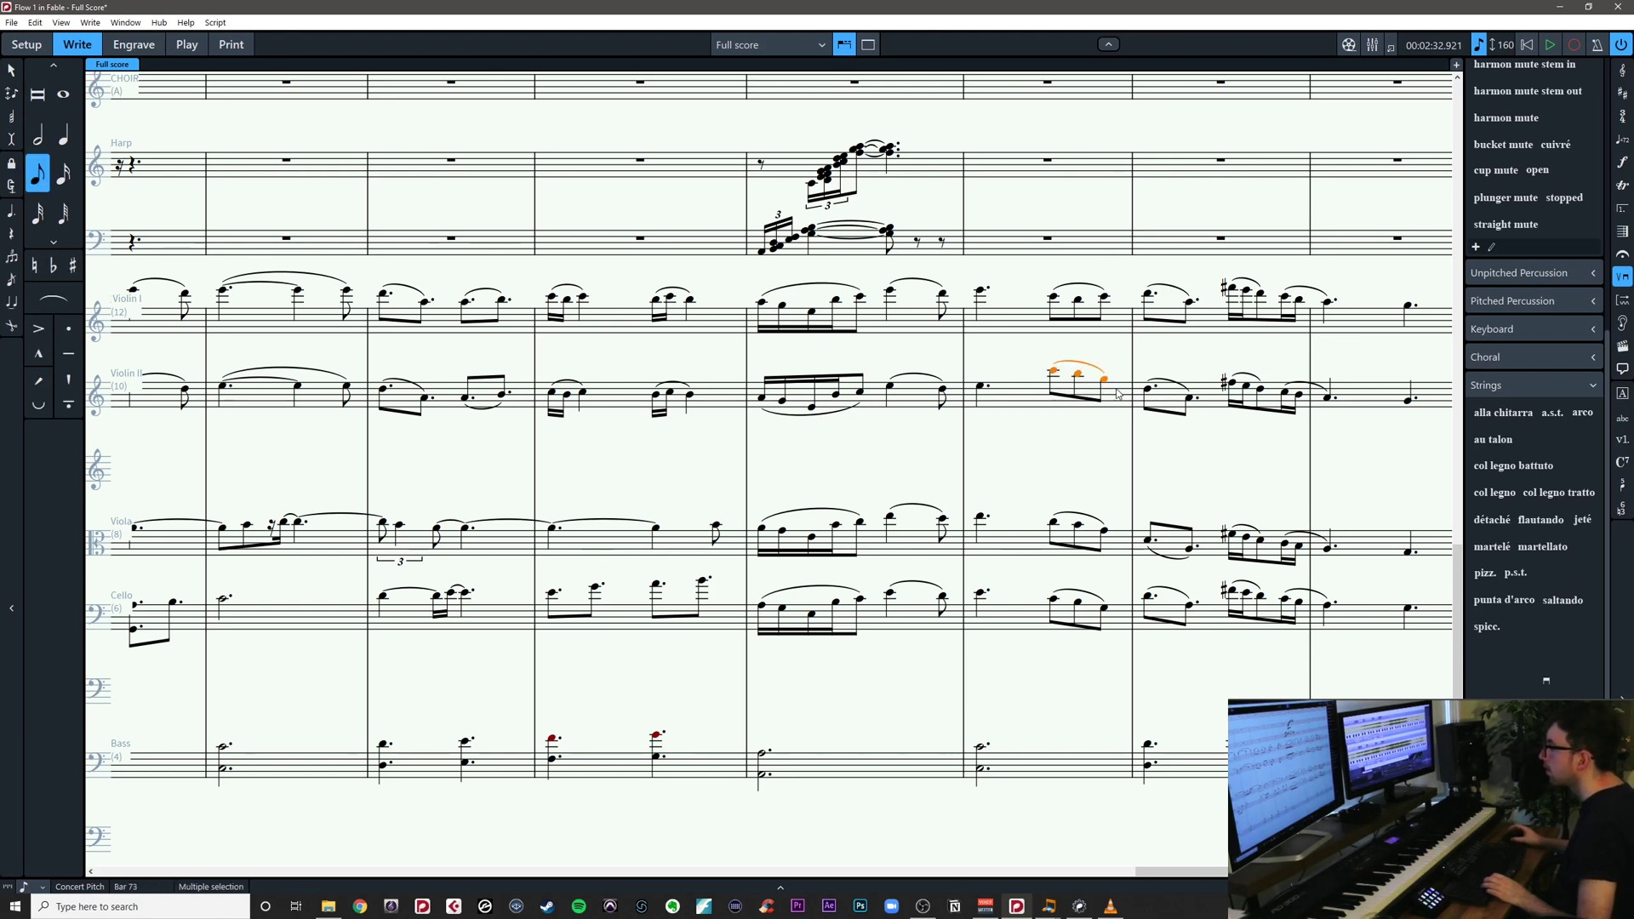
key("Escape")
left_click(1105, 381)
key("alt+Up")
key("alt+Up")
key("alt+Up")
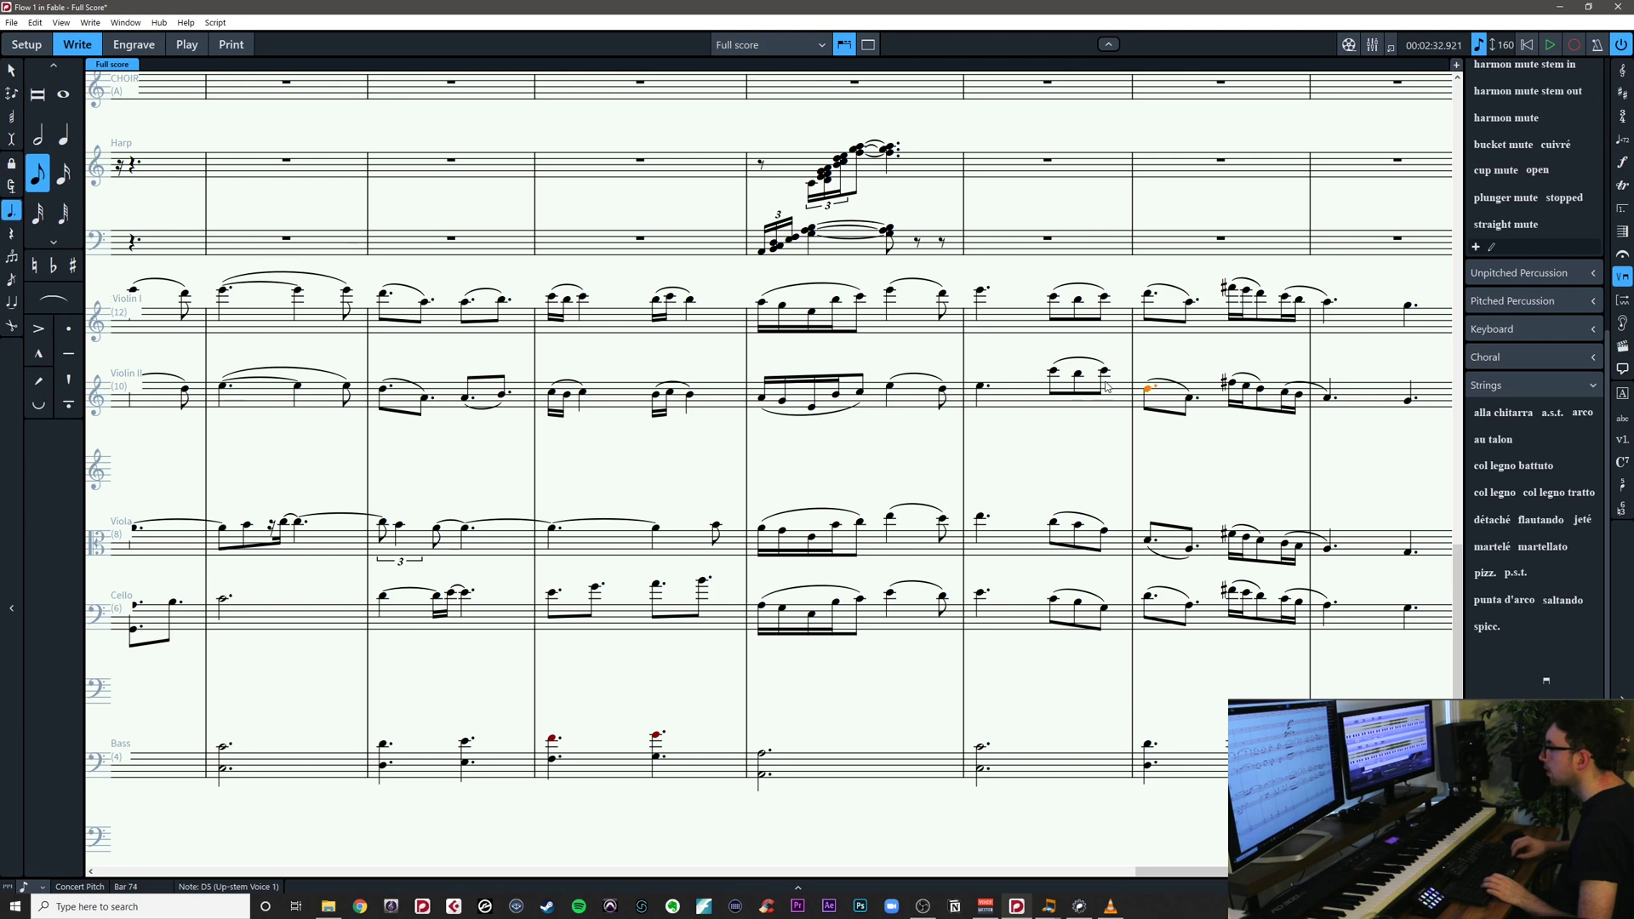
left_click_drag(1123, 349, 1028, 392)
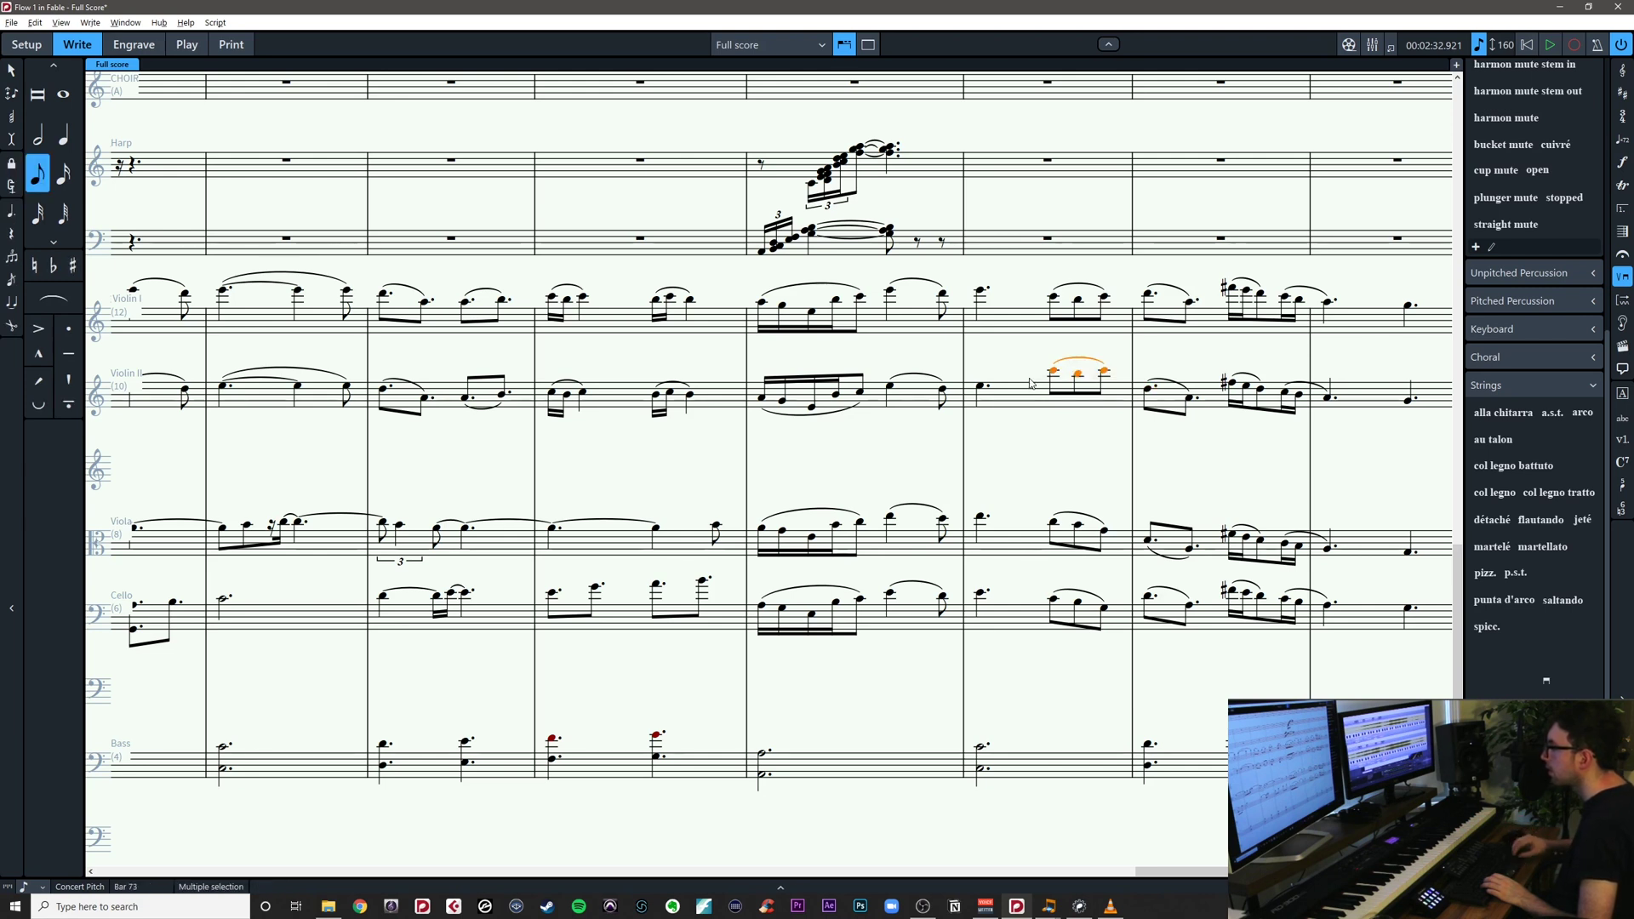
key("ctrl+alt+Down")
Play the score from the dotted Violin II note at the start of bar 73 through bar 74 to hear the revised phrase
left_click(1002, 388)
left_click(989, 386)
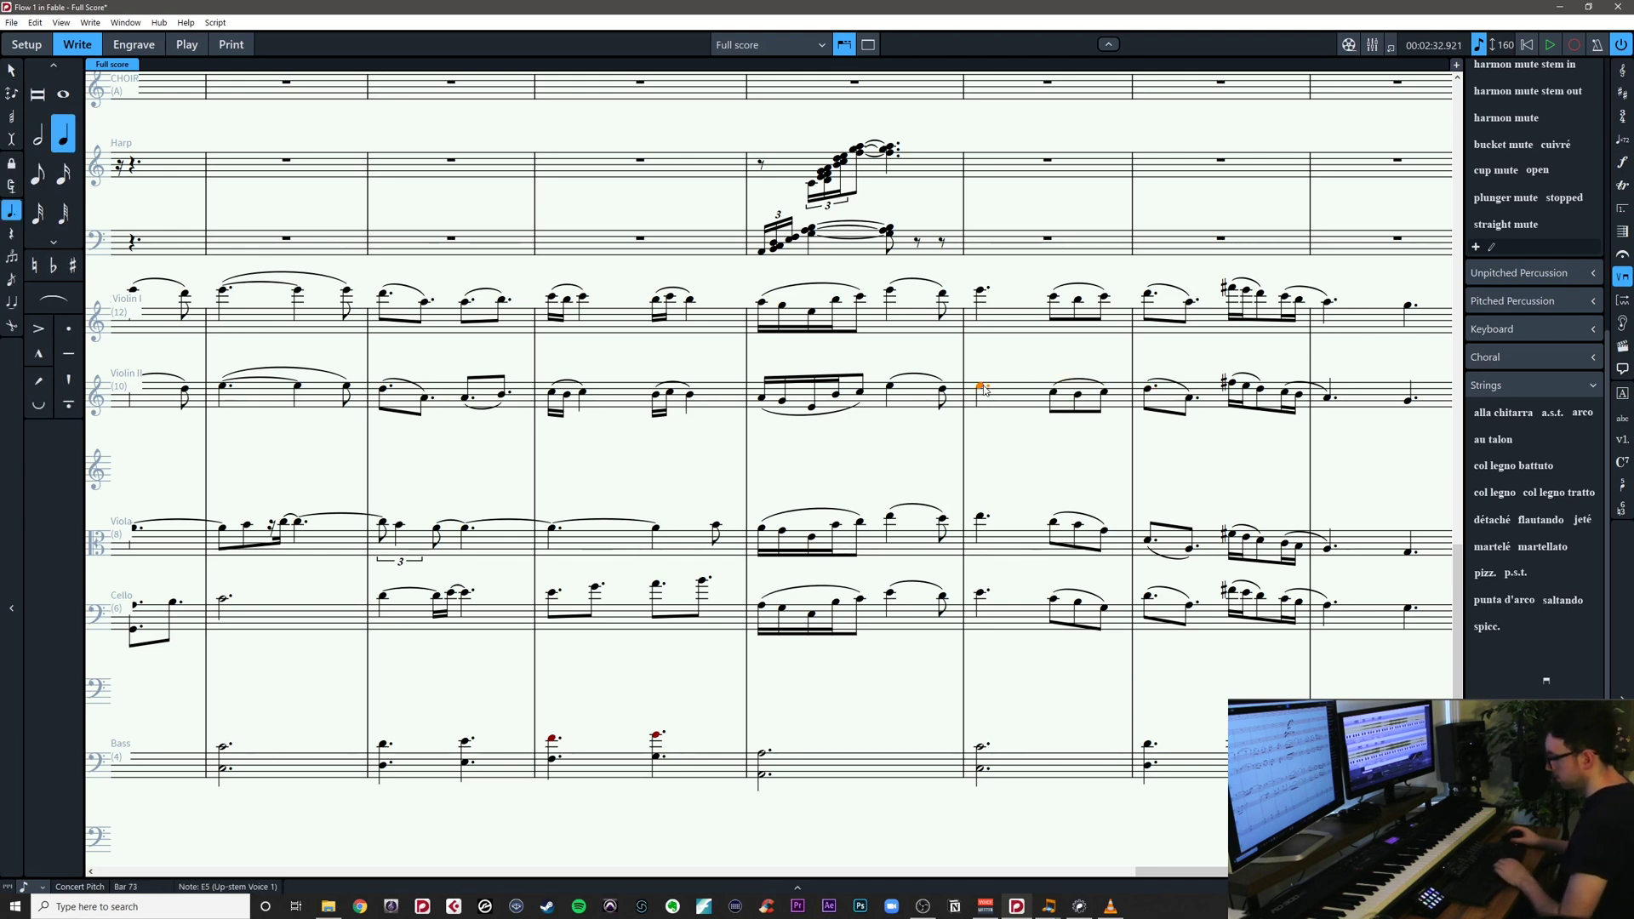
key("p")
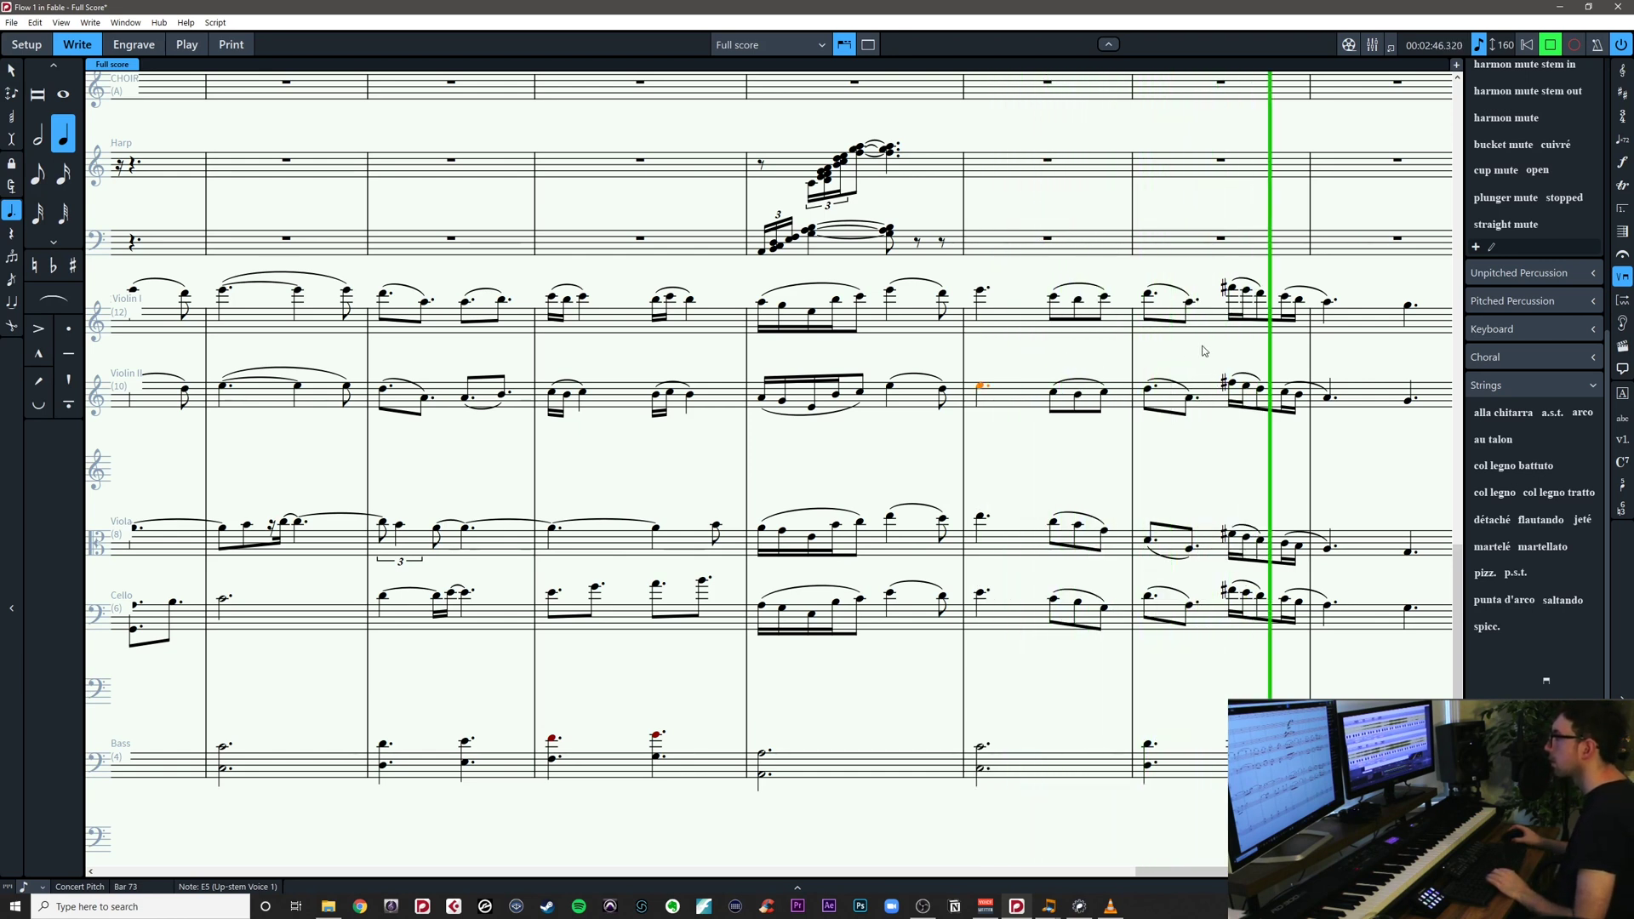
key("space")
key("Escape")
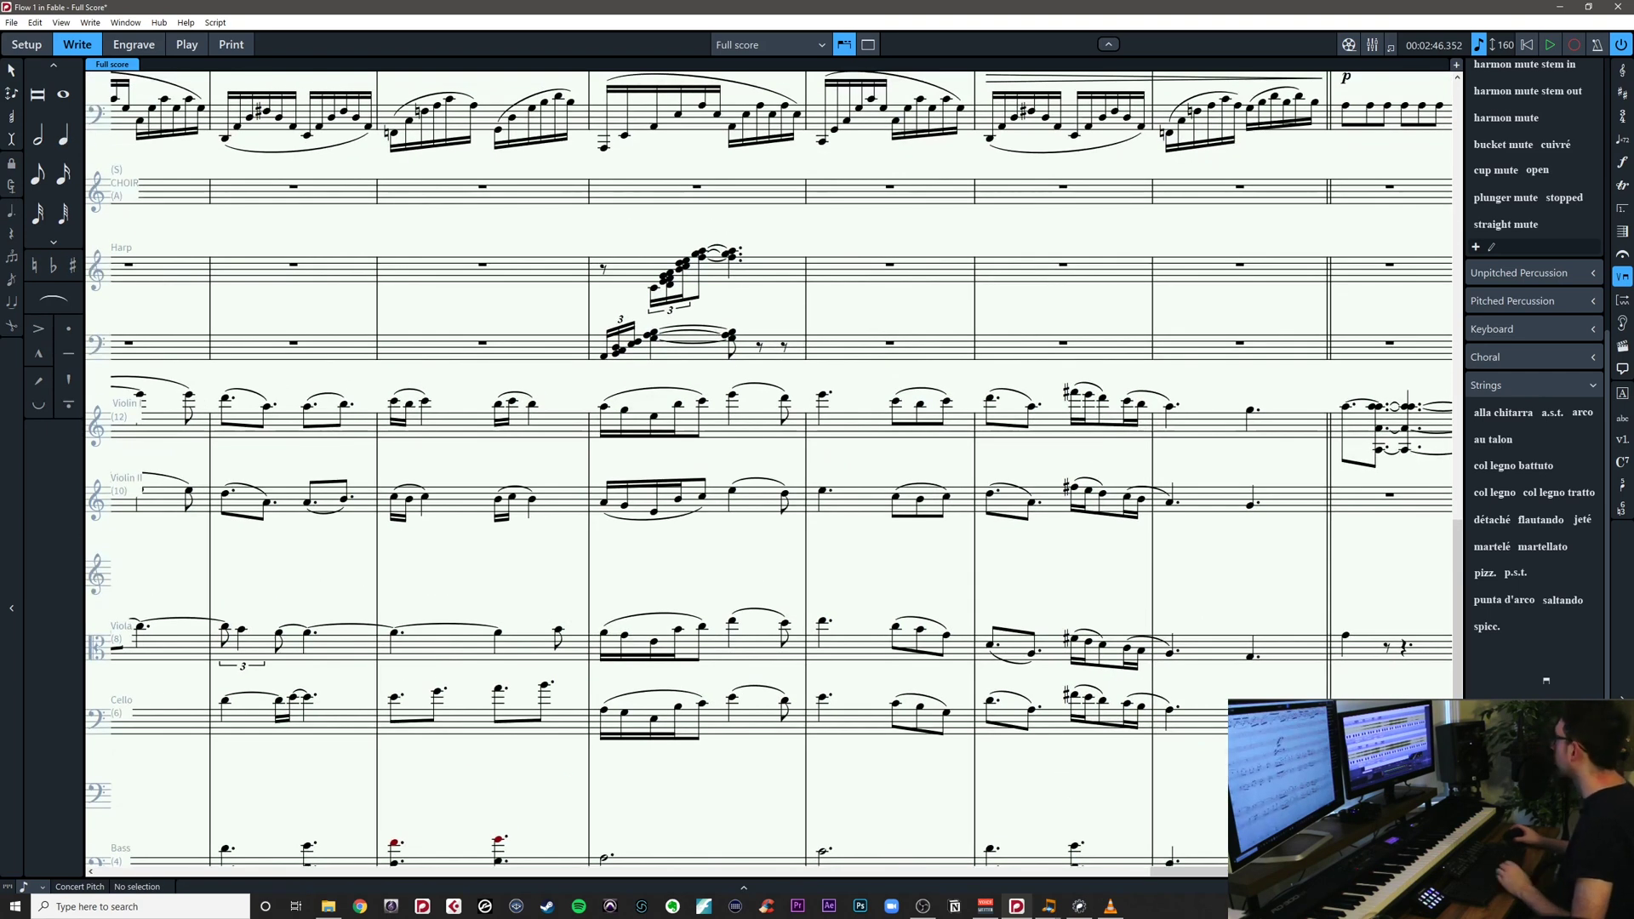
key("alt+Tab")
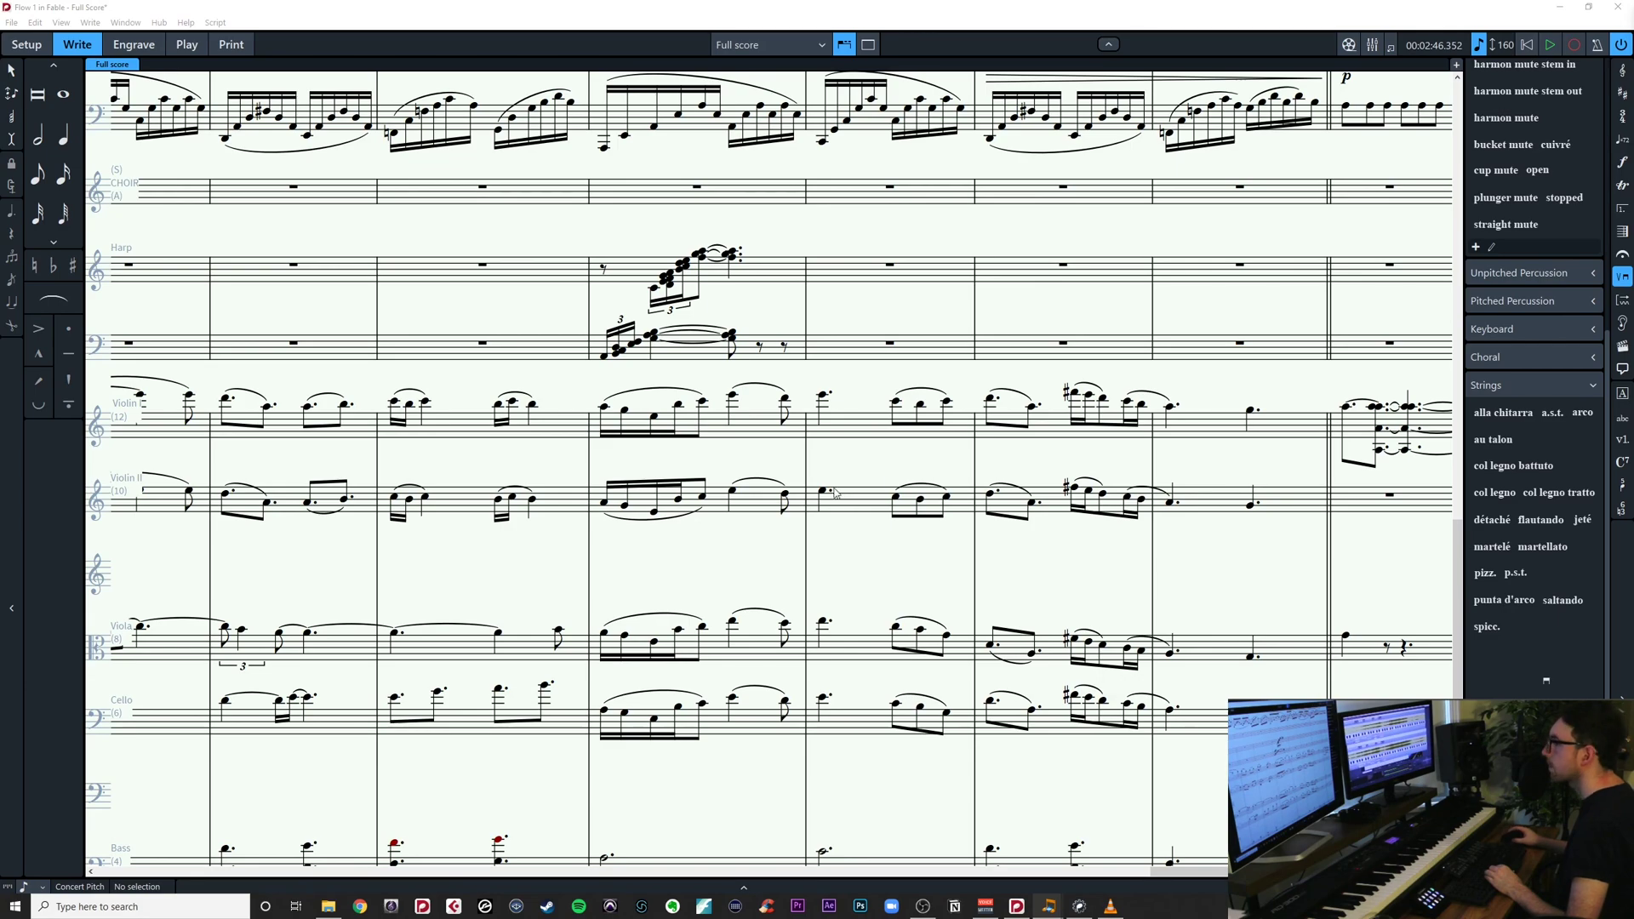
Review the violin, viola, cello and bass parts from the TEMPO I section through bar 72
left_click_drag(781, 448, 1633, 396)
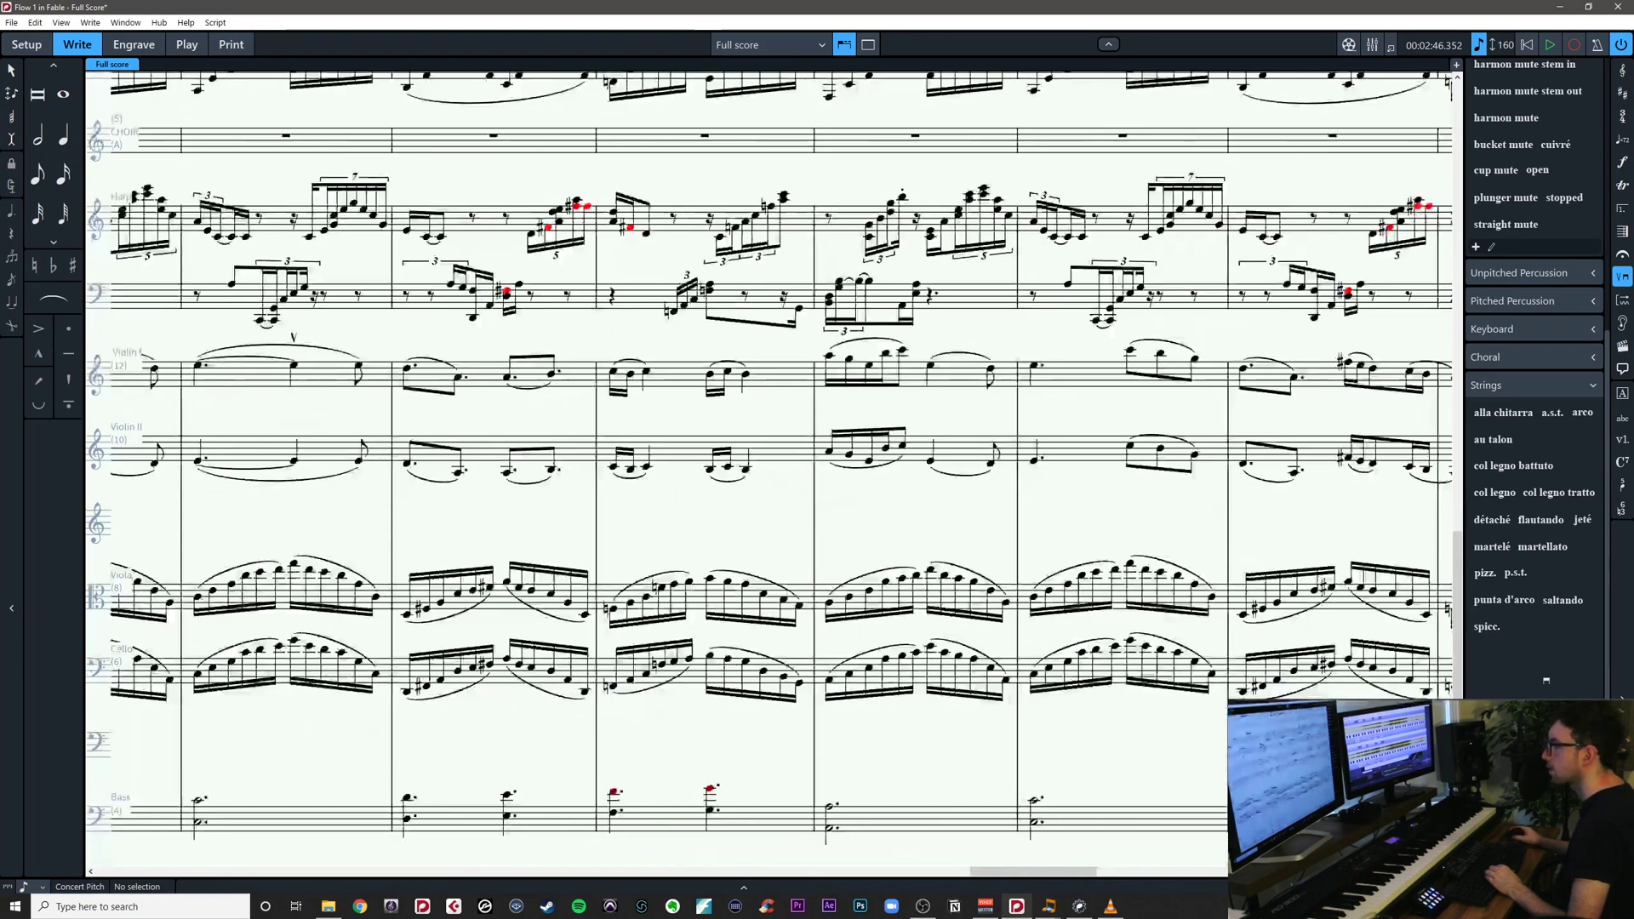
scroll(768, 500, "left", 3)
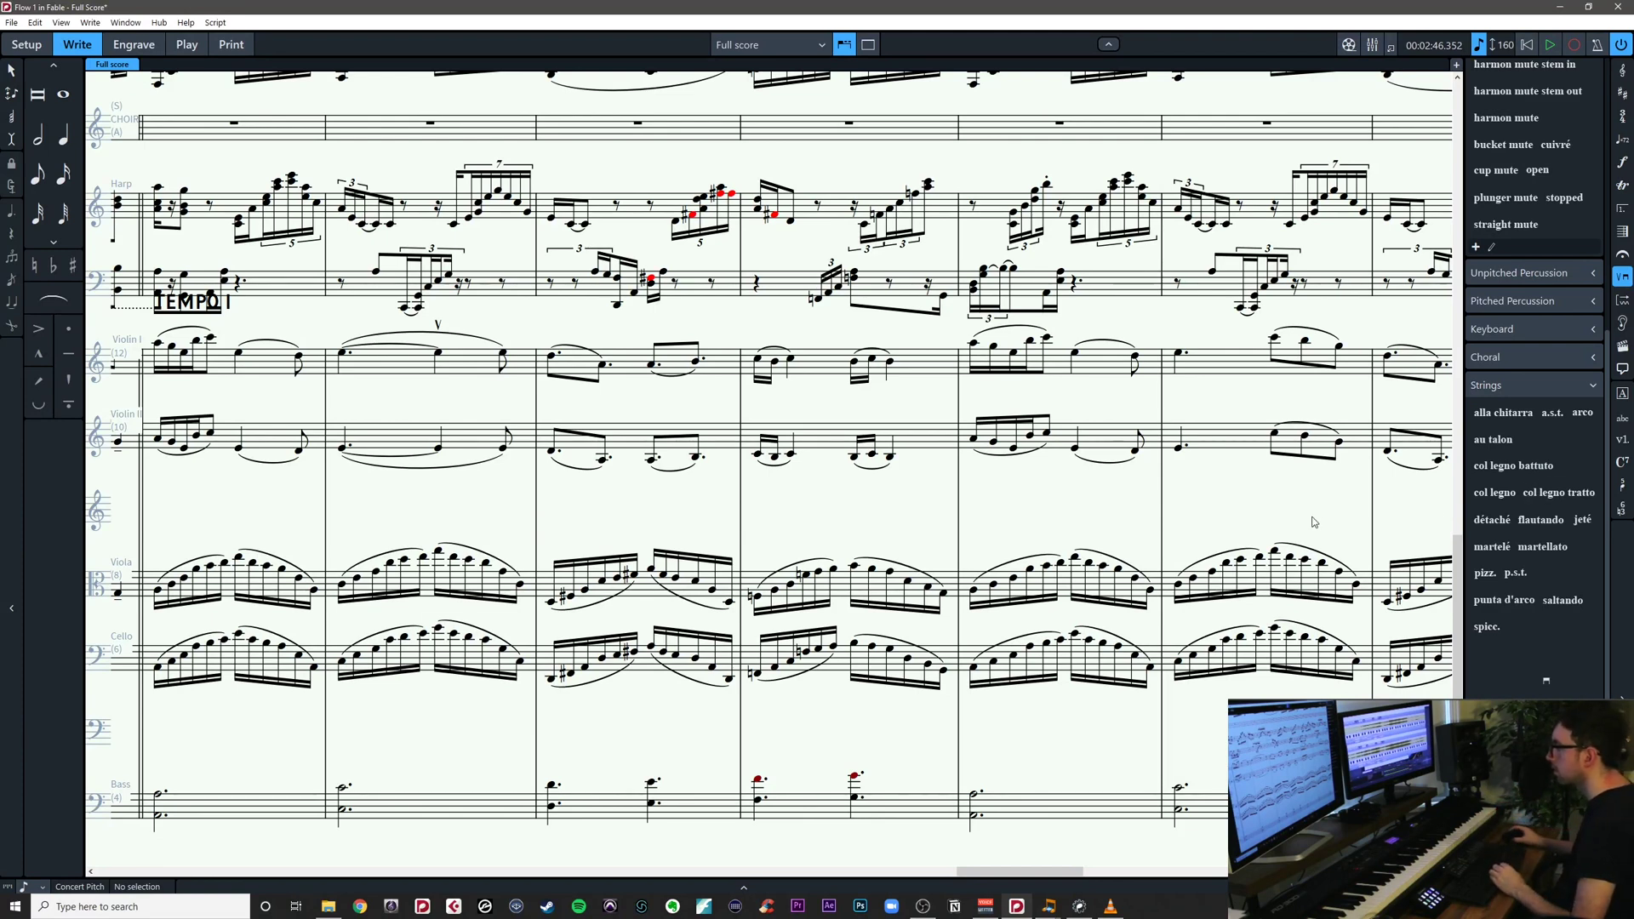
left_click_drag(1313, 522, 492, 502)
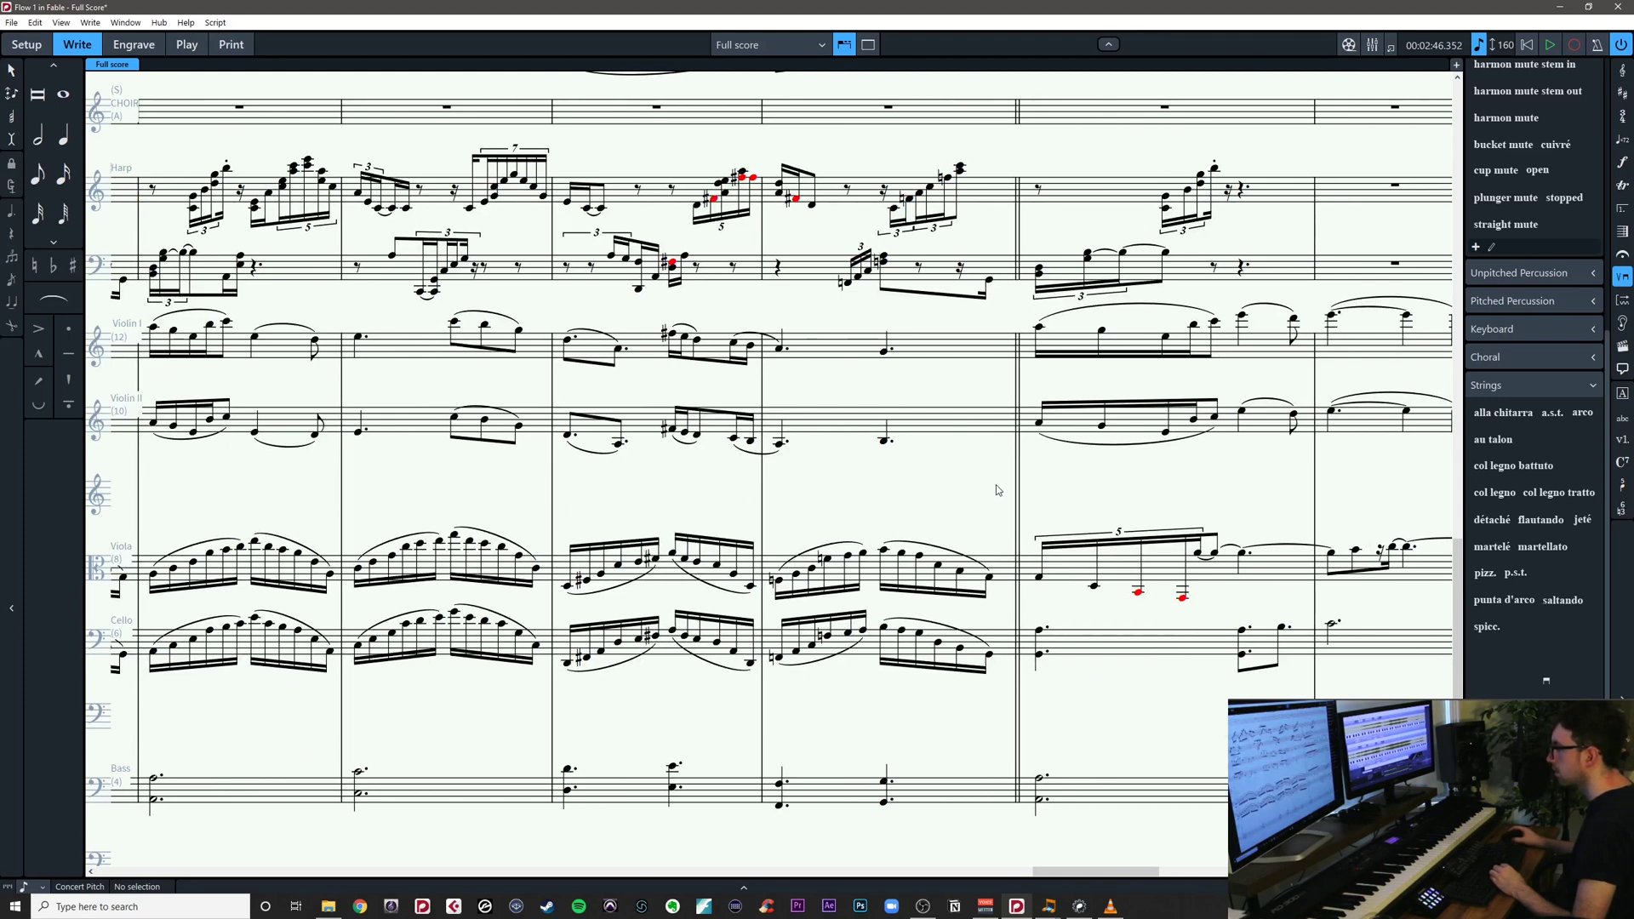
left_click_drag(995, 489, 527, 485)
left_click_drag(737, 492, 631, 500)
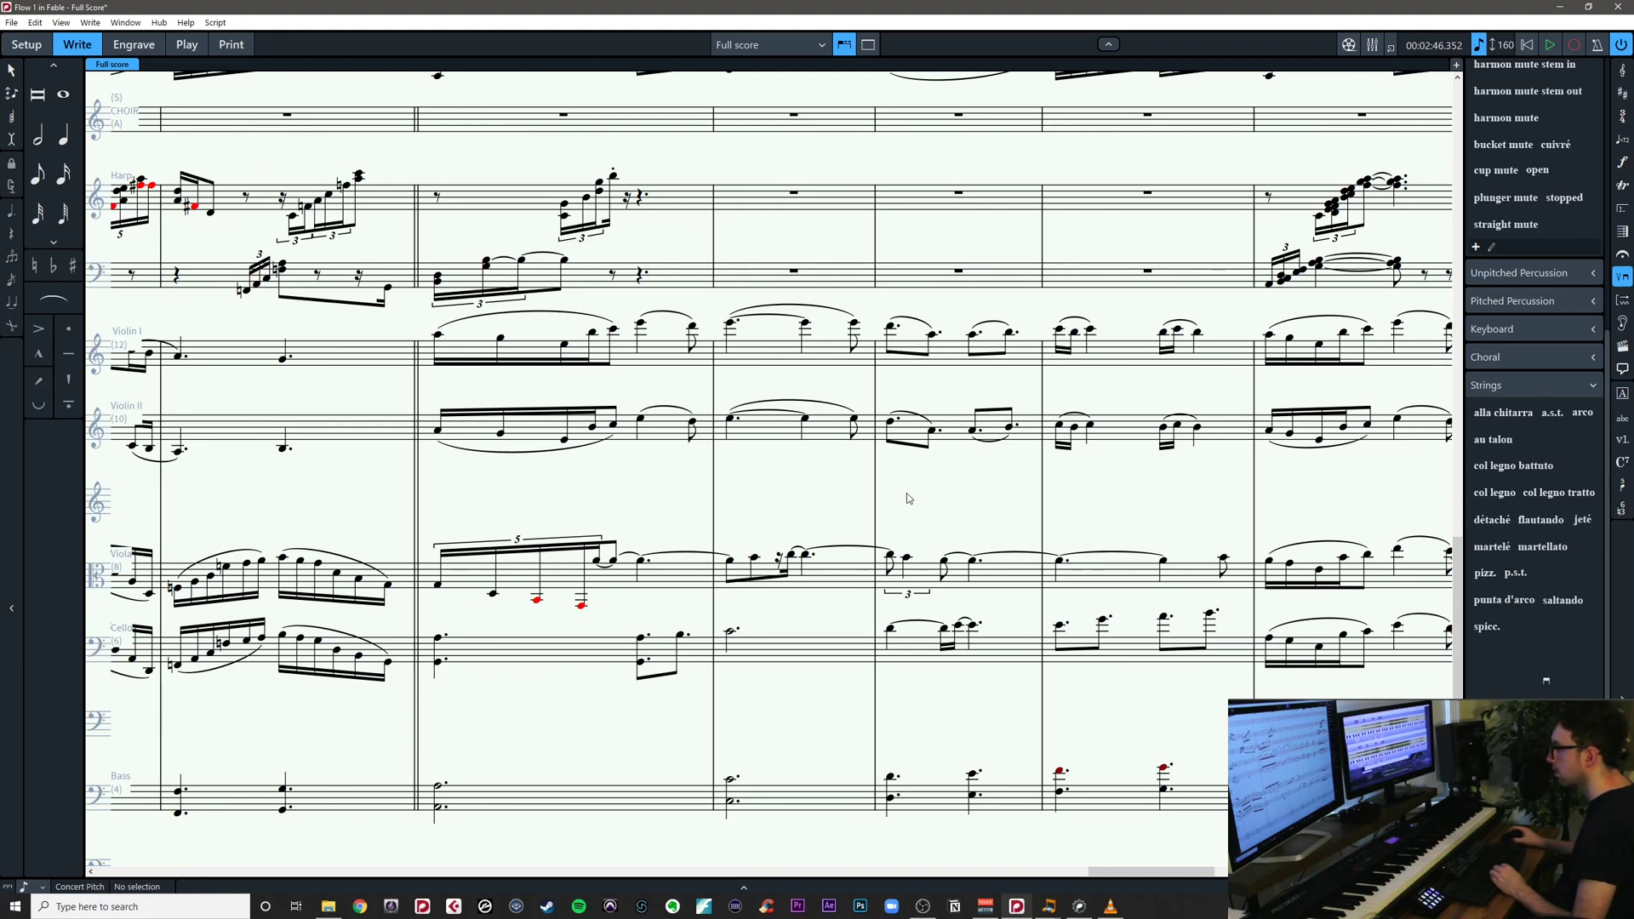
left_click_drag(1155, 491, 1041, 498)
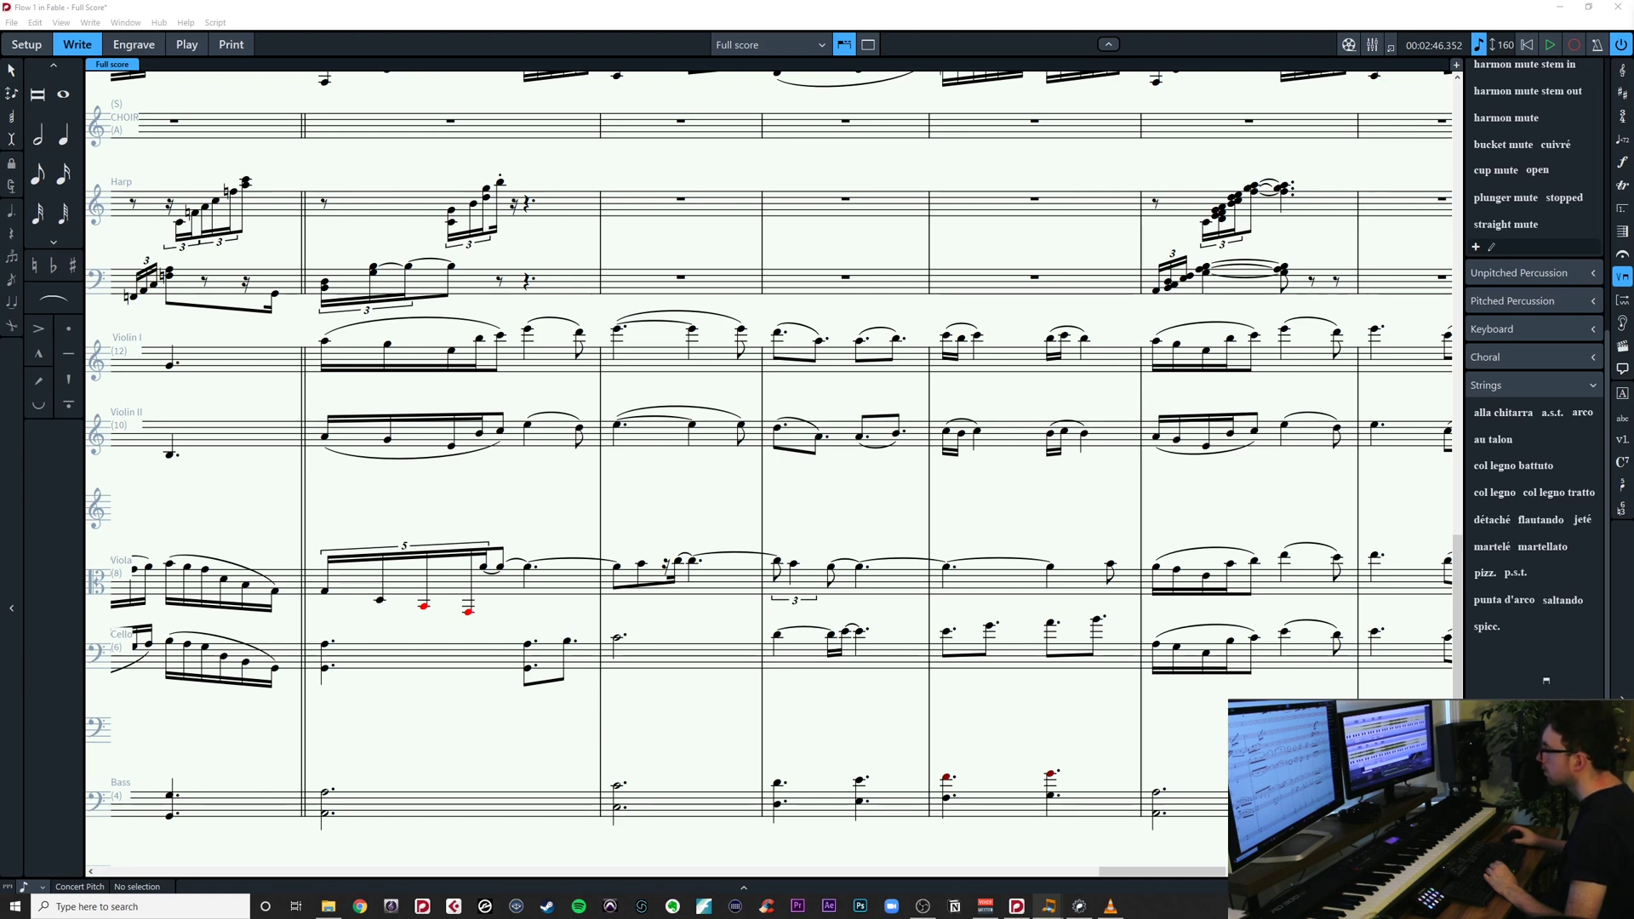
Copy the cello's four-note phrase in bar 71 to the viola staff, replacing the viola's tied notes there
left_click(949, 633)
key("Right")
key("Right")
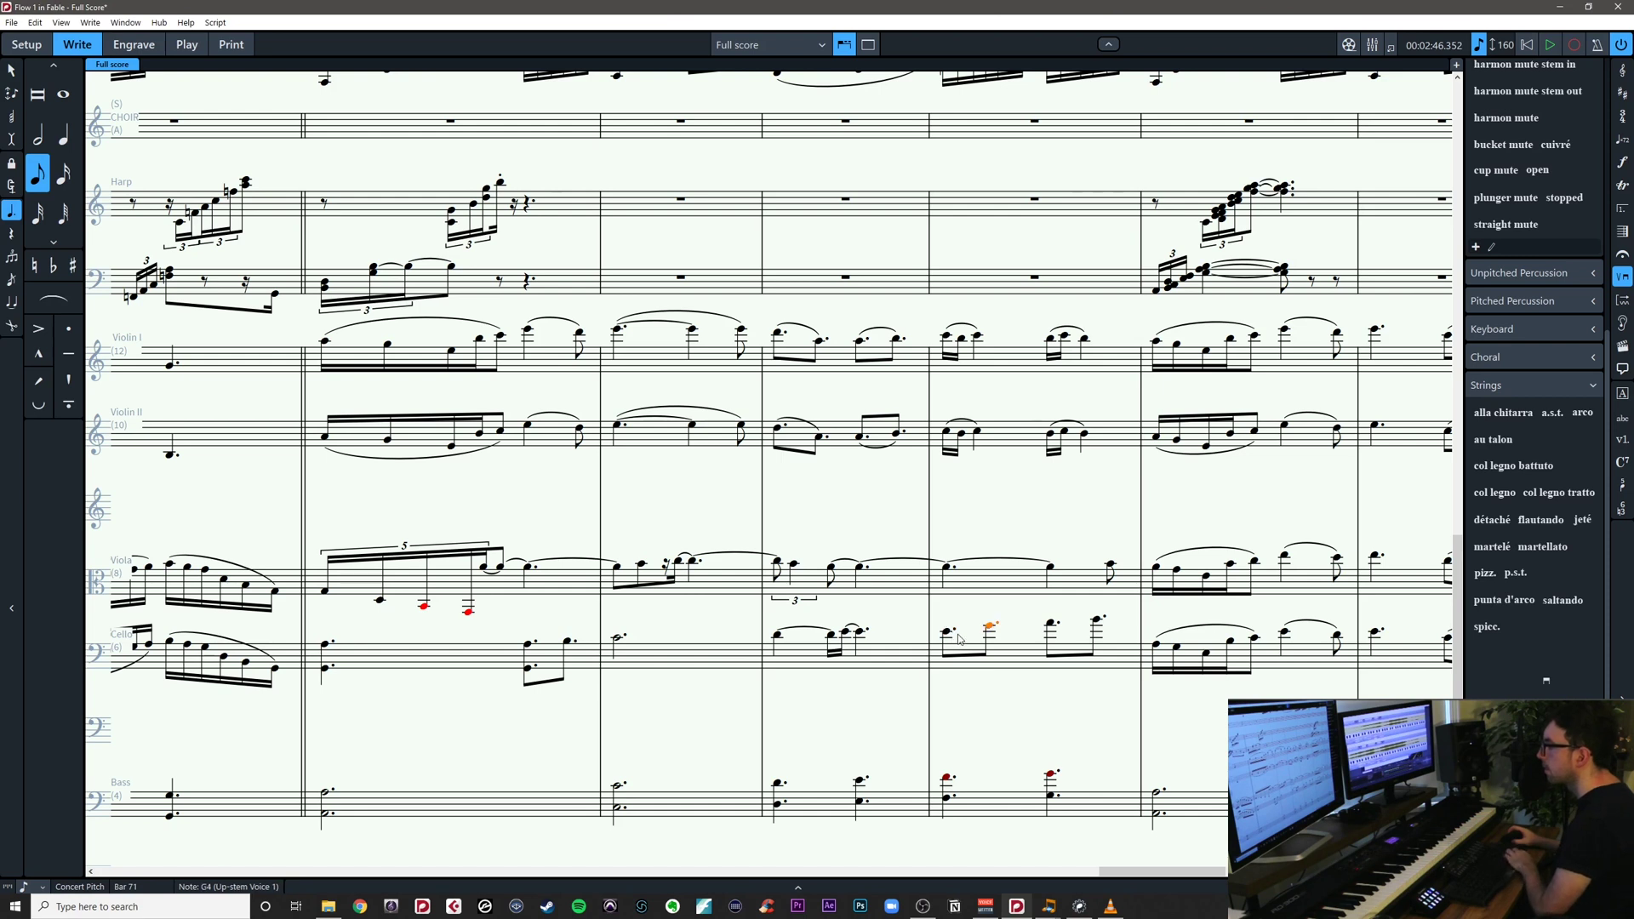
key("Right")
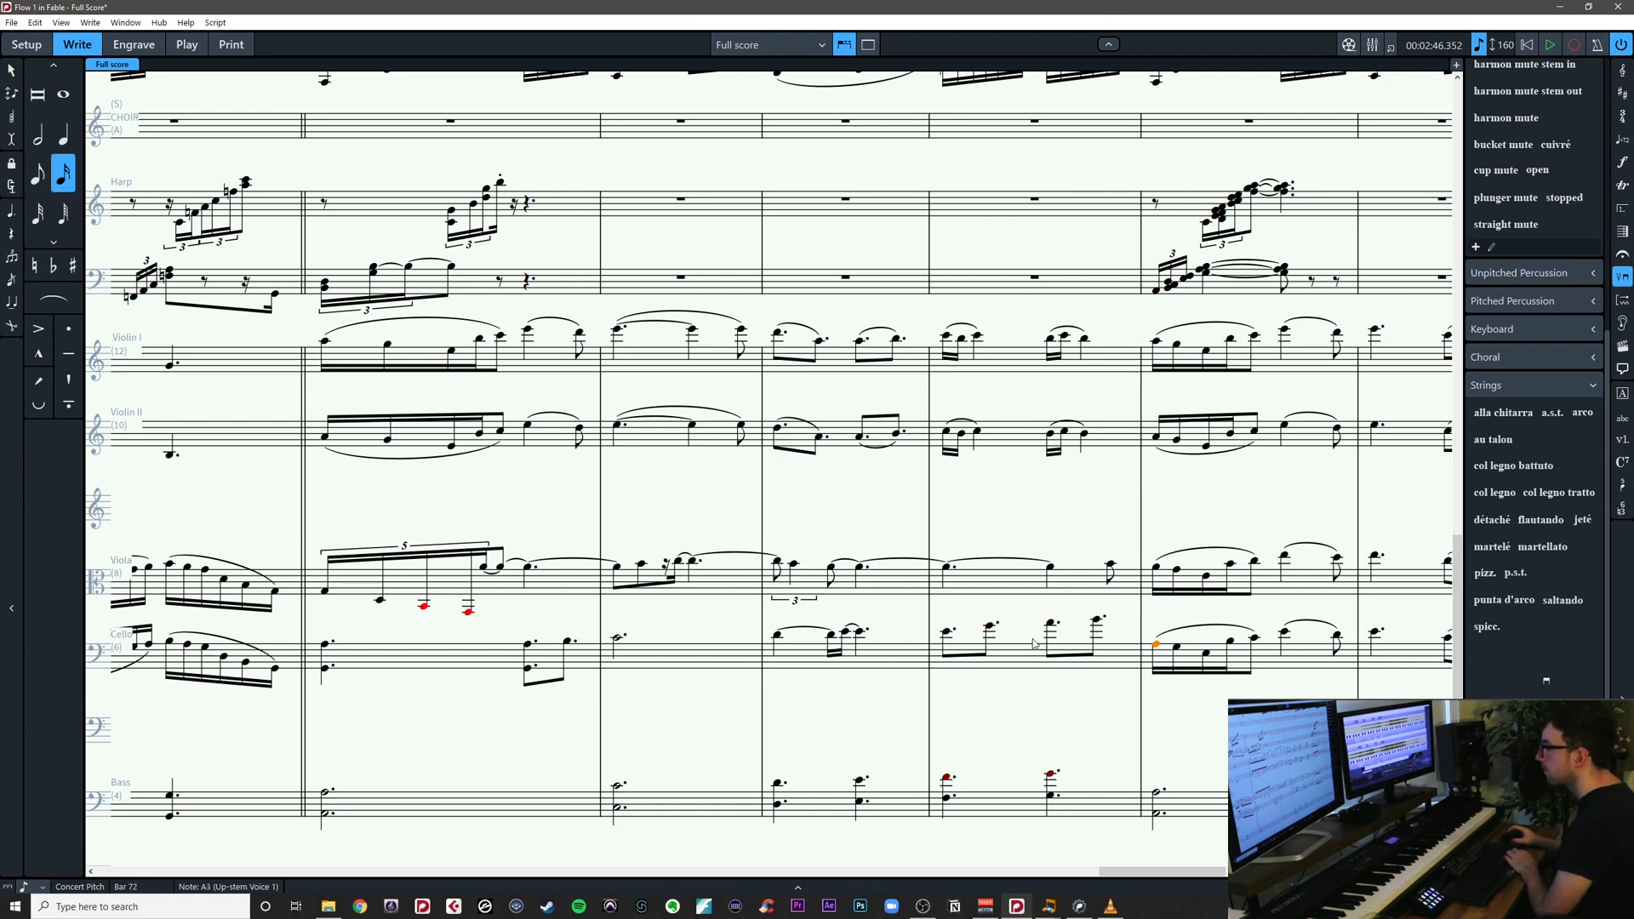
left_click(1026, 655)
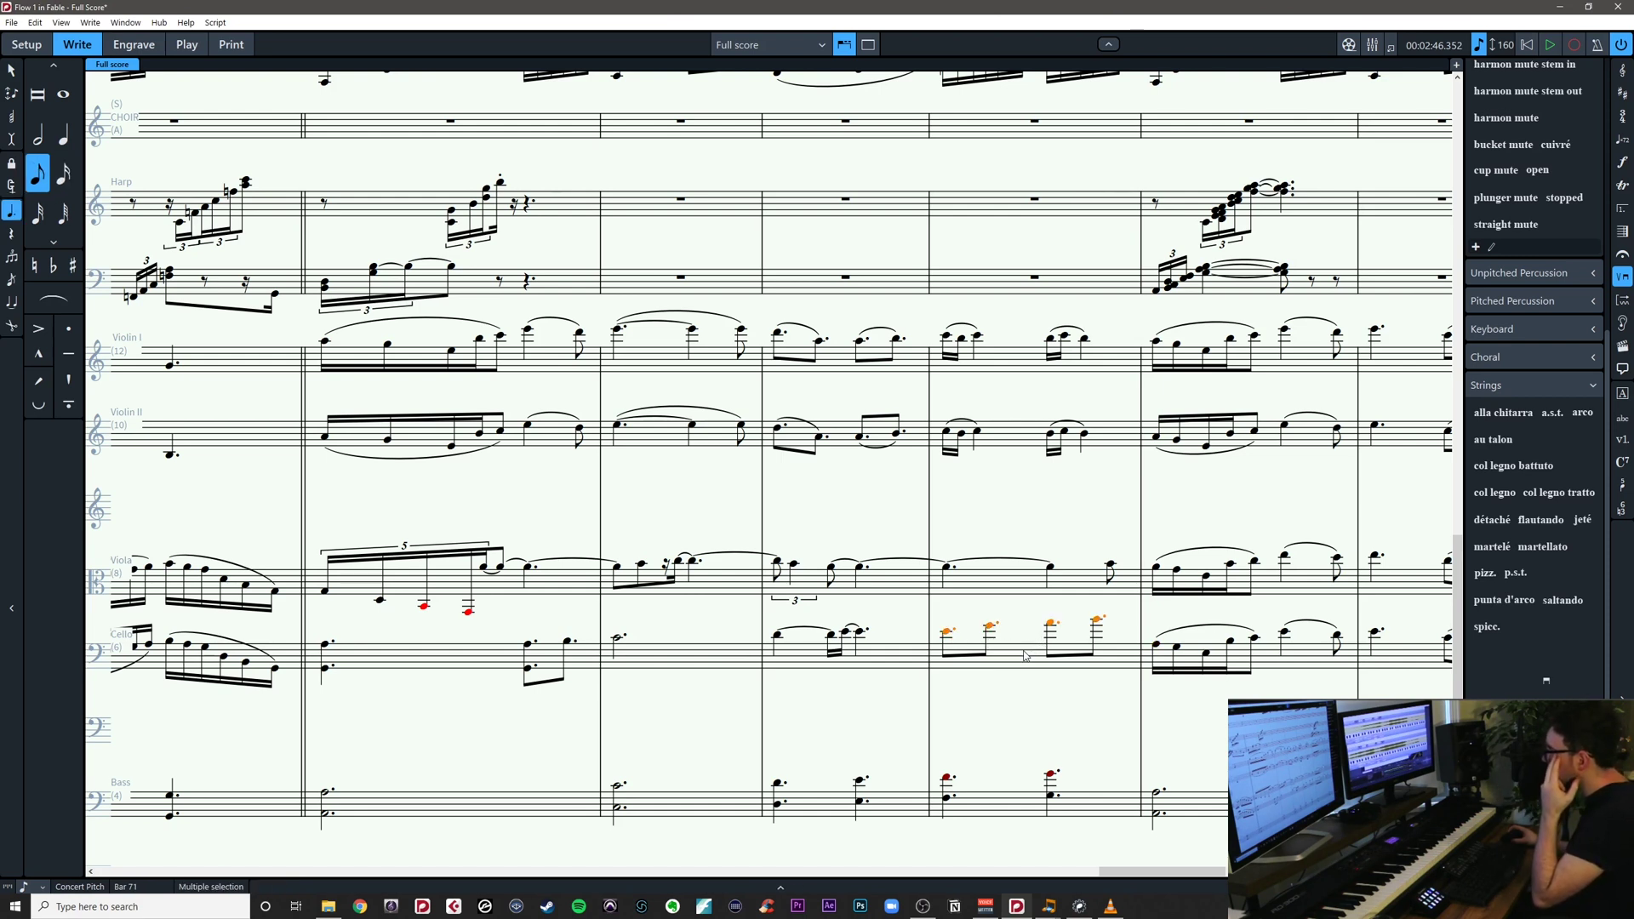
left_click(994, 587)
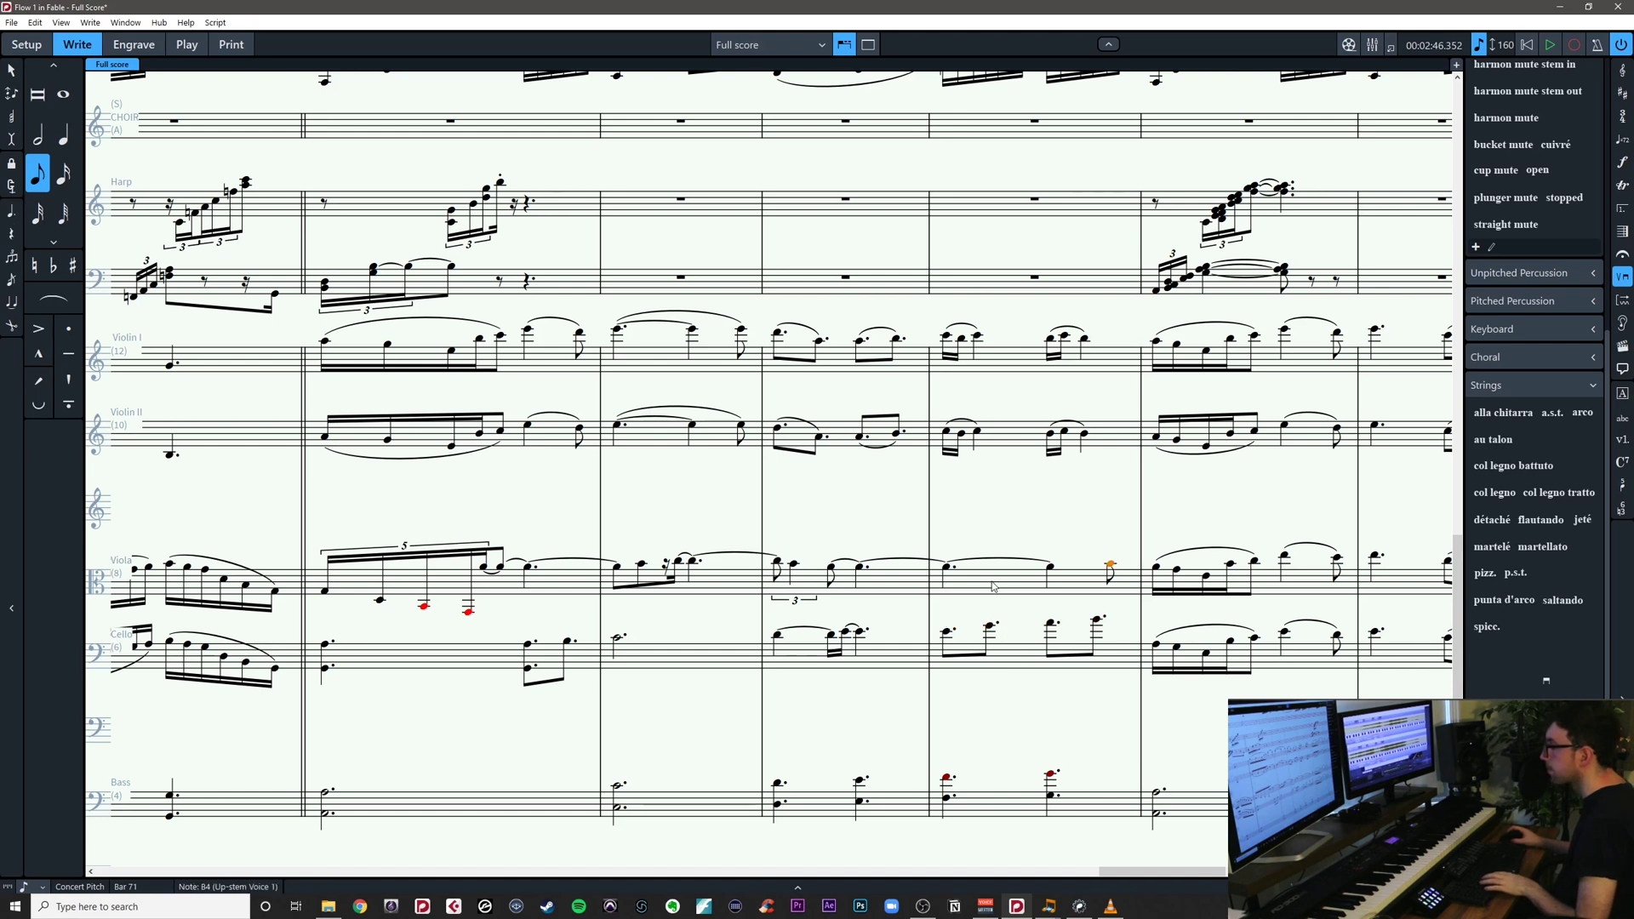
left_click(950, 567)
key("Delete")
left_click(949, 569)
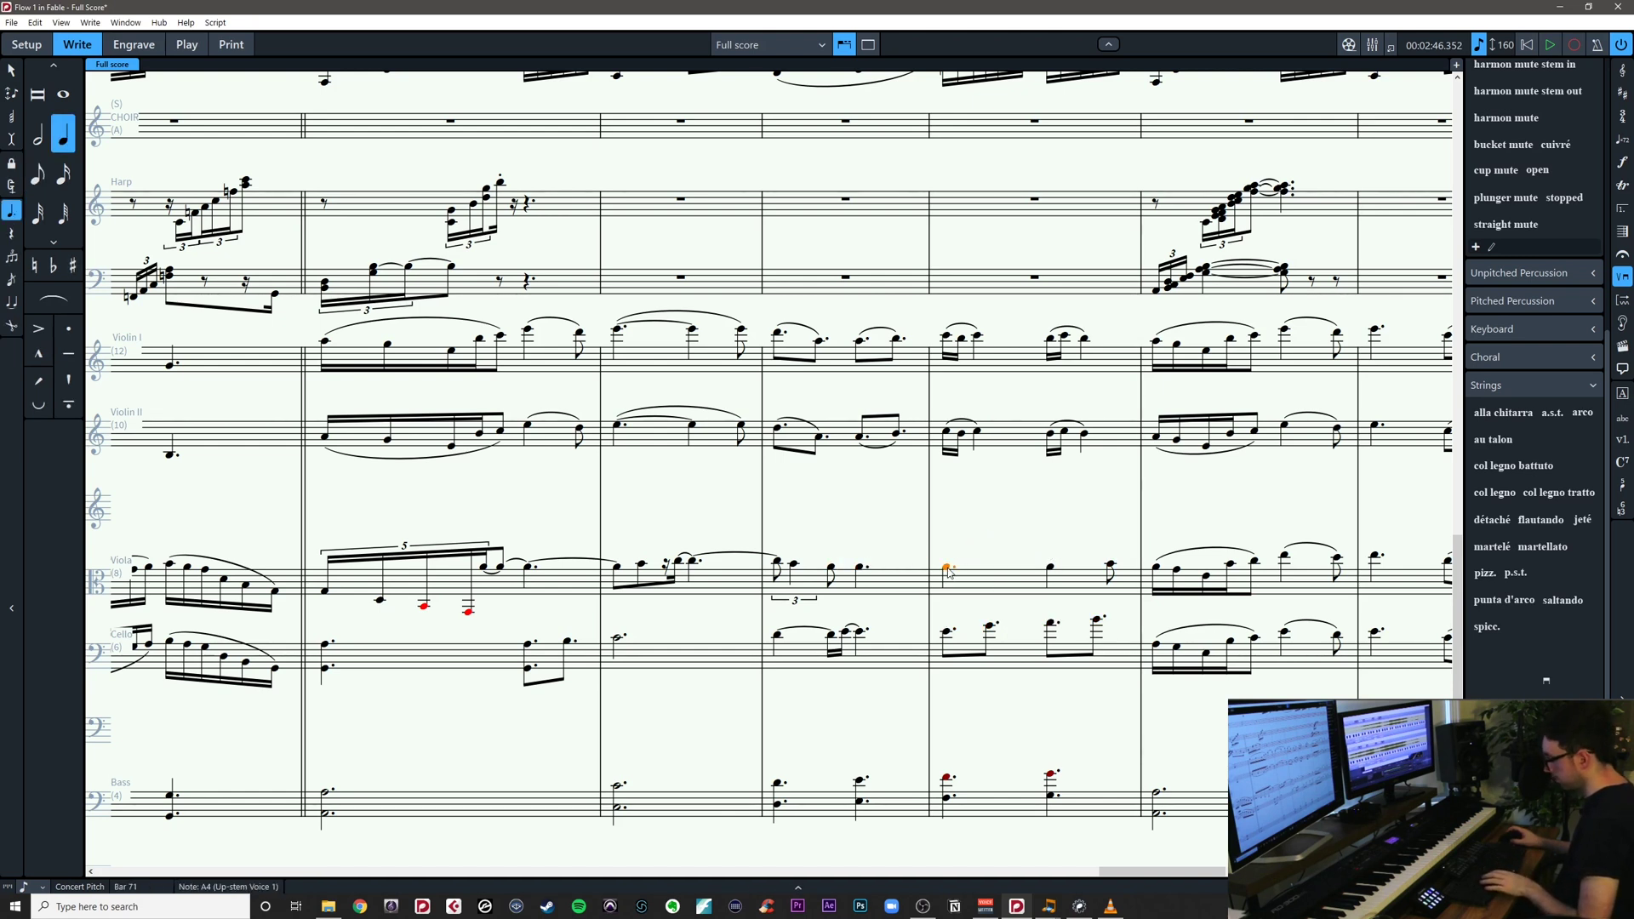
key("ctrl+v")
Transpose the cello's four notes in bar 71 down one octave
left_click(1013, 660)
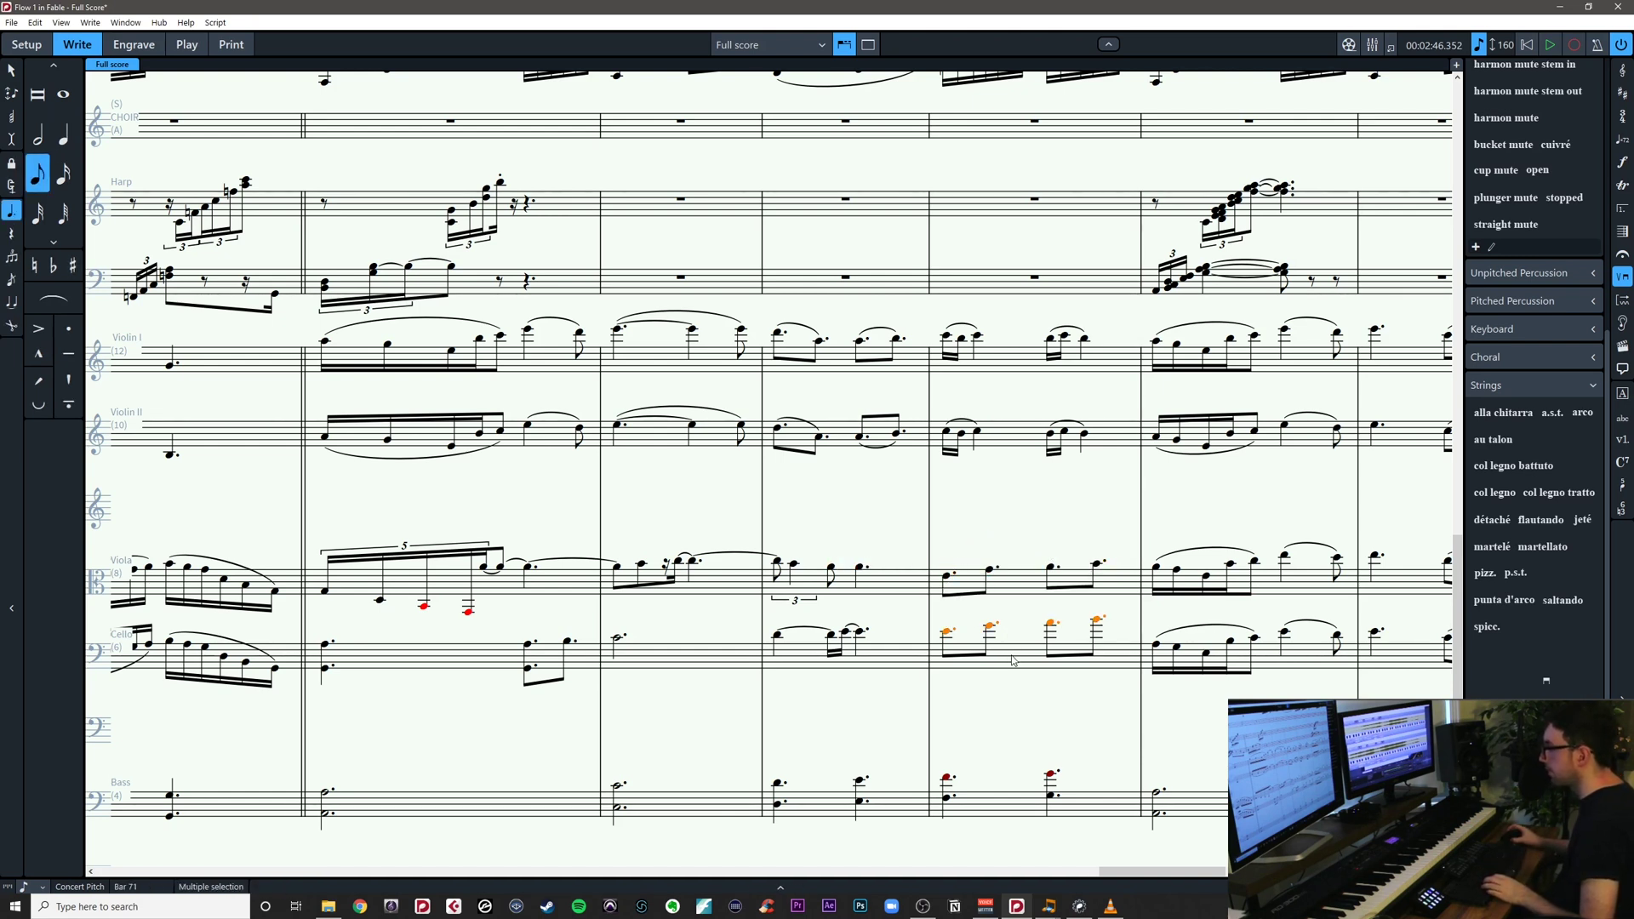
key("ctrl+alt+Down")
left_click(1001, 630)
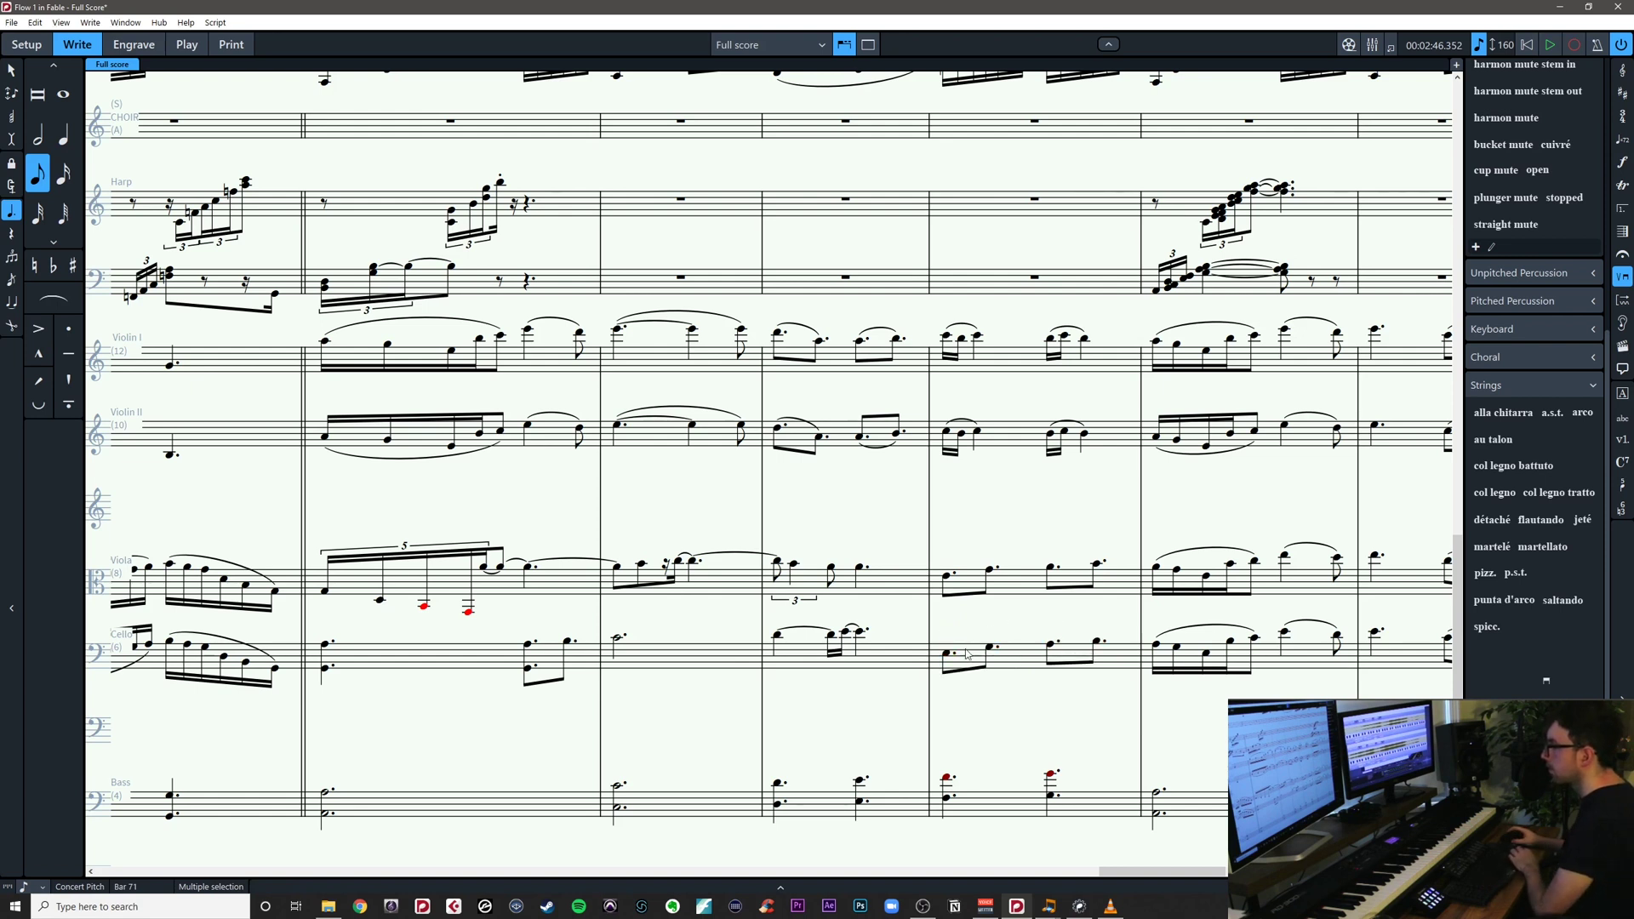
Add tenuto marks to all viola and cello notes in bar 71
left_click(946, 654)
left_click_drag(940, 531, 1131, 684)
key("apostrophe")
left_click(1050, 615)
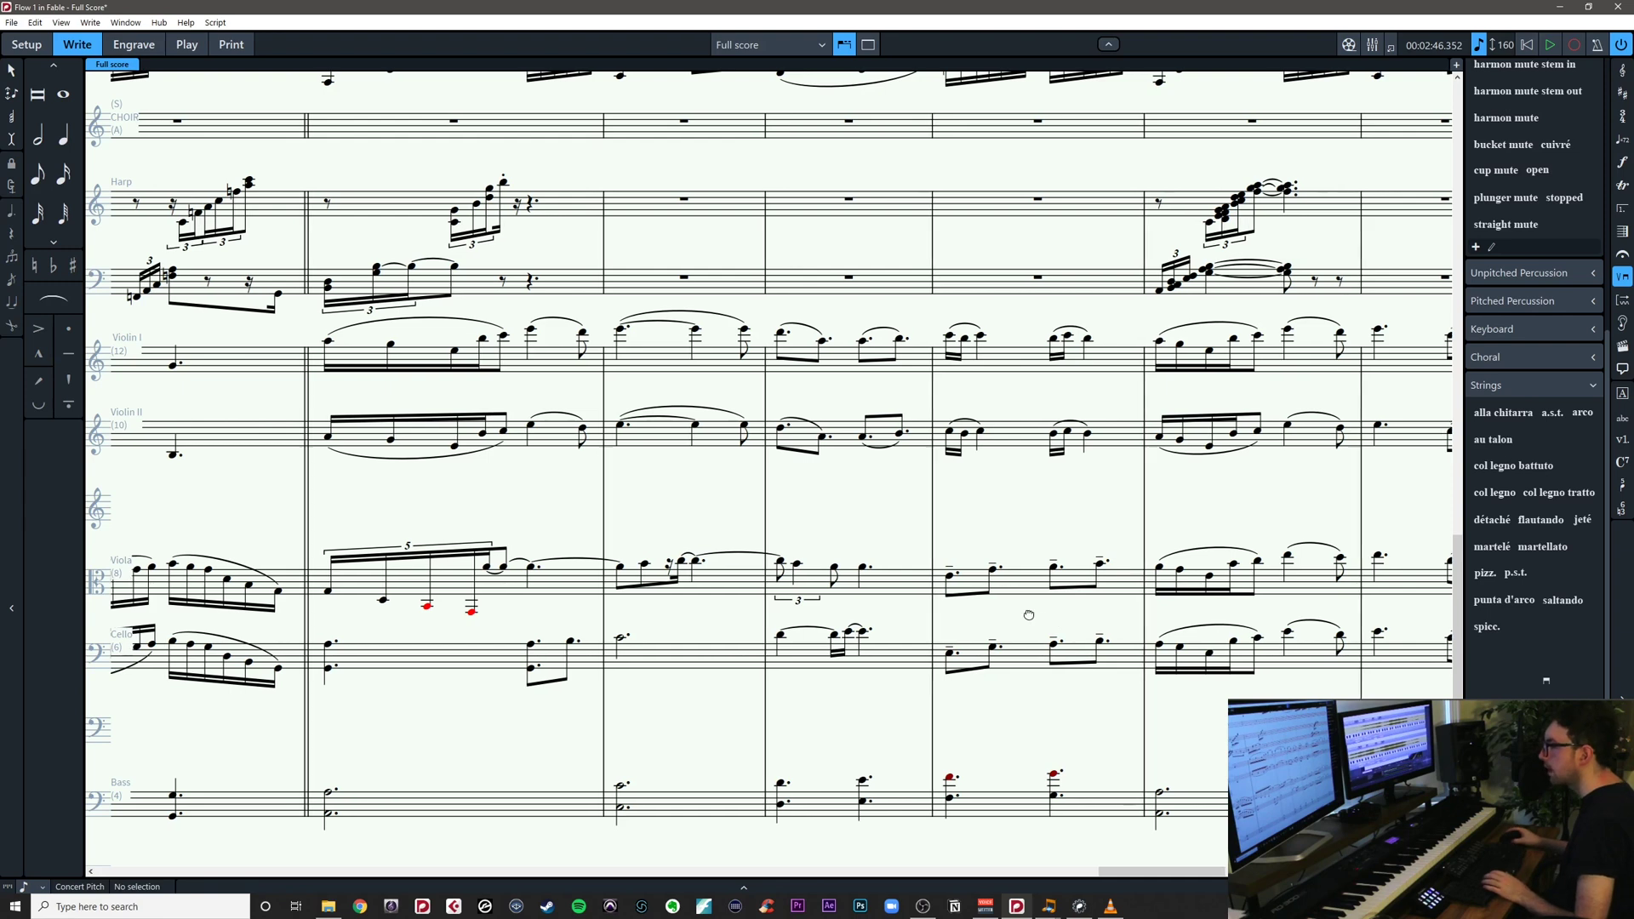
Delete the lower notes of the cello's two double stops in bar 68, keeping the upper notes
scroll(937, 647, "left", 3)
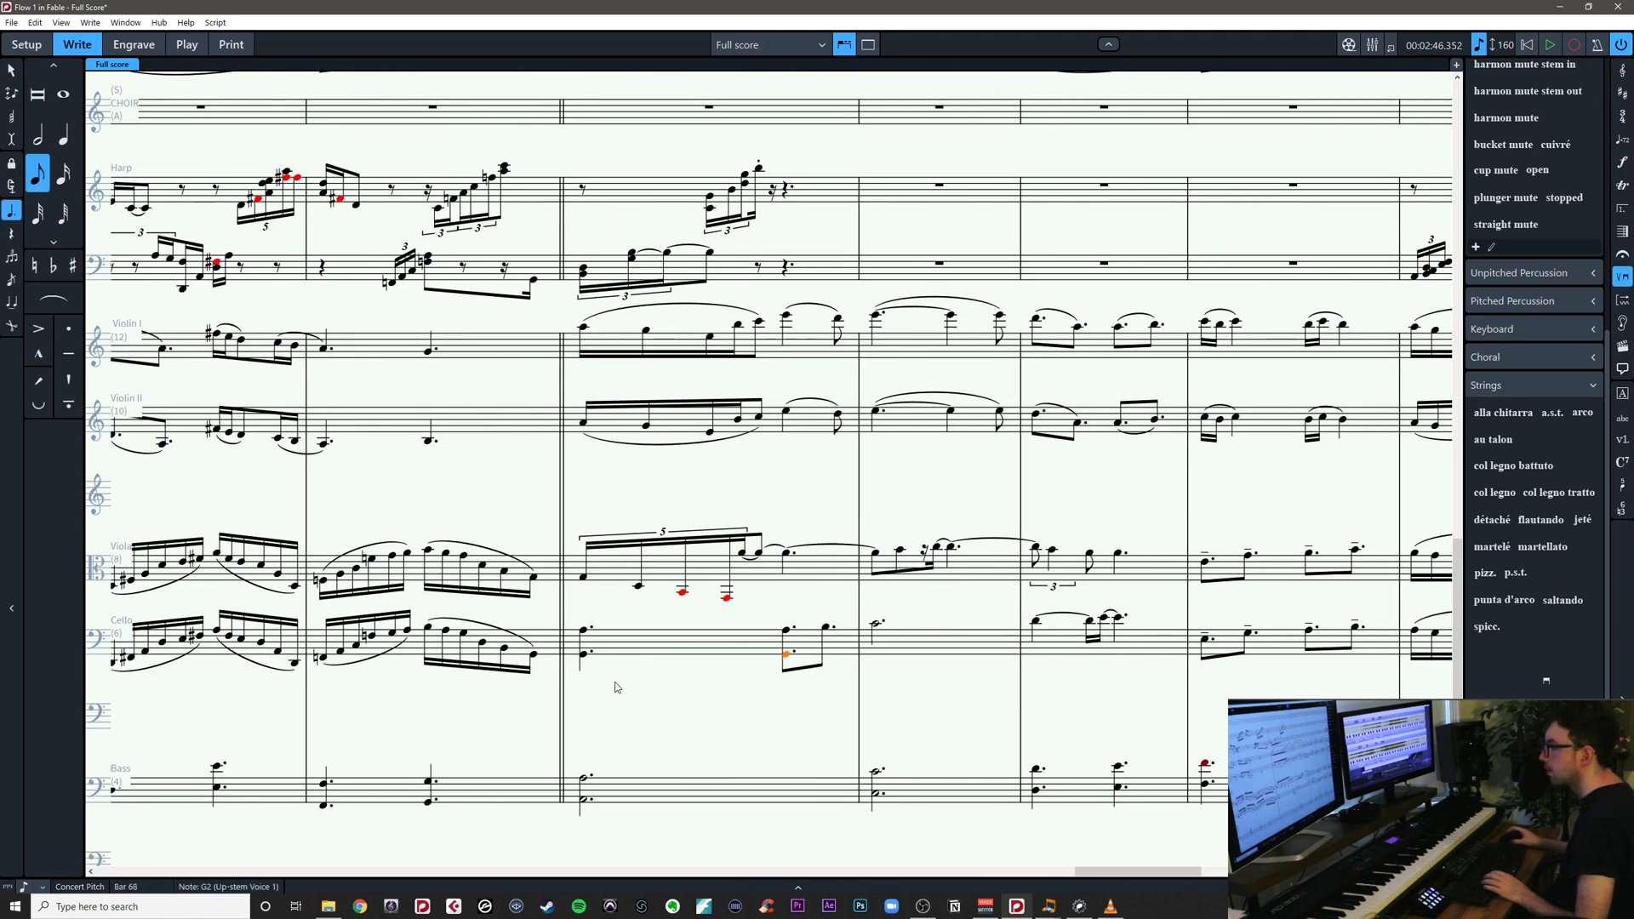
left_click(588, 664)
key("Escape")
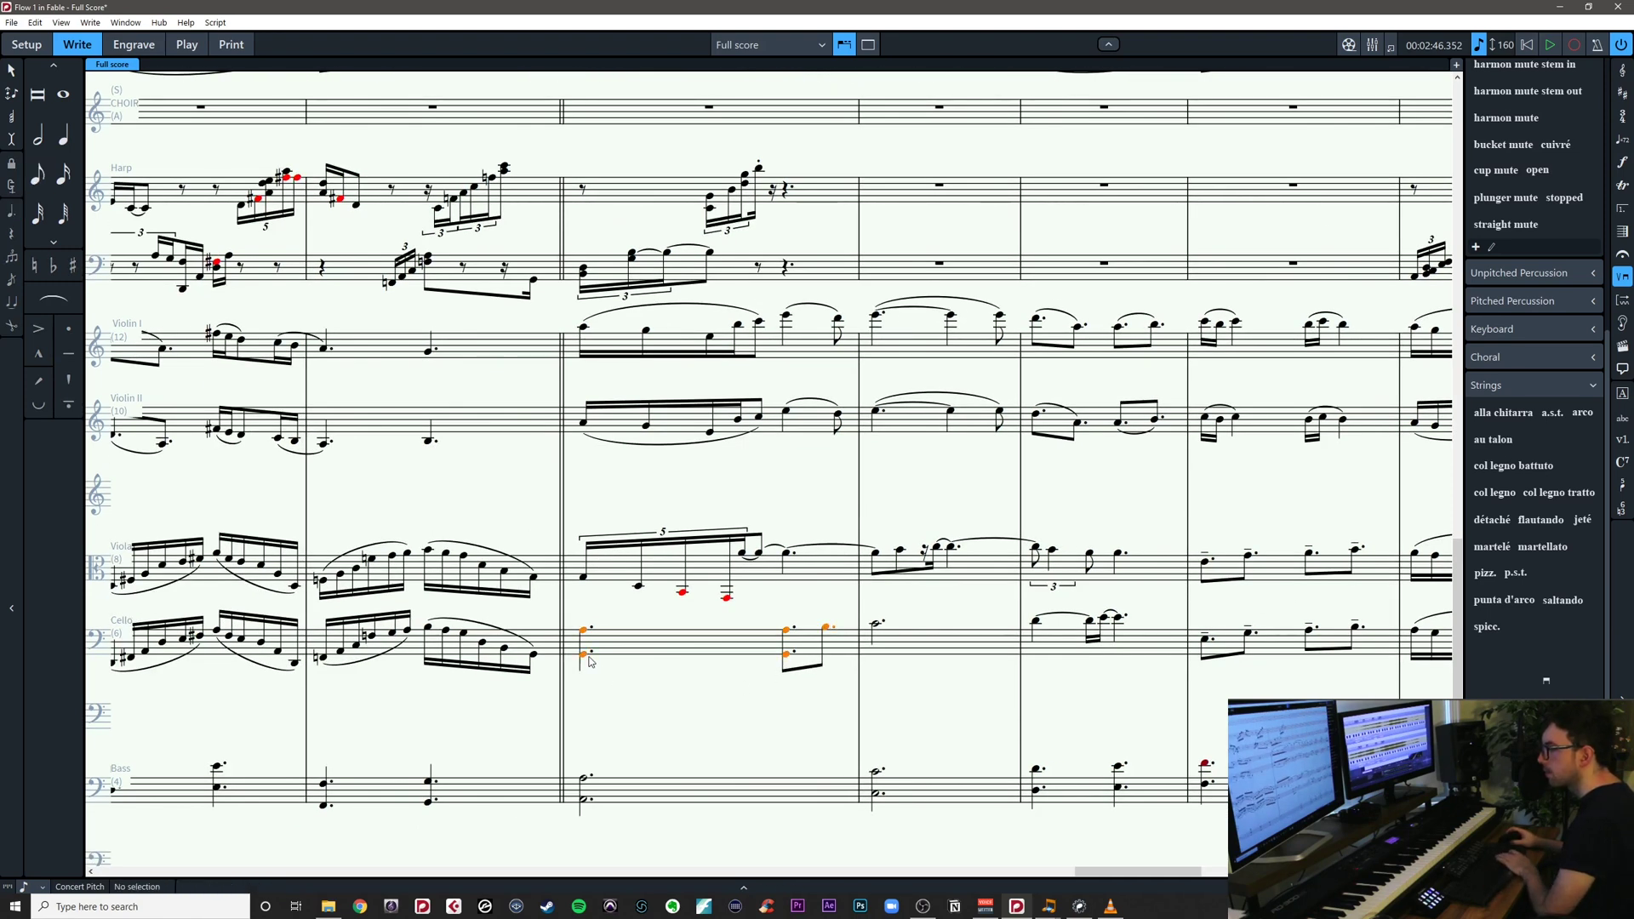
left_click(585, 655)
key("Delete")
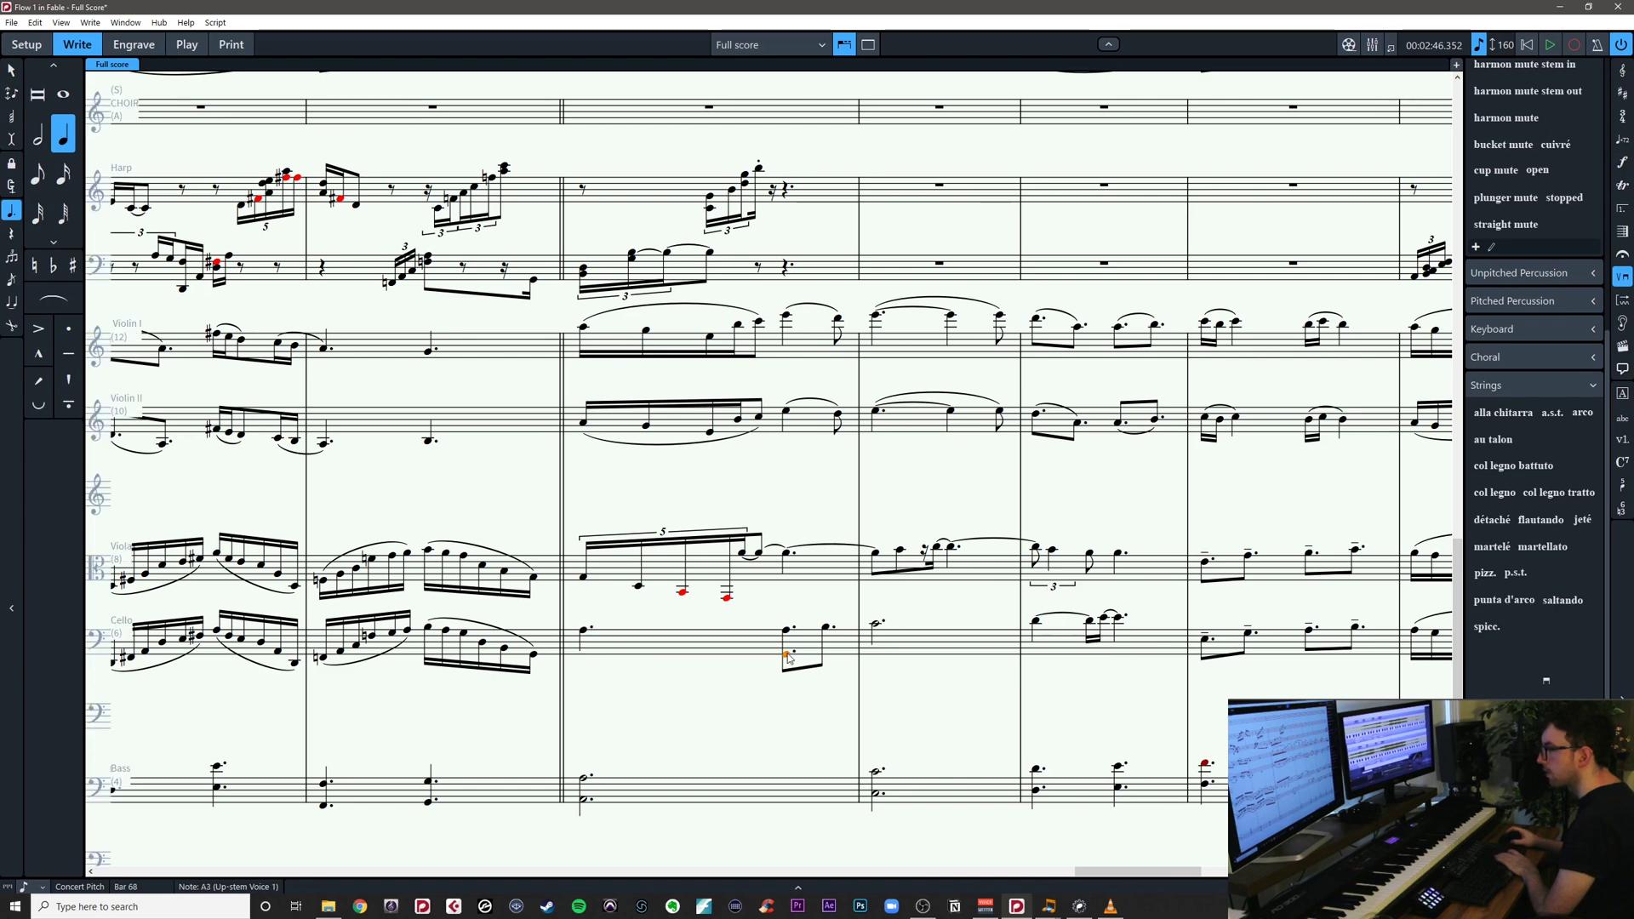
key("Escape")
Delete all notes in the Violoncello EXtra staff from bar 68 through bar 76
scroll(732, 694, "down", 5)
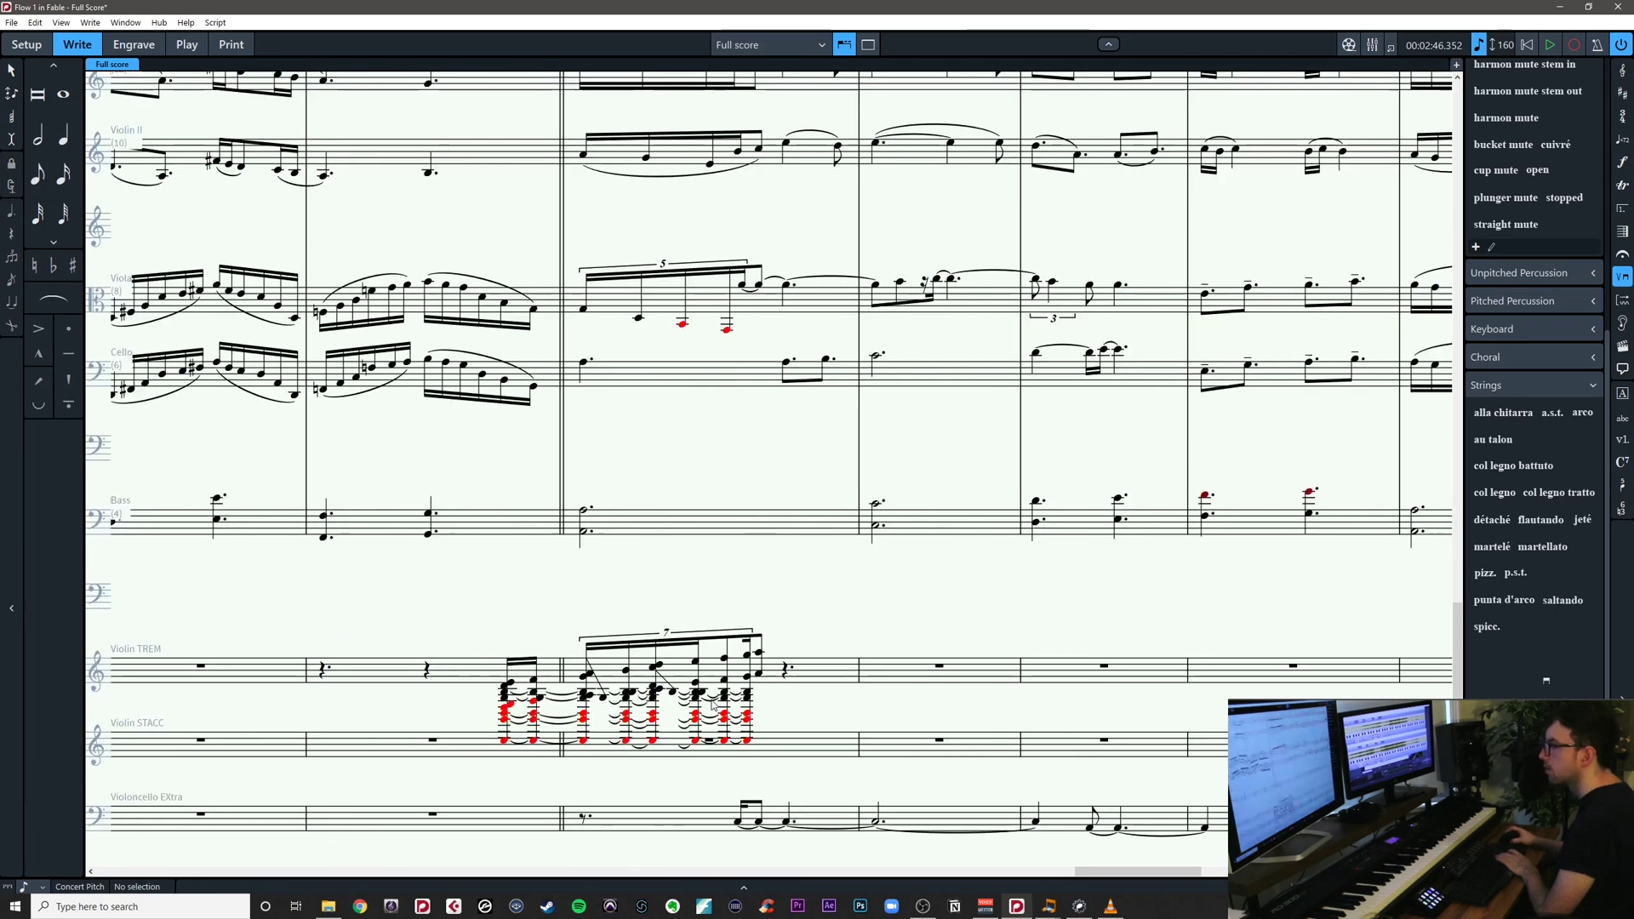
scroll(713, 704, "down", 2)
left_click(781, 705)
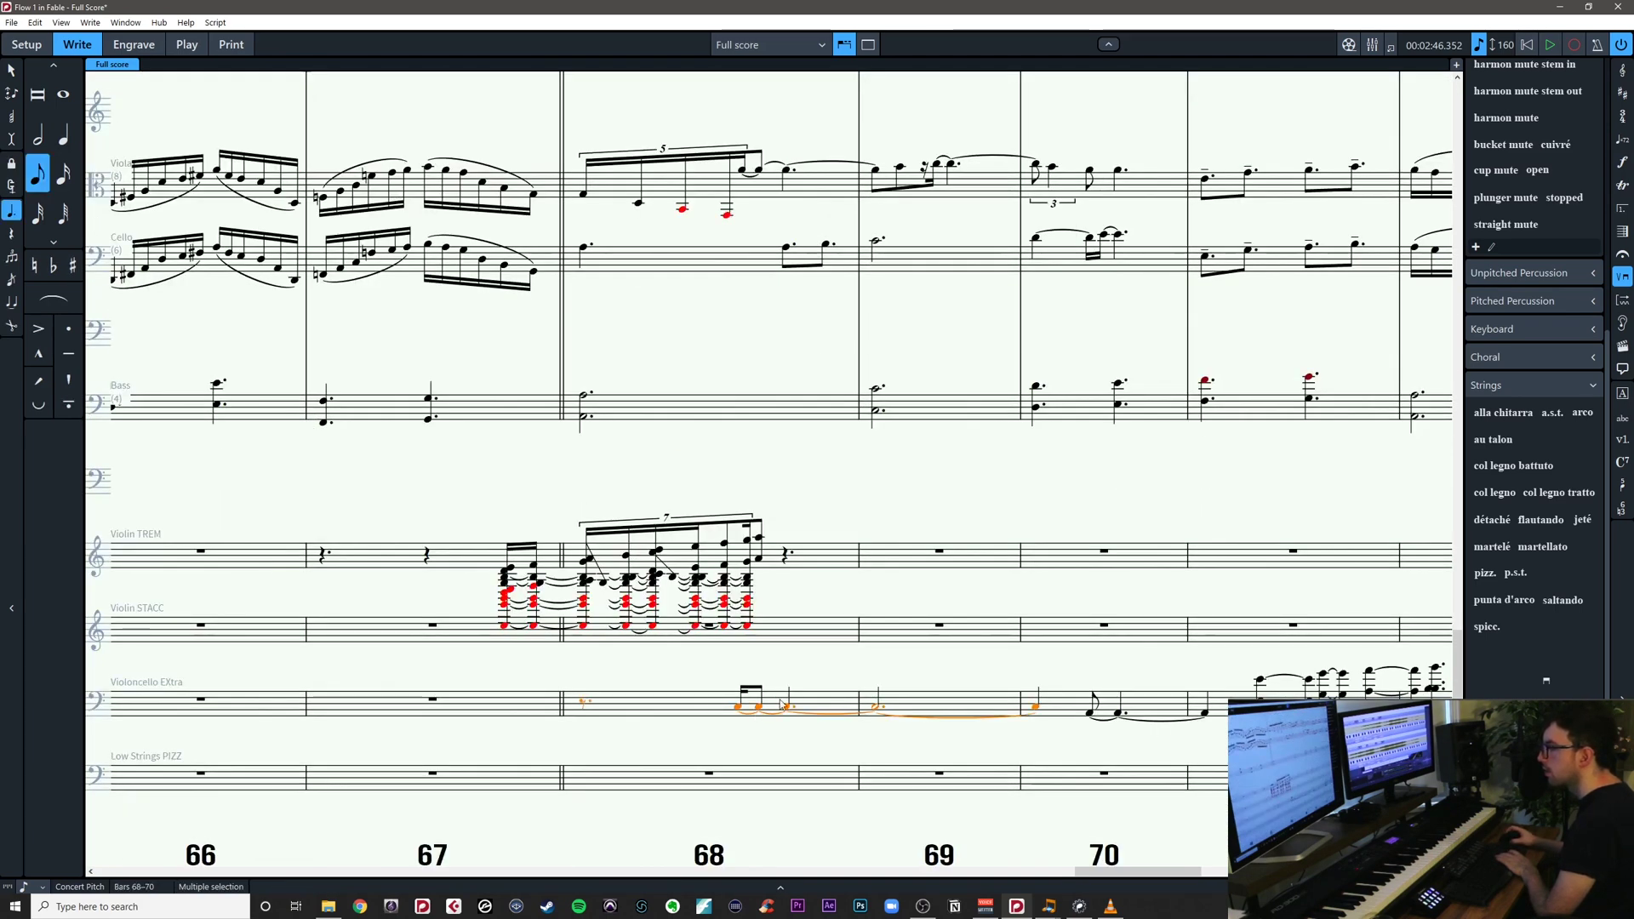
key("Escape")
scroll(779, 715, "right", 2)
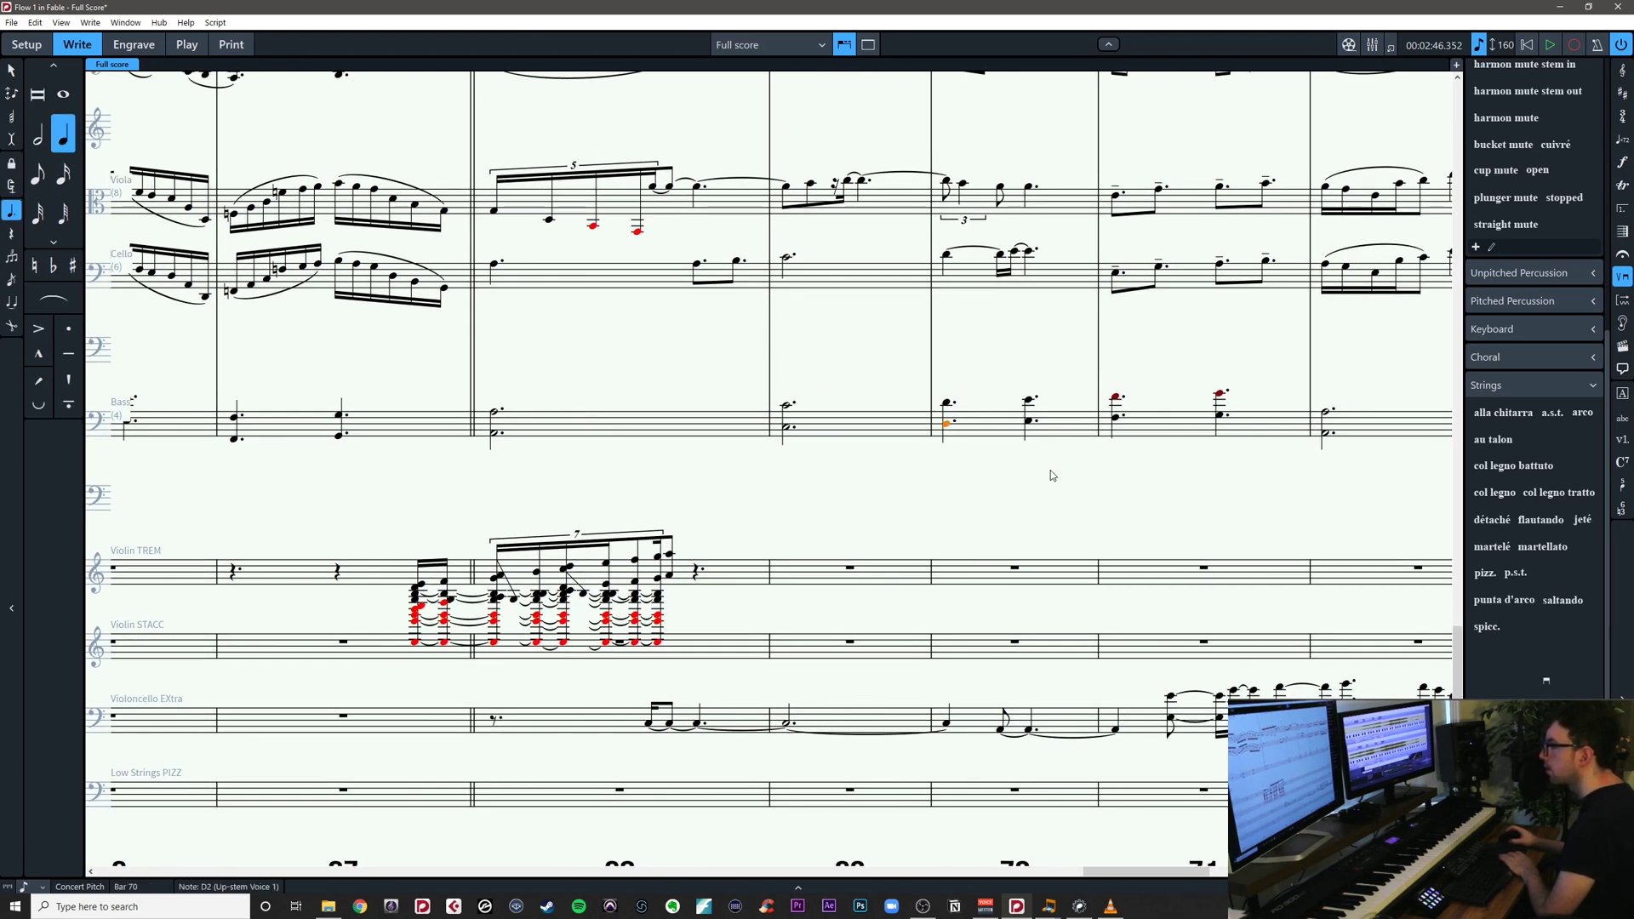
left_click_drag(1065, 707, 1120, 801)
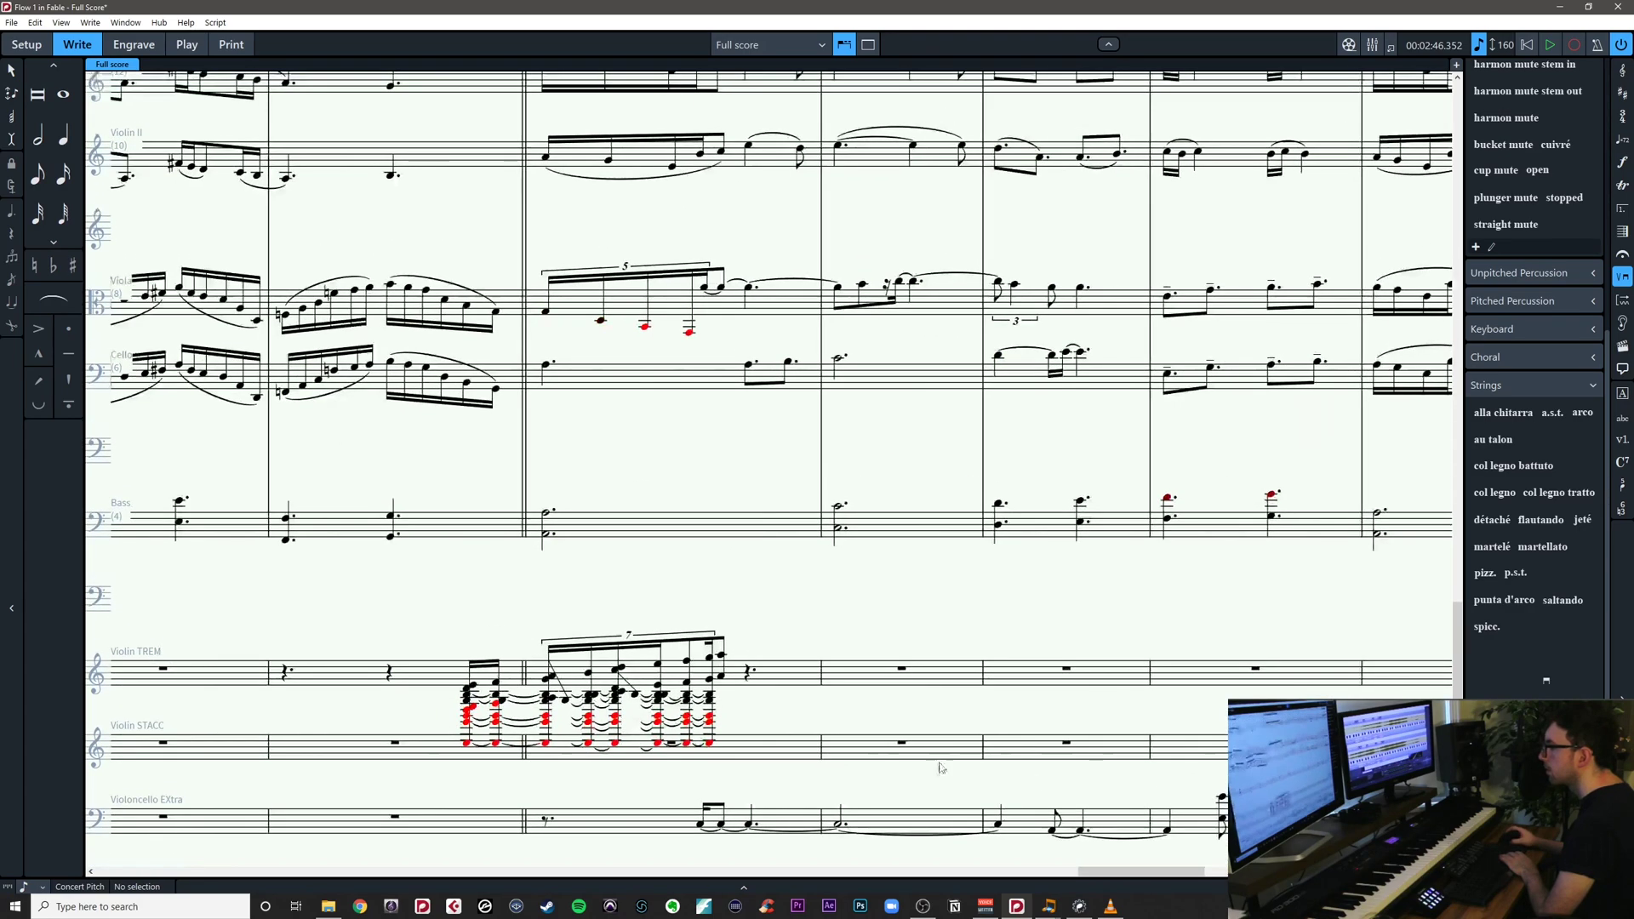
left_click_drag(940, 769, 77, 606)
left_click(458, 654)
left_click(1355, 639, "shift")
key("Delete")
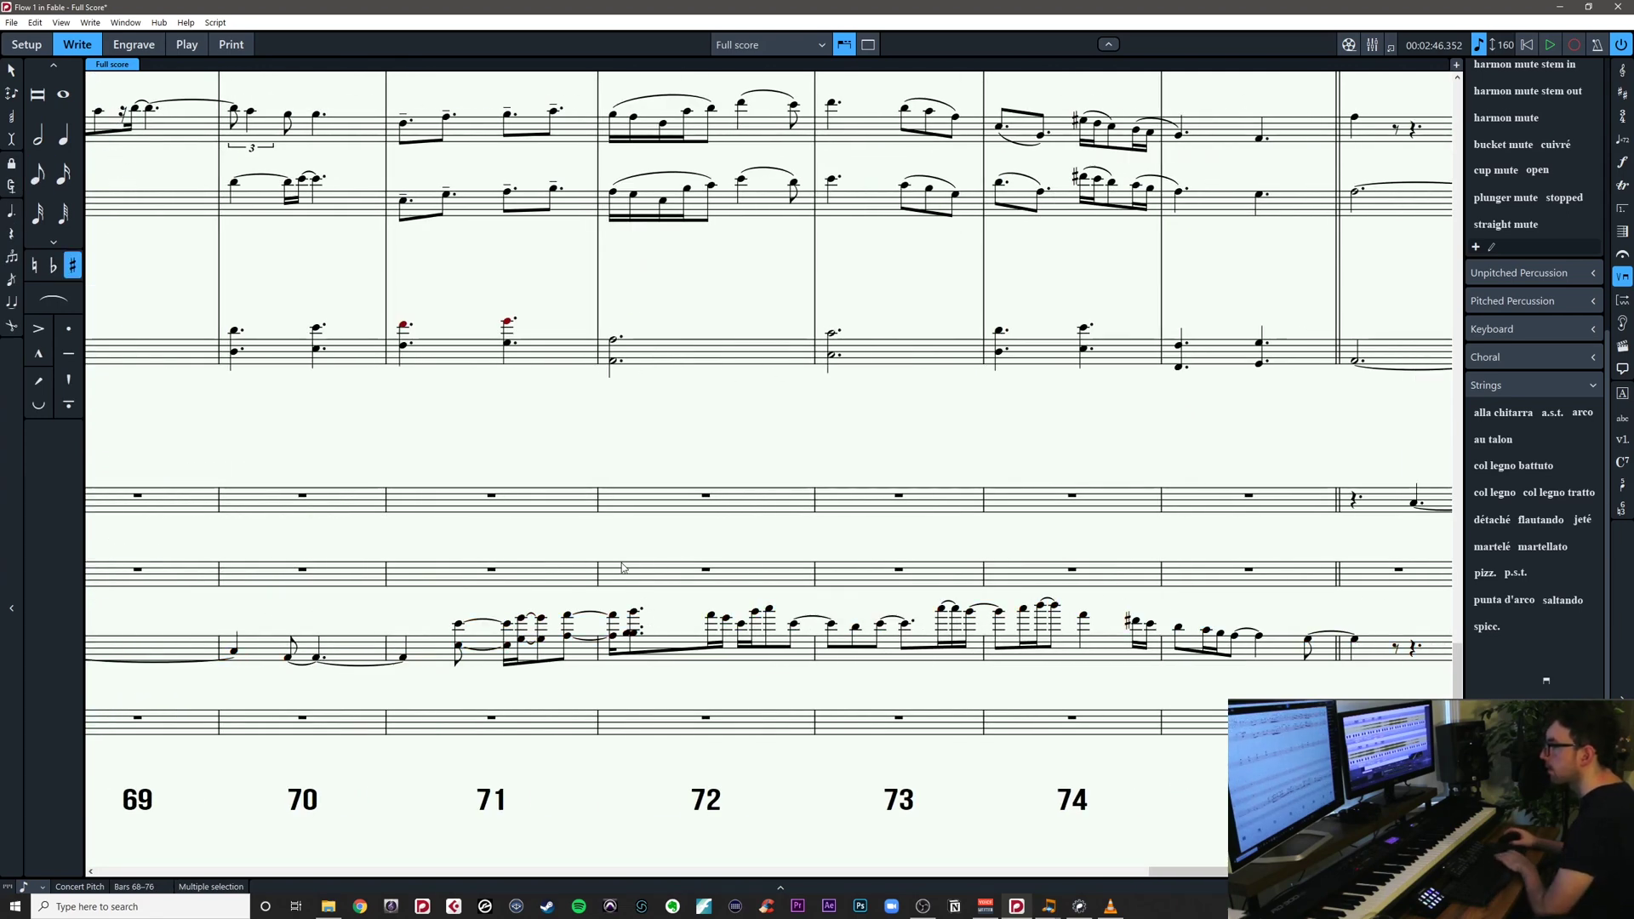
left_click_drag(599, 549, 1400, 726)
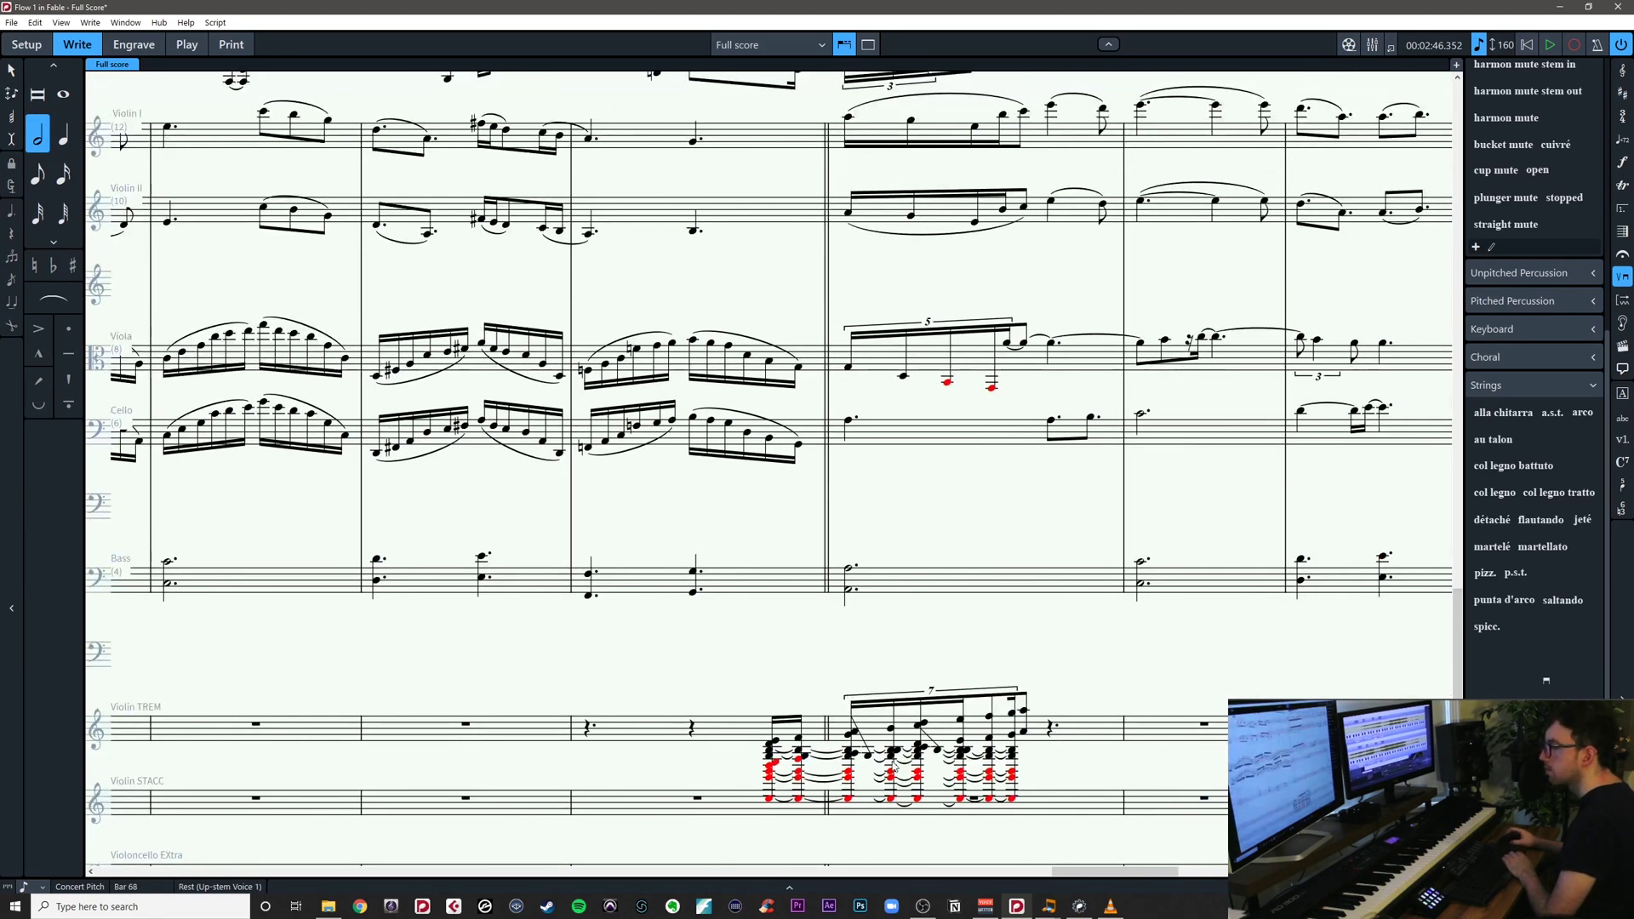
Delete the dense chord clusters in the Violin TREM staff across bars 67 and 68
scroll(1018, 722, "up", 5)
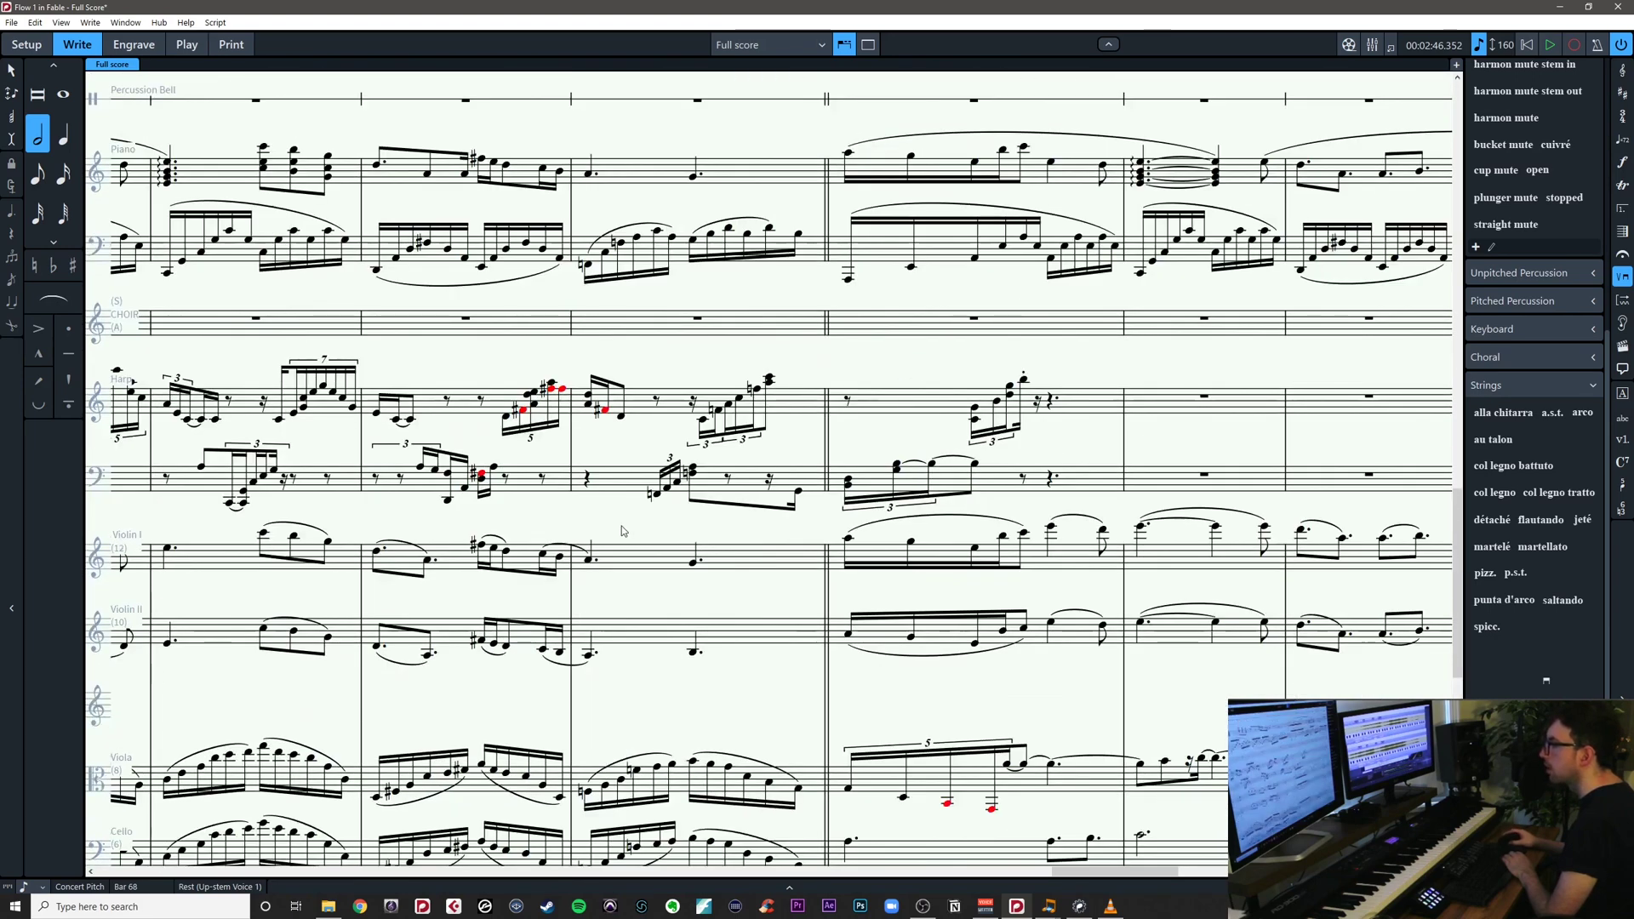
scroll(739, 650, "down", 6)
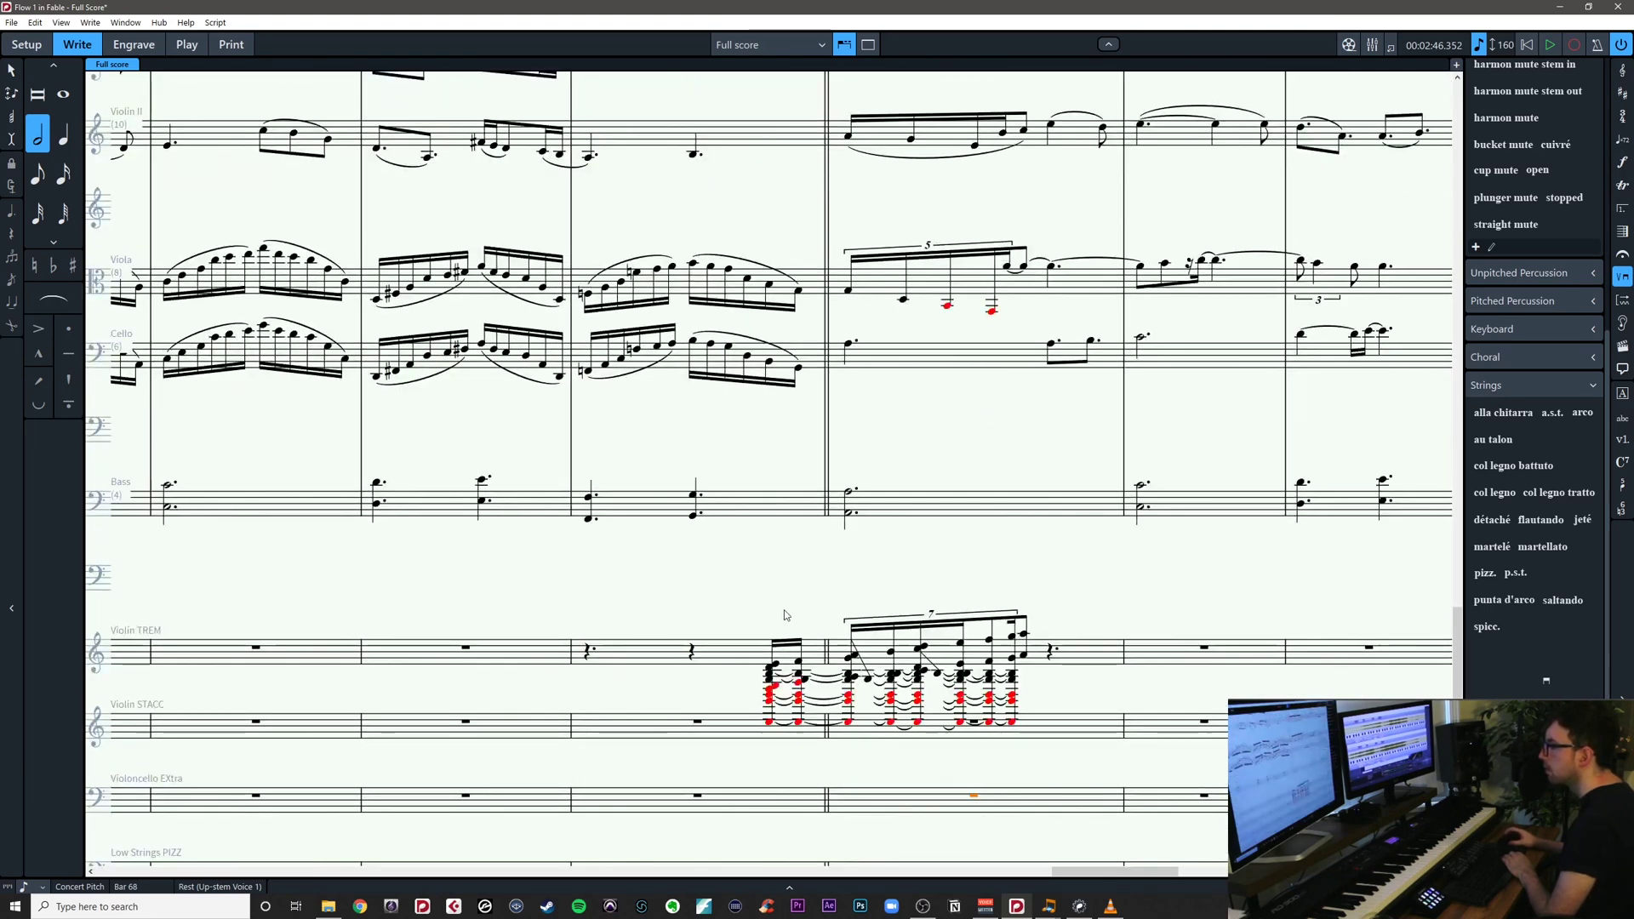
left_click_drag(784, 620, 1075, 756)
key("Delete")
scroll(860, 710, "up", 4)
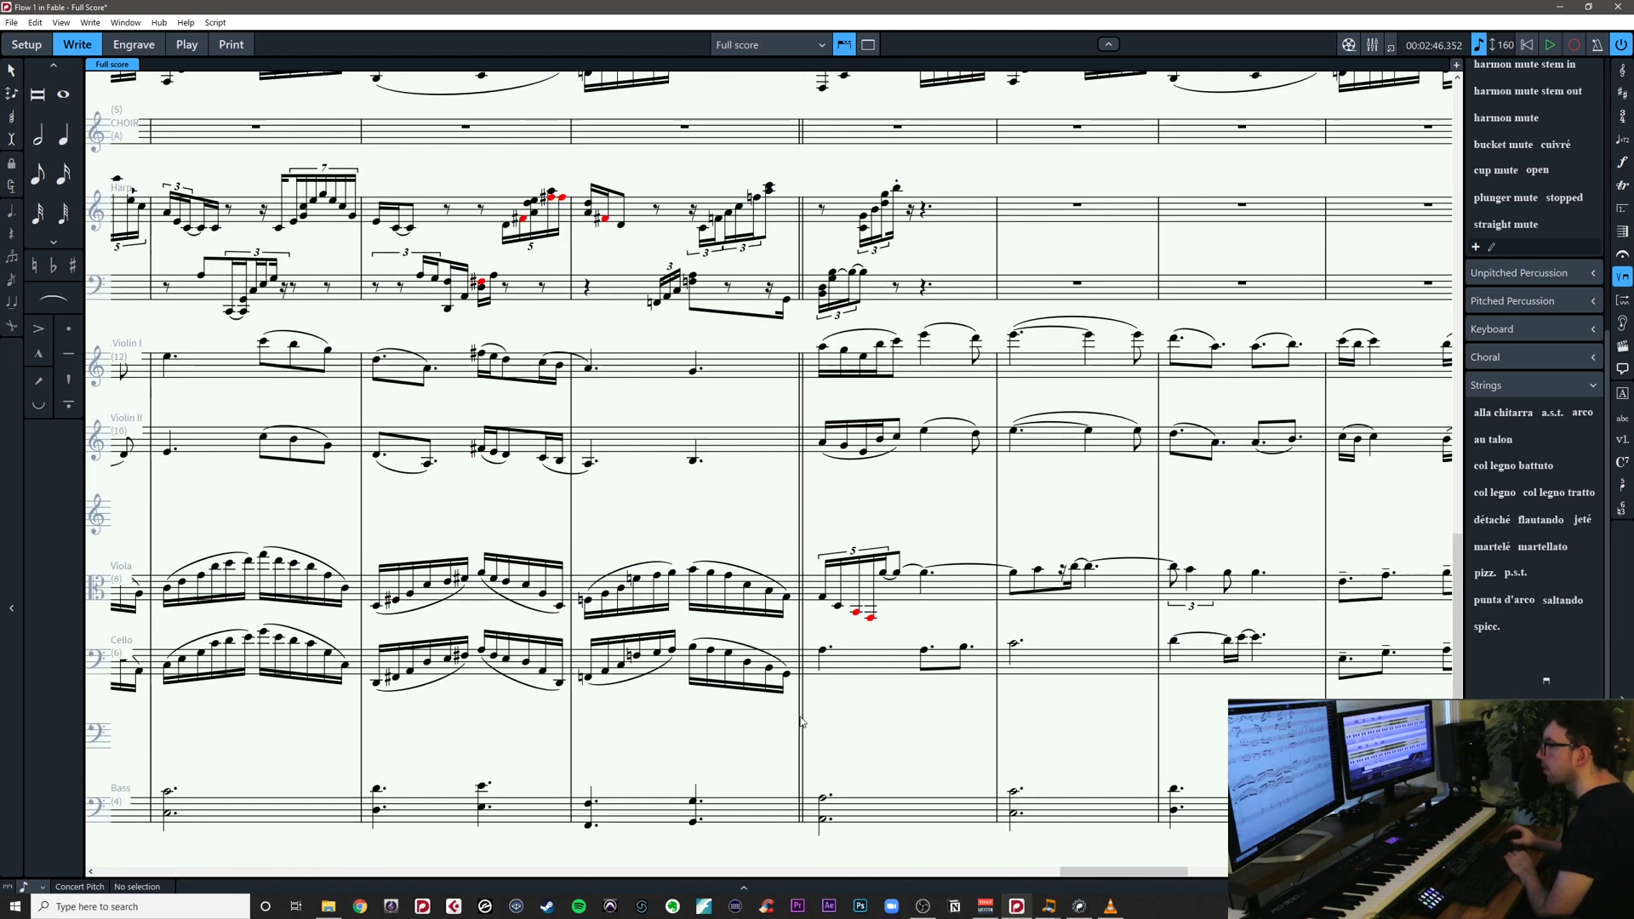
Lengthen the cello's first note in bar 68 up to the bar's final sixteenth and split its ties into separate notes
left_click_drag(871, 720, 538, 718)
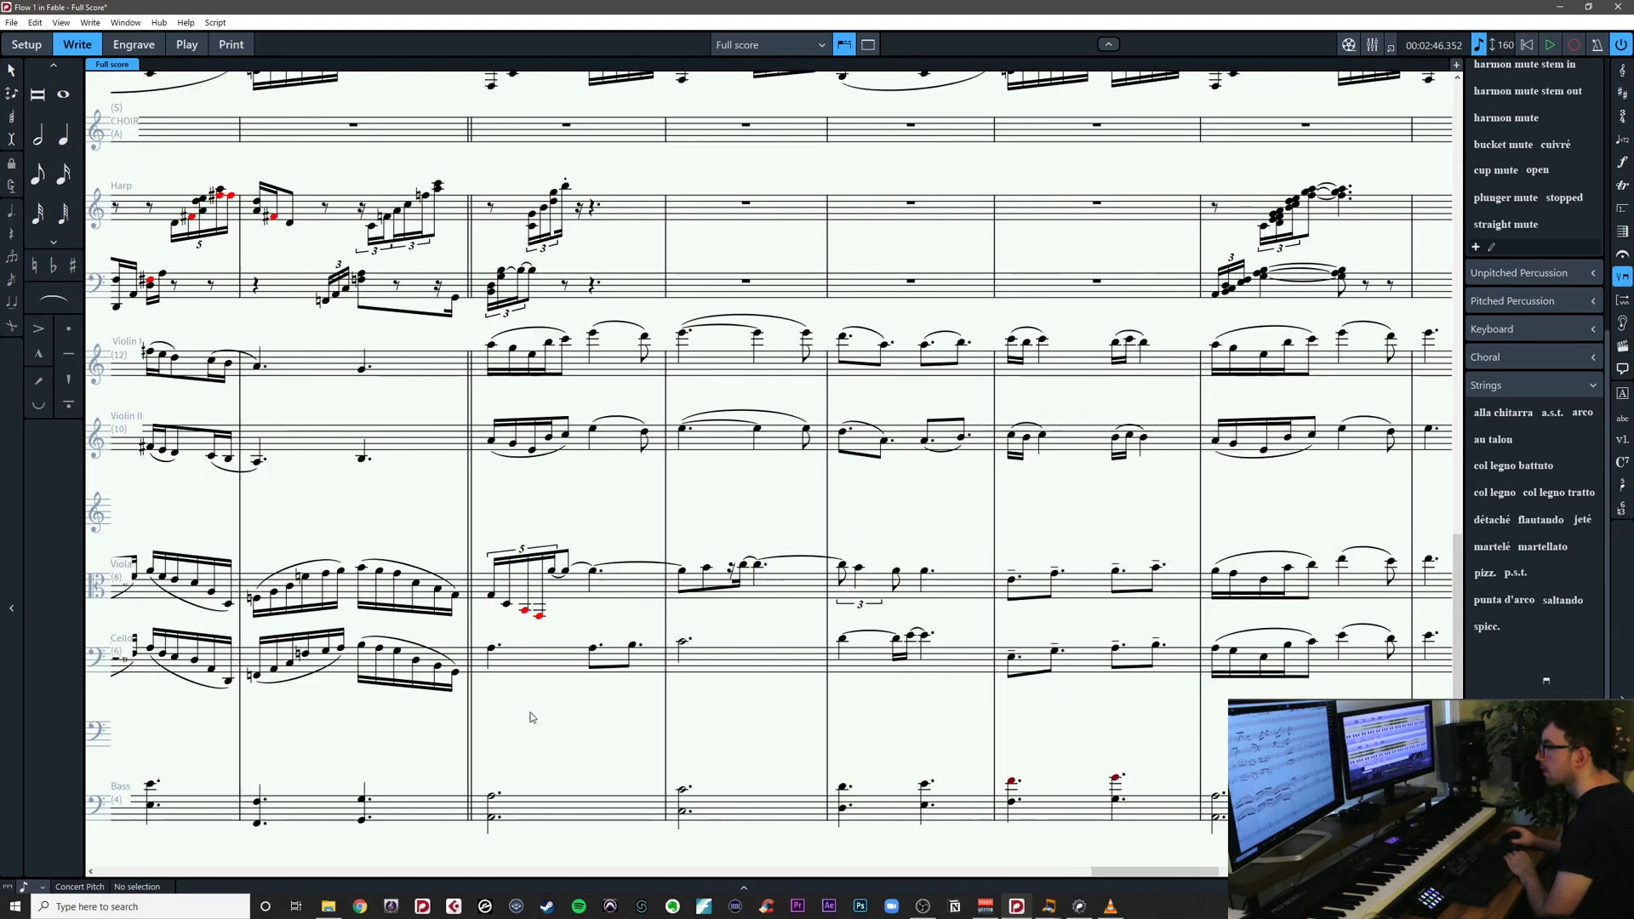
left_click(491, 648)
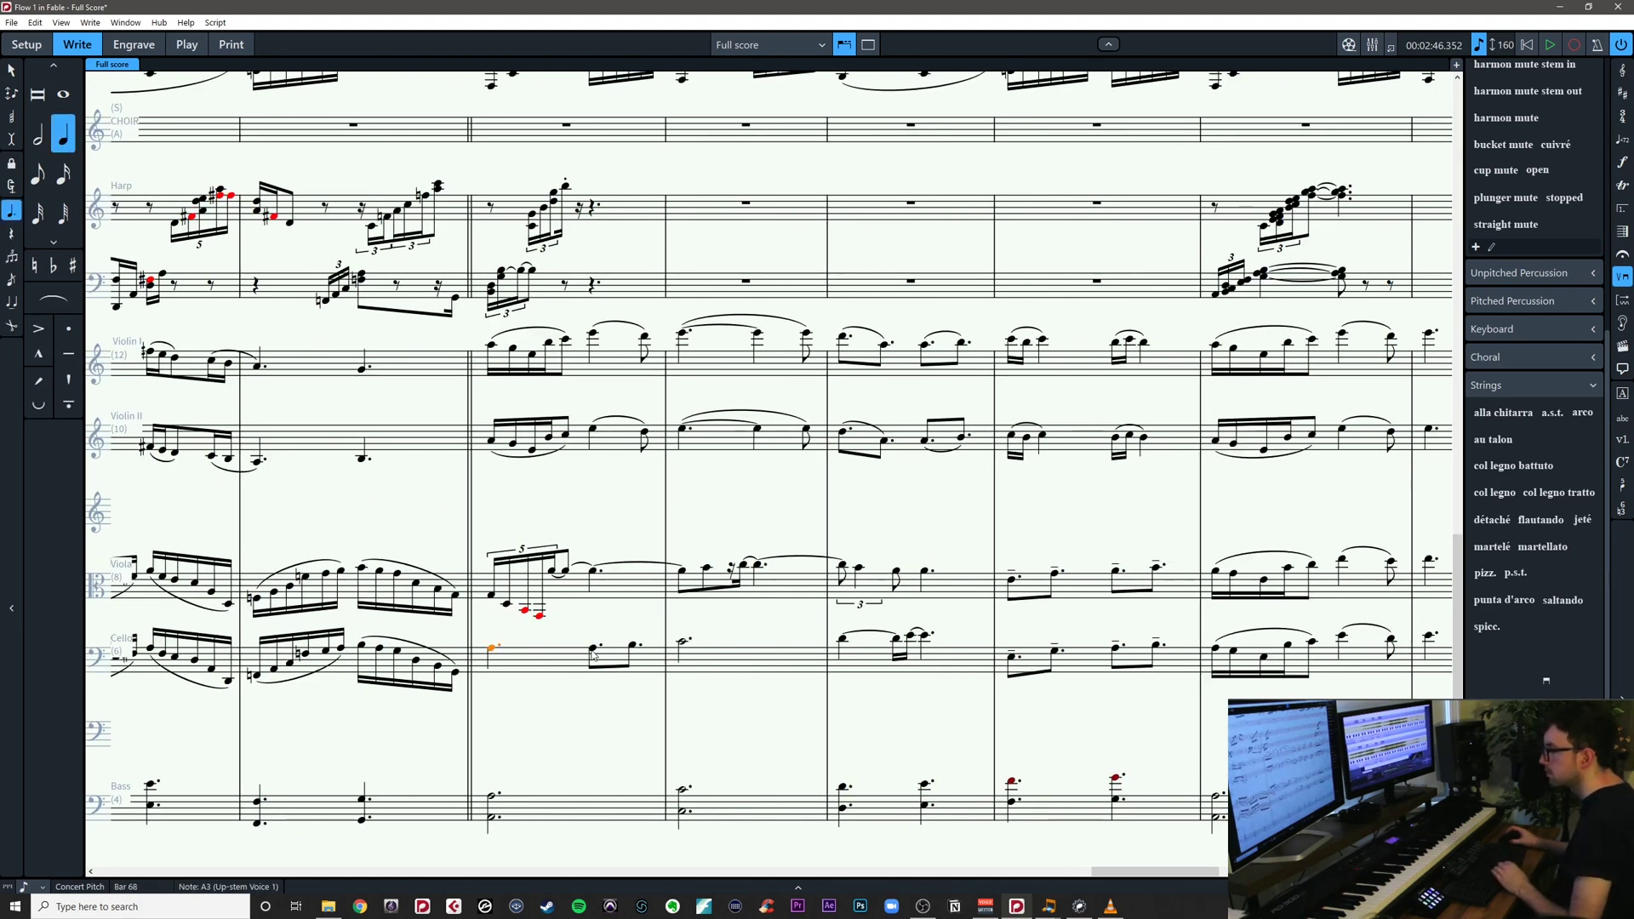
scroll(617, 741, "up", 1)
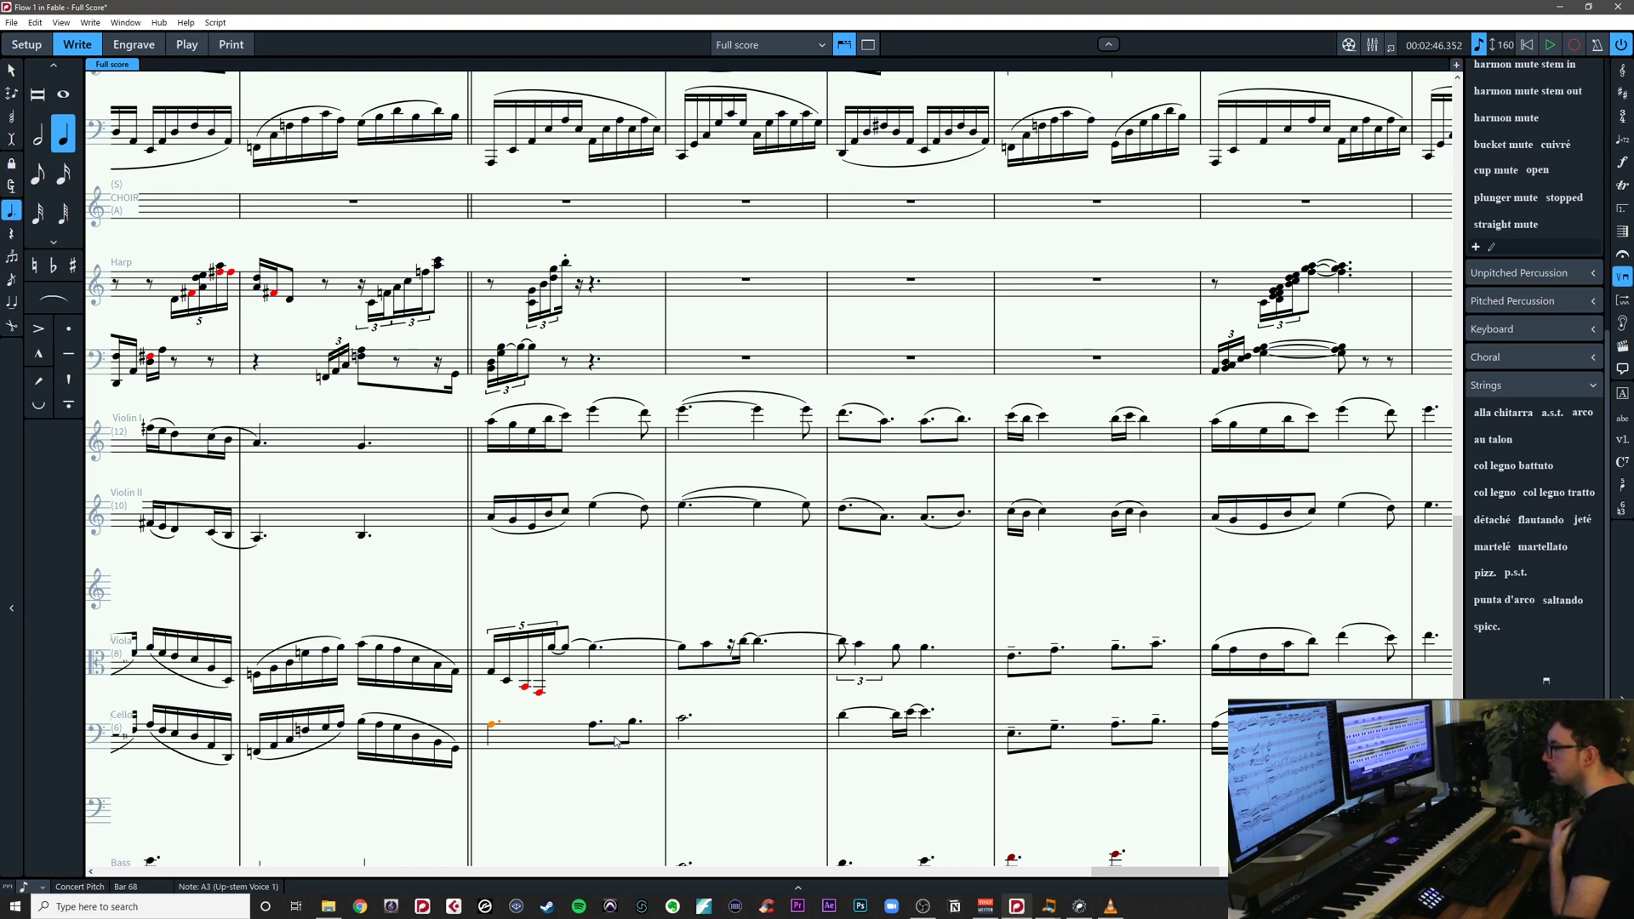
scroll(617, 739, "up", 6)
scroll(619, 735, "down", 5)
scroll(619, 736, "down", 3)
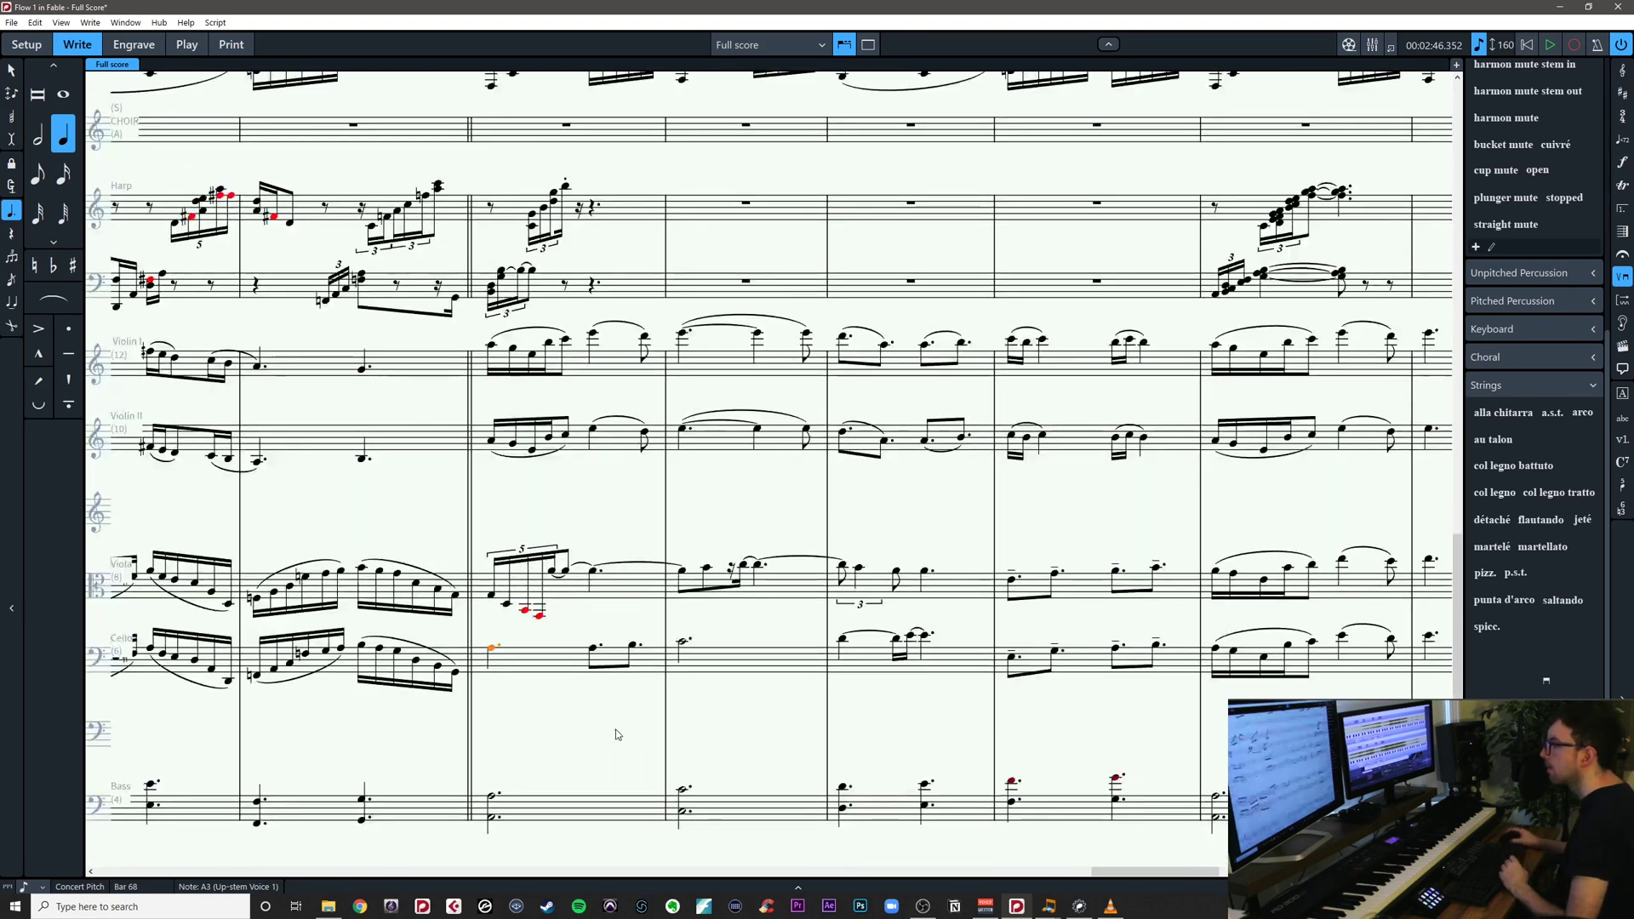
left_click(594, 651)
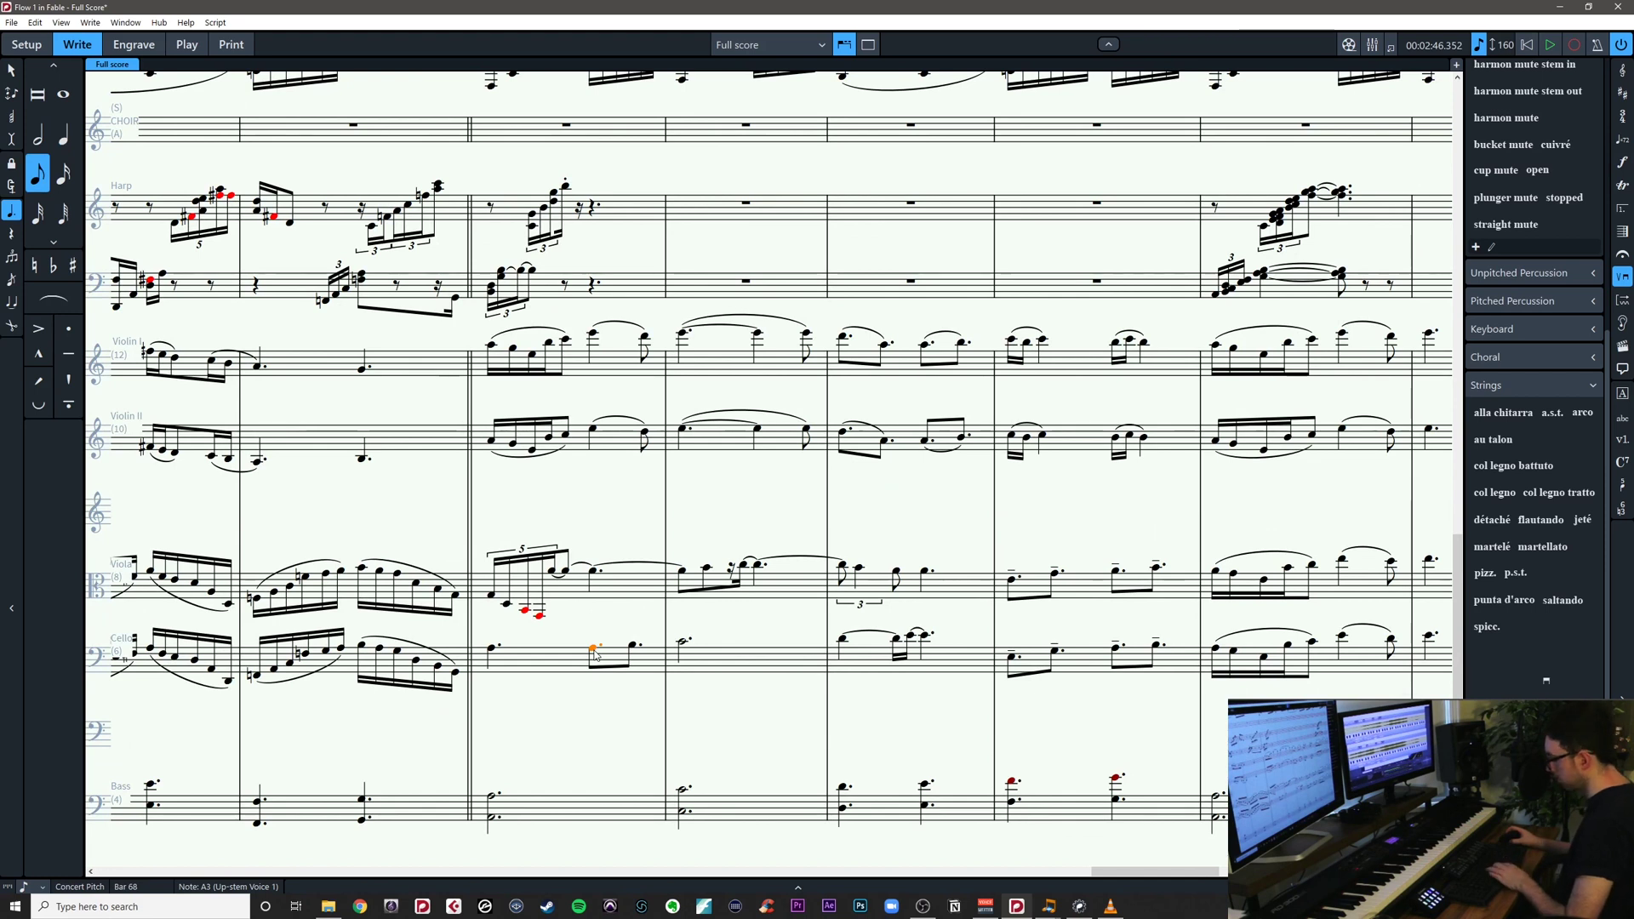
left_click(492, 650)
key("s")
key("shift+alt+Right")
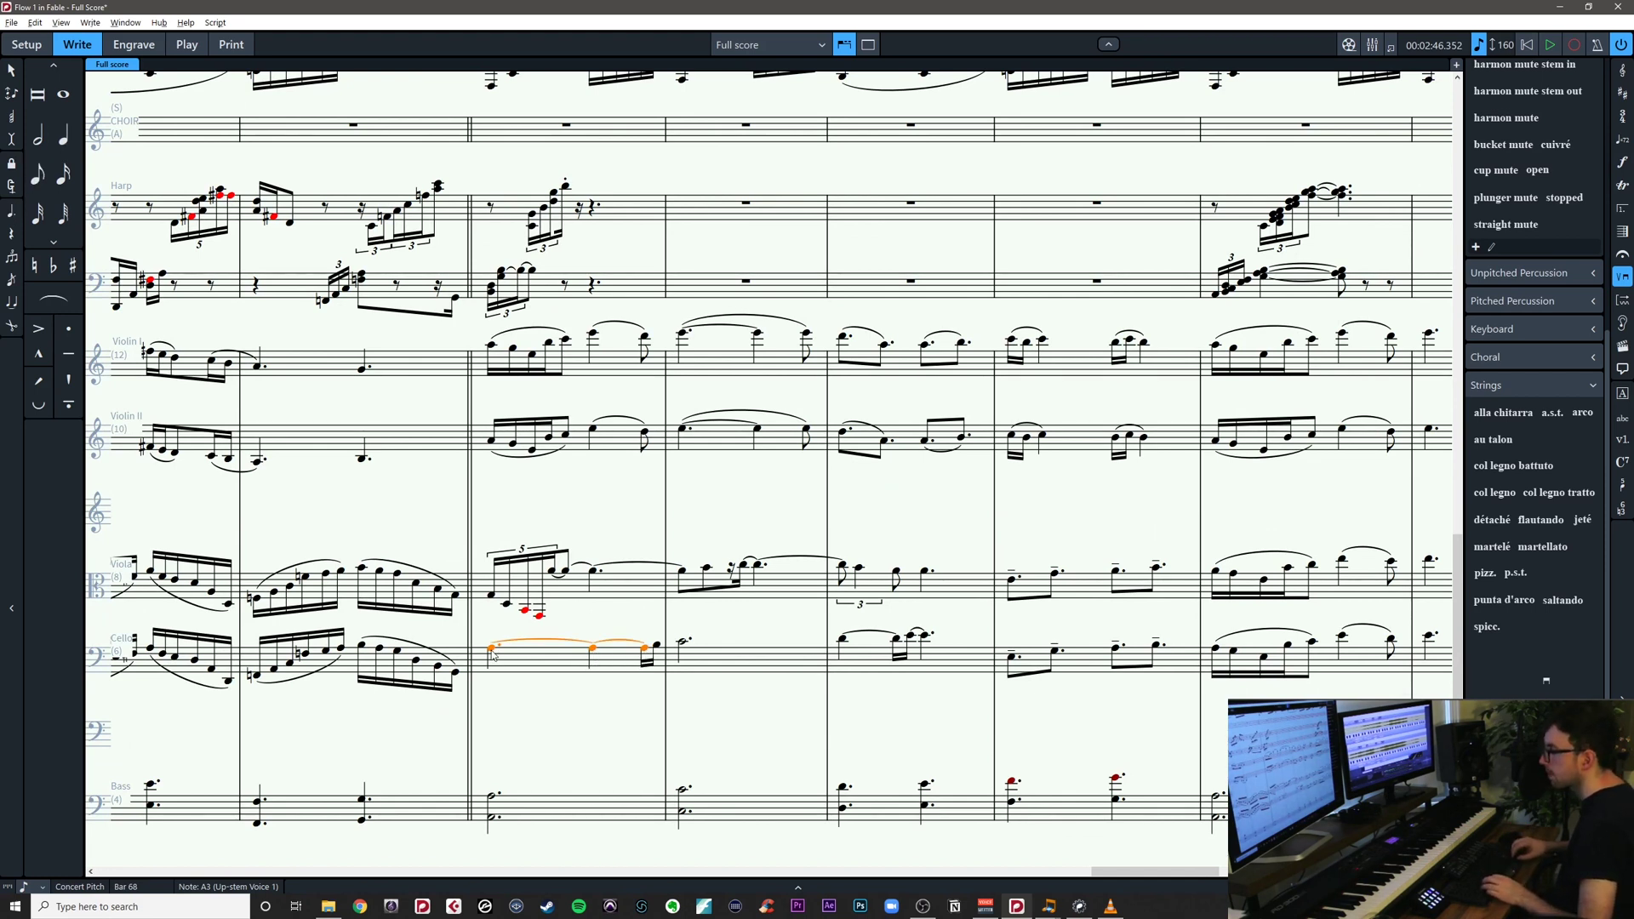
key("Delete")
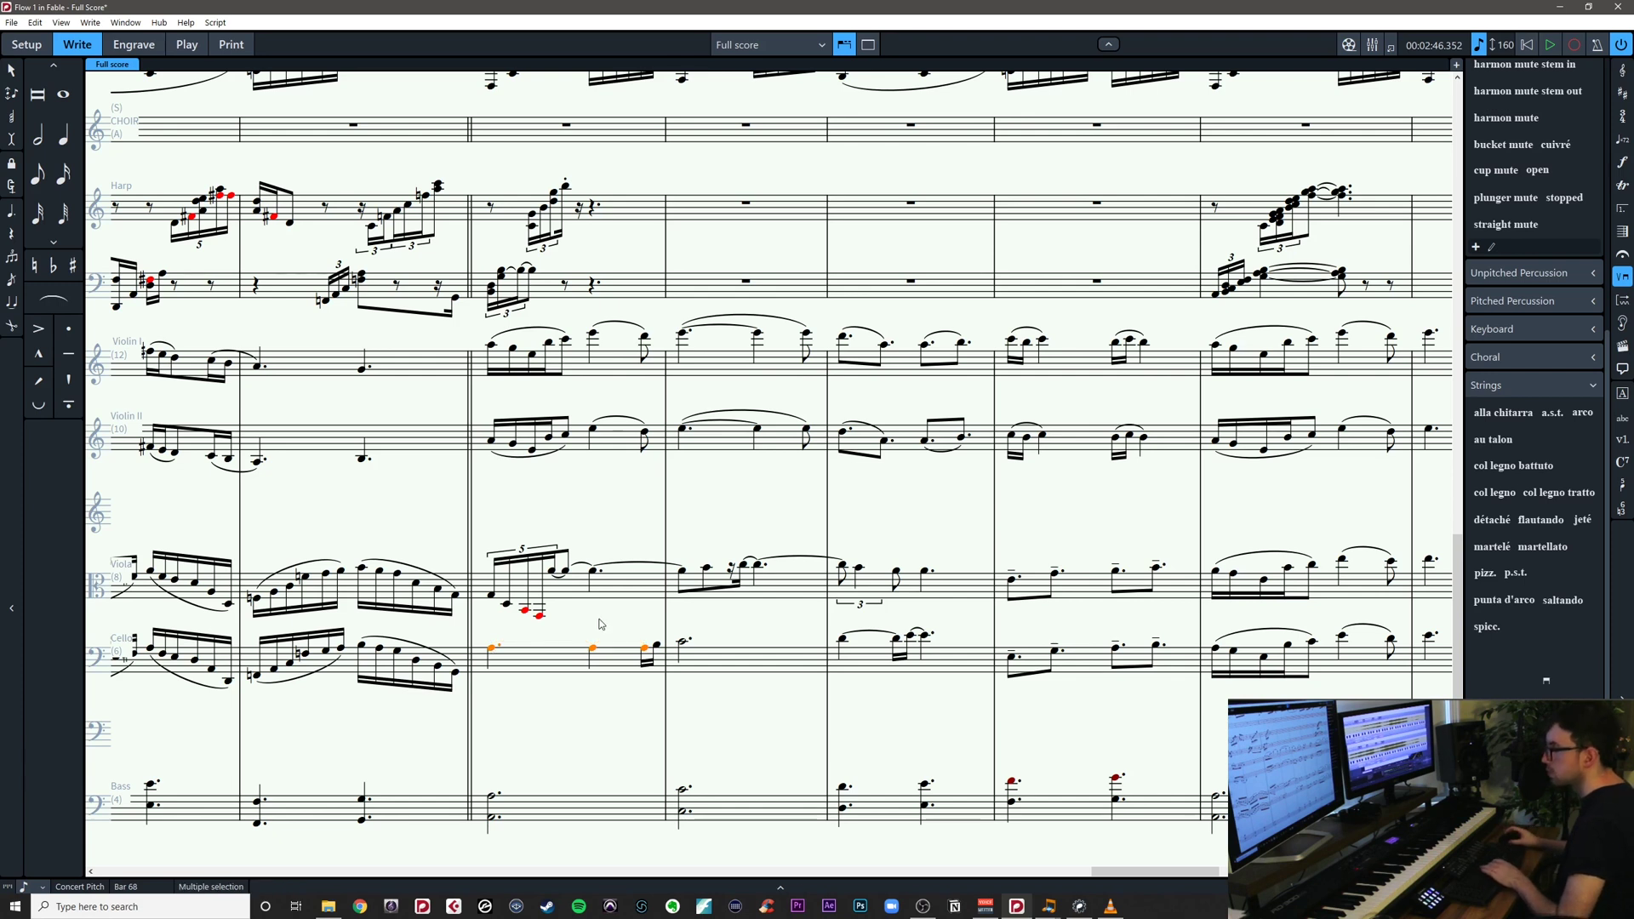
Try to lengthen the cello's second-to-last note in bar 68 to a quarter note, and undo the change
left_click(645, 650)
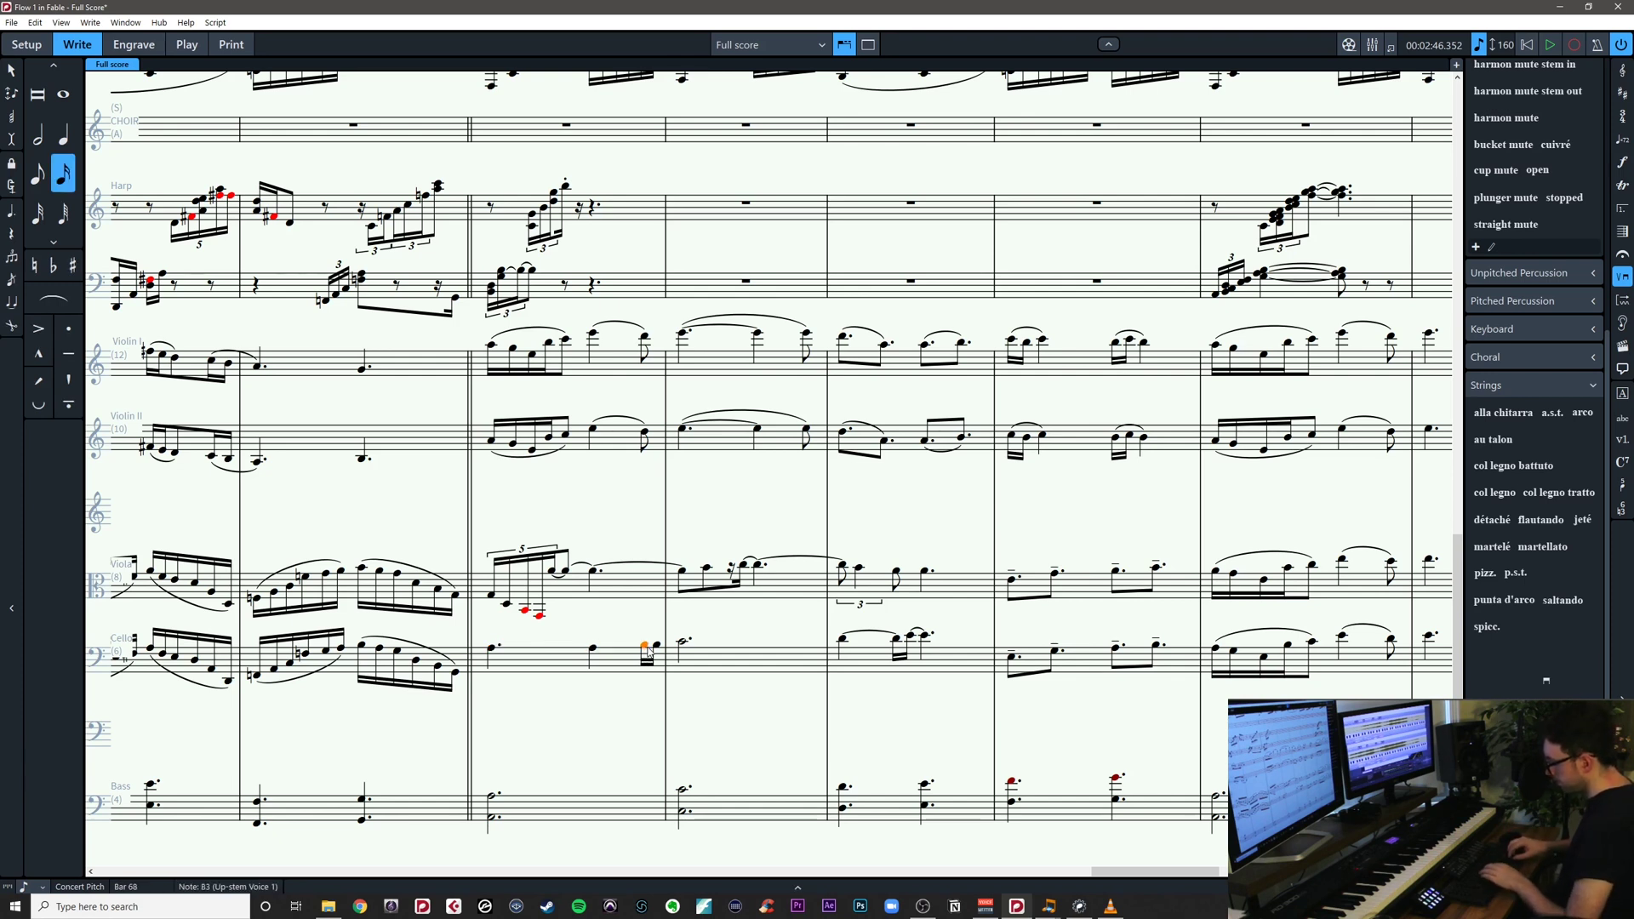
key("6")
key("s")
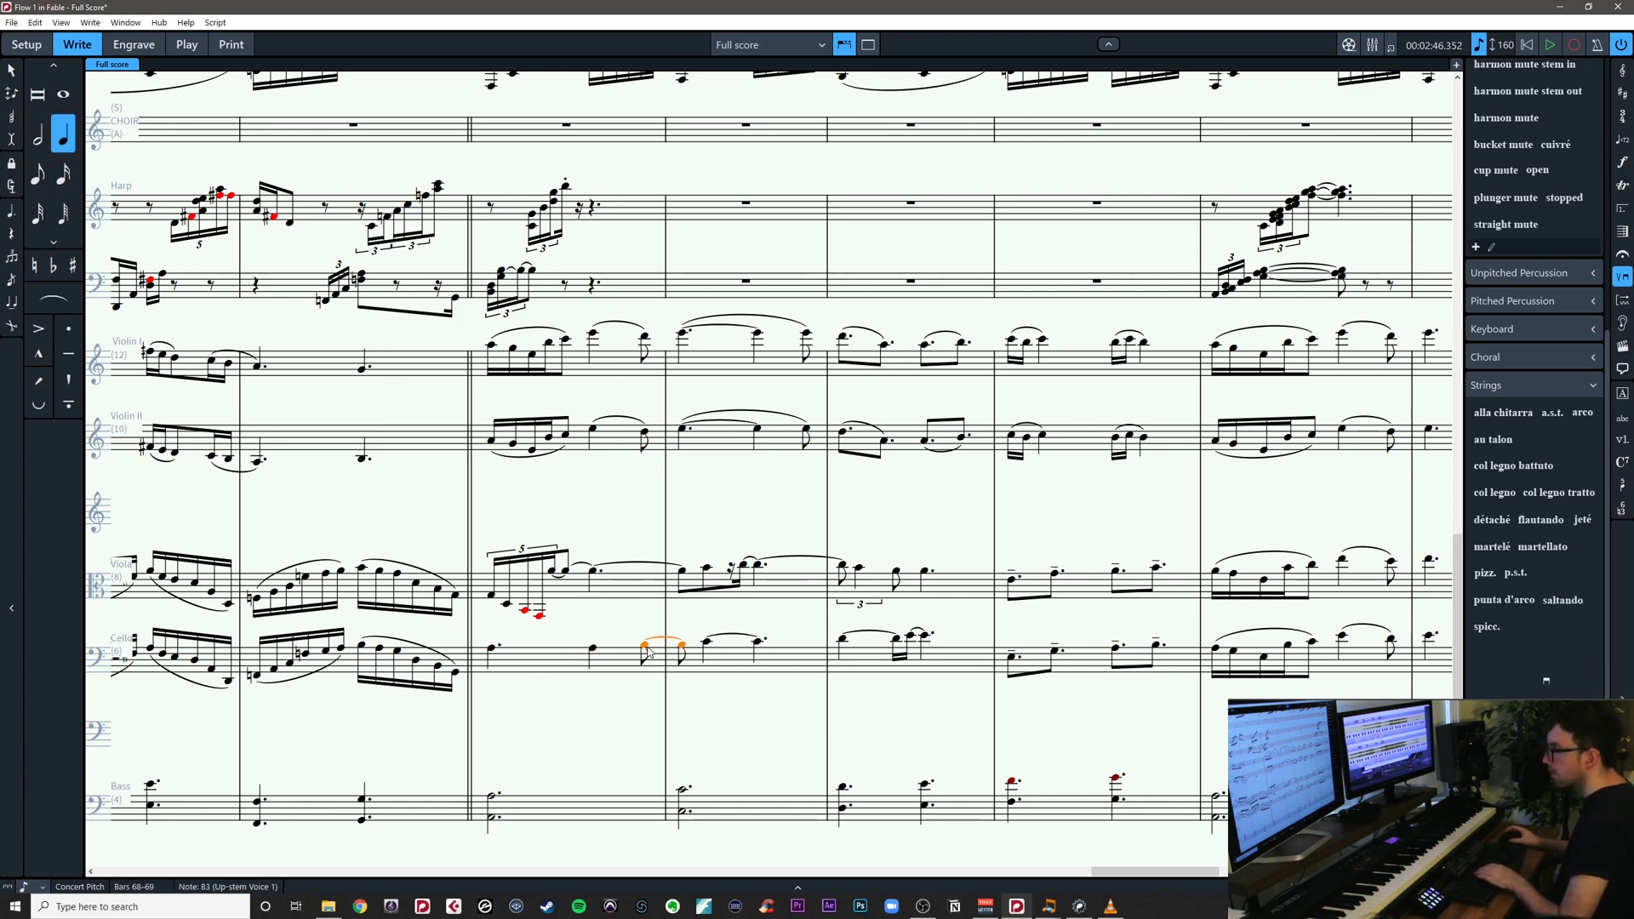
key("ctrl+z")
key("ctrl+z")
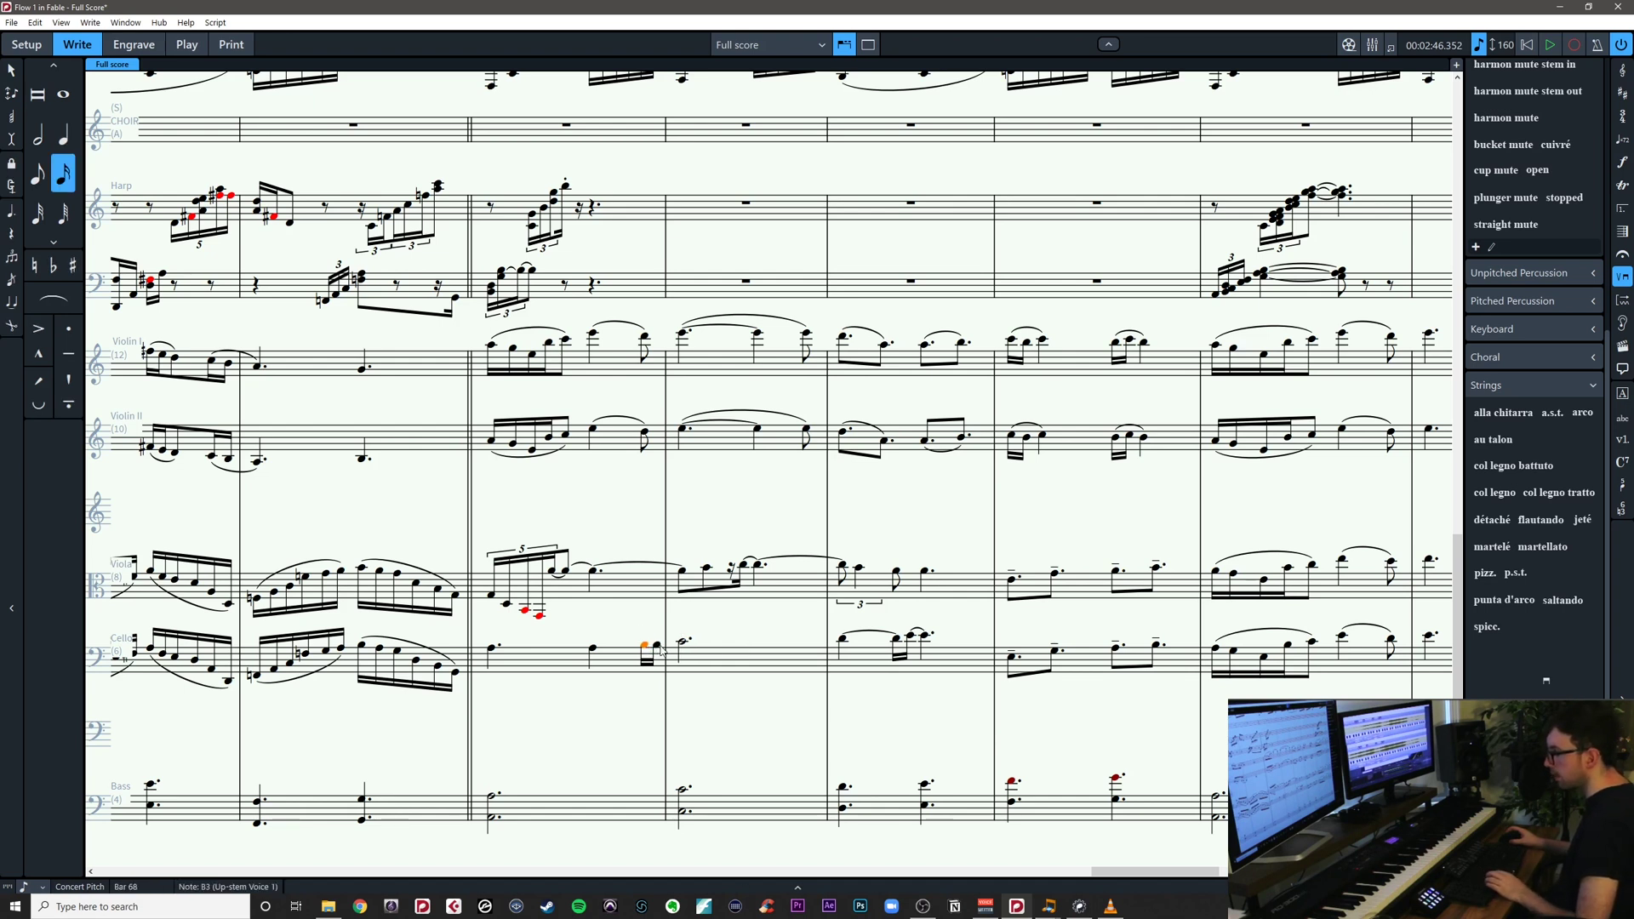
Change the cello's B3 near the end of bar 68 to an eighth note and tie the bar's first two notes together
left_click(645, 647)
key("5")
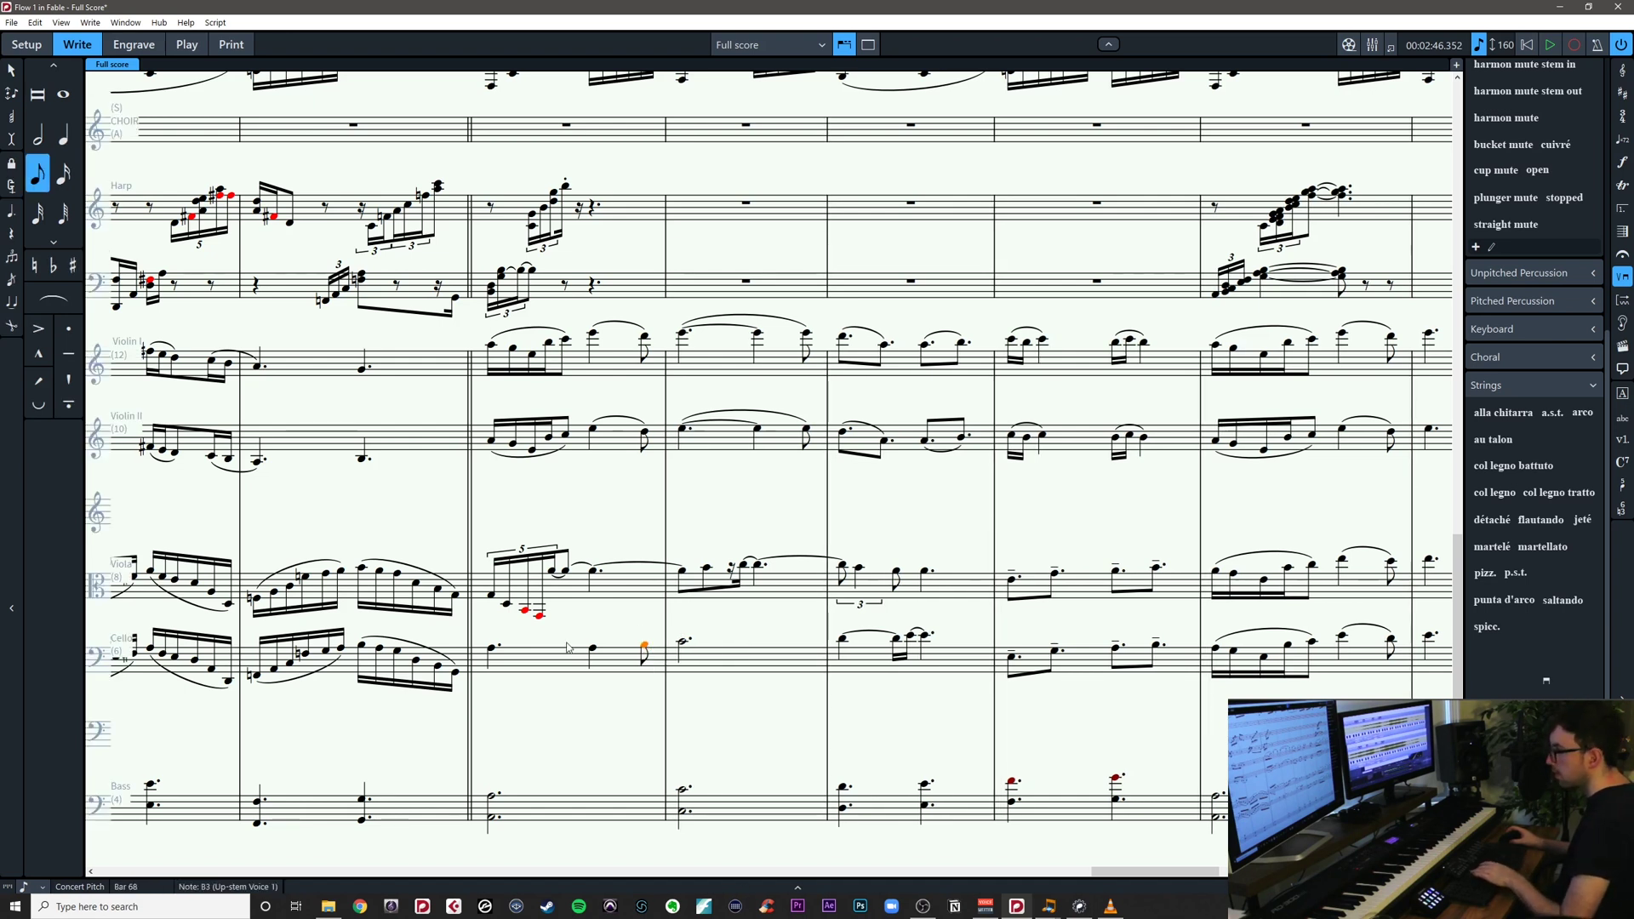
left_click(491, 651)
key("s")
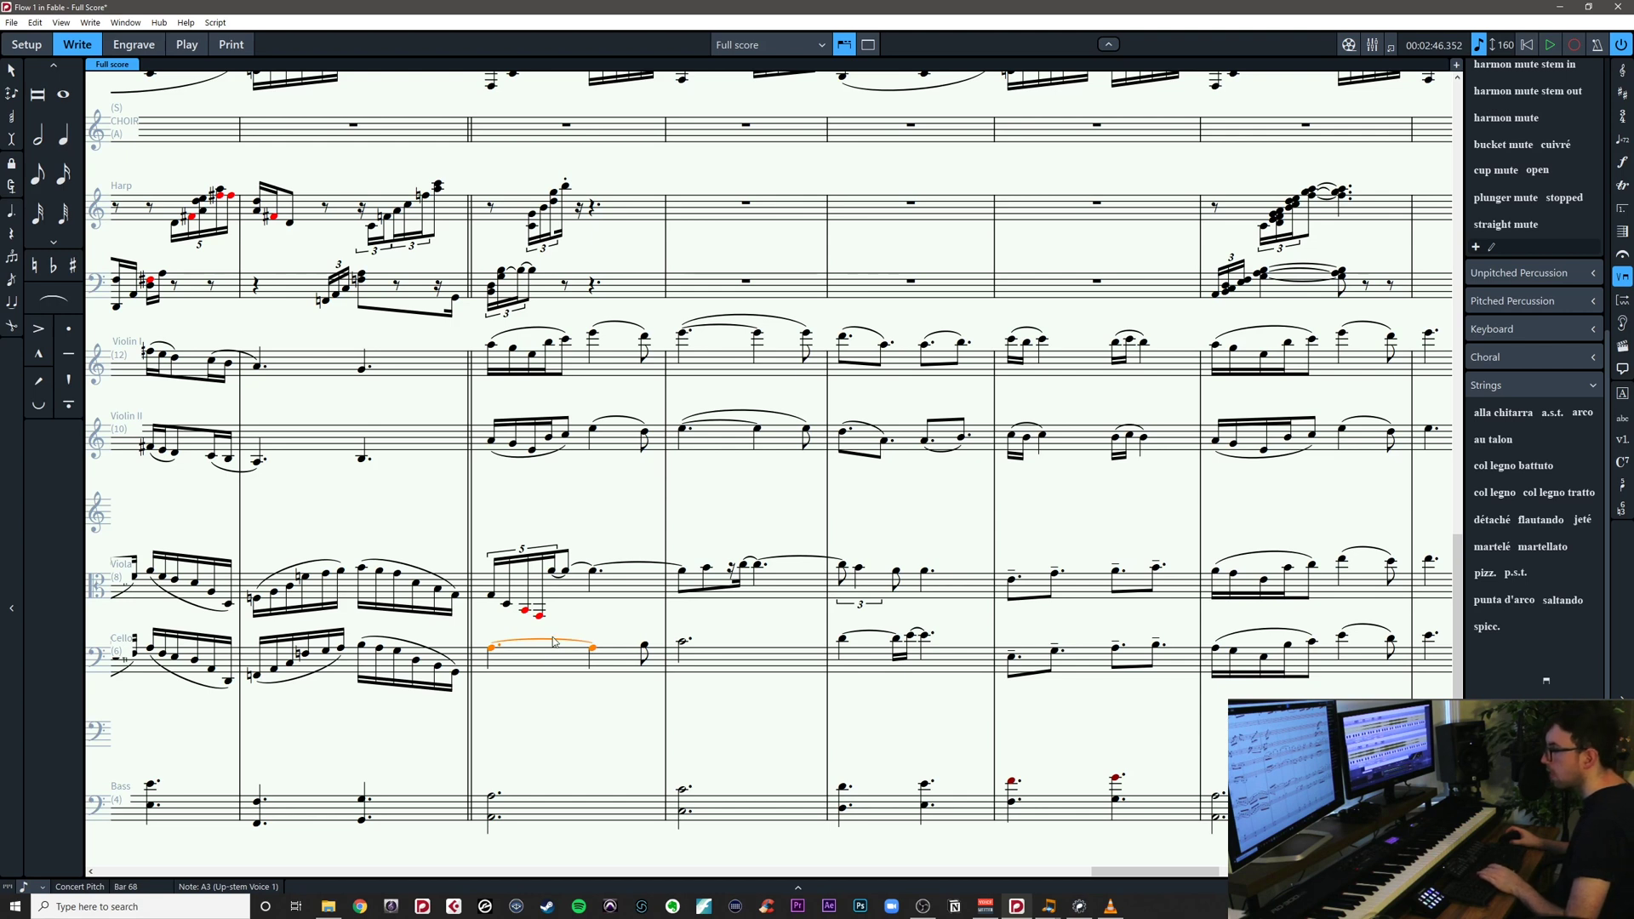
Copy the cello's notes from bars 68–69 onto the Viola staff, replacing its existing material
left_click(670, 655, "shift")
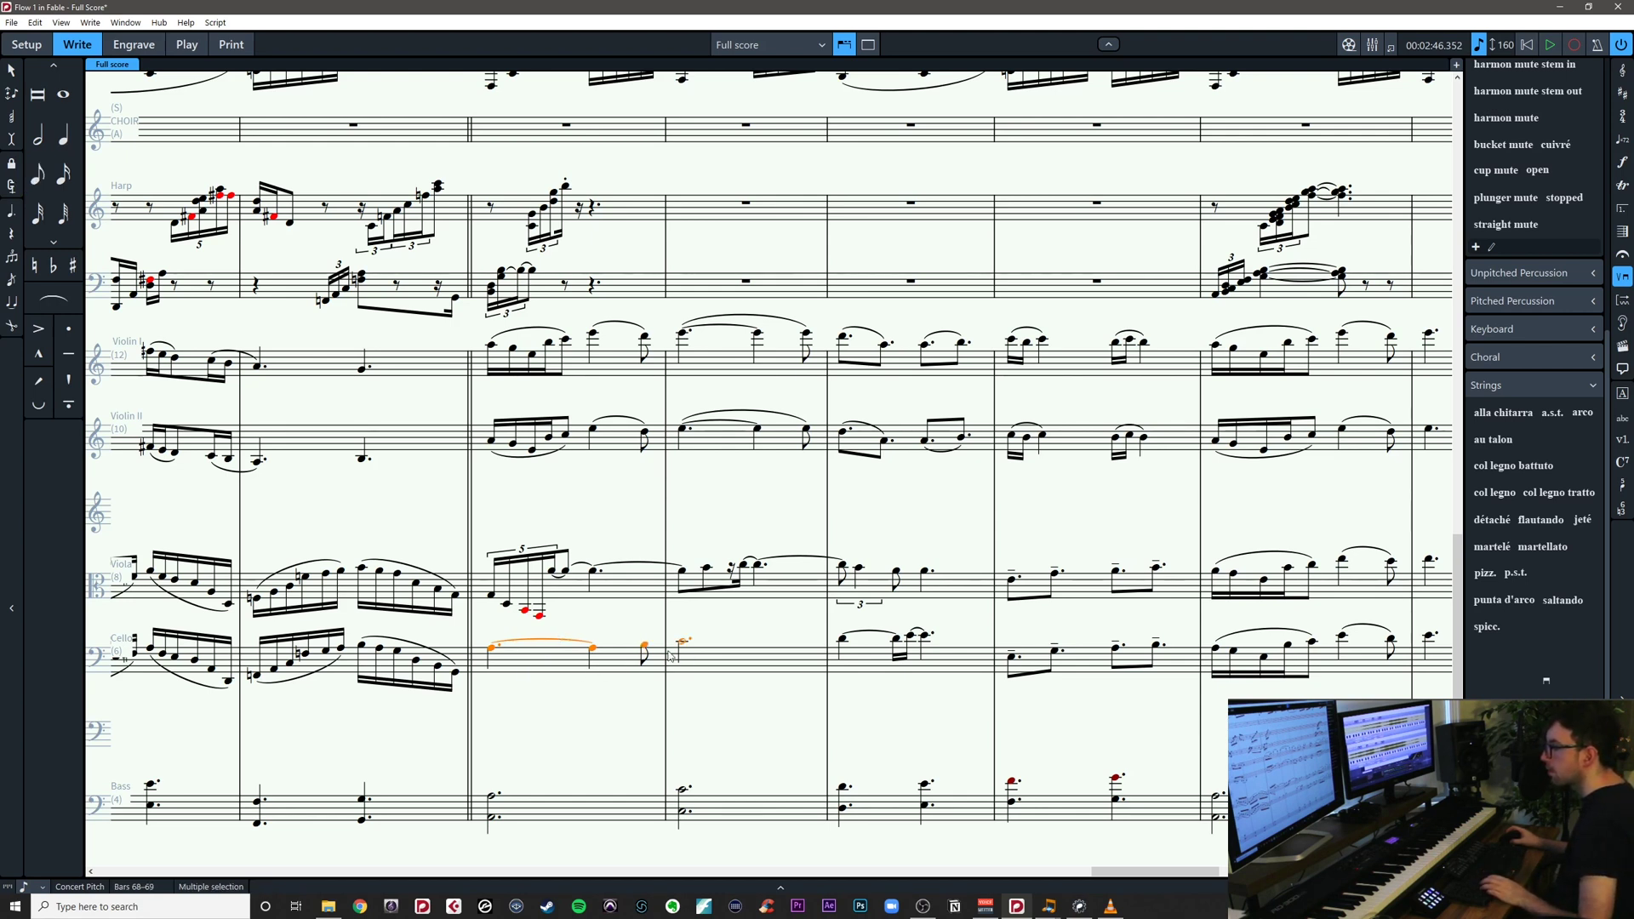
left_click(492, 593, "alt")
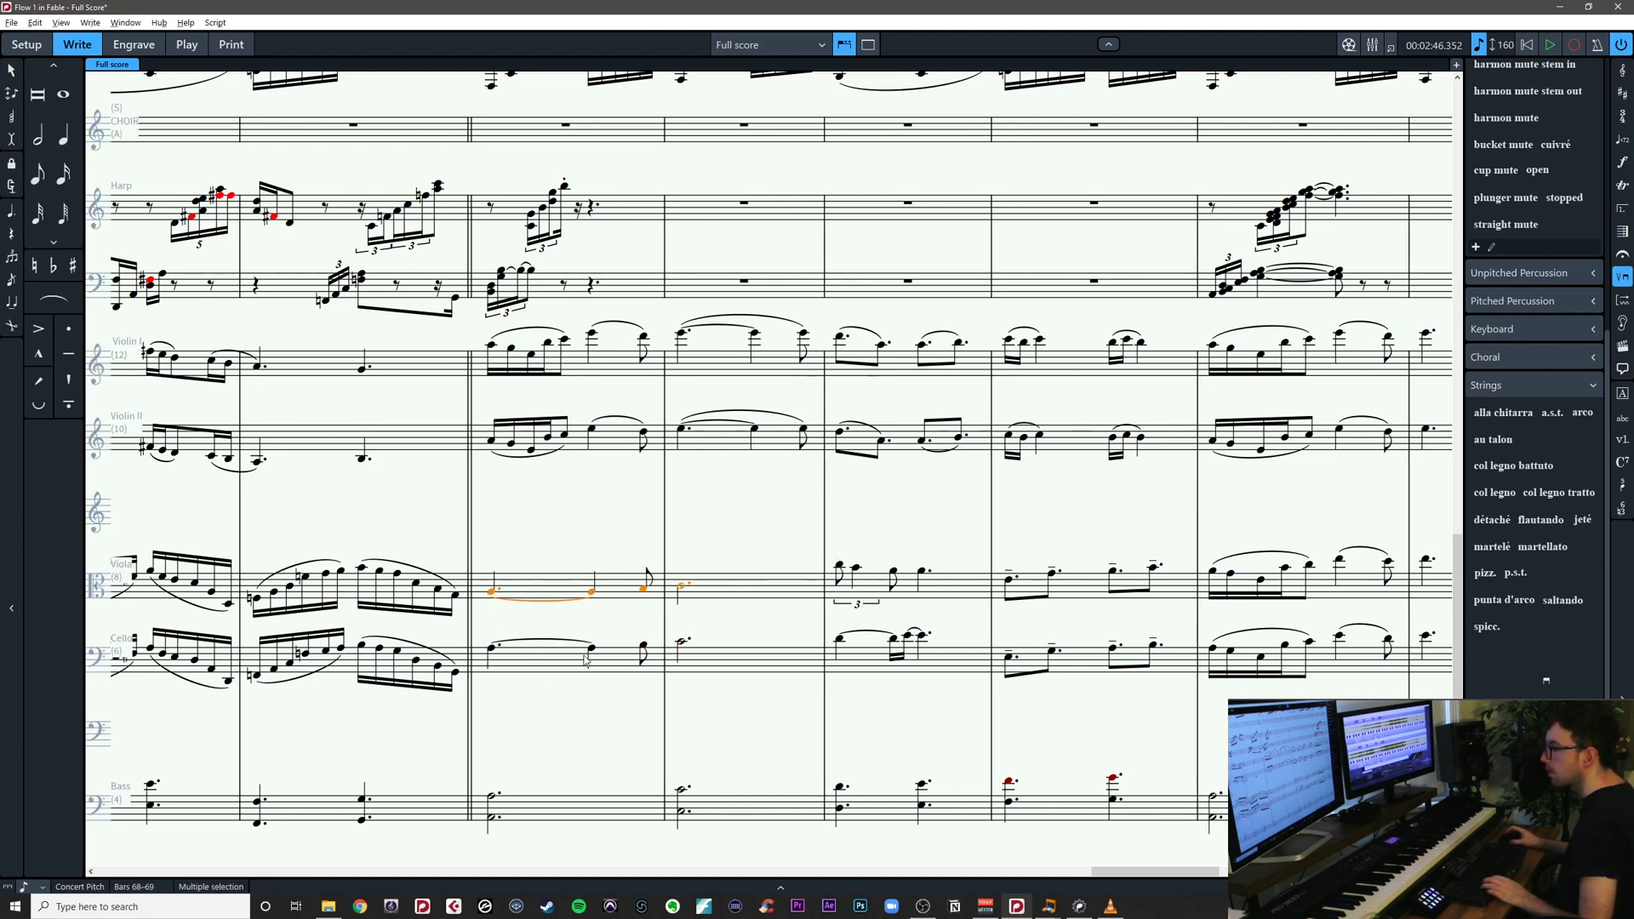
left_click(610, 619)
left_click_drag(727, 622, 662, 624)
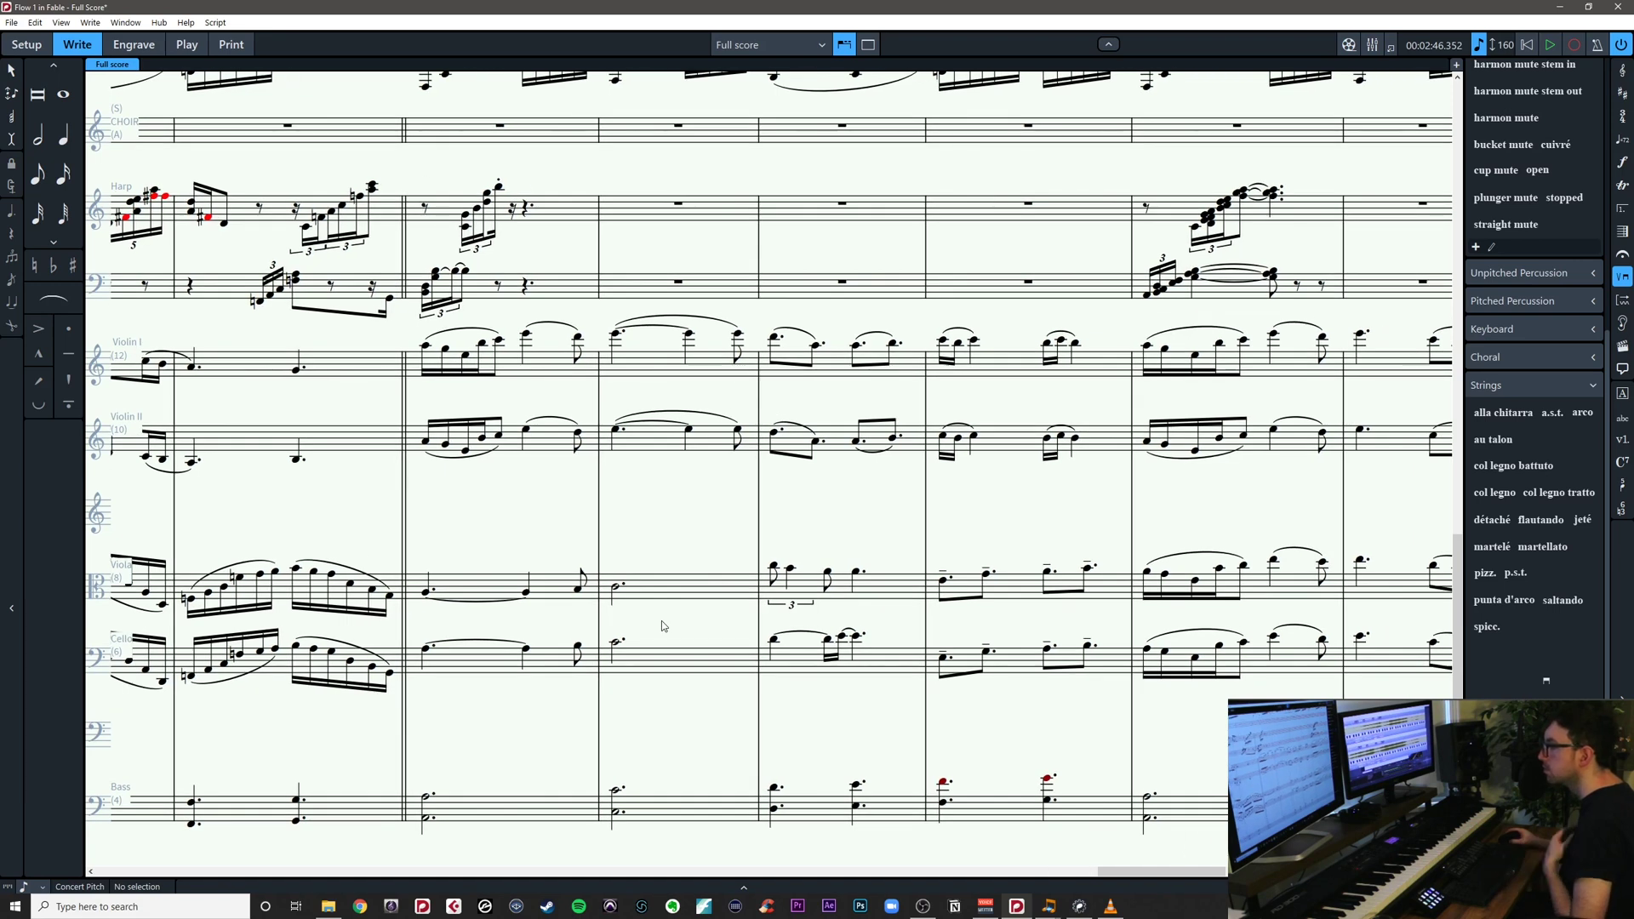
Add a slur over all the notes of bar 68 in both the viola and the cello
left_click_drag(415, 552, 597, 629)
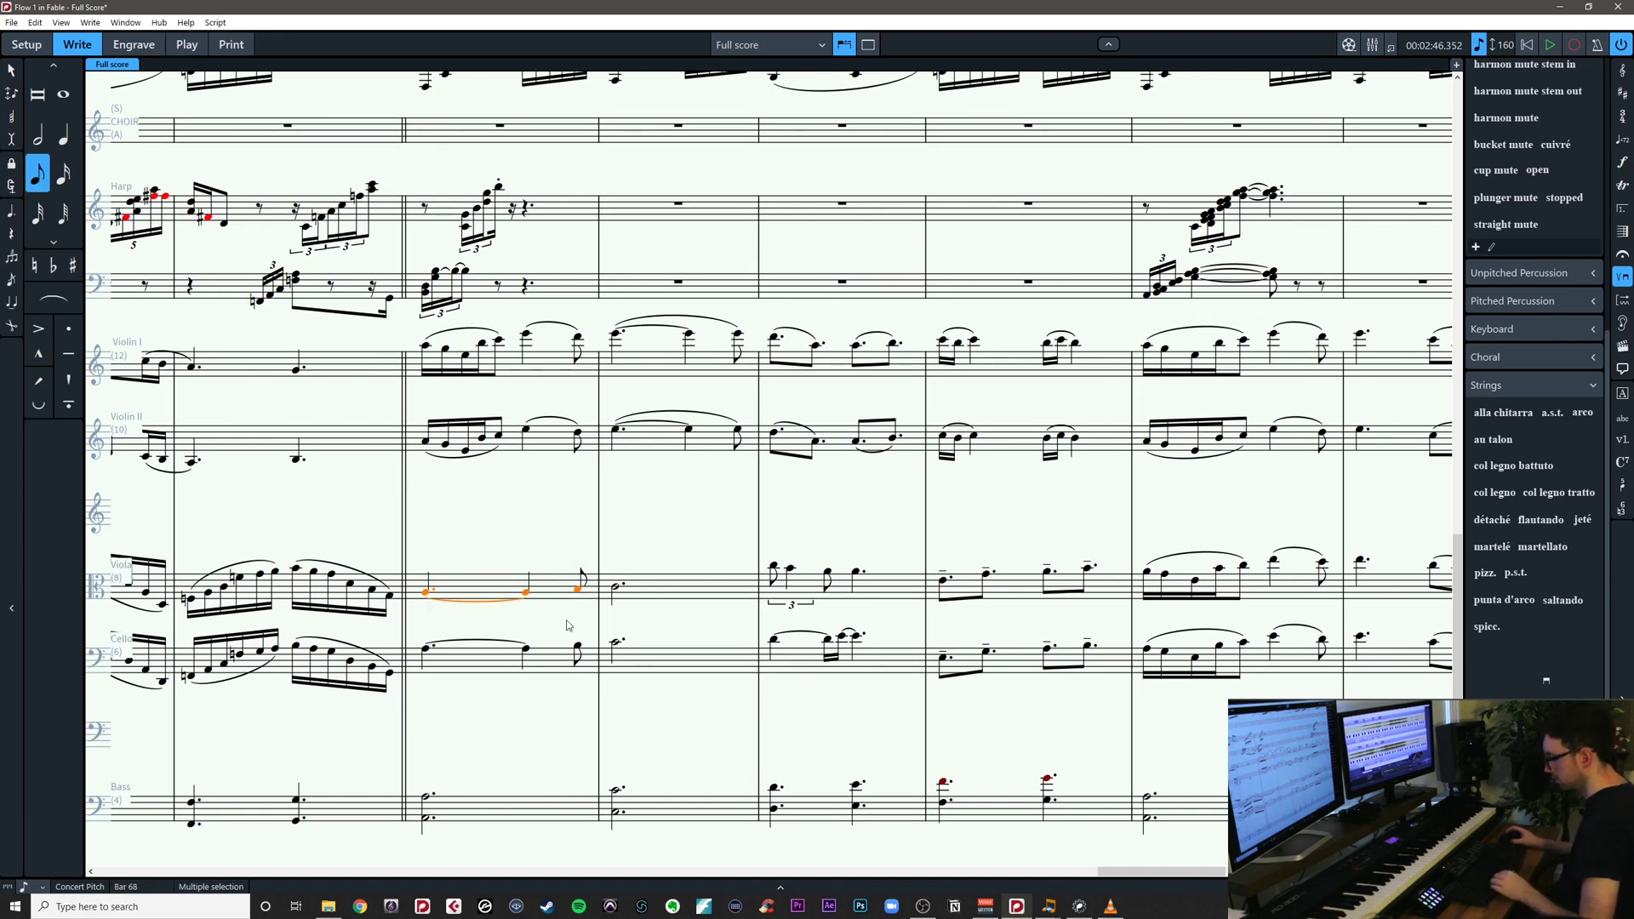
left_click(568, 626)
left_click_drag(416, 624, 589, 683)
key("s")
left_click(540, 698)
Step through the cello notes from the second half of bar 67 into bar 68 to check the line
left_click(313, 649)
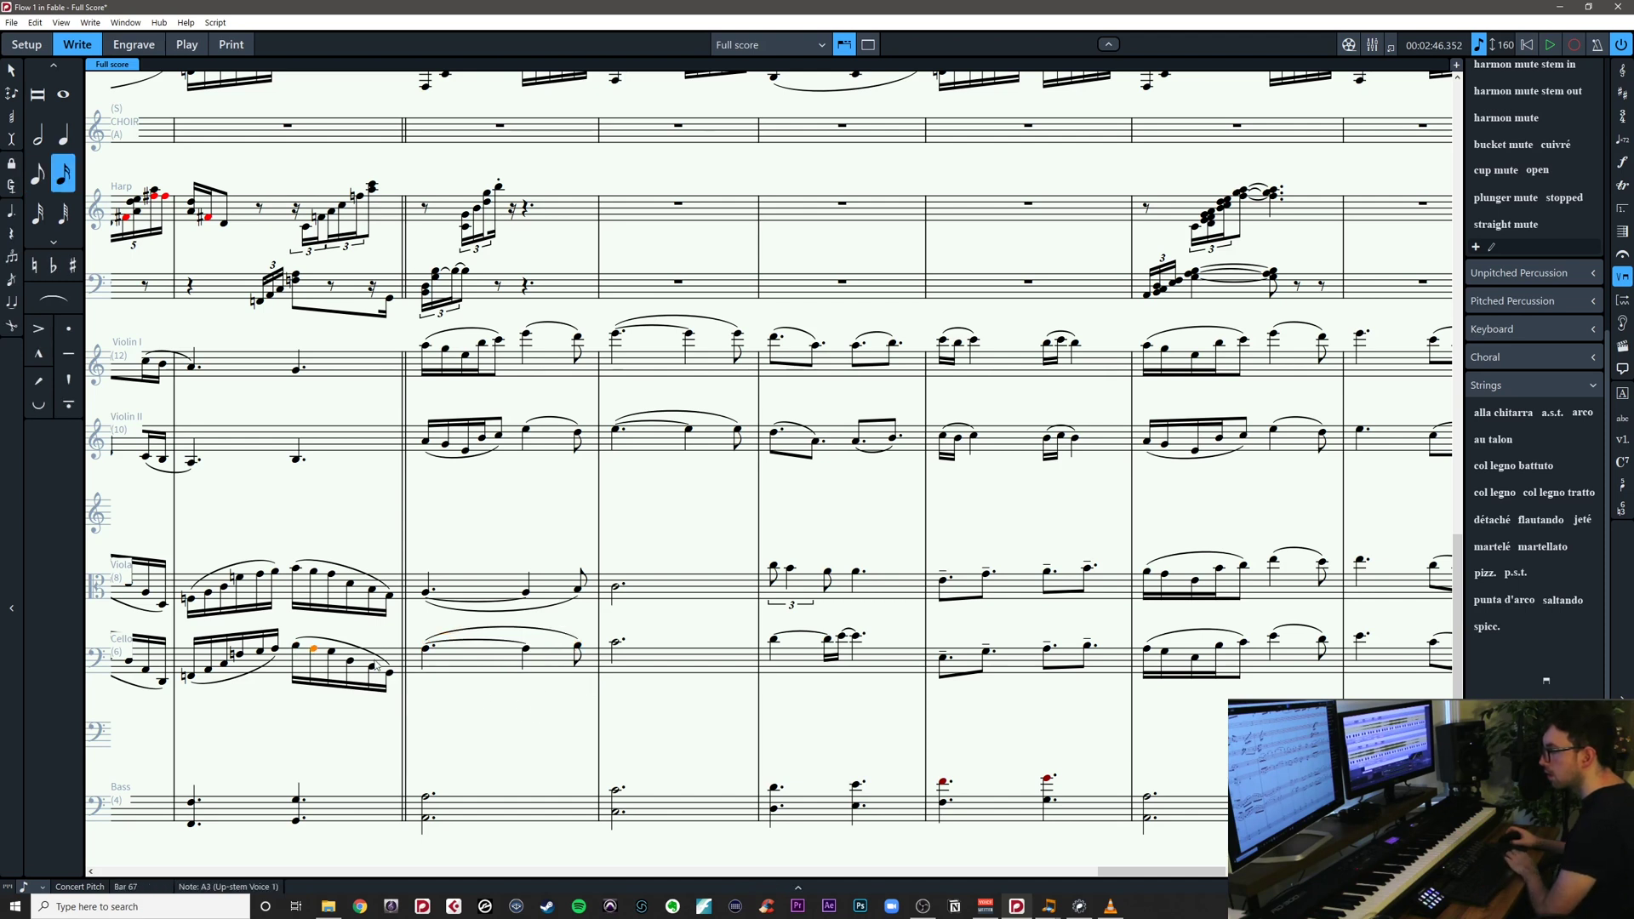
left_click(442, 697)
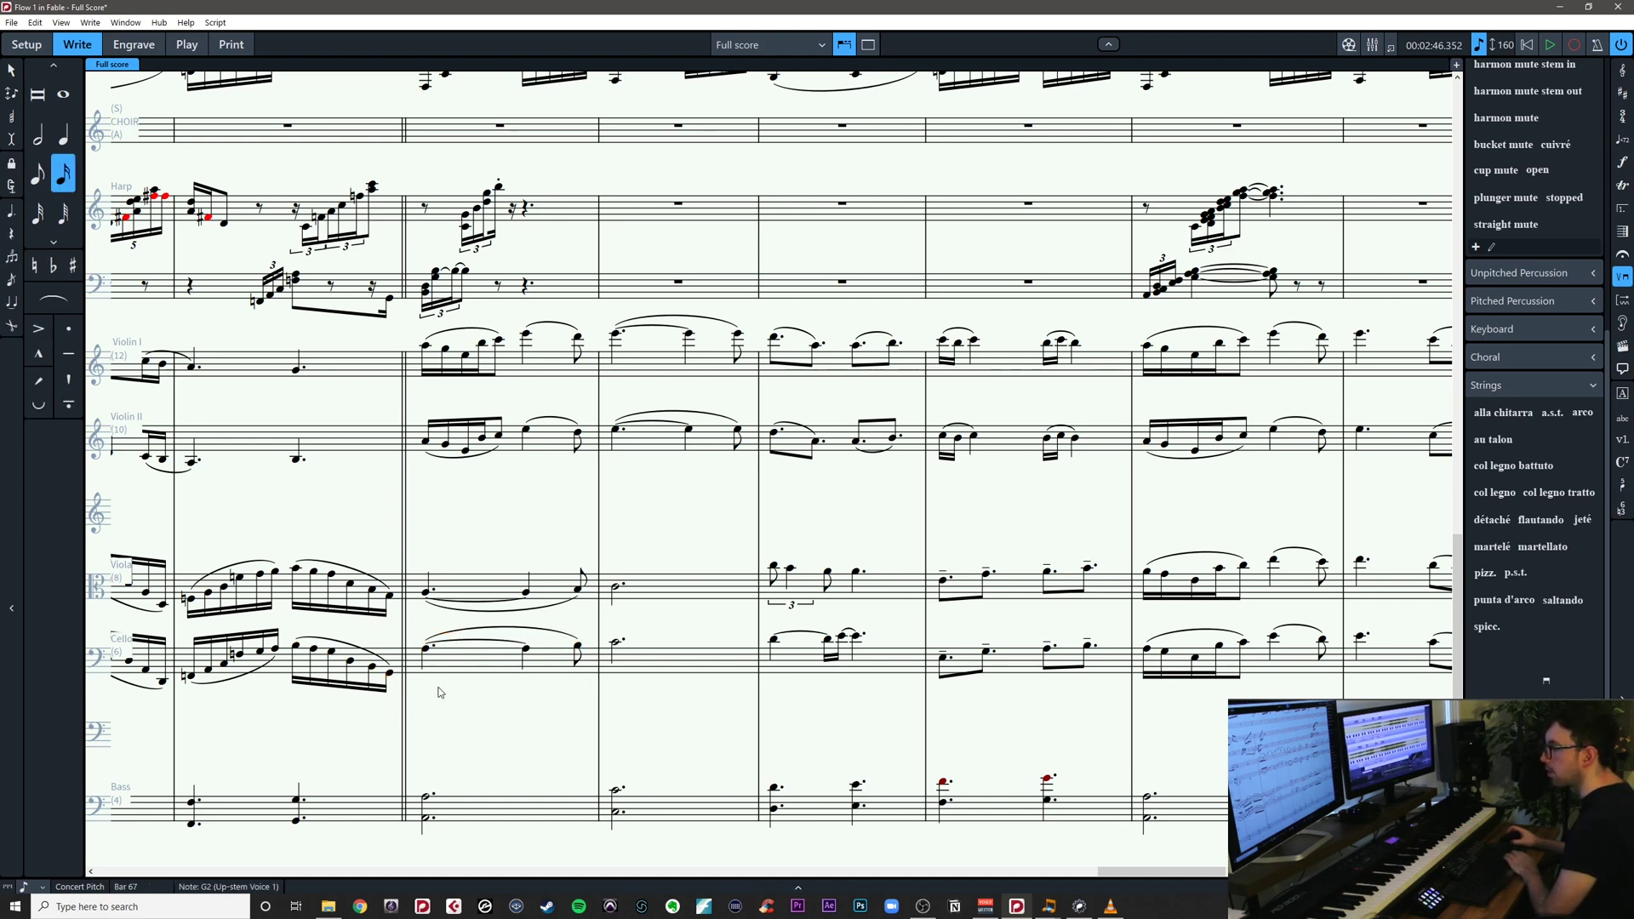
key("Right")
key("Right")
key("Right")
key("Right")
key("Right")
key("Right")
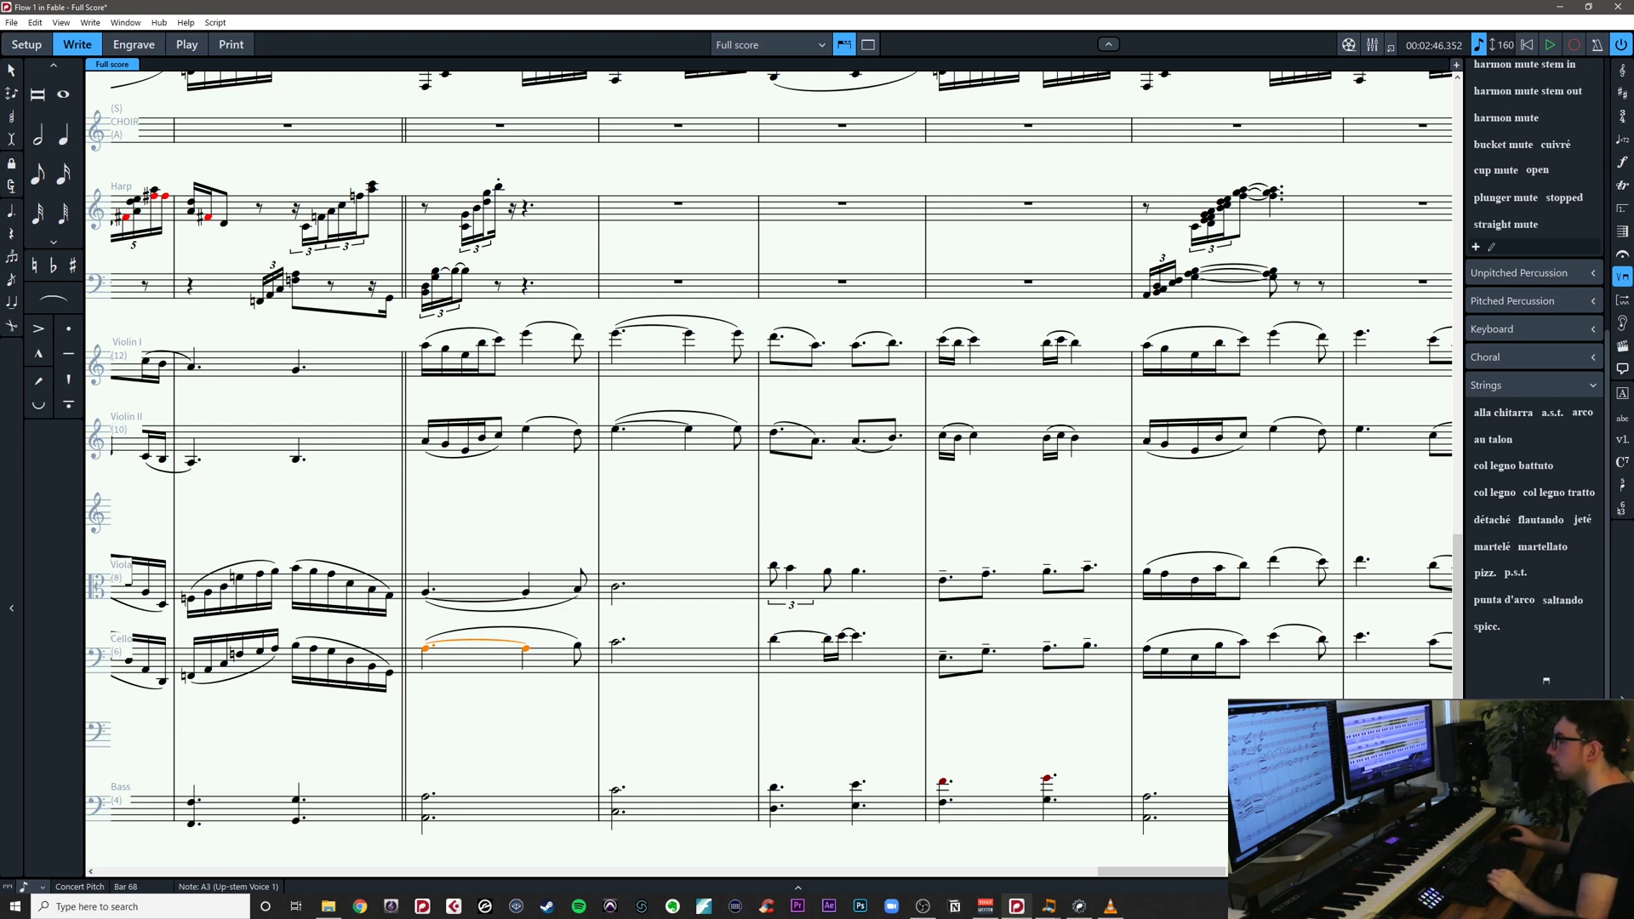
Check the cello and viola notes in bar 70 and clear the viola's notes from that bar
left_click(833, 651)
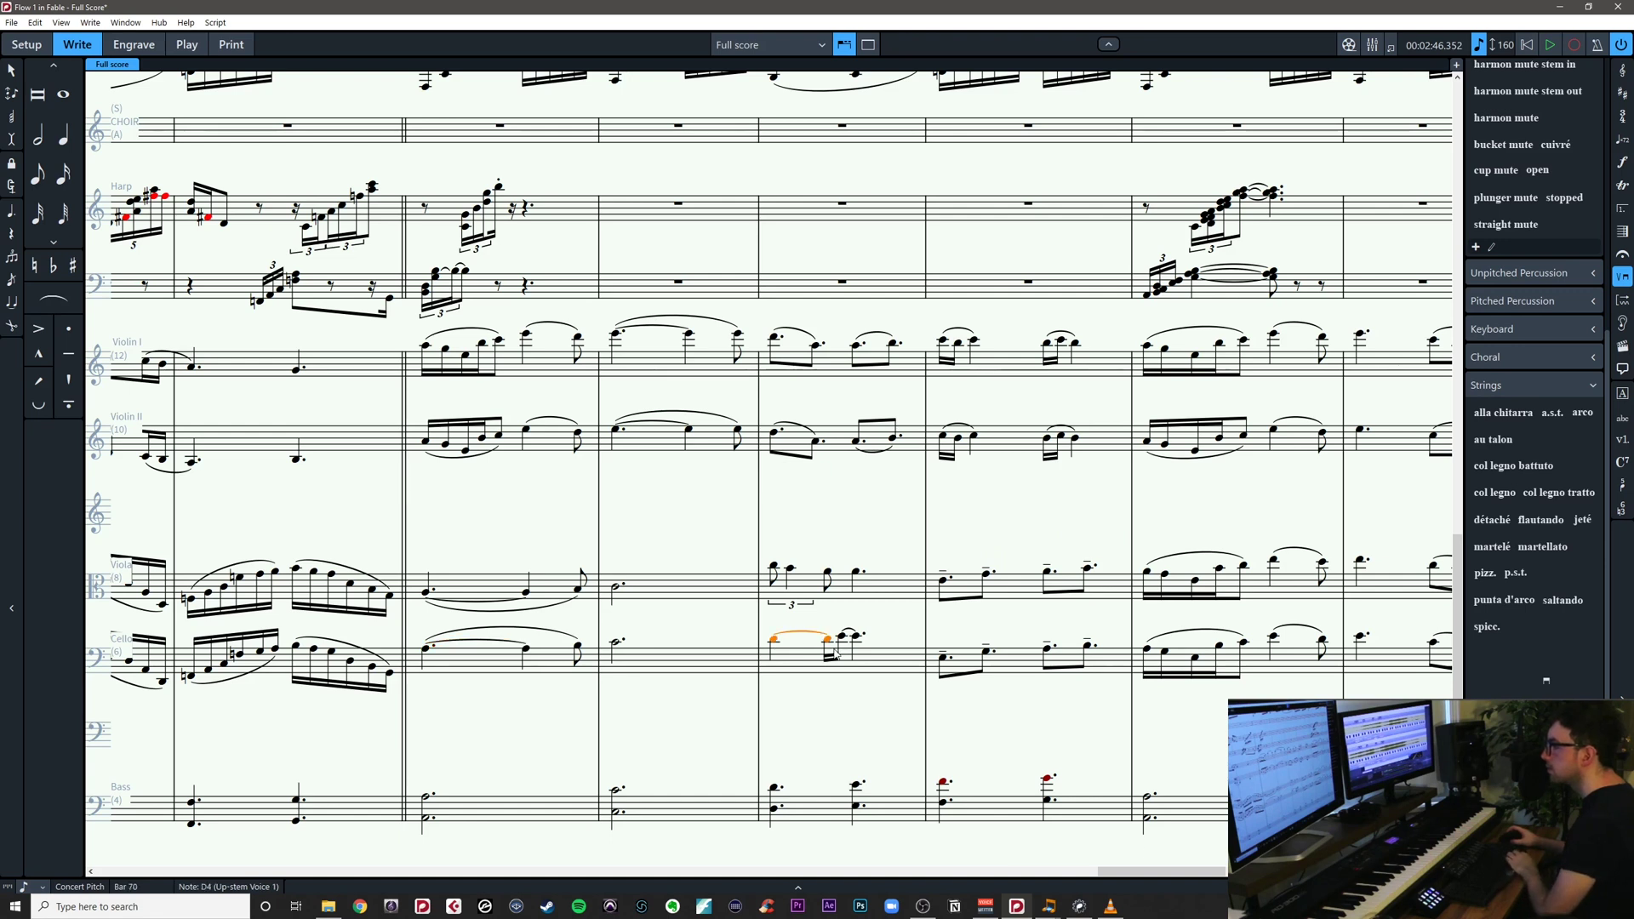
left_click(823, 712)
left_click(800, 586)
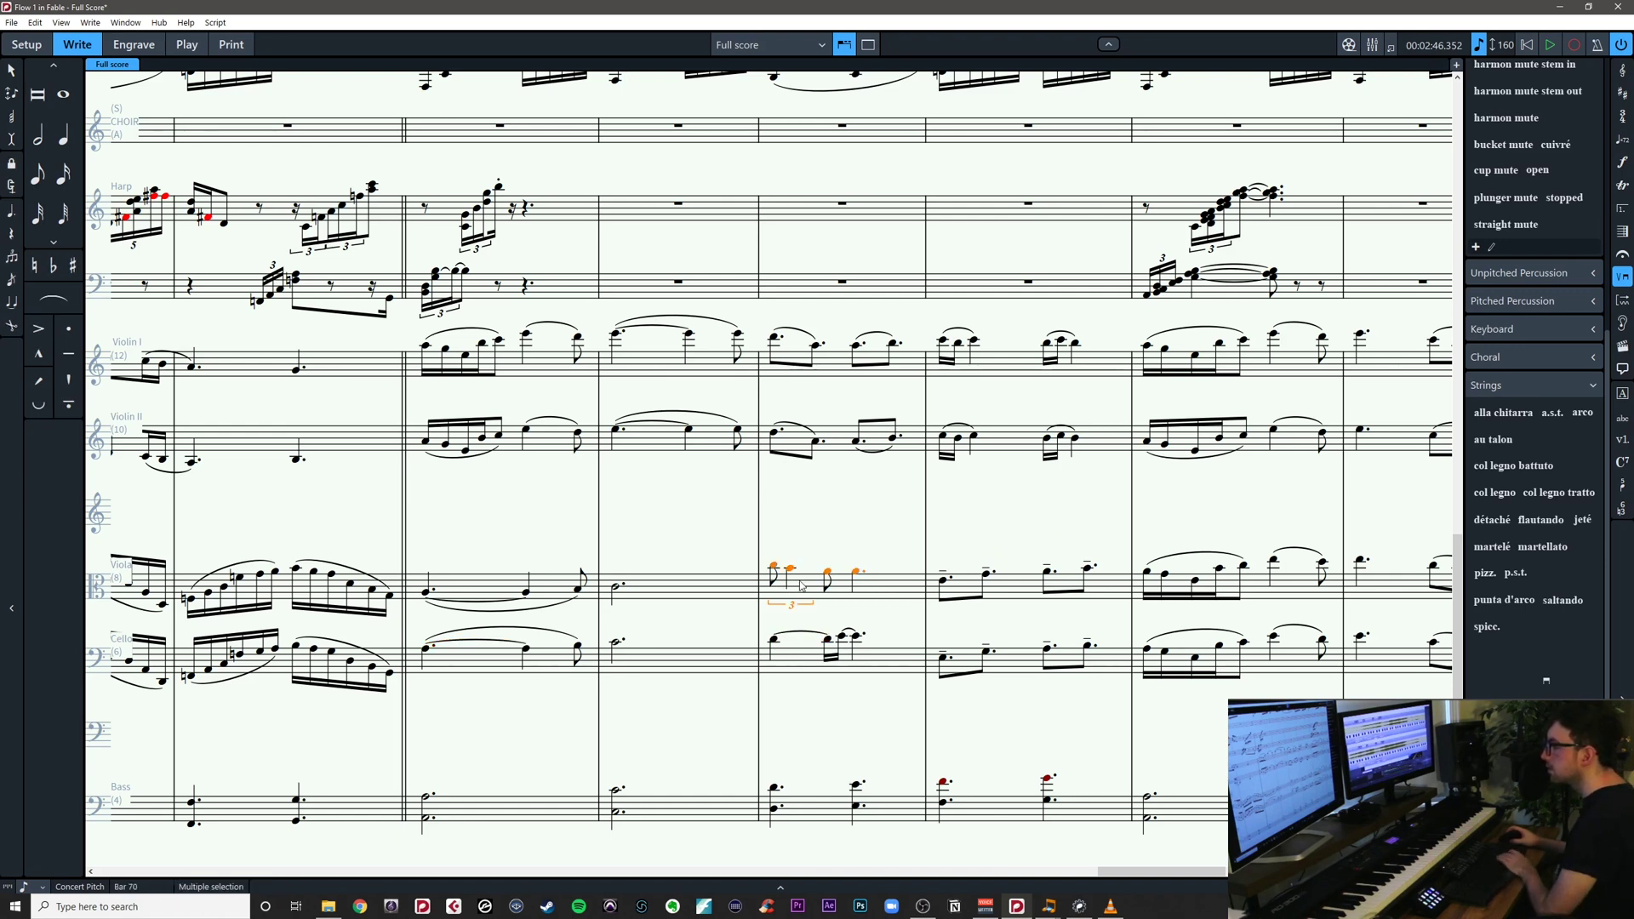
left_click(774, 568)
key("Right")
key("Right")
key("Right")
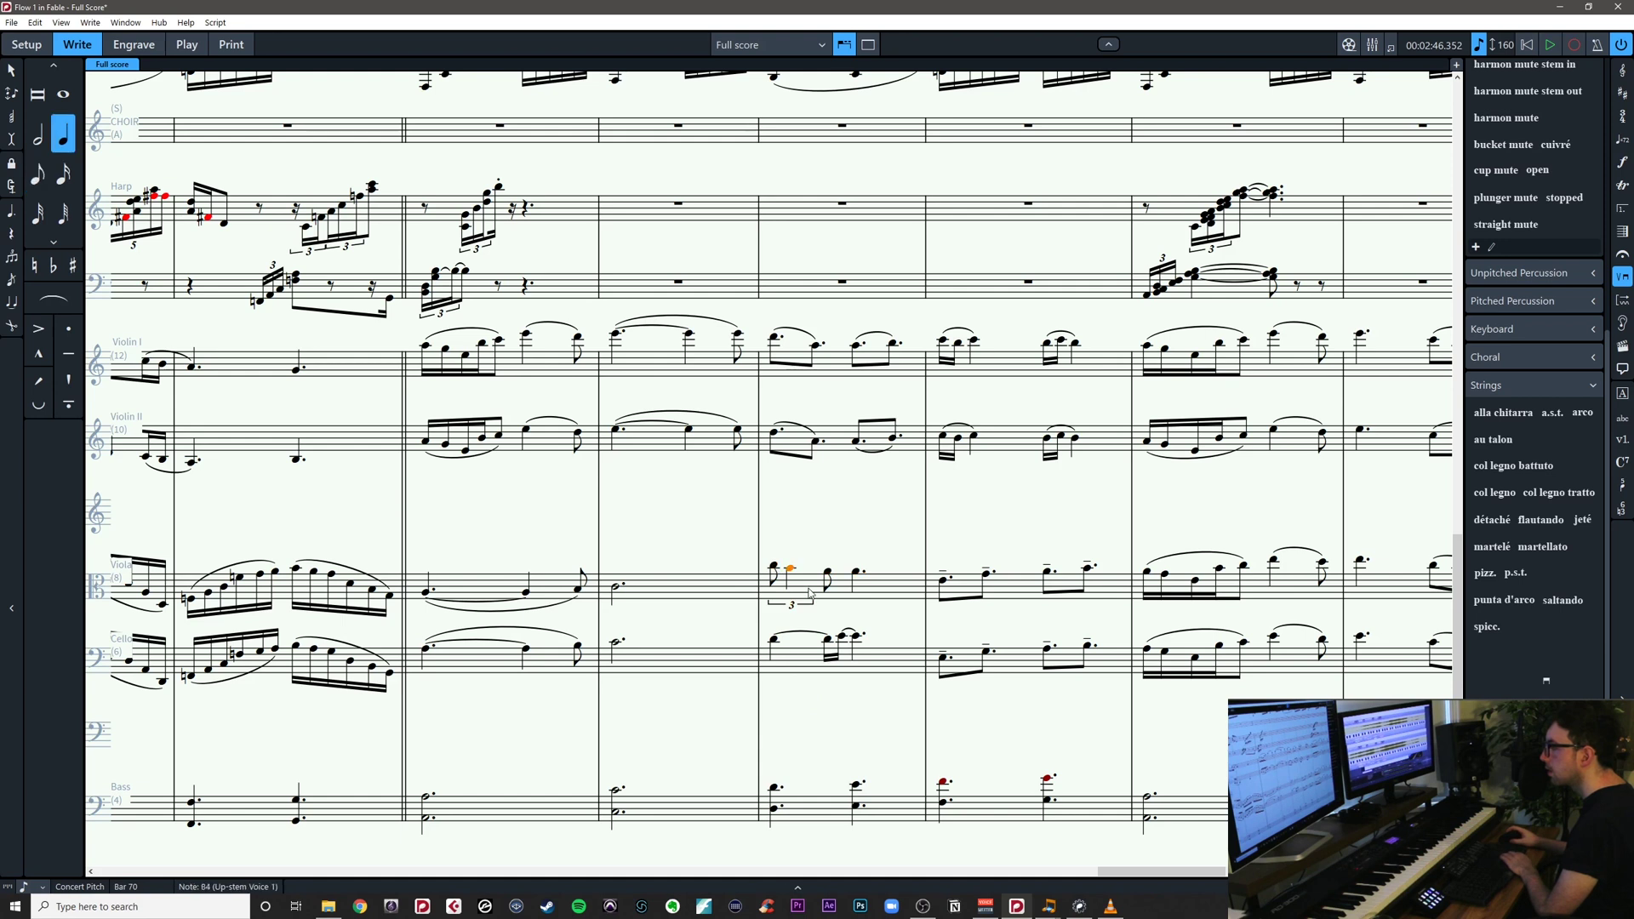
left_click(822, 652)
key("ctrl+z")
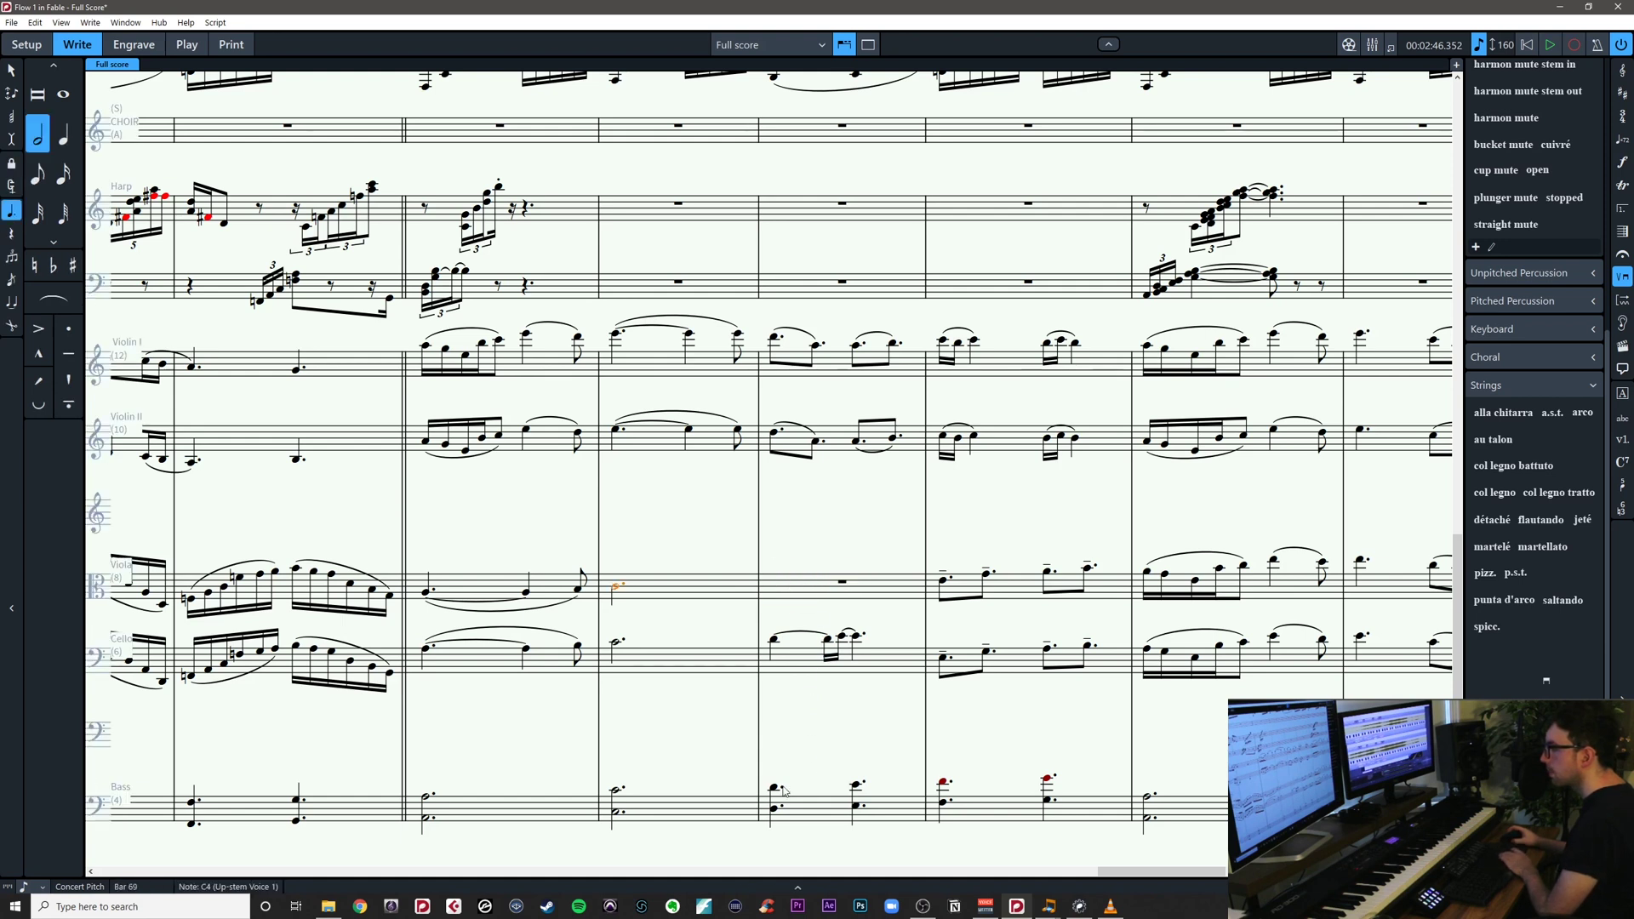
Replace the cello's bar 70 with a copy of the bass notes, keeping only each chord's upper note, raised an octave
left_click(792, 776)
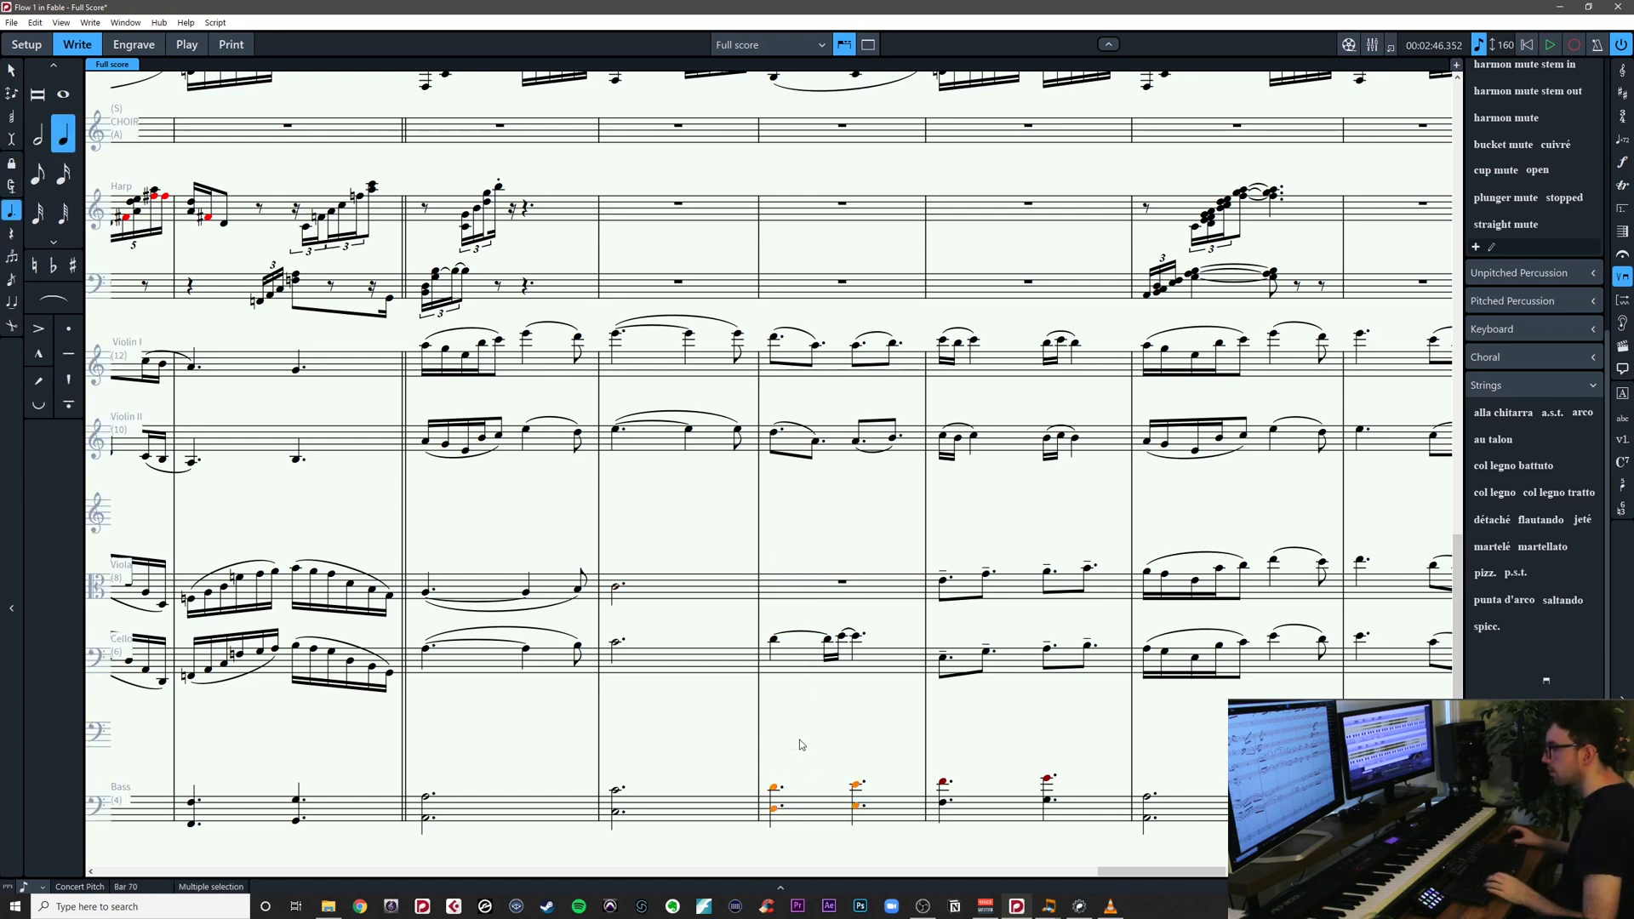
left_click(772, 665, "alt")
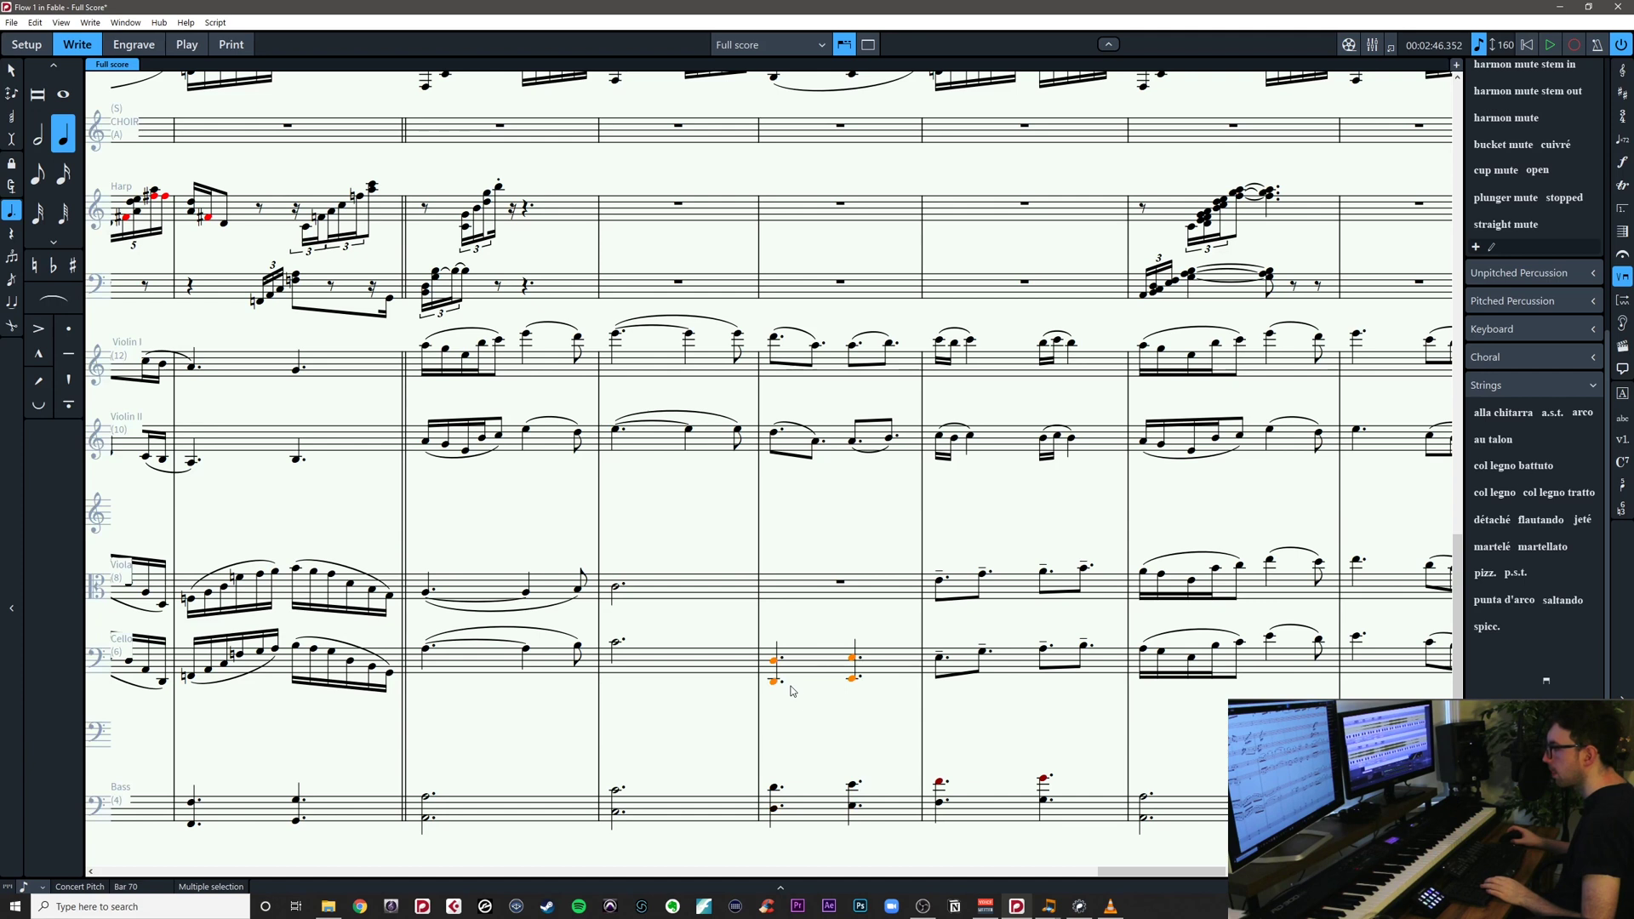
left_click(854, 686, "alt")
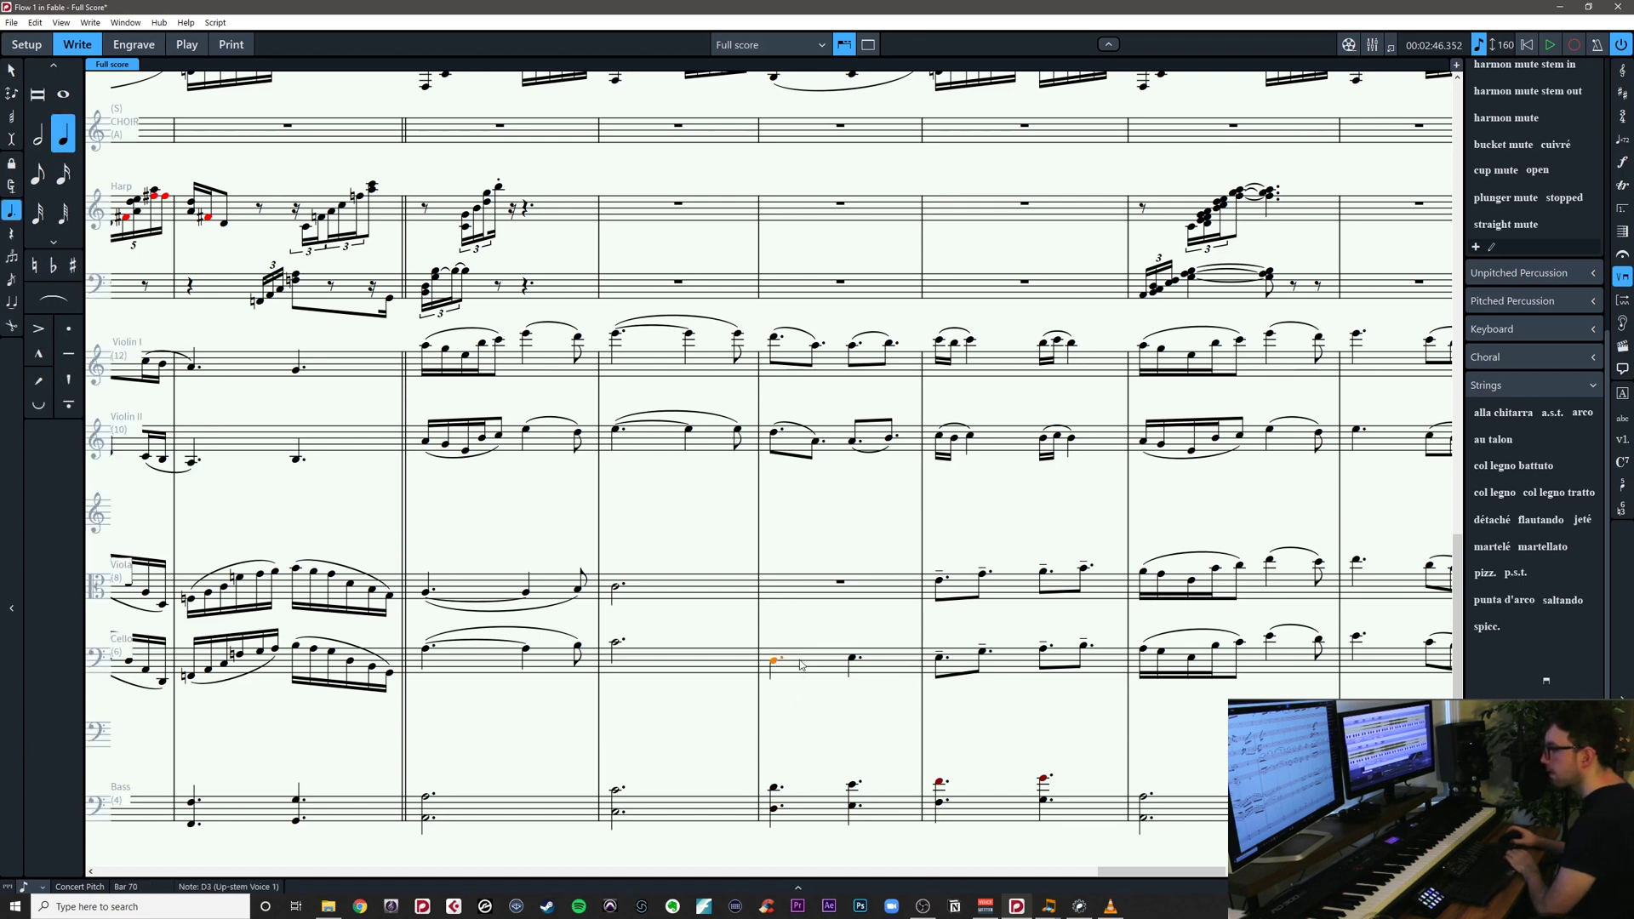
key("ctrl+alt+Up")
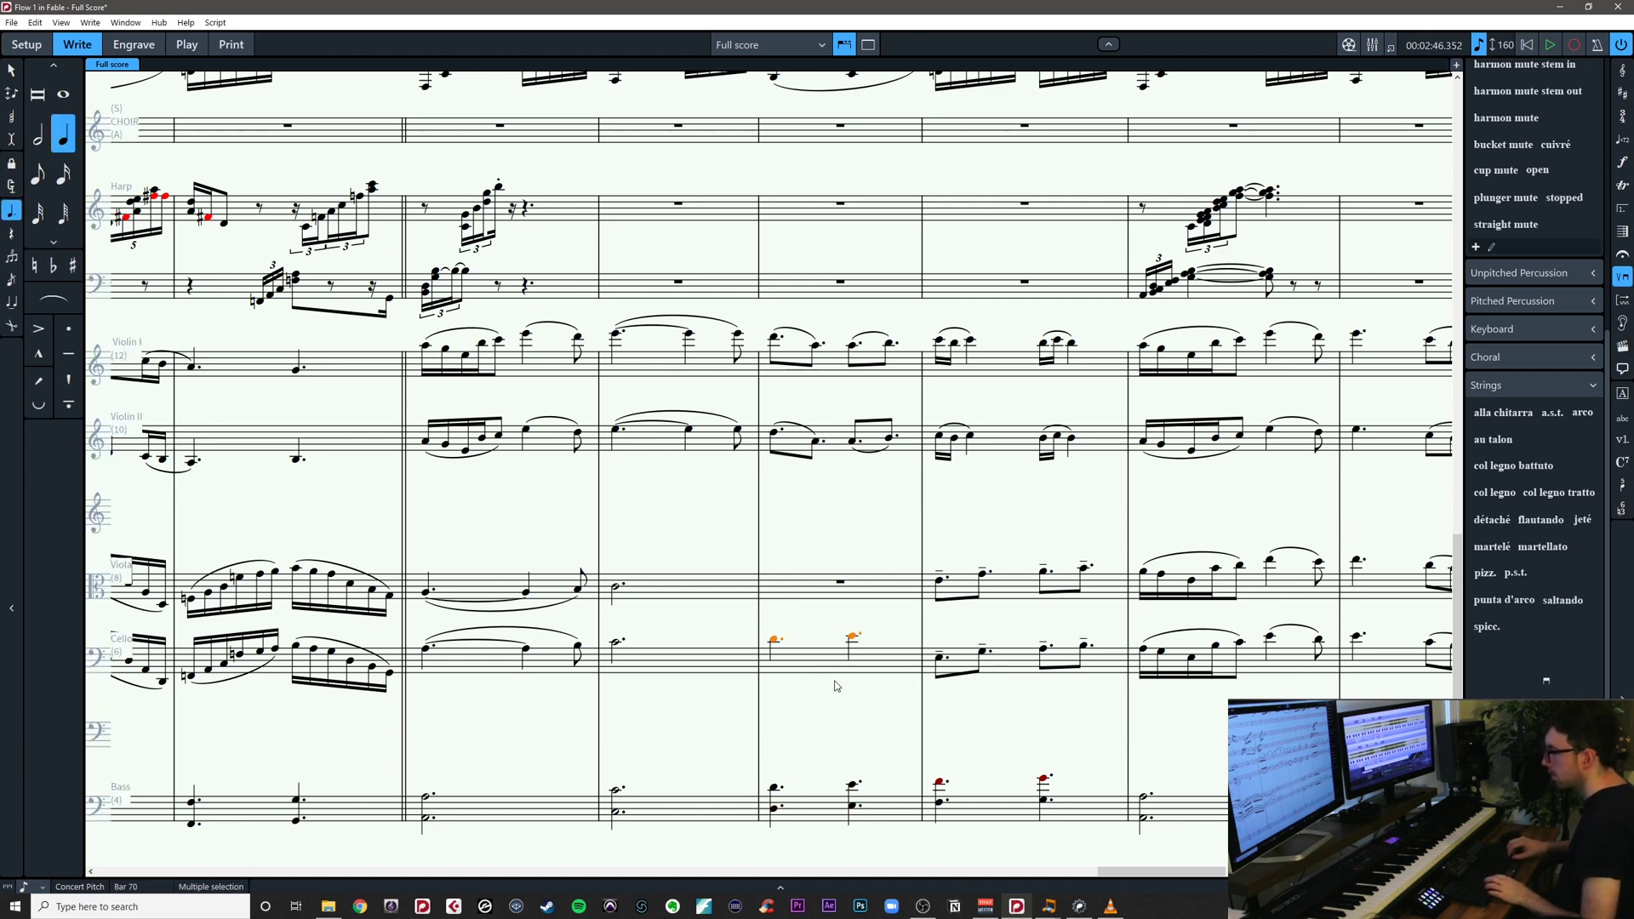
Copy the cello's two dotted quarter notes in bar 70 into the same bar of the viola
left_click(803, 592)
key("ctrl+v")
key("Escape")
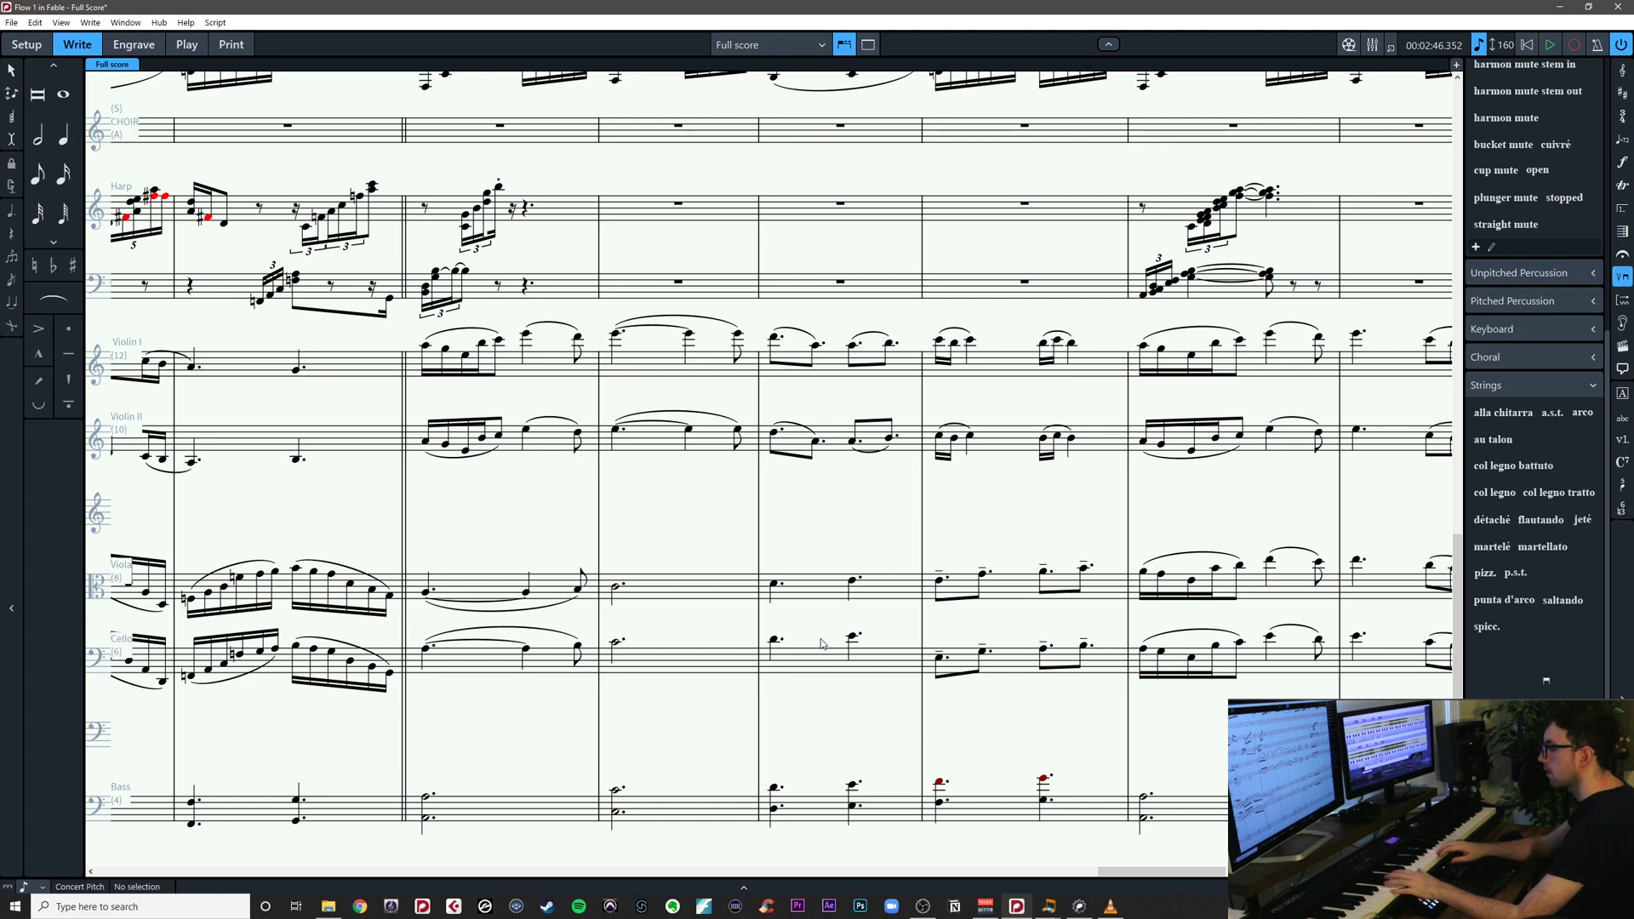
Try the cello's second note in bar 70 at D4, and return it to E4
scroll(821, 645, "up", 3)
scroll(810, 613, "down", 2)
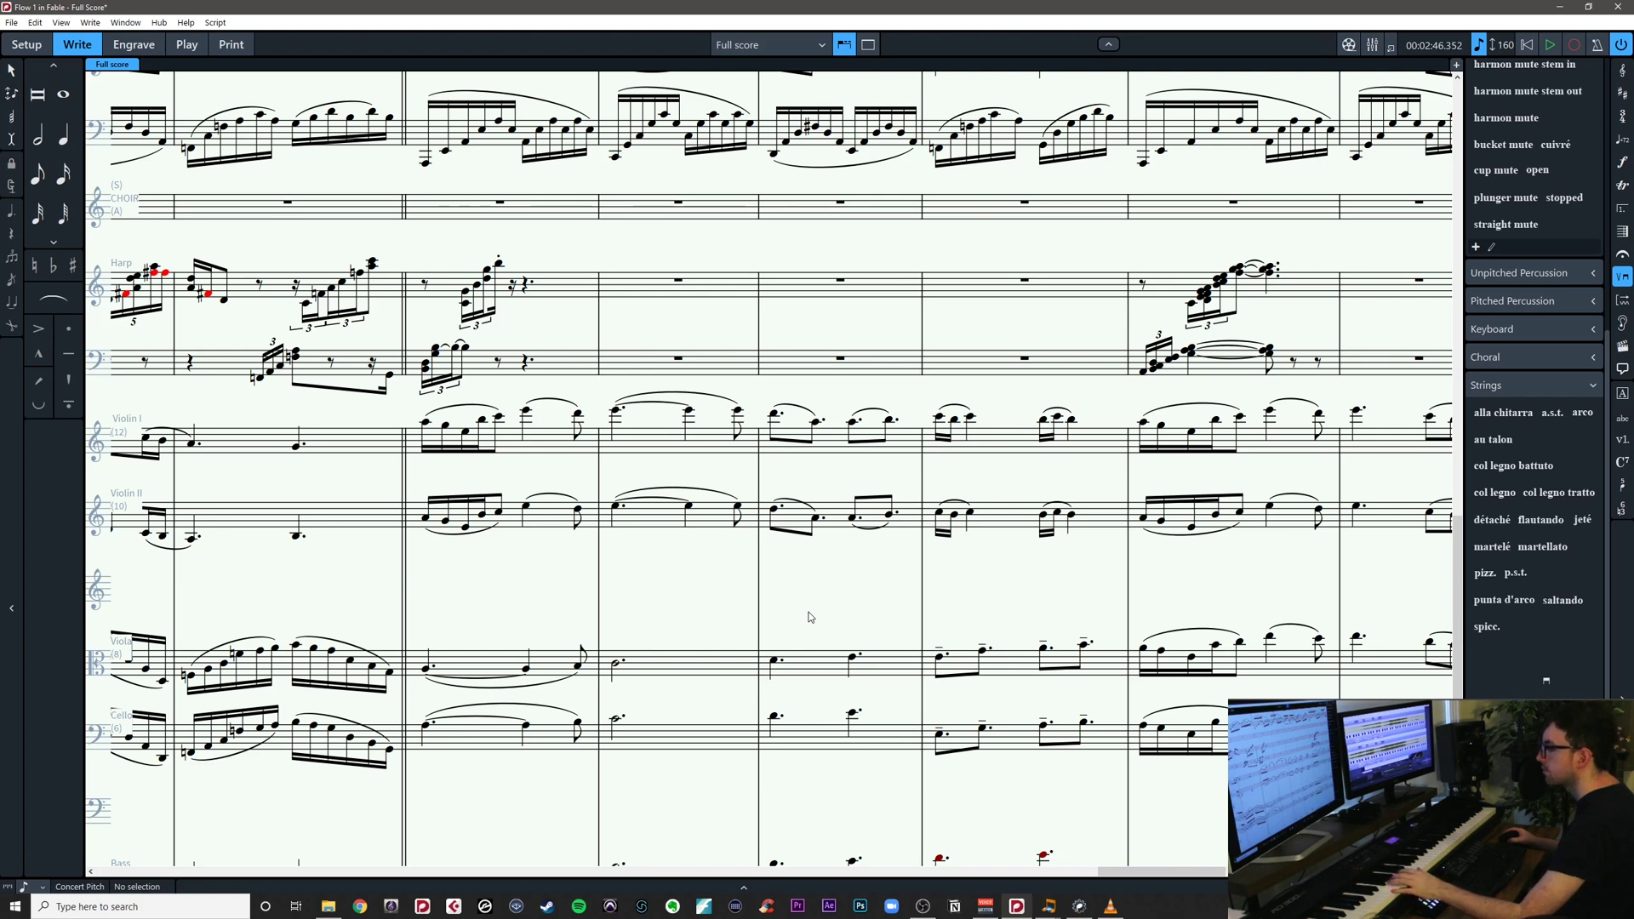
scroll(809, 617, "up", 1)
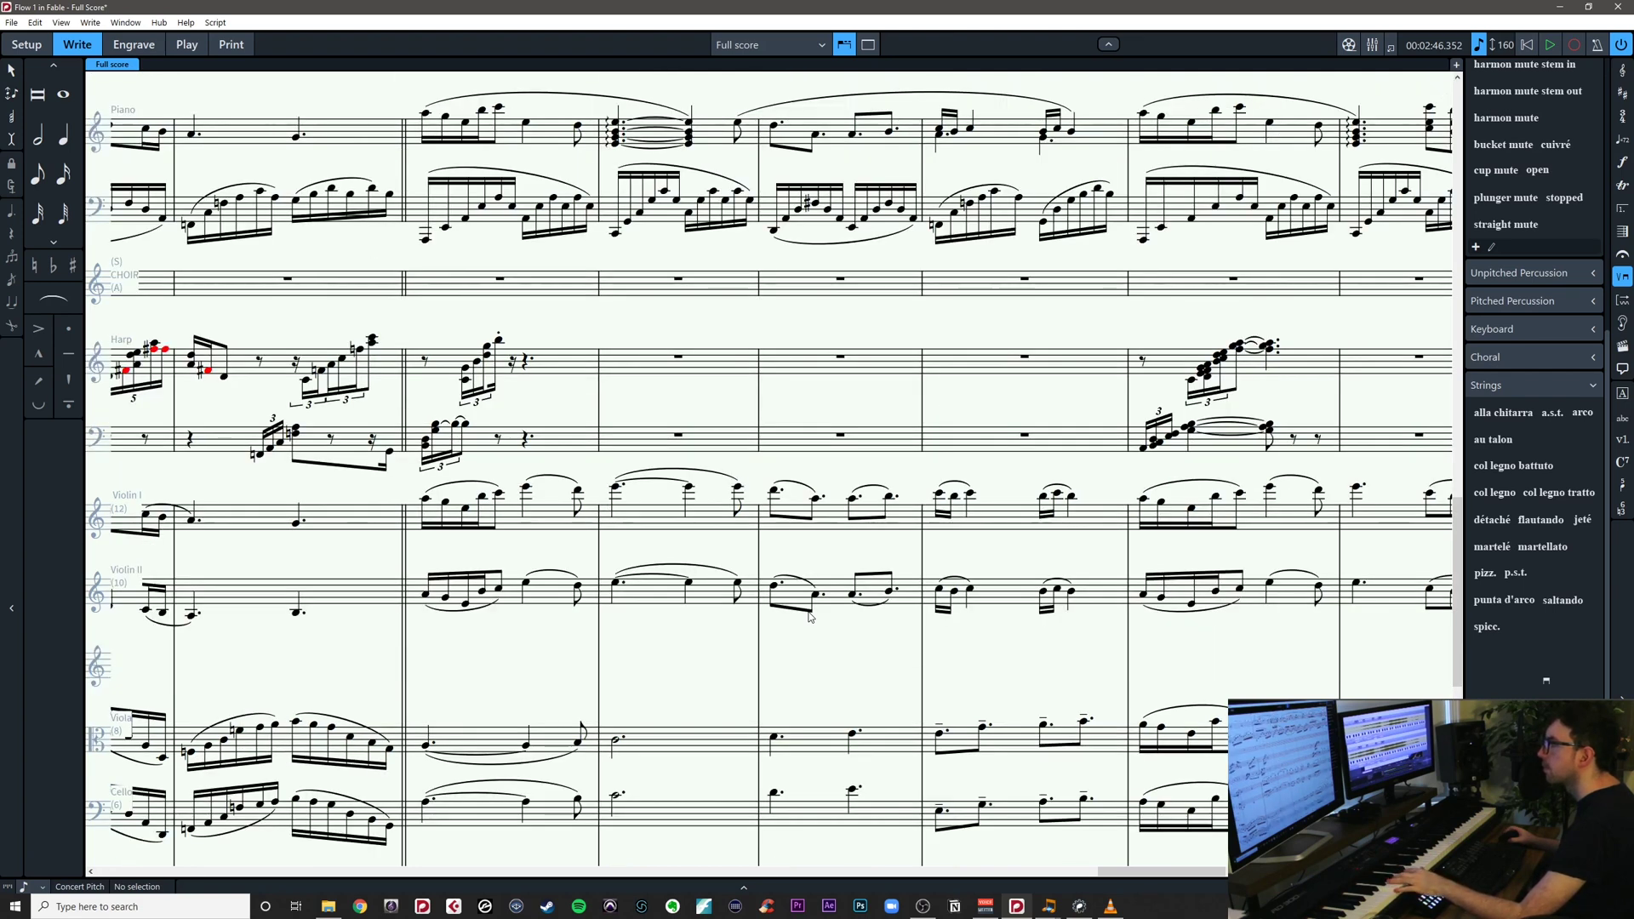
scroll(810, 617, "down", 3)
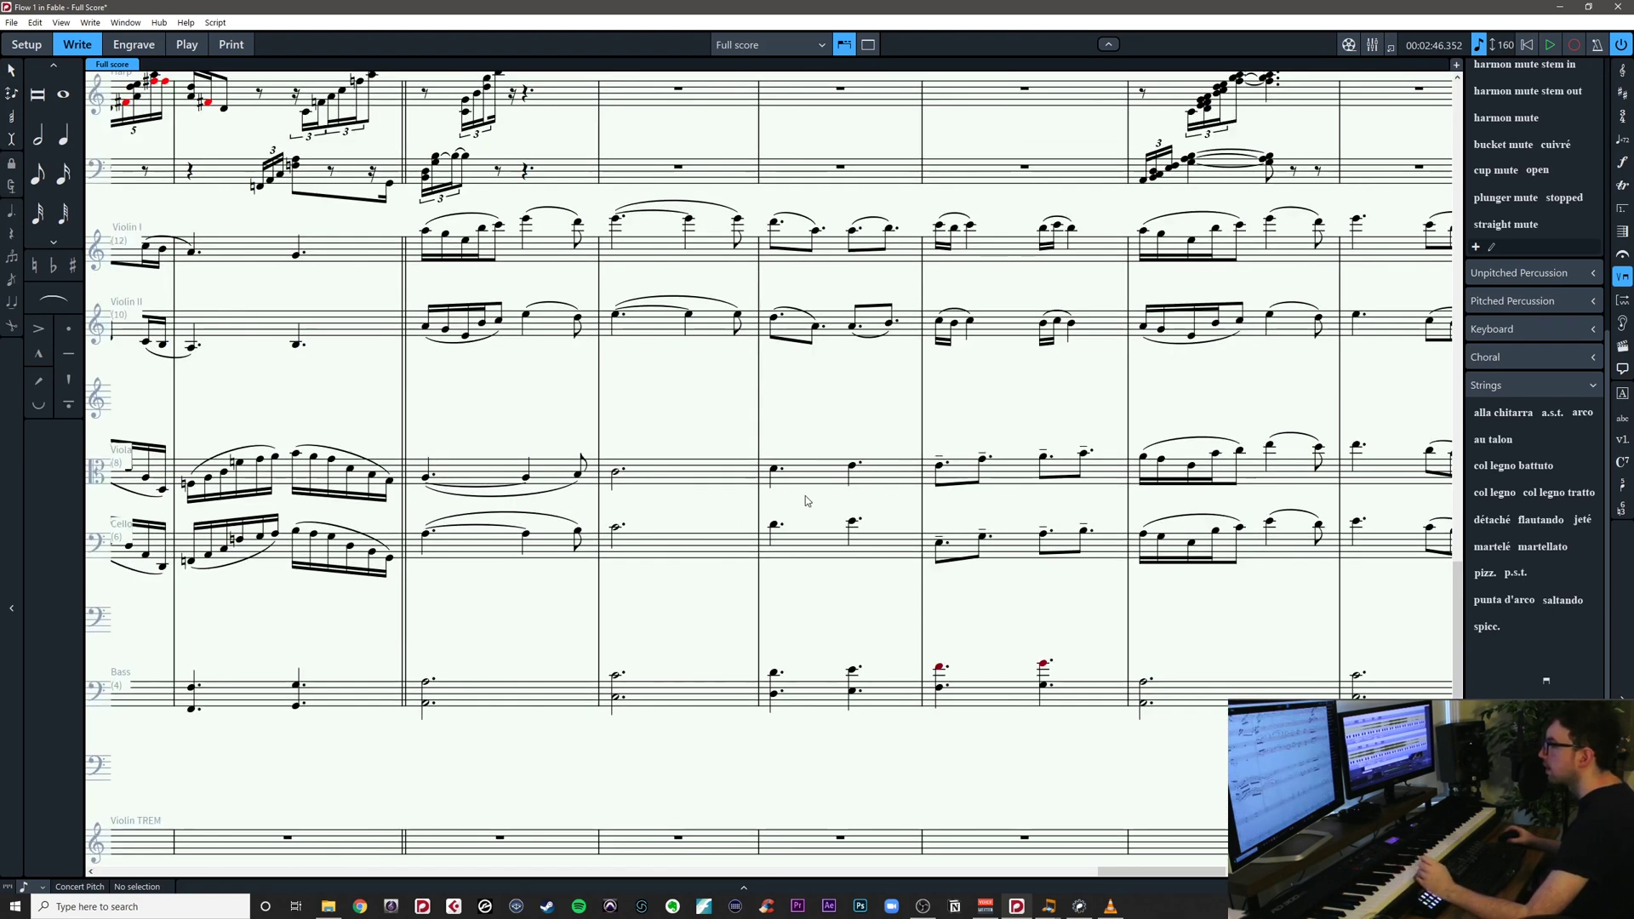
left_click(774, 468)
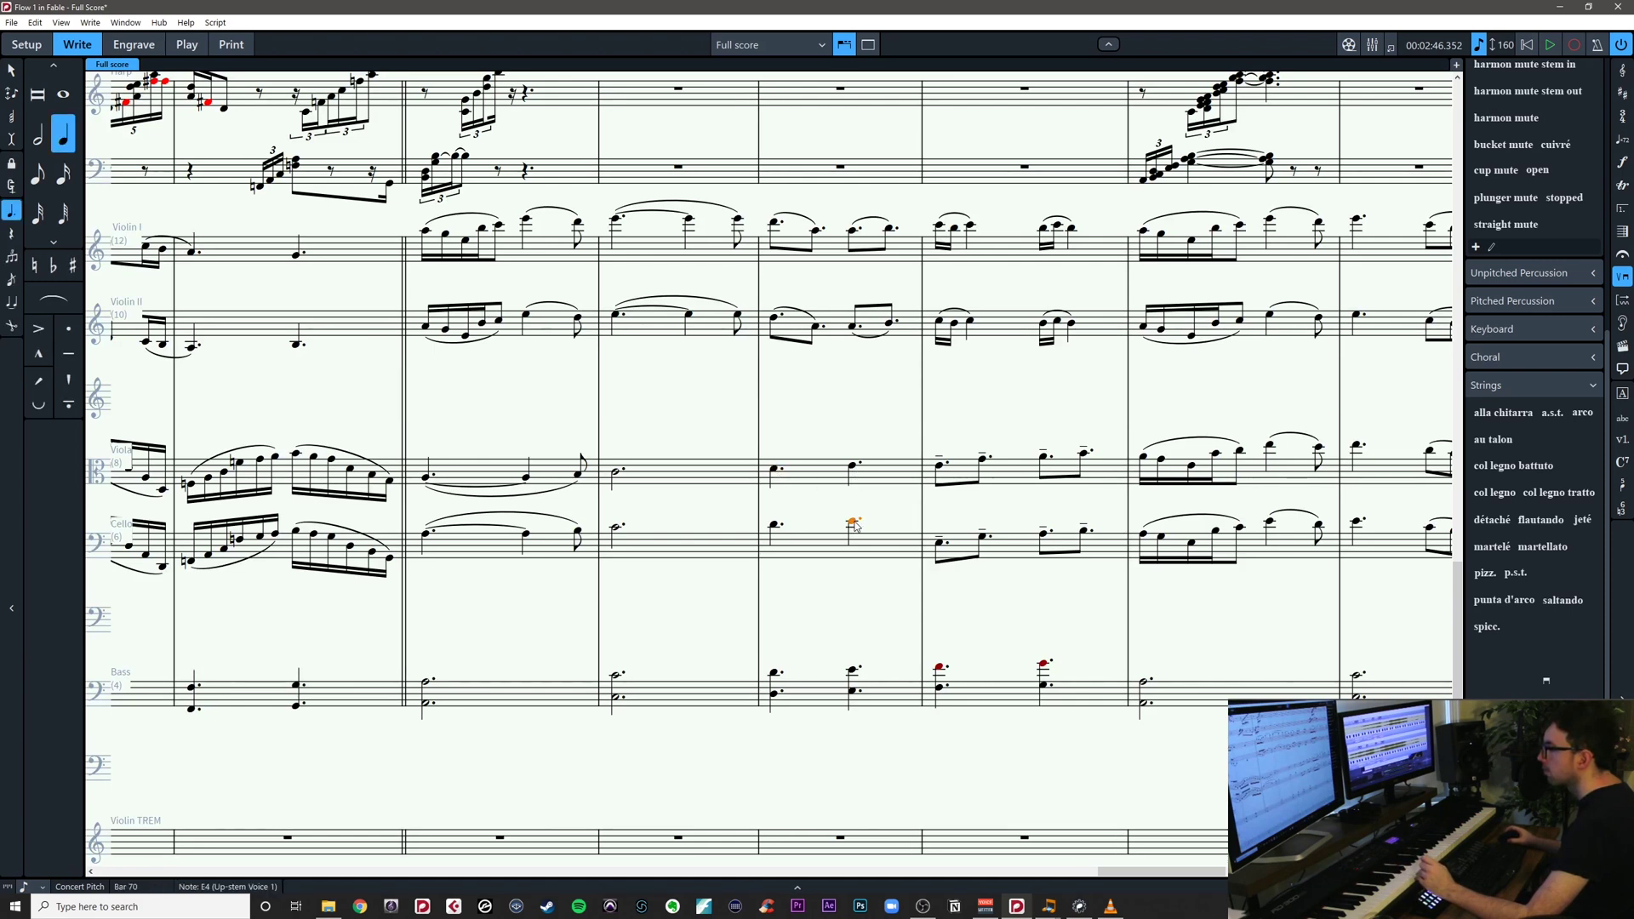
key("alt+Down")
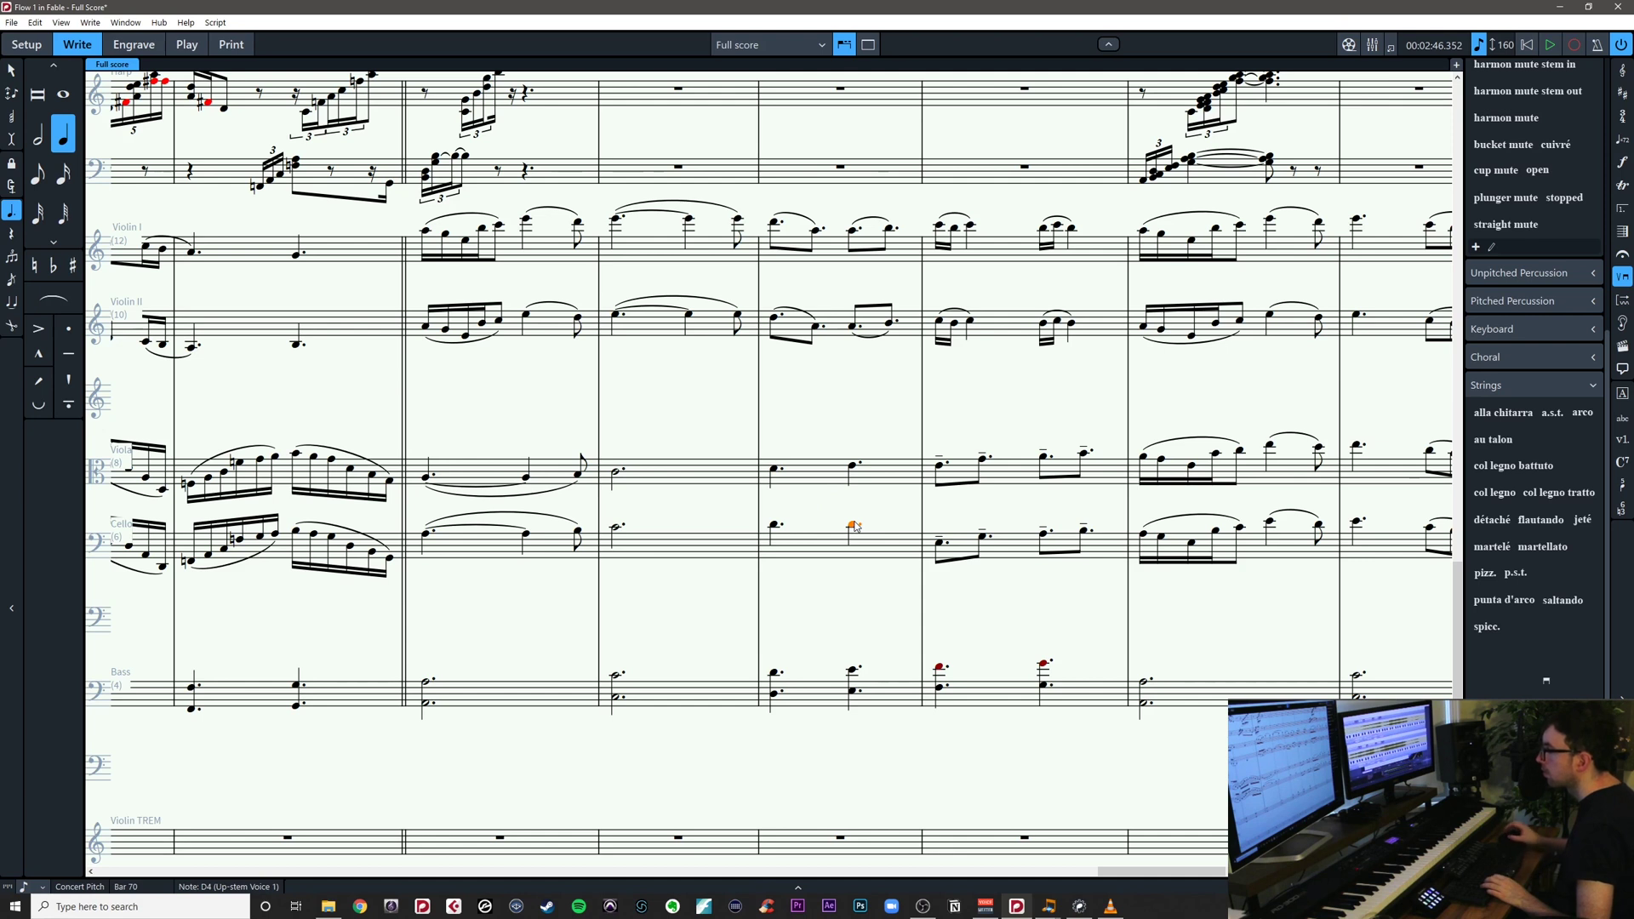
key("Escape")
left_click(852, 526)
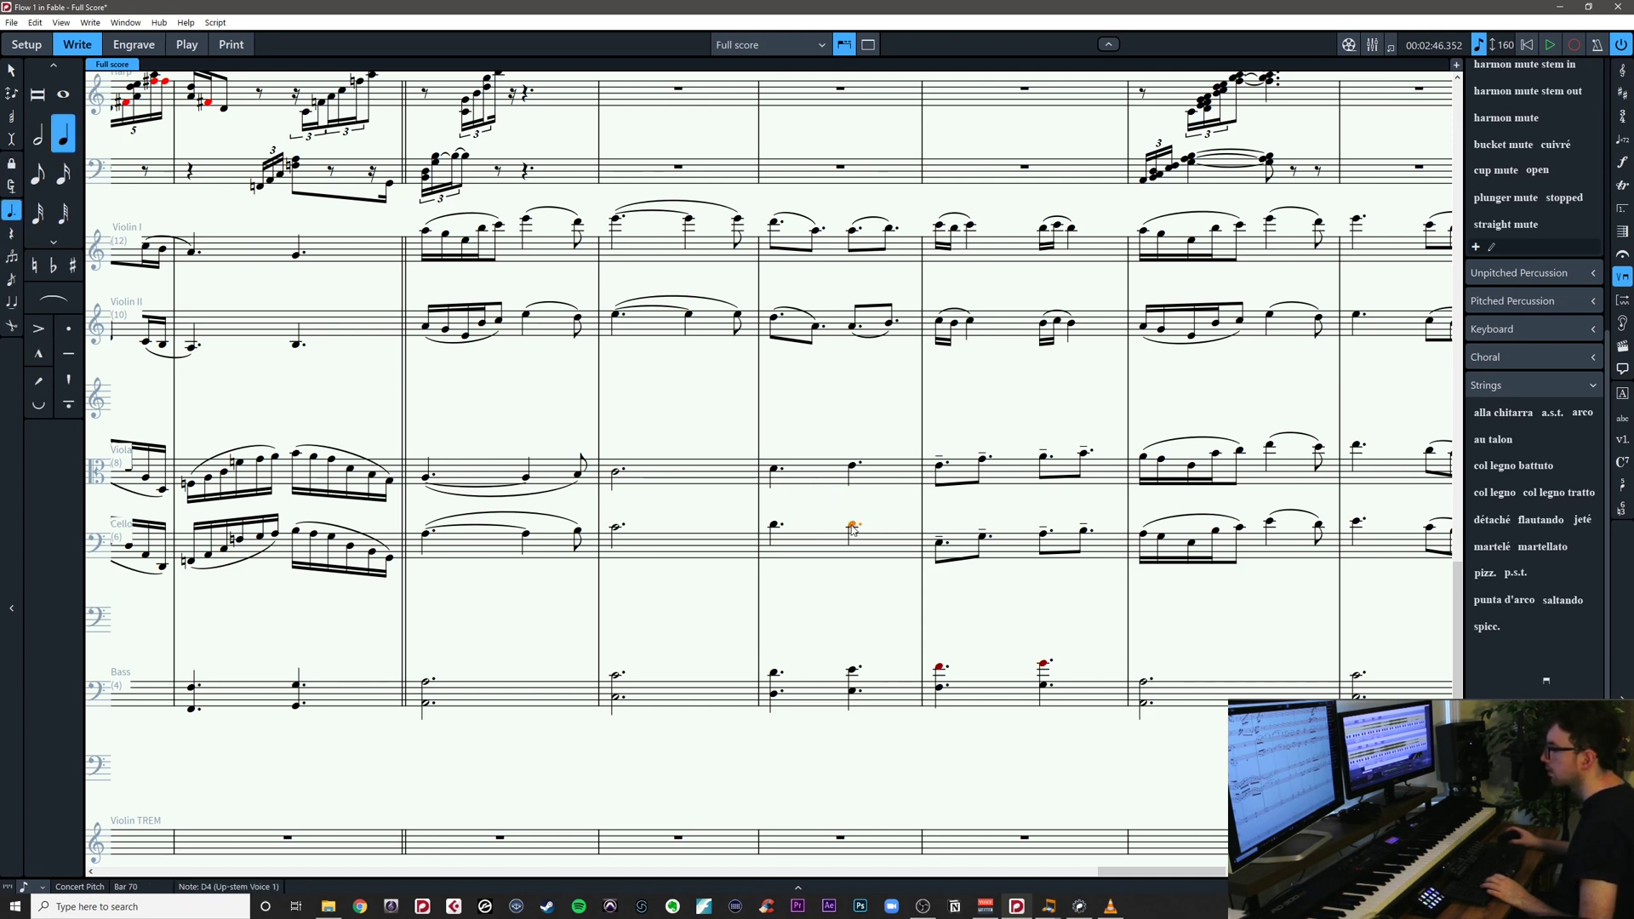
key("alt+Up")
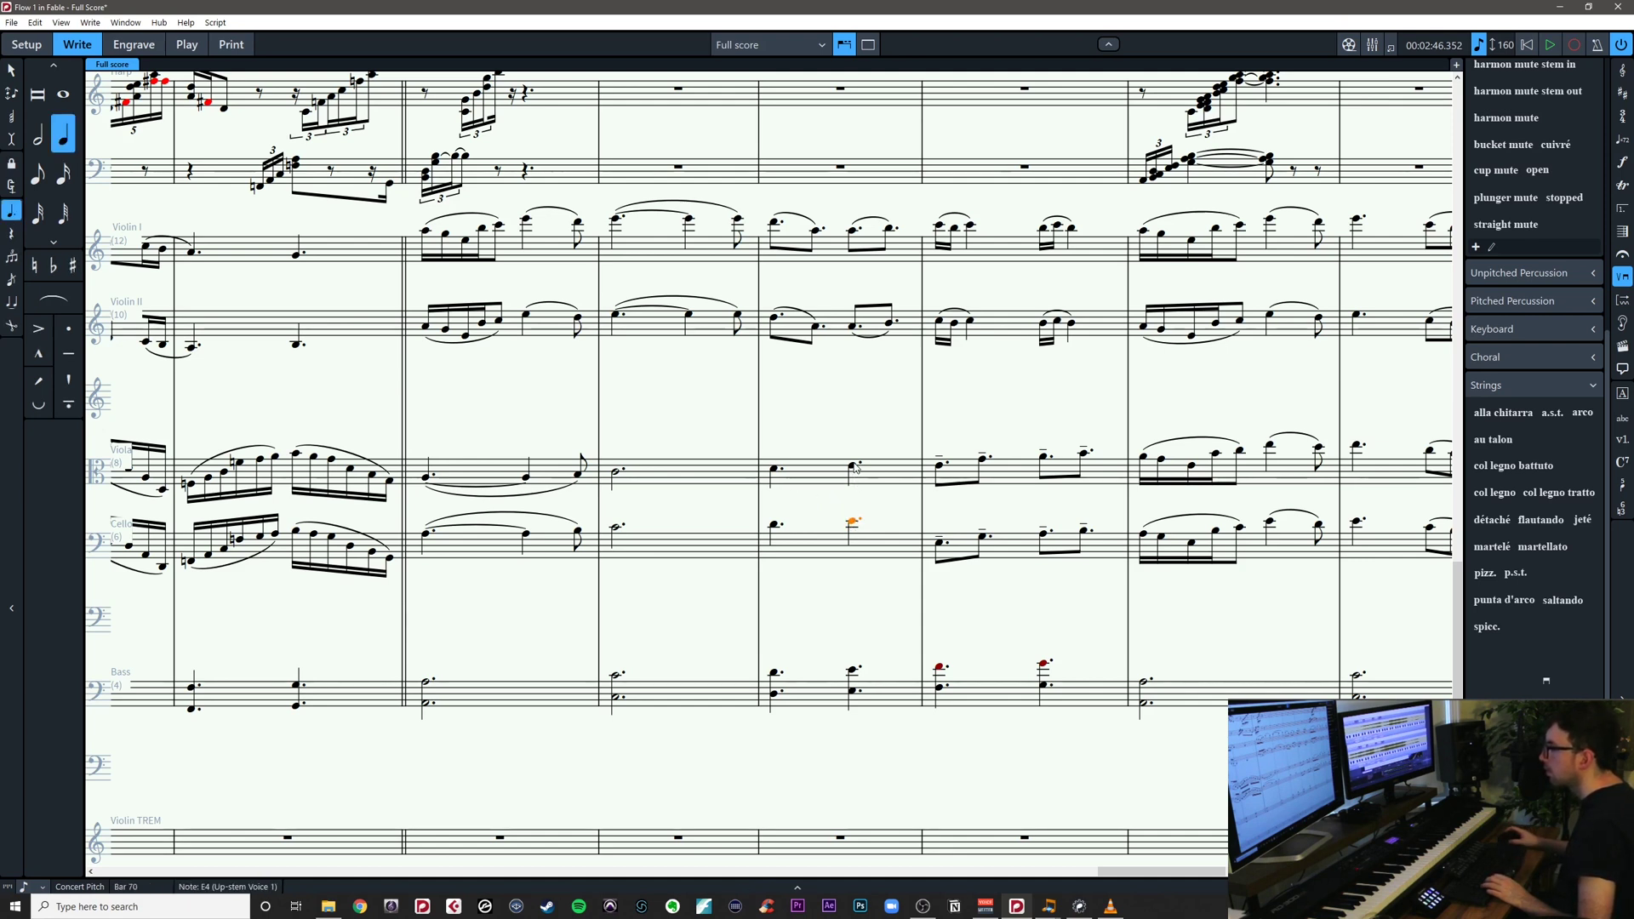
key("Escape")
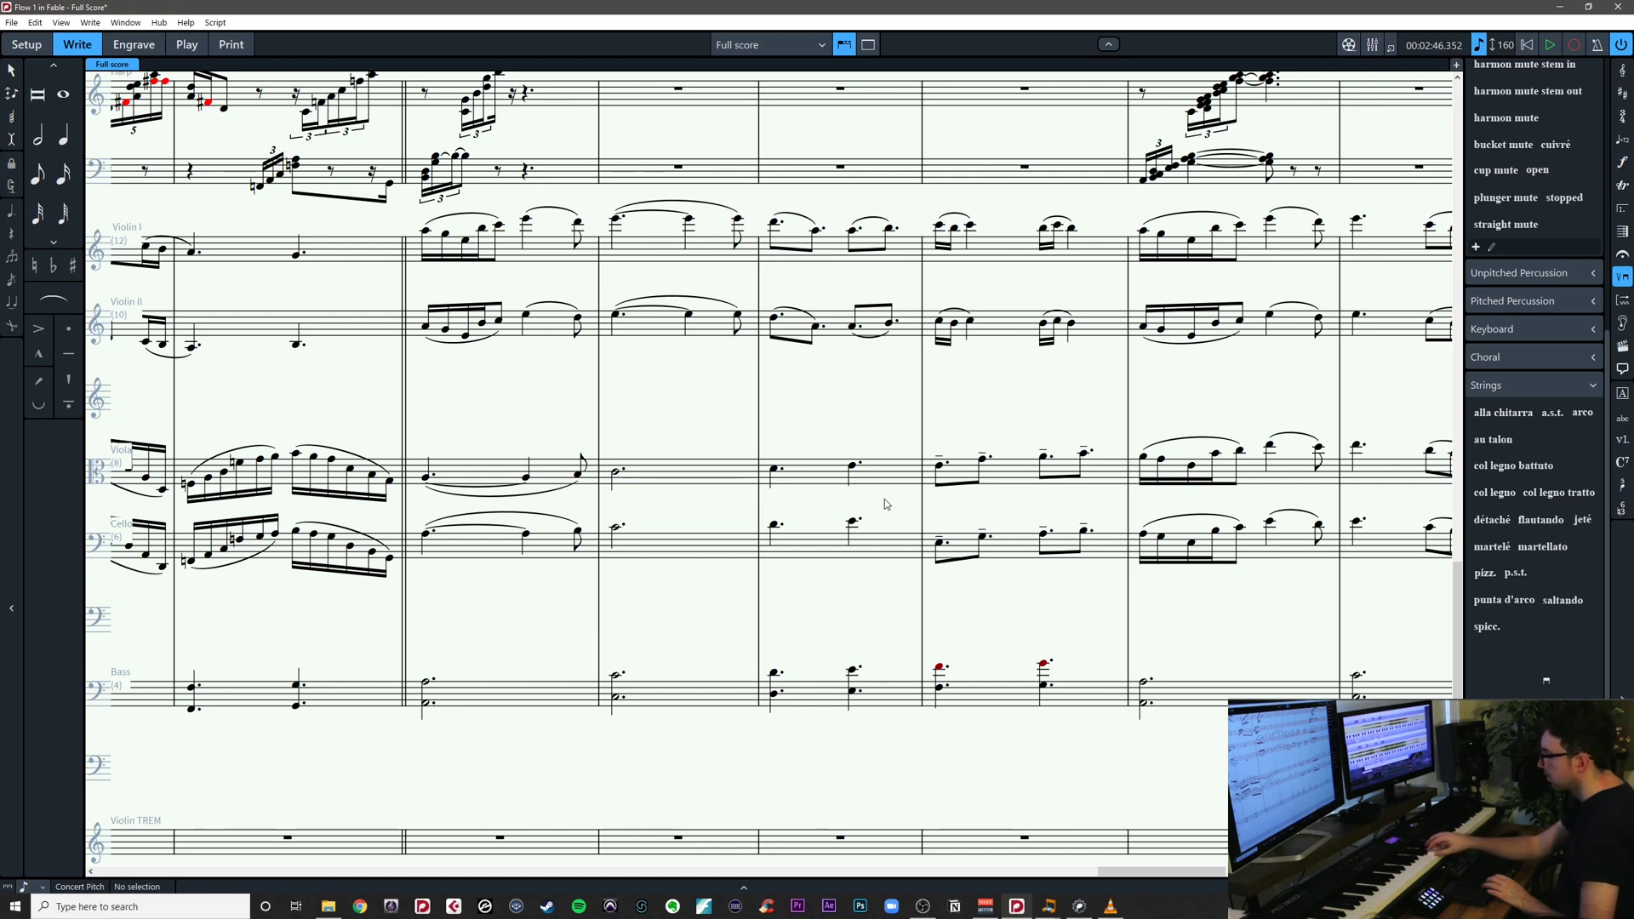
Raise both viola notes in bar 70 to F♯4
left_click(853, 466)
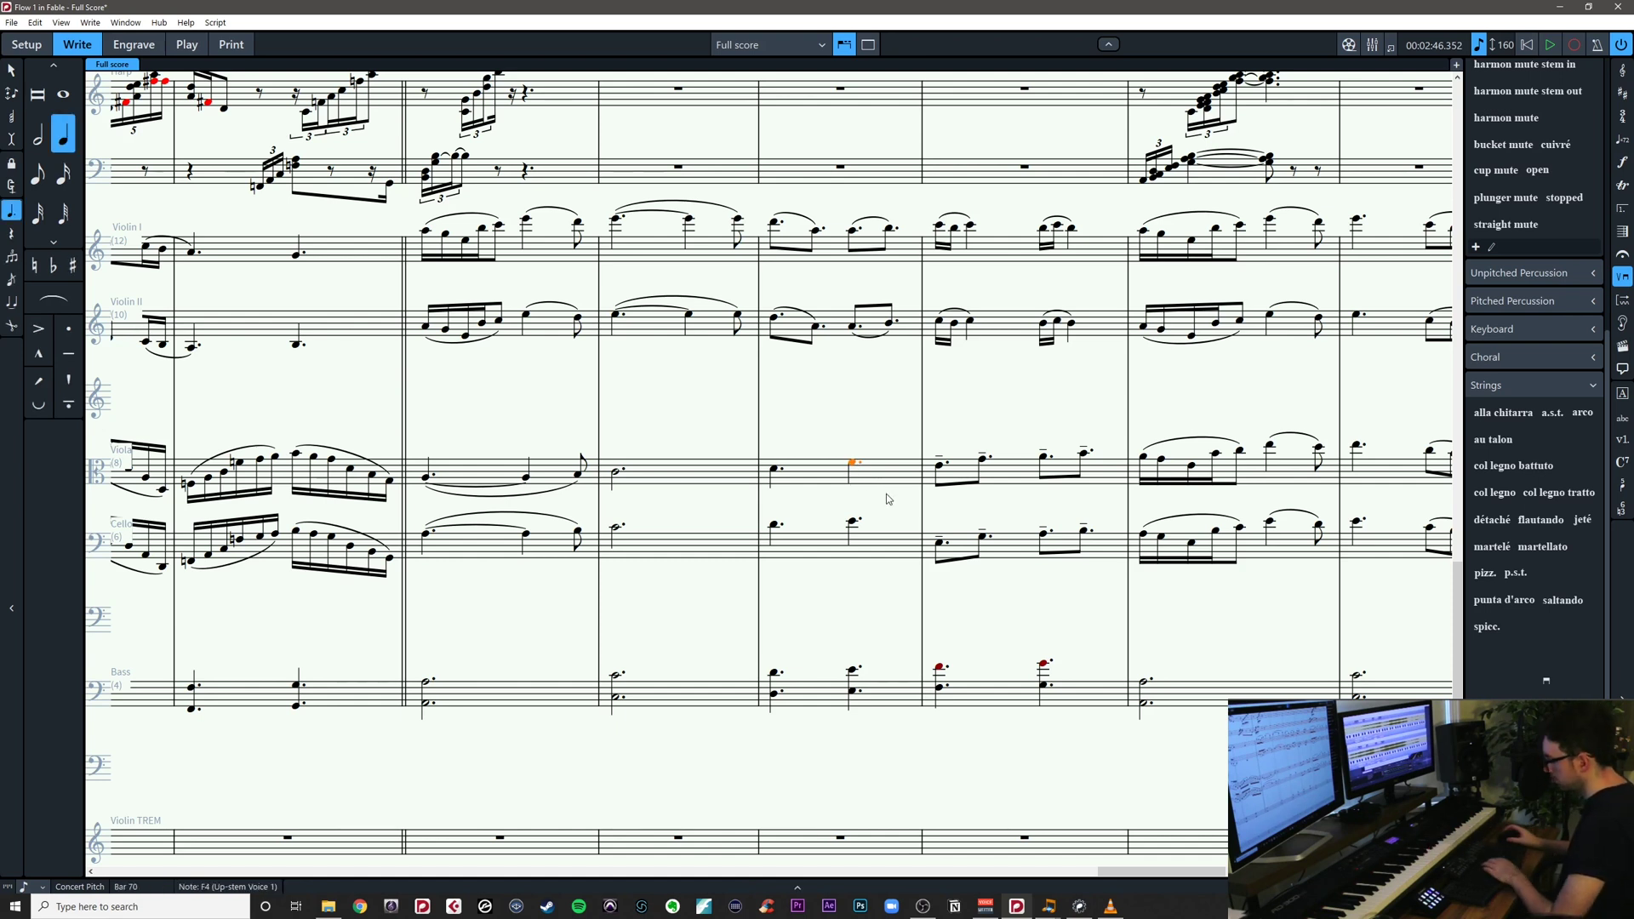
key("equal")
left_click(774, 470)
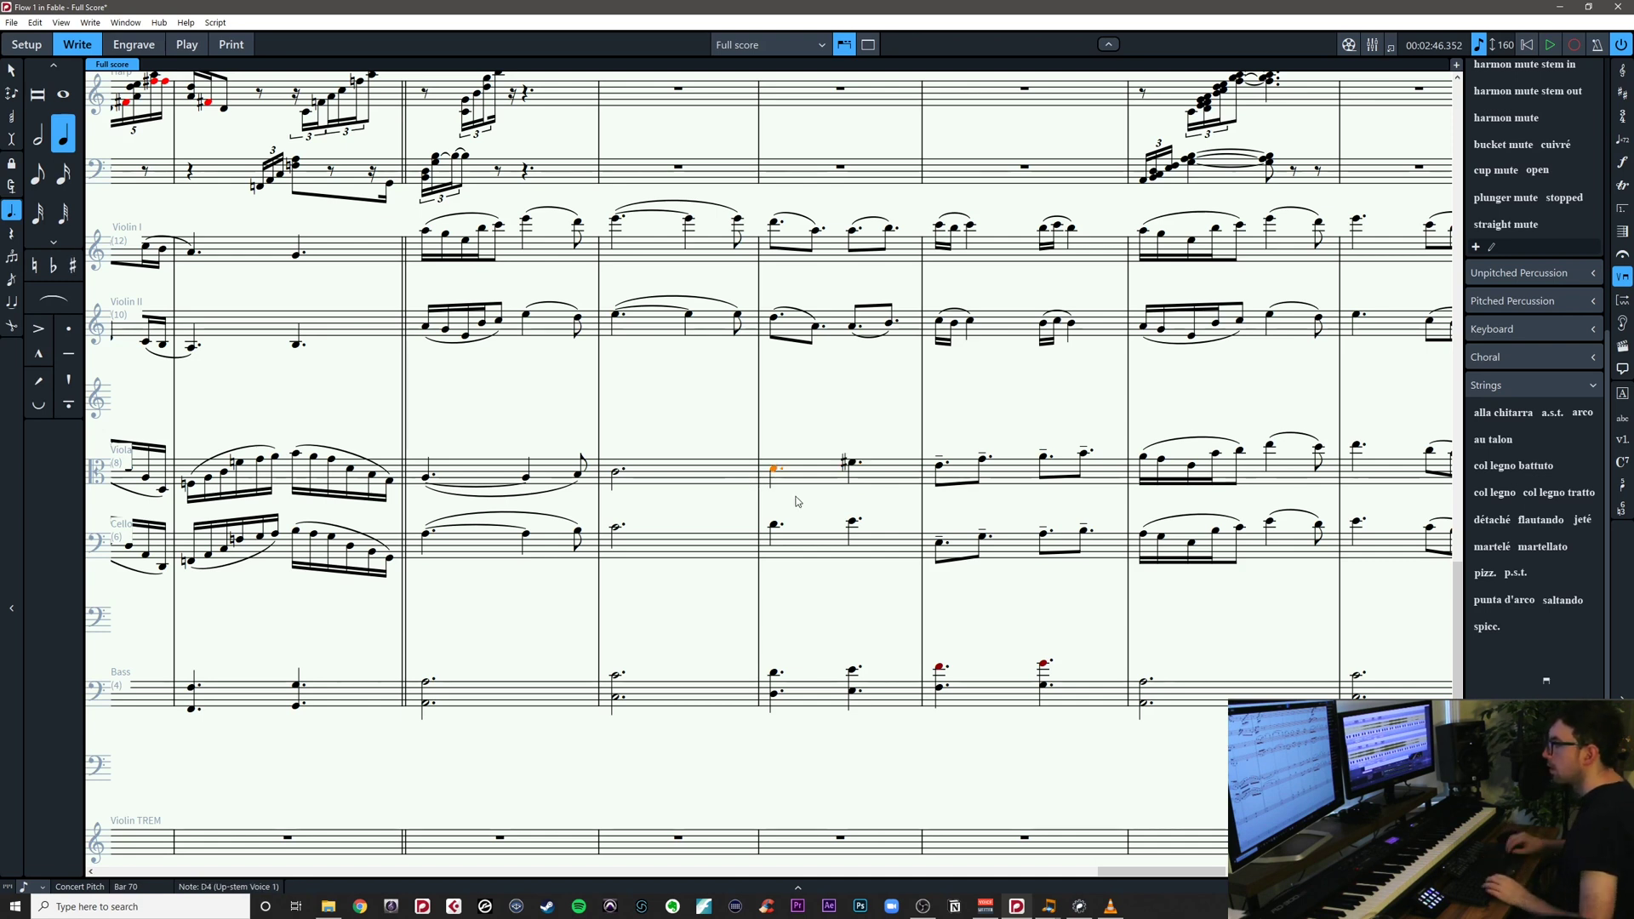
key("alt+Up")
key("alt+Up")
key("equal")
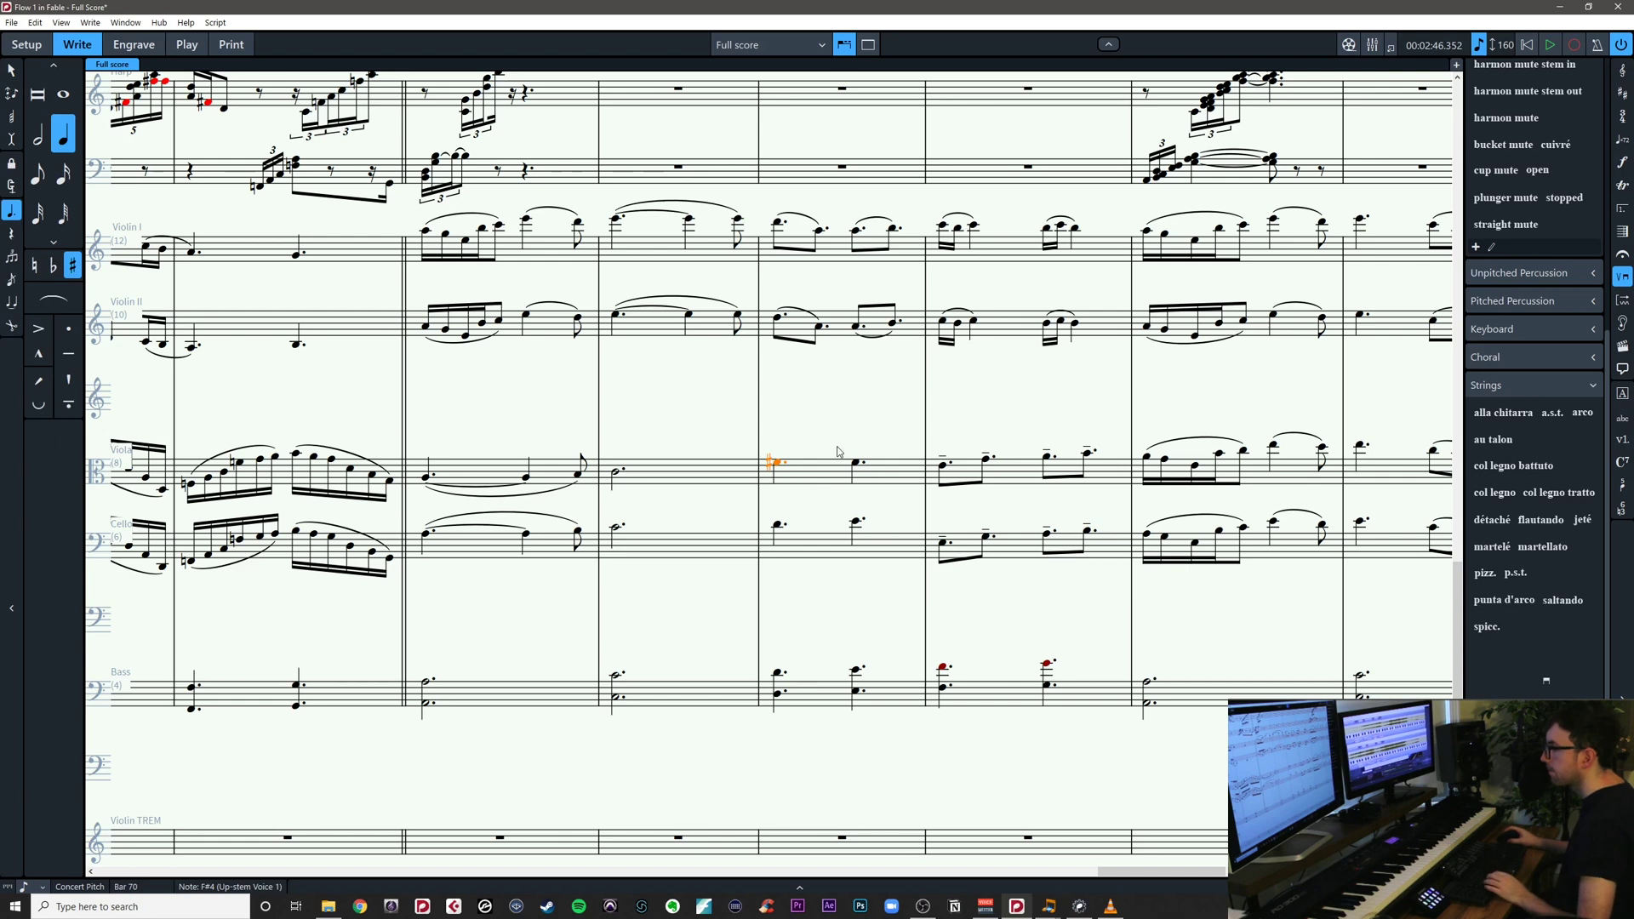
Add tenuto marks to the viola and cello notes in bar 70
left_click_drag(910, 446, 763, 553)
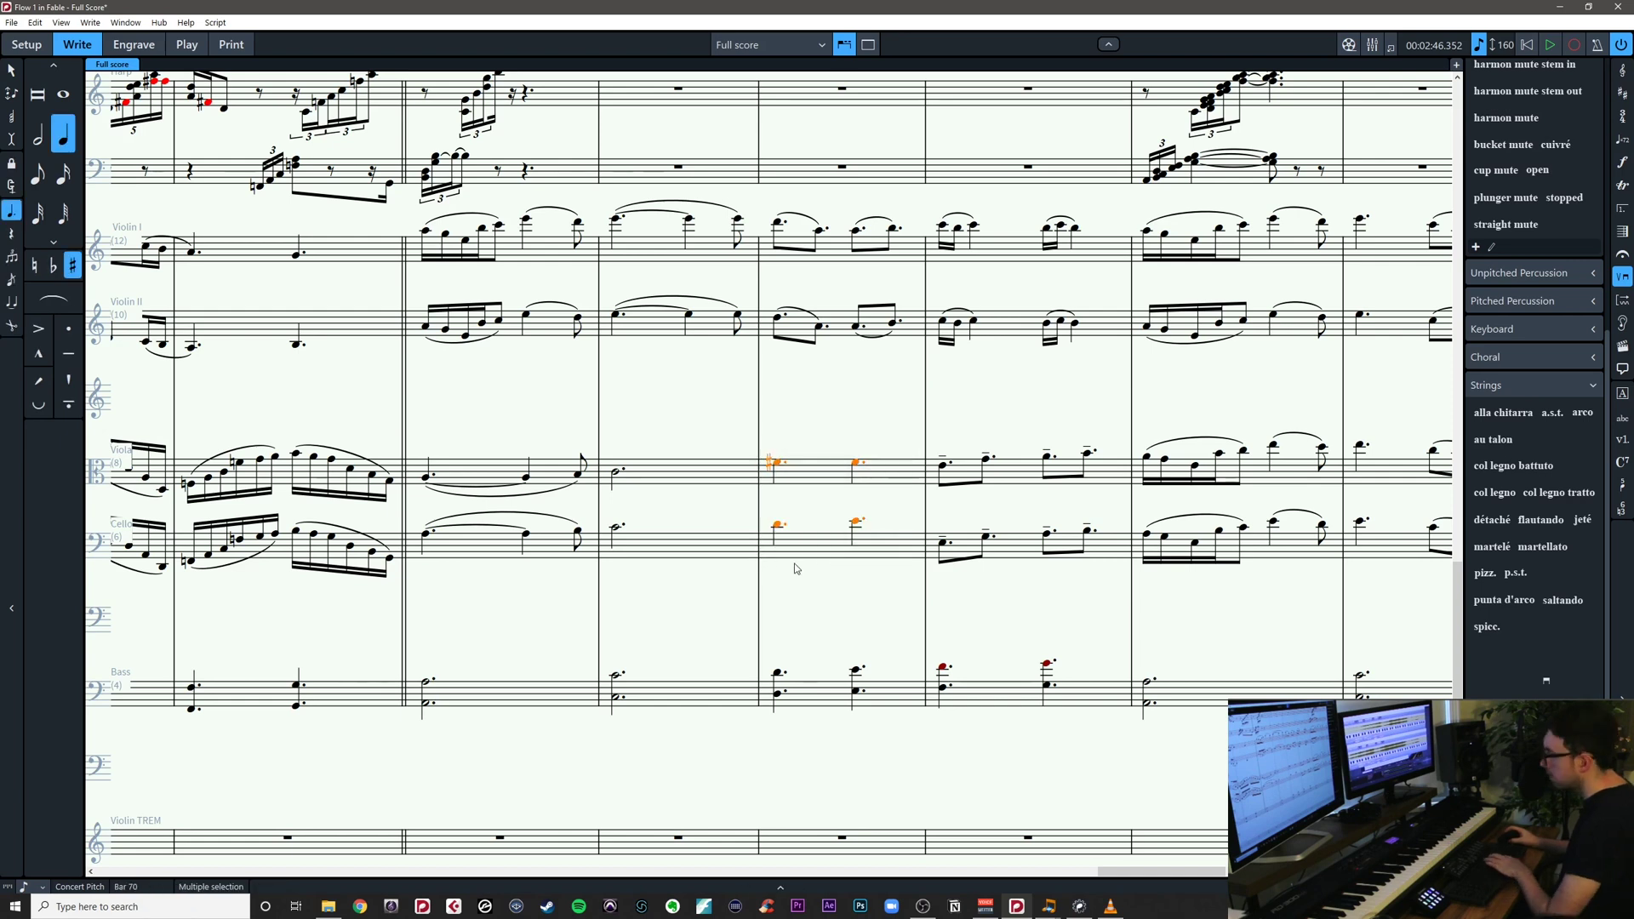
key("shift+bracketright")
key("Escape")
Play back the viola, cello and bass parts from bar 68
scroll(834, 585, "up", 1)
left_click_drag(412, 452, 900, 737)
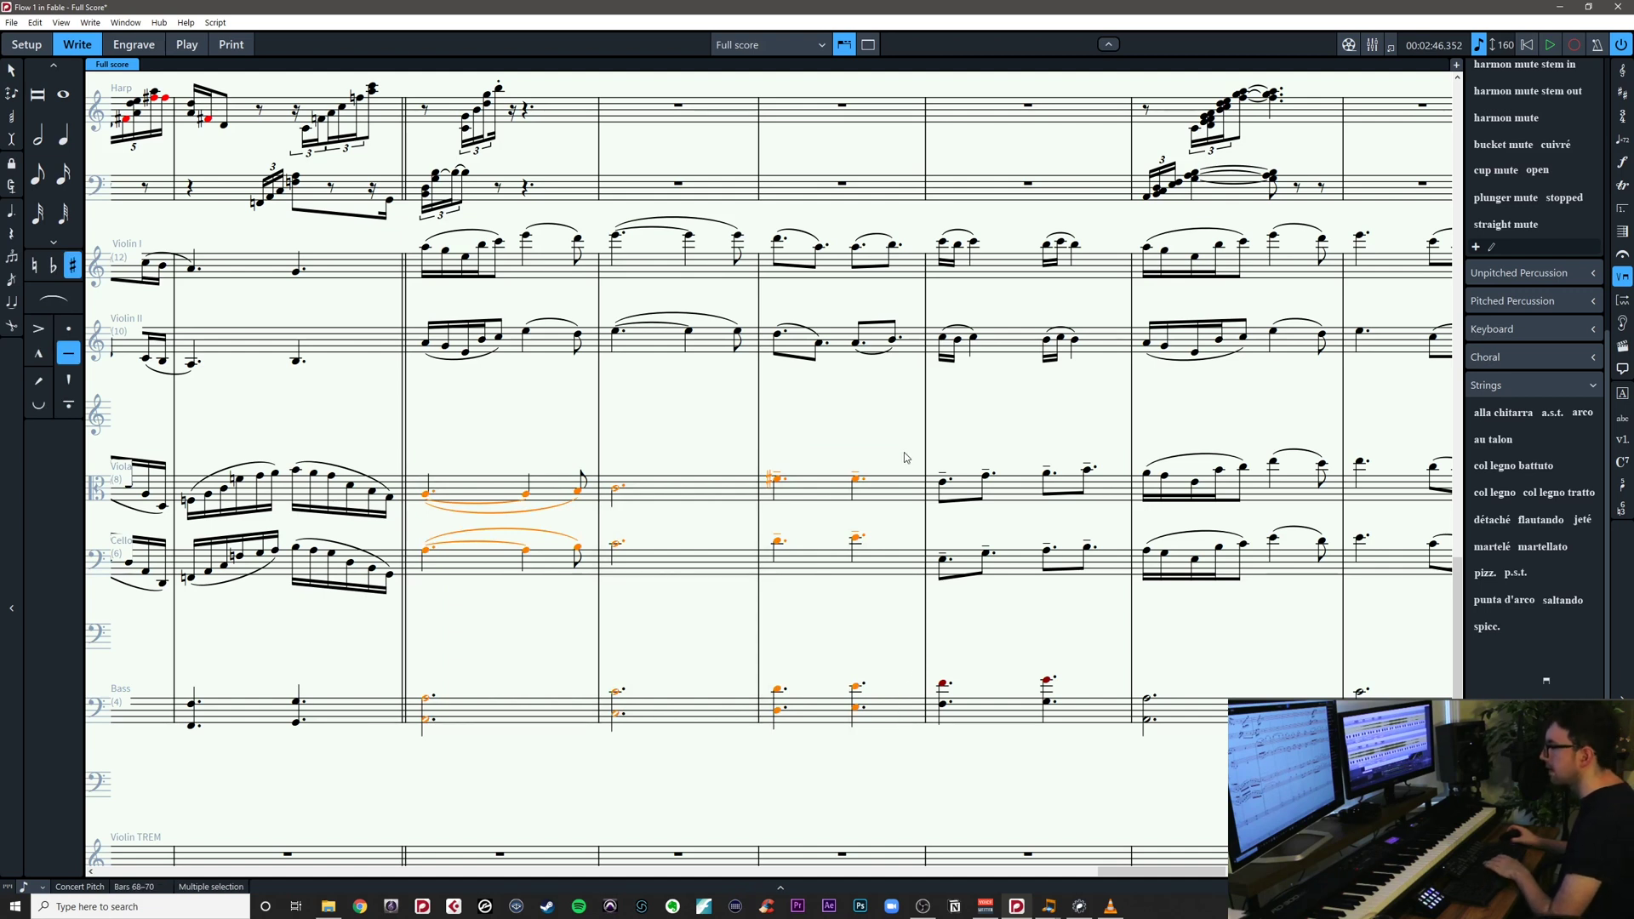
key("p")
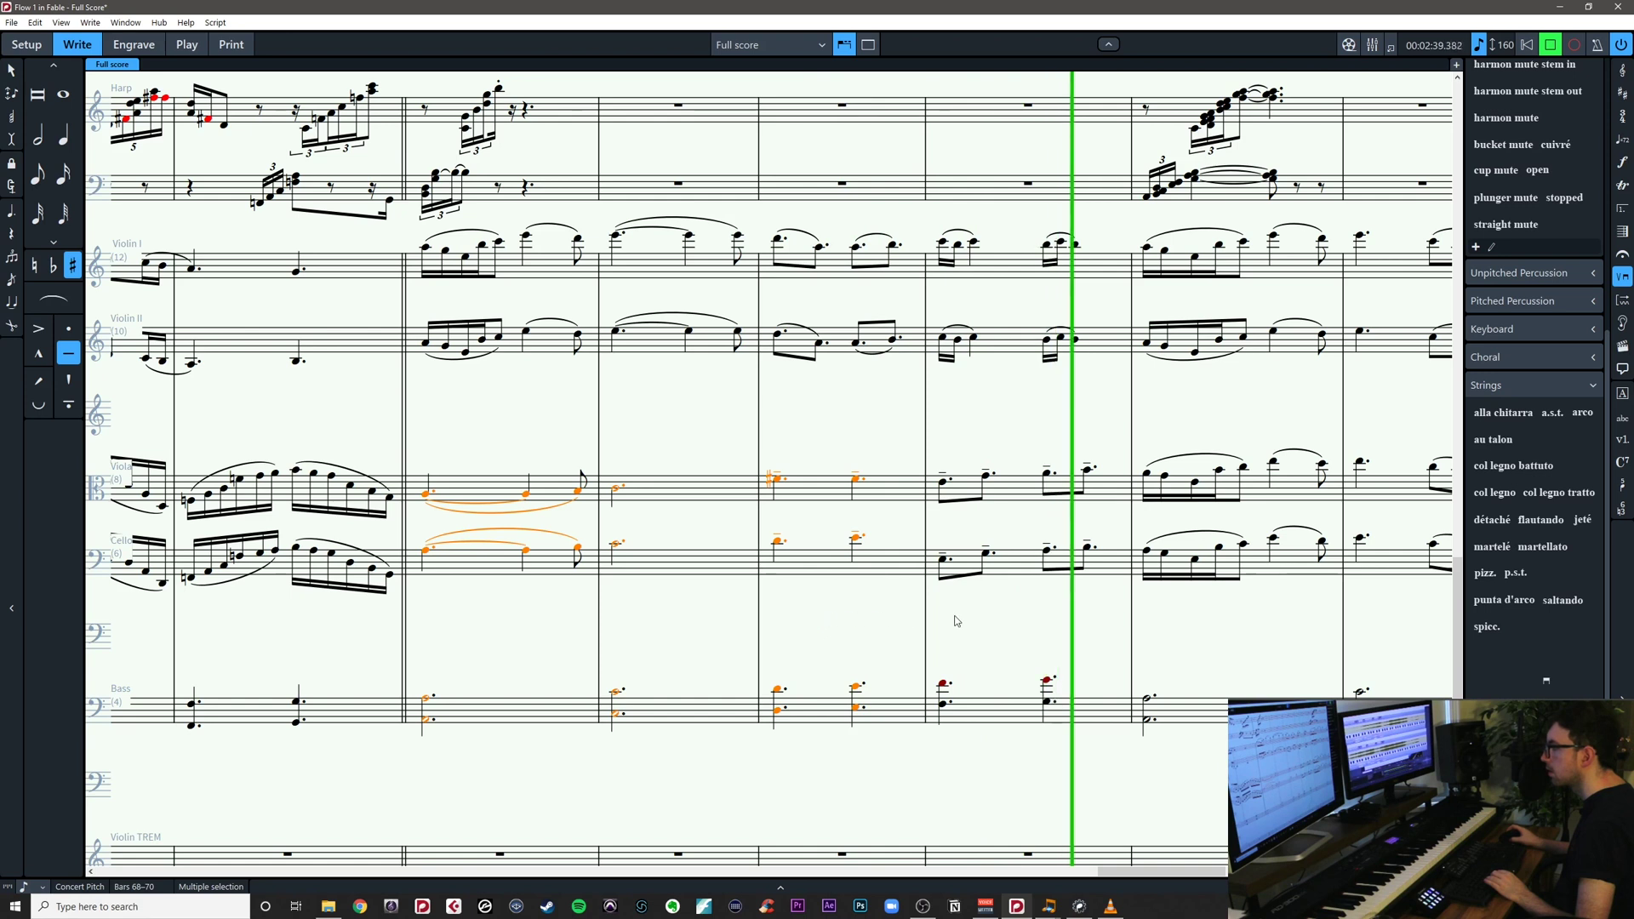
key("space")
left_click(977, 663)
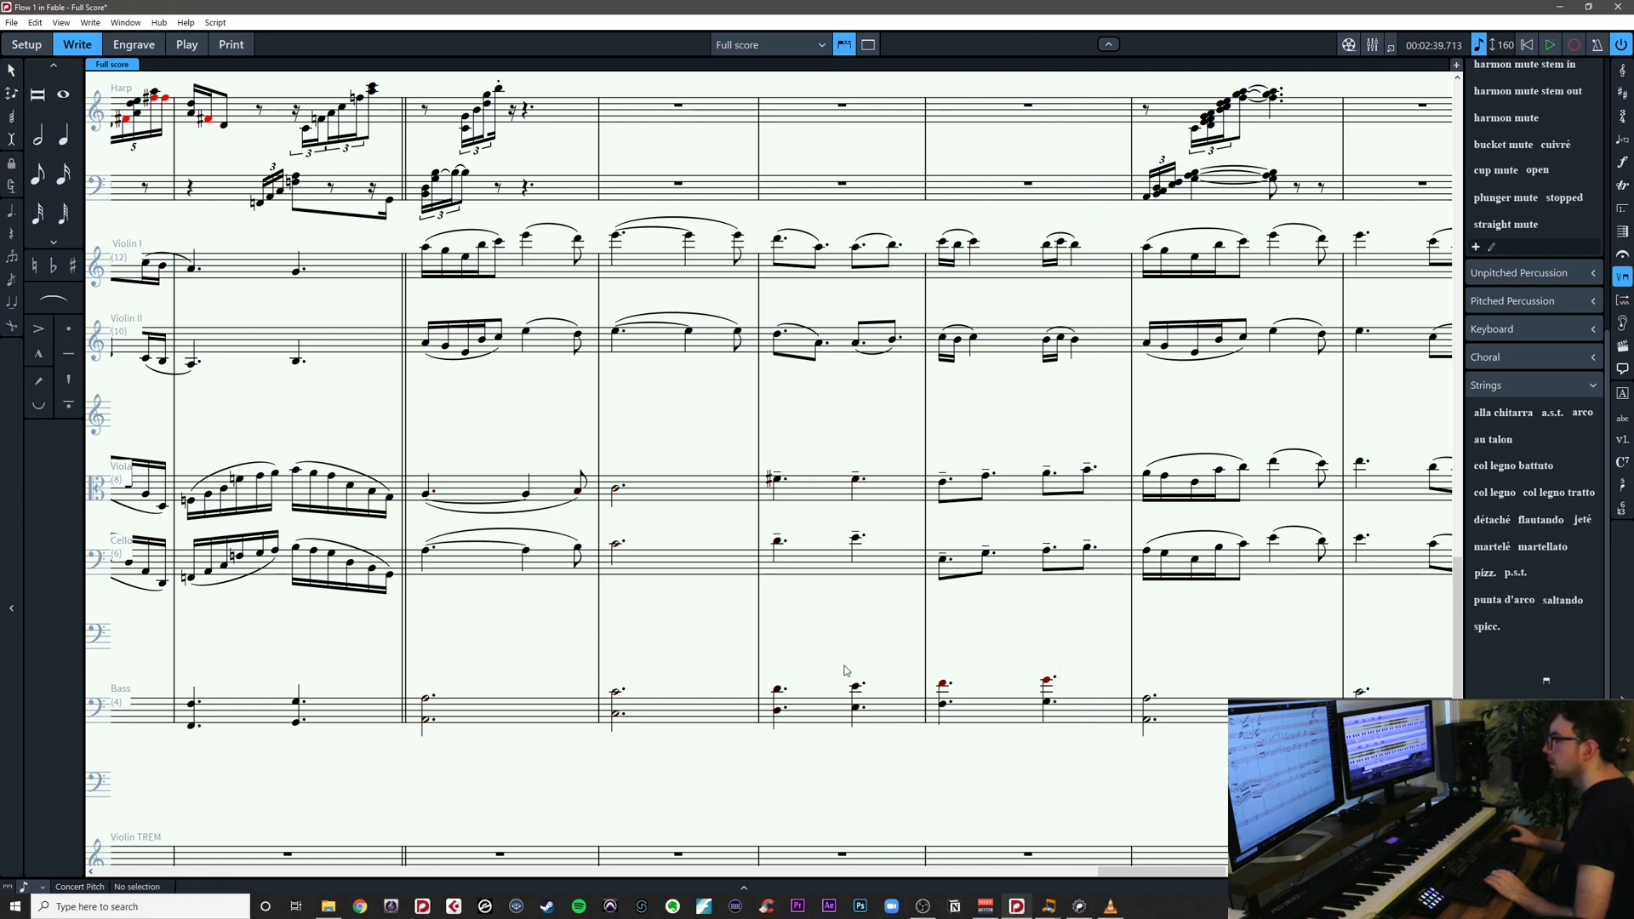
Compare the upper bass note and the cello note on the first beat of bar 70
left_click(777, 689)
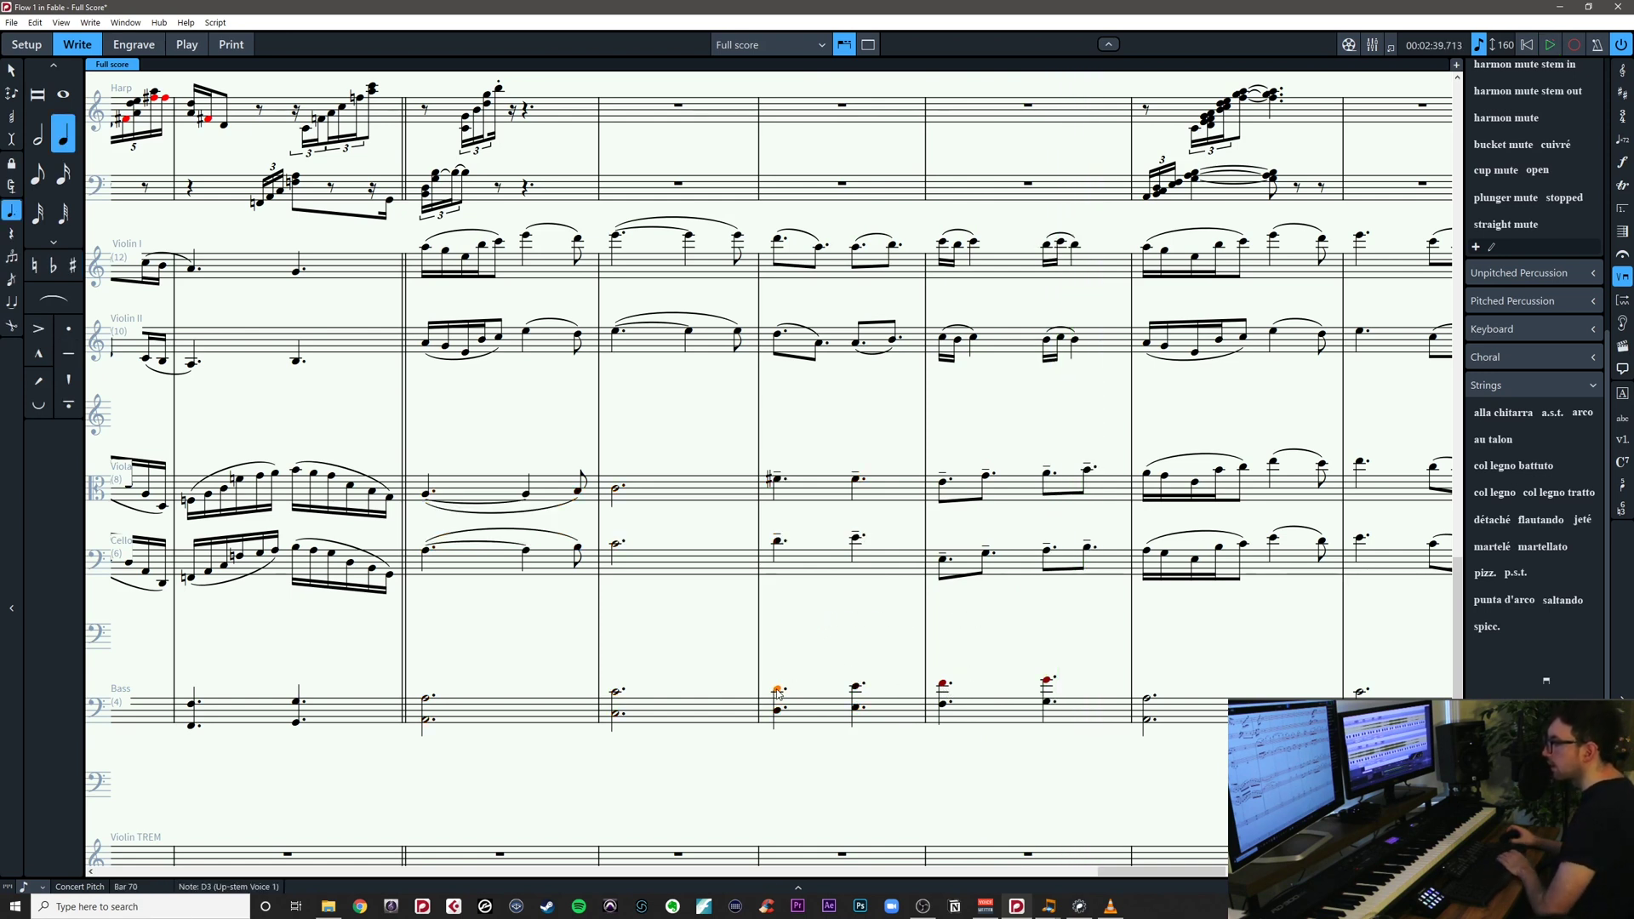
left_click(777, 543)
left_click(777, 689)
left_click(562, 634)
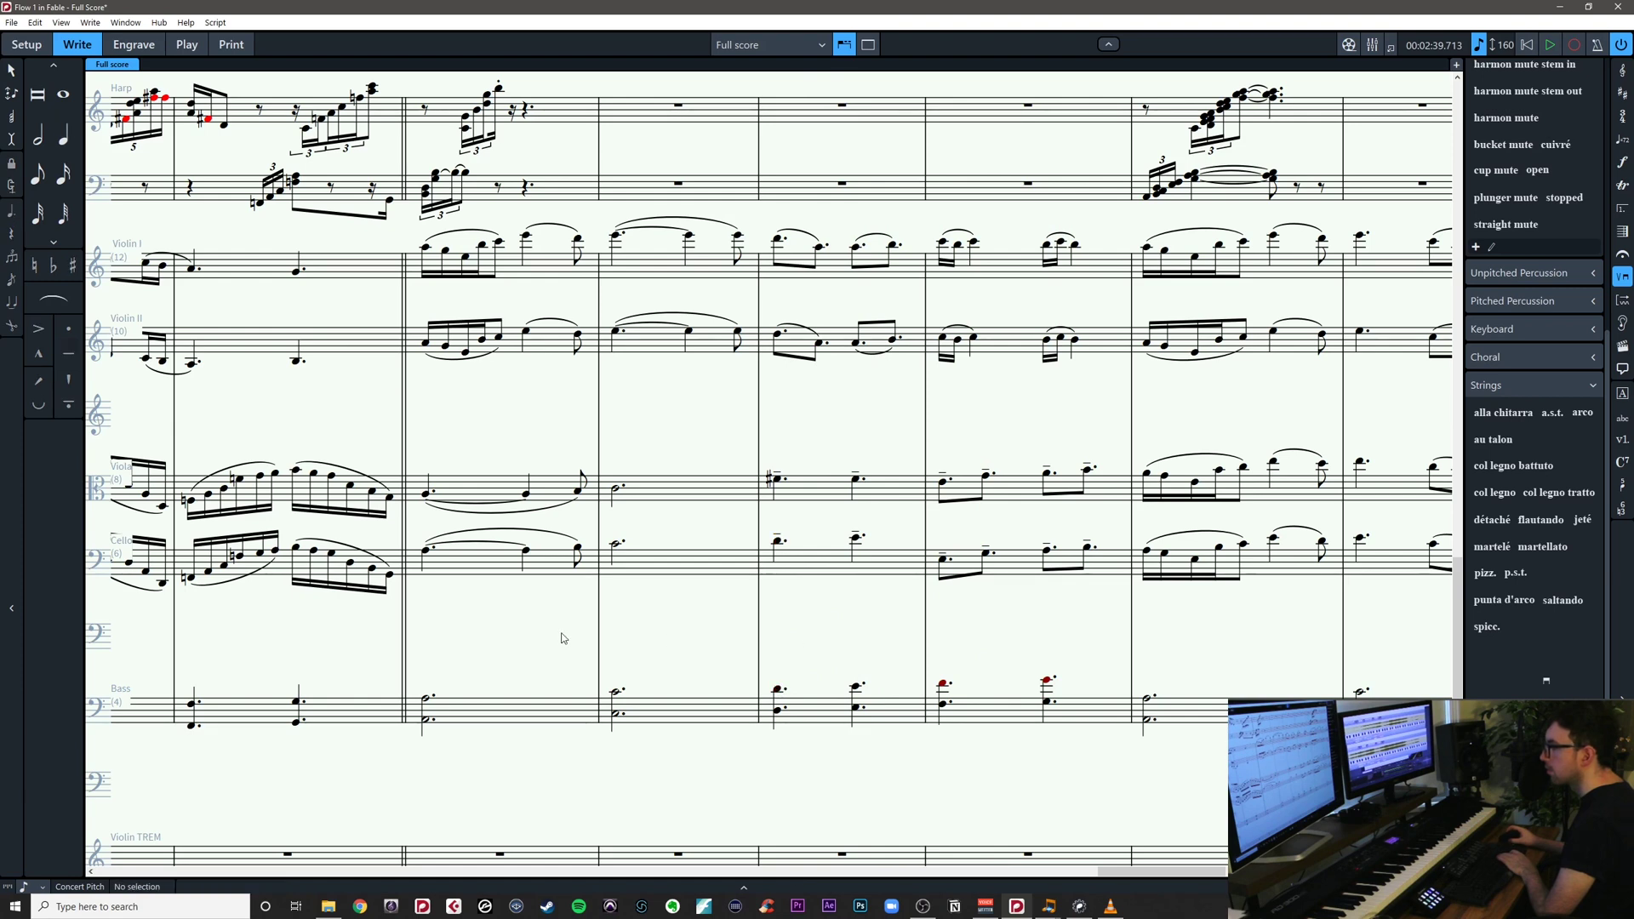
Transpose the cello notes in bars 68 and 69 down an octave
left_click_drag(552, 663, 623, 647)
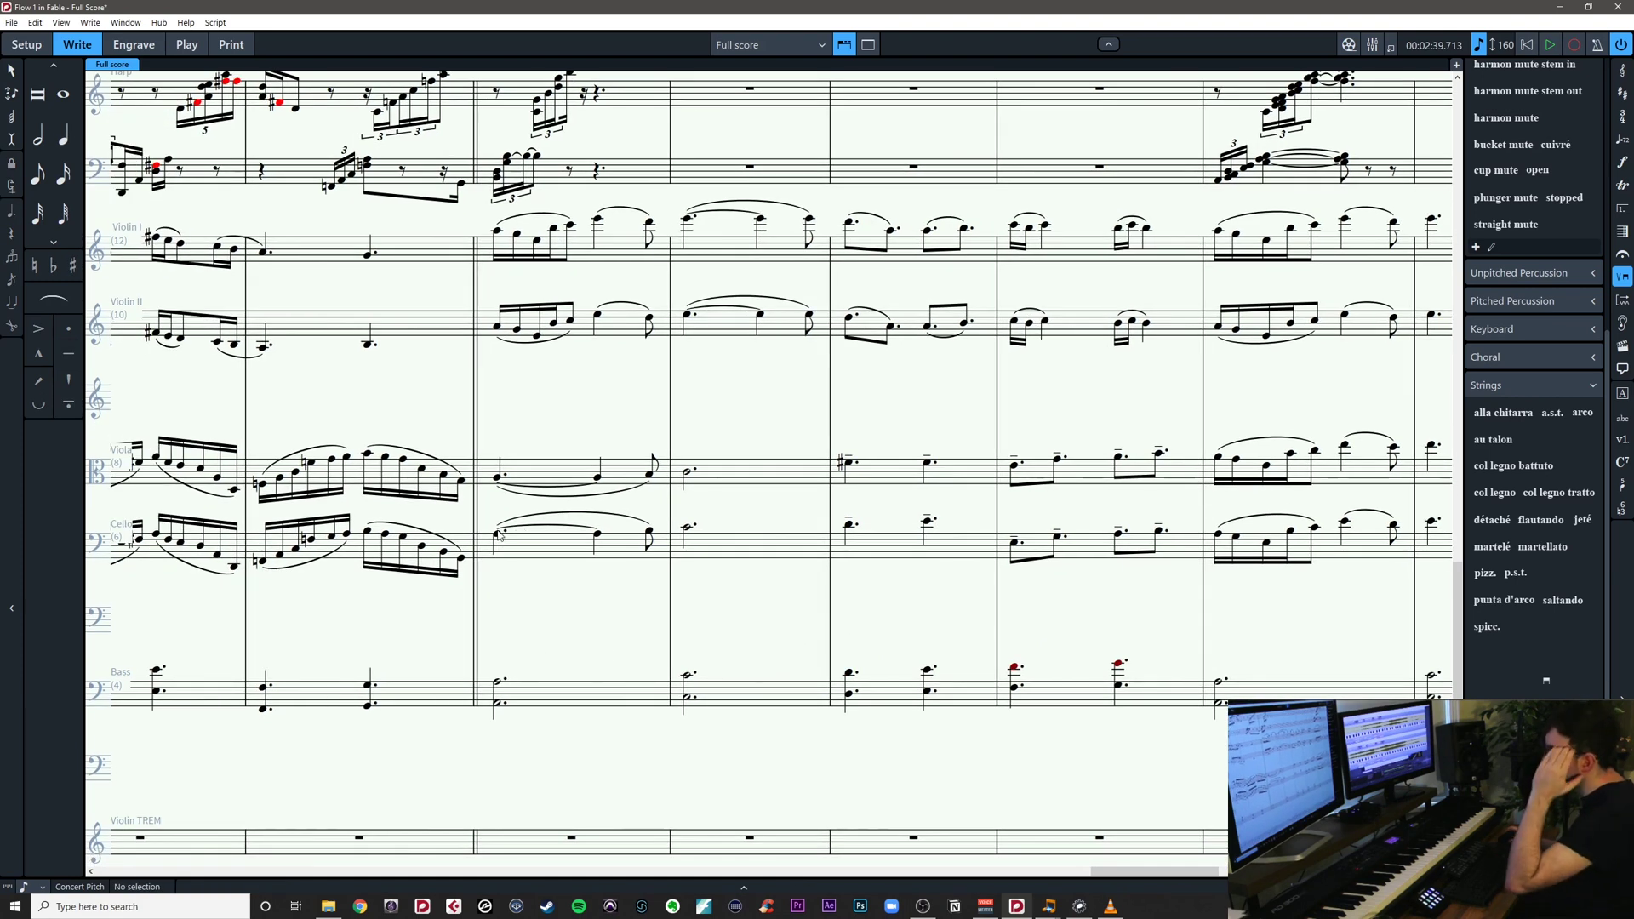
left_click(500, 535)
left_click(730, 551, "shift")
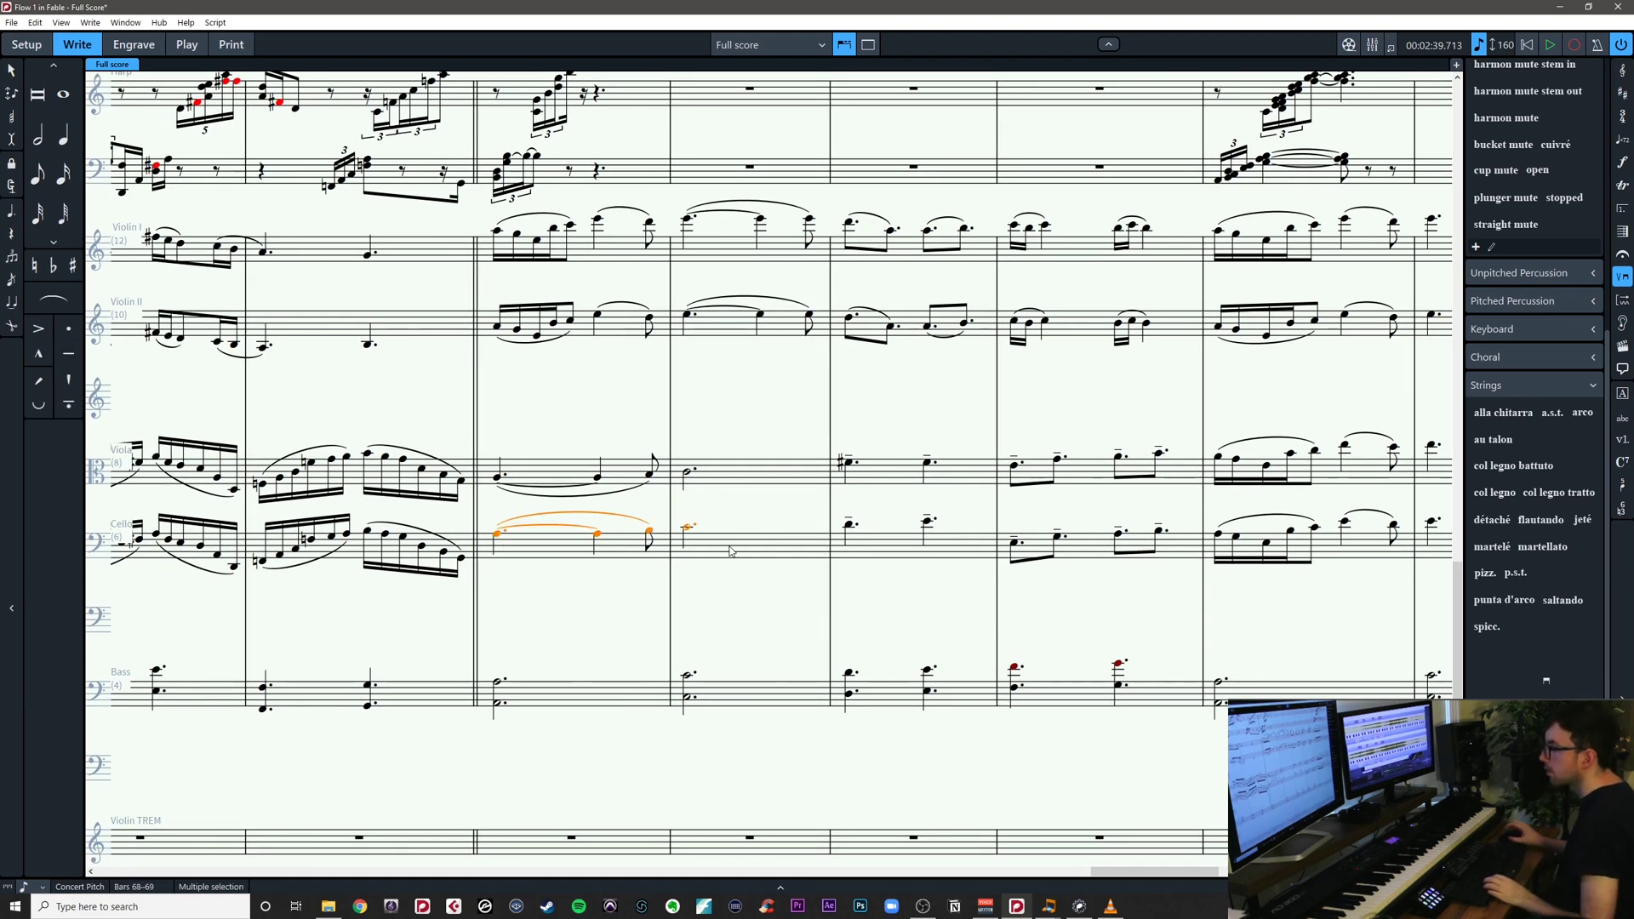
key("ctrl+alt+Down")
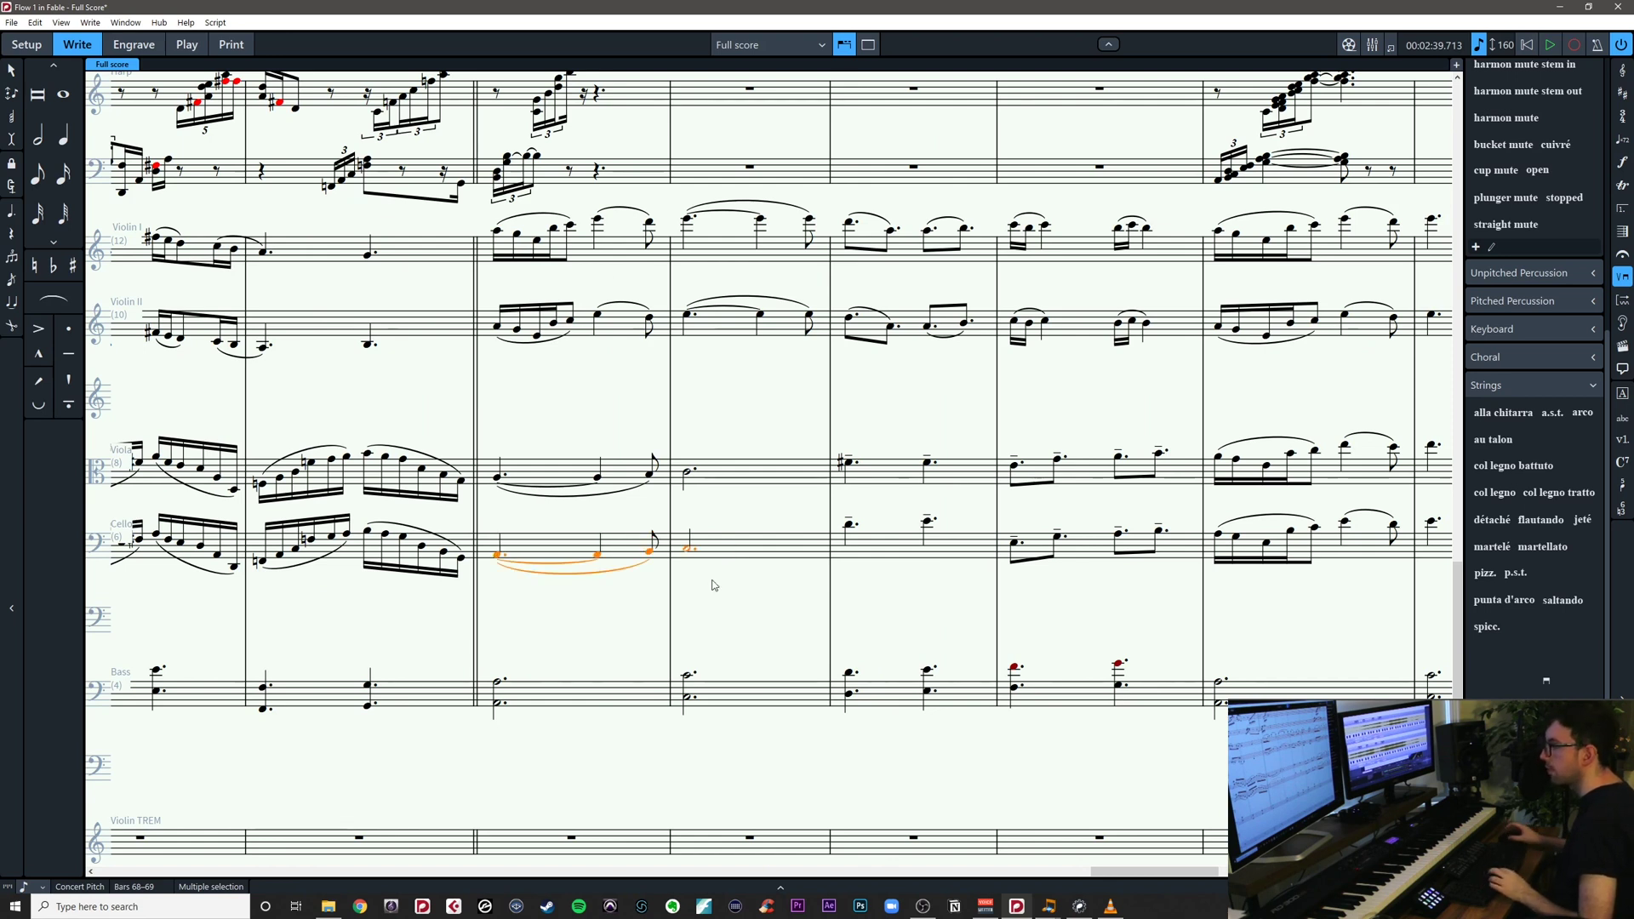
Delete the upper bass note in bar 68
left_click(722, 665)
left_click(497, 681)
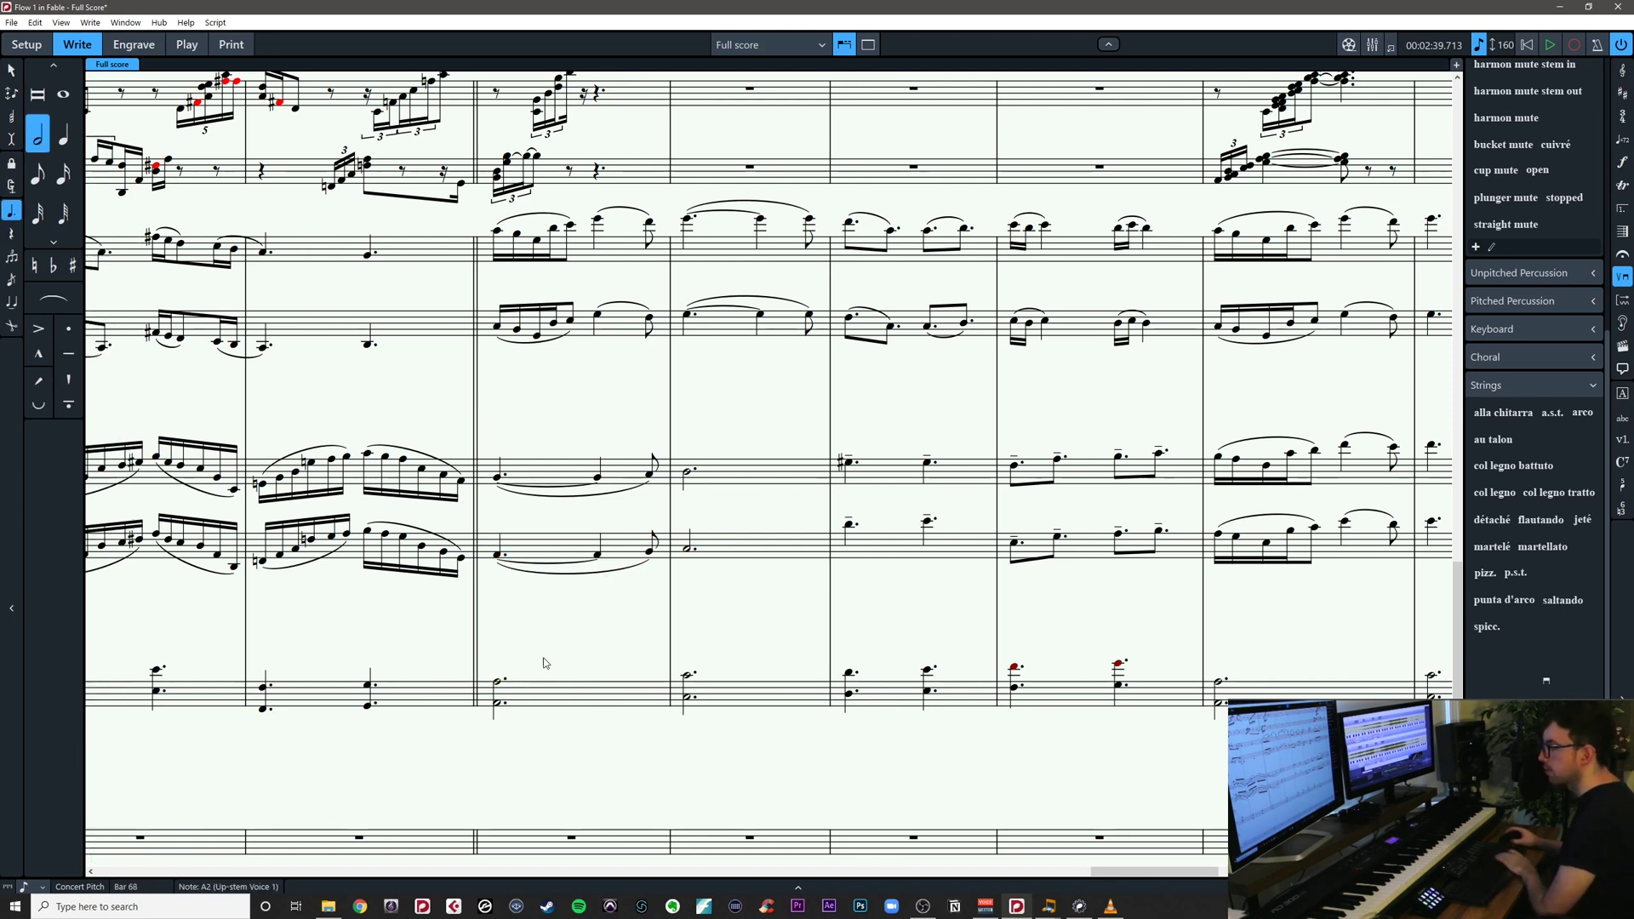
key("Delete")
left_click(608, 625)
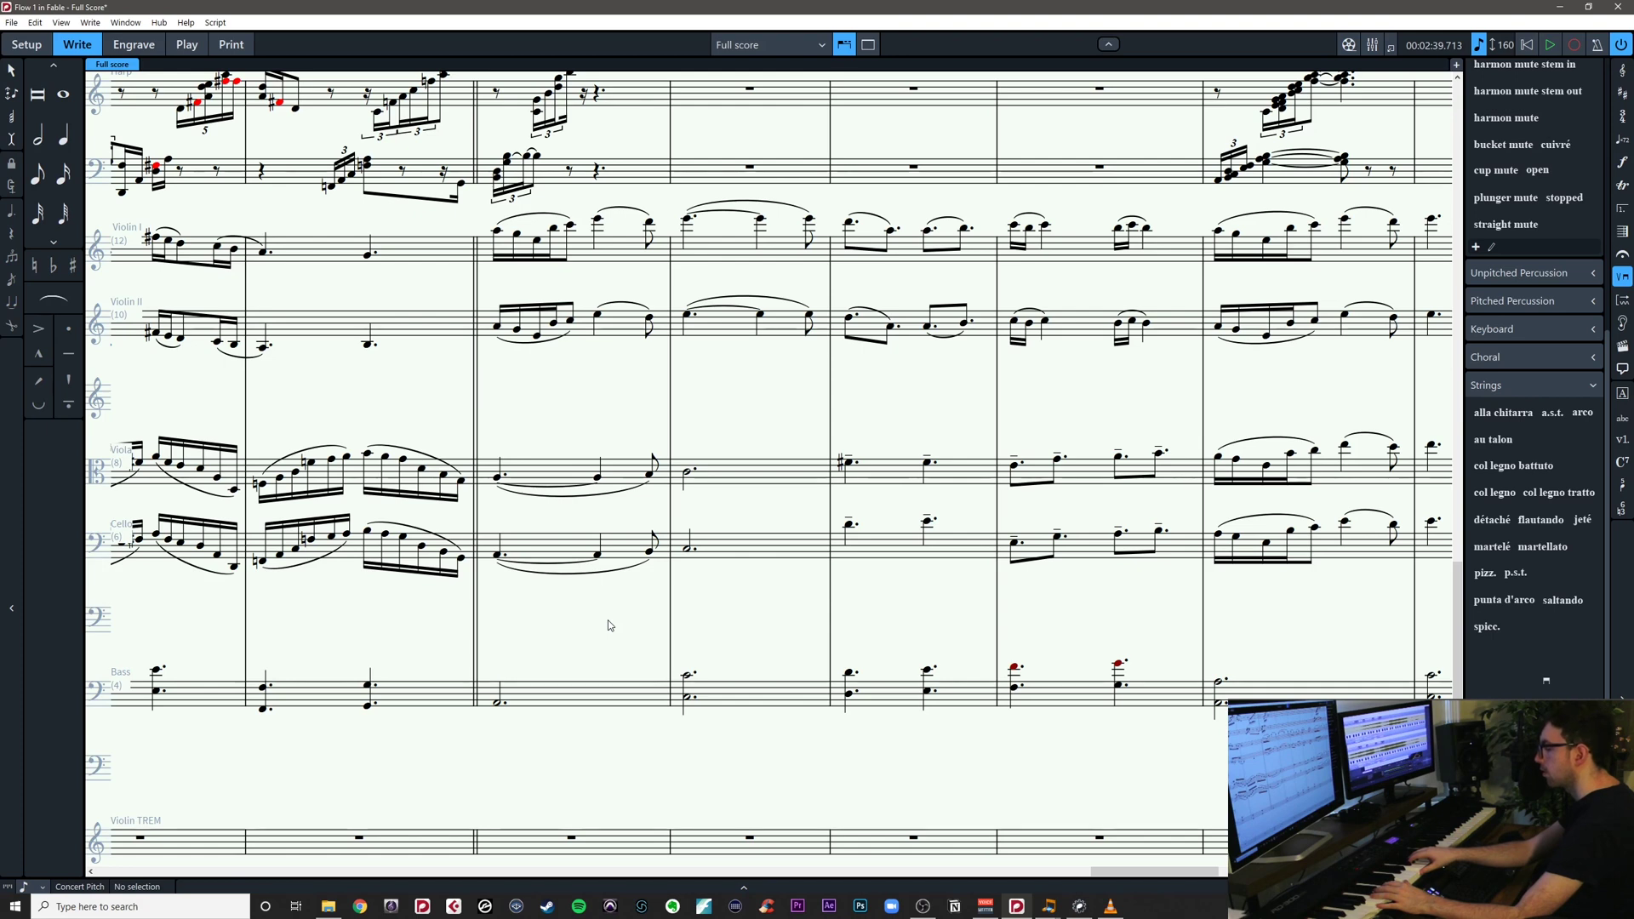
Raise the tied cello note at the start of bar 68 to E3
scroll(640, 594, "up", 3)
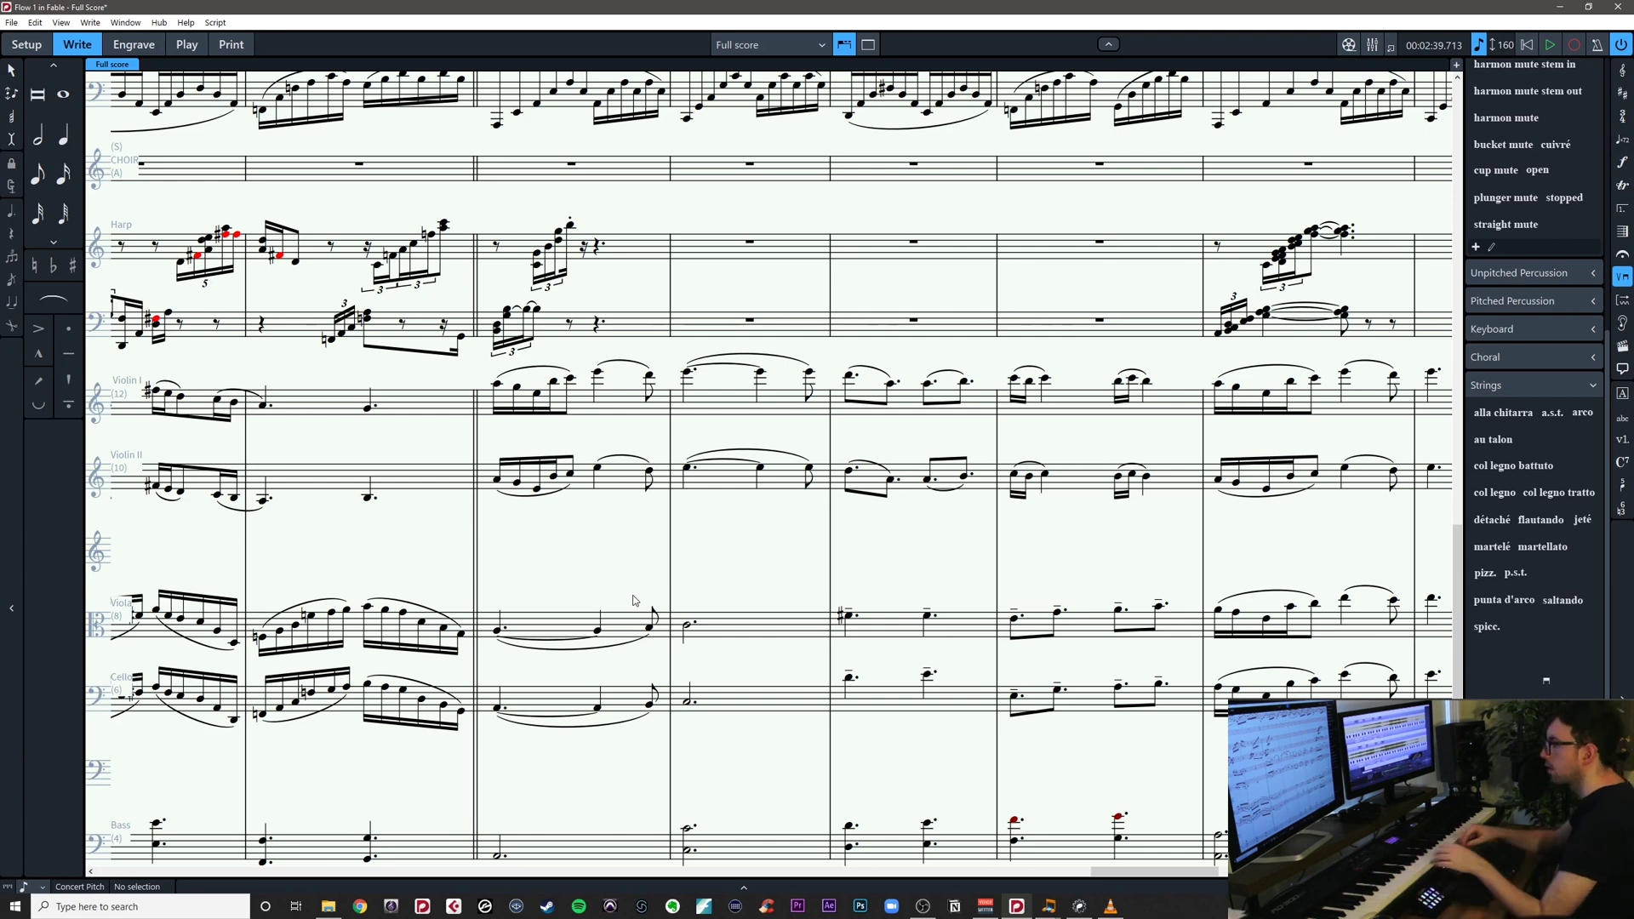
scroll(694, 632, "down", 3)
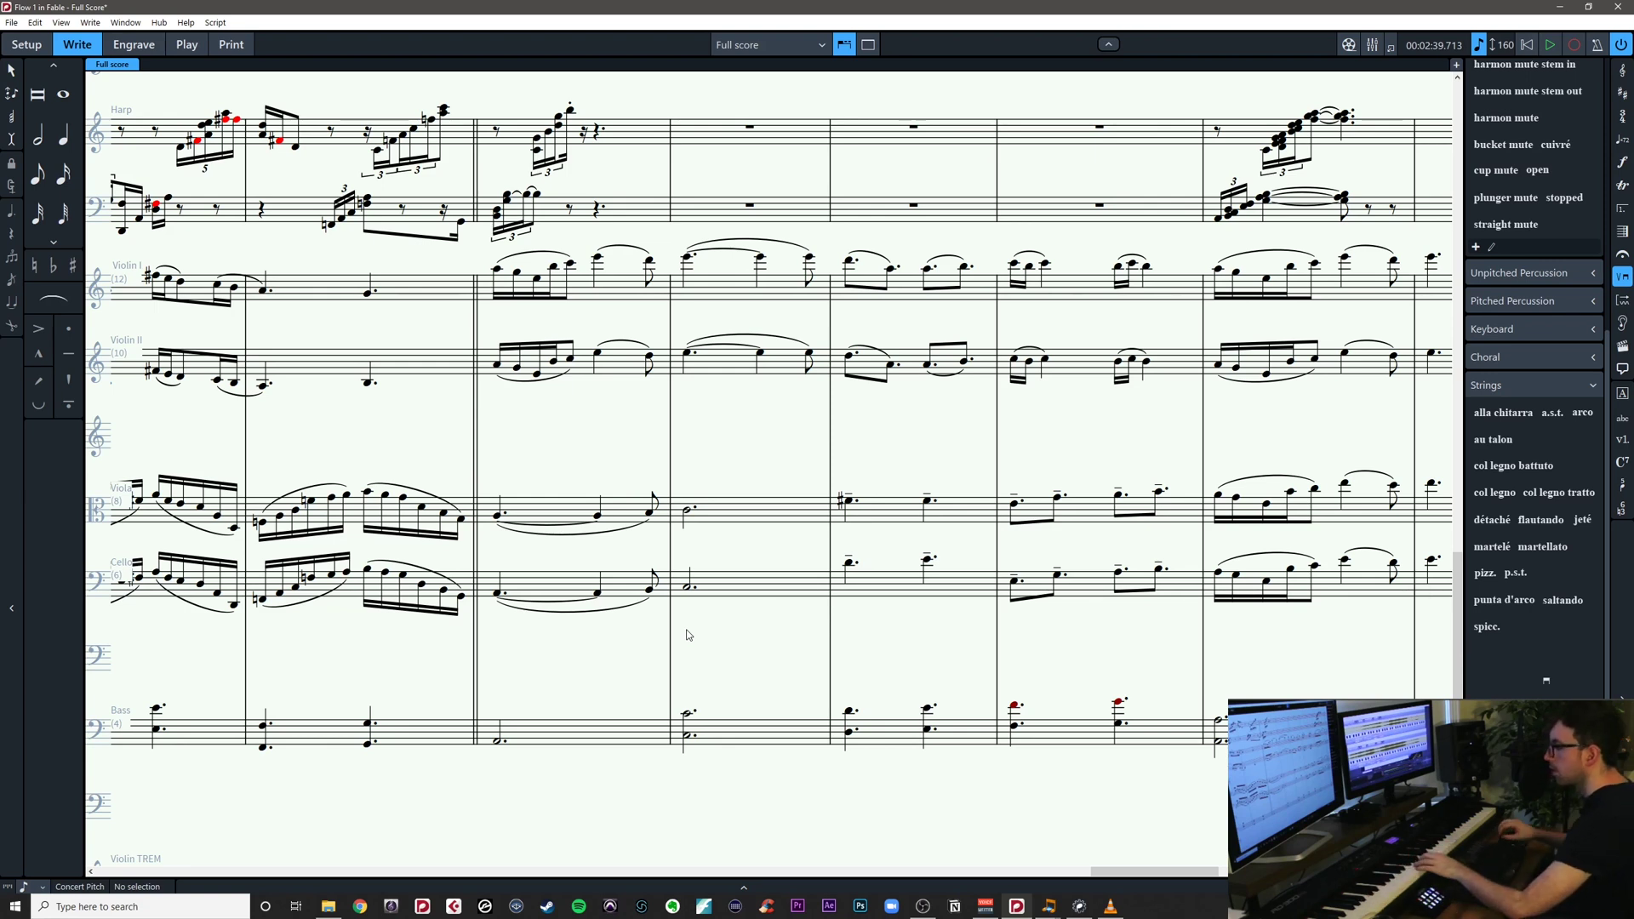
left_click(500, 596)
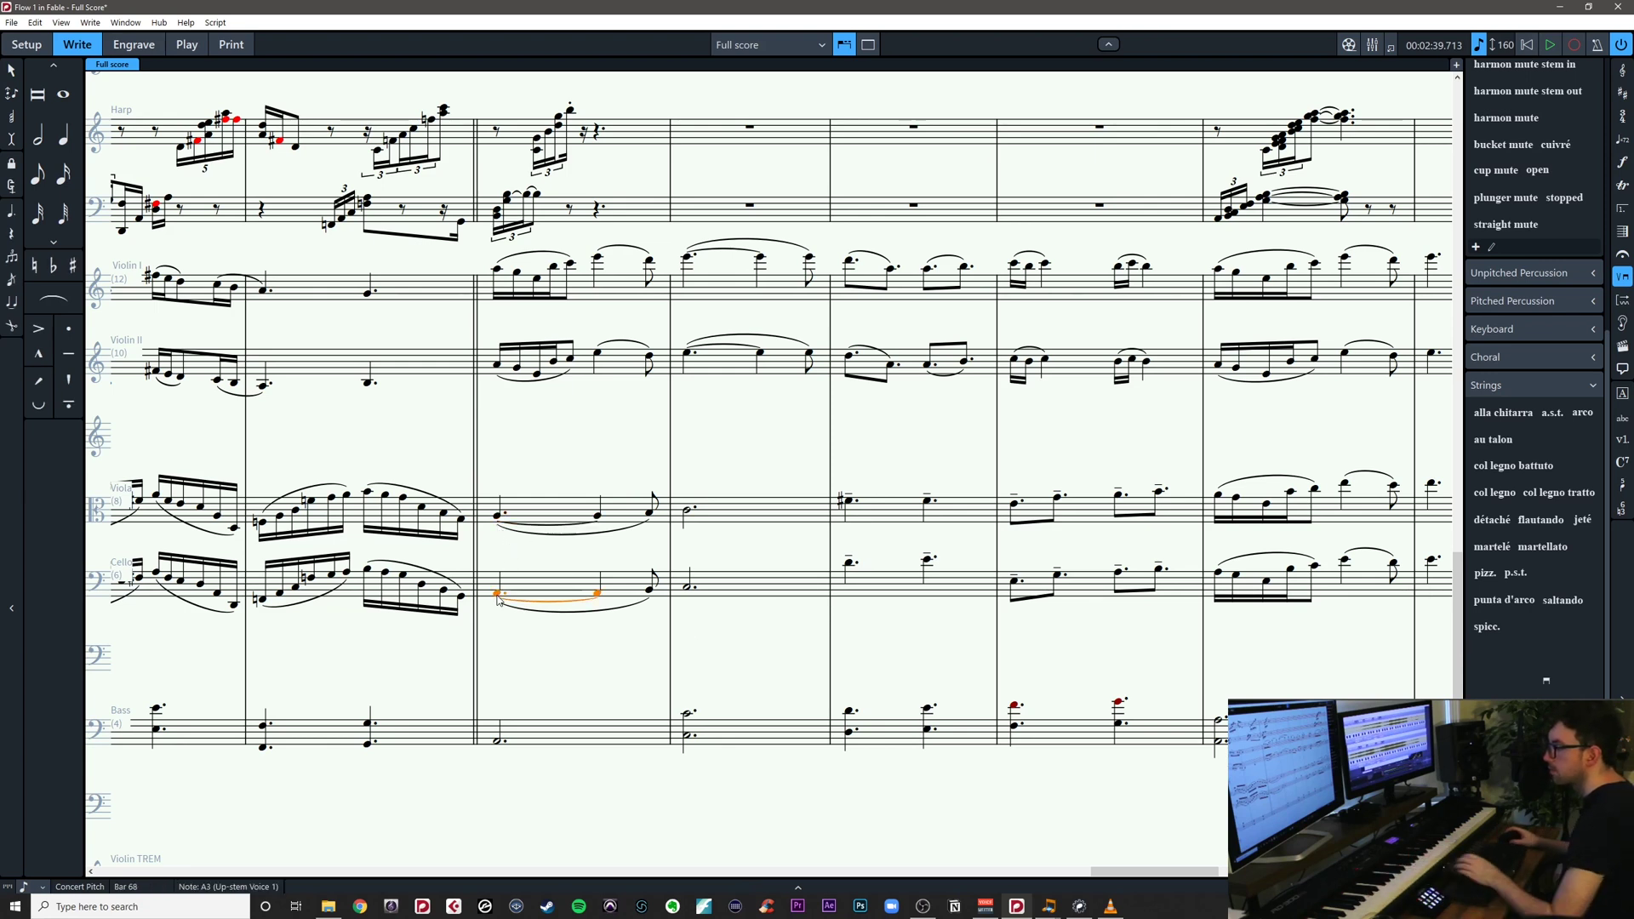
key("alt+Up")
key("alt+Up")
key("alt+Up")
key("alt+Up")
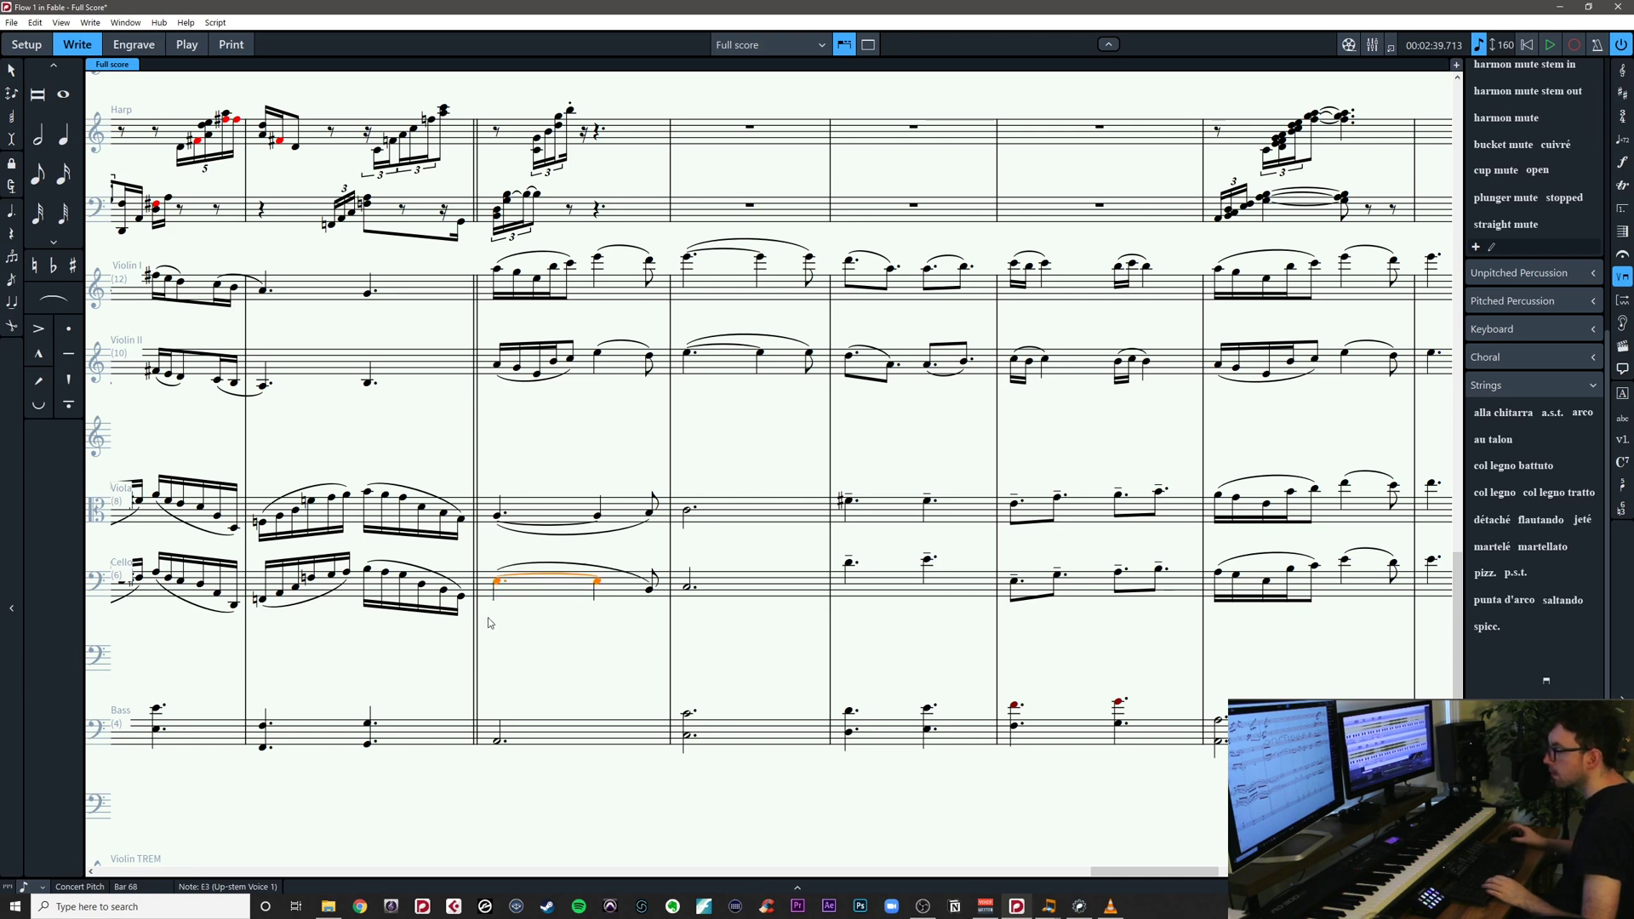
key("Escape")
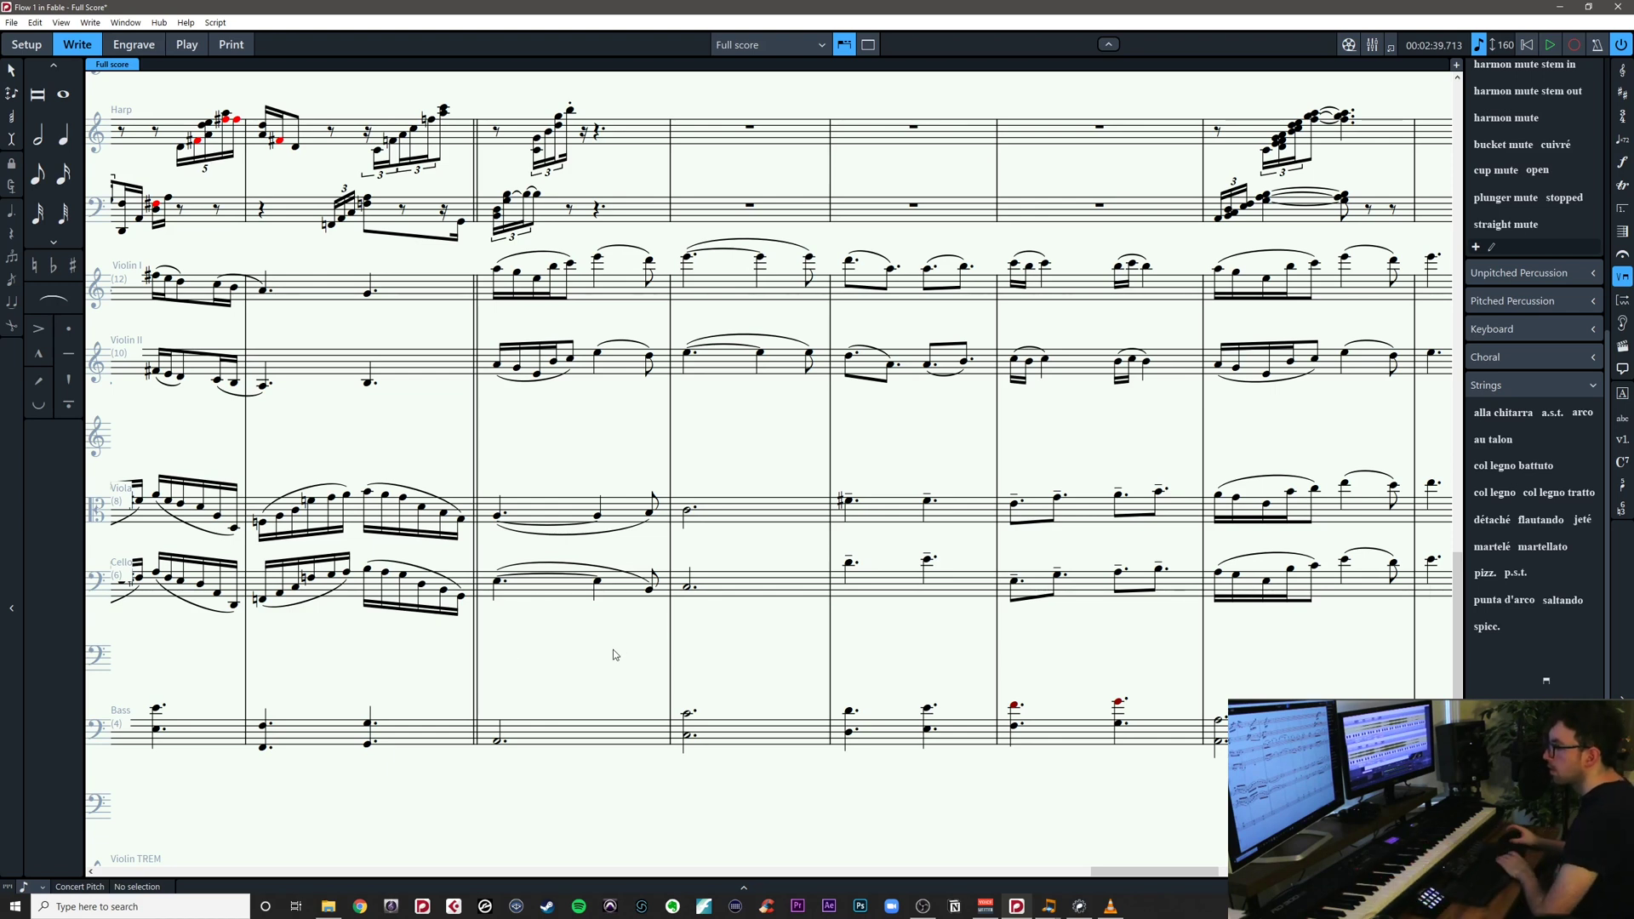
Delete the slur and final eighth note in cello bar 68, along with the upper bass note in bar 69
left_click(598, 581)
left_click(640, 579)
key("Delete")
left_click(651, 588)
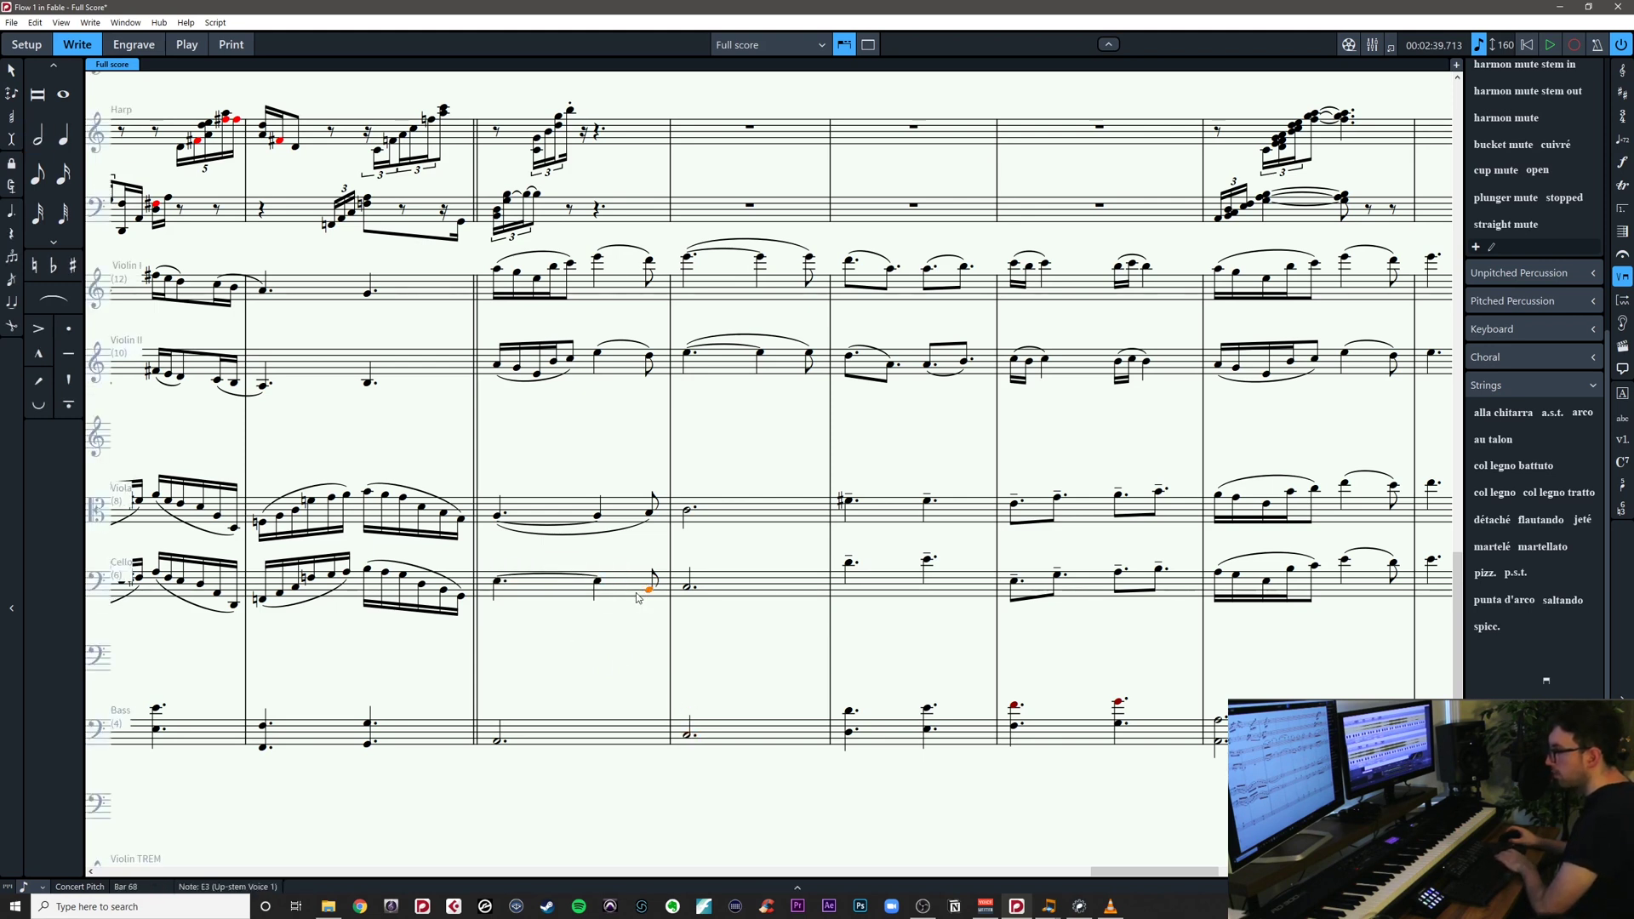
key("Delete")
Make the cello's E3 in bar 68 a dotted half note, and raise the cello note in bar 69 to E3
left_click(598, 583)
key("shift+alt+Right")
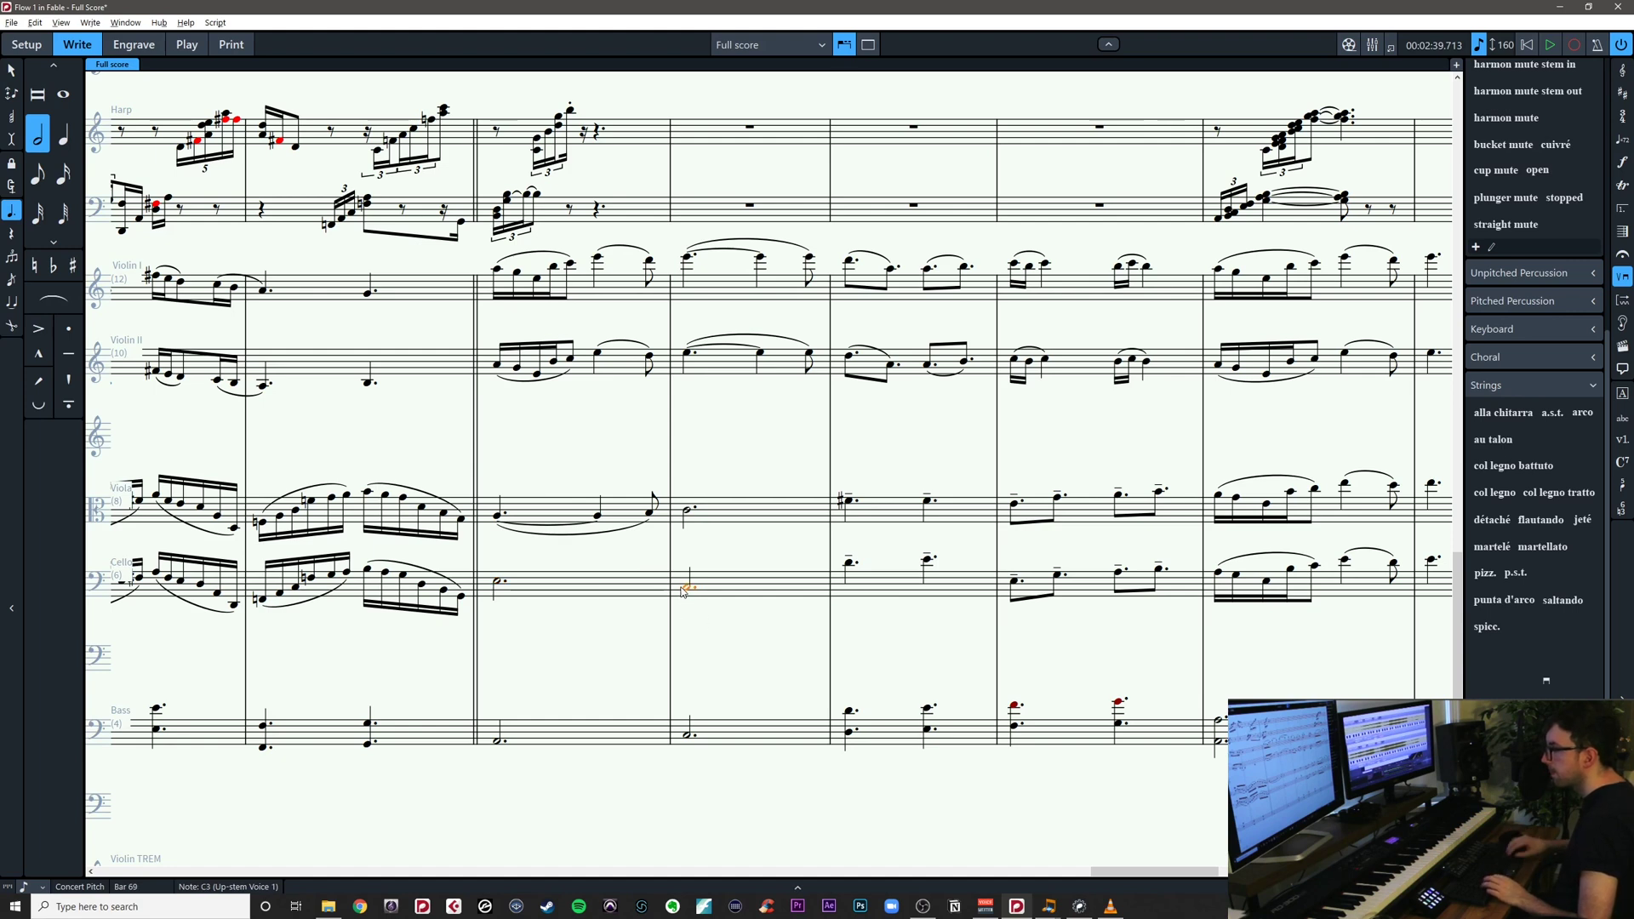
key("Escape")
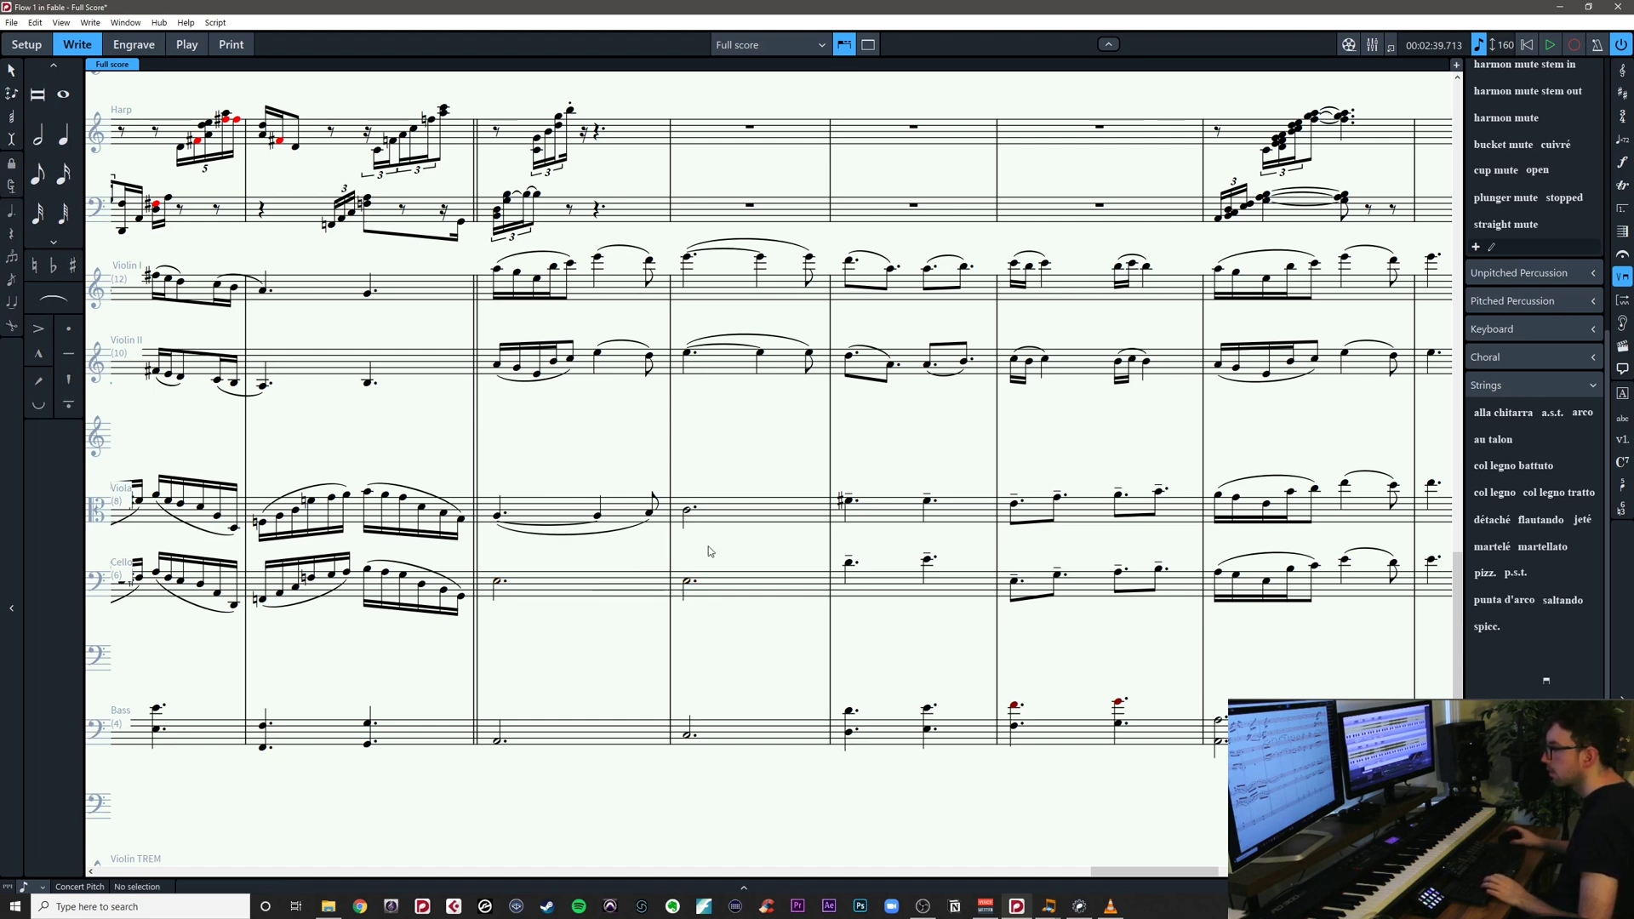
scroll(758, 554, "right", 1)
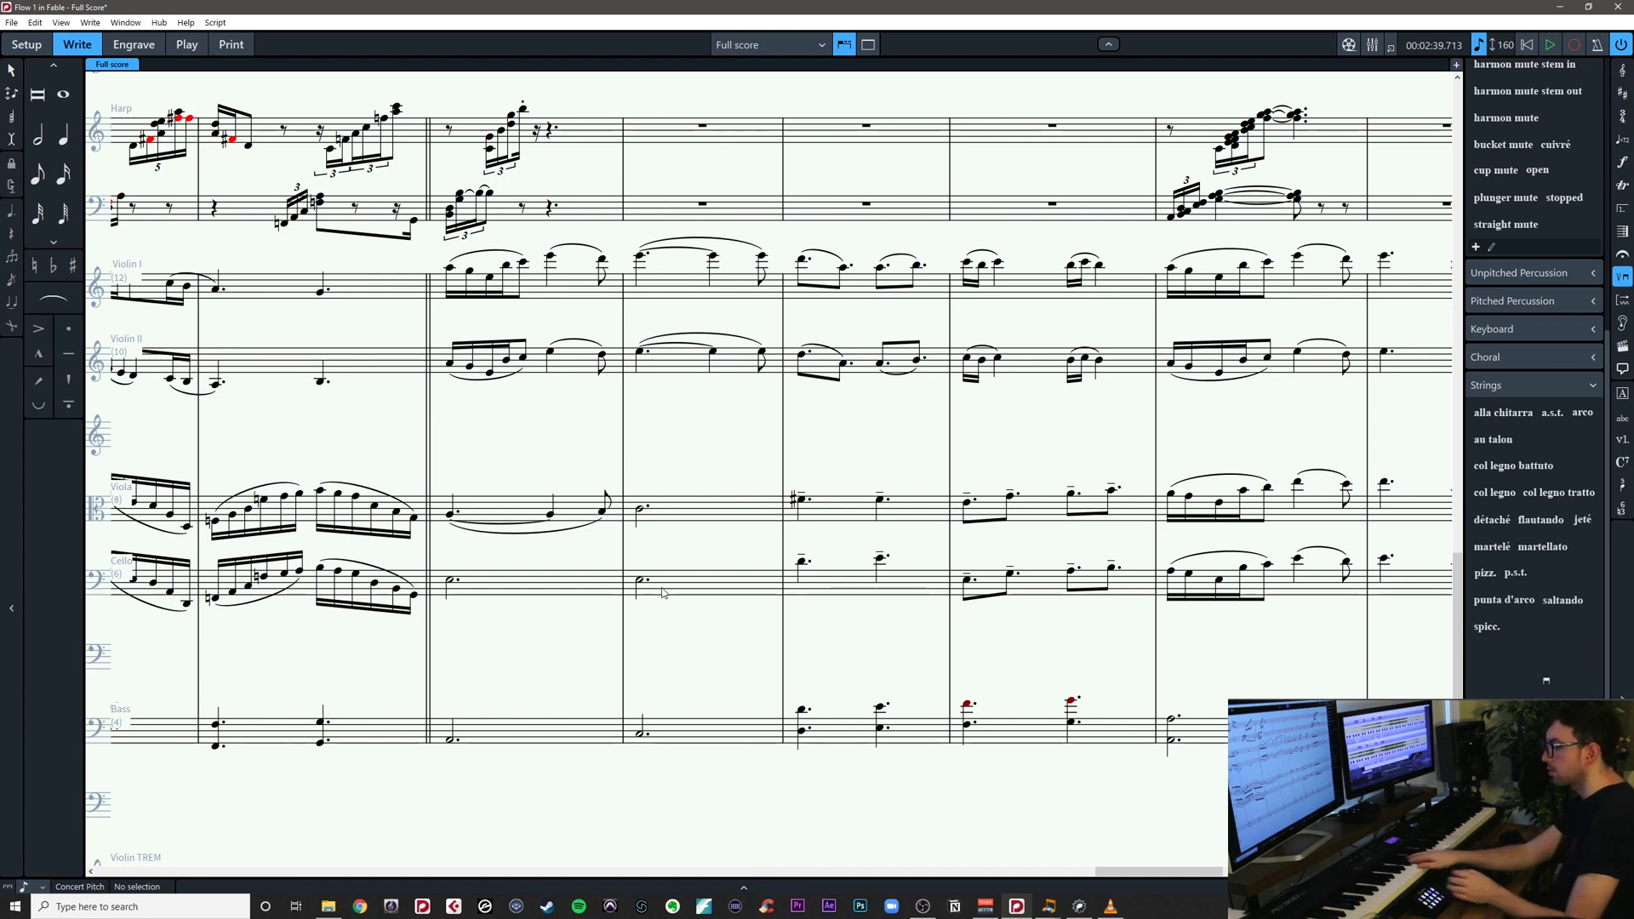
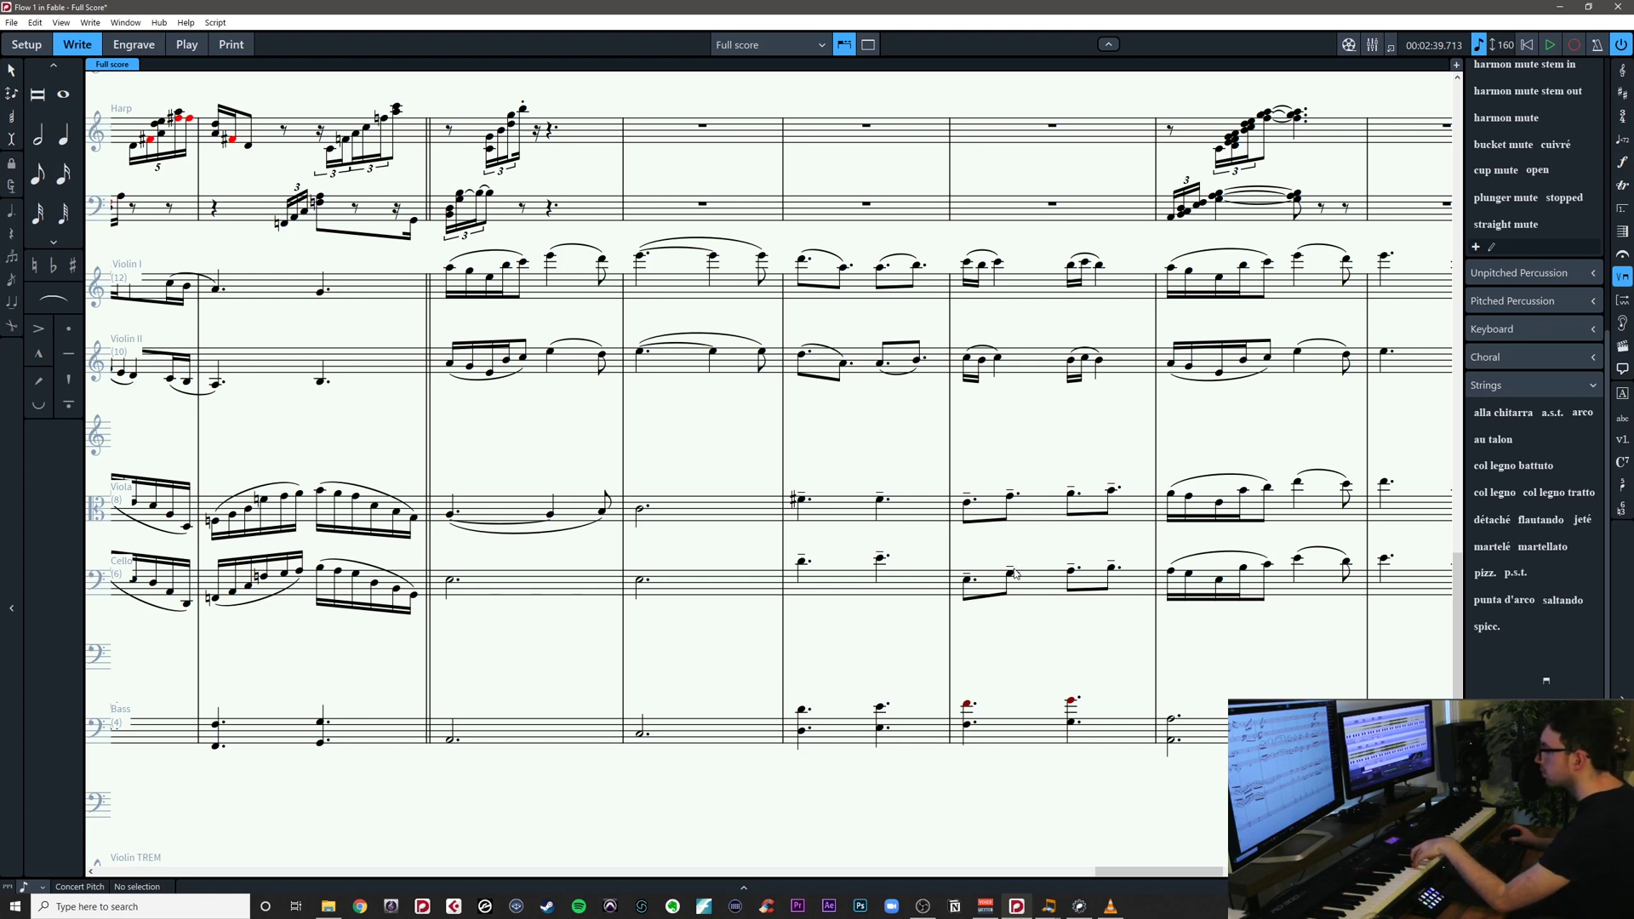
Raise the first notes of bar 71 to F3 in the cello and F♮4 in the viola
left_click(968, 582)
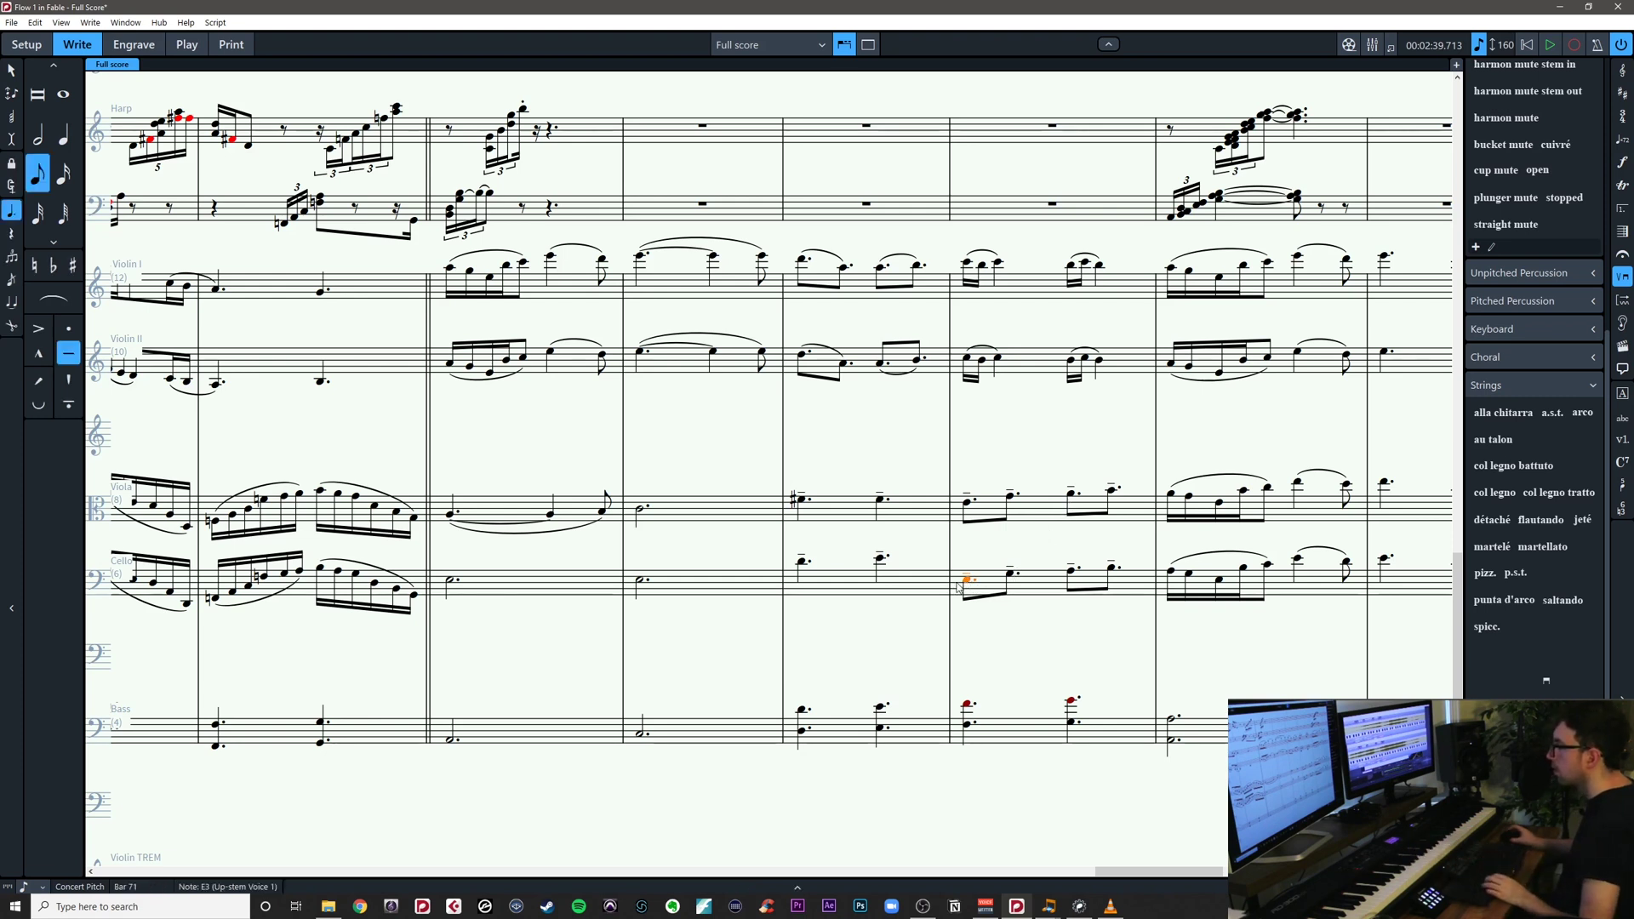
key("alt+Up")
key("Up")
key("alt+Up")
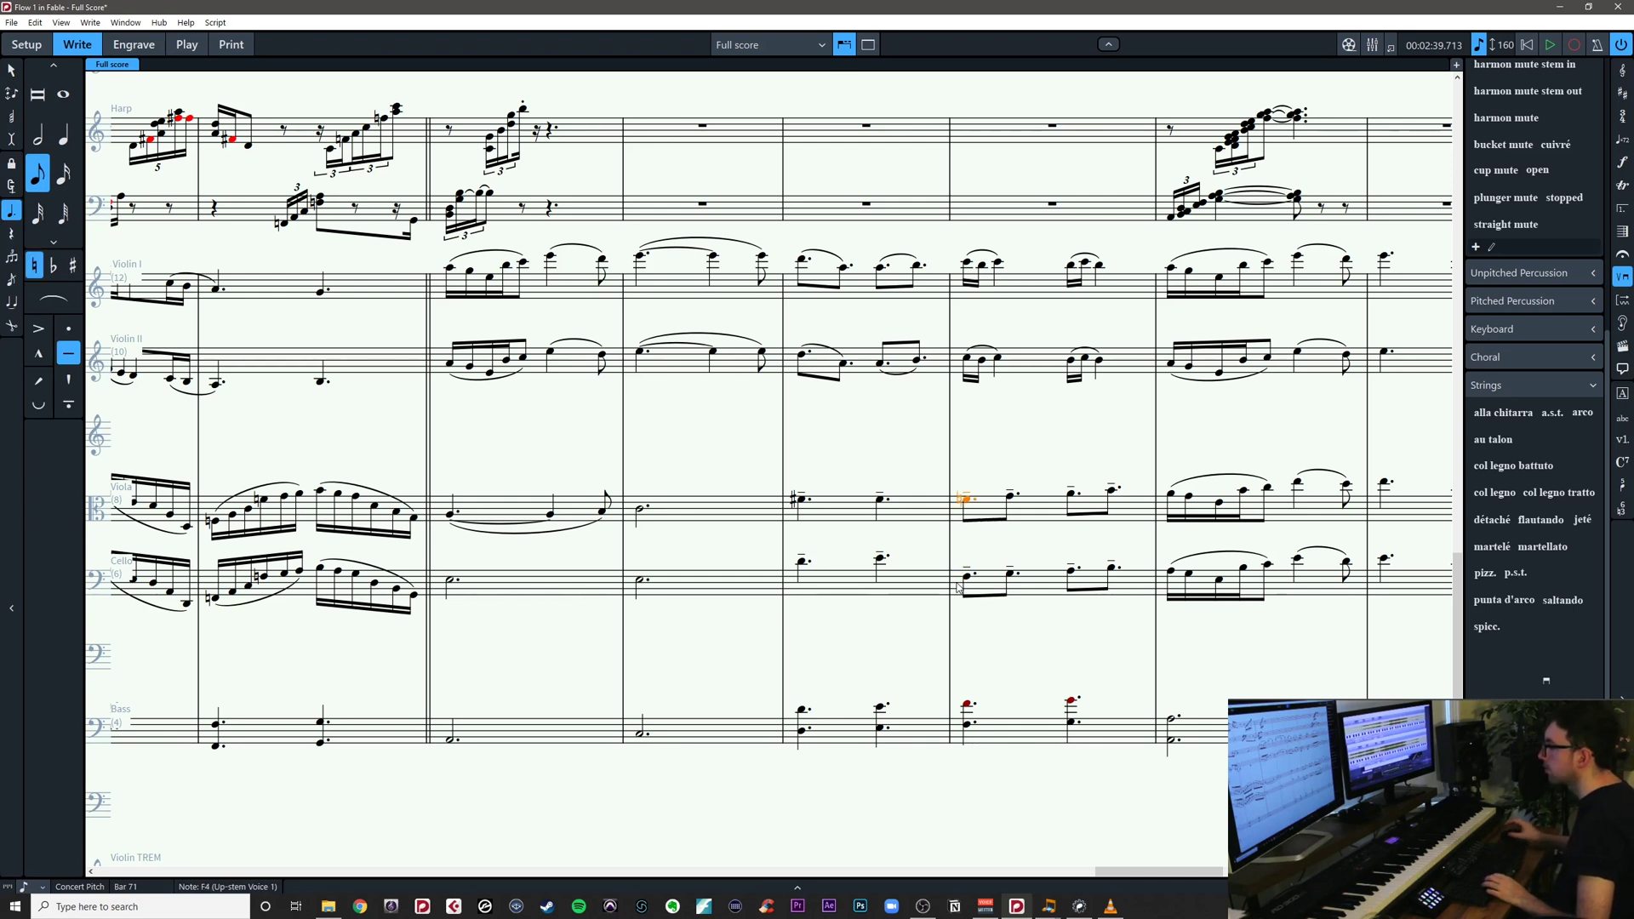
key("Escape")
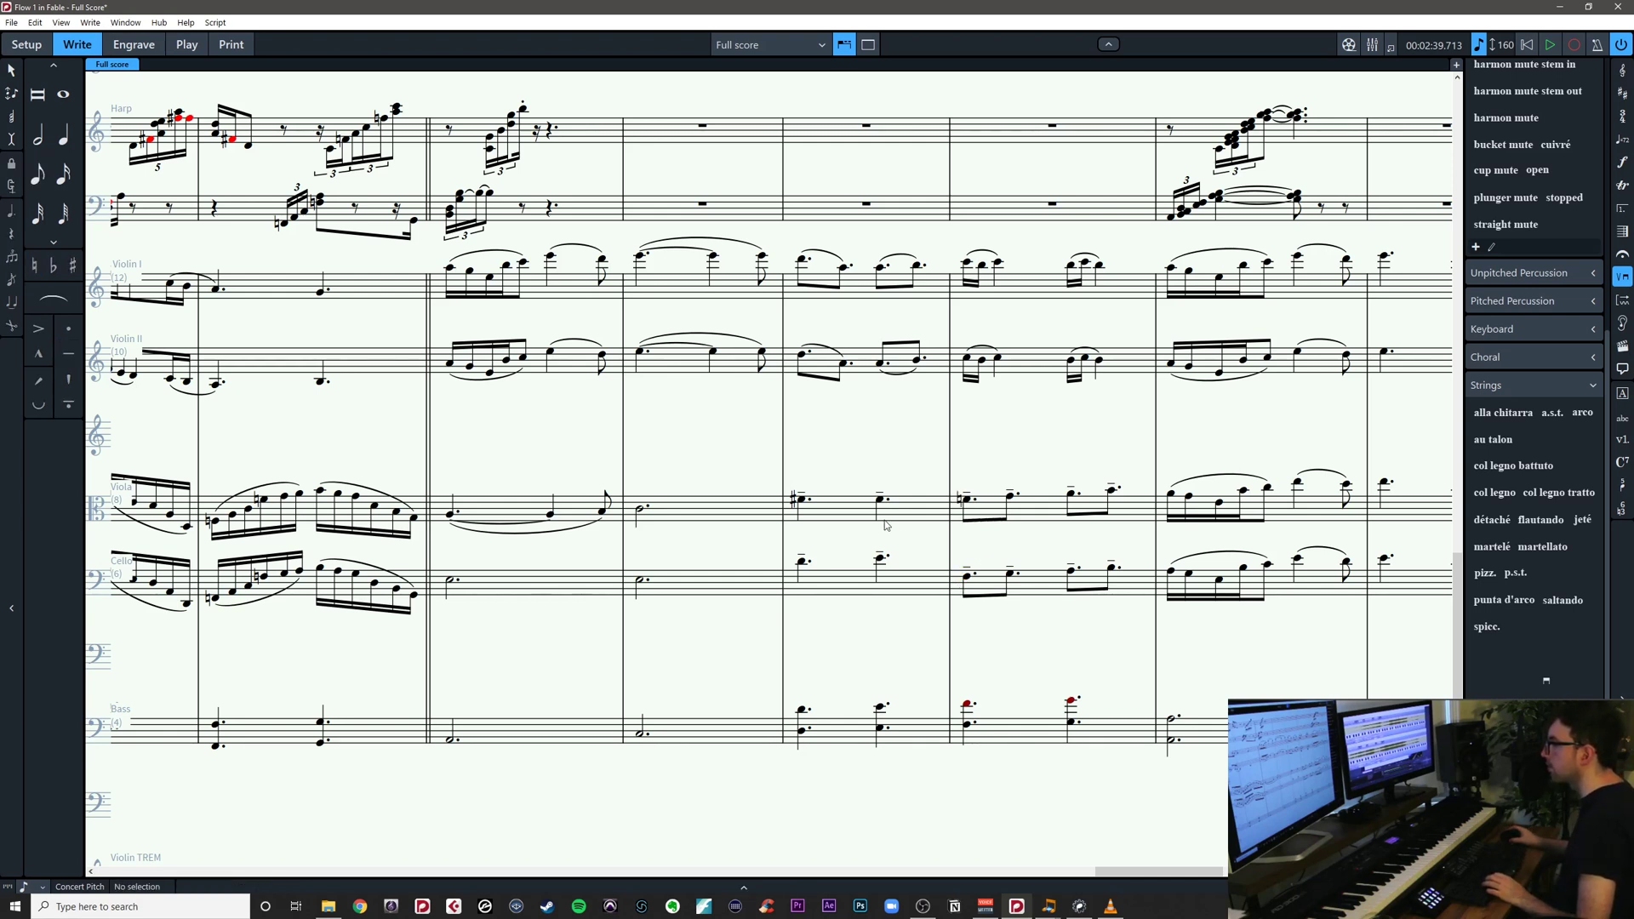
Transpose both cello notes in bar 70 down an octave
left_click(820, 570)
key("shift+Right")
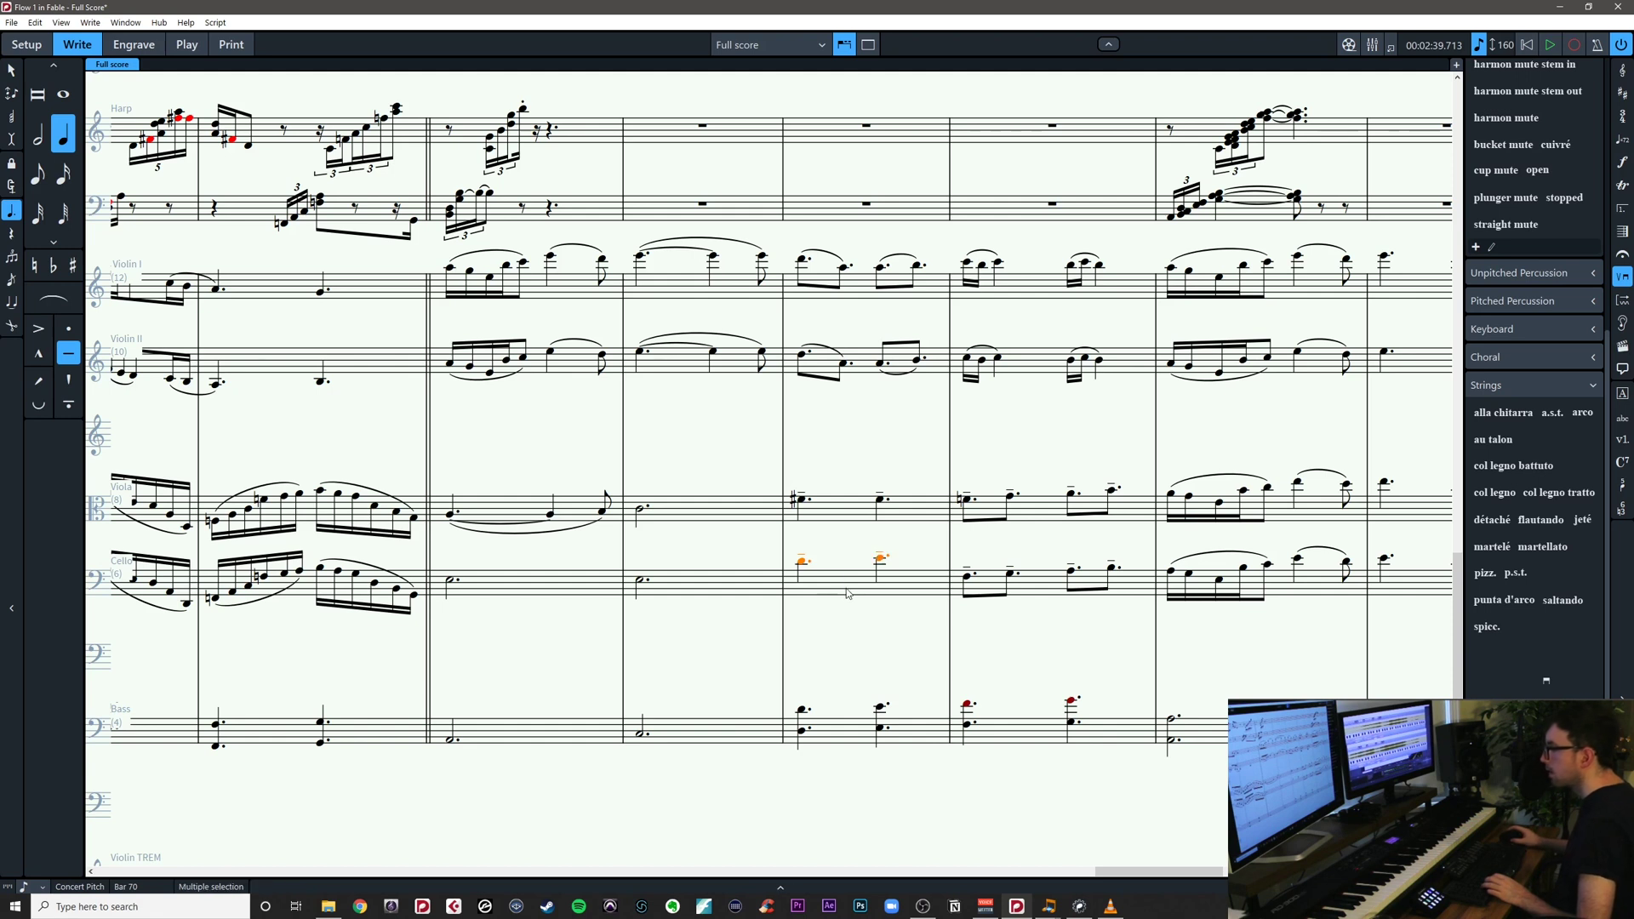
key("ctrl+alt+Down")
key("Escape")
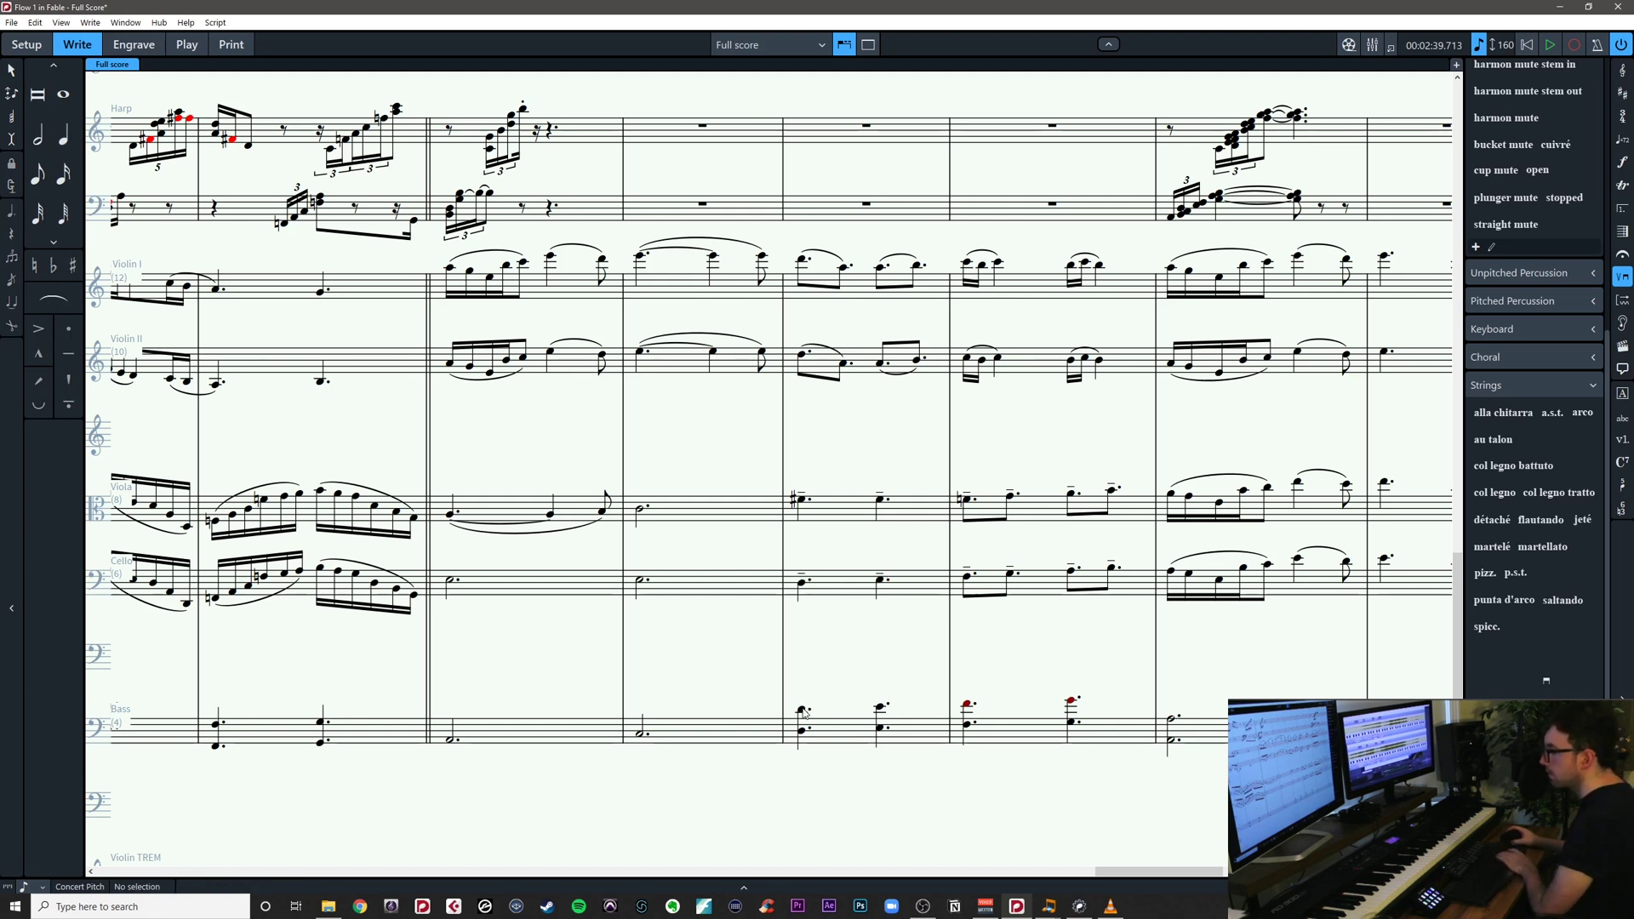
Delete the upper notes of both bass octaves in bar 70
left_click(804, 710)
key("Delete")
left_click(880, 707)
key("Delete")
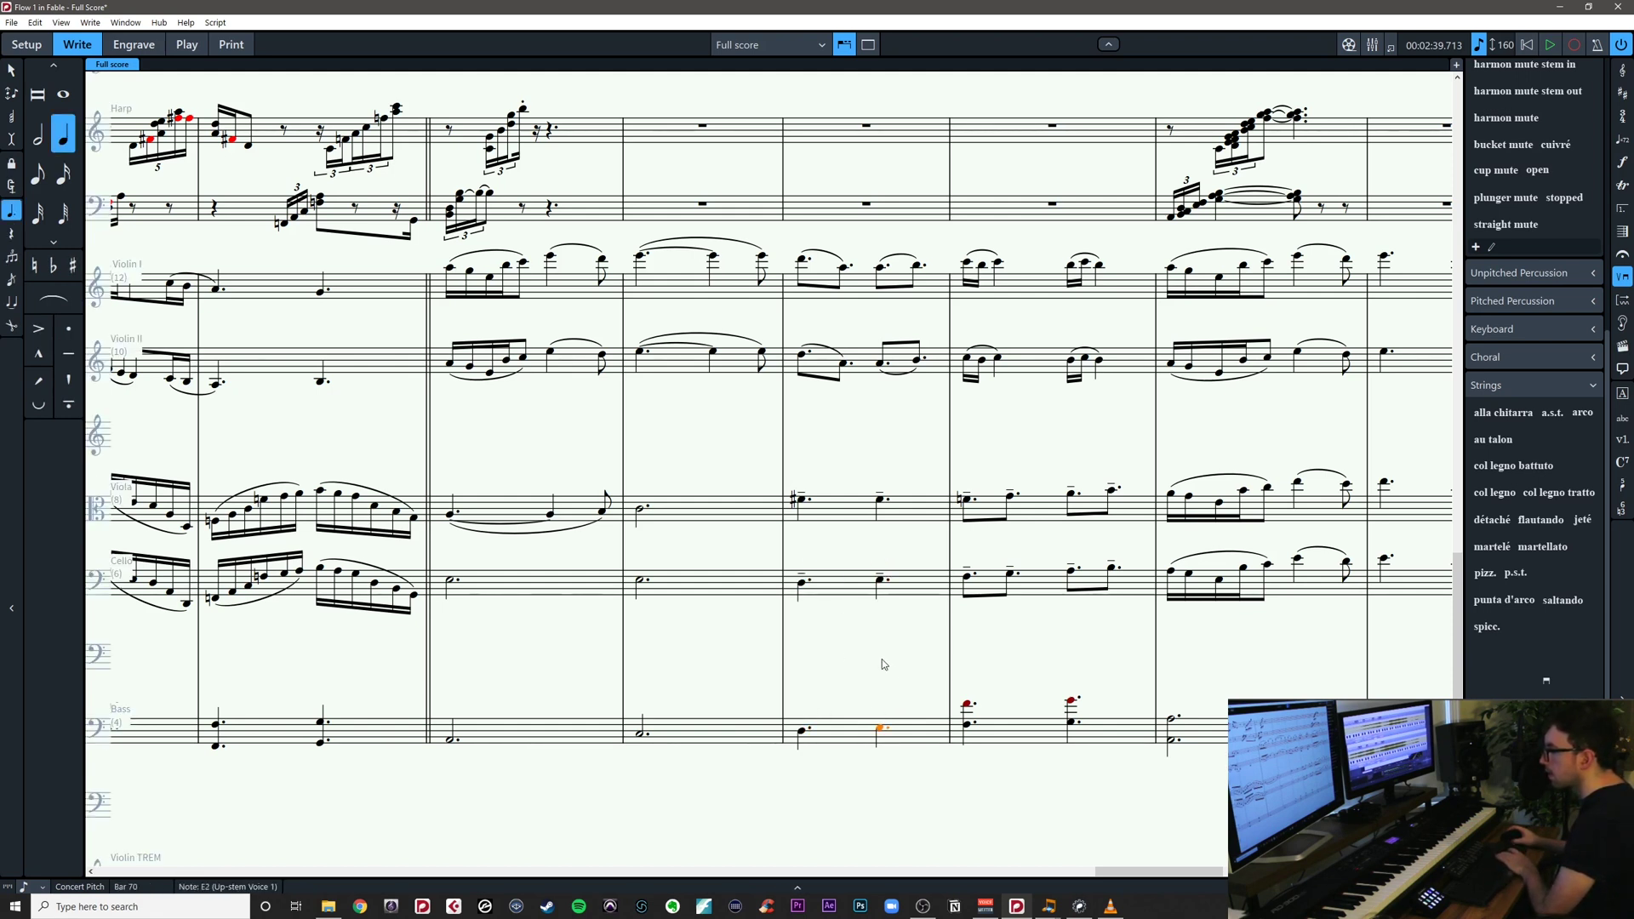
key("Escape")
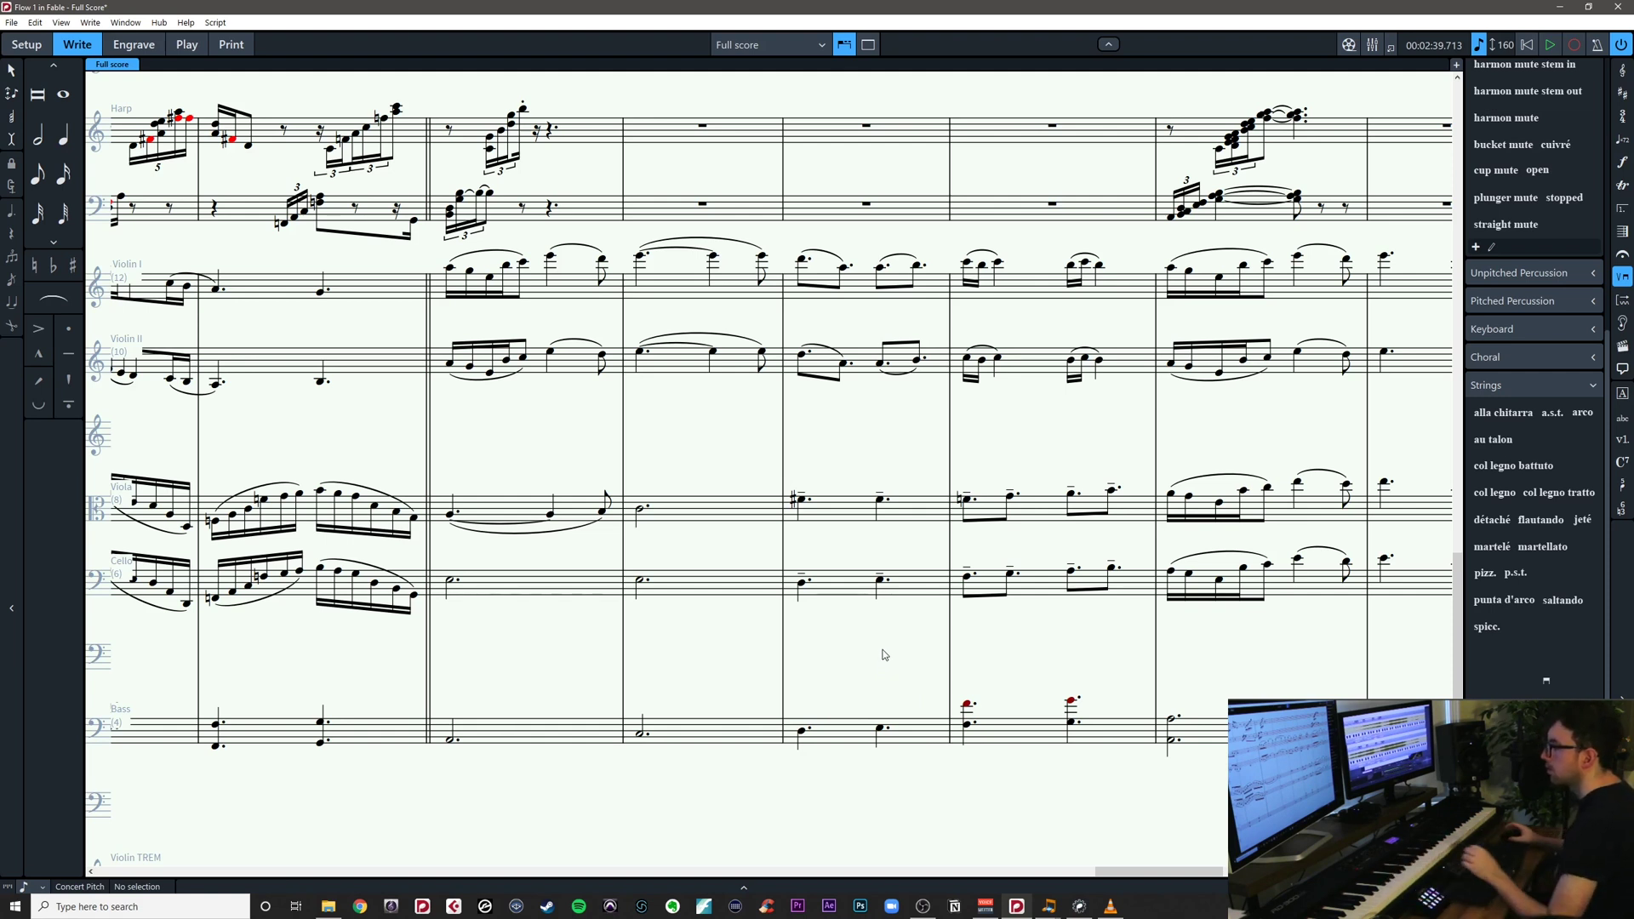
Change both viola notes in bar 70 to D4
left_click(800, 500)
key("d")
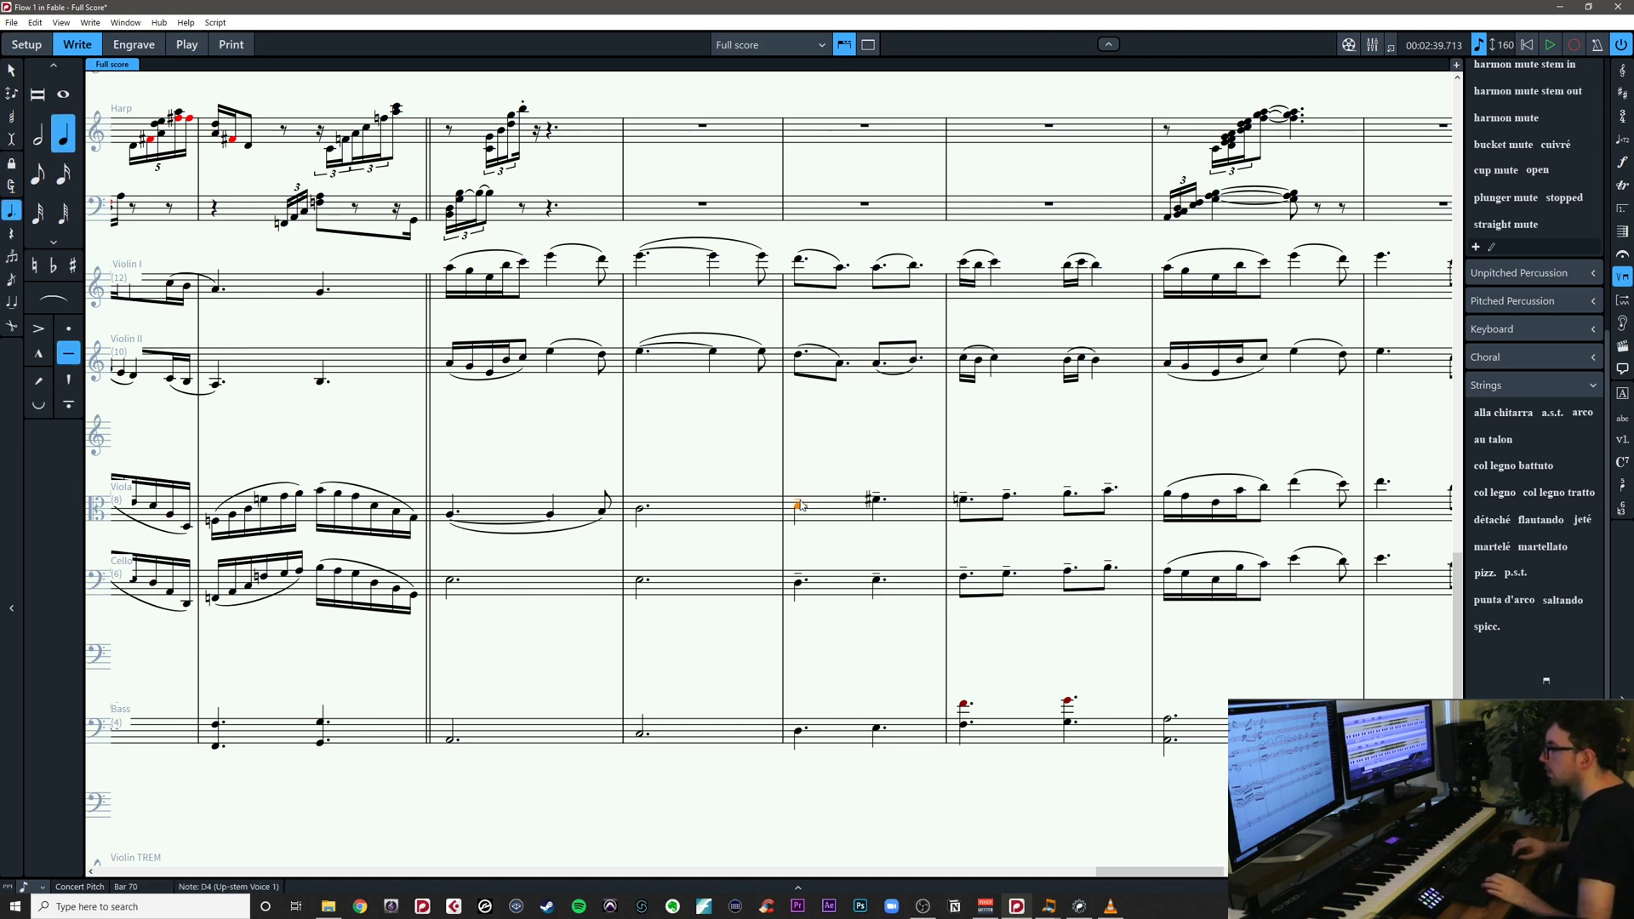
key("Right")
key("d")
key("Escape")
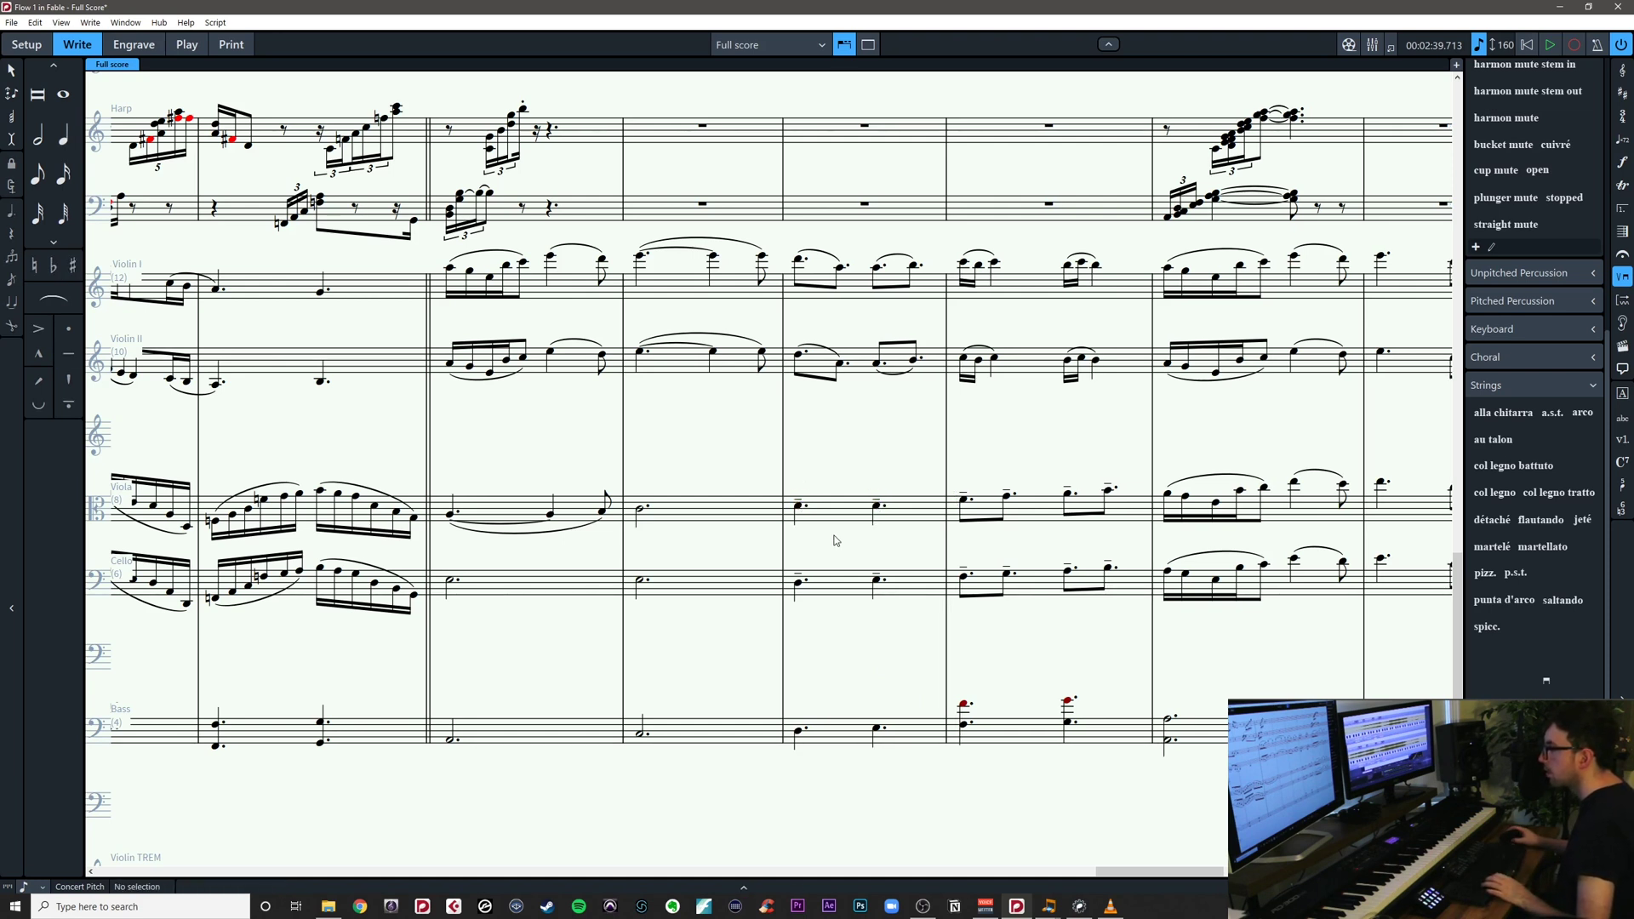
Raise the first cello note of bar 70 to F♯3
left_click(880, 583)
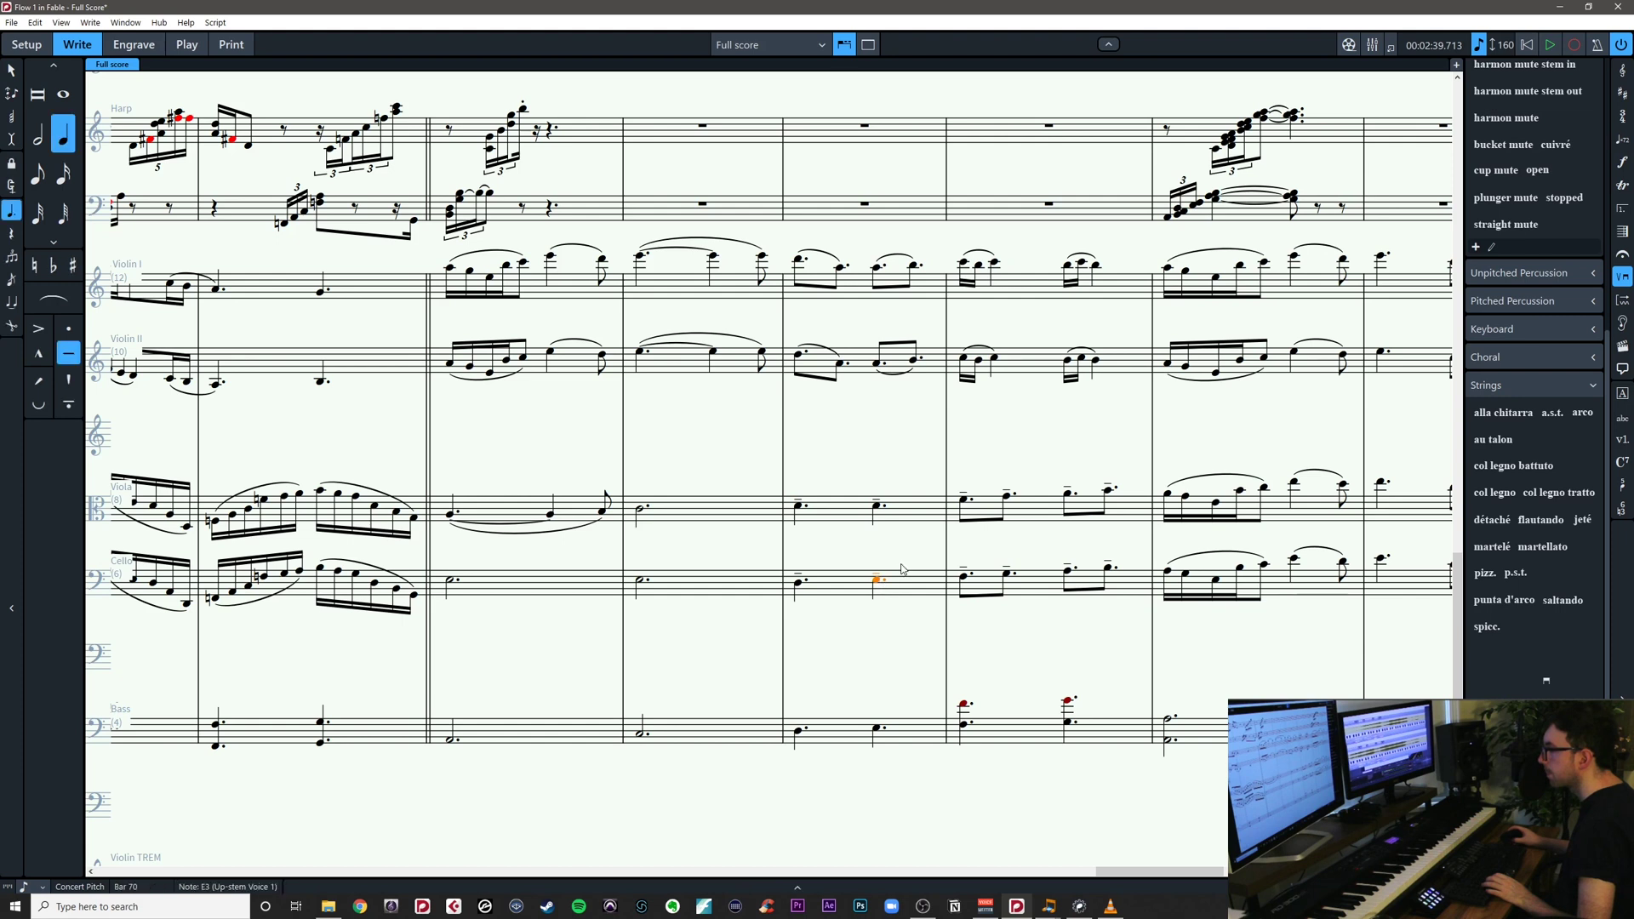
key("Escape")
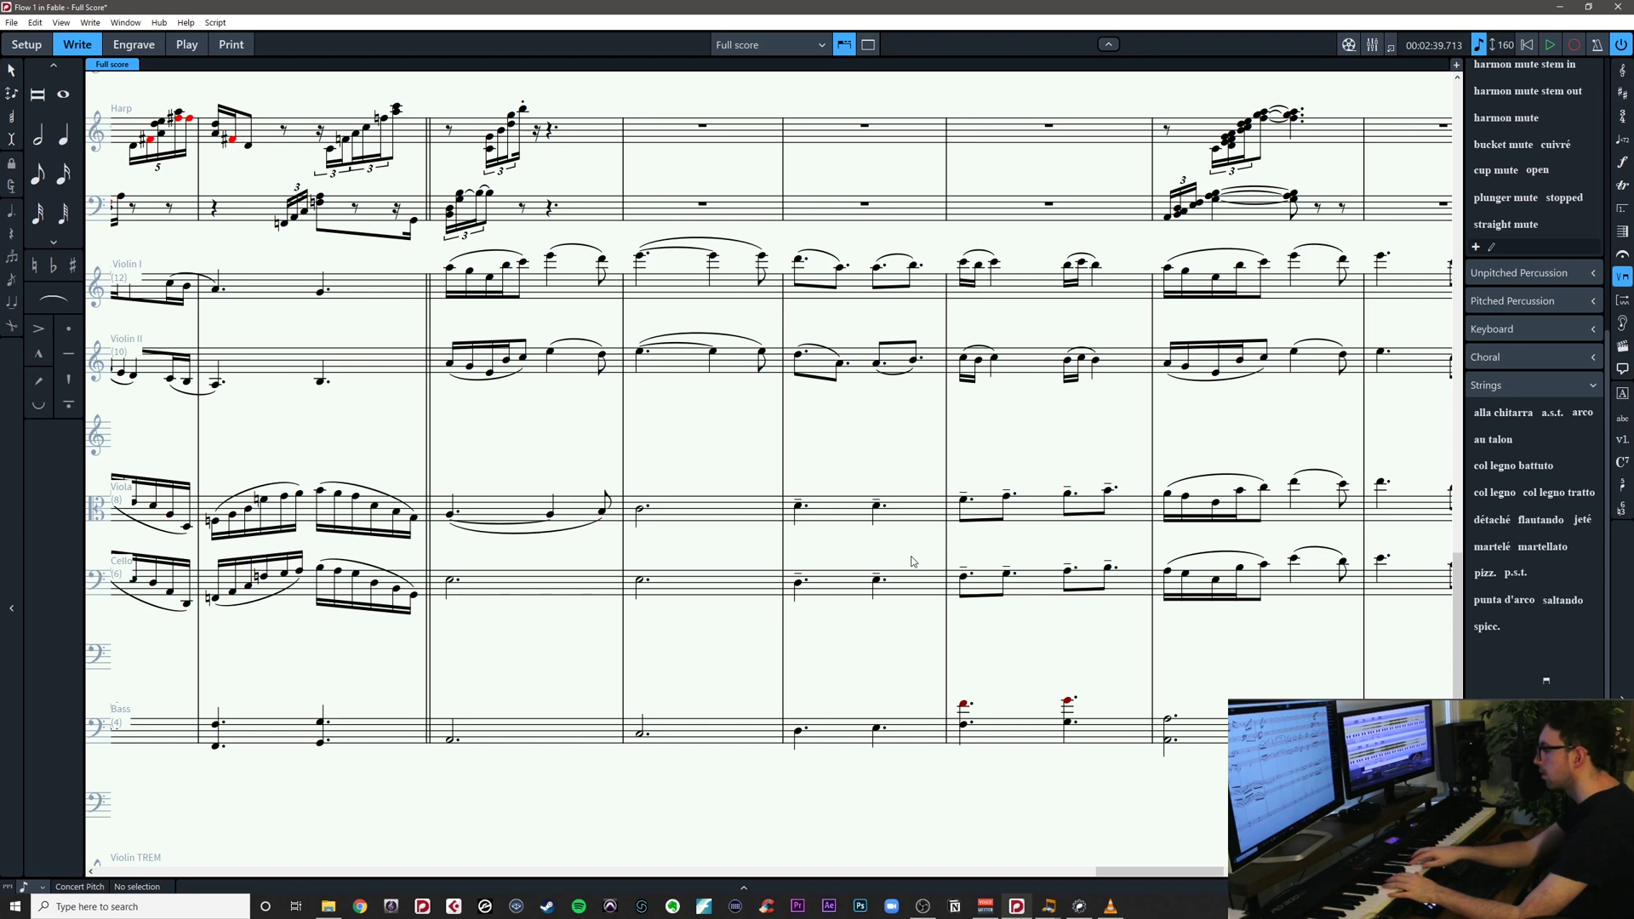
left_click(799, 587)
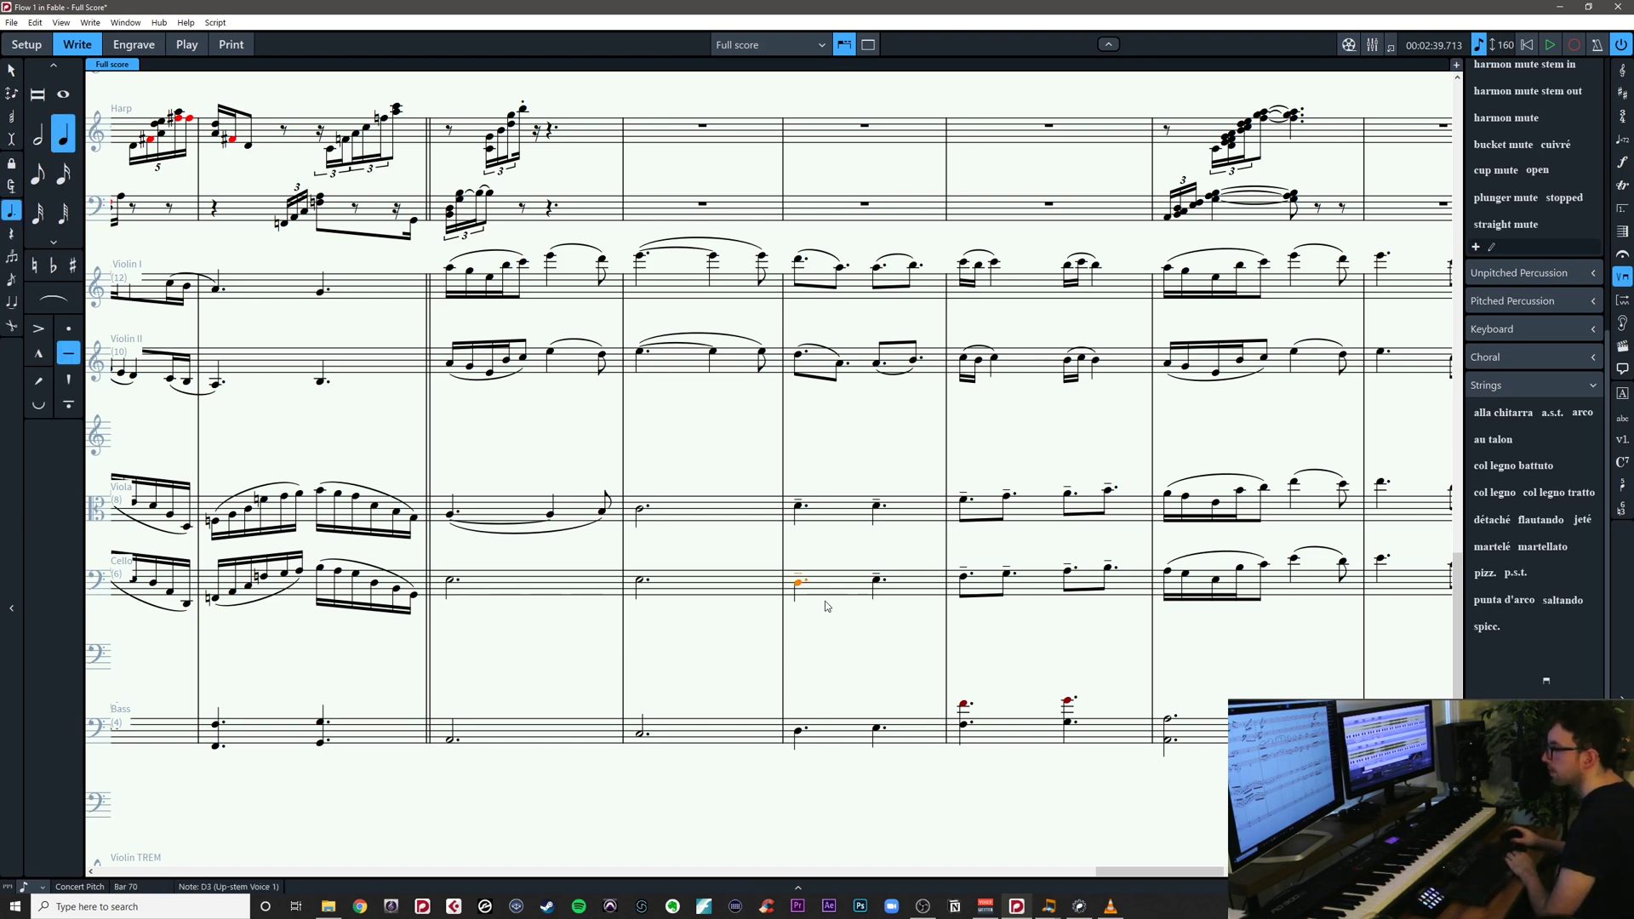
key("alt+Up")
key("alt+Up")
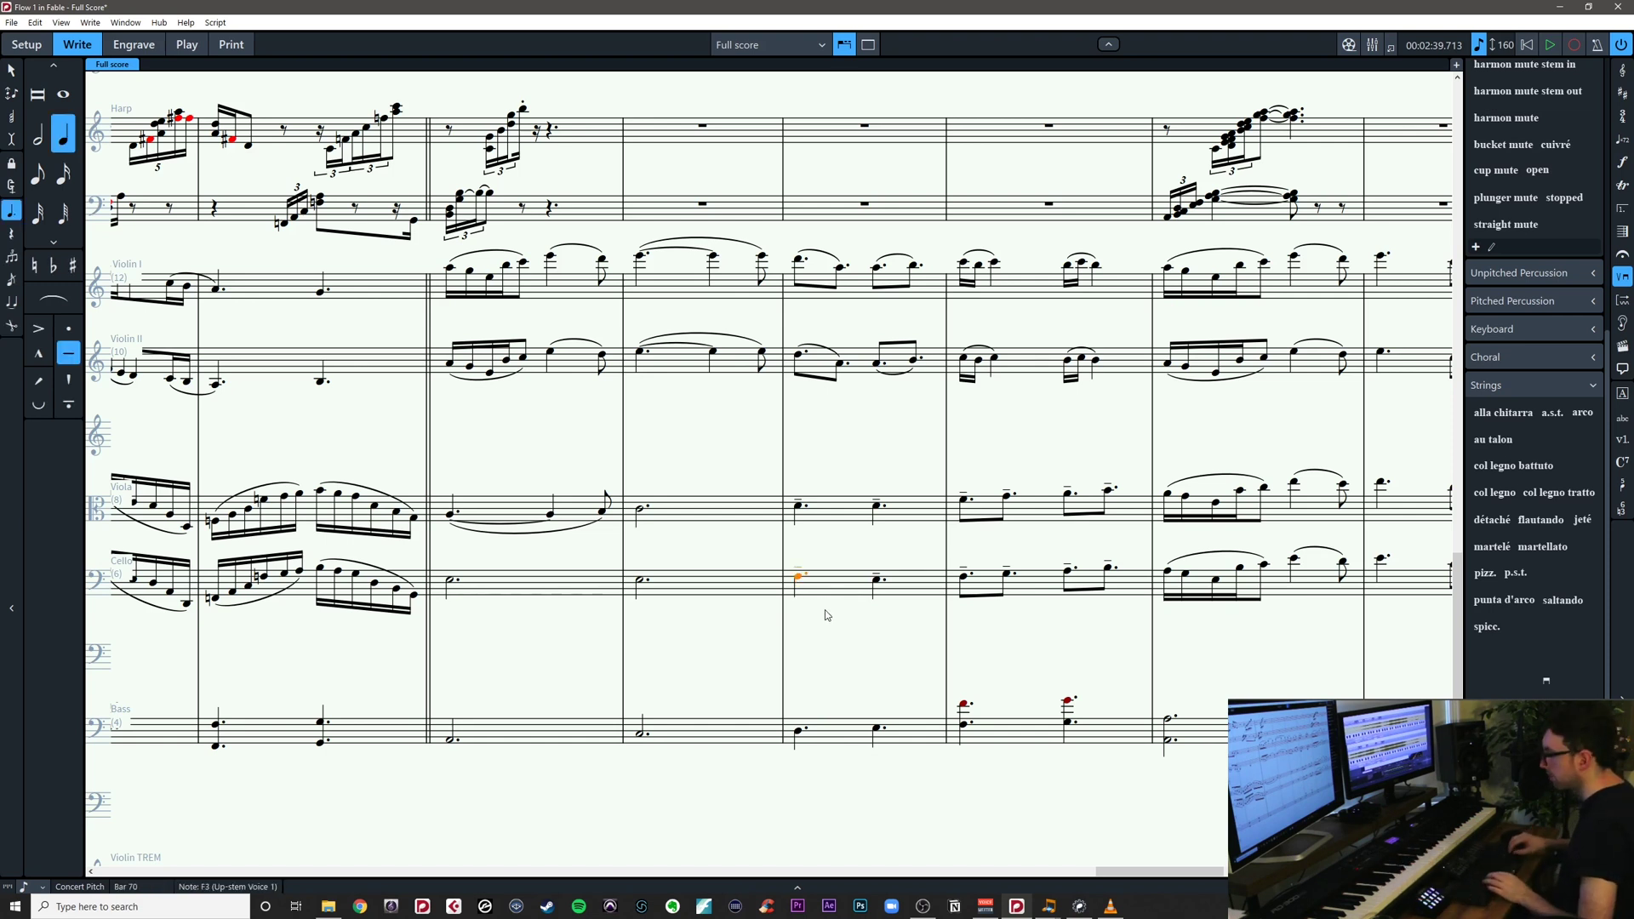
key("equal")
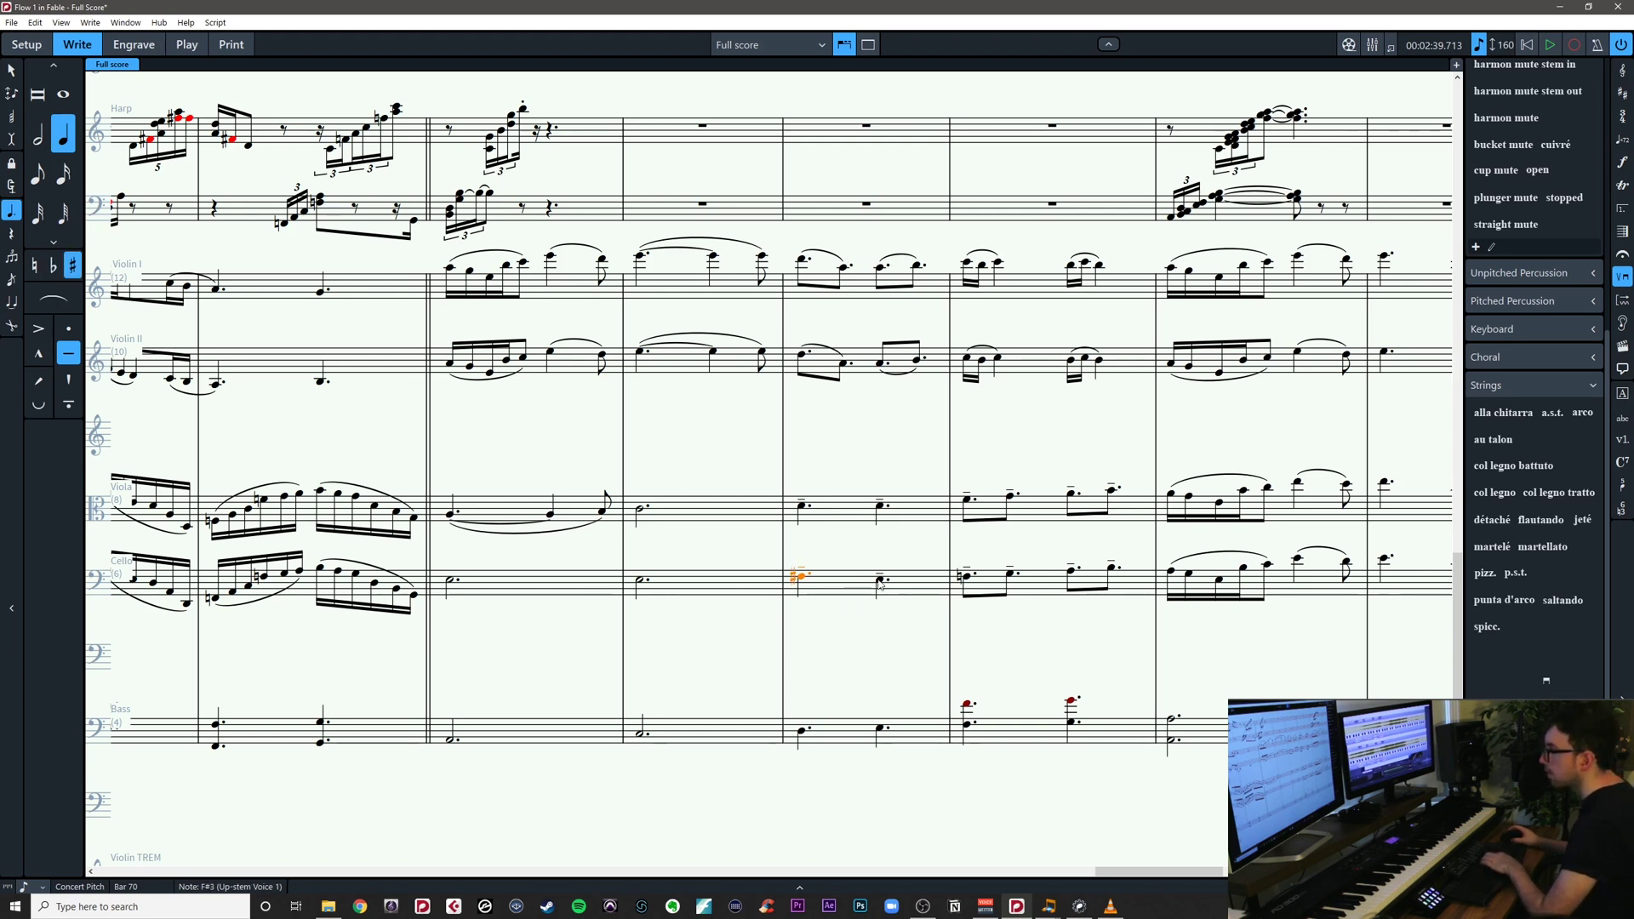
key("Right")
key("Right")
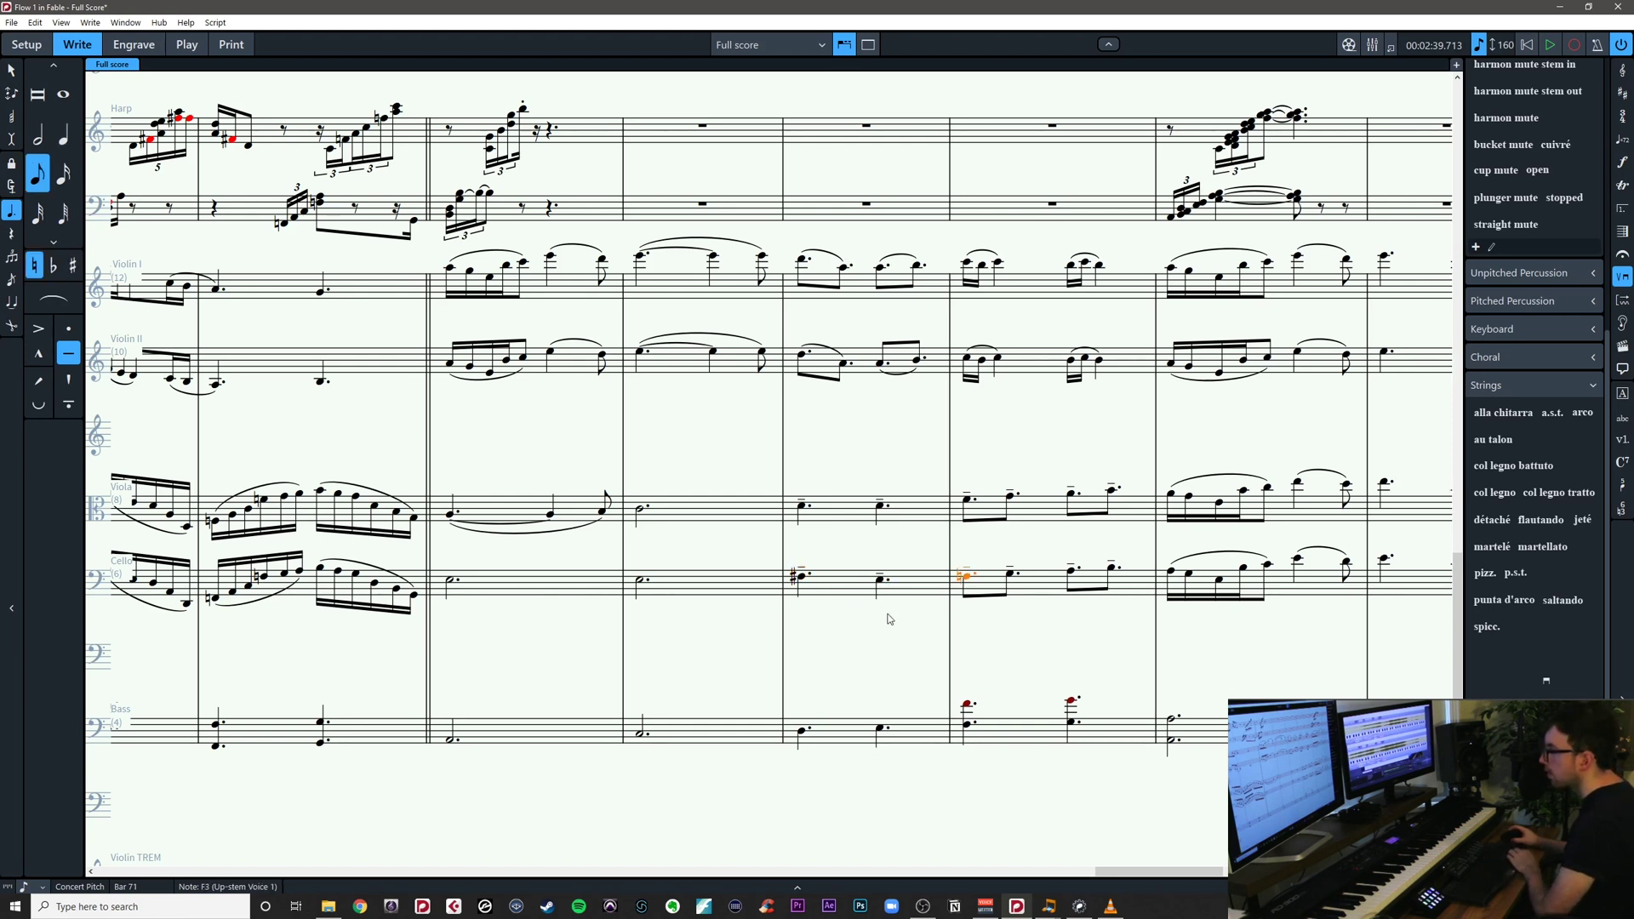
Add an ff dynamic to the viola, cello and bass at the start of bar 68
left_click_drag(439, 457, 922, 771)
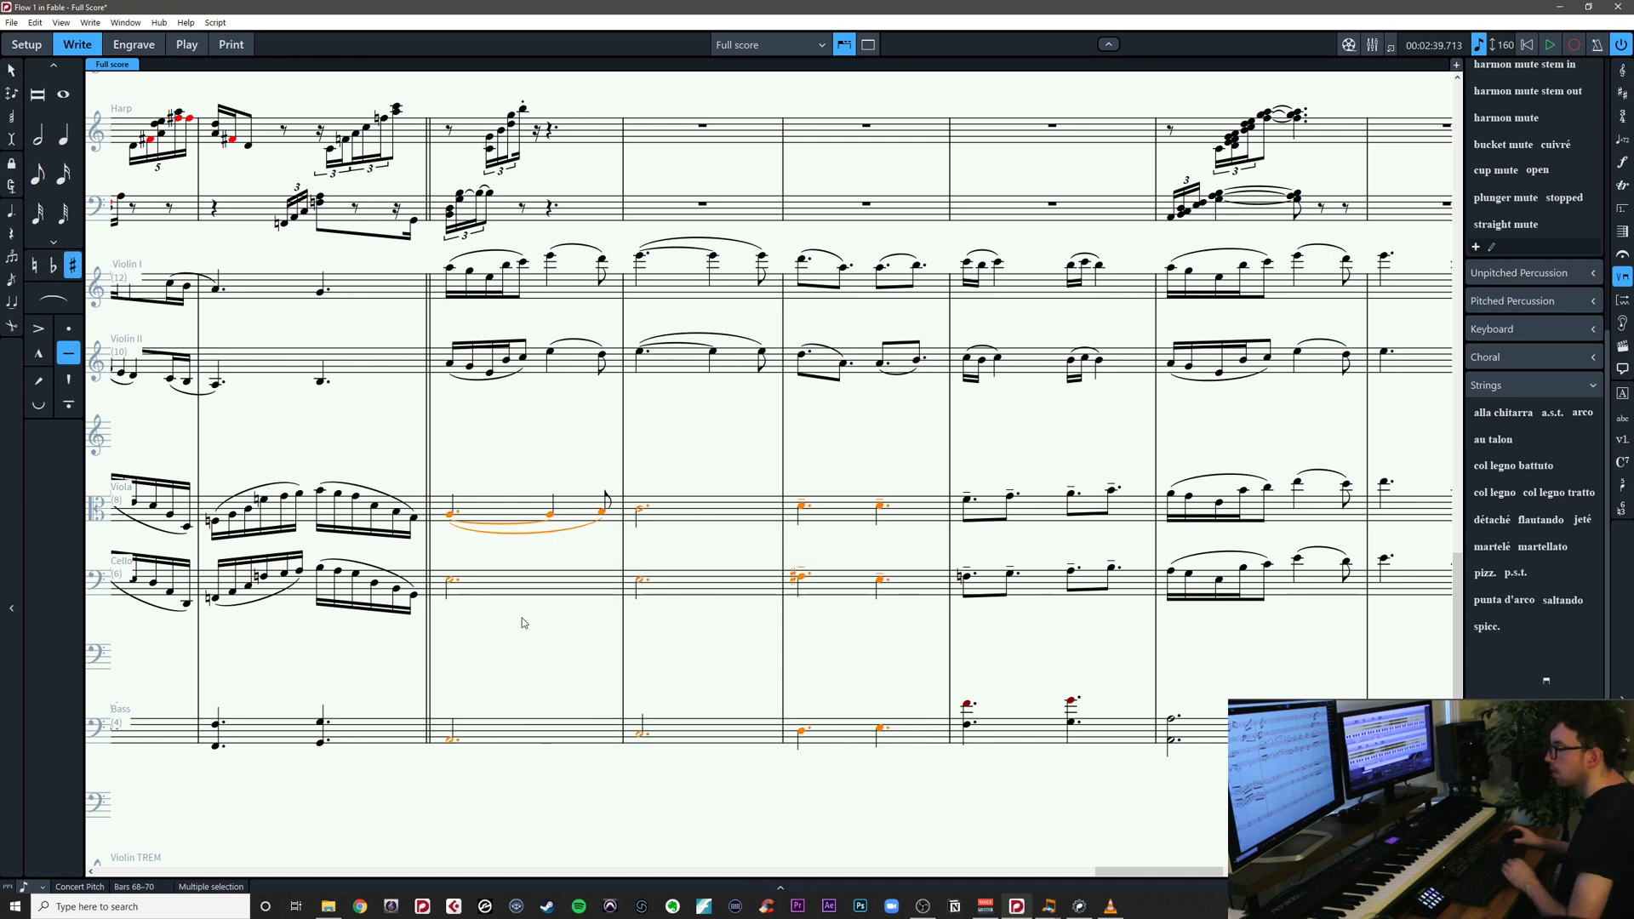
key("Escape")
left_click_drag(439, 457, 492, 742)
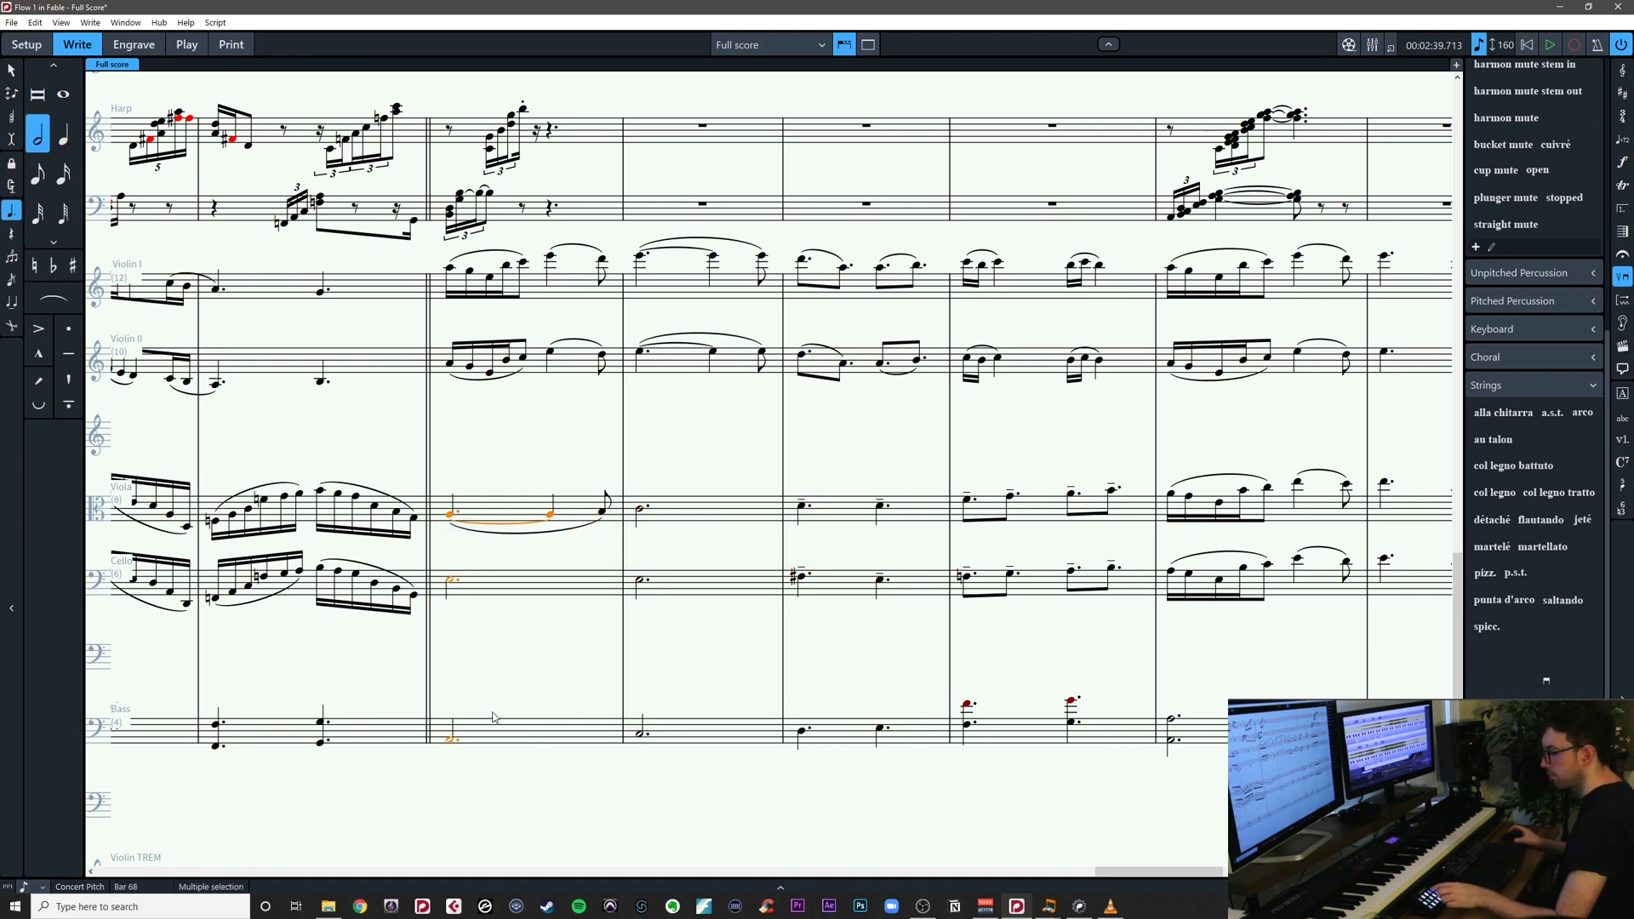
key("shift+d")
type("ff")
key("Return")
Play back the passage from bar 68 into bar 72
left_click_drag(545, 451, 433, 793)
key("alt+minus")
key("p")
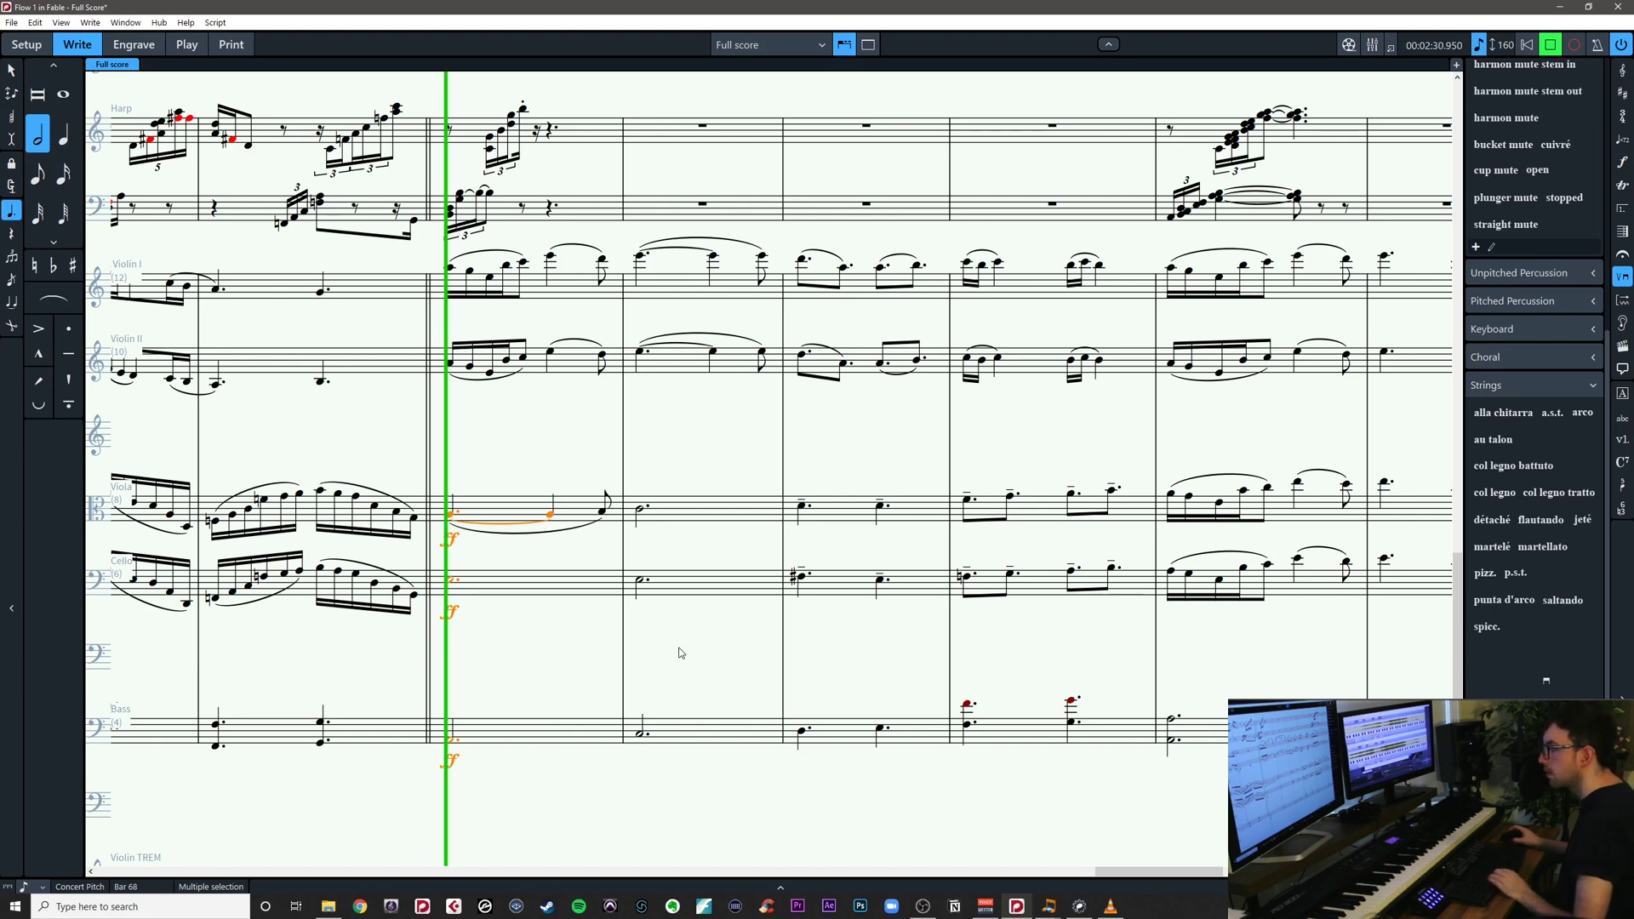
key("alt+equal")
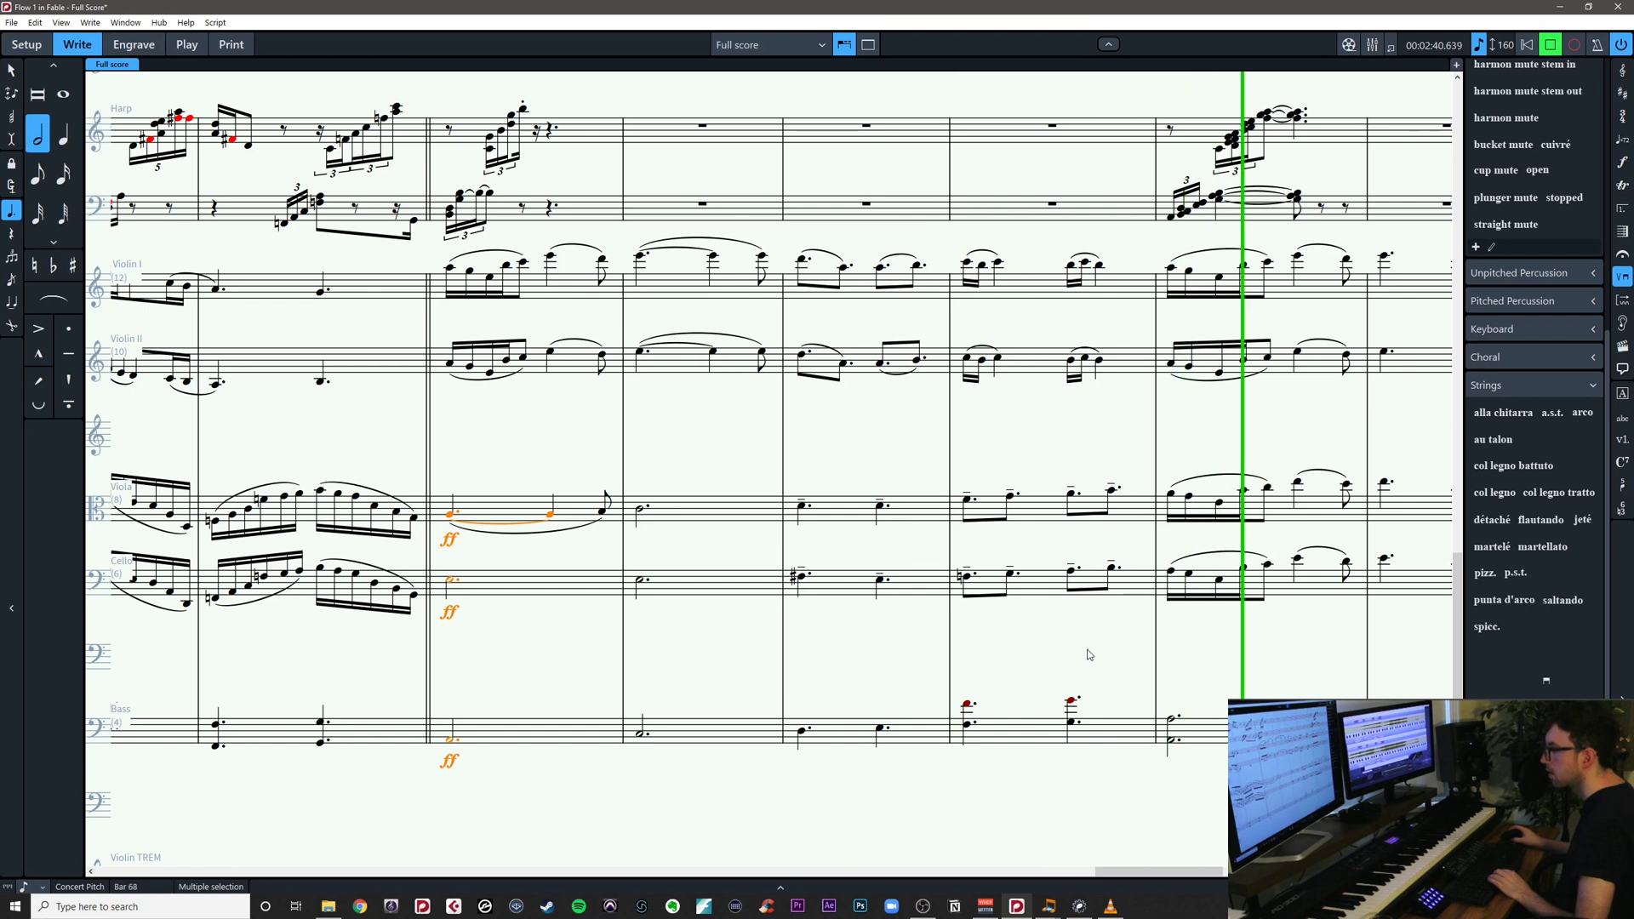
key("space")
key("Escape")
Delete the two upper bass notes in bar 71, leaving only the lower octave
left_click(967, 704)
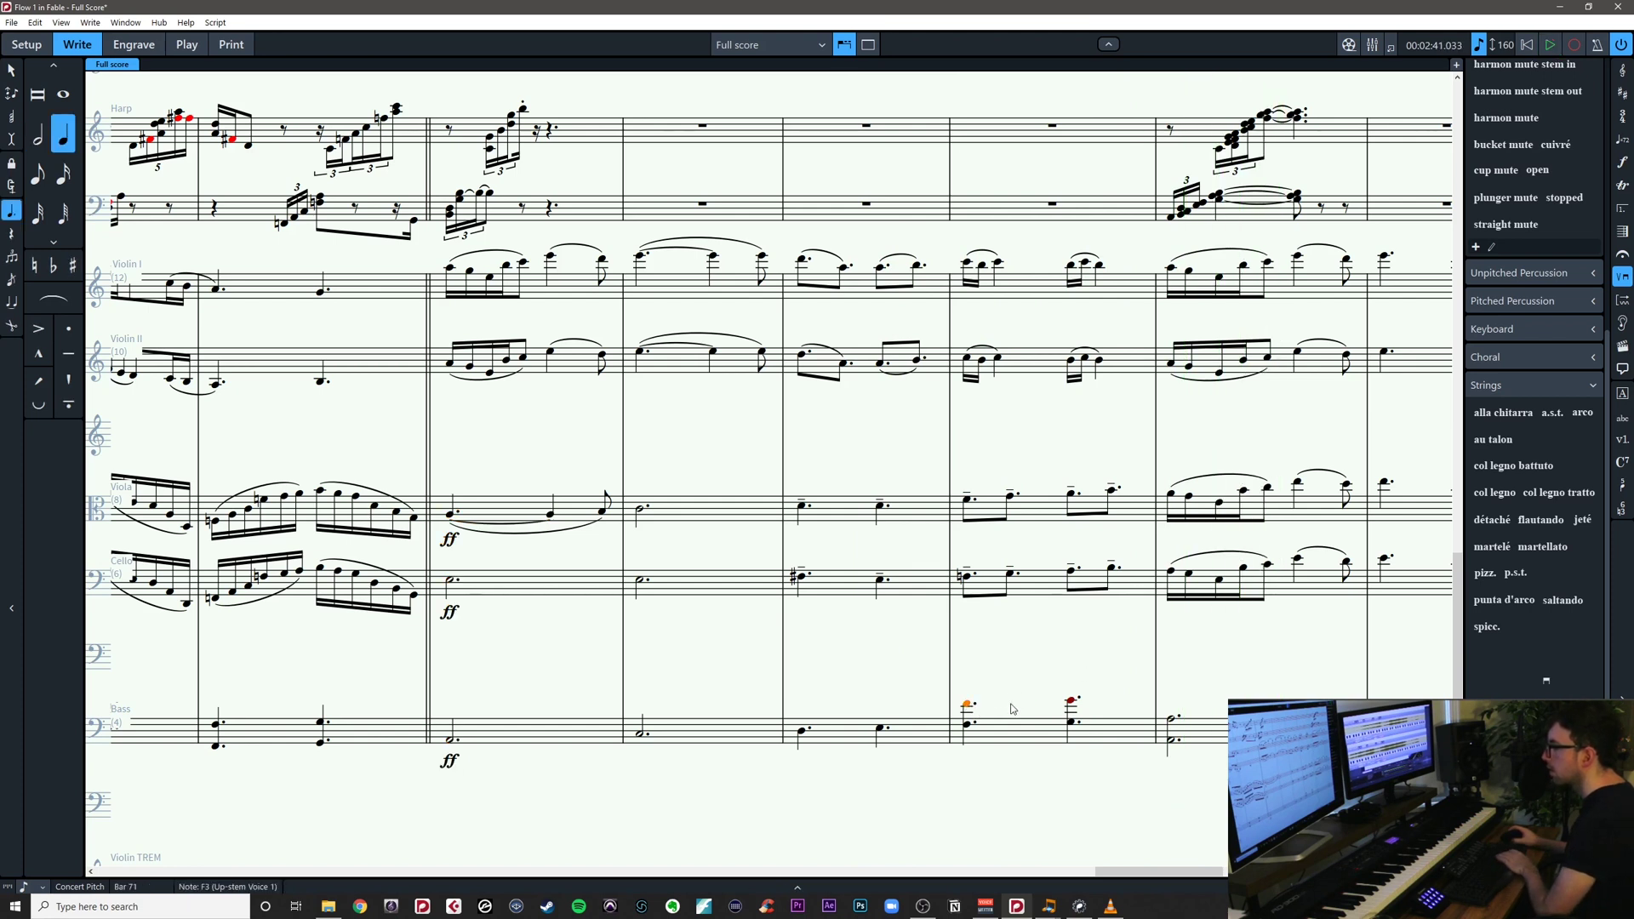
left_click(1072, 701)
key("Delete")
Compare the viola, cello and bass notes of bar 71 with the piano and violin parts above
left_click(968, 577)
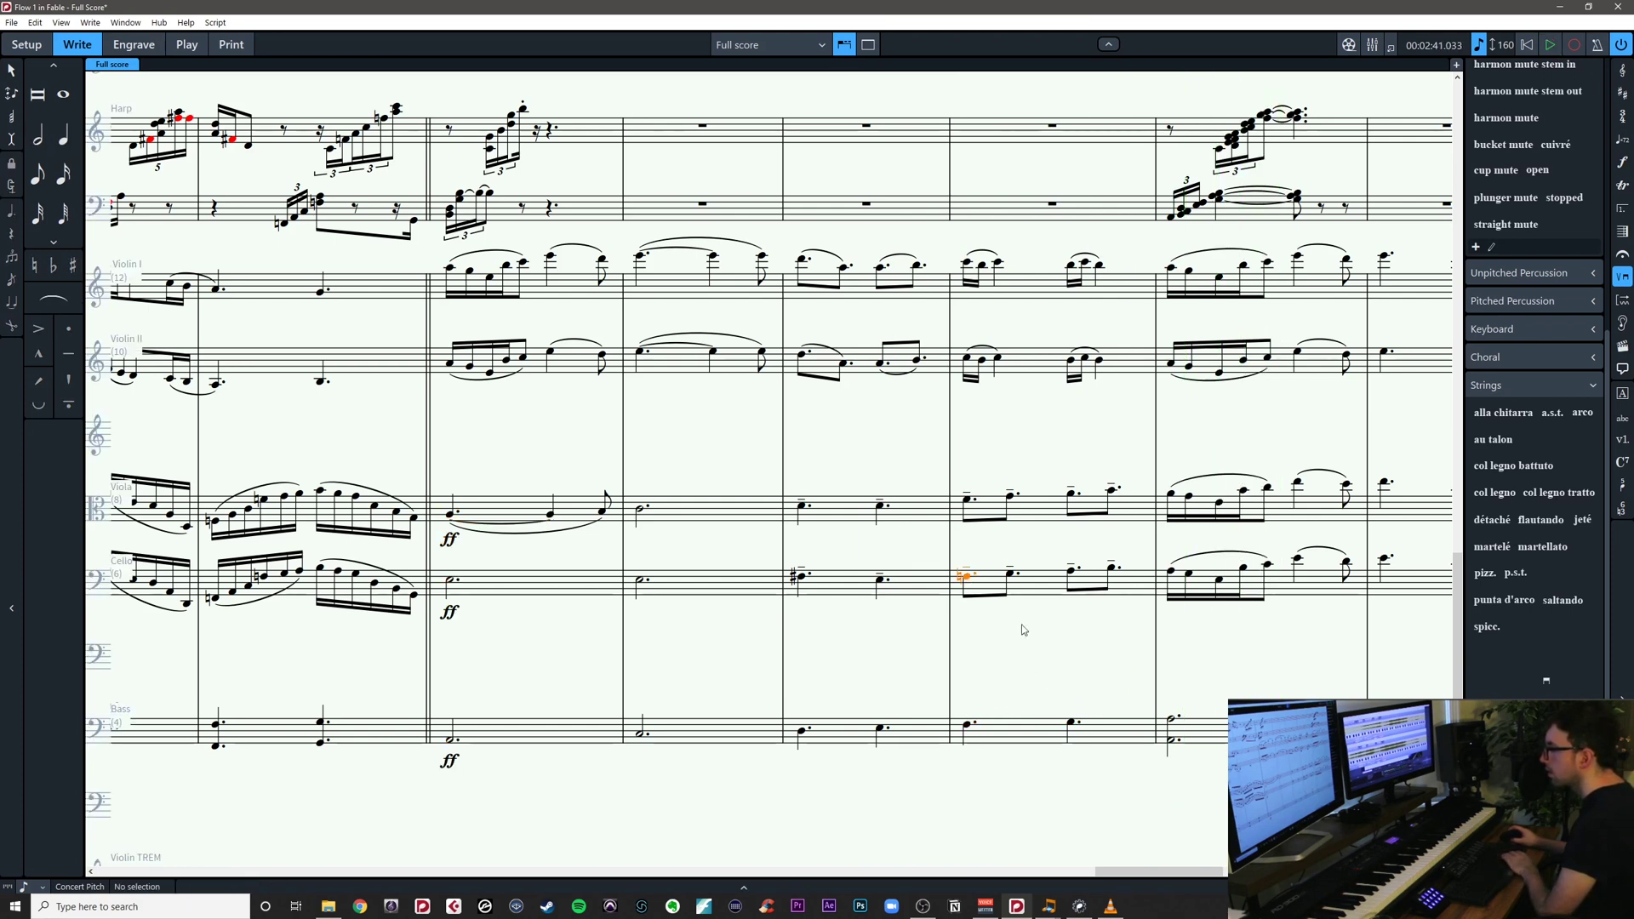
key("Right")
left_click(1093, 631)
left_click_drag(1093, 632, 918, 692)
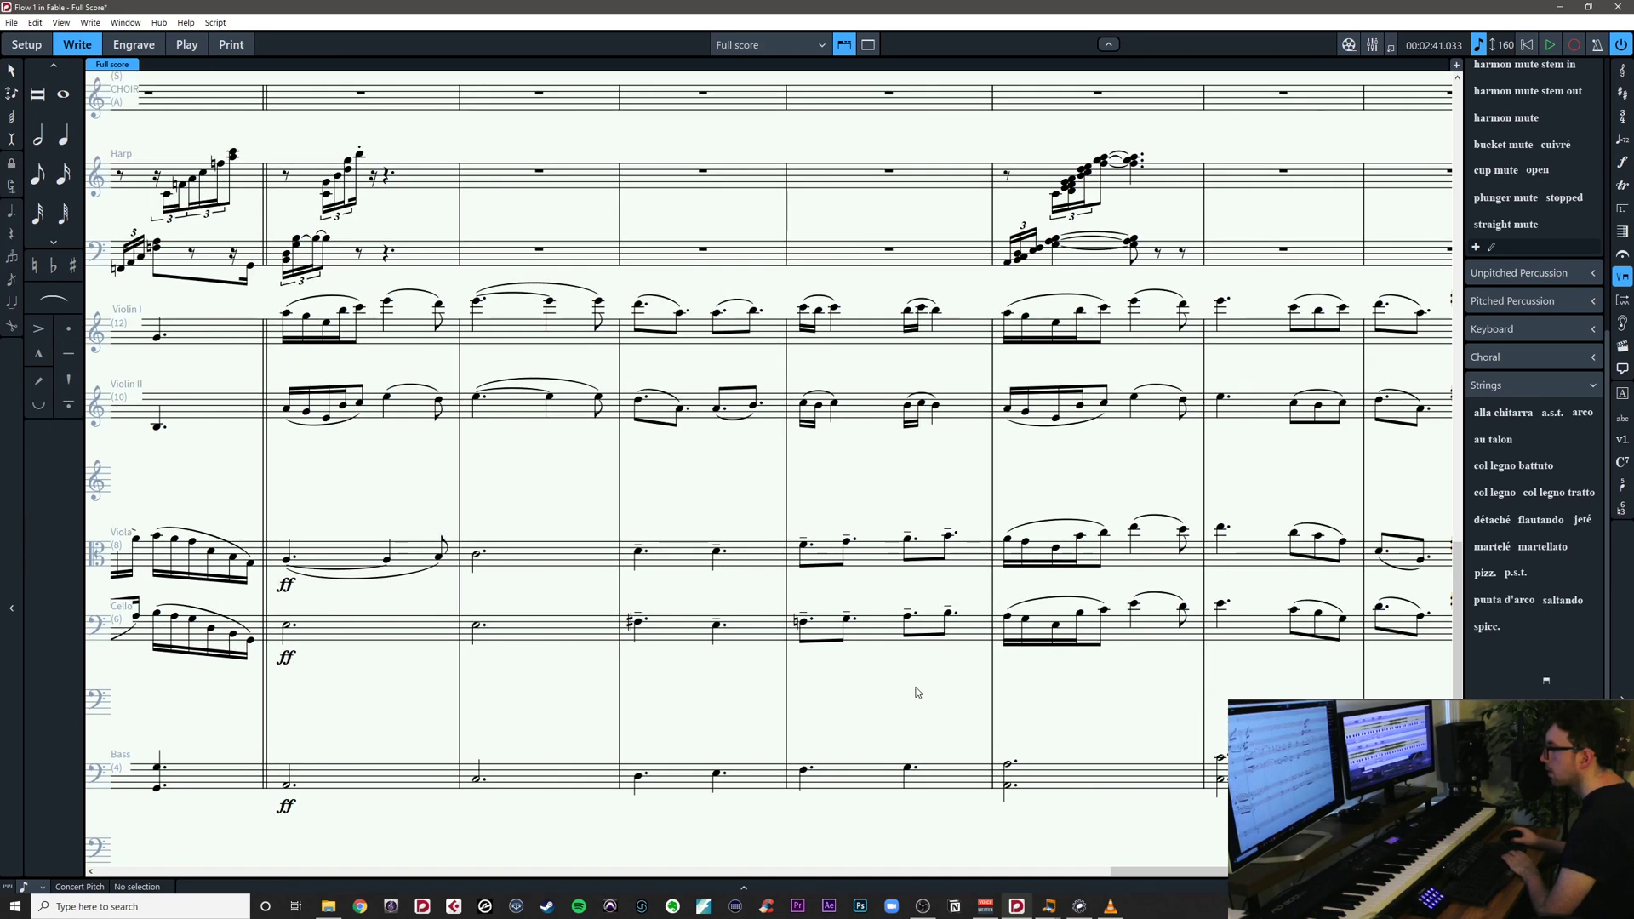
left_click(909, 768)
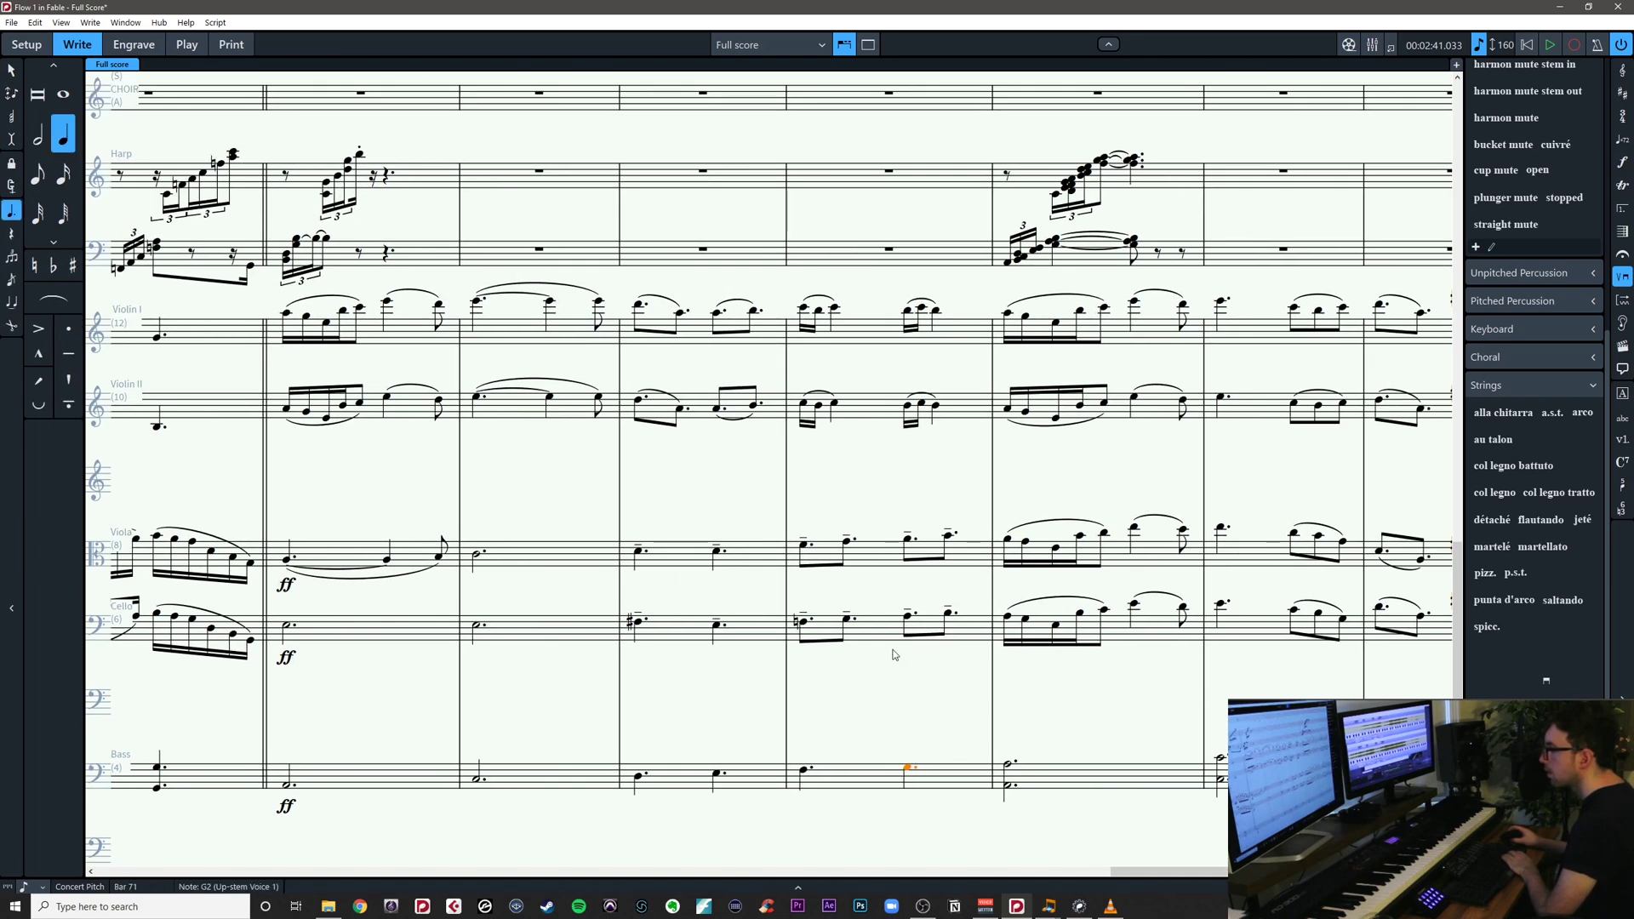
left_click(869, 657)
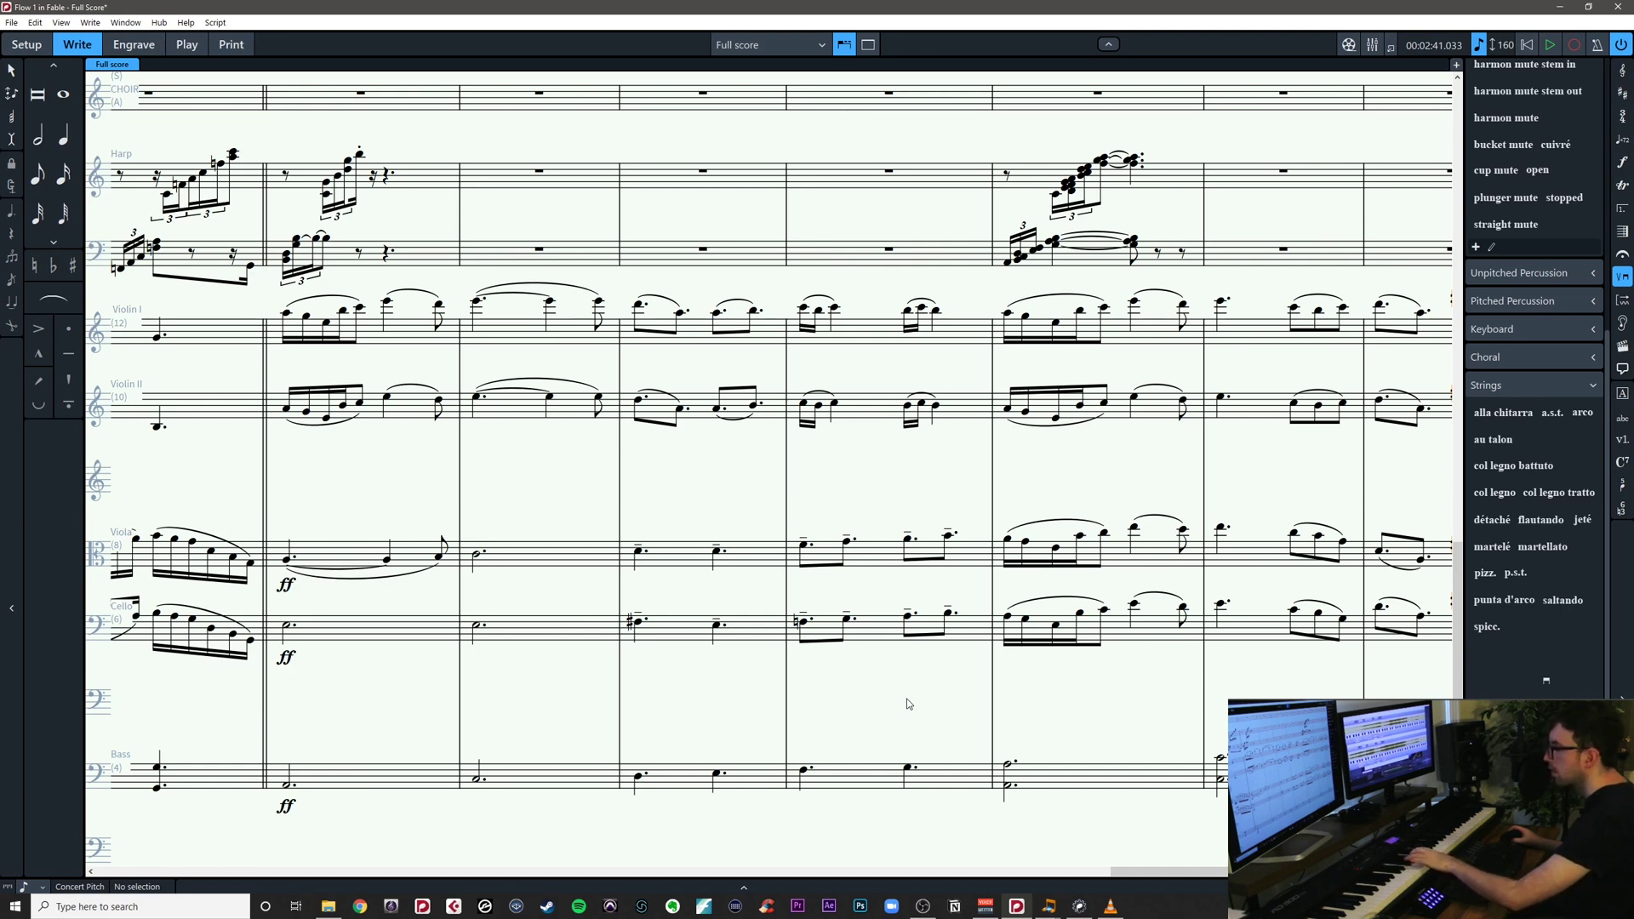
scroll(926, 719, "up", 3)
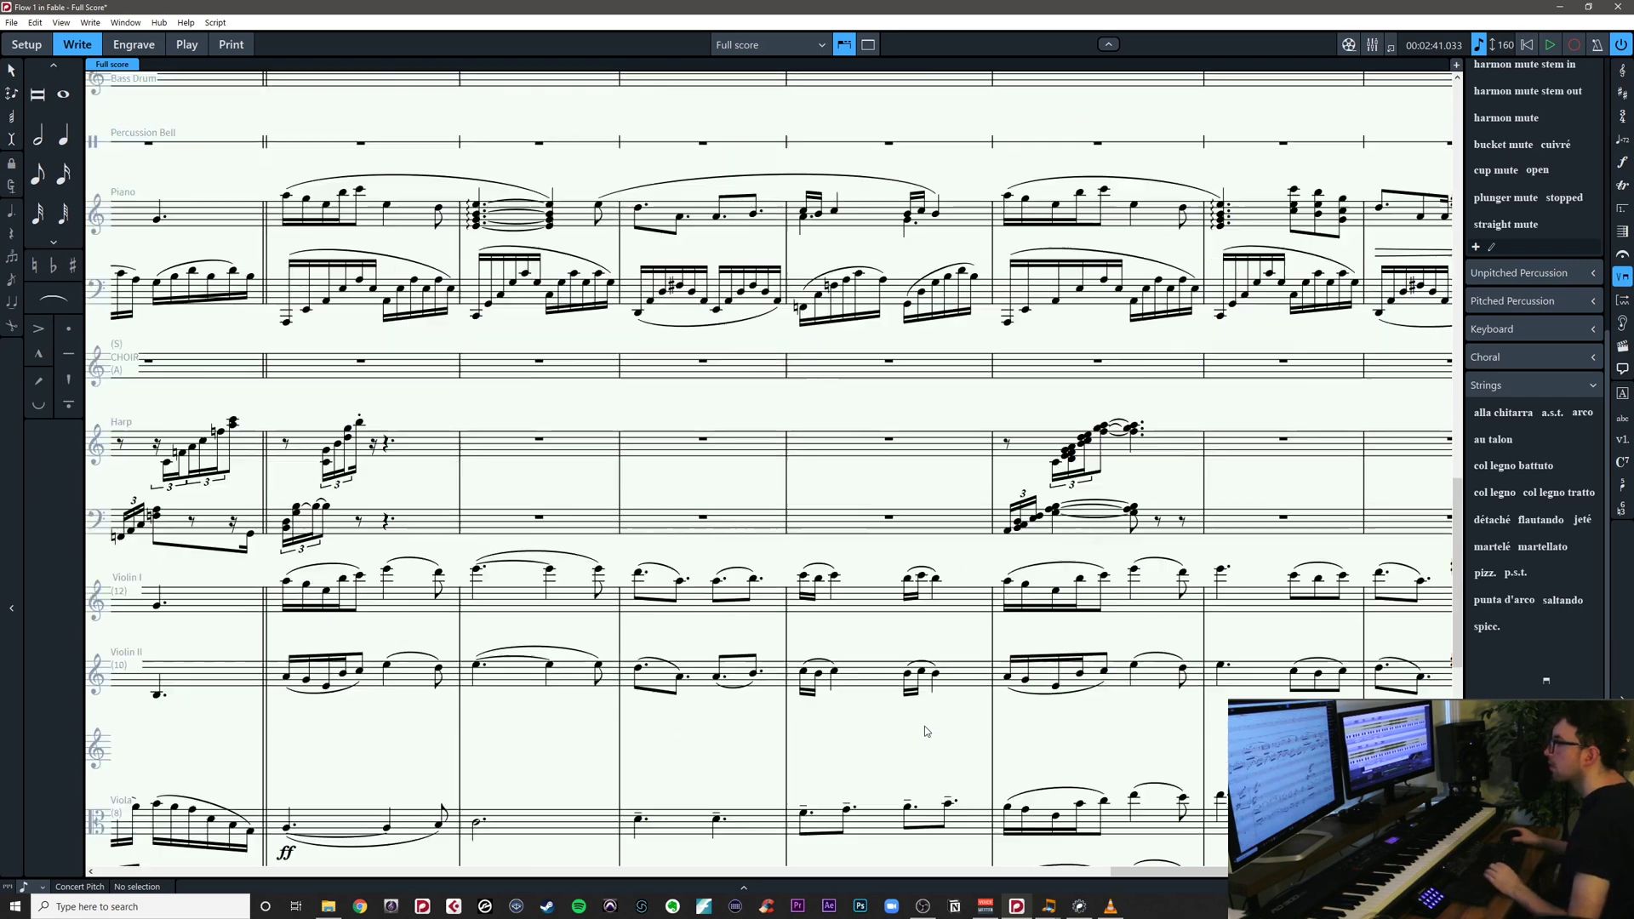
scroll(926, 728, "down", 1)
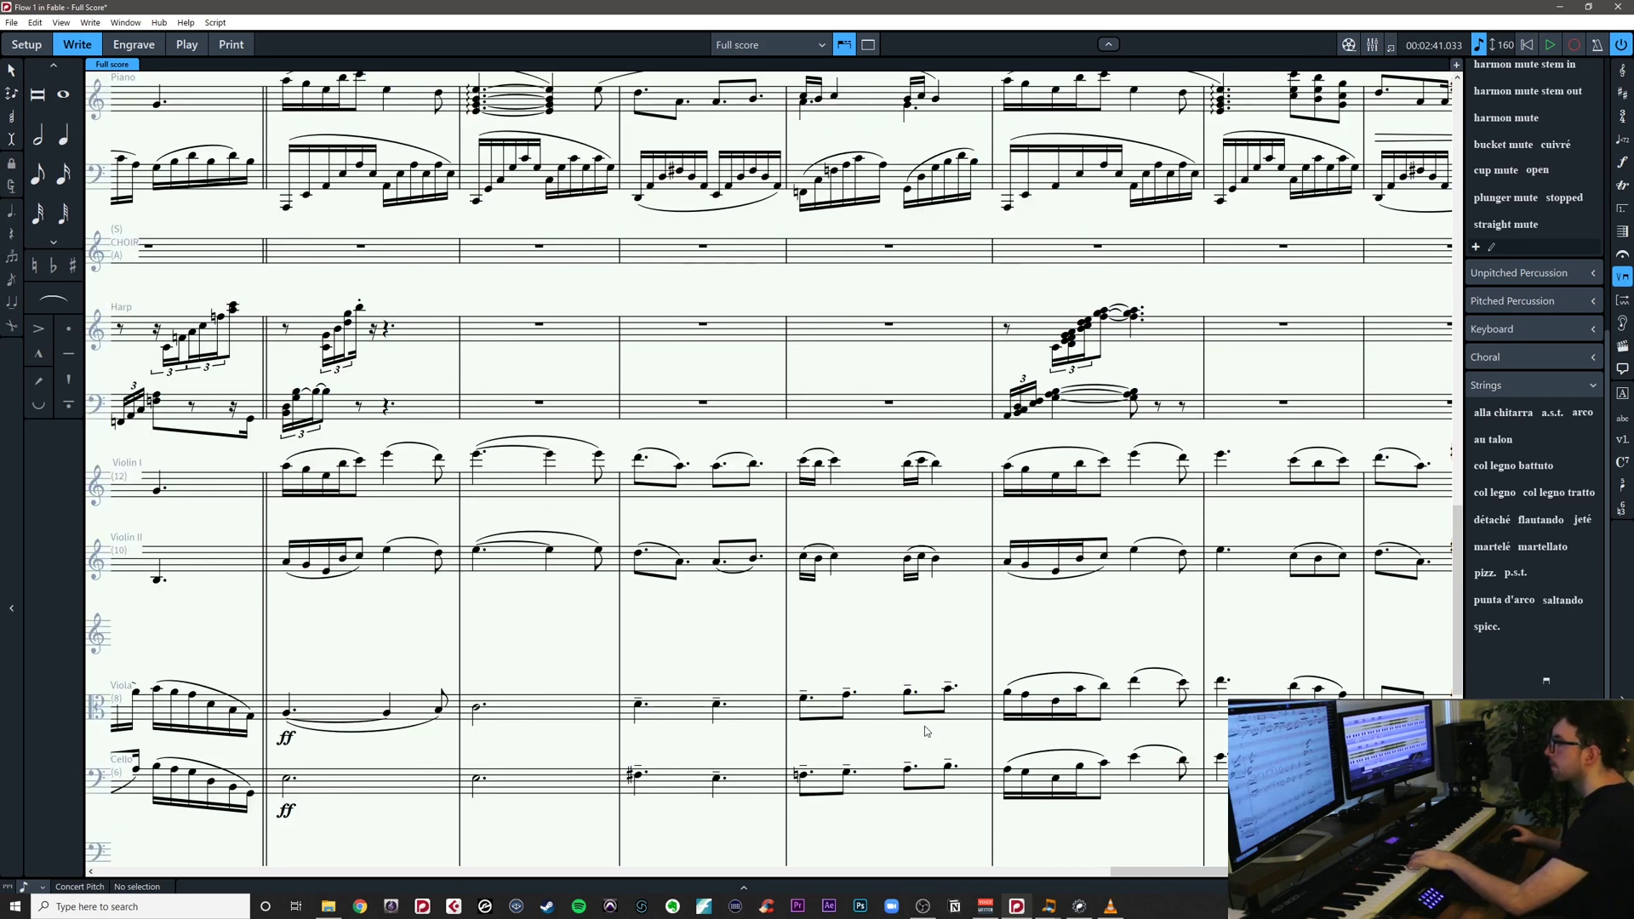
scroll(926, 731, "up", 1)
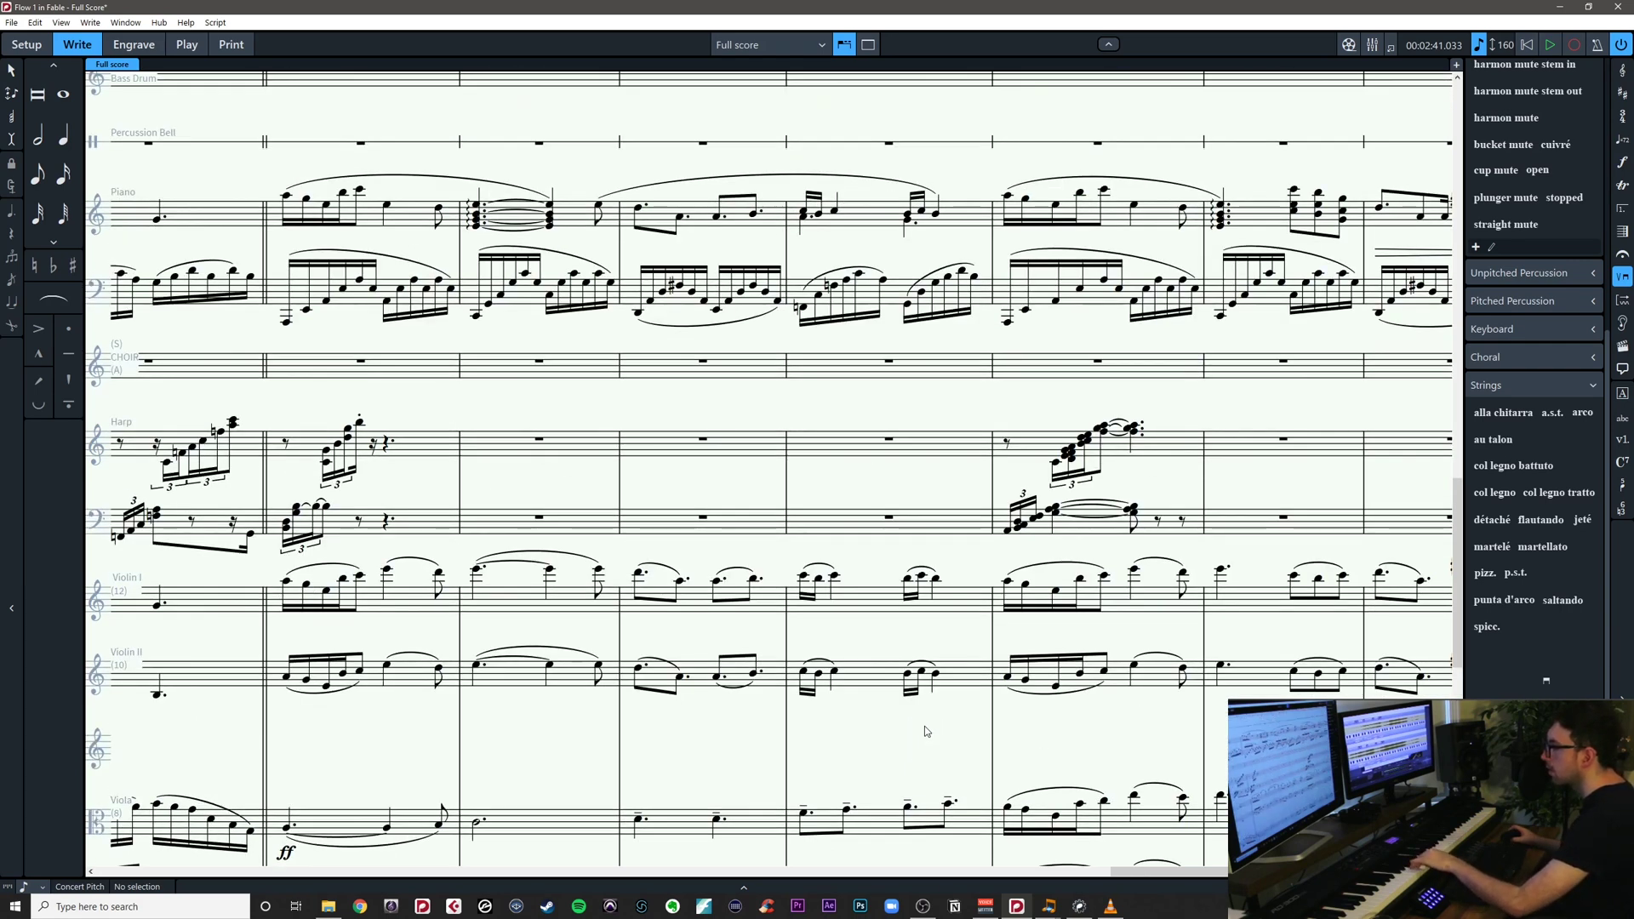
scroll(926, 730, "up", 1)
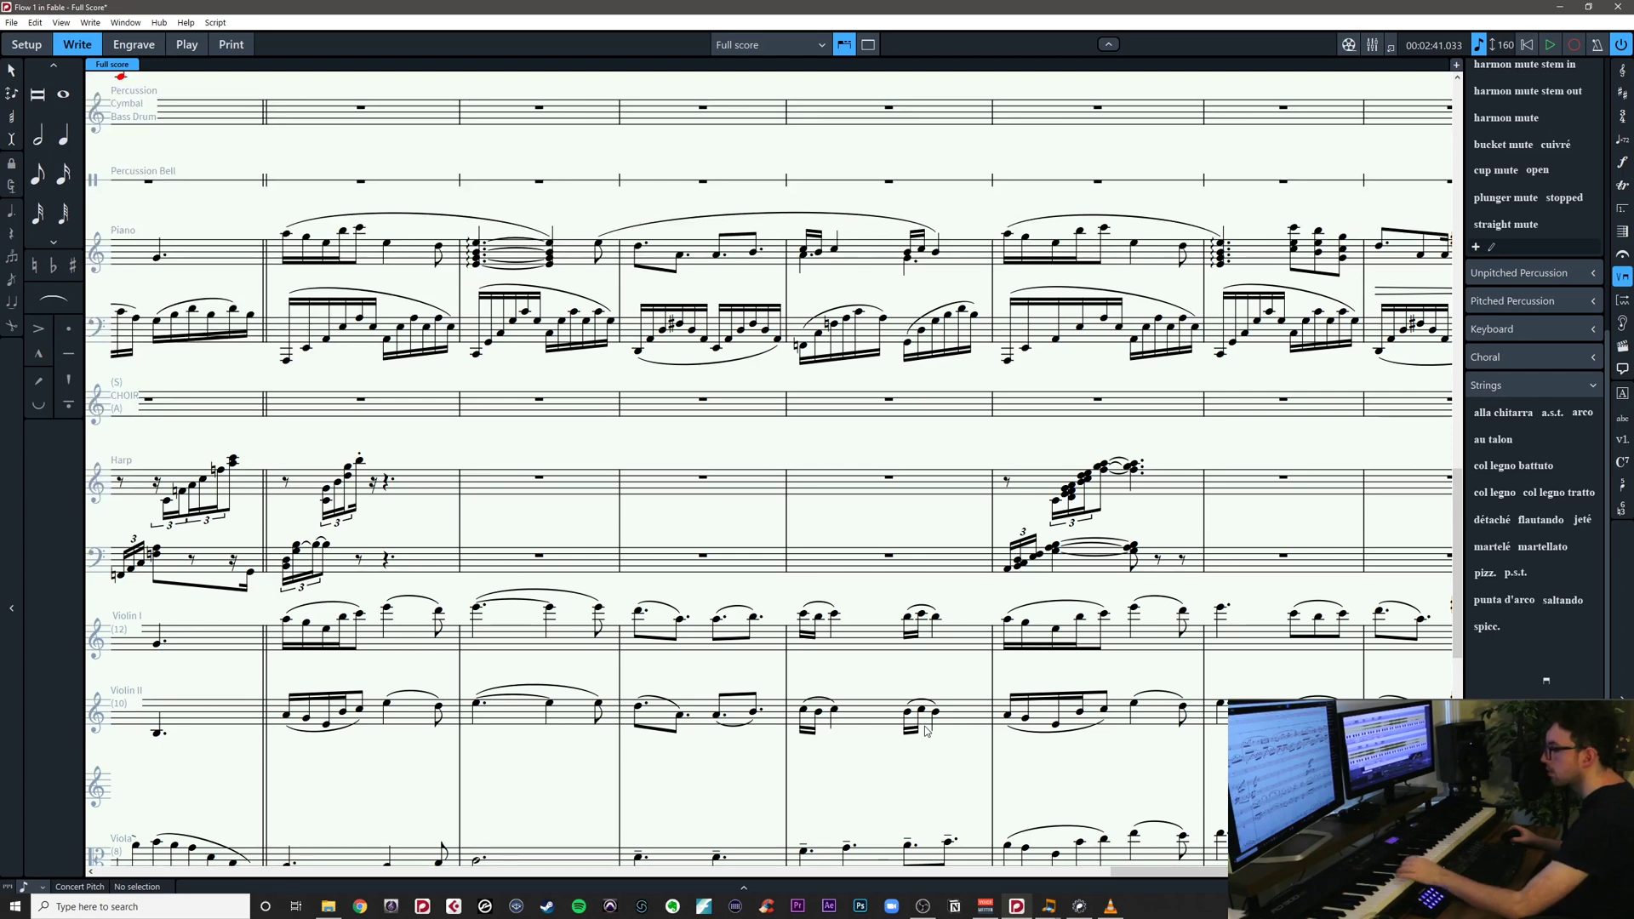
scroll(925, 729, "down", 3)
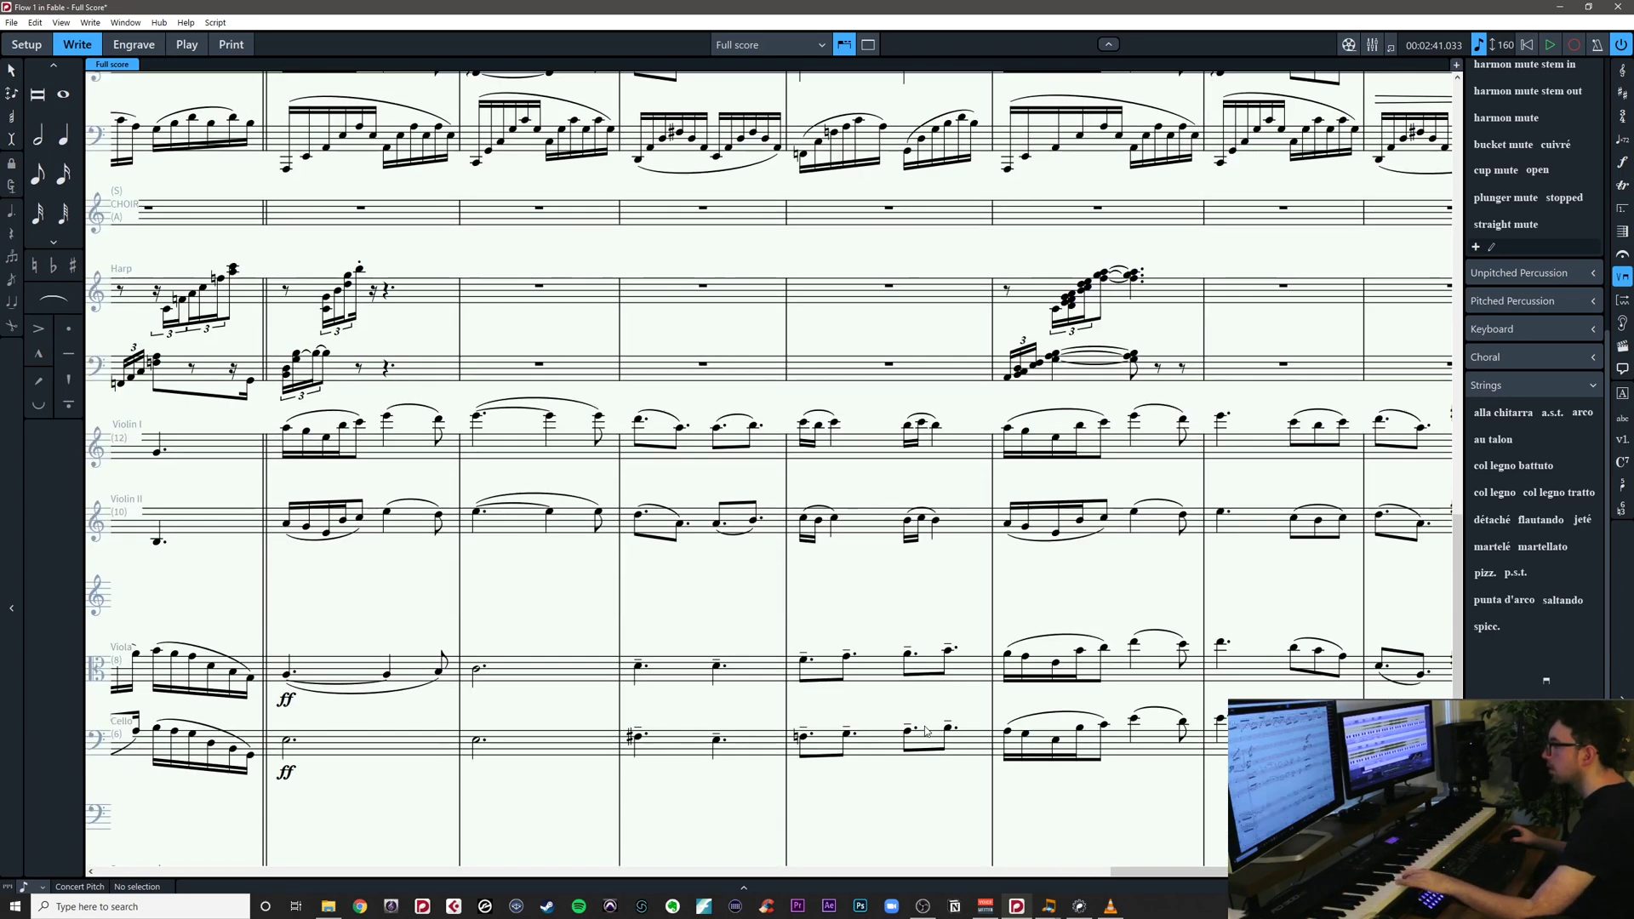
left_click_drag(915, 629, 1000, 567)
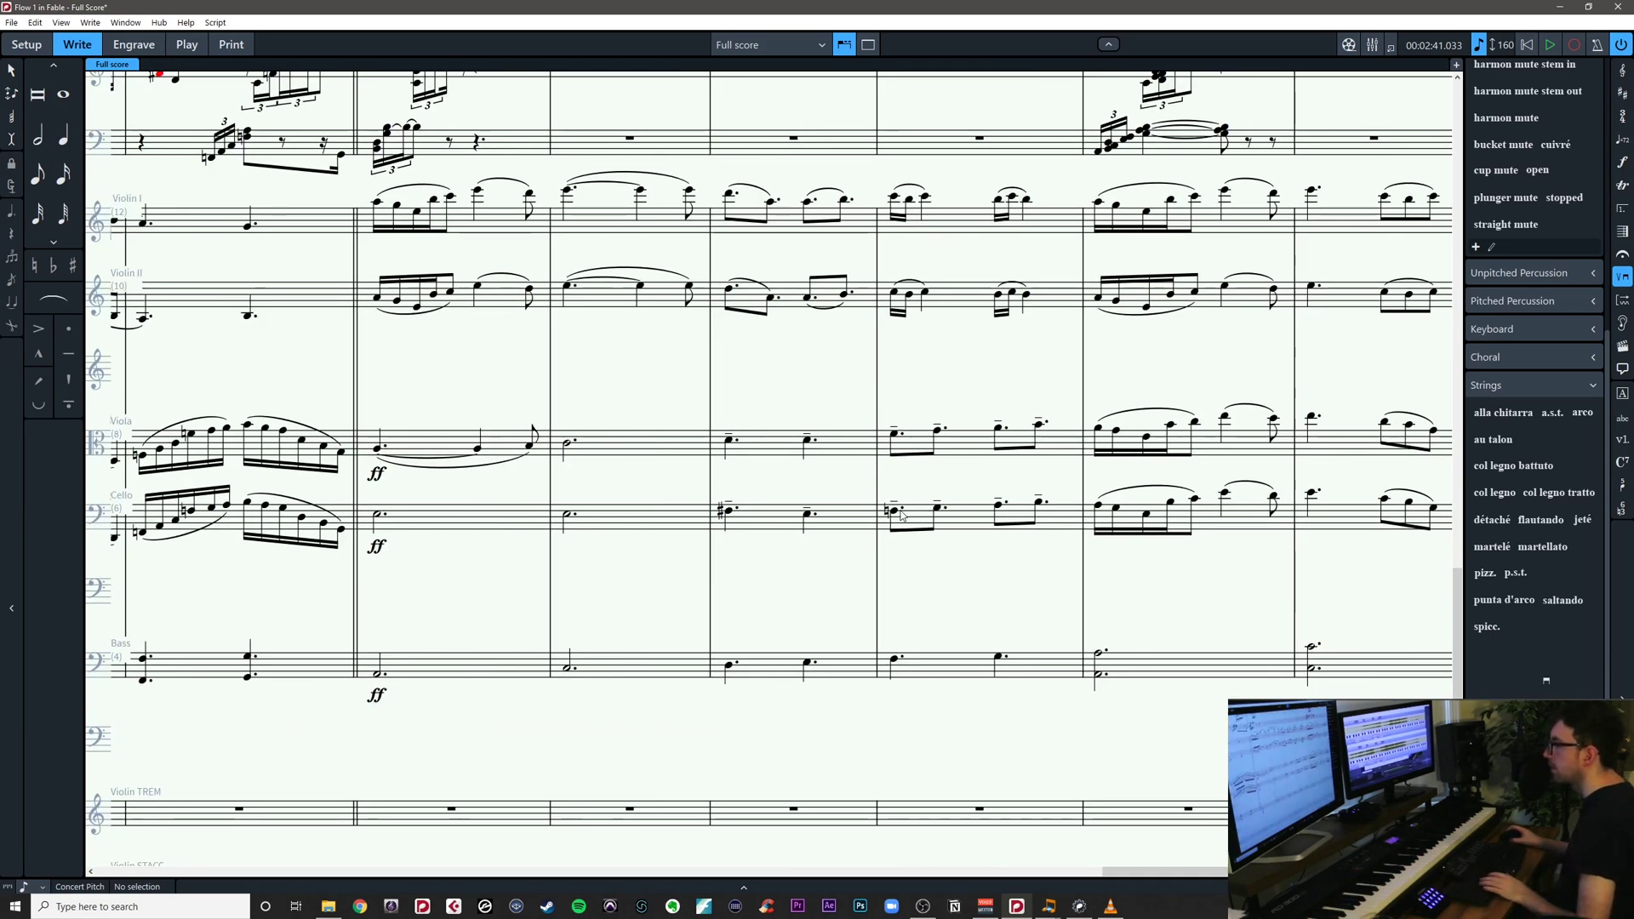
left_click(889, 511)
key("Escape")
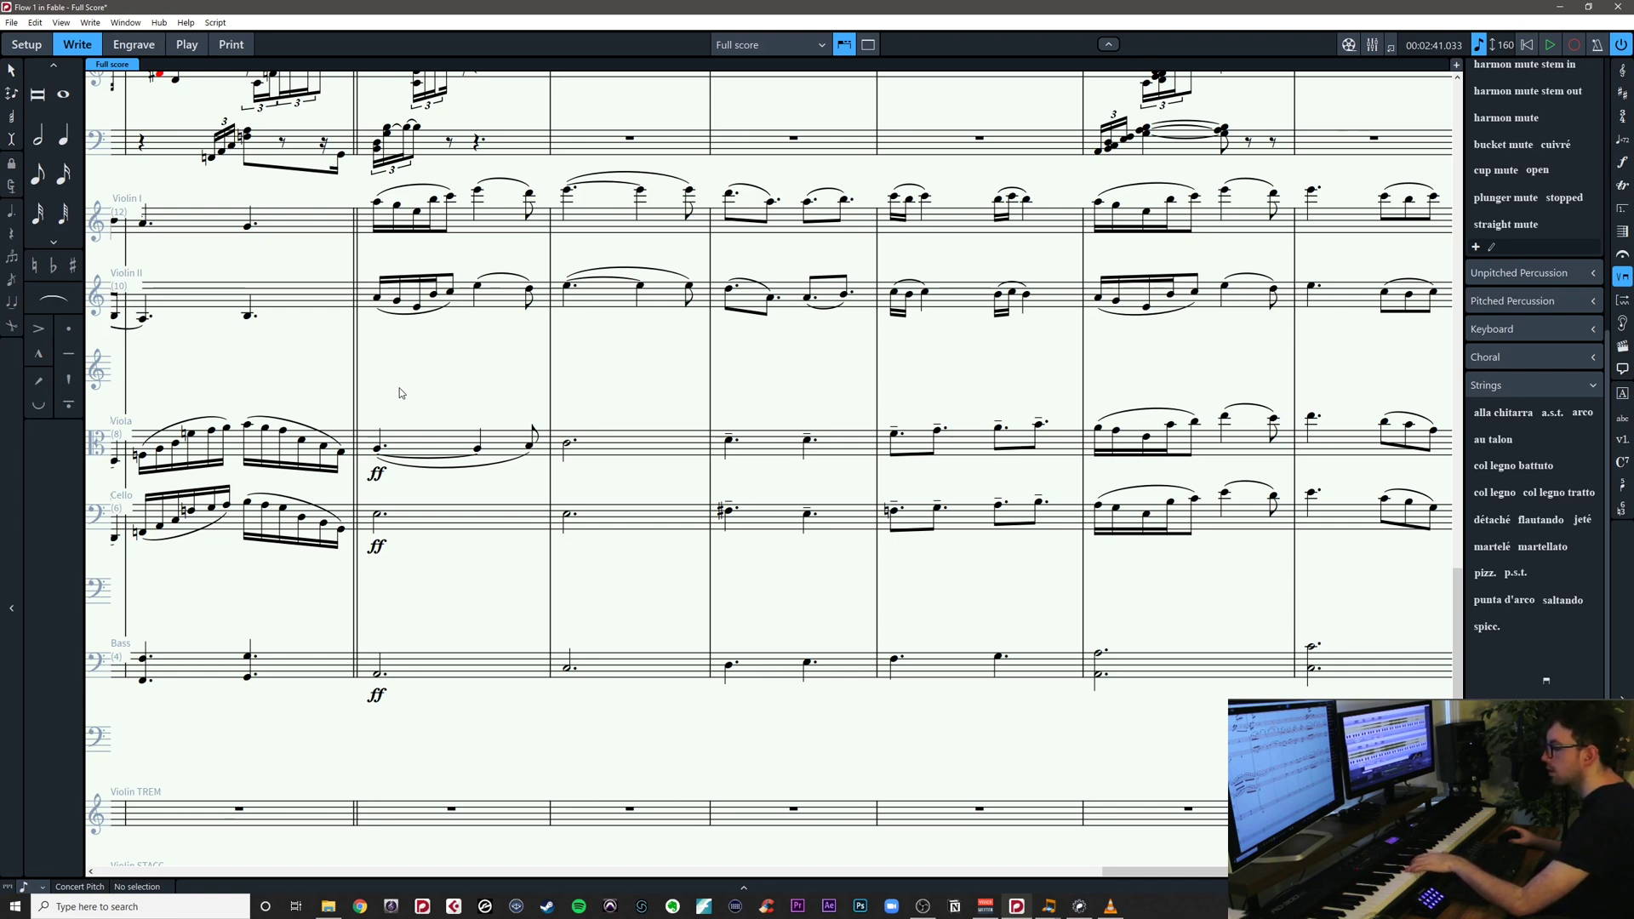
Copy the viola's tied figure in bar 68 onto the cello staff and lower the copy's last eighth note
left_click(392, 508)
left_click(394, 438)
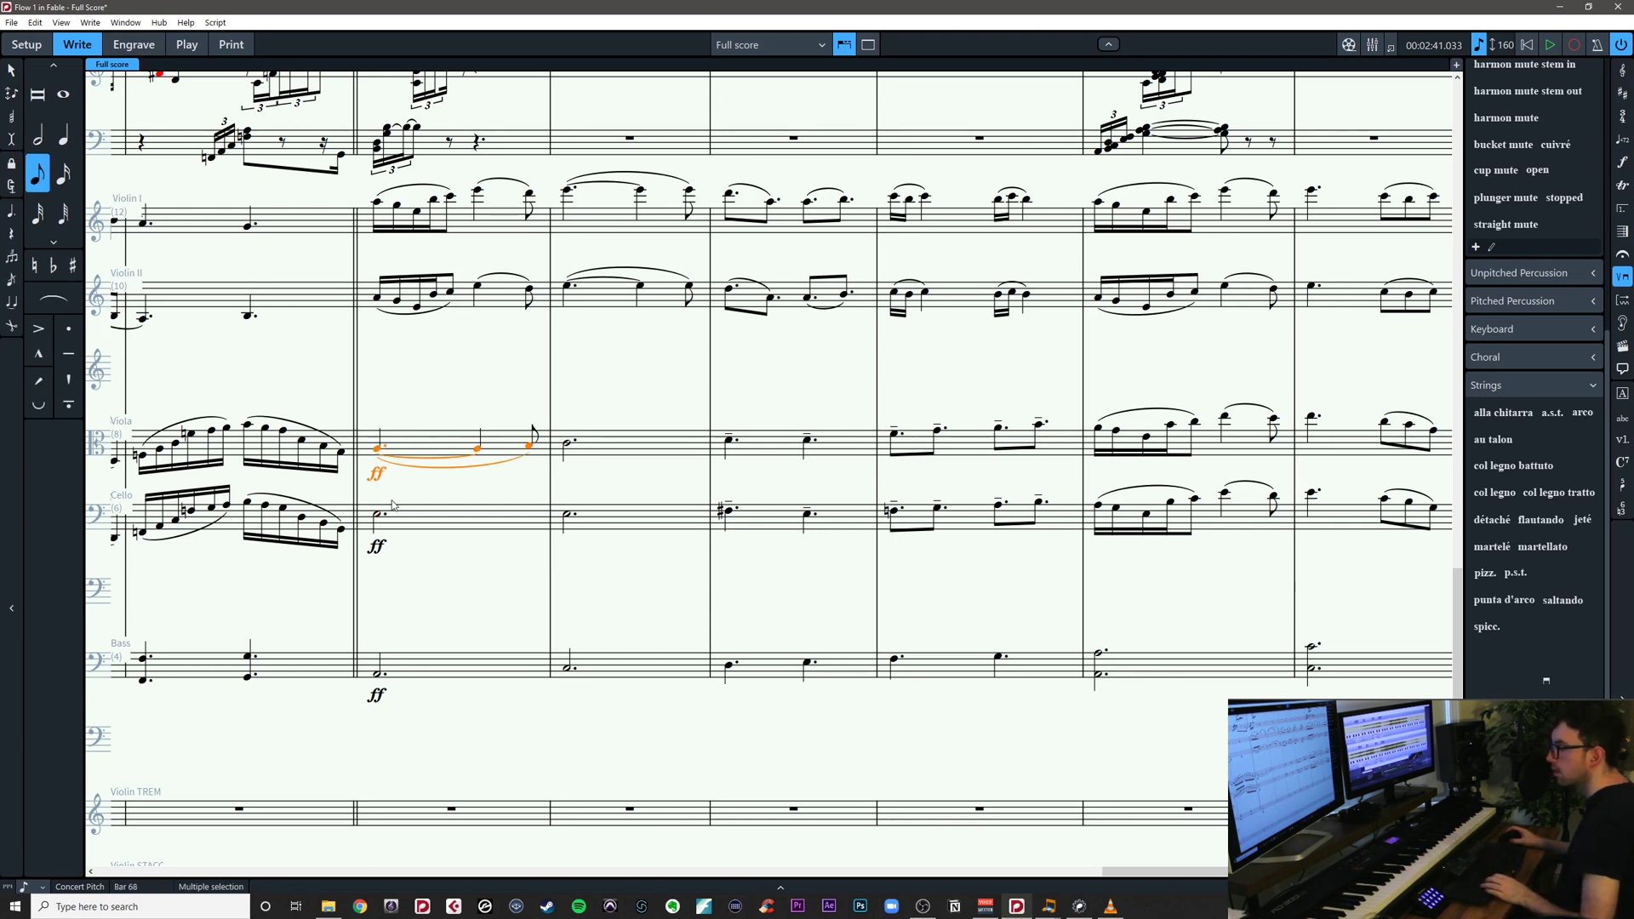
left_click(390, 509, "alt")
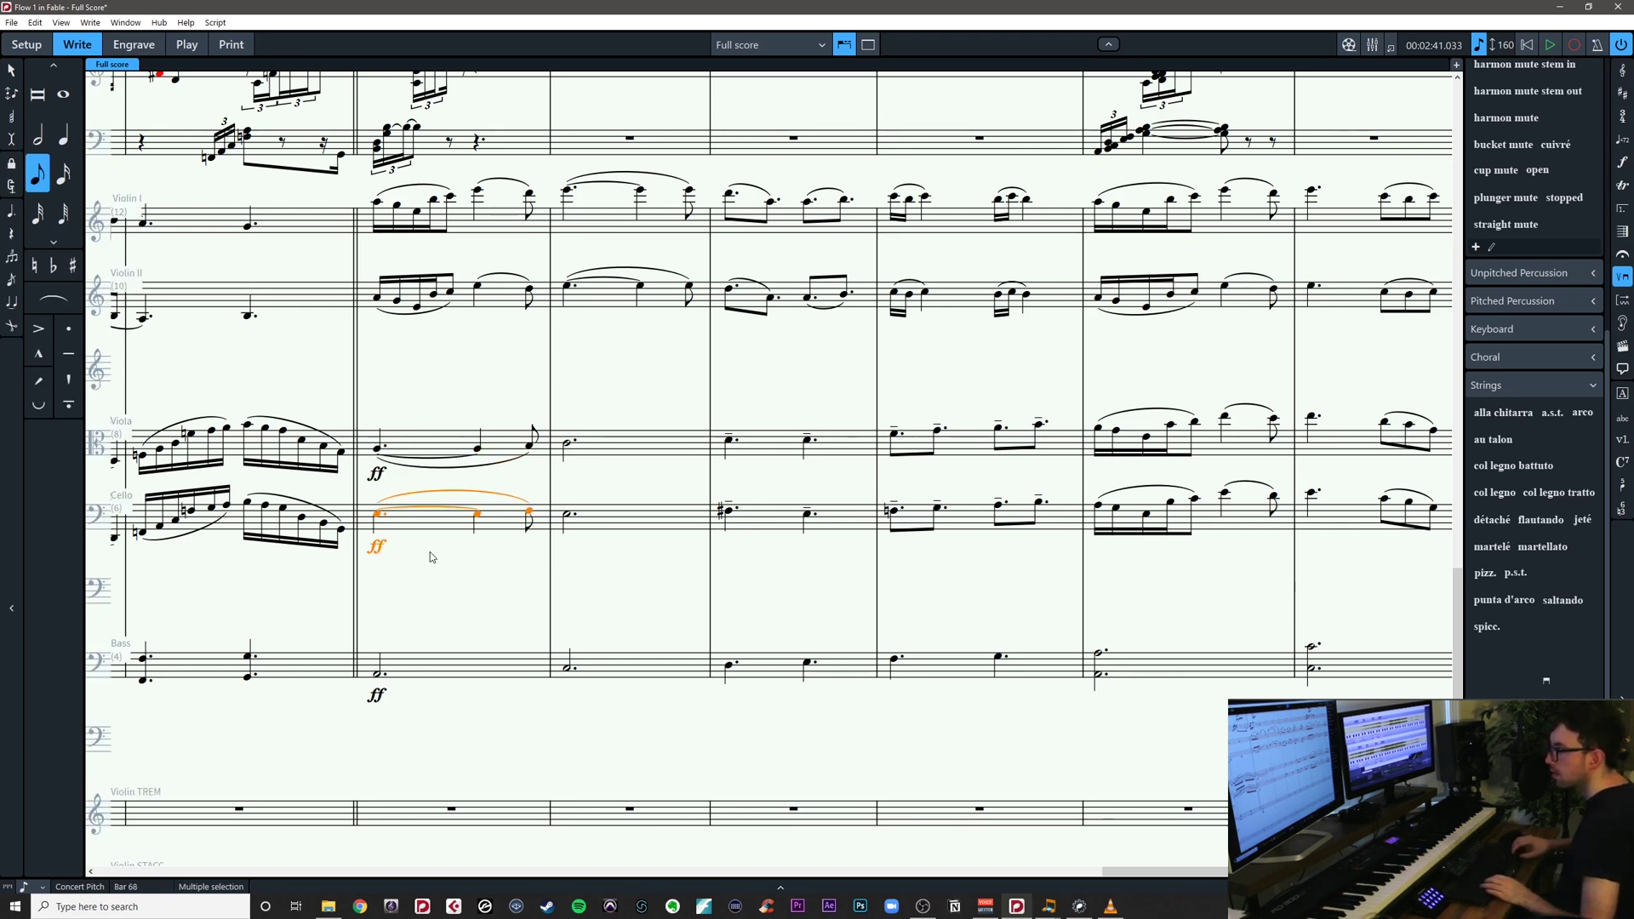
key("Escape")
left_click(529, 516)
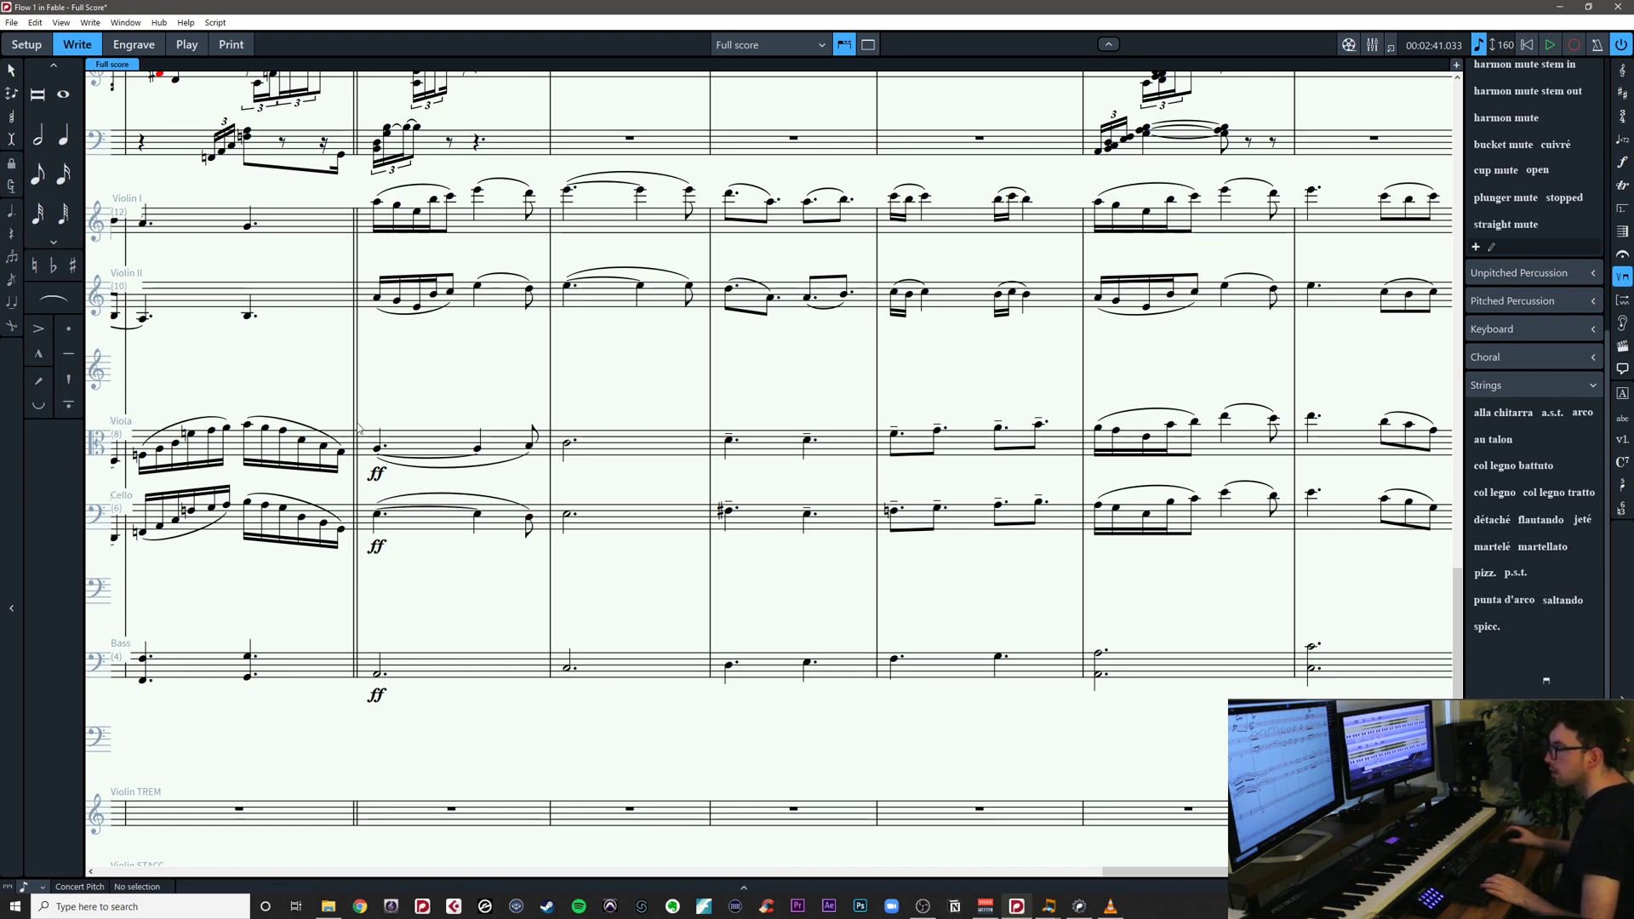
Play back the viola, cello and bass from bar 68 through bar 71
left_click_drag(364, 391, 466, 686)
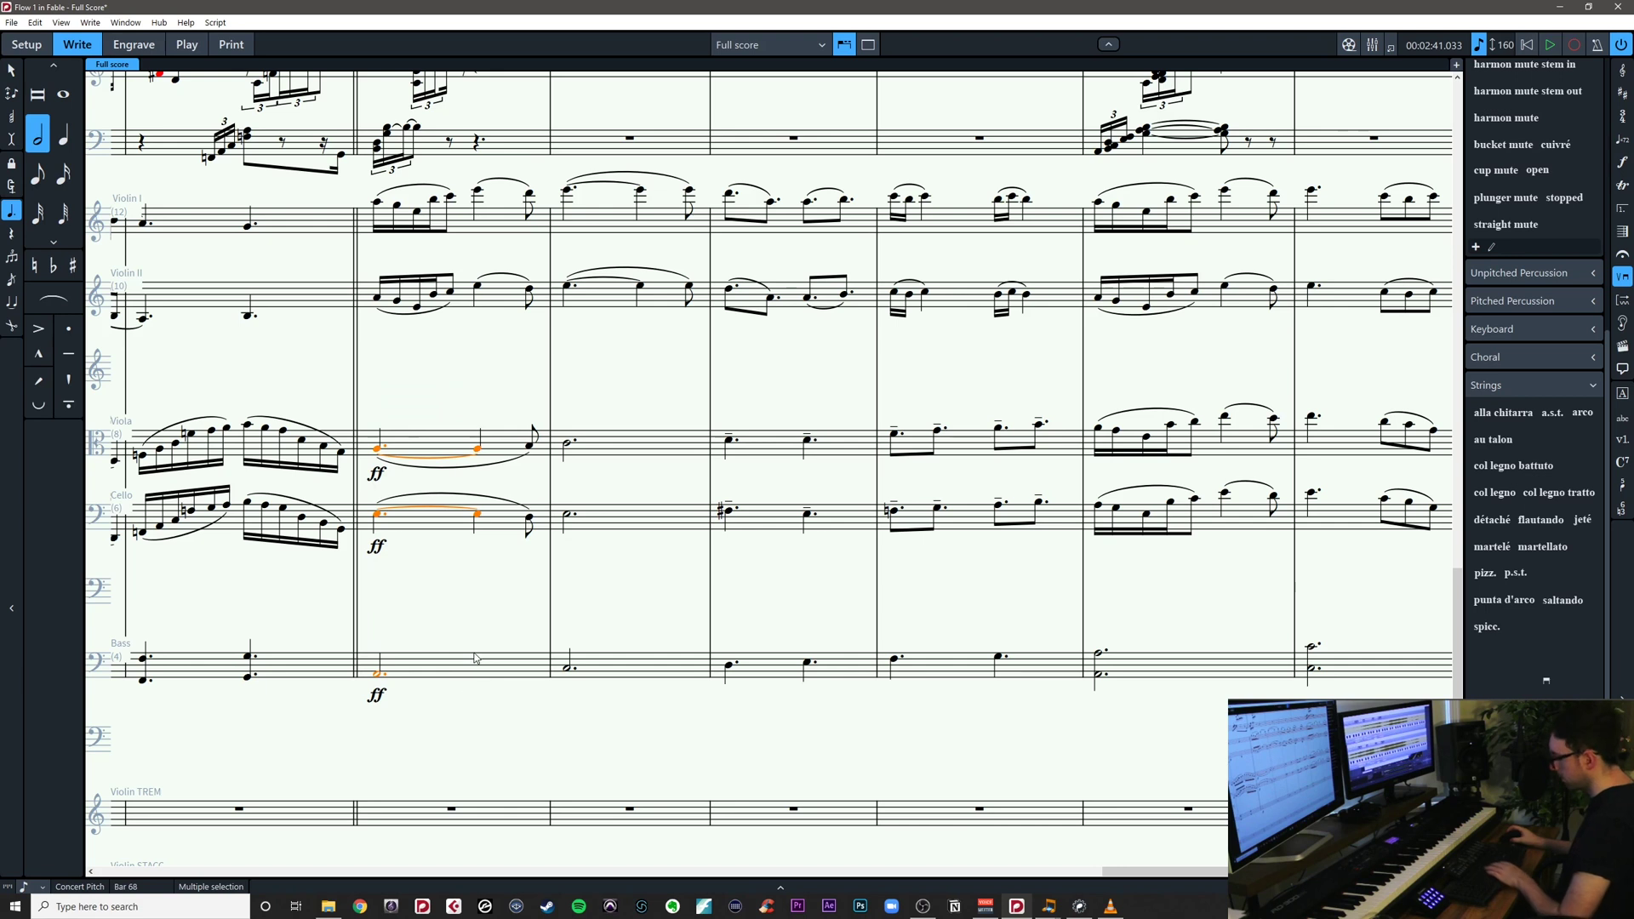
key("p")
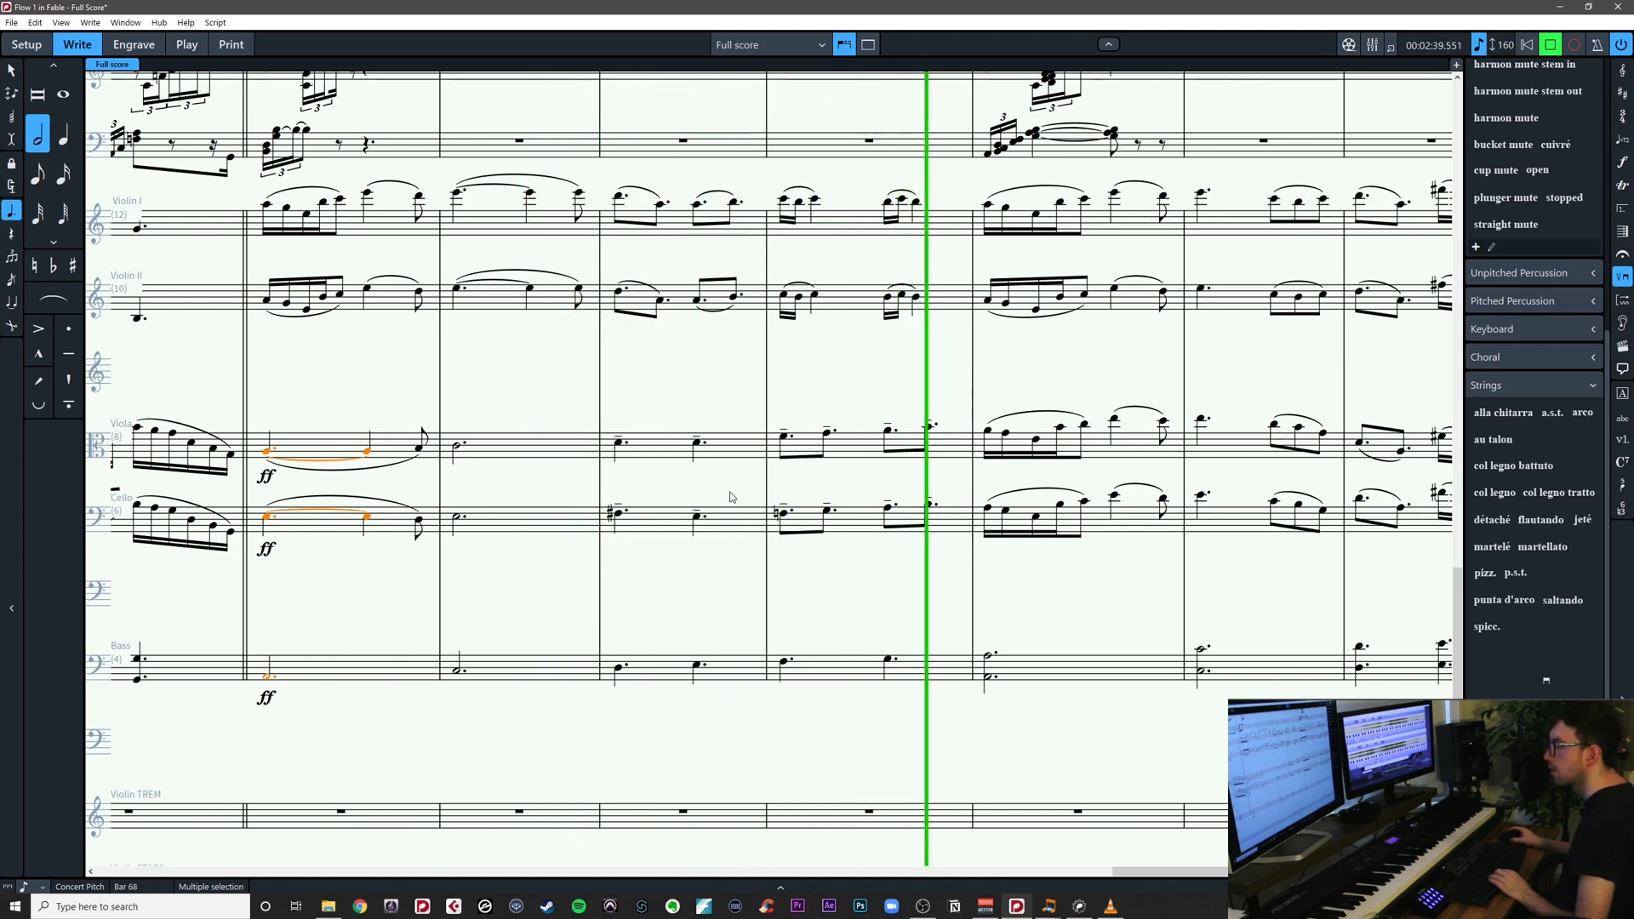
key("space")
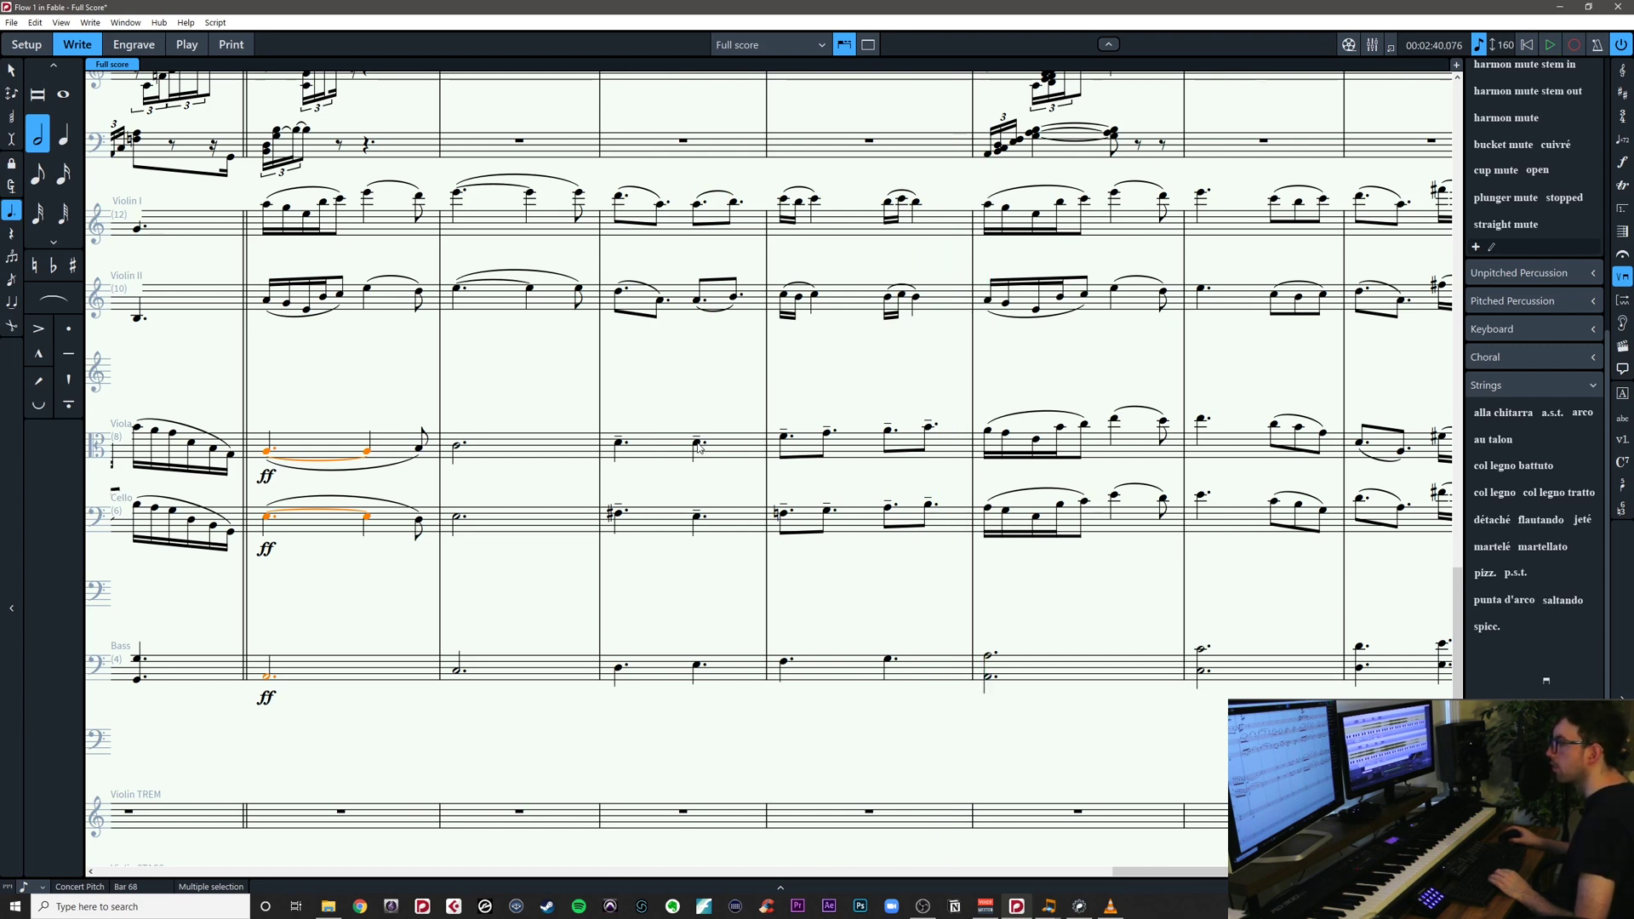
Raise the second viola note of bar 70 to E4
left_click(698, 443)
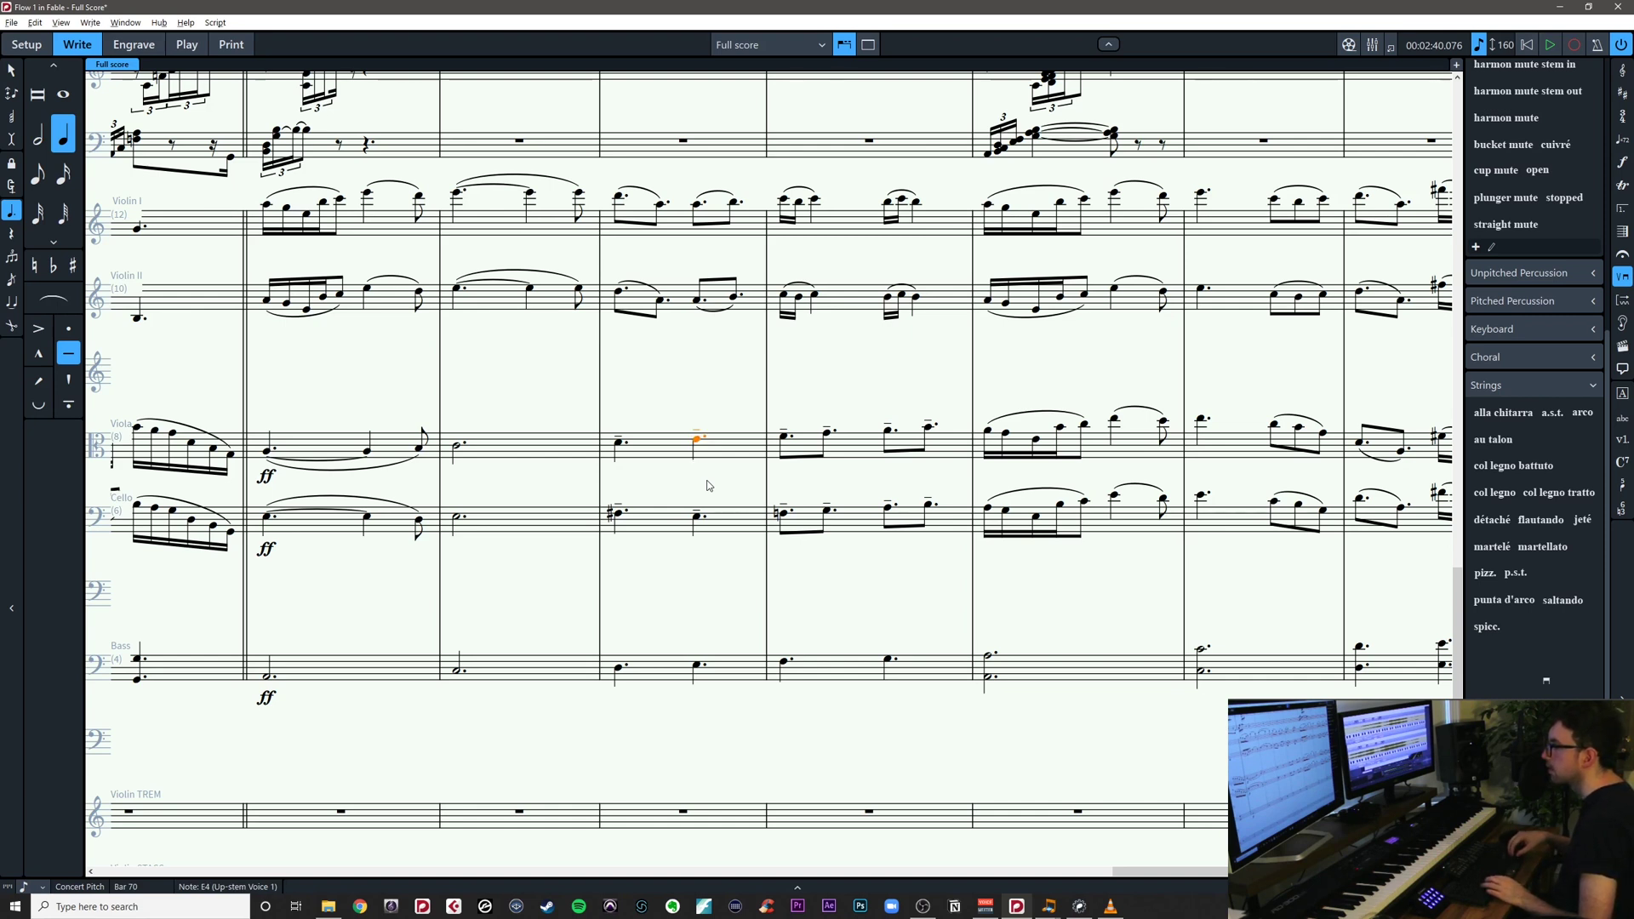
left_click(664, 551)
key("x")
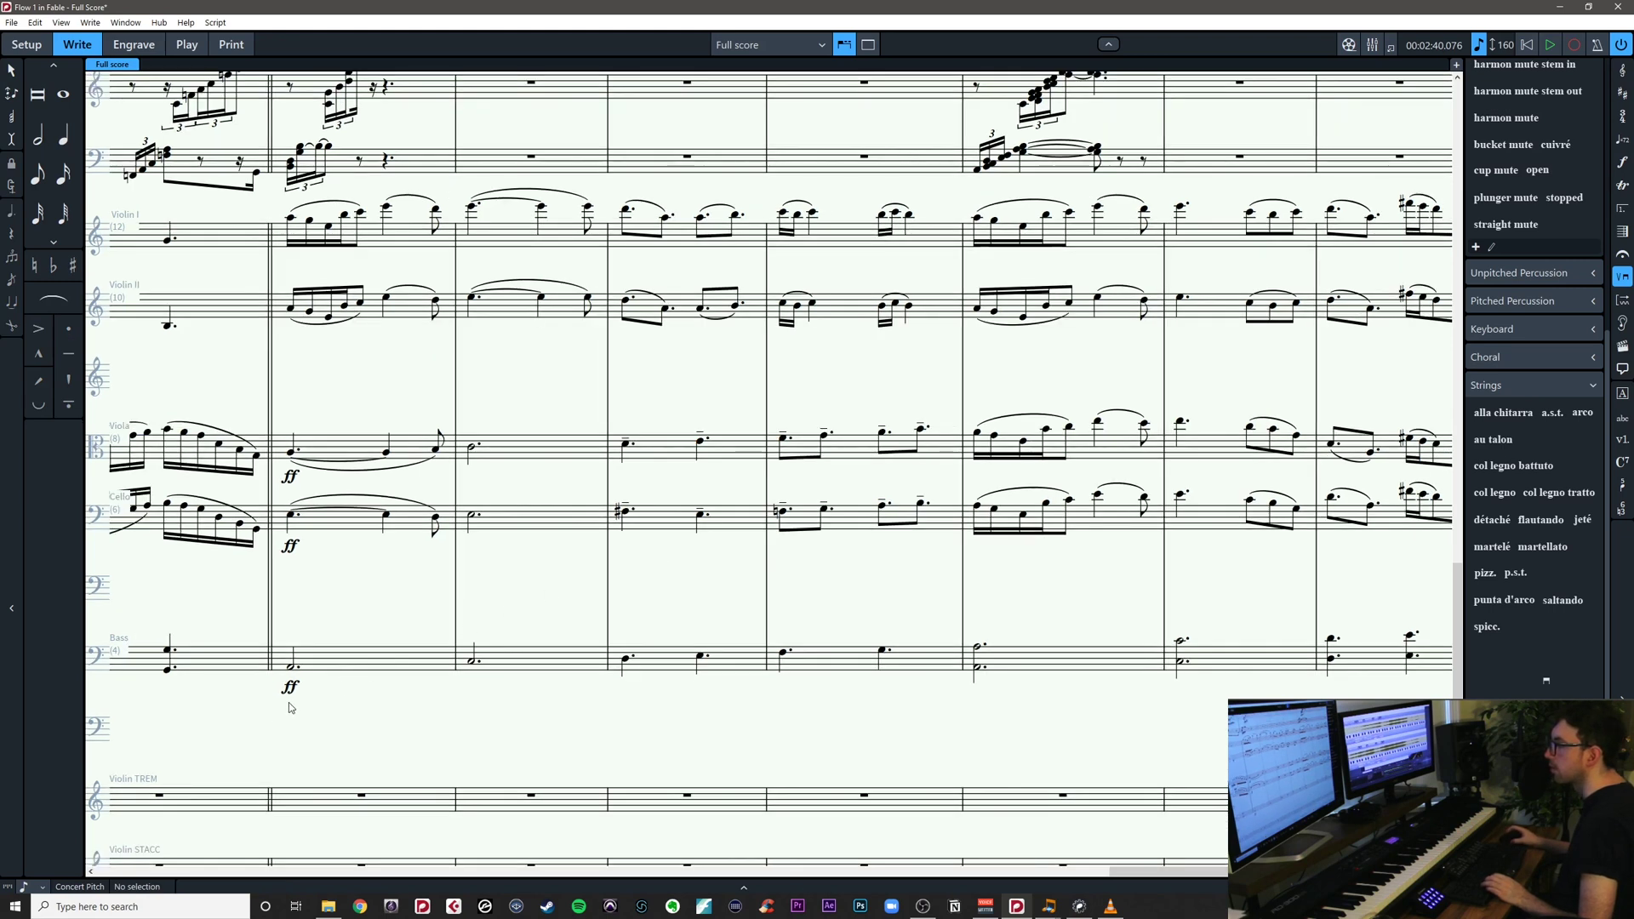
Add an ff dynamic to Violin I and Violin II at the start of bar 68
left_click_drag(263, 715, 386, 196)
left_click_drag(280, 205, 292, 347)
key("shift+d")
type("ff")
key("Return")
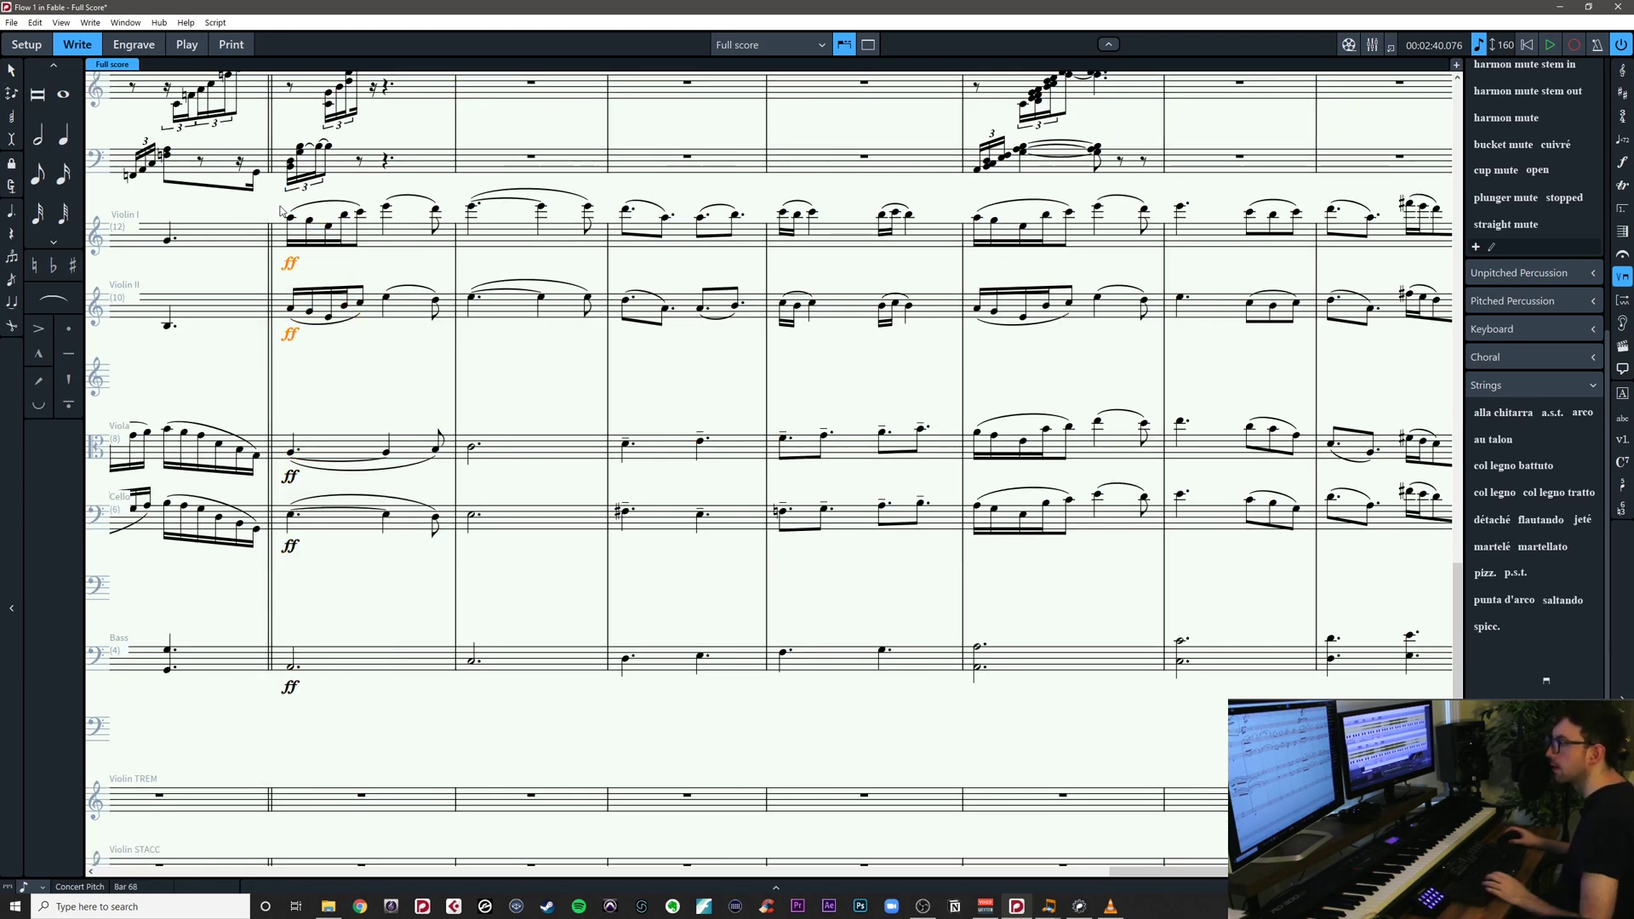
Play back the full string section from bar 68 into bar 75
left_click_drag(281, 210, 324, 682)
key("space")
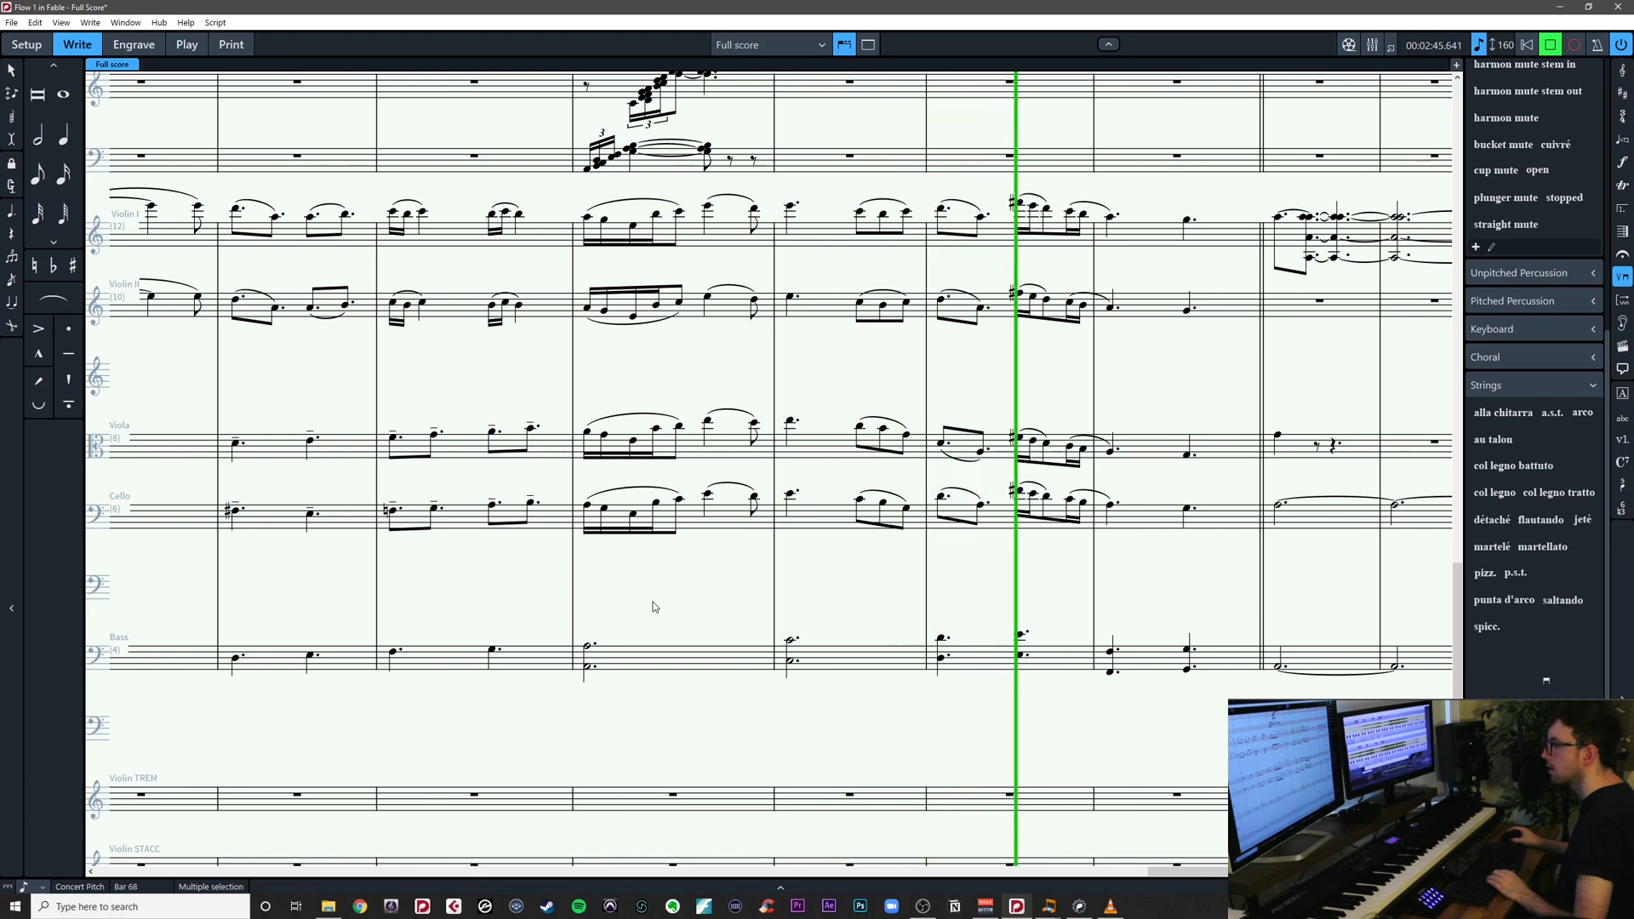
key("space")
Slur each pair of notes in the viola and cello parts of bar 71
left_click_drag(452, 411, 375, 569)
key("s")
left_click_drag(552, 546, 552, 547)
key("s")
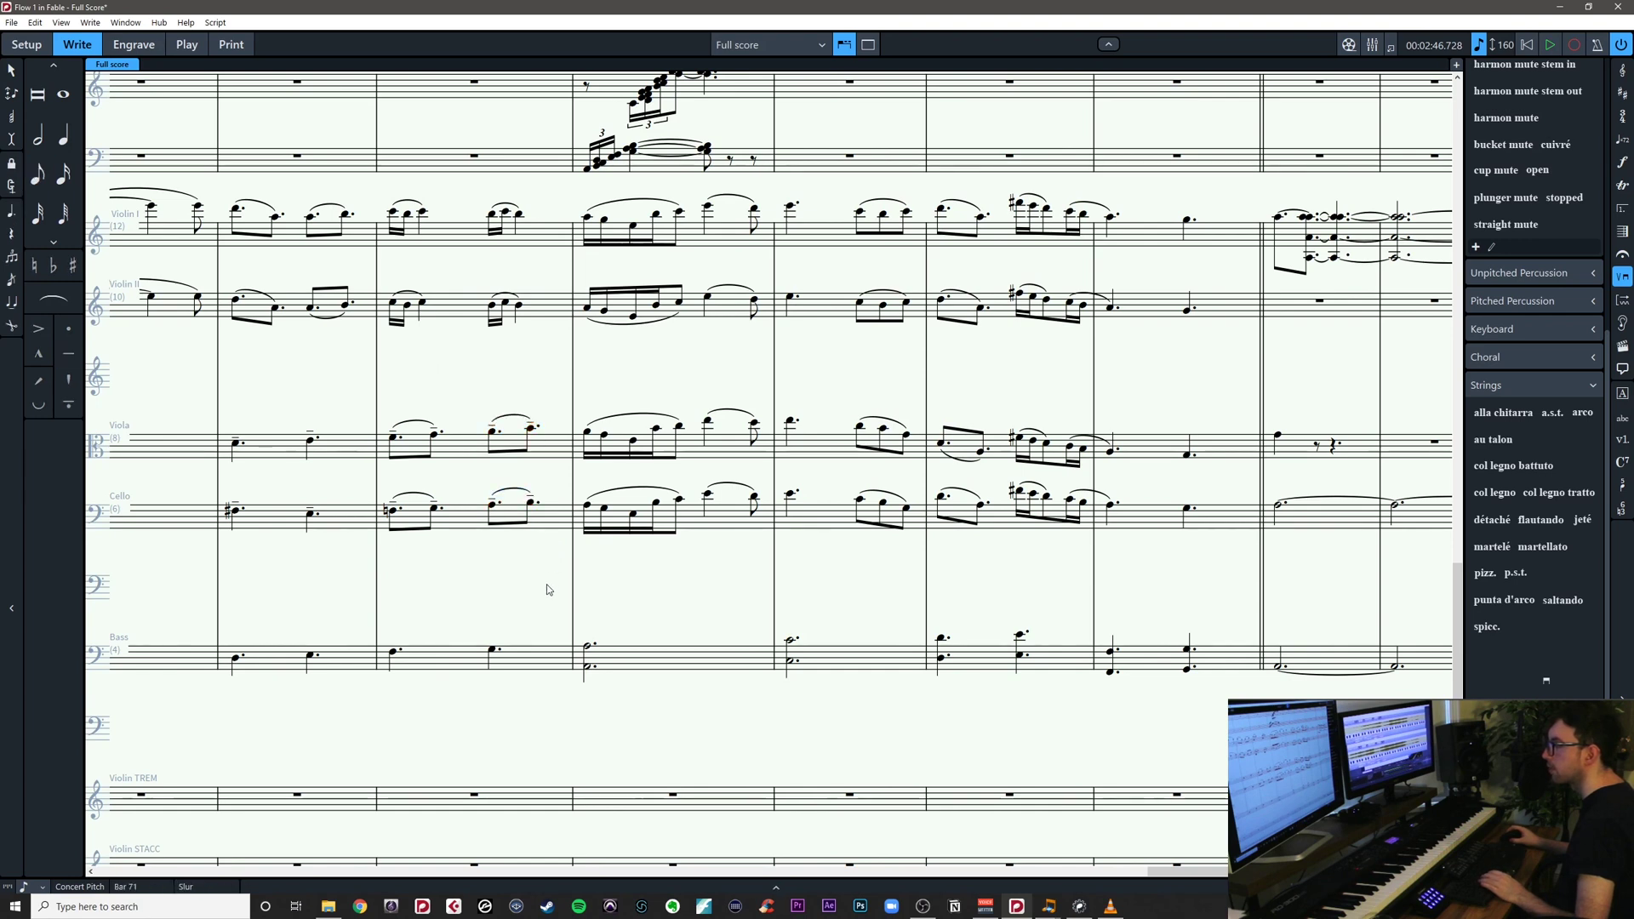
Play back the full string section from bar 72 into bar 75
scroll(1146, 606, "left", 5)
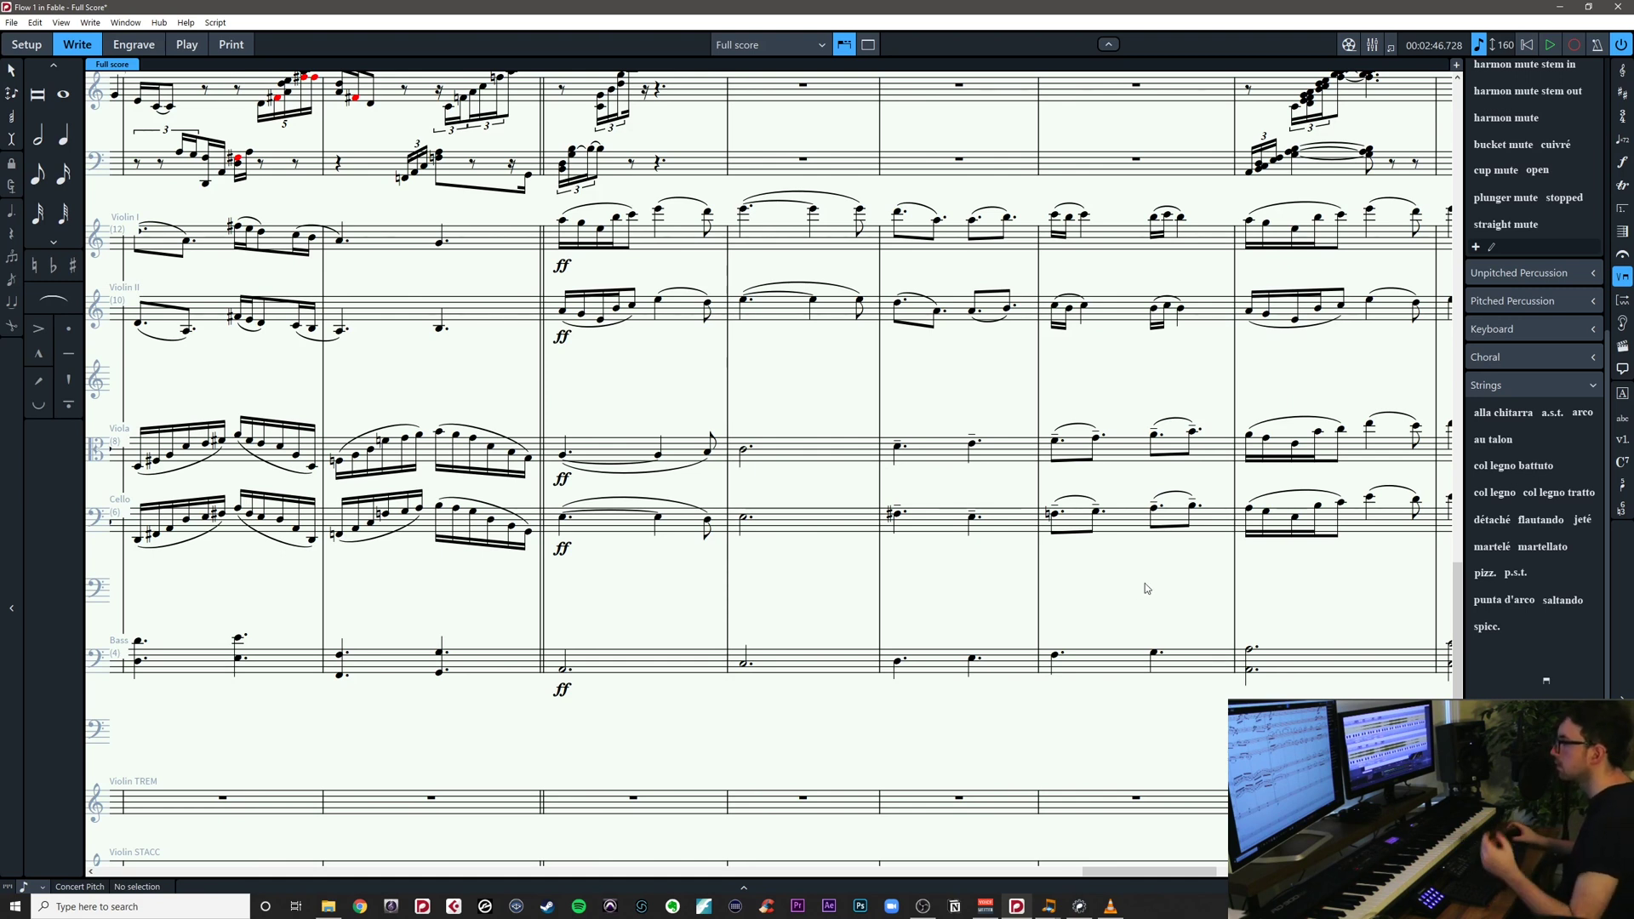
scroll(852, 592, "right", 5)
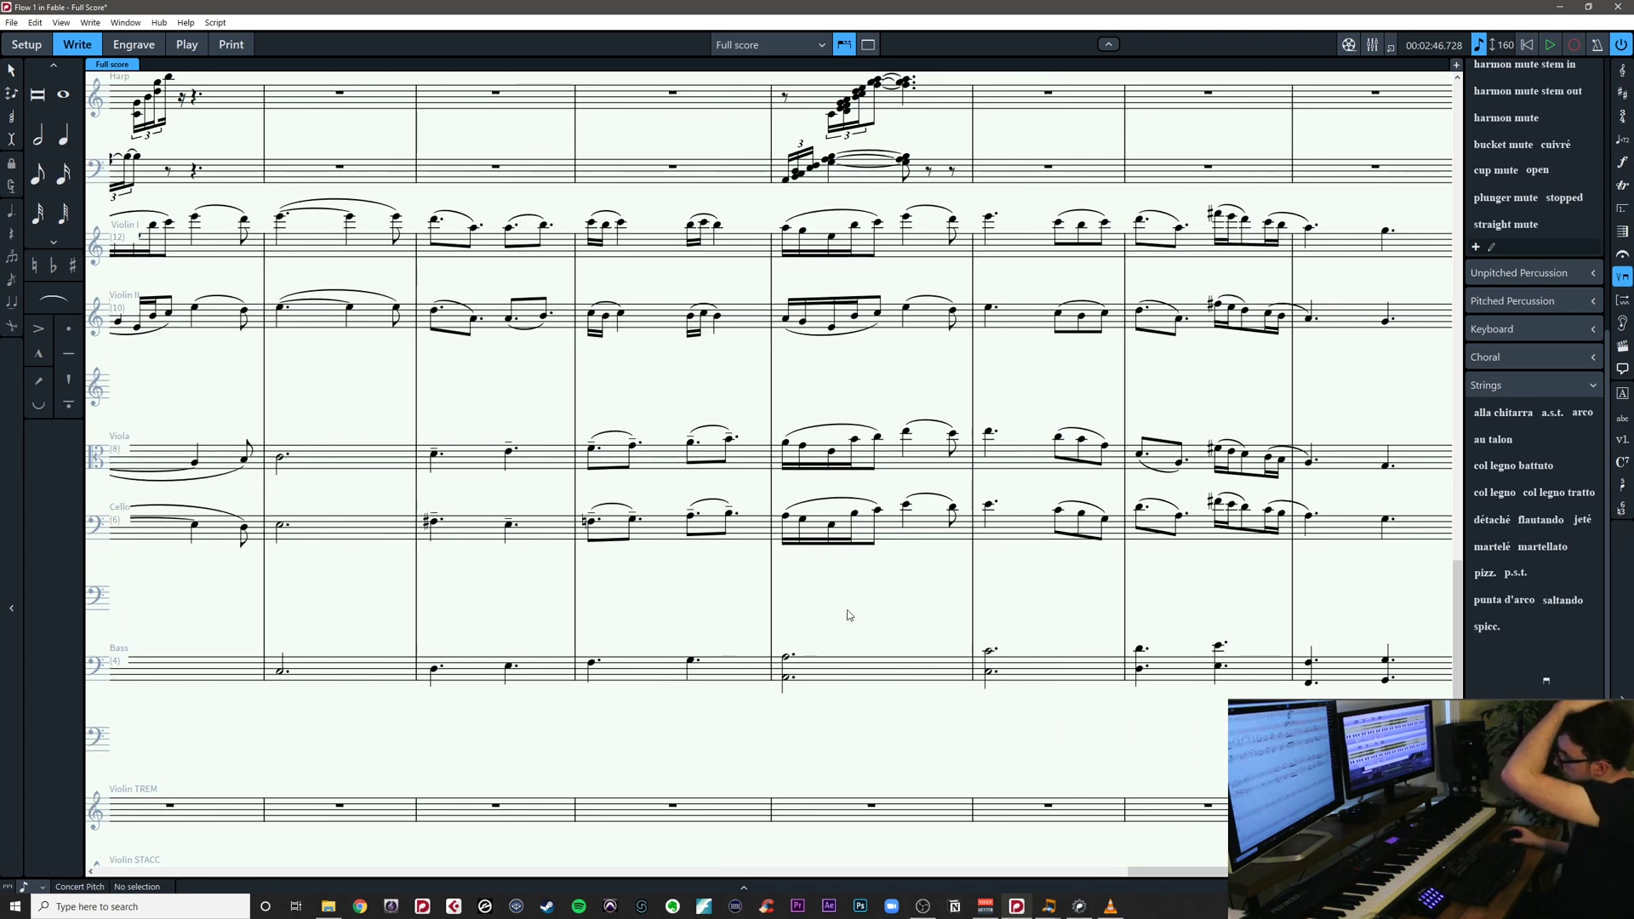
scroll(848, 615, "right", 2)
scroll(848, 615, "down", 1)
left_click_drag(655, 177, 692, 685)
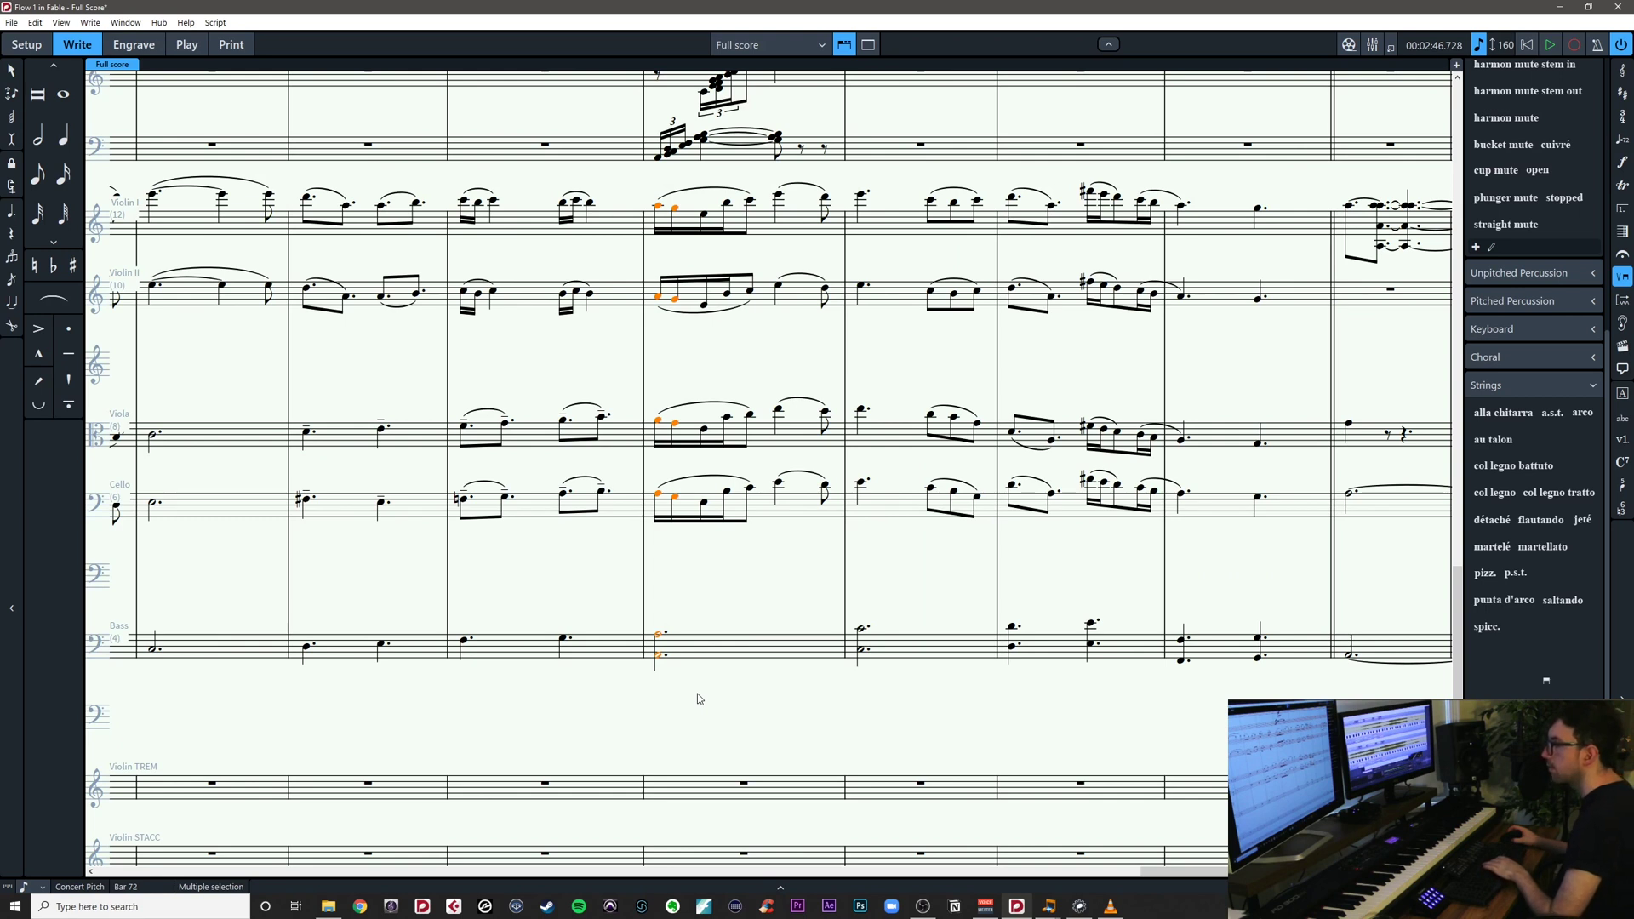
key("space")
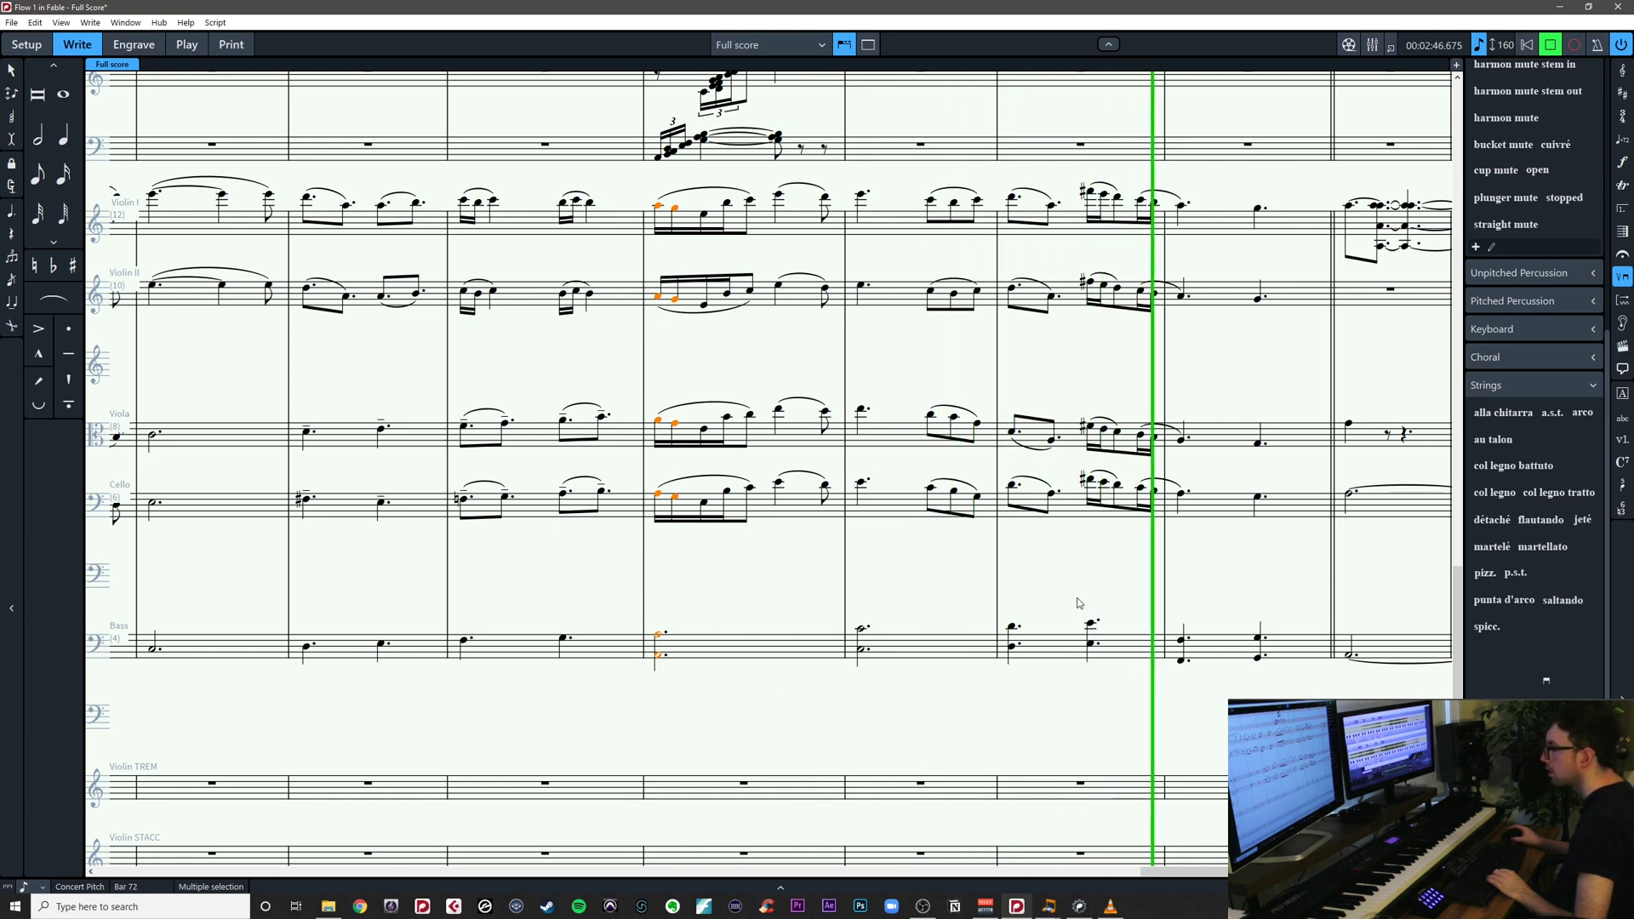
key("space")
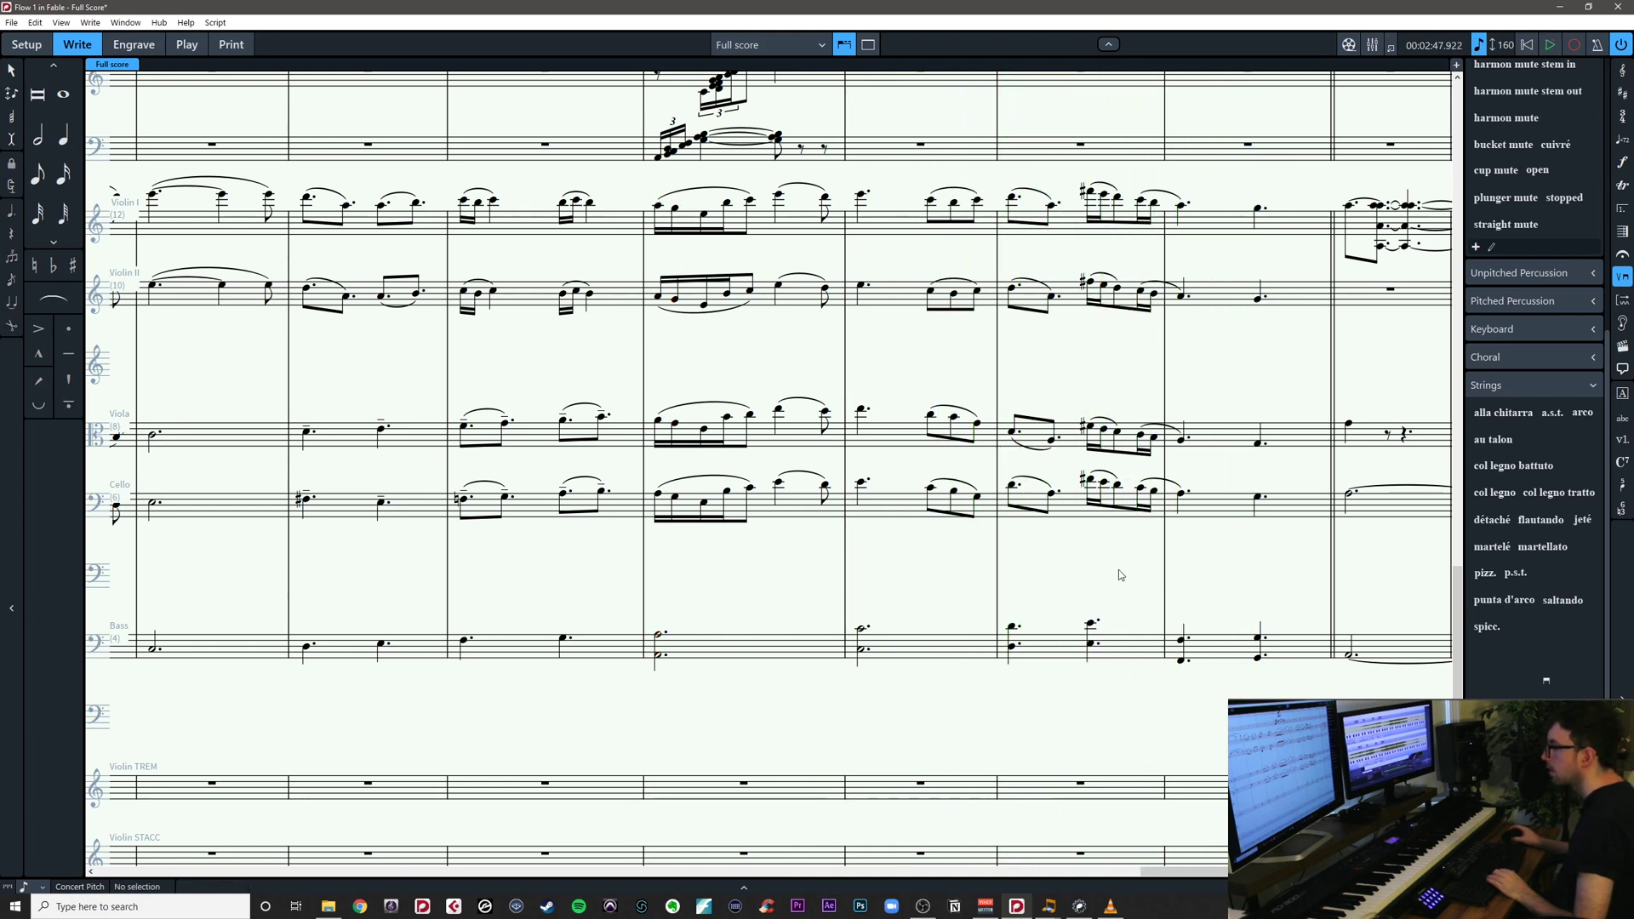
Lower the bass notes in bars 73–74 by an octave and play back the strings from bar 72
left_click_drag(596, 622, 878, 738)
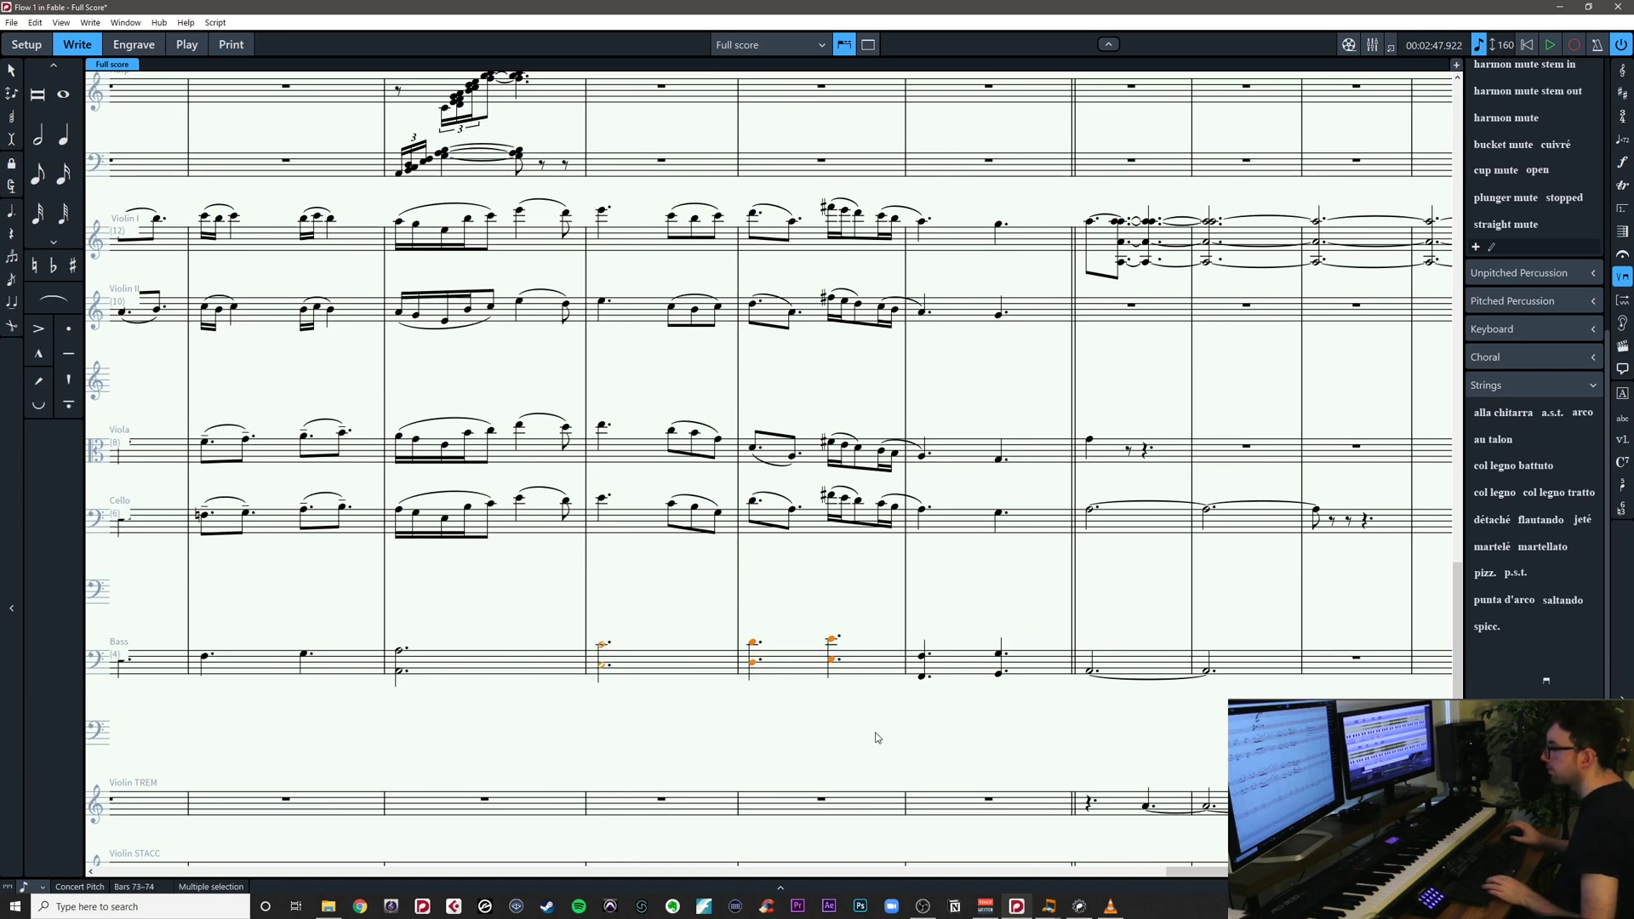
key("ctrl+alt+Down")
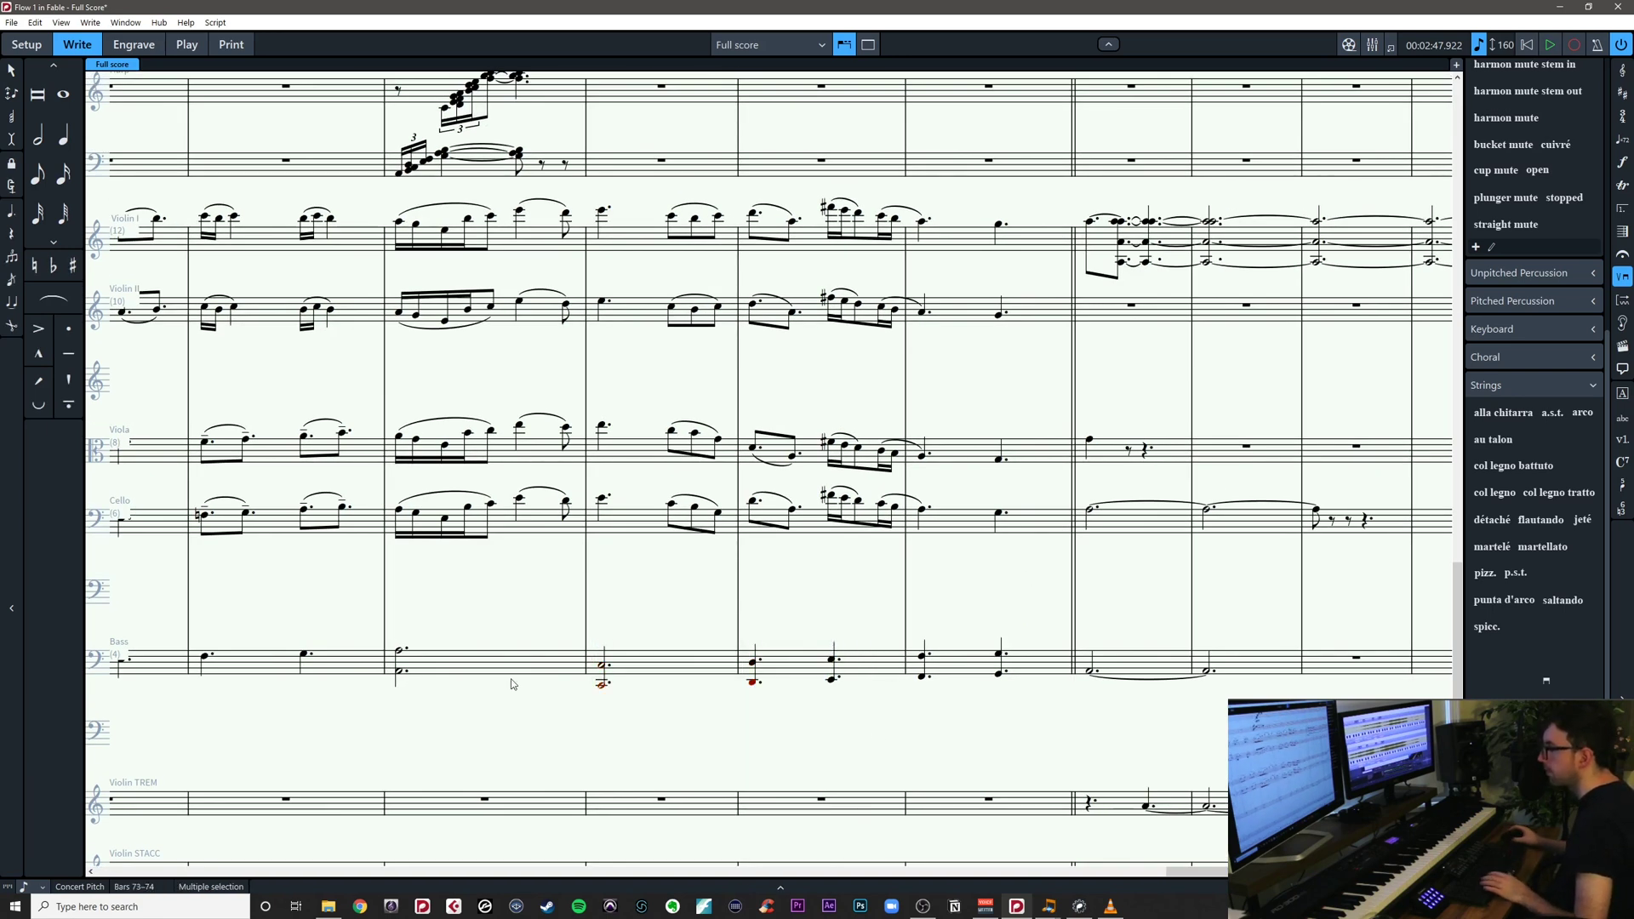
left_click_drag(400, 672, 504, 176)
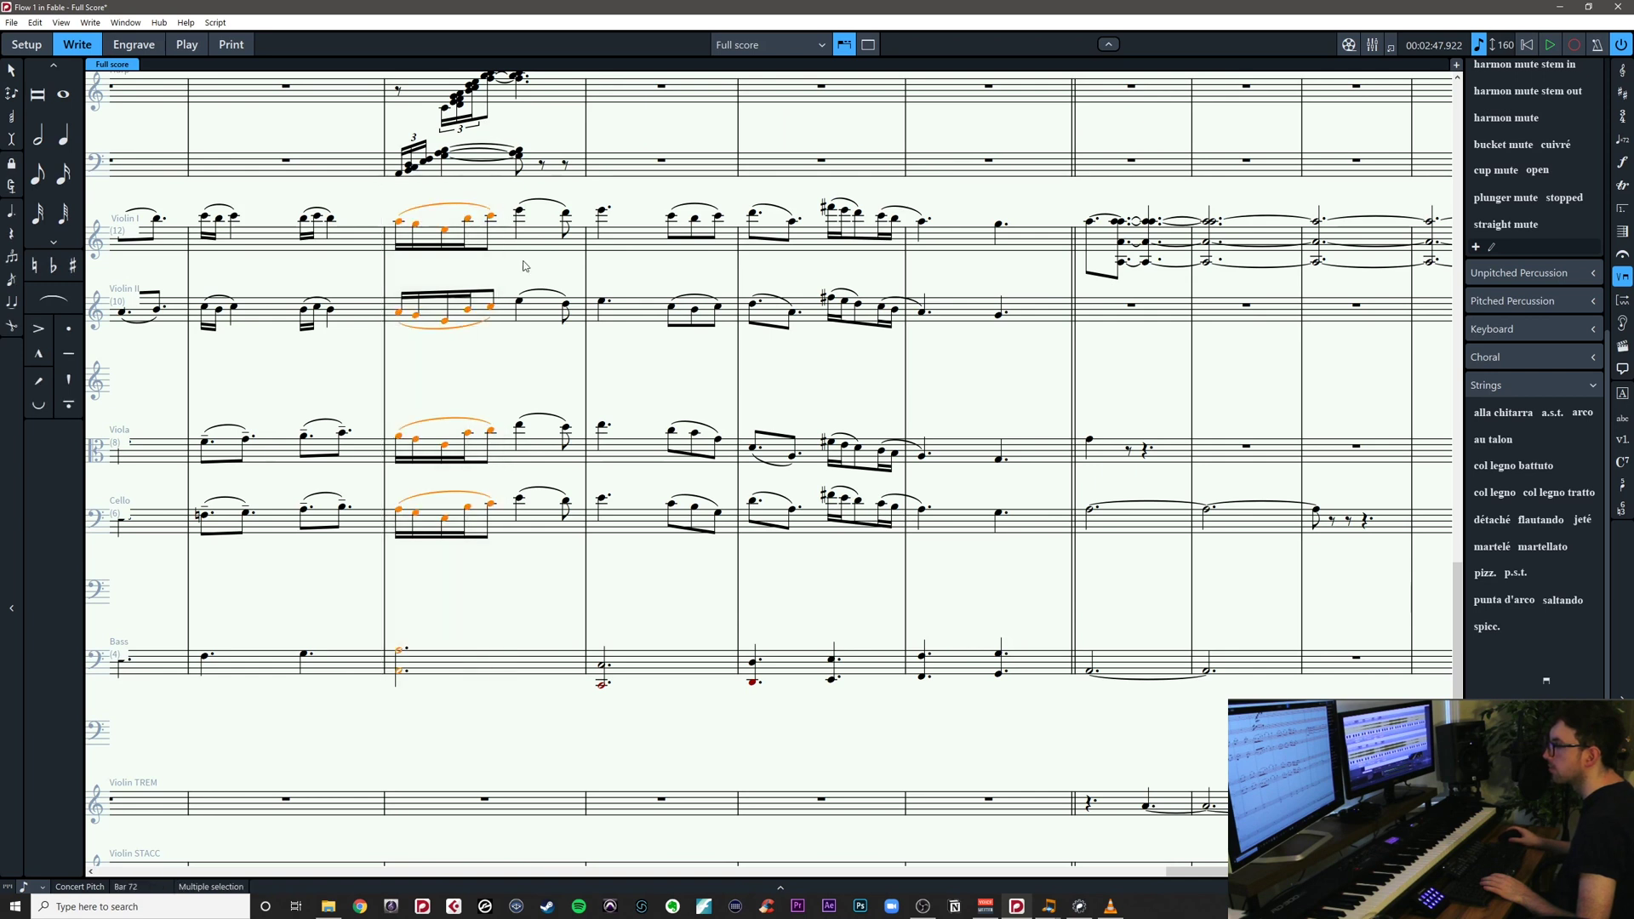
key("space")
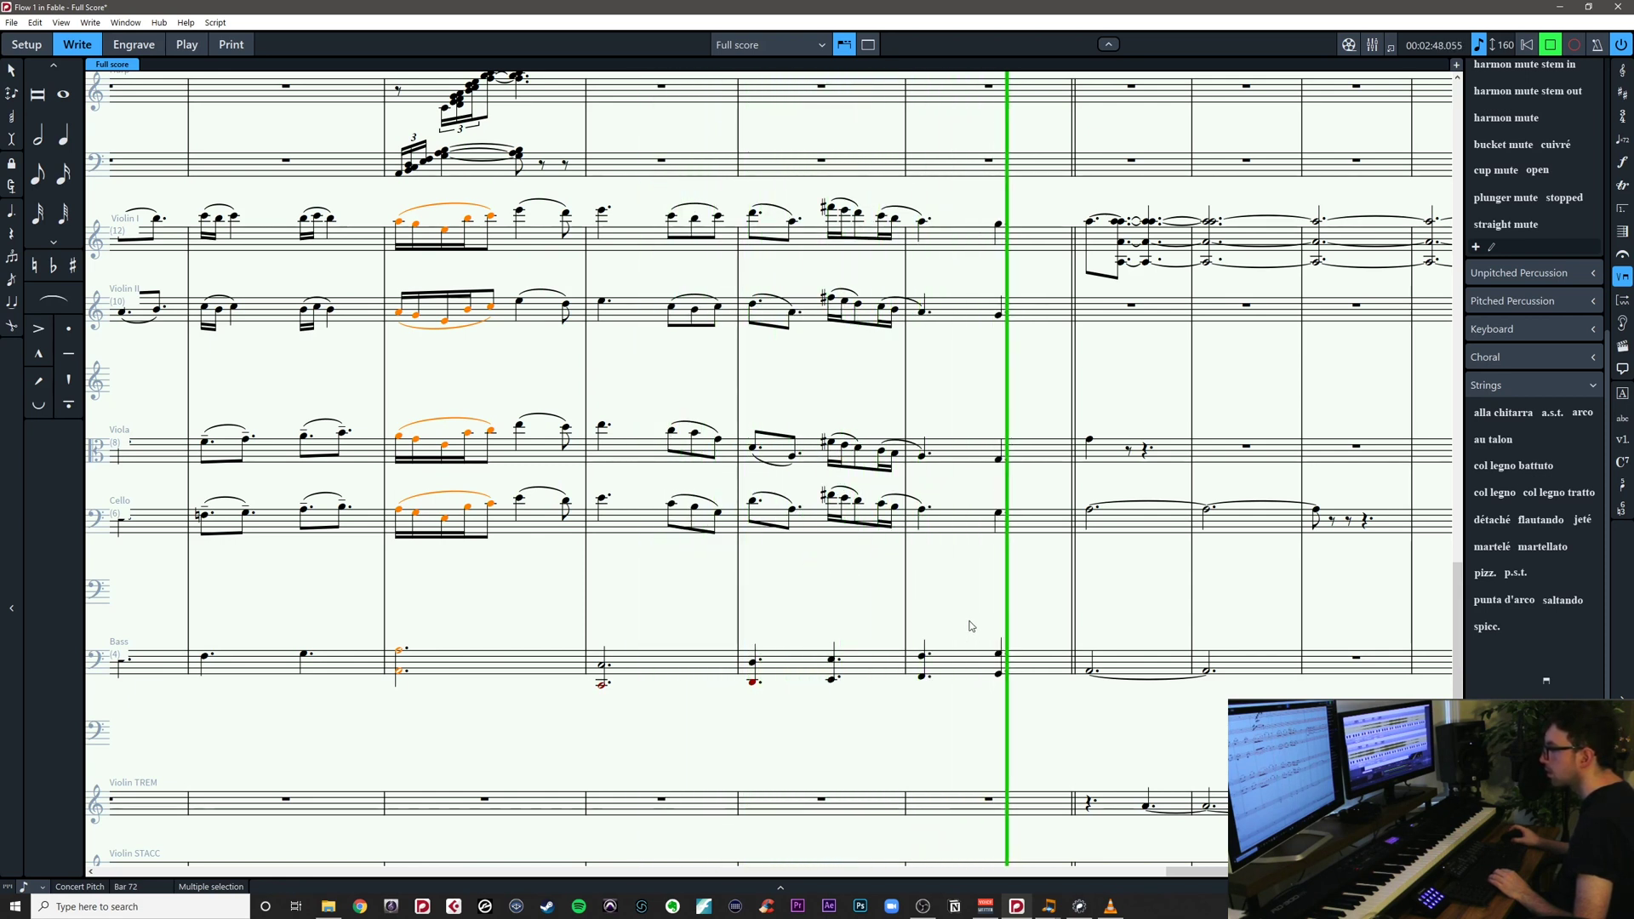
key("space")
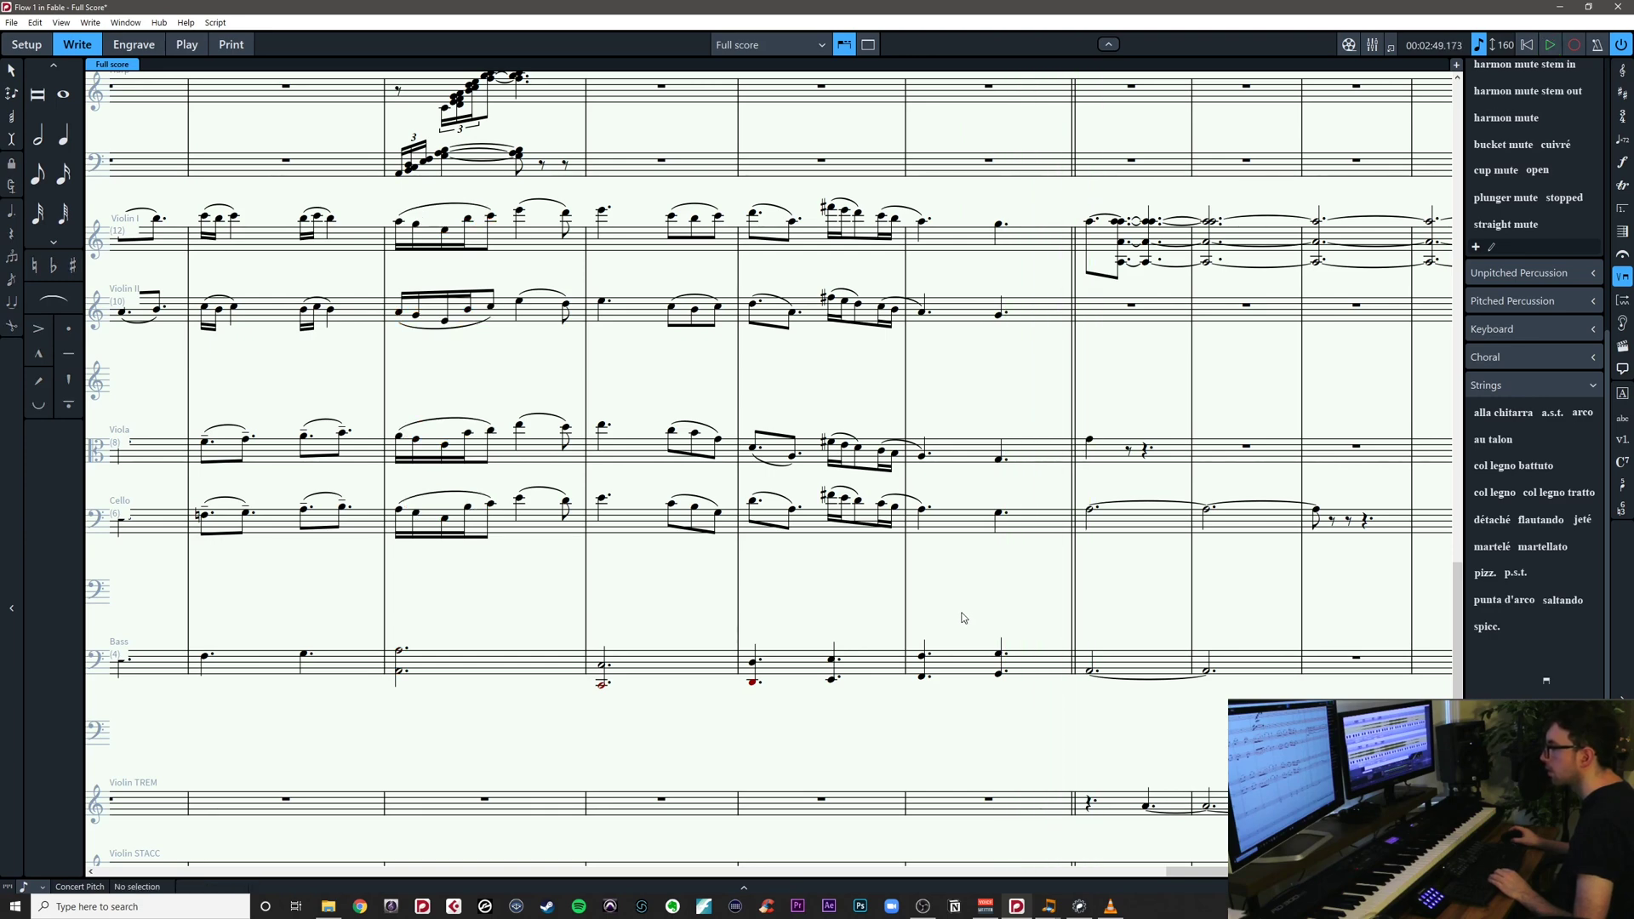
scroll(963, 618, "down", 5)
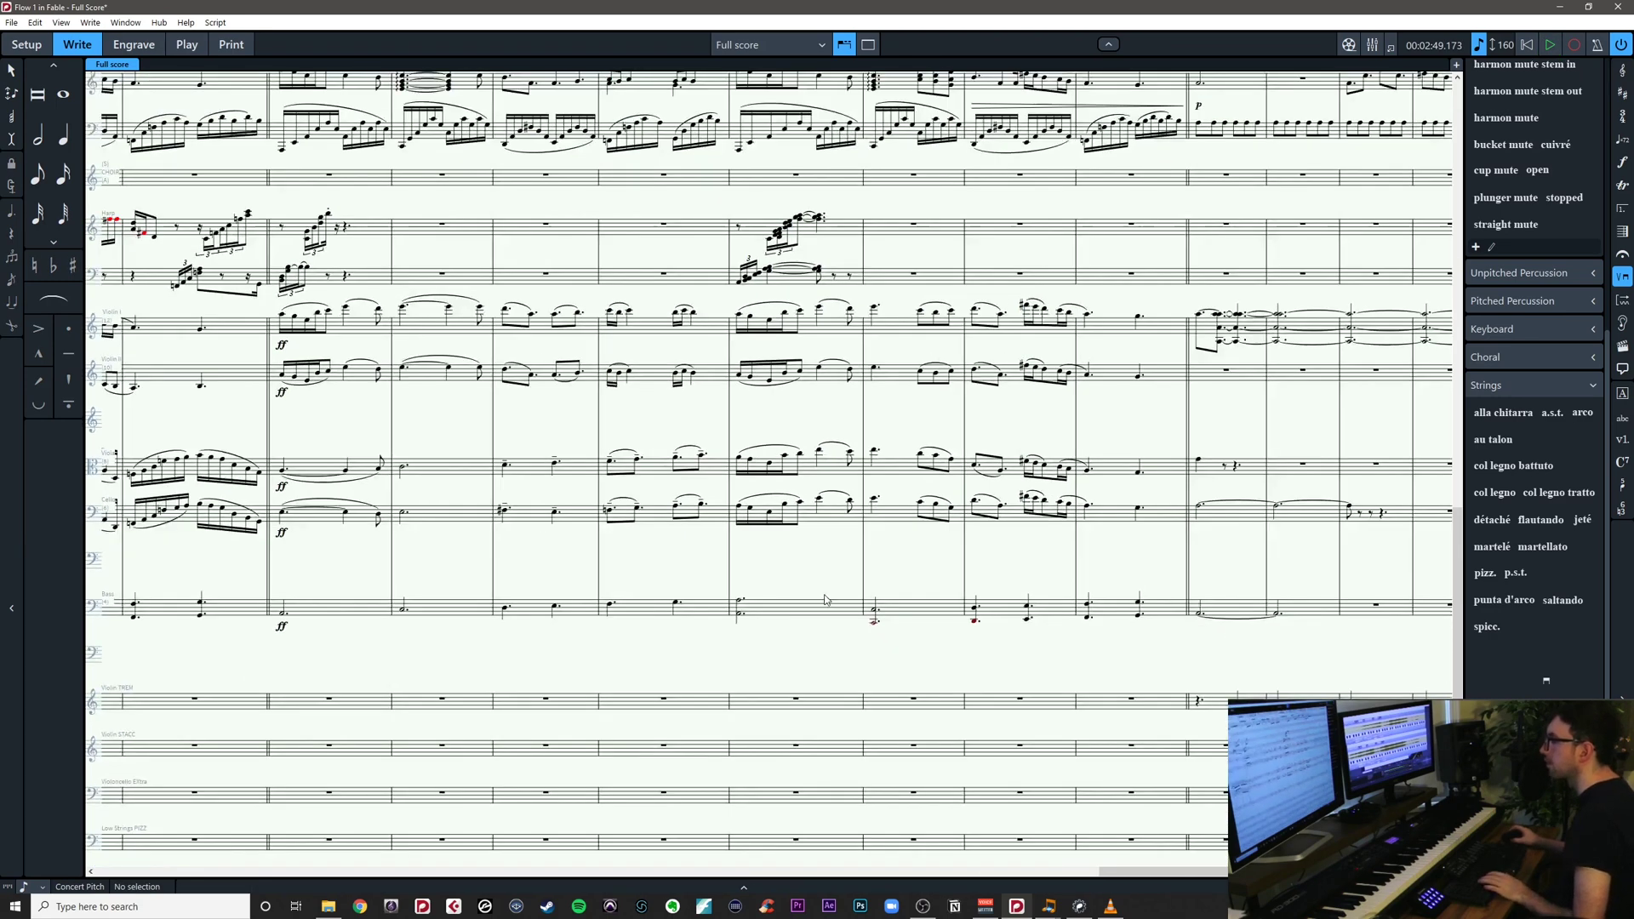
scroll(825, 600, "left", 3)
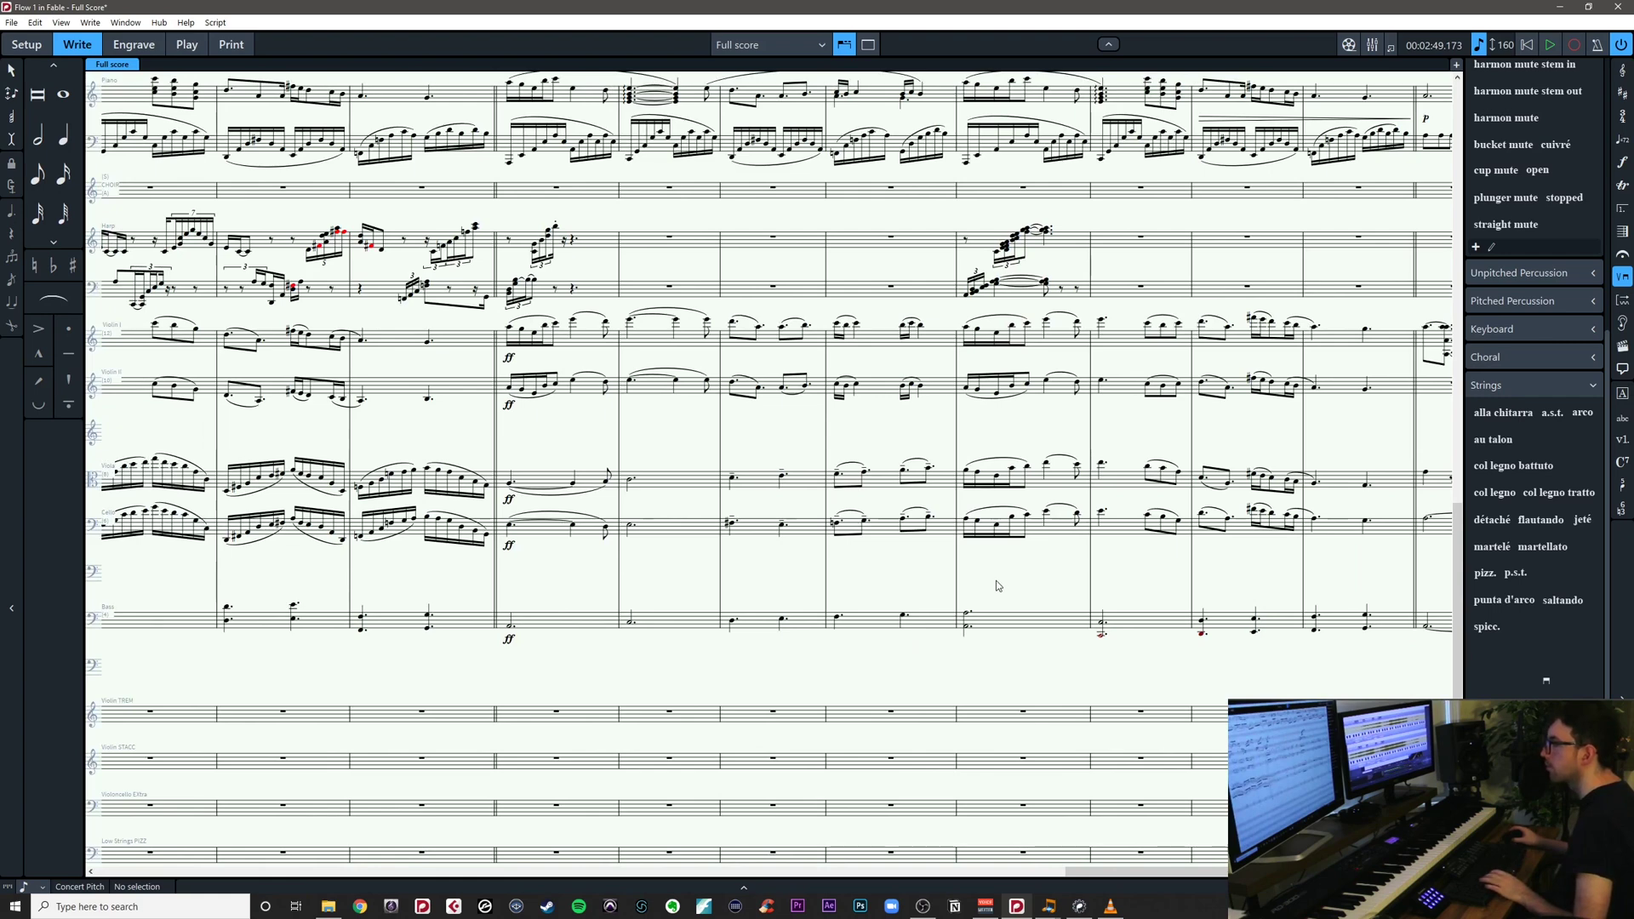
Examine the bass octaves under the running viola and cello figures from Tempo I at bar 60 to bar 68
scroll(997, 585, "left", 10)
scroll(998, 585, "up", 1)
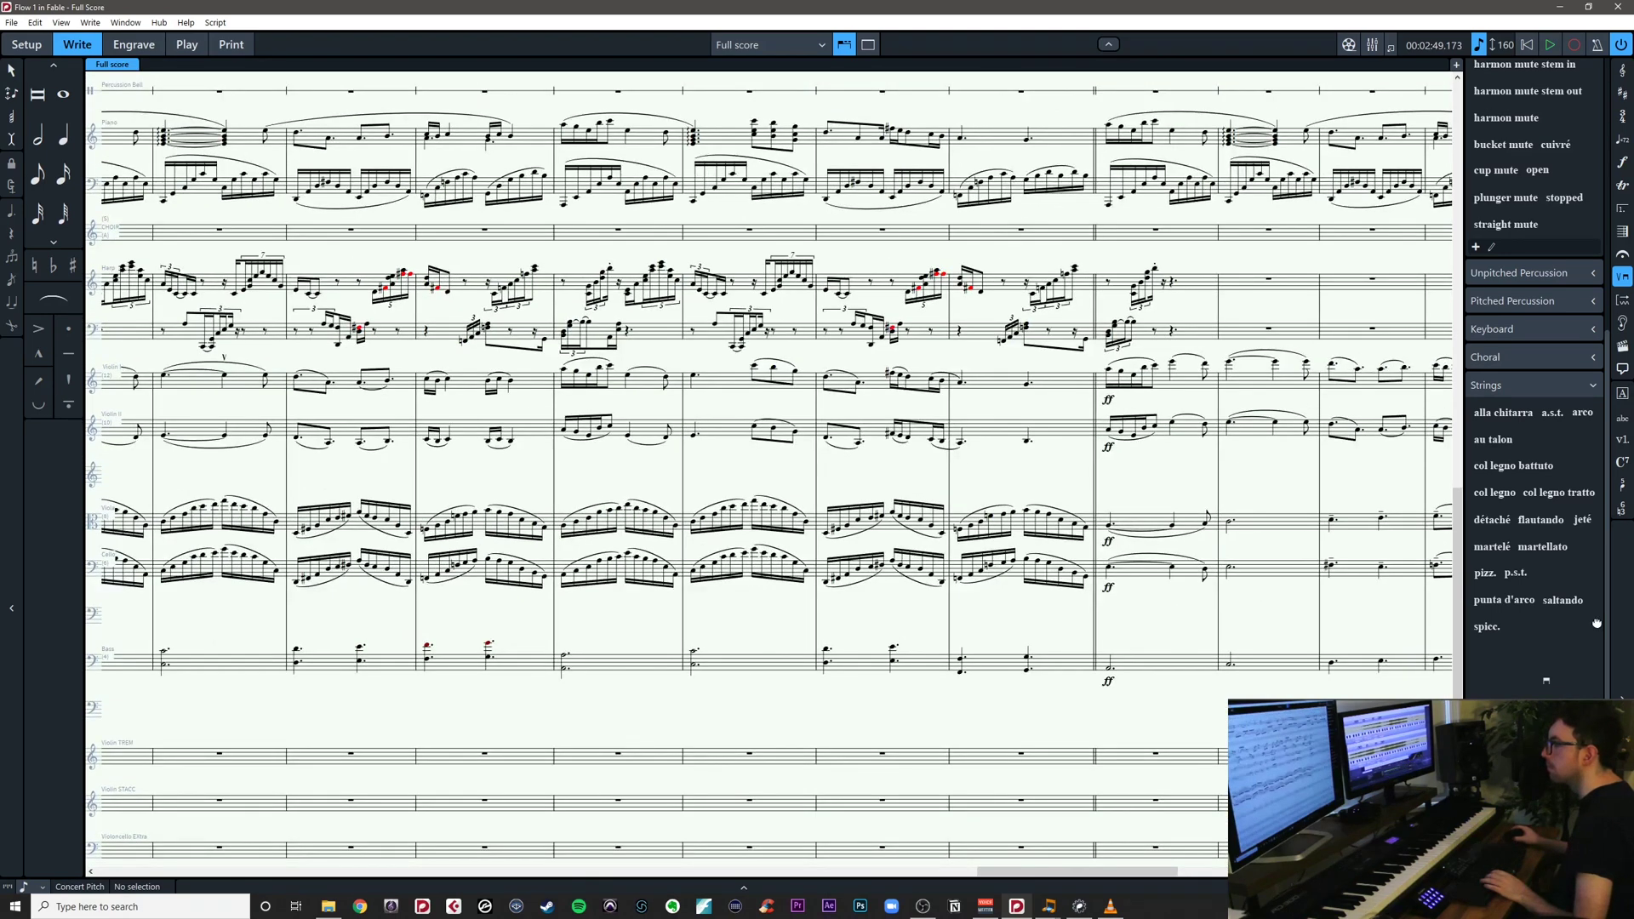
scroll(768, 464, "left", 12)
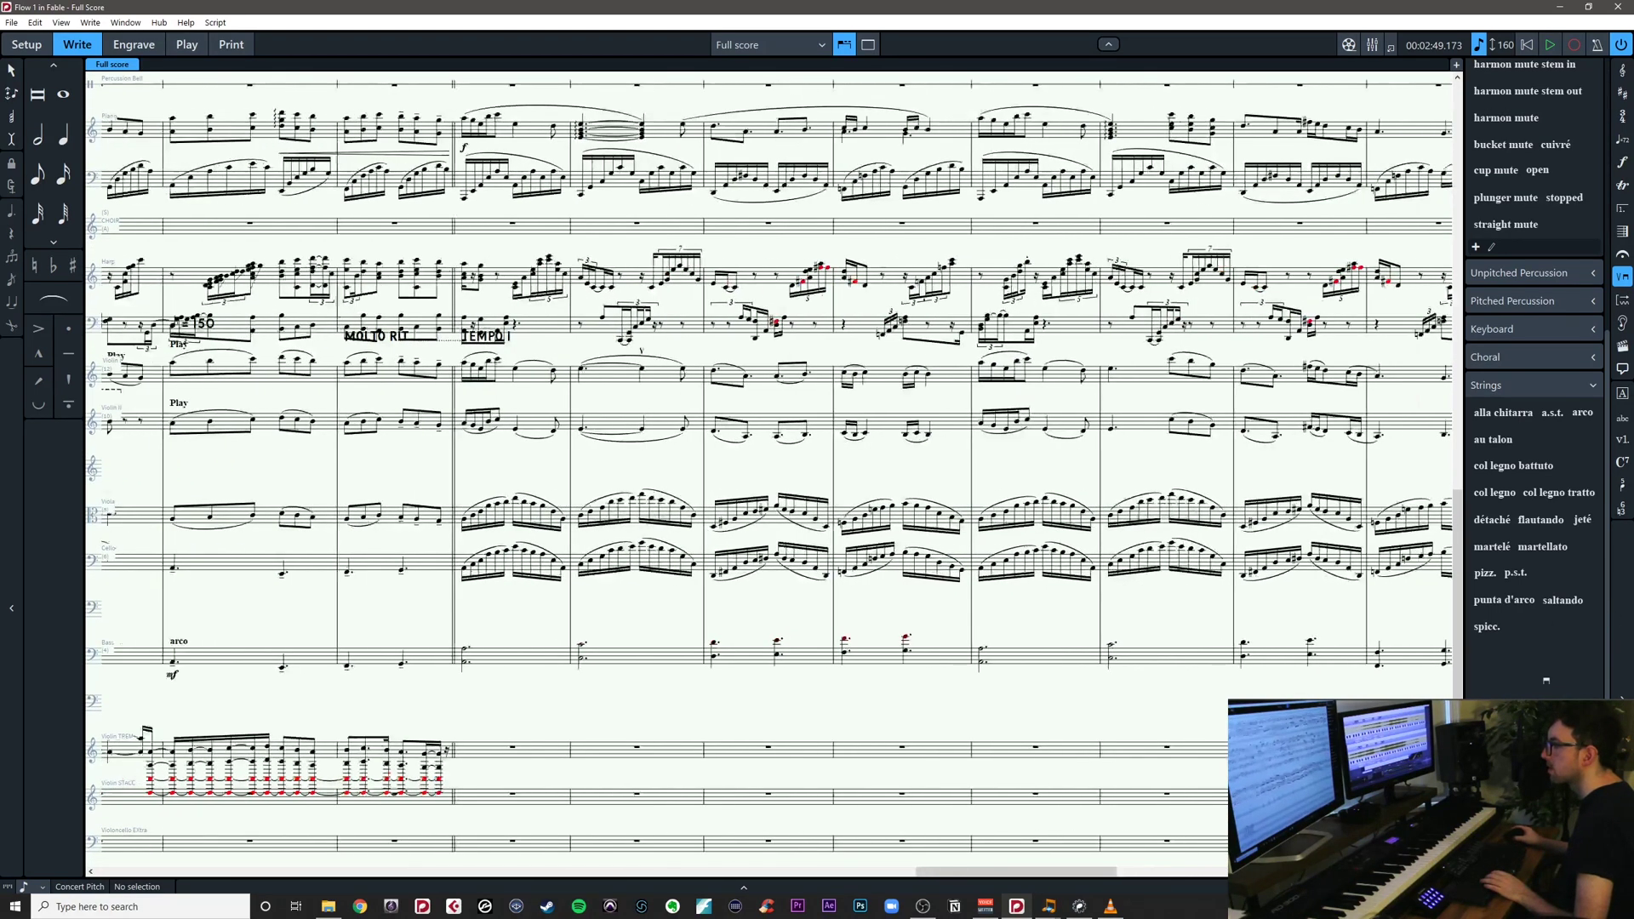
scroll(933, 643, "right", 2)
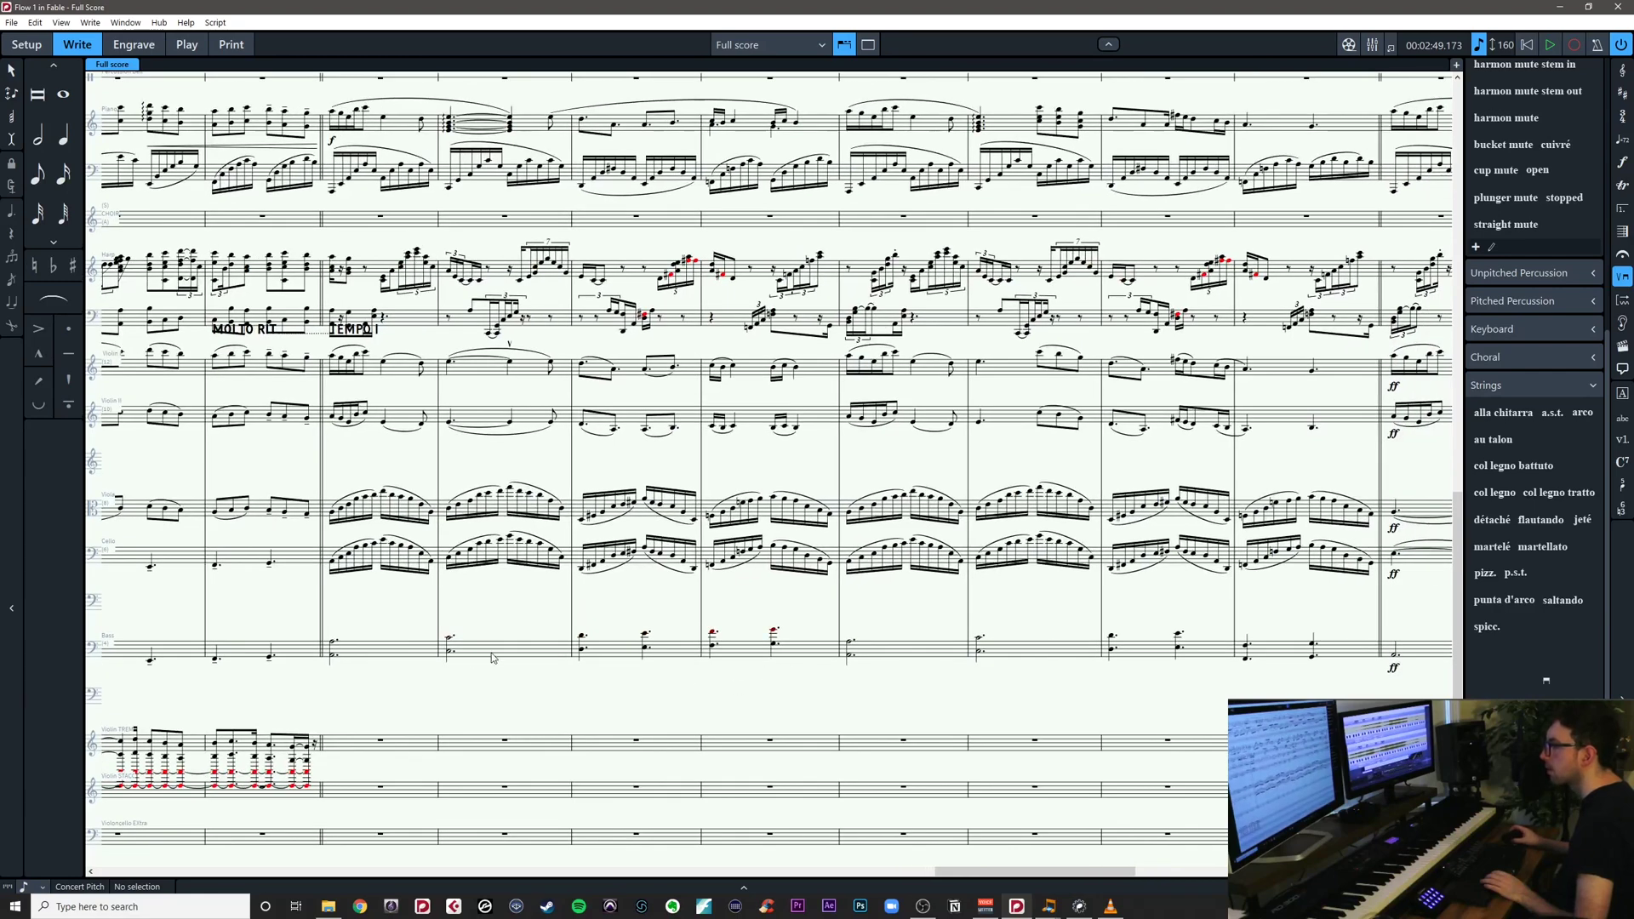
left_click(427, 655)
left_click_drag(816, 690, 588, 680)
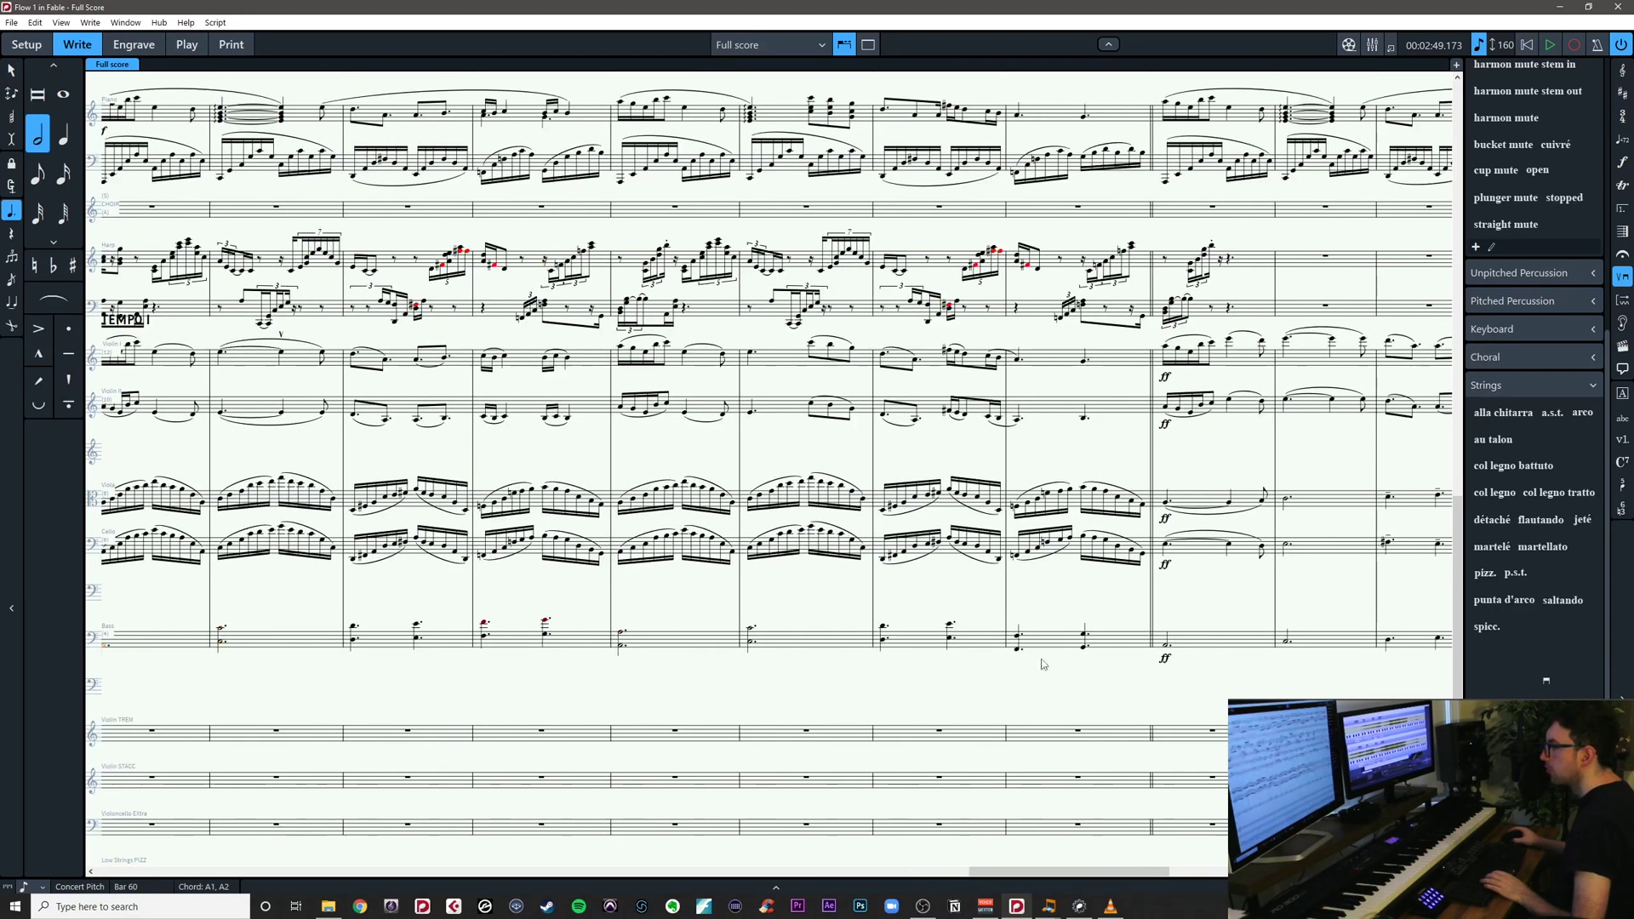
left_click(1094, 644, "shift")
scroll(1271, 678, "right", 14)
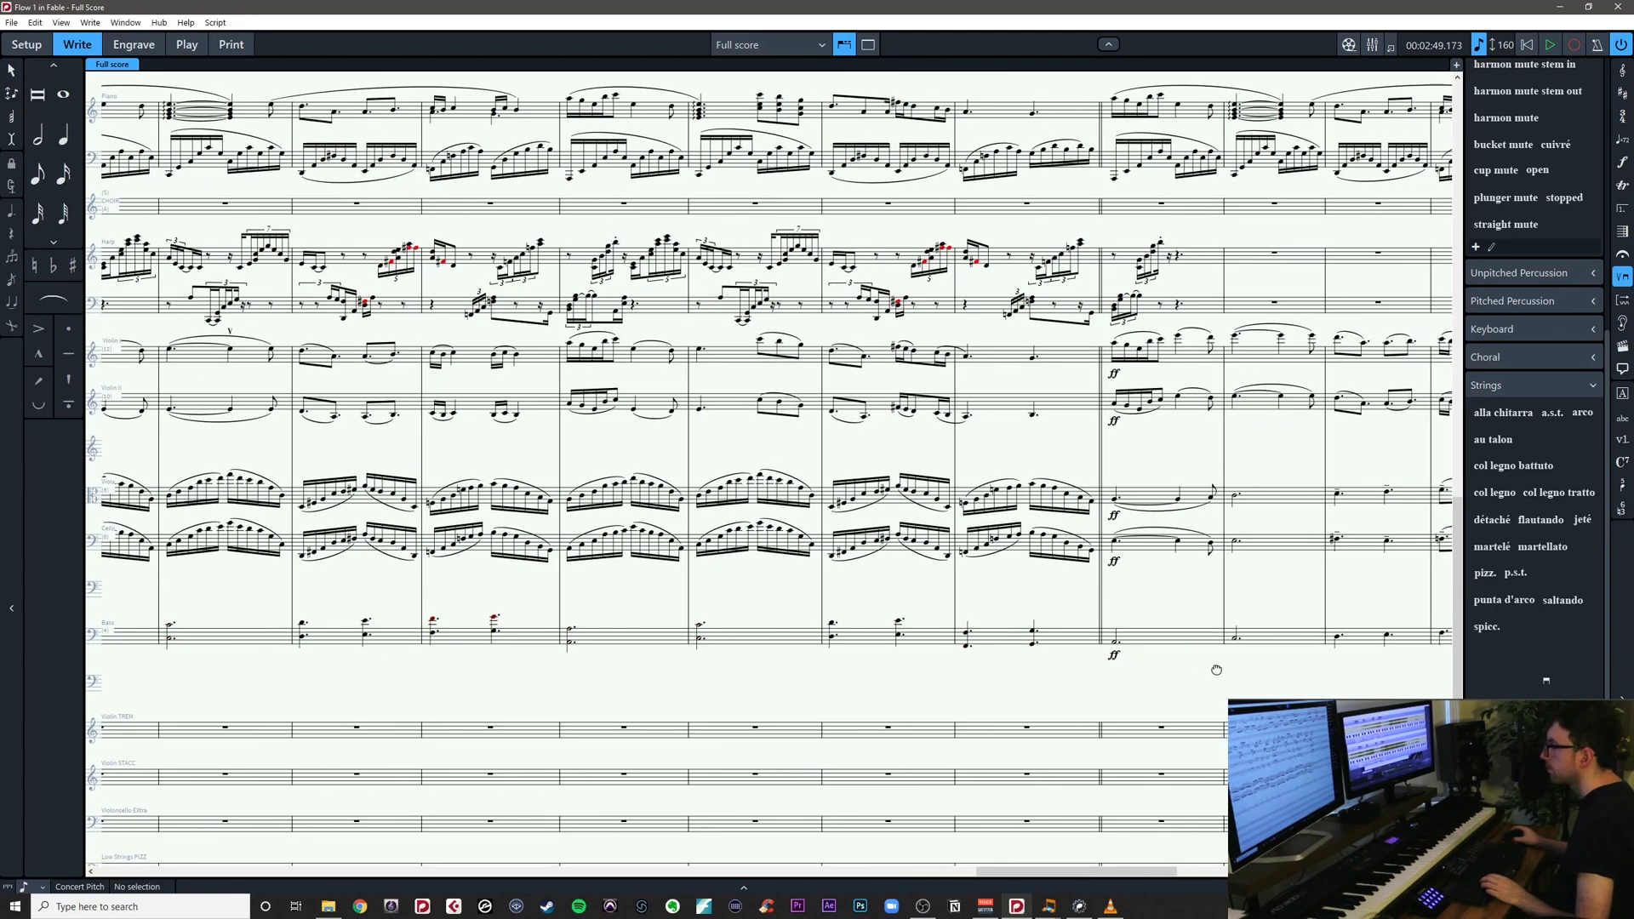
scroll(979, 690, "down", 1)
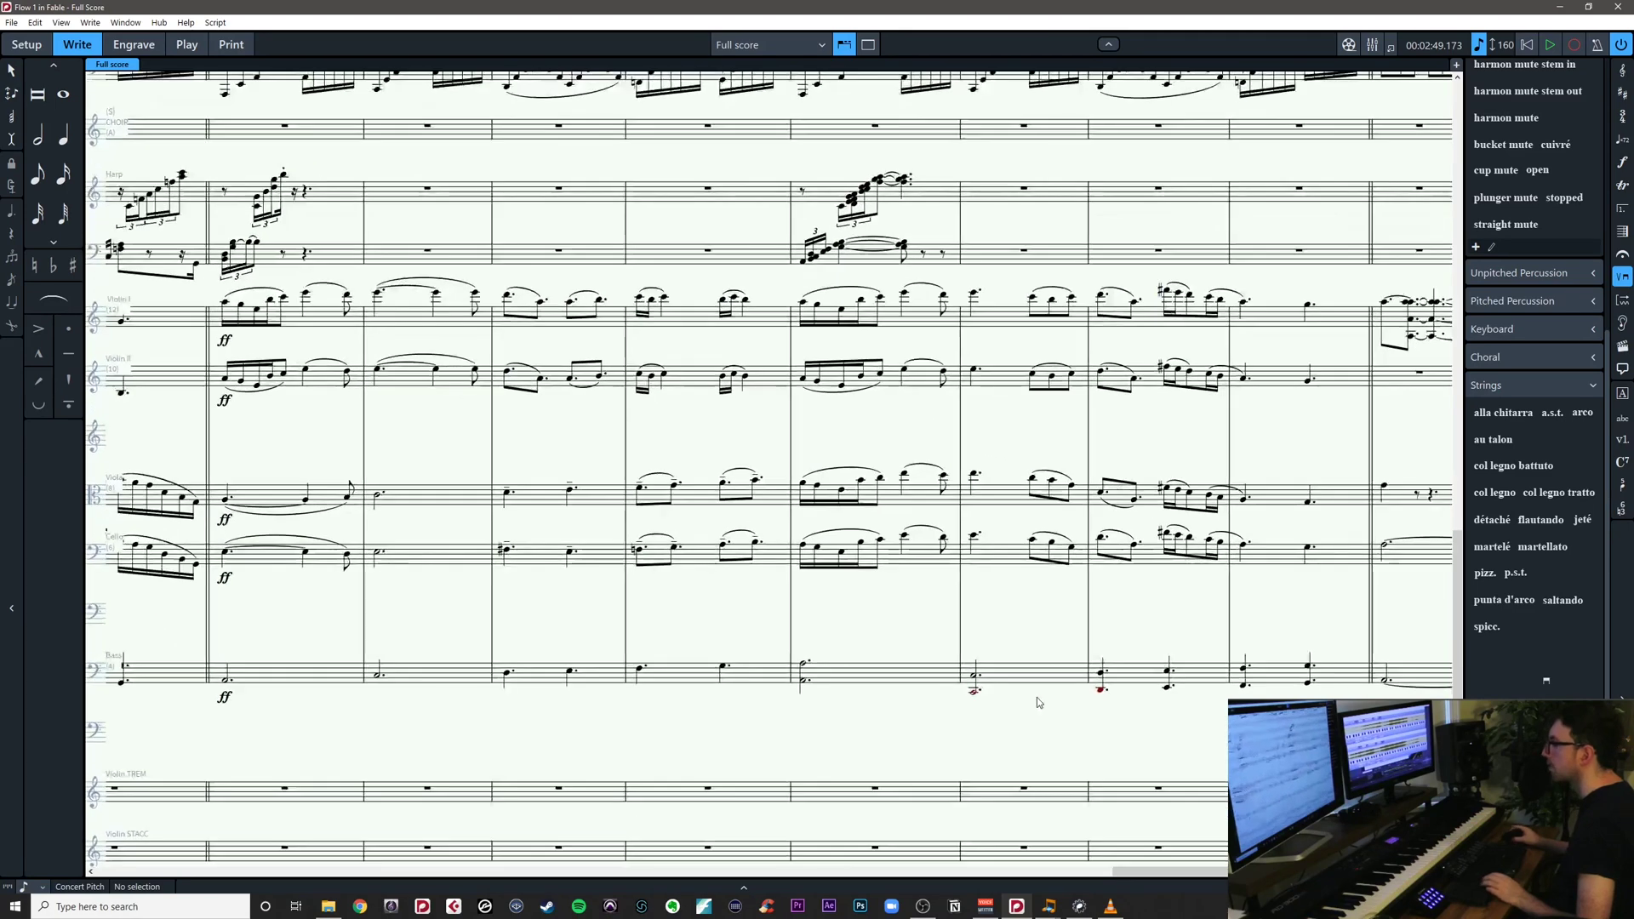
Check the bass octaves in bars 72–75 against the violin, viola and cello lines above them
scroll(936, 694, "right", 3)
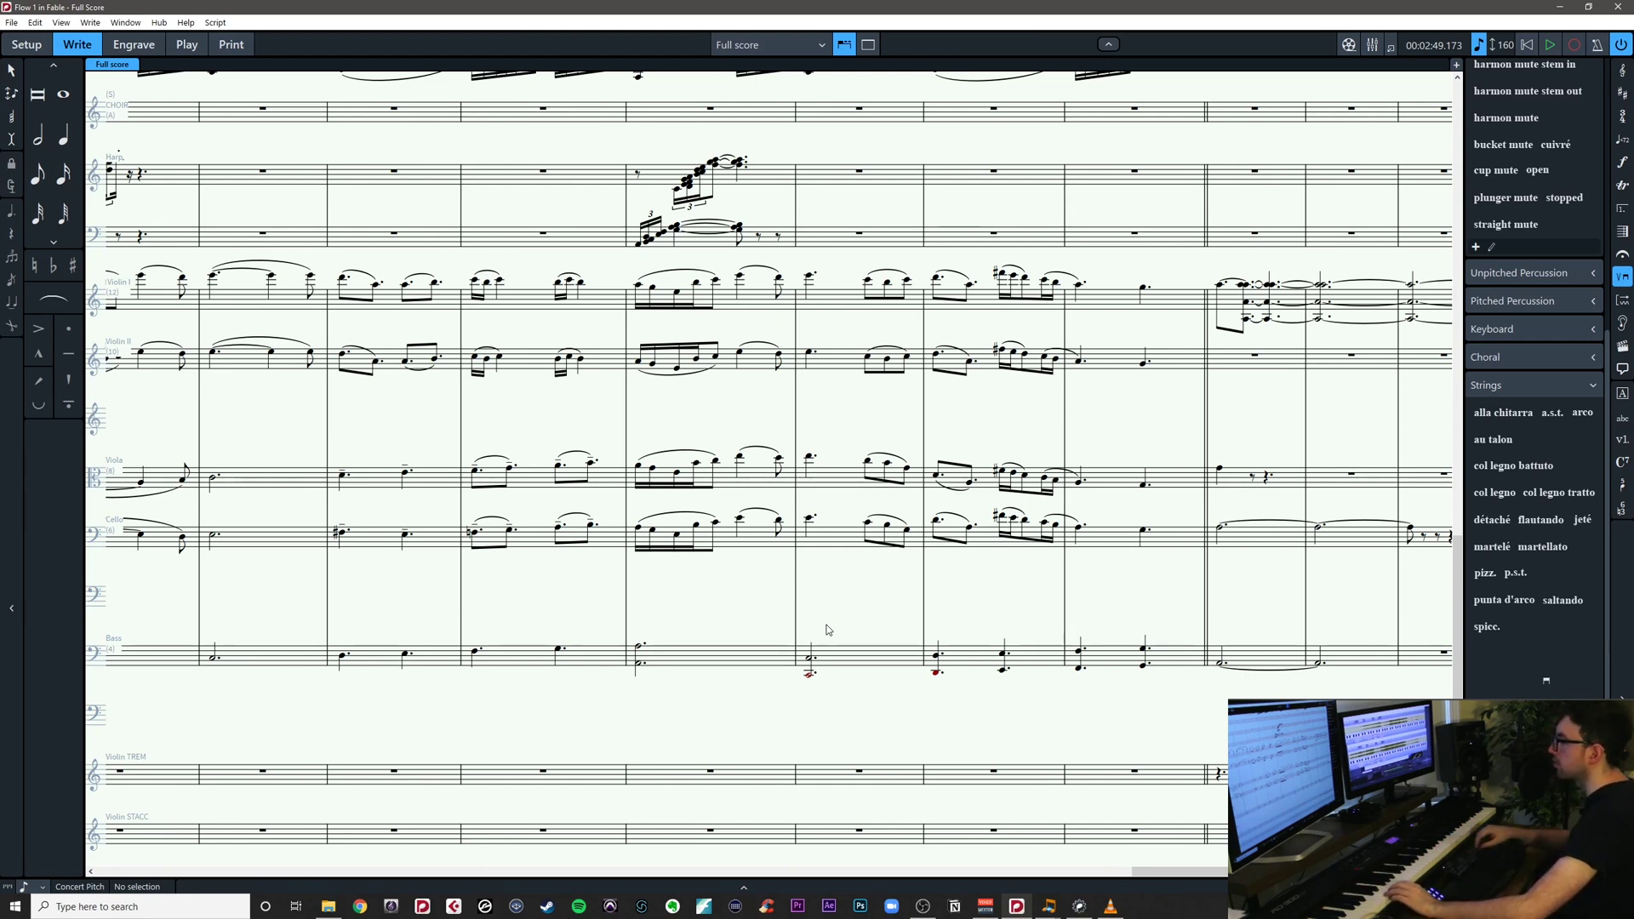
scroll(831, 601, "up", 3)
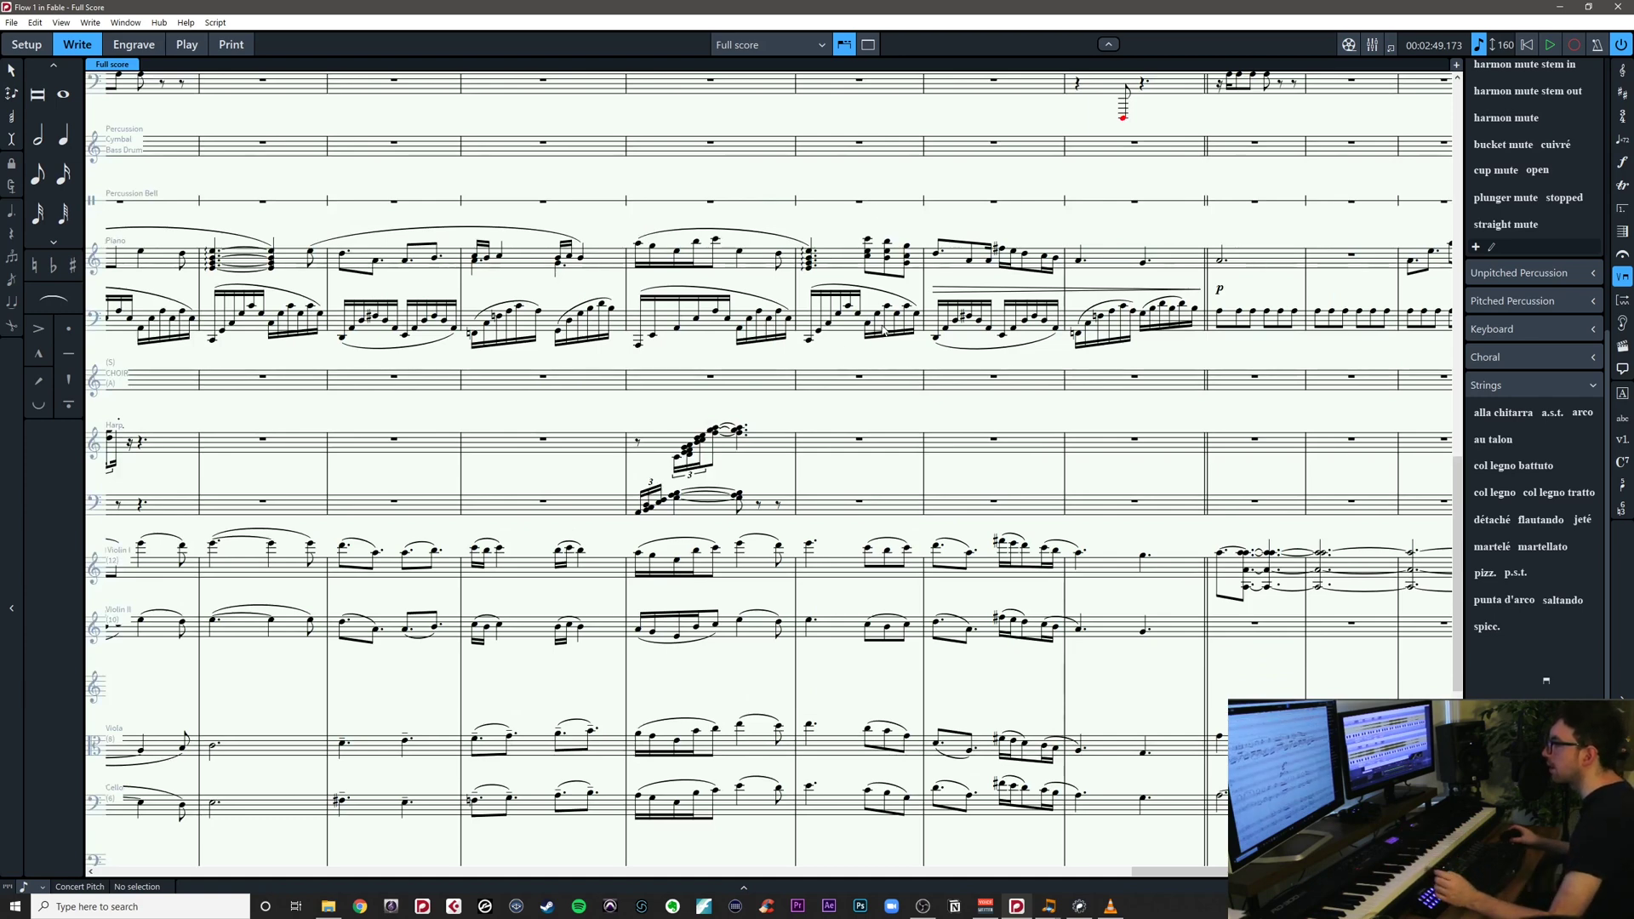
scroll(880, 344, "down", 4)
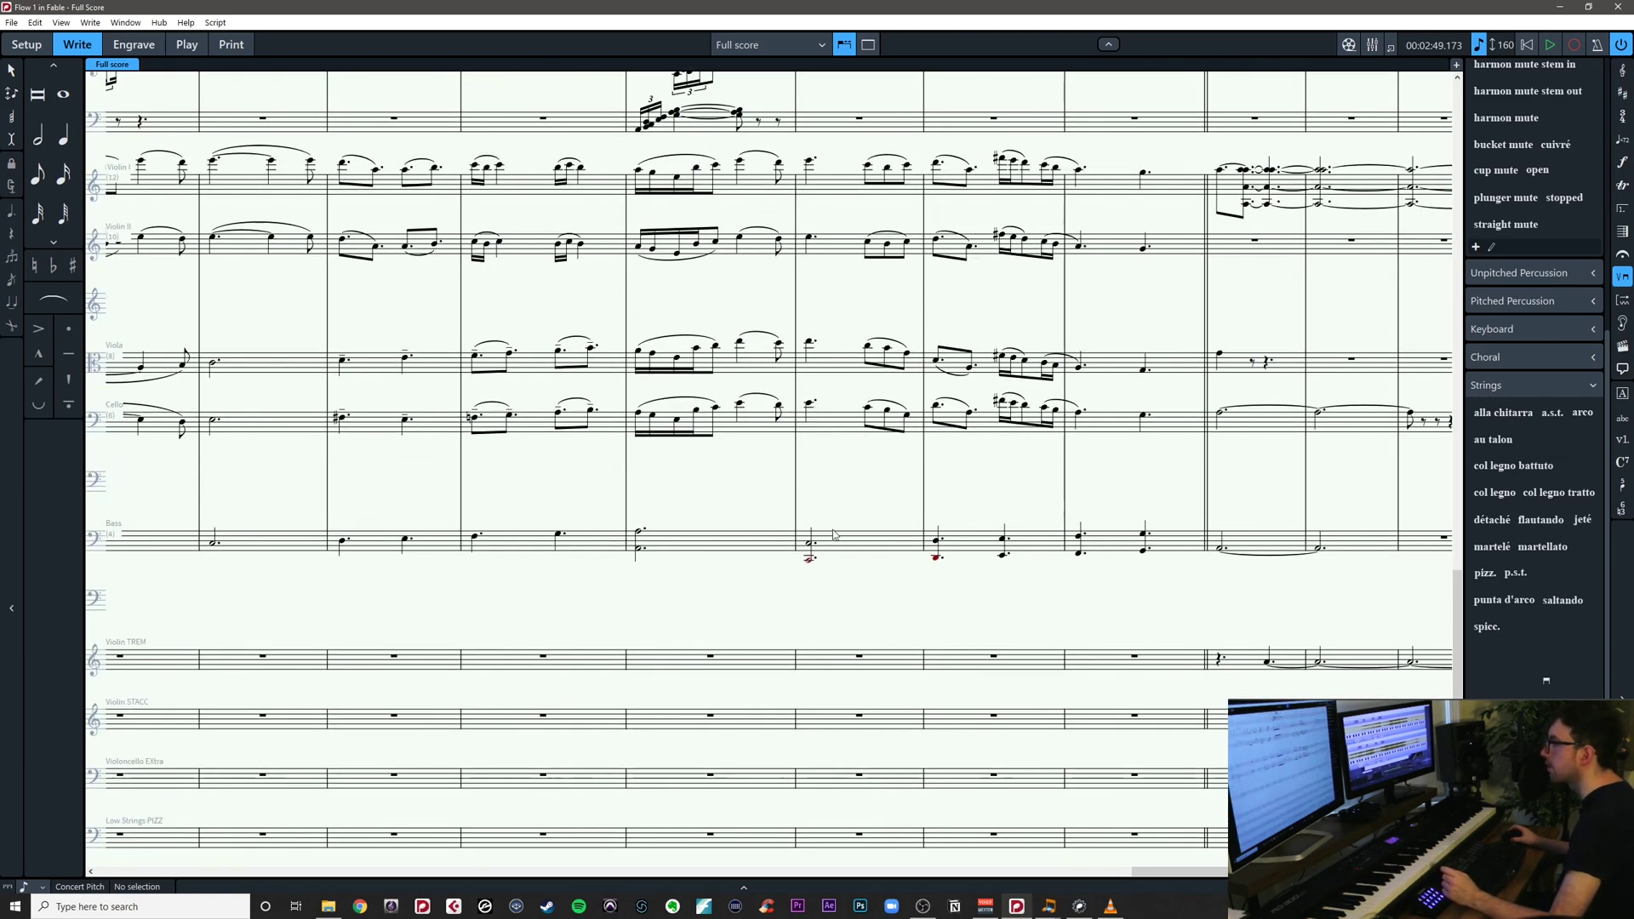
scroll(864, 502, "up", 2)
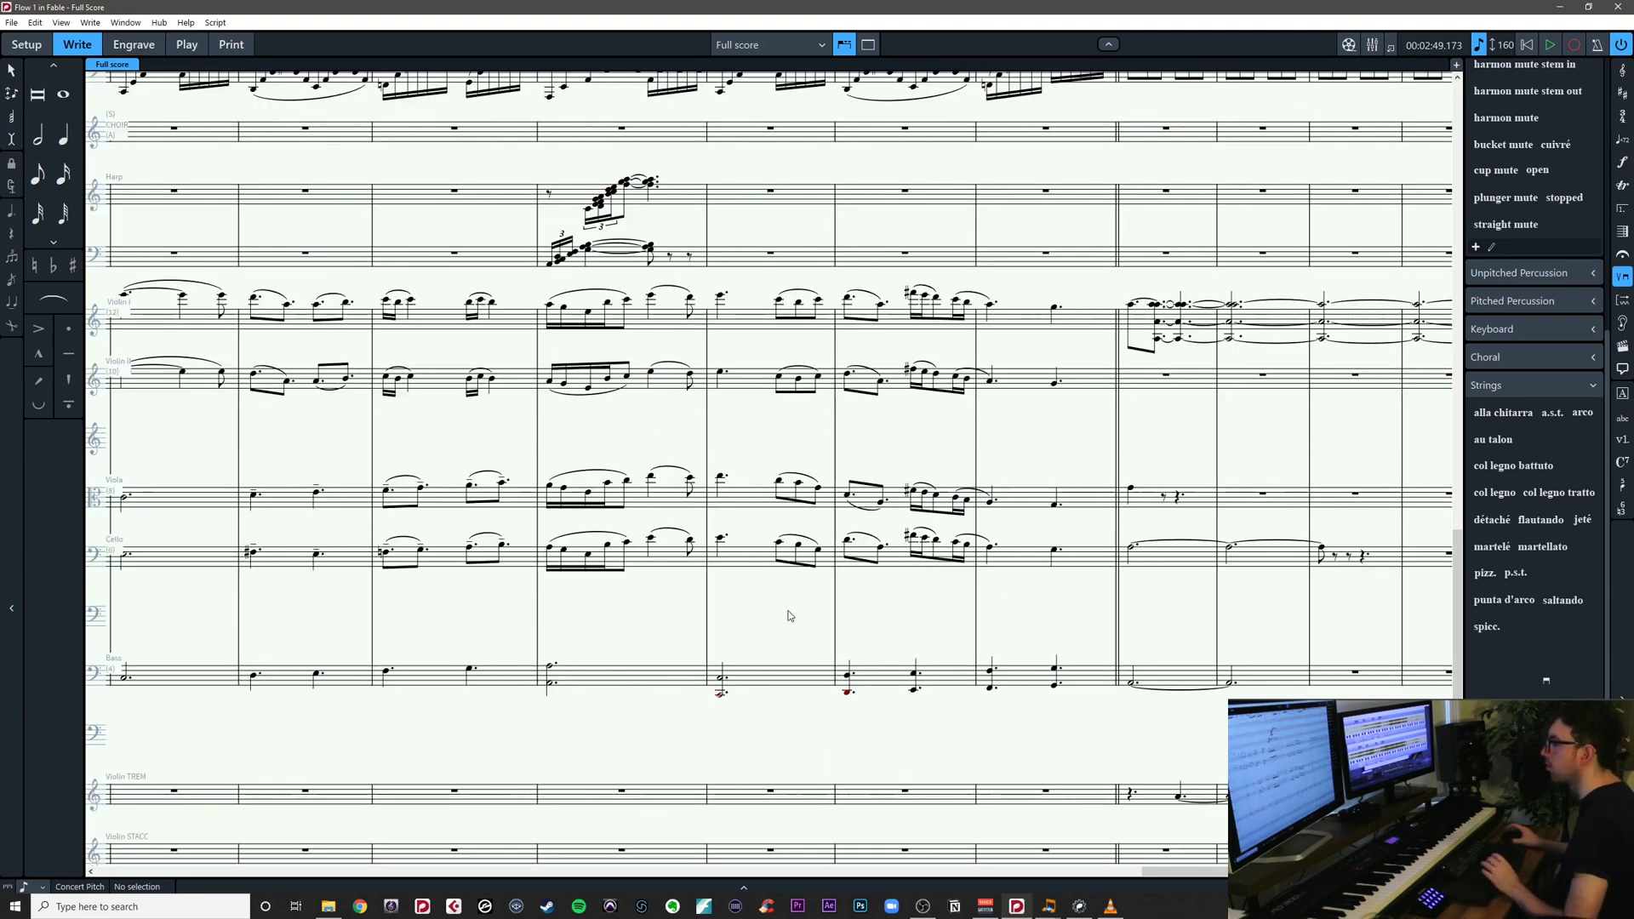
scroll(755, 652, "left", 1)
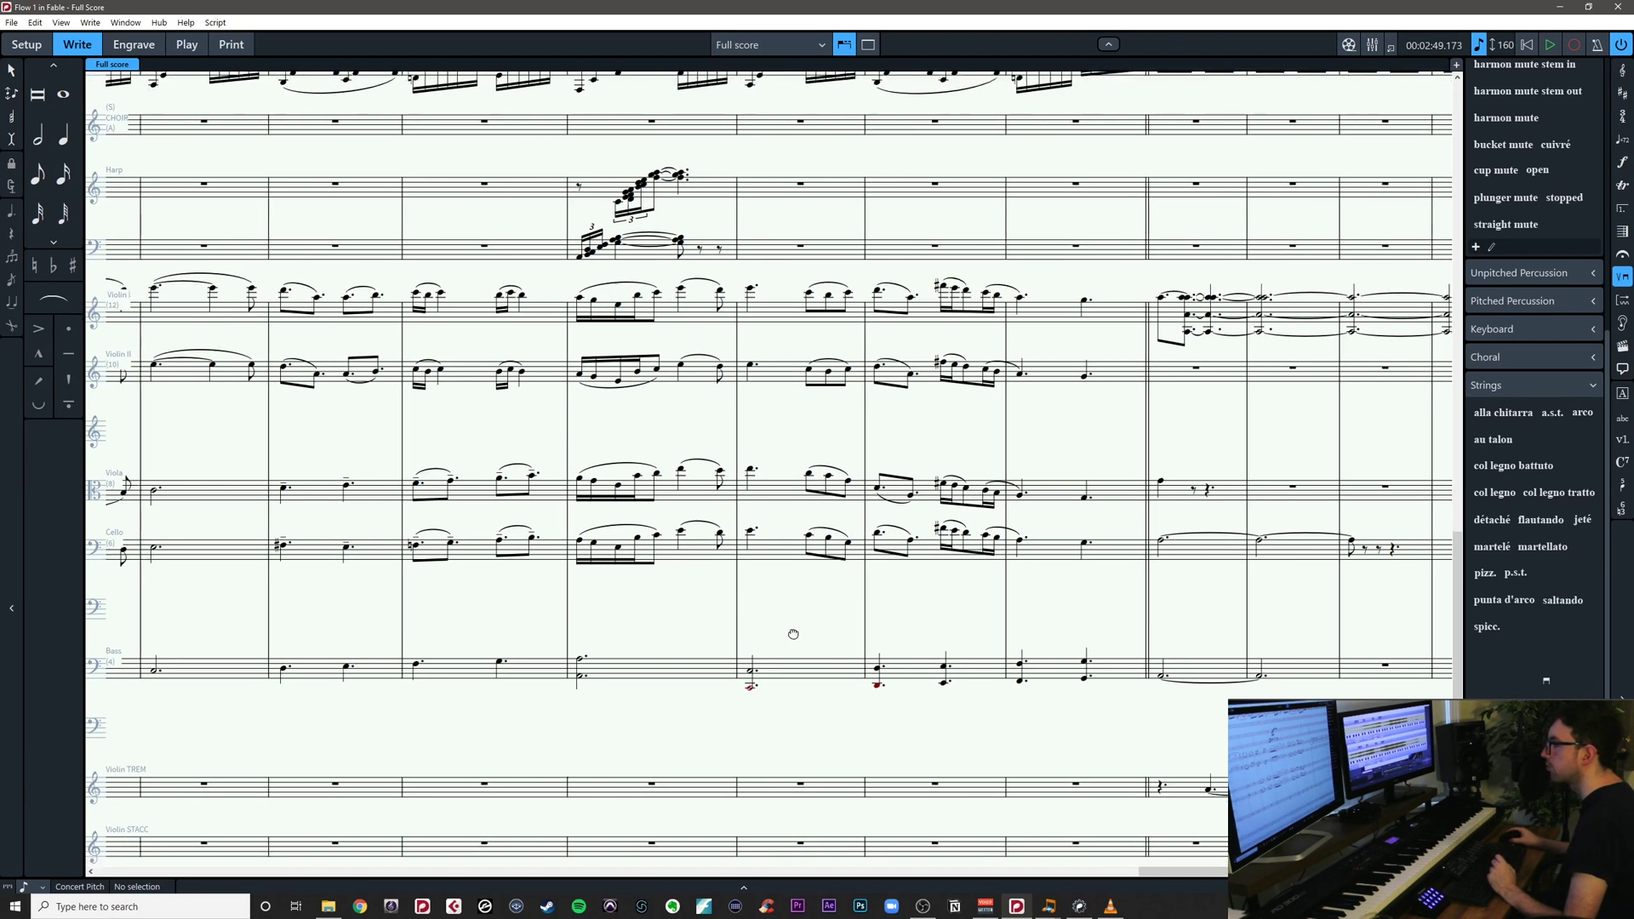
left_click(595, 675)
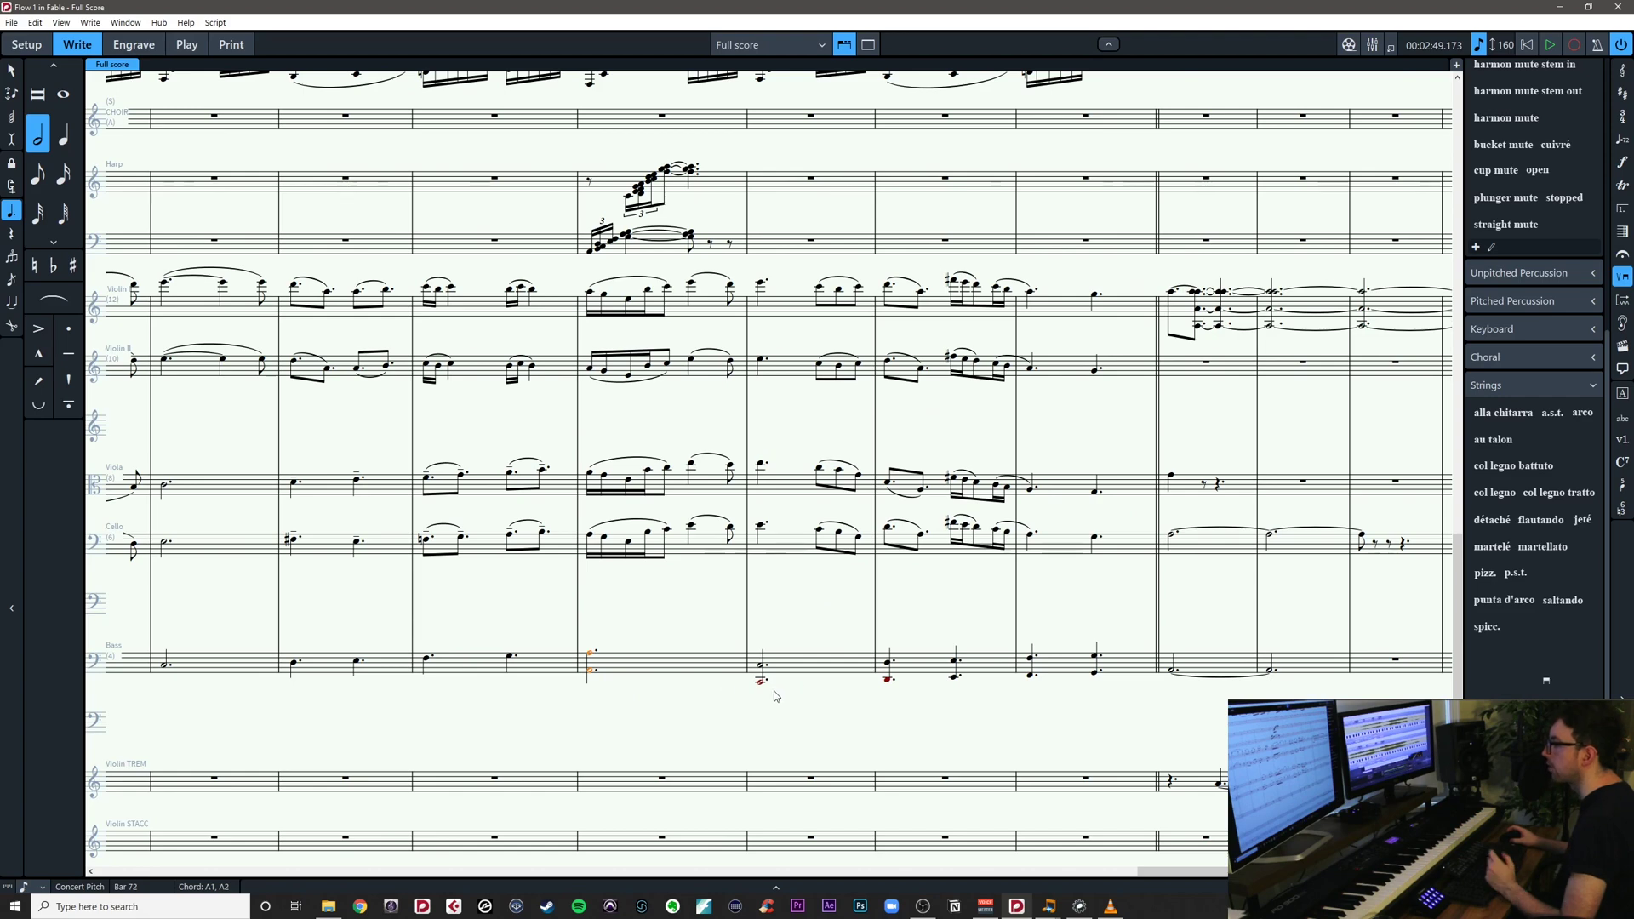
left_click_drag(842, 701, 990, 725)
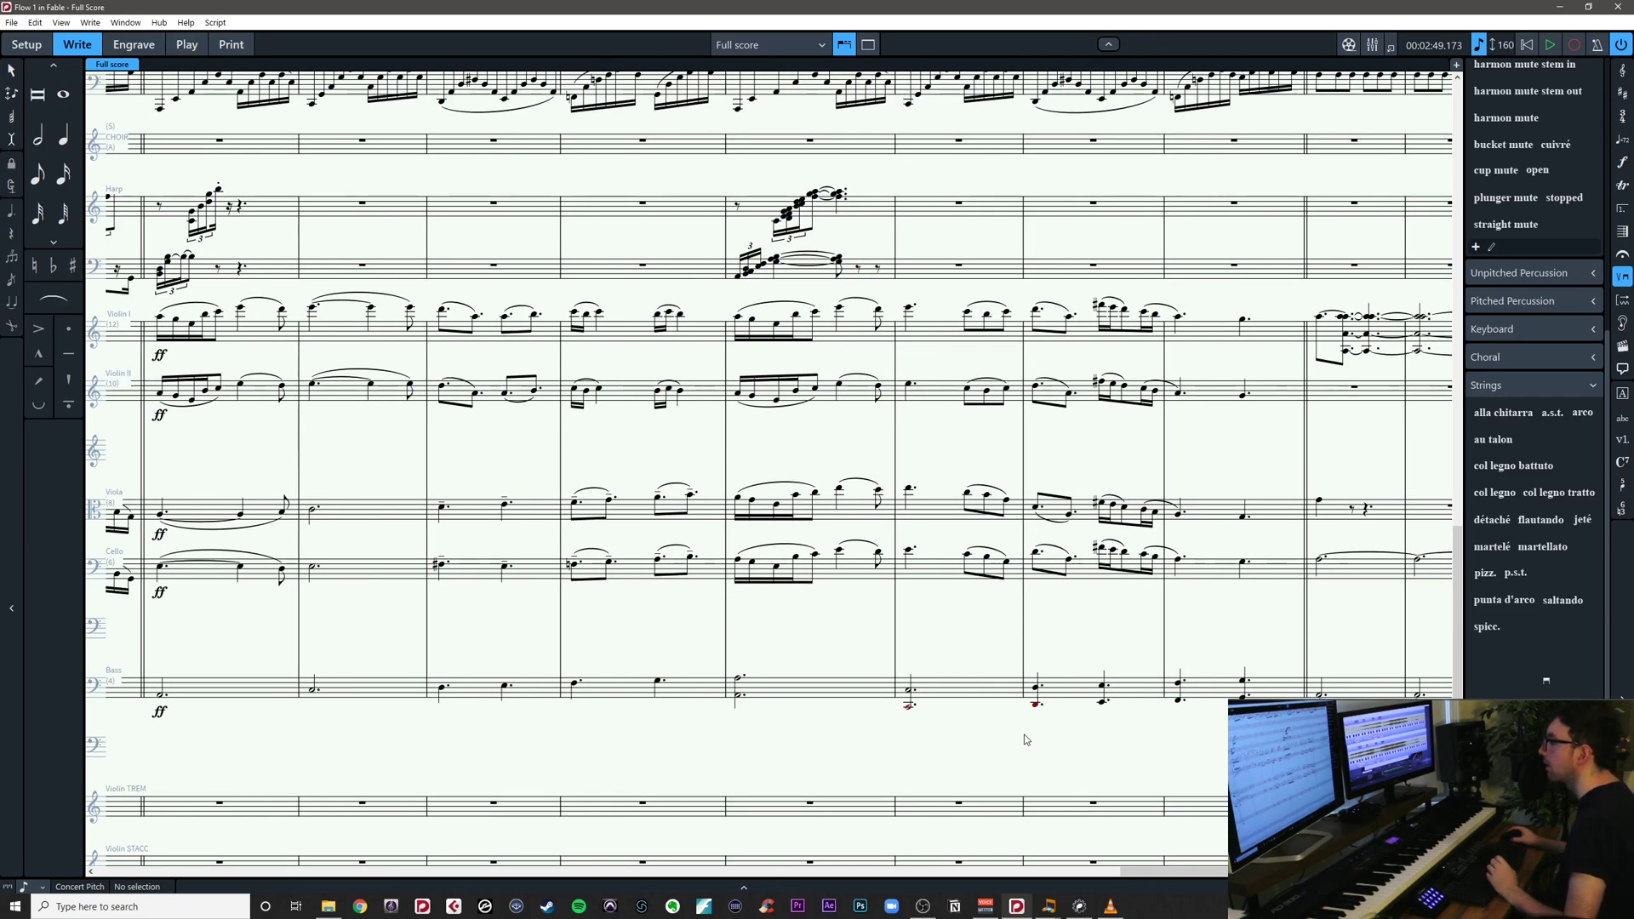
scroll(979, 724, "right", 4)
scroll(979, 724, "down", 1)
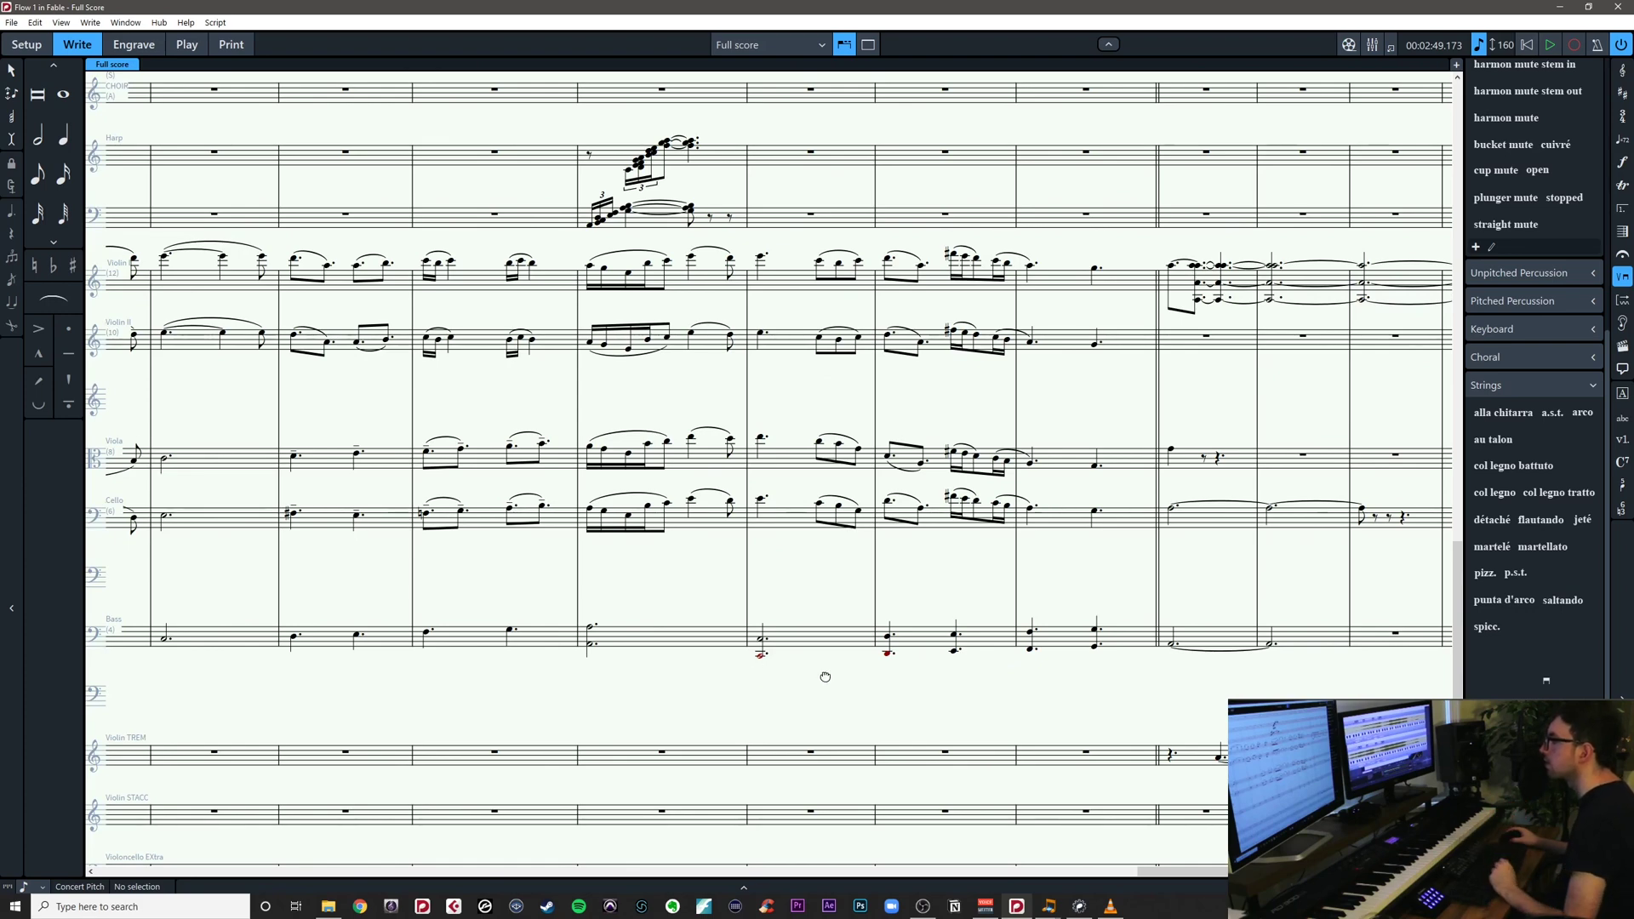
left_click_drag(821, 675, 1158, 722)
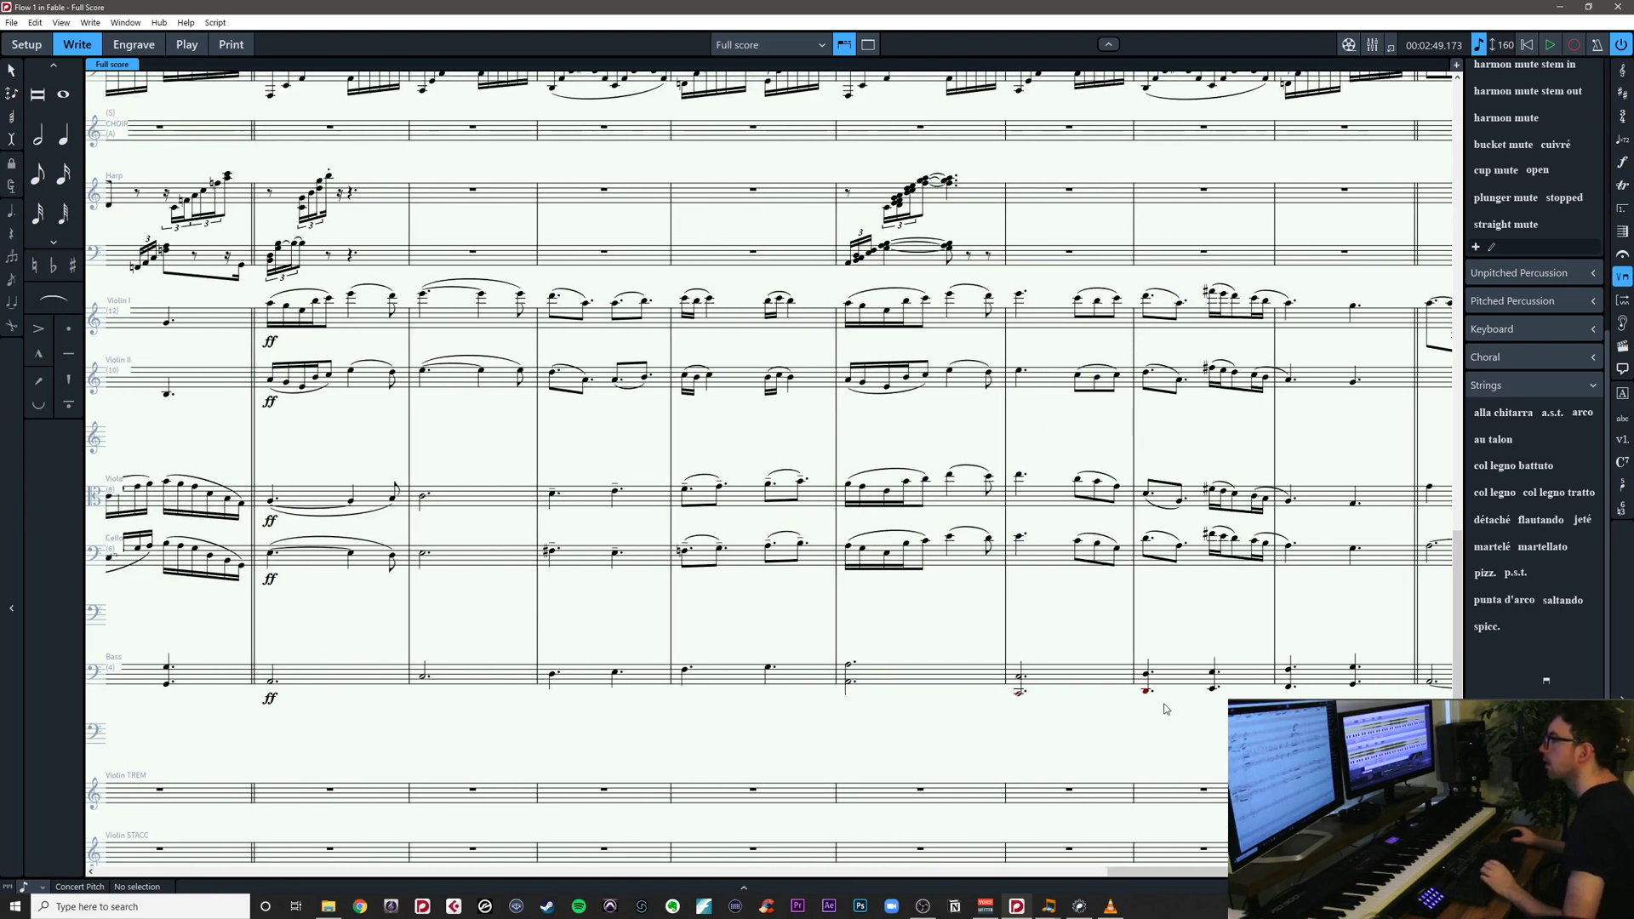
left_click_drag(1102, 637, 824, 582)
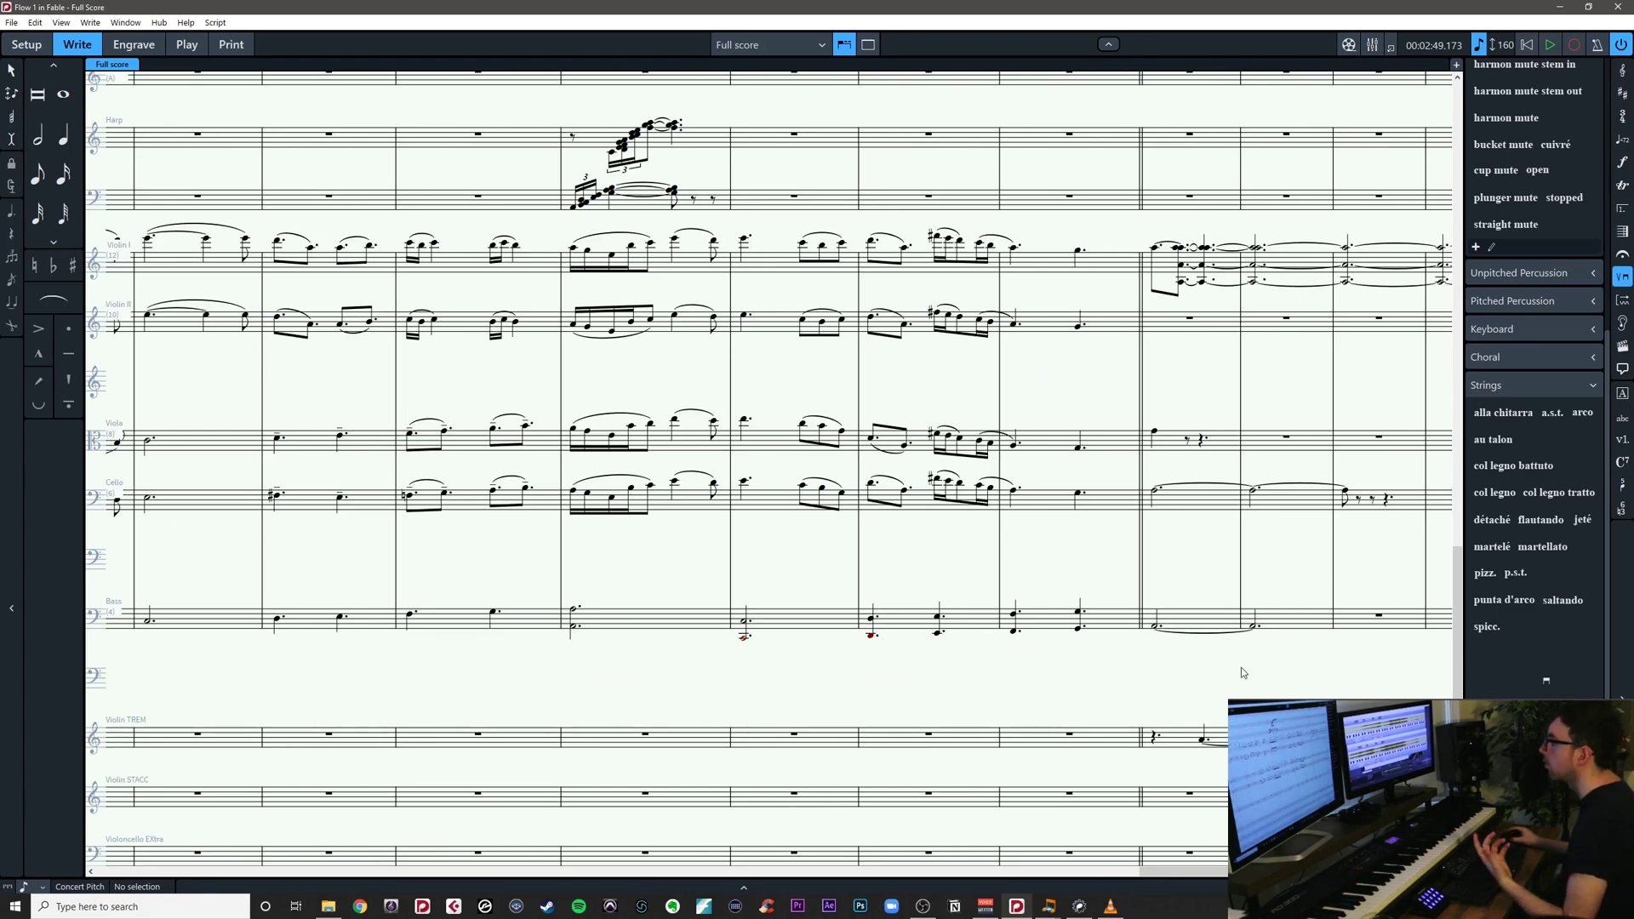
Review the string writing from the passage before the eighth-note = 168 marking through Tempo I to bar 75
left_click_drag(1241, 667, 275, 544)
left_click_drag(821, 546, 1561, 511)
left_click_drag(682, 528, 1611, 707)
scroll(915, 614, "down", 2)
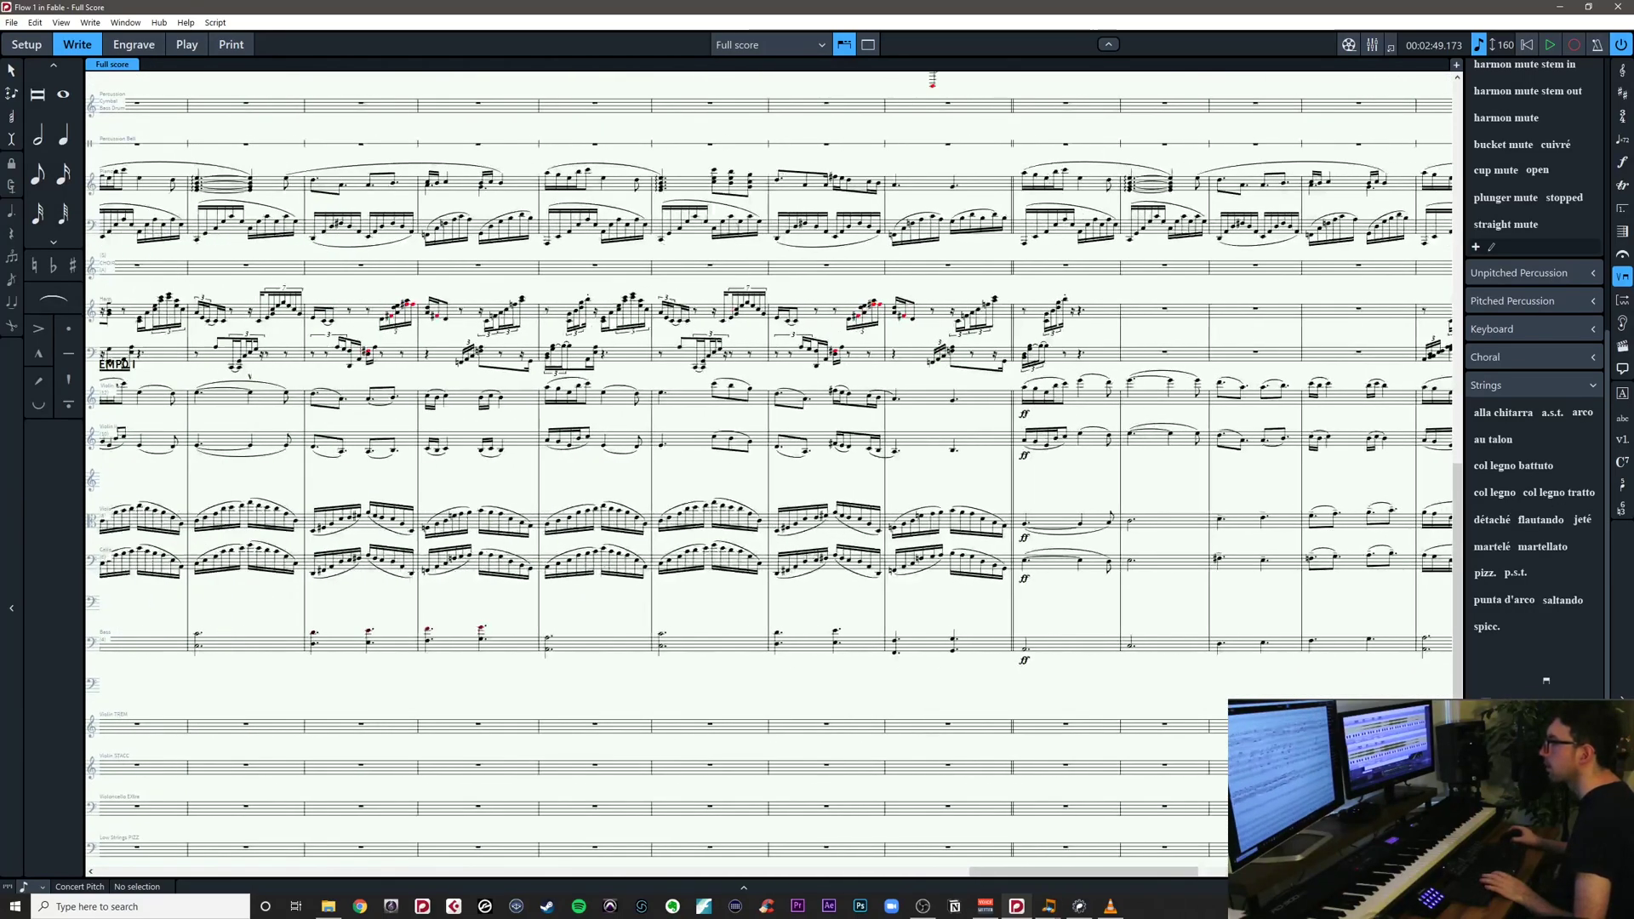
left_click_drag(393, 465, 641, 501)
scroll(506, 532, "left", 10)
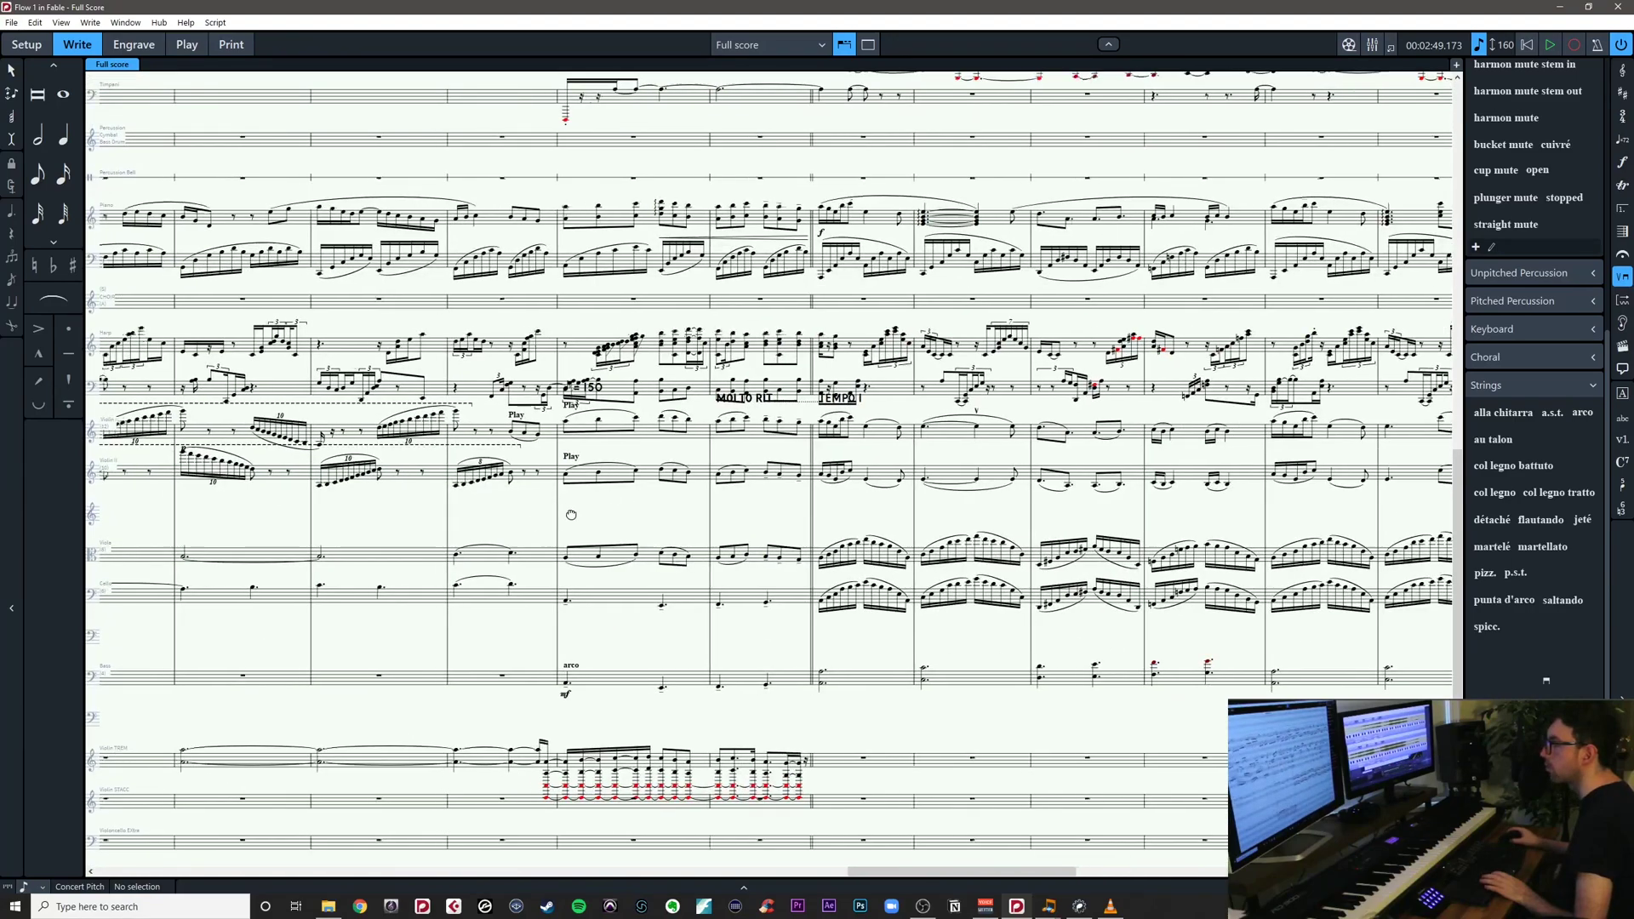
scroll(641, 467, "left", 10)
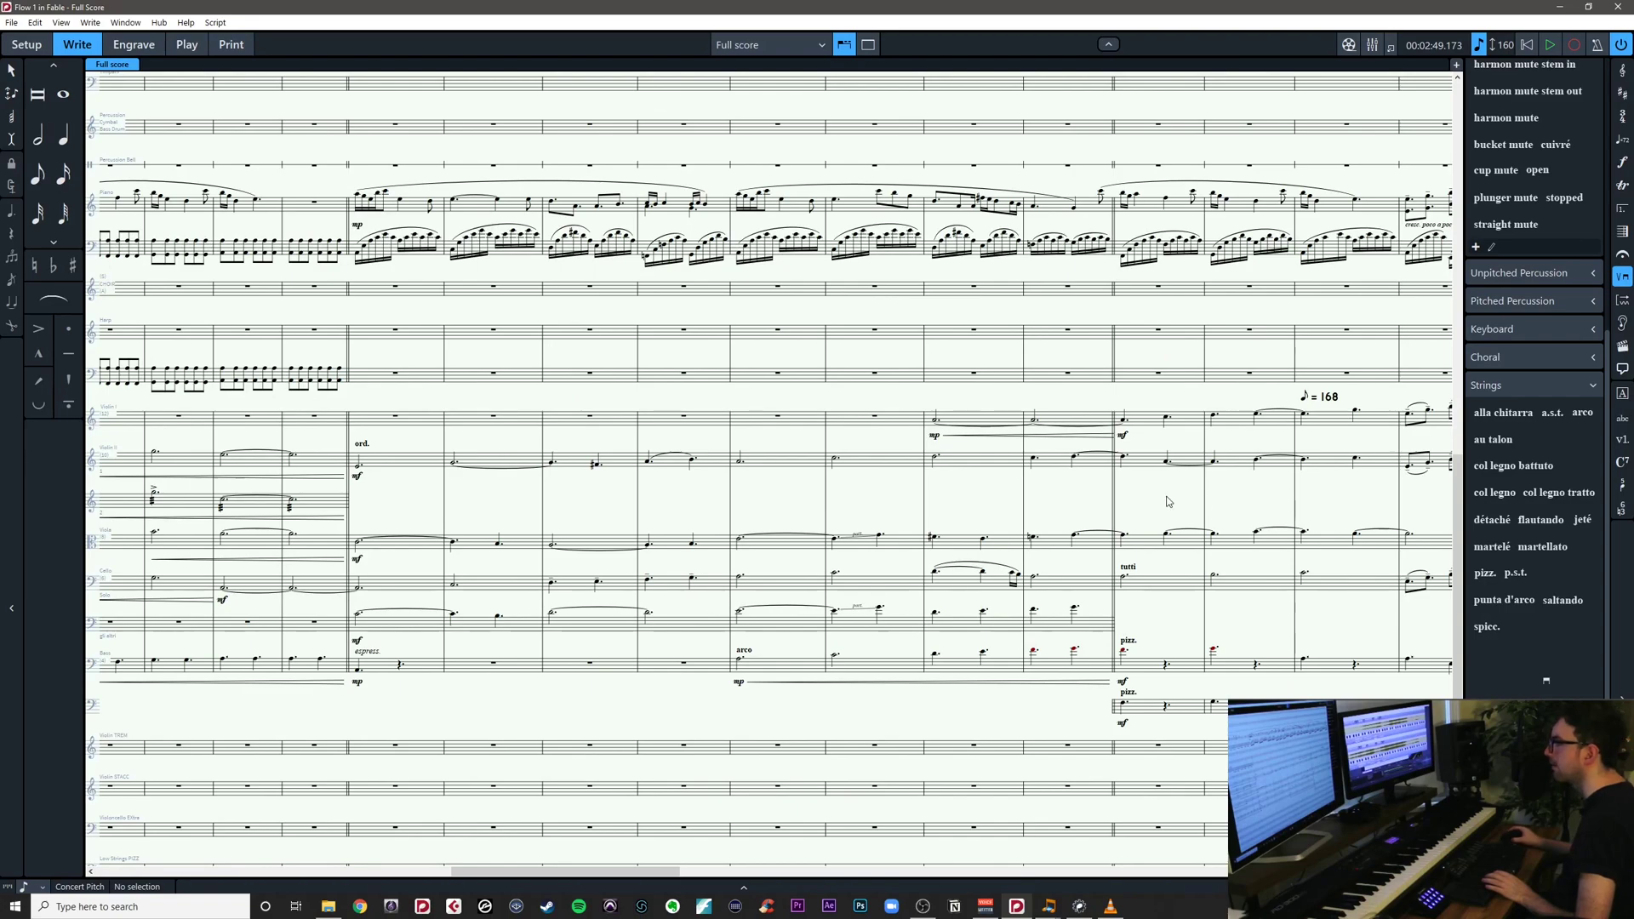
scroll(1169, 501, "right", 10)
scroll(871, 508, "right", 5)
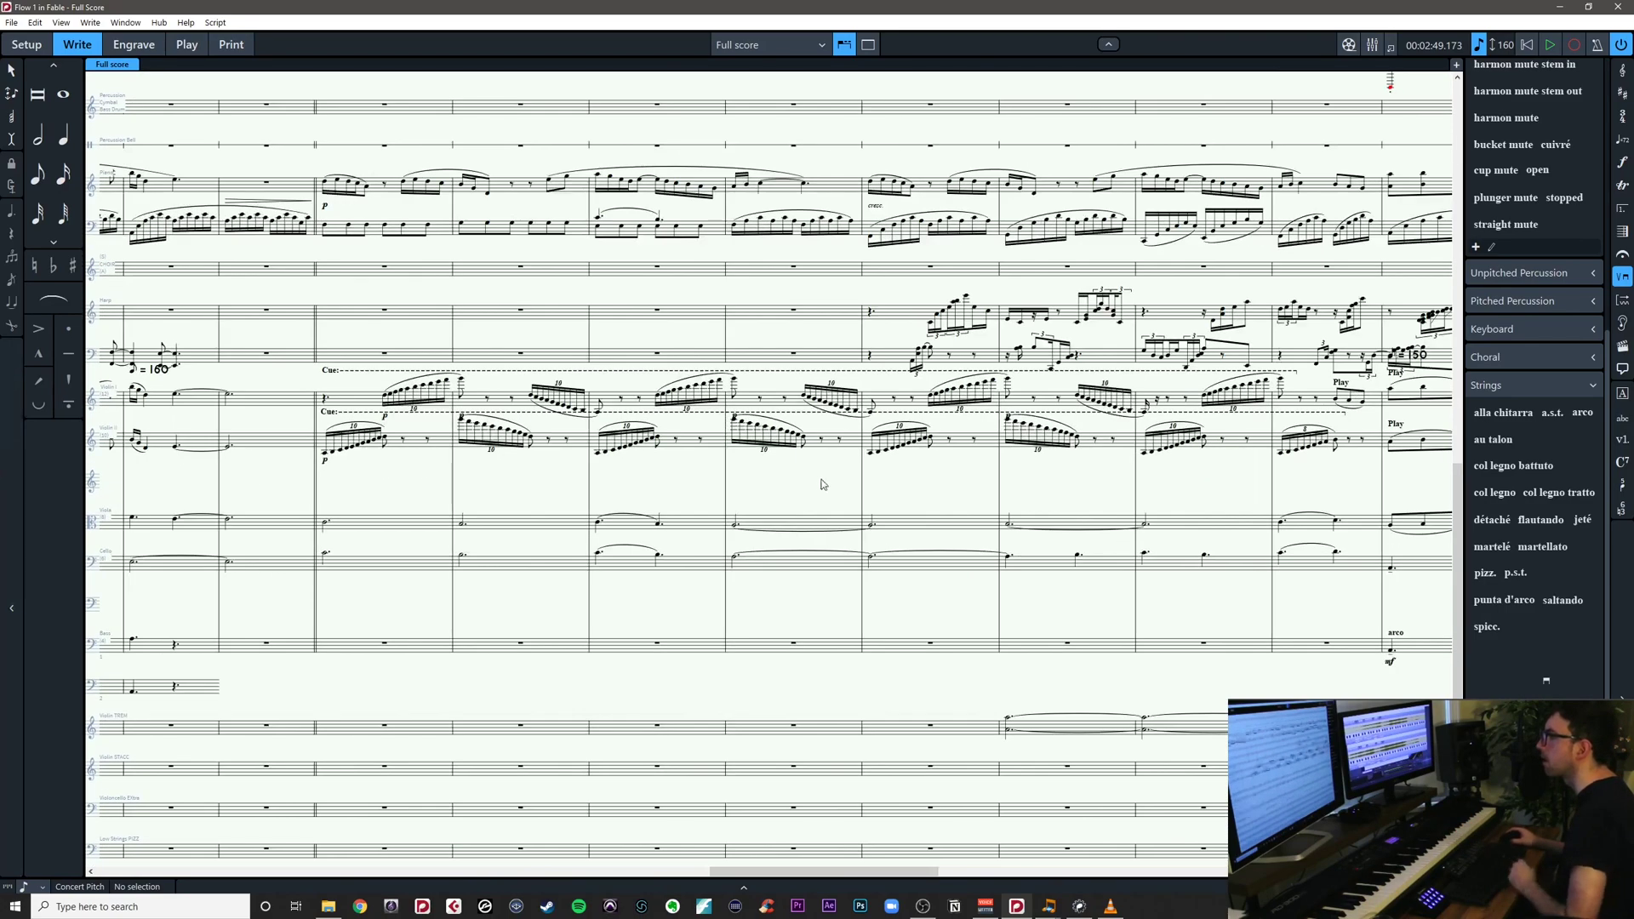
scroll(473, 481, "right", 15)
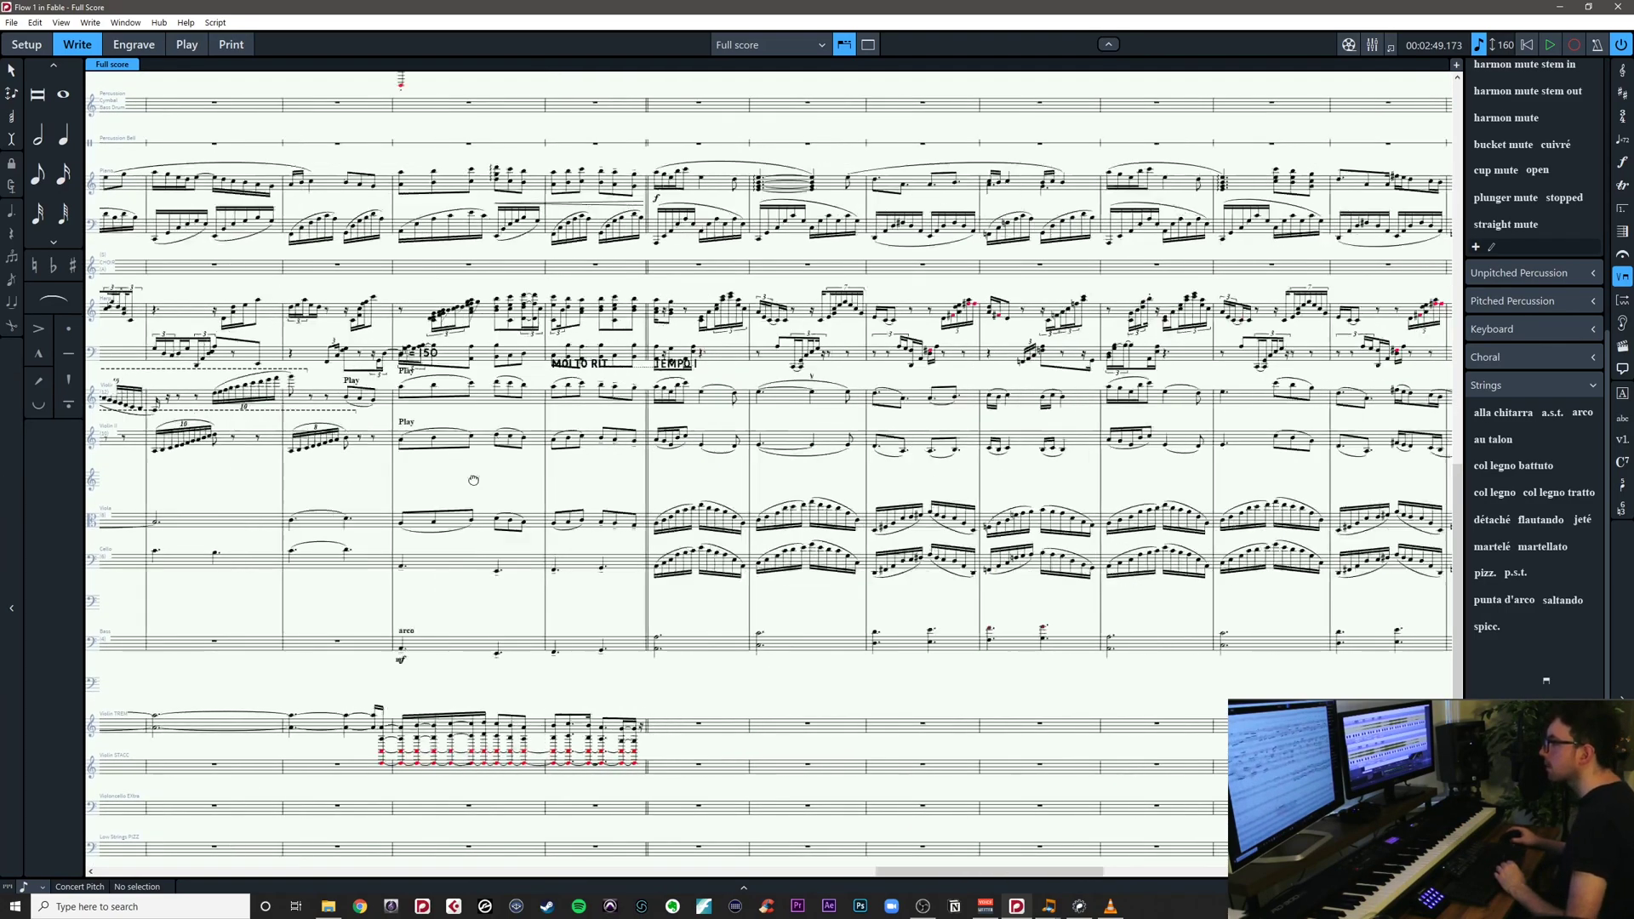
scroll(474, 480, "right", 10)
scroll(930, 485, "up", 5)
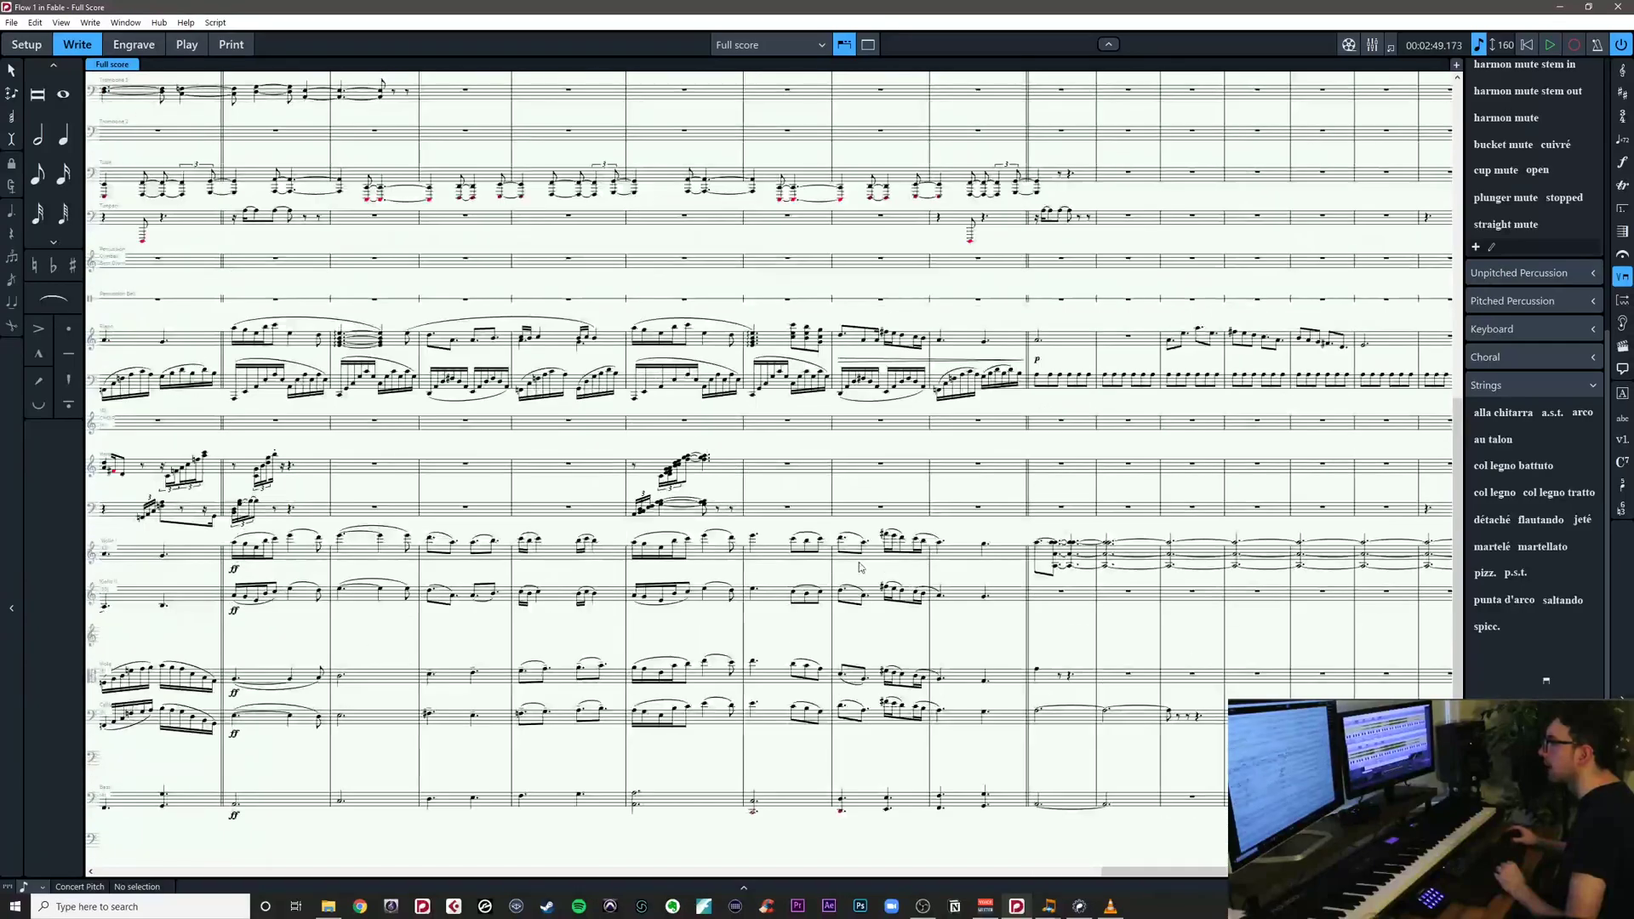
Examine the closing section from bar 76 onward, comparing the main string staves with the extra tremolo, cello and pizzicato staves
left_click_drag(1152, 523, 846, 657)
left_click_drag(982, 538, 880, 617)
left_click_drag(879, 397, 880, 591)
scroll(879, 591, "down", 6)
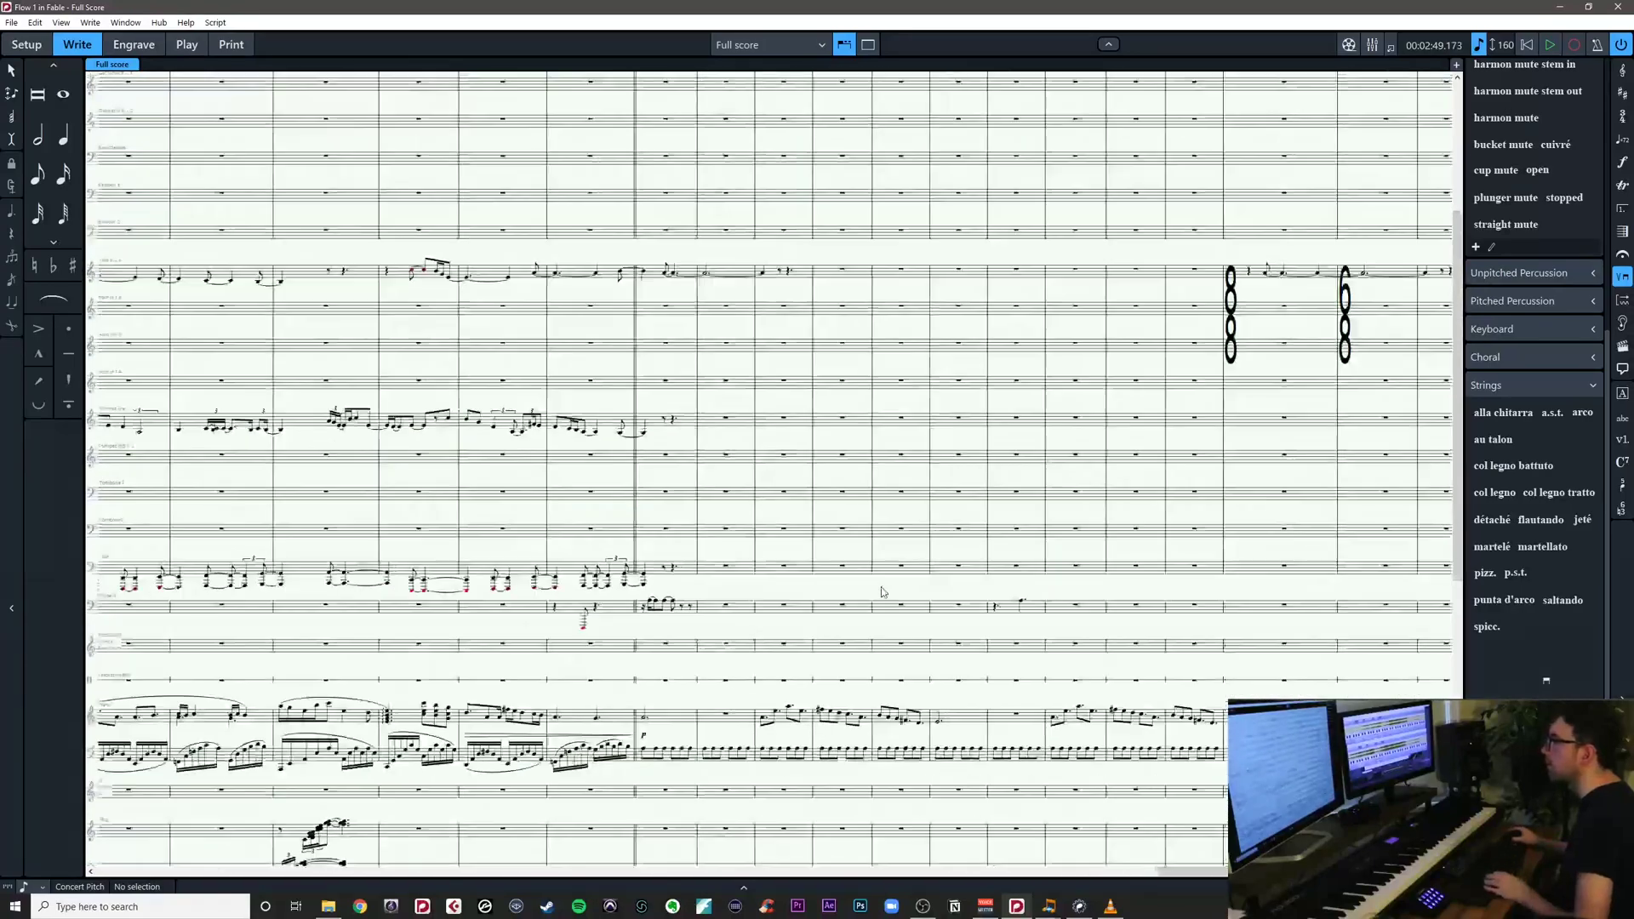
scroll(884, 596, "down", 5)
scroll(911, 630, "up", 2, "ctrl")
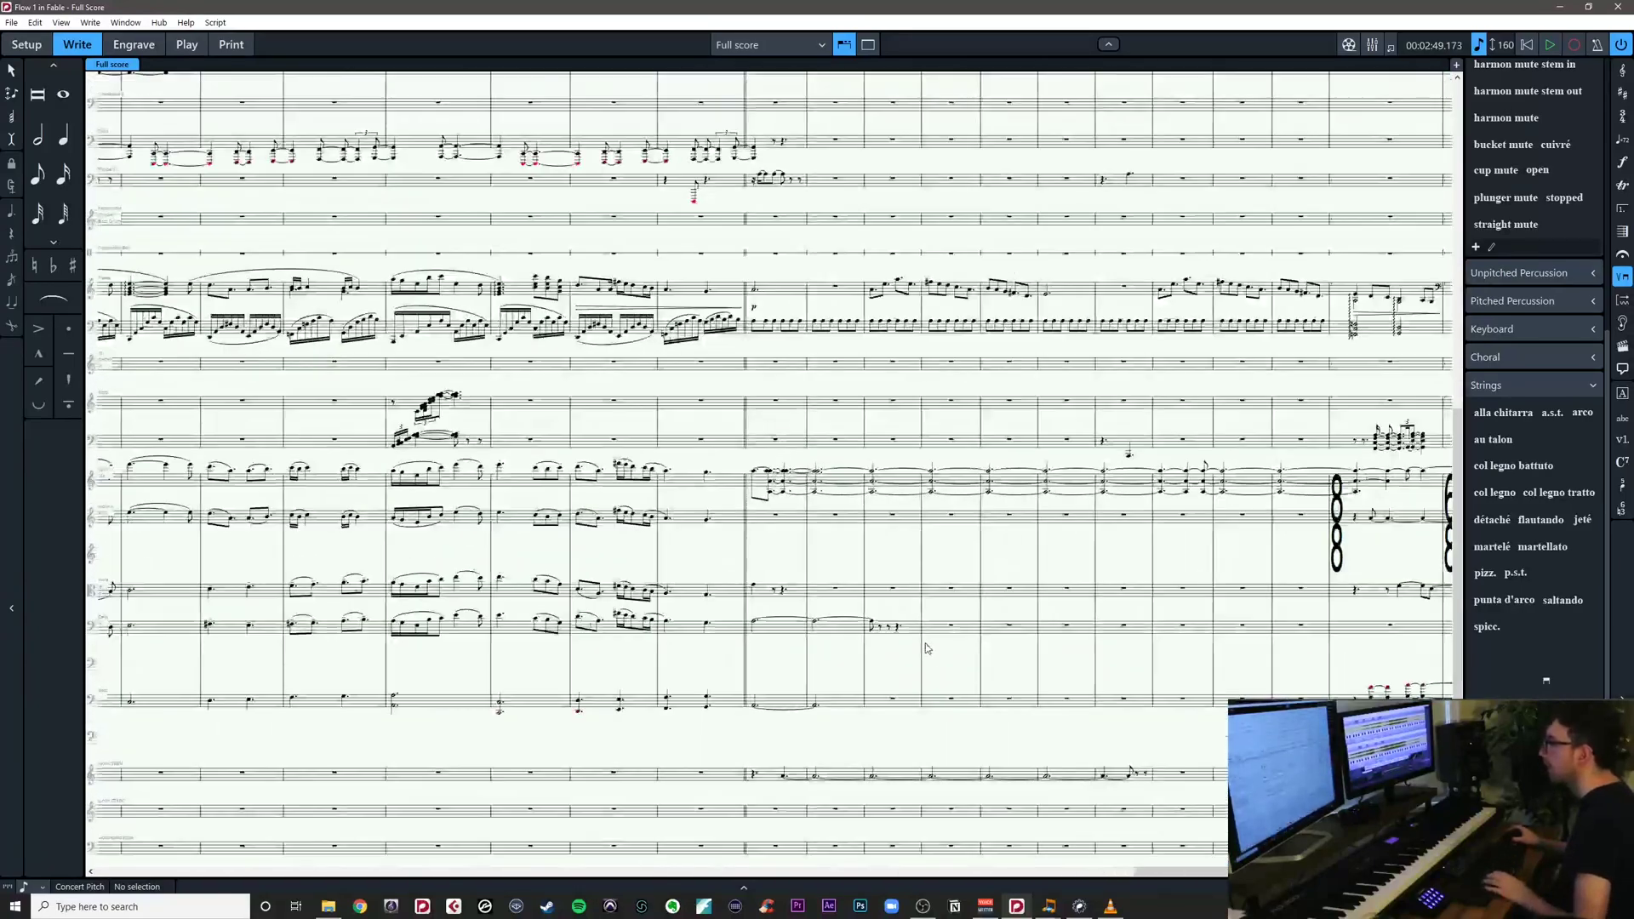
left_click_drag(951, 656, 752, 489)
left_click_drag(943, 568, 840, 621)
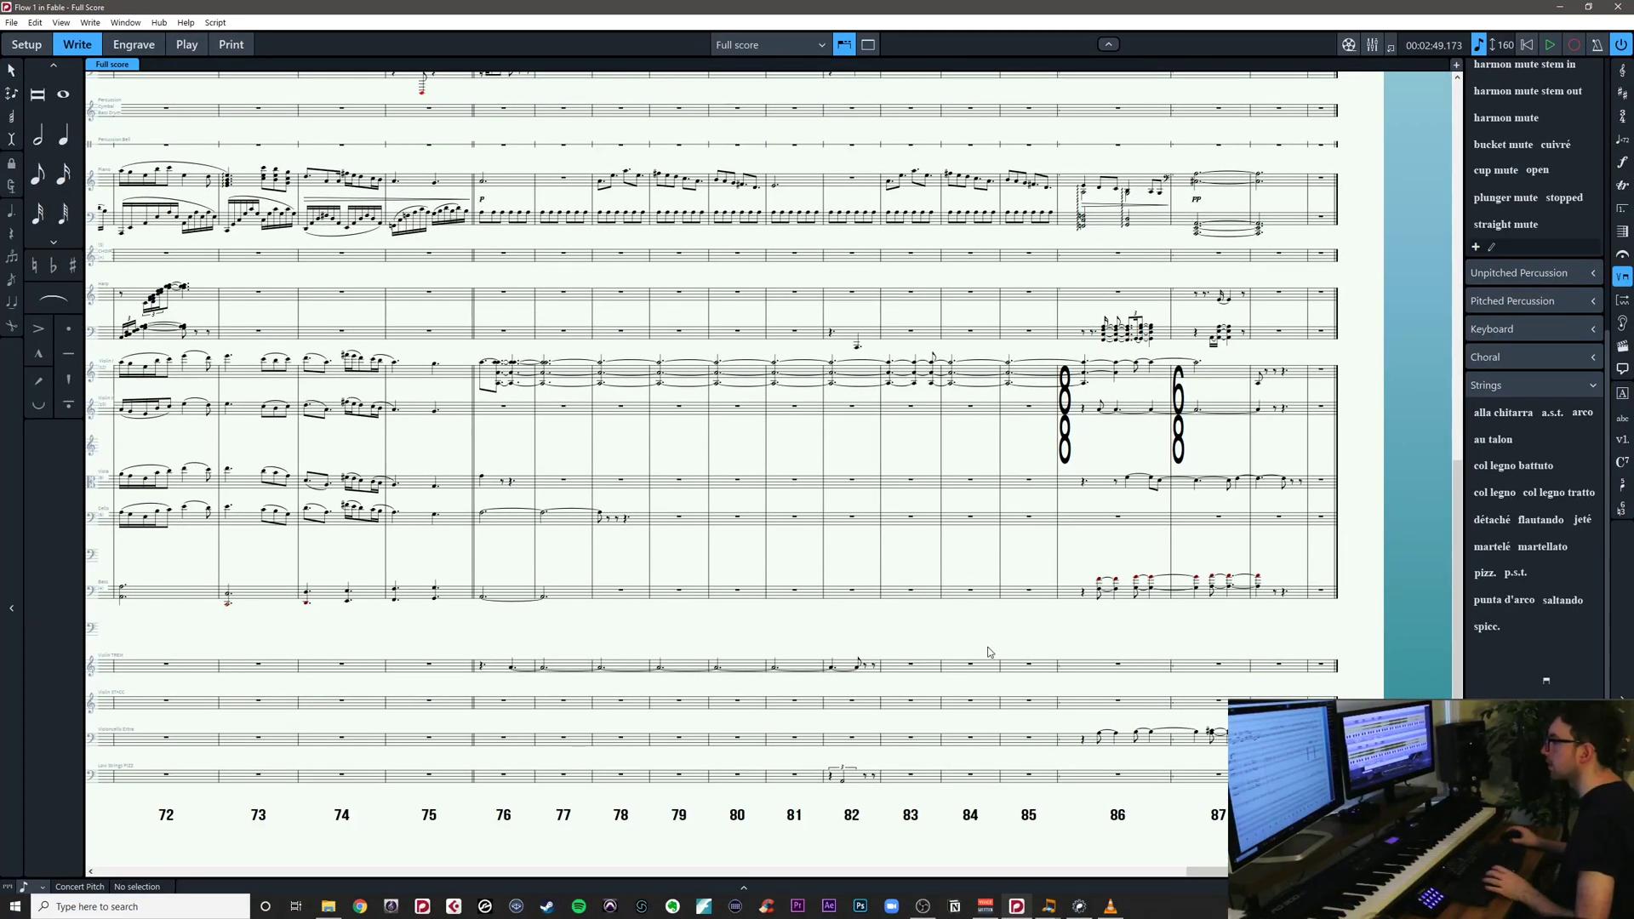
scroll(992, 655, "up", 3, "ctrl")
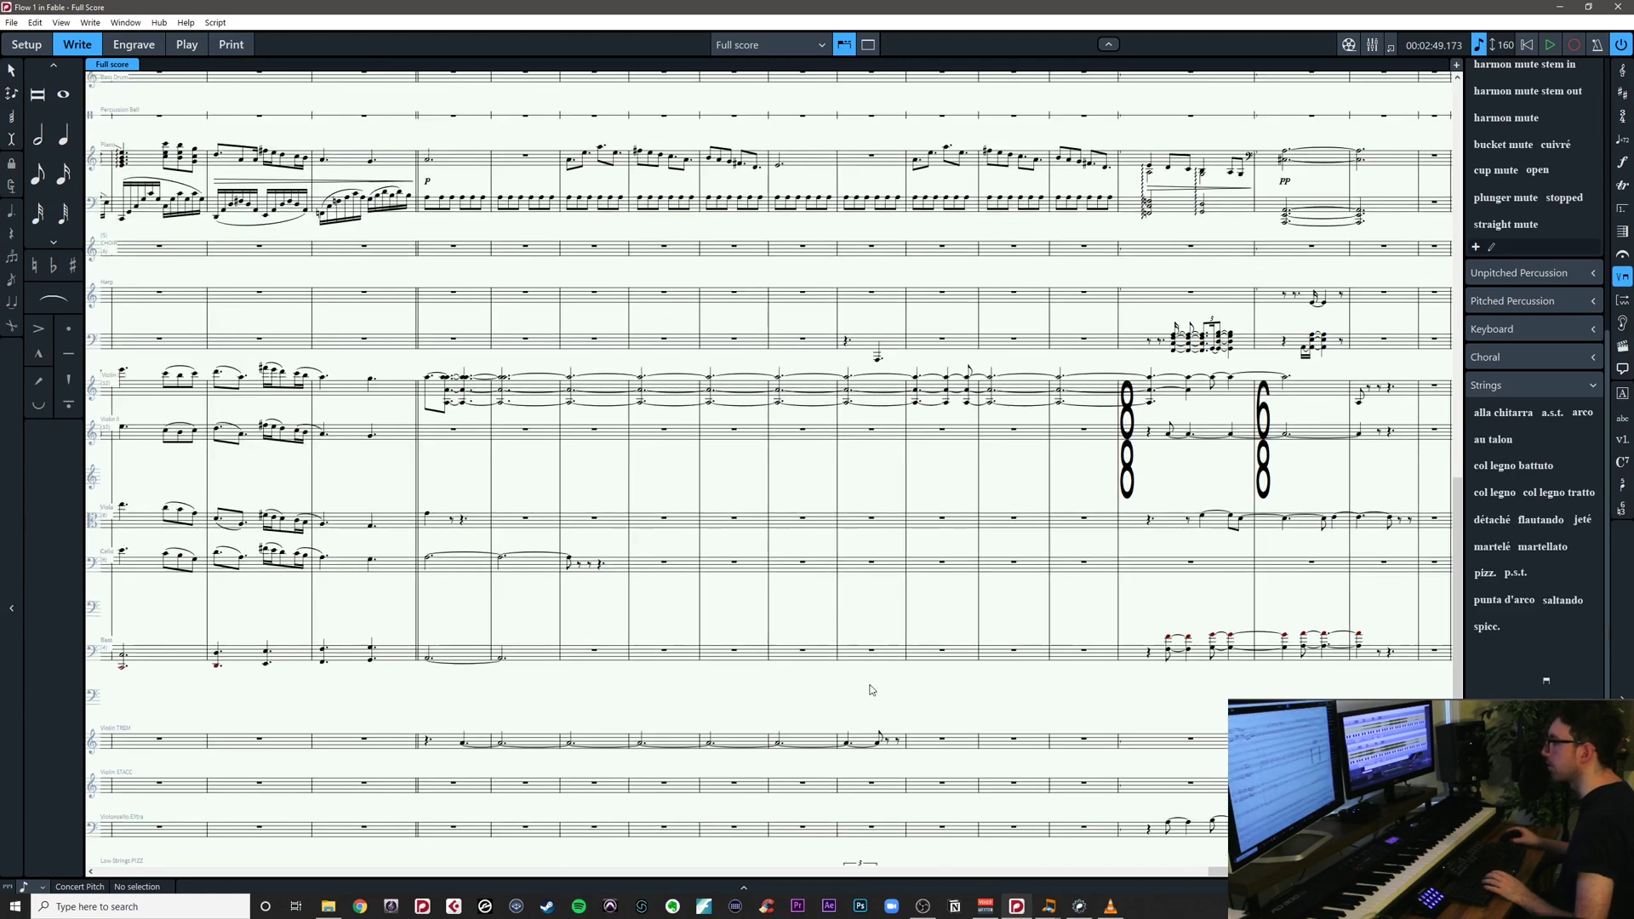
left_click_drag(870, 689, 862, 616)
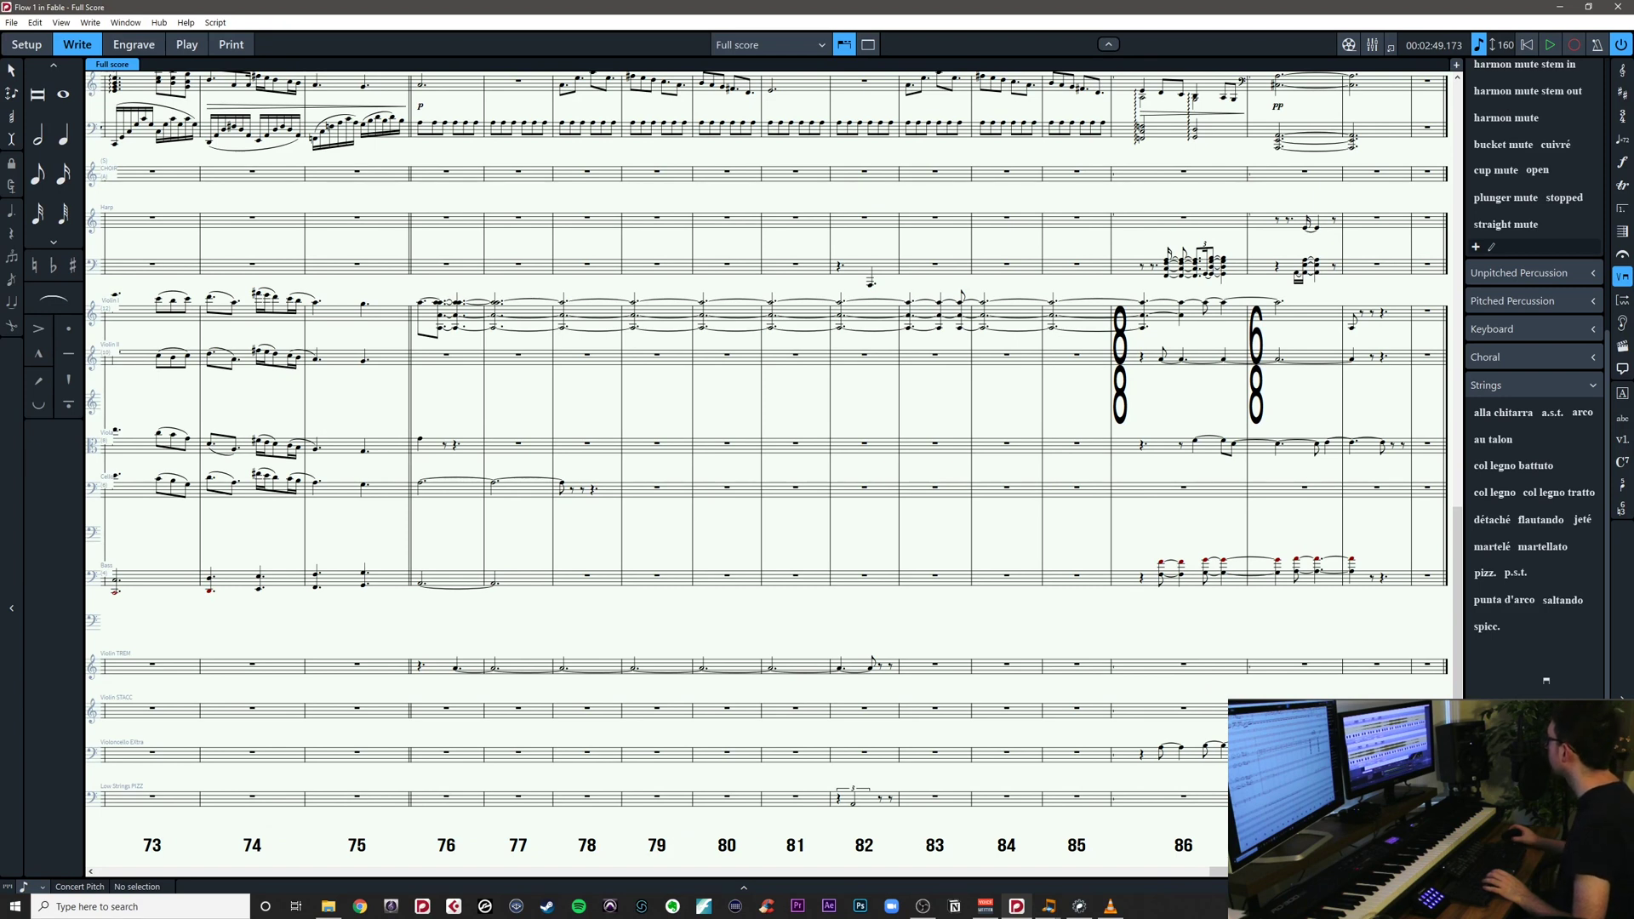
Replace the tuplet figure in bar 82 of the Low Strings PIZZ staff with a dotted quarter-note A2 on the downbeat
key("alt+Tab")
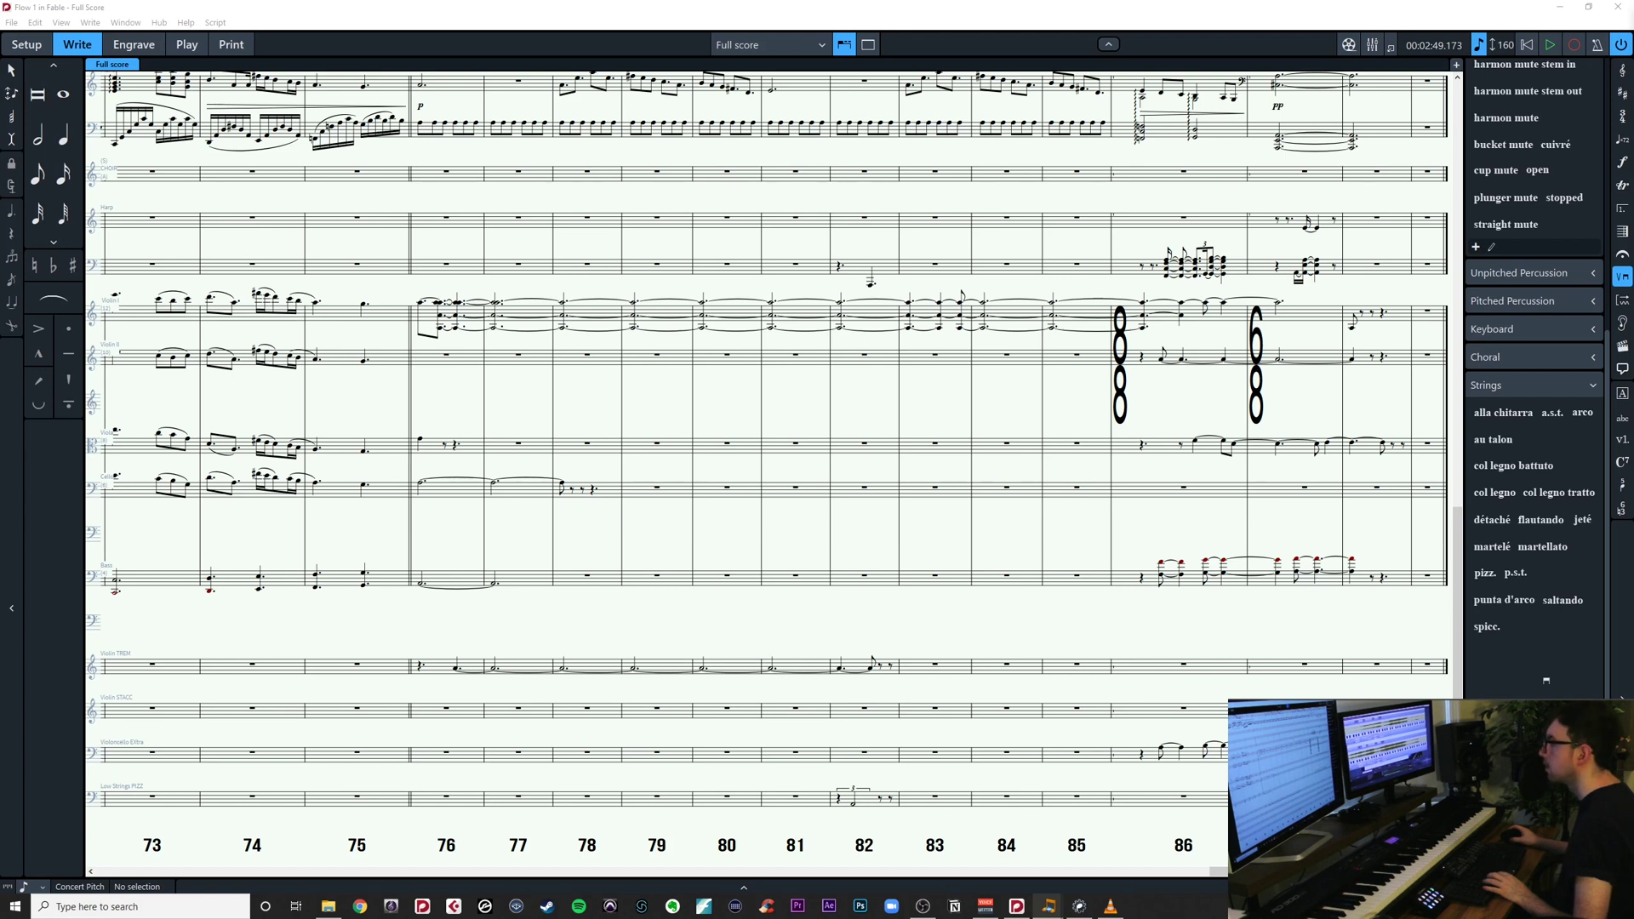
left_click(872, 805)
scroll(872, 805, "up", 1)
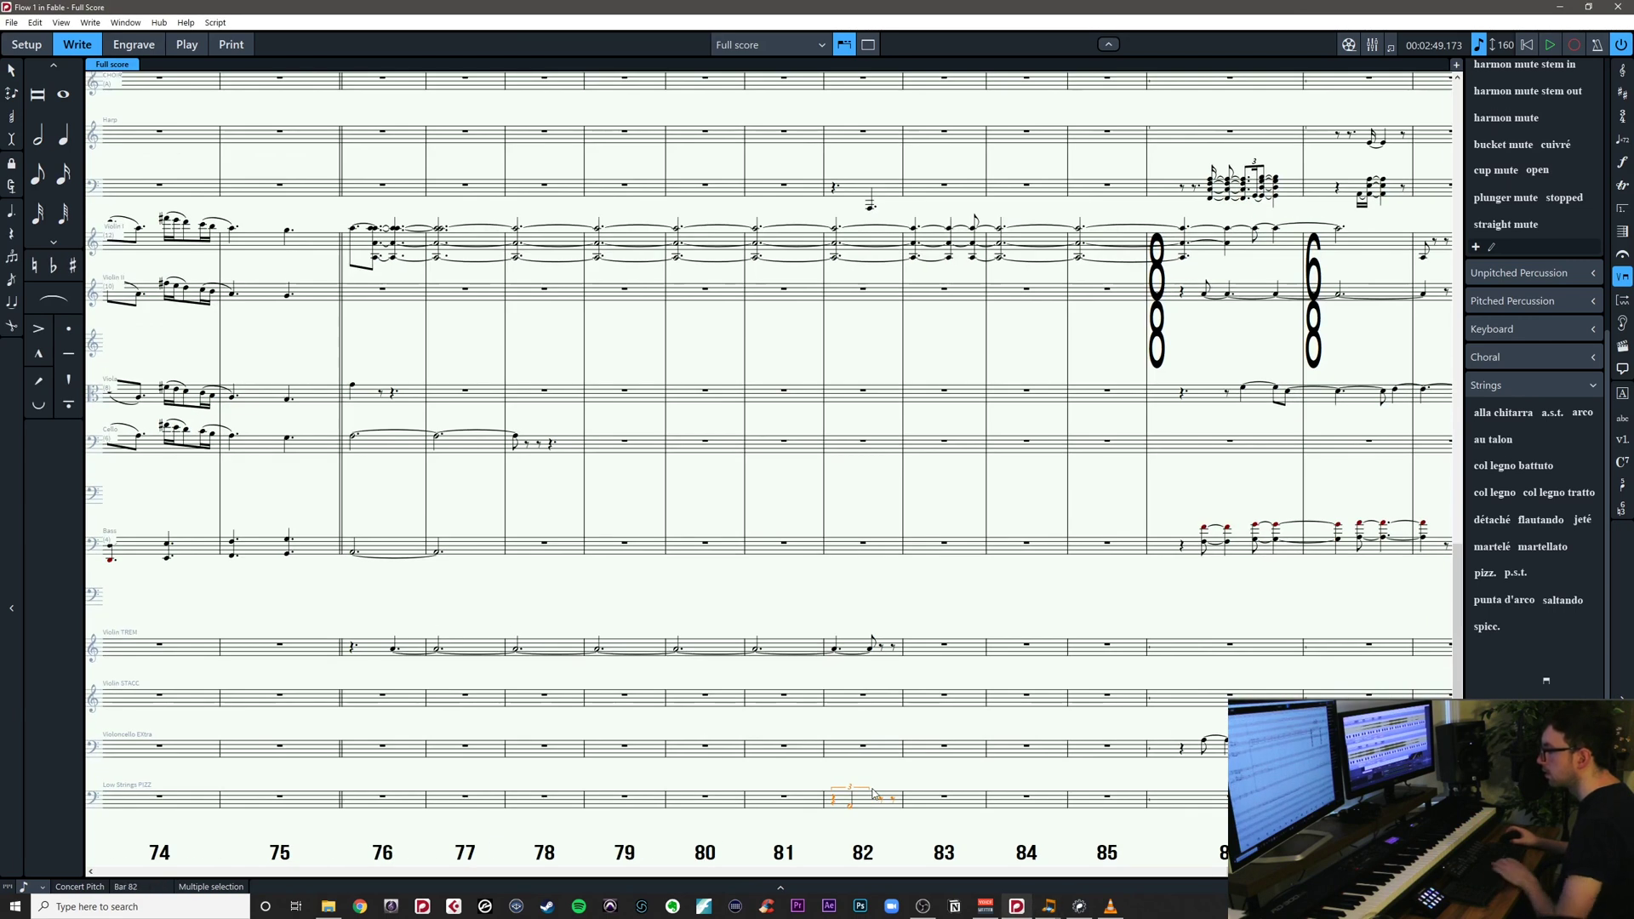
key("Delete")
key("shift+n")
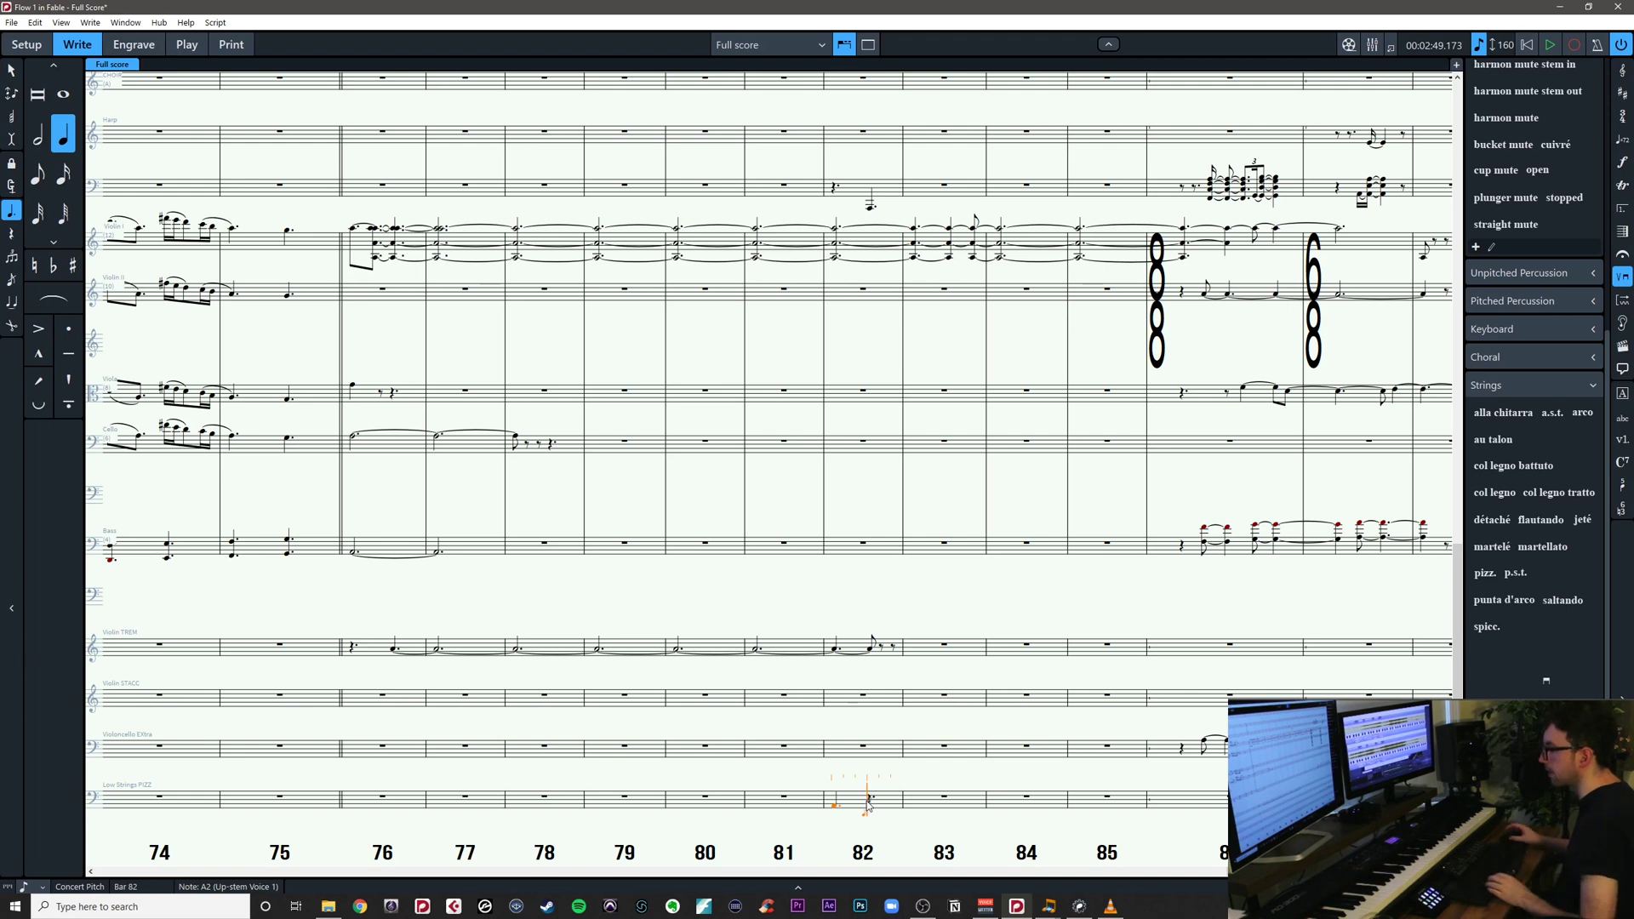
key("Escape")
key("Escape")
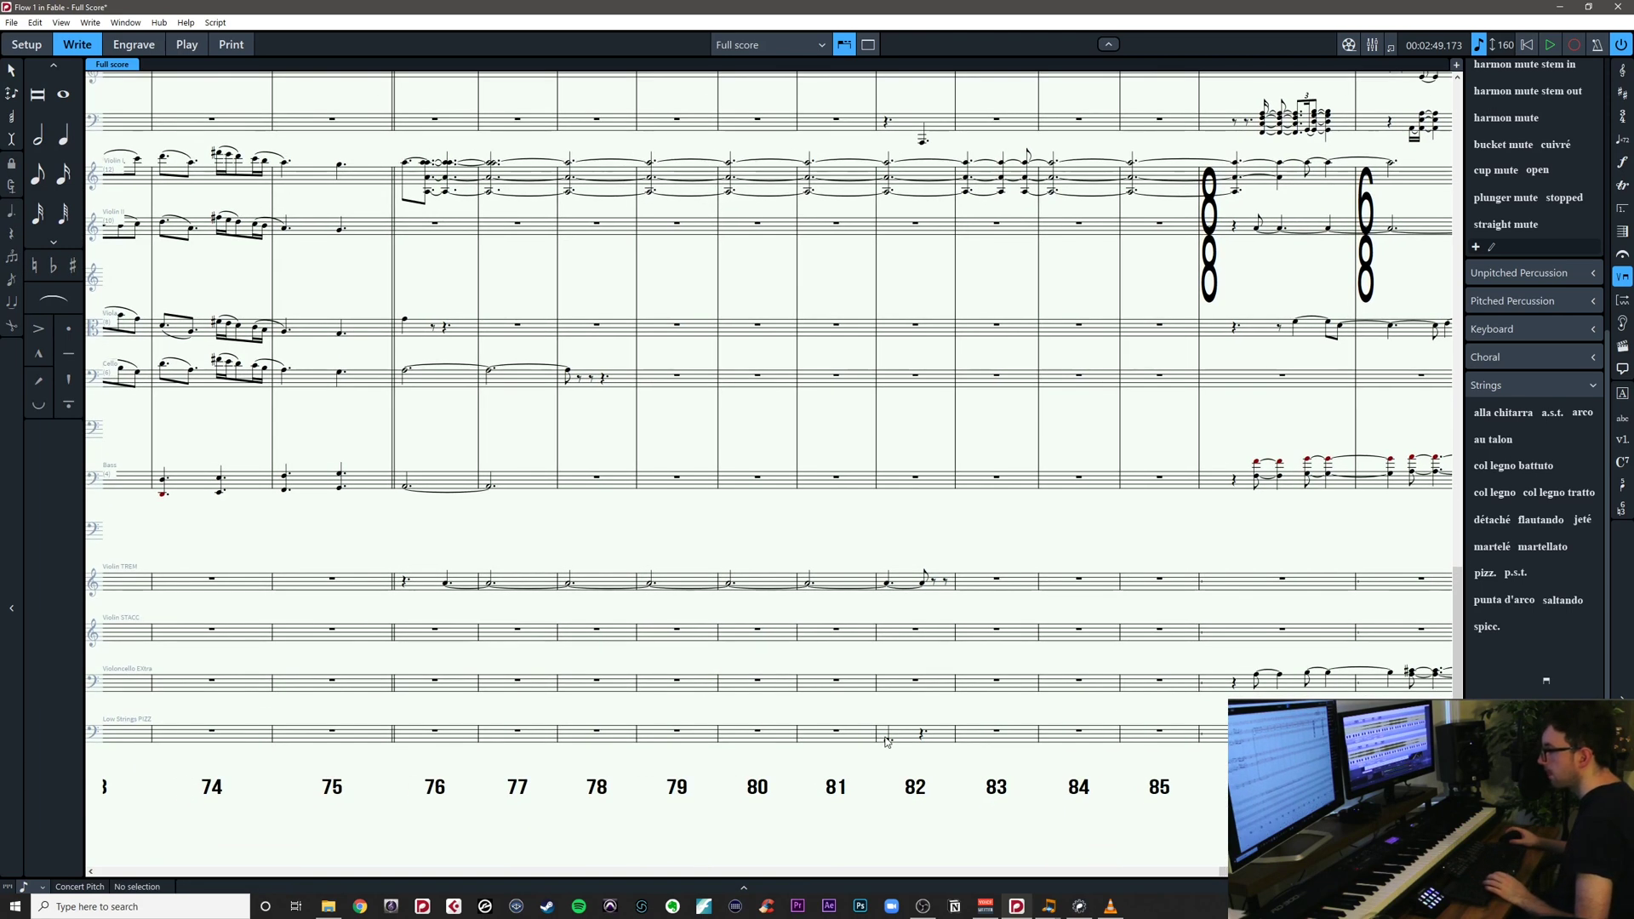
Mark the bar 82 note on the Low Strings PIZZ staff with pizz. and an mf dynamic
left_click(887, 740)
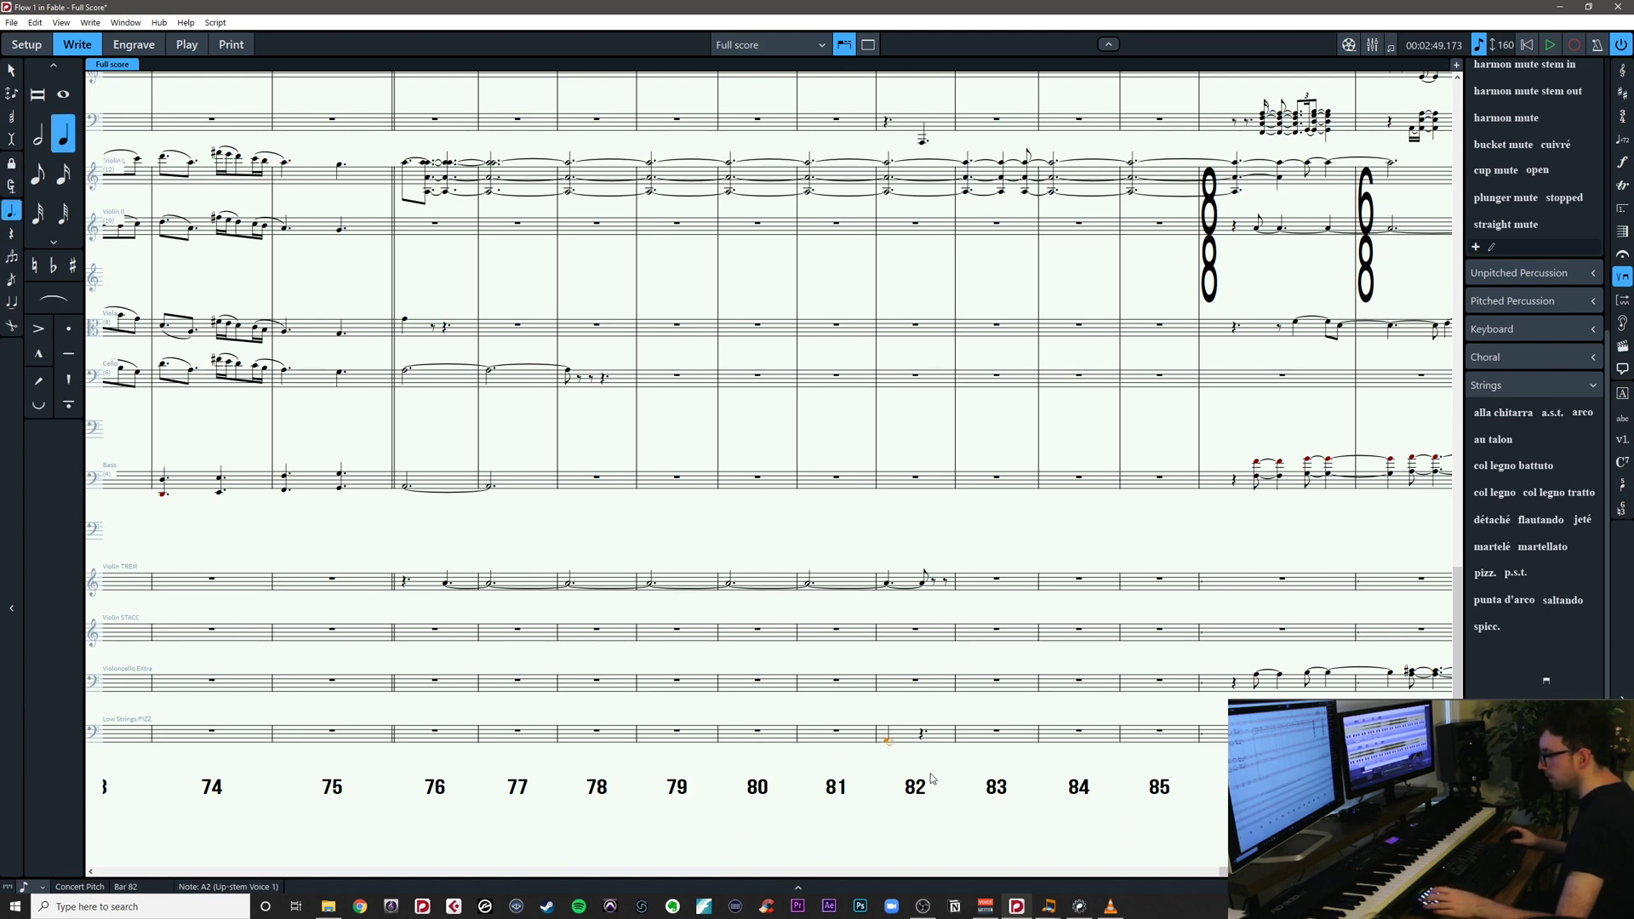
key("shift+p")
type("pizz")
key("Return")
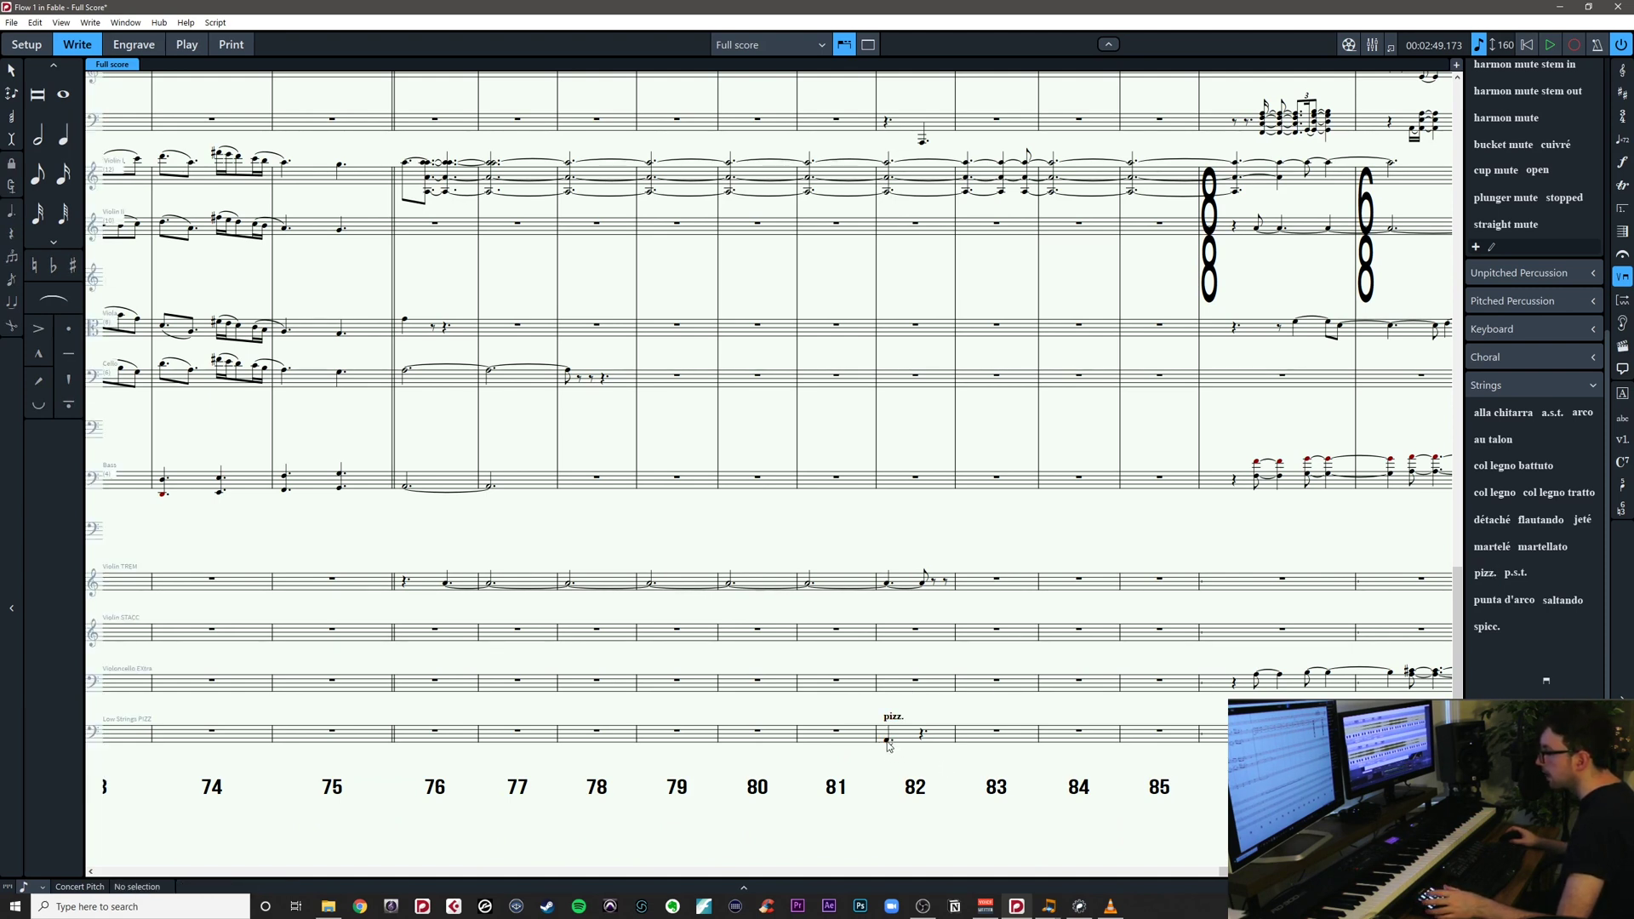
left_click(888, 742)
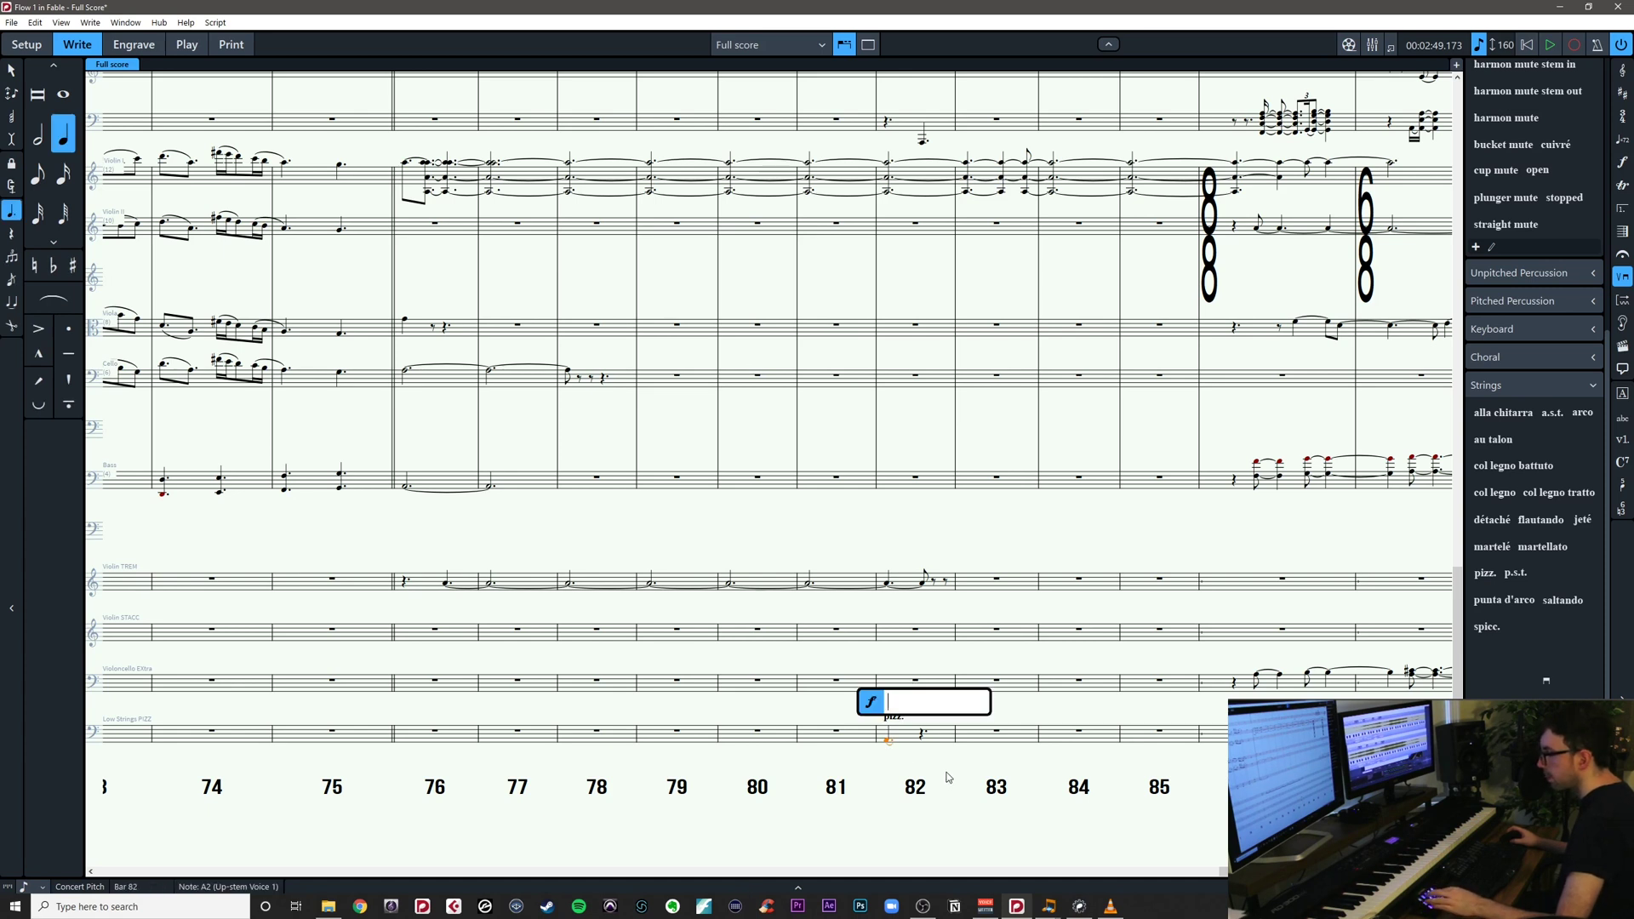
type("mf")
key("Return")
key("Escape")
scroll(937, 715, "up", 3)
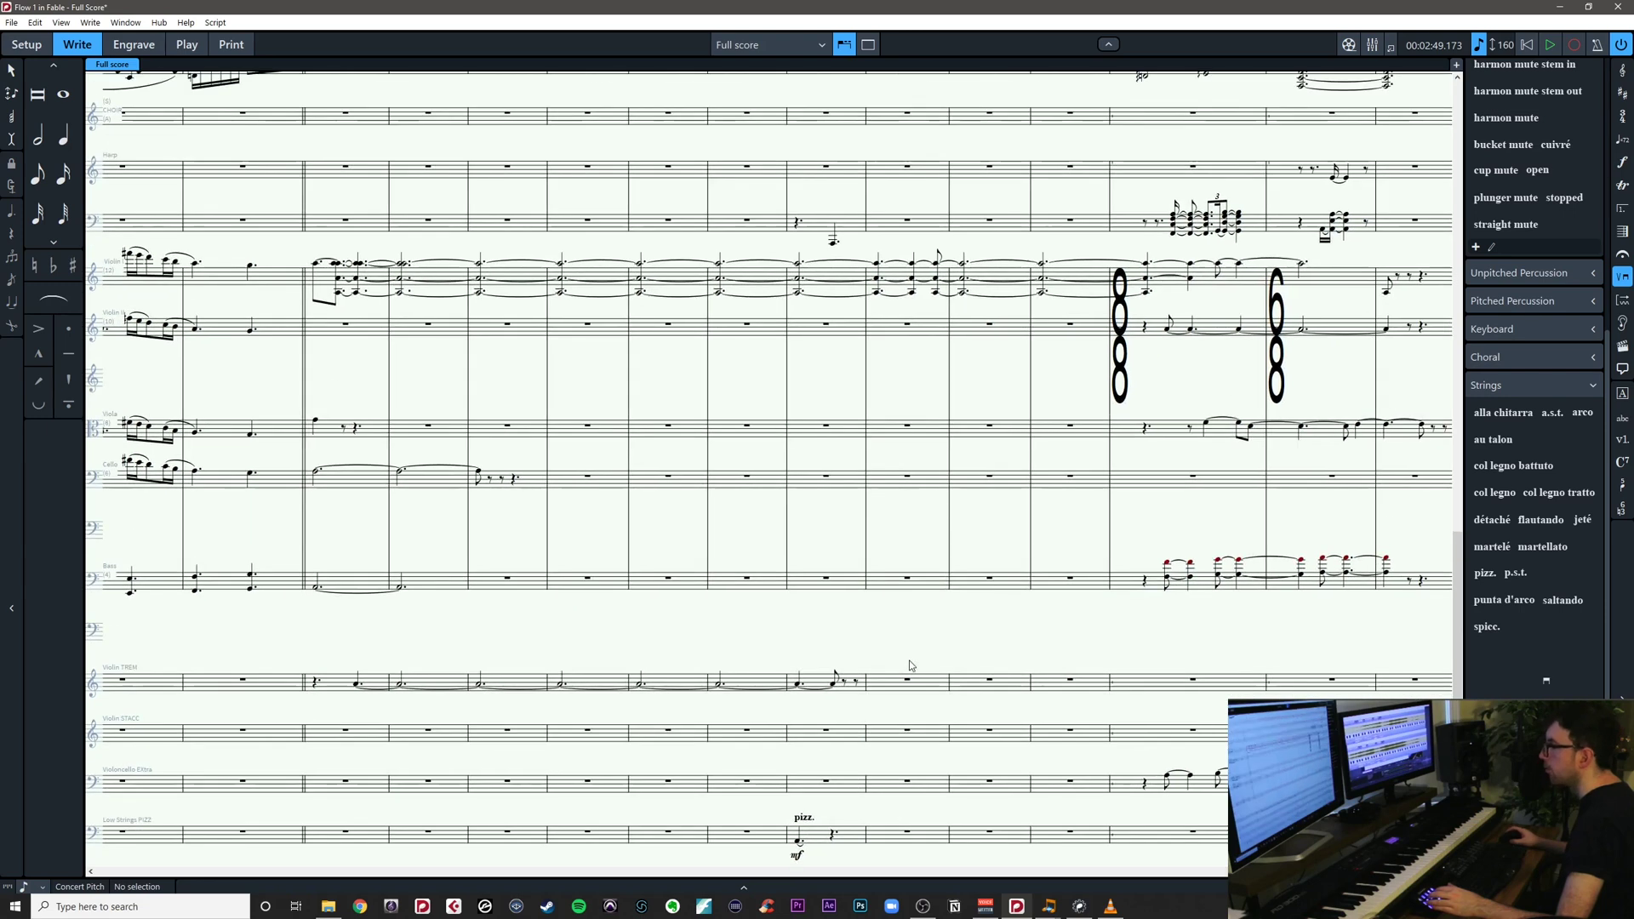
Examine the tremolo violin line, the tied Bass note and the main string staves around the double barline at bar 76
left_click(349, 687)
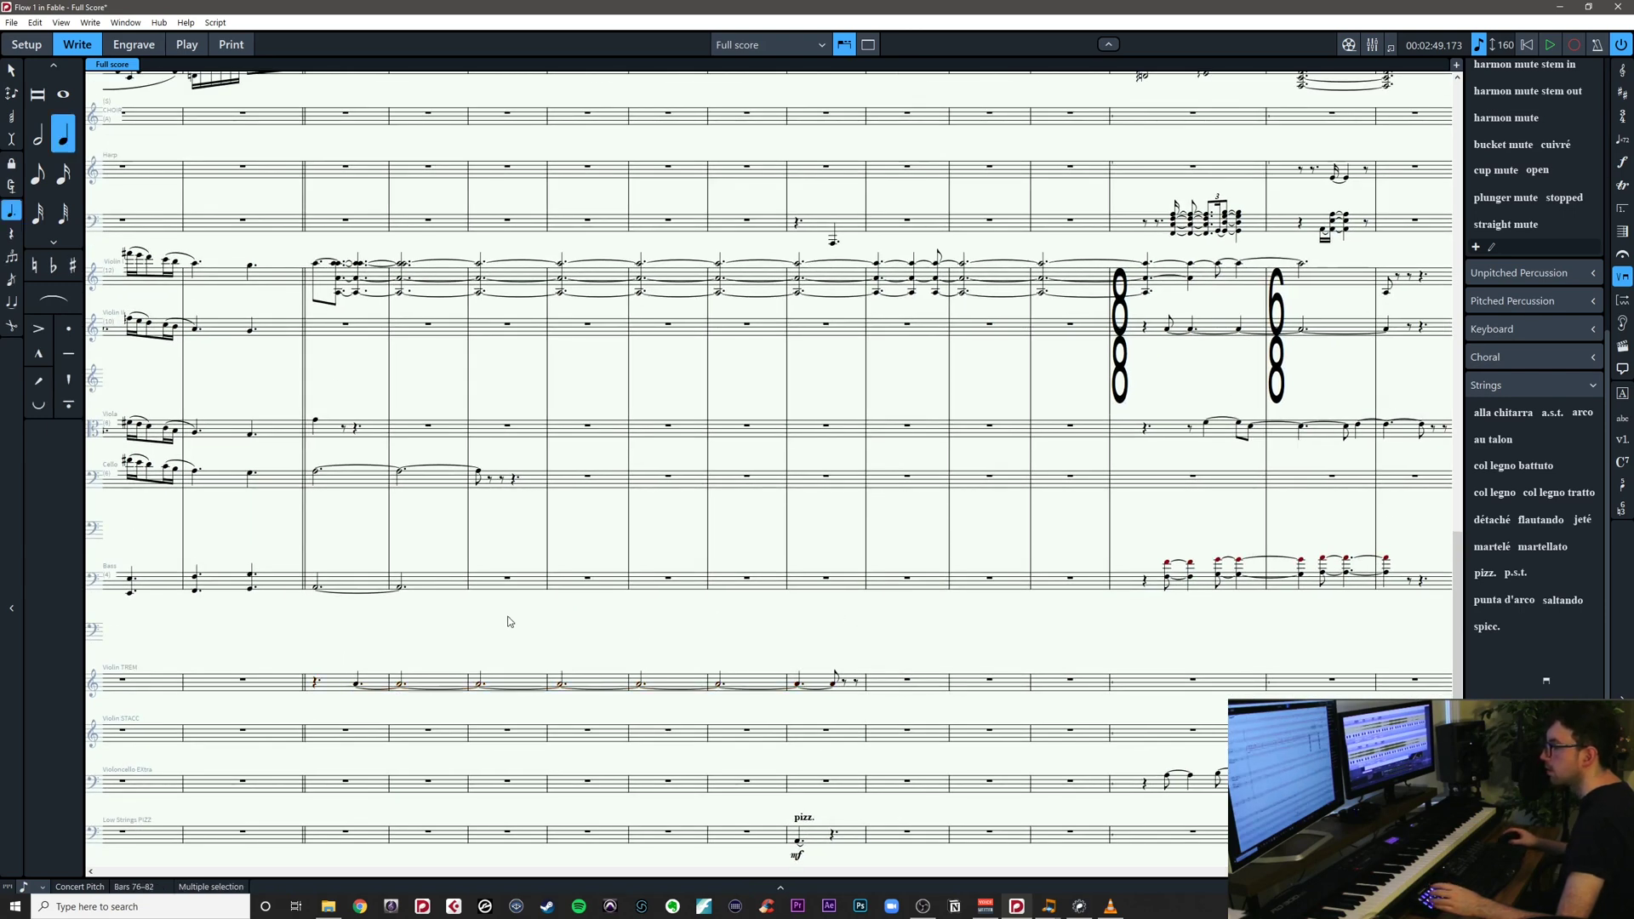
key("Escape")
scroll(509, 622, "up", 2)
scroll(509, 622, "left", 3)
left_click(441, 660)
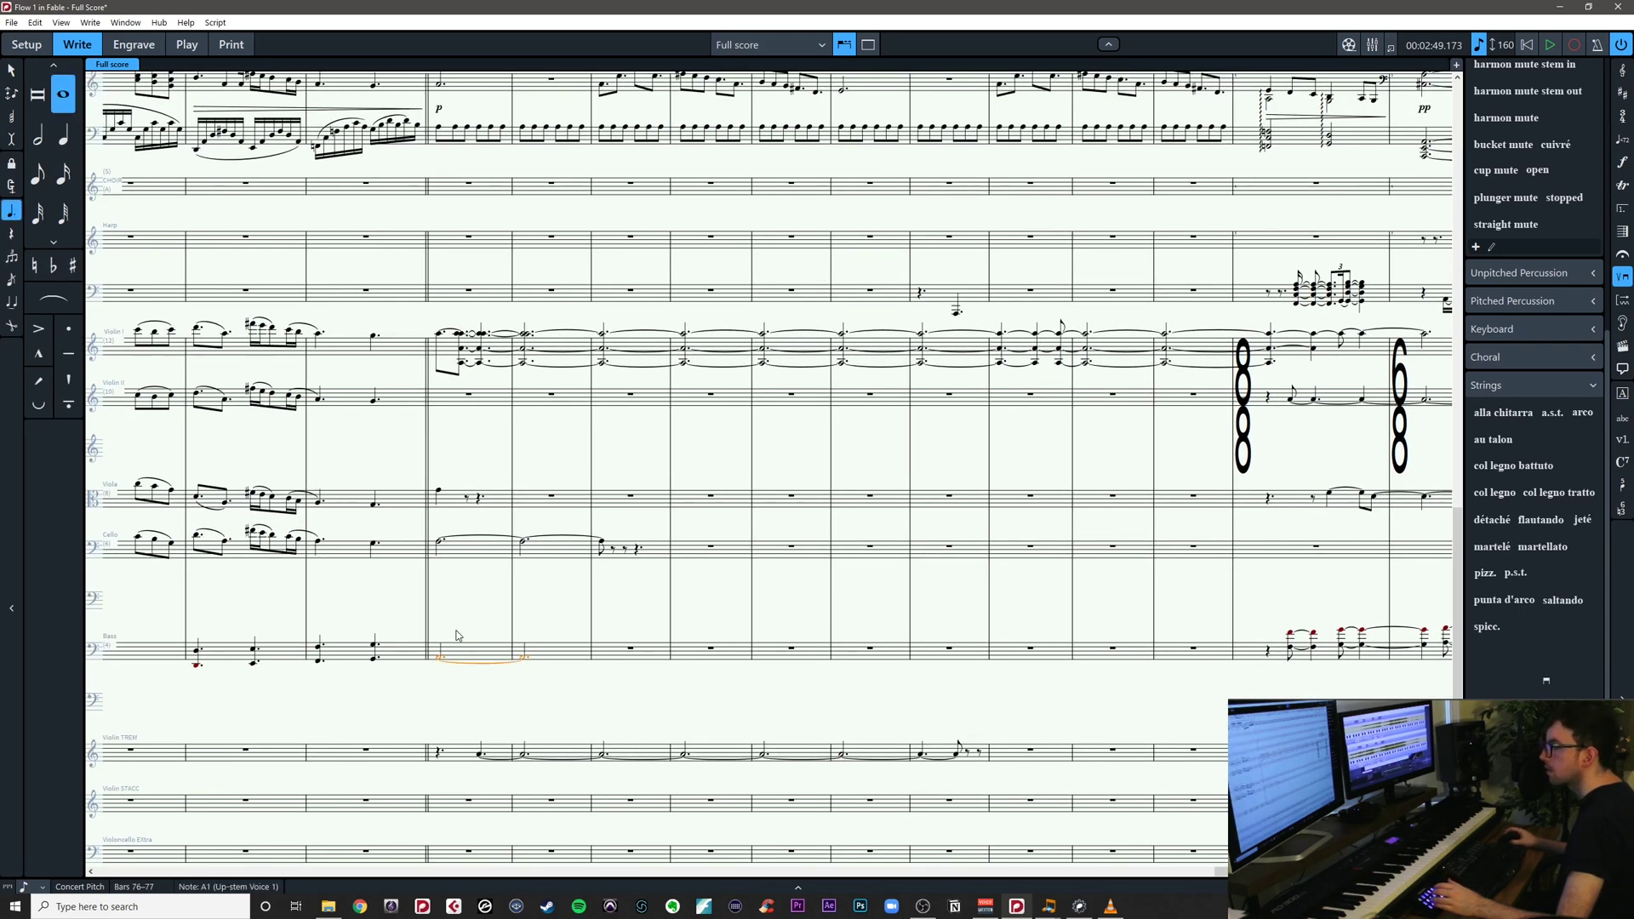
key("Escape")
scroll(460, 634, "up", 1)
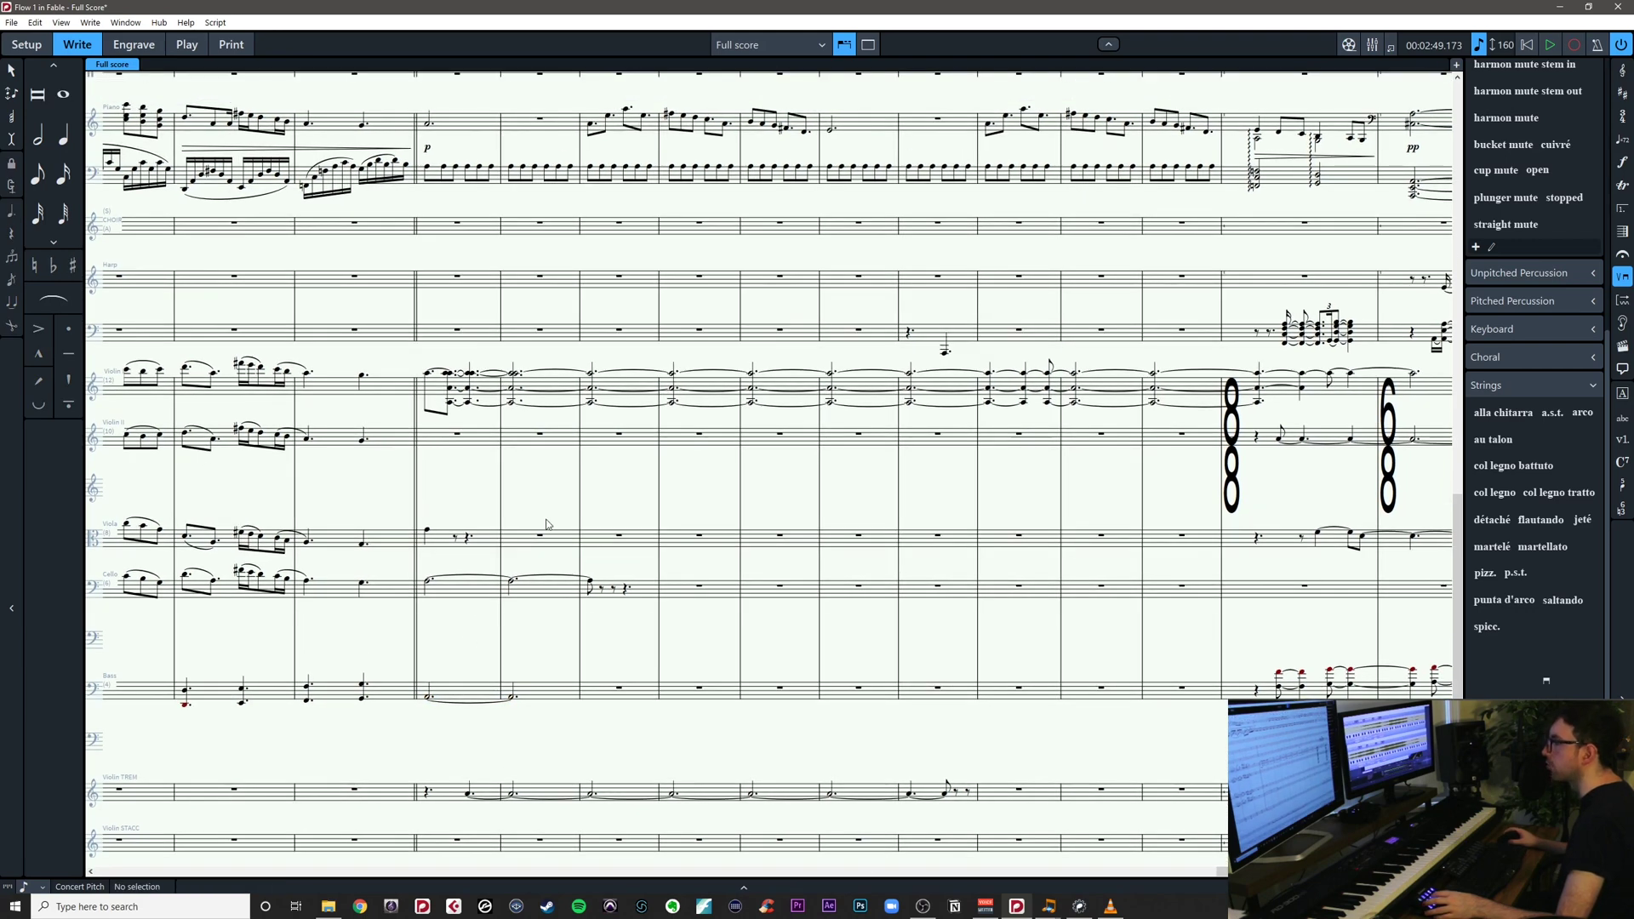
left_click_drag(1102, 562, 729, 525)
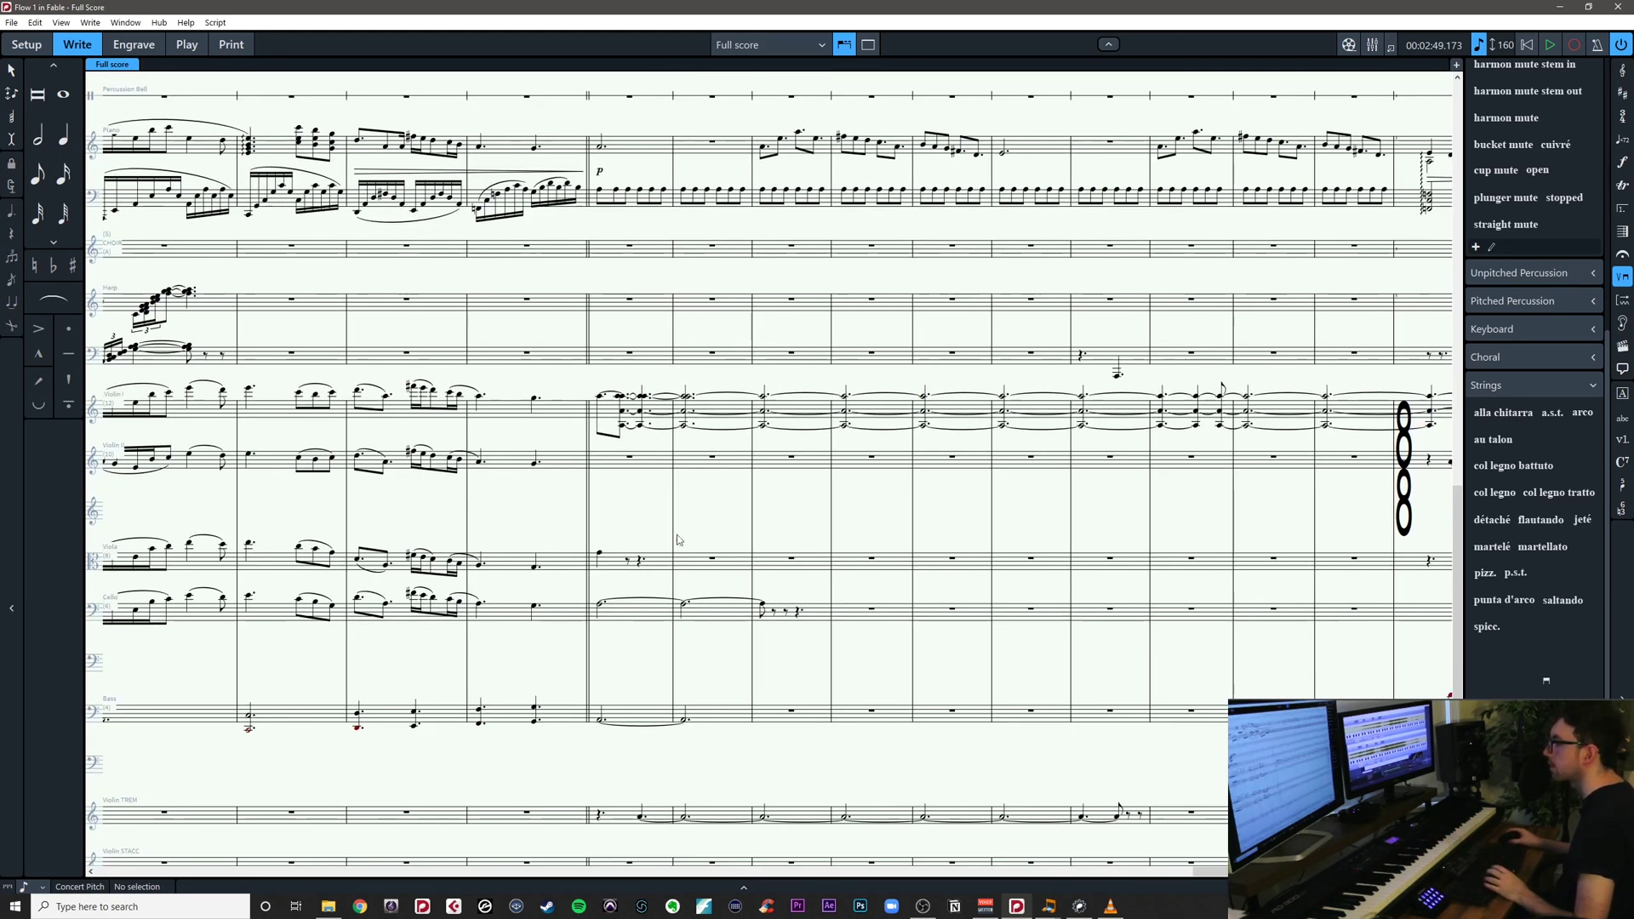
Delete the Viola note at the start of bar 76 and save the project
left_click(600, 553)
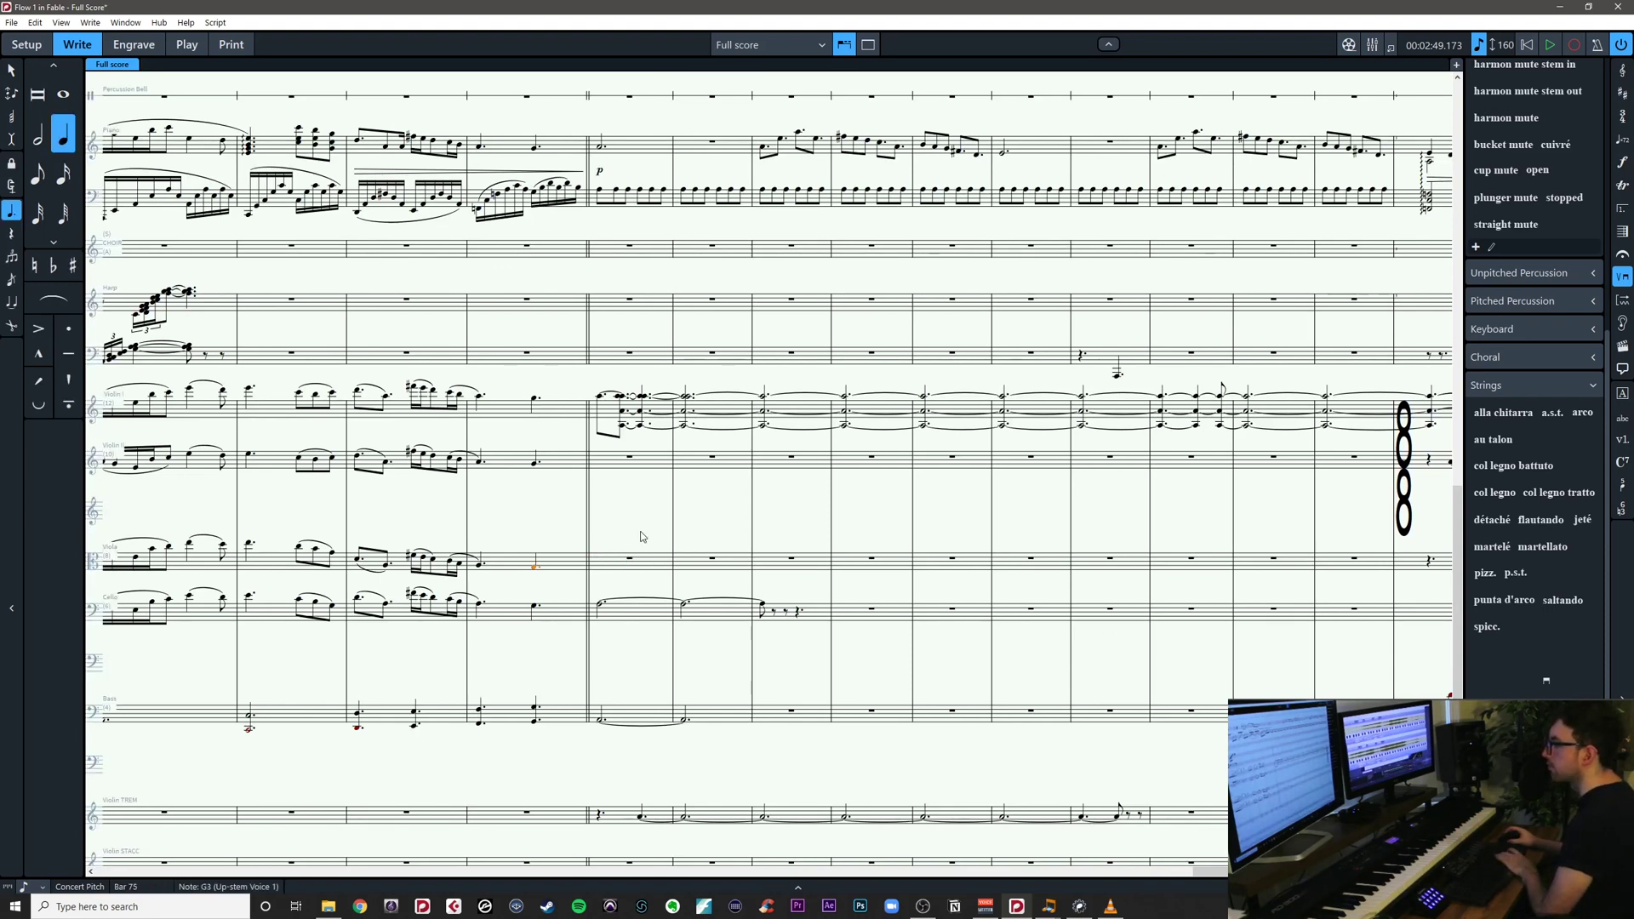
left_click(642, 536)
left_click_drag(642, 536, 709, 499)
key("ctrl+s")
Lengthen the Cello's tied A3 starting in bar 76 so that it extends past the end of the piece, through bar 93
left_click(699, 574)
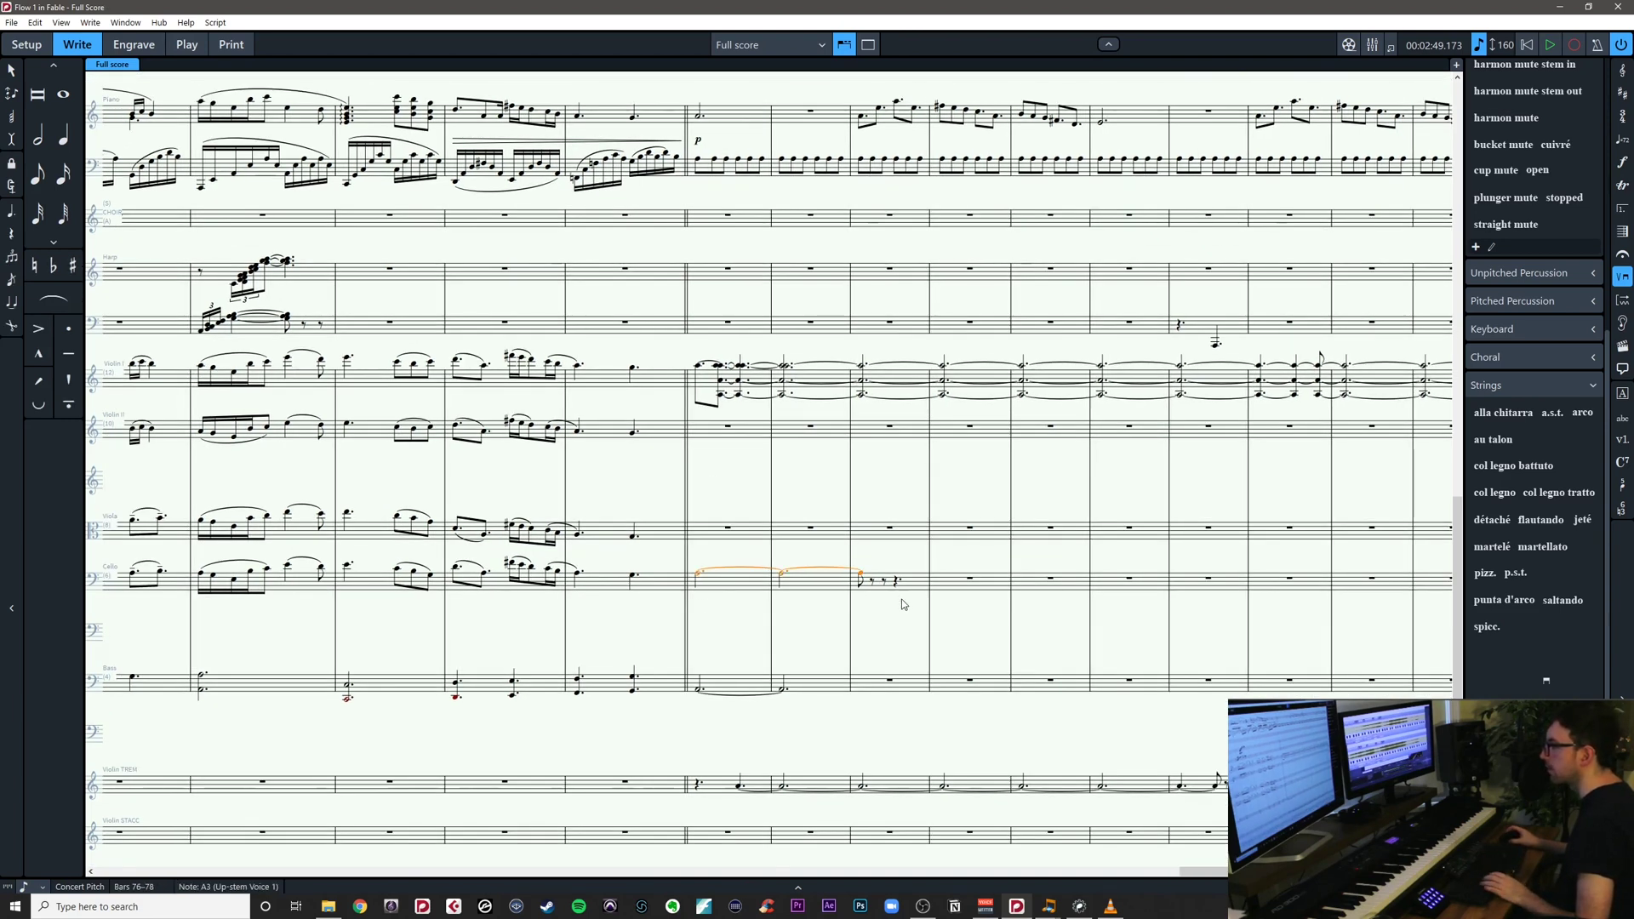
left_click_drag(905, 604, 709, 663)
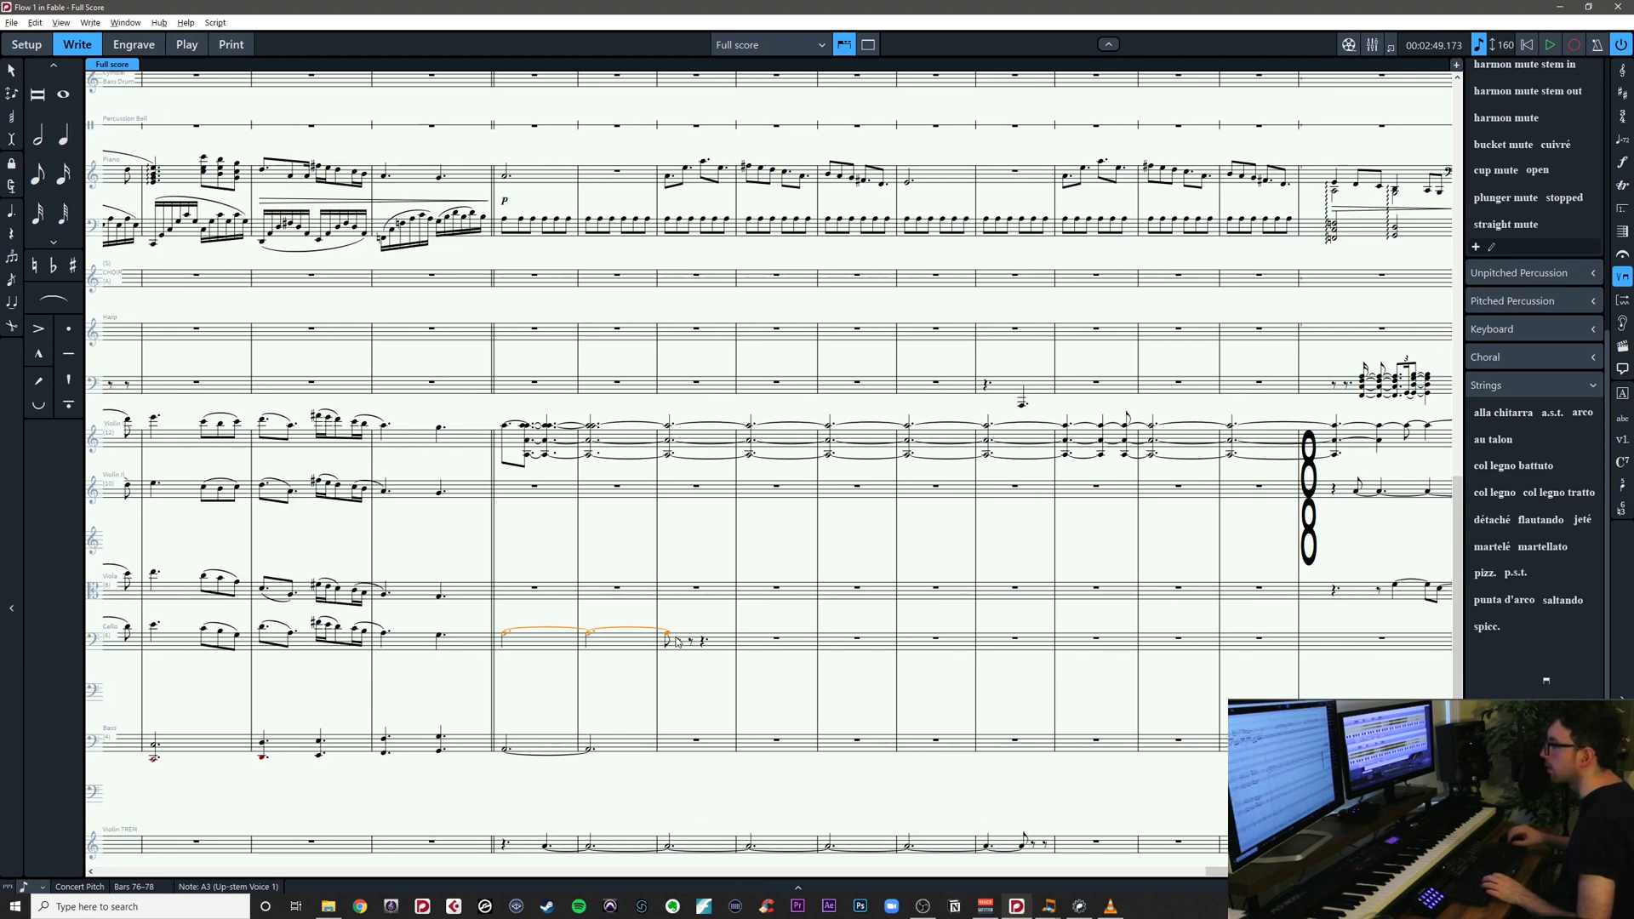
key("alt+shift+Right")
key("alt+shift+Right")
key("alt+shift+Right")
key("alt+shift+Right")
key("alt+shift+Right")
key("shift+alt+Right")
key("shift+alt+Right")
key("shift+alt+Right")
key("shift+alt+Right")
key("shift+alt+Right")
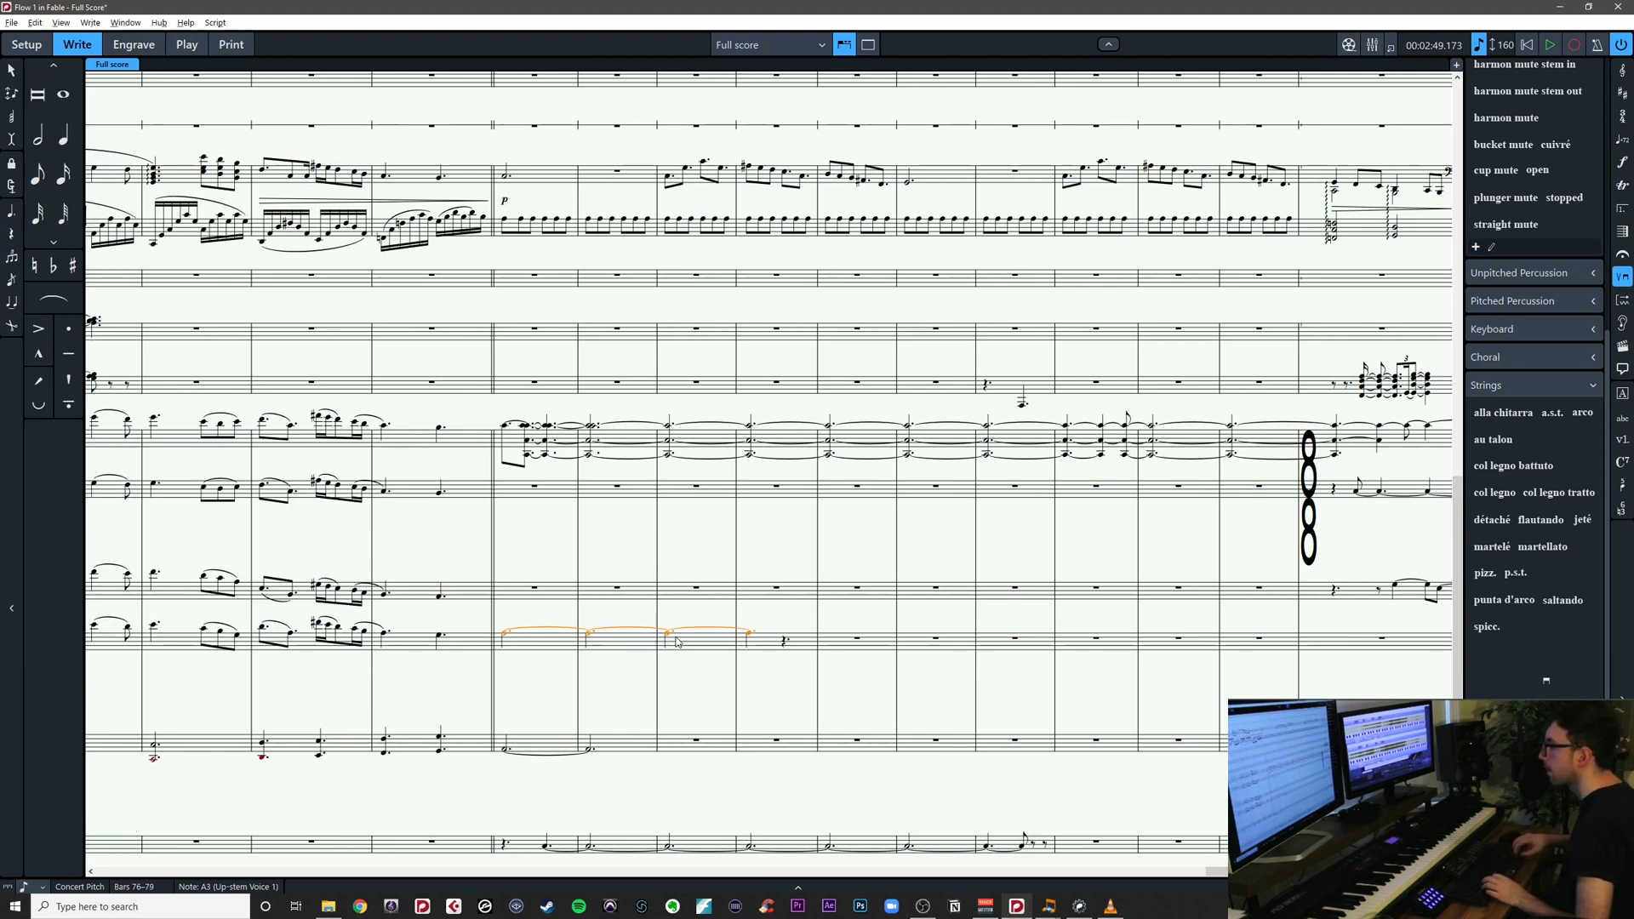
key("shift+alt+Right")
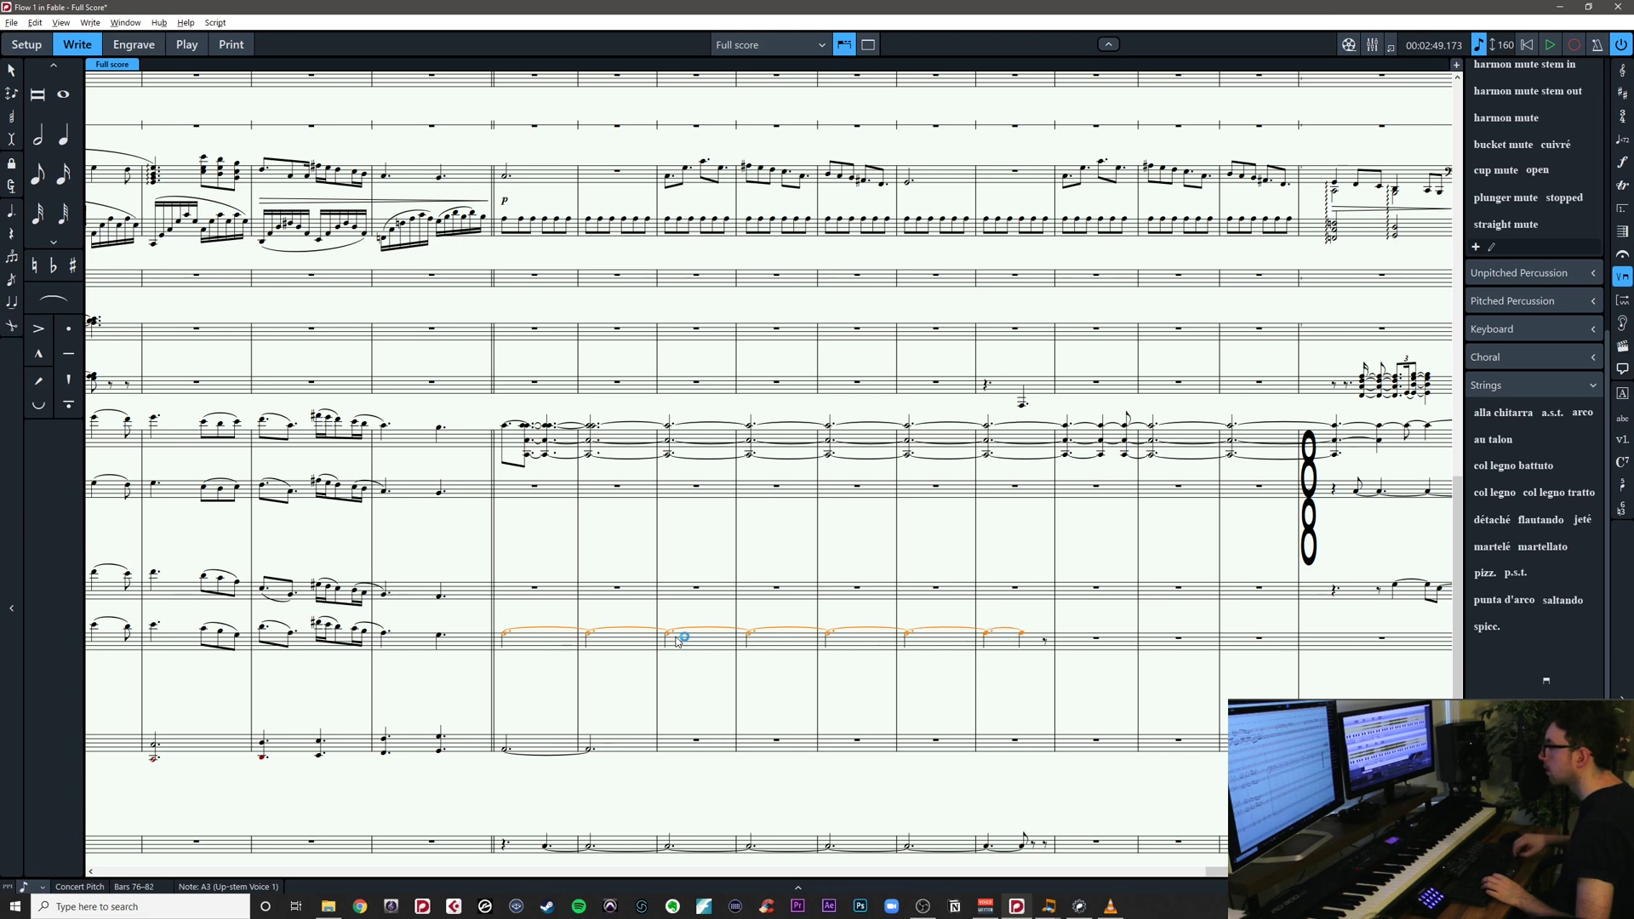
key("shift+alt+Right")
key("shift+alt+Right")
key("shift+alt+Right")
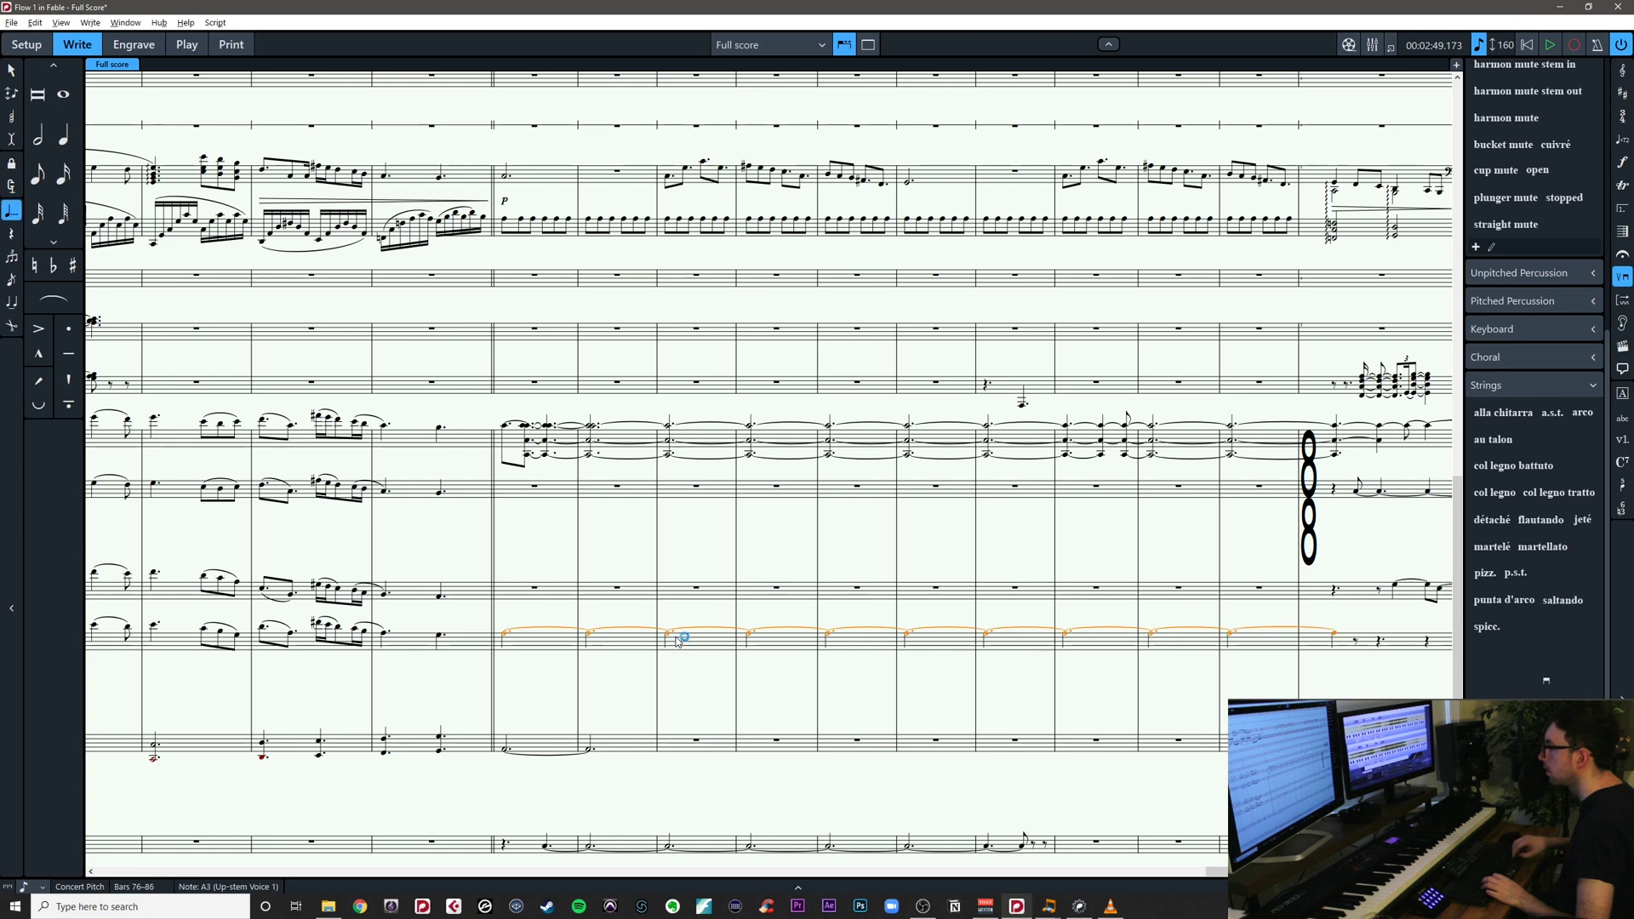
key("shift+alt+Right")
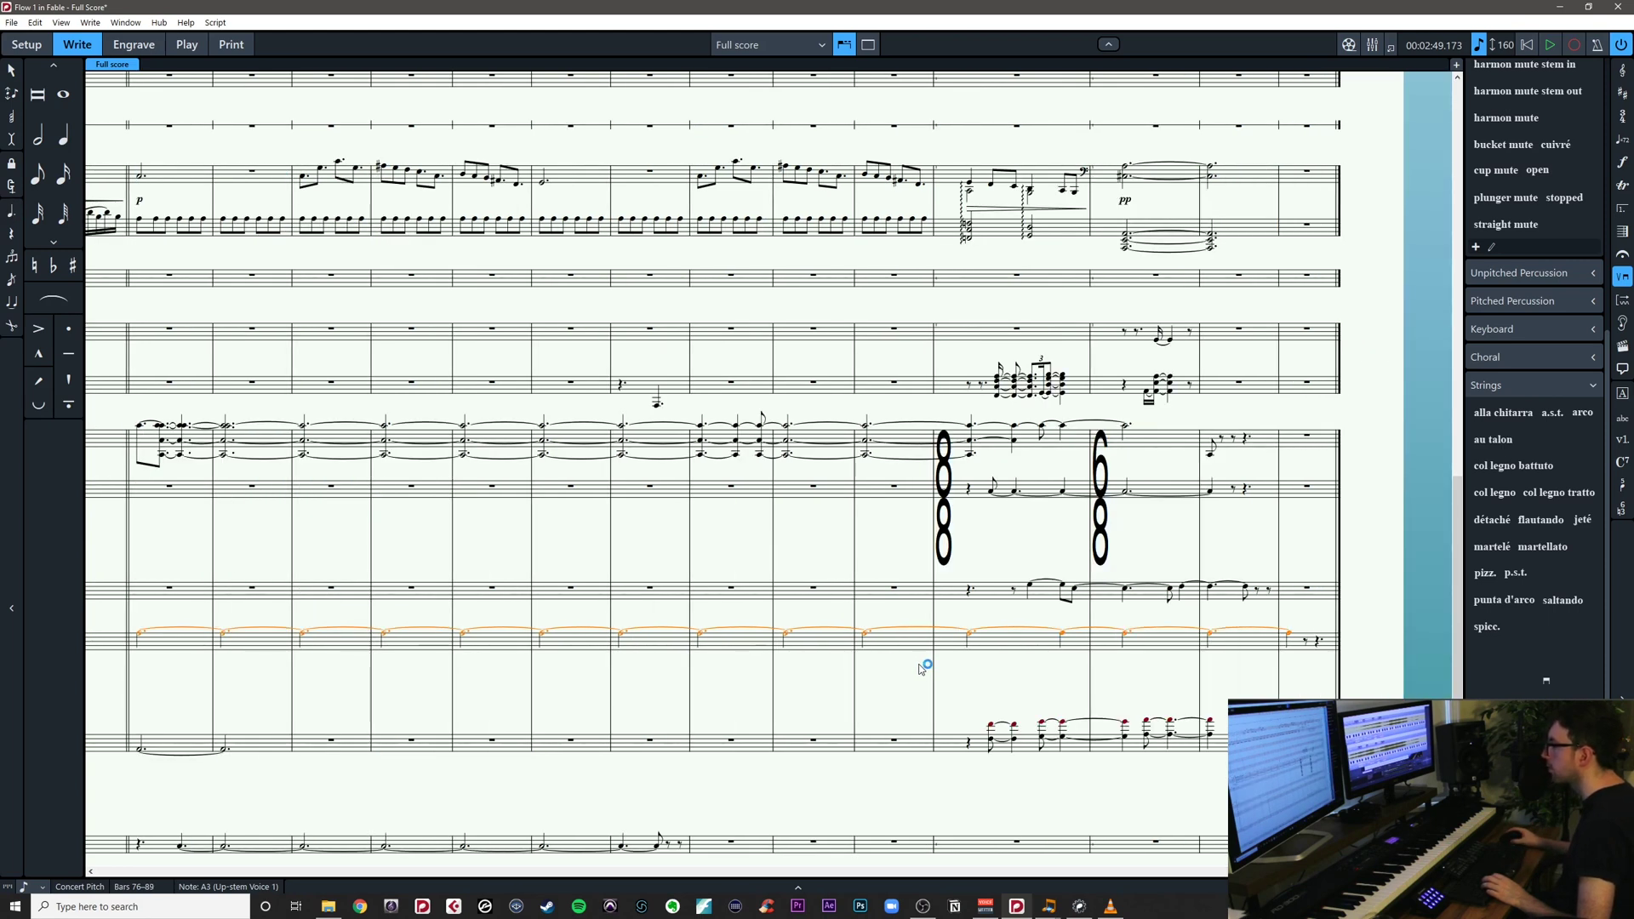
key("shift+alt+Right")
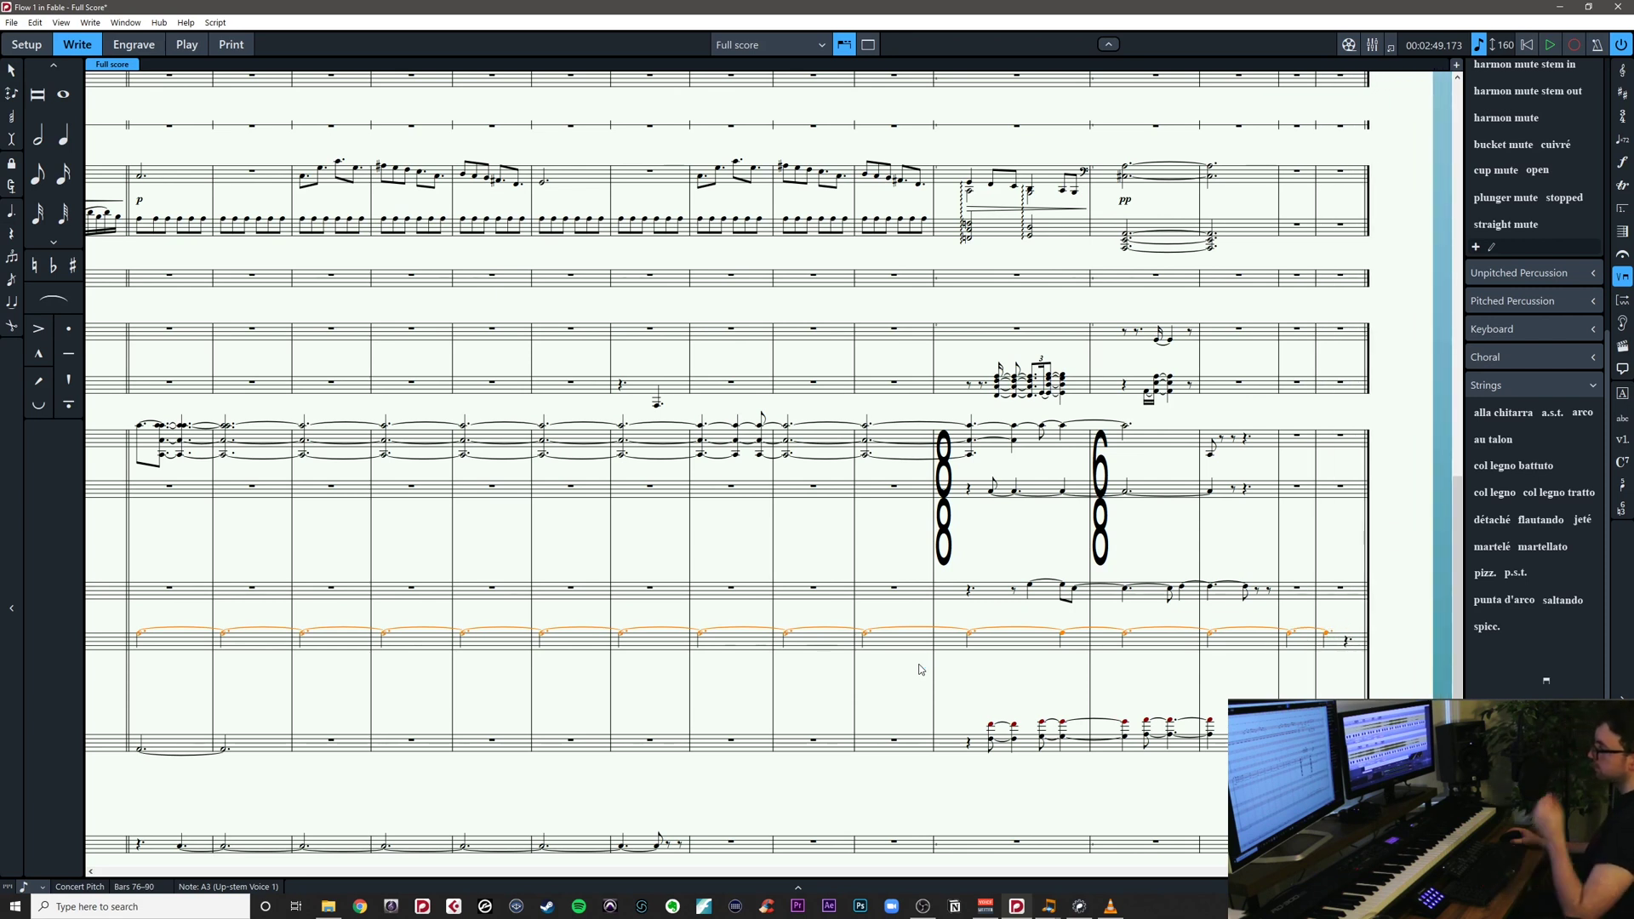
key("shift+alt+Right")
key("shift+alt+Right")
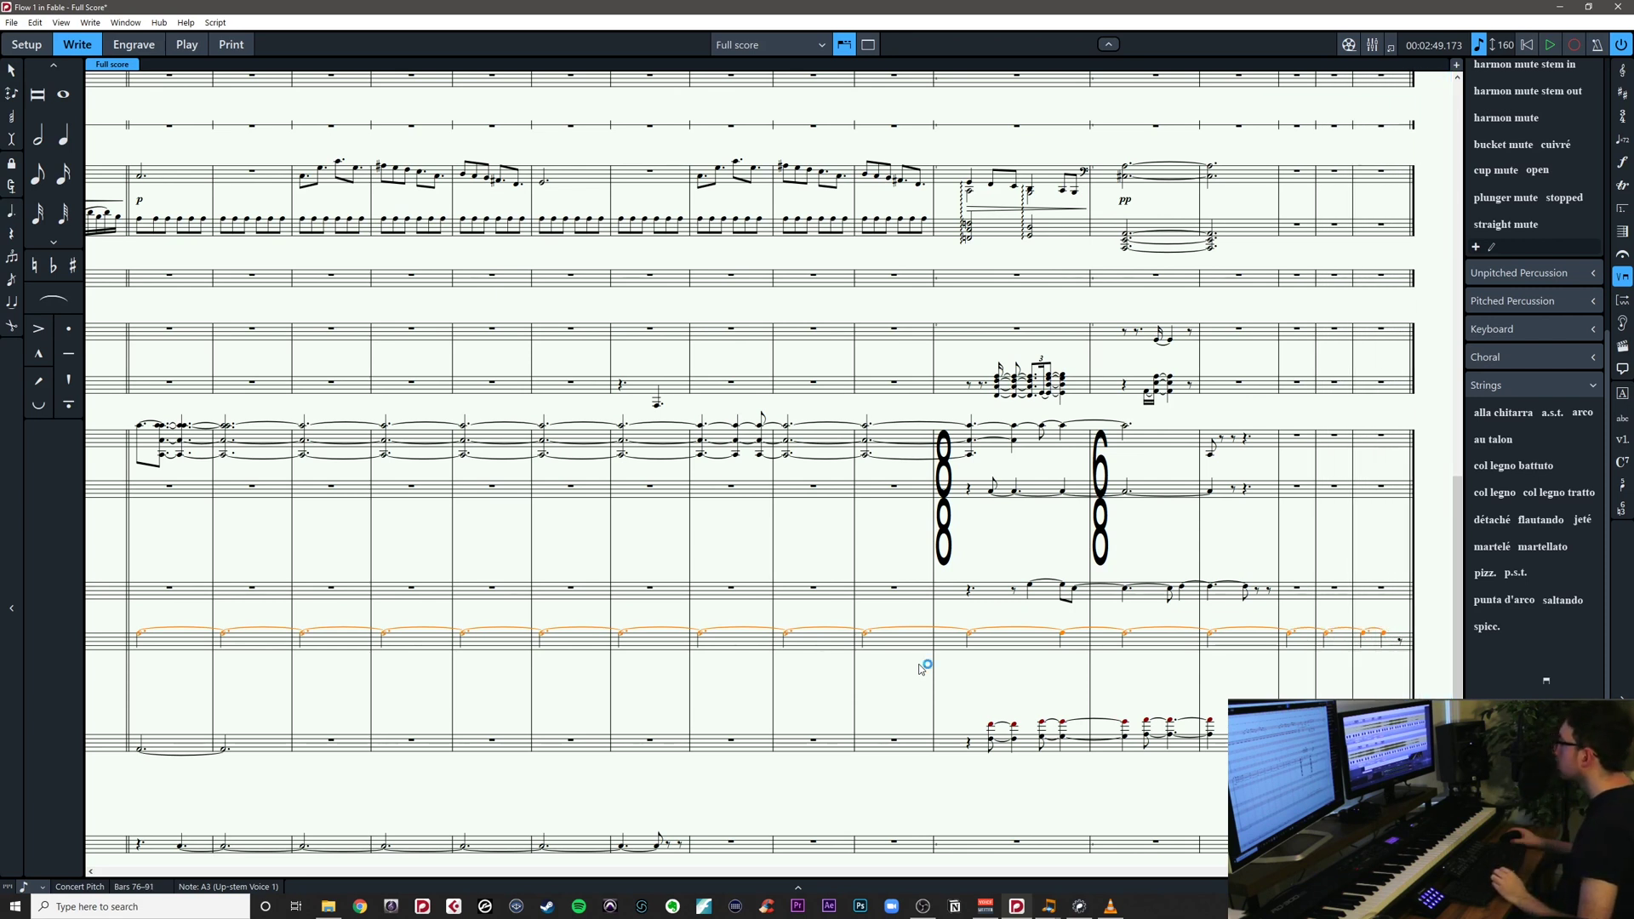
key("shift+alt+Right")
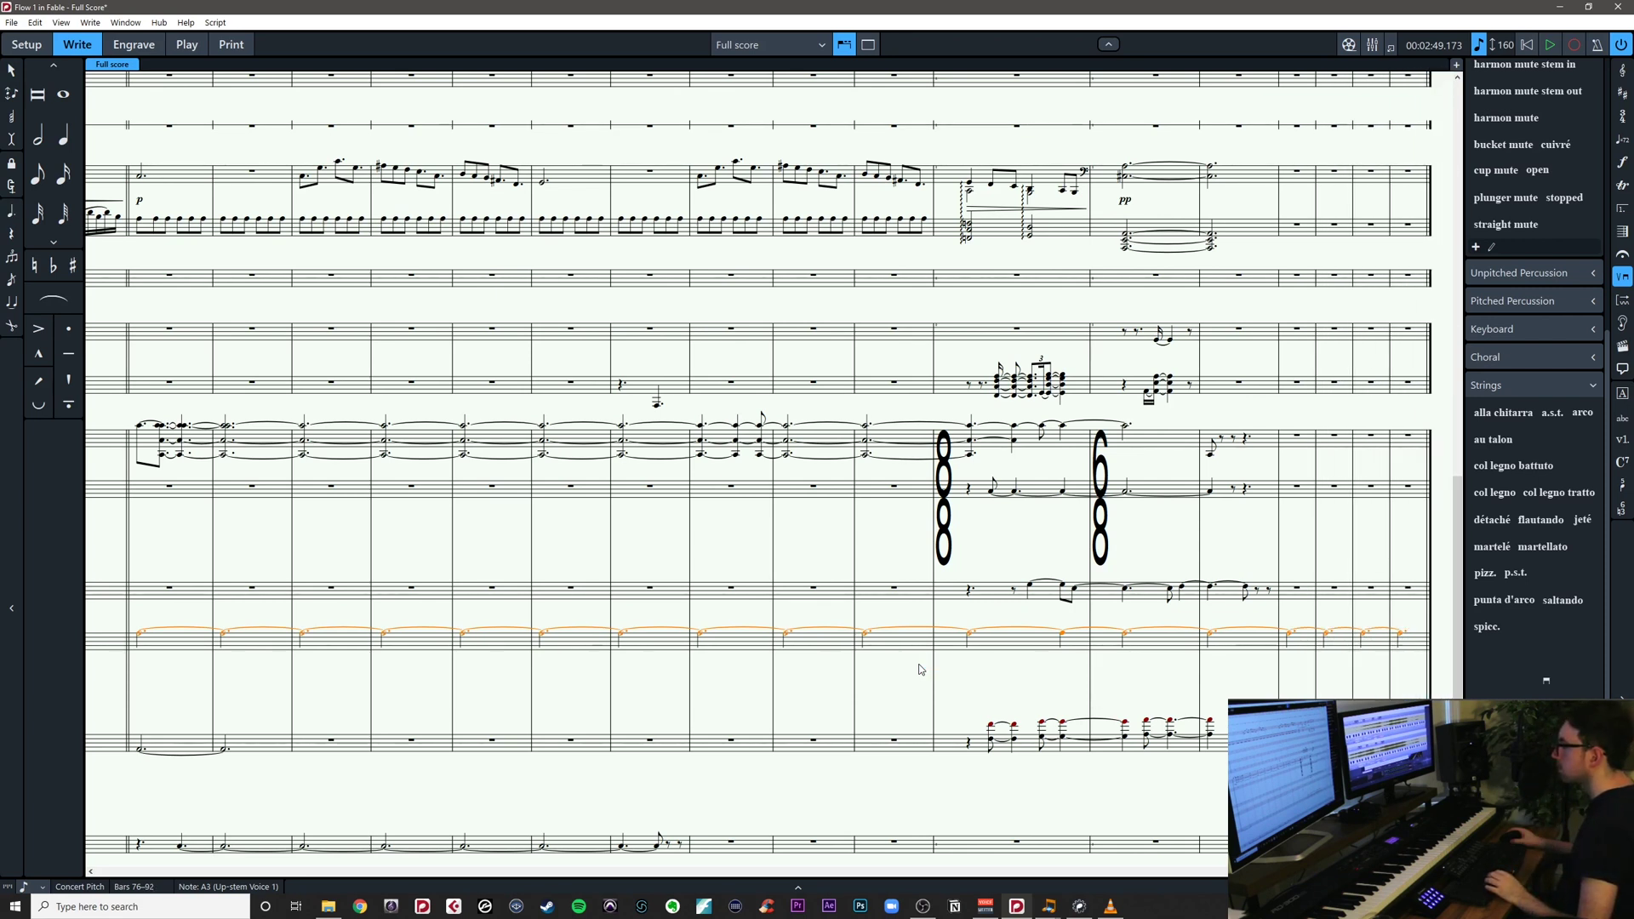
Split the long Cello A3 into separate untied notes and delete those from the second note of bar 86 onward
left_click_drag(1034, 667, 916, 676)
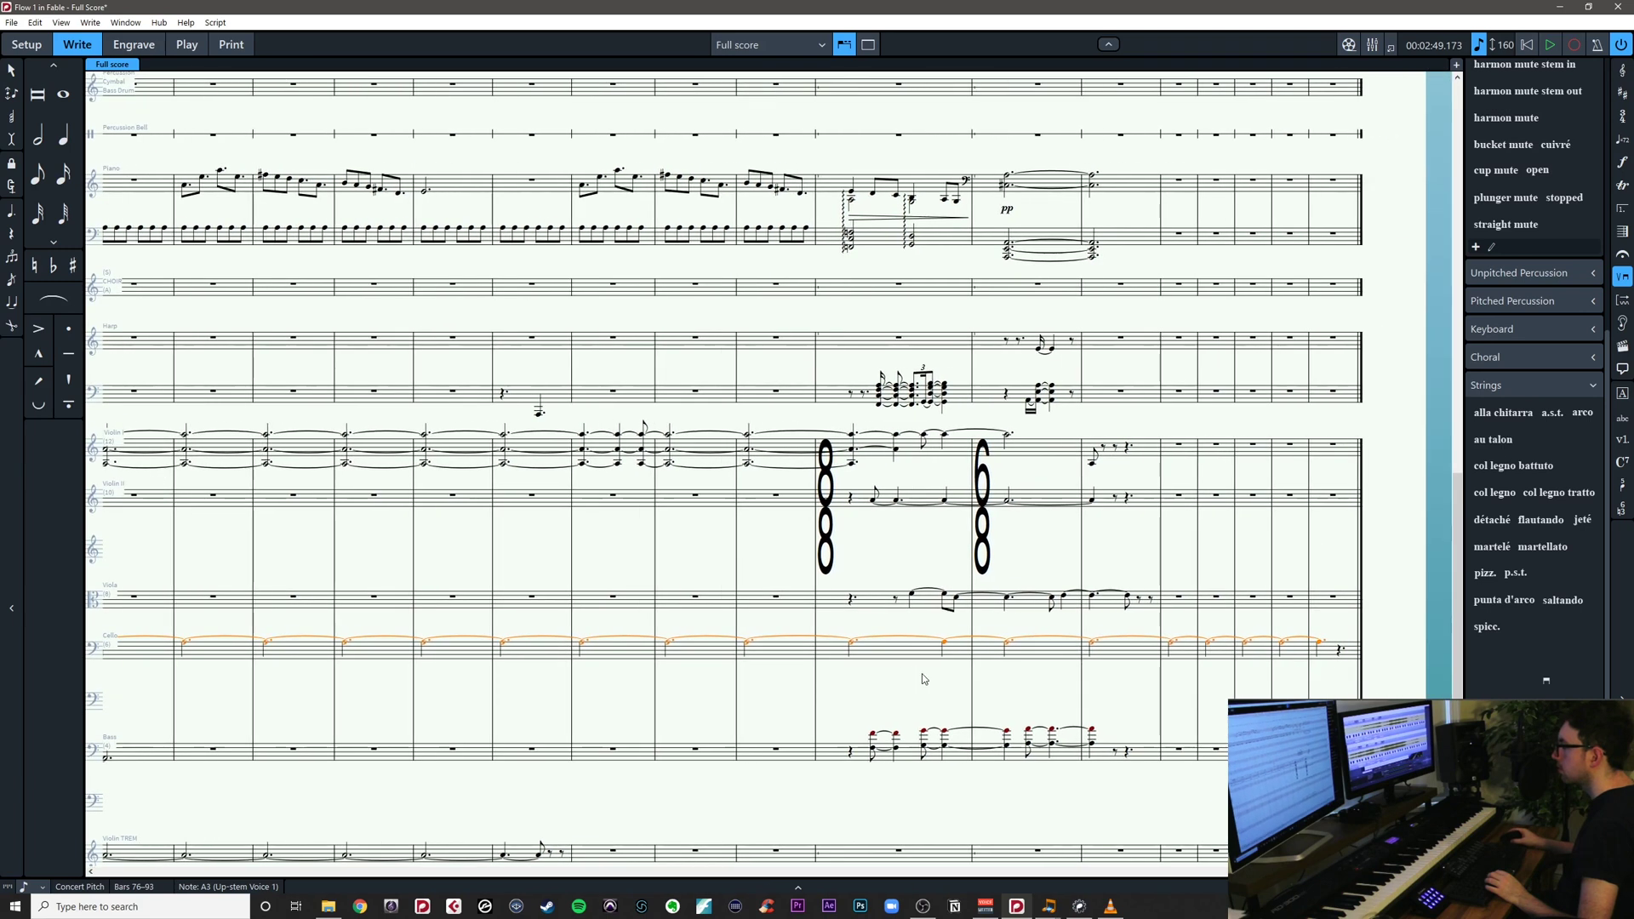
left_click(891, 679)
left_click(746, 645)
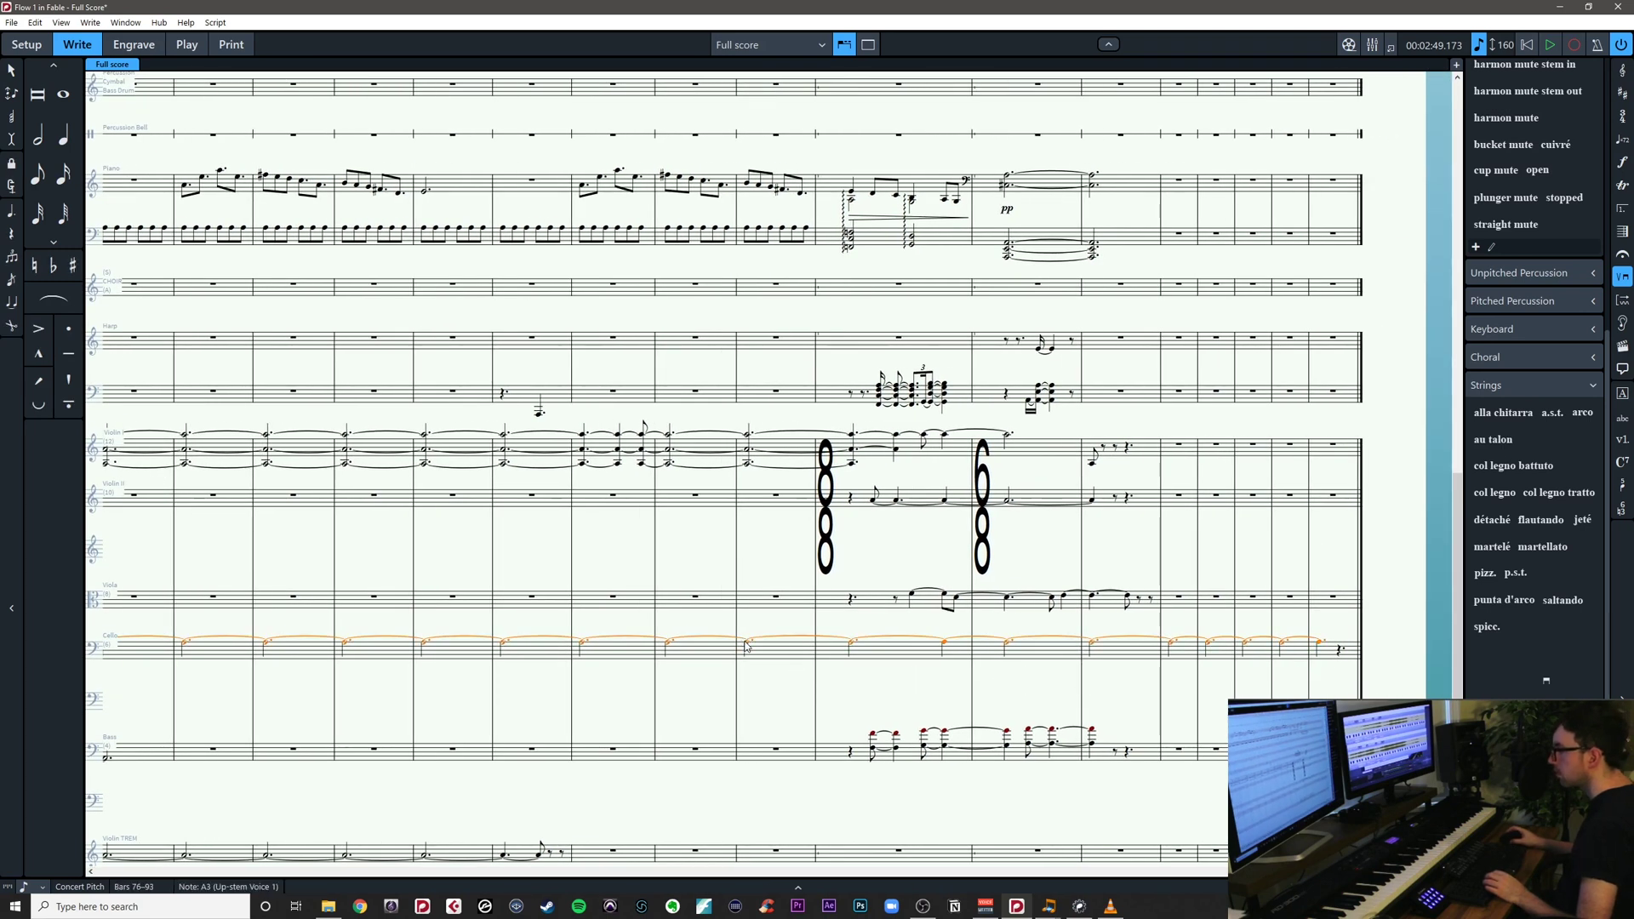
left_click(877, 690)
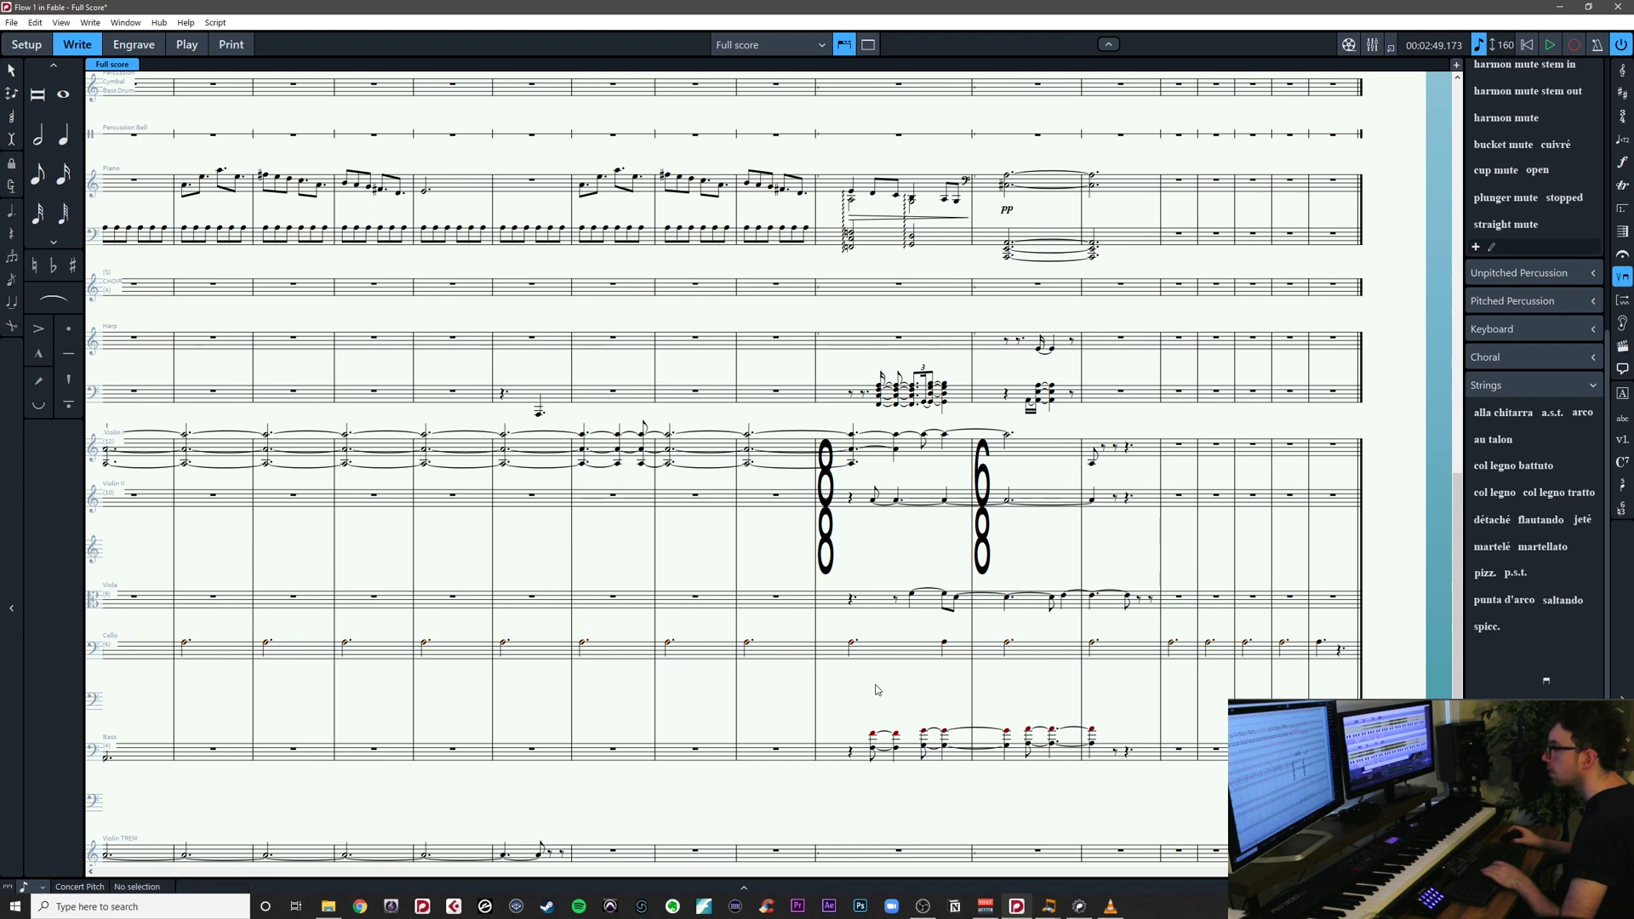
left_click(854, 644)
left_click(944, 644)
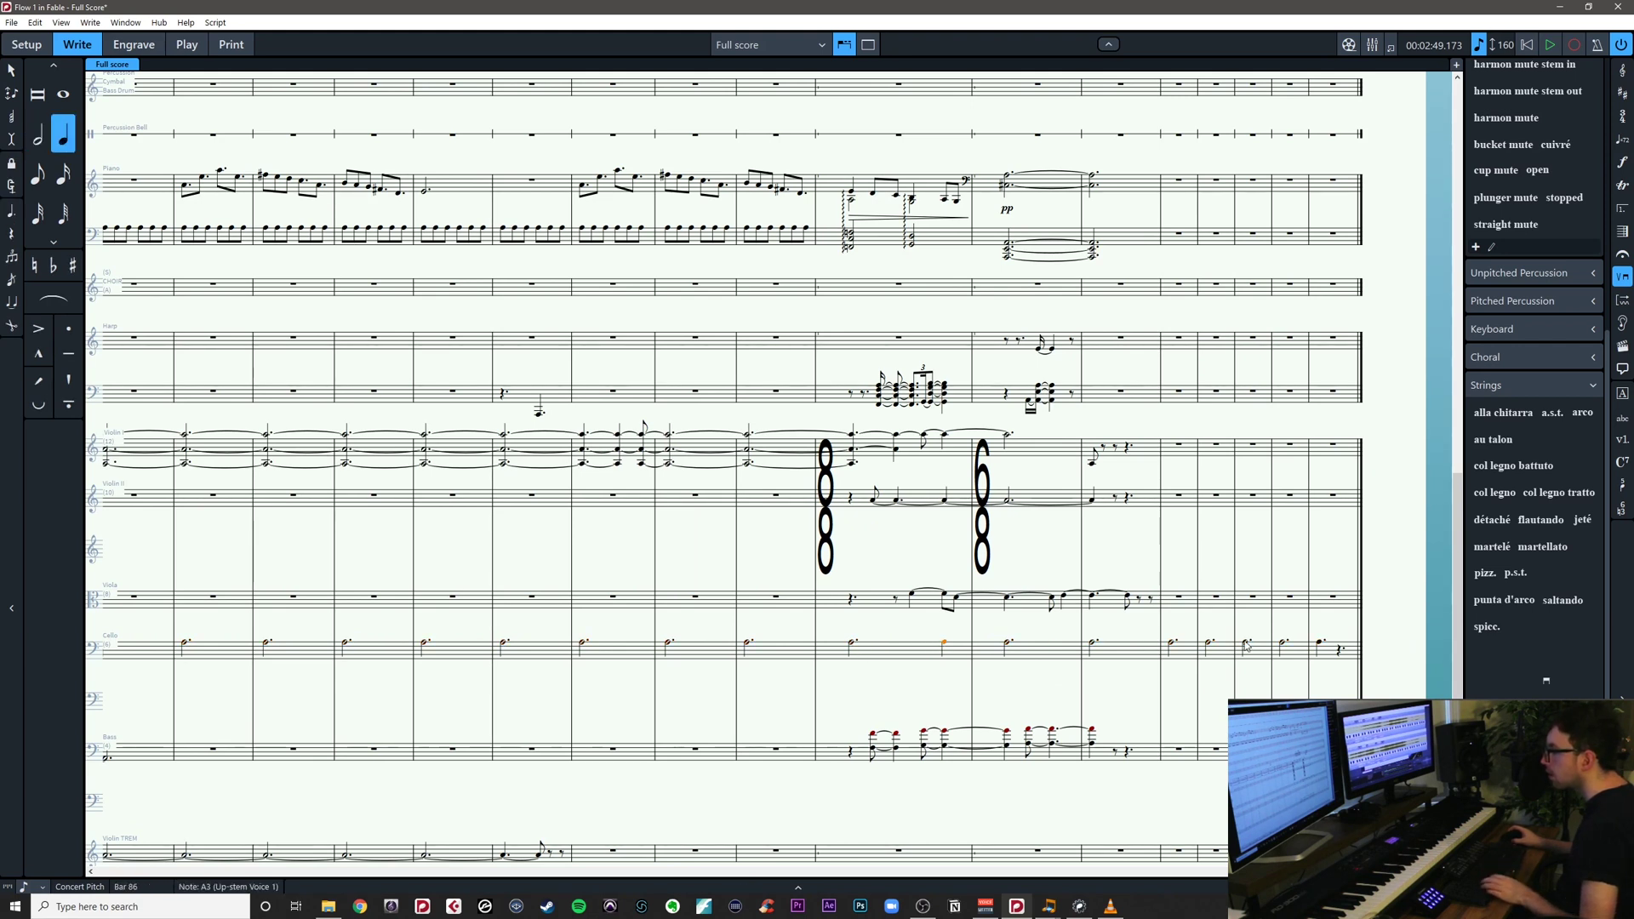
left_click(1340, 650, "shift")
key("Delete")
Try shortening the Cello note at the start of bar 86 to an eighth note, and undo the duration changes
left_click(853, 647)
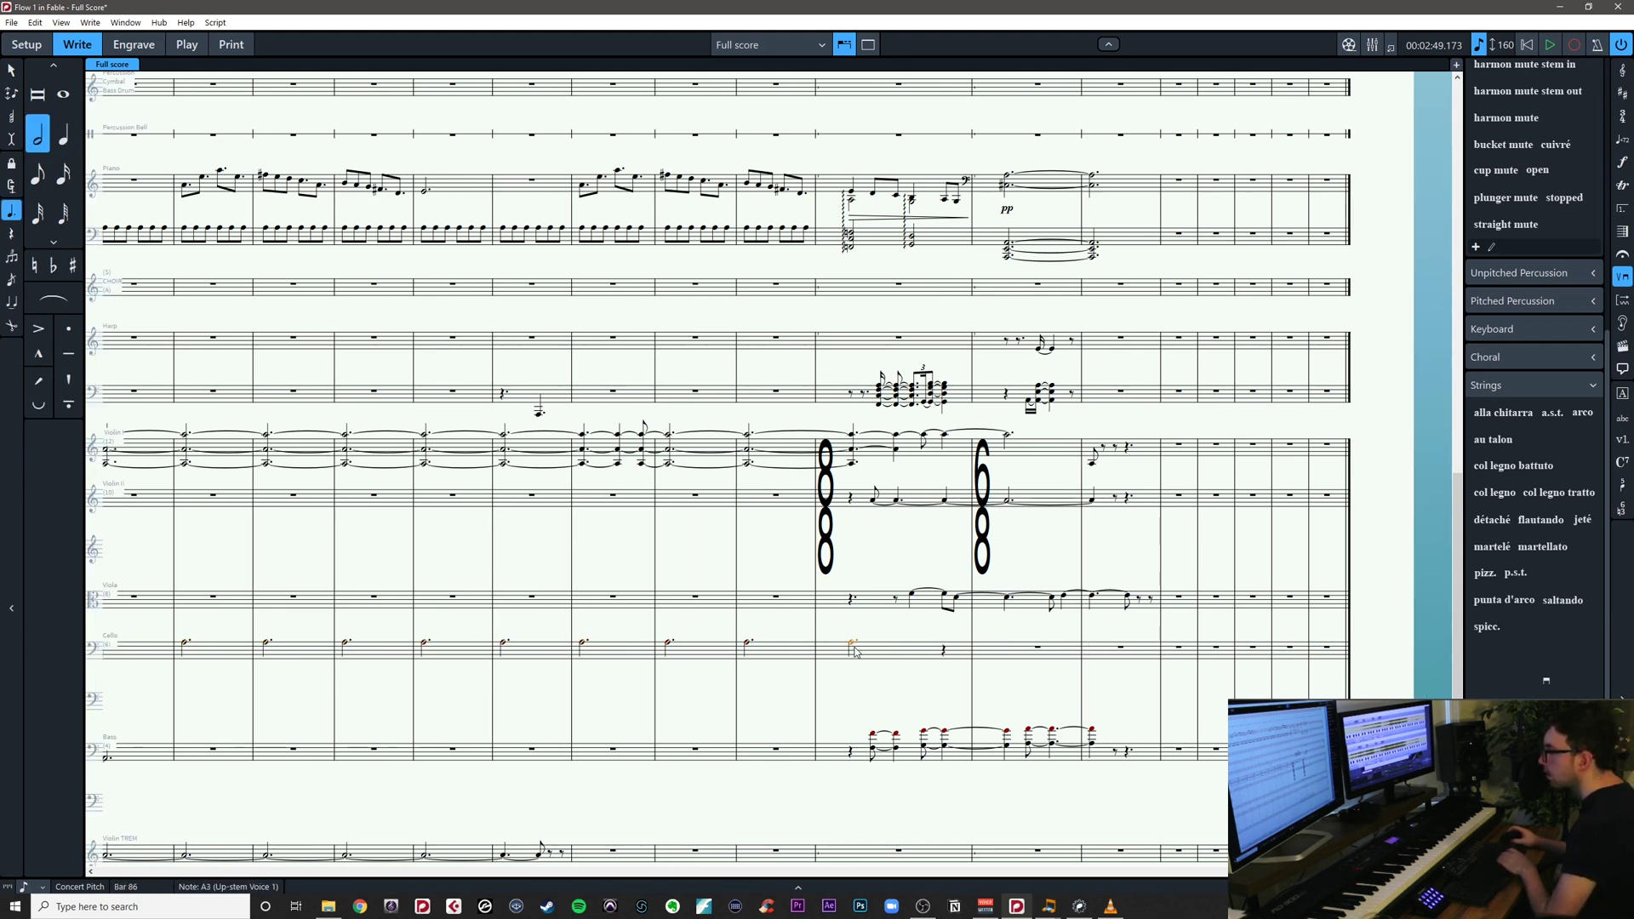
key("5")
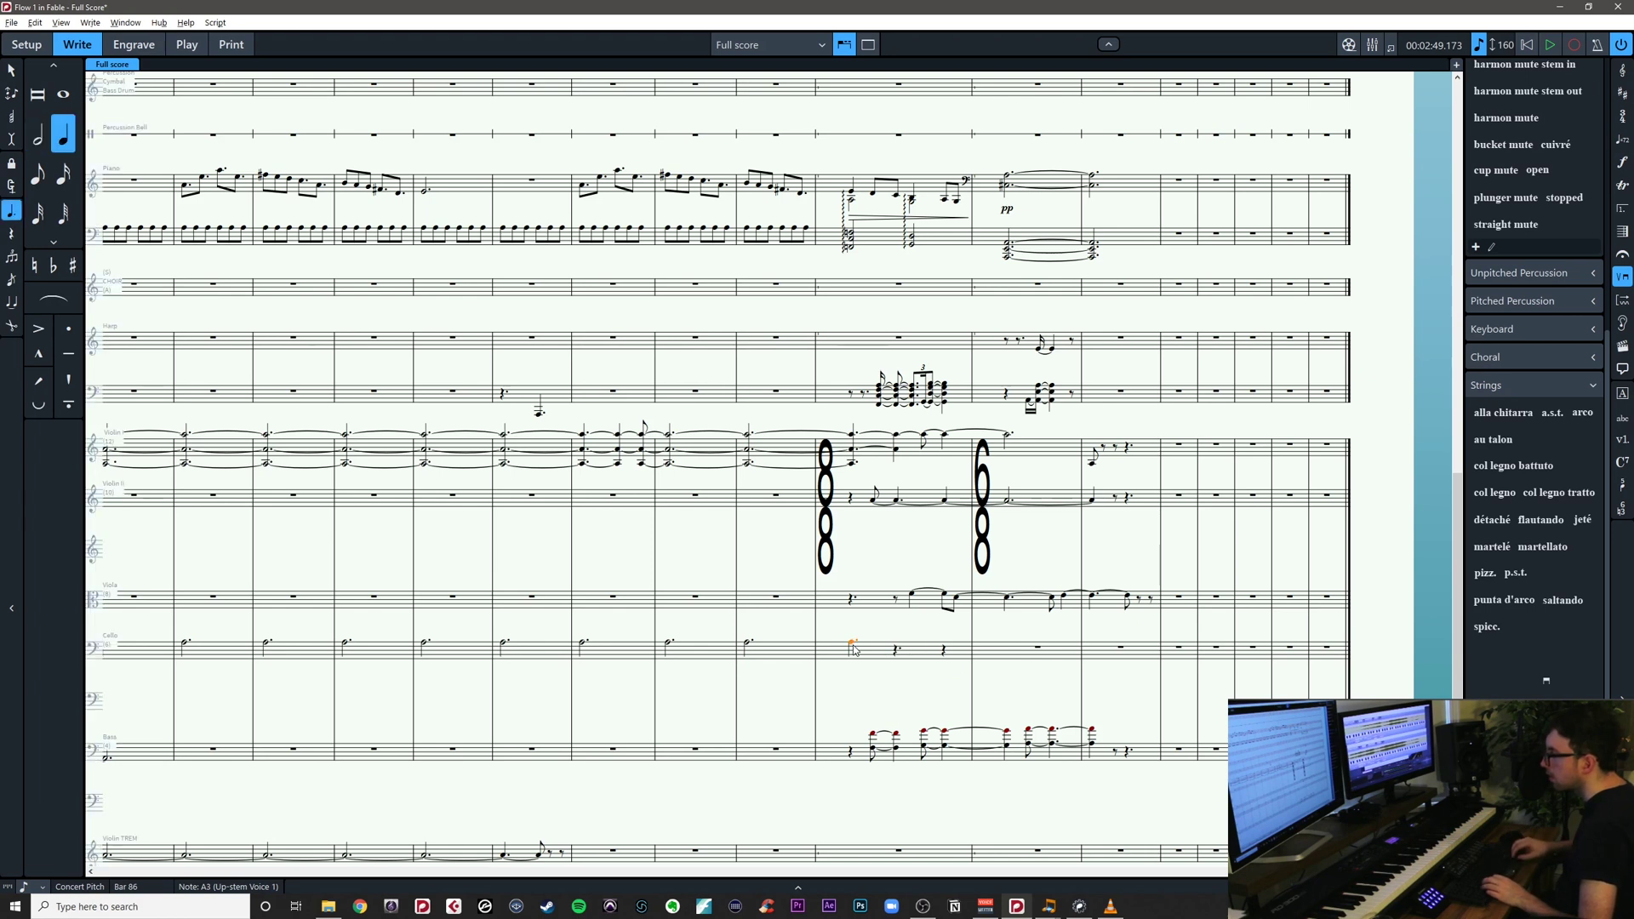
key("4")
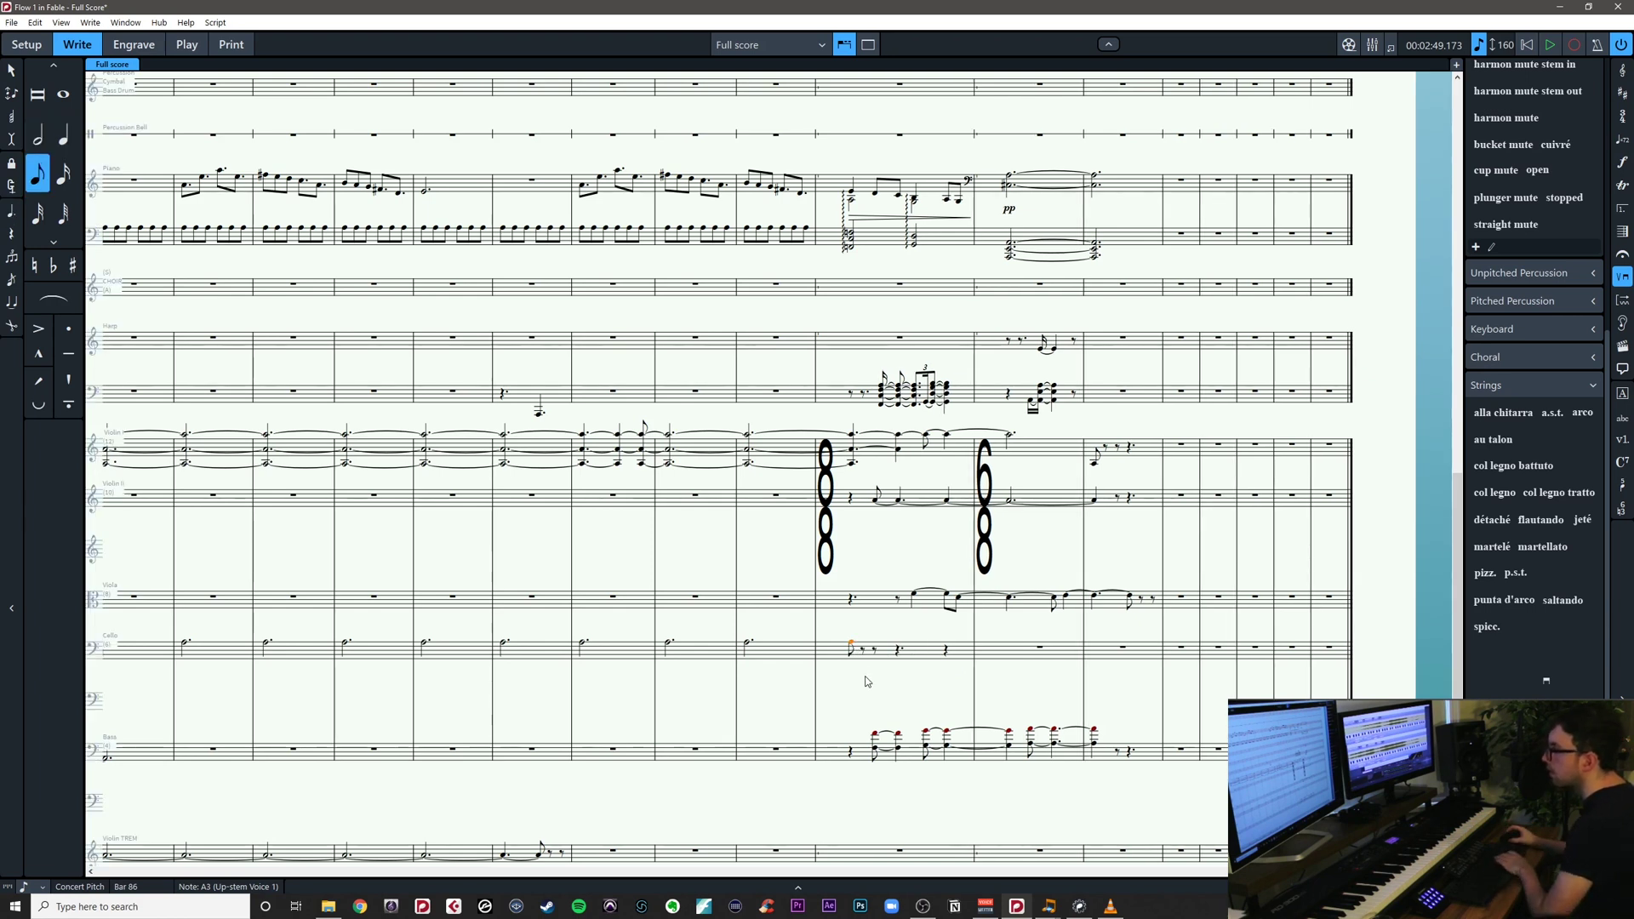
key("ctrl+z")
key("ctrl+z")
Remove the remaining Cello note in bar 86 and tie the A3 notes of bars 76–85 together
left_click_drag(783, 664, 1250, 651)
left_click(1277, 623)
left_click(553, 624, "shift")
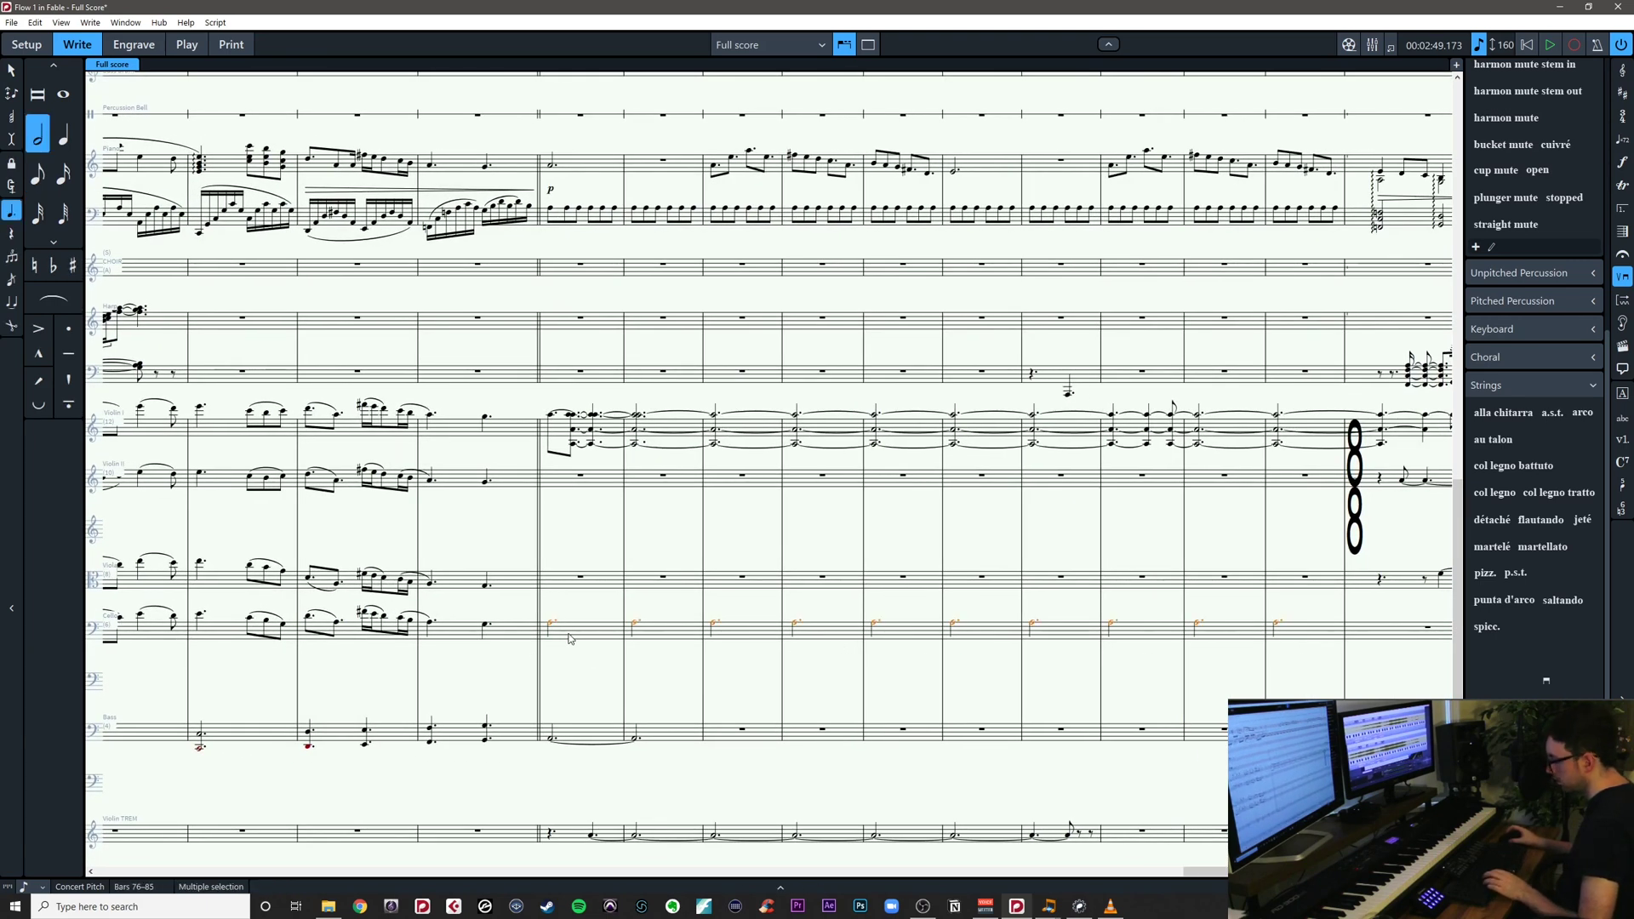
key("t")
Copy the Cello's tied A3 of bars 76–85 to Viola and Violin II, raising the Violin II copy an octave to A4
left_click(601, 681)
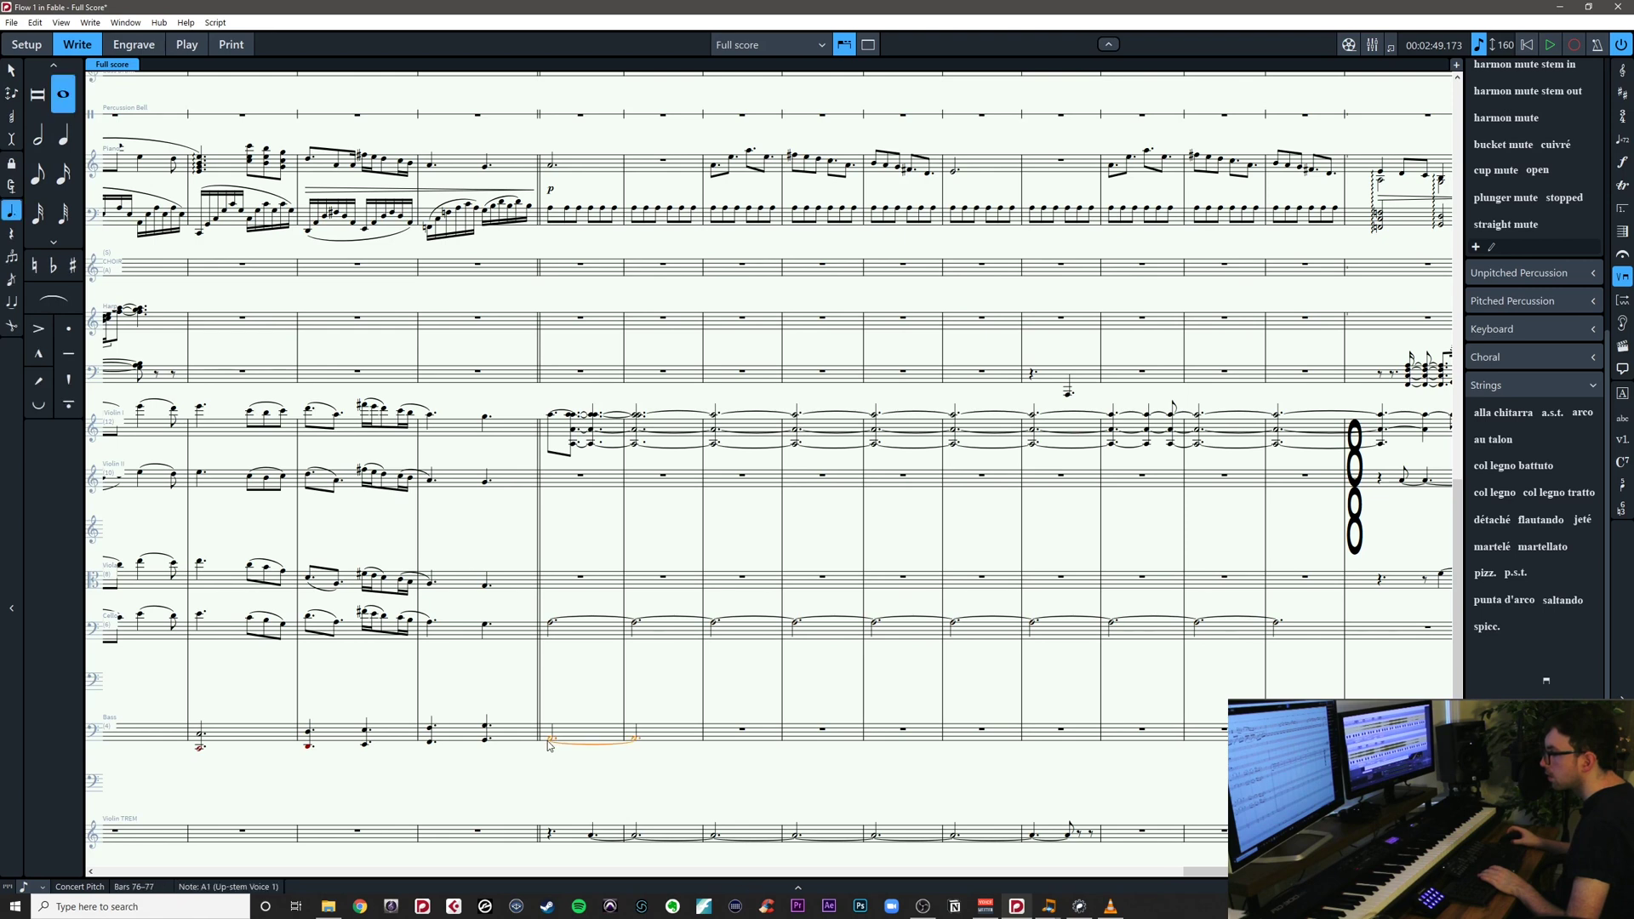
left_click_drag(1030, 771, 910, 738)
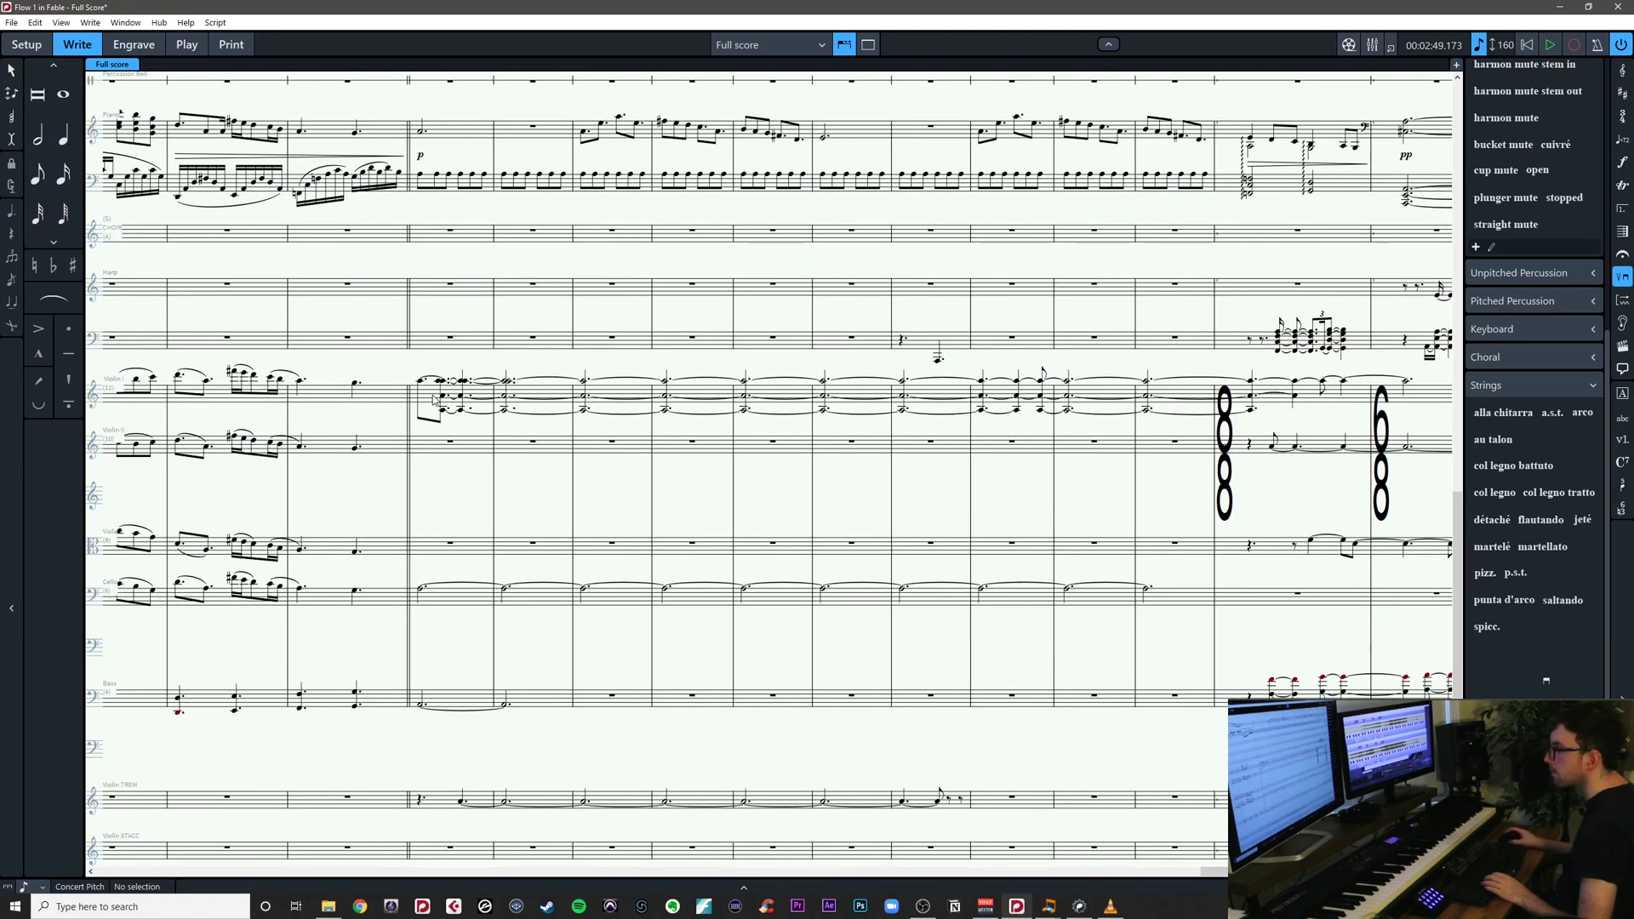
left_click(477, 596)
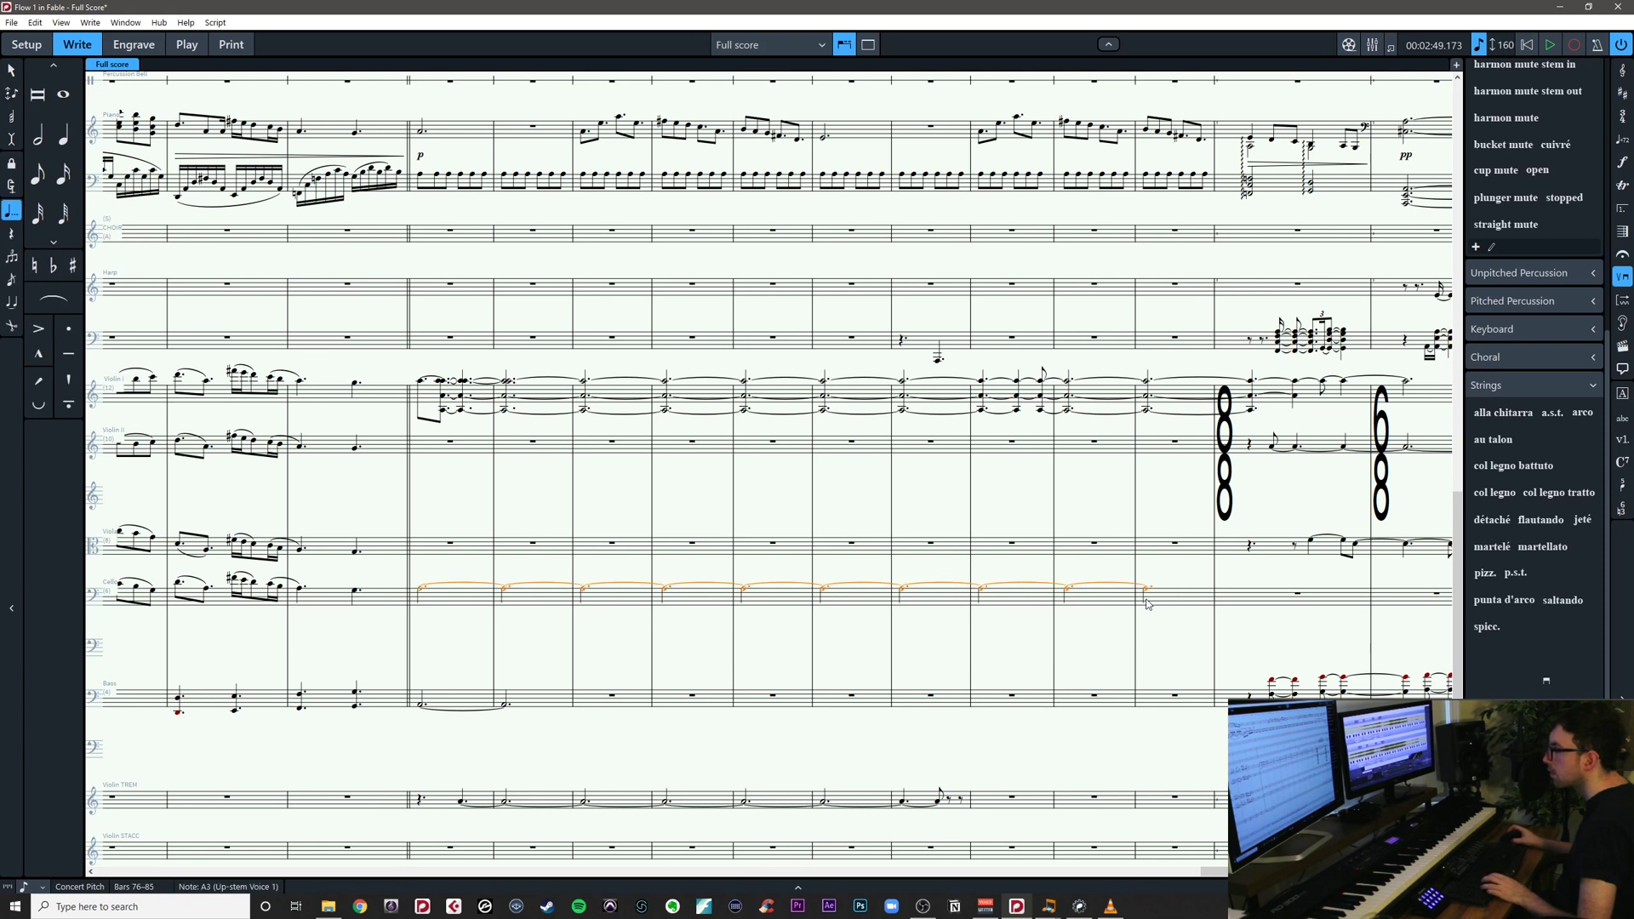
left_click(420, 549, "alt")
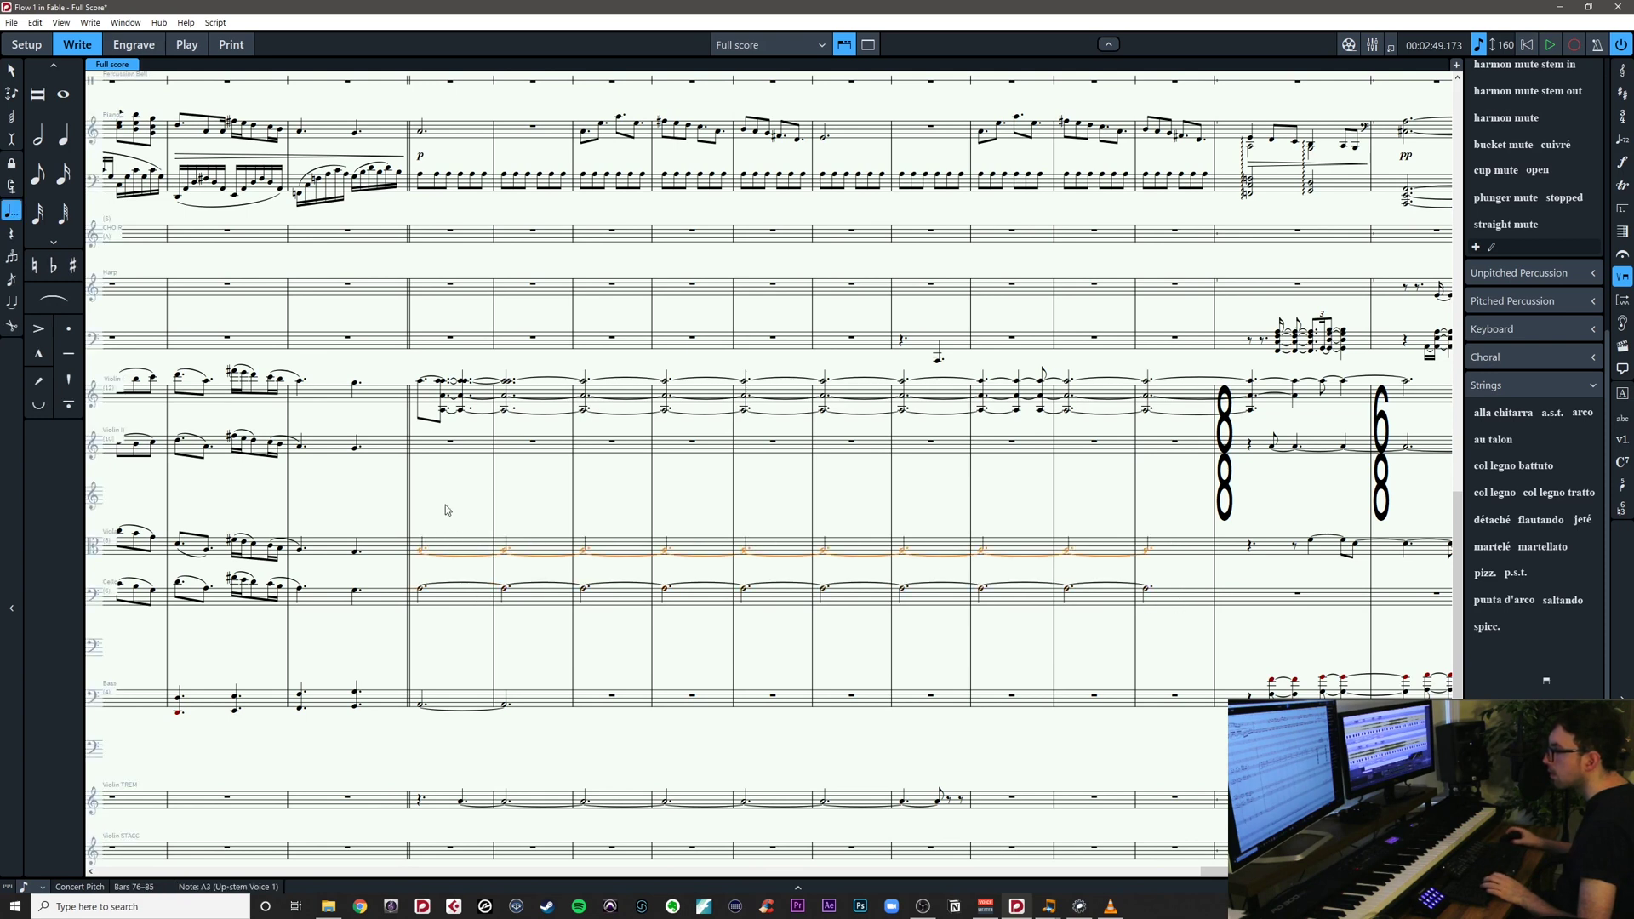
left_click(419, 444, "alt")
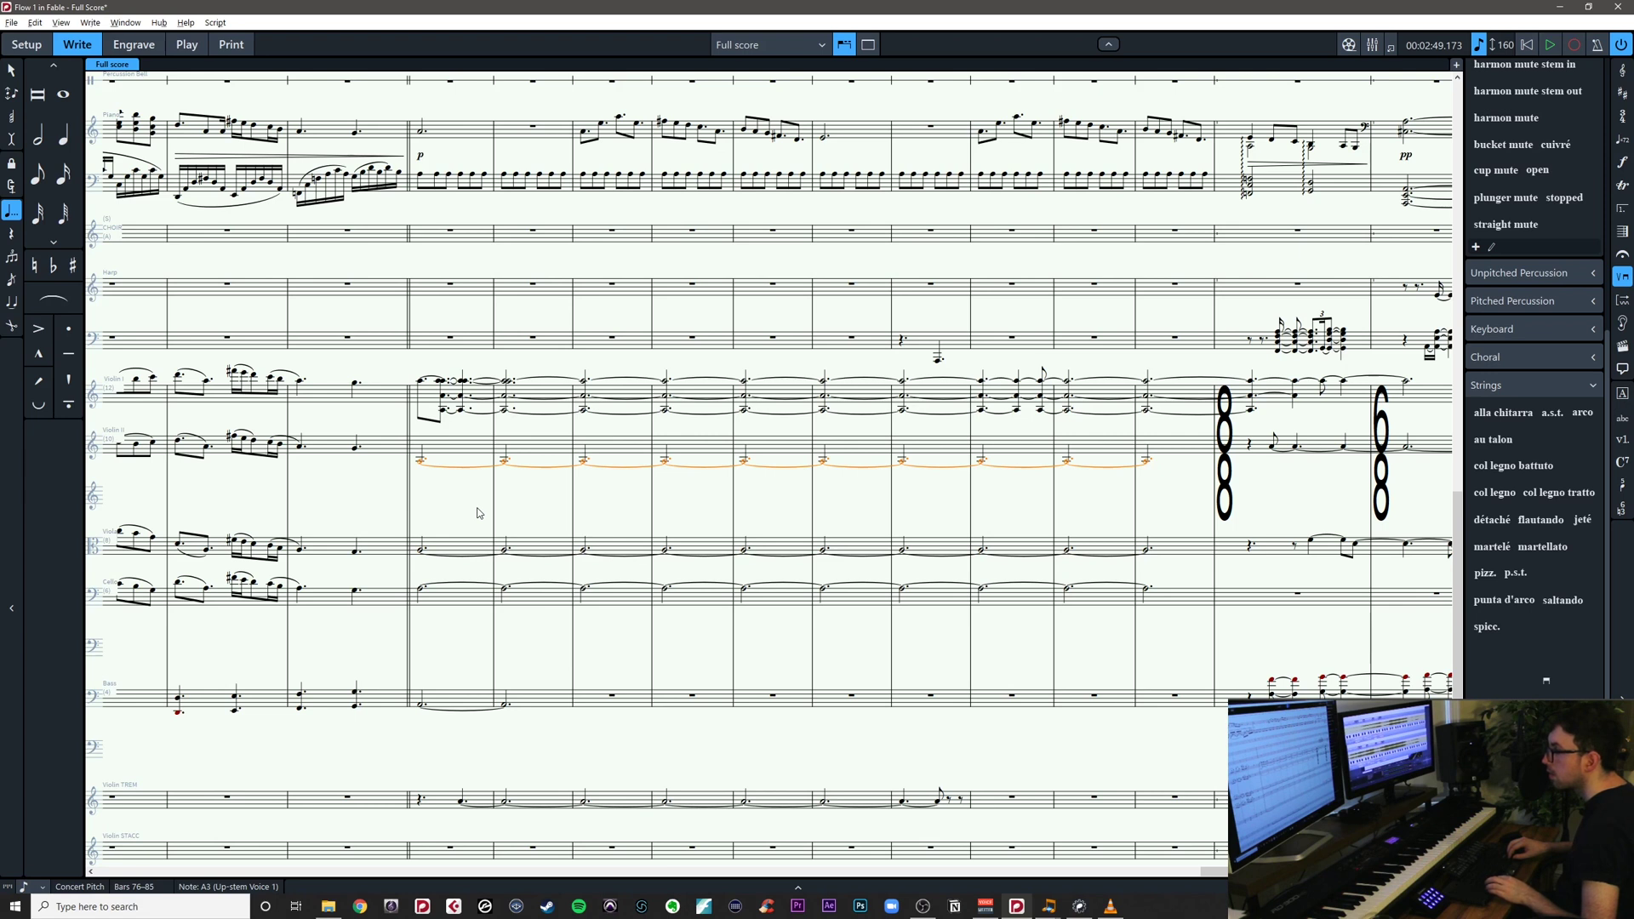
key("ctrl+alt+Up")
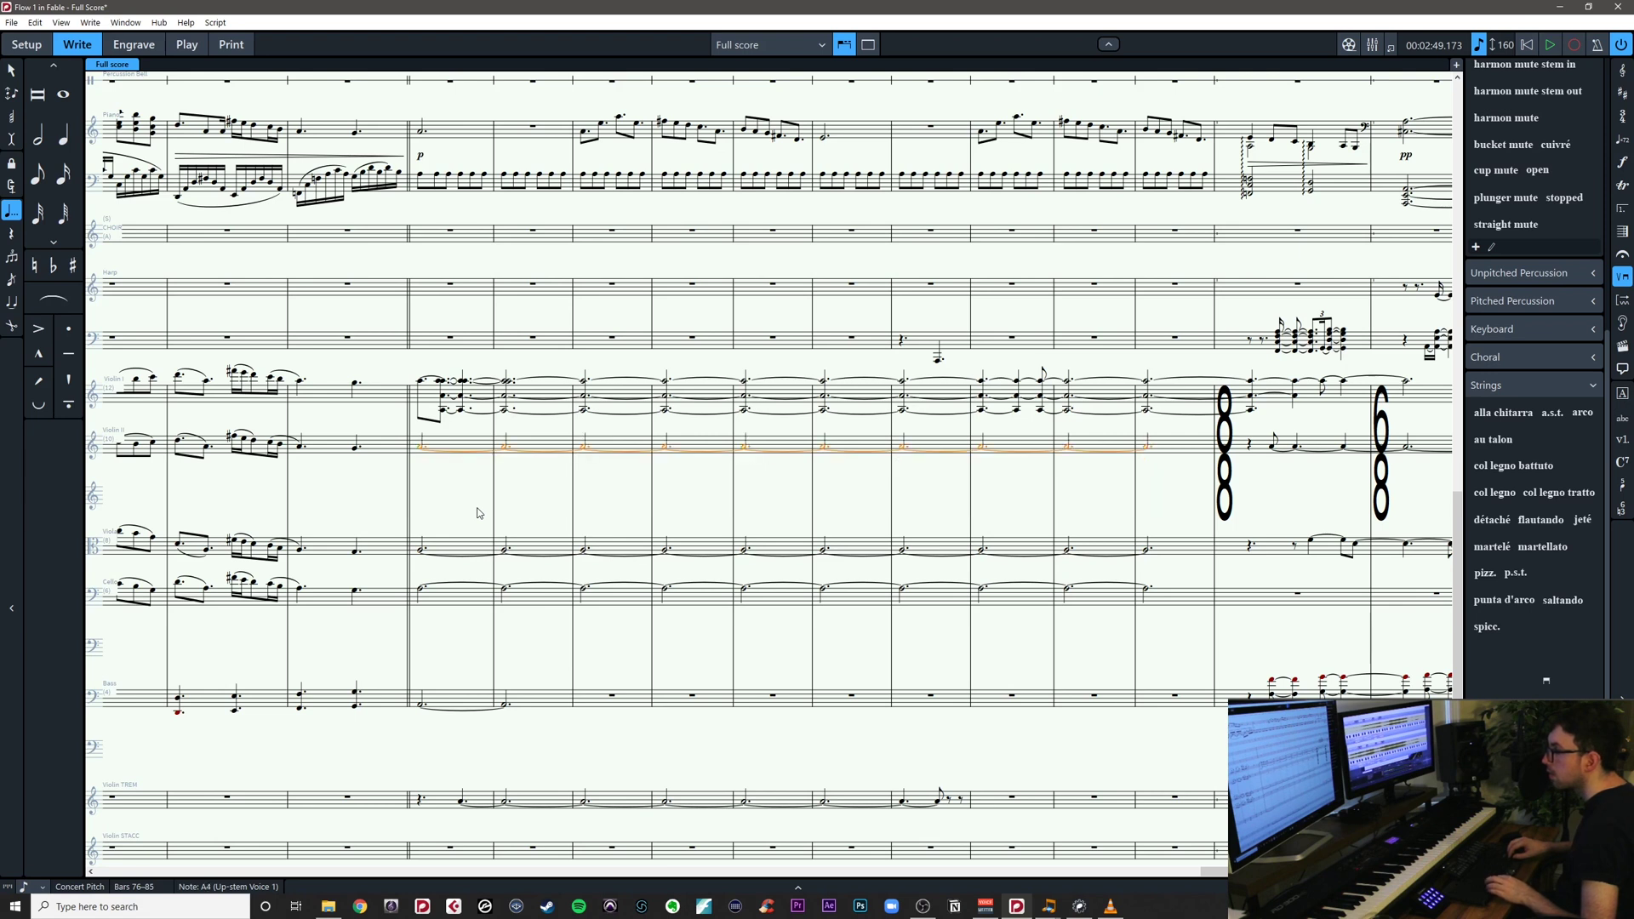
Replace the Violin I chords in bars 76–85 with a copy of the tied line, an octave higher at A5
left_click(418, 396, "alt")
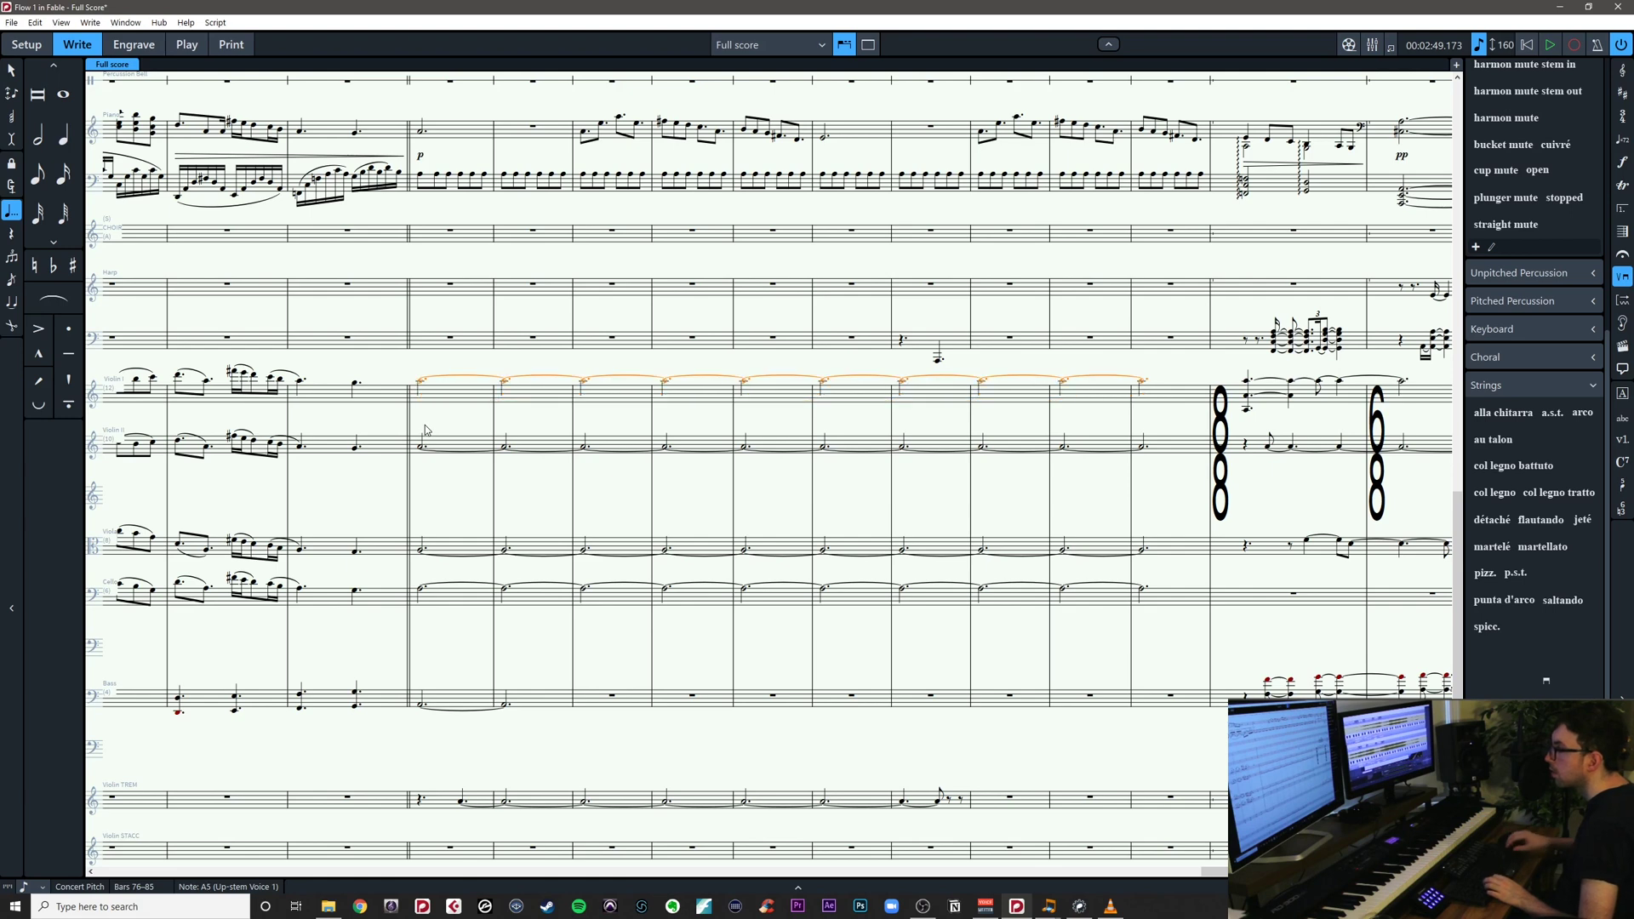
key("ctrl+alt+Up")
key("Escape")
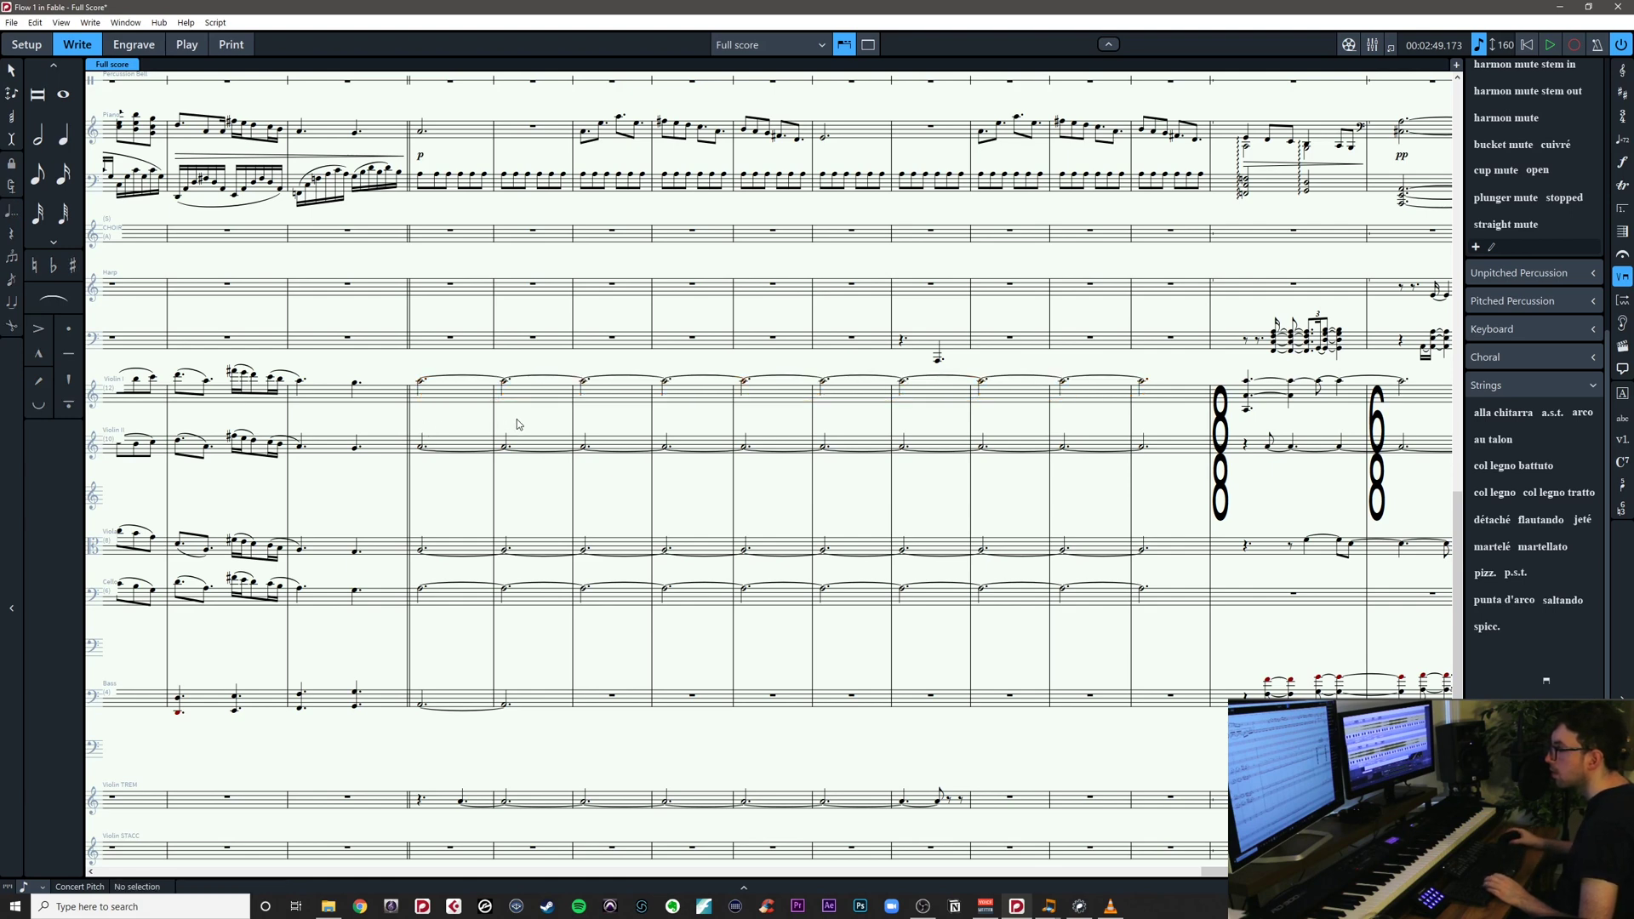
Add a three-stroke tremolo to the tied Violin II A4 in bars 76–85
key("z")
left_click_drag(522, 426, 729, 484)
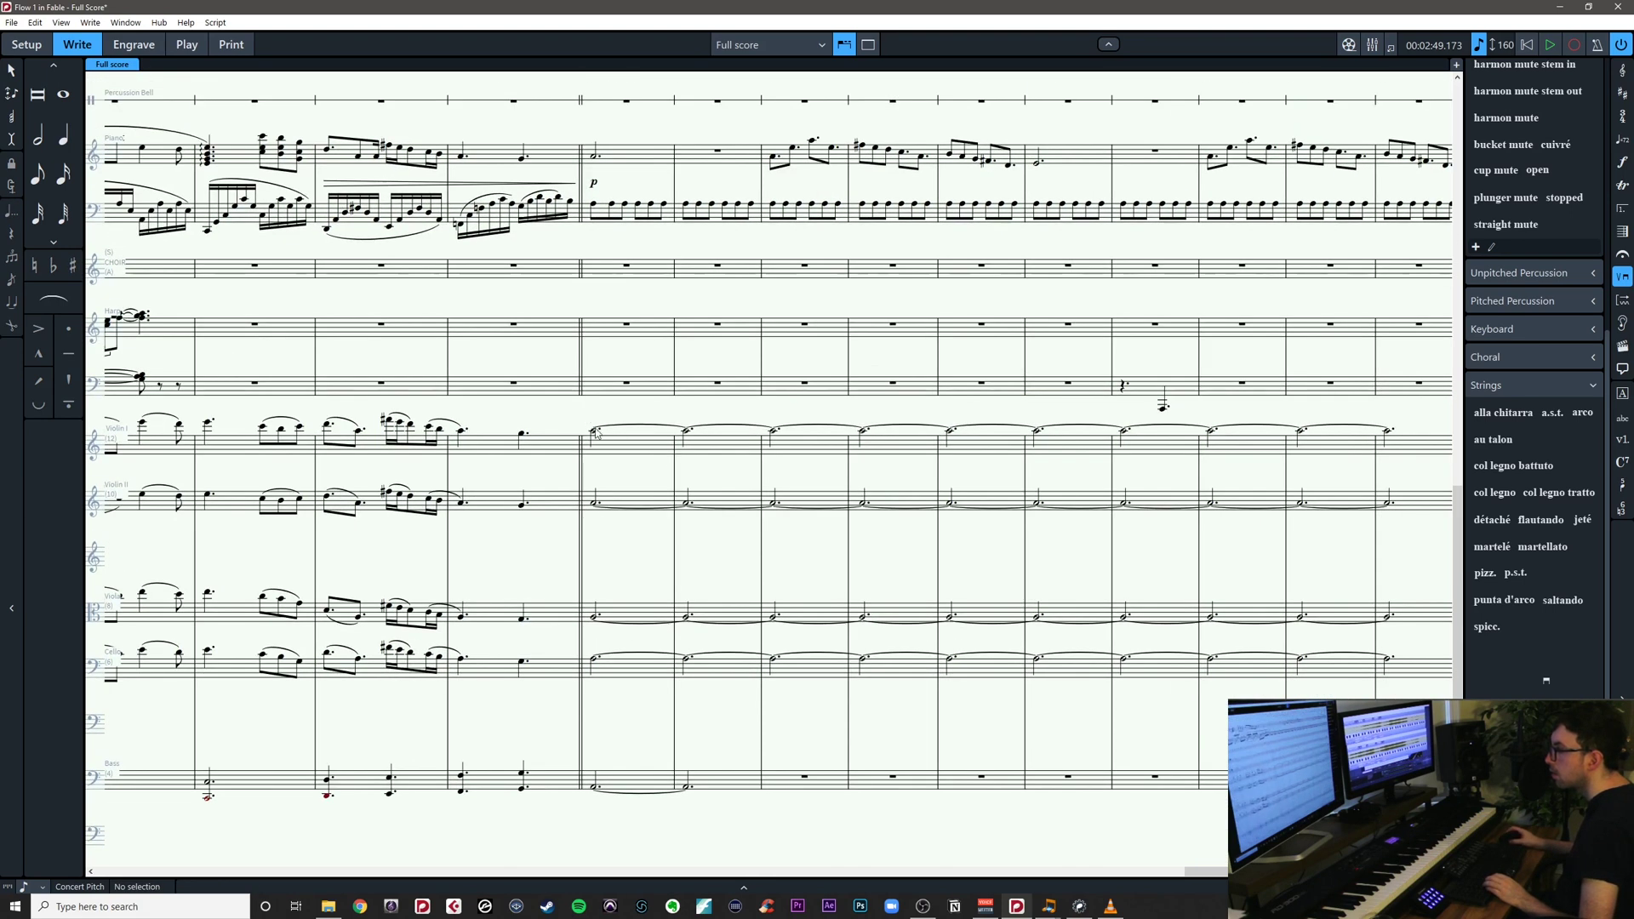
left_click_drag(586, 414, 593, 726)
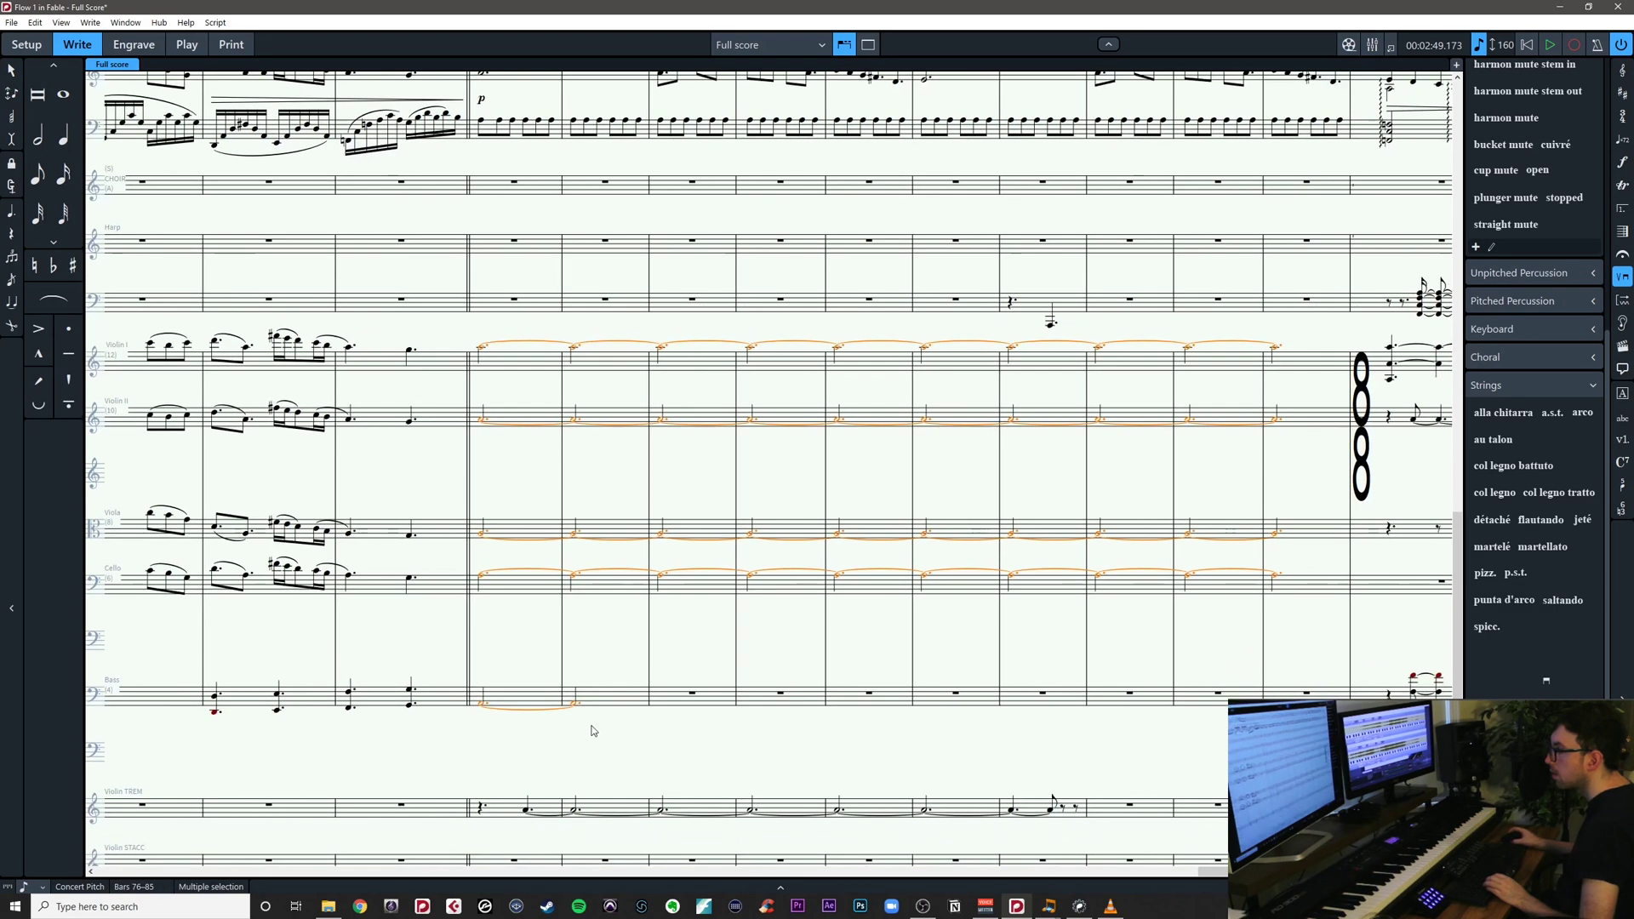
key("Escape")
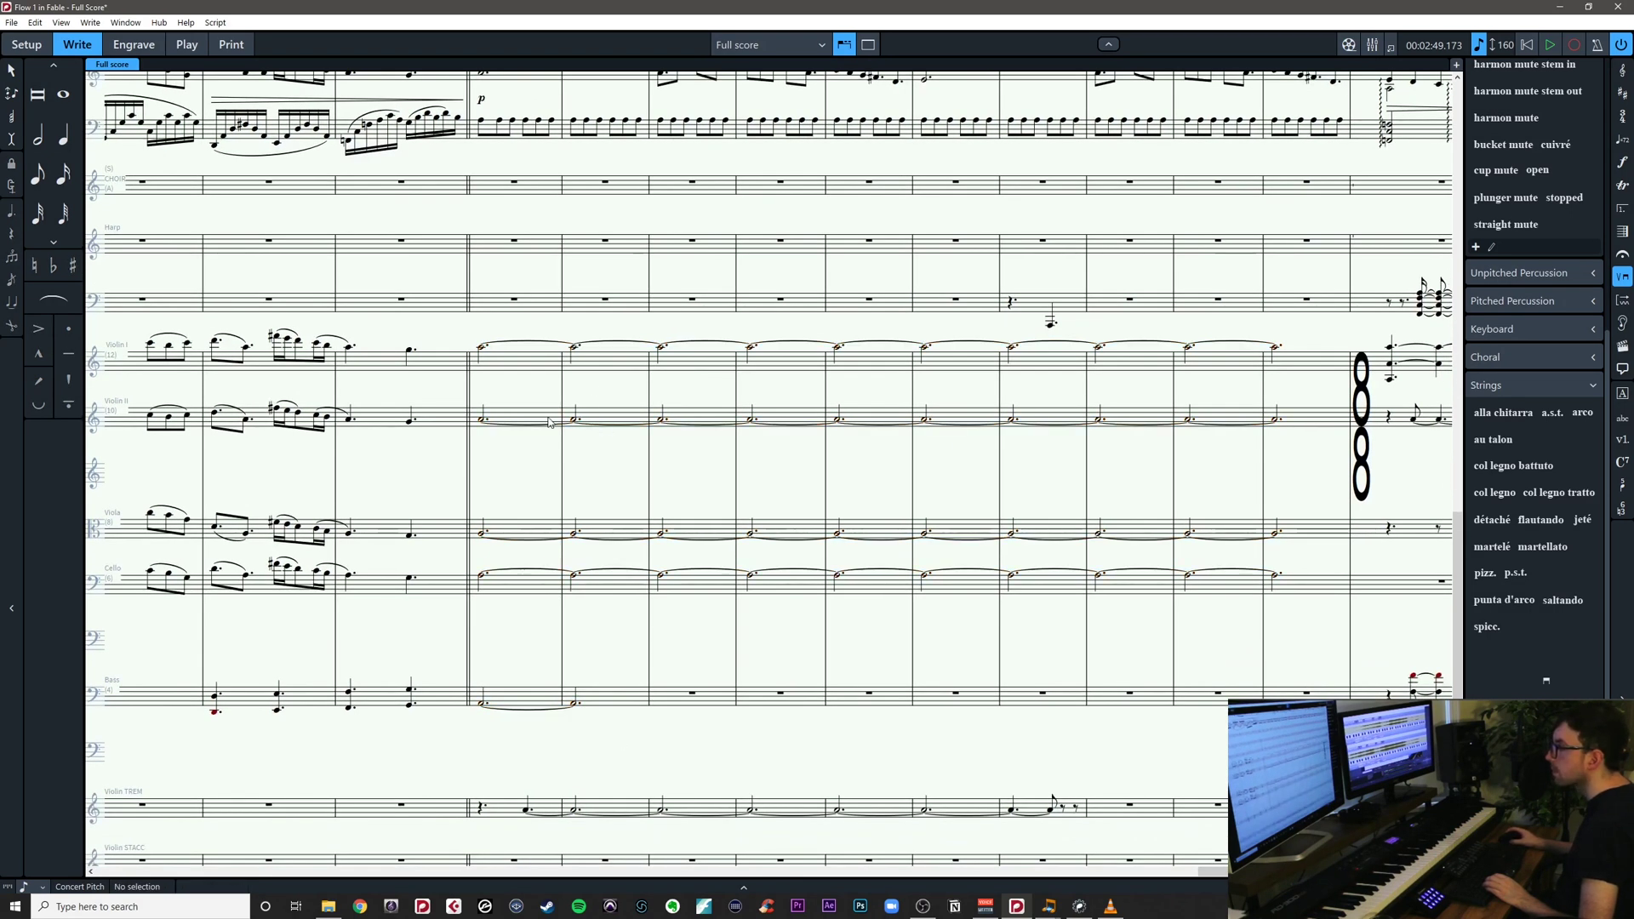
left_click(657, 426)
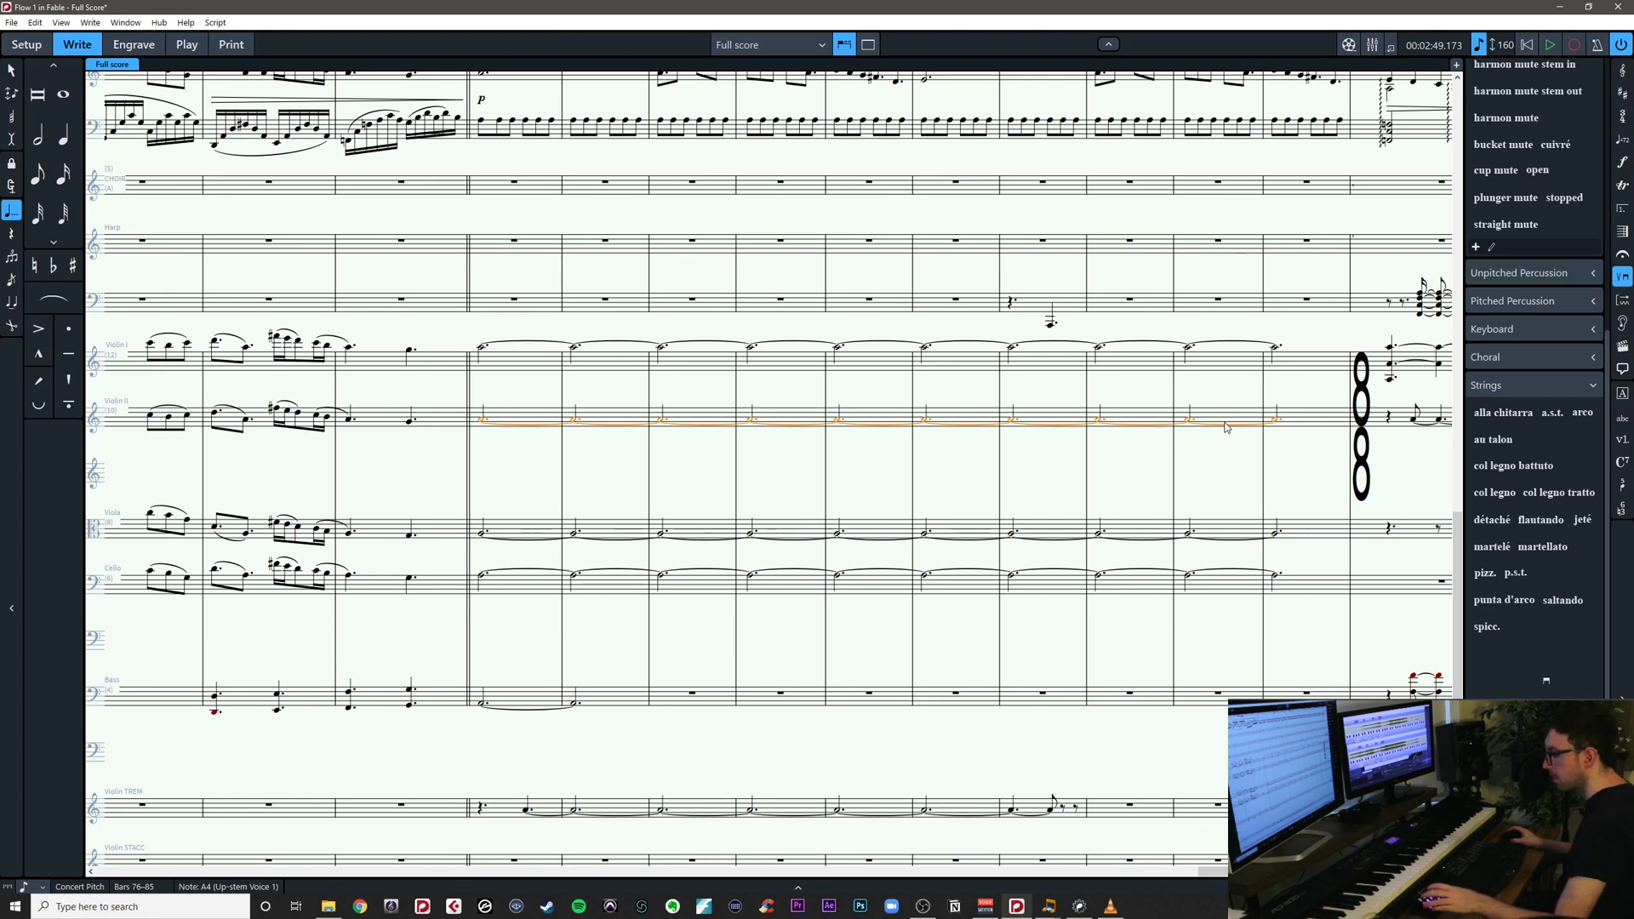
key("shift+r")
type("///")
key("Return")
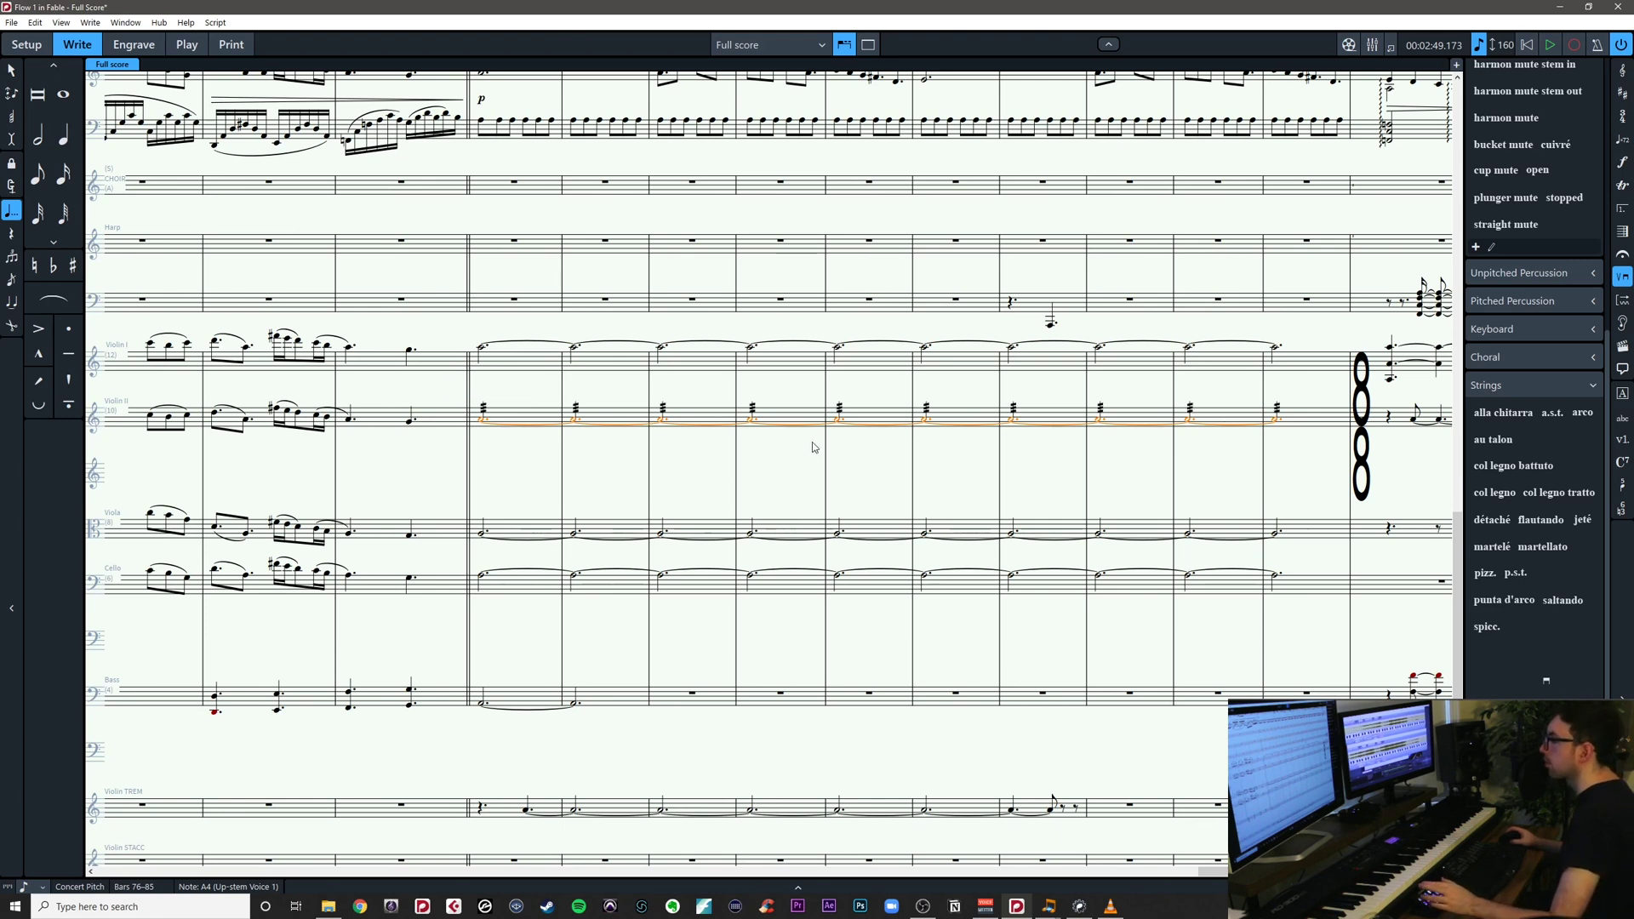
Move the Harp's low A1 in bar 82 to the start of the bar, leaving no note in the second half
key("Escape")
left_click_drag(883, 455, 769, 474)
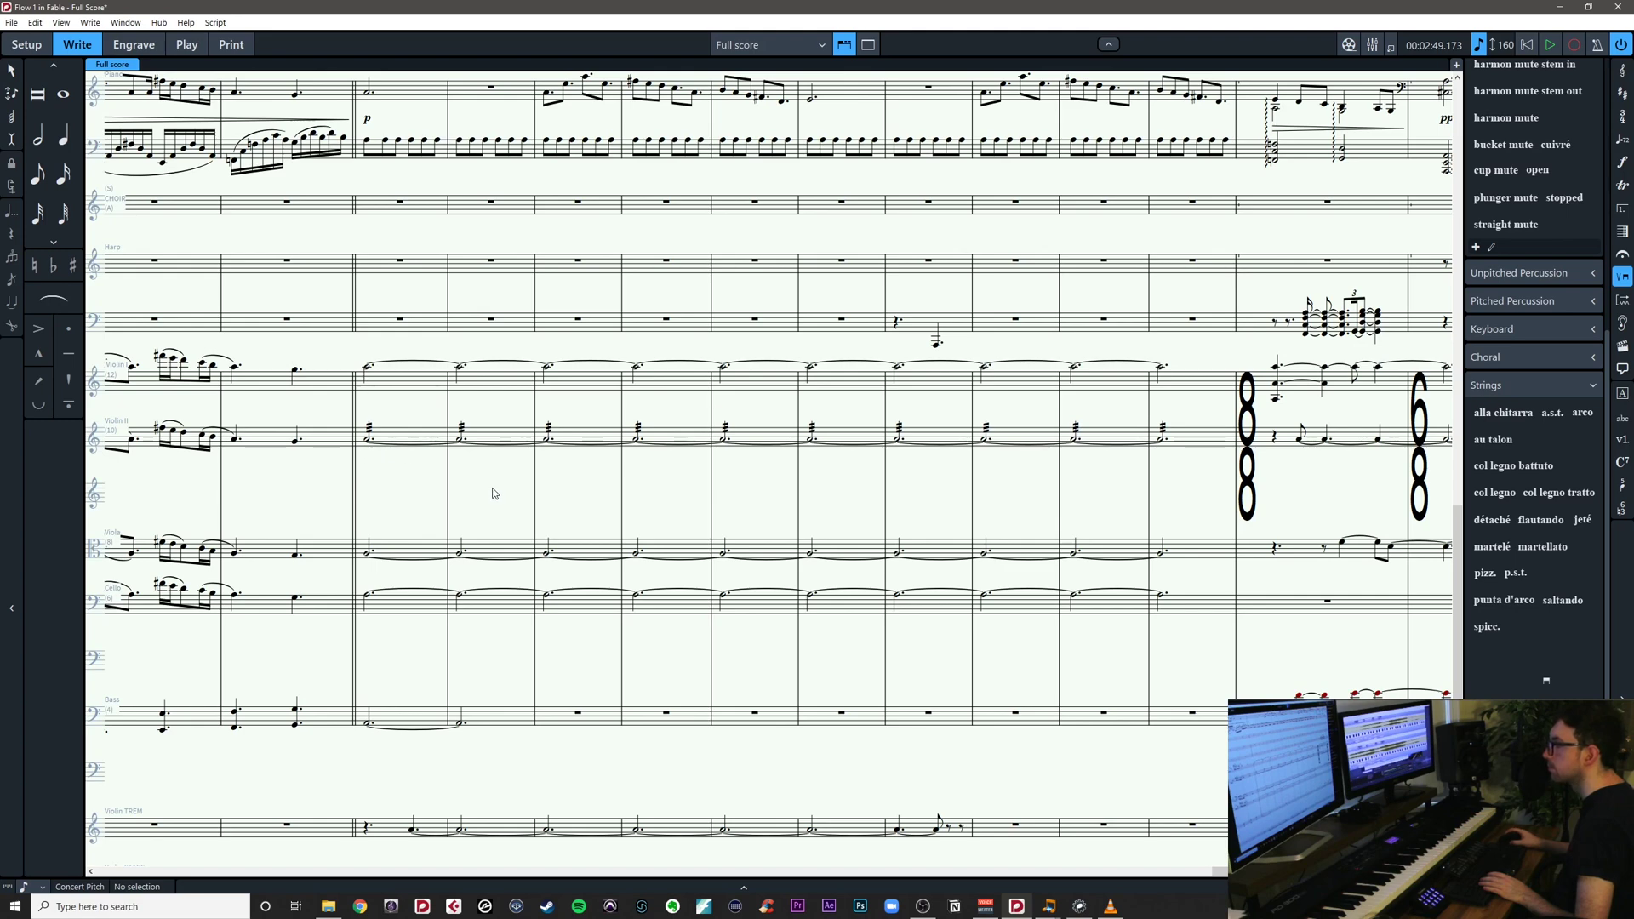
scroll(493, 494, "right", 2)
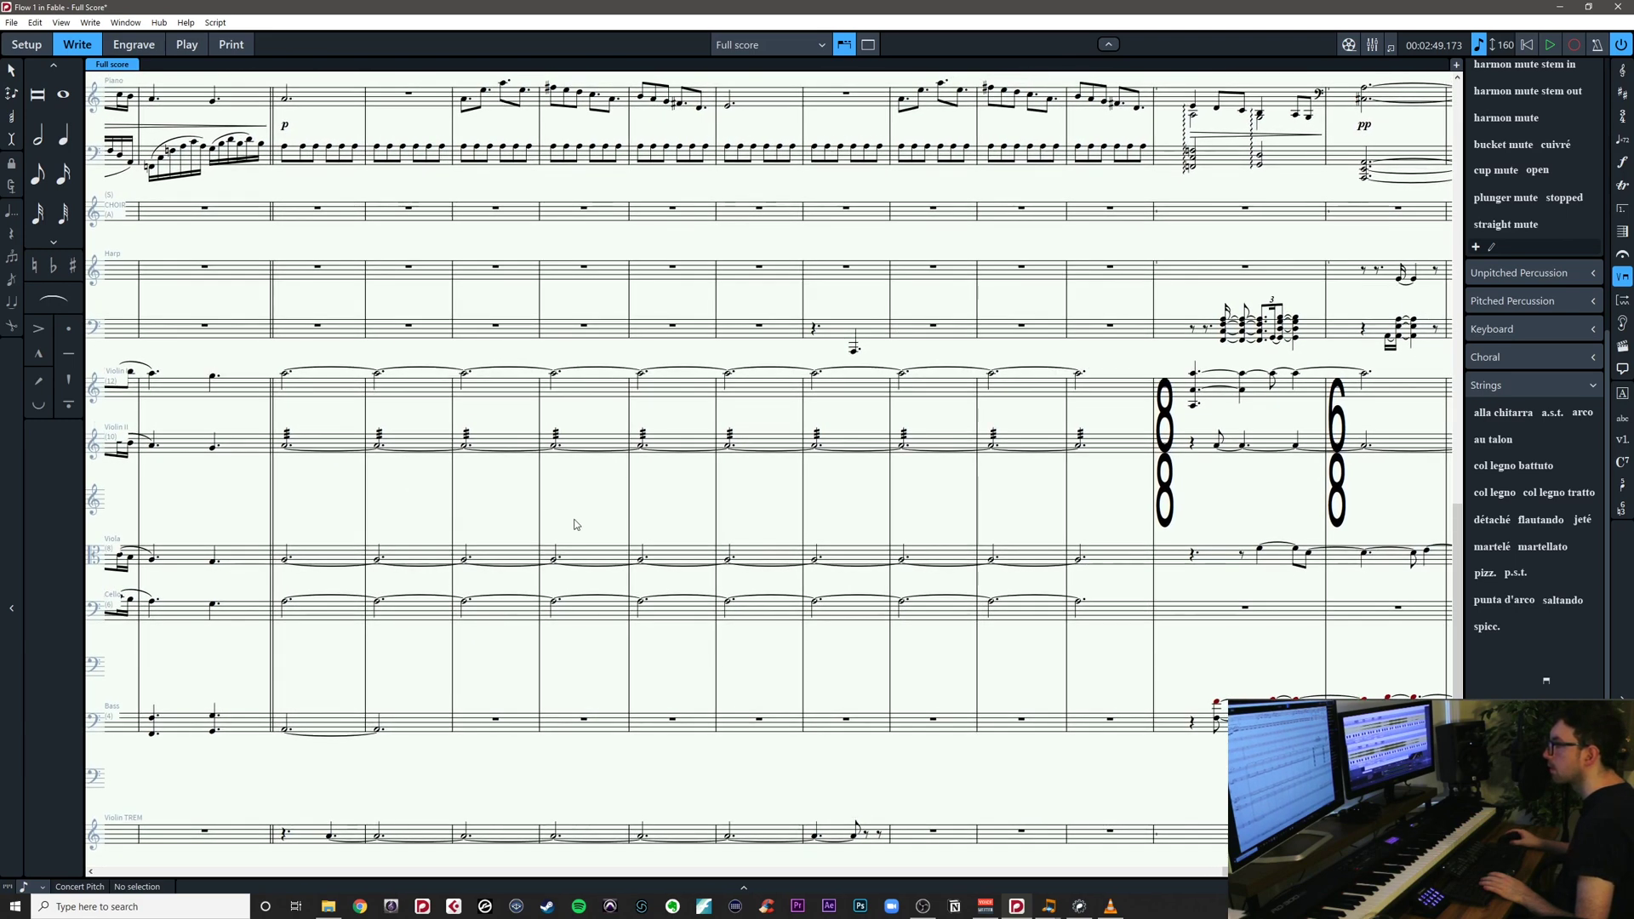
scroll(574, 524, "up", 1)
scroll(730, 474, "left", 6)
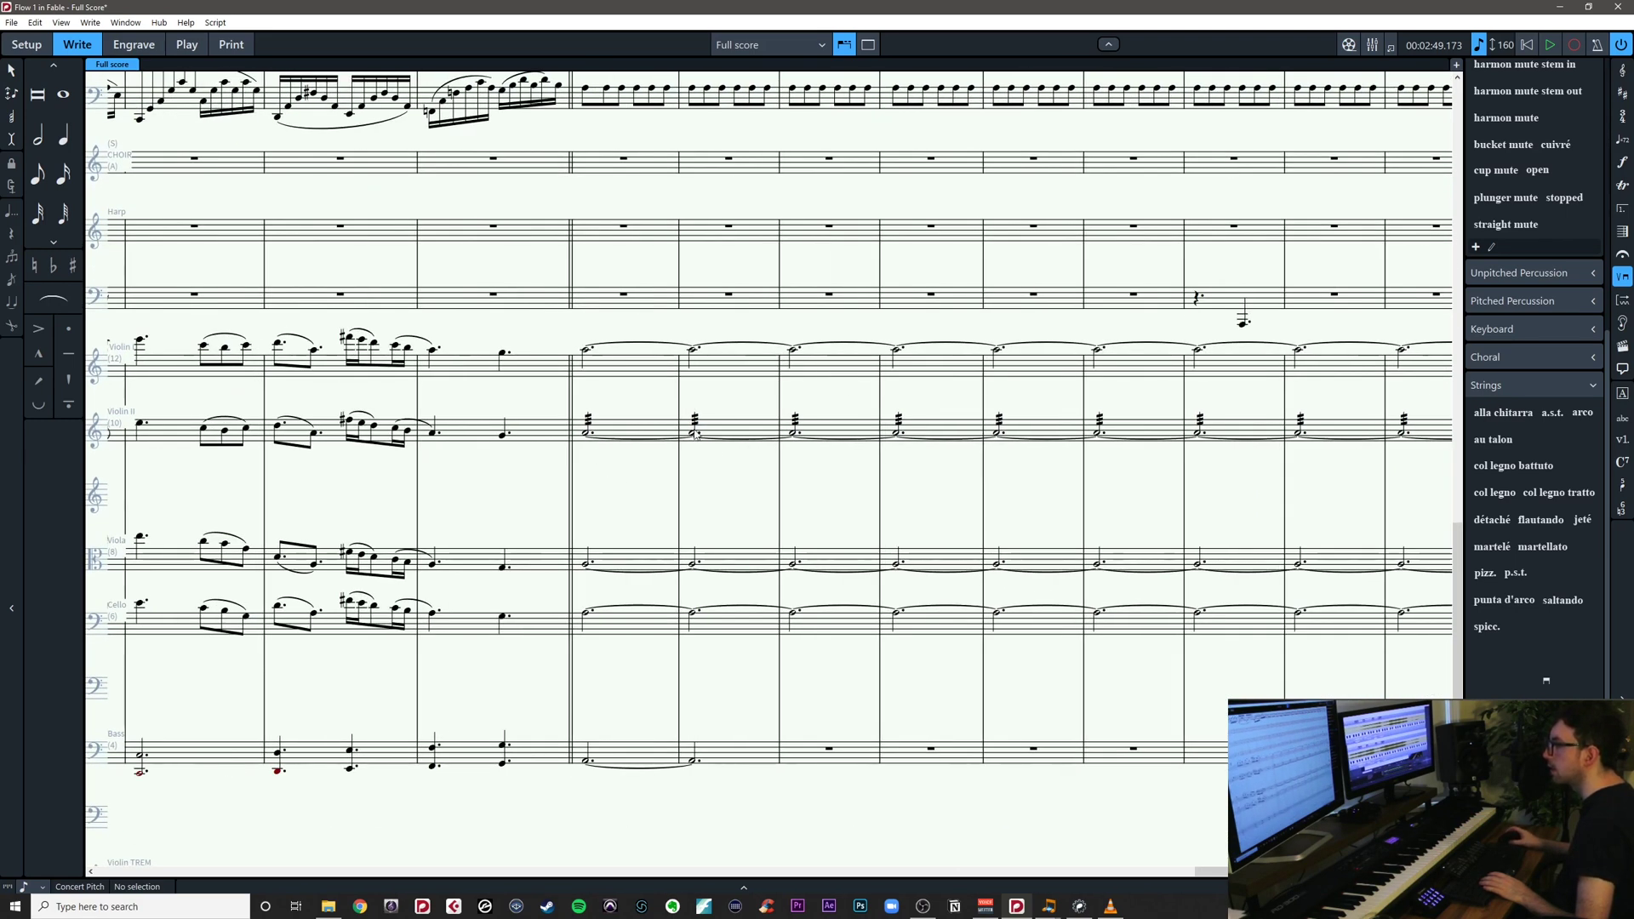
left_click_drag(806, 467, 446, 505)
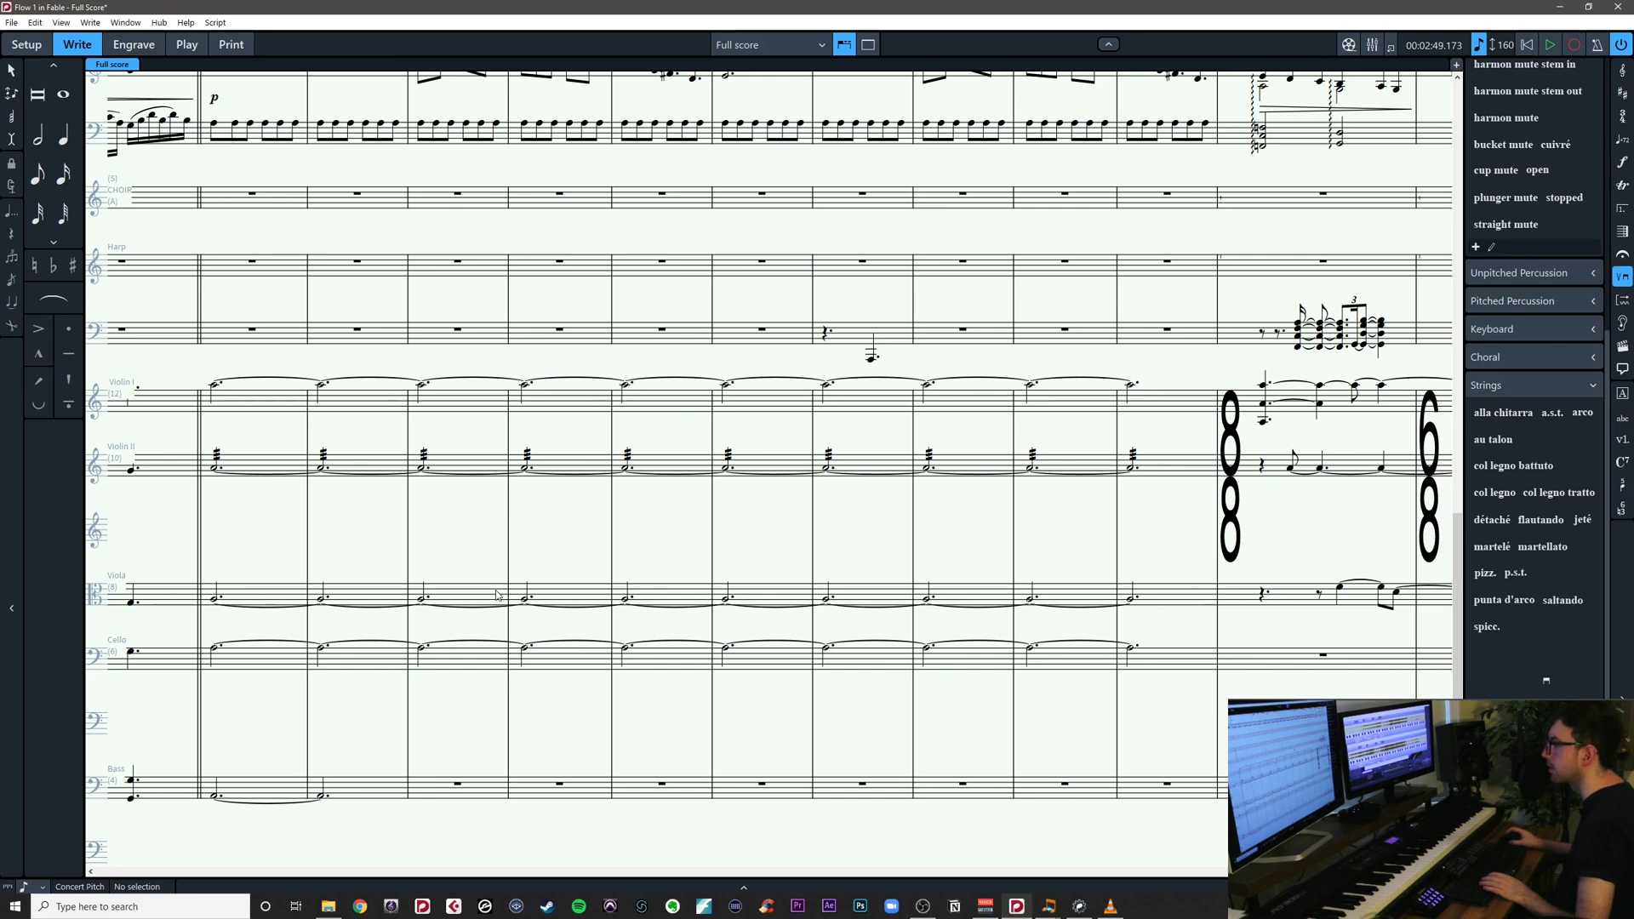
left_click_drag(776, 535, 511, 569)
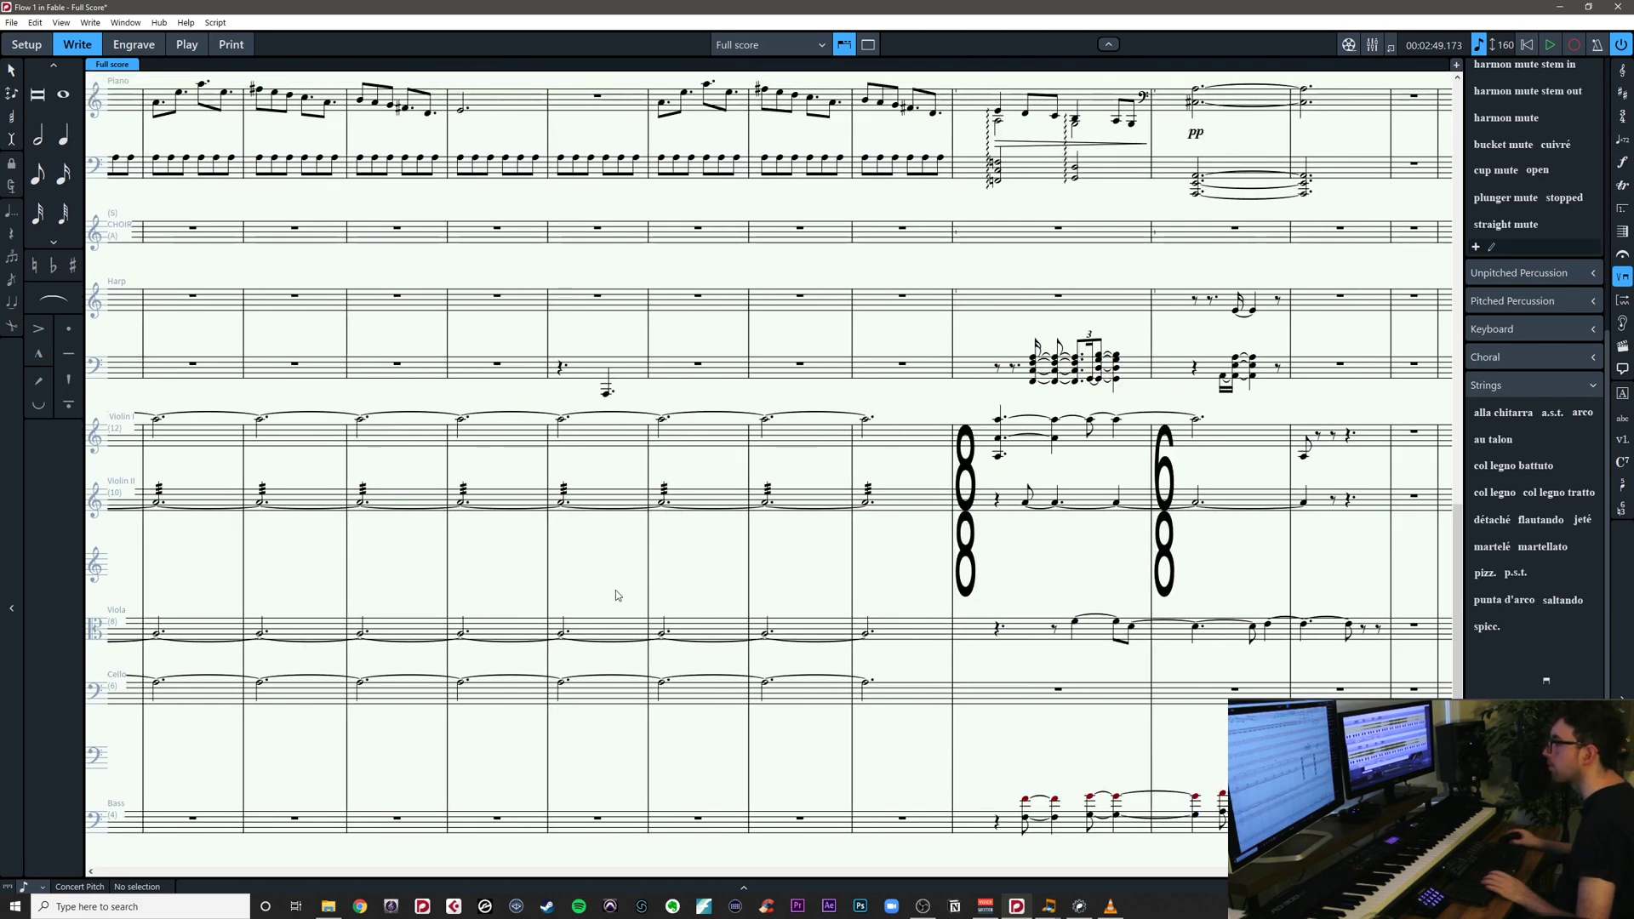
left_click_drag(616, 590, 809, 552)
left_click(813, 466)
key("alt+Left")
key("alt+Left")
key("alt+Left")
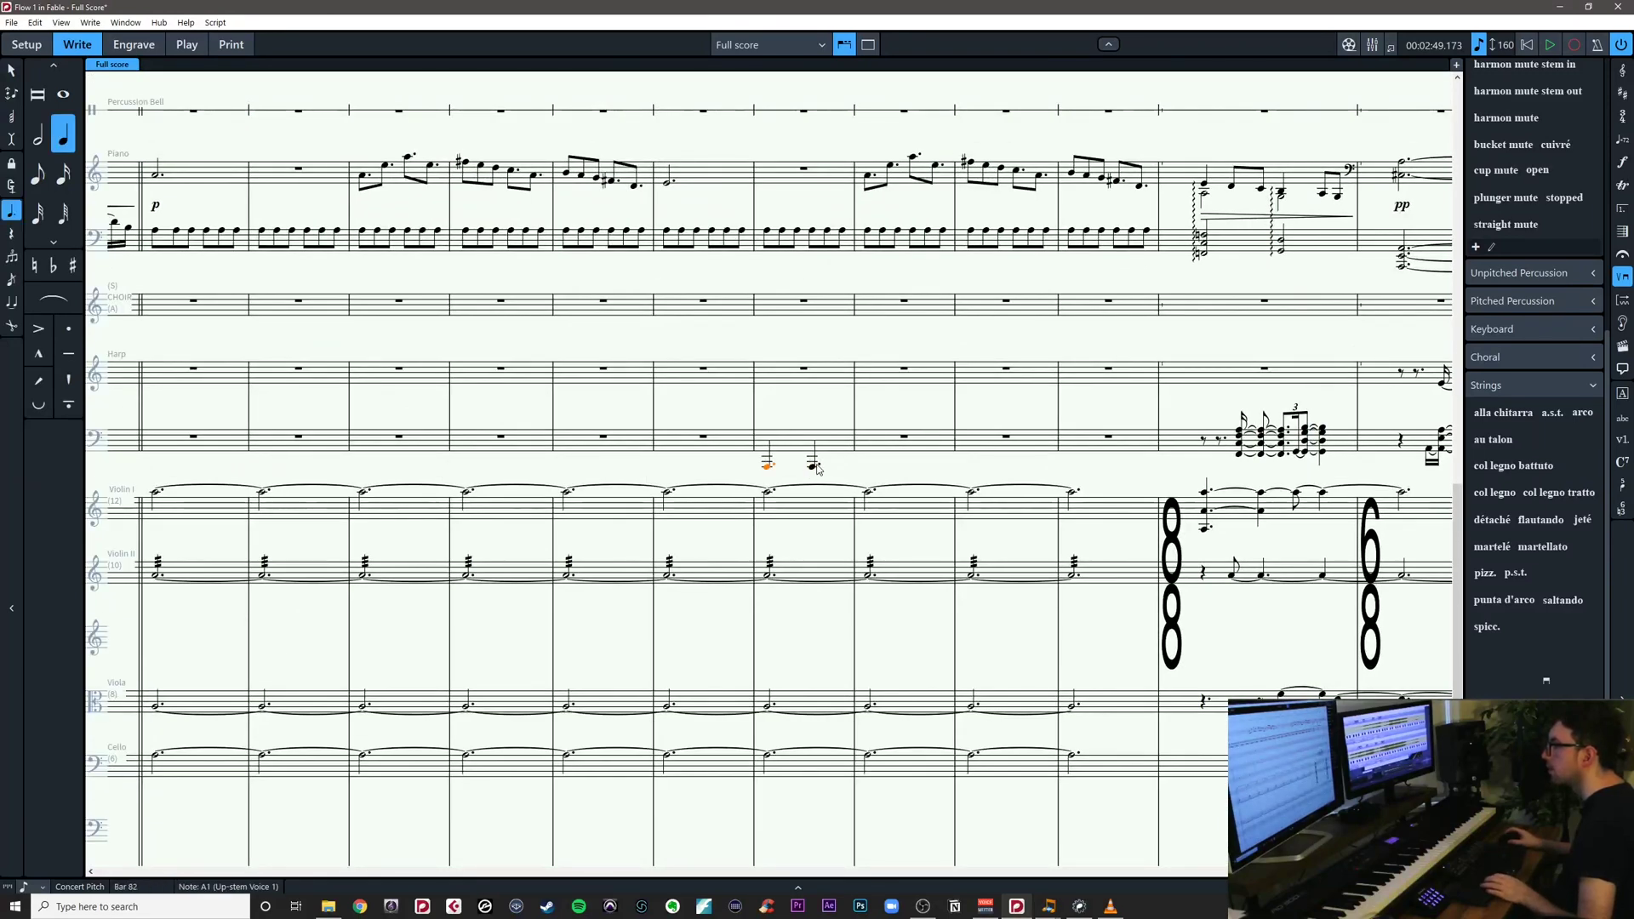
key("r")
key("Delete")
left_click(769, 467)
Add the octave above the Harp's A1 in bar 82 using an interval of 8
key("shift+i")
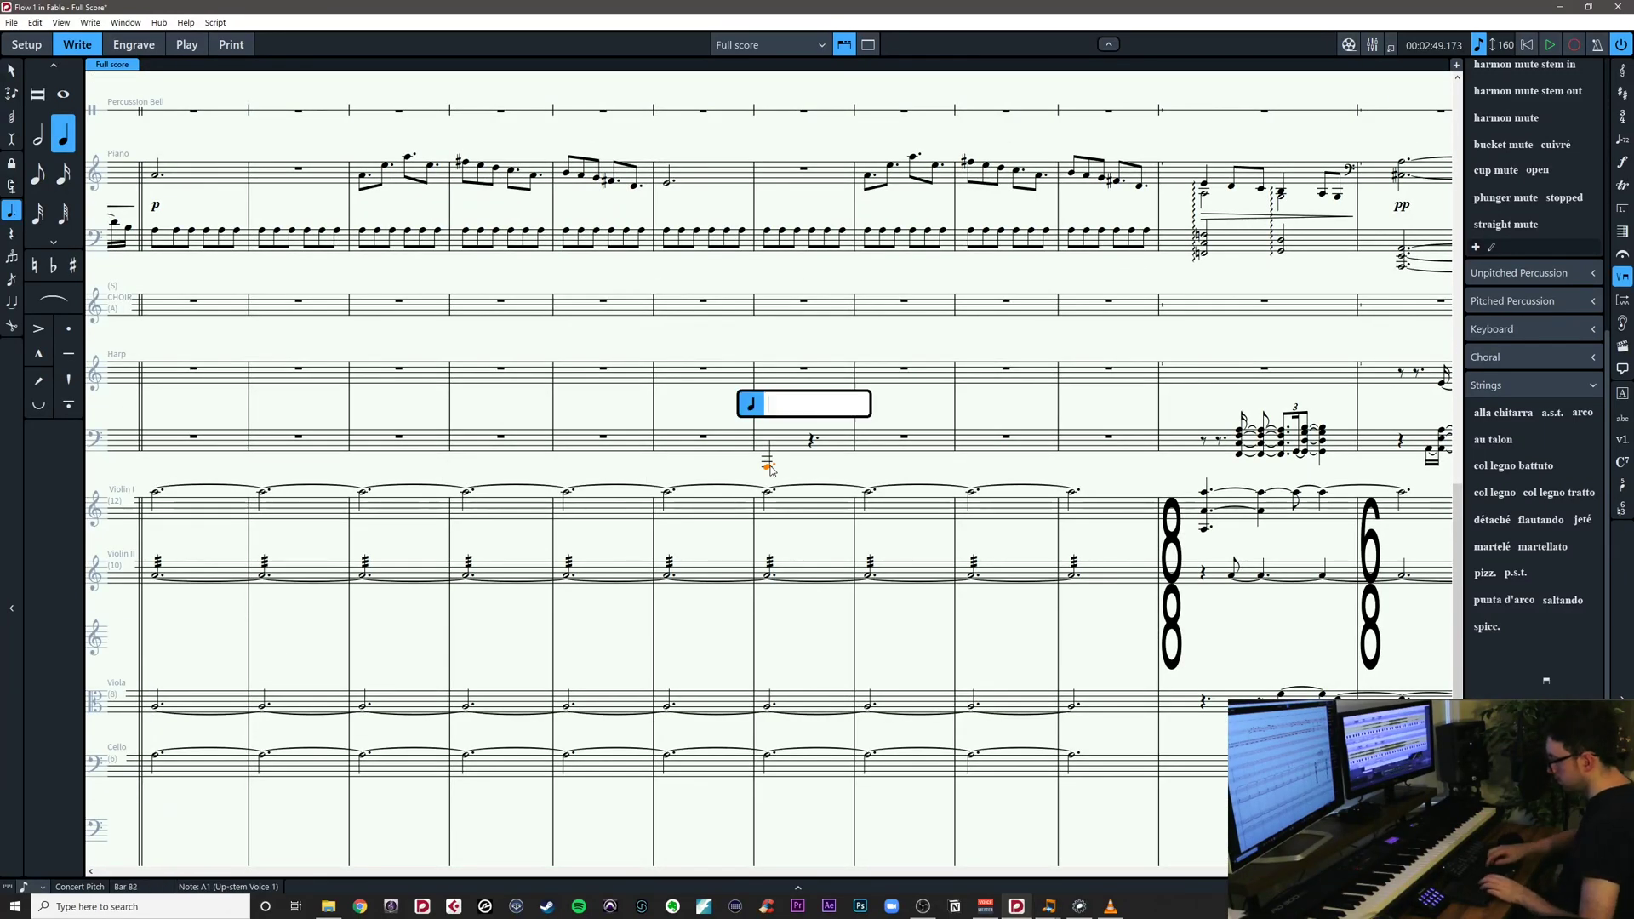
type("8")
key("Return")
key("Escape")
Examine the Viola and Violoncello Extra notes in bars 86–88, including both voices of the Violoncello Extra chord
left_click_drag(1110, 631, 746, 422)
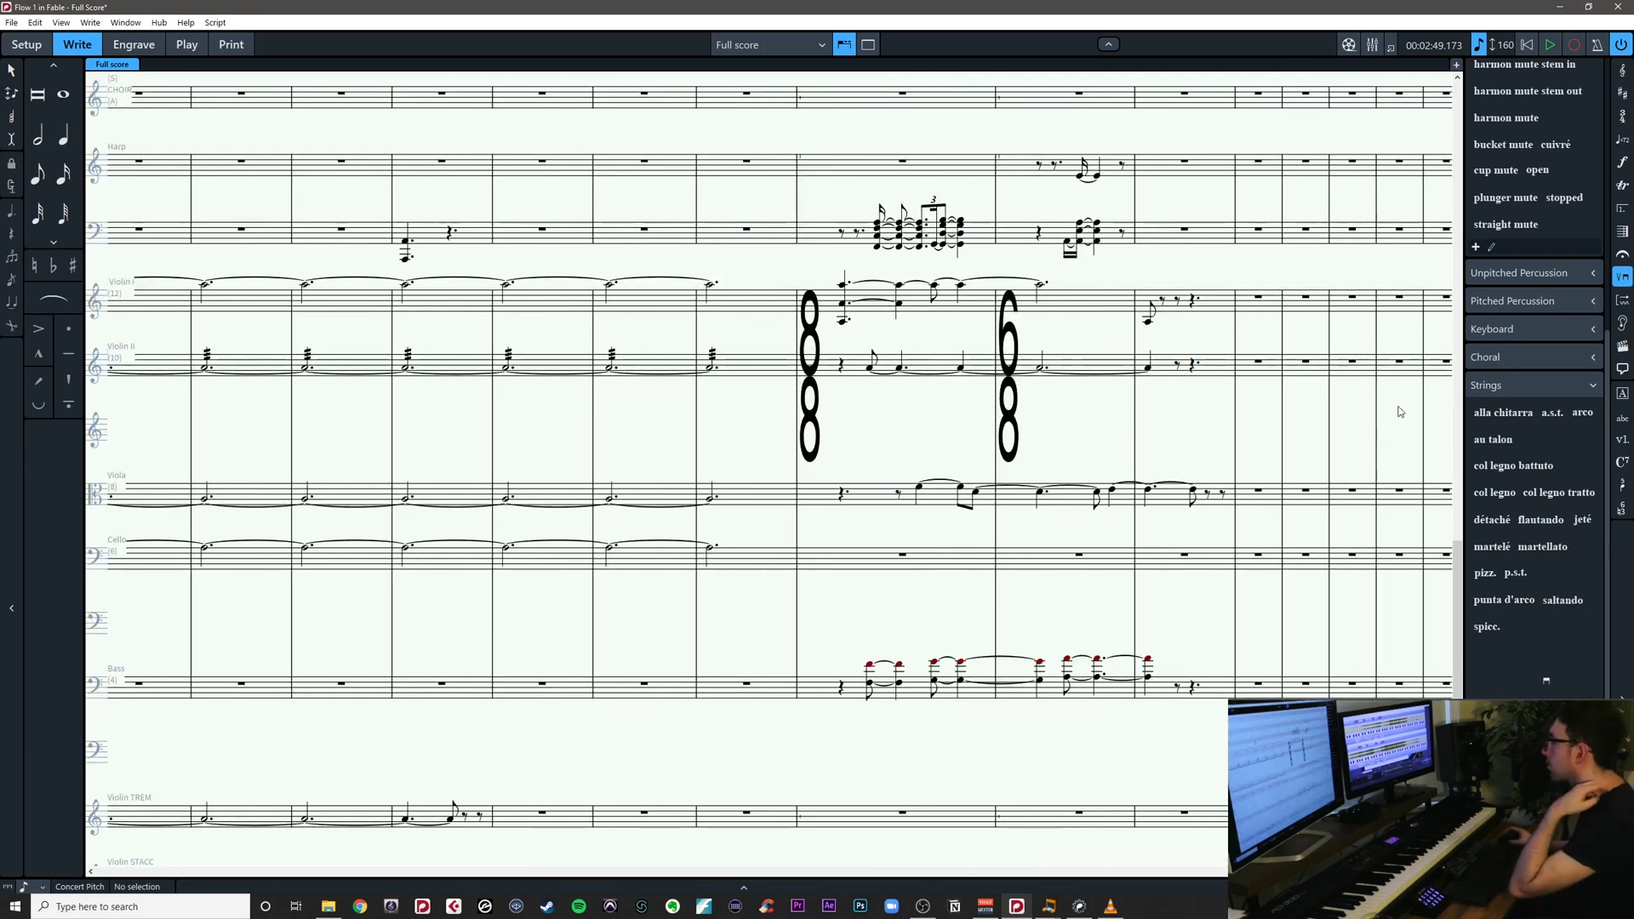
key("alt+Tab")
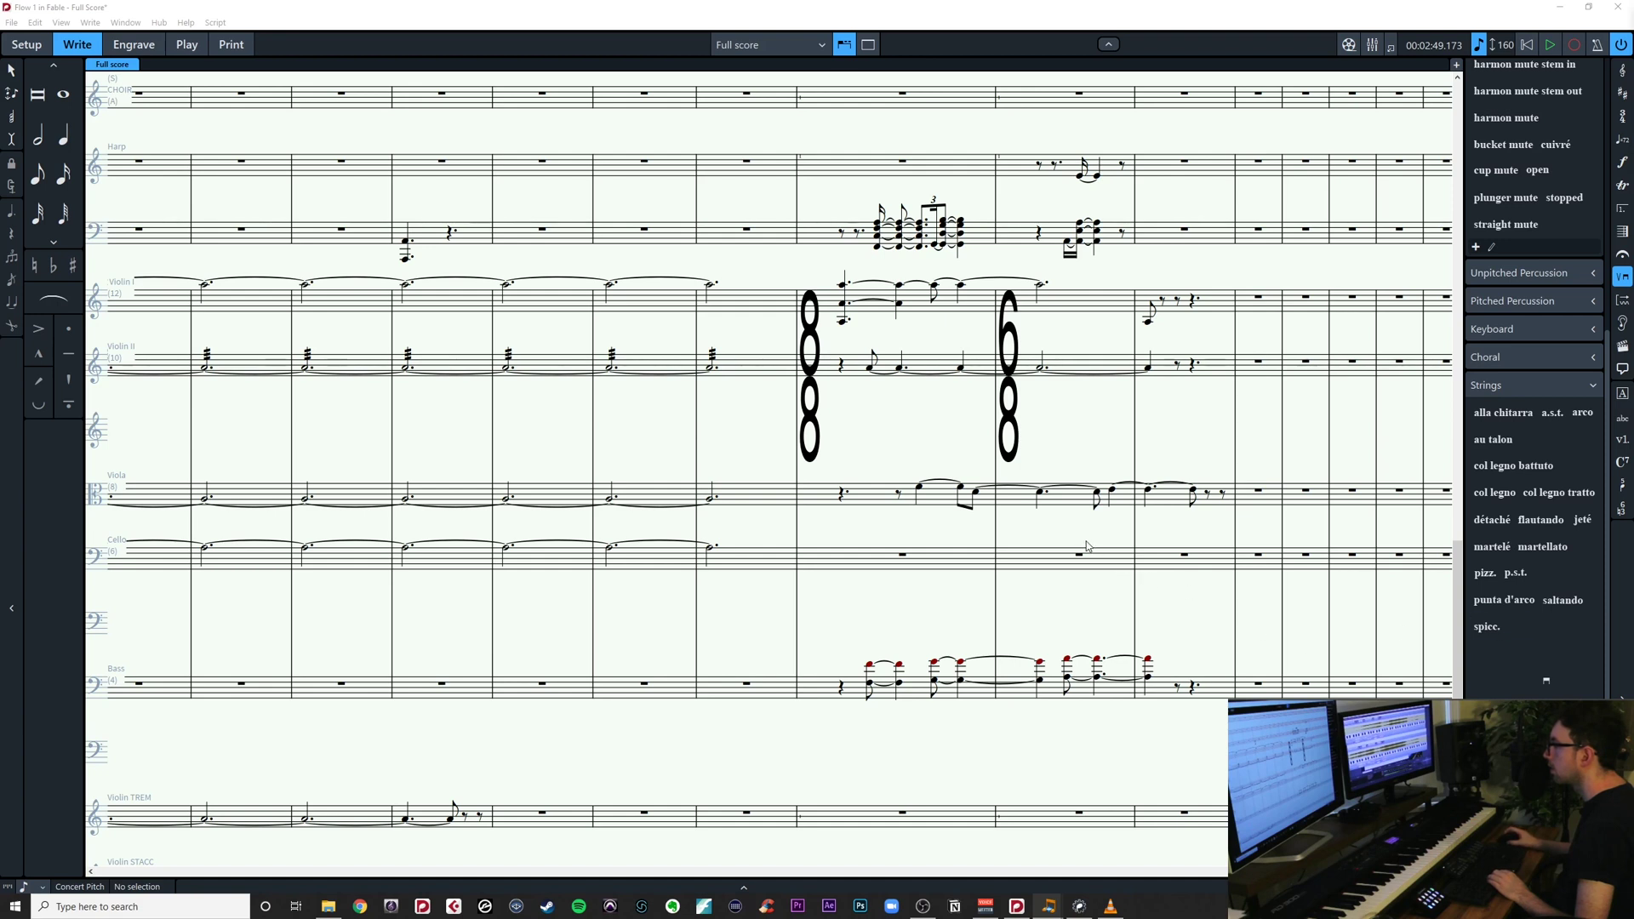
left_click(1098, 495)
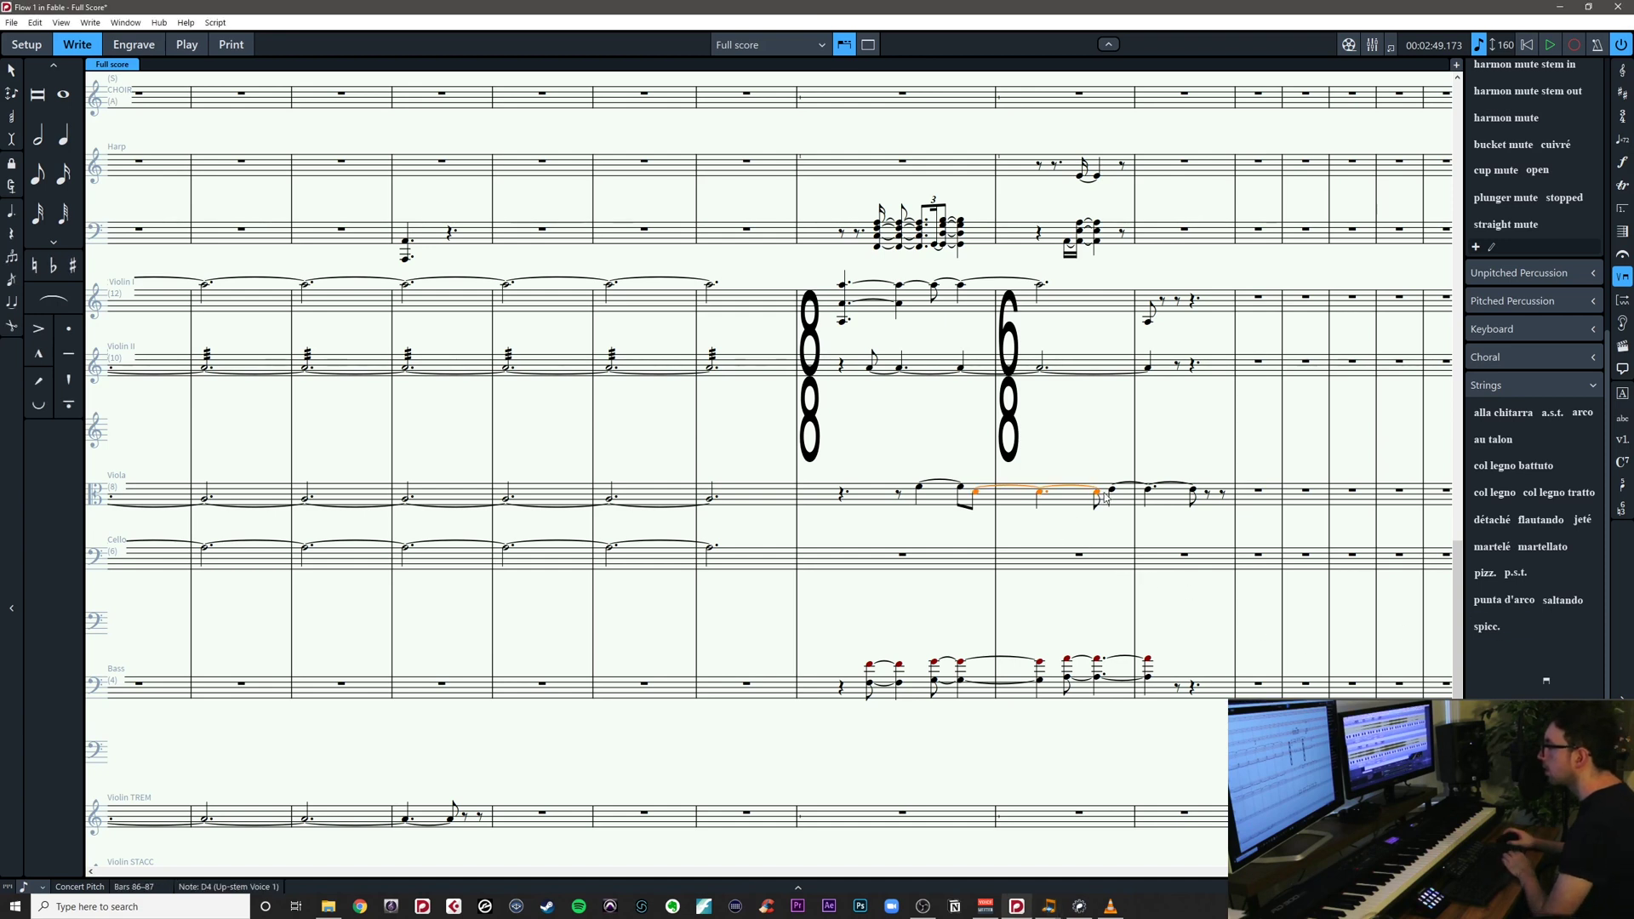
left_click(1112, 493)
left_click(1097, 493)
scroll(1109, 617, "down", 5)
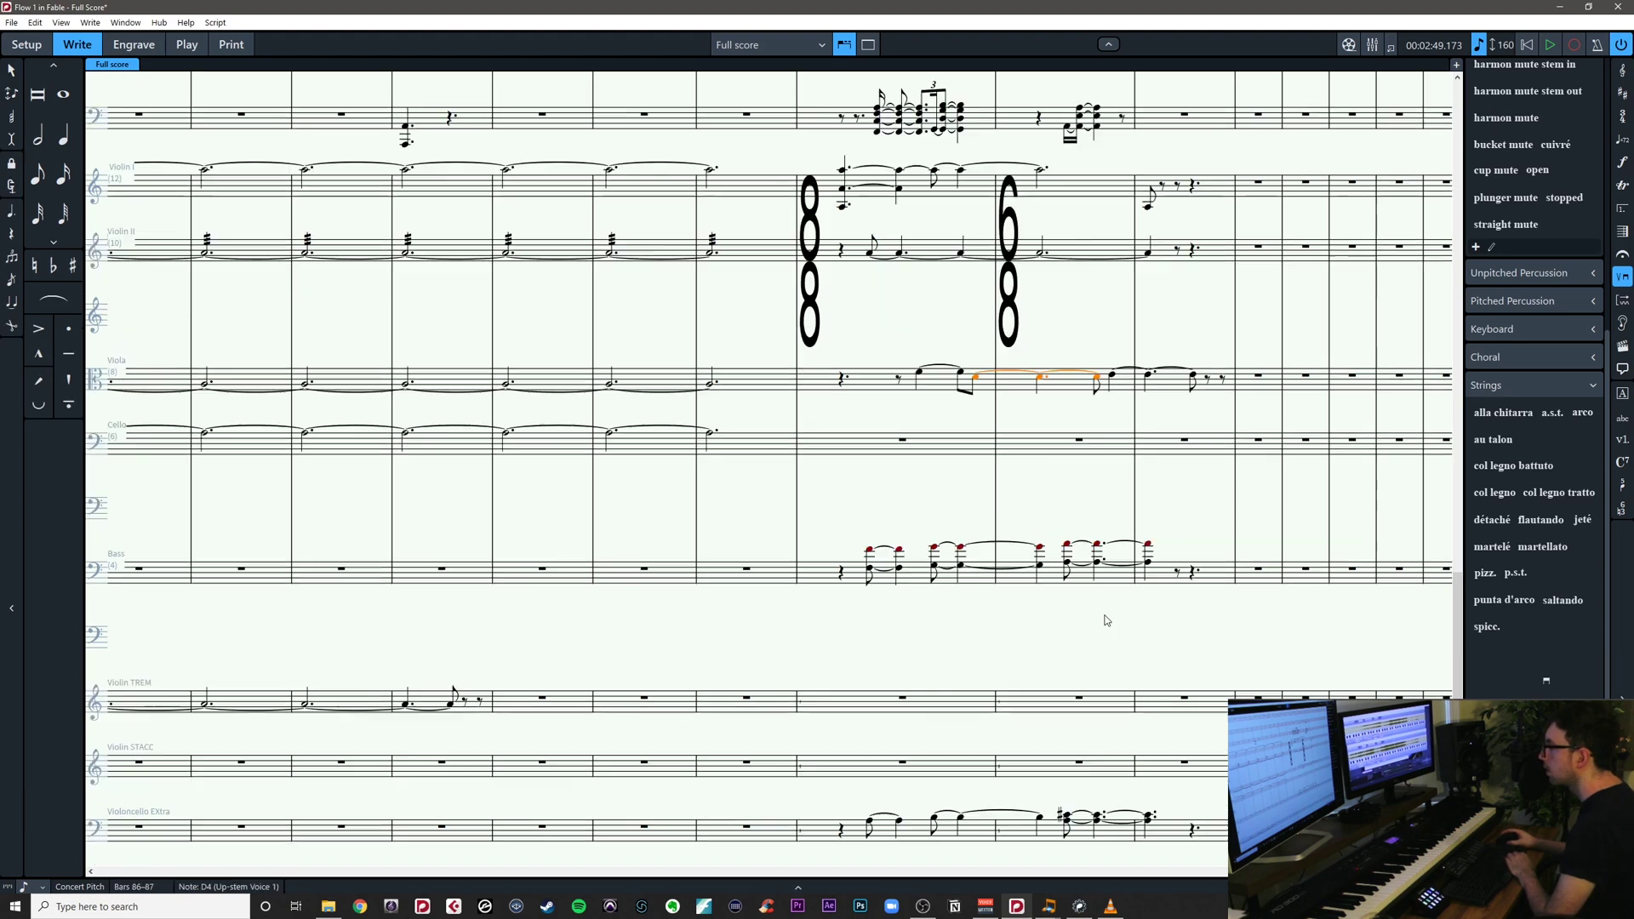
left_click(1068, 669)
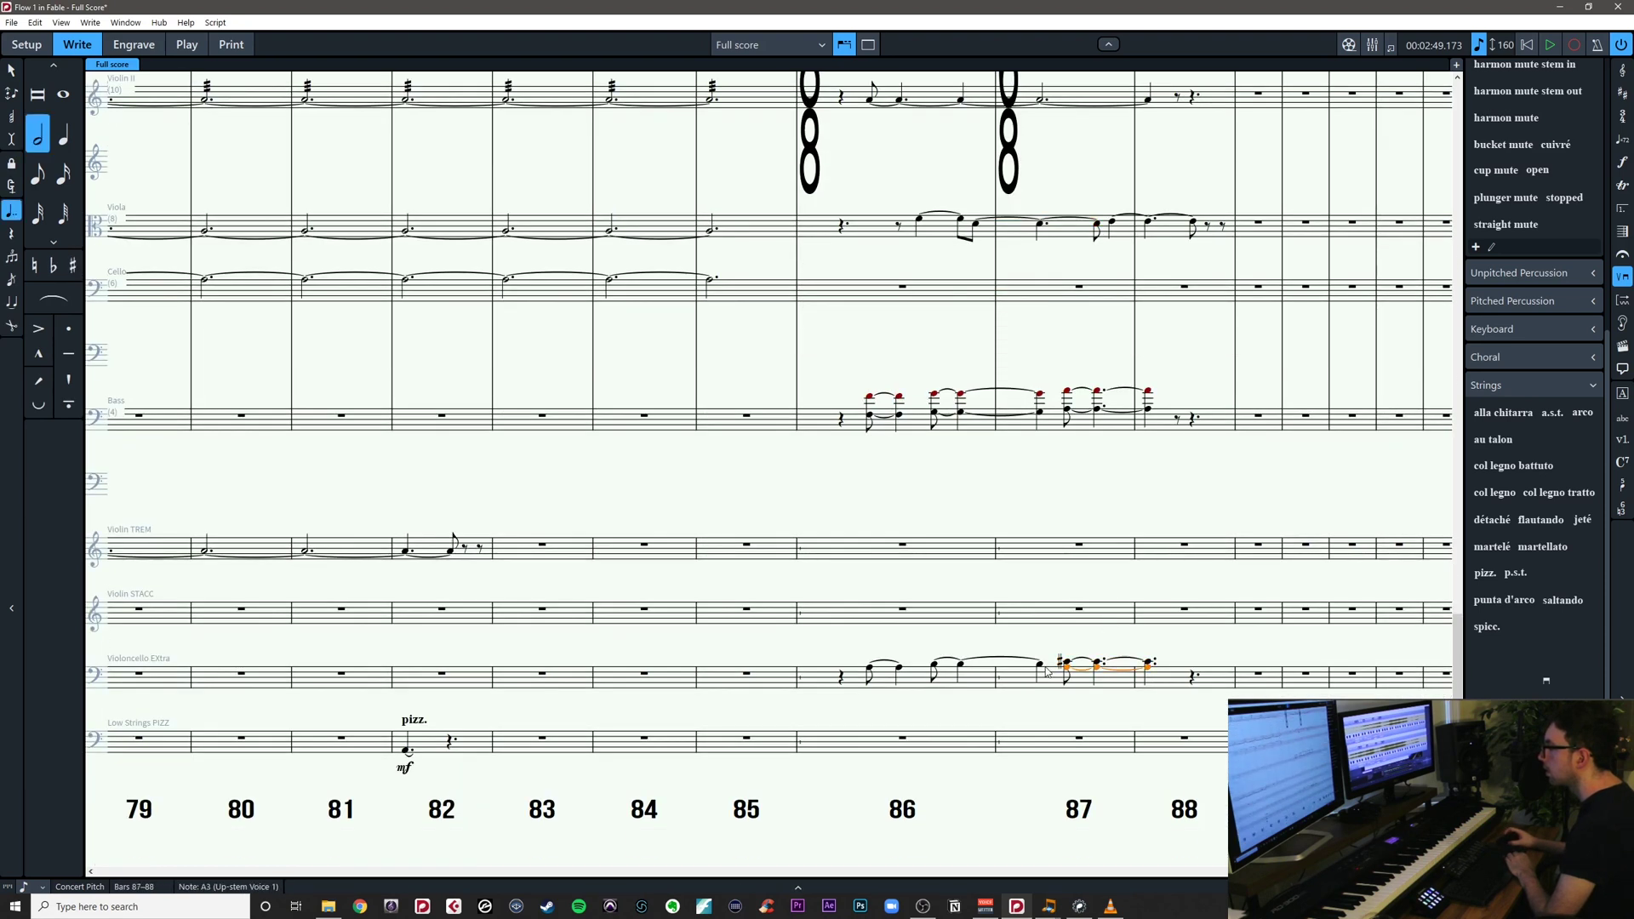
left_click(1068, 673)
left_click(1069, 664)
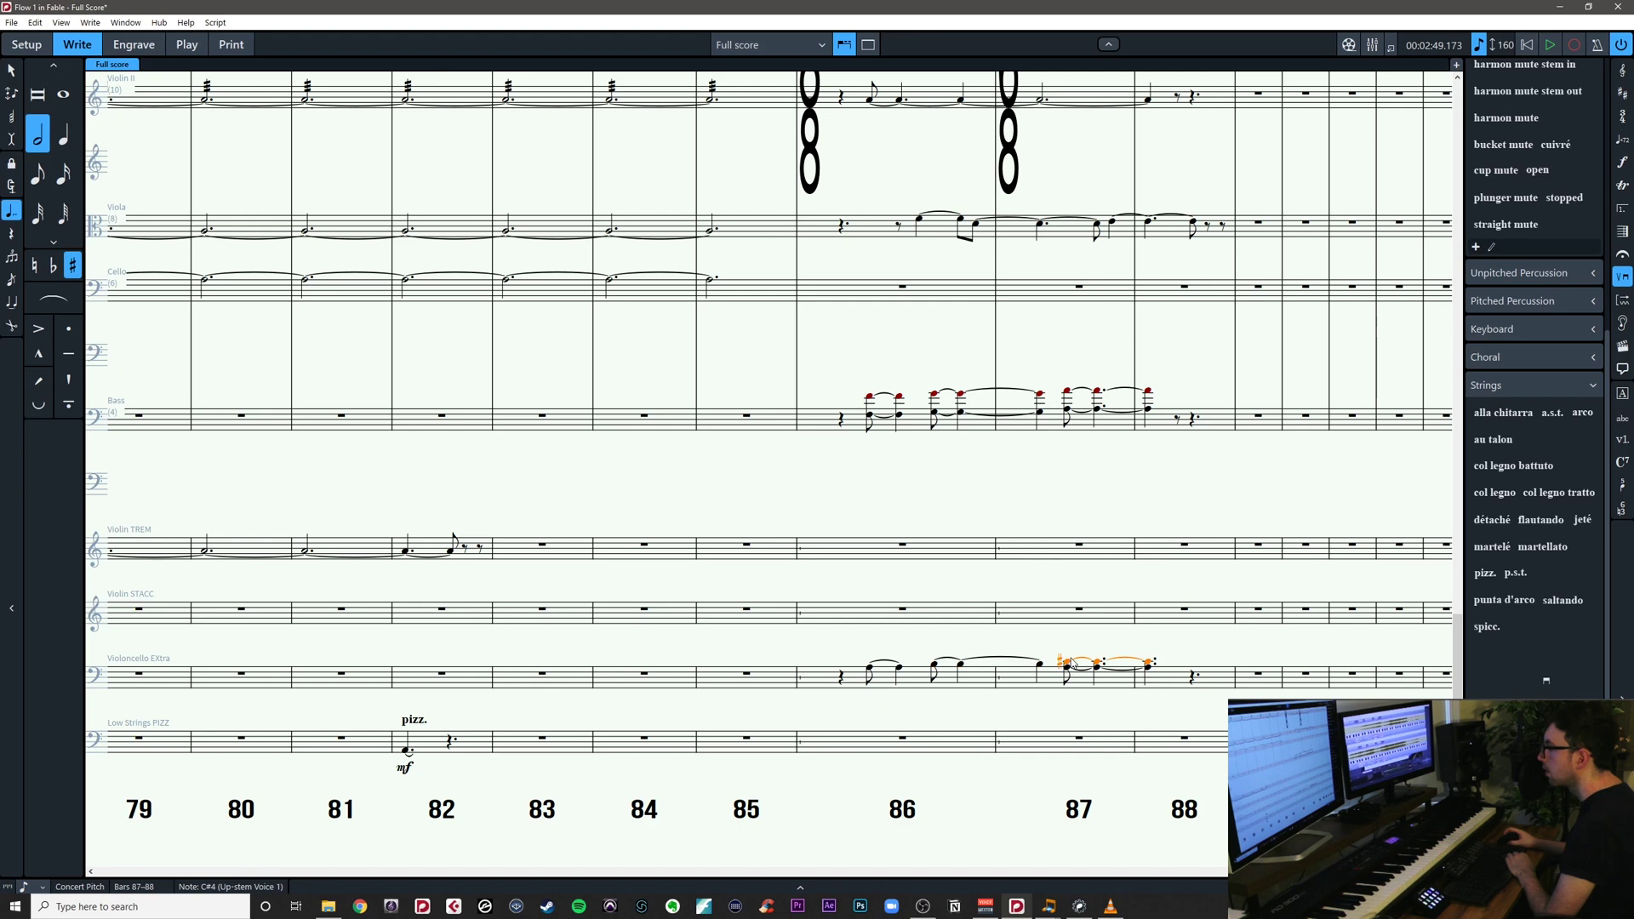
key("Escape")
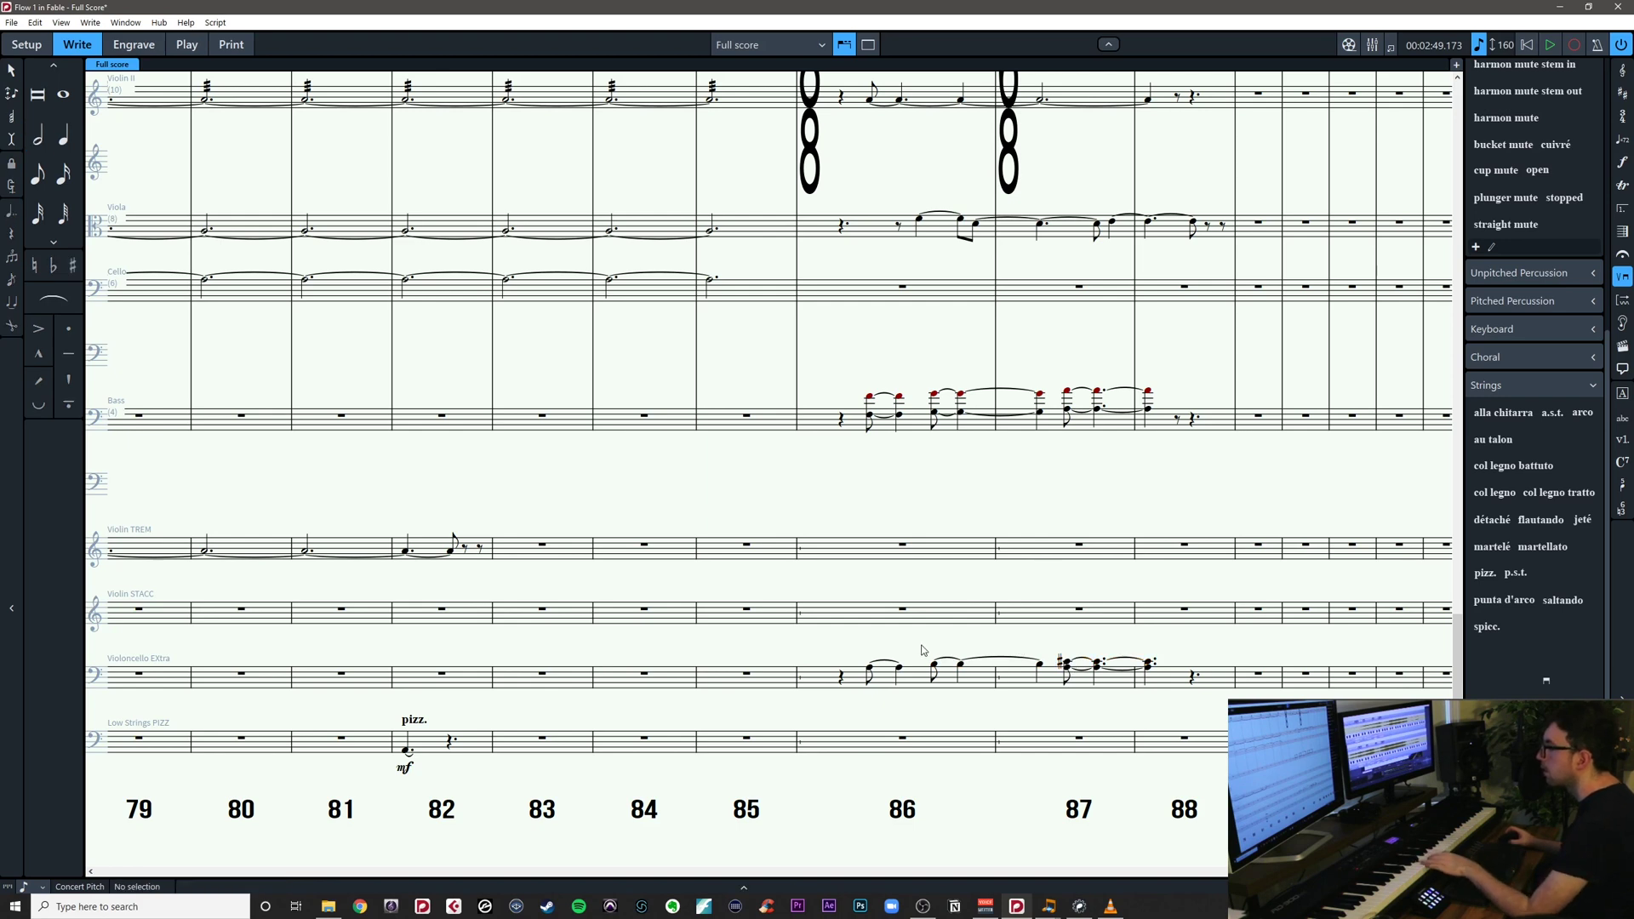
Shift the Violin II, Viola, Bass and Violoncello Extra notes in bars 86–88 a quarter note earlier
scroll(922, 650, "up", 3)
left_click(870, 782)
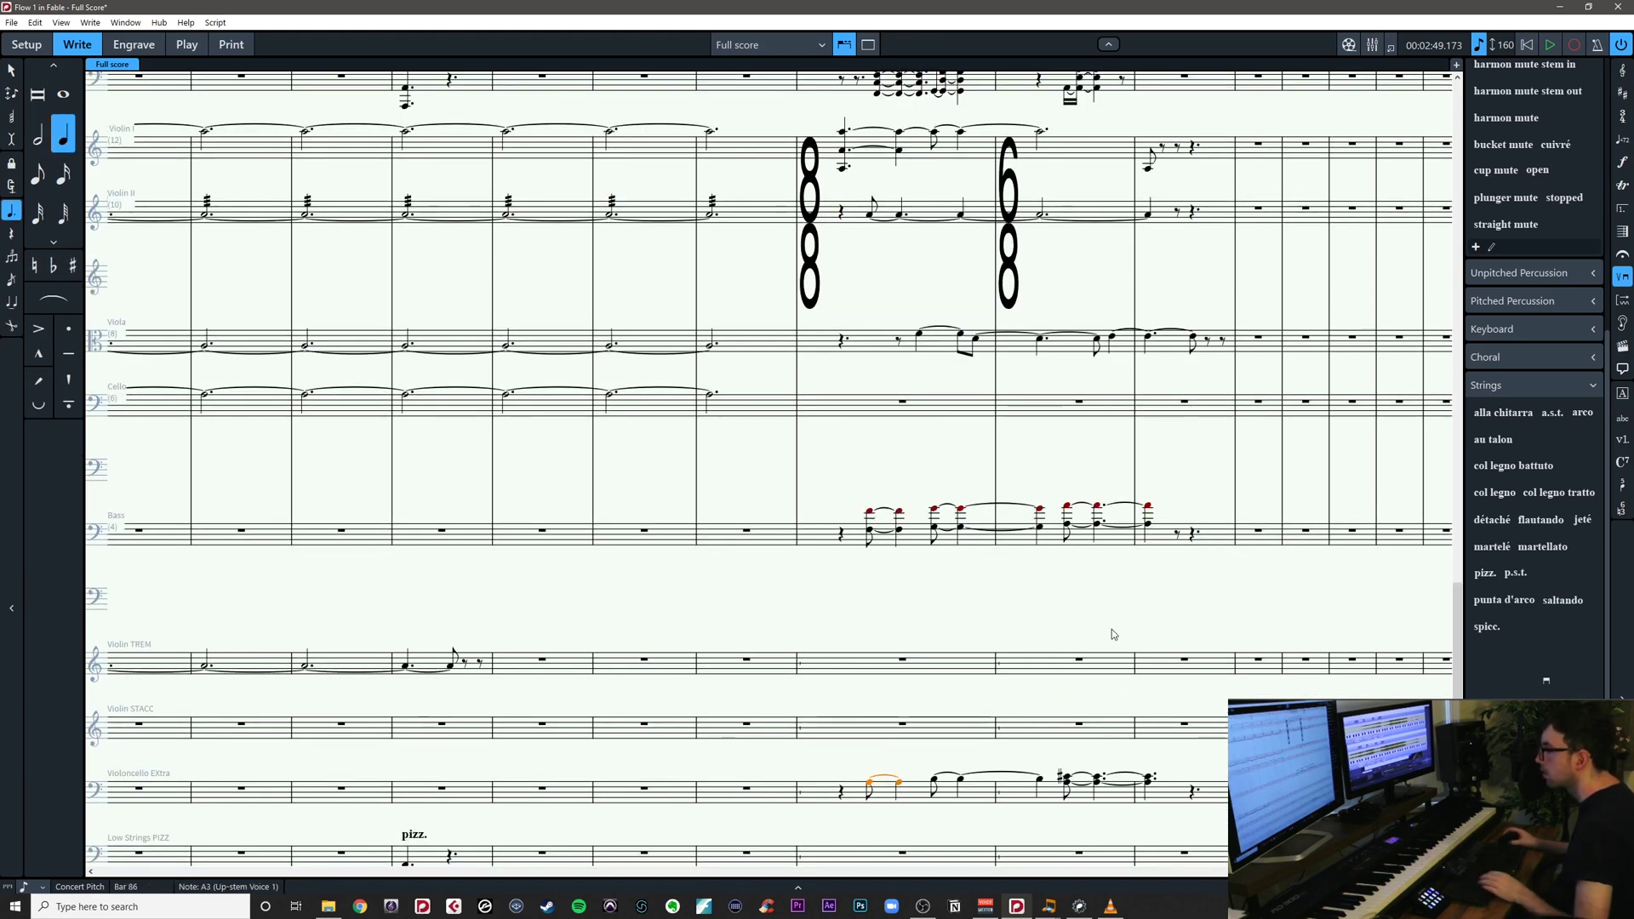
left_click(1148, 512, "shift")
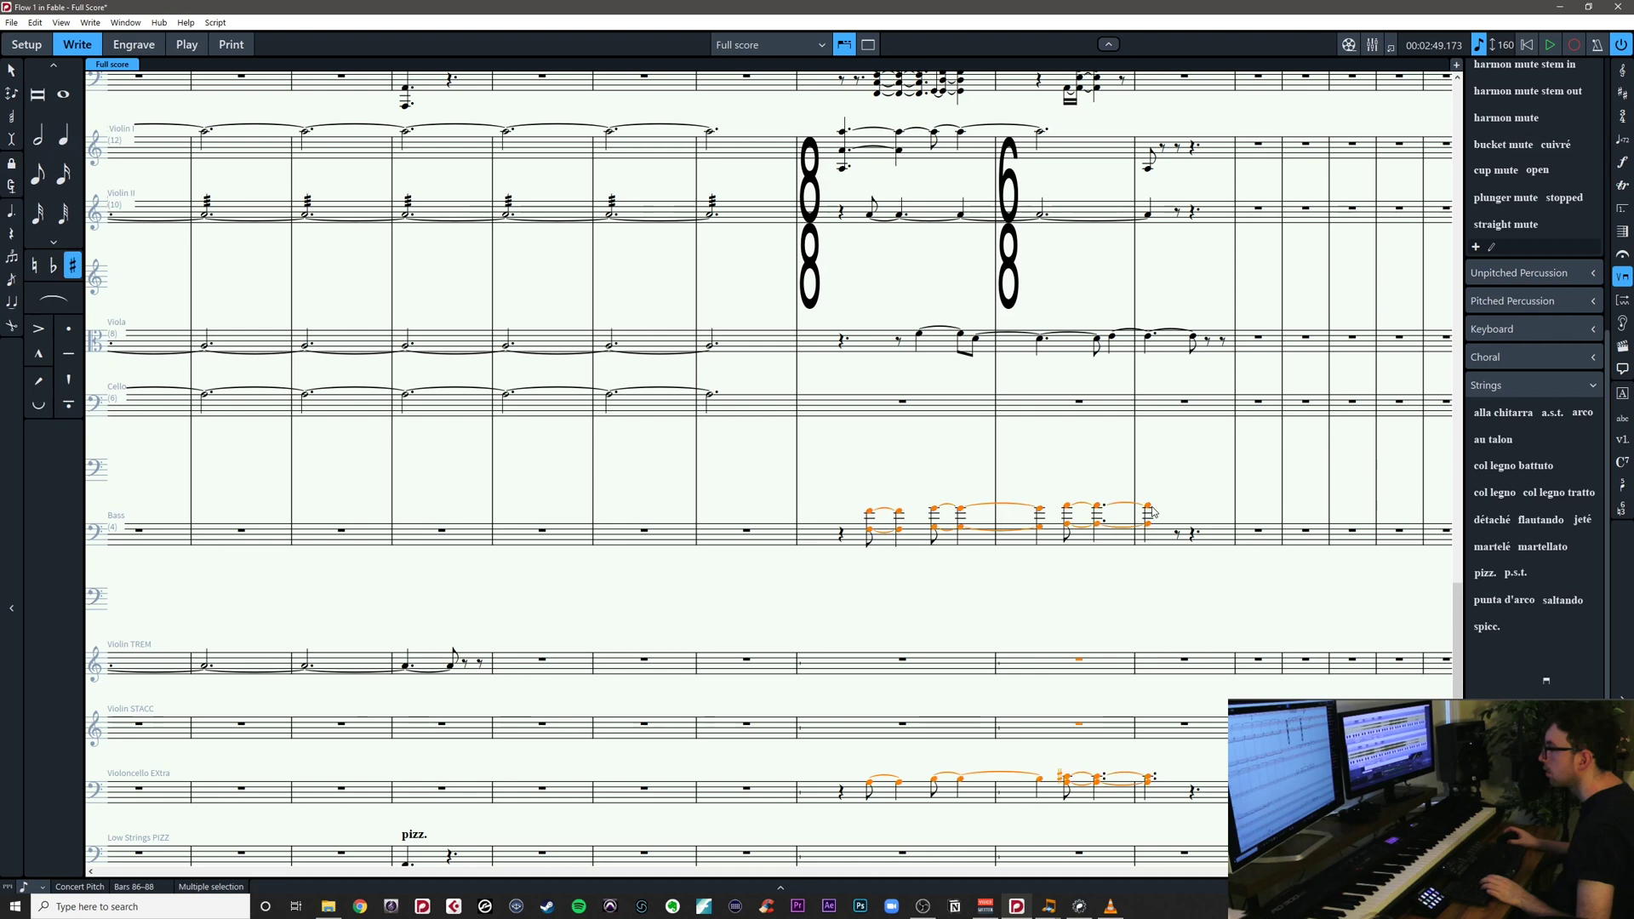
left_click(1195, 340, "shift")
left_click(1150, 217, "shift")
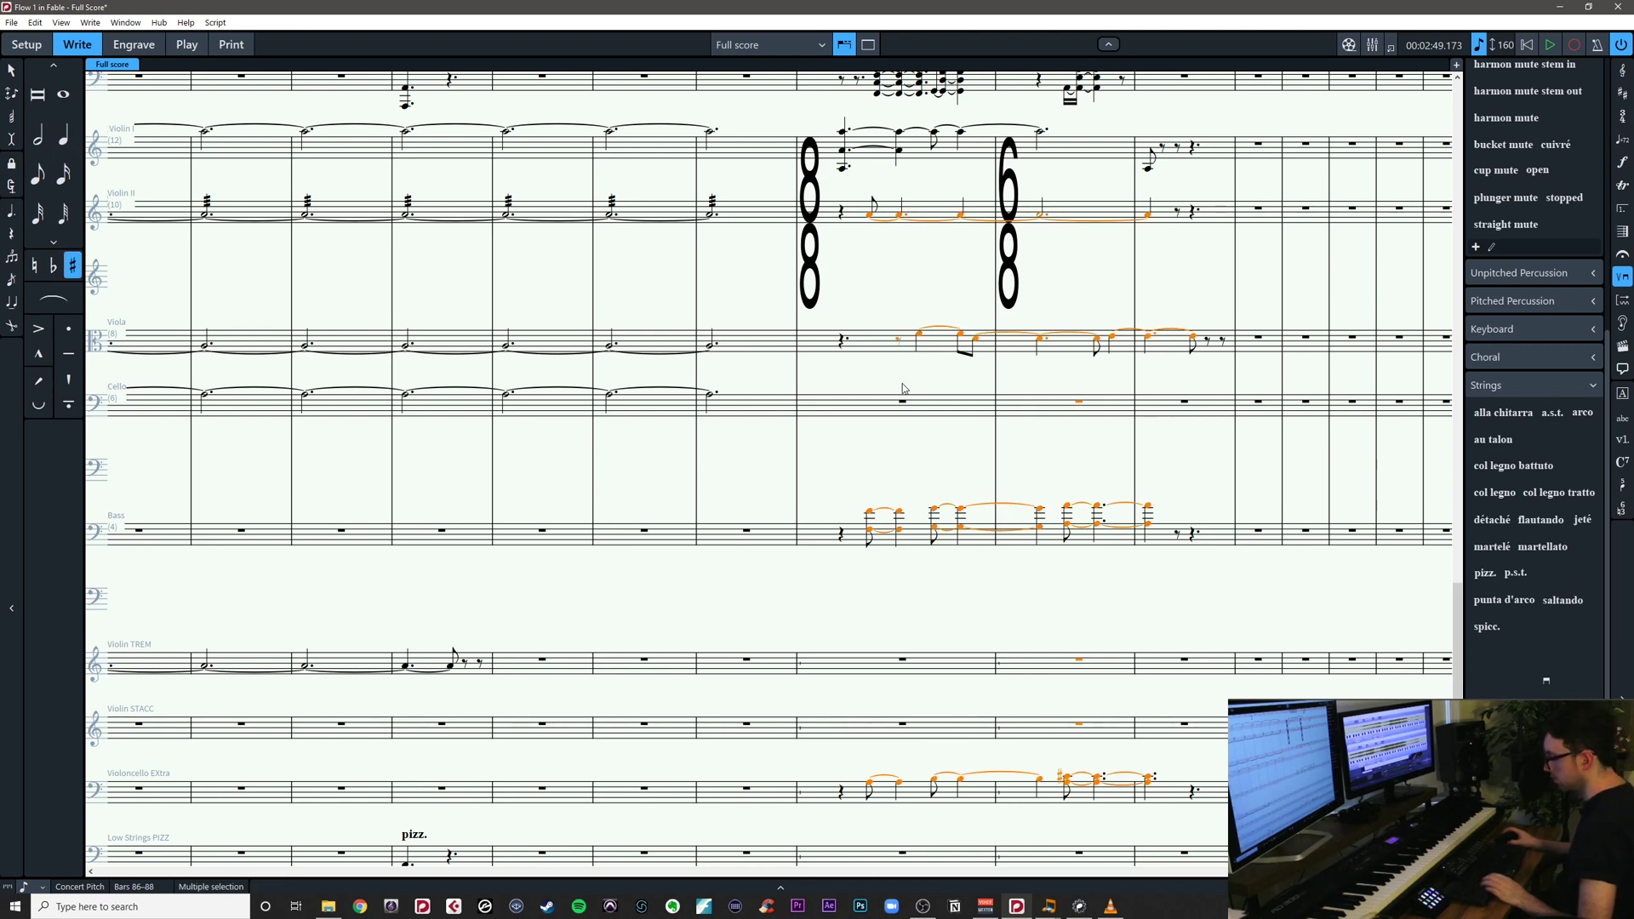
key("Delete")
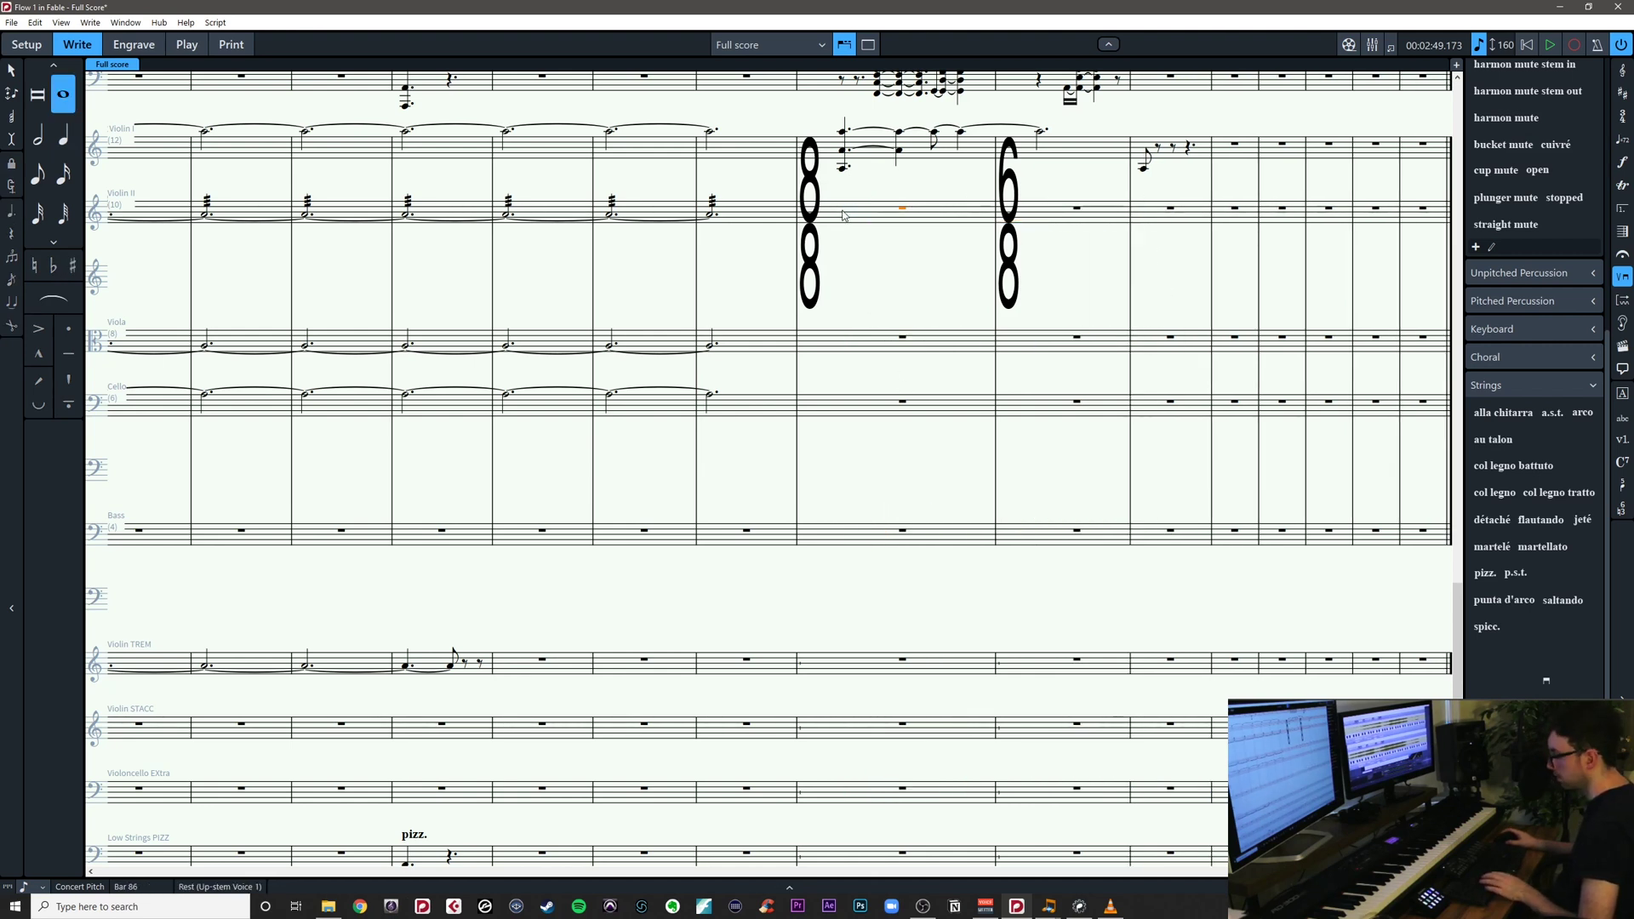
key("ctrl+z")
key("Escape")
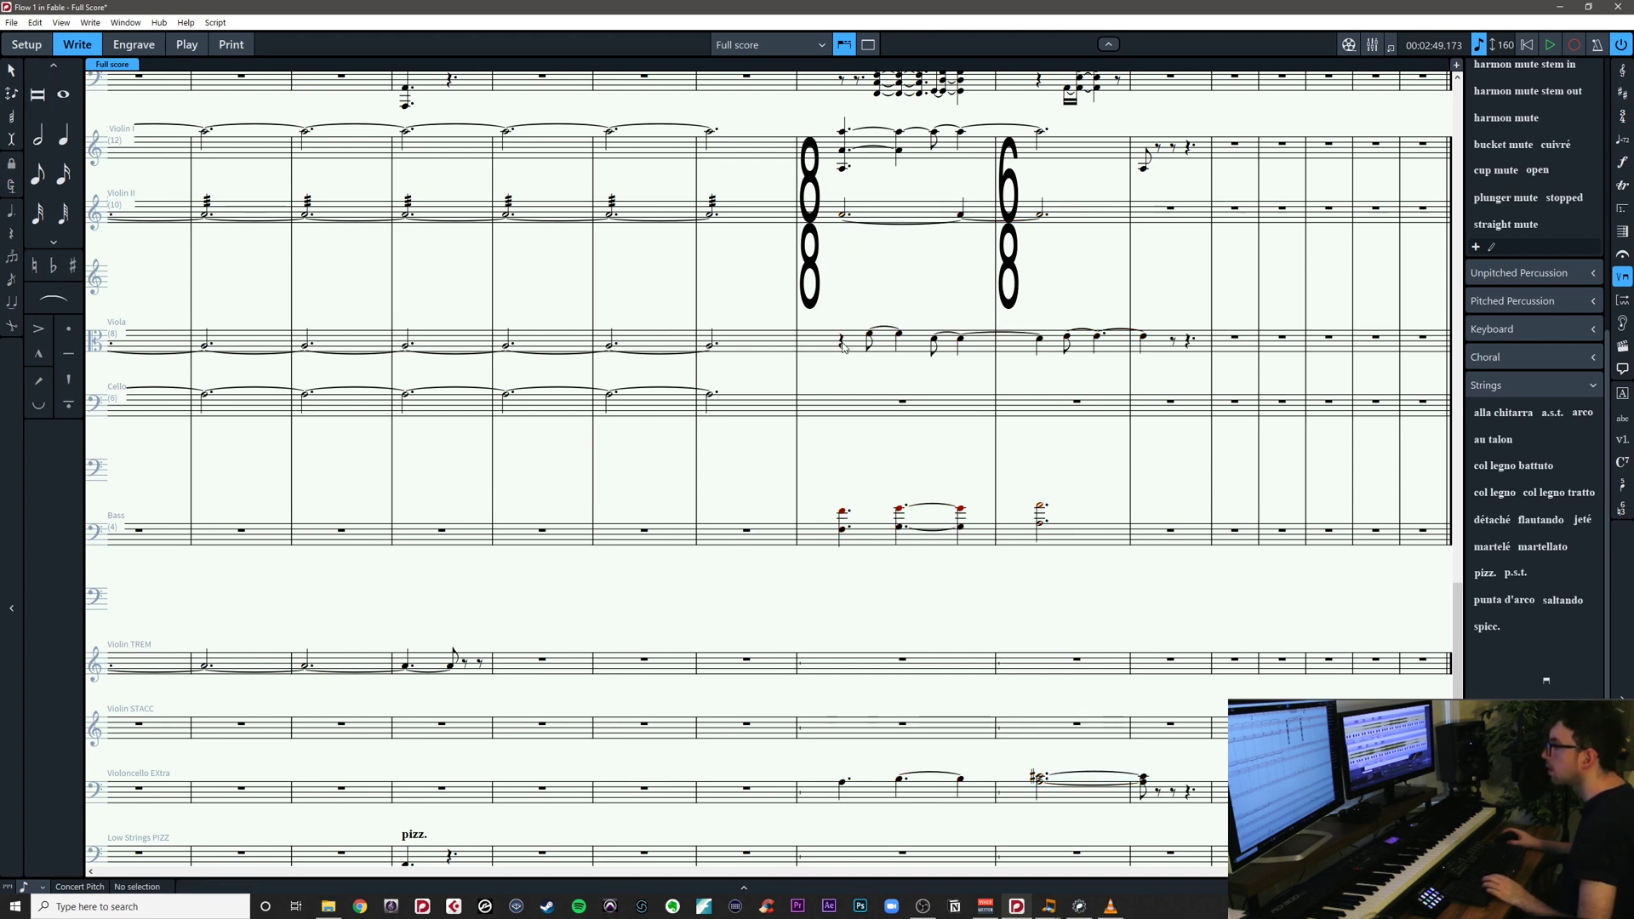
Shift the whole Viola line in bars 86–88 another quarter note earlier so that it starts on the first beat of bar 86
left_click(870, 338)
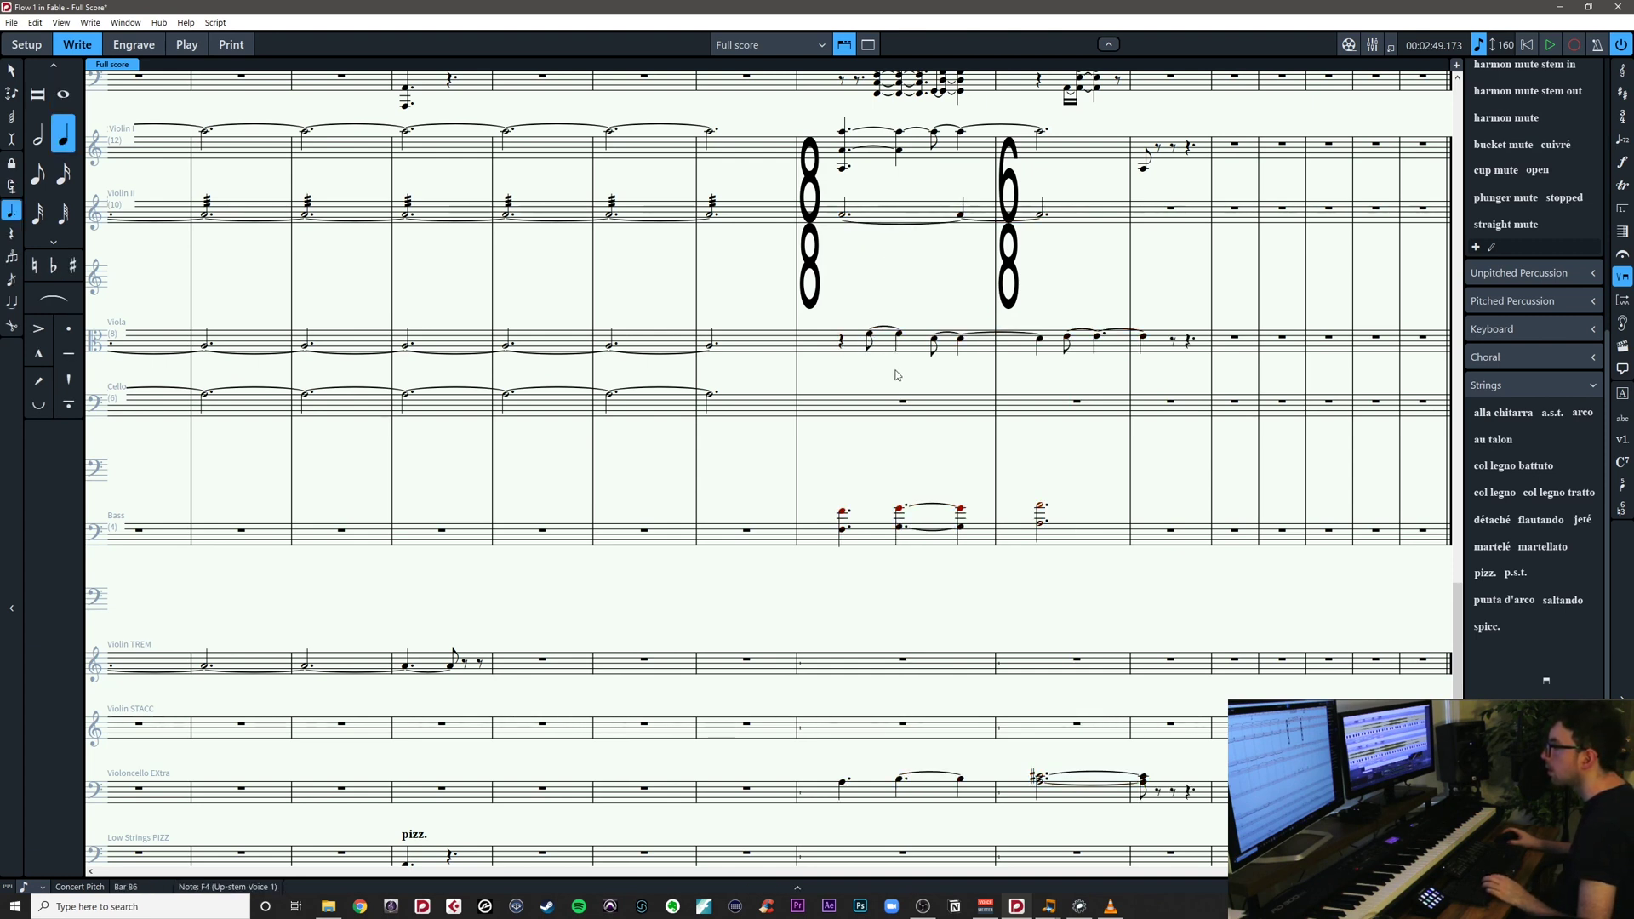
key("Escape")
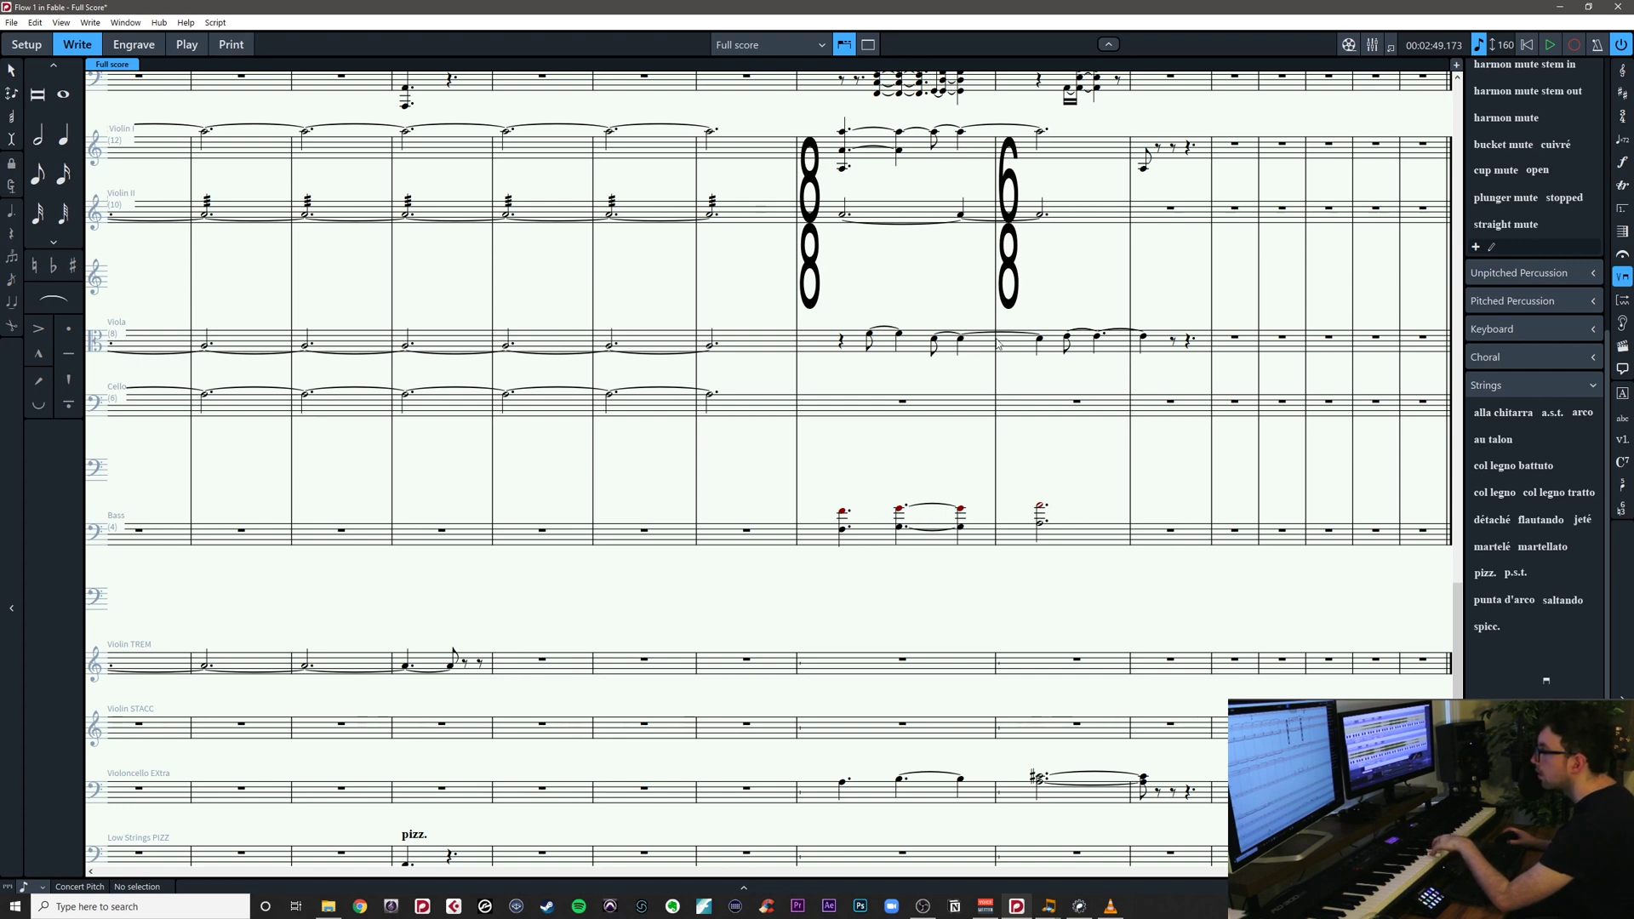
key("z")
key("z")
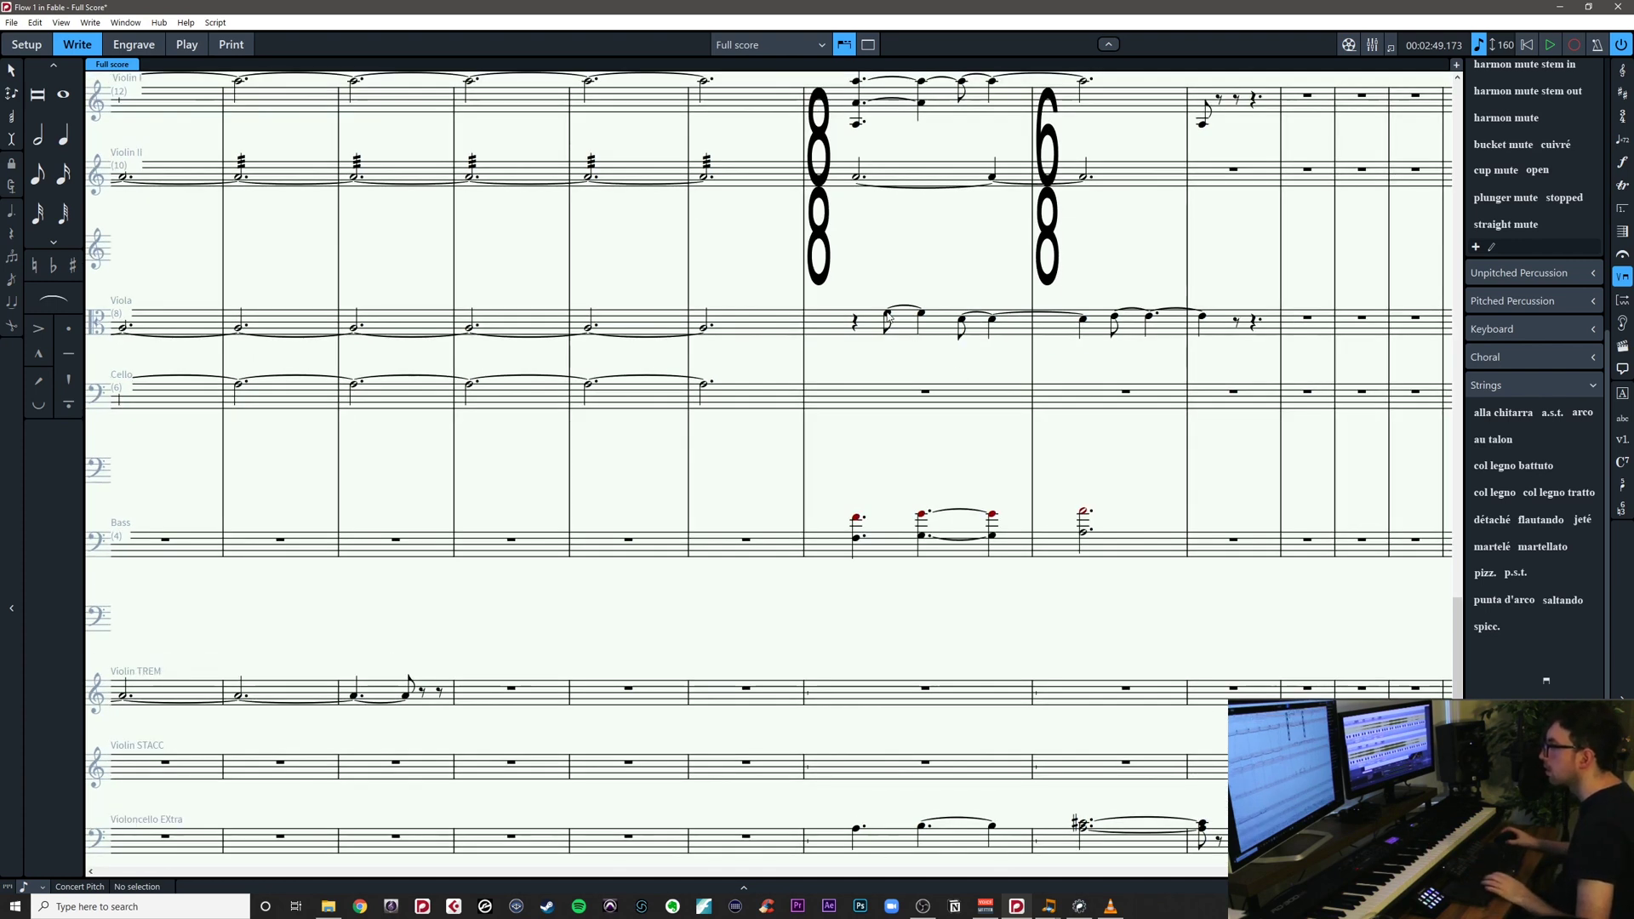
left_click(888, 315)
scroll(943, 428, "up", 3)
scroll(851, 430, "right", 2)
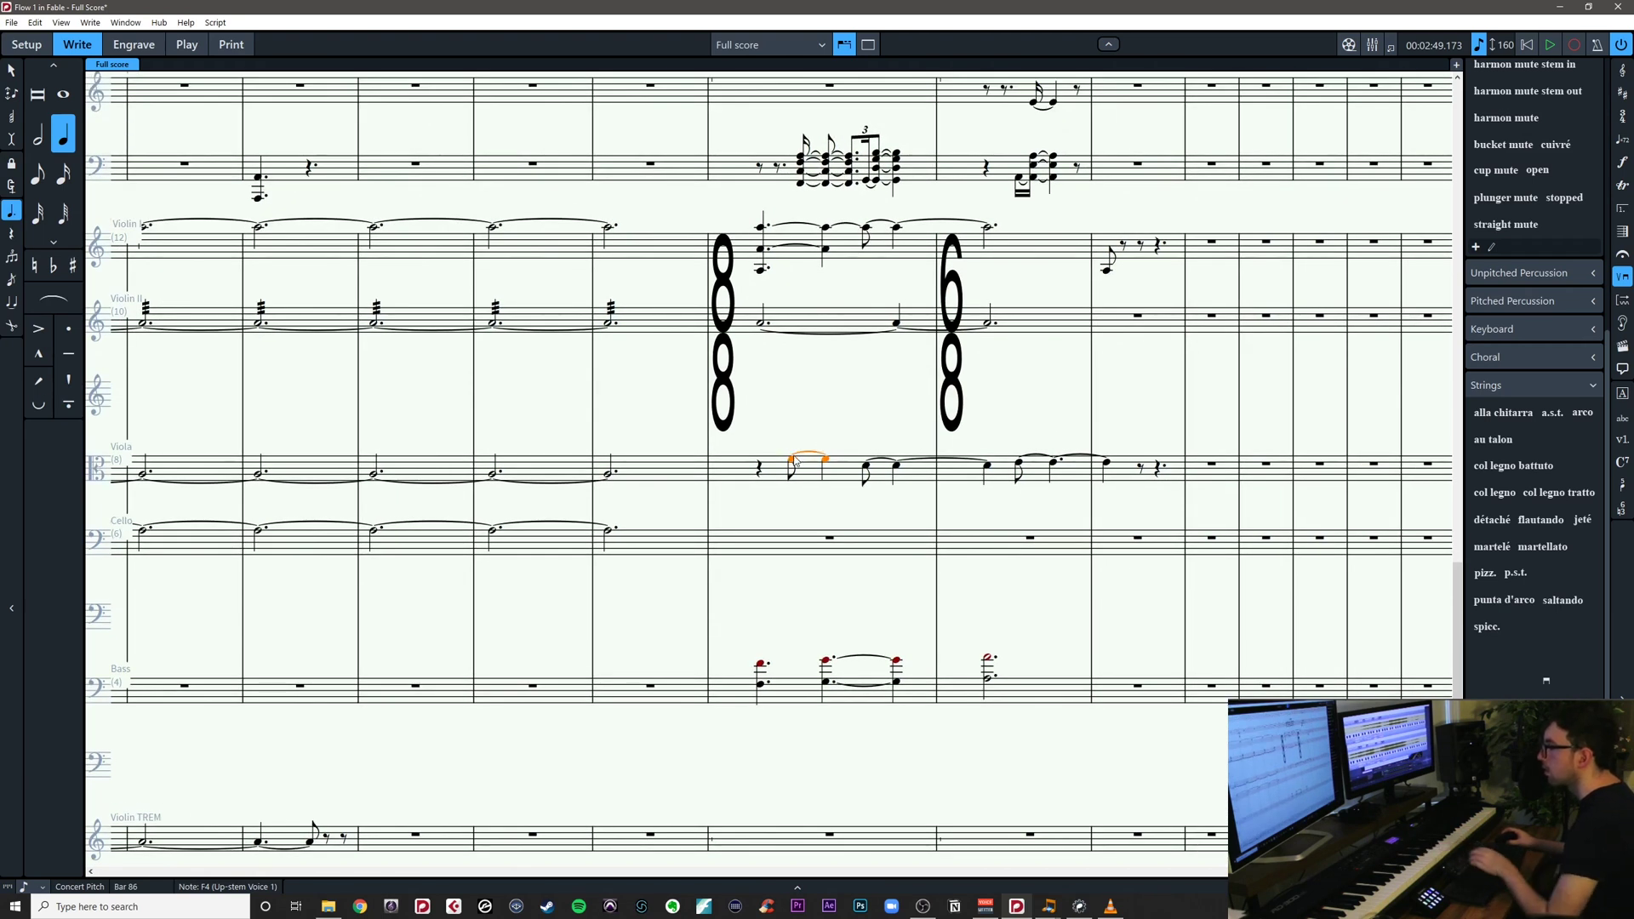
left_click_drag(777, 442, 1122, 491)
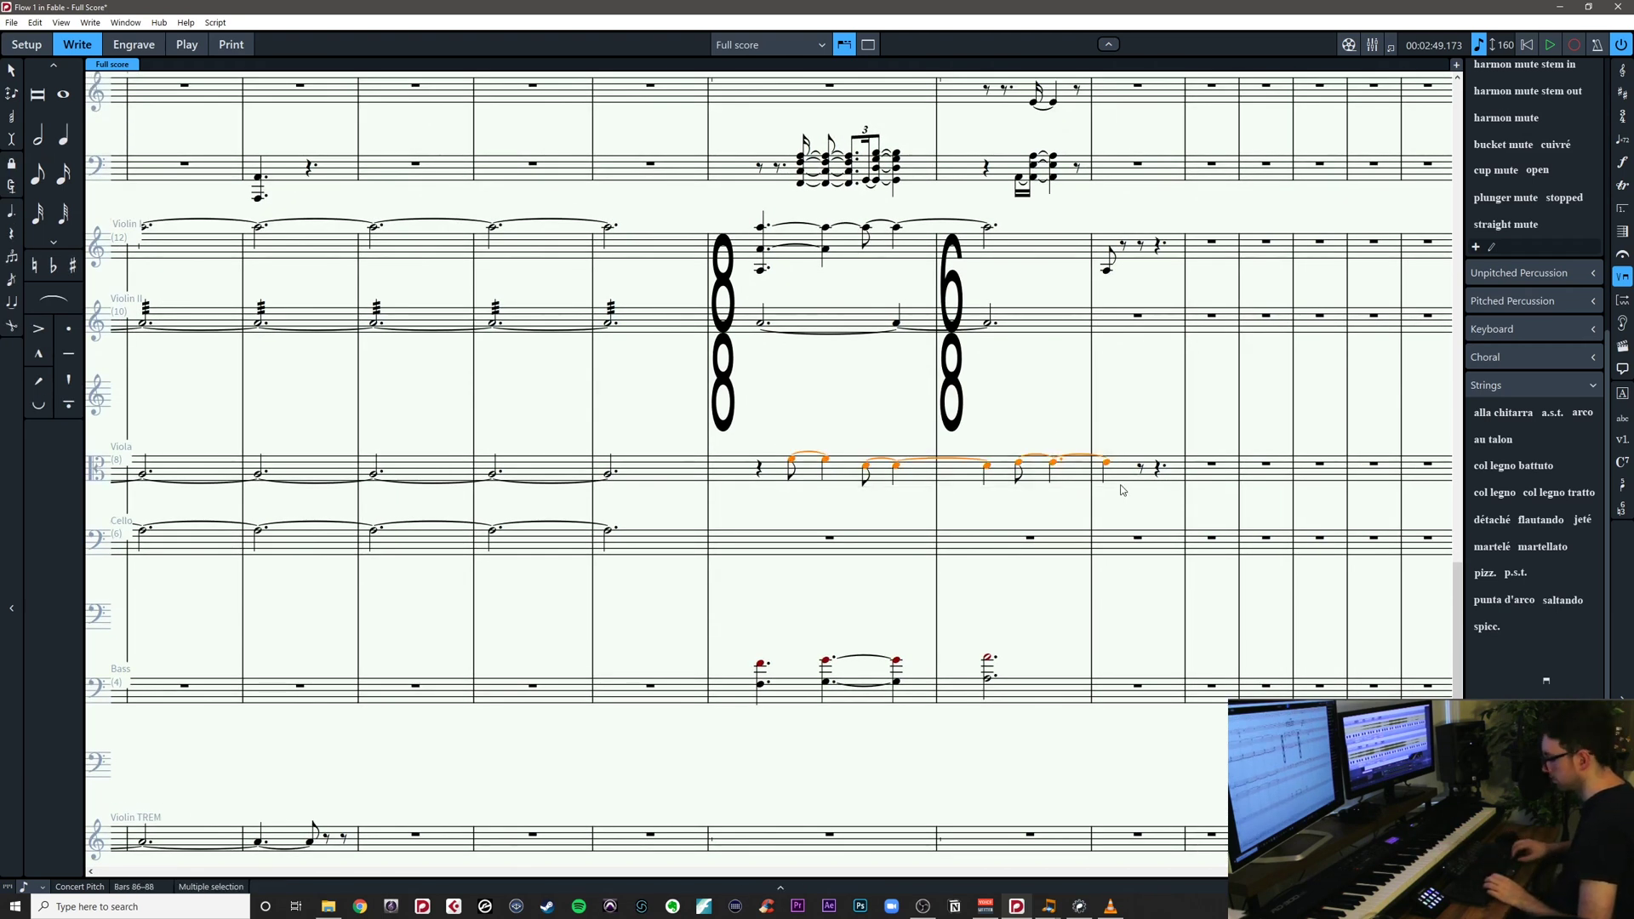
key("ctrl+v")
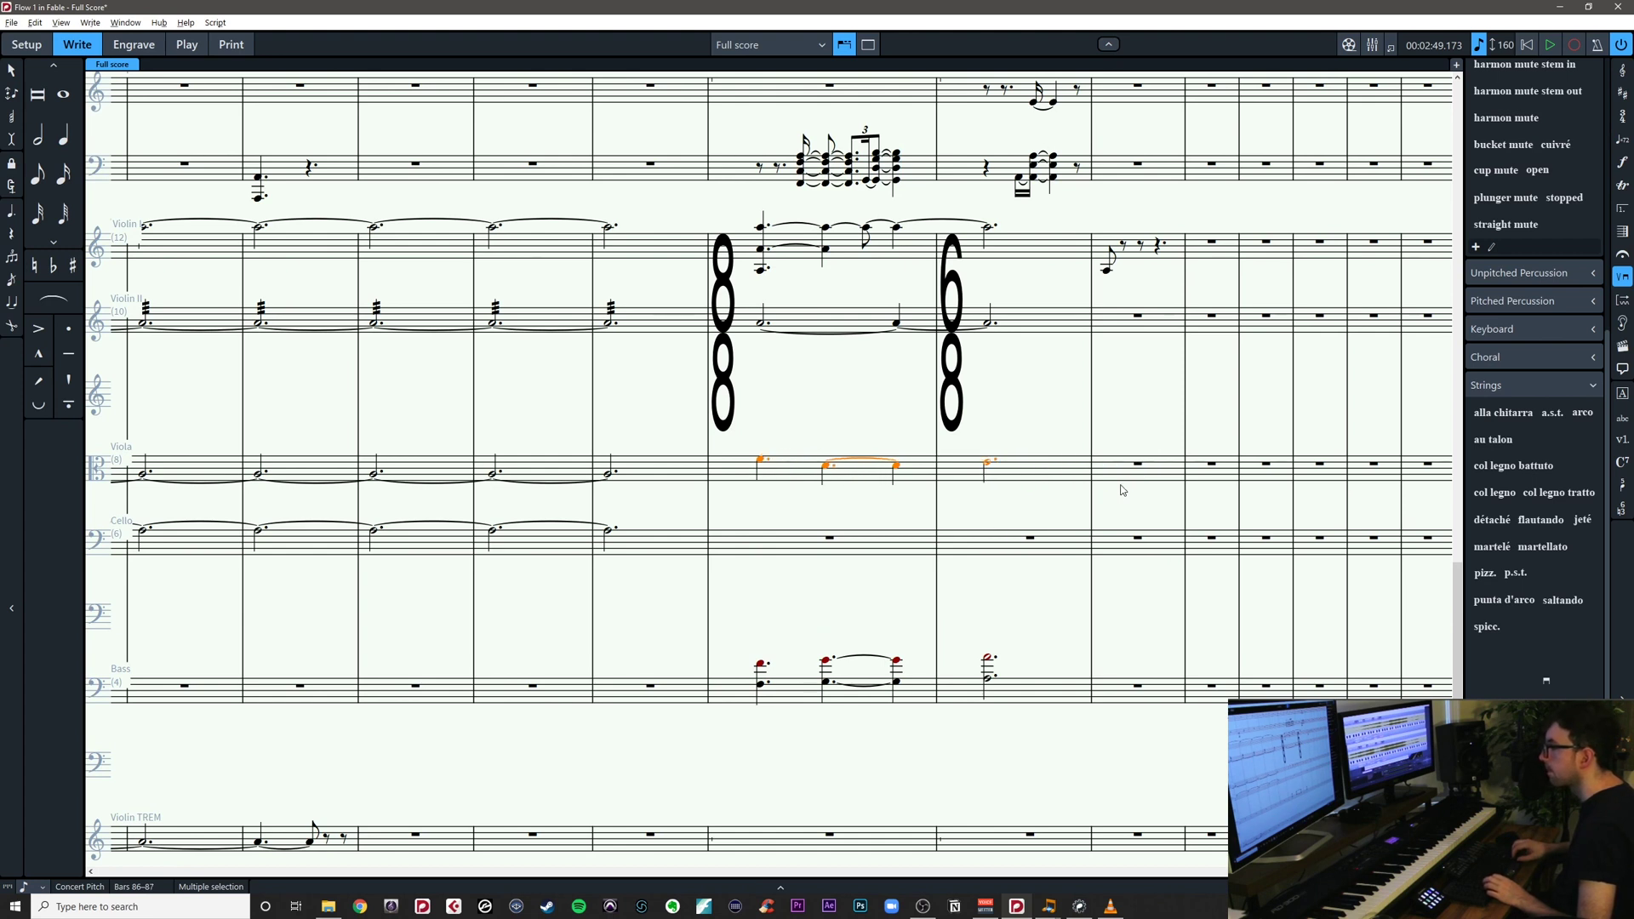
Set the Viola's F4 at the start of bar 86 to a single untied half note
left_click(792, 475)
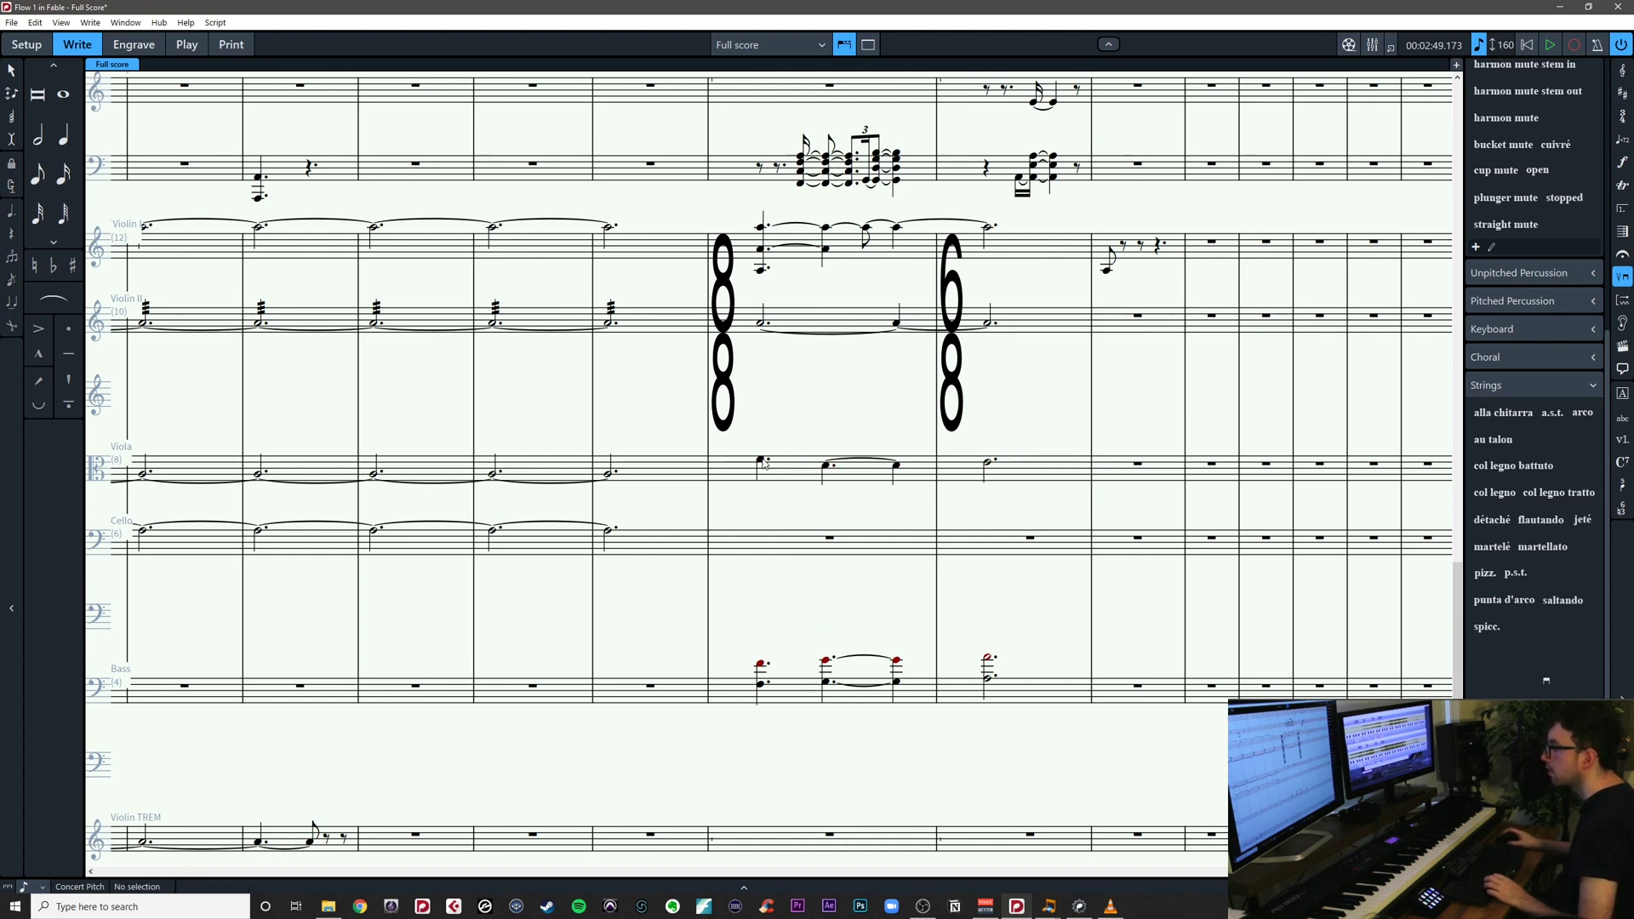
left_click(763, 464)
key("6")
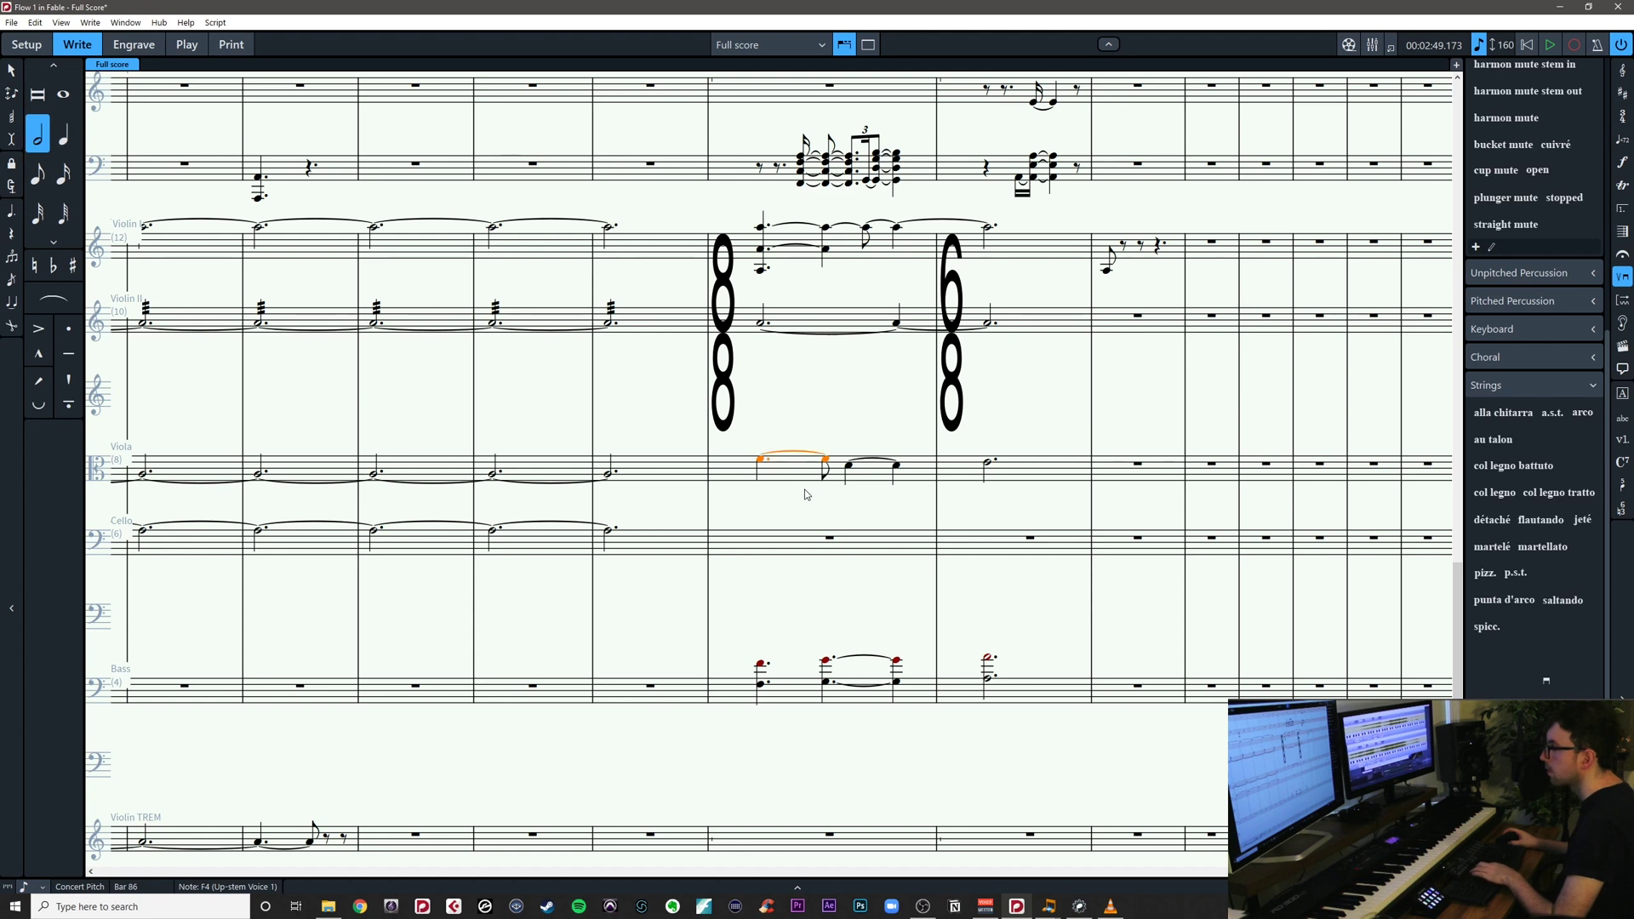
key("u")
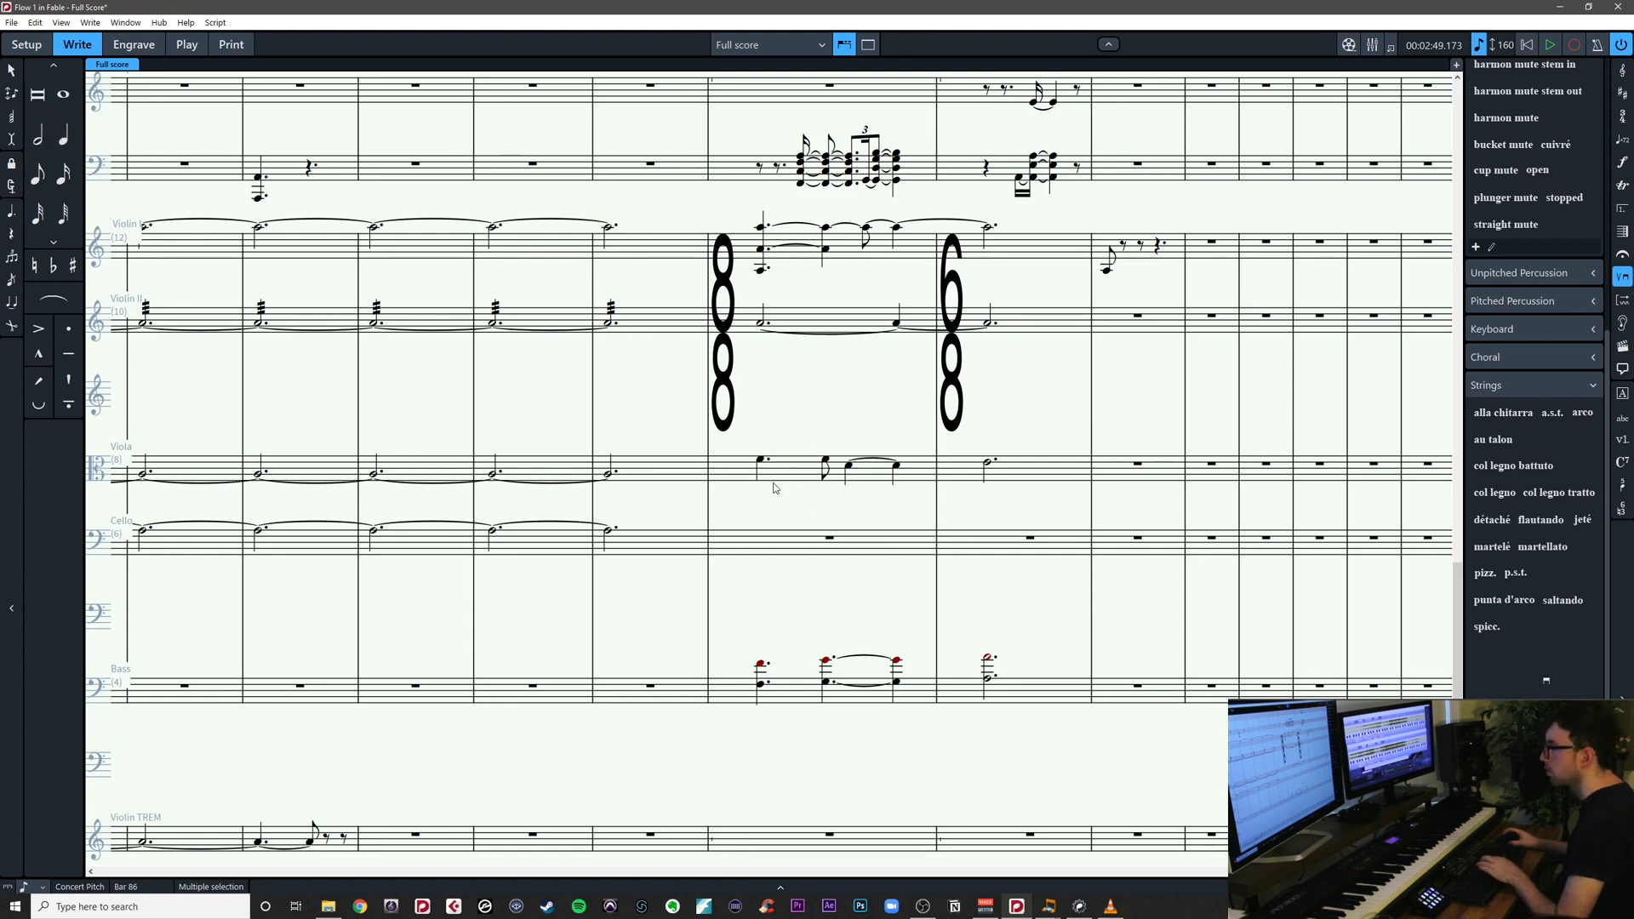
left_click(763, 464)
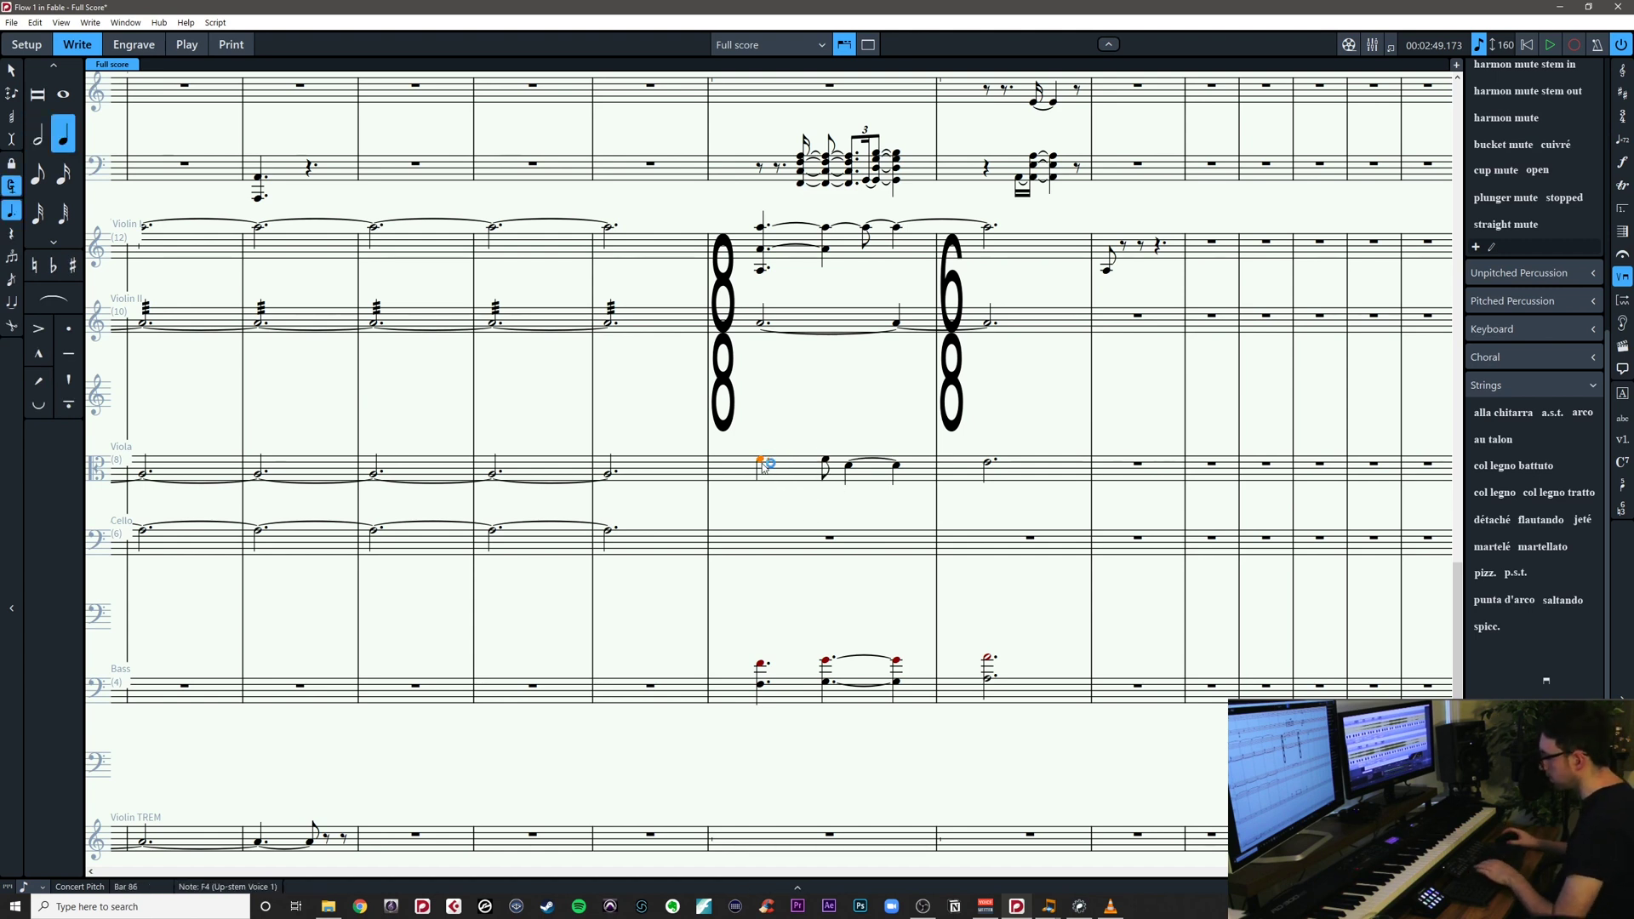
key("6")
key("Escape")
Cut the tie on the Viola's D4 in bar 86 and set it to a forced half note
left_click(847, 466)
key("u")
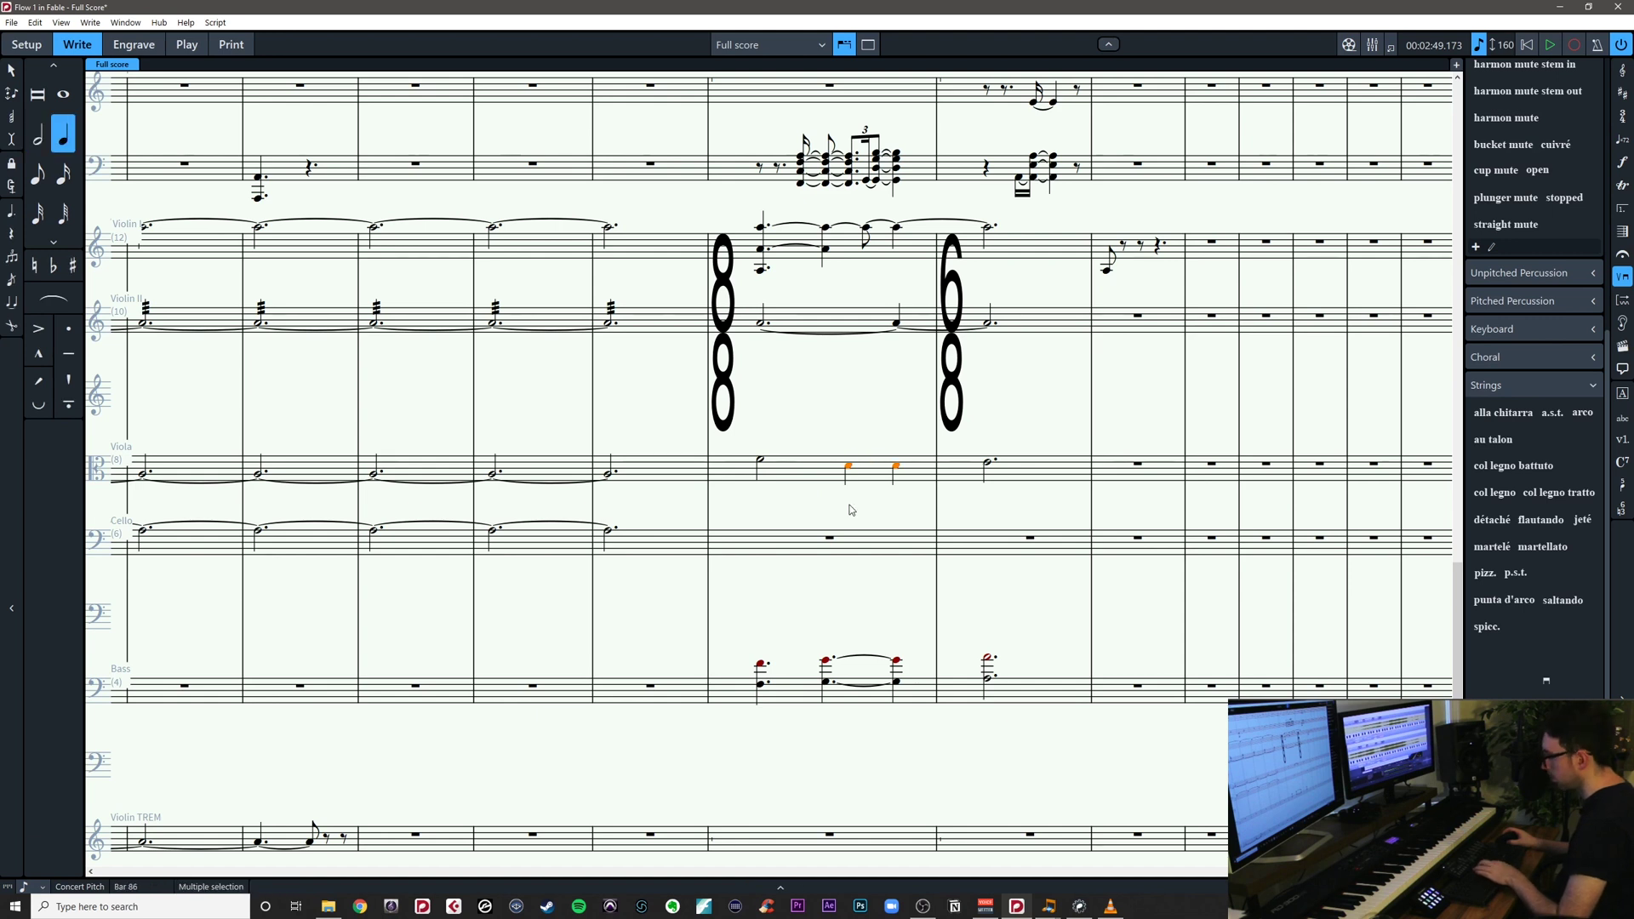
left_click(850, 507)
left_click(849, 465)
key("o")
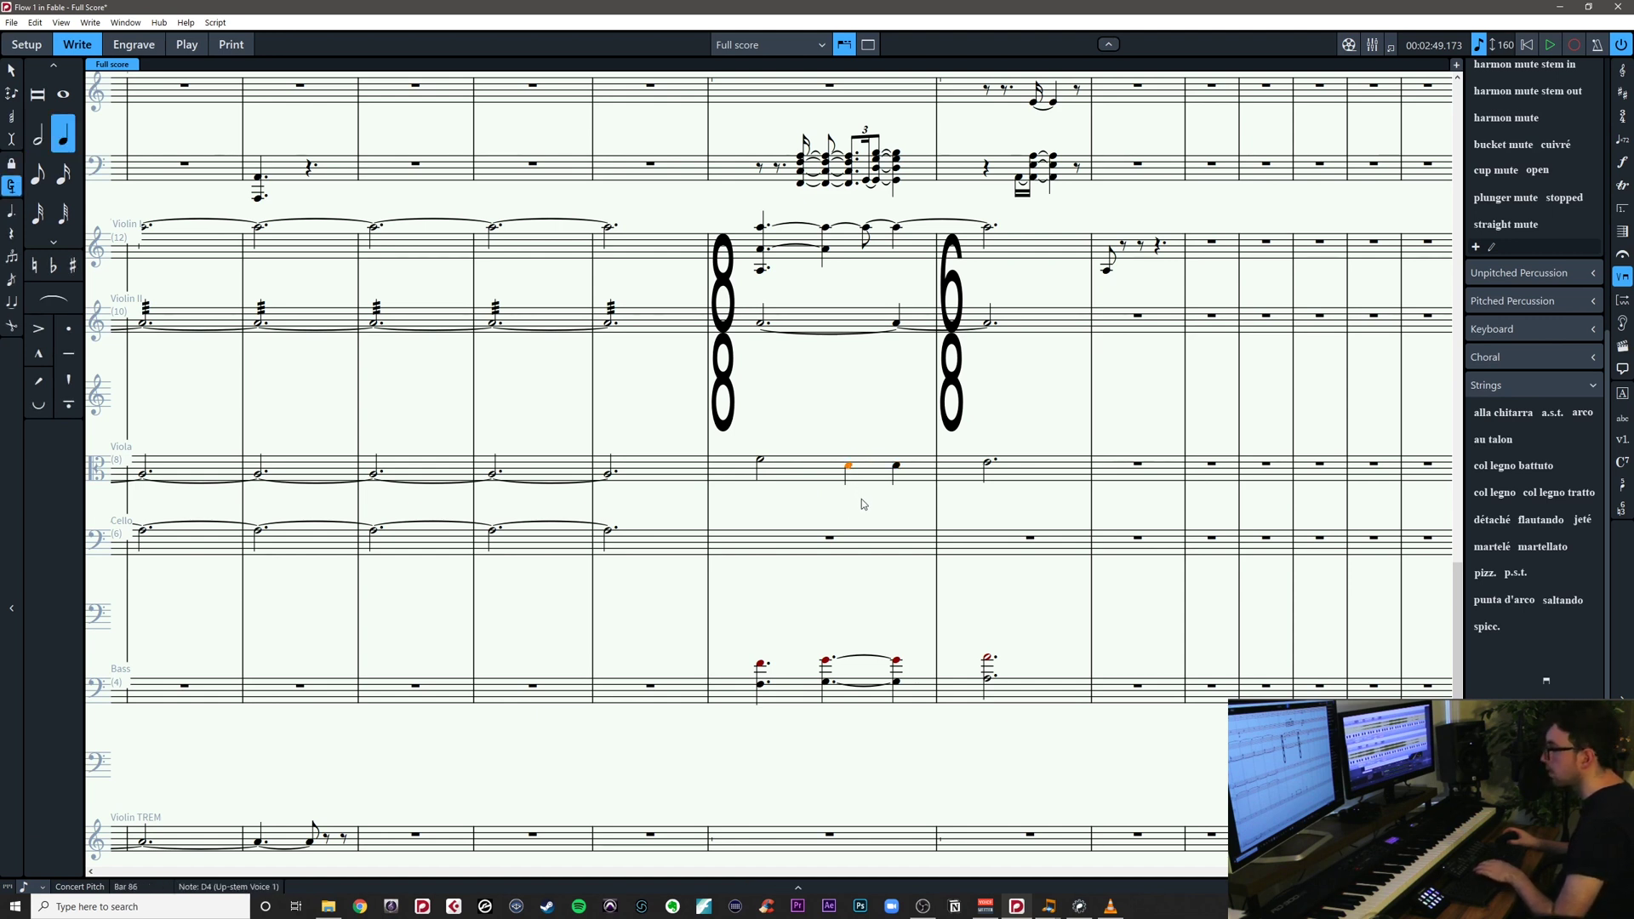
key("6")
key("Escape")
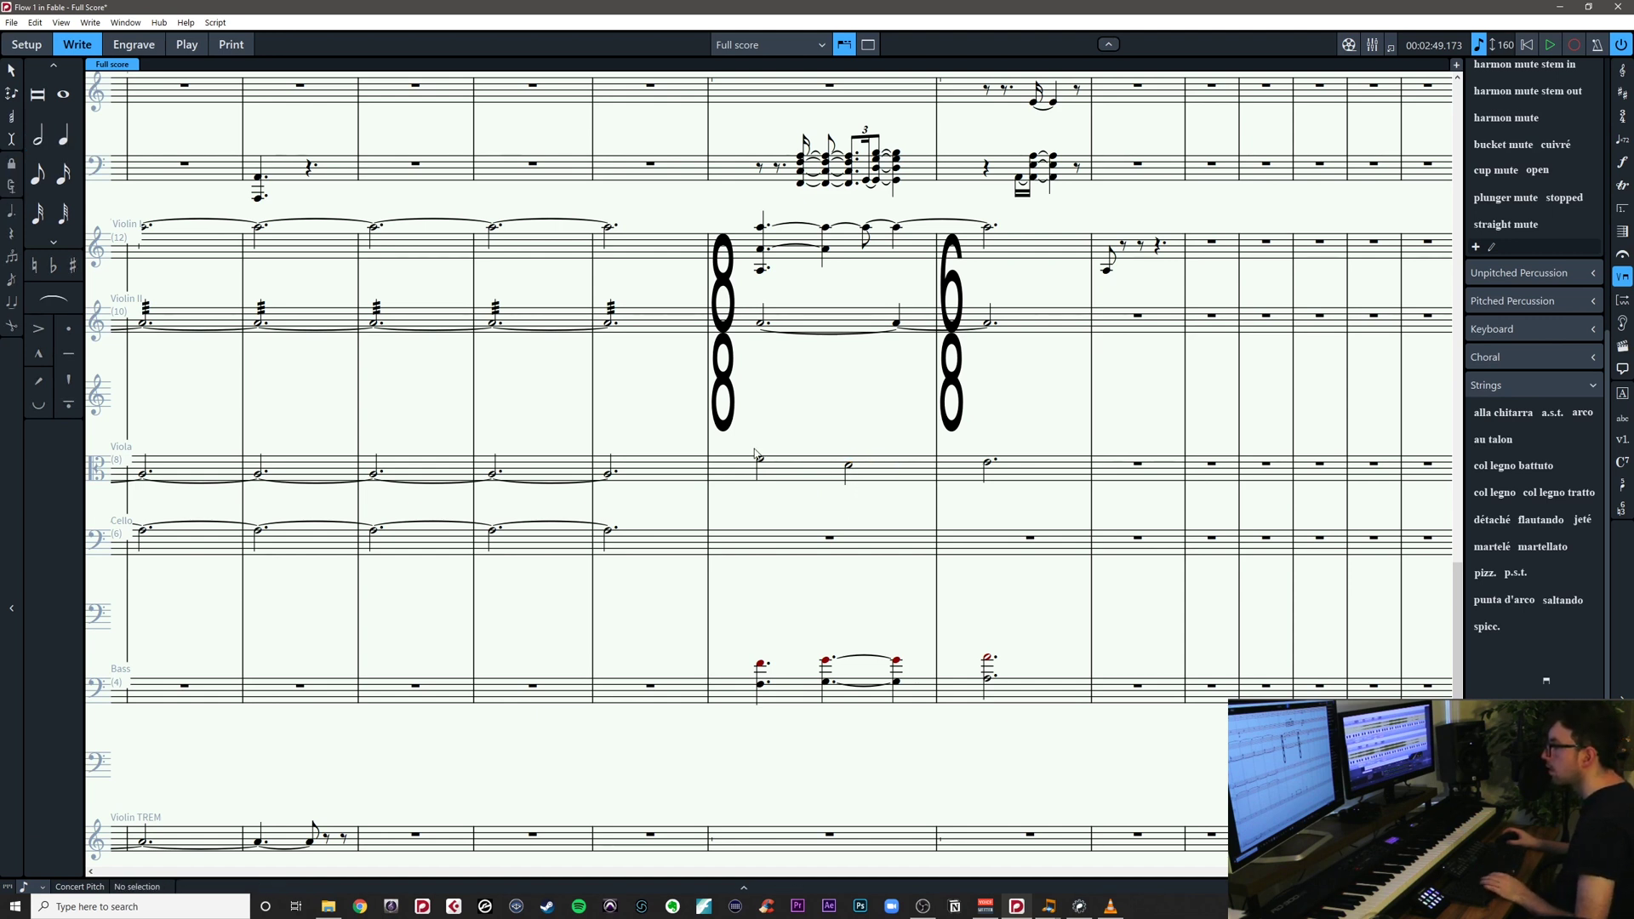
Repeat the Viola's dotted half note E4 from bar 87 in bar 88 and tie the two together
left_click(987, 464)
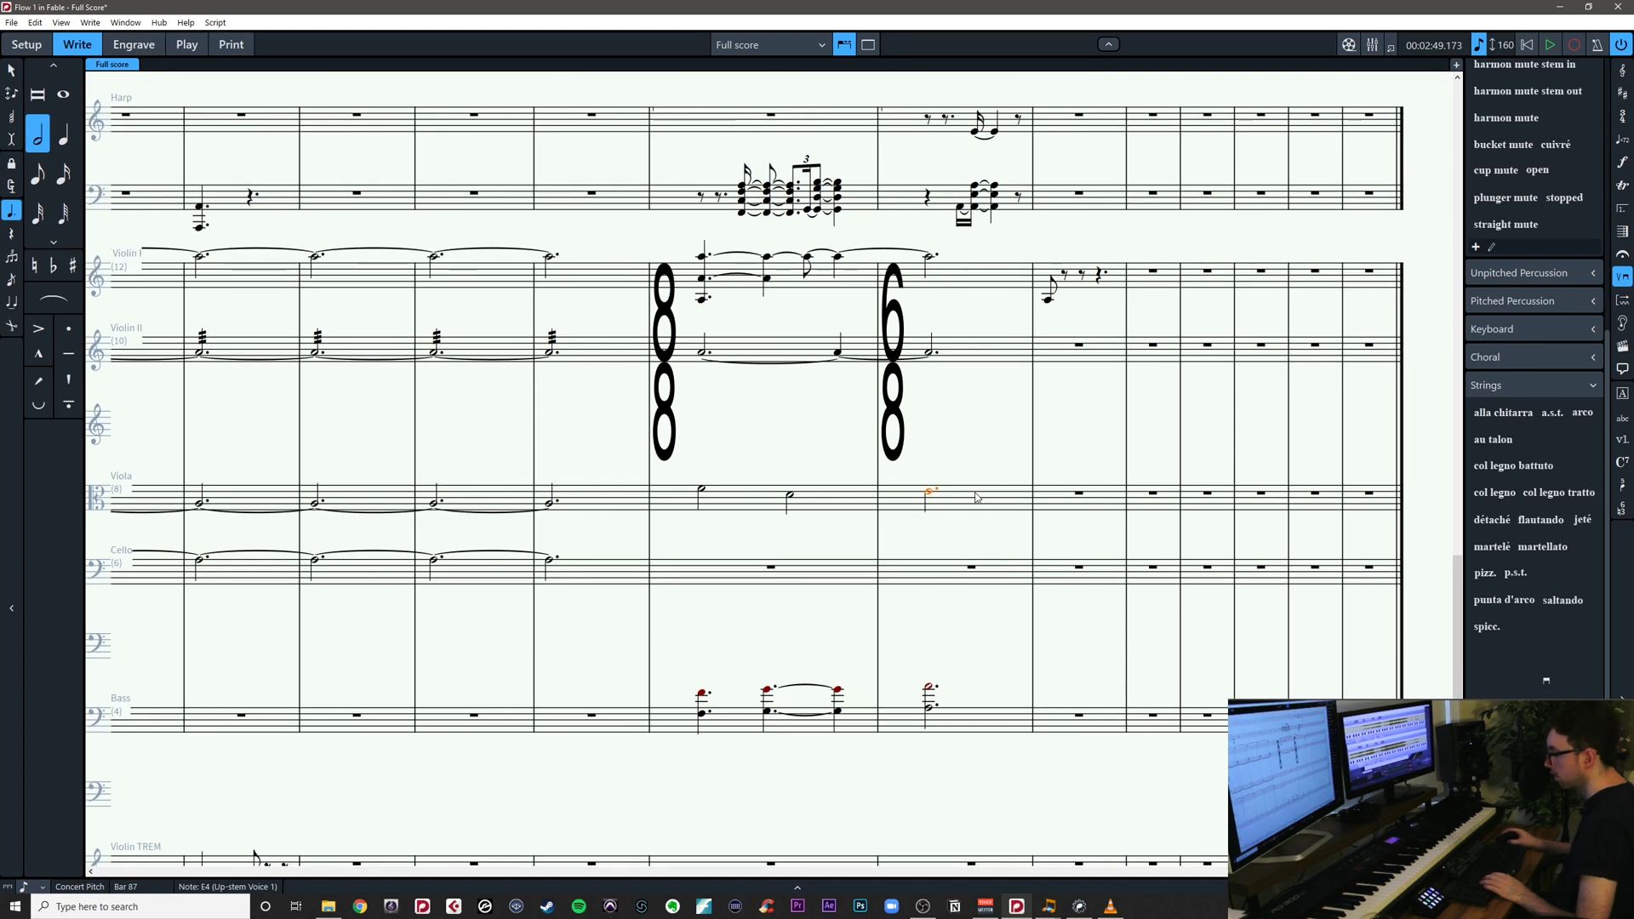
key("r")
key("t")
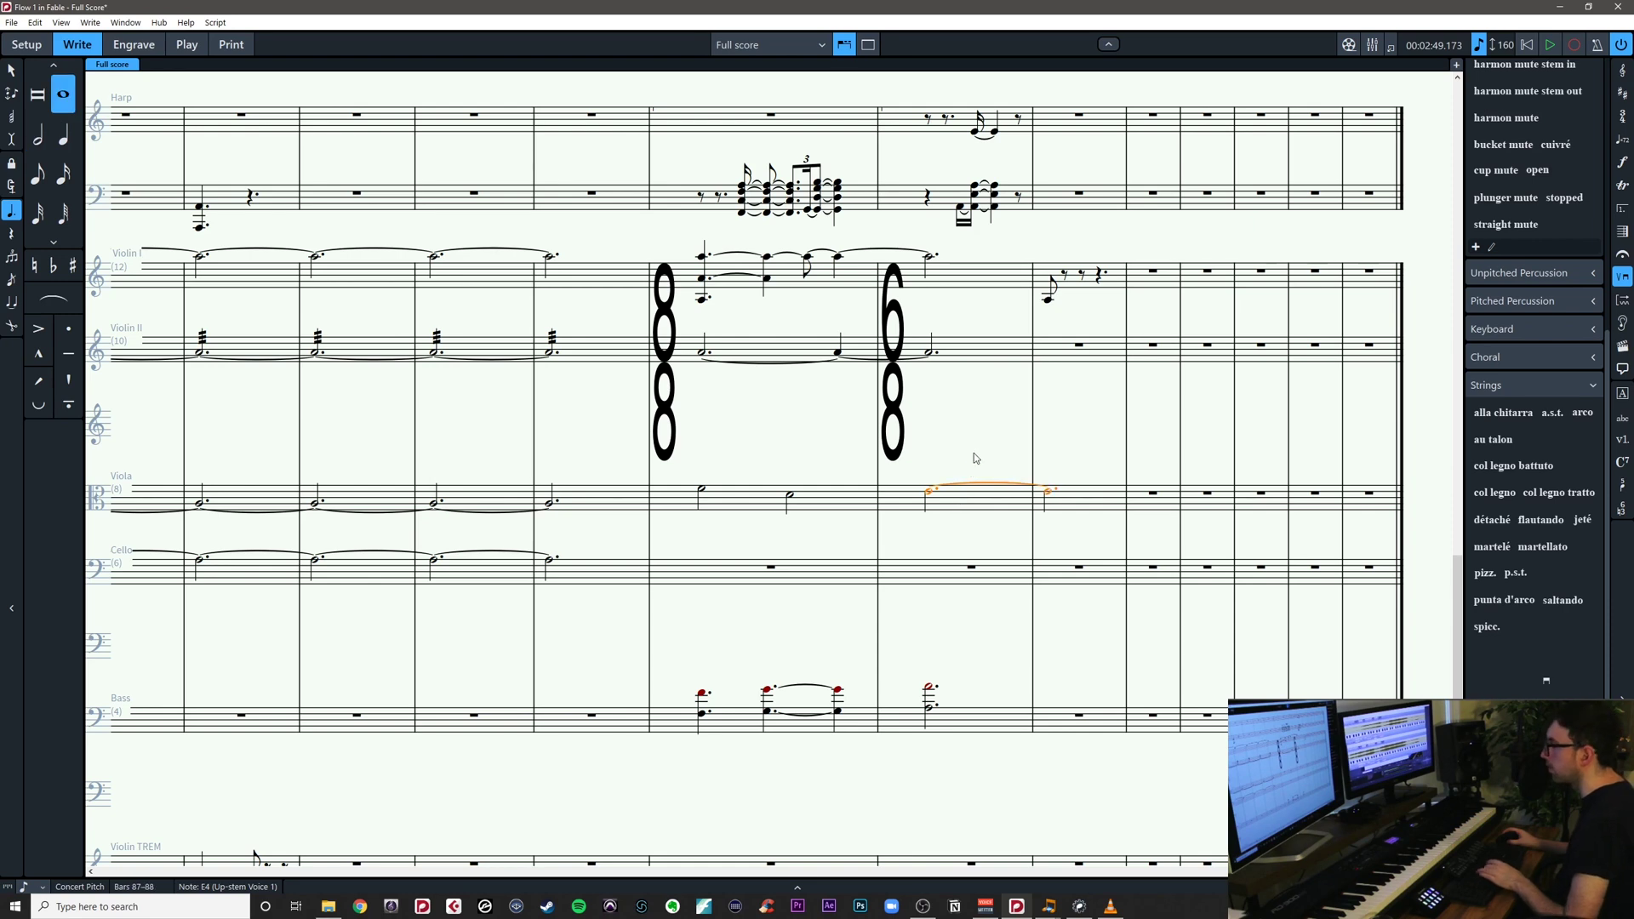
key("Escape")
scroll(1040, 452, "up", 1)
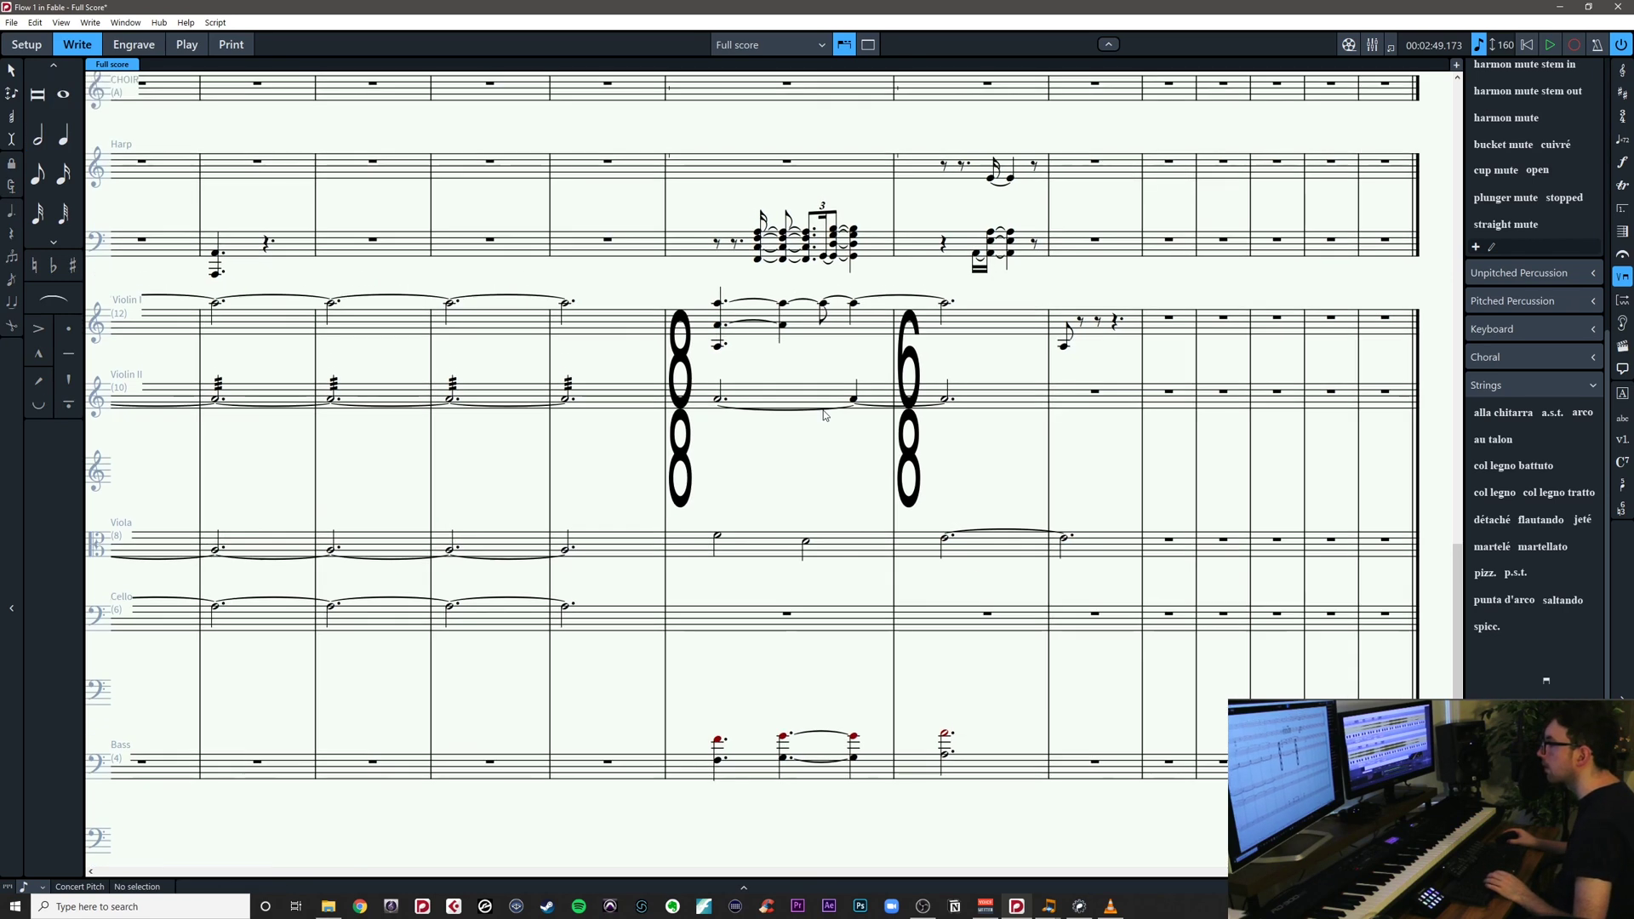
Cut the ties on the Violin II's A4 in bar 86 and set it to a forced whole note
left_click(720, 406)
key("period")
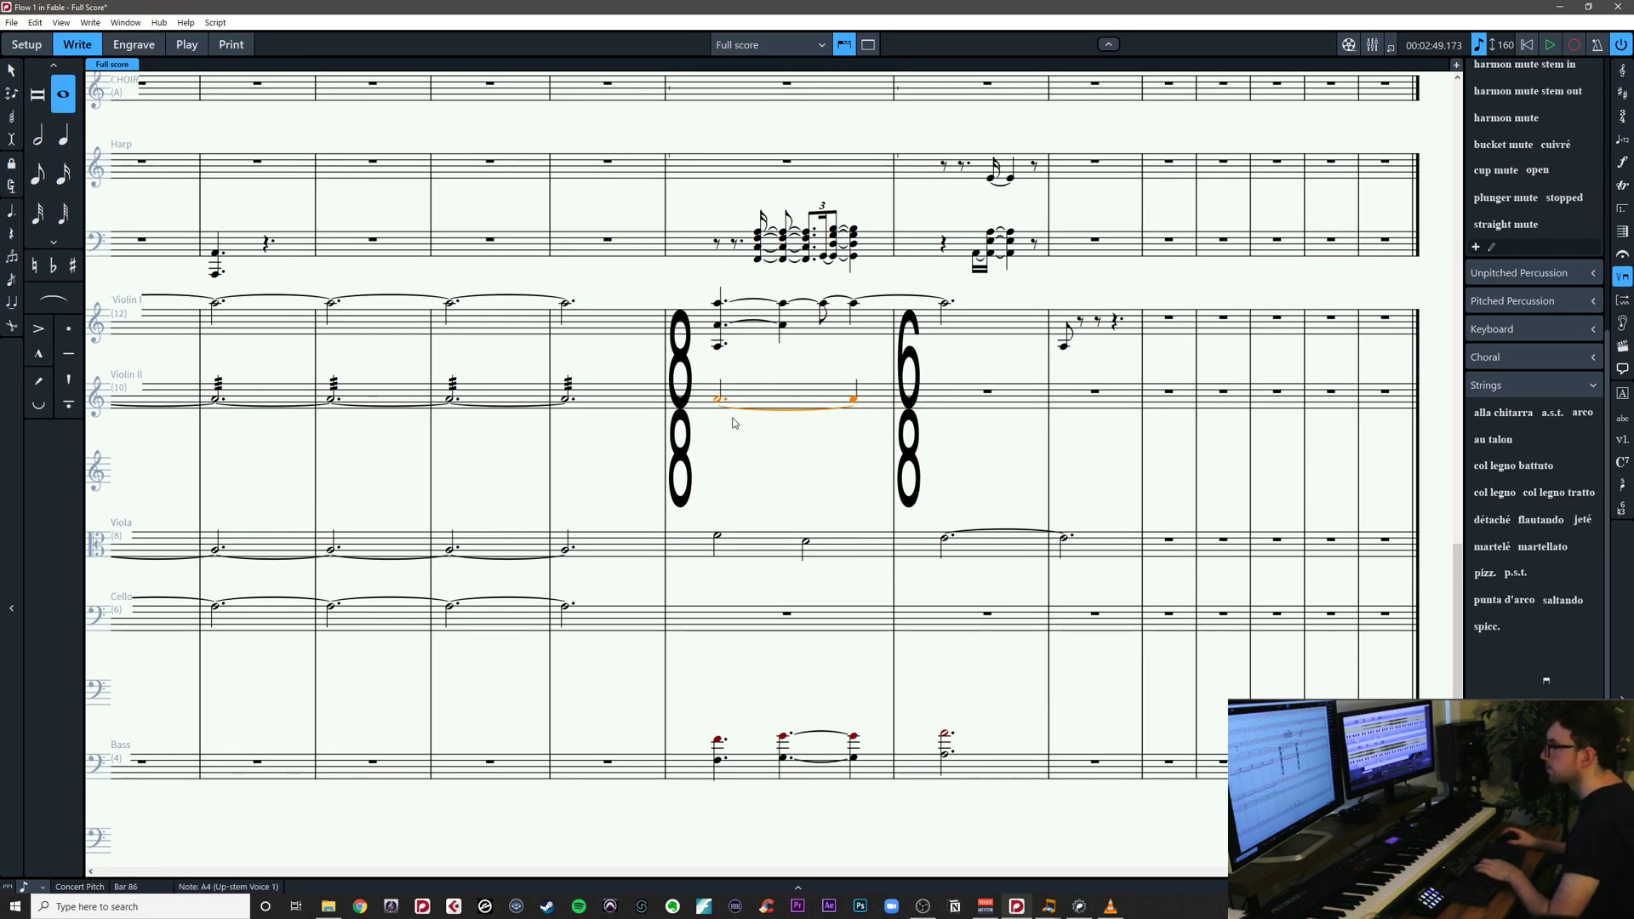
key("u")
left_click(773, 438)
left_click(721, 403)
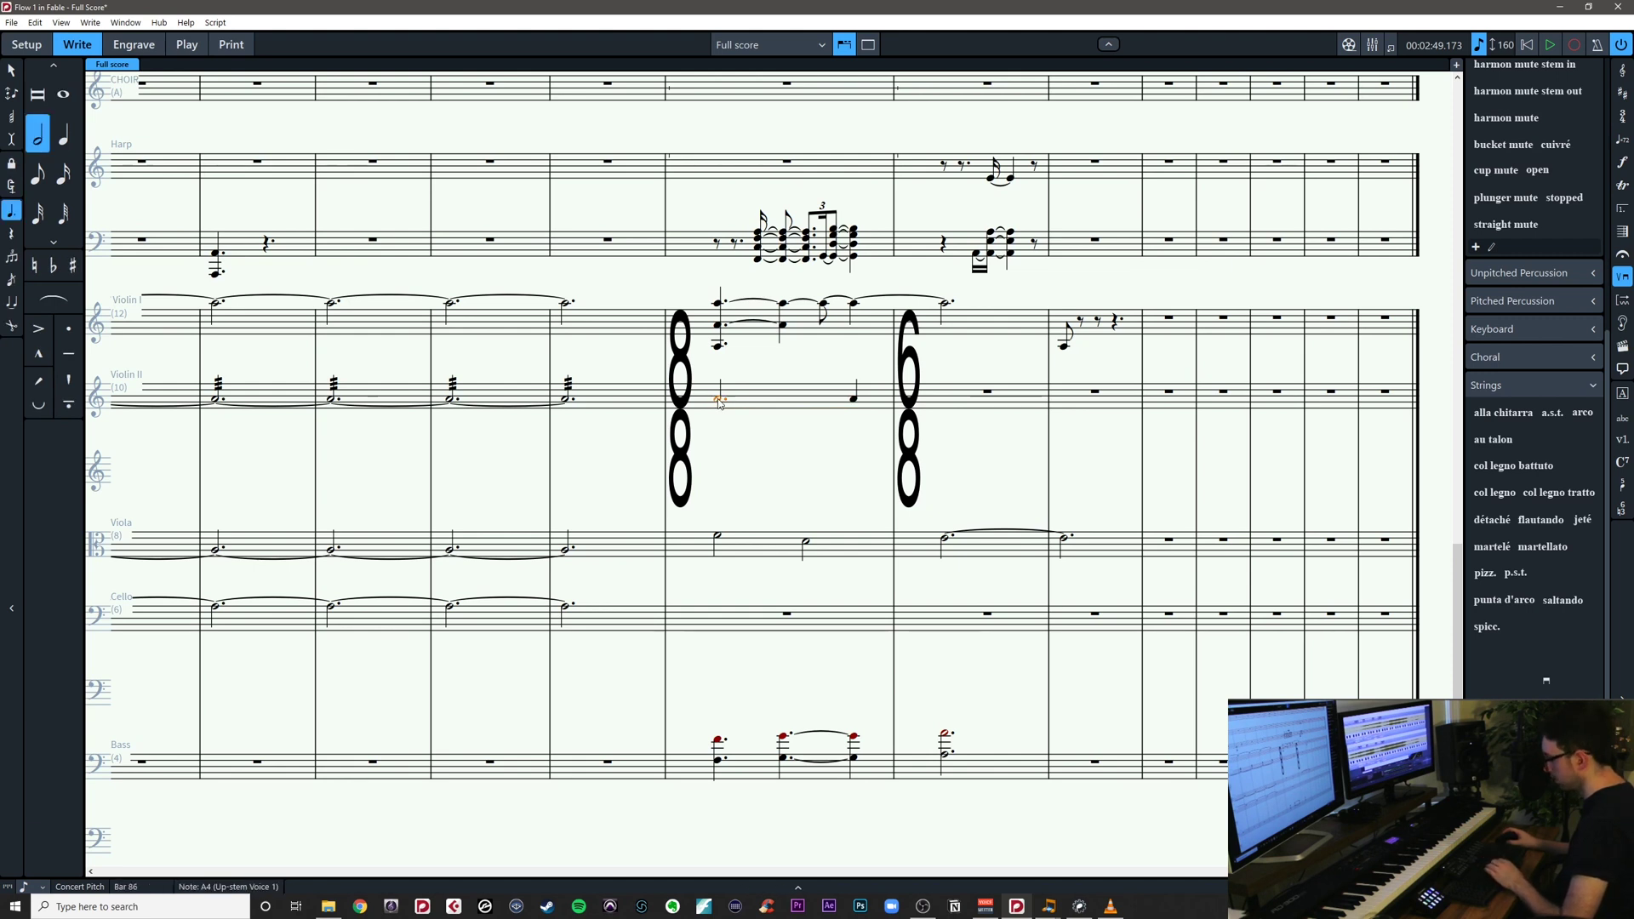
key("o")
key("8")
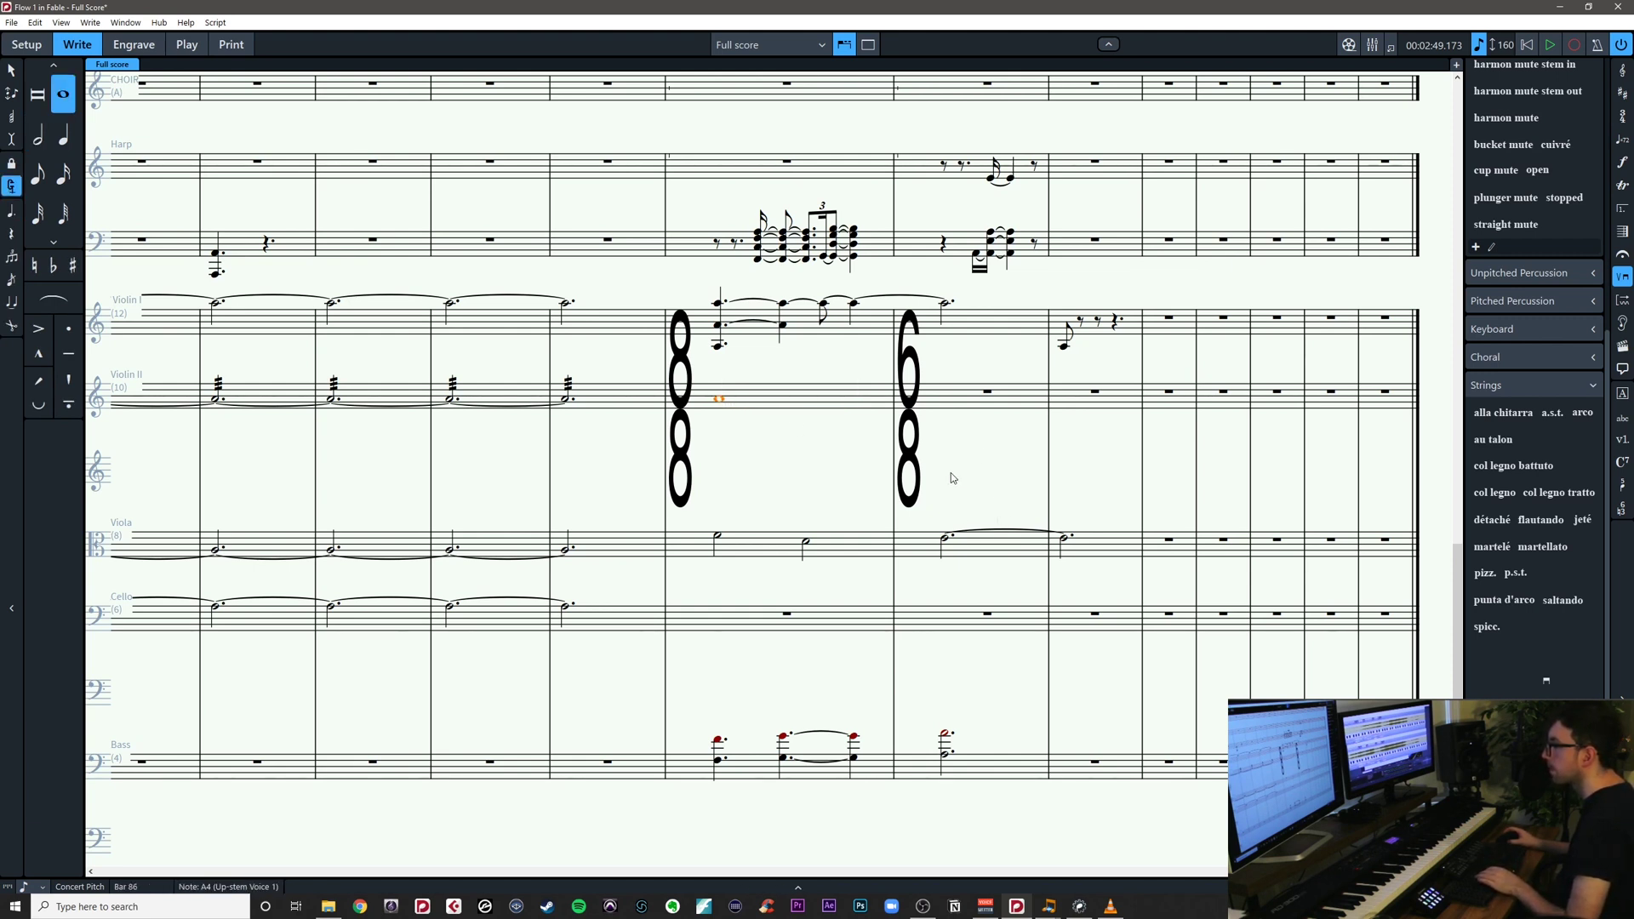
Repeat the Violin II's A4 from bar 87, extend it to fill bar 88 and tie it to bar 86's whole note
key("r")
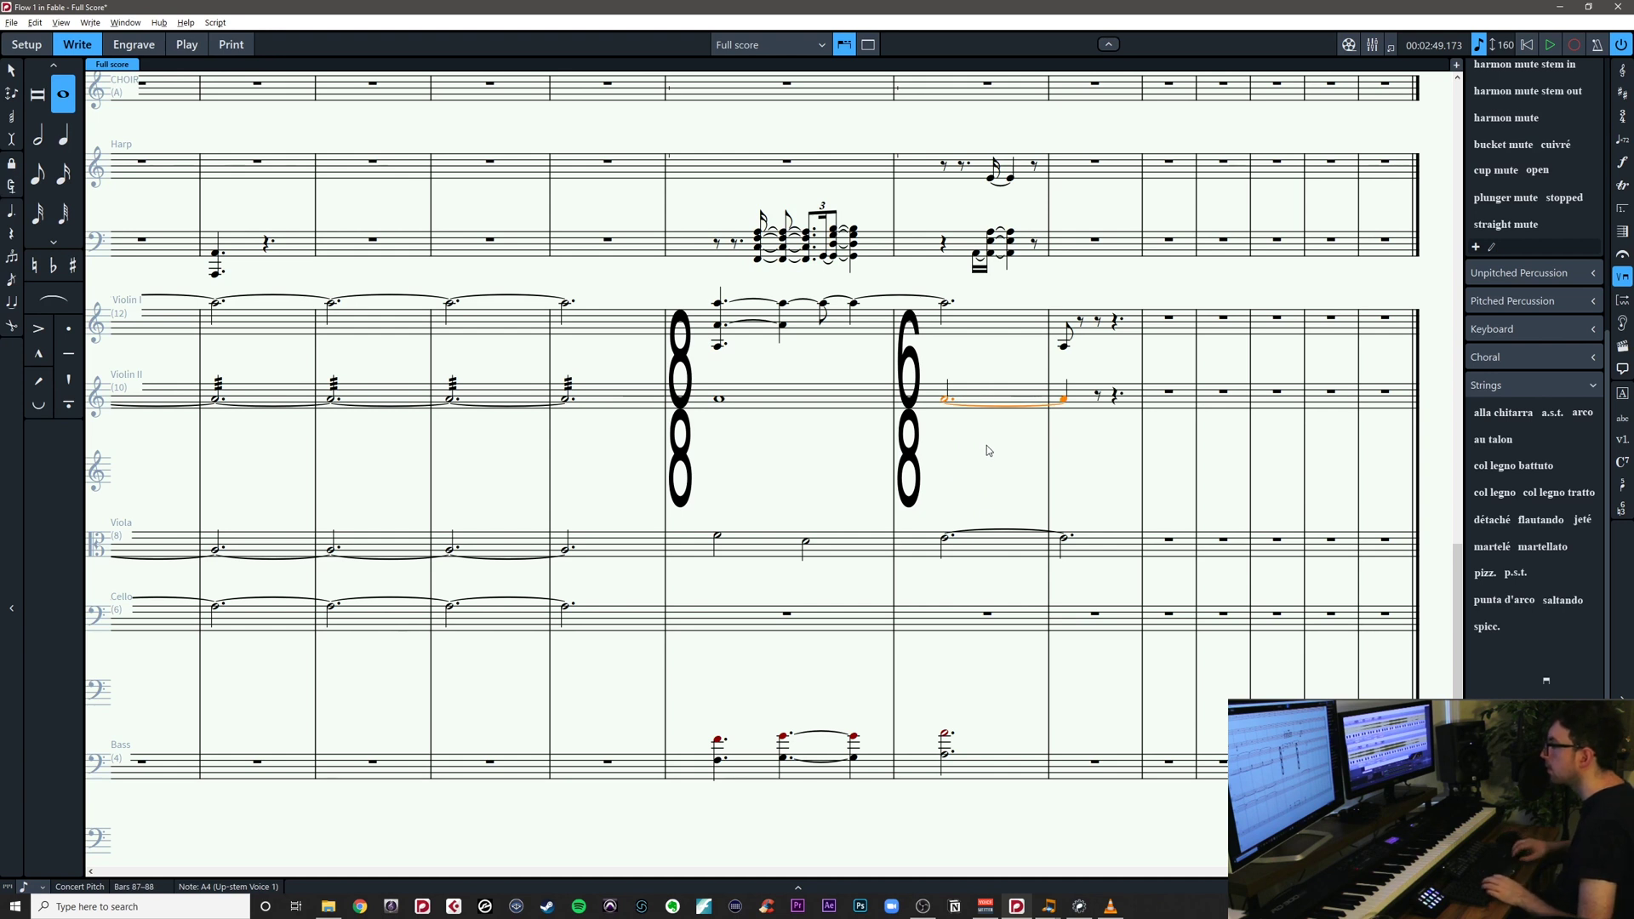
key("alt+shift+Right")
key("alt+shift+Right")
key("alt+shift+Right")
key("alt+shift+Right")
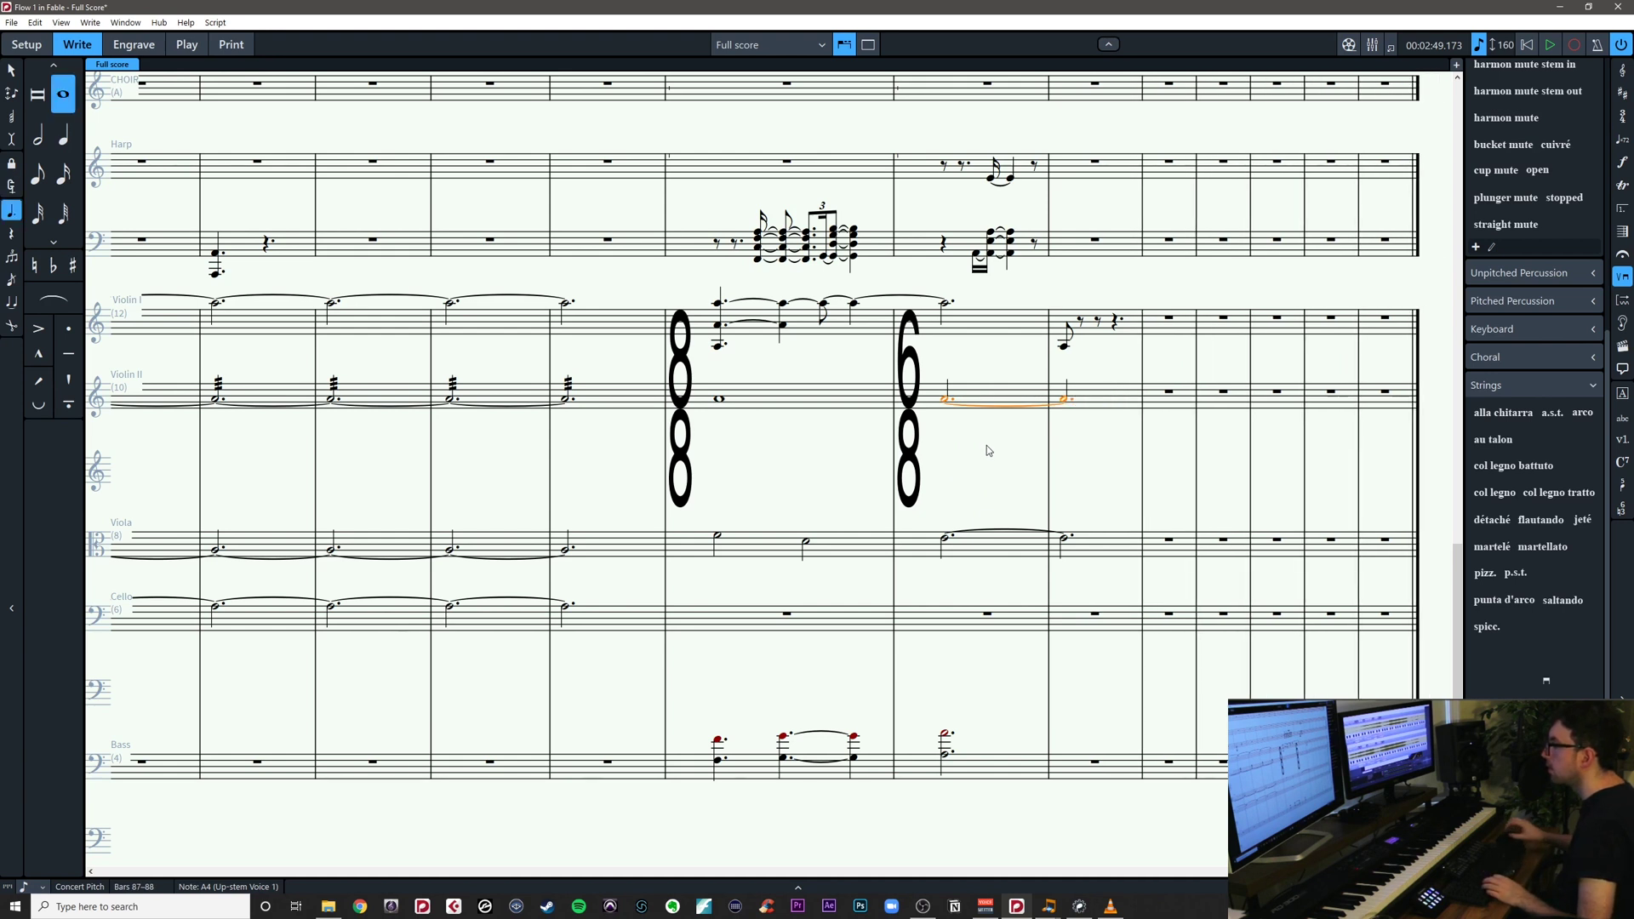
left_click(844, 393)
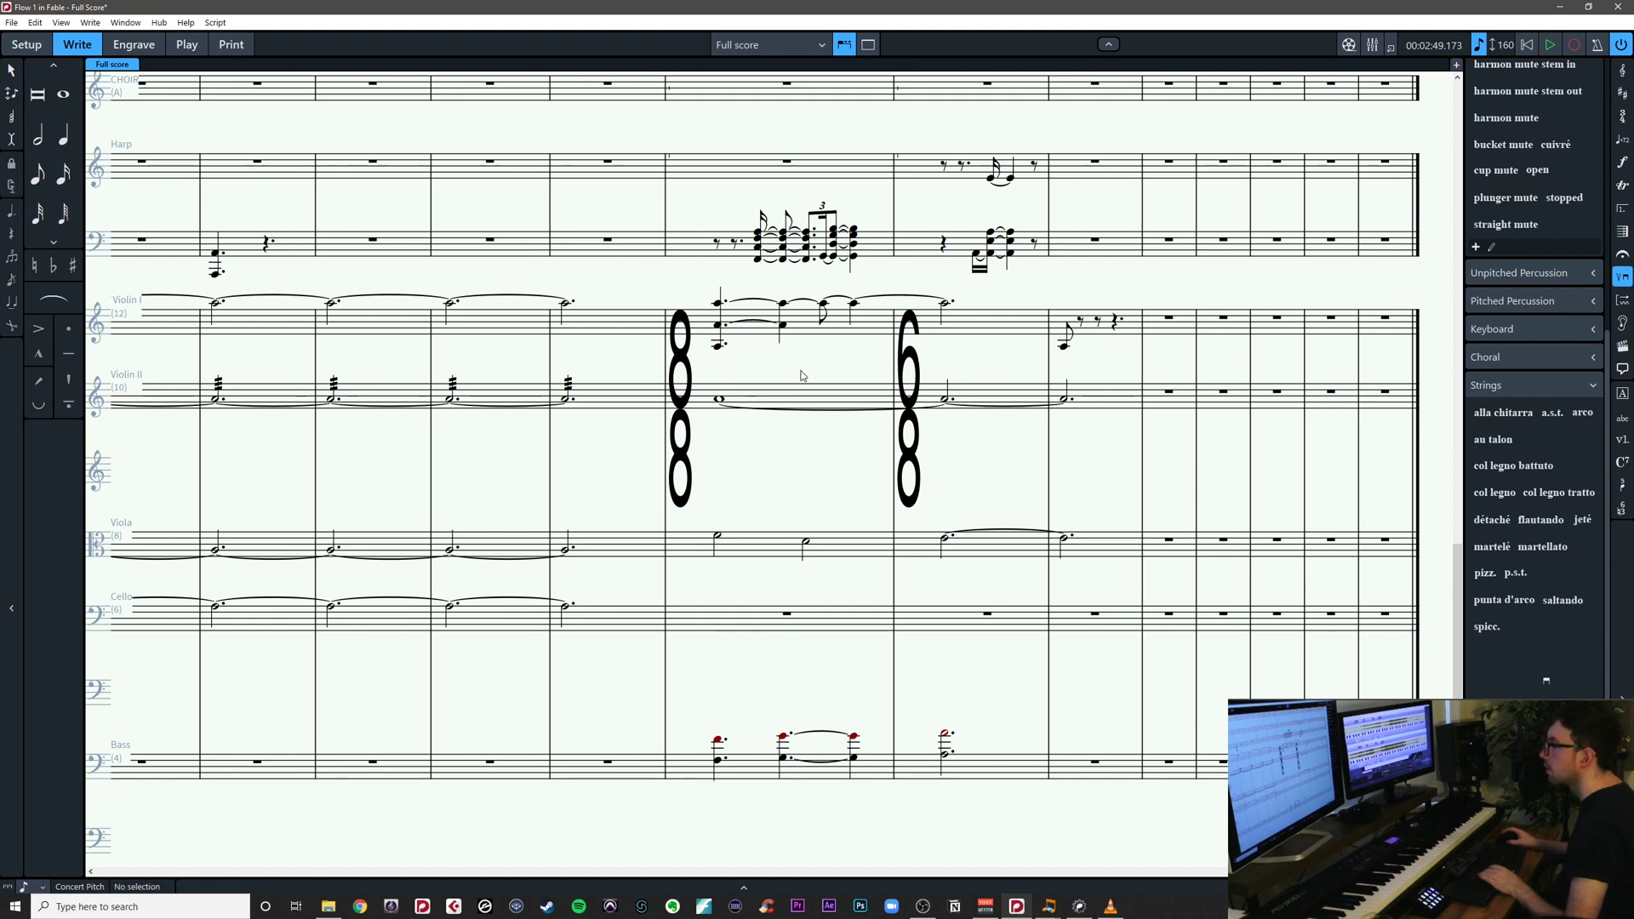
Delete the Violin I's A3–A4–A5 chord and its tied continuations in bars 86–87
scroll(786, 412, "up", 1)
left_click(719, 393)
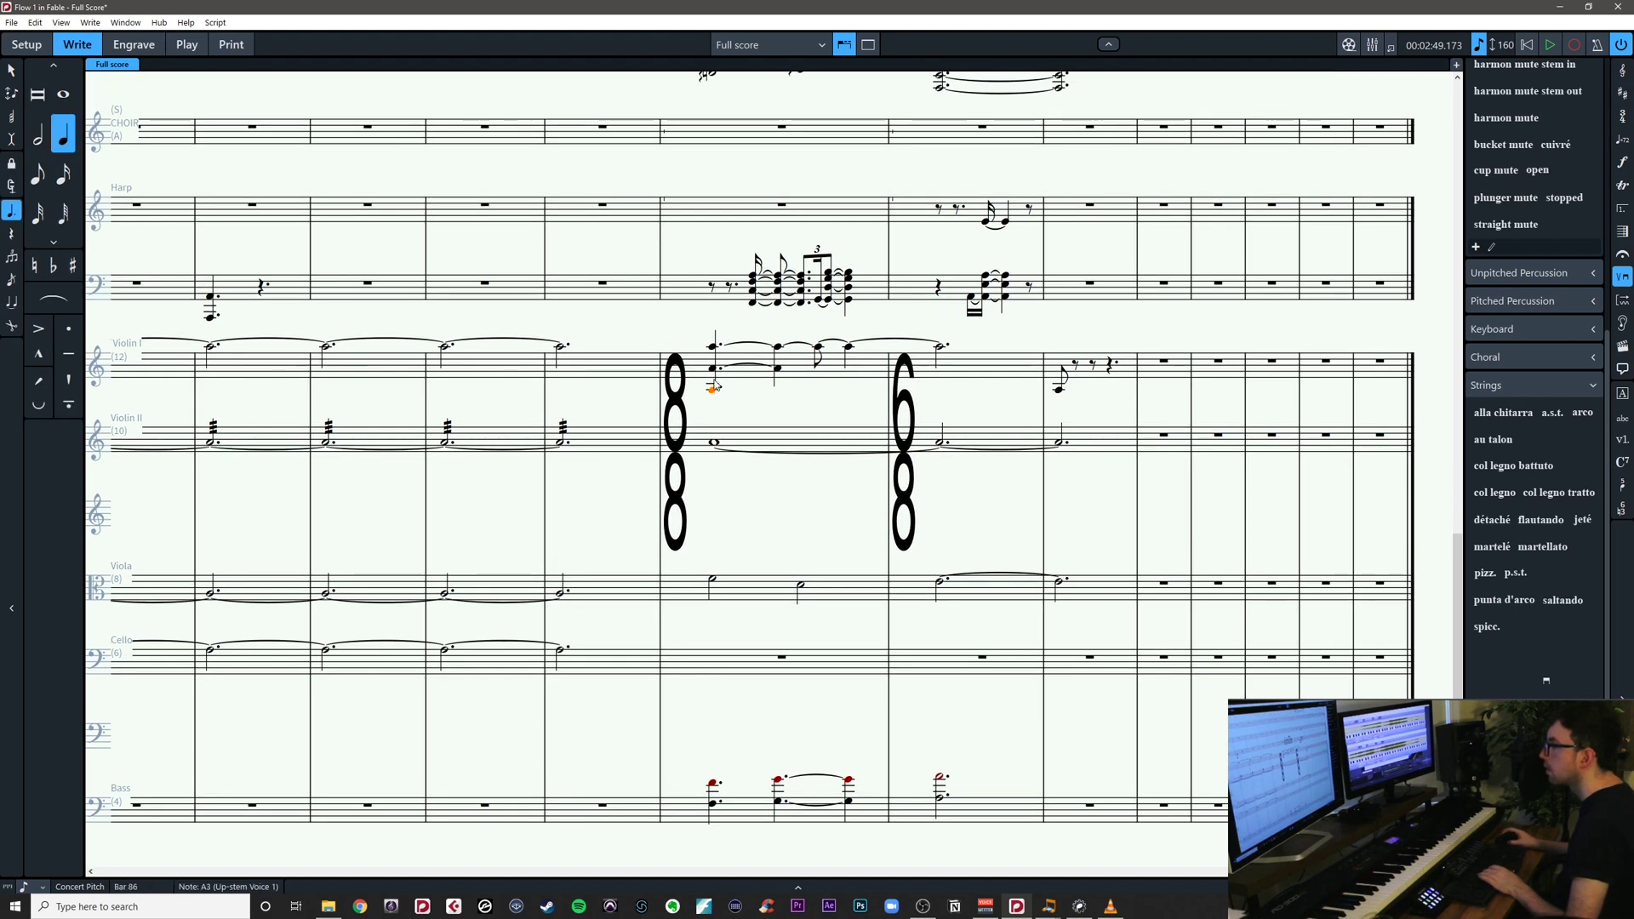
key("t")
left_click(720, 385)
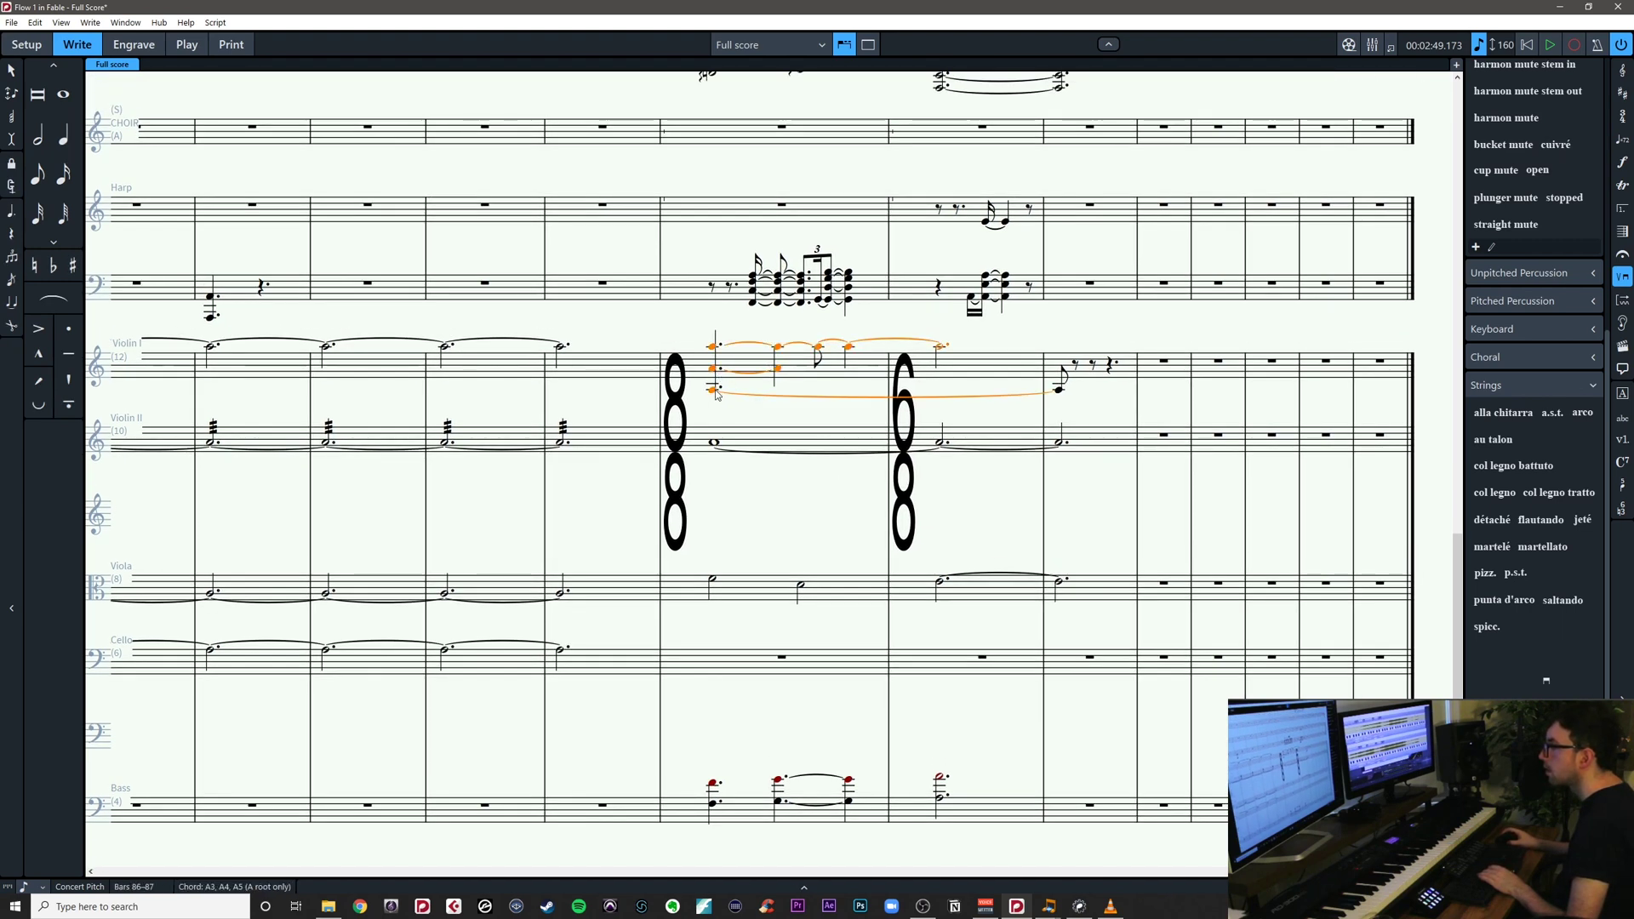
key("Delete")
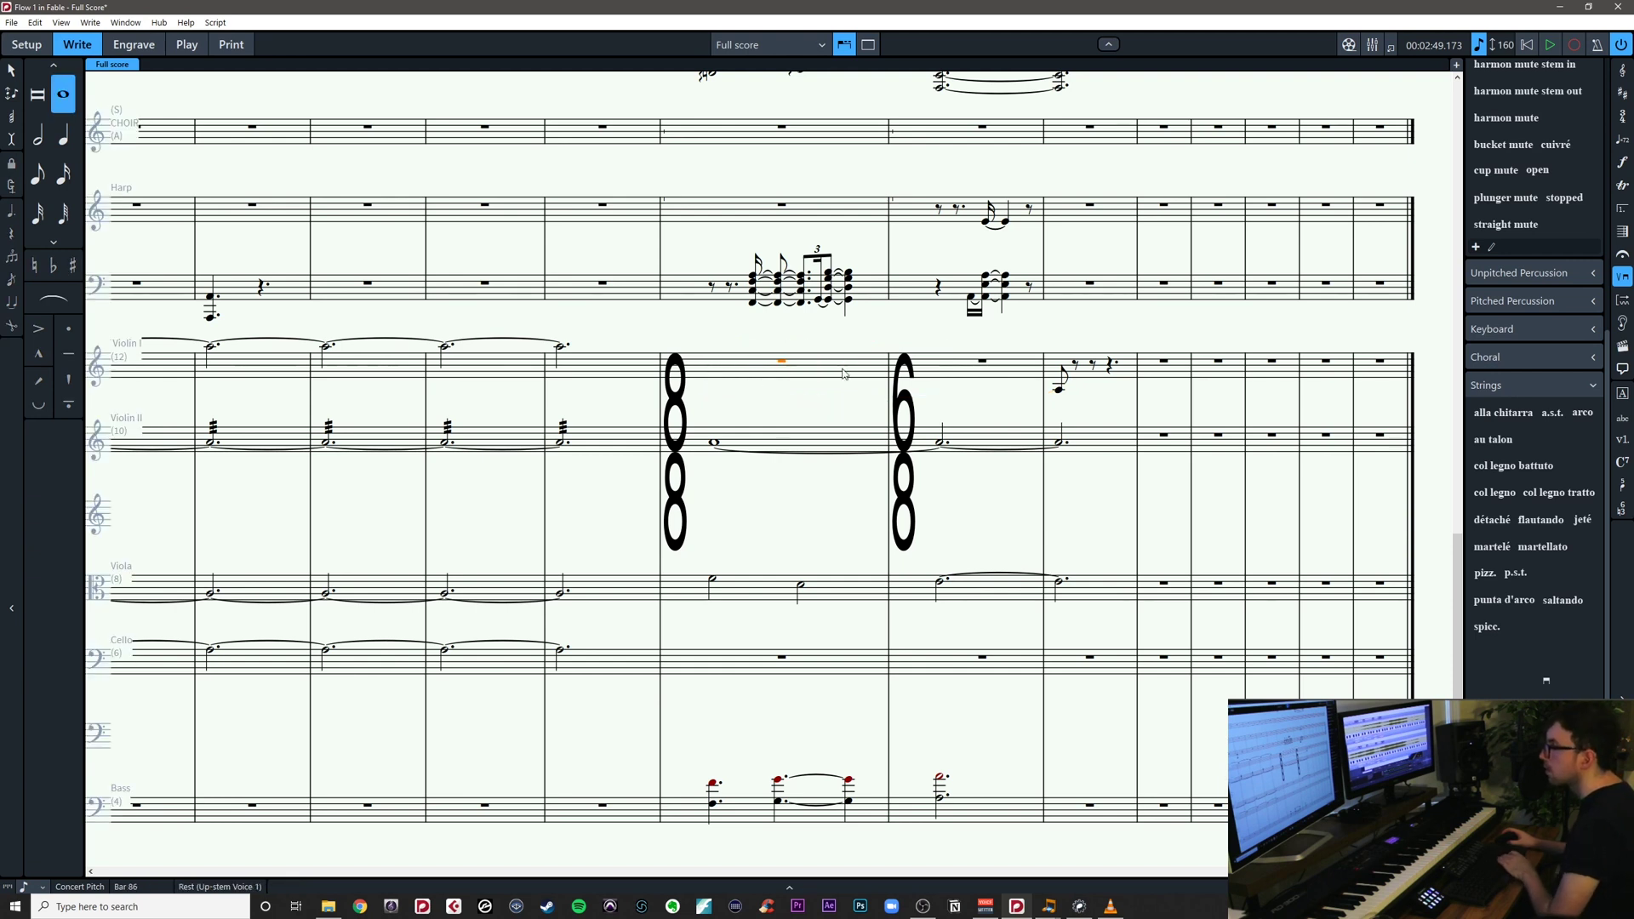
key("Escape")
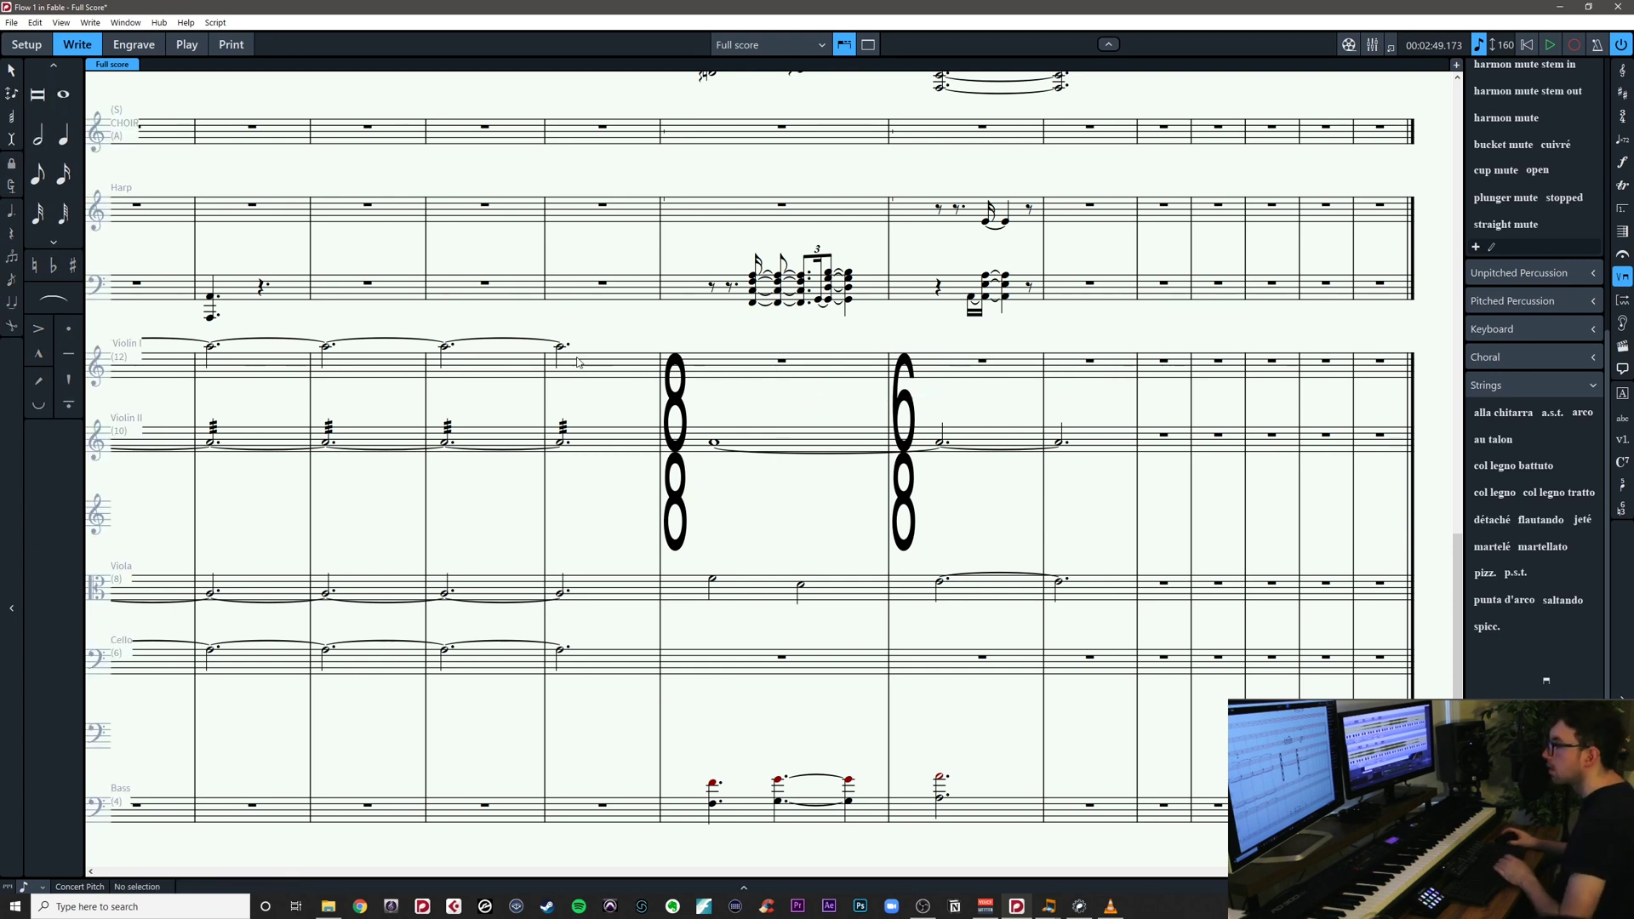
Extend the Violin I's sustained A5 from the end of bar 85 through the end of bar 88
left_click(561, 347)
key("alt+shift+Right")
key("alt+shift+Right")
key("alt+shift+Right")
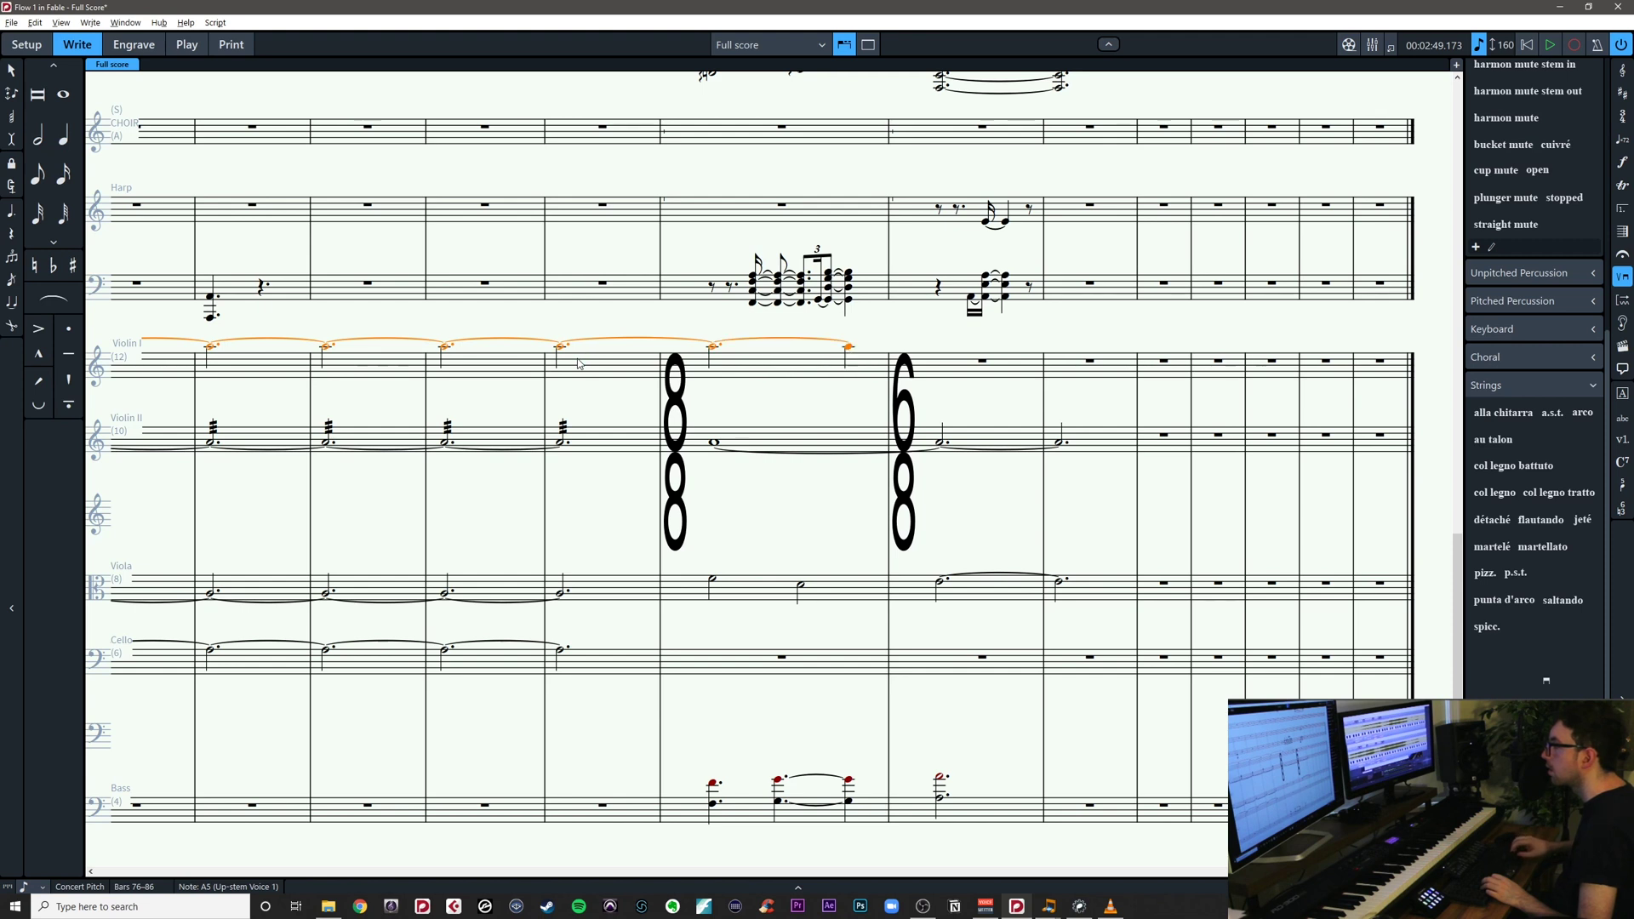
key("alt+shift+Right")
key("alt+shift+Right")
key("alt+shift+Right")
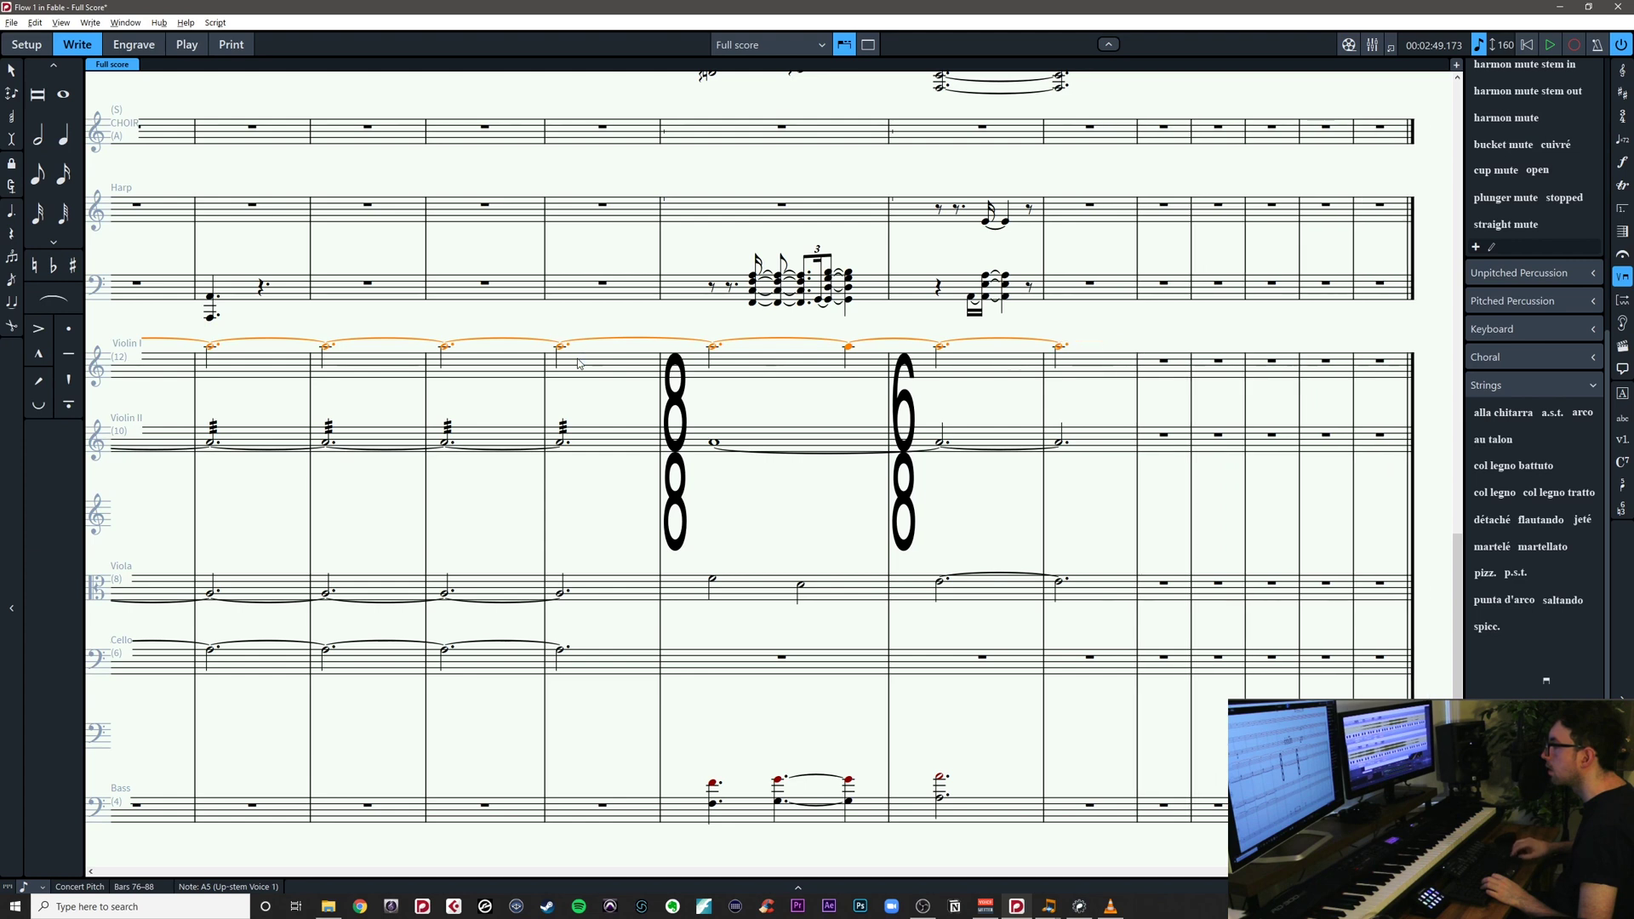
key("Escape")
Move the Violoncello EXtra passage in bars 86–88 onto the Cello staff at the start of bar 86
scroll(801, 628, "down", 5)
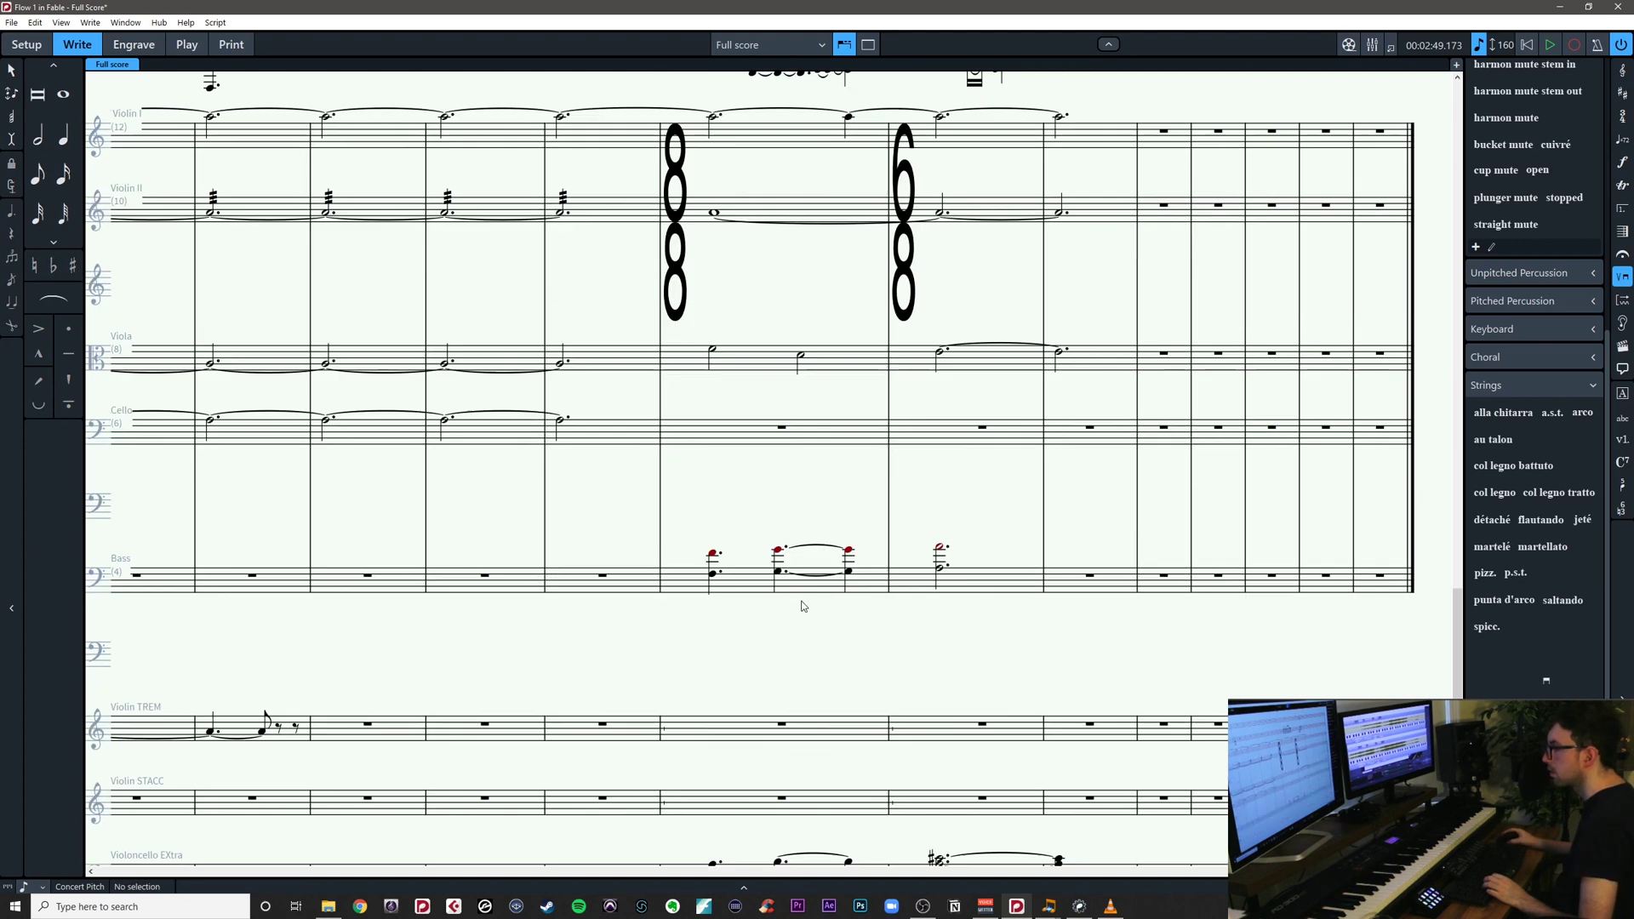
left_click(715, 765)
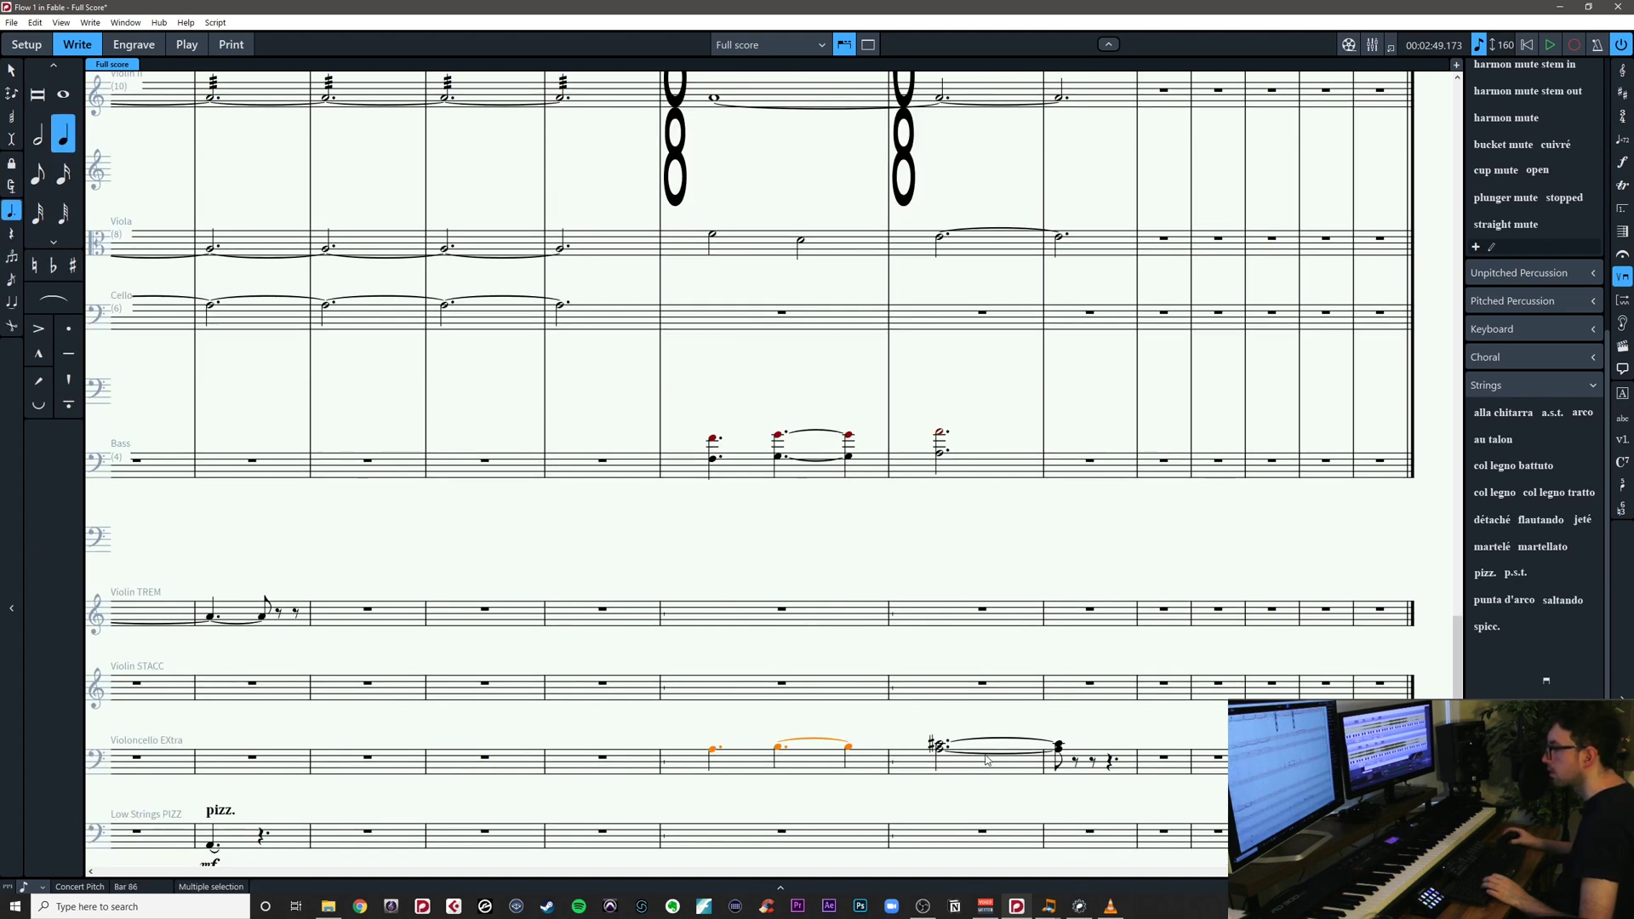
left_click(1114, 767, "shift")
key("ctrl+x")
scroll(803, 624, "up", 1)
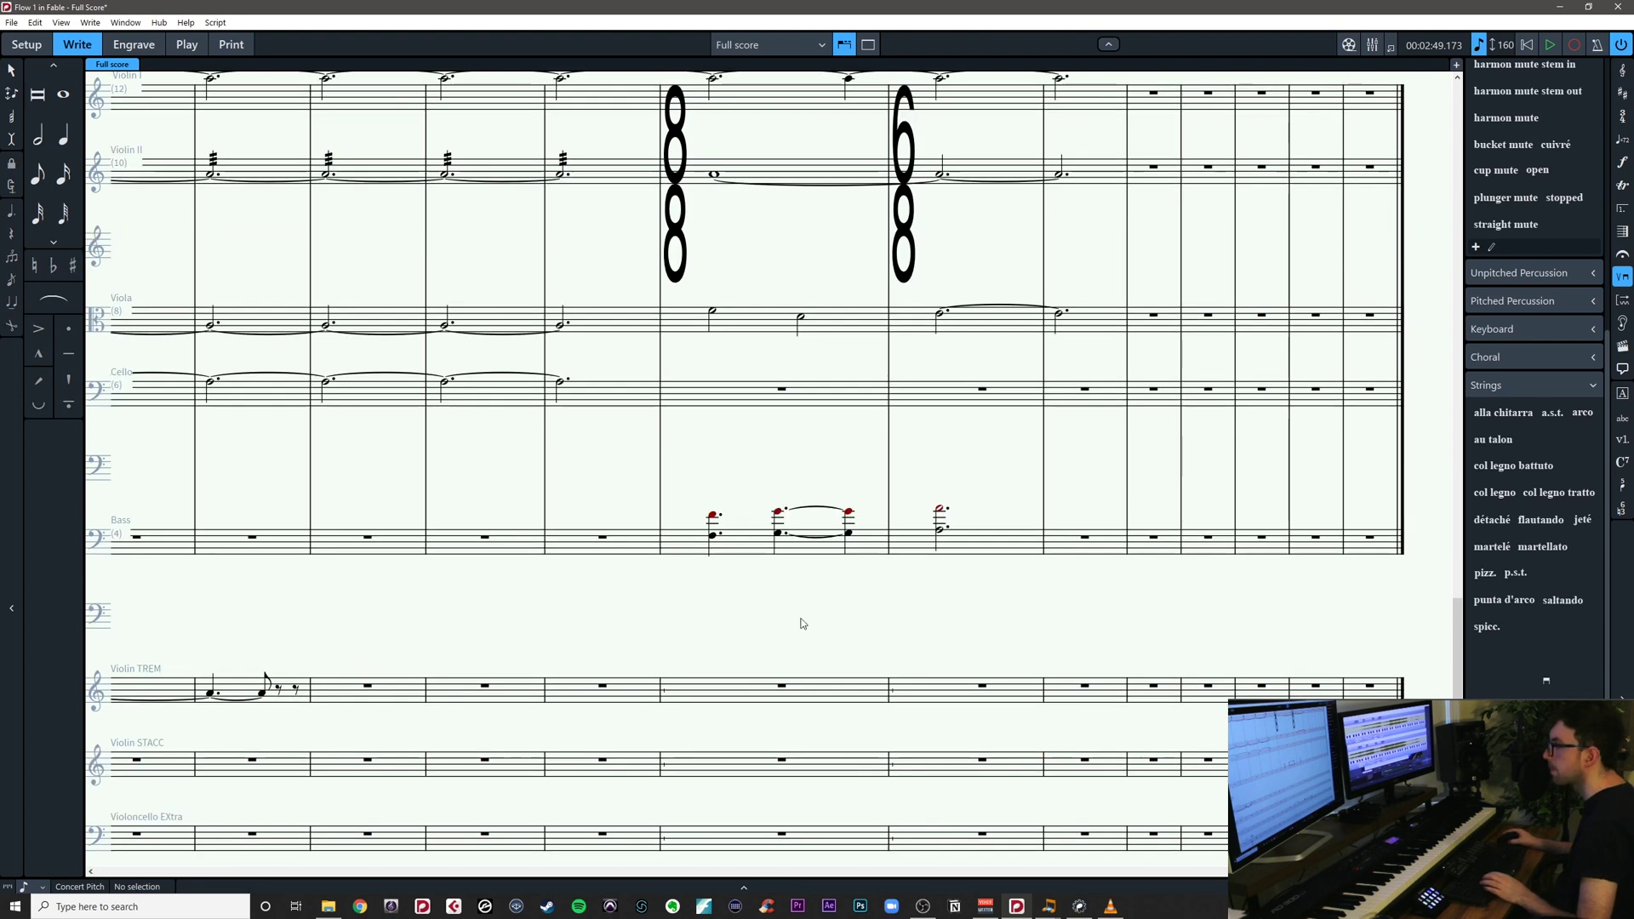
left_click(781, 391)
key("ctrl+v")
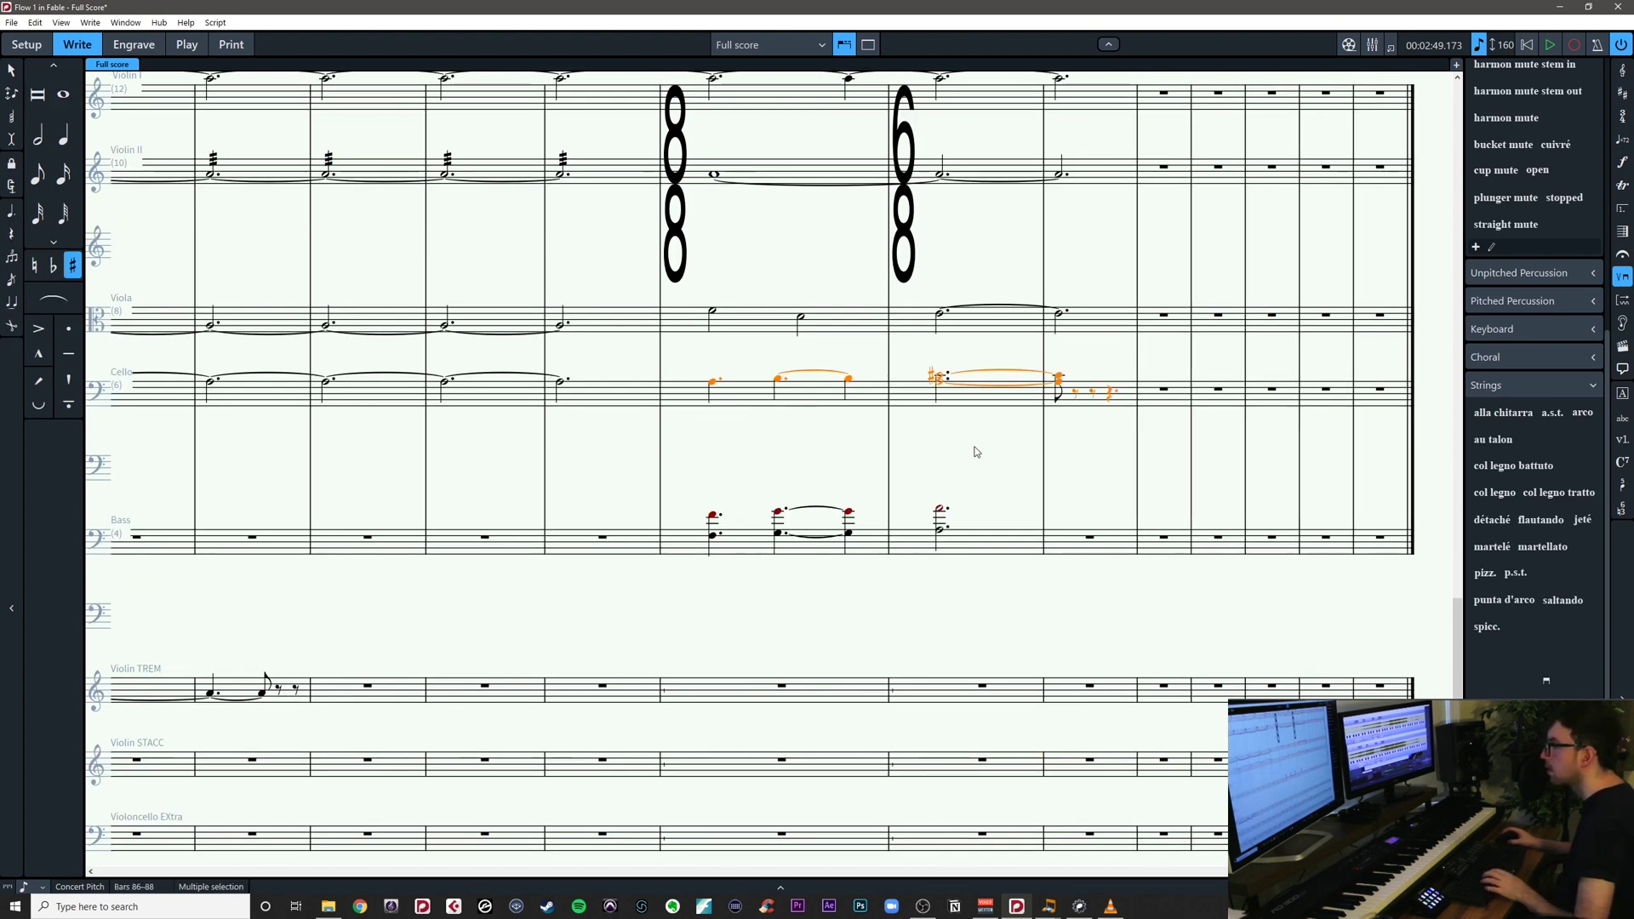
left_click(976, 450)
Extend the Cello's tied A3–C♯4 chord from bar 87 so that it fills bar 88
left_click(1063, 390)
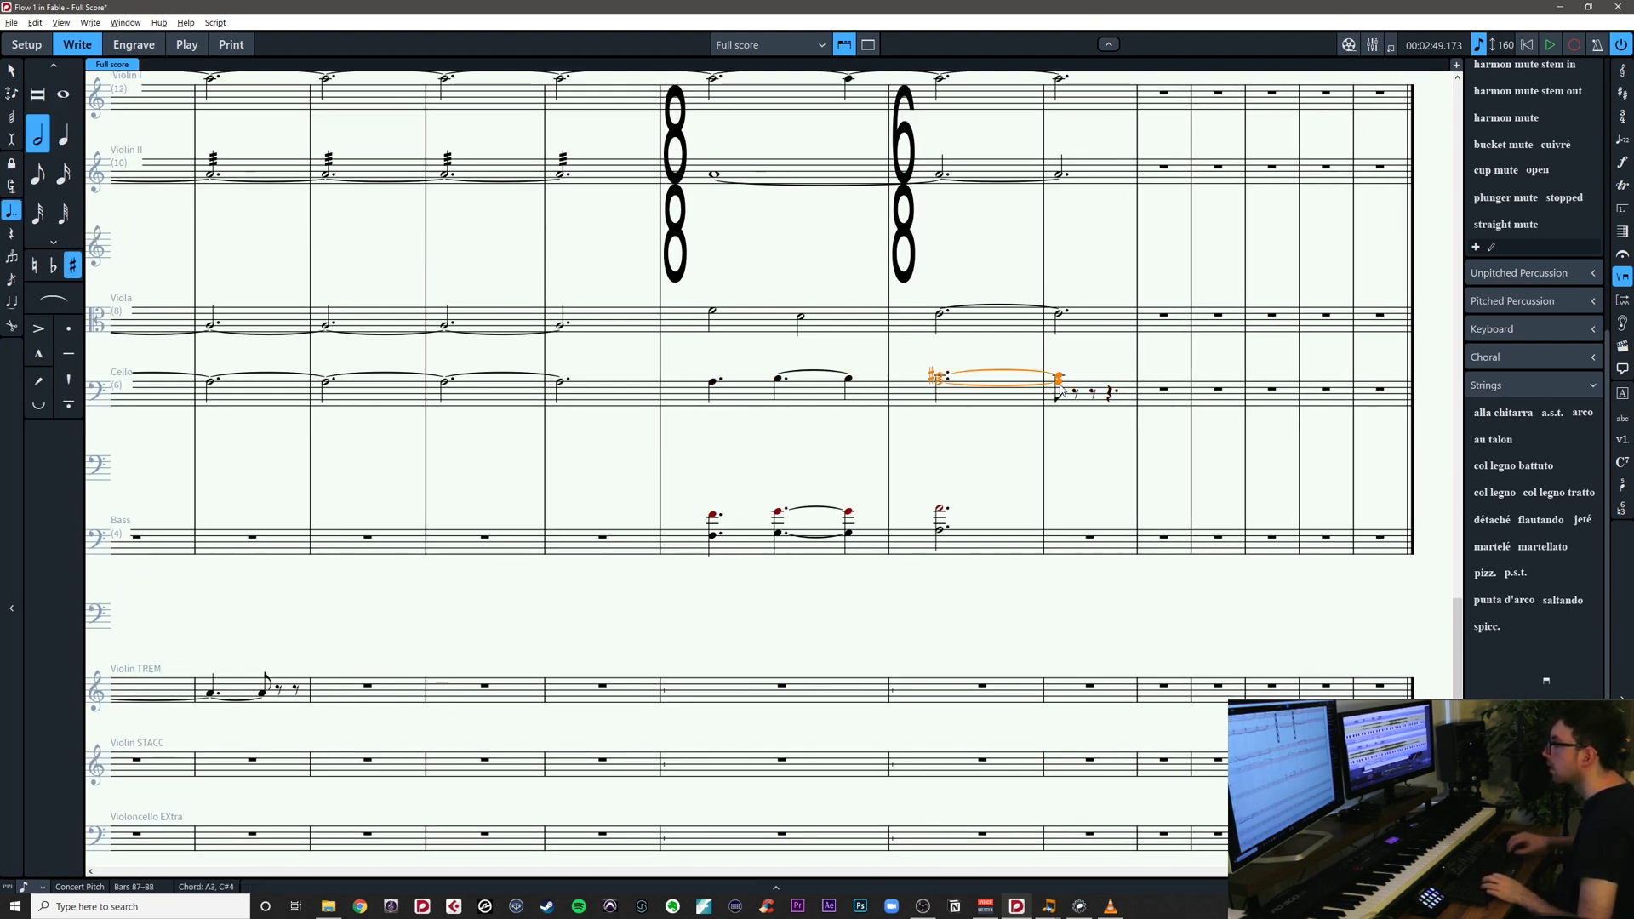
key("shift+alt+Right")
key("shift+alt+Left")
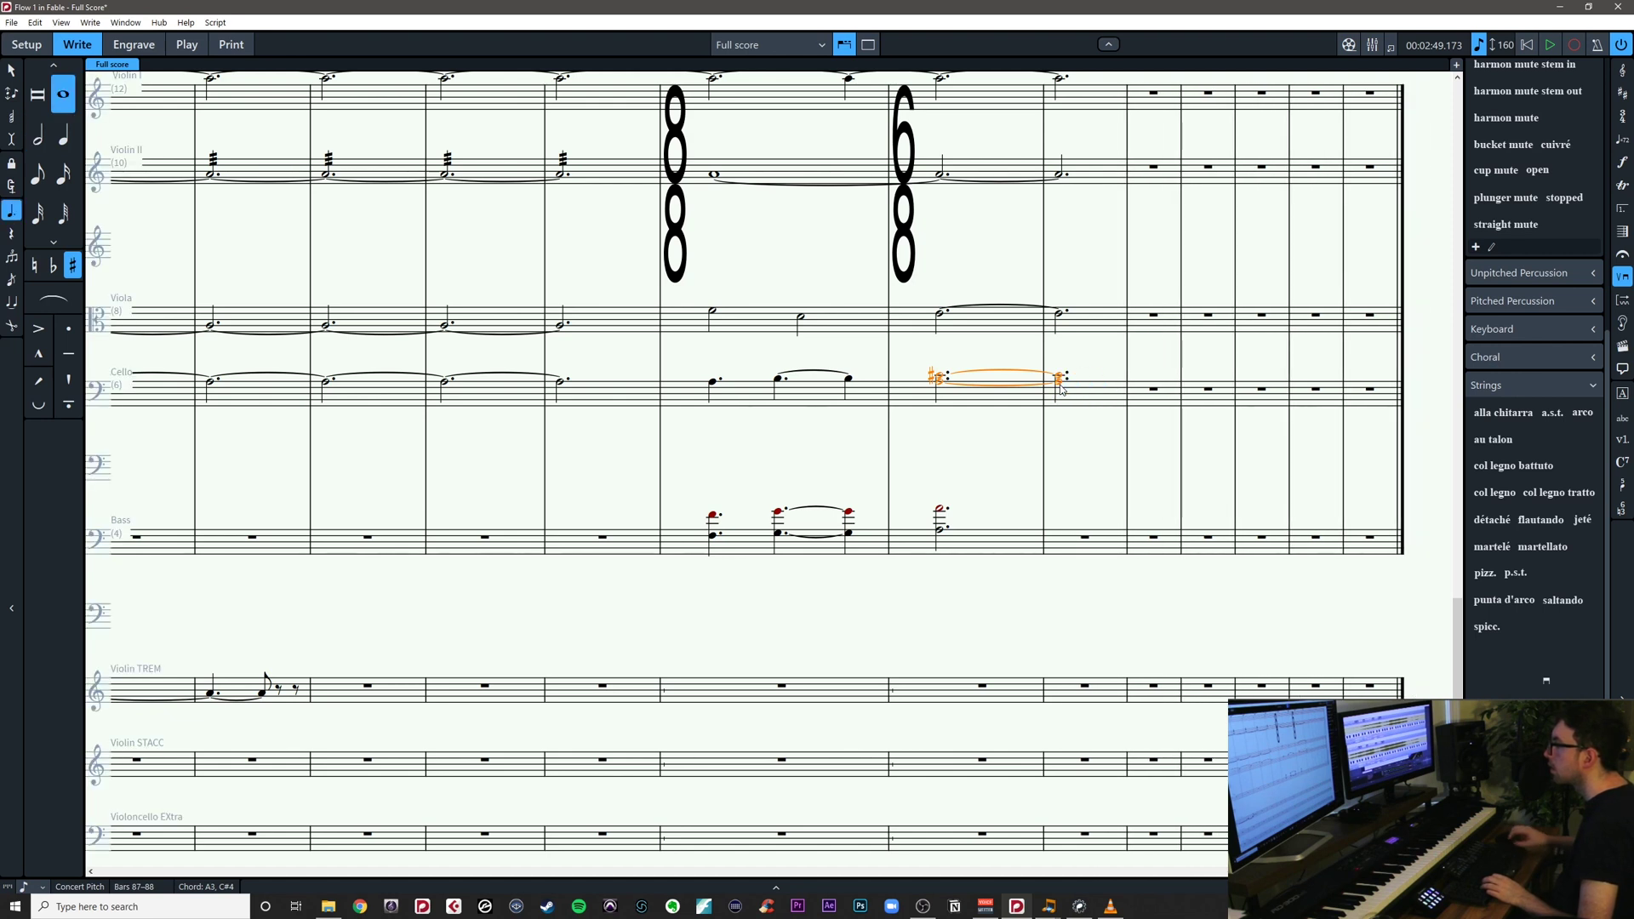
key("Escape")
Add the playing technique "div." above the Cello's chord at the start of bar 87
left_click(942, 379)
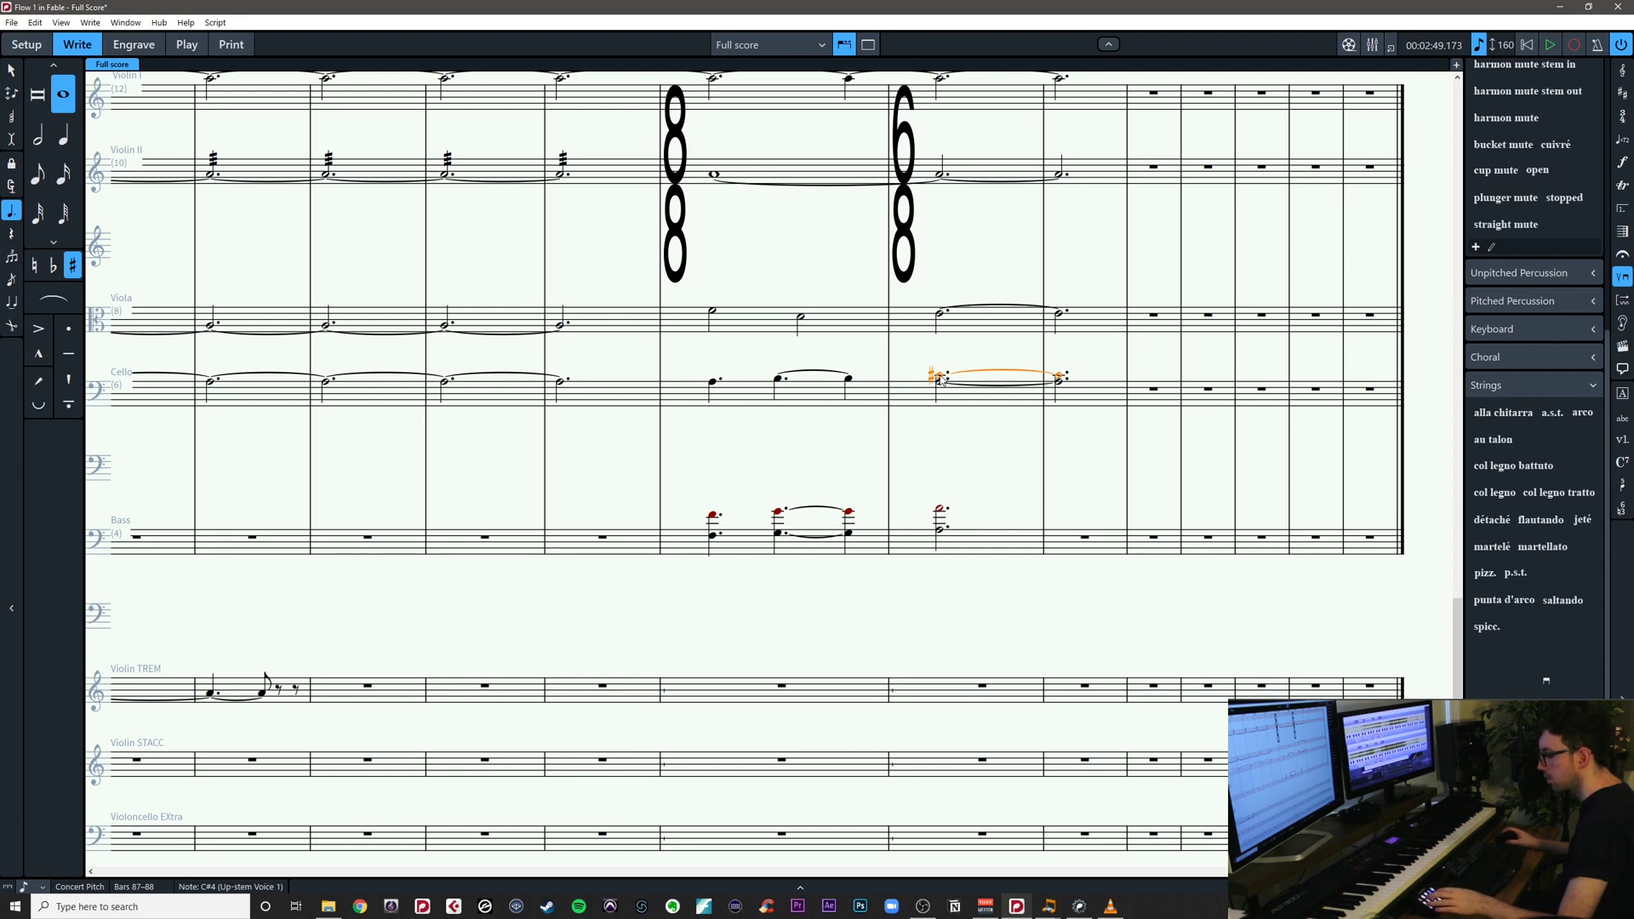
key("shift+x")
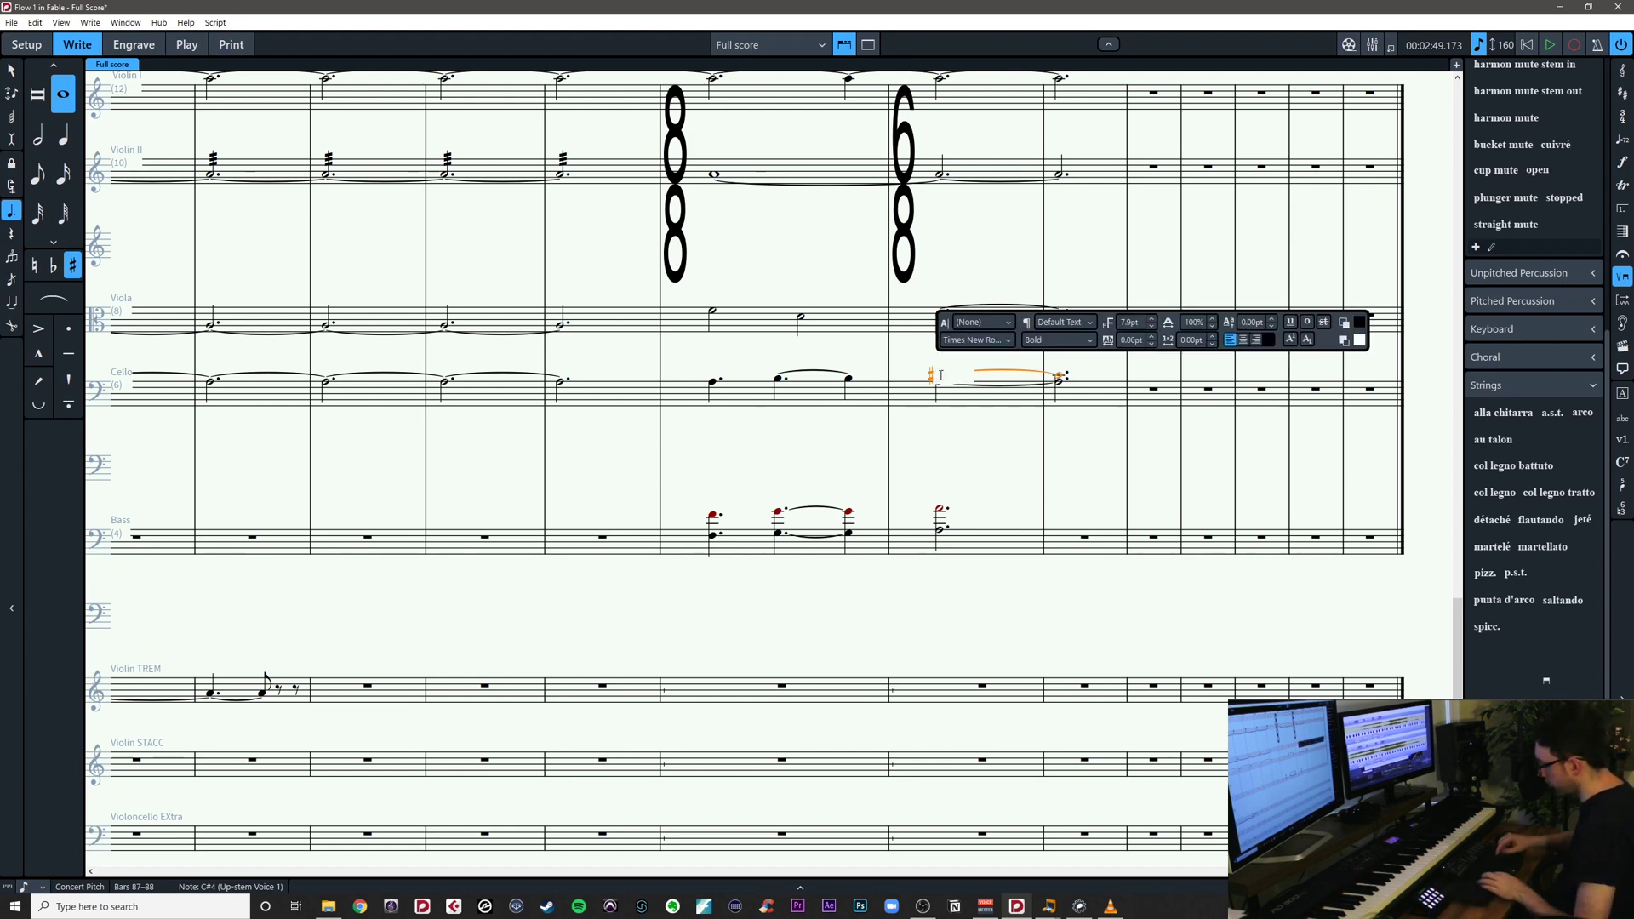
type("div.")
key("Escape")
key("Escape")
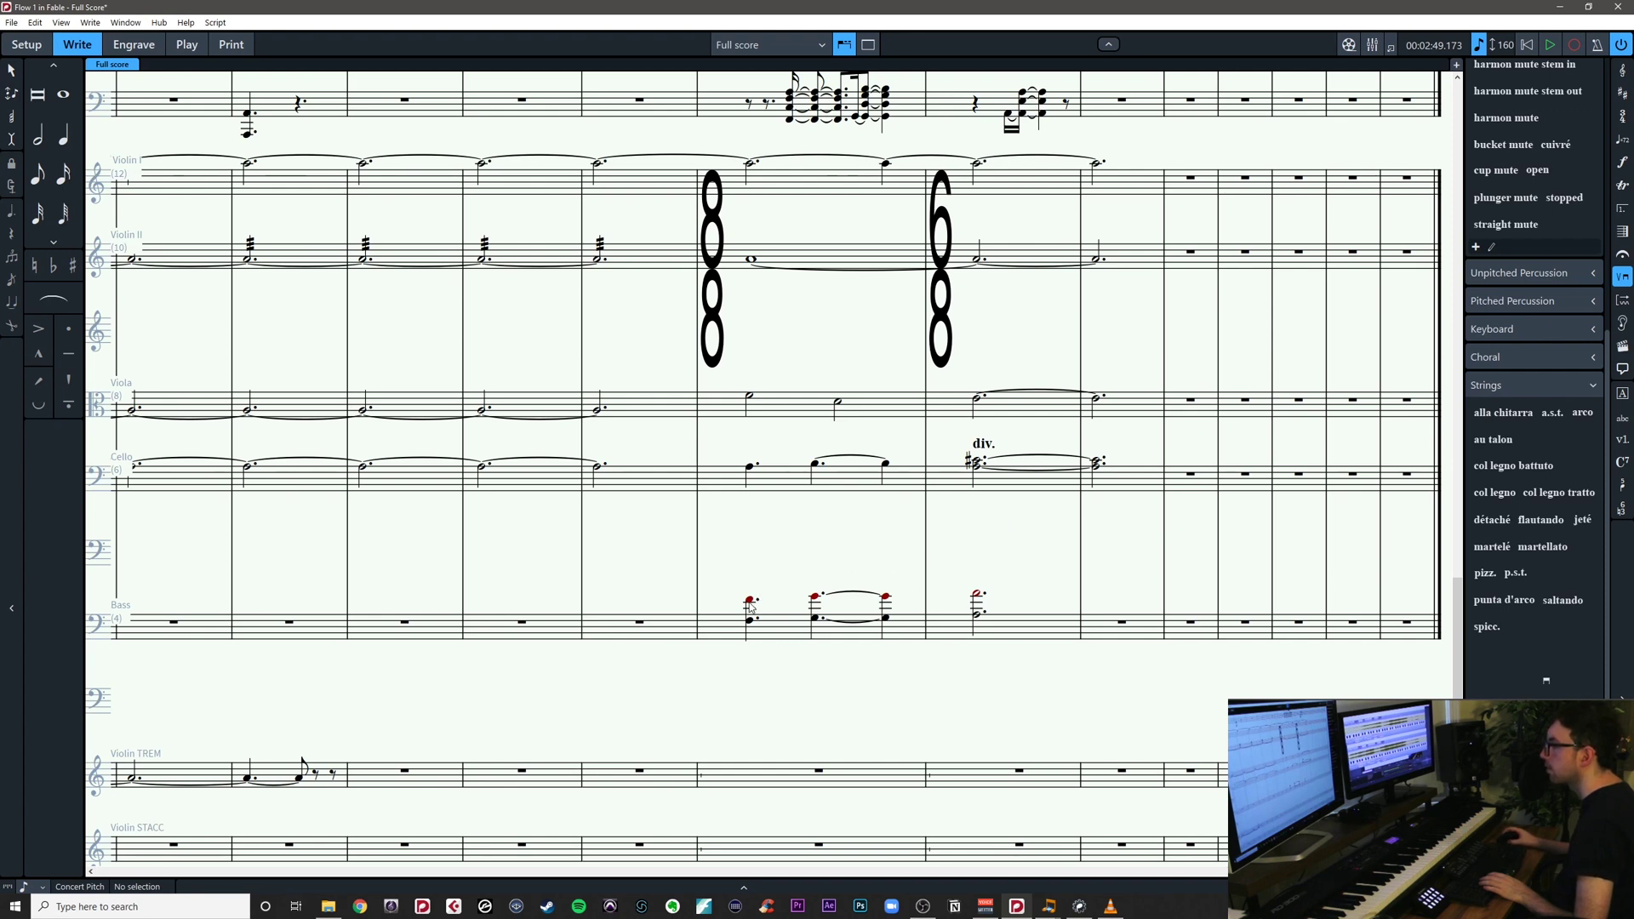
Compare the Bass's upper notes in bars 86–87 with the corresponding Cello notes
left_click(750, 601)
left_click(815, 598)
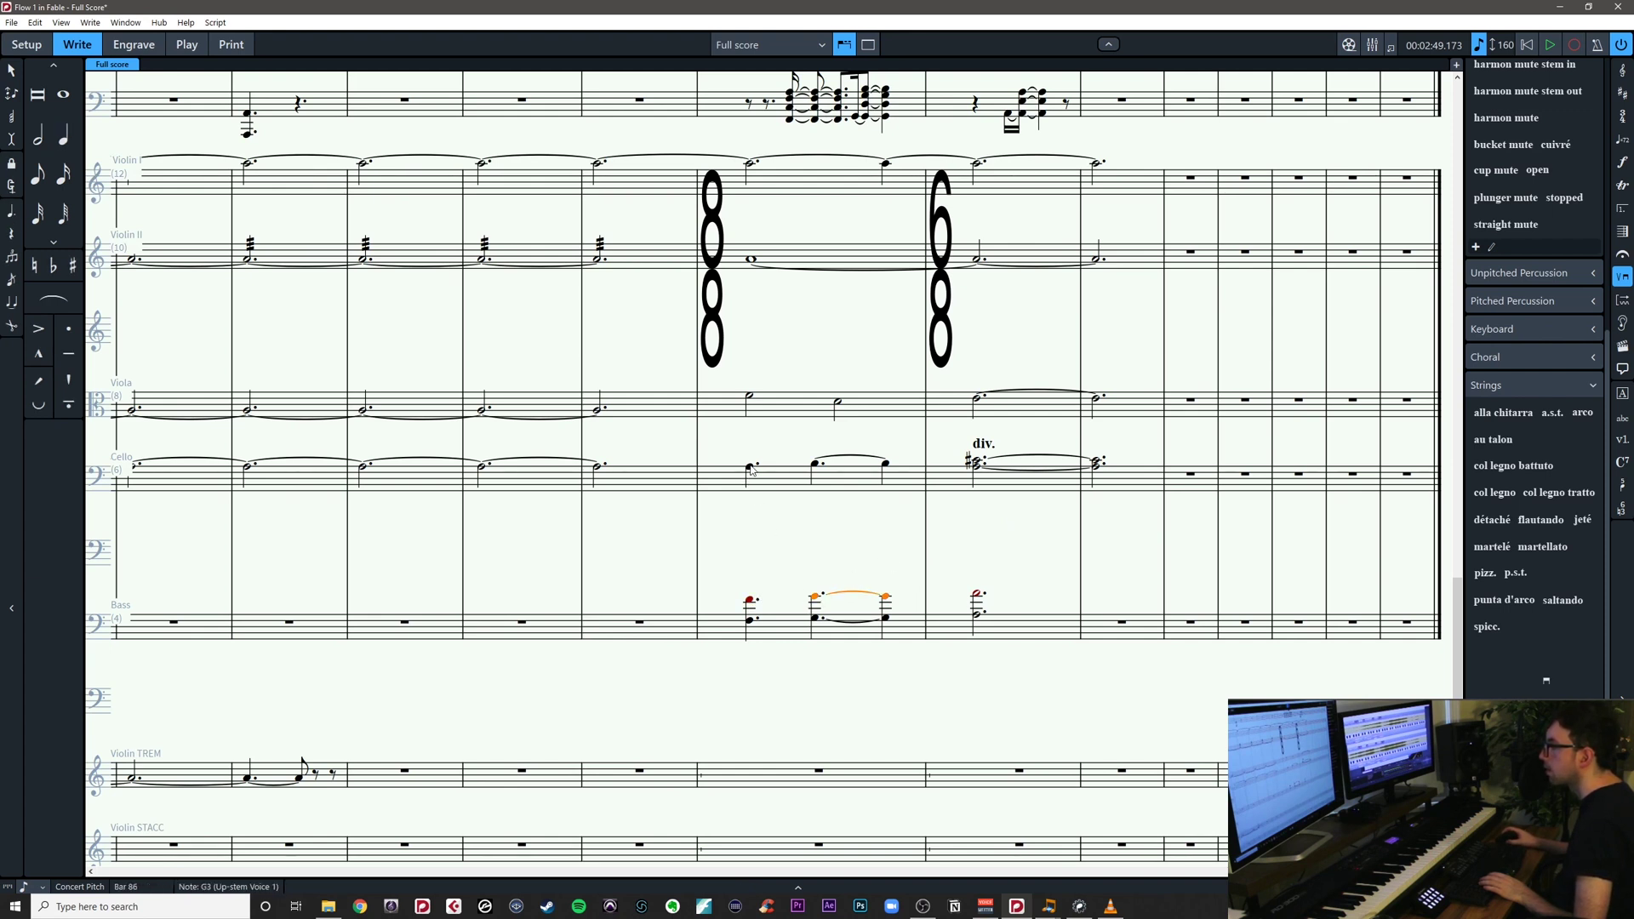
left_click(750, 468)
left_click(815, 465)
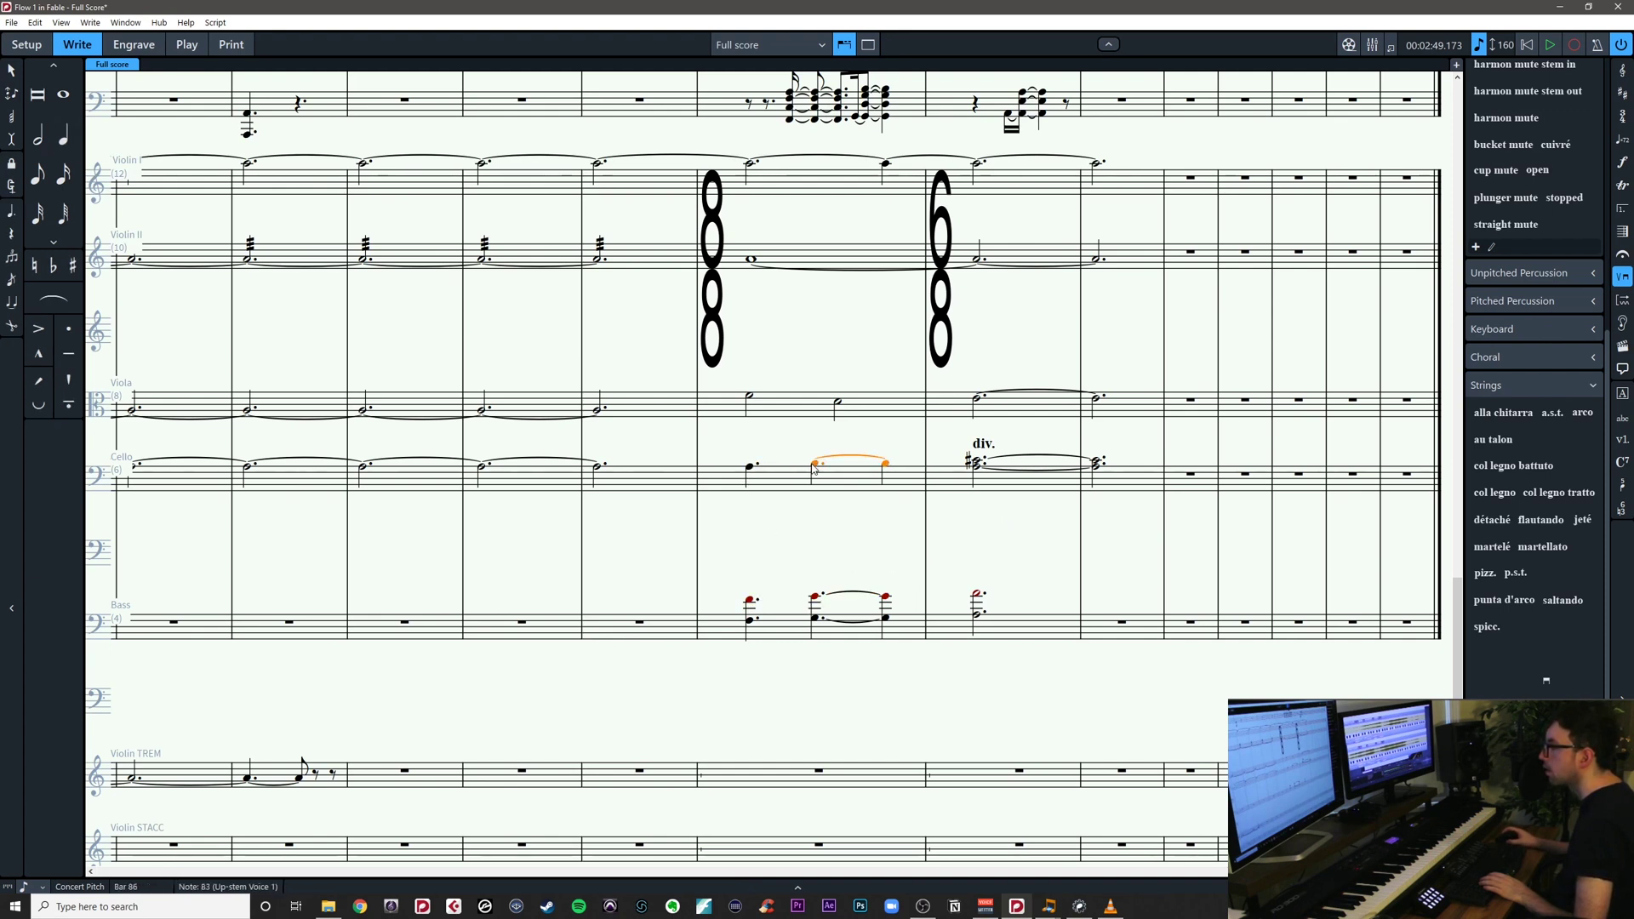
left_click(976, 598)
left_click_drag(1019, 577, 997, 599)
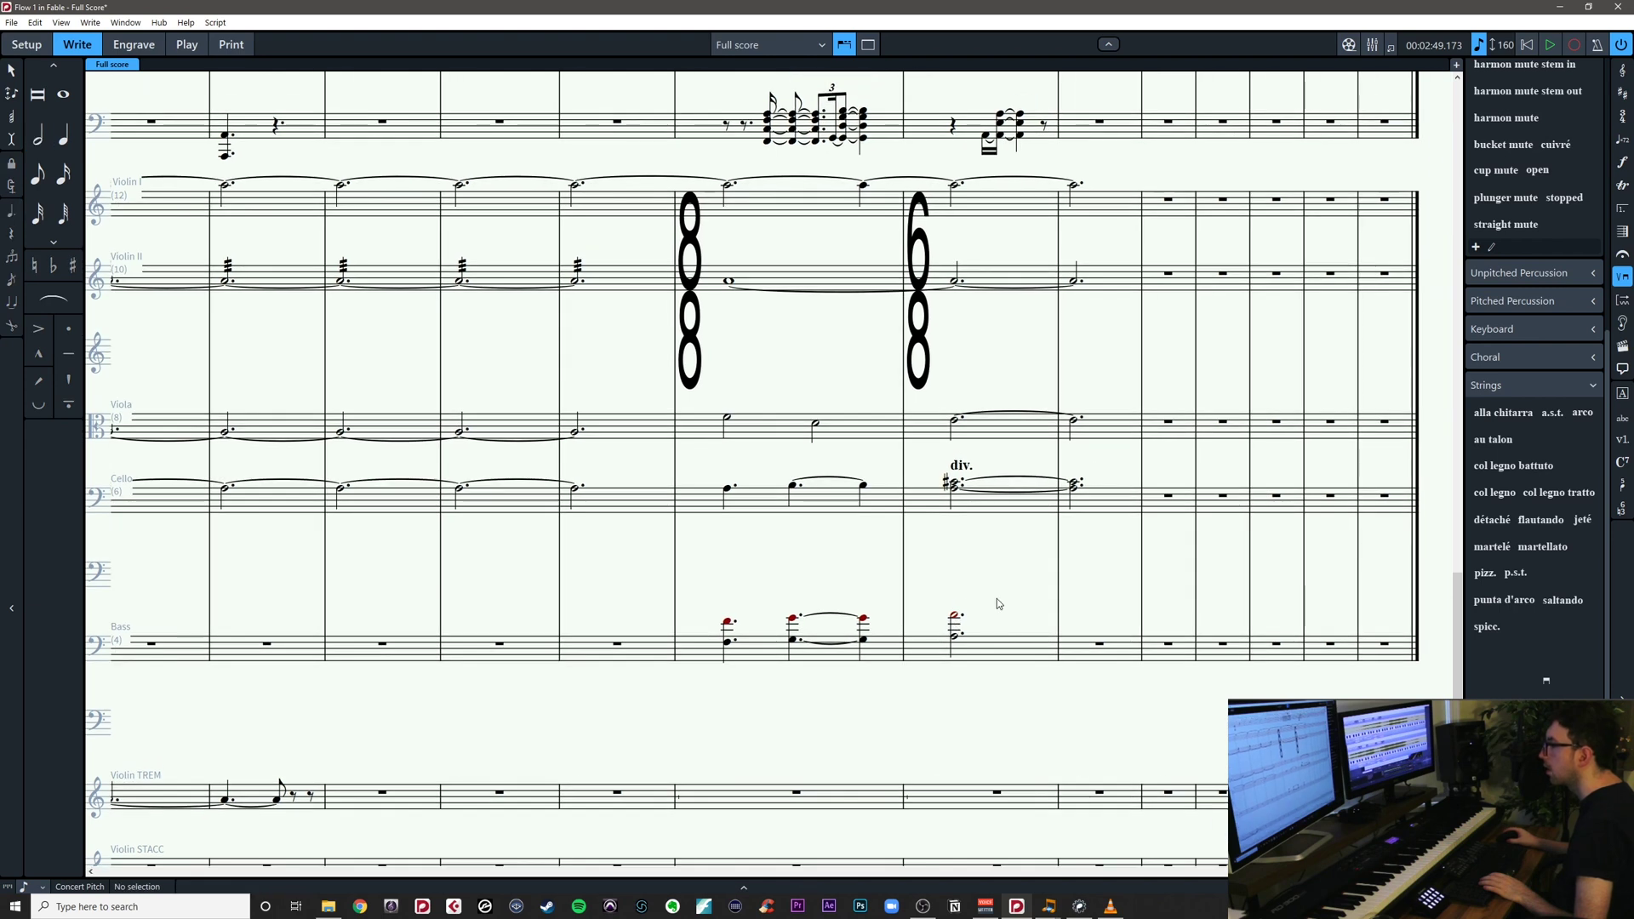
left_click(729, 623)
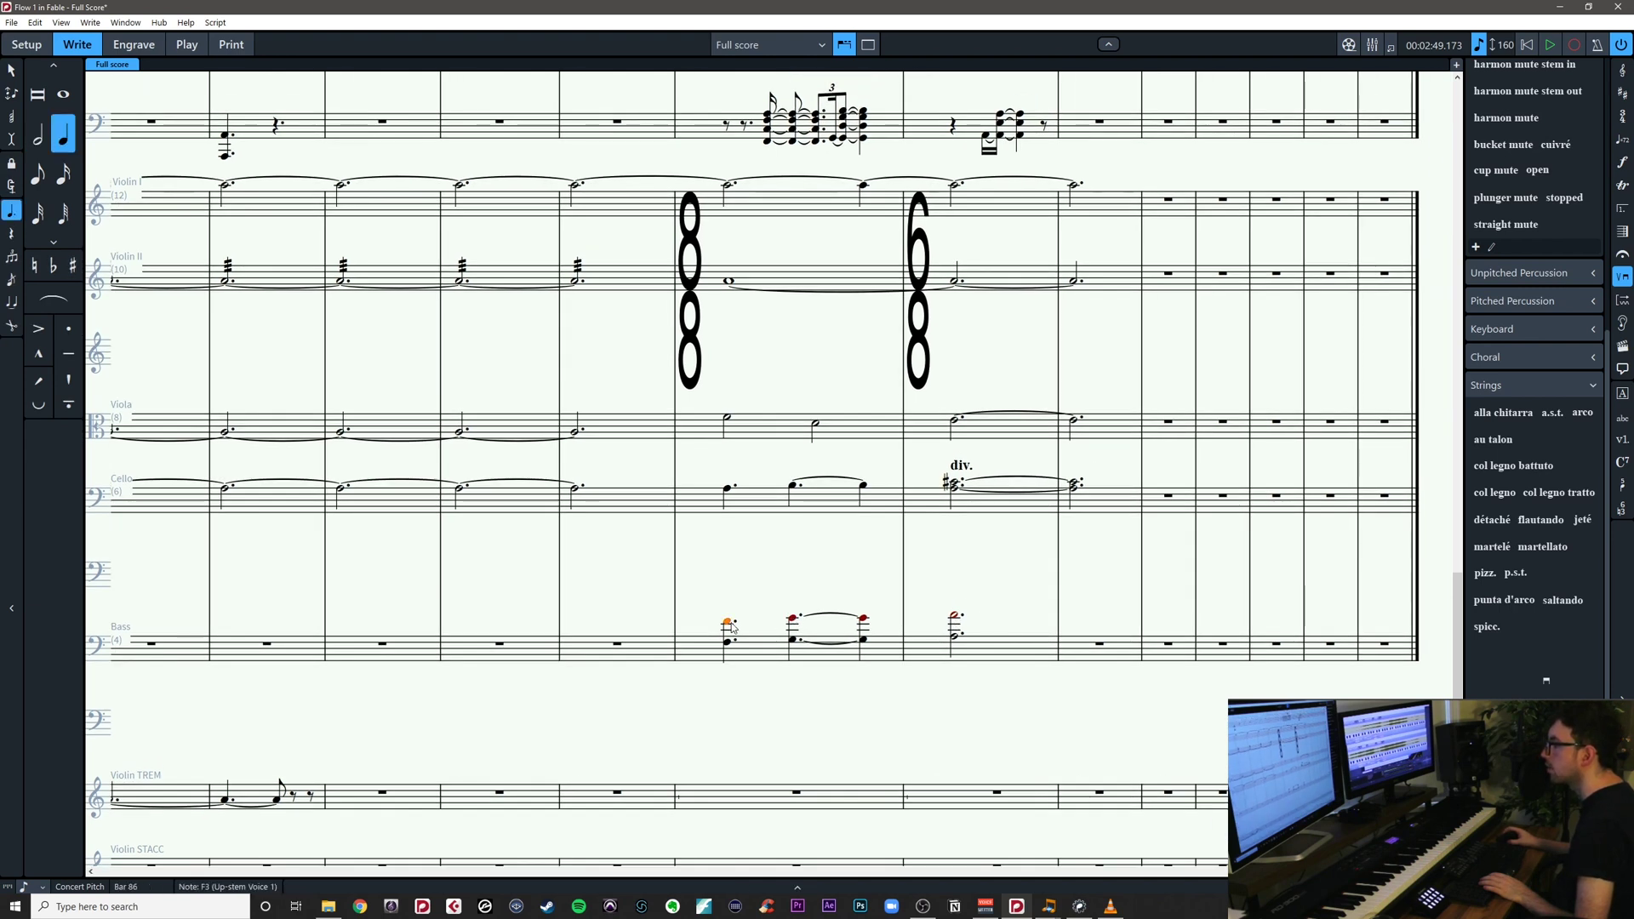
Set the Cello's A3 and B3 in bar 86 to single untied half notes
left_click(727, 491)
key("6")
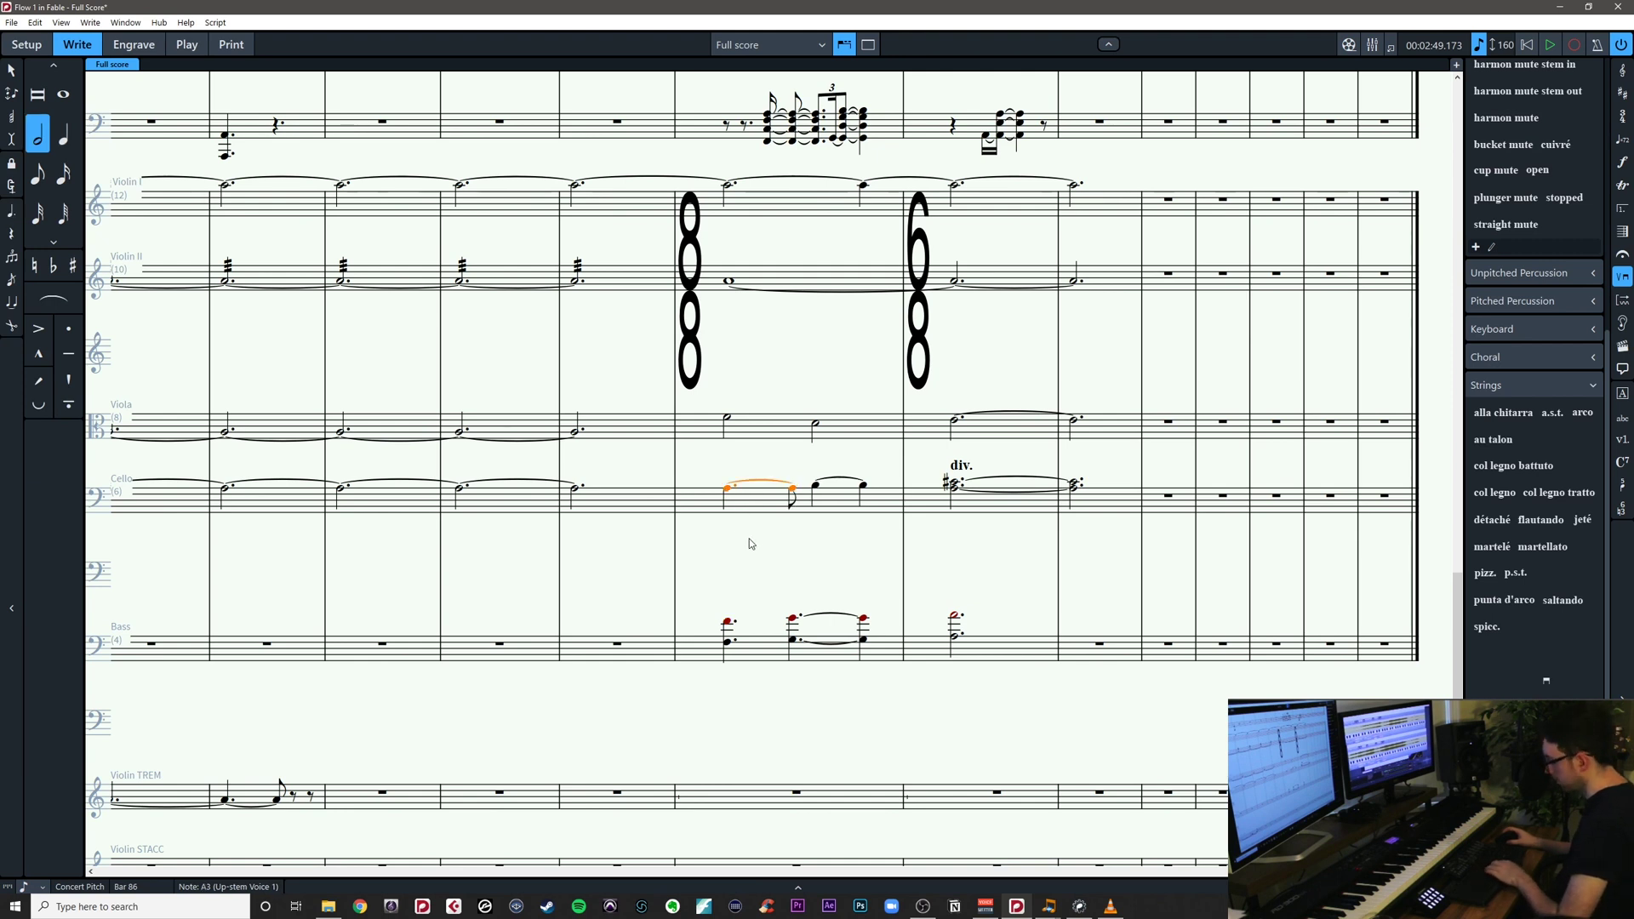
key("Escape")
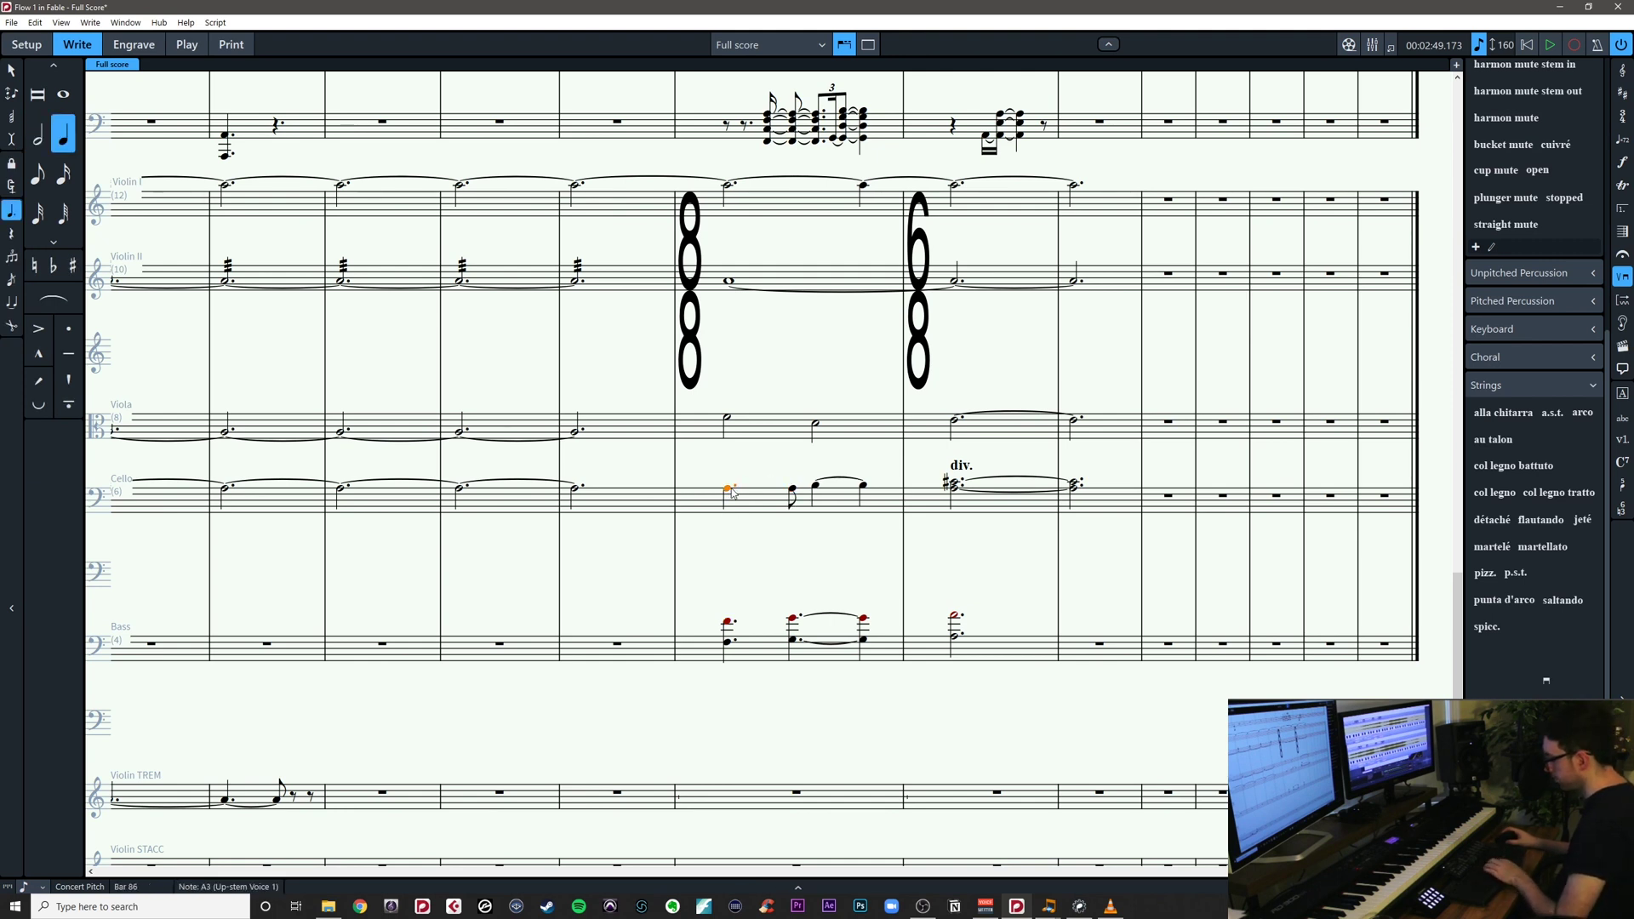
key("o")
key("7")
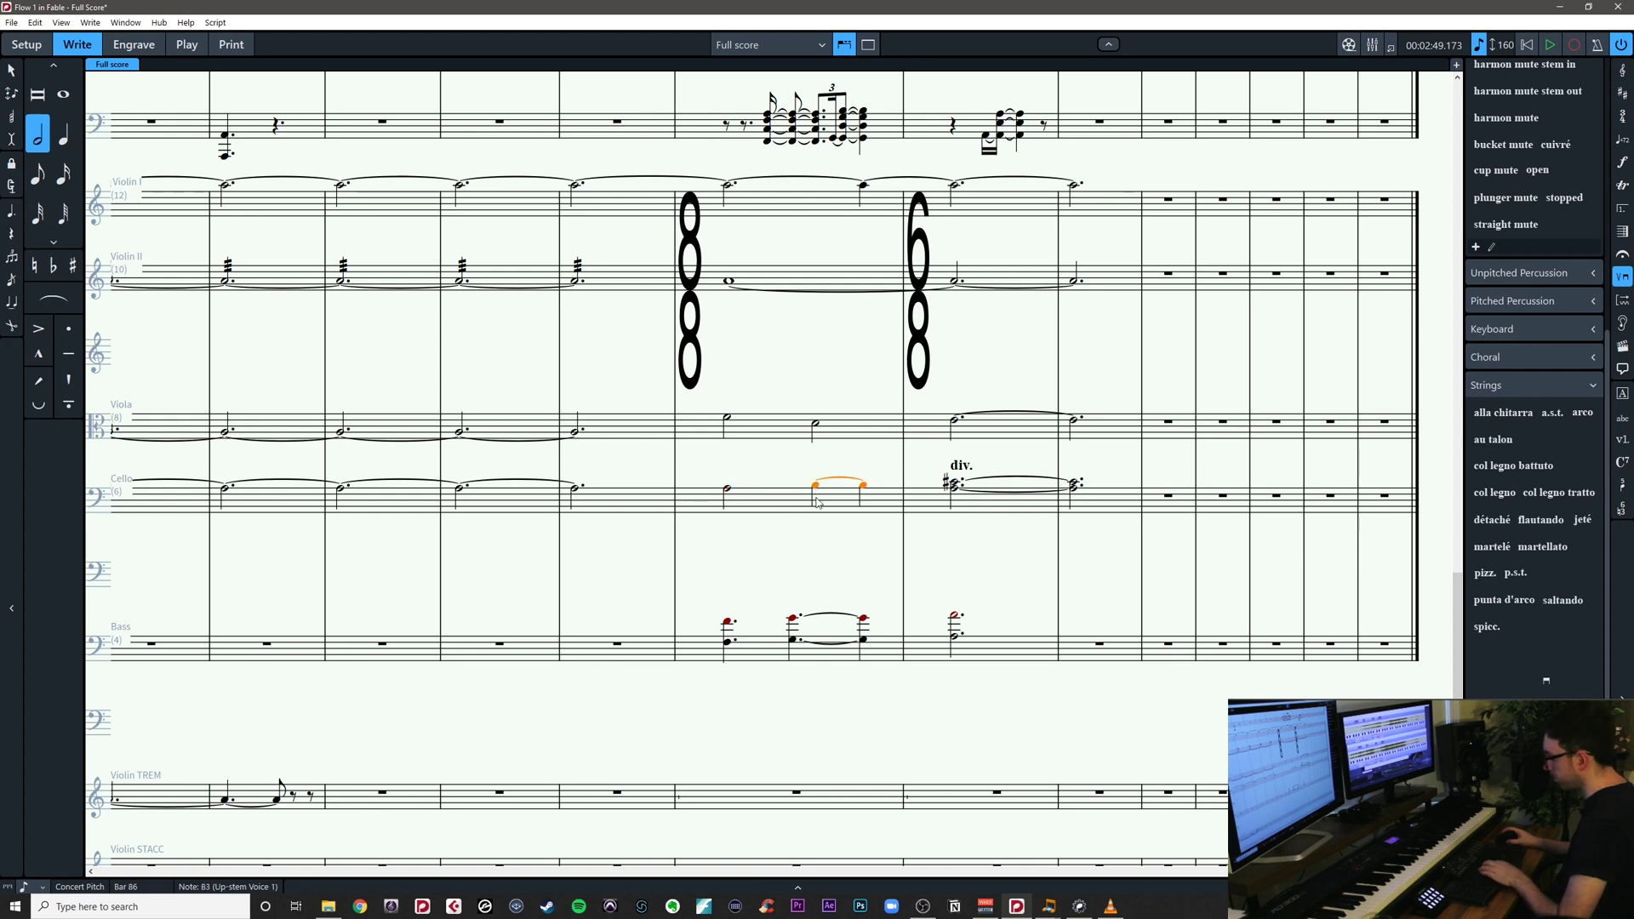
left_click(815, 487)
key("6")
key("Escape")
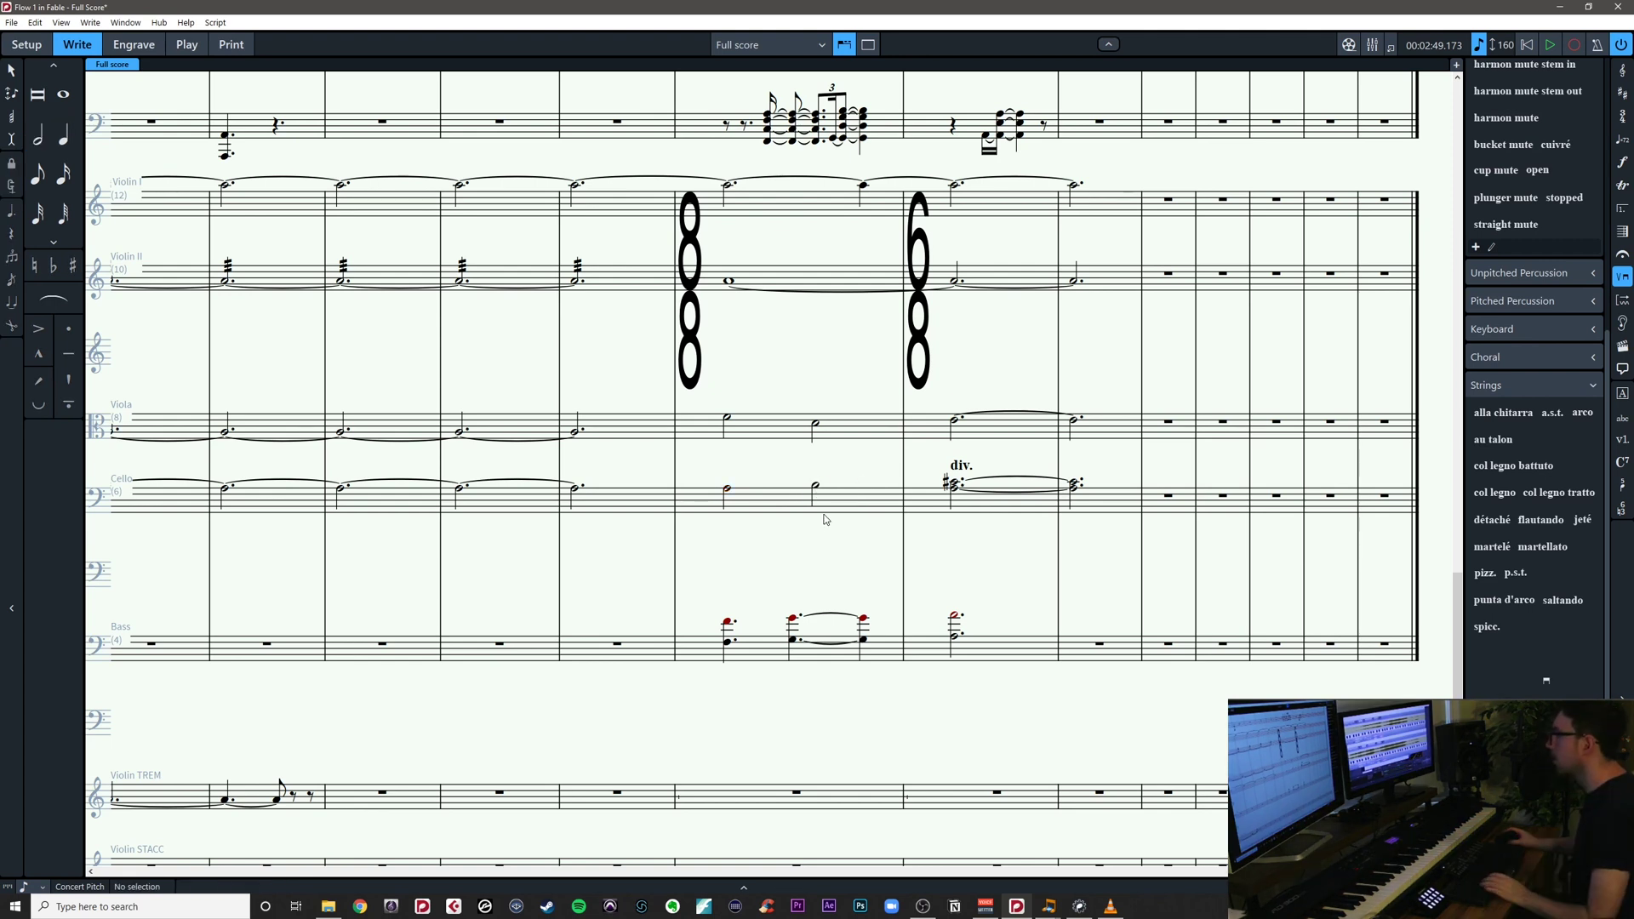
Delete the Bass's upper A3 from the dotted half note octave in bar 87
scroll(821, 542, "down", 1)
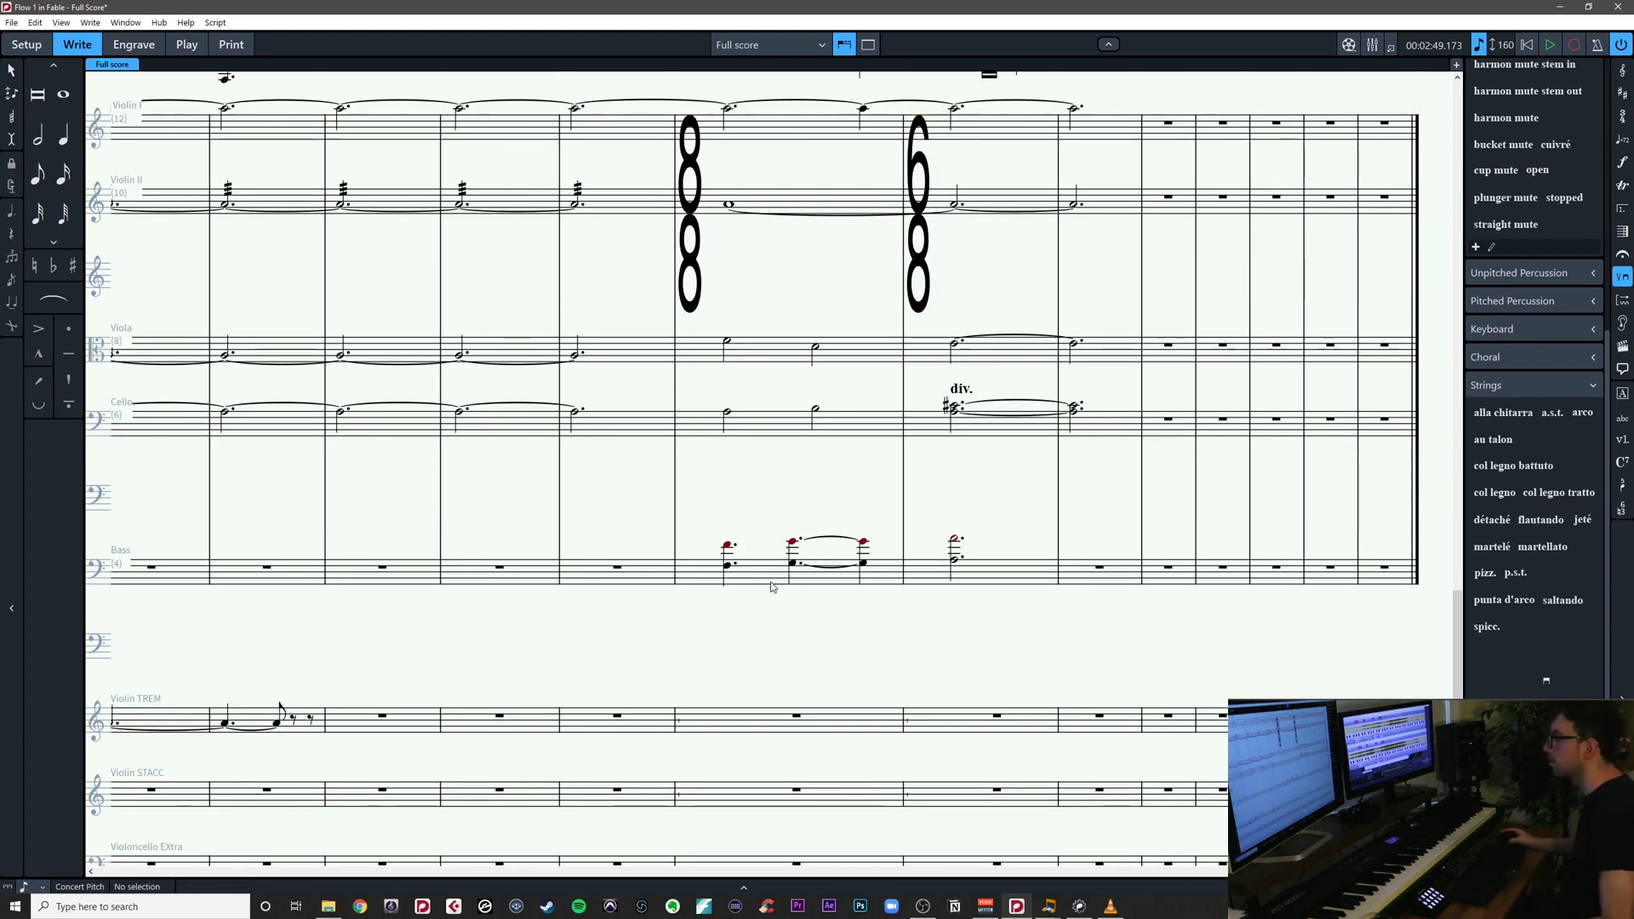
scroll(764, 624, "down", 2)
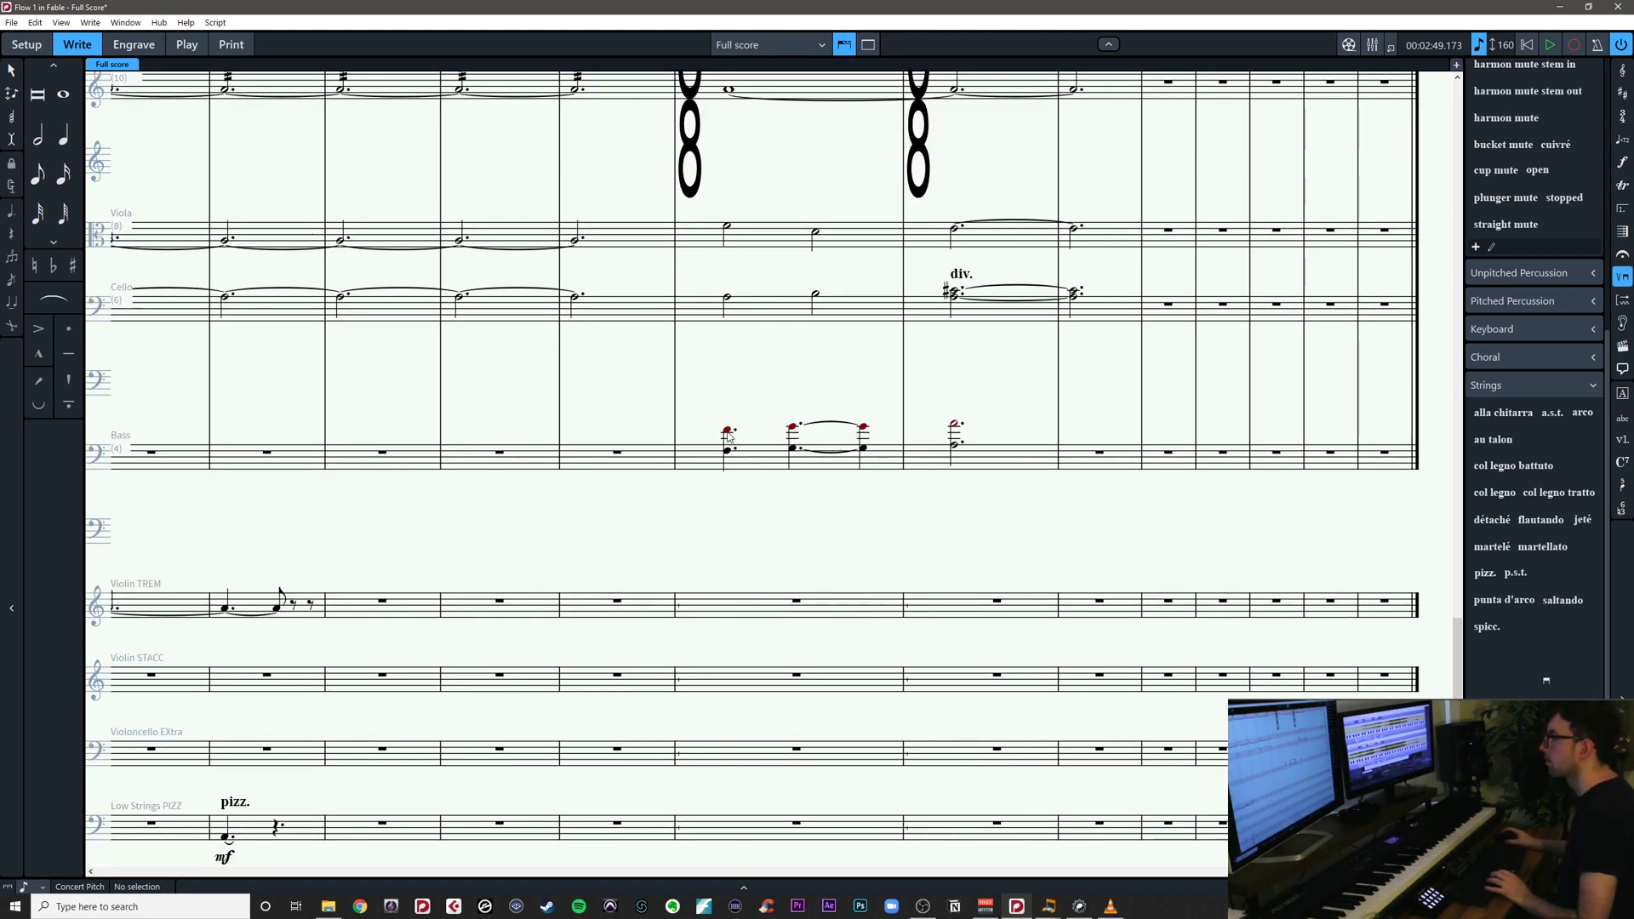
left_click(956, 300)
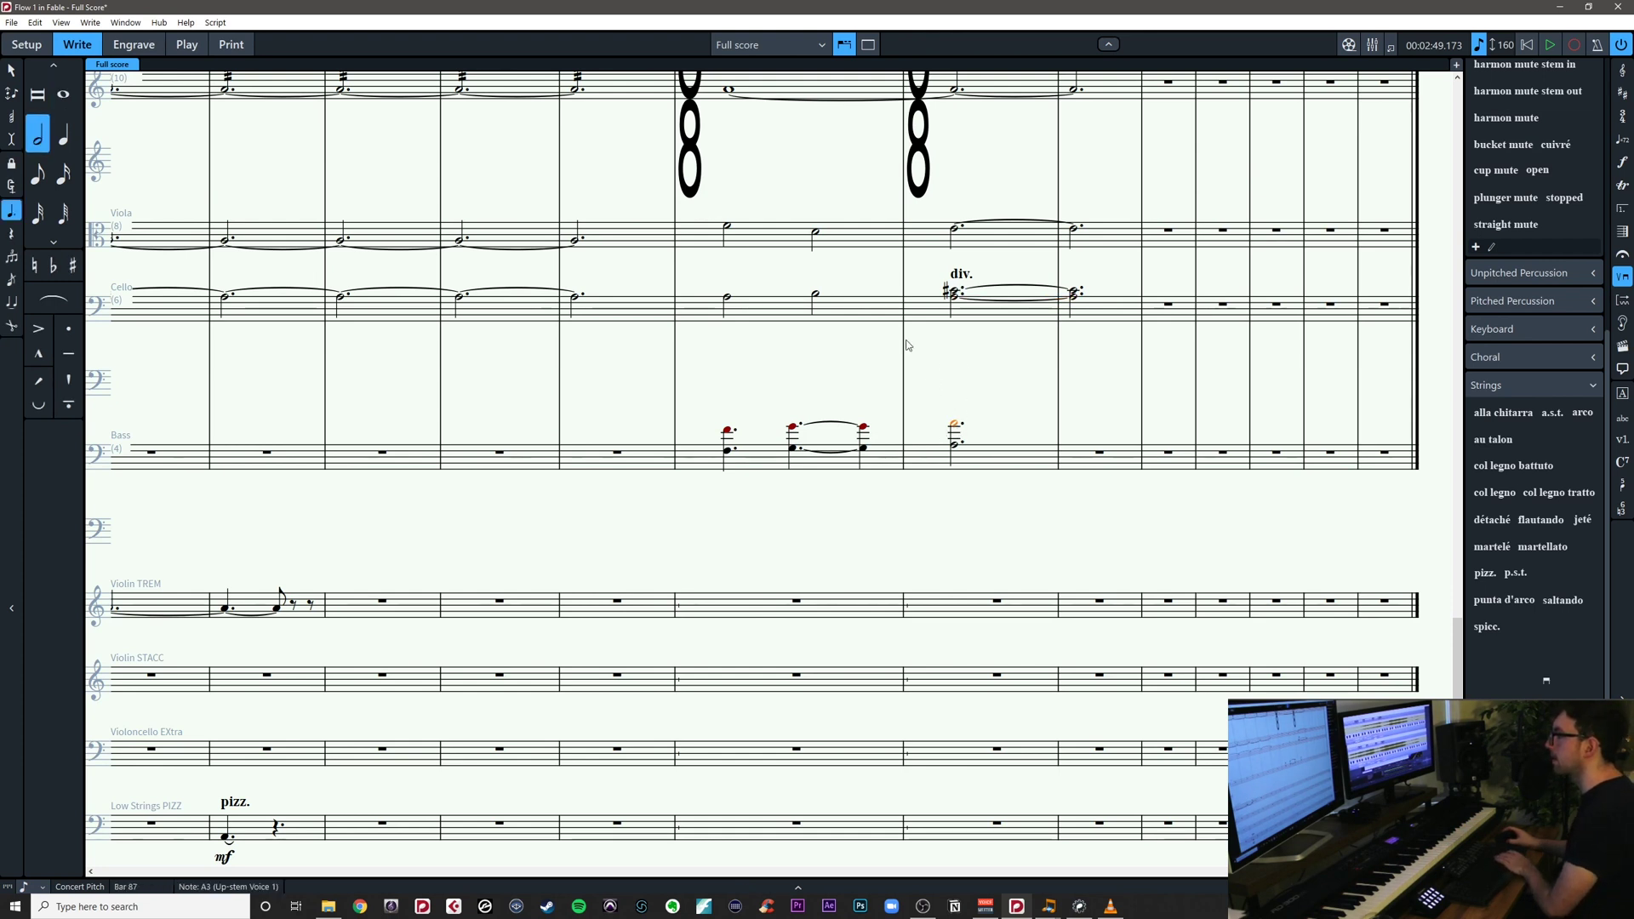
key("Delete")
Add a note a third below each of the Cello's two half notes in bar 86
left_click(729, 298)
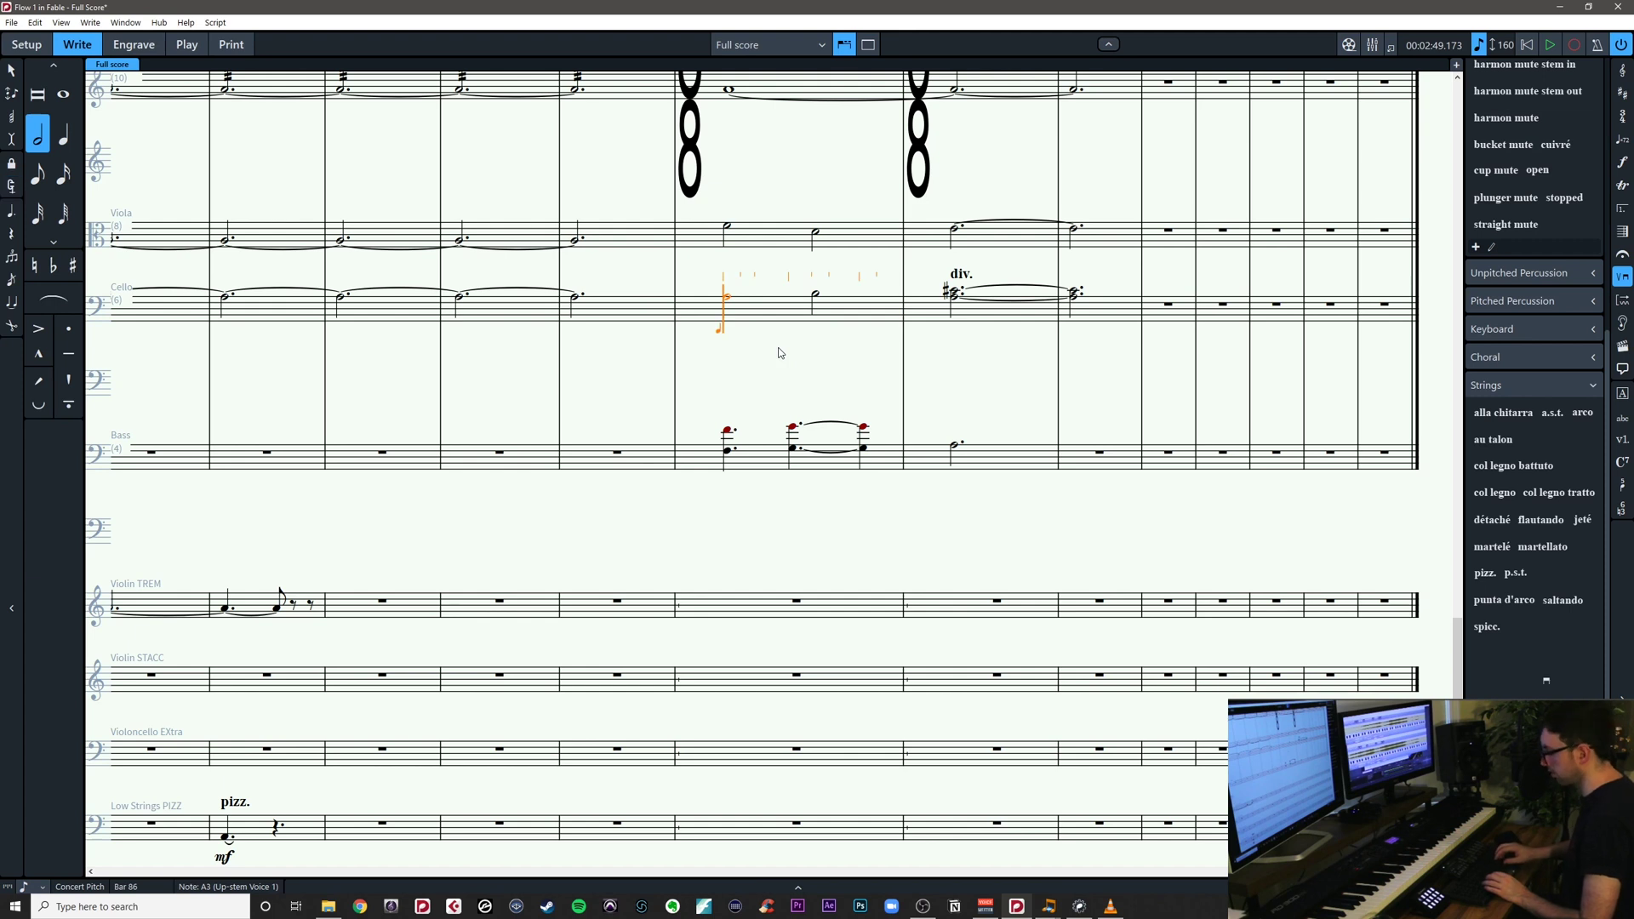
key("shift+Right")
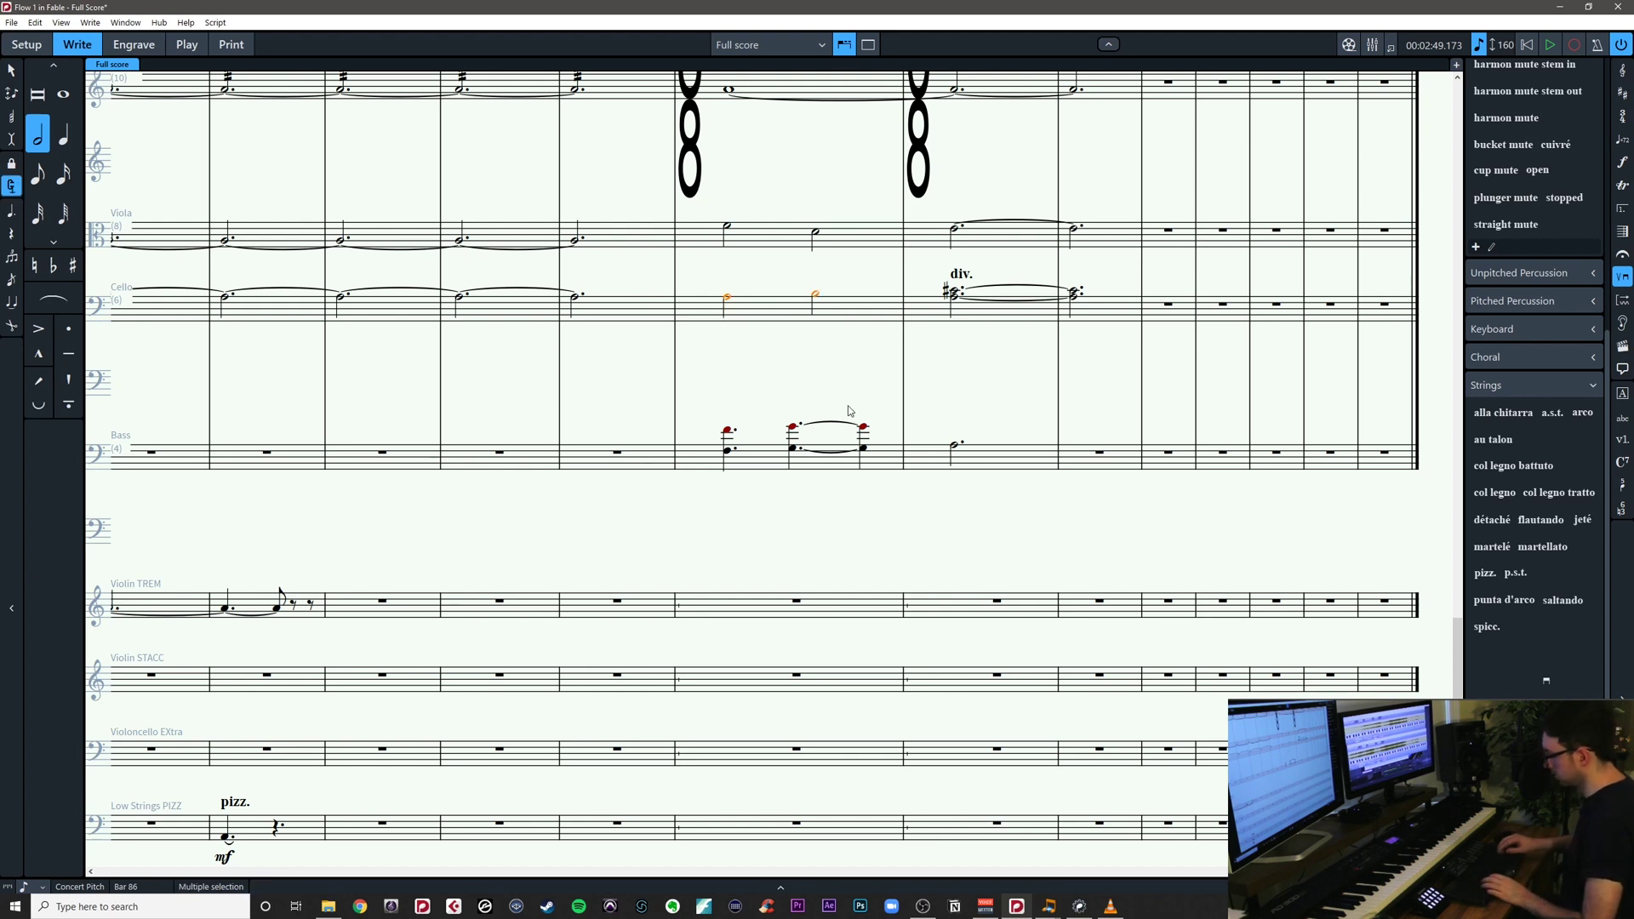
key("shift+i")
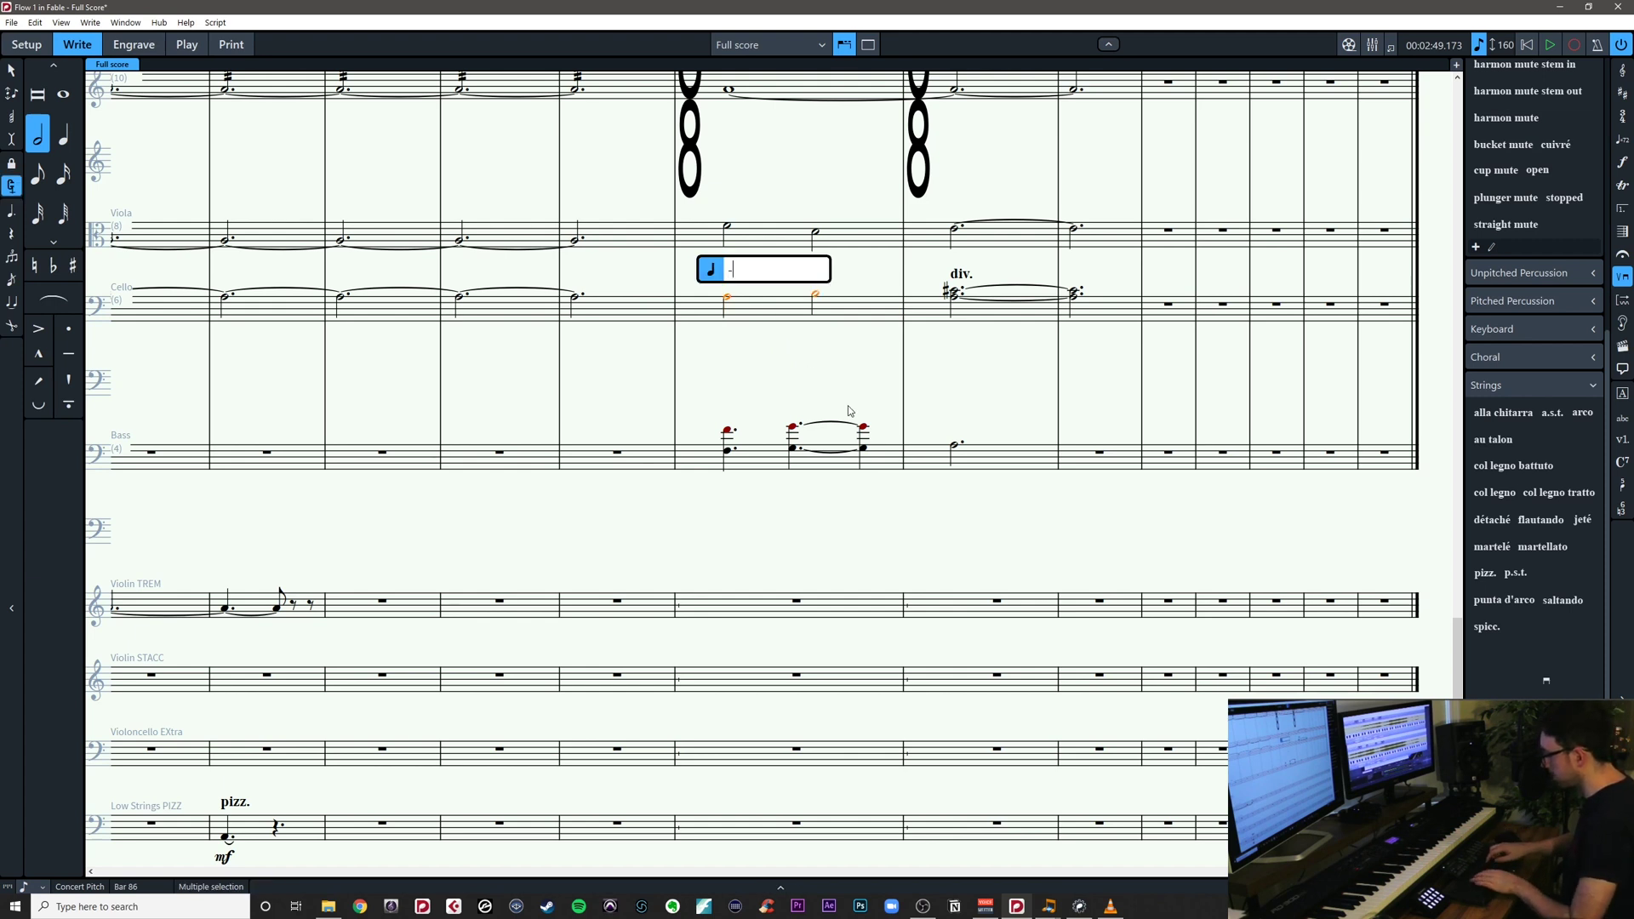
type("-3")
key("Return")
left_click(854, 396)
Delete the Bass's upper F3 and the tied upper G3 in bar 86
left_click(727, 430)
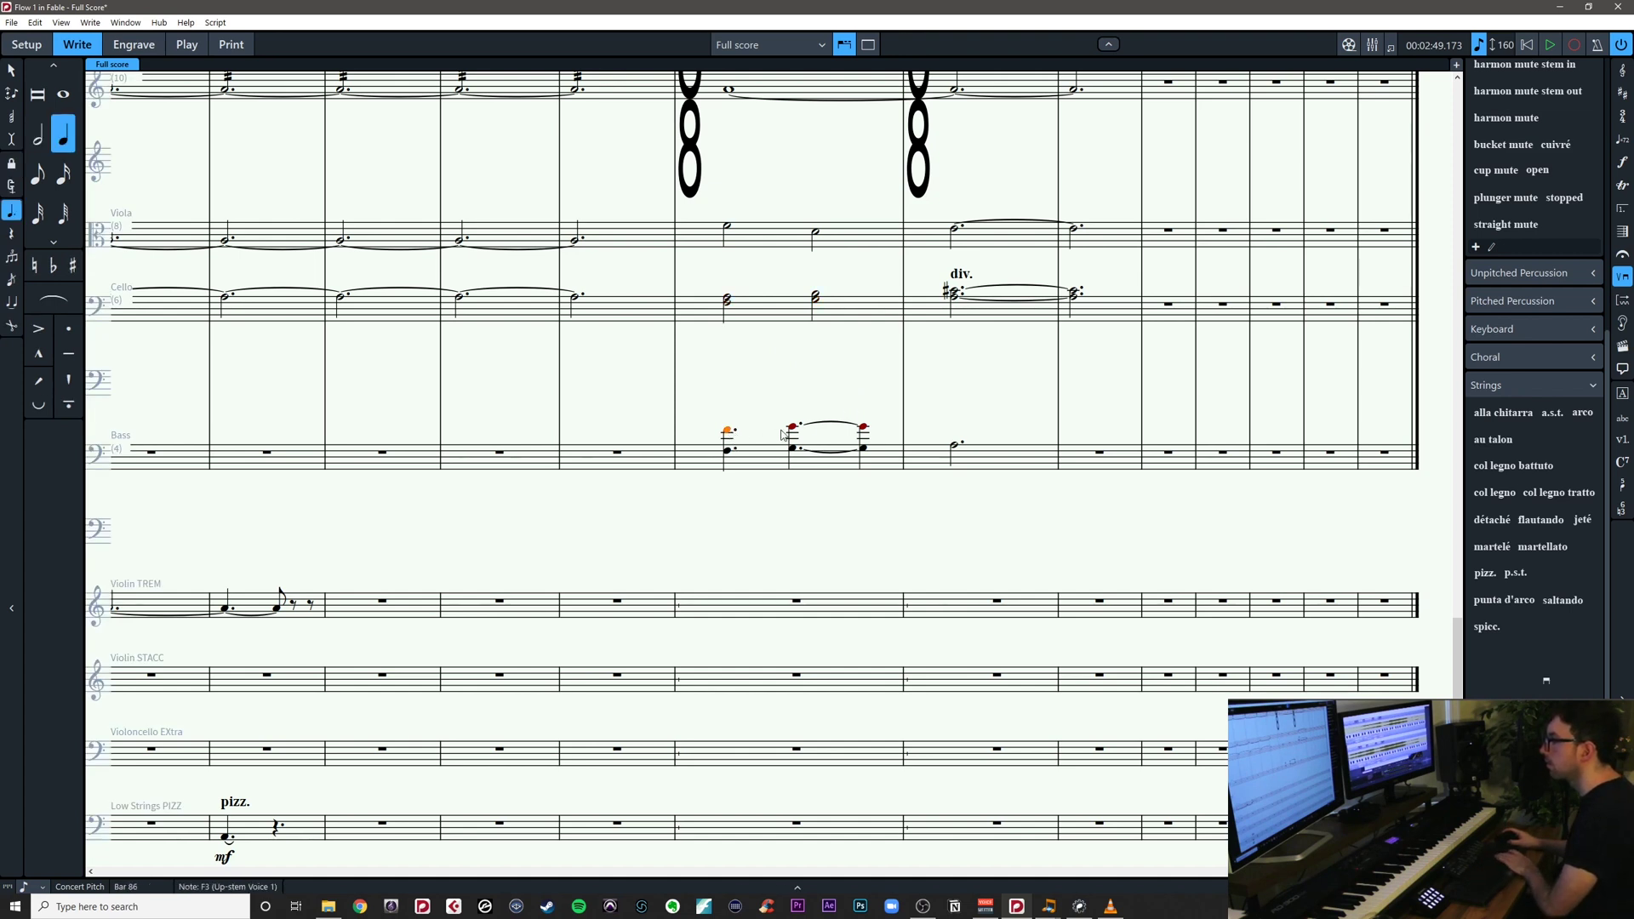
key("Delete")
left_click(792, 427)
key("Delete")
Move the Cello's "div." marking from bar 87 to the start of bar 86
left_click_drag(957, 274, 724, 281)
left_click_drag(794, 361, 847, 553)
key("x")
key("x")
Change the Bass's F2 at the start of bar 86 to a single half note
left_click(812, 314)
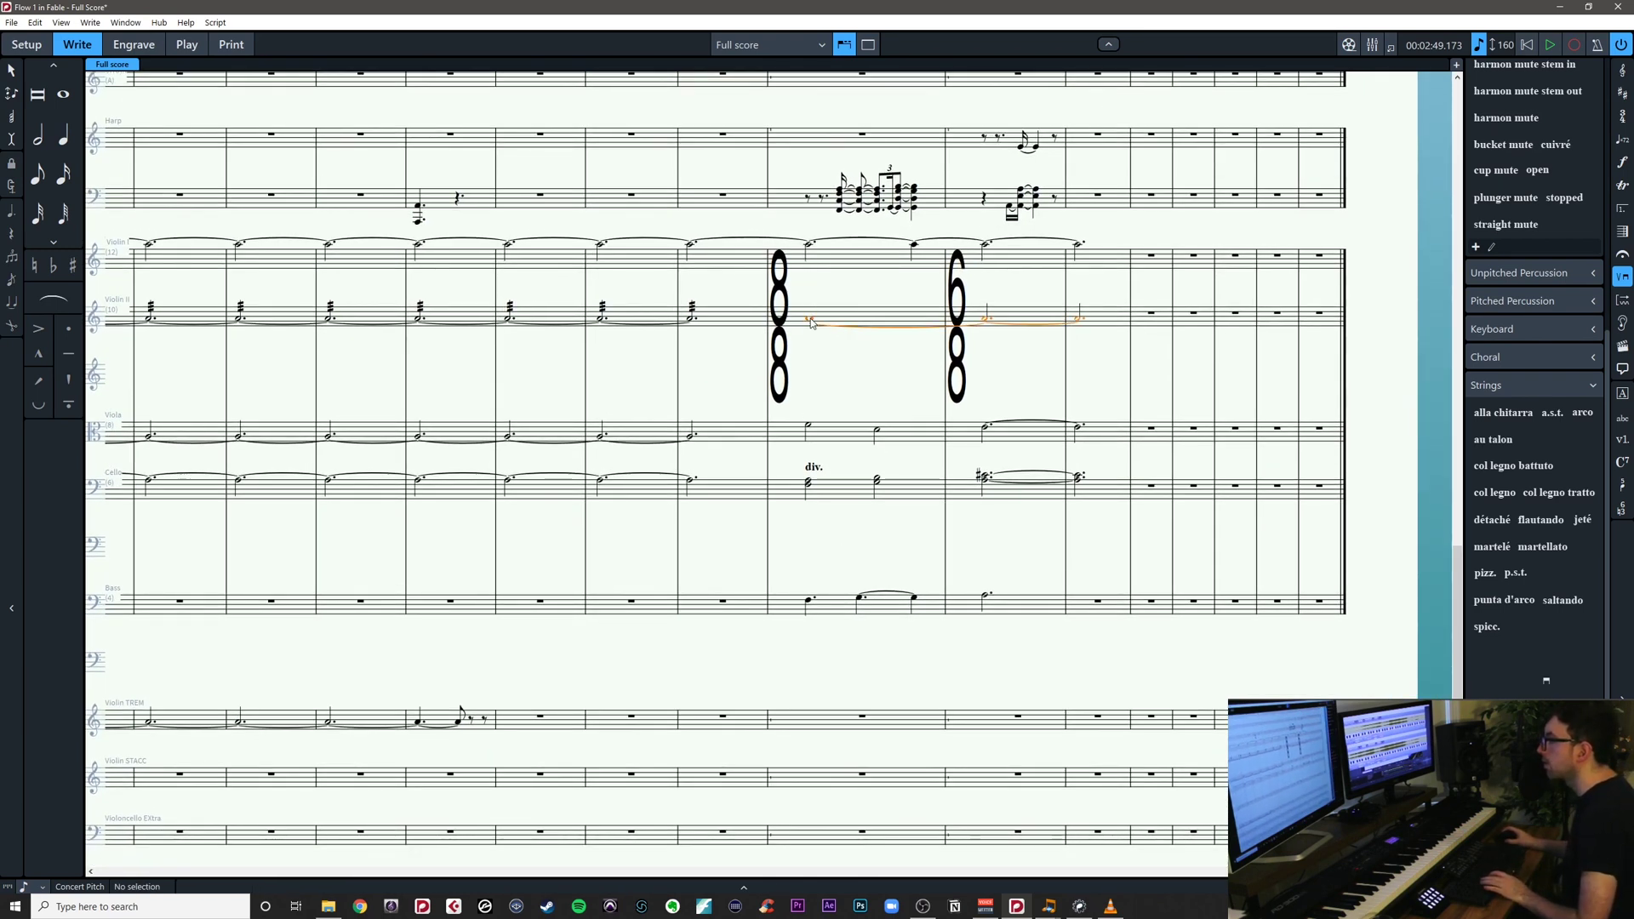
left_click(807, 416)
left_click_drag(835, 441, 889, 546)
left_click(809, 601)
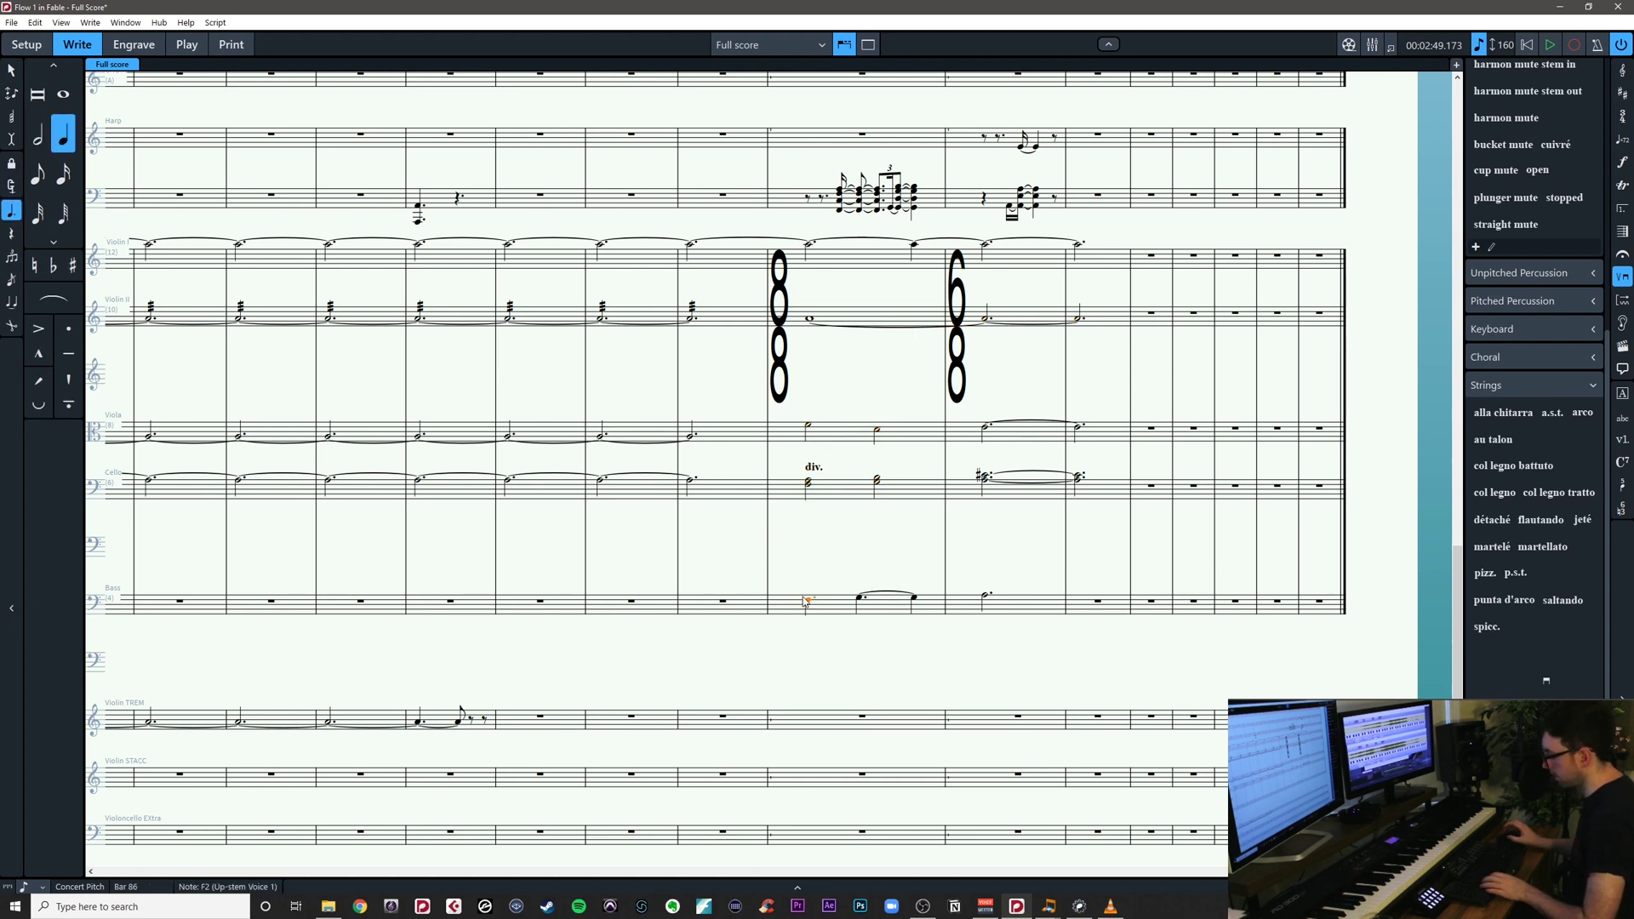
key("7")
key("Right")
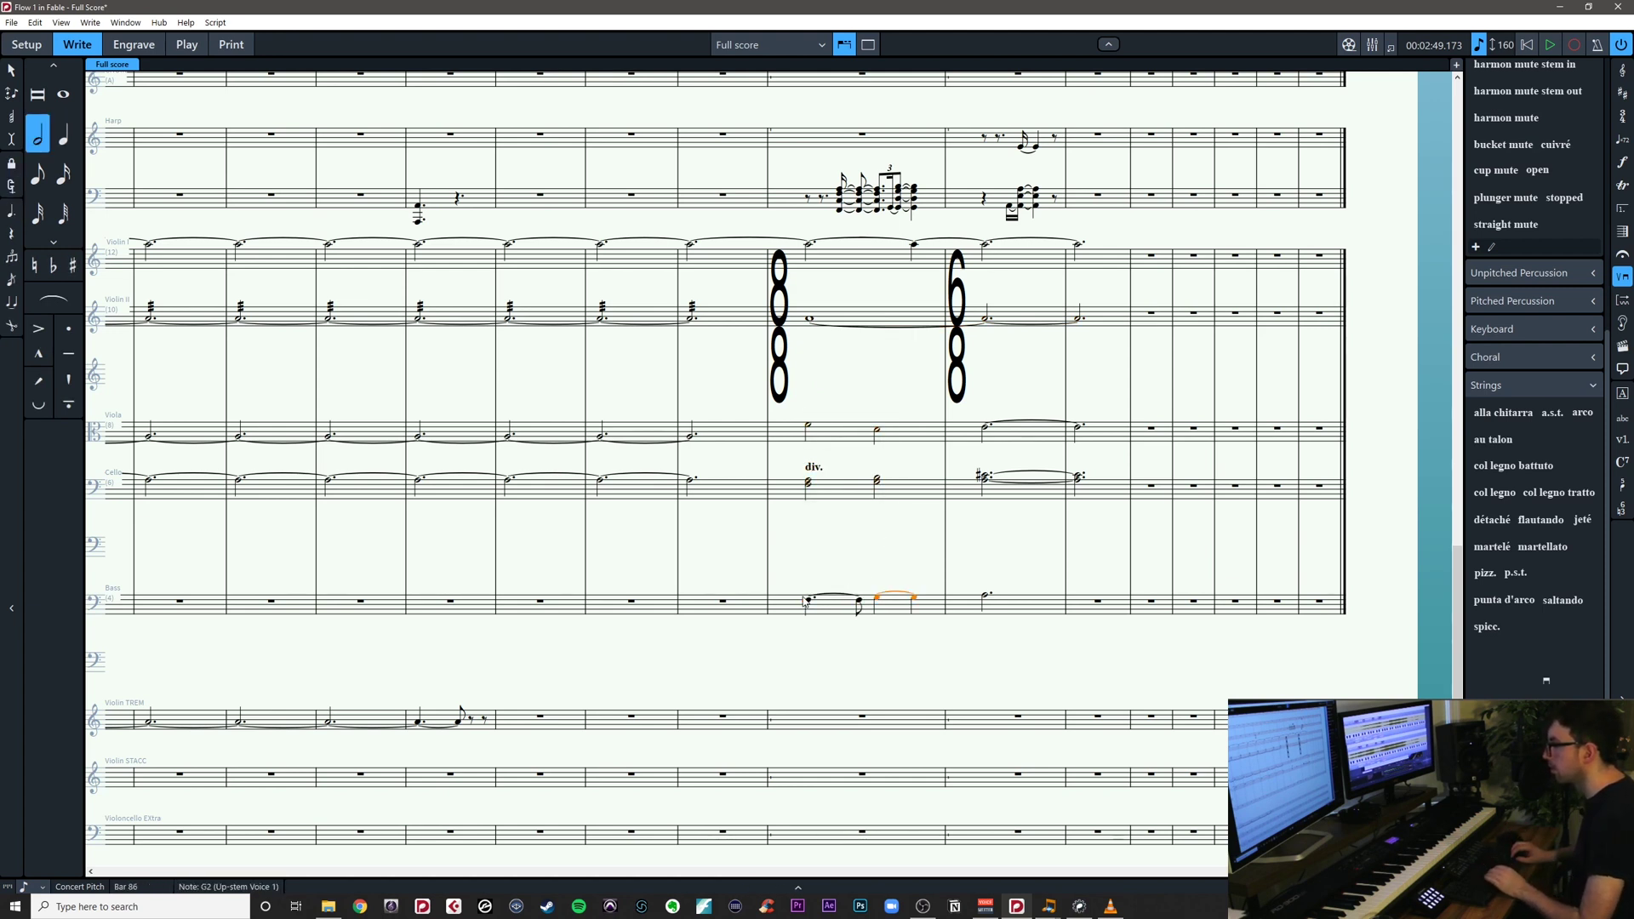
key("Left")
key("u")
key("Escape")
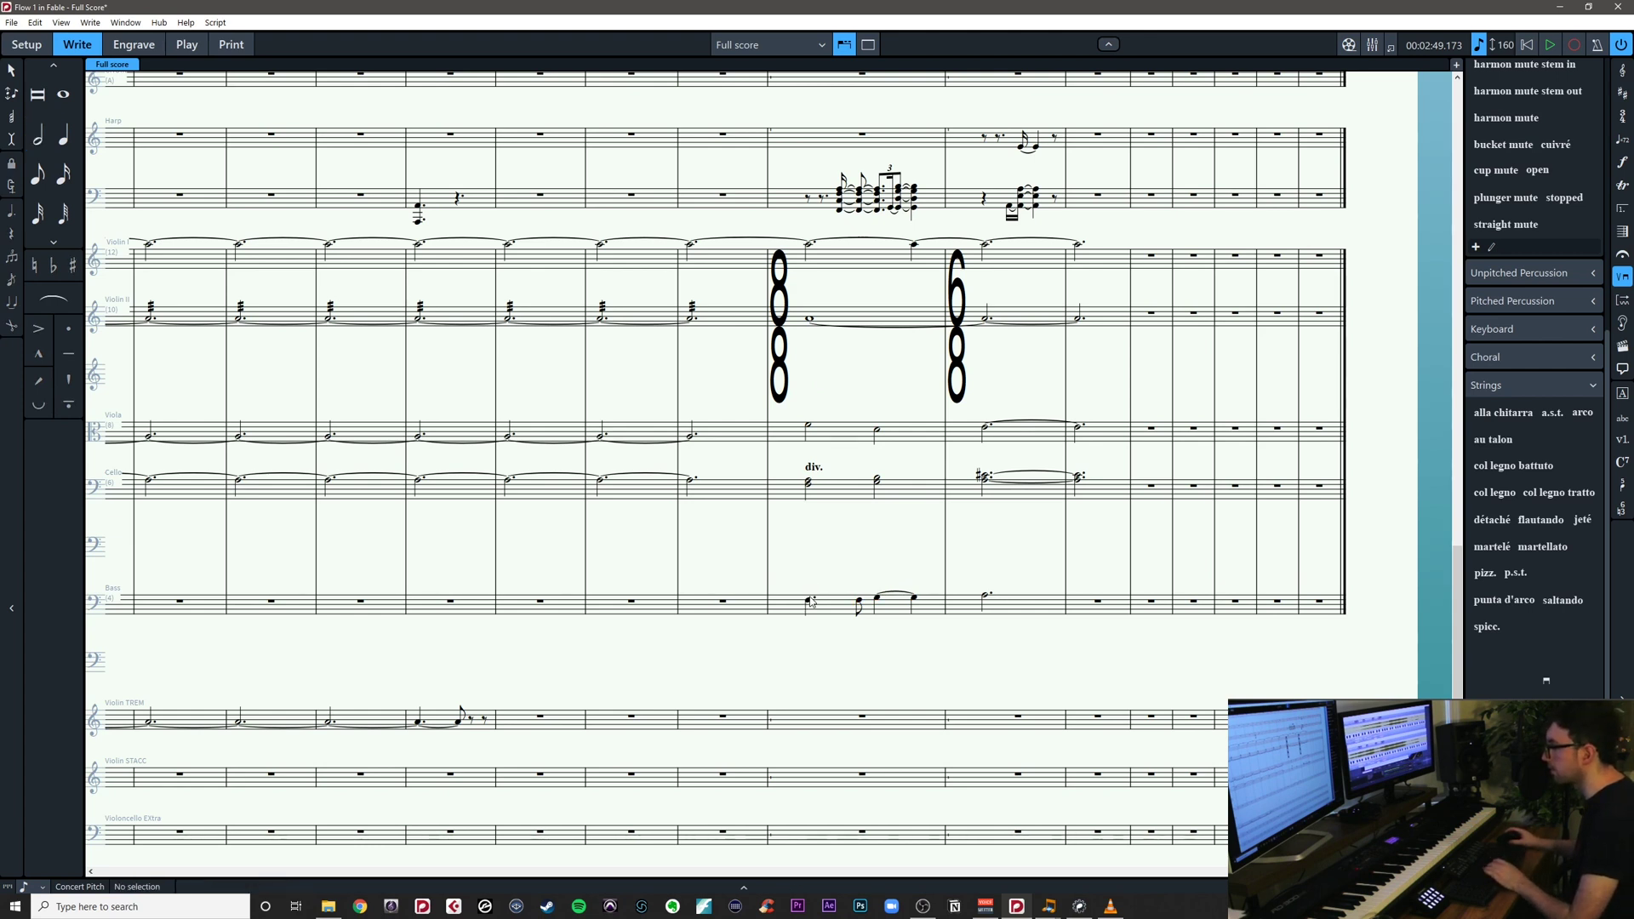
left_click(813, 605)
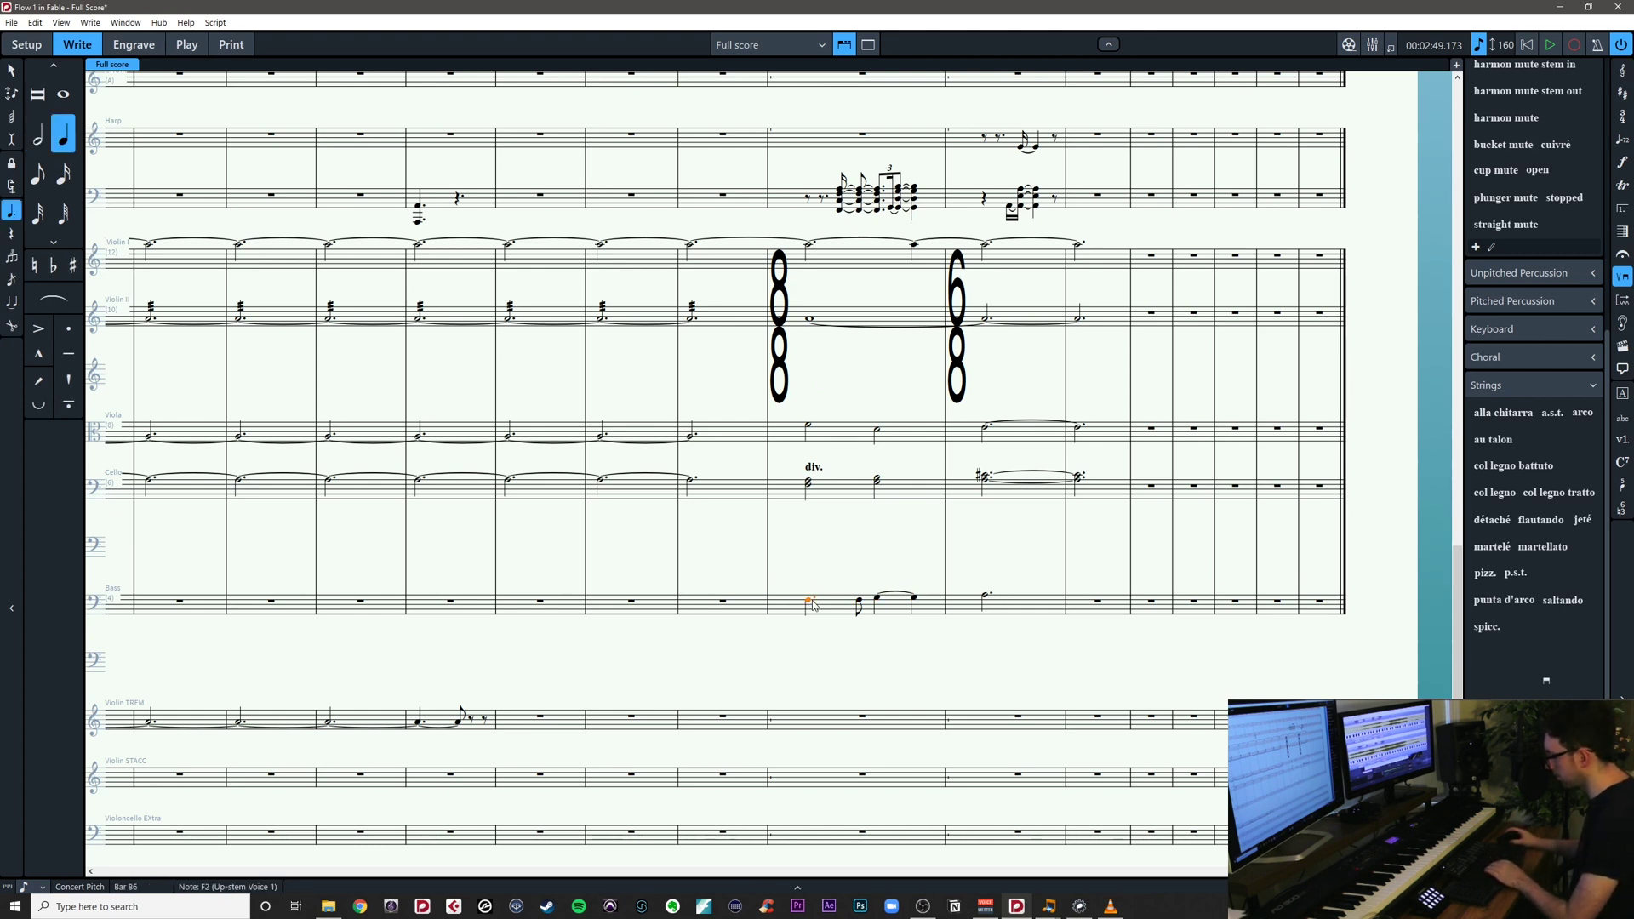
key("o")
key("7")
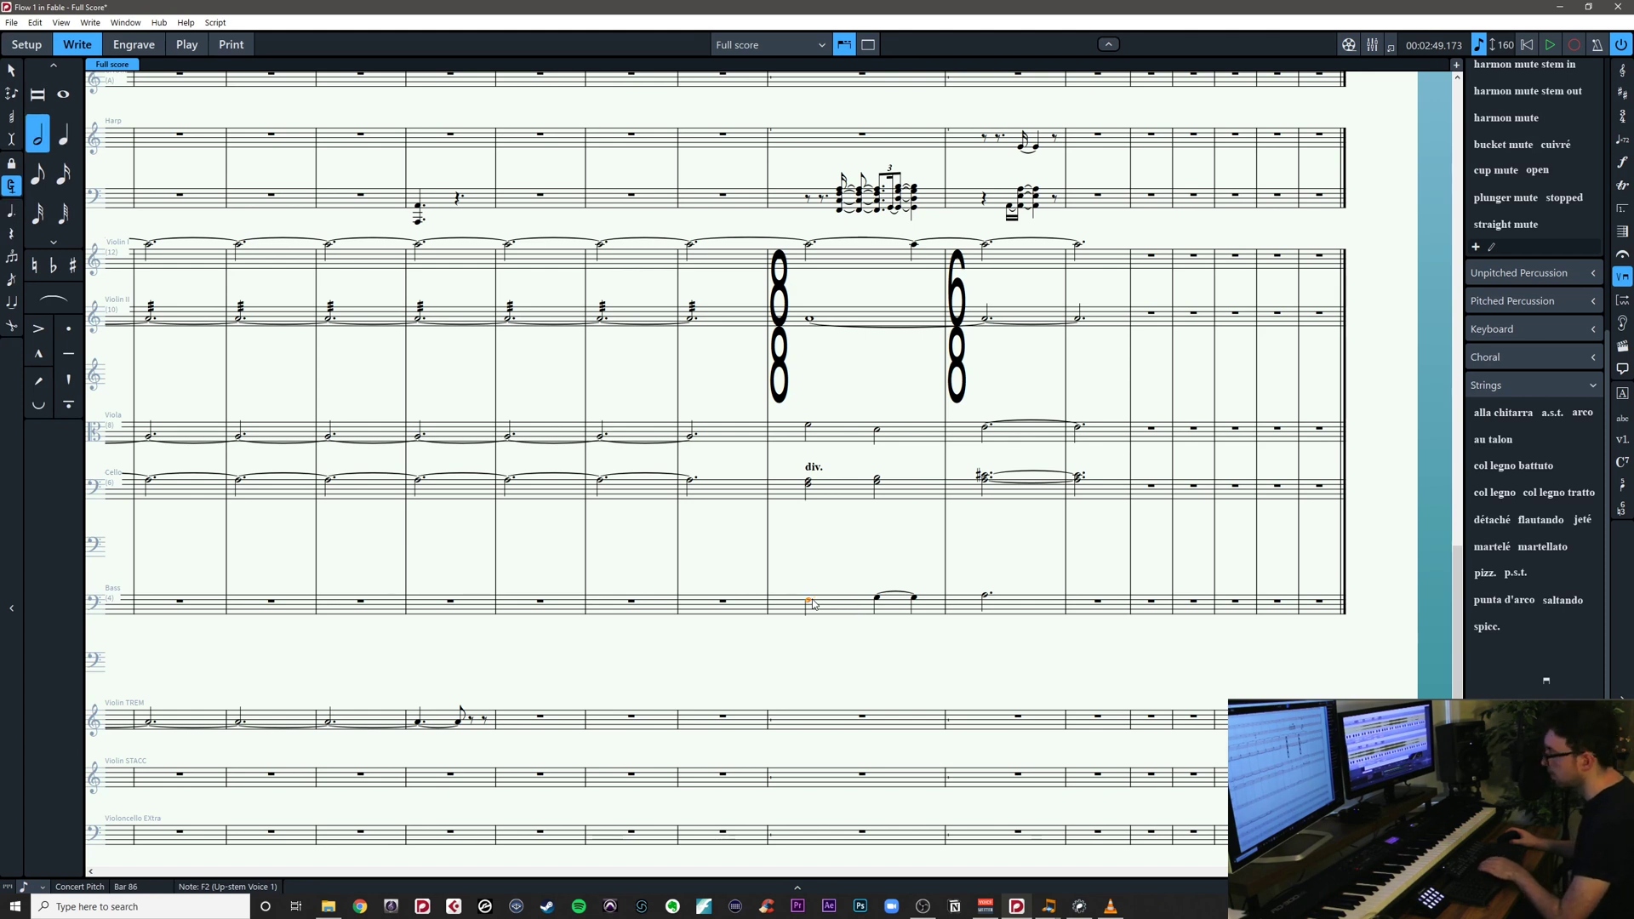
Turn the Bass's tied G2 in bar 86 into a single half note, keeping the bar 87 note in place
left_click(878, 598)
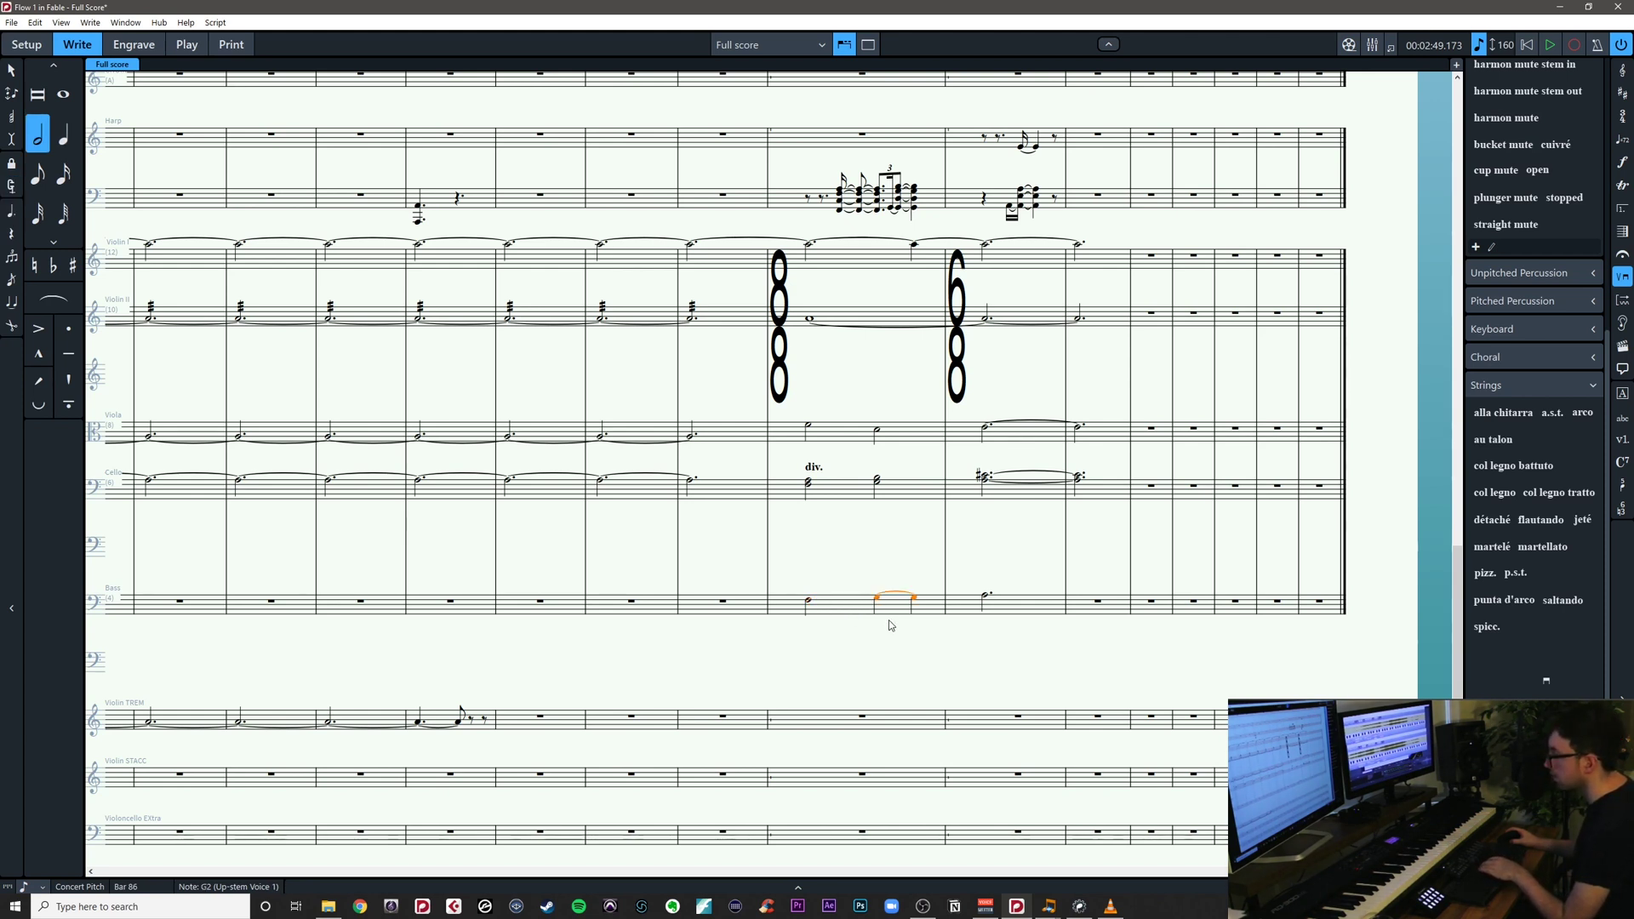
key("i")
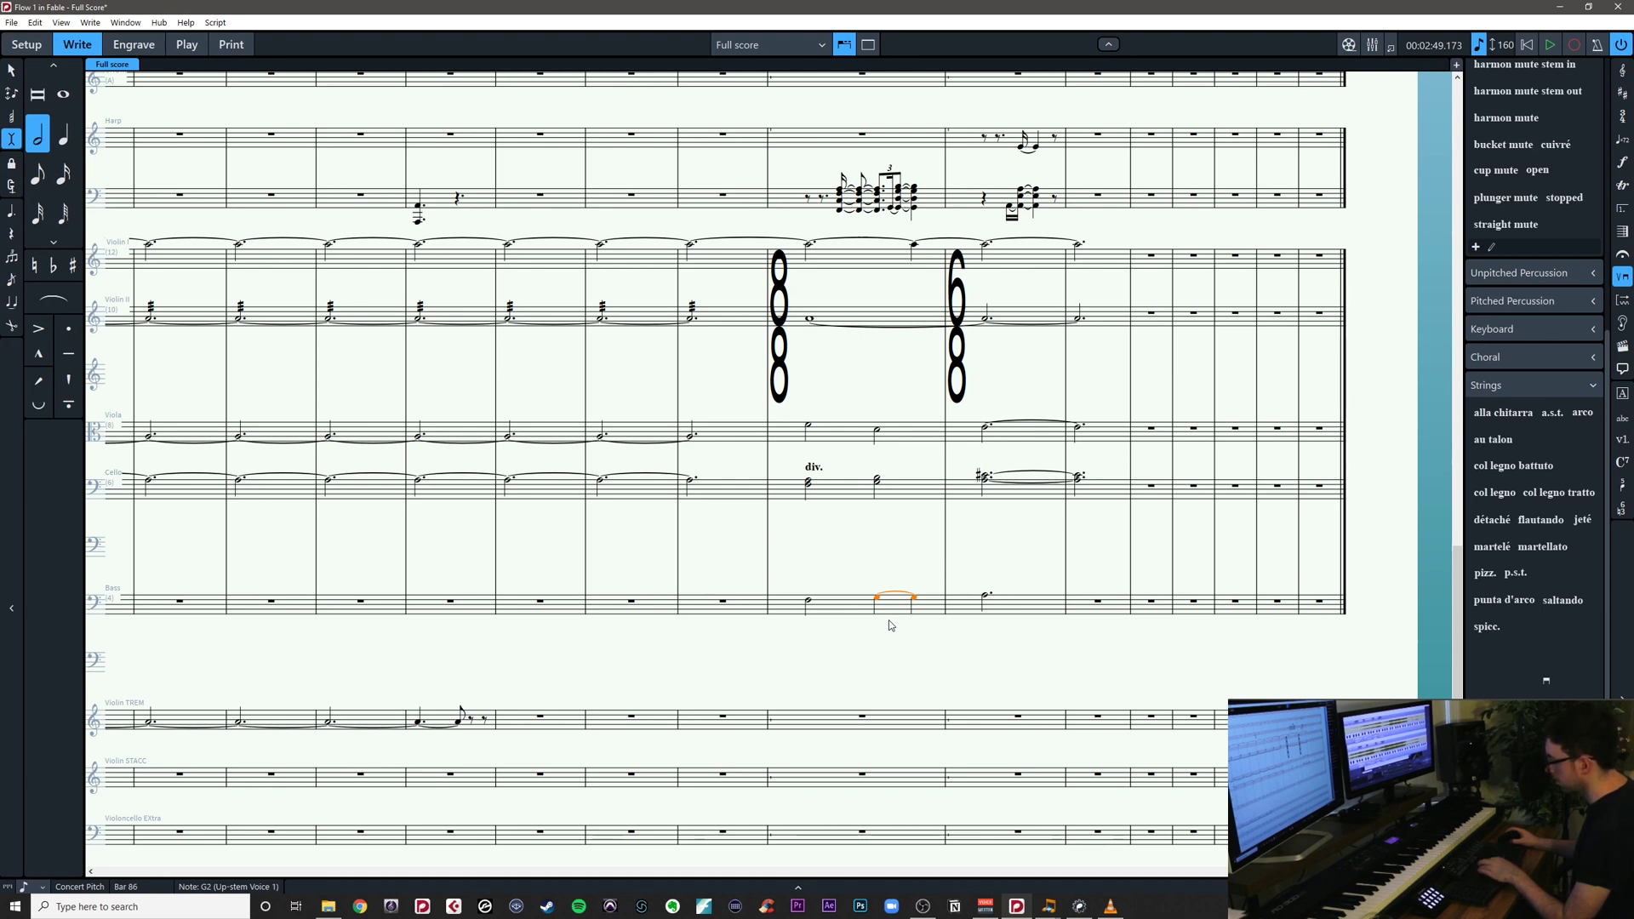
key("6")
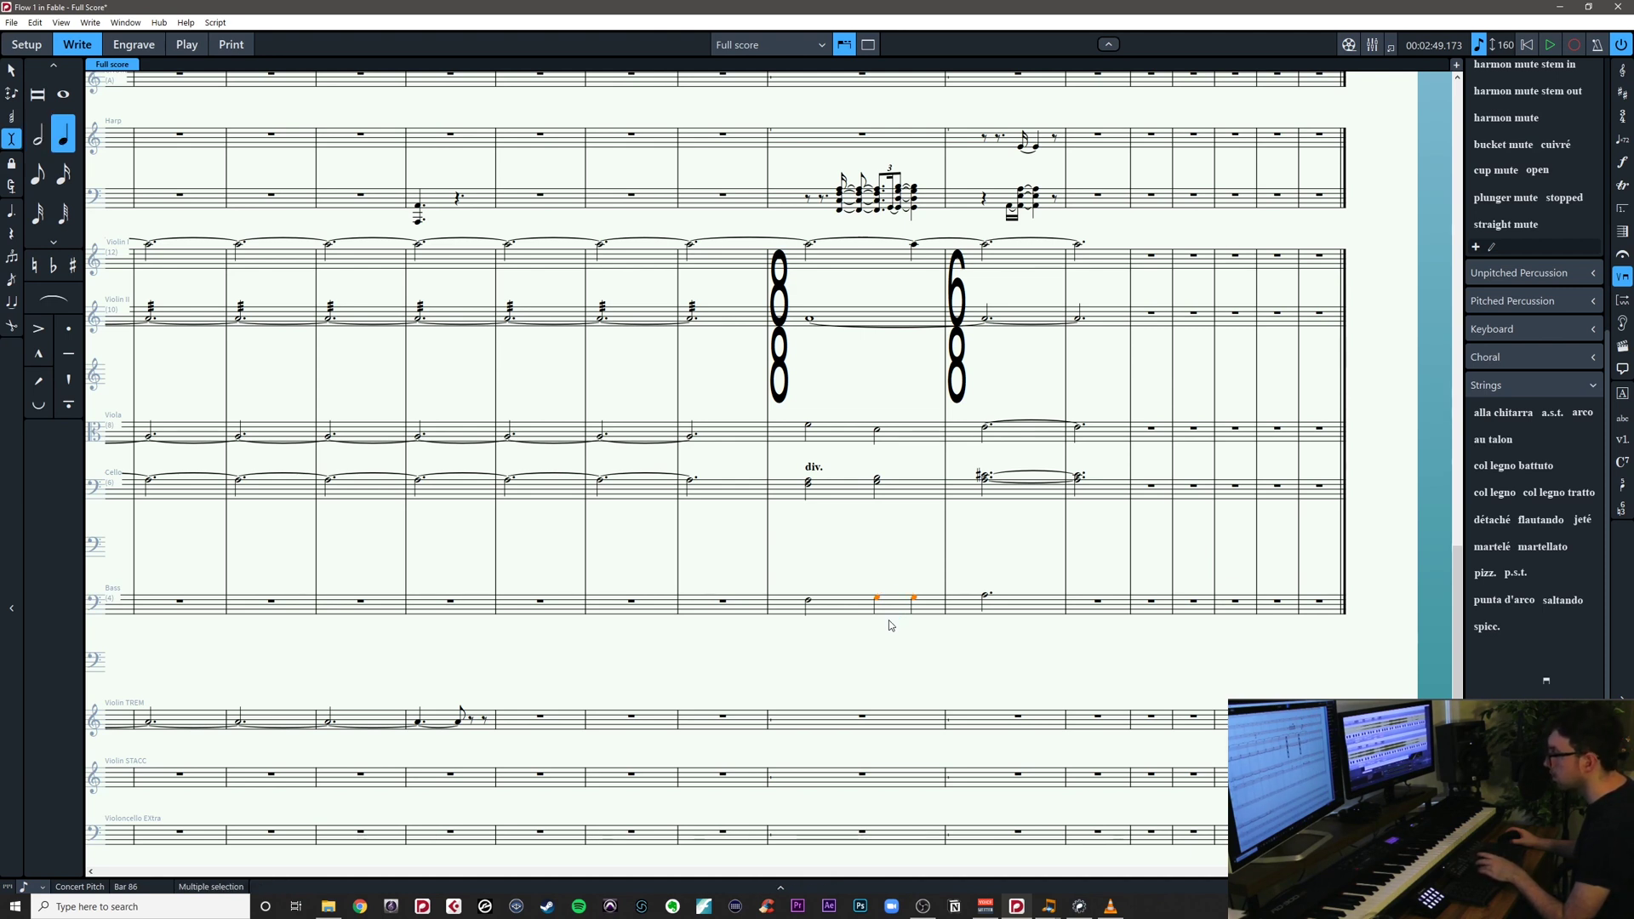
key("7")
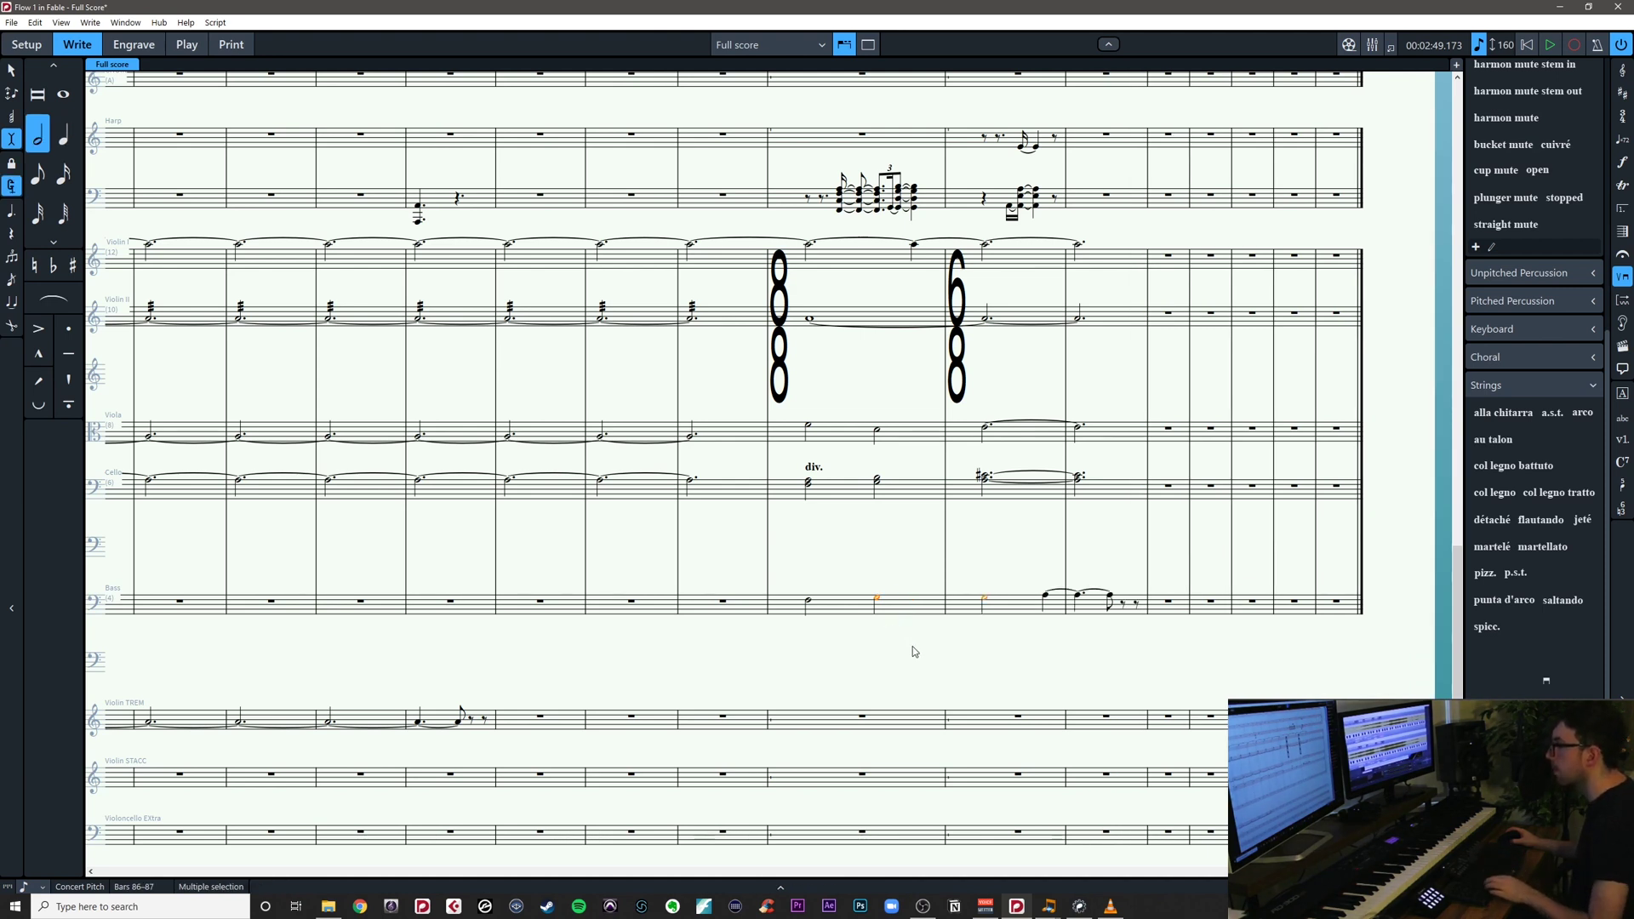
key("ctrl+z")
left_click(877, 599)
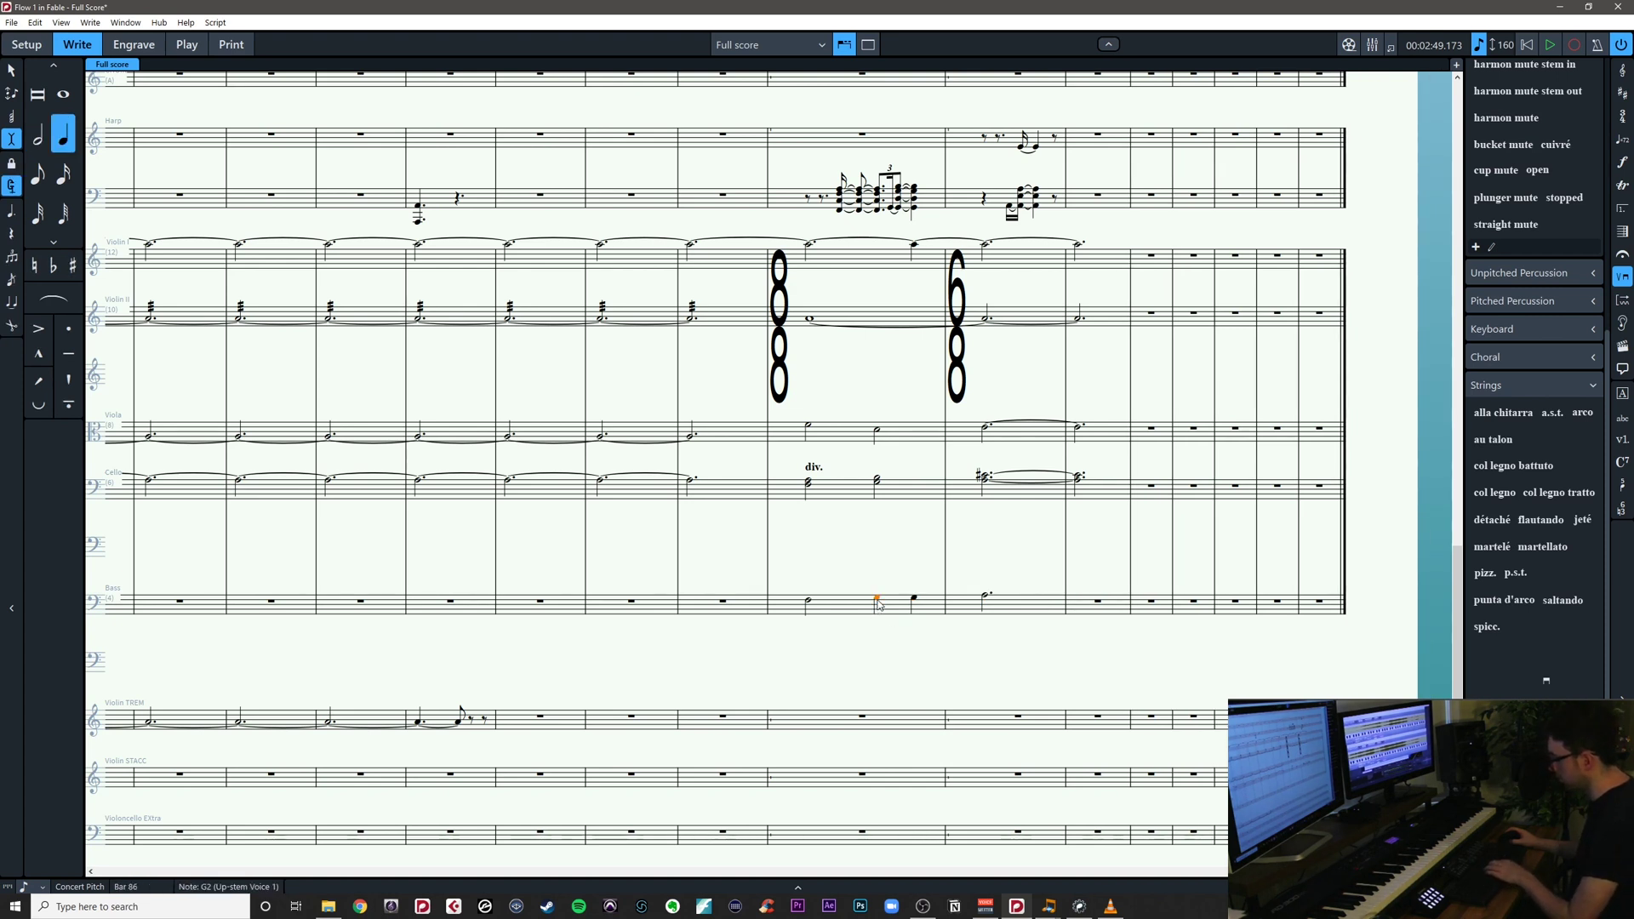
key("7")
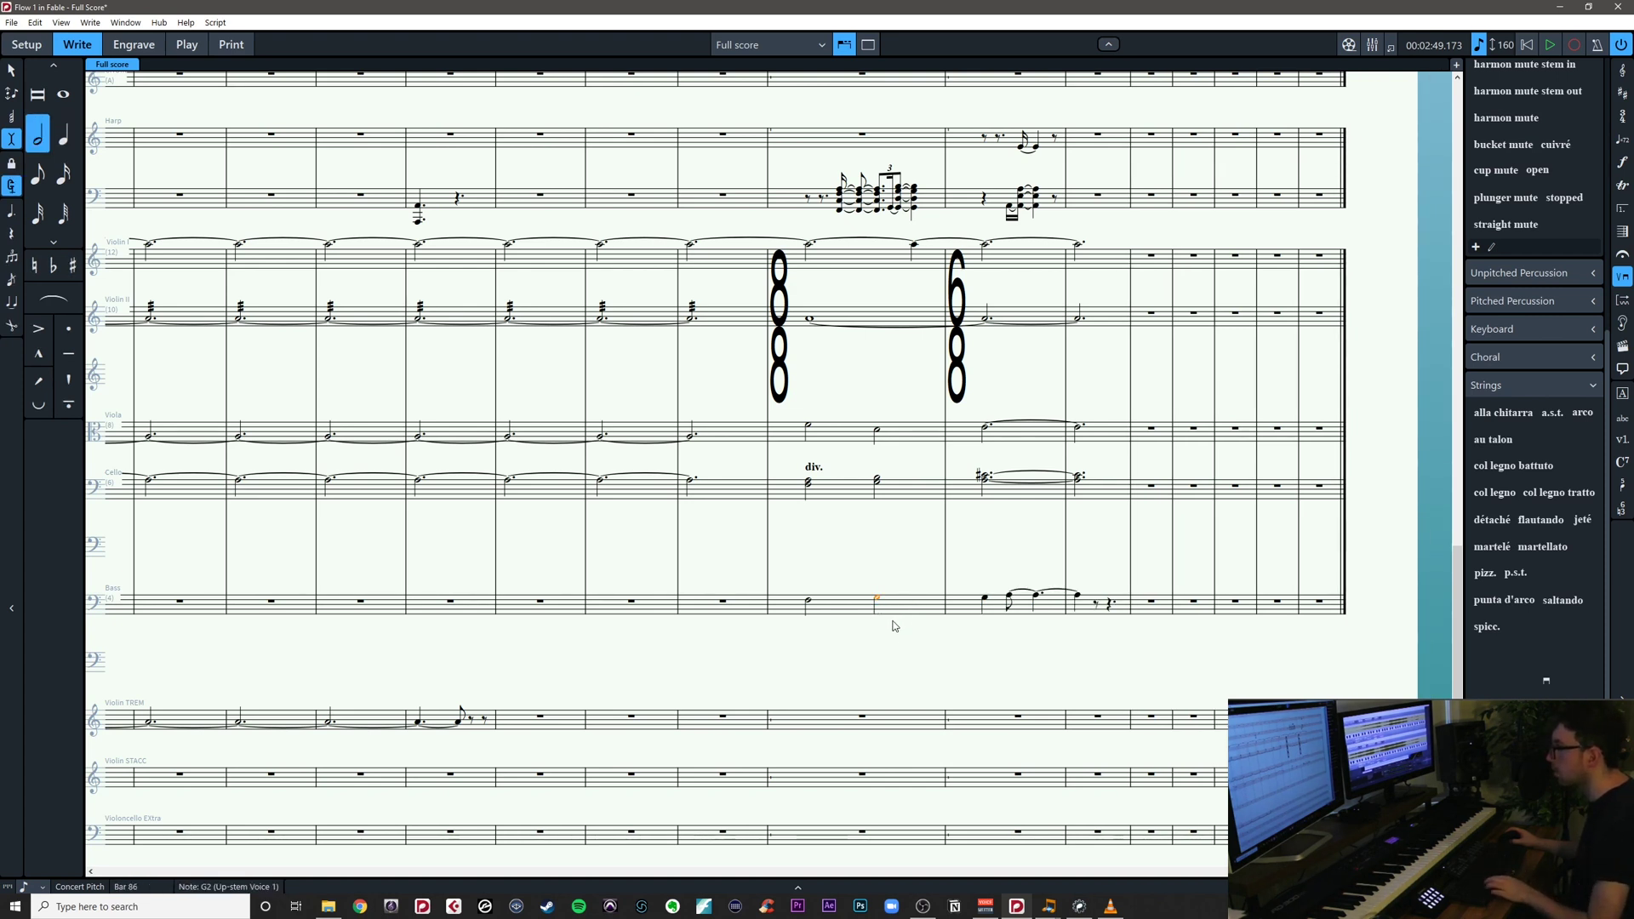
key("6")
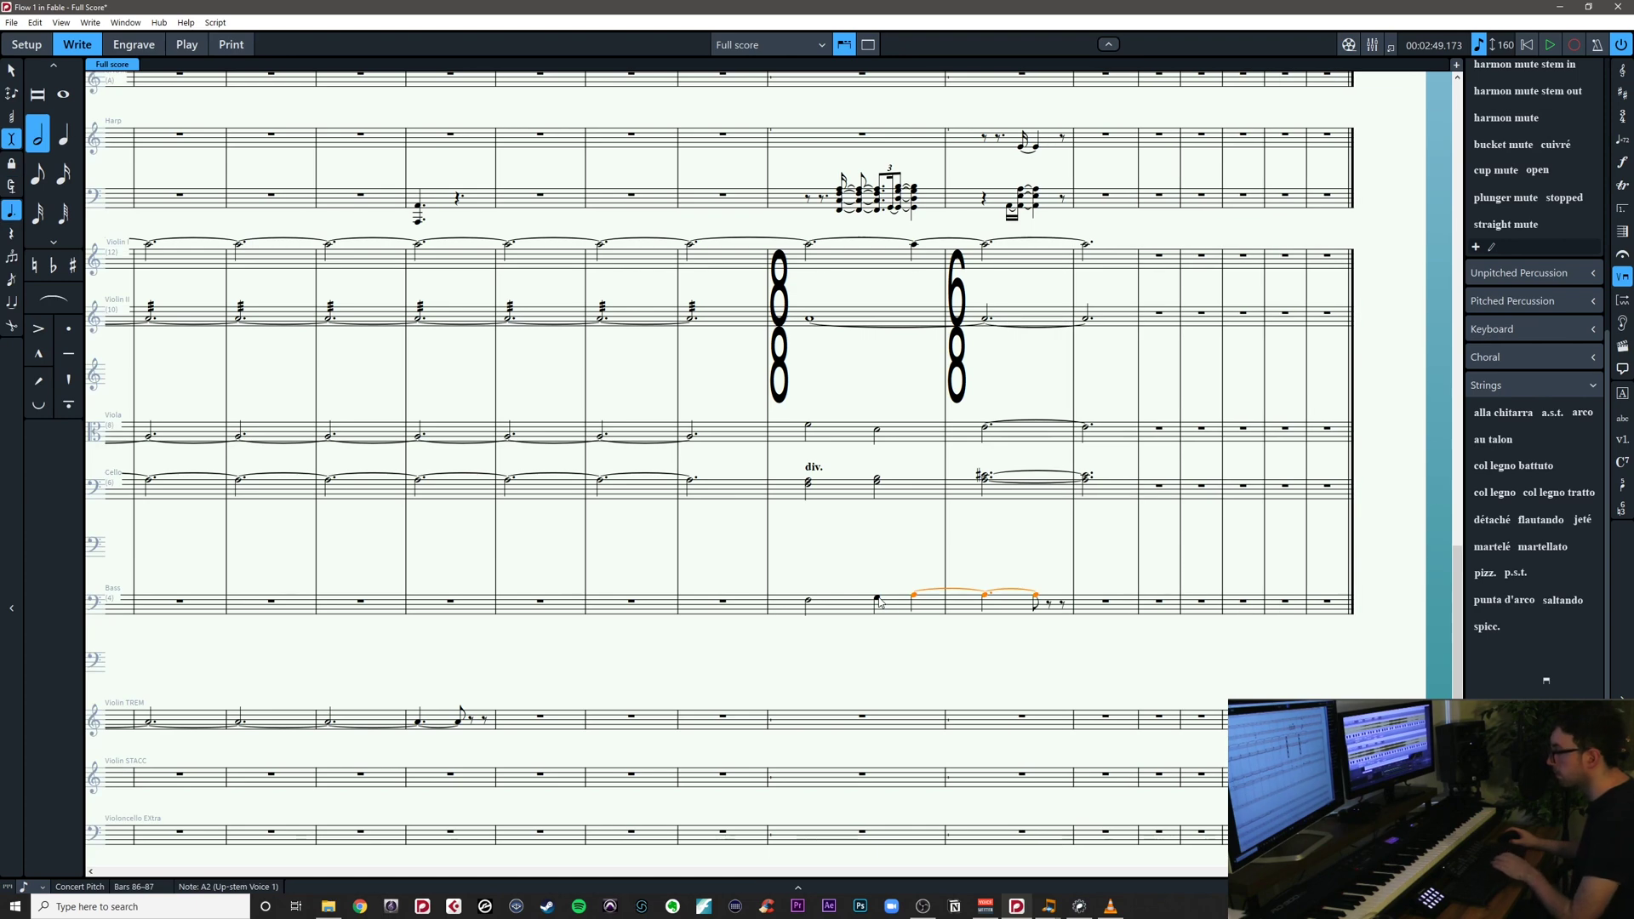
key("7")
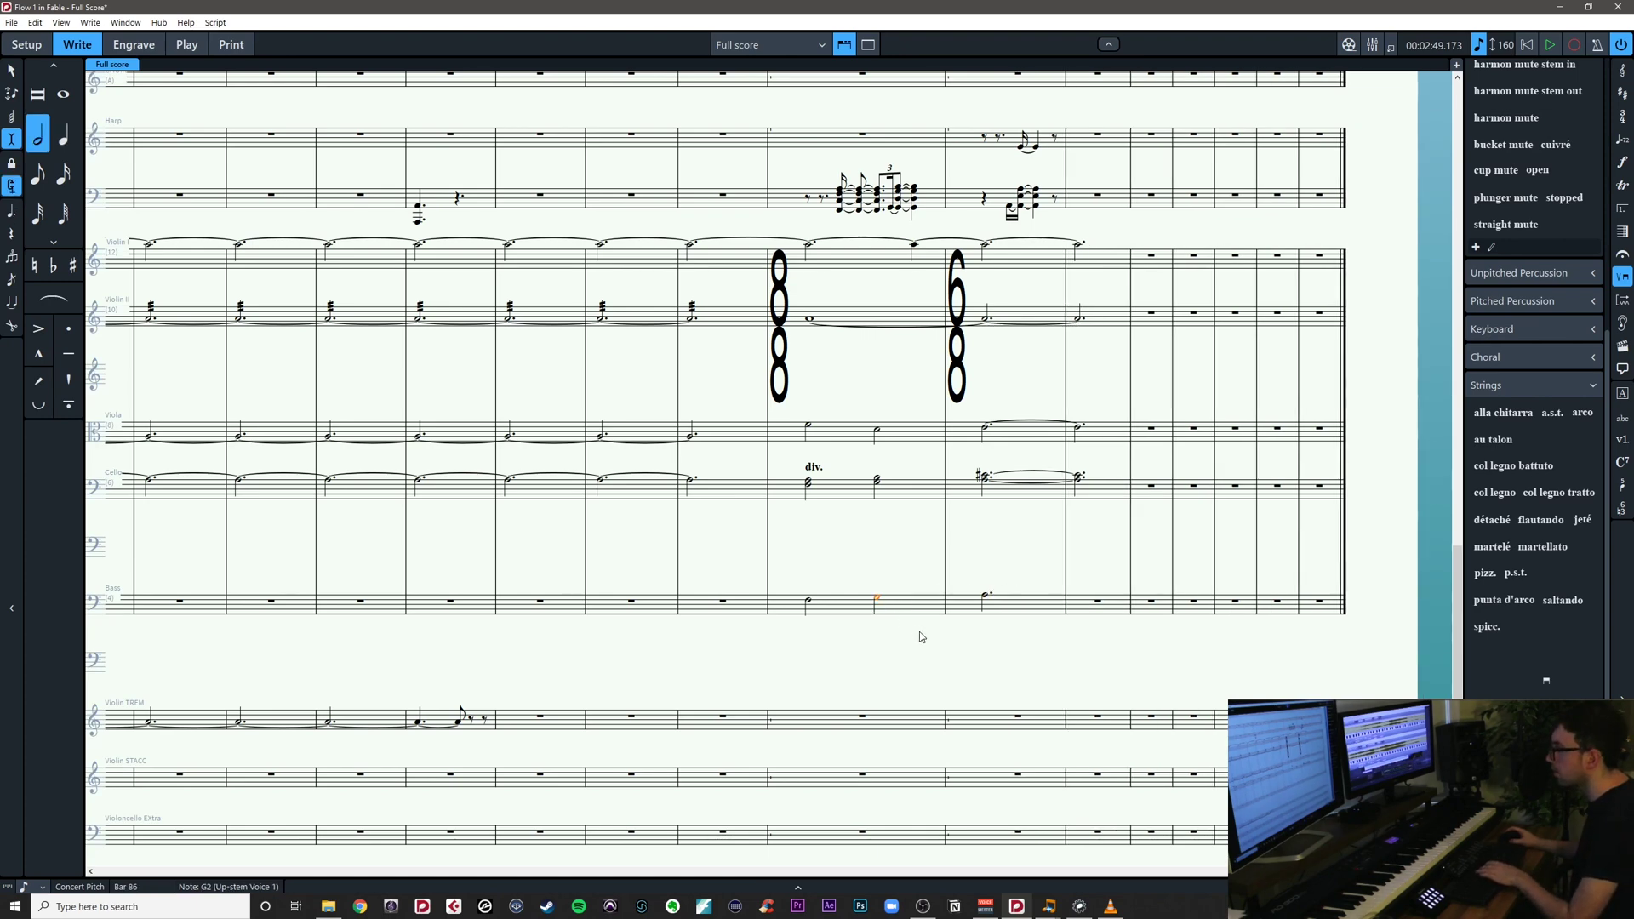
key("Escape")
Add crescendo hairpins from the first half notes of bar 86 to "mp" on the second in Viola, Cello and Bass
left_click_drag(804, 574, 814, 650)
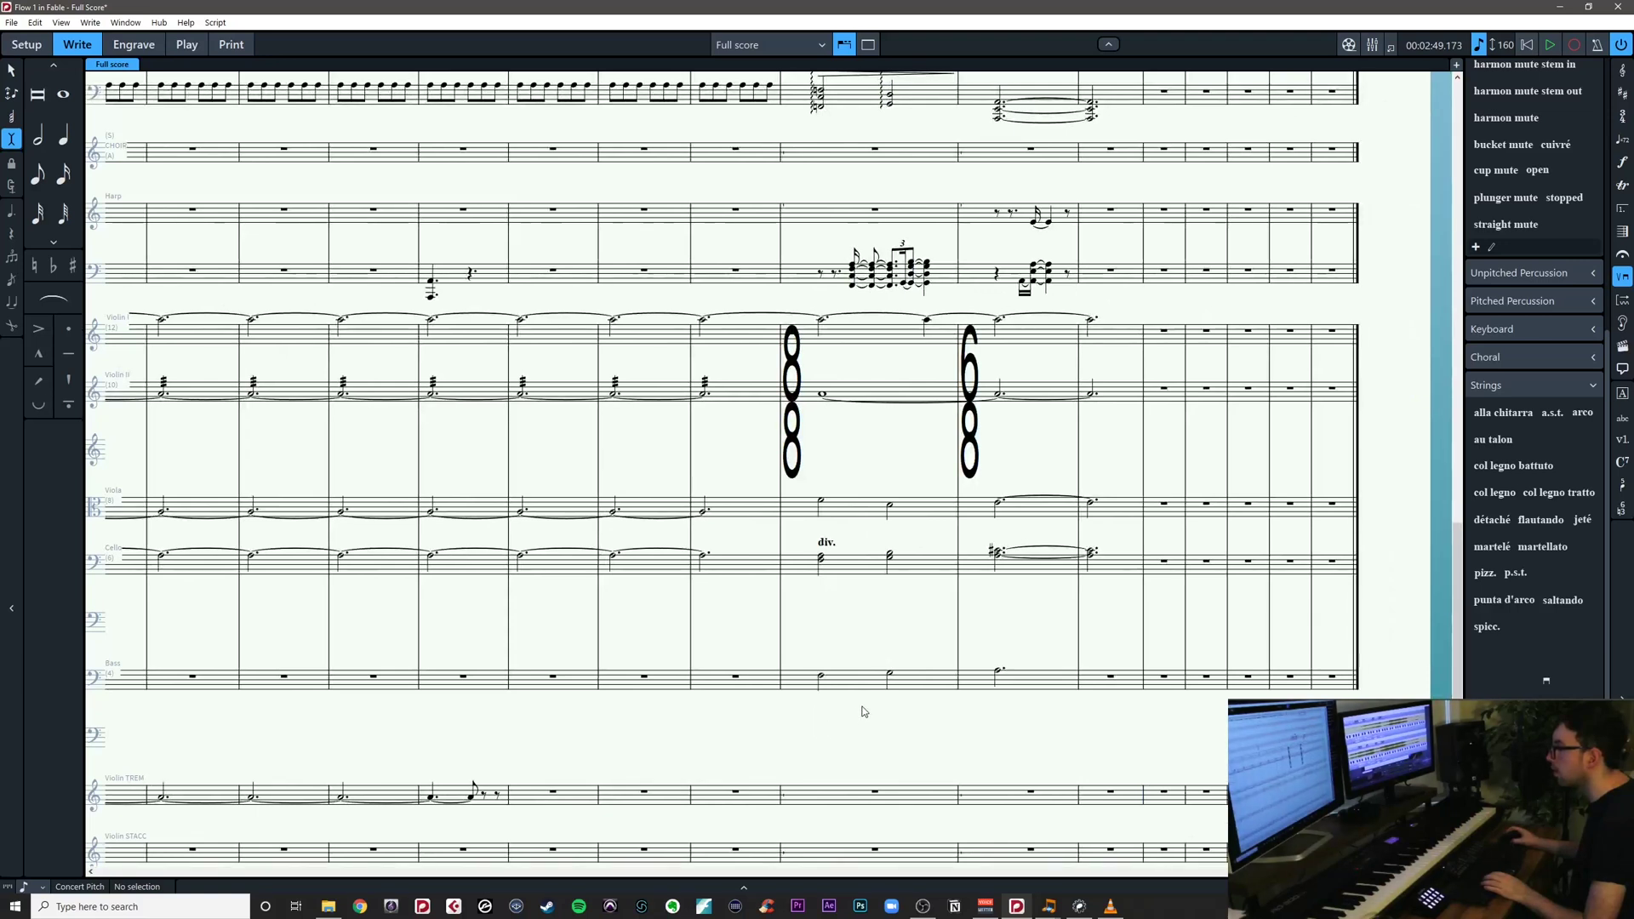
left_click_drag(814, 753, 786, 529)
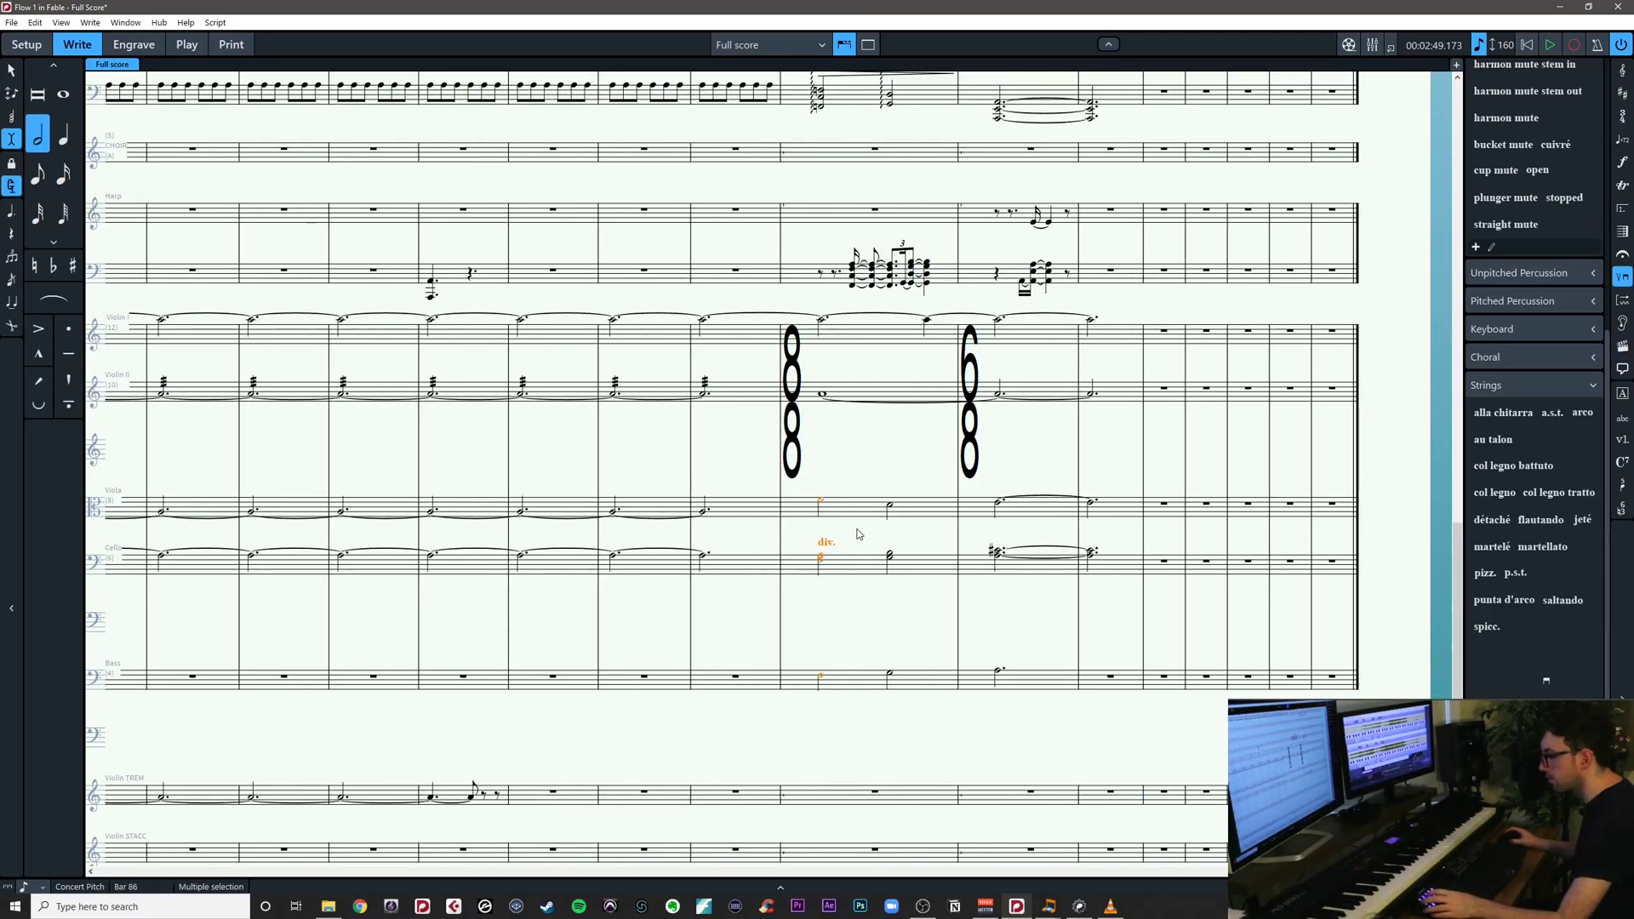
key("shift+d")
type("<")
key("Return")
left_click_drag(875, 479, 927, 722)
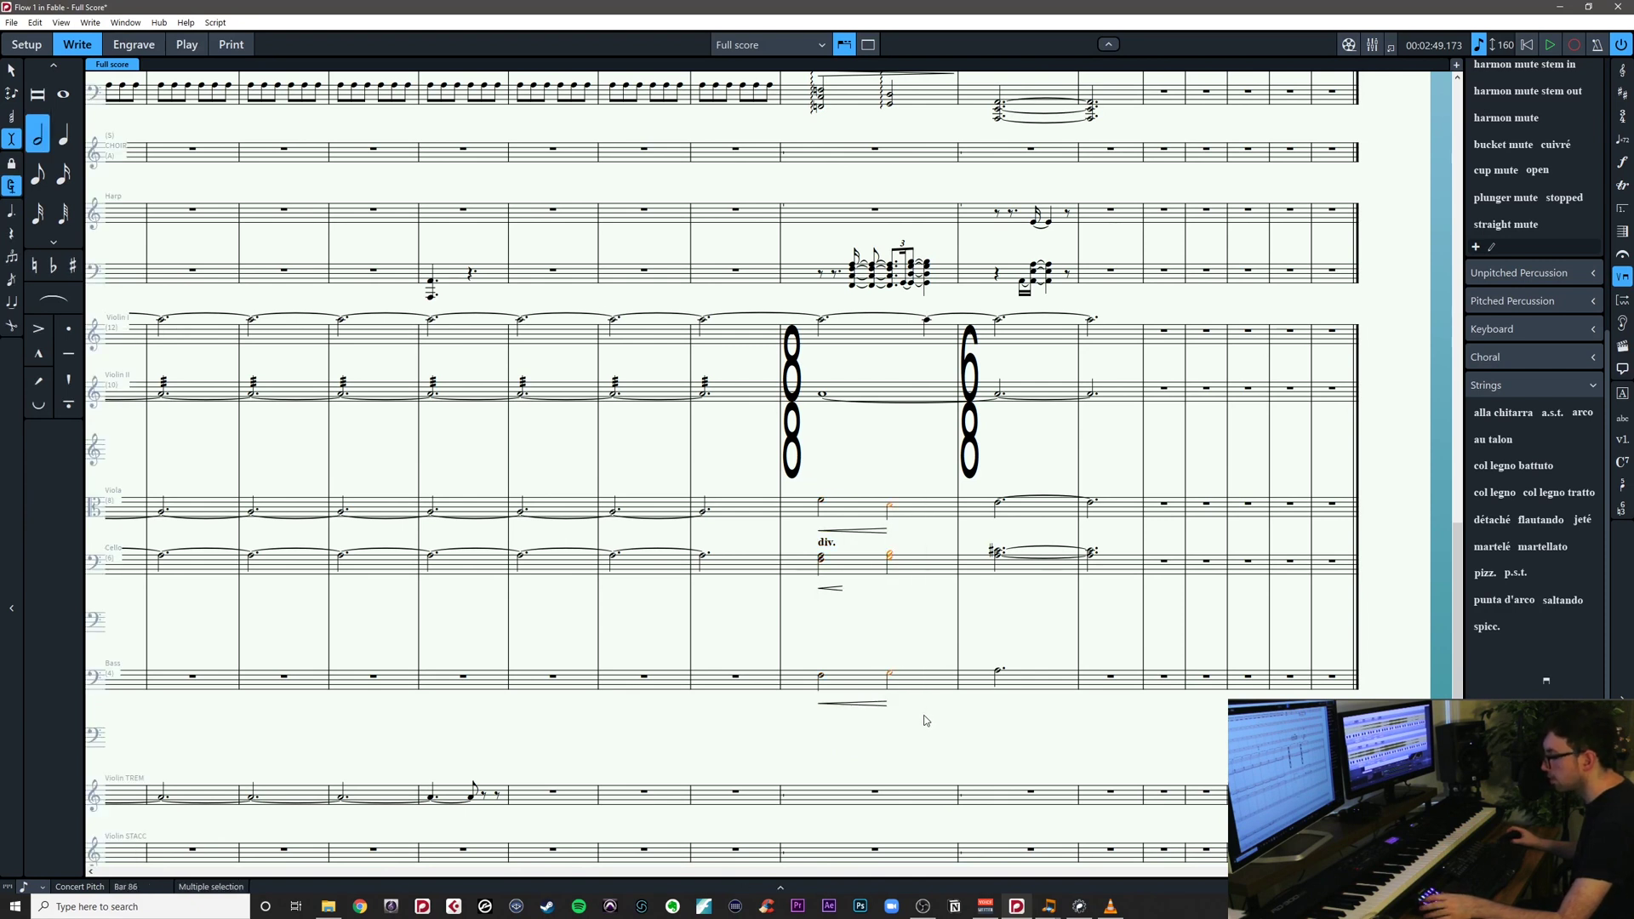
key("shift+d")
type("mp")
key("Return")
Add diminuendo hairpins after the "mp" in bar 86 and "p" at bar 87 in Viola, Cello and Bass
left_click_drag(878, 478, 939, 763)
key("shift+d")
type(">")
key("Return")
left_click_drag(1025, 466, 1001, 634)
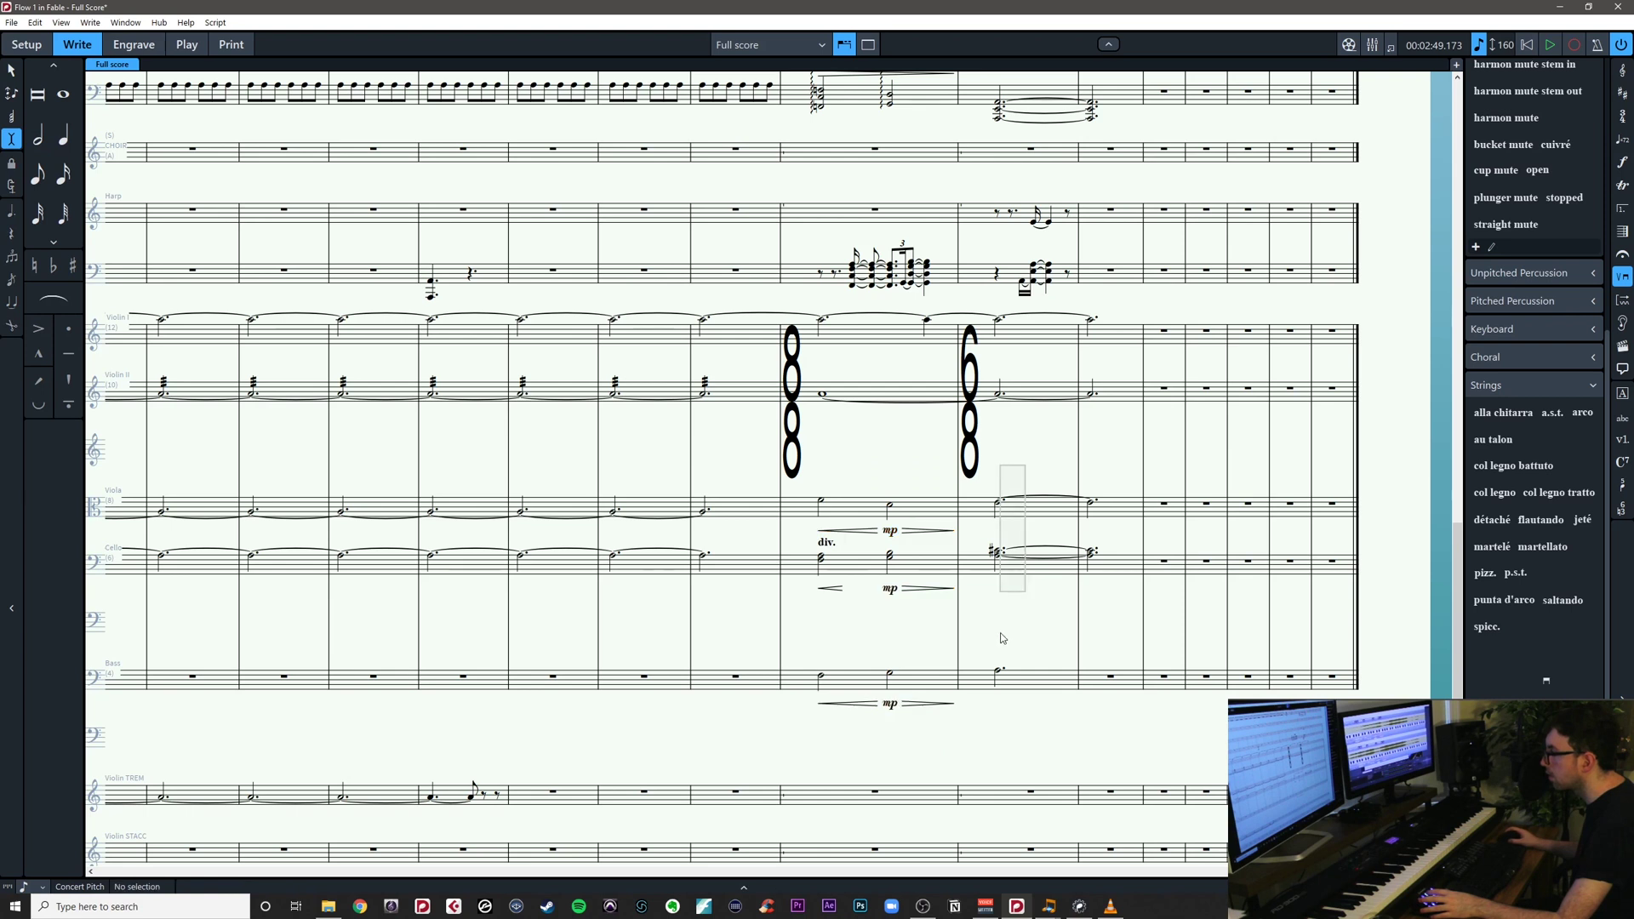
left_click_drag(979, 739, 979, 739)
key("shift+d")
type("p")
key("Return")
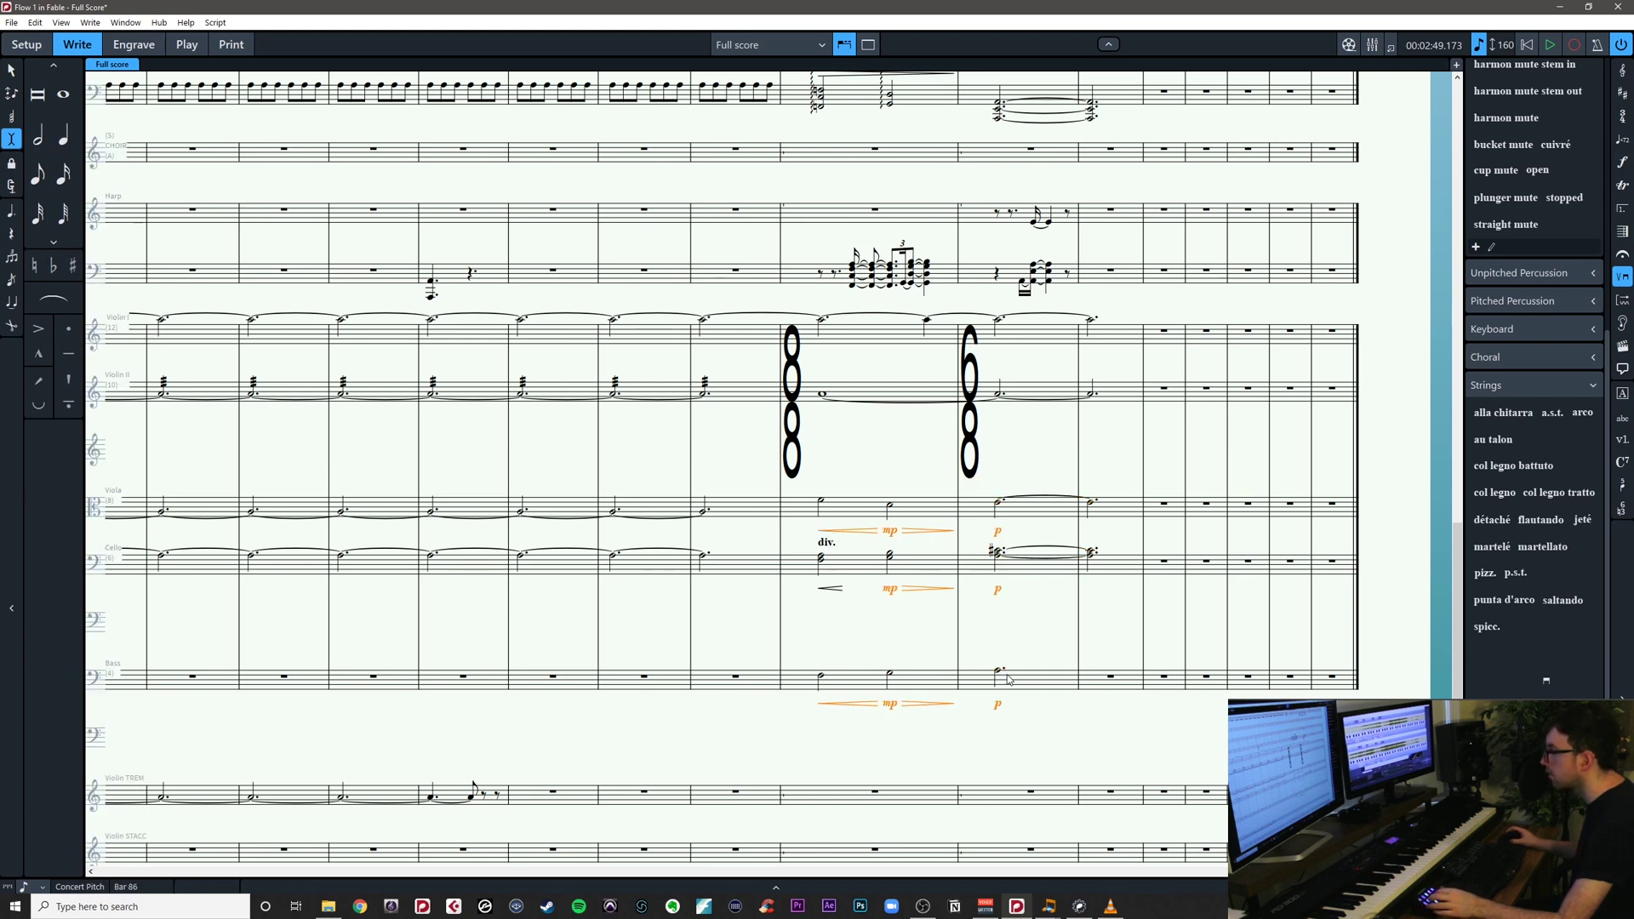
Lengthen the Bass's A2 in bar 87 to a dotted whole note tied through bar 88
left_click(1001, 675)
key("7")
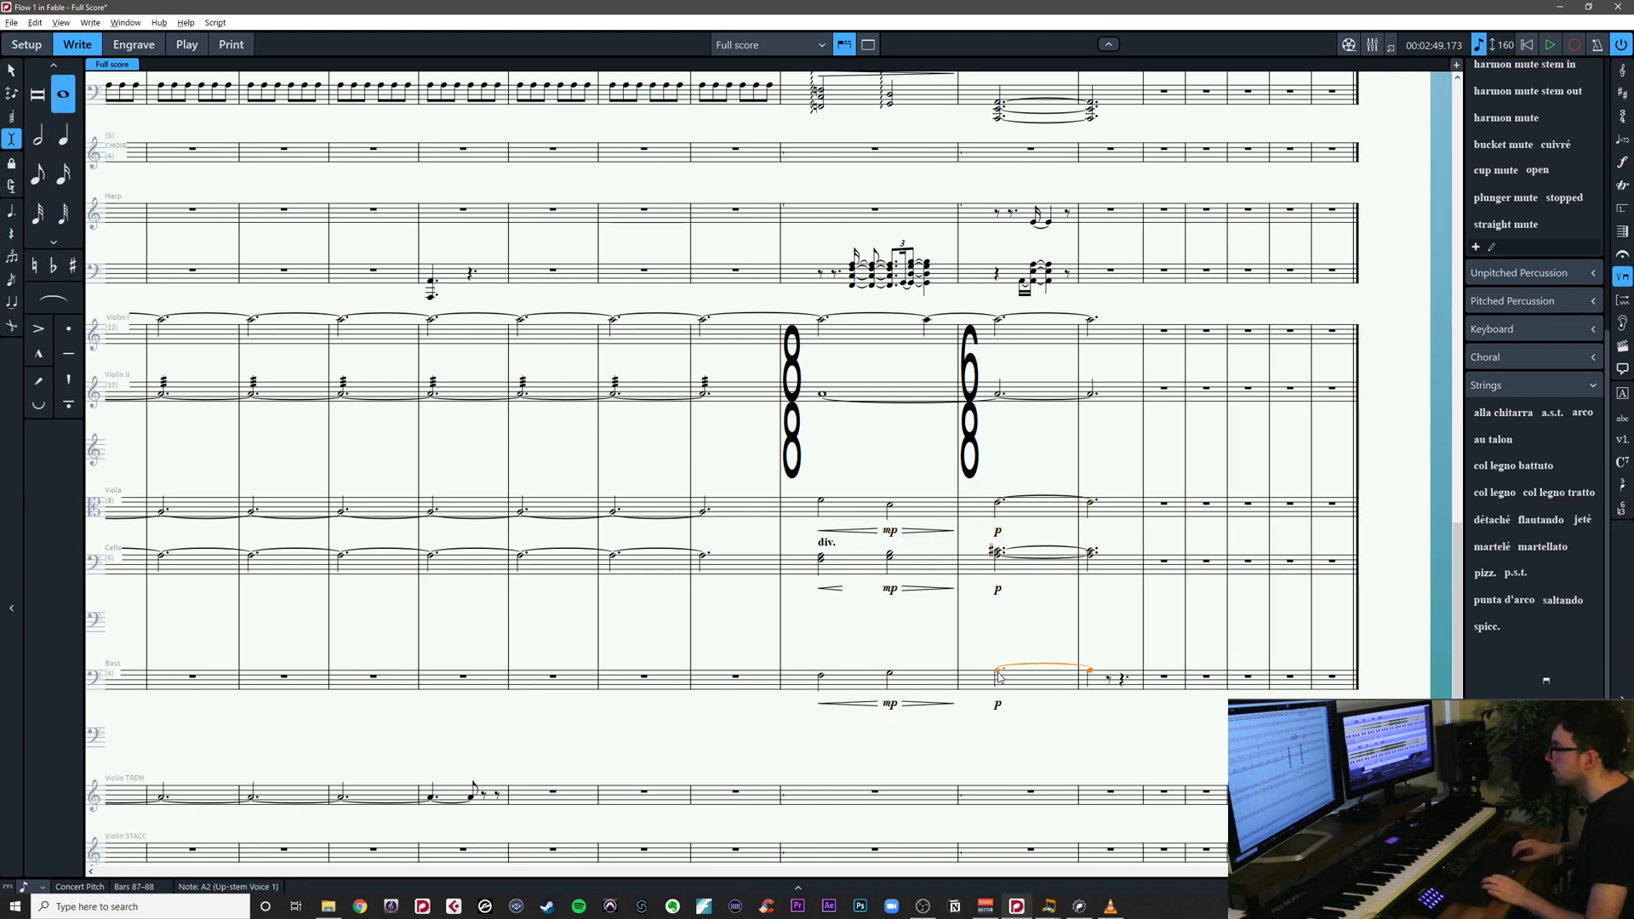
key("period")
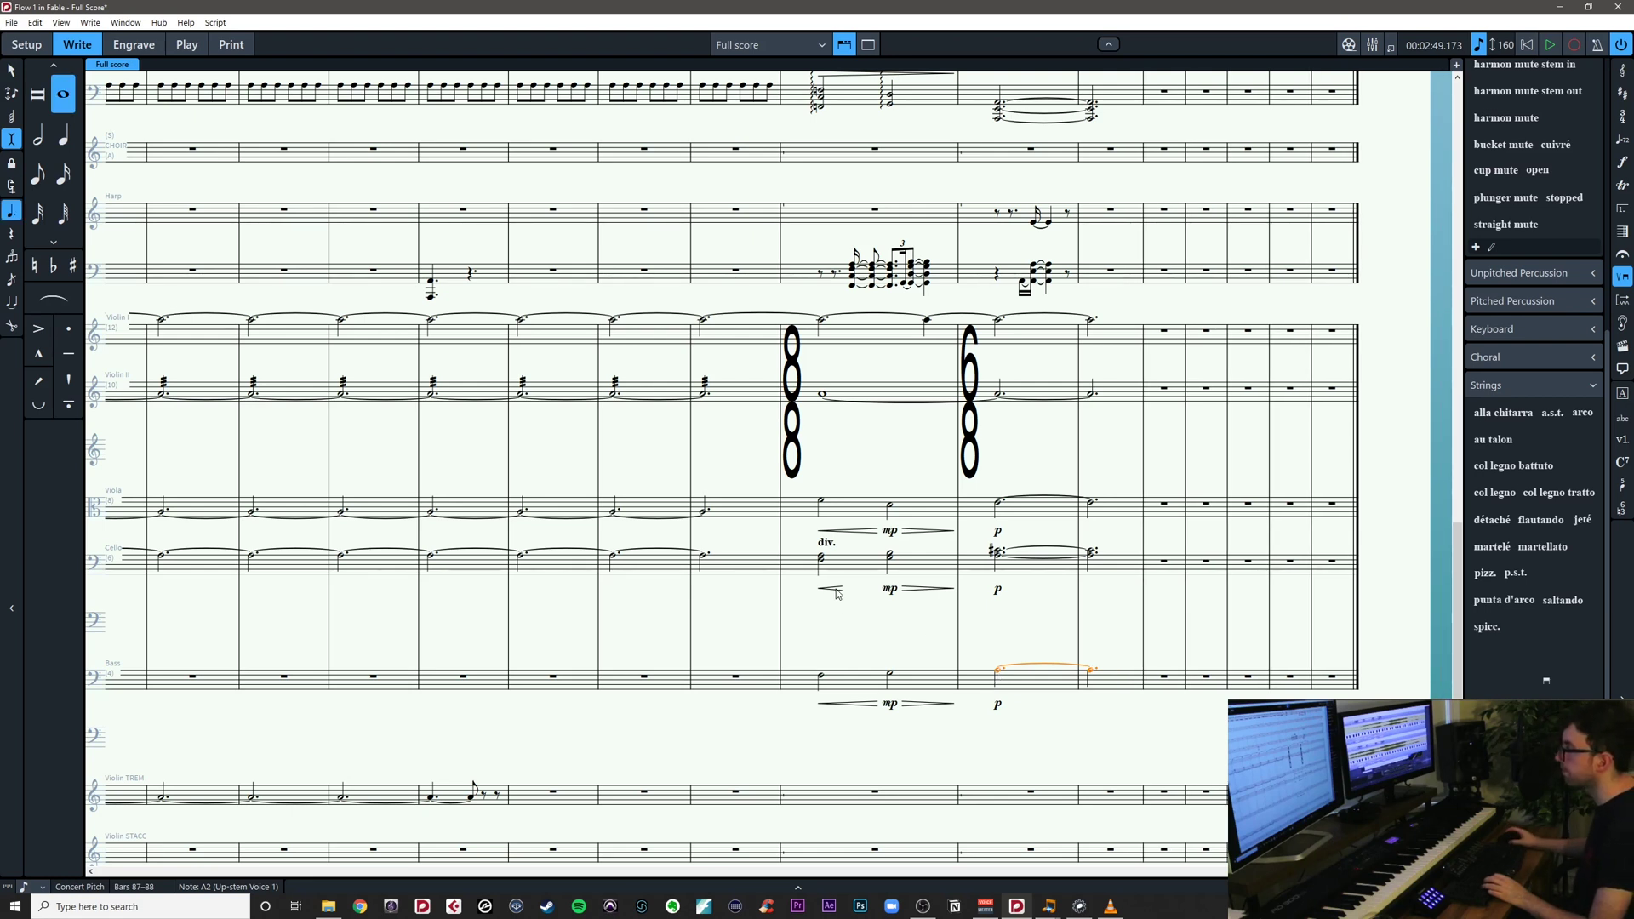
Extend the Cello's short crescendo hairpin in bar 86 to reach the "mp" on the second half note
double_click(842, 590)
left_click(879, 613)
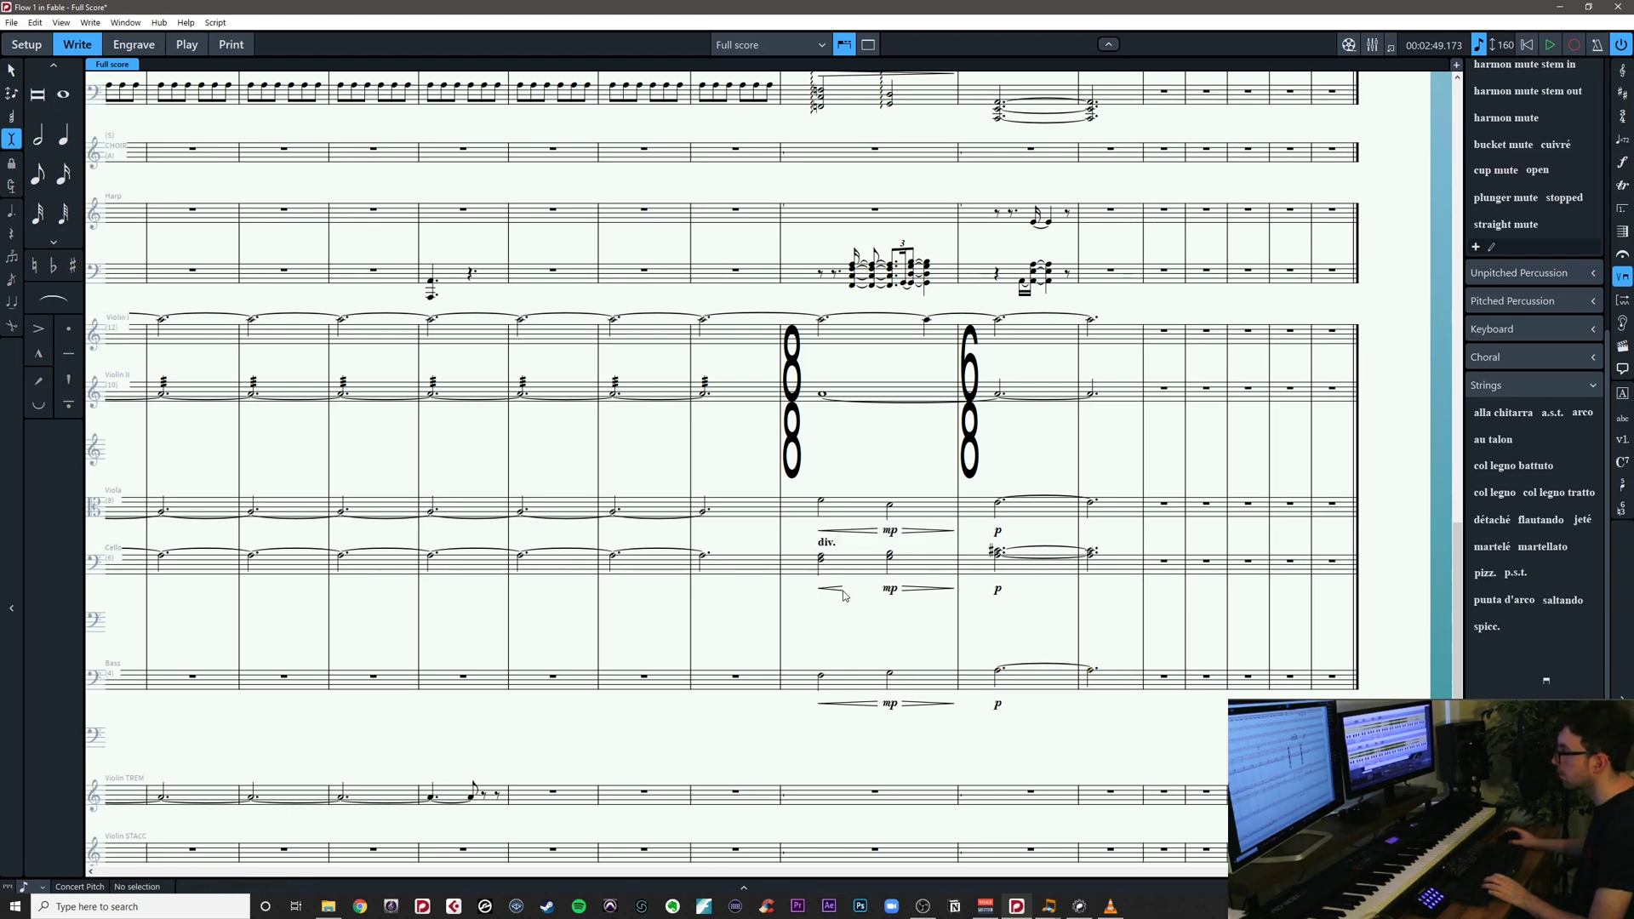
left_click(843, 593)
key("space")
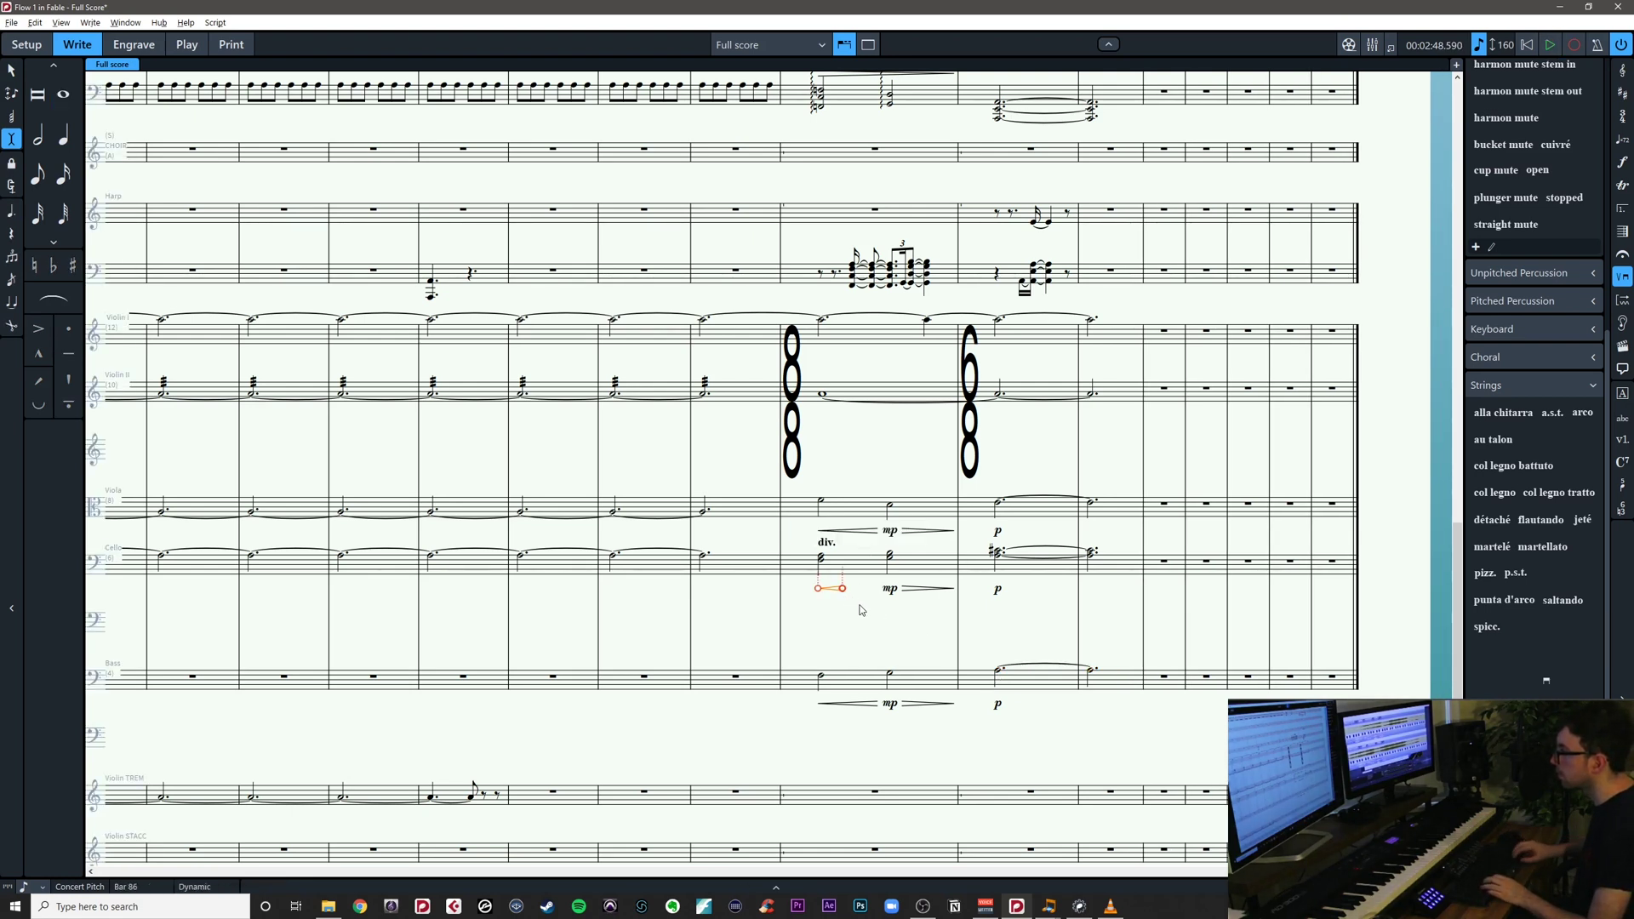
key("alt+shift+Right")
key("alt+shift+Right")
left_click(883, 646)
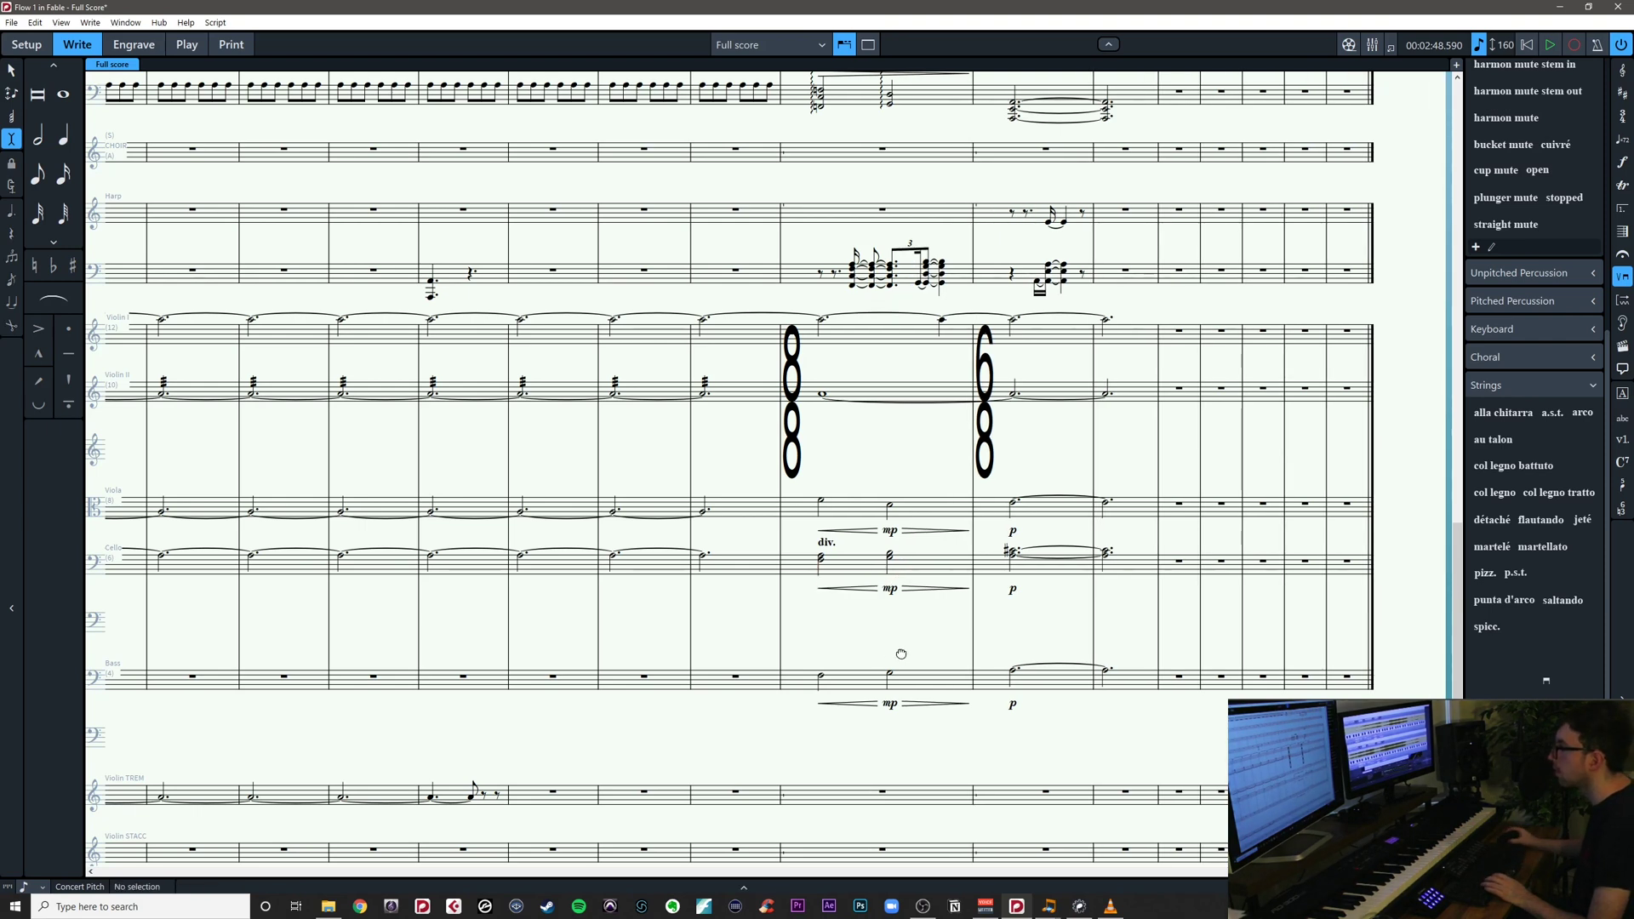
left_click_drag(900, 655, 982, 656)
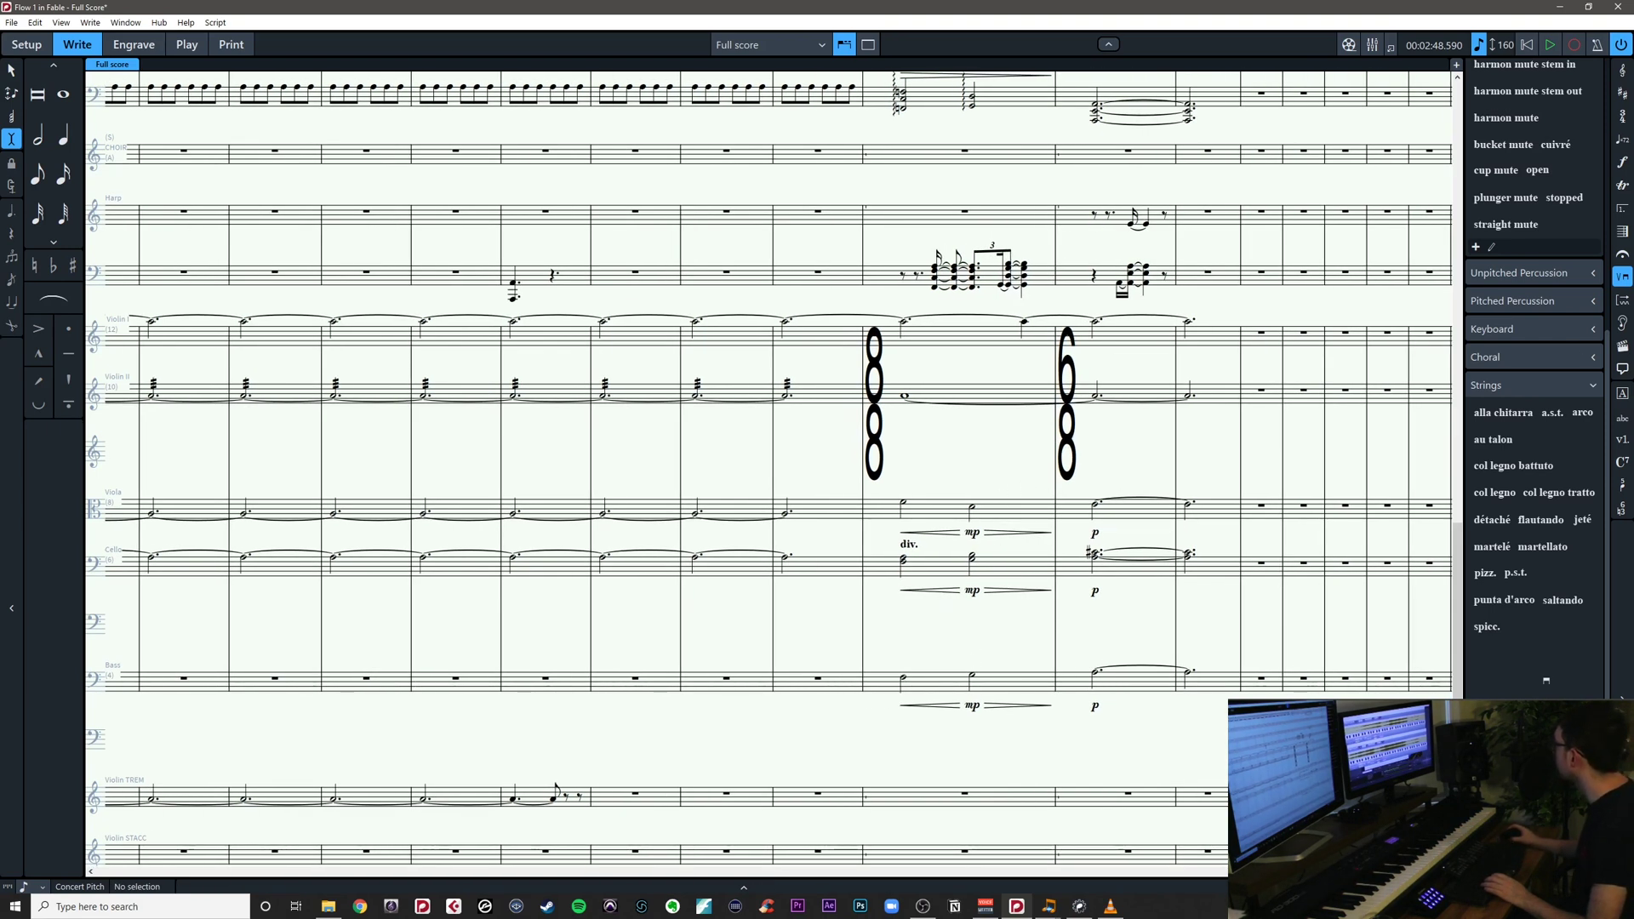
Delete the "p" dynamics at bar 87 and the diminuendo hairpins in bar 86 from Viola, Cello and Bass
key("alt+Tab")
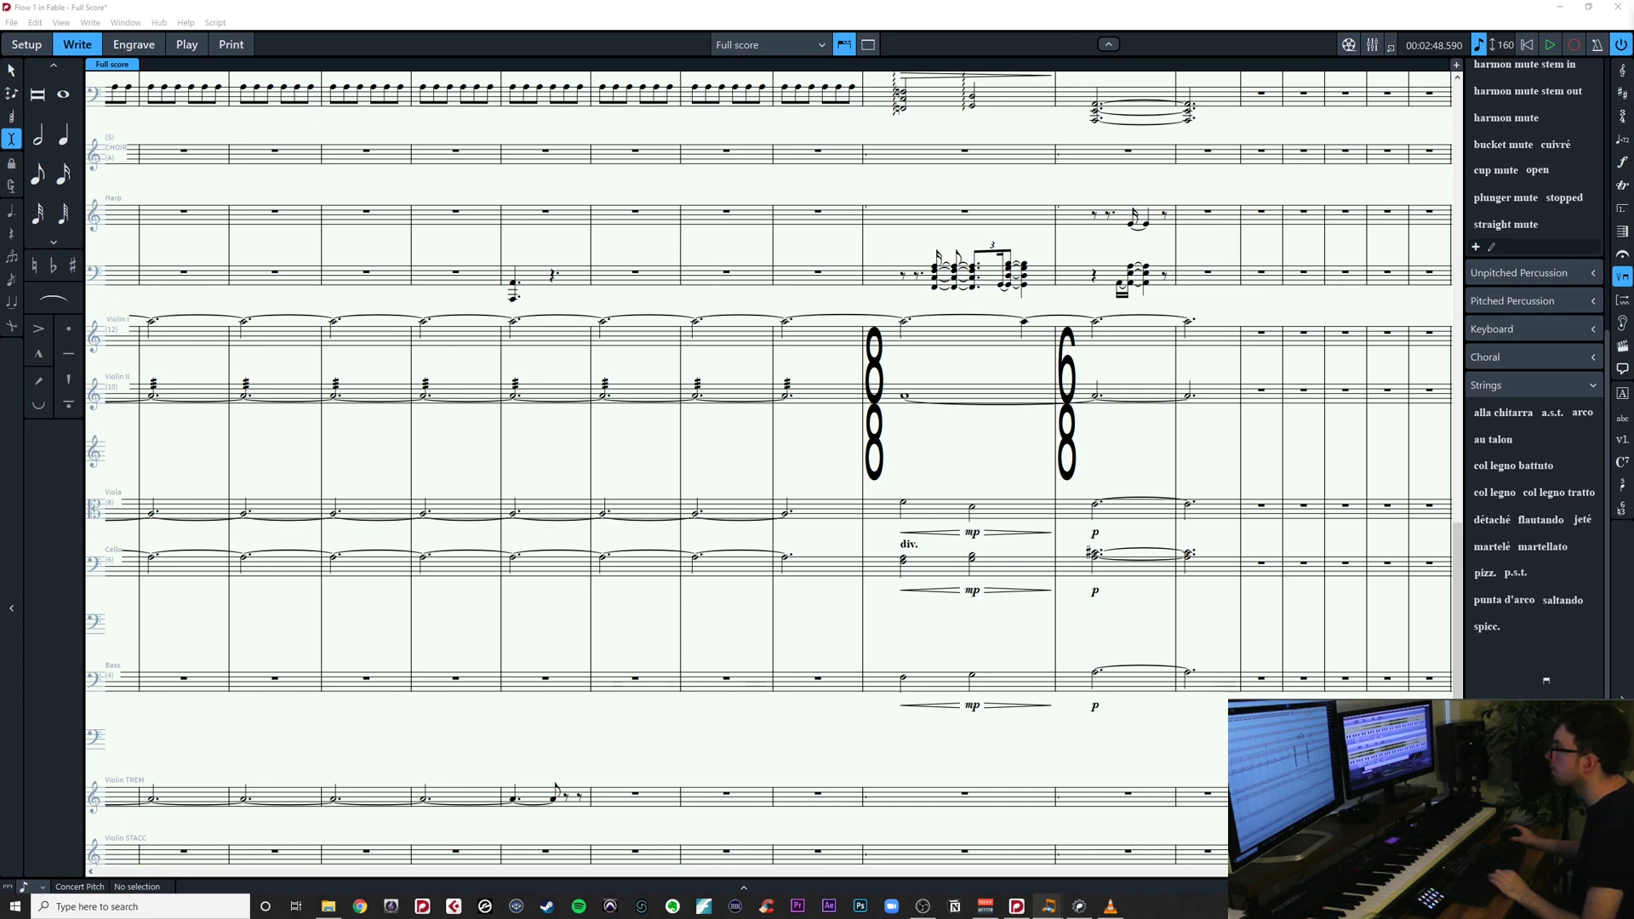
left_click(1096, 591)
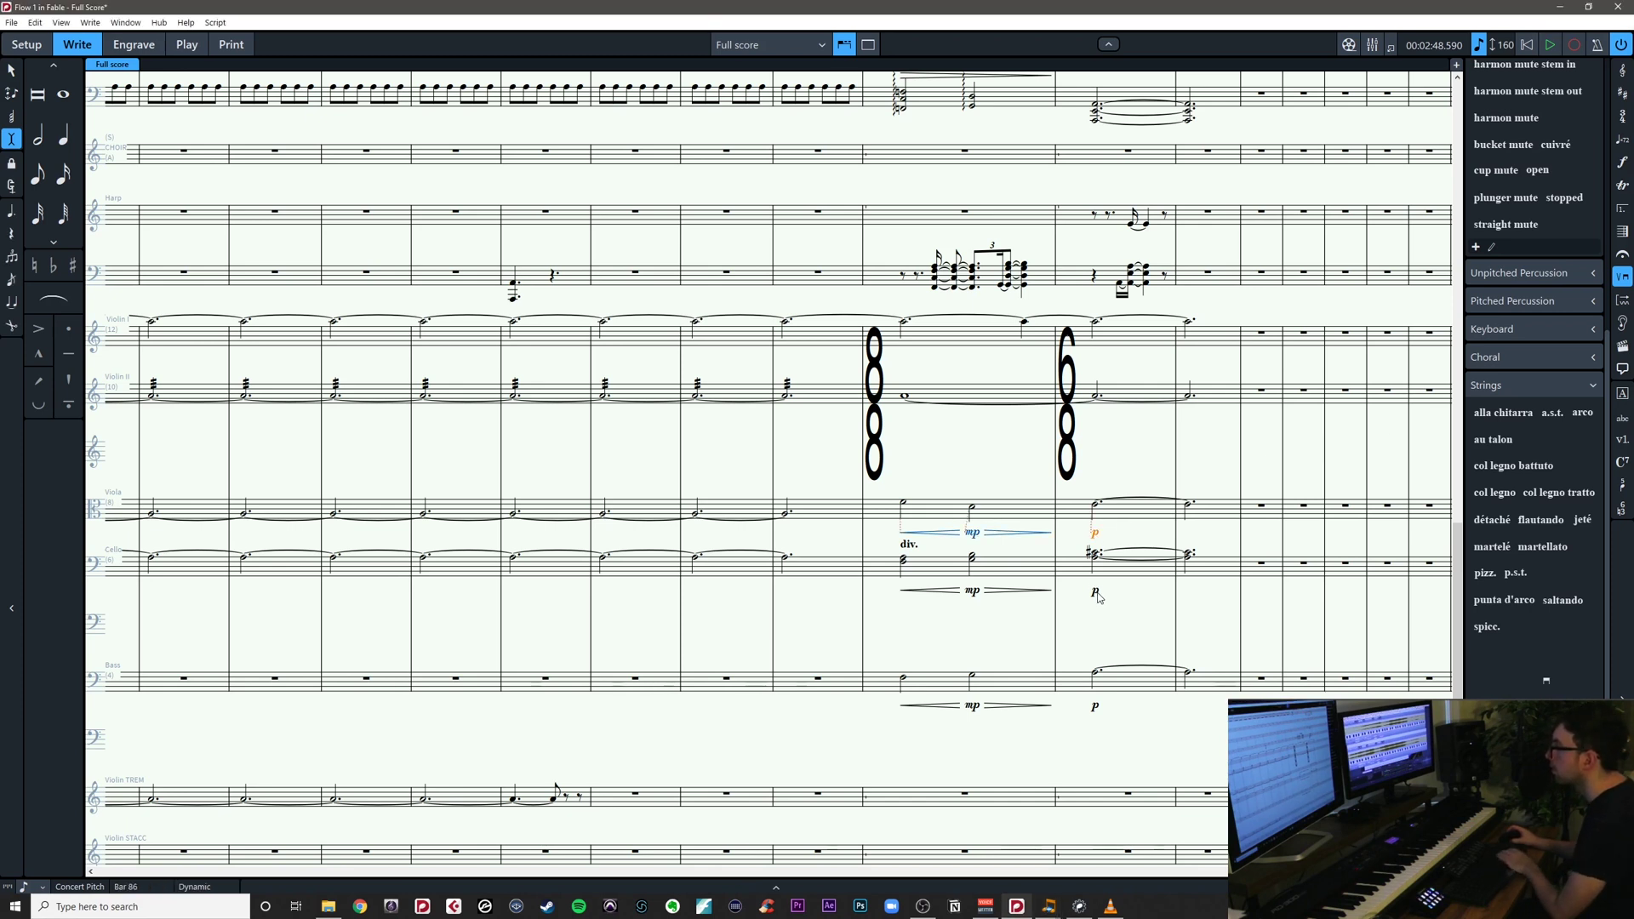
key("Delete")
left_click(1096, 707)
key("Delete")
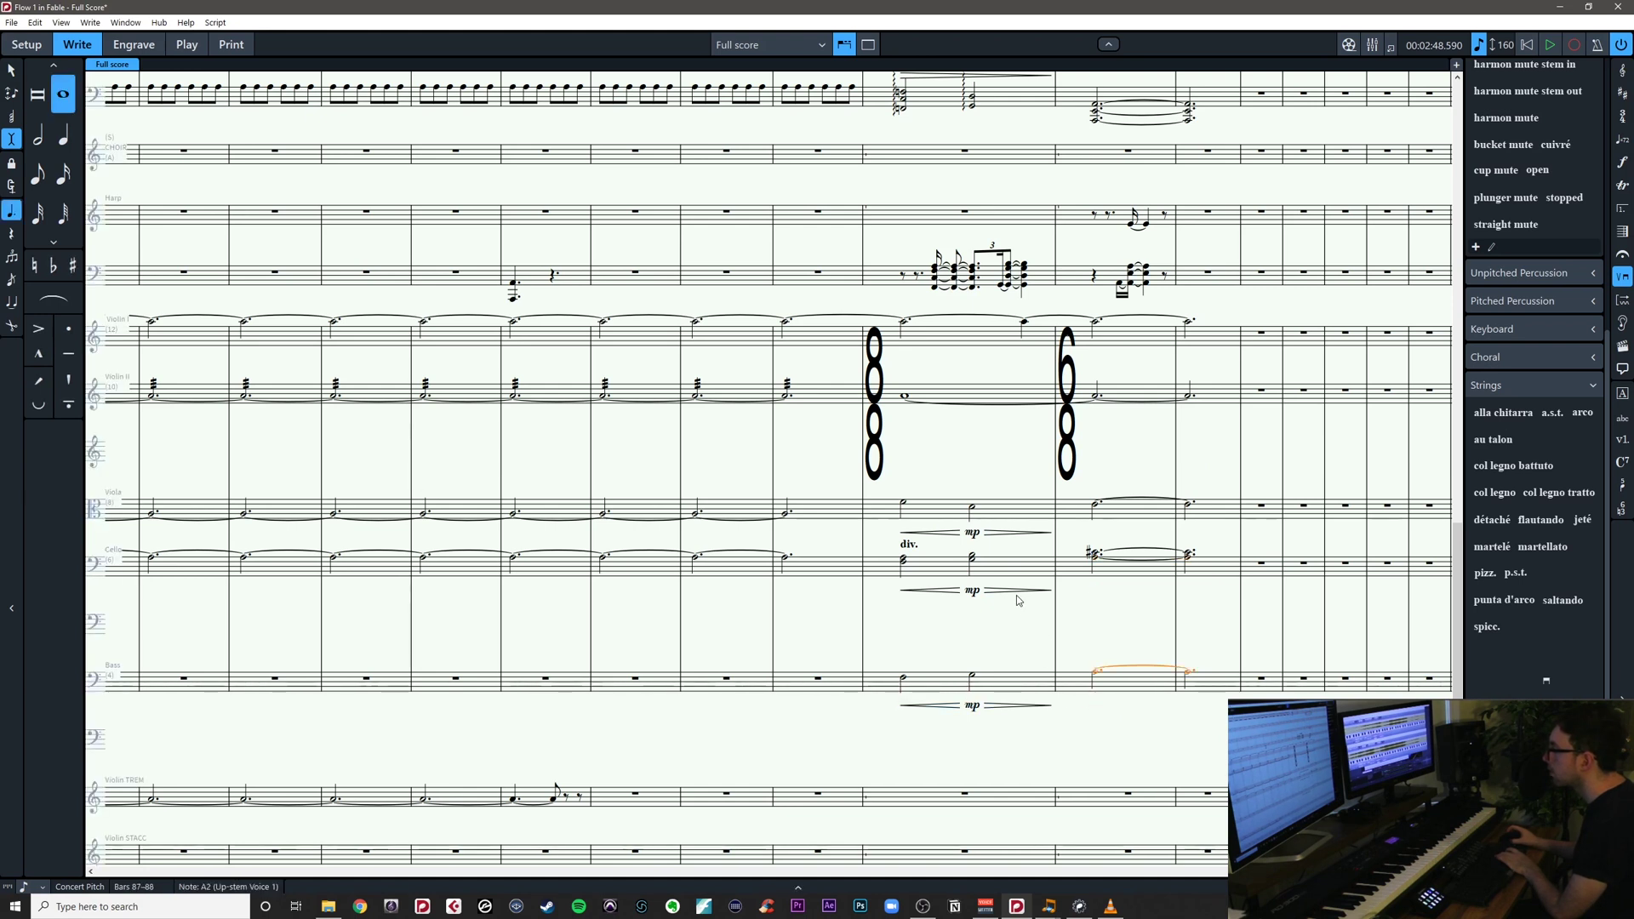
left_click(1014, 591)
key("Delete")
left_click(1008, 535)
key("Delete")
left_click(1008, 707)
key("Delete")
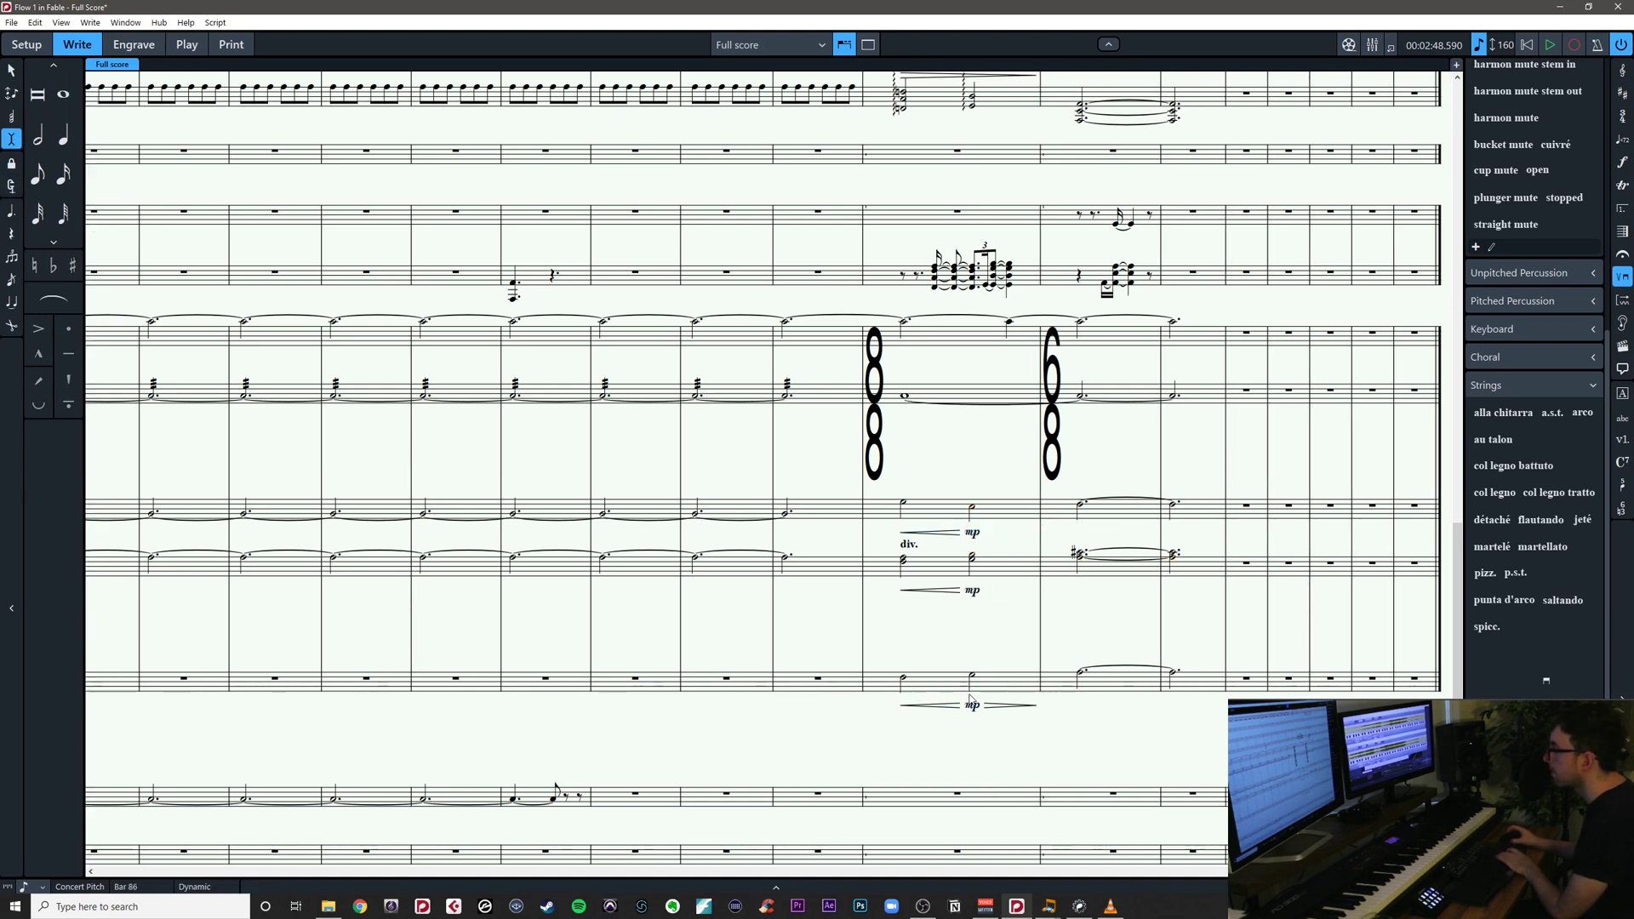
left_click(976, 535)
left_click(1019, 538)
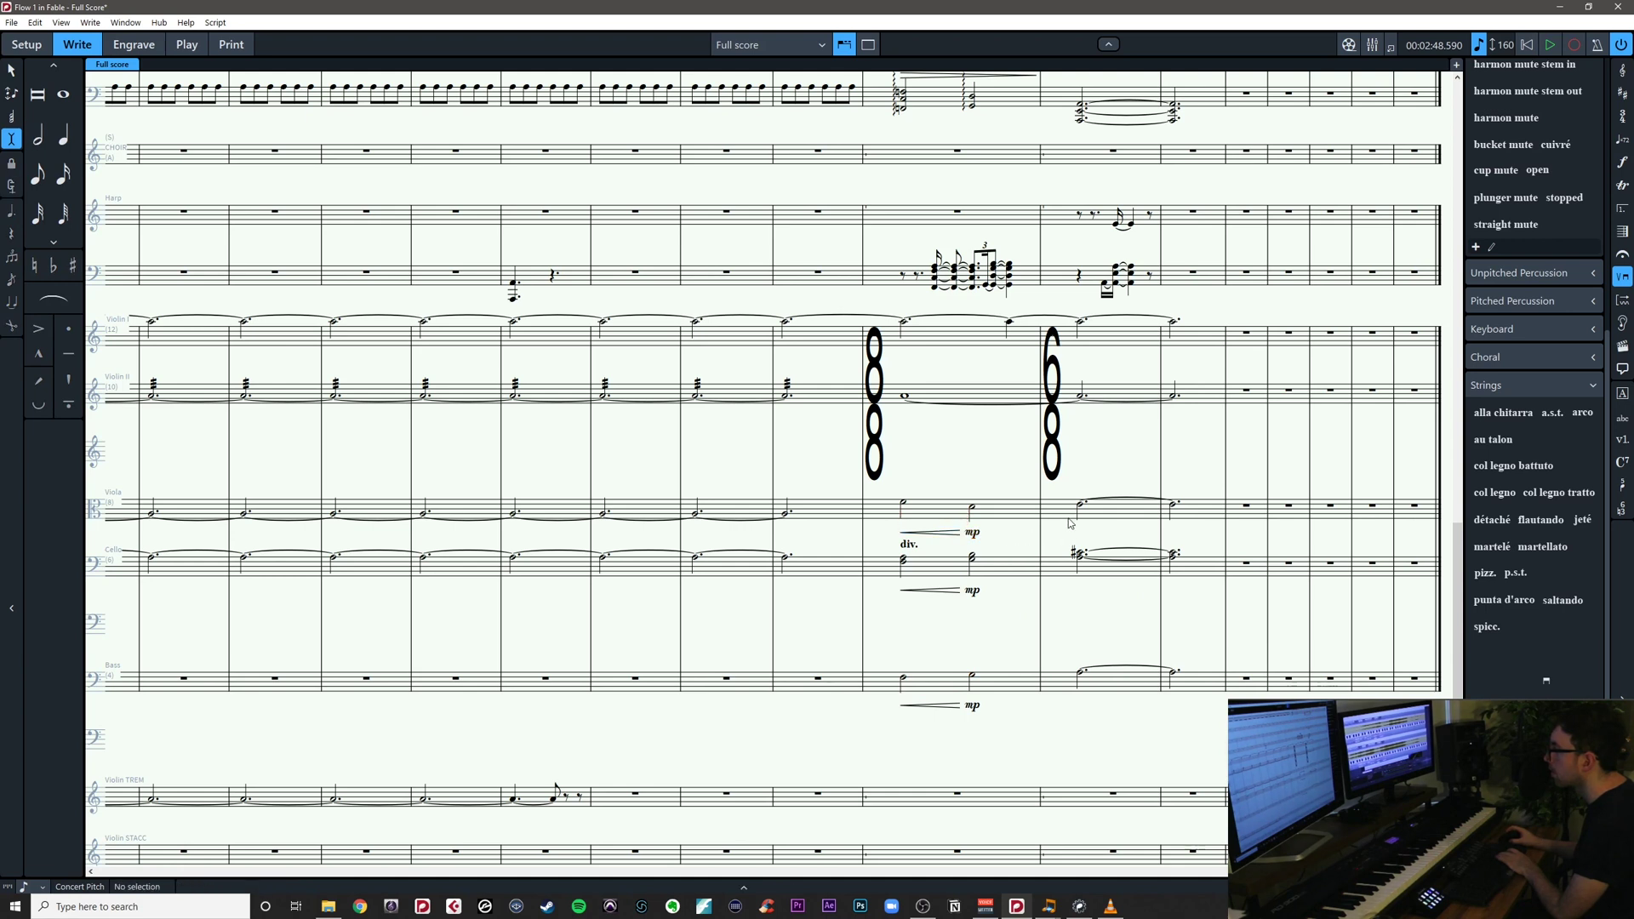
Add a diminuendo hairpin under the Viola's tied note in bar 88
left_click(1175, 508)
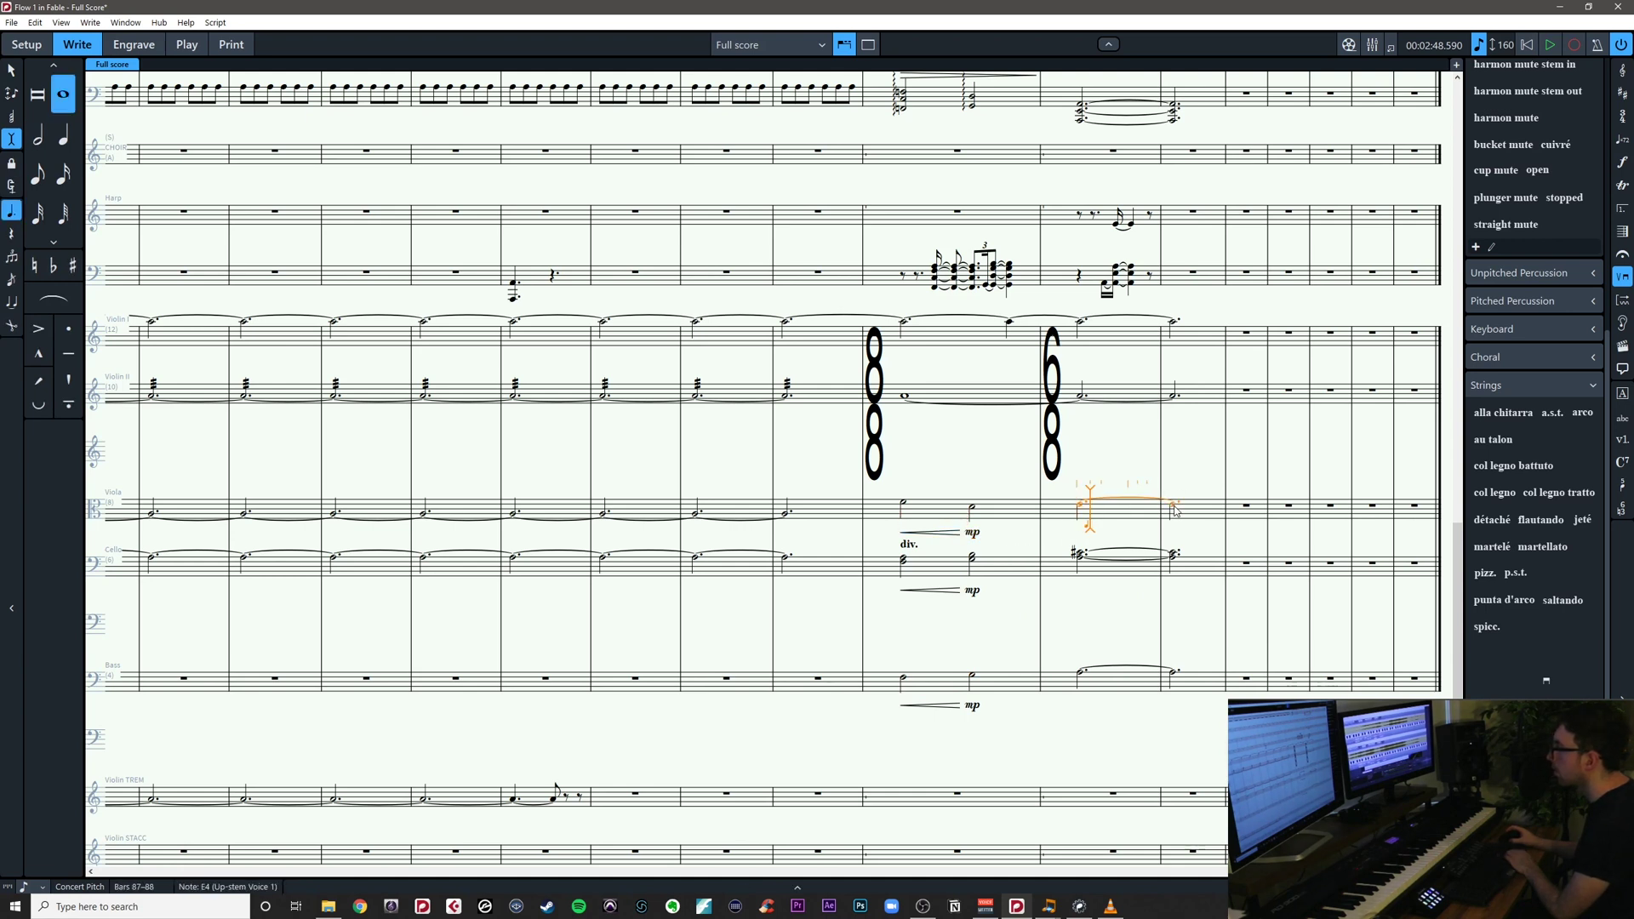
key("Right")
key("Right")
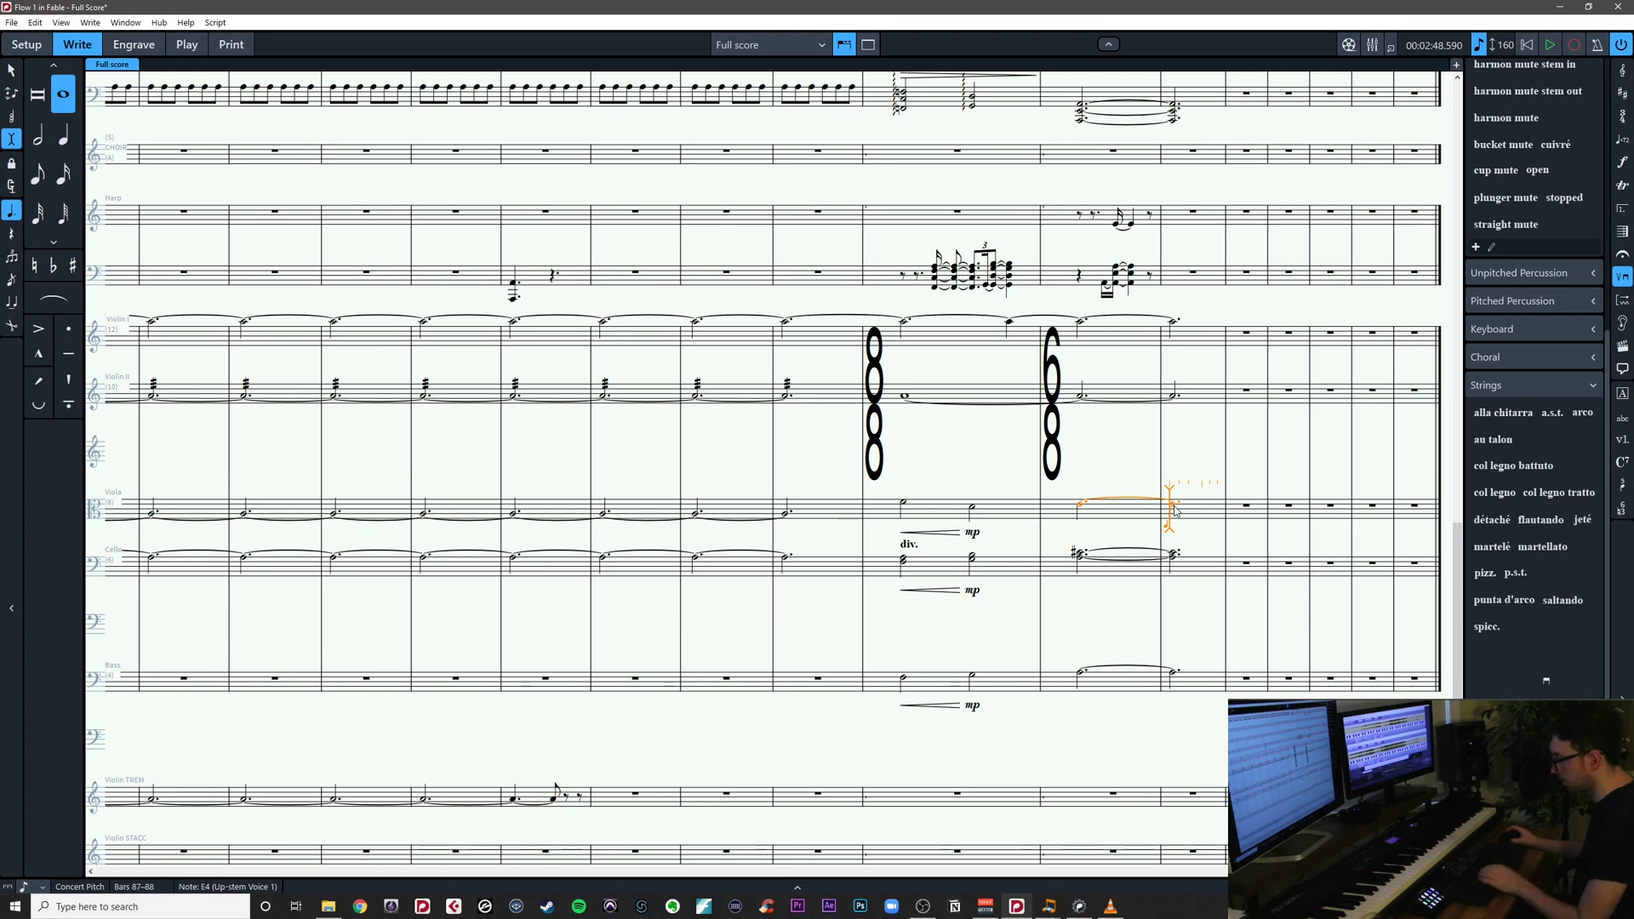
key("shift+d")
type(">")
key("Return")
key("space")
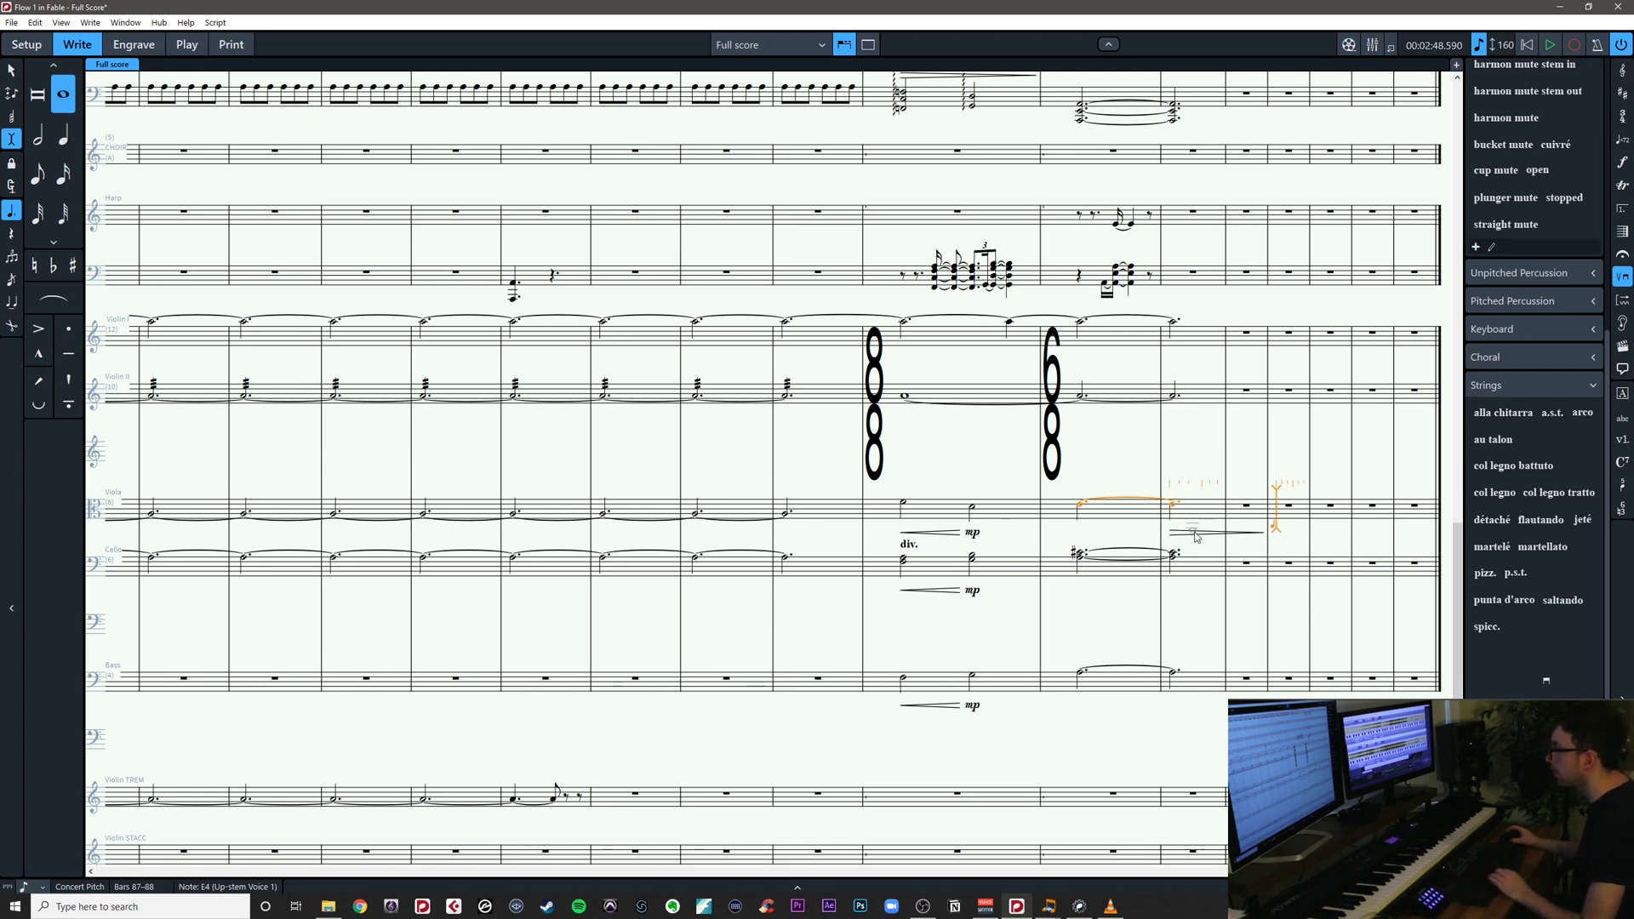
key("Escape")
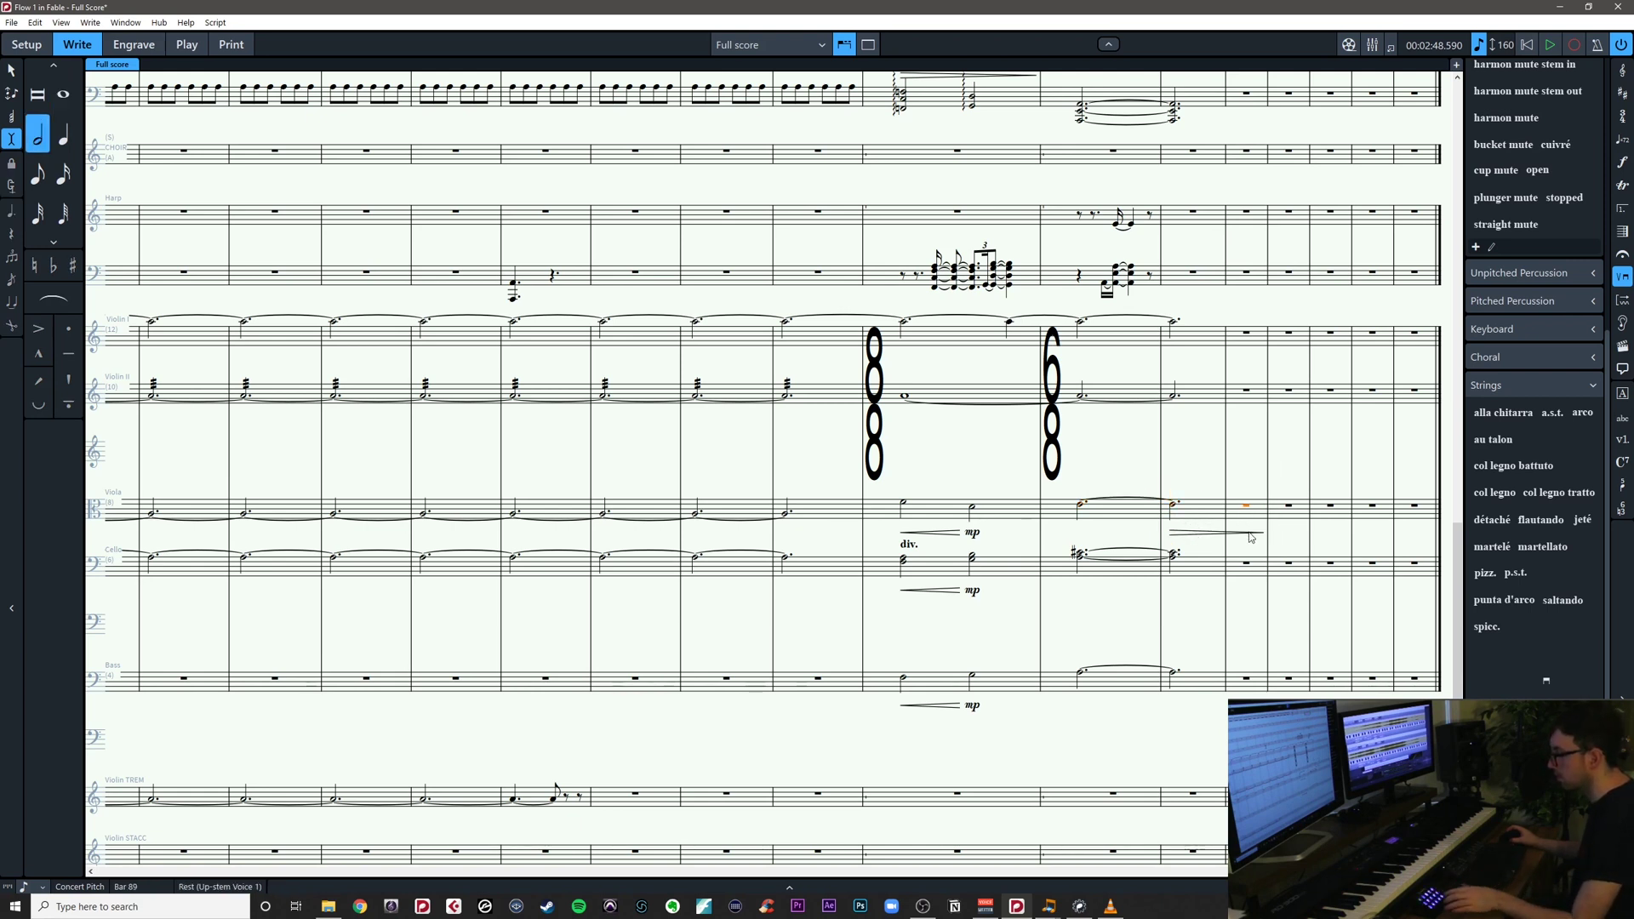
Add a "p" dynamic on the Viola's rest at the start of bar 89
key("shift+d")
type("p")
key("Return")
key("Escape")
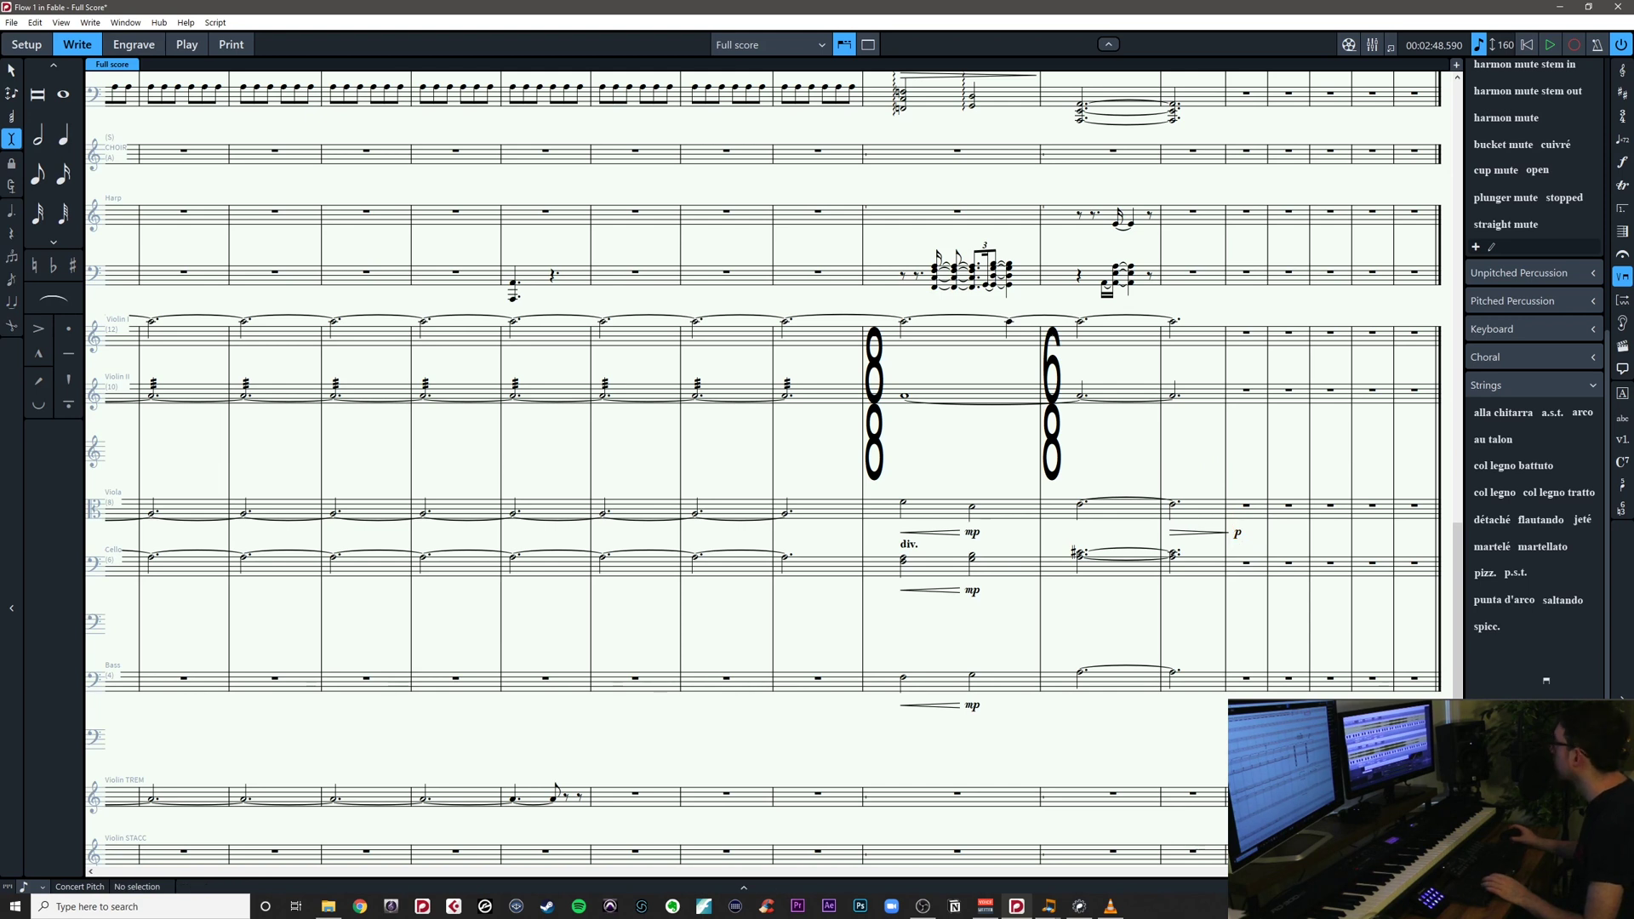
Shorten the first half notes of bar 86 in Viola, Cello and Bass to quarter notes, pulling the following music earlier
key("alt+Tab")
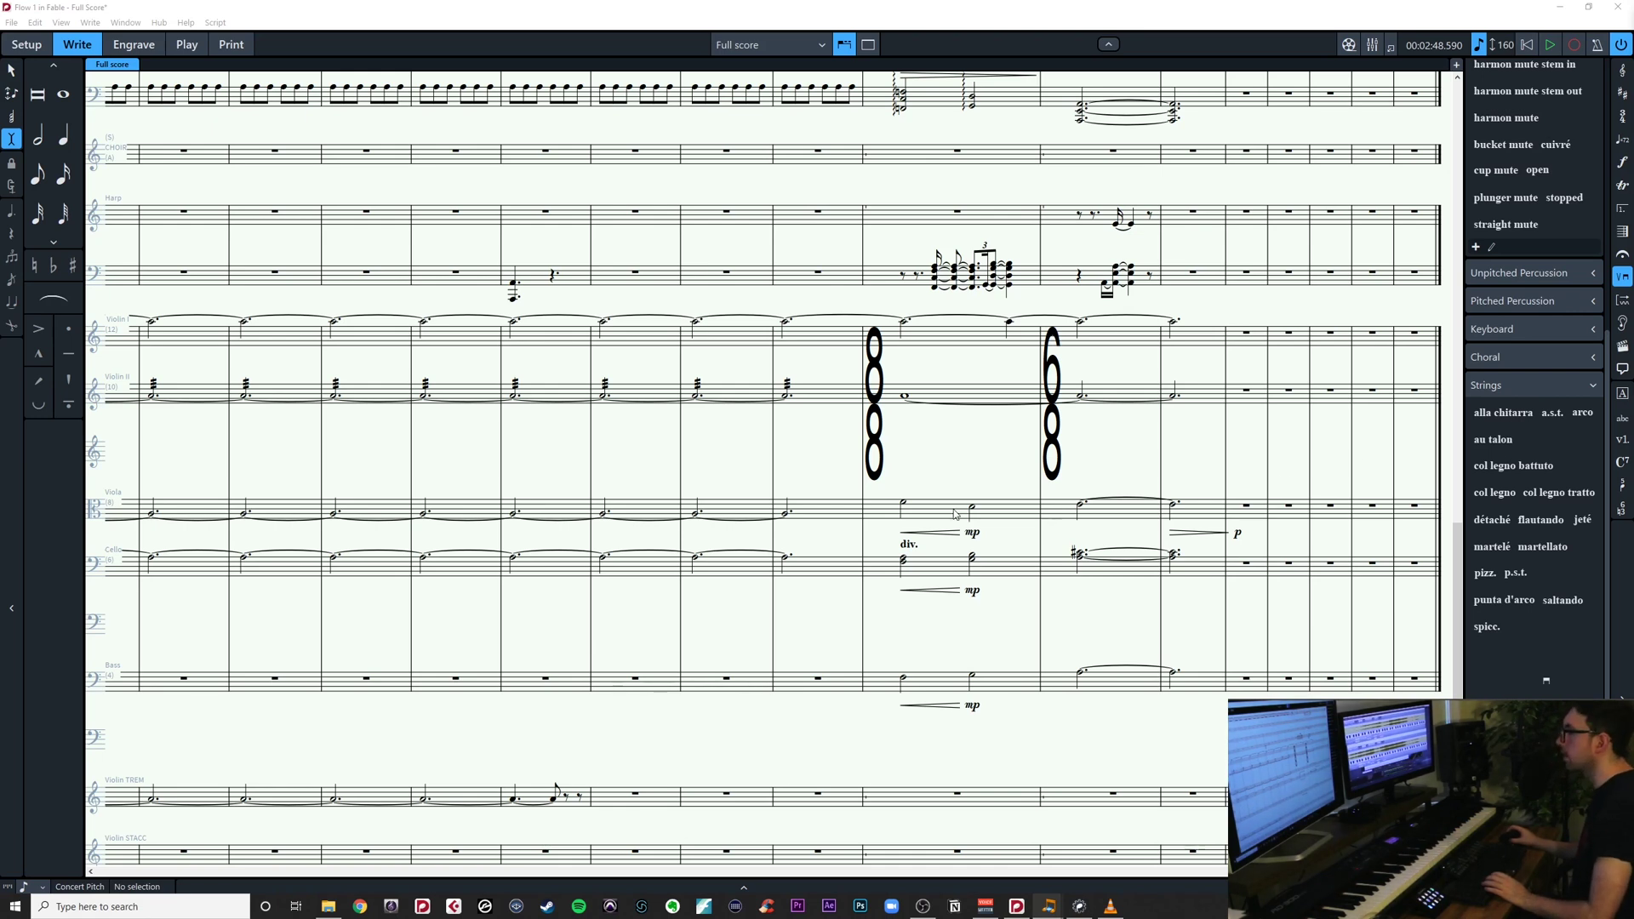
scroll(909, 562, "down", 3)
scroll(915, 588, "up", 5)
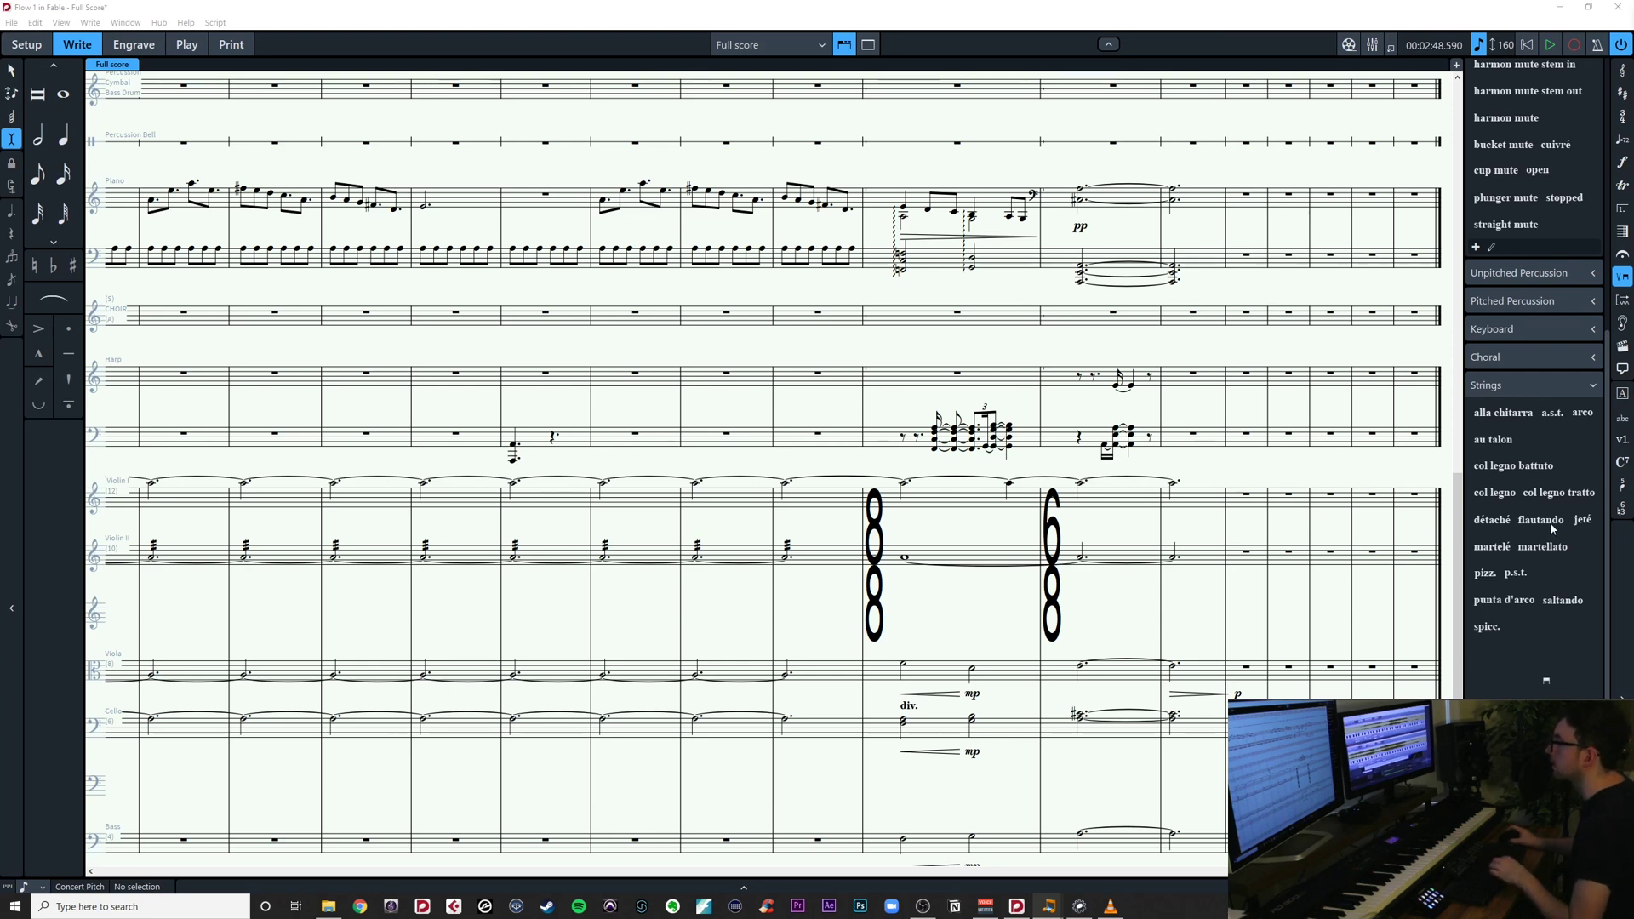
left_click_drag(1003, 635, 907, 497)
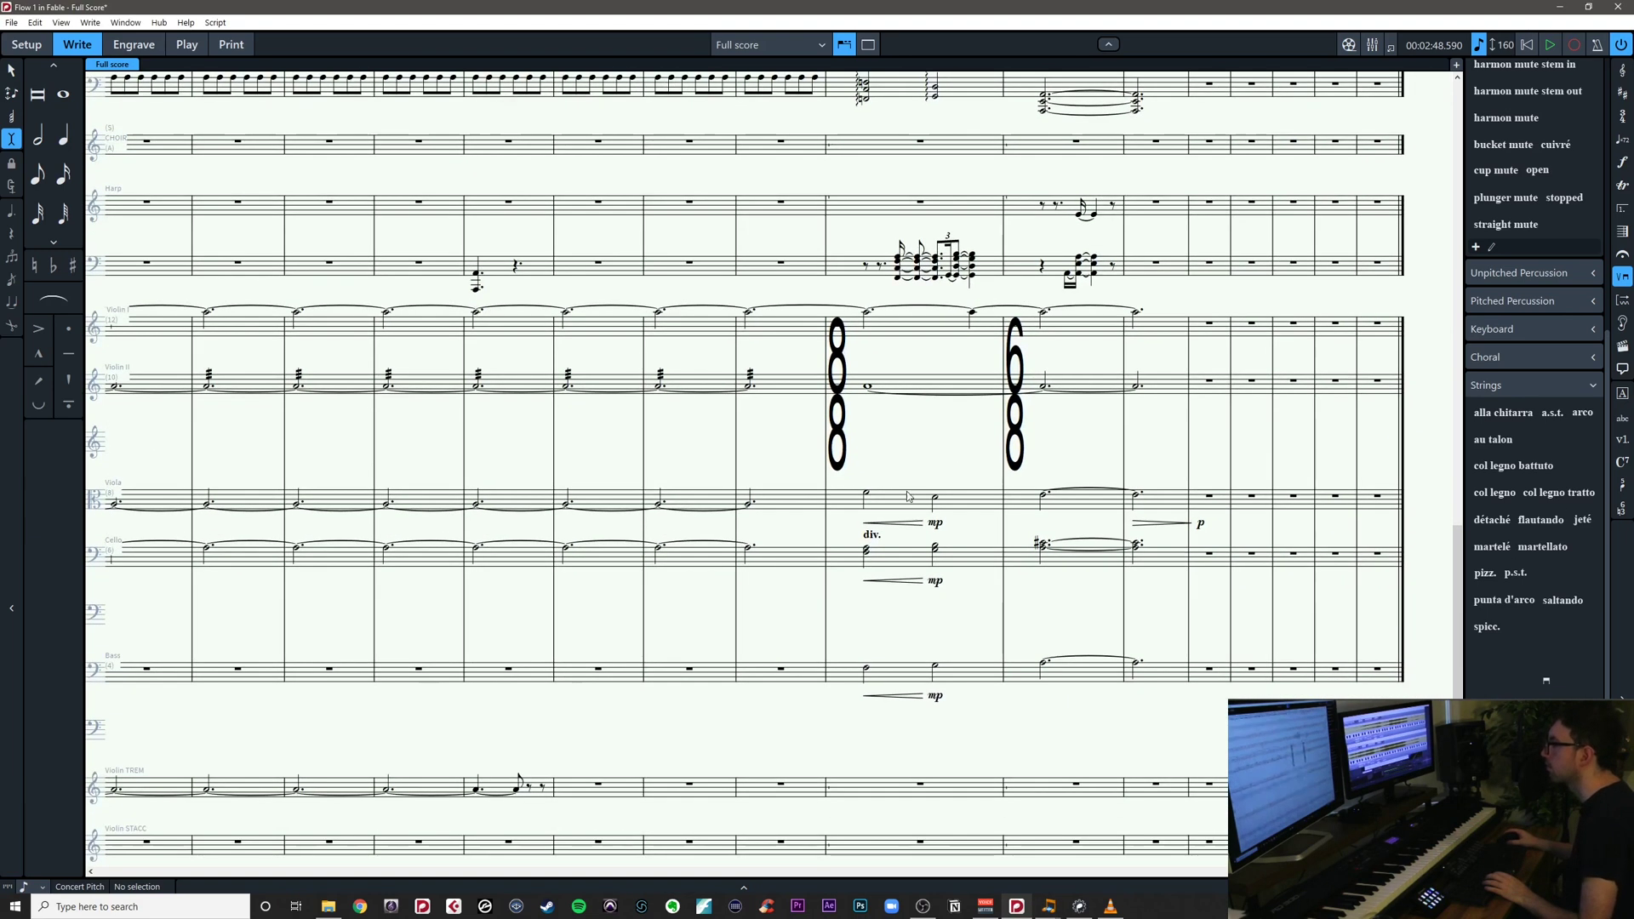
left_click(867, 496)
left_click(866, 555, "ctrl")
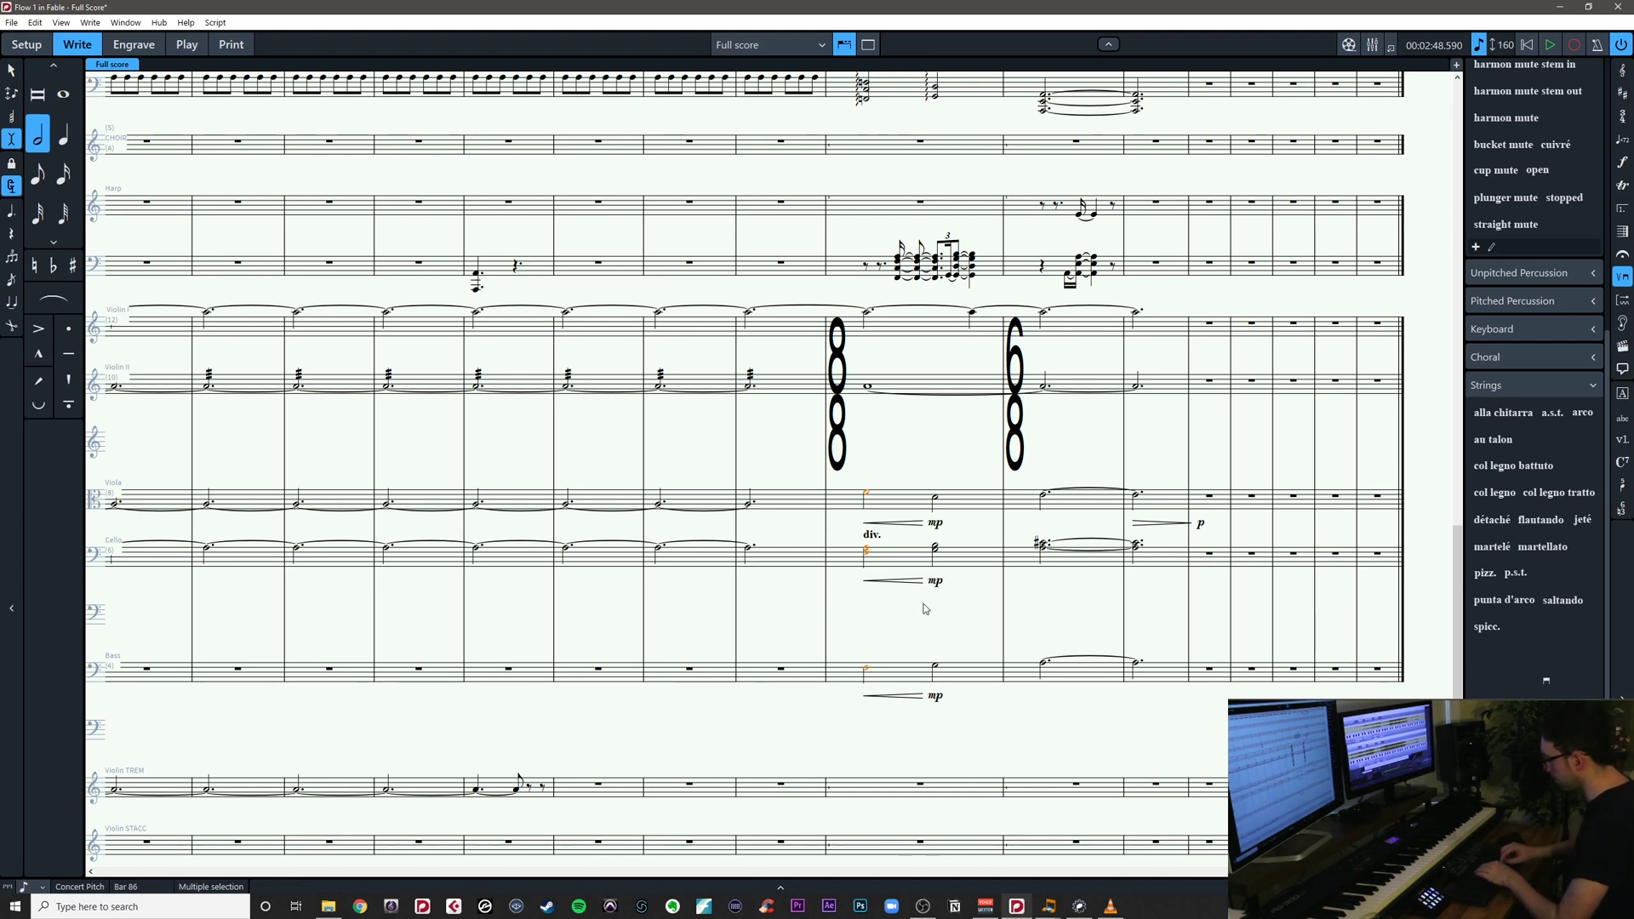
key("5")
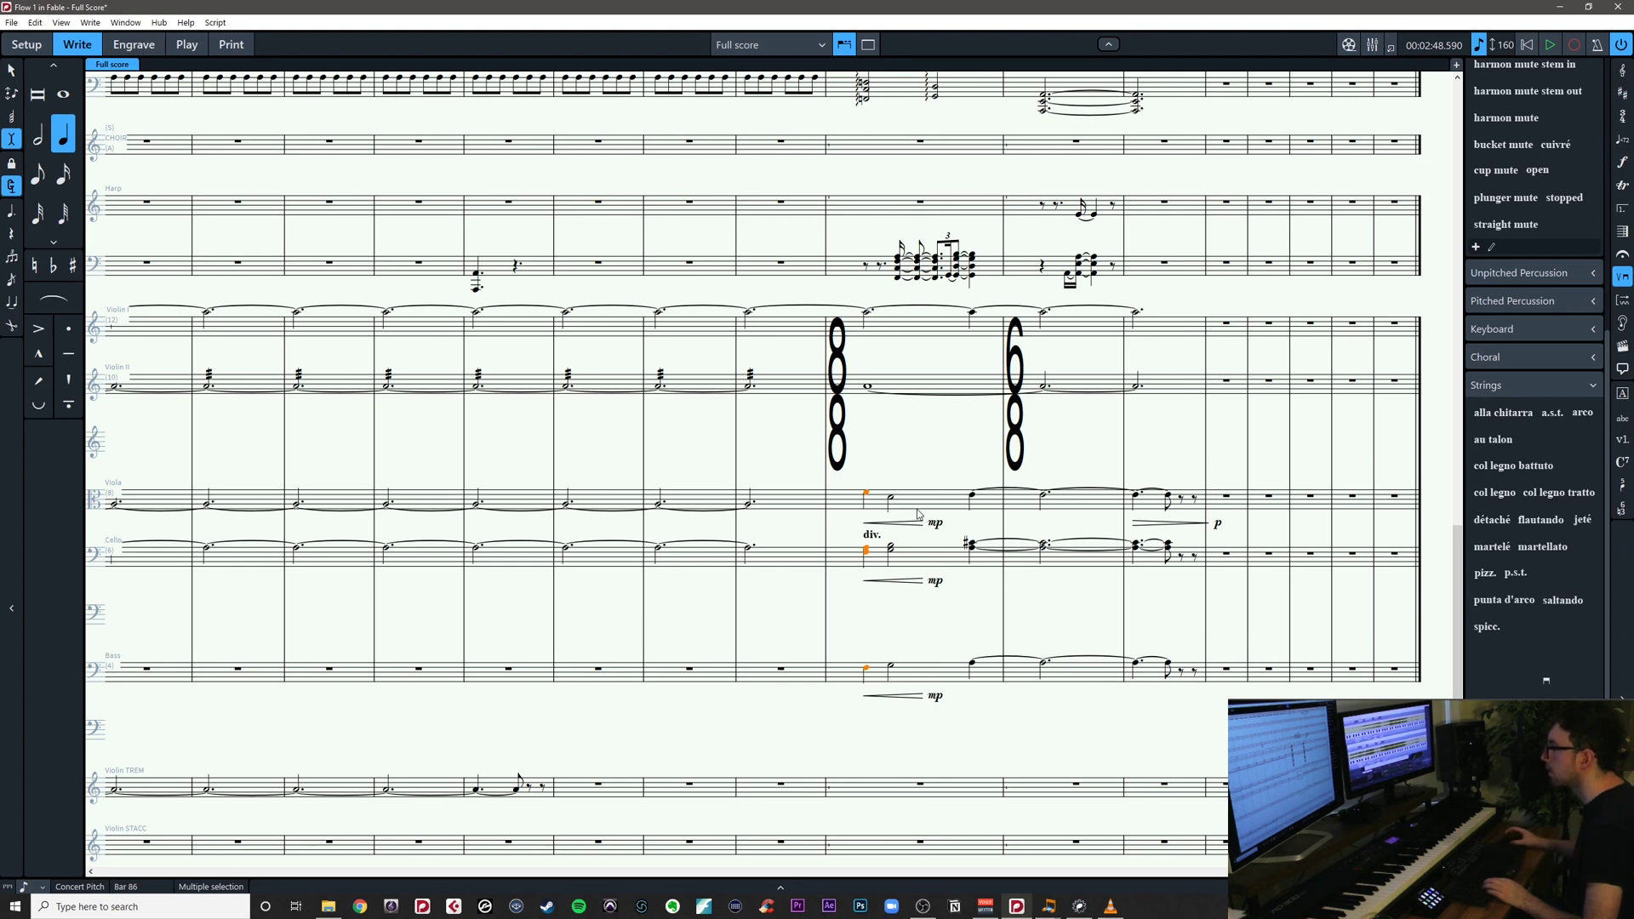
key("Right")
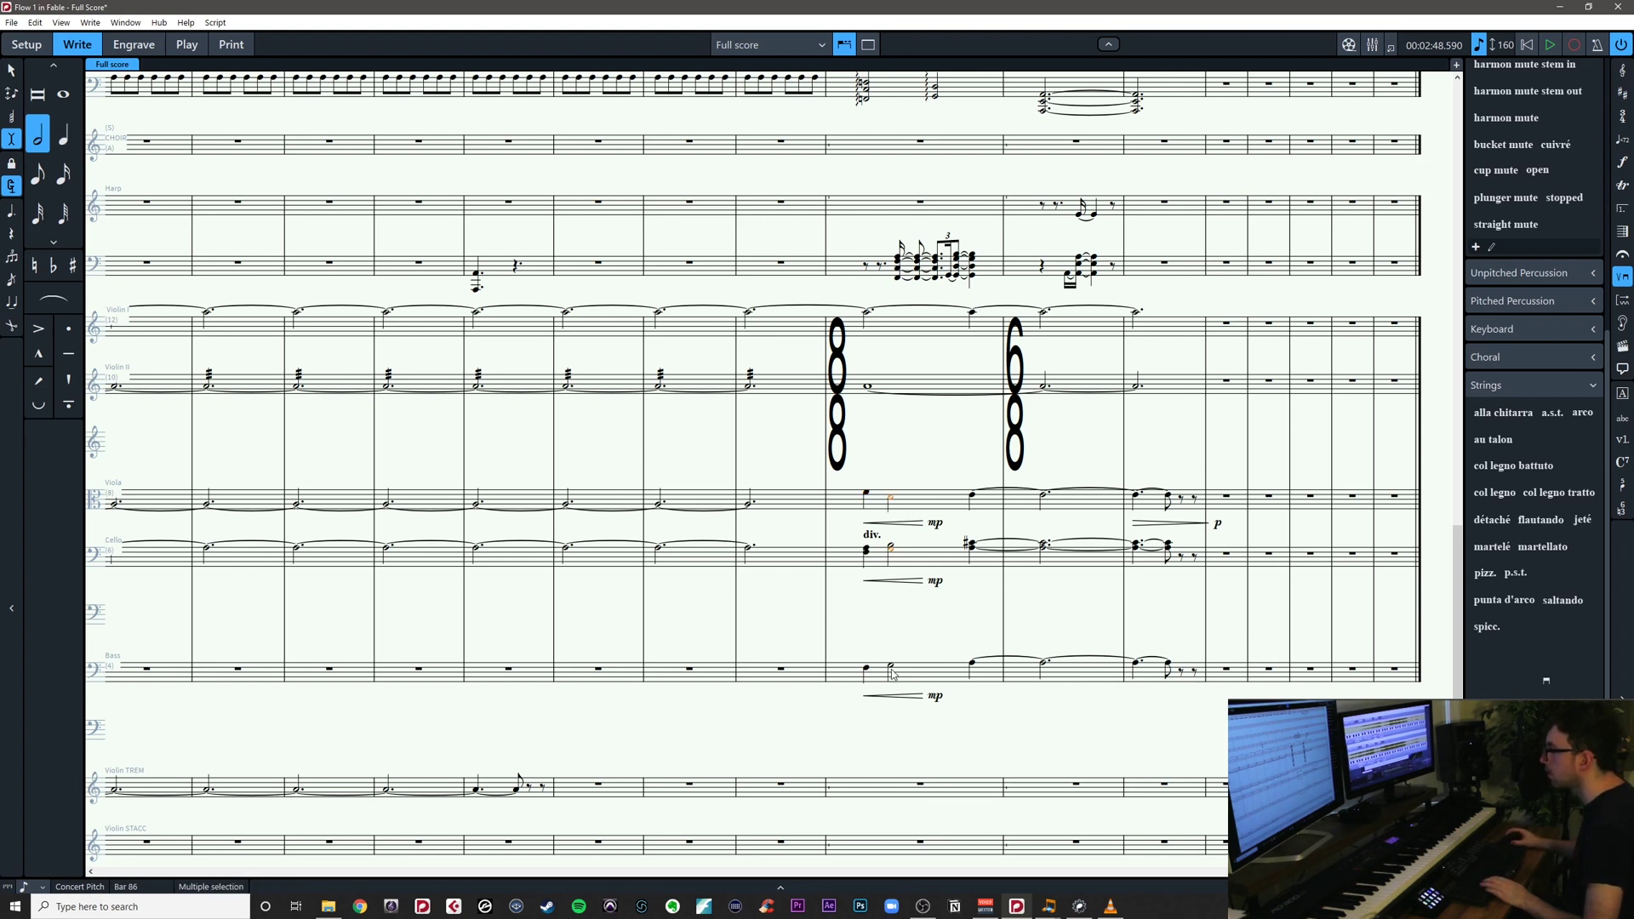
key("period")
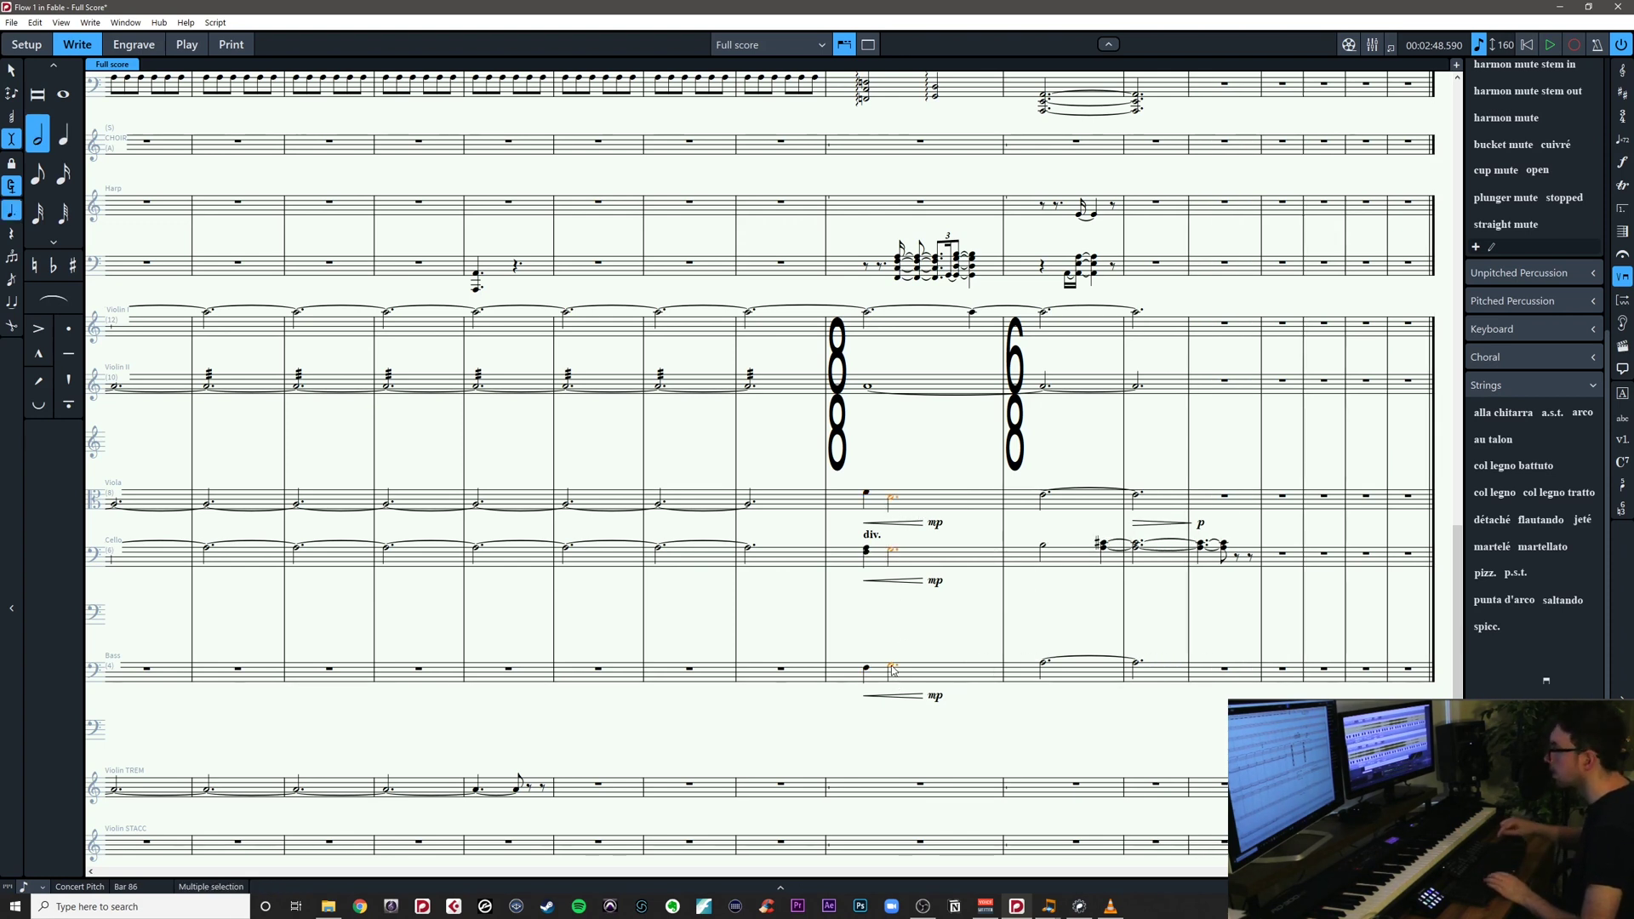
left_click(1025, 570)
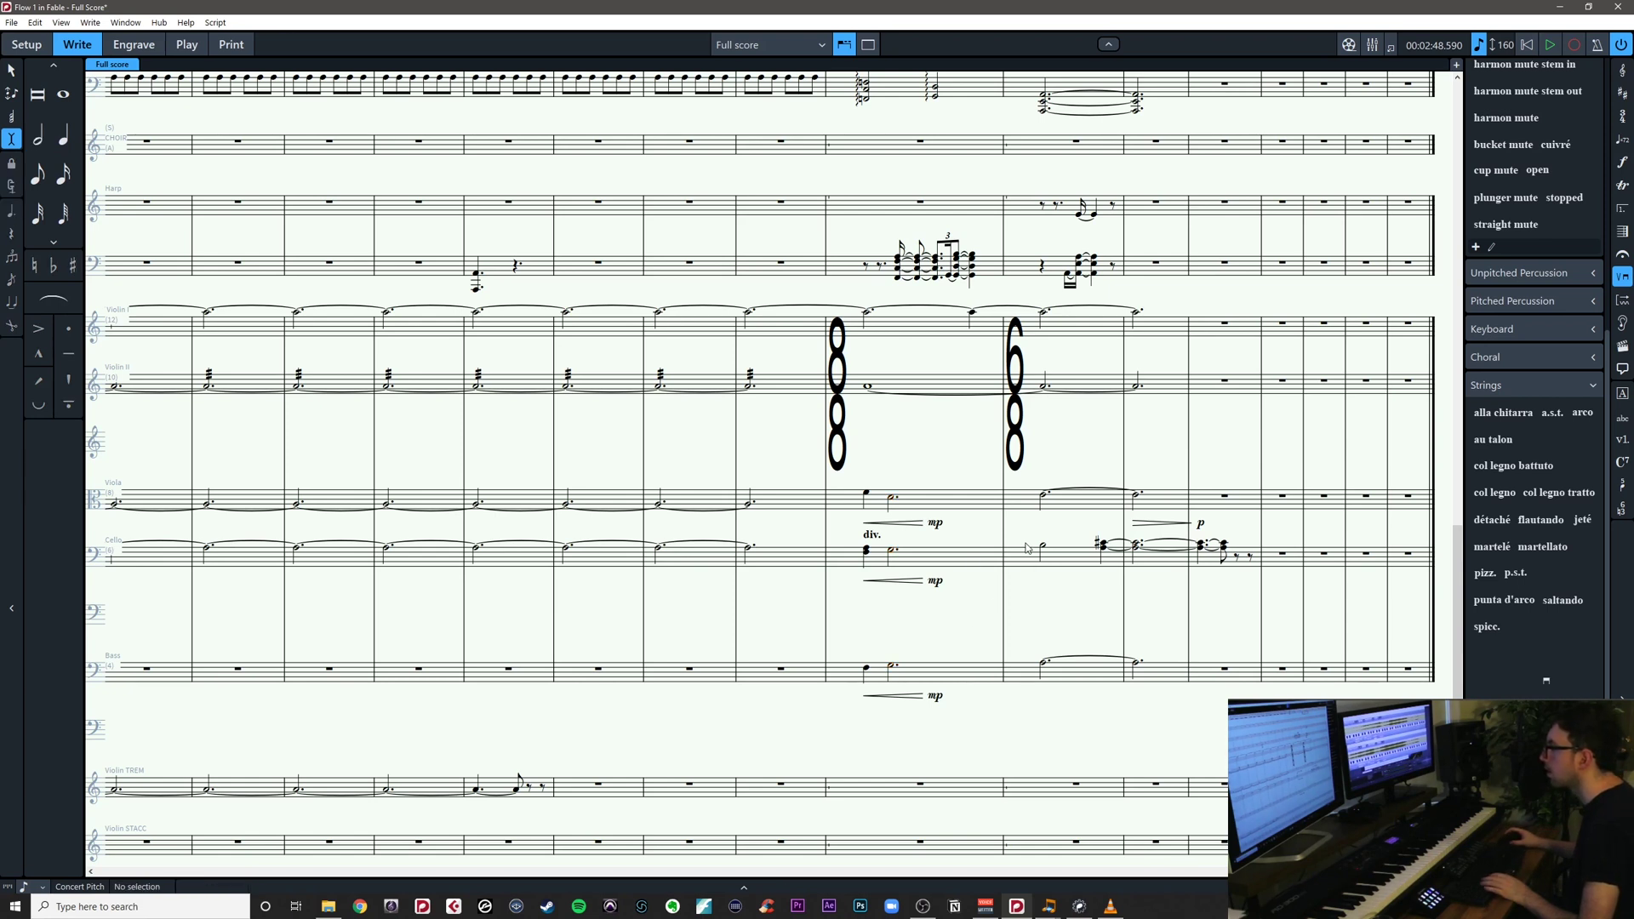
key("ctrl+z")
key("ctrl+z")
Dot the half notes in bar 86 of Viola, Cello and Bass, including both Cello chord notes, with following music shifted accordingly
left_click(911, 542)
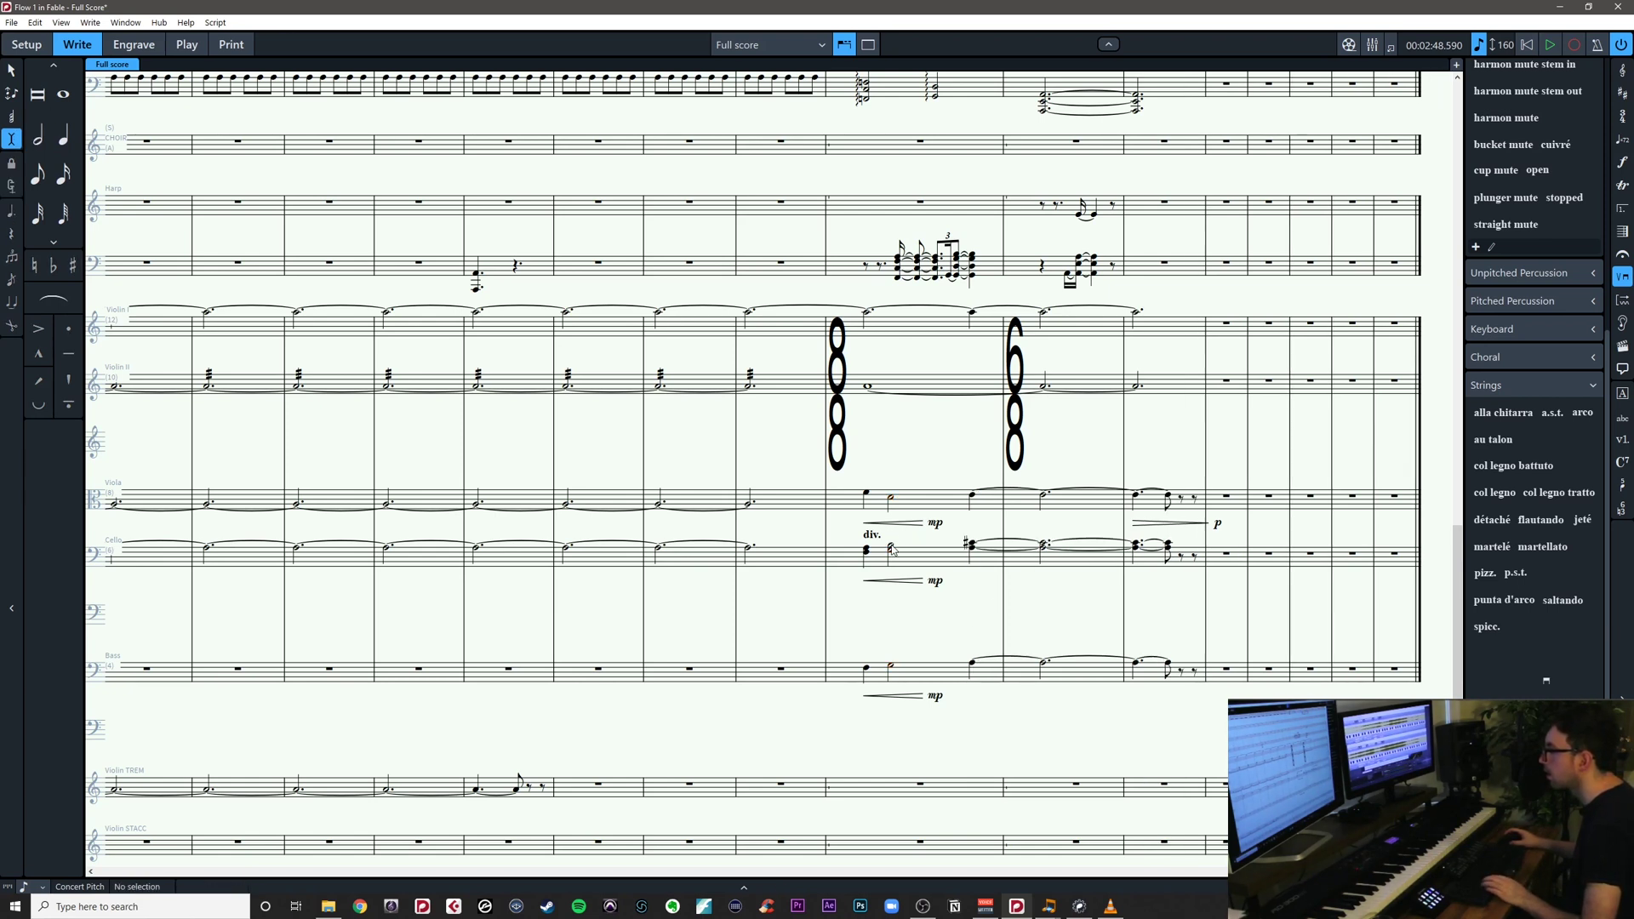
key("ctrl+z")
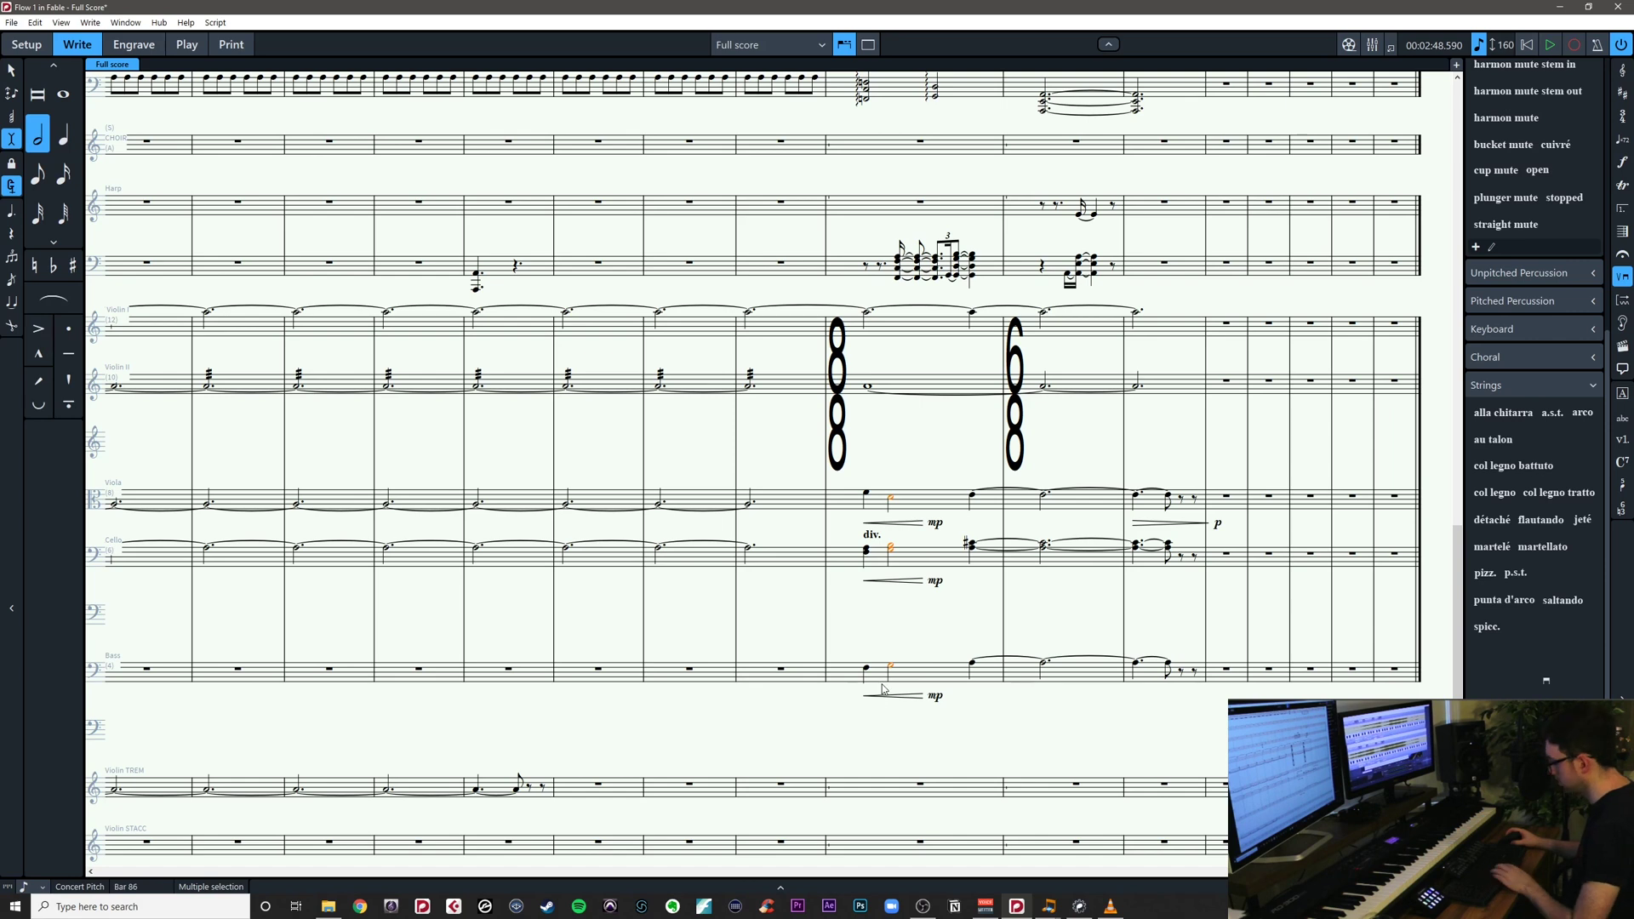
left_click(988, 593)
scroll(937, 571, "up", 1)
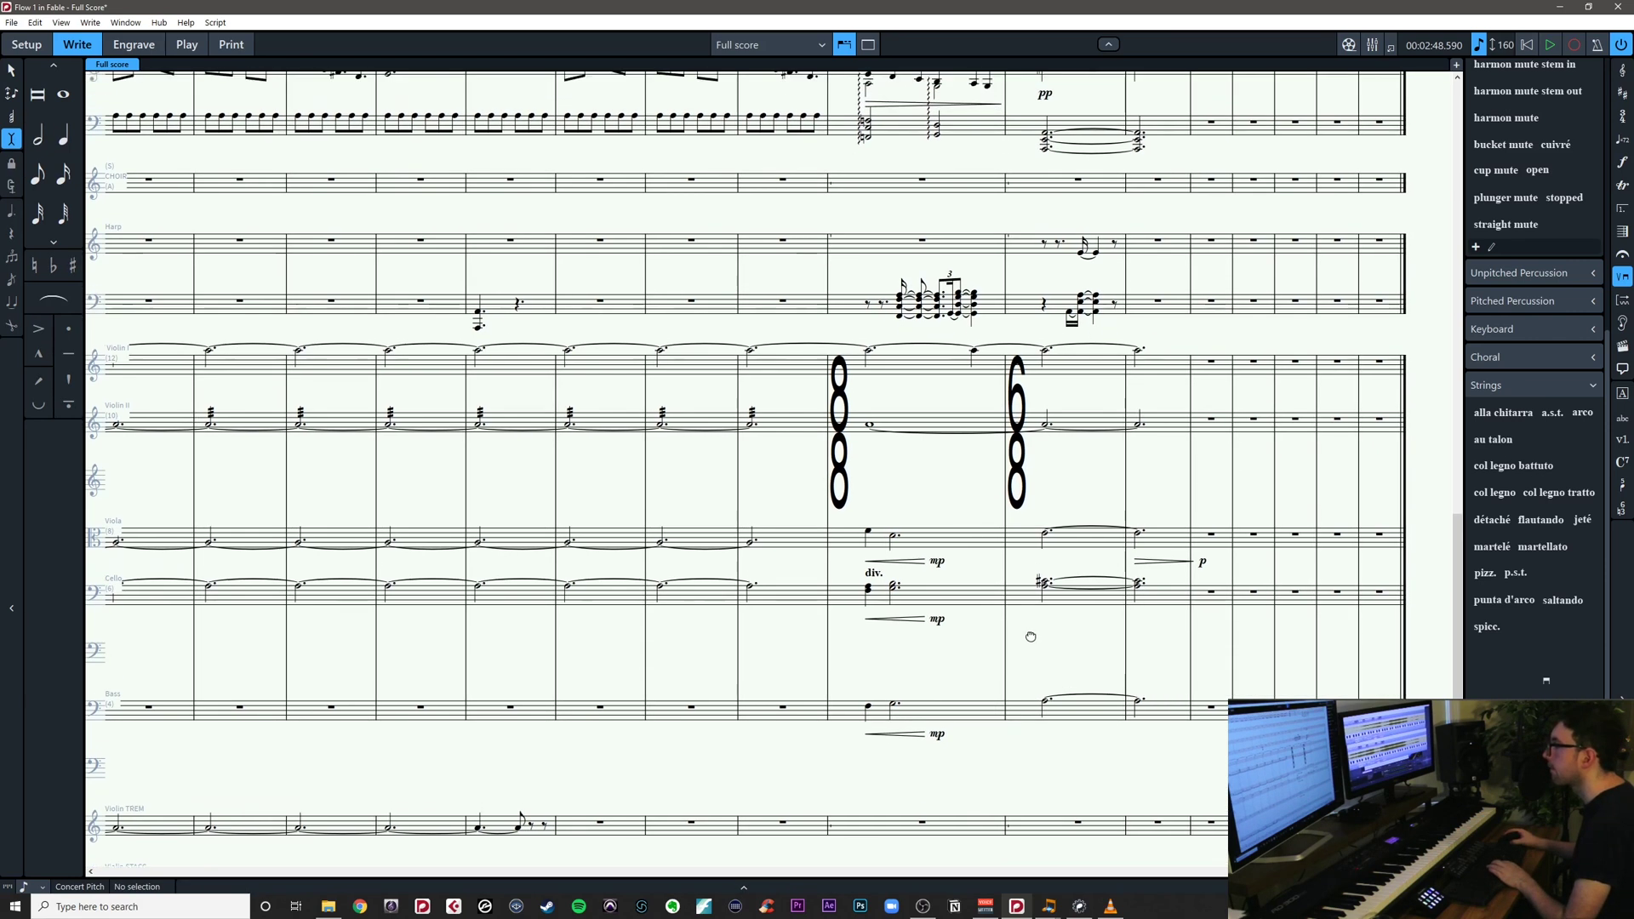
Slur the quarter note to the dotted half note in bar 86 of Viola, Cello and Bass
left_click(866, 542)
left_click(891, 548, "shift")
key("s")
left_click(866, 600)
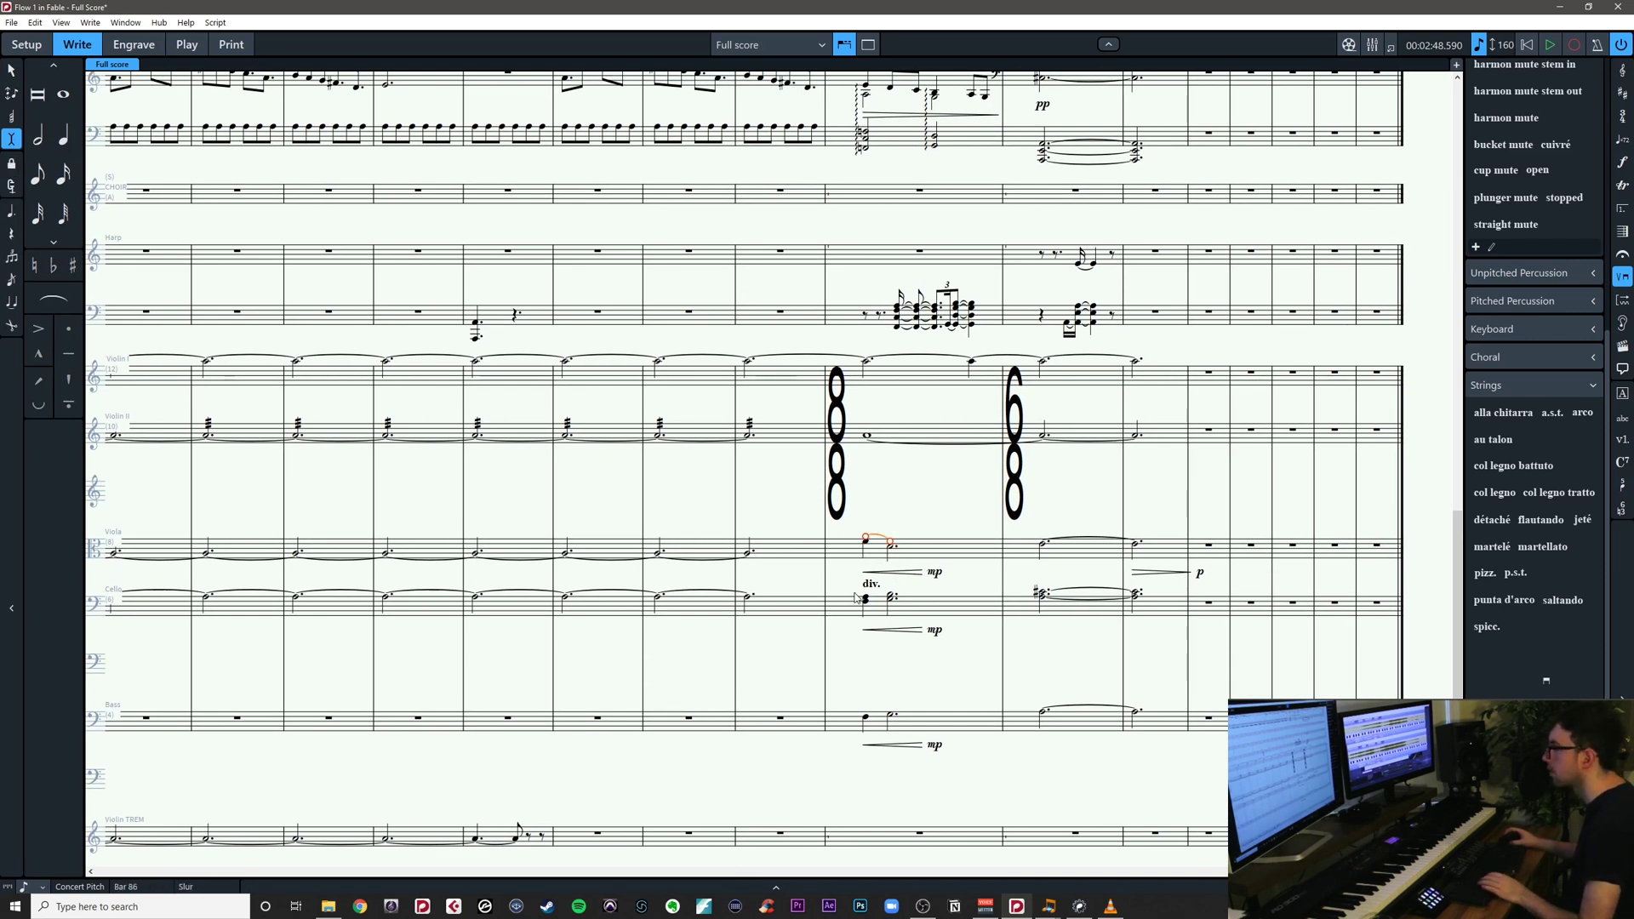
left_click(892, 598, "shift")
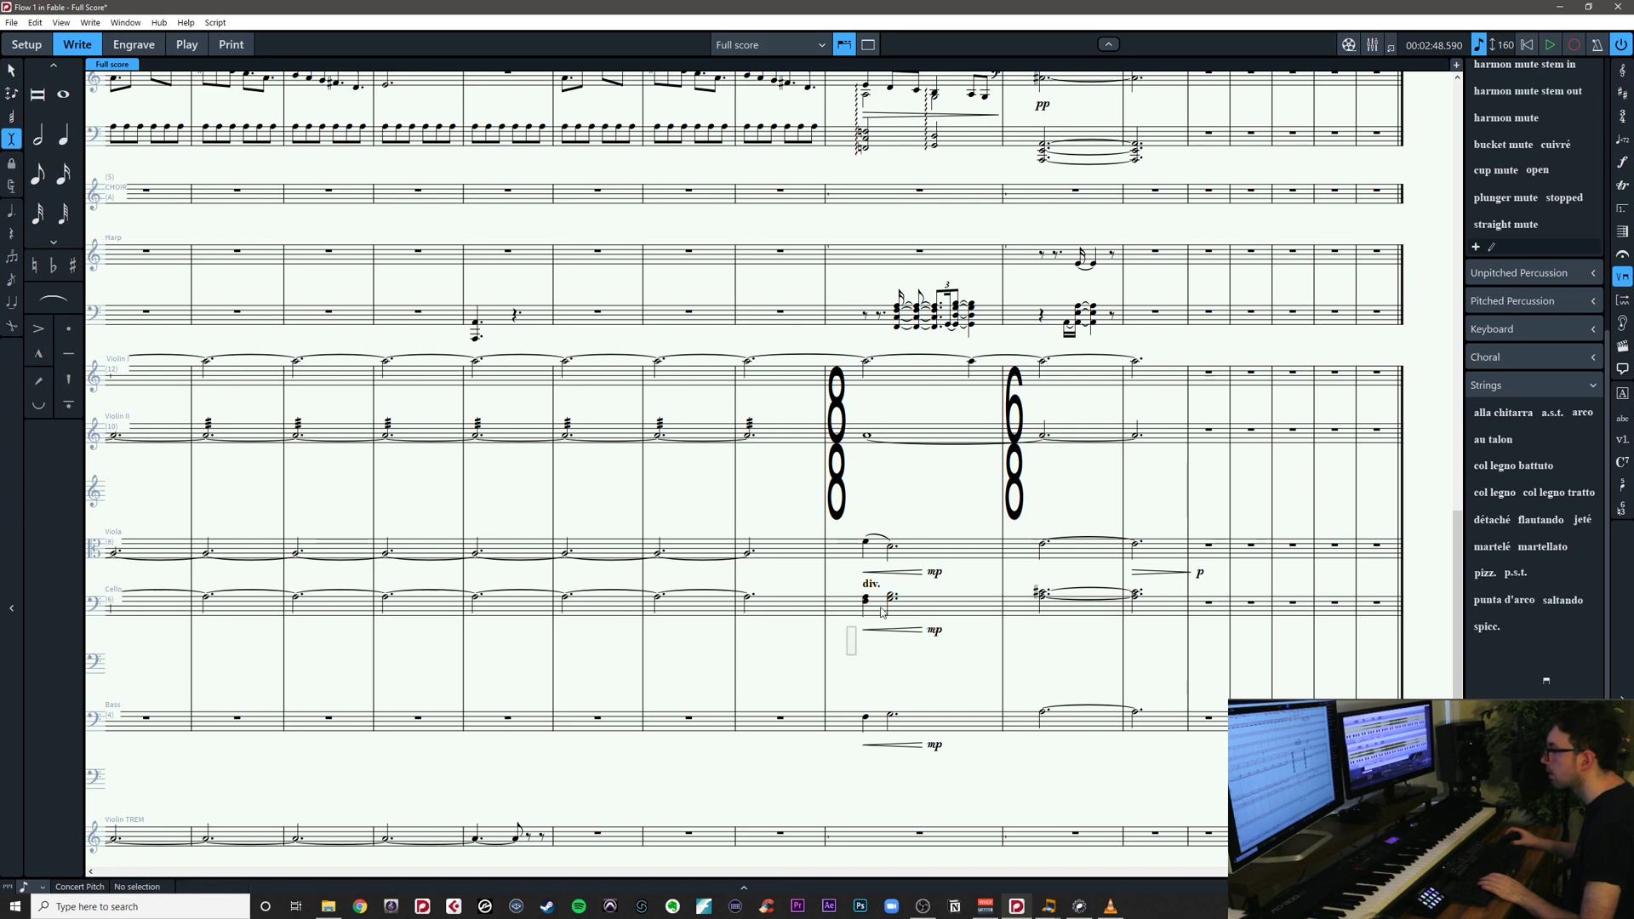
key("s")
left_click_drag(856, 696, 905, 734)
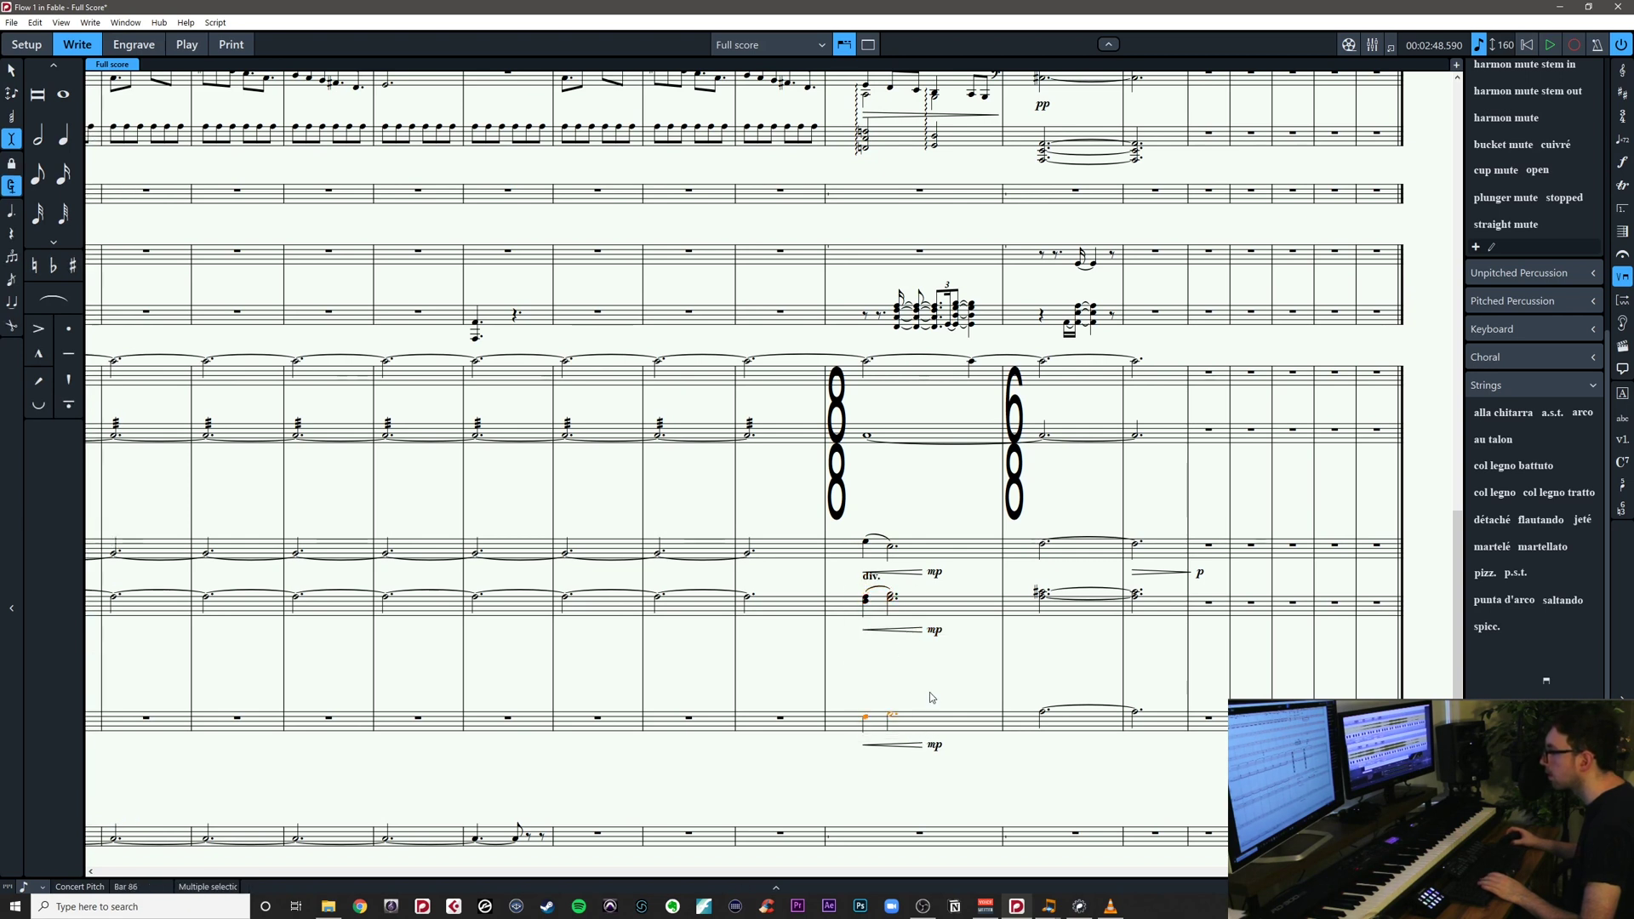
key("s")
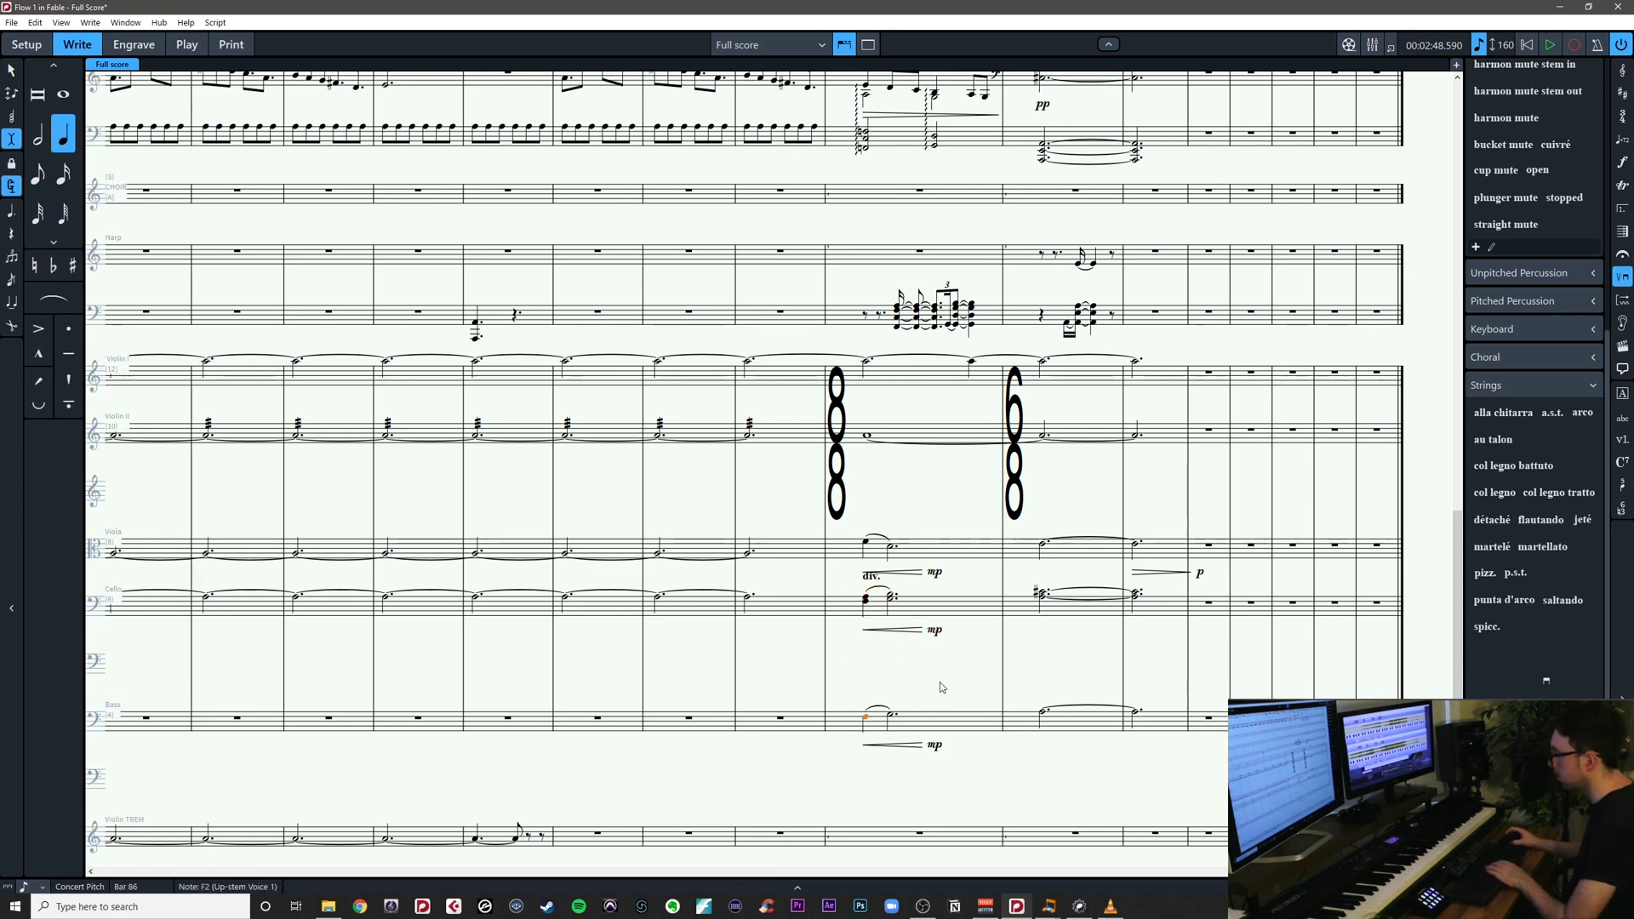
Move the "mp" dynamics from bar 86 to the start of bar 87 in Bass, Cello and Viola
left_click_drag(937, 752, 1040, 747)
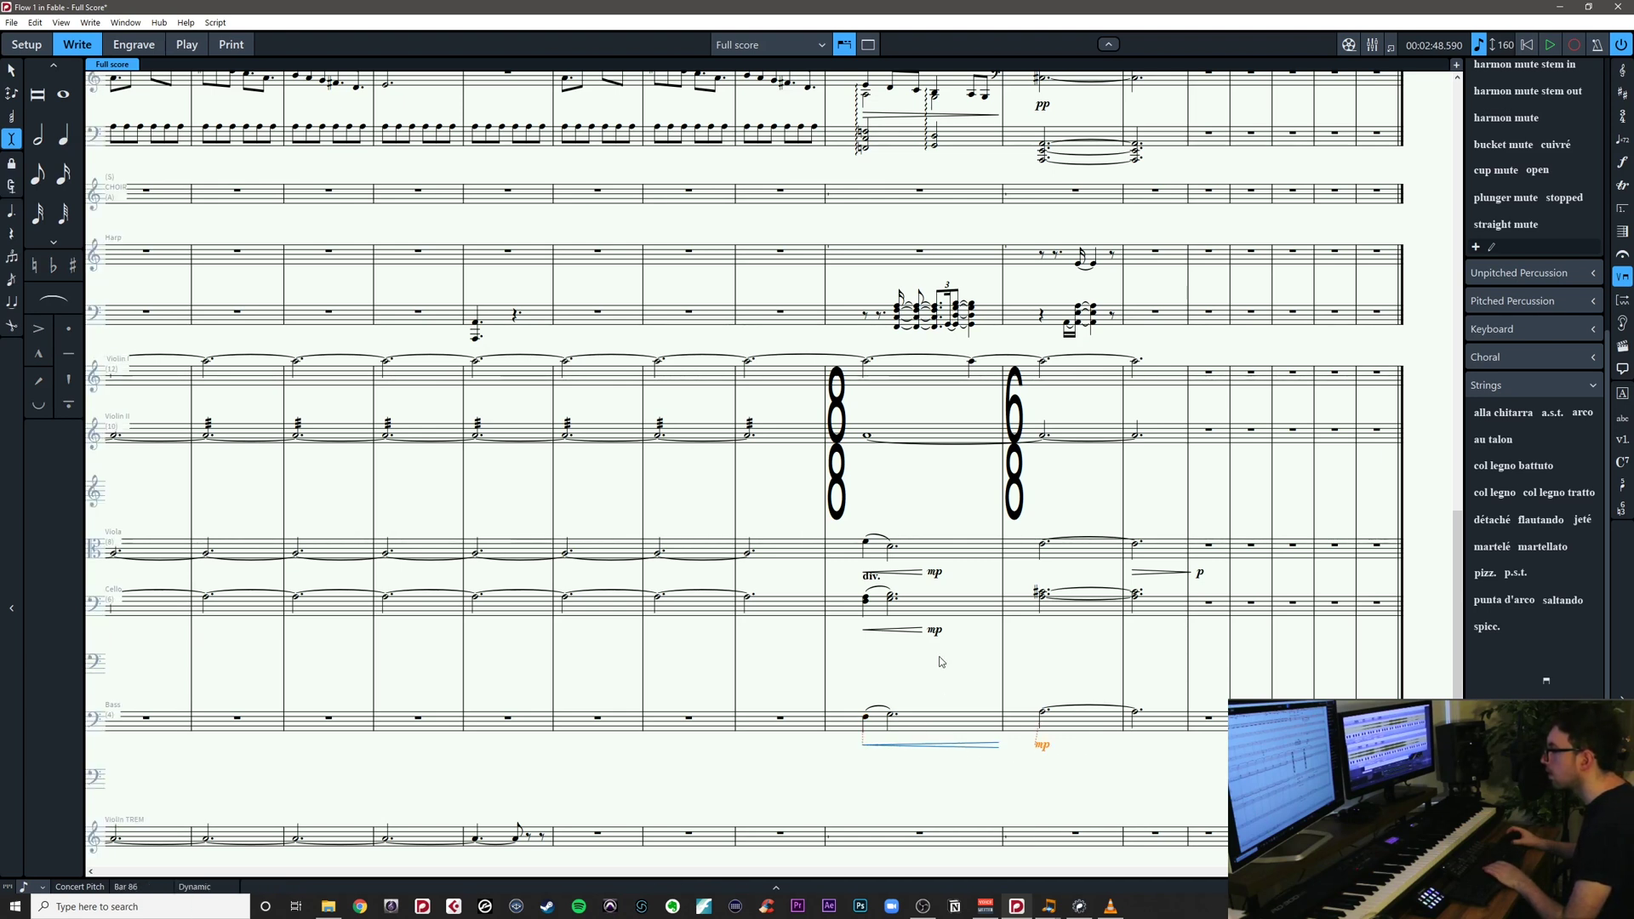
left_click_drag(936, 631, 1045, 633)
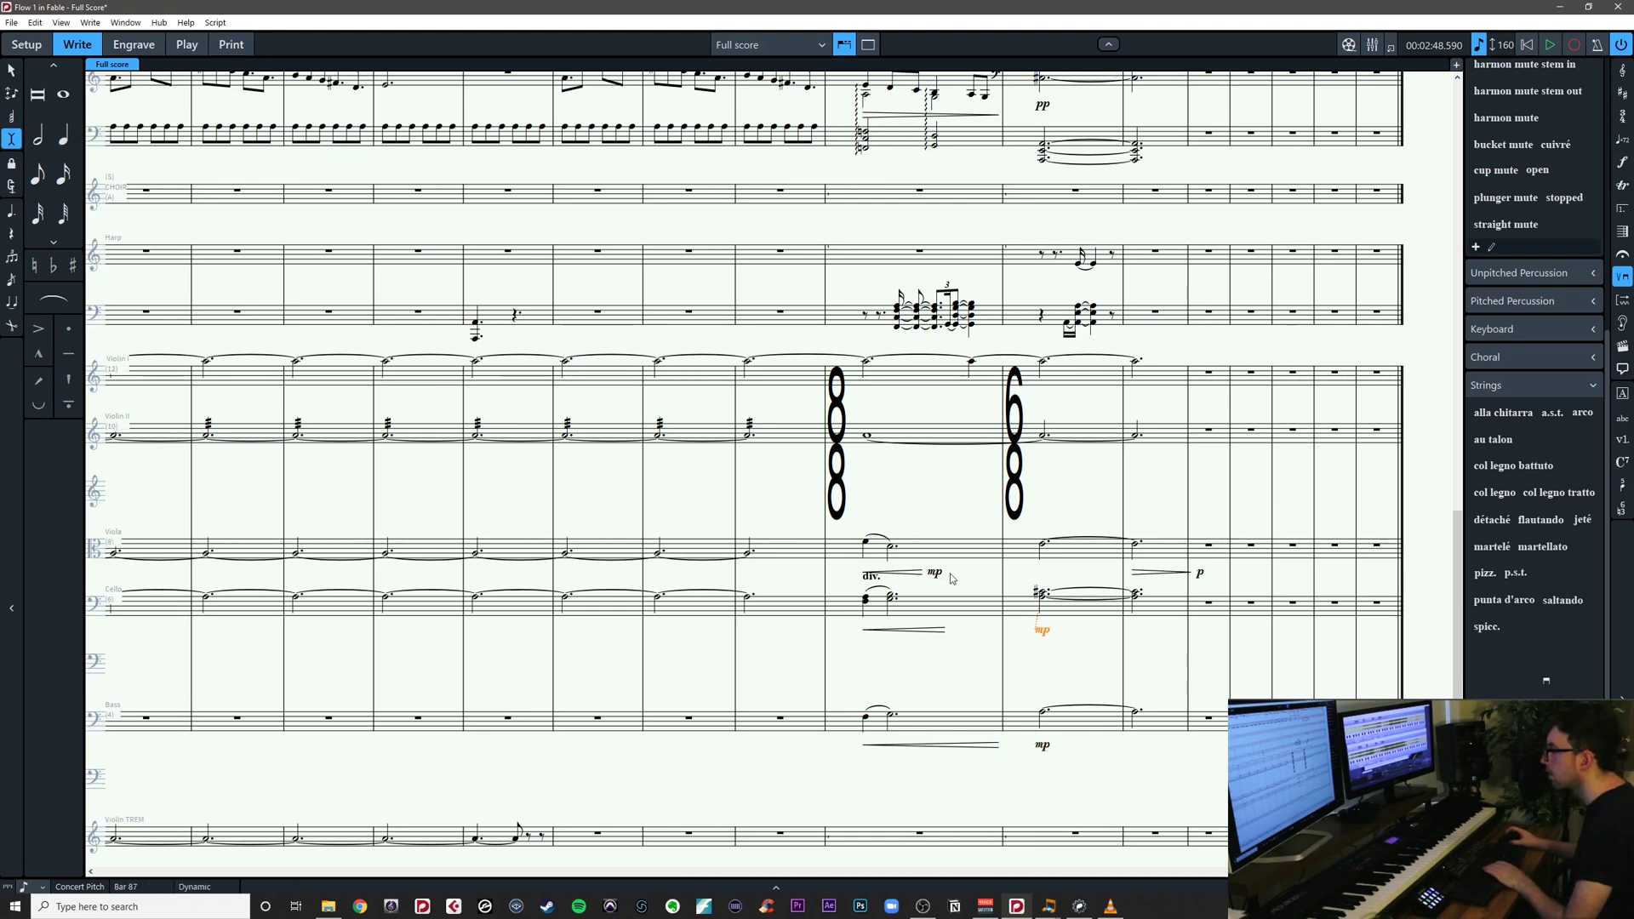
left_click_drag(951, 579, 1060, 578)
key("Escape")
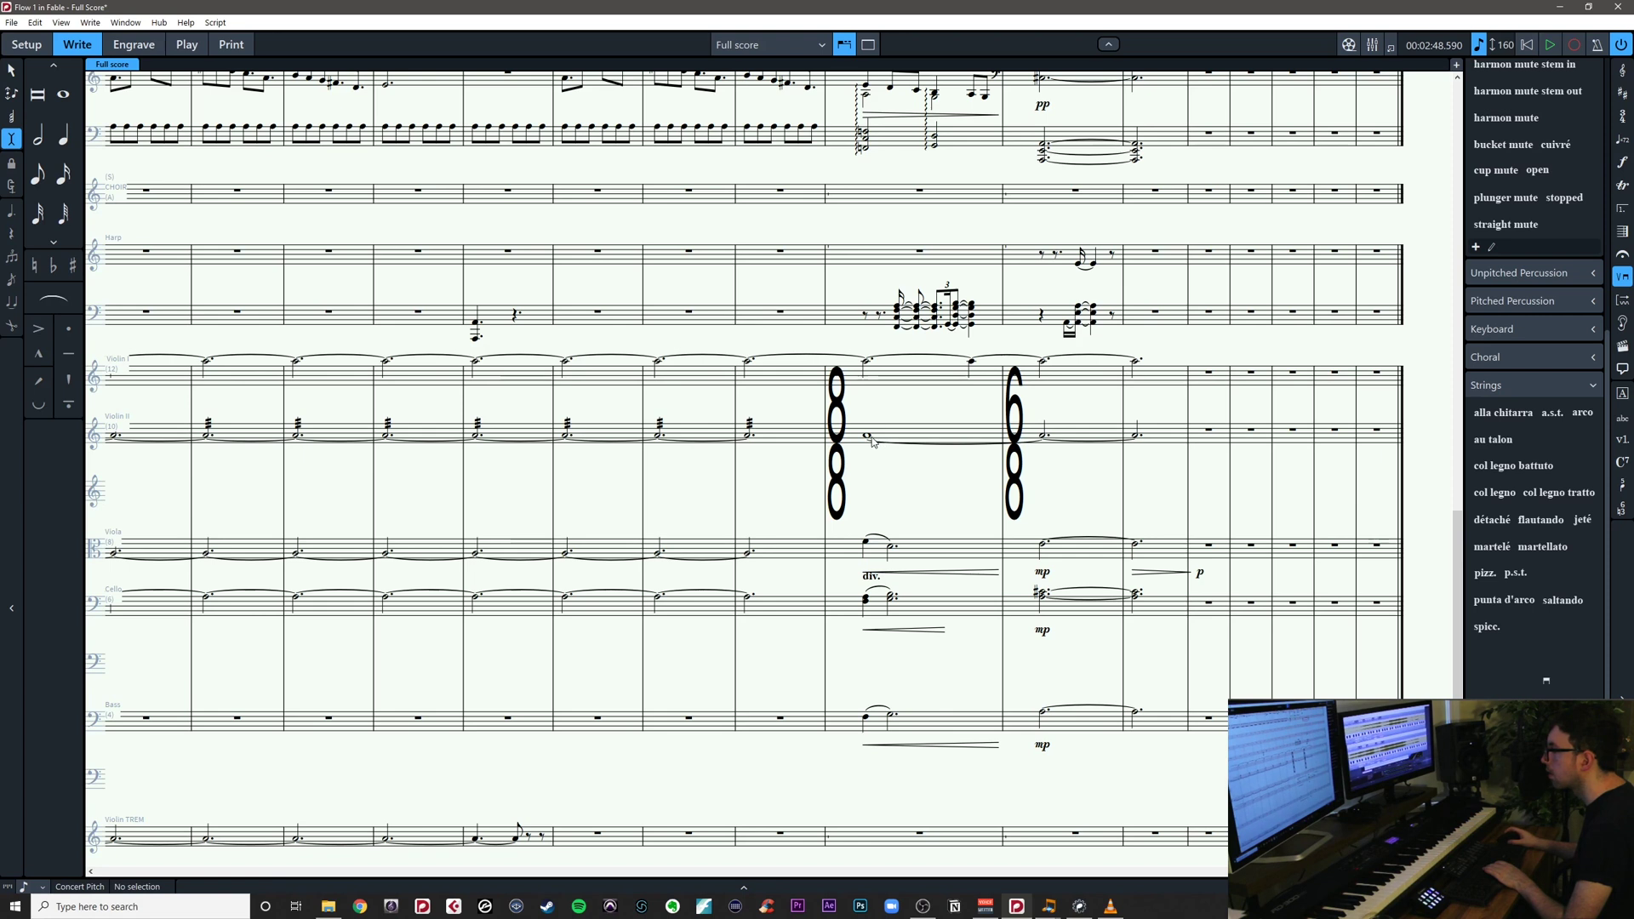
left_click(873, 441)
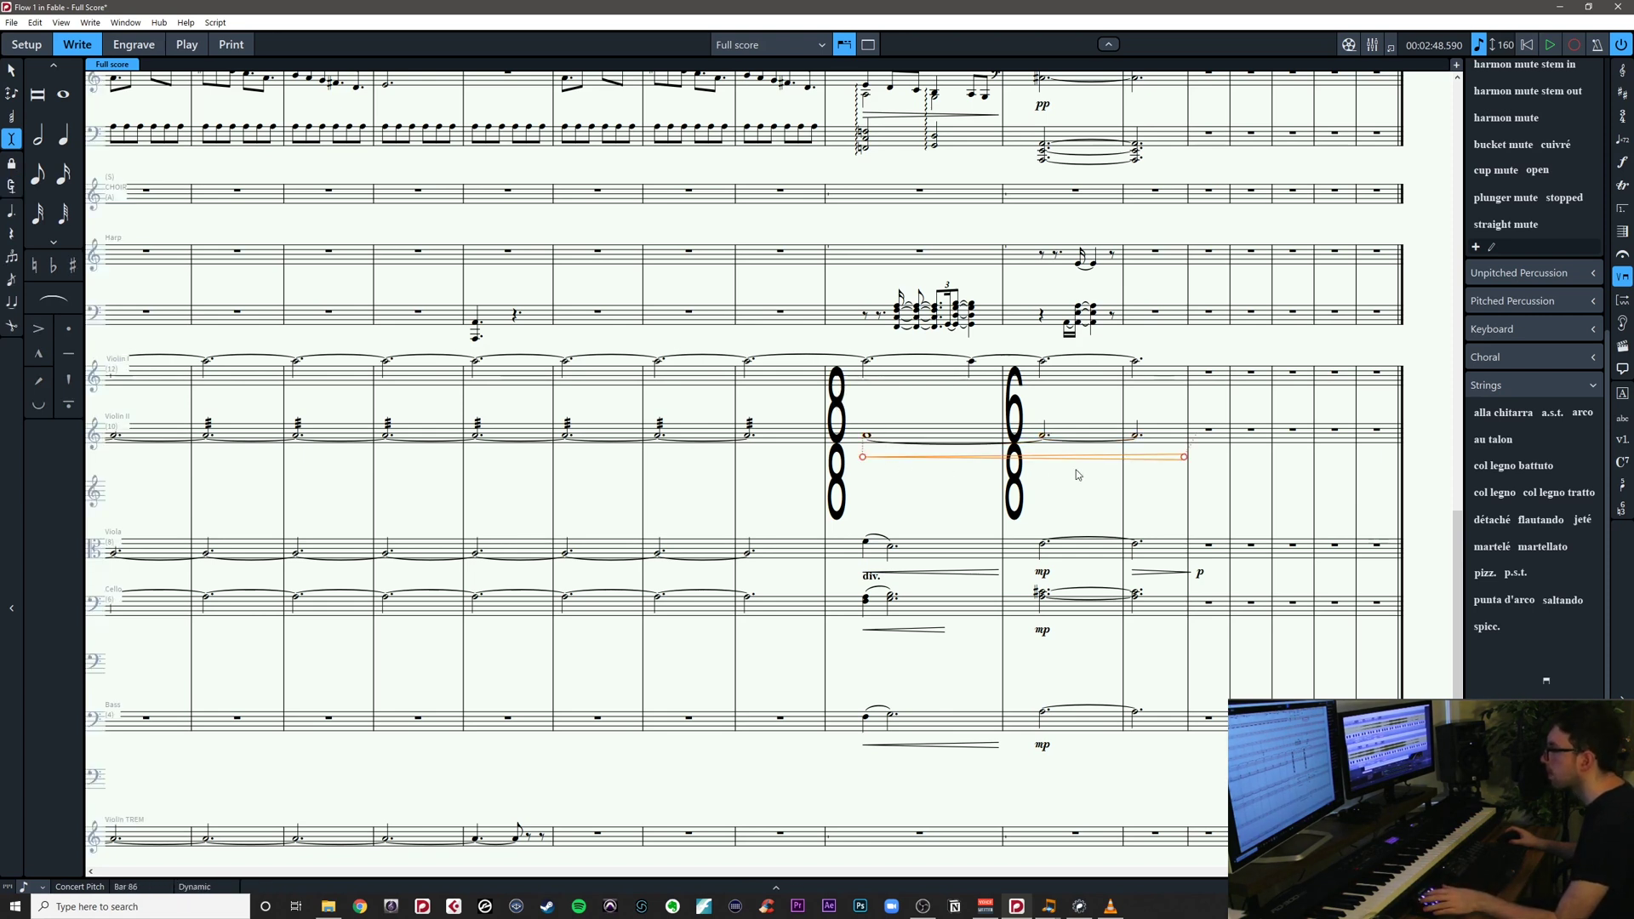
key("Escape")
key("ctrl+z")
key("Escape")
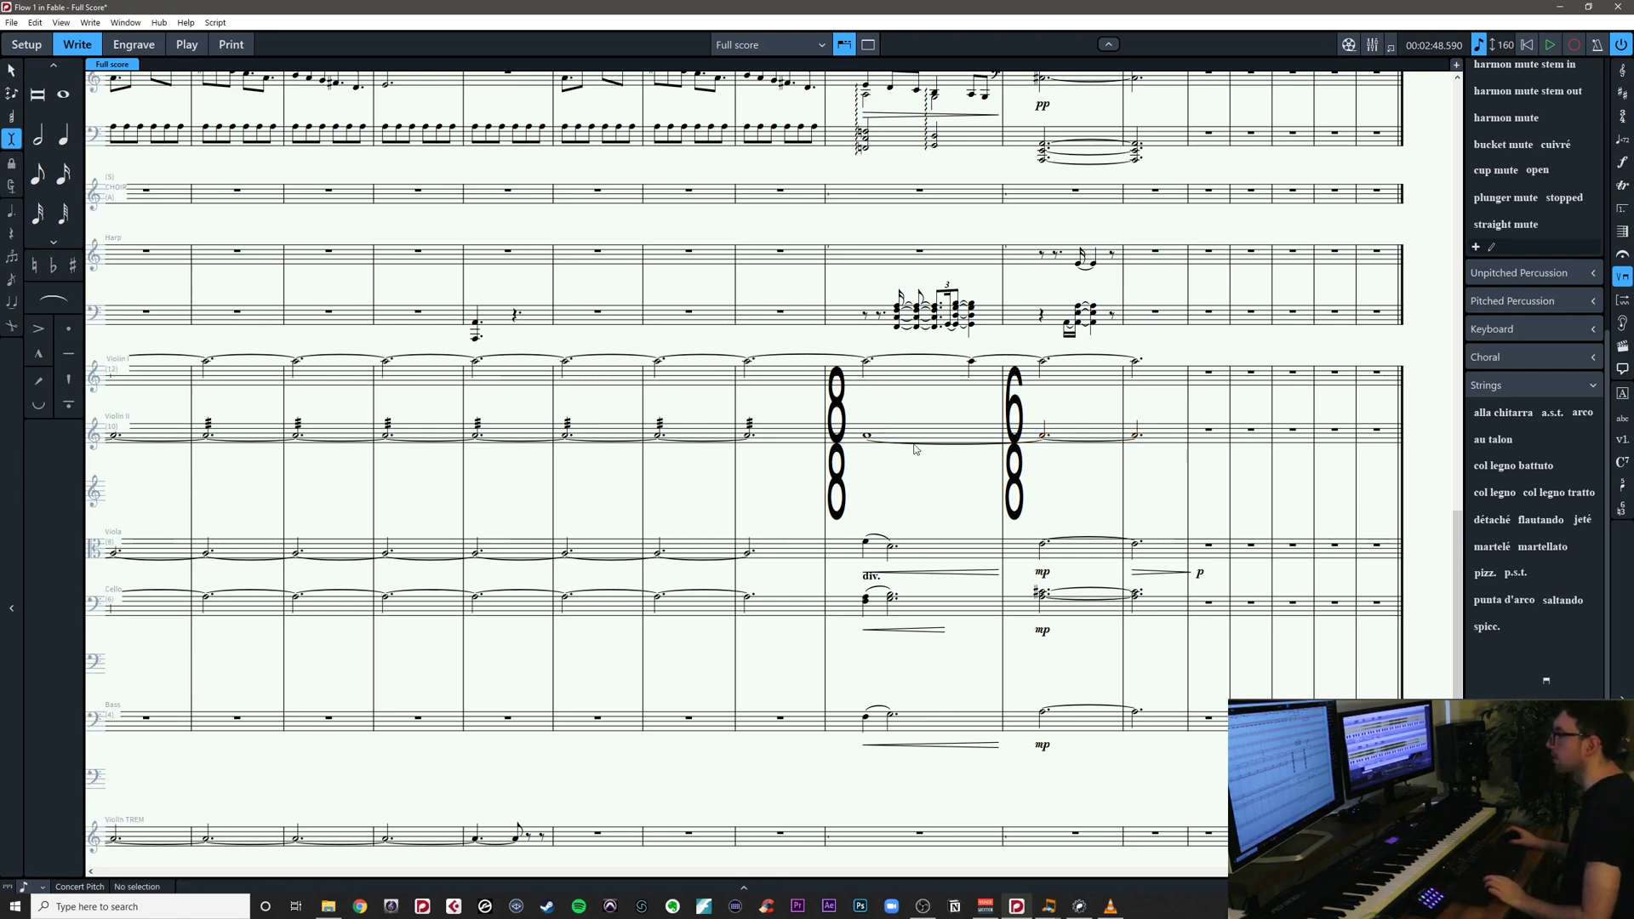
Play back the Viola, Cello and Bass passage from bar 86 onward to check it
left_click(866, 543)
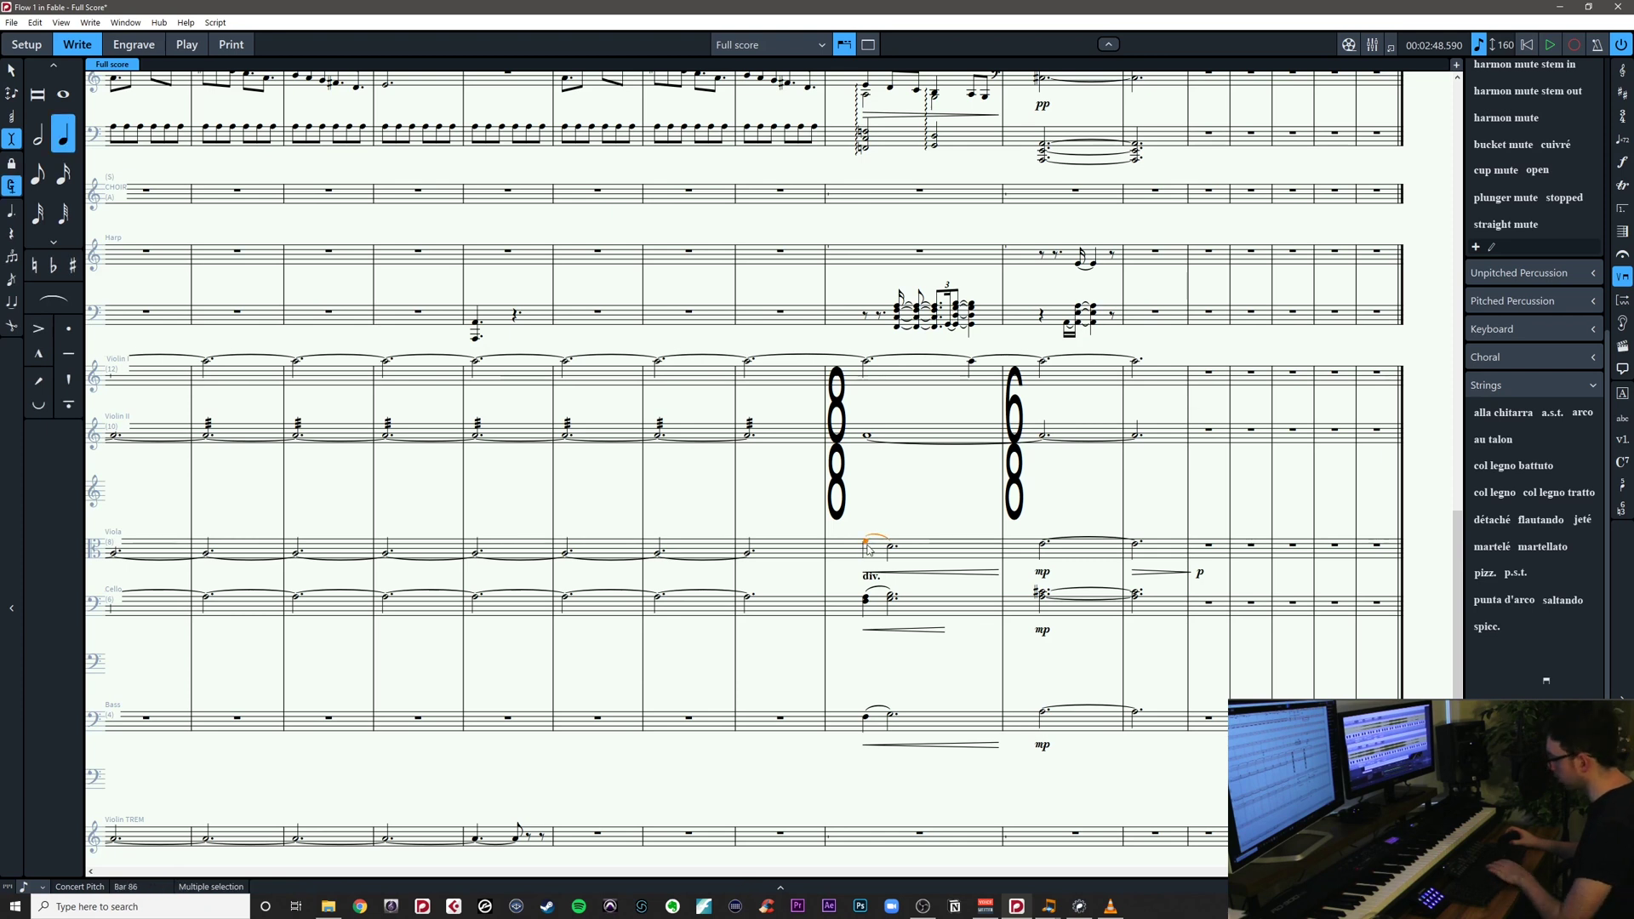
left_click_drag(861, 513, 1230, 771)
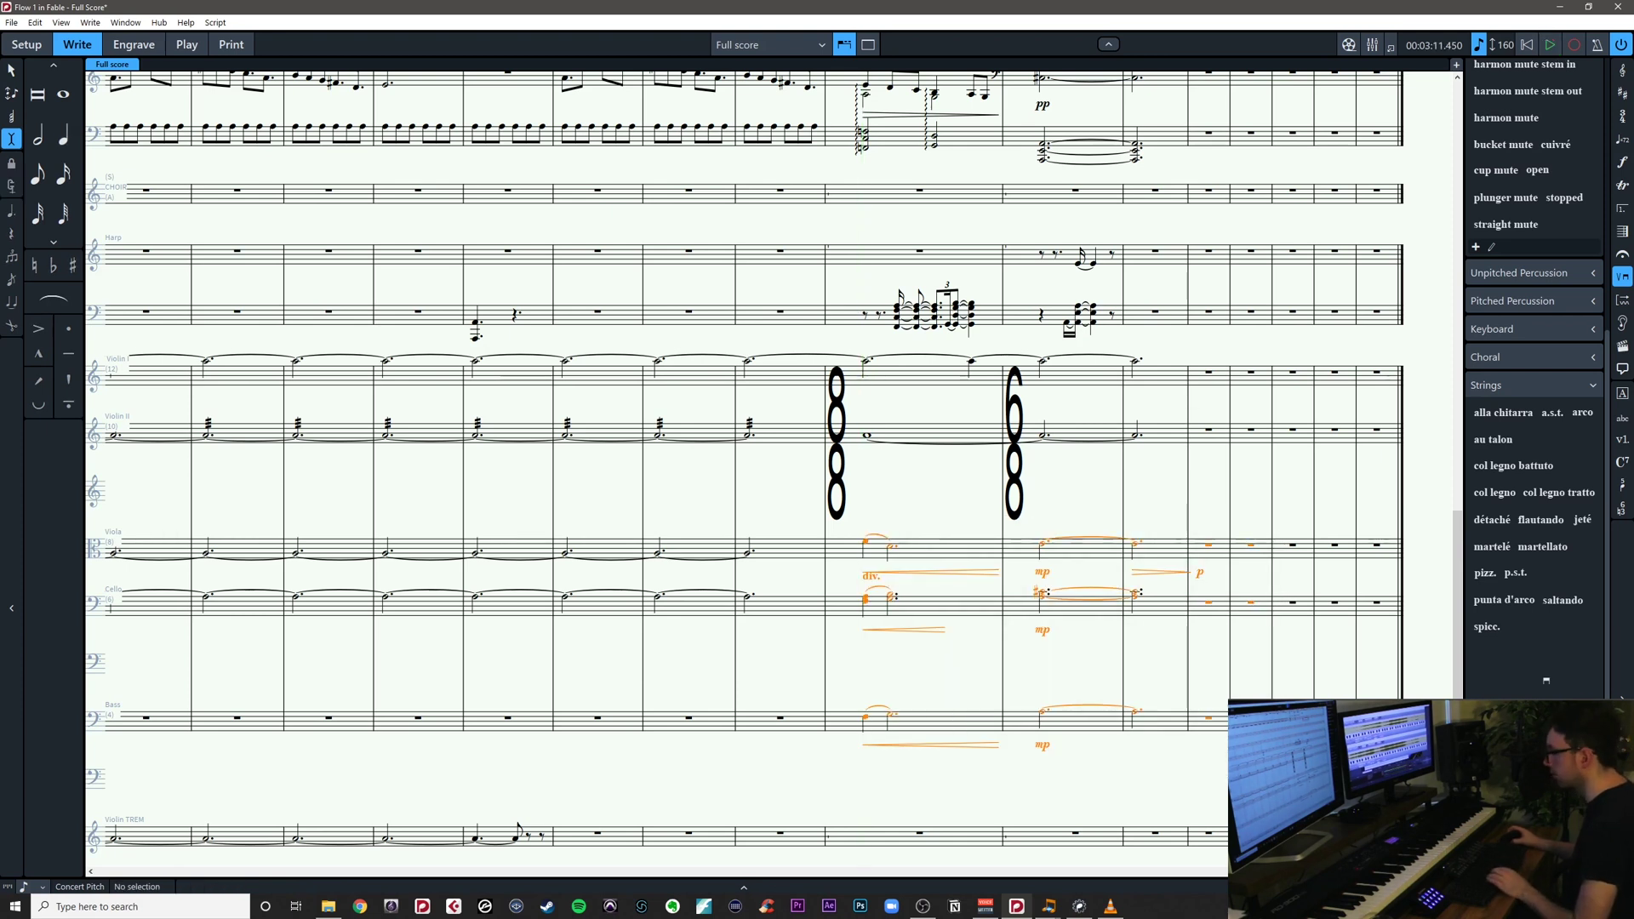
key("p")
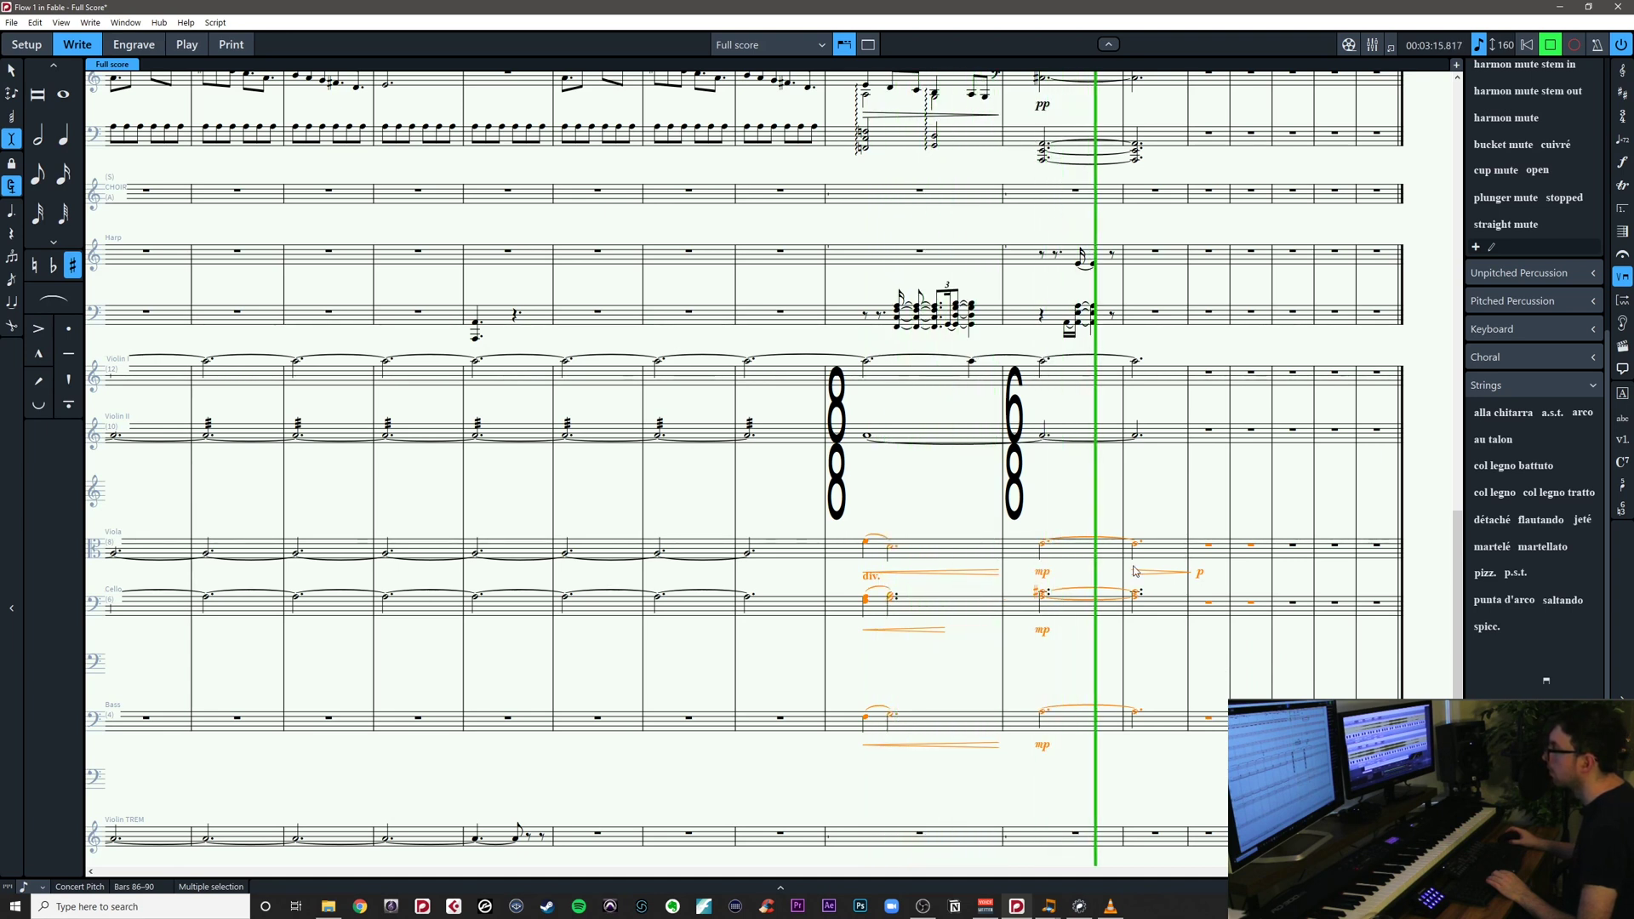
key("space")
key("Escape")
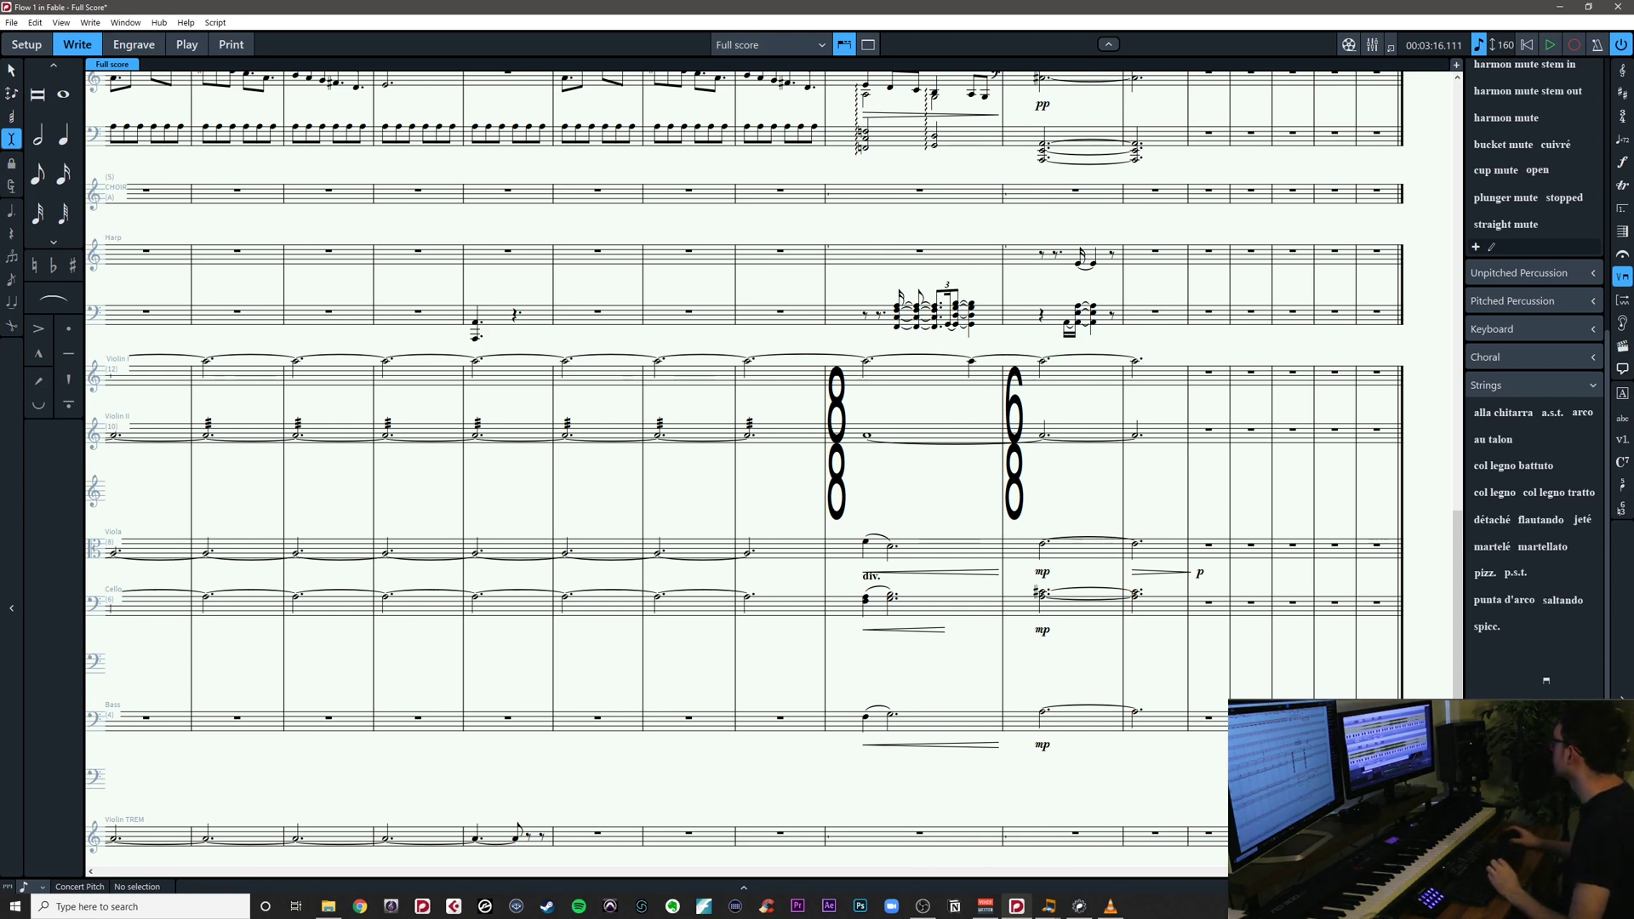
Examine the held tied notes of Violin II and Viola across bars 76–85
key("alt+Tab")
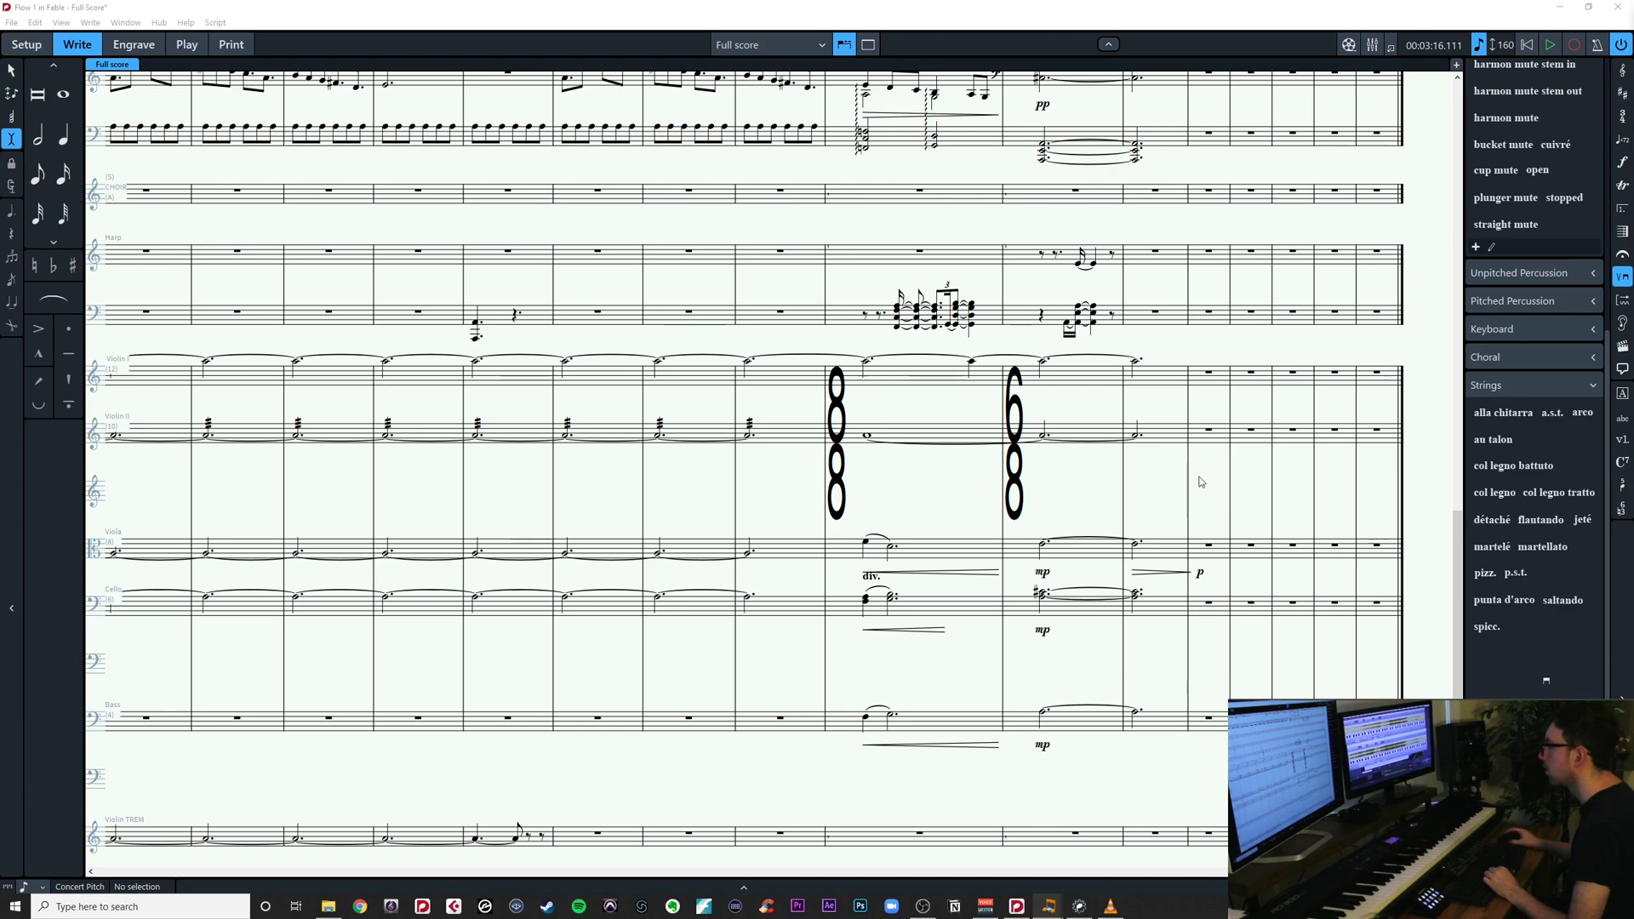
left_click_drag(879, 518, 1633, 503)
scroll(979, 622, "right", 5)
scroll(738, 656, "up", 1)
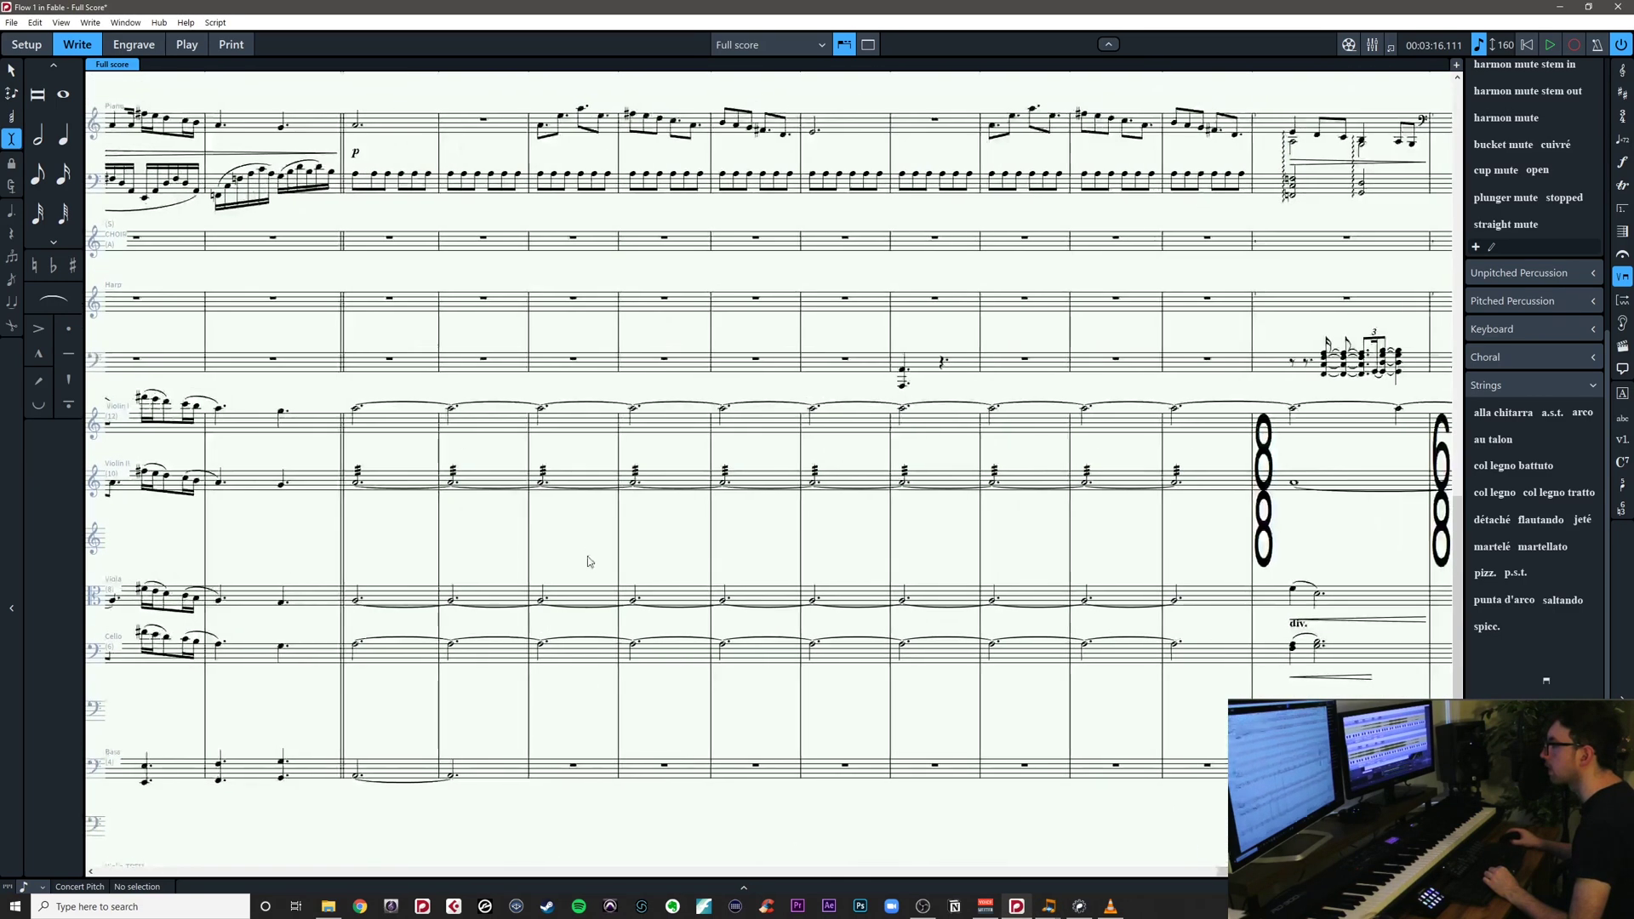
left_click(382, 483)
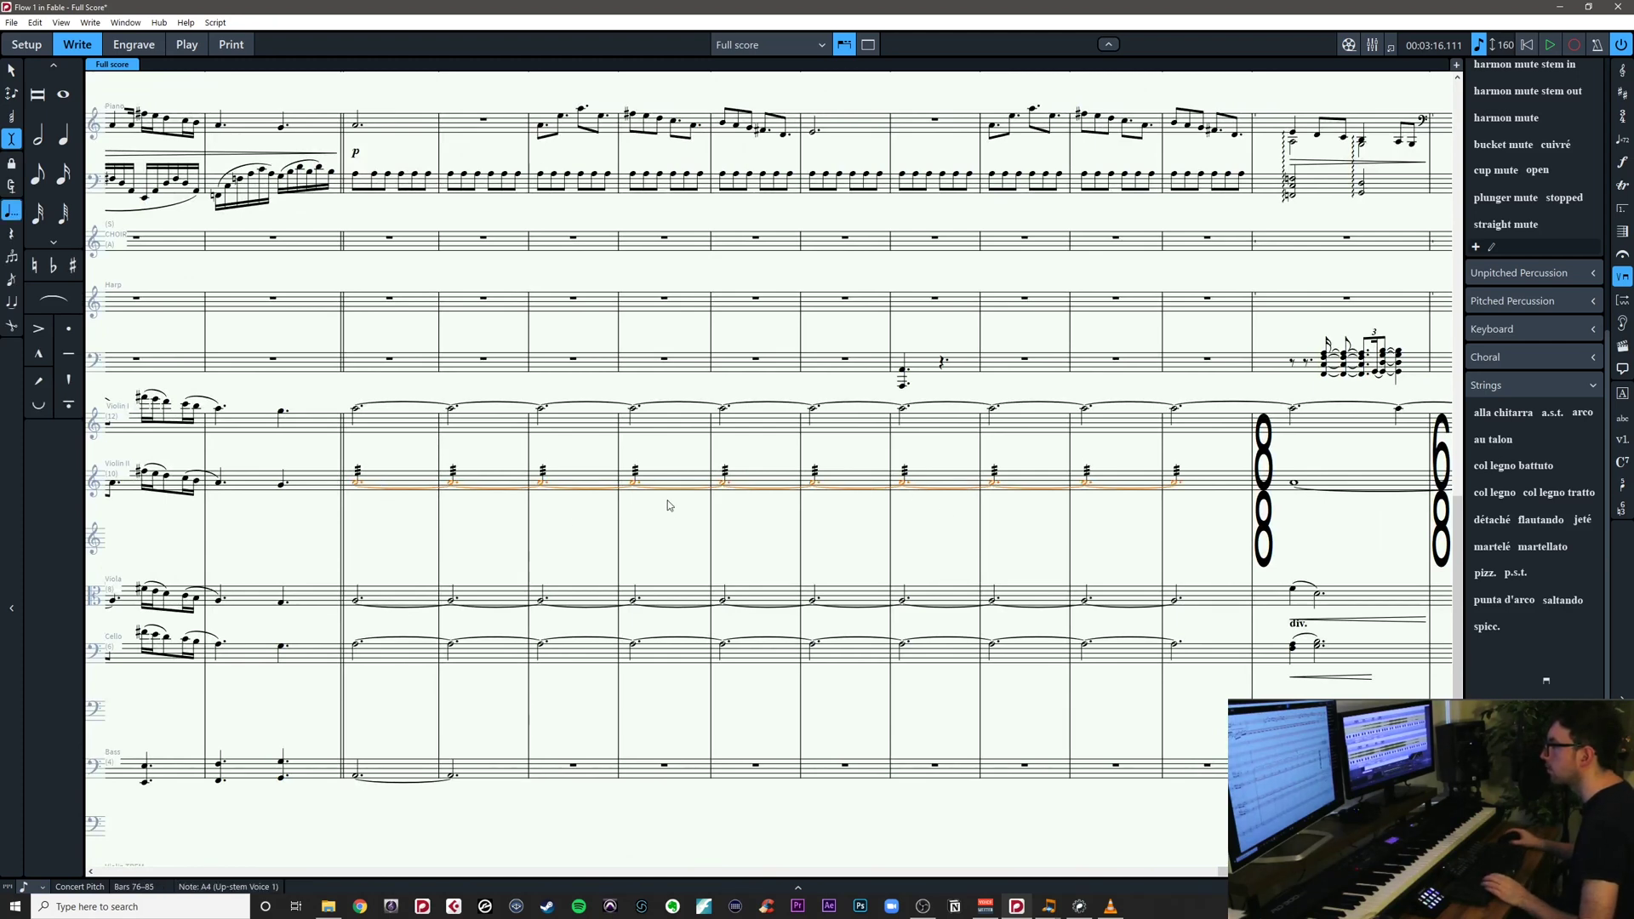
scroll(688, 577, "down", 1)
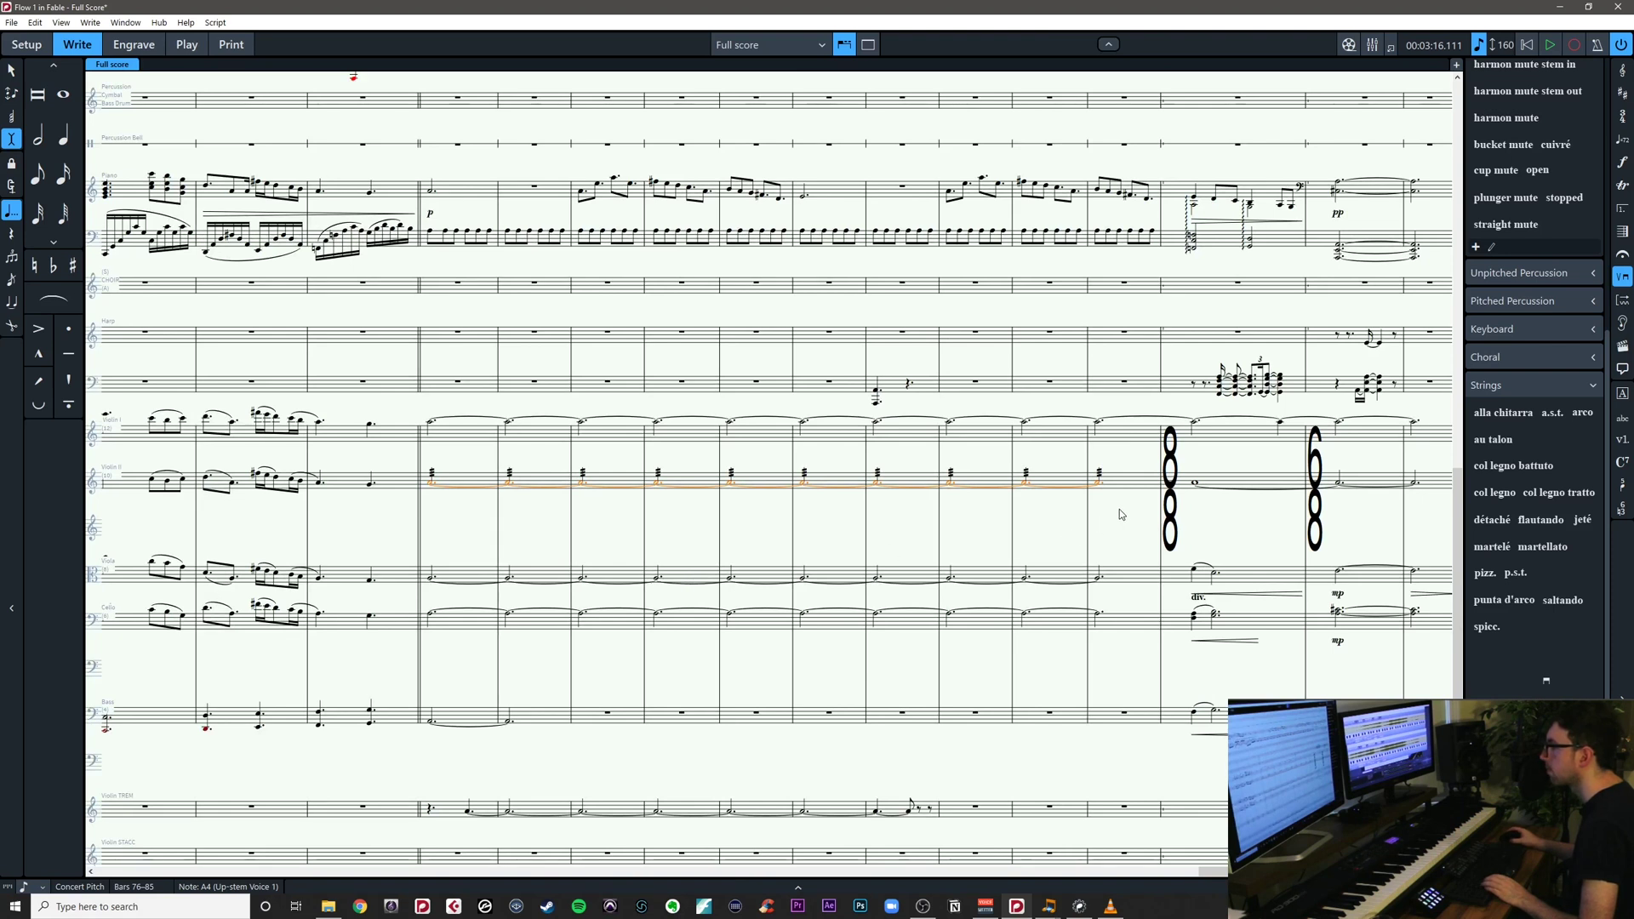
left_click(449, 583)
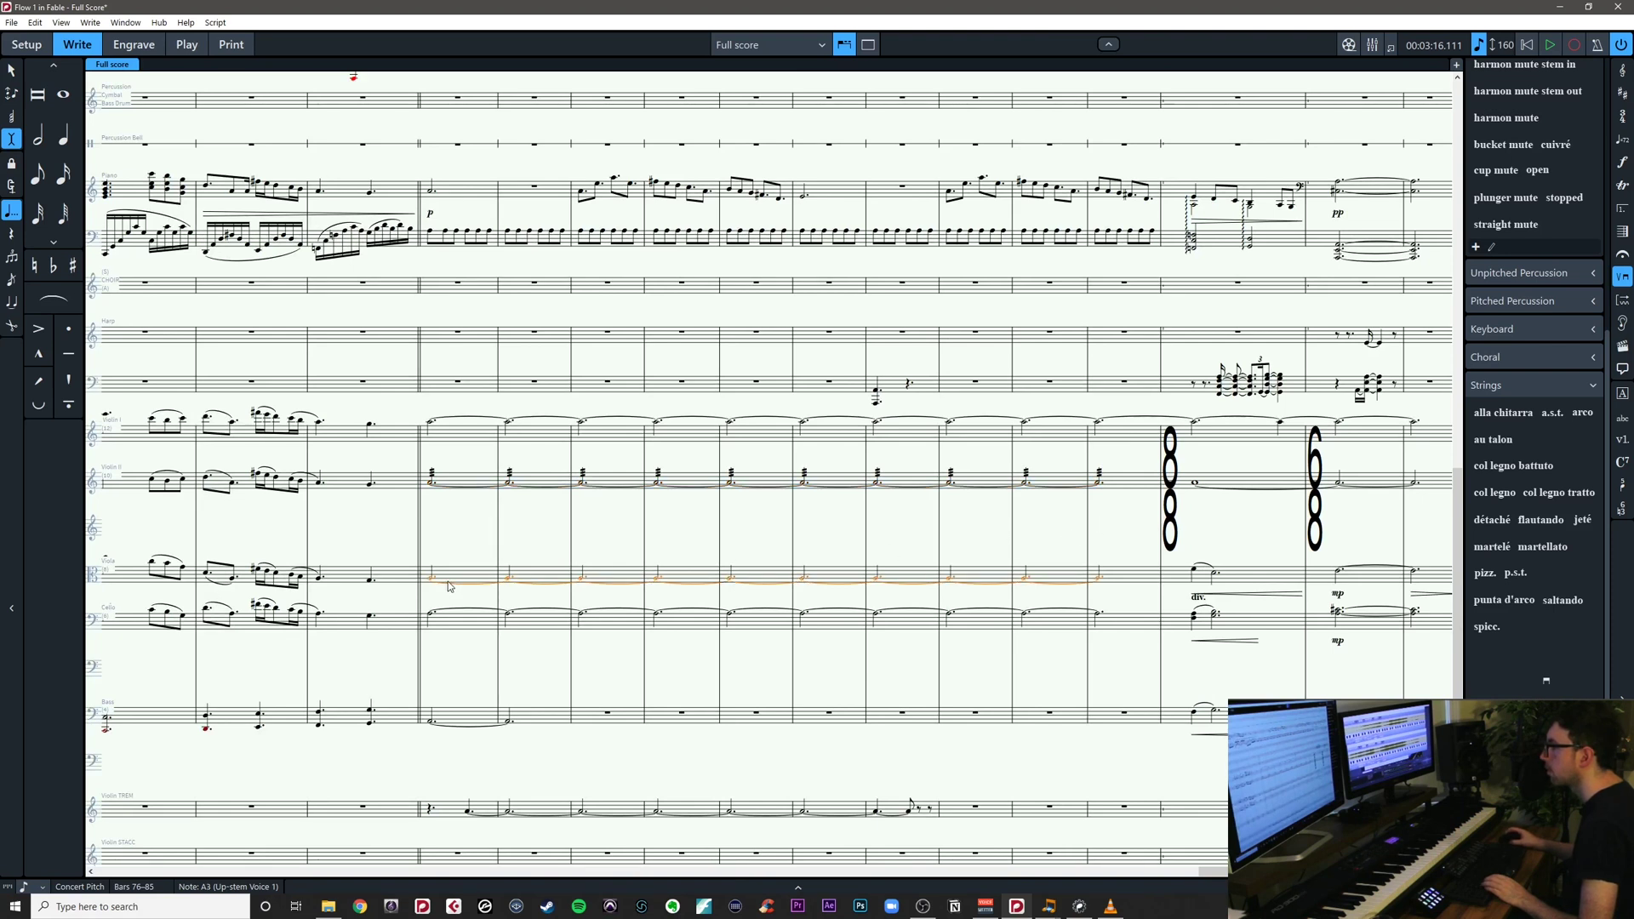
left_click(467, 486)
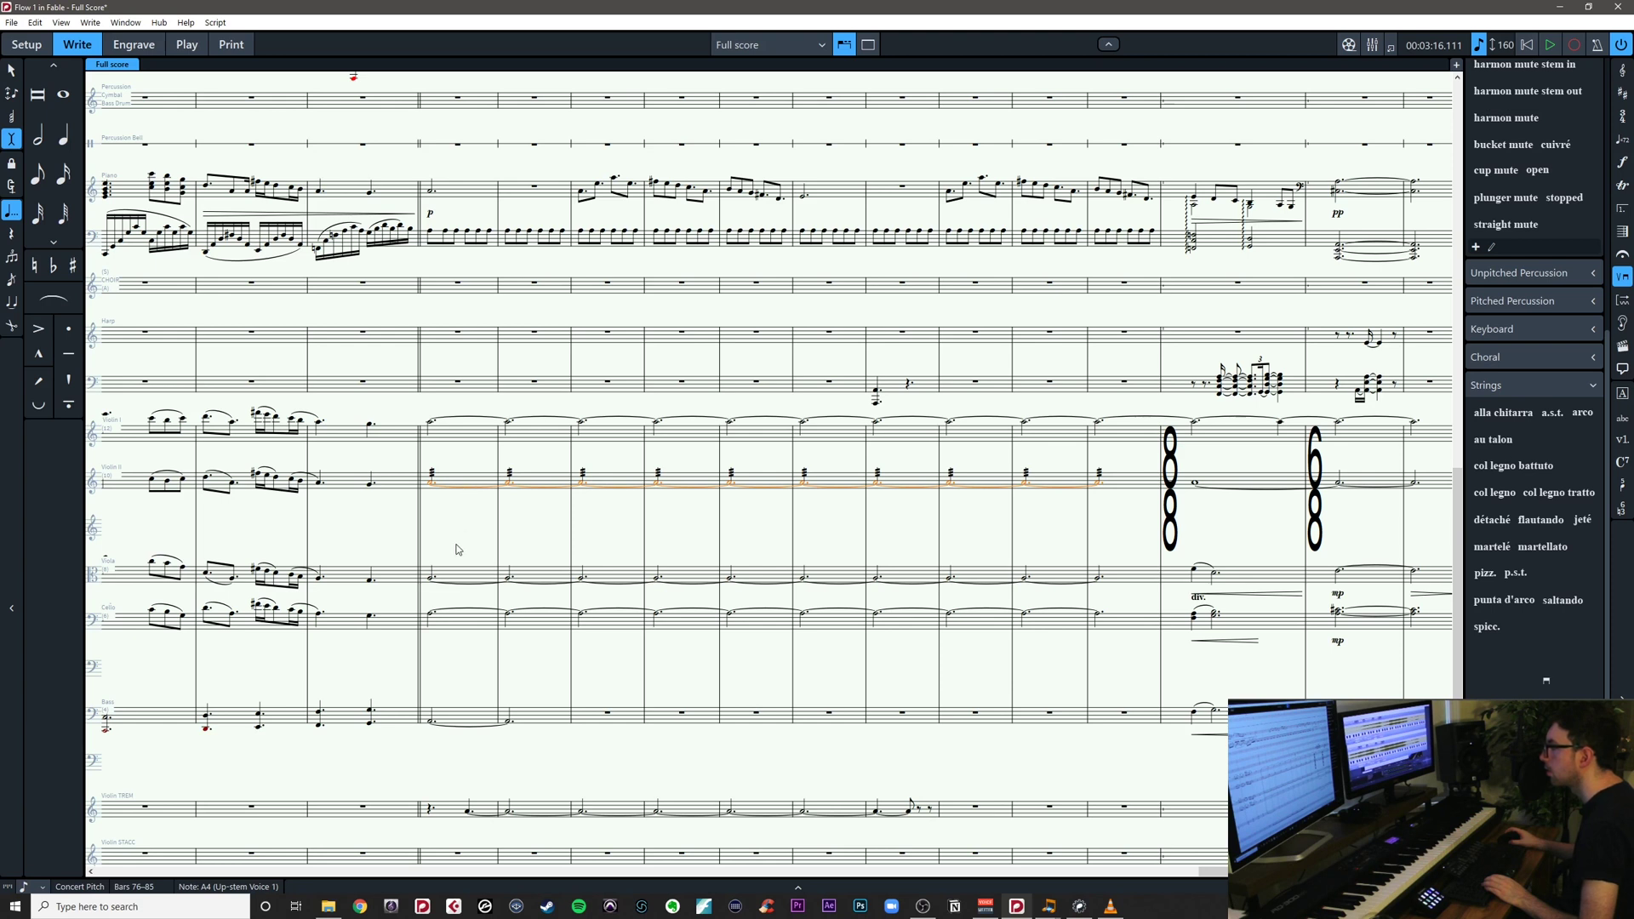
Try to delete the Viola's held tied note across bars 76–85
left_click(432, 582)
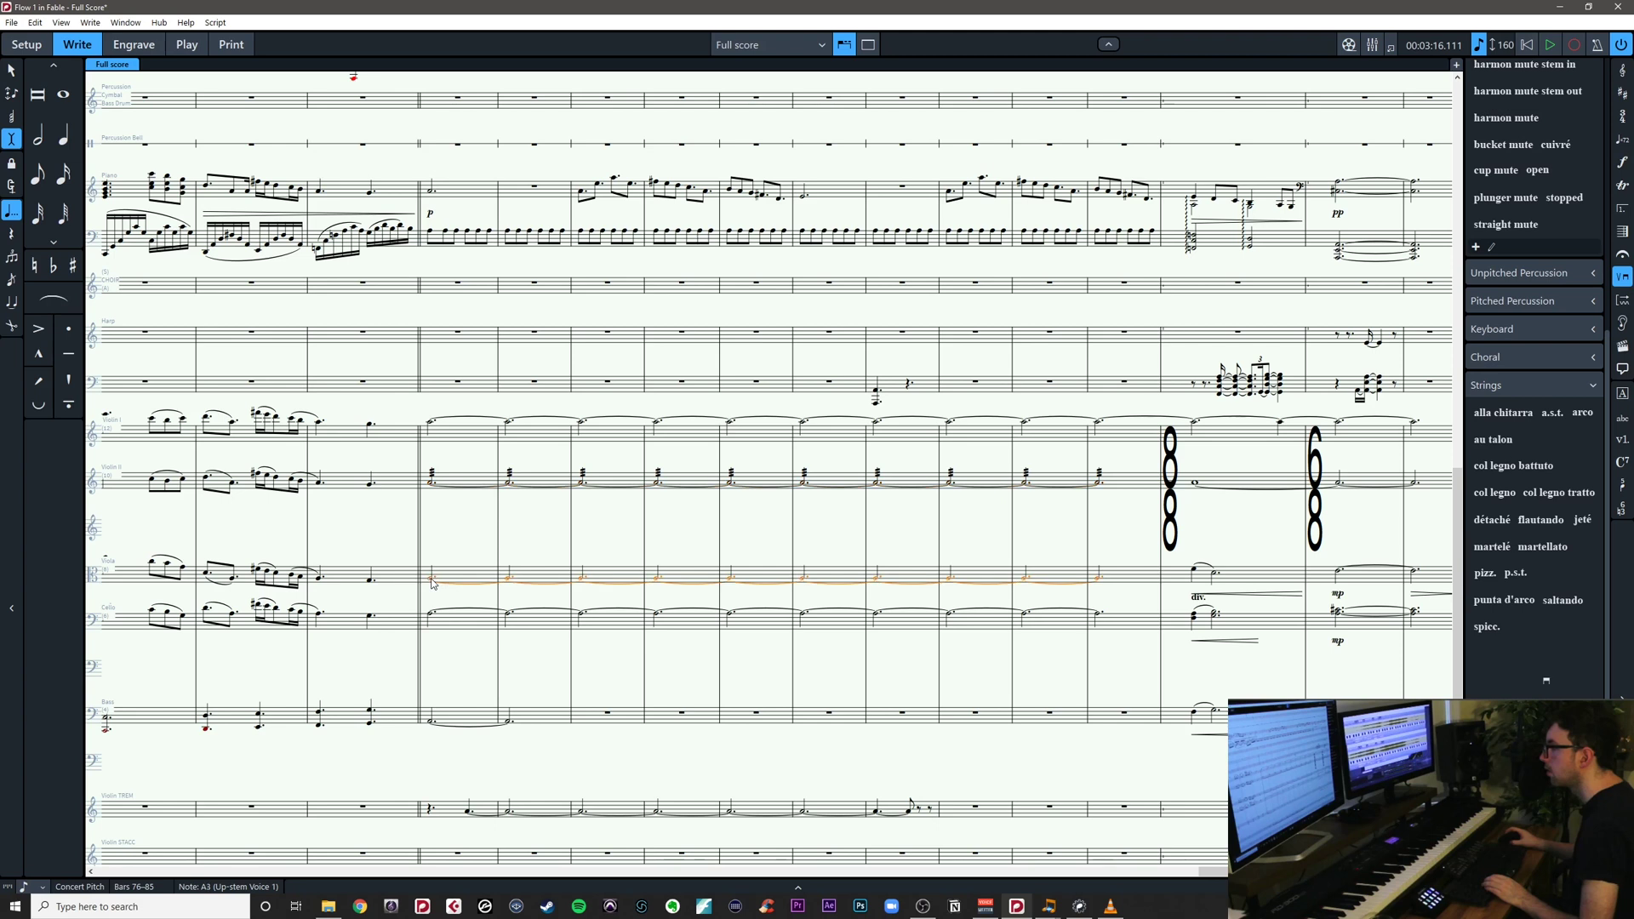
left_click(432, 486)
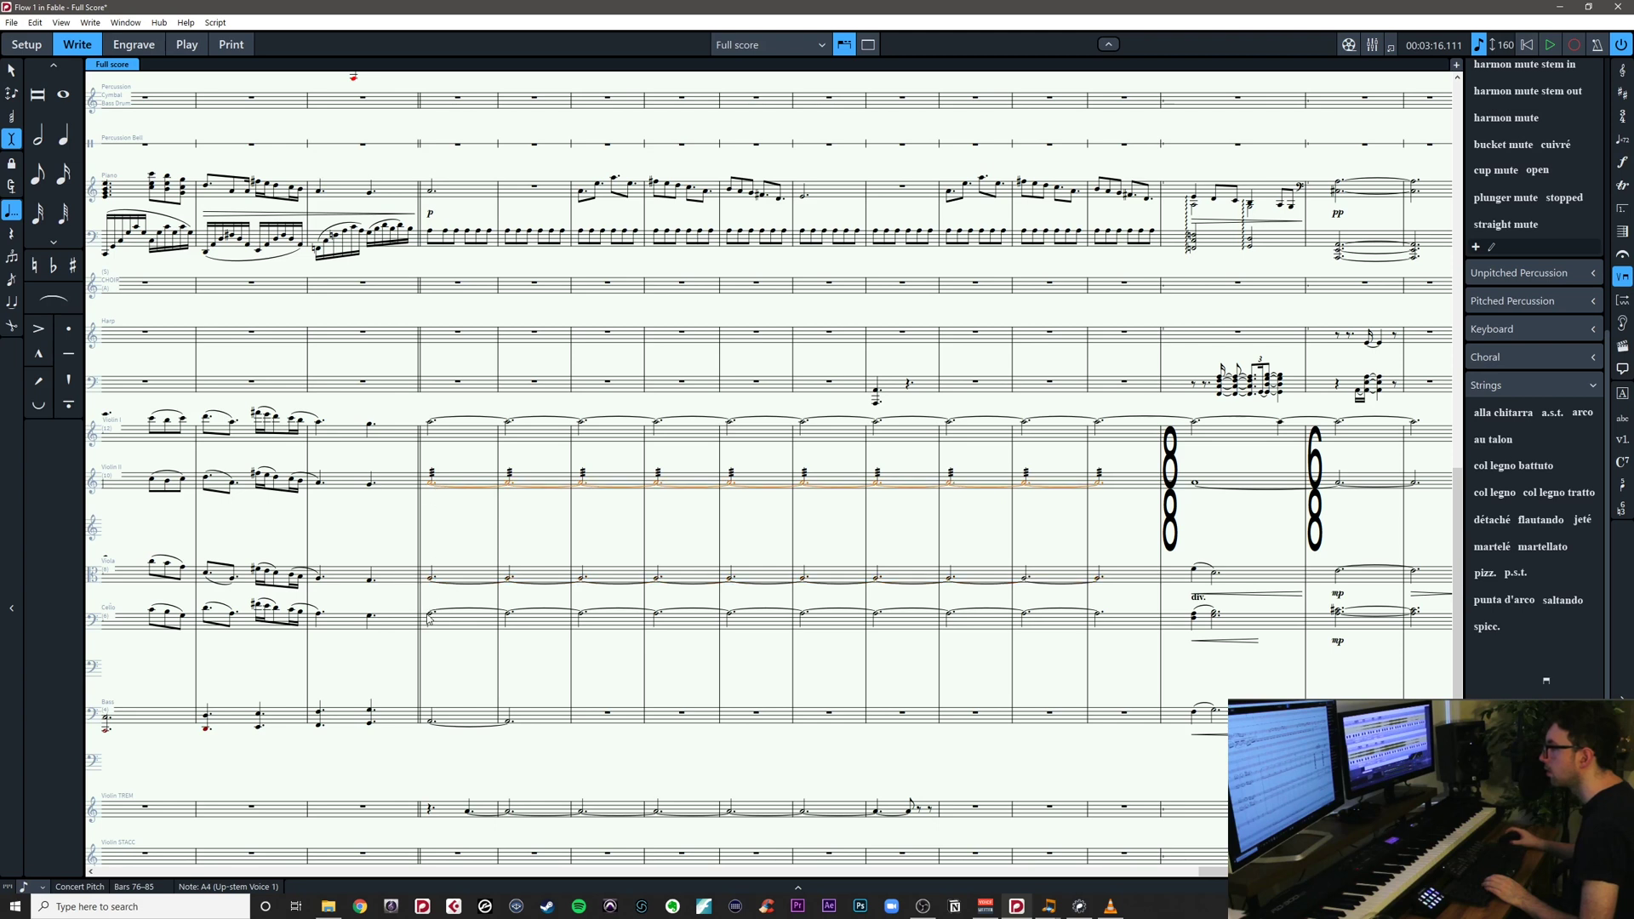
left_click(428, 617)
left_click(431, 582)
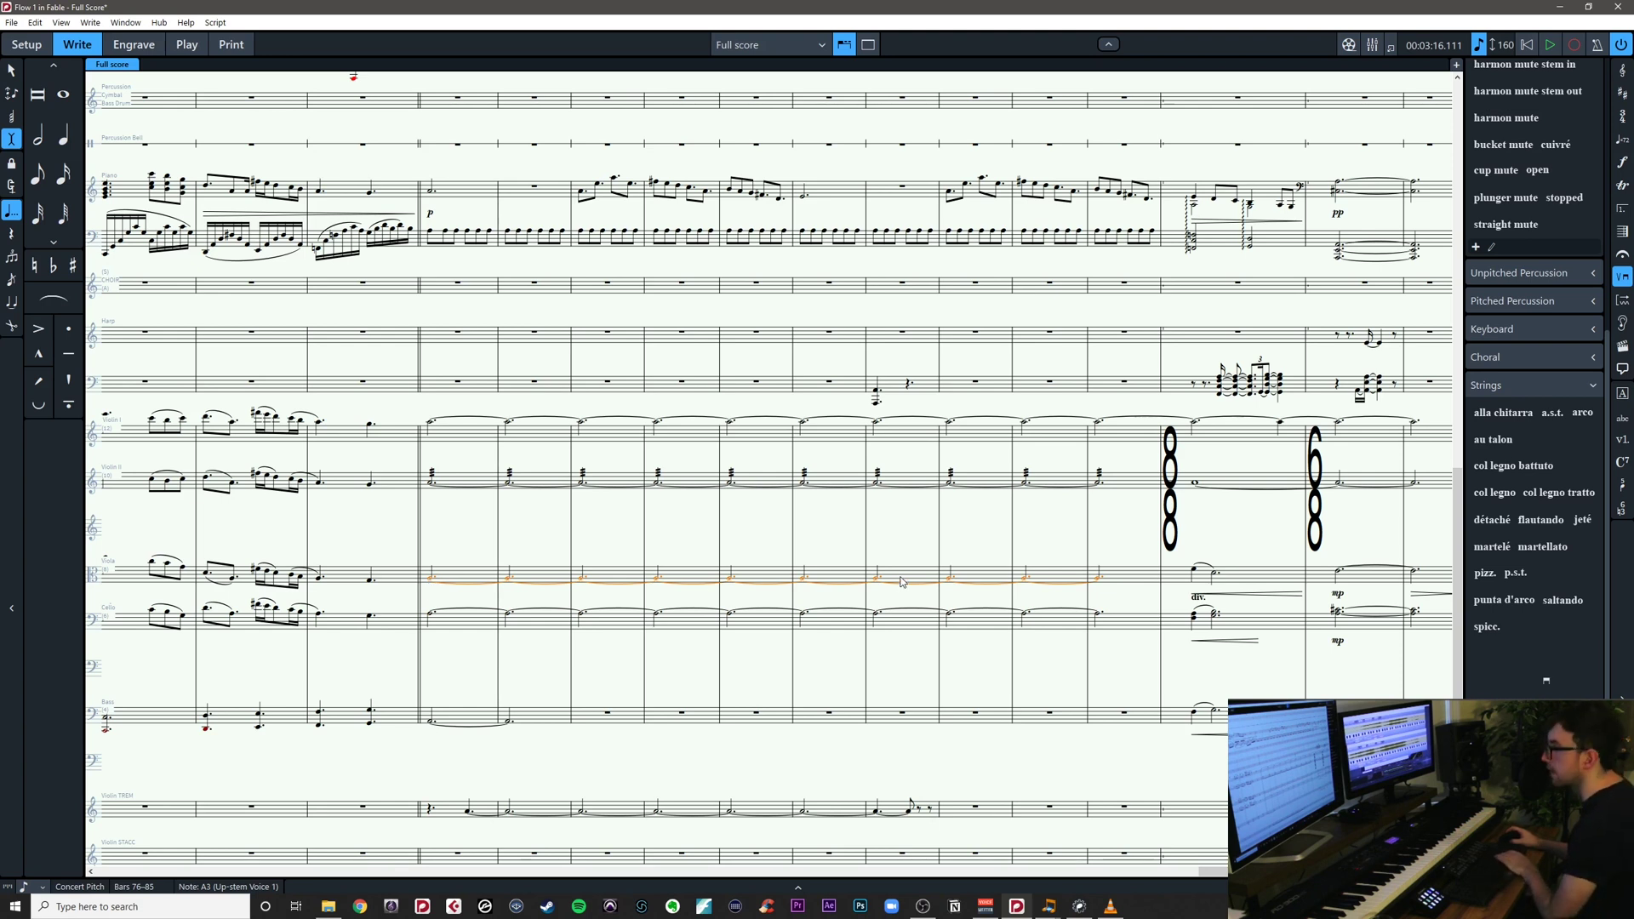
key("Delete")
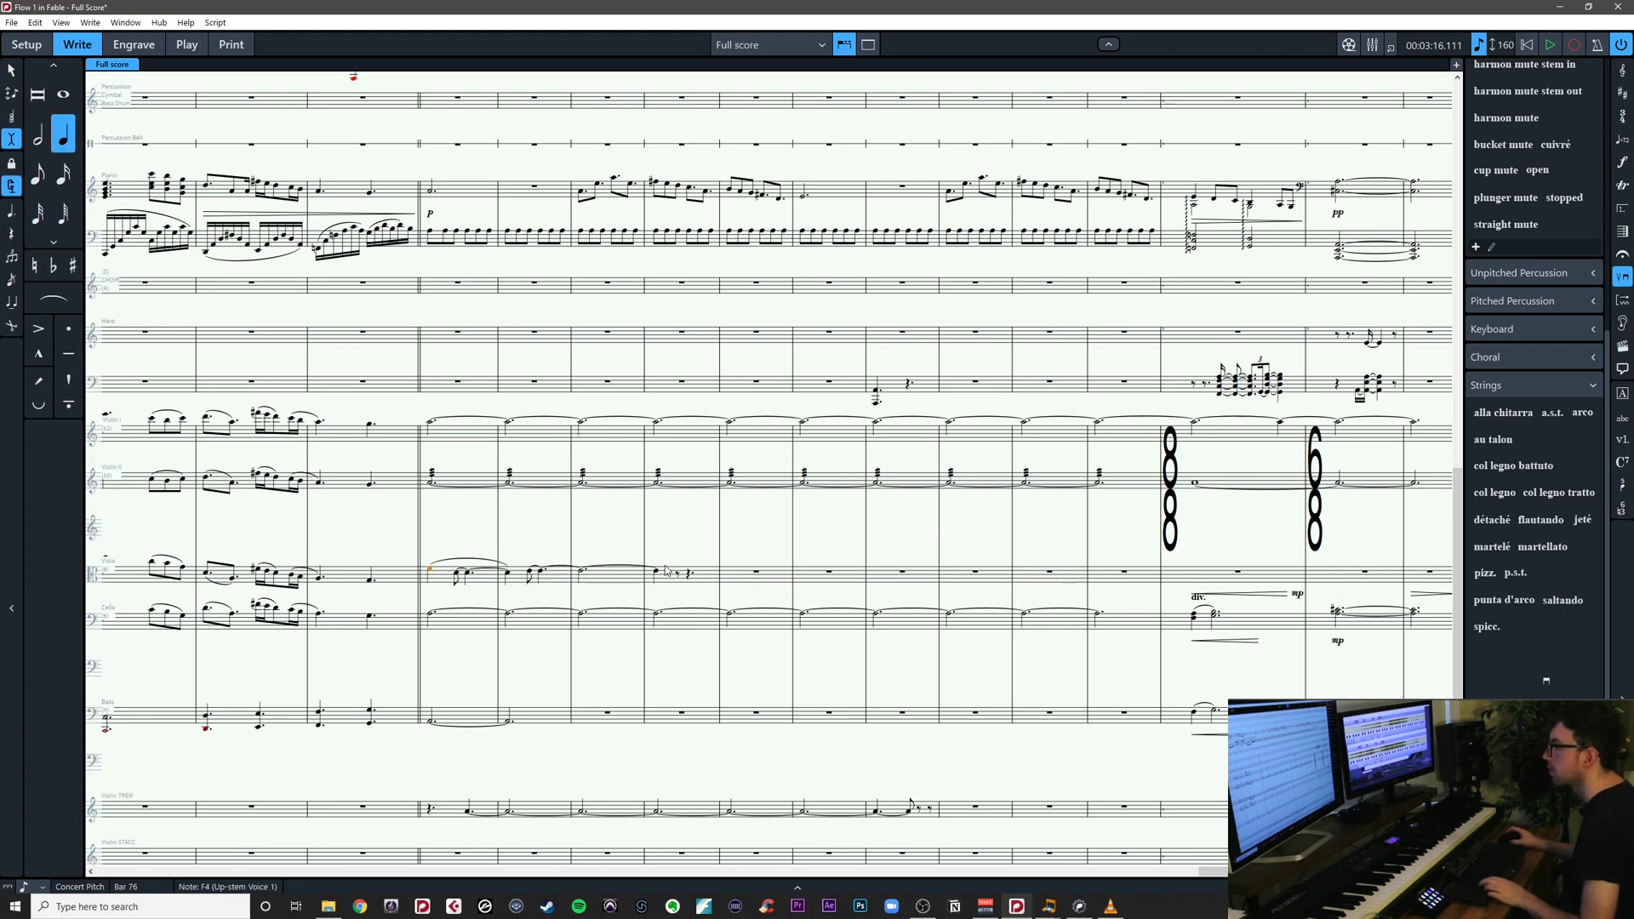
key("ctrl+z")
key("Escape")
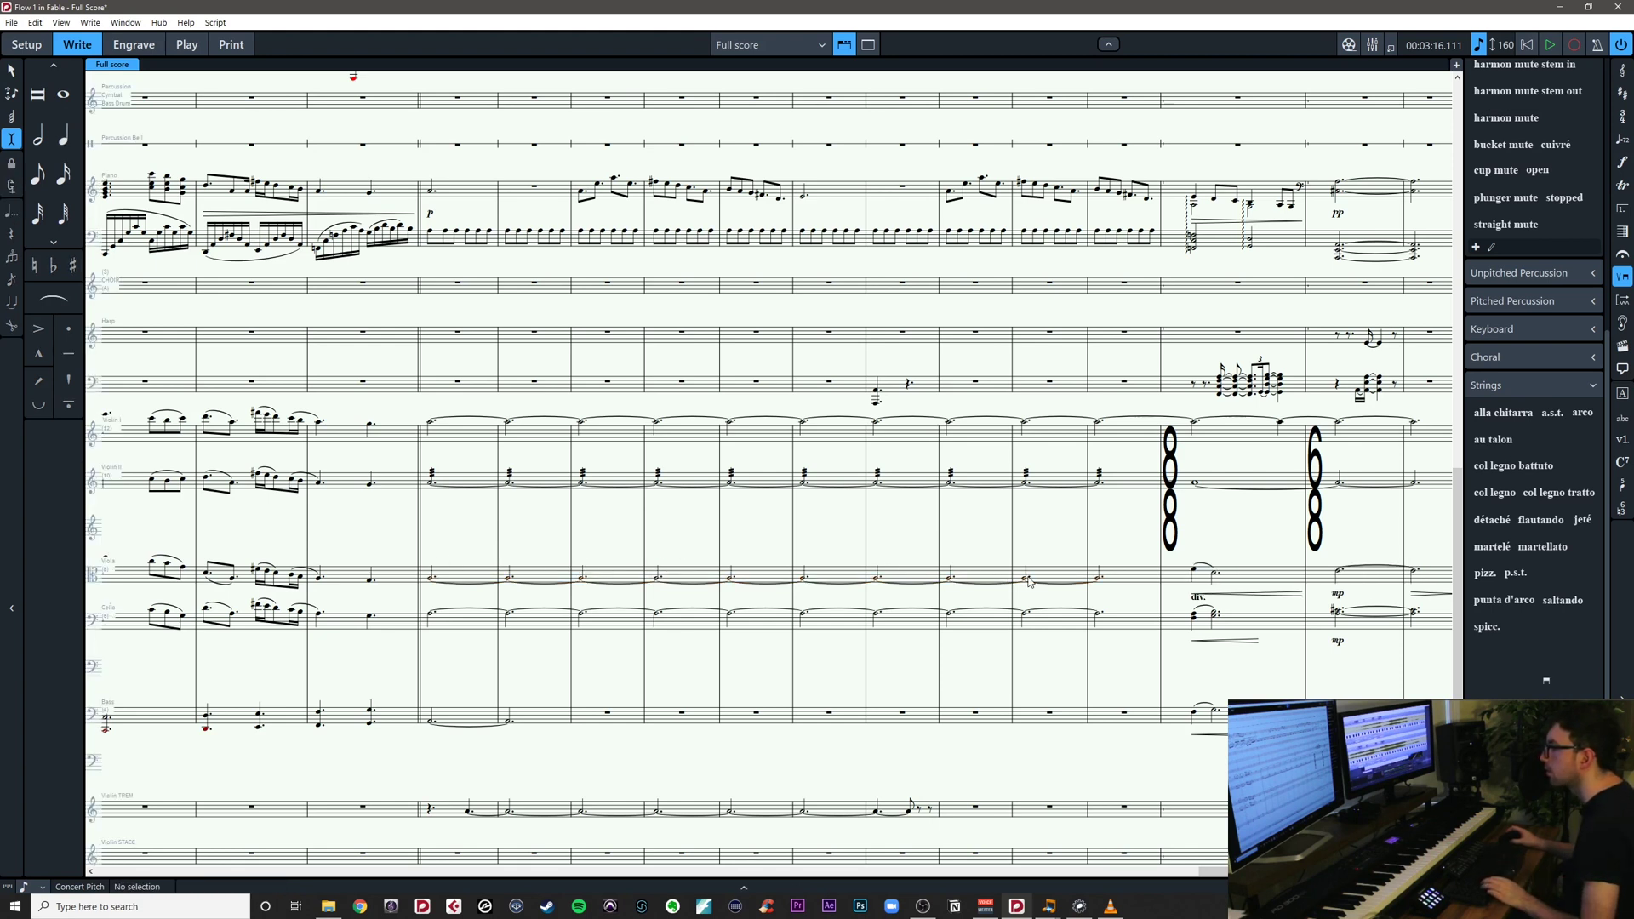
Remove the Viola's held note from bars 76–85, keeping the slurred phrase that follows in bar 86
left_click(1101, 584)
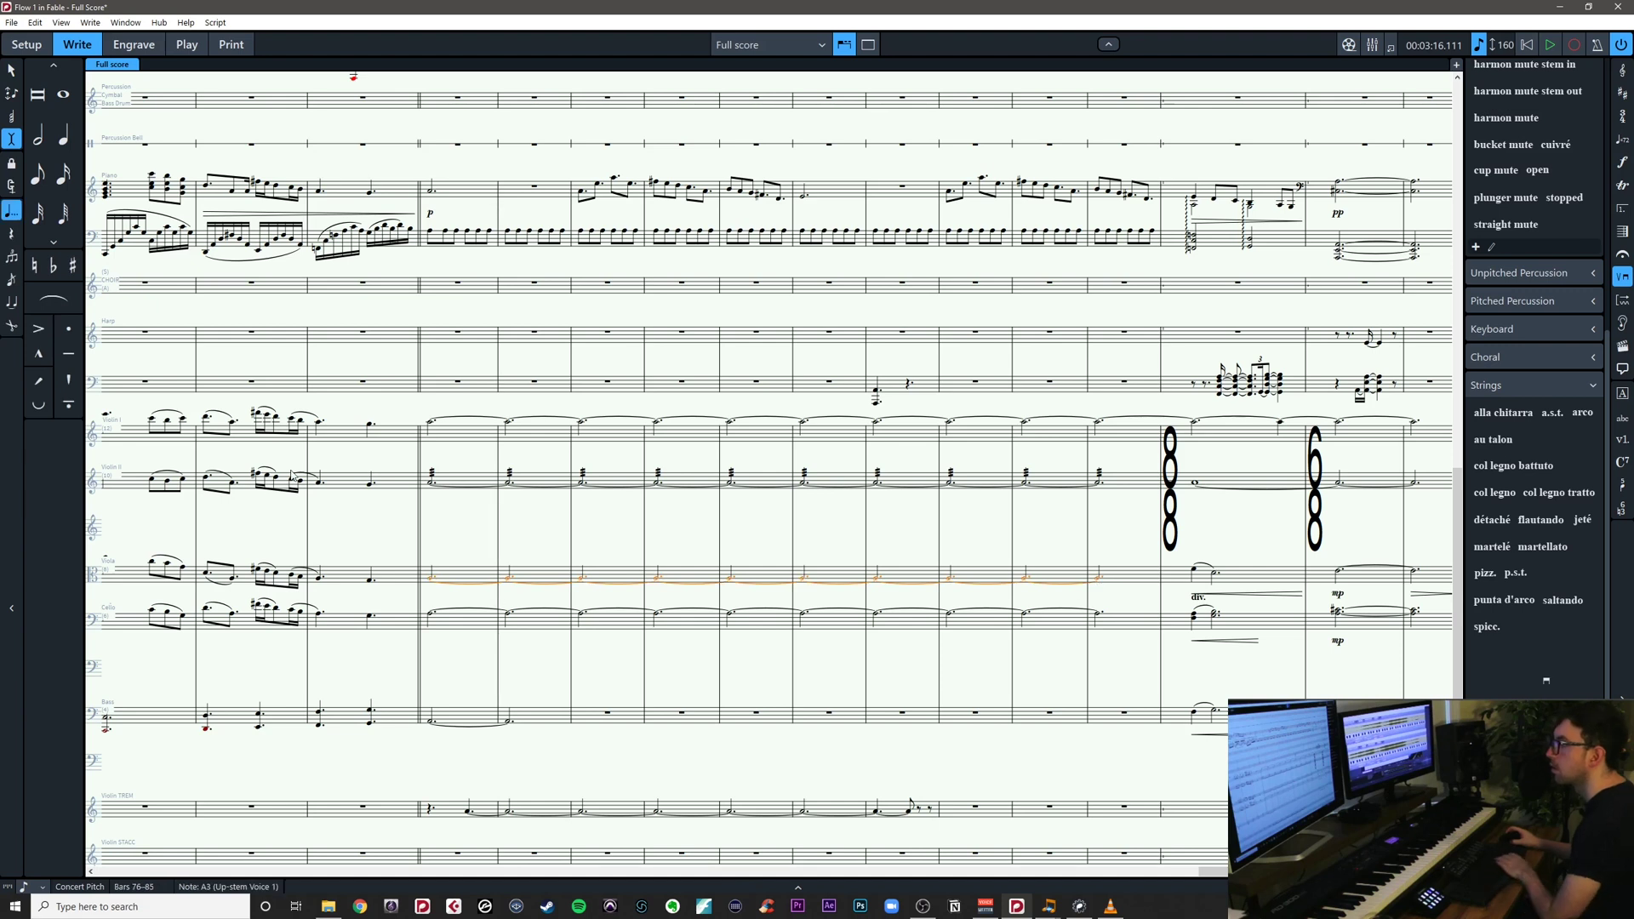
left_click(11, 213)
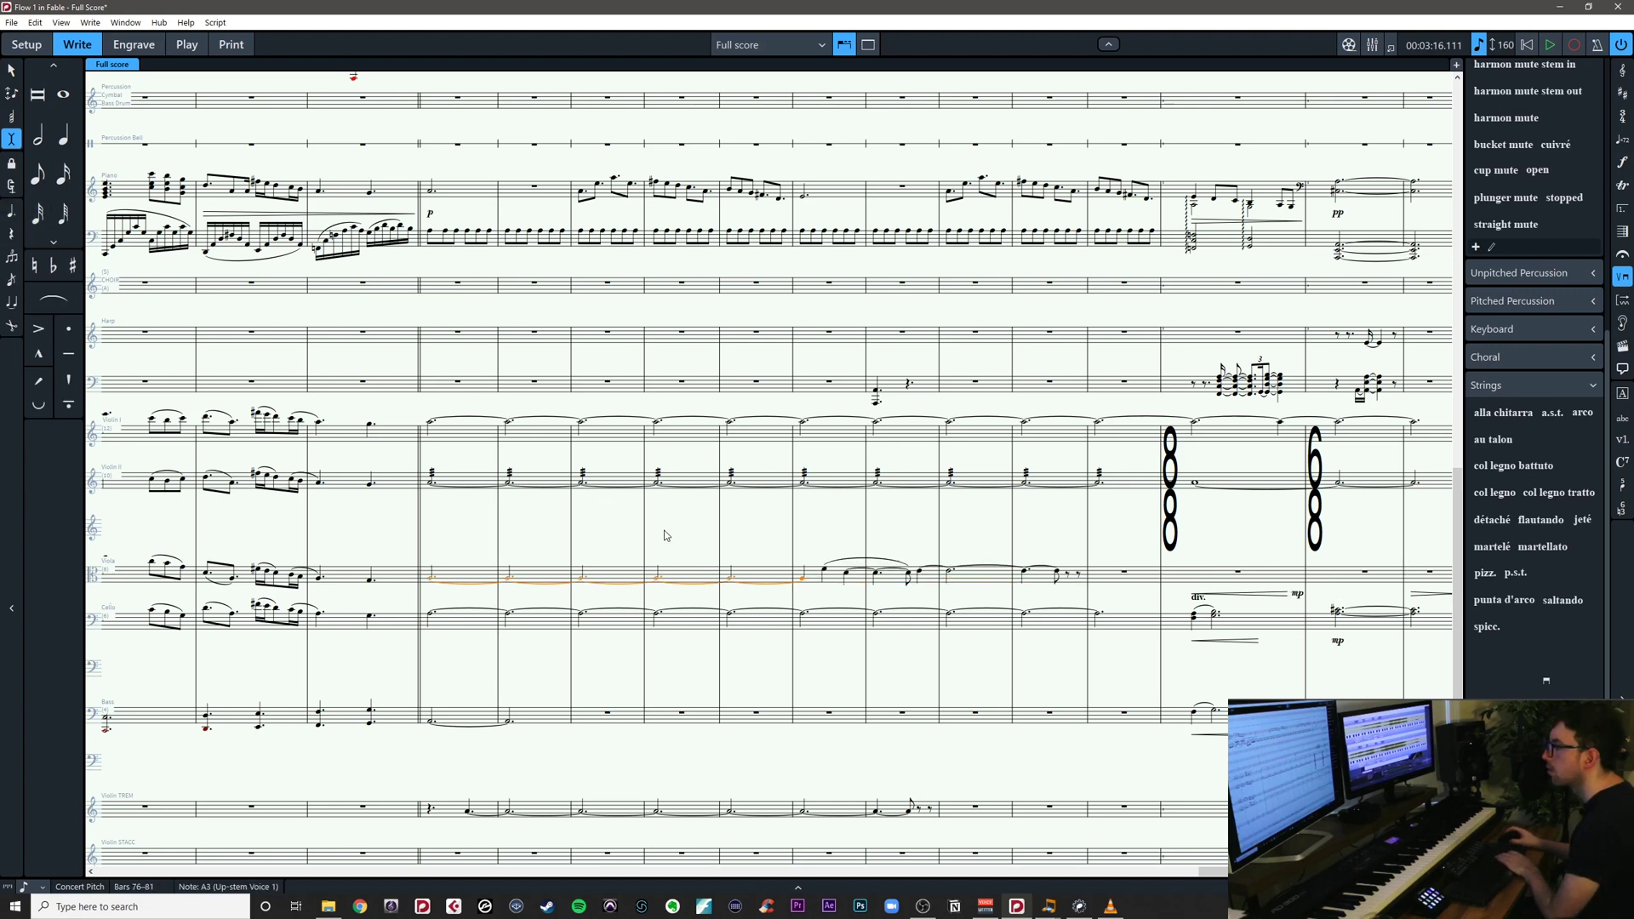
key("ctrl+v")
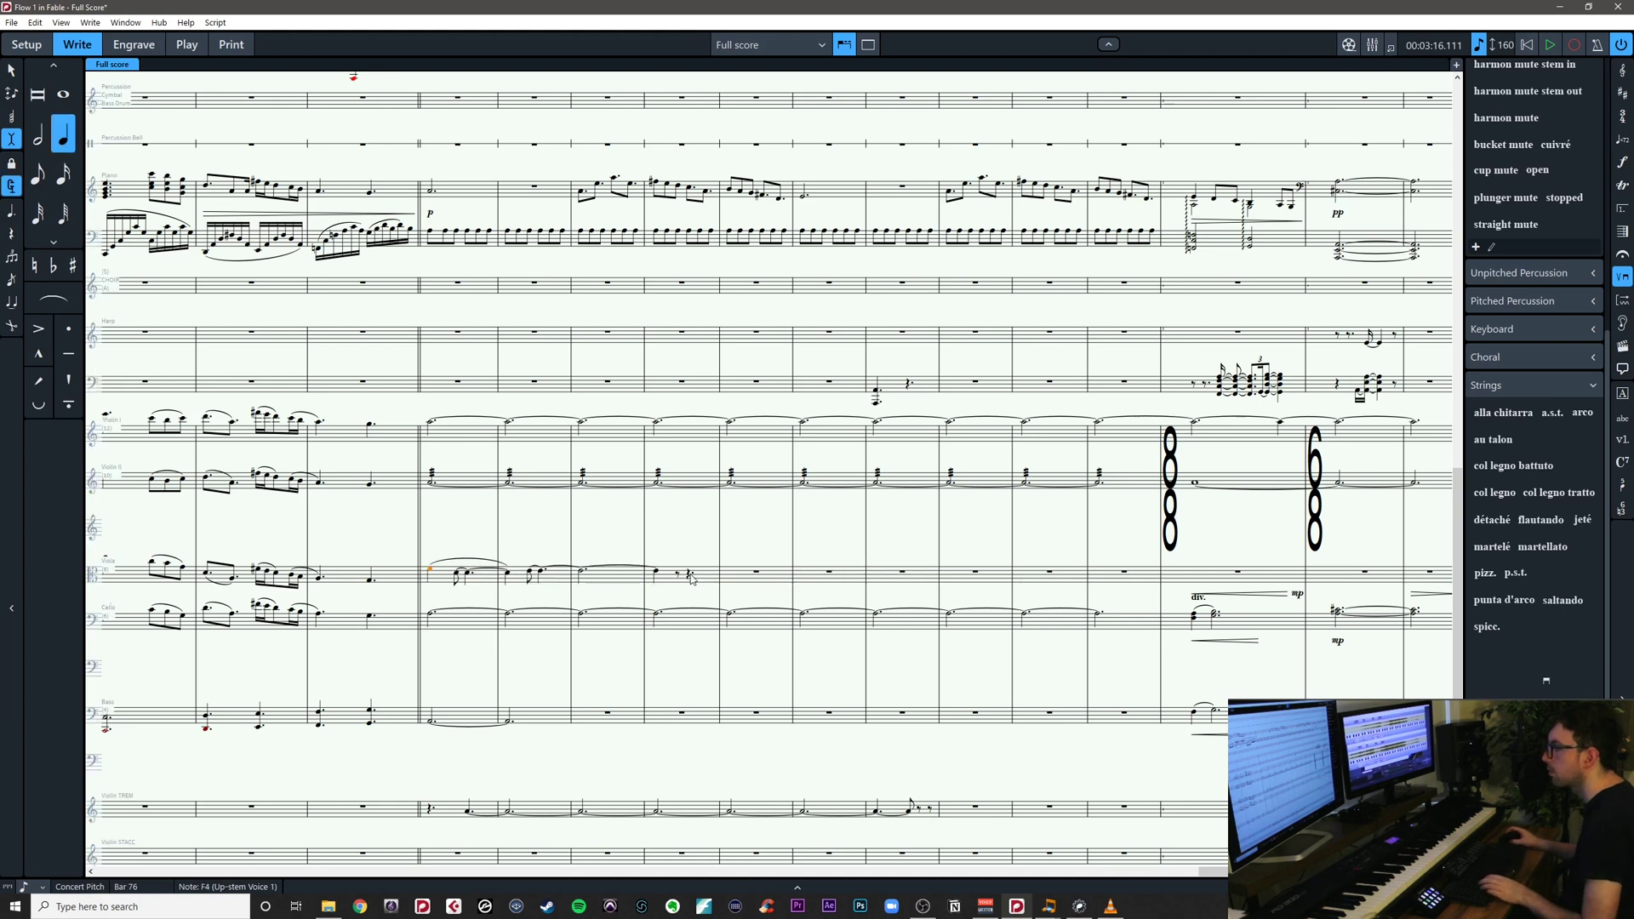
key("Delete")
left_click(1226, 559, "alt")
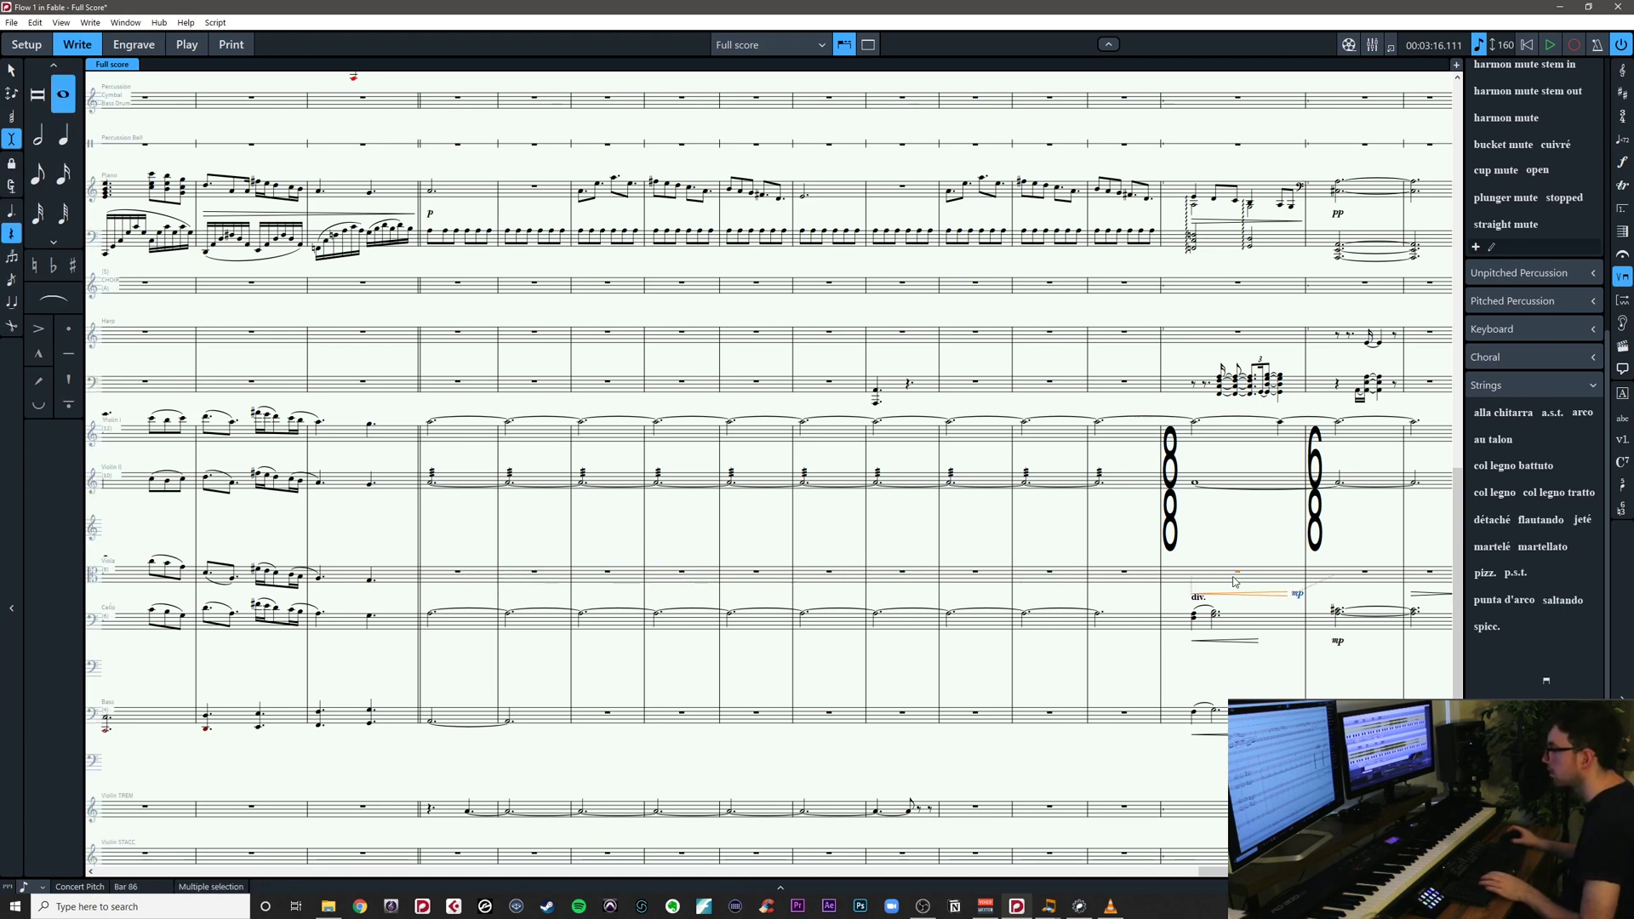
key("Escape")
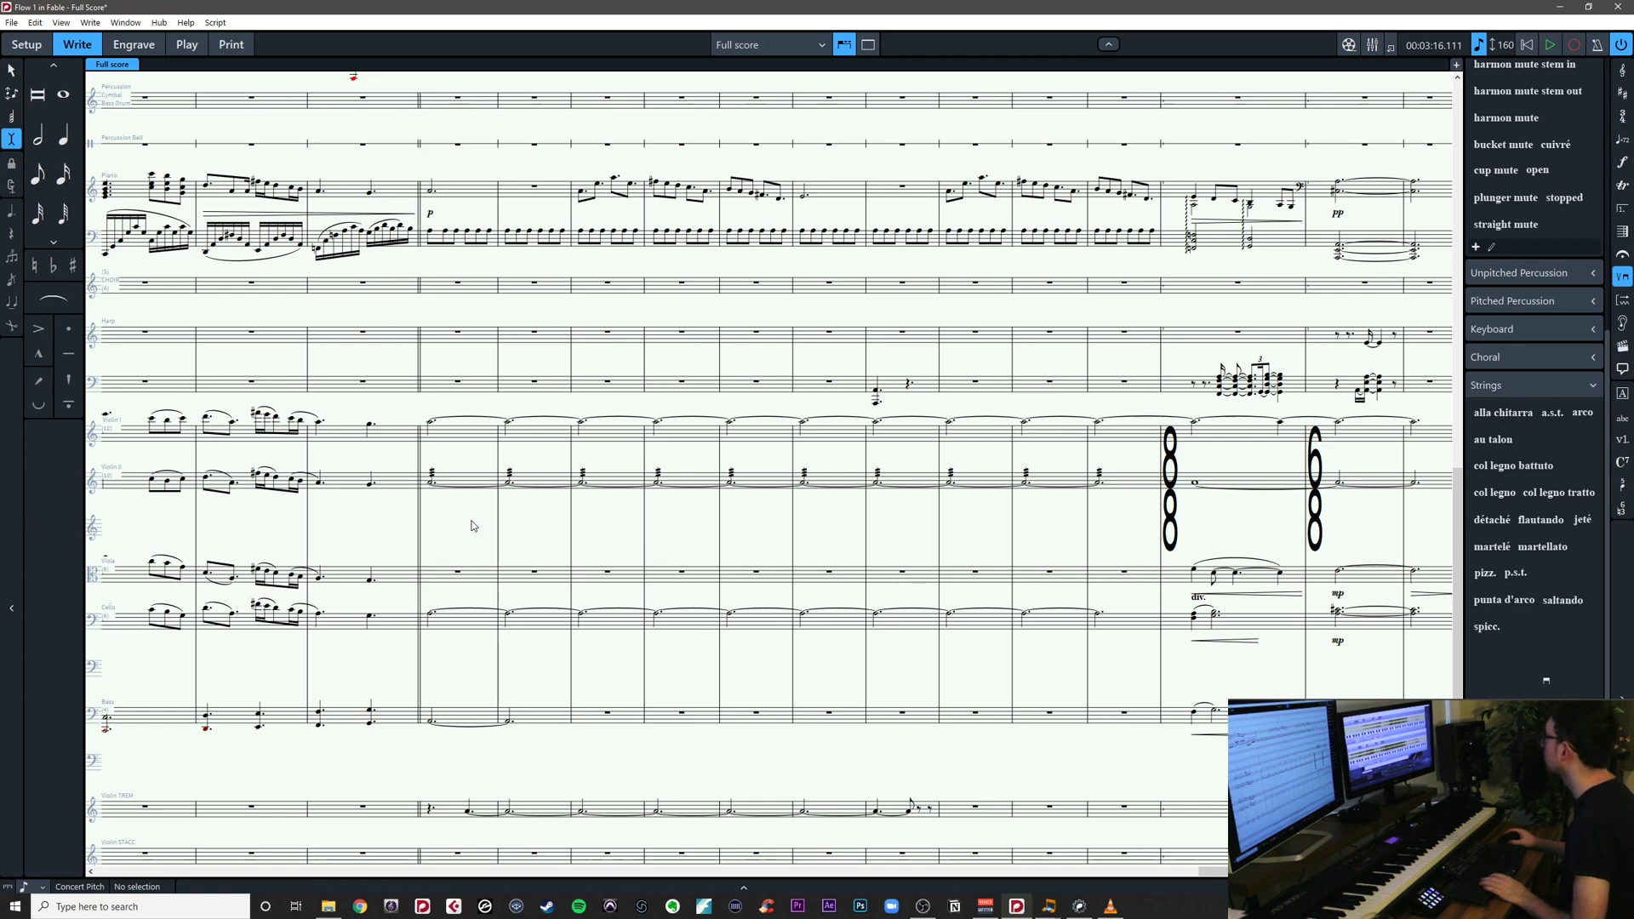
Delete the tied notes in the Violin TREM staff across bars 76–82
mouse_move(468, 522)
left_mouse_down()
mouse_move(372, 511)
mouse_move(358, 533)
mouse_move(480, 526)
left_mouse_up()
left_click_drag(639, 528, 406, 536)
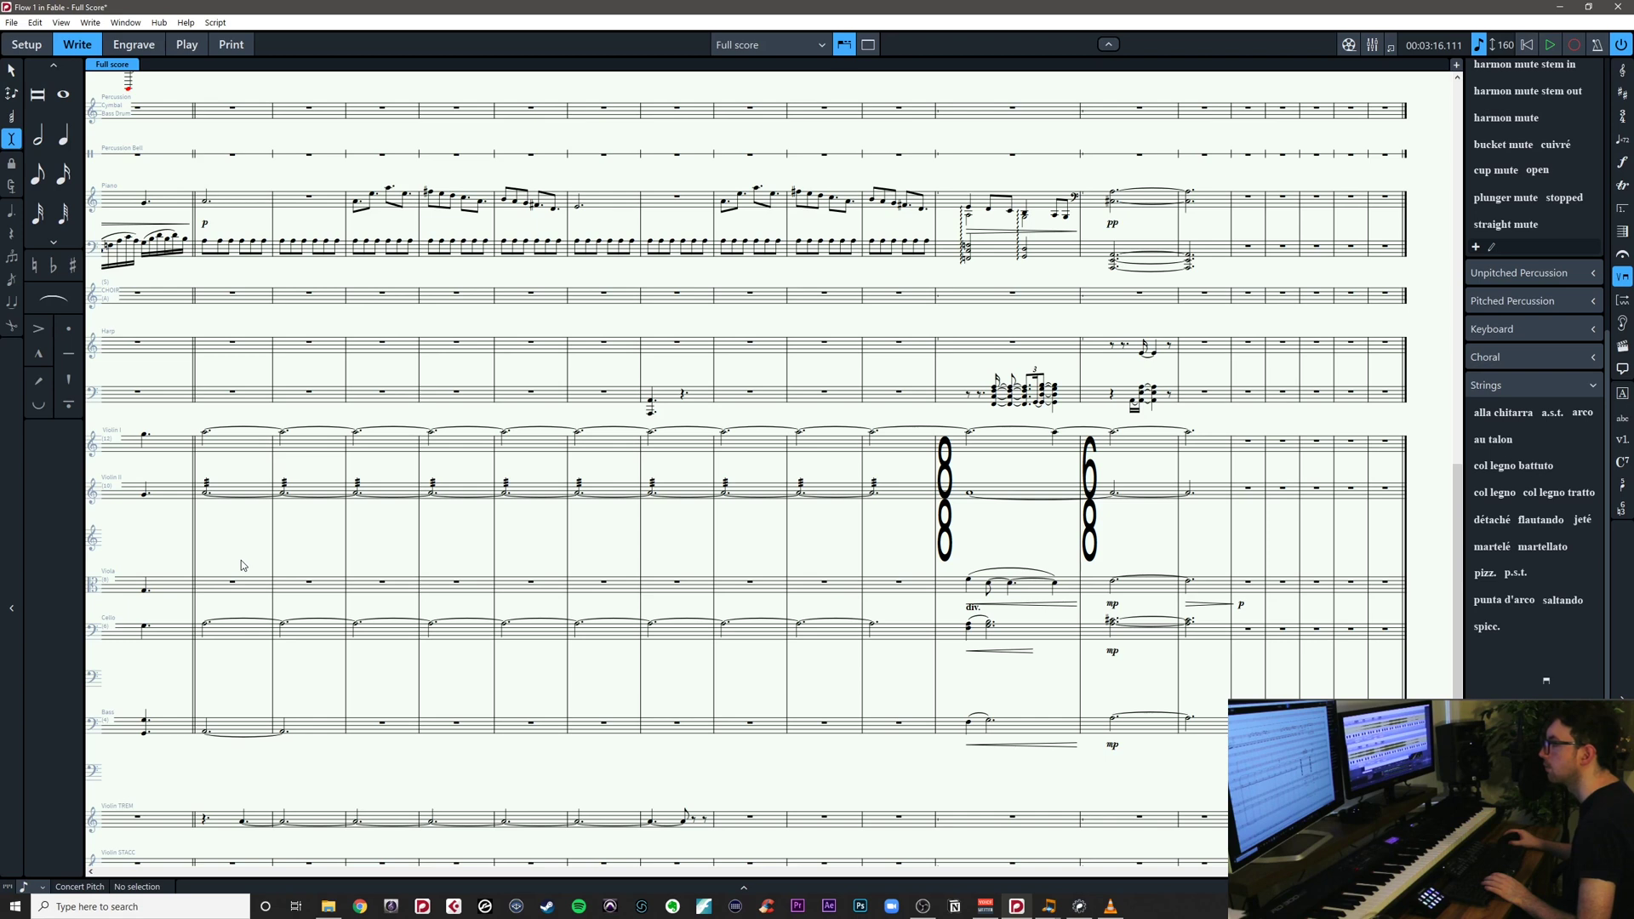
scroll(242, 564, "up", 2)
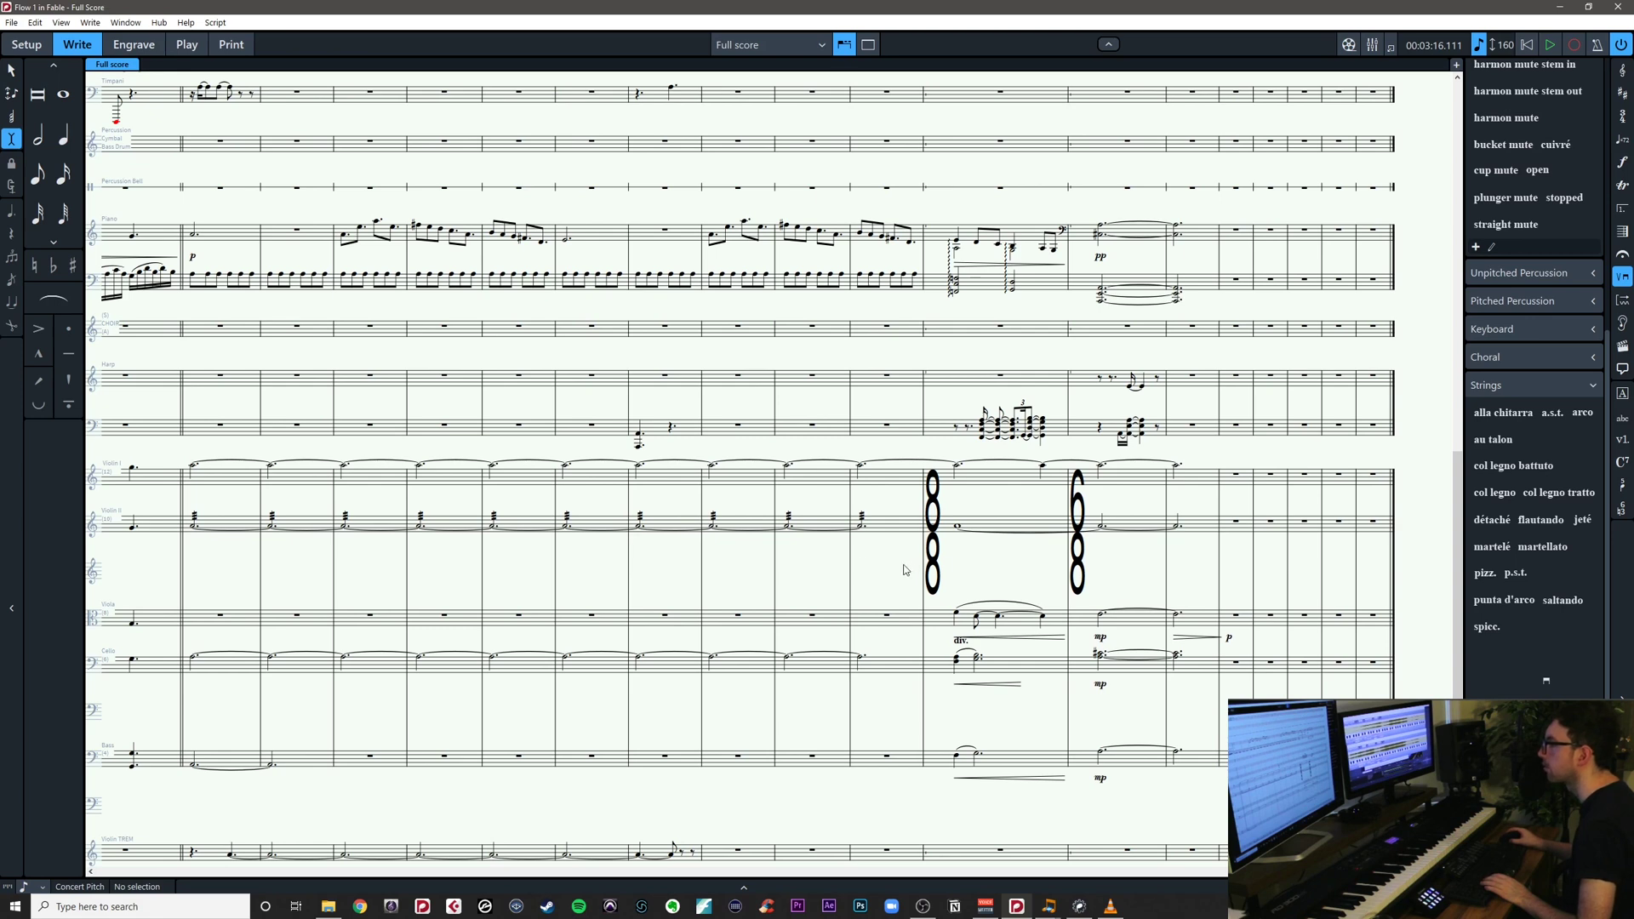
scroll(905, 570, "right", 2)
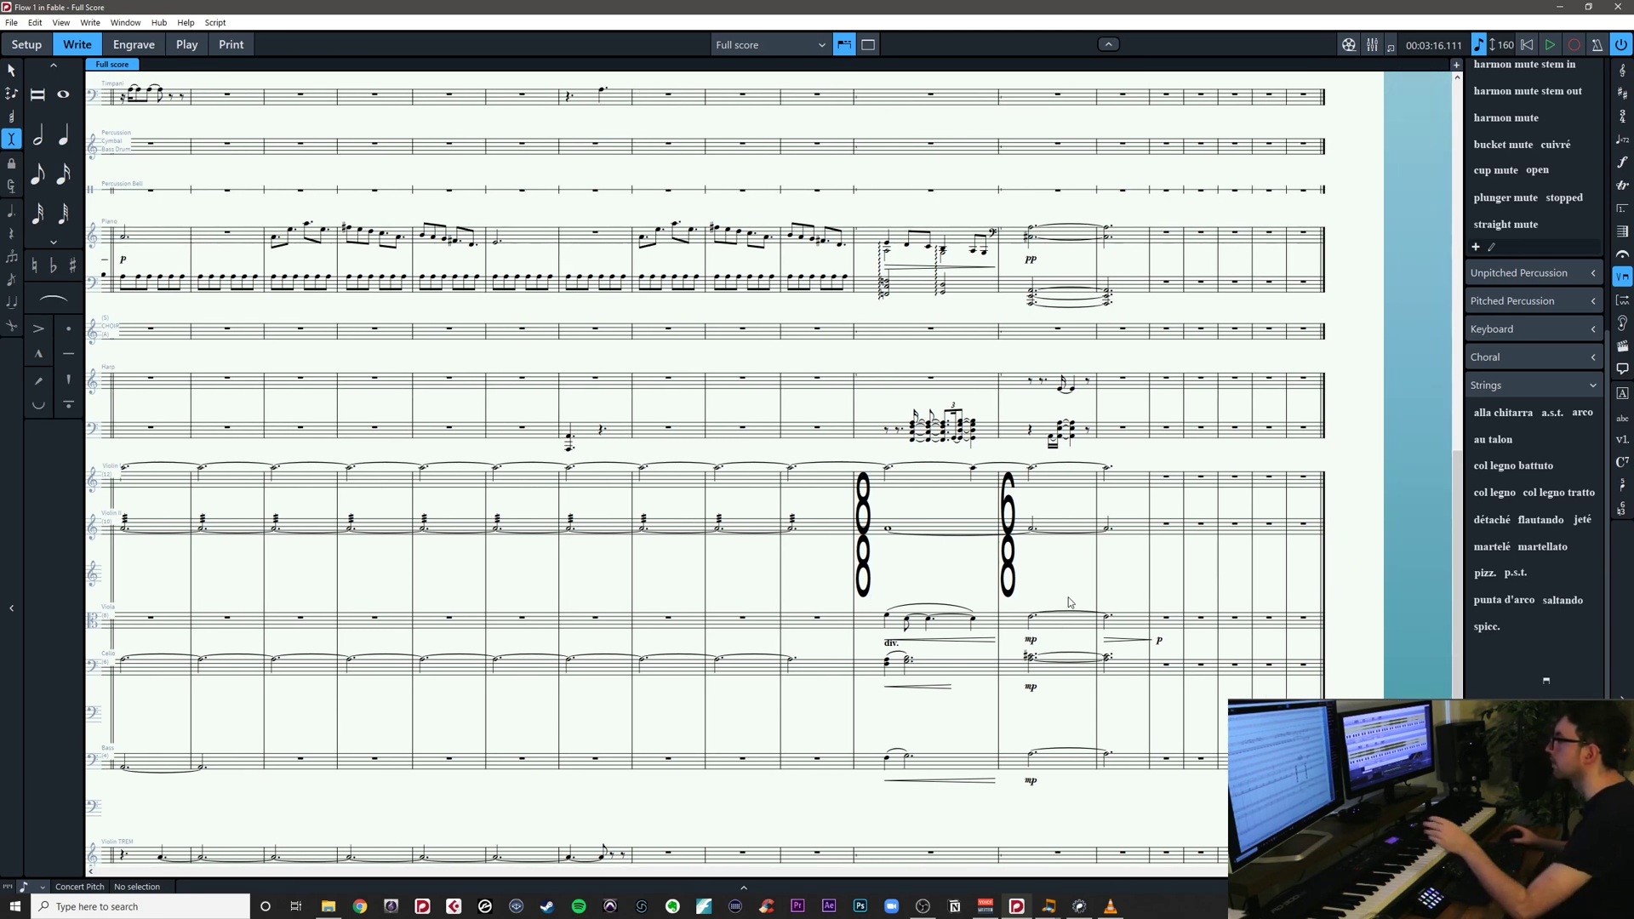
scroll(1060, 643, "down", 5)
scroll(1068, 644, "down", 1)
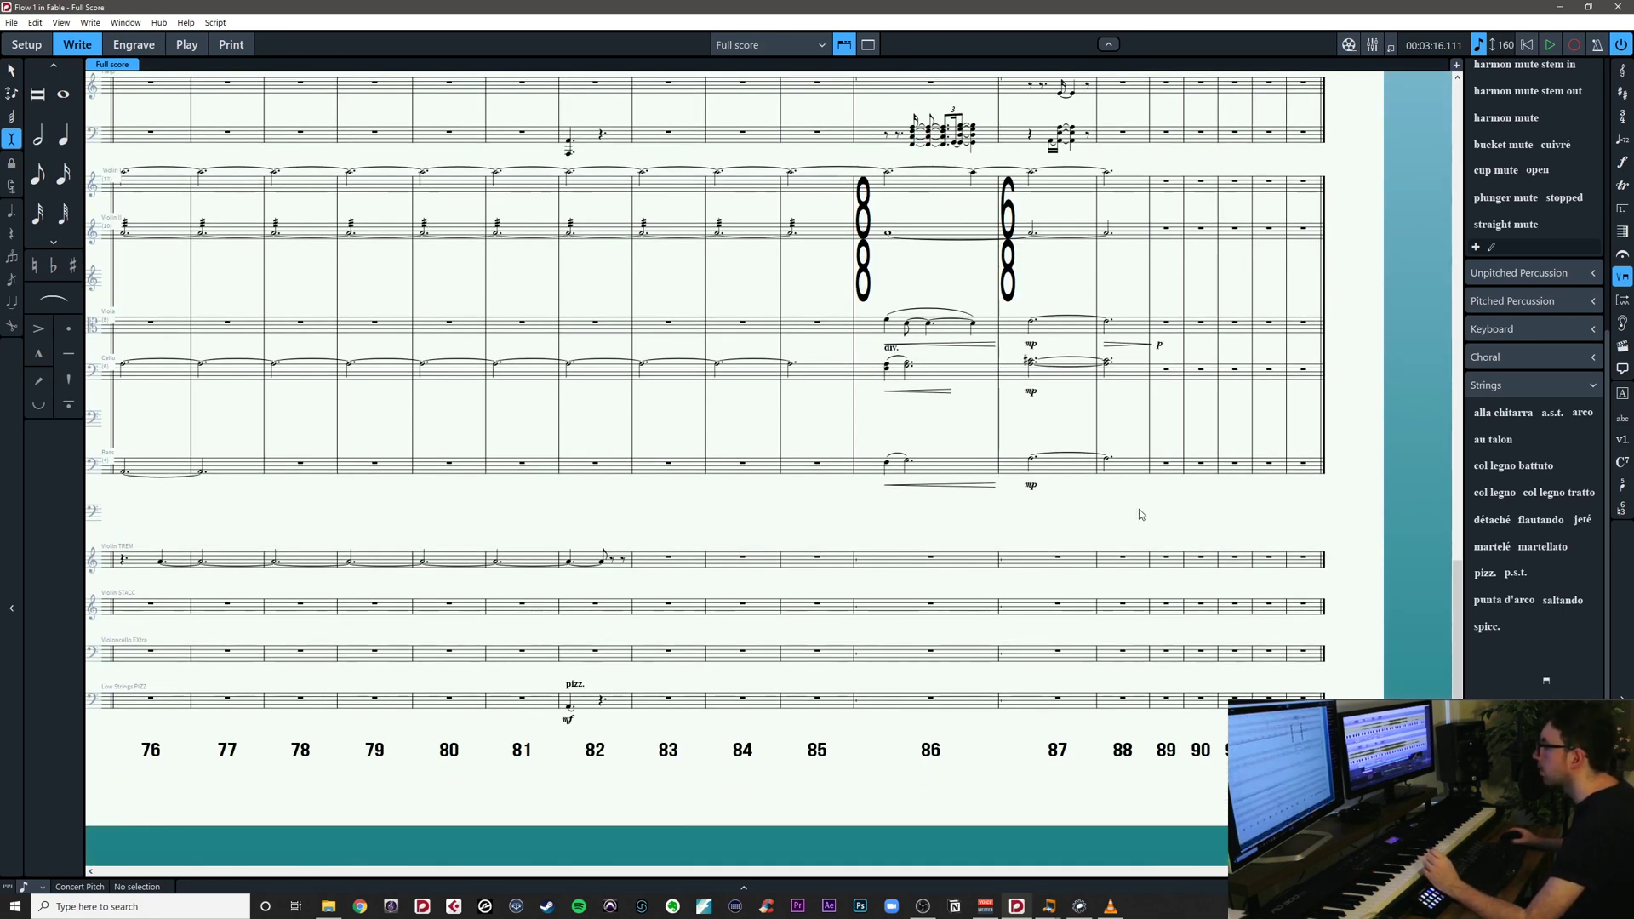
scroll(1112, 522, "up", 1)
scroll(1197, 548, "left", 6)
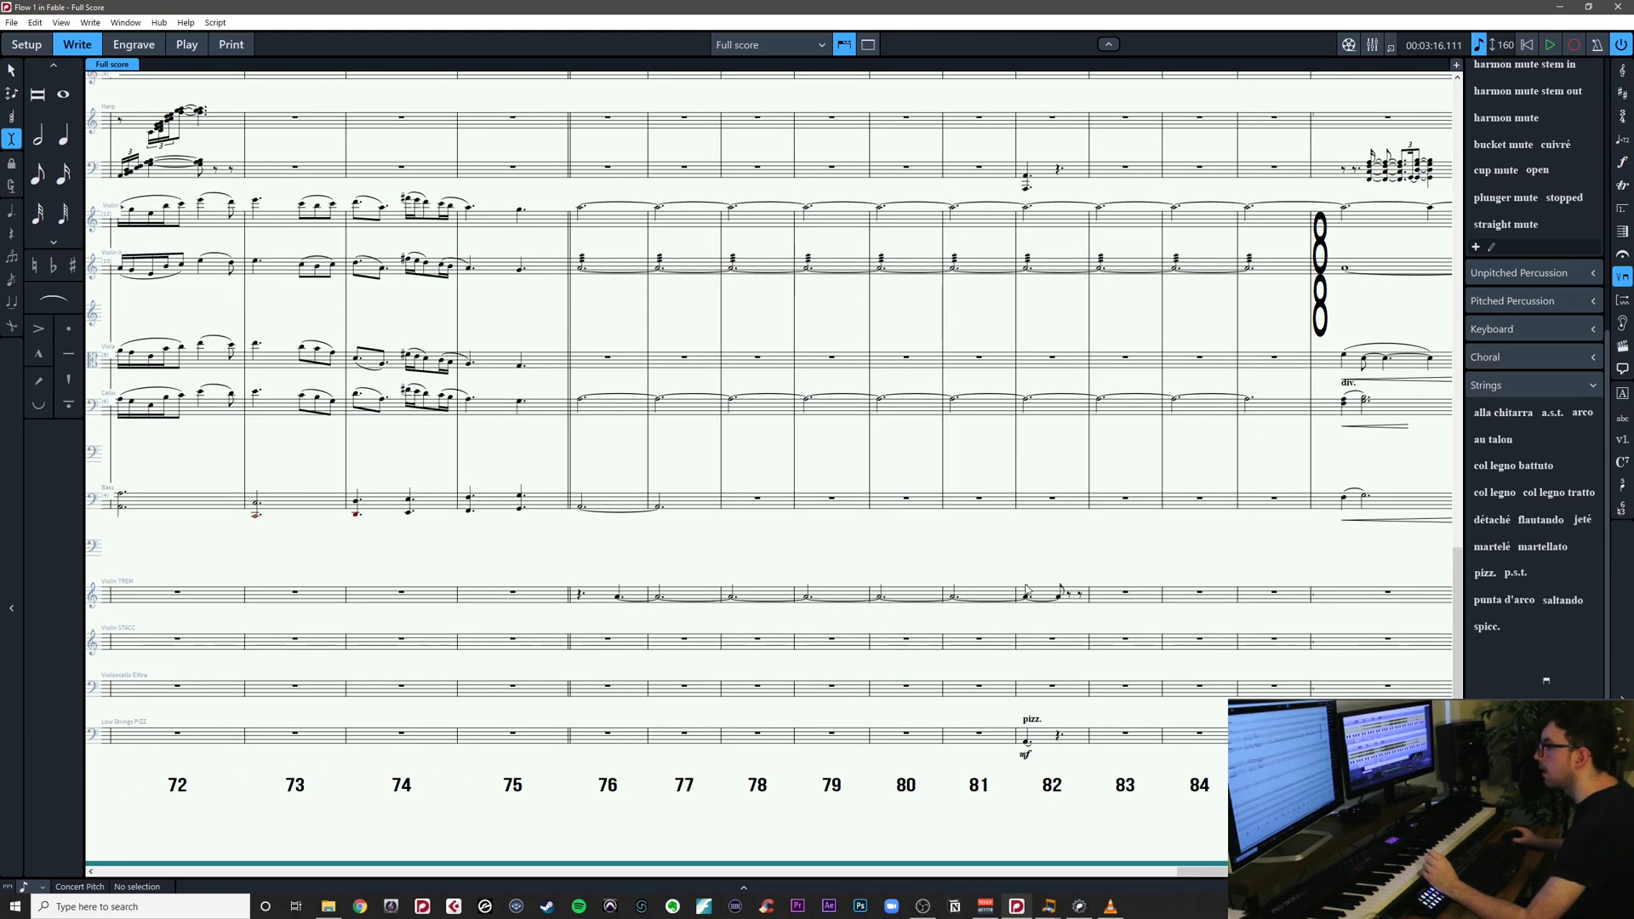
left_click_drag(1193, 567, 560, 628)
key("Delete")
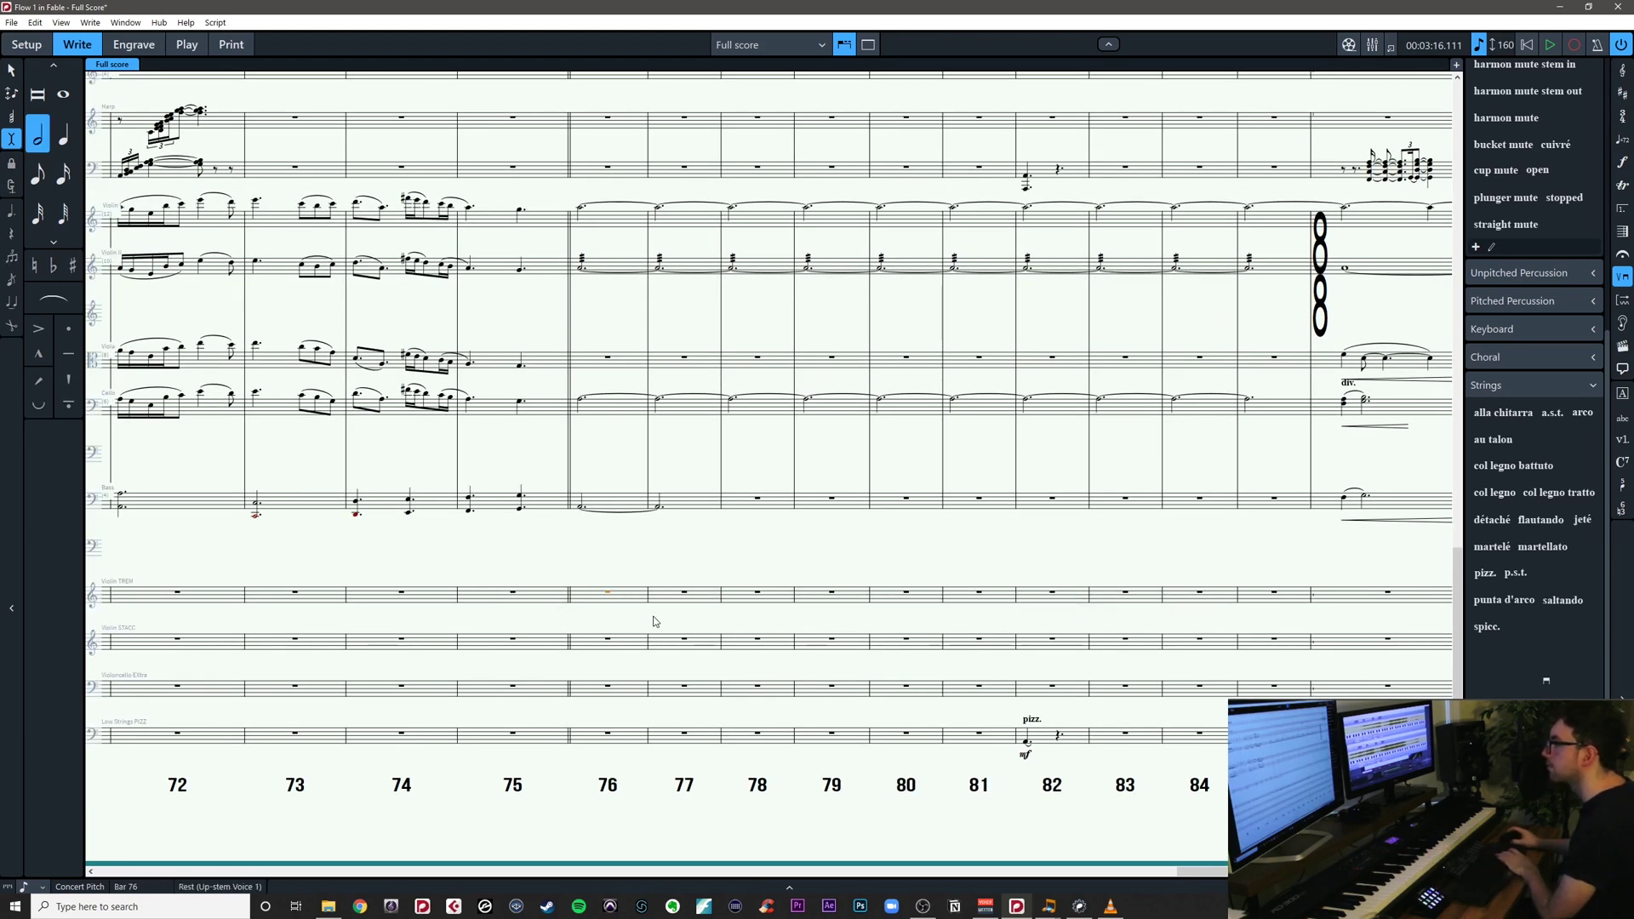
Review the orchestration leading into bar 76 and through to the final bars, and save the project
left_click_drag(1180, 872, 1124, 881)
scroll(1102, 634, "up", 6)
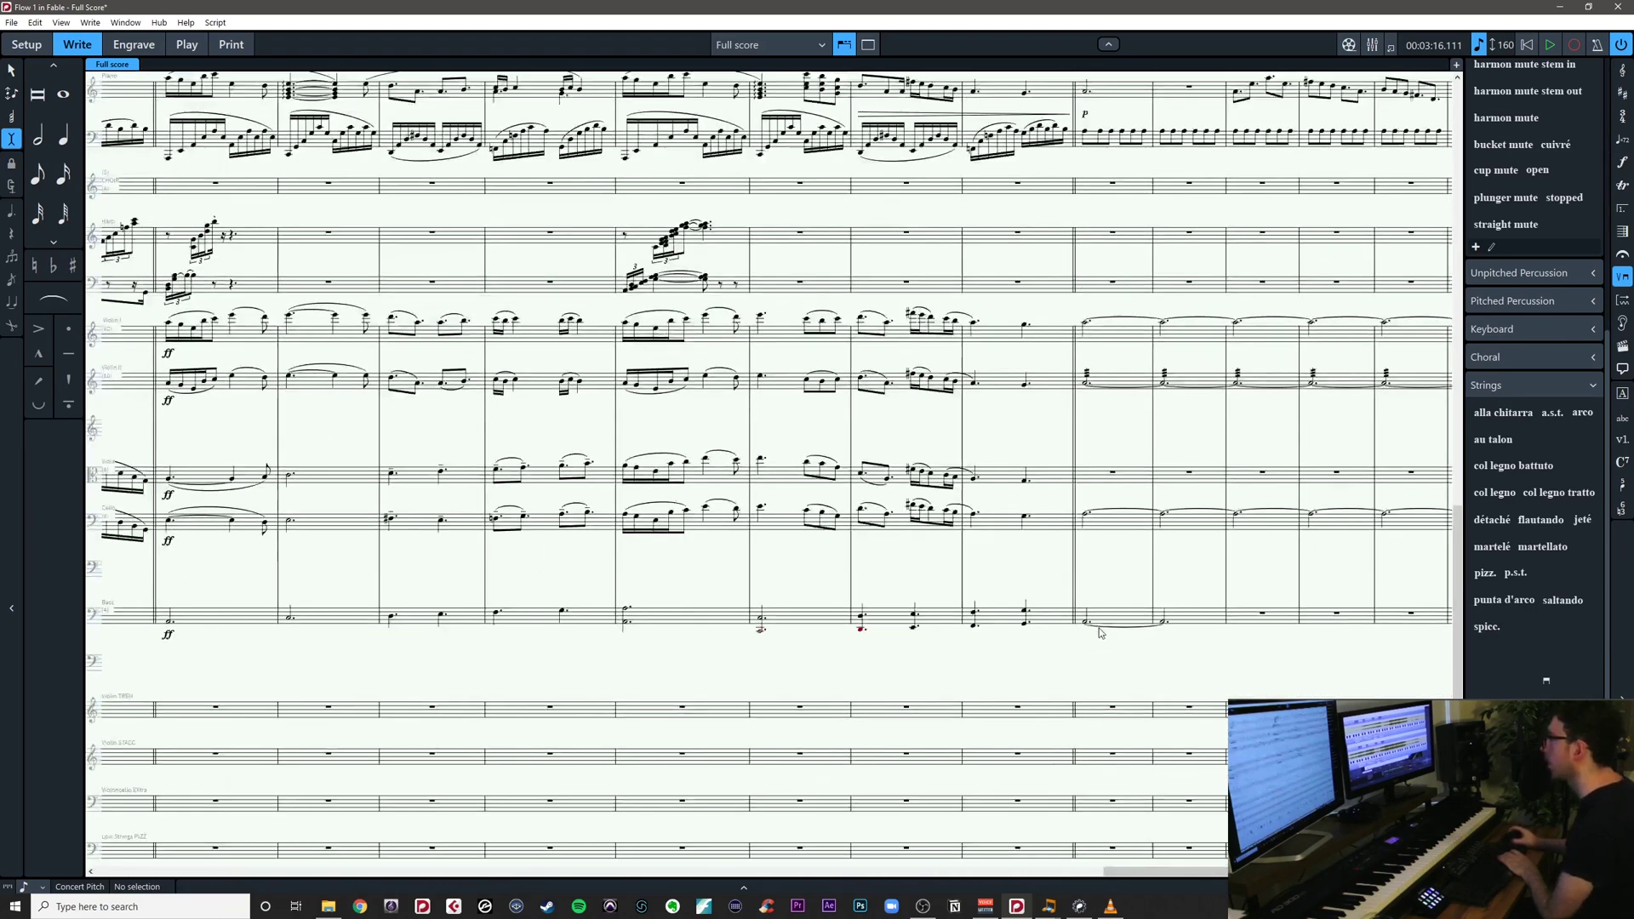
scroll(1104, 546, "up", 1)
key("x")
key("x")
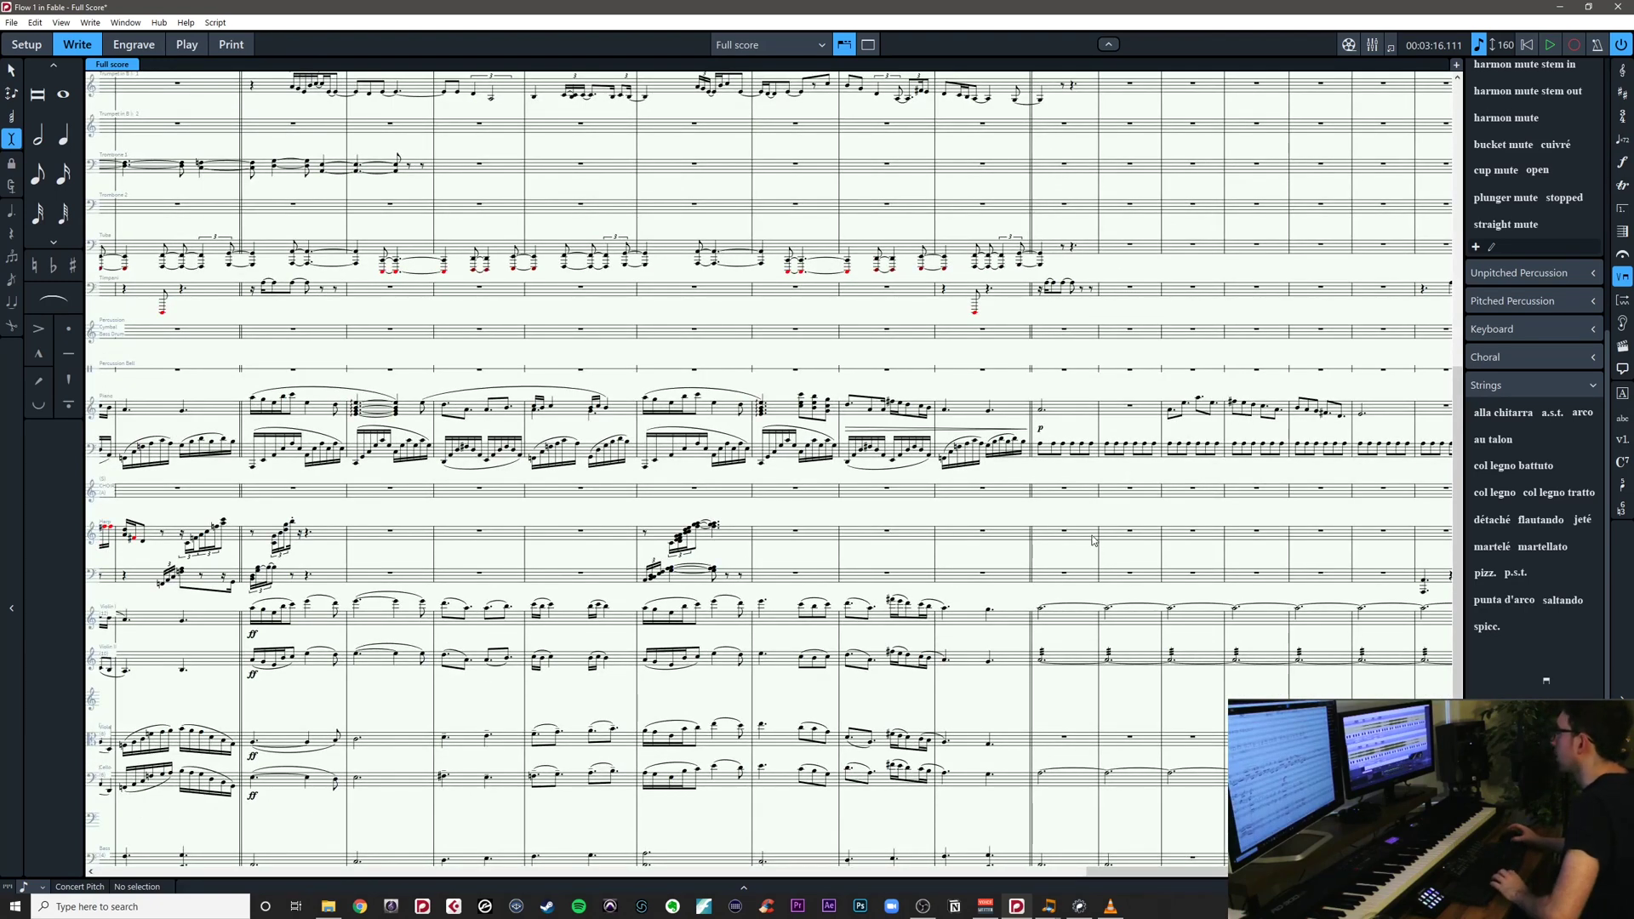
left_click_drag(1136, 311, 584, 412)
scroll(1140, 487, "down", 3)
scroll(1140, 489, "down", 1)
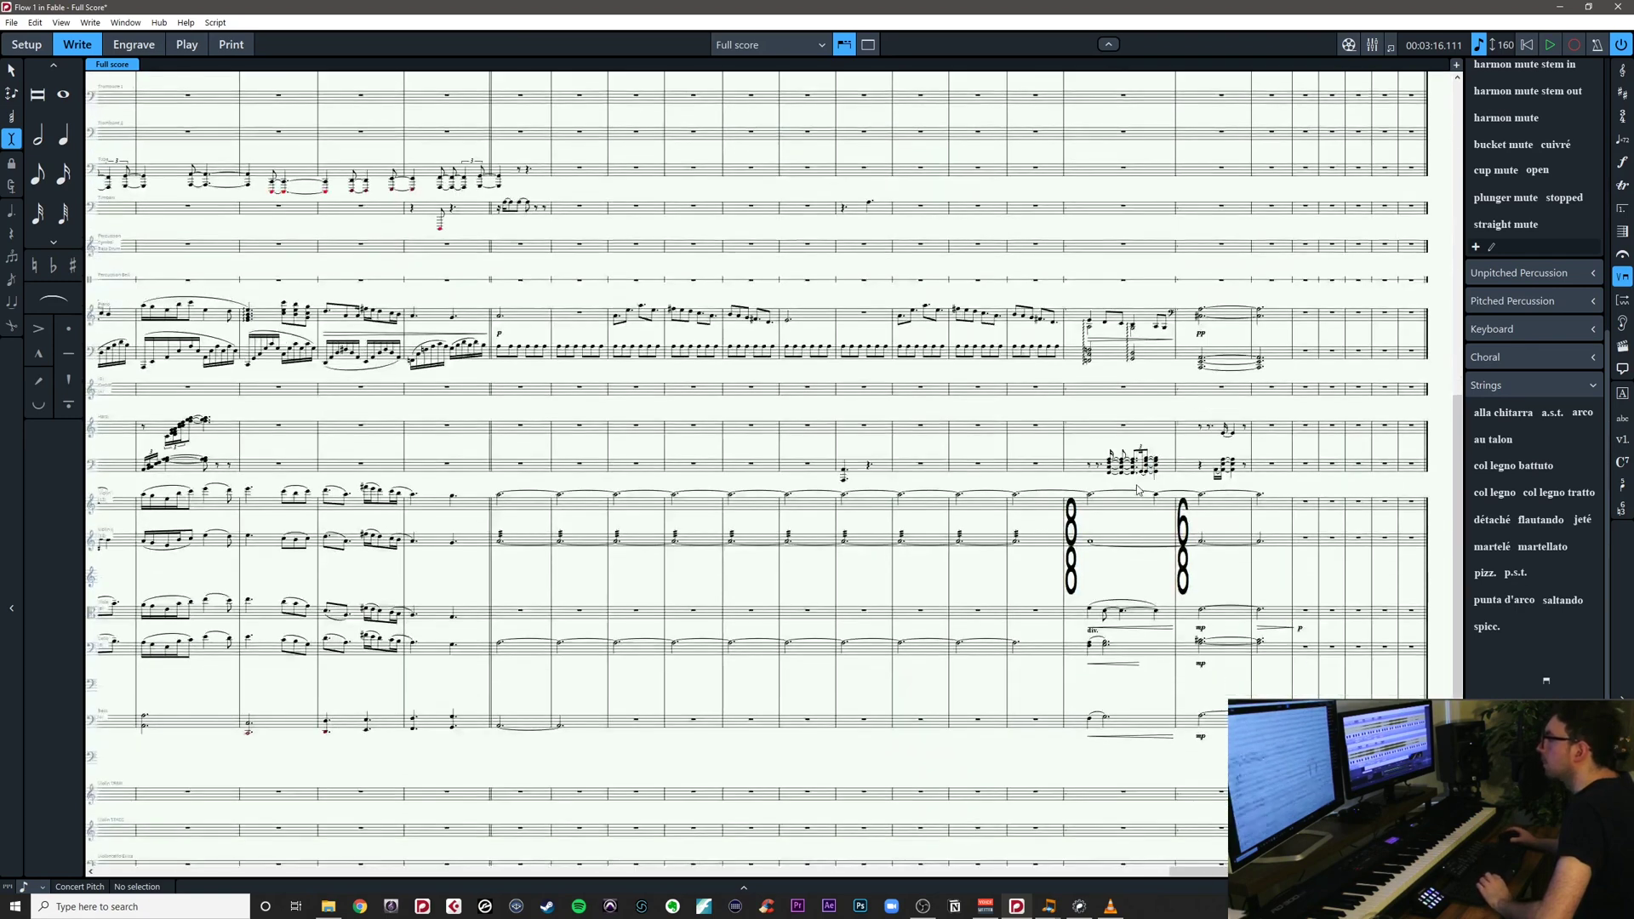
left_click_drag(1146, 414, 932, 431)
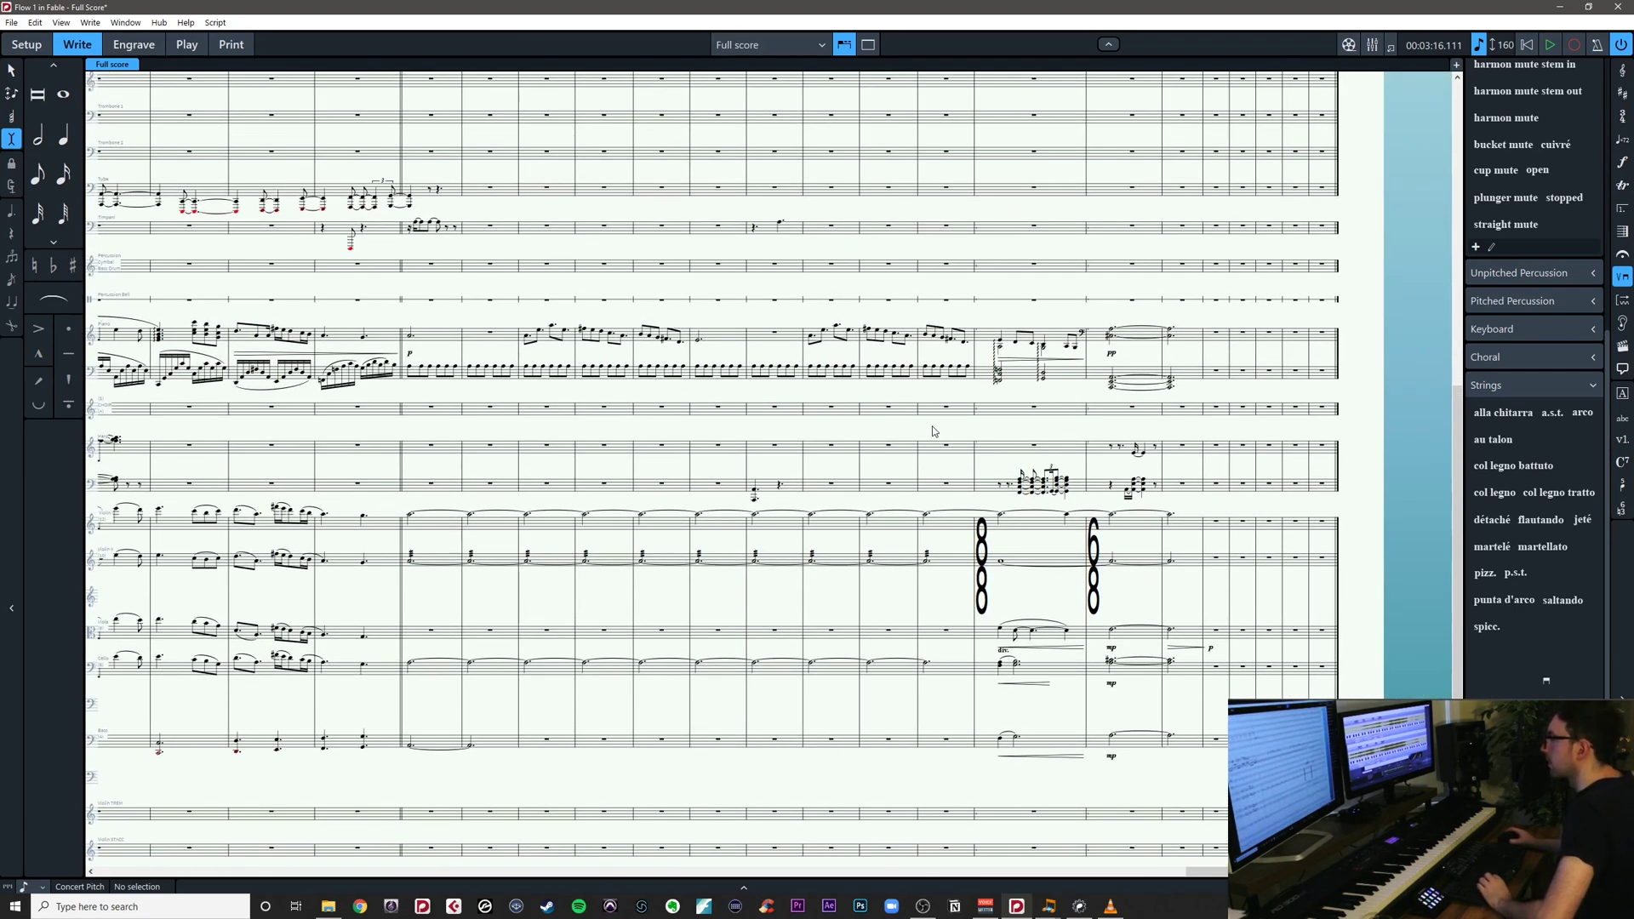
key("ctrl+s")
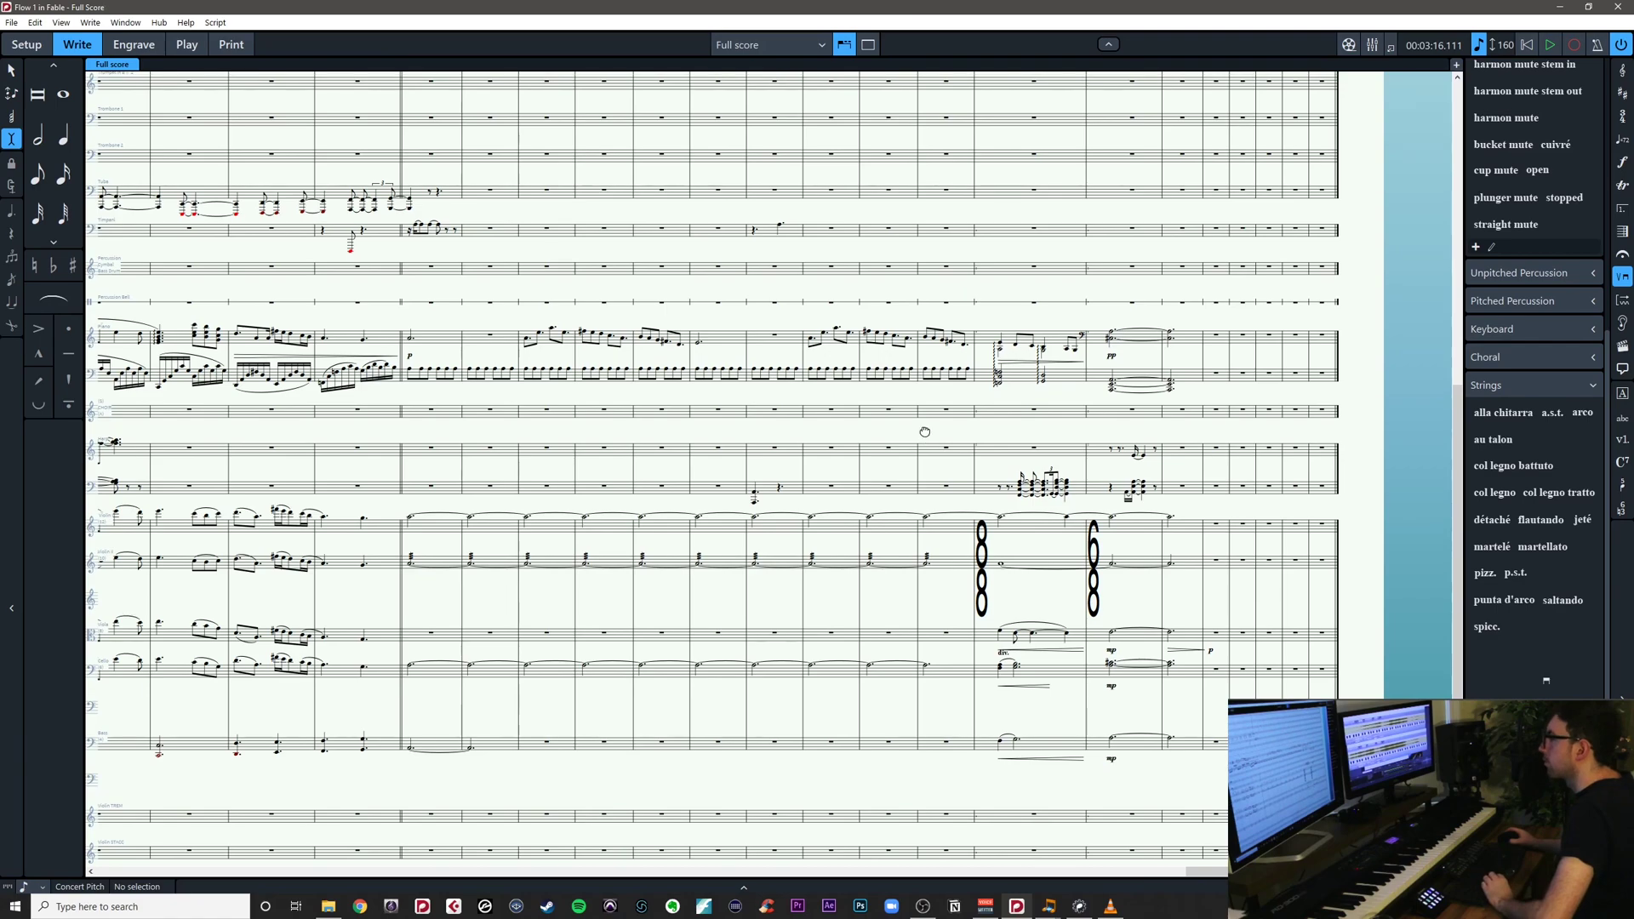
Examine the earlier string, harp and brass passages, focusing on the bars around MOLTO RIT. and TEMPO I
left_click_drag(244, 820, 1092, 739)
left_click_drag(1143, 870, 436, 873)
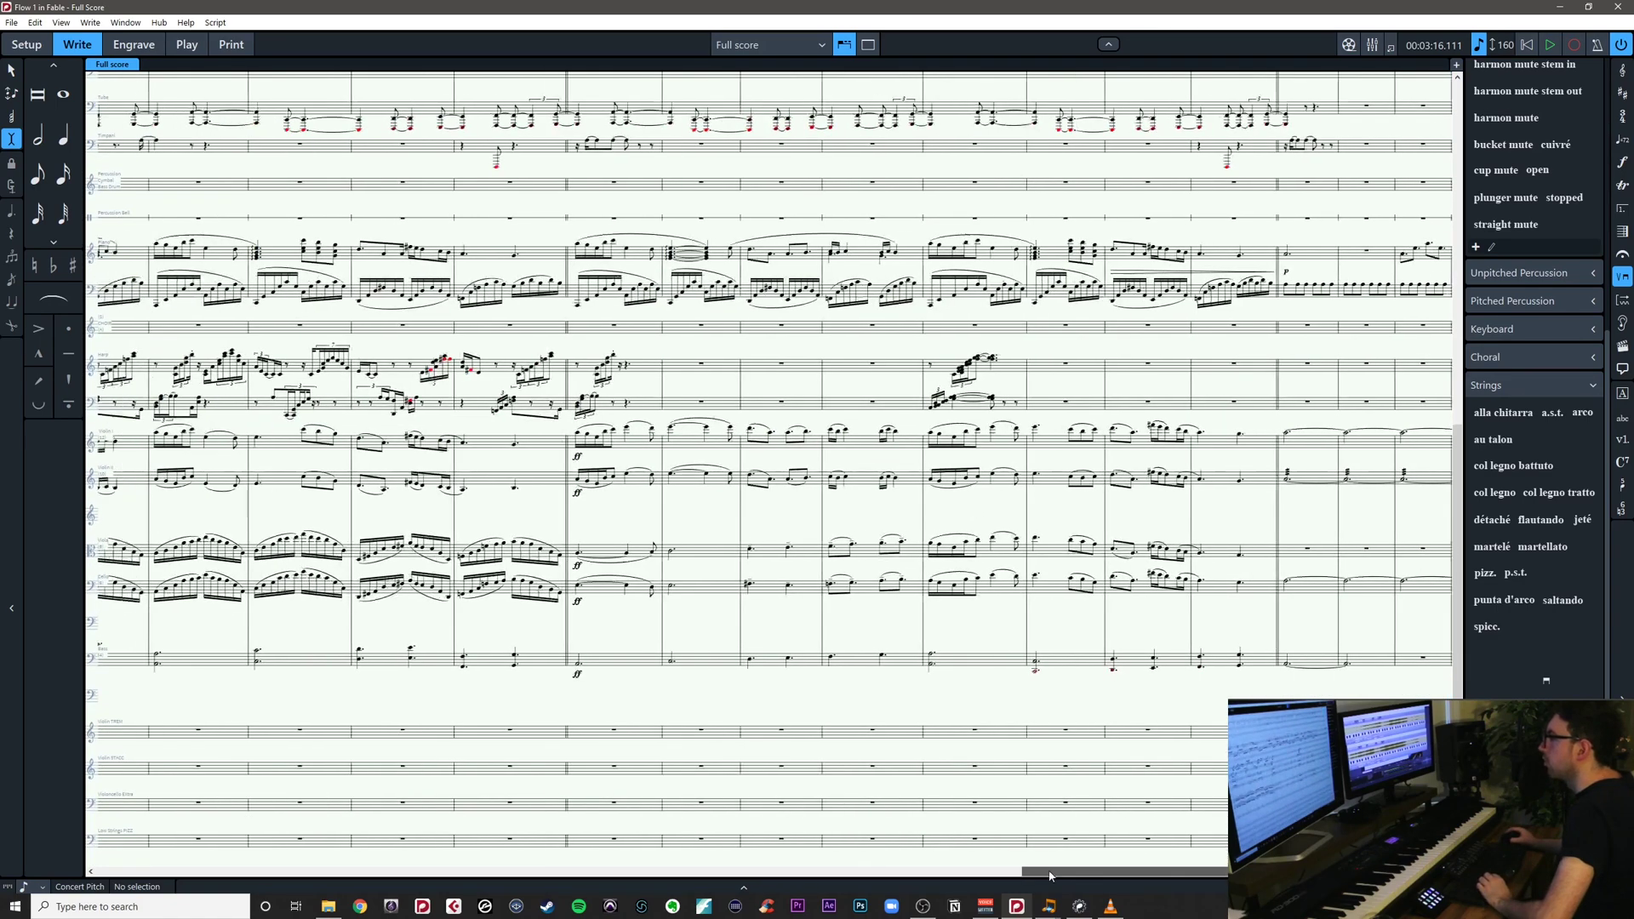
left_click_drag(224, 870, 512, 873)
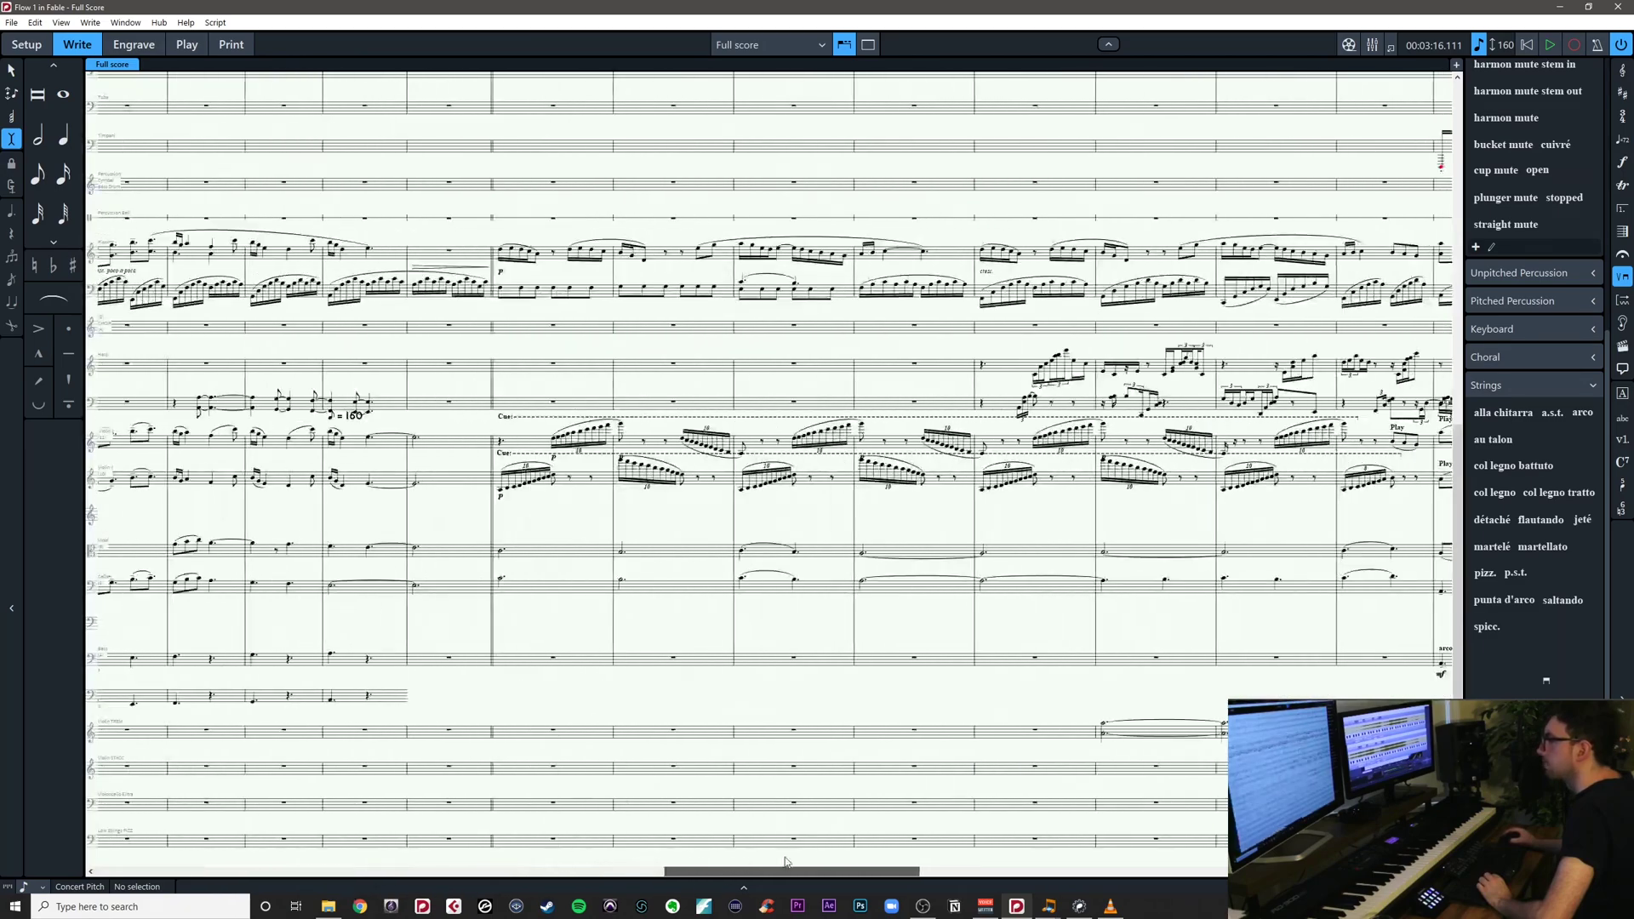
left_click_drag(981, 847, 585, 851)
scroll(584, 851, "left", 15)
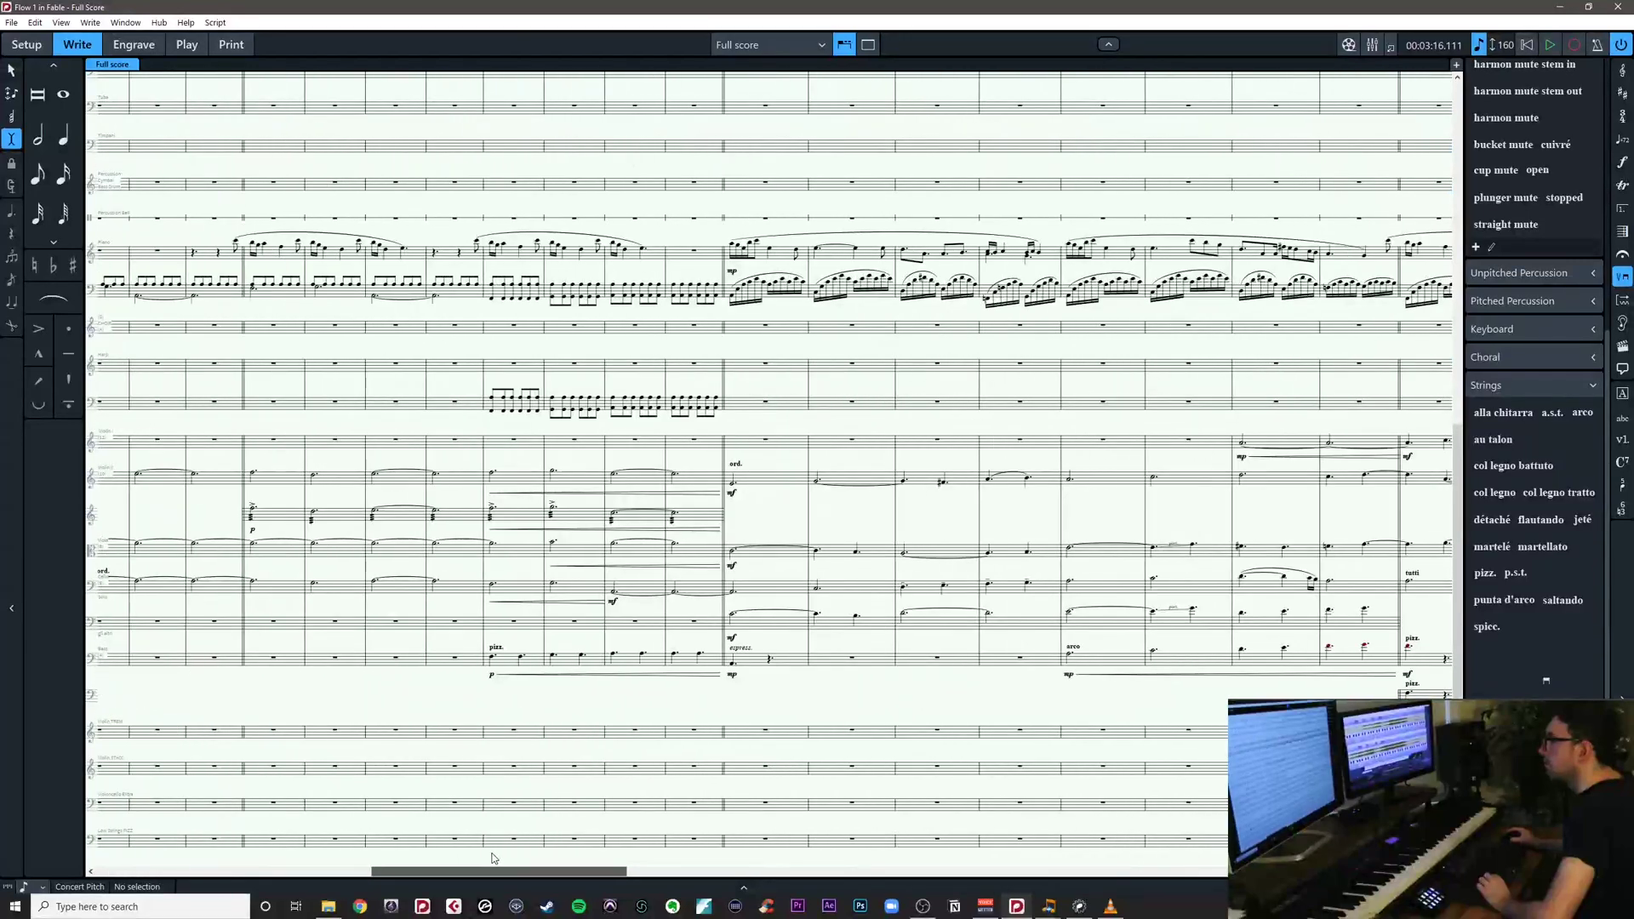
scroll(634, 854, "right", 9)
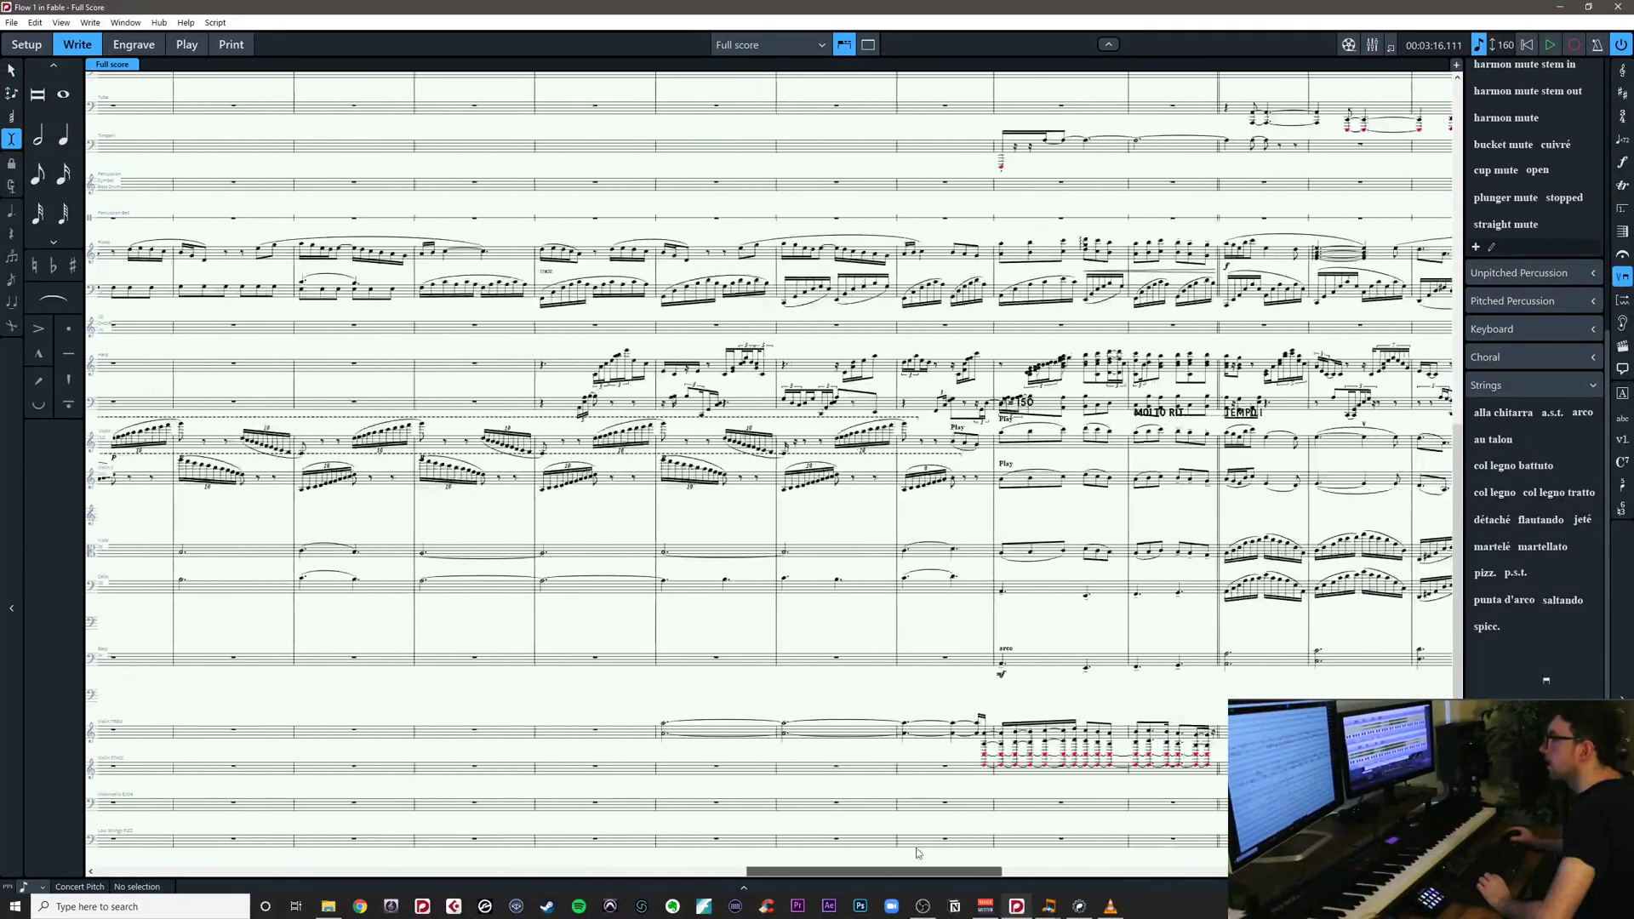
scroll(966, 625, "up", 10)
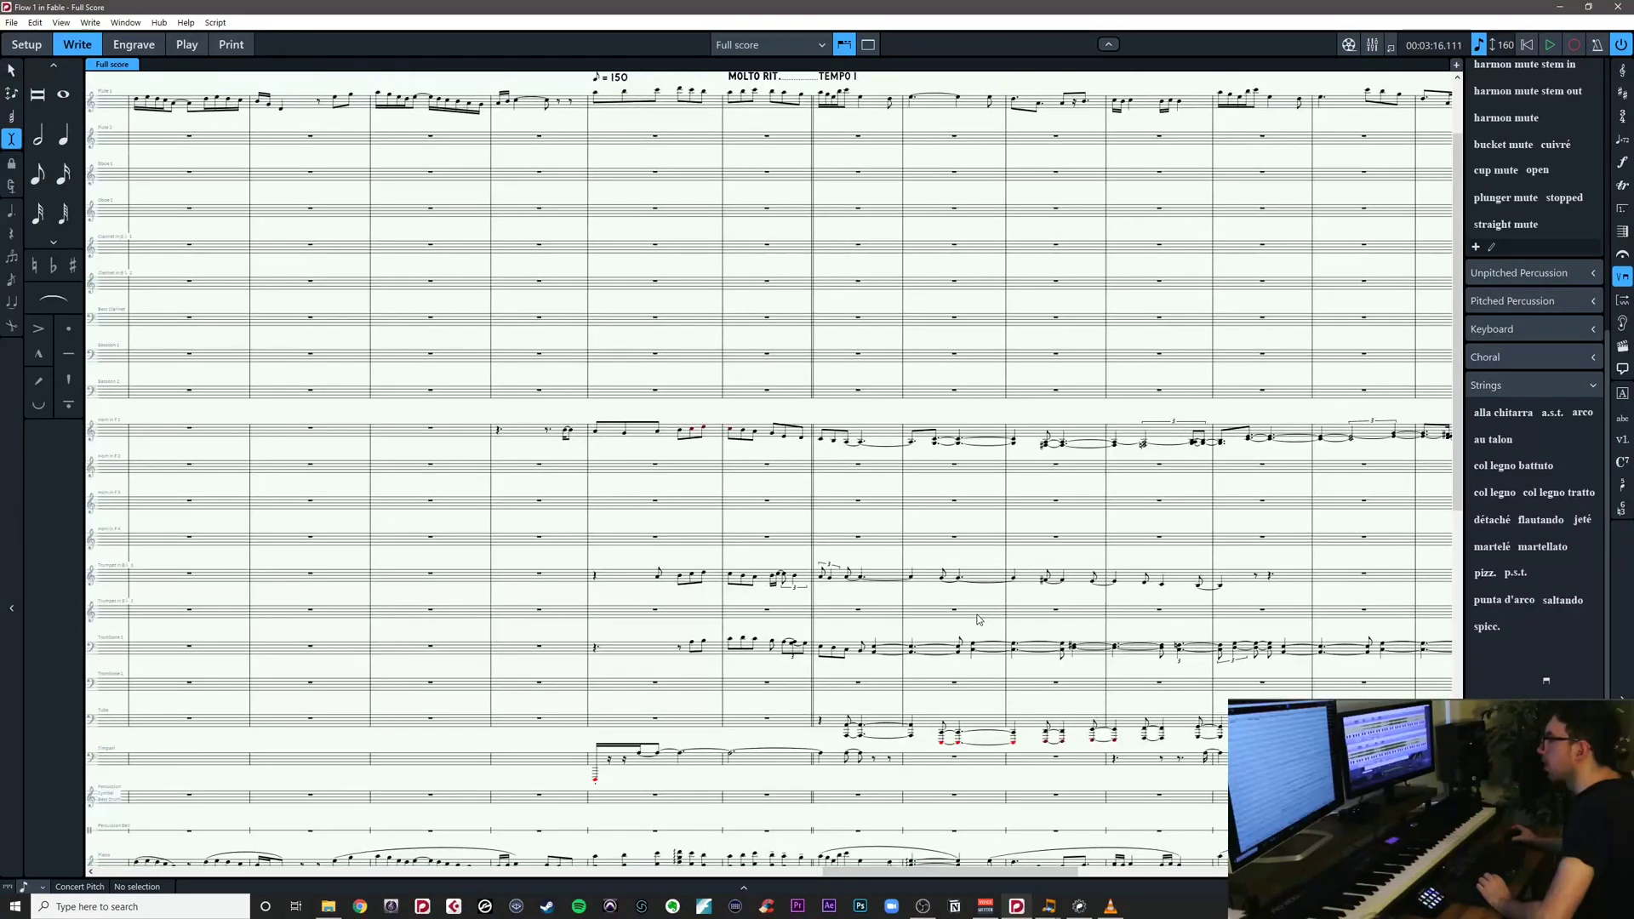
scroll(972, 598, "down", 10)
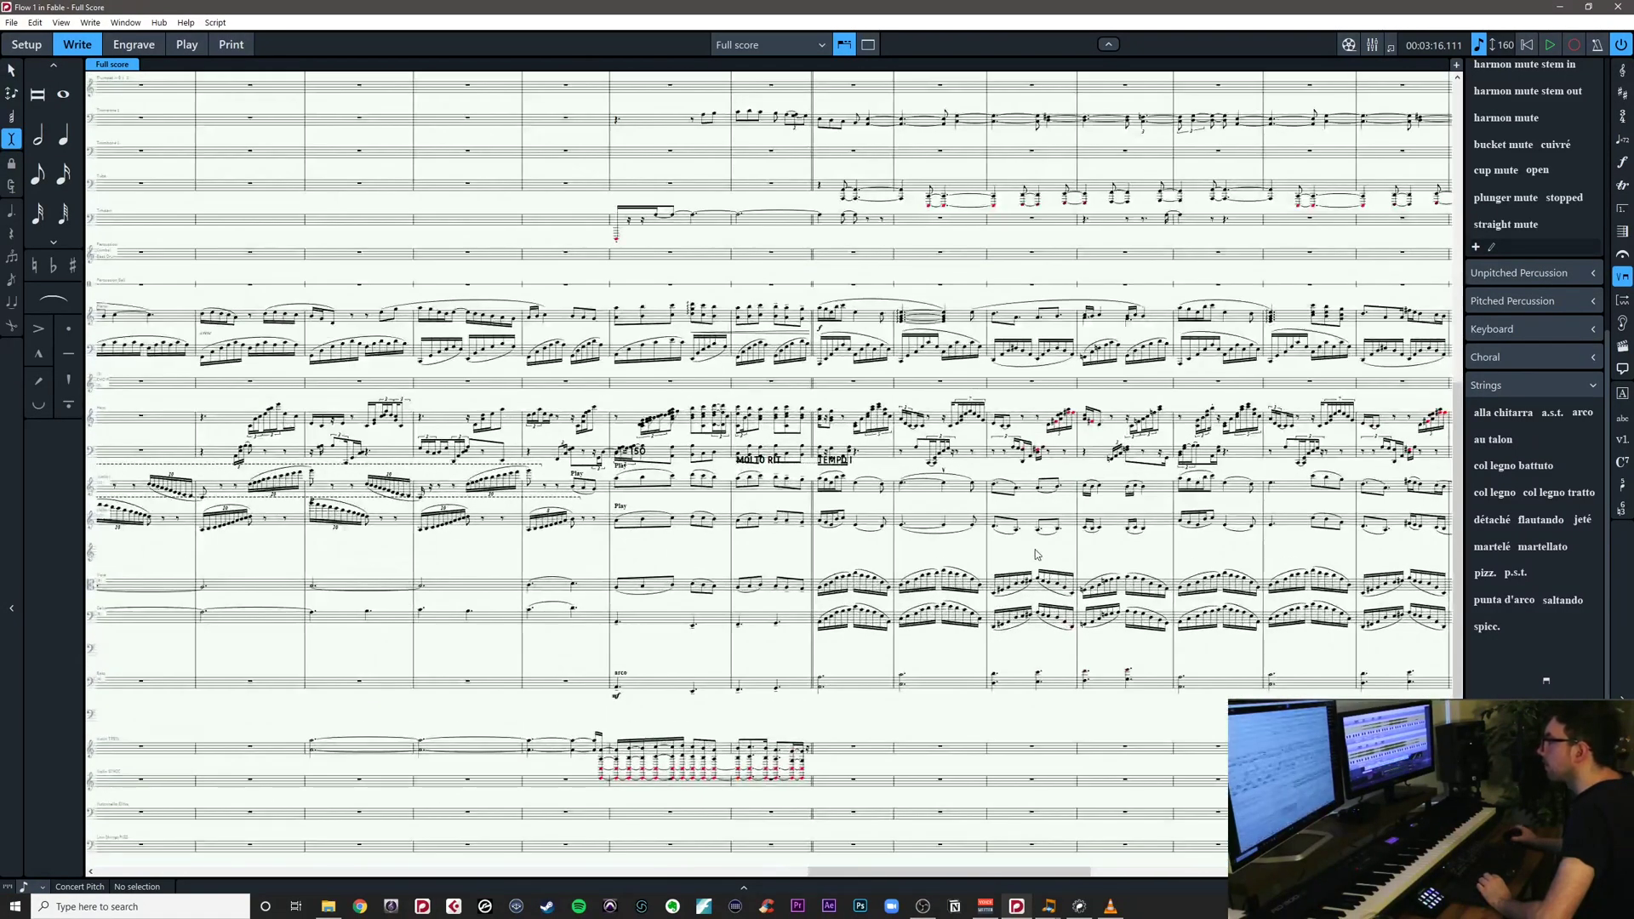
left_click_drag(1008, 551, 458, 547)
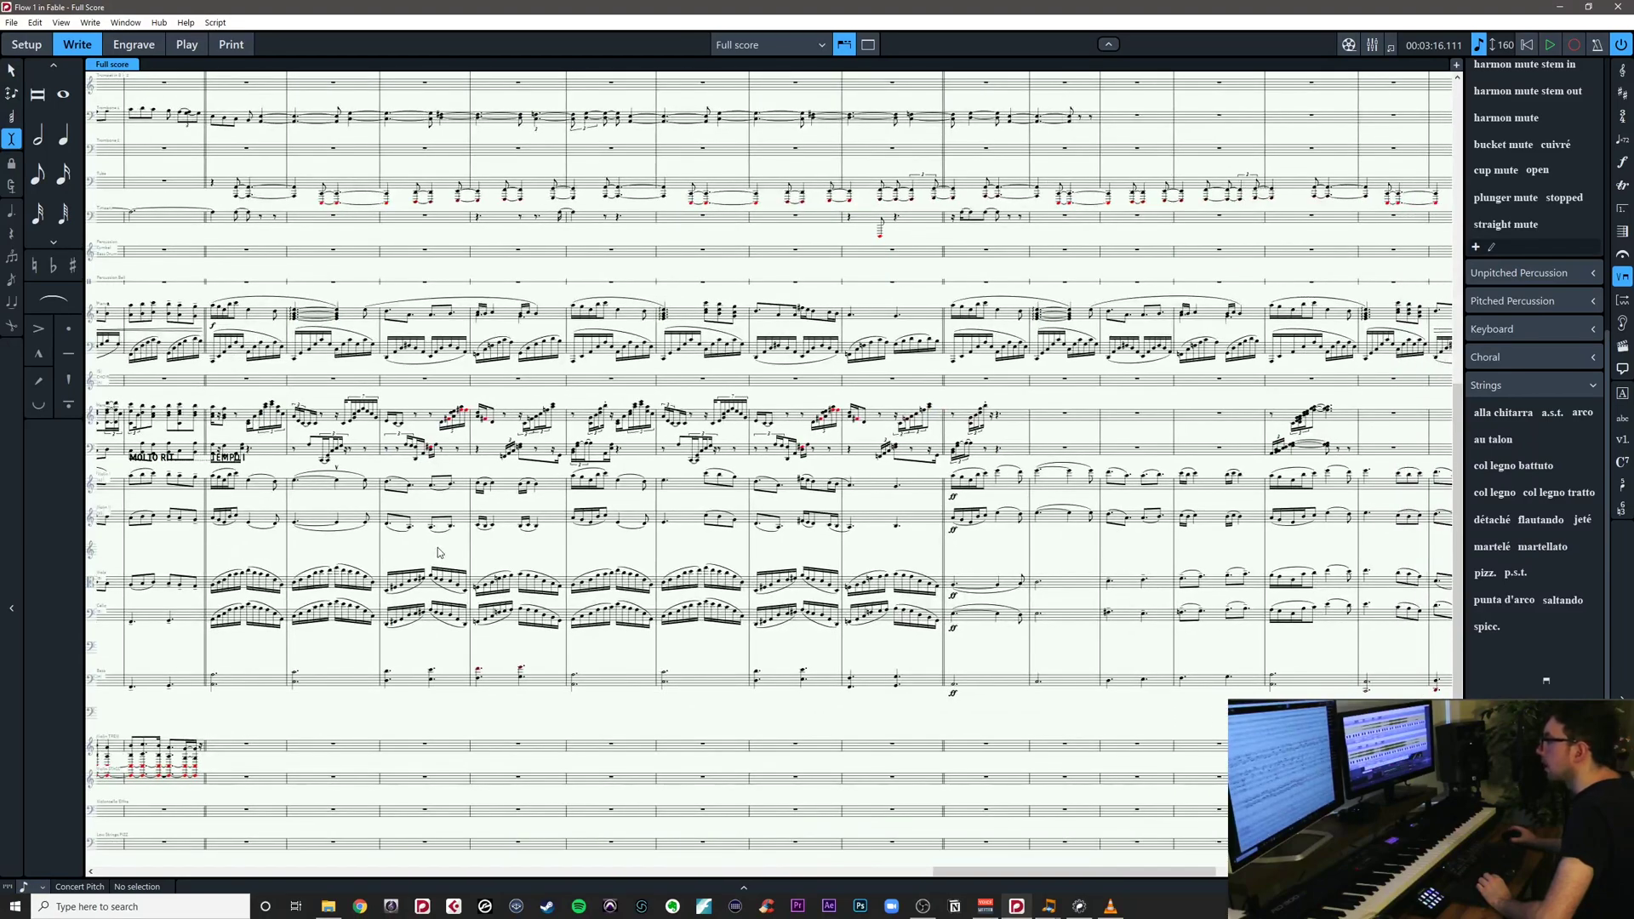
left_click_drag(619, 596, 878, 649)
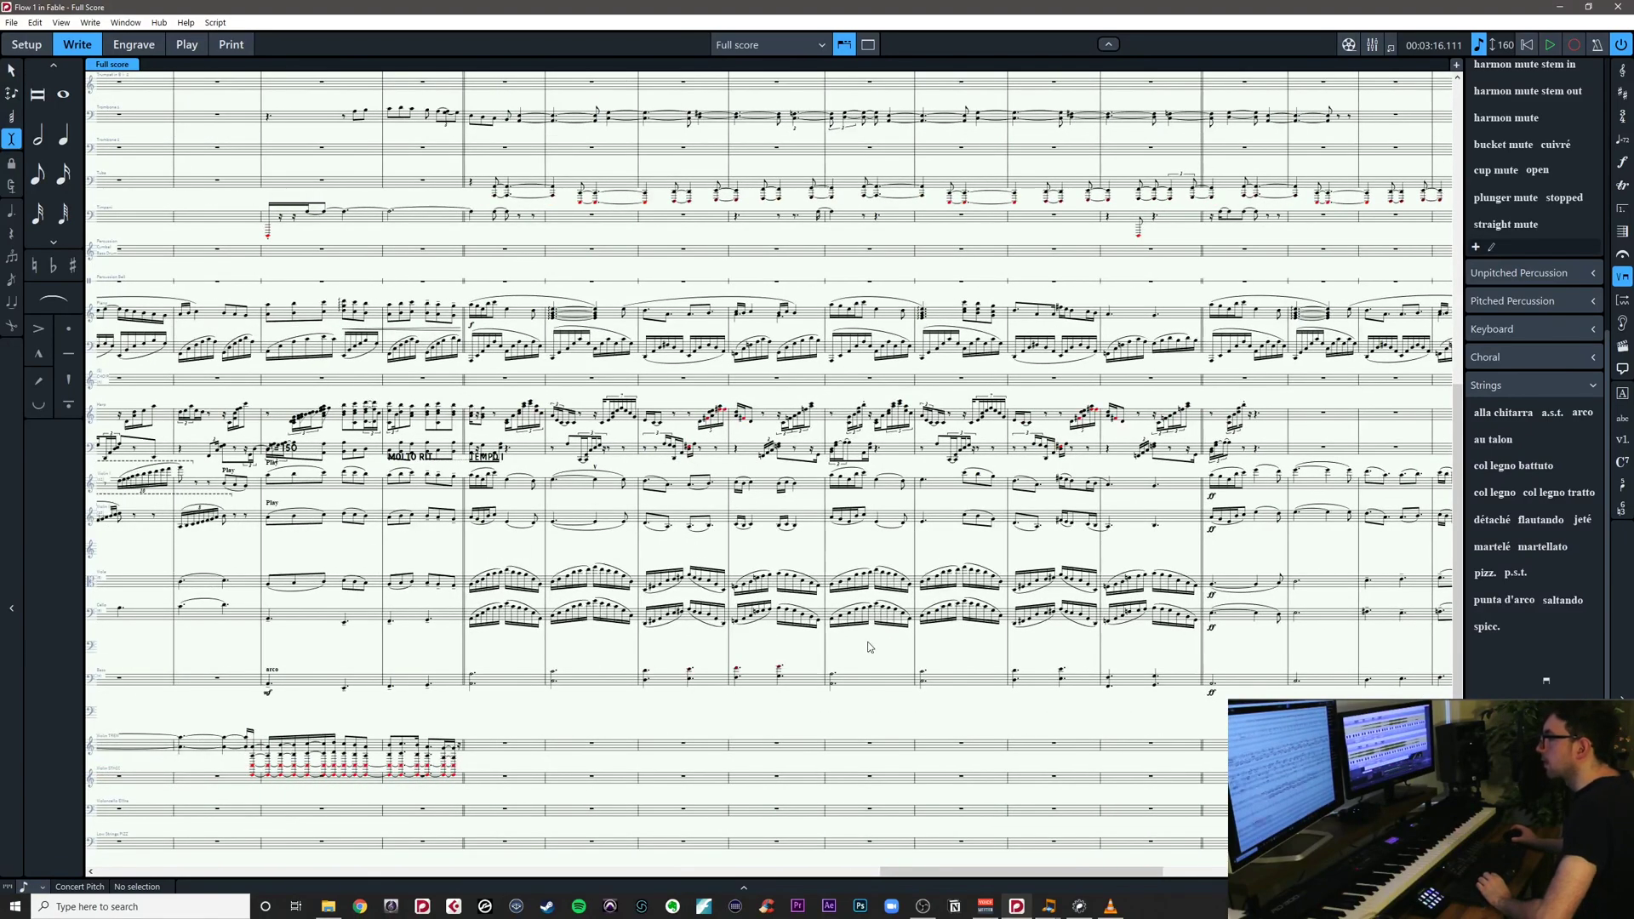